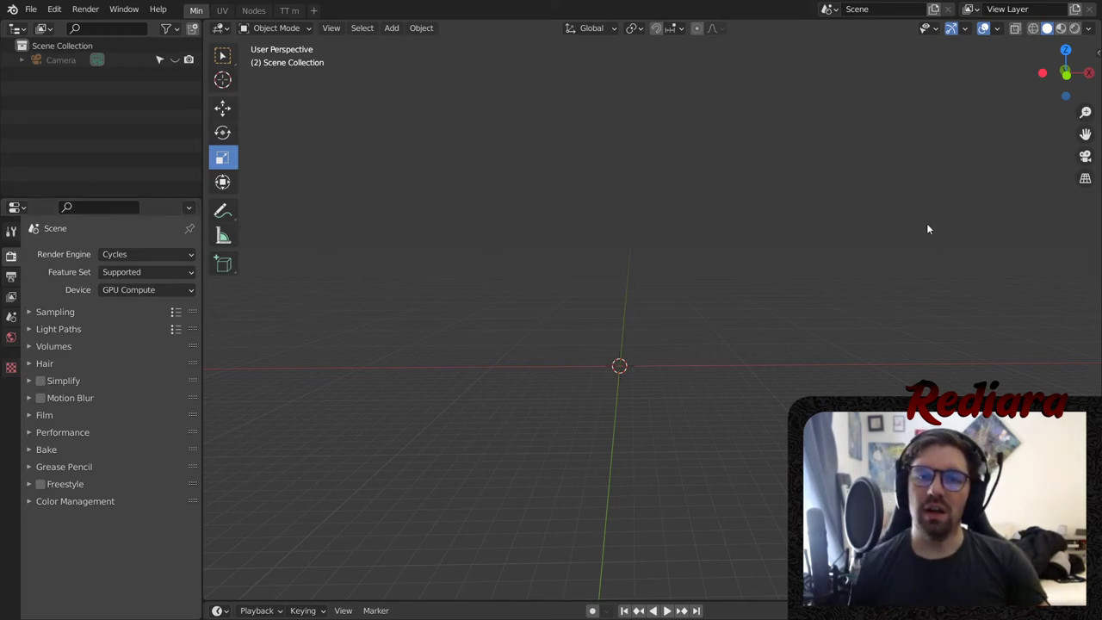
# - Switch to the front orthographic view and bring the backpack reference image into the scene as an image empty
pyautogui.moveTo(629, 330); pyautogui.dragTo(600, 331, button='middle')
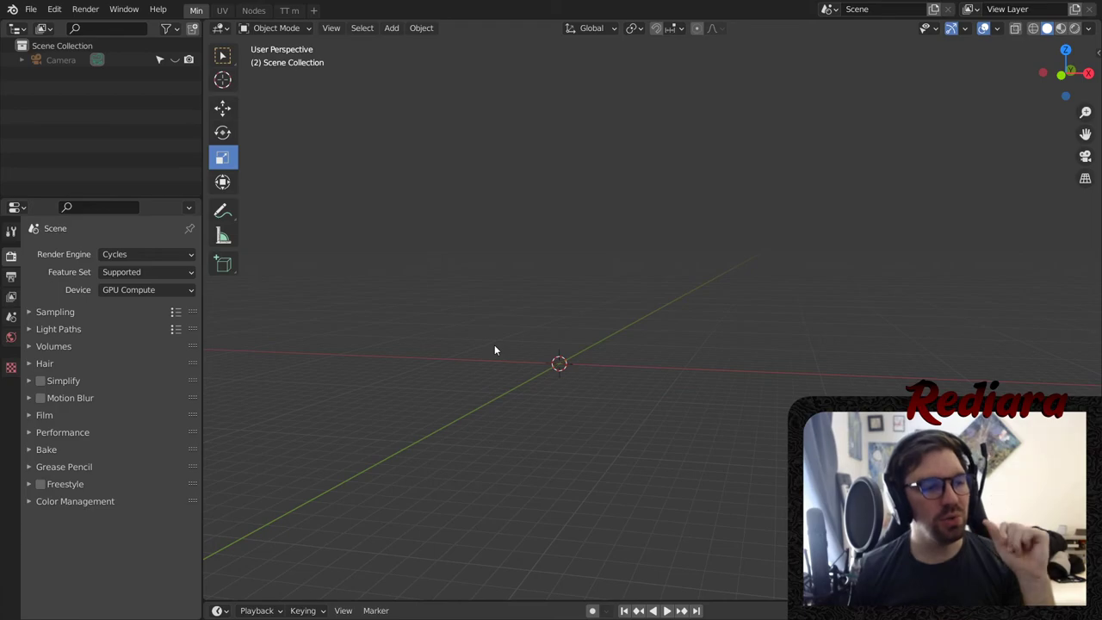
pyautogui.moveTo(547, 493); pyautogui.dragTo(509, 435, button='middle')
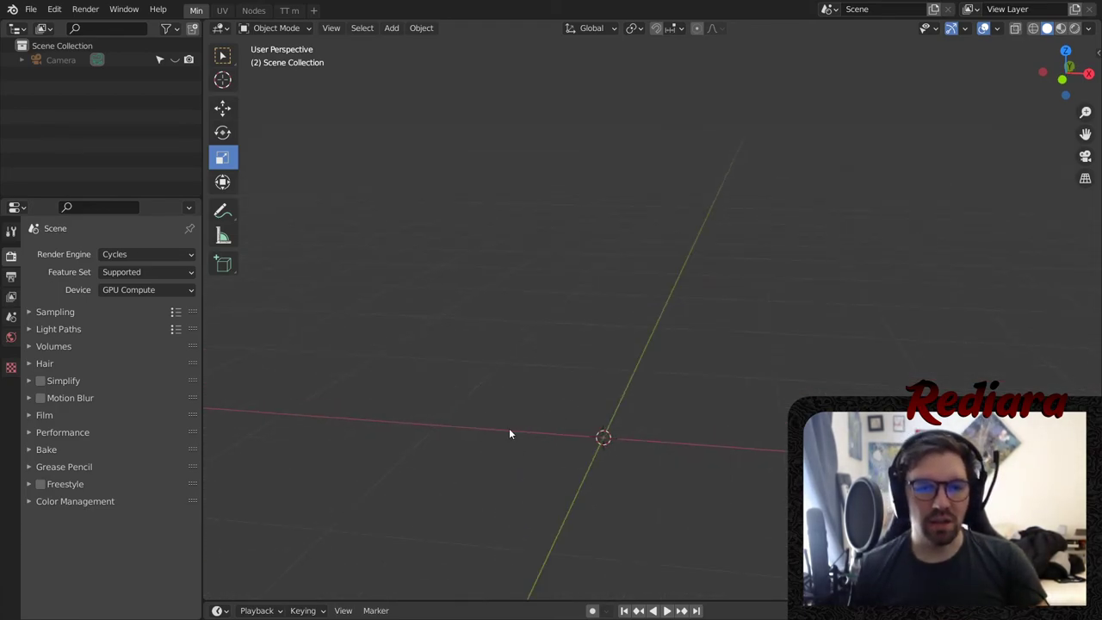
pyautogui.click(1064, 77)
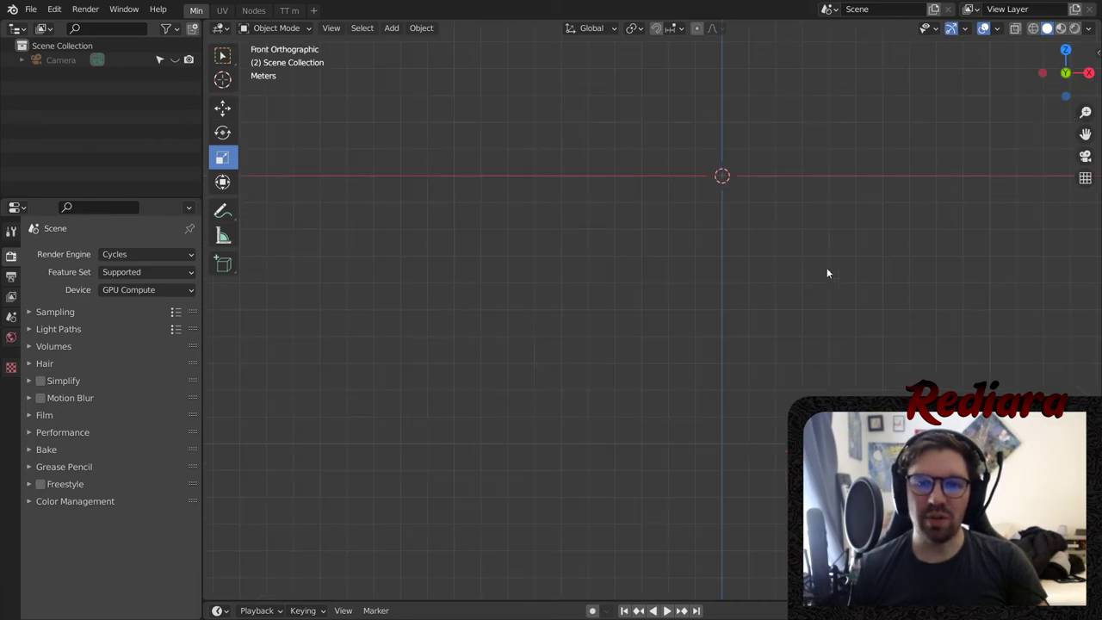
pyautogui.keyDown('shift'); pyautogui.moveTo(846, 222); pyautogui.dragTo(677, 287, button='middle'); pyautogui.keyUp('shift')
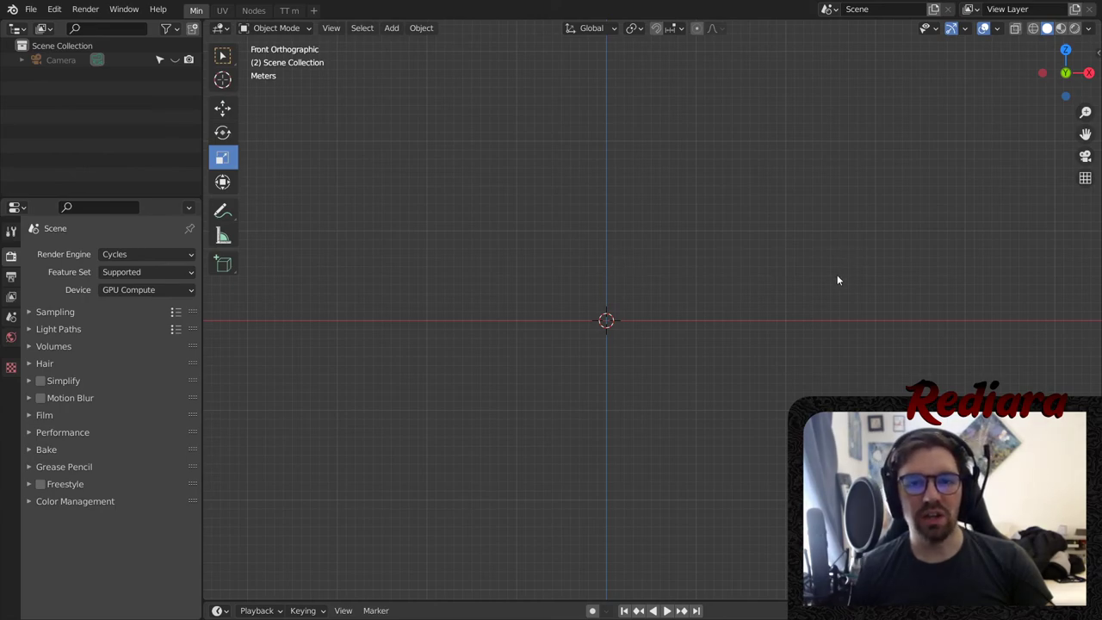
pyautogui.keyDown('shift'); pyautogui.moveTo(663, 263); pyautogui.dragTo(666, 289, button='middle'); pyautogui.keyUp('shift')
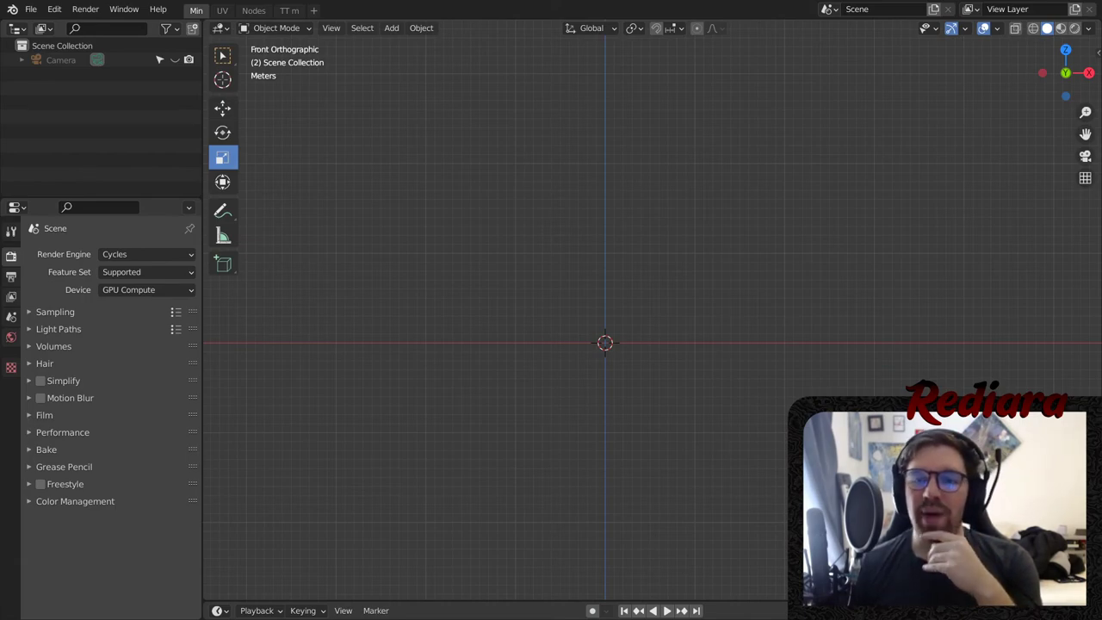
pyautogui.moveTo(1101, 309); pyautogui.dragTo(1015, 310)
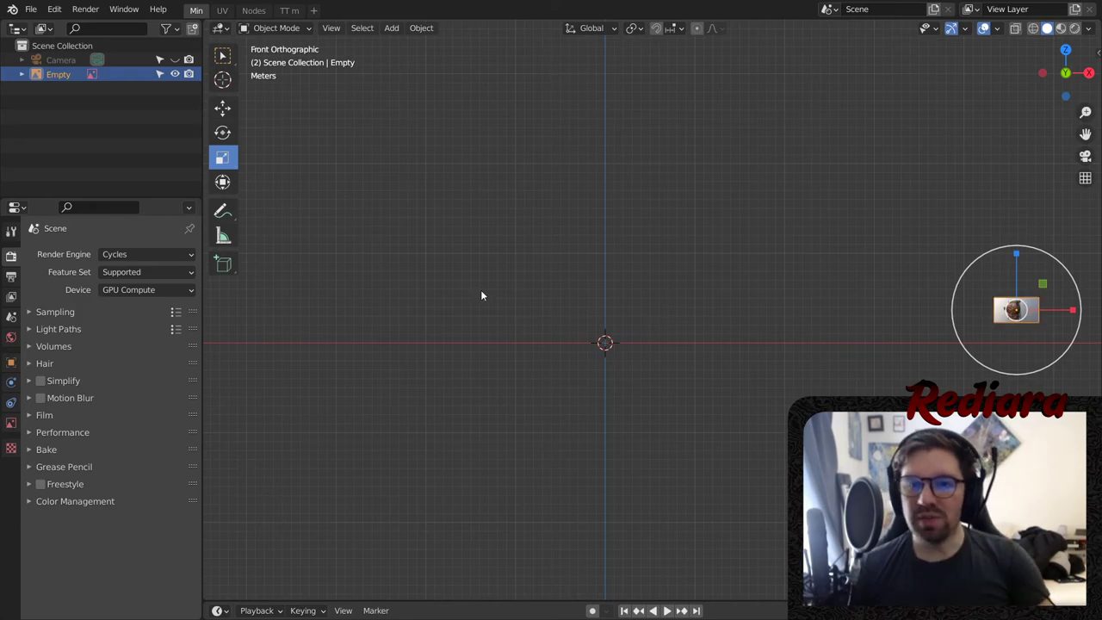
# - Move the backpack reference image about -31.885 m along X, toward the world origin
pyautogui.scroll(1, 661, 378)
pyautogui.click(223, 107)
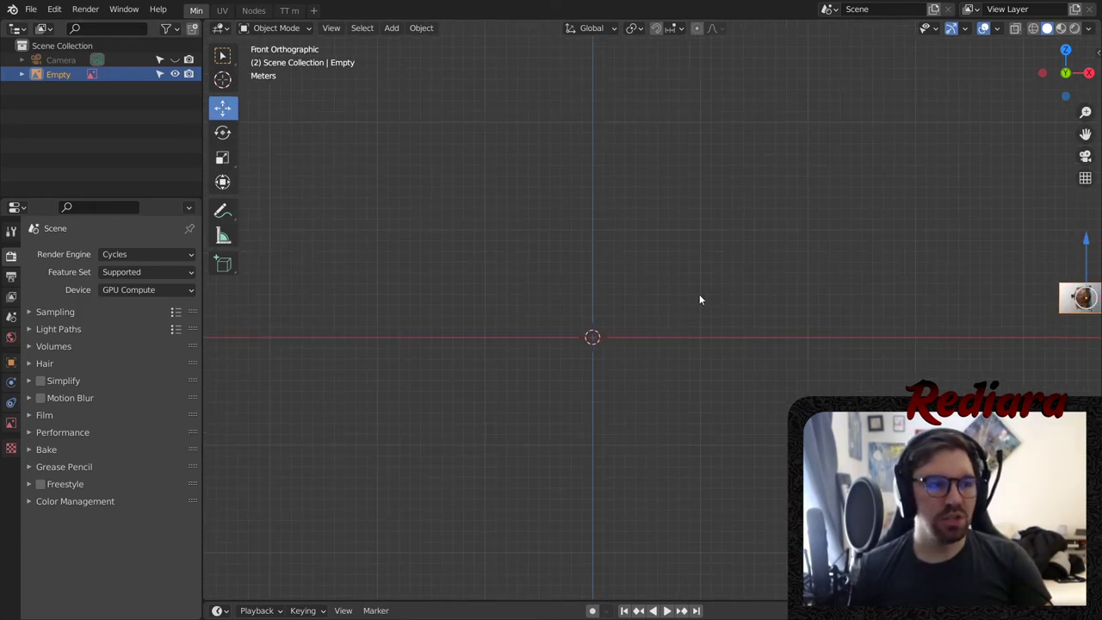
pyautogui.keyDown('shift'); pyautogui.moveTo(699, 293); pyautogui.dragTo(554, 303, button='middle'); pyautogui.keyUp('shift')
pyautogui.moveTo(992, 311); pyautogui.dragTo(647, 342)
pyautogui.scroll(4, 533, 323)
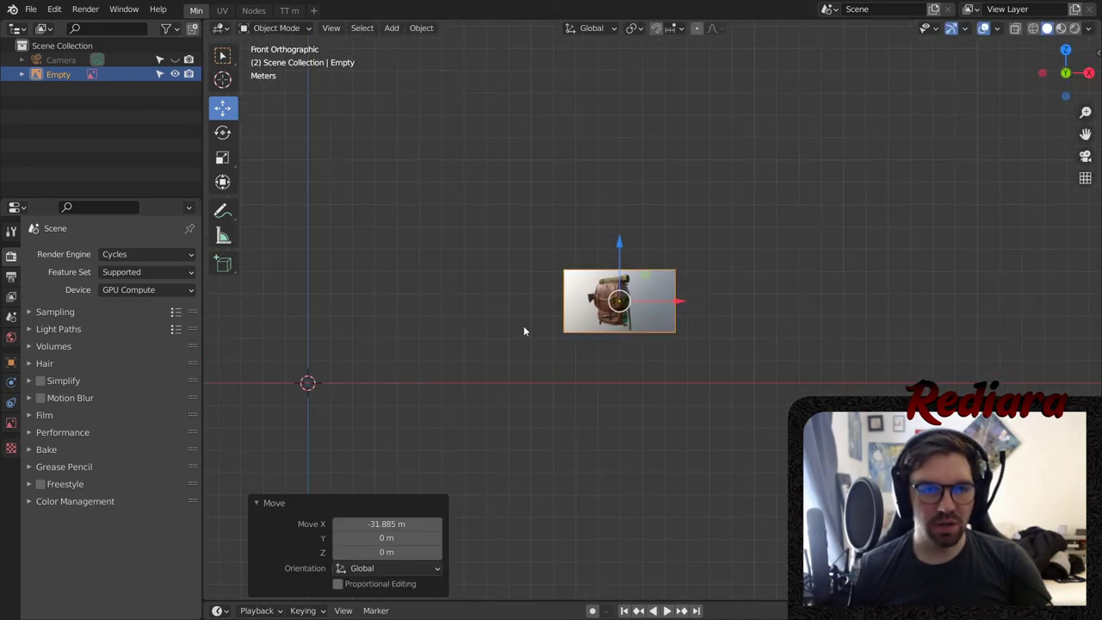
# - Scale the backpack reference image up uniformly to several times its size, finishing with a factor of about 1.258
pyautogui.click(222, 158)
pyautogui.moveTo(682, 268); pyautogui.dragTo(1071, 102)
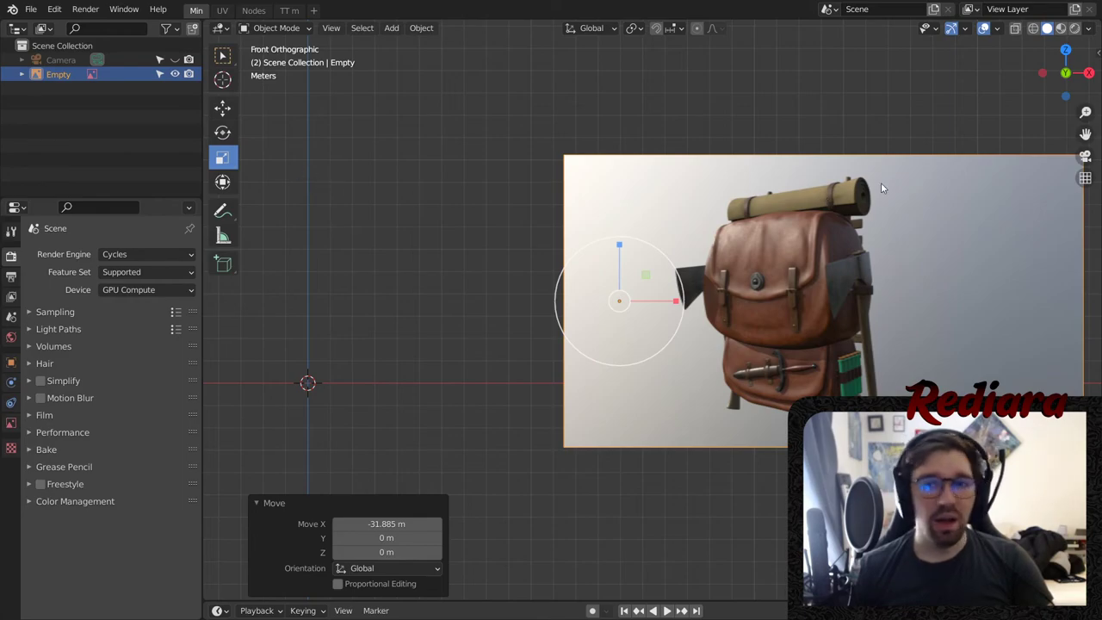
pyautogui.moveTo(680, 269)
pyautogui.mouseDown()
pyautogui.moveTo(710, 255)
pyautogui.moveTo(696, 261)
pyautogui.mouseUp()
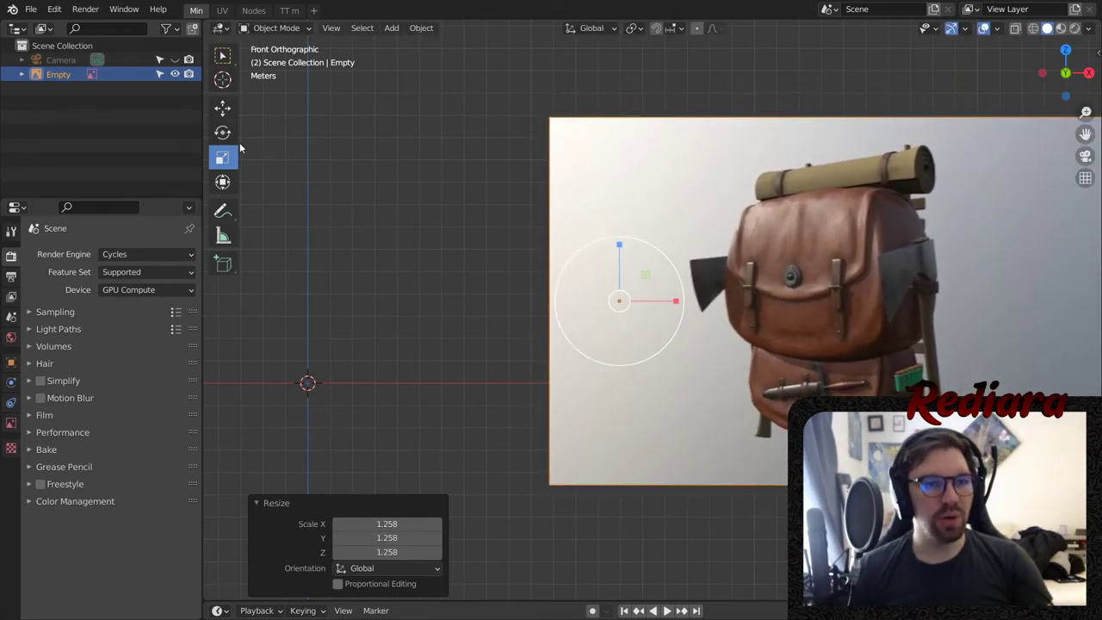
# - Shift the enlarged reference image about -1.6714 m along X and deselect it
pyautogui.click(222, 108)
pyautogui.moveTo(660, 298); pyautogui.dragTo(623, 296)
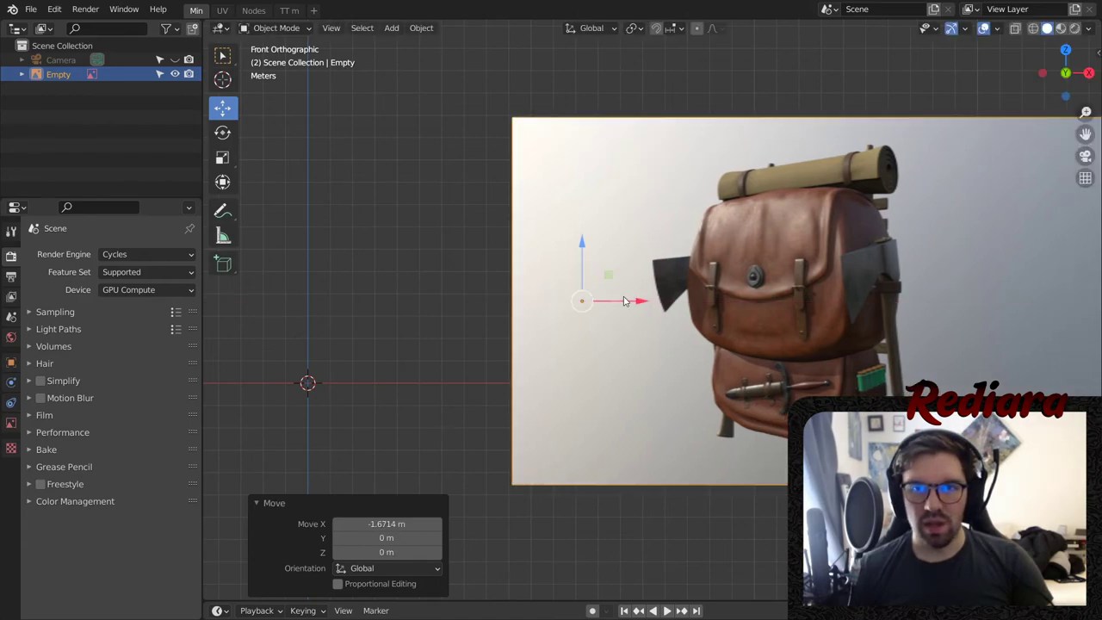
pyautogui.click(470, 213)
pyautogui.keyDown('shift'); pyautogui.moveTo(841, 149); pyautogui.dragTo(690, 140, button='middle'); pyautogui.keyUp('shift')
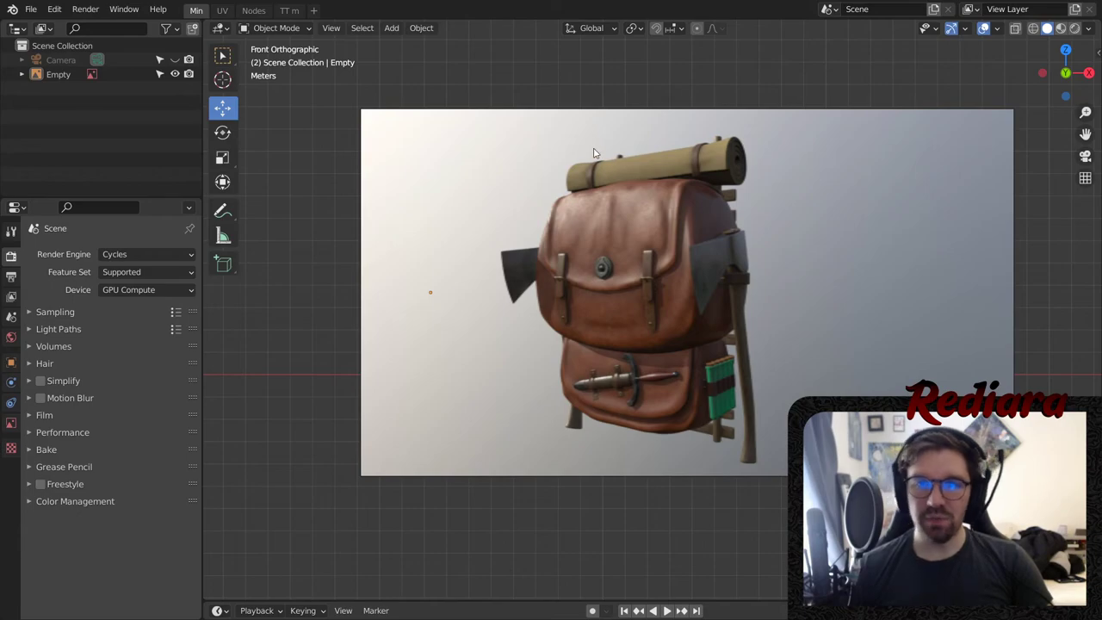
pyautogui.click(654, 396)
pyautogui.hotkey('alt', 'a')
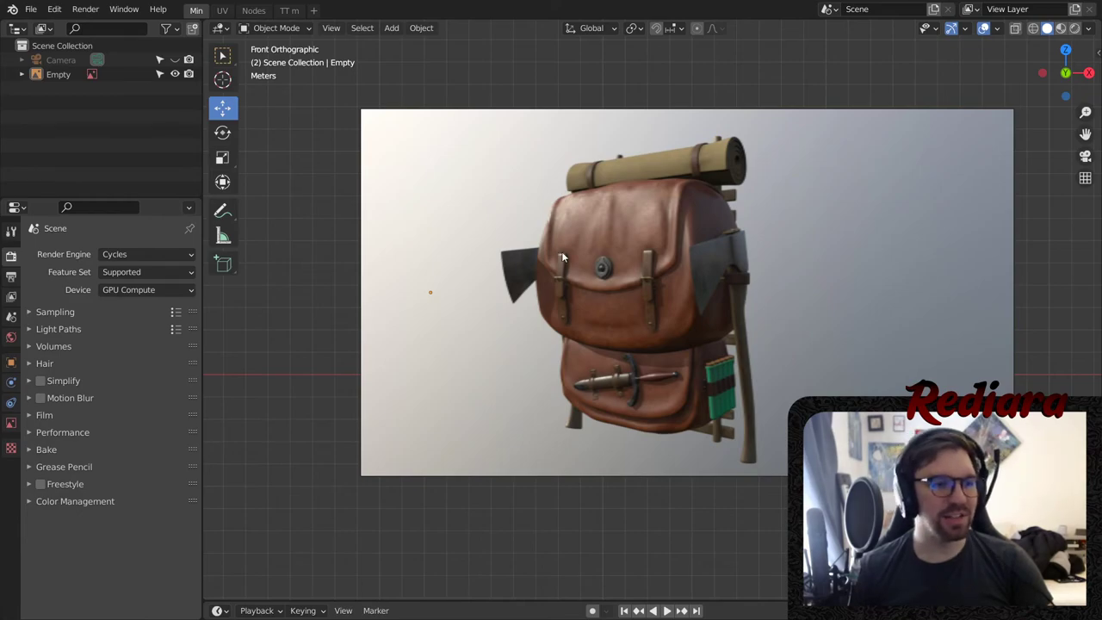
# - Raise the reference image about 1.26 m along Z, shift it farther from the origin along positive X, and deselect it
pyautogui.click(612, 263)
pyautogui.moveTo(447, 295); pyautogui.dragTo(479, 213)
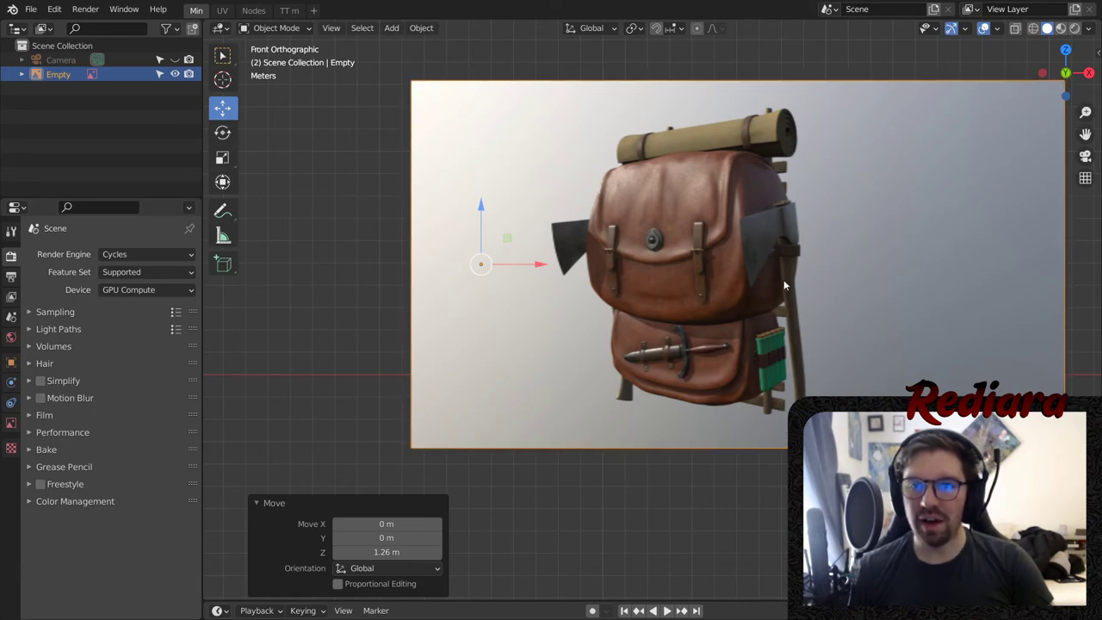
pyautogui.scroll(-4, 354, 314)
pyautogui.keyDown('shift'); pyautogui.moveTo(354, 314); pyautogui.dragTo(472, 311, button='middle'); pyautogui.keyUp('shift')
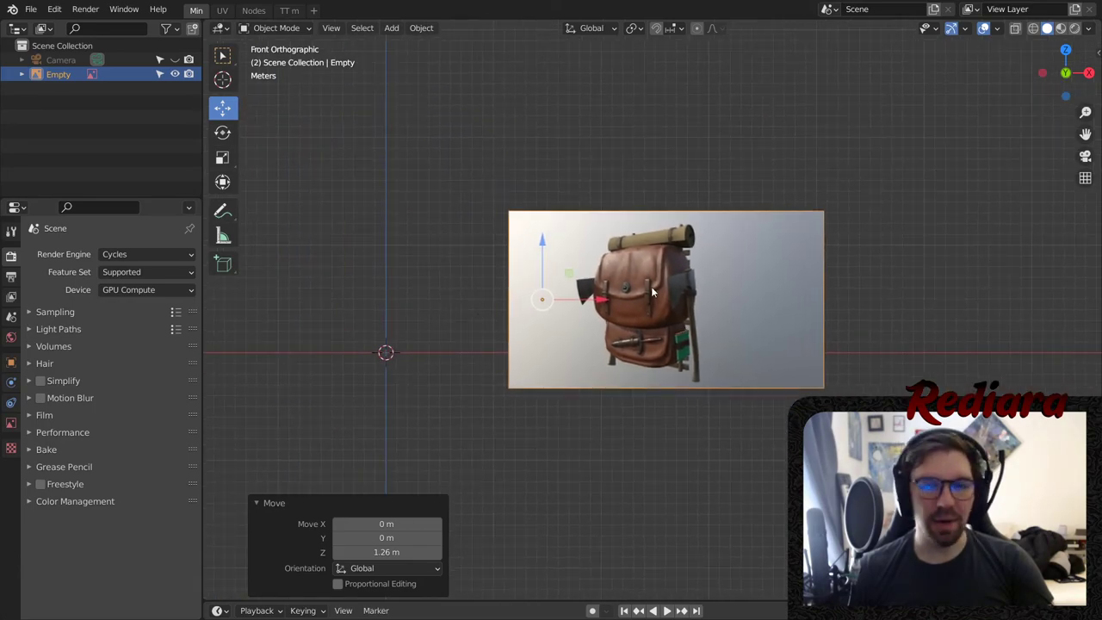
pyautogui.click(652, 291)
pyautogui.moveTo(603, 298); pyautogui.dragTo(681, 300)
pyautogui.click(443, 294)
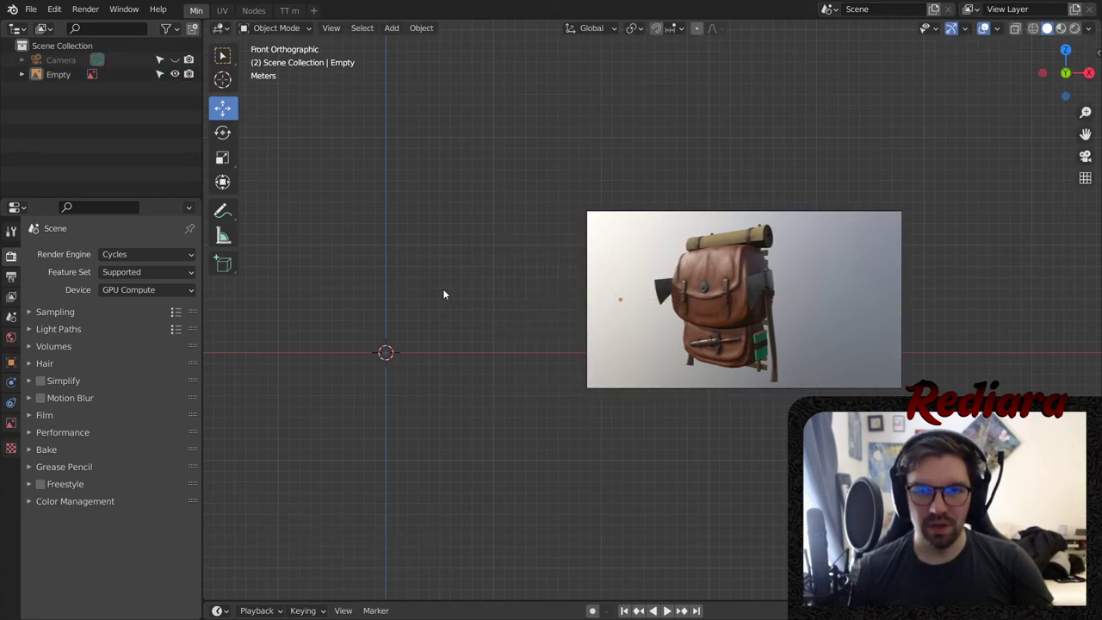
# - Add a mesh cylinder at the origin with 24 vertices
pyautogui.keyDown('shift'); pyautogui.moveTo(444, 294); pyautogui.dragTo(542, 288, button='middle'); pyautogui.keyUp('shift')
pyautogui.moveTo(443, 123); pyautogui.dragTo(401, 111, button='middle')
pyautogui.click(393, 28)
pyautogui.moveTo(412, 44)
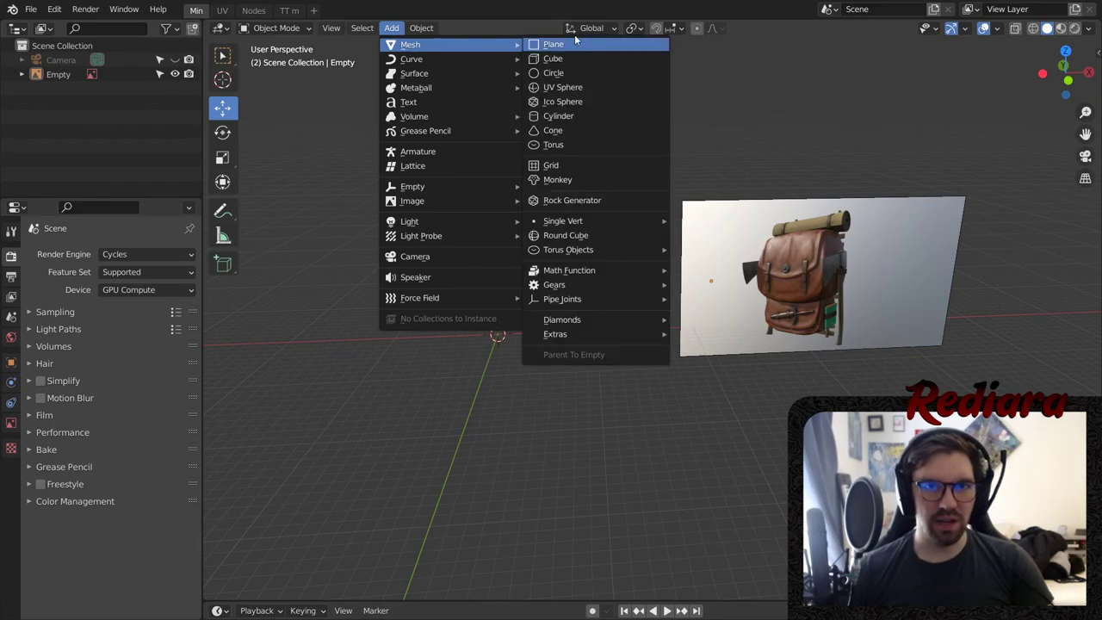
pyautogui.click(557, 116)
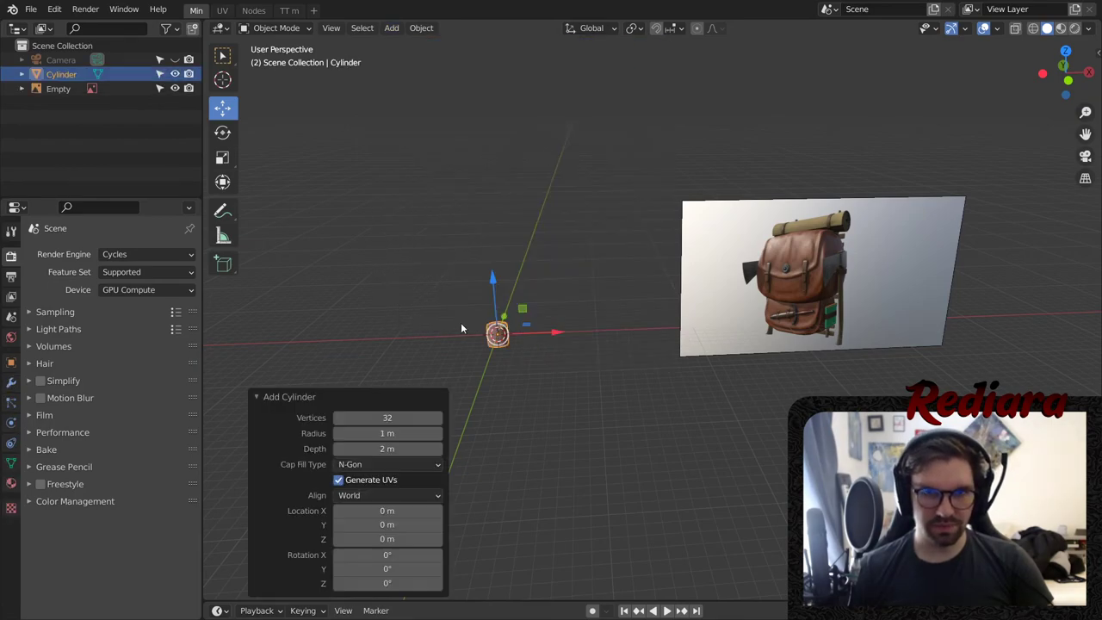
pyautogui.click(387, 418)
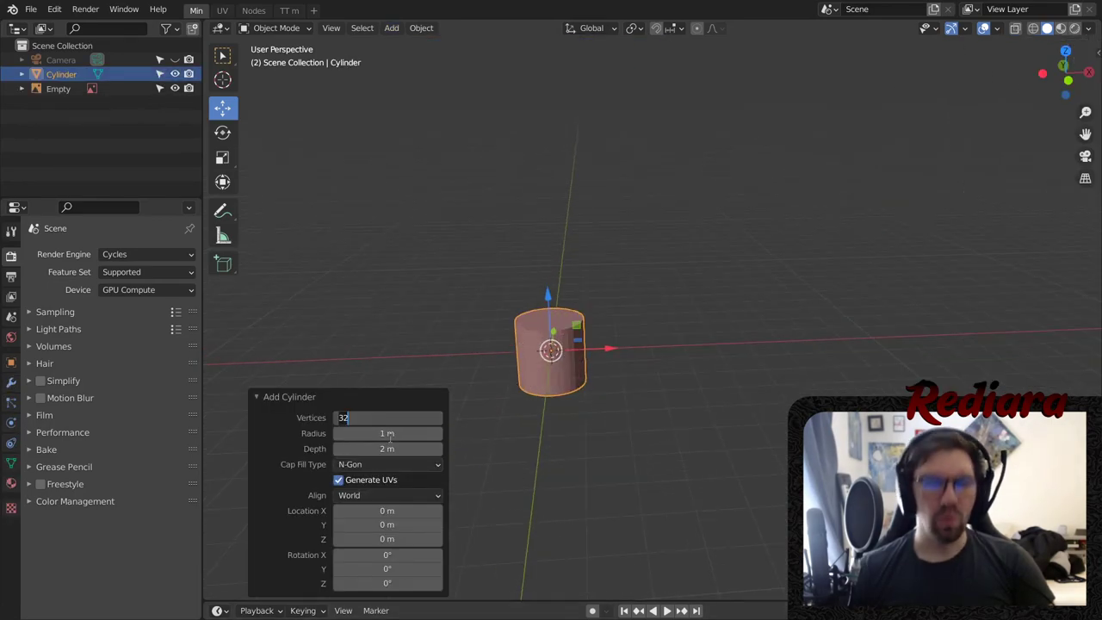
pyautogui.write('24')
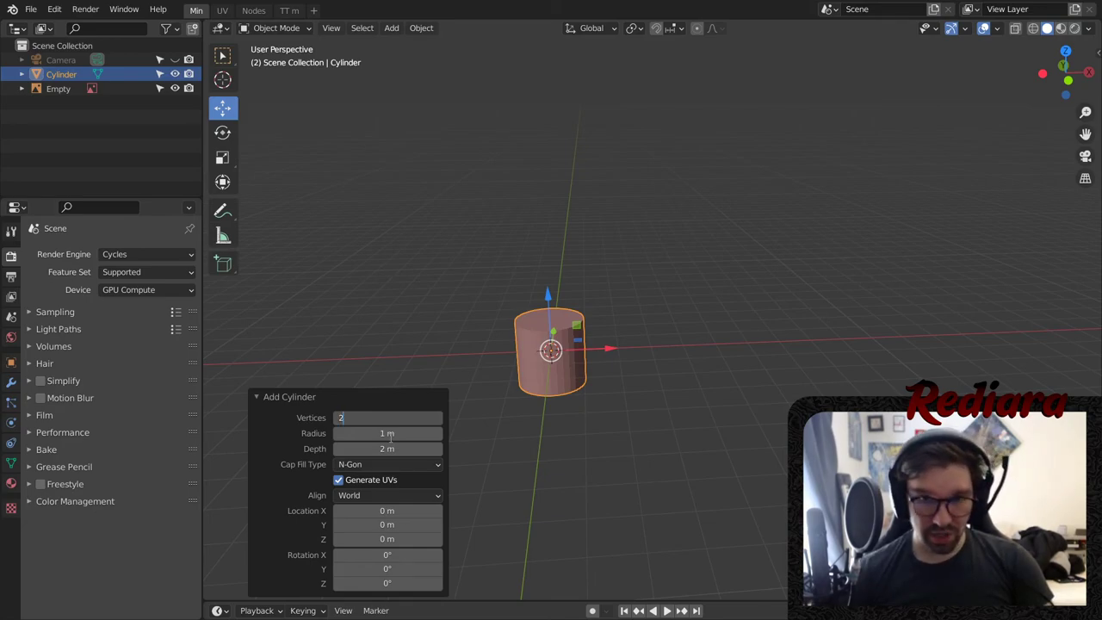
pyautogui.press('Return')
# - Scale the cylinder down in X and Y only into a thin pole, finishing with a factor of about 0.640
pyautogui.scroll(2, 544, 363)
pyautogui.moveTo(536, 370); pyautogui.dragTo(535, 419, button='middle')
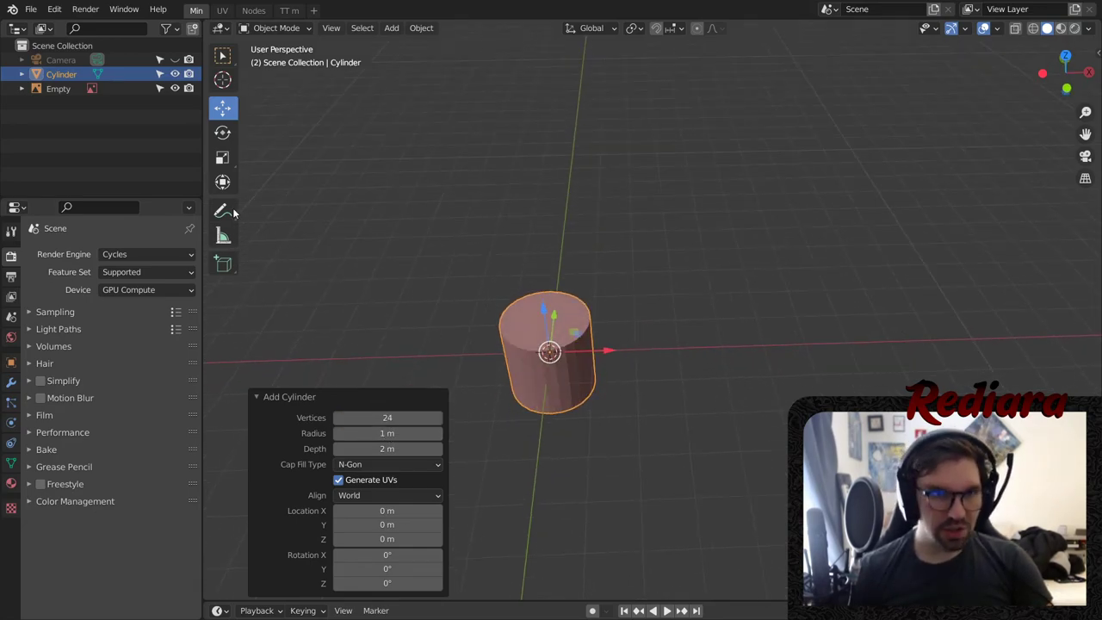
pyautogui.click(230, 160)
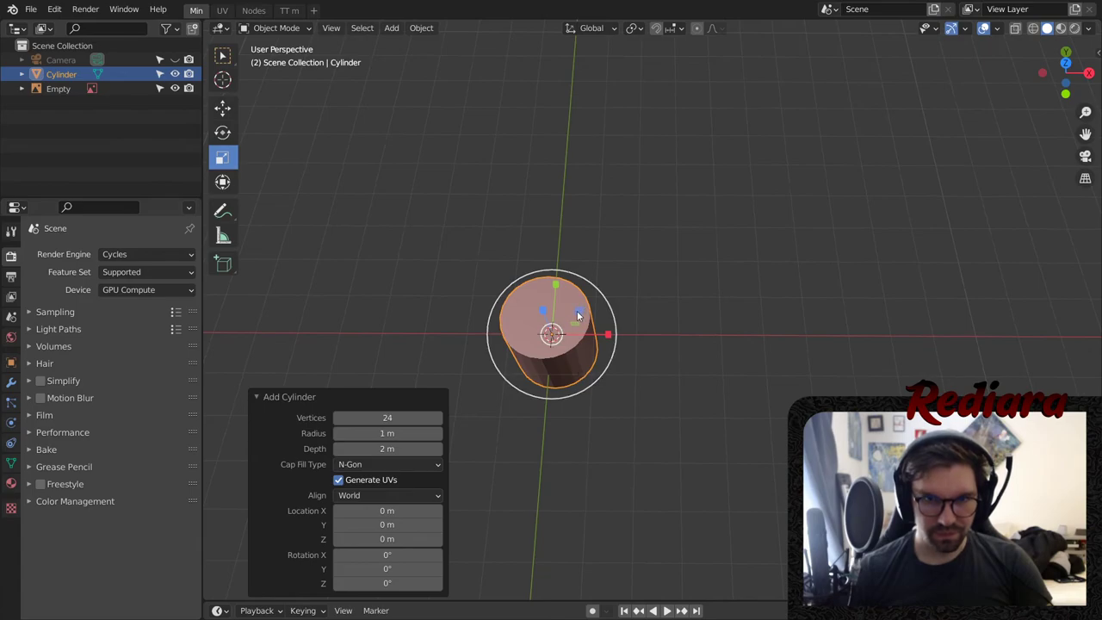
pyautogui.moveTo(582, 312); pyautogui.dragTo(561, 333)
pyautogui.scroll(3, 555, 312)
pyautogui.moveTo(562, 333); pyautogui.dragTo(542, 284, button='middle')
# - Stretch the thin cylinder along Z by a factor of about 2.295 and move it about -1.6315 m along X
pyautogui.click(222, 108)
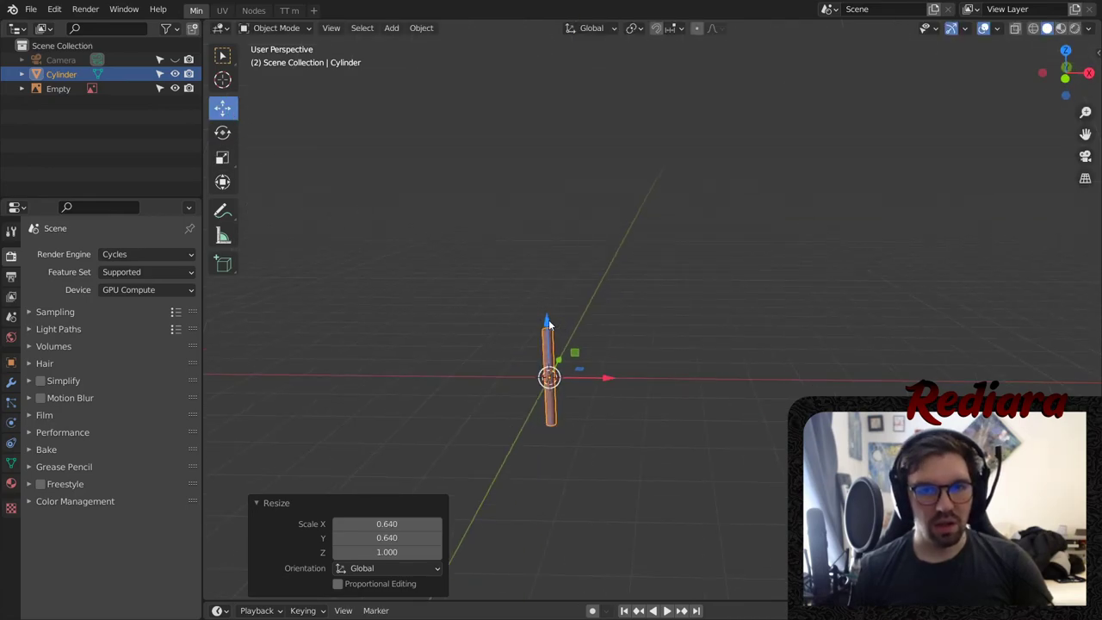
pyautogui.moveTo(548, 323); pyautogui.dragTo(546, 250)
pyautogui.click(222, 158)
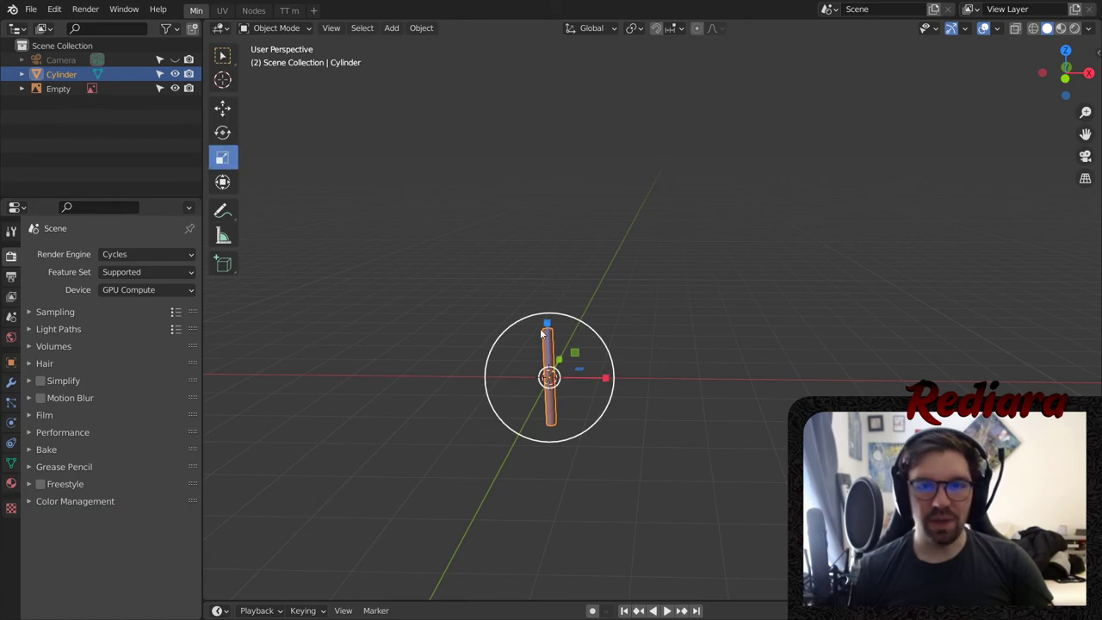
pyautogui.moveTo(539, 328); pyautogui.dragTo(549, 249)
pyautogui.click(226, 110)
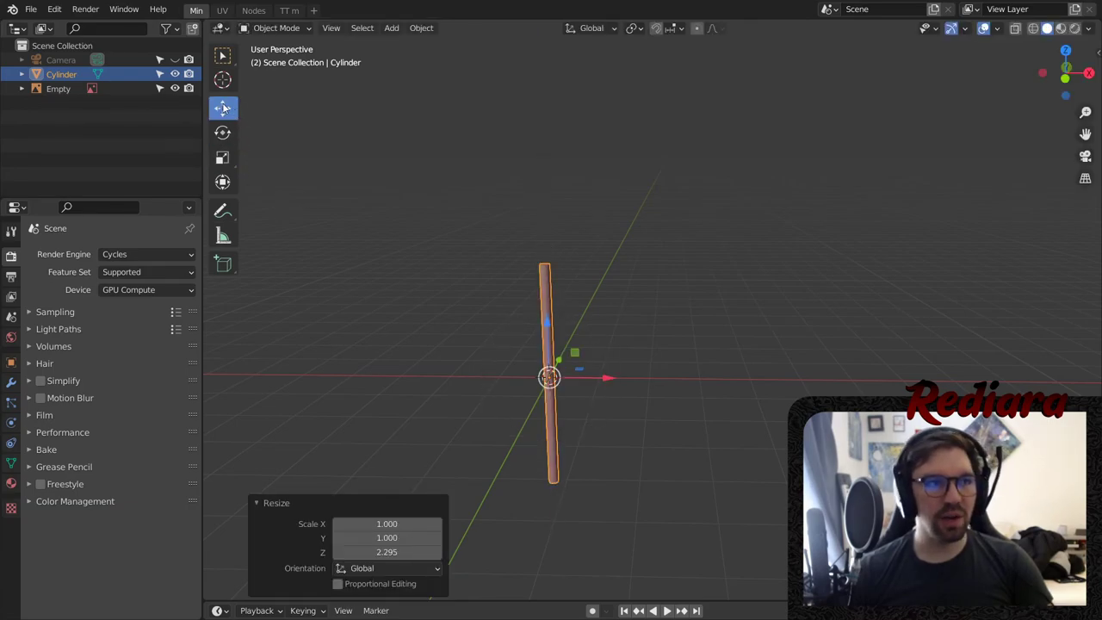
pyautogui.moveTo(609, 379); pyautogui.dragTo(525, 361)
# - Scale the backpack reference image down uniformly to a factor of about 0.484
pyautogui.scroll(-5, 800, 339)
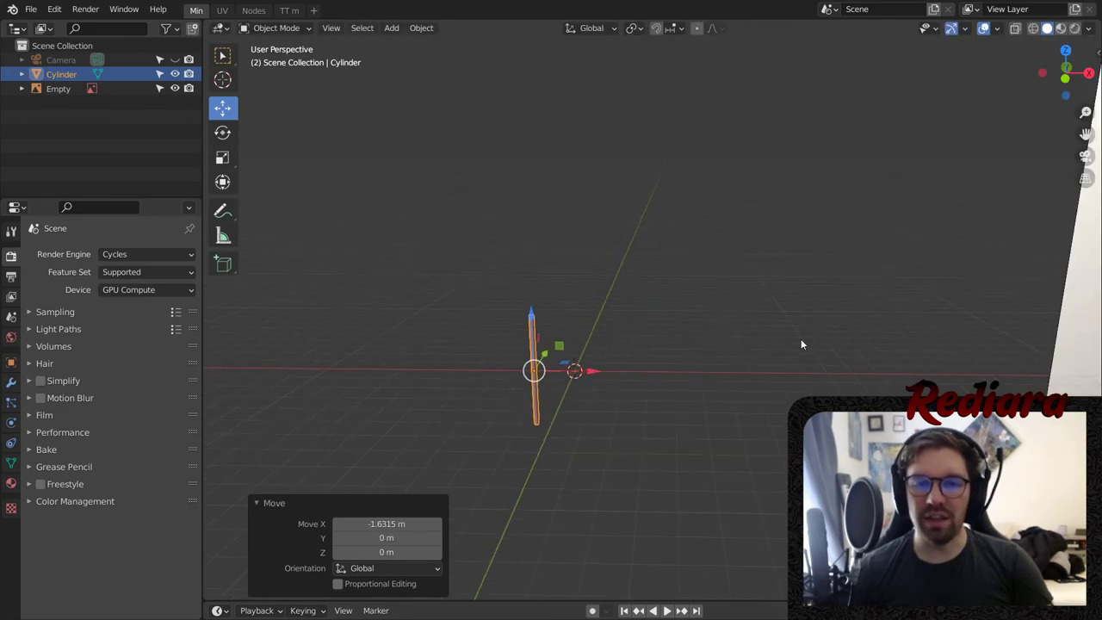
pyautogui.keyDown('shift'); pyautogui.moveTo(800, 339); pyautogui.dragTo(704, 318, button='middle'); pyautogui.keyUp('shift')
pyautogui.click(765, 276)
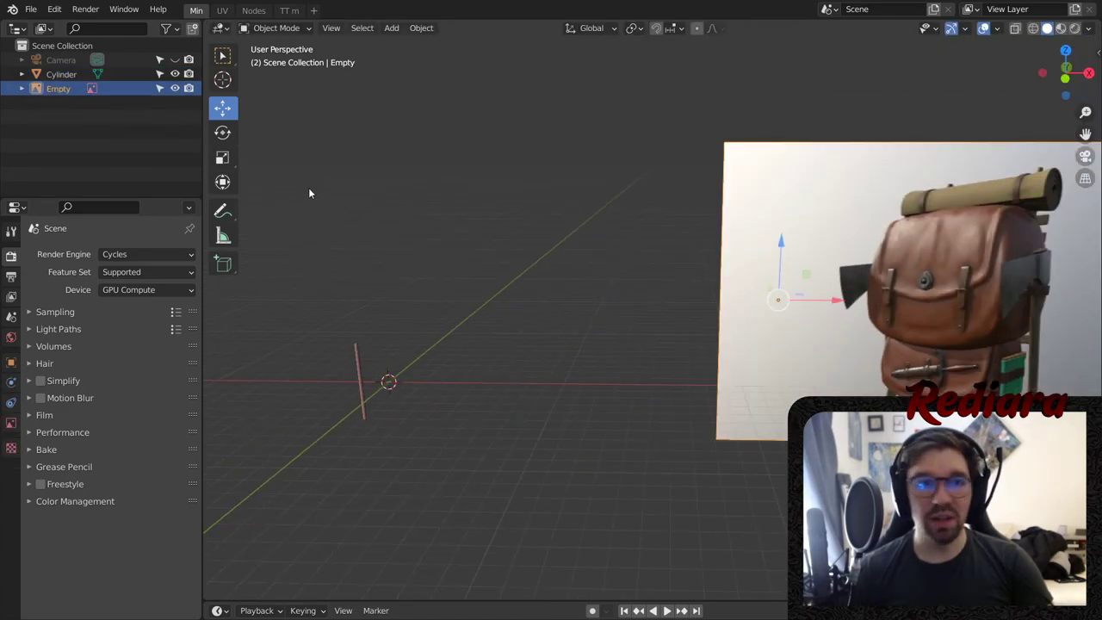
pyautogui.click(226, 162)
pyautogui.moveTo(840, 314); pyautogui.dragTo(809, 304)
# - Move the reduced reference image closer to the cylinder along negative X, finishing with a shift of about -7.9545 m
pyautogui.scroll(6, 853, 312)
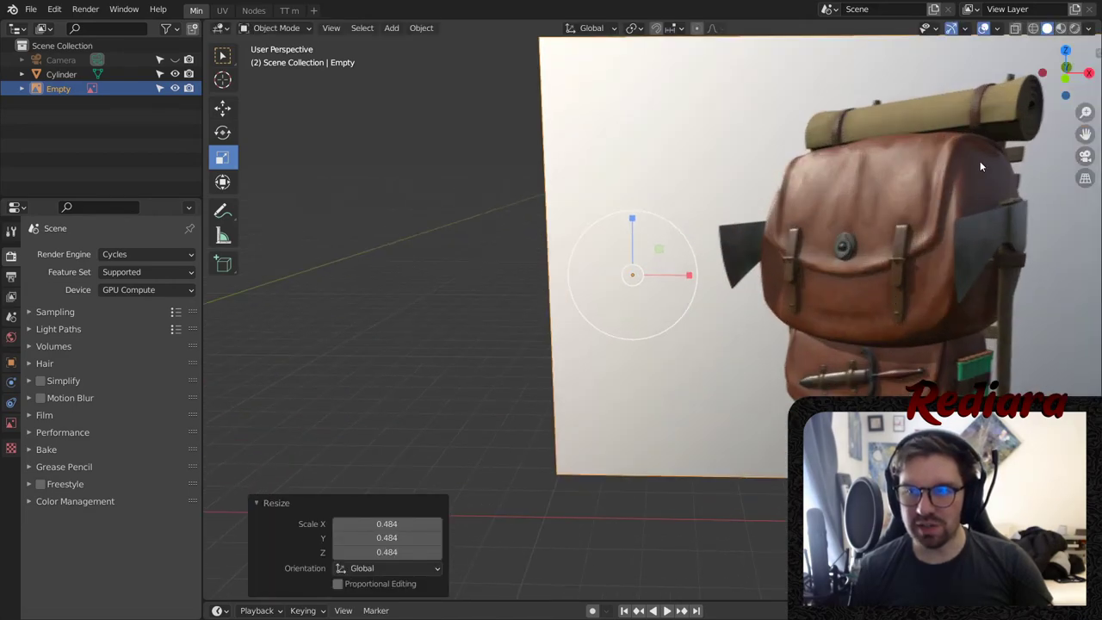
pyautogui.scroll(-2, 947, 189)
pyautogui.click(222, 108)
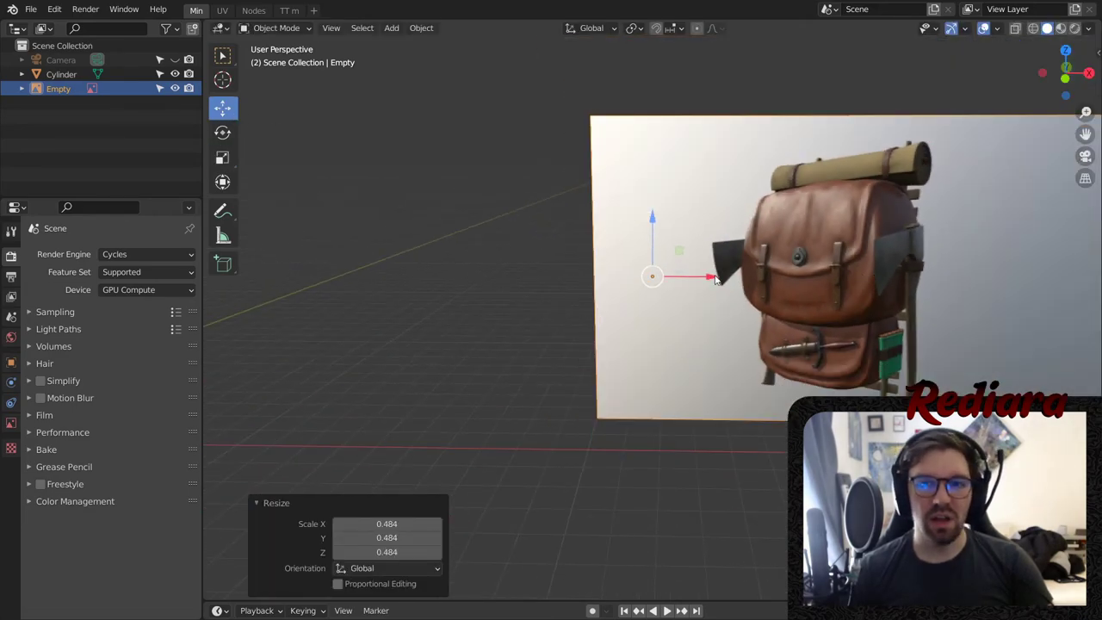
pyautogui.moveTo(714, 277); pyautogui.dragTo(473, 278)
pyautogui.keyDown('shift'); pyautogui.moveTo(442, 307); pyautogui.dragTo(880, 286, button='middle'); pyautogui.keyUp('shift')
pyautogui.moveTo(862, 197); pyautogui.dragTo(612, 221)
# - Push the reference image back about 4.0888 m along Y and slide it closer to the origin along X
pyautogui.moveTo(663, 258); pyautogui.dragTo(506, 306, button='middle')
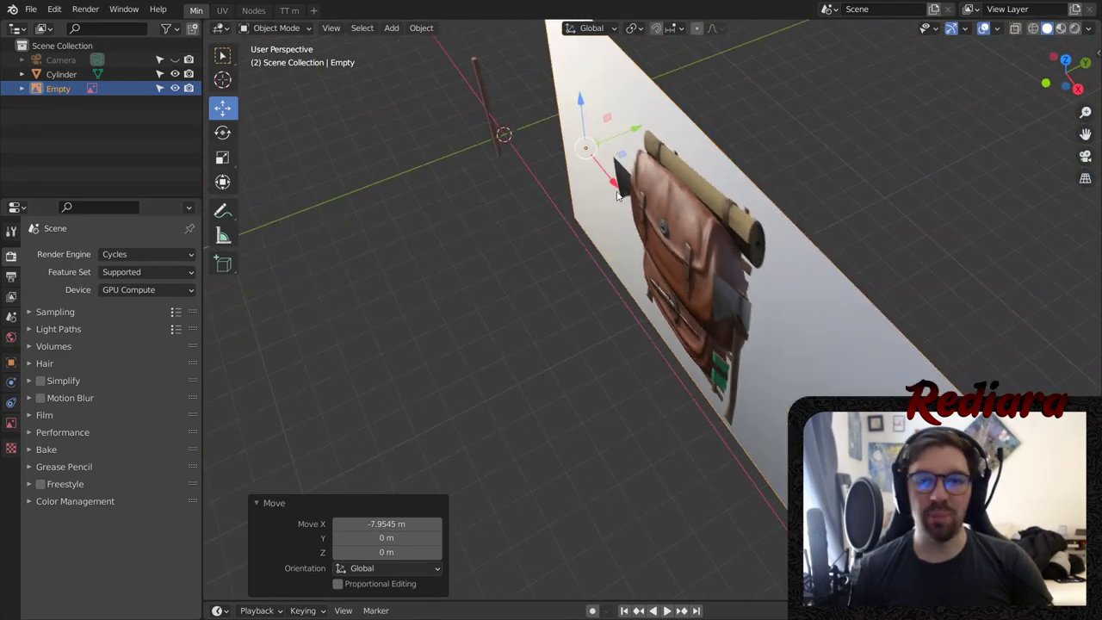
pyautogui.moveTo(634, 131); pyautogui.dragTo(726, 194)
pyautogui.moveTo(725, 194); pyautogui.dragTo(803, 187, button='middle')
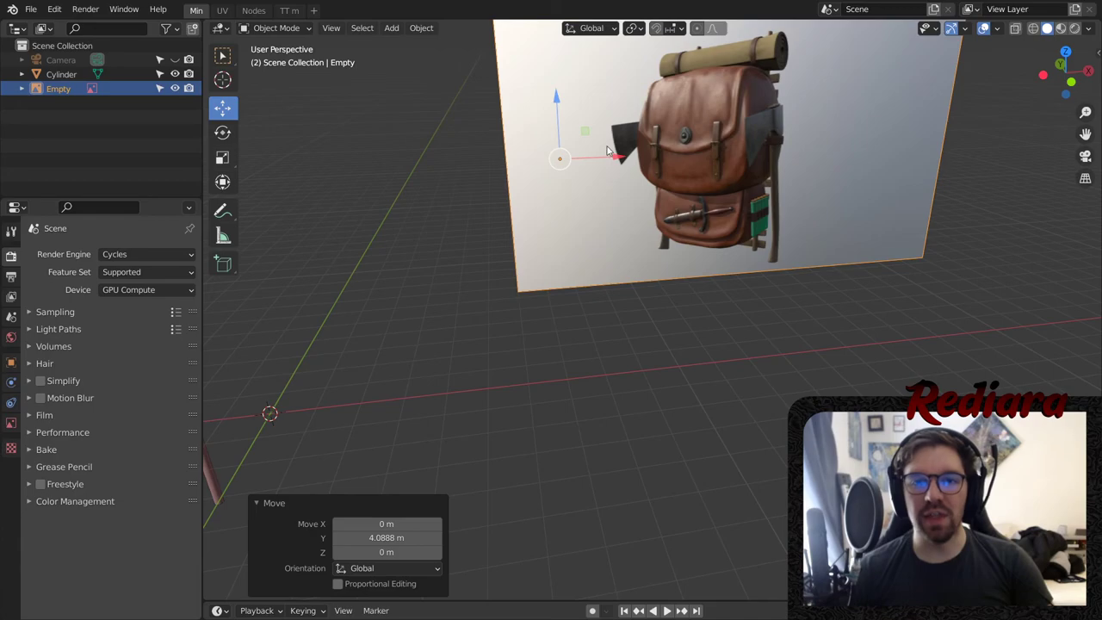
pyautogui.moveTo(617, 157); pyautogui.dragTo(469, 189)
# - Lower the reference image about 3.0889 m along Z and move it about 0.957 m farther back along Y
pyautogui.keyDown('shift'); pyautogui.moveTo(487, 274); pyautogui.dragTo(639, 251, button='middle'); pyautogui.keyUp('shift')
pyautogui.moveTo(603, 101); pyautogui.dragTo(602, 207)
pyautogui.moveTo(603, 207); pyautogui.dragTo(635, 206, button='middle')
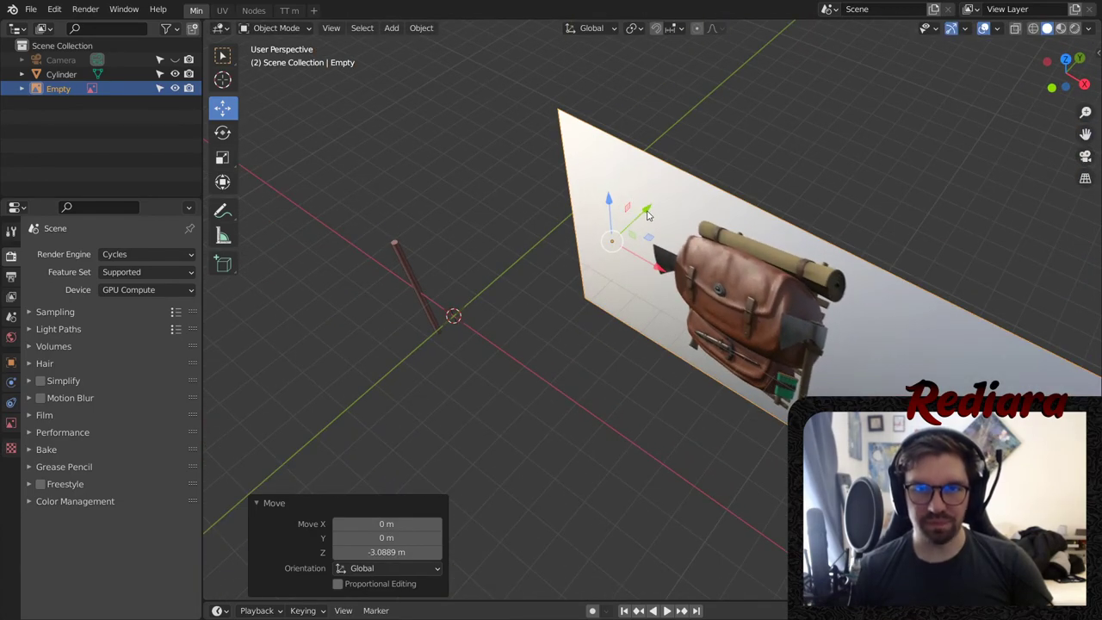
pyautogui.moveTo(647, 212); pyautogui.dragTo(678, 186)
# - Select the thin cylindrical pole and show its modifier settings
pyautogui.moveTo(654, 256); pyautogui.dragTo(723, 236, button='middle')
pyautogui.scroll(3, 678, 222)
pyautogui.keyDown('shift'); pyautogui.moveTo(754, 342); pyautogui.dragTo(701, 278, button='middle'); pyautogui.keyUp('shift')
pyautogui.moveTo(679, 180); pyautogui.dragTo(701, 224, button='middle')
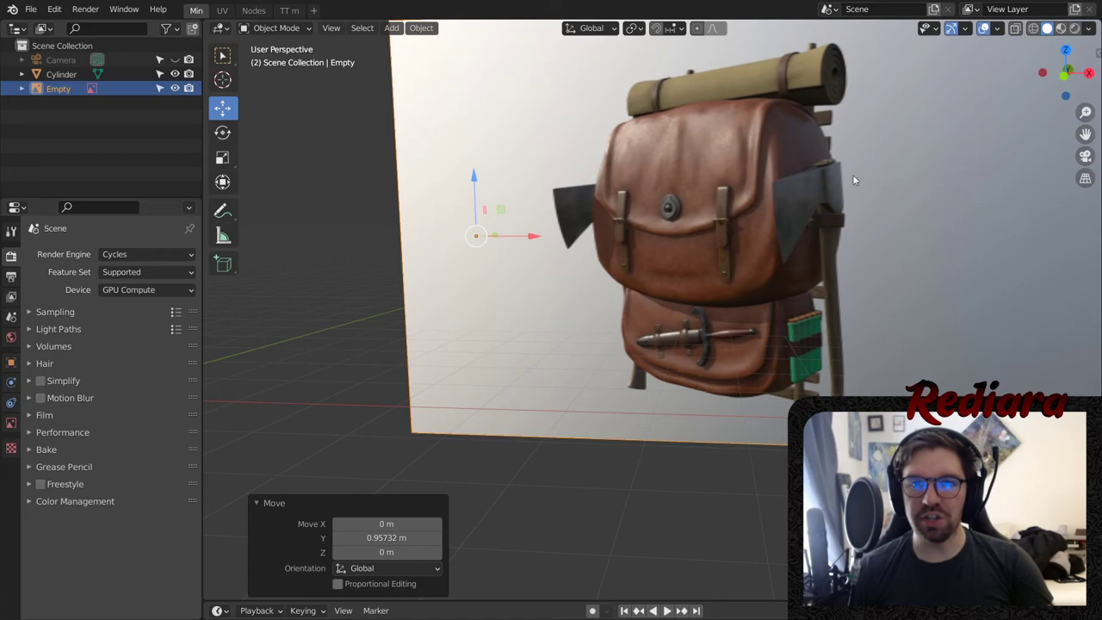
pyautogui.scroll(-4, 685, 141)
pyautogui.moveTo(621, 329); pyautogui.dragTo(571, 326, button='middle')
pyautogui.scroll(6, 571, 326)
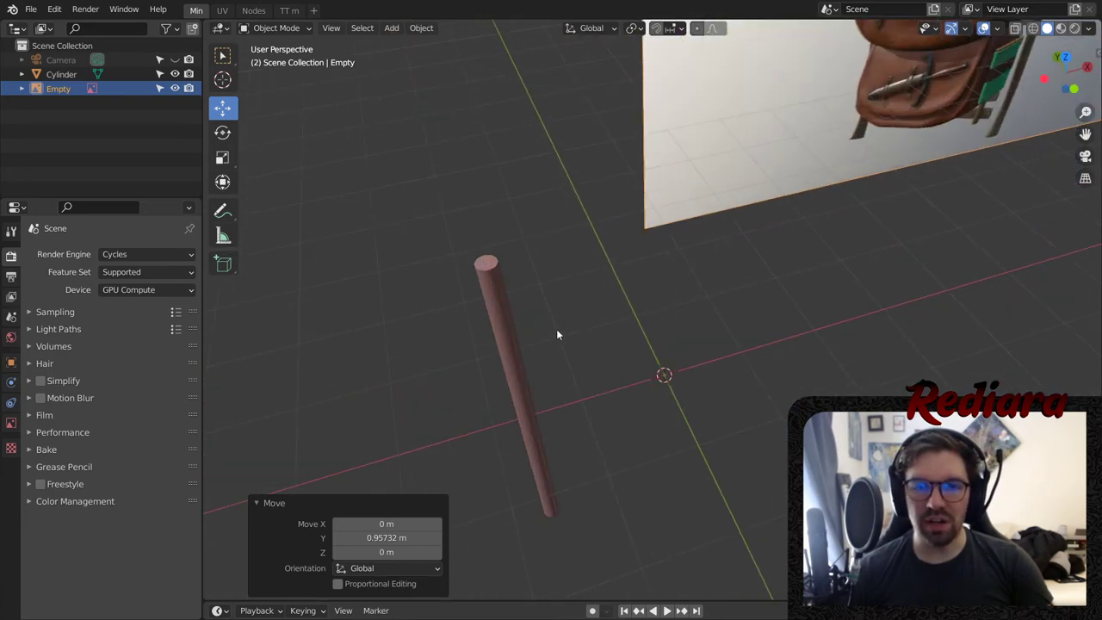
pyautogui.click(519, 365)
pyautogui.moveTo(519, 366); pyautogui.dragTo(508, 349, button='middle')
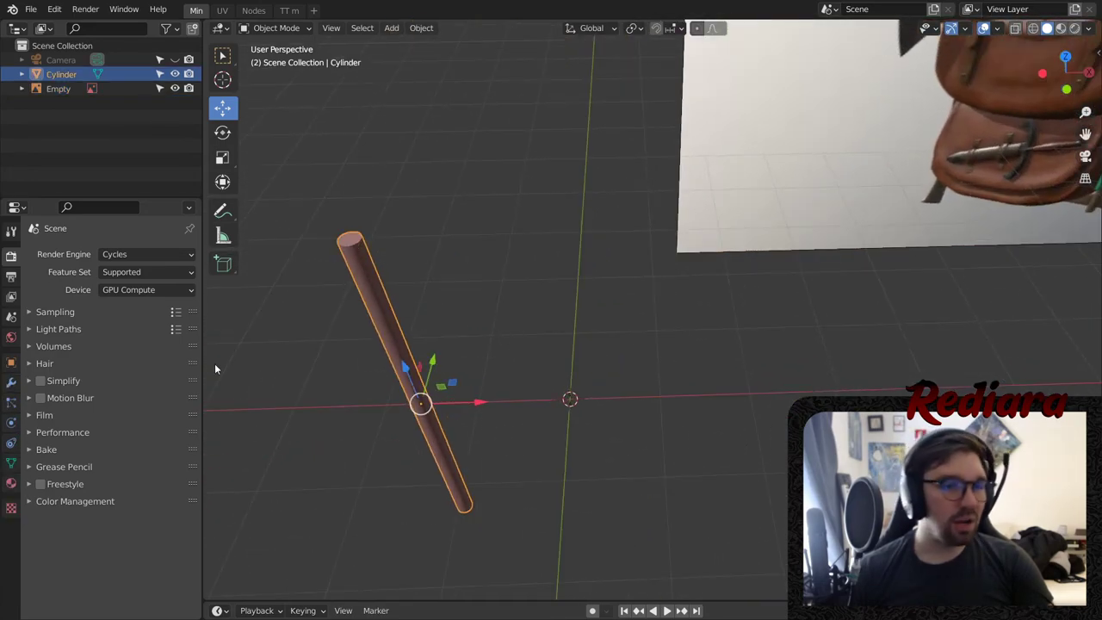
pyautogui.click(12, 381)
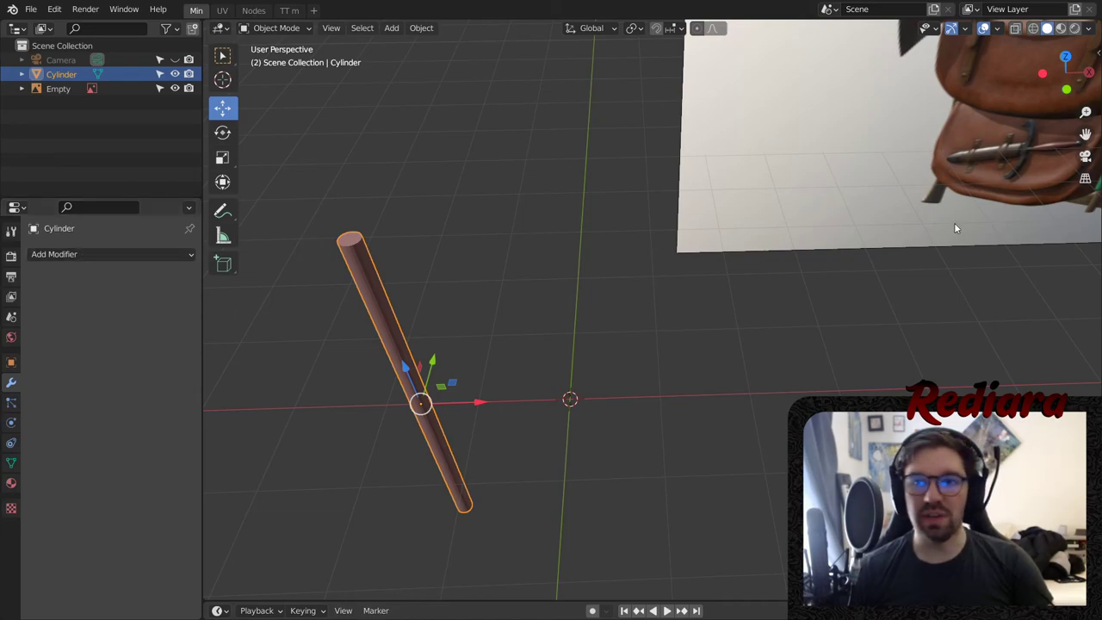
# - Examine the wooden frame poles on the backpack reference, from their lower ends up to the bedroll, and compare them with the cylinder
pyautogui.scroll(-3, 954, 222)
pyautogui.keyDown('shift'); pyautogui.moveTo(953, 222); pyautogui.dragTo(801, 215, button='middle'); pyautogui.keyUp('shift')
pyautogui.keyDown('shift'); pyautogui.moveTo(800, 215); pyautogui.dragTo(582, 315, button='middle'); pyautogui.keyUp('shift')
pyautogui.scroll(9, 577, 286)
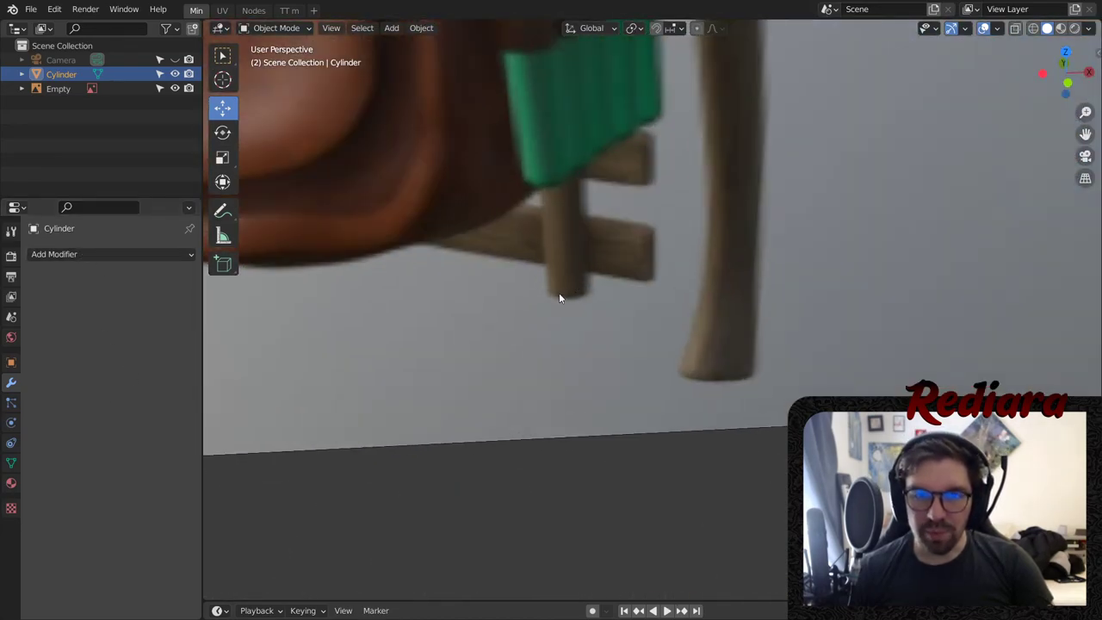
pyautogui.scroll(-3, 585, 281)
pyautogui.keyDown('shift'); pyautogui.moveTo(647, 199); pyautogui.dragTo(656, 594, button='middle'); pyautogui.keyUp('shift')
pyautogui.keyDown('shift'); pyautogui.moveTo(657, 26); pyautogui.dragTo(671, 486, button='middle'); pyautogui.keyUp('shift')
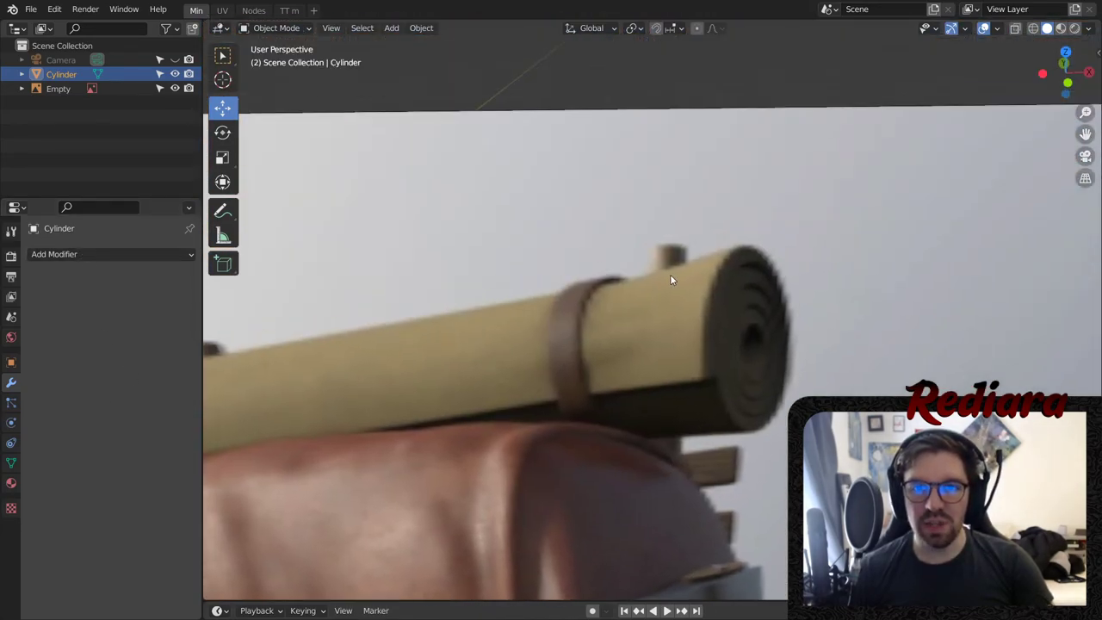
pyautogui.scroll(-3, 568, 352)
pyautogui.keyDown('shift'); pyautogui.moveTo(561, 351); pyautogui.dragTo(615, 234, button='middle'); pyautogui.keyUp('shift')
pyautogui.keyDown('shift'); pyautogui.moveTo(503, 413); pyautogui.dragTo(571, 310, button='middle'); pyautogui.keyUp('shift')
pyautogui.scroll(-5, 570, 310)
pyautogui.keyDown('shift'); pyautogui.moveTo(516, 430); pyautogui.dragTo(642, 317, button='middle'); pyautogui.keyUp('shift')
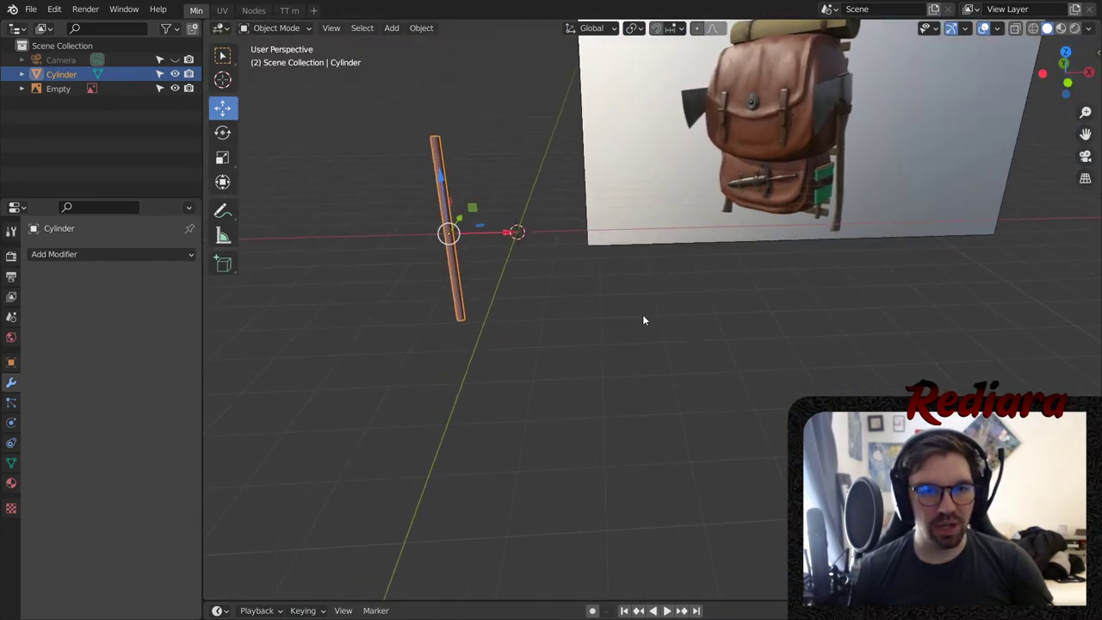
pyautogui.scroll(3, 508, 256)
pyautogui.moveTo(490, 241); pyautogui.dragTo(466, 235, button='middle')
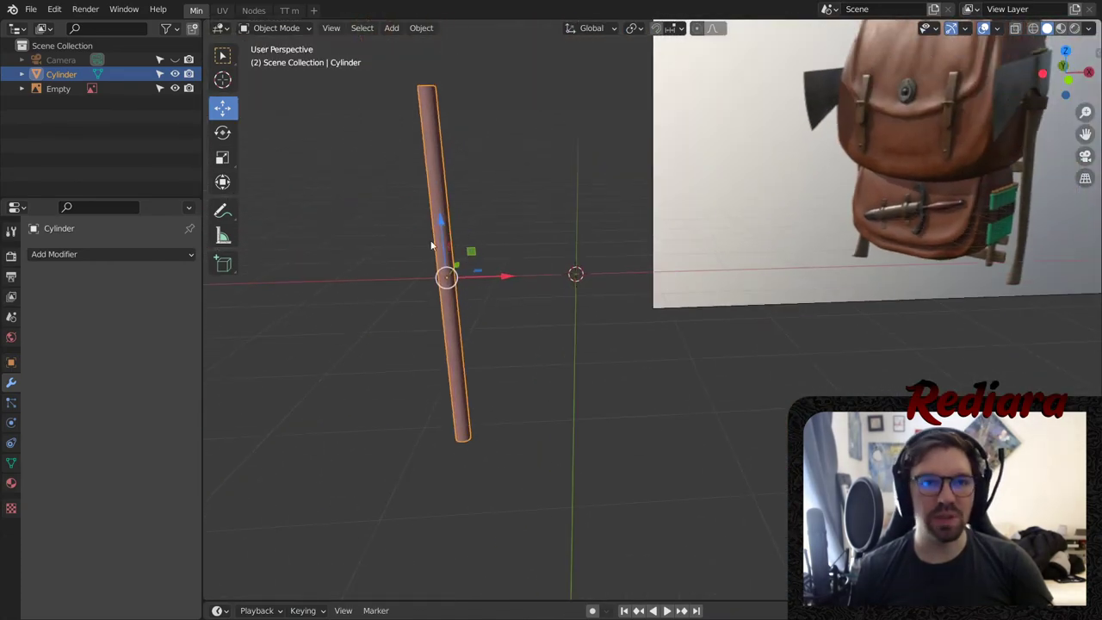
# - Add a Mirror modifier on the X axis to the pole with Camera as the mirror object, then deselect the pole
pyautogui.click(57, 254)
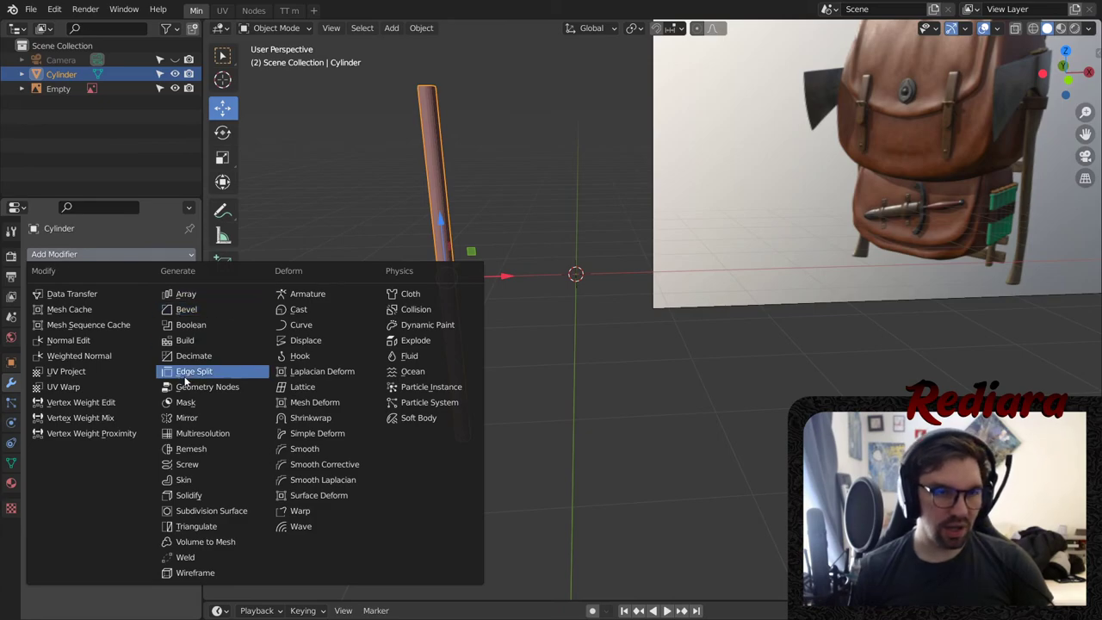
pyautogui.click(193, 417)
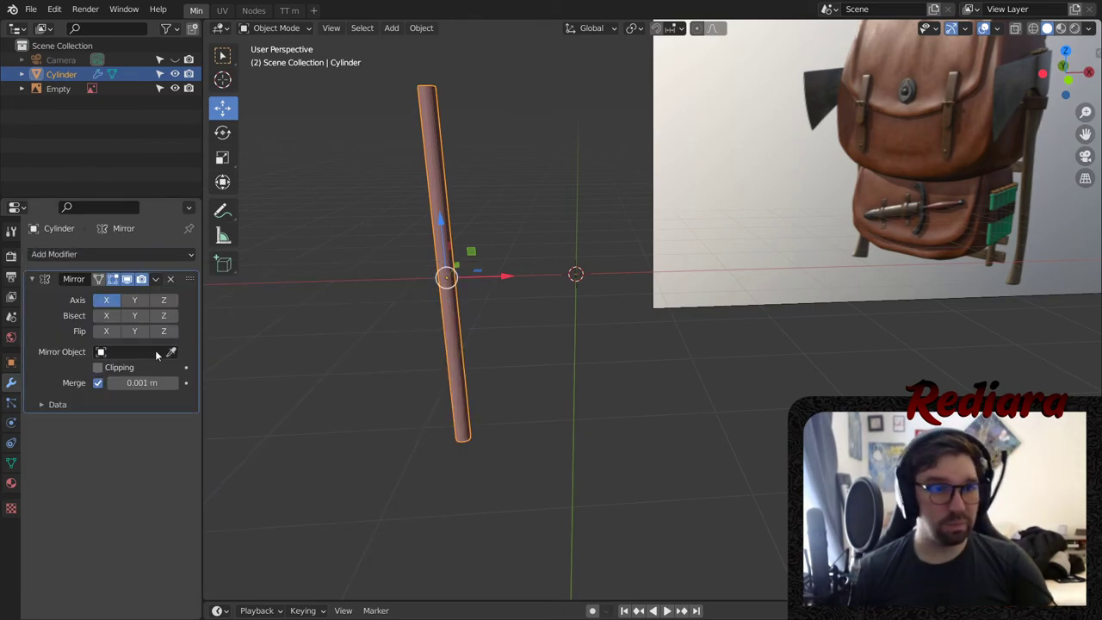
pyautogui.click(125, 352)
pyautogui.click(124, 374)
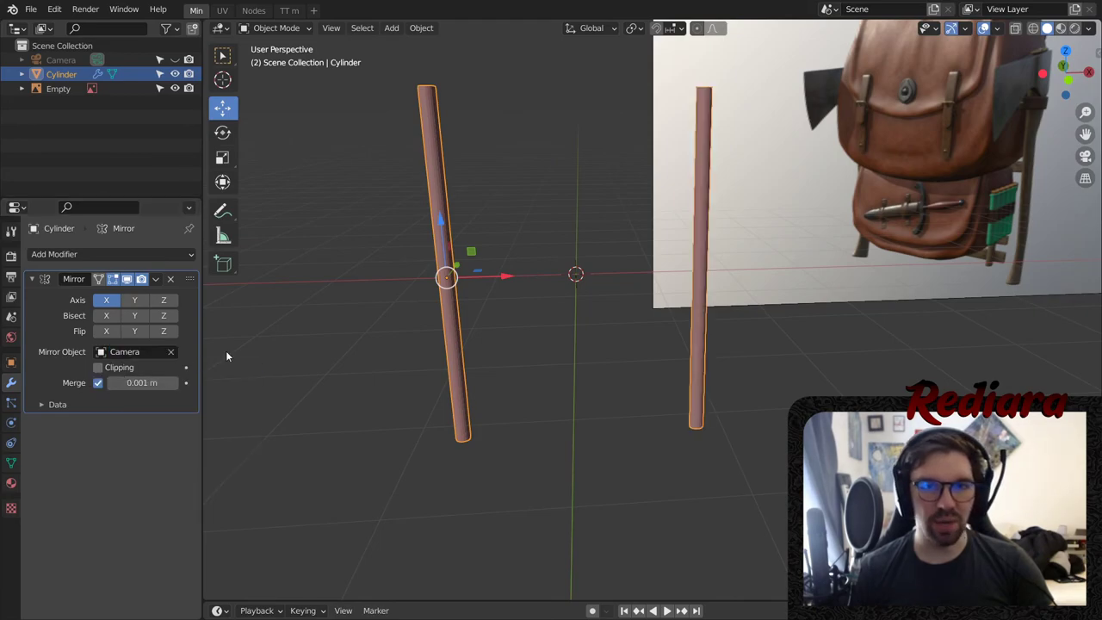
pyautogui.click(558, 220)
# - Examine the backpack reference's wooden frame alongside the mirrored pair of poles
pyautogui.moveTo(557, 221); pyautogui.dragTo(637, 286, button='middle')
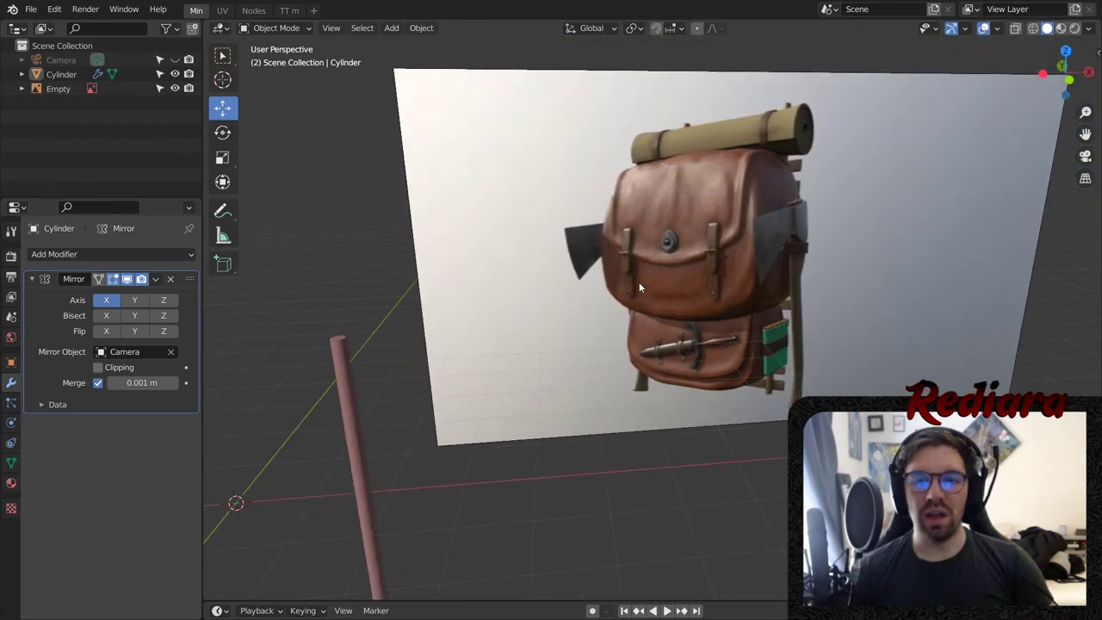
pyautogui.scroll(3, 637, 286)
pyautogui.scroll(-3, 737, 404)
pyautogui.moveTo(737, 404); pyautogui.dragTo(813, 277, button='middle')
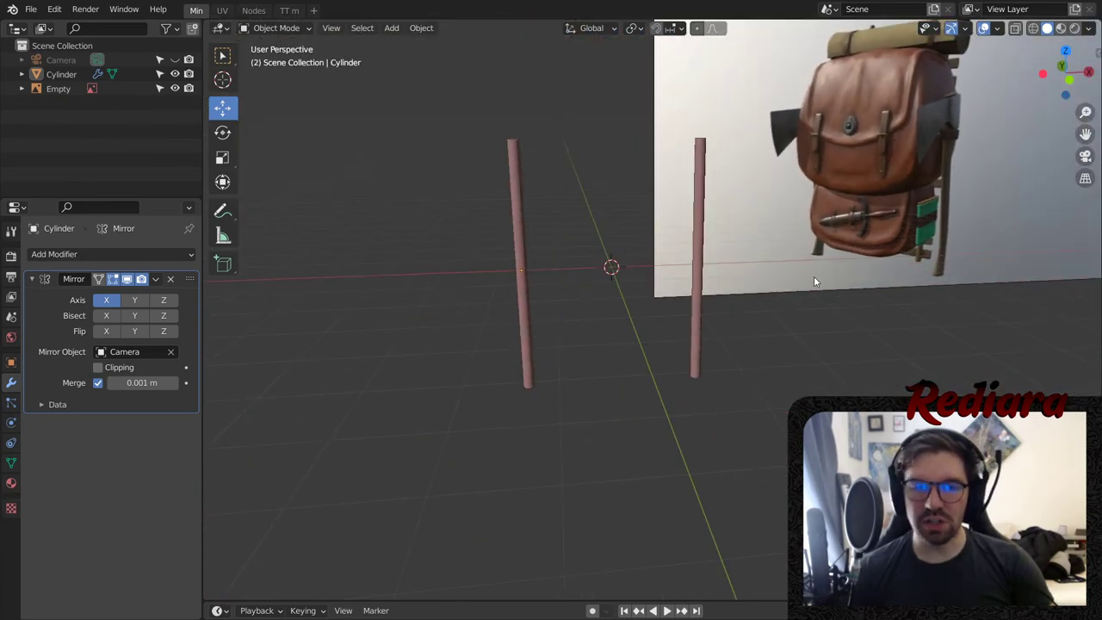
pyautogui.moveTo(456, 191); pyautogui.dragTo(442, 189, button='middle')
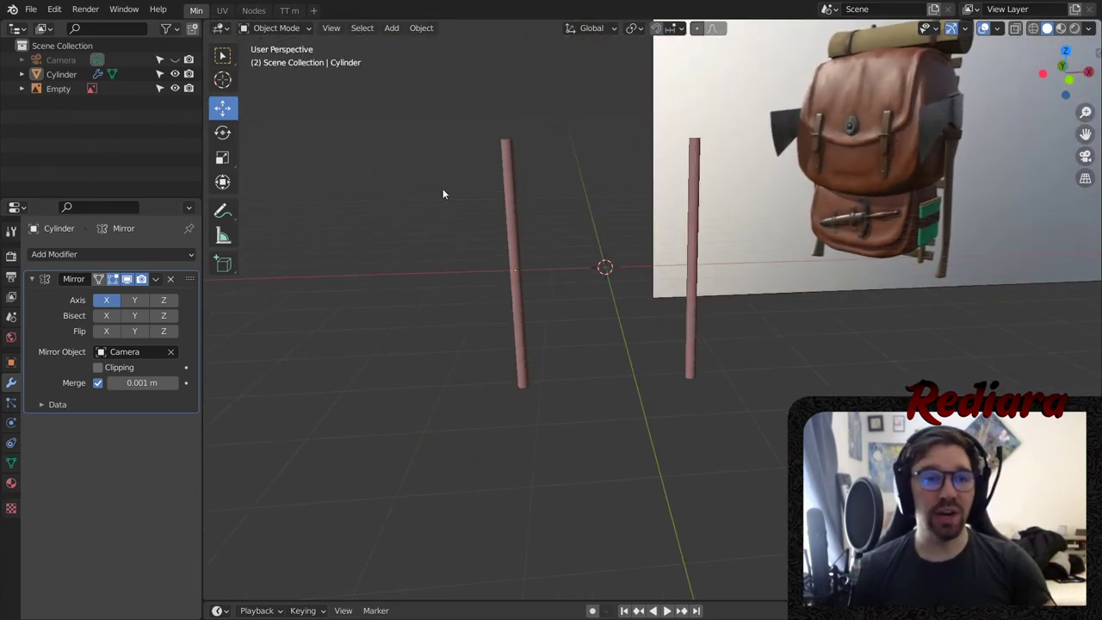
pyautogui.click(390, 28)
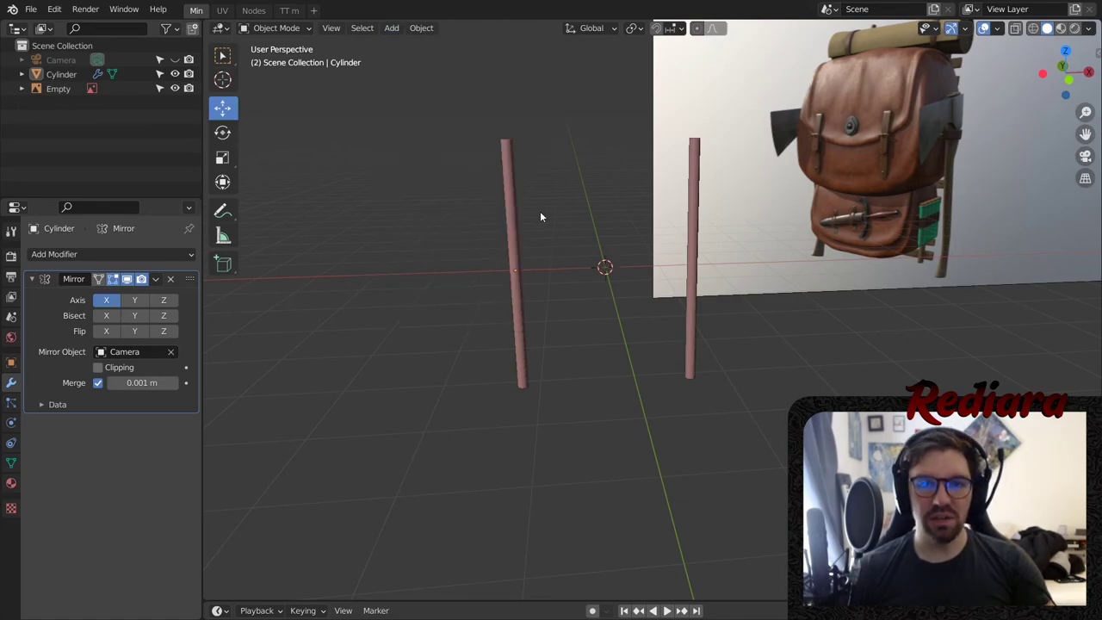
pyautogui.moveTo(551, 112); pyautogui.dragTo(586, 179, button='middle')
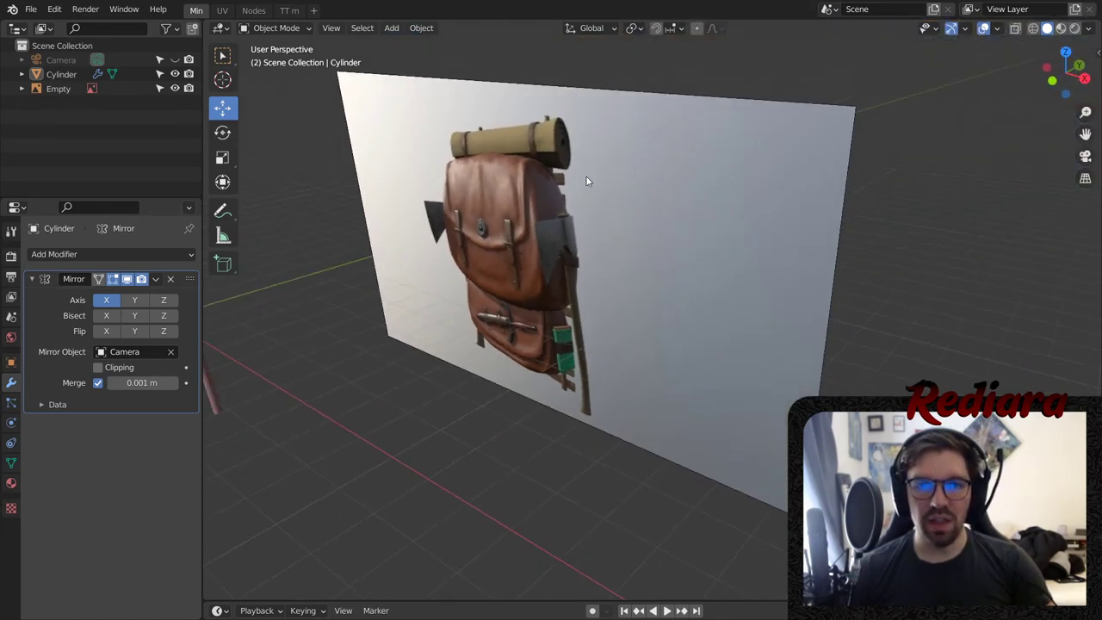
pyautogui.moveTo(778, 269); pyautogui.dragTo(417, 185, button='middle')
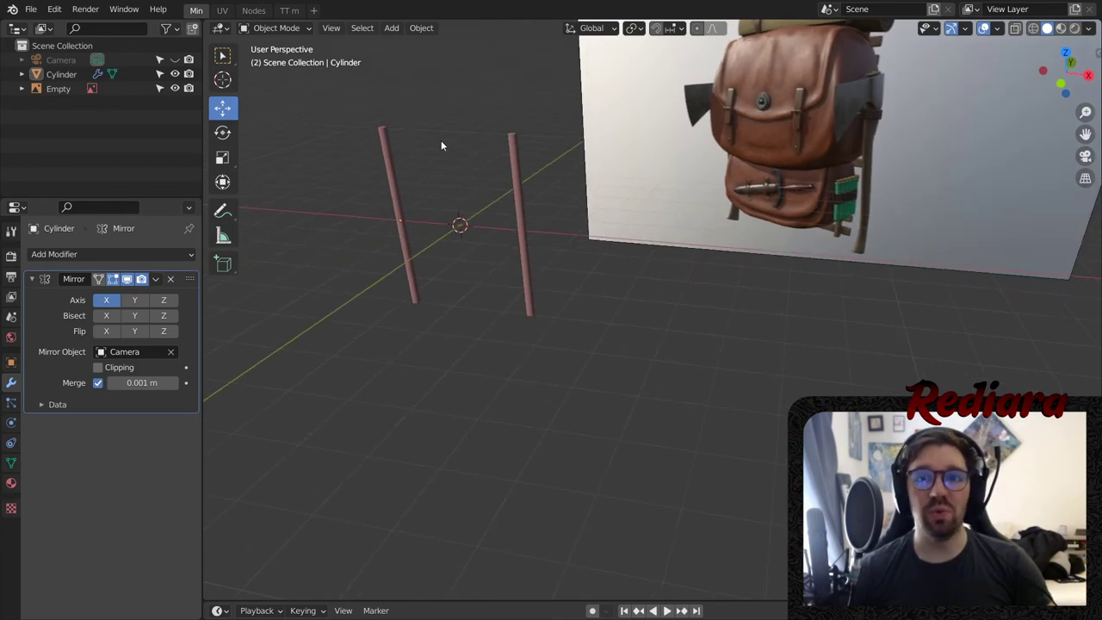
pyautogui.moveTo(442, 145); pyautogui.dragTo(502, 232, button='middle')
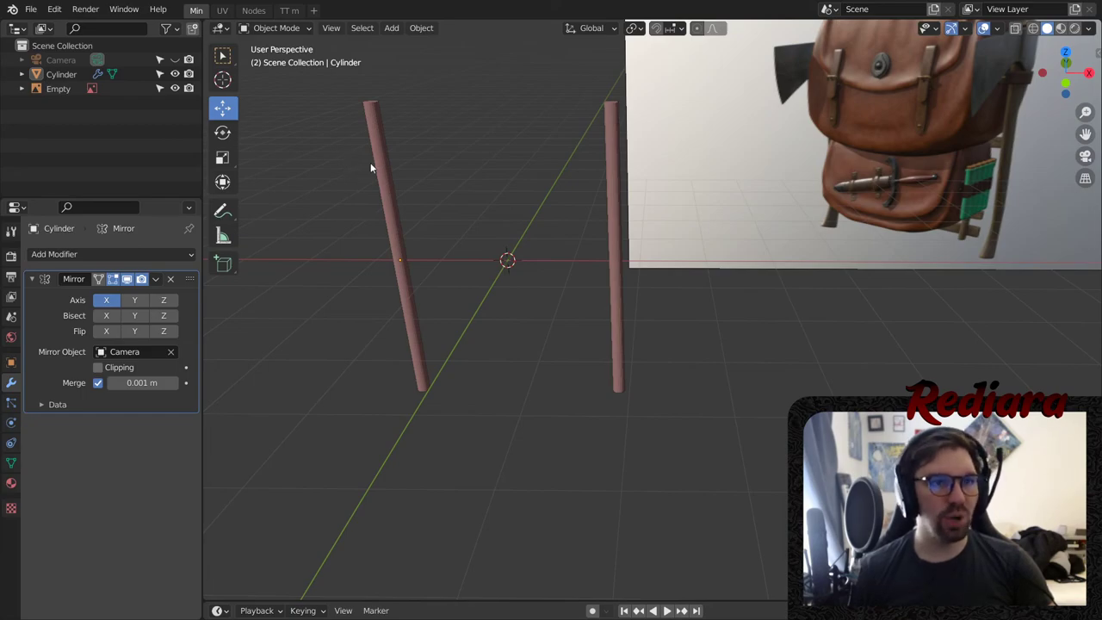
# - Add a 2 m cube mesh at the world origin between the two poles
pyautogui.click(276, 27)
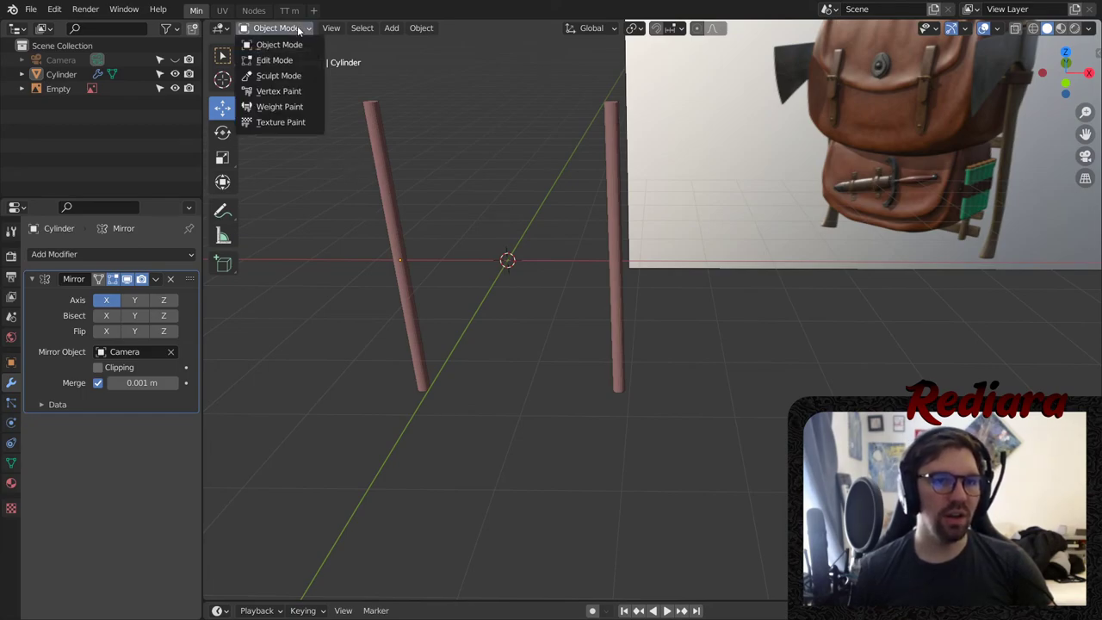
pyautogui.moveTo(417, 48)
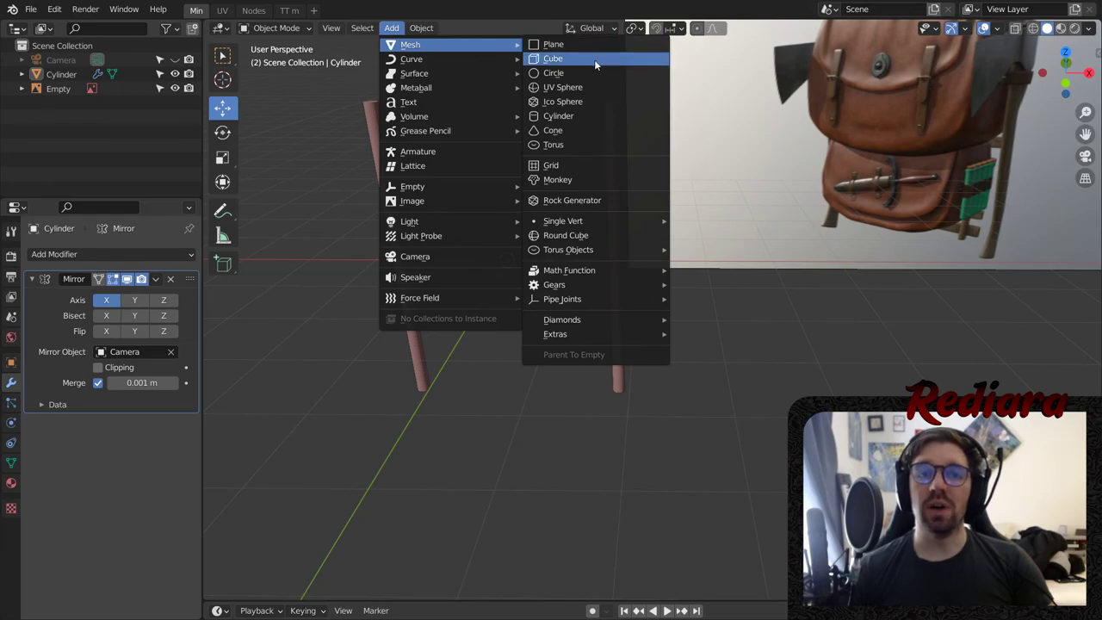
pyautogui.click(592, 58)
pyautogui.moveTo(508, 262); pyautogui.dragTo(448, 344, button='middle')
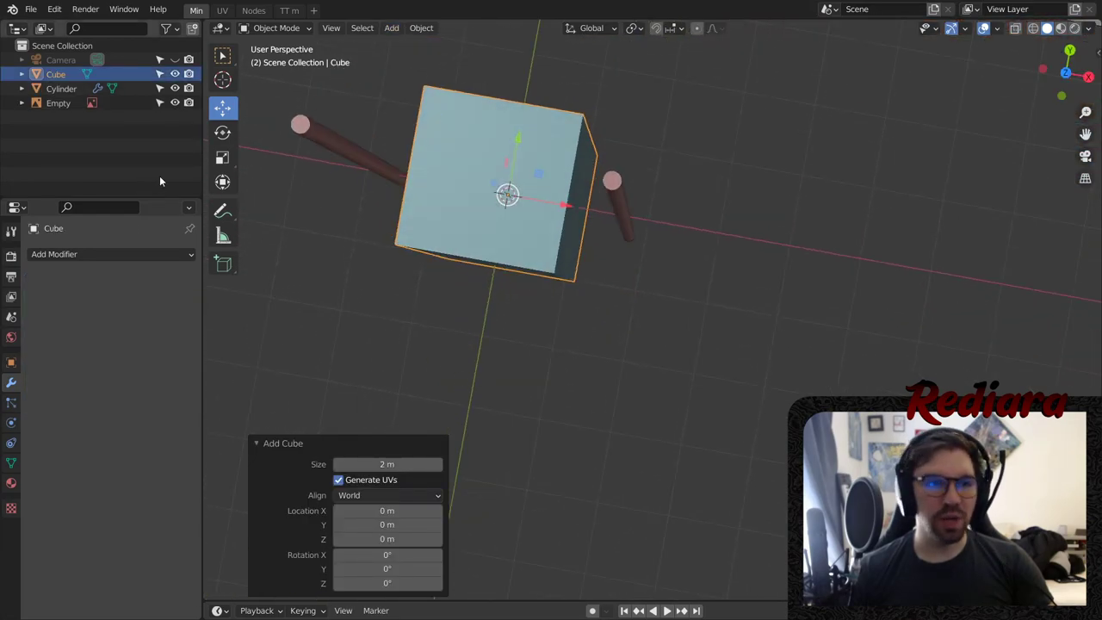
# - Scale the cube down uniformly in several passes, ending with factors of about 0.26 and 0.8
pyautogui.click(222, 157)
pyautogui.moveTo(588, 230); pyautogui.dragTo(580, 220, button='middle')
pyautogui.moveTo(572, 268); pyautogui.dragTo(516, 260)
pyautogui.moveTo(515, 260); pyautogui.dragTo(496, 292, button='middle')
pyautogui.moveTo(609, 171); pyautogui.dragTo(544, 204)
pyautogui.moveTo(544, 203); pyautogui.dragTo(592, 199, button='middle')
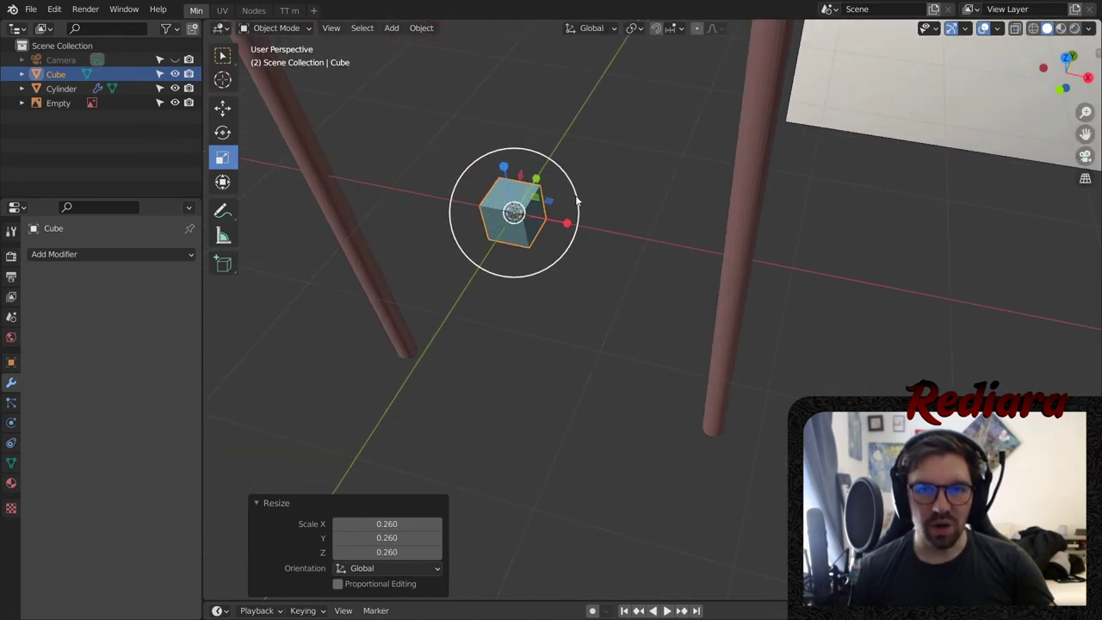
pyautogui.moveTo(576, 201)
pyautogui.mouseDown()
pyautogui.moveTo(546, 207)
pyautogui.moveTo(577, 197)
pyautogui.moveTo(563, 201)
pyautogui.mouseUp()
pyautogui.moveTo(563, 202); pyautogui.dragTo(472, 270, button='middle')
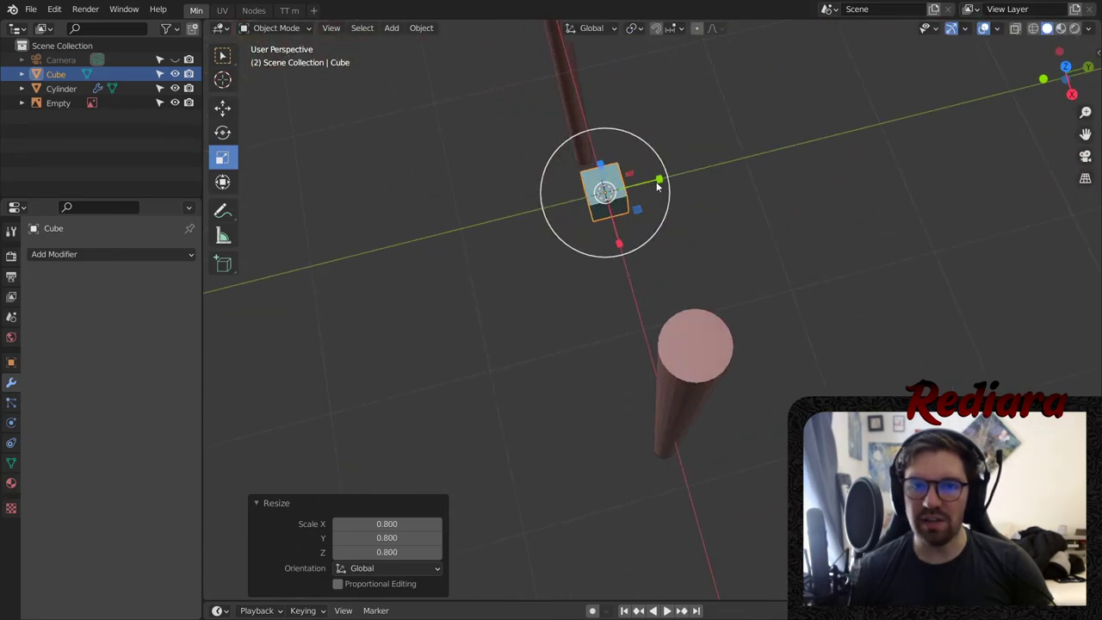
# - Thin the cube along Y and stretch it about 14.77 times along X into a crossbar reaching past both poles
pyautogui.moveTo(658, 185); pyautogui.dragTo(625, 191)
pyautogui.moveTo(625, 191)
pyautogui.mouseDown(button='middle')
pyautogui.moveTo(679, 180)
pyautogui.moveTo(634, 238)
pyautogui.moveTo(608, 189)
pyautogui.mouseUp(button='middle')
pyautogui.moveTo(603, 148); pyautogui.dragTo(440, 214)
pyautogui.moveTo(441, 215); pyautogui.dragTo(596, 209, button='middle')
pyautogui.moveTo(730, 417); pyautogui.dragTo(500, 239, button='middle')
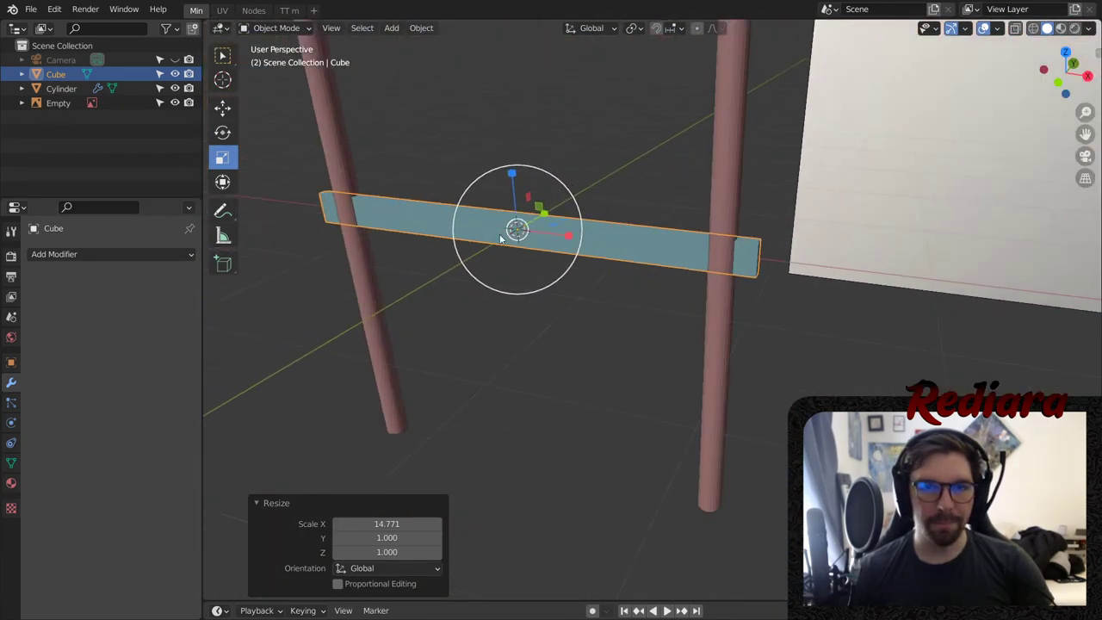
# - Move the crossbar down about 1.9252 m along Z near the poles' lower ends, and nudge it slightly lower
pyautogui.click(222, 106)
pyautogui.moveTo(520, 174); pyautogui.dragTo(492, 381)
pyautogui.moveTo(492, 382); pyautogui.dragTo(553, 315, button='middle')
pyautogui.scroll(3, 553, 315)
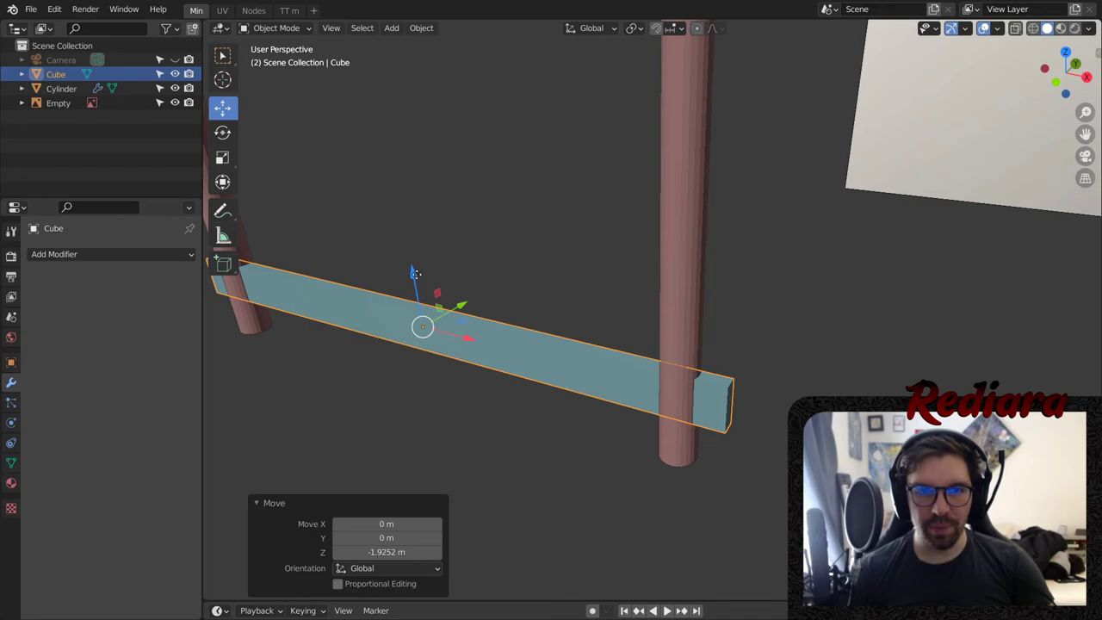
pyautogui.moveTo(414, 273); pyautogui.dragTo(416, 283)
# - Shift the crossbar about 0.138 m along Y against the poles, fine-tune it by about -0.0034 m, and deselect it
pyautogui.moveTo(416, 282); pyautogui.dragTo(366, 341, button='middle')
pyautogui.moveTo(545, 314); pyautogui.dragTo(565, 315)
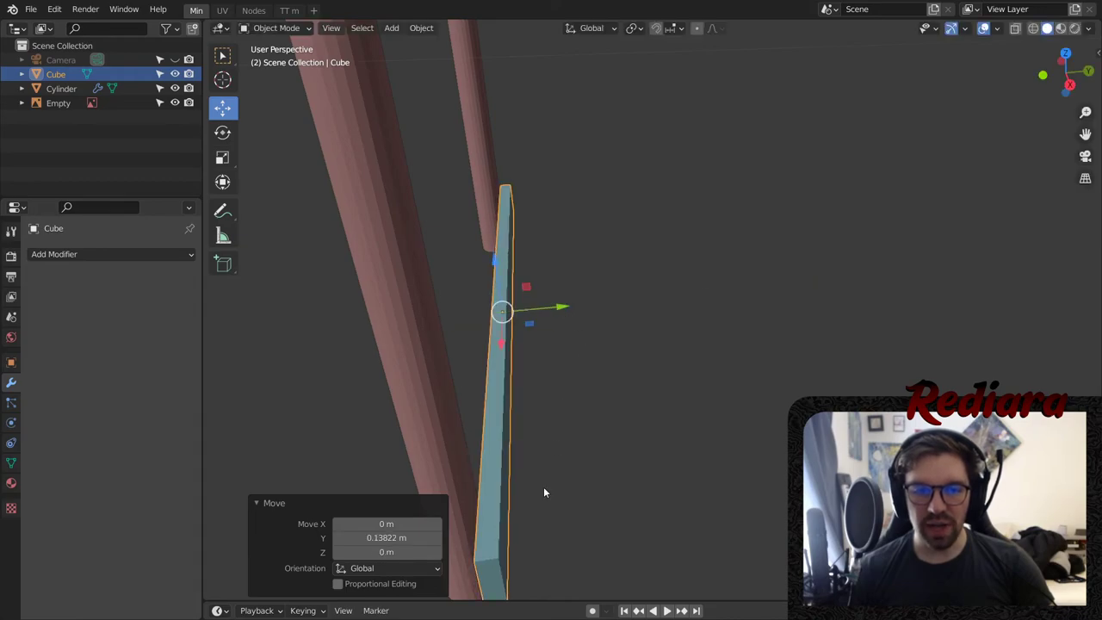
pyautogui.moveTo(543, 488); pyautogui.dragTo(580, 383, button='middle')
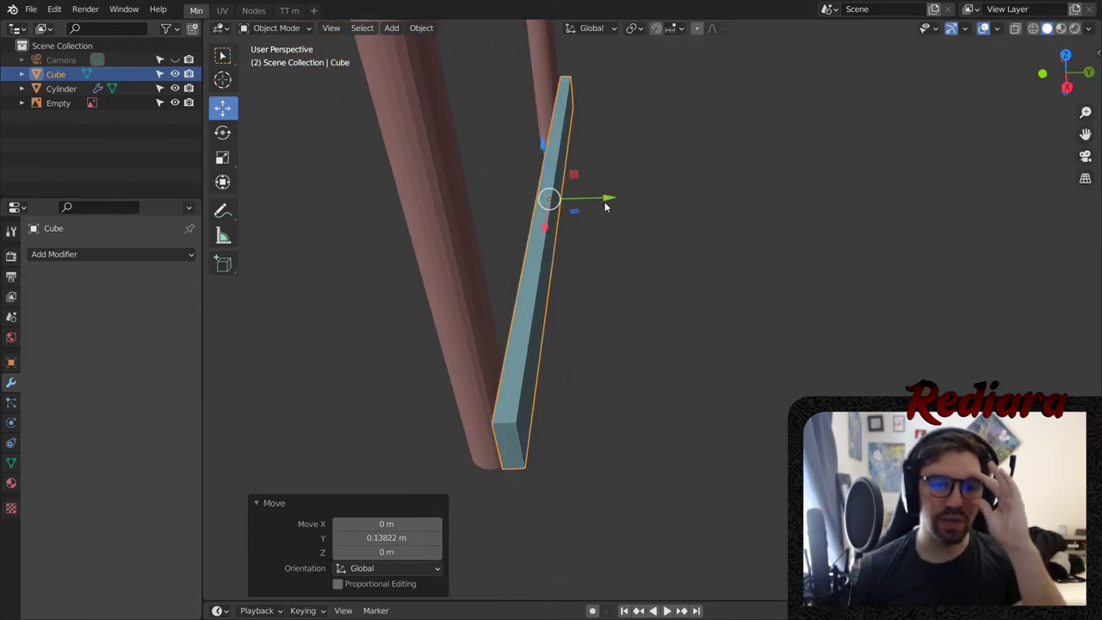
pyautogui.moveTo(611, 203); pyautogui.dragTo(607, 199)
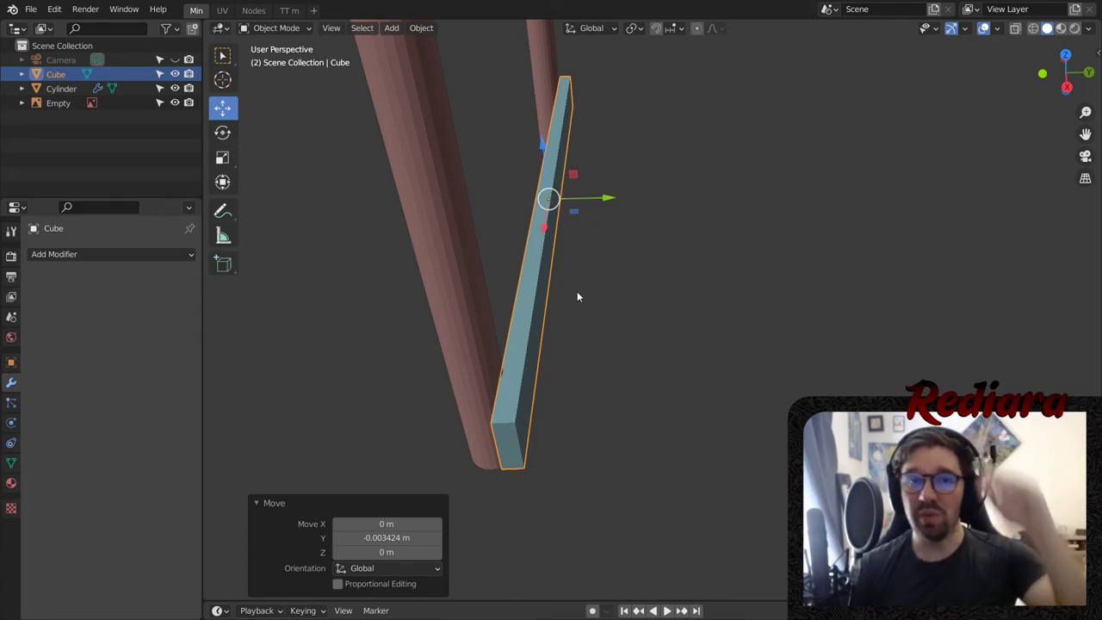
pyautogui.moveTo(577, 296); pyautogui.dragTo(572, 364, button='middle')
pyautogui.click(571, 364)
pyautogui.scroll(-2, 572, 364)
pyautogui.moveTo(591, 299); pyautogui.dragTo(554, 277, button='middle')
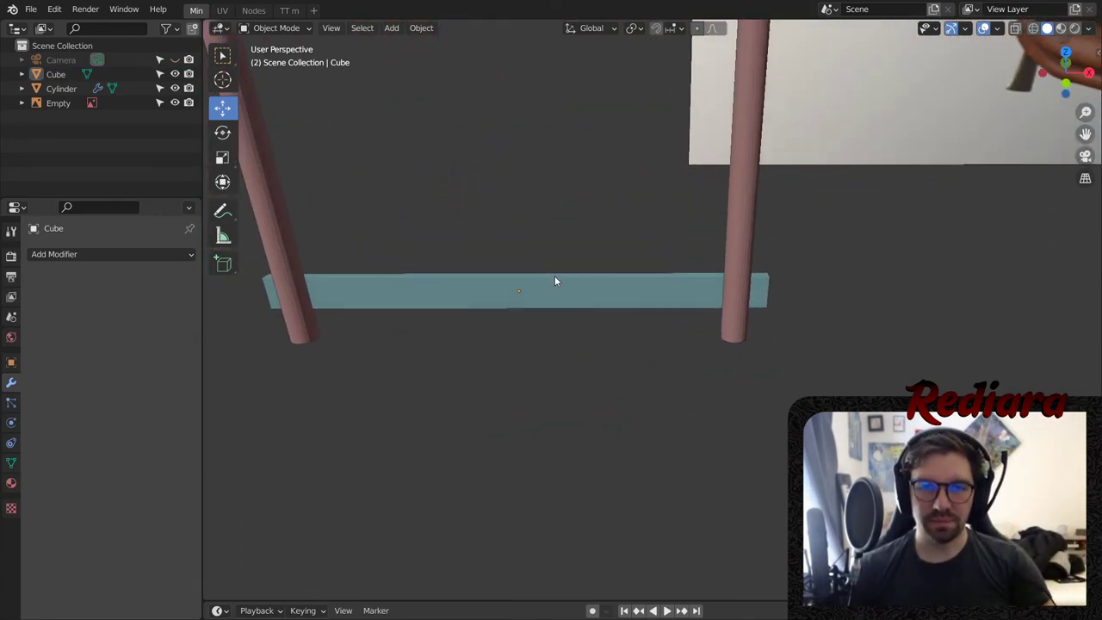
# - Select the crossbar and add an Array modifier to it
pyautogui.click(555, 277)
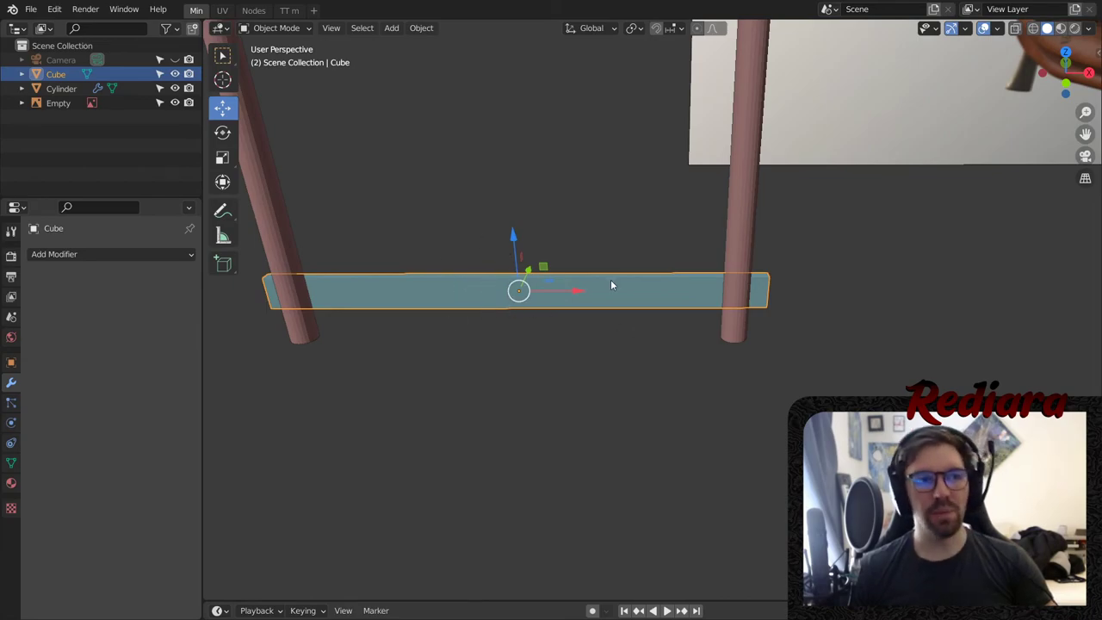
pyautogui.click(102, 254)
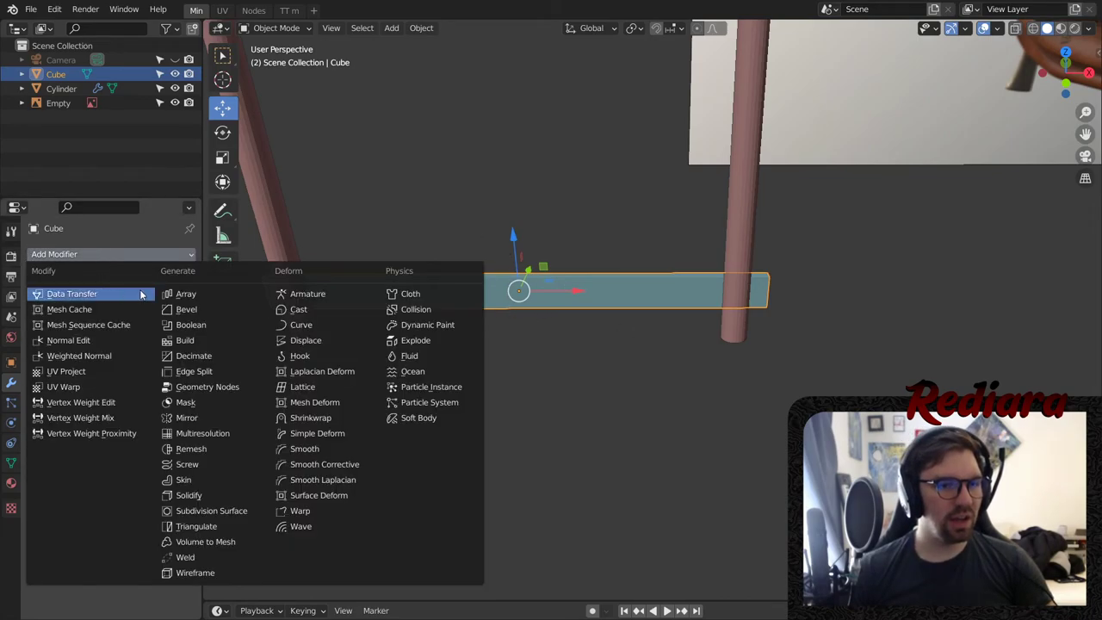
pyautogui.click(245, 294)
pyautogui.scroll(-5, 302, 282)
pyautogui.keyDown('shift'); pyautogui.moveTo(454, 245); pyautogui.dragTo(518, 347, button='middle'); pyautogui.keyUp('shift')
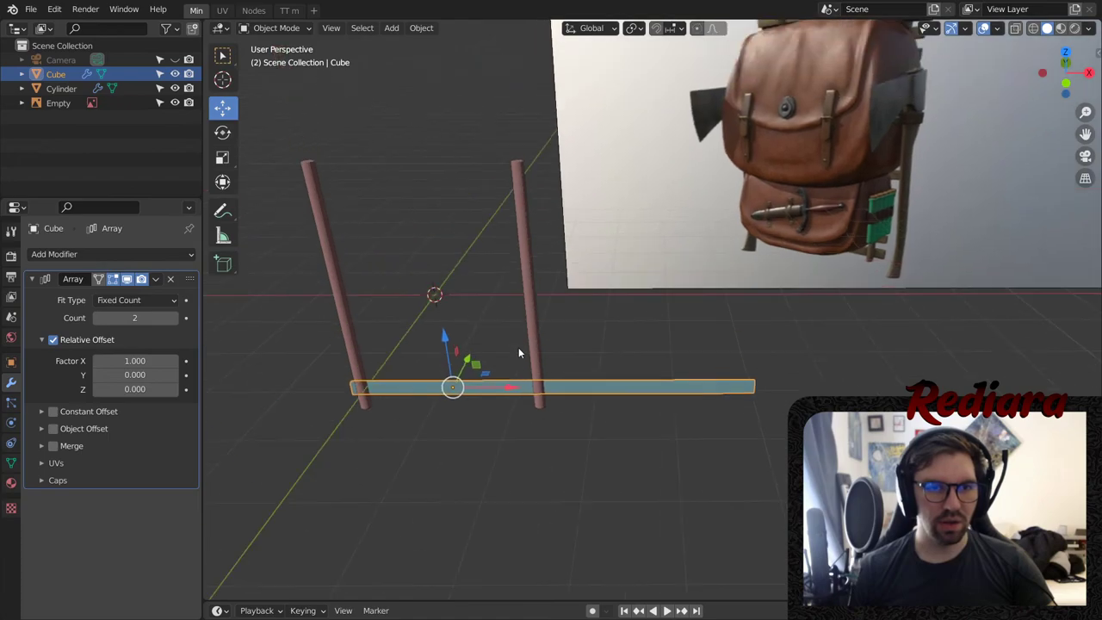
# - Set the array's relative offset factors to 2 on Z and 0 on X so the crossbars stack vertically
pyautogui.click(139, 387)
pyautogui.press('Return')
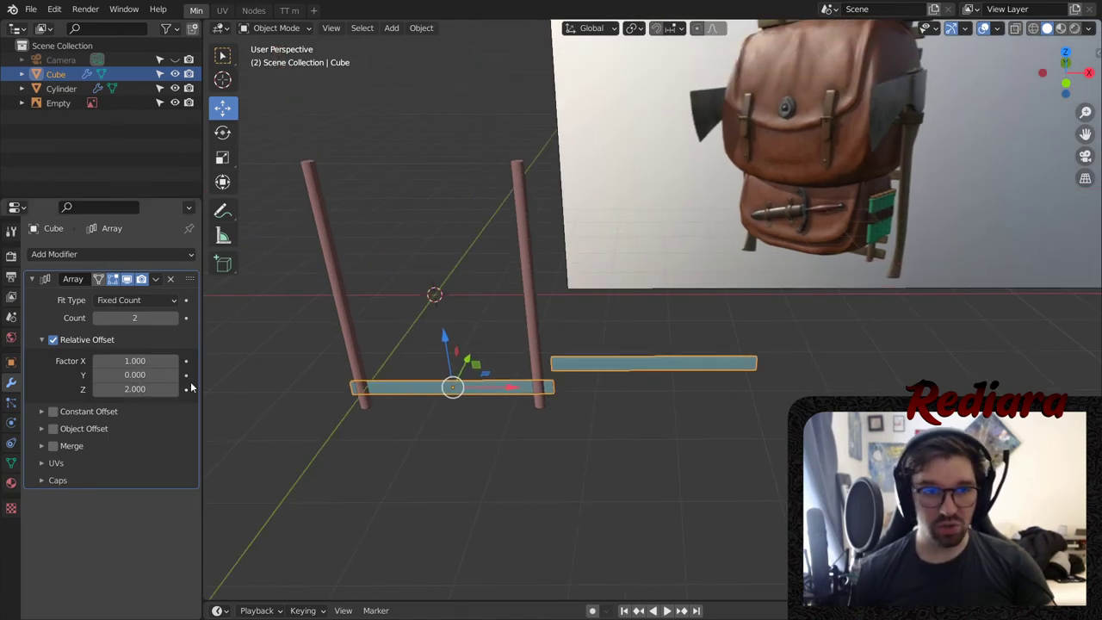
pyautogui.click(129, 360)
pyautogui.write('0')
pyautogui.press('Return')
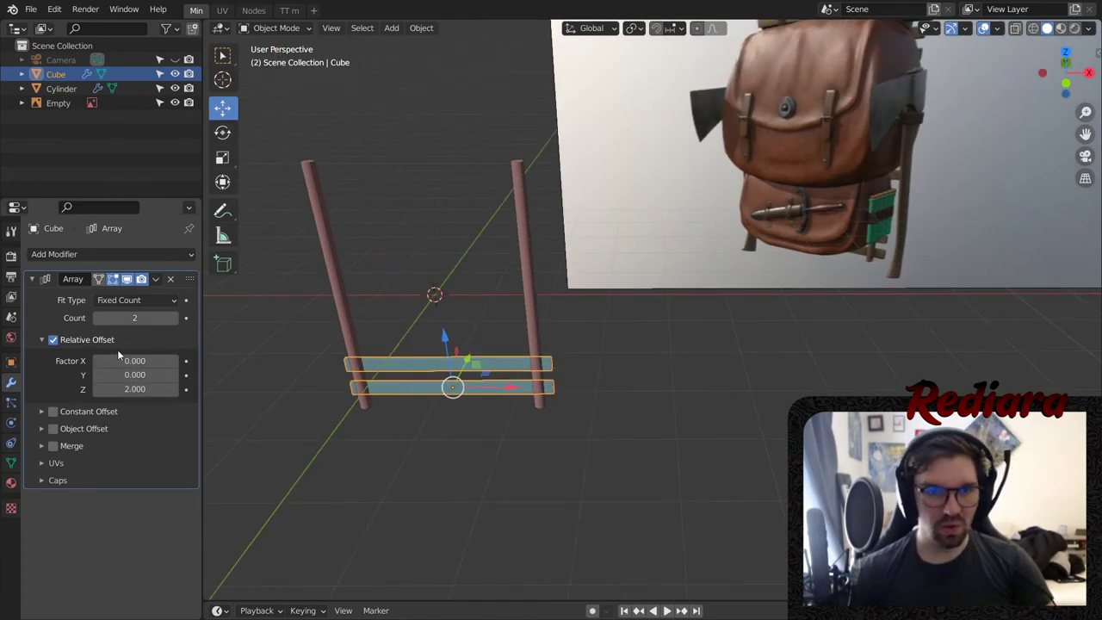
# - Increase the crossbar array's count to 5
pyautogui.click(173, 318)
pyautogui.click(174, 318)
pyautogui.click(174, 318)
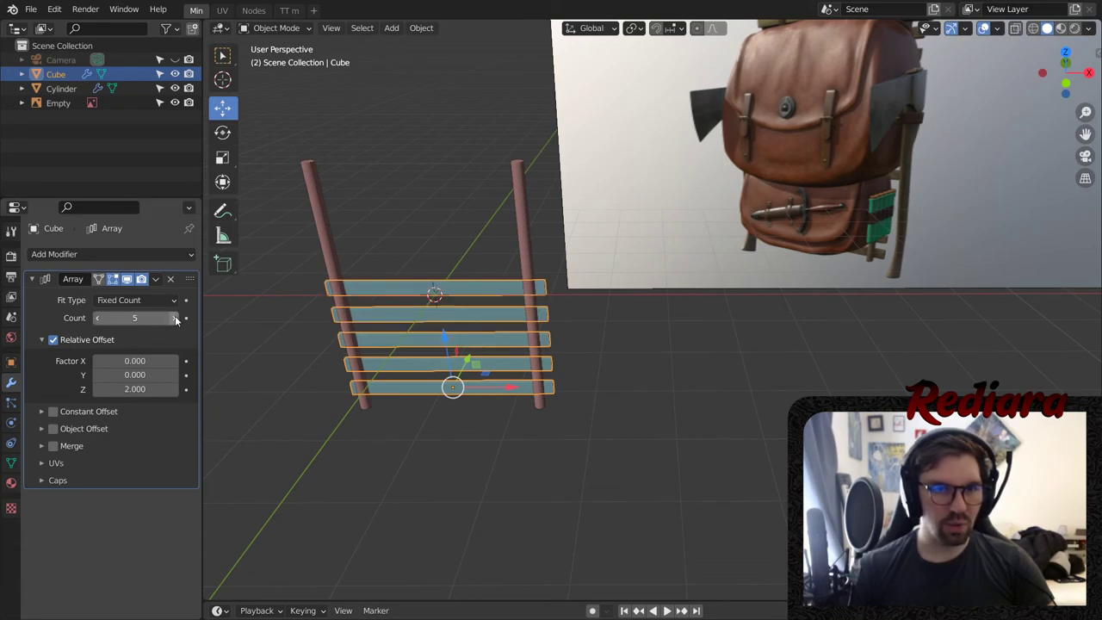
# - Increase the crossbar array's count to 9 and compare the stacked bars with the reference backpack
pyautogui.click(174, 318)
pyautogui.click(174, 318)
pyautogui.click(175, 318)
pyautogui.click(174, 318)
pyautogui.moveTo(339, 196); pyautogui.dragTo(547, 288, button='middle')
pyautogui.scroll(4, 342, 164)
pyautogui.scroll(-4, 775, 252)
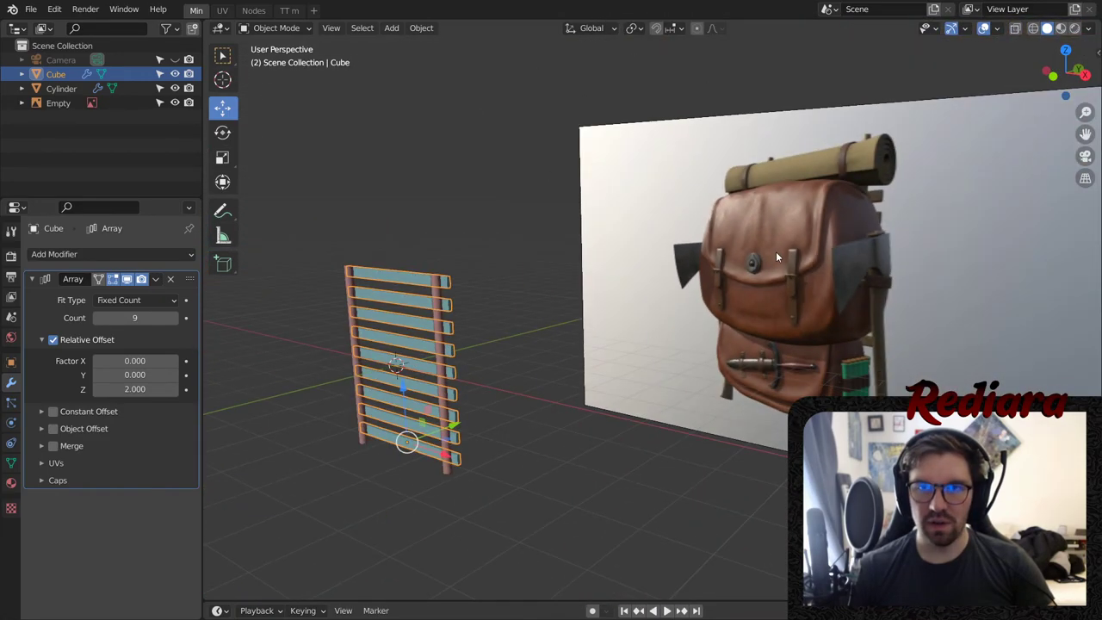
pyautogui.moveTo(775, 251); pyautogui.dragTo(721, 290, button='middle')
pyautogui.scroll(4, 617, 151)
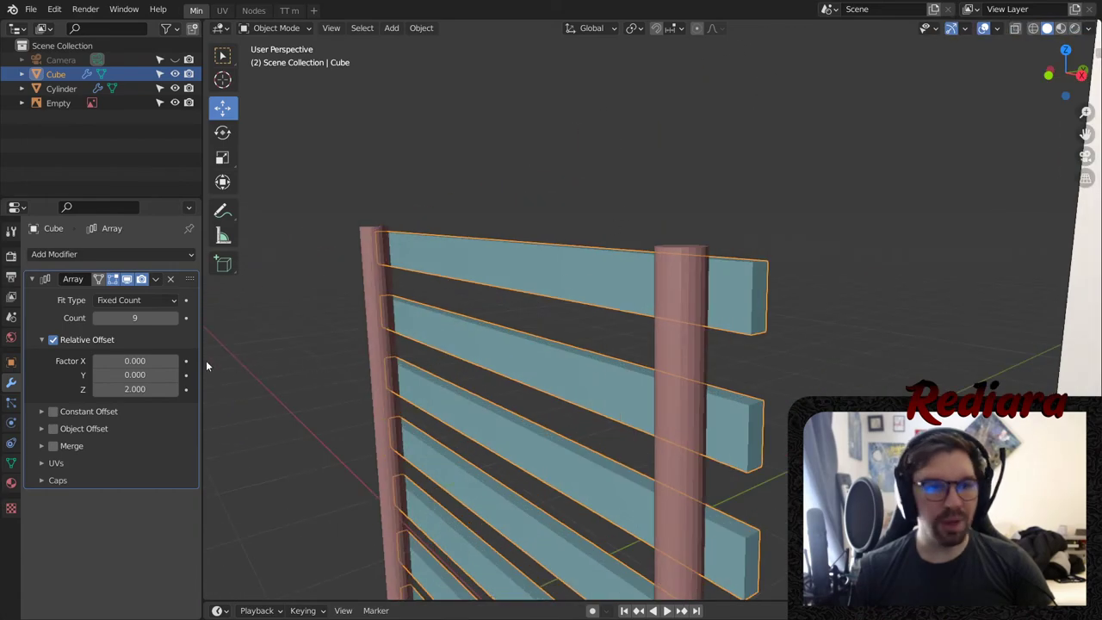
# - Reduce the crossbar array's count to 8 and deselect the crossbars
pyautogui.click(93, 318)
pyautogui.scroll(-4, 678, 324)
pyautogui.keyDown('shift'); pyautogui.moveTo(775, 324); pyautogui.dragTo(723, 280, button='middle'); pyautogui.keyUp('shift')
pyautogui.scroll(-4, 835, 199)
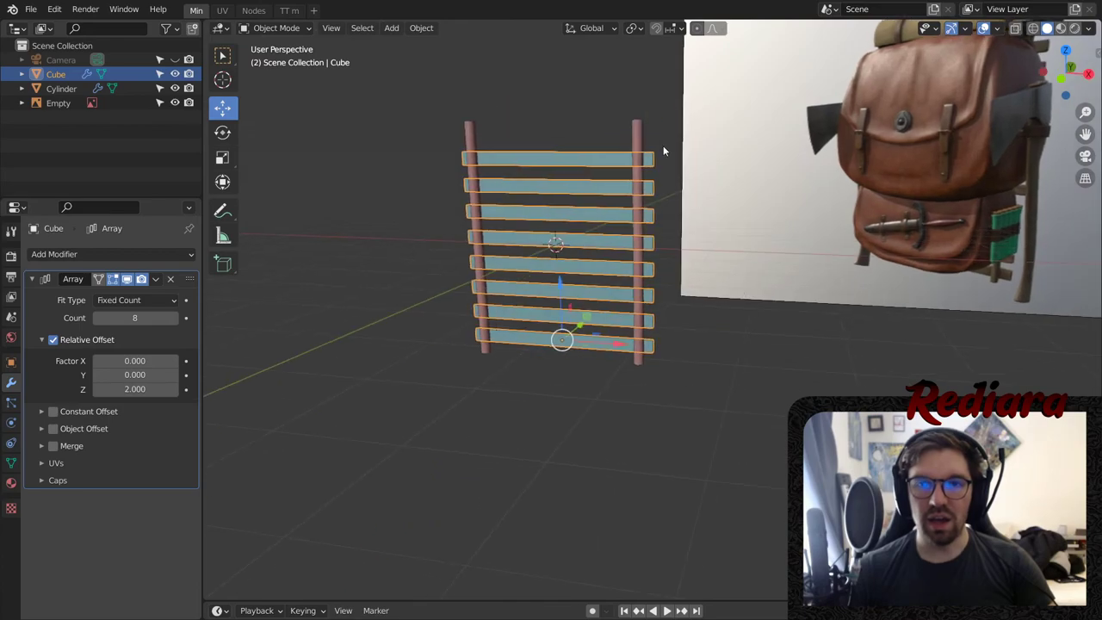
pyautogui.moveTo(670, 161); pyautogui.dragTo(569, 196, button='middle')
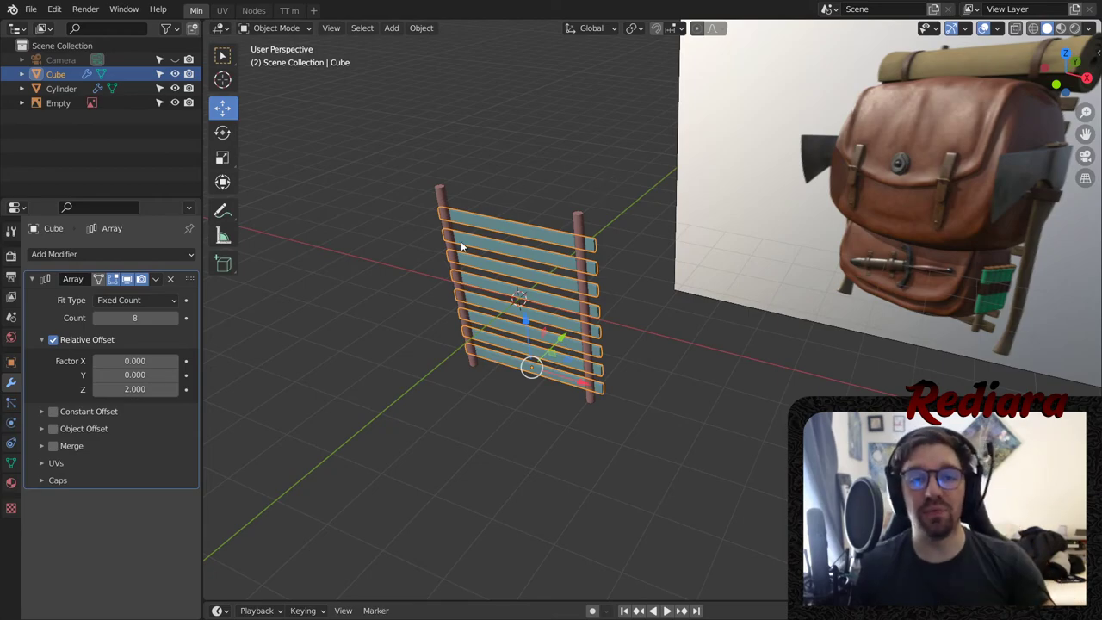
pyautogui.click(327, 277)
pyautogui.click(274, 27)
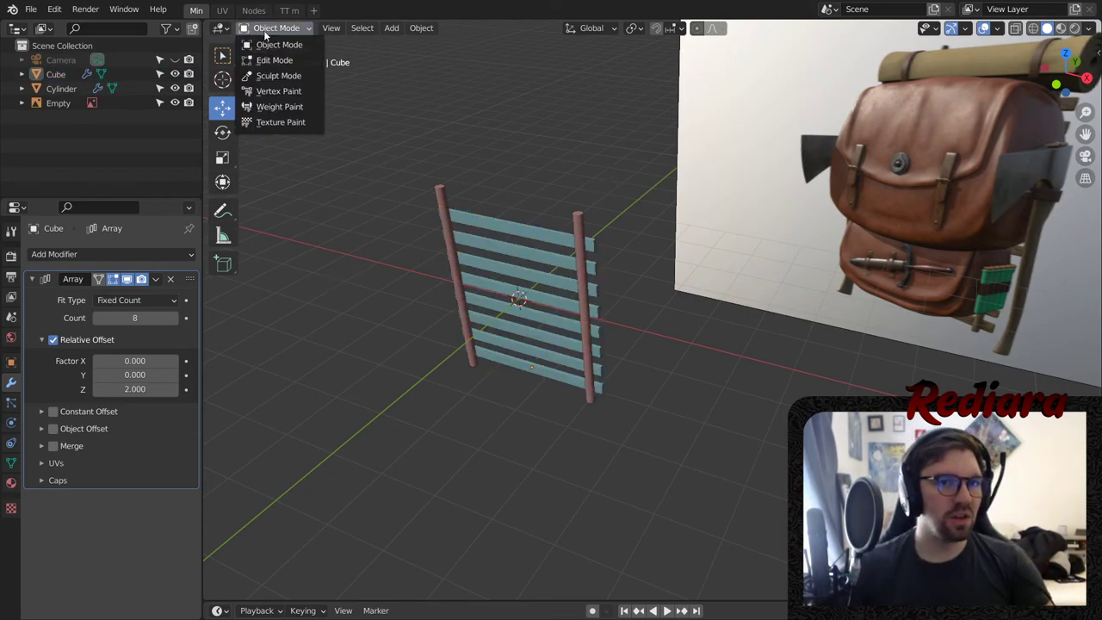
pyautogui.moveTo(901, 212); pyautogui.dragTo(645, 215, button='middle')
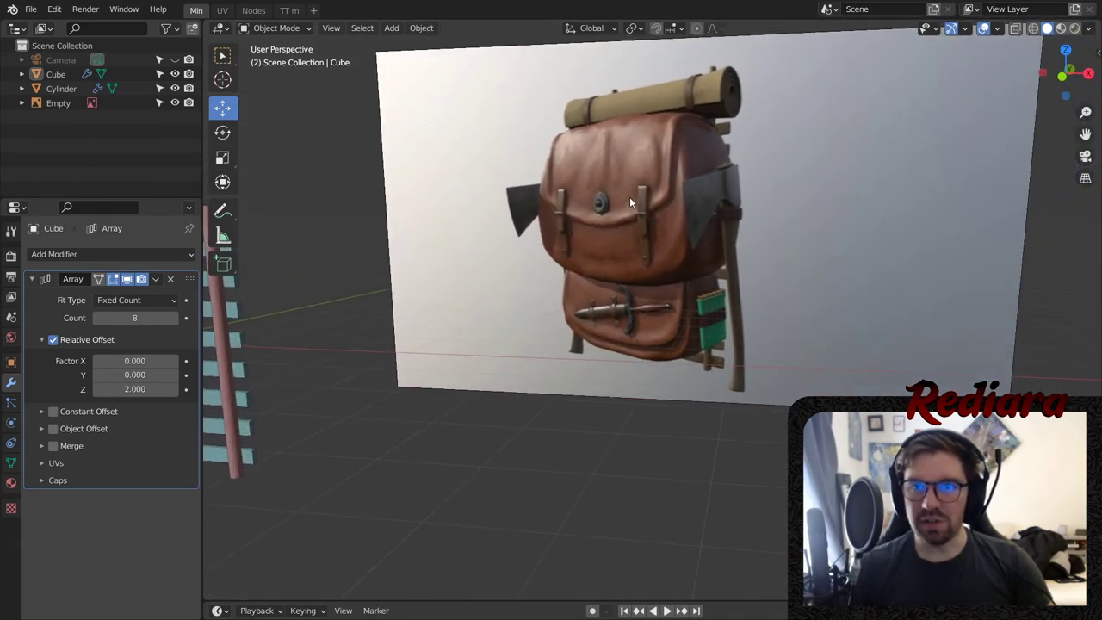
pyautogui.moveTo(629, 196); pyautogui.dragTo(715, 293, button='middle')
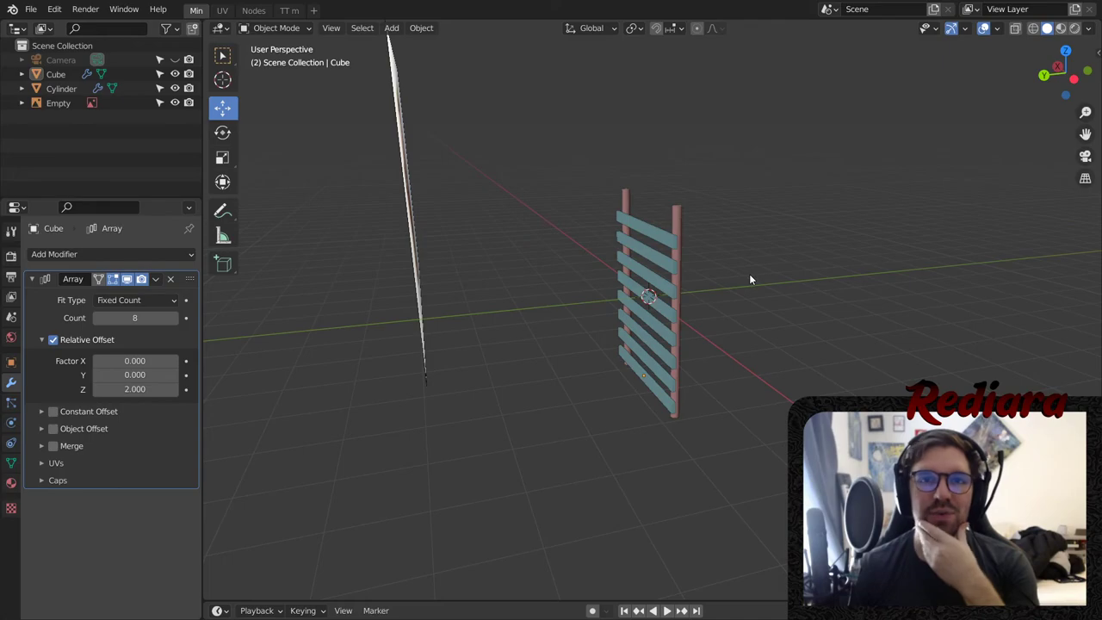
pyautogui.moveTo(747, 268); pyautogui.dragTo(616, 229, button='middle')
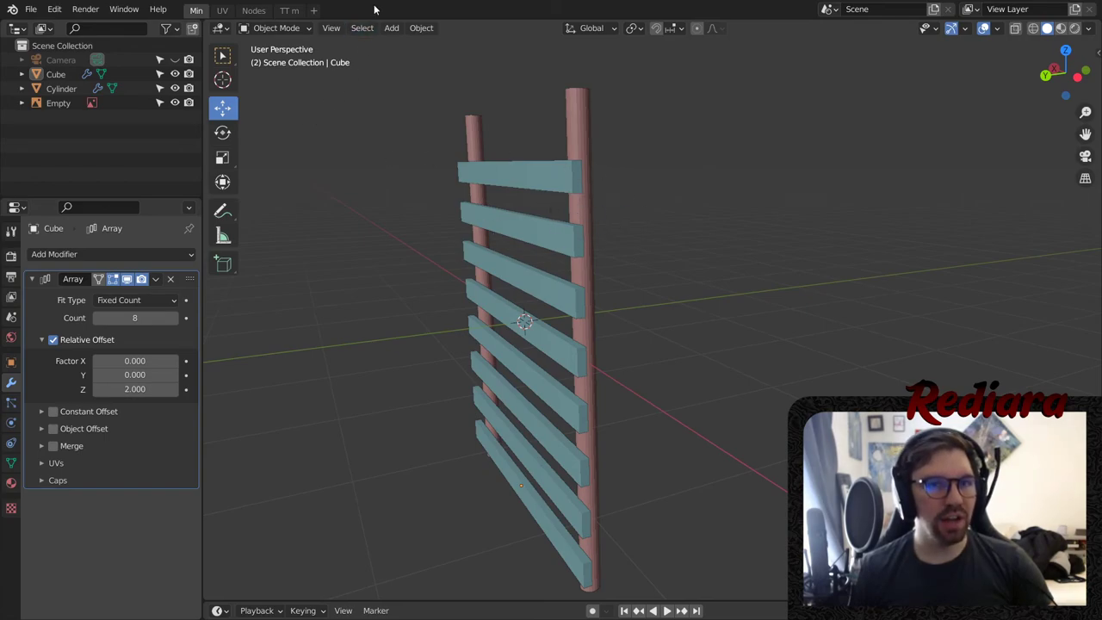
pyautogui.click(391, 27)
pyautogui.moveTo(389, 60)
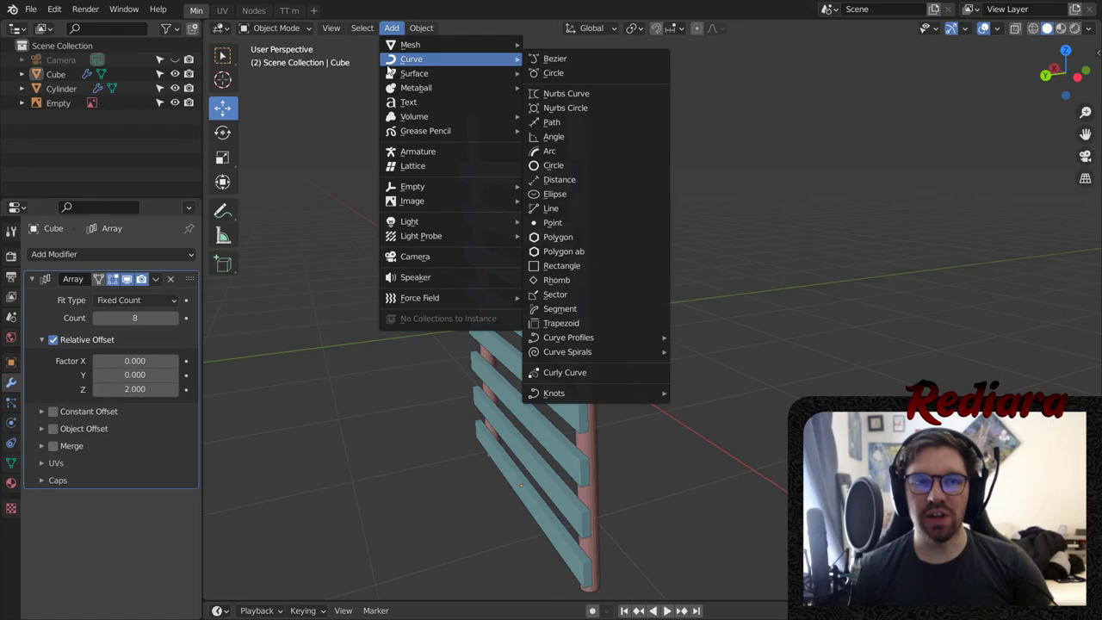
pyautogui.moveTo(460, 51)
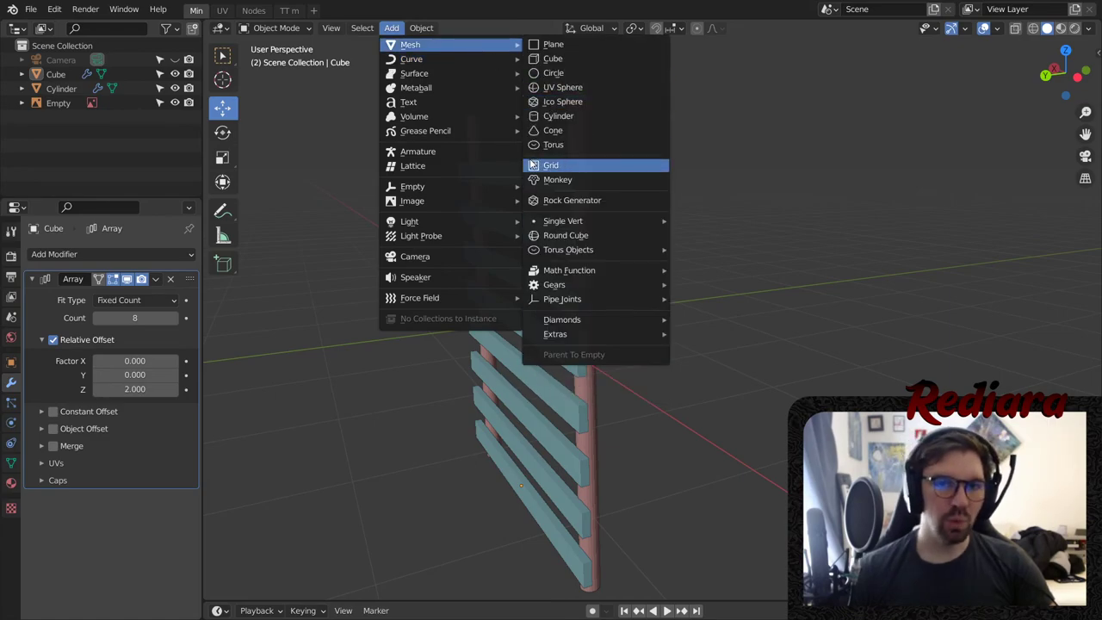
pyautogui.click(552, 130)
pyautogui.hotkey('ctrl', 'z')
# - Add a torus mesh and set its minor radius to 0.1 m
pyautogui.click(390, 28)
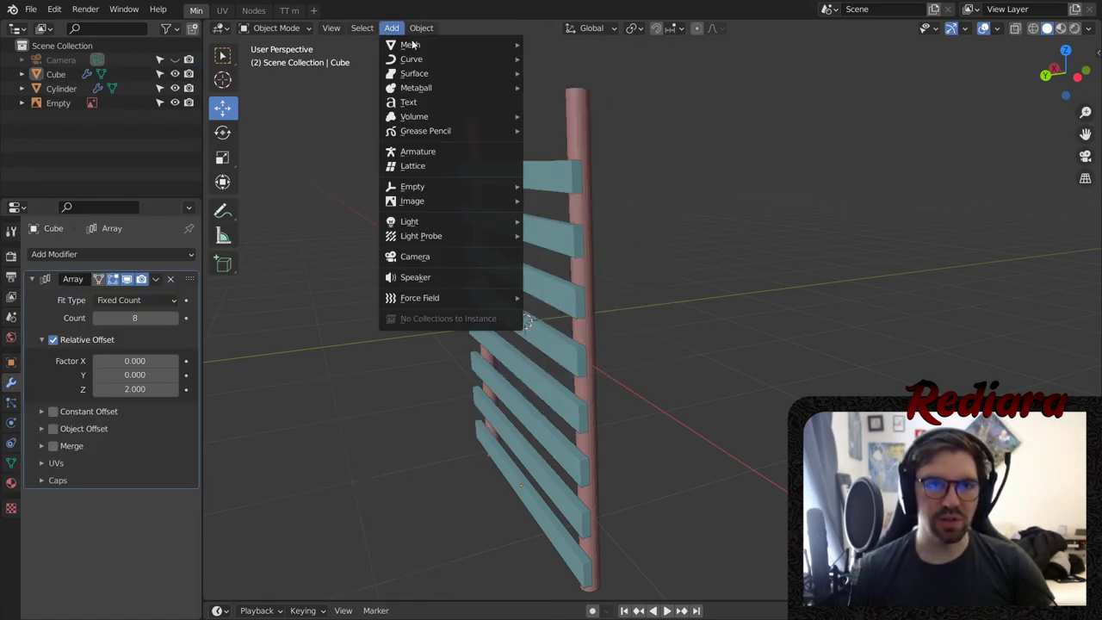
pyautogui.moveTo(431, 44)
pyautogui.click(554, 146)
pyautogui.moveTo(551, 284); pyautogui.dragTo(556, 322, button='middle')
pyautogui.scroll(2, 553, 286)
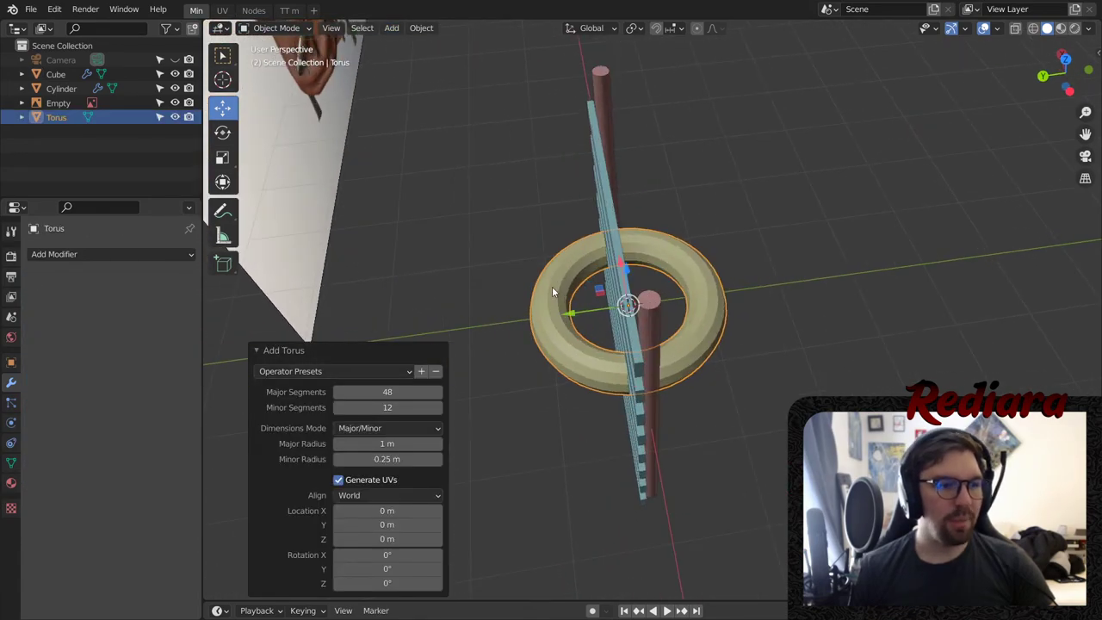
pyautogui.moveTo(553, 365); pyautogui.dragTo(574, 357, button='middle')
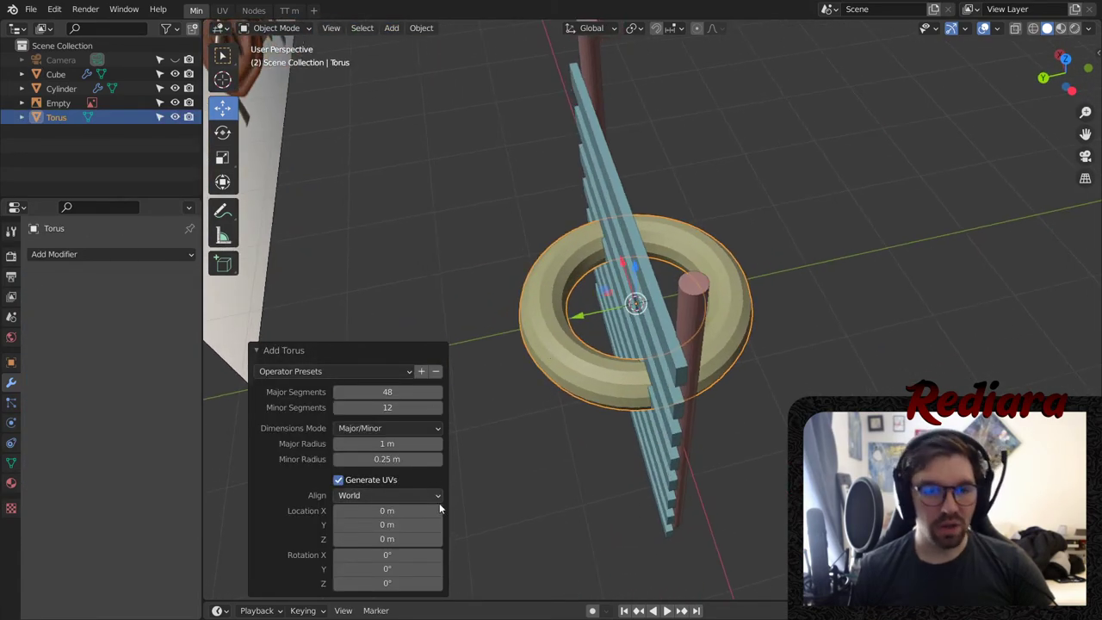
pyautogui.click(402, 459)
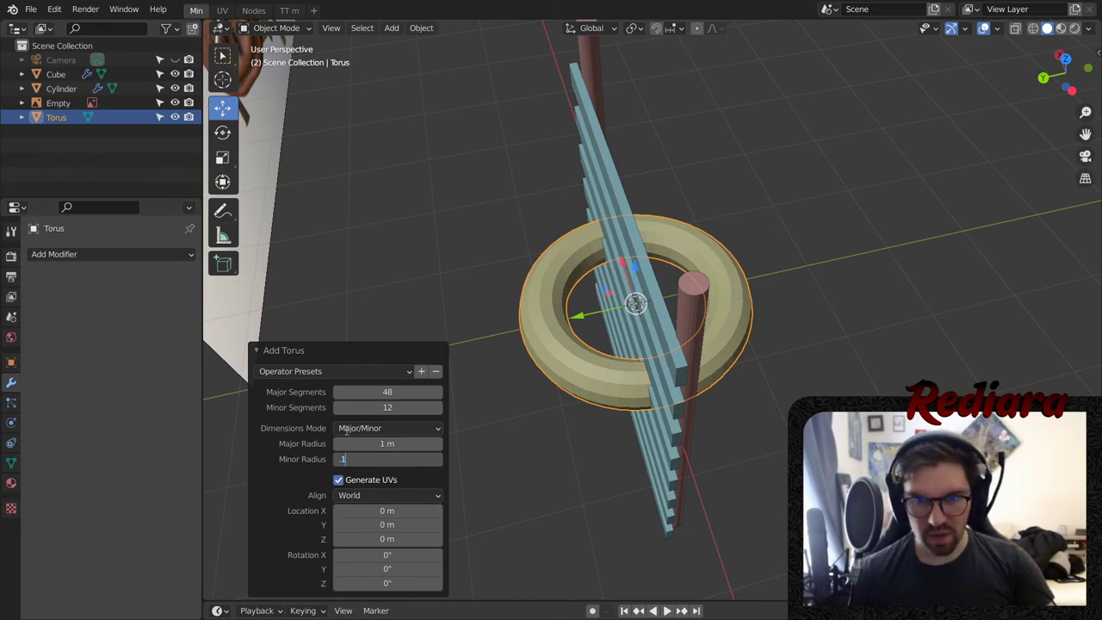
pyautogui.write('.1')
pyautogui.press('Return')
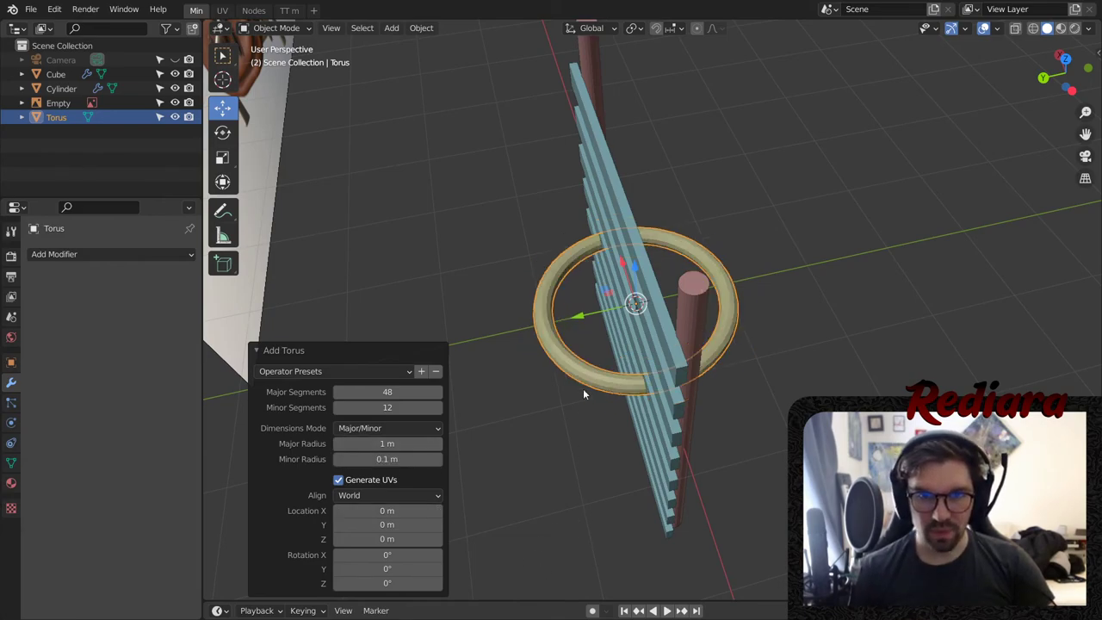
# - Scale the torus down uniformly to about 0.352
pyautogui.moveTo(370, 224); pyautogui.dragTo(384, 177, button='middle')
pyautogui.click(222, 159)
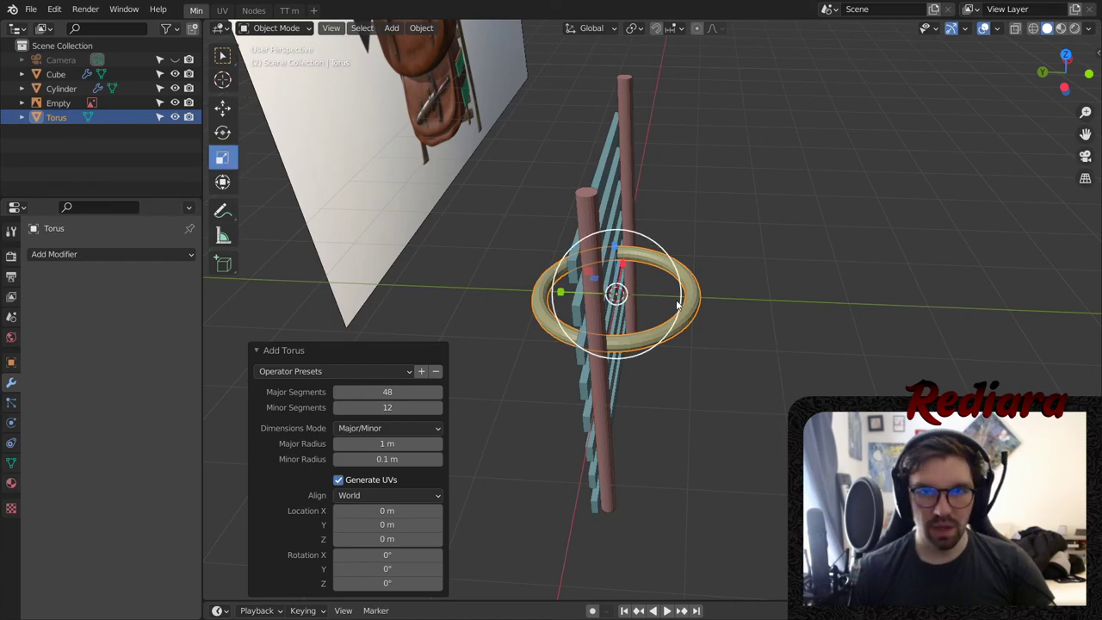
pyautogui.moveTo(678, 296); pyautogui.dragTo(637, 296)
# - Move the torus onto one pole, about -1.629 m along X and about 1.354 m up along Z
pyautogui.click(222, 108)
pyautogui.moveTo(681, 351); pyautogui.dragTo(619, 291, button='middle')
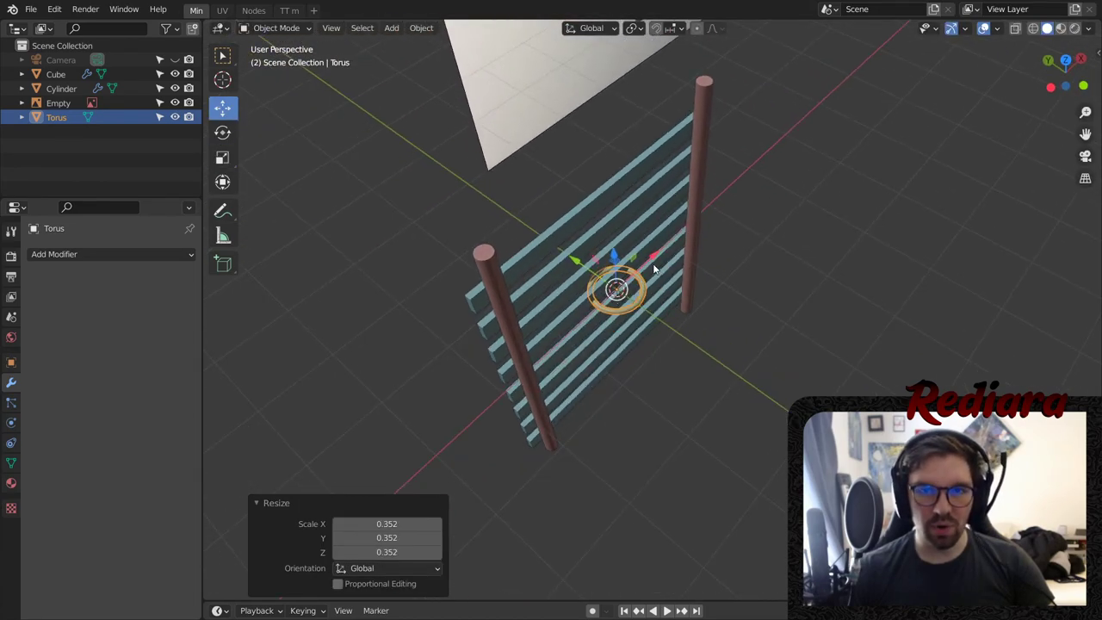
pyautogui.moveTo(654, 269); pyautogui.dragTo(554, 353)
pyautogui.moveTo(554, 352); pyautogui.dragTo(555, 295, button='middle')
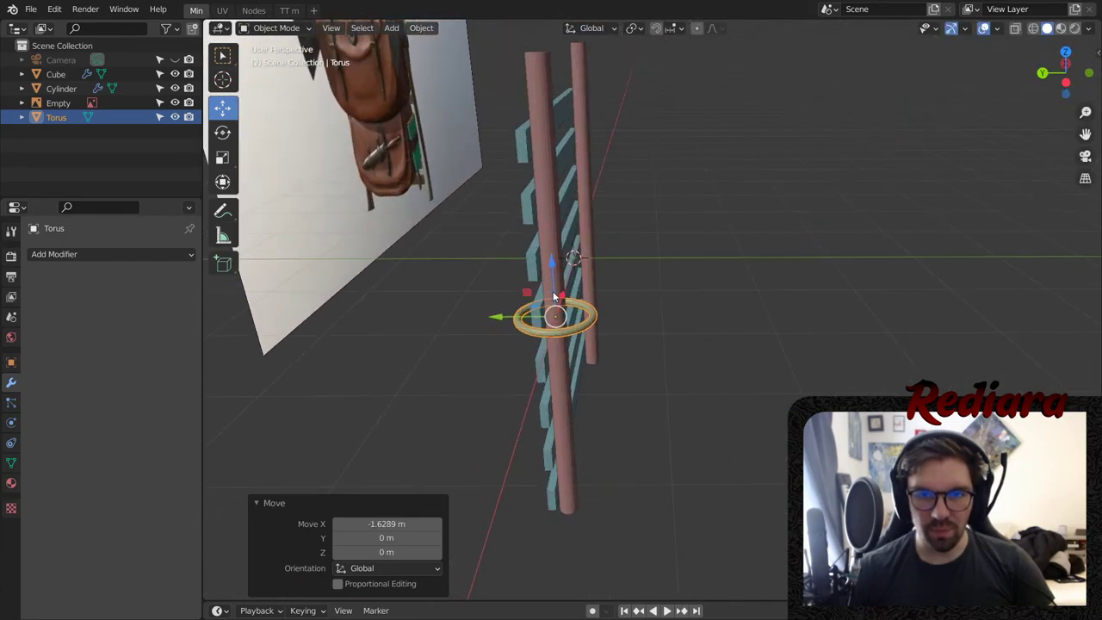
pyautogui.moveTo(555, 295); pyautogui.dragTo(551, 160)
# - Scale the torus down uniformly by about 0.432 so it fits closer around the pole
pyautogui.scroll(5, 565, 184)
pyautogui.moveTo(566, 185); pyautogui.dragTo(282, 149, button='middle')
pyautogui.click(222, 157)
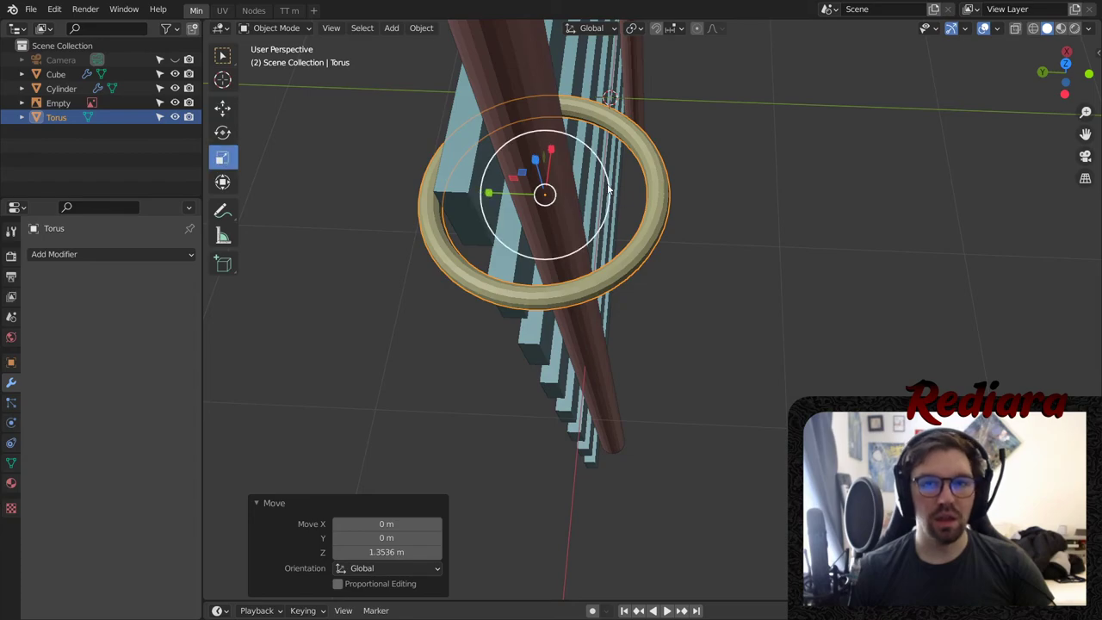
pyautogui.moveTo(608, 189); pyautogui.dragTo(558, 194)
pyautogui.scroll(5, 545, 188)
pyautogui.moveTo(557, 193)
pyautogui.mouseDown(button='middle')
pyautogui.moveTo(545, 187)
pyautogui.moveTo(381, 261)
pyautogui.moveTo(721, 170)
pyautogui.moveTo(599, 197)
pyautogui.moveTo(525, 183)
pyautogui.moveTo(538, 189)
pyautogui.mouseUp(button='middle')
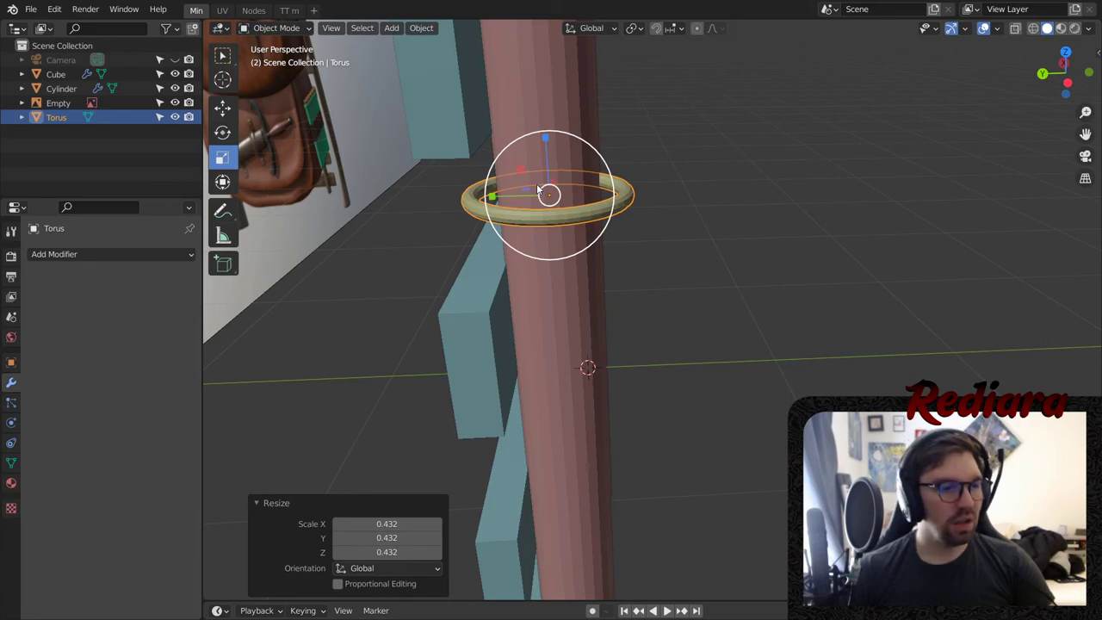
# - Thicken the torus mesh in Edit Mode using Shrink/Fatten with an offset of about 0.124 m
pyautogui.moveTo(540, 197); pyautogui.dragTo(291, 182, button='middle')
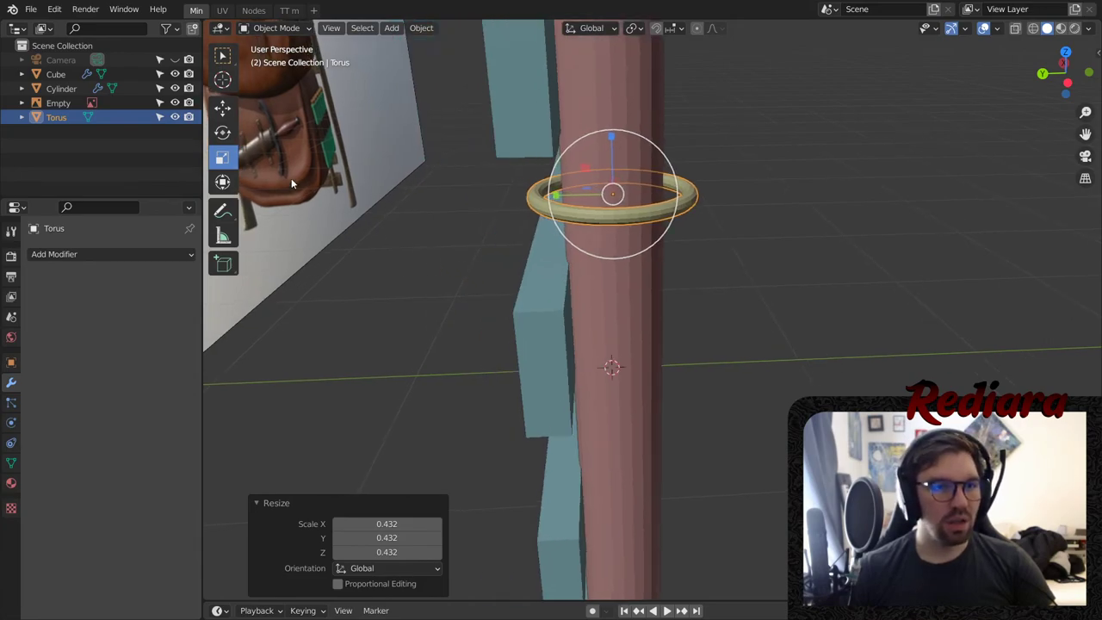
pyautogui.click(283, 29)
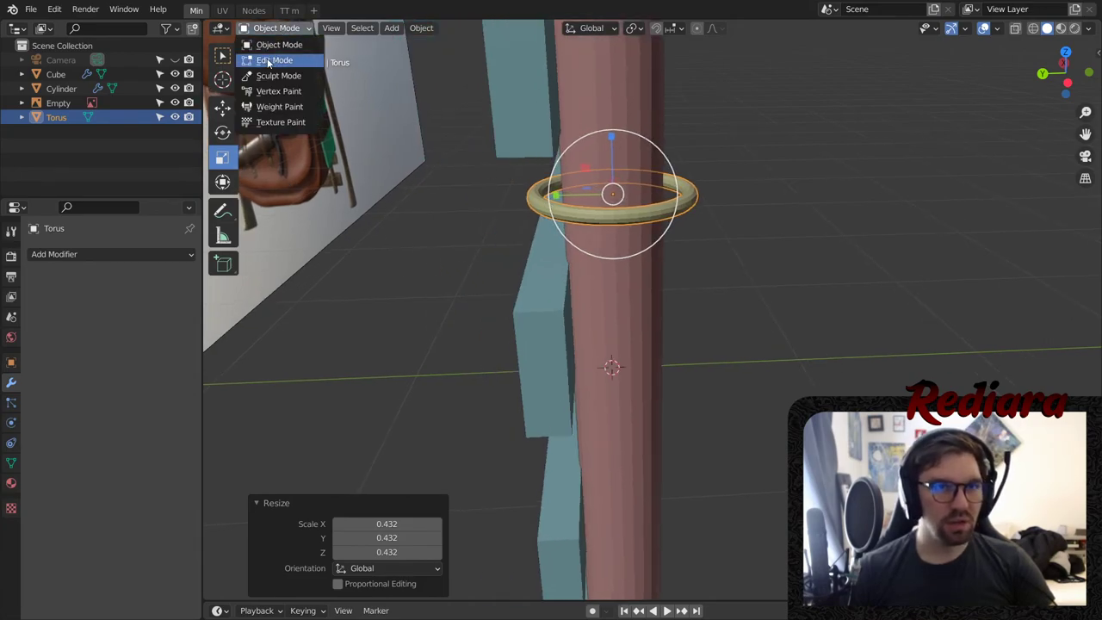
pyautogui.click(268, 63)
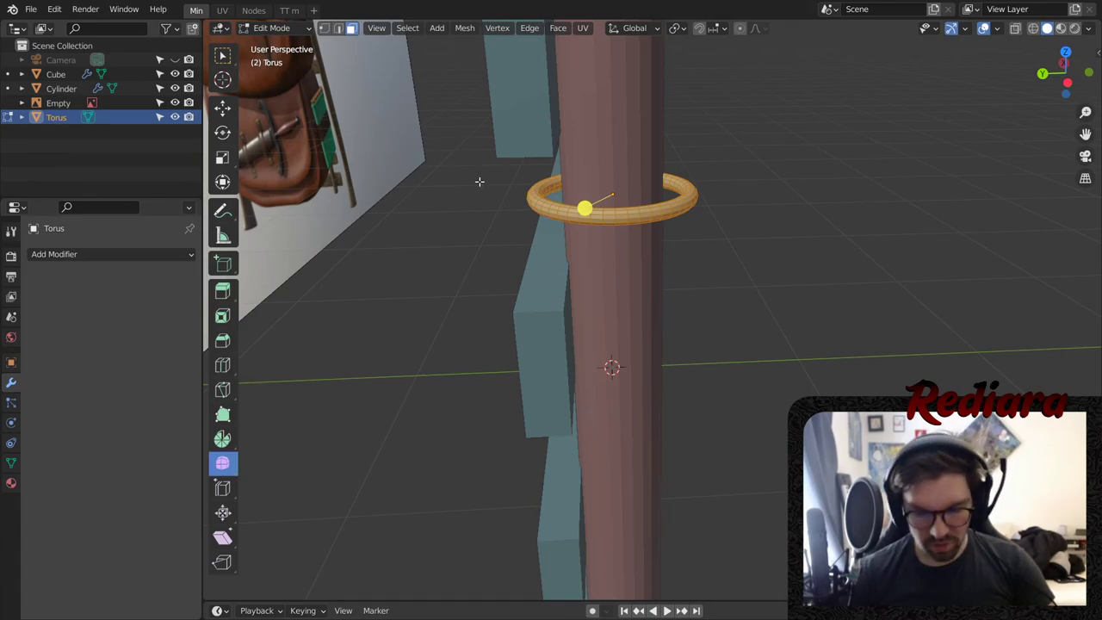
pyautogui.press('F3')
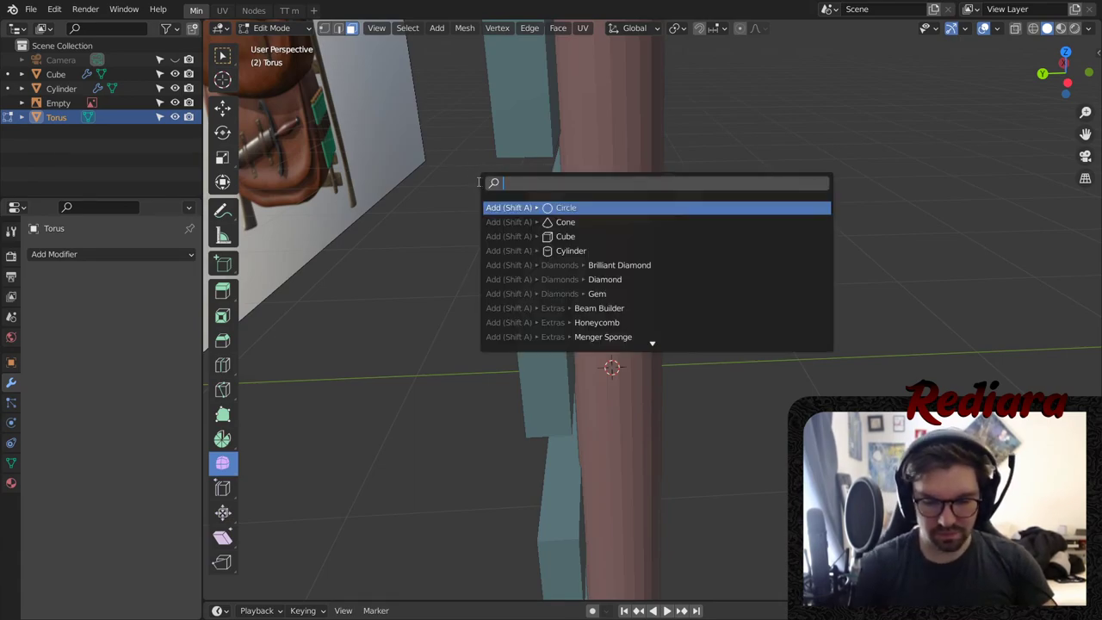
pyautogui.write('fatt')
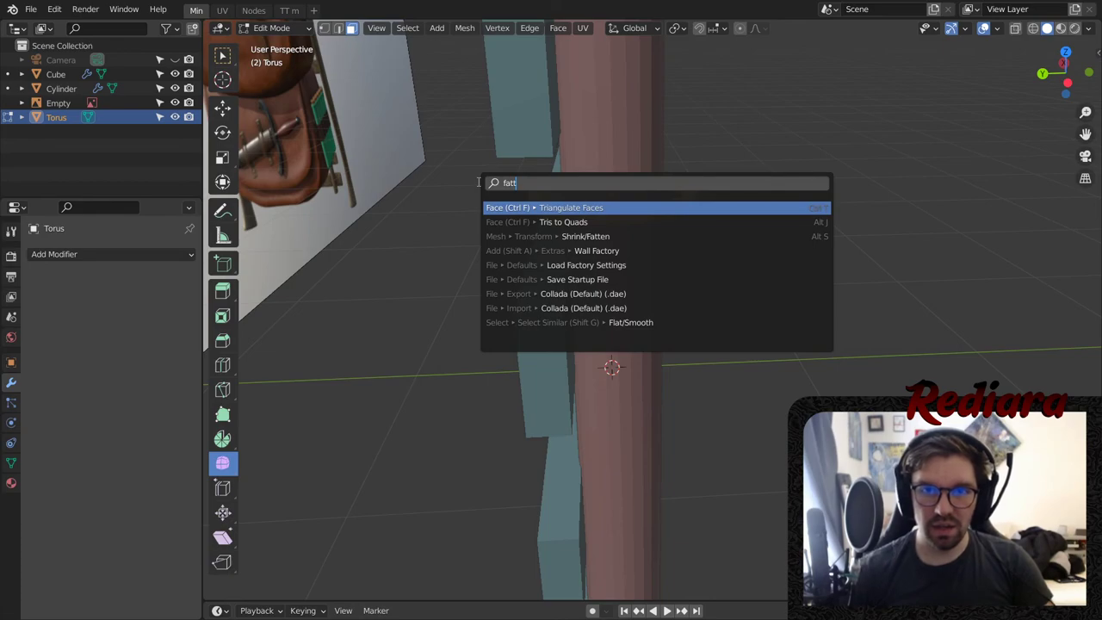
pyautogui.click(601, 236)
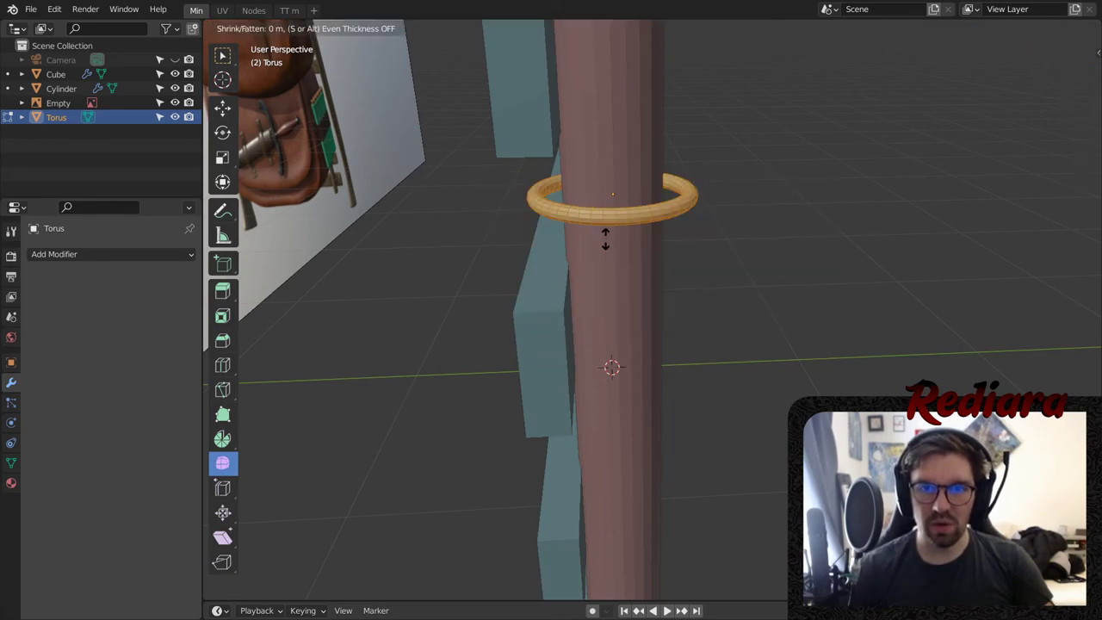
pyautogui.click(654, 206)
pyautogui.moveTo(591, 158)
pyautogui.mouseDown(button='middle')
pyautogui.moveTo(536, 214)
pyautogui.moveTo(608, 208)
pyautogui.moveTo(594, 155)
pyautogui.moveTo(577, 147)
pyautogui.mouseUp(button='middle')
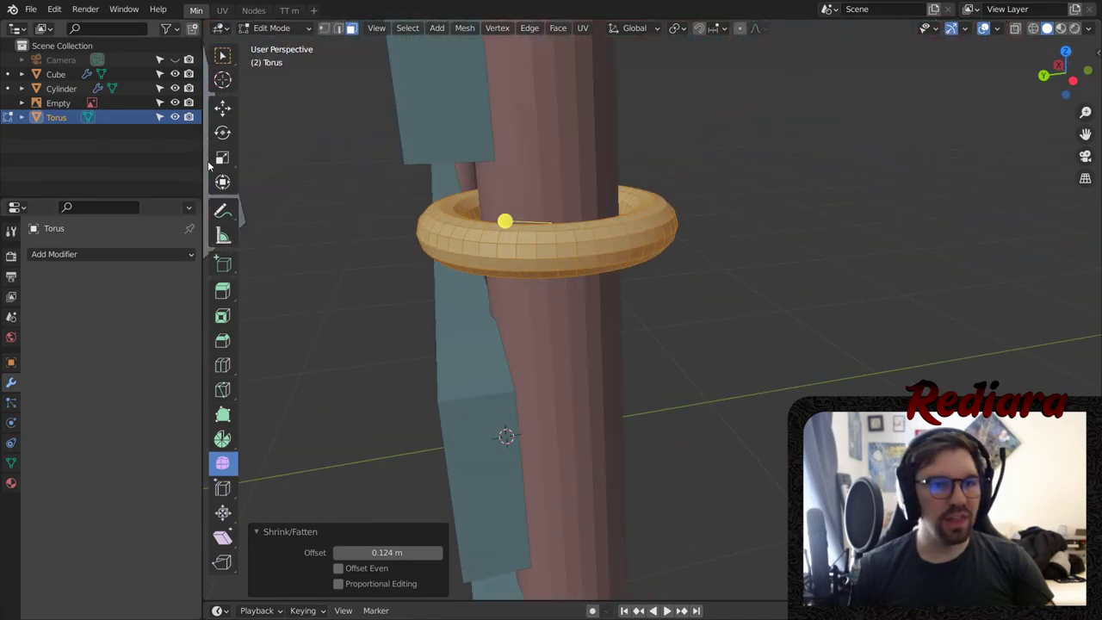
# - Tilt the torus mesh around the pole by about -20.8° on X, plus about -4.72° more
pyautogui.click(222, 133)
pyautogui.moveTo(521, 196); pyautogui.dragTo(524, 197, button='middle')
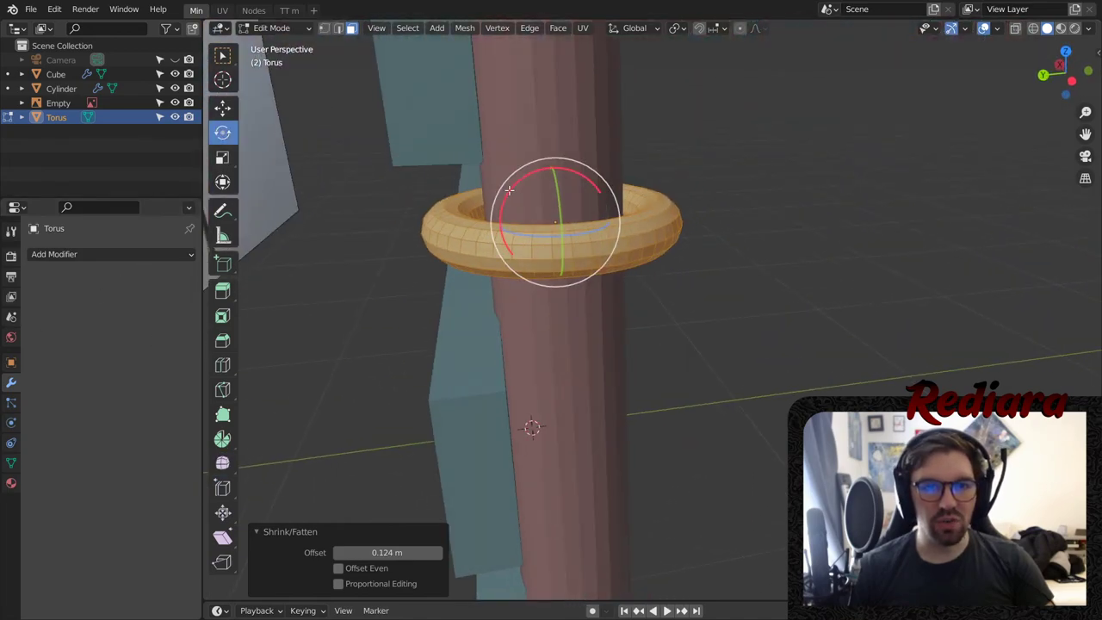
pyautogui.moveTo(523, 197); pyautogui.dragTo(488, 203)
pyautogui.moveTo(494, 207); pyautogui.dragTo(541, 179, button='middle')
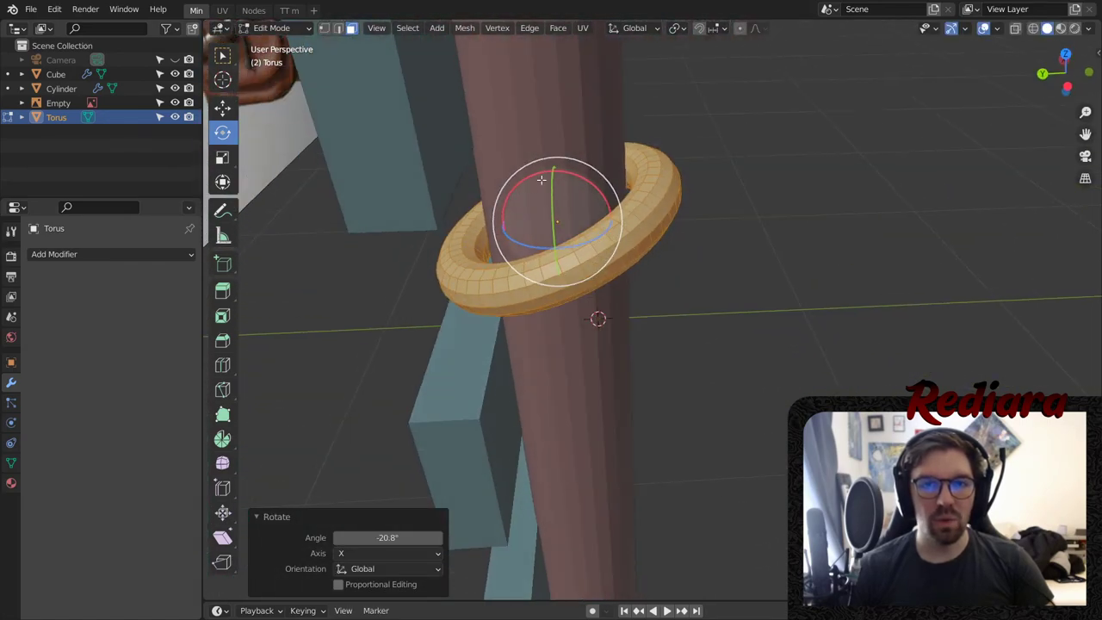
pyautogui.moveTo(520, 181); pyautogui.dragTo(514, 184)
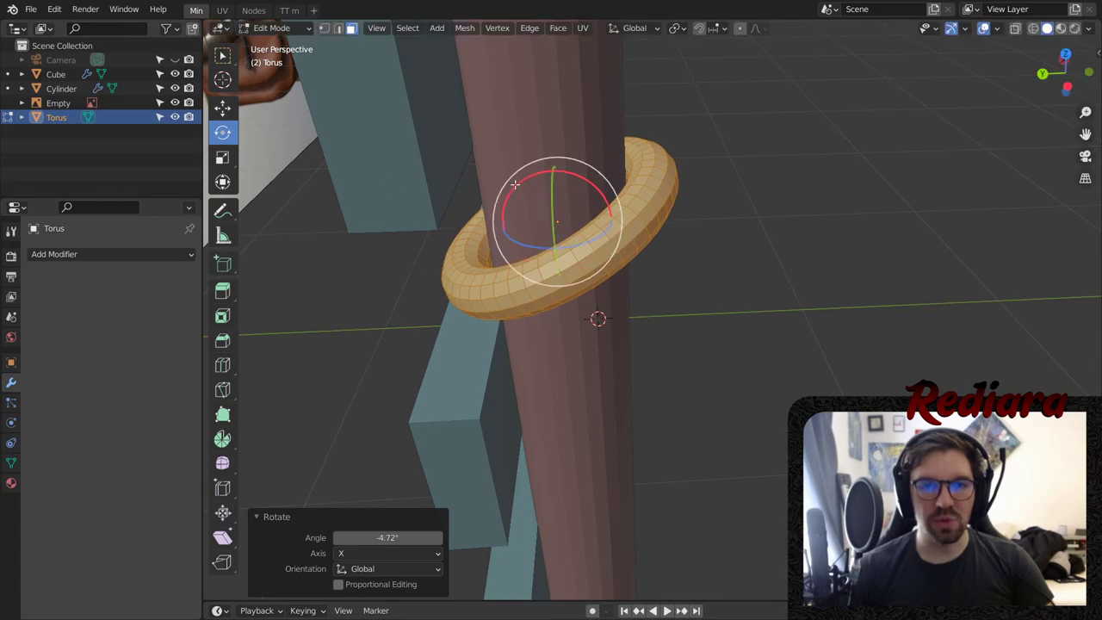
# - Lower the torus mesh about 0.027 m along Z between two crossbars and return to Object Mode
pyautogui.keyDown('shift'); pyautogui.moveTo(492, 255); pyautogui.dragTo(697, 187, button='middle'); pyautogui.keyUp('shift')
pyautogui.moveTo(517, 195); pyautogui.dragTo(515, 221)
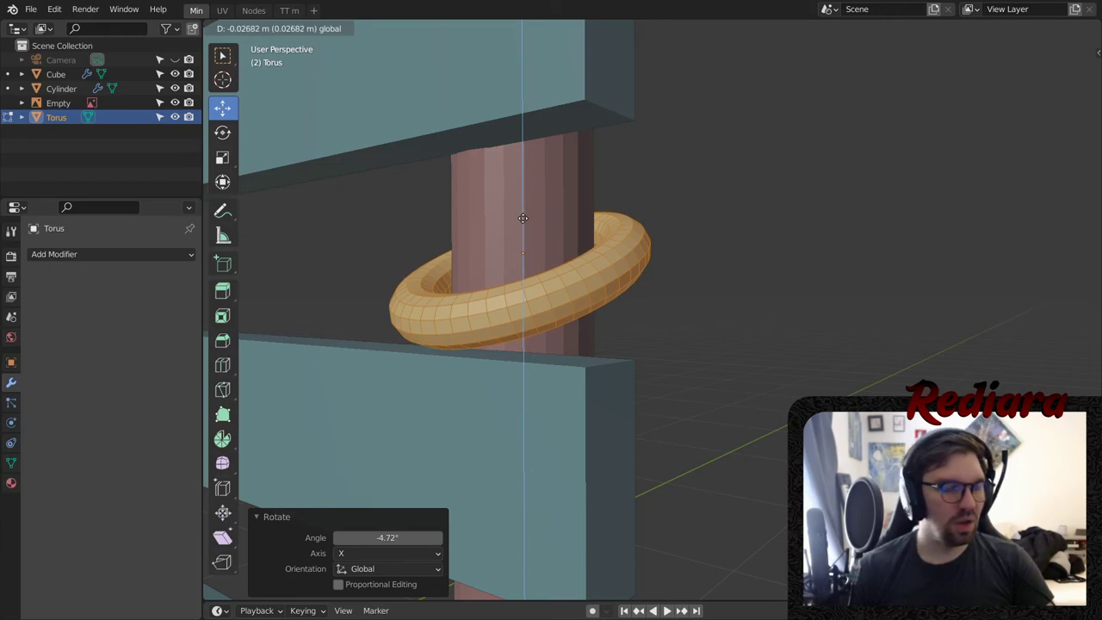
pyautogui.click(523, 218)
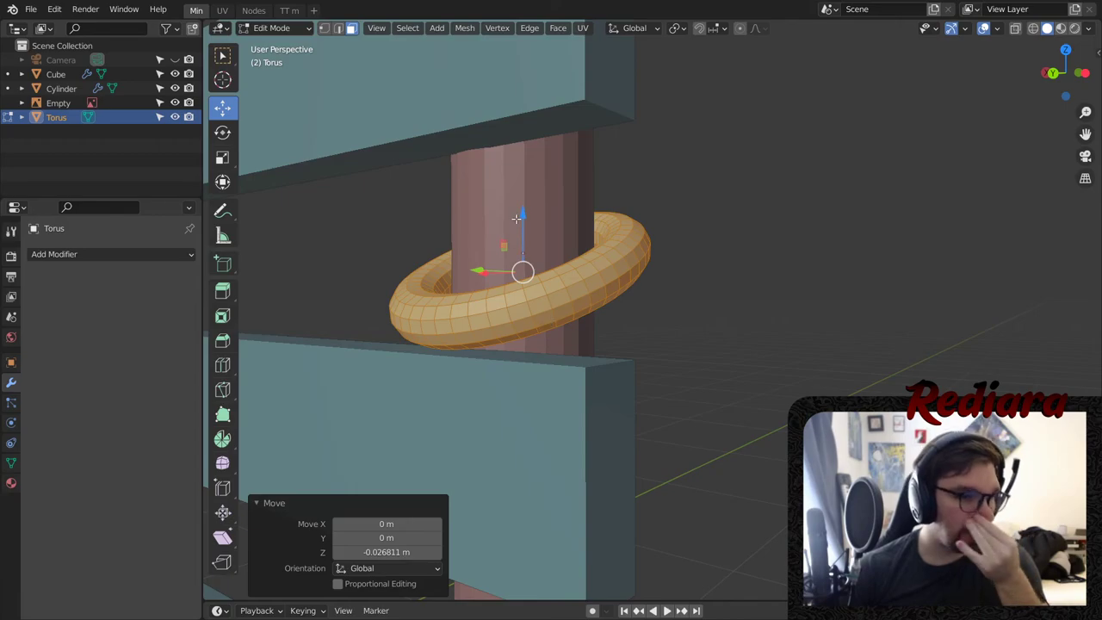
pyautogui.moveTo(516, 218); pyautogui.dragTo(583, 336, button='middle')
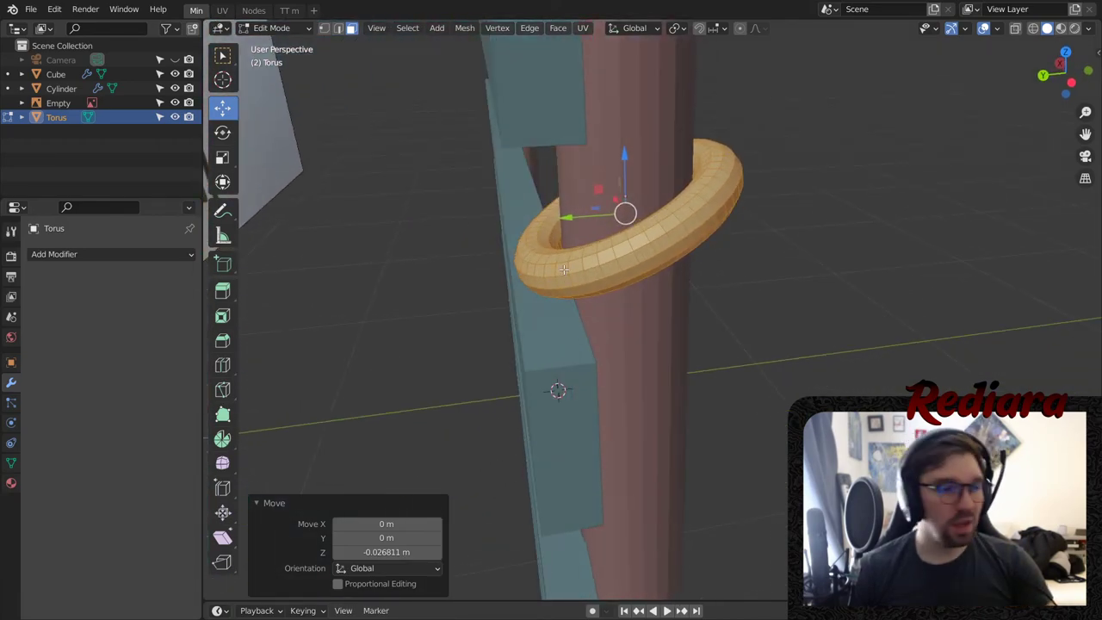
pyautogui.moveTo(563, 270); pyautogui.dragTo(675, 258, button='middle')
pyautogui.click(271, 28)
pyautogui.click(263, 44)
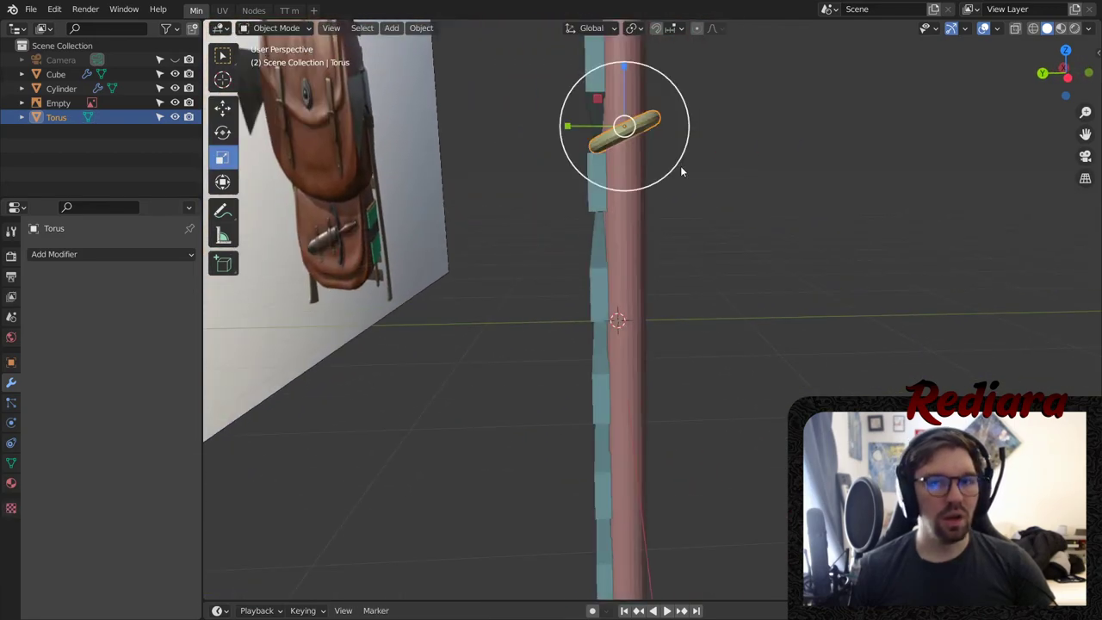
# - Create a new collection in the scene and name it Brace
pyautogui.click(735, 150)
pyautogui.moveTo(735, 151); pyautogui.dragTo(729, 169, button='middle')
pyautogui.rightClick(99, 146)
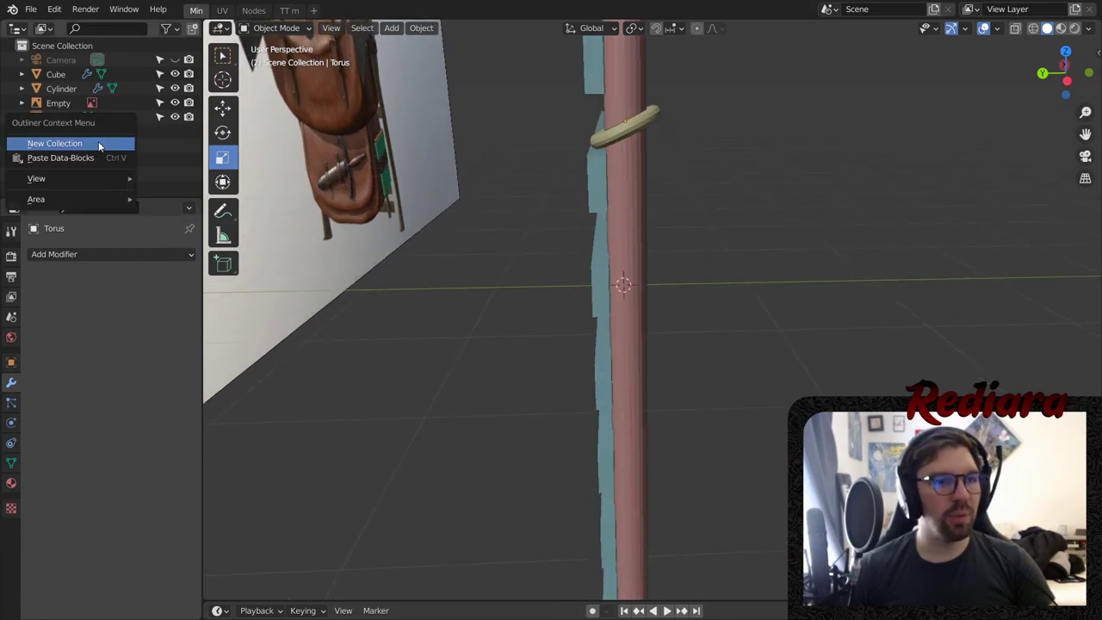
pyautogui.click(99, 147)
pyautogui.doubleClick(69, 59)
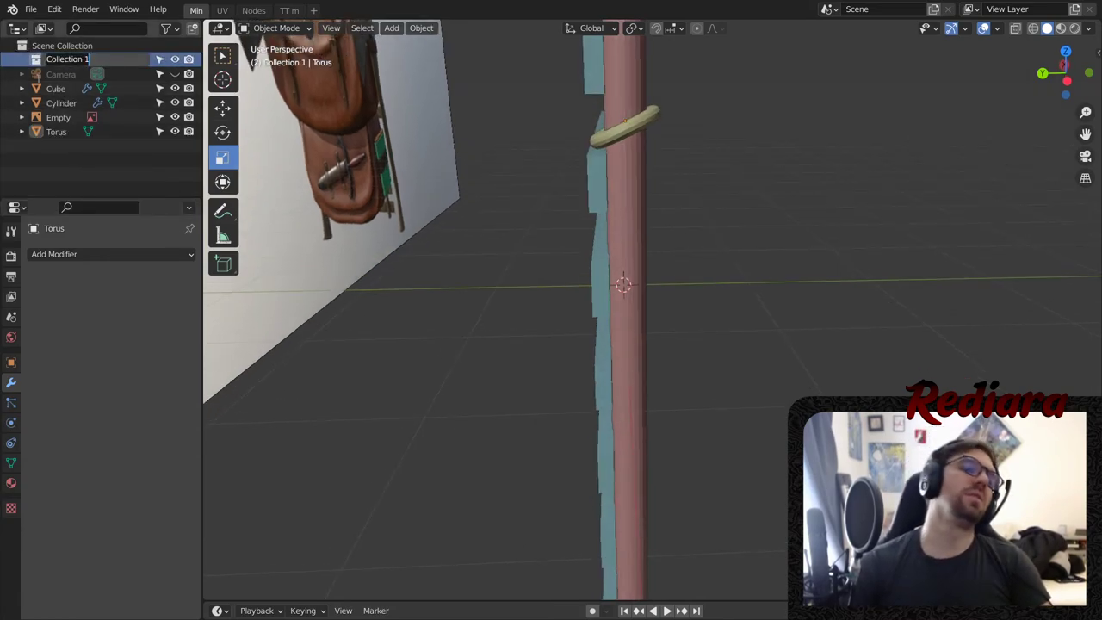
pyautogui.write('Brace')
pyautogui.press('Return')
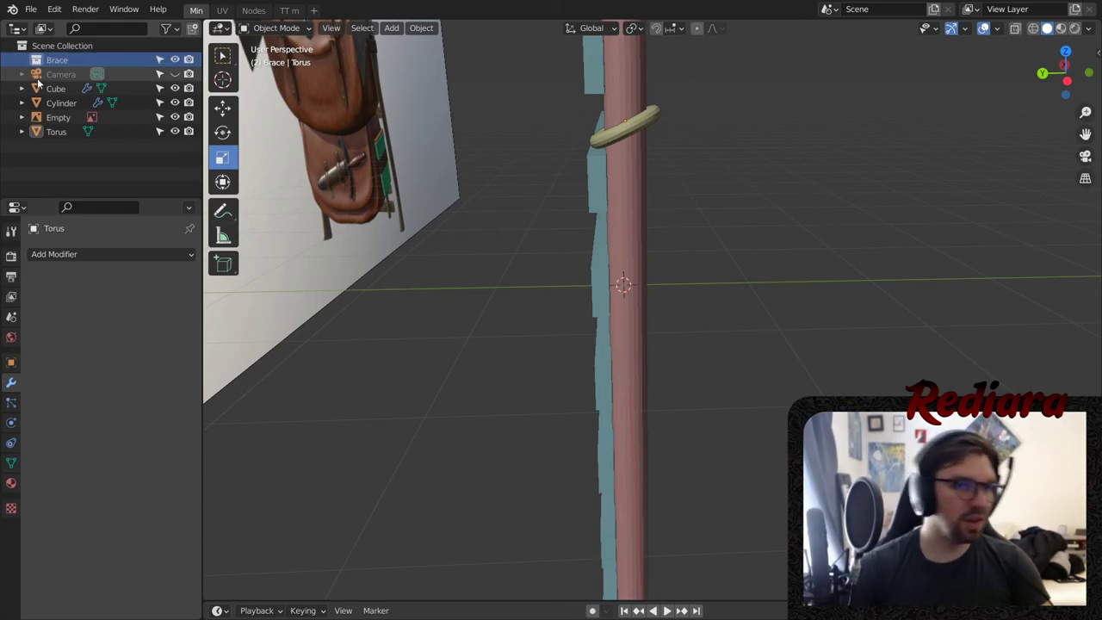
# - Rename the crossbar array object Cube as Struts
pyautogui.click(62, 102)
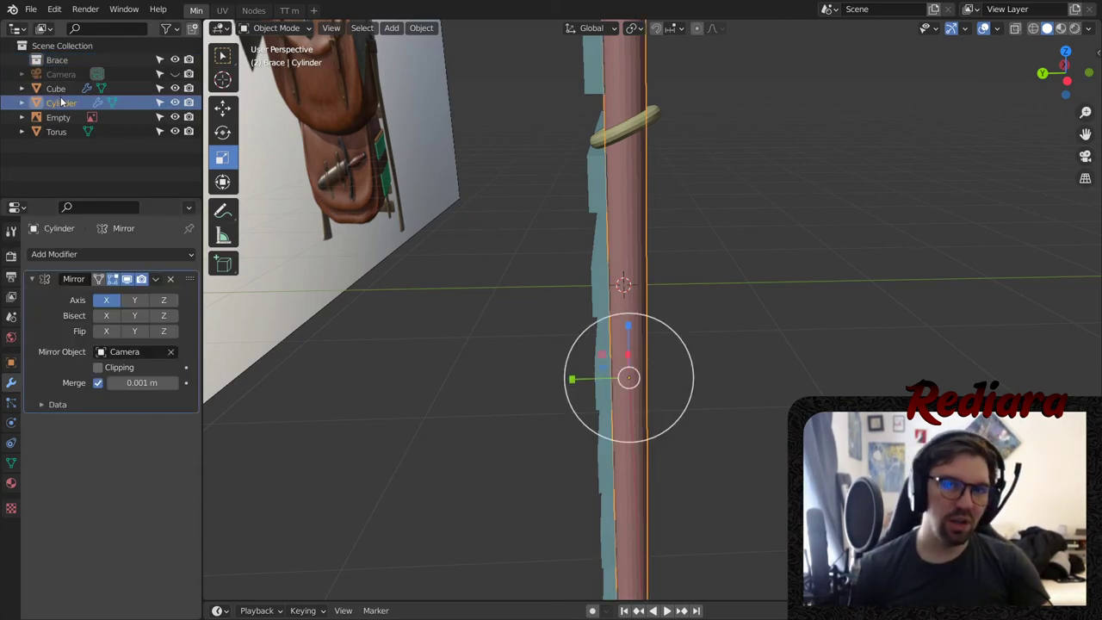
pyautogui.keyDown('ctrl'); pyautogui.click(61, 102); pyautogui.keyUp('ctrl')
pyautogui.click(57, 89)
pyautogui.doubleClick(60, 89)
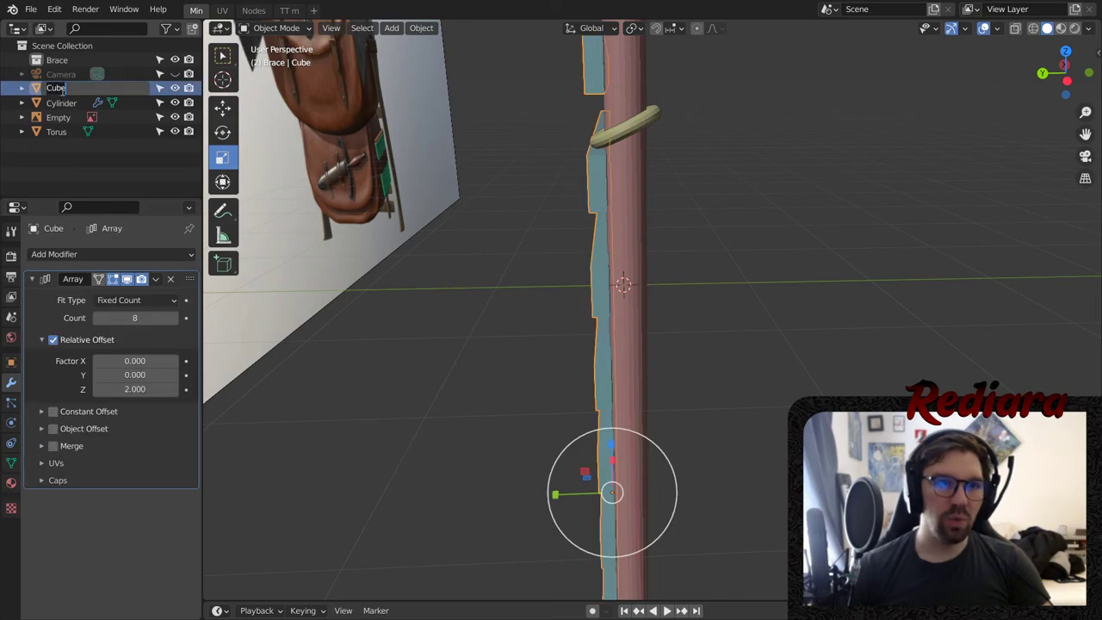
pyautogui.write('Struts')
pyautogui.press('Return')
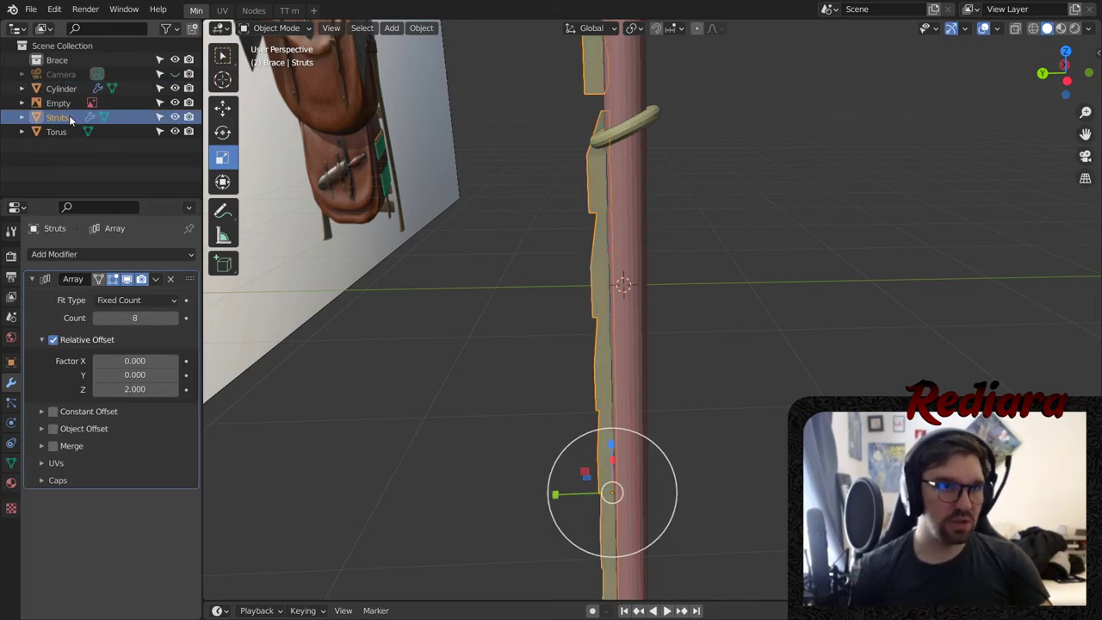
# - Rename the pole object Cylinder as Rods and the Torus as Ring 1
pyautogui.click(64, 90)
pyautogui.doubleClick(63, 89)
pyautogui.write('R')
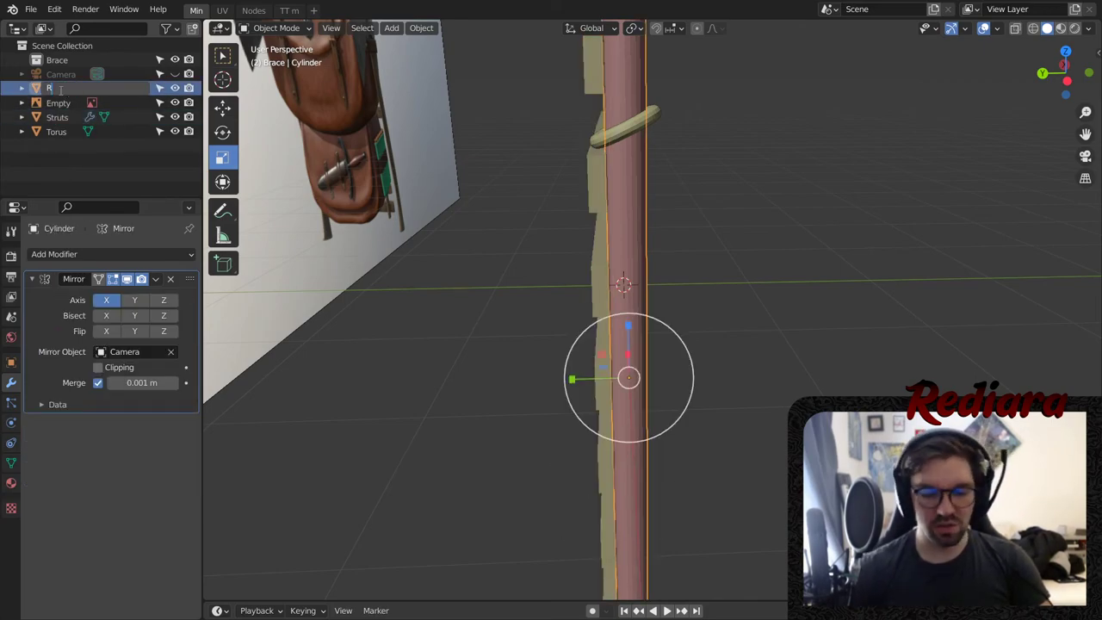
pyautogui.write('ods')
pyautogui.press('Return')
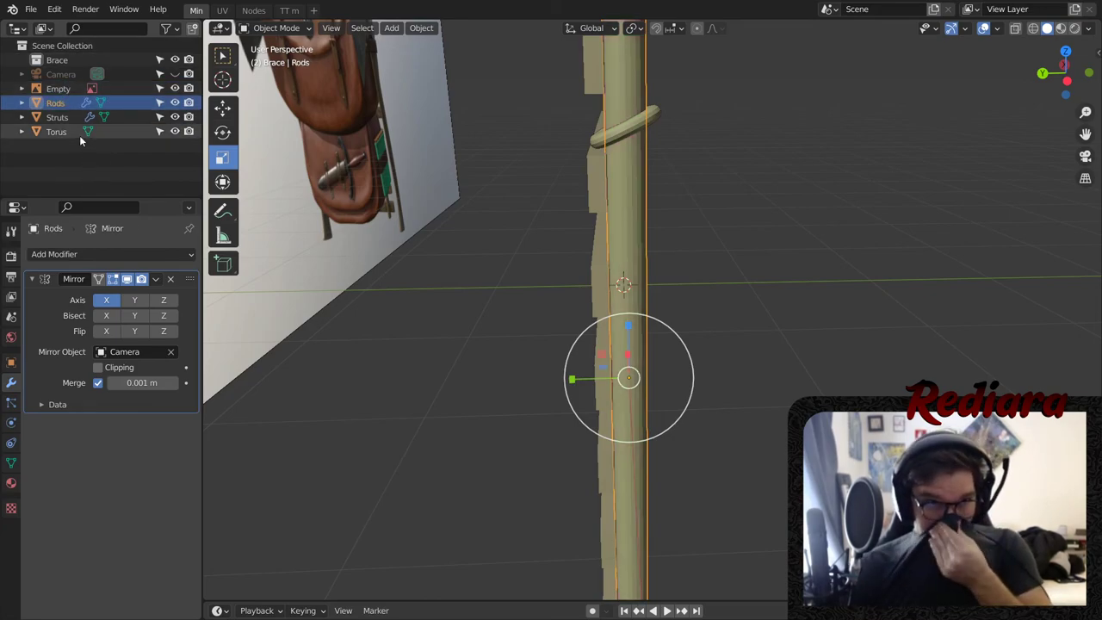
pyautogui.click(71, 132)
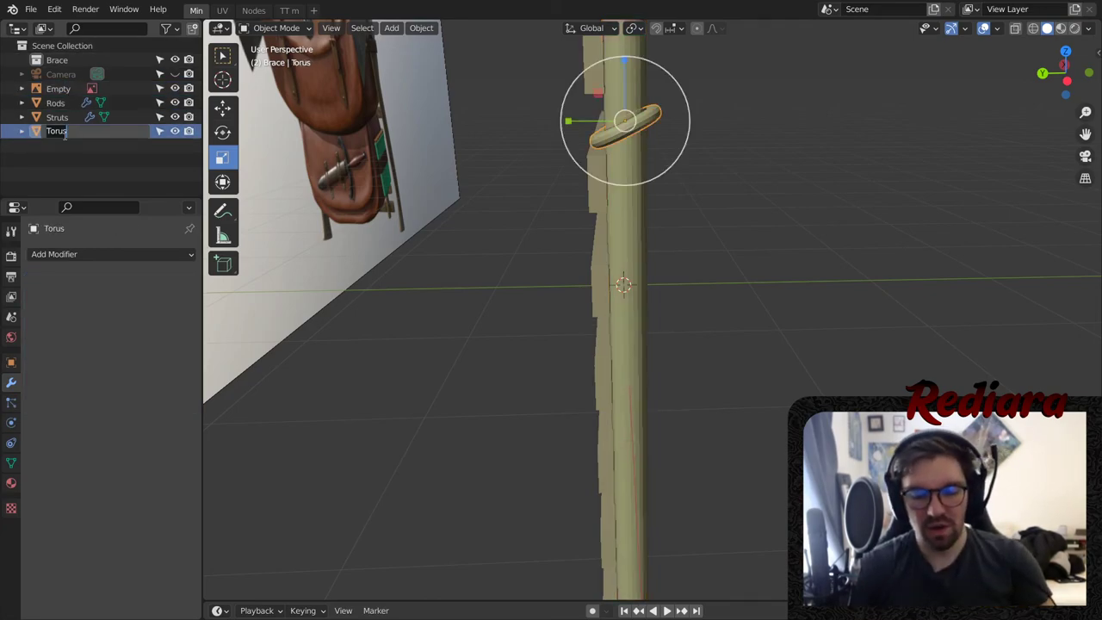
pyautogui.press('Return')
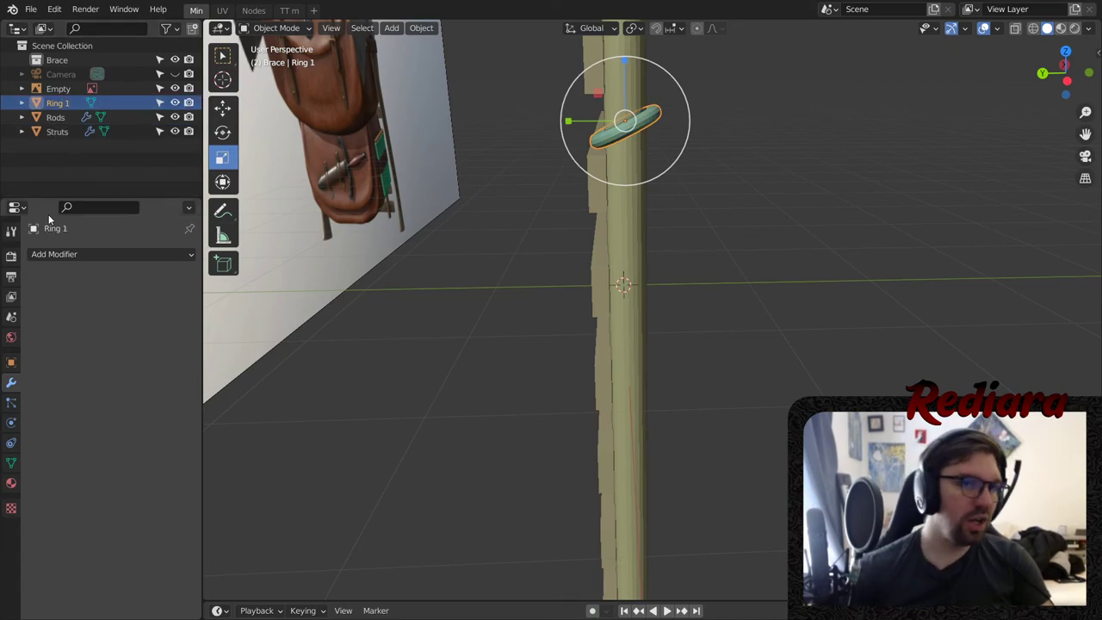
# - Put Ring 1, Rods and Struts into the Brace collection and clear the selection
pyautogui.moveTo(68, 102); pyautogui.dragTo(74, 61)
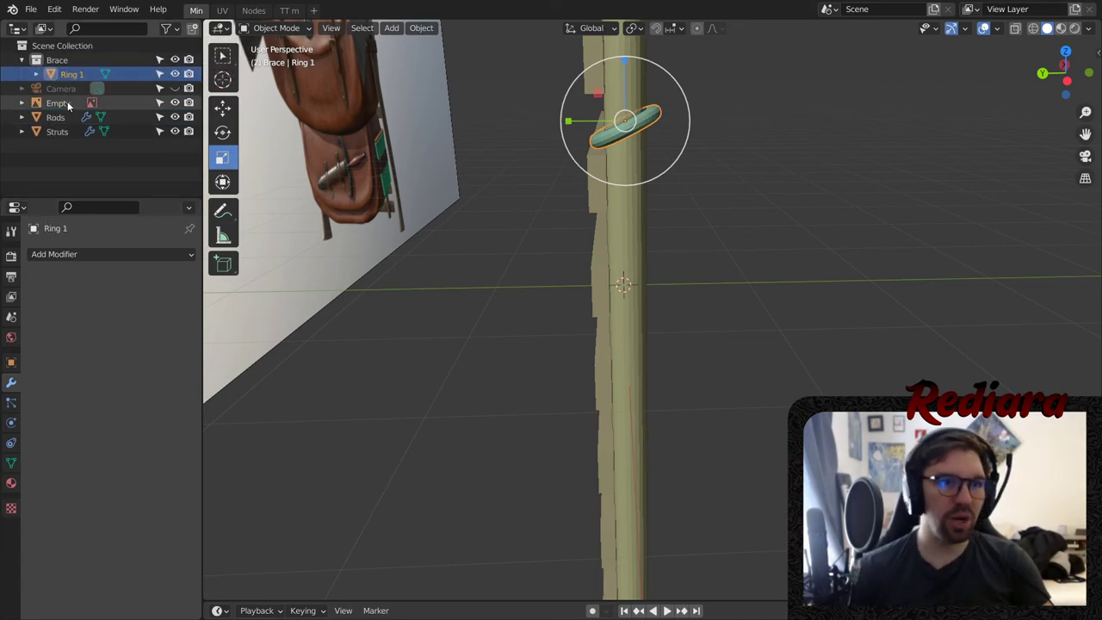
pyautogui.click(67, 101)
pyautogui.moveTo(60, 117); pyautogui.dragTo(80, 61)
pyautogui.hotkey('alt', 'a')
# - Duplicate Ring 1 and lower the copy along Z to the lower end of the pole, near the lowest crossbar
pyautogui.click(639, 129)
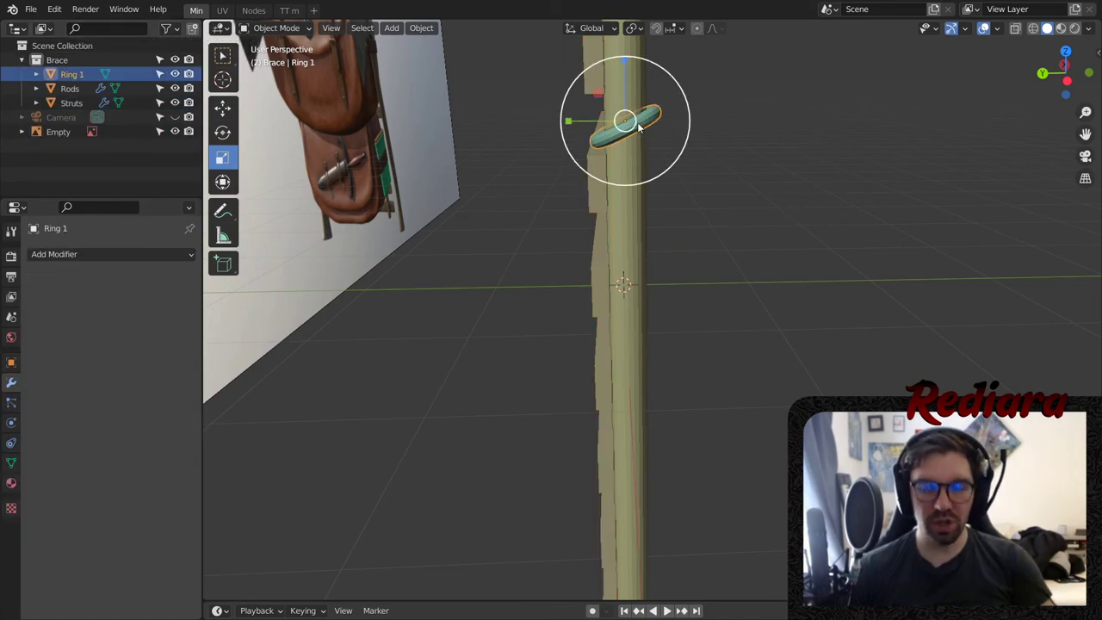
pyautogui.hotkey('ctrl', 'c')
pyautogui.hotkey('ctrl', 'v')
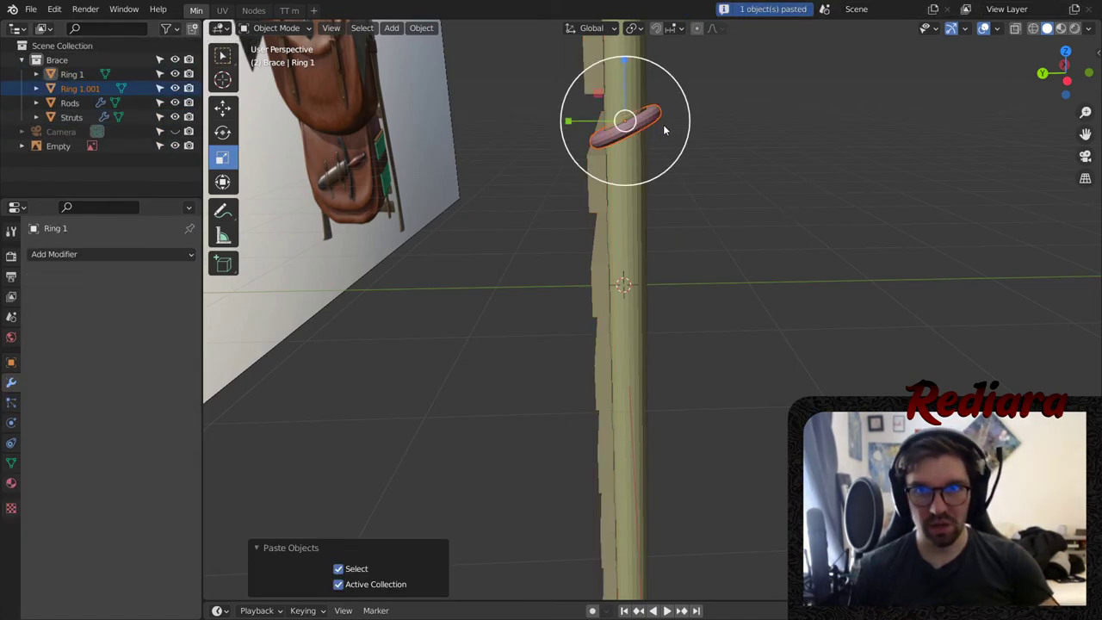
pyautogui.click(221, 107)
pyautogui.moveTo(621, 72); pyautogui.dragTo(642, 487)
pyautogui.keyDown('shift'); pyautogui.moveTo(675, 426); pyautogui.dragTo(663, 248, button='middle'); pyautogui.keyUp('shift')
pyautogui.moveTo(615, 245); pyautogui.dragTo(615, 379)
pyautogui.scroll(8, 612, 443)
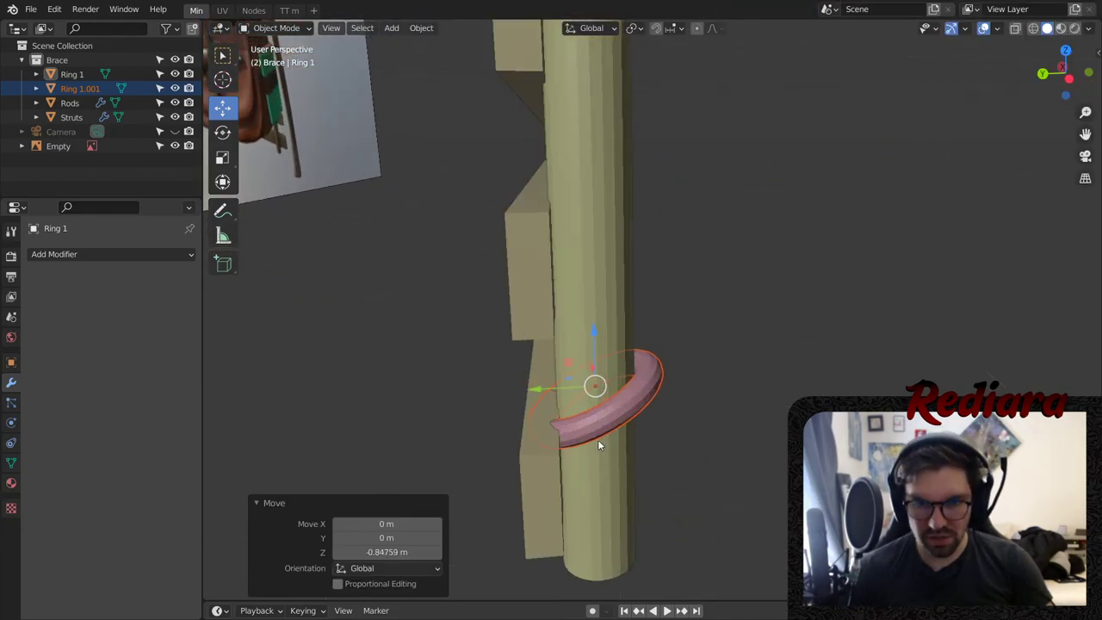
# - Rotate the lower ring copy around X so it tilts the opposite way to the upper ring
pyautogui.moveTo(559, 413); pyautogui.dragTo(641, 326, button='middle')
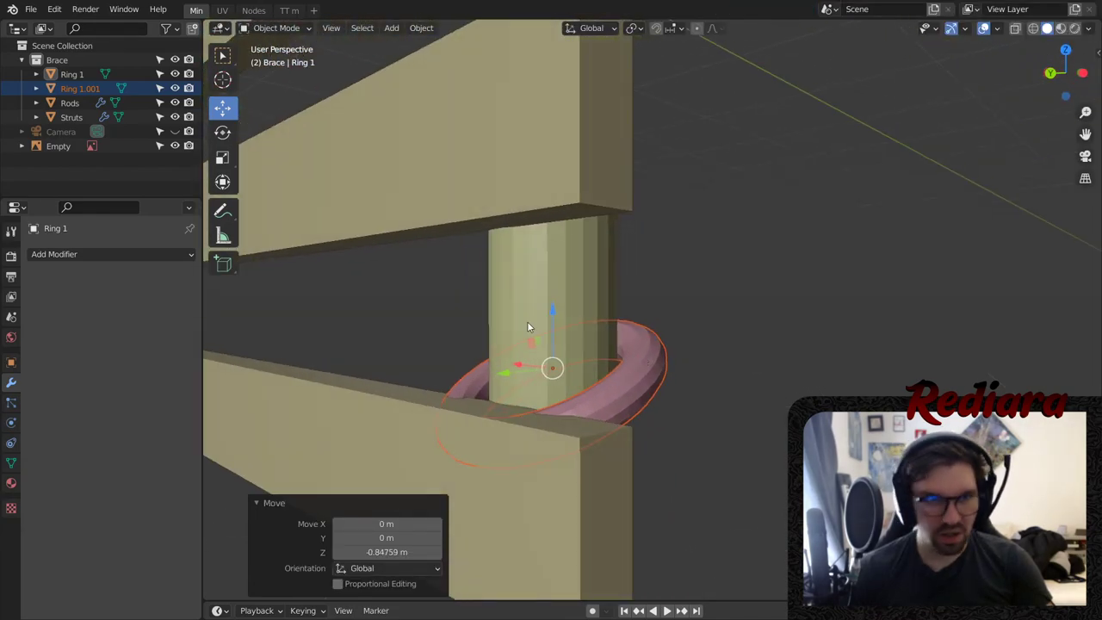
pyautogui.click(222, 133)
pyautogui.moveTo(515, 337); pyautogui.dragTo(542, 320)
pyautogui.moveTo(516, 325); pyautogui.dragTo(423, 414, button='middle')
pyautogui.moveTo(243, 208); pyautogui.dragTo(719, 249, button='middle')
pyautogui.scroll(-9, 602, 413)
pyautogui.click(720, 248)
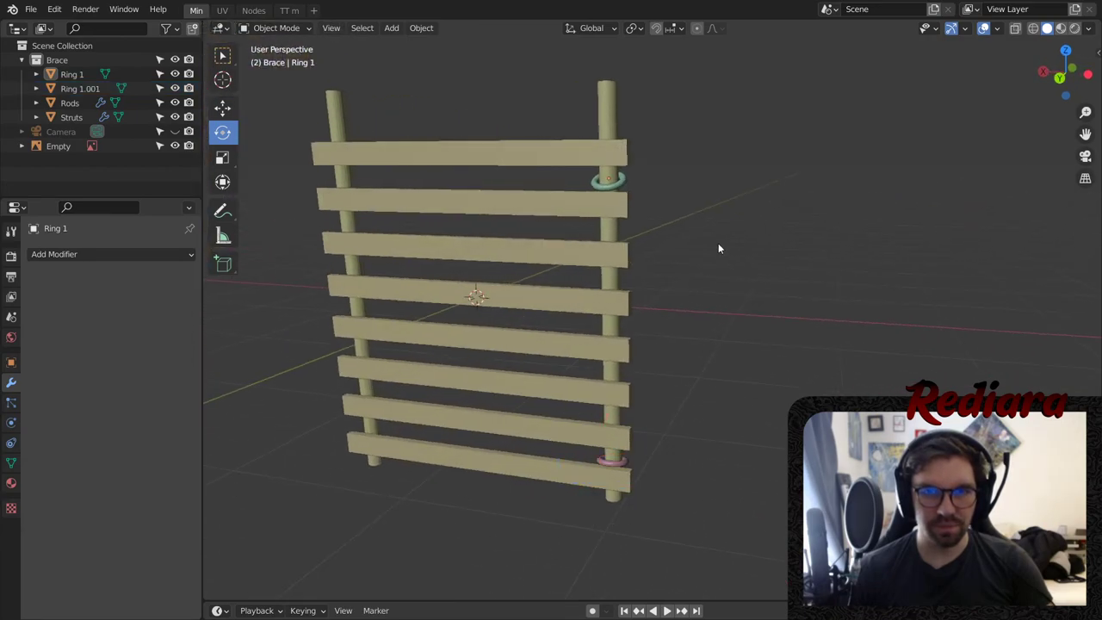
# - Rename the lower ring copy as Ring 2 and clear the selection
pyautogui.doubleClick(82, 88)
pyautogui.write('Ring 2')
pyautogui.press('Return')
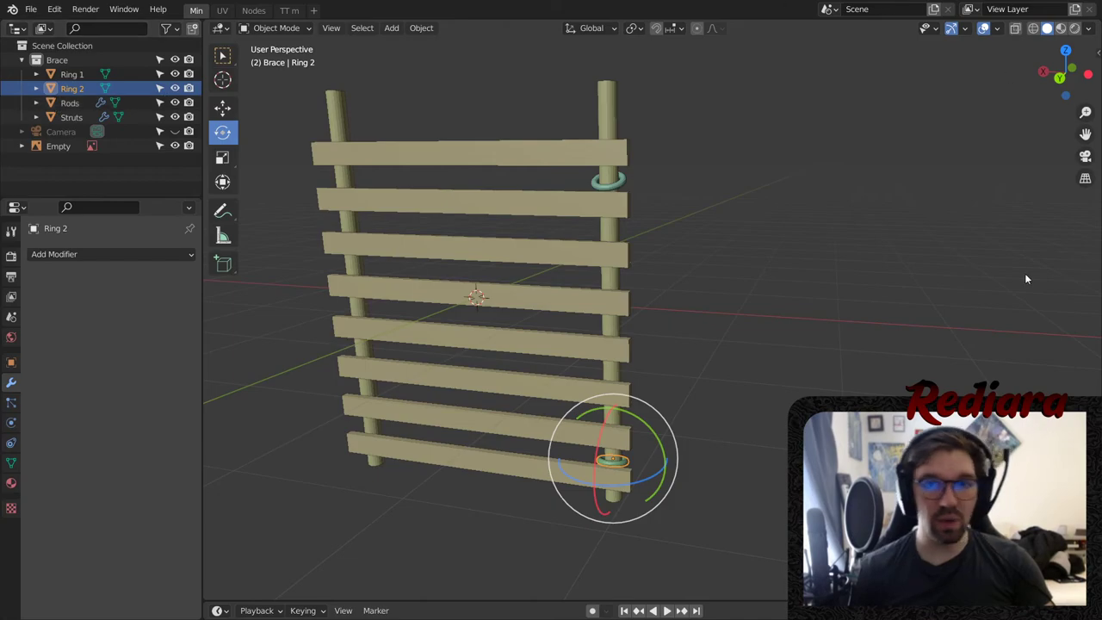
pyautogui.click(781, 270)
pyautogui.moveTo(780, 271); pyautogui.dragTo(631, 193, button='middle')
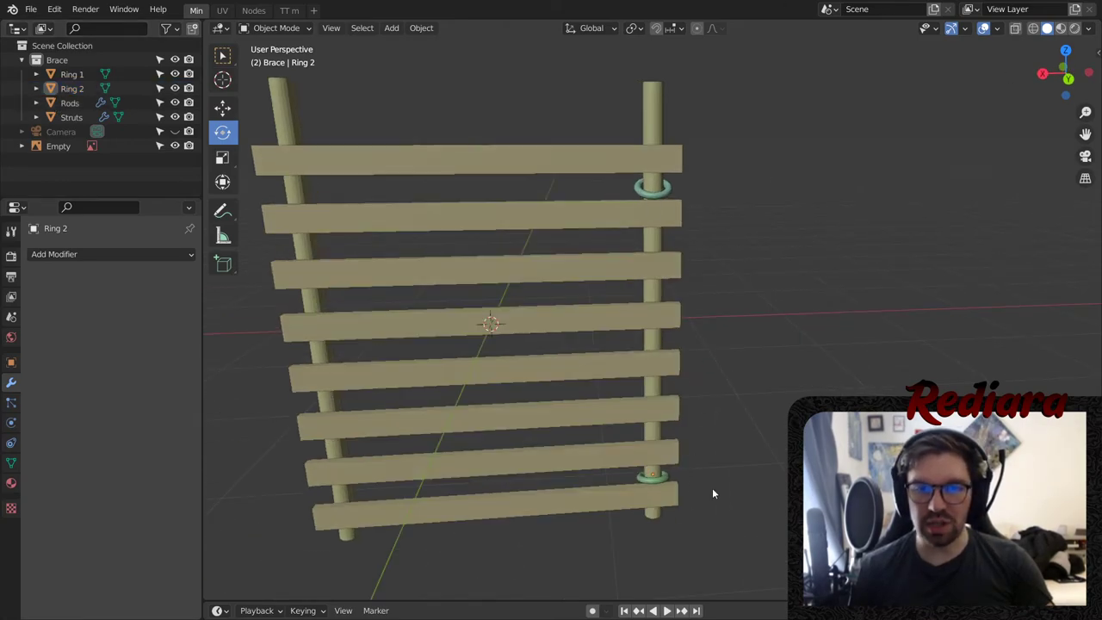
pyautogui.moveTo(712, 493); pyautogui.dragTo(613, 347, button='middle')
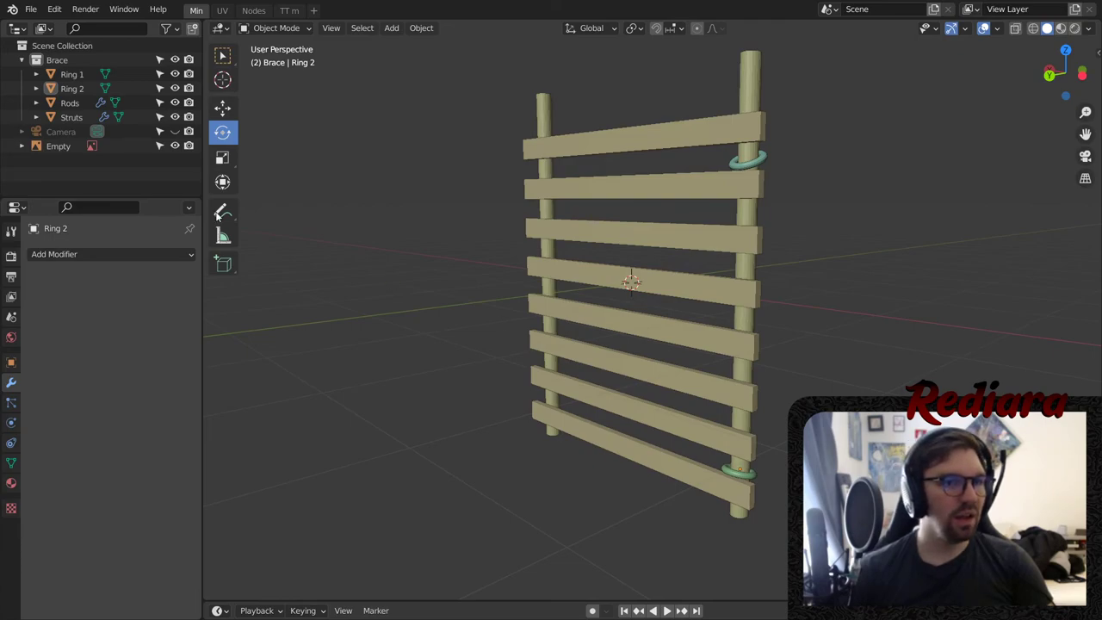
# - Add a Mirror modifier on X to Ring 1, using Struts as the mirror object
pyautogui.click(72, 88)
pyautogui.click(72, 74)
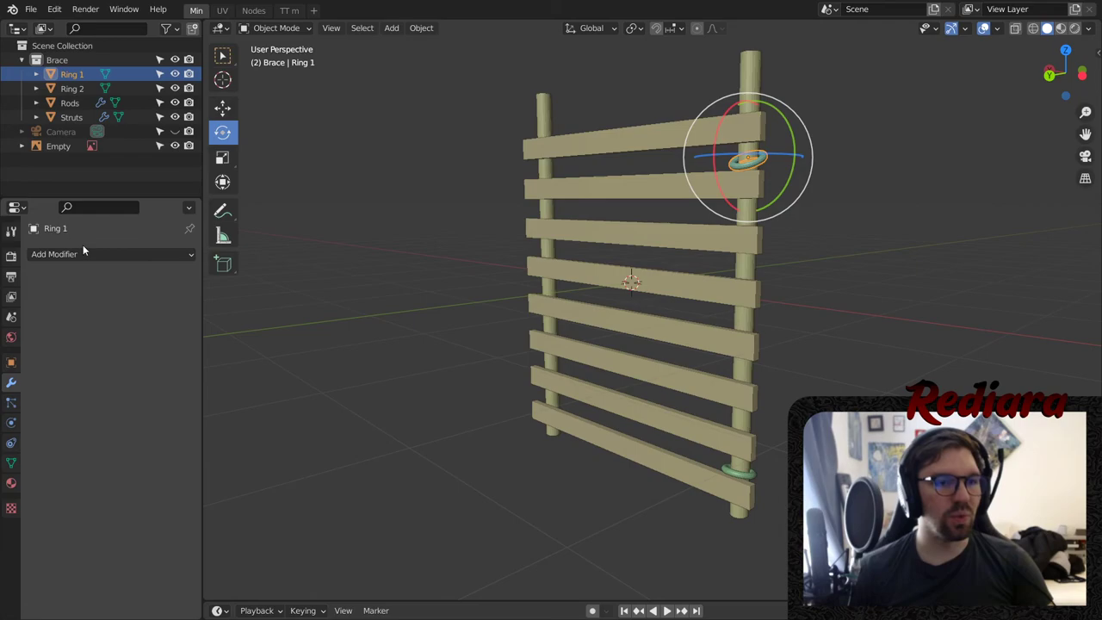
pyautogui.click(90, 253)
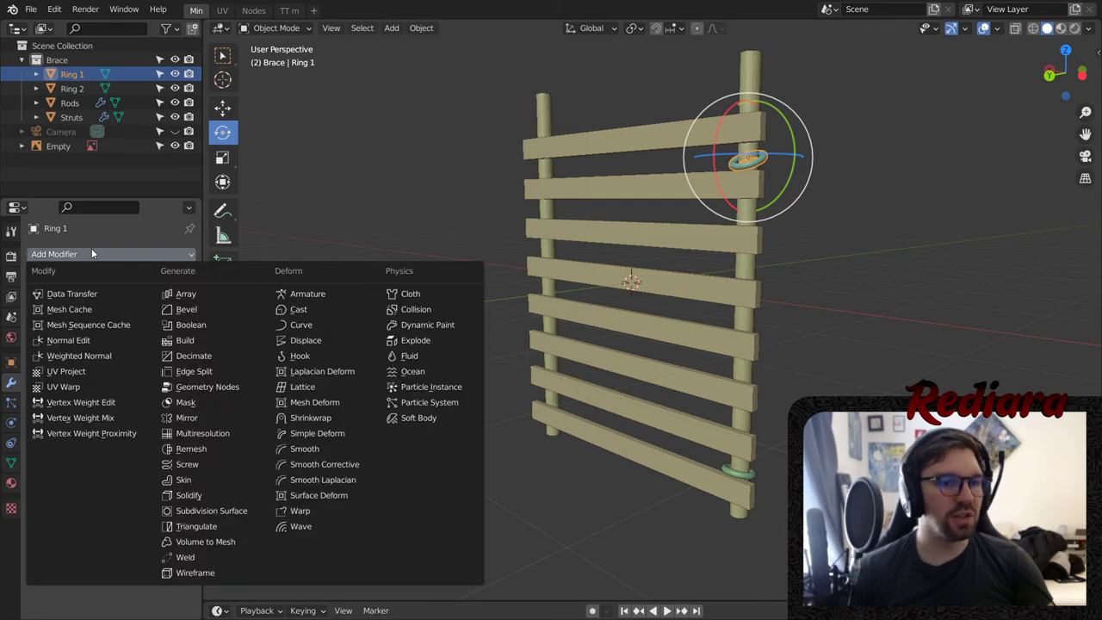
pyautogui.click(185, 417)
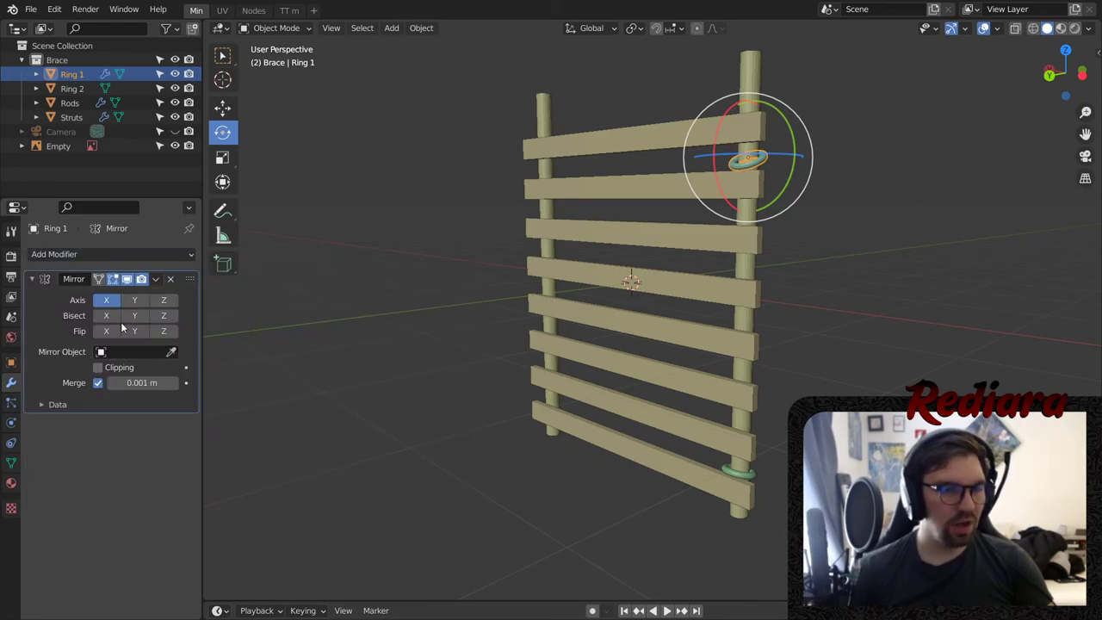
pyautogui.click(110, 370)
pyautogui.click(129, 351)
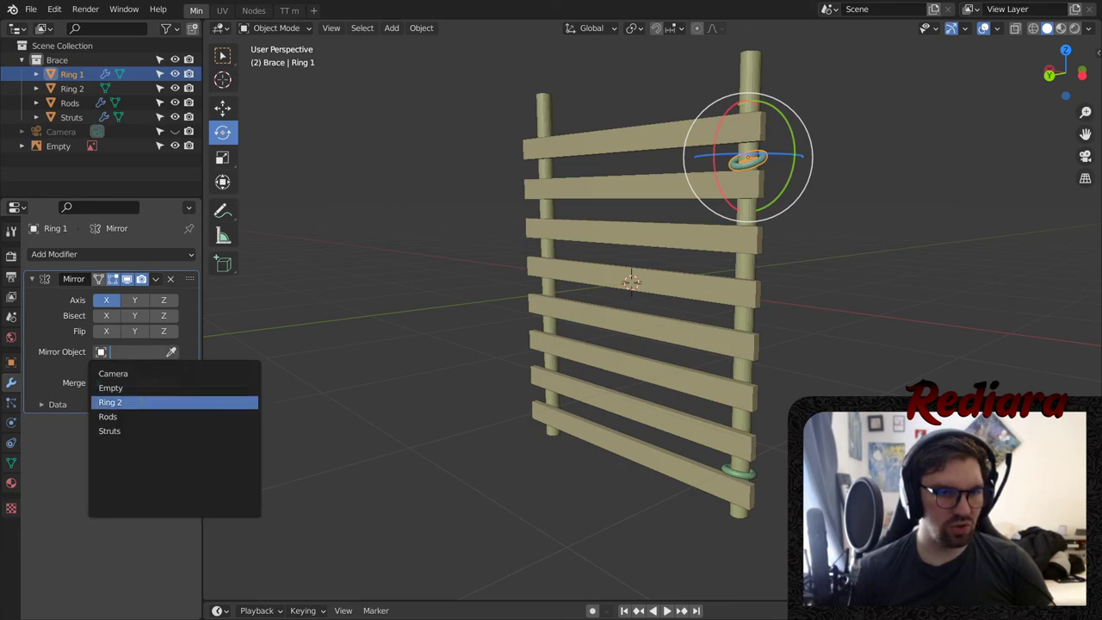
pyautogui.click(133, 431)
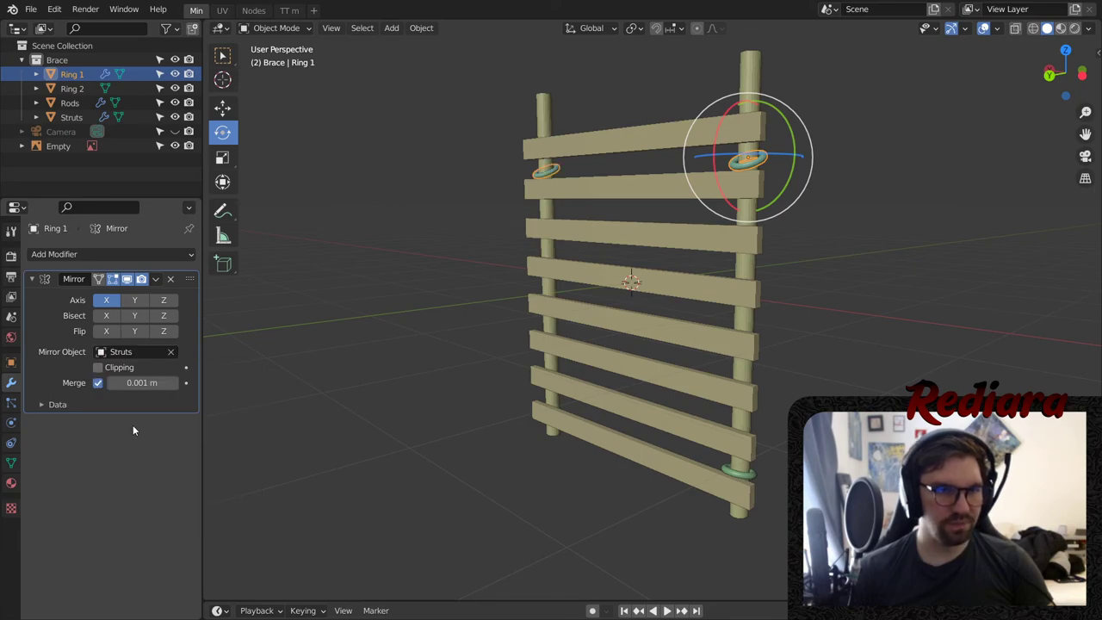
# - Add a Mirror modifier on X to Ring 2 with Struts as the mirror object, leaving nothing selected
pyautogui.click(70, 91)
pyautogui.click(103, 254)
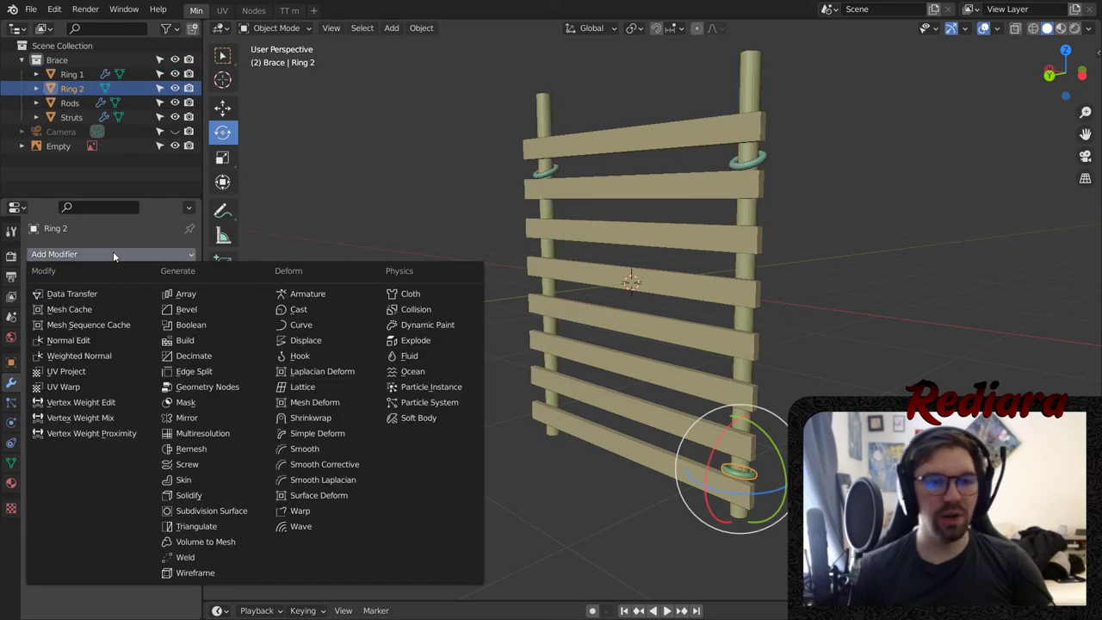
pyautogui.click(200, 417)
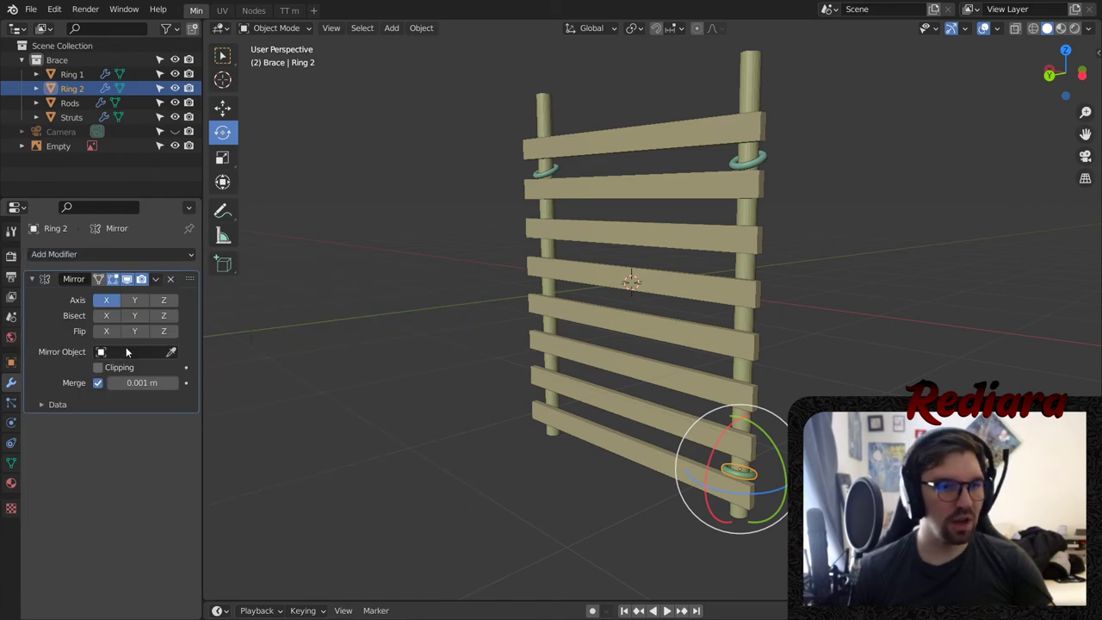
pyautogui.click(127, 352)
pyautogui.click(129, 430)
pyautogui.hotkey('alt', 'a')
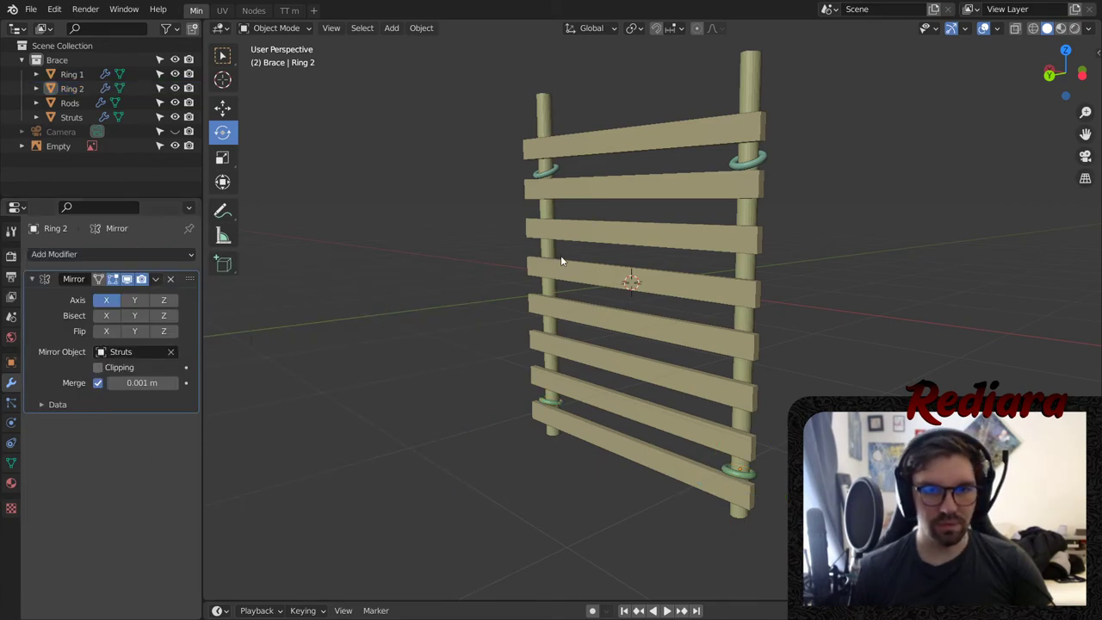
# - Raise Ring 2 slightly along Z so it sits higher between the two lowest crossbars
pyautogui.moveTo(560, 257); pyautogui.dragTo(542, 288, button='middle')
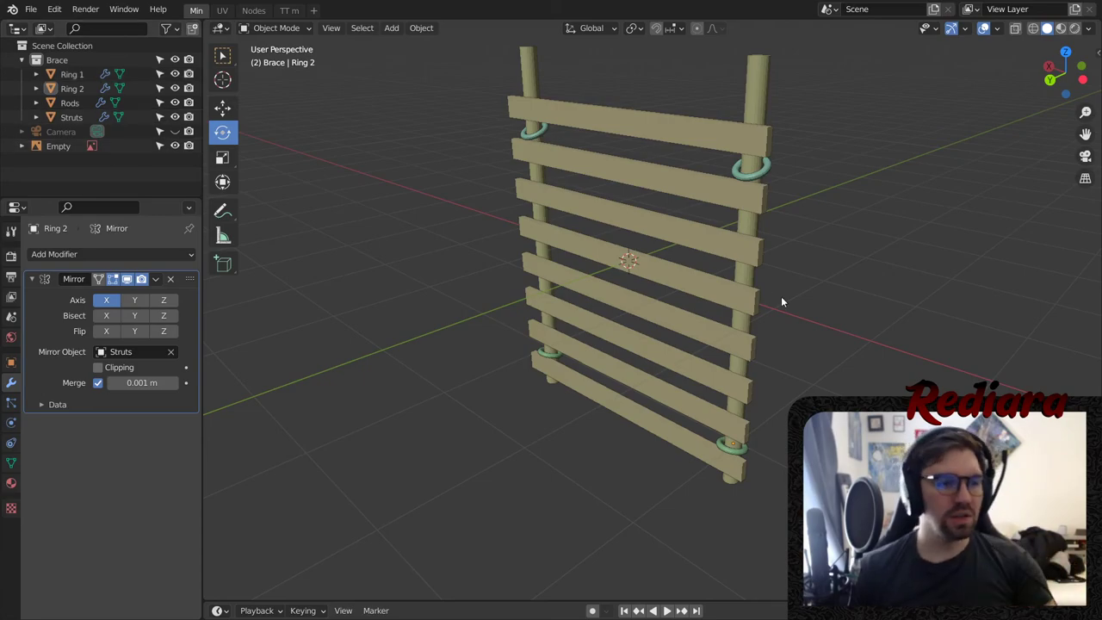
pyautogui.scroll(5, 745, 177)
pyautogui.moveTo(745, 179); pyautogui.dragTo(691, 163, button='middle')
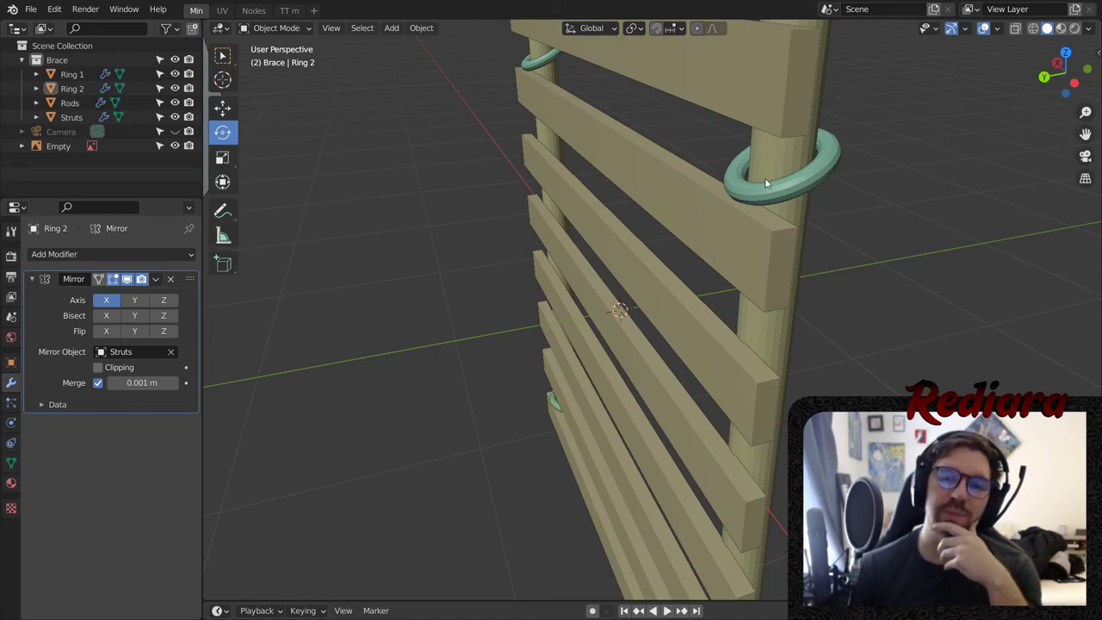
pyautogui.scroll(-2, 757, 468)
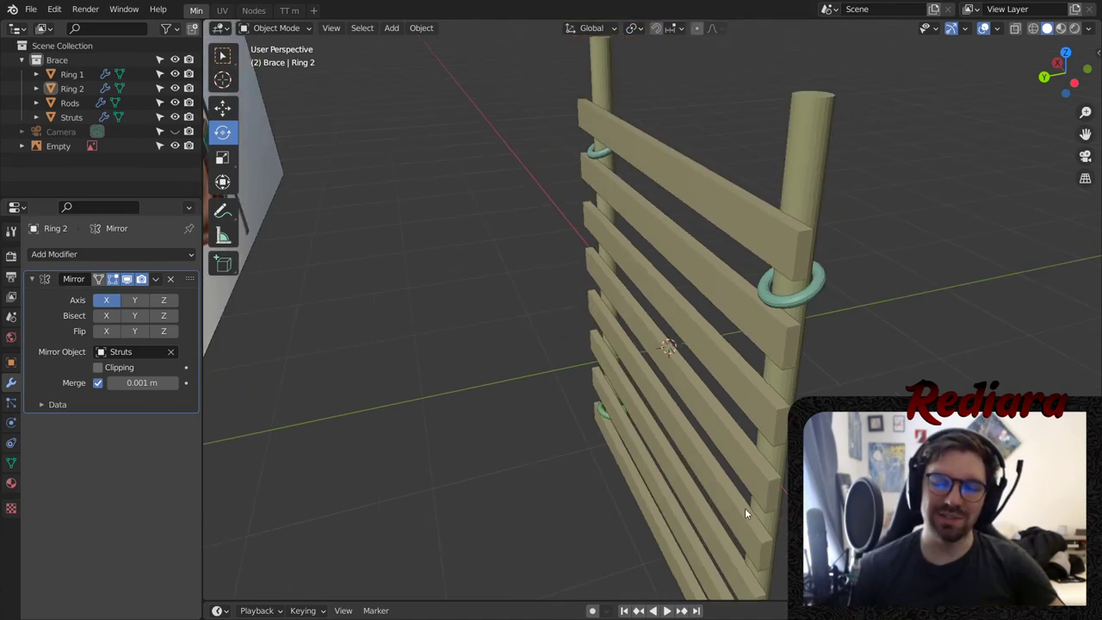
pyautogui.moveTo(745, 507); pyautogui.dragTo(635, 228, button='middle')
pyautogui.scroll(8, 620, 262)
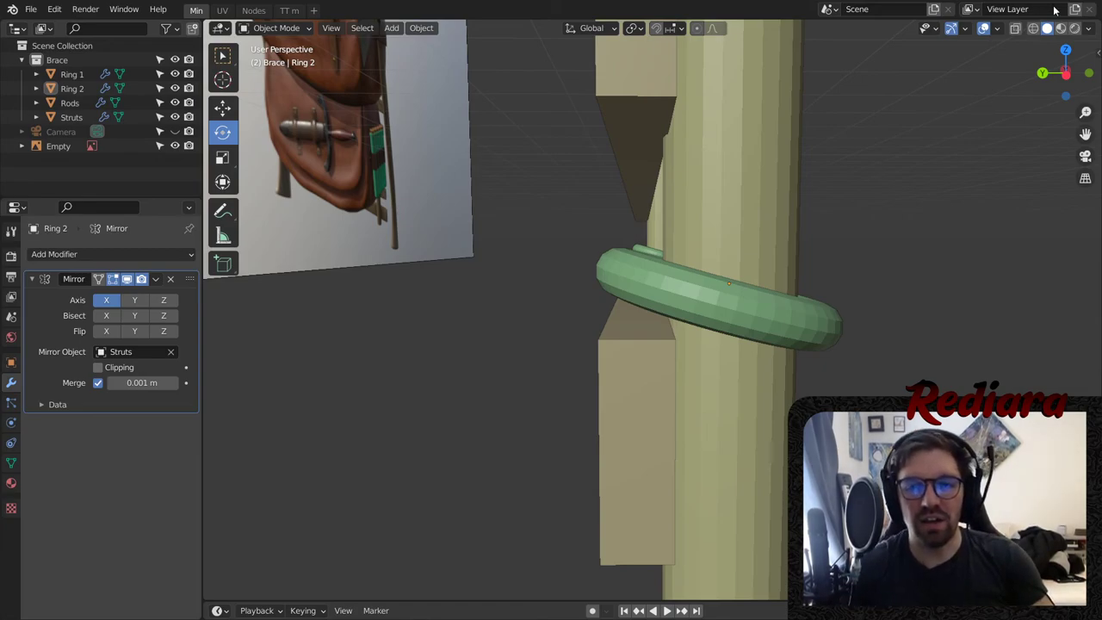
pyautogui.moveTo(635, 227); pyautogui.dragTo(747, 303, button='middle')
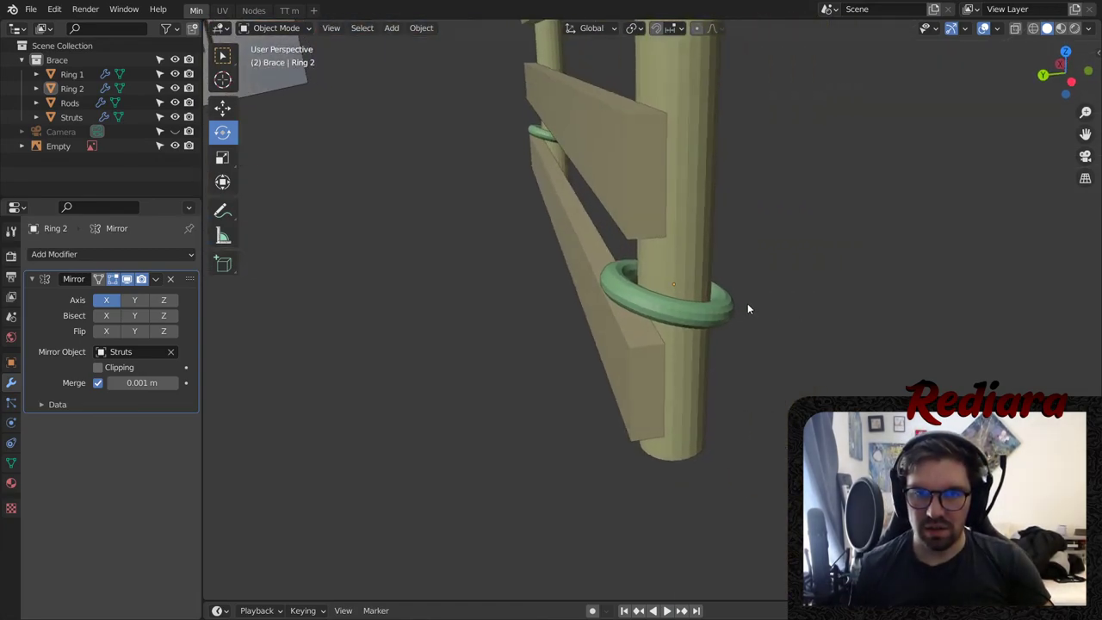
pyautogui.click(727, 301)
pyautogui.click(222, 107)
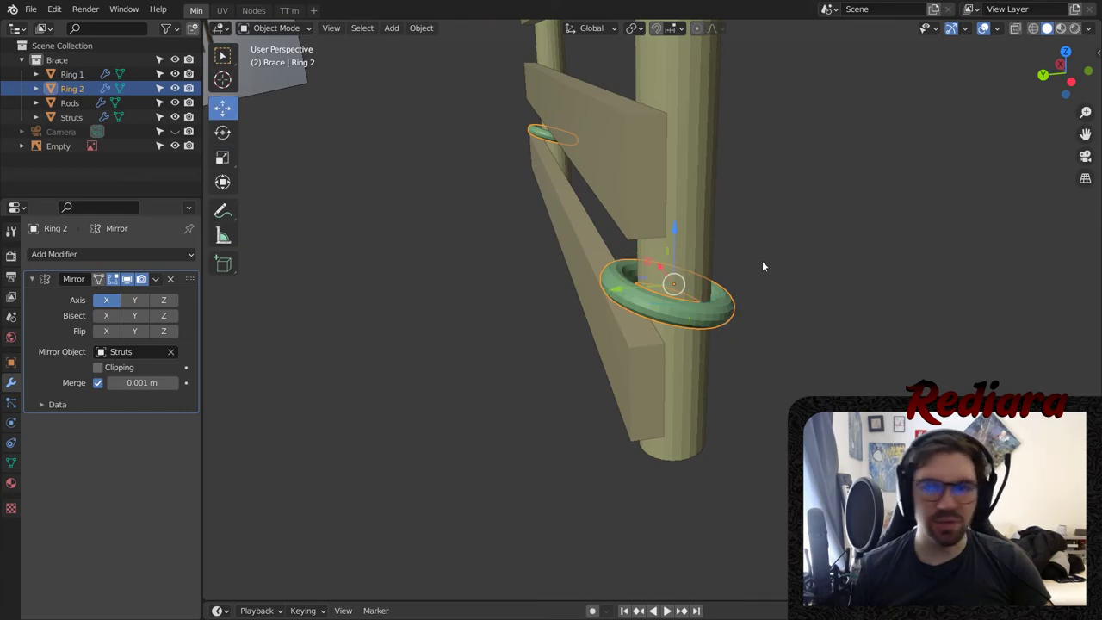
pyautogui.moveTo(673, 228); pyautogui.dragTo(686, 205)
pyautogui.click(818, 174)
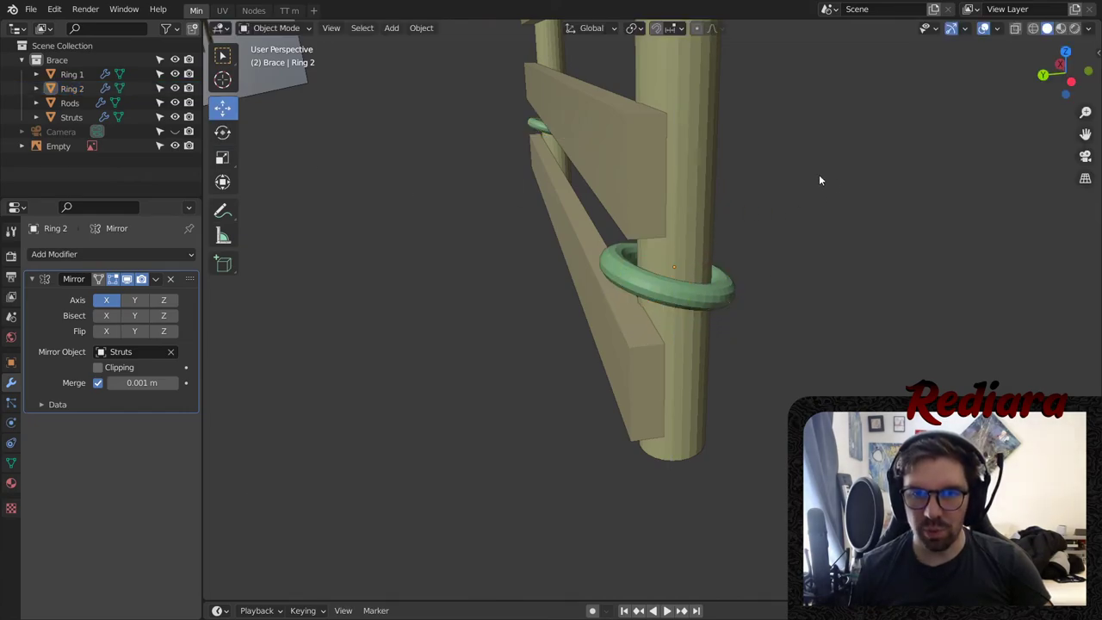
# - Tilt Ring 1 by 9.7° about the global X axis so it sits at an angle around the rod
pyautogui.moveTo(818, 174); pyautogui.dragTo(632, 177, button='middle')
pyautogui.click(600, 194)
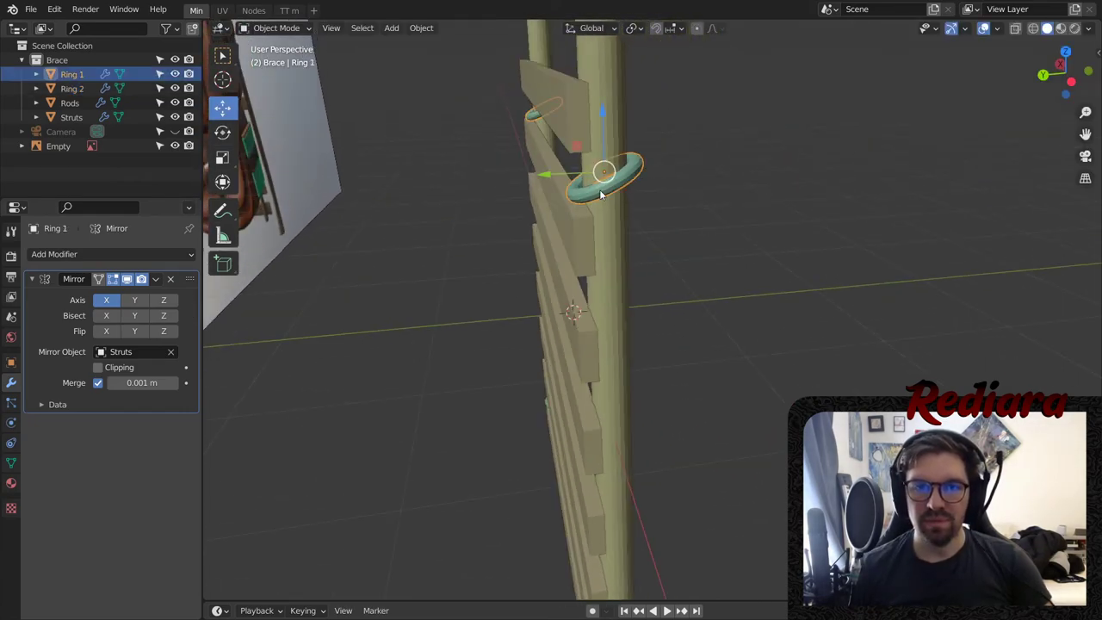
pyautogui.moveTo(602, 114); pyautogui.dragTo(583, 100)
pyautogui.click(222, 131)
pyautogui.press('KP_Decimal')
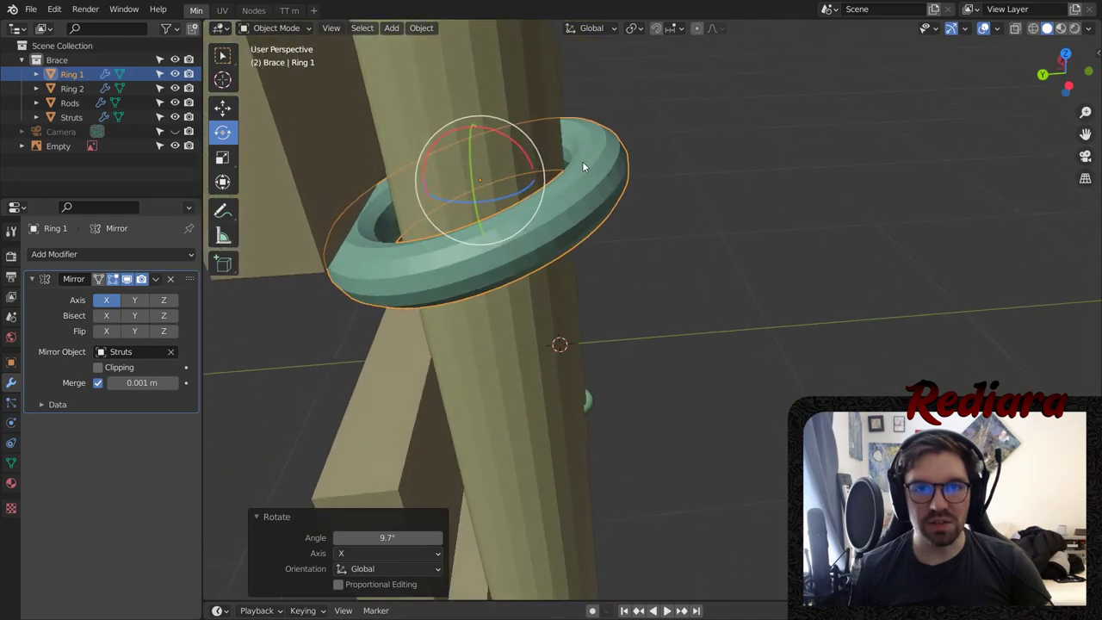
# - Shift the tilted Ring 1 slightly along Y to centre it on the rod and lower it about 0.05 m along Z
pyautogui.click(221, 106)
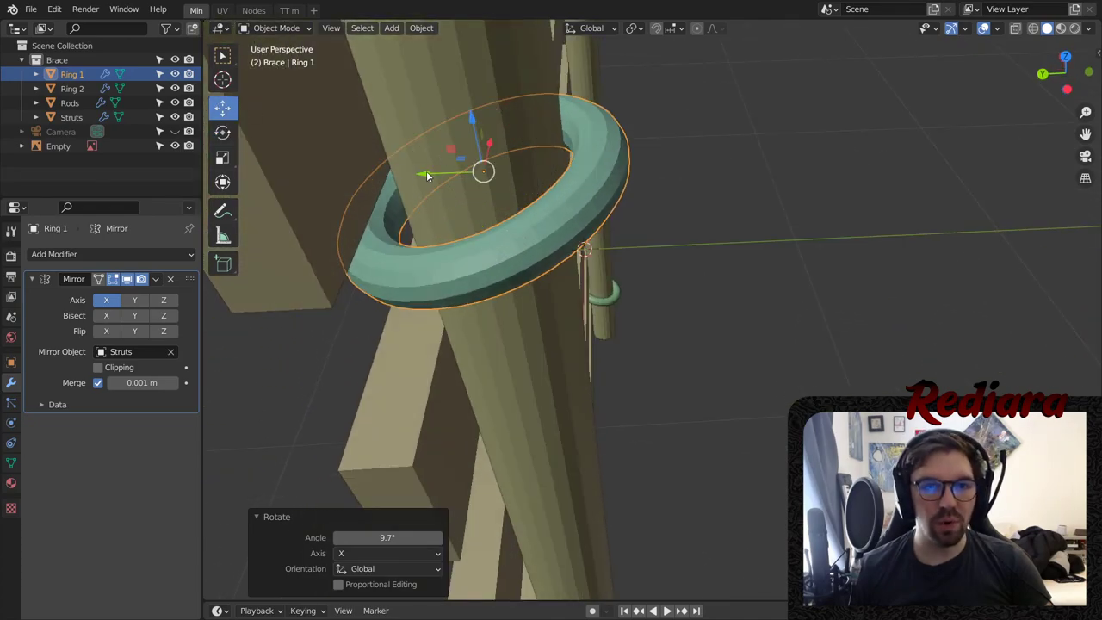
pyautogui.moveTo(426, 172); pyautogui.dragTo(416, 172)
pyautogui.keyDown('shift'); pyautogui.moveTo(538, 199); pyautogui.dragTo(598, 89, button='middle'); pyautogui.keyUp('shift')
pyautogui.moveTo(569, 118); pyautogui.dragTo(558, 161)
pyautogui.moveTo(557, 161); pyautogui.dragTo(604, 282, button='middle')
pyautogui.scroll(4, 737, 324)
pyautogui.moveTo(736, 325); pyautogui.dragTo(663, 258, button='middle')
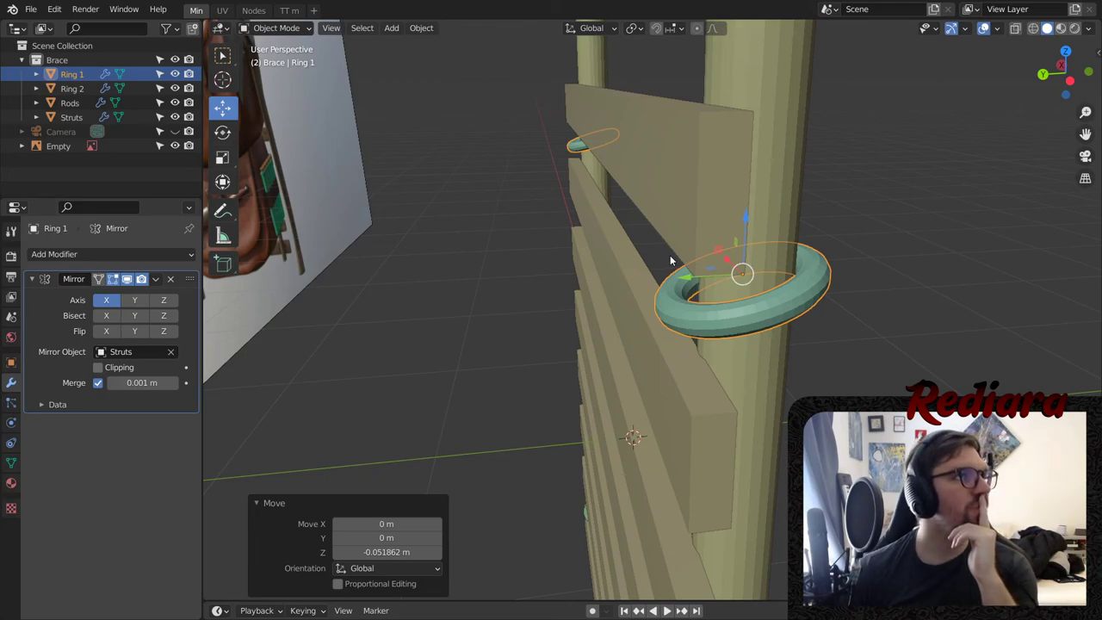
# - Add a 2 m mesh cube at the world origin in the Brace collection
pyautogui.click(391, 28)
pyautogui.moveTo(402, 48)
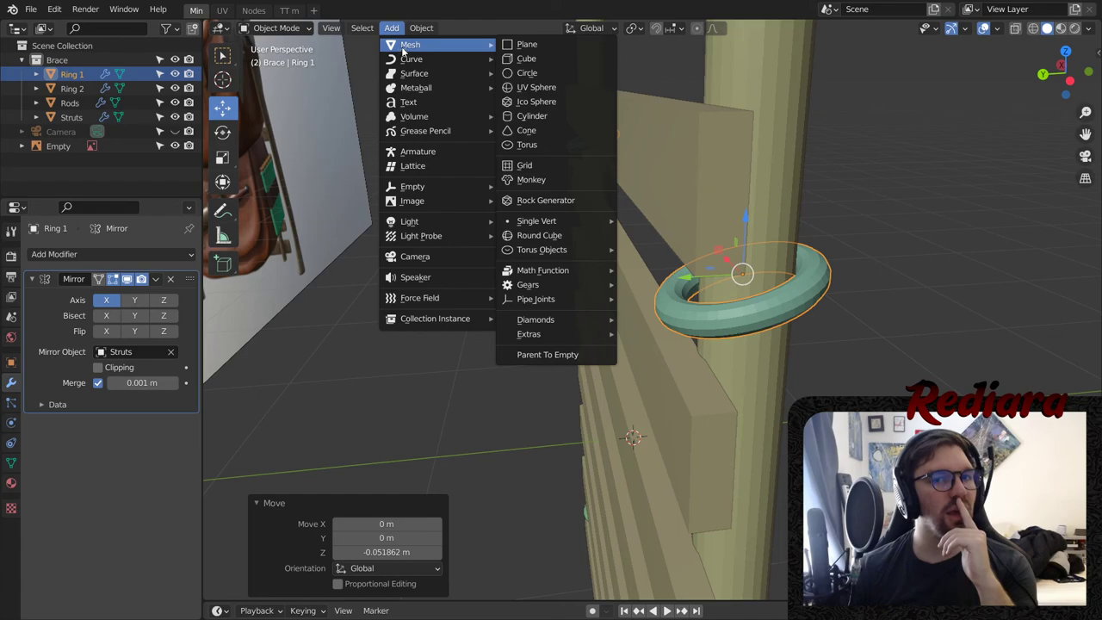
pyautogui.click(514, 62)
pyautogui.scroll(-9, 637, 408)
pyautogui.moveTo(637, 408); pyautogui.dragTo(581, 277, button='middle')
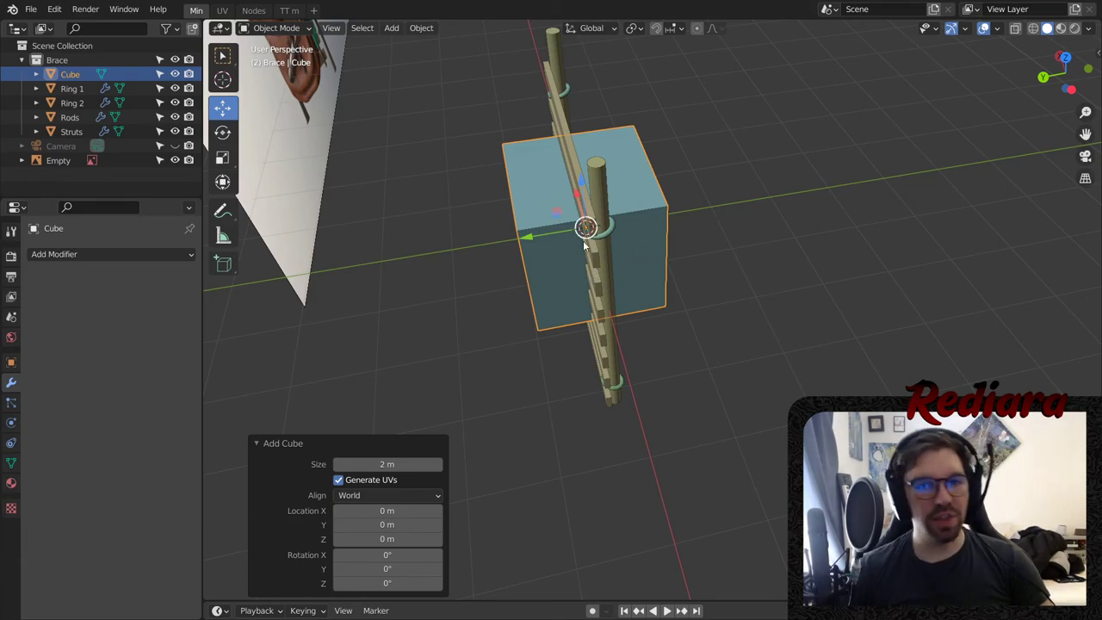
# - Scale the cube down uniformly, first by about 0.365 and again by about 0.366
pyautogui.moveTo(585, 226); pyautogui.dragTo(492, 243, button='middle')
pyautogui.click(223, 160)
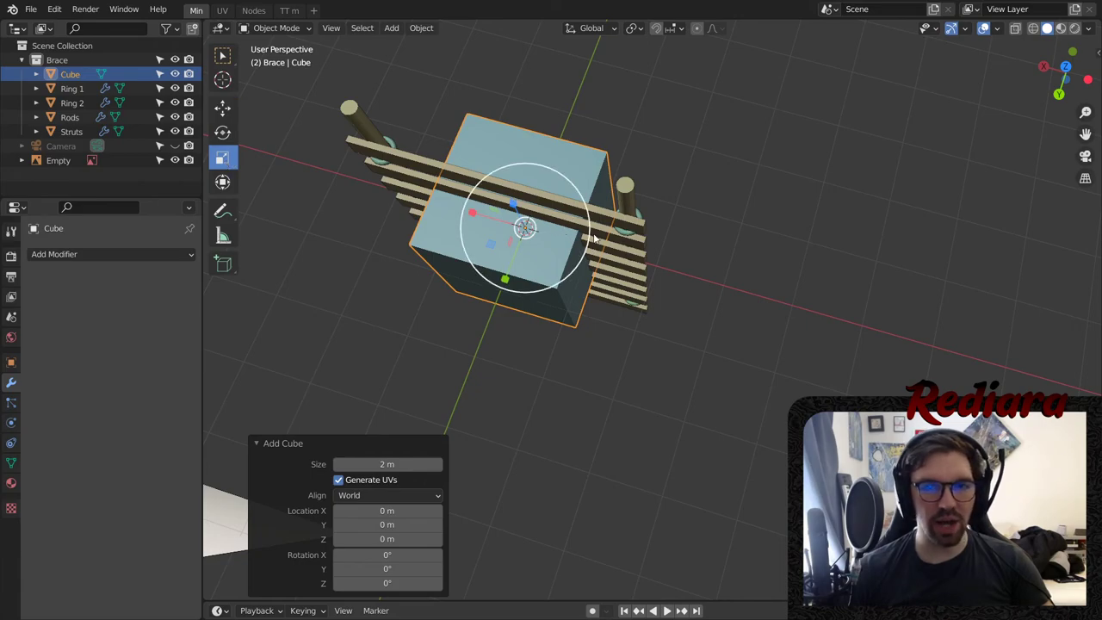
pyautogui.moveTo(594, 239); pyautogui.dragTo(522, 246)
pyautogui.scroll(3, 522, 246)
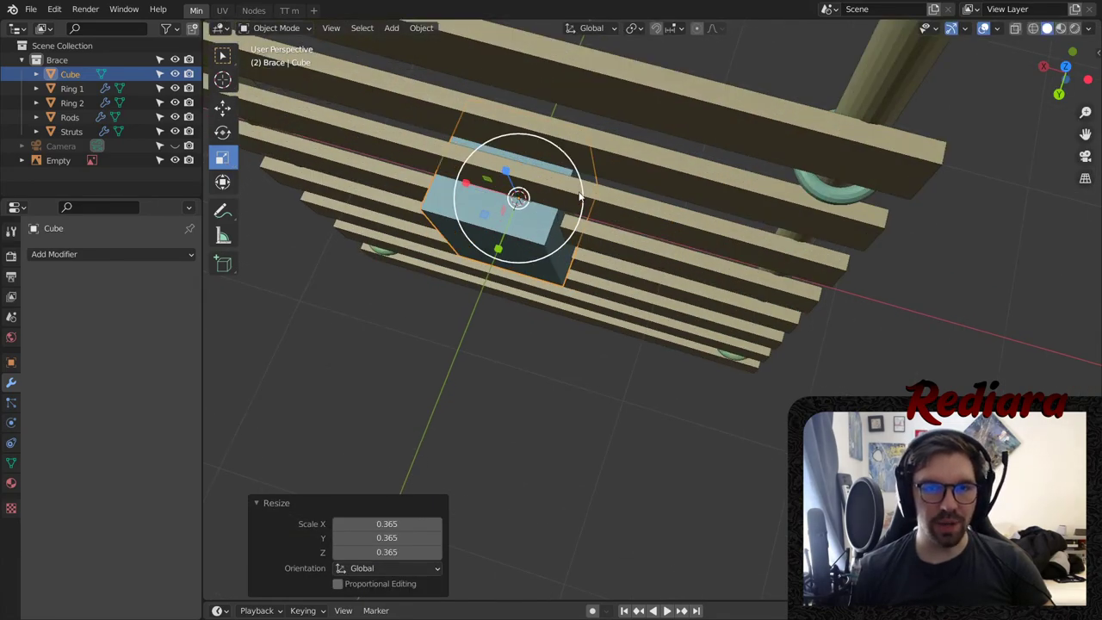
pyautogui.moveTo(579, 196); pyautogui.dragTo(539, 199)
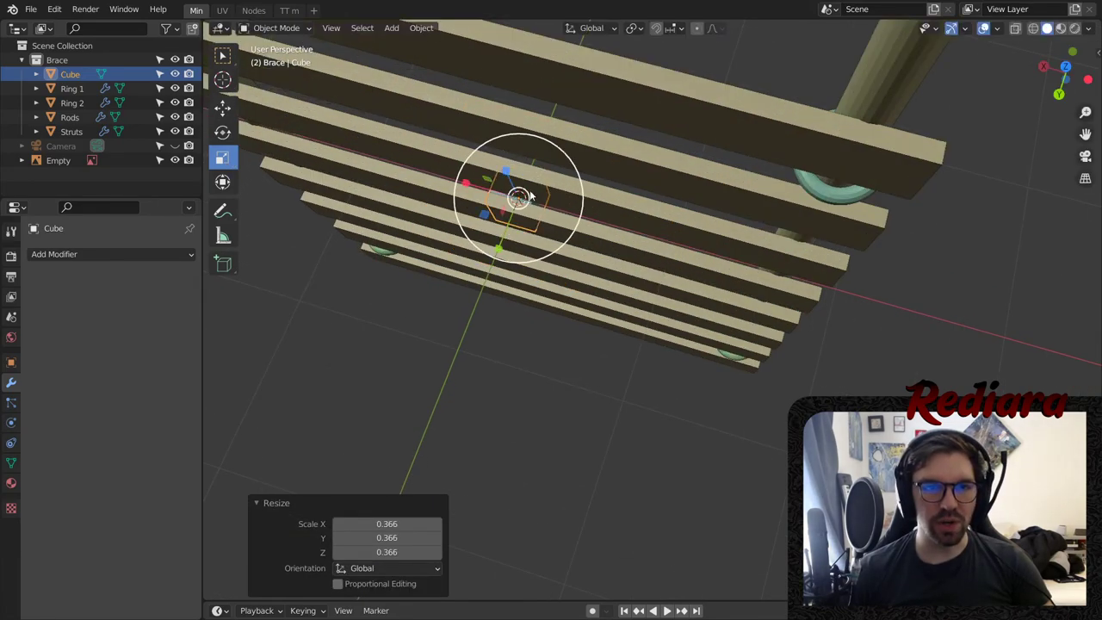
# - Move the small cube about 0.94 m along Y, out in front of the struts
pyautogui.click(219, 111)
pyautogui.moveTo(499, 254); pyautogui.dragTo(453, 412)
pyautogui.keyDown('shift'); pyautogui.moveTo(503, 353); pyautogui.dragTo(595, 278, button='middle'); pyautogui.keyUp('shift')
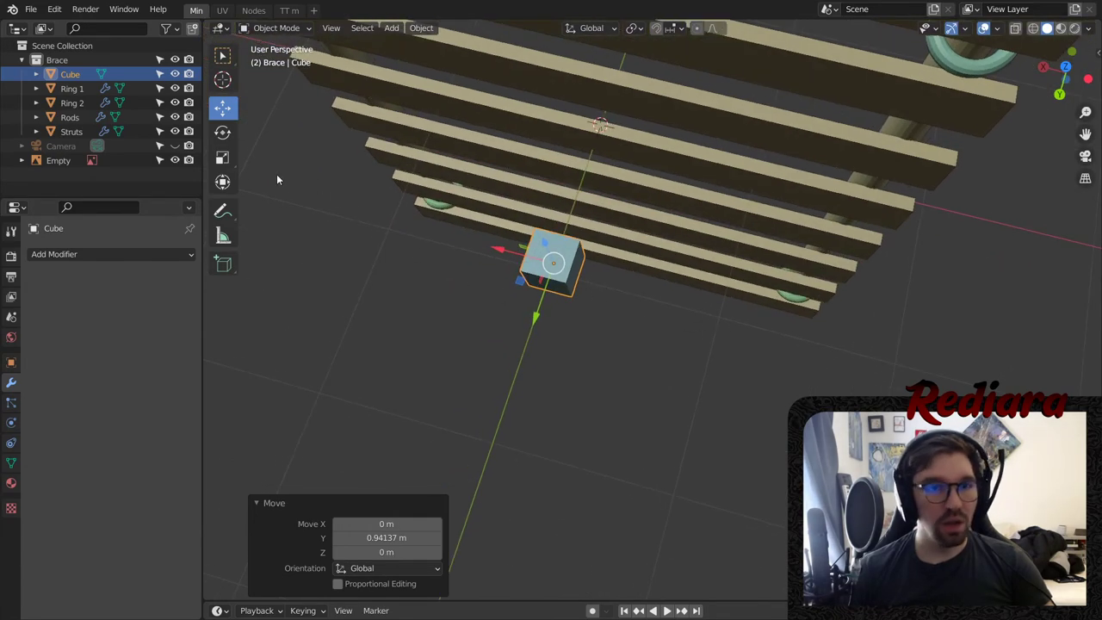
# - Flatten the cube along Y to a scale of about 0.042 and narrow it along X to about 0.112
pyautogui.click(222, 158)
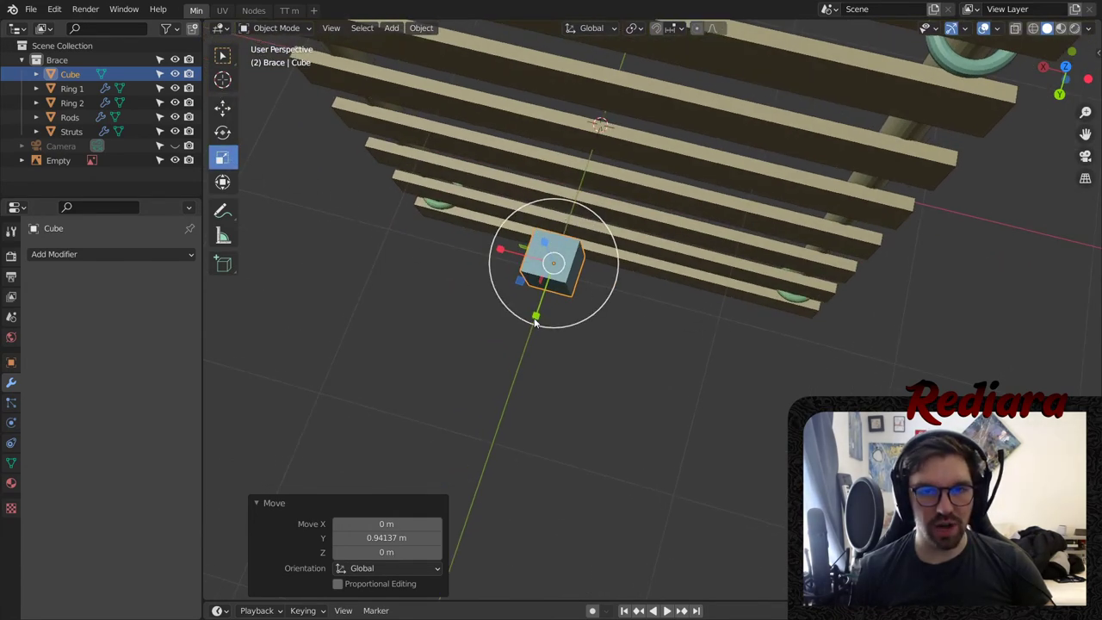
pyautogui.moveTo(536, 320); pyautogui.dragTo(564, 270)
pyautogui.moveTo(564, 270); pyautogui.dragTo(575, 329, button='middle')
pyautogui.scroll(3, 570, 316)
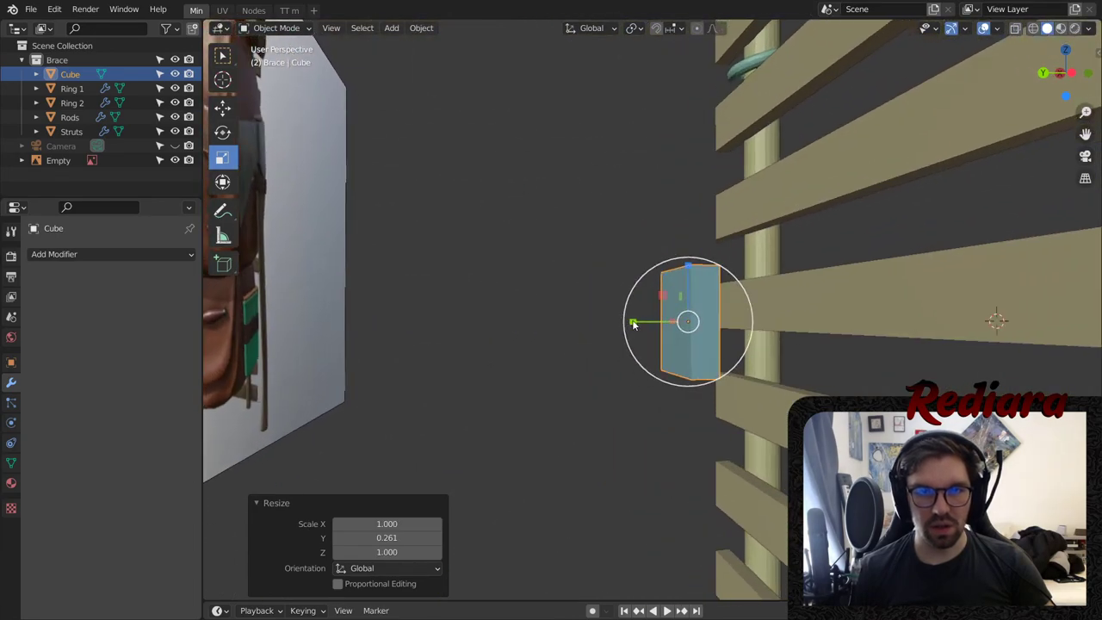
pyautogui.moveTo(632, 321); pyautogui.dragTo(613, 319)
pyautogui.moveTo(613, 320); pyautogui.dragTo(495, 247, button='middle')
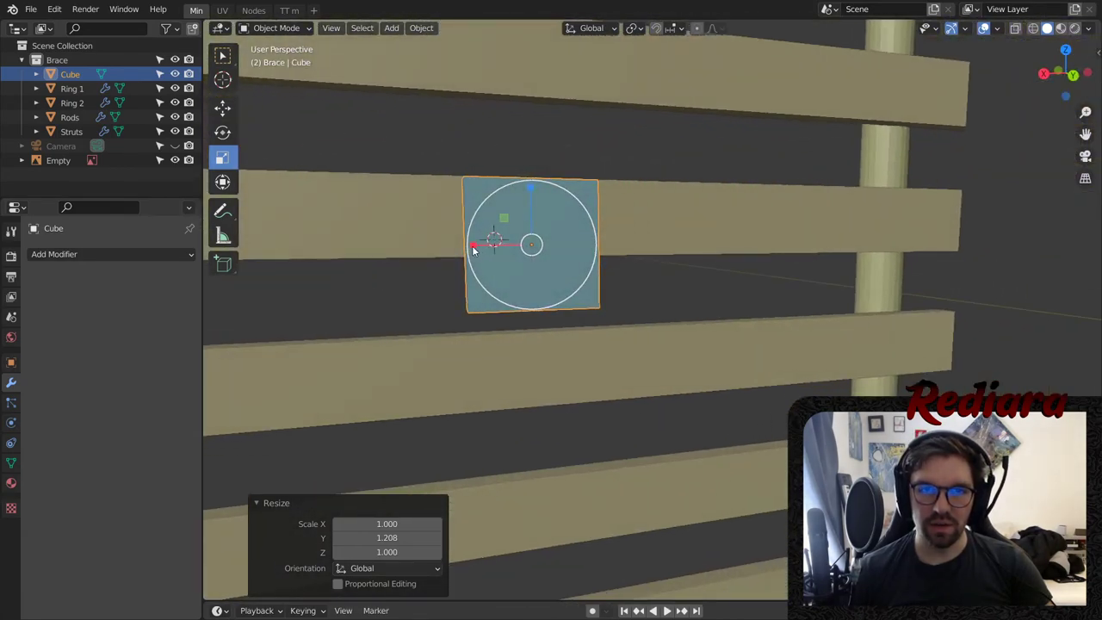
pyautogui.moveTo(480, 246); pyautogui.dragTo(484, 244)
pyautogui.moveTo(484, 243); pyautogui.dragTo(600, 338, button='middle')
pyautogui.scroll(-3, 601, 338)
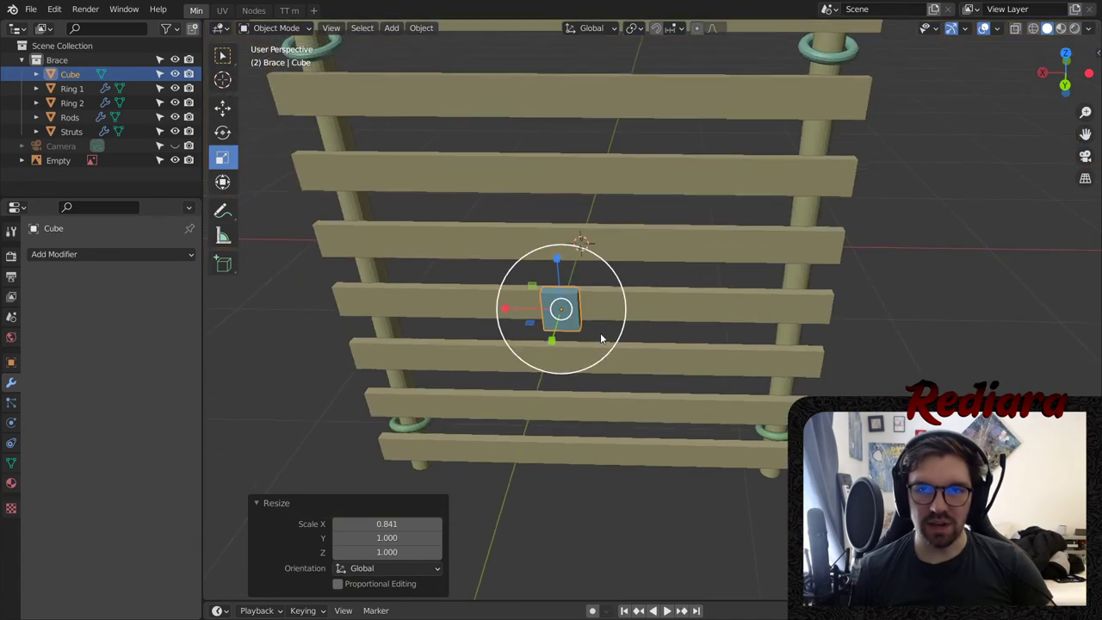
# - Move the flattened cube about -1.72 m along X so it sits in front of the rod
pyautogui.click(221, 107)
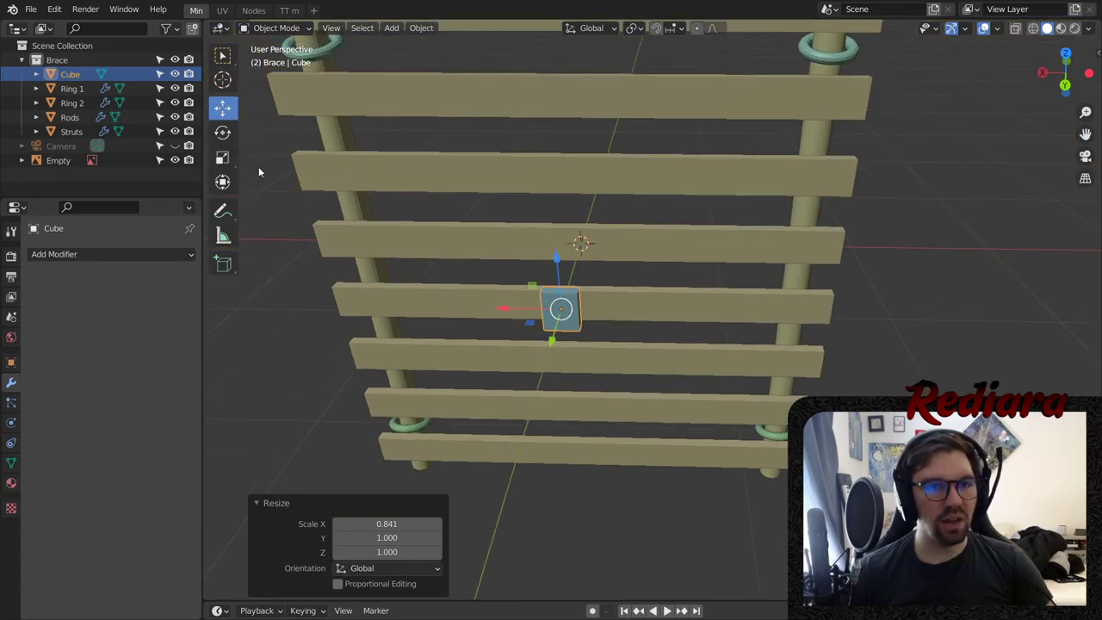
pyautogui.click(222, 157)
pyautogui.click(222, 108)
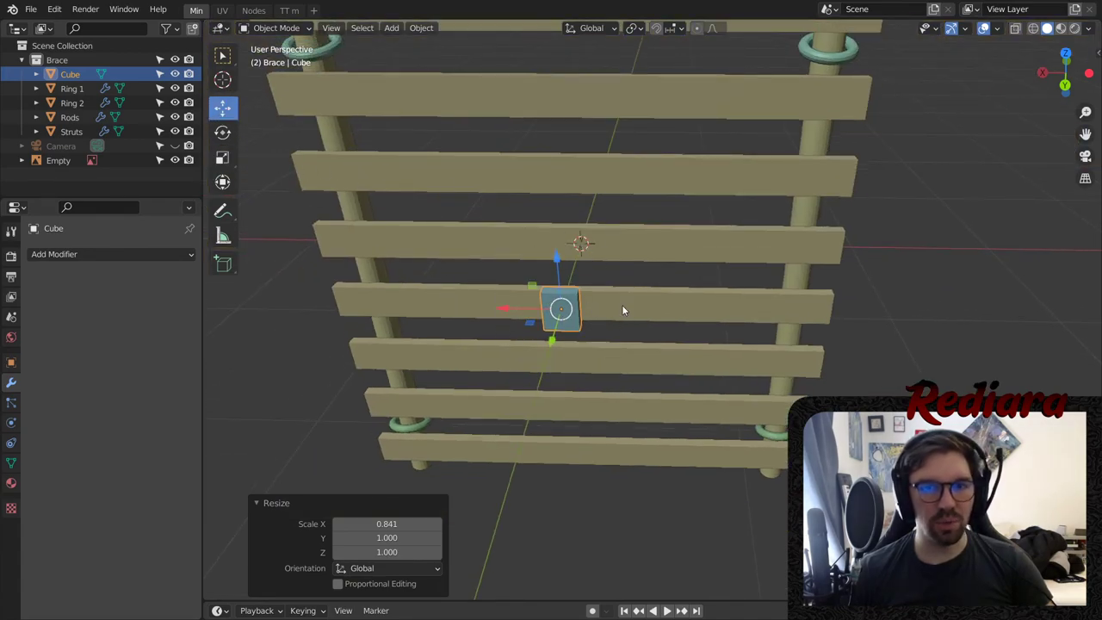
pyautogui.moveTo(507, 309); pyautogui.dragTo(806, 312)
pyautogui.keyDown('shift'); pyautogui.moveTo(879, 322); pyautogui.dragTo(689, 330, button='middle'); pyautogui.keyUp('shift')
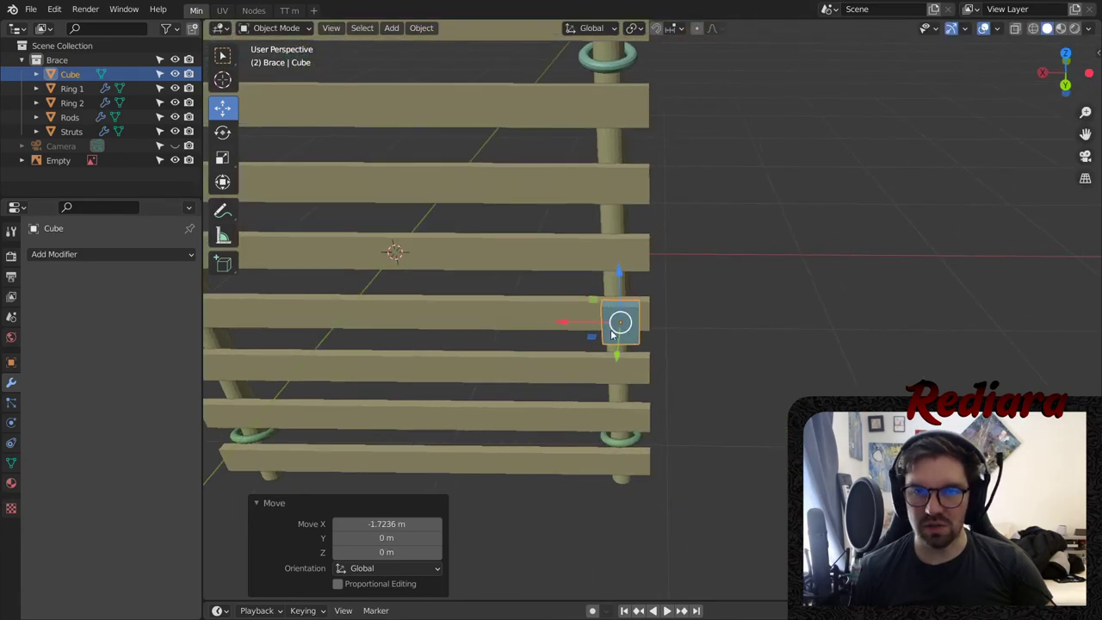
pyautogui.moveTo(612, 332); pyautogui.dragTo(616, 348, button='middle')
# - Copy Ring 1's X location, -1.6289 m, into the cube's X location
pyautogui.click(606, 54)
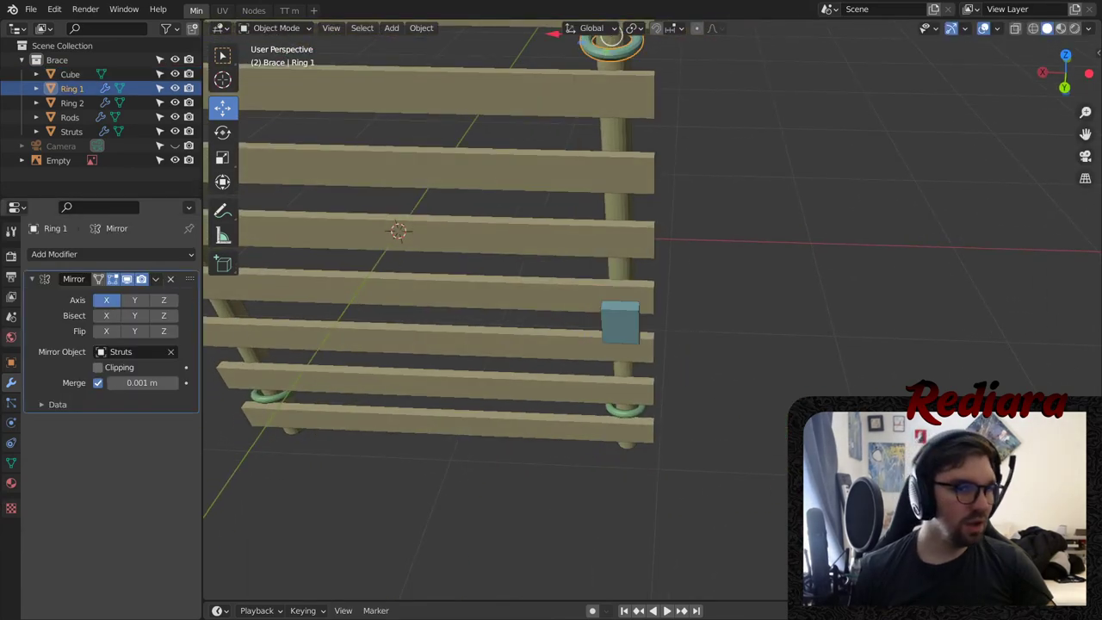
pyautogui.click(11, 362)
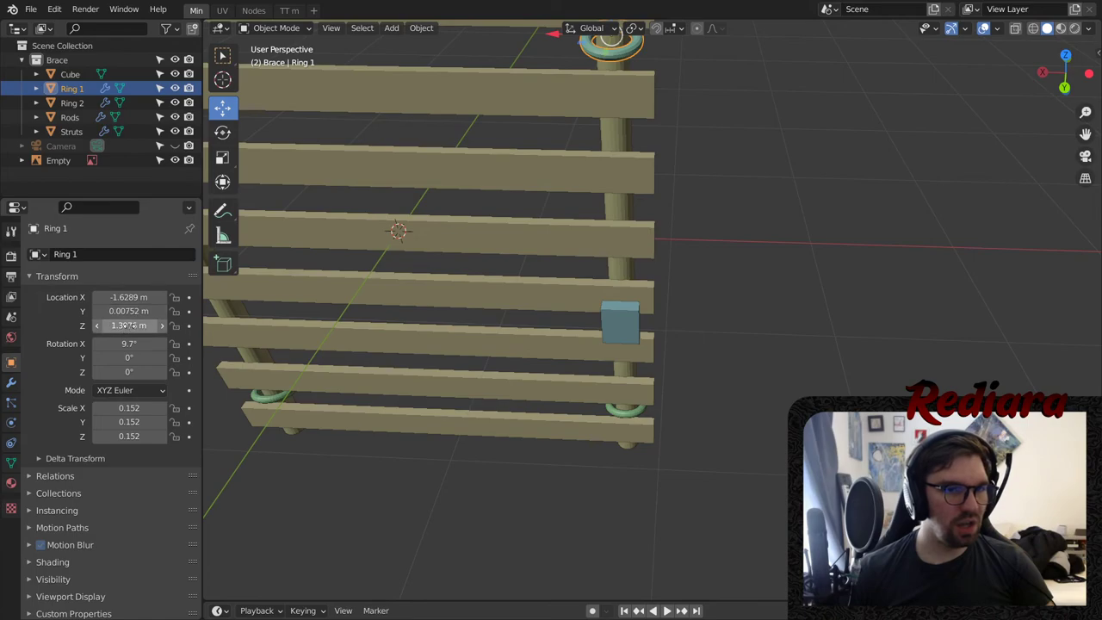
pyautogui.click(141, 296)
pyautogui.hotkey('ctrl', 'c')
pyautogui.press('Return')
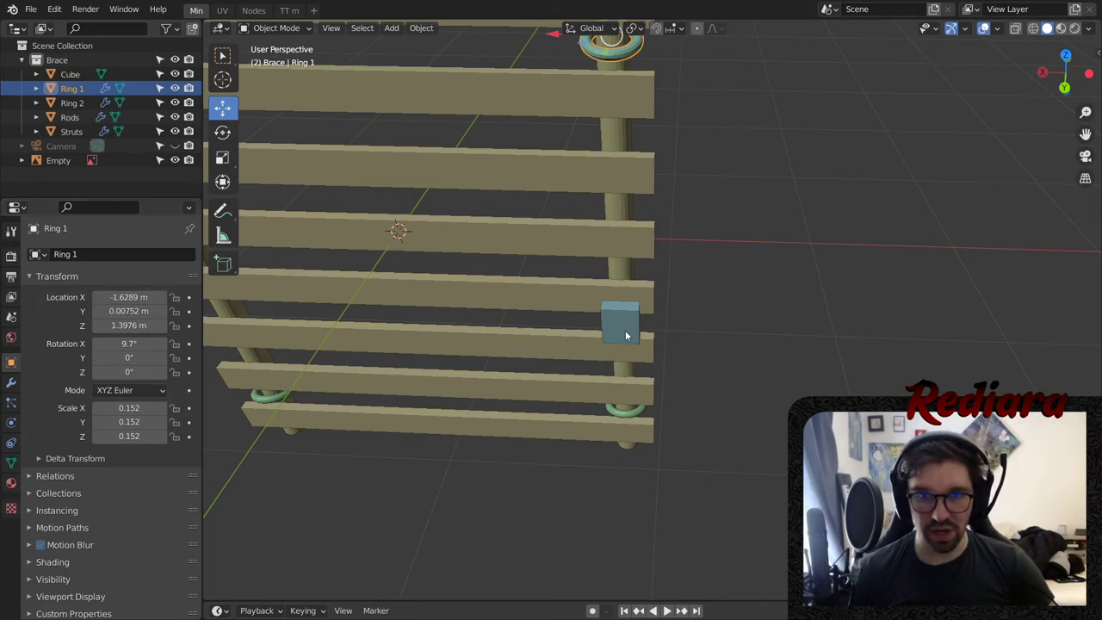
pyautogui.click(70, 74)
pyautogui.hotkey('ctrl', 'v')
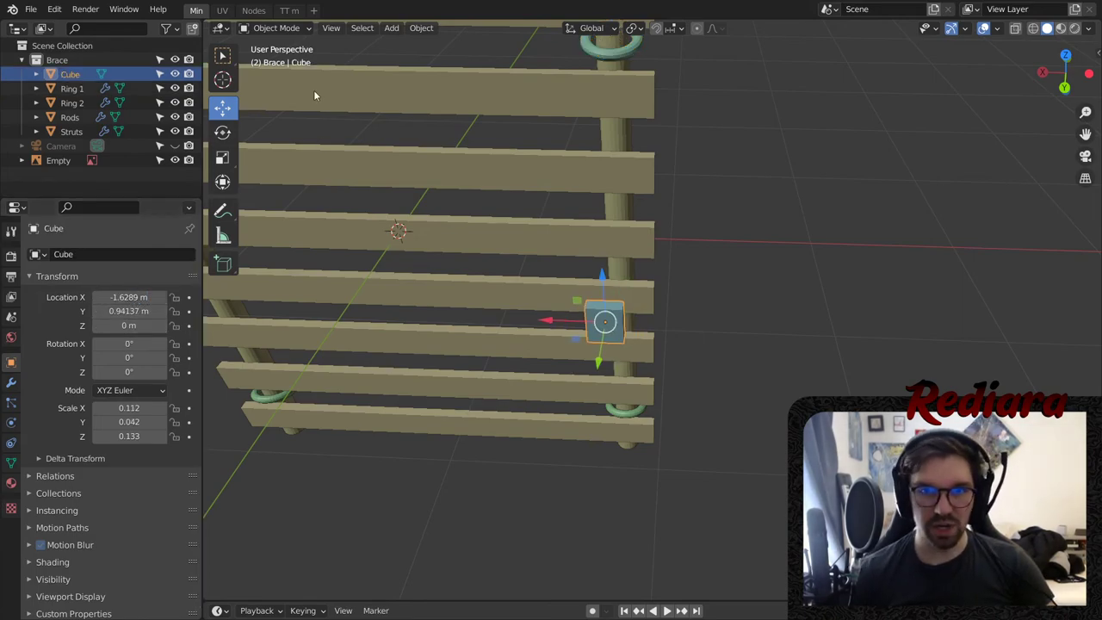
# - Move the cube about -0.79 m along Y towards the struts and raise it about 1.30 m along Z beside Ring 1
pyautogui.moveTo(746, 224); pyautogui.dragTo(600, 263, button='middle')
pyautogui.moveTo(600, 264); pyautogui.dragTo(646, 243)
pyautogui.moveTo(646, 244); pyautogui.dragTo(644, 225, button='middle')
pyautogui.moveTo(647, 221); pyautogui.dragTo(653, 103)
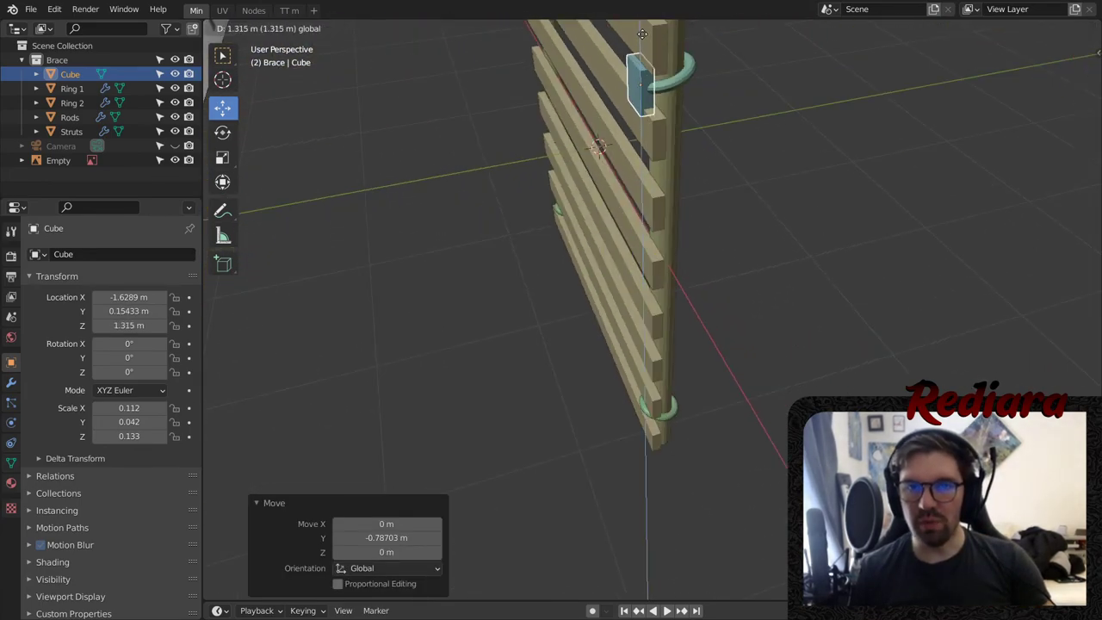
pyautogui.scroll(6, 652, 103)
pyautogui.moveTo(655, 83); pyautogui.dragTo(585, 197, button='middle')
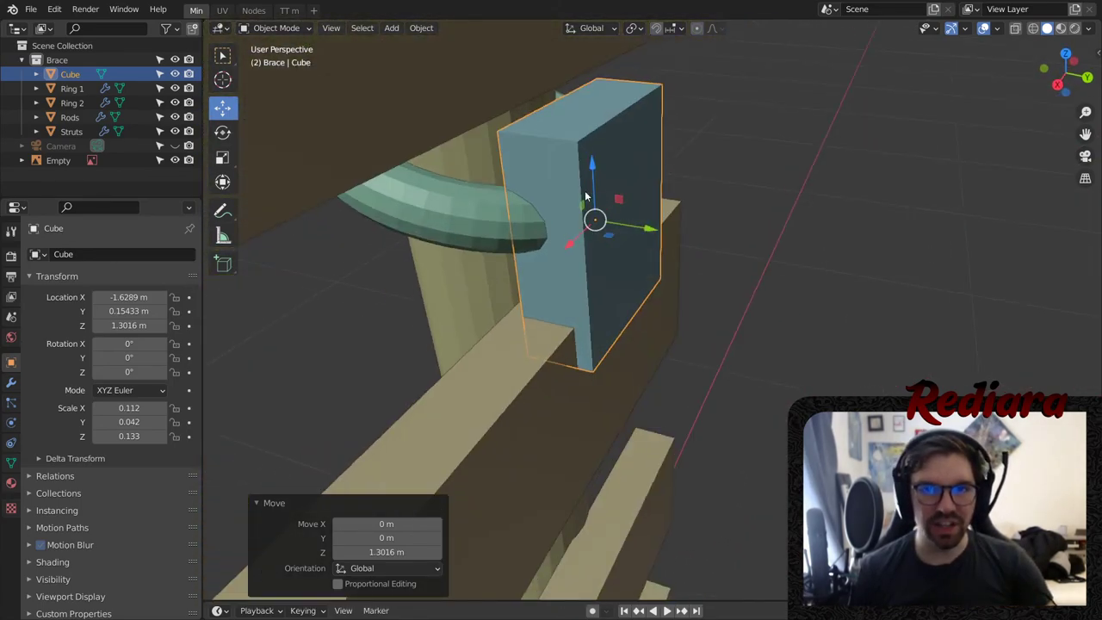
# - Shrink and thin the cube to scales of about 0.082 in X, 0.015 in Y and 0.109 in Z
pyautogui.click(222, 158)
pyautogui.moveTo(652, 186); pyautogui.dragTo(615, 226)
pyautogui.scroll(-5, 647, 206)
pyautogui.moveTo(648, 207); pyautogui.dragTo(559, 198, button='middle')
pyautogui.scroll(2, 559, 198)
pyautogui.moveTo(505, 208)
pyautogui.mouseDown()
pyautogui.moveTo(514, 205)
pyautogui.moveTo(503, 206)
pyautogui.mouseUp()
pyautogui.moveTo(628, 188); pyautogui.dragTo(575, 212, button='middle')
# - Move the thin cube out from the frame to about 0.67 m in Y and lower it to about 0.66 m in Z
pyautogui.click(224, 109)
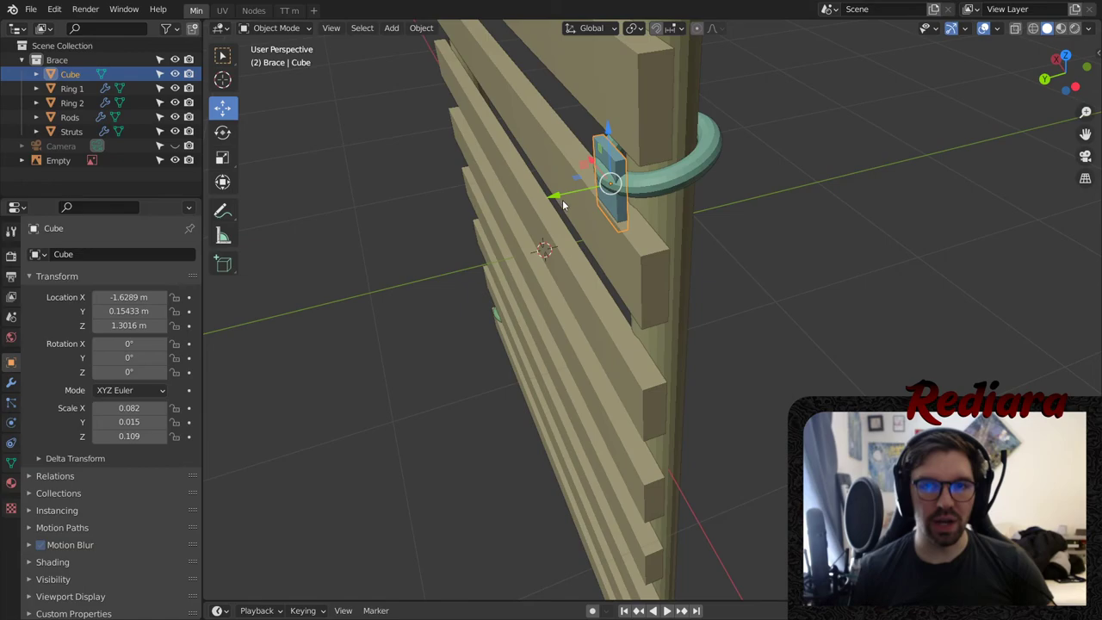
pyautogui.moveTo(563, 205); pyautogui.dragTo(412, 251)
pyautogui.moveTo(412, 251); pyautogui.dragTo(446, 171, button='middle')
pyautogui.moveTo(427, 95); pyautogui.dragTo(435, 318)
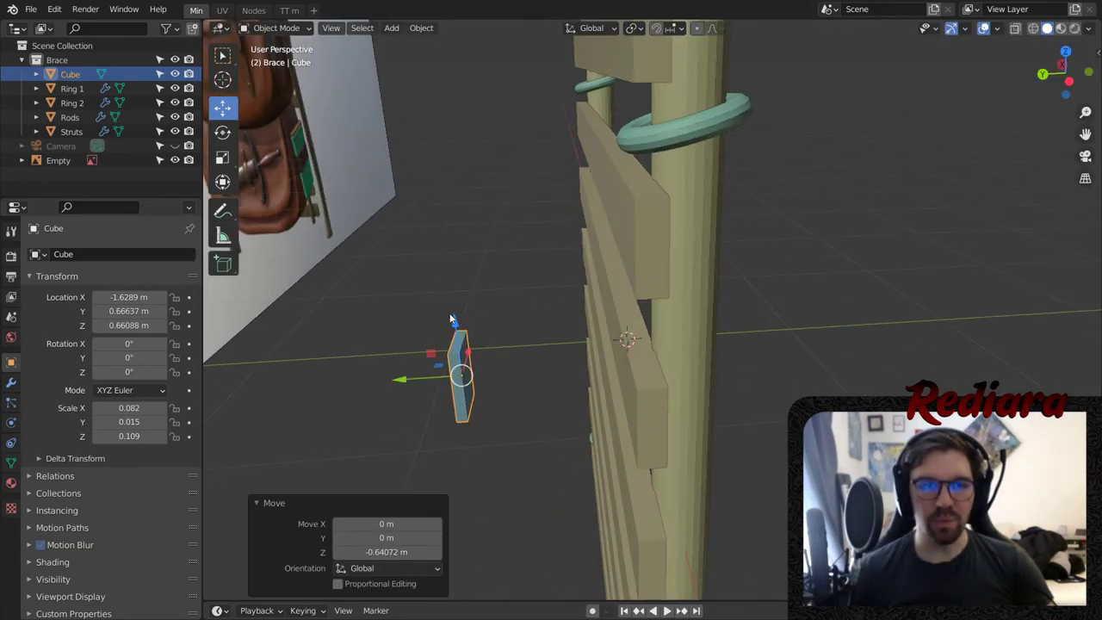
pyautogui.moveTo(434, 319); pyautogui.dragTo(497, 165, button='middle')
# - Stretch the thin cube along Z to a scale of about 0.833, forming a long vertical strip
pyautogui.hotkey('shift', 'space')
pyautogui.press('s')
pyautogui.moveTo(542, 187); pyautogui.dragTo(521, 48)
pyautogui.moveTo(521, 47); pyautogui.dragTo(511, 394, button='middle')
pyautogui.moveTo(522, 287); pyautogui.dragTo(522, 245)
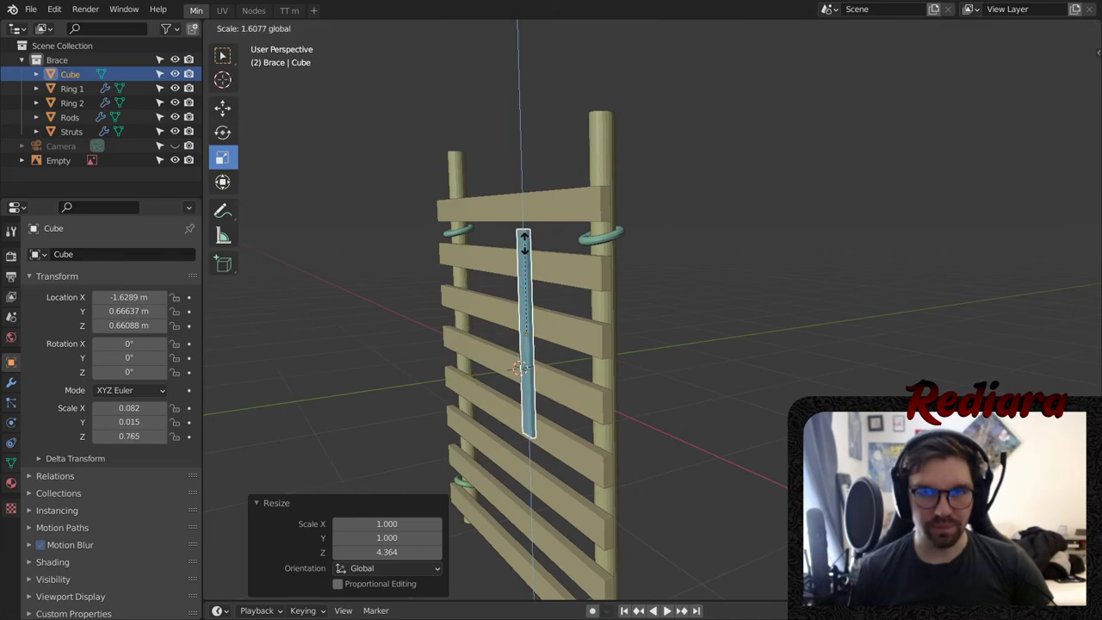
pyautogui.moveTo(522, 245); pyautogui.dragTo(354, 153, button='middle')
# - Lower the strip along Z to about -0.39 m and clear the selection
pyautogui.hotkey('shift', 'space')
pyautogui.press('g')
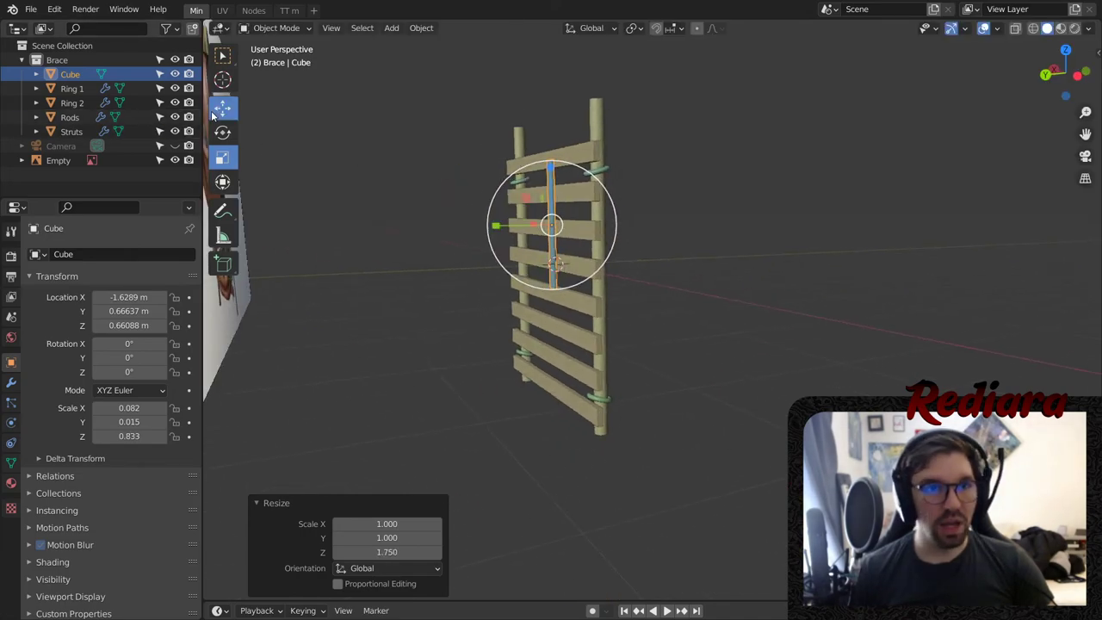
pyautogui.moveTo(552, 170); pyautogui.dragTo(615, 248)
pyautogui.click(616, 244)
pyautogui.scroll(5, 561, 291)
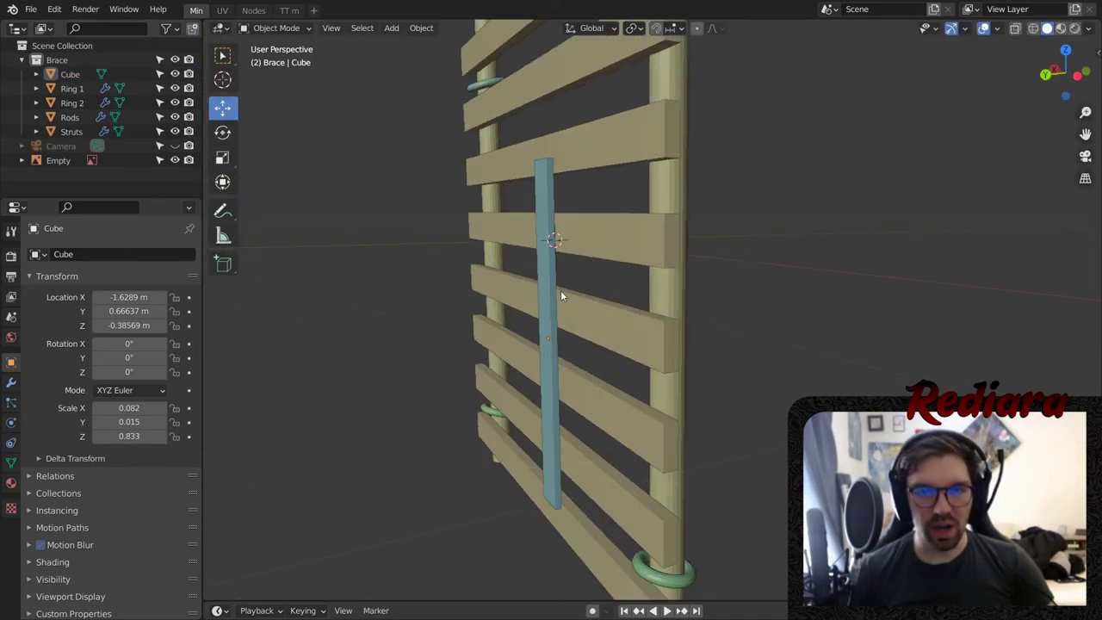
# - Lengthen the strip along Z to a scale of about 1.131, position it at about -0.82 m in Z, and deselect it
pyautogui.moveTo(561, 290); pyautogui.dragTo(616, 375, button='middle')
pyautogui.keyDown('shift'); pyautogui.moveTo(689, 484); pyautogui.dragTo(600, 369, button='middle'); pyautogui.keyUp('shift')
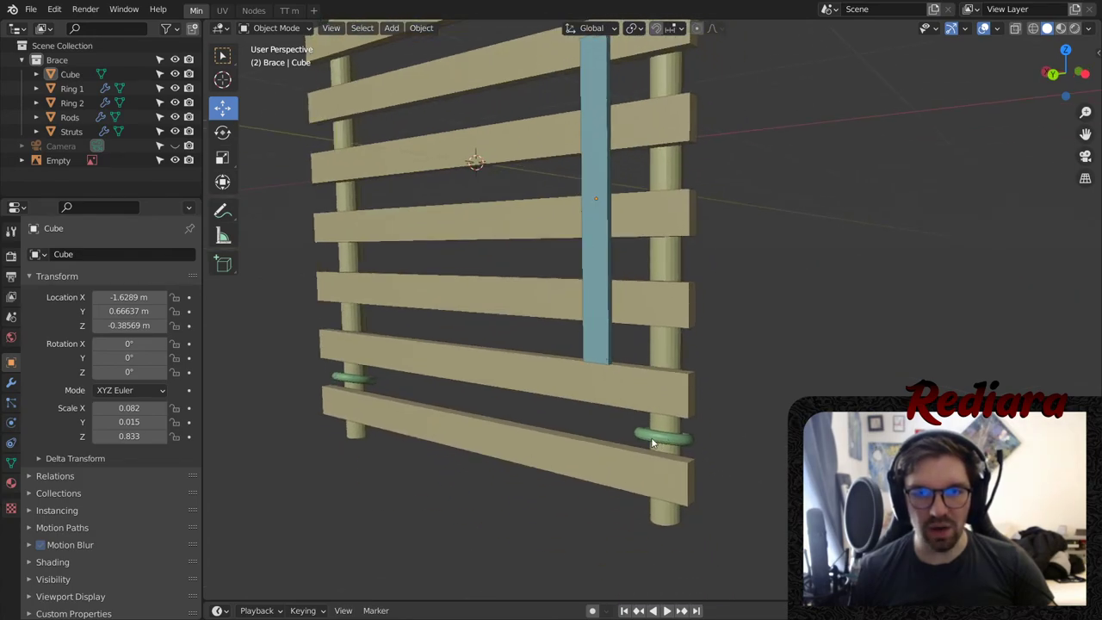
pyautogui.moveTo(651, 442); pyautogui.dragTo(655, 450, button='middle')
pyautogui.moveTo(502, 387); pyautogui.dragTo(531, 432, button='middle')
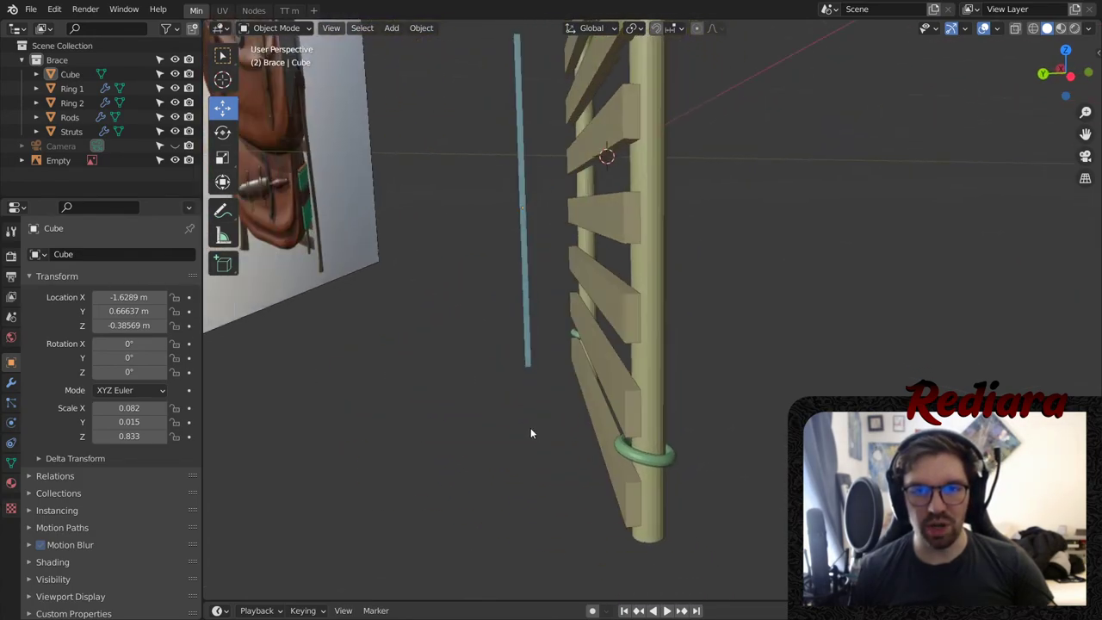
pyautogui.click(524, 221)
pyautogui.moveTo(518, 155); pyautogui.dragTo(517, 234)
pyautogui.click(222, 157)
pyautogui.click(222, 110)
pyautogui.scroll(4, 668, 456)
pyautogui.keyDown('shift'); pyautogui.moveTo(644, 445); pyautogui.dragTo(661, 408, button='middle'); pyautogui.keyUp('shift')
pyautogui.click(516, 407)
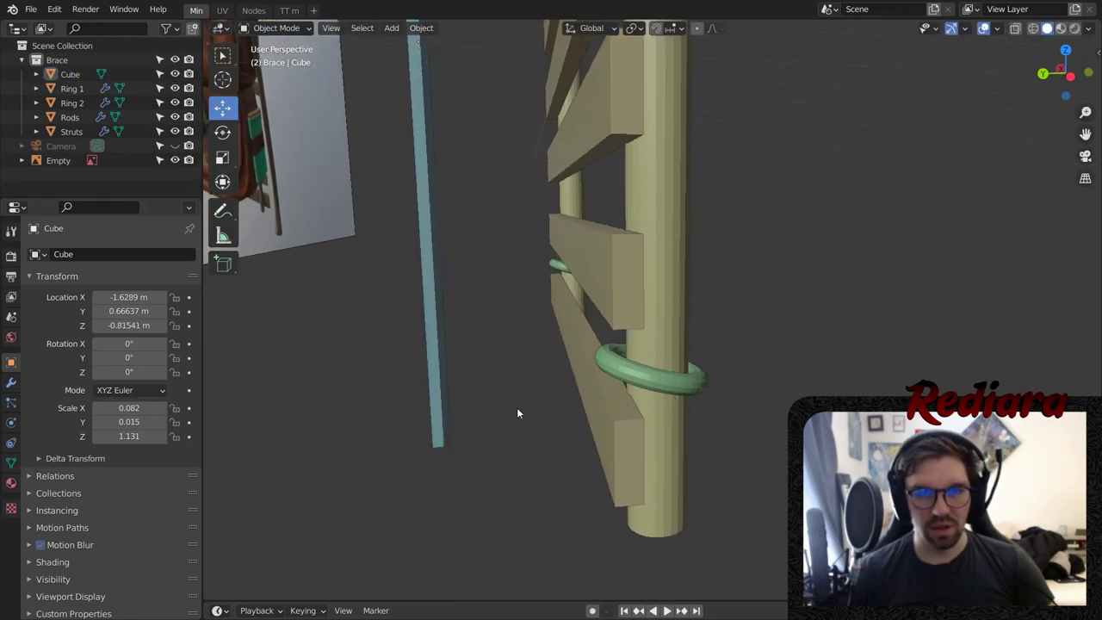
# - Enter Edit Mode on the long thin strip and select the small face at its lower end
pyautogui.keyDown('shift'); pyautogui.moveTo(517, 410); pyautogui.dragTo(563, 333, button='middle'); pyautogui.keyUp('shift')
pyautogui.scroll(4, 590, 366)
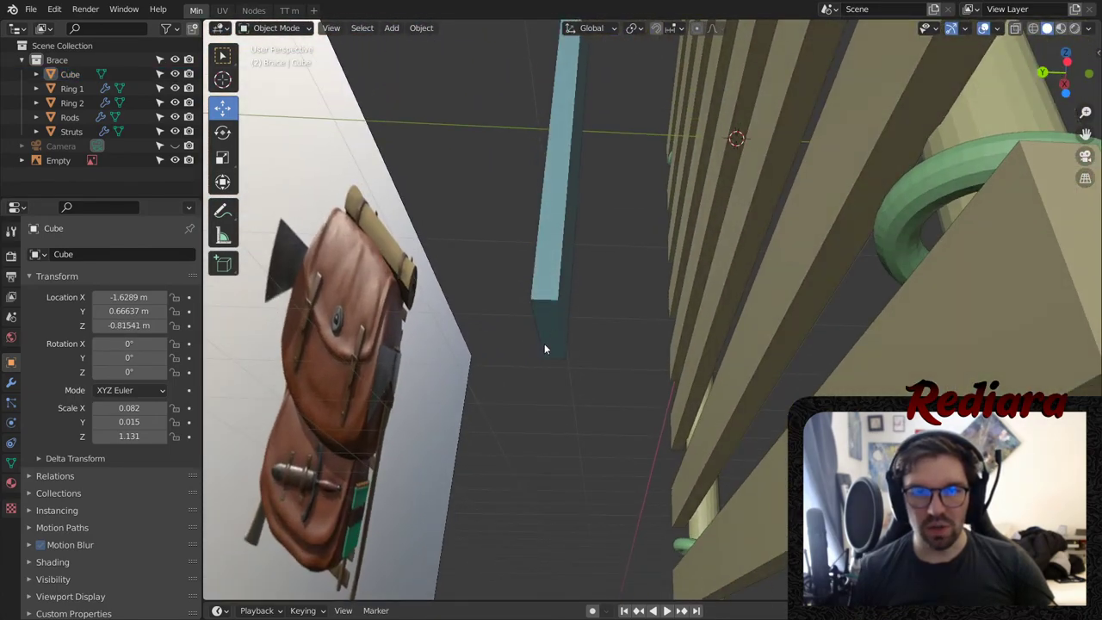
pyautogui.click(551, 334)
pyautogui.click(275, 28)
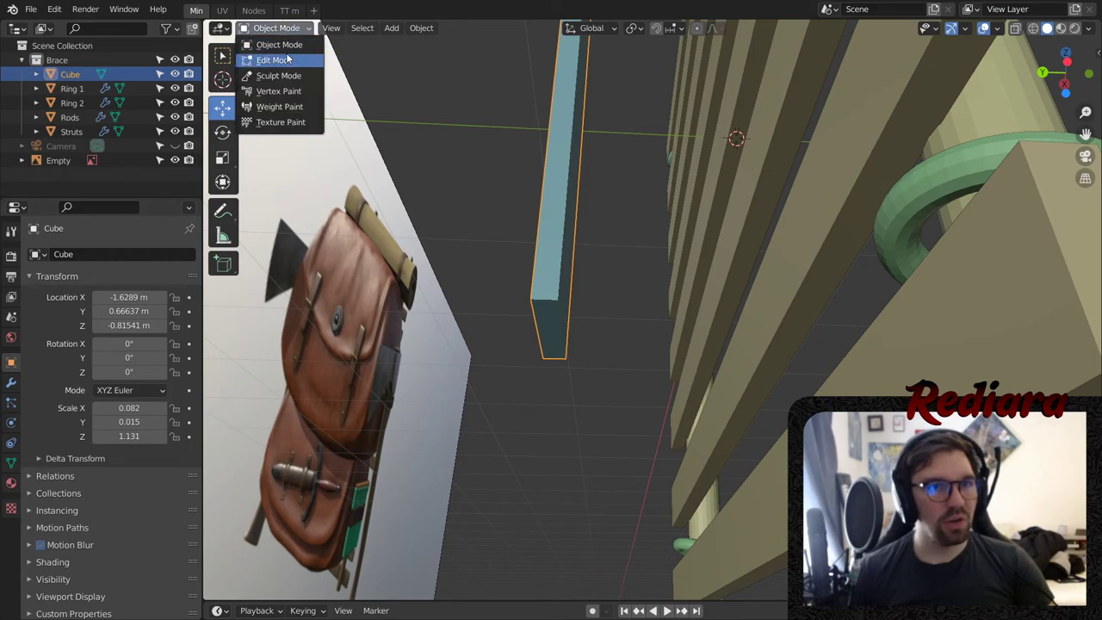
pyautogui.click(274, 55)
pyautogui.click(544, 323)
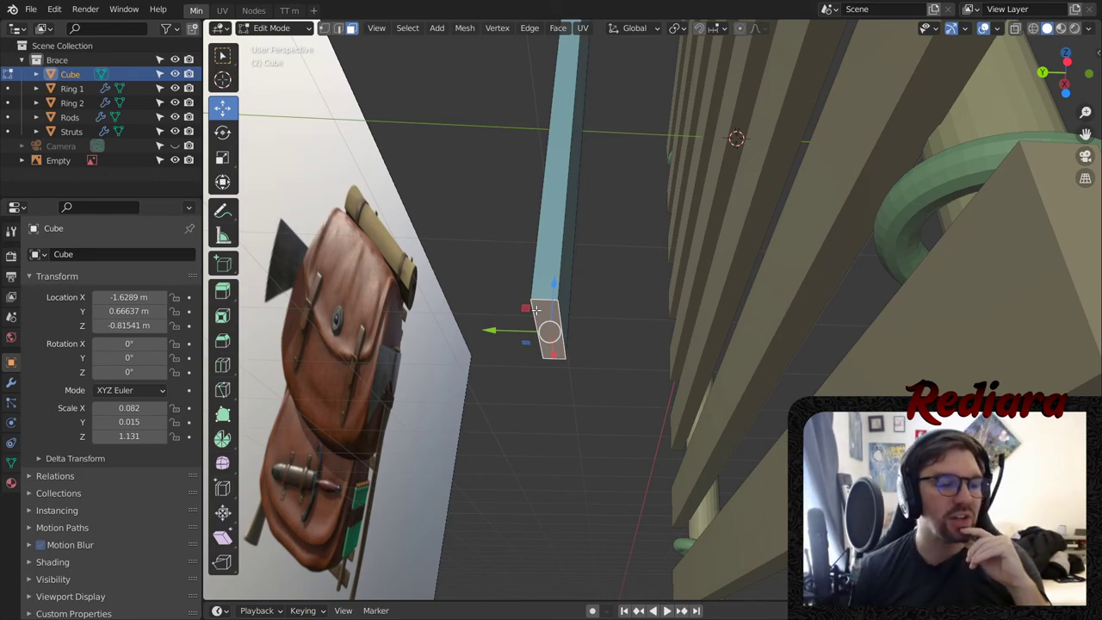
pyautogui.moveTo(576, 341); pyautogui.dragTo(584, 398, button='middle')
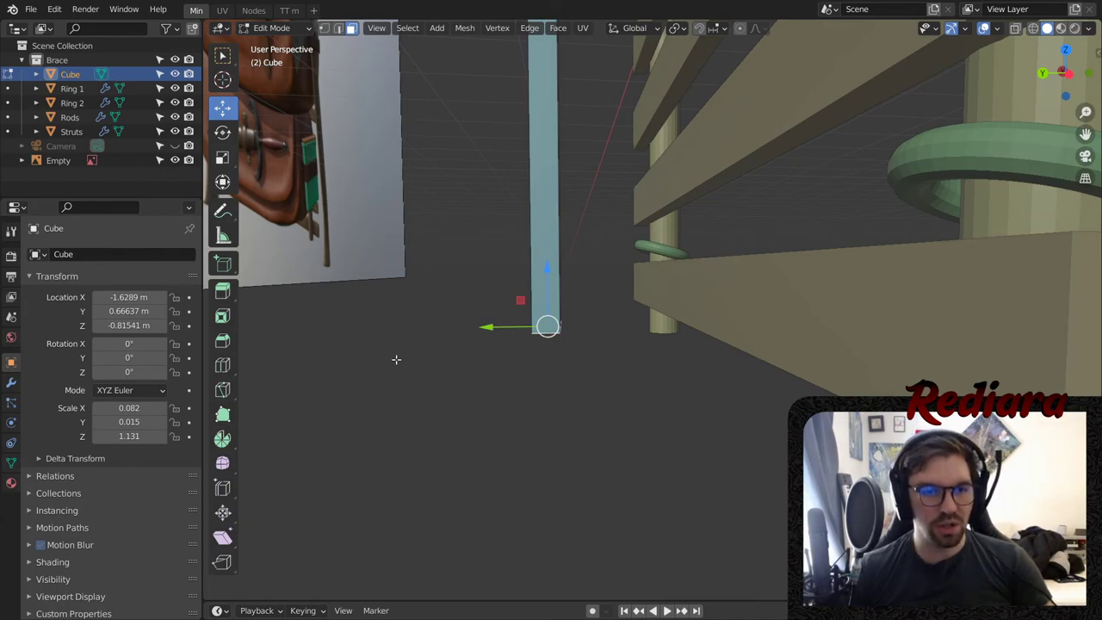
# - Shear the strip's lower end face by an offset of about -0.860, with axis X, orthogonal axis Z and Global orientation
pyautogui.click(222, 512)
pyautogui.click(222, 537)
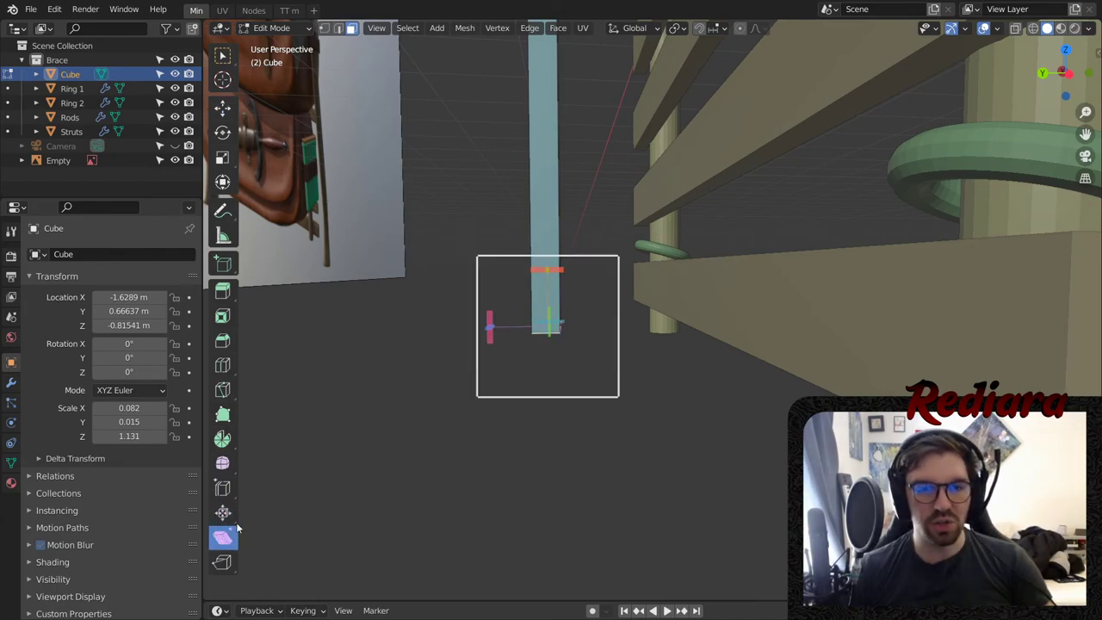
pyautogui.moveTo(488, 325); pyautogui.dragTo(492, 517)
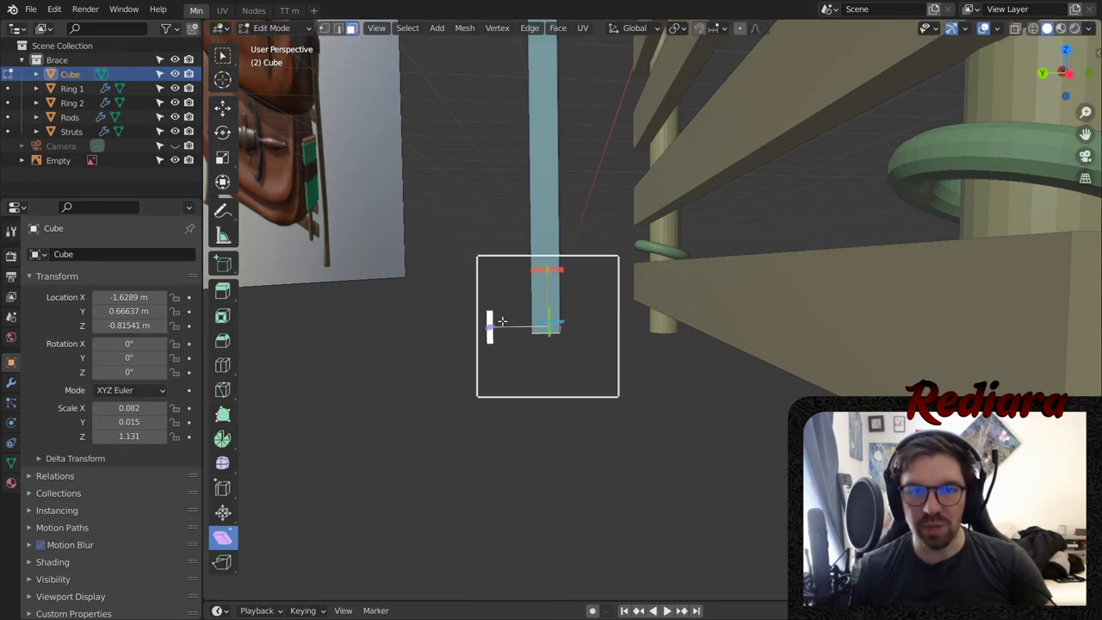
pyautogui.moveTo(499, 320)
pyautogui.mouseDown(button='middle')
pyautogui.moveTo(466, 374)
pyautogui.moveTo(497, 313)
pyautogui.mouseUp(button='middle')
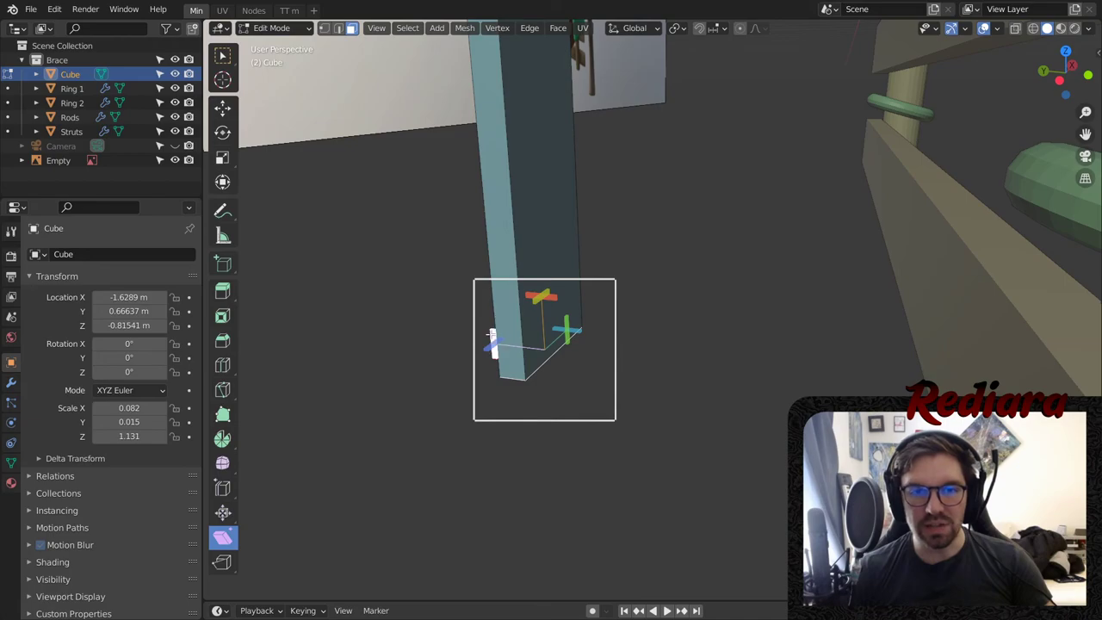
pyautogui.moveTo(492, 338); pyautogui.dragTo(535, 585)
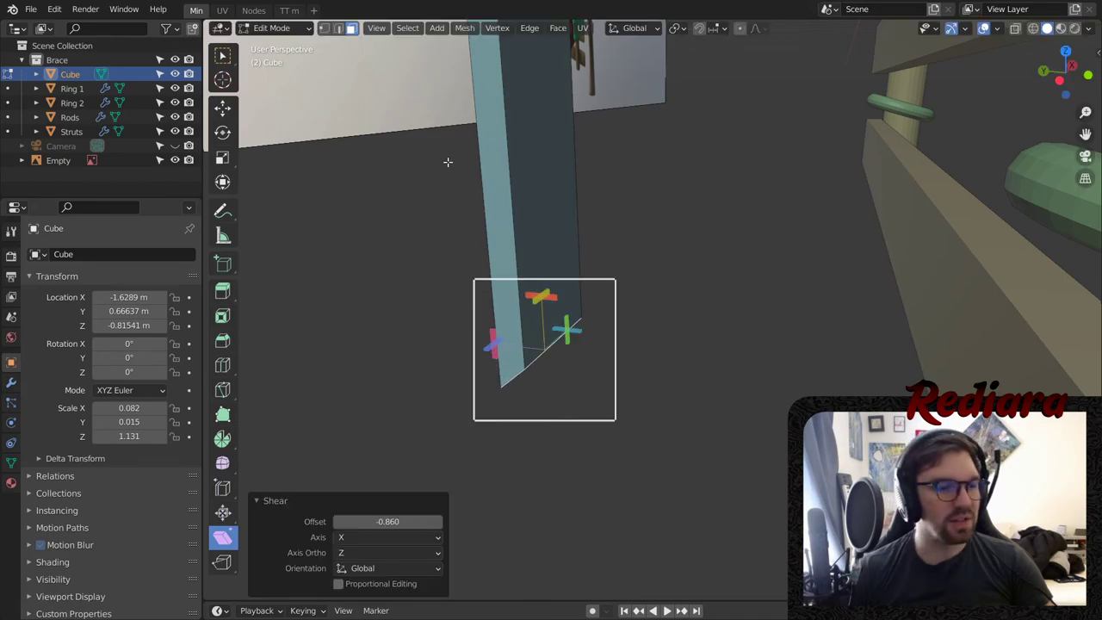
# - Steepen the slant of the strip's lower end face with a further Shear offset of about -0.534
pyautogui.moveTo(487, 404); pyautogui.dragTo(505, 402, button='middle')
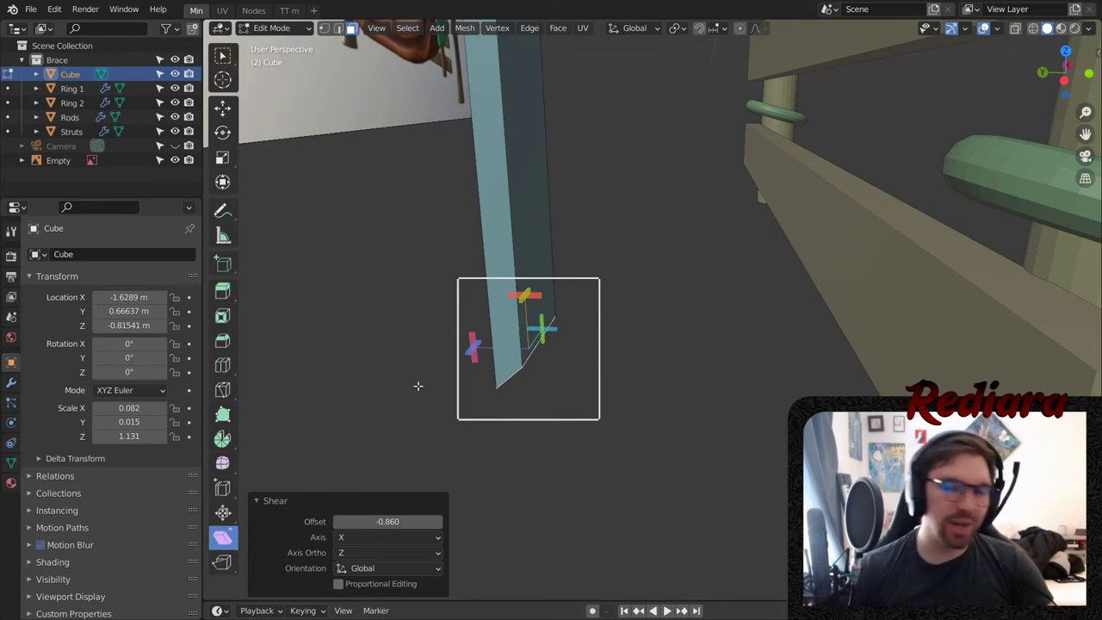
pyautogui.moveTo(538, 438); pyautogui.dragTo(570, 362, button='middle')
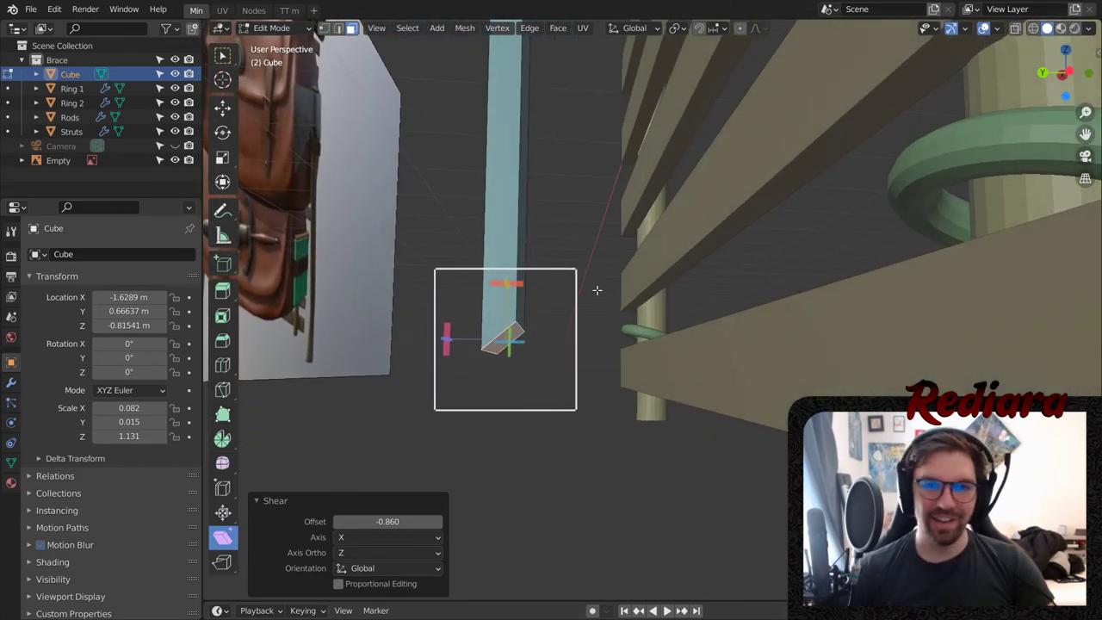
pyautogui.moveTo(410, 326); pyautogui.dragTo(440, 344, button='middle')
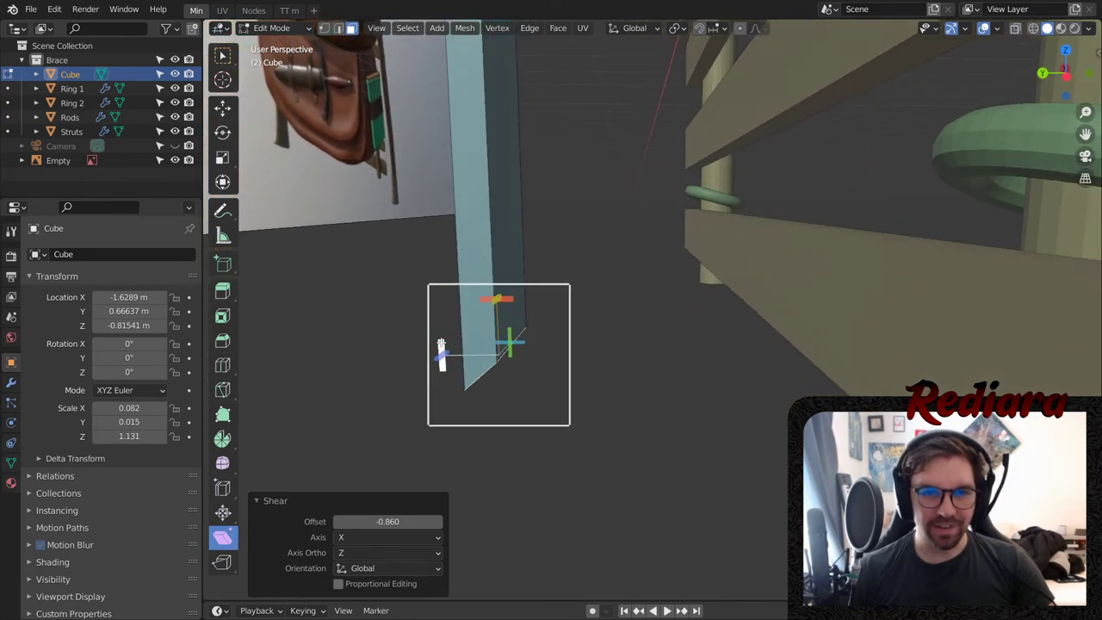
pyautogui.moveTo(440, 353); pyautogui.dragTo(507, 361)
# - Extrude the strip's slanted lower end face along its normals by about 0.068 m
pyautogui.moveTo(508, 361); pyautogui.dragTo(502, 308, button='middle')
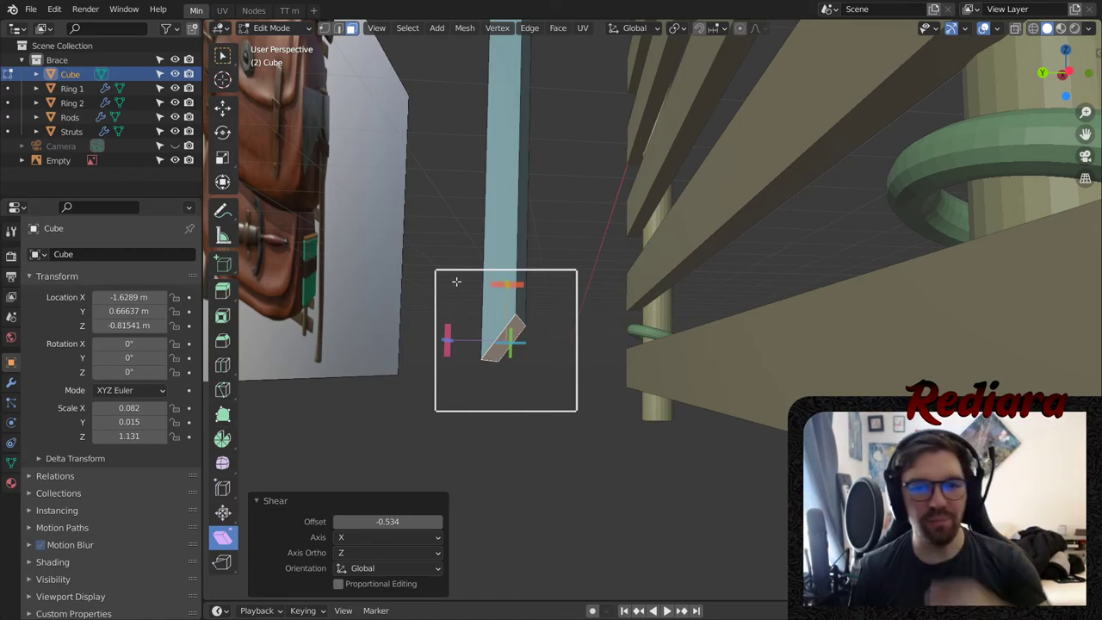
pyautogui.moveTo(566, 393); pyautogui.dragTo(491, 337, button='middle')
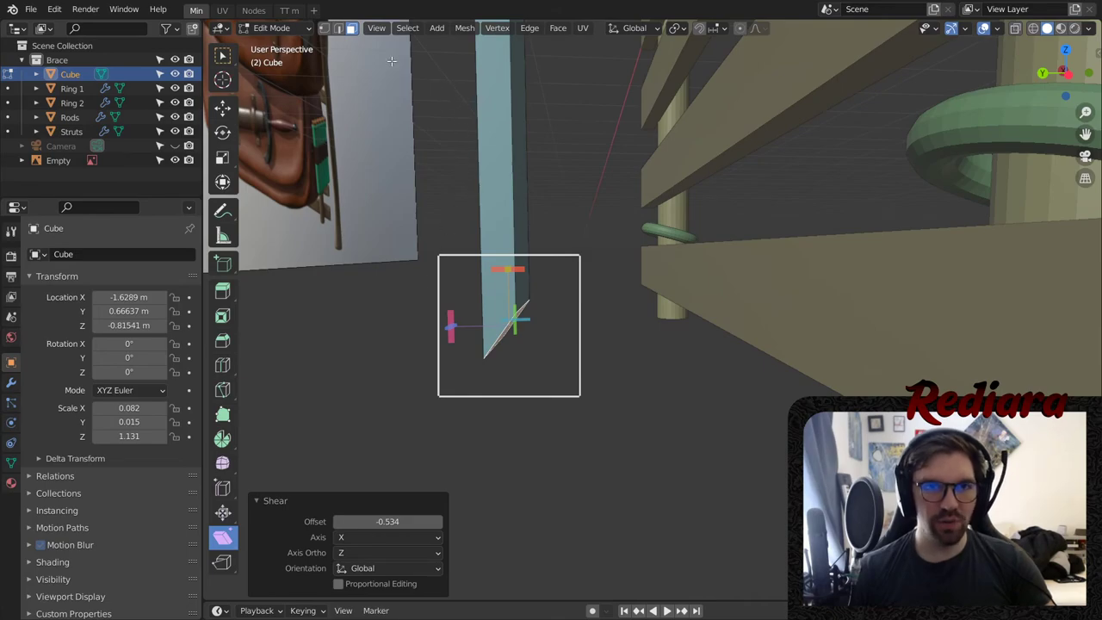
pyautogui.rightClick(520, 310)
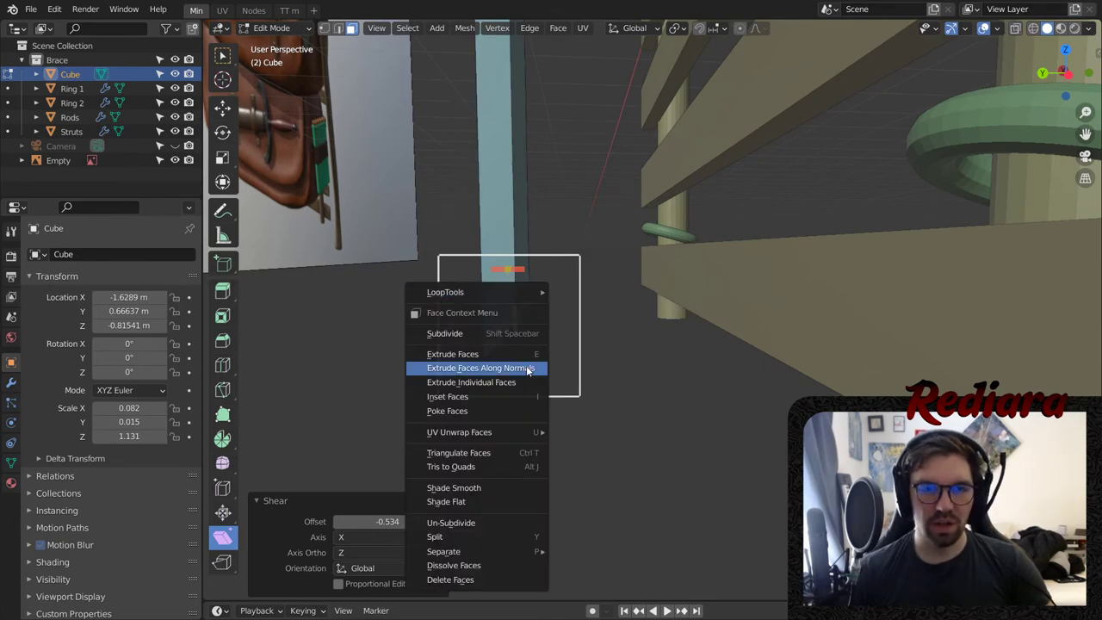
pyautogui.click(510, 370)
pyautogui.click(505, 337)
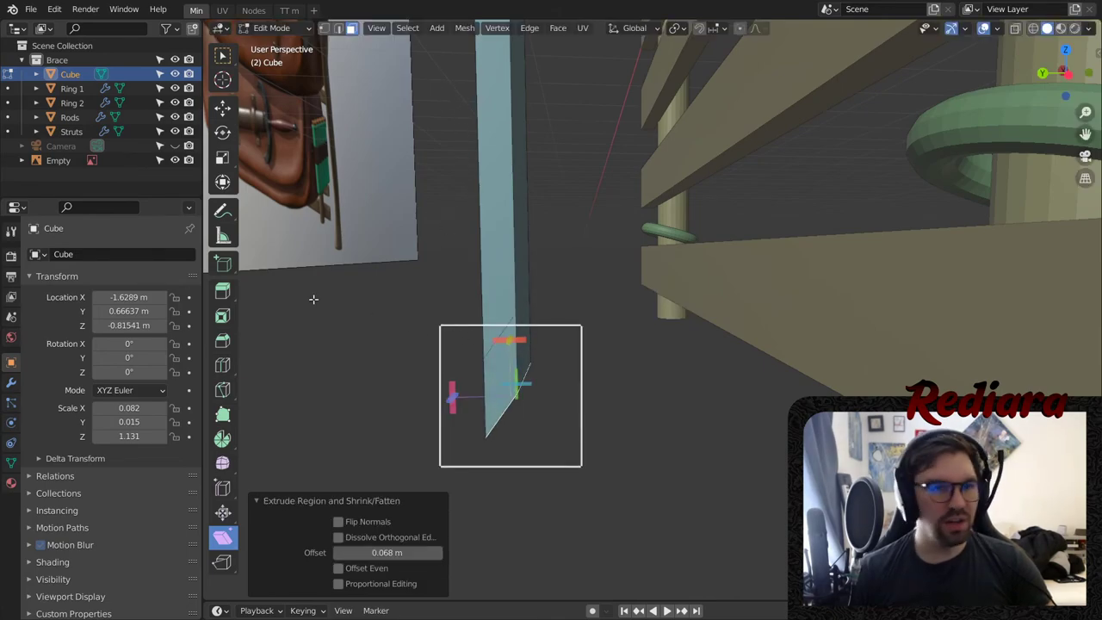
# - Move the extruded end face along Y towards the frame and raise it in Z to just beneath the lower ring
pyautogui.click(223, 109)
pyautogui.moveTo(449, 405); pyautogui.dragTo(648, 401)
pyautogui.moveTo(647, 401); pyautogui.dragTo(585, 426, button='middle')
pyautogui.moveTo(585, 426); pyautogui.dragTo(747, 420)
pyautogui.moveTo(759, 360); pyautogui.dragTo(760, 197)
pyautogui.moveTo(710, 275); pyautogui.dragTo(745, 273)
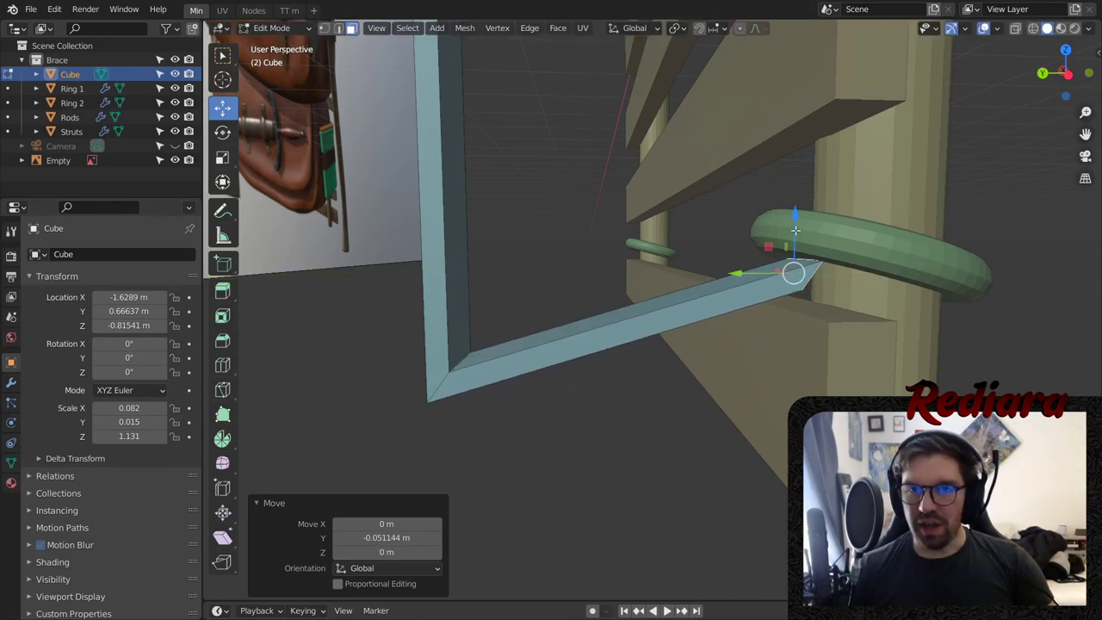
pyautogui.moveTo(795, 221); pyautogui.dragTo(796, 216)
# - Shear the strap arm's end face beneath the lower ring so that its slant runs the opposite way
pyautogui.scroll(3, 792, 245)
pyautogui.moveTo(787, 249); pyautogui.dragTo(775, 272, button='middle')
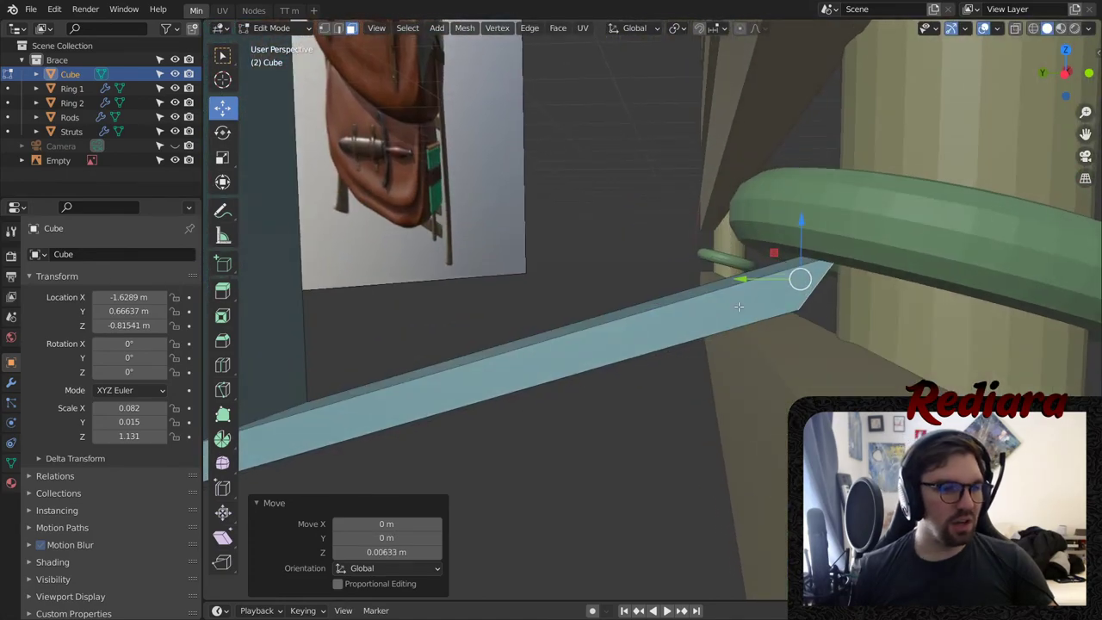
pyautogui.moveTo(655, 293); pyautogui.dragTo(734, 268, button='middle')
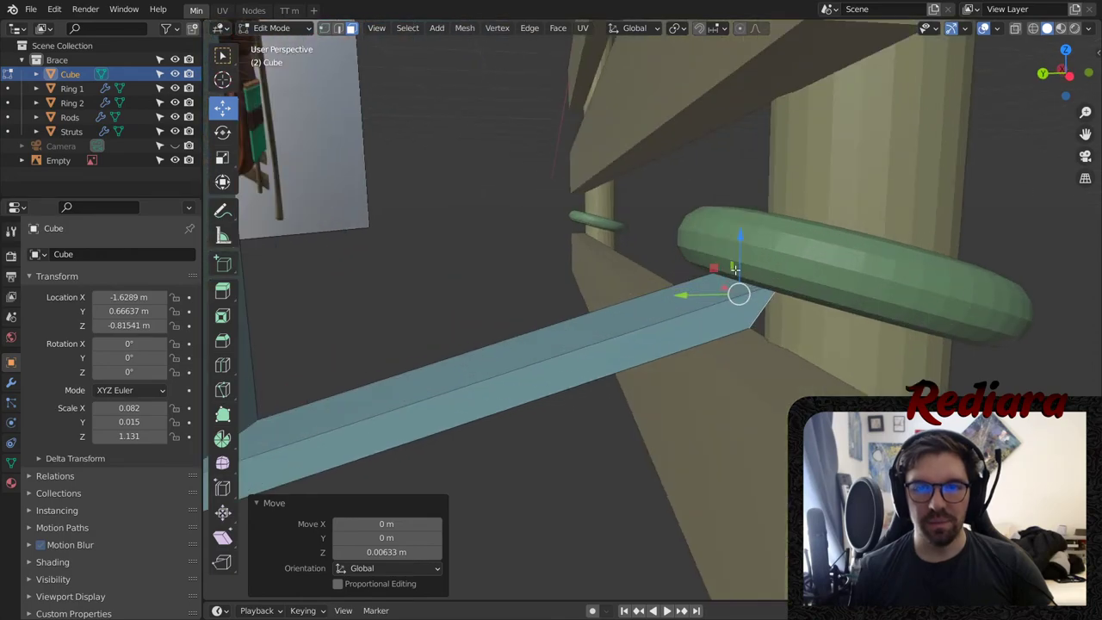
pyautogui.click(222, 537)
pyautogui.moveTo(658, 230); pyautogui.dragTo(661, 258, button='middle')
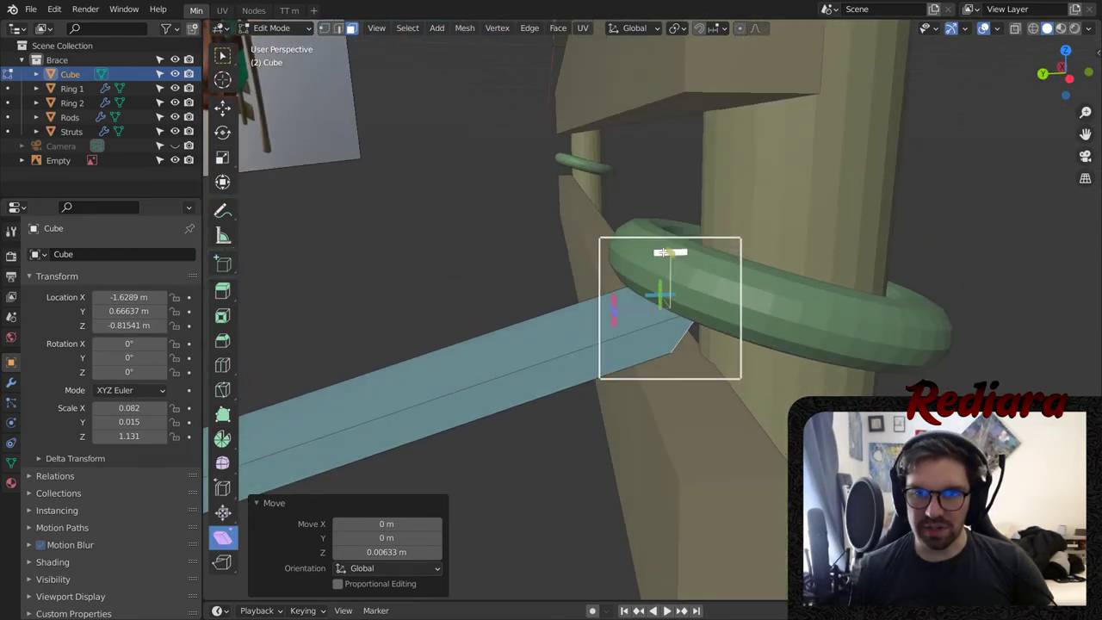
pyautogui.moveTo(662, 251); pyautogui.dragTo(617, 549)
# - Shift the upper edge of the arm's end face about -0.016 m in Y and -0.017 m in Z
pyautogui.moveTo(654, 258); pyautogui.dragTo(629, 309, button='middle')
pyautogui.press('2')
pyautogui.click(680, 308)
pyautogui.click(222, 107)
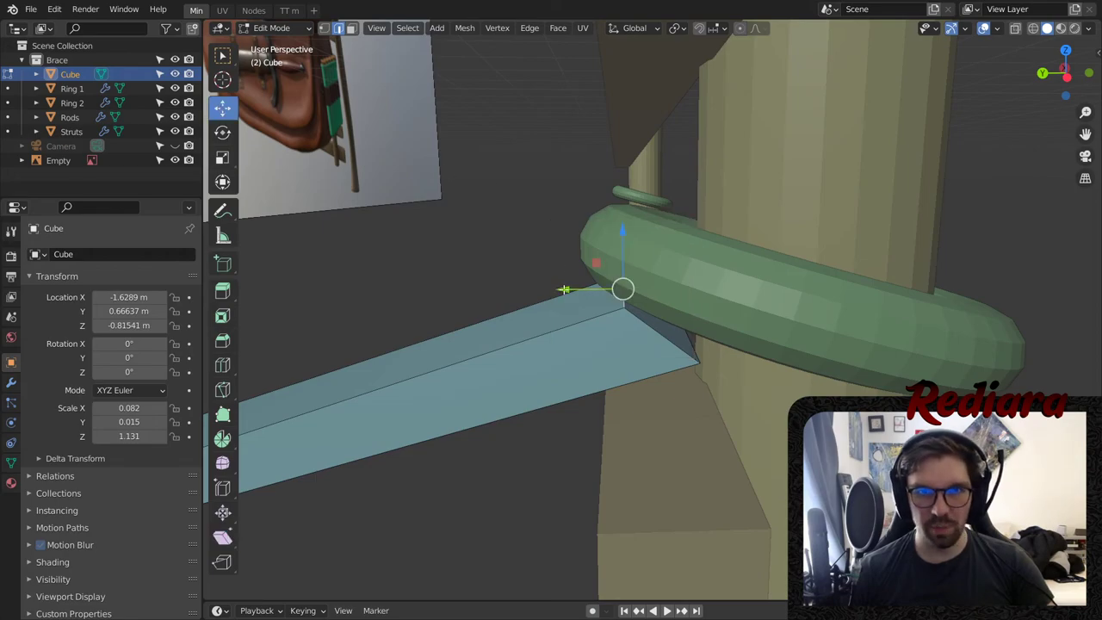
pyautogui.moveTo(563, 289); pyautogui.dragTo(582, 289)
pyautogui.moveTo(641, 227); pyautogui.dragTo(642, 243)
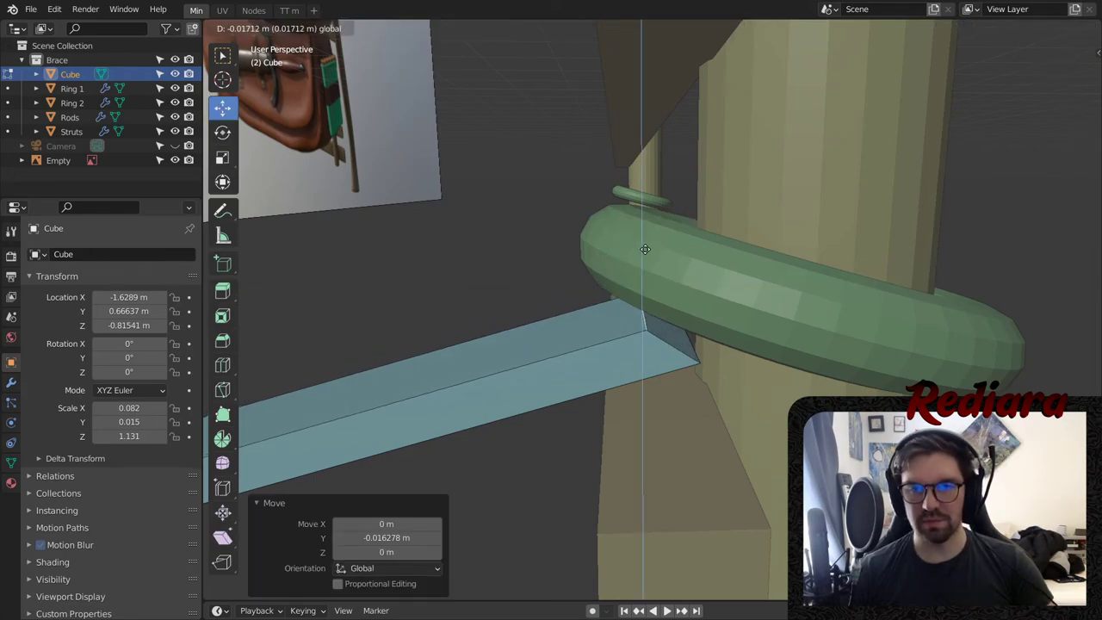
pyautogui.click(645, 249)
pyautogui.moveTo(645, 248); pyautogui.dragTo(654, 276, button='middle')
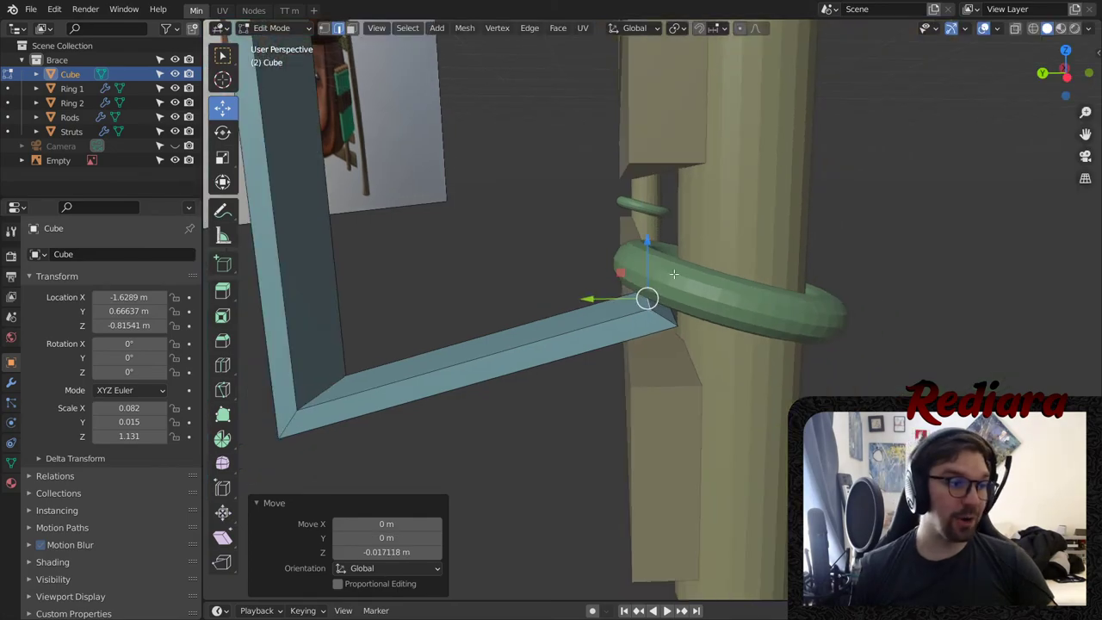
# - Extrude the arm's end face along its normals by about 0.122 m, up through the lower ring
pyautogui.click(351, 31)
pyautogui.scroll(4, 736, 335)
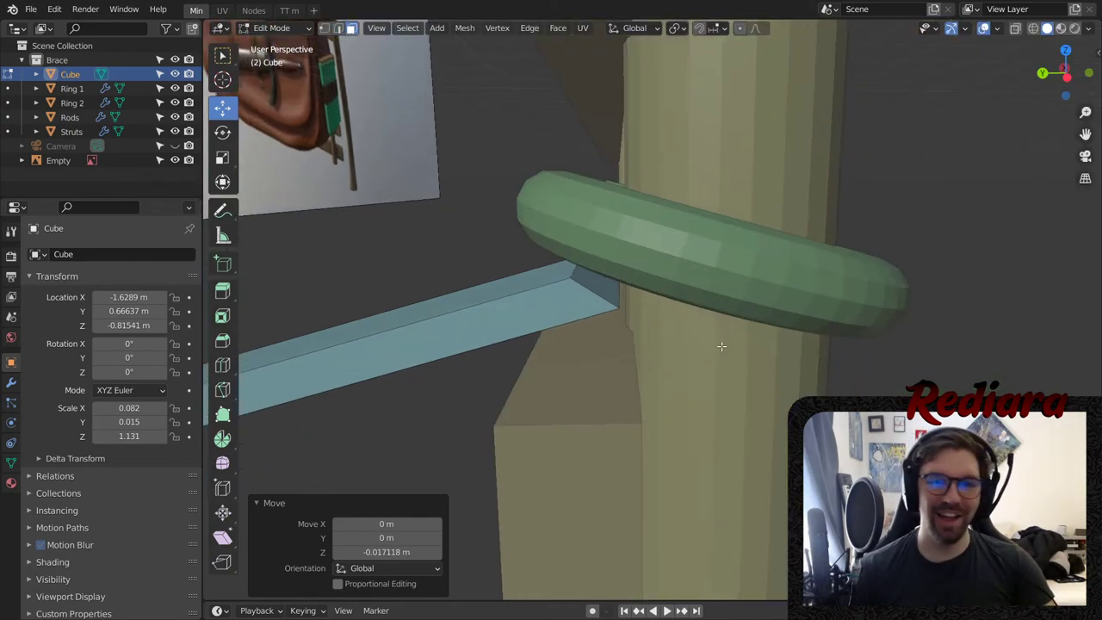
pyautogui.click(587, 277)
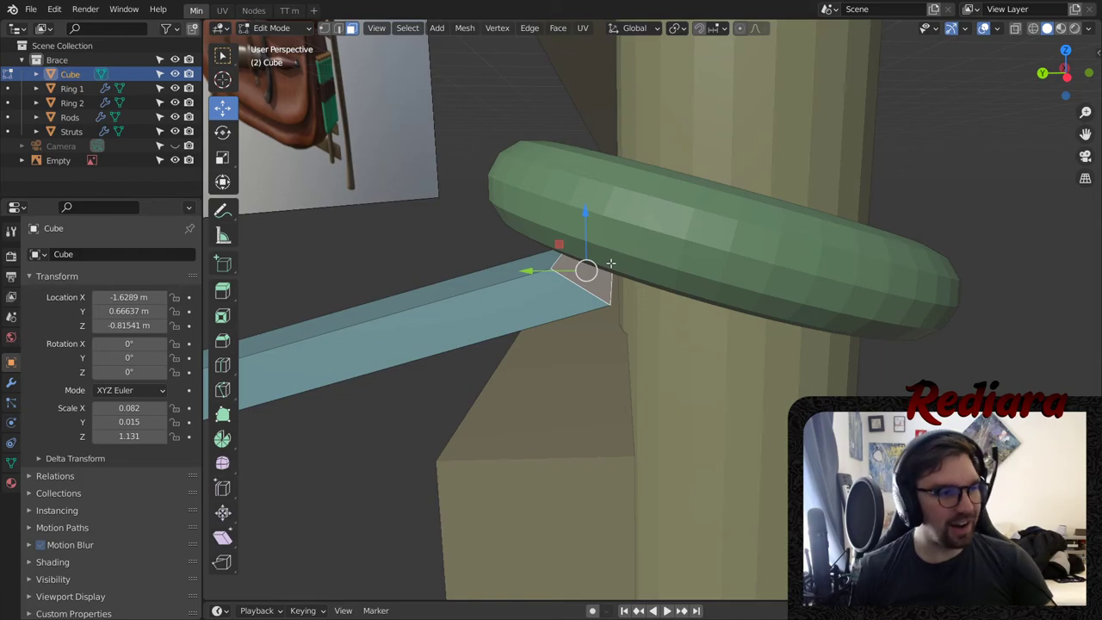
pyautogui.moveTo(498, 286); pyautogui.dragTo(374, 296, button='middle')
pyautogui.rightClick(594, 301)
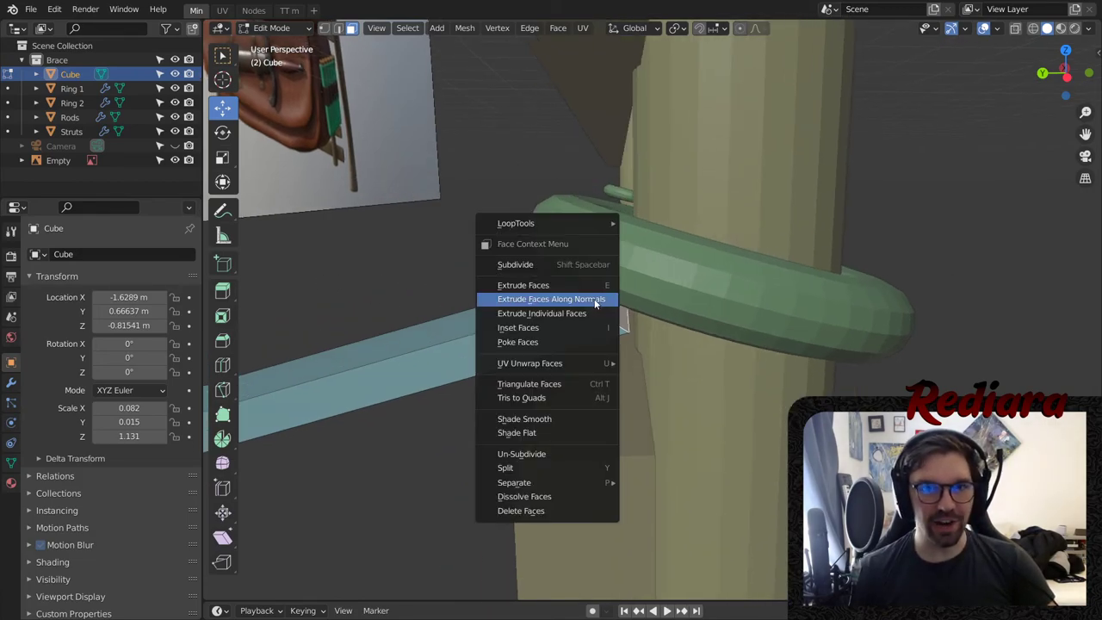
pyautogui.click(590, 300)
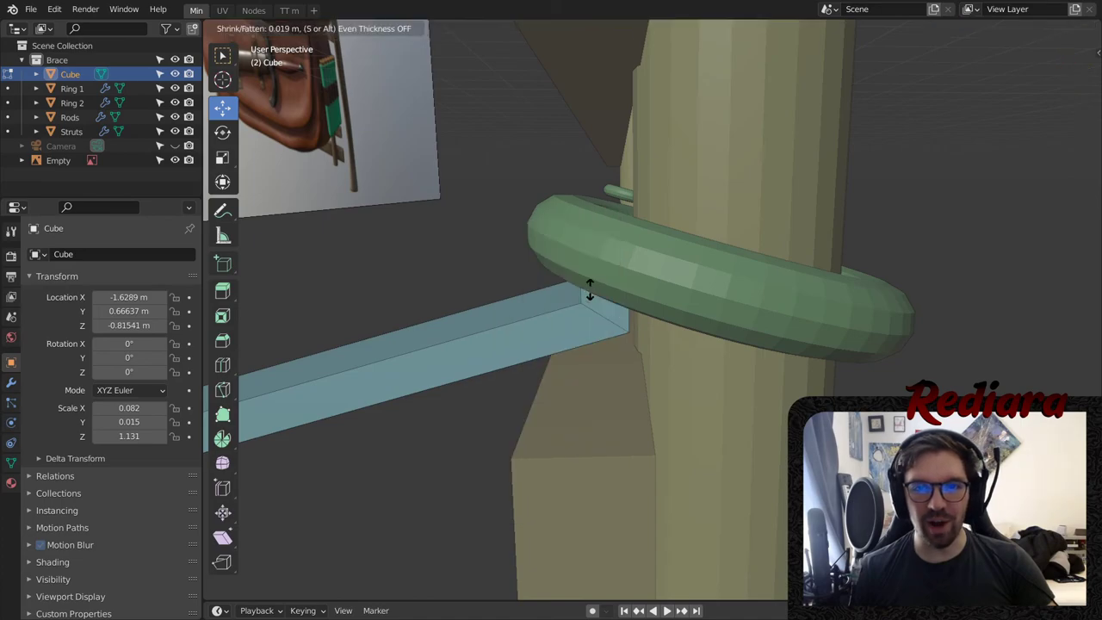
pyautogui.click(585, 231)
pyautogui.moveTo(585, 231); pyautogui.dragTo(555, 202, button='middle')
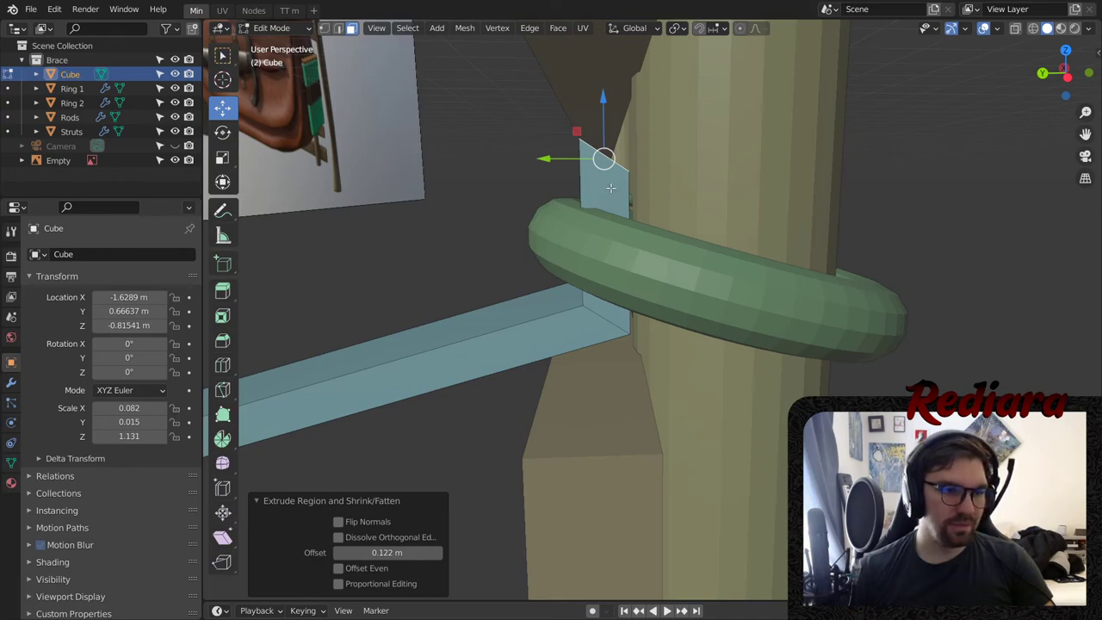
# - Raise the fold edge beneath the ring by about 0.03 m in Z, and fine-tune it slightly downward
pyautogui.press('2')
pyautogui.click(607, 320)
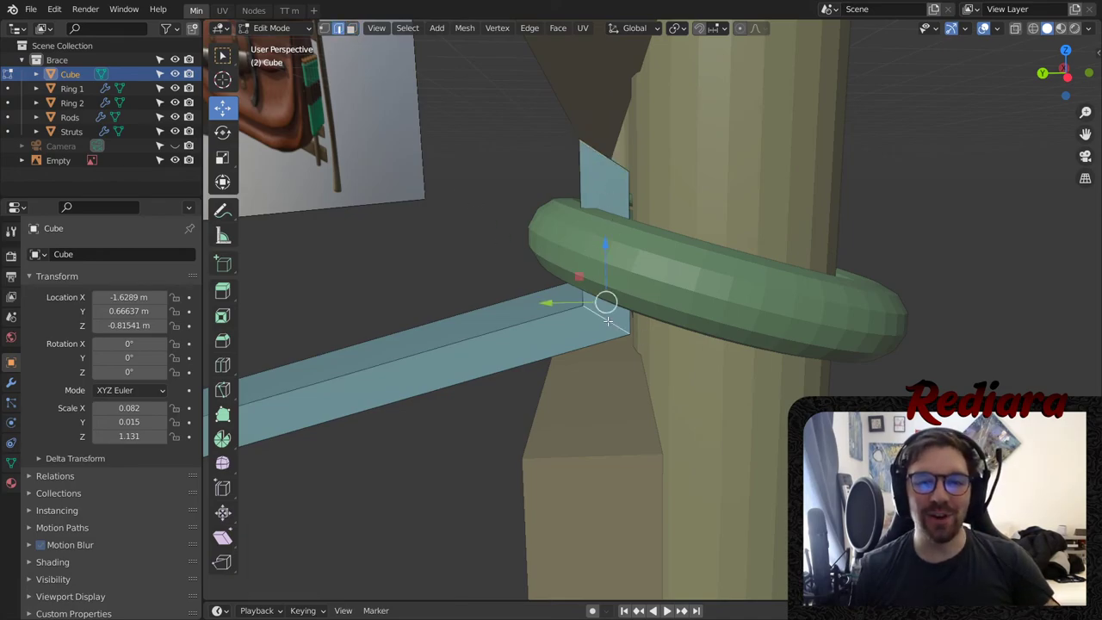
pyautogui.moveTo(606, 251); pyautogui.dragTo(607, 218)
pyautogui.scroll(2, 592, 237)
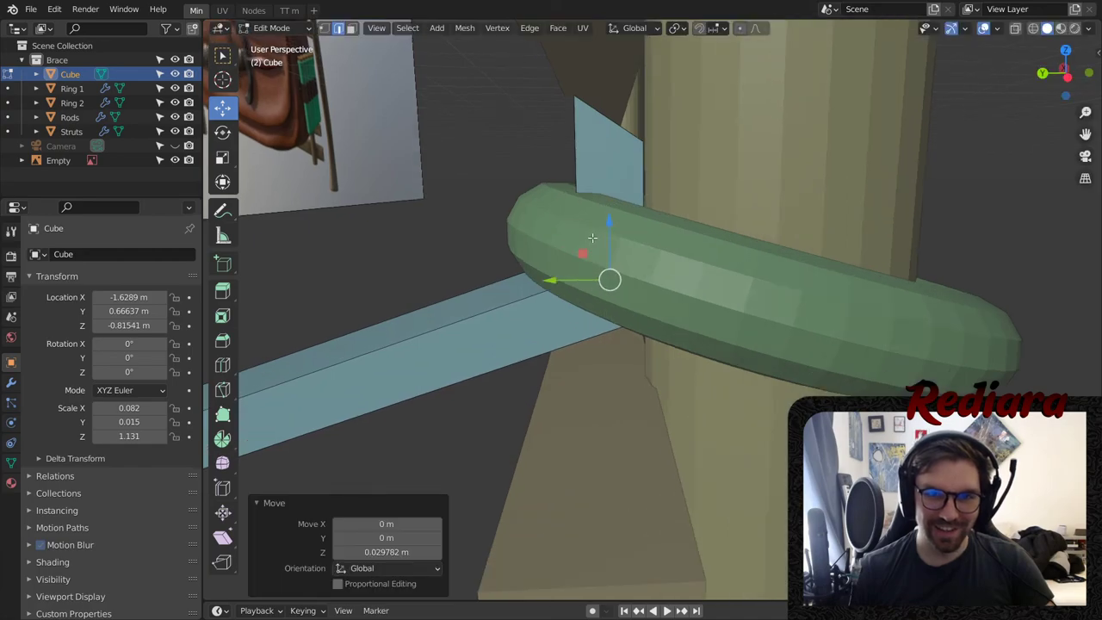
pyautogui.moveTo(592, 237); pyautogui.dragTo(602, 260, button='middle')
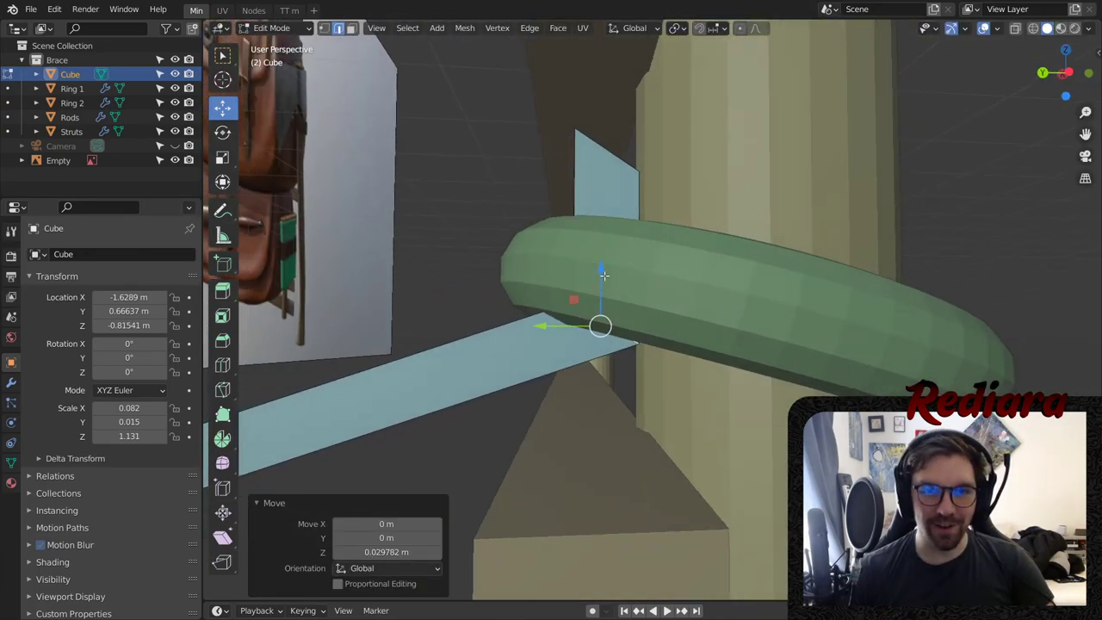
pyautogui.moveTo(602, 260); pyautogui.dragTo(604, 291)
# - Select the top end face of the strap piece that rises through the lower ring
pyautogui.moveTo(572, 203); pyautogui.dragTo(624, 305, button='middle')
pyautogui.click(351, 28)
pyautogui.click(621, 267)
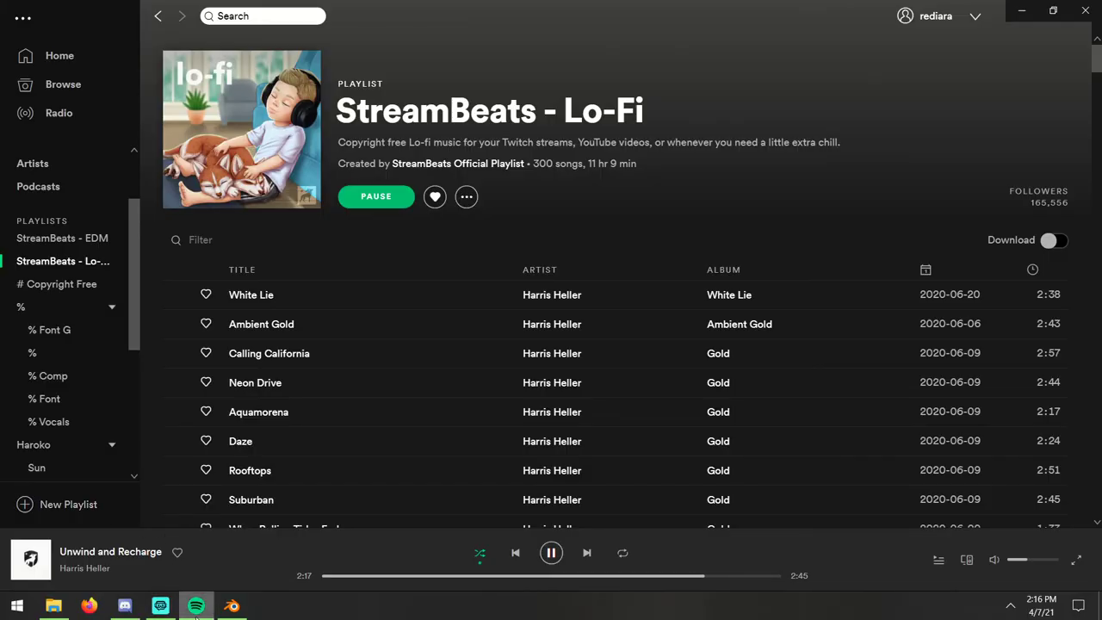
# - Switch to Discord and view the enlarged long-eared character render in the 3d-modeling channel, then close the image
pyautogui.click(125, 605)
pyautogui.click(430, 423)
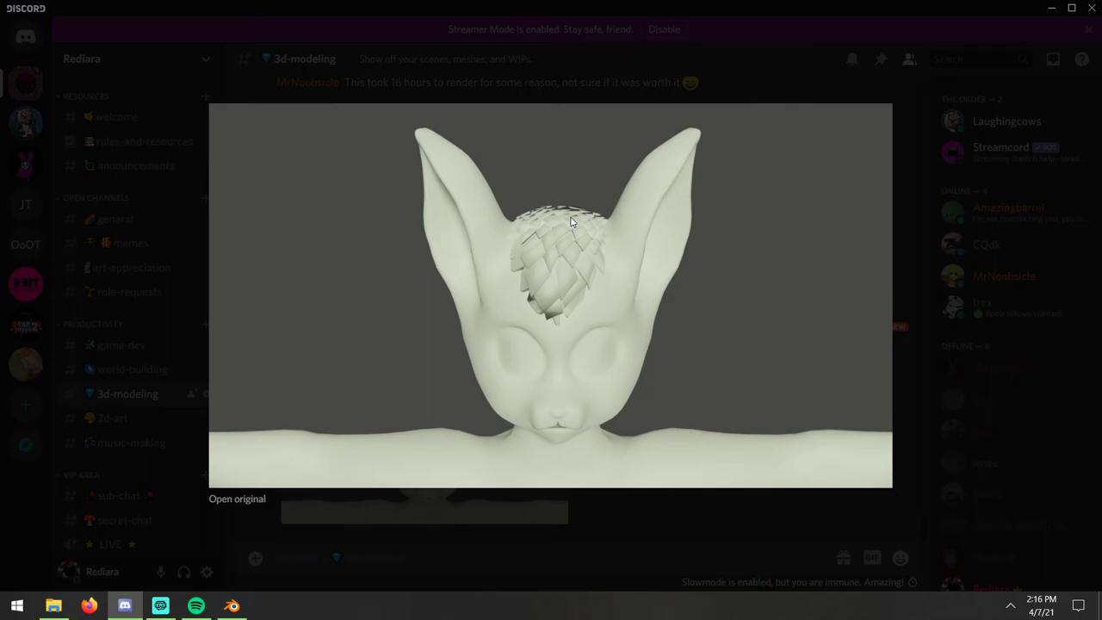
pyautogui.click(745, 84)
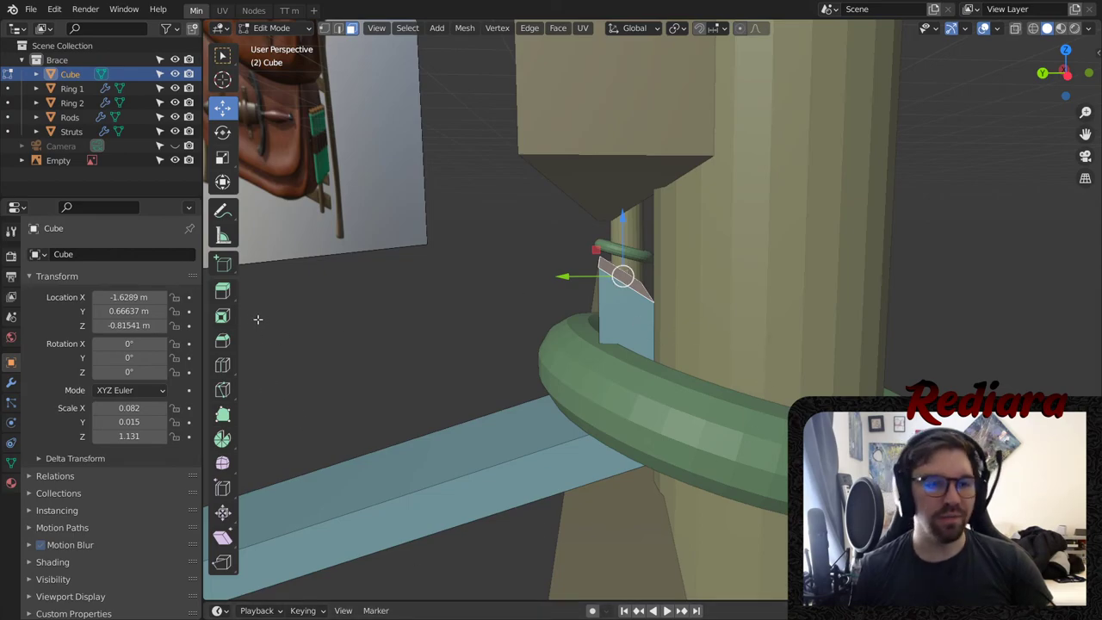
# - Shear the strap's top end face to reverse its slant, using an offset of about -0.042 along the global X axis
pyautogui.click(222, 512)
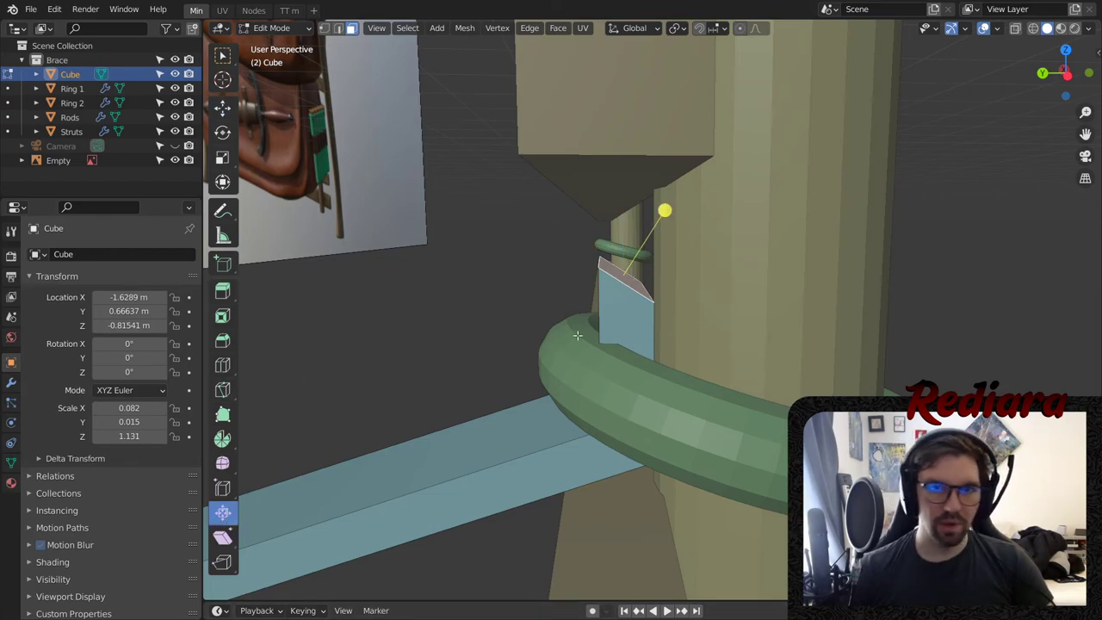
pyautogui.click(222, 537)
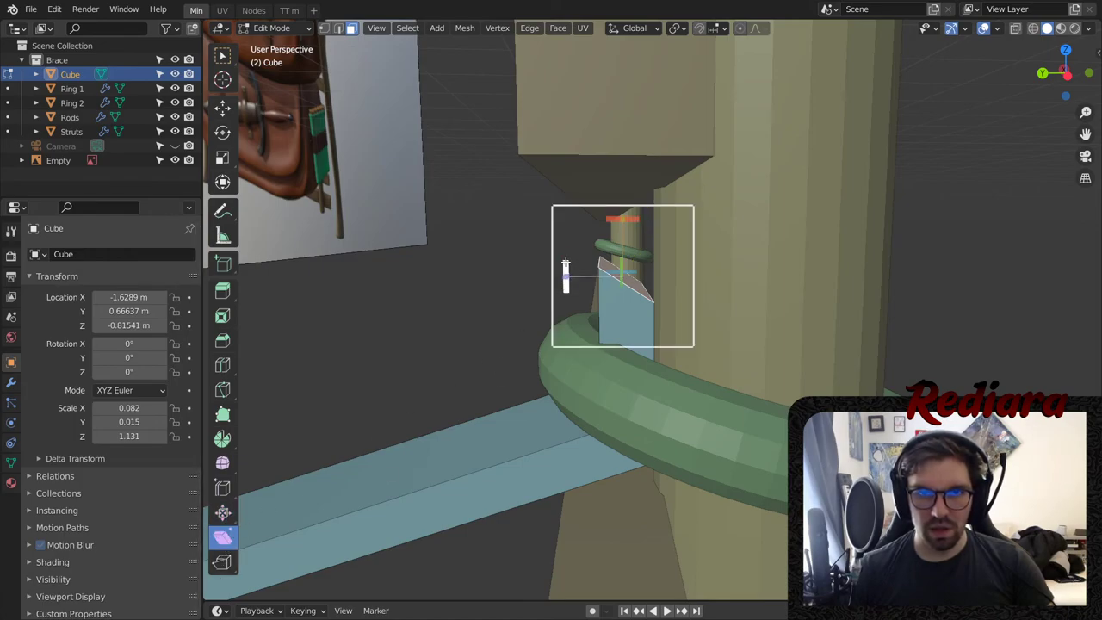
pyautogui.moveTo(565, 262); pyautogui.dragTo(699, 244)
pyautogui.moveTo(564, 265); pyautogui.dragTo(559, 277)
# - Lower the high edge of the sheared end face slightly in Z and nudge it slightly along Y
pyautogui.click(339, 27)
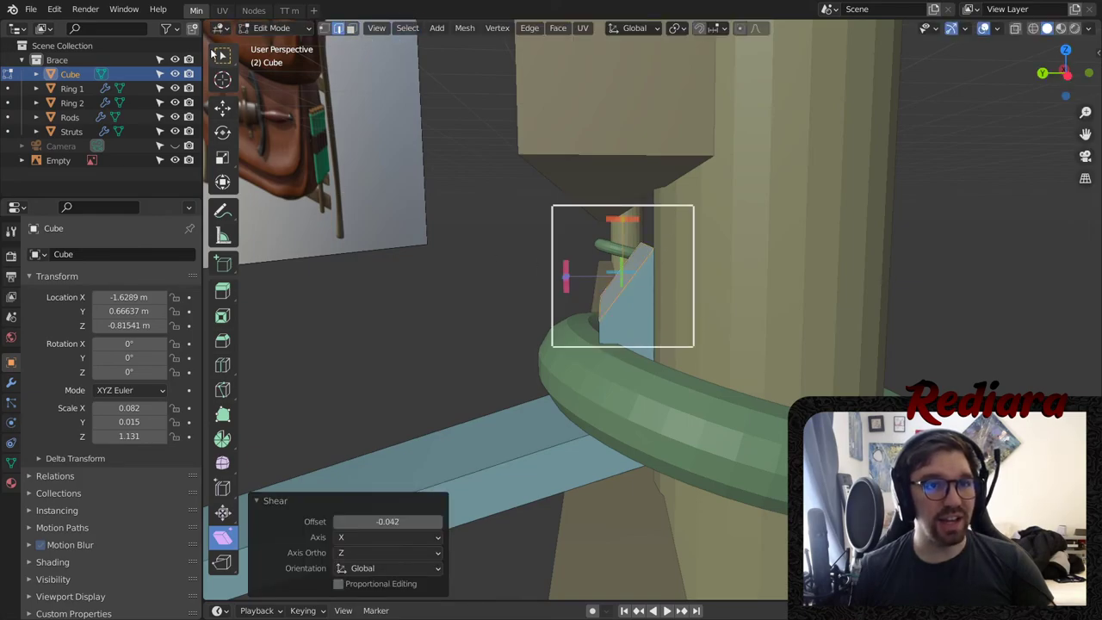
pyautogui.click(222, 55)
pyautogui.moveTo(519, 184); pyautogui.dragTo(504, 236, button='middle')
pyautogui.click(616, 238)
pyautogui.click(222, 108)
pyautogui.moveTo(541, 279); pyautogui.dragTo(570, 238, button='middle')
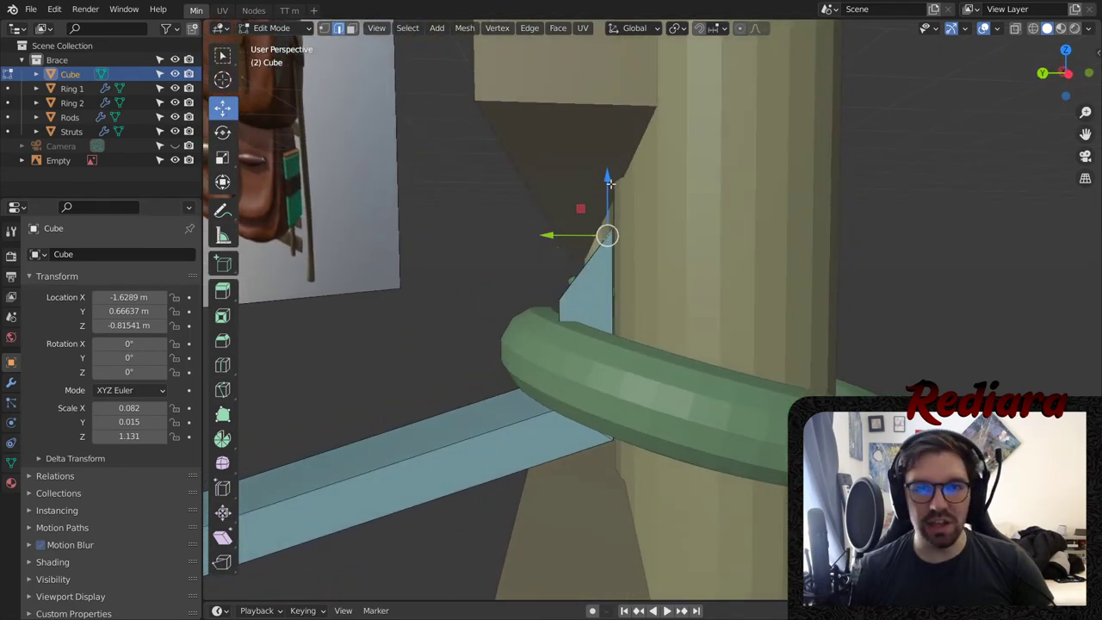
pyautogui.moveTo(610, 184); pyautogui.dragTo(601, 199)
pyautogui.moveTo(548, 252); pyautogui.dragTo(542, 254)
# - Extrude the strap's slanted end face along its normals by about 0.081 m
pyautogui.moveTo(542, 253); pyautogui.dragTo(659, 238, button='middle')
pyautogui.moveTo(654, 358)
pyautogui.mouseDown(button='middle')
pyautogui.moveTo(689, 311)
pyautogui.moveTo(680, 346)
pyautogui.moveTo(669, 342)
pyautogui.mouseUp(button='middle')
pyautogui.click(351, 28)
pyautogui.click(686, 302)
pyautogui.rightClick(711, 297)
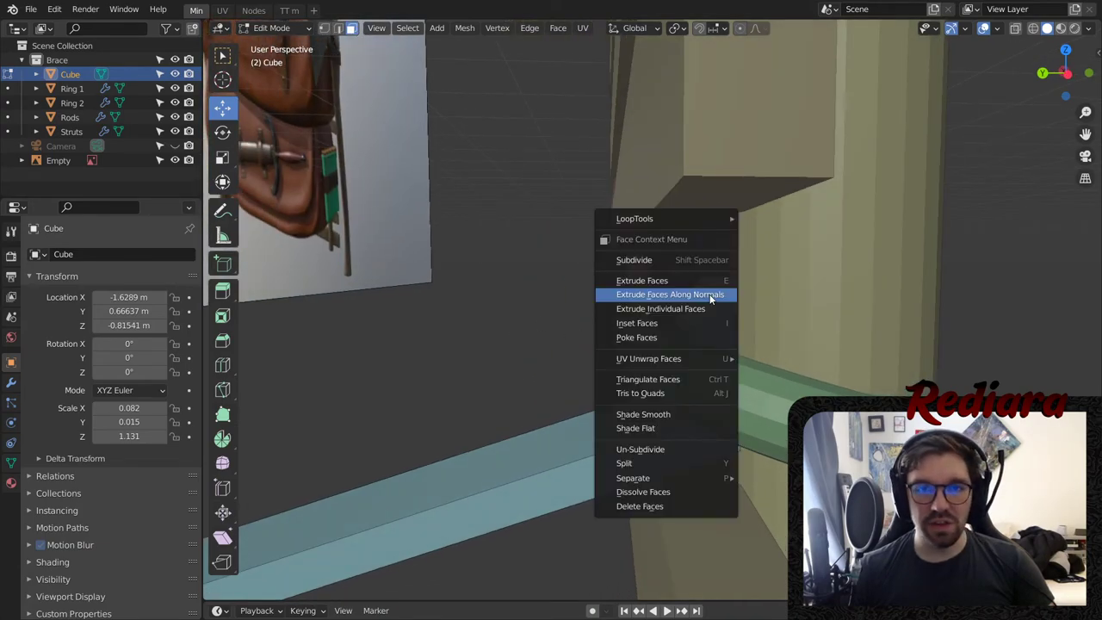
pyautogui.click(710, 298)
pyautogui.click(489, 258)
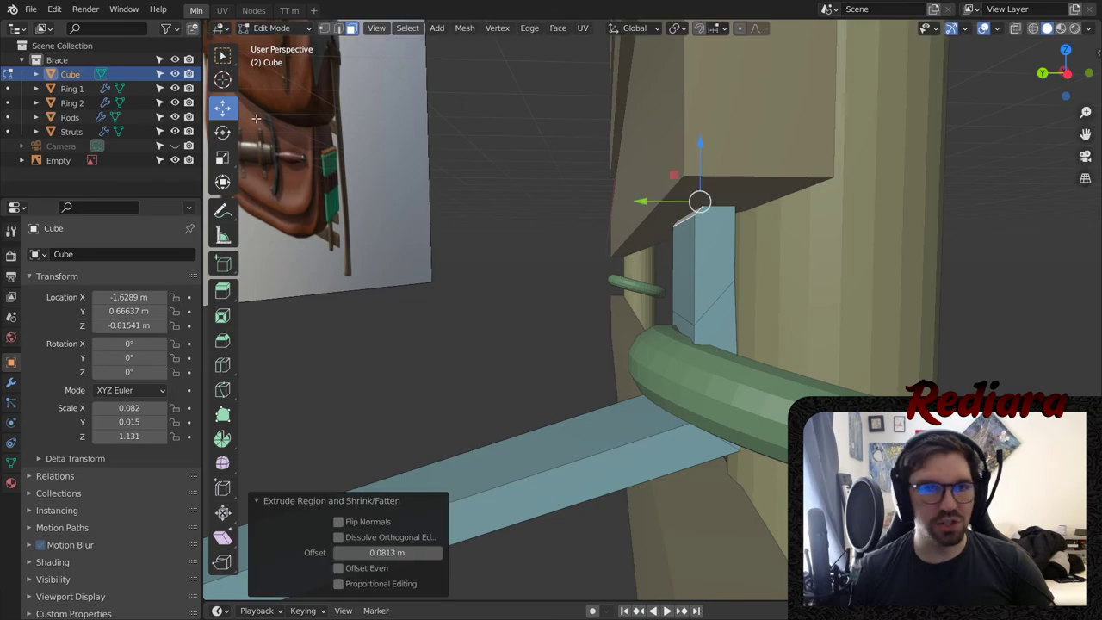
# - Move the extruded end face about 0.141 m along Y and -0.143 m along Z to fold the strap back over the ring
pyautogui.press('g')
pyautogui.press('y')
pyautogui.click(492, 239)
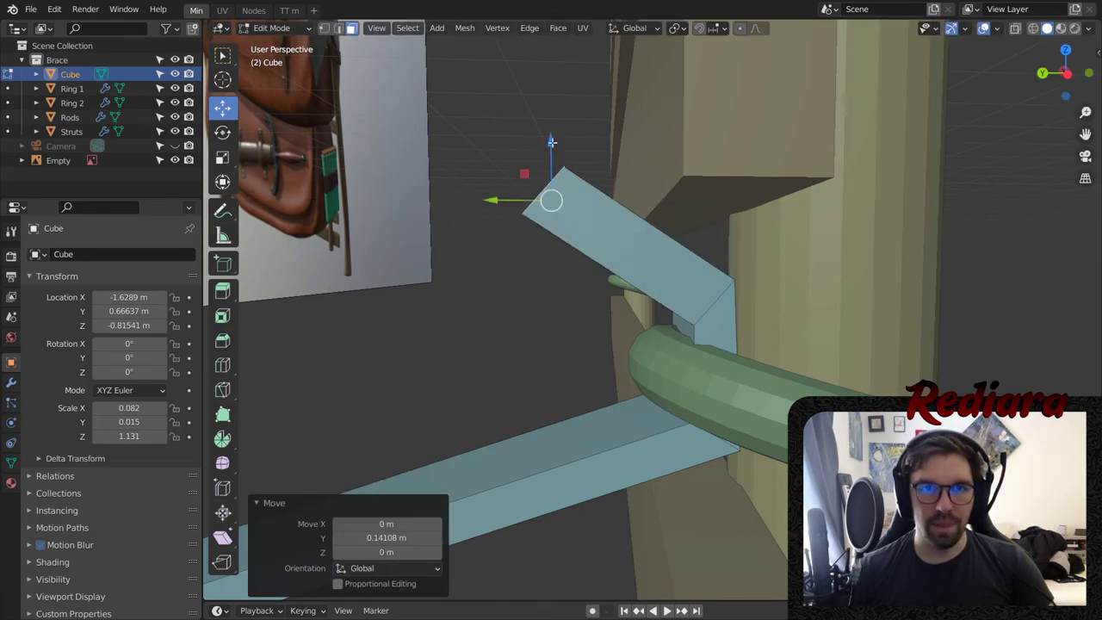
pyautogui.press('g')
pyautogui.press('z')
pyautogui.click(511, 298)
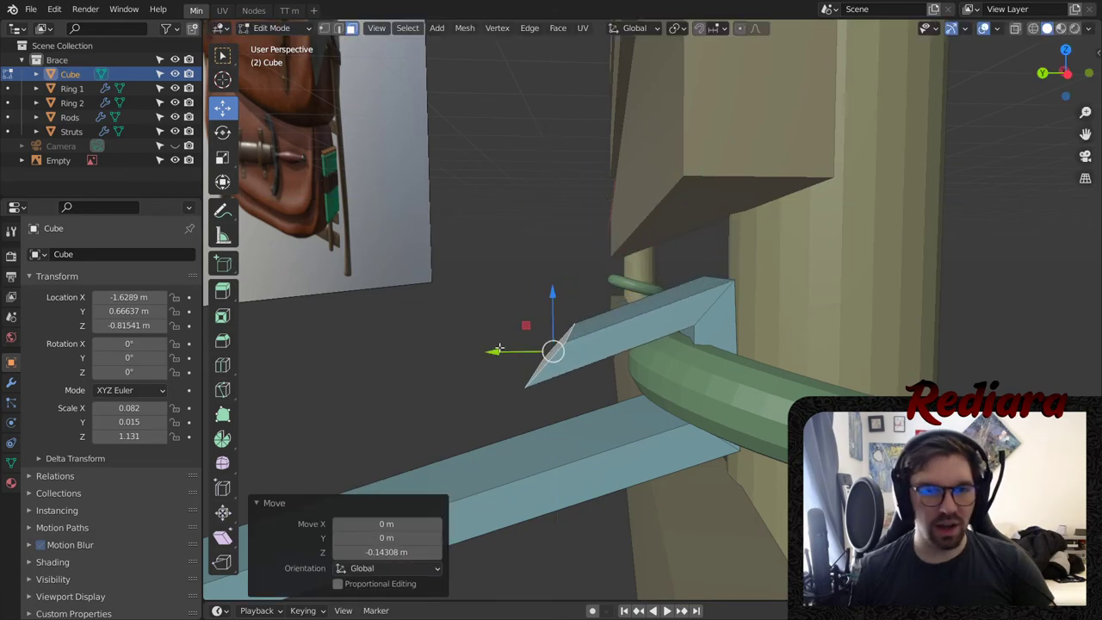
# - Lengthen the folded-back arm by moving its end face about 0.064 m along Y and -0.018 m along Z
pyautogui.press('g')
pyautogui.press('y')
pyautogui.click(432, 350)
pyautogui.press('g')
pyautogui.press('z')
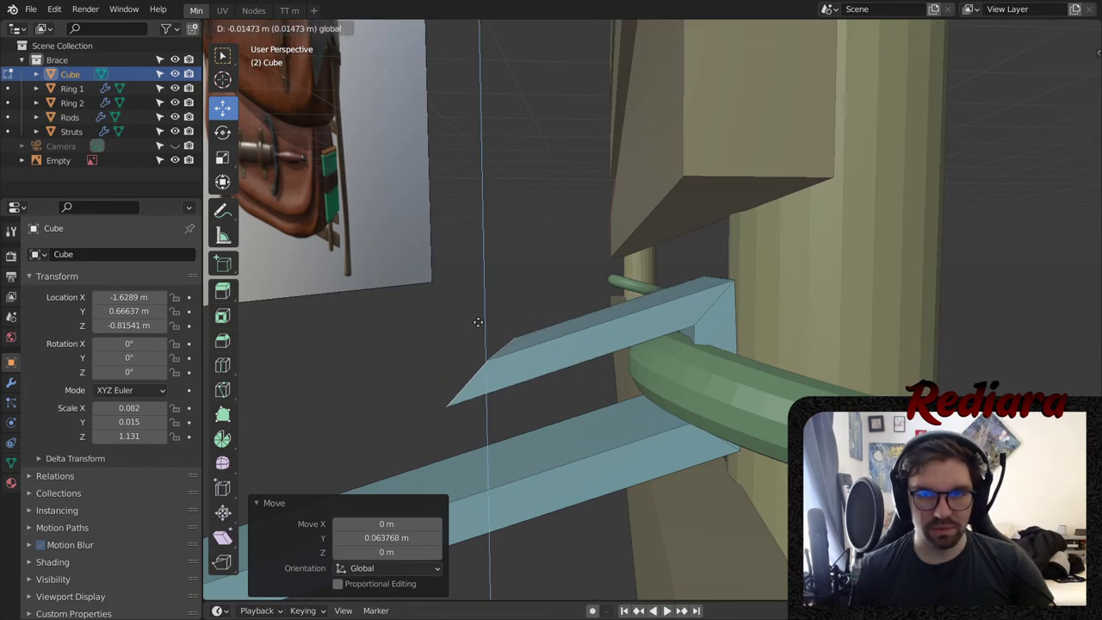
pyautogui.click(479, 340)
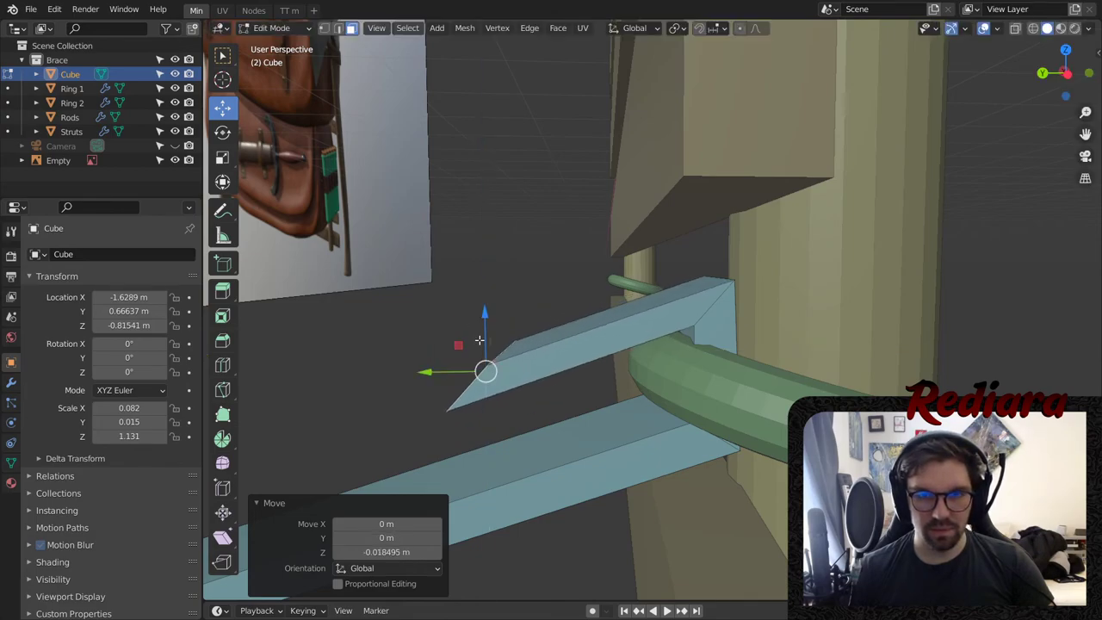
# - Add one loop cut across the folded-back arm and slide it toward the arm's free end
pyautogui.moveTo(525, 487); pyautogui.dragTo(610, 353, button='middle')
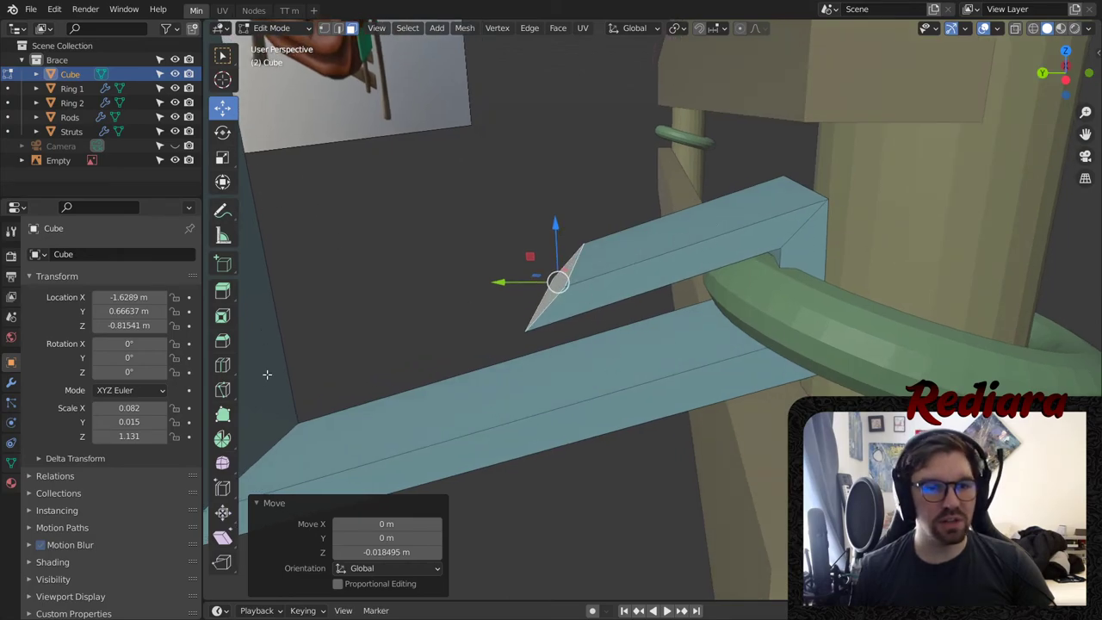
pyautogui.click(228, 366)
pyautogui.moveTo(677, 247); pyautogui.dragTo(714, 240)
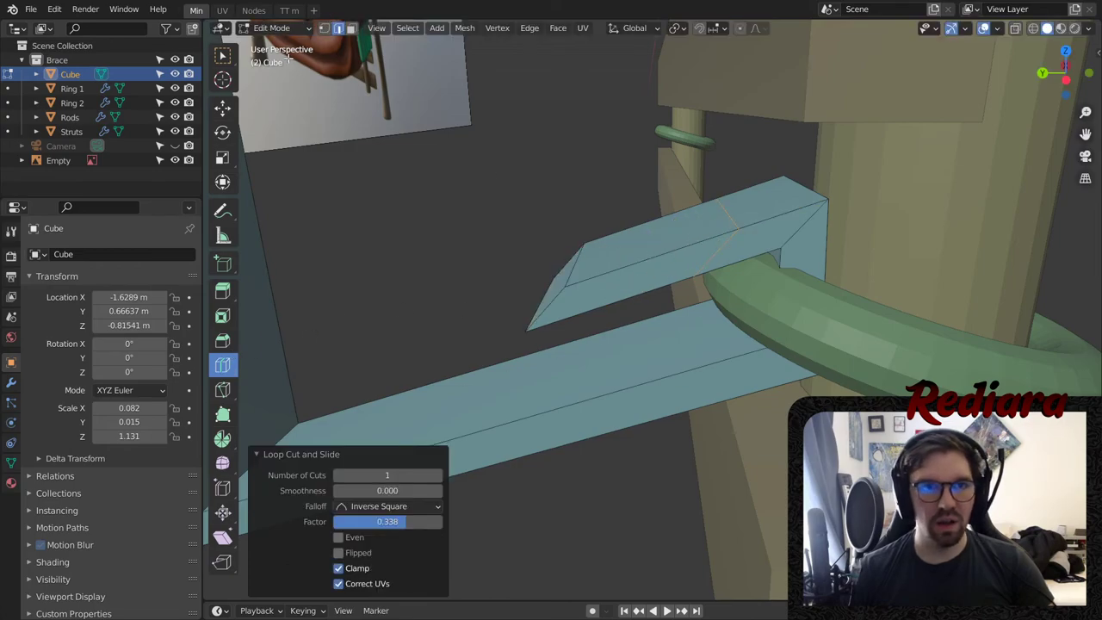
pyautogui.click(222, 55)
pyautogui.click(732, 219)
pyautogui.rightClick(731, 216)
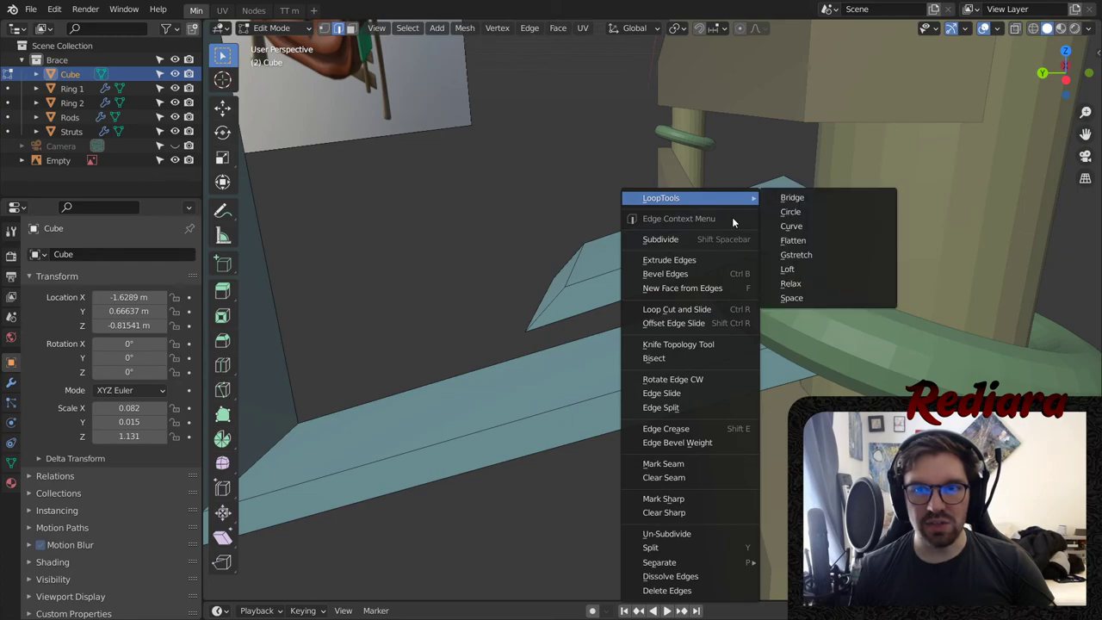
pyautogui.click(704, 388)
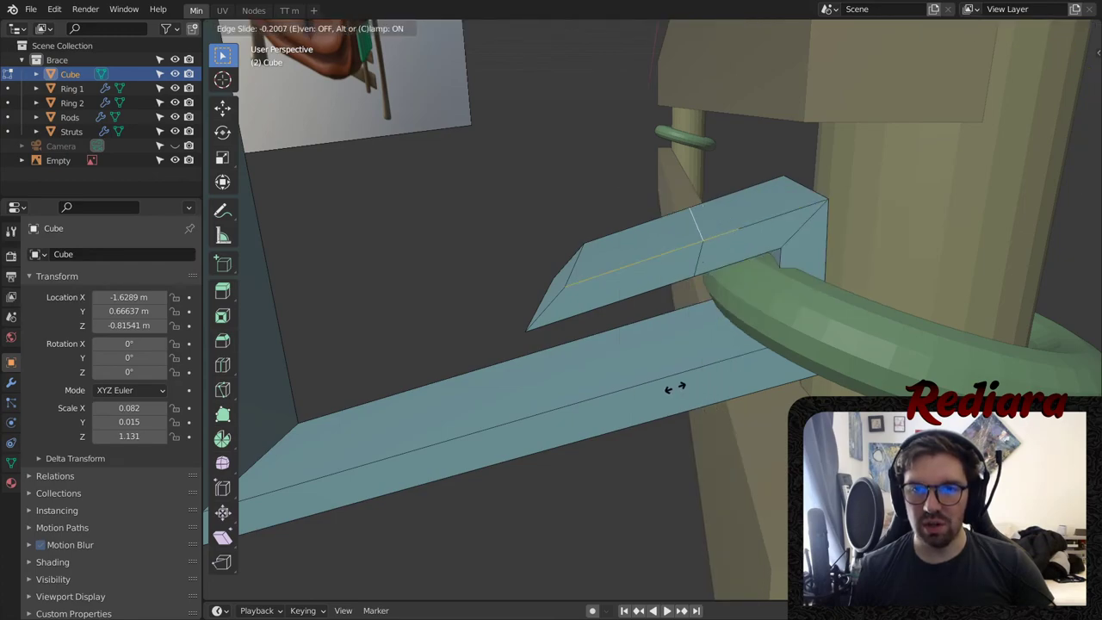
pyautogui.click(674, 387)
# - Lower the folded-back arm's end face by about 0.084 m in Z onto the strap's lower arm
pyautogui.click(556, 284)
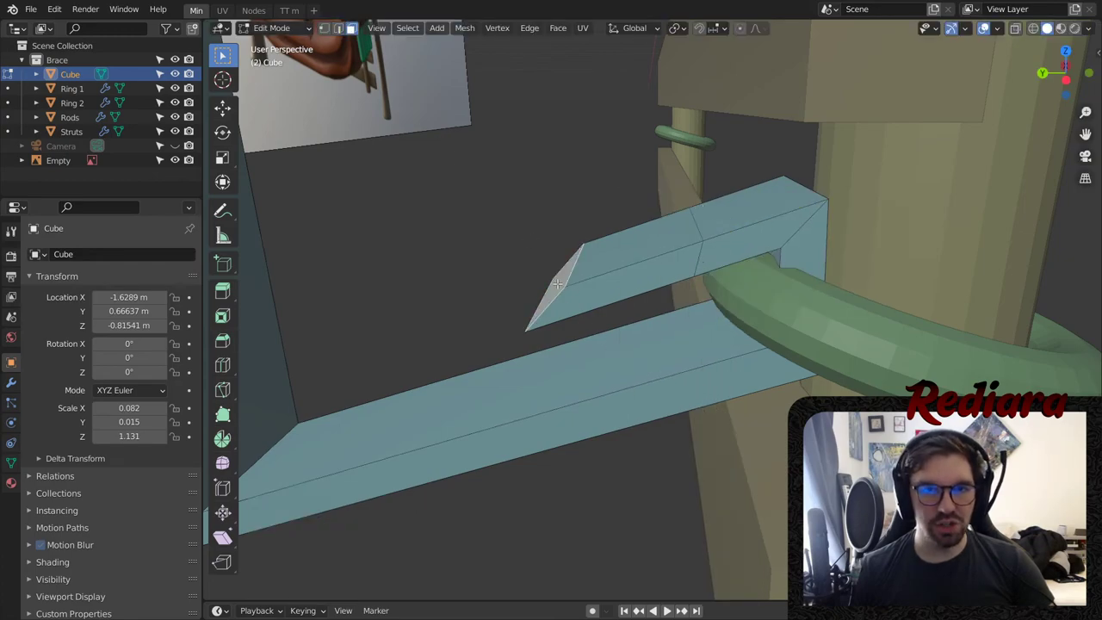
pyautogui.click(222, 106)
pyautogui.moveTo(555, 228); pyautogui.dragTo(532, 316)
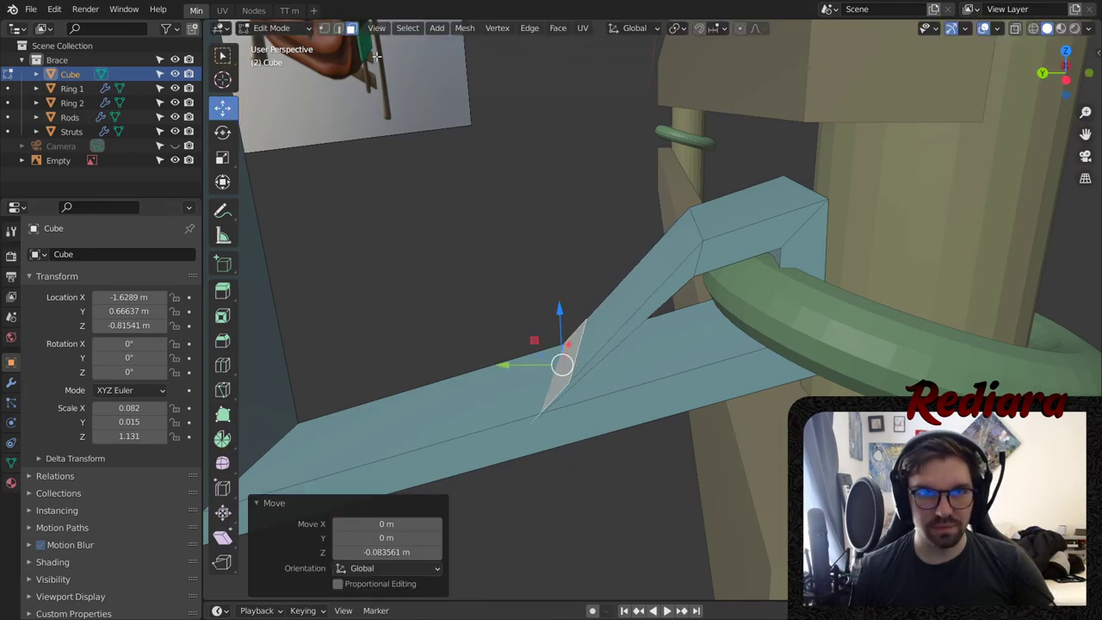
# - Raise the upper edge of the folded-back arm's end face by about 0.035 m in Z
pyautogui.moveTo(544, 395); pyautogui.dragTo(580, 382, button='middle')
pyautogui.scroll(2, 580, 382)
pyautogui.click(576, 336)
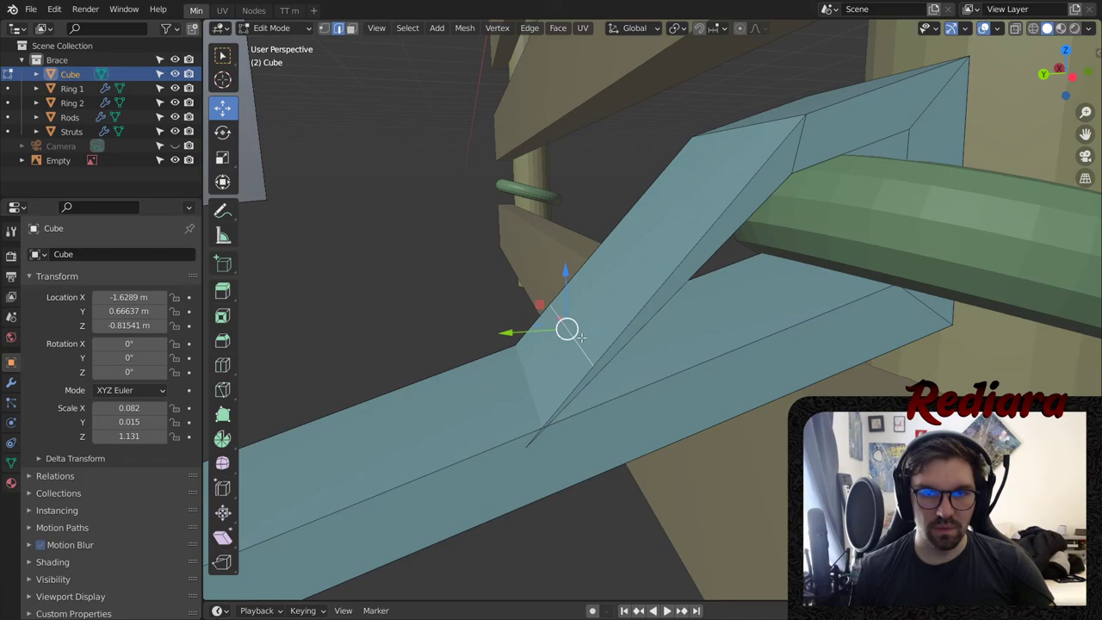
pyautogui.moveTo(566, 278); pyautogui.dragTo(565, 225)
# - Try lowering the cut edge loop on the folded-back arm by about 0.076 m in Z, and undo the moves
pyautogui.moveTo(565, 226); pyautogui.dragTo(596, 286, button='middle')
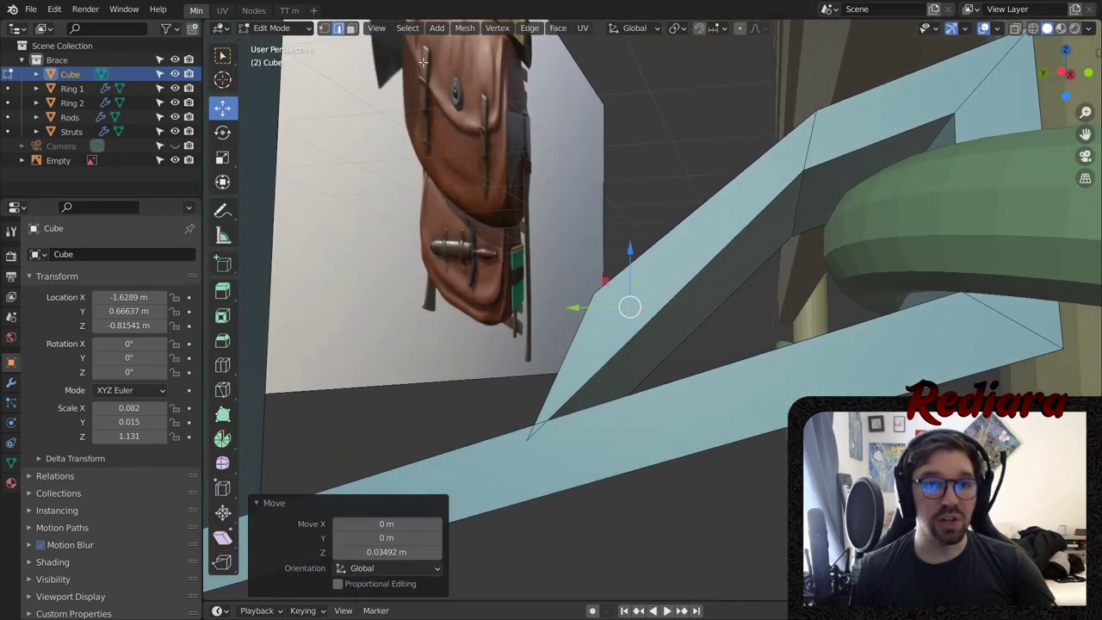
pyautogui.keyDown('alt'); pyautogui.click(804, 141); pyautogui.keyUp('alt')
pyautogui.moveTo(804, 141); pyautogui.dragTo(828, 196, button='middle')
pyautogui.moveTo(802, 103); pyautogui.dragTo(772, 229)
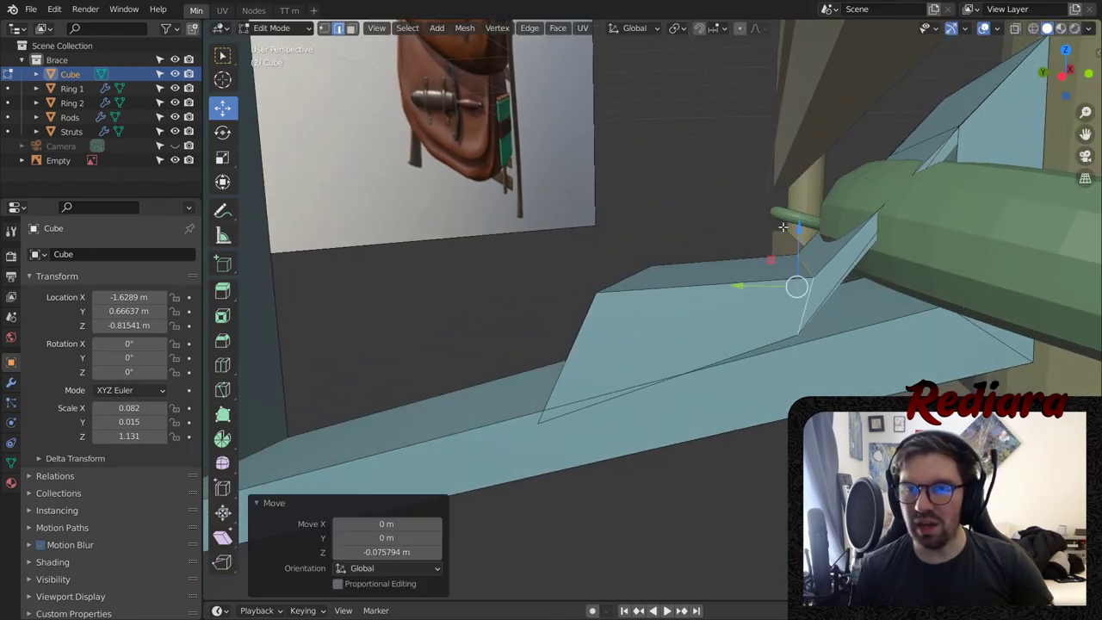
pyautogui.hotkey('ctrl', 'z')
pyautogui.moveTo(805, 107); pyautogui.dragTo(826, 249)
pyautogui.moveTo(826, 249)
pyautogui.mouseDown(button='middle')
pyautogui.moveTo(864, 325)
pyautogui.moveTo(811, 234)
pyautogui.mouseUp(button='middle')
pyautogui.hotkey('ctrl', 'z')
# - Lower the middle edge loop of the folded-back arm by about 0.046 m in Z, and check it against the ring
pyautogui.moveTo(721, 237); pyautogui.dragTo(740, 288, button='middle')
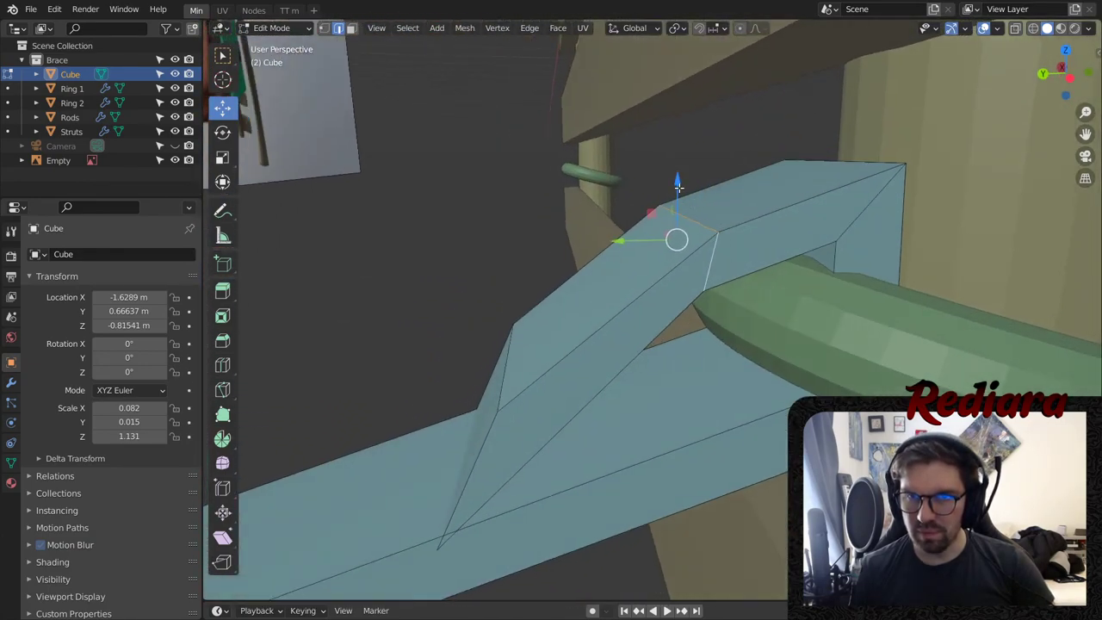
pyautogui.press('g')
pyautogui.press('z')
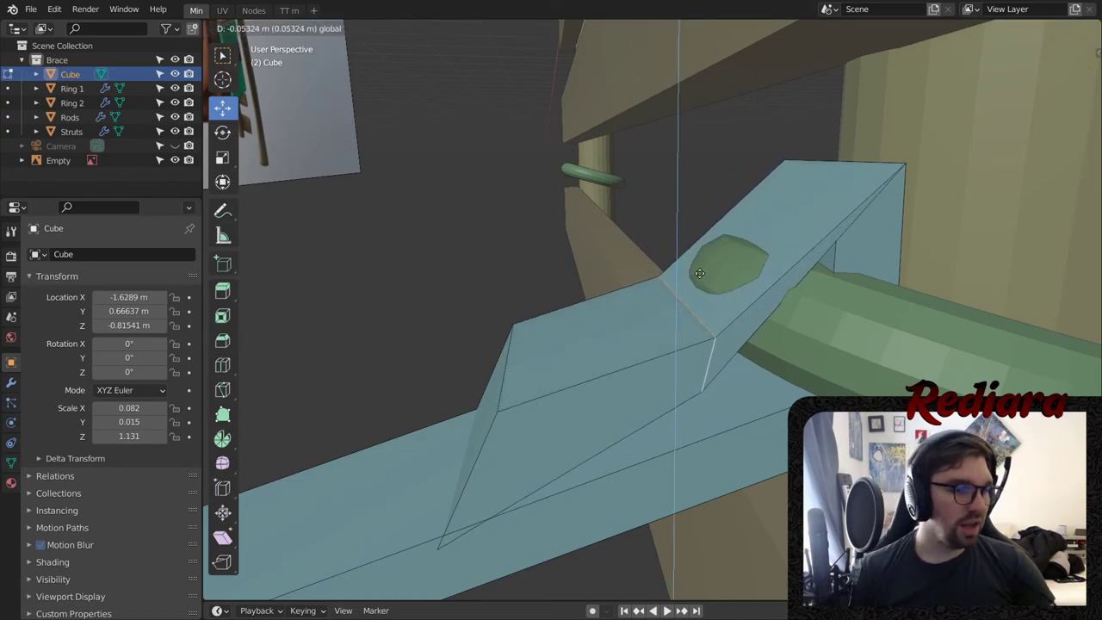
pyautogui.click(700, 261)
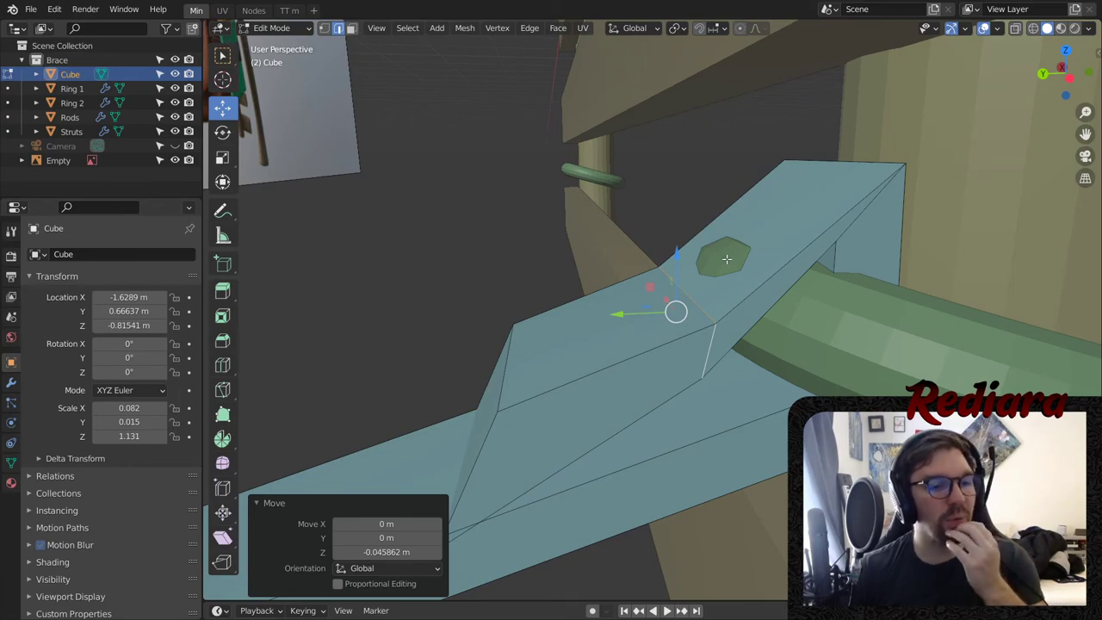
pyautogui.moveTo(726, 258); pyautogui.dragTo(787, 281, button='middle')
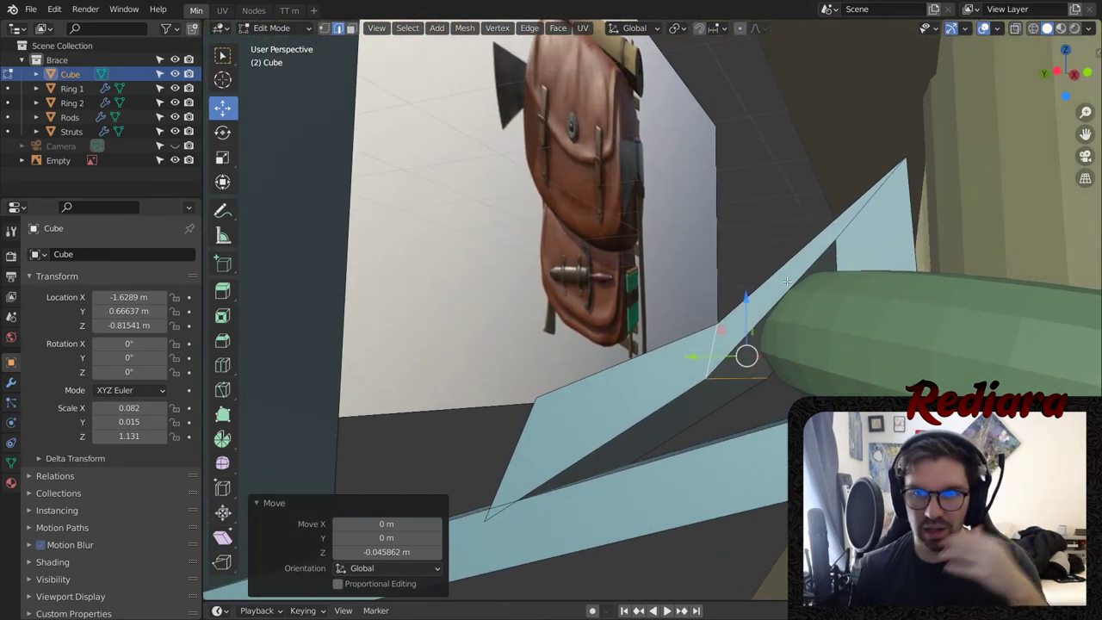
pyautogui.moveTo(834, 237); pyautogui.dragTo(736, 310, button='middle')
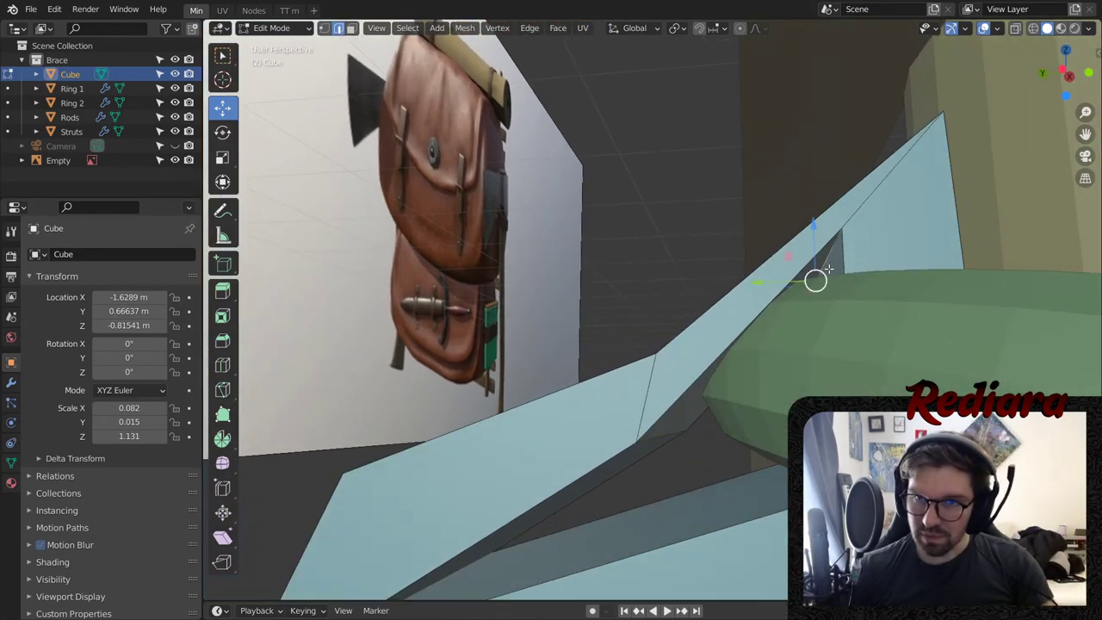
# - Finish editing the strap mesh and return to Object Mode with the whole frame in view
pyautogui.scroll(-10, 518, 363)
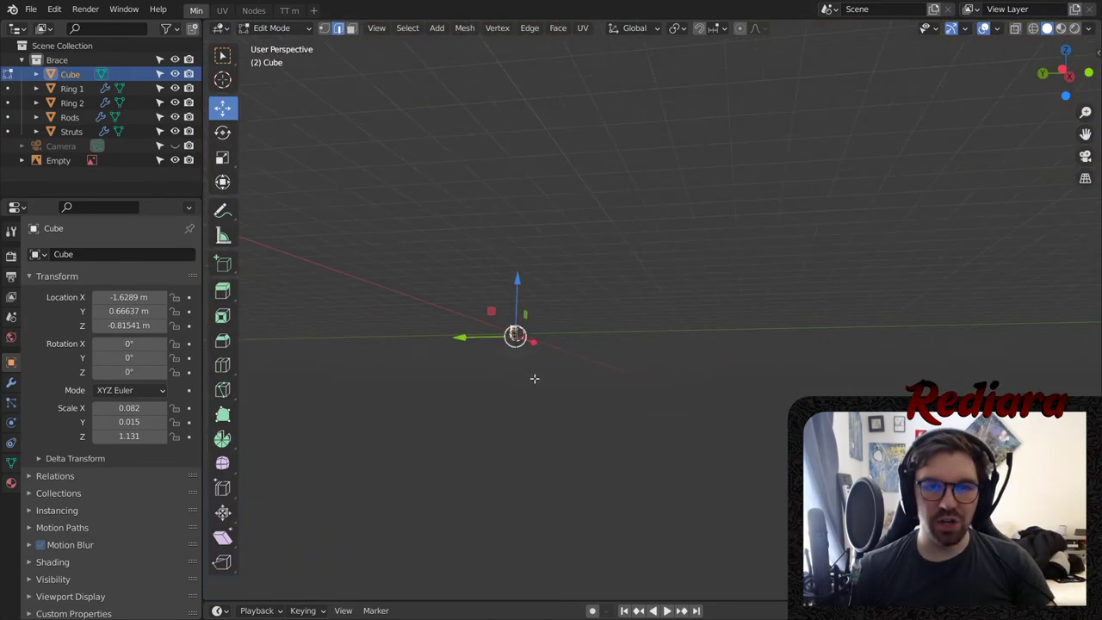
pyautogui.moveTo(533, 379); pyautogui.dragTo(616, 387, button='middle')
pyautogui.scroll(6, 524, 361)
pyautogui.moveTo(387, 387); pyautogui.dragTo(559, 319, button='middle')
pyautogui.click(271, 28)
pyautogui.click(276, 44)
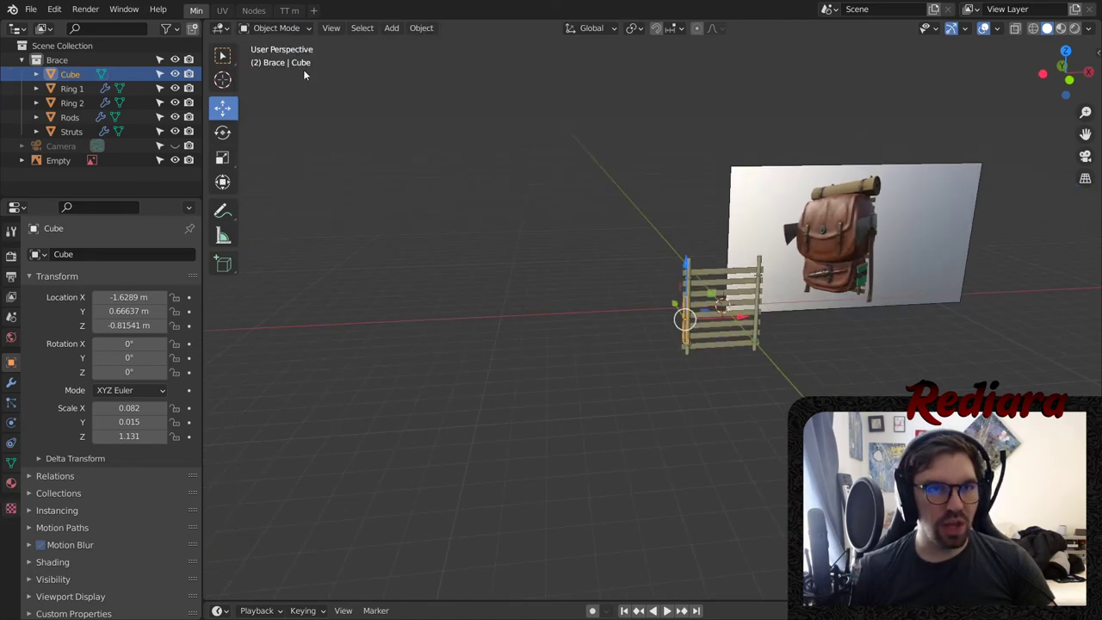
# - Add a demonstration cube and move it about -16.55 m along X, away from the frame
pyautogui.click(393, 29)
pyautogui.moveTo(413, 45)
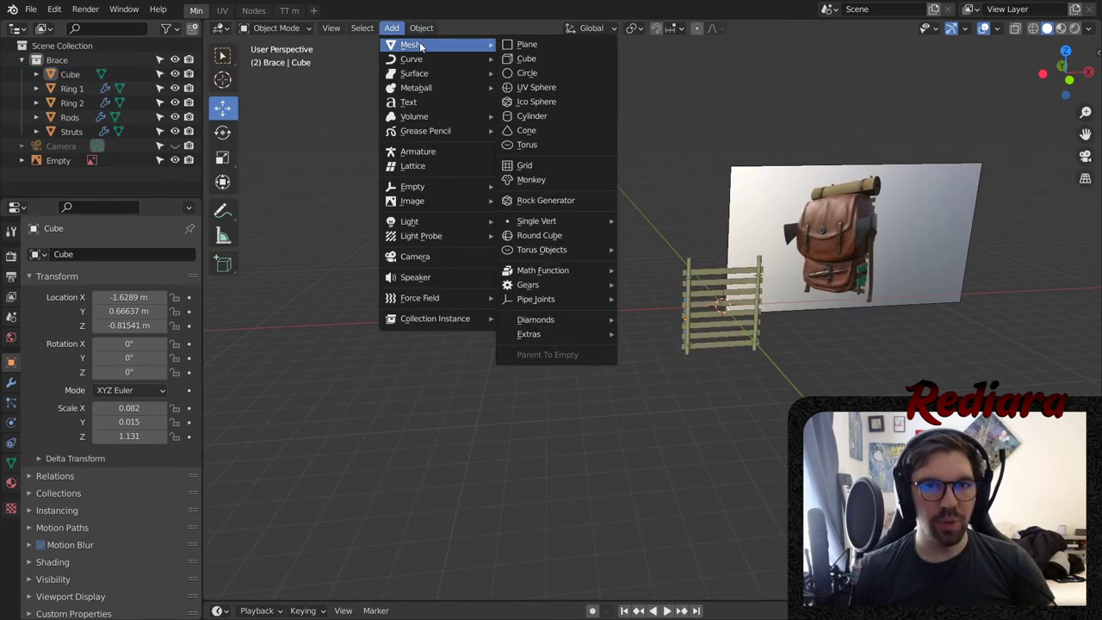
pyautogui.click(542, 61)
pyautogui.press('g')
pyautogui.press('x')
pyautogui.click(428, 330)
pyautogui.press('KP_Decimal')
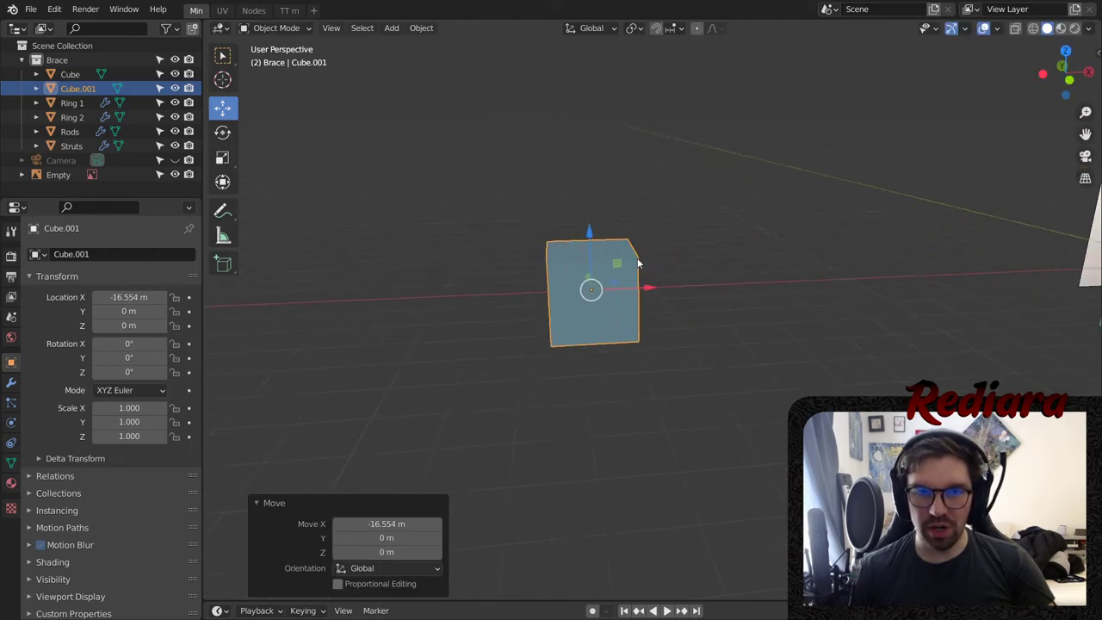
pyautogui.click(498, 290)
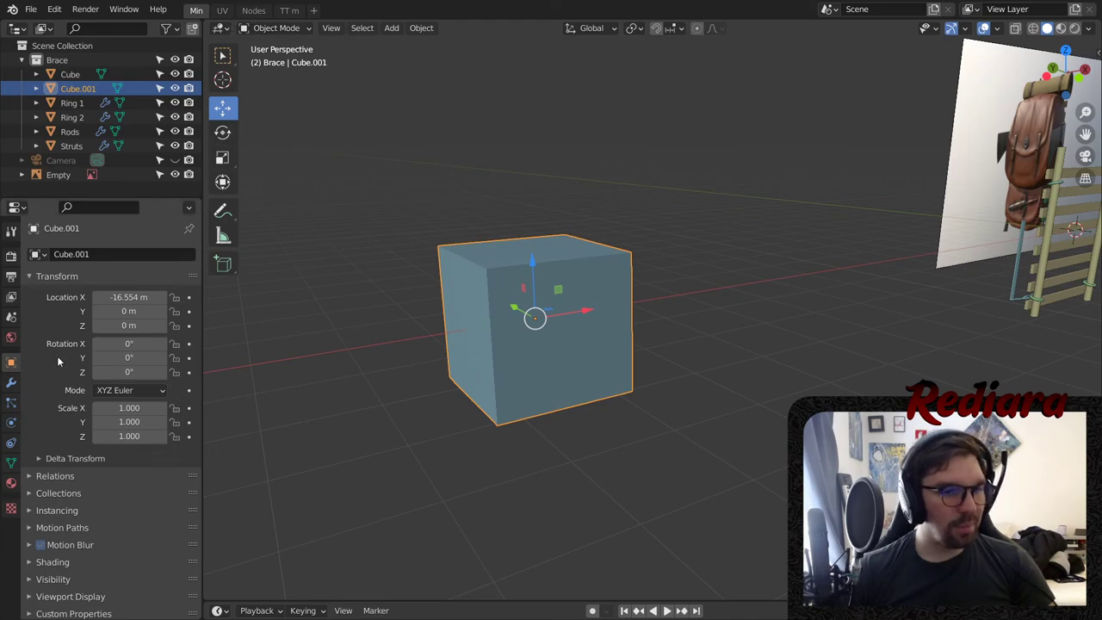
# - Show the demonstration cube's Normals settings with Auto Smooth, and delete the cube
pyautogui.click(11, 463)
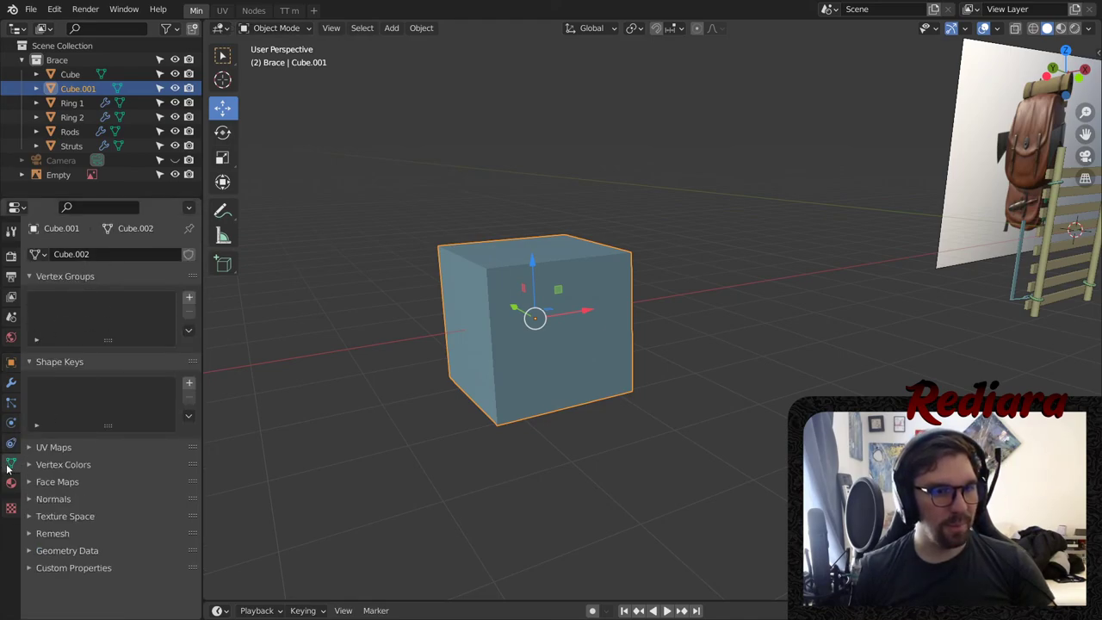
pyautogui.click(34, 499)
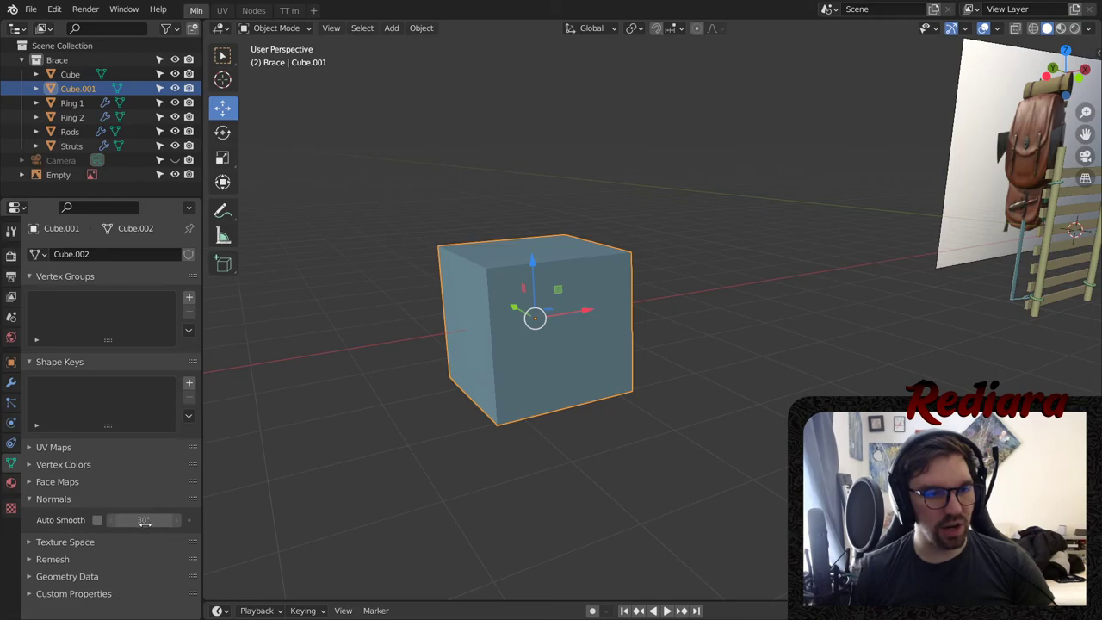
pyautogui.press('Delete')
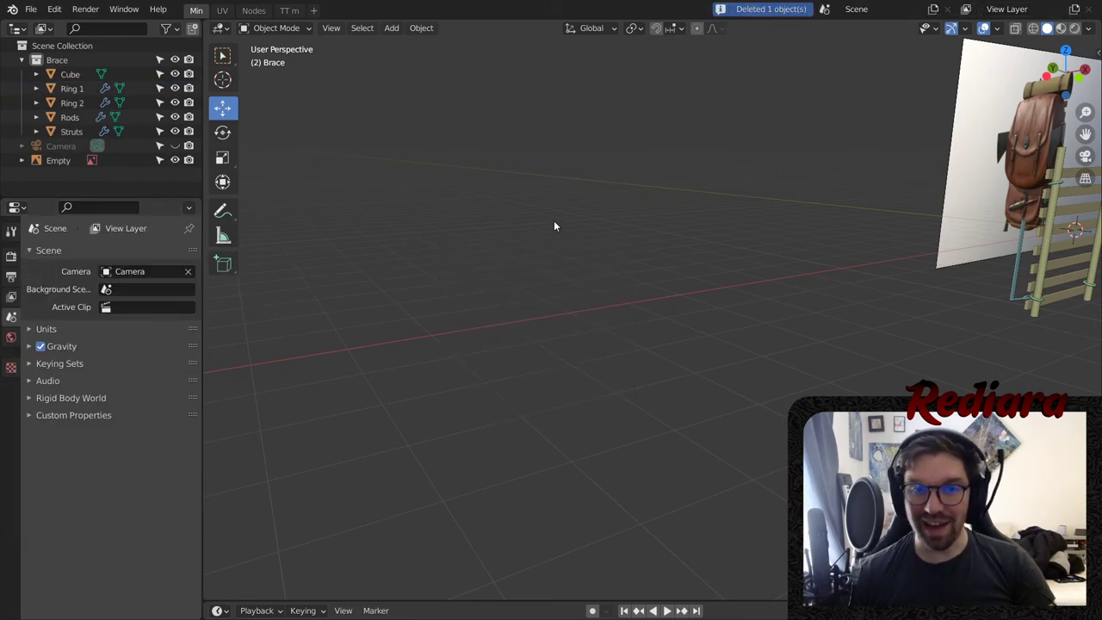
# - Select the strap at the lower ring and enter Edit Mode on it
pyautogui.moveTo(949, 327); pyautogui.dragTo(783, 204, button='middle')
pyautogui.scroll(15, 783, 204)
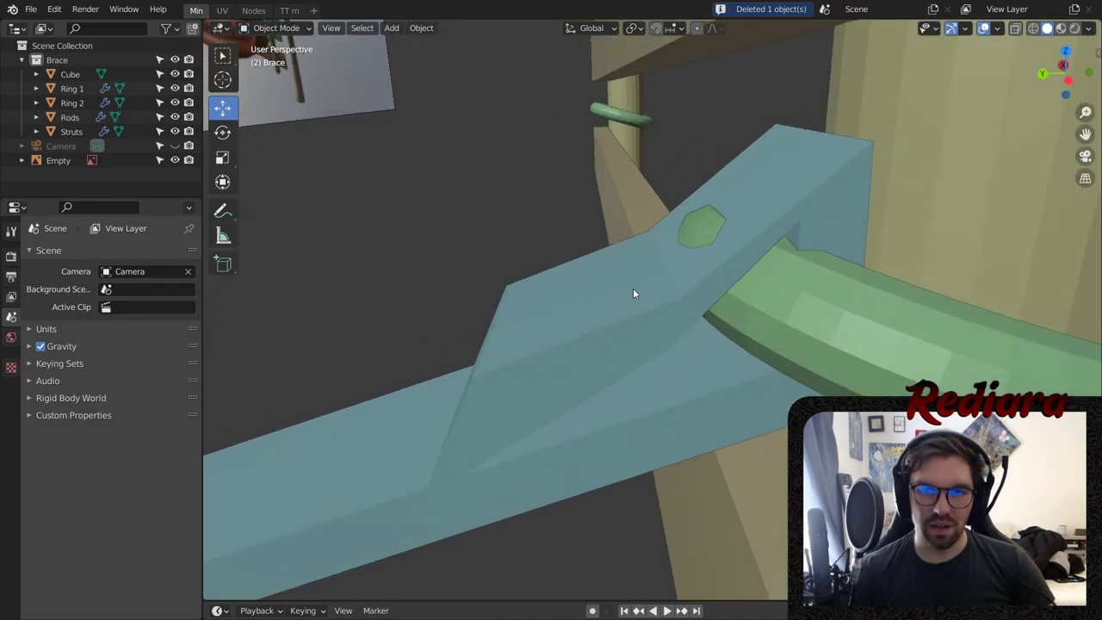
pyautogui.click(547, 306)
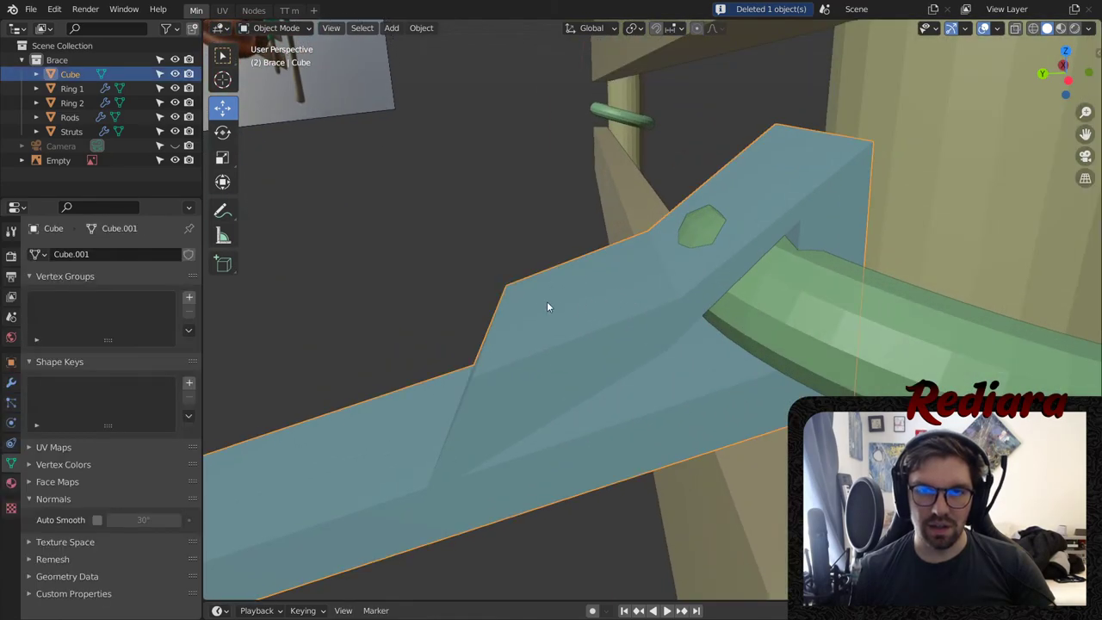
pyautogui.click(276, 27)
pyautogui.click(277, 59)
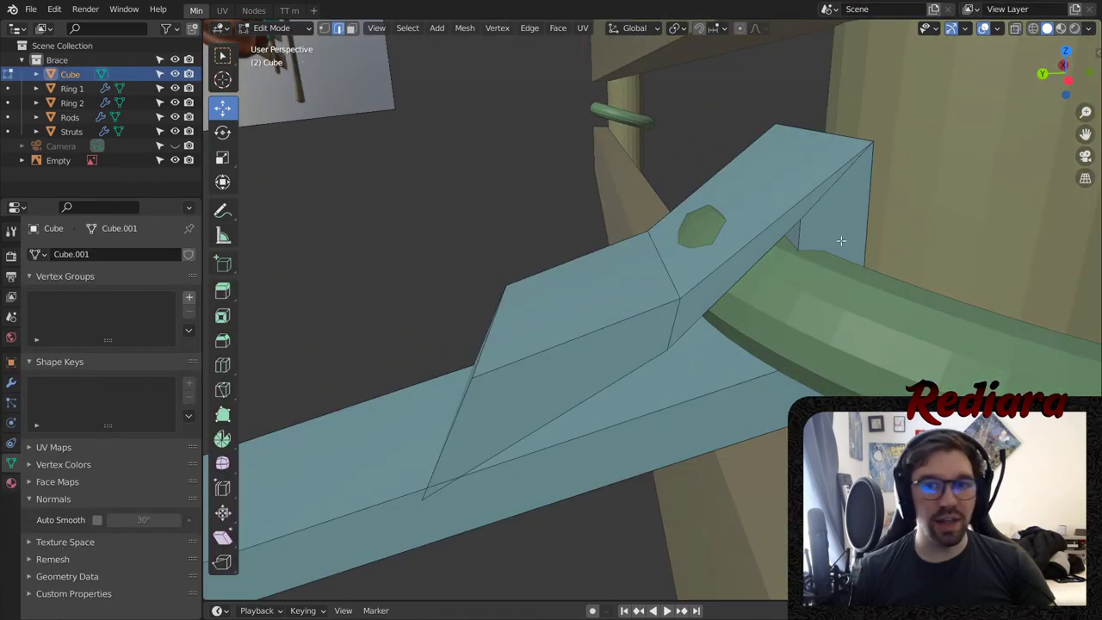
# - Raise the middle cross edge of the strap's folded-back part about 0.018 m along Z to adjust its clearance over the ring
pyautogui.moveTo(768, 233); pyautogui.dragTo(747, 292, button='middle')
pyautogui.scroll(3, 750, 236)
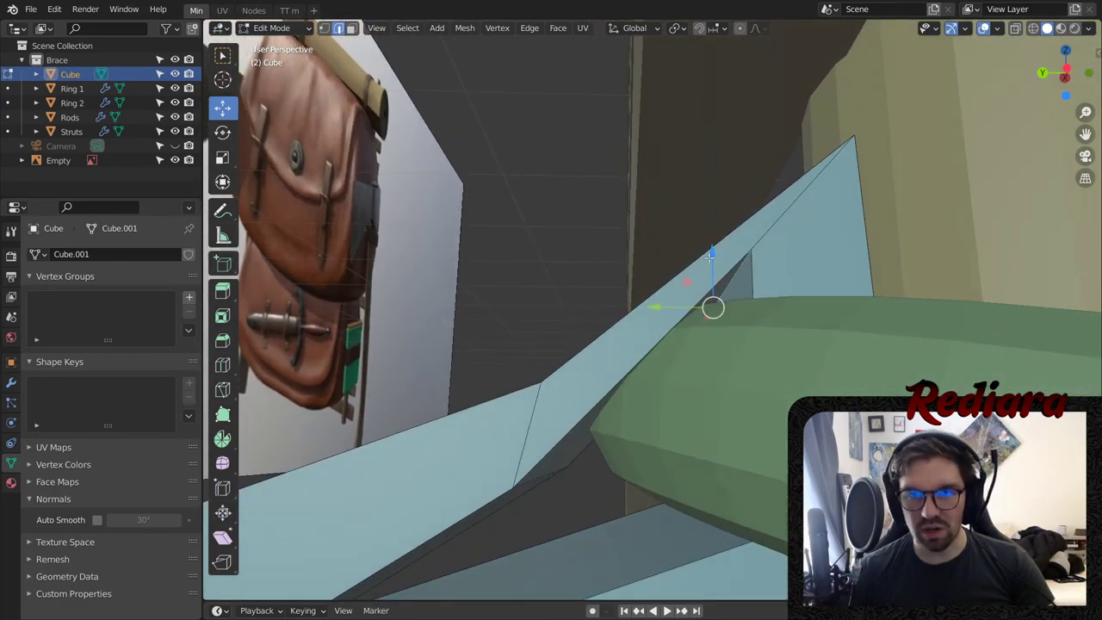
pyautogui.moveTo(710, 256); pyautogui.dragTo(696, 299)
pyautogui.moveTo(668, 351); pyautogui.dragTo(668, 348)
pyautogui.moveTo(668, 348); pyautogui.dragTo(590, 396, button='middle')
pyautogui.click(559, 334)
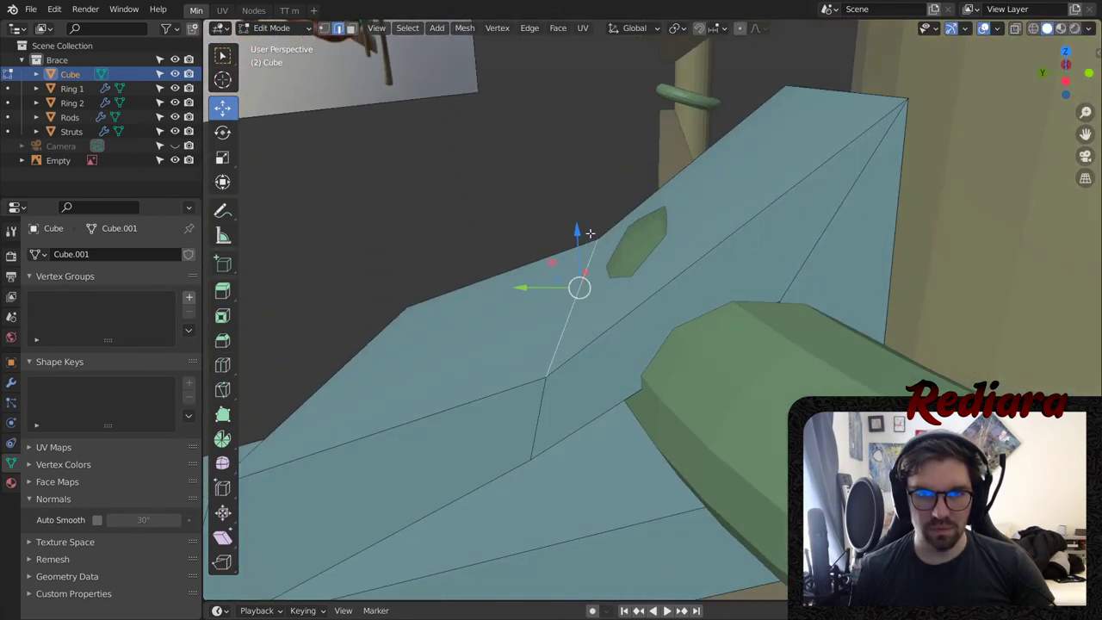
pyautogui.moveTo(589, 232); pyautogui.dragTo(570, 190)
pyautogui.moveTo(570, 190); pyautogui.dragTo(703, 345, button='middle')
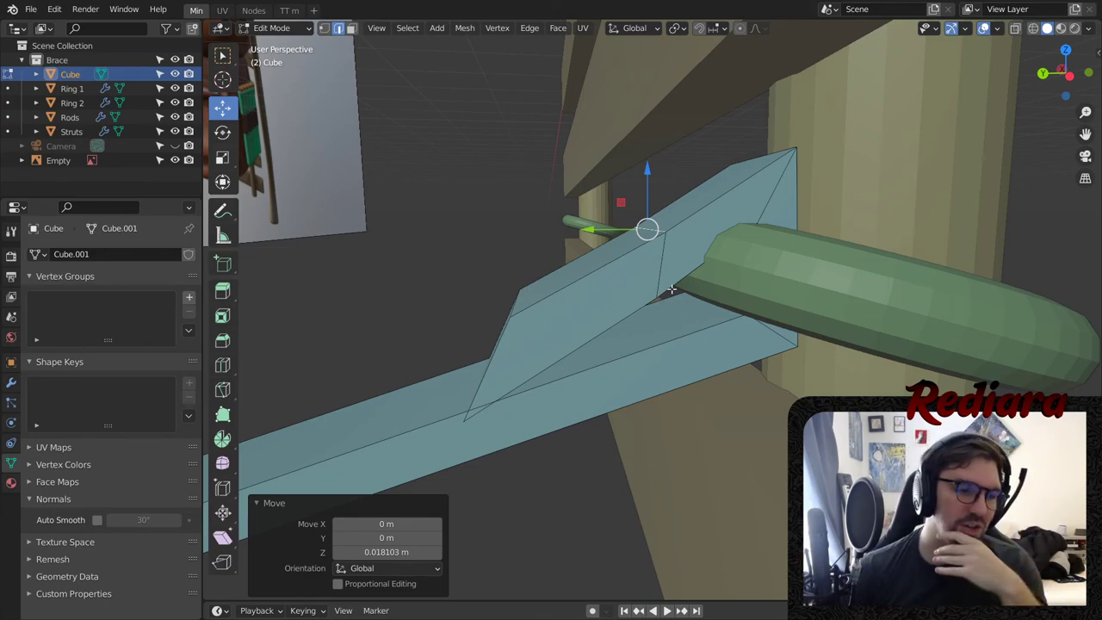
# - Try deleting the middle edge loop of the strap's folded-back part, and undo the deletion
pyautogui.scroll(-6, 824, 232)
pyautogui.keyDown('shift'); pyautogui.moveTo(645, 216); pyautogui.dragTo(679, 280, button='middle'); pyautogui.keyUp('shift')
pyautogui.scroll(-6, 646, 219)
pyautogui.scroll(5, 633, 271)
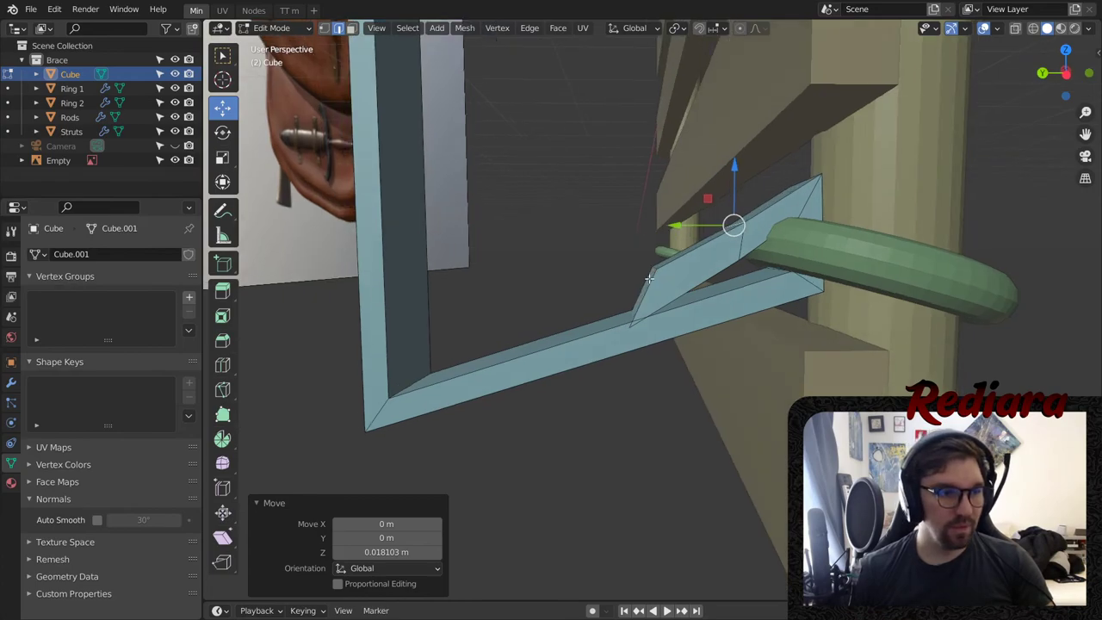
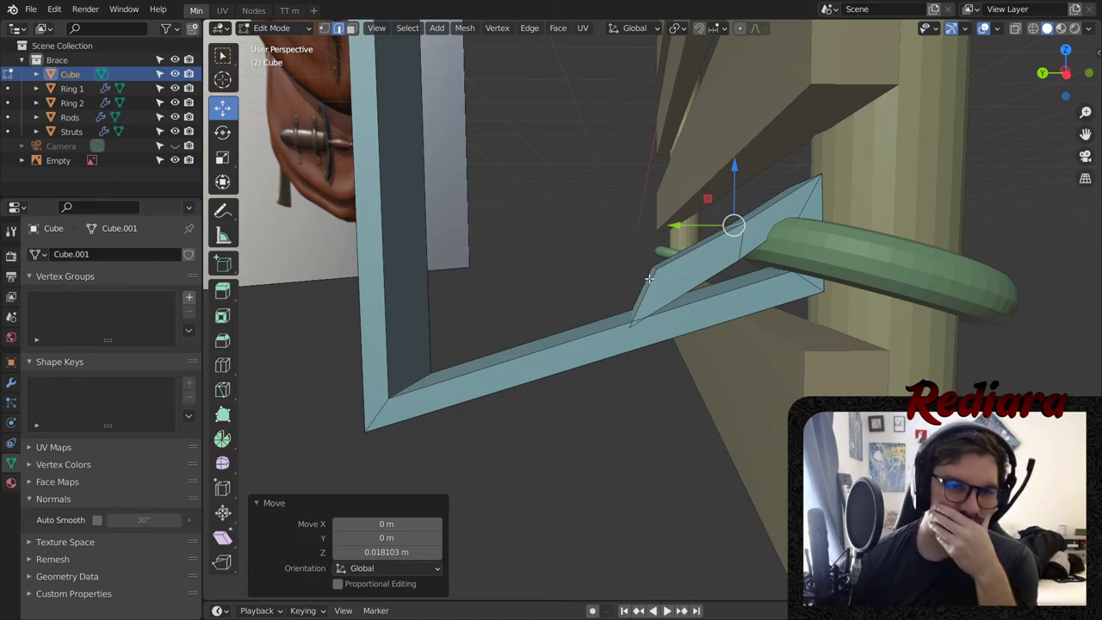
pyautogui.scroll(3, 899, 148)
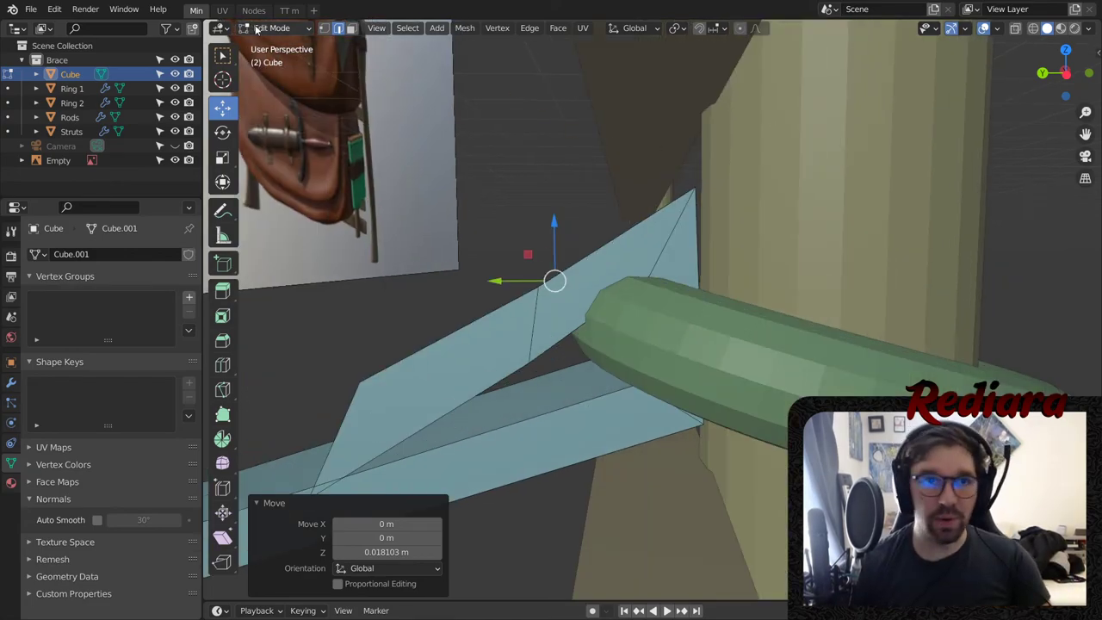
pyautogui.moveTo(534, 320); pyautogui.dragTo(623, 296, button='middle')
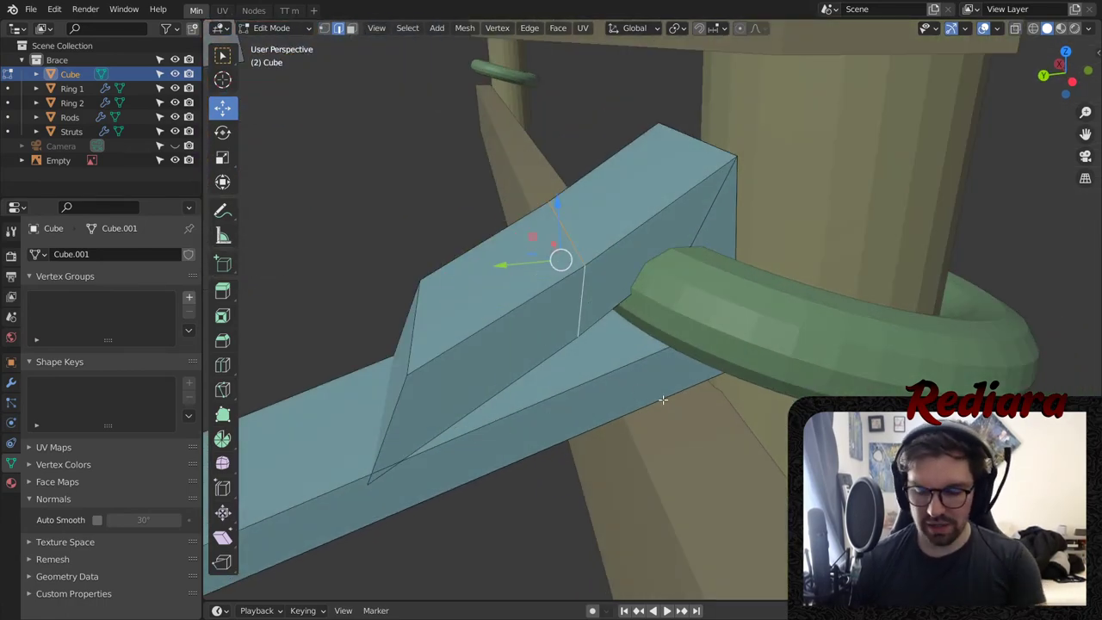
pyautogui.press('x')
pyautogui.click(642, 557)
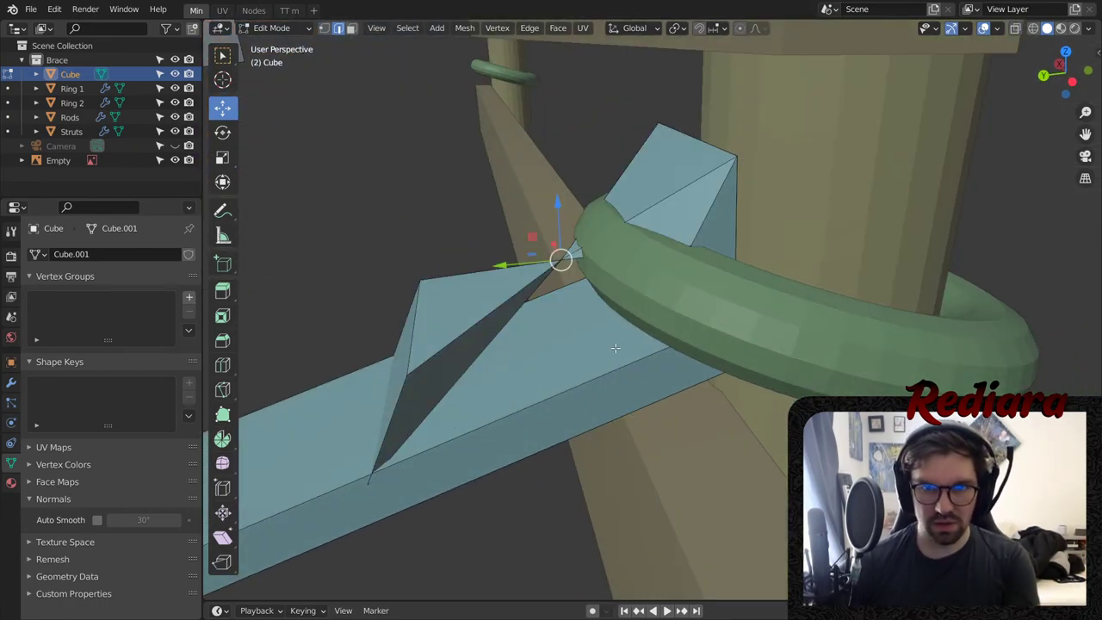
pyautogui.hotkey('ctrl', 'z')
# - Dissolve the middle edge loop of the strap's folded-back part so it runs straight past the ring
pyautogui.moveTo(466, 241); pyautogui.dragTo(436, 207, button='middle')
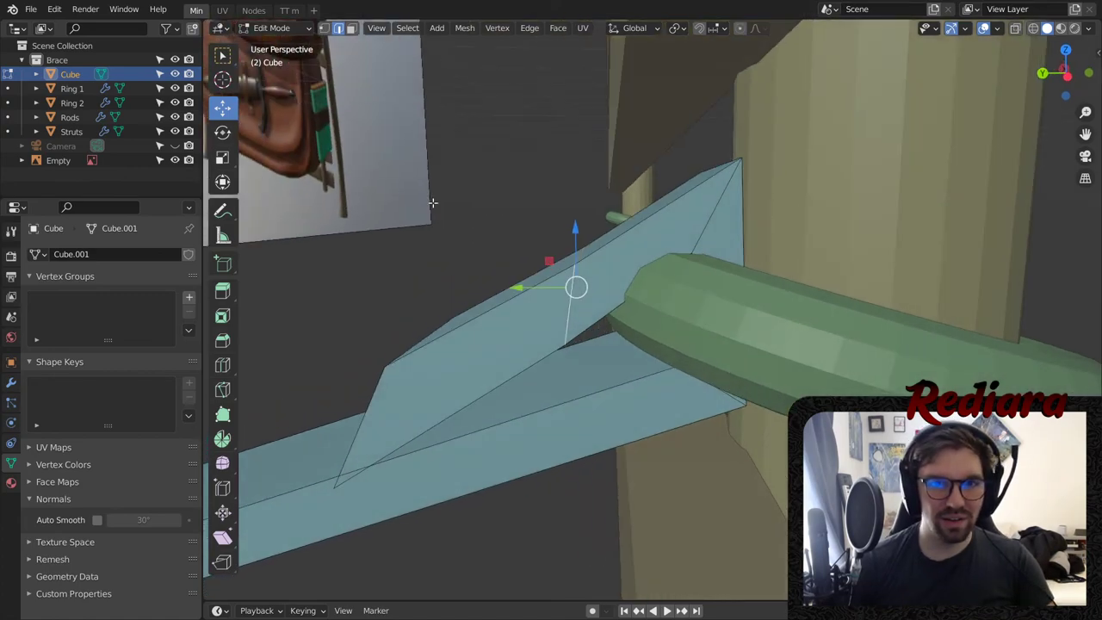
pyautogui.hotkey('alt', 'a')
pyautogui.rightClick(567, 299)
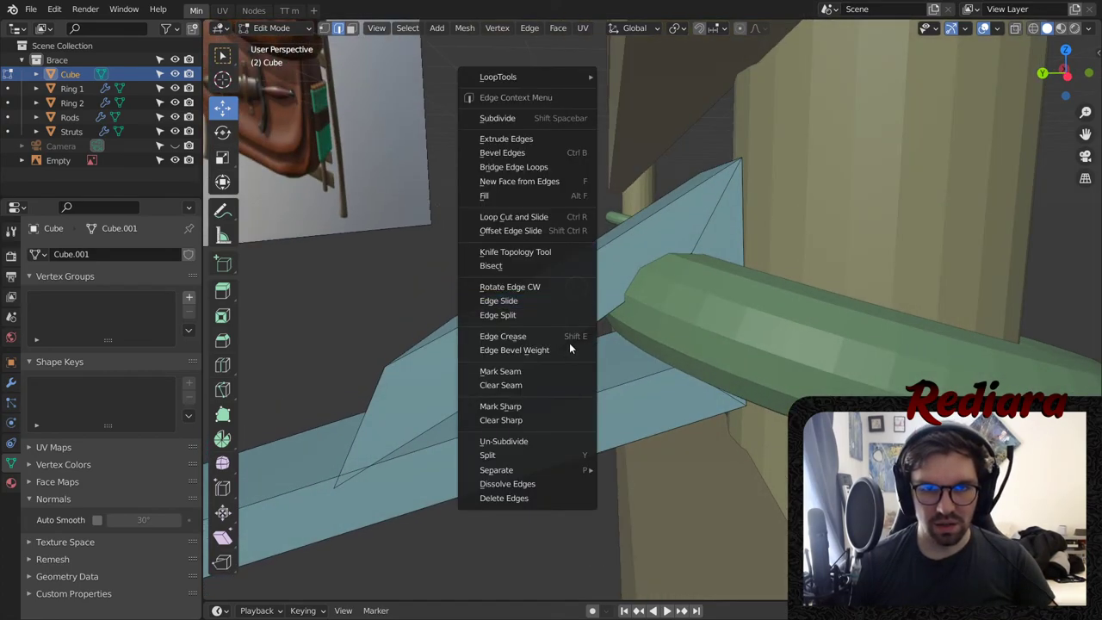
pyautogui.click(539, 494)
pyautogui.hotkey('ctrl', 'z')
pyautogui.rightClick(545, 458)
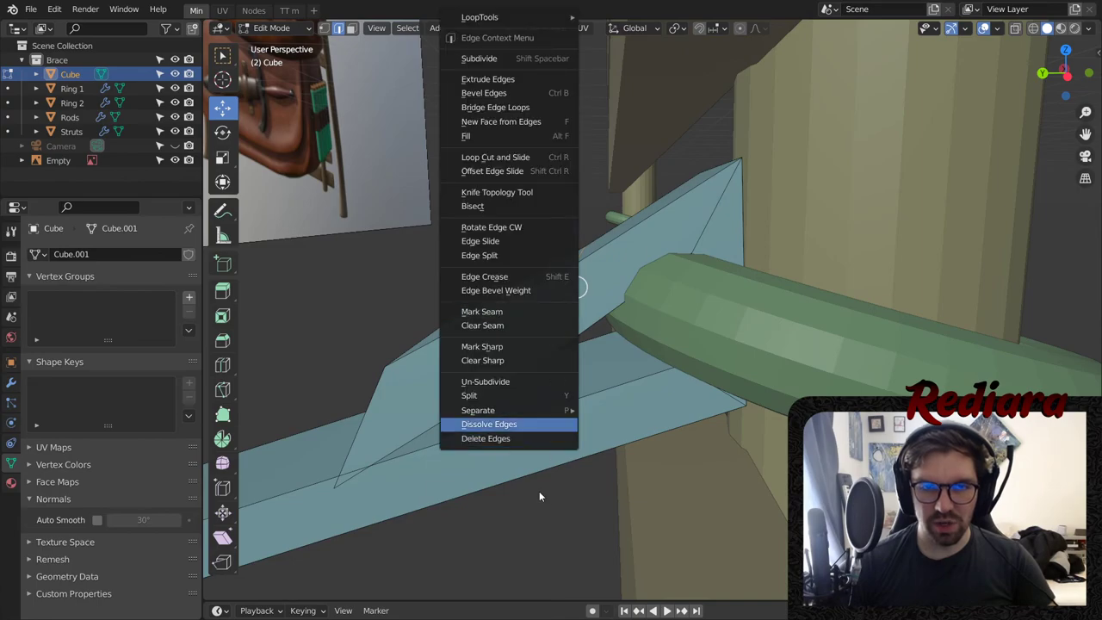
pyautogui.click(518, 427)
pyautogui.scroll(-6, 439, 231)
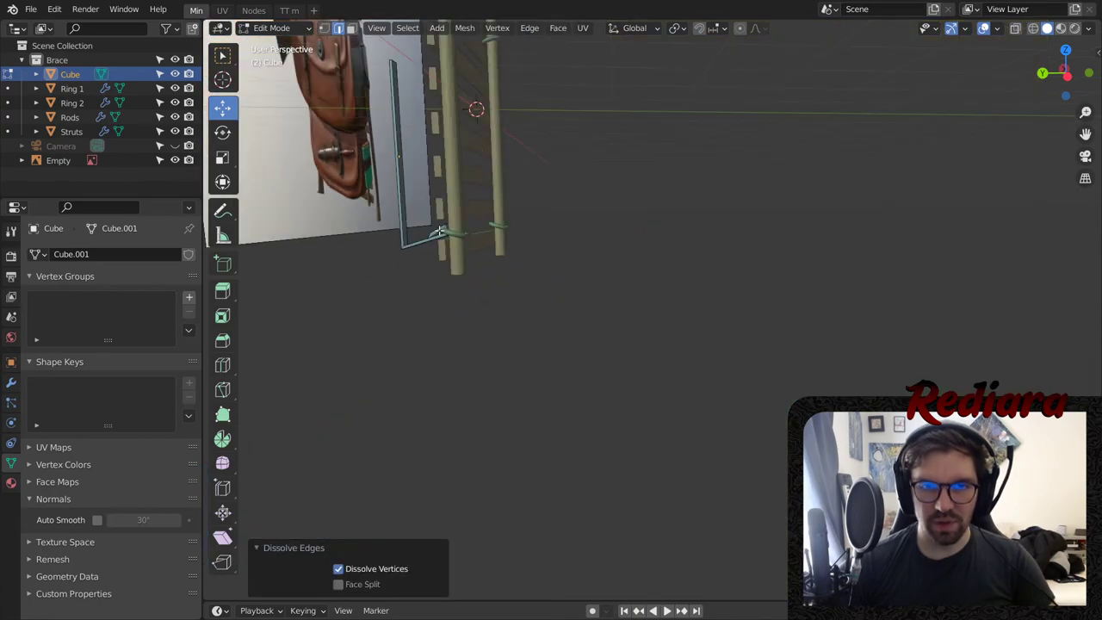
pyautogui.keyDown('shift'); pyautogui.moveTo(439, 230); pyautogui.dragTo(601, 318, button='middle'); pyautogui.keyUp('shift')
pyautogui.scroll(5, 477, 271)
pyautogui.scroll(2, 616, 219)
pyautogui.scroll(5, 617, 219)
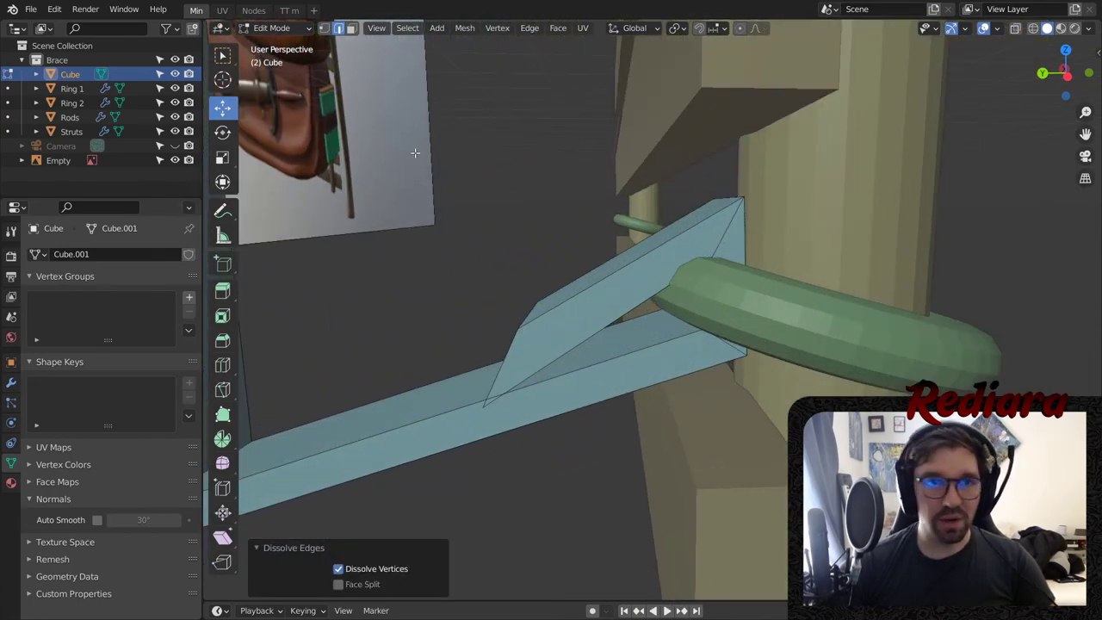
# - Try to bevel the strap's upper and lower corner edge loops where it wraps around the ring
pyautogui.click(724, 239)
pyautogui.scroll(2, 733, 362)
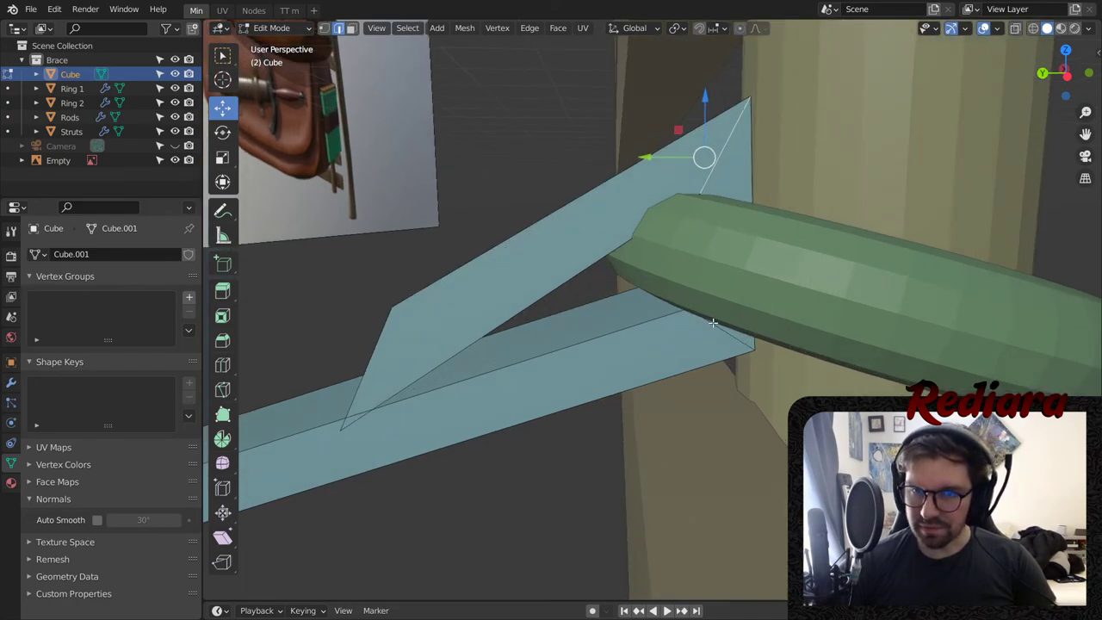
pyautogui.keyDown('shift'); pyautogui.click(723, 327); pyautogui.keyUp('shift')
pyautogui.press('s')
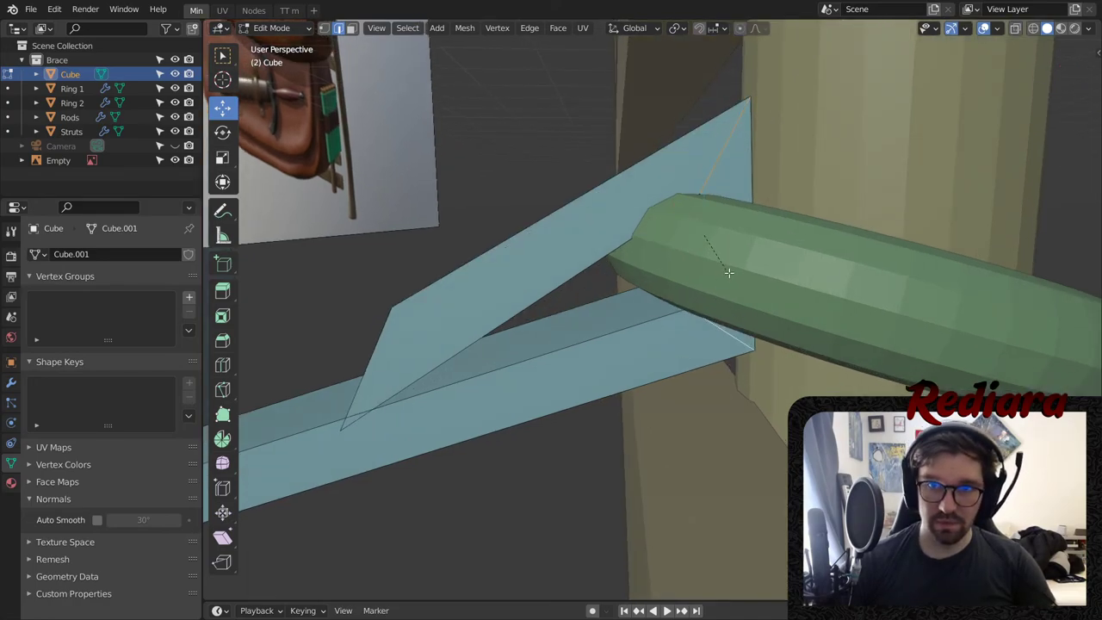
pyautogui.press('0')
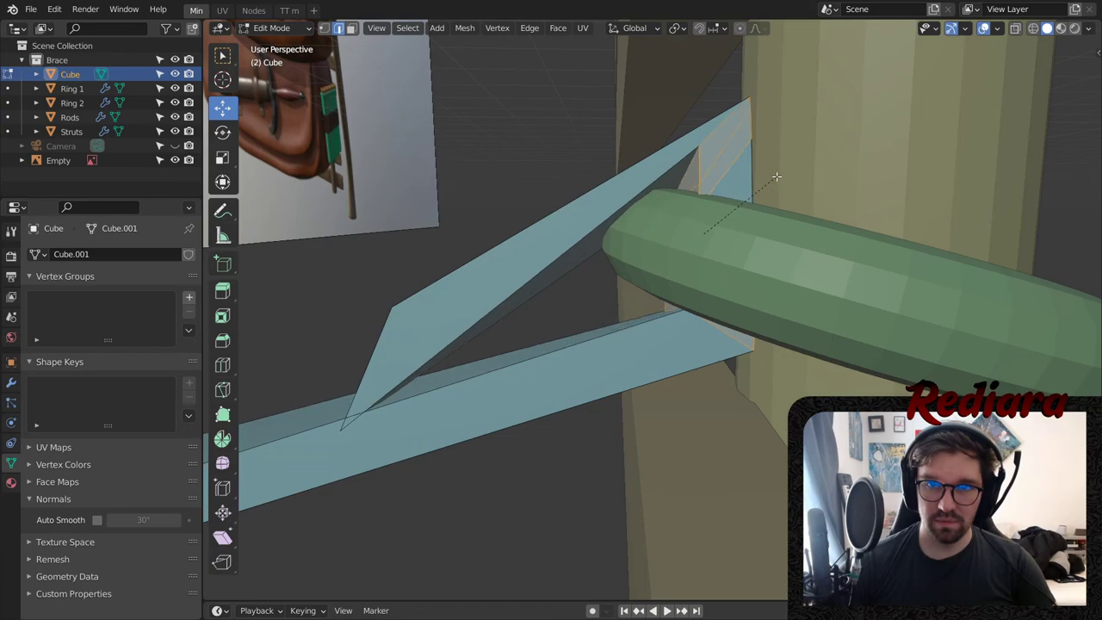
pyautogui.press('Return')
pyautogui.moveTo(680, 135); pyautogui.dragTo(765, 114, button='middle')
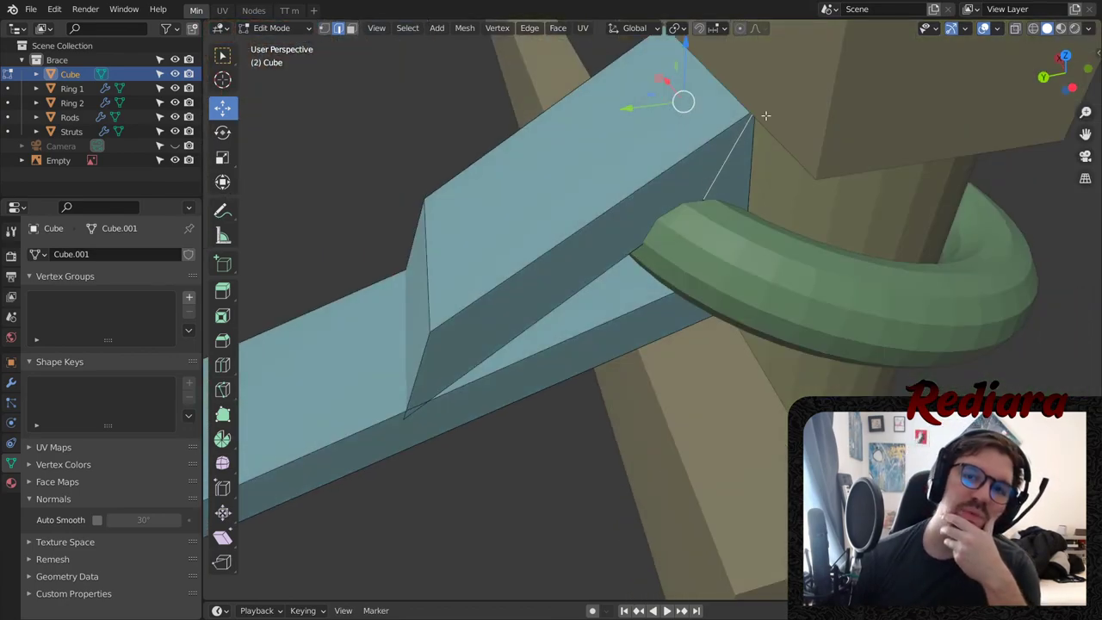
# - Undo the strap edits back to the short upright piece inside the ring, before the folded-back part was extruded
pyautogui.click(351, 28)
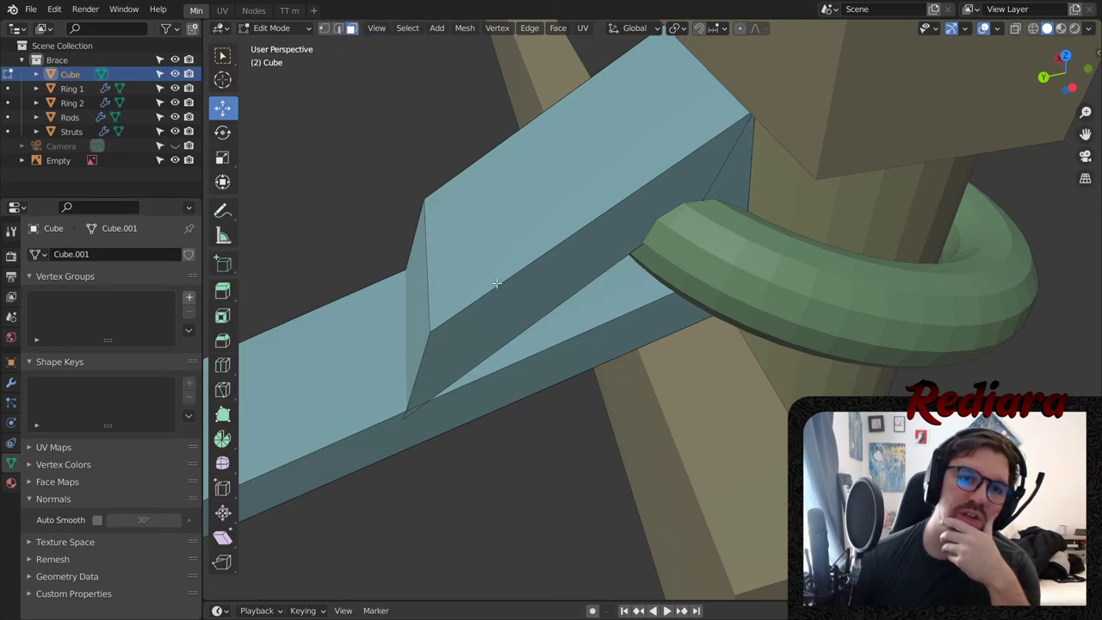
pyautogui.click(416, 275)
pyautogui.hotkey('ctrl', 'z')
pyautogui.hotkey('ctrl', 'z')
pyautogui.hotkey('ctrl', 'z')
pyautogui.hotkey('ctrl', 'z')
pyautogui.hotkey('ctrl', 'z')
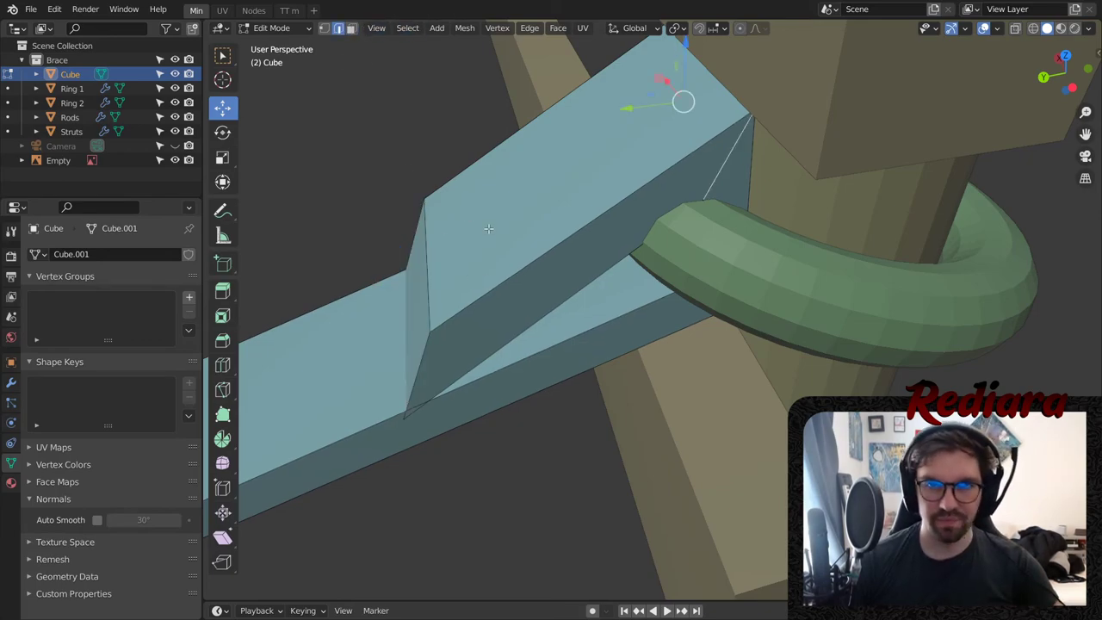
pyautogui.hotkey('ctrl', 'z')
pyautogui.hotkey('ctrl', 'z')
pyautogui.hotkey('ctrl', 'z')
pyautogui.hotkey('ctrl', 'z')
pyautogui.hotkey('ctrl', 'z')
pyautogui.hotkey('ctrl', 'z')
pyautogui.hotkey('ctrl', 'z')
pyautogui.hotkey('ctrl', 'z')
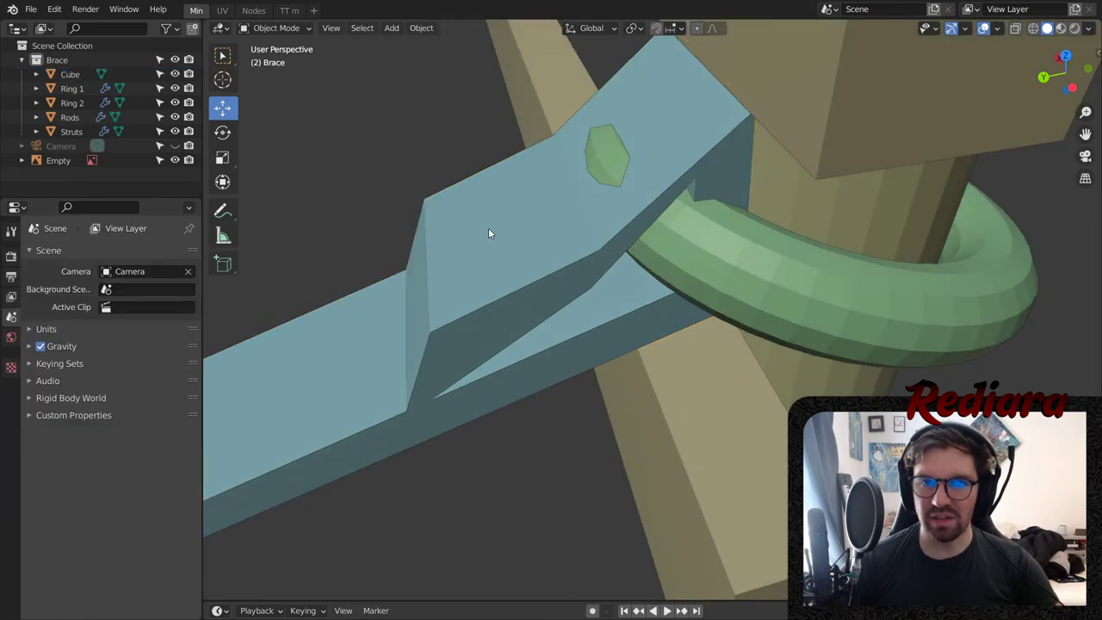
pyautogui.hotkey('ctrl', 'z')
pyautogui.hotkey('ctrl', 'z')
pyautogui.hotkey('ctrl', 'z')
pyautogui.hotkey('ctrl', 'z')
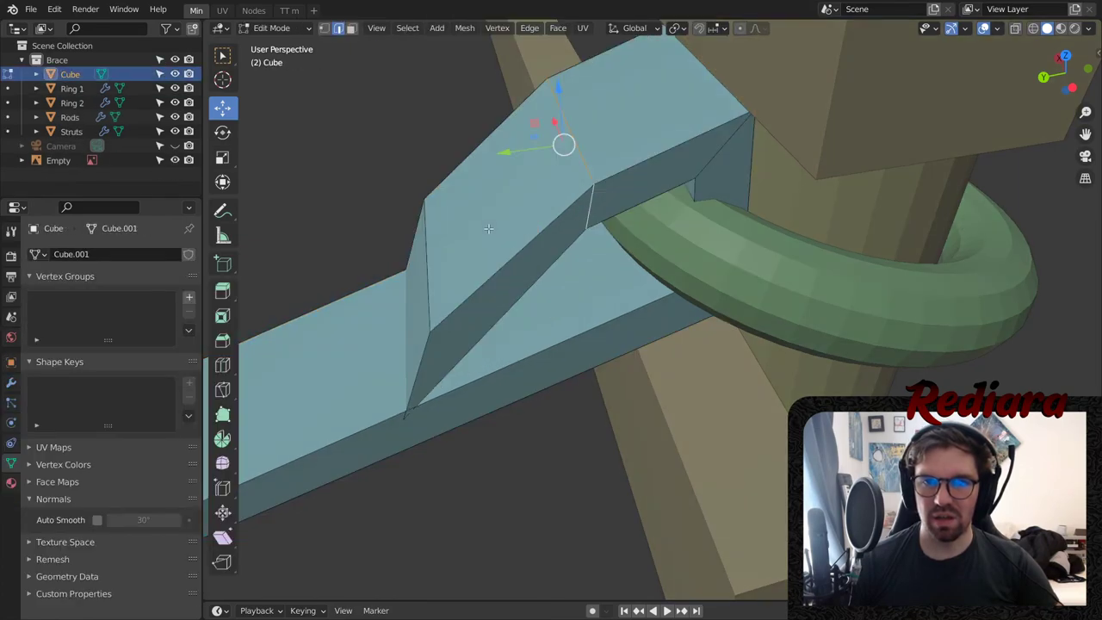
pyautogui.hotkey('ctrl', 'z')
pyautogui.hotkey('ctrl', 'z')
pyautogui.hotkey('ctrl', 'shift', 'z')
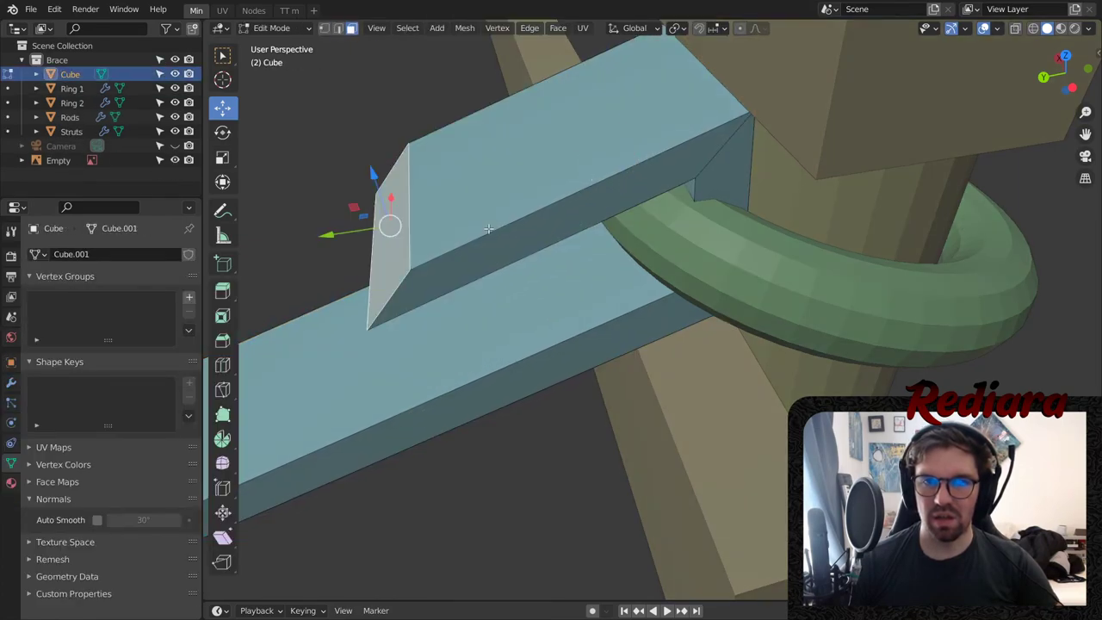
pyautogui.hotkey('ctrl', 'z')
pyautogui.hotkey('ctrl', 'z')
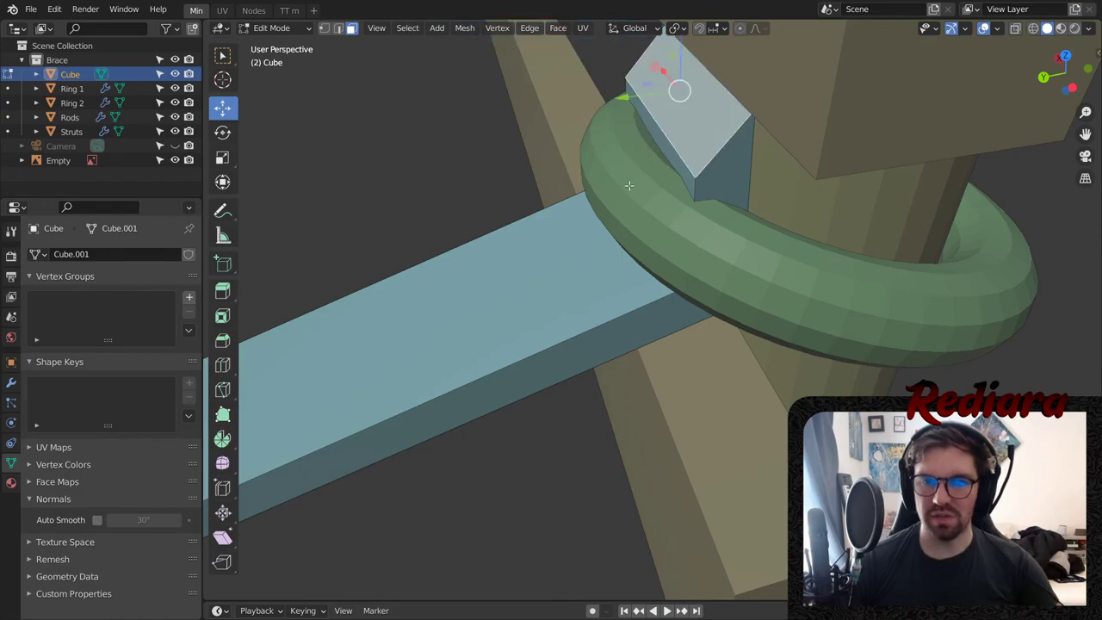
pyautogui.moveTo(628, 185); pyautogui.dragTo(451, 60, button='middle')
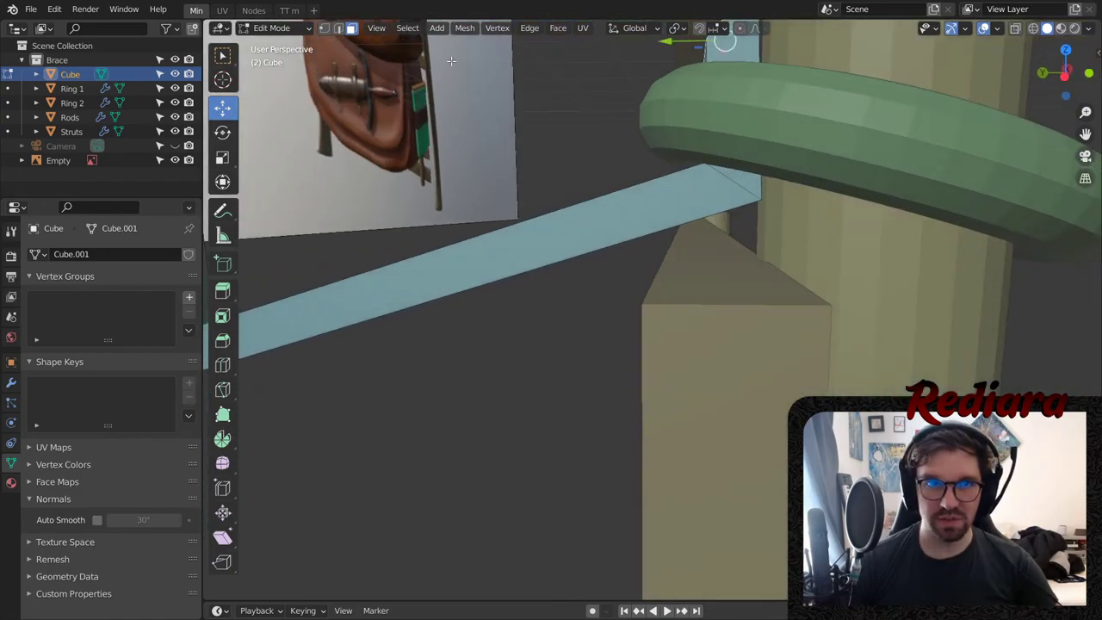
pyautogui.click(338, 28)
pyautogui.moveTo(788, 185); pyautogui.dragTo(730, 241, button='middle')
pyautogui.scroll(2, 708, 313)
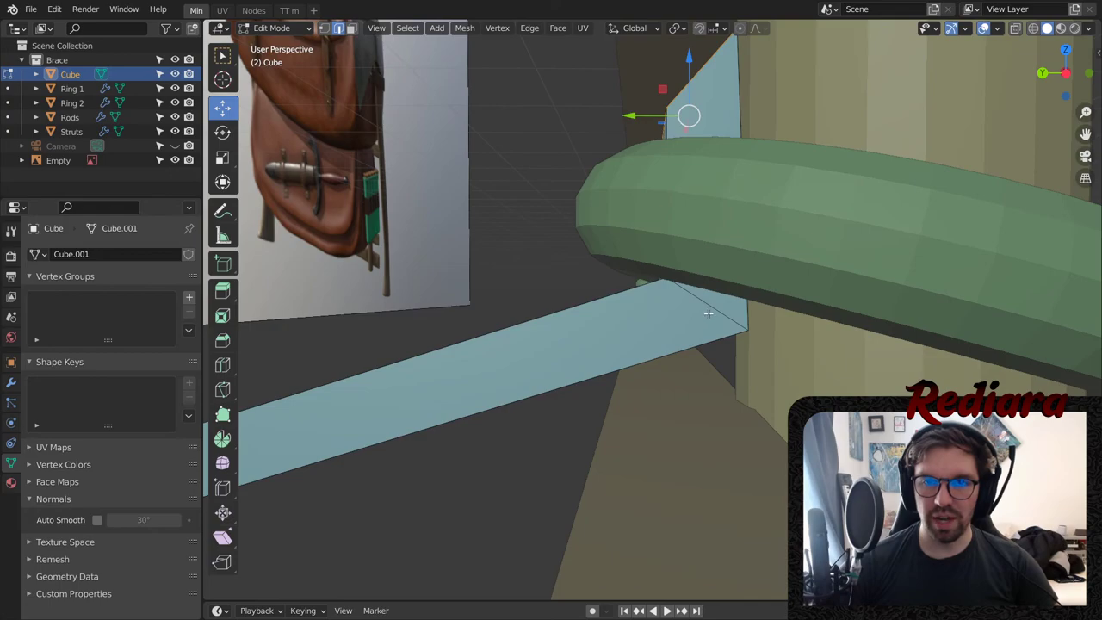
pyautogui.keyDown('alt'); pyautogui.click(663, 296); pyautogui.keyUp('alt')
pyautogui.press('s')
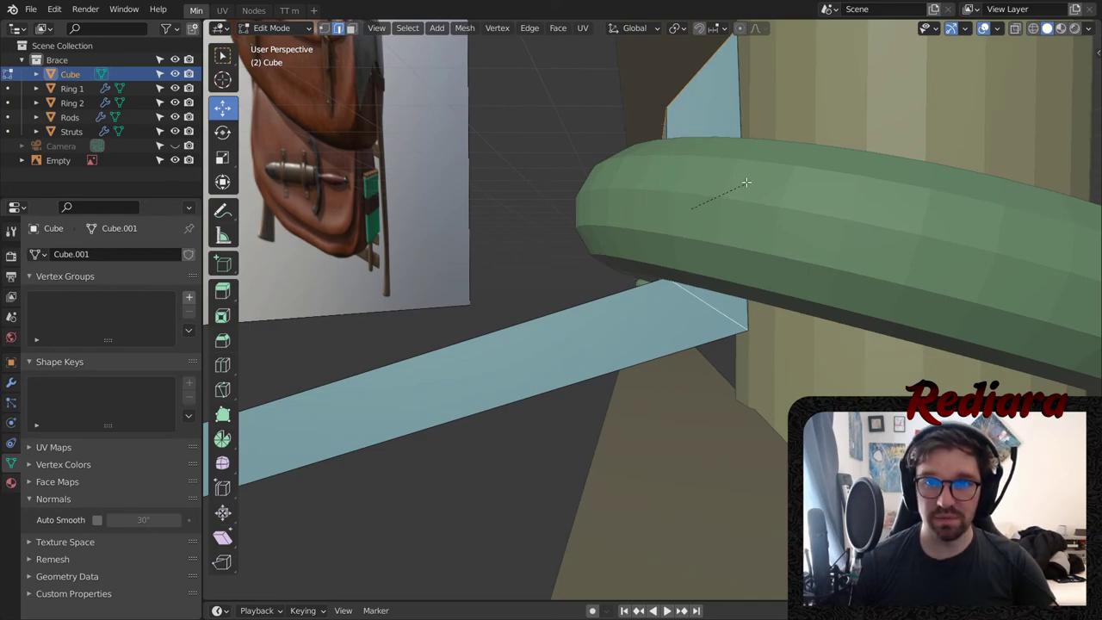
pyautogui.rightClick(790, 121)
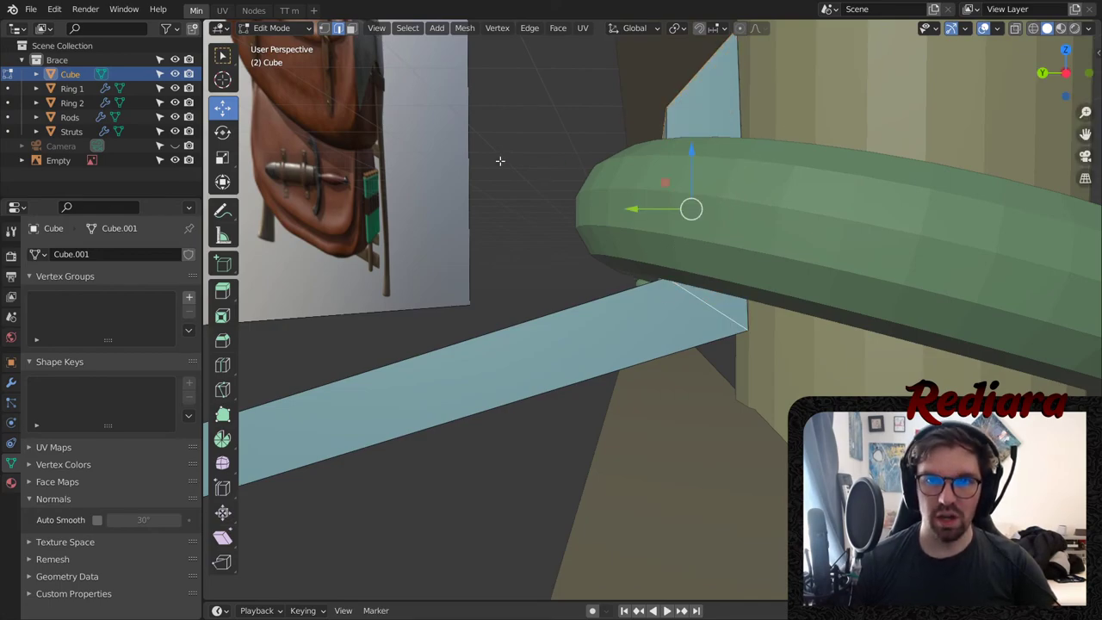
pyautogui.moveTo(515, 169); pyautogui.dragTo(621, 223, button='middle')
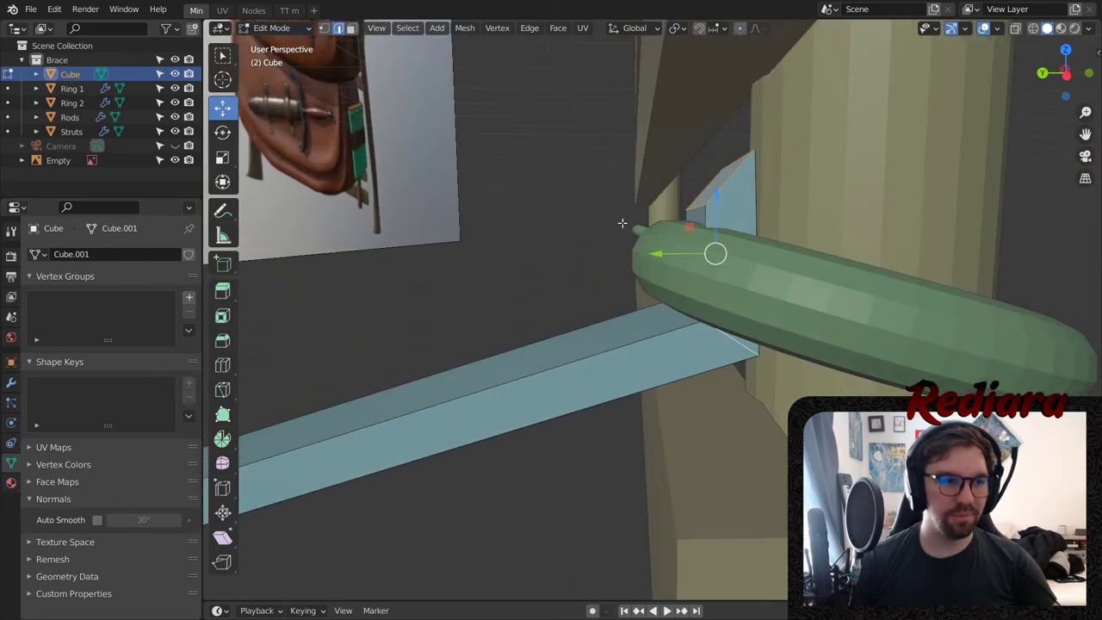
# - Apply the strap's scale in Object Mode and return to Edit Mode on it
pyautogui.click(555, 232)
pyautogui.click(275, 28)
pyautogui.click(282, 44)
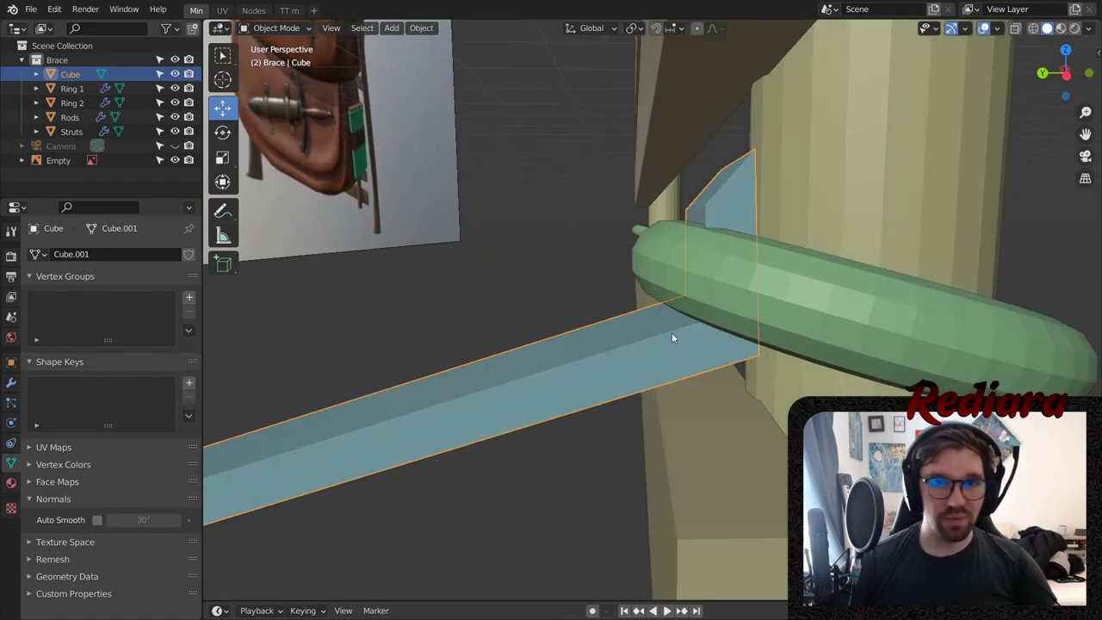
pyautogui.hotkey('ctrl', 'a')
pyautogui.click(592, 334)
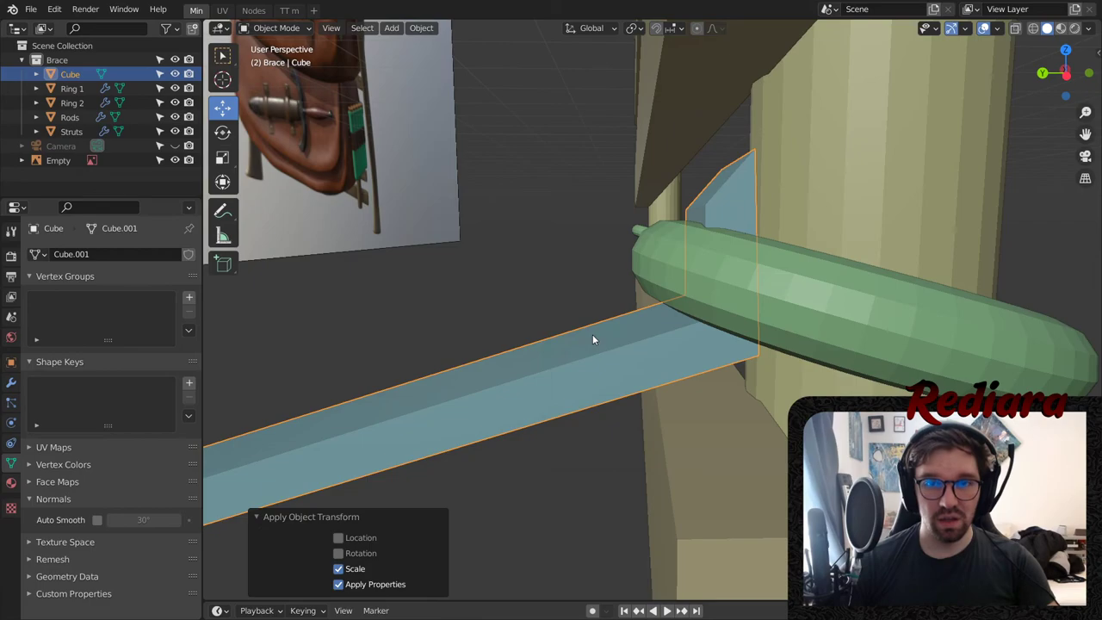
pyautogui.click(275, 28)
pyautogui.click(275, 59)
# - Try to bevel the strap's upper end edges and lower corner edge loop about 0.021 m wide with 5 segments, and undo it
pyautogui.moveTo(602, 146); pyautogui.dragTo(631, 139, button='middle')
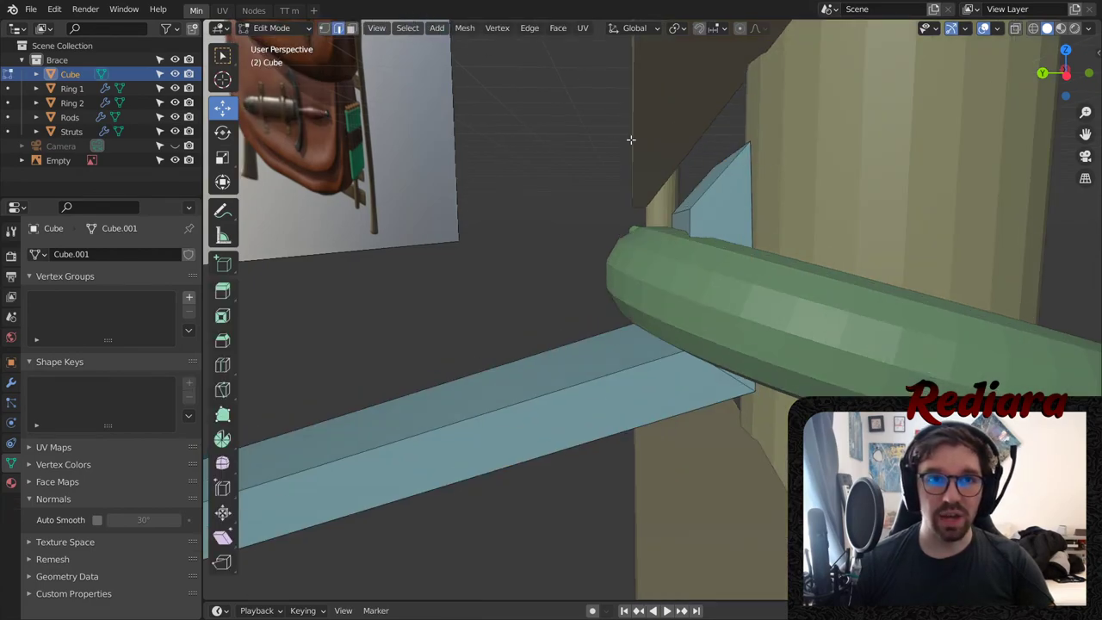
pyautogui.click(694, 197)
pyautogui.moveTo(693, 197); pyautogui.dragTo(747, 235, button='middle')
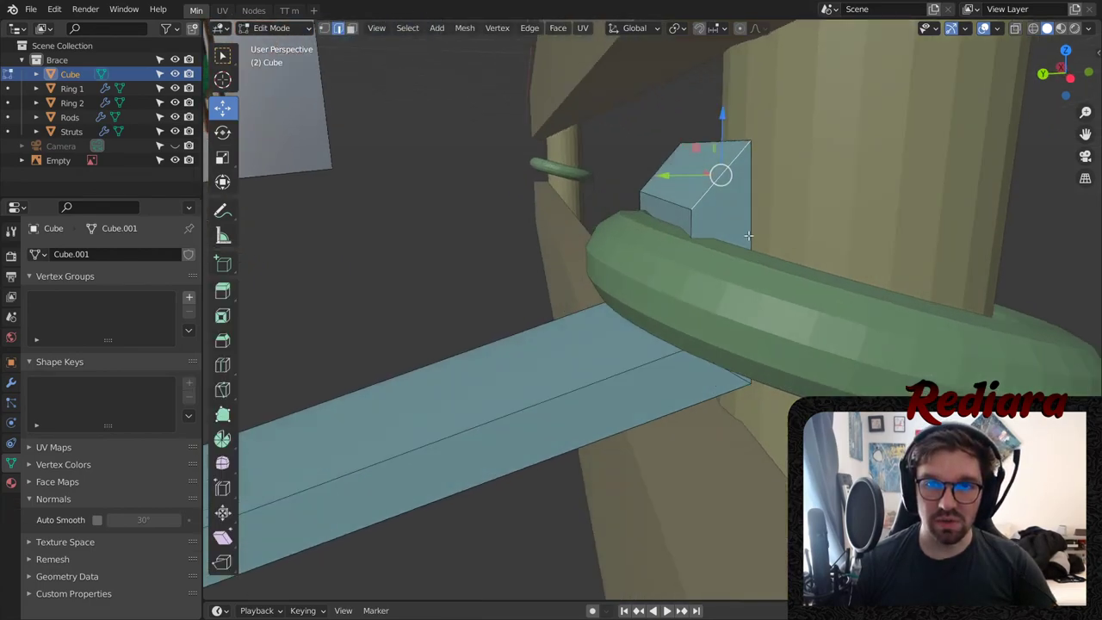
pyautogui.click(351, 29)
pyautogui.click(683, 171)
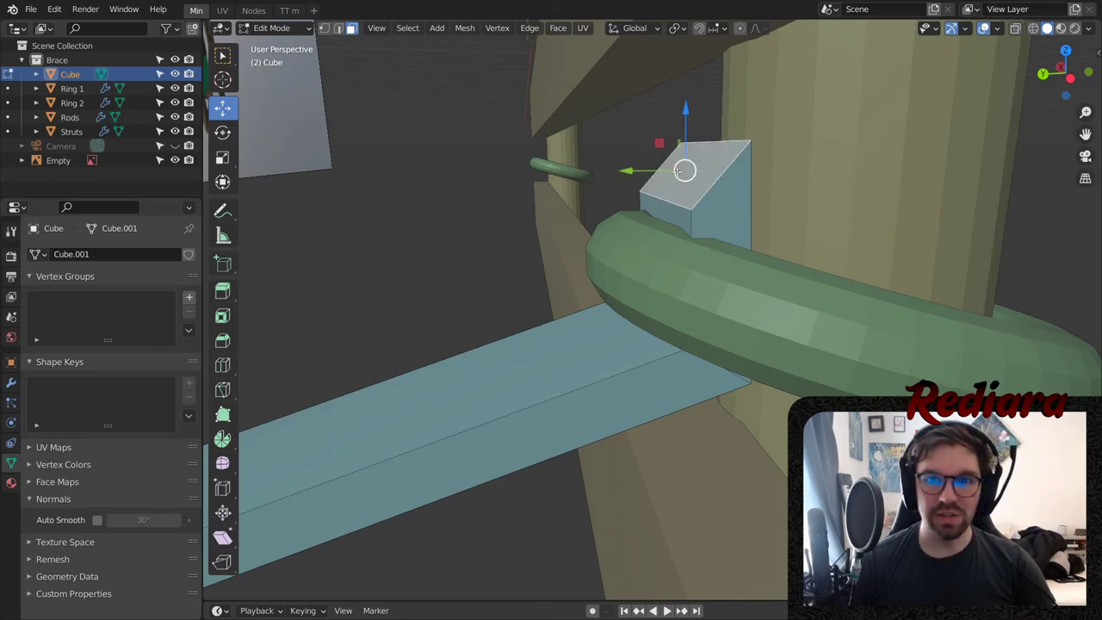
pyautogui.click(338, 29)
pyautogui.moveTo(740, 370); pyautogui.dragTo(652, 293, button='middle')
pyautogui.scroll(1, 673, 326)
pyautogui.keyDown('alt'); pyautogui.keyDown('shift'); pyautogui.click(673, 326); pyautogui.keyUp('shift'); pyautogui.keyUp('alt')
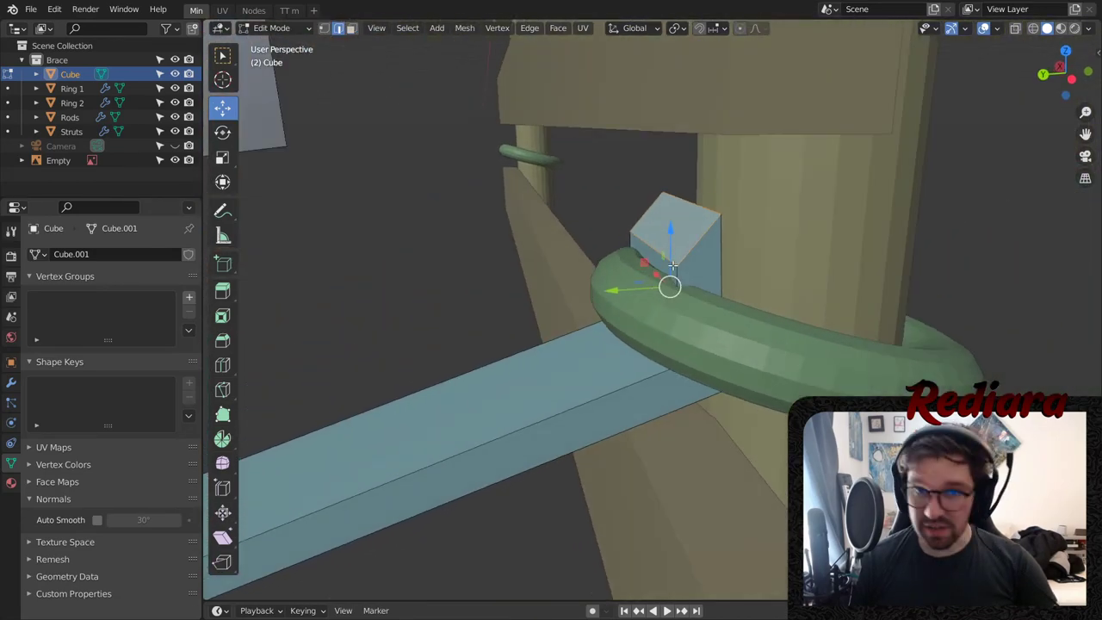
pyautogui.hotkey('ctrl', 'b')
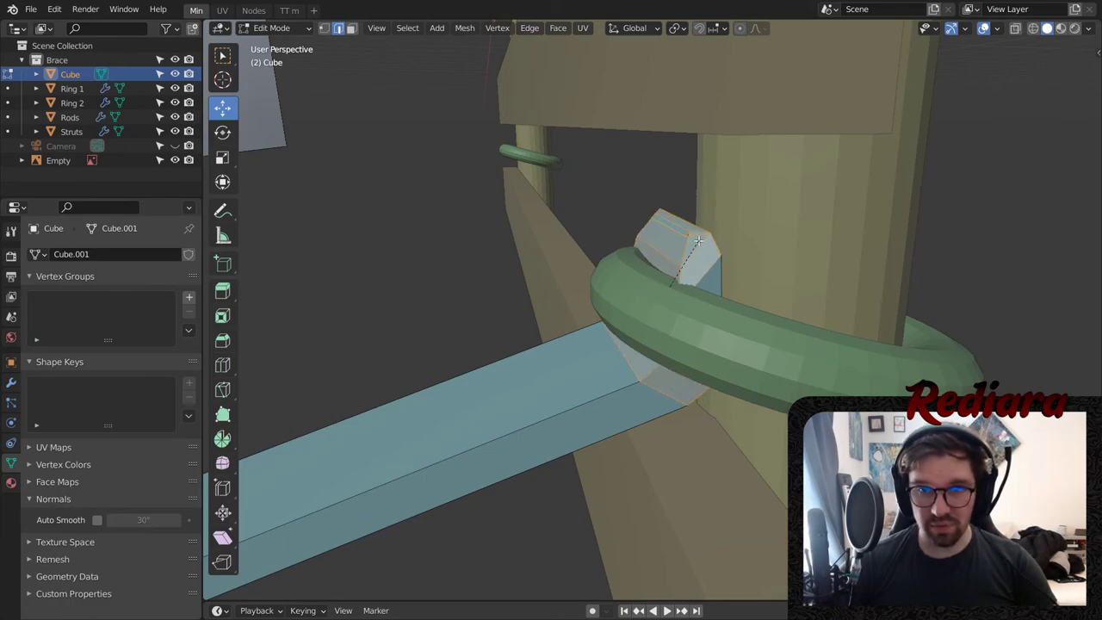
pyautogui.click(688, 246)
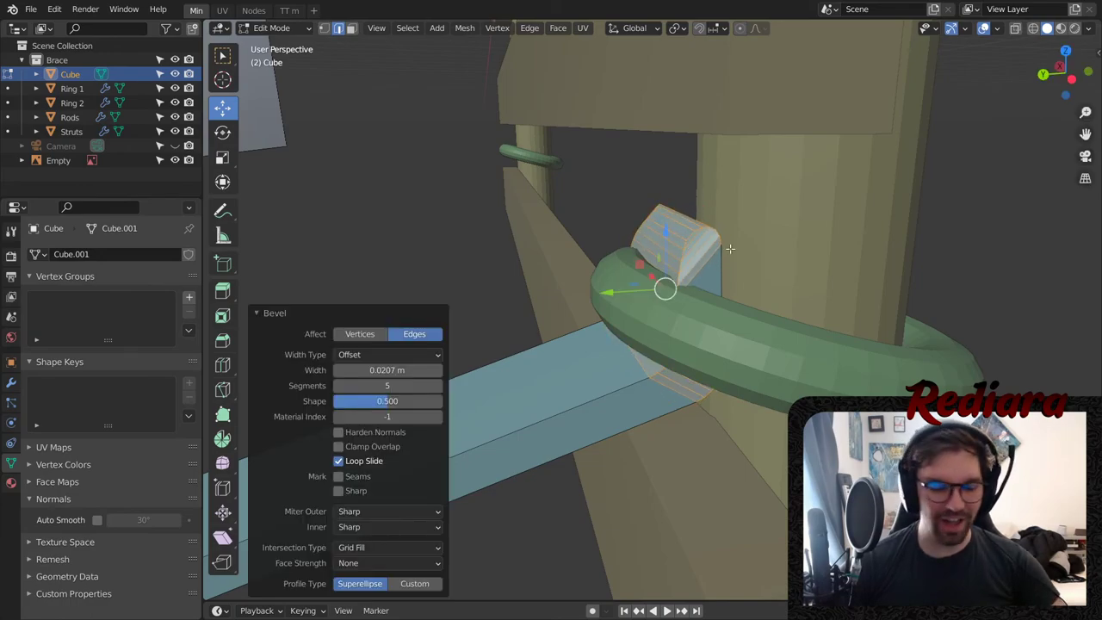
pyautogui.hotkey('ctrl', 'z')
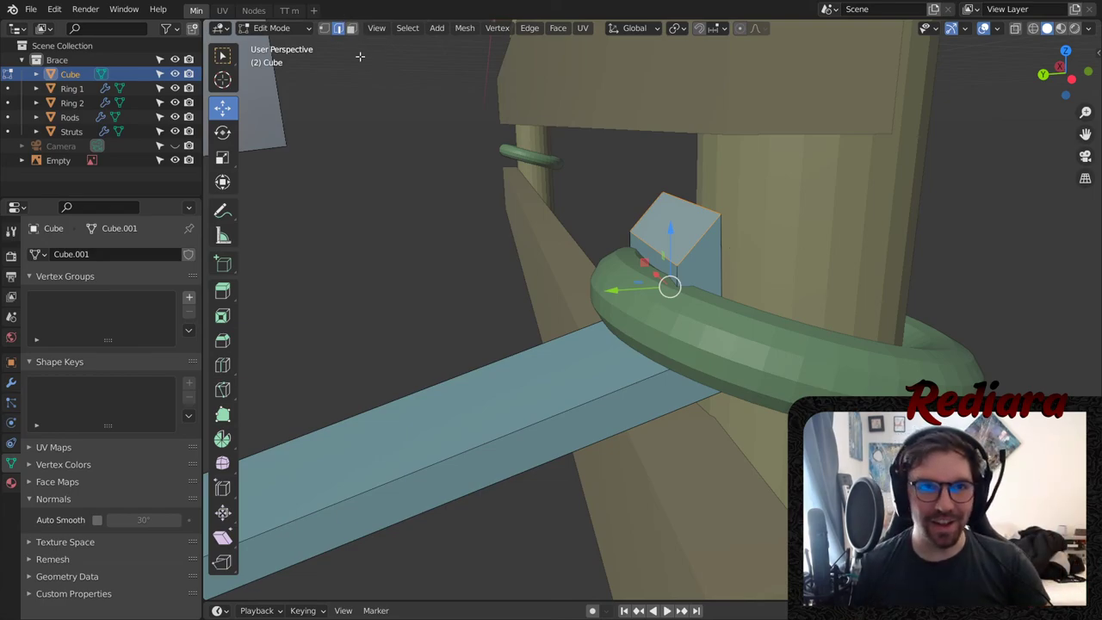
# - Extrude the upright piece's slanted upper face about 0.054 m along its normals and lower the new end towards the ring
pyautogui.click(351, 28)
pyautogui.moveTo(682, 254); pyautogui.dragTo(672, 281, button='middle')
pyautogui.rightClick(672, 281)
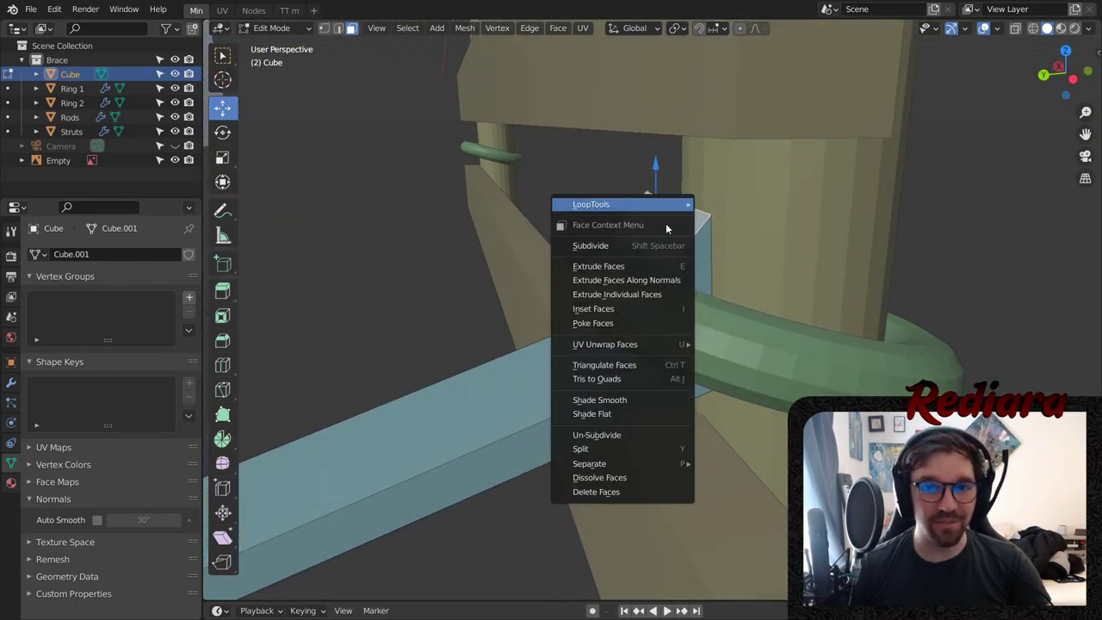
pyautogui.click(664, 283)
pyautogui.click(632, 249)
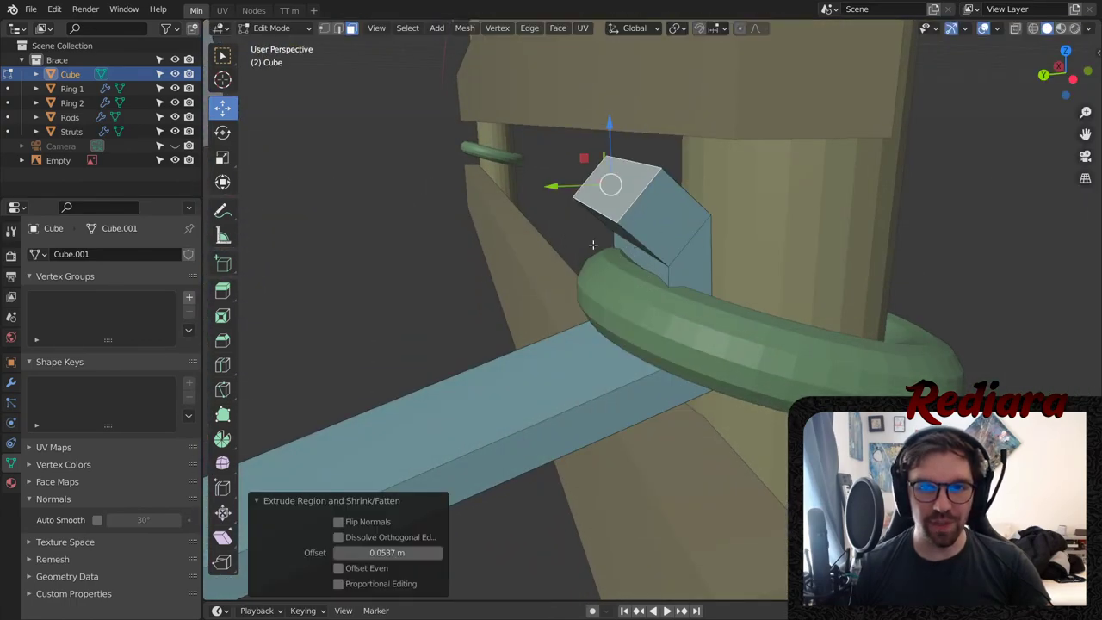
pyautogui.moveTo(608, 121); pyautogui.dragTo(591, 238)
# - Shift the new end's edge outward along Y, and move its end face outward over the ring and about 0.014 m down
pyautogui.moveTo(590, 239); pyautogui.dragTo(668, 228, button='middle')
pyautogui.click(703, 215)
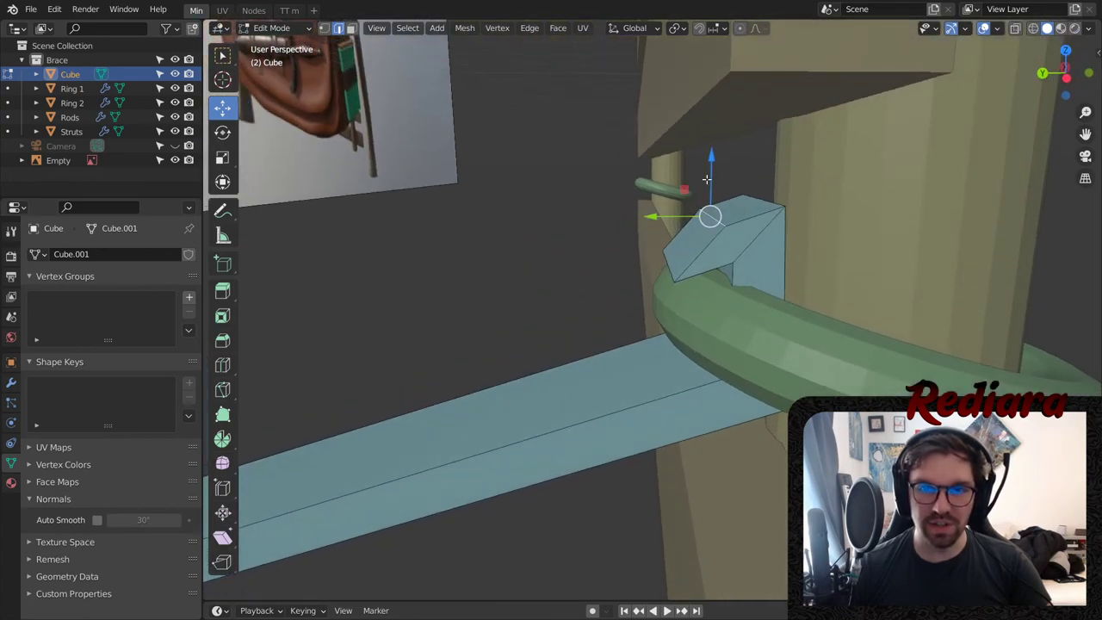
pyautogui.moveTo(659, 213); pyautogui.dragTo(631, 226)
pyautogui.click(350, 28)
pyautogui.moveTo(602, 224); pyautogui.dragTo(618, 244, button='middle')
pyautogui.moveTo(618, 243); pyautogui.dragTo(580, 248)
pyautogui.moveTo(652, 322); pyautogui.dragTo(648, 262, button='middle')
pyautogui.moveTo(626, 205); pyautogui.dragTo(625, 216)
pyautogui.moveTo(626, 217); pyautogui.dragTo(625, 284, button='middle')
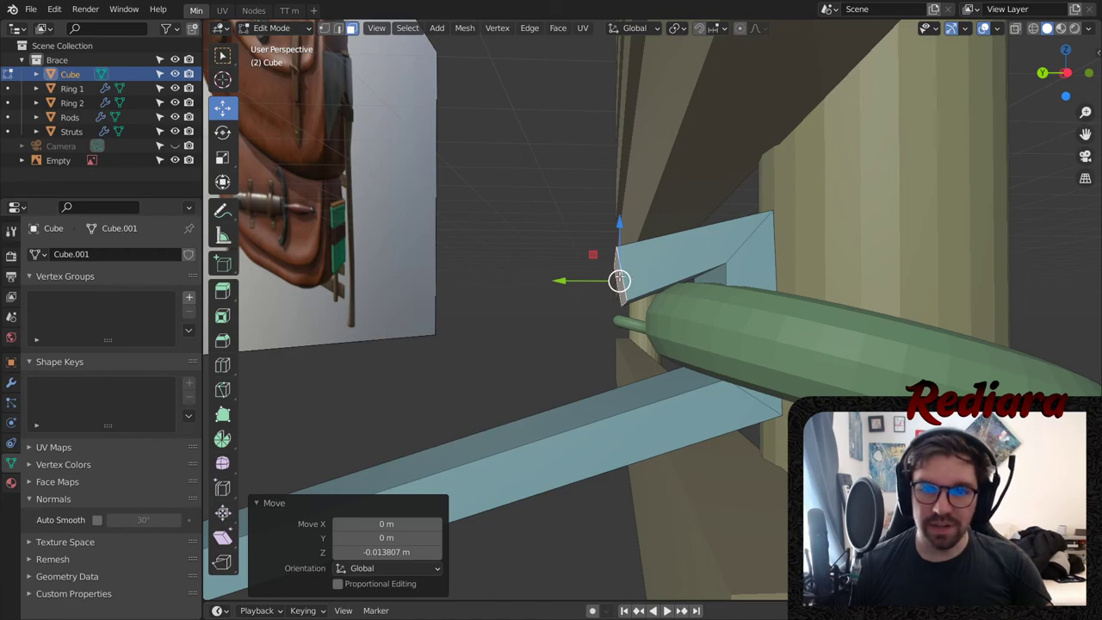
# - Try to extrude the end face further along its normals and lower it about 0.061 m, and undo both changes
pyautogui.rightClick(619, 277)
pyautogui.click(619, 275)
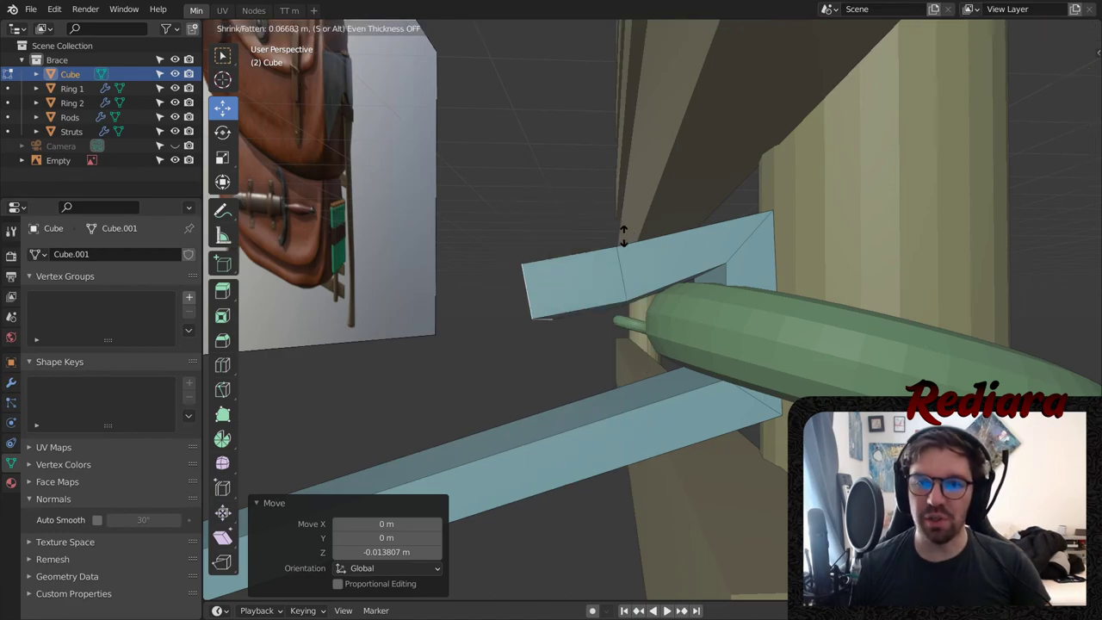
pyautogui.click(626, 241)
pyautogui.moveTo(538, 238); pyautogui.dragTo(535, 316)
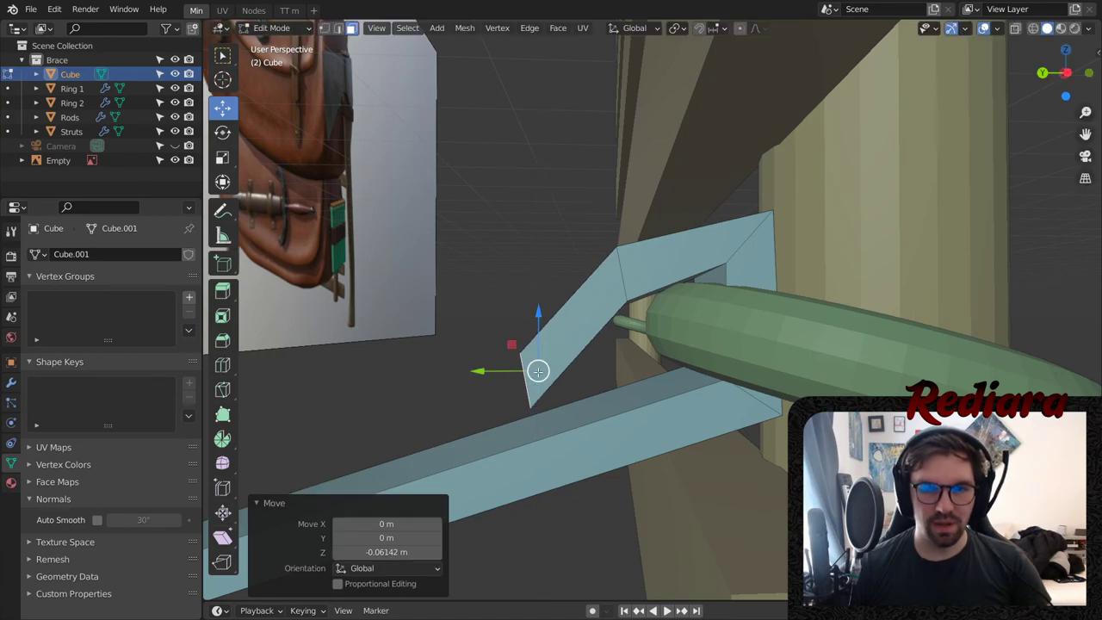
pyautogui.hotkey('ctrl', 'z')
pyautogui.hotkey('ctrl', 'z')
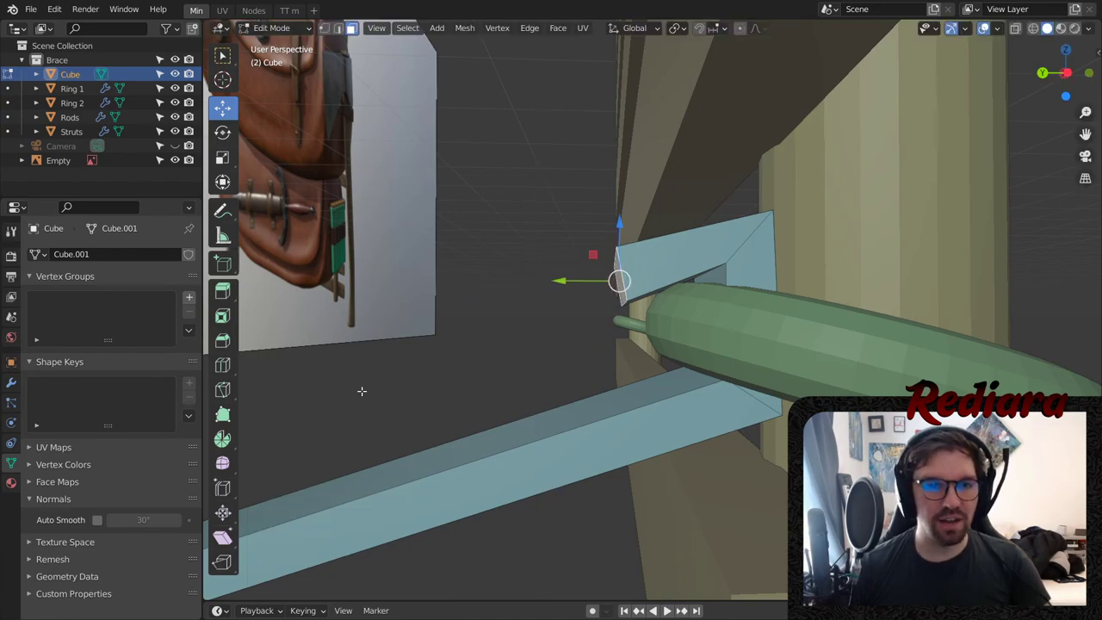
# - Shear the strap's end face with an offset of about -0.814 on the X axis, orthogonal to Y
pyautogui.click(222, 537)
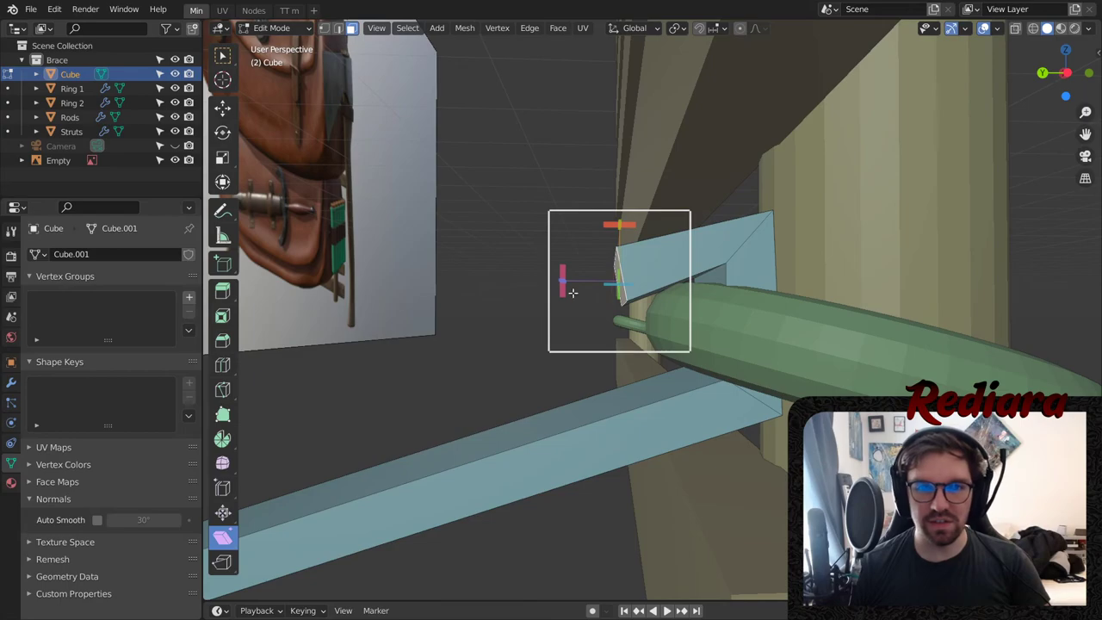
pyautogui.moveTo(562, 292); pyautogui.dragTo(605, 462)
pyautogui.hotkey('ctrl', 'z')
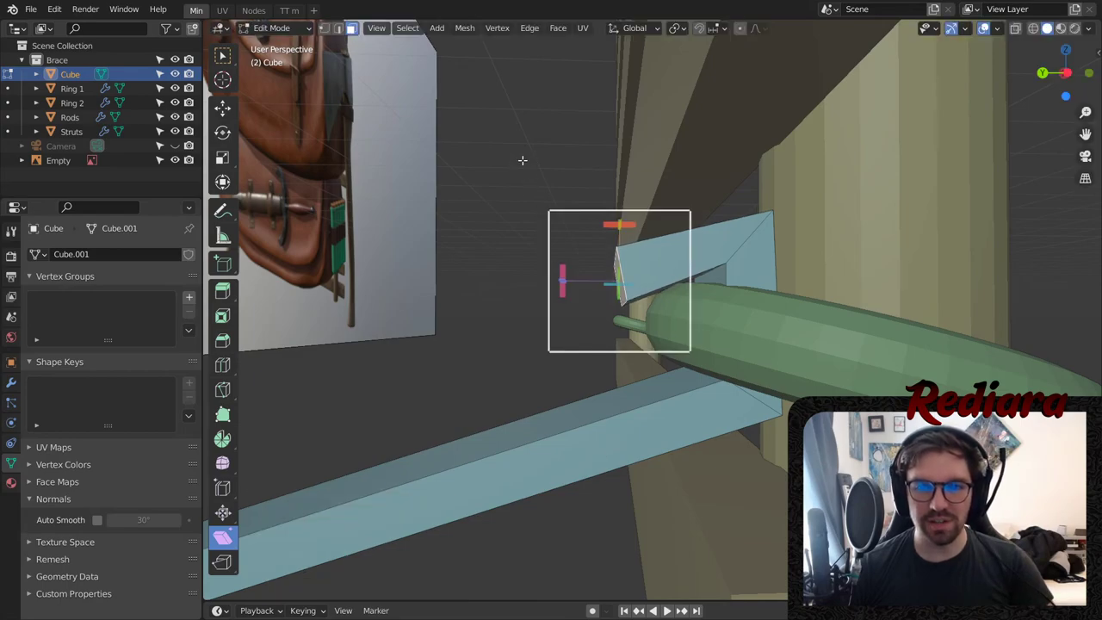
pyautogui.moveTo(559, 282)
pyautogui.mouseDown(button='middle')
pyautogui.moveTo(554, 309)
pyautogui.moveTo(559, 262)
pyautogui.mouseUp(button='middle')
pyautogui.moveTo(560, 259); pyautogui.dragTo(623, 153)
pyautogui.rightClick(623, 152)
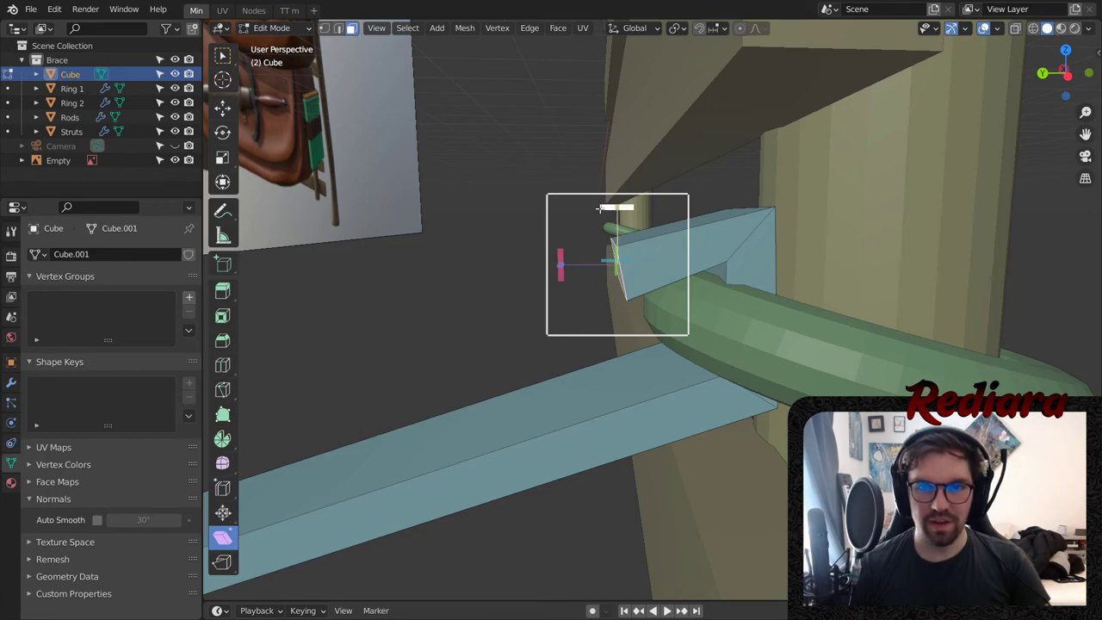
pyautogui.moveTo(606, 206); pyautogui.dragTo(242, 289)
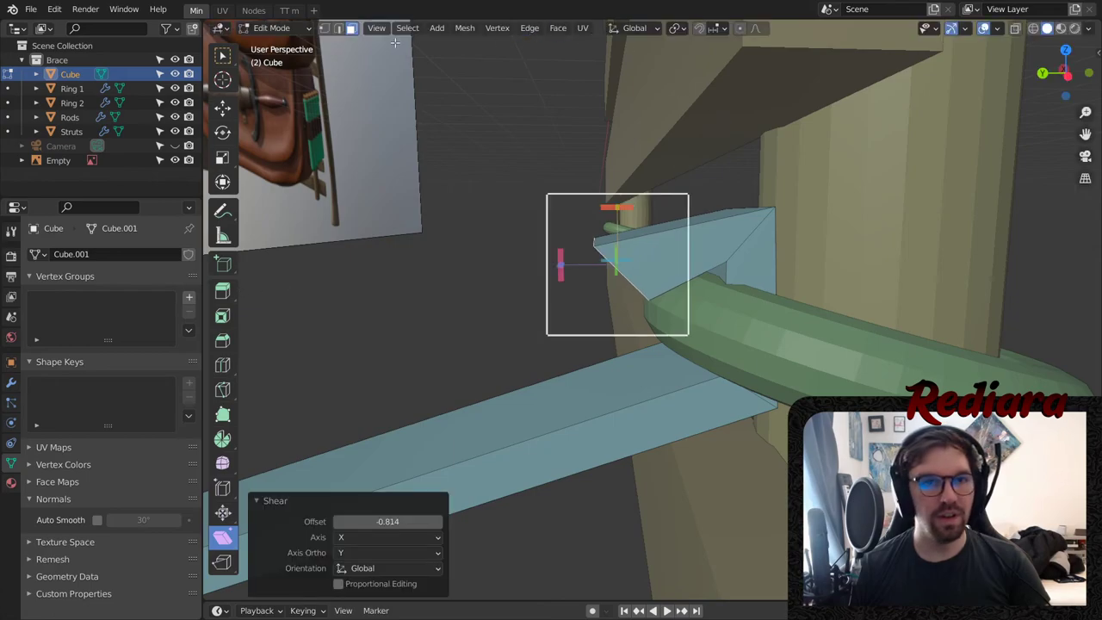
# - Move the slanted end's upper edge about -0.008 m along Y and about -0.011 m along Z
pyautogui.click(595, 242)
pyautogui.moveTo(602, 236); pyautogui.dragTo(592, 128, button='middle')
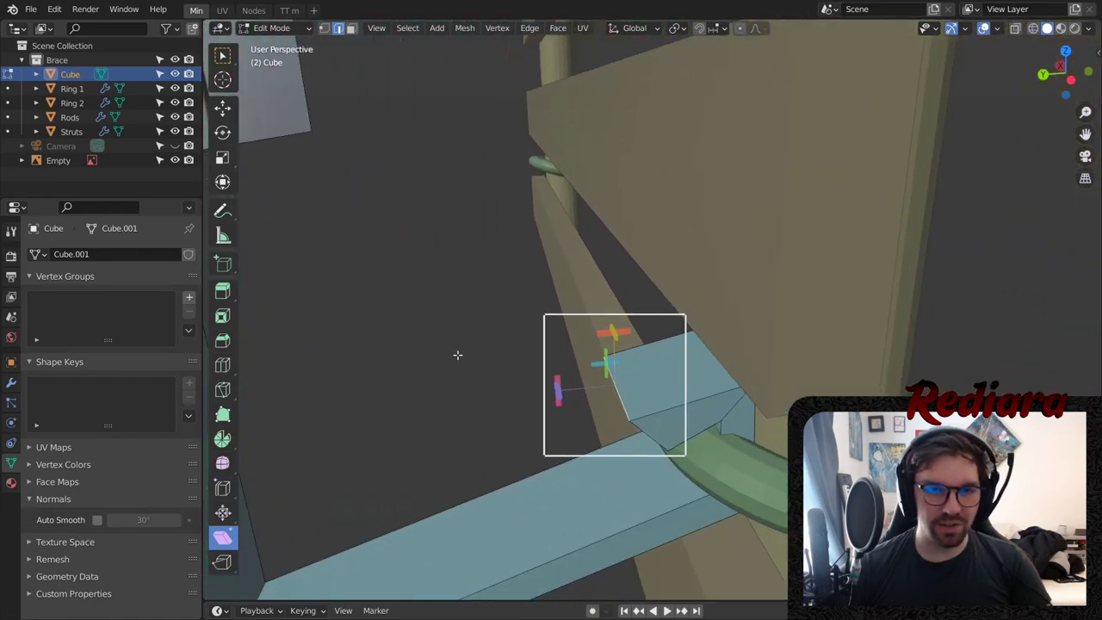
pyautogui.click(225, 111)
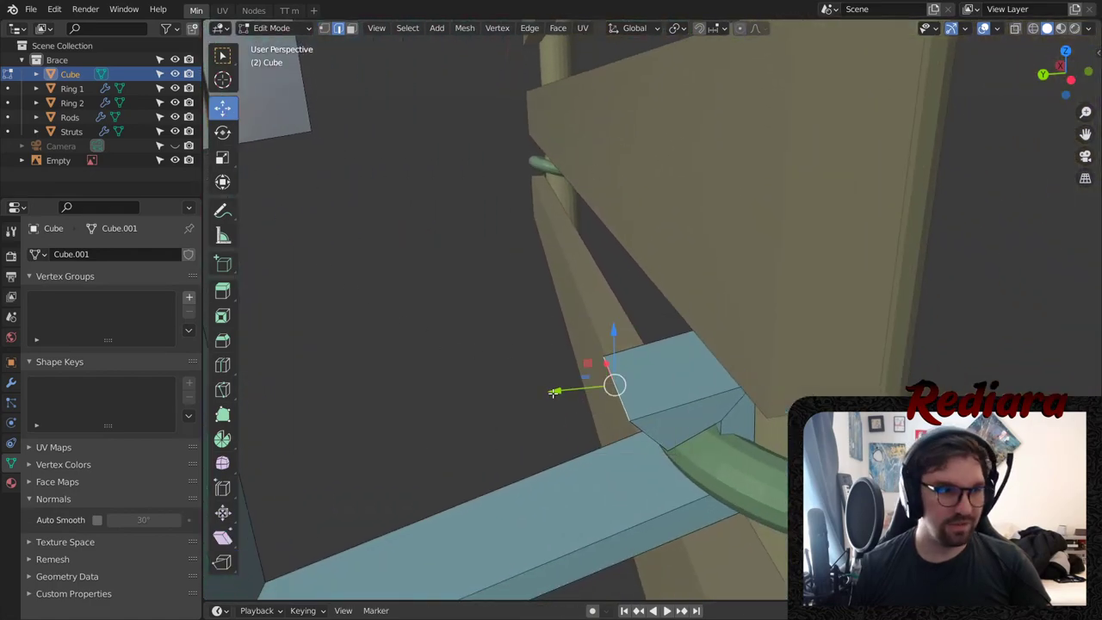
pyautogui.moveTo(555, 393); pyautogui.dragTo(560, 400)
pyautogui.moveTo(561, 400); pyautogui.dragTo(583, 419, button='middle')
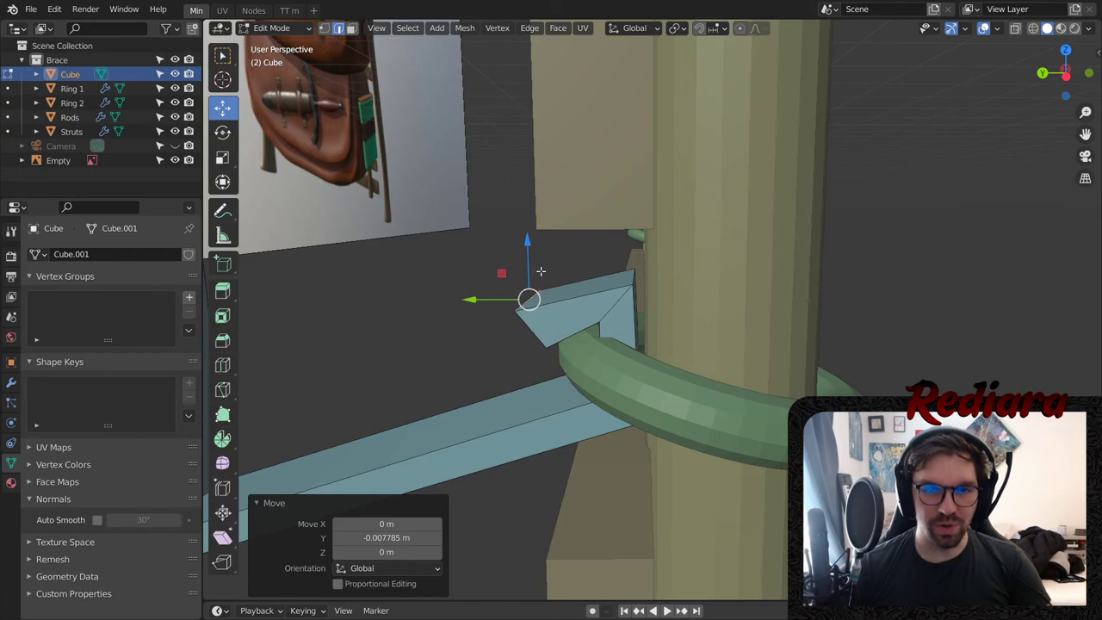
pyautogui.moveTo(527, 247); pyautogui.dragTo(521, 260)
pyautogui.moveTo(521, 260); pyautogui.dragTo(652, 287, button='middle')
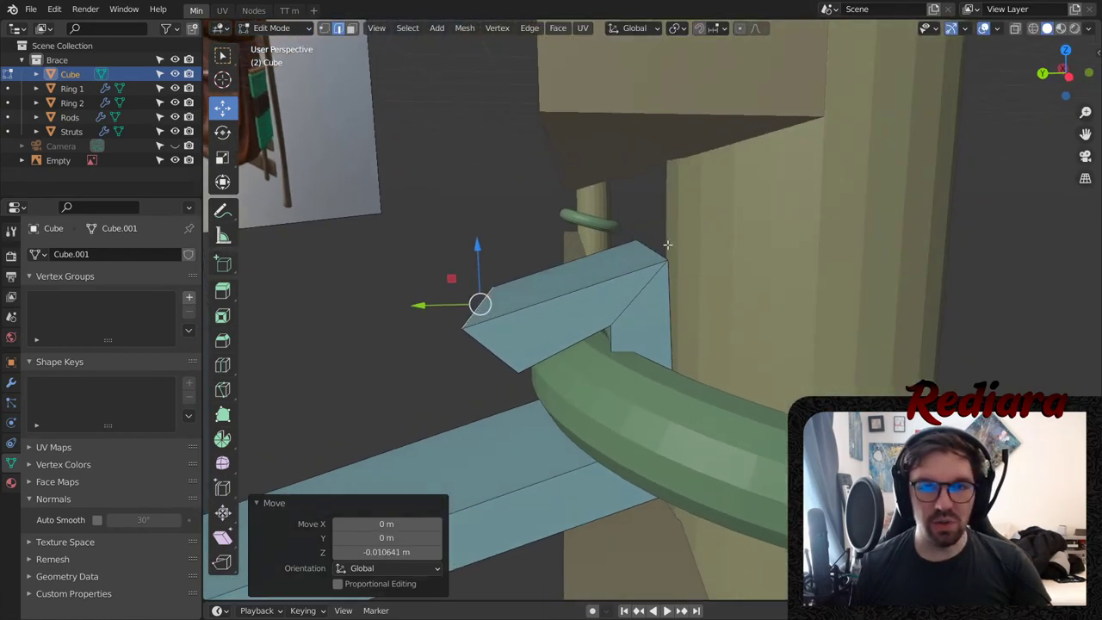
# - Raise the strap's upper corner edge beside the pole about 0.009 m along Z
pyautogui.click(661, 249)
pyautogui.moveTo(647, 201); pyautogui.dragTo(647, 196)
pyautogui.moveTo(647, 195); pyautogui.dragTo(654, 269, button='middle')
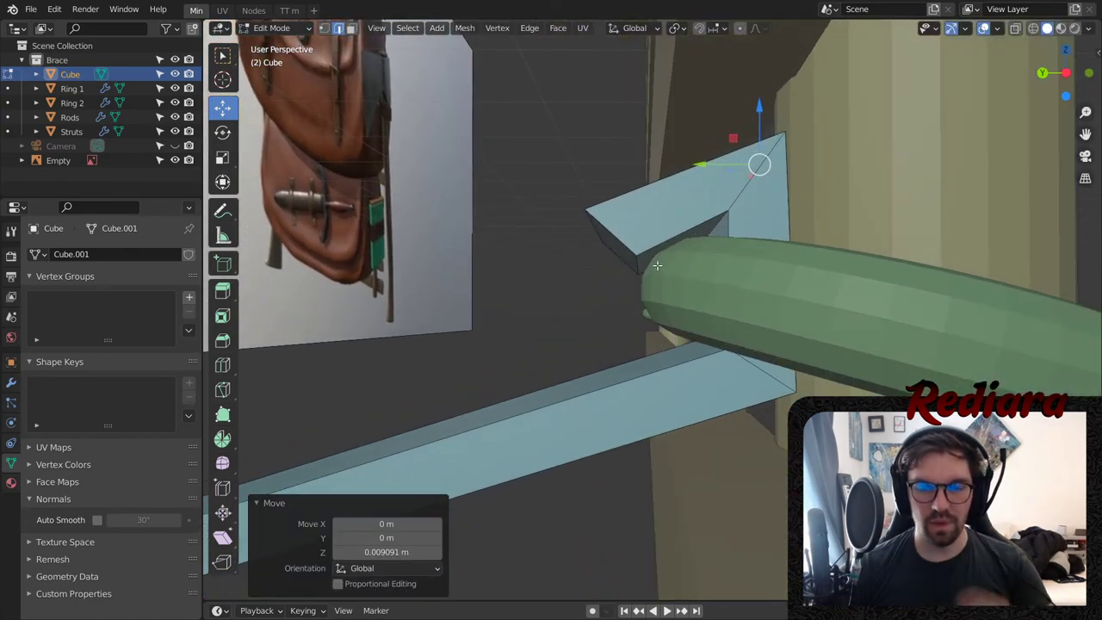
# - Extrude the slanted end face about 0.067 m along its normals and shift it in Y and Z so it drops straight past the ring
pyautogui.click(350, 30)
pyautogui.moveTo(547, 232); pyautogui.dragTo(581, 255, button='middle')
pyautogui.click(594, 249)
pyautogui.rightClick(585, 253)
pyautogui.click(577, 255)
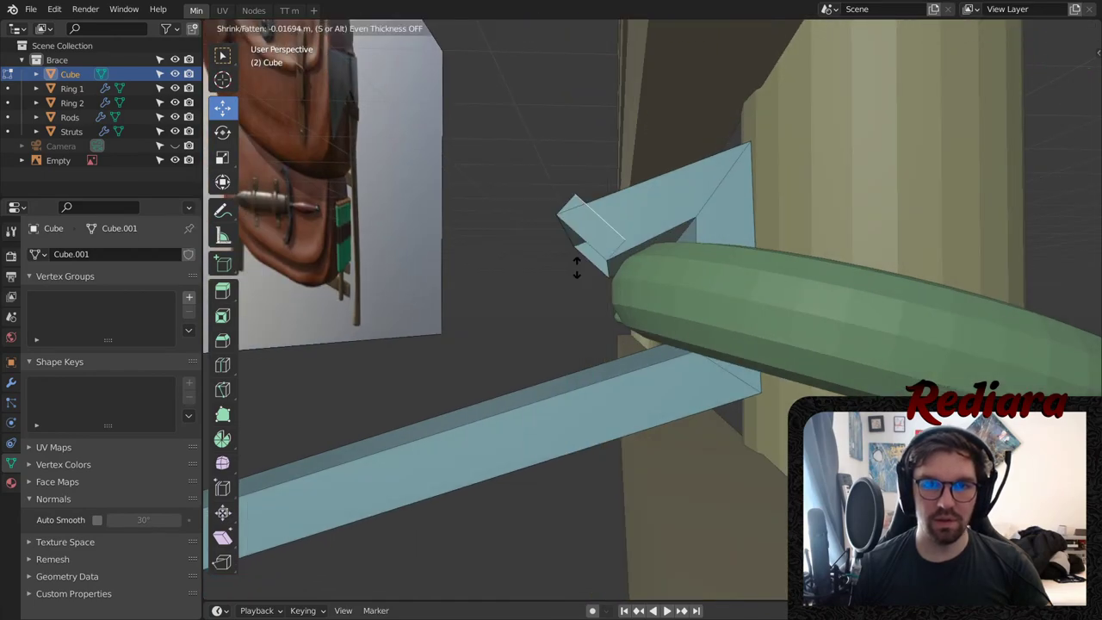
pyautogui.click(621, 210)
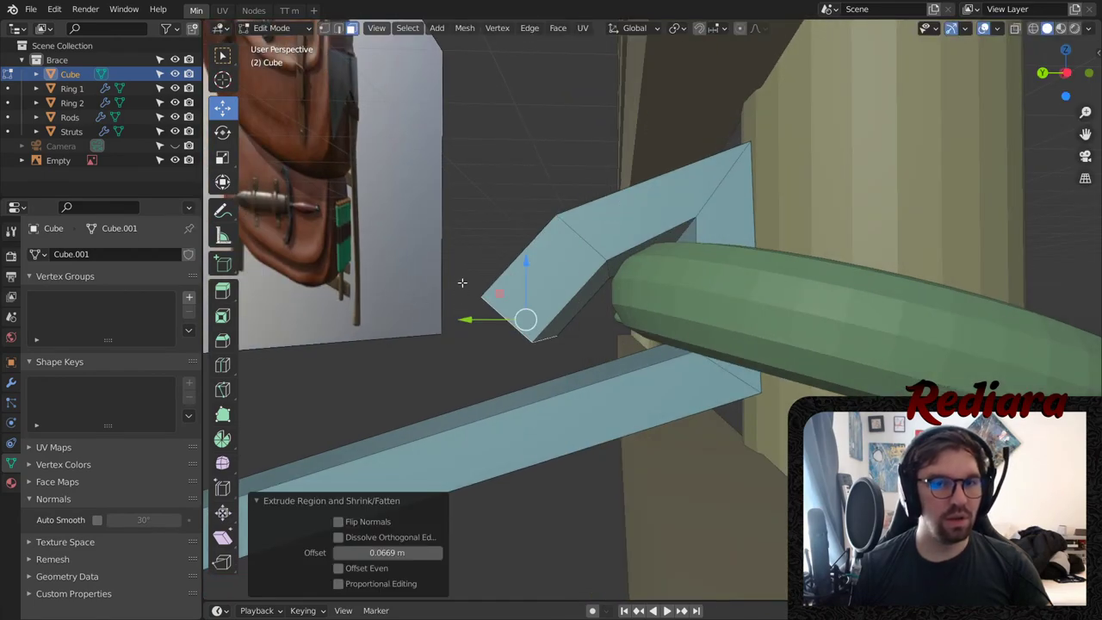
pyautogui.moveTo(465, 320); pyautogui.dragTo(523, 319)
pyautogui.moveTo(587, 260); pyautogui.dragTo(608, 417)
pyautogui.moveTo(607, 417); pyautogui.dragTo(661, 299, button='middle')
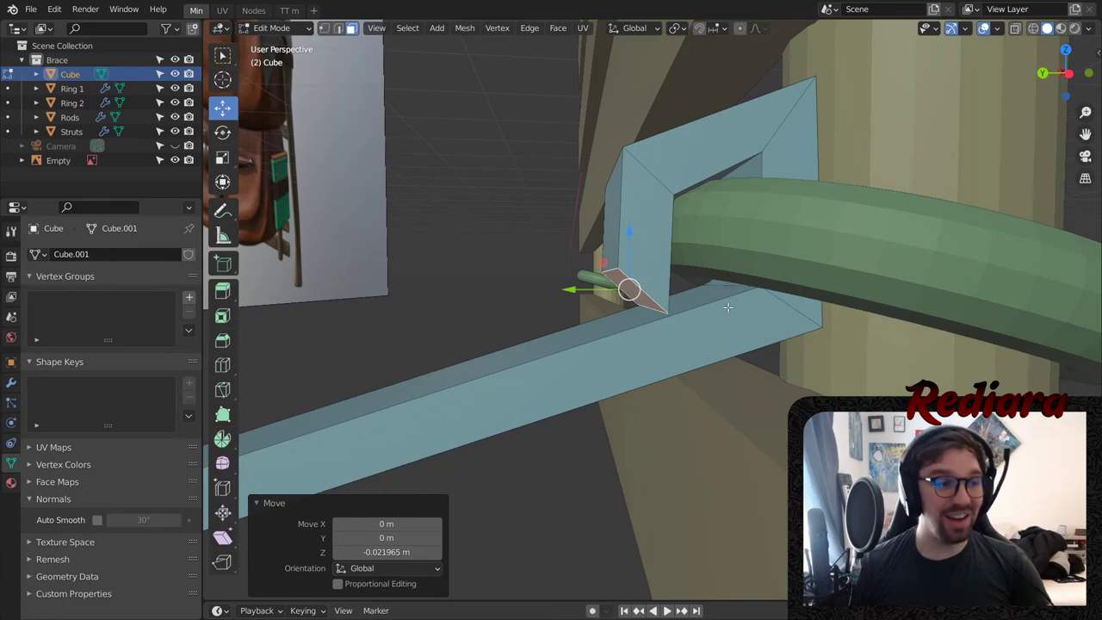
# - Extrude the lower end face outward and reposition it in Y and Z so the flap lies along the strap's long lower part
pyautogui.rightClick(642, 296)
pyautogui.click(642, 295)
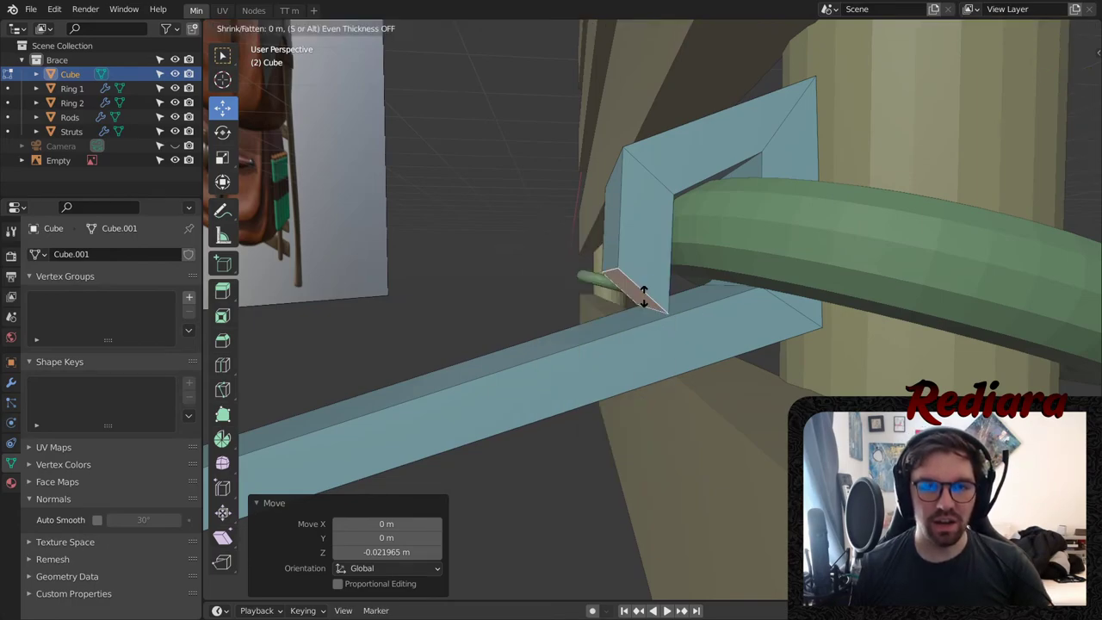
pyautogui.click(806, 210)
pyautogui.moveTo(510, 365); pyautogui.dragTo(478, 270)
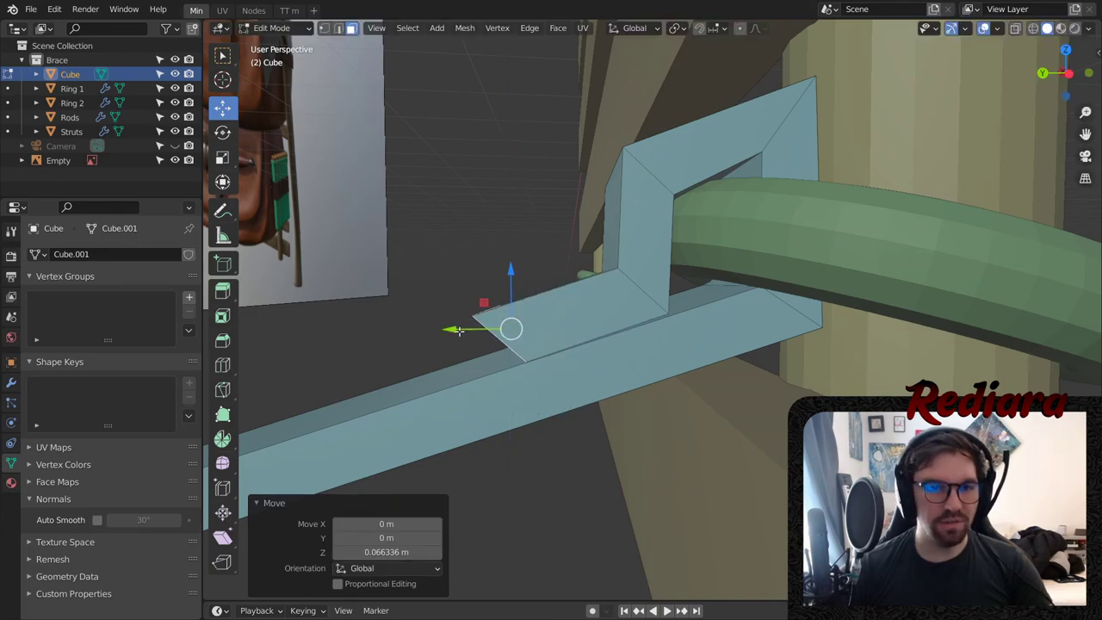
pyautogui.moveTo(459, 331); pyautogui.dragTo(358, 351)
pyautogui.moveTo(459, 373); pyautogui.dragTo(589, 320, button='middle')
pyautogui.moveTo(496, 241); pyautogui.dragTo(482, 269)
pyautogui.moveTo(483, 270); pyautogui.dragTo(672, 309, button='middle')
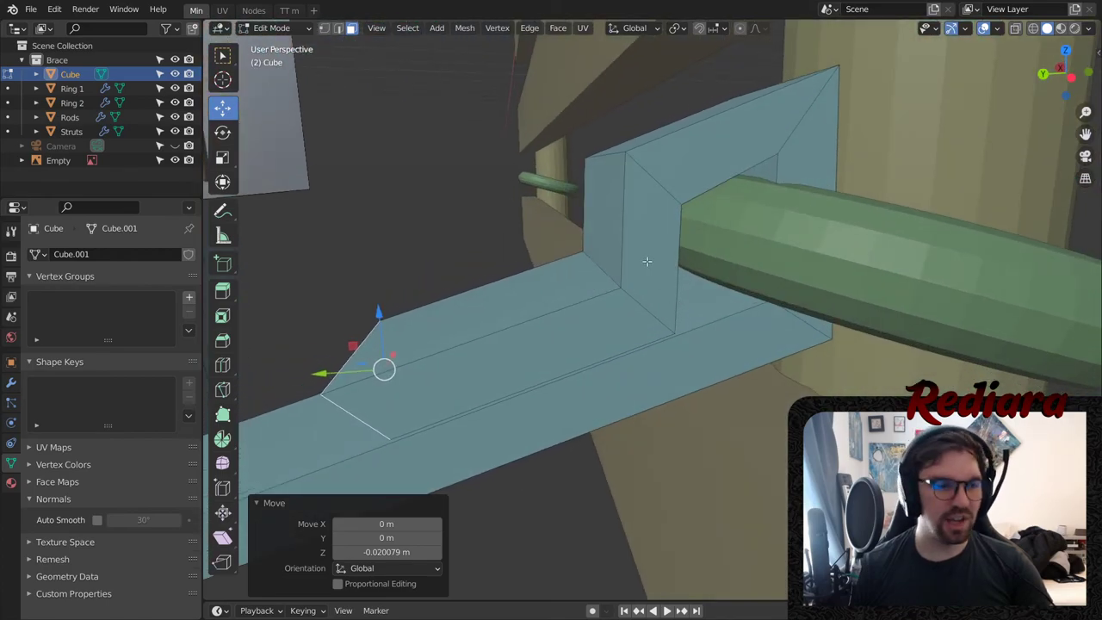
# - Apply the reshaped strap's scale in Object Mode and return to Edit Mode
pyautogui.click(276, 27)
pyautogui.click(284, 42)
pyautogui.hotkey('ctrl', 'a')
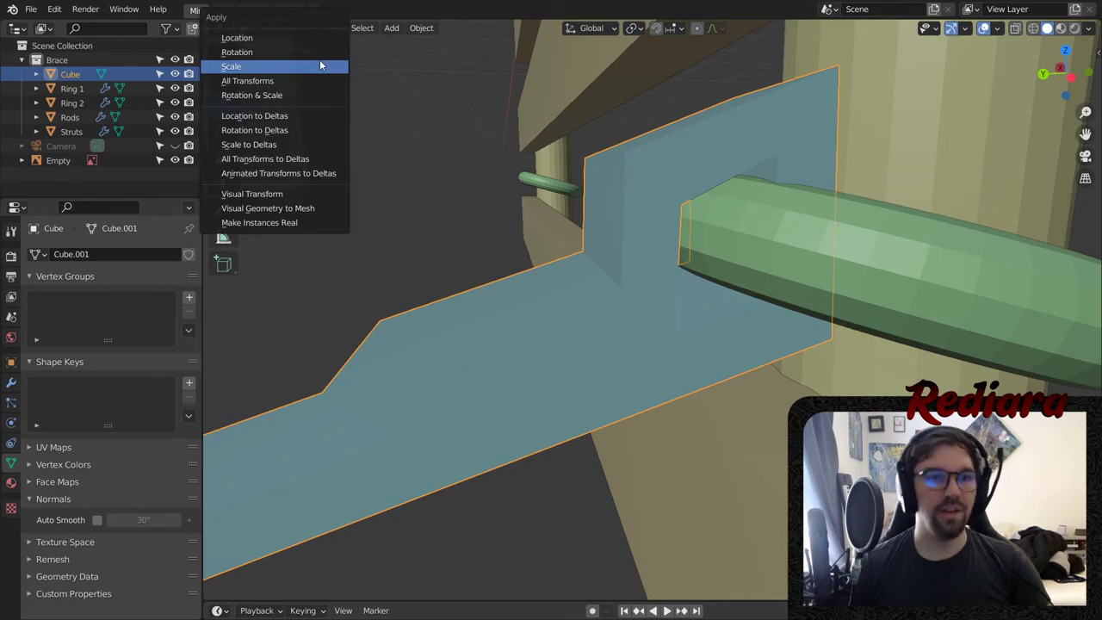
pyautogui.click(319, 66)
pyautogui.click(276, 28)
pyautogui.click(284, 57)
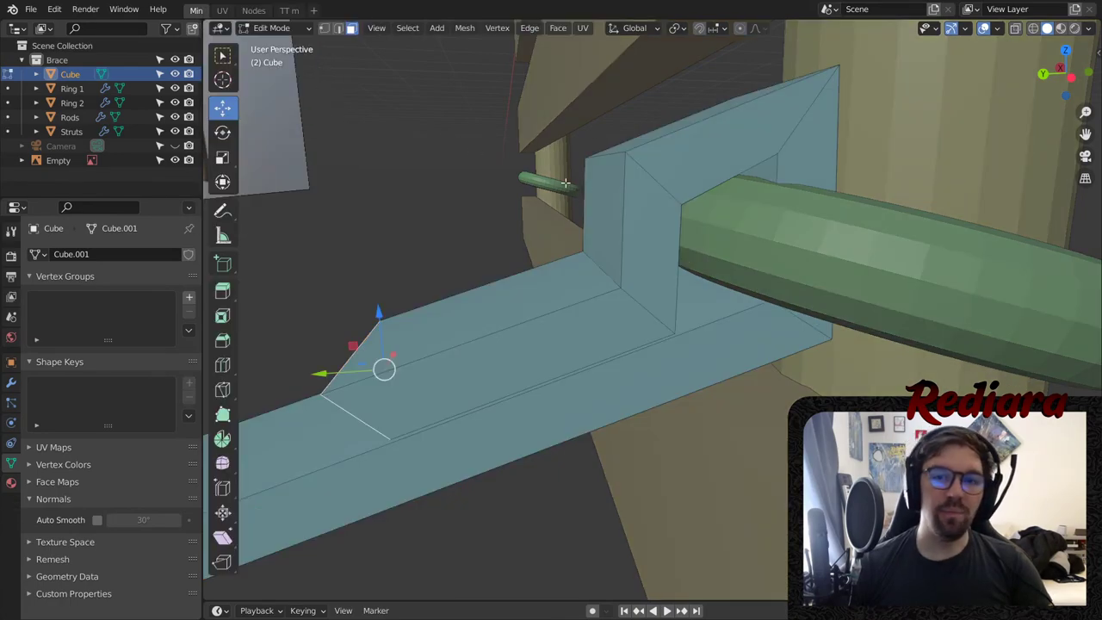
# - Bevel the strap's four corner edge loops around the ring about 0.026 m wide with 6 segments
pyautogui.moveTo(564, 183); pyautogui.dragTo(570, 202, button='middle')
pyautogui.click(338, 33)
pyautogui.click(638, 318)
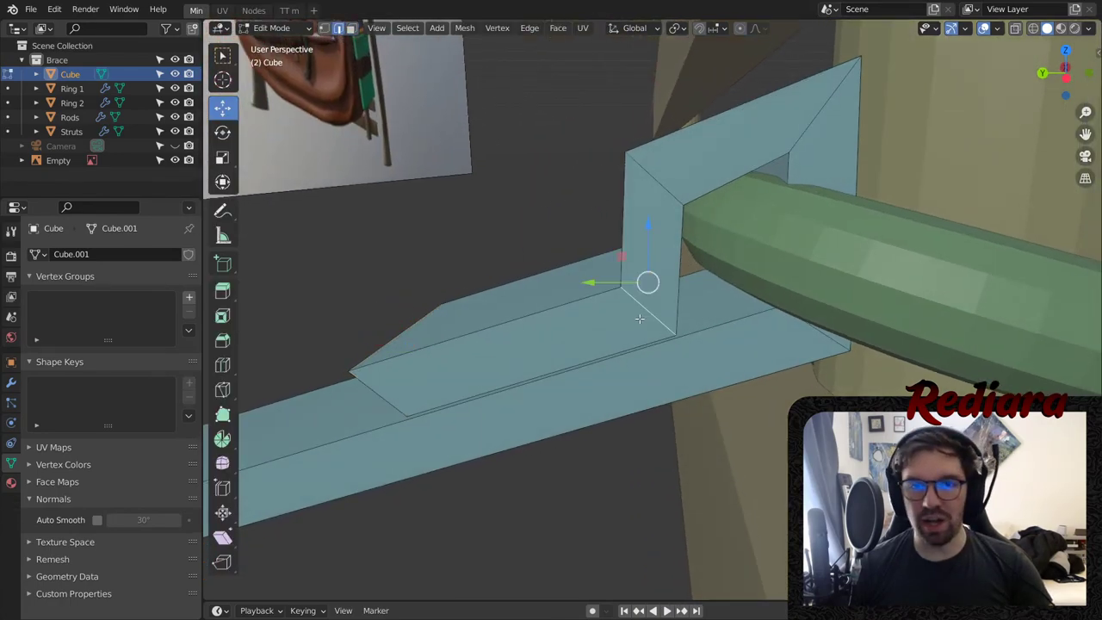
pyautogui.keyDown('shift'); pyautogui.click(647, 174); pyautogui.keyUp('shift')
pyautogui.keyDown('shift'); pyautogui.click(814, 120); pyautogui.keyUp('shift')
pyautogui.moveTo(814, 120); pyautogui.dragTo(655, 253, button='middle')
pyautogui.keyDown('shift'); pyautogui.click(806, 319); pyautogui.keyUp('shift')
pyautogui.scroll(-6, 805, 319)
pyautogui.scroll(2, 669, 271)
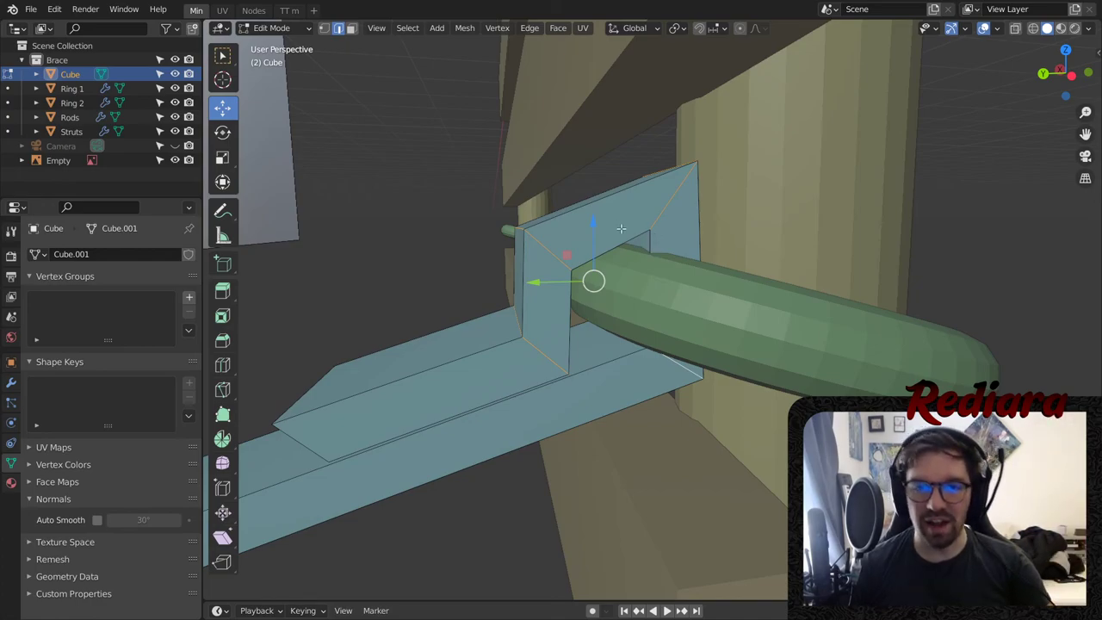
pyautogui.hotkey('ctrl', 'b')
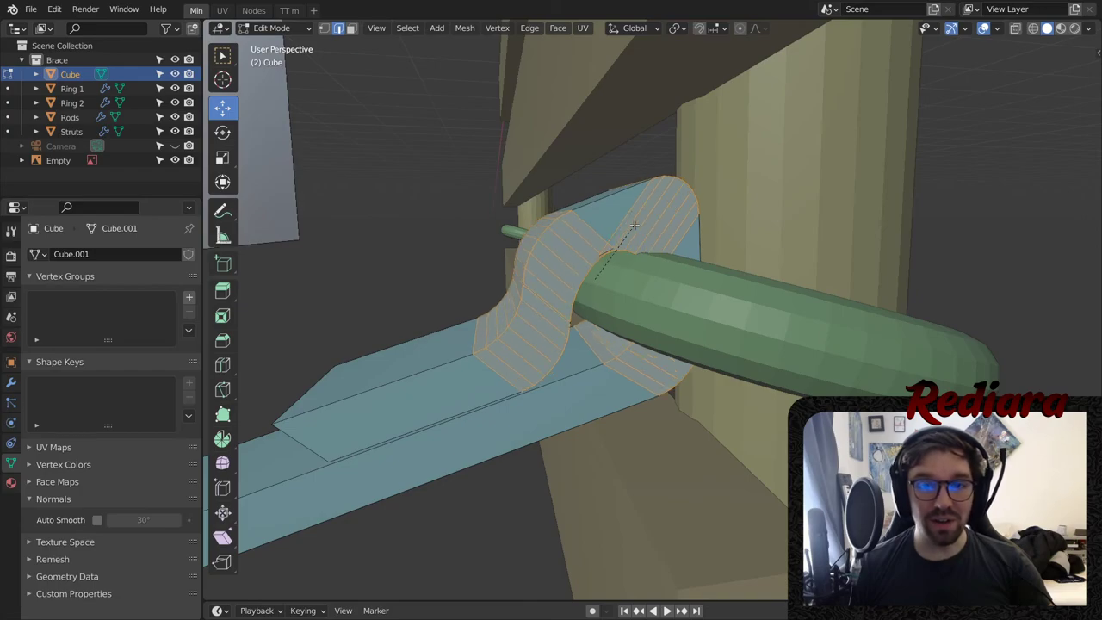
pyautogui.click(631, 227)
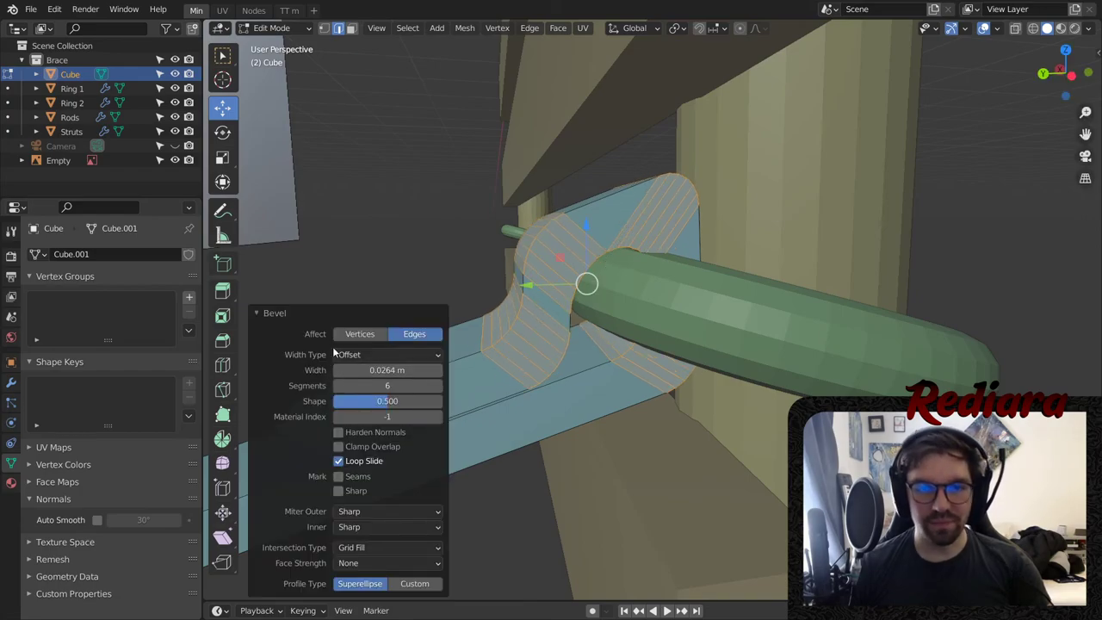
# - Turn on Clamp Overlap for the strap's corner bevel and raise its width to 1.28 m
pyautogui.click(364, 449)
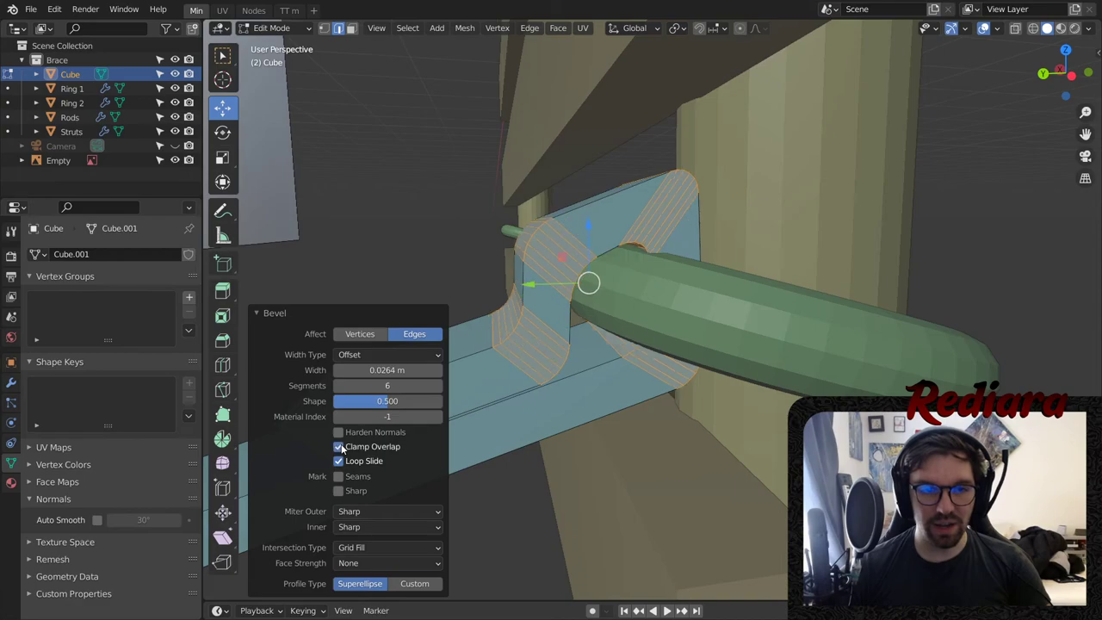
pyautogui.moveTo(387, 370); pyautogui.dragTo(409, 370)
pyautogui.moveTo(572, 260); pyautogui.dragTo(528, 319, button='middle')
pyautogui.scroll(-5, 609, 288)
# - Compare the strap's rounded fold around the ring with the backpack reference image
pyautogui.moveTo(609, 287); pyautogui.dragTo(519, 309, button='middle')
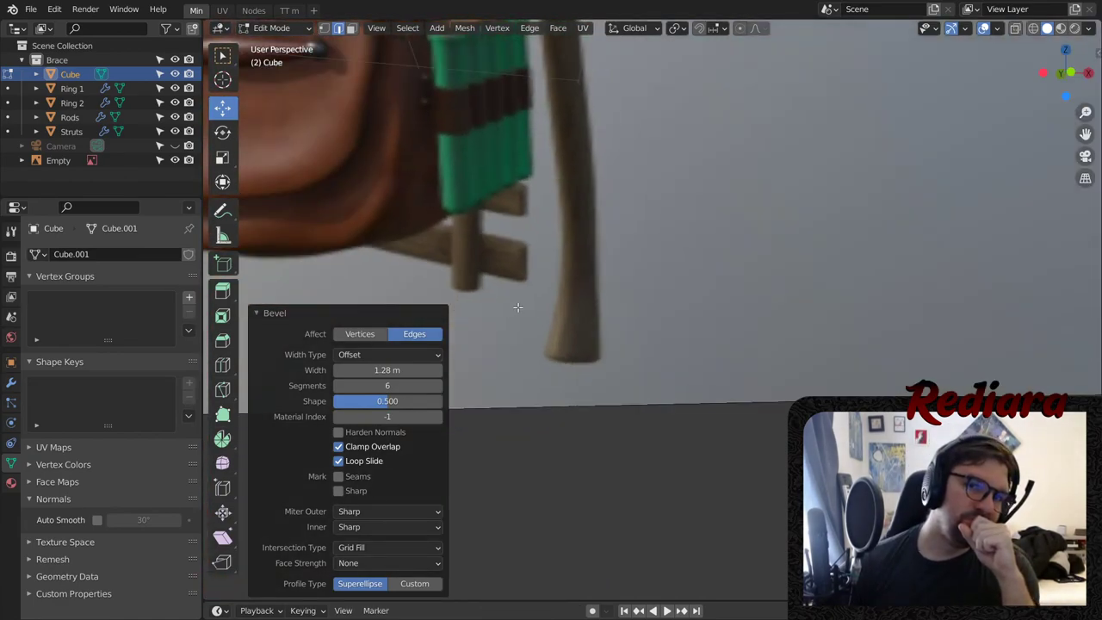
pyautogui.scroll(-4, 477, 268)
pyautogui.moveTo(508, 243); pyautogui.dragTo(430, 263, button='middle')
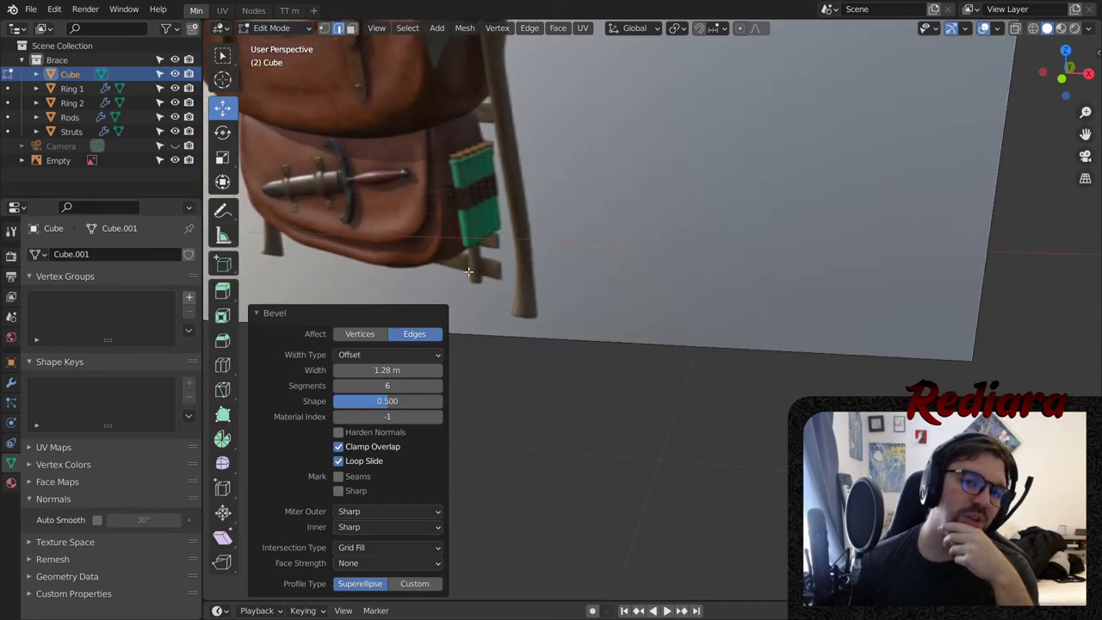
pyautogui.scroll(-5, 489, 204)
pyautogui.keyDown('shift'); pyautogui.moveTo(500, 117); pyautogui.dragTo(643, 239, button='middle'); pyautogui.keyUp('shift')
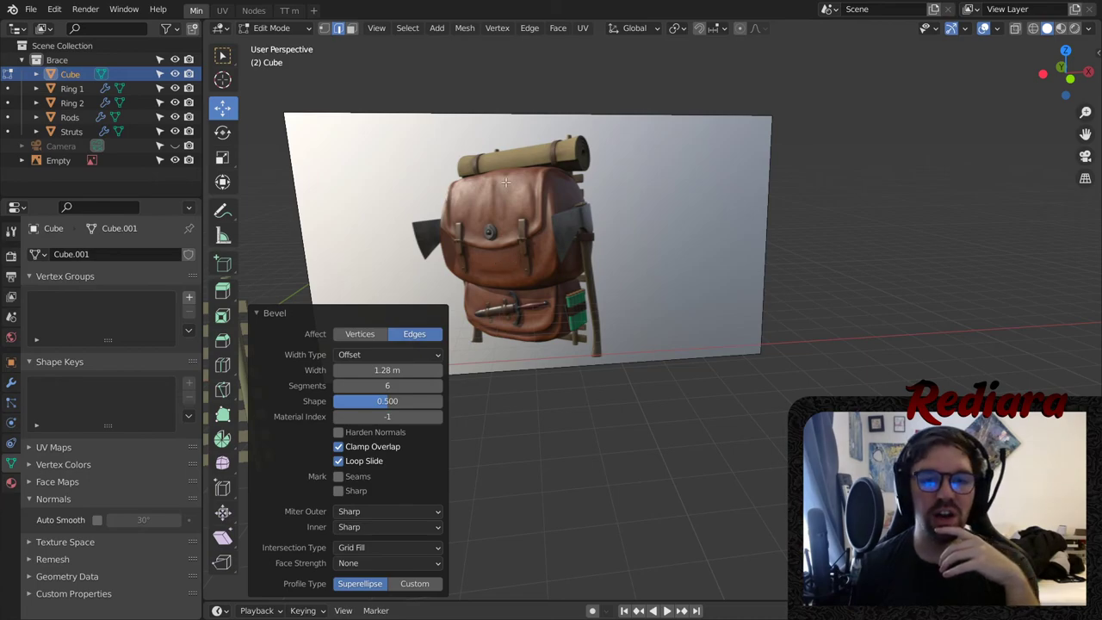
pyautogui.scroll(3, 505, 182)
pyautogui.moveTo(547, 327); pyautogui.dragTo(623, 331, button='middle')
pyautogui.scroll(-6, 575, 330)
pyautogui.moveTo(585, 427); pyautogui.dragTo(671, 353, button='middle')
pyautogui.scroll(6, 612, 342)
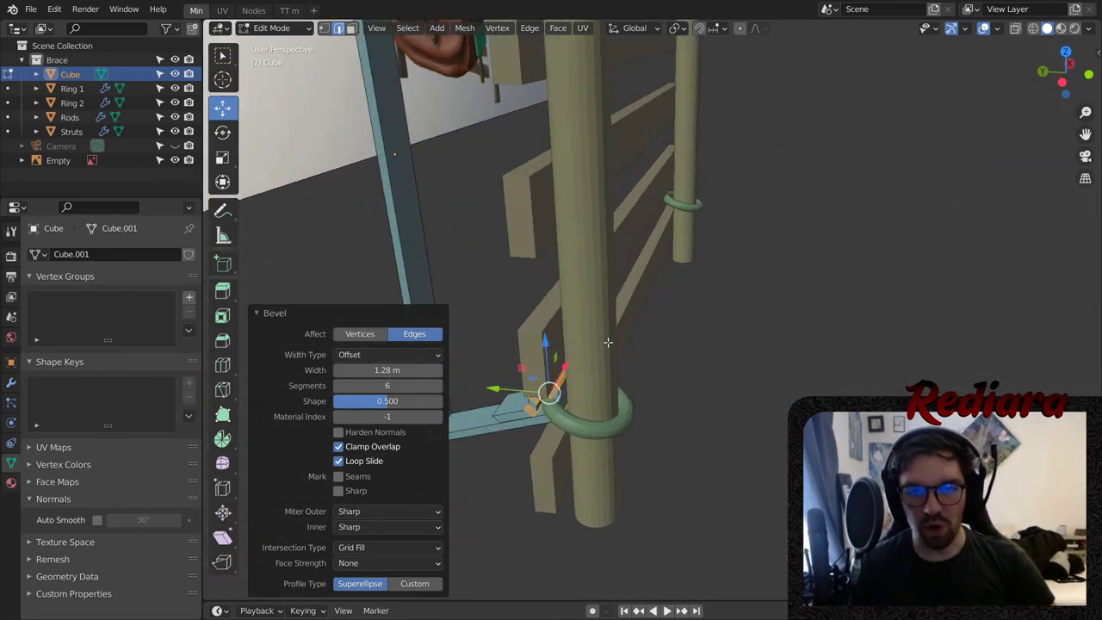
pyautogui.moveTo(516, 447); pyautogui.dragTo(759, 224, button='middle')
pyautogui.scroll(5, 747, 282)
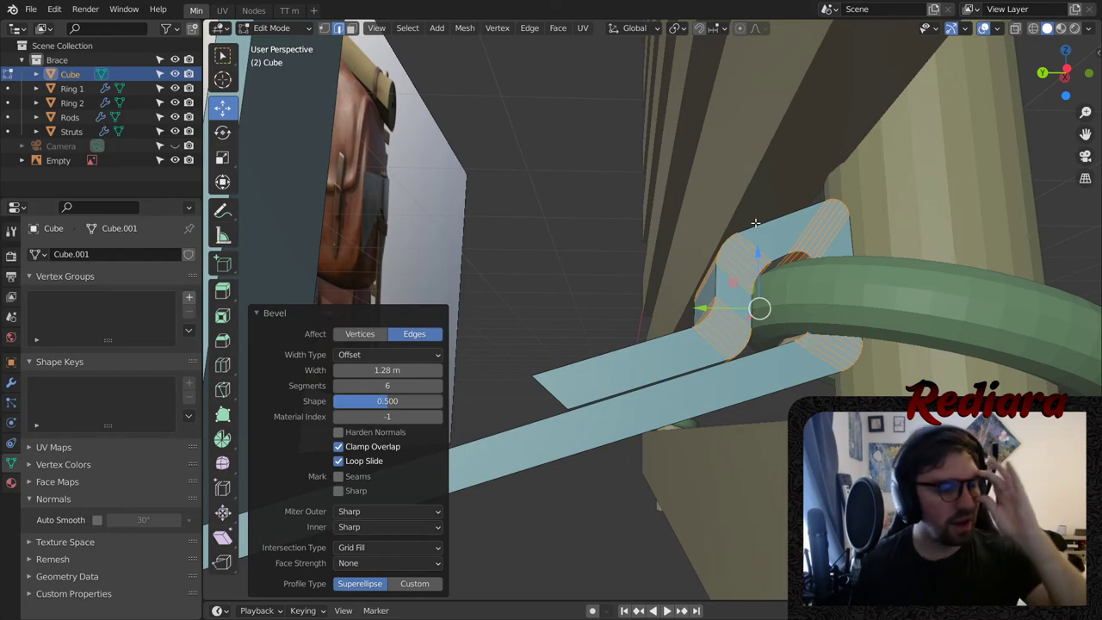
pyautogui.moveTo(862, 331); pyautogui.dragTo(701, 338, button='middle')
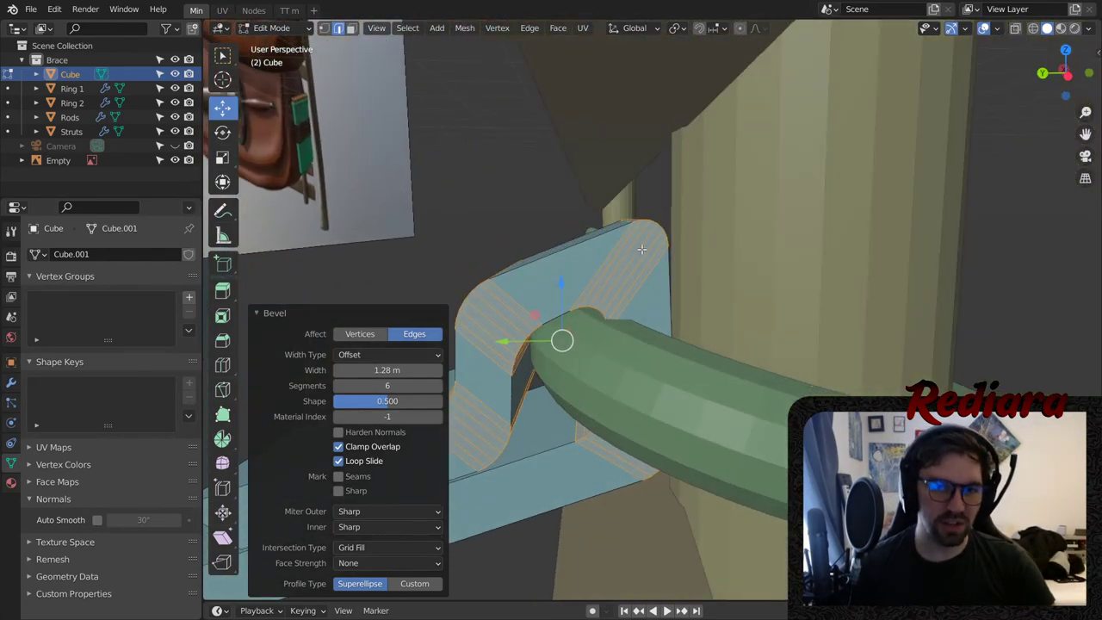
# - Undo the strap's corner bevel and dissolve the pole-side upper corner edges of the fold around the ring
pyautogui.hotkey('ctrl', 'z')
pyautogui.moveTo(641, 249); pyautogui.dragTo(673, 287, button='middle')
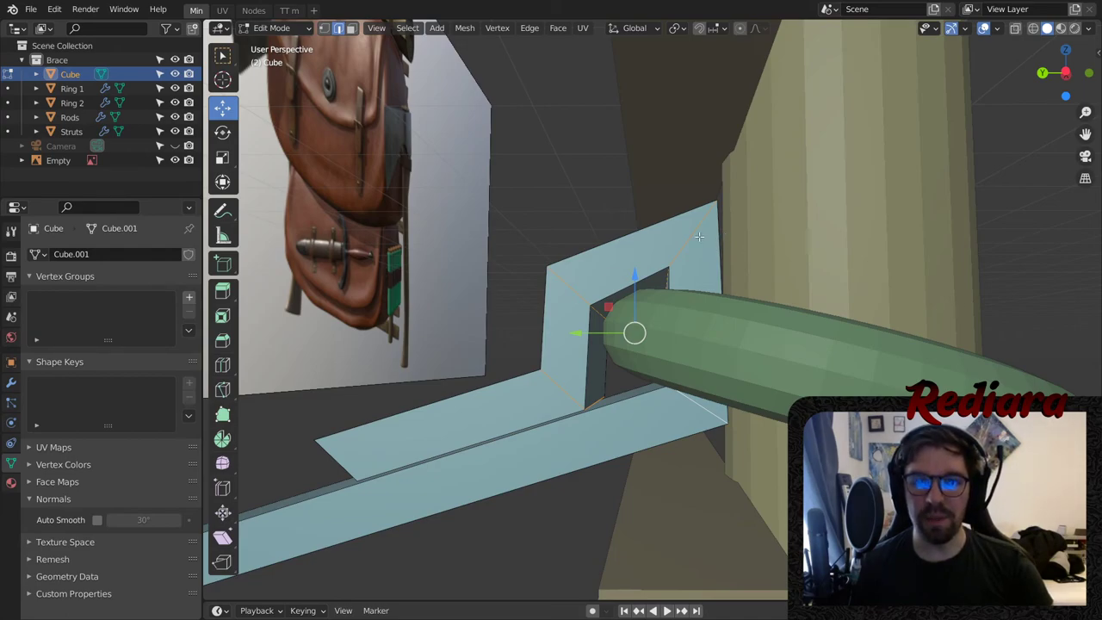
pyautogui.moveTo(669, 248); pyautogui.dragTo(673, 272, button='middle')
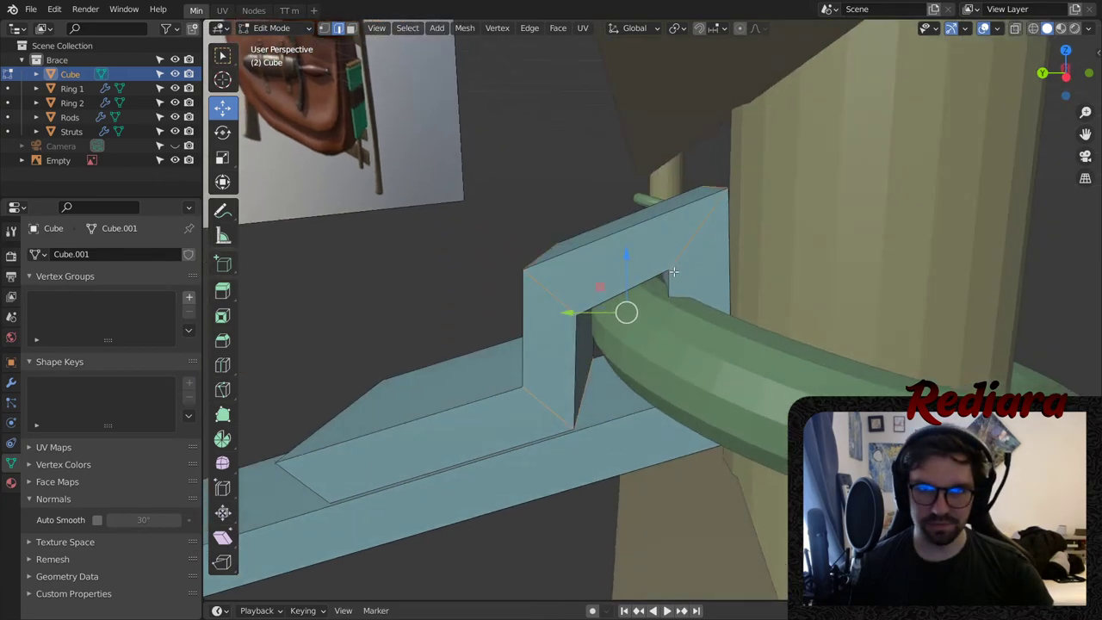
pyautogui.click(688, 228)
pyautogui.rightClick(687, 238)
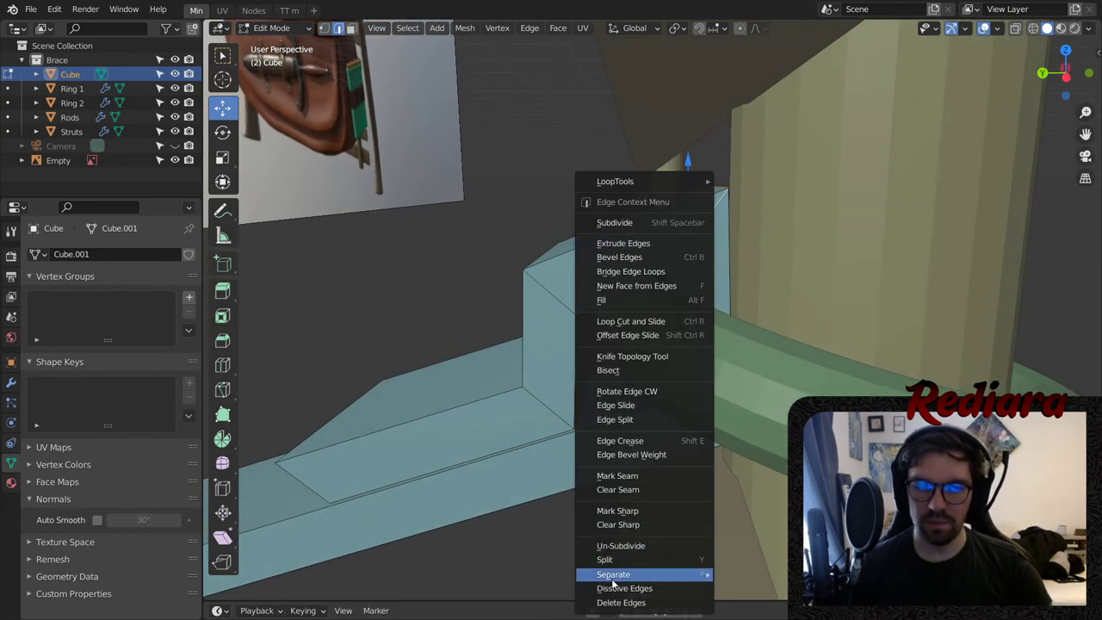
pyautogui.click(612, 574)
pyautogui.moveTo(553, 313); pyautogui.dragTo(559, 310, button='middle')
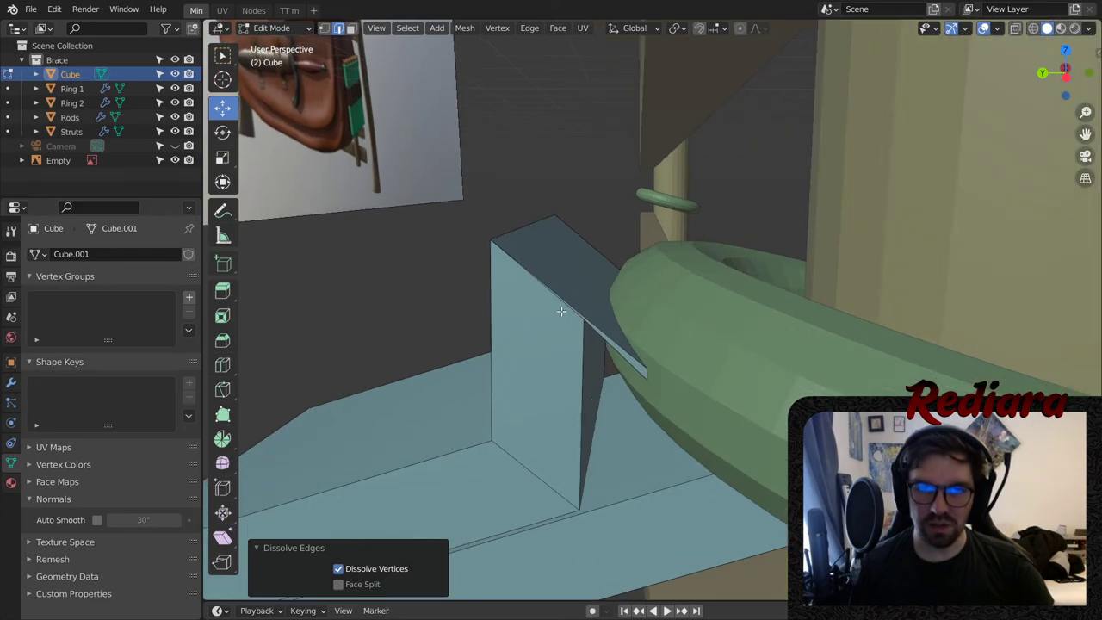
# - Move the fold's remaining upper corner edges toward the pole in Y and raise them about 0.042 m in Z
pyautogui.click(564, 308)
pyautogui.press('g')
pyautogui.press('y')
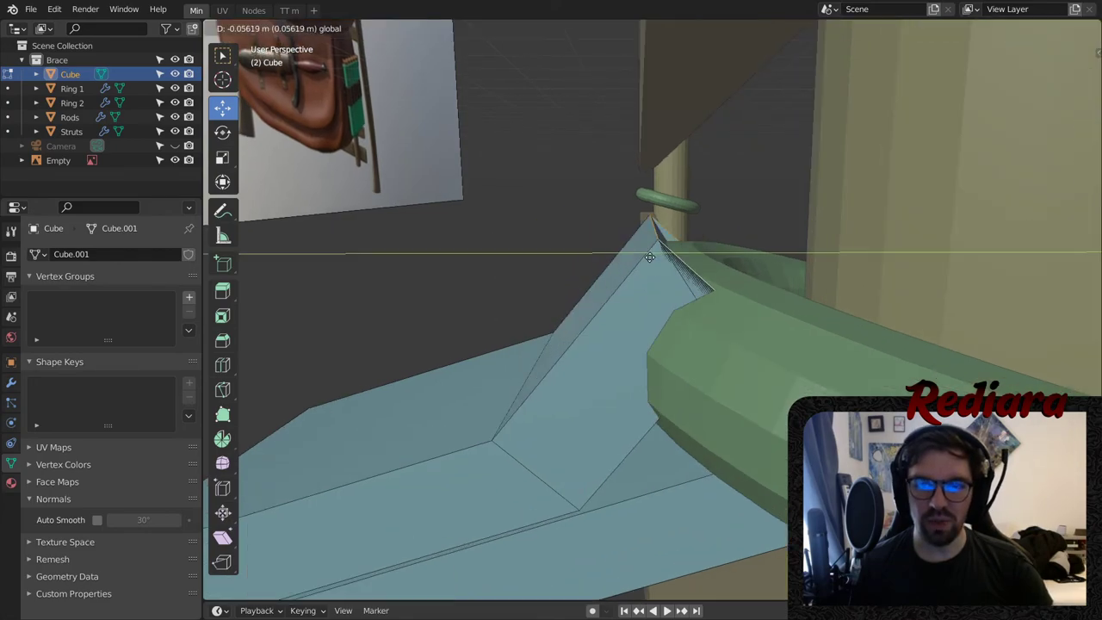
pyautogui.click(697, 217)
pyautogui.press('g')
pyautogui.press('z')
pyautogui.click(700, 101)
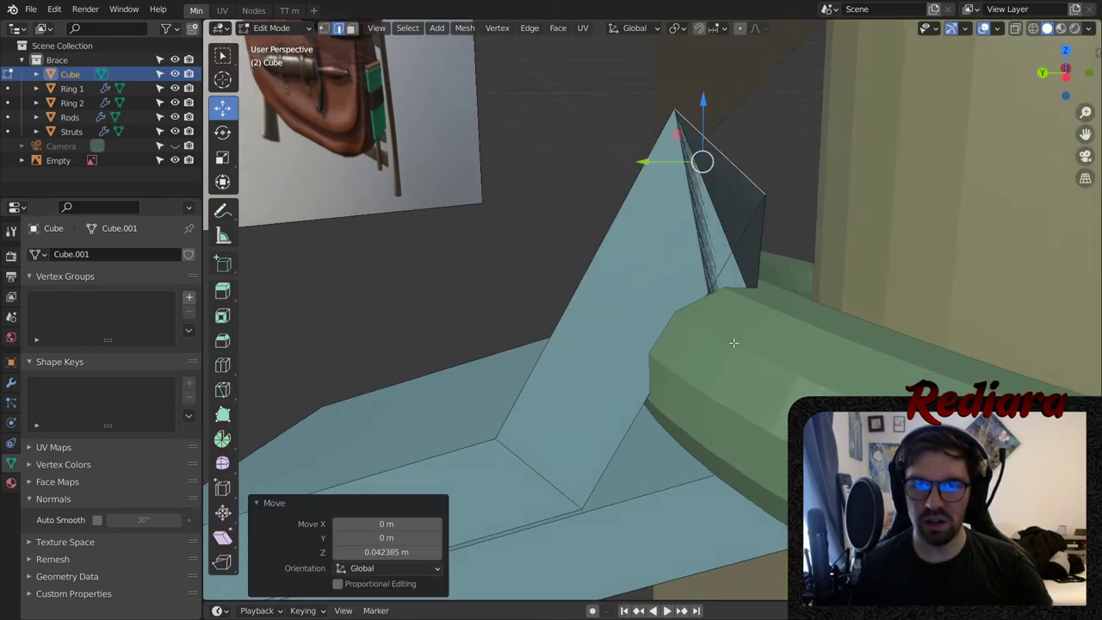
pyautogui.moveTo(733, 342); pyautogui.dragTo(757, 389, button='middle')
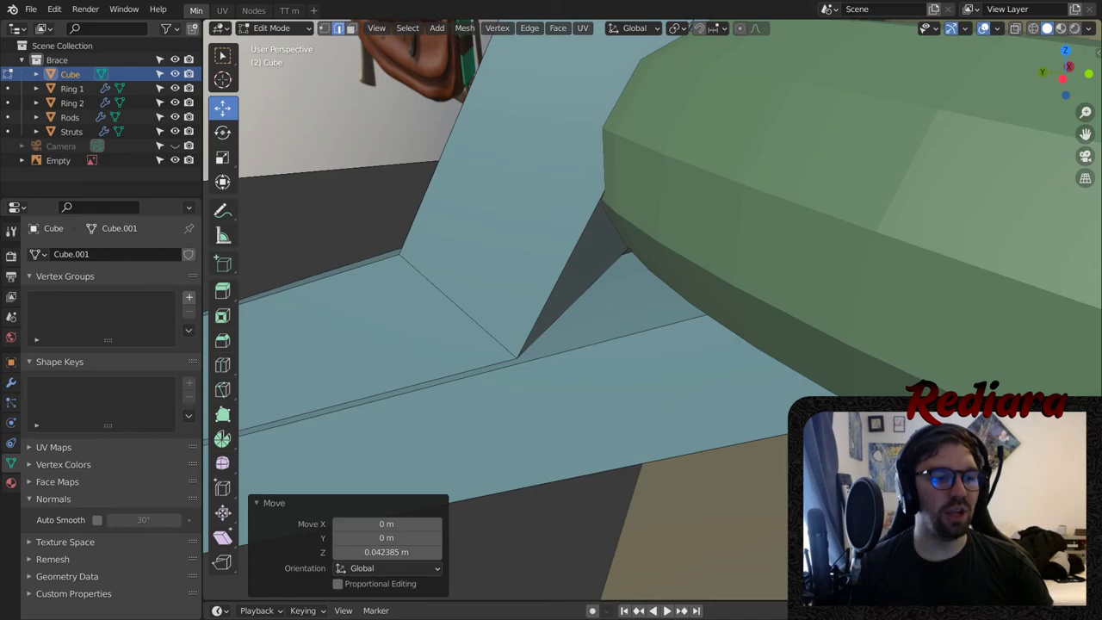
# - Try to shift the upper edges of the strap's fold about 0.031 m along Y
pyautogui.moveTo(642, 405); pyautogui.dragTo(676, 233, button='middle')
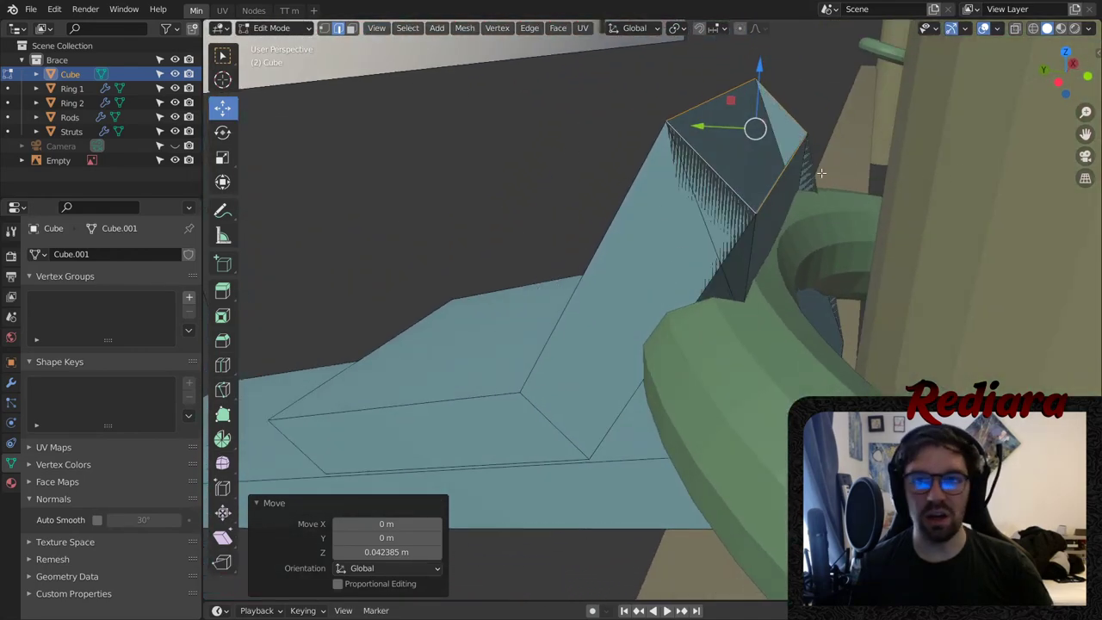
pyautogui.click(778, 182)
pyautogui.moveTo(778, 183); pyautogui.dragTo(810, 188, button='middle')
pyautogui.moveTo(768, 160); pyautogui.dragTo(755, 160)
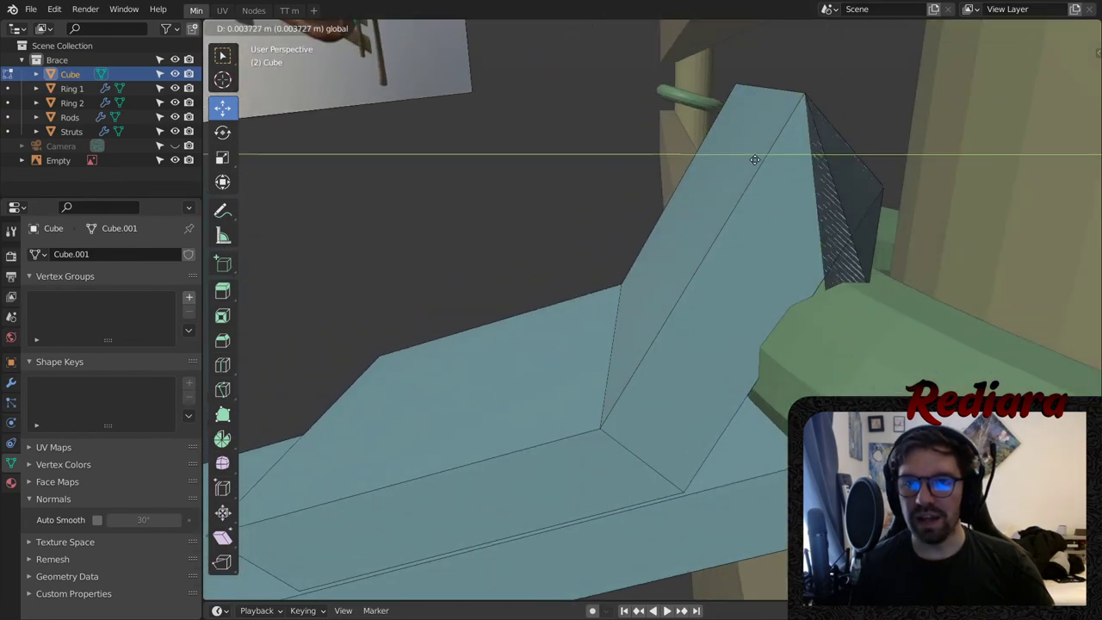
pyautogui.click(693, 164)
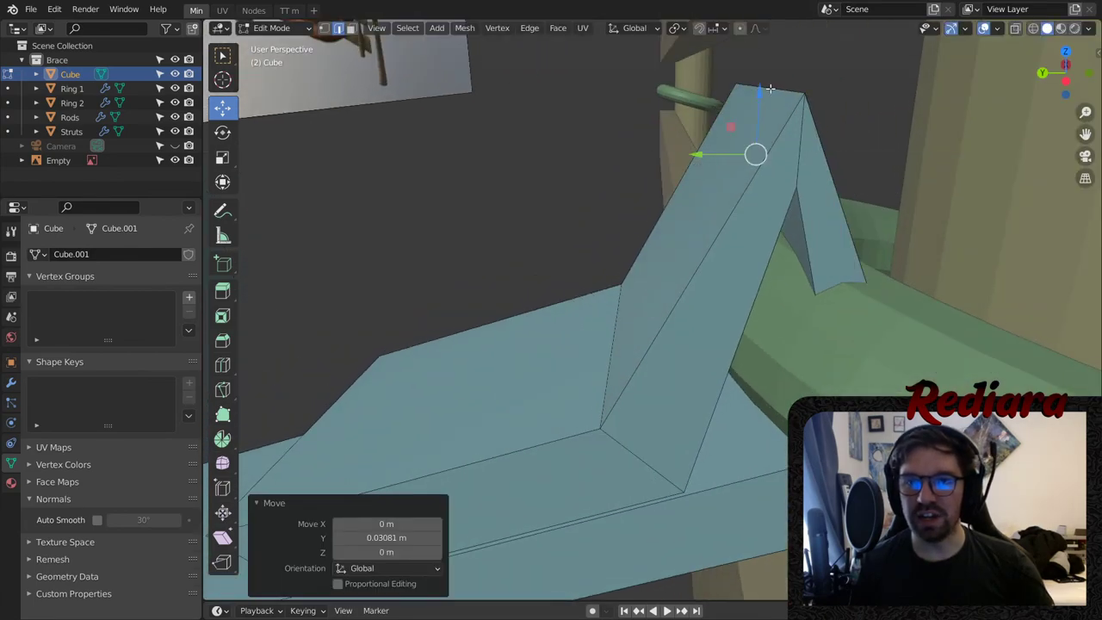
pyautogui.hotkey('ctrl', 'z')
# - Try lowering the fold's peak edges about 0.017 m, undo that, and shift them about -0.043 m in Y
pyautogui.moveTo(807, 186); pyautogui.dragTo(765, 98, button='middle')
pyautogui.click(791, 228)
pyautogui.moveTo(798, 235); pyautogui.dragTo(798, 258)
pyautogui.moveTo(797, 259); pyautogui.dragTo(718, 285, button='middle')
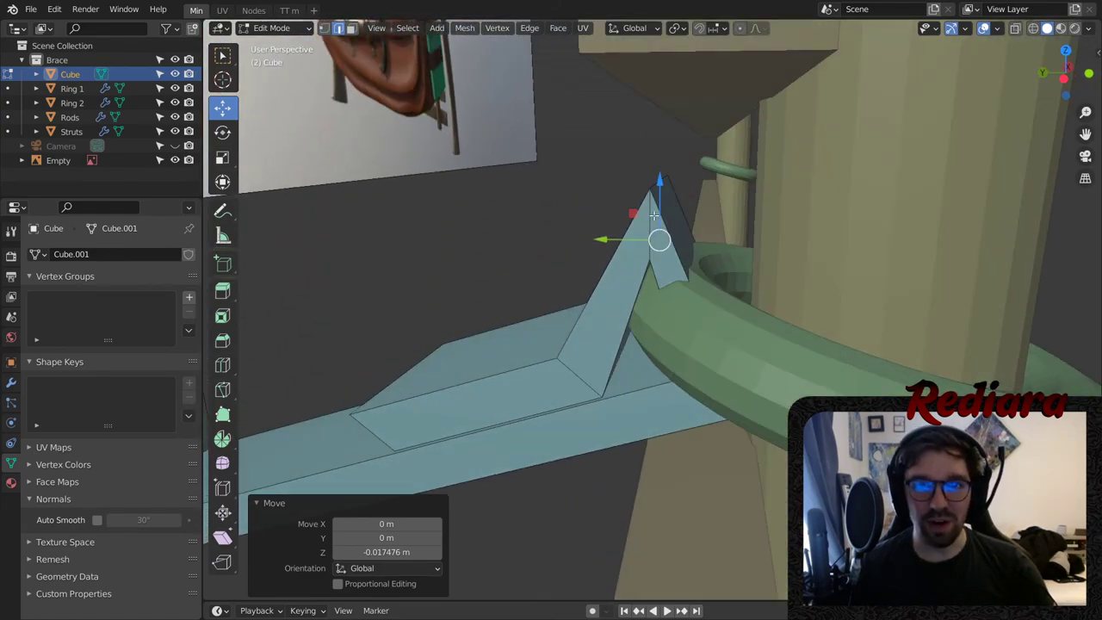
pyautogui.hotkey('ctrl', 'z')
pyautogui.moveTo(619, 214); pyautogui.dragTo(680, 218)
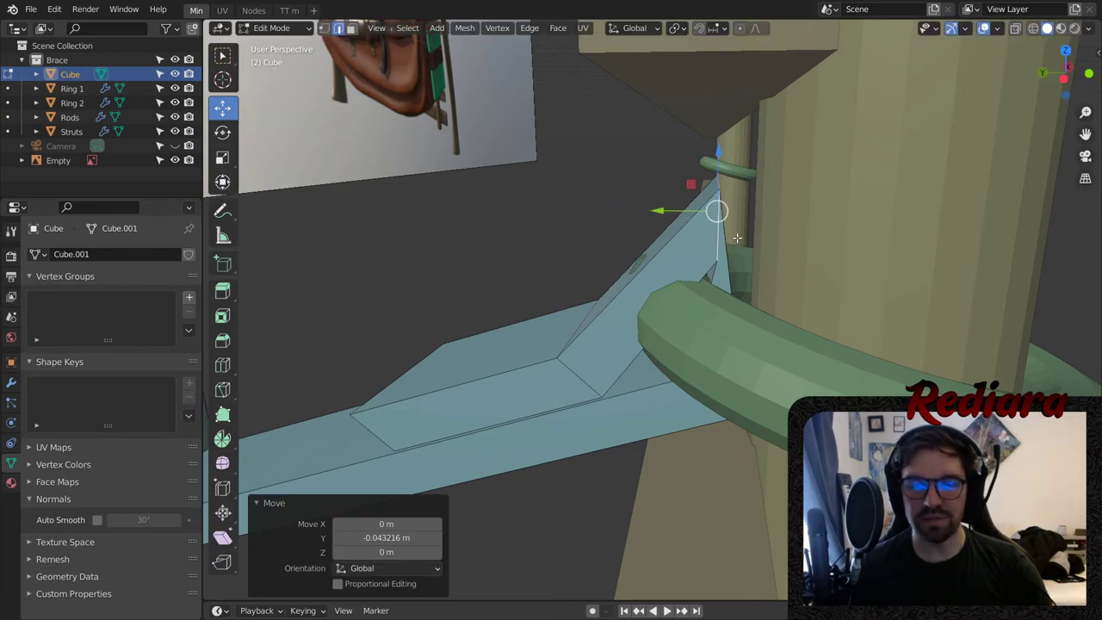
# - Move the fold's inner edge above the ring about 0.016 m along Y
pyautogui.moveTo(724, 259); pyautogui.dragTo(709, 277, button='middle')
pyautogui.scroll(4, 721, 260)
pyautogui.click(709, 277)
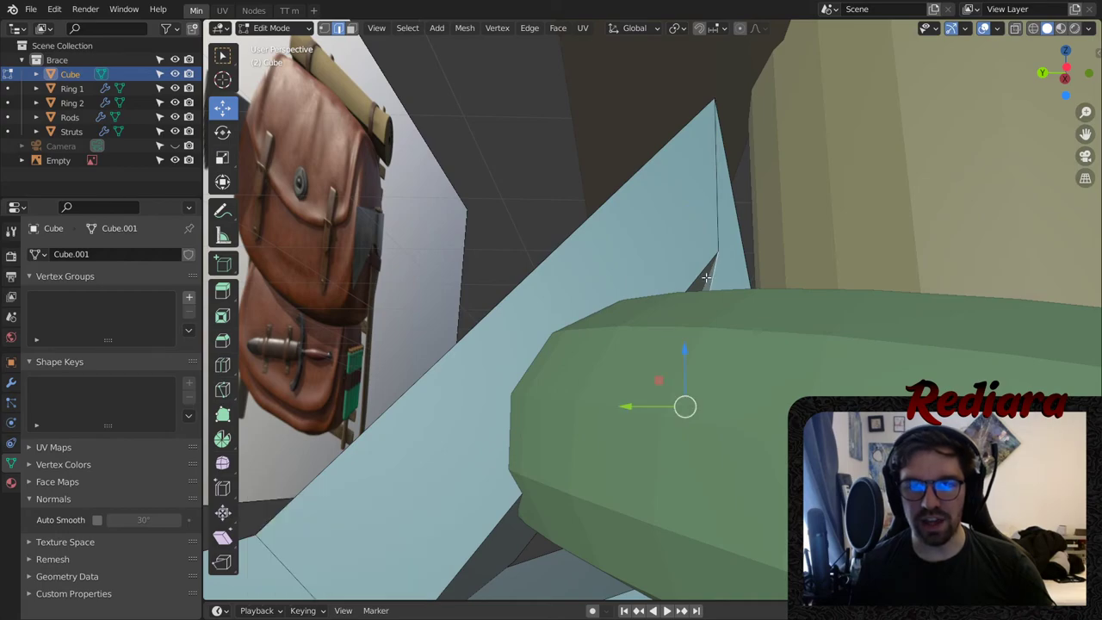
pyautogui.click(706, 277)
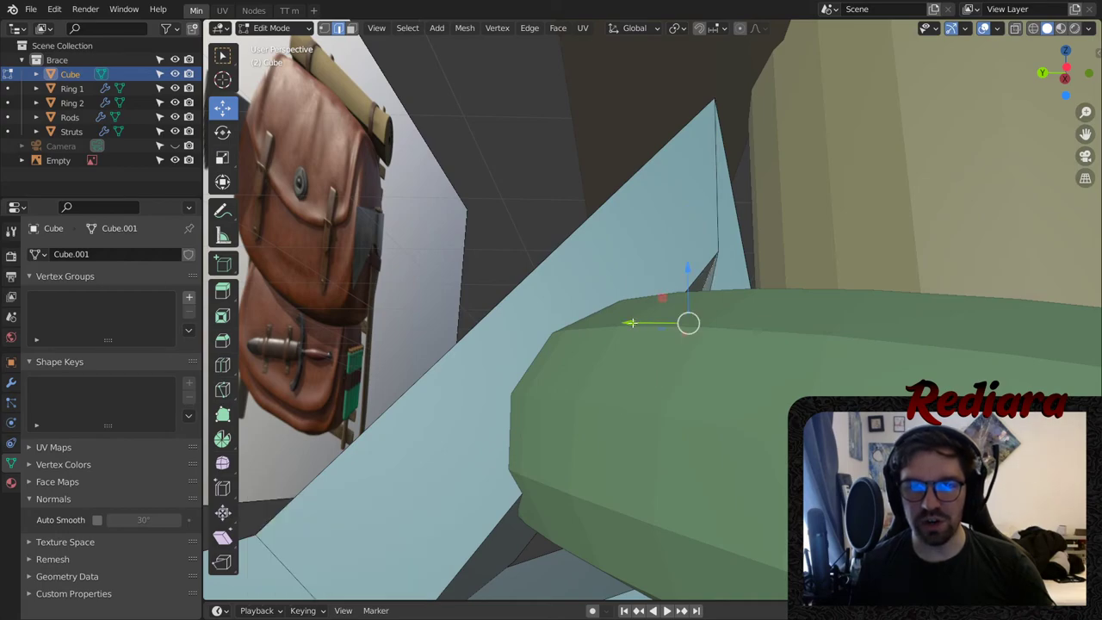
pyautogui.moveTo(632, 322); pyautogui.dragTo(592, 329)
pyautogui.scroll(-4, 602, 318)
pyautogui.moveTo(607, 301); pyautogui.dragTo(670, 253, button='middle')
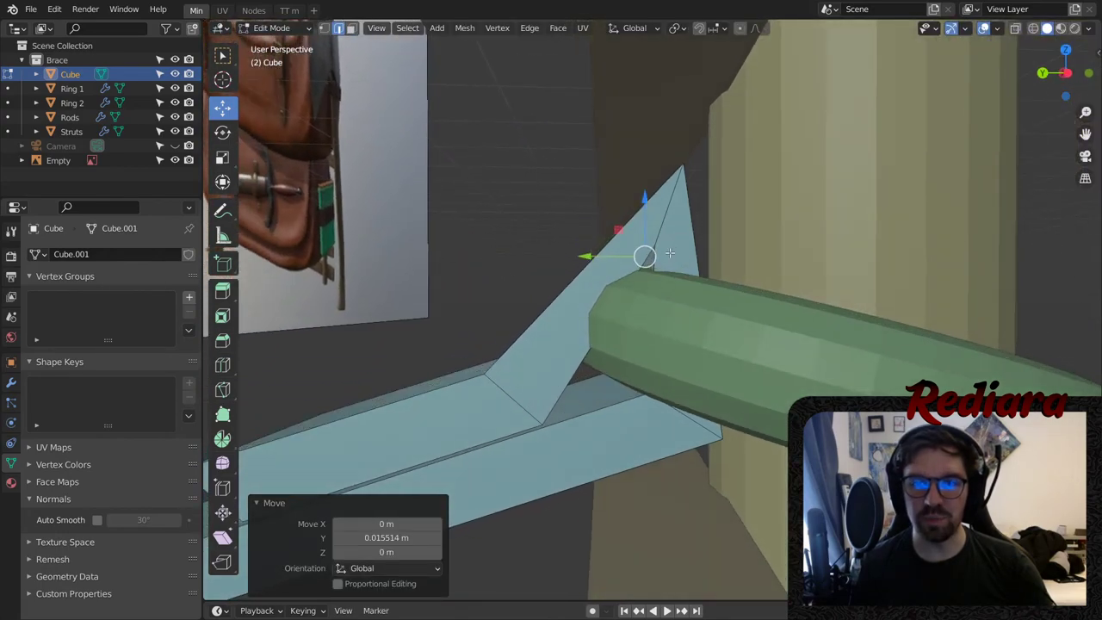
# - Bevel the strap's three remaining corner edge loops around the ring about 0.083 m wide with 6 segments
pyautogui.click(663, 219)
pyautogui.keyDown('shift'); pyautogui.click(686, 418); pyautogui.keyUp('shift')
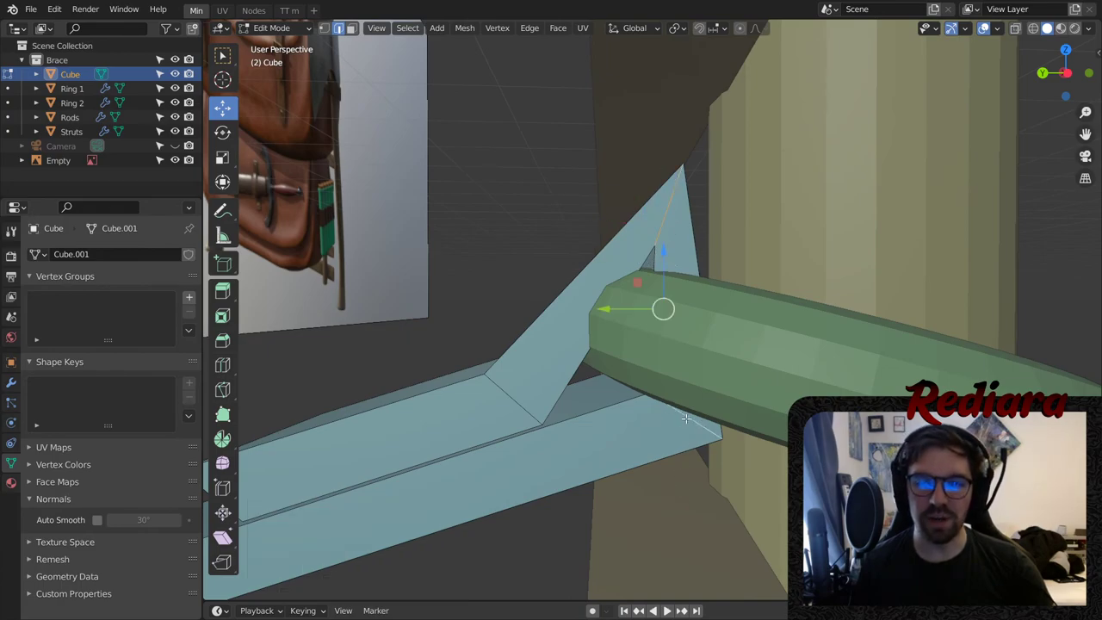
pyautogui.keyDown('shift'); pyautogui.click(519, 402); pyautogui.keyUp('shift')
pyautogui.press('s')
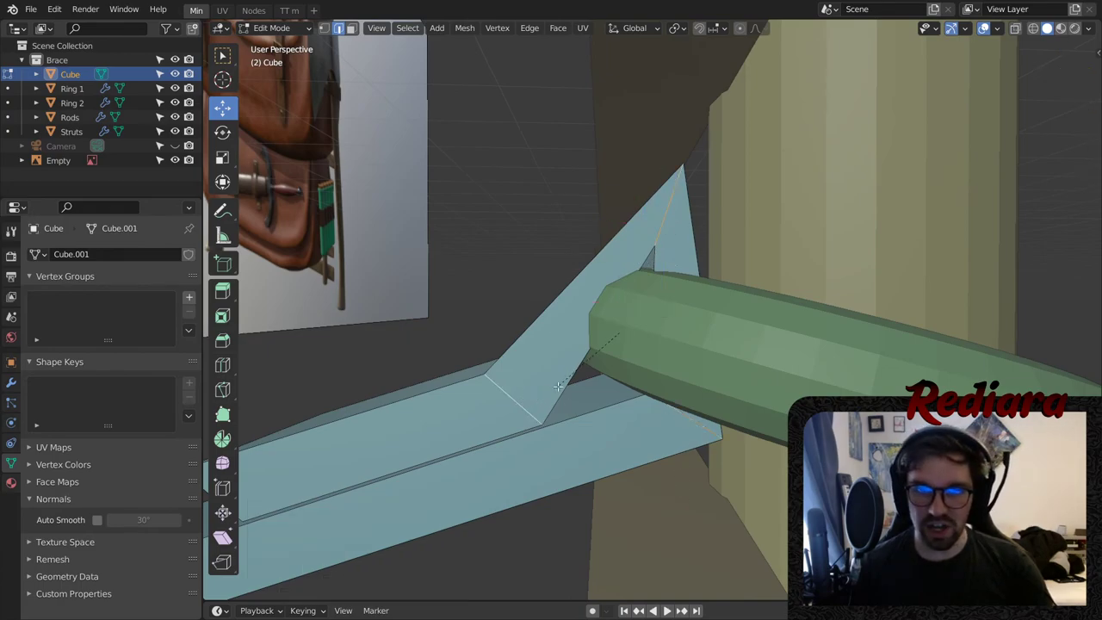
pyautogui.click(761, 149)
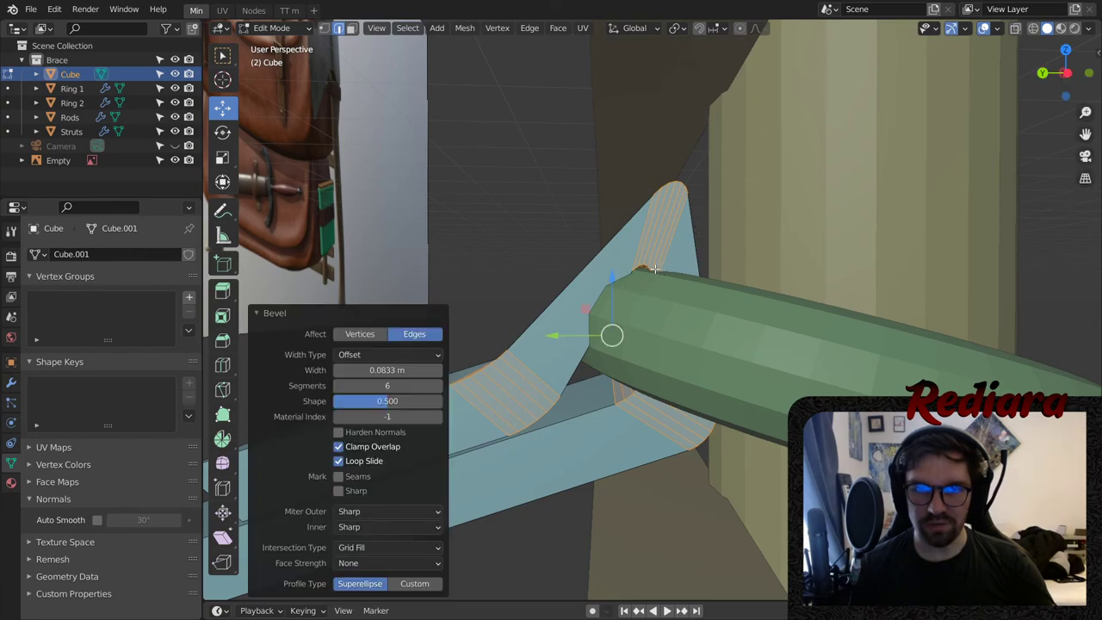
pyautogui.moveTo(655, 269); pyautogui.dragTo(634, 275, button='middle')
pyautogui.scroll(-4, 722, 277)
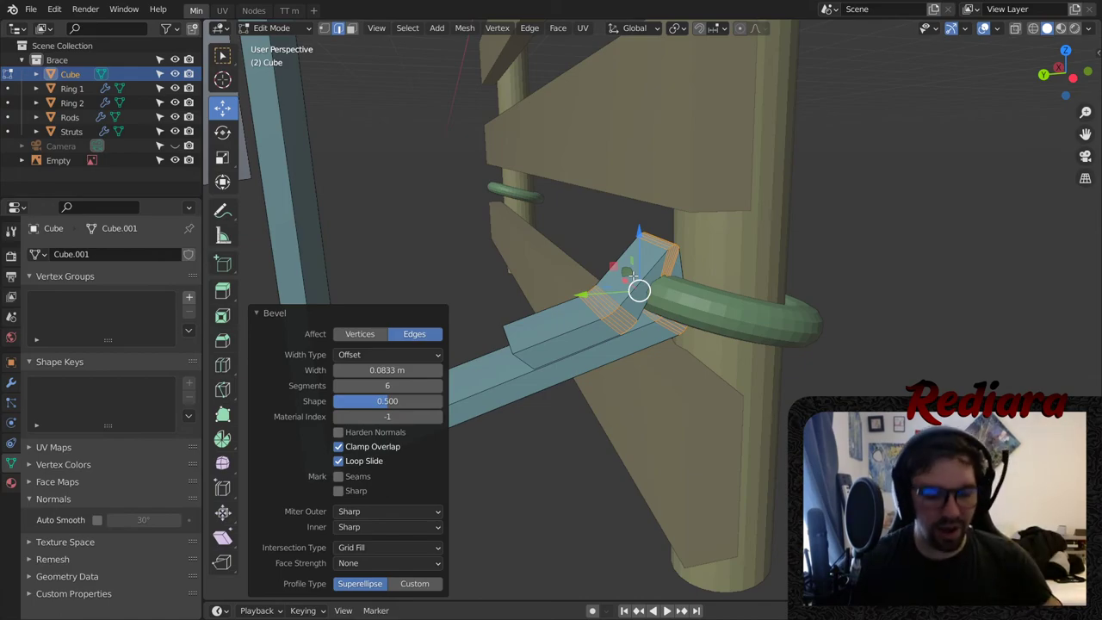
# - Undo the three-corner bevel and the preceding edge moves on the strap's fold
pyautogui.hotkey('ctrl', 'z')
pyautogui.hotkey('ctrl', 'z')
pyautogui.hotkey('ctrl', 'z')
pyautogui.hotkey('ctrl', 'z')
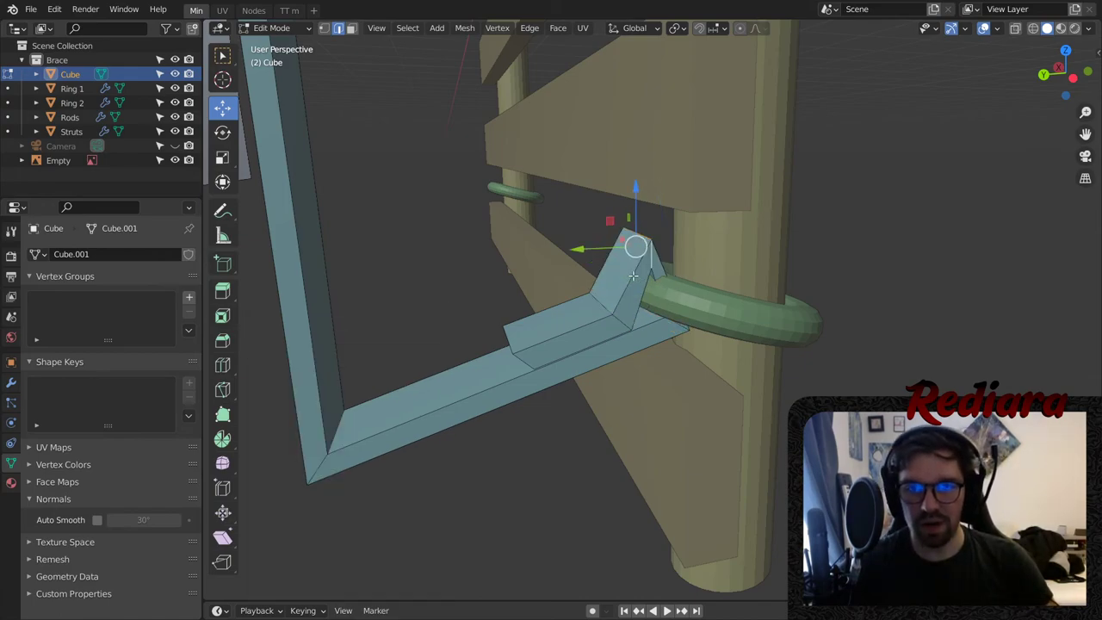
pyautogui.hotkey('ctrl', 'z')
pyautogui.hotkey('ctrl', 'z')
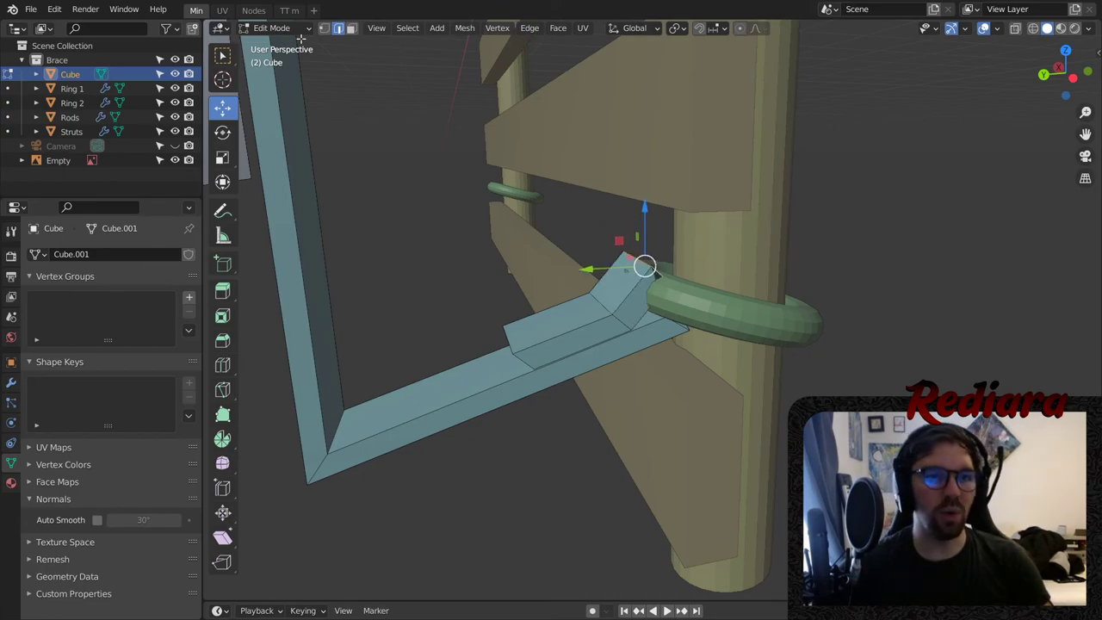
# - Return to Object Mode and delete the whole strap object from the Brace collection
pyautogui.click(288, 29)
pyautogui.click(284, 43)
pyautogui.click(316, 271)
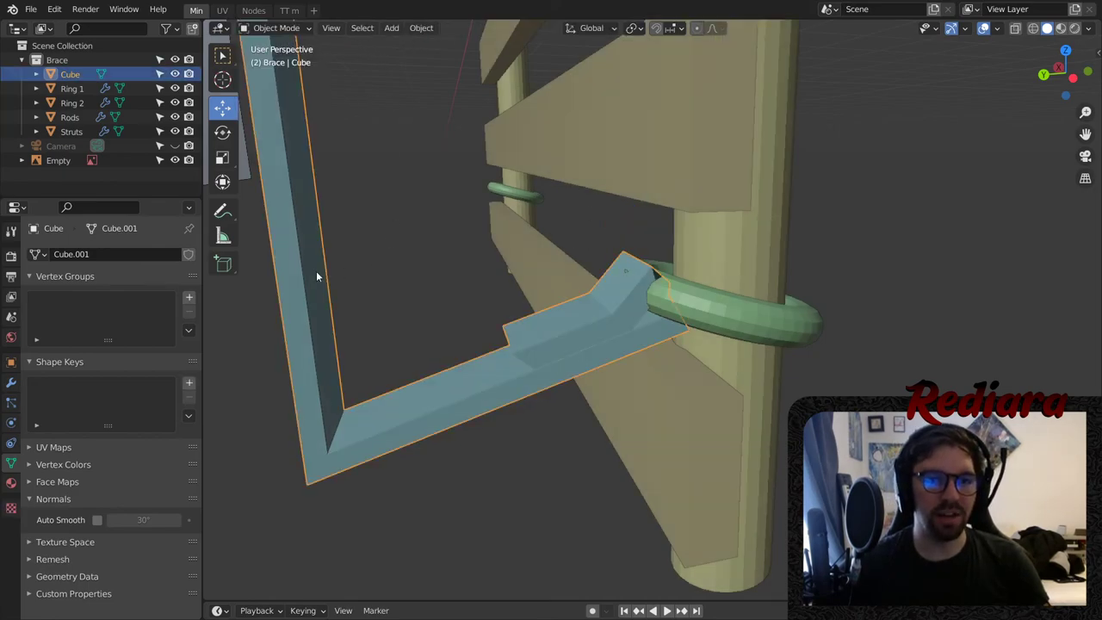
pyautogui.press('Delete')
# - Examine the wooden frame with its rings and the backpack in the reference image
pyautogui.scroll(-8, 414, 226)
pyautogui.keyDown('shift'); pyautogui.moveTo(437, 215); pyautogui.dragTo(671, 306, button='middle'); pyautogui.keyUp('shift')
pyautogui.moveTo(671, 306); pyautogui.dragTo(602, 306, button='middle')
pyautogui.scroll(7, 668, 231)
pyautogui.moveTo(668, 246); pyautogui.dragTo(646, 231, button='middle')
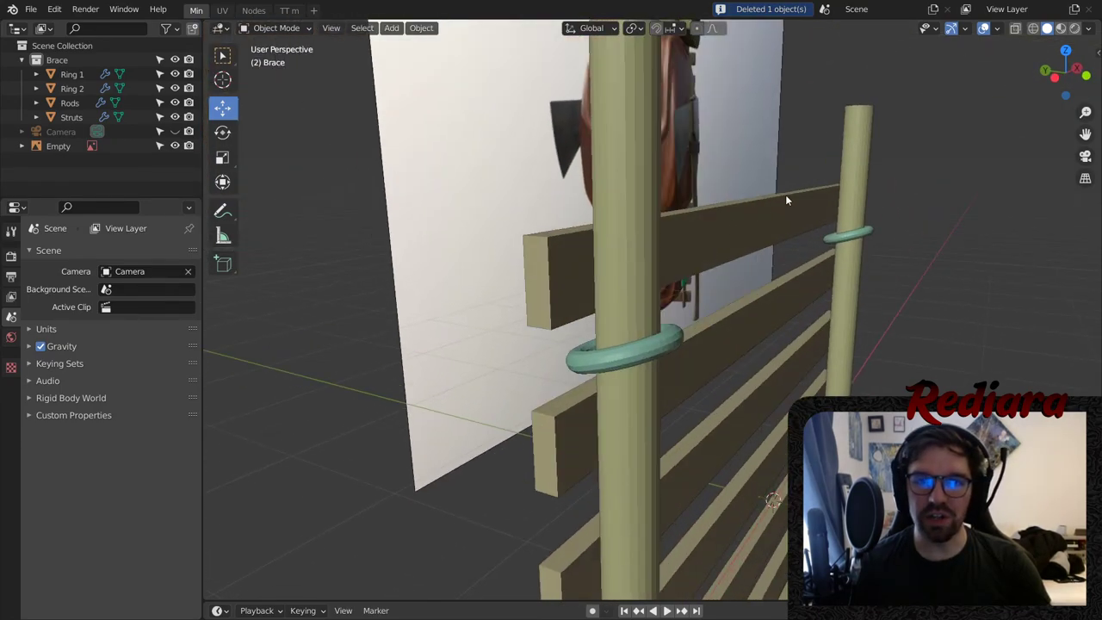
pyautogui.moveTo(785, 194); pyautogui.dragTo(729, 278, button='middle')
pyautogui.scroll(-4, 729, 278)
pyautogui.moveTo(808, 262); pyautogui.dragTo(781, 266, button='middle')
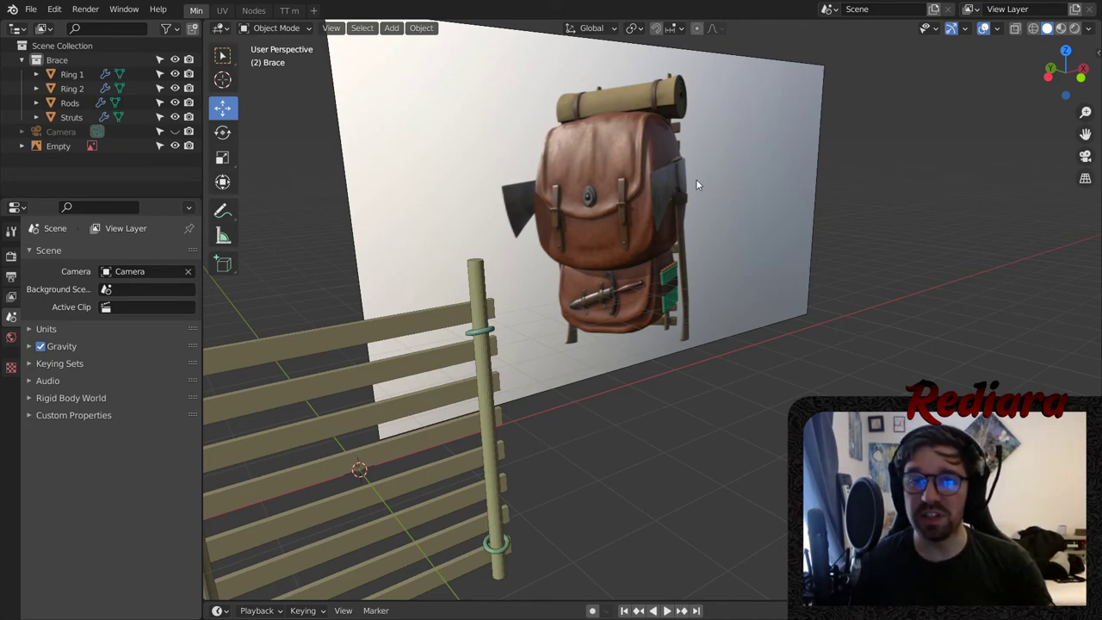
pyautogui.moveTo(696, 179); pyautogui.dragTo(599, 184, button='middle')
pyautogui.keyDown('shift'); pyautogui.moveTo(240, 295); pyautogui.dragTo(335, 262, button='middle'); pyautogui.keyUp('shift')
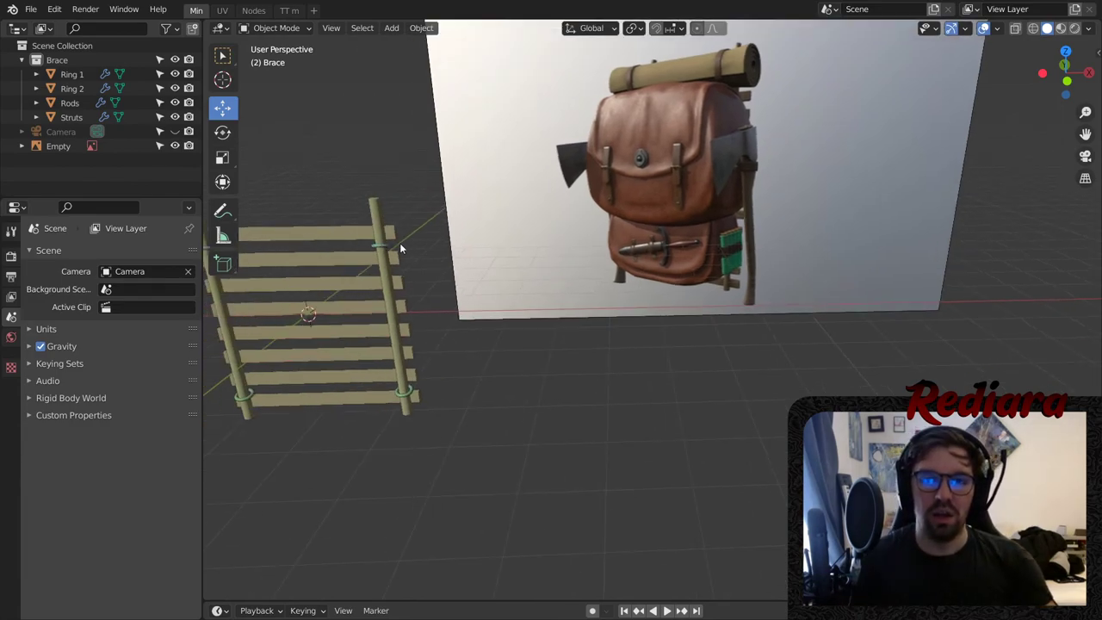
pyautogui.keyDown('shift'); pyautogui.moveTo(544, 320); pyautogui.dragTo(694, 285, button='middle'); pyautogui.keyUp('shift')
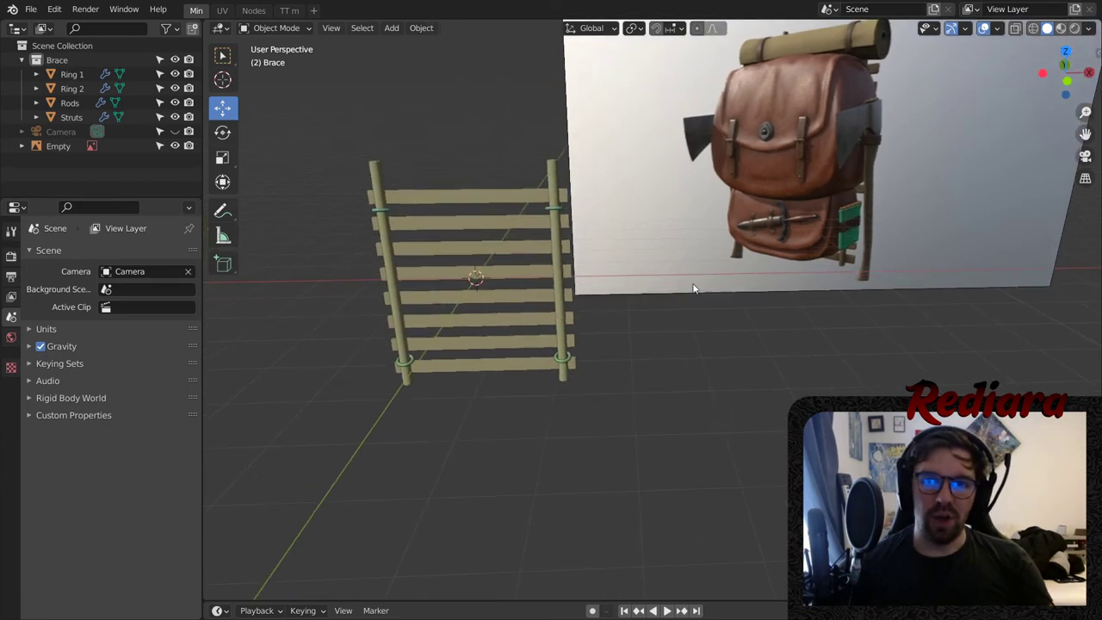
pyautogui.scroll(-4, 747, 207)
pyautogui.keyDown('shift'); pyautogui.moveTo(757, 198); pyautogui.dragTo(620, 225, button='middle'); pyautogui.keyUp('shift')
pyautogui.moveTo(620, 225); pyautogui.dragTo(602, 237, button='middle')
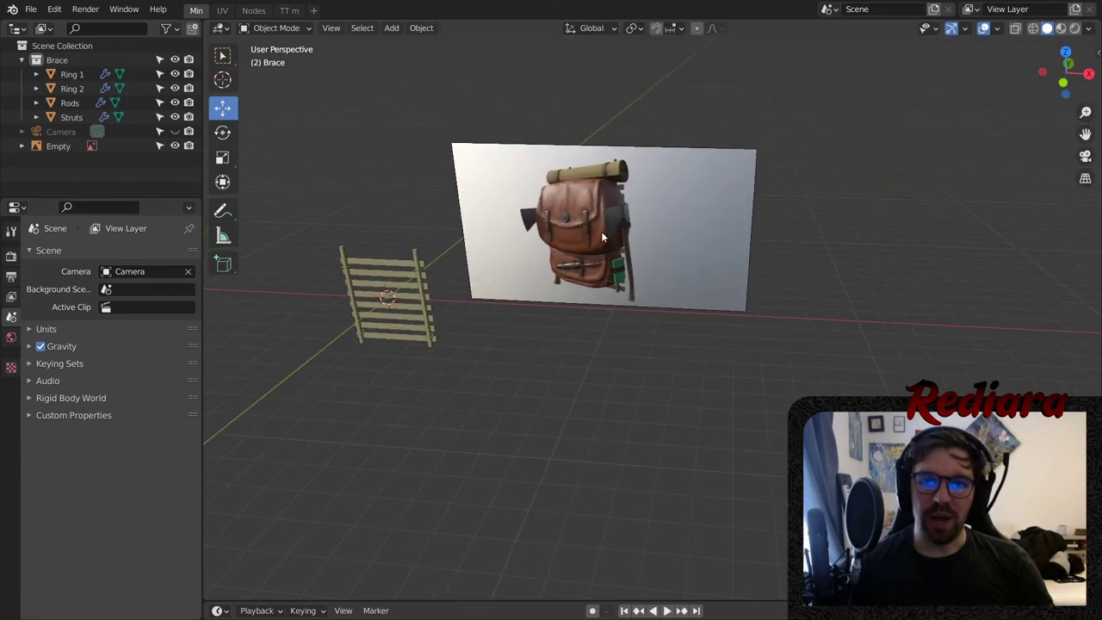
# - Add a 2 m cube mesh at the frame's centre in the Brace collection
pyautogui.click(391, 28)
pyautogui.moveTo(416, 44)
pyautogui.click(573, 57)
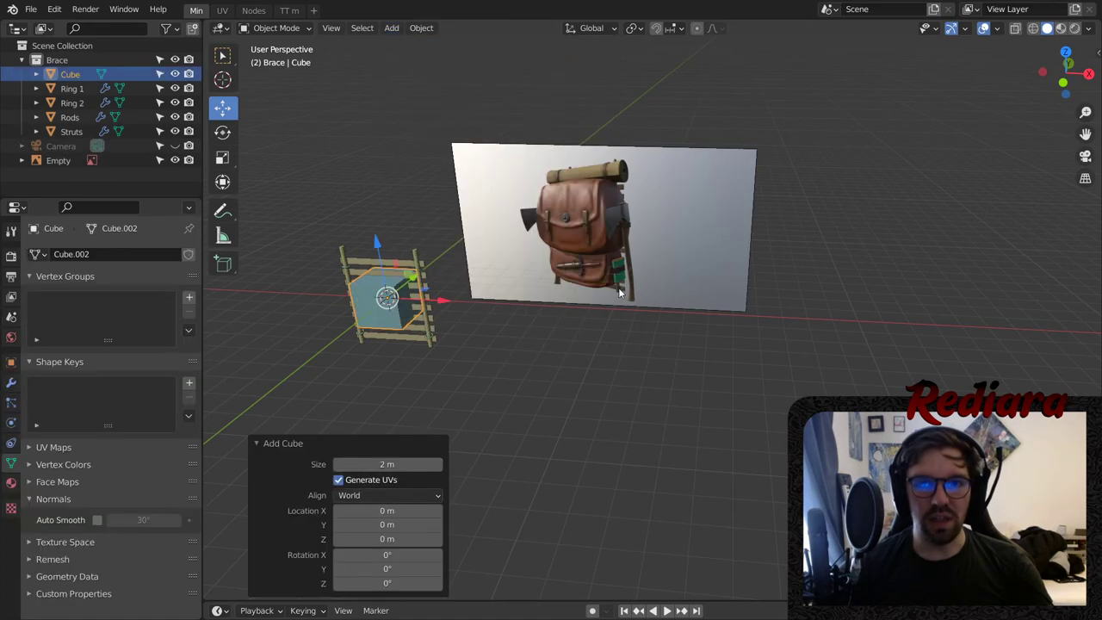
# - Move the cube about 9.63 m along X to stand before the reference image and stretch it by about 1.627 along X
pyautogui.moveTo(447, 303); pyautogui.dragTo(658, 301)
pyautogui.scroll(5, 627, 308)
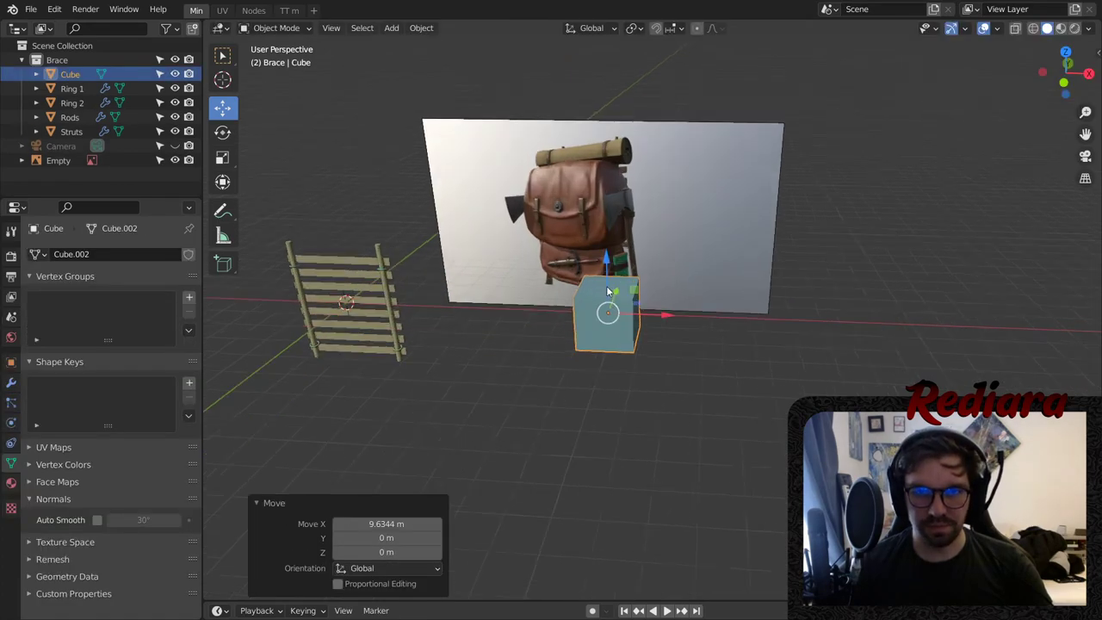
pyautogui.click(222, 158)
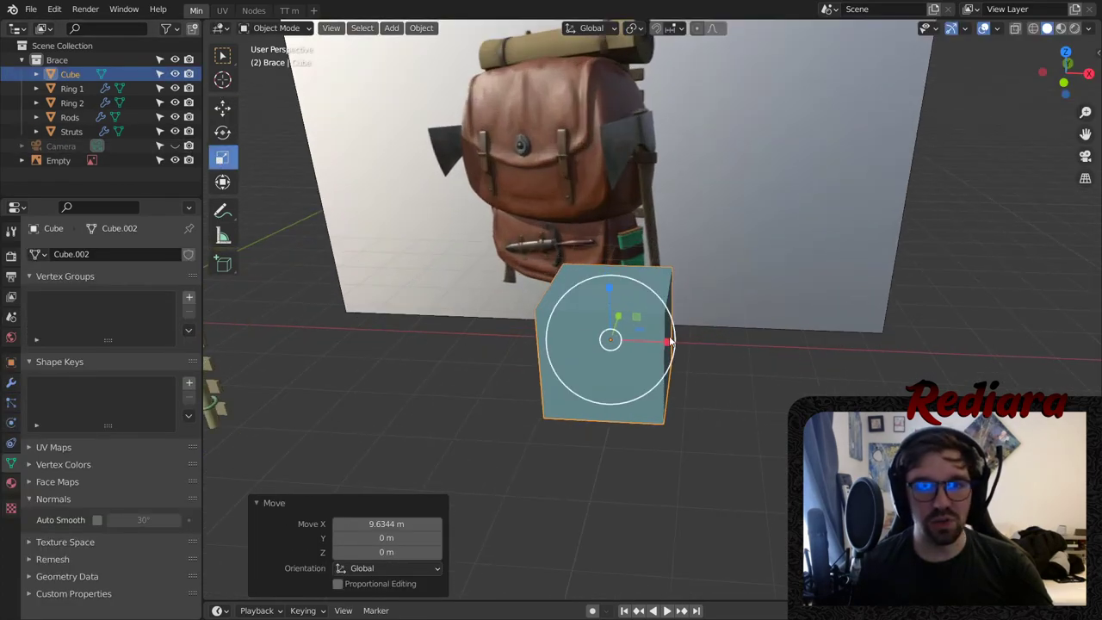
pyautogui.moveTo(669, 339); pyautogui.dragTo(706, 339)
pyautogui.moveTo(705, 338); pyautogui.dragTo(596, 328, button='middle')
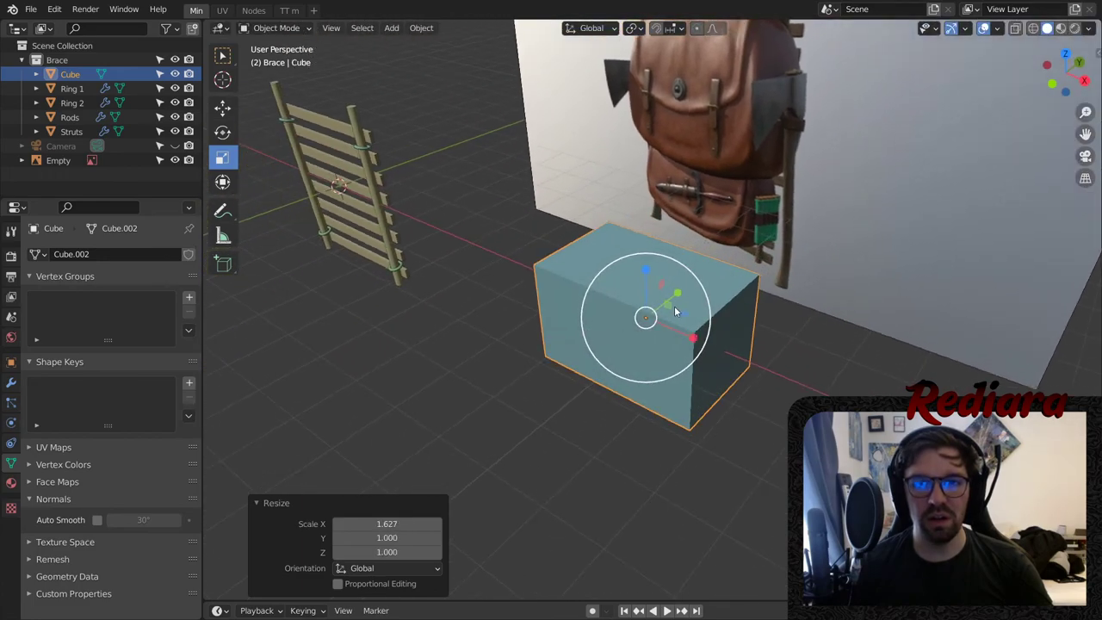
# - Reduce the cube's depth along Y and scale its height by about 1.174 along Z
pyautogui.moveTo(677, 295)
pyautogui.mouseDown()
pyautogui.moveTo(693, 290)
pyautogui.moveTo(664, 297)
pyautogui.moveTo(667, 307)
pyautogui.mouseUp()
pyautogui.moveTo(668, 307); pyautogui.dragTo(723, 222, button='middle')
pyautogui.moveTo(725, 223); pyautogui.dragTo(731, 208)
pyautogui.moveTo(759, 222); pyautogui.dragTo(624, 249, button='middle')
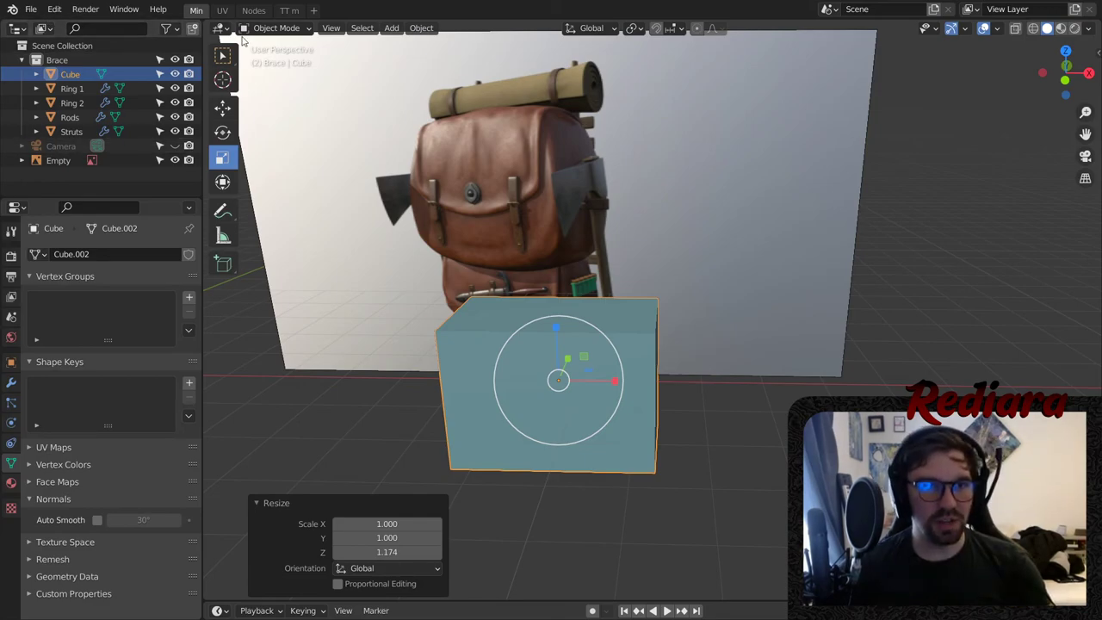
# - Try insetting the cube's top face by about 0.15 m in Edit Mode
pyautogui.click(275, 28)
pyautogui.click(271, 62)
pyautogui.moveTo(492, 250); pyautogui.dragTo(561, 368, button='middle')
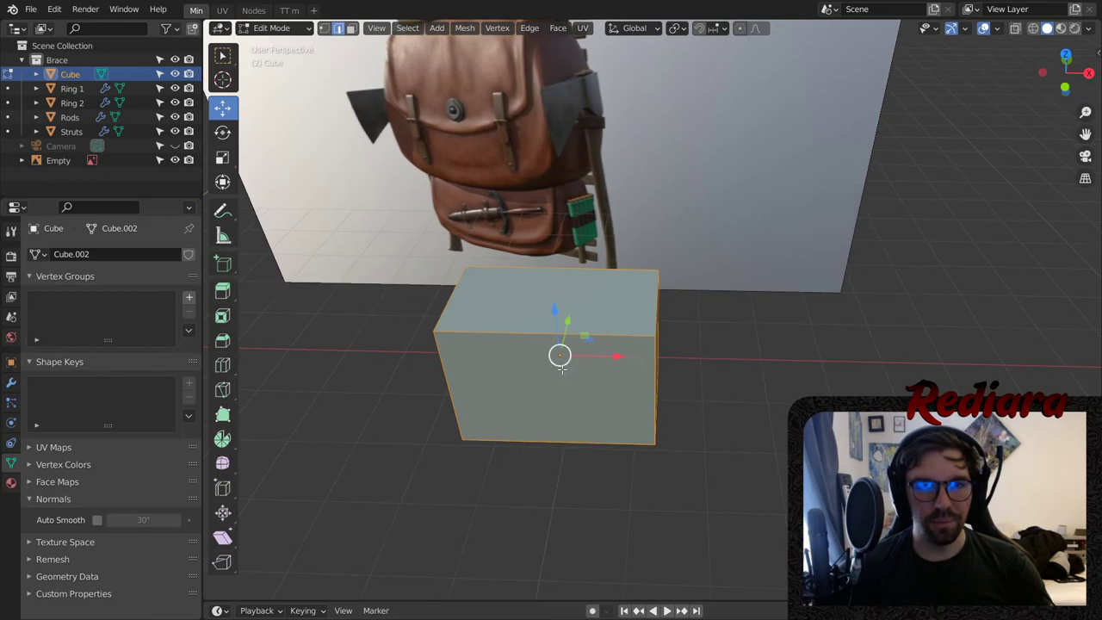
pyautogui.click(503, 285)
pyautogui.moveTo(503, 285); pyautogui.dragTo(501, 341, button='middle')
pyautogui.click(222, 315)
pyautogui.scroll(1, 545, 243)
pyautogui.moveTo(545, 244); pyautogui.dragTo(560, 251)
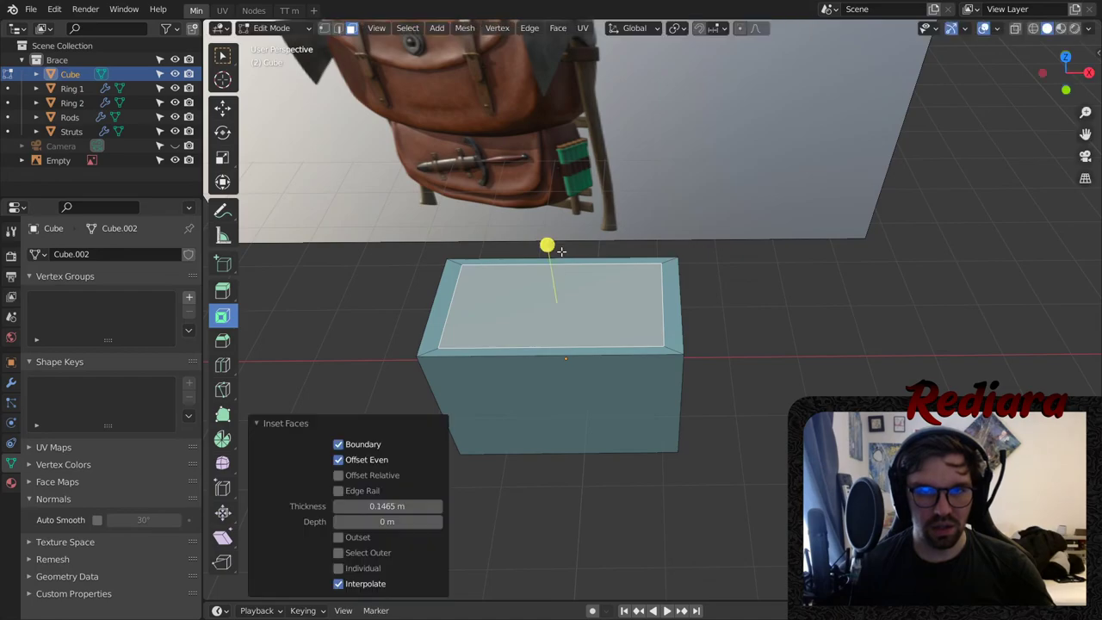
# - Undo the top face inset and apply the cube's scale in Object Mode
pyautogui.hotkey('ctrl', 'z')
pyautogui.click(267, 29)
pyautogui.click(274, 48)
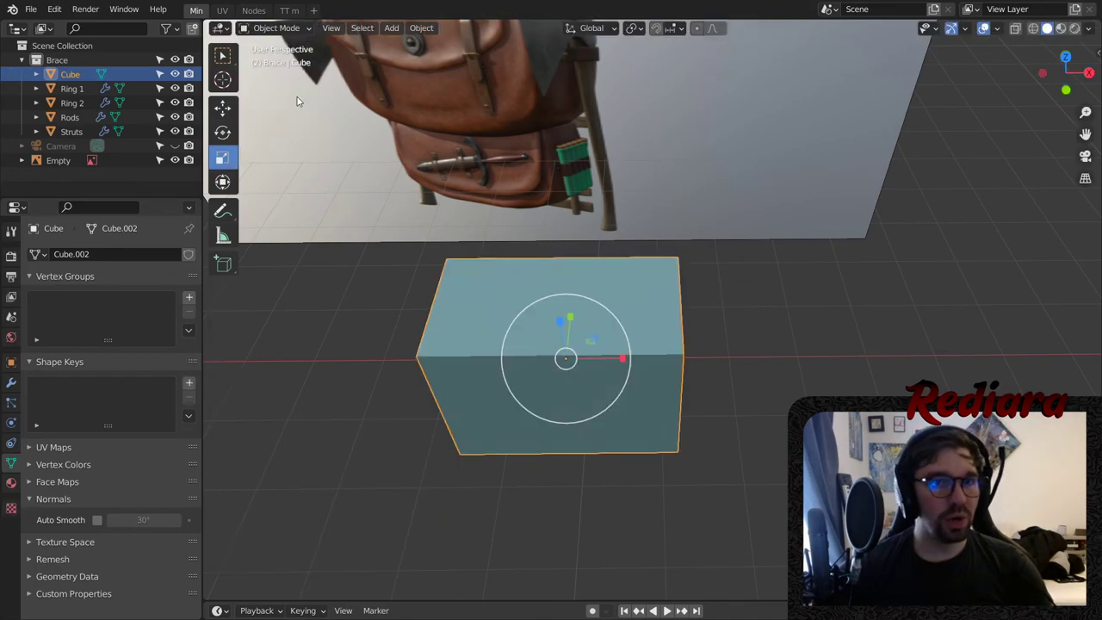
pyautogui.hotkey('ctrl', 'a')
pyautogui.click(406, 248)
pyautogui.hotkey('ctrl', 'z')
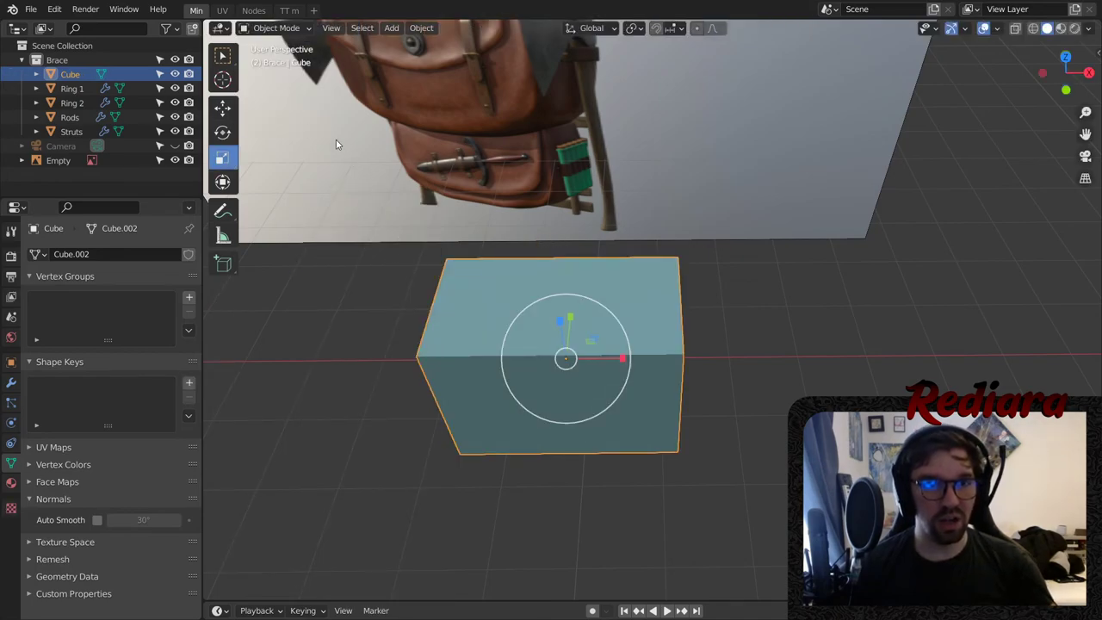
pyautogui.hotkey('ctrl', 'a')
pyautogui.click(339, 133)
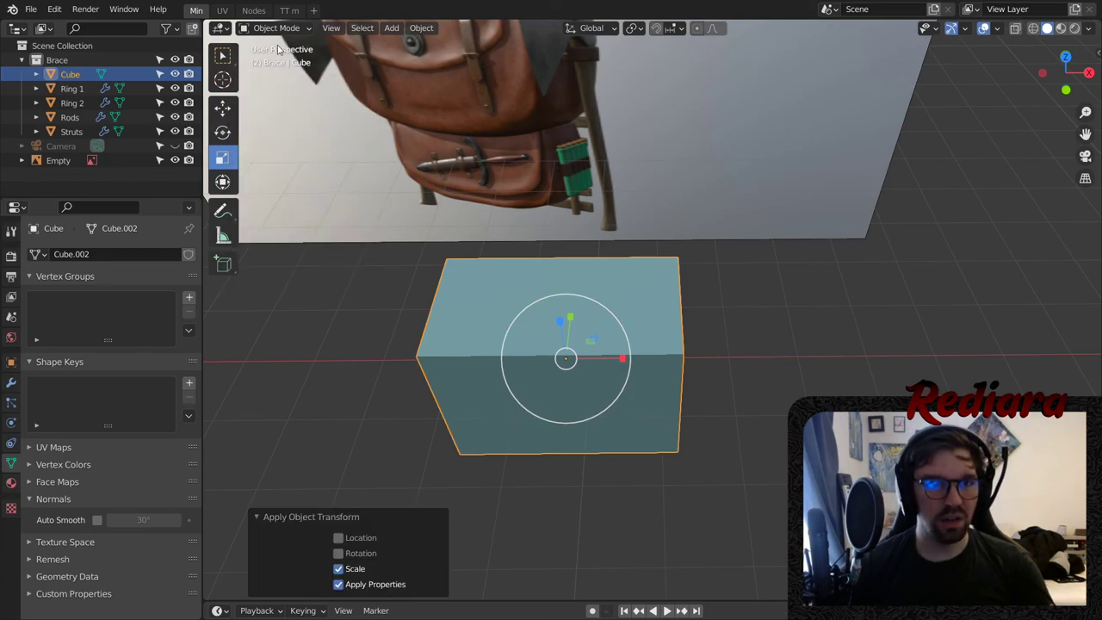
pyautogui.hotkey('ctrl', 'z')
pyautogui.click(597, 349)
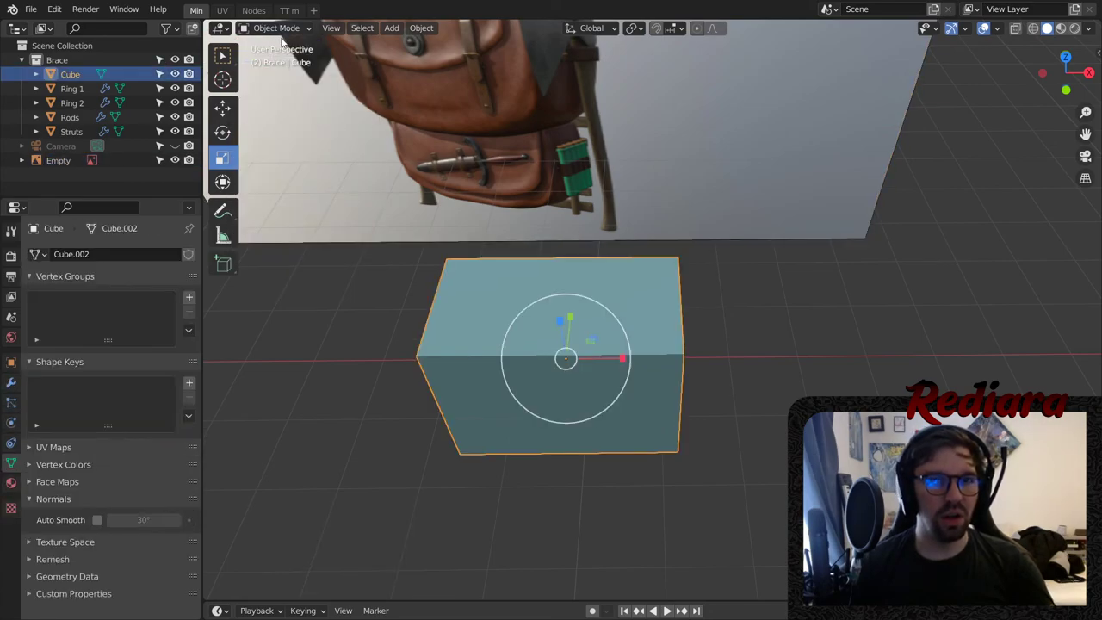
# - Return to Edit Mode and inset the cube's top face by about 0.21 m
pyautogui.click(277, 28)
pyautogui.click(275, 59)
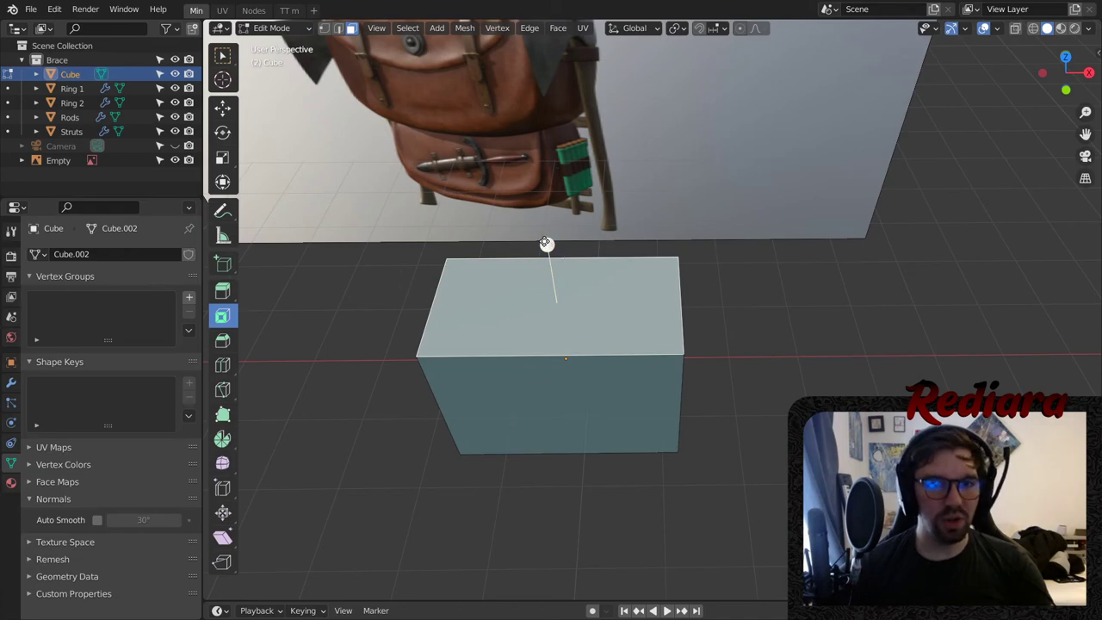
pyautogui.moveTo(545, 243); pyautogui.dragTo(546, 251)
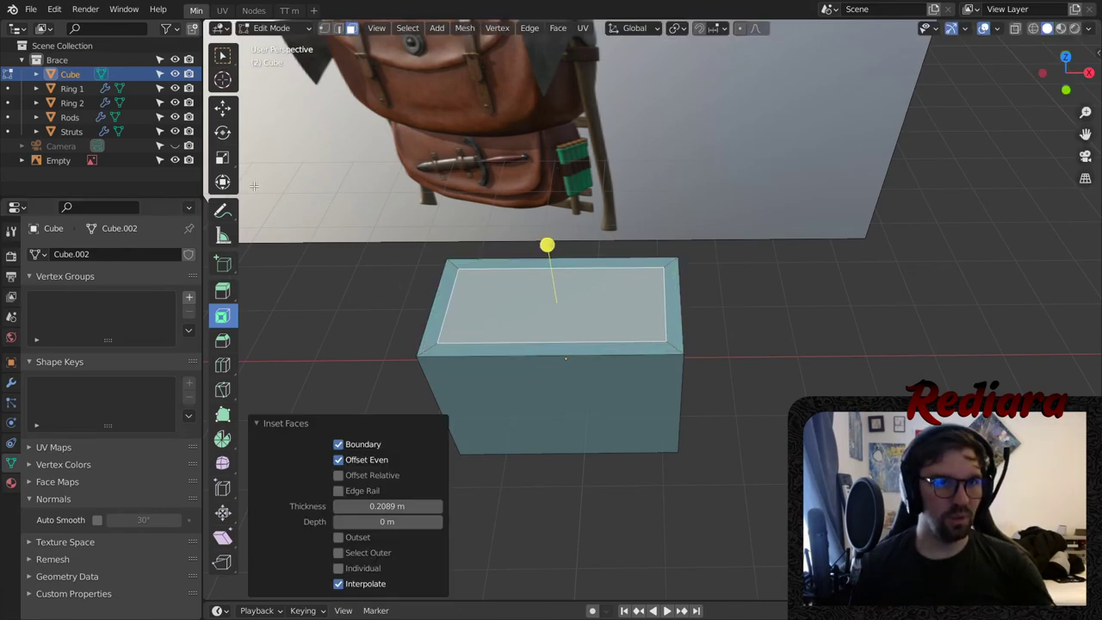
# - Extrude the inset face about 1.66 m down along its normal to hollow out the box
pyautogui.rightClick(494, 293)
pyautogui.click(484, 361)
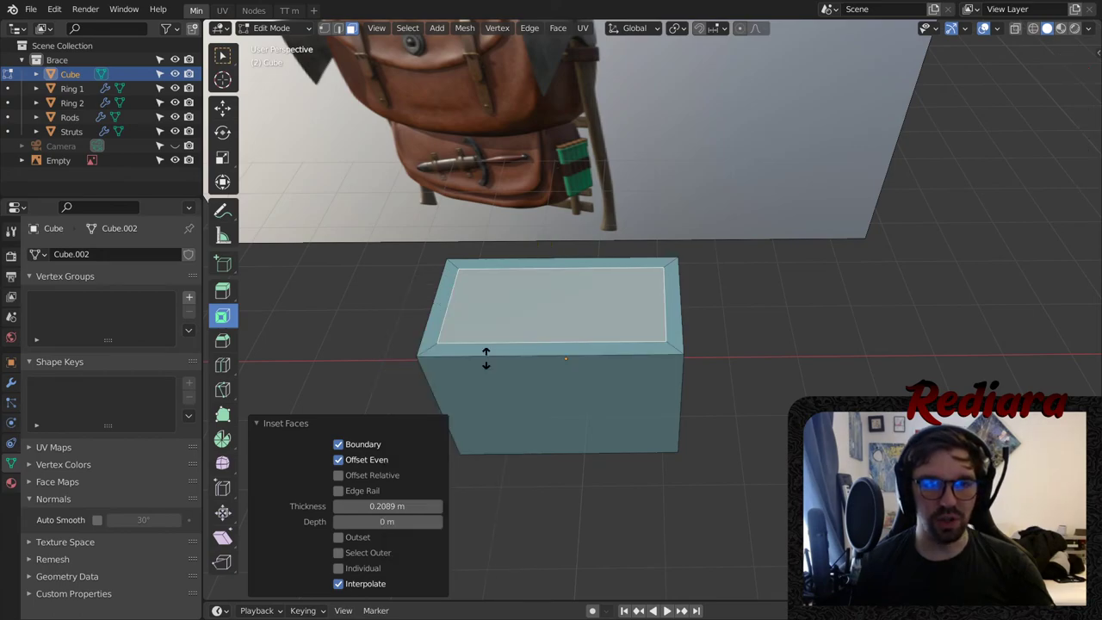
pyautogui.click(483, 412)
pyautogui.moveTo(483, 412); pyautogui.dragTo(540, 394, button='middle')
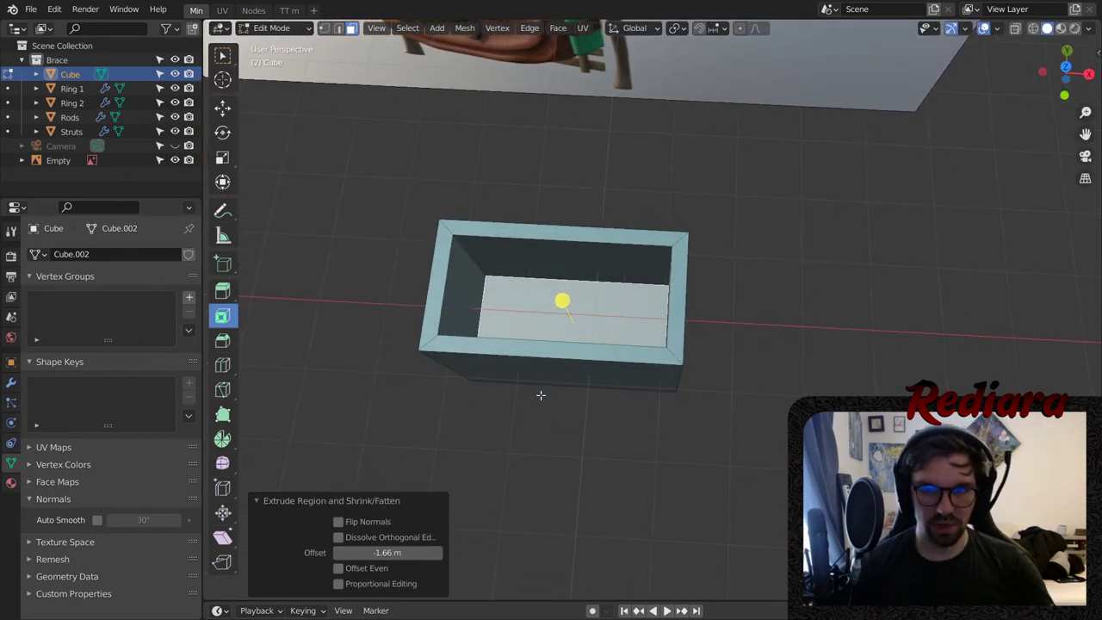
pyautogui.scroll(4, 552, 326)
# - Adjust the height of the hollow's floor face along Z, finishing with a move of about 0.11 m upward
pyautogui.click(223, 106)
pyautogui.moveTo(622, 320); pyautogui.dragTo(566, 281, button='middle')
pyautogui.moveTo(580, 277); pyautogui.dragTo(568, 320)
pyautogui.moveTo(568, 320); pyautogui.dragTo(590, 304, button='middle')
pyautogui.moveTo(666, 296)
pyautogui.mouseDown()
pyautogui.moveTo(659, 312)
pyautogui.moveTo(663, 293)
pyautogui.mouseUp()
pyautogui.moveTo(663, 293); pyautogui.dragTo(680, 133, button='middle')
pyautogui.scroll(-4, 679, 133)
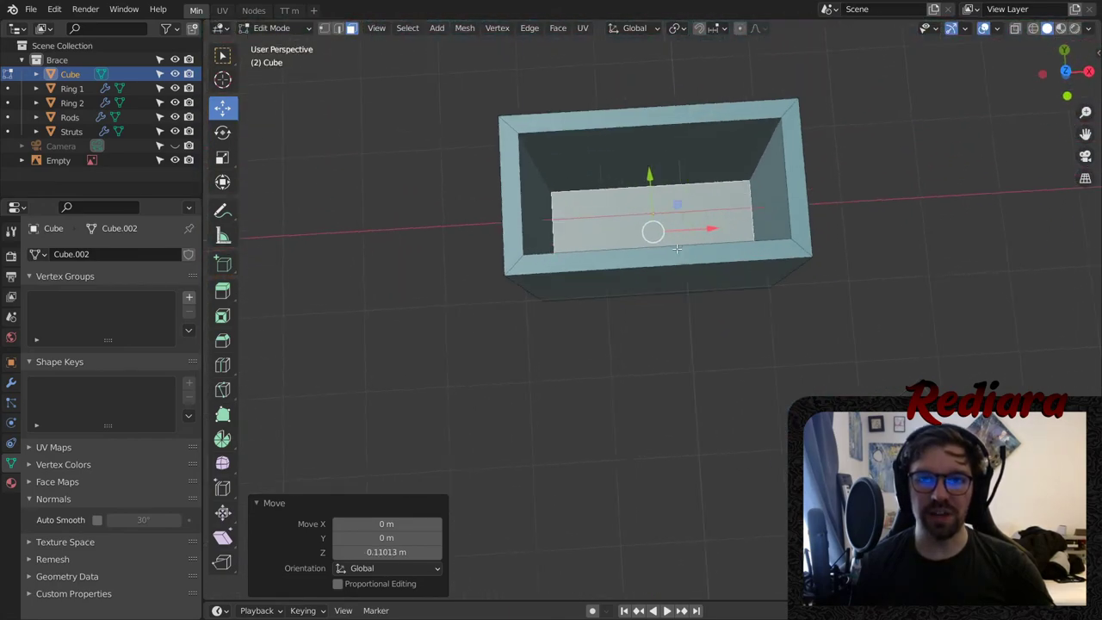
# - Select the box's front rim face and lower it by about 0.19 m along Z
pyautogui.moveTo(639, 265); pyautogui.dragTo(595, 235, button='middle')
pyautogui.scroll(-2, 639, 186)
pyautogui.scroll(1, 490, 254)
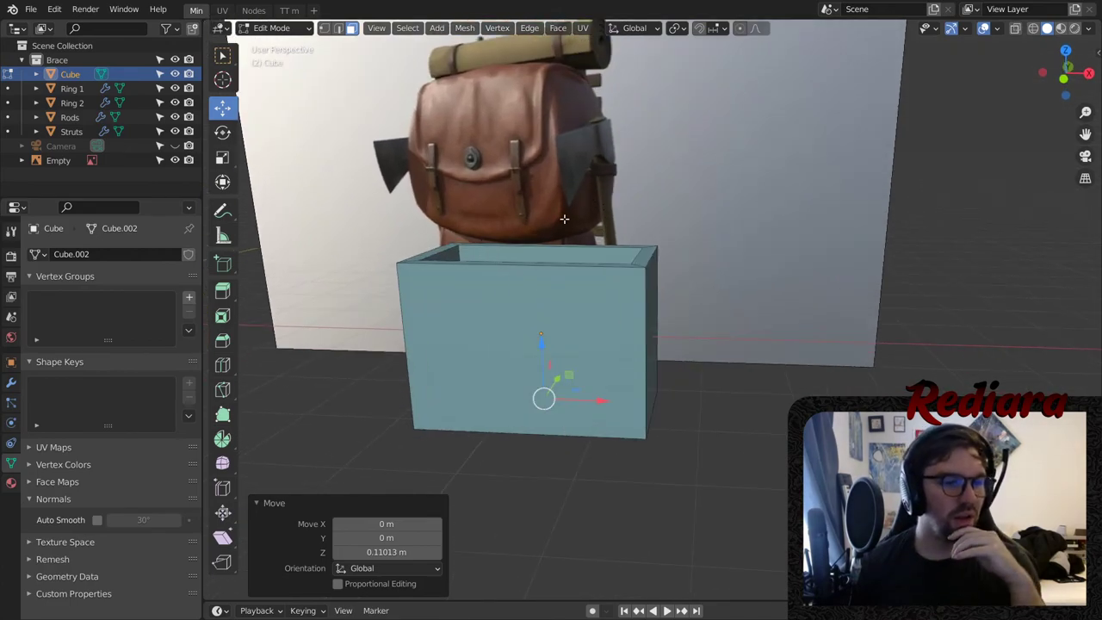
pyautogui.moveTo(547, 161); pyautogui.dragTo(396, 135, button='middle')
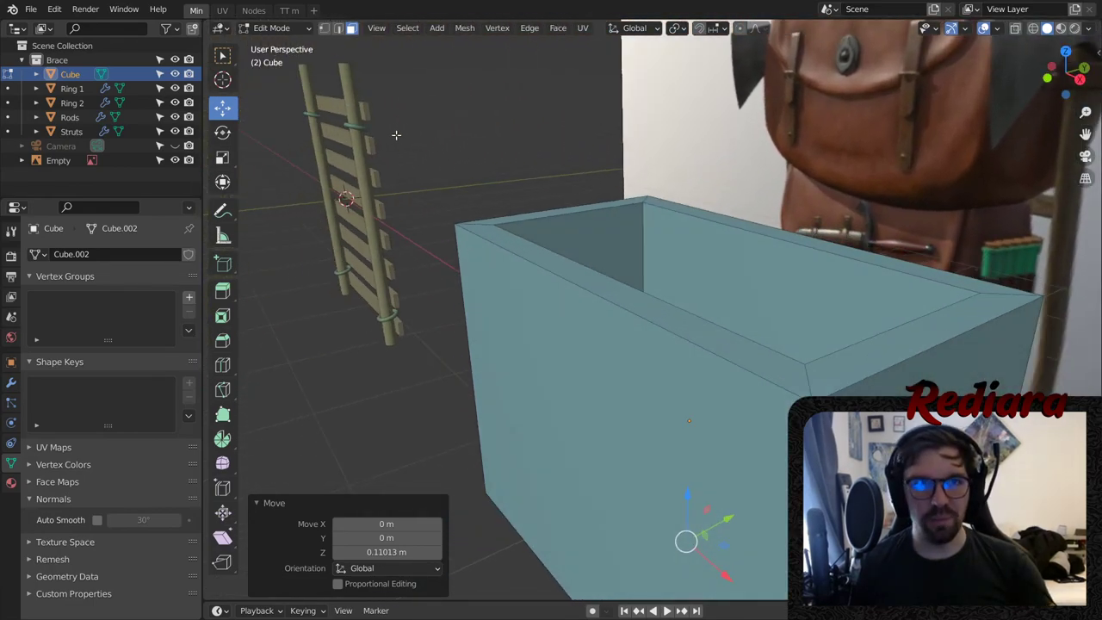
pyautogui.click(549, 258)
pyautogui.moveTo(581, 218); pyautogui.dragTo(565, 251)
pyautogui.moveTo(568, 254); pyautogui.dragTo(674, 277, button='middle')
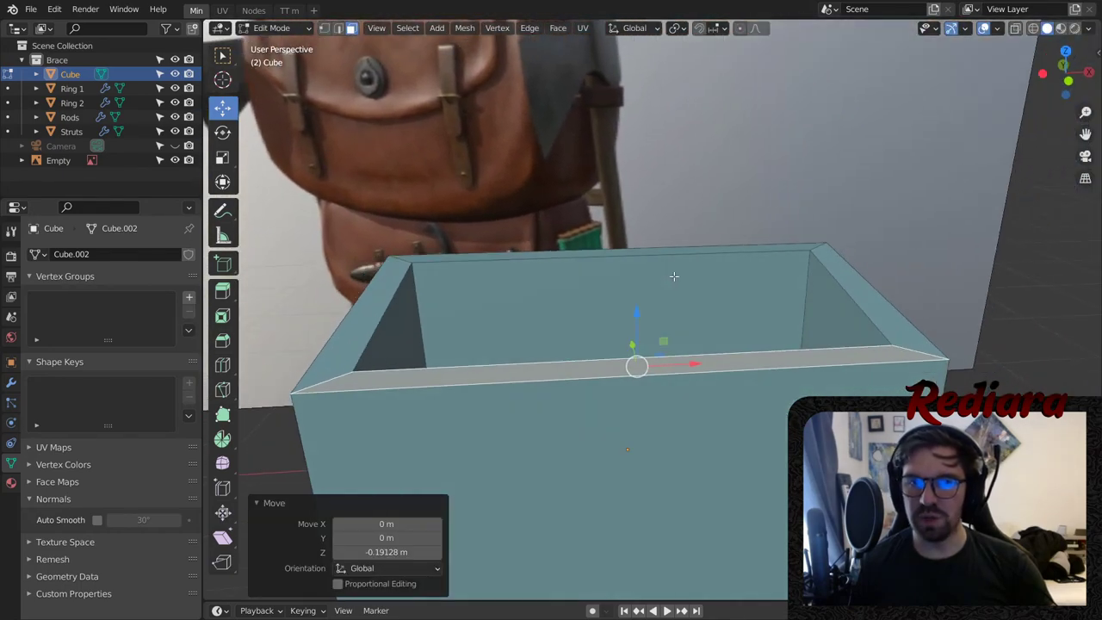
pyautogui.scroll(-3, 574, 253)
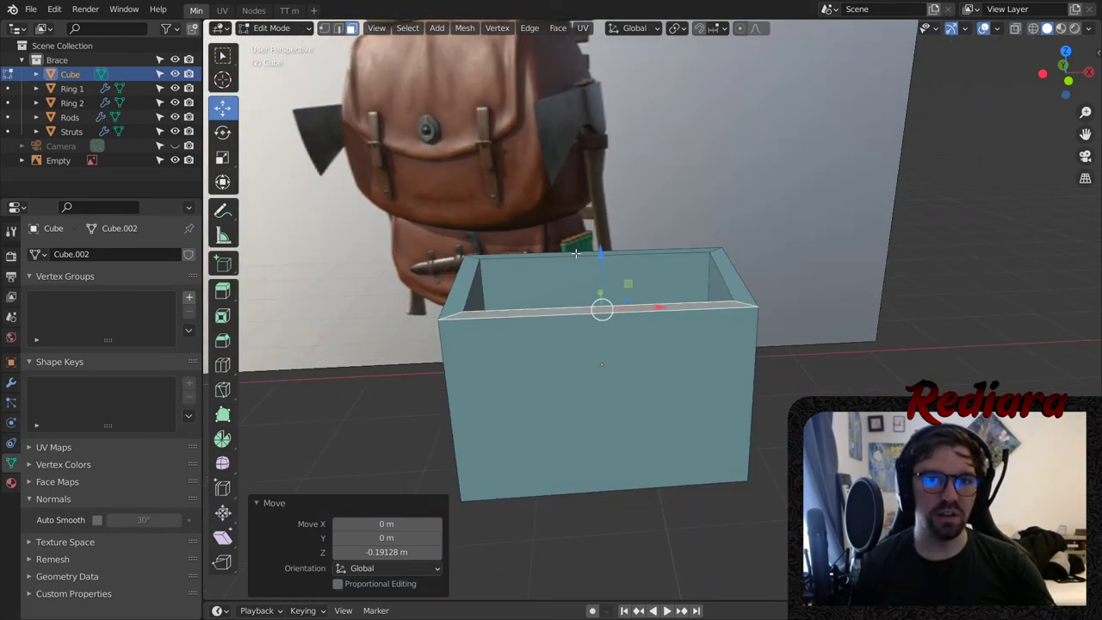
# - Switch to edge selection and select the two outer vertical edges of the box's front side
pyautogui.moveTo(440, 372); pyautogui.dragTo(483, 366, button='middle')
pyautogui.click(337, 29)
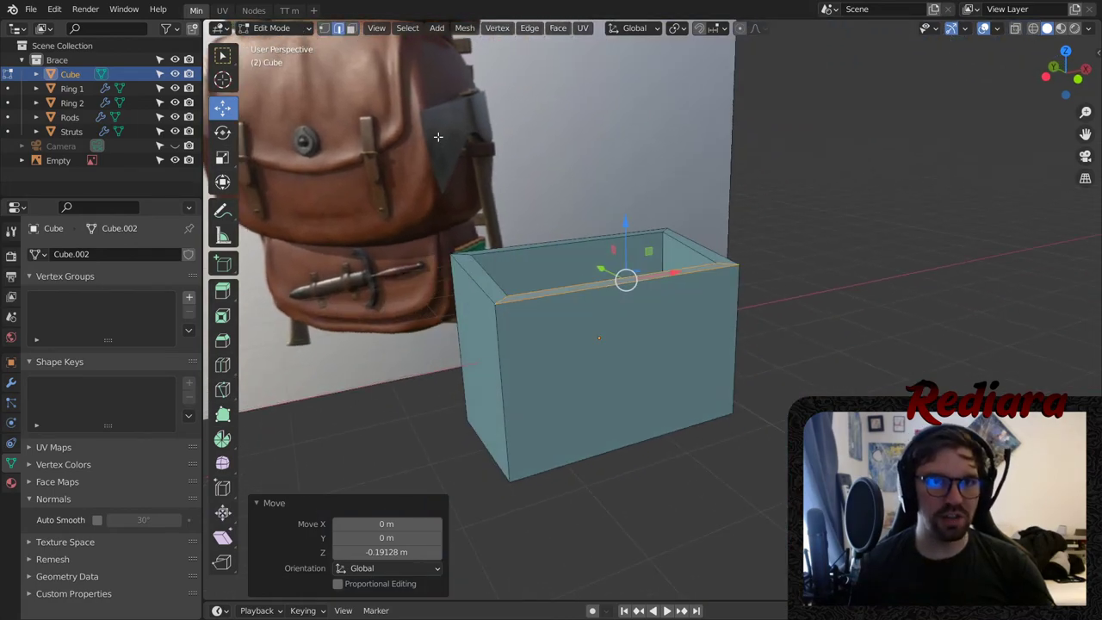
pyautogui.click(500, 342)
pyautogui.keyDown('shift'); pyautogui.click(734, 329); pyautogui.keyUp('shift')
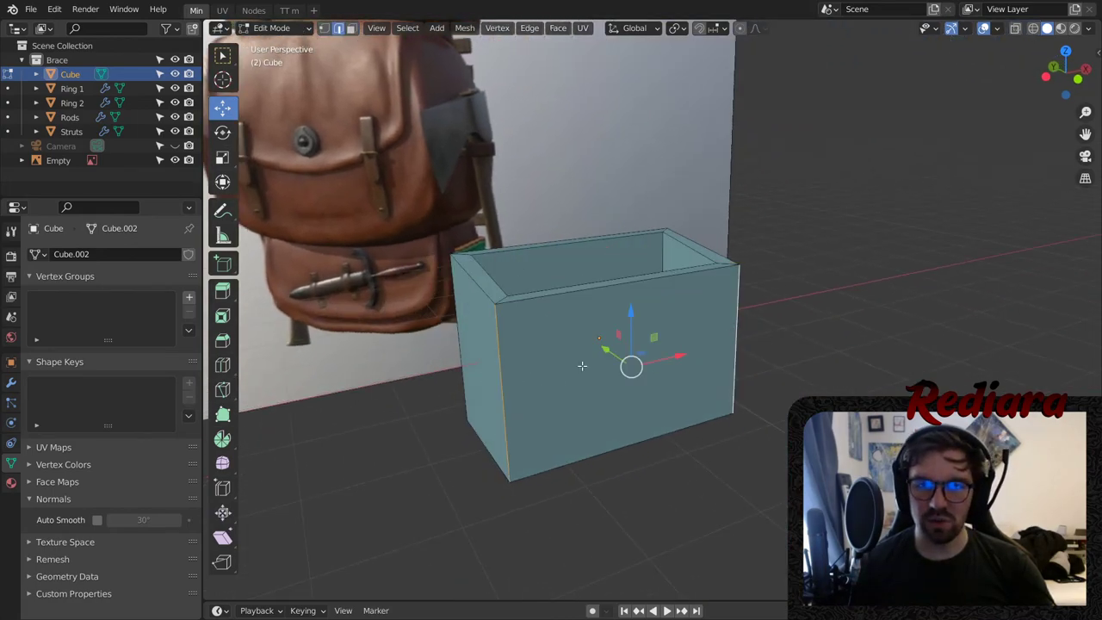
# - Try scaling the two outer front vertical edges closer together along X, and undo it
pyautogui.click(222, 156)
pyautogui.moveTo(679, 354); pyautogui.dragTo(674, 354)
pyautogui.hotkey('ctrl', 'z')
# - Add the inner front vertical edges to the selection and scale the box's front to about 0.835 along X
pyautogui.scroll(5, 467, 287)
pyautogui.moveTo(580, 248); pyautogui.dragTo(330, 344, button='middle')
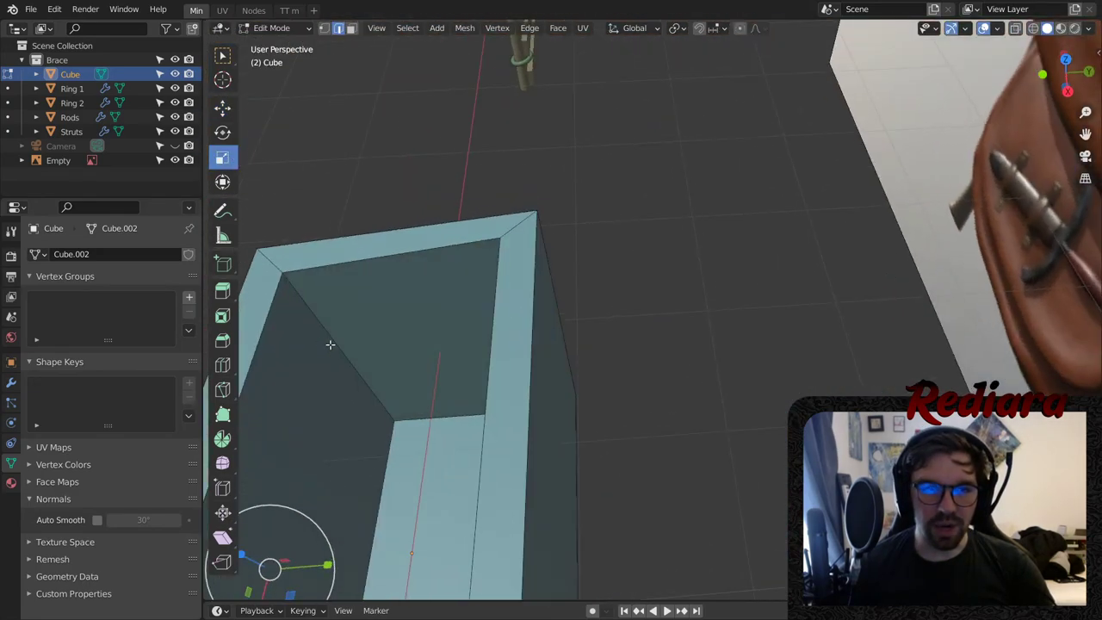
pyautogui.keyDown('shift'); pyautogui.click(328, 328); pyautogui.keyUp('shift')
pyautogui.moveTo(352, 445); pyautogui.dragTo(503, 332, button='middle')
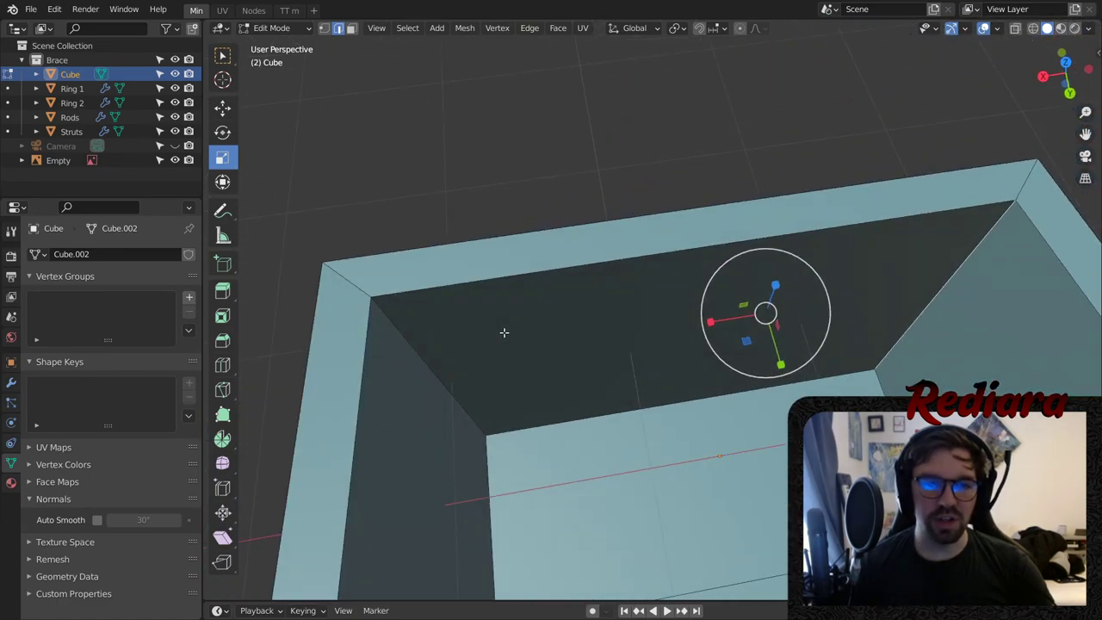
pyautogui.moveTo(435, 369); pyautogui.dragTo(673, 309, button='middle')
pyautogui.scroll(-3, 674, 310)
pyautogui.moveTo(516, 310); pyautogui.dragTo(602, 284, button='middle')
pyautogui.moveTo(567, 112); pyautogui.dragTo(643, 141, button='middle')
pyautogui.moveTo(621, 80); pyautogui.dragTo(615, 254, button='middle')
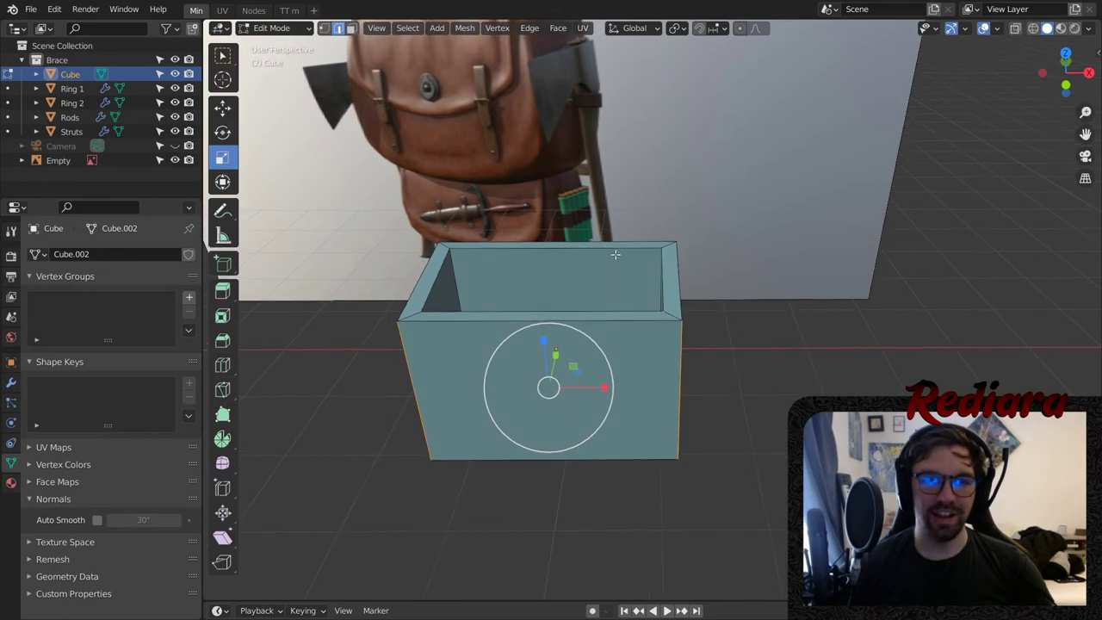
pyautogui.scroll(2, 589, 389)
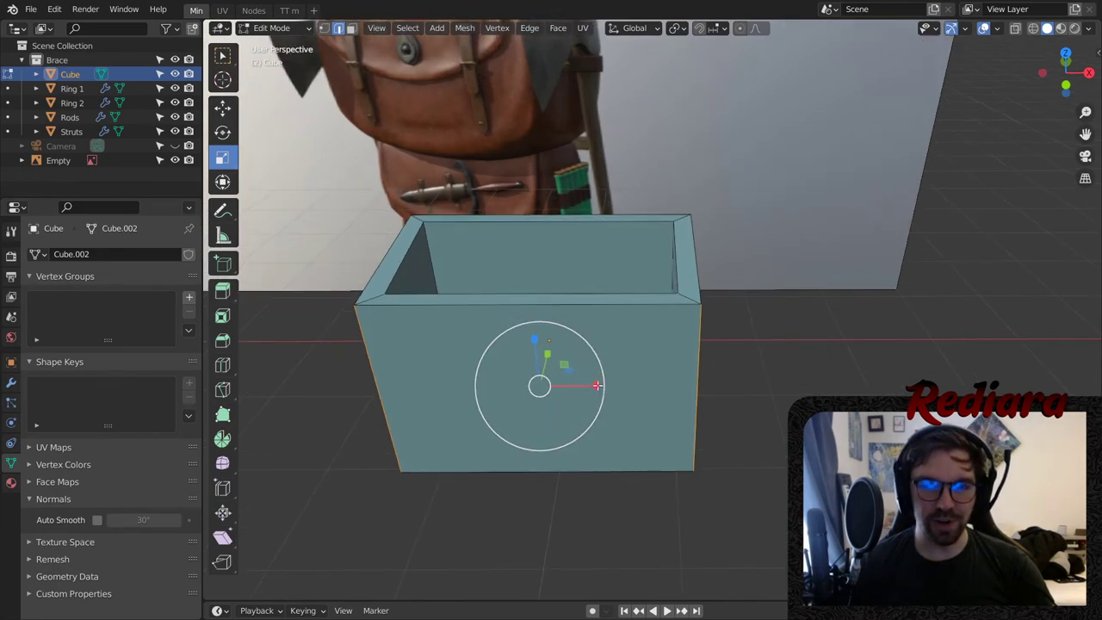
pyautogui.moveTo(594, 385); pyautogui.dragTo(582, 385)
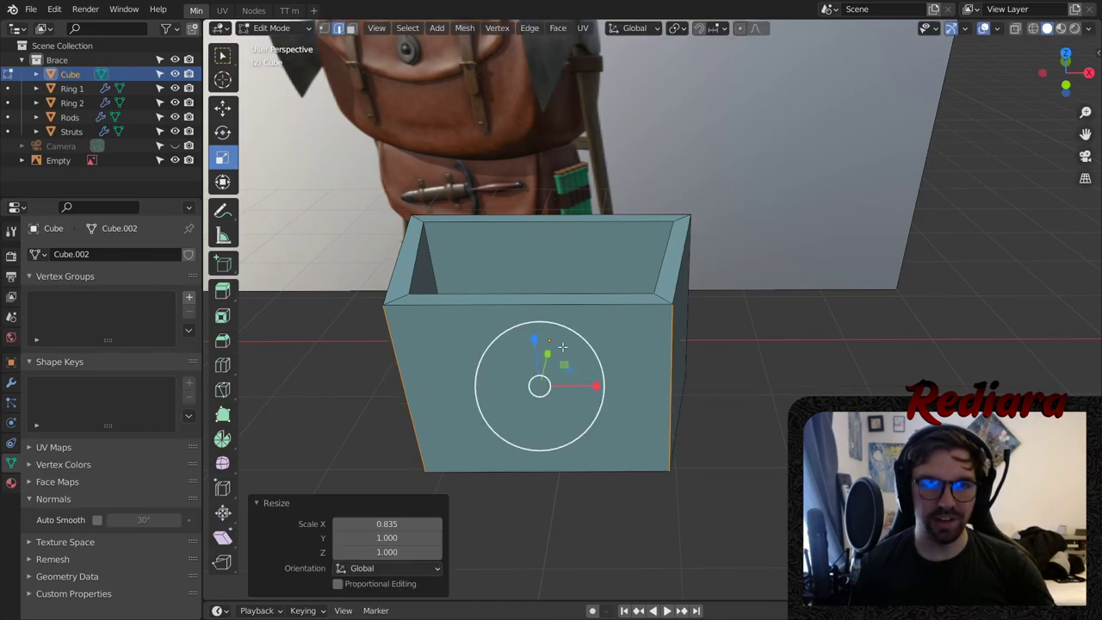
pyautogui.scroll(1, 543, 255)
pyautogui.moveTo(543, 254); pyautogui.dragTo(521, 174, button='middle')
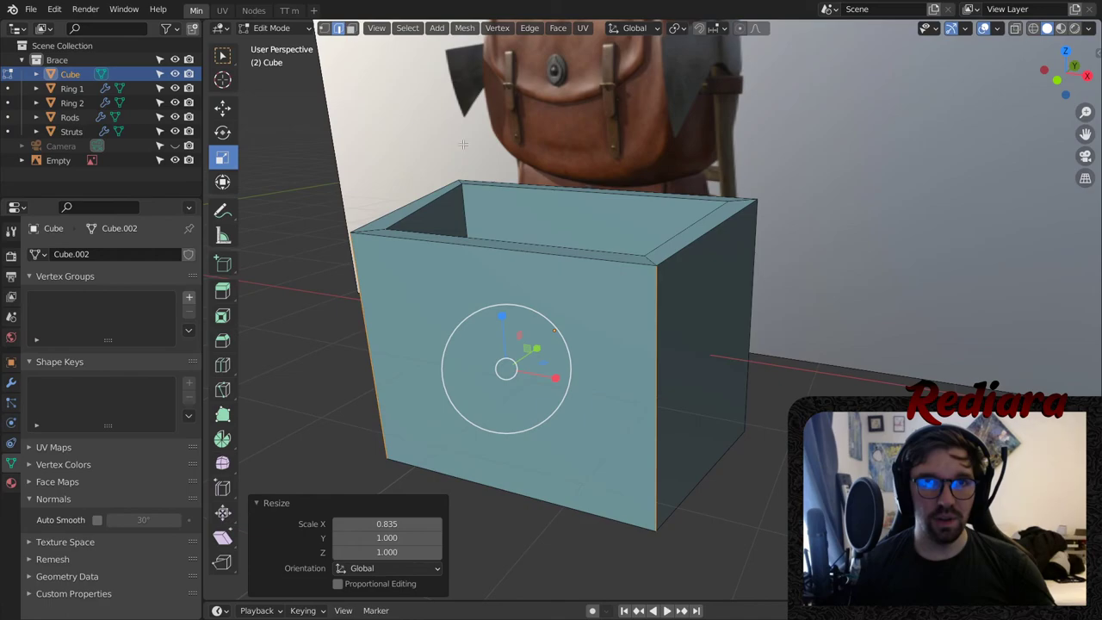
# - Lower the inner edge of the box's back rim by about 0.11 m along Z
pyautogui.scroll(2, 551, 189)
pyautogui.click(551, 191)
pyautogui.moveTo(595, 202); pyautogui.dragTo(559, 210, button='middle')
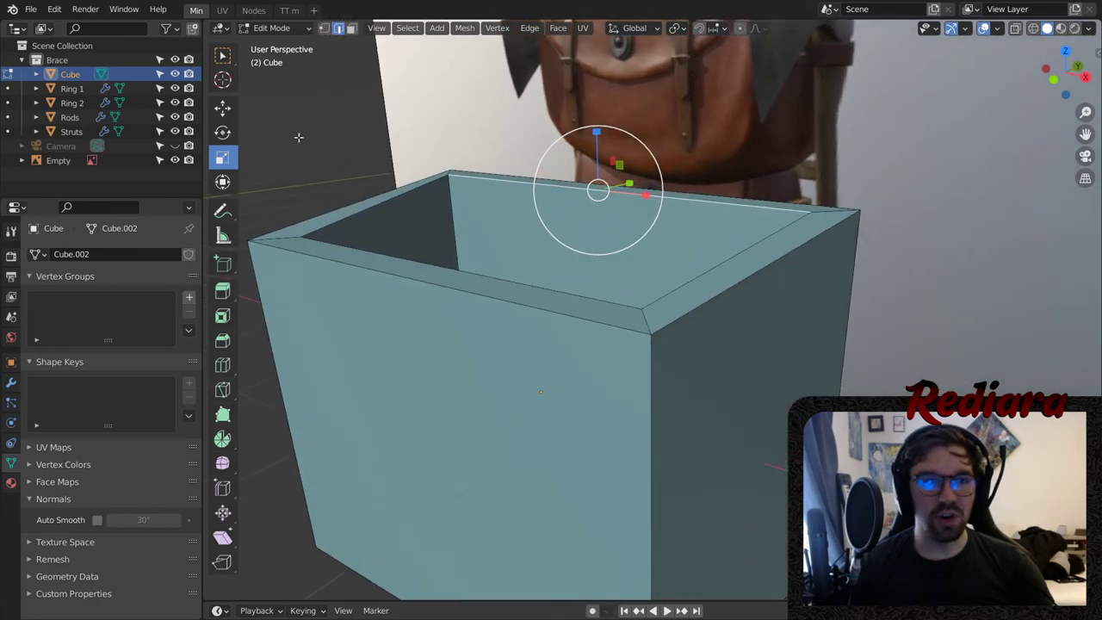
pyautogui.click(222, 107)
pyautogui.moveTo(597, 129); pyautogui.dragTo(586, 152)
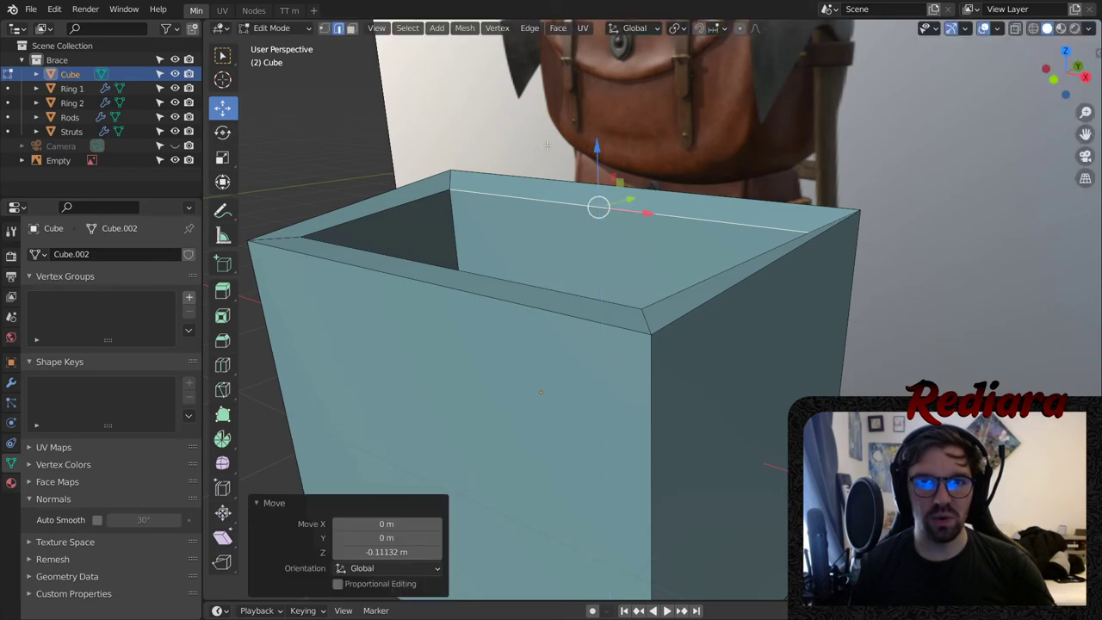
# - Select the sloped back rim face and extrude it about 1.61 m along its normal to form a flap
pyautogui.click(350, 28)
pyautogui.moveTo(593, 203); pyautogui.dragTo(600, 169, button='middle')
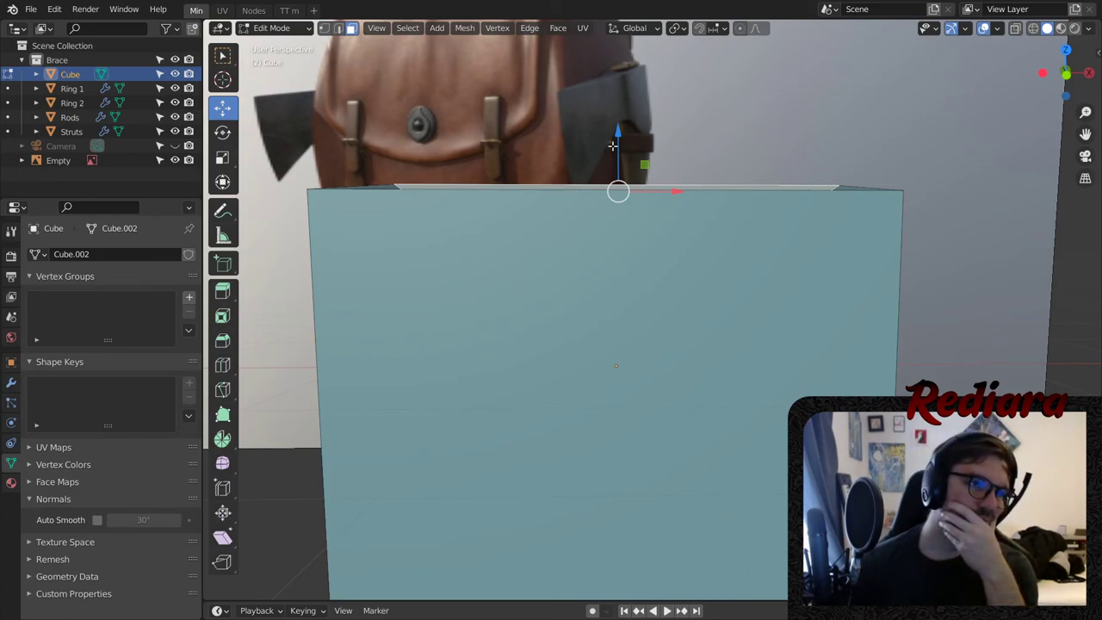
pyautogui.moveTo(612, 146); pyautogui.dragTo(517, 205, button='middle')
pyautogui.rightClick(517, 205)
pyautogui.click(517, 207)
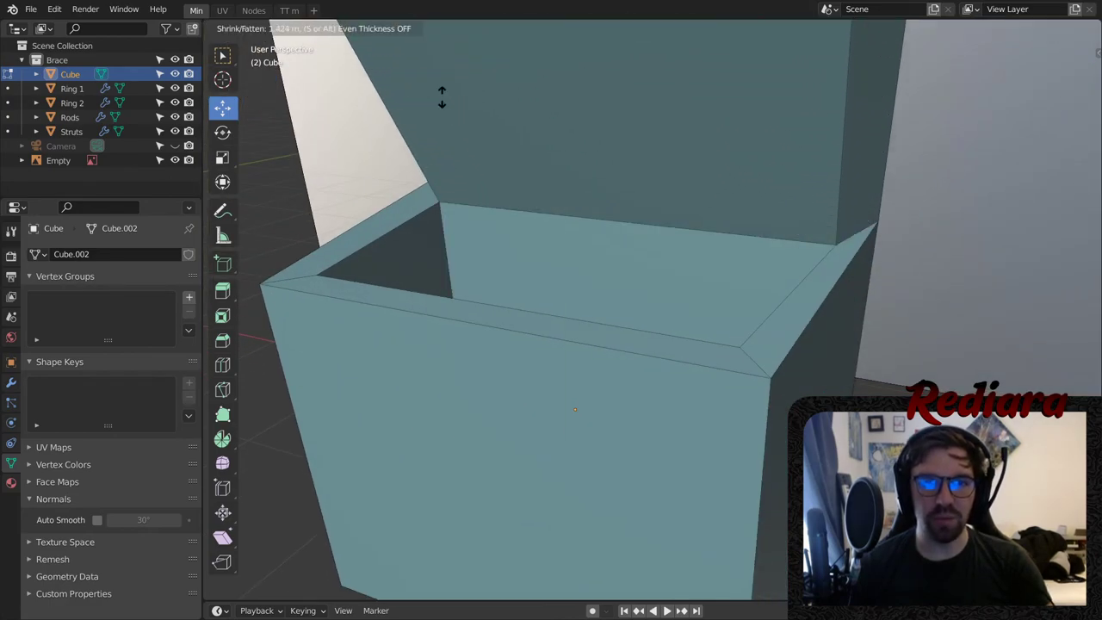
pyautogui.click(437, 93)
# - Fold the flap over the box by moving its end face about -0.99 m in Y and -1.35 m in Z
pyautogui.scroll(-4, 568, 96)
pyautogui.moveTo(619, 111); pyautogui.dragTo(337, 151, button='middle')
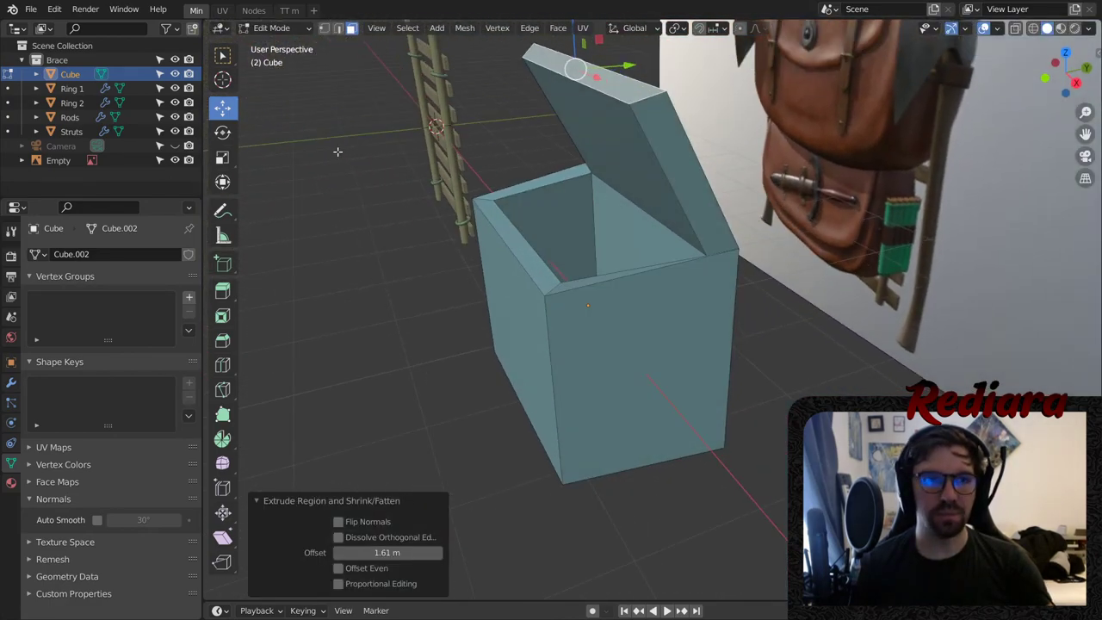
pyautogui.moveTo(619, 69); pyautogui.dragTo(599, 68, button='middle')
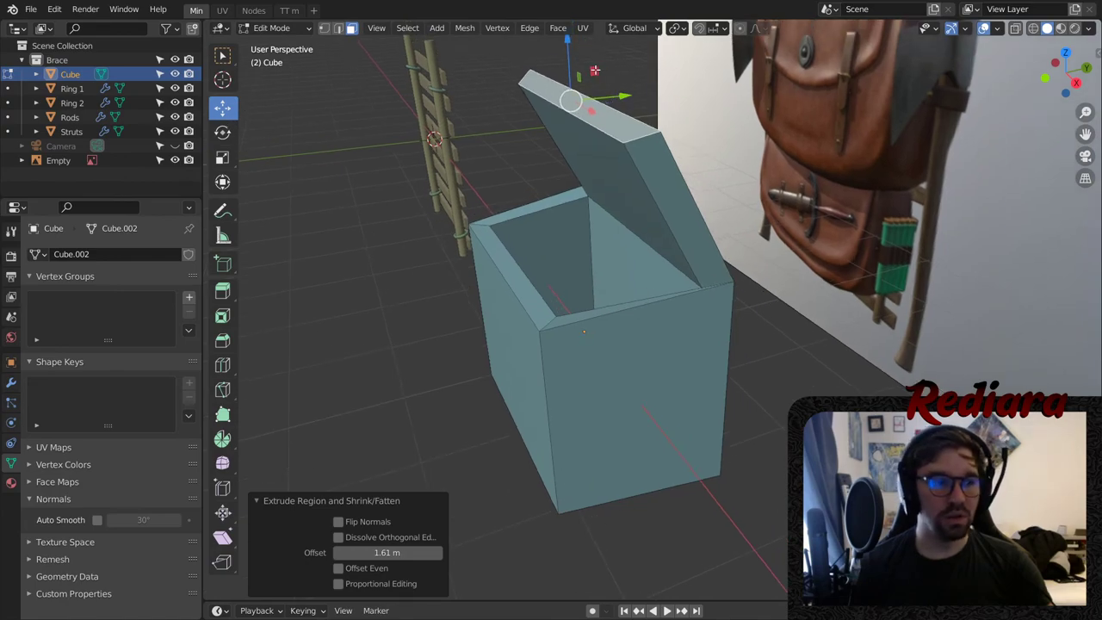
pyautogui.moveTo(595, 70); pyautogui.dragTo(509, 221)
pyautogui.moveTo(527, 452); pyautogui.dragTo(643, 375, button='middle')
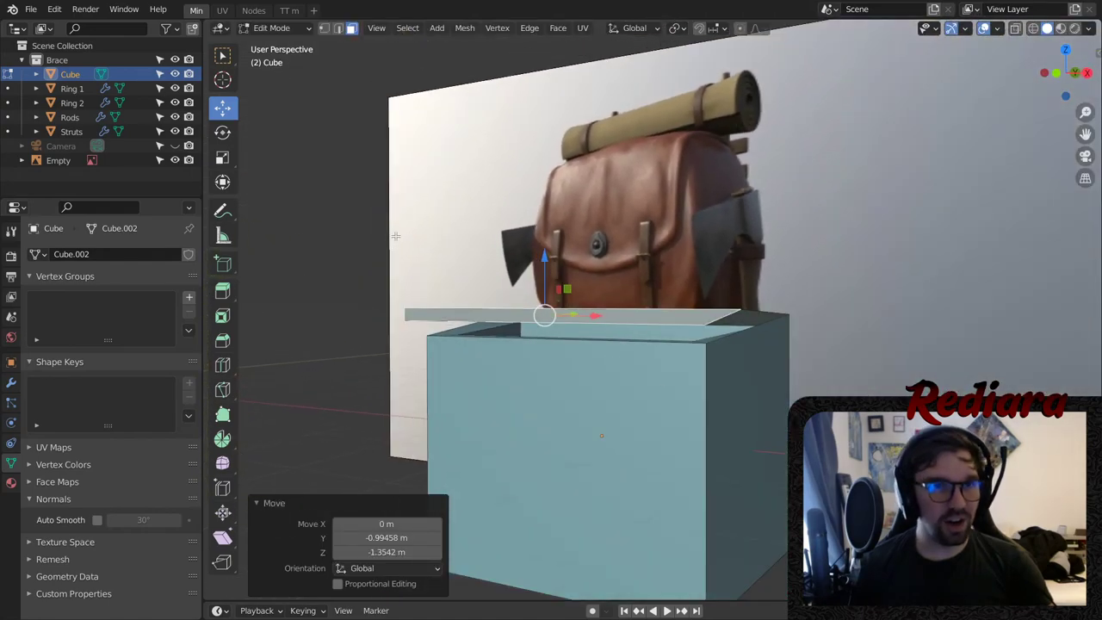
# - Return to Object Mode and add a Subdivision Surface modifier to the bag with three viewport levels
pyautogui.click(284, 28)
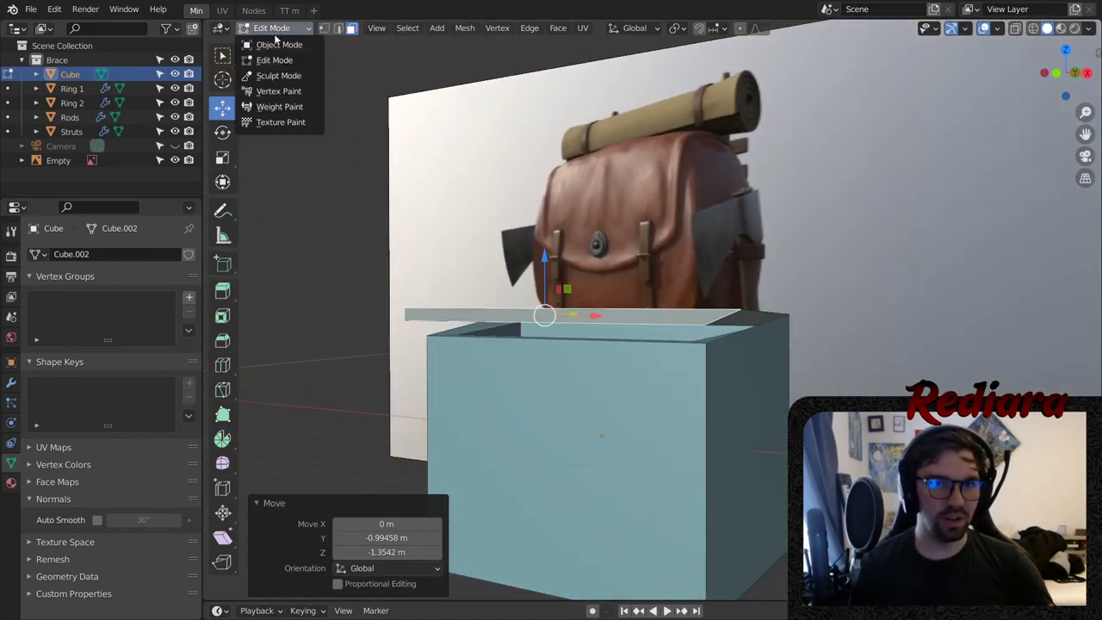
pyautogui.click(275, 45)
pyautogui.moveTo(477, 325); pyautogui.dragTo(384, 288, button='middle')
pyautogui.click(514, 374)
pyautogui.click(535, 338)
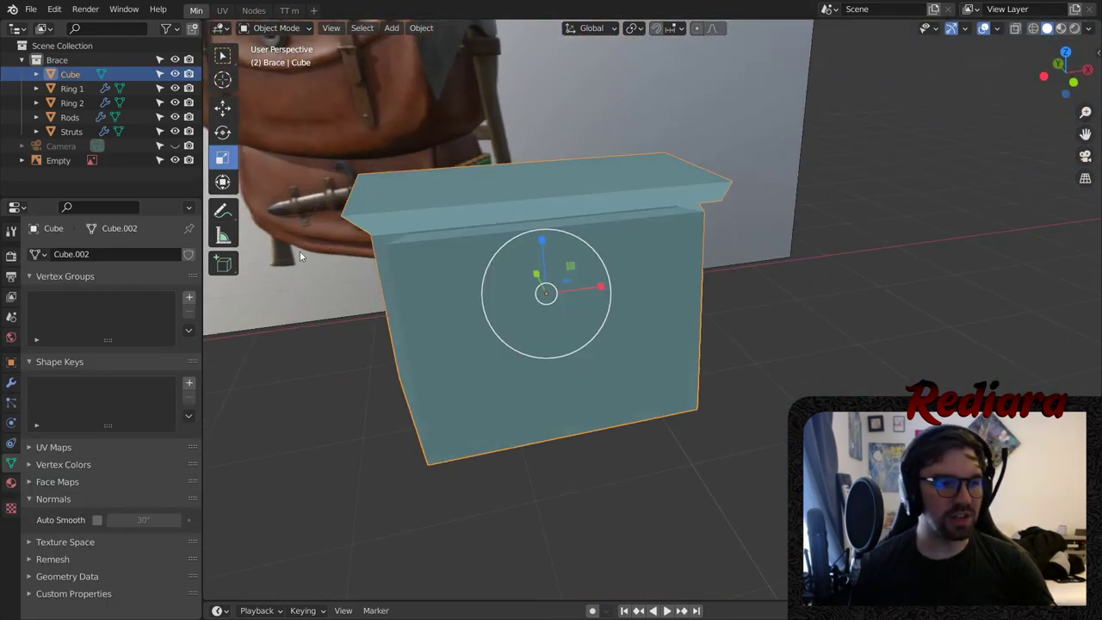
pyautogui.click(11, 383)
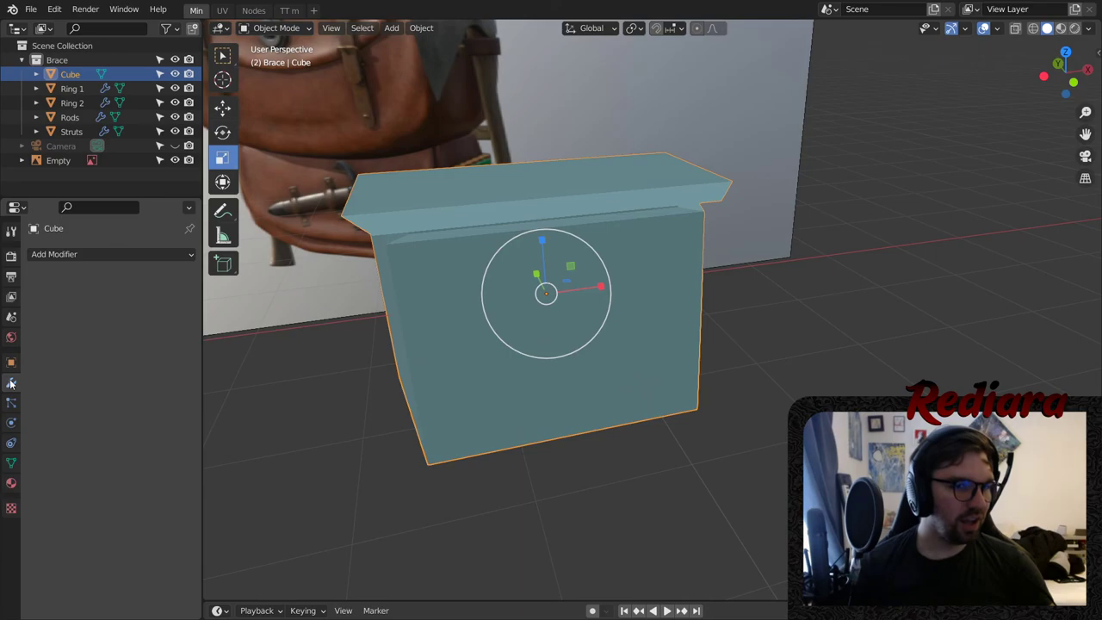
pyautogui.click(81, 253)
pyautogui.click(207, 495)
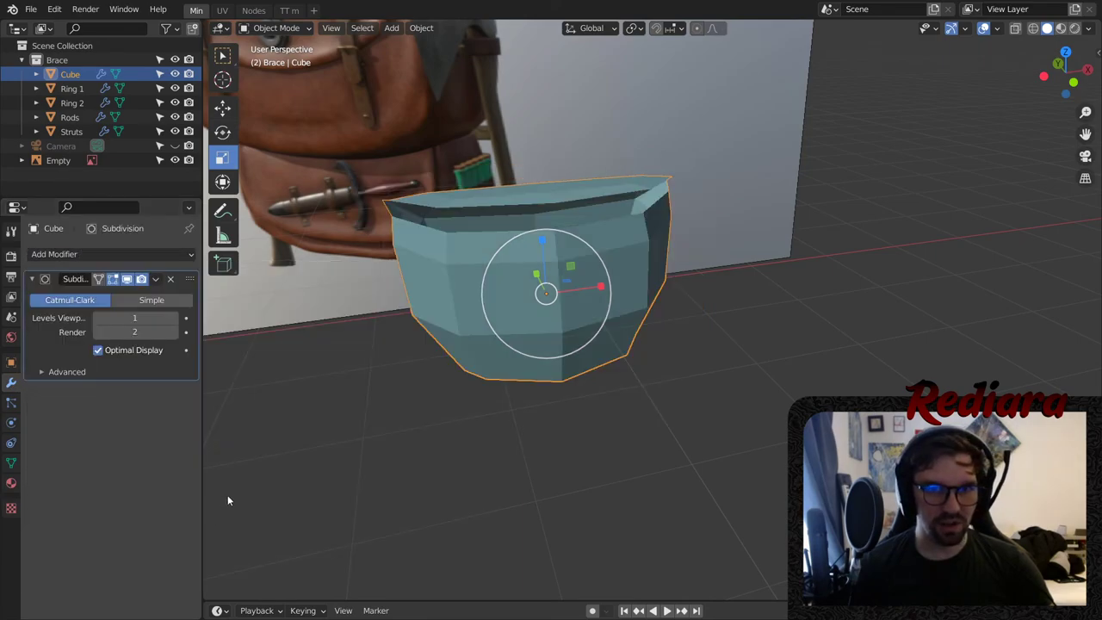
pyautogui.click(173, 318)
pyautogui.click(173, 317)
# - Shade the bag smooth and deselect it
pyautogui.click(545, 448)
pyautogui.moveTo(642, 277); pyautogui.dragTo(454, 259, button='middle')
pyautogui.click(428, 298)
pyautogui.rightClick(427, 297)
pyautogui.click(428, 298)
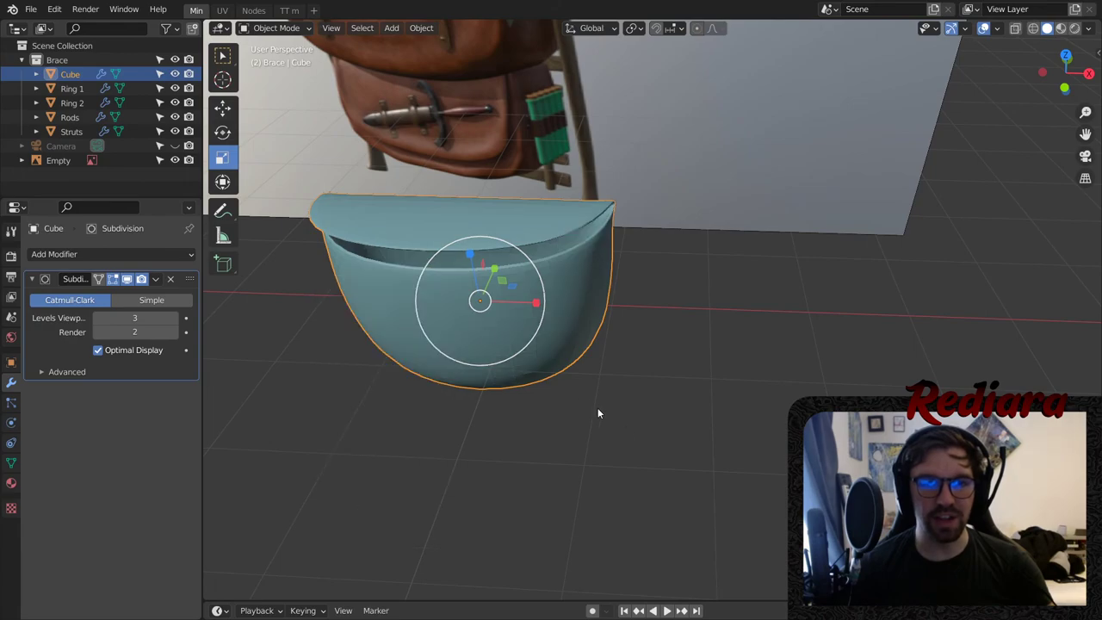
pyautogui.click(597, 413)
pyautogui.moveTo(597, 413); pyautogui.dragTo(522, 339, button='middle')
# - Enter Edit Mode on the bag and turn off the Subdivision modifier's viewport display
pyautogui.click(275, 28)
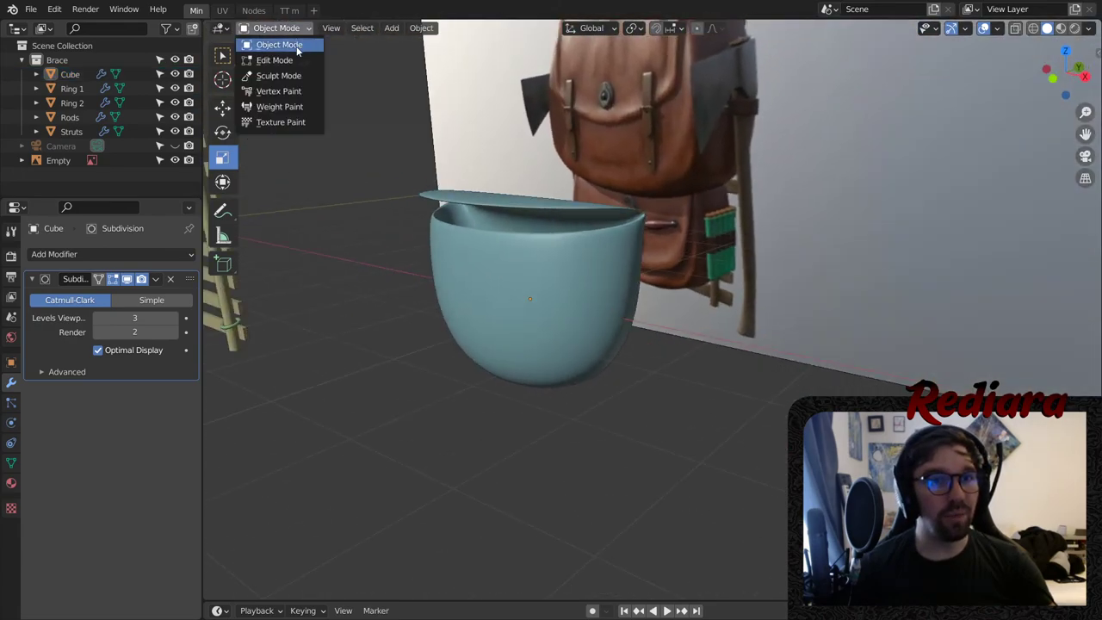
pyautogui.click(283, 59)
pyautogui.moveTo(559, 224); pyautogui.dragTo(592, 203, button='middle')
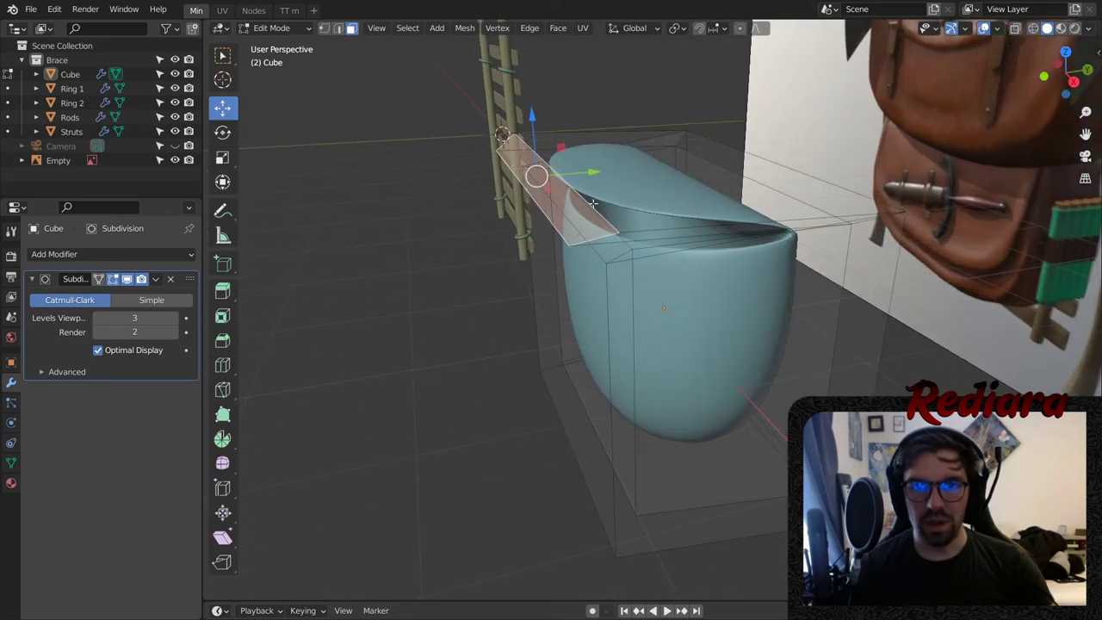
pyautogui.click(126, 278)
# - Move the flap's end face about 0.15 m along Y, toward the bag
pyautogui.moveTo(525, 207); pyautogui.dragTo(570, 196, button='middle')
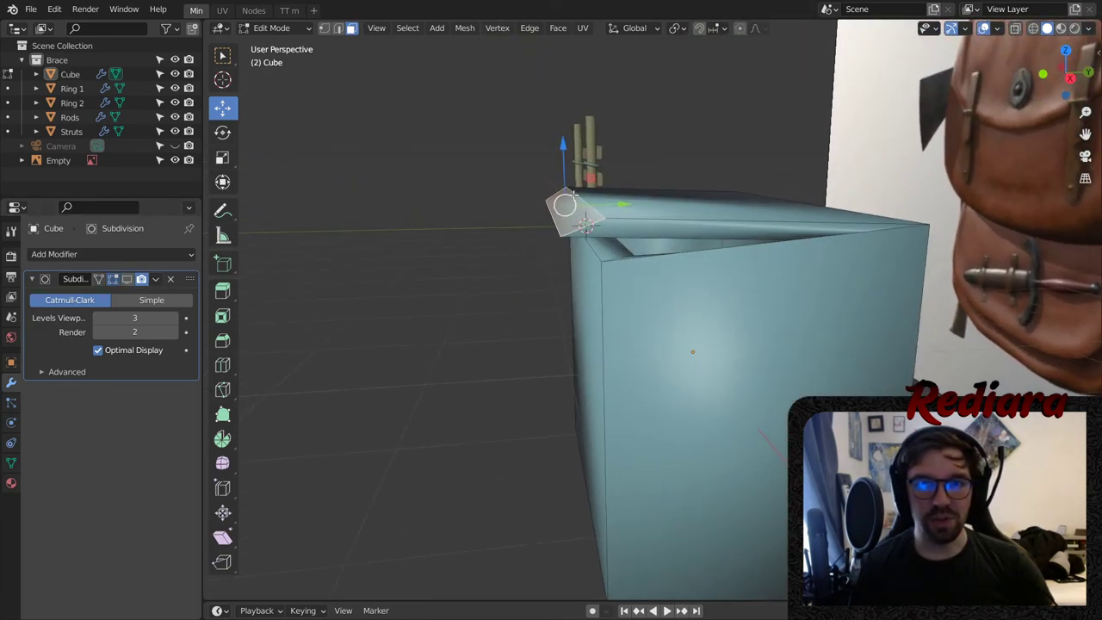
pyautogui.moveTo(620, 210); pyautogui.dragTo(642, 213)
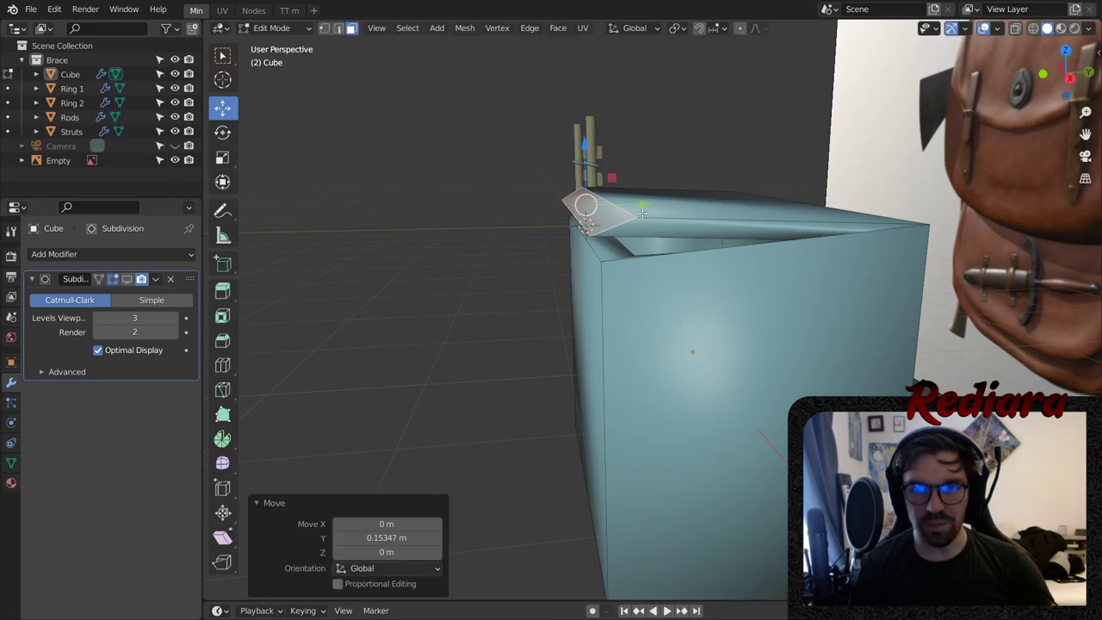
pyautogui.moveTo(652, 206); pyautogui.dragTo(644, 211, button='middle')
pyautogui.click(616, 214)
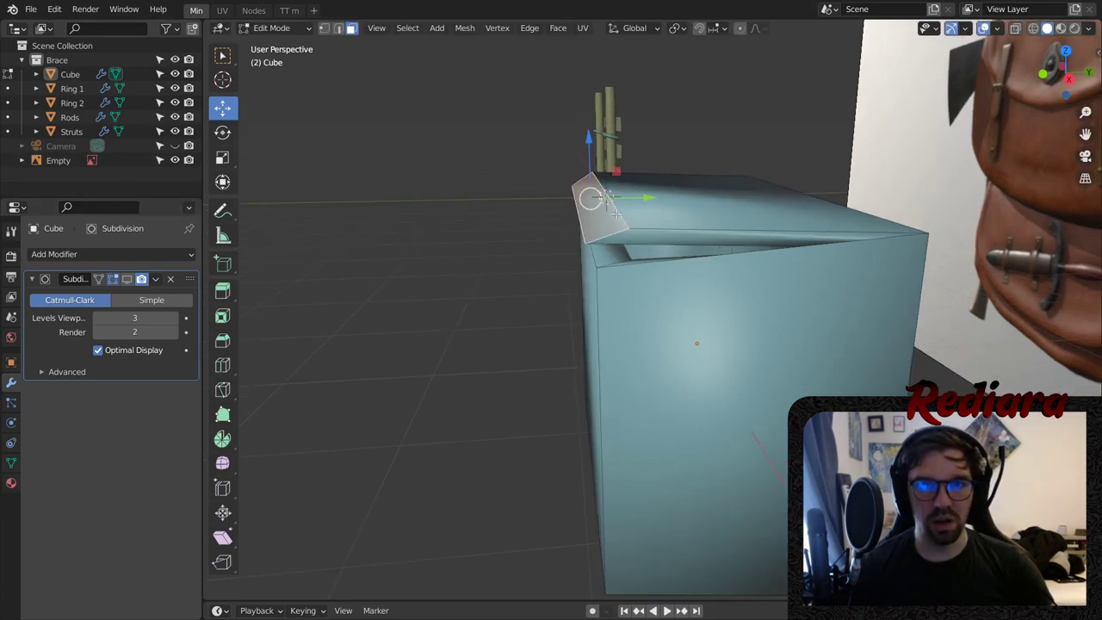
# - Select the upper edge of the flap's end face and move it about -0.41 m along Y
pyautogui.click(341, 30)
pyautogui.scroll(2, 594, 207)
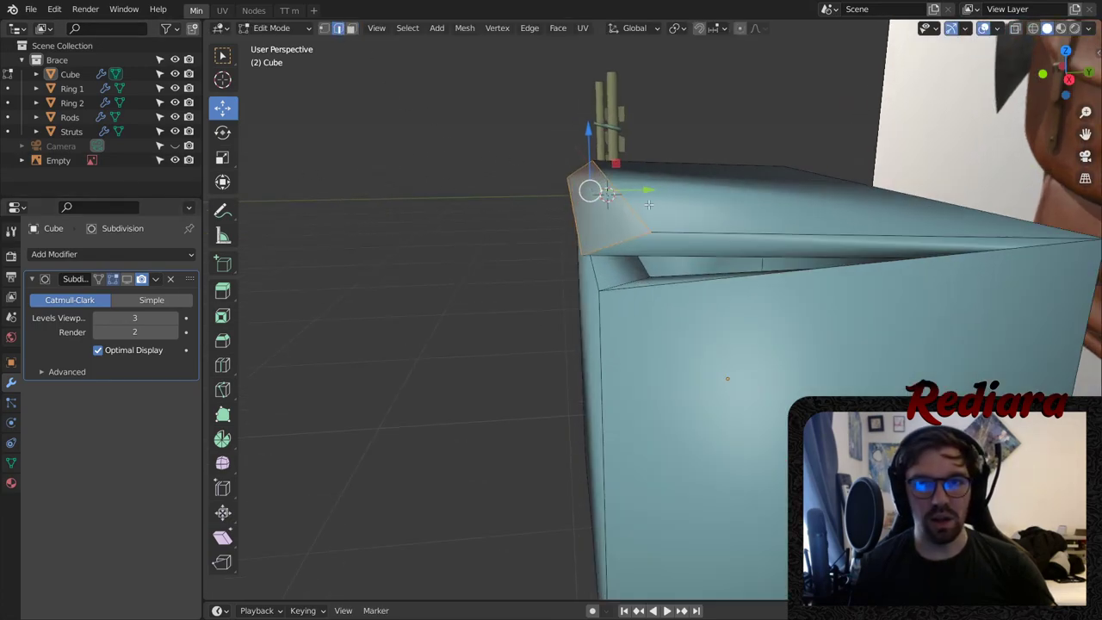
pyautogui.click(623, 198)
pyautogui.moveTo(660, 174); pyautogui.dragTo(625, 274)
pyautogui.moveTo(625, 274); pyautogui.dragTo(608, 229, button='middle')
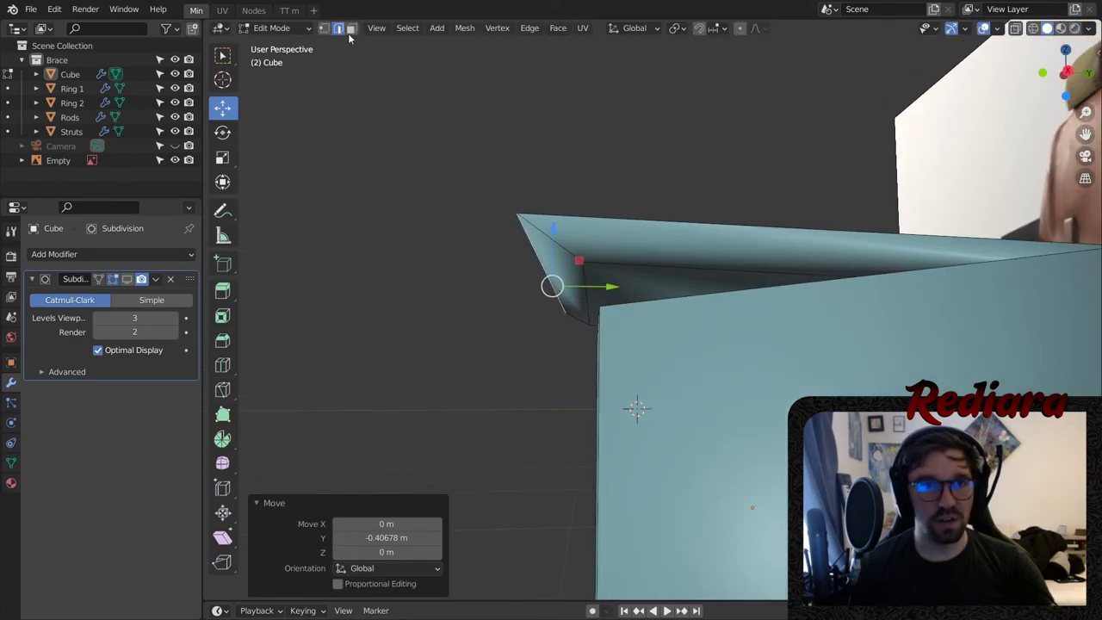
# - Move the lid's front face about 0.06 m along Y and lower it by about 0.07 m
pyautogui.click(577, 281)
pyautogui.moveTo(577, 280); pyautogui.dragTo(614, 242, button='middle')
pyautogui.moveTo(614, 245); pyautogui.dragTo(625, 254)
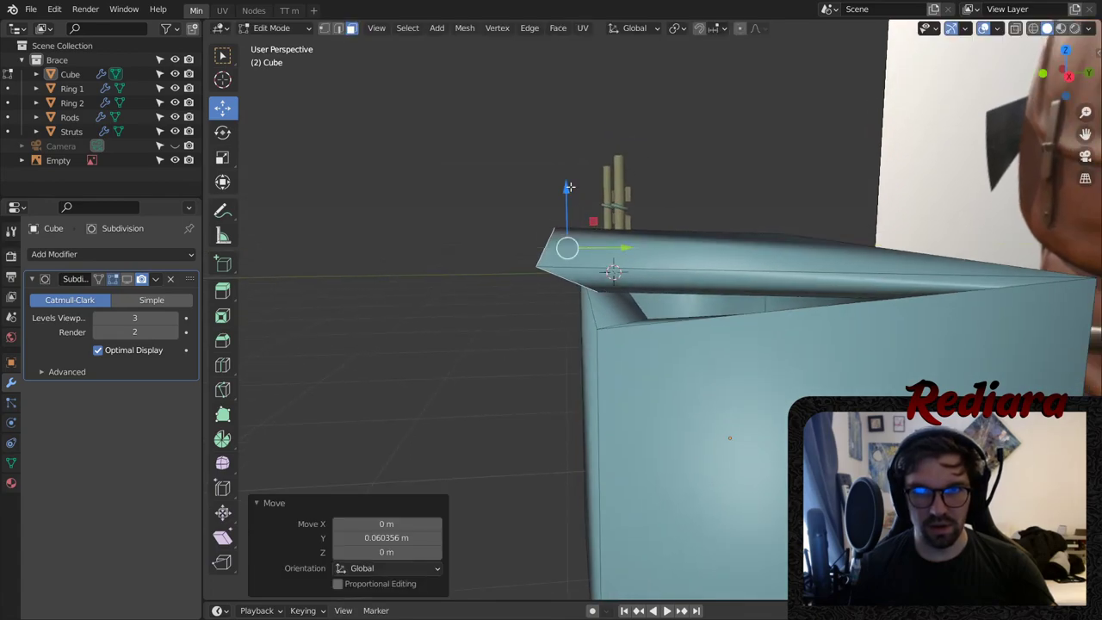
pyautogui.moveTo(569, 186); pyautogui.dragTo(797, 259)
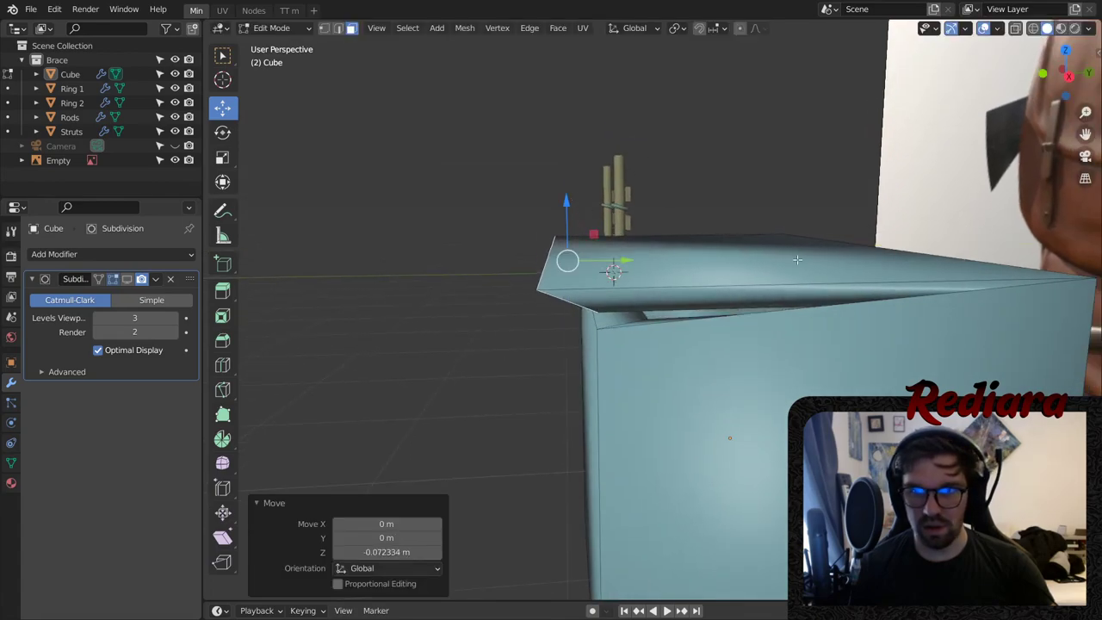
pyautogui.moveTo(797, 259); pyautogui.dragTo(780, 303, button='middle')
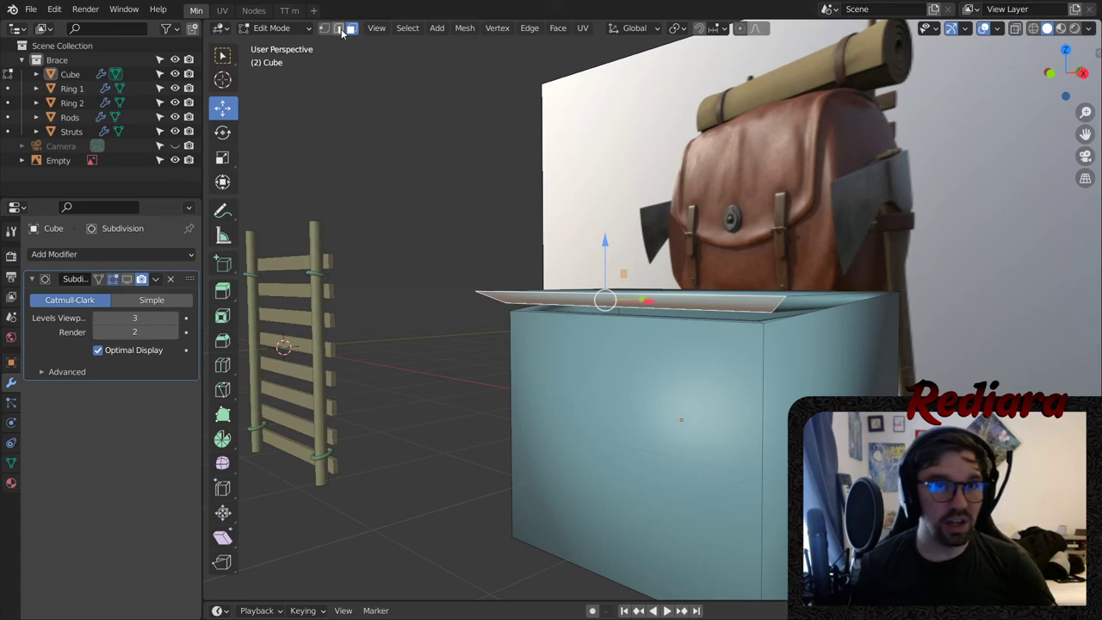
# - Select the short edges at both ends of the lid's front face and scale them to about 0.898 along X
pyautogui.click(339, 30)
pyautogui.click(782, 302)
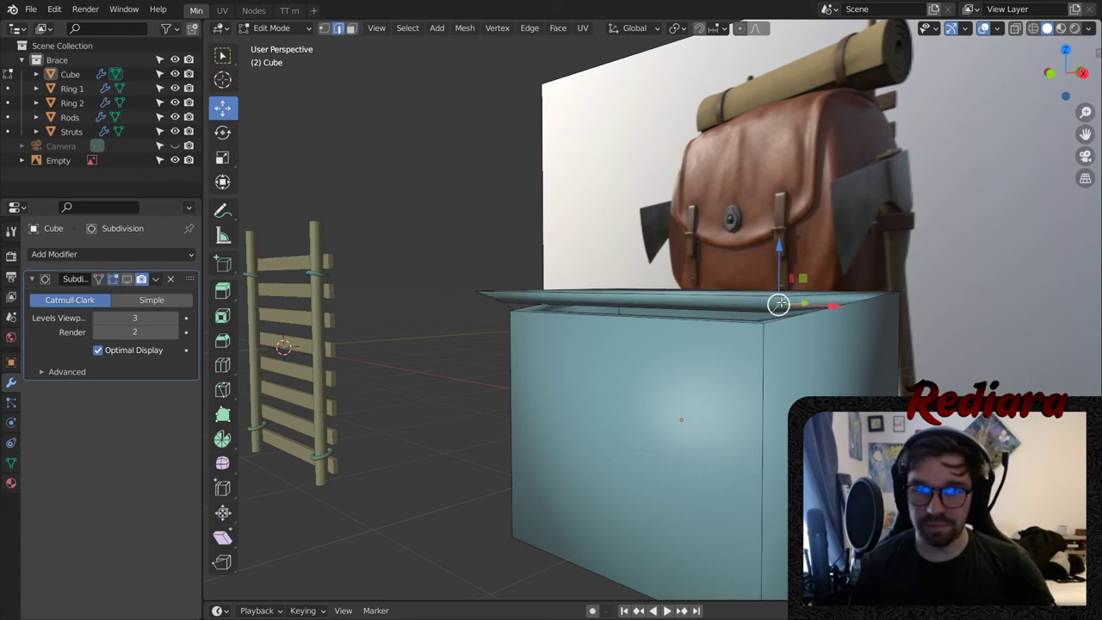
pyautogui.moveTo(541, 303); pyautogui.dragTo(613, 306, button='middle')
pyautogui.scroll(4, 568, 316)
pyautogui.scroll(-1, 724, 450)
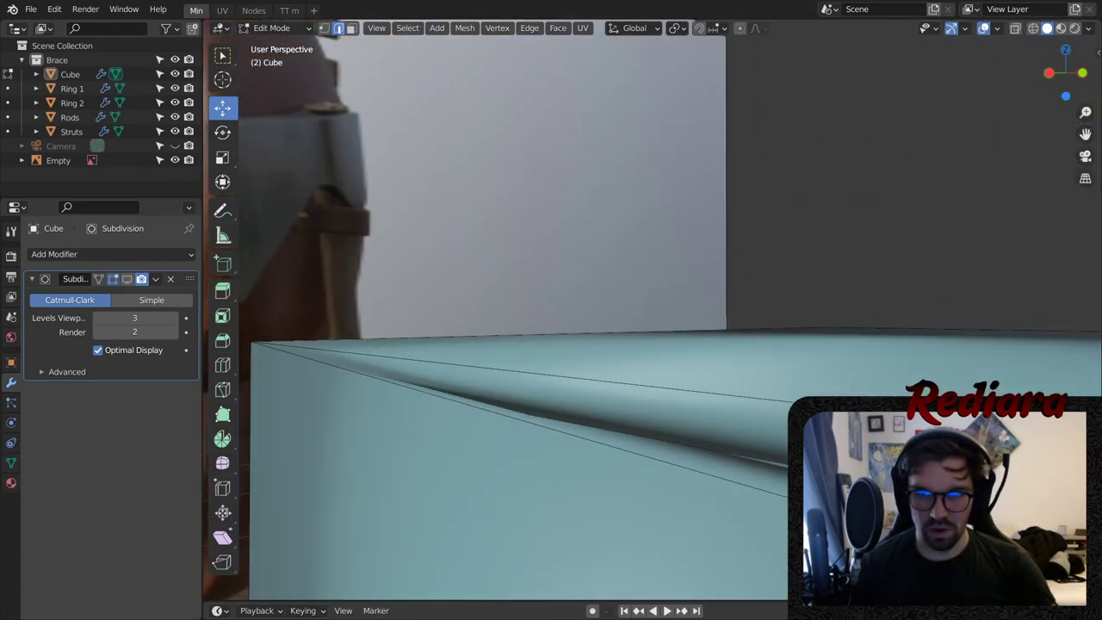
pyautogui.moveTo(724, 396); pyautogui.dragTo(739, 433, button='middle')
pyautogui.scroll(-2, 759, 394)
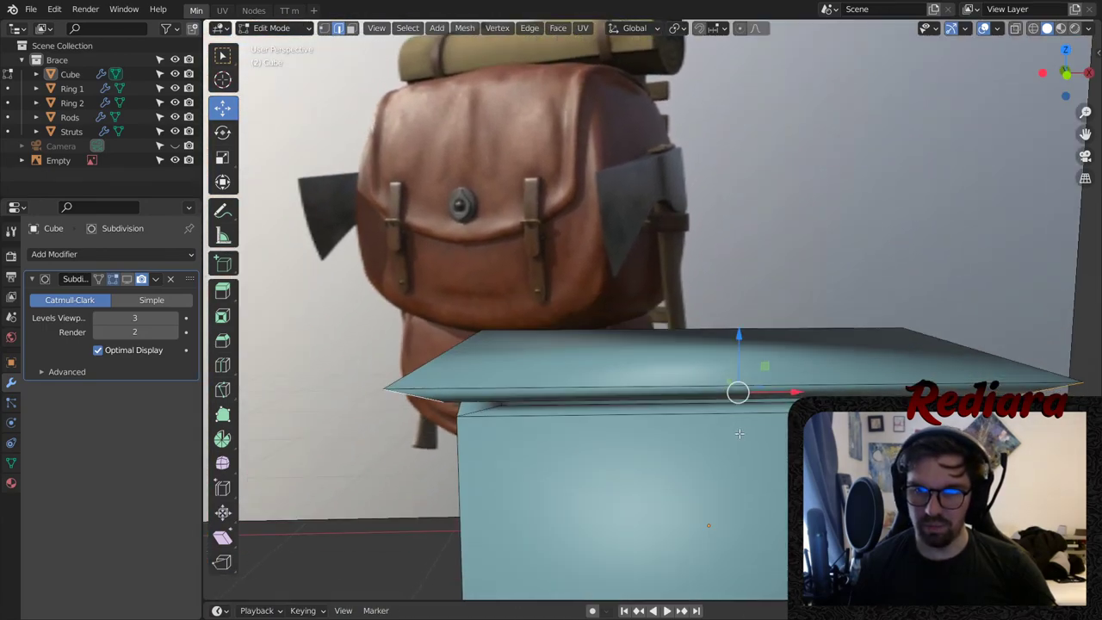
pyautogui.click(227, 163)
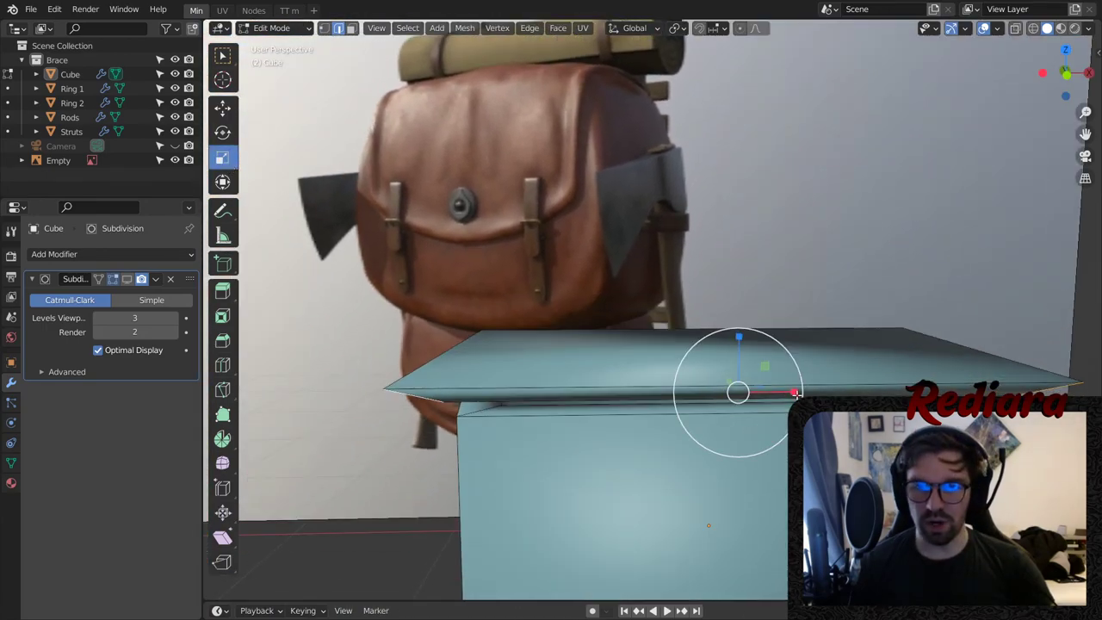
pyautogui.moveTo(793, 393); pyautogui.dragTo(788, 395)
pyautogui.moveTo(789, 395); pyautogui.dragTo(861, 305, button='middle')
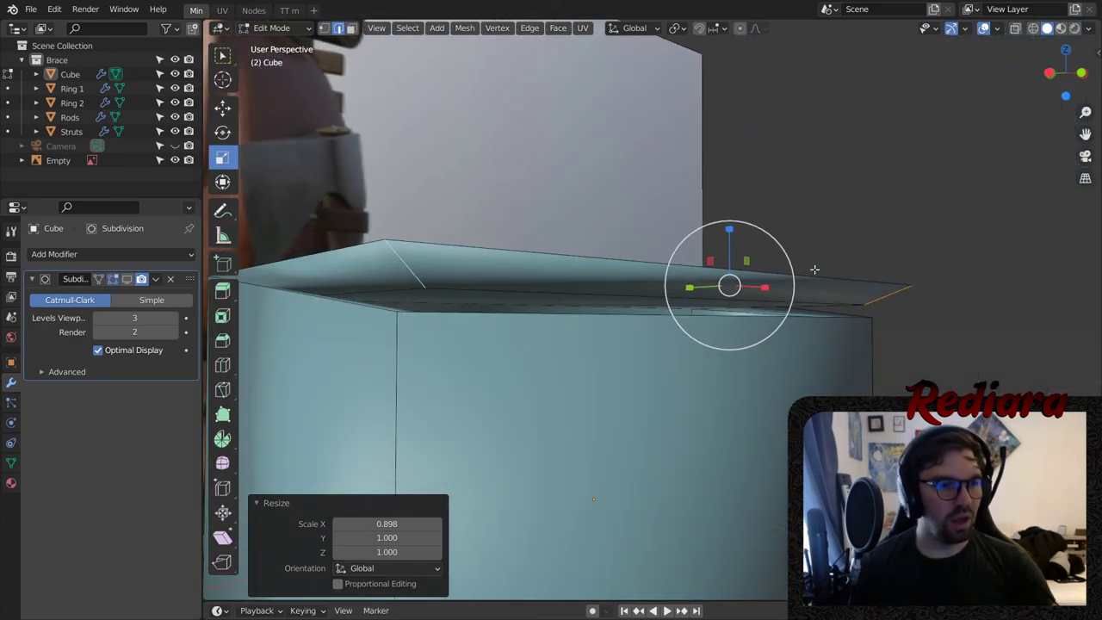
pyautogui.moveTo(870, 263); pyautogui.dragTo(676, 279, button='middle')
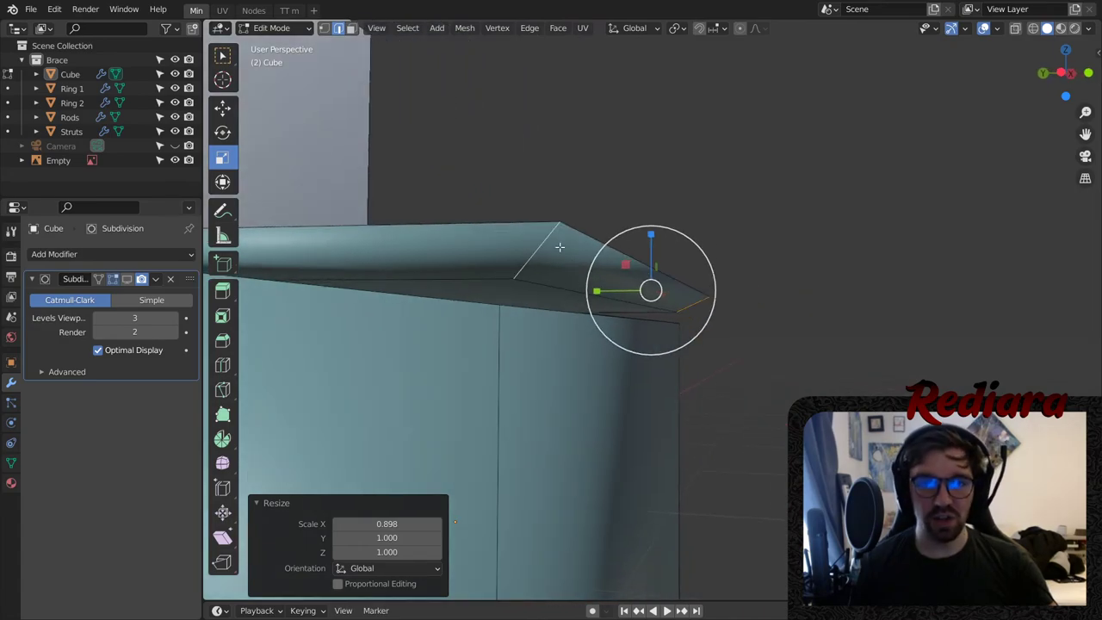
pyautogui.moveTo(568, 249)
pyautogui.mouseDown(button='middle')
pyautogui.moveTo(619, 262)
pyautogui.moveTo(566, 270)
pyautogui.mouseUp(button='middle')
# - Select the two outermost corner vertices of the lid's front lip and scale them to about 0.923 along X
pyautogui.click(325, 26)
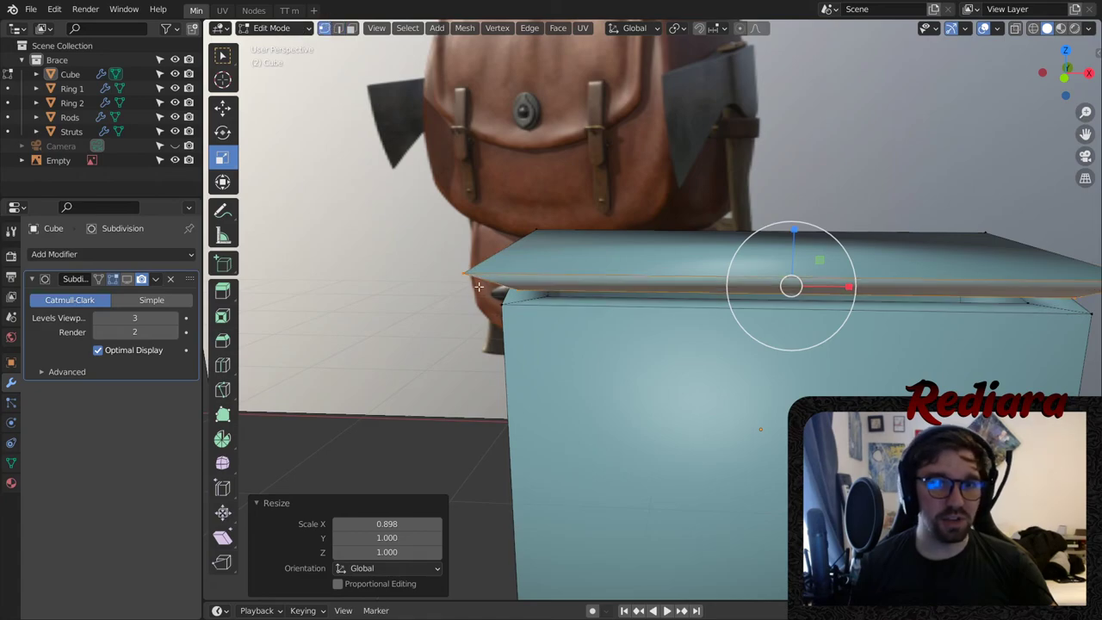
pyautogui.click(467, 274)
pyautogui.keyDown('shift'); pyautogui.moveTo(921, 299); pyautogui.dragTo(738, 320, button='middle'); pyautogui.keyUp('shift')
pyautogui.keyDown('shift'); pyautogui.click(908, 304); pyautogui.keyUp('shift')
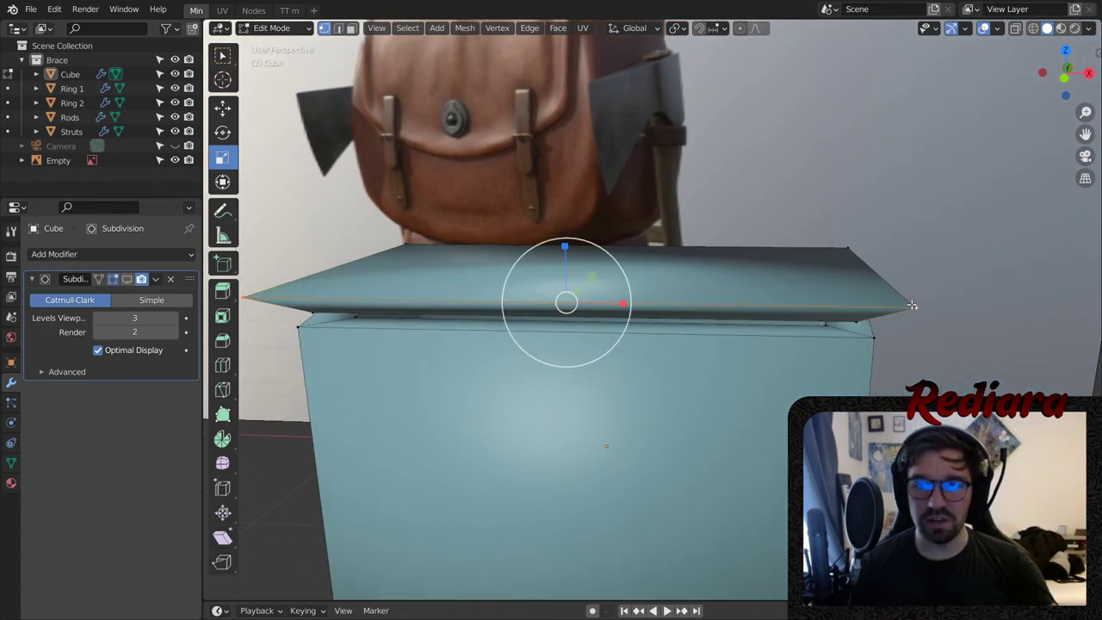
pyautogui.press('KP_Decimal')
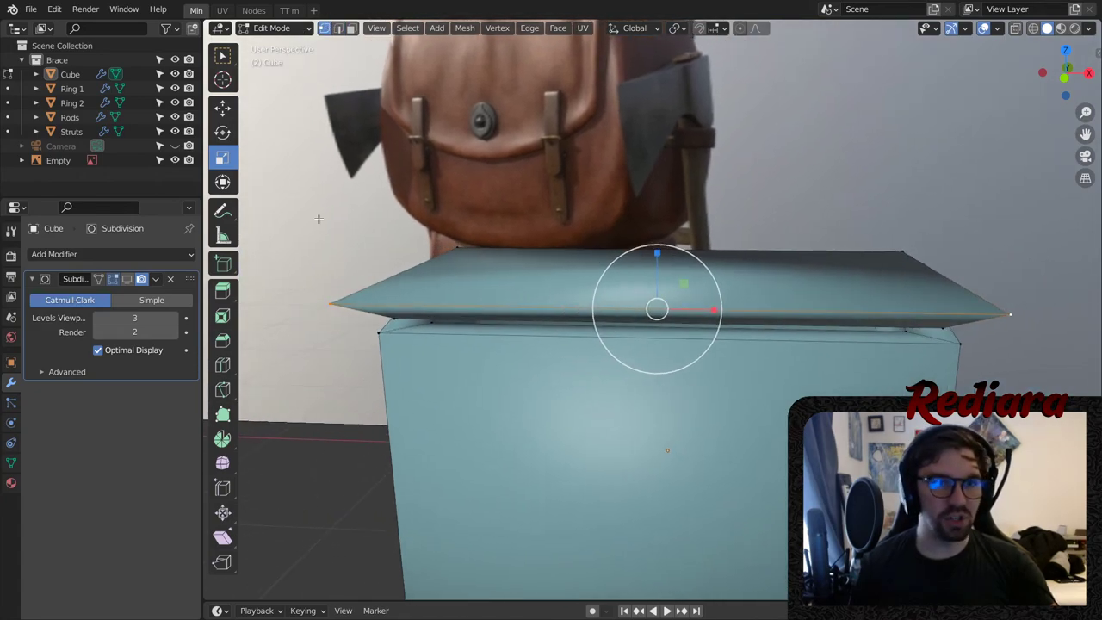
pyautogui.moveTo(714, 312); pyautogui.dragTo(708, 314)
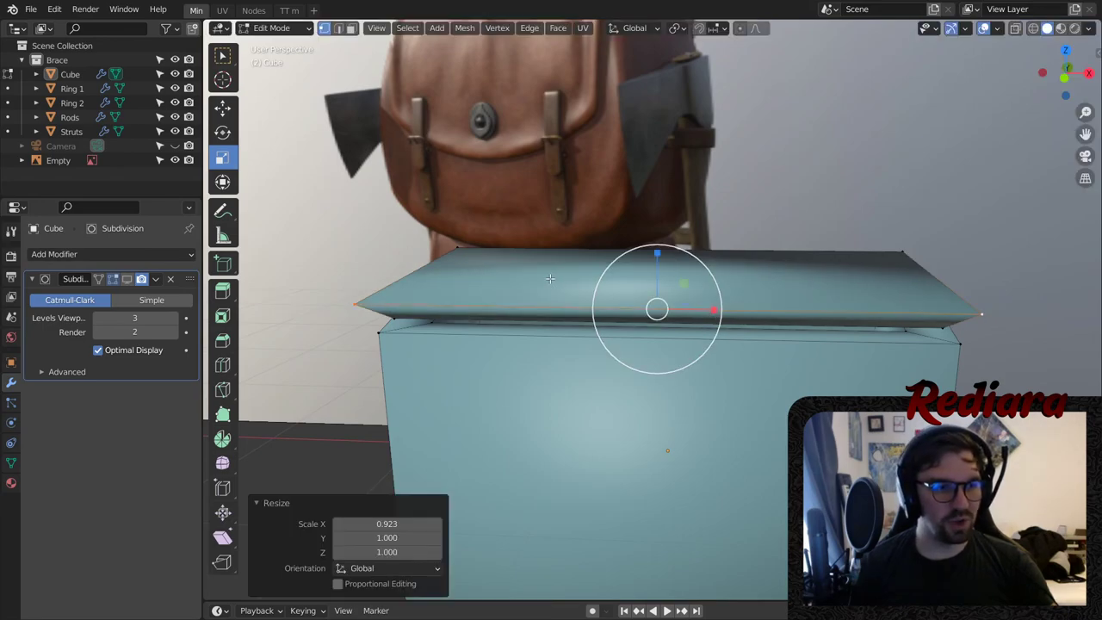
pyautogui.moveTo(549, 277); pyautogui.dragTo(587, 311, button='middle')
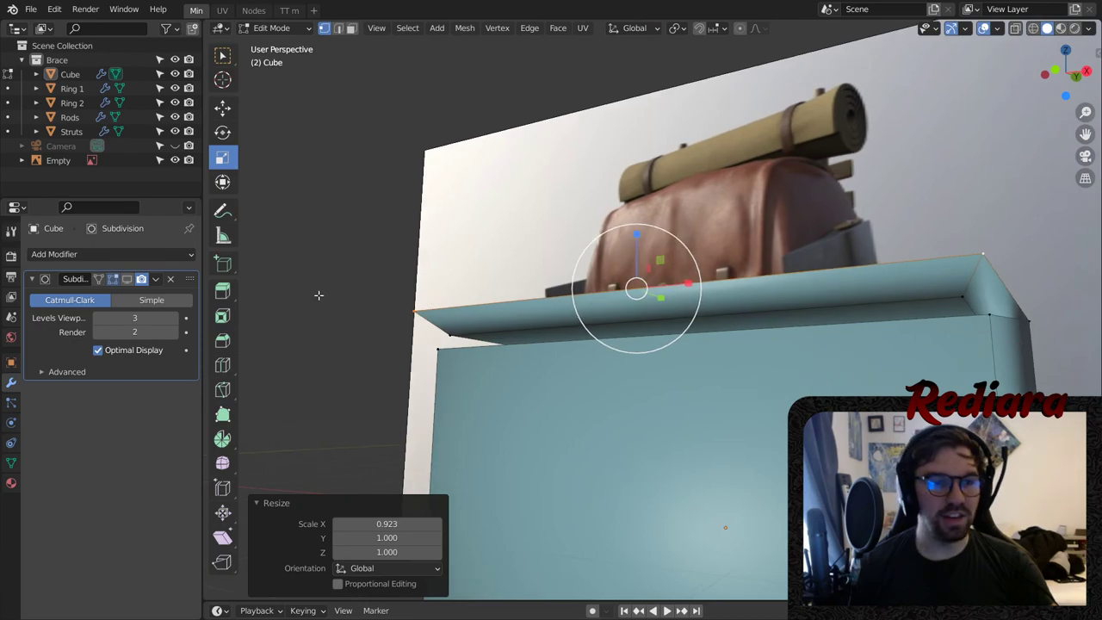
# - Preview the bag with subdivision smoothing shown in the viewport, and hide the smoothing again
pyautogui.click(127, 279)
pyautogui.scroll(-4, 508, 404)
pyautogui.moveTo(508, 405); pyautogui.dragTo(678, 306, button='middle')
pyautogui.moveTo(491, 284); pyautogui.dragTo(635, 272, button='middle')
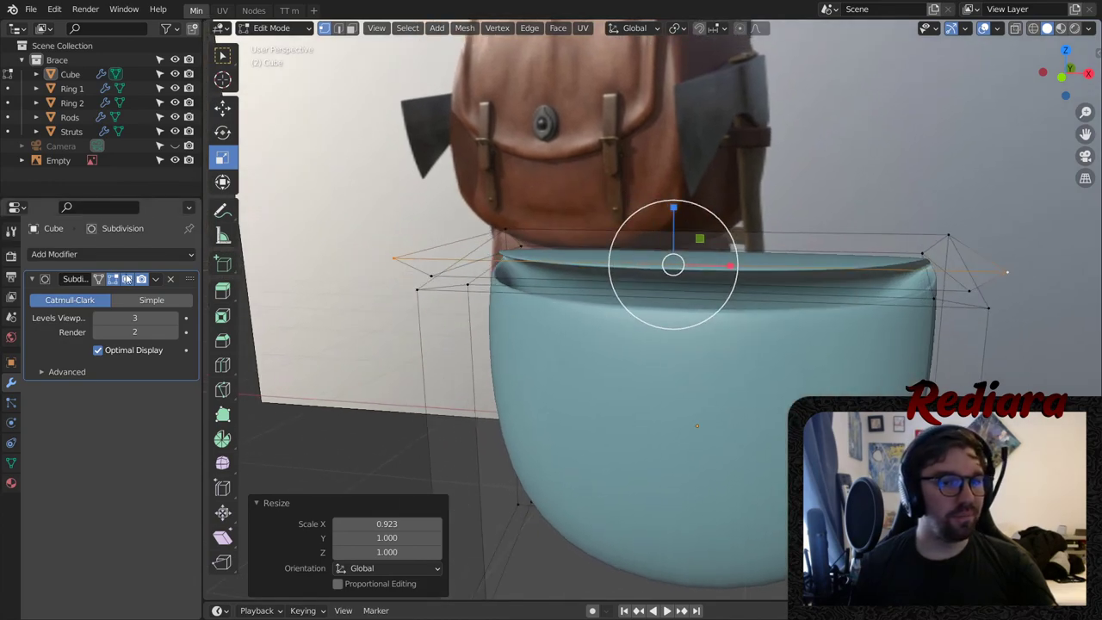
pyautogui.click(127, 278)
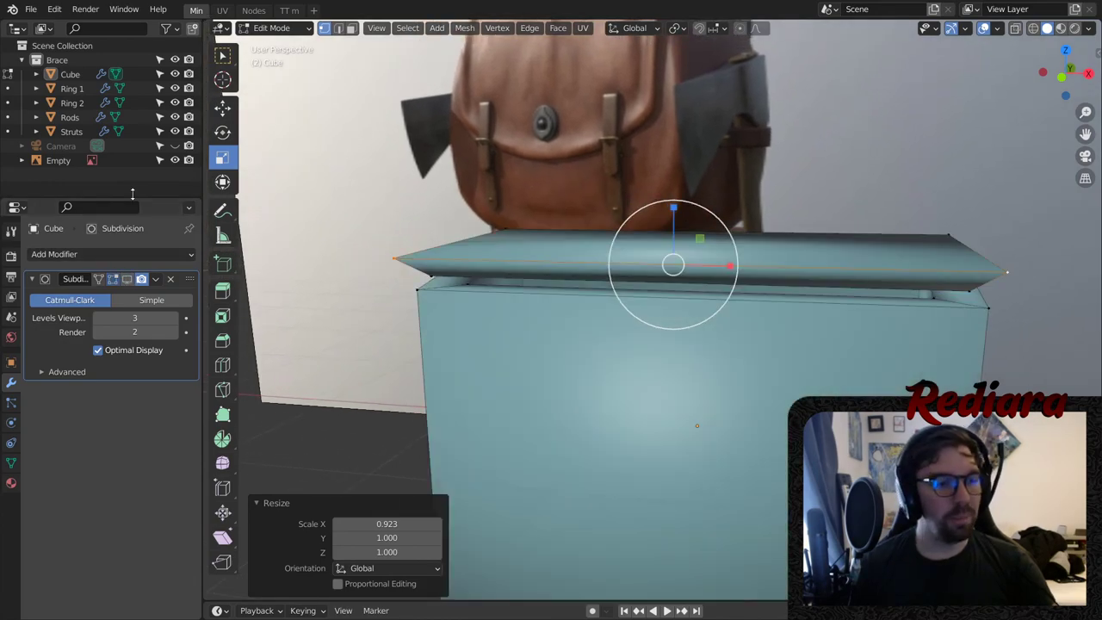
# - Extrude the underside face of the lid's front lip about 0.686 m along its normal to form a hanging flap
pyautogui.scroll(4, 563, 226)
pyautogui.moveTo(568, 242); pyautogui.dragTo(474, 168, button='middle')
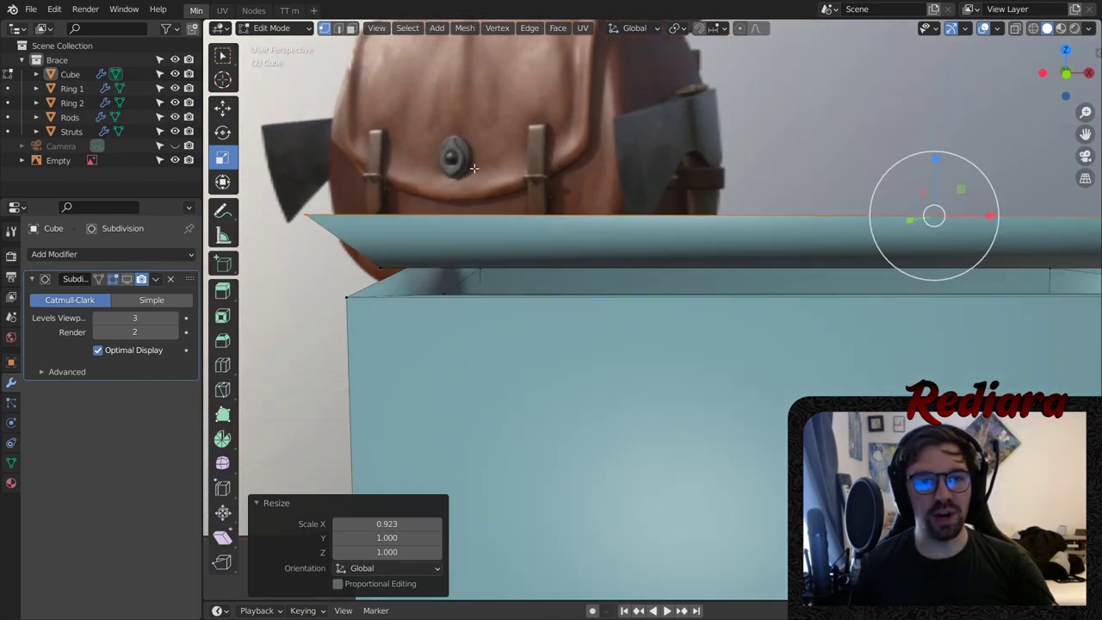
pyautogui.click(351, 28)
pyautogui.scroll(-4, 603, 258)
pyautogui.moveTo(602, 258); pyautogui.dragTo(557, 267, button='middle')
pyautogui.scroll(2, 551, 250)
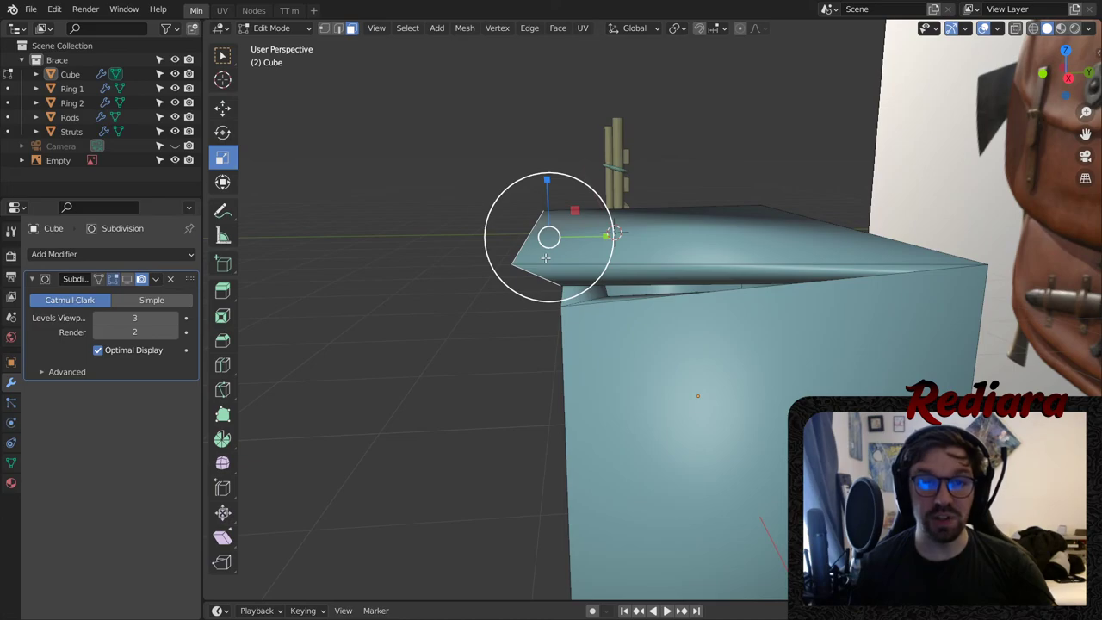
pyautogui.rightClick(546, 257)
pyautogui.click(551, 259)
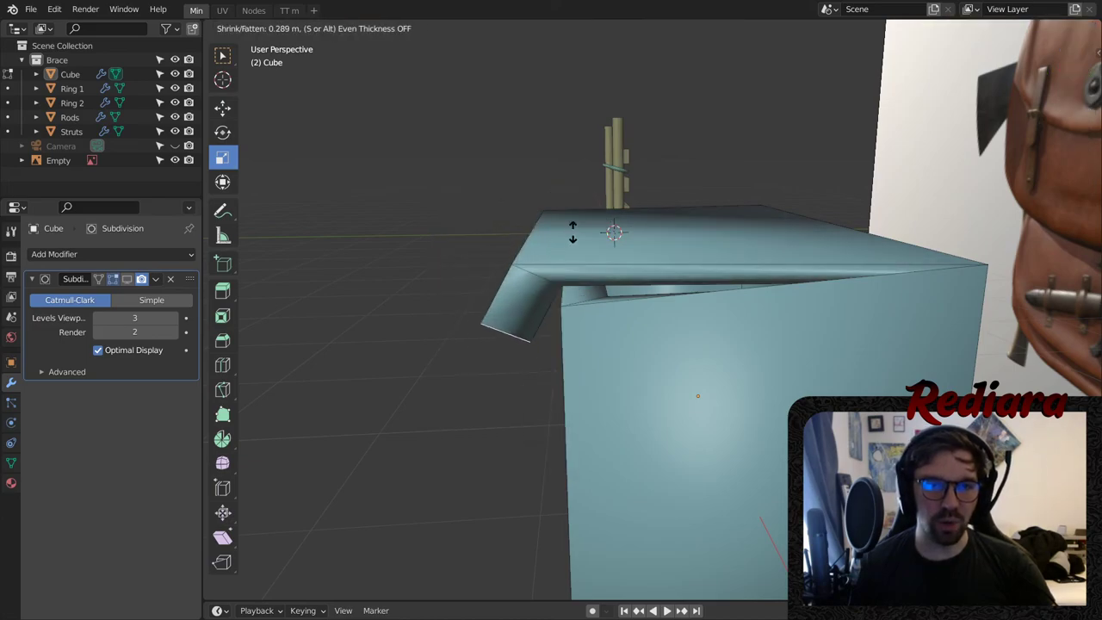
pyautogui.click(579, 185)
pyautogui.moveTo(582, 288); pyautogui.dragTo(586, 245, button='middle')
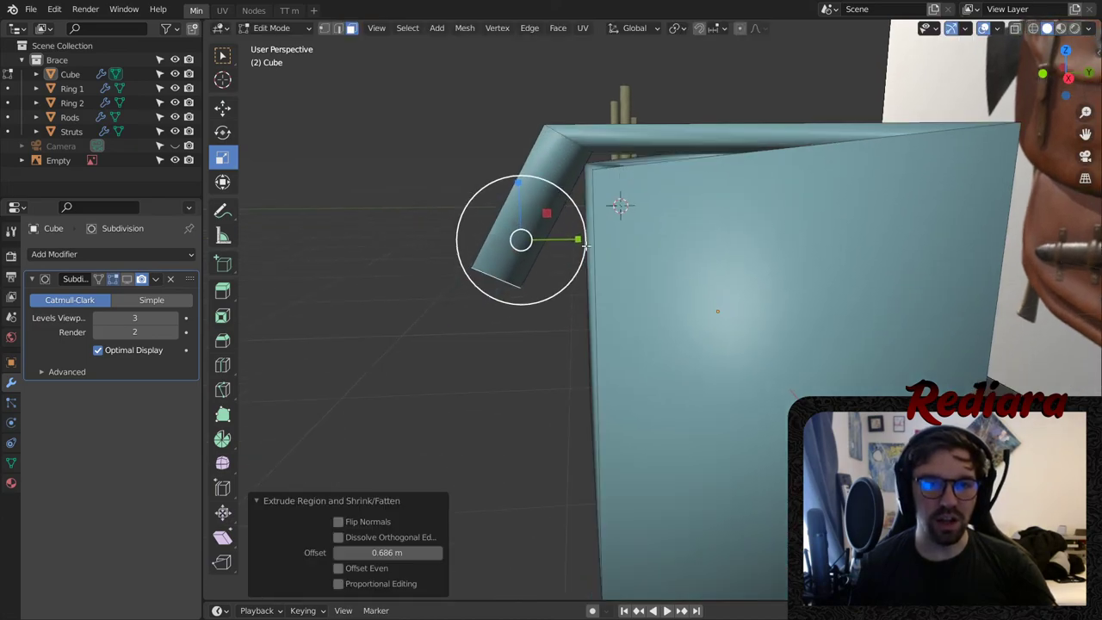
# - Move the flap's bottom face about 0.309 m along Y towards the bag so the flap hangs straight down
pyautogui.click(223, 108)
pyautogui.moveTo(576, 245); pyautogui.dragTo(616, 244)
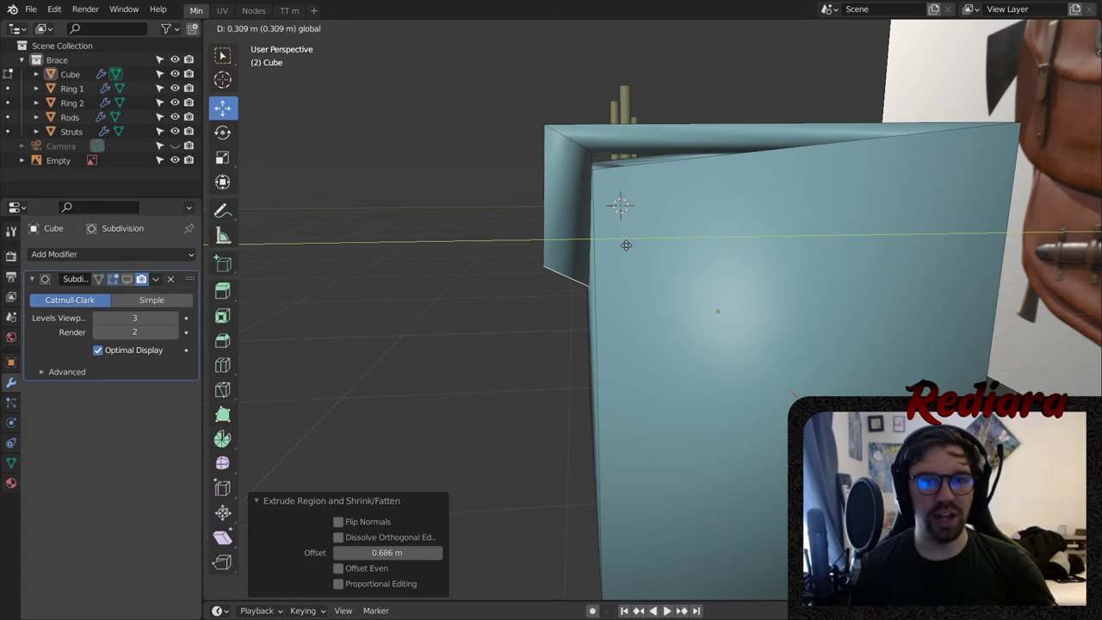
pyautogui.moveTo(626, 245); pyautogui.dragTo(625, 245)
pyautogui.moveTo(625, 245); pyautogui.dragTo(634, 210, button='middle')
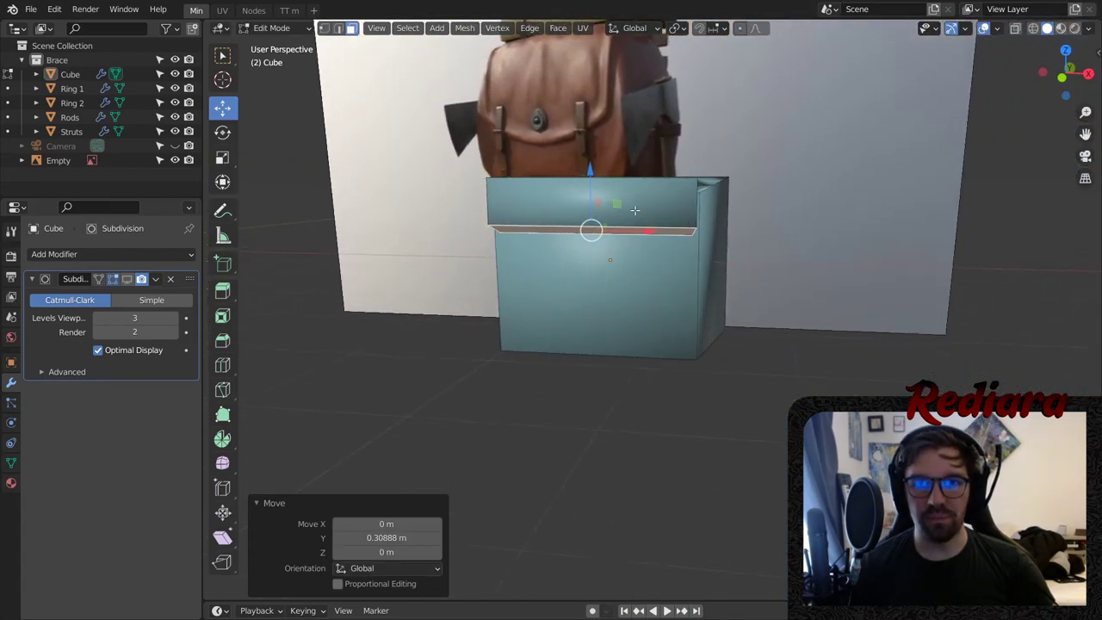
pyautogui.scroll(4, 555, 220)
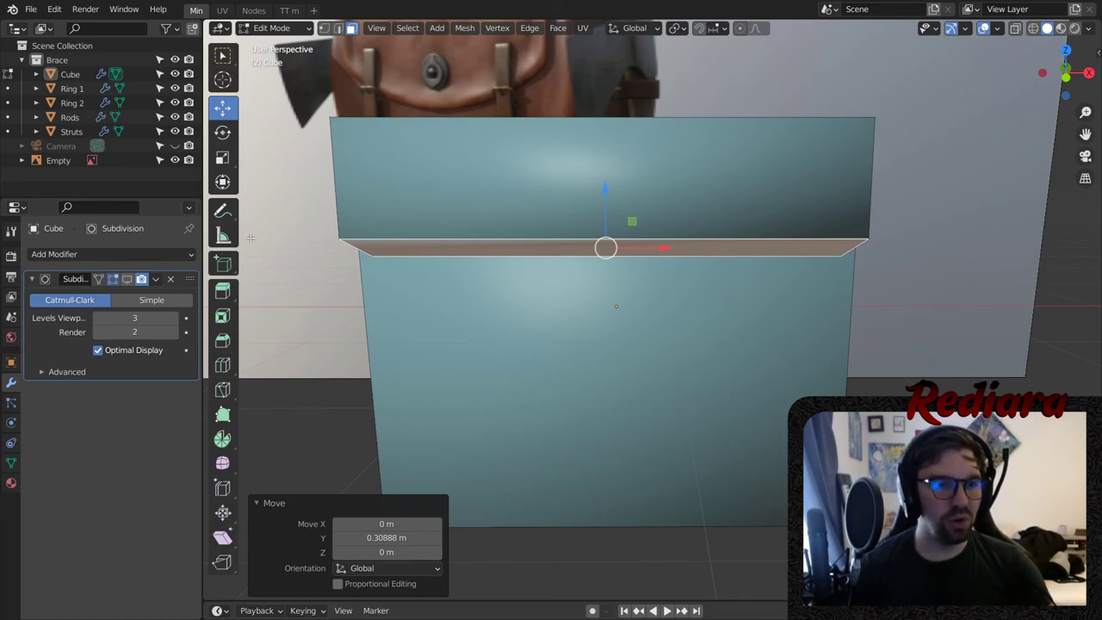
# - Add three evenly spaced vertical loop cuts across the width of the bag and its flap
pyautogui.click(226, 368)
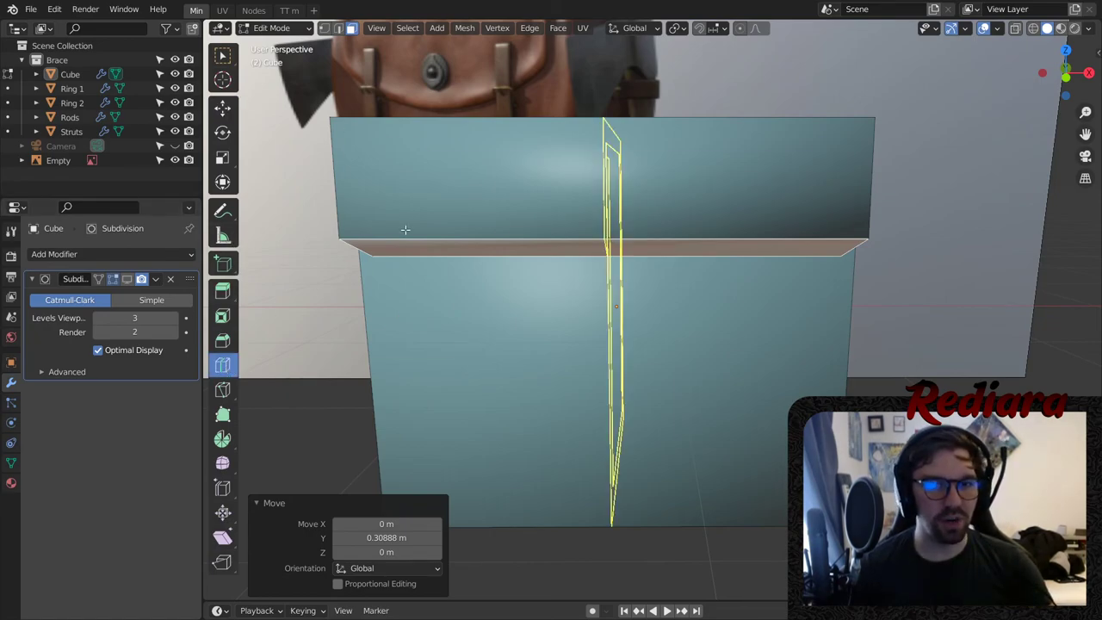
pyautogui.click(609, 230)
pyautogui.click(436, 475)
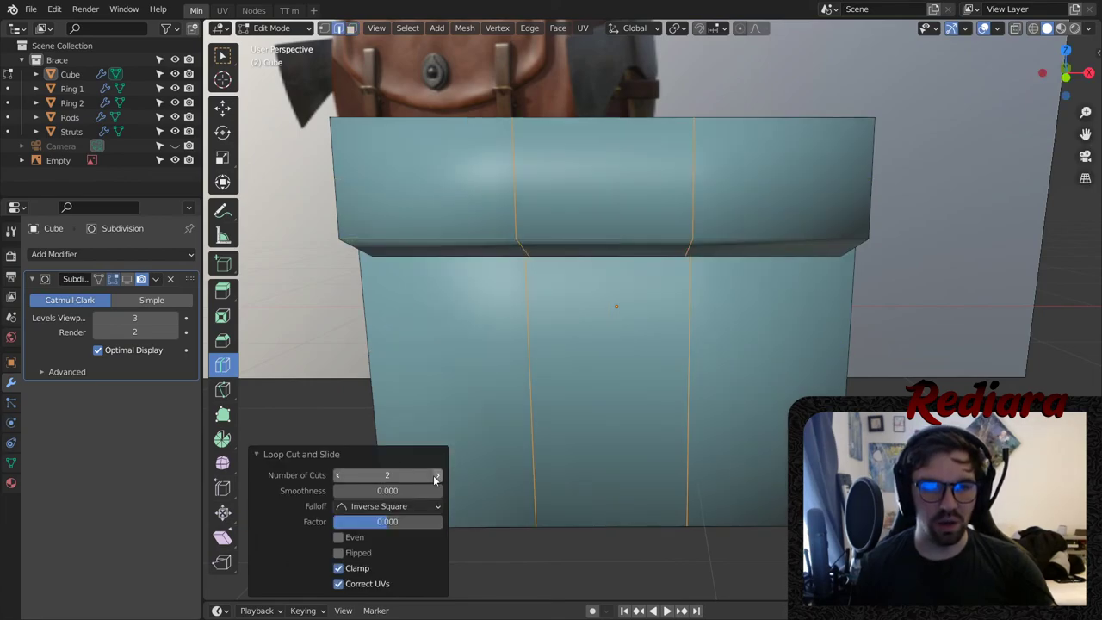
pyautogui.click(437, 475)
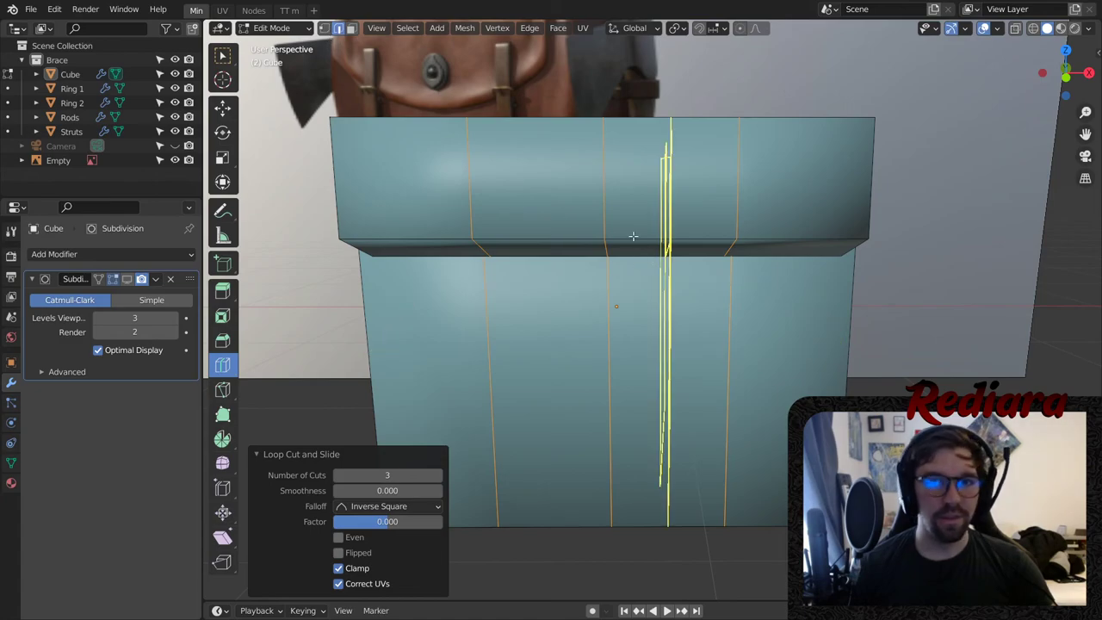
# - Pull the flap's middle bottom edge down into a point and lower the two neighbouring bottom edges by about 0.4 m
pyautogui.hotkey('alt', 'a')
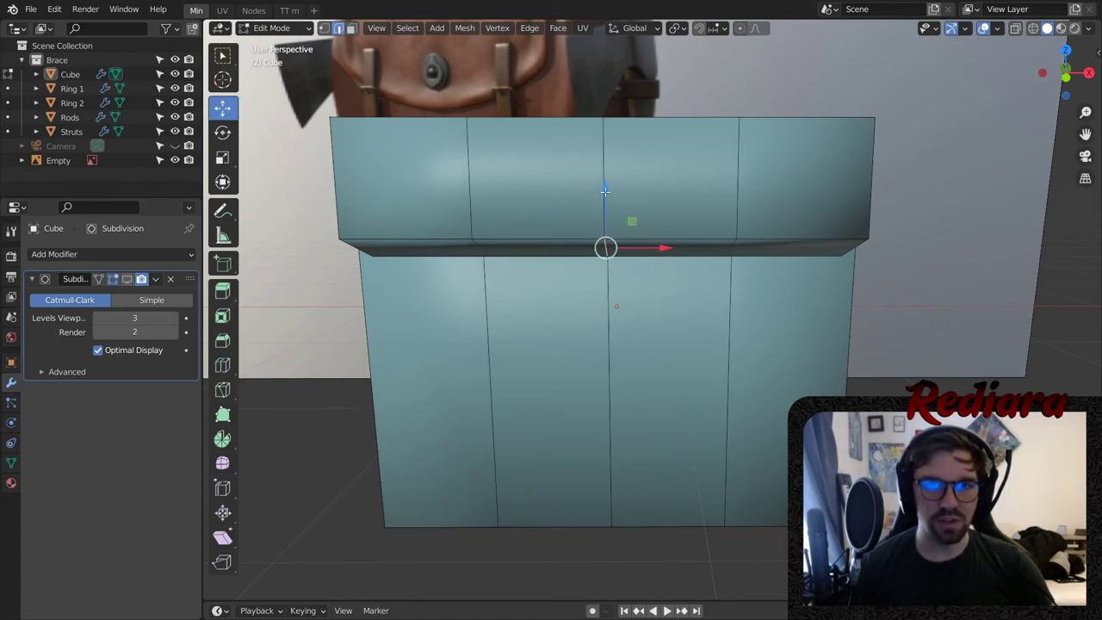
pyautogui.moveTo(604, 191); pyautogui.dragTo(579, 312)
pyautogui.moveTo(485, 251); pyautogui.dragTo(543, 265, button='middle')
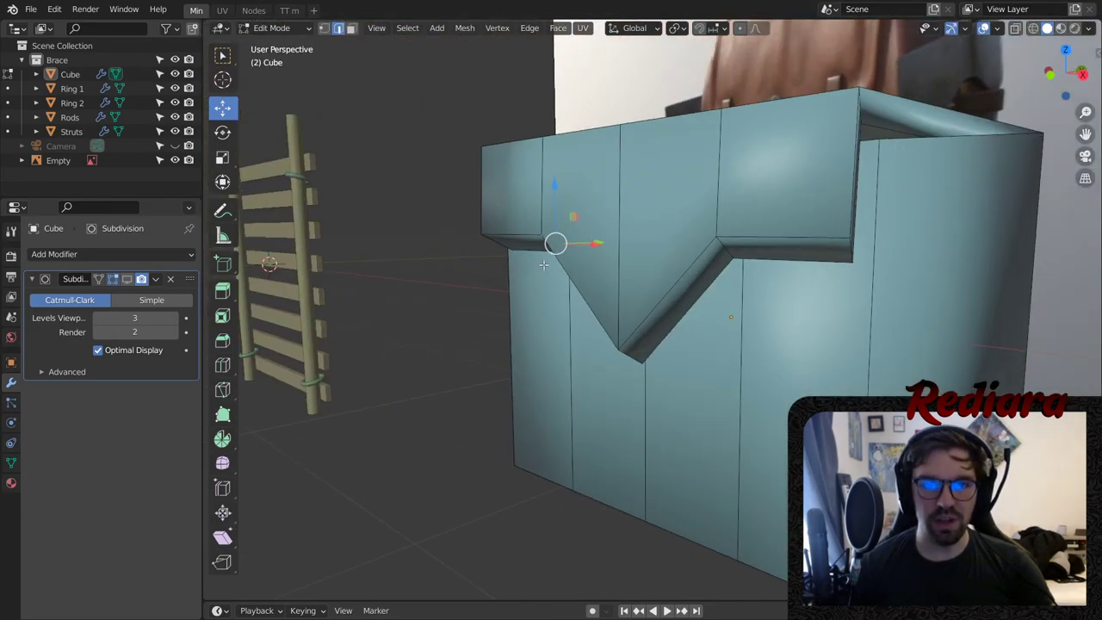
pyautogui.keyDown('shift'); pyautogui.click(731, 249); pyautogui.keyUp('shift')
pyautogui.moveTo(730, 248); pyautogui.dragTo(759, 234, button='middle')
pyautogui.moveTo(600, 188); pyautogui.dragTo(559, 265)
# - Show the subdivision smoothing in the viewport, clear the selection and examine the flap's shape from the front and sides
pyautogui.click(127, 279)
pyautogui.scroll(-4, 525, 298)
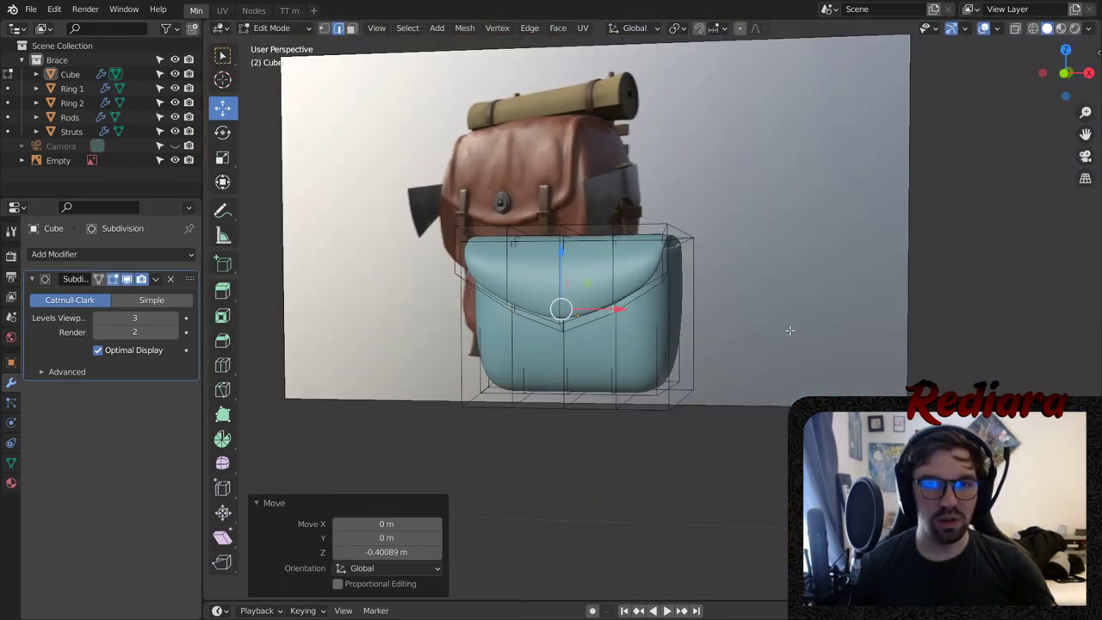
pyautogui.click(789, 329)
pyautogui.moveTo(789, 329); pyautogui.dragTo(439, 327, button='middle')
pyautogui.scroll(2, 436, 294)
pyautogui.scroll(3, 437, 294)
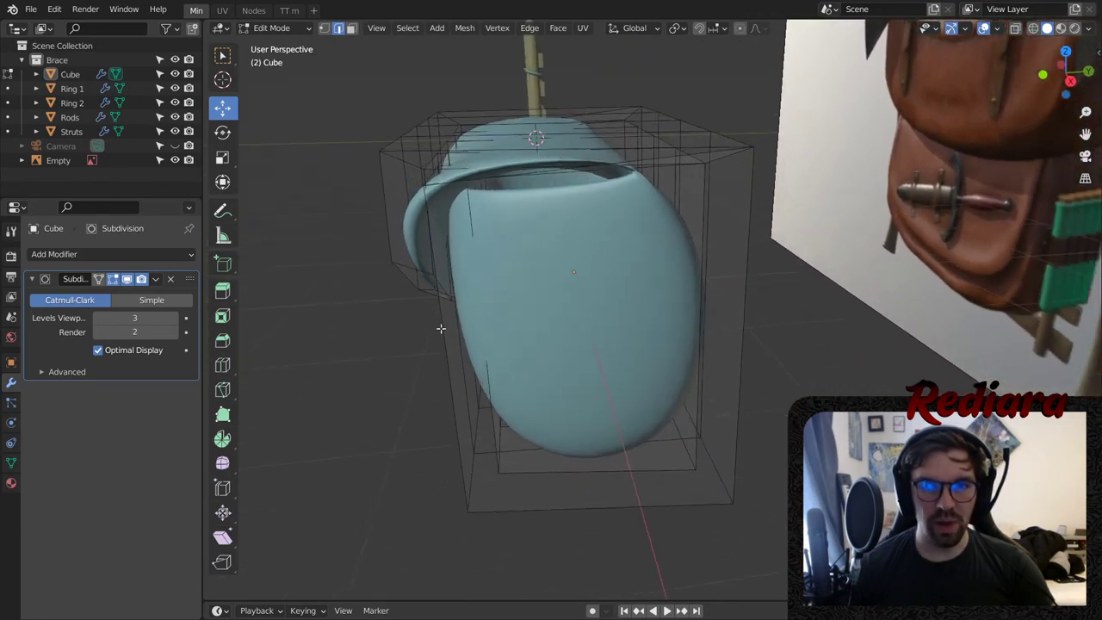
pyautogui.scroll(3, 439, 237)
pyautogui.moveTo(440, 237); pyautogui.dragTo(653, 279, button='middle')
pyautogui.moveTo(533, 232); pyautogui.dragTo(552, 211, button='middle')
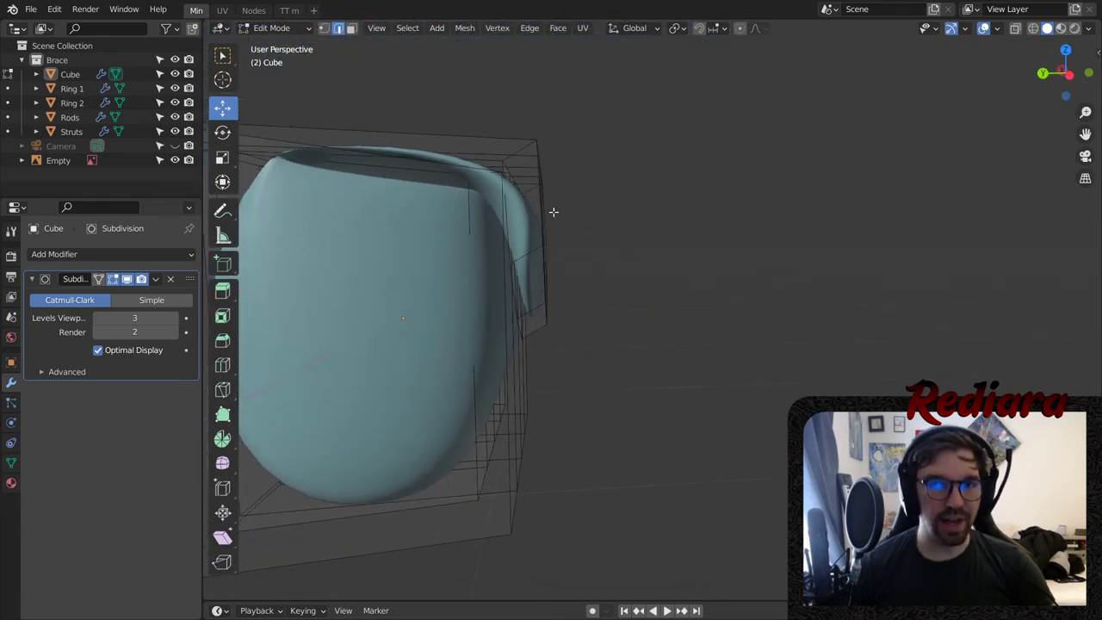
# - Select the front faces of the flap and move them about 0.143 m along Y towards the bag
pyautogui.moveTo(452, 86); pyautogui.dragTo(554, 220, button='middle')
pyautogui.keyDown('shift'); pyautogui.click(610, 235); pyautogui.keyUp('shift')
pyautogui.keyDown('shift'); pyautogui.click(642, 227); pyautogui.keyUp('shift')
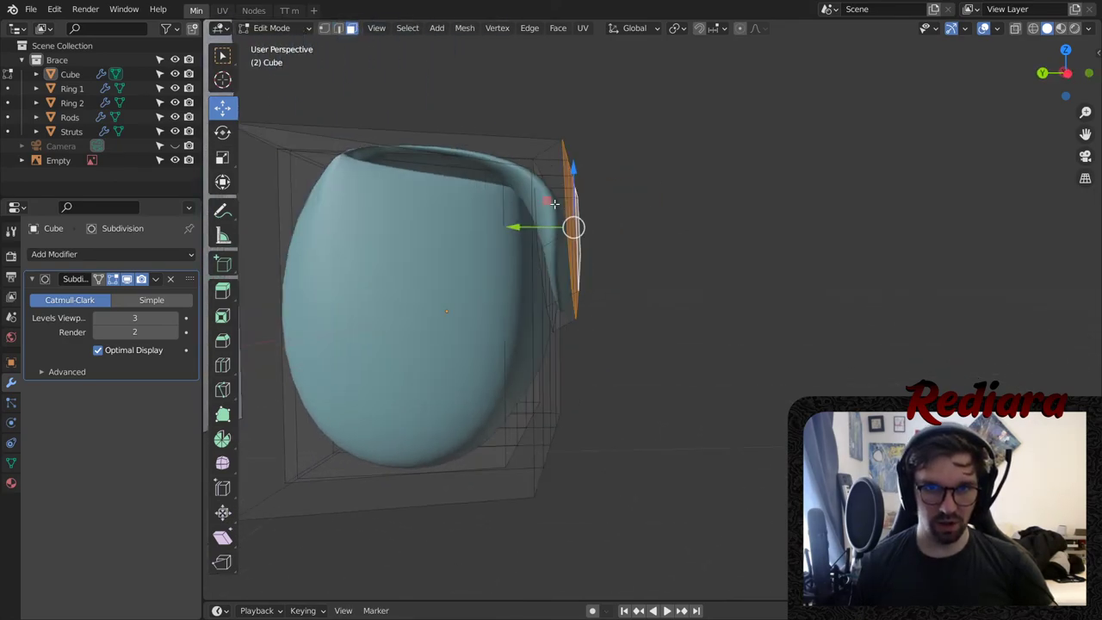
pyautogui.scroll(3, 553, 220)
pyautogui.moveTo(522, 234); pyautogui.dragTo(493, 241)
pyautogui.moveTo(493, 241); pyautogui.dragTo(656, 218, button='middle')
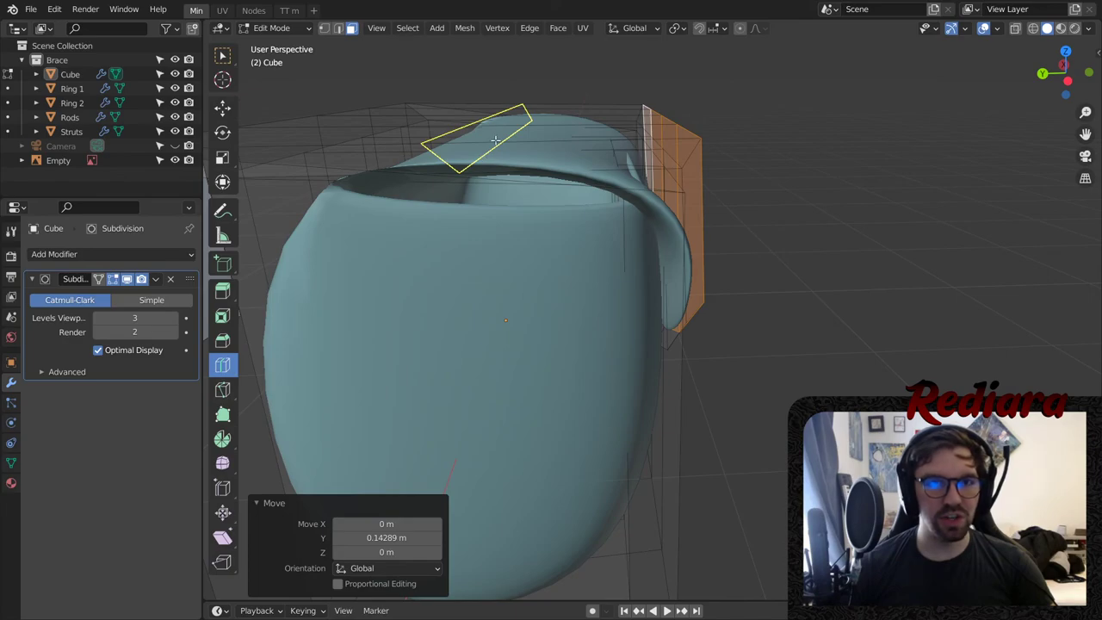
# - Add a loop cut across the lid's top with factor 0.274 and another around the bag's sides with factor 0.207
pyautogui.moveTo(495, 138); pyautogui.dragTo(409, 164)
pyautogui.moveTo(448, 278); pyautogui.dragTo(505, 196, button='middle')
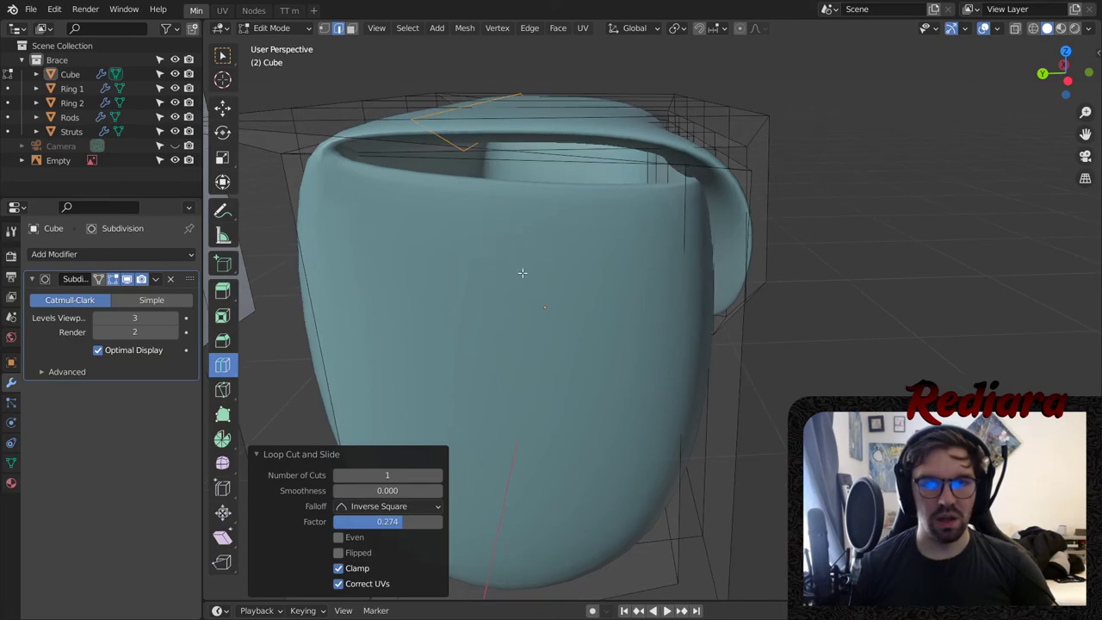
pyautogui.moveTo(523, 161); pyautogui.dragTo(575, 166)
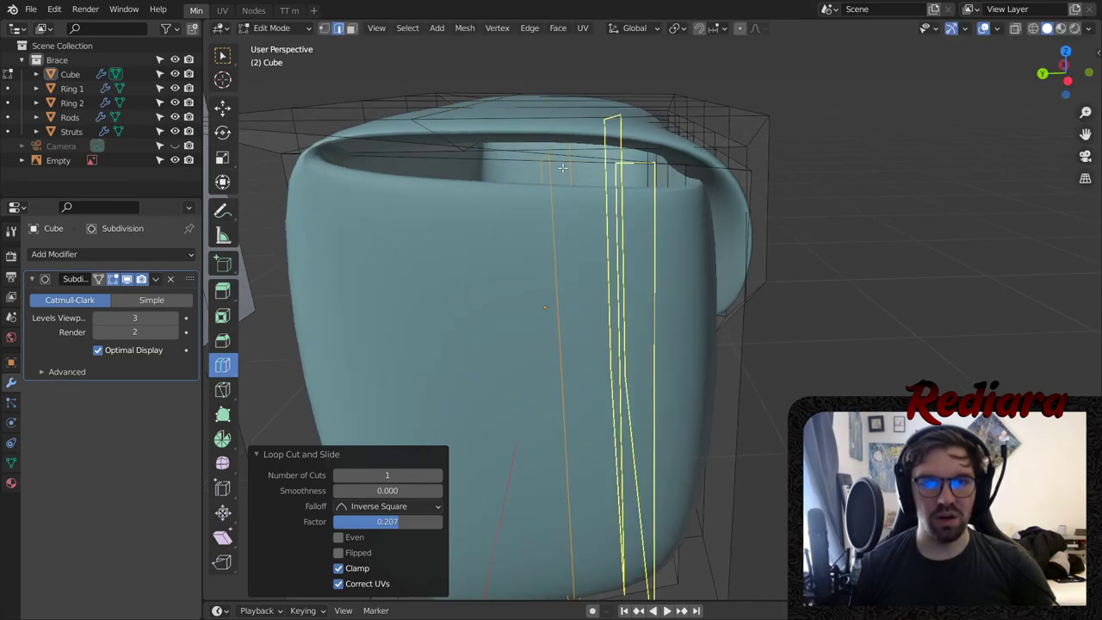
# - Undo the last loop cut, add a centred one around the bag's sides with factor 0, and hide the subdivision smoothing
pyautogui.hotkey('ctrl', 'z')
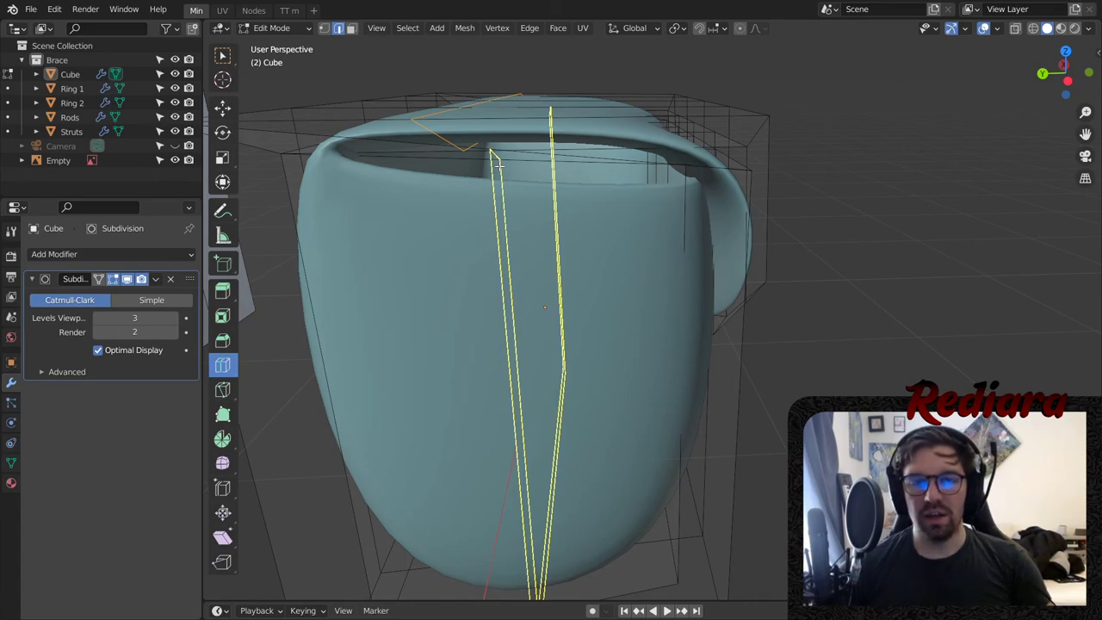
pyautogui.click(498, 164)
pyautogui.click(128, 280)
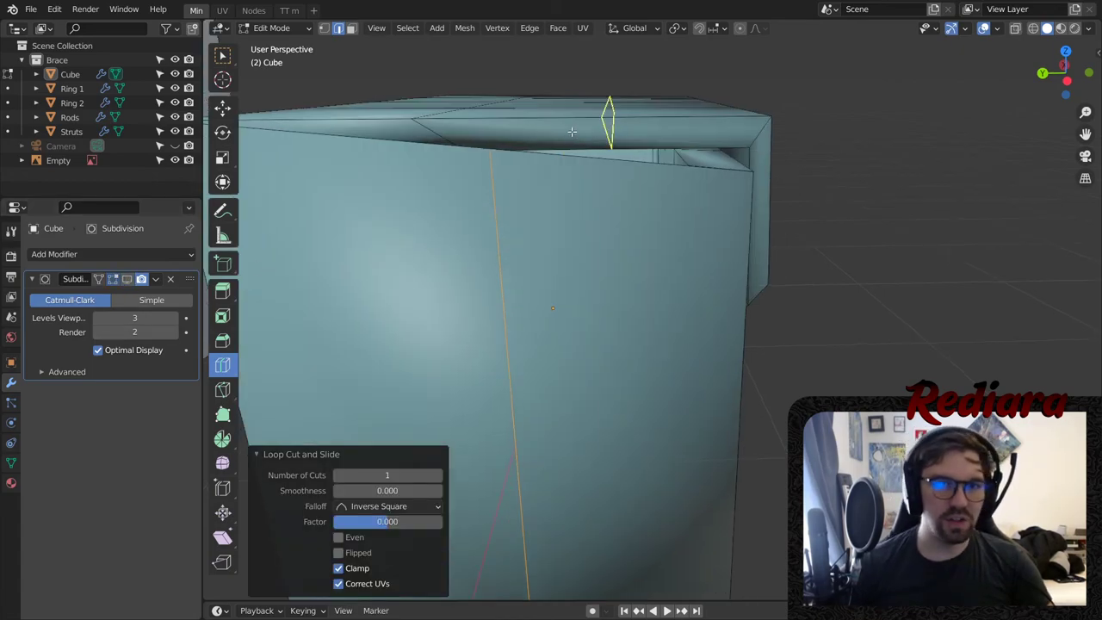
pyautogui.moveTo(570, 130)
pyautogui.mouseDown(button='middle')
pyautogui.moveTo(515, 179)
pyautogui.moveTo(518, 138)
pyautogui.moveTo(571, 115)
pyautogui.mouseUp(button='middle')
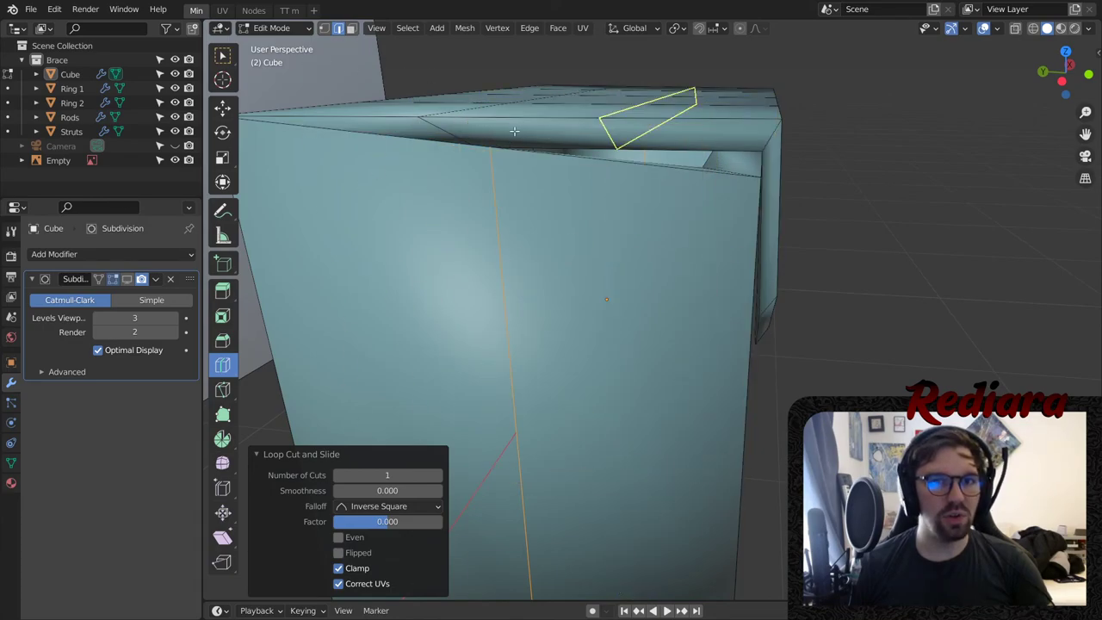
pyautogui.scroll(6, 673, 175)
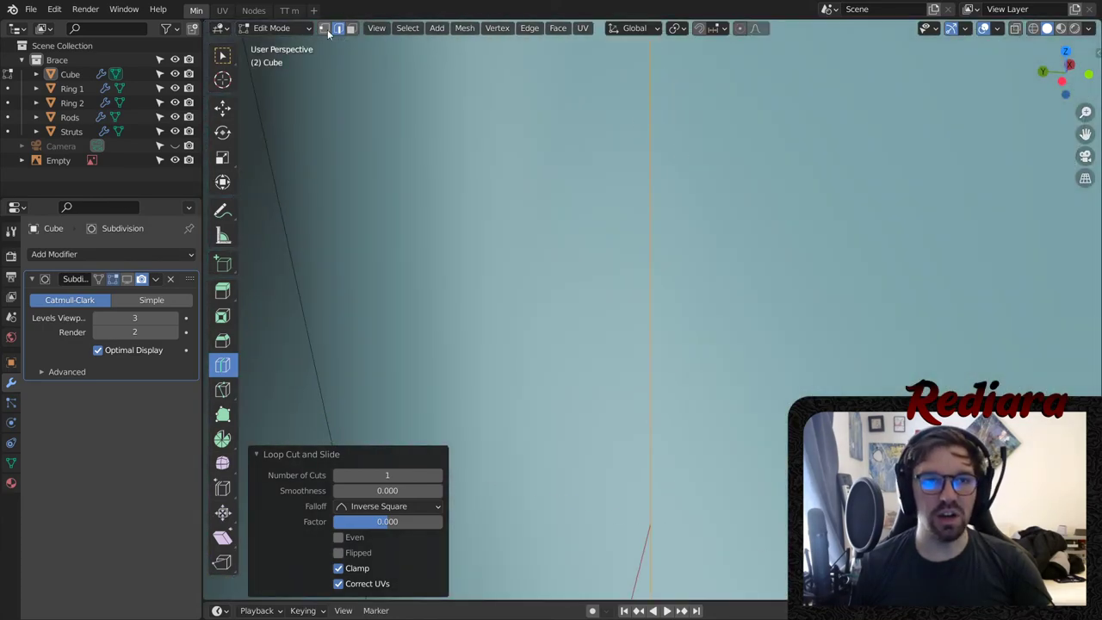
# - Switch to vertex selection and pick the new loop's top vertex on the bag's side rim
pyautogui.click(325, 29)
pyautogui.scroll(-2, 485, 48)
pyautogui.keyDown('shift'); pyautogui.moveTo(643, 51); pyautogui.dragTo(668, 223, button='middle'); pyautogui.keyUp('shift')
pyautogui.scroll(3, 668, 223)
pyautogui.moveTo(568, 246); pyautogui.dragTo(556, 218, button='middle')
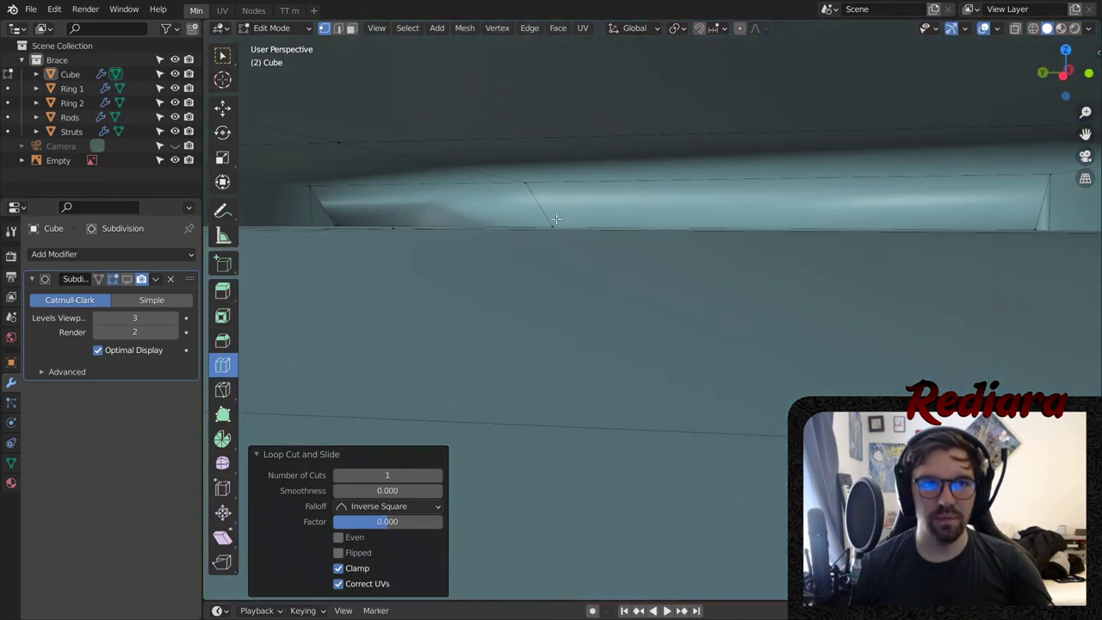
pyautogui.moveTo(584, 408); pyautogui.dragTo(628, 76, button='middle')
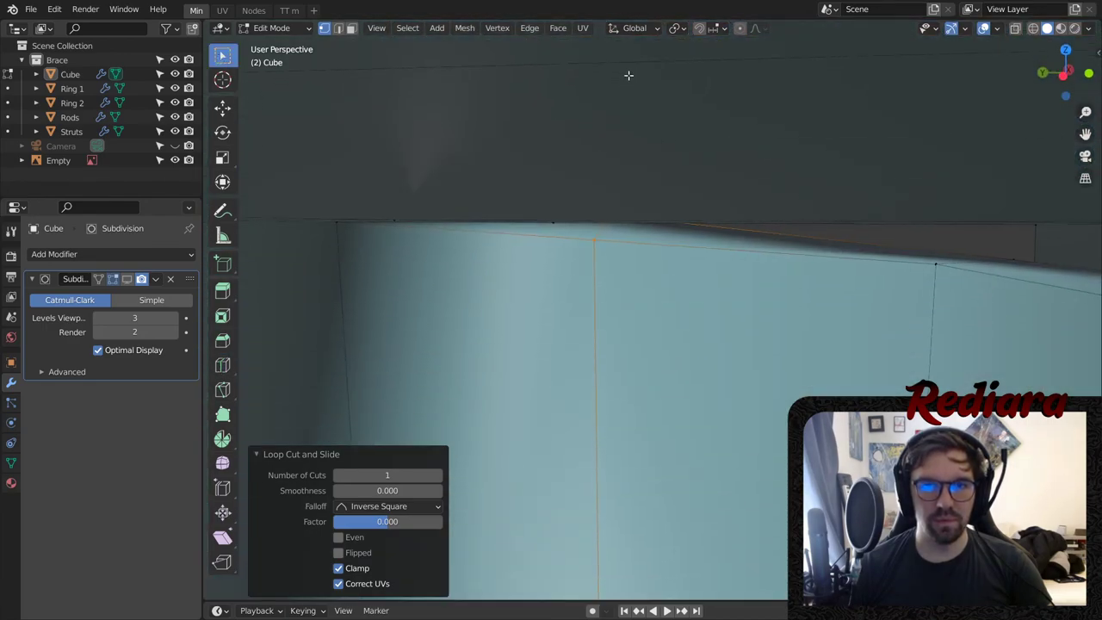
pyautogui.click(592, 239)
pyautogui.moveTo(595, 241); pyautogui.dragTo(416, 302, button='middle')
pyautogui.scroll(5, 361, 259)
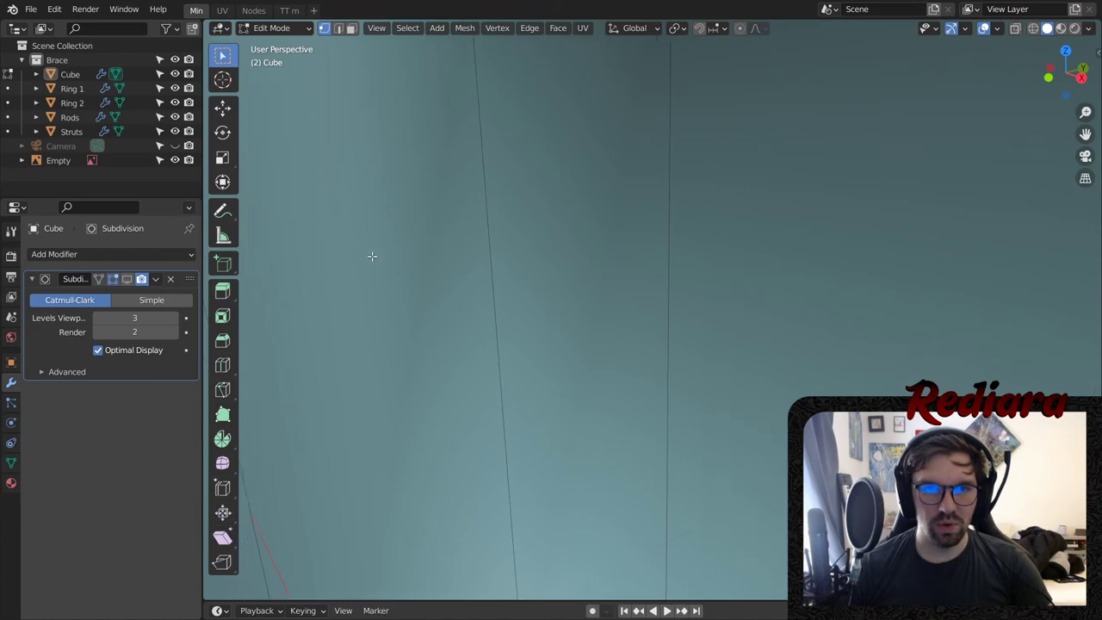
pyautogui.moveTo(372, 256); pyautogui.dragTo(464, 233, button='middle')
pyautogui.scroll(4, 443, 180)
pyautogui.moveTo(425, 126)
pyautogui.mouseDown(button='middle')
pyautogui.moveTo(568, 144)
pyautogui.moveTo(531, 177)
pyautogui.moveTo(536, 130)
pyautogui.moveTo(585, 143)
pyautogui.moveTo(453, 121)
pyautogui.moveTo(278, 193)
pyautogui.moveTo(485, 290)
pyautogui.moveTo(440, 327)
pyautogui.moveTo(539, 172)
pyautogui.moveTo(518, 81)
pyautogui.moveTo(555, 546)
pyautogui.mouseUp(button='middle')
pyautogui.moveTo(640, 371); pyautogui.dragTo(710, 298, button='middle')
pyautogui.scroll(-7, 531, 313)
pyautogui.scroll(-4, 671, 310)
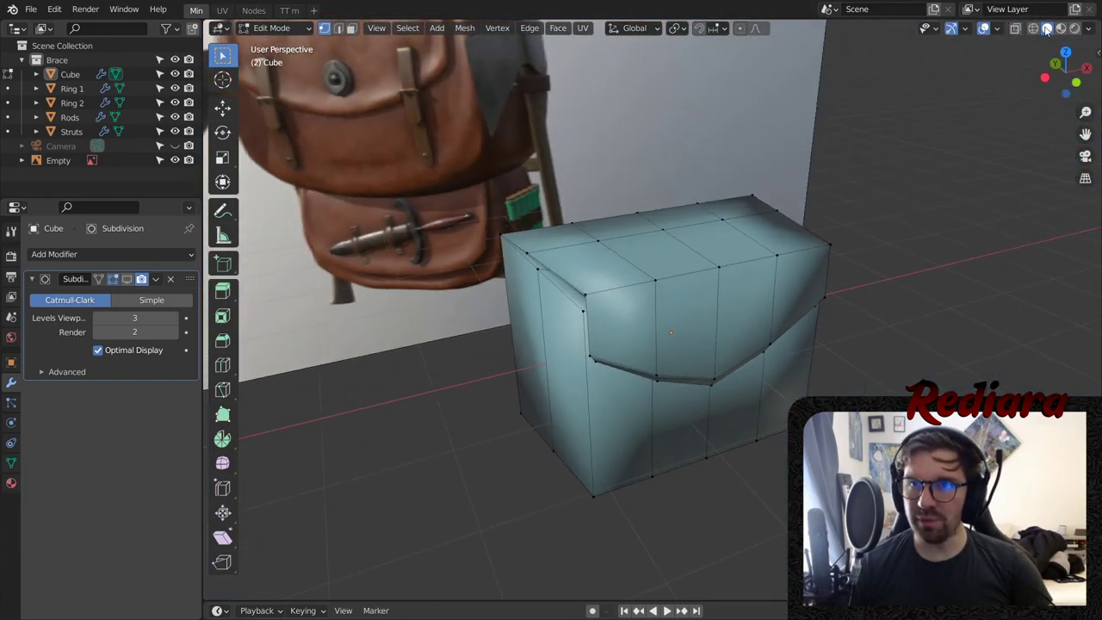
# - In wireframe display, select the new loop's inner rim vertices on both sides of the bag
pyautogui.click(1033, 28)
pyautogui.scroll(8, 811, 263)
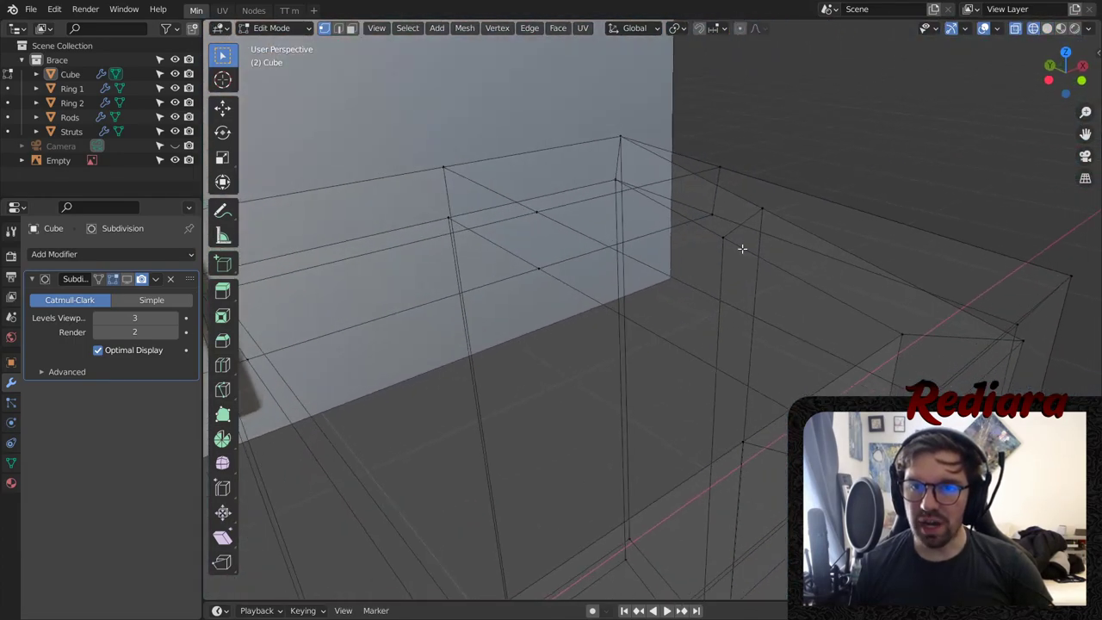
pyautogui.moveTo(741, 248); pyautogui.dragTo(482, 99, button='middle')
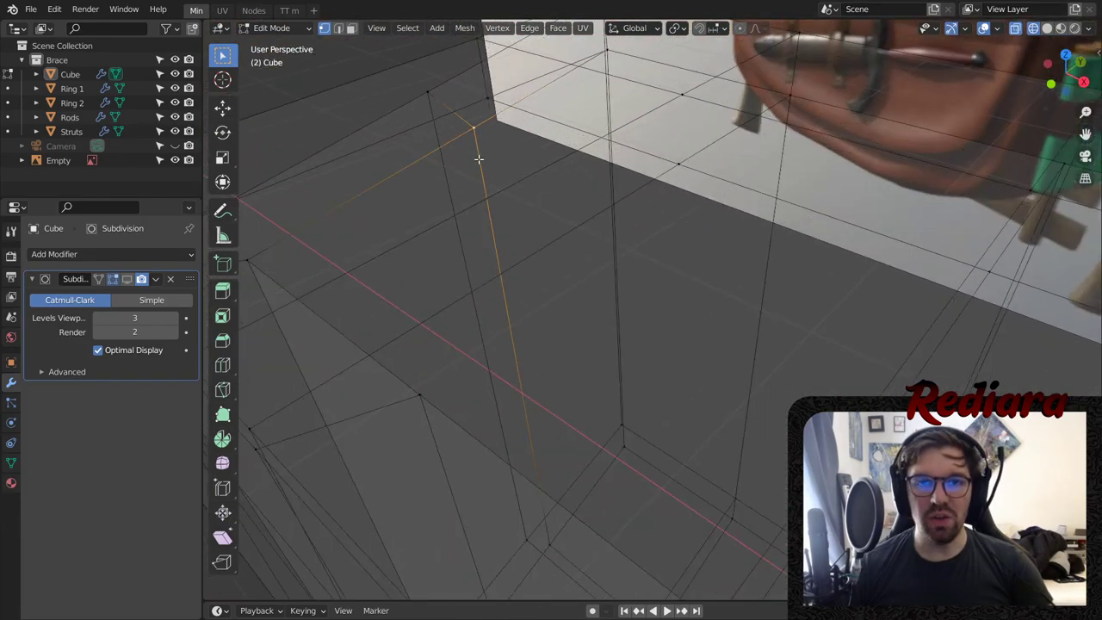
pyautogui.scroll(-5, 478, 158)
pyautogui.moveTo(479, 158); pyautogui.dragTo(595, 348, button='middle')
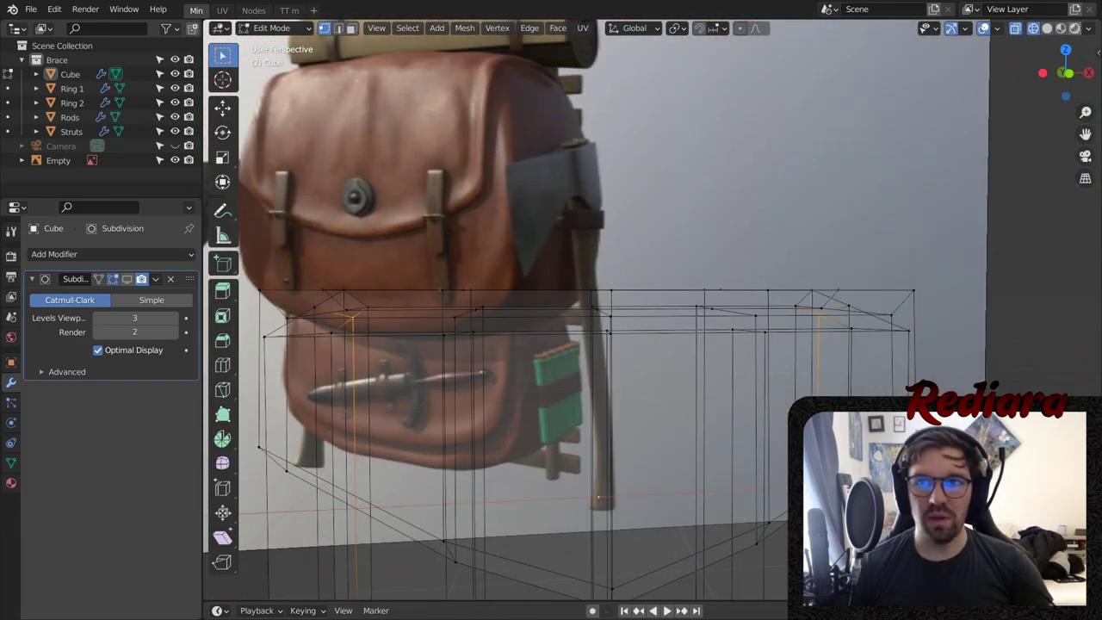
# - Return to solid shading with subdivision smoothing shown and scale the selected rim vertices to 0.772 along X
pyautogui.click(1046, 29)
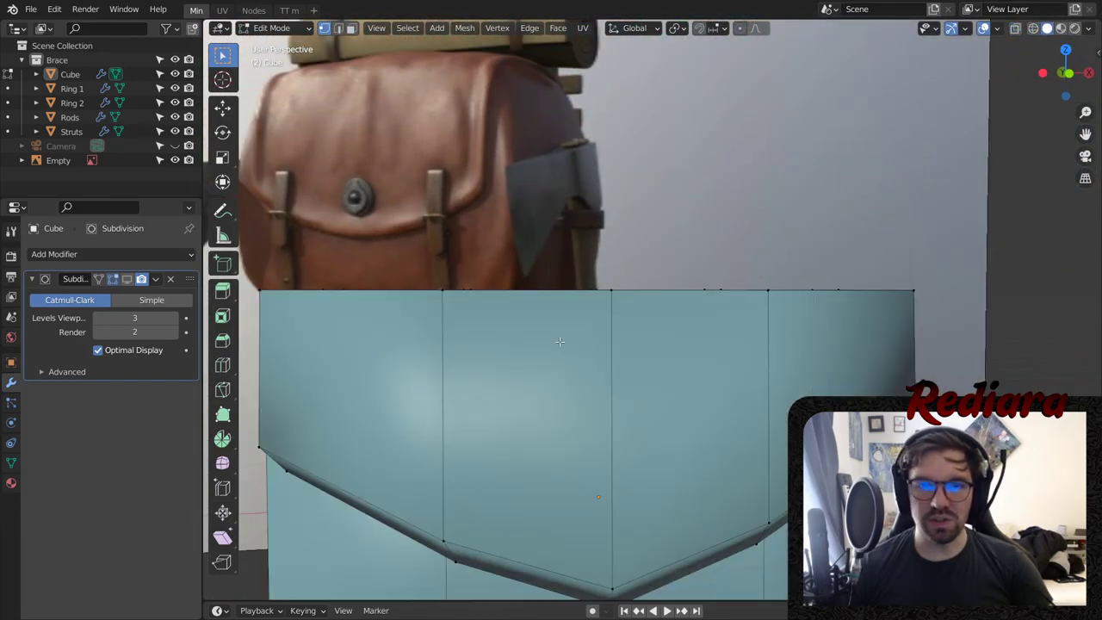
pyautogui.click(127, 279)
pyautogui.moveTo(482, 259); pyautogui.dragTo(344, 143, button='middle')
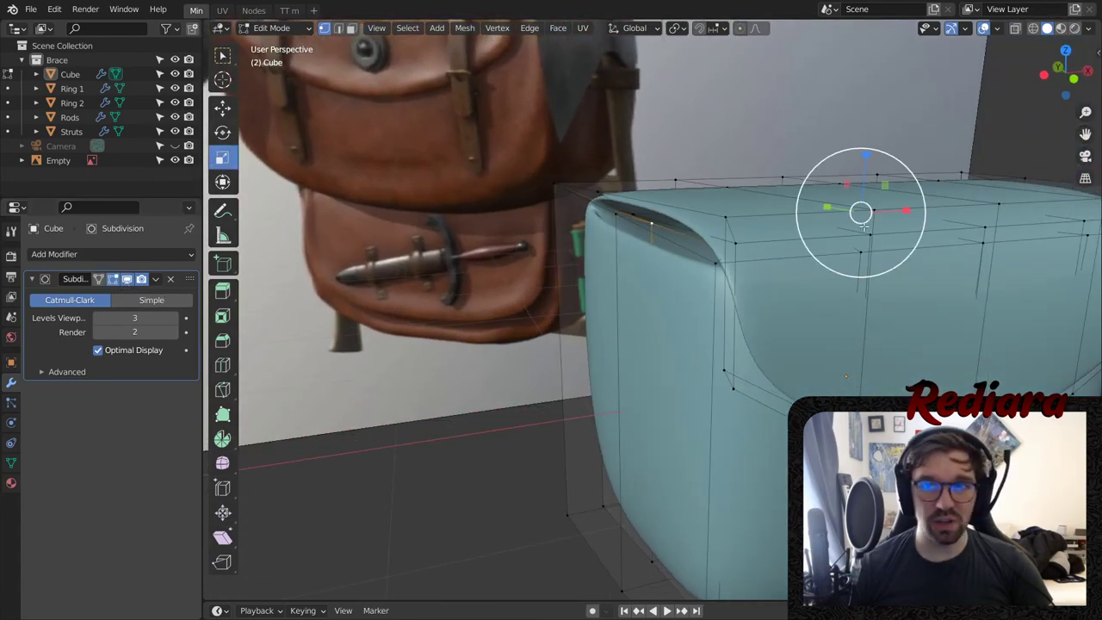
pyautogui.moveTo(908, 211); pyautogui.dragTo(889, 212)
pyautogui.scroll(6, 762, 273)
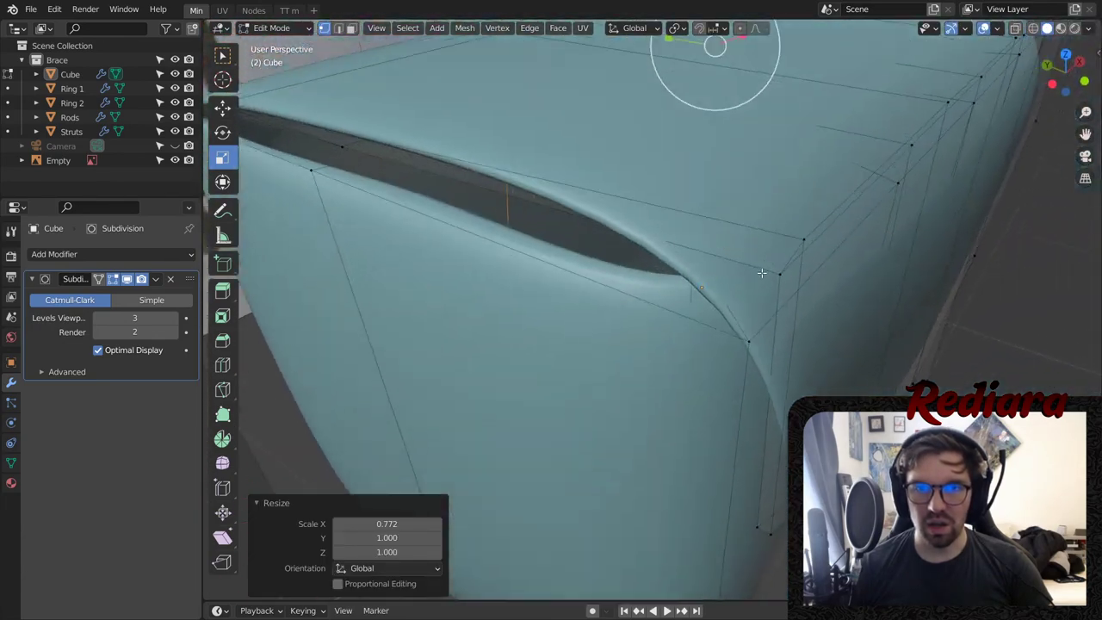
pyautogui.moveTo(762, 273); pyautogui.dragTo(385, 187, button='middle')
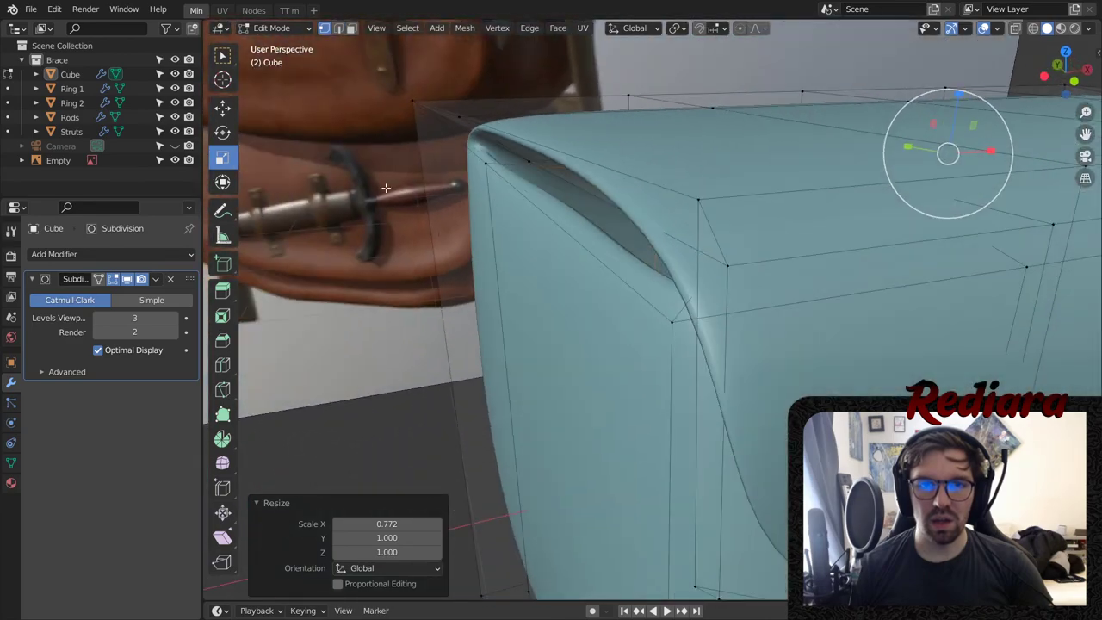
# - Move the selected side rim vertices up about 0.319 m along Z to close the gap under the lid
pyautogui.click(227, 112)
pyautogui.moveTo(957, 96); pyautogui.dragTo(987, 5)
pyautogui.moveTo(987, 551); pyautogui.dragTo(987, 582)
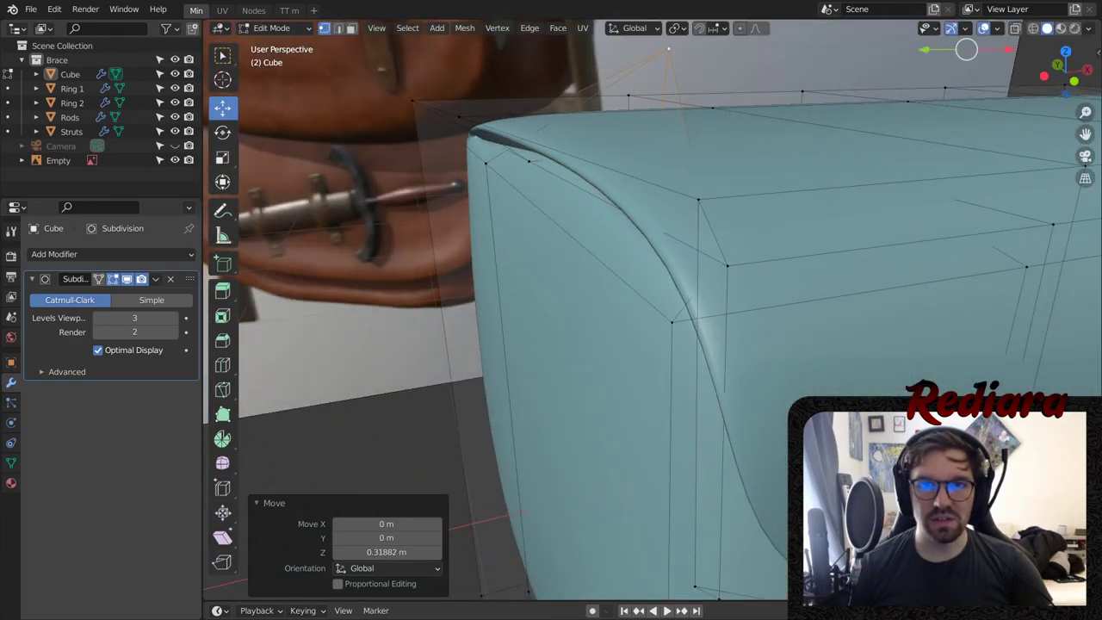
pyautogui.moveTo(508, 549); pyautogui.dragTo(590, 487, button='middle')
pyautogui.moveTo(459, 496); pyautogui.dragTo(551, 452, button='middle')
pyautogui.moveTo(698, 294); pyautogui.dragTo(642, 315, button='middle')
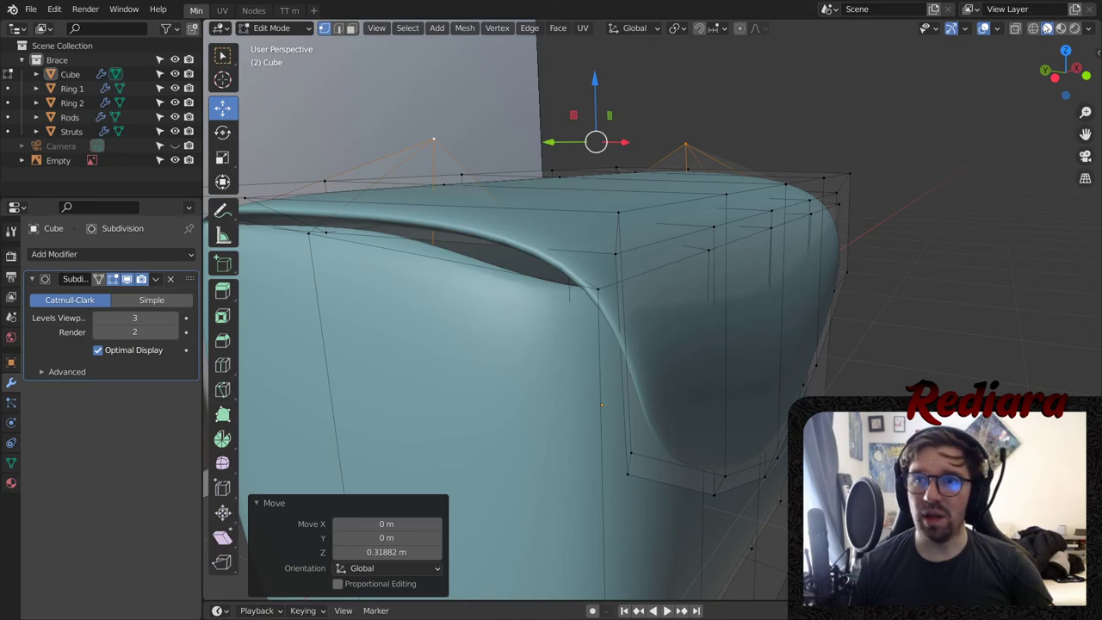
# - Hide the smoothing and, in wireframe display, select the outer and inner edges along the lid's front top fold
pyautogui.click(127, 280)
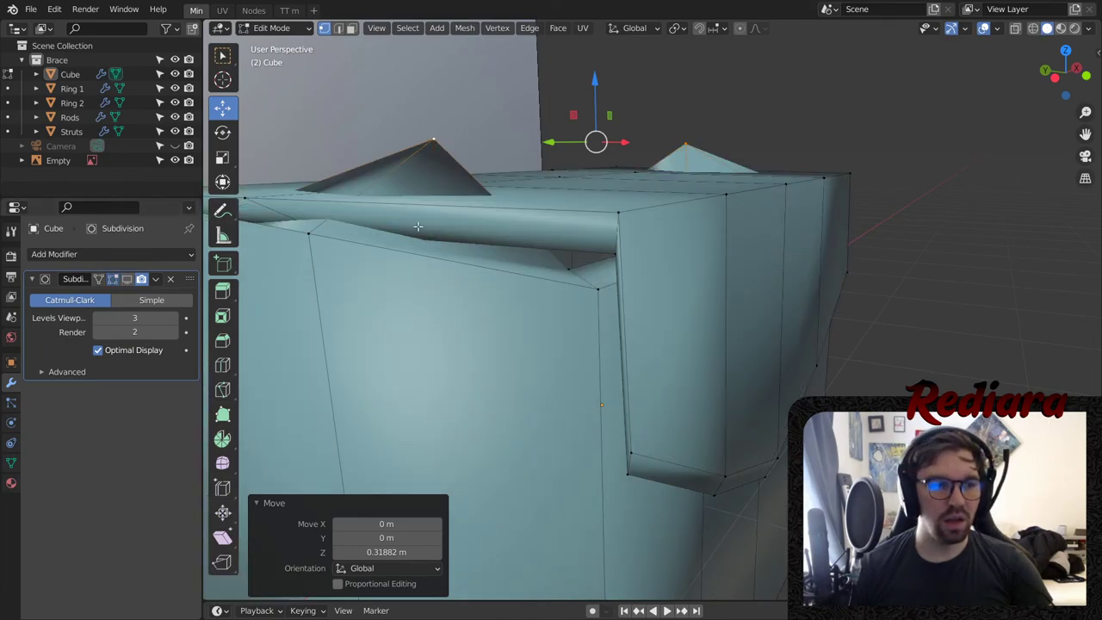
pyautogui.click(1035, 28)
pyautogui.moveTo(719, 209); pyautogui.dragTo(661, 263, button='middle')
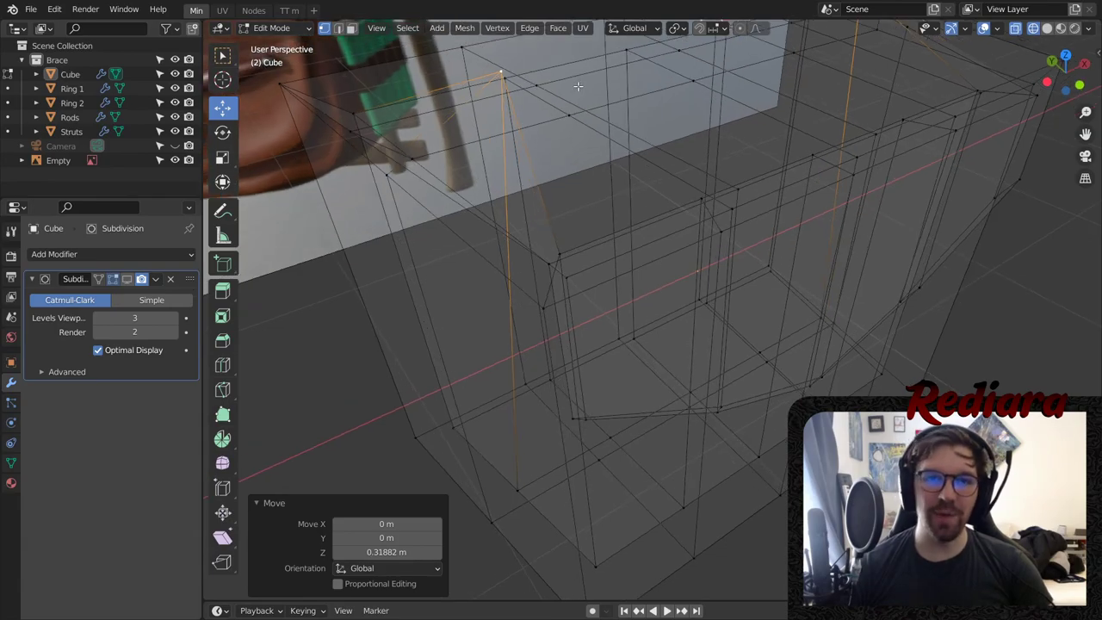
pyautogui.moveTo(577, 86); pyautogui.dragTo(674, 242, button='middle')
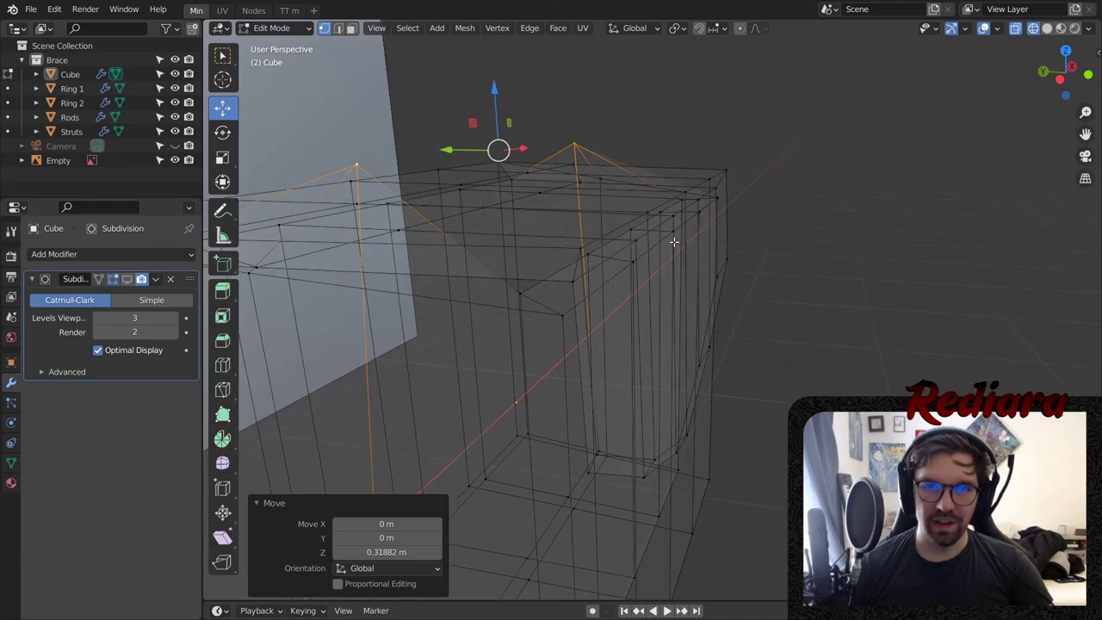
pyautogui.click(342, 30)
pyautogui.moveTo(630, 291); pyautogui.dragTo(839, 284, button='middle')
pyautogui.click(540, 219)
pyautogui.keyDown('shift'); pyautogui.moveTo(278, 255); pyautogui.dragTo(617, 223, button='middle'); pyautogui.keyUp('shift')
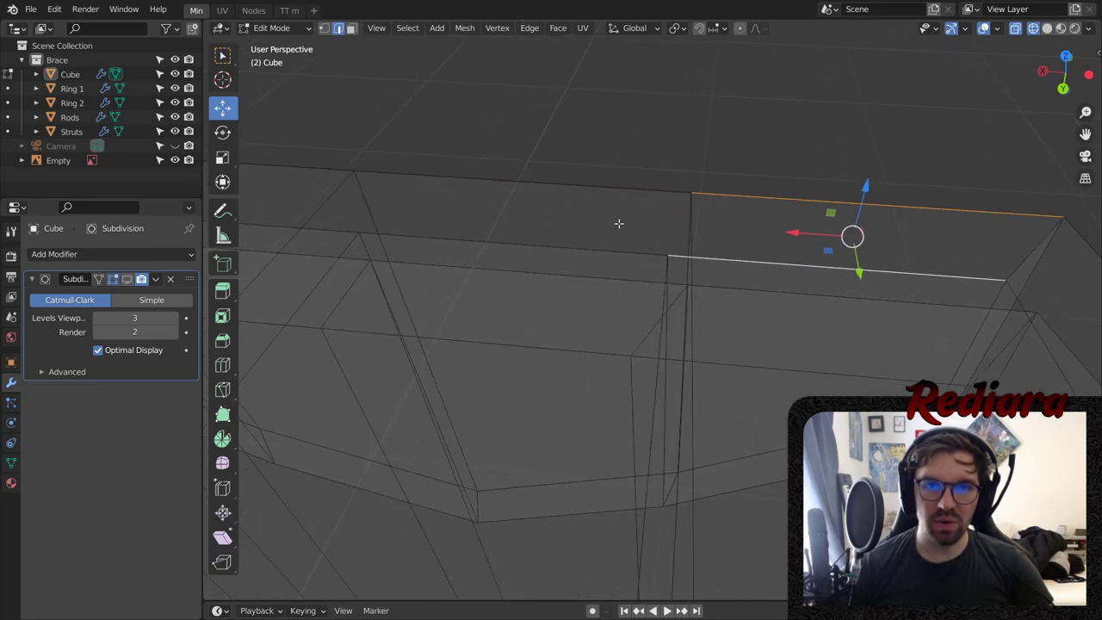
pyautogui.keyDown('shift'); pyautogui.click(508, 248); pyautogui.keyUp('shift')
pyautogui.keyDown('shift'); pyautogui.moveTo(473, 202); pyautogui.dragTo(747, 205, button='middle'); pyautogui.keyUp('shift')
pyautogui.keyDown('shift'); pyautogui.click(551, 179); pyautogui.keyUp('shift')
pyautogui.keyDown('shift'); pyautogui.click(534, 222); pyautogui.keyUp('shift')
pyautogui.keyDown('shift'); pyautogui.moveTo(505, 177); pyautogui.dragTo(775, 175, button='middle'); pyautogui.keyUp('shift')
pyautogui.moveTo(477, 212)
pyautogui.mouseDown(button='middle')
pyautogui.moveTo(487, 229)
pyautogui.moveTo(748, 271)
pyautogui.moveTo(799, 248)
pyautogui.moveTo(781, 252)
pyautogui.mouseUp(button='middle')
pyautogui.scroll(-2, 781, 252)
# - In solid shading, lower the selected front fold edges about 0.093 m along Z and show the subdivision smoothing
pyautogui.click(1047, 28)
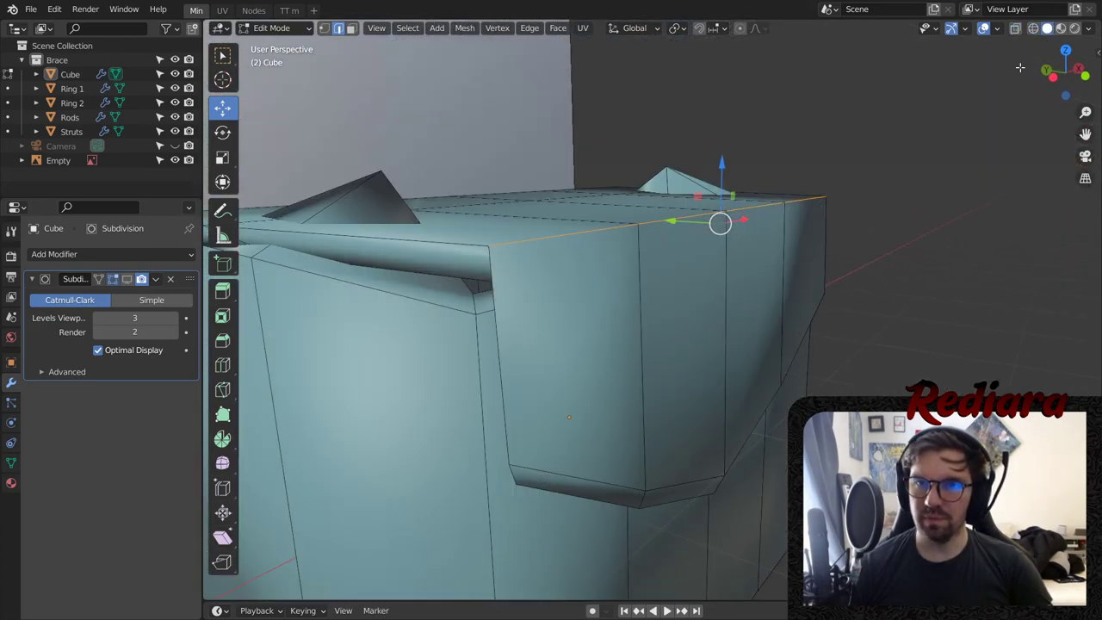
pyautogui.moveTo(723, 166); pyautogui.dragTo(723, 187)
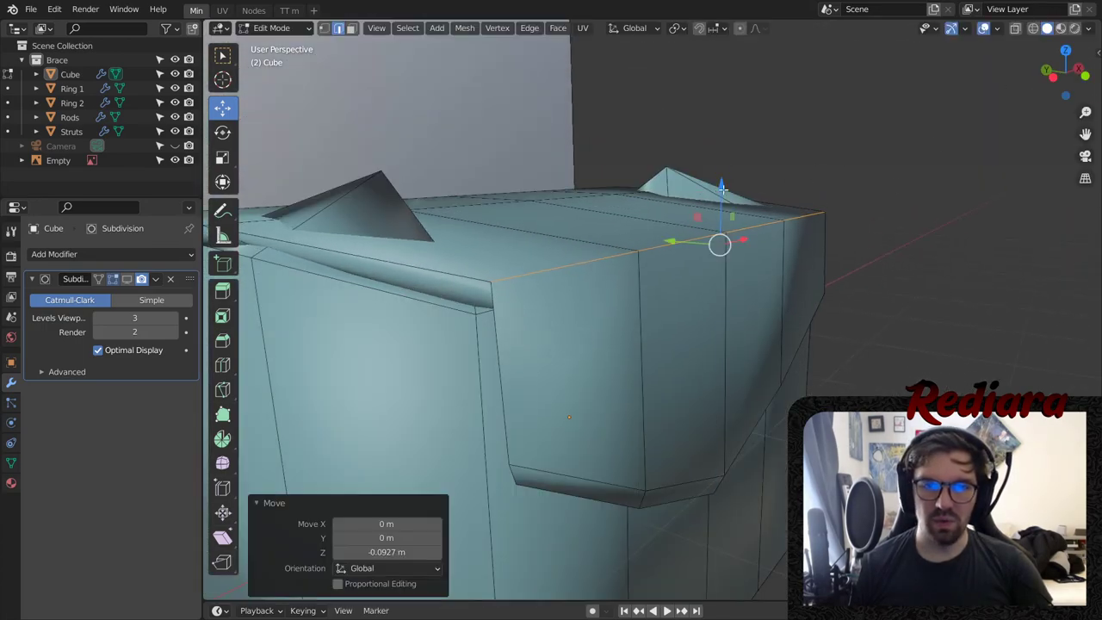
pyautogui.click(126, 279)
pyautogui.moveTo(757, 292); pyautogui.dragTo(340, 235, button='middle')
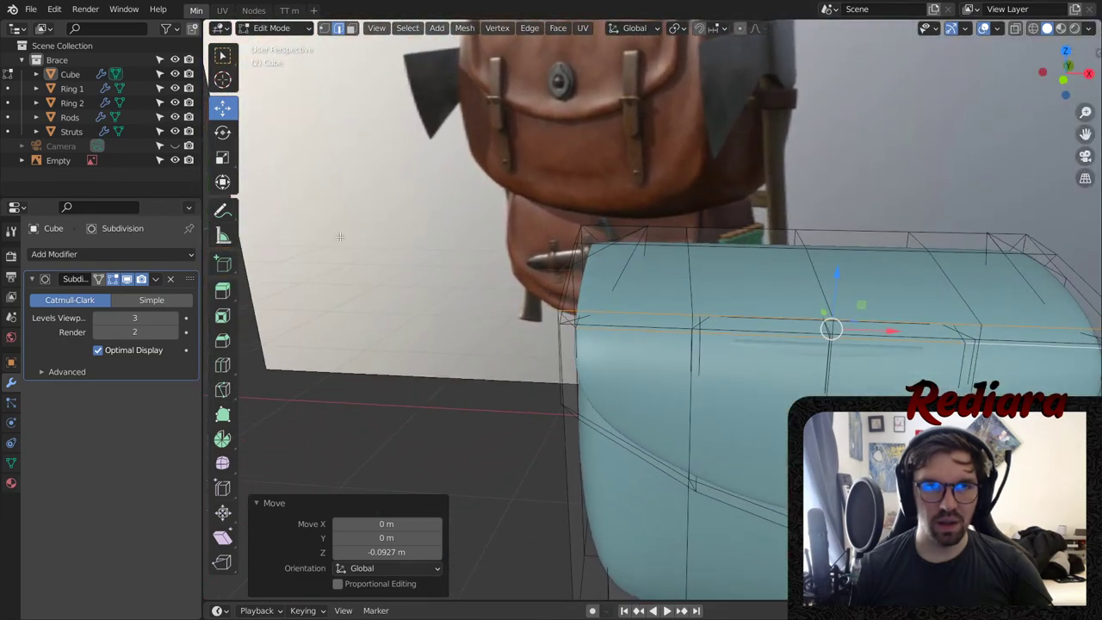
# - Check the shape in Object Mode, then resume mesh editing and lower the front fold edges another 0.032 m along Z
pyautogui.click(274, 28)
pyautogui.click(284, 41)
pyautogui.moveTo(525, 464); pyautogui.dragTo(617, 287, button='middle')
pyautogui.scroll(5, 636, 287)
pyautogui.press('Tab')
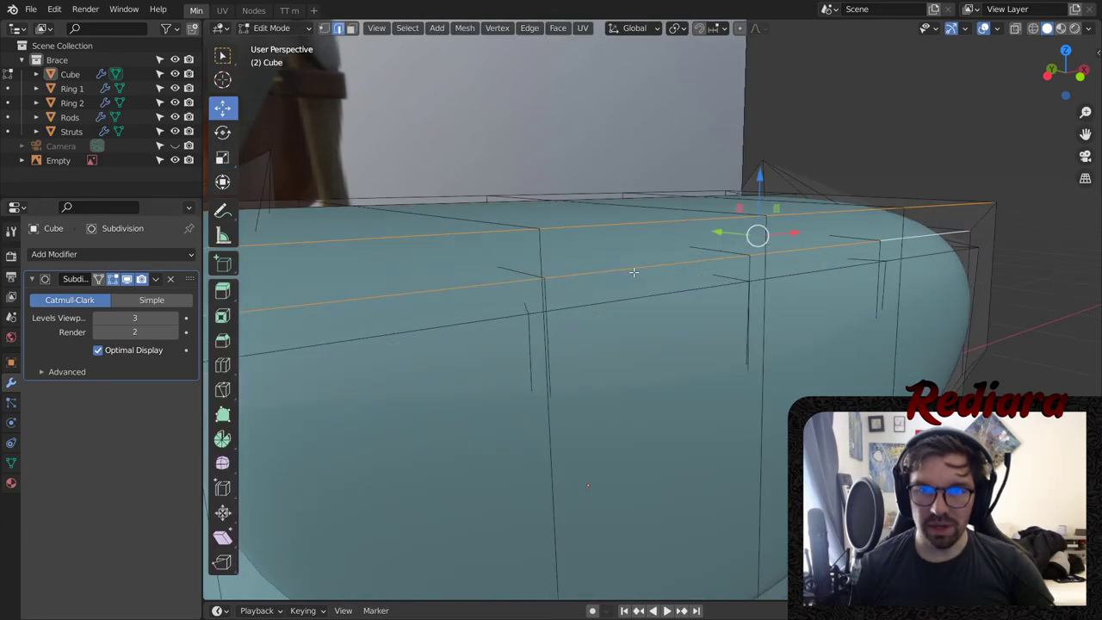
pyautogui.moveTo(754, 184); pyautogui.dragTo(764, 199)
pyautogui.moveTo(533, 284); pyautogui.dragTo(672, 296, button='middle')
pyautogui.scroll(-4, 625, 311)
pyautogui.scroll(3, 659, 278)
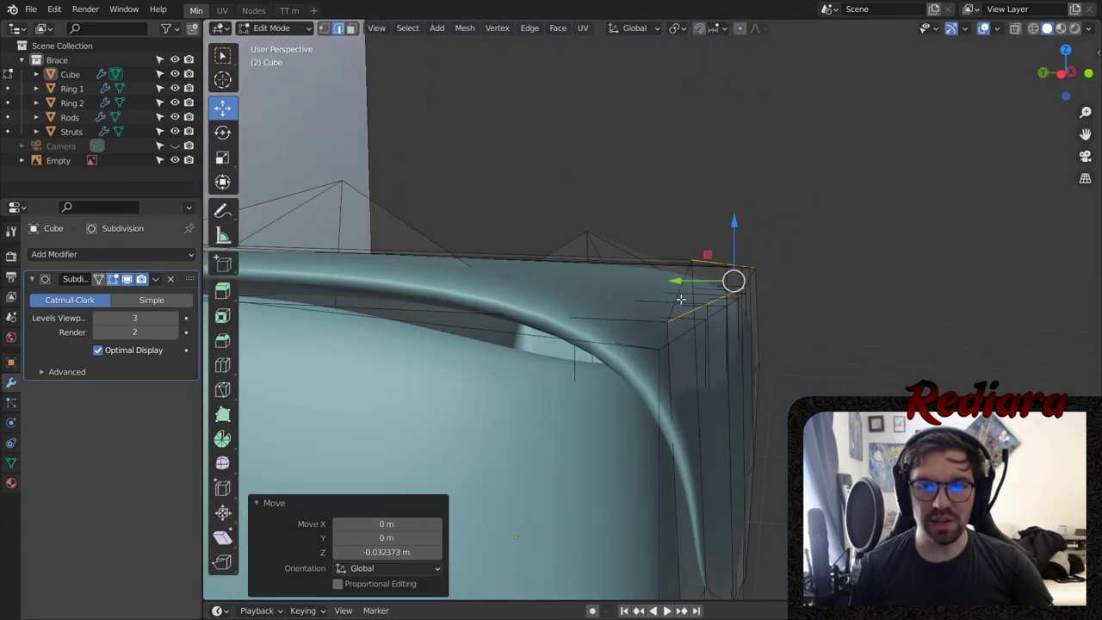
# - Lower the lid's front fold edges by about 0.096 m along Z to round the flap's front
pyautogui.click(680, 299)
pyautogui.moveTo(865, 294); pyautogui.dragTo(645, 306, button='middle')
pyautogui.scroll(-3, 689, 318)
pyautogui.moveTo(759, 329); pyautogui.dragTo(641, 312, button='middle')
pyautogui.scroll(2, 667, 307)
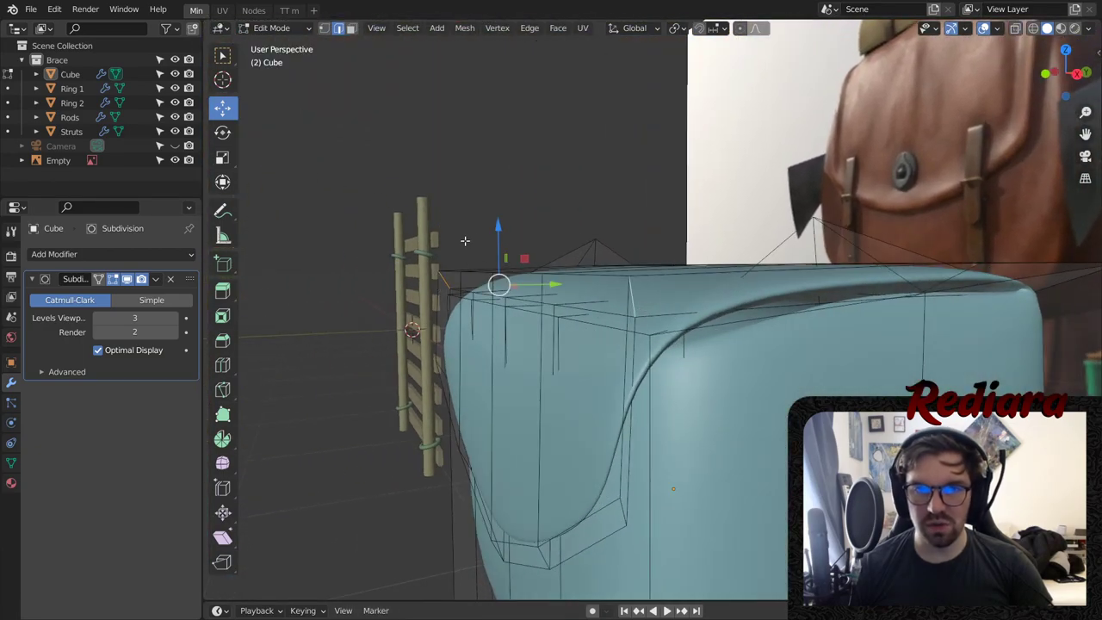
pyautogui.moveTo(497, 230); pyautogui.dragTo(574, 295)
pyautogui.moveTo(574, 294); pyautogui.dragTo(675, 314, button='middle')
pyautogui.moveTo(638, 338); pyautogui.dragTo(345, 89, button='middle')
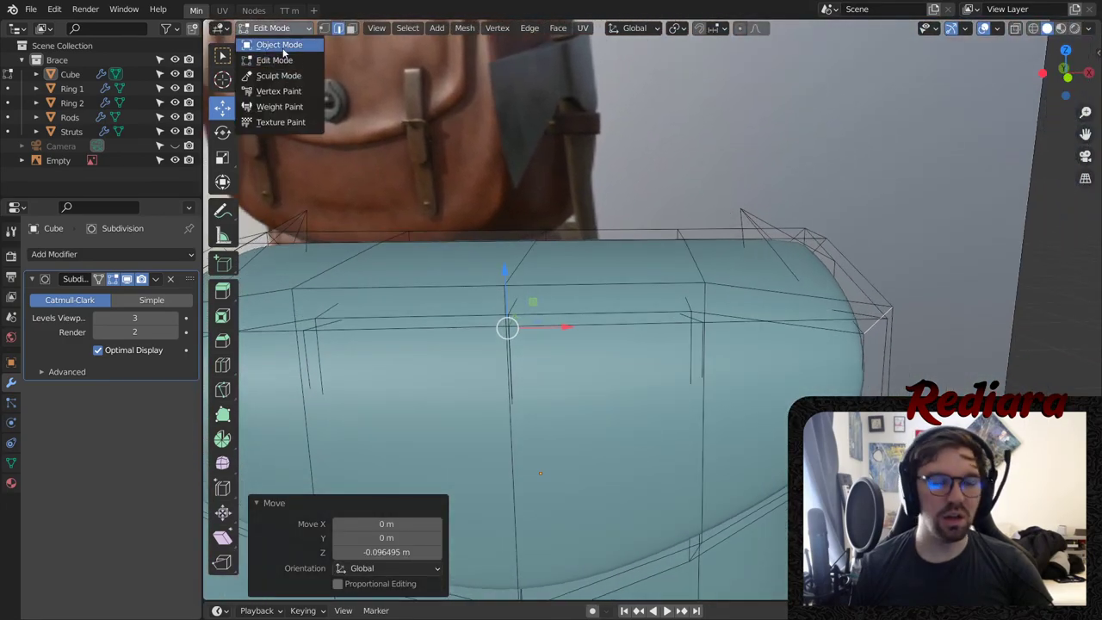
# - Leave mesh editing and examine the flap and the side gaps from several angles against the backpack reference
pyautogui.click(282, 49)
pyautogui.scroll(-7, 627, 363)
pyautogui.moveTo(626, 362); pyautogui.dragTo(746, 358, button='middle')
pyautogui.scroll(4, 863, 351)
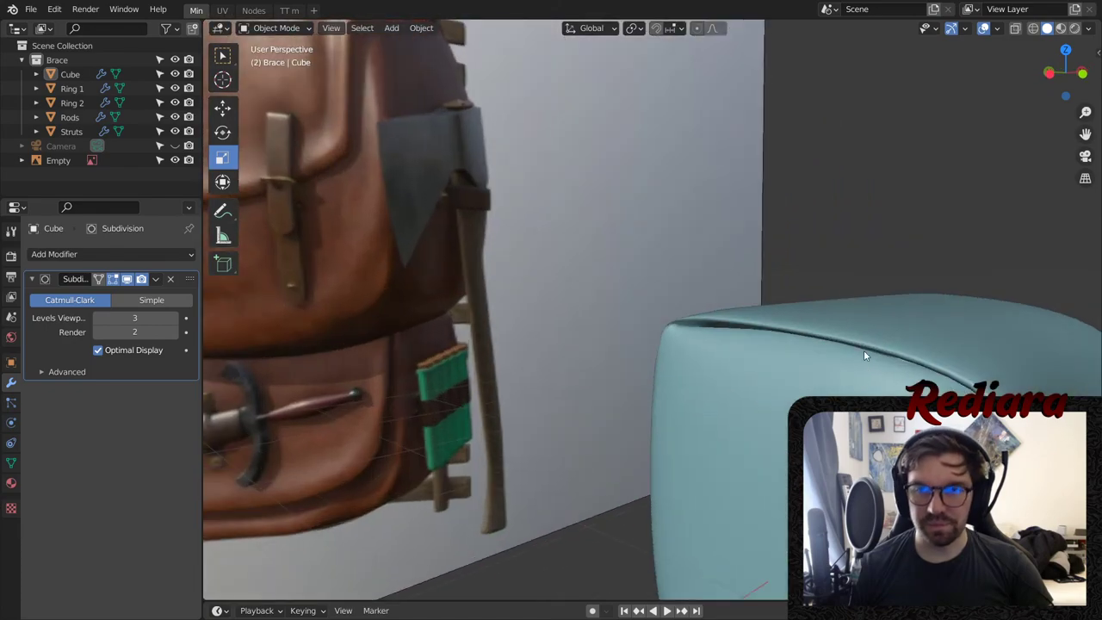
pyautogui.moveTo(865, 355); pyautogui.dragTo(680, 265, button='middle')
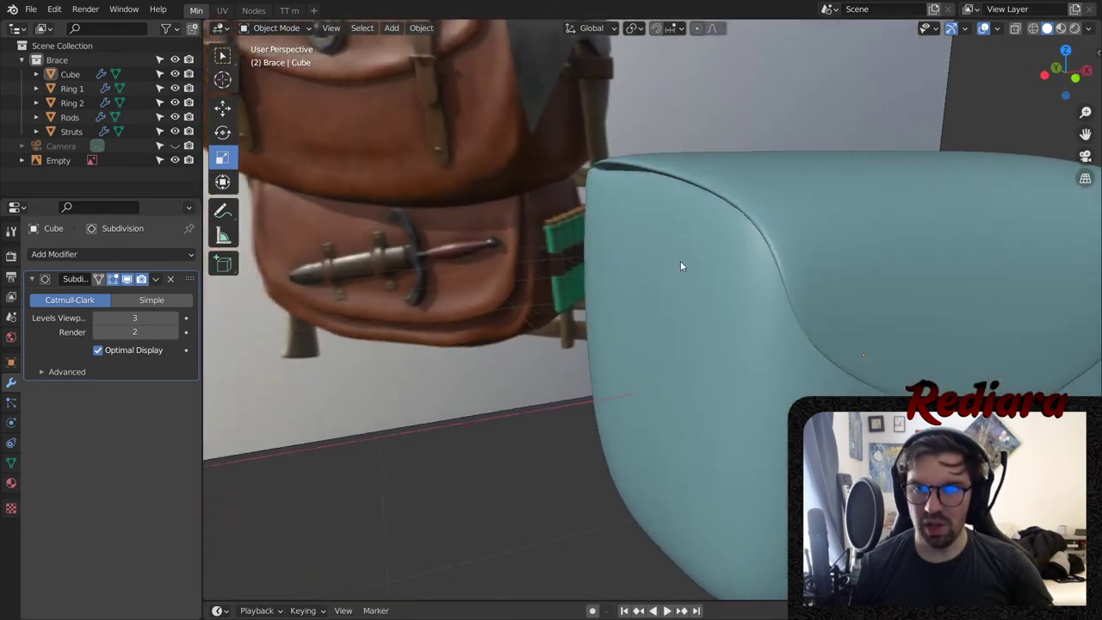
pyautogui.scroll(-6, 680, 262)
pyautogui.moveTo(842, 274); pyautogui.dragTo(588, 353, button='middle')
pyautogui.scroll(3, 663, 324)
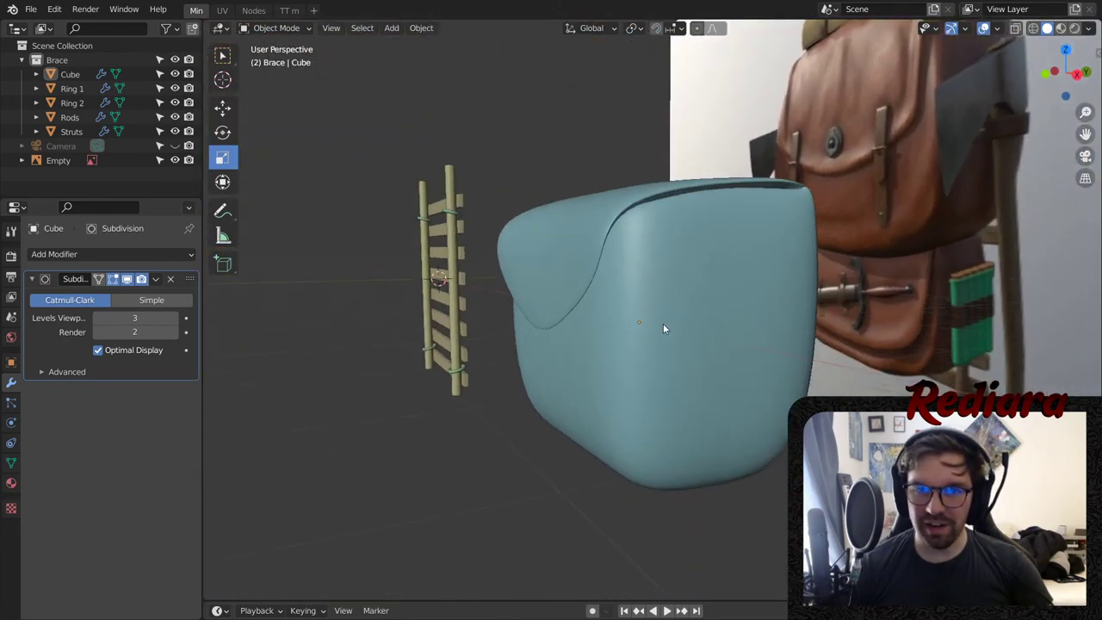
pyautogui.moveTo(663, 327); pyautogui.dragTo(610, 249, button='middle')
pyautogui.scroll(-4, 686, 290)
pyautogui.scroll(3, 649, 270)
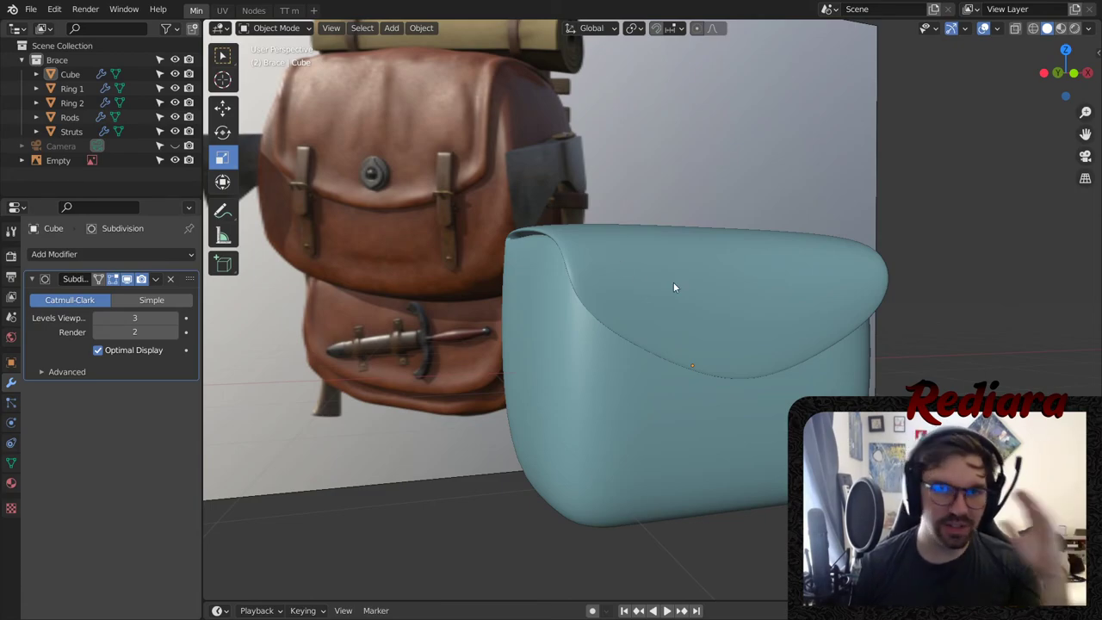
pyautogui.scroll(5, 562, 250)
pyautogui.moveTo(563, 250); pyautogui.dragTo(597, 358, button='middle')
pyautogui.scroll(-4, 642, 260)
# - In Edit Mode, select the flap's outer side faces on both ends and scale them to 0.878 along X
pyautogui.click(549, 302)
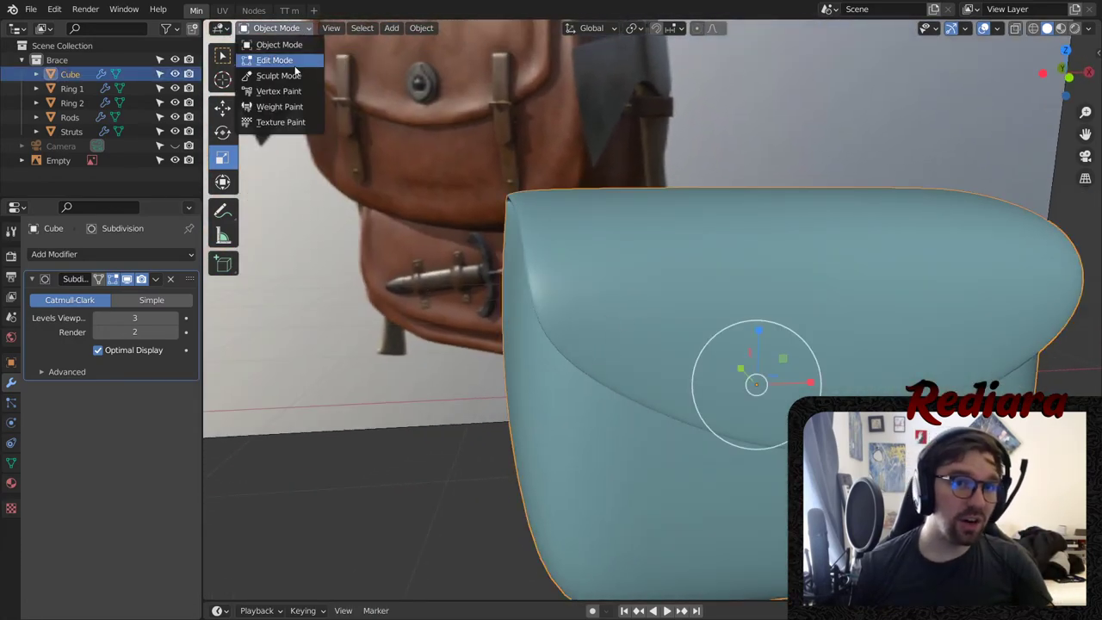
pyautogui.click(293, 62)
pyautogui.moveTo(551, 259); pyautogui.dragTo(732, 224, button='middle')
pyautogui.scroll(3, 731, 224)
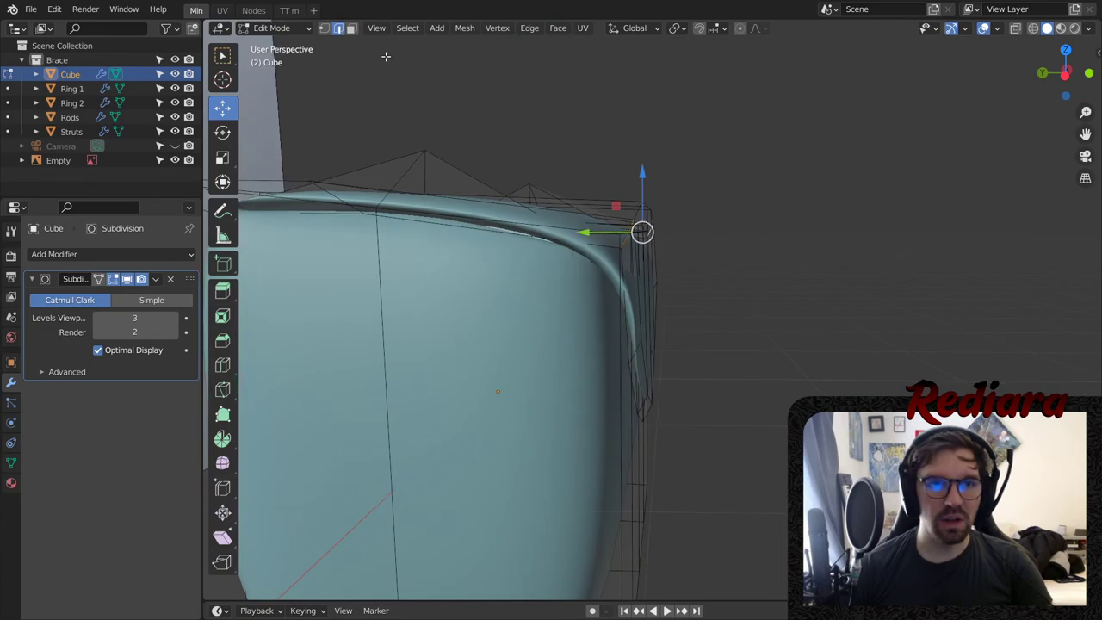
pyautogui.moveTo(627, 239); pyautogui.dragTo(600, 236, button='middle')
pyautogui.moveTo(630, 376); pyautogui.dragTo(712, 315, button='middle')
pyautogui.click(734, 376)
pyautogui.scroll(-3, 815, 373)
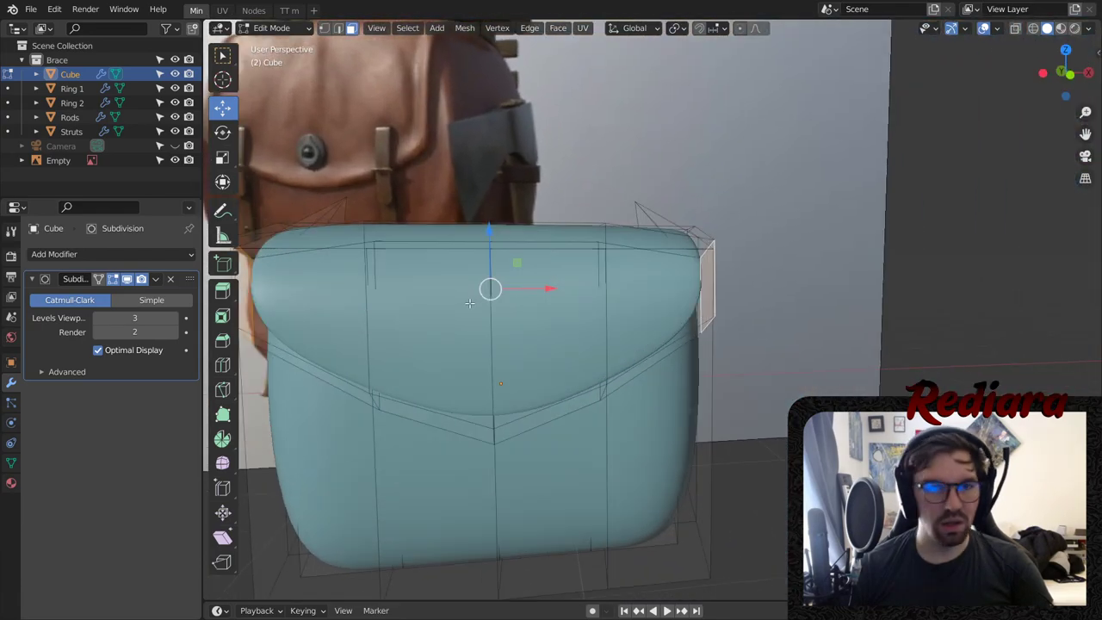
pyautogui.moveTo(469, 302); pyautogui.dragTo(284, 183, button='middle')
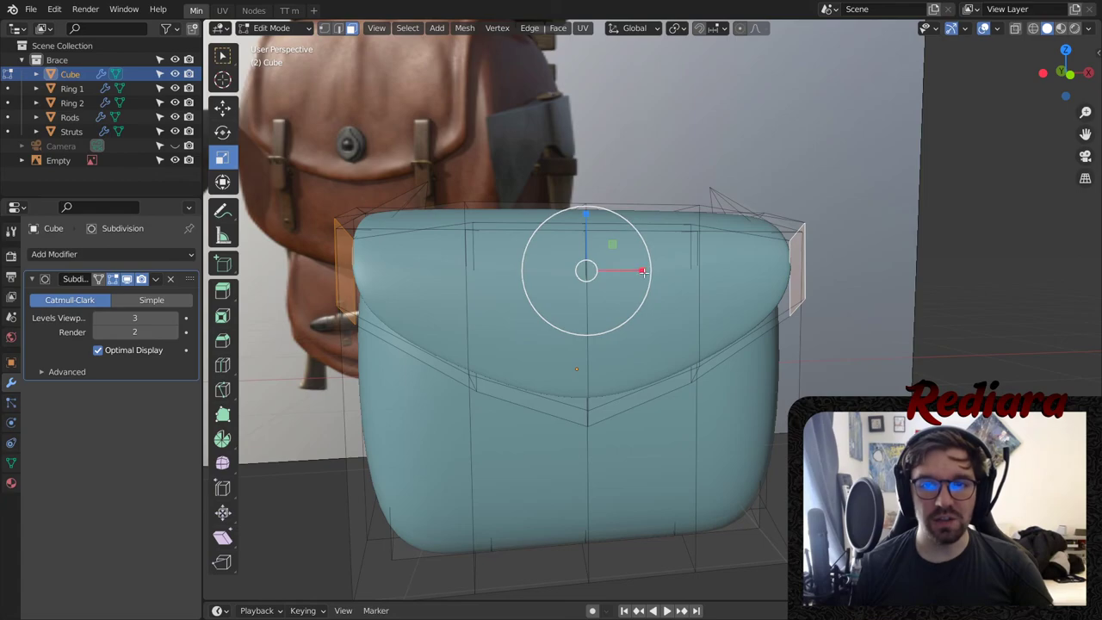
pyautogui.moveTo(642, 271); pyautogui.dragTo(635, 274)
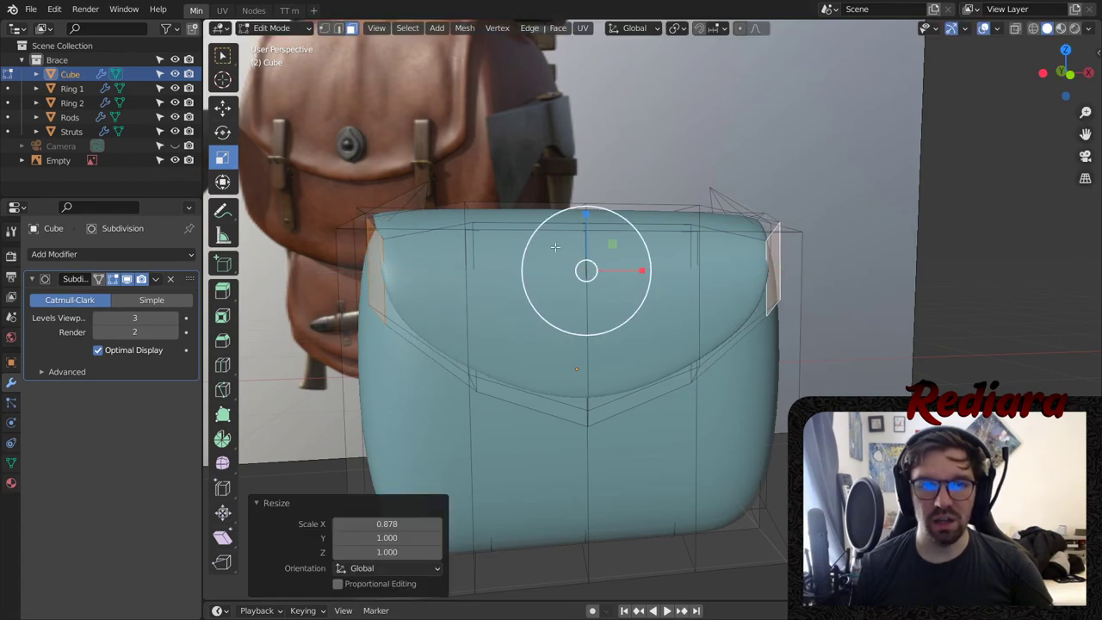
# - Leave mesh editing and examine the narrowed flap's ends and underside from several angles against the backpack reference
pyautogui.click(275, 44)
pyautogui.moveTo(522, 256); pyautogui.dragTo(661, 249, button='middle')
pyautogui.keyDown('shift'); pyautogui.moveTo(472, 216); pyautogui.dragTo(439, 257, button='middle'); pyautogui.keyUp('shift')
pyautogui.scroll(-3, 438, 256)
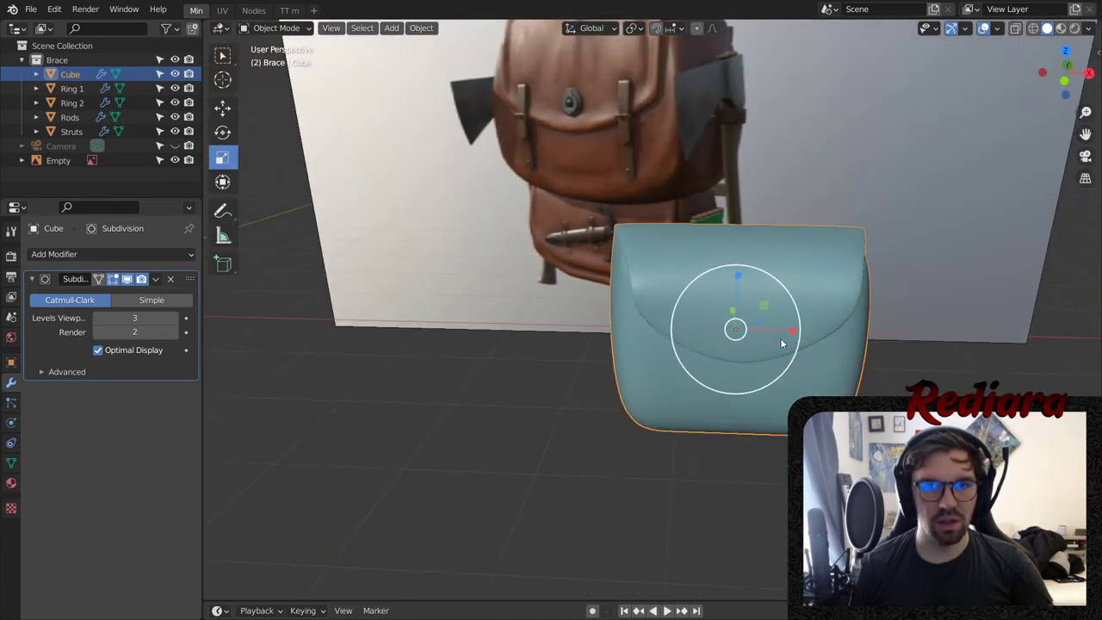
pyautogui.moveTo(780, 337); pyautogui.dragTo(760, 352, button='middle')
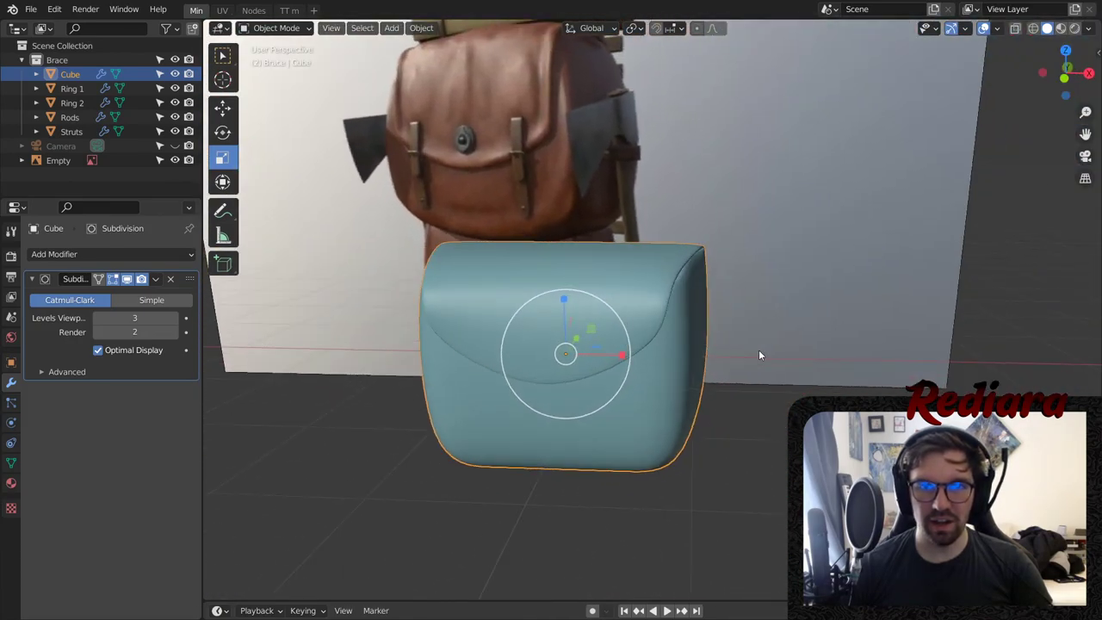
pyautogui.scroll(-3, 760, 351)
pyautogui.scroll(5, 615, 325)
pyautogui.moveTo(614, 324)
pyautogui.mouseDown(button='middle')
pyautogui.moveTo(629, 351)
pyautogui.moveTo(594, 250)
pyautogui.moveTo(478, 268)
pyautogui.moveTo(582, 241)
pyautogui.moveTo(588, 327)
pyautogui.moveTo(603, 335)
pyautogui.mouseUp(button='middle')
pyautogui.scroll(5, 603, 335)
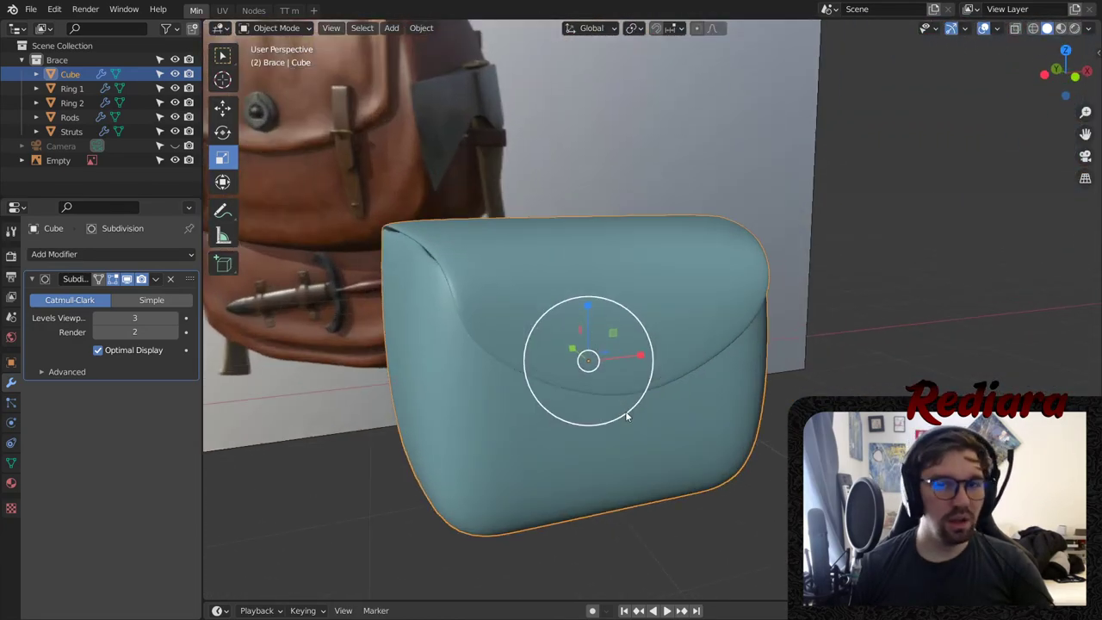
pyautogui.moveTo(625, 411); pyautogui.dragTo(612, 320, button='middle')
pyautogui.scroll(4, 612, 320)
pyautogui.moveTo(616, 379); pyautogui.dragTo(604, 342, button='middle')
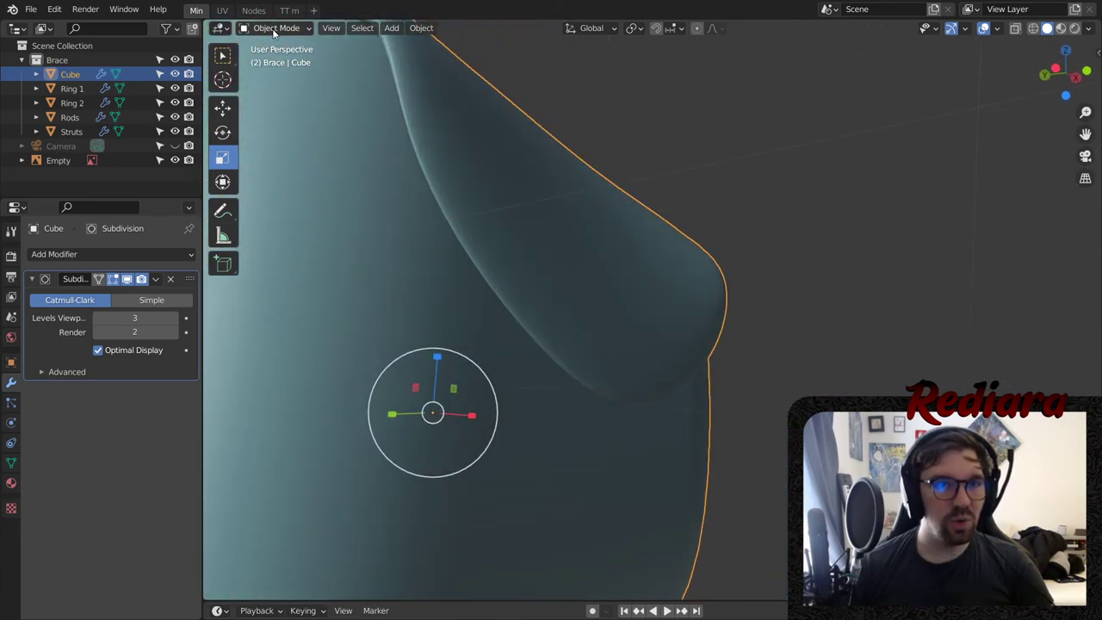
# - Resume mesh editing and move the vertex inside the flap's lower tip about -0.086 m along Y
pyautogui.click(275, 62)
pyautogui.moveTo(640, 419); pyautogui.dragTo(552, 372, button='middle')
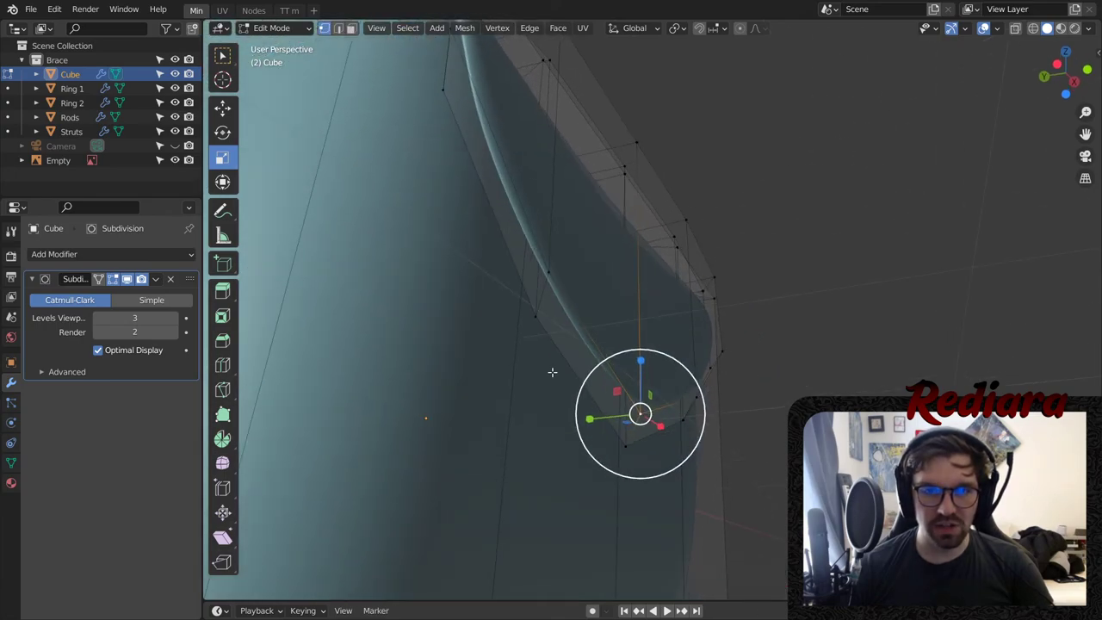
pyautogui.moveTo(593, 419); pyautogui.dragTo(616, 421)
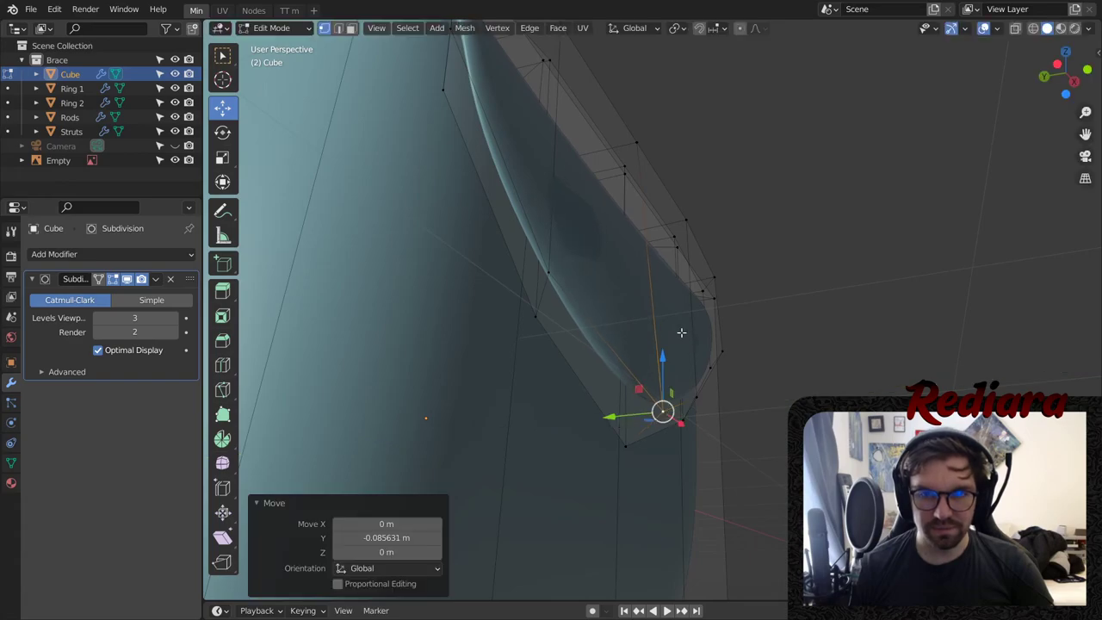
pyautogui.click(899, 243)
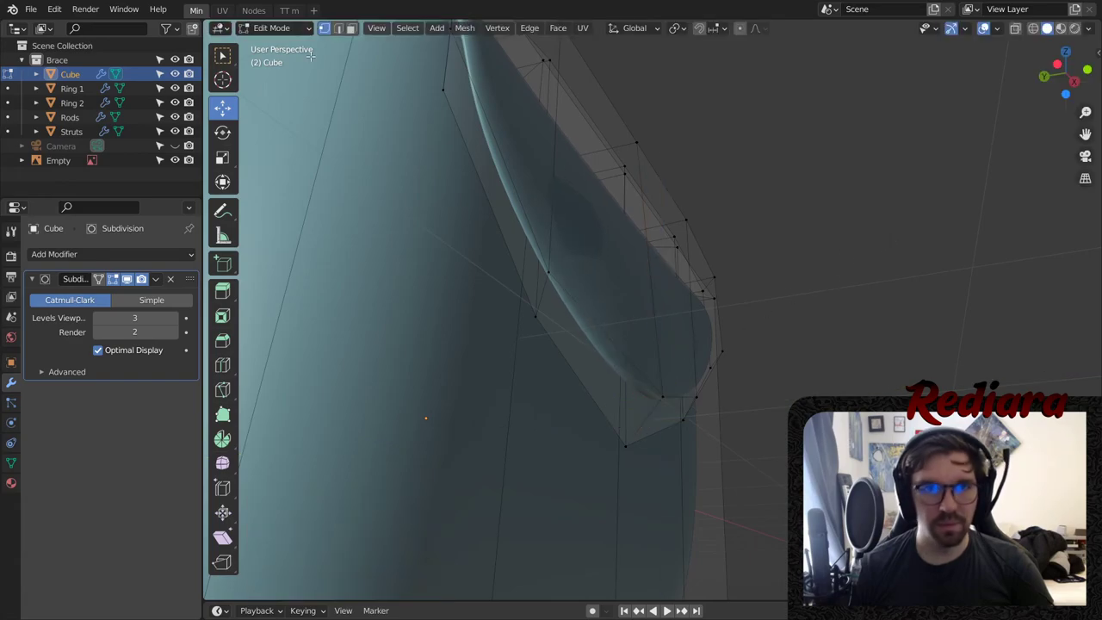
# - Return to Object Mode and compare the bag's overall shape and flap edge with the backpack reference
pyautogui.click(276, 44)
pyautogui.moveTo(794, 286); pyautogui.dragTo(536, 319, button='middle')
pyautogui.scroll(-5, 625, 354)
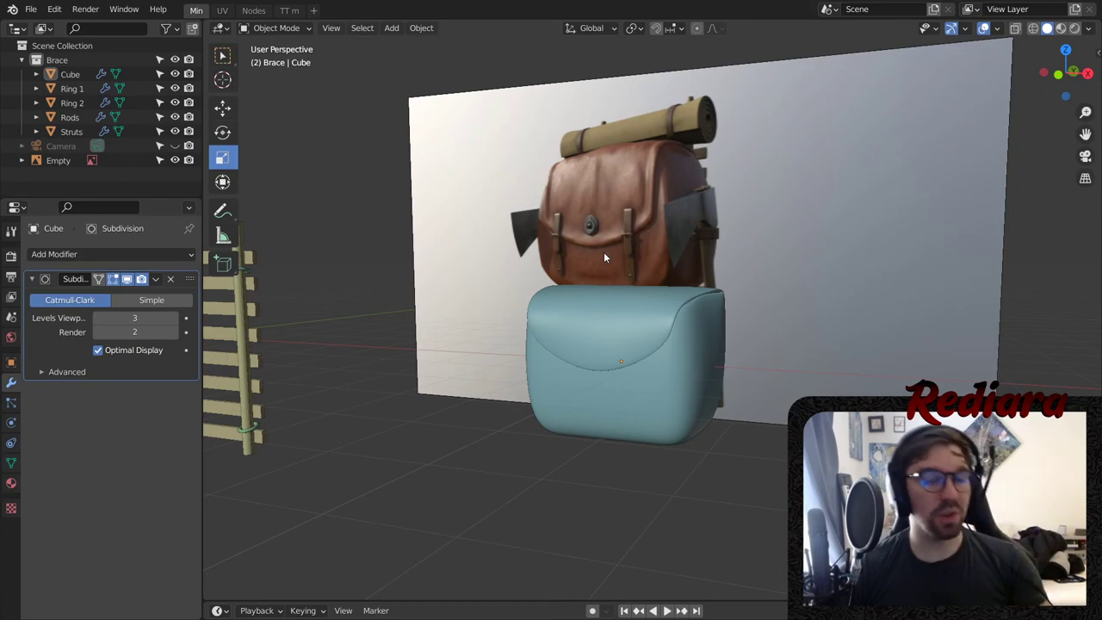
pyautogui.scroll(3, 612, 292)
pyautogui.moveTo(661, 249); pyautogui.dragTo(643, 358, button='middle')
pyautogui.scroll(2, 633, 336)
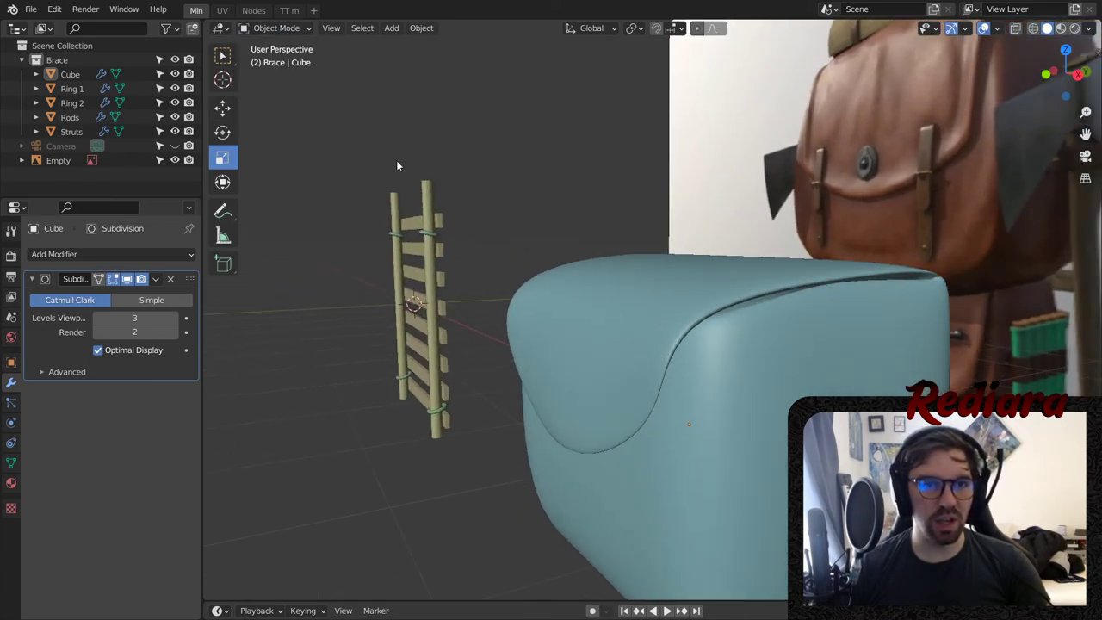
# - Resume mesh editing on the bag and display the flap's mesh in wireframe
pyautogui.click(278, 27)
pyautogui.click(276, 62)
pyautogui.moveTo(641, 359); pyautogui.dragTo(686, 332, button='middle')
pyautogui.scroll(2, 632, 323)
pyautogui.click(1033, 29)
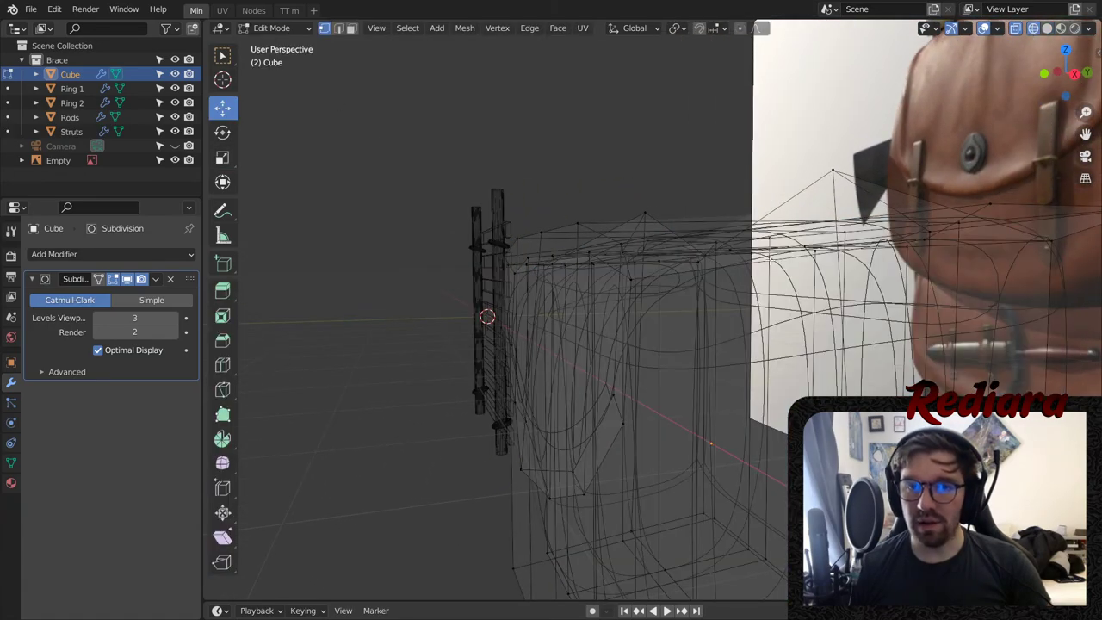
pyautogui.moveTo(585, 344)
pyautogui.mouseDown(button='middle')
pyautogui.moveTo(617, 346)
pyautogui.moveTo(603, 322)
pyautogui.moveTo(692, 279)
pyautogui.mouseUp(button='middle')
pyautogui.click(1048, 28)
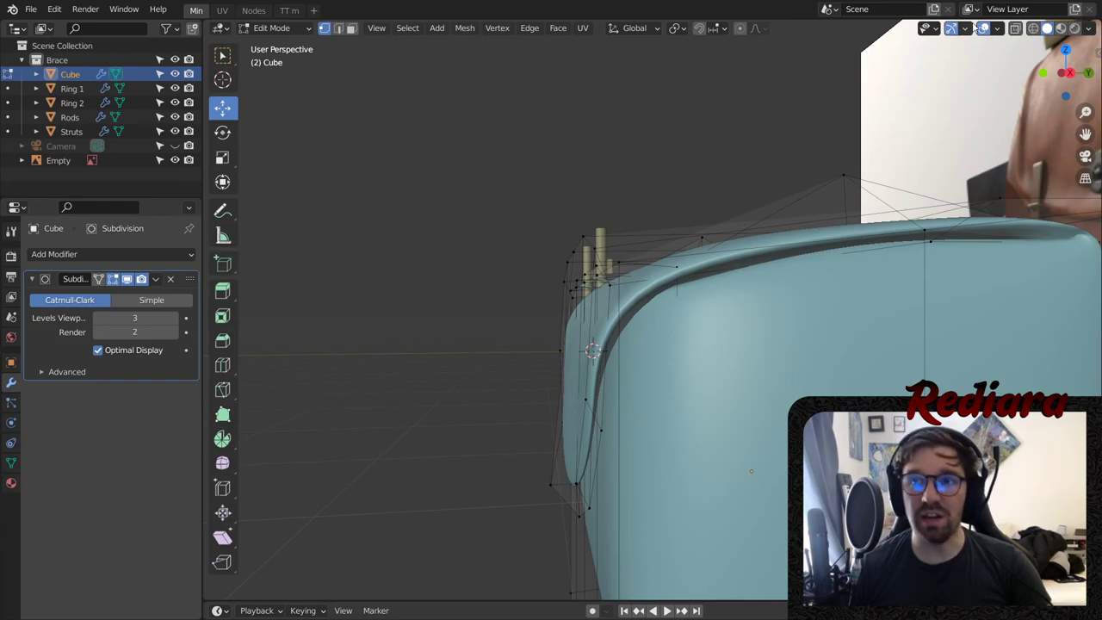
pyautogui.click(1034, 29)
pyautogui.moveTo(555, 402)
pyautogui.mouseDown(button='middle')
pyautogui.moveTo(551, 422)
pyautogui.moveTo(647, 415)
pyautogui.moveTo(779, 353)
pyautogui.moveTo(826, 344)
pyautogui.moveTo(867, 300)
pyautogui.mouseUp(button='middle')
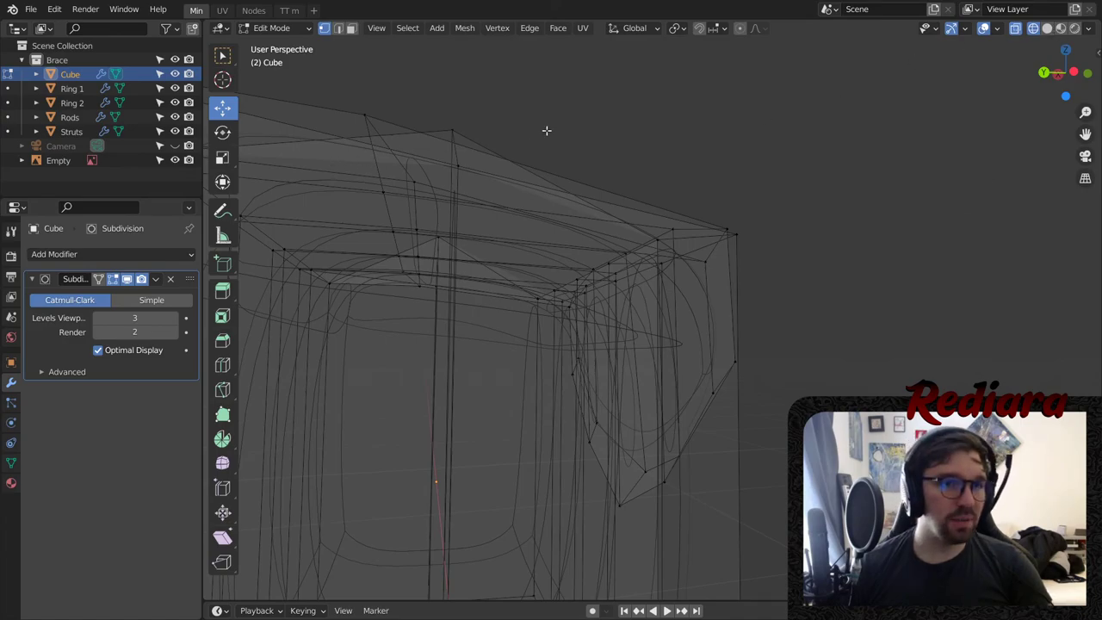
# - Turn off the subdivision's viewport display and inspect the cage in solid and X-ray shading before returning to wireframe
pyautogui.click(127, 279)
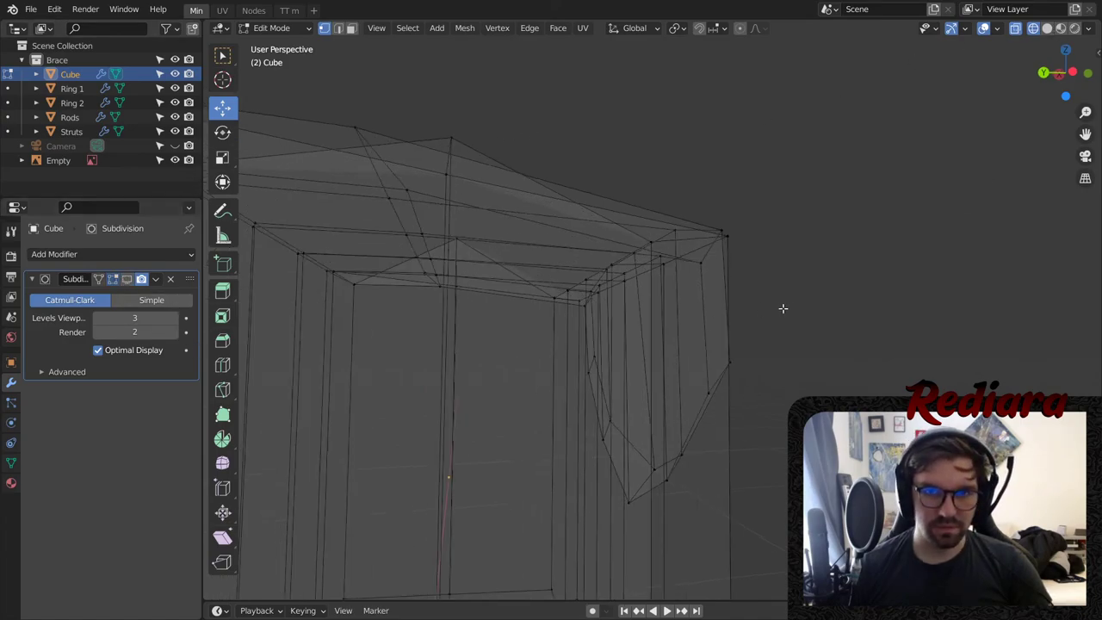
pyautogui.moveTo(781, 308)
pyautogui.mouseDown(button='middle')
pyautogui.moveTo(728, 308)
pyautogui.moveTo(745, 337)
pyautogui.moveTo(734, 357)
pyautogui.mouseUp(button='middle')
pyautogui.click(1047, 29)
pyautogui.click(1015, 29)
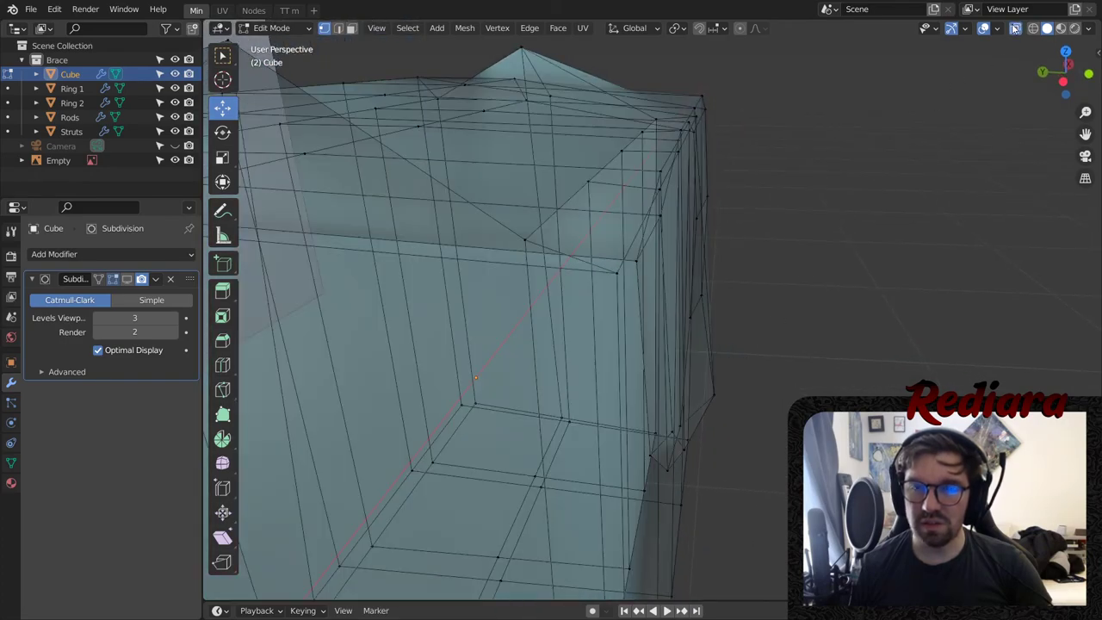
pyautogui.click(1014, 29)
pyautogui.click(1032, 28)
# - In edge selection, select the chain of inner edges along the flap's rim, around both sides and the front tip
pyautogui.moveTo(654, 332)
pyautogui.mouseDown(button='middle')
pyautogui.moveTo(693, 292)
pyautogui.moveTo(720, 285)
pyautogui.moveTo(706, 283)
pyautogui.moveTo(701, 218)
pyautogui.mouseUp(button='middle')
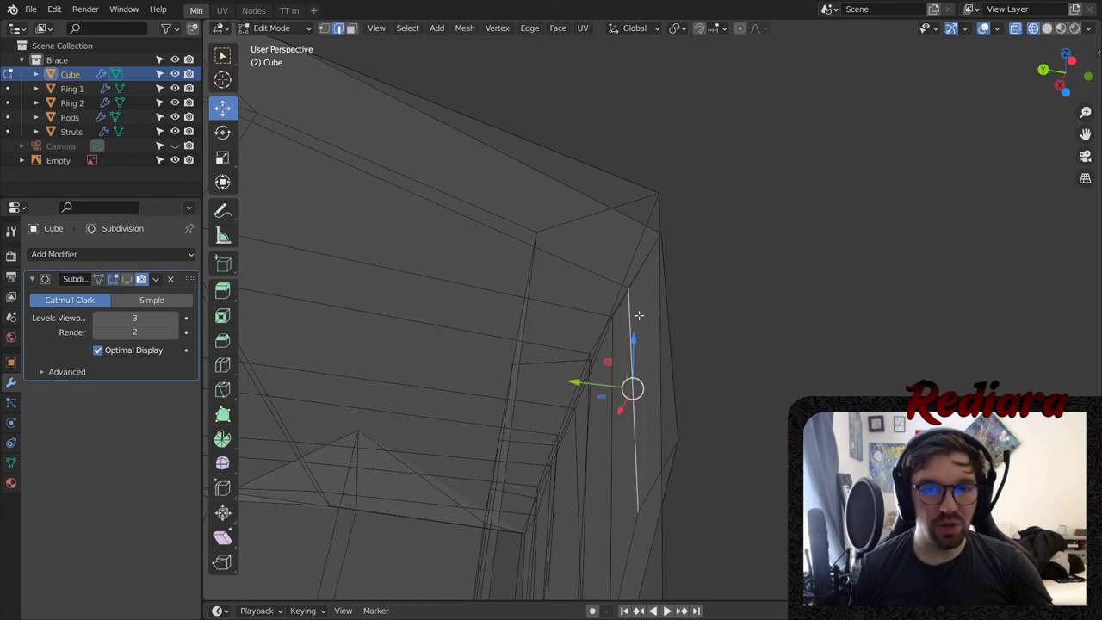
pyautogui.moveTo(576, 267); pyautogui.dragTo(506, 365, button='middle')
pyautogui.moveTo(457, 393); pyautogui.dragTo(459, 371, button='middle')
pyautogui.moveTo(487, 440); pyautogui.dragTo(418, 445, button='middle')
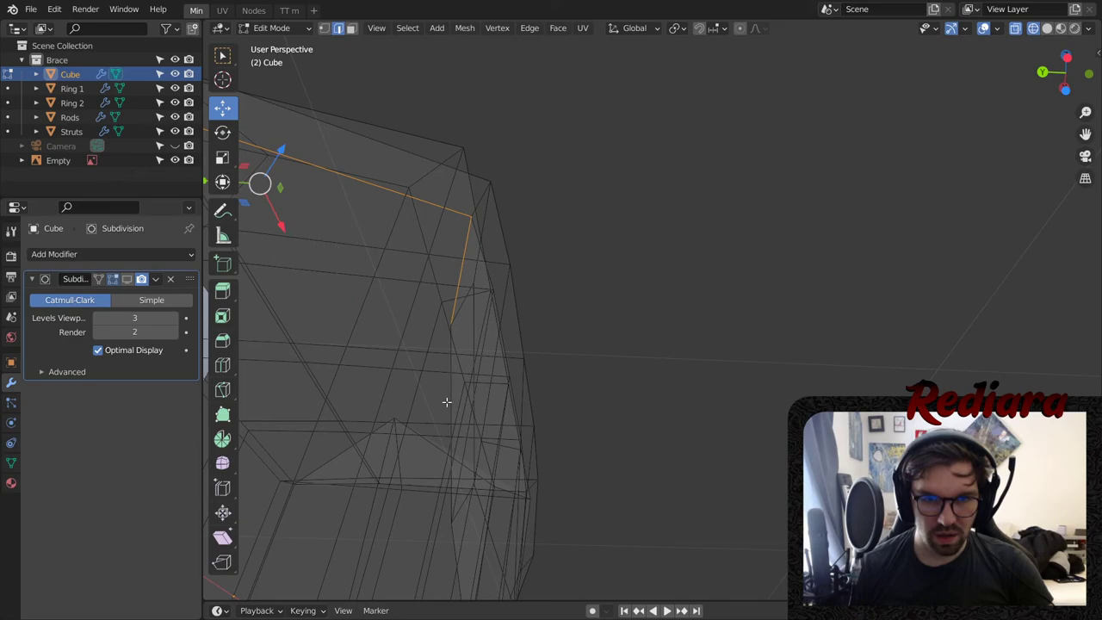
pyautogui.moveTo(446, 401); pyautogui.dragTo(515, 371, button='middle')
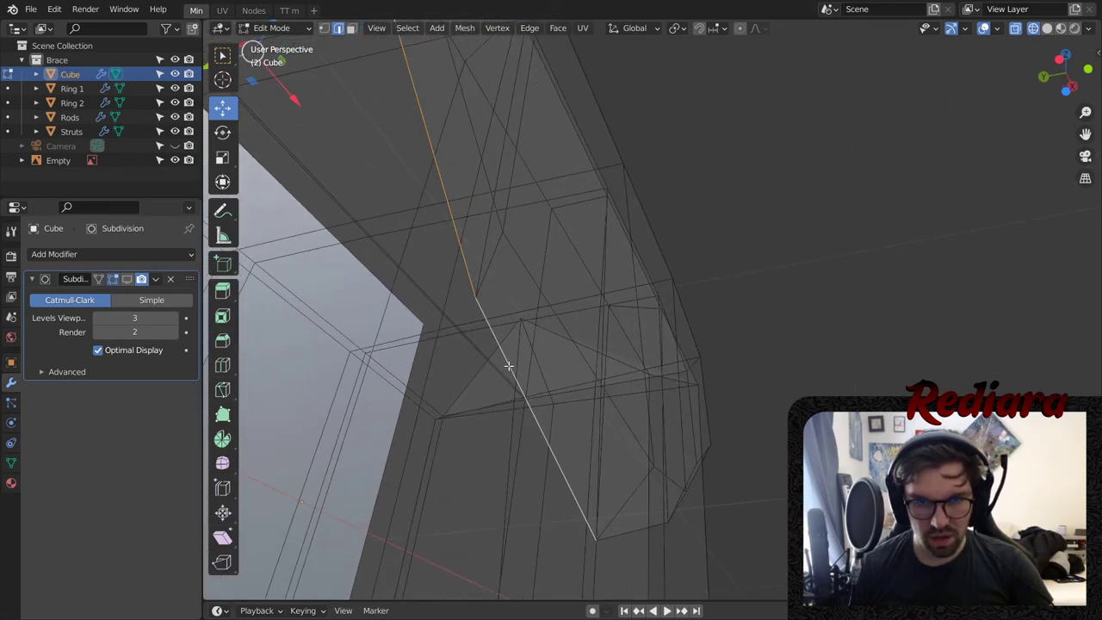
pyautogui.moveTo(642, 536); pyautogui.dragTo(476, 474, button='middle')
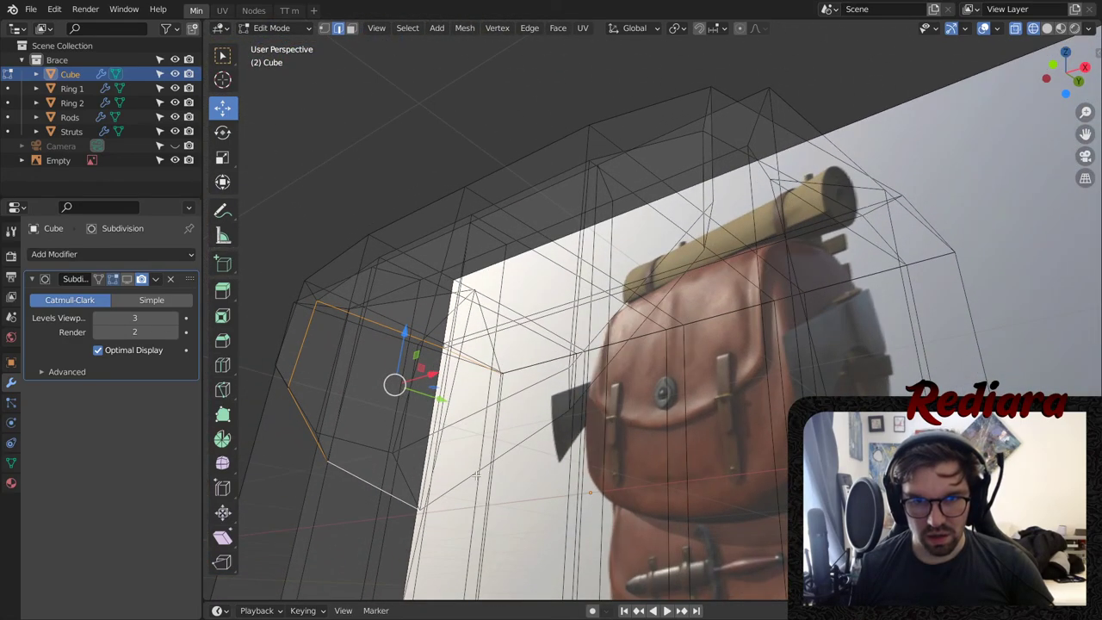
pyautogui.moveTo(601, 358); pyautogui.dragTo(583, 389, button='middle')
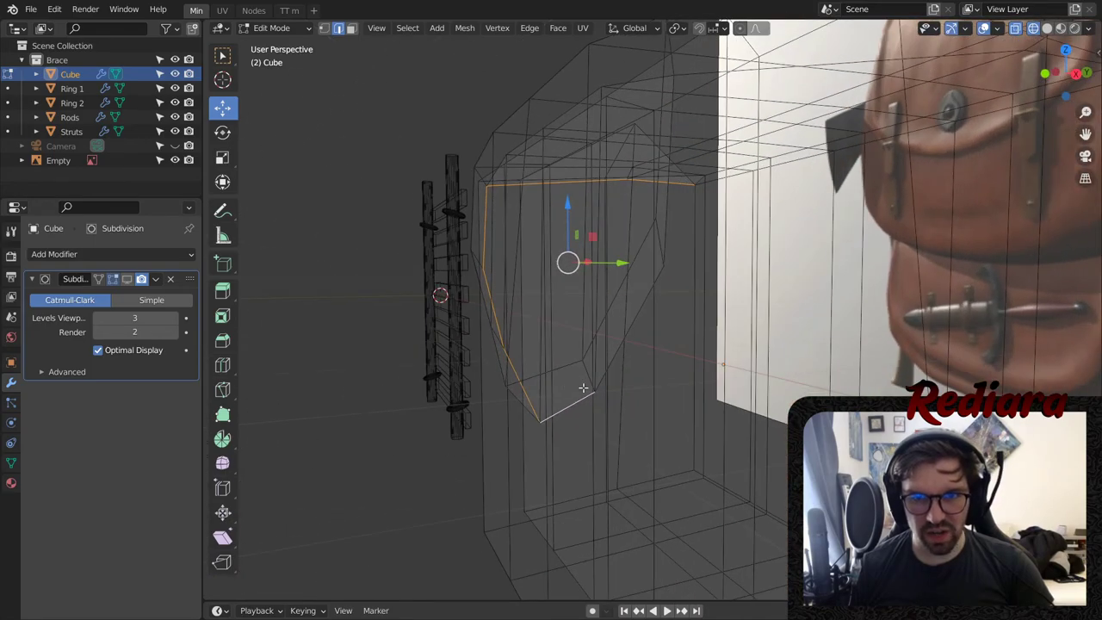
pyautogui.moveTo(677, 281); pyautogui.dragTo(663, 259, button='middle')
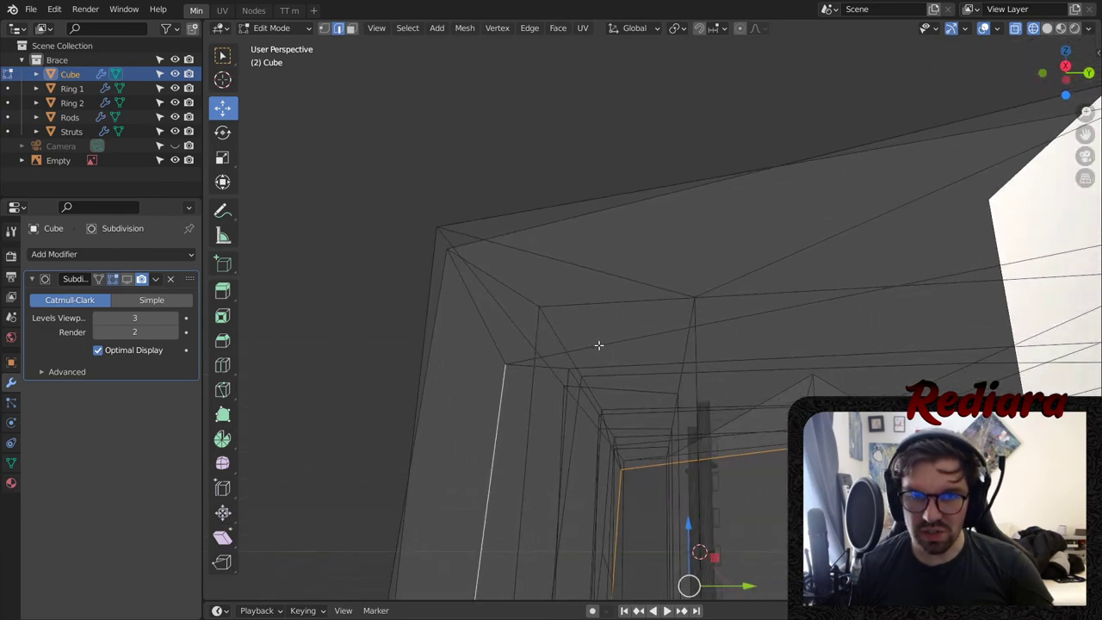
pyautogui.moveTo(598, 345); pyautogui.dragTo(790, 246, button='middle')
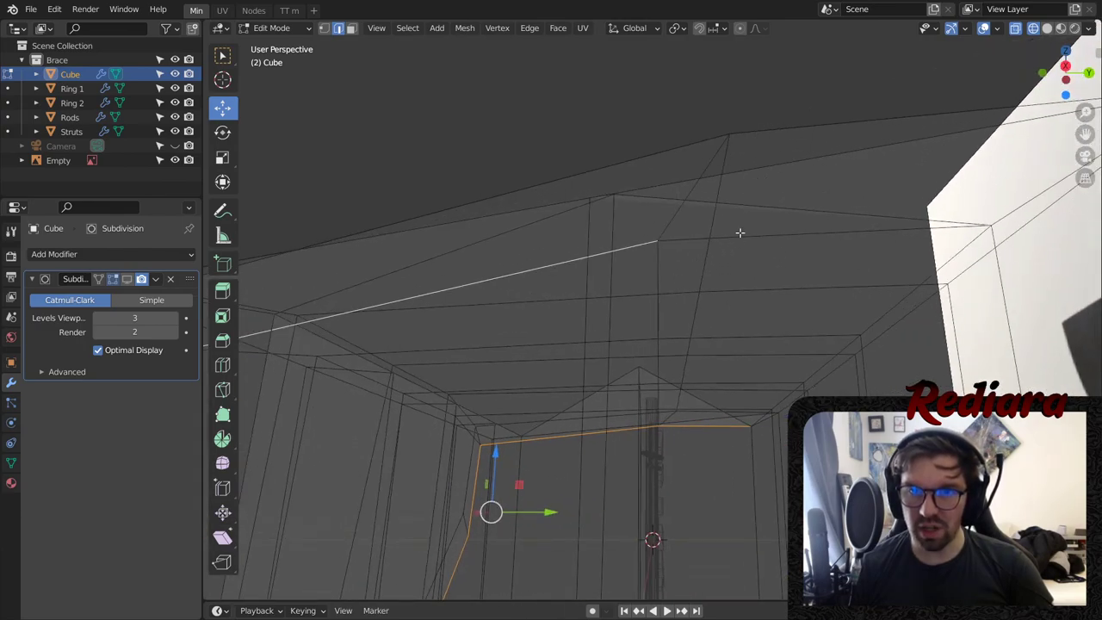
pyautogui.moveTo(721, 236); pyautogui.dragTo(658, 293, button='middle')
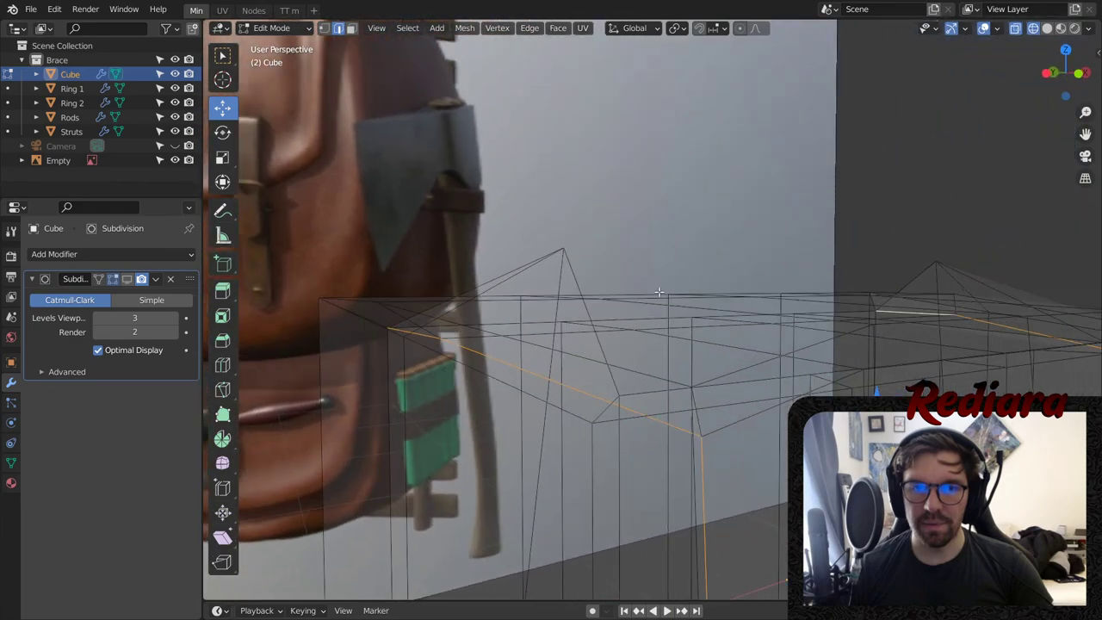
# - In solid shading with the subdivision displayed again, crease the selected flap rim edges to 1.000
pyautogui.click(1047, 28)
pyautogui.scroll(-6, 432, 277)
pyautogui.keyDown('shift'); pyautogui.moveTo(432, 276); pyautogui.dragTo(339, 280, button='middle'); pyautogui.keyUp('shift')
pyautogui.scroll(4, 339, 281)
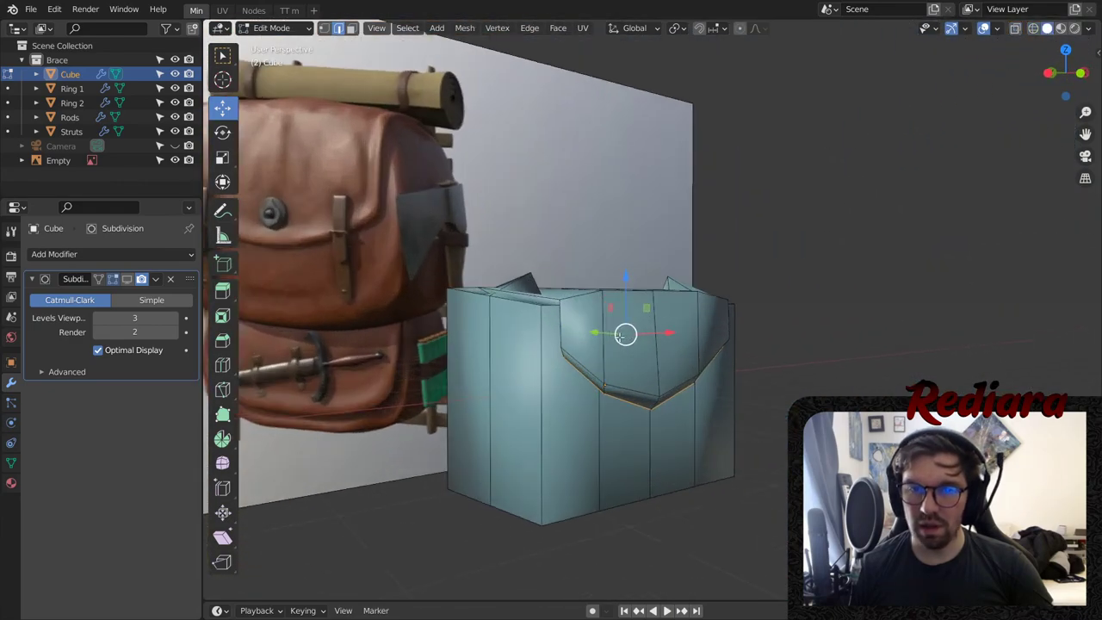
pyautogui.click(127, 279)
pyautogui.scroll(2, 589, 397)
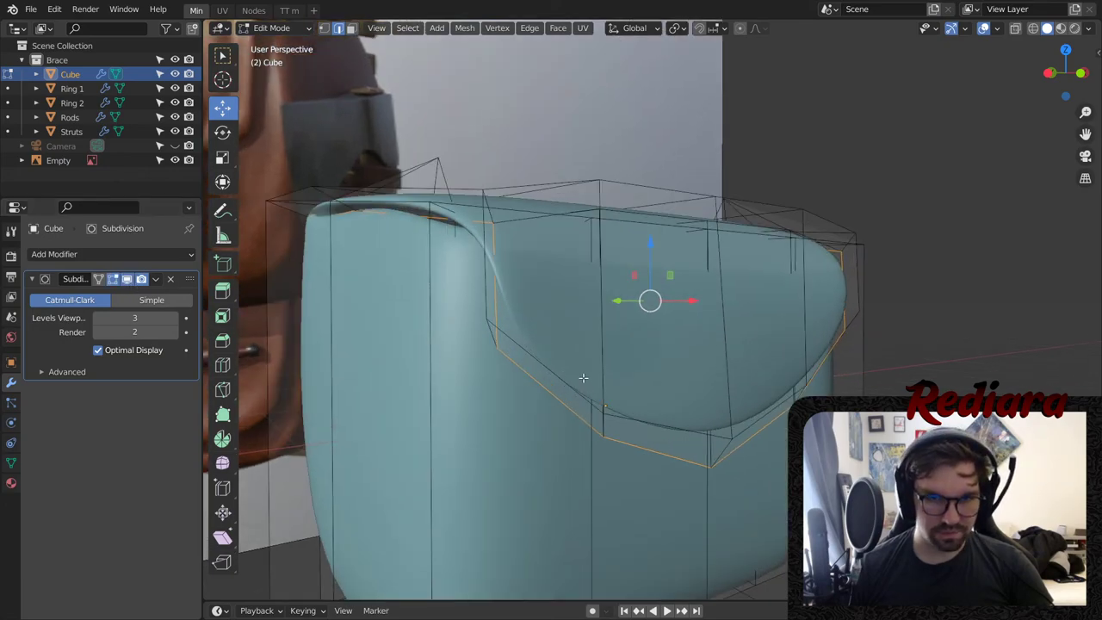
pyautogui.moveTo(582, 377); pyautogui.dragTo(616, 356, button='middle')
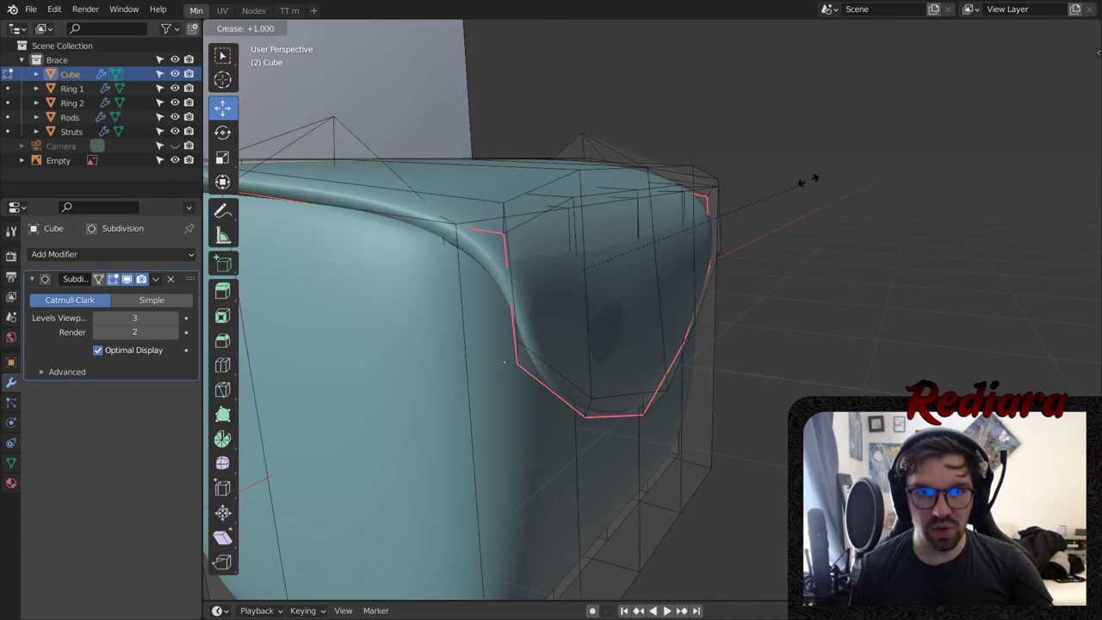
pyautogui.click(925, 95)
# - Crease the vertical centre edge on the flap's front and the short edge at its lower tip to 1.000
pyautogui.moveTo(925, 94); pyautogui.dragTo(440, 221, button='middle')
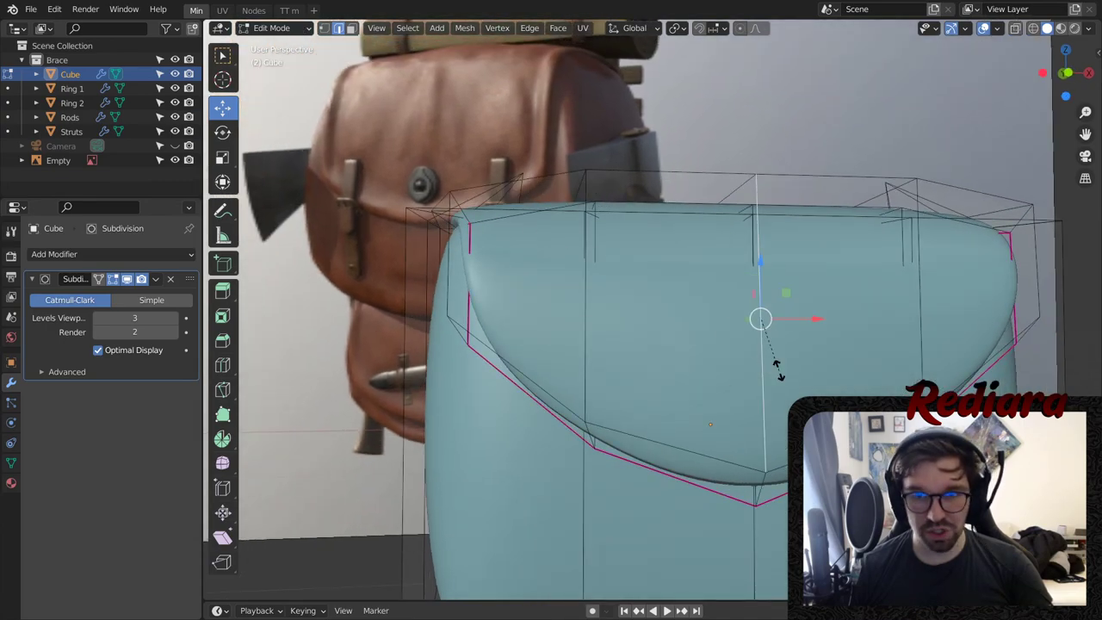
pyautogui.click(1044, 128)
pyautogui.moveTo(1044, 128); pyautogui.dragTo(938, 177, button='middle')
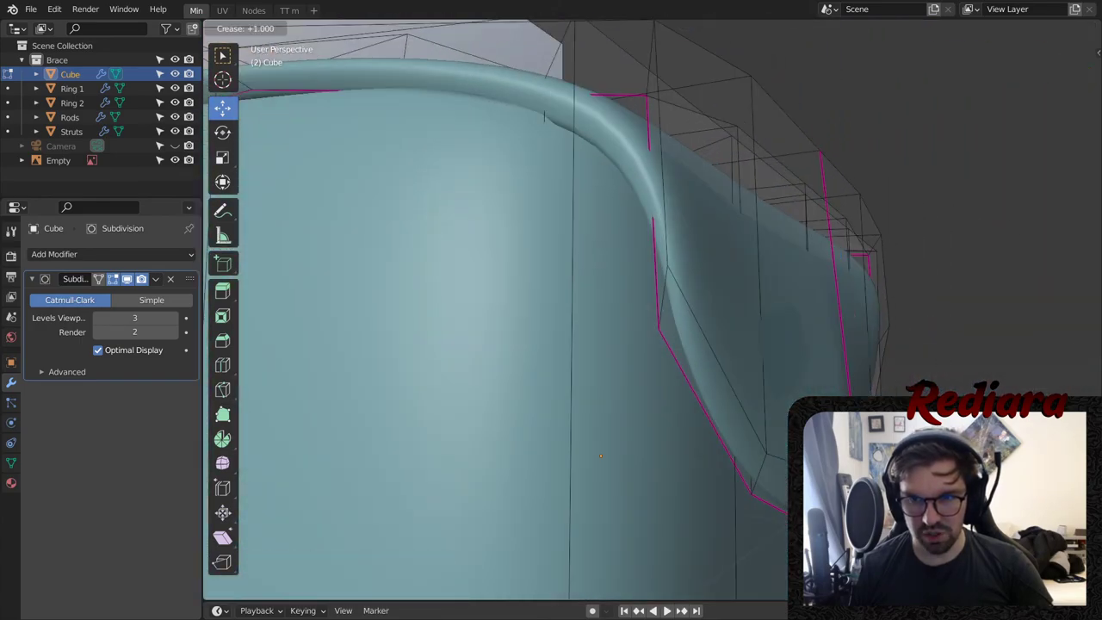
pyautogui.click(599, 370)
pyautogui.moveTo(860, 345); pyautogui.dragTo(576, 392, button='middle')
pyautogui.scroll(3, 599, 370)
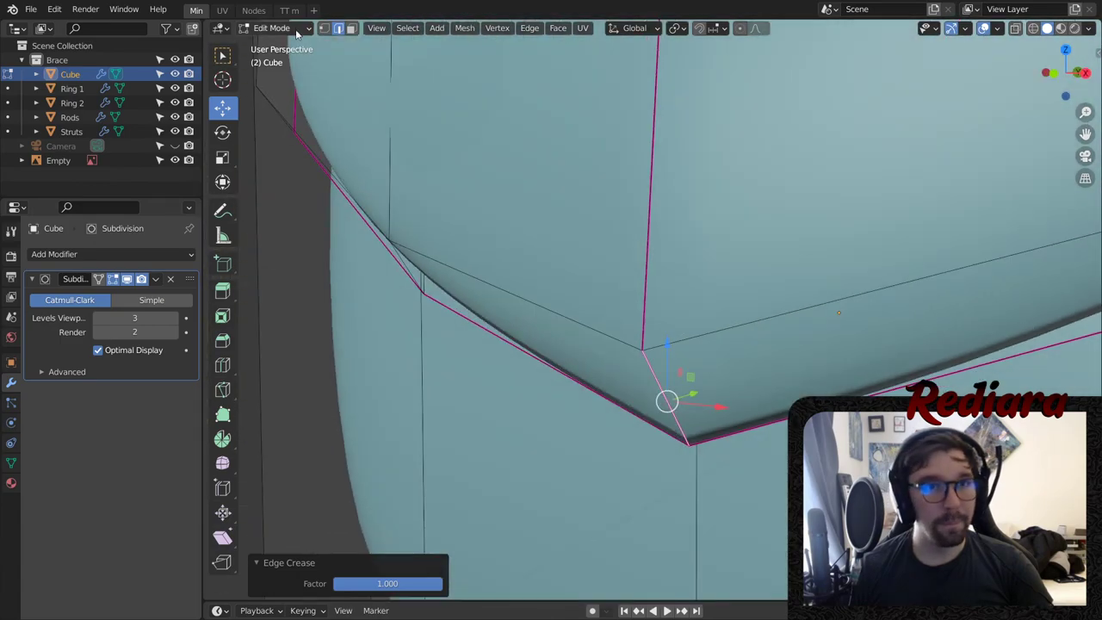
# - Leave mesh editing and examine the creased flap rim and pointed tip against the backpack reference
pyautogui.click(283, 47)
pyautogui.scroll(-5, 516, 275)
pyautogui.moveTo(567, 311); pyautogui.dragTo(658, 274, button='middle')
pyautogui.scroll(5, 612, 328)
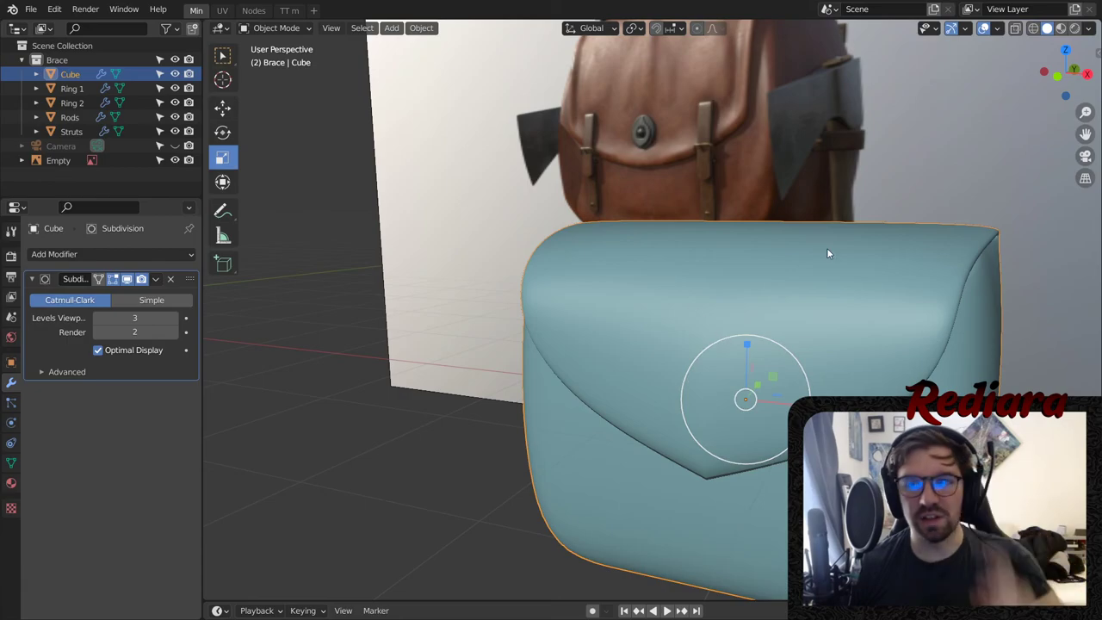
pyautogui.moveTo(911, 290); pyautogui.dragTo(702, 317, button='middle')
pyautogui.moveTo(703, 316); pyautogui.dragTo(410, 351, button='middle')
# - Edit the bag's mesh and raise the vertex in the middle of the flap's top by about 0.215 m
pyautogui.click(275, 28)
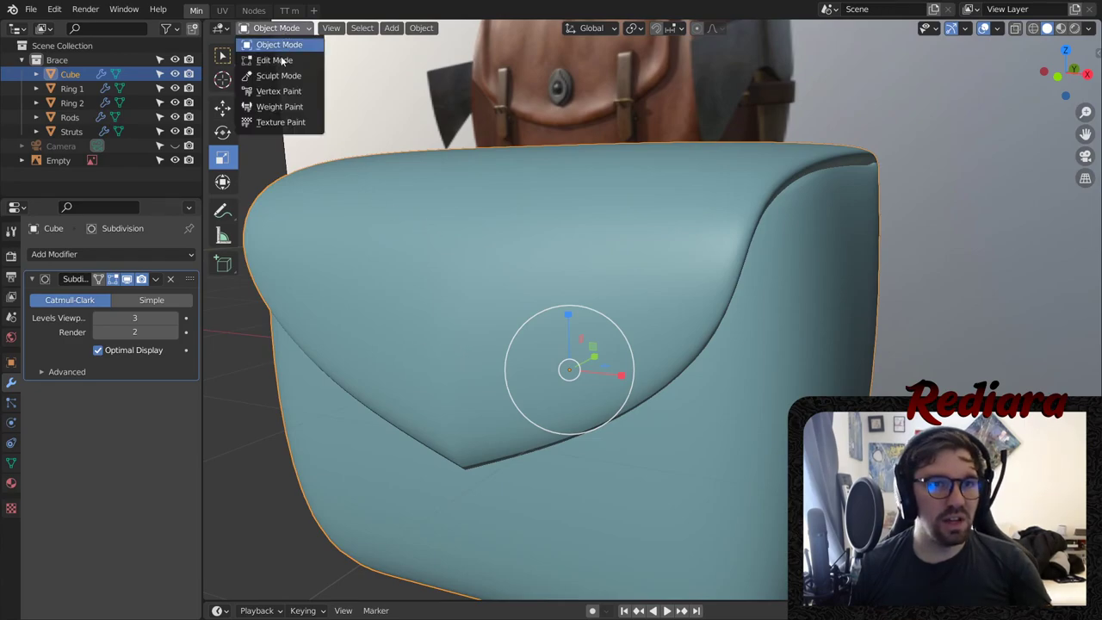
pyautogui.click(280, 59)
pyautogui.moveTo(517, 277)
pyautogui.mouseDown(button='middle')
pyautogui.moveTo(499, 310)
pyautogui.moveTo(517, 277)
pyautogui.moveTo(429, 265)
pyautogui.moveTo(516, 280)
pyautogui.mouseUp(button='middle')
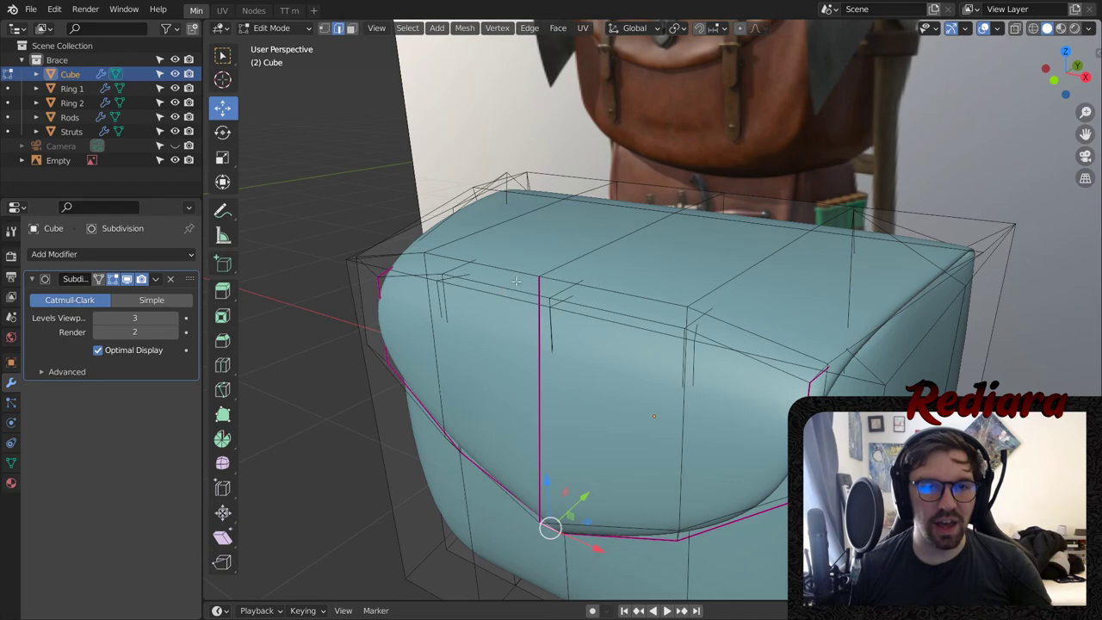
pyautogui.moveTo(589, 226); pyautogui.dragTo(490, 266, button='middle')
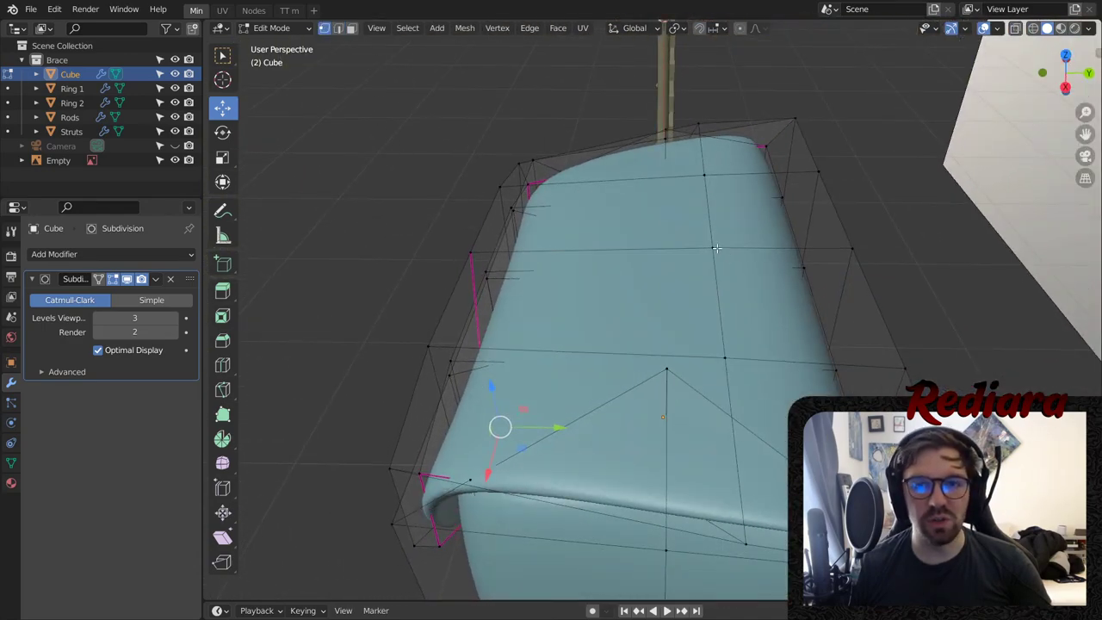
pyautogui.moveTo(721, 201); pyautogui.dragTo(726, 161)
# - Crease the two edges in front of and behind the raised top vertex to 1.000
pyautogui.click(338, 27)
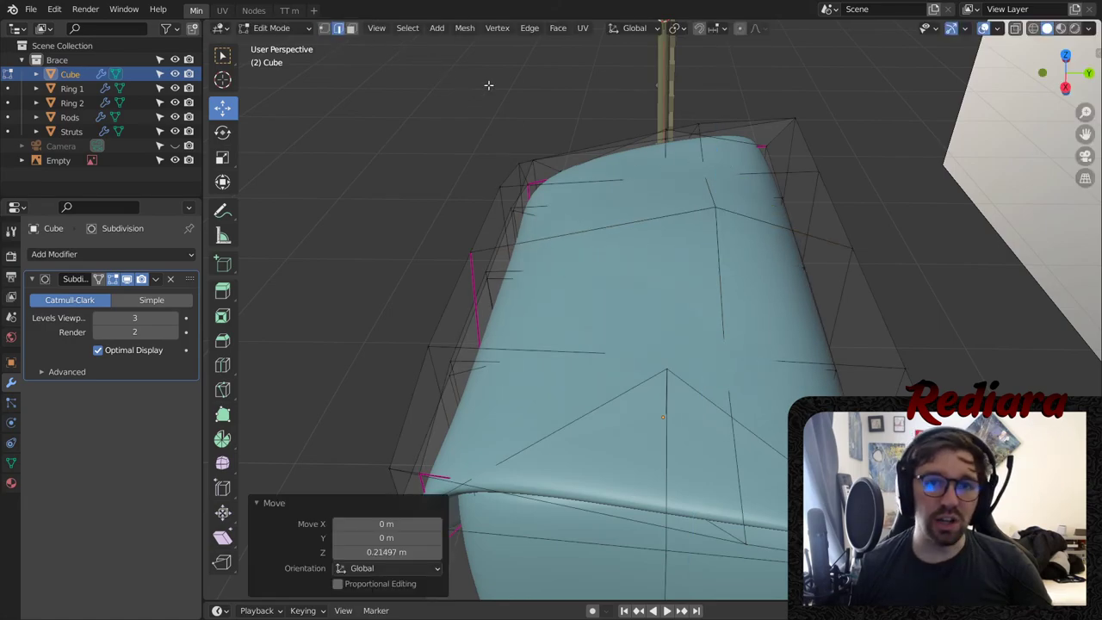
pyautogui.click(639, 230)
pyautogui.keyDown('shift'); pyautogui.click(753, 211); pyautogui.keyUp('shift')
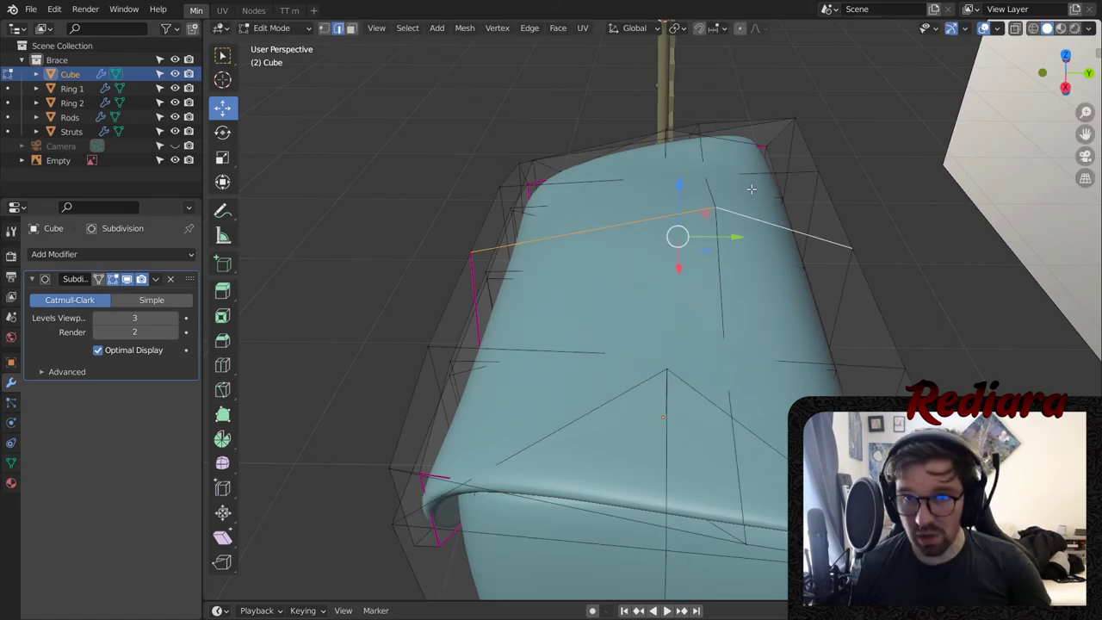
pyautogui.hotkey('shift', 'e')
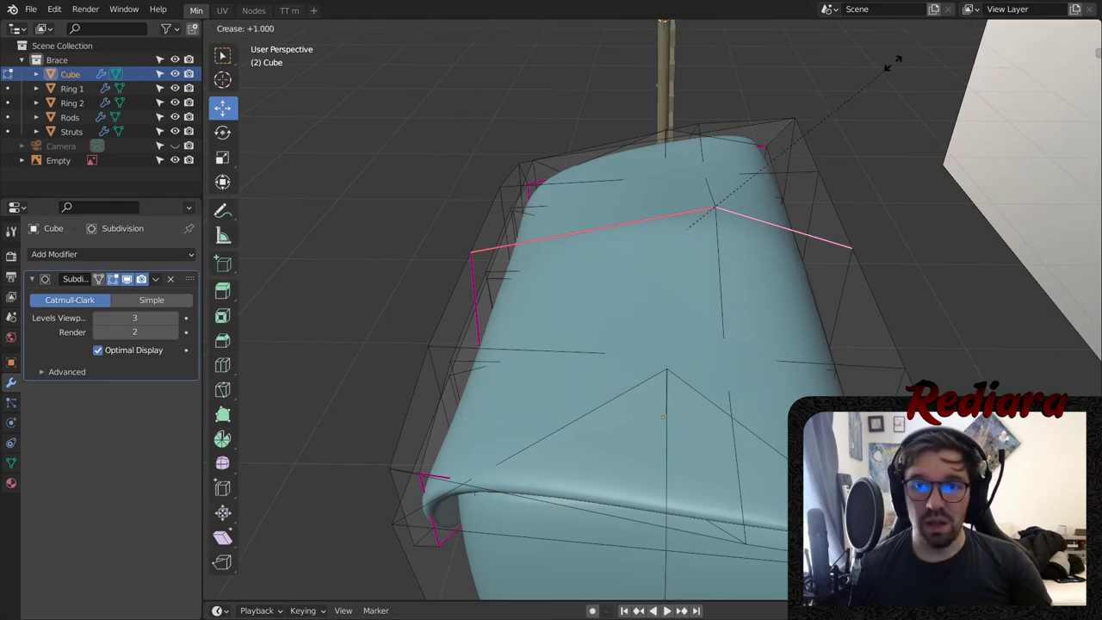
pyautogui.click(1081, 376)
# - In vertex selection, lower the peak vertex in the middle of the flap's top by about 0.096 m
pyautogui.moveTo(669, 217); pyautogui.dragTo(793, 164, button='middle')
pyautogui.moveTo(675, 315); pyautogui.dragTo(730, 253, button='middle')
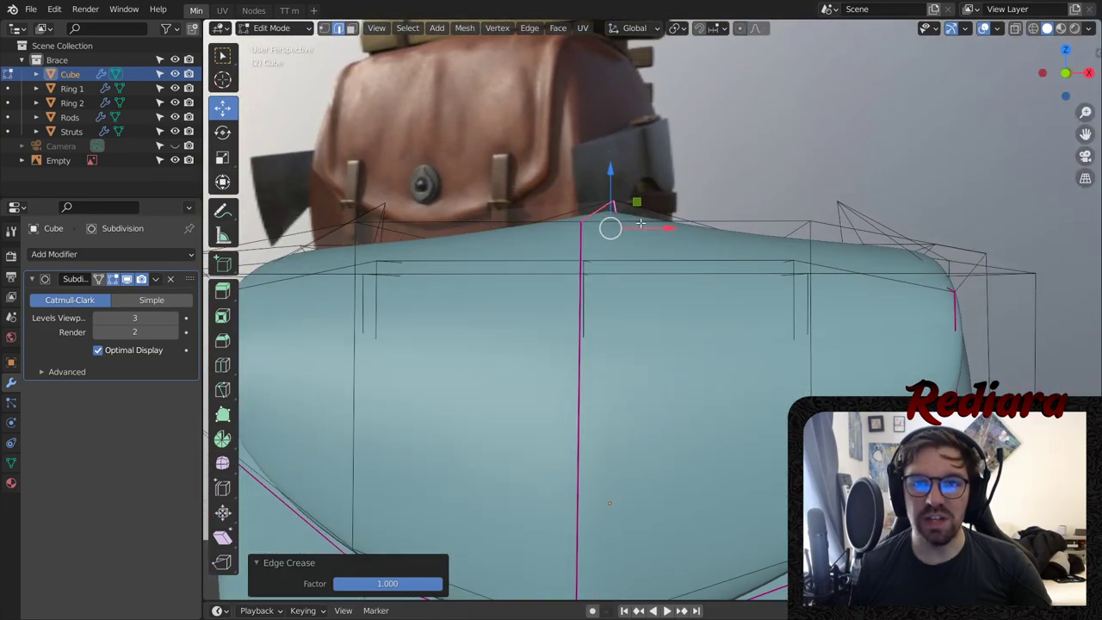
pyautogui.moveTo(645, 203); pyautogui.dragTo(385, 92, button='middle')
pyautogui.hotkey('alt', 'a')
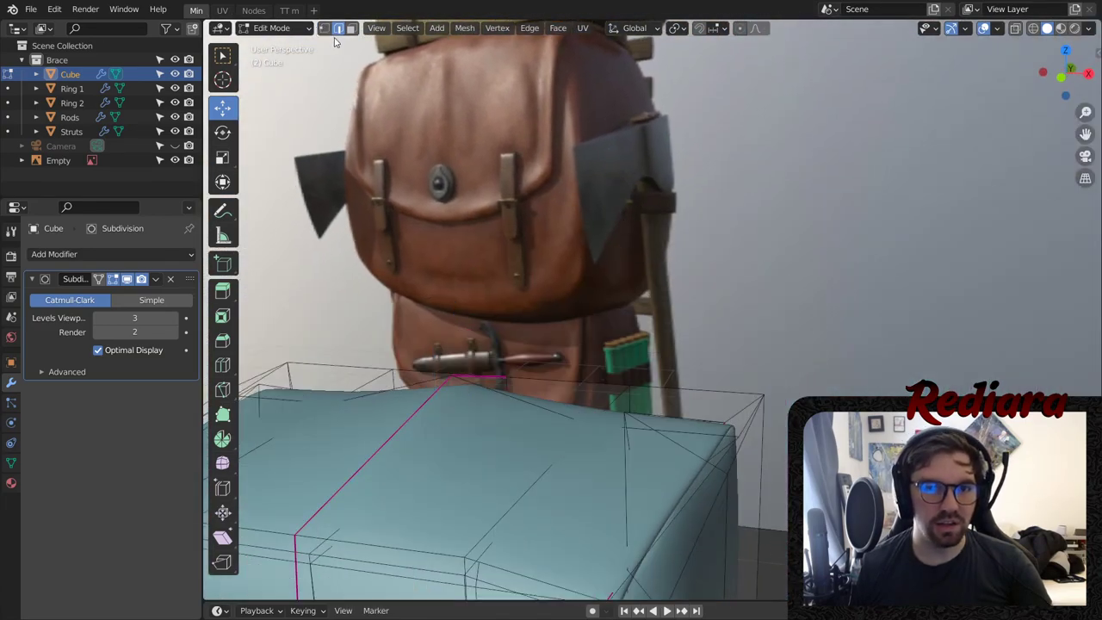
pyautogui.click(324, 29)
pyautogui.moveTo(472, 401); pyautogui.dragTo(684, 222, button='middle')
pyautogui.moveTo(627, 173); pyautogui.dragTo(625, 193)
pyautogui.moveTo(626, 192); pyautogui.dragTo(680, 297, button='middle')
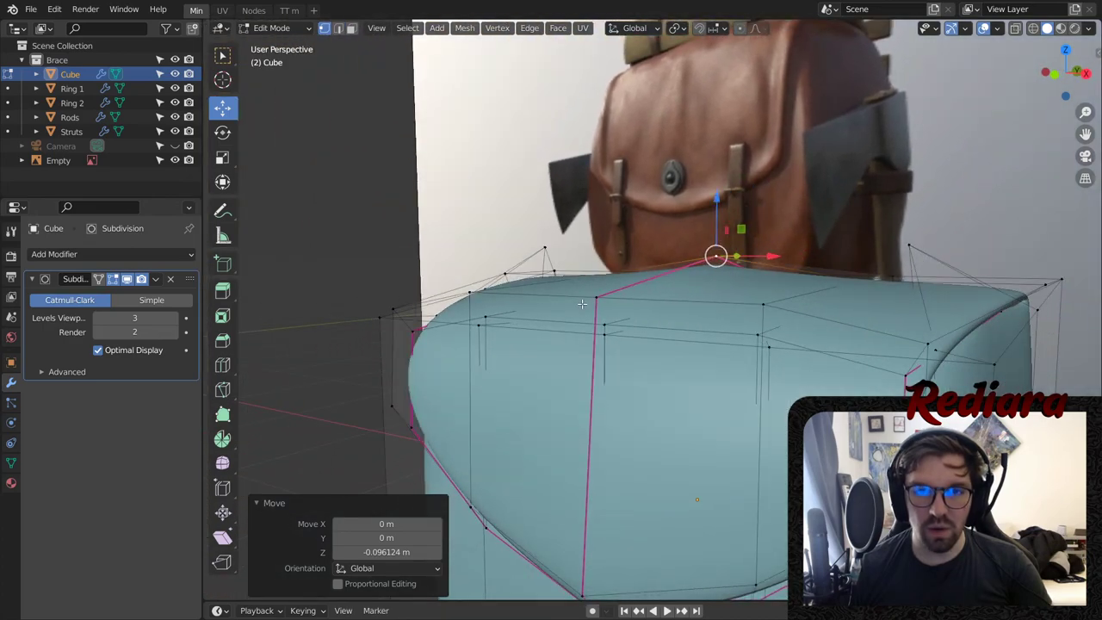
# - Lower the vertex where the centre crease bends over the flap's front by about 0.053 m, and fine-tune the height of the peak vertex behind it
pyautogui.click(594, 297)
pyautogui.press('g')
pyautogui.press('z')
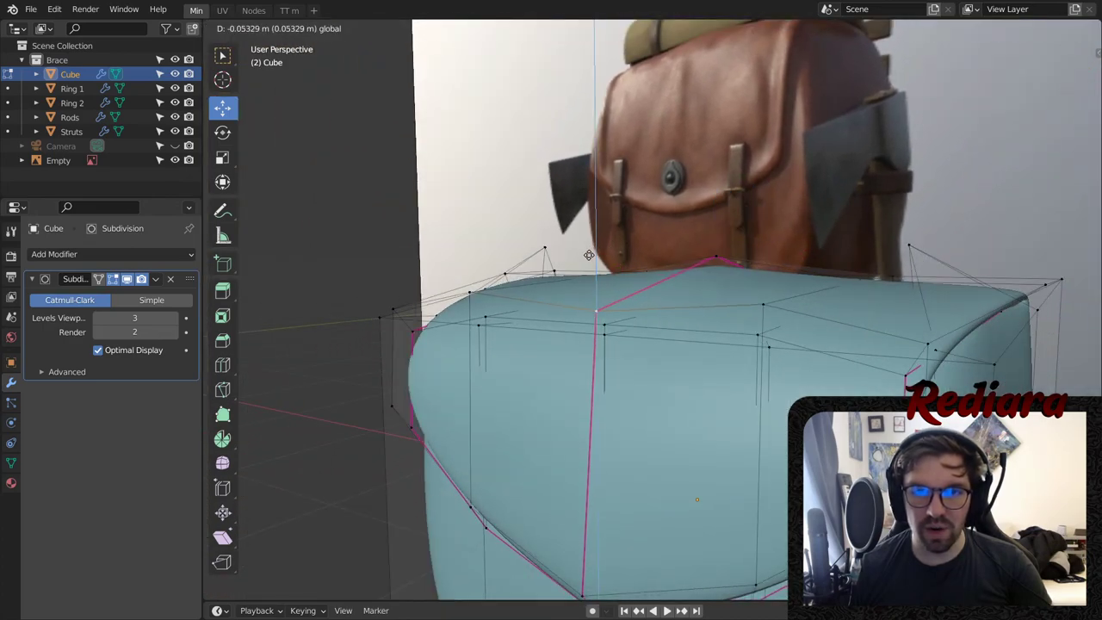
pyautogui.click(588, 254)
pyautogui.click(727, 253)
pyautogui.press('g')
pyautogui.press('z')
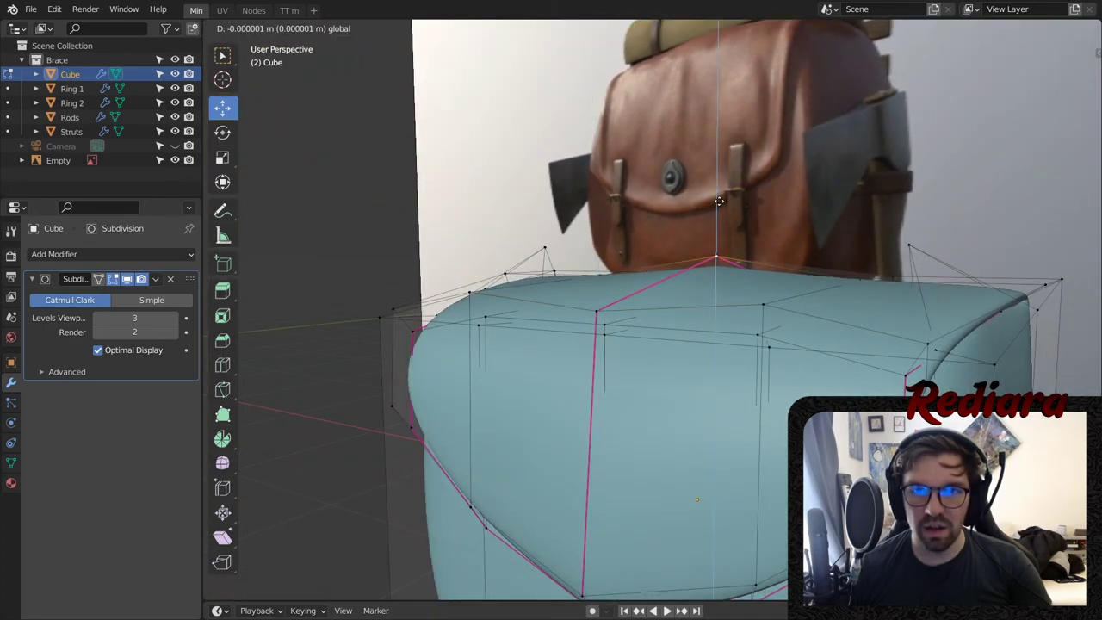
pyautogui.click(717, 201)
# - Leave mesh editing and examine the peaked flap and the whole bag against the backpack reference and the wooden frame
pyautogui.click(271, 27)
pyautogui.click(284, 42)
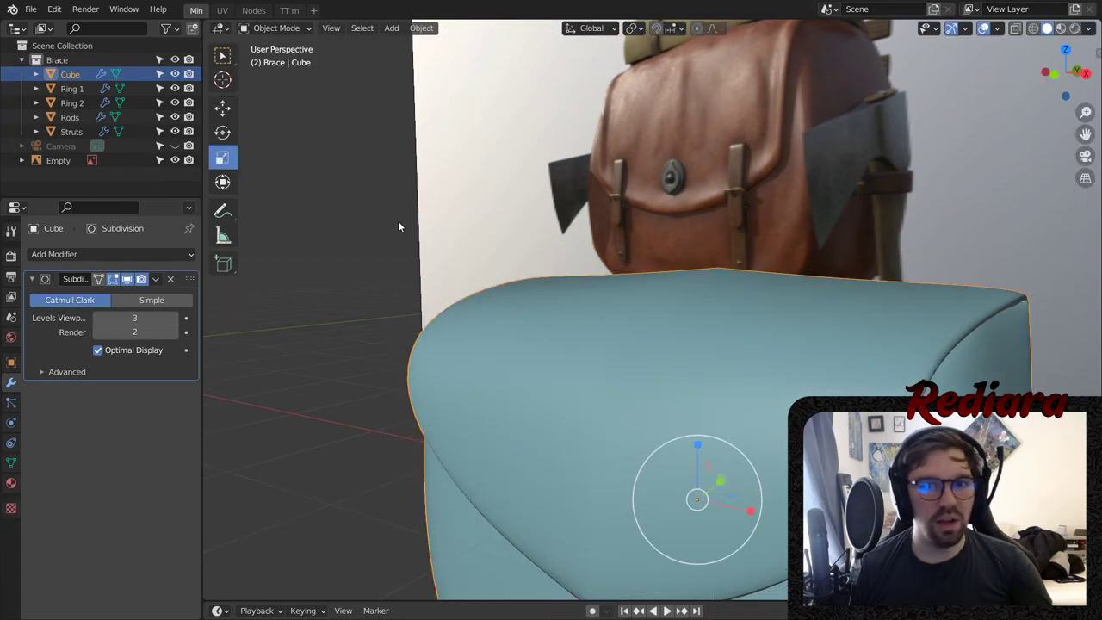
pyautogui.moveTo(398, 227); pyautogui.dragTo(696, 309, button='middle')
pyautogui.scroll(-4, 742, 332)
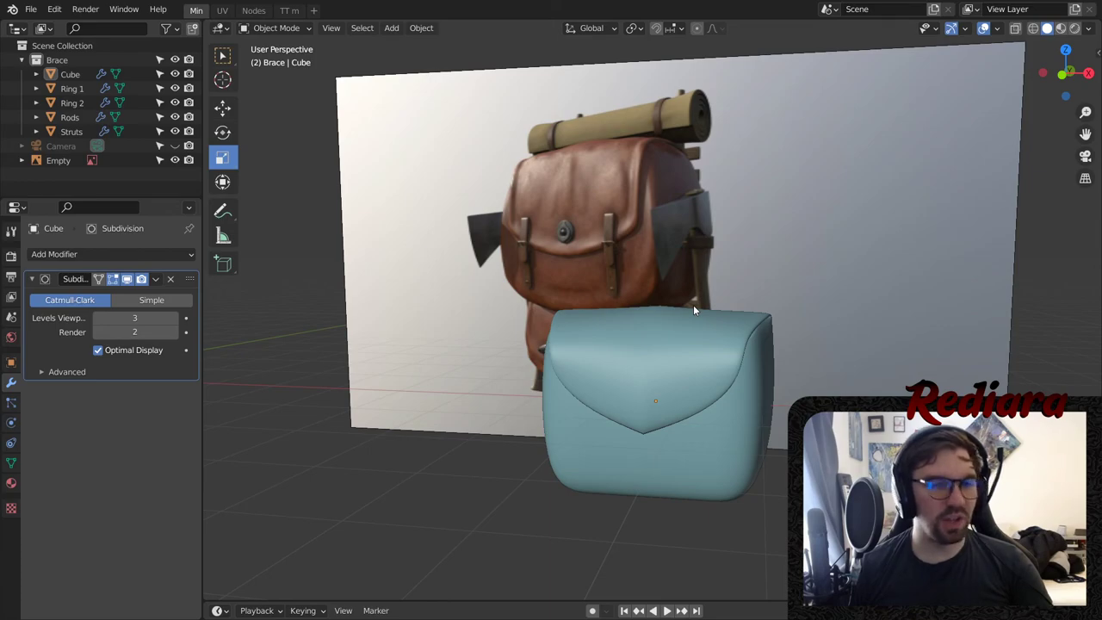
pyautogui.scroll(3, 649, 376)
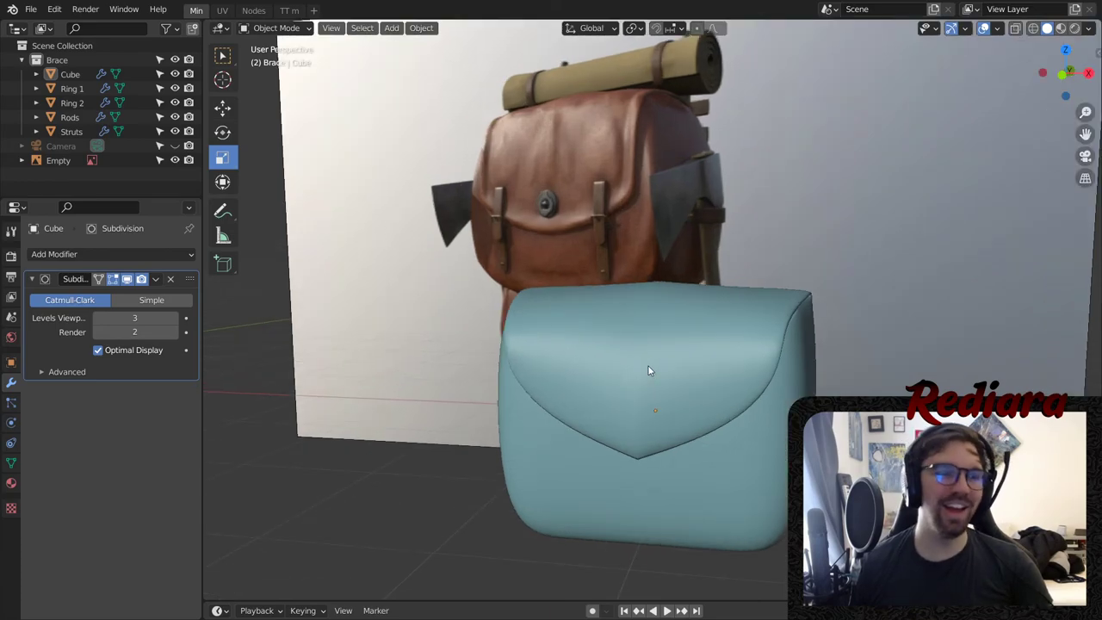
pyautogui.moveTo(731, 194); pyautogui.dragTo(687, 442, button='middle')
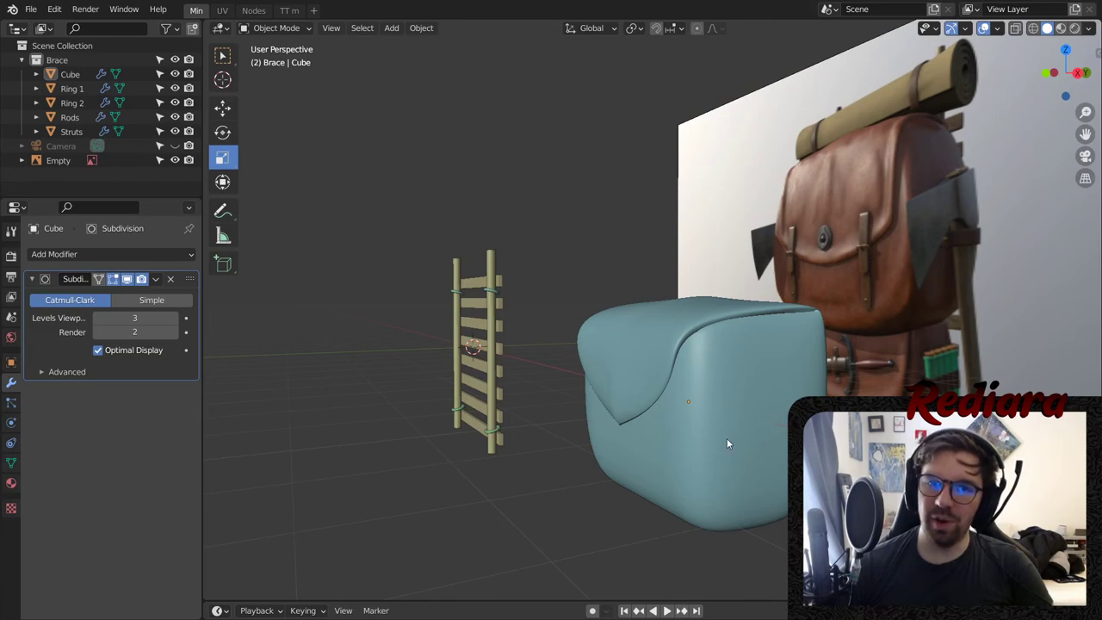
pyautogui.moveTo(620, 430); pyautogui.dragTo(754, 417, button='middle')
# - Set the bag's X location to 0 m so it sits at the wooden frame, and centre the view on it
pyautogui.click(509, 420)
pyautogui.moveTo(362, 284); pyautogui.dragTo(419, 229, button='middle')
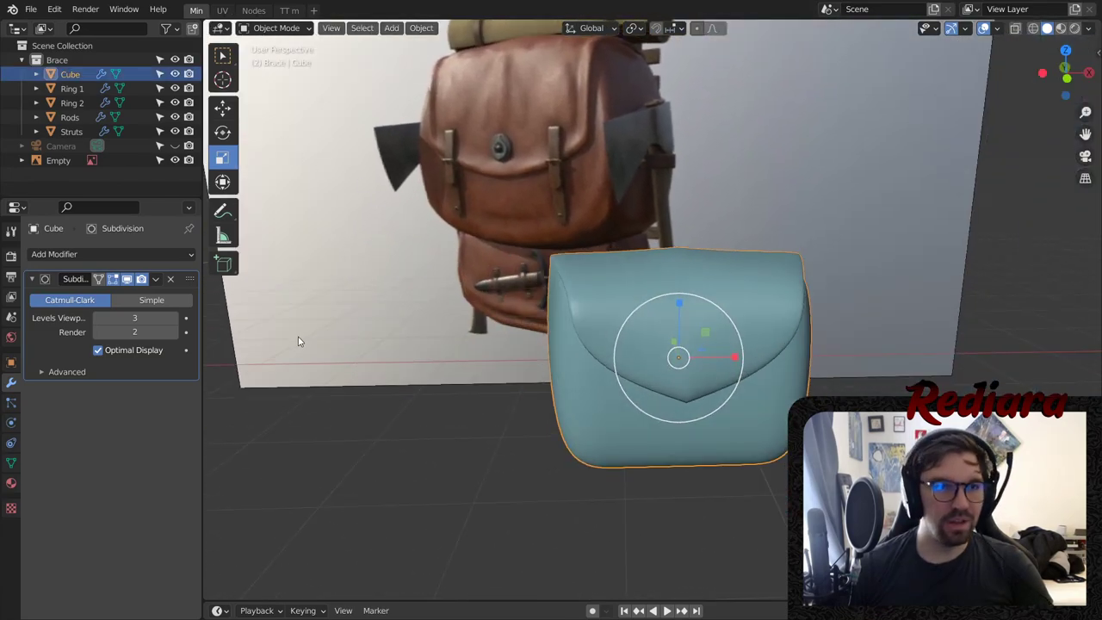
pyautogui.click(11, 362)
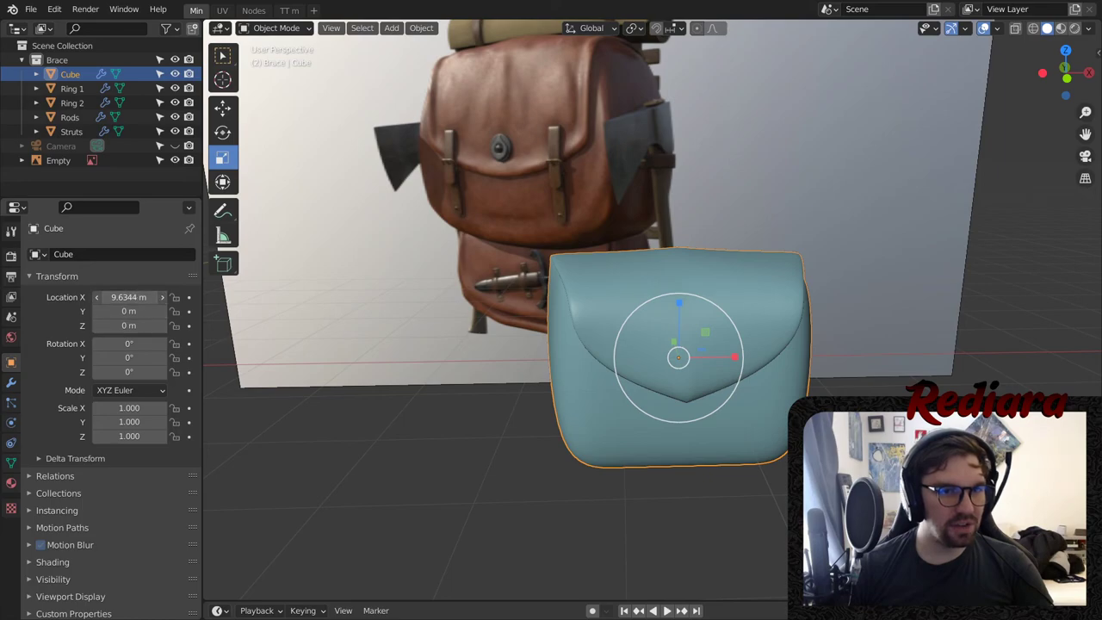
pyautogui.write('0')
pyautogui.press('Return')
pyautogui.press('KP_Decimal')
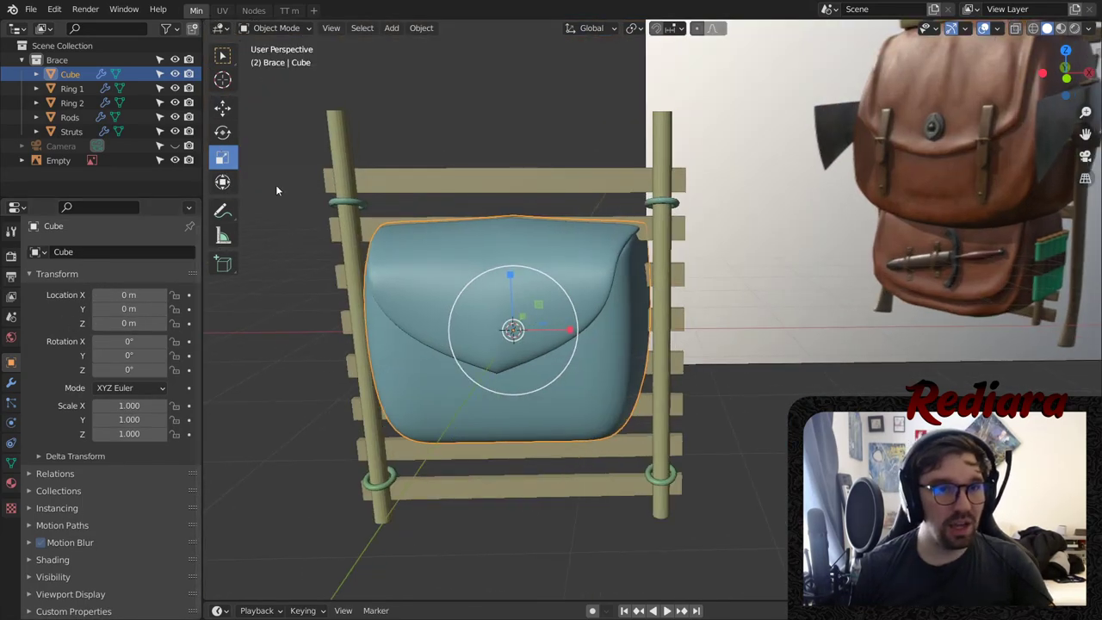
# - Scale the bag up uniformly to about 1.163 to suit the width of the wooden frame
pyautogui.press('s')
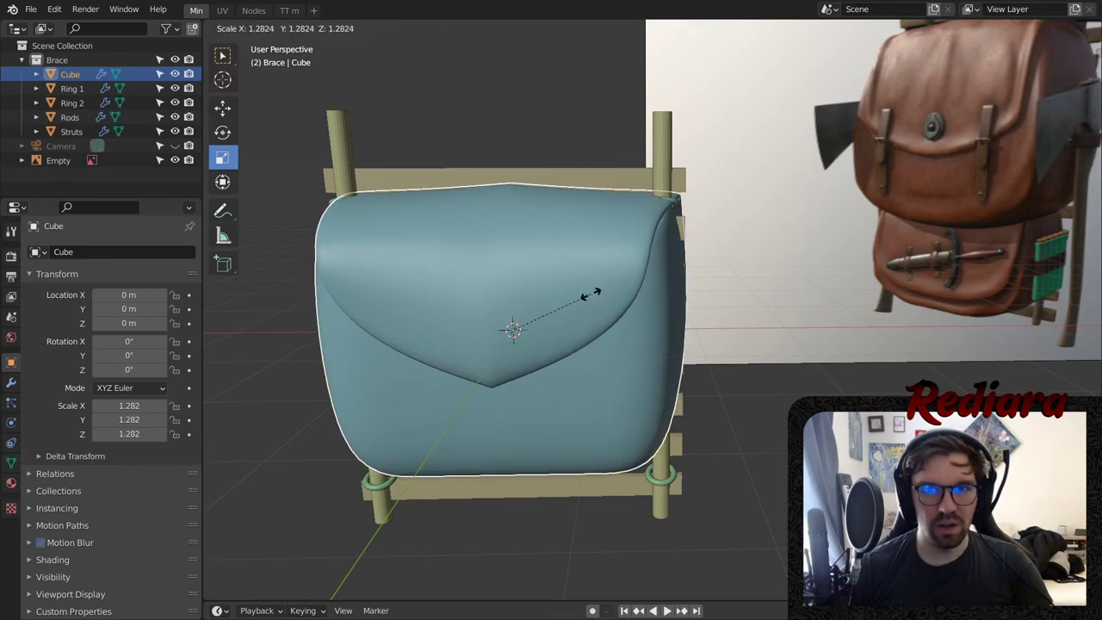
pyautogui.click(591, 292)
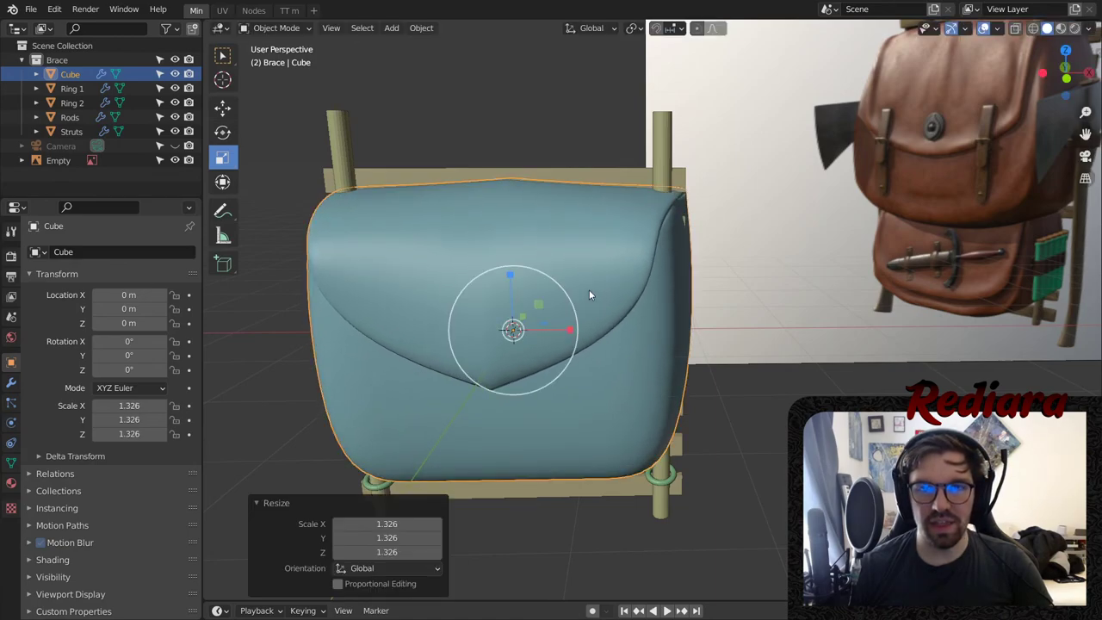
pyautogui.moveTo(591, 293)
pyautogui.mouseDown(button='middle')
pyautogui.moveTo(504, 287)
pyautogui.moveTo(610, 284)
pyautogui.mouseUp(button='middle')
pyautogui.press('s')
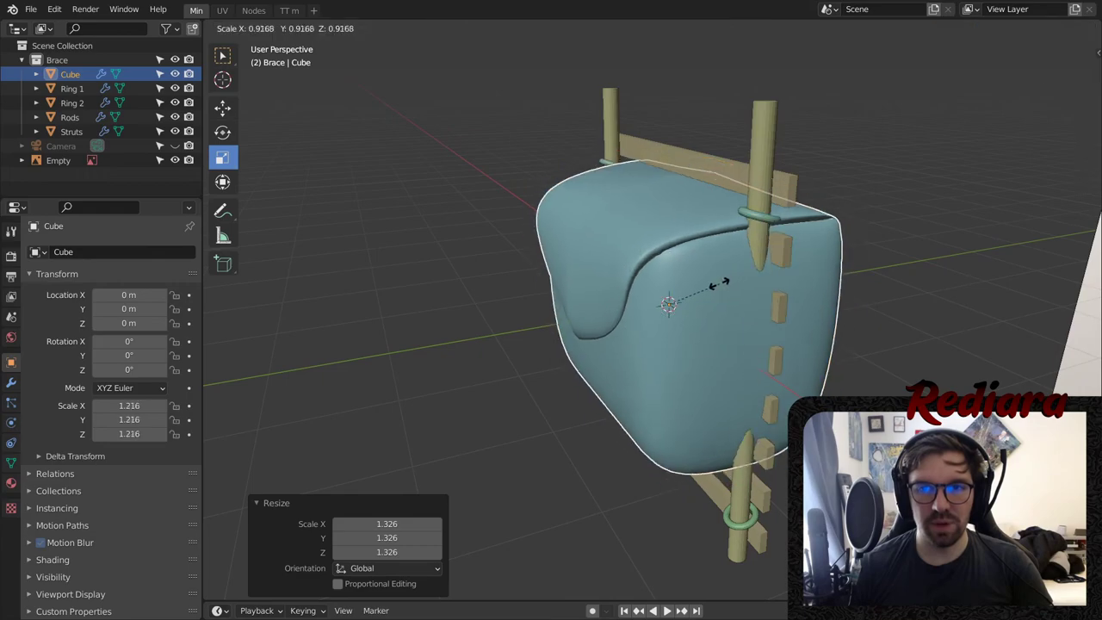
pyautogui.click(716, 285)
# - Move the bag in front of the frame's rods, to about -0.907 m in Y and 0.124 m in Z
pyautogui.click(222, 108)
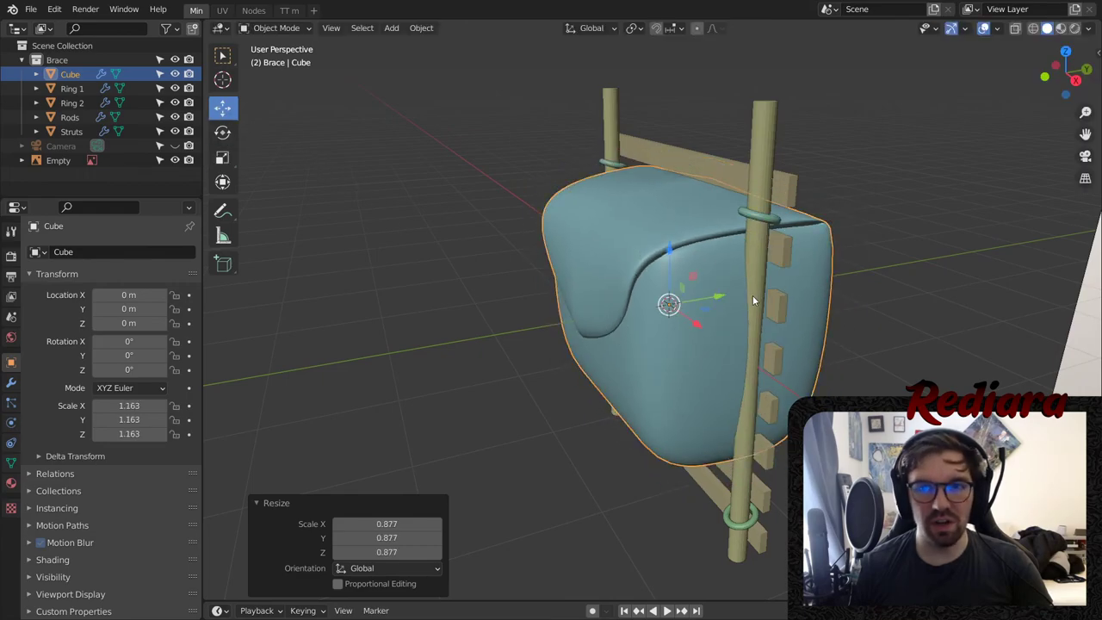
pyautogui.moveTo(753, 295); pyautogui.dragTo(647, 310)
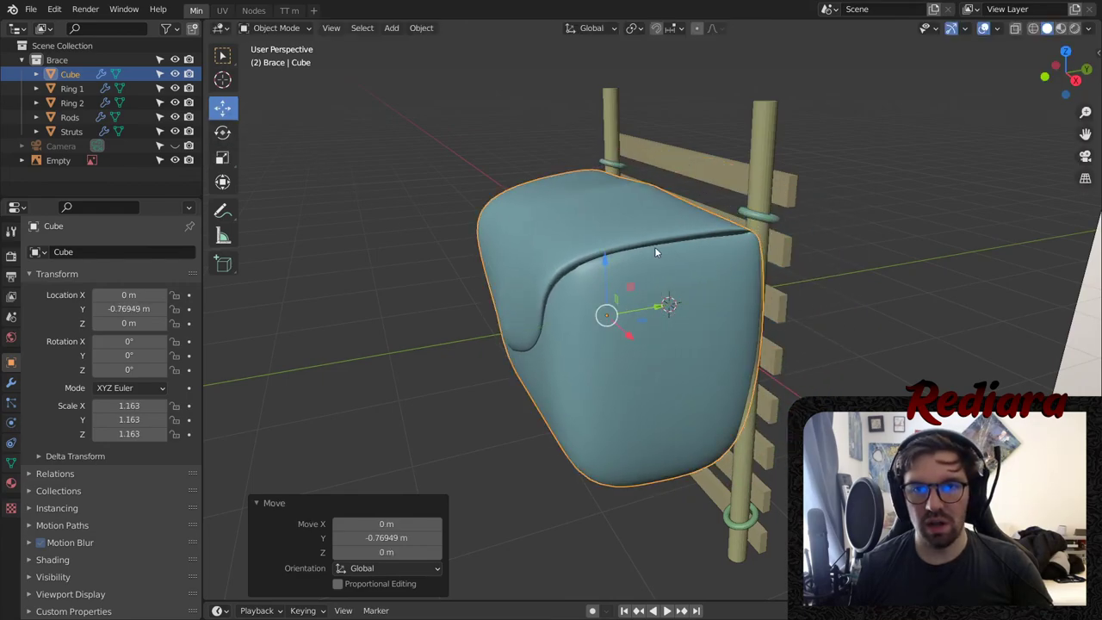
pyautogui.moveTo(607, 260); pyautogui.dragTo(611, 248)
pyautogui.moveTo(719, 321); pyautogui.dragTo(641, 293, button='middle')
pyautogui.moveTo(748, 332); pyautogui.dragTo(737, 331)
pyautogui.moveTo(737, 331); pyautogui.dragTo(868, 356, button='middle')
pyautogui.moveTo(747, 294); pyautogui.dragTo(747, 286)
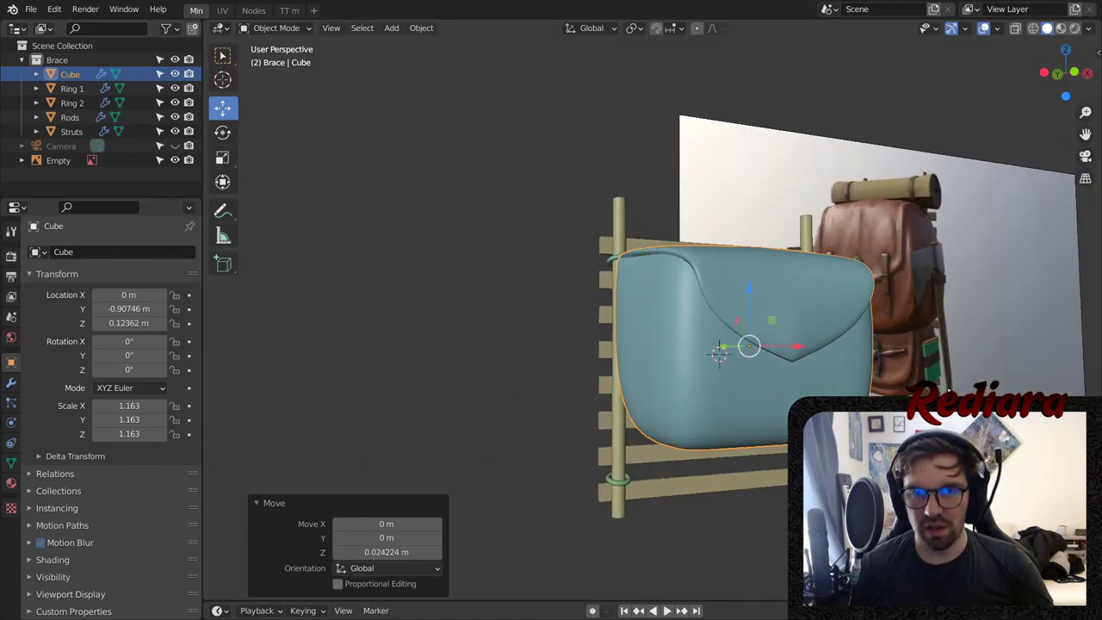
# - Examine the bag's fit on the wooden frame from several angles and compare it with the reference
pyautogui.moveTo(747, 286); pyautogui.dragTo(629, 291, button='middle')
pyautogui.keyDown('shift'); pyautogui.moveTo(684, 270); pyautogui.dragTo(735, 206, button='middle'); pyautogui.keyUp('shift')
pyautogui.click(821, 365)
pyautogui.moveTo(807, 253); pyautogui.dragTo(724, 254, button='middle')
pyautogui.scroll(3, 494, 248)
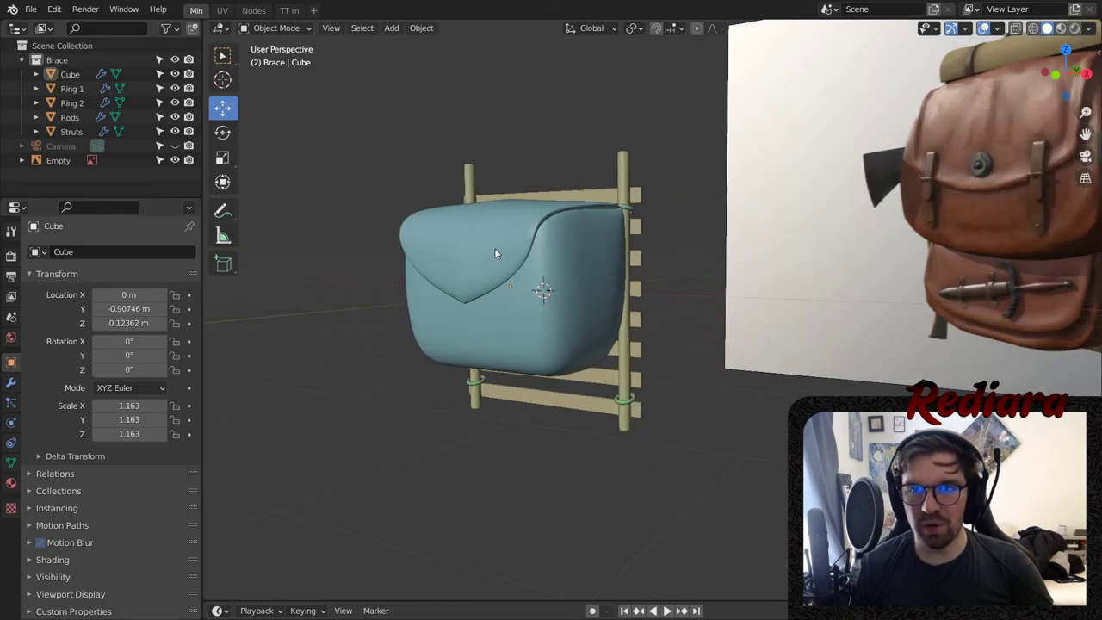
pyautogui.moveTo(564, 306)
pyautogui.mouseDown(button='middle')
pyautogui.moveTo(578, 297)
pyautogui.moveTo(563, 297)
pyautogui.mouseUp(button='middle')
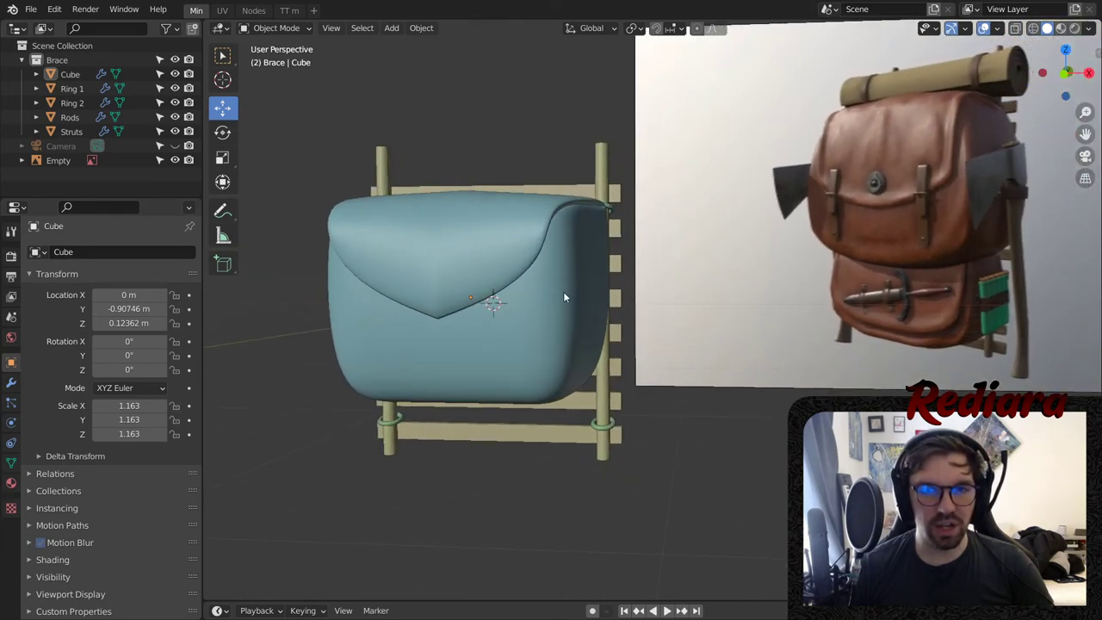
# - Edit the bag's mesh in wireframe shading and select the four vertices at its two lower front corners
pyautogui.click(533, 311)
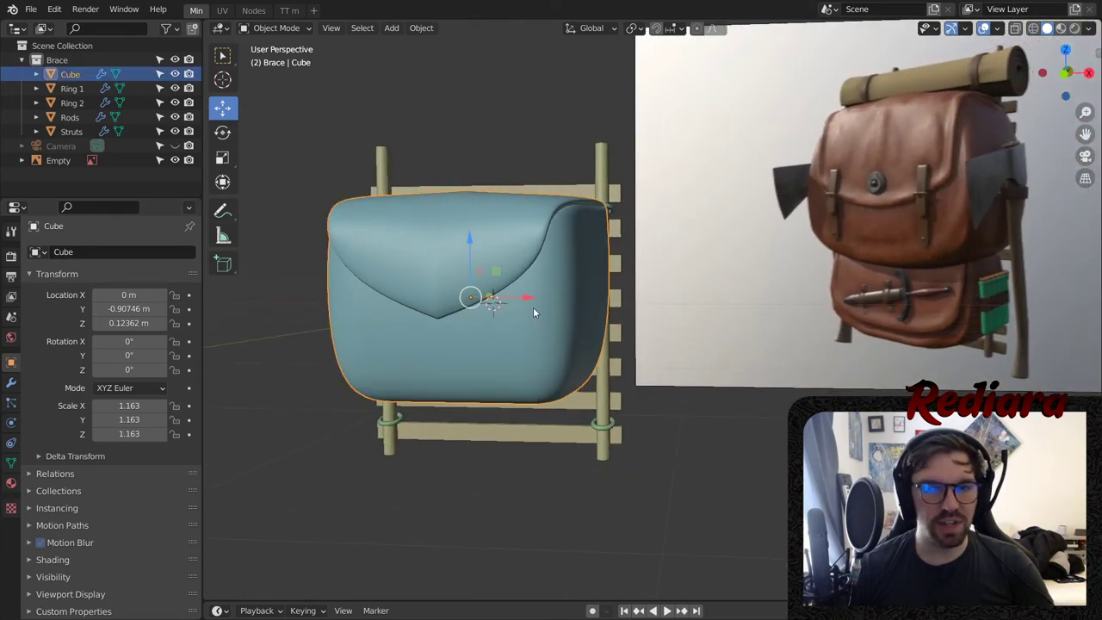
pyautogui.click(276, 28)
pyautogui.click(267, 62)
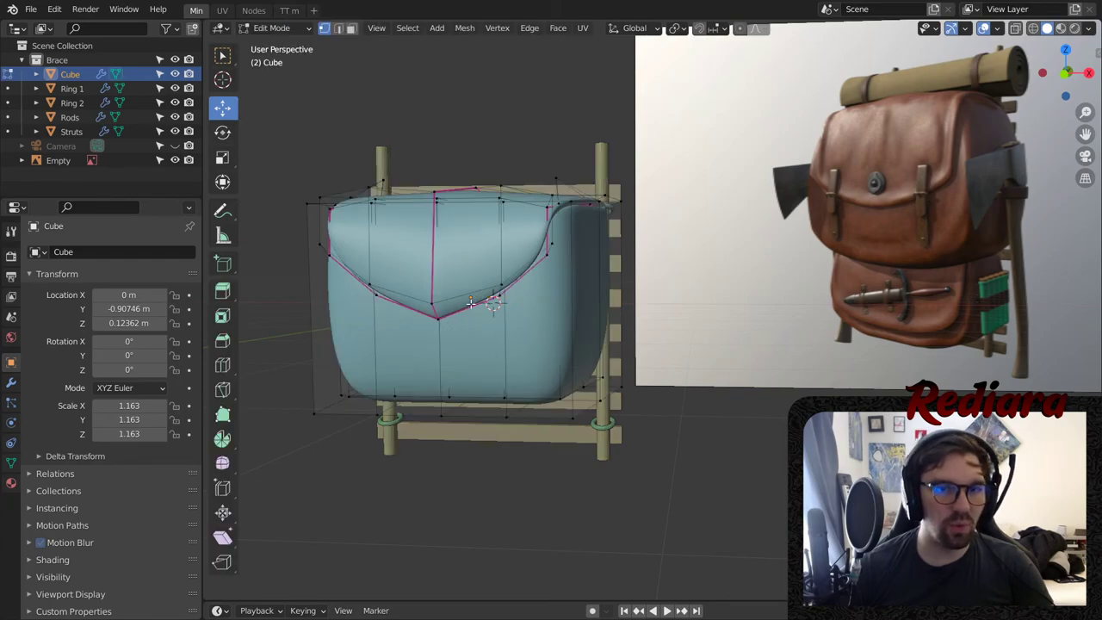
pyautogui.scroll(3, 393, 366)
pyautogui.moveTo(392, 368); pyautogui.dragTo(442, 370, button='middle')
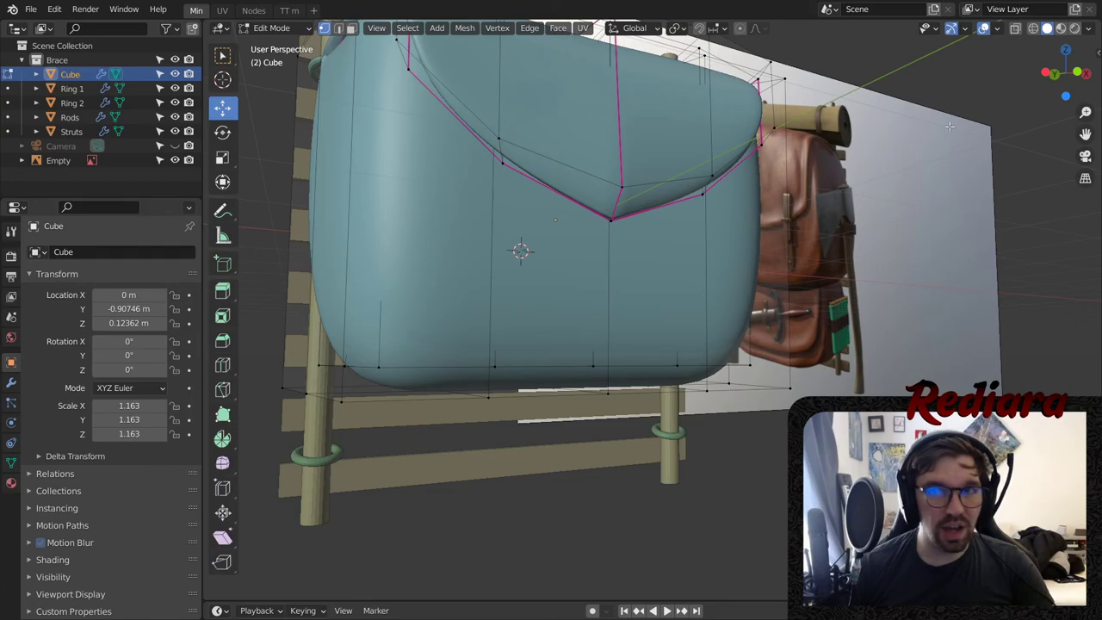
pyautogui.click(1031, 27)
pyautogui.moveTo(365, 361)
pyautogui.mouseDown(button='middle')
pyautogui.moveTo(394, 430)
pyautogui.moveTo(432, 398)
pyautogui.mouseUp(button='middle')
pyautogui.click(432, 397)
pyautogui.keyDown('shift'); pyautogui.click(675, 231); pyautogui.keyUp('shift')
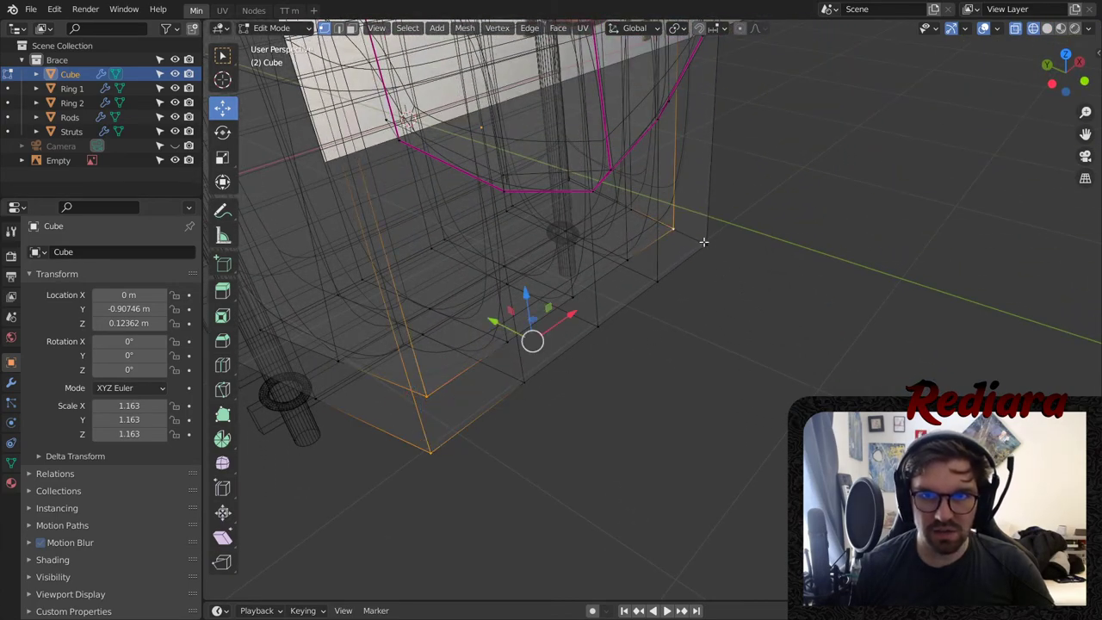
pyautogui.keyDown('shift'); pyautogui.click(705, 243); pyautogui.keyUp('shift')
pyautogui.moveTo(719, 246); pyautogui.dragTo(649, 218, button='middle')
# - Extend the selection to the neighbouring vertices along the lower front edge and scale them together uniformly by 0.621
pyautogui.click(222, 158)
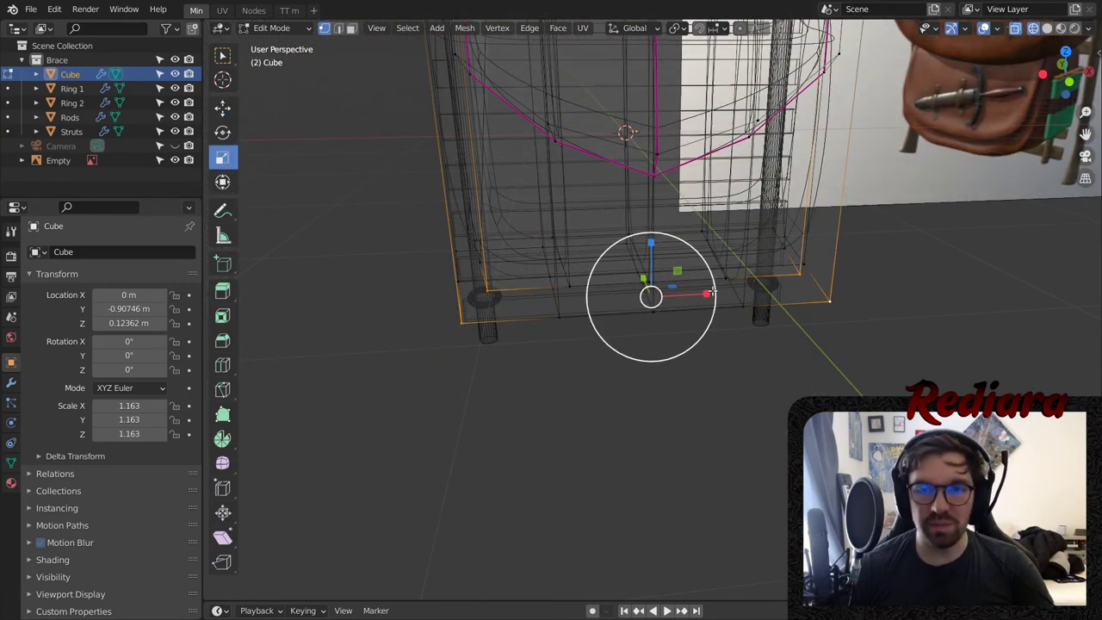
pyautogui.moveTo(711, 293); pyautogui.dragTo(695, 300)
pyautogui.hotkey('ctrl', 'z')
pyautogui.scroll(3, 573, 301)
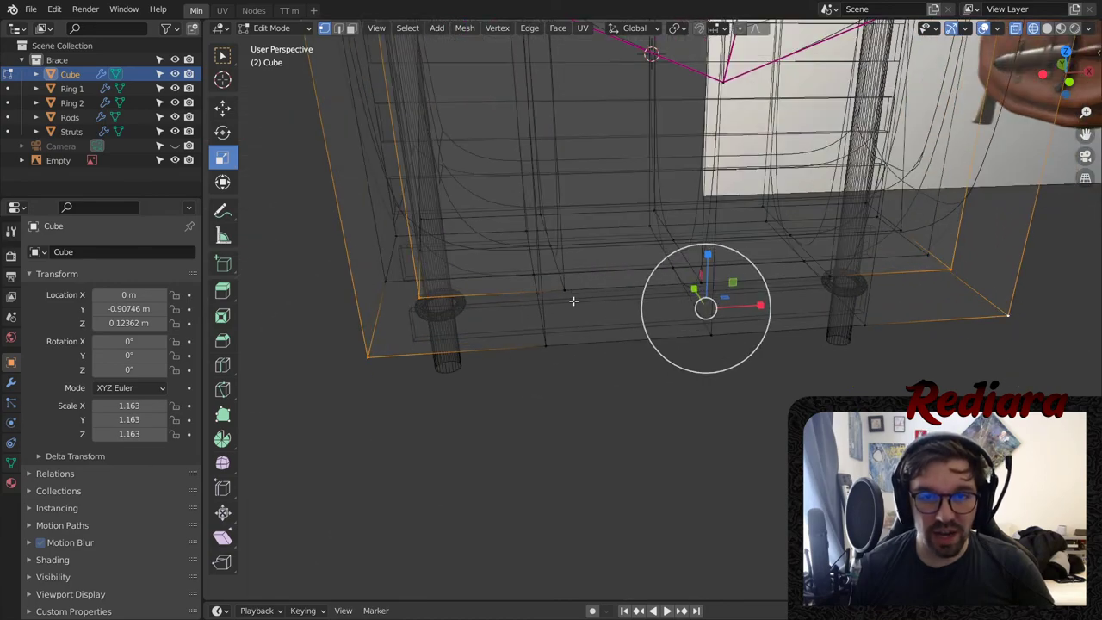
pyautogui.moveTo(573, 301); pyautogui.dragTo(584, 326, button='middle')
pyautogui.keyDown('shift'); pyautogui.click(603, 379); pyautogui.keyUp('shift')
pyautogui.keyDown('shift'); pyautogui.click(598, 442); pyautogui.keyUp('shift')
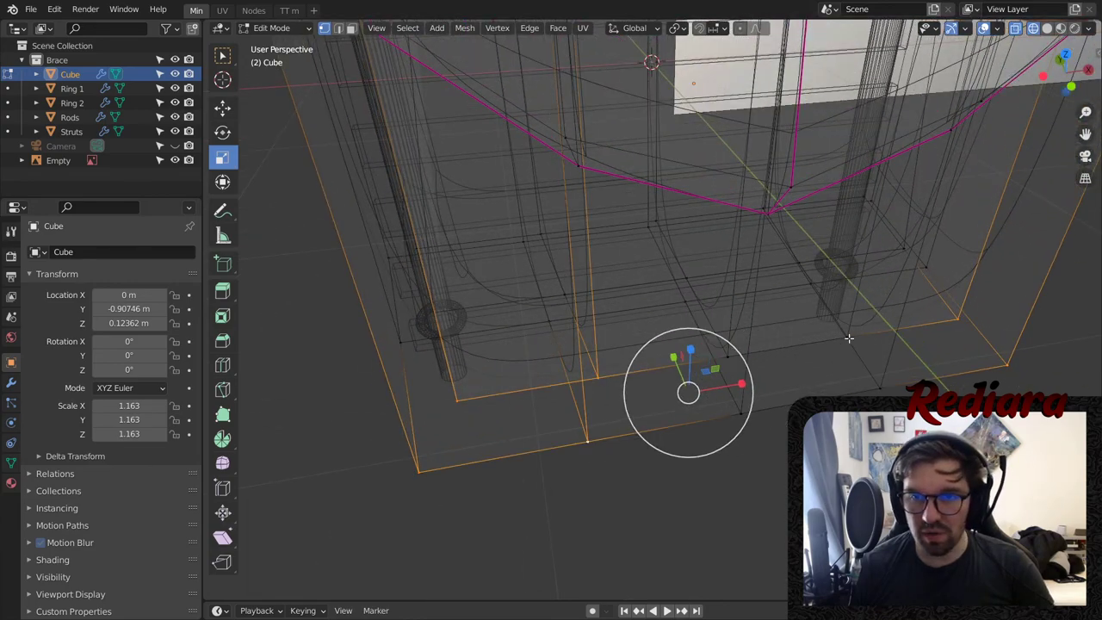
pyautogui.keyDown('shift'); pyautogui.click(887, 383); pyautogui.keyUp('shift')
pyautogui.moveTo(782, 379); pyautogui.dragTo(769, 381)
# - Leave mesh editing and return to solid shading with the whole bag and frame in view
pyautogui.click(278, 32)
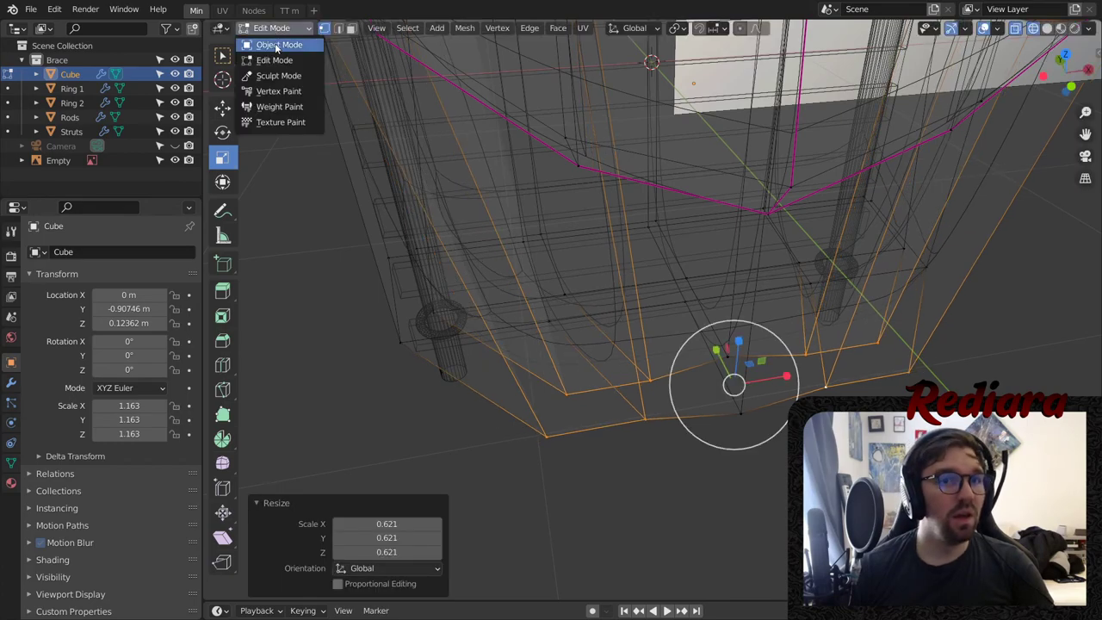
pyautogui.click(276, 44)
pyautogui.click(1046, 28)
pyautogui.scroll(-8, 973, 318)
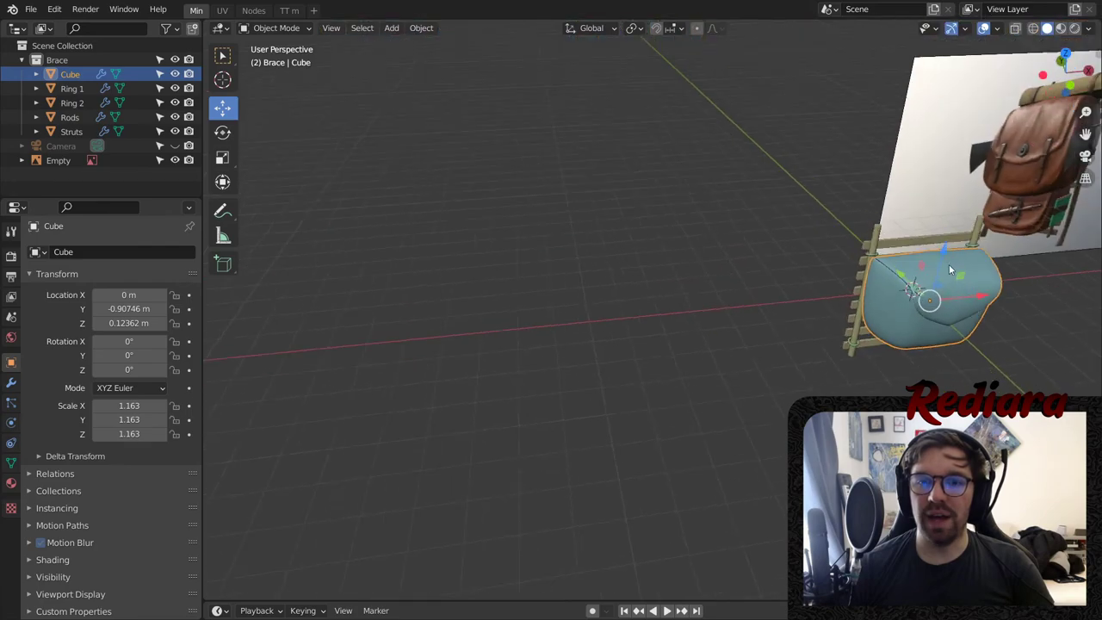
# - Edit the bag's mesh, select the lower side edge nearest the frame on both sides, and raise both 0.63261 m along Z
pyautogui.moveTo(949, 264)
pyautogui.keyDown('shift'); pyautogui.mouseDown(button='middle')
pyautogui.moveTo(742, 225)
pyautogui.moveTo(698, 193)
pyautogui.moveTo(739, 167)
pyautogui.moveTo(768, 213)
pyautogui.moveTo(722, 188)
pyautogui.moveTo(730, 183)
pyautogui.mouseUp(button='middle'); pyautogui.keyUp('shift')
pyautogui.scroll(4, 731, 210)
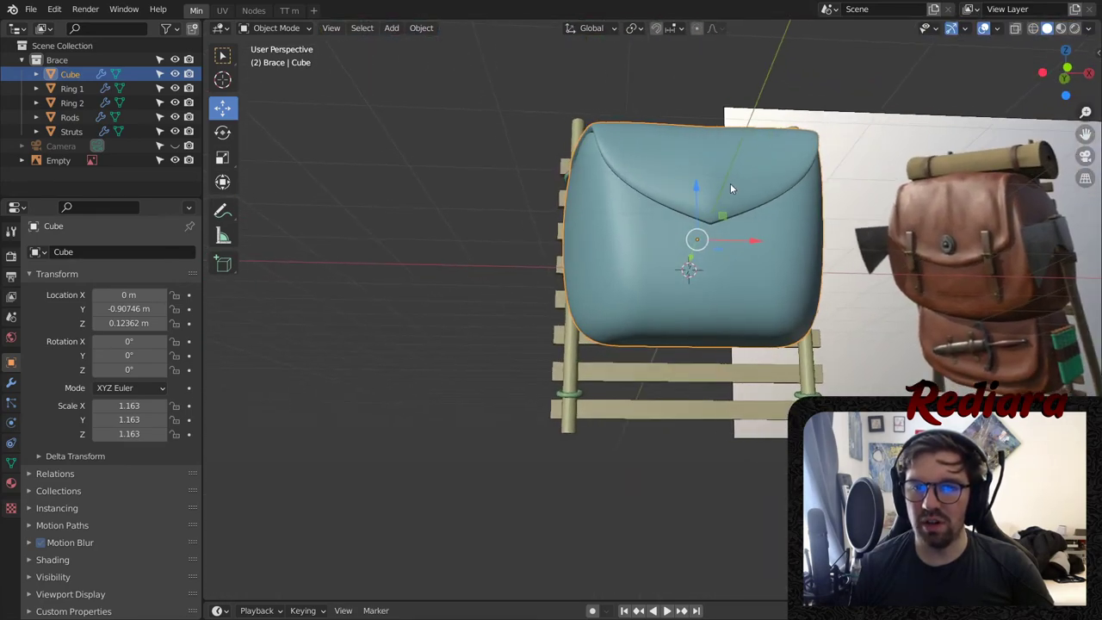
pyautogui.keyDown('shift'); pyautogui.moveTo(778, 399); pyautogui.dragTo(674, 399, button='middle'); pyautogui.keyUp('shift')
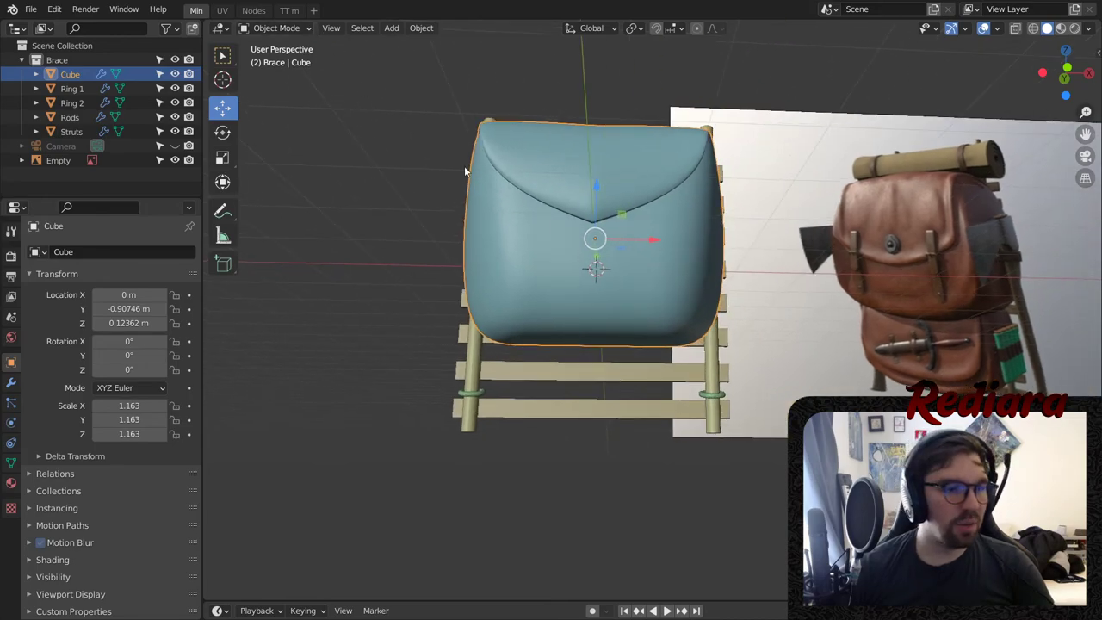
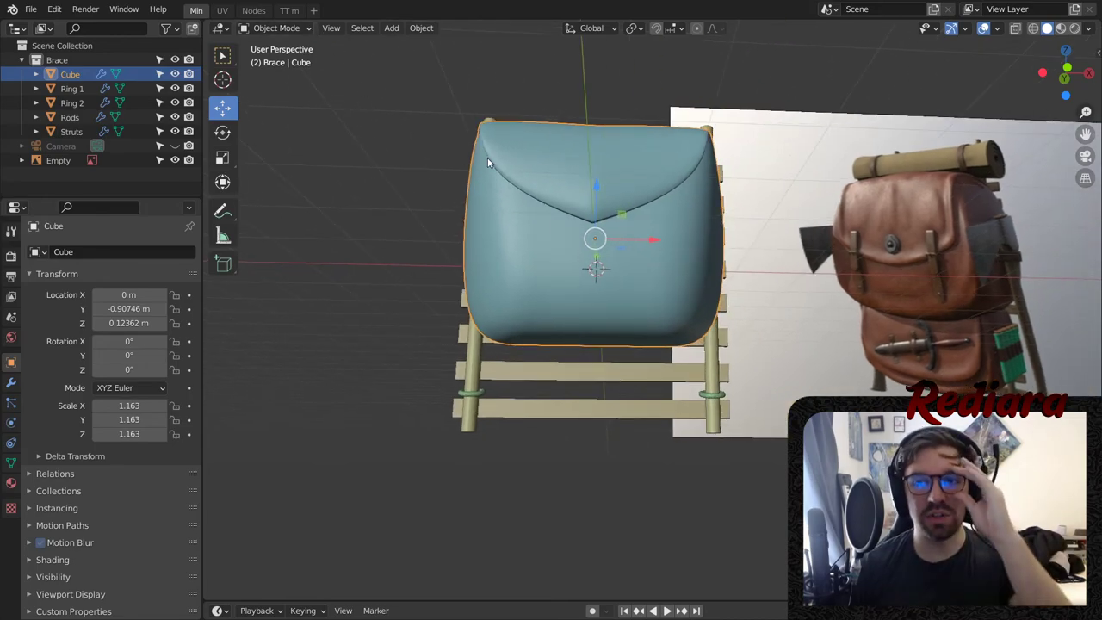
pyautogui.click(267, 32)
pyautogui.click(269, 58)
pyautogui.moveTo(576, 327); pyautogui.dragTo(272, 156, button='middle')
pyautogui.click(339, 29)
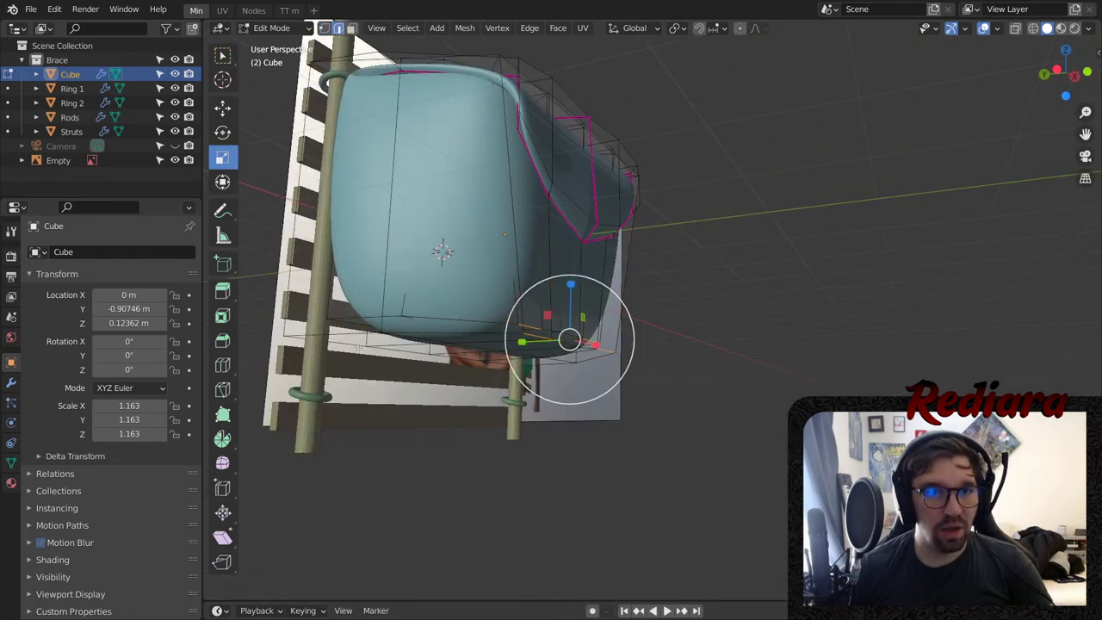
pyautogui.click(337, 329)
pyautogui.moveTo(337, 329); pyautogui.dragTo(208, 350, button='middle')
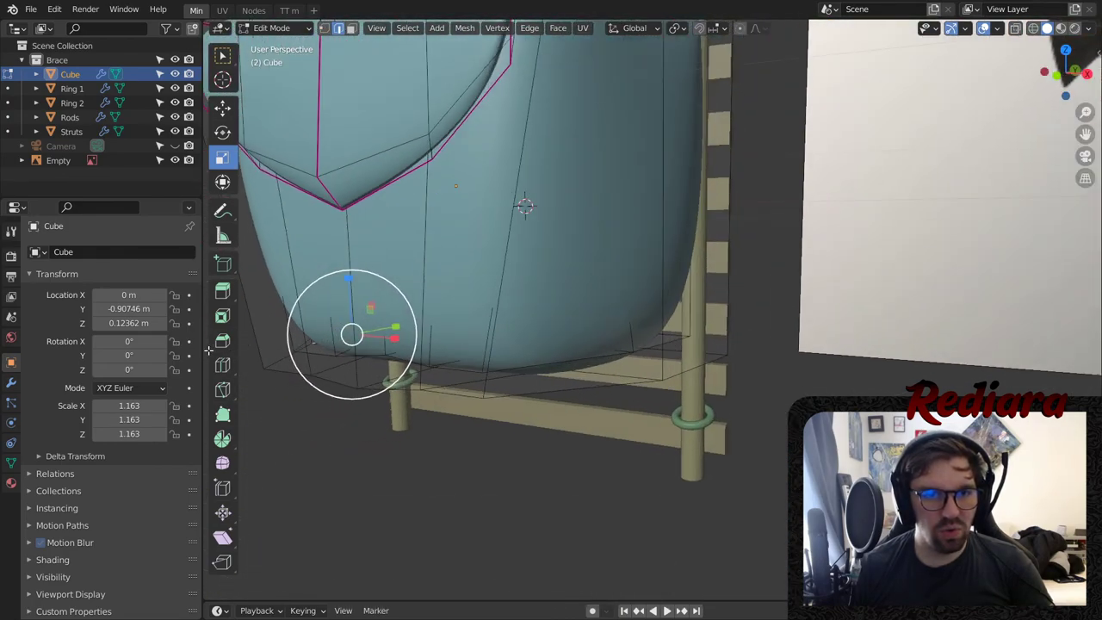
pyautogui.keyDown('shift'); pyautogui.click(706, 367); pyautogui.keyUp('shift')
pyautogui.moveTo(518, 346); pyautogui.dragTo(572, 316, button='middle')
pyautogui.click(223, 108)
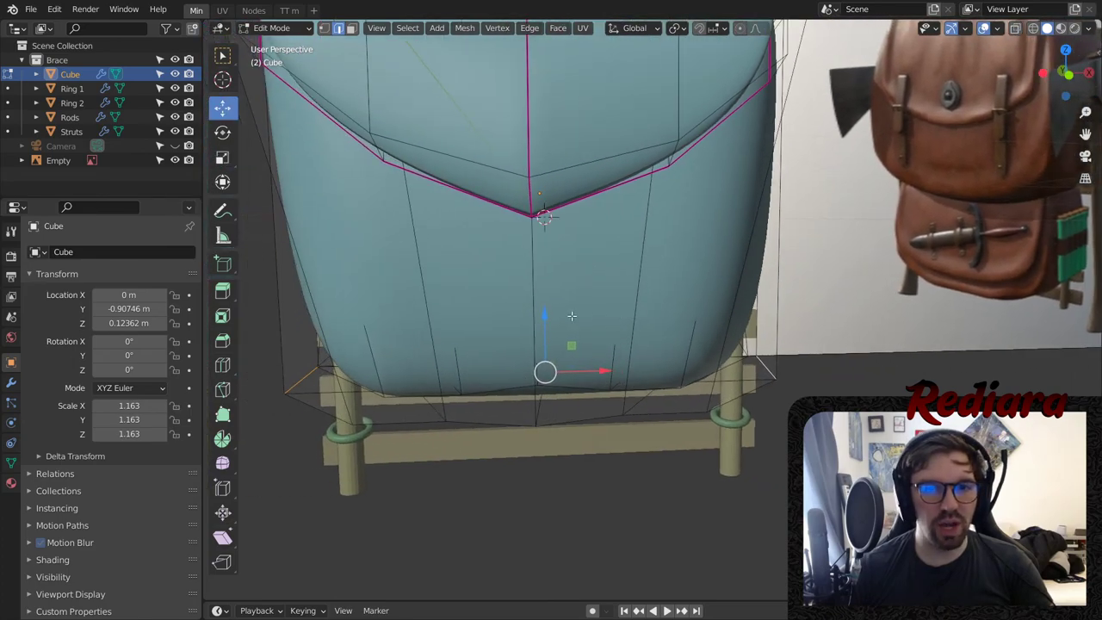
pyautogui.press('g')
pyautogui.press('z')
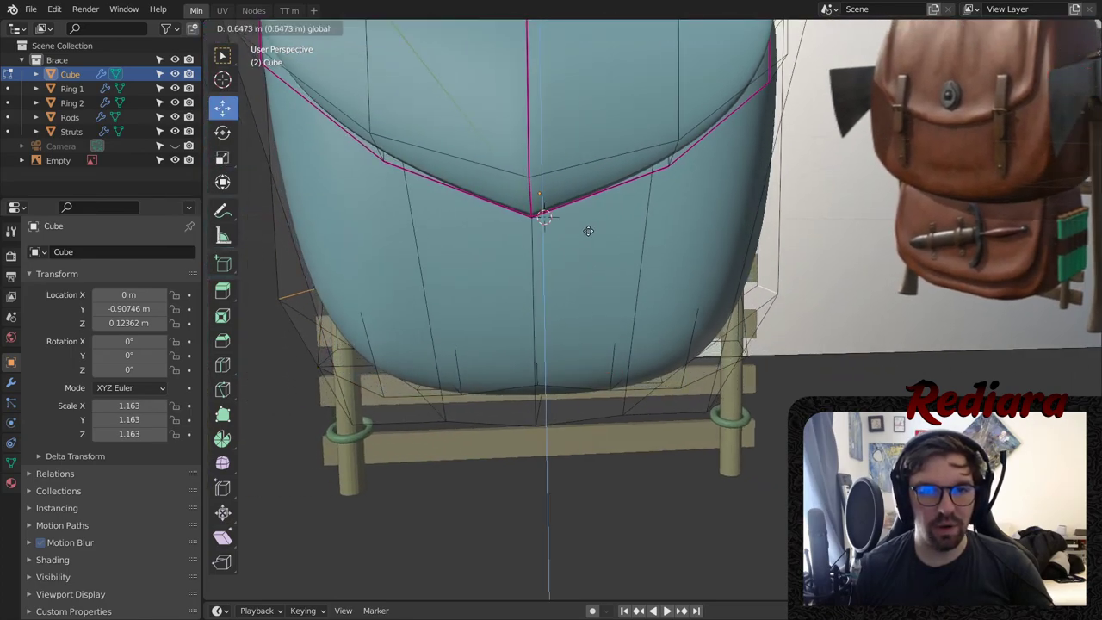
pyautogui.click(596, 226)
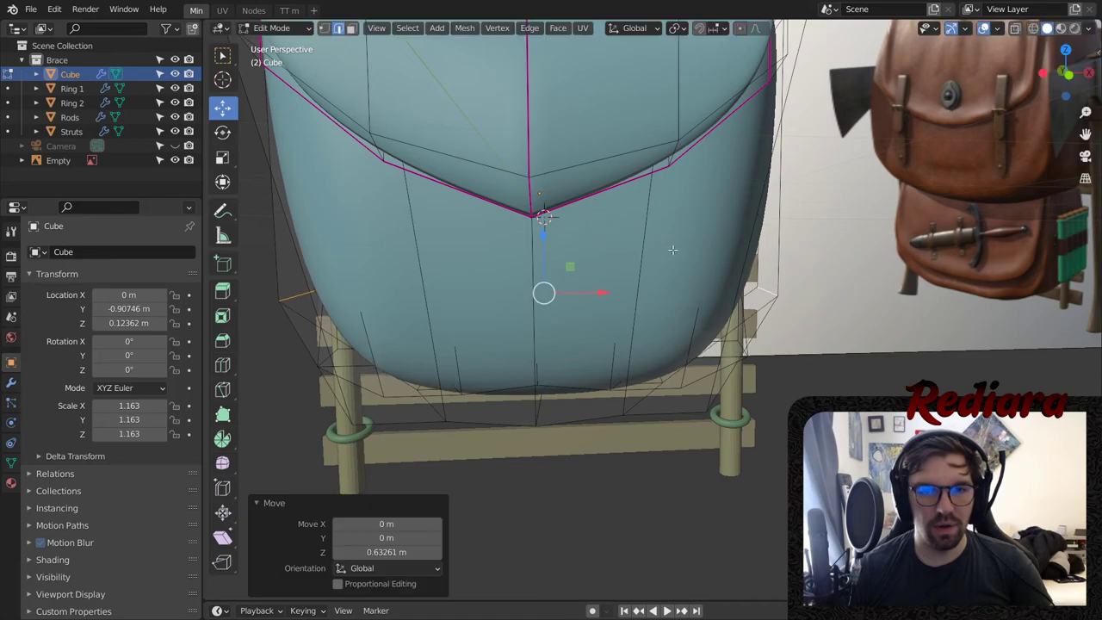
# - Select the two lower front corner vertices of the bag, raise them along Z, and return to Object Mode
pyautogui.scroll(-3, 622, 337)
pyautogui.moveTo(621, 337); pyautogui.dragTo(435, 137, button='middle')
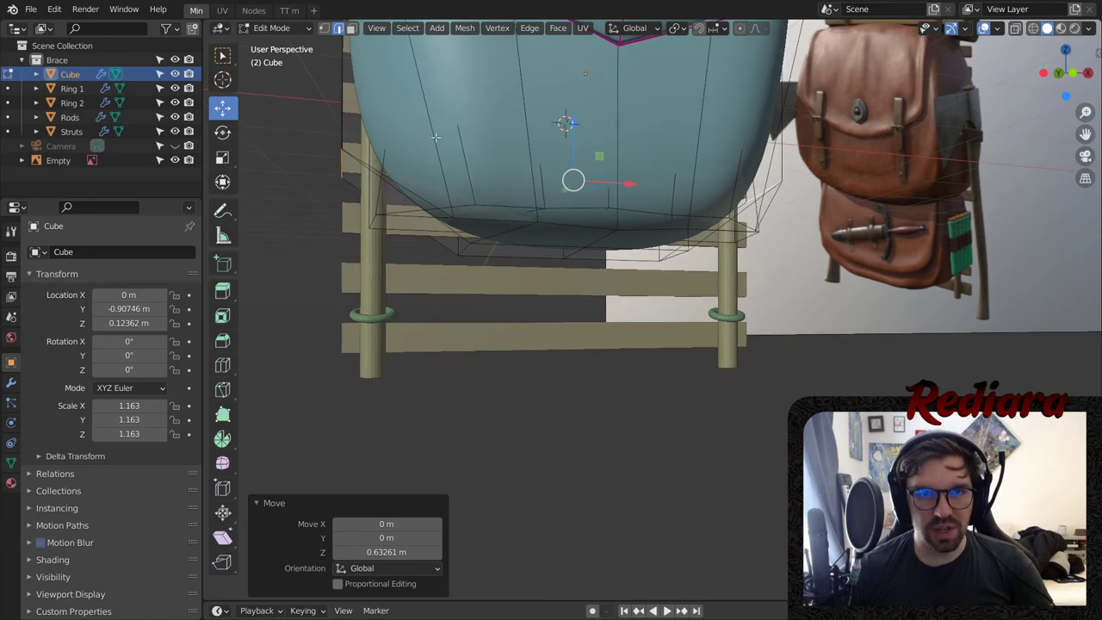
pyautogui.click(323, 29)
pyautogui.click(464, 251)
pyautogui.moveTo(615, 301); pyautogui.dragTo(635, 248, button='middle')
pyautogui.click(263, 323)
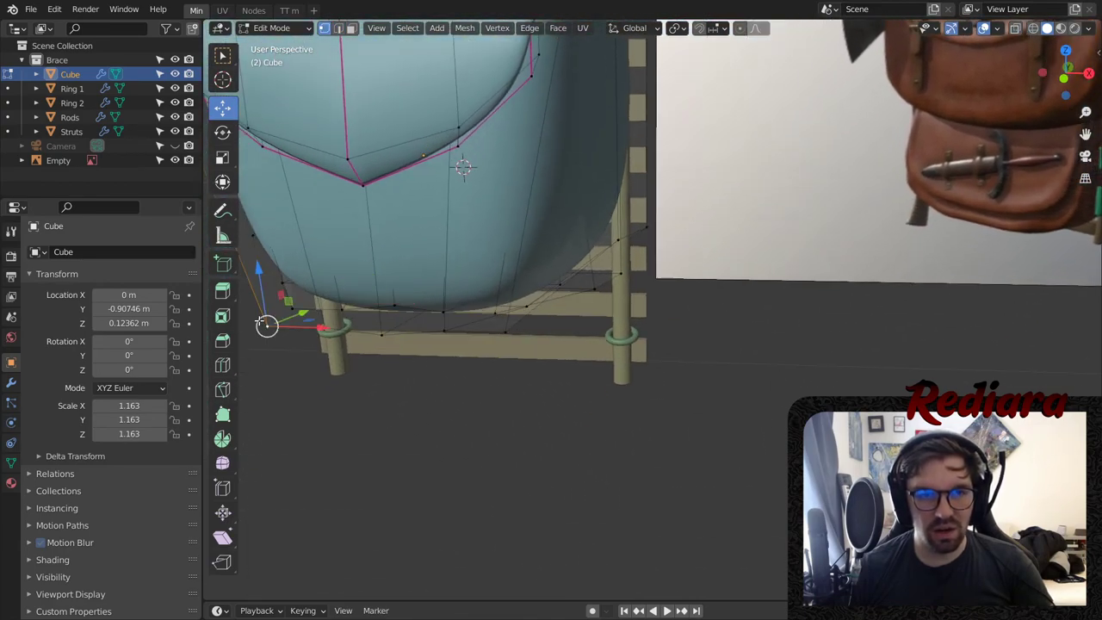
pyautogui.keyDown('shift'); pyautogui.click(507, 333); pyautogui.keyUp('shift')
pyautogui.press('g')
pyautogui.press('z')
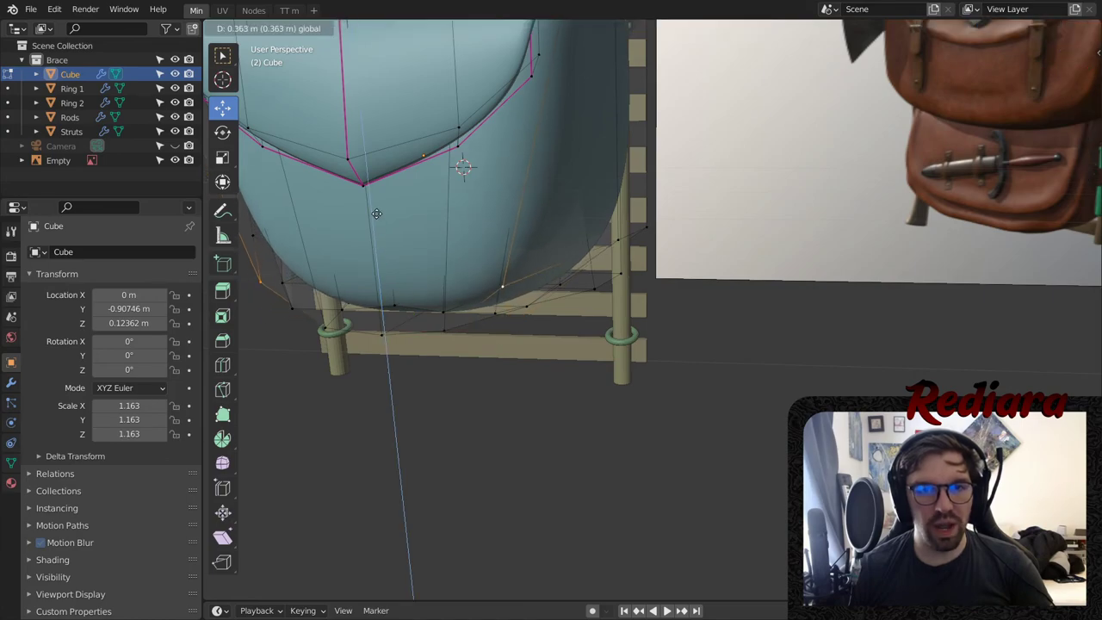
pyautogui.click(392, 182)
pyautogui.scroll(-2, 516, 215)
pyautogui.moveTo(607, 237); pyautogui.dragTo(585, 230, button='middle')
pyautogui.press('Tab')
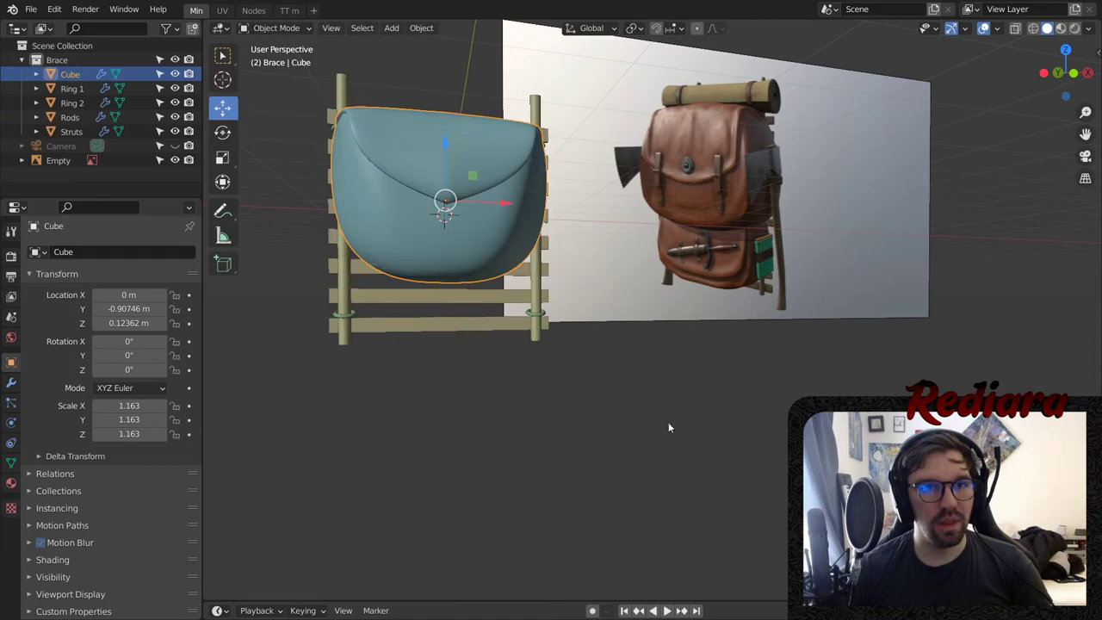
# - Raise the same two lower front corner vertices another 0.14224 m along Z and leave mesh editing
pyautogui.moveTo(487, 254); pyautogui.dragTo(412, 258, button='middle')
pyautogui.scroll(3, 409, 242)
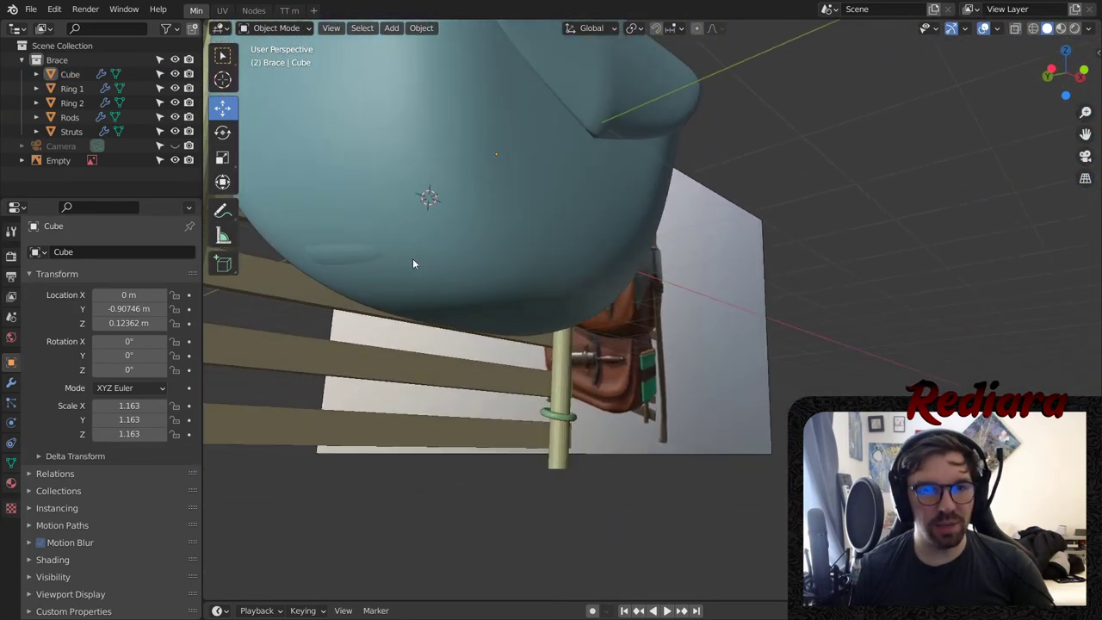
pyautogui.click(412, 258)
pyautogui.press('Tab')
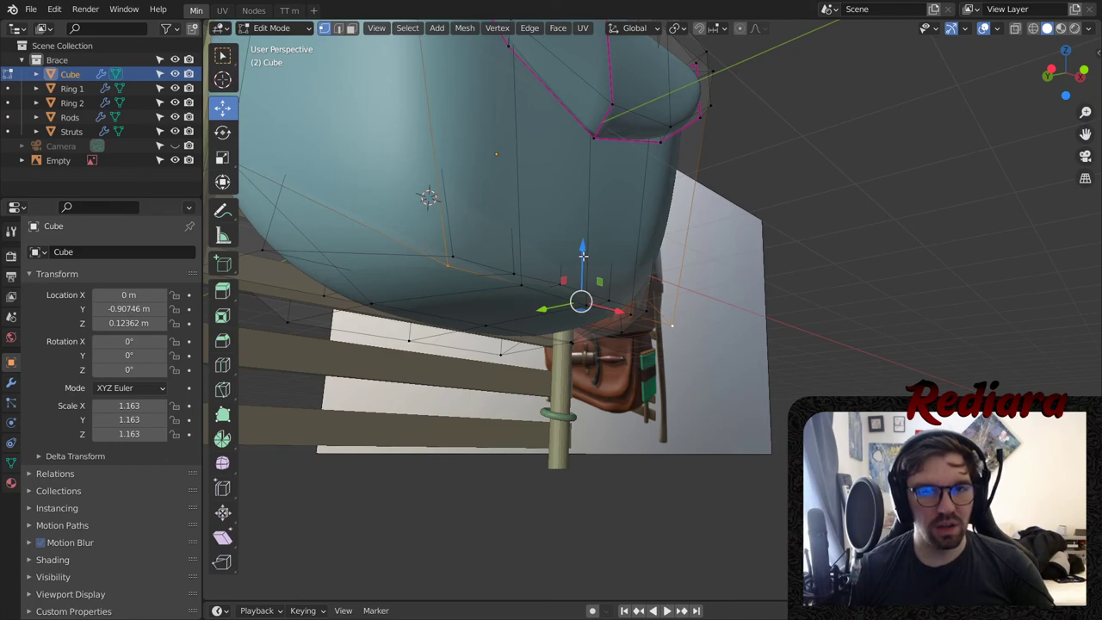
pyautogui.moveTo(582, 255); pyautogui.dragTo(583, 234)
pyautogui.click(274, 27)
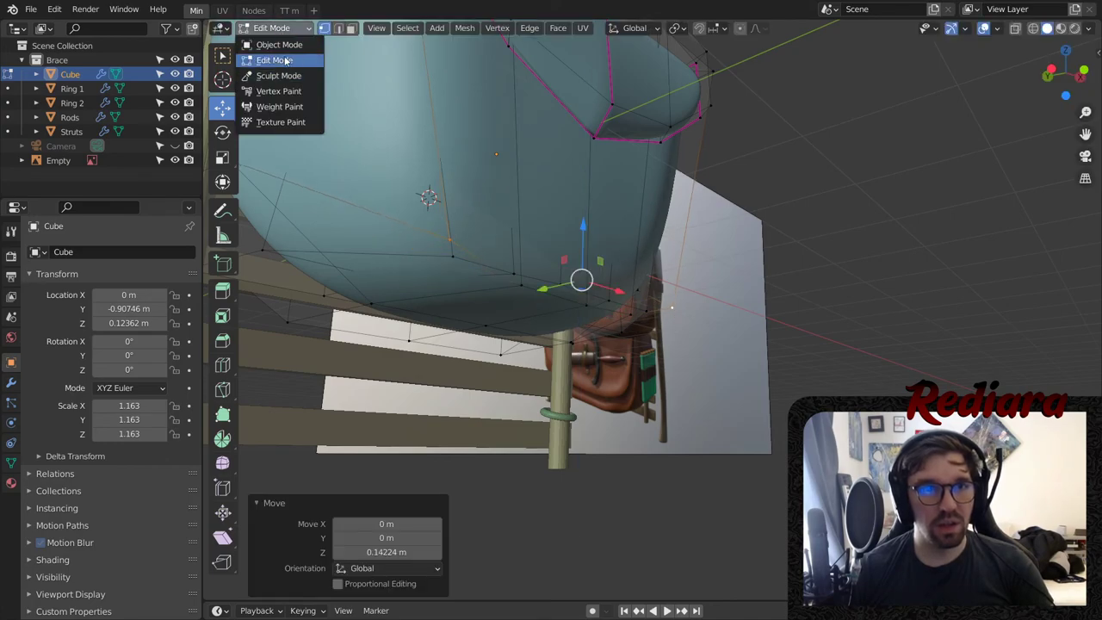
pyautogui.click(279, 45)
# - Examine the bag's rounded lower shape from several angles and compare it with the reference image
pyautogui.click(764, 431)
pyautogui.moveTo(764, 432); pyautogui.dragTo(763, 470, button='middle')
pyautogui.scroll(-4, 763, 470)
pyautogui.click(763, 470)
pyautogui.moveTo(805, 422); pyautogui.dragTo(622, 330, button='middle')
pyautogui.scroll(3, 450, 214)
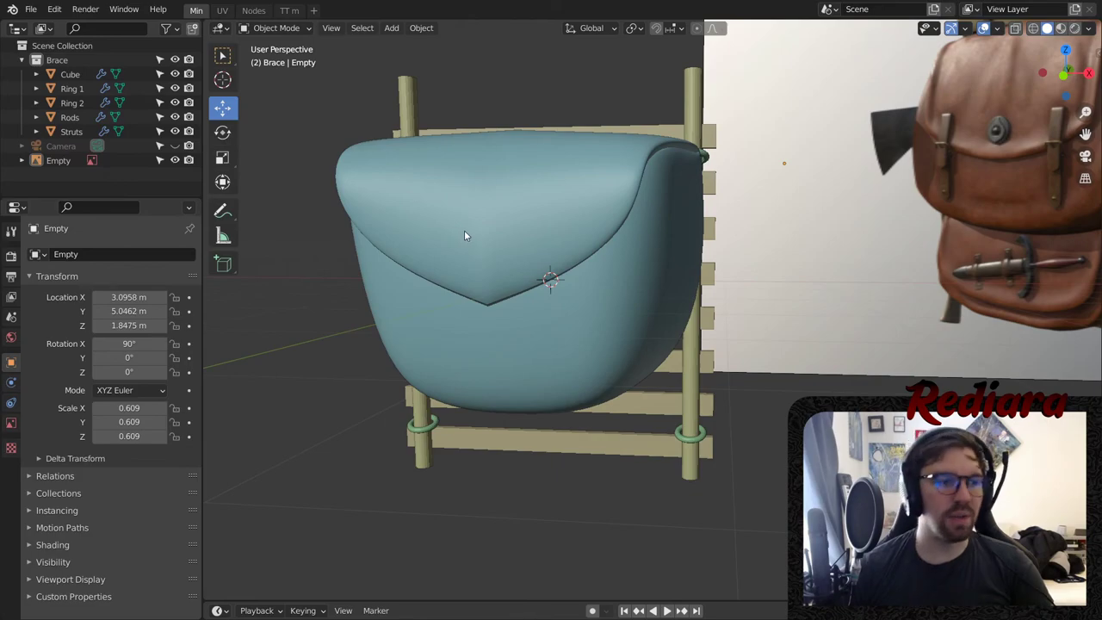
pyautogui.moveTo(585, 219); pyautogui.dragTo(597, 207, button='middle')
pyautogui.scroll(1, 593, 200)
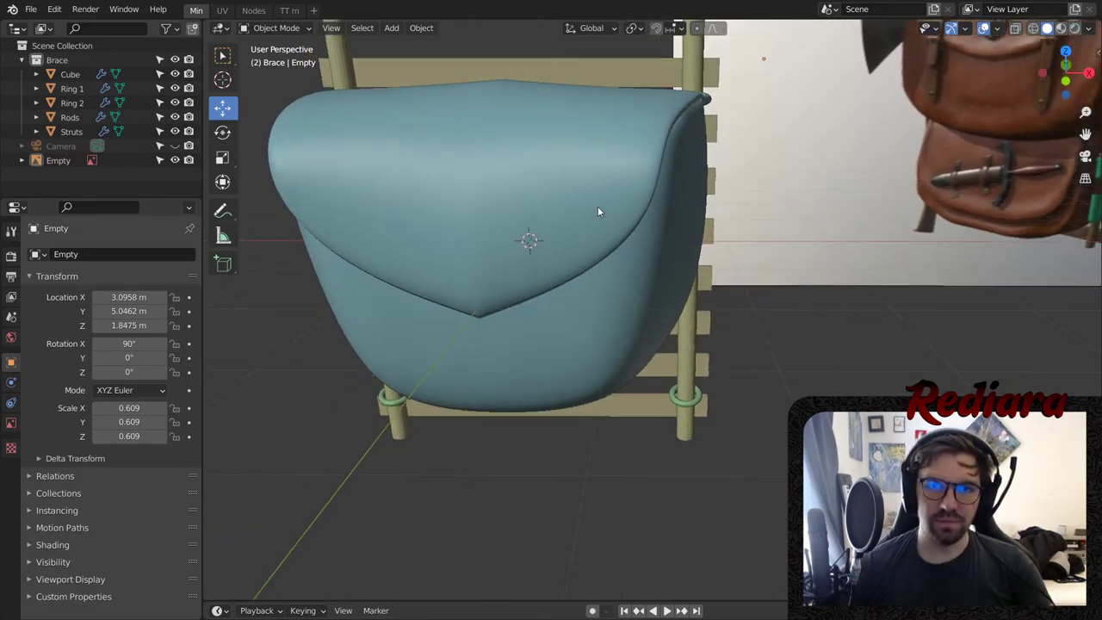
pyautogui.scroll(-4, 882, 111)
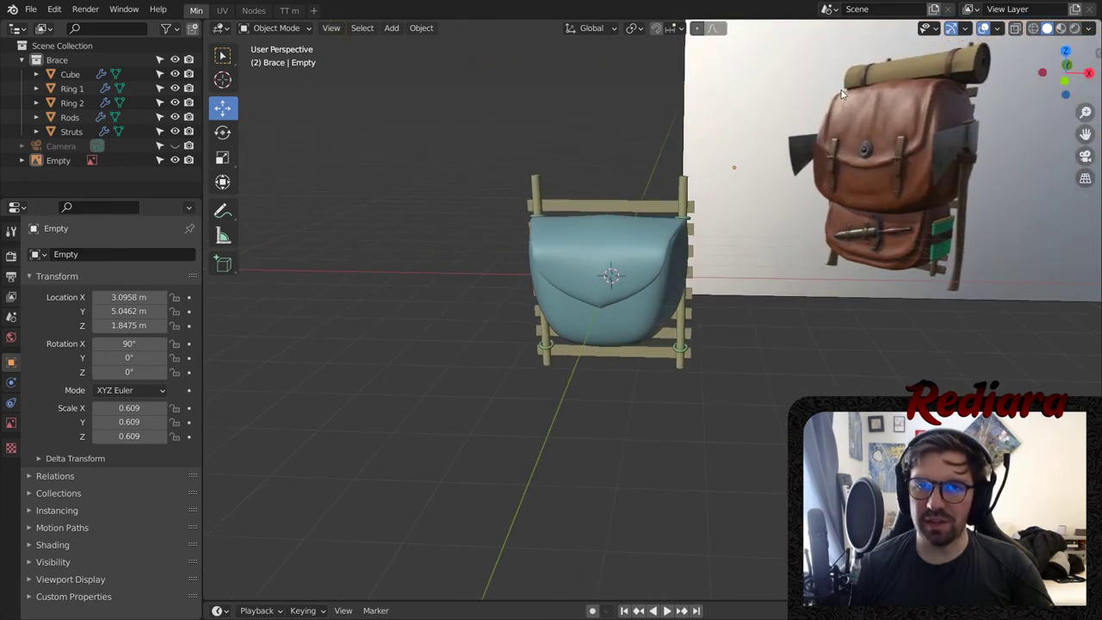
pyautogui.scroll(2, 649, 321)
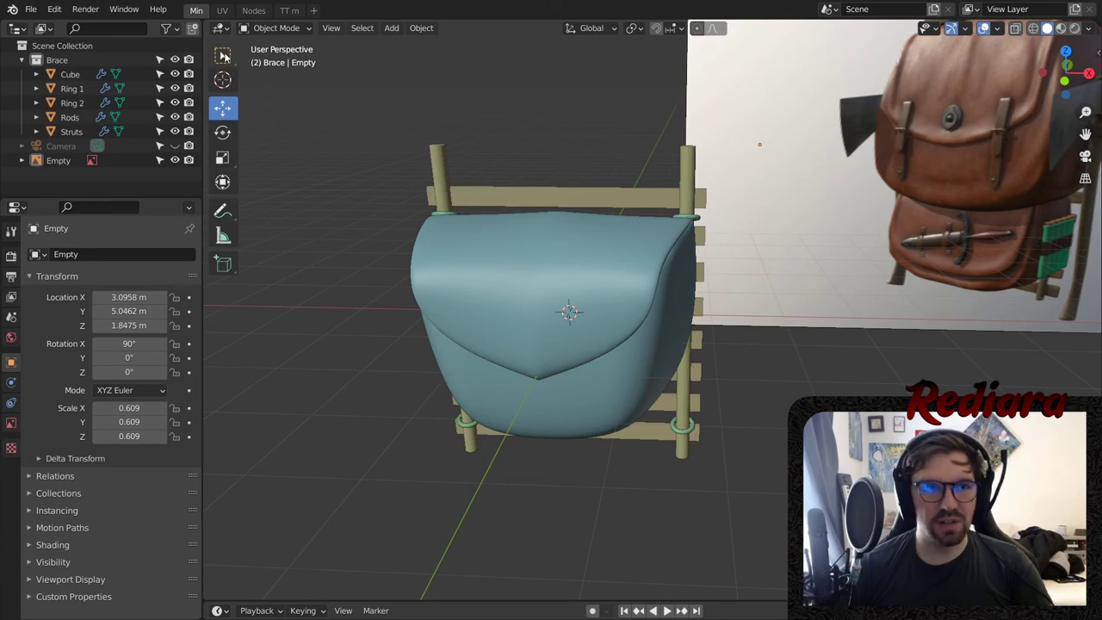
# - Edit the bag's mesh with the Subdivision modifier's viewport display turned off
pyautogui.click(223, 56)
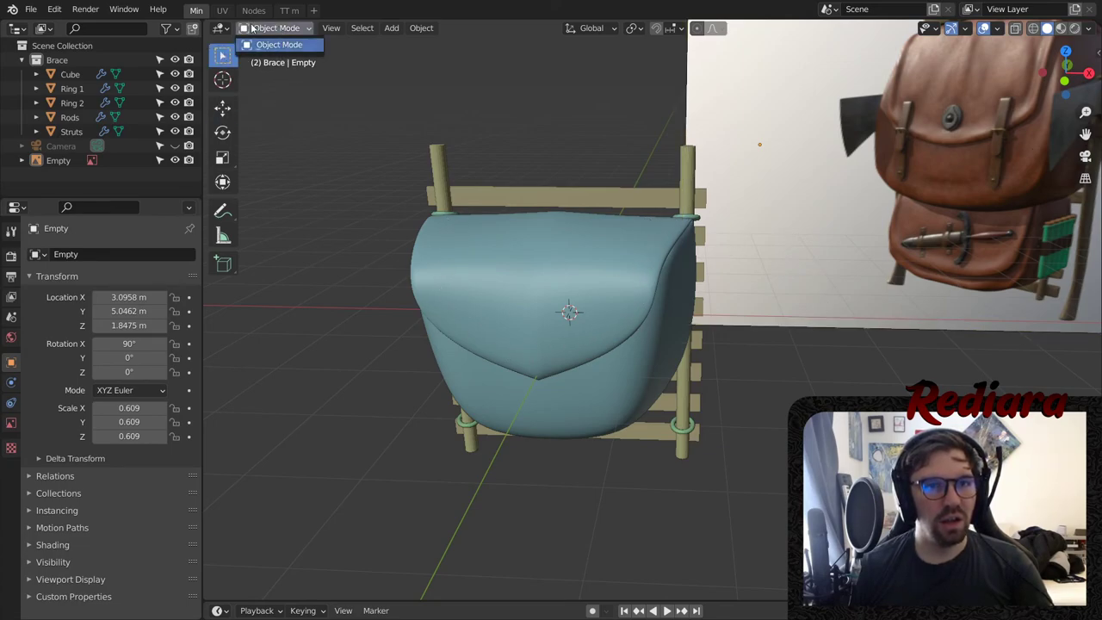
pyautogui.click(492, 275)
pyautogui.click(276, 27)
pyautogui.click(270, 62)
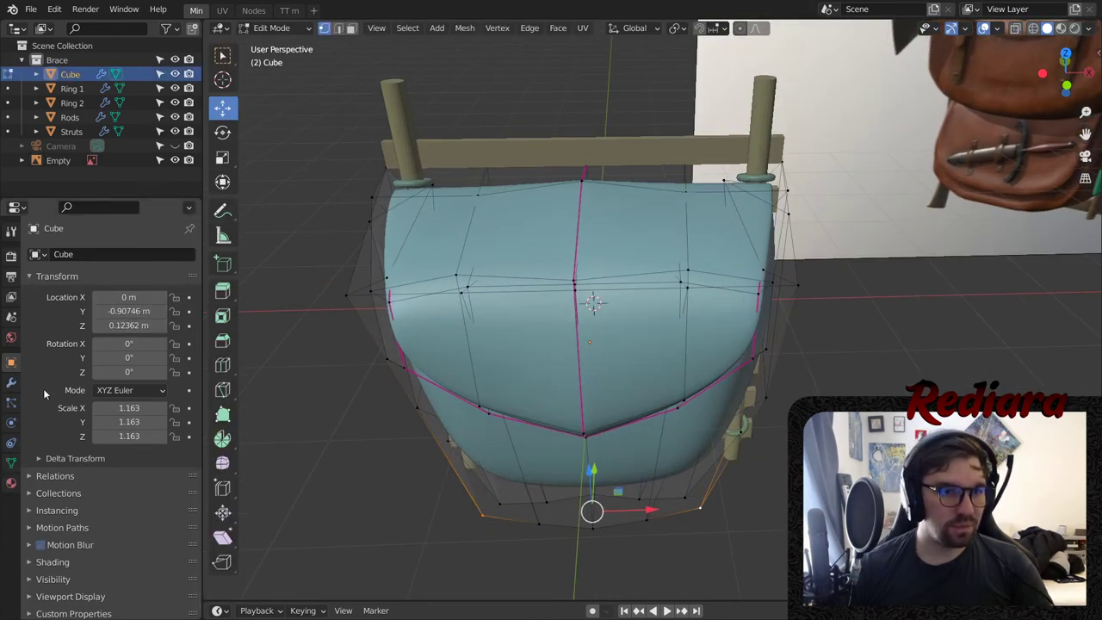
pyautogui.click(11, 382)
pyautogui.click(127, 279)
# - Lower the two protruding vertices near the flap's rear corners by 0.3039 m along Z
pyautogui.keyDown('shift'); pyautogui.moveTo(469, 265); pyautogui.dragTo(439, 199, button='middle'); pyautogui.keyUp('shift')
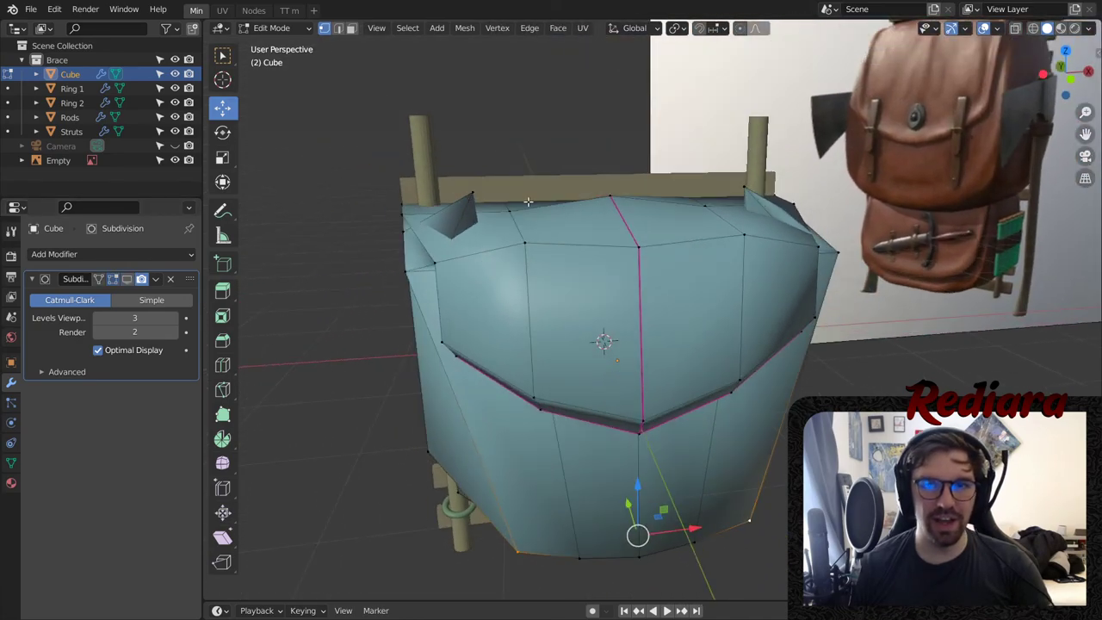
pyautogui.click(470, 198)
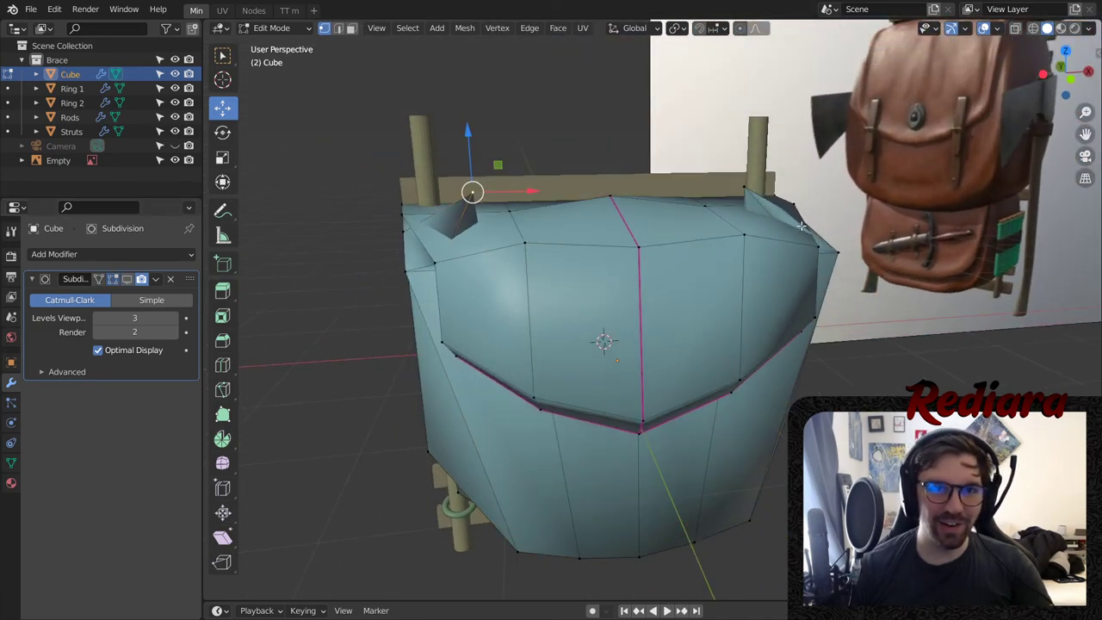
pyautogui.moveTo(604, 129); pyautogui.dragTo(609, 162)
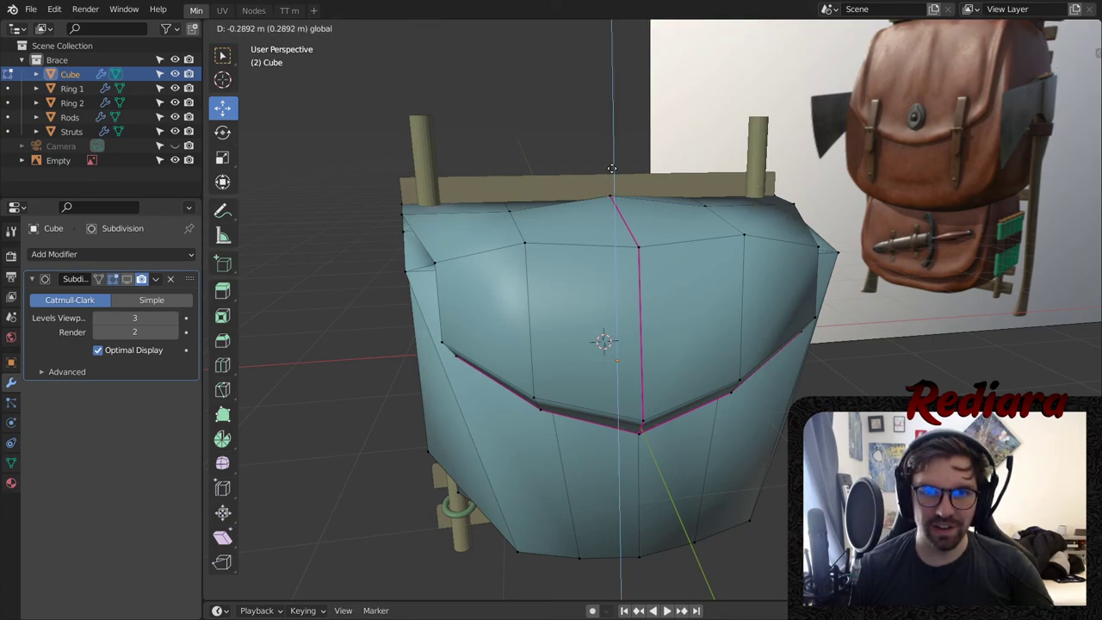
pyautogui.moveTo(609, 169); pyautogui.dragTo(609, 170)
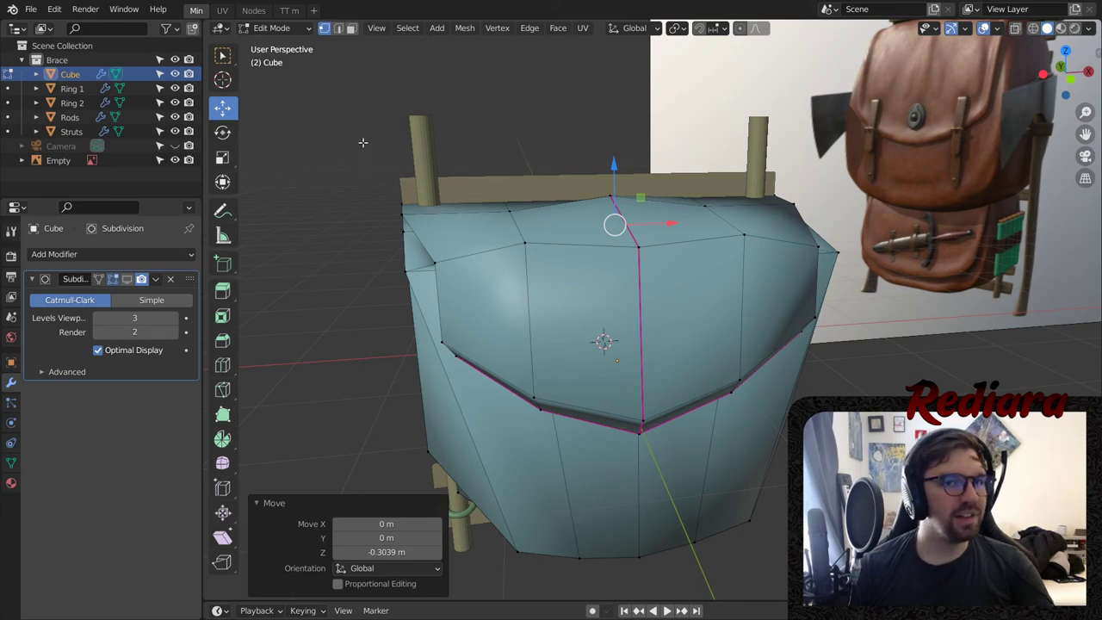
# - Show the Subdivision smoothing in the viewport again and examine the flap's top and sides from several angles
pyautogui.click(127, 279)
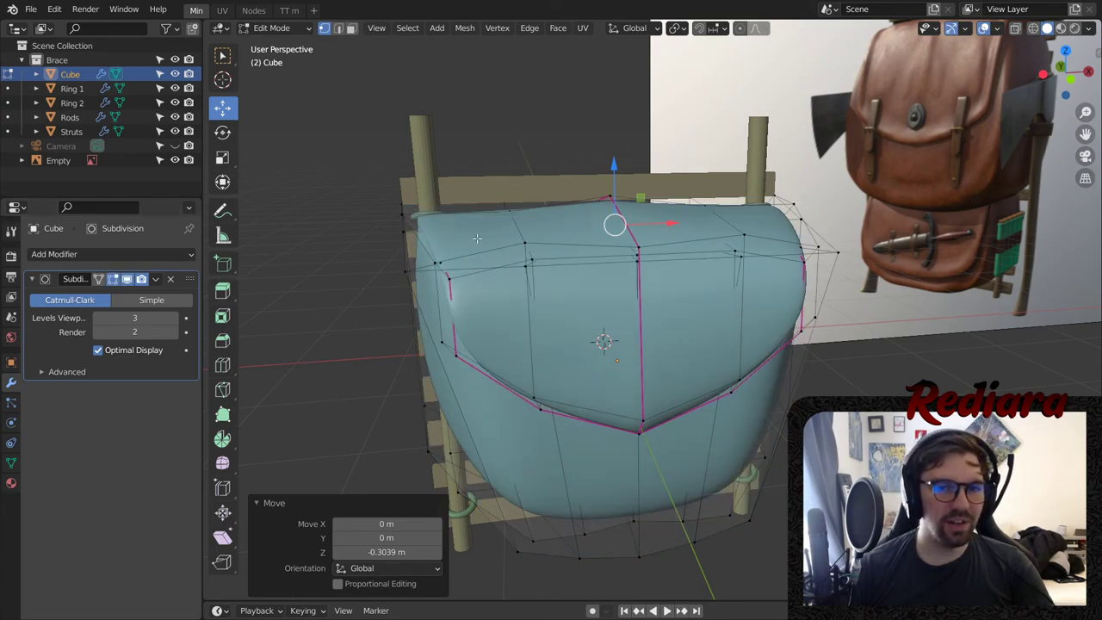
pyautogui.moveTo(327, 259); pyautogui.dragTo(431, 258, button='middle')
pyautogui.scroll(2, 433, 262)
pyautogui.scroll(-4, 430, 259)
pyautogui.moveTo(551, 258); pyautogui.dragTo(527, 263, button='middle')
pyautogui.scroll(2, 483, 265)
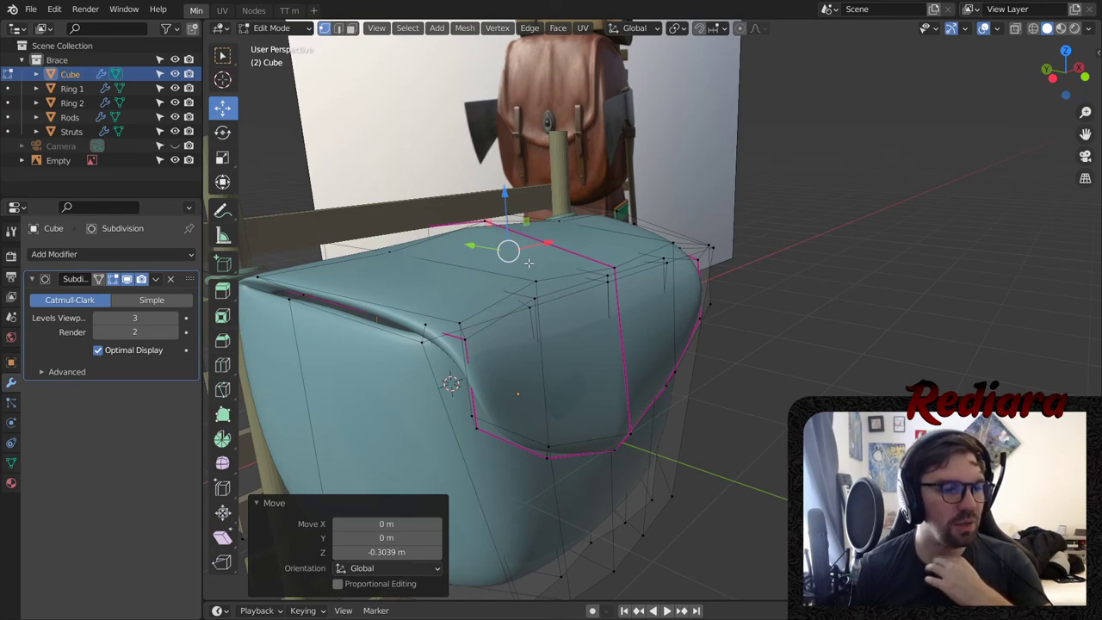
pyautogui.moveTo(527, 263); pyautogui.dragTo(634, 234, button='middle')
pyautogui.scroll(-4, 523, 251)
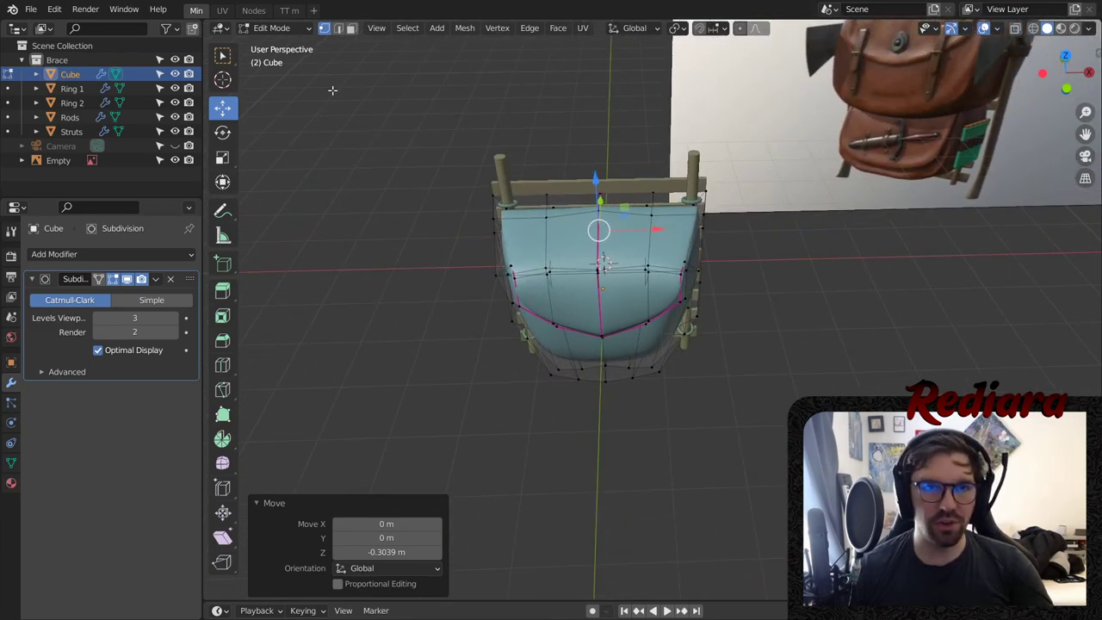
# - Turn off the Subdivision viewport display and scale the two outermost side vertices at the flap's bend to 0.896 along X
pyautogui.click(126, 279)
pyautogui.scroll(2, 525, 258)
pyautogui.moveTo(469, 327); pyautogui.dragTo(278, 305, button='middle')
pyautogui.scroll(2, 534, 267)
pyautogui.click(224, 160)
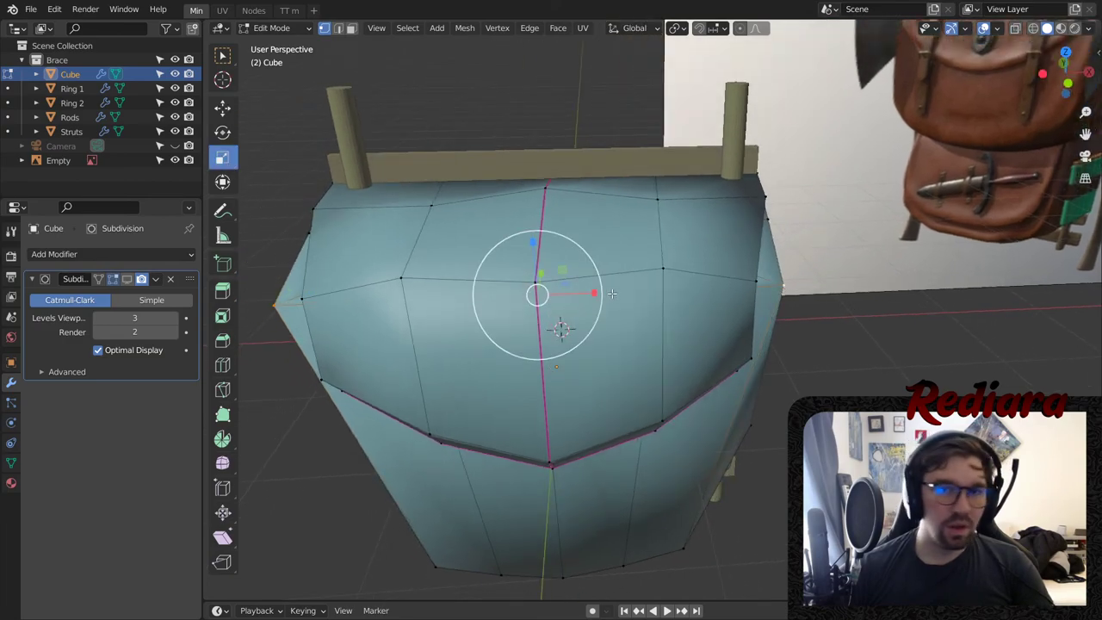
pyautogui.moveTo(595, 293)
pyautogui.mouseDown()
pyautogui.moveTo(585, 295)
pyautogui.moveTo(600, 287)
pyautogui.mouseUp()
# - Select all twelve faces covering the flap's top and front in face selection mode
pyautogui.moveTo(676, 295); pyautogui.dragTo(482, 176, button='middle')
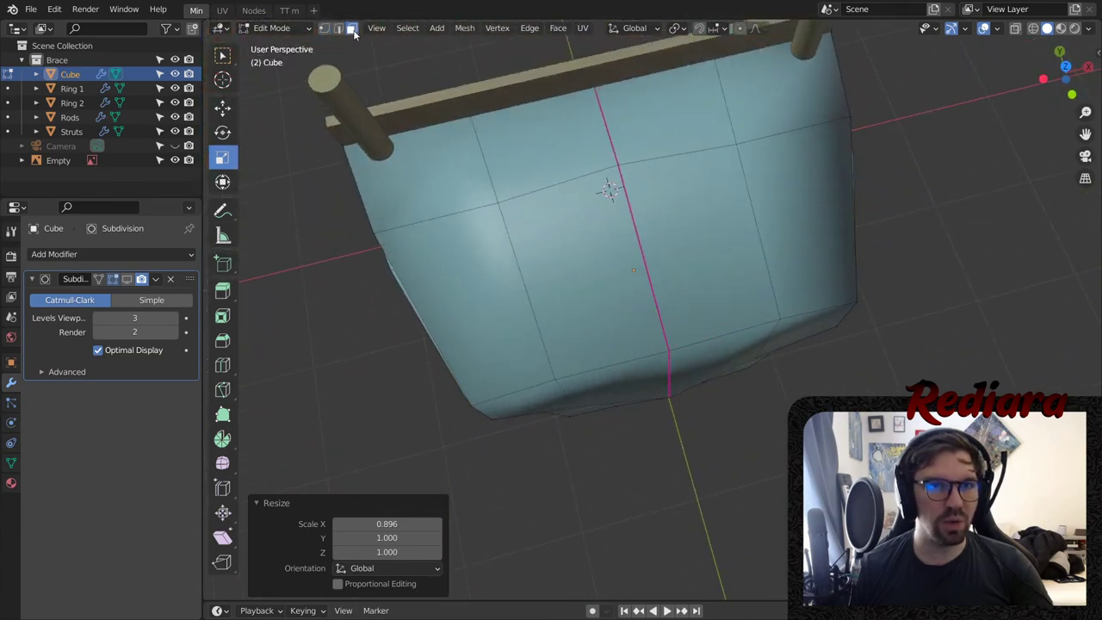
pyautogui.press('3')
pyautogui.click(461, 184)
pyautogui.keyDown('shift'); pyautogui.click(551, 145); pyautogui.keyUp('shift')
pyautogui.keyDown('shift'); pyautogui.click(686, 137); pyautogui.keyUp('shift')
pyautogui.keyDown('shift'); pyautogui.click(769, 112); pyautogui.keyUp('shift')
pyautogui.keyDown('shift'); pyautogui.click(783, 204); pyautogui.keyUp('shift')
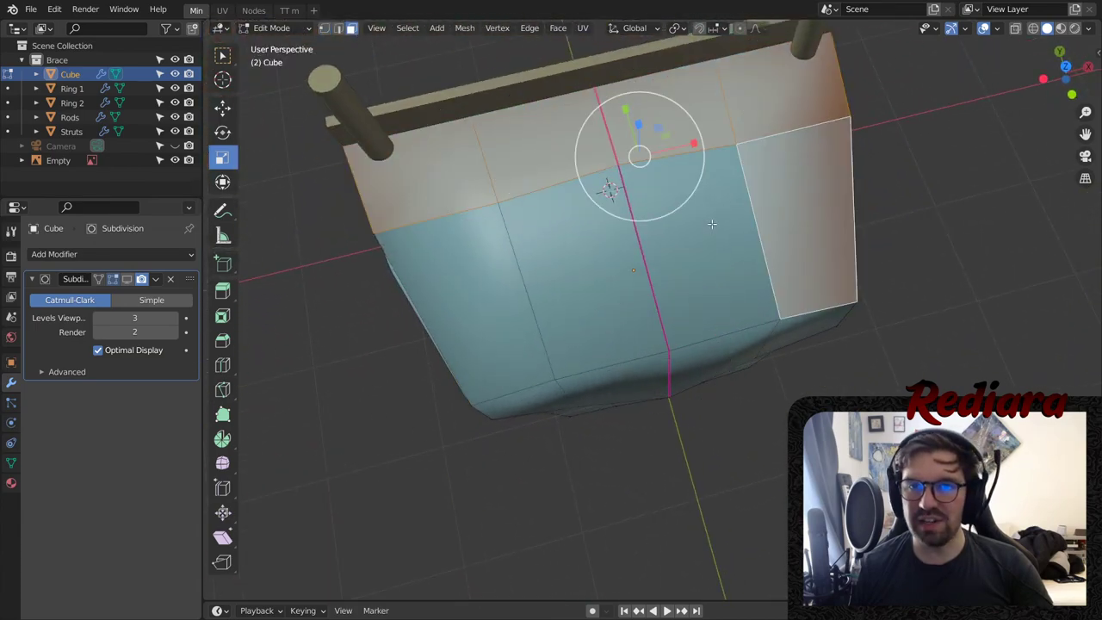
pyautogui.keyDown('shift'); pyautogui.click(708, 227); pyautogui.keyUp('shift')
pyautogui.keyDown('shift'); pyautogui.click(486, 296); pyautogui.keyUp('shift')
pyautogui.keyDown('shift'); pyautogui.click(559, 258); pyautogui.keyUp('shift')
pyautogui.moveTo(579, 320); pyautogui.dragTo(601, 391, button='middle')
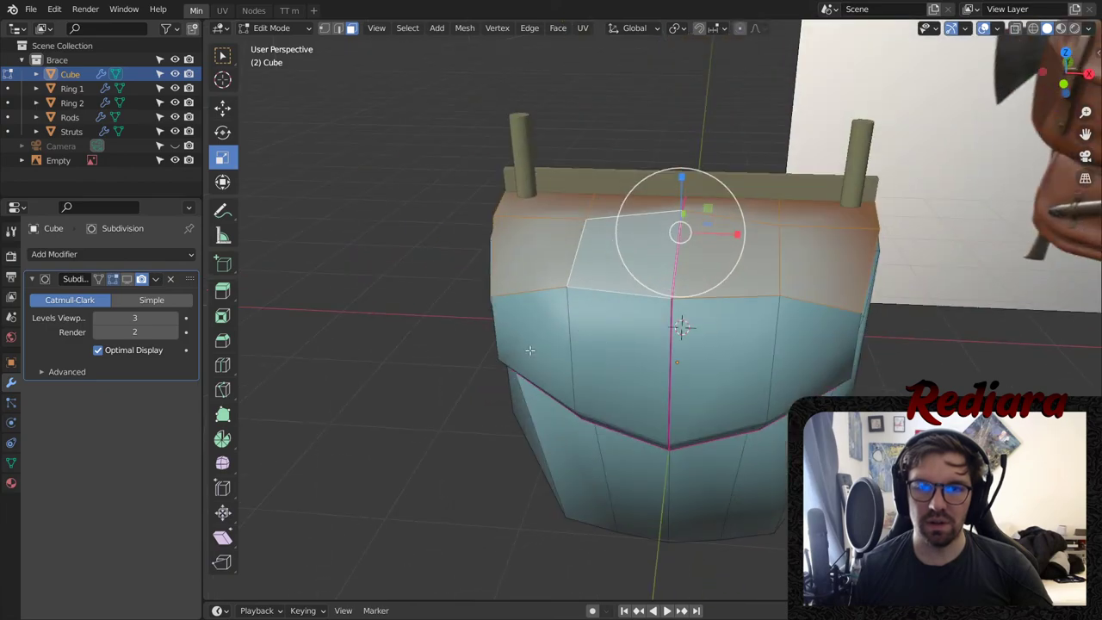
pyautogui.keyDown('shift'); pyautogui.click(530, 350); pyautogui.keyUp('shift')
pyautogui.keyDown('shift'); pyautogui.click(699, 359); pyautogui.keyUp('shift')
pyautogui.keyDown('shift'); pyautogui.click(620, 362); pyautogui.keyUp('shift')
pyautogui.keyDown('shift'); pyautogui.click(790, 350); pyautogui.keyUp('shift')
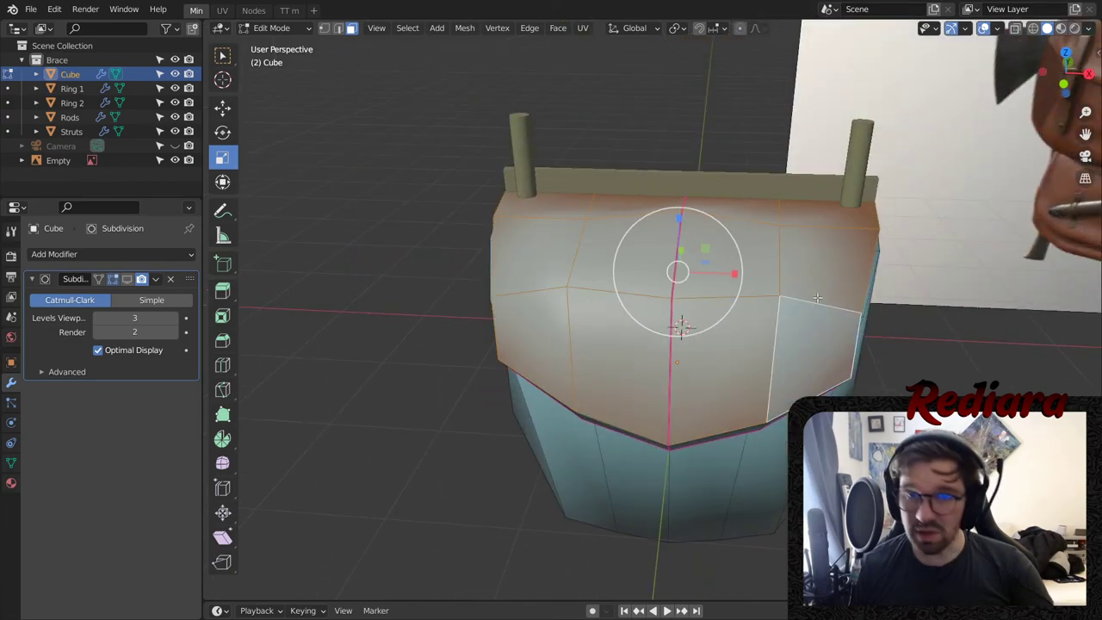
# - Inset the selected flap faces with a thickness of 0.1642 m to form a border around the flap
pyautogui.click(222, 317)
pyautogui.moveTo(680, 221); pyautogui.dragTo(665, 247)
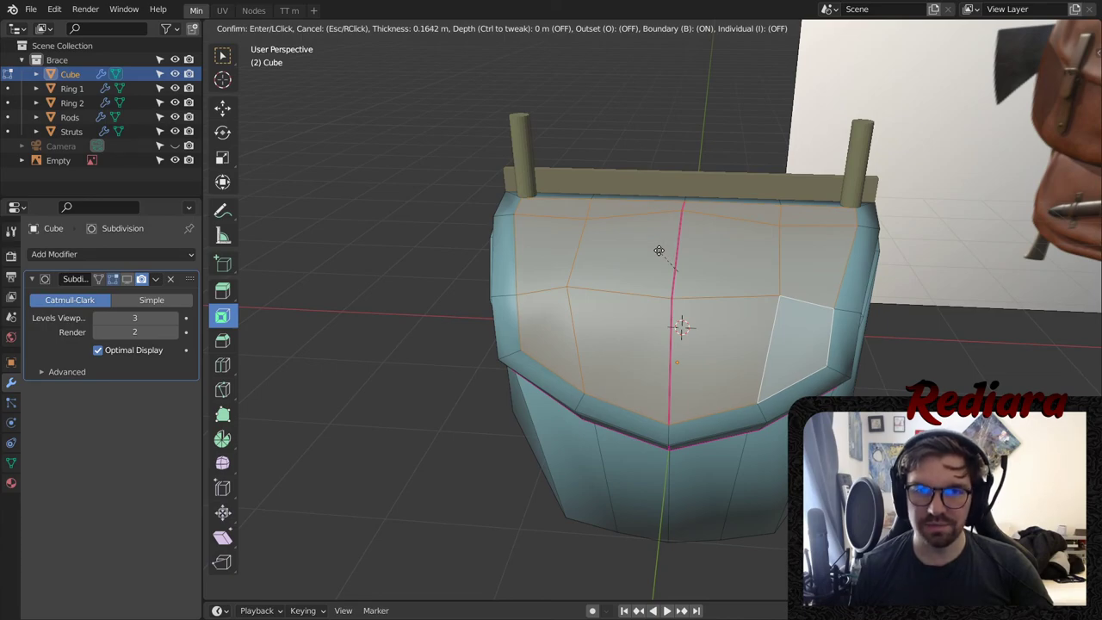
pyautogui.moveTo(658, 251); pyautogui.dragTo(658, 251)
pyautogui.moveTo(658, 251); pyautogui.dragTo(603, 251, button='middle')
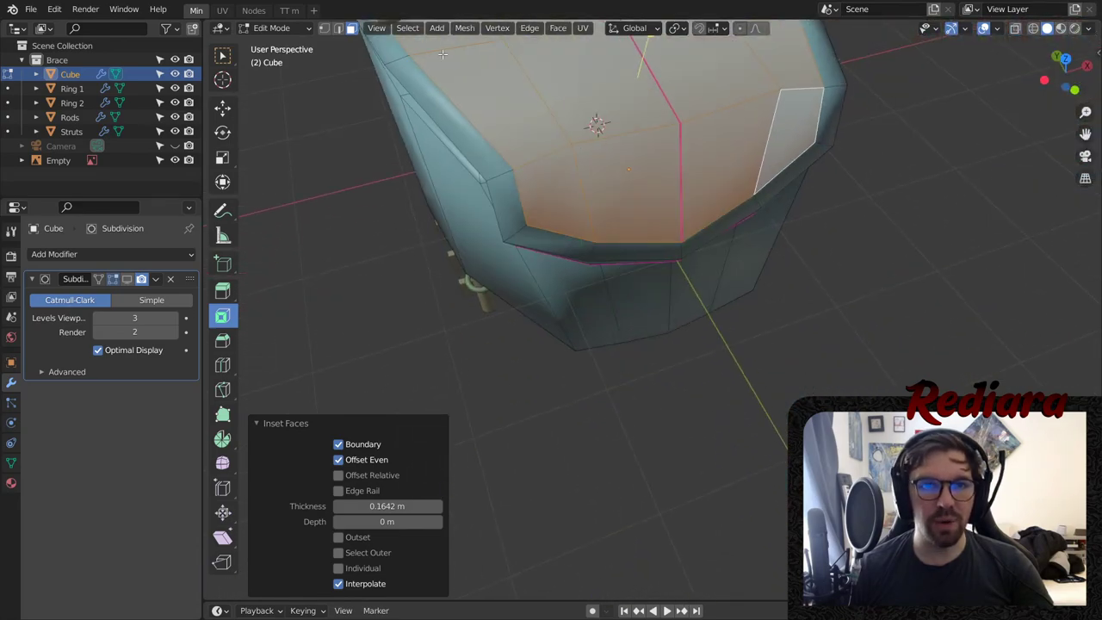
# - Move the Cube object out of the Brace collection into the Scene Collection and hide the Brace collection
pyautogui.moveTo(442, 54); pyautogui.dragTo(378, 155, button='middle')
pyautogui.scroll(3, 562, 194)
pyautogui.moveTo(540, 197); pyautogui.dragTo(562, 189, button='middle')
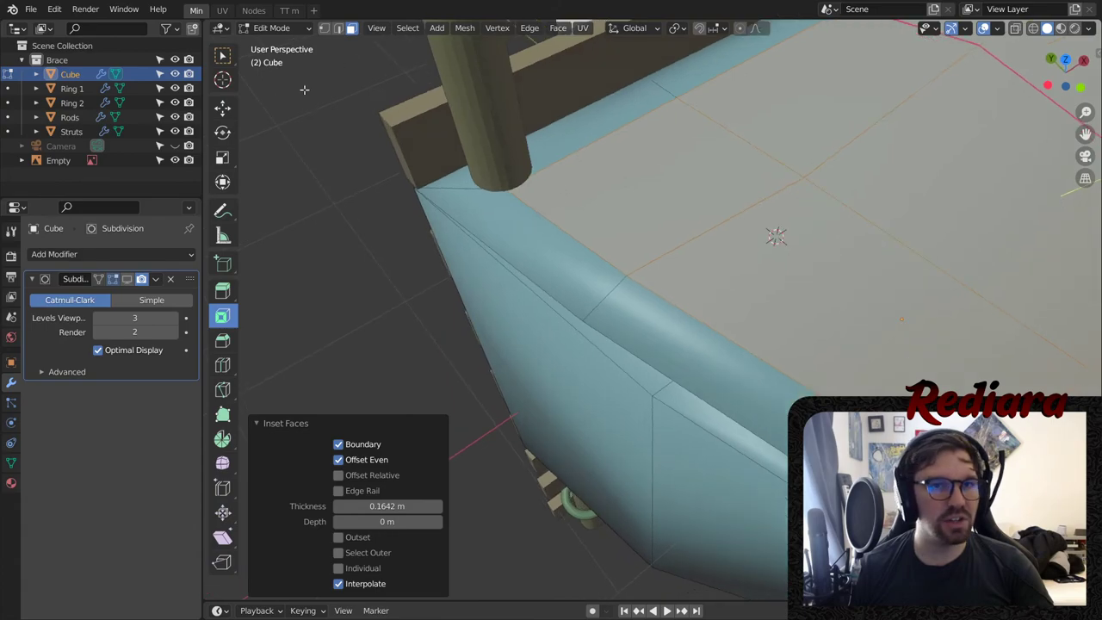
pyautogui.doubleClick(78, 73)
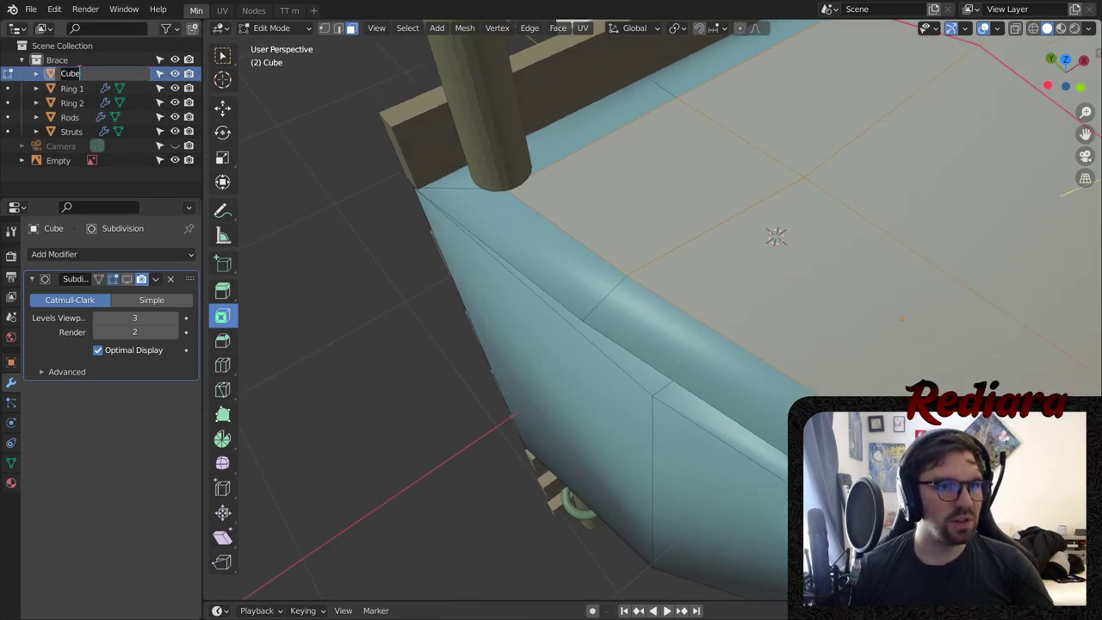
pyautogui.moveTo(69, 73); pyautogui.dragTo(86, 167)
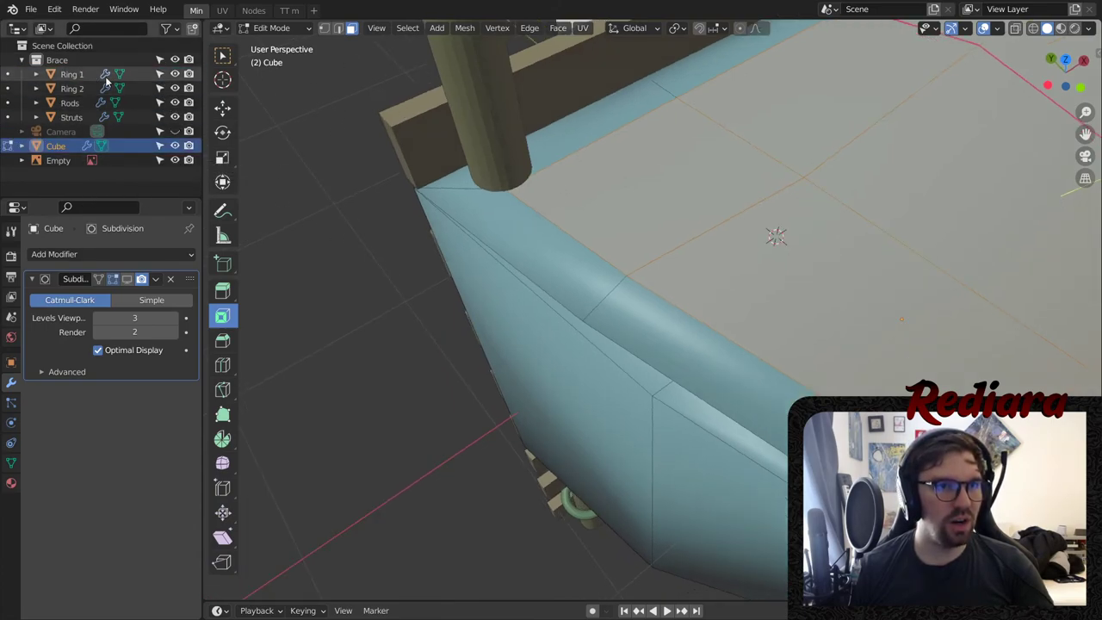
pyautogui.click(174, 59)
pyautogui.moveTo(353, 134); pyautogui.dragTo(382, 112, button='middle')
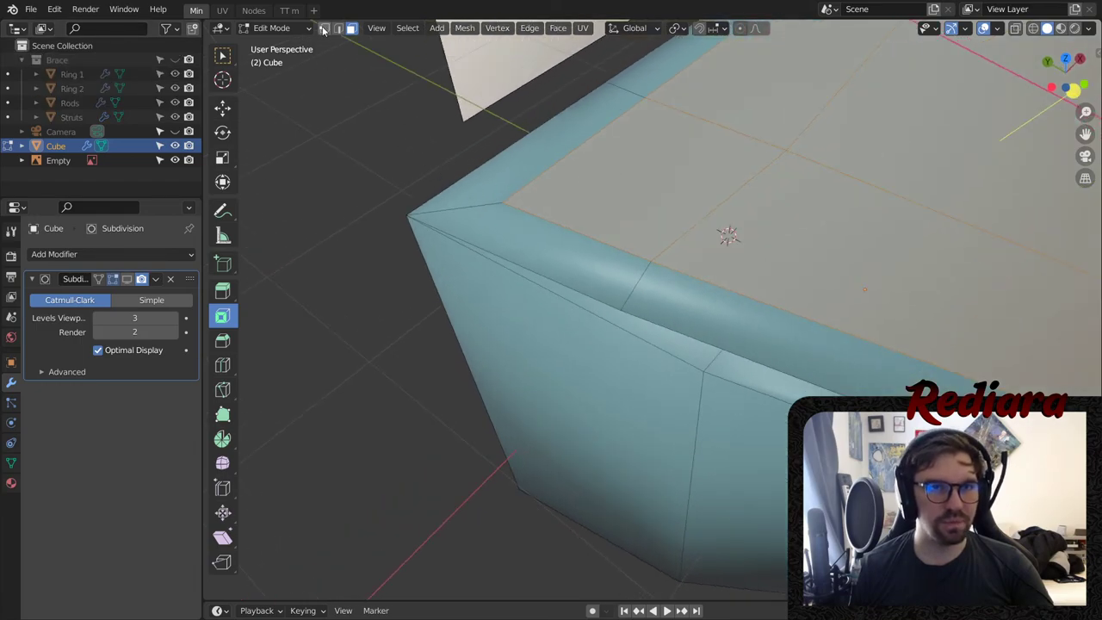
# - Merge the inset border's inner vertex at one back corner of the flap into the outer corner vertex using At Last
pyautogui.click(503, 200)
pyautogui.rightClick(402, 219)
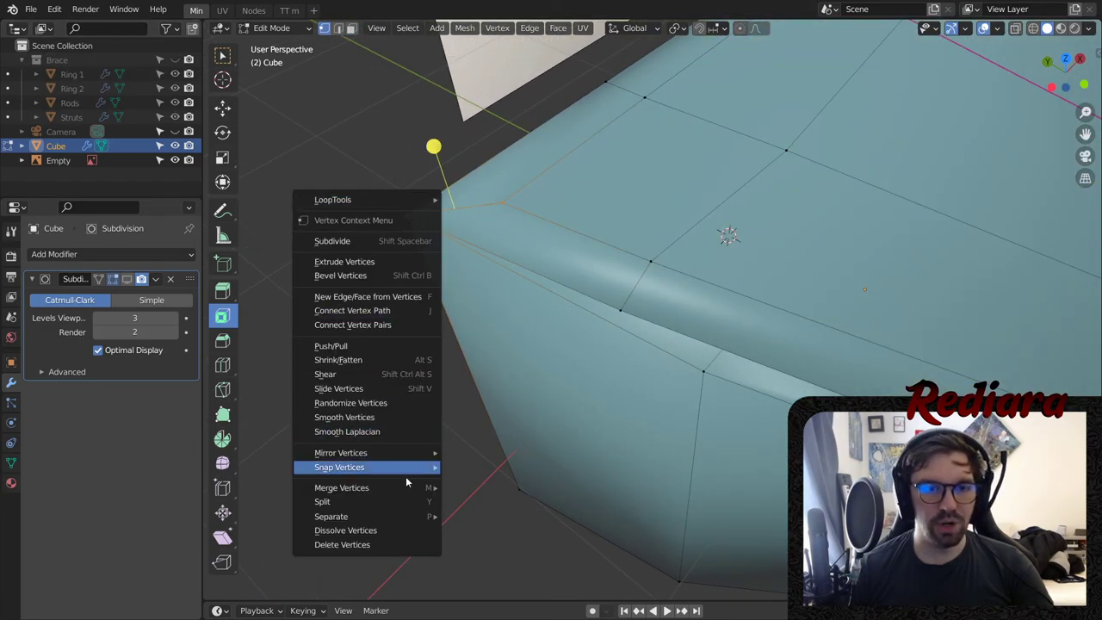
pyautogui.moveTo(403, 489)
pyautogui.click(467, 502)
pyautogui.moveTo(467, 502); pyautogui.dragTo(454, 237, button='middle')
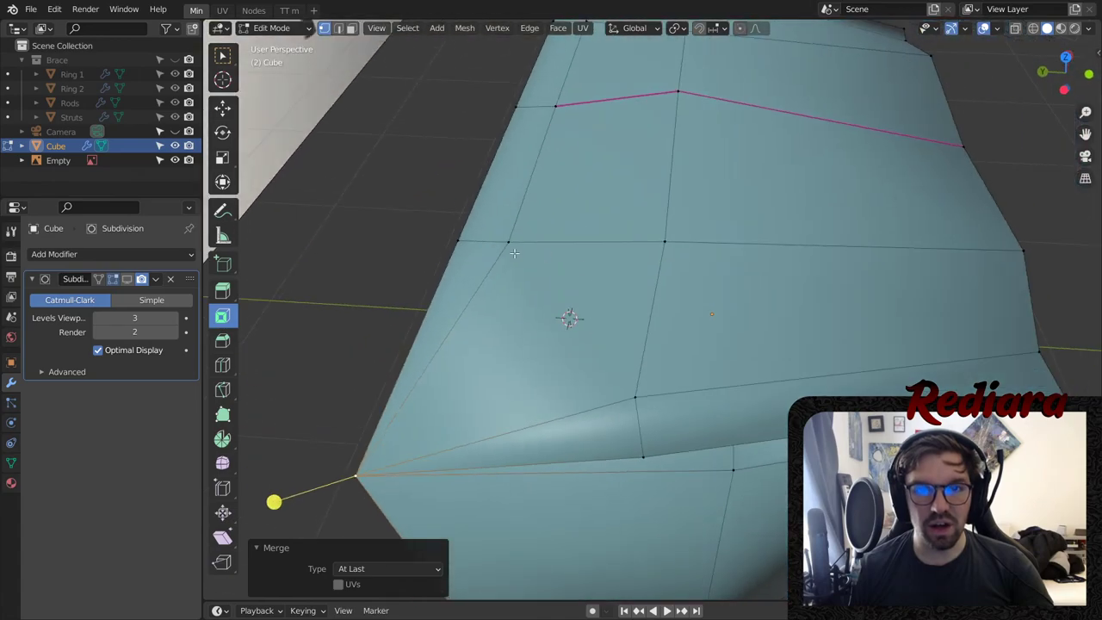
# - Repeat the At Last merge for the four remaining inner vertices along the flap's back edge and clear the selection
pyautogui.hotkey('shift', 'r')
pyautogui.moveTo(560, 211); pyautogui.dragTo(569, 236, button='middle')
pyautogui.click(570, 170)
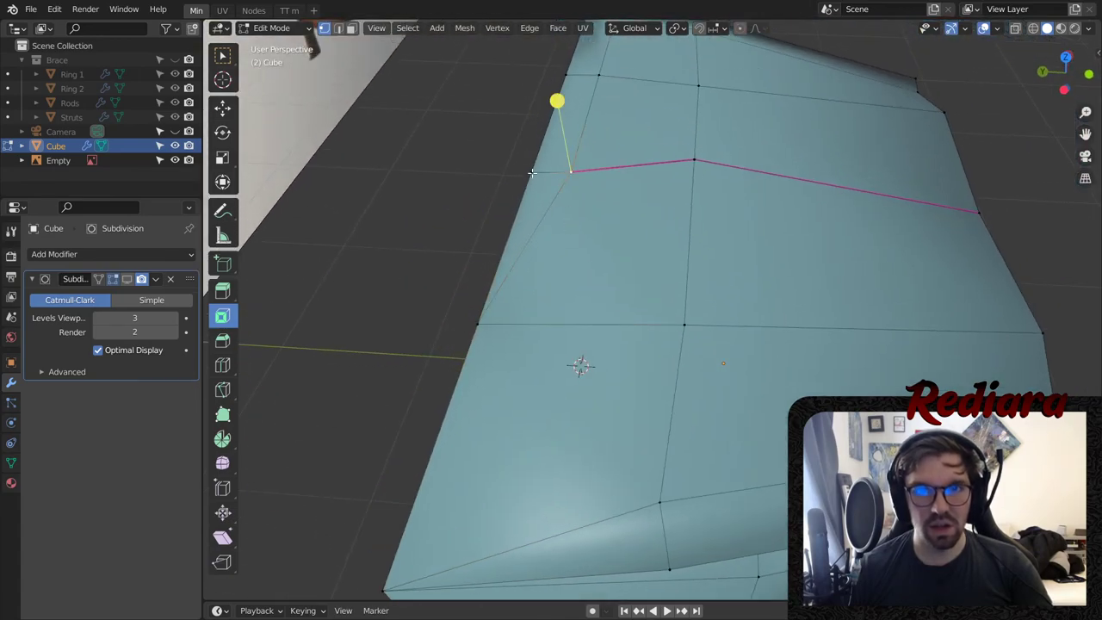
pyautogui.keyDown('shift'); pyautogui.click(531, 172); pyautogui.keyUp('shift')
pyautogui.hotkey('shift', 'r')
pyautogui.moveTo(613, 172); pyautogui.dragTo(627, 209, button='middle')
pyautogui.click(610, 222)
pyautogui.keyDown('shift'); pyautogui.click(577, 221); pyautogui.keyUp('shift')
pyautogui.hotkey('shift', 'r')
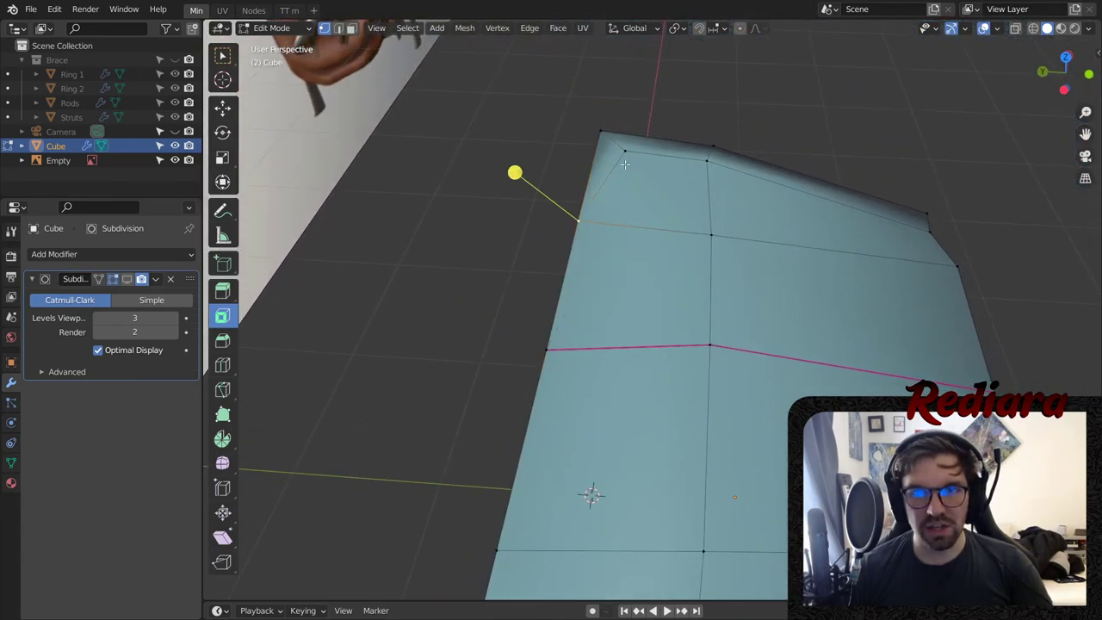
pyautogui.click(624, 151)
pyautogui.keyDown('shift'); pyautogui.click(599, 130); pyautogui.keyUp('shift')
pyautogui.hotkey('shift', 'r')
pyautogui.hotkey('alt', 'a')
# - Select the inset border's inner vertices along the flap's sides and pointed front, and try scaling them
pyautogui.moveTo(833, 194); pyautogui.dragTo(743, 241, button='middle')
pyautogui.scroll(-3, 743, 241)
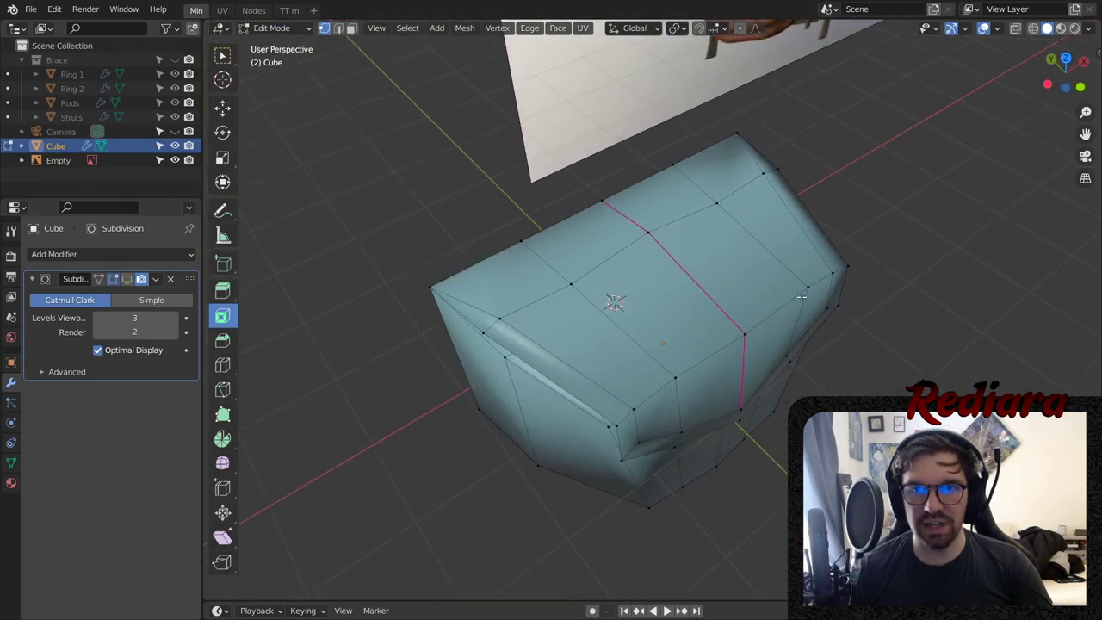
pyautogui.moveTo(804, 292); pyautogui.dragTo(757, 253, button='middle')
pyautogui.scroll(2, 849, 245)
pyautogui.moveTo(858, 243)
pyautogui.mouseDown(button='middle')
pyautogui.moveTo(848, 250)
pyautogui.moveTo(857, 260)
pyautogui.mouseUp(button='middle')
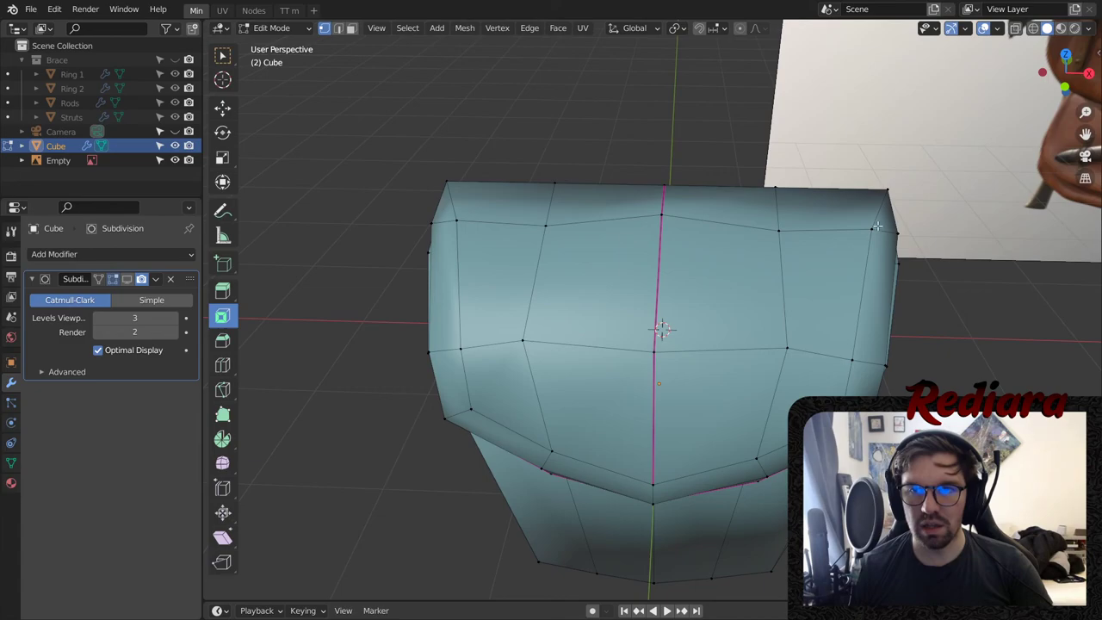
pyautogui.moveTo(868, 316); pyautogui.dragTo(824, 228, button='middle')
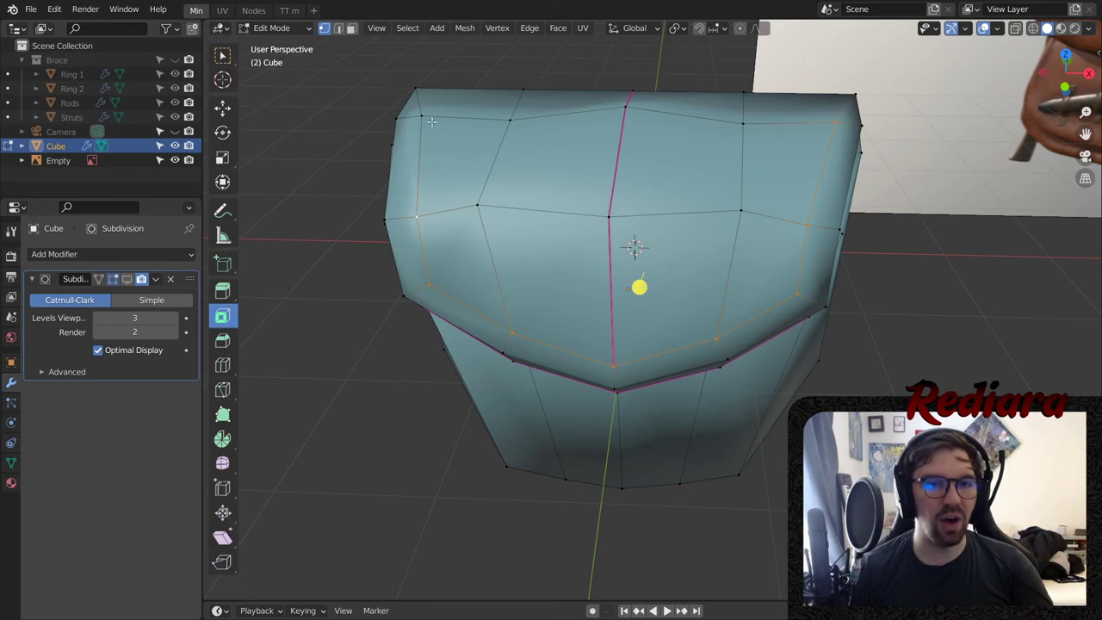
pyautogui.moveTo(494, 119); pyautogui.dragTo(501, 121, button='middle')
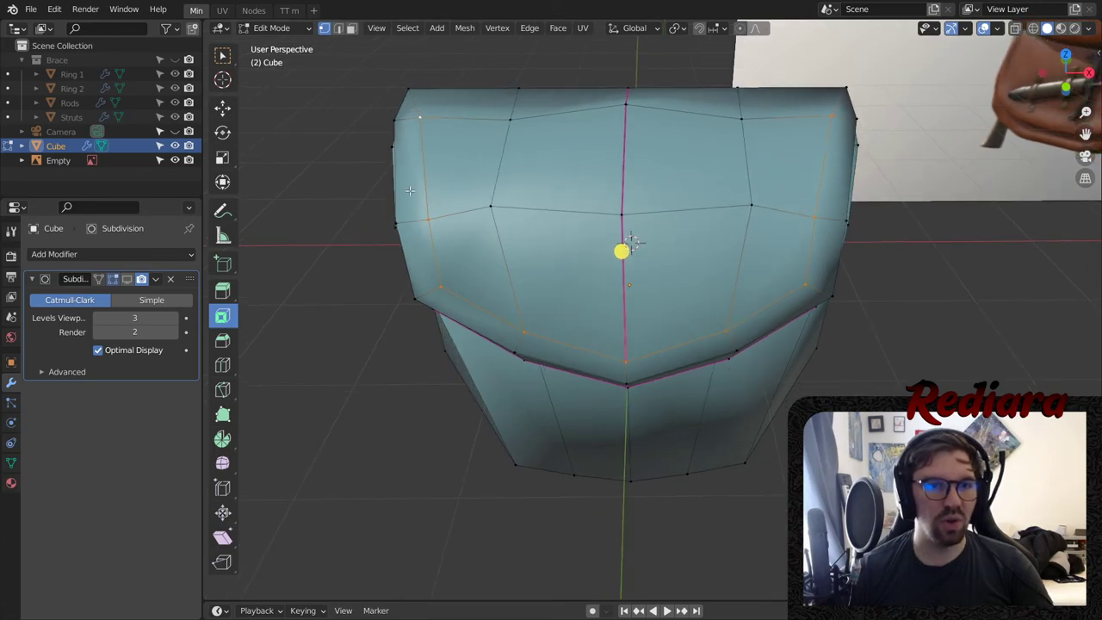
pyautogui.click(222, 157)
pyautogui.moveTo(677, 213); pyautogui.dragTo(692, 208)
pyautogui.moveTo(692, 208); pyautogui.dragTo(541, 177, button='middle')
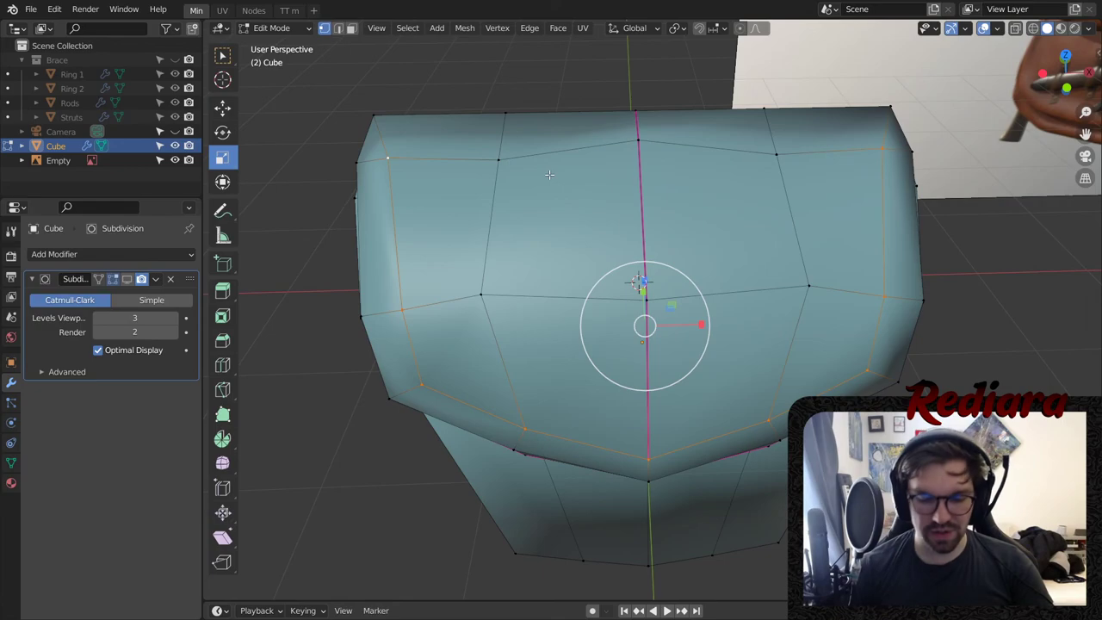
# - Push the selected inner border vertices outward with Shrink/Fatten at an offset of 0.11 m and show the Subdivision smoothing
pyautogui.press('F3')
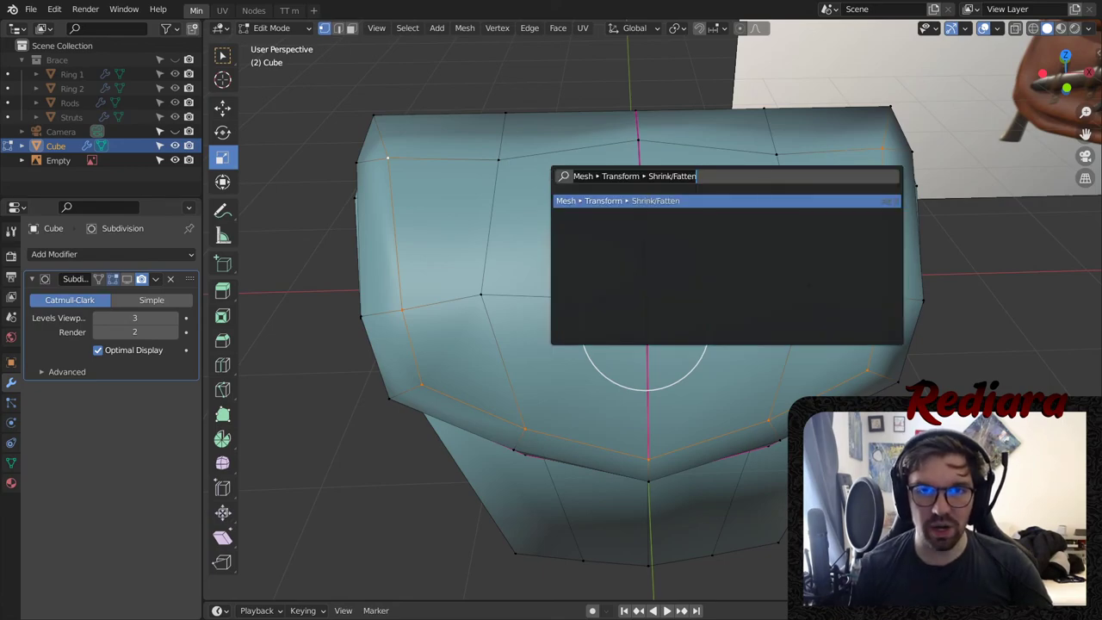
pyautogui.press('Return')
pyautogui.click(633, 256)
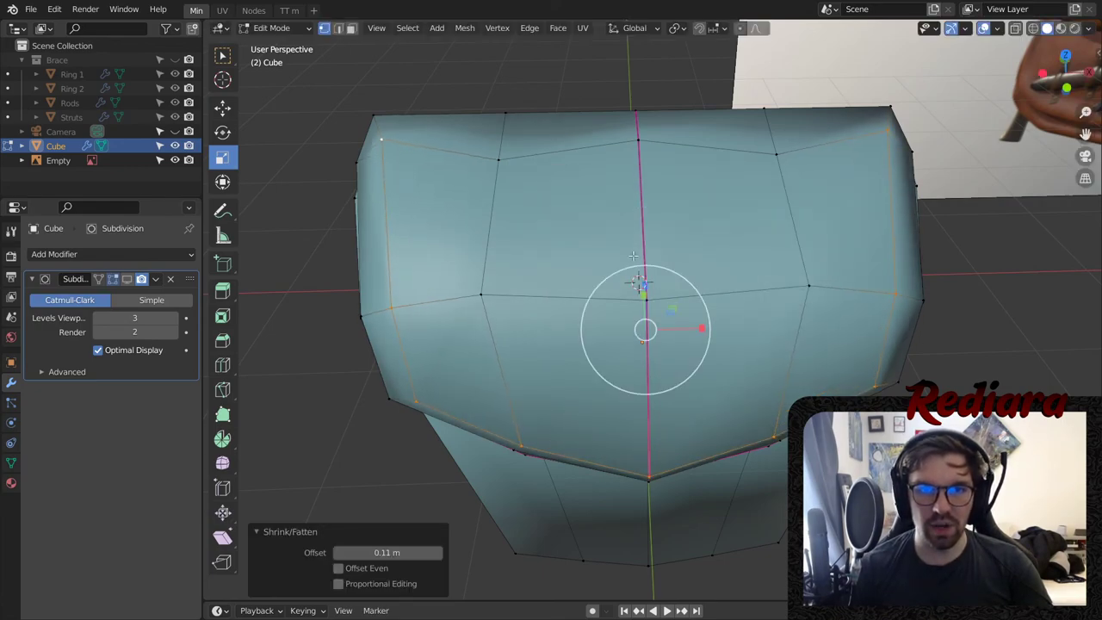
pyautogui.moveTo(633, 255); pyautogui.dragTo(766, 207, button='middle')
pyautogui.click(127, 280)
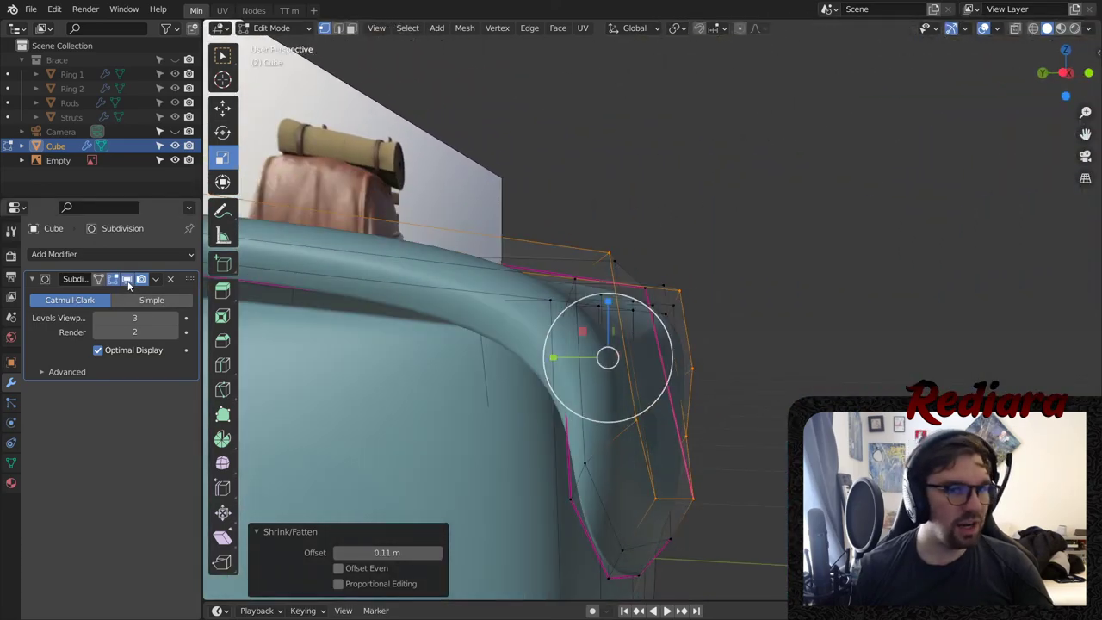
pyautogui.moveTo(344, 481); pyautogui.dragTo(599, 236, button='middle')
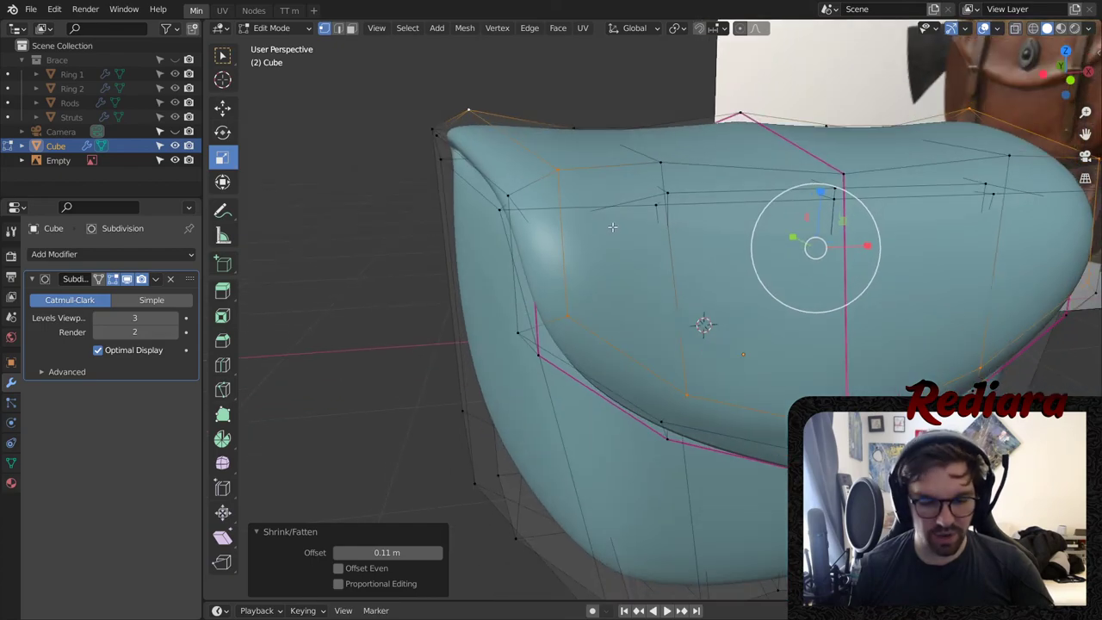
# - Apply an edge crease of 0.4 to the selected inner border loop and inspect the flap in Object Mode
pyautogui.hotkey('shift', 'e')
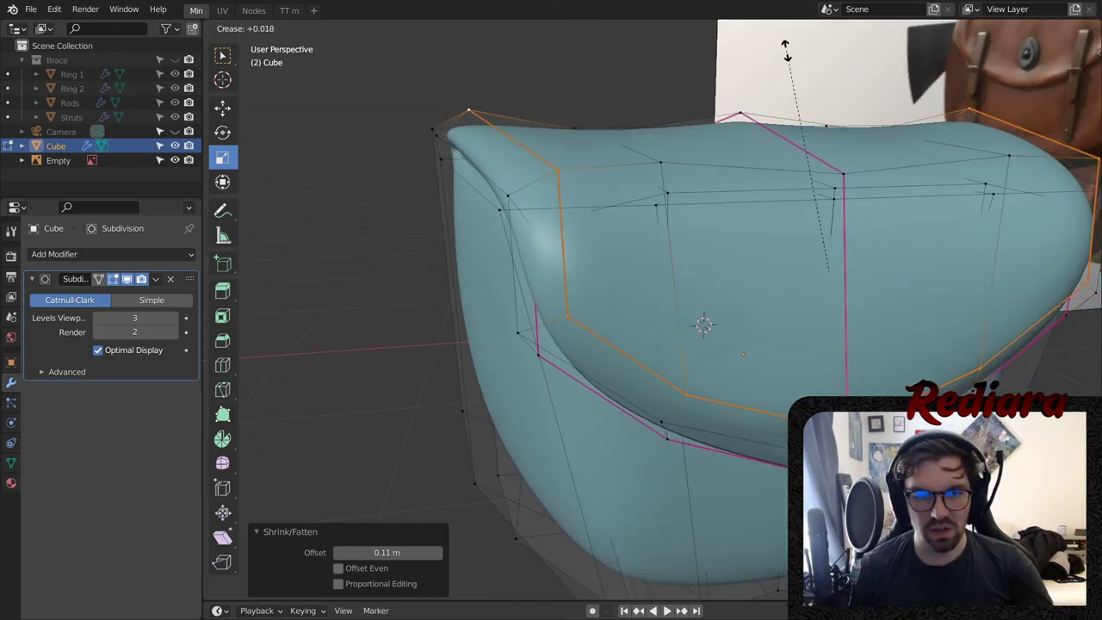
pyautogui.click(947, 585)
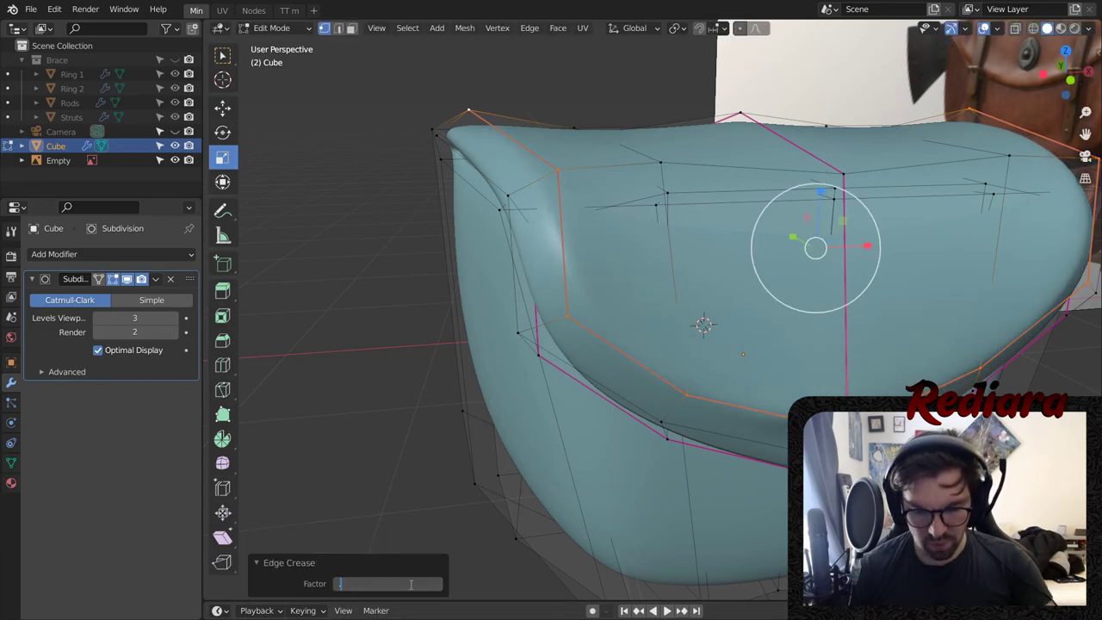
pyautogui.write('0.4')
pyautogui.press('Return')
pyautogui.click(274, 29)
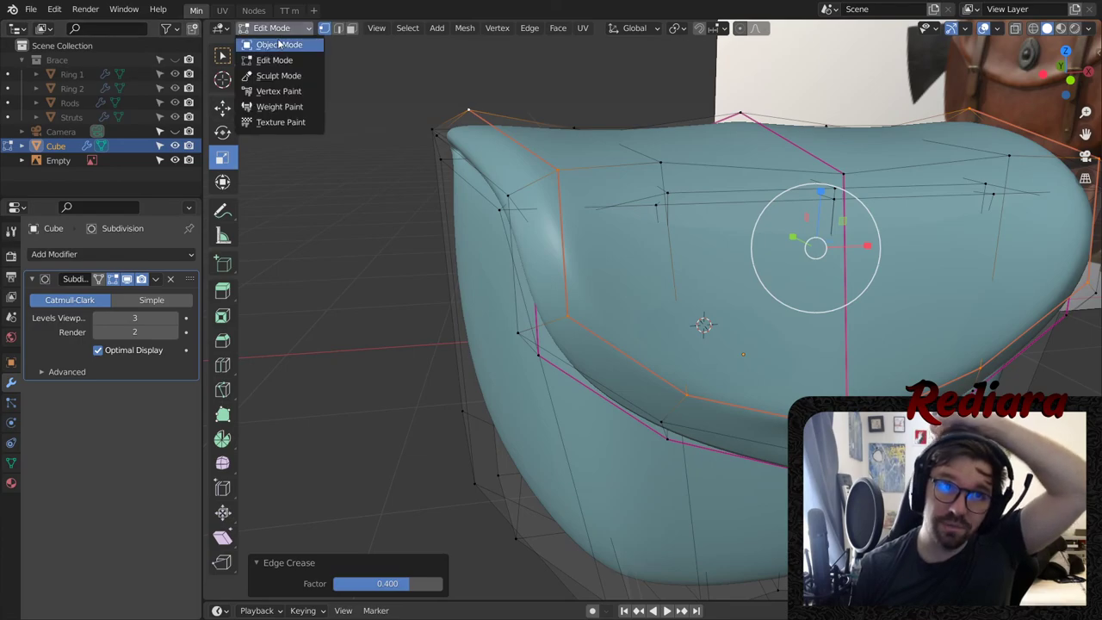
pyautogui.click(279, 44)
pyautogui.moveTo(757, 293); pyautogui.dragTo(546, 406, button='middle')
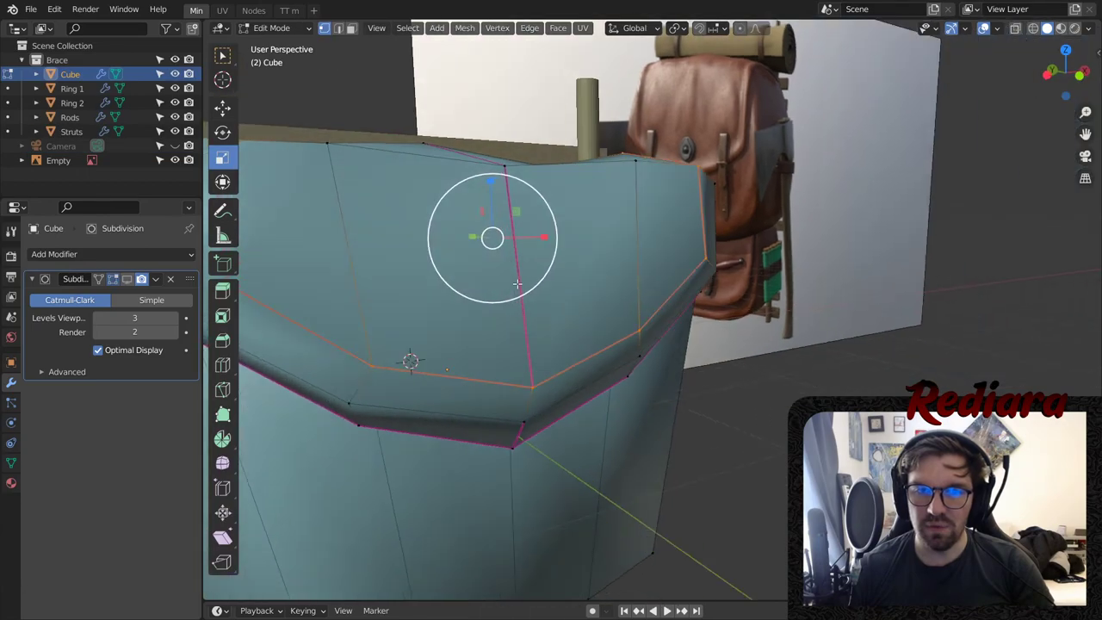
# - Show the Subdivision smoothing and push the inner border loop outward with Shrink/Fatten at an offset of 0.05 m
pyautogui.moveTo(516, 283); pyautogui.dragTo(565, 267, button='middle')
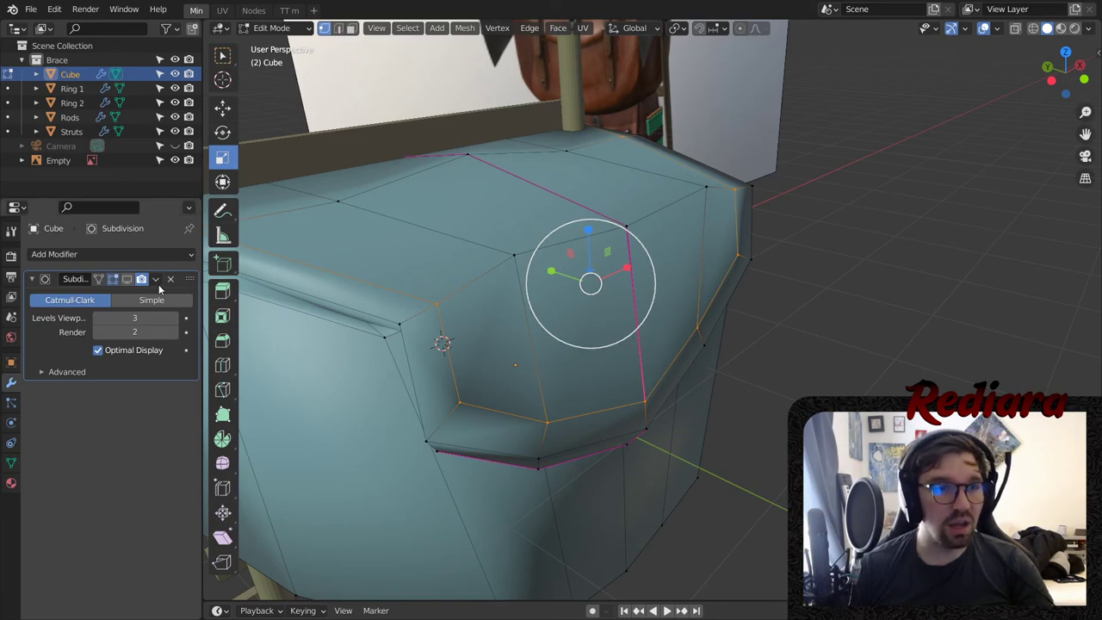
pyautogui.click(126, 282)
pyautogui.keyDown('shift'); pyautogui.moveTo(468, 329); pyautogui.dragTo(544, 304, button='middle'); pyautogui.keyUp('shift')
pyautogui.moveTo(544, 304); pyautogui.dragTo(507, 304, button='middle')
pyautogui.press('F3')
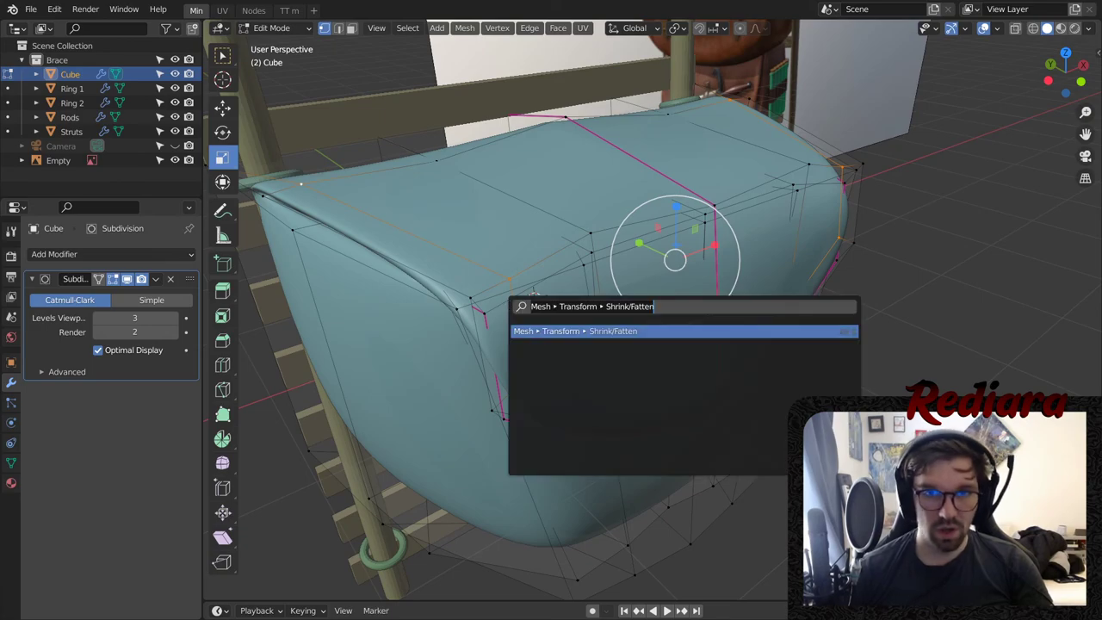
pyautogui.click(597, 333)
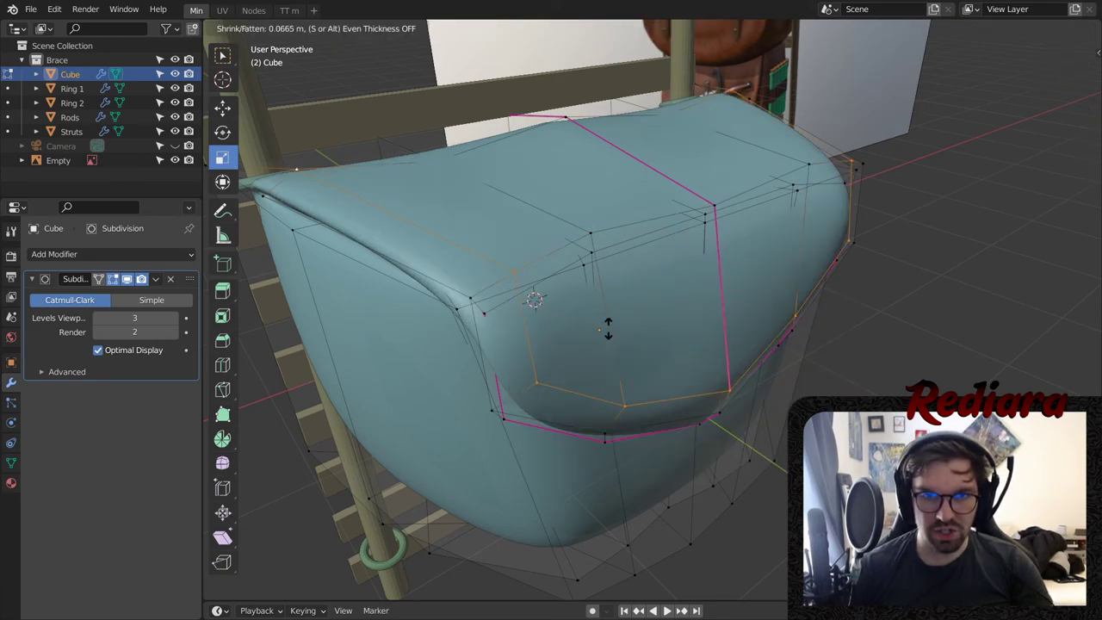
pyautogui.click(610, 331)
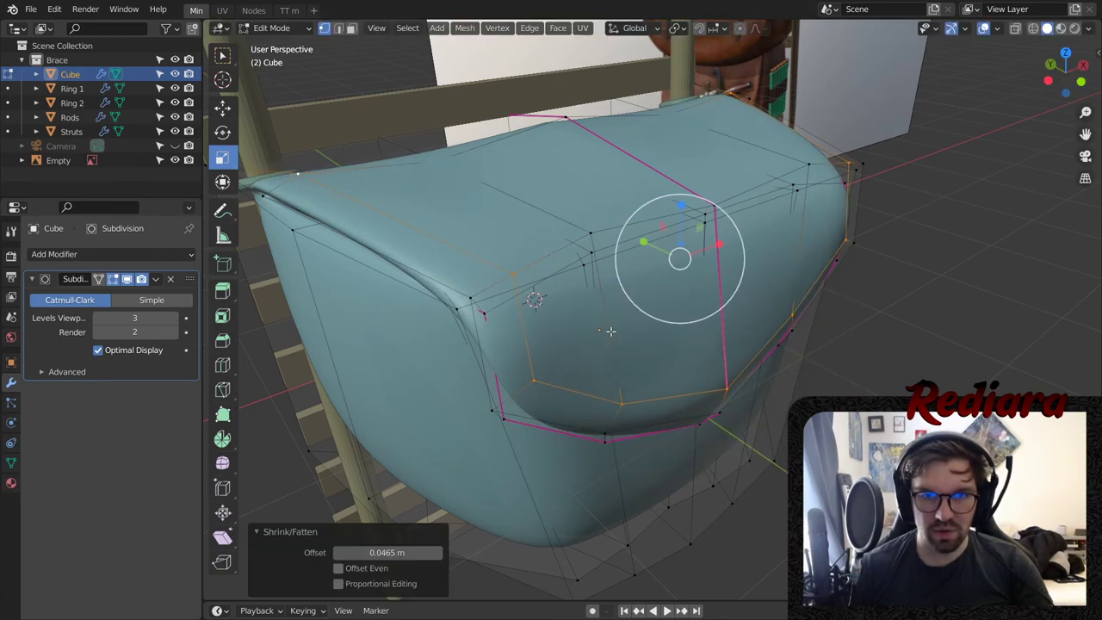
pyautogui.click(413, 558)
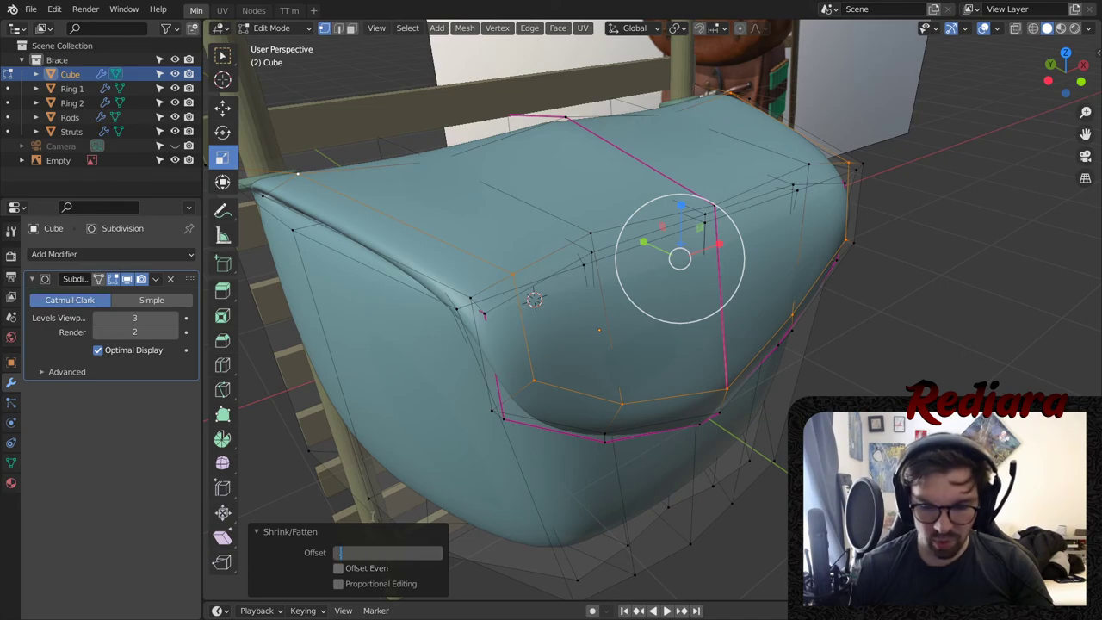
pyautogui.press('Return')
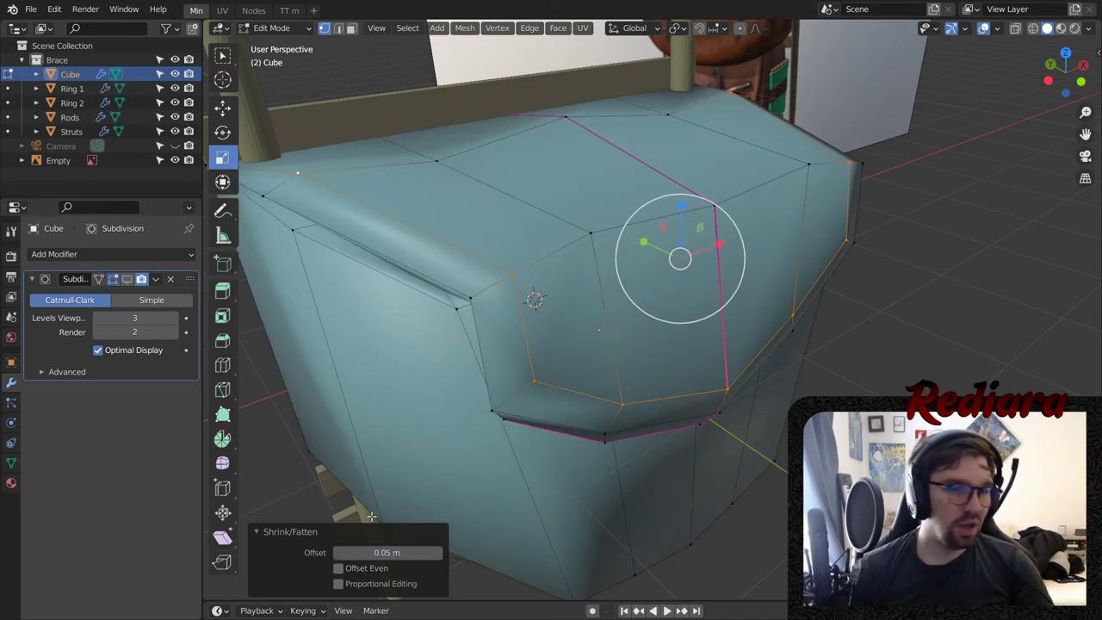
# - Apply an edge crease with a factor of 0.3 to the flap's inner border loop
pyautogui.moveTo(293, 523); pyautogui.dragTo(338, 460, button='middle')
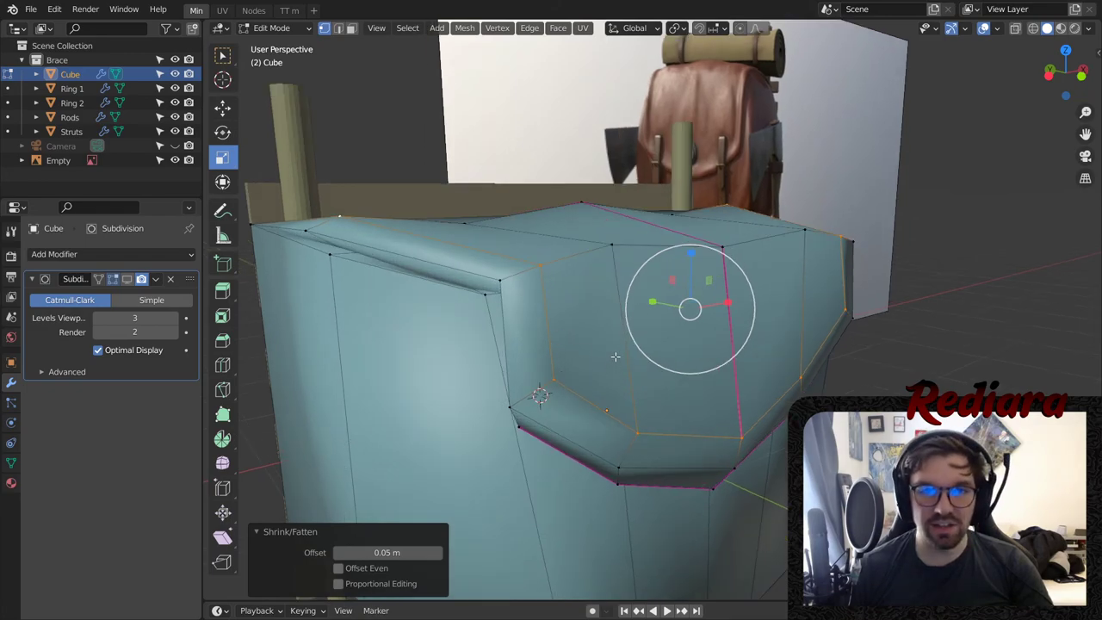
pyautogui.moveTo(614, 355); pyautogui.dragTo(702, 232, button='middle')
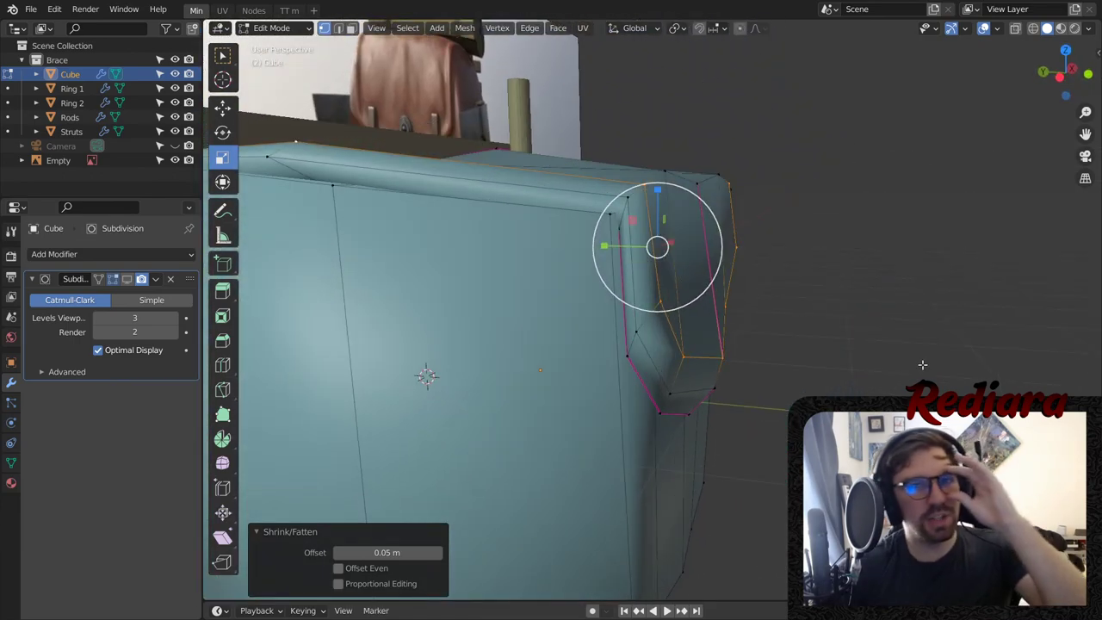
pyautogui.moveTo(853, 192); pyautogui.dragTo(555, 207, button='middle')
pyautogui.moveTo(366, 333); pyautogui.dragTo(754, 187, button='middle')
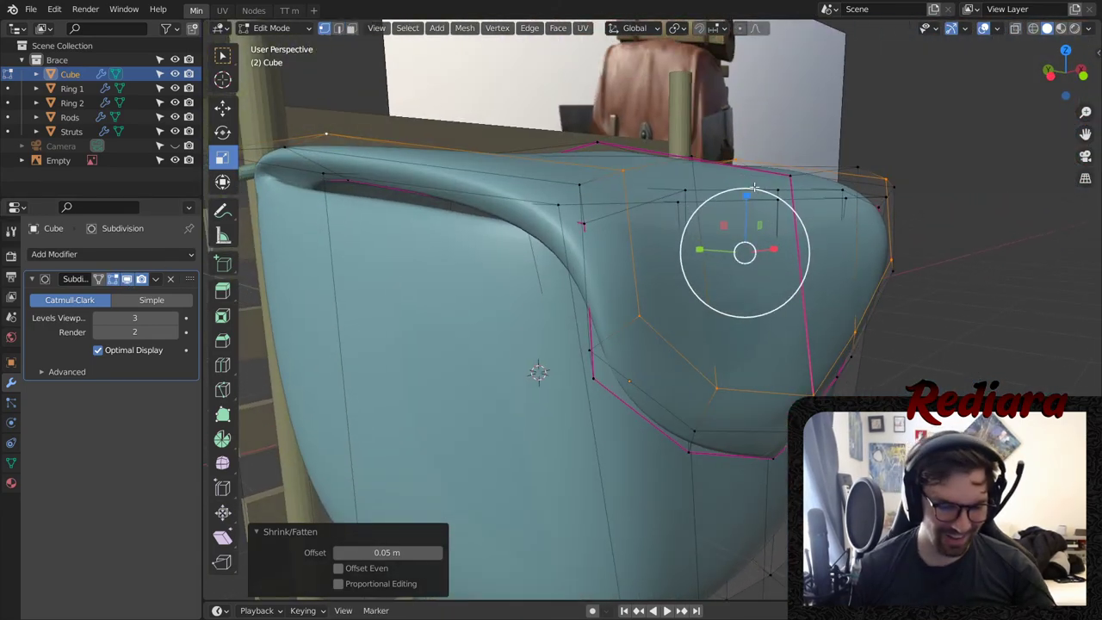
pyautogui.hotkey('shift', 'e')
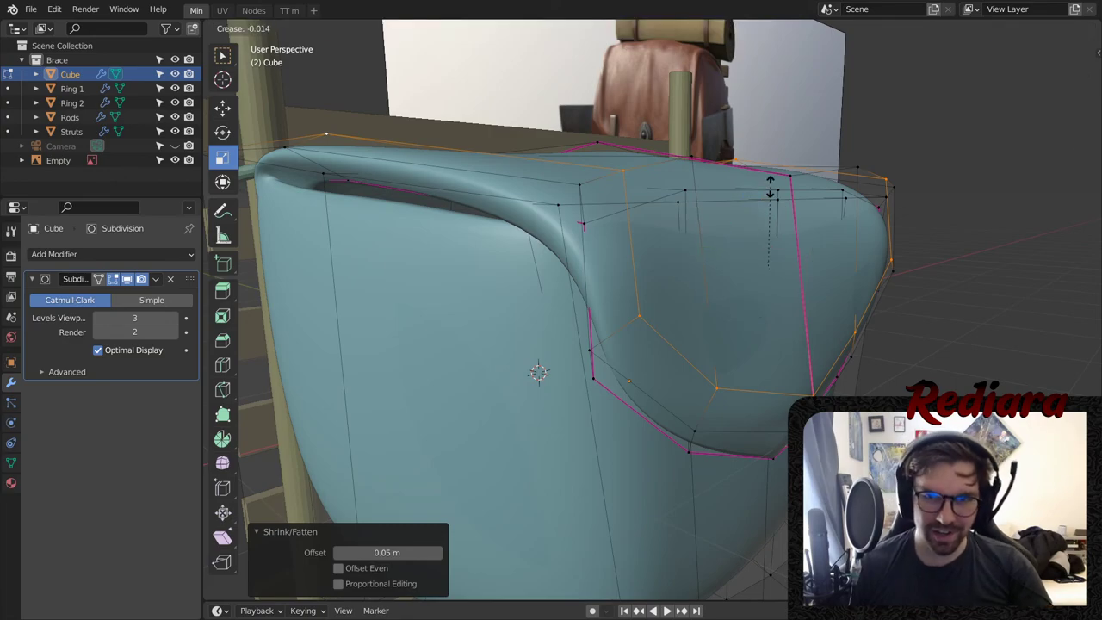
pyautogui.click(671, 432)
pyautogui.click(405, 582)
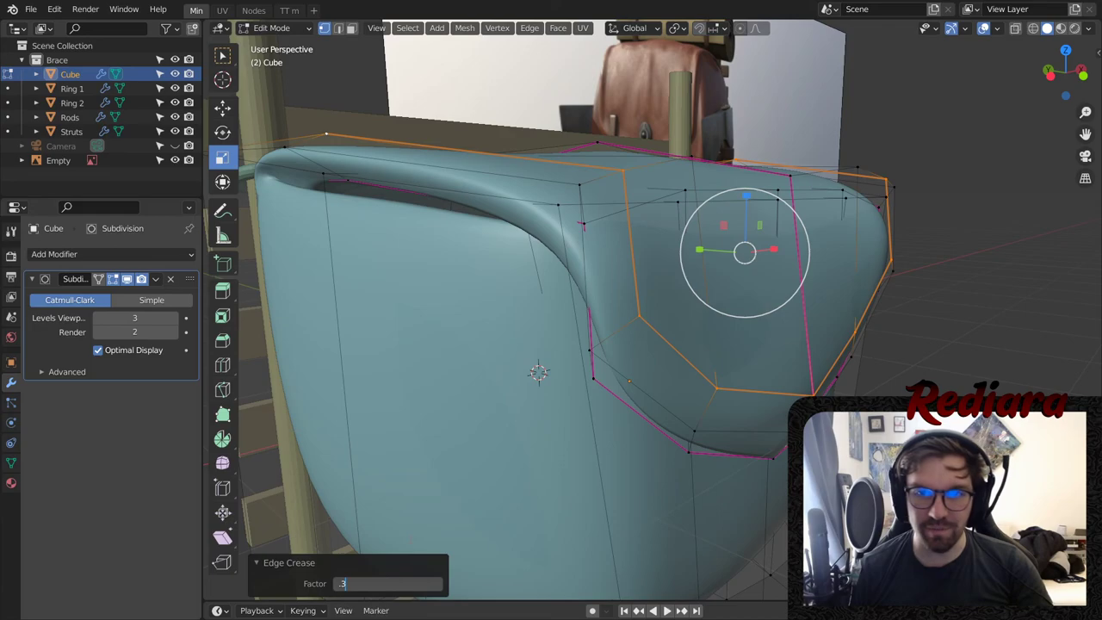
pyautogui.press('Return')
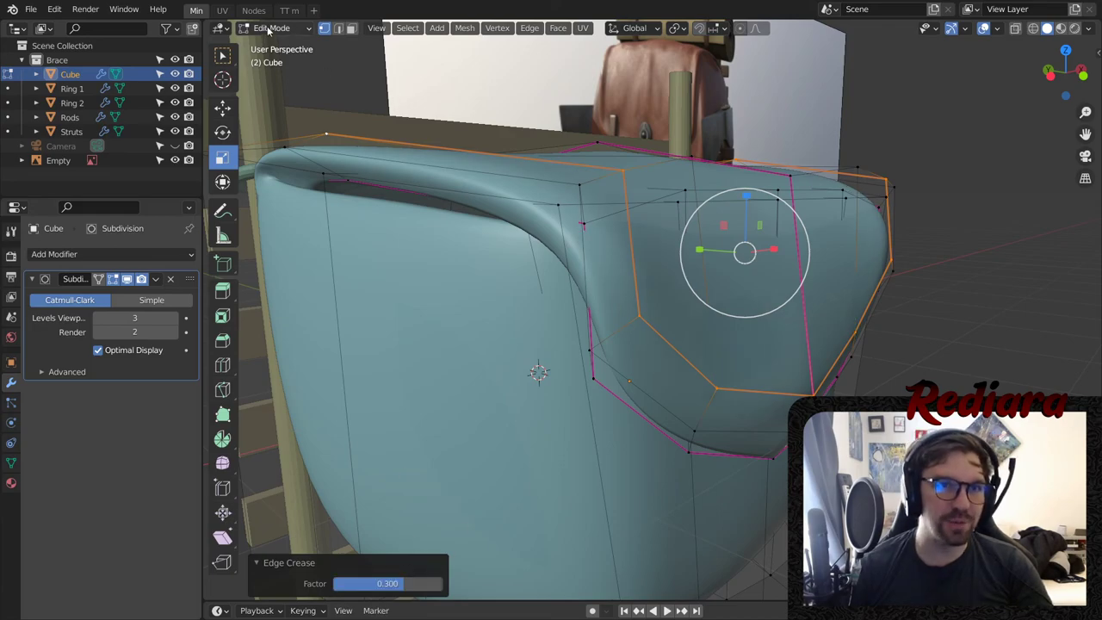
# - Return to Object Mode and examine the smoothed flap and its border up close from the front
pyautogui.press('Tab')
pyautogui.moveTo(893, 288); pyautogui.dragTo(649, 365, button='middle')
pyautogui.click(649, 366)
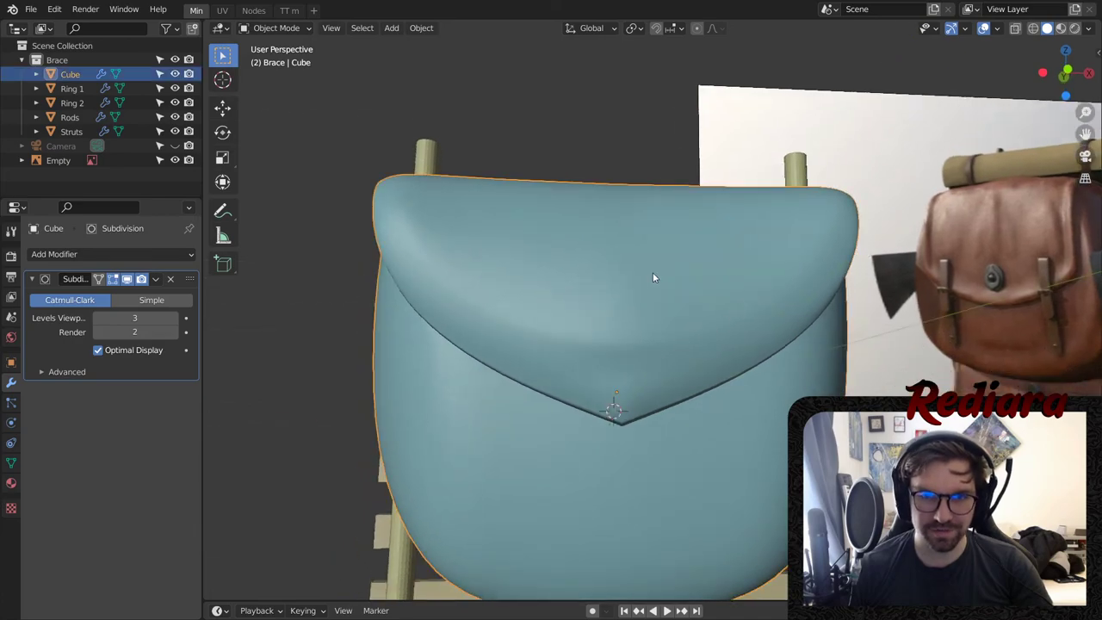
pyautogui.scroll(2, 653, 277)
pyautogui.click(599, 356)
pyautogui.click(376, 146)
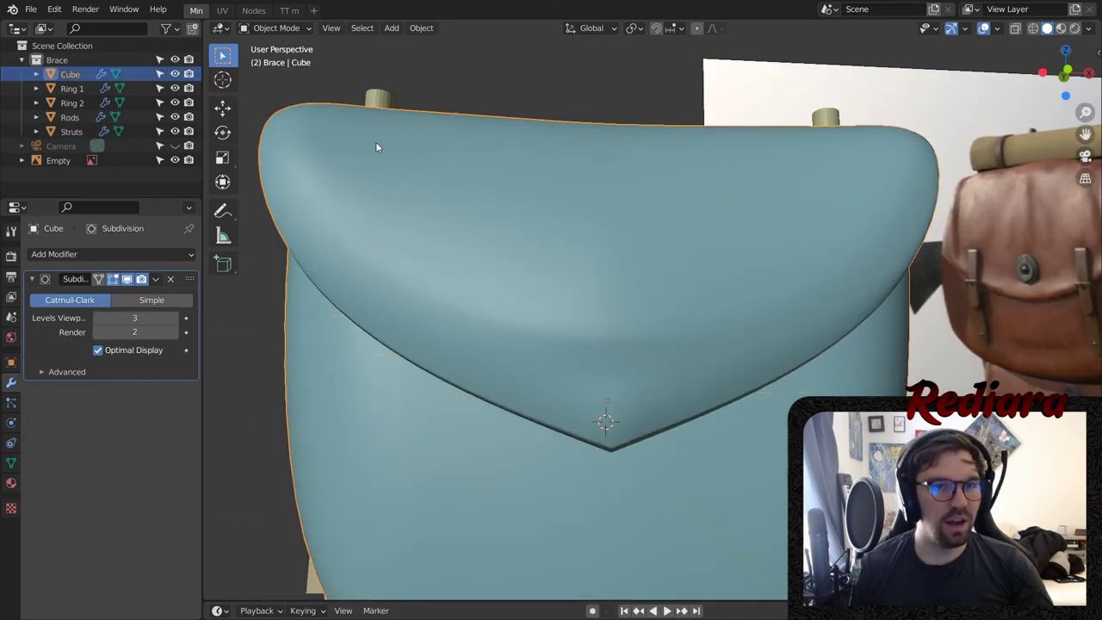
# - Apply an edge crease with a factor of 1 to the flap border's centre edge above the tip and inspect it in Object Mode
pyautogui.click(276, 28)
pyautogui.click(283, 57)
pyautogui.moveTo(549, 343); pyautogui.dragTo(482, 334, button='middle')
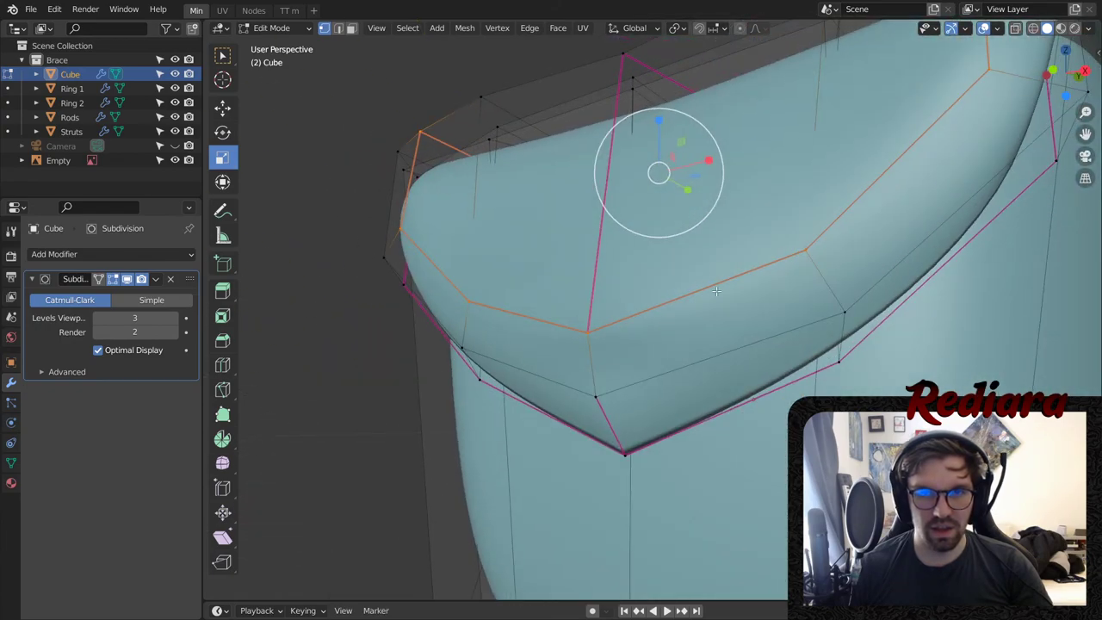
pyautogui.press('2')
pyautogui.click(594, 362)
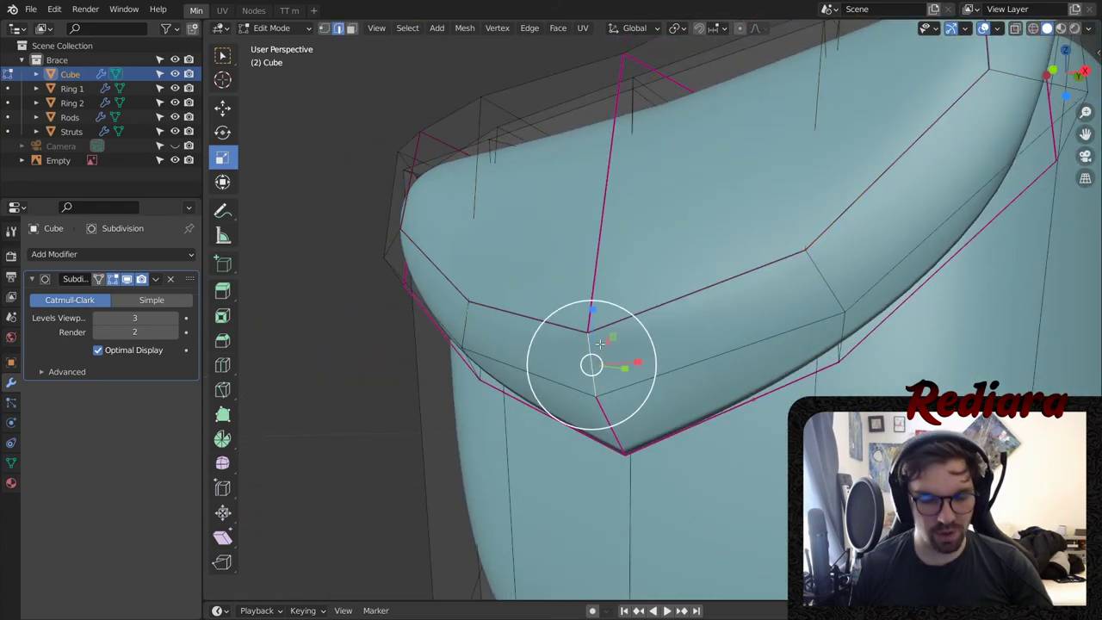
pyautogui.hotkey('shift', 'e')
pyautogui.click(701, 487)
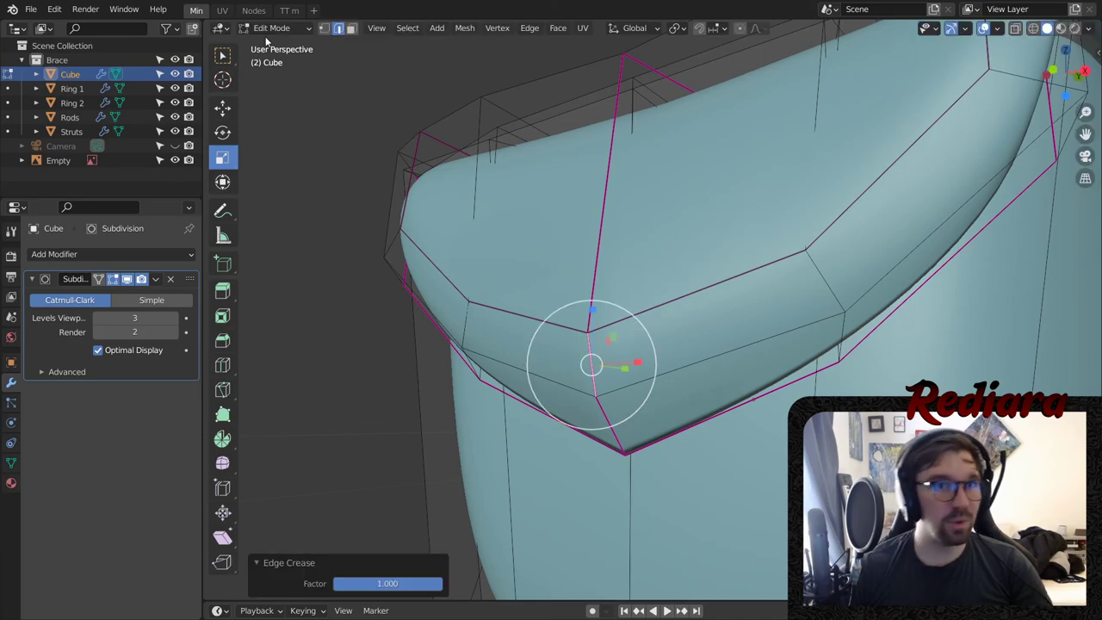
pyautogui.click(266, 31)
pyautogui.click(268, 45)
pyautogui.moveTo(569, 297); pyautogui.dragTo(615, 338, button='middle')
pyautogui.click(610, 344)
pyautogui.click(571, 218)
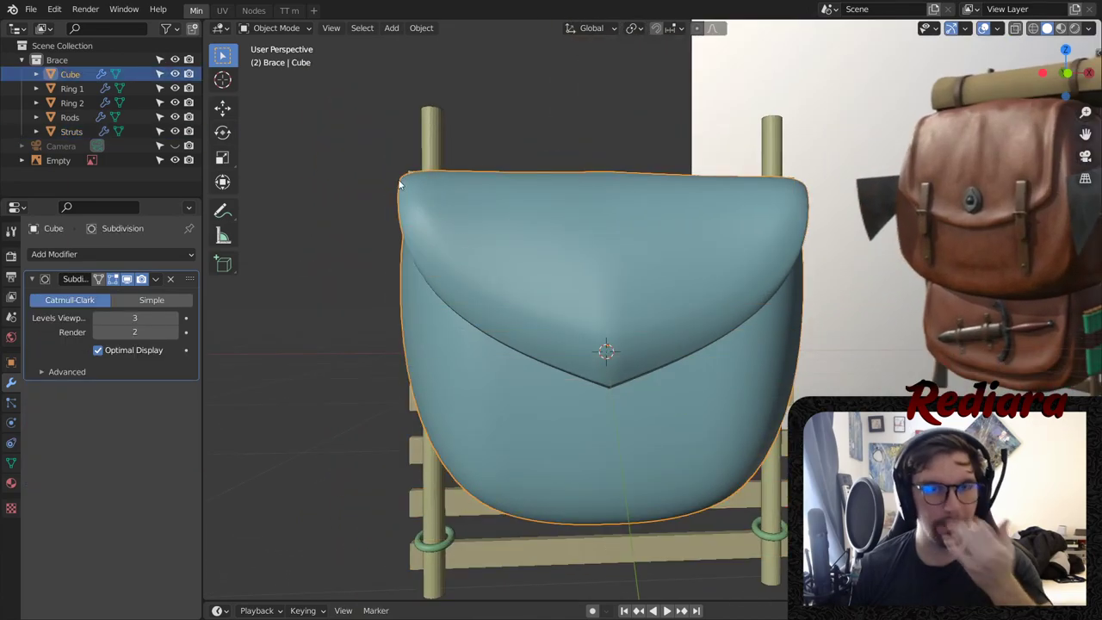
# - Move the flap's tip vertex up about 0.129 m along Z and return to Object Mode
pyautogui.press('Tab')
pyautogui.press('KP_Decimal')
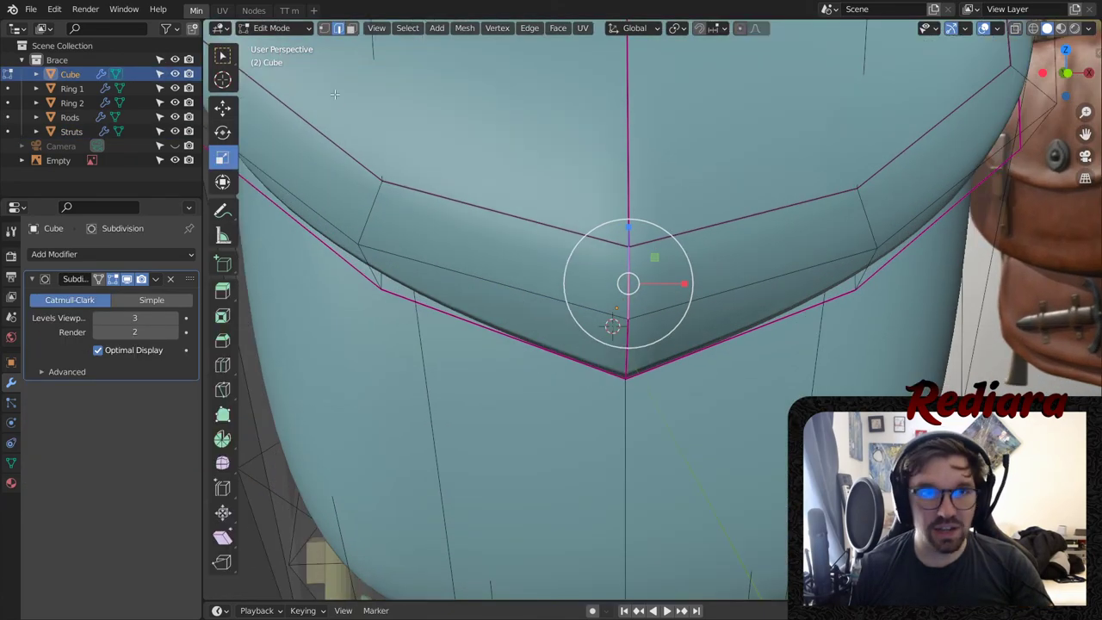
pyautogui.hotkey('alt', 'a')
pyautogui.click(323, 28)
pyautogui.click(626, 378)
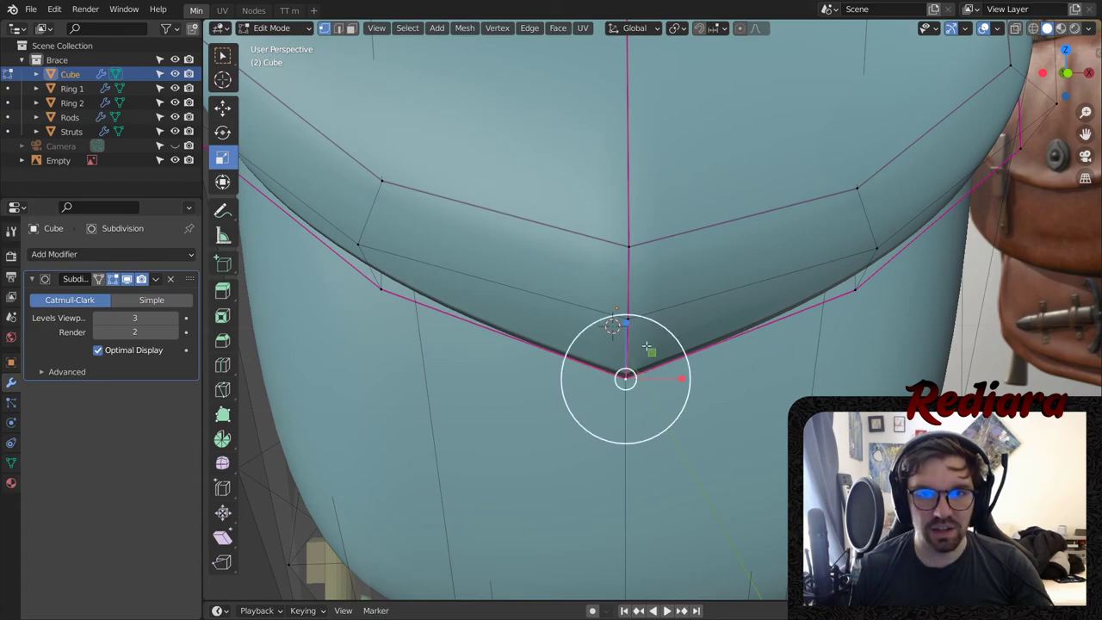
pyautogui.moveTo(649, 348); pyautogui.dragTo(640, 343, button='middle')
pyautogui.click(230, 117)
pyautogui.moveTo(630, 331); pyautogui.dragTo(636, 284)
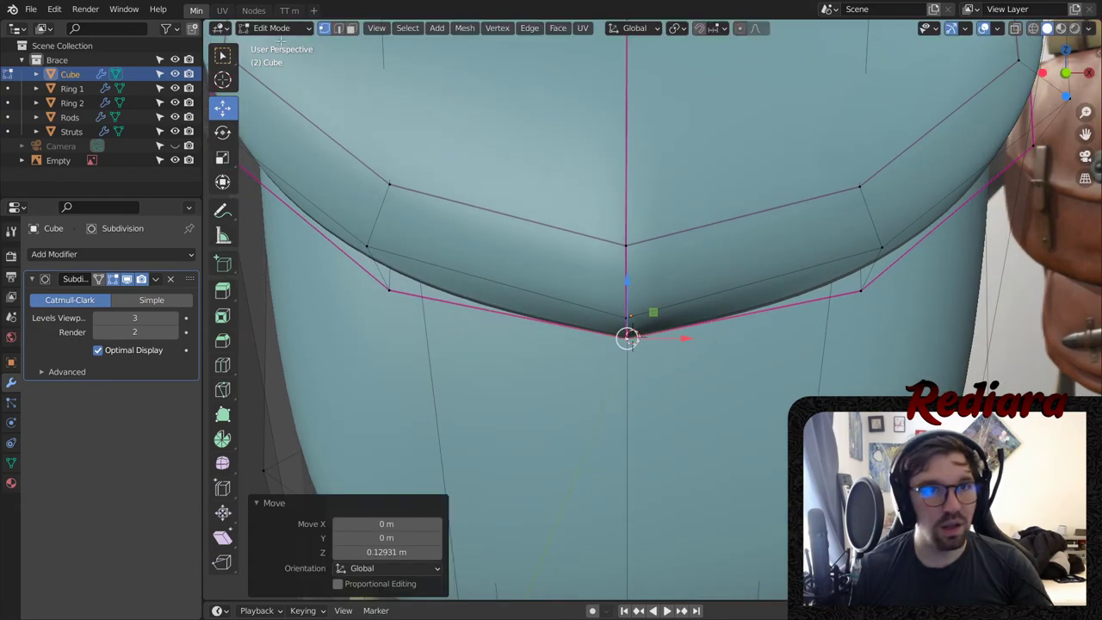
pyautogui.hotkey('alt', 'a')
pyautogui.click(274, 29)
pyautogui.click(272, 45)
# - Set the bag's Subdivision viewport level to 2
pyautogui.scroll(-8, 1033, 413)
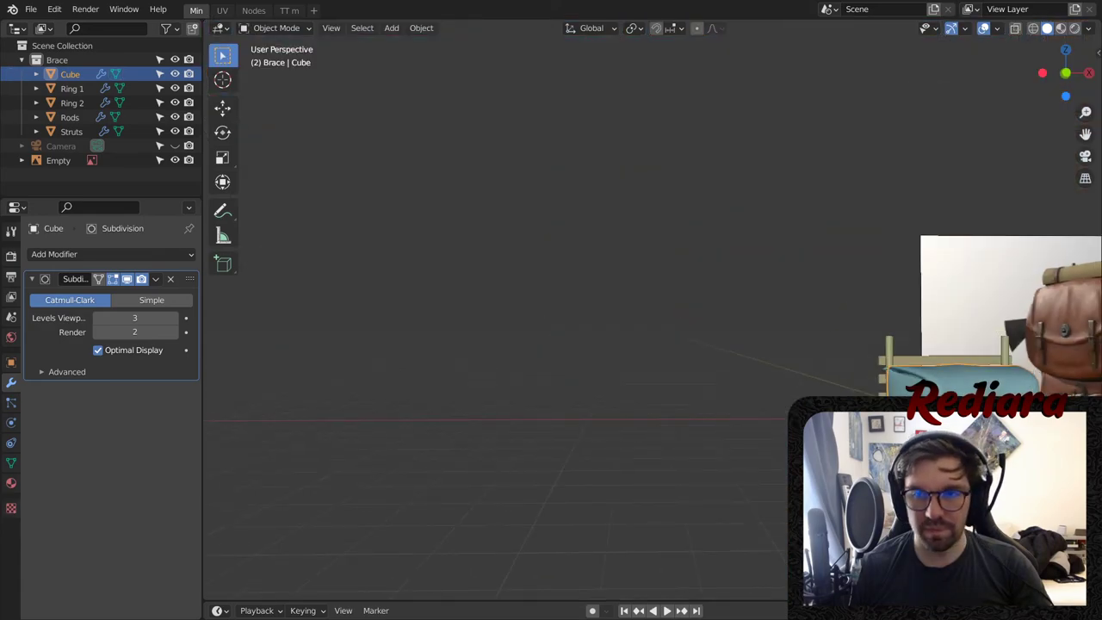
pyautogui.keyDown('shift'); pyautogui.moveTo(961, 395); pyautogui.dragTo(258, 336, button='middle'); pyautogui.keyUp('shift')
pyautogui.scroll(3, 774, 271)
pyautogui.scroll(4, 772, 320)
pyautogui.scroll(-3, 688, 355)
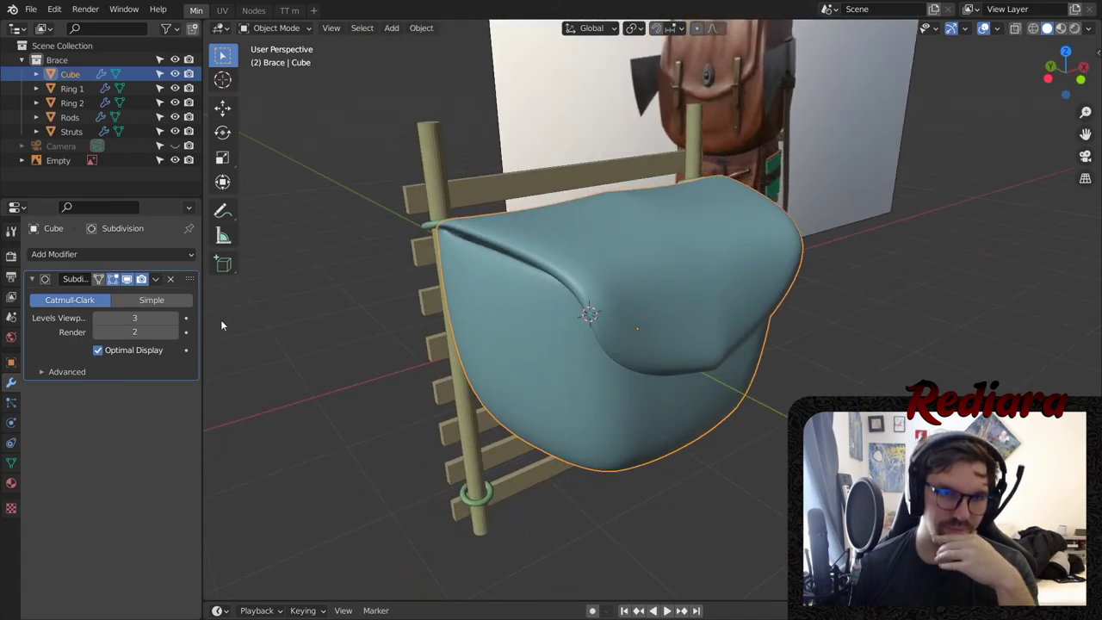
pyautogui.click(99, 319)
# - Scale the bag body down slightly along the Y axis to reduce its depth
pyautogui.moveTo(766, 374); pyautogui.dragTo(685, 325, button='middle')
pyautogui.scroll(4, 685, 325)
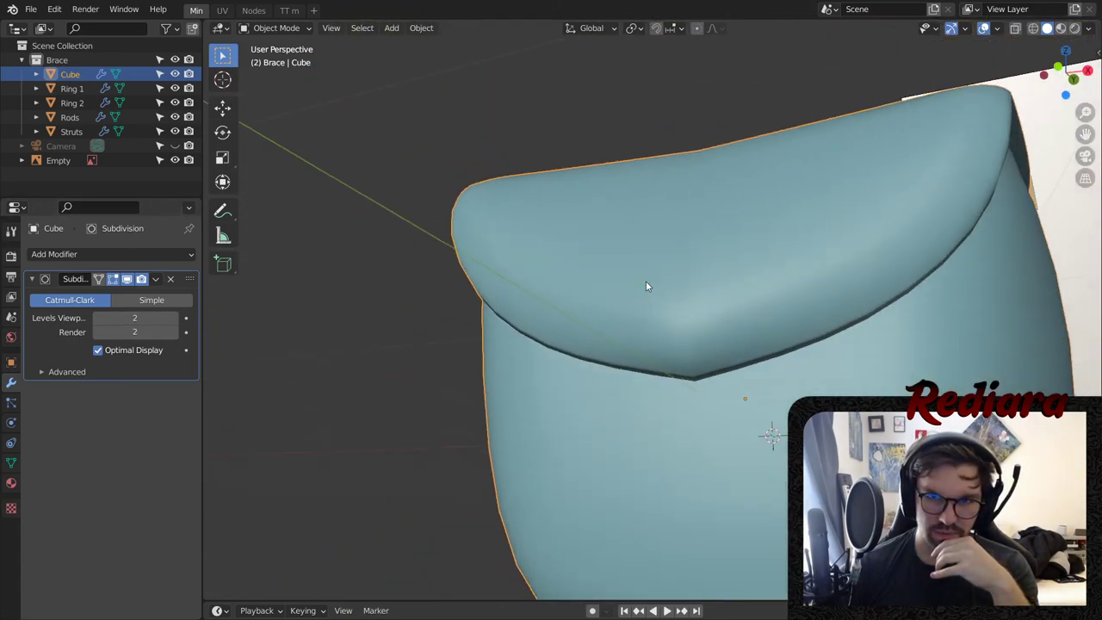
pyautogui.moveTo(645, 286); pyautogui.dragTo(642, 322, button='middle')
pyautogui.scroll(-4, 642, 322)
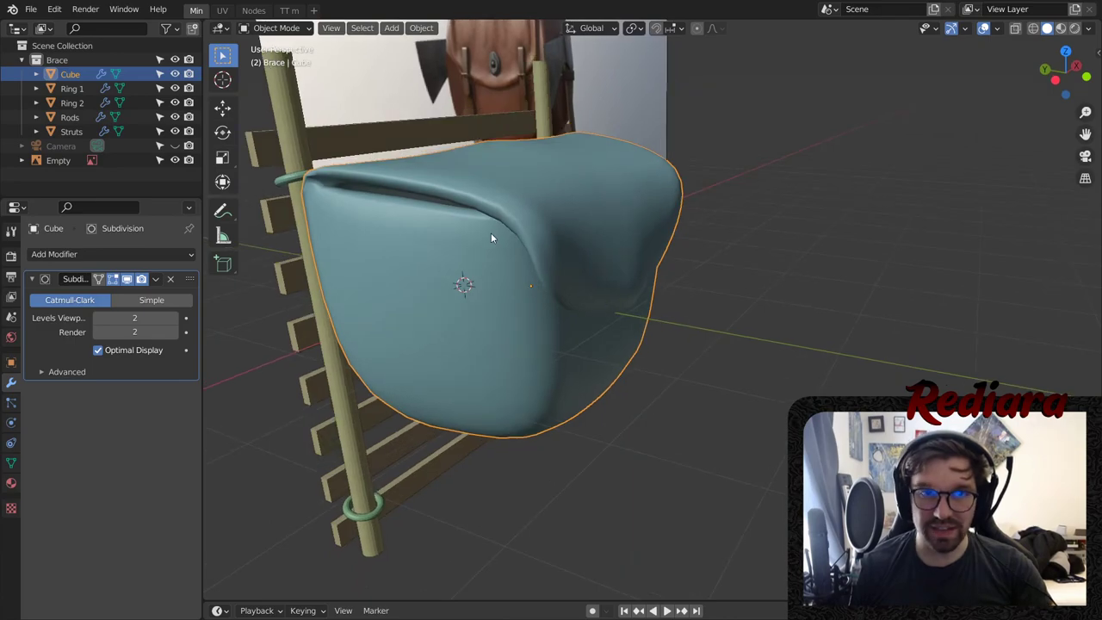
pyautogui.moveTo(547, 185); pyautogui.dragTo(349, 252, button='middle')
pyautogui.scroll(3, 638, 264)
pyautogui.click(222, 157)
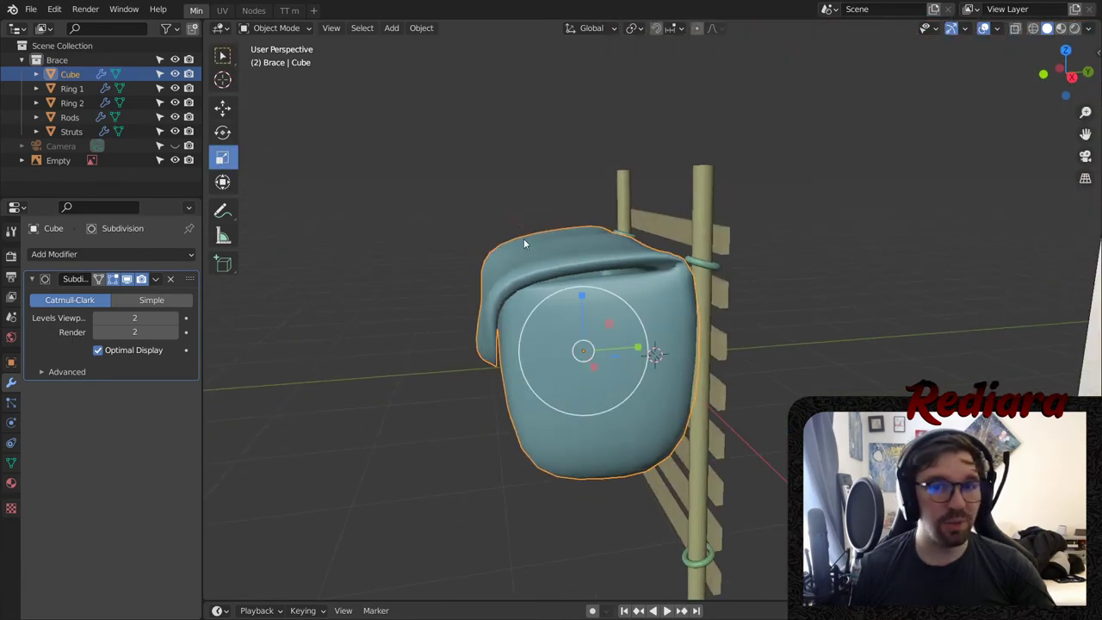
pyautogui.moveTo(634, 347); pyautogui.dragTo(614, 352)
pyautogui.moveTo(614, 352)
pyautogui.mouseDown(button='middle')
pyautogui.moveTo(625, 327)
pyautogui.moveTo(437, 318)
pyautogui.moveTo(327, 341)
pyautogui.moveTo(625, 371)
pyautogui.mouseUp(button='middle')
# - Move the bag body about 0.266 m along Y toward the wooden frame
pyautogui.scroll(2, 438, 318)
pyautogui.moveTo(667, 405); pyautogui.dragTo(733, 412)
pyautogui.click(223, 109)
pyautogui.moveTo(732, 412); pyautogui.dragTo(884, 394, button='middle')
pyautogui.scroll(-10, 887, 378)
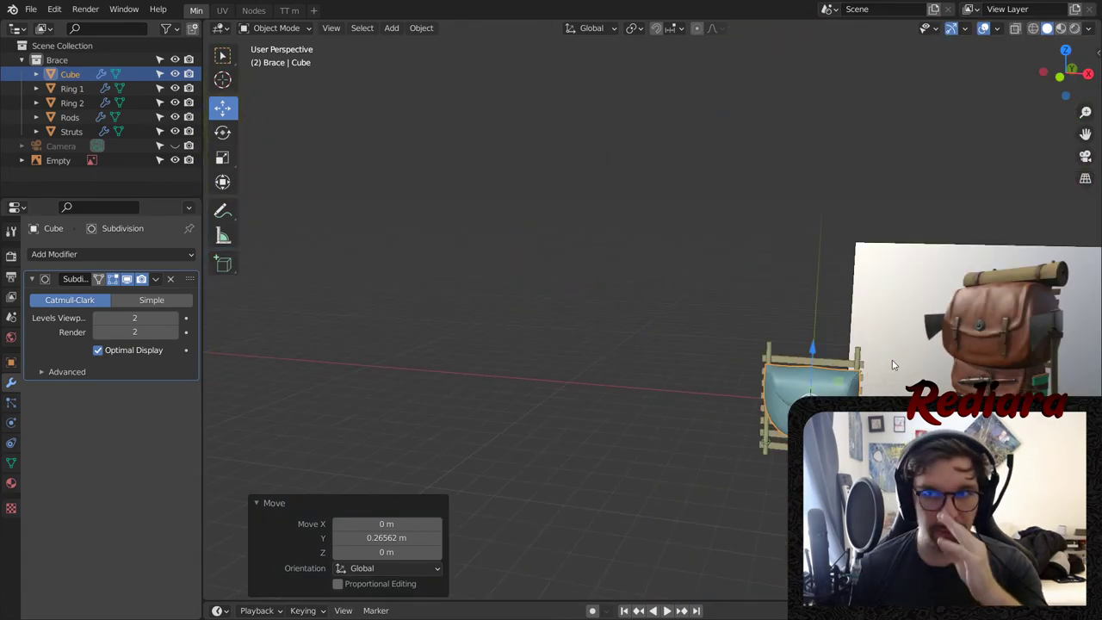
# - Scale the bag body uniformly by 1.057 and compare its fit on the frame with the reference image
pyautogui.click(222, 158)
pyautogui.scroll(5, 761, 420)
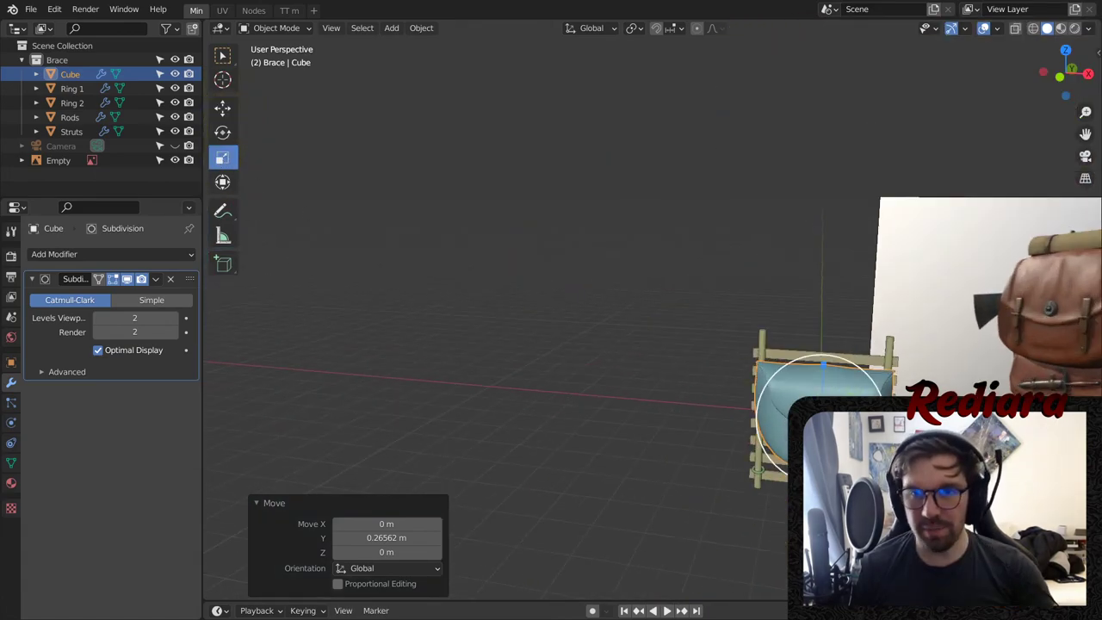
pyautogui.moveTo(762, 406); pyautogui.dragTo(766, 396)
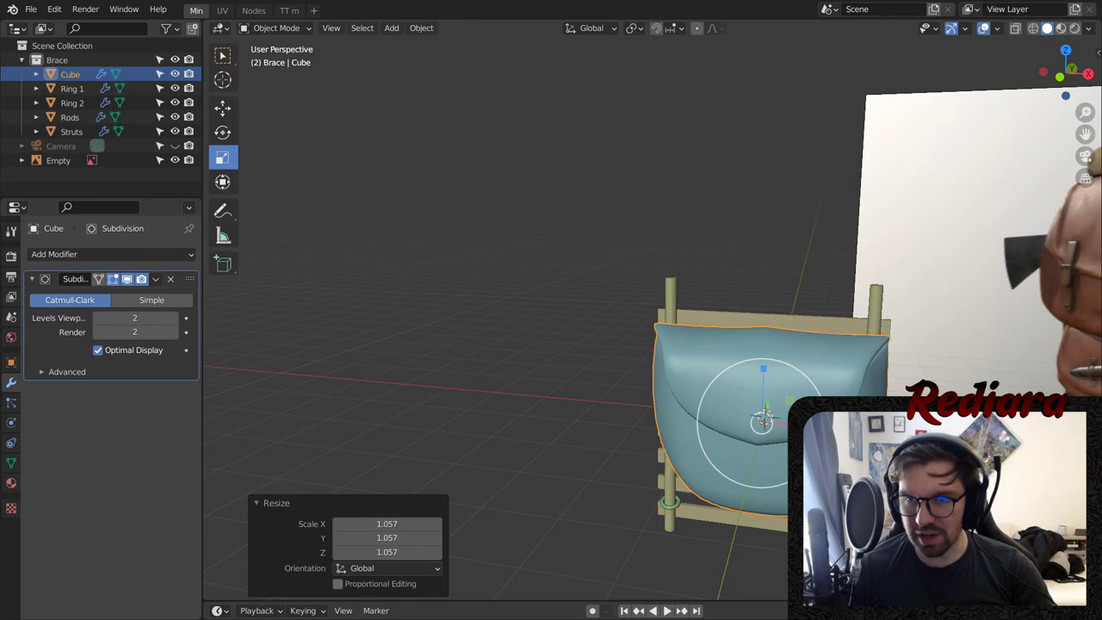
pyautogui.moveTo(766, 395); pyautogui.dragTo(689, 321, button='middle')
pyautogui.scroll(-5, 643, 373)
pyautogui.moveTo(644, 373); pyautogui.dragTo(672, 329, button='middle')
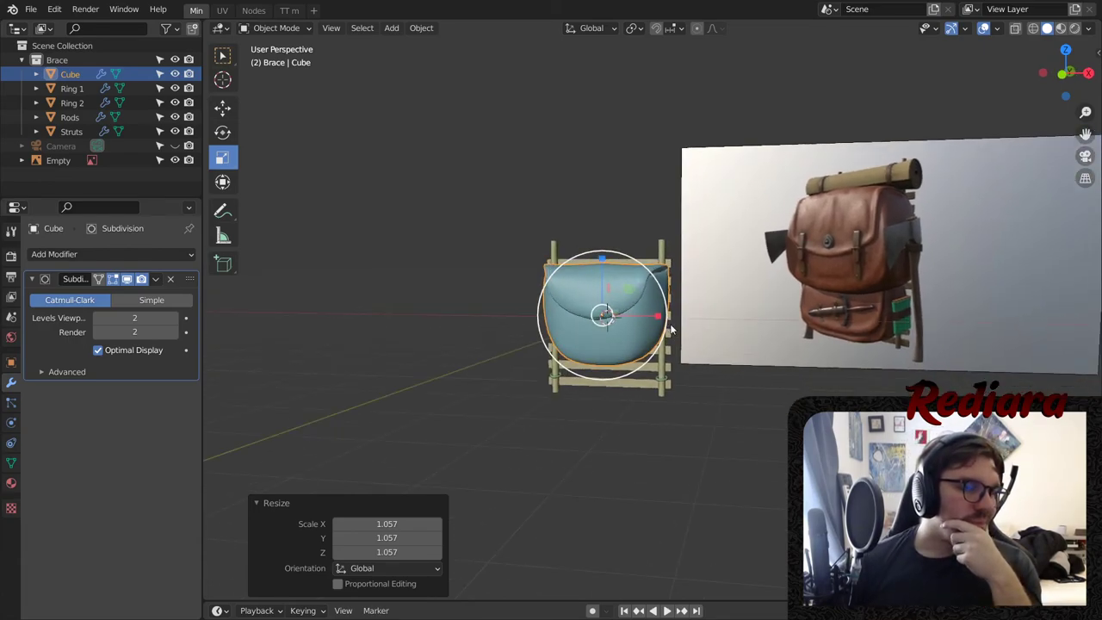
pyautogui.scroll(3, 672, 329)
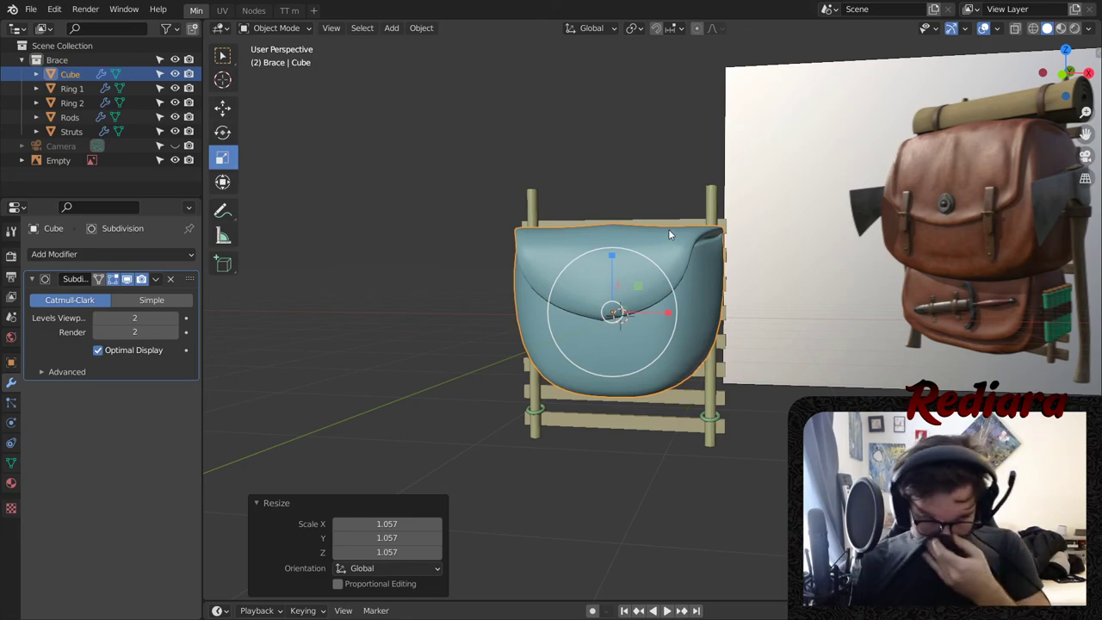
pyautogui.moveTo(662, 212); pyautogui.dragTo(600, 293, button='middle')
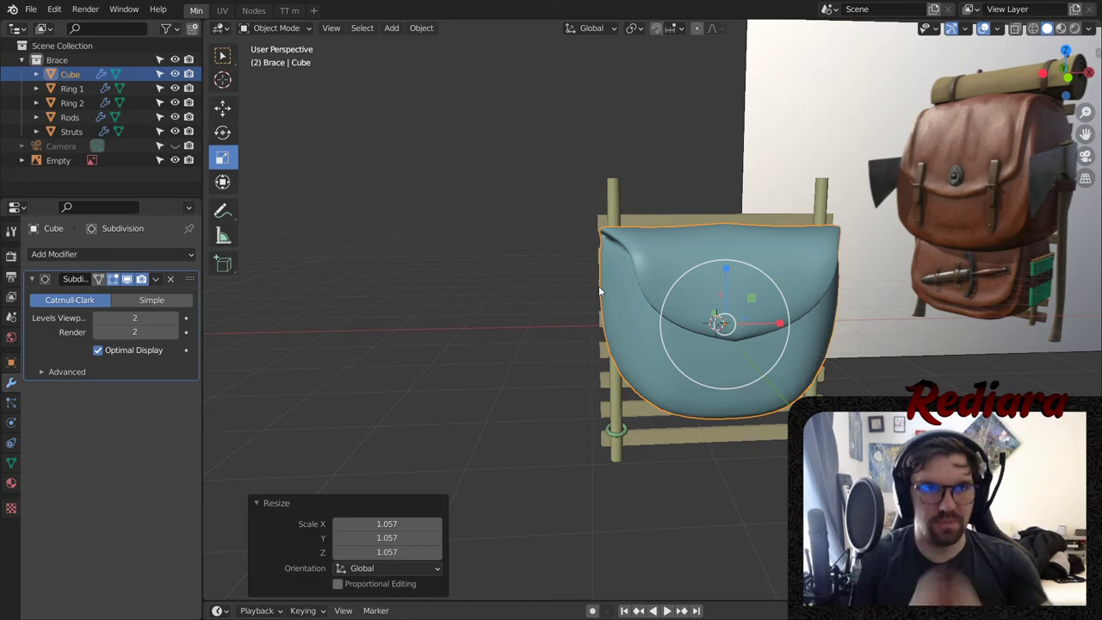
# - Deselect the bag and add an Archemedian spiral curve at the scene's origin
pyautogui.click(260, 28)
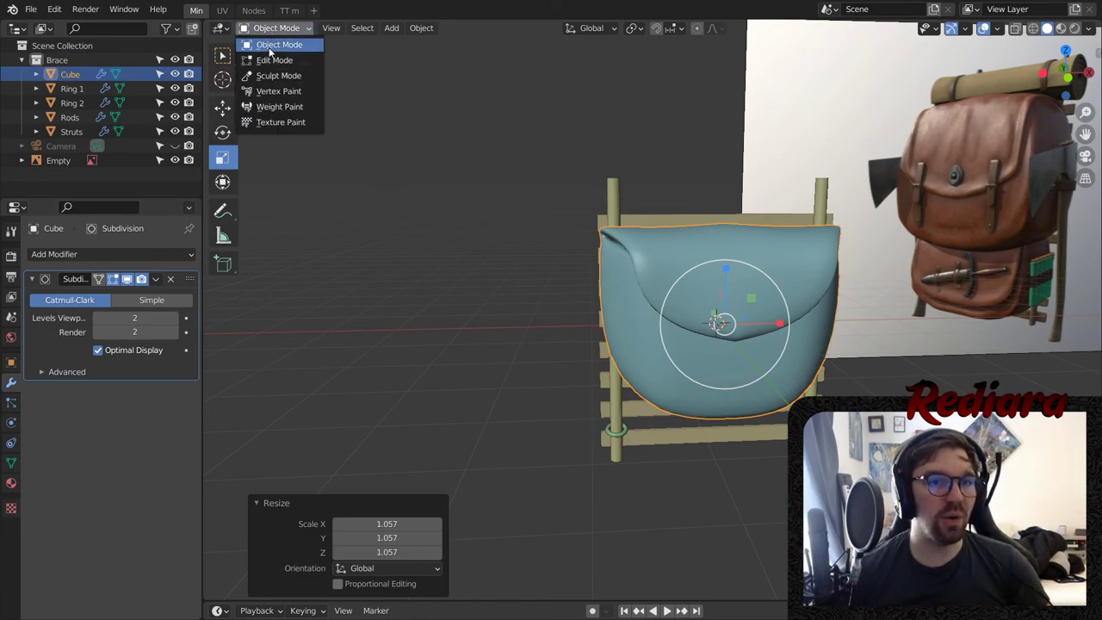
pyautogui.click(417, 253)
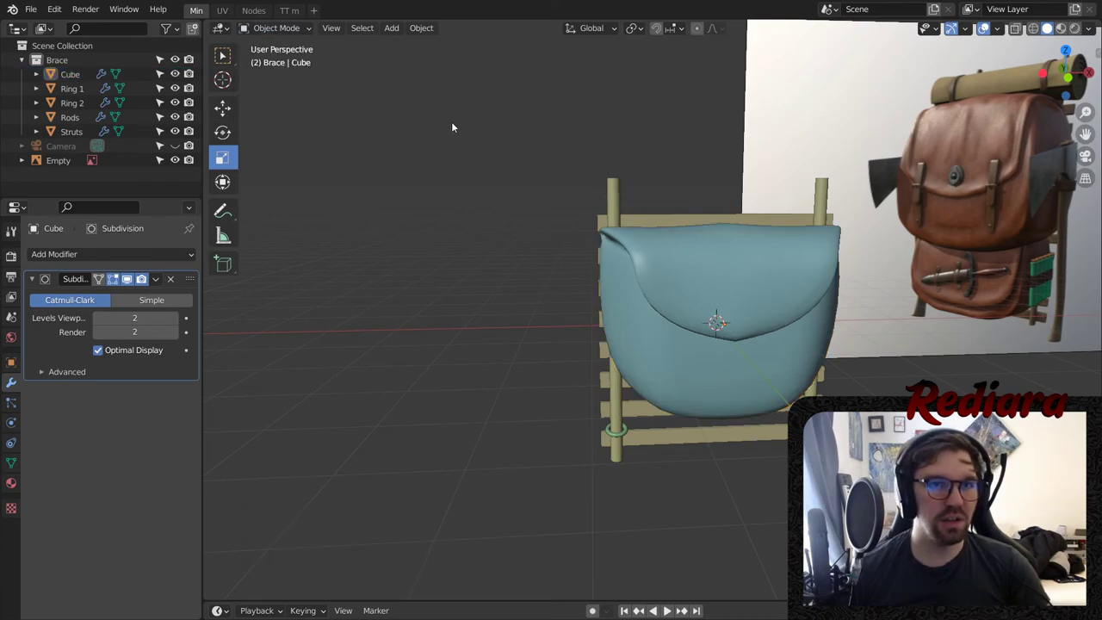
pyautogui.scroll(-5, 447, 172)
pyautogui.moveTo(444, 233); pyautogui.dragTo(582, 230, button='middle')
pyautogui.click(391, 28)
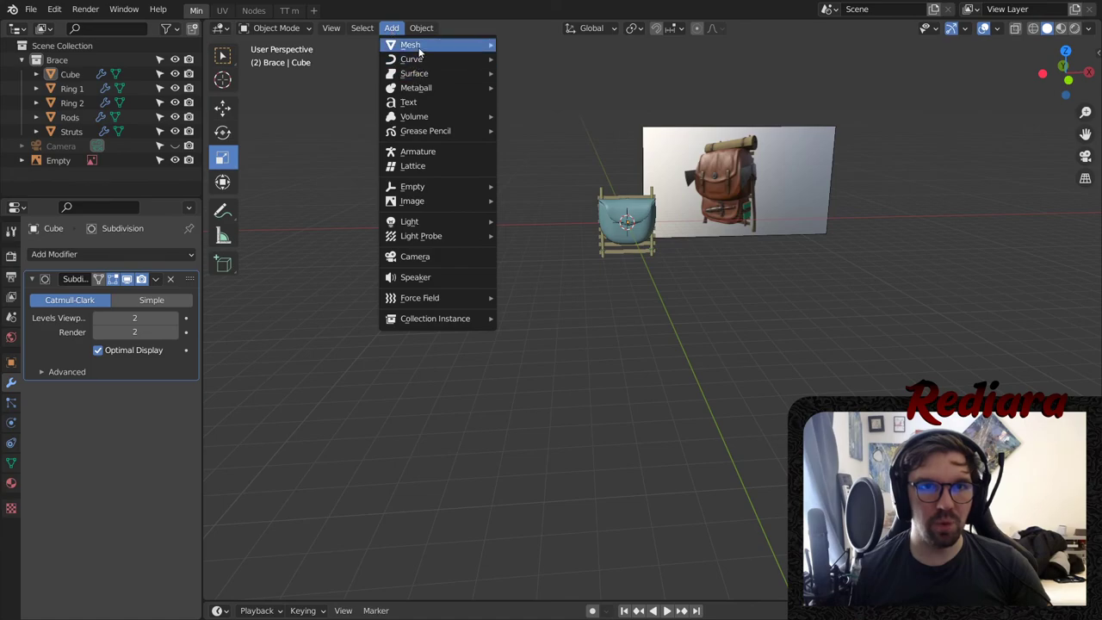
pyautogui.moveTo(416, 60)
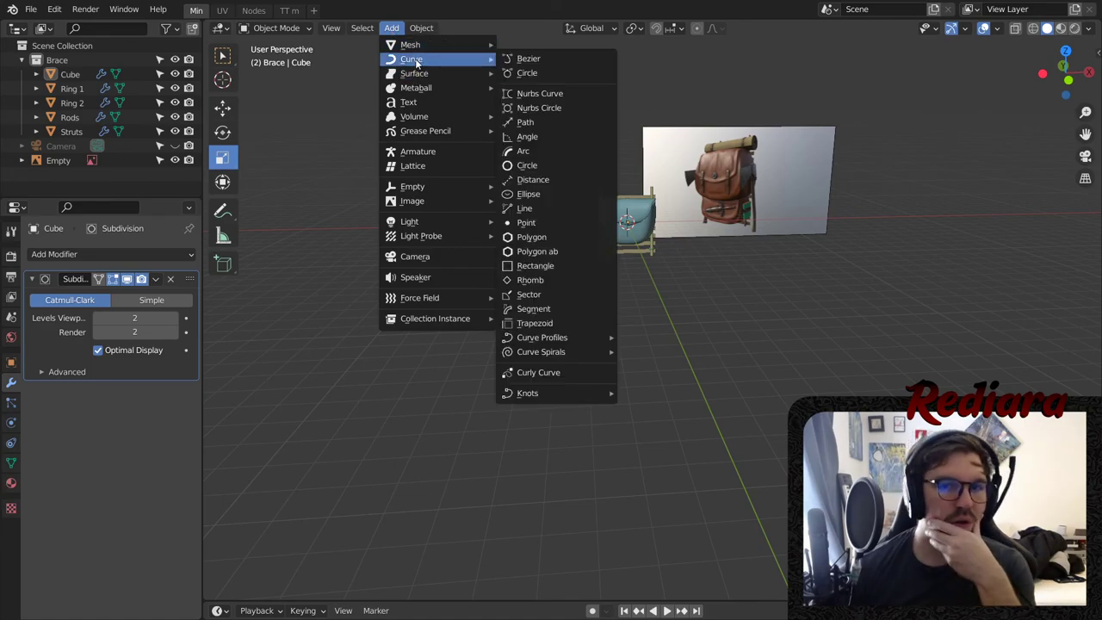
pyautogui.moveTo(569, 342)
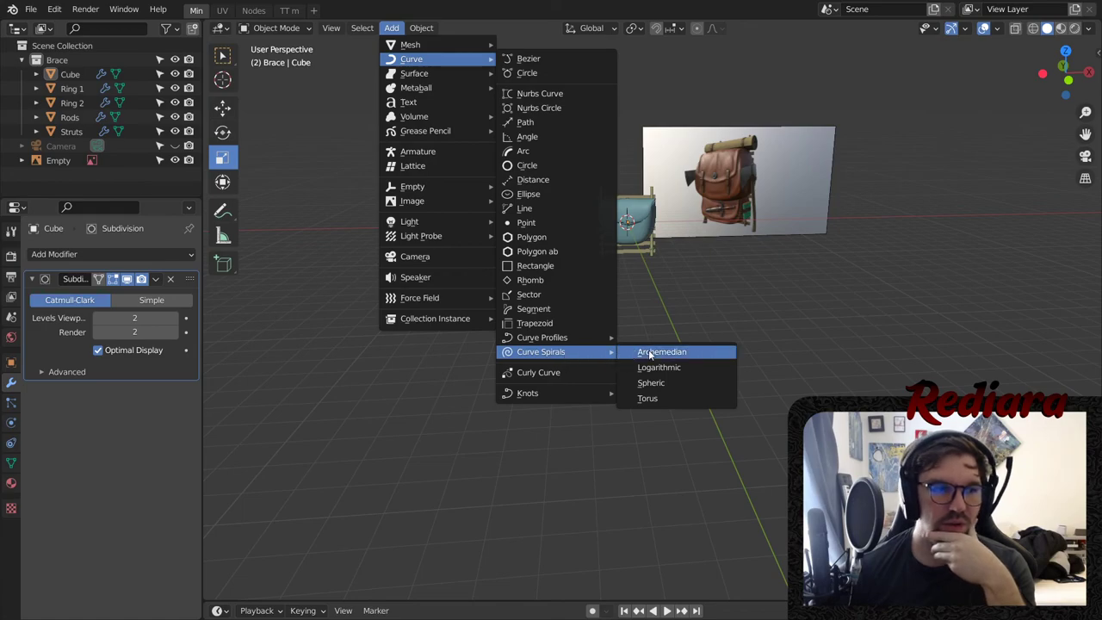
pyautogui.click(650, 352)
pyautogui.scroll(4, 640, 198)
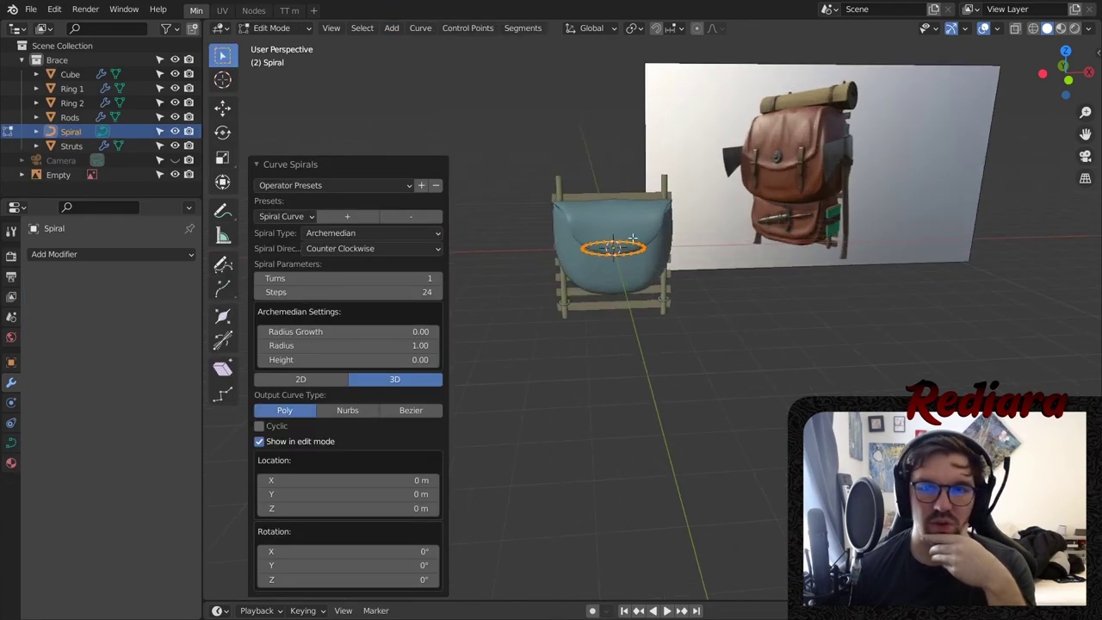
pyautogui.moveTo(630, 203); pyautogui.dragTo(607, 276, button='middle')
pyautogui.scroll(4, 604, 217)
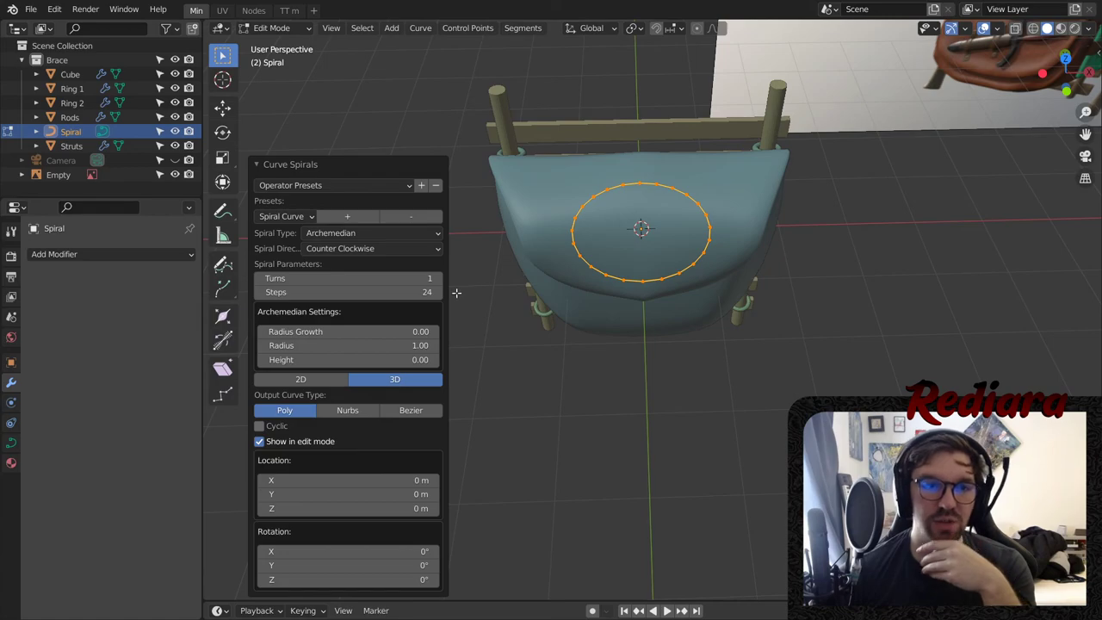
# - Set the spiral's radius growth to 0.1 and its radius to 0.1
pyautogui.click(398, 334)
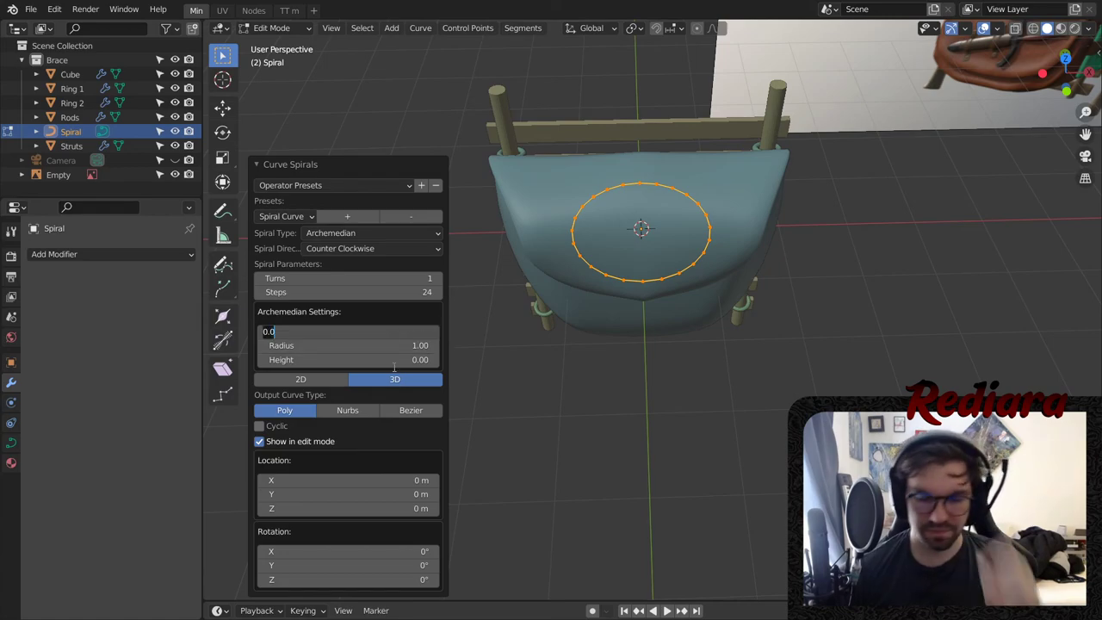
pyautogui.write('0.1')
pyautogui.press('Return')
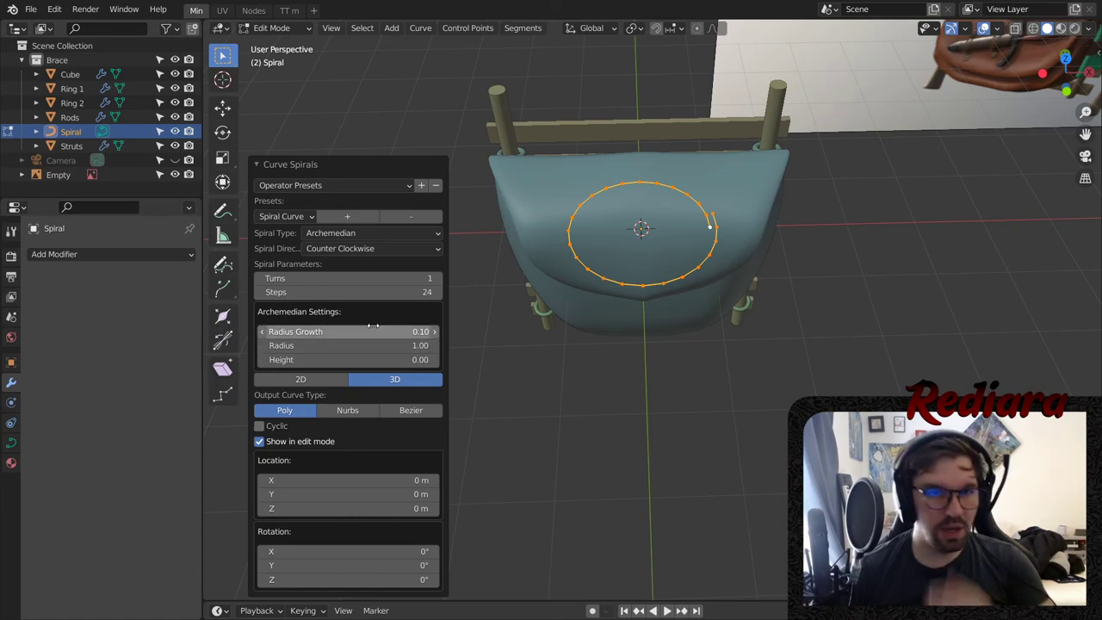
pyautogui.doubleClick(344, 345)
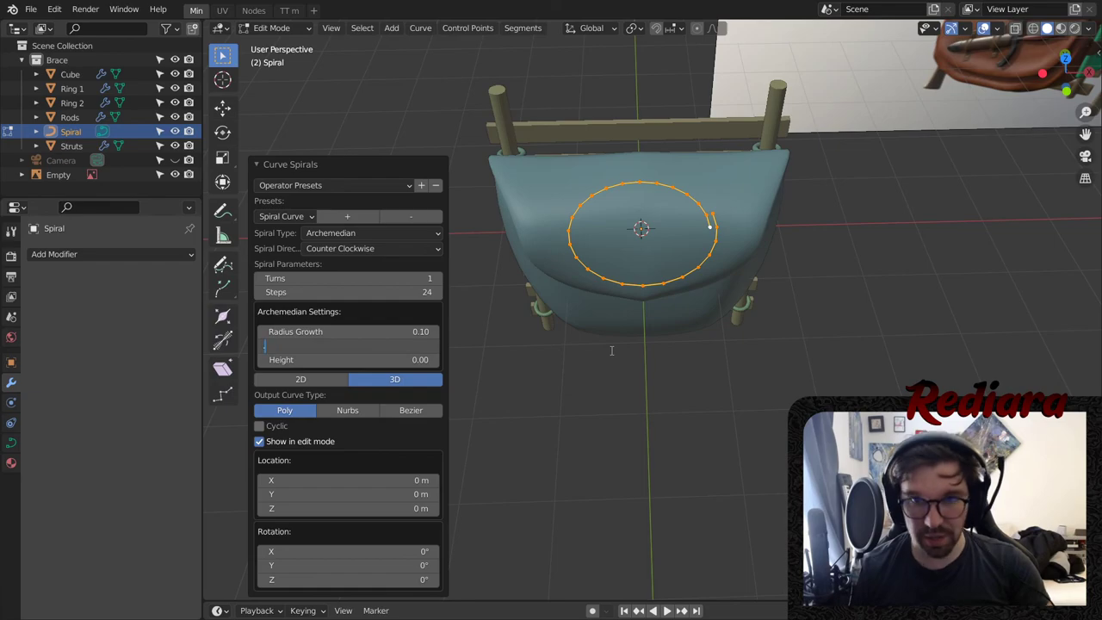
pyautogui.write('0.1')
pyautogui.press('Return')
pyautogui.scroll(4, 617, 215)
pyautogui.scroll(2, 680, 211)
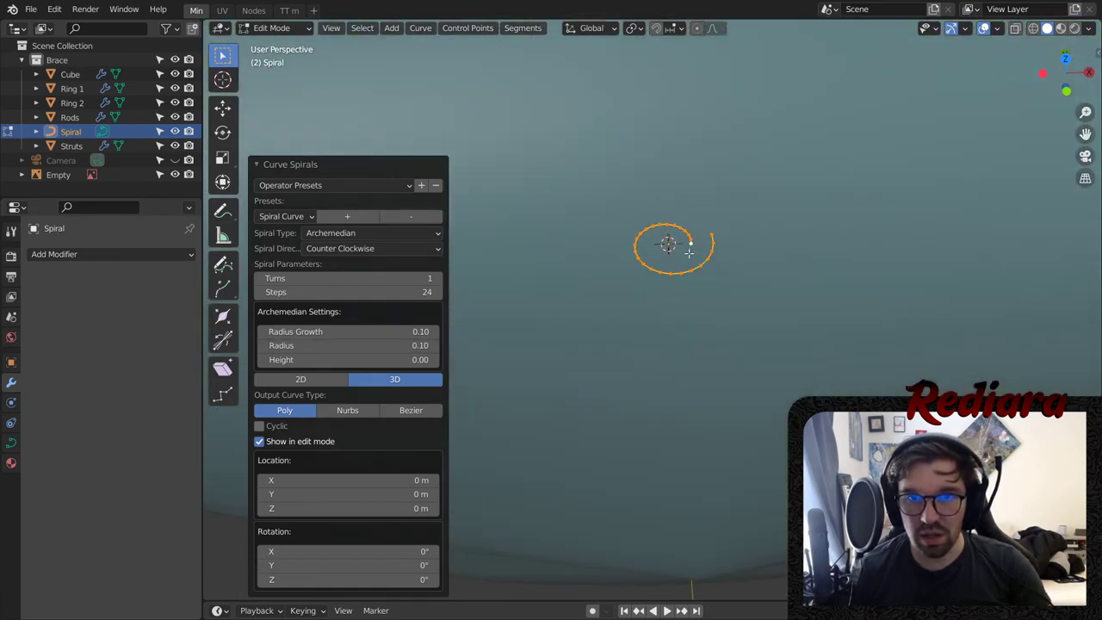
pyautogui.moveTo(688, 246); pyautogui.dragTo(693, 282, button='middle')
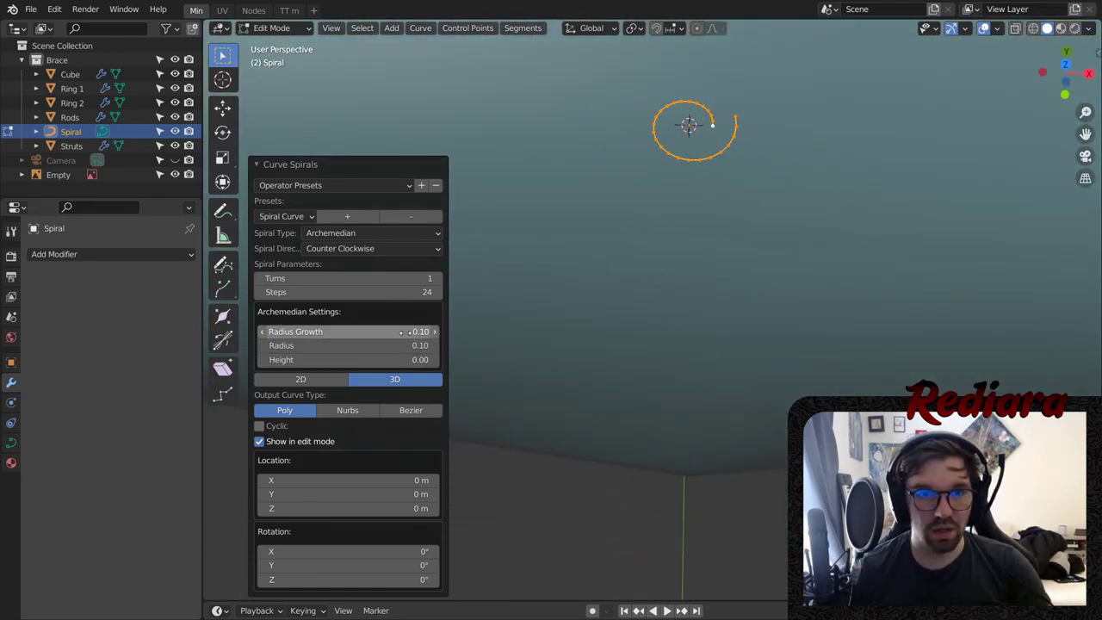
# - Set the spiral's radius growth to 0.2 and its number of turns to 20
pyautogui.click(382, 331)
pyautogui.write('0.2')
pyautogui.press('Return')
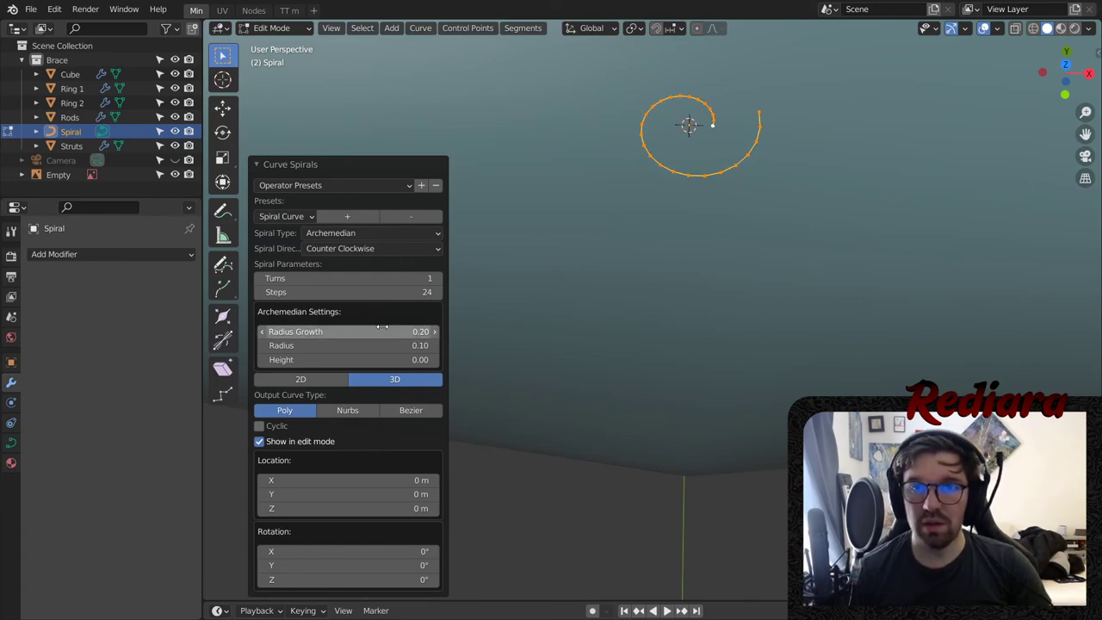
pyautogui.scroll(-6, 709, 123)
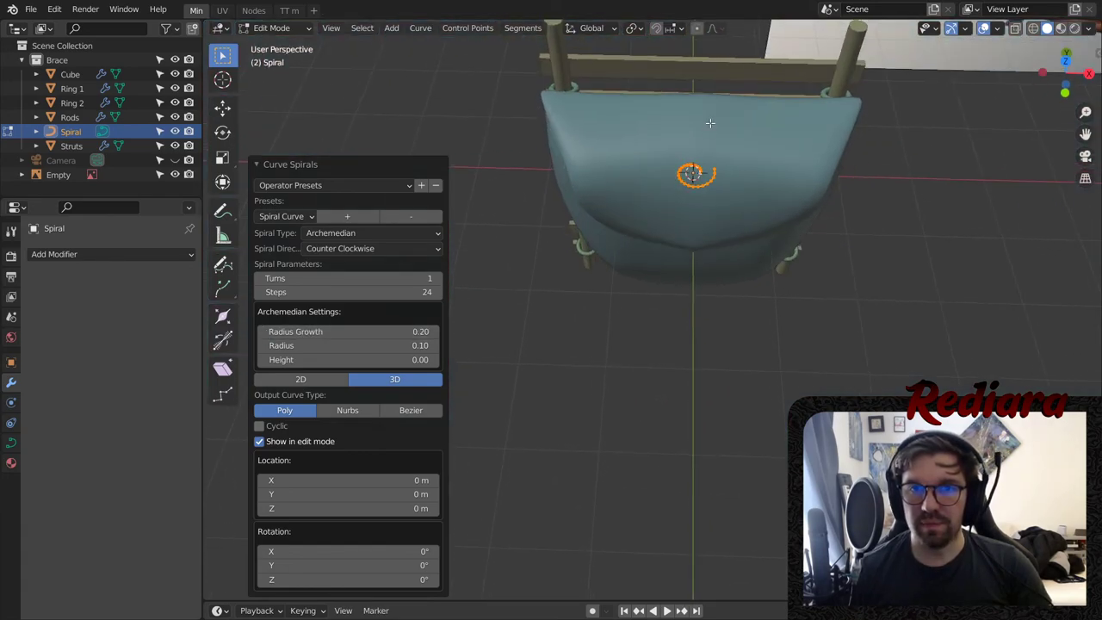
pyautogui.click(402, 278)
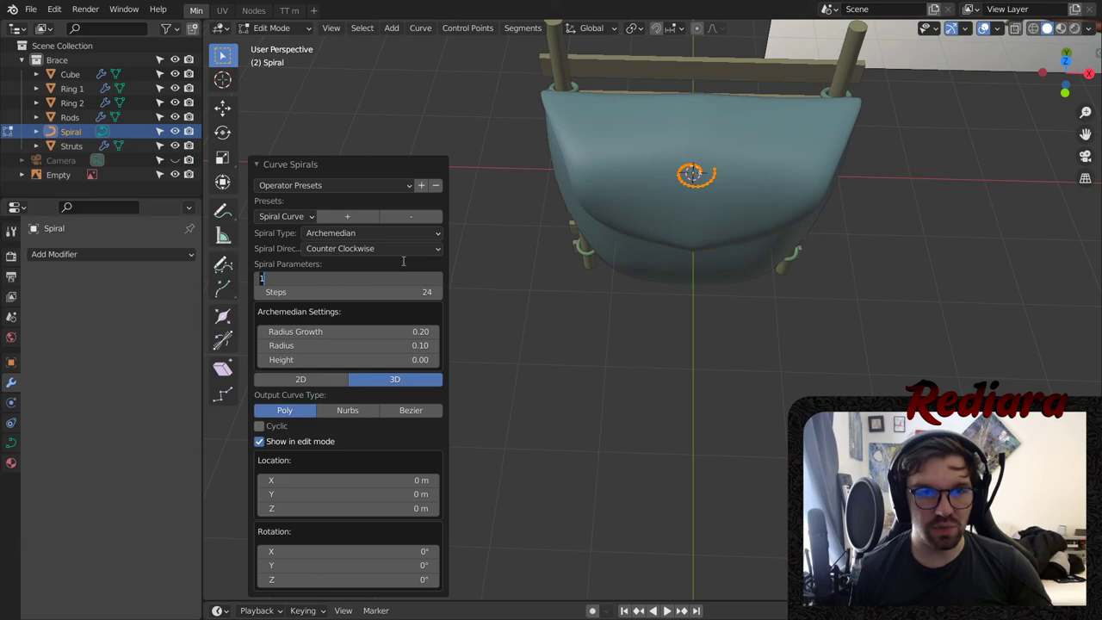
pyautogui.write('20')
pyautogui.press('Return')
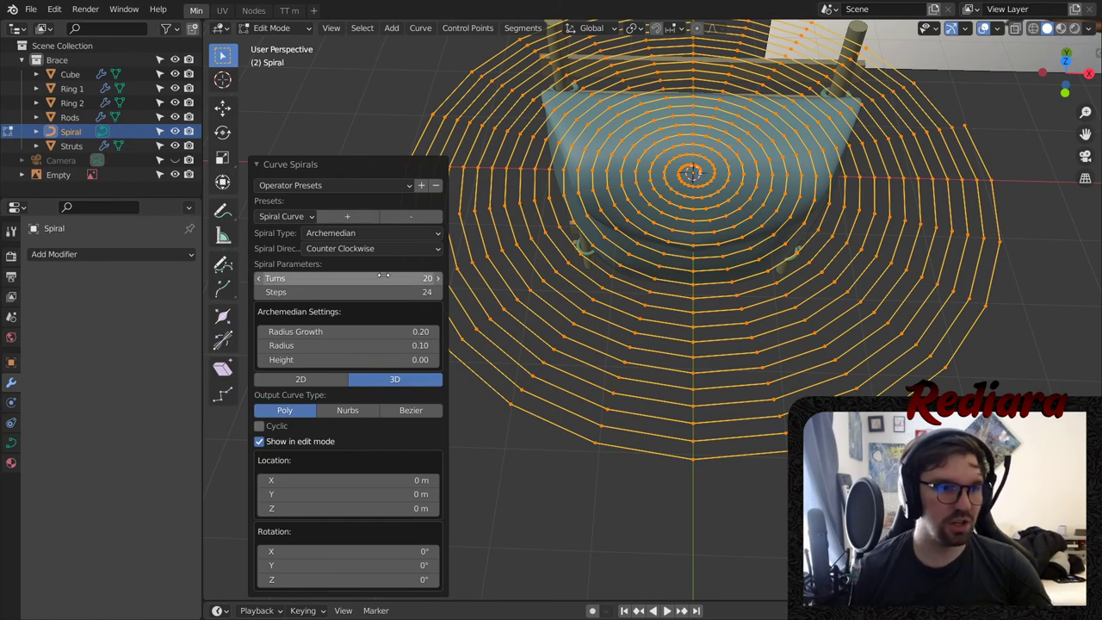
# - Lower the spiral's number of turns to 6 and finally to 4
pyautogui.click(384, 278)
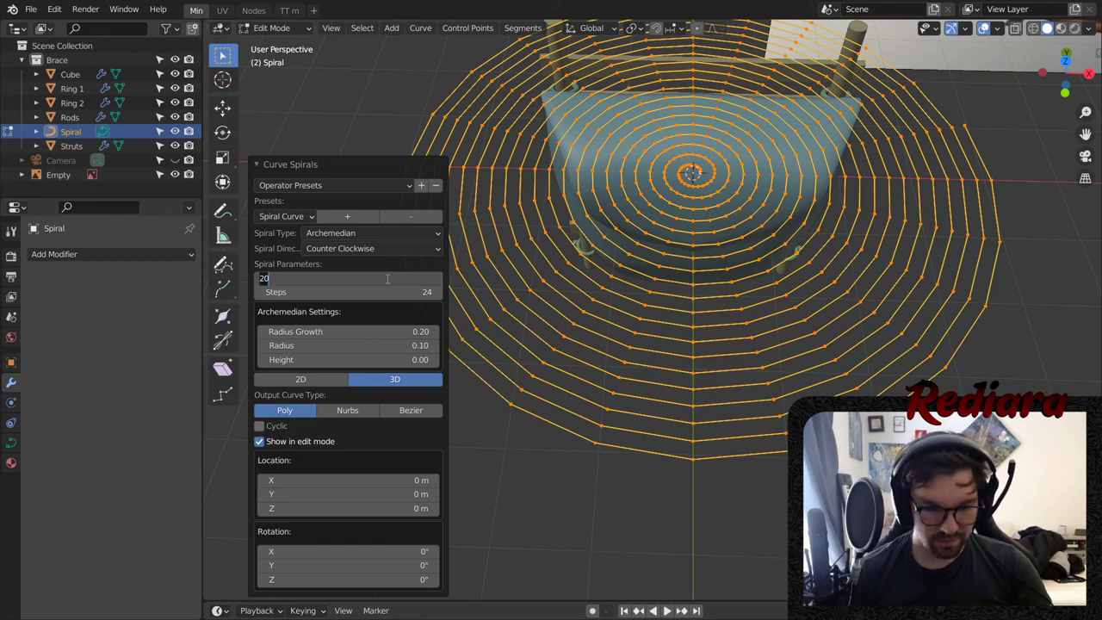
pyautogui.press('Return')
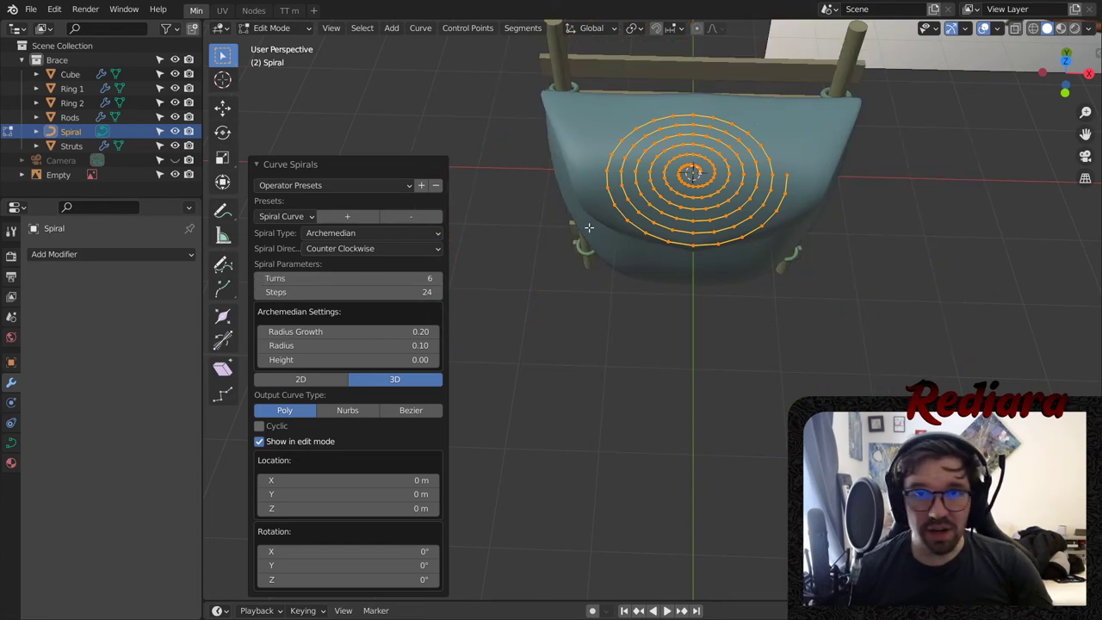
pyautogui.click(395, 279)
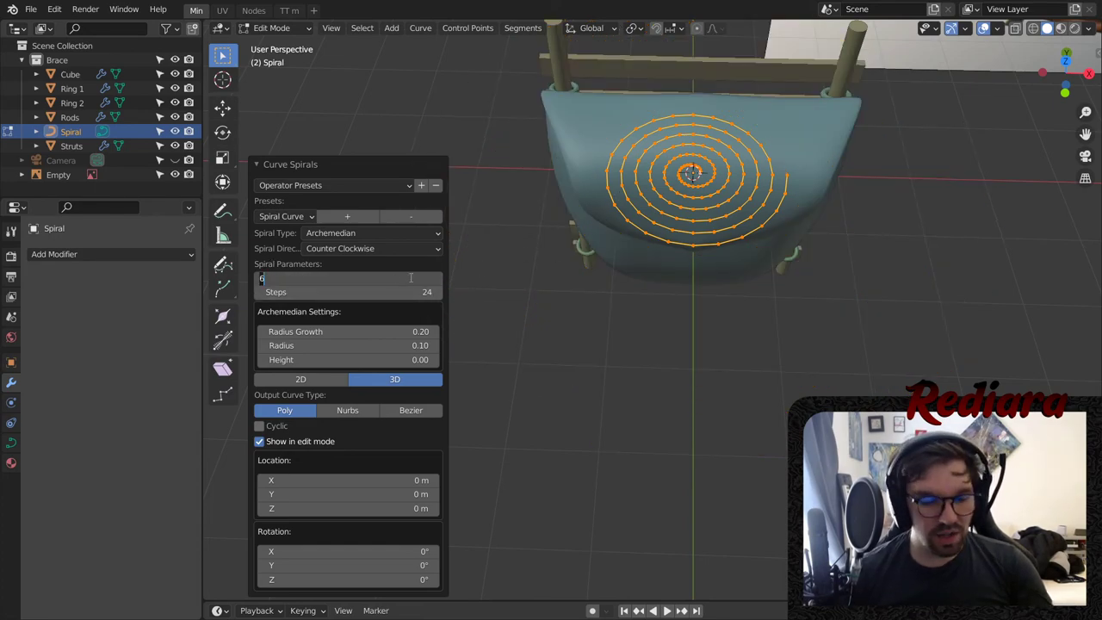
pyautogui.press('Return')
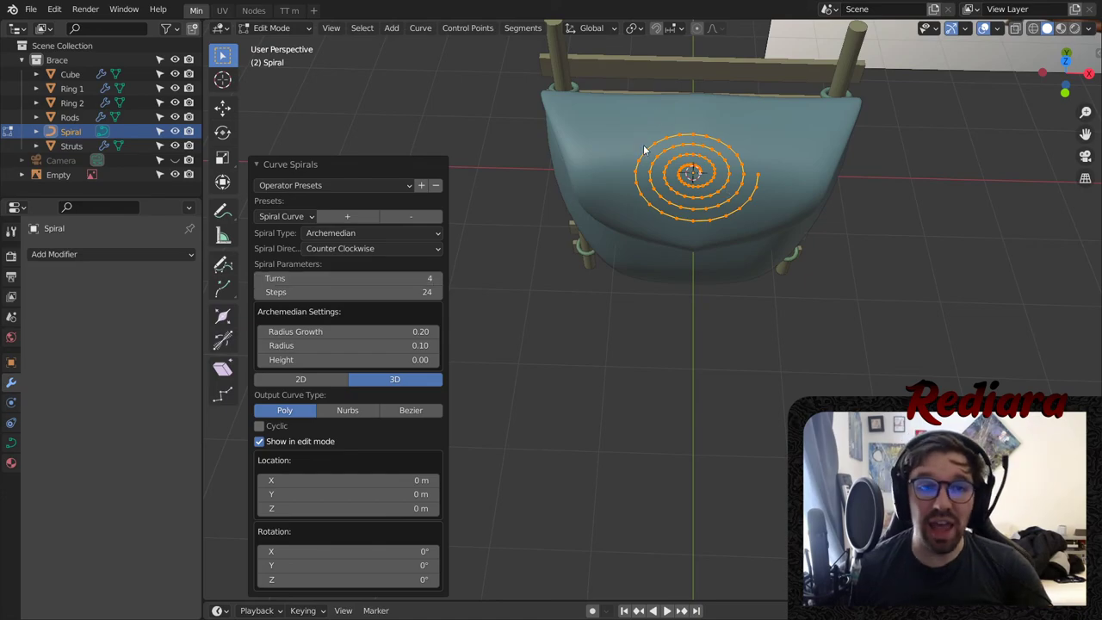
# - Move the whole spiral clear of the bag along negative X in two moves, the second by about 3.114 m
pyautogui.click(223, 107)
pyautogui.moveTo(751, 183); pyautogui.dragTo(514, 183)
pyautogui.moveTo(513, 183); pyautogui.dragTo(781, 191, button='middle')
pyautogui.moveTo(674, 195); pyautogui.dragTo(455, 189)
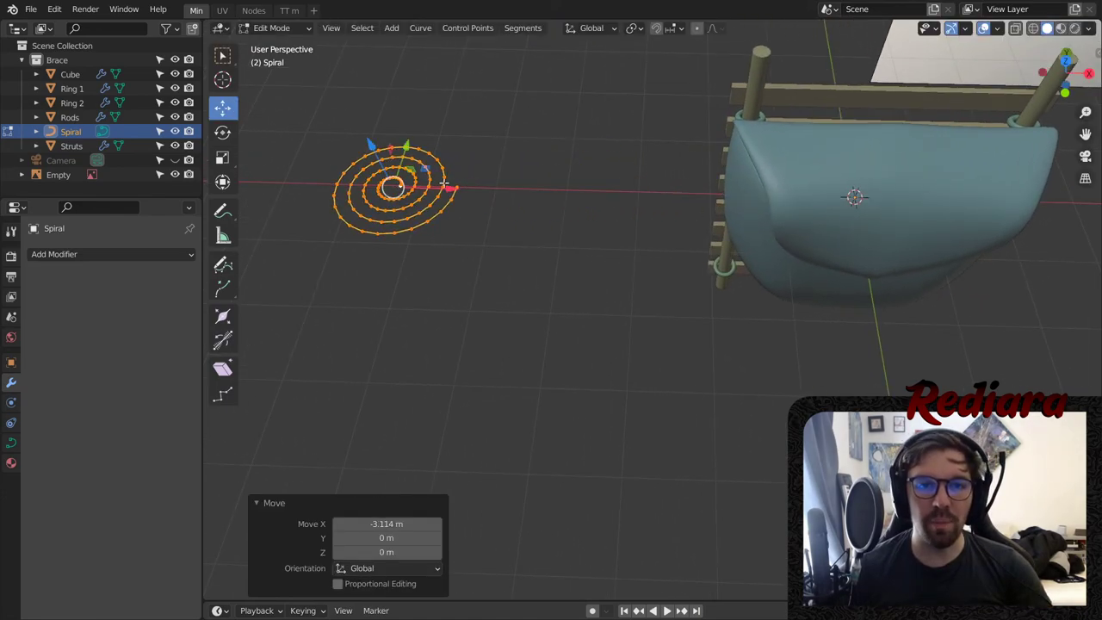
pyautogui.keyDown('shift'); pyautogui.moveTo(496, 197); pyautogui.dragTo(612, 207, button='middle'); pyautogui.keyUp('shift')
pyautogui.scroll(5, 512, 172)
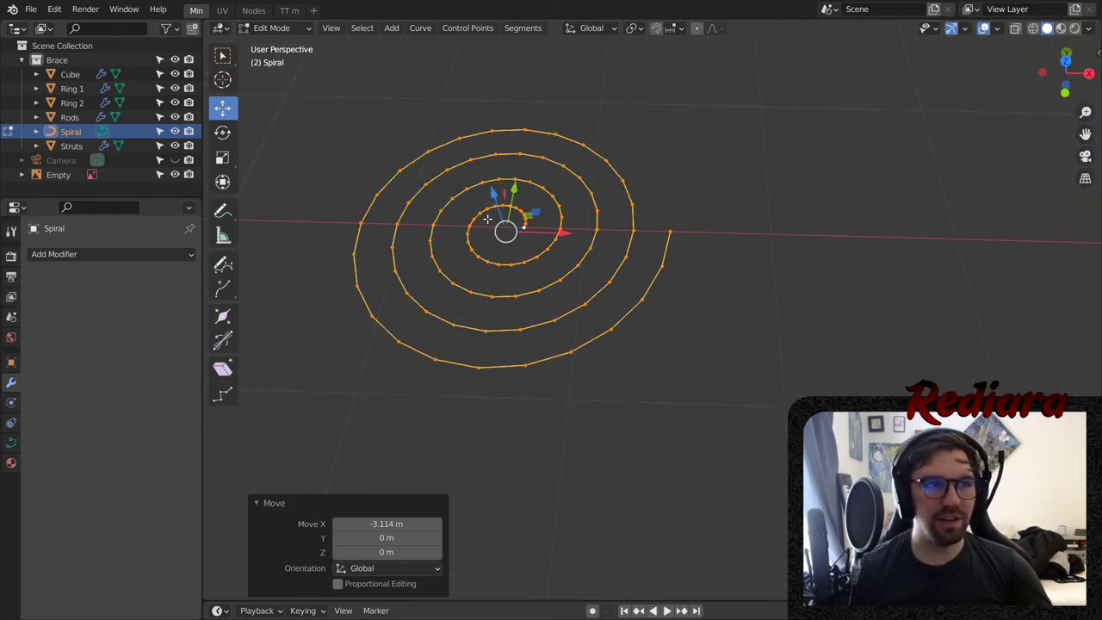
pyautogui.scroll(-2, 551, 213)
pyautogui.moveTo(545, 234); pyautogui.dragTo(573, 173, button='middle')
pyautogui.scroll(3, 532, 181)
pyautogui.moveTo(573, 172); pyautogui.dragTo(574, 246, button='middle')
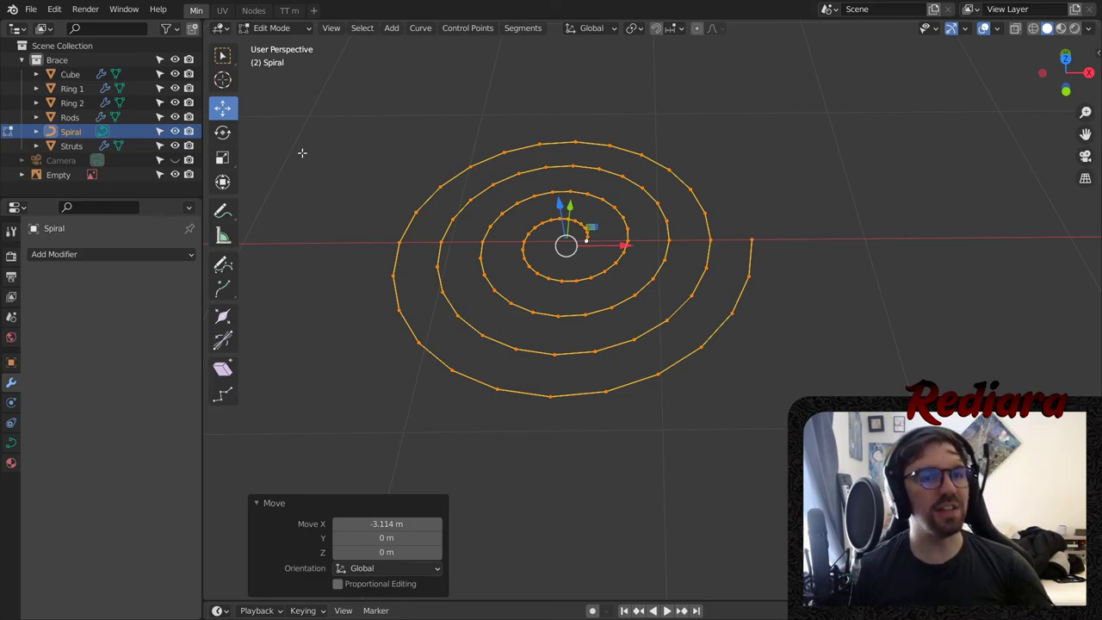
# - Switch the spiral to Object Mode and open its curve geometry settings
pyautogui.click(272, 28)
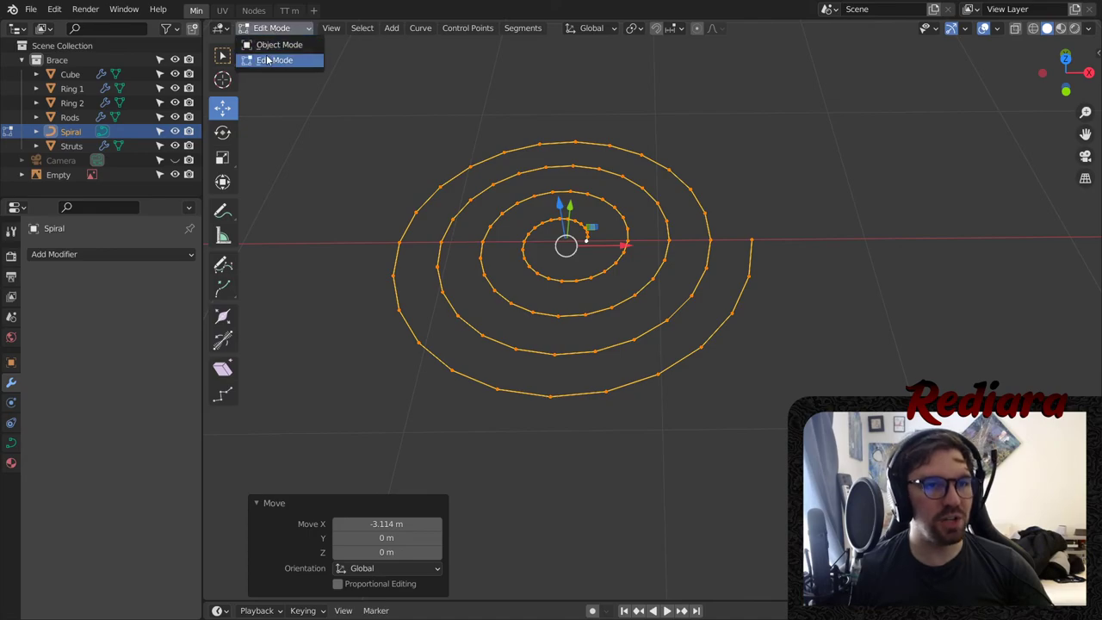
pyautogui.click(277, 41)
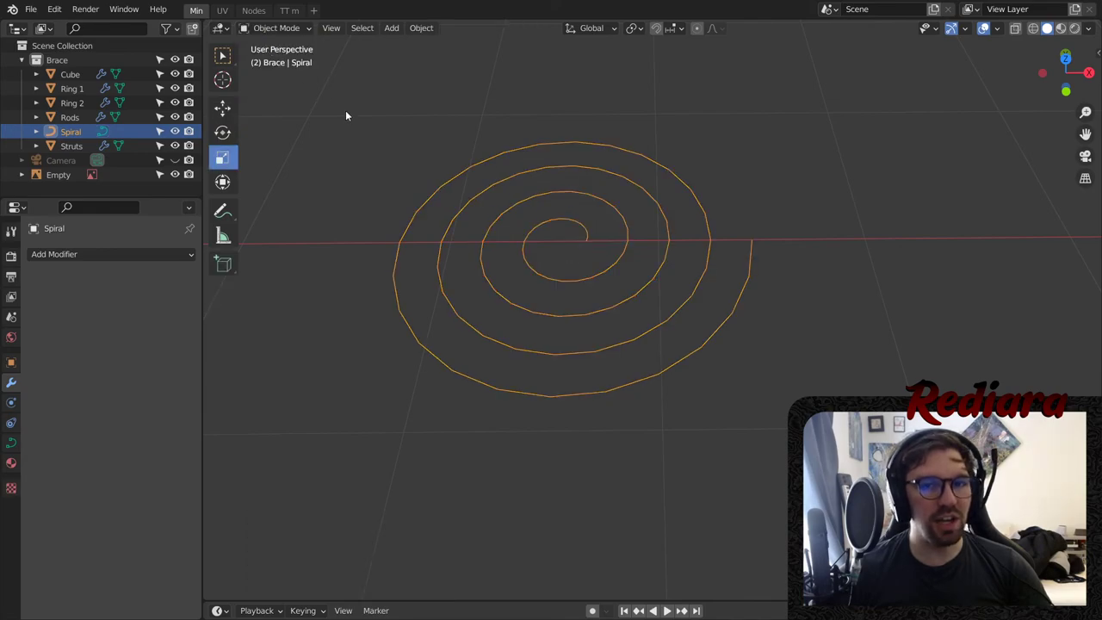
pyautogui.click(12, 442)
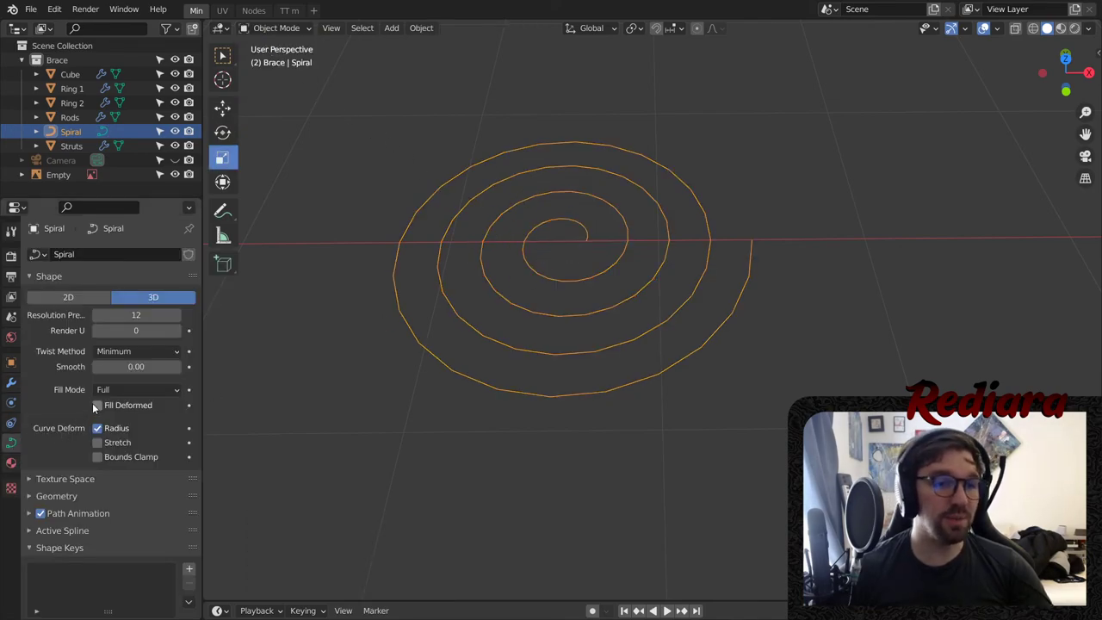
pyautogui.click(57, 495)
pyautogui.scroll(-1, 102, 465)
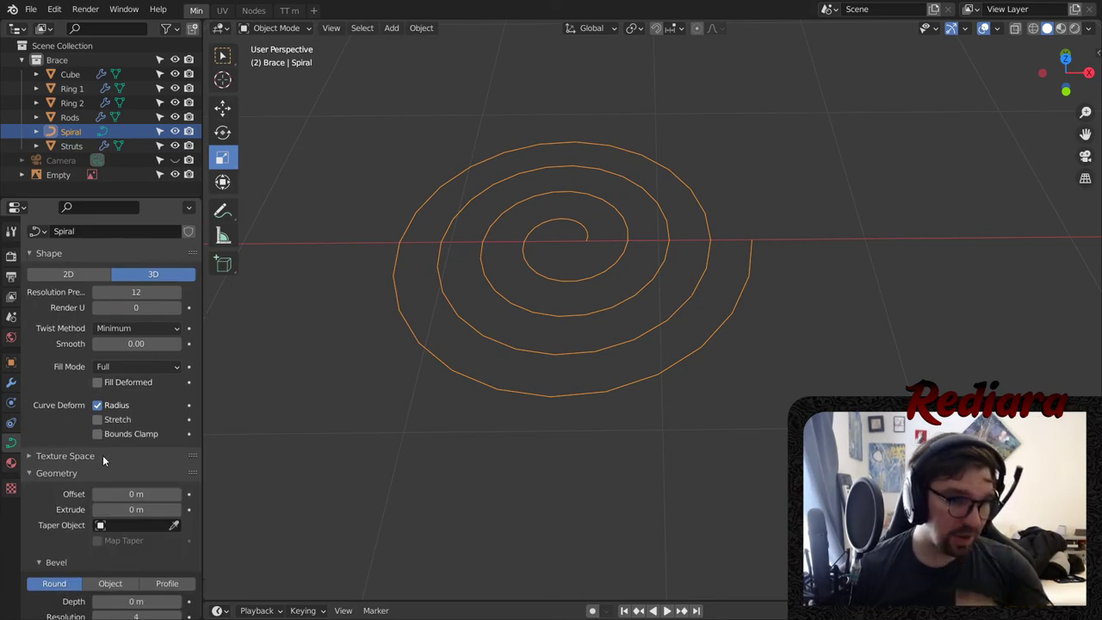
pyautogui.scroll(-1, 103, 454)
# - Try a geometry offset of 0.1 m on the spiral curve
pyautogui.click(149, 471)
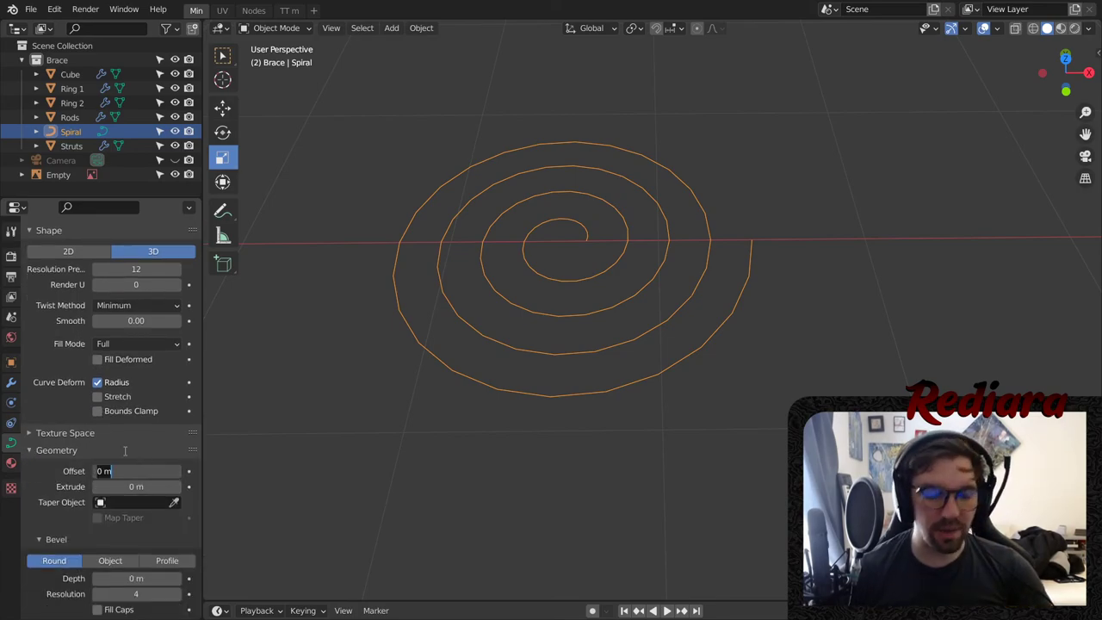
pyautogui.write('0.1')
pyautogui.press('Return')
pyautogui.moveTo(637, 284); pyautogui.dragTo(679, 247, button='middle')
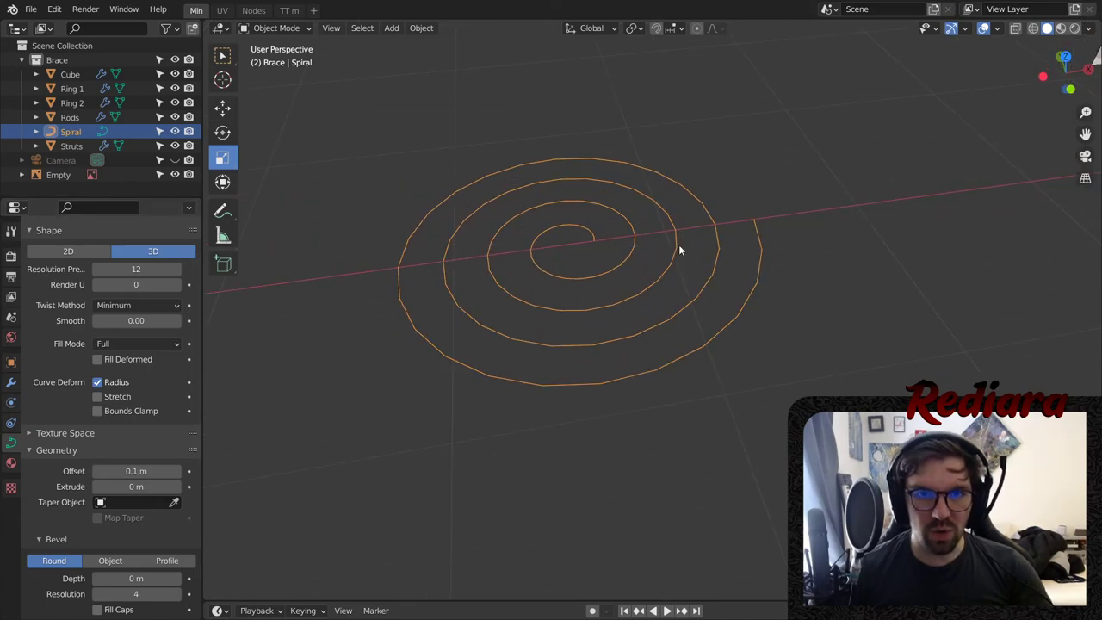
# - Extrude the spiral curve by 0.1 m and reset its geometry offset to 0 m
pyautogui.click(163, 487)
pyautogui.write('.1')
pyautogui.press('Return')
pyautogui.moveTo(508, 267); pyautogui.dragTo(563, 226, button='middle')
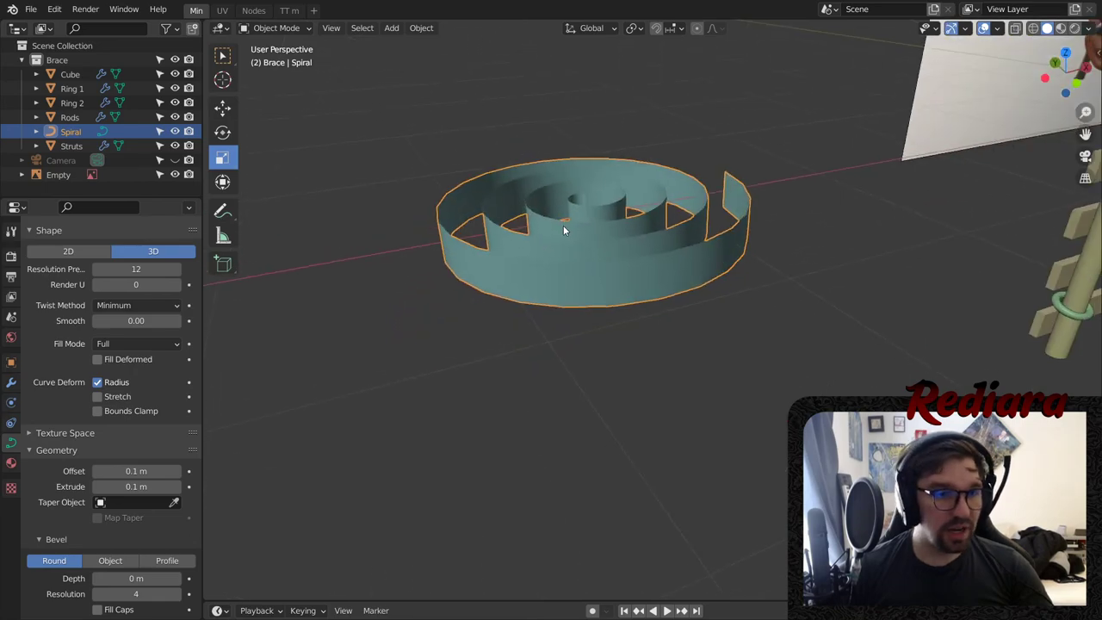
pyautogui.click(136, 471)
pyautogui.write('0')
pyautogui.press('Return')
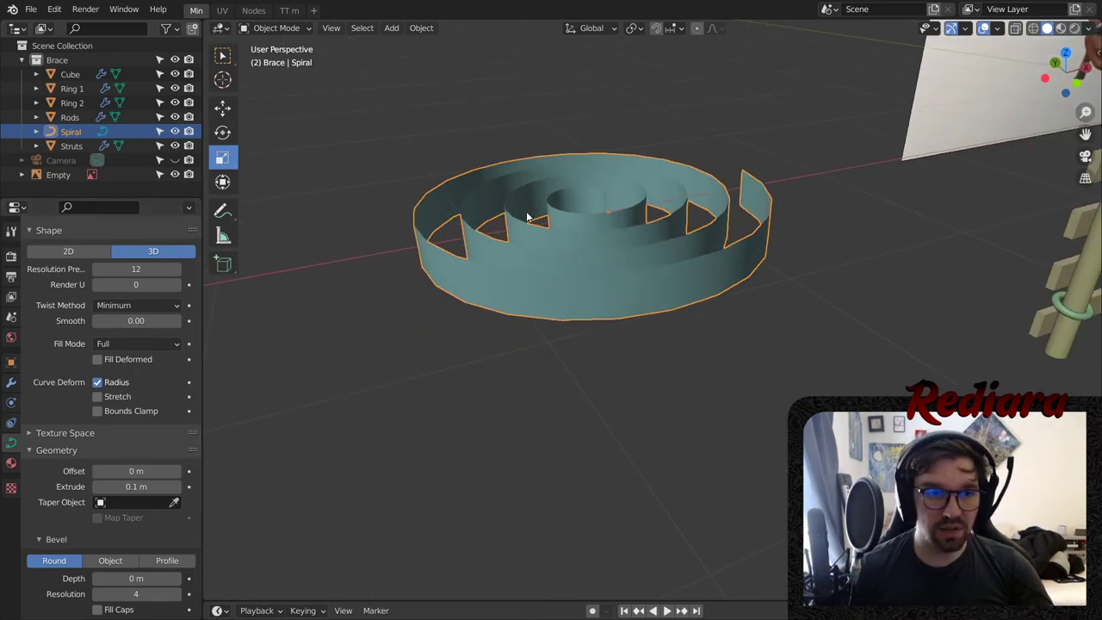
pyautogui.moveTo(534, 207); pyautogui.dragTo(470, 280, button='middle')
pyautogui.scroll(-2, 152, 398)
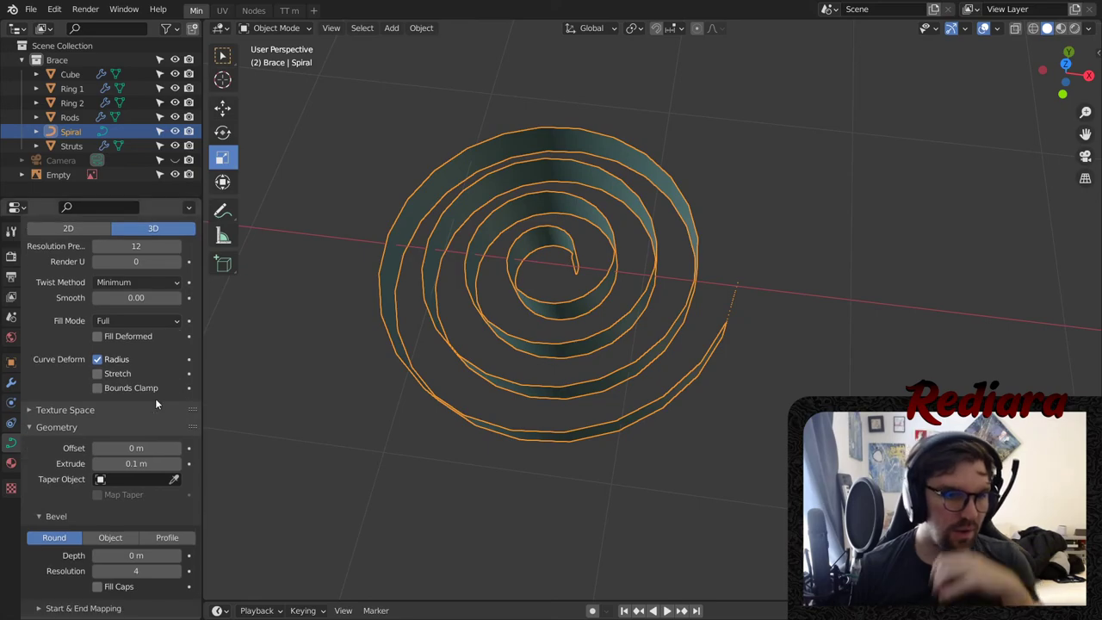
# - Try the Object bevel type on the spiral and return it to Round
pyautogui.click(113, 513)
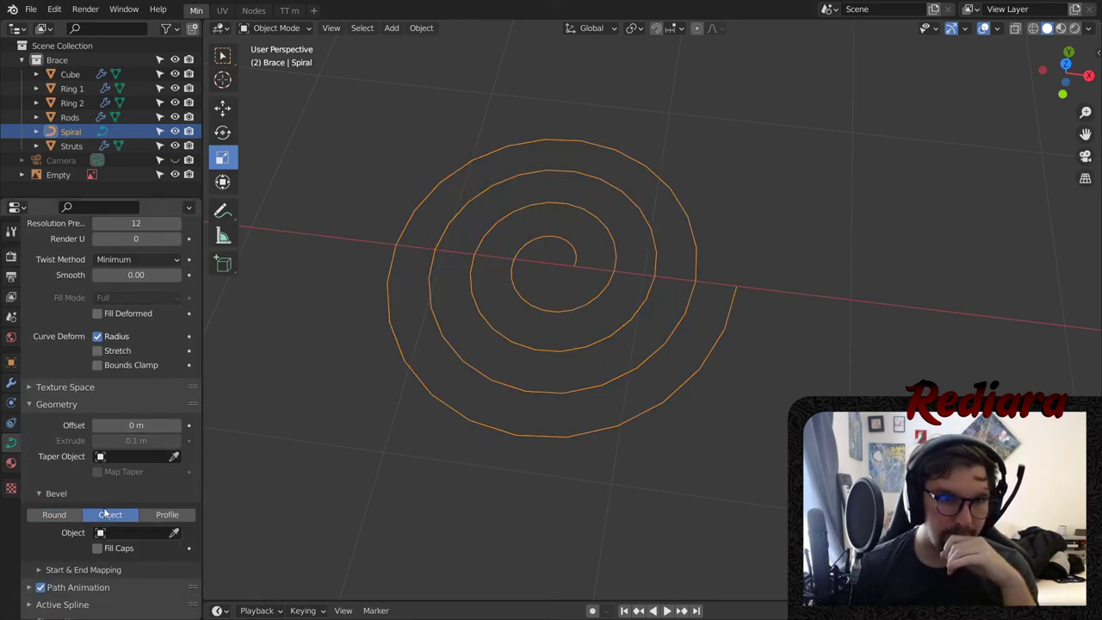
pyautogui.click(66, 515)
pyautogui.scroll(-3, 156, 479)
pyautogui.moveTo(438, 372); pyautogui.dragTo(467, 331, button='middle')
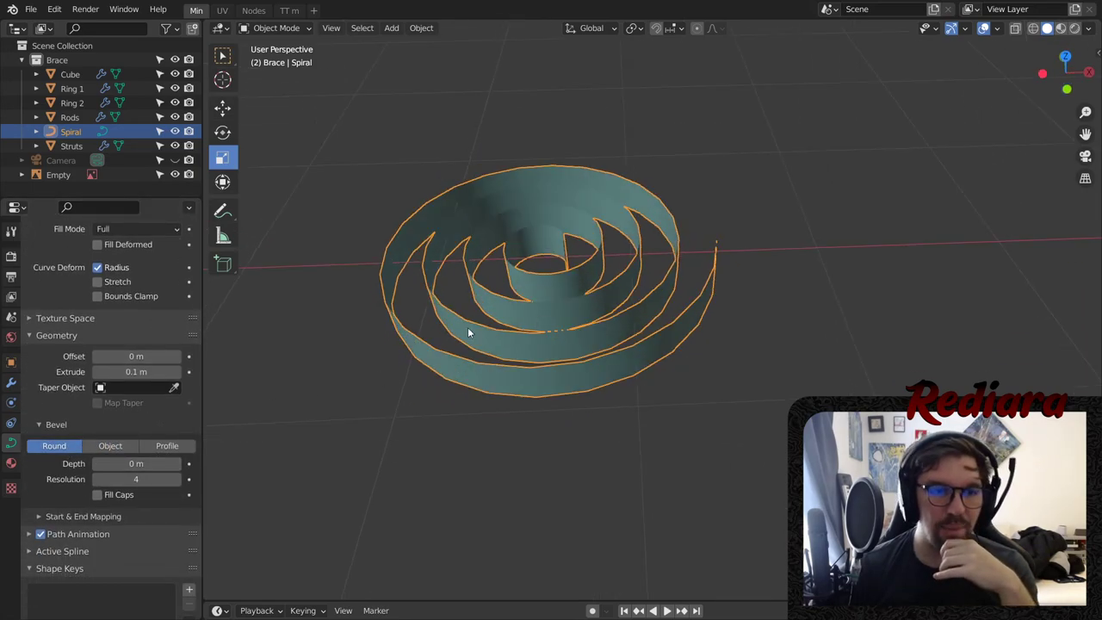
# - Set the spiral's round bevel depth to 0.1 m to thicken the strip
pyautogui.click(152, 463)
pyautogui.press('Return')
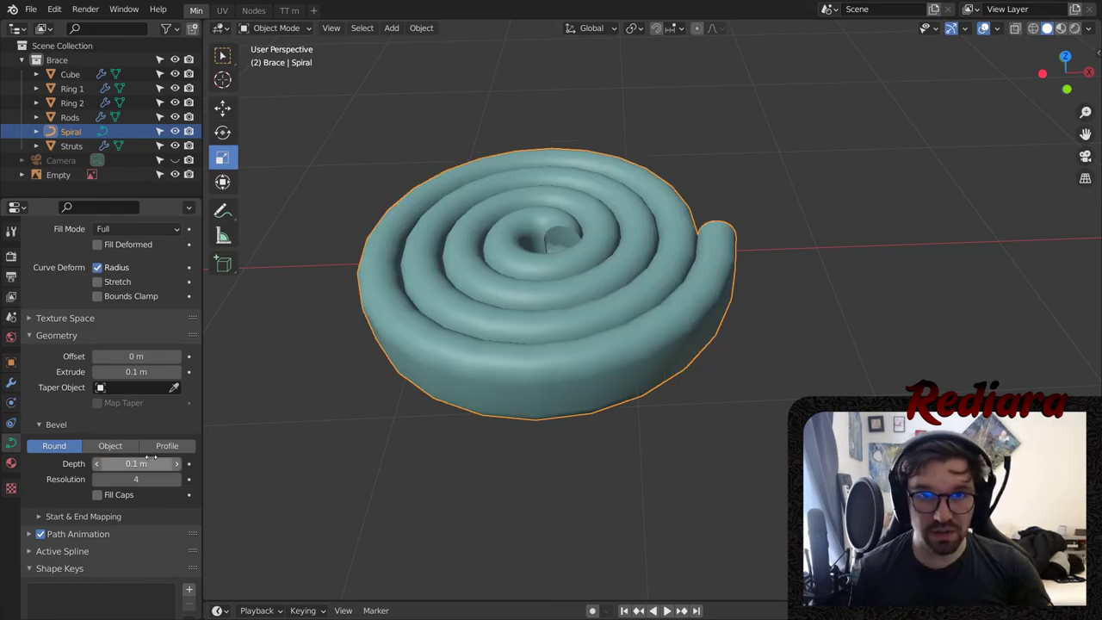
pyautogui.moveTo(617, 221); pyautogui.dragTo(628, 200, button='middle')
pyautogui.scroll(3, 598, 213)
pyautogui.scroll(-4, 653, 208)
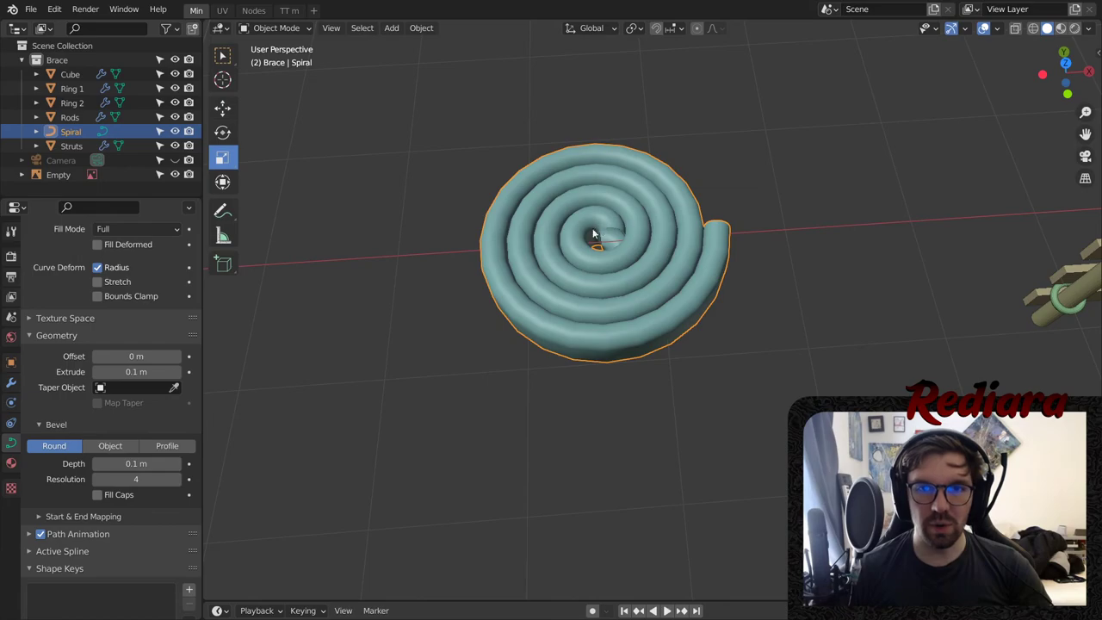
# - Compare the thickened spiral with the bag model and the bedroll in the reference image
pyautogui.scroll(4, 594, 237)
pyautogui.scroll(-8, 609, 260)
pyautogui.moveTo(608, 260); pyautogui.dragTo(627, 242, button='middle')
pyautogui.keyDown('shift'); pyautogui.moveTo(990, 101); pyautogui.dragTo(805, 222, button='middle'); pyautogui.keyUp('shift')
pyautogui.scroll(-2, 805, 222)
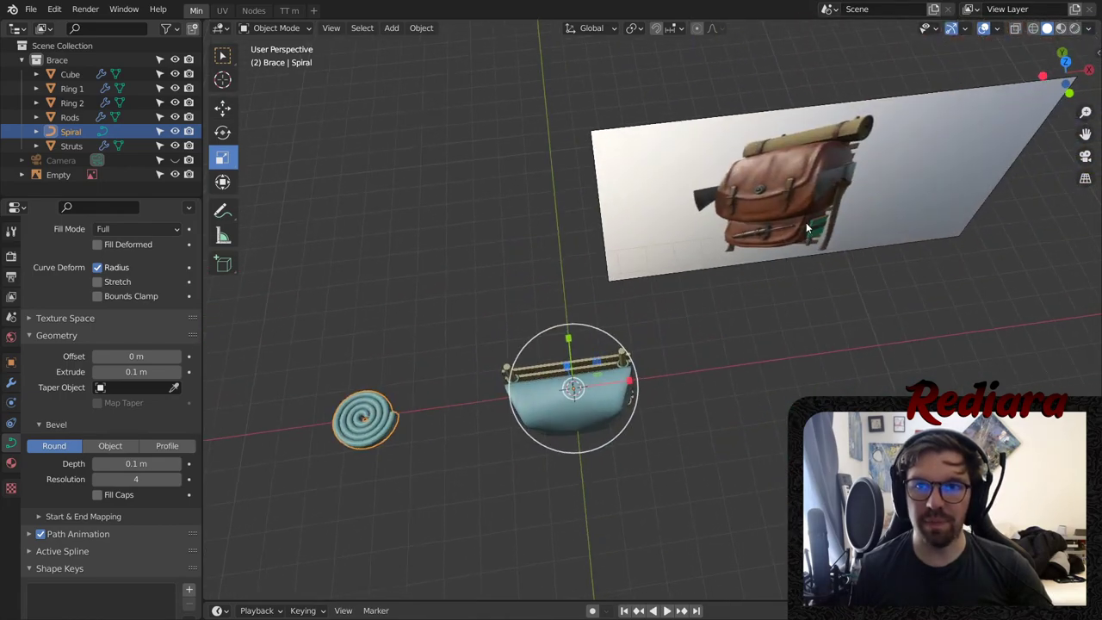
pyautogui.scroll(5, 817, 193)
pyautogui.moveTo(857, 155); pyautogui.dragTo(828, 105, button='middle')
pyautogui.scroll(-5, 828, 106)
pyautogui.keyDown('shift'); pyautogui.moveTo(568, 254); pyautogui.dragTo(778, 209, button='middle'); pyautogui.keyUp('shift')
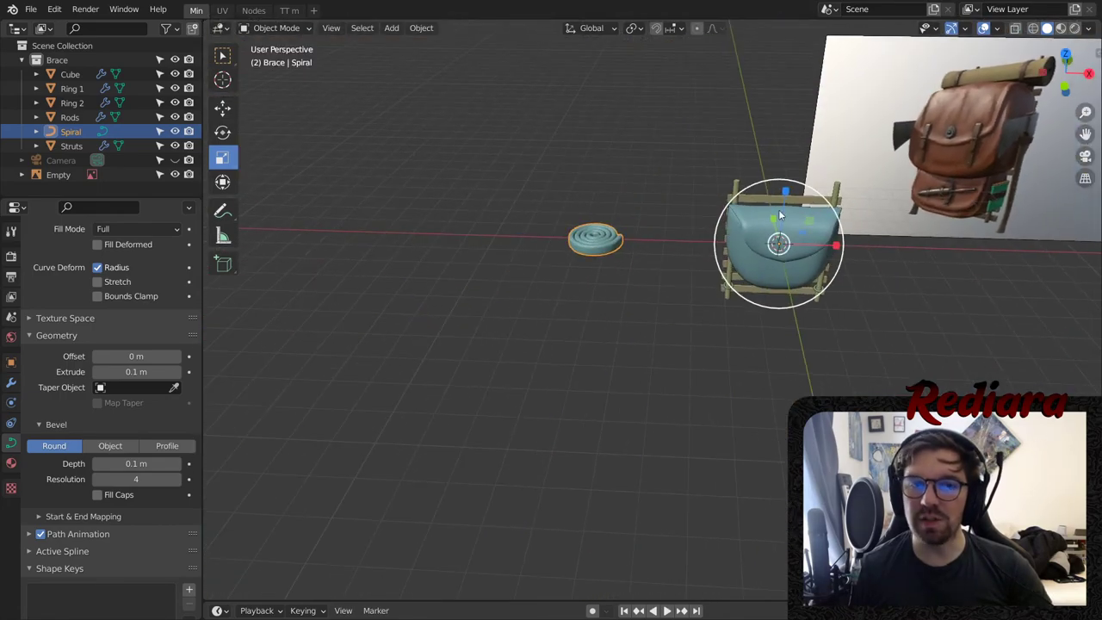
# - Lower the spiral's bevel resolution to 2 and finally to 1, checking the inner end of the roll
pyautogui.scroll(10, 654, 220)
pyautogui.keyDown('shift'); pyautogui.moveTo(472, 304); pyautogui.dragTo(631, 340, button='middle'); pyautogui.keyUp('shift')
pyautogui.scroll(2, 607, 271)
pyautogui.scroll(2, 632, 340)
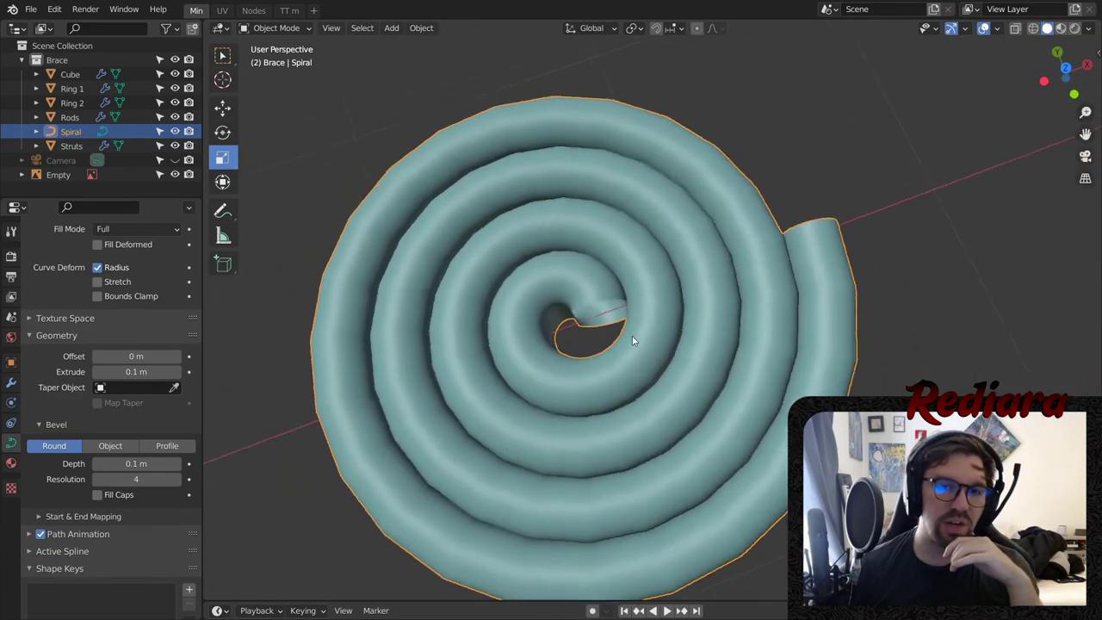
pyautogui.scroll(4, 632, 340)
pyautogui.moveTo(597, 307)
pyautogui.mouseDown(button='middle')
pyautogui.moveTo(617, 321)
pyautogui.moveTo(603, 319)
pyautogui.mouseUp(button='middle')
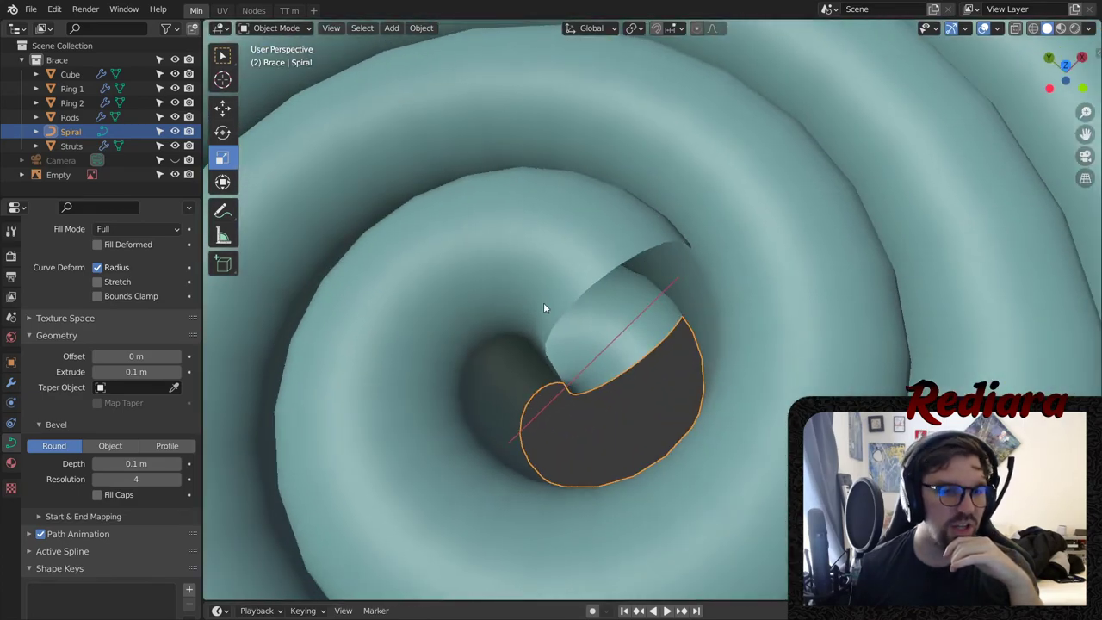
pyautogui.click(167, 479)
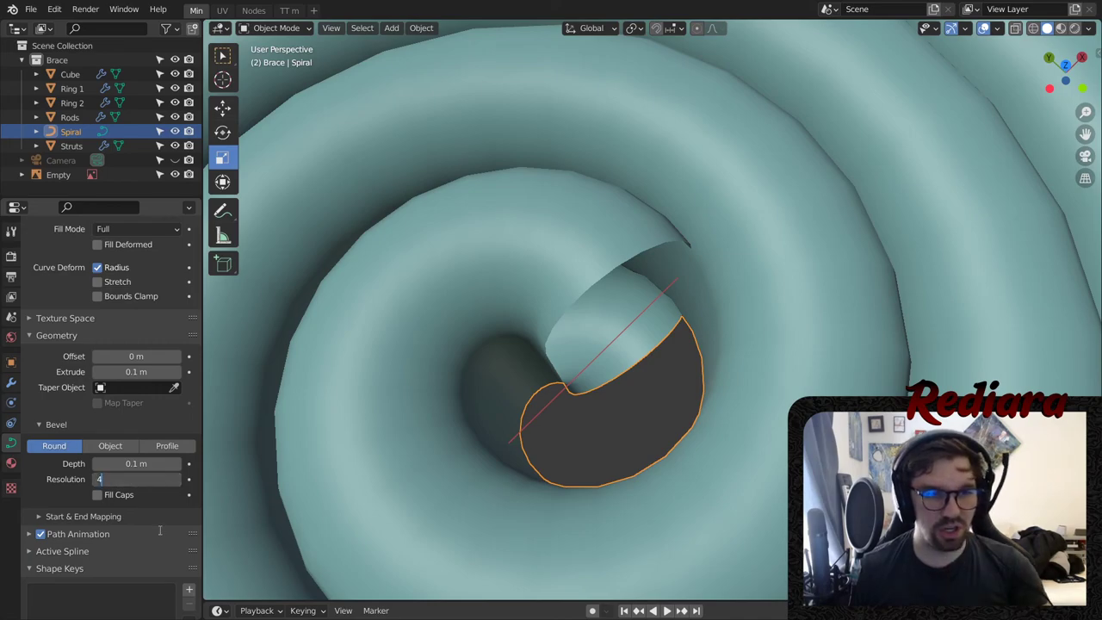
pyautogui.write('2')
pyautogui.press('Return')
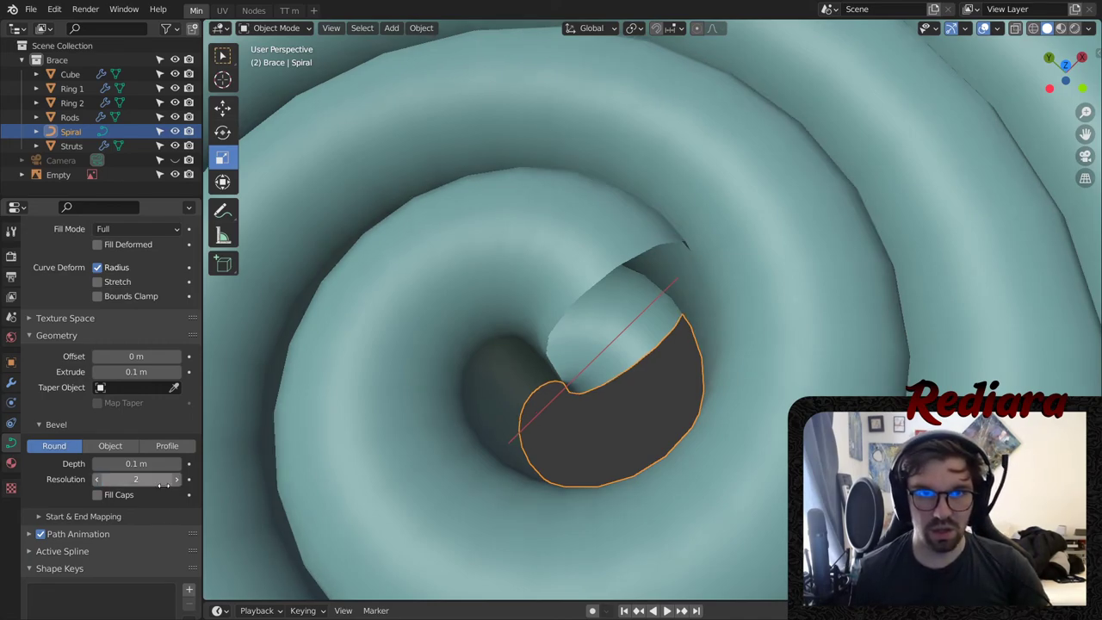
pyautogui.click(134, 478)
pyautogui.write('1')
pyautogui.press('Return')
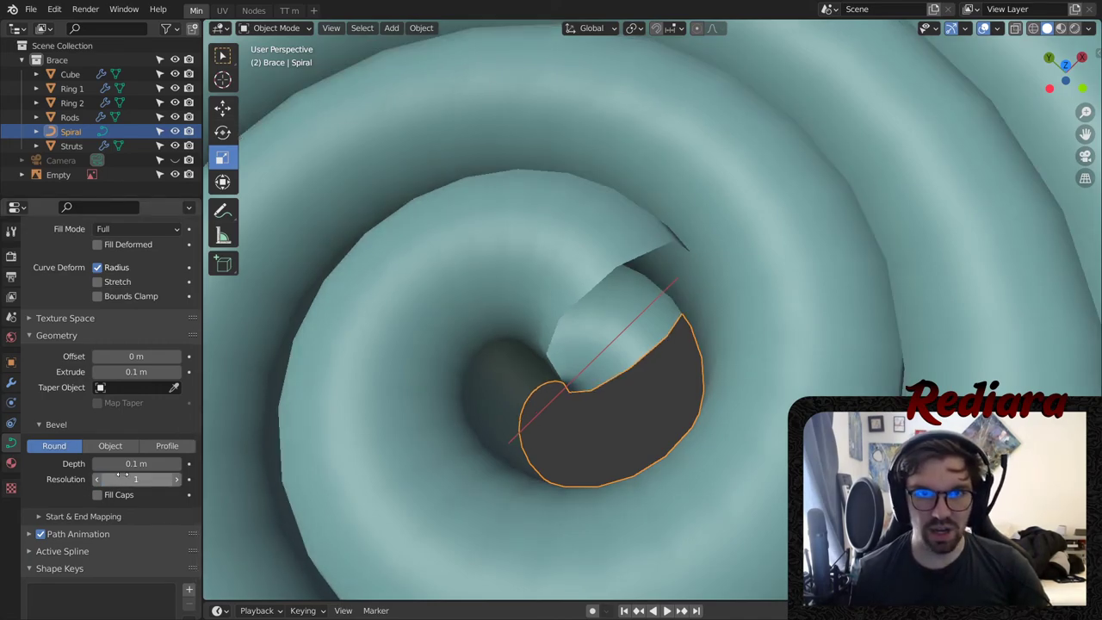
# - Examine the spiral's rounded edges and inner opening from several angles
pyautogui.scroll(-6, 709, 226)
pyautogui.scroll(4, 654, 281)
pyautogui.moveTo(723, 302); pyautogui.dragTo(643, 240, button='middle')
pyautogui.scroll(-3, 643, 239)
pyautogui.moveTo(742, 257); pyautogui.dragTo(707, 211, button='middle')
pyautogui.keyDown('shift'); pyautogui.moveTo(707, 211); pyautogui.dragTo(635, 283, button='middle'); pyautogui.keyUp('shift')
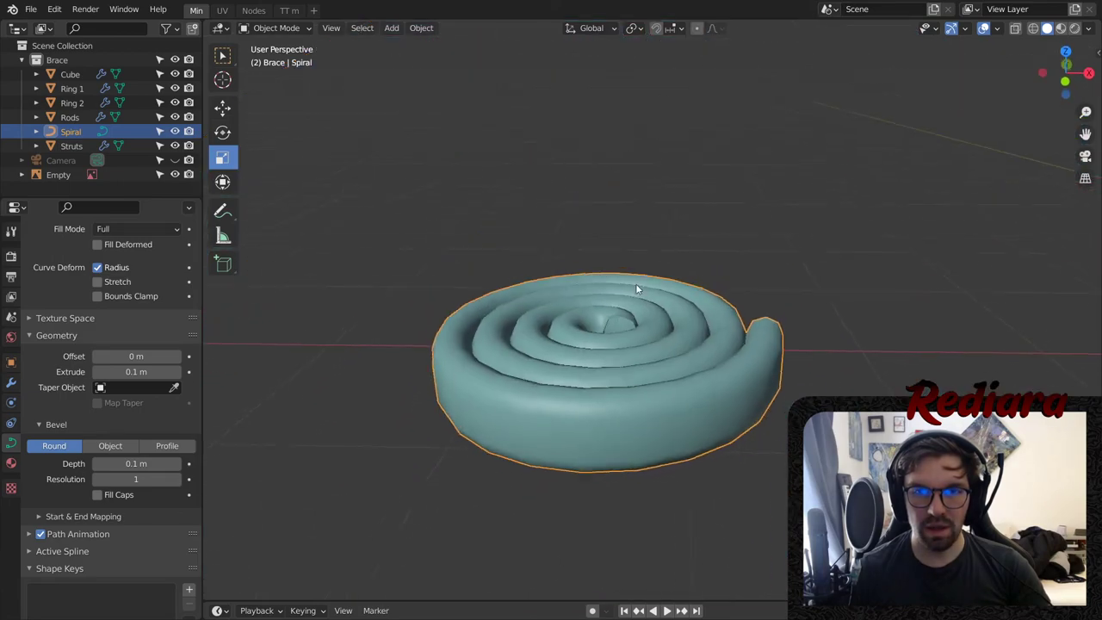
pyautogui.scroll(5, 636, 283)
pyautogui.moveTo(631, 333); pyautogui.dragTo(614, 299, button='middle')
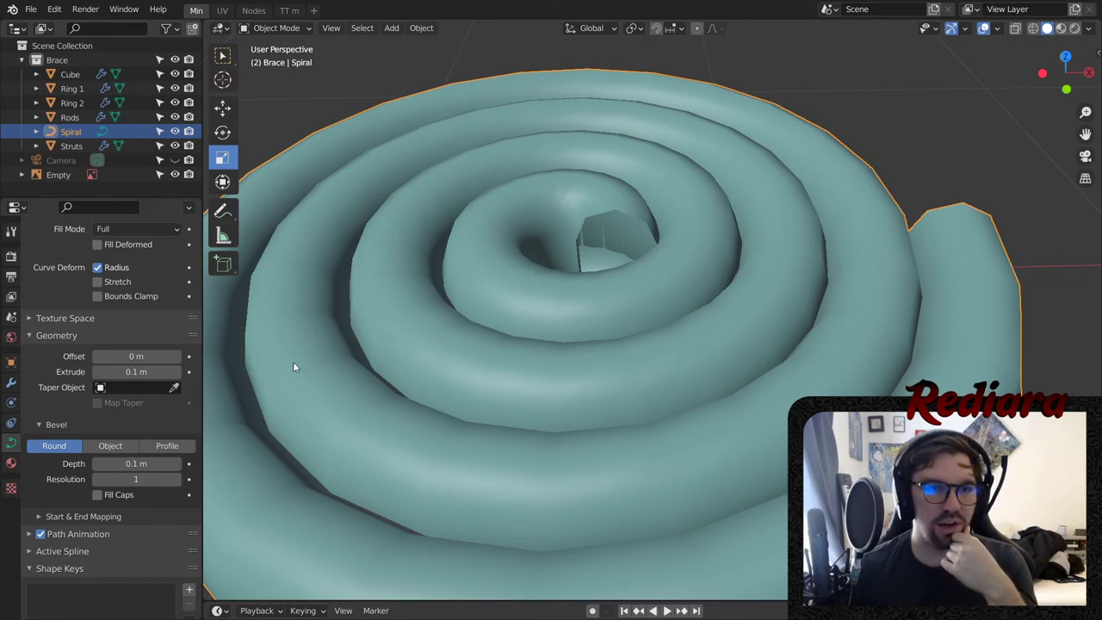
# - Lengthen the rolled spiral by setting its extrude to 2 m
pyautogui.click(148, 375)
pyautogui.write('2')
pyautogui.press('Return')
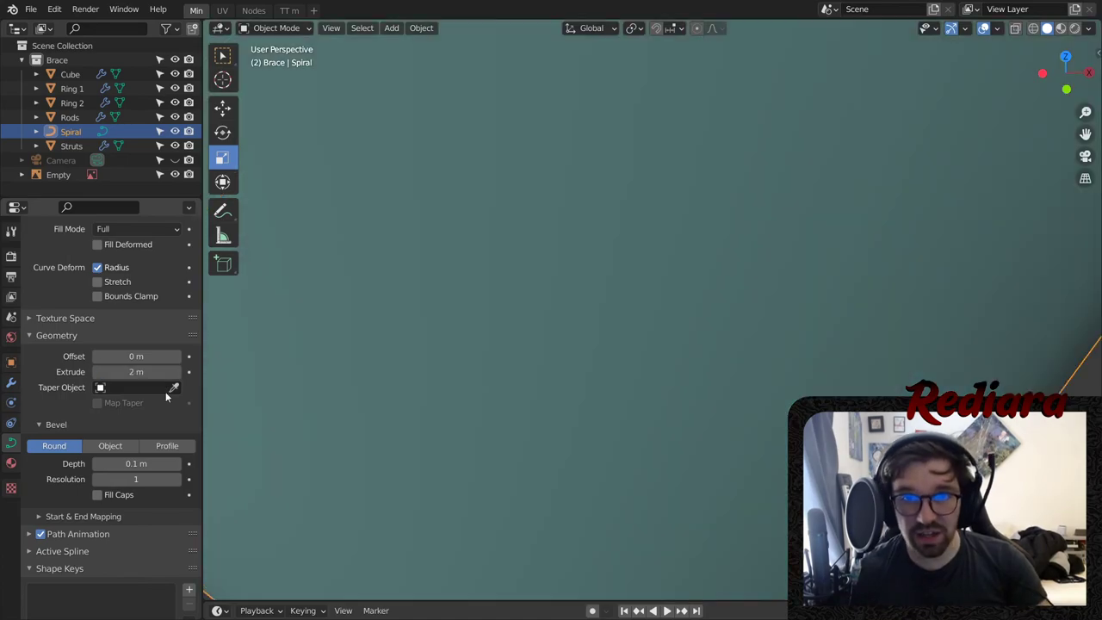
pyautogui.scroll(-8, 539, 218)
pyautogui.scroll(3, 626, 255)
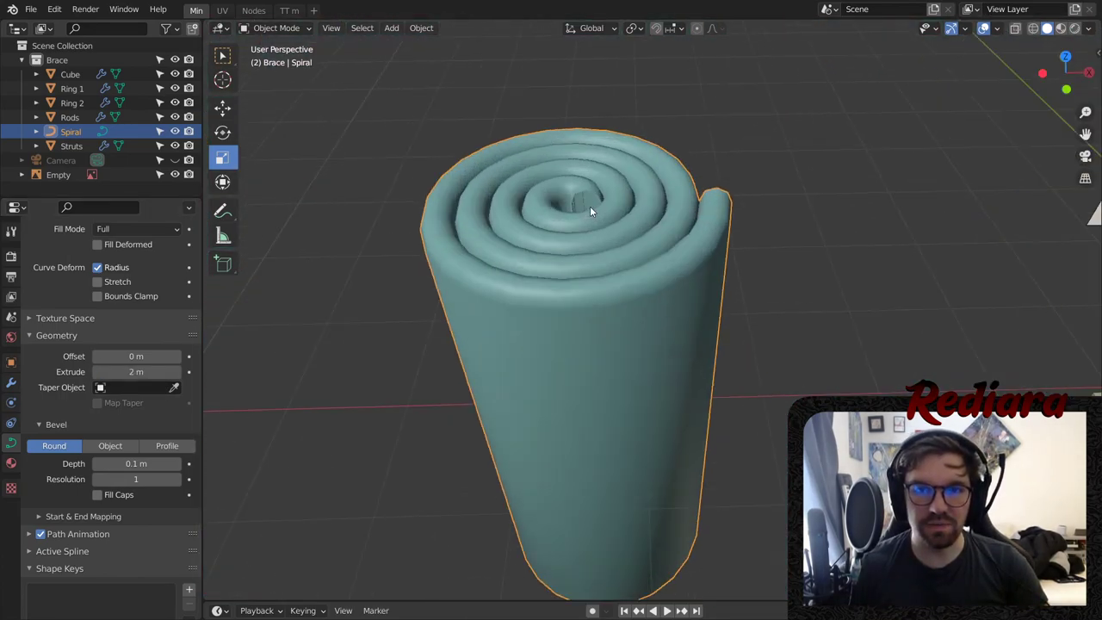
# - Set the spiral's extrude to 4 m and check the proportions of the roll
pyautogui.click(145, 371)
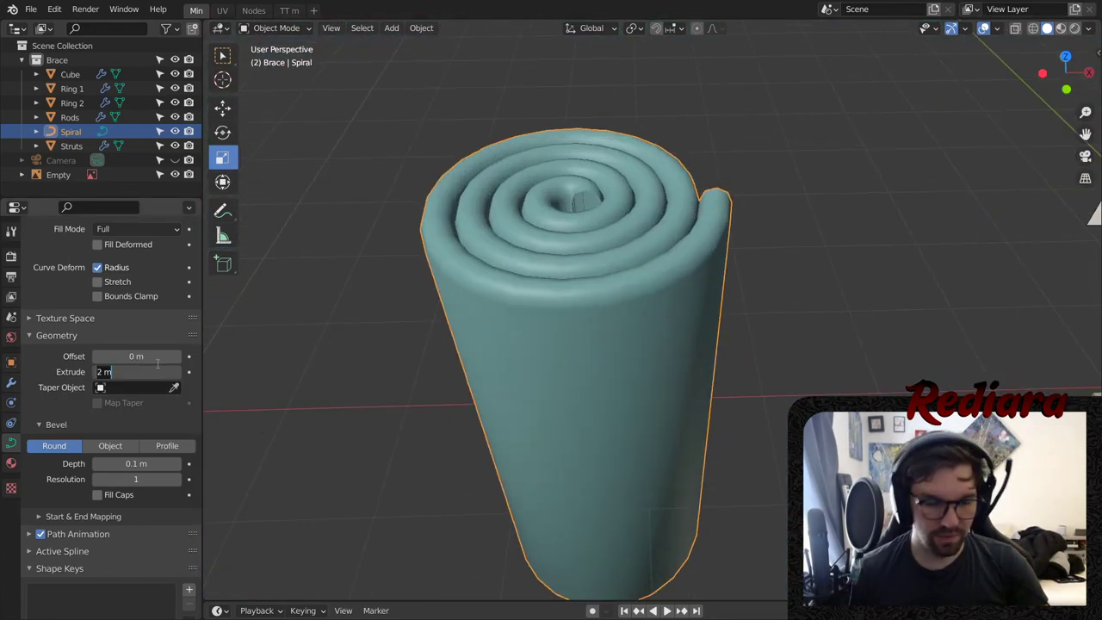
pyautogui.write('4')
pyautogui.press('Return')
pyautogui.scroll(-6, 659, 135)
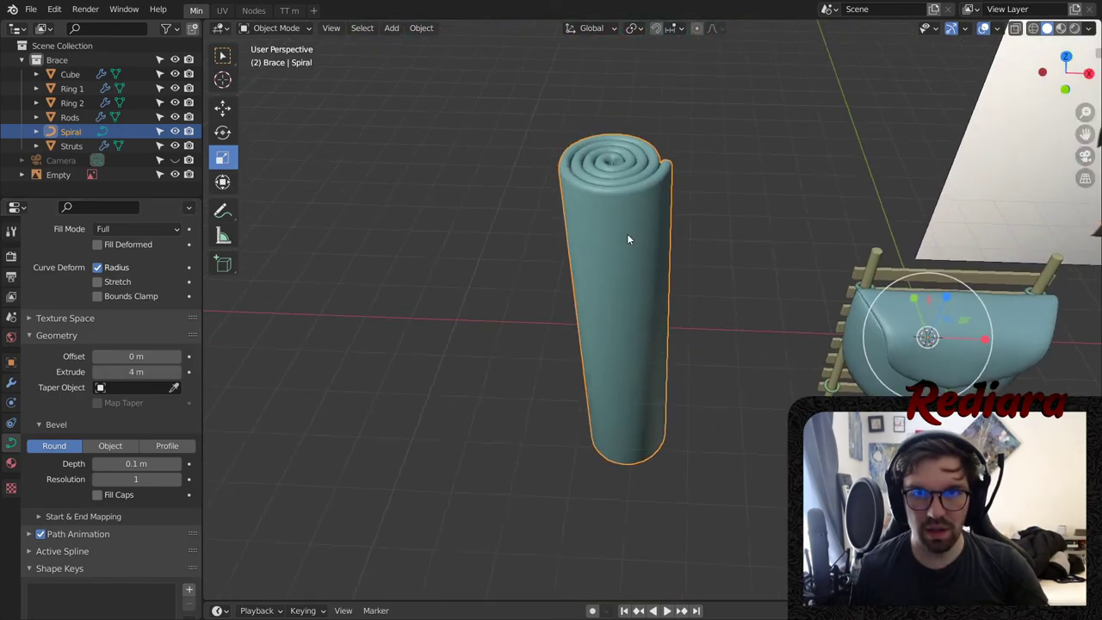
pyautogui.moveTo(628, 240); pyautogui.dragTo(483, 208, button='middle')
pyautogui.scroll(5, 526, 226)
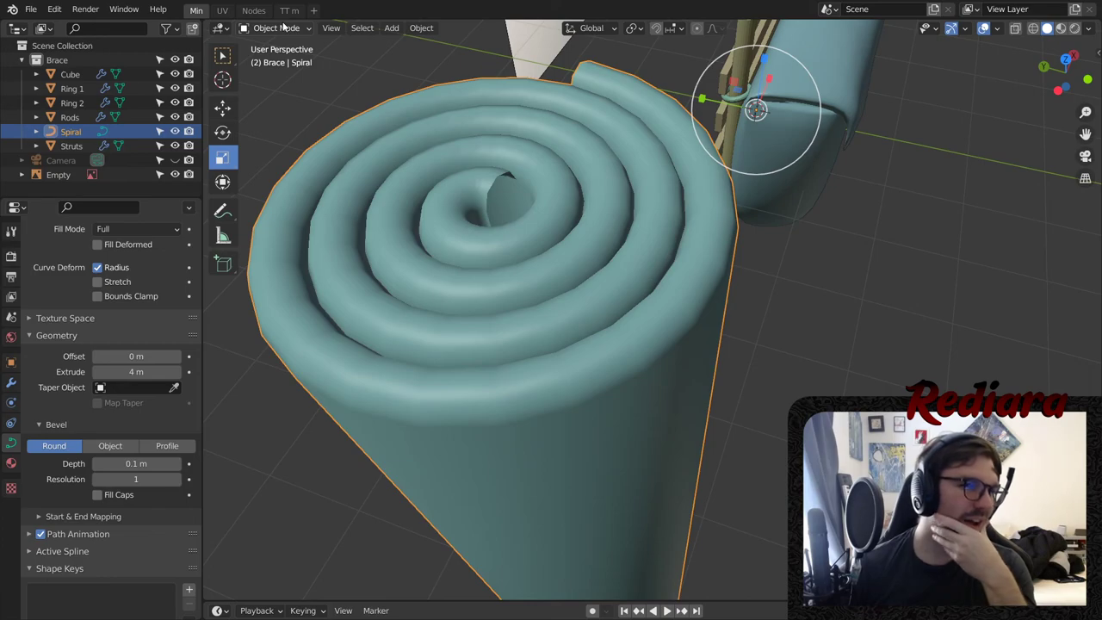
# - Convert the spiral curve to a mesh
pyautogui.click(420, 29)
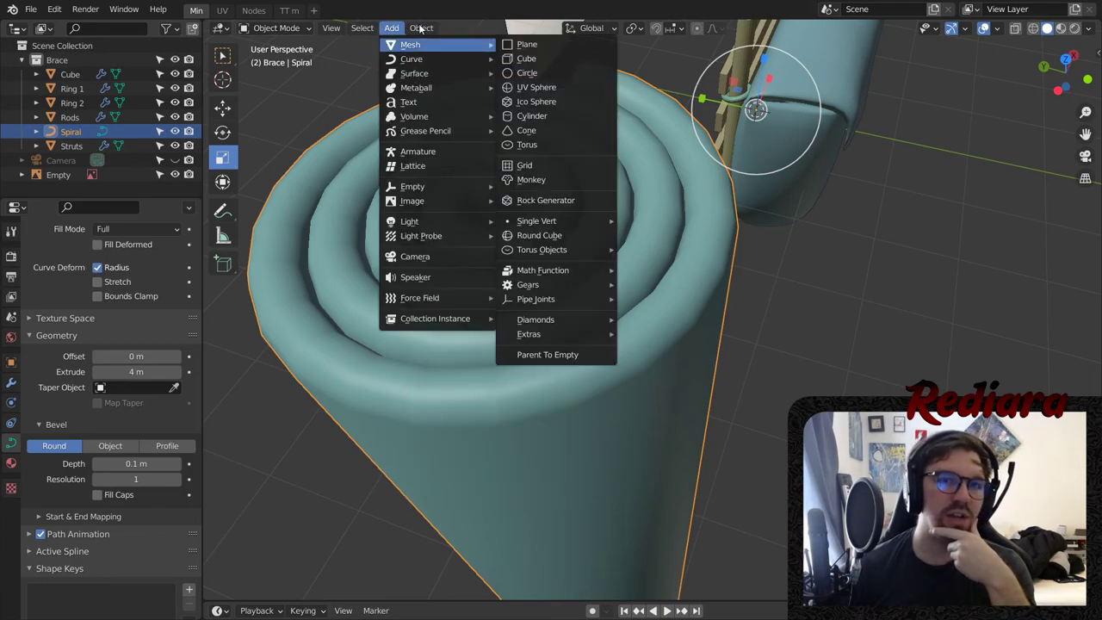
pyautogui.moveTo(525, 404)
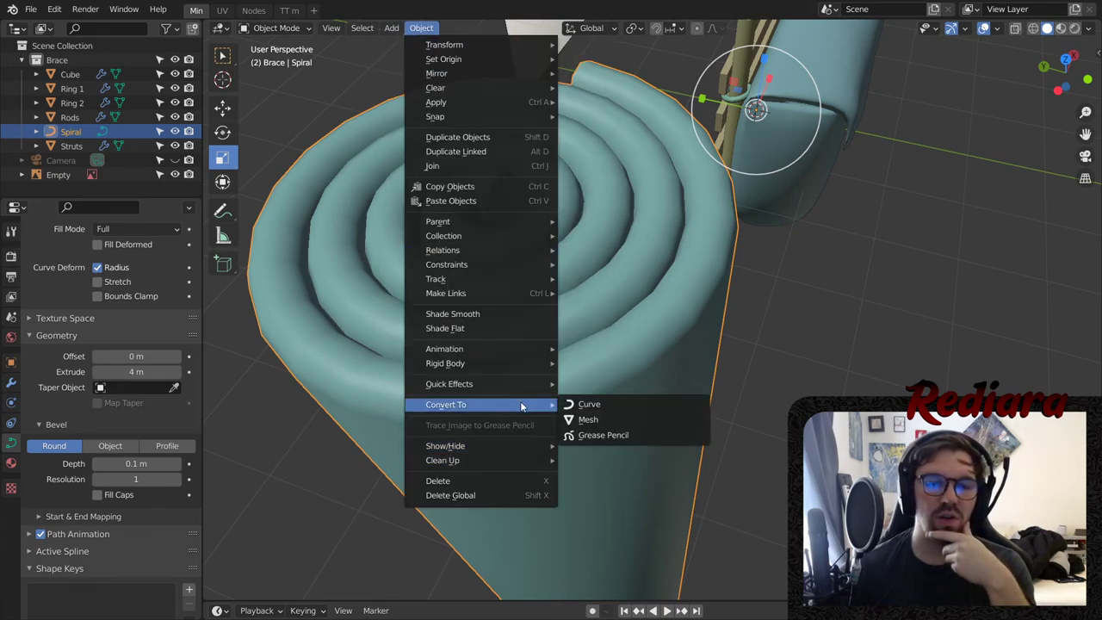
pyautogui.click(585, 420)
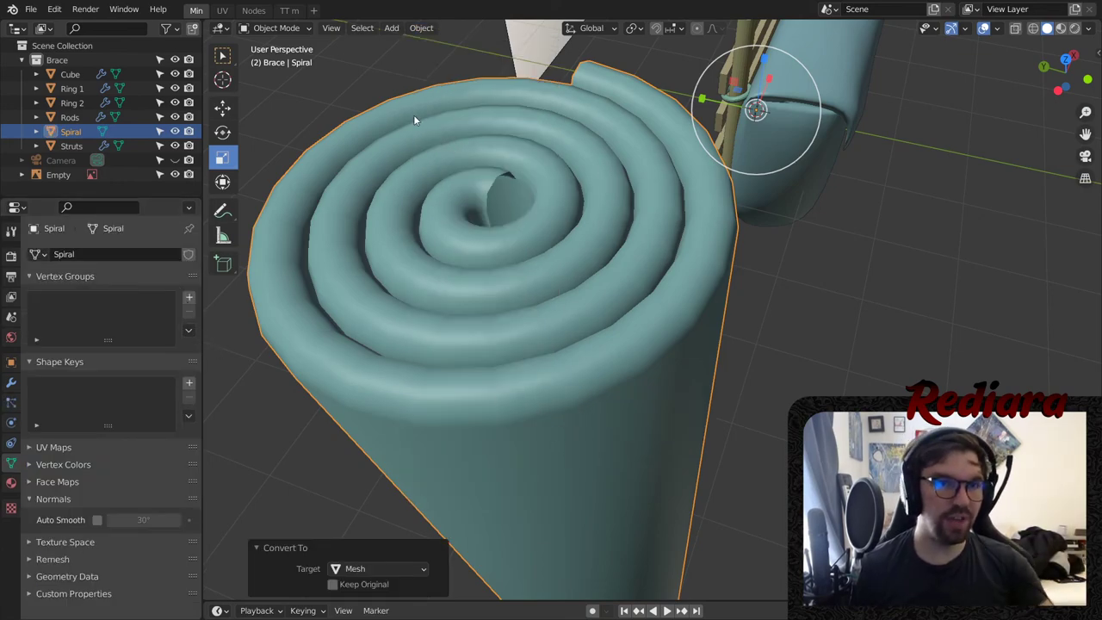
# - Enter Edit Mode on the spiral and close its open inner end with a face built from the boundary edge loop
pyautogui.click(276, 27)
pyautogui.click(283, 60)
pyautogui.scroll(5, 540, 192)
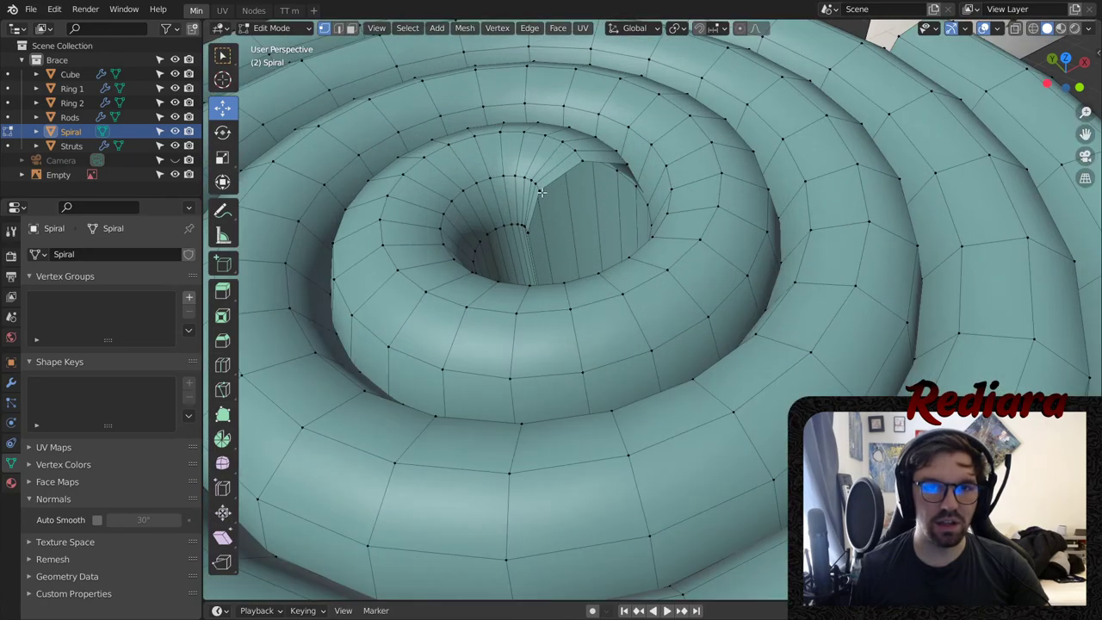
pyautogui.moveTo(544, 193); pyautogui.dragTo(413, 121, button='middle')
pyautogui.scroll(3, 555, 225)
pyautogui.click(338, 28)
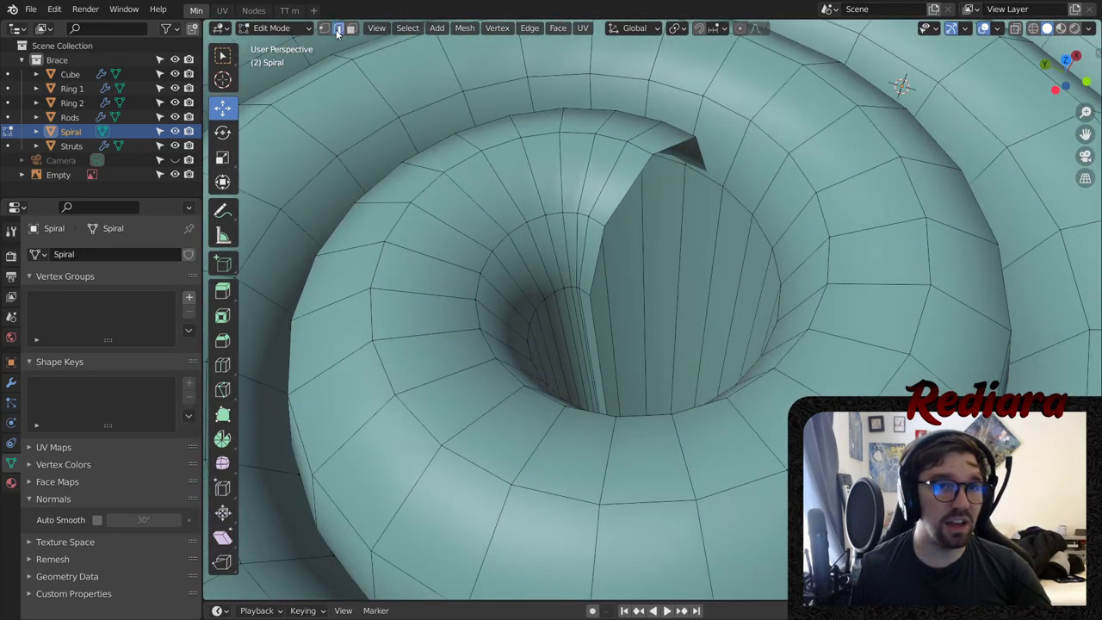
pyautogui.keyDown('alt'); pyautogui.click(621, 198); pyautogui.keyUp('alt')
pyautogui.moveTo(620, 198); pyautogui.dragTo(604, 230, button='middle')
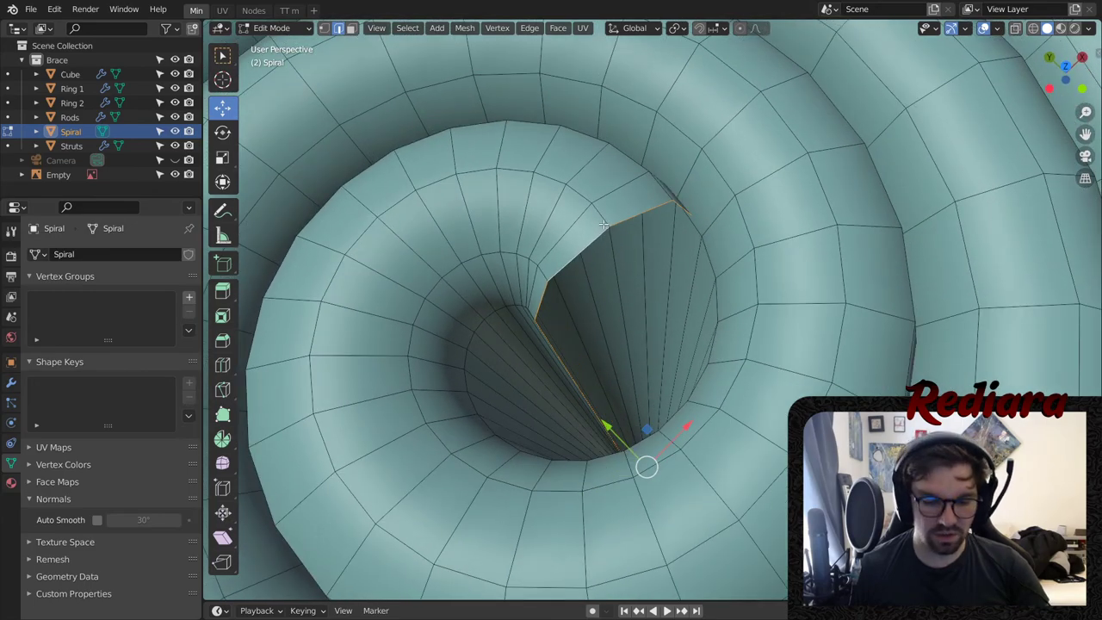
pyautogui.press('f')
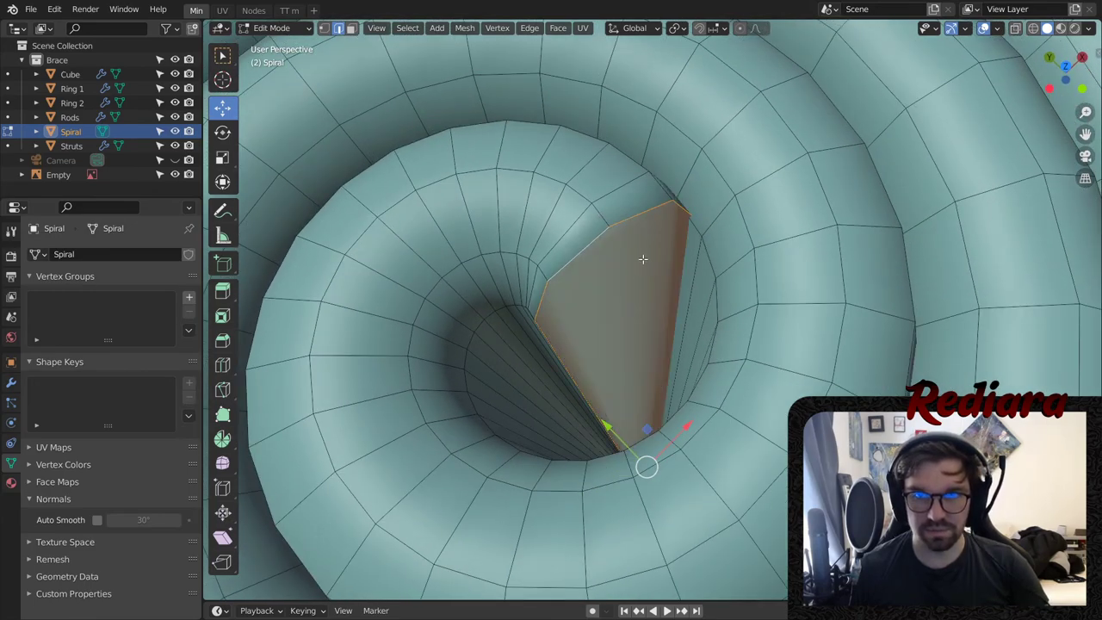
# - Move the inner end's cap about -0.065 m along Y and bevel its edges with 6 segments at about 0.0725 m width
pyautogui.moveTo(690, 426); pyautogui.dragTo(681, 426)
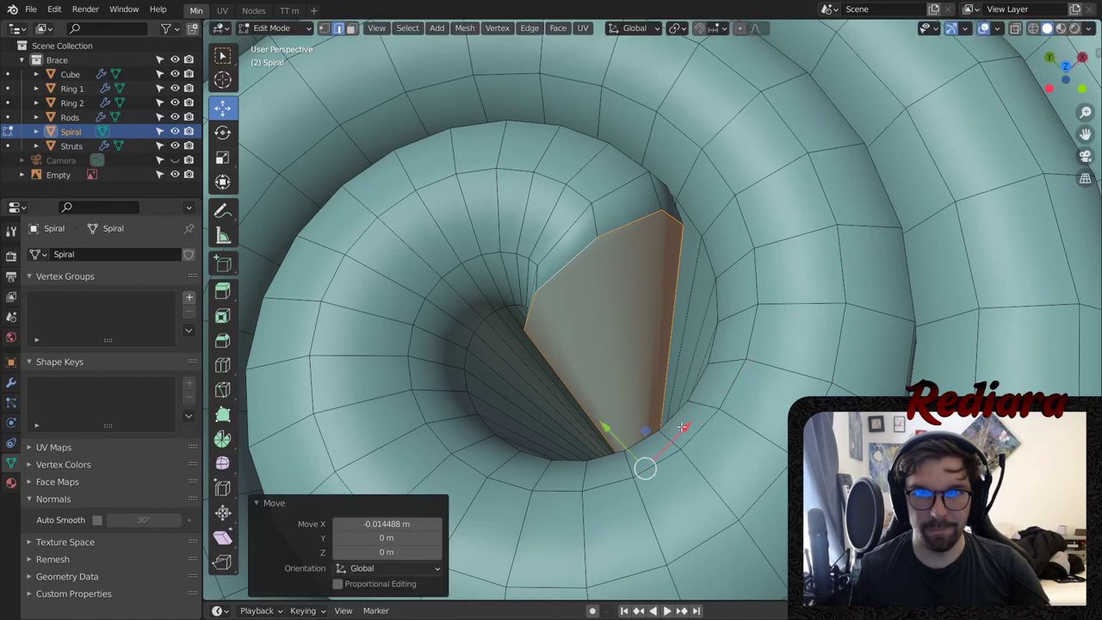
pyautogui.hotkey('ctrl', 'z')
pyautogui.moveTo(618, 258); pyautogui.dragTo(628, 282, button='middle')
pyautogui.scroll(-7, 656, 258)
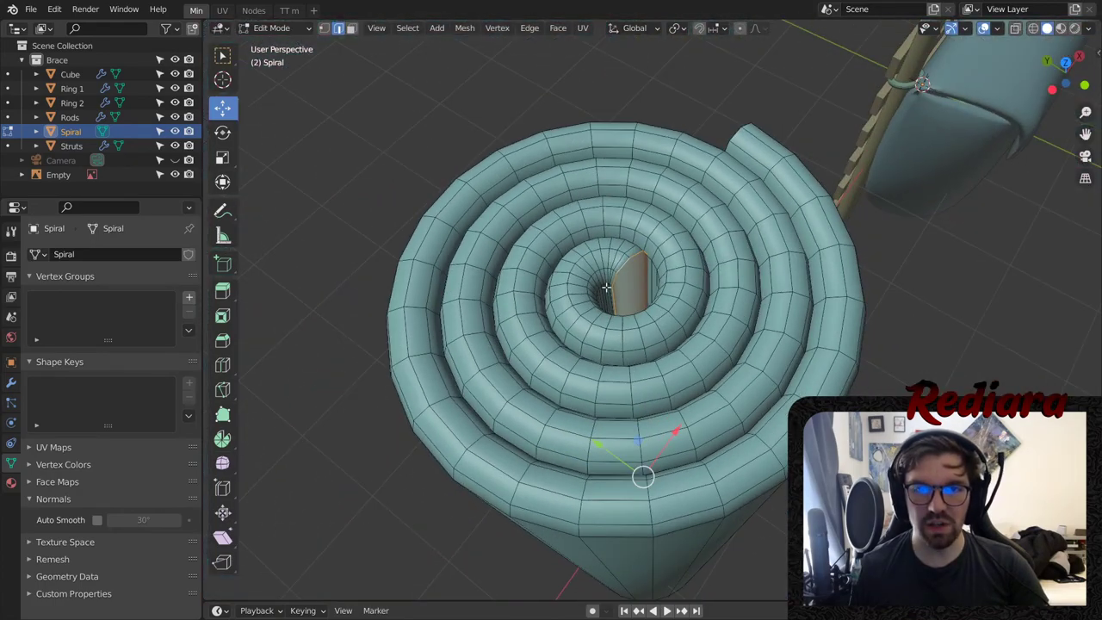
pyautogui.scroll(7, 629, 282)
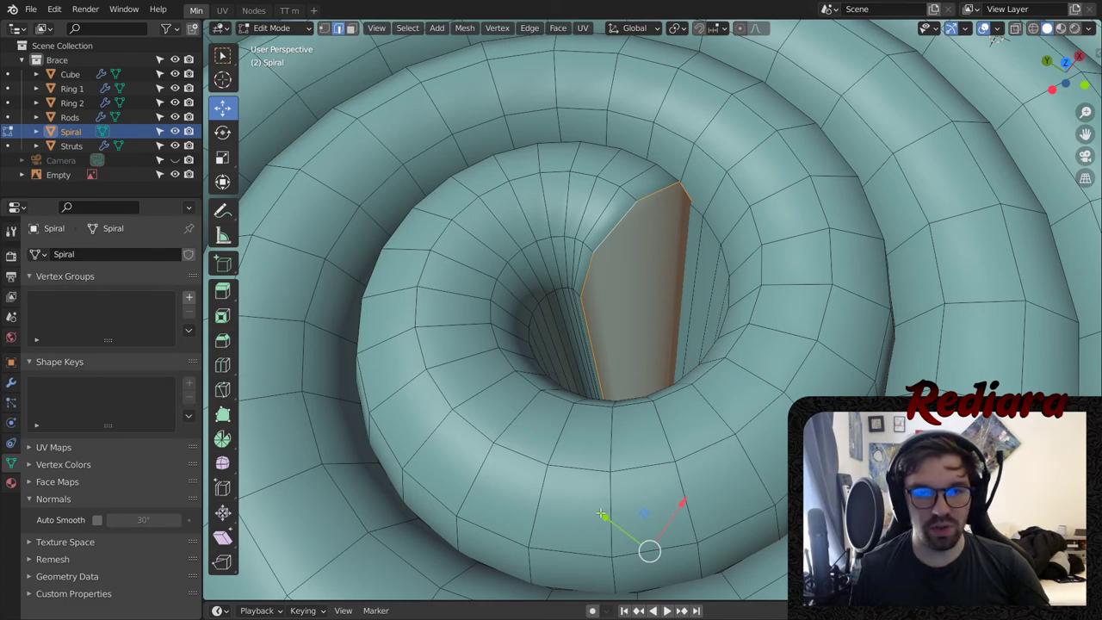
pyautogui.moveTo(601, 514); pyautogui.dragTo(613, 519)
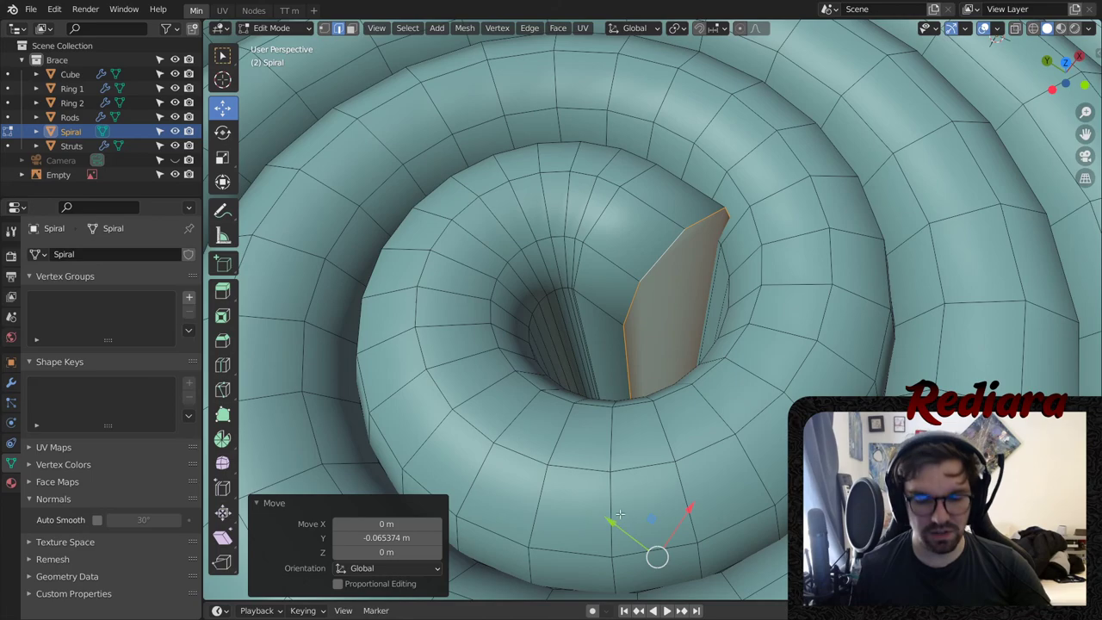
pyautogui.hotkey('ctrl', 'b')
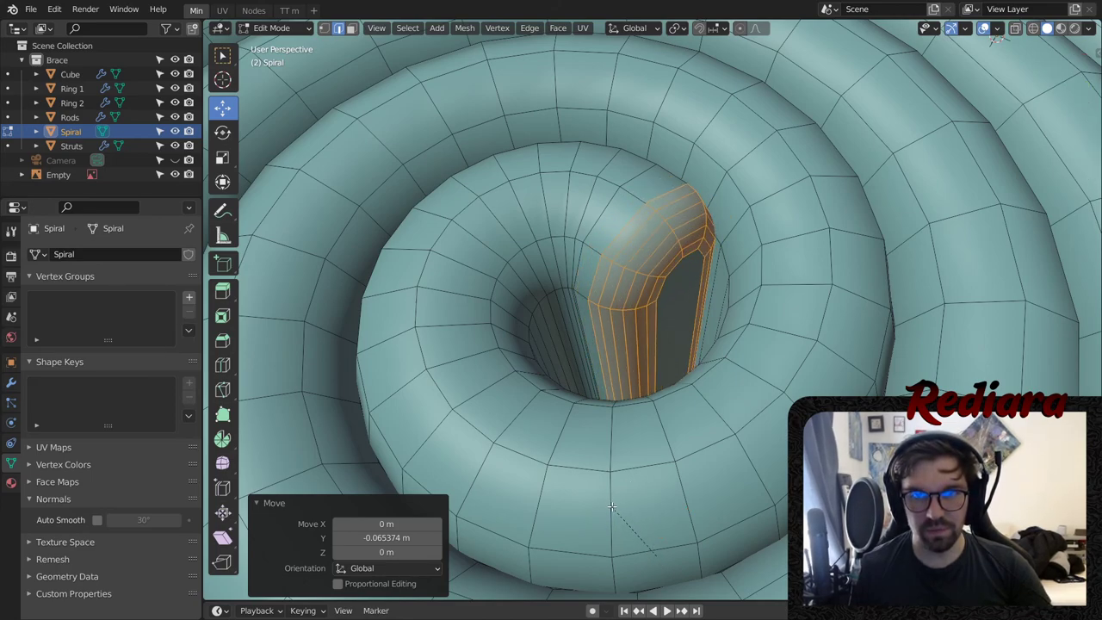
pyautogui.click(609, 506)
# - Fill the open outer end of the roll with a face and move it about 0.19 m along Y
pyautogui.scroll(-4, 524, 170)
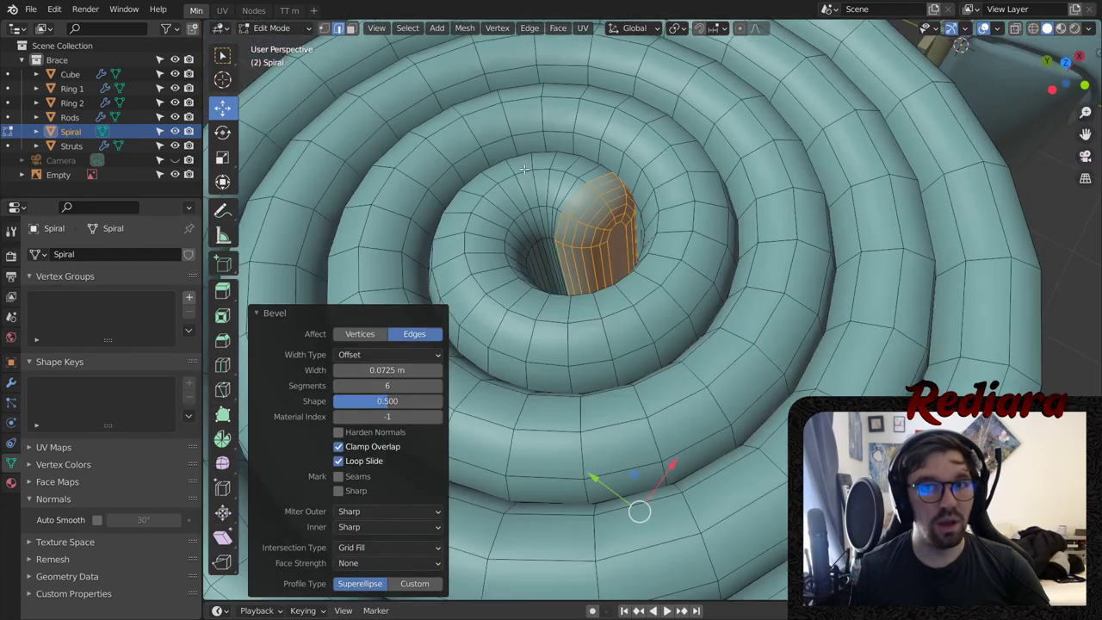
pyautogui.moveTo(525, 170); pyautogui.dragTo(369, 34, button='middle')
pyautogui.keyDown('alt'); pyautogui.click(534, 172); pyautogui.keyUp('alt')
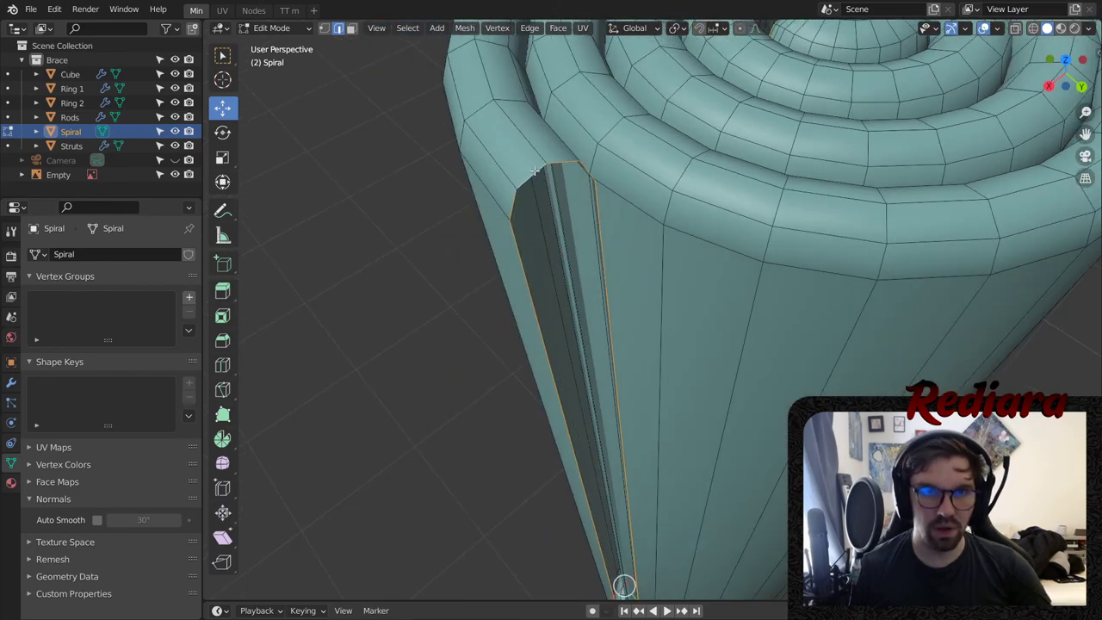
pyautogui.press('f')
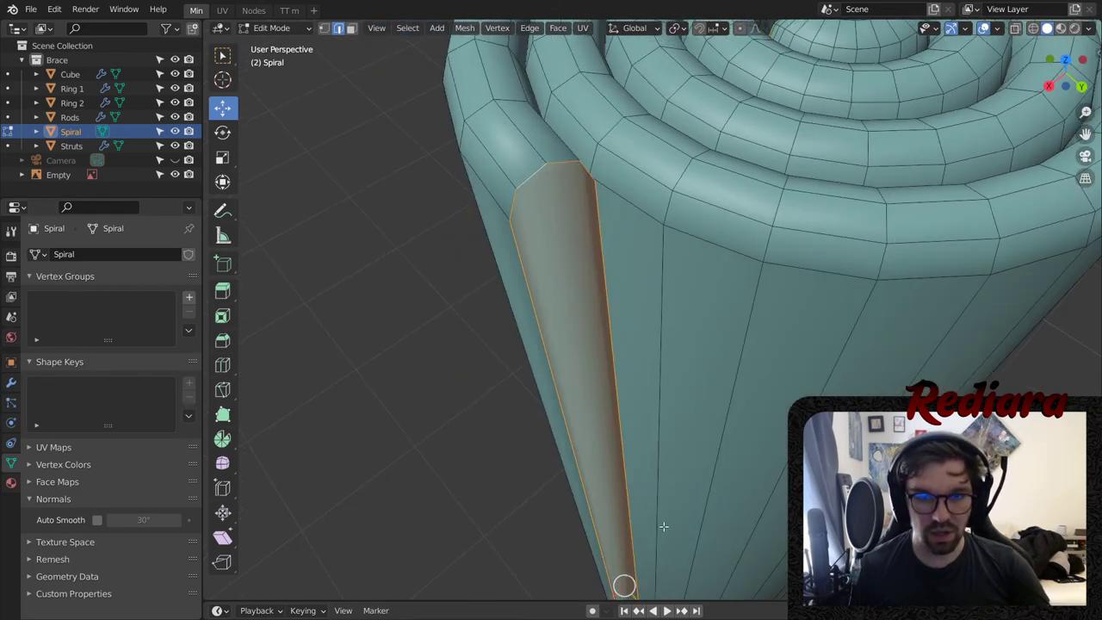
pyautogui.keyDown('shift'); pyautogui.moveTo(664, 526); pyautogui.dragTo(626, 391, button='middle'); pyautogui.keyUp('shift')
pyautogui.moveTo(637, 556); pyautogui.dragTo(650, 571)
pyautogui.scroll(-2, 591, 161)
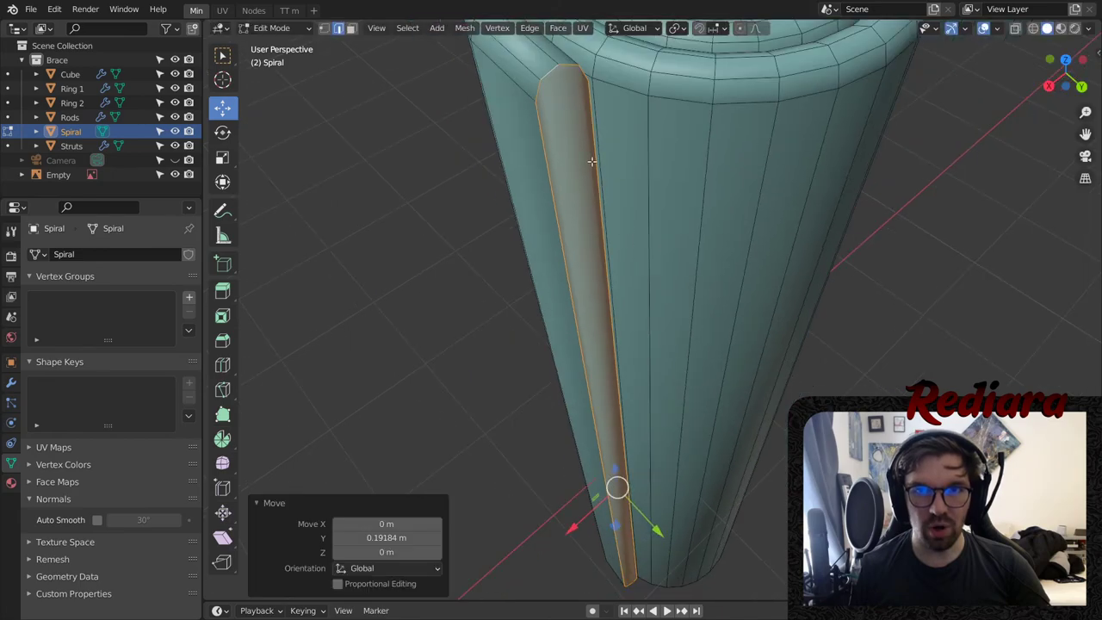
# - Bevel the edges of the outer end's cap into a rounded end and return to Object Mode
pyautogui.moveTo(591, 161); pyautogui.dragTo(628, 268, button='middle')
pyautogui.hotkey('ctrl', 'b')
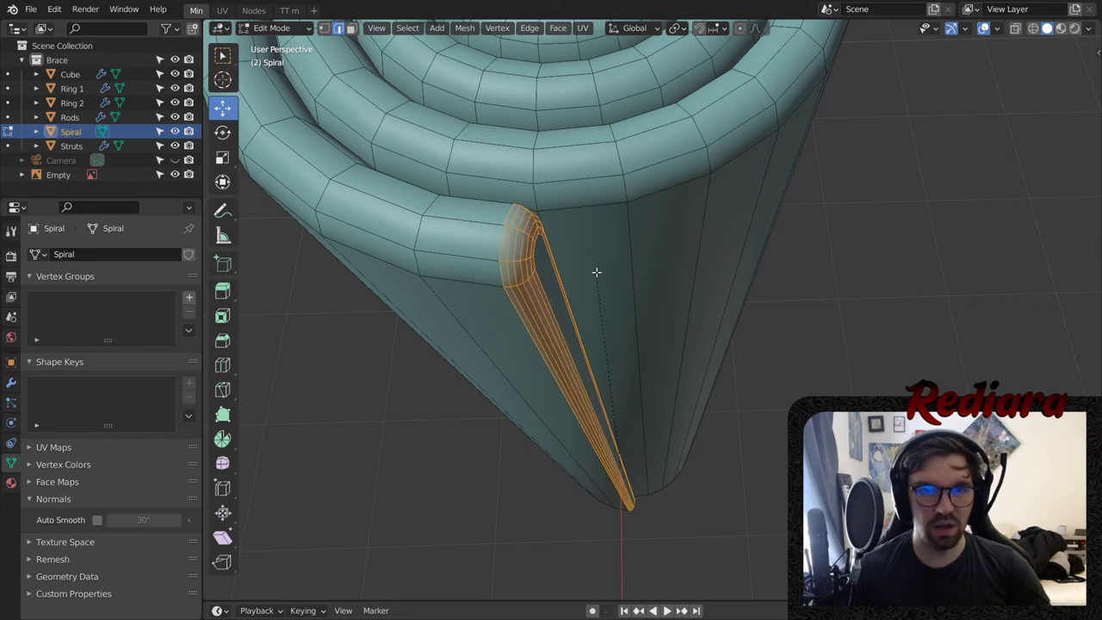
pyautogui.click(600, 270)
pyautogui.moveTo(579, 211); pyautogui.dragTo(504, 172, button='middle')
pyautogui.scroll(-5, 526, 155)
pyautogui.click(284, 32)
pyautogui.click(279, 43)
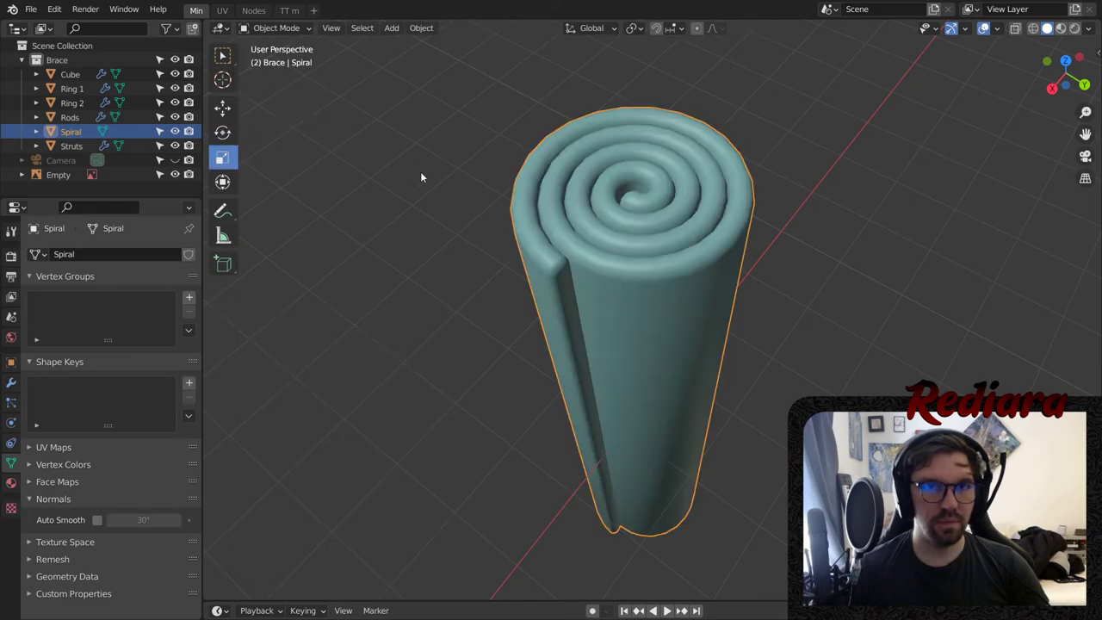
# - Examine the rounded inner end and the smooth shading of the roll from above
pyautogui.click(420, 171)
pyautogui.moveTo(420, 171); pyautogui.dragTo(617, 187, button='middle')
pyautogui.scroll(3, 601, 256)
pyautogui.scroll(3, 620, 155)
pyautogui.click(632, 135)
pyautogui.scroll(-3, 535, 193)
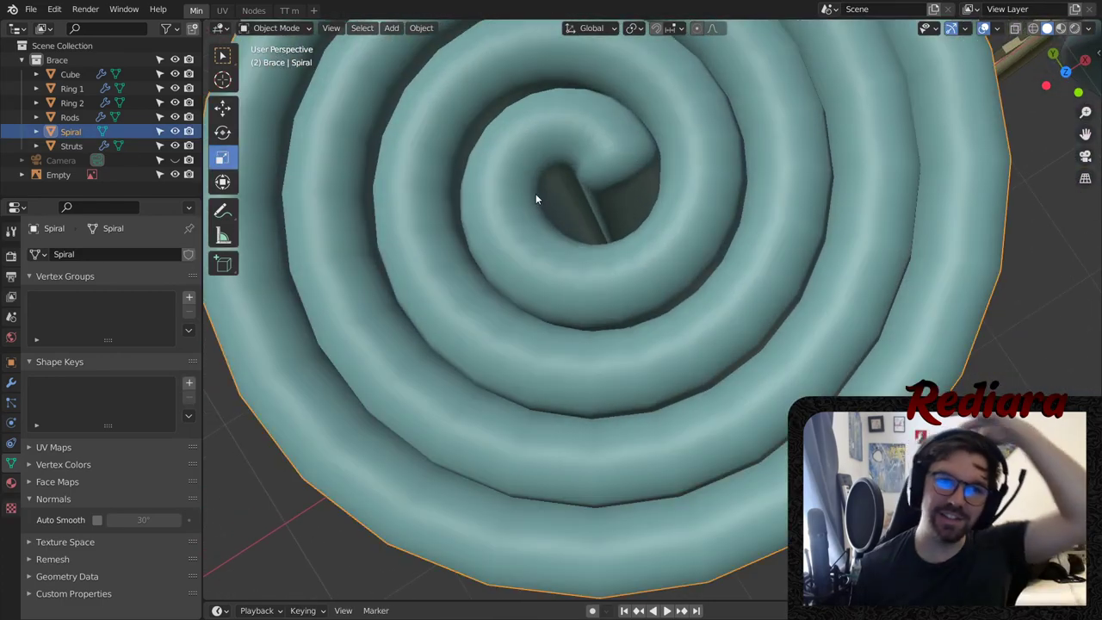
pyautogui.scroll(3, 540, 108)
pyautogui.scroll(-3, 541, 113)
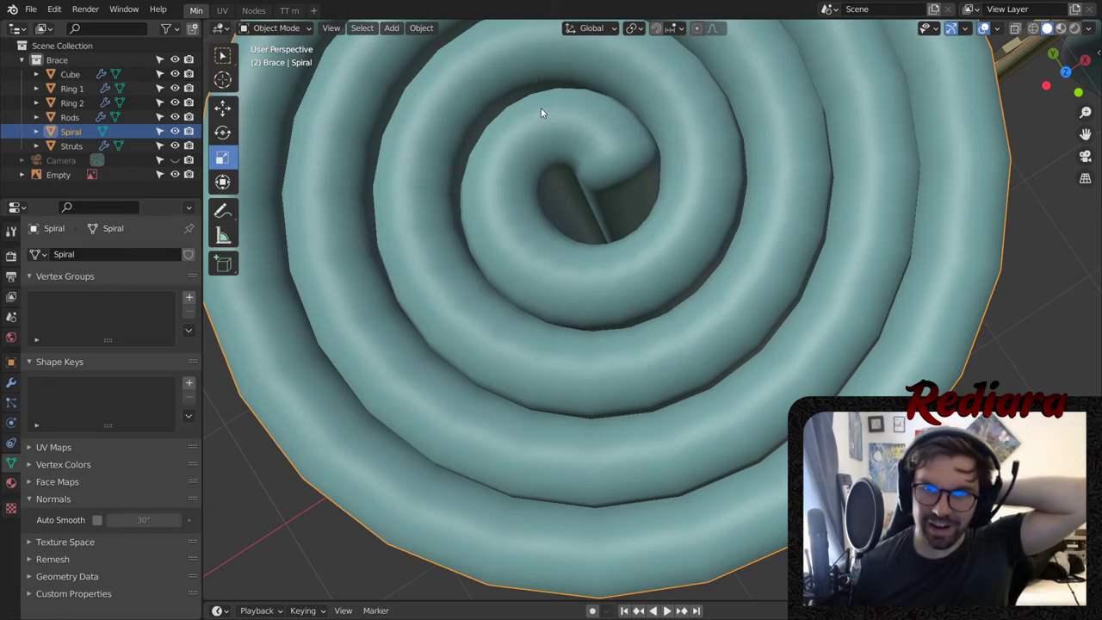
pyautogui.scroll(3, 551, 115)
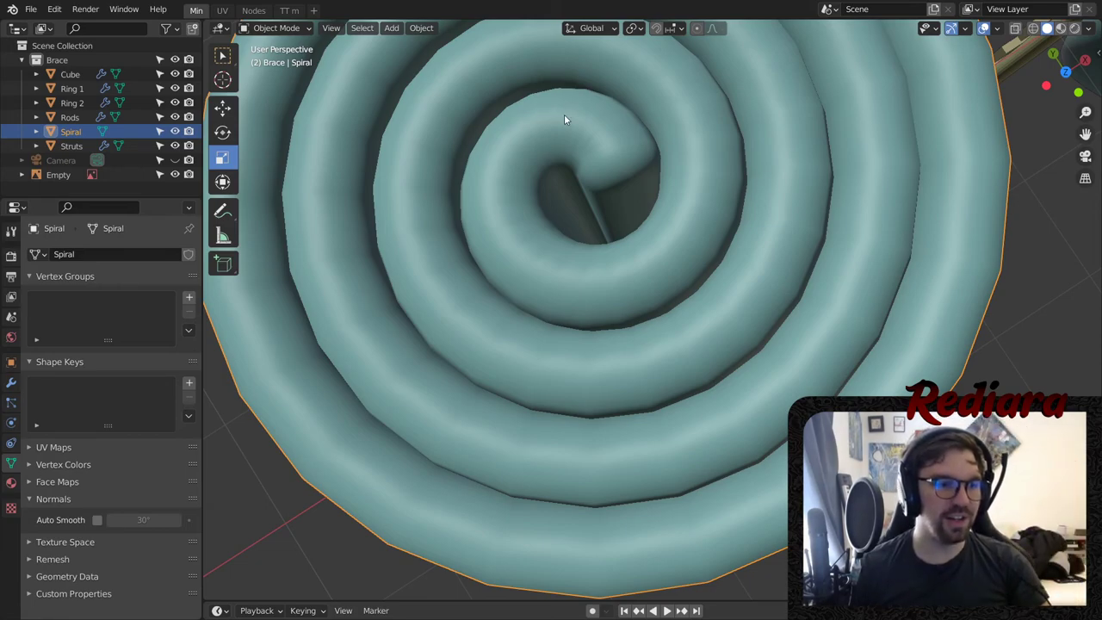
# - Open the spiral mesh for editing again at its rounded inner end
pyautogui.keyDown('shift'); pyautogui.moveTo(665, 162); pyautogui.dragTo(720, 280, button='middle'); pyautogui.keyUp('shift')
pyautogui.moveTo(719, 280); pyautogui.dragTo(708, 230, button='middle')
pyautogui.click(275, 28)
pyautogui.click(274, 62)
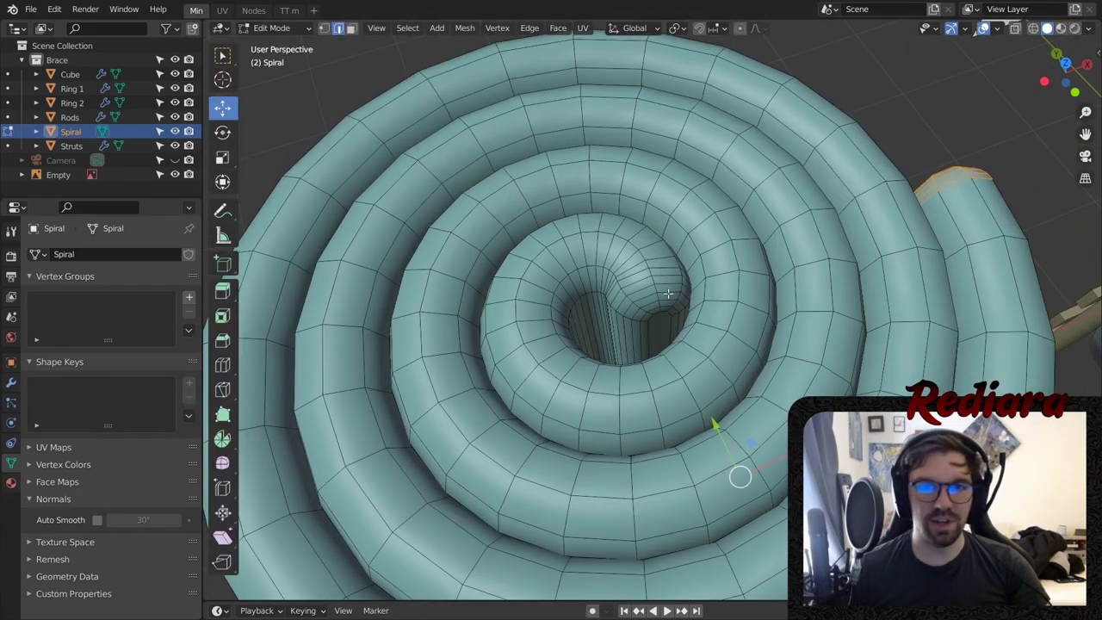
pyautogui.scroll(4, 647, 282)
pyautogui.moveTo(647, 282); pyautogui.dragTo(728, 260, button='middle')
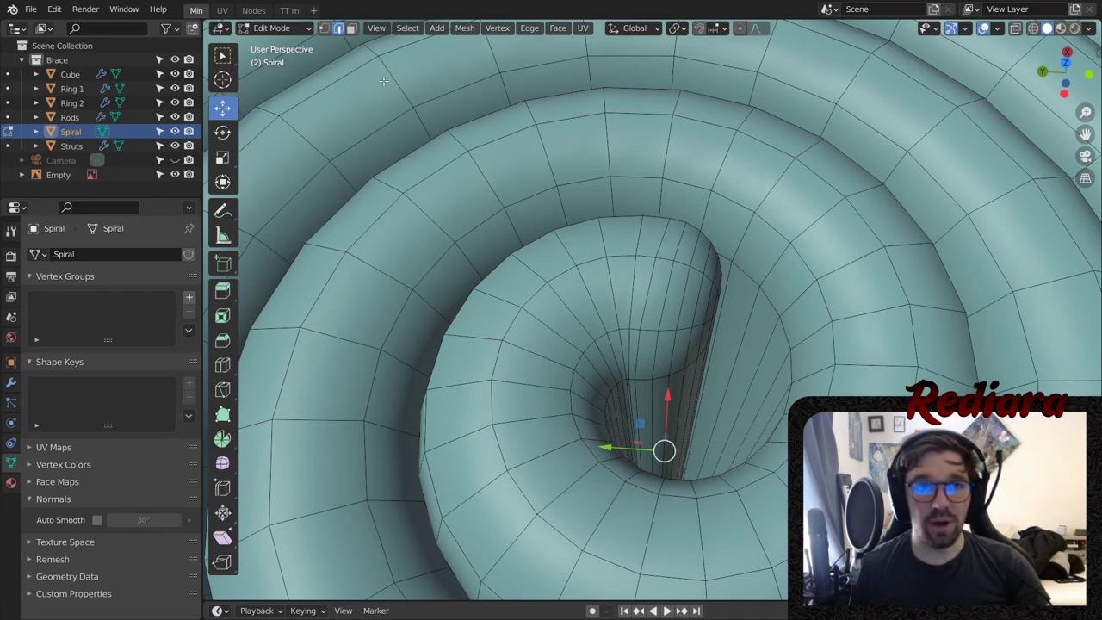
pyautogui.keyDown('alt'); pyautogui.click(631, 284); pyautogui.keyUp('alt')
pyautogui.keyDown('alt'); pyautogui.keyDown('shift'); pyautogui.click(597, 308); pyautogui.keyUp('shift'); pyautogui.keyUp('alt')
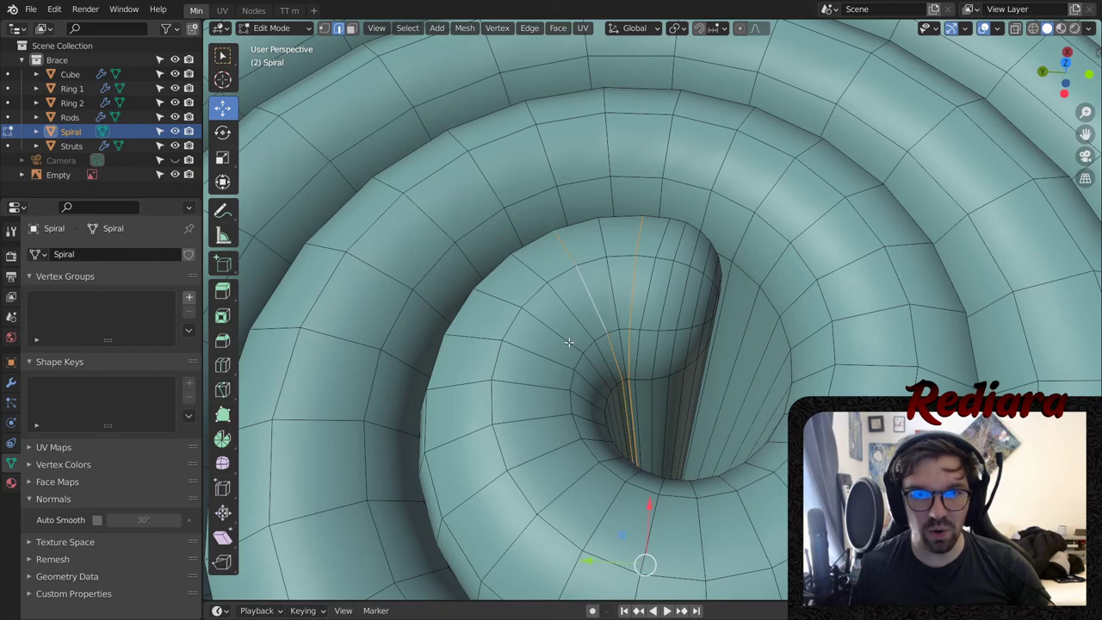
pyautogui.keyDown('alt'); pyautogui.keyDown('shift'); pyautogui.click(563, 370); pyautogui.keyUp('shift'); pyautogui.keyUp('alt')
pyautogui.keyDown('alt'); pyautogui.keyDown('shift'); pyautogui.click(546, 387); pyautogui.keyUp('shift'); pyautogui.keyUp('alt')
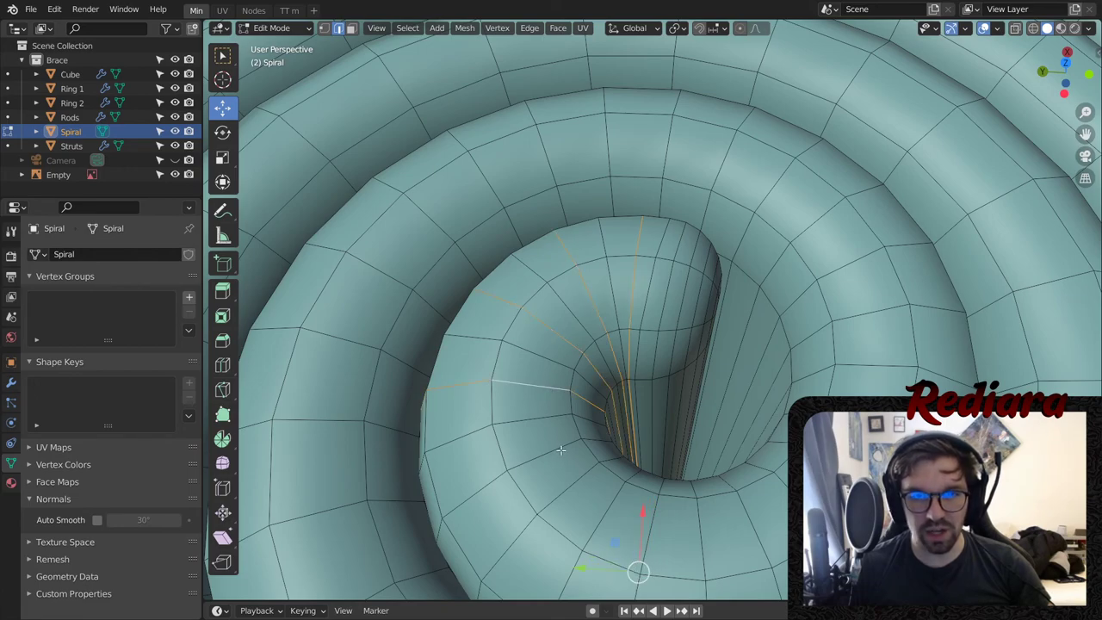
pyautogui.moveTo(668, 334); pyautogui.dragTo(686, 259, button='middle')
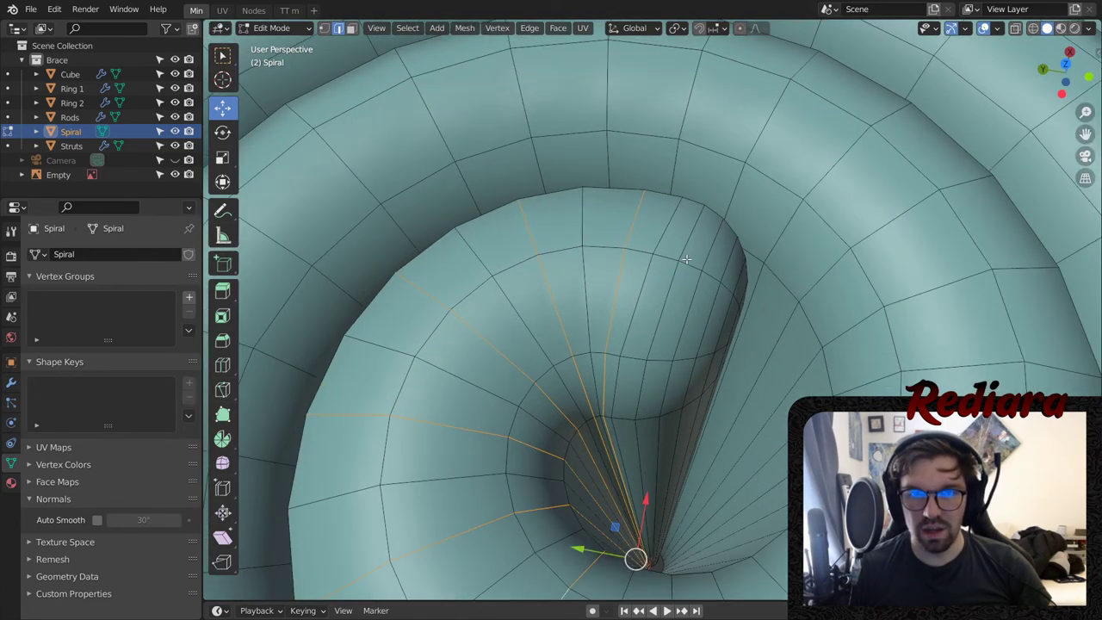
# - Dissolve two edge loops around the start of the bevel on the spiral's inner end
pyautogui.keyDown('alt'); pyautogui.click(612, 294); pyautogui.keyUp('alt')
pyautogui.keyDown('alt'); pyautogui.keyDown('shift'); pyautogui.click(679, 316); pyautogui.keyUp('shift'); pyautogui.keyUp('alt')
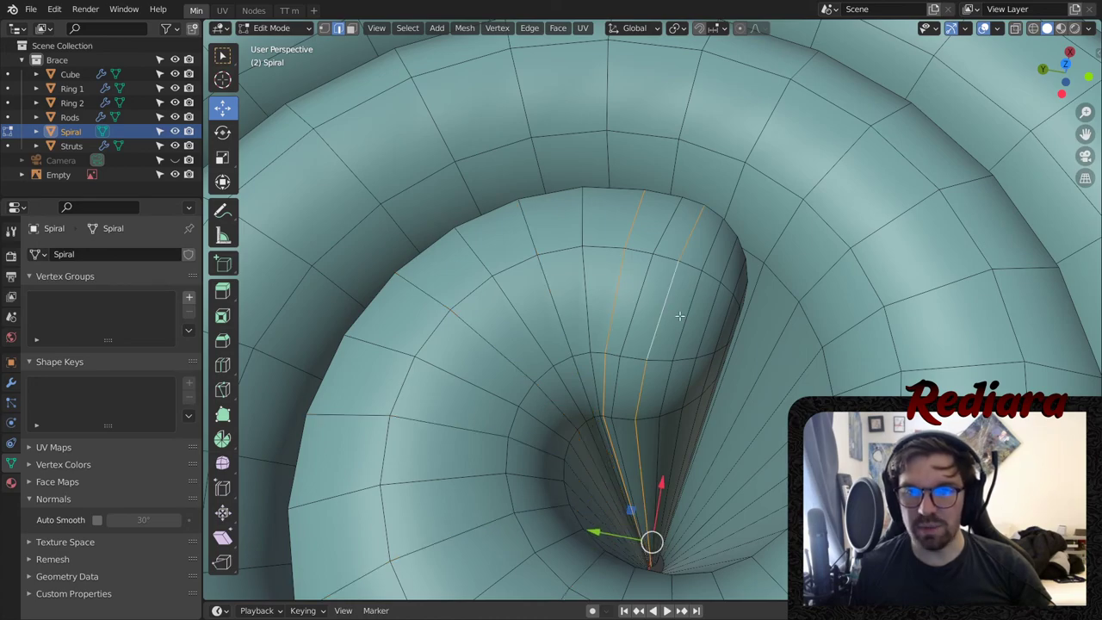
pyautogui.rightClick(659, 319)
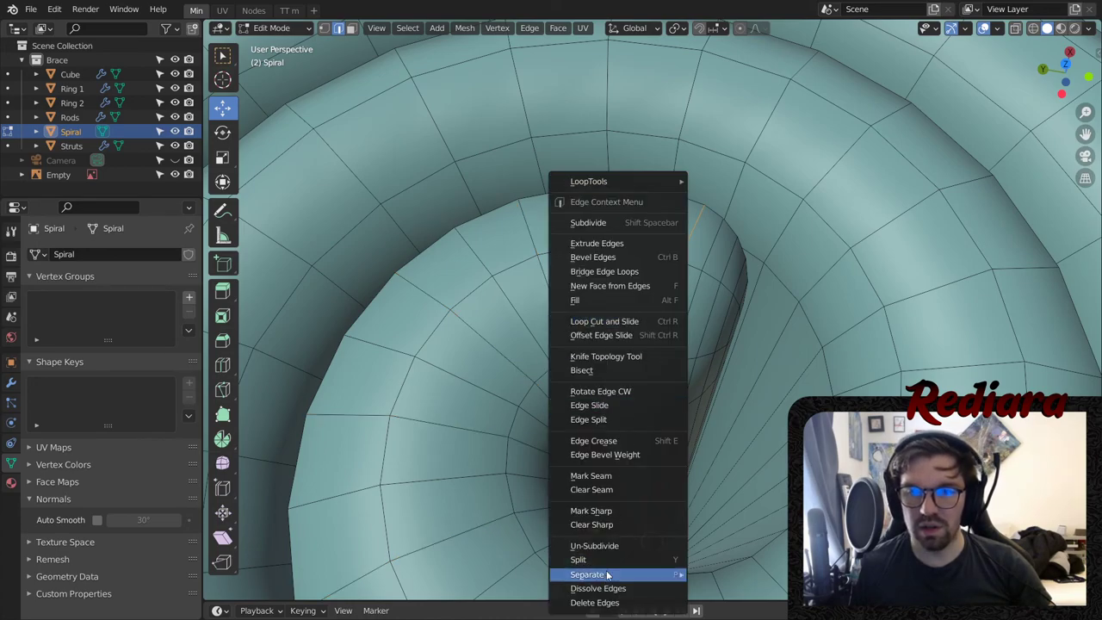
pyautogui.click(604, 588)
pyautogui.scroll(-5, 656, 287)
pyautogui.scroll(4, 653, 302)
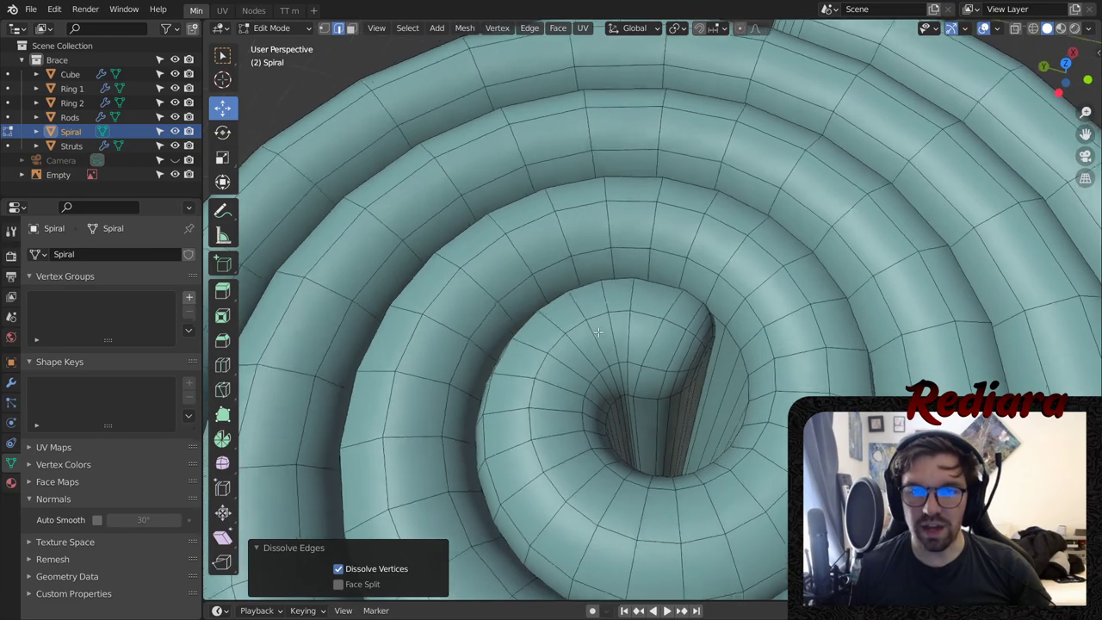
# - Dissolve one more edge loop just behind the rounded inner end of the spiral
pyautogui.moveTo(639, 343); pyautogui.dragTo(614, 342, button='middle')
pyautogui.keyDown('alt'); pyautogui.click(614, 344); pyautogui.keyUp('alt')
pyautogui.rightClick(586, 479)
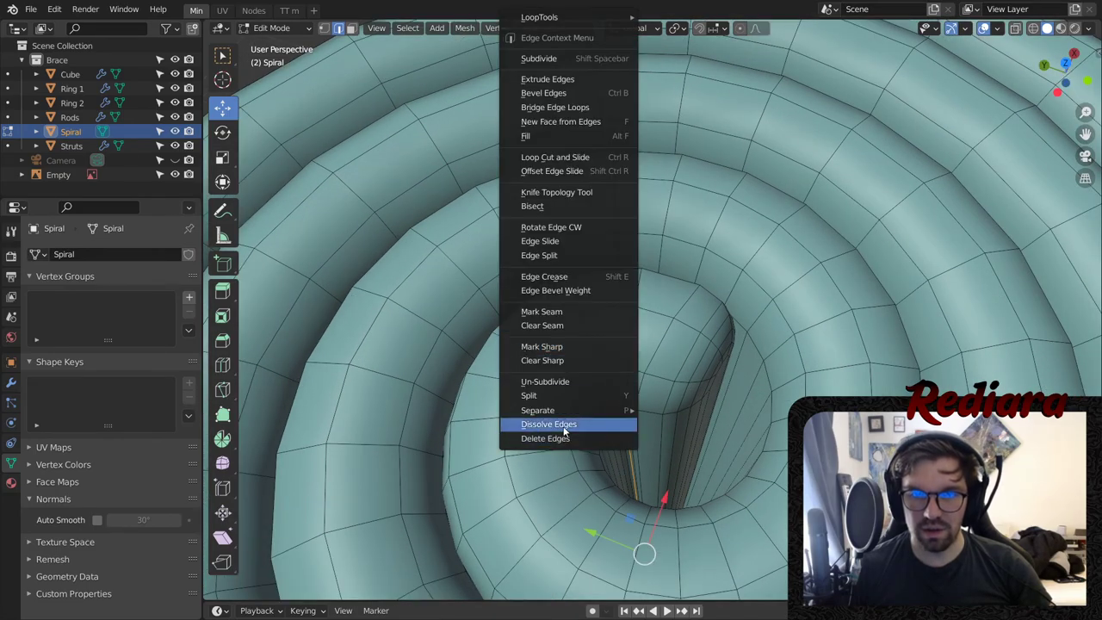
pyautogui.click(563, 427)
# - Dissolve the second edge loop of the bevel on the spiral's outer end
pyautogui.scroll(-5, 669, 298)
pyautogui.moveTo(669, 298); pyautogui.dragTo(536, 302, button='middle')
pyautogui.scroll(4, 687, 182)
pyautogui.moveTo(687, 182); pyautogui.dragTo(555, 197, button='middle')
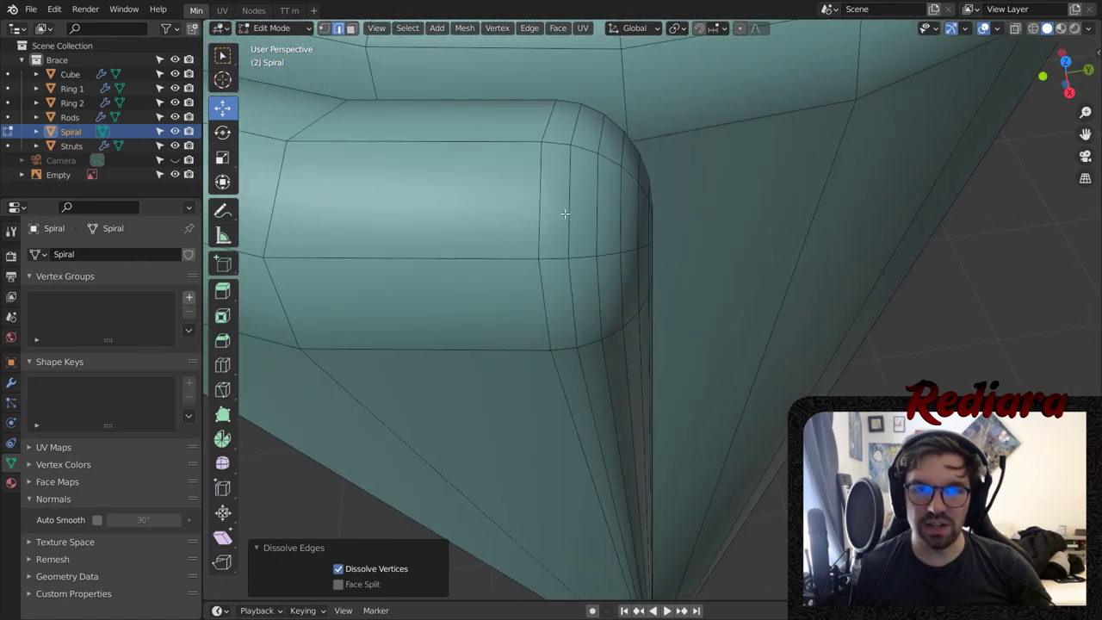
pyautogui.keyDown('alt'); pyautogui.click(568, 216); pyautogui.keyUp('alt')
pyautogui.rightClick(561, 437)
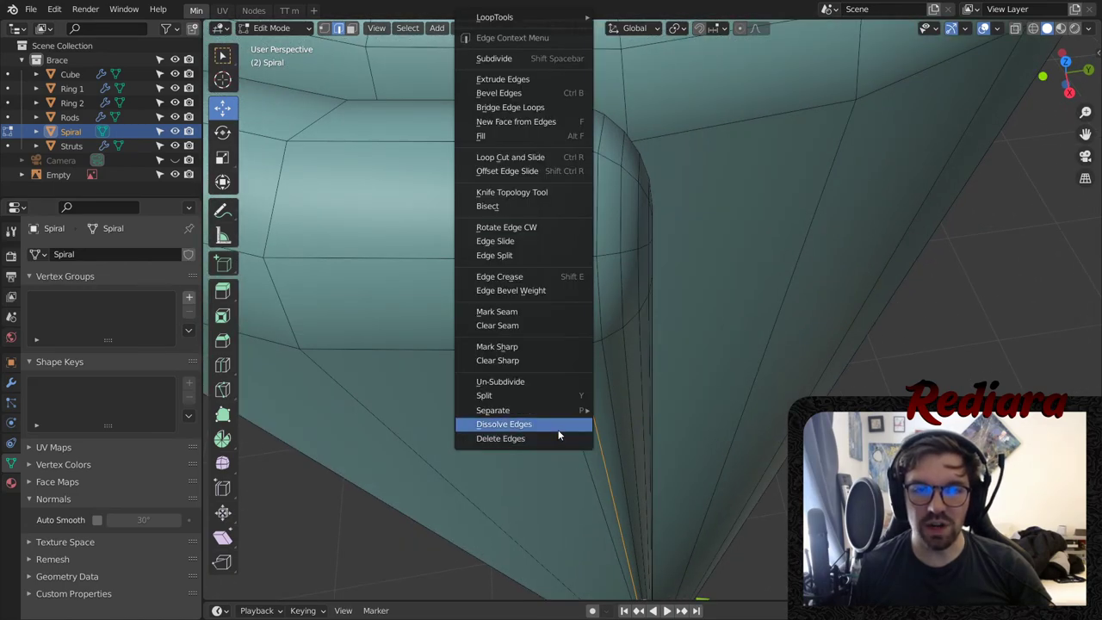
pyautogui.click(560, 432)
# - Try to dissolve every second edge loop along the innermost turn of the spiral
pyautogui.moveTo(560, 432); pyautogui.dragTo(639, 364, button='middle')
pyautogui.scroll(4, 639, 258)
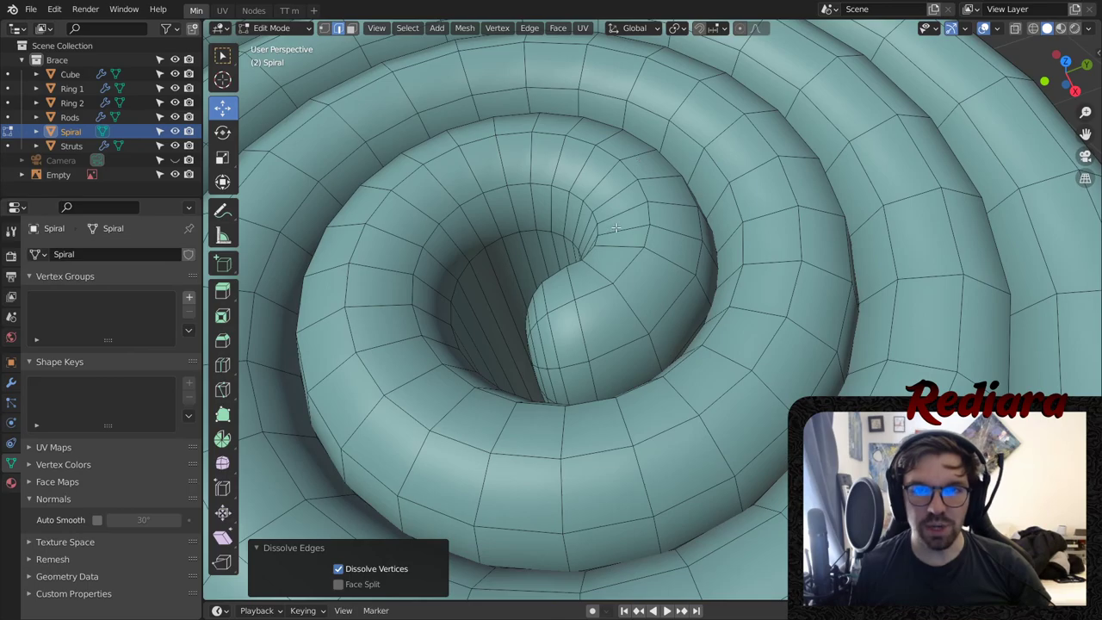
pyautogui.moveTo(607, 237); pyautogui.dragTo(684, 247, button='middle')
pyautogui.scroll(3, 683, 237)
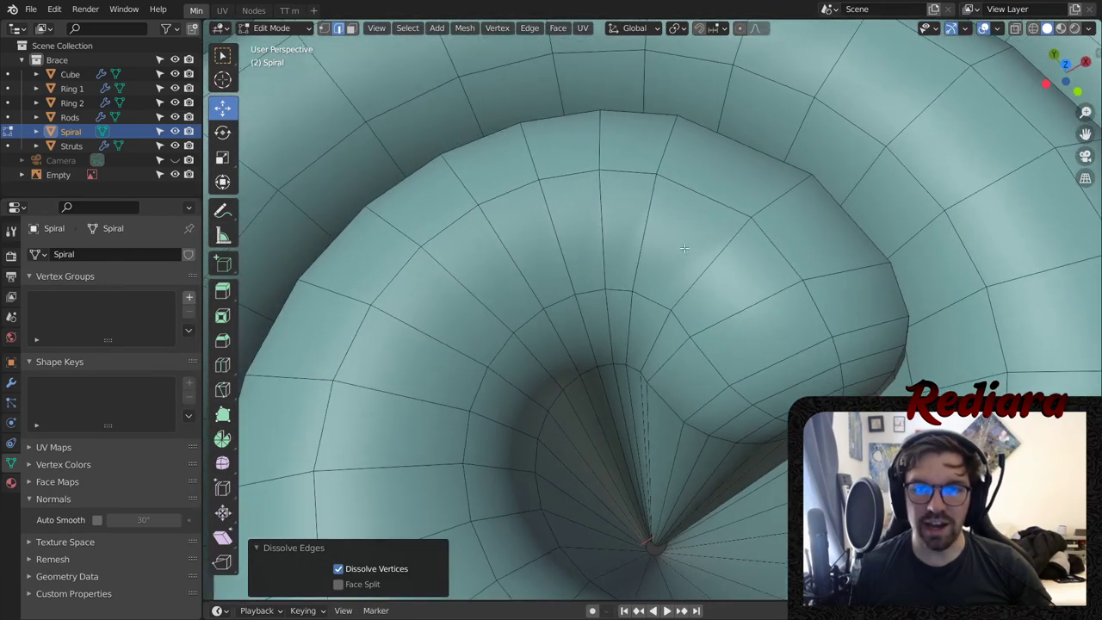
pyautogui.keyDown('alt'); pyautogui.click(605, 266); pyautogui.keyUp('alt')
pyautogui.keyDown('alt'); pyautogui.keyDown('shift'); pyautogui.click(525, 284); pyautogui.keyUp('shift'); pyautogui.keyUp('alt')
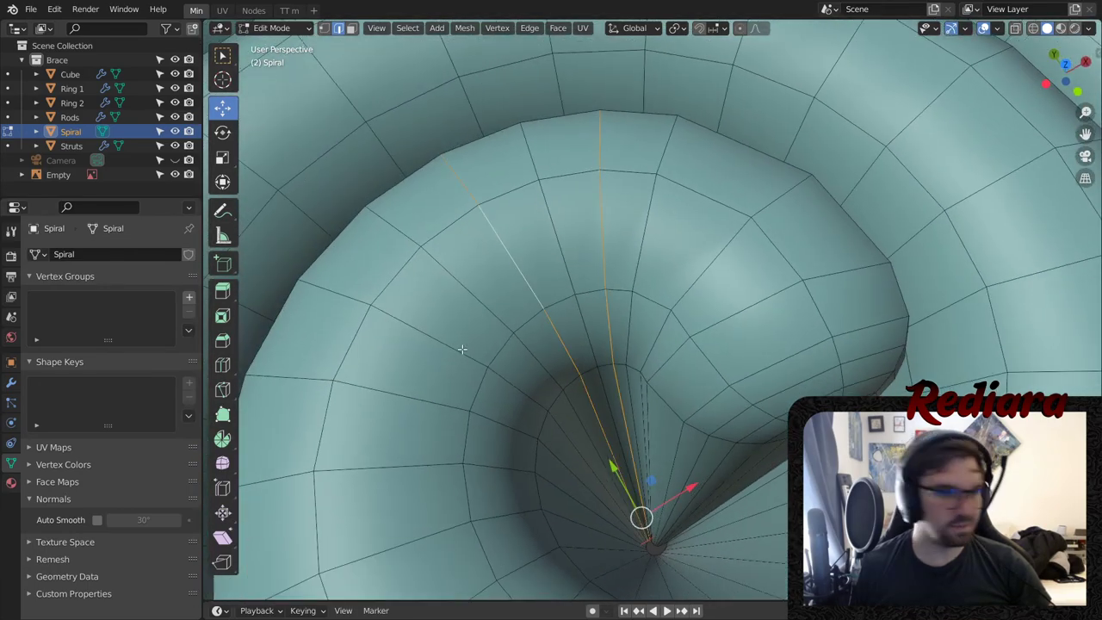
pyautogui.keyDown('alt'); pyautogui.keyDown('shift'); pyautogui.click(464, 345); pyautogui.keyUp('shift'); pyautogui.keyUp('alt')
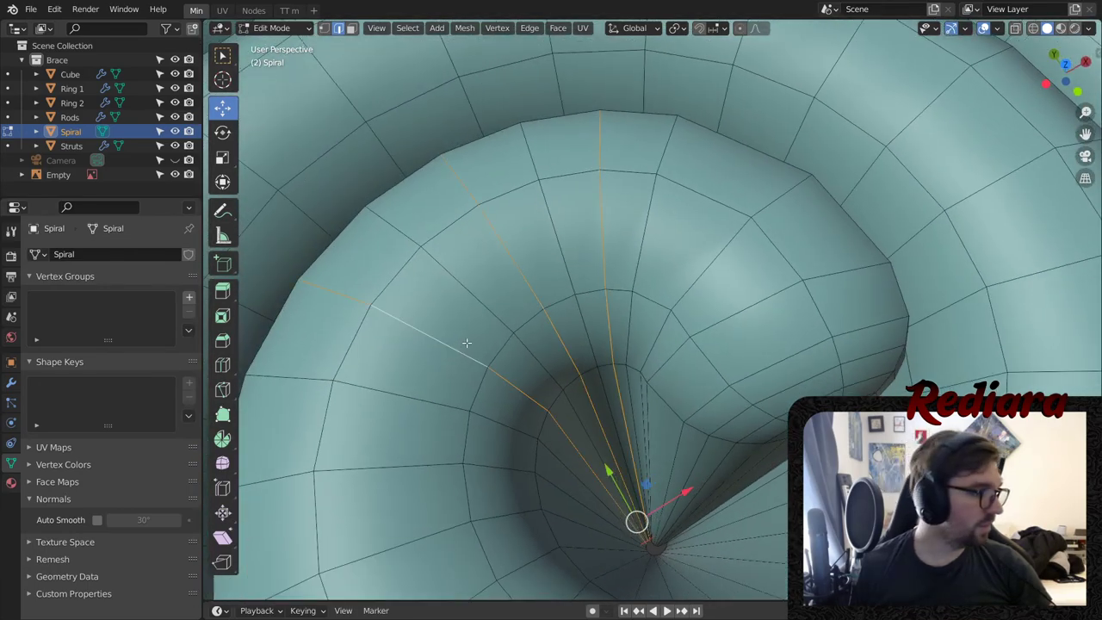
pyautogui.moveTo(501, 411); pyautogui.dragTo(559, 361, button='middle')
pyautogui.hotkey('ctrl', 'e')
pyautogui.click(503, 423)
pyautogui.scroll(-4, 539, 395)
pyautogui.hotkey('ctrl', 'z')
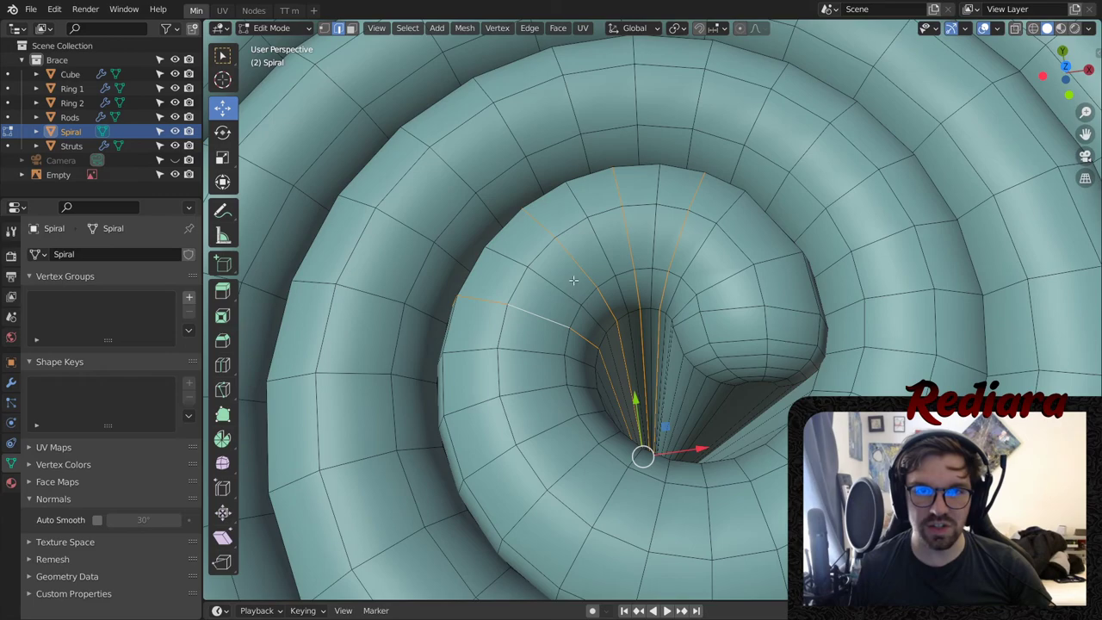
# - Return to Object Mode and examine the overall shape of the rolled-up spiral with nothing selected
pyautogui.scroll(-8, 572, 280)
pyautogui.moveTo(572, 280); pyautogui.dragTo(622, 249, button='middle')
pyautogui.scroll(2, 632, 221)
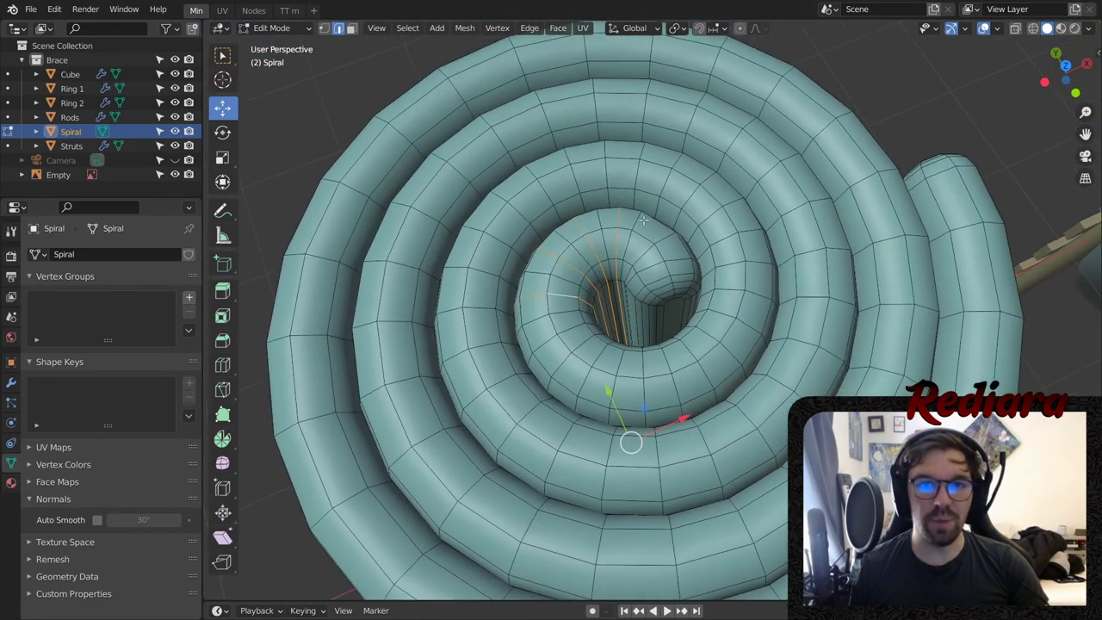
pyautogui.click(273, 28)
pyautogui.click(274, 43)
pyautogui.scroll(-3, 575, 191)
pyautogui.moveTo(574, 191); pyautogui.dragTo(638, 206, button='middle')
pyautogui.rightClick(620, 229)
pyautogui.click(614, 231)
pyautogui.click(692, 109)
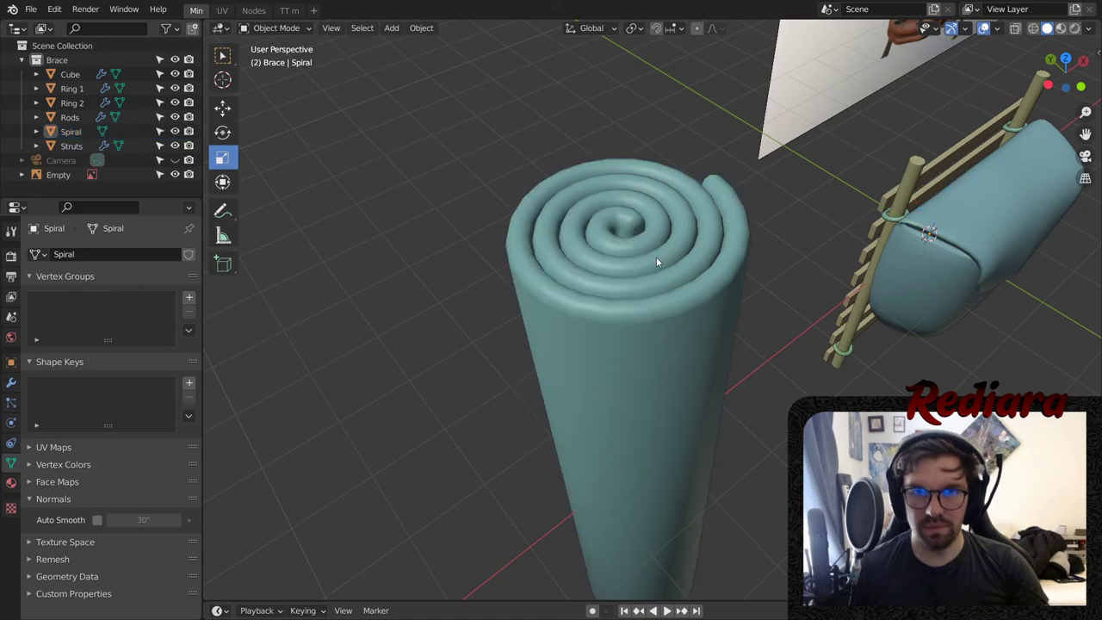
pyautogui.moveTo(656, 257); pyautogui.dragTo(650, 306, button='middle')
pyautogui.click(652, 301)
pyautogui.click(796, 122)
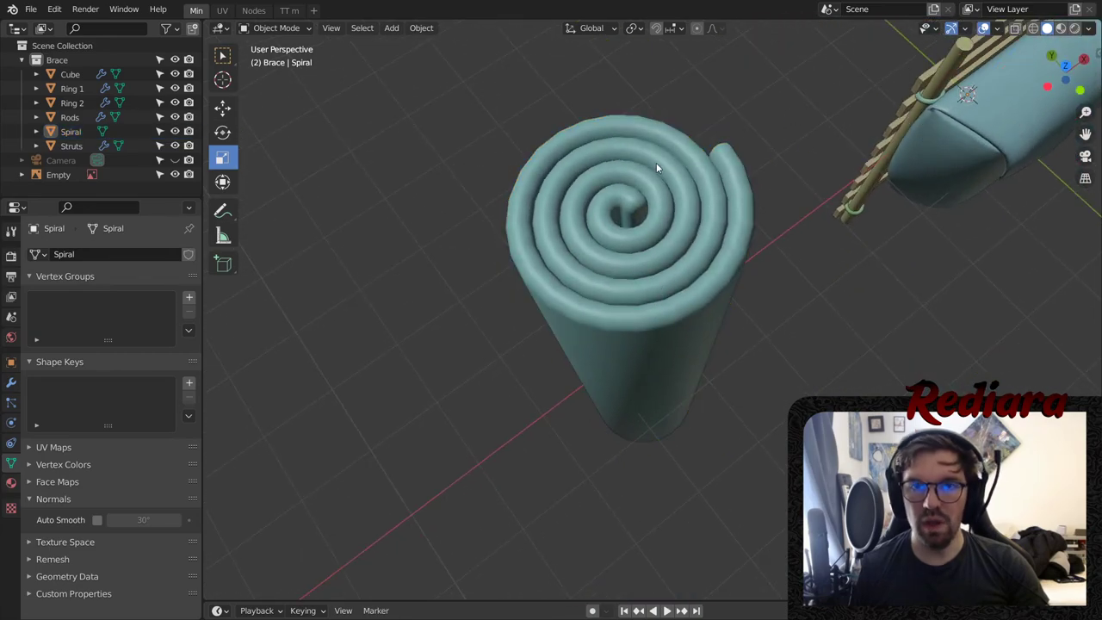
# - Try out a Subdivision Surface modifier on the spiral
pyautogui.moveTo(656, 162); pyautogui.dragTo(658, 229, button='middle')
pyautogui.click(658, 228)
pyautogui.moveTo(730, 251); pyautogui.dragTo(605, 127, button='middle')
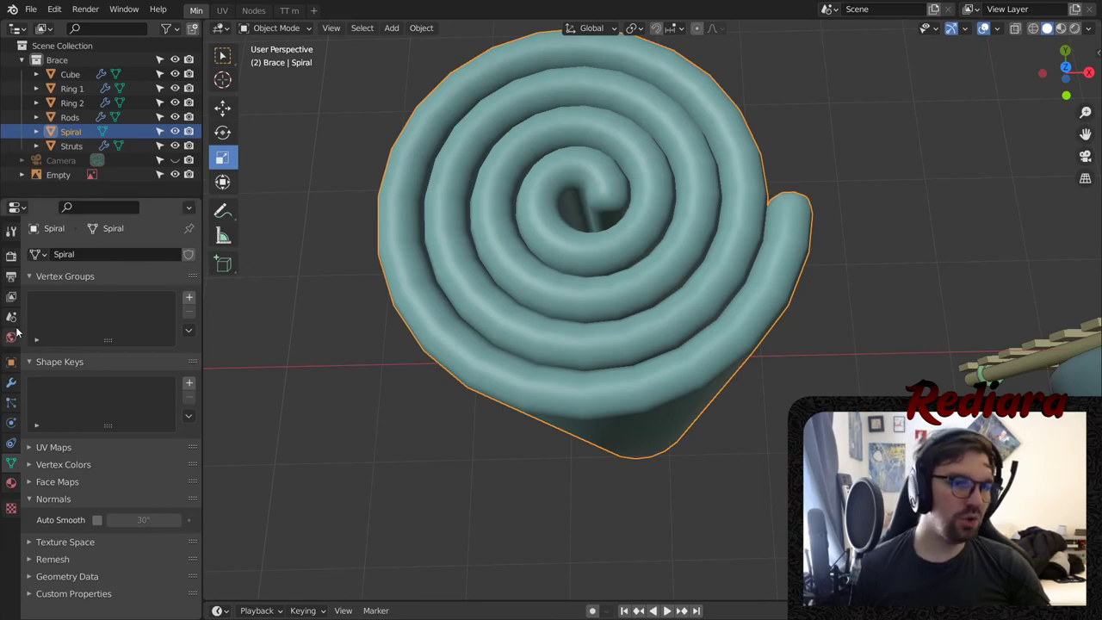
pyautogui.click(11, 385)
pyautogui.click(135, 249)
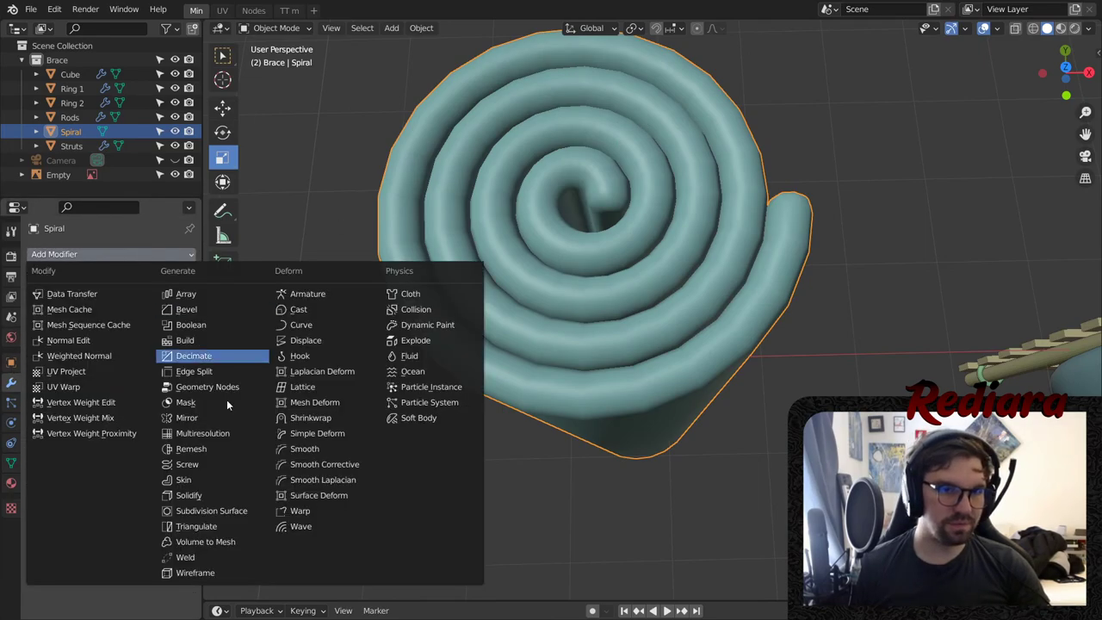
pyautogui.click(222, 511)
pyautogui.moveTo(506, 204); pyautogui.dragTo(642, 293, button='middle')
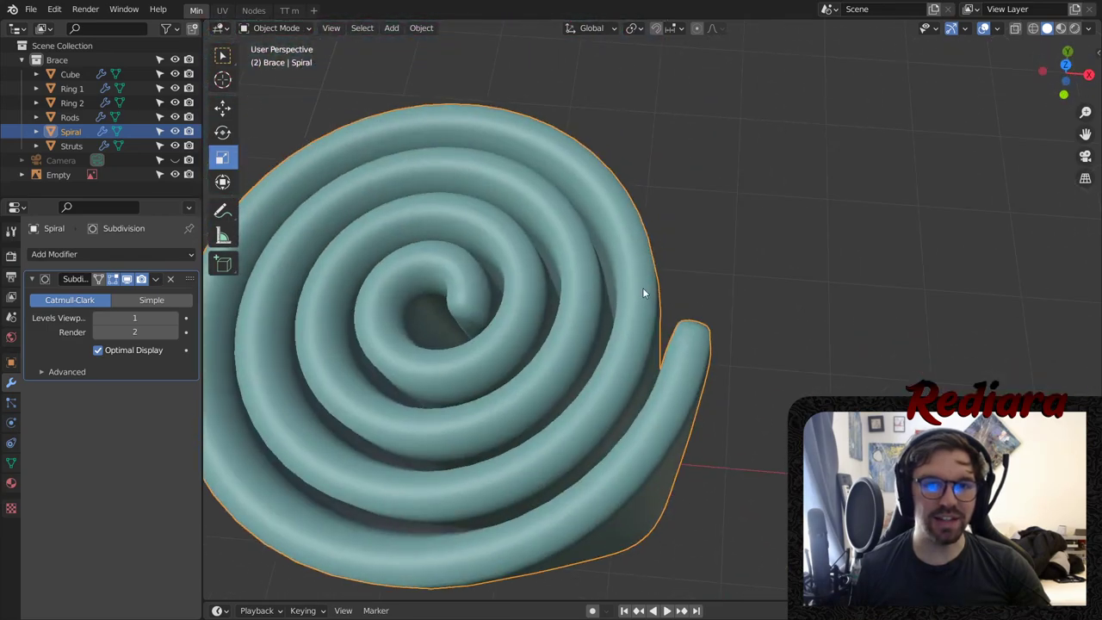
pyautogui.click(299, 31)
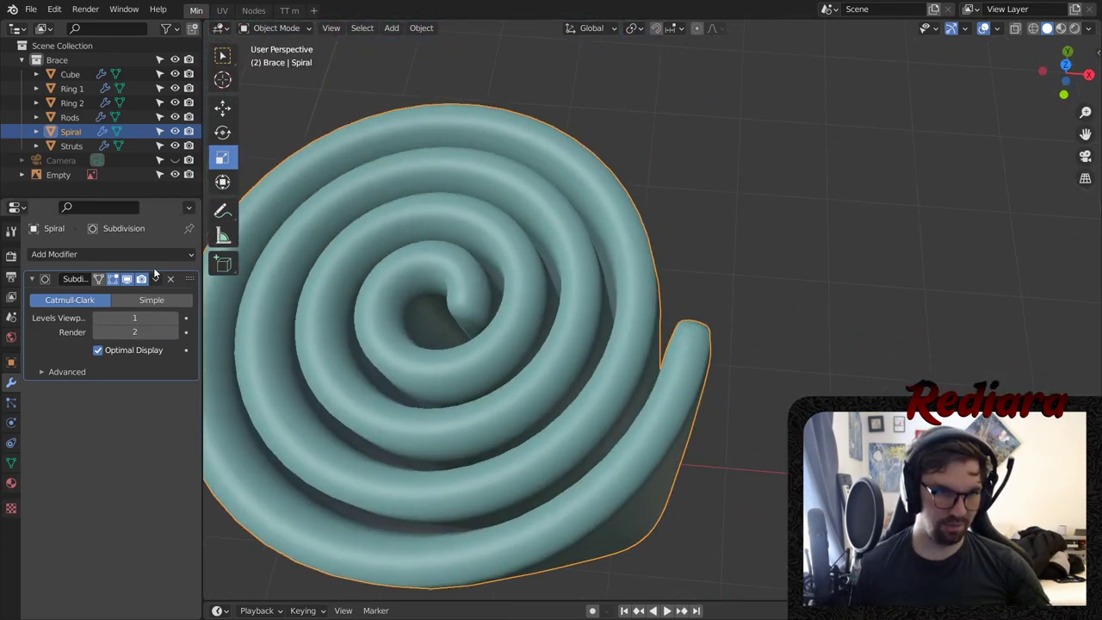
pyautogui.click(171, 279)
# - Set the spiral's origin to its geometry and display its object transform values
pyautogui.moveTo(873, 201); pyautogui.dragTo(782, 320, button='middle')
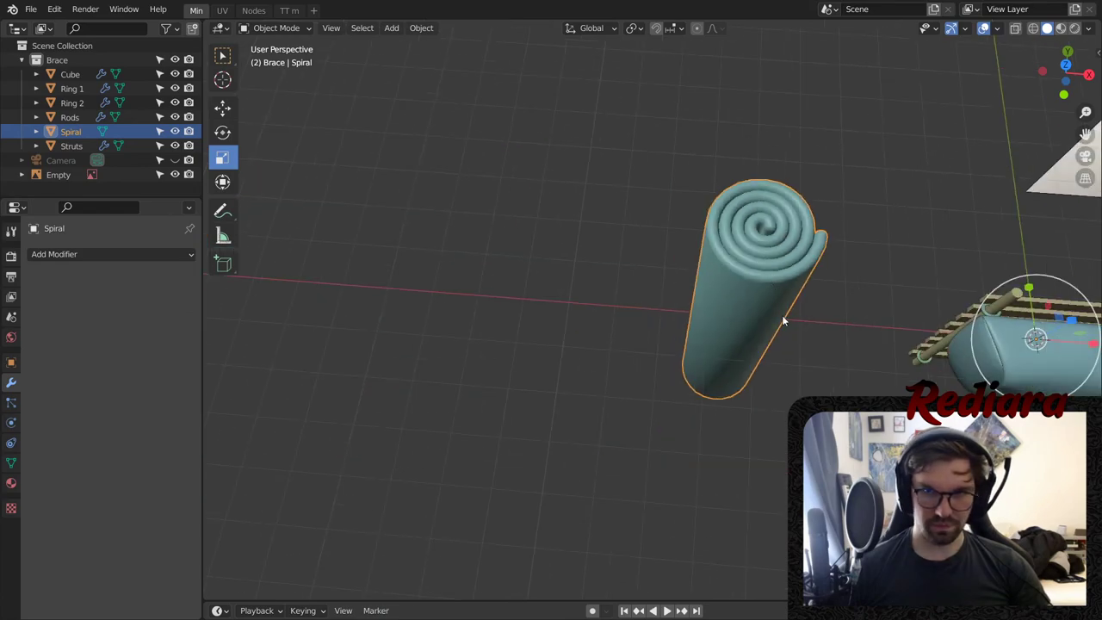
pyautogui.click(890, 306)
pyautogui.click(763, 243)
pyautogui.moveTo(763, 242); pyautogui.dragTo(612, 215, button='middle')
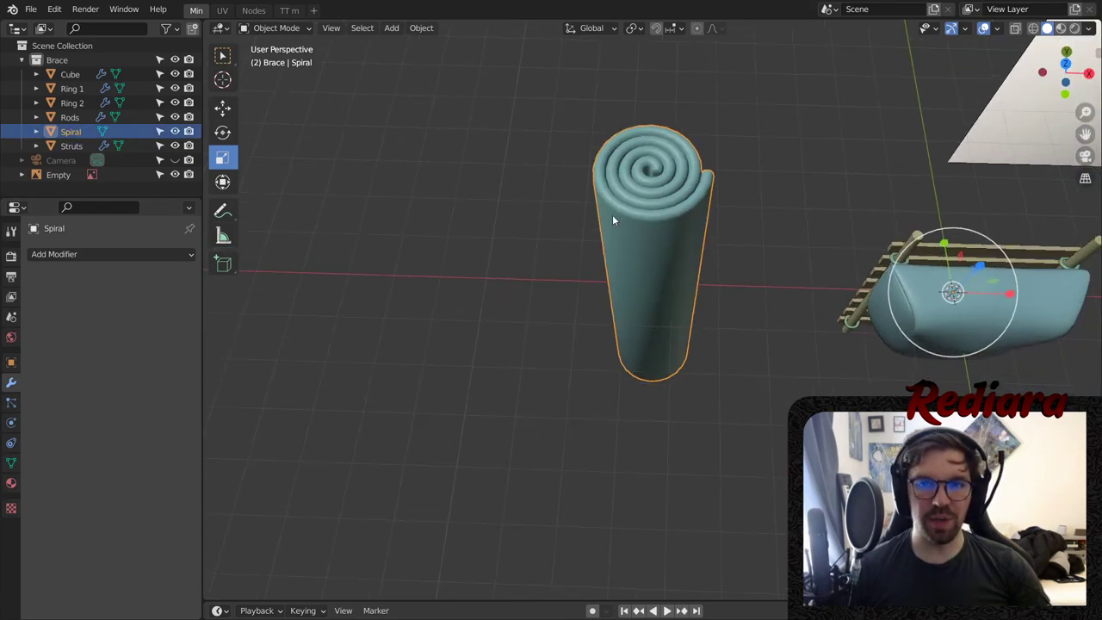
pyautogui.click(413, 27)
pyautogui.moveTo(501, 59)
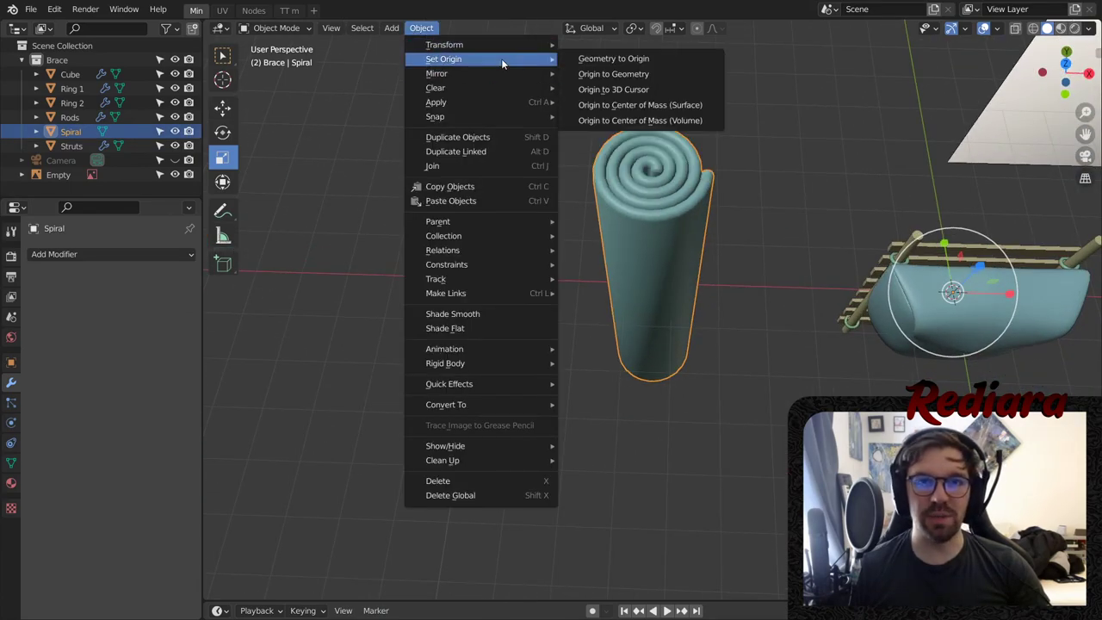
pyautogui.click(607, 74)
pyautogui.moveTo(735, 313); pyautogui.dragTo(708, 247, button='middle')
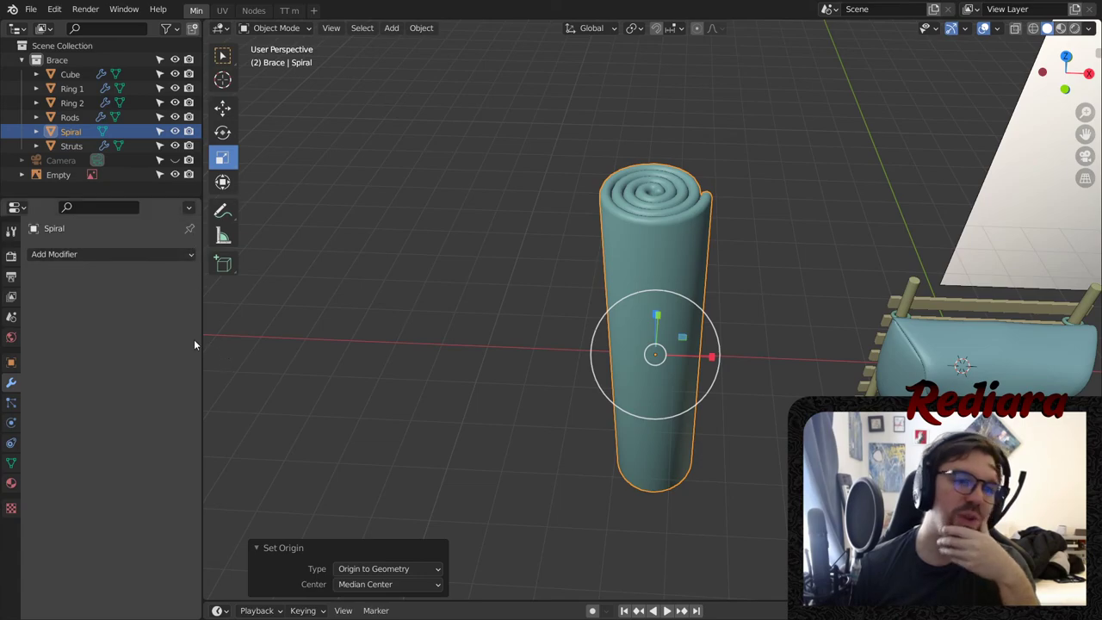
pyautogui.click(11, 362)
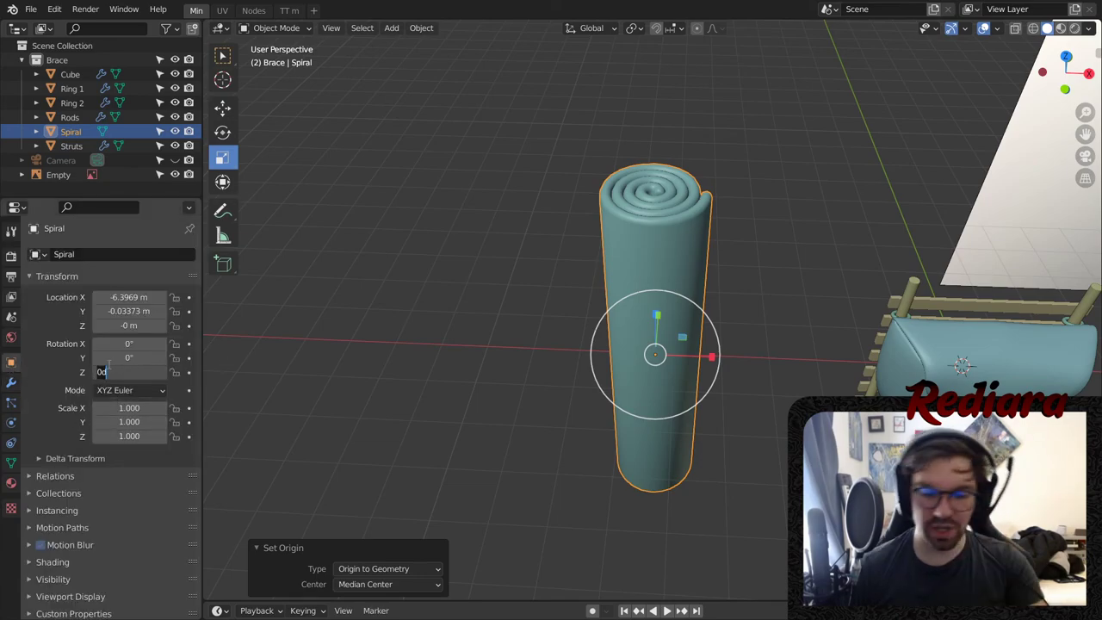
# - Try a 90° rotation of the spiral about the Z axis
pyautogui.press('Return')
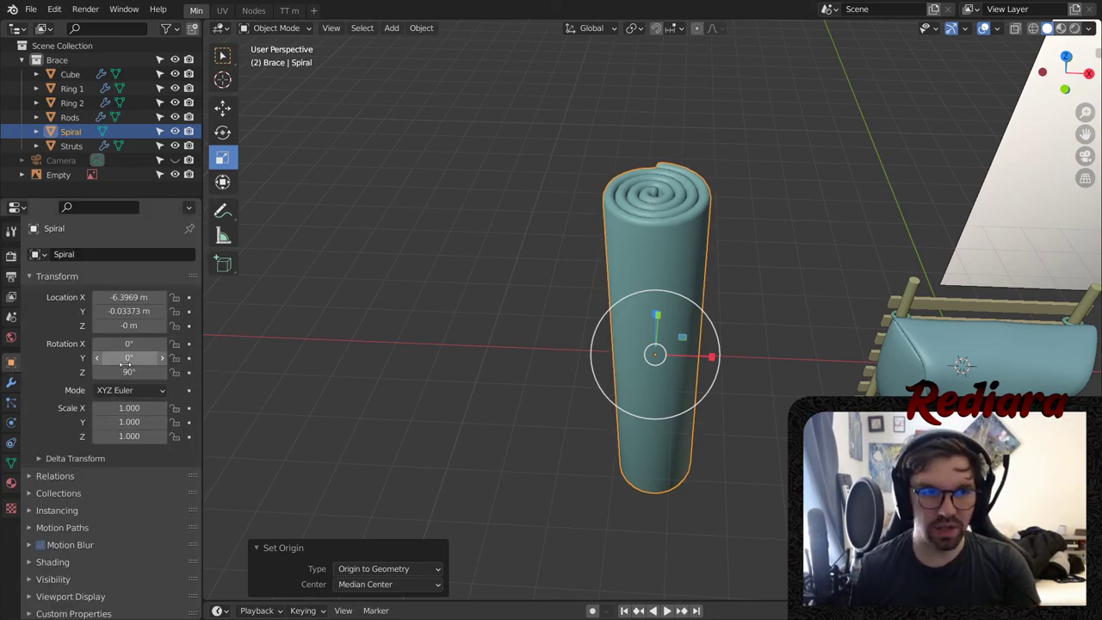
pyautogui.click(128, 368)
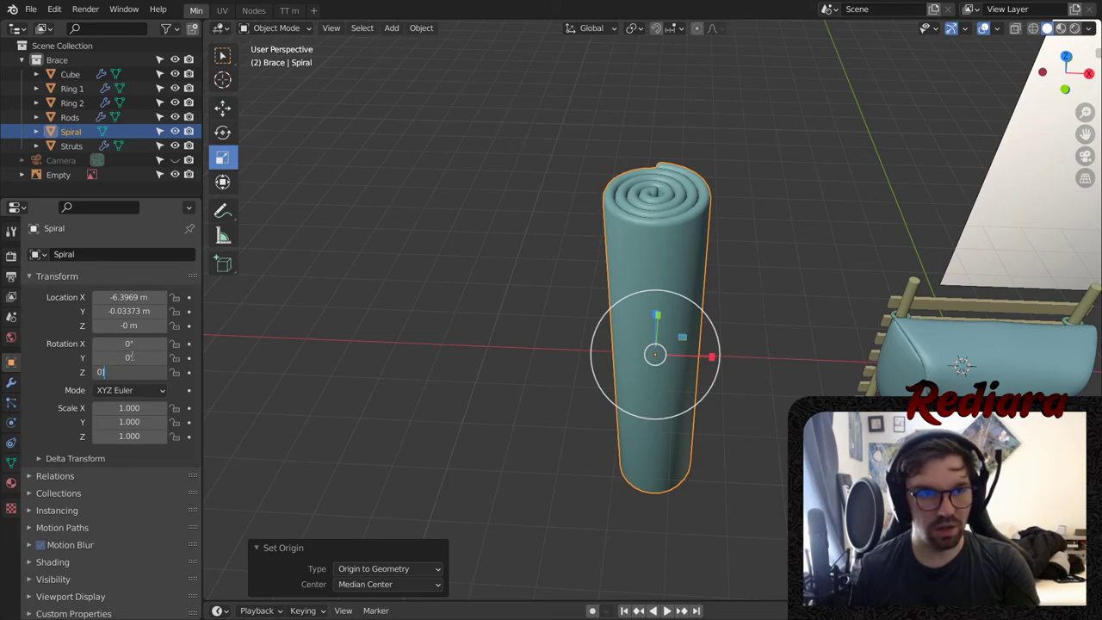
pyautogui.write('0')
pyautogui.press('Return')
# - Lay the spiral roll horizontal by setting its Y rotation to 90°
pyautogui.click(137, 345)
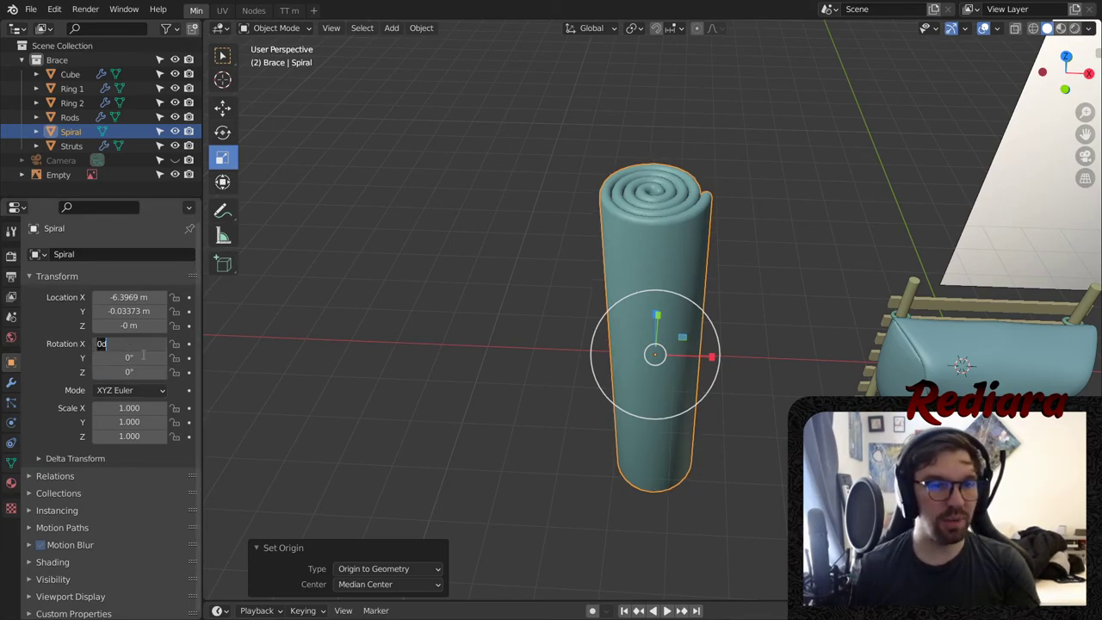
pyautogui.click(130, 361)
pyautogui.write('90')
pyautogui.press('Return')
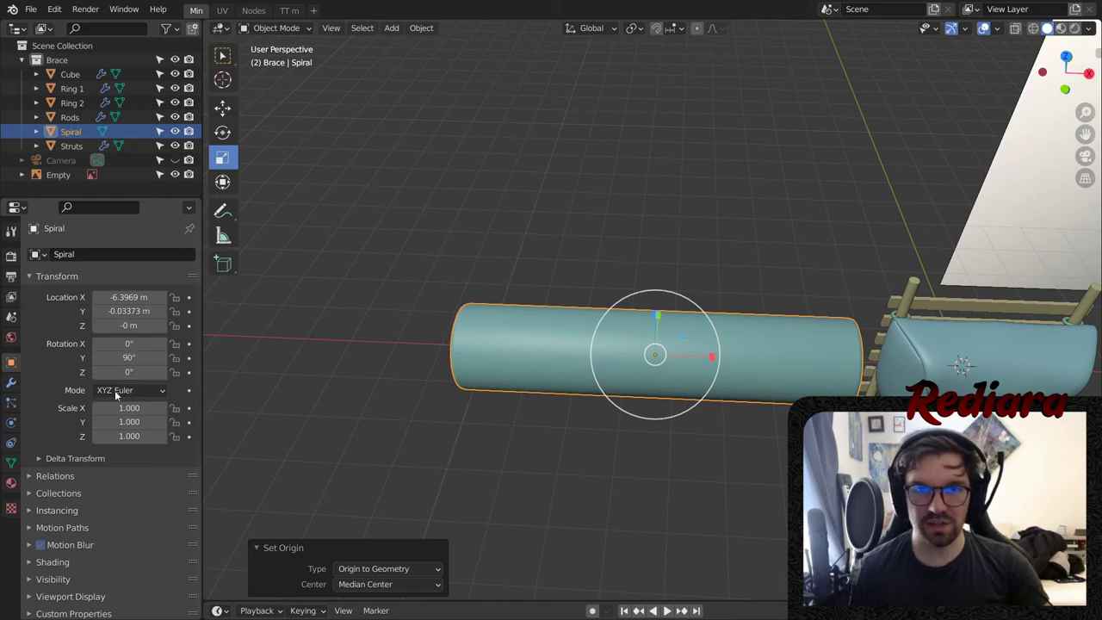
# - Move the roll along X onto the backpack and set its X and Y location to 0 m
pyautogui.moveTo(499, 275); pyautogui.dragTo(617, 249, button='middle')
pyautogui.keyDown('shift'); pyautogui.moveTo(586, 309); pyautogui.dragTo(695, 251, button='middle'); pyautogui.keyUp('shift')
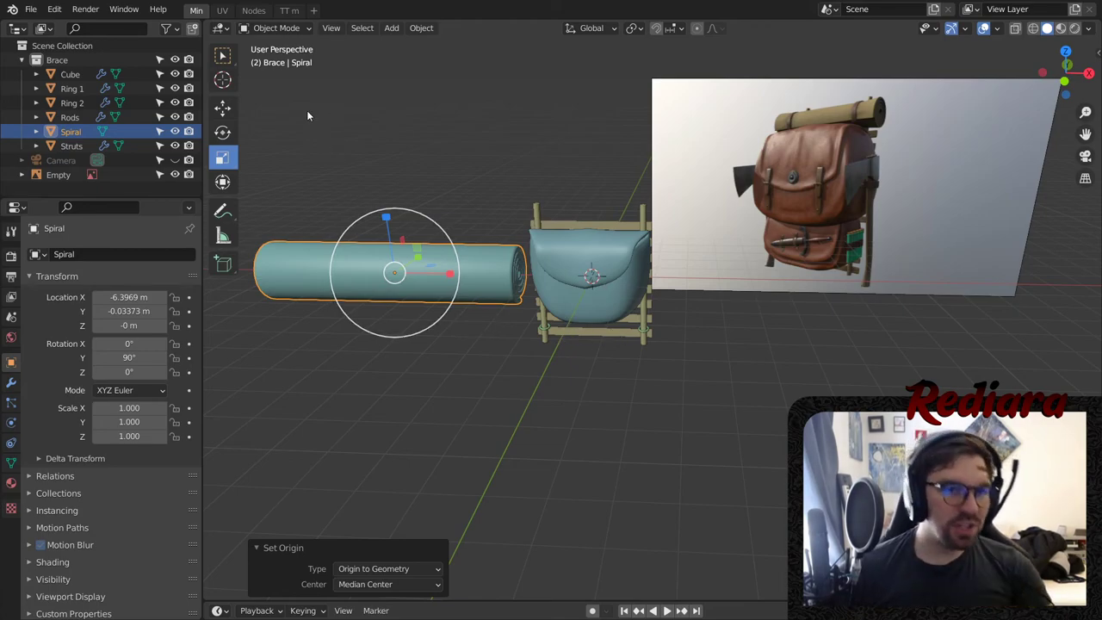
pyautogui.click(222, 106)
pyautogui.moveTo(450, 272); pyautogui.dragTo(652, 299)
pyautogui.click(146, 297)
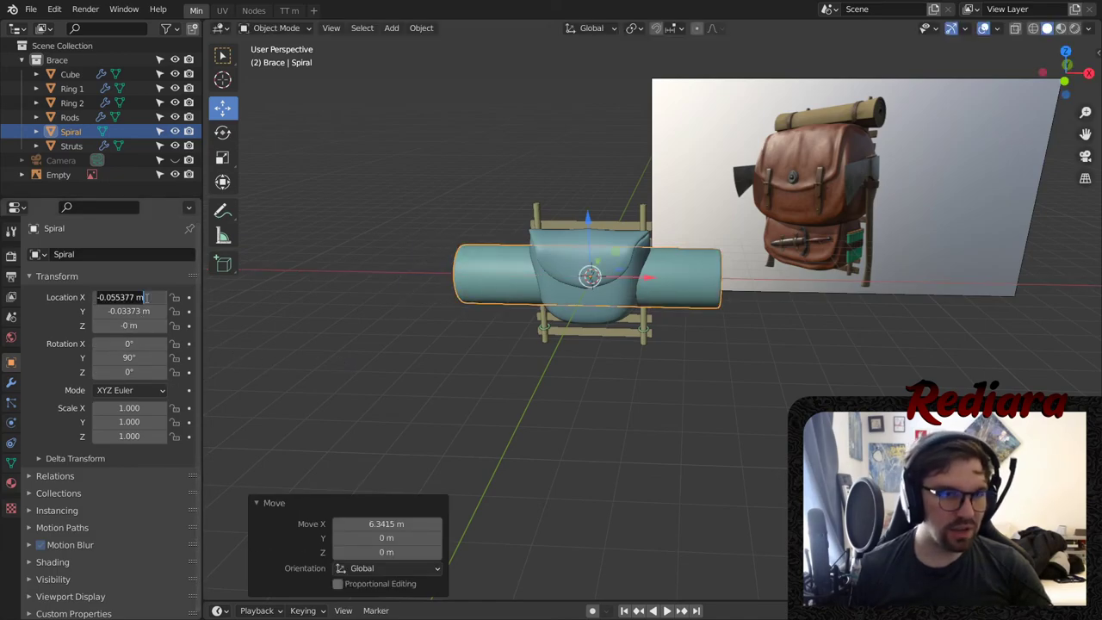
pyautogui.write('0')
pyautogui.press('Return')
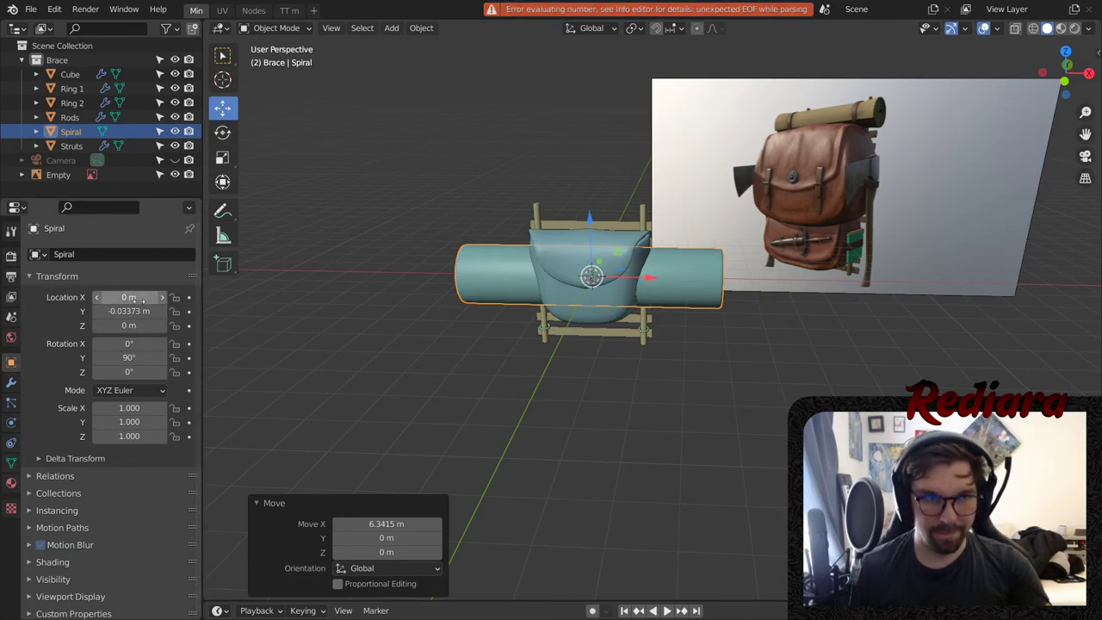
pyautogui.click(133, 311)
pyautogui.write('0')
pyautogui.press('Return')
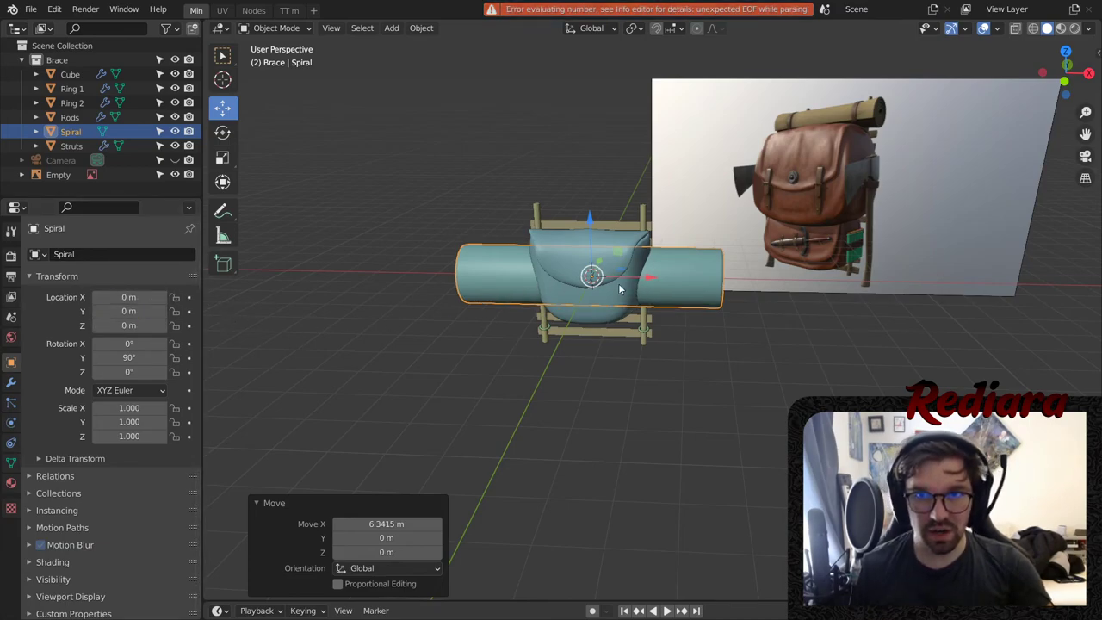
# - Move the roll along Y toward the front of the bag, to about -0.84 m
pyautogui.moveTo(619, 289); pyautogui.dragTo(467, 278, button='middle')
pyautogui.press('g')
pyautogui.press('y')
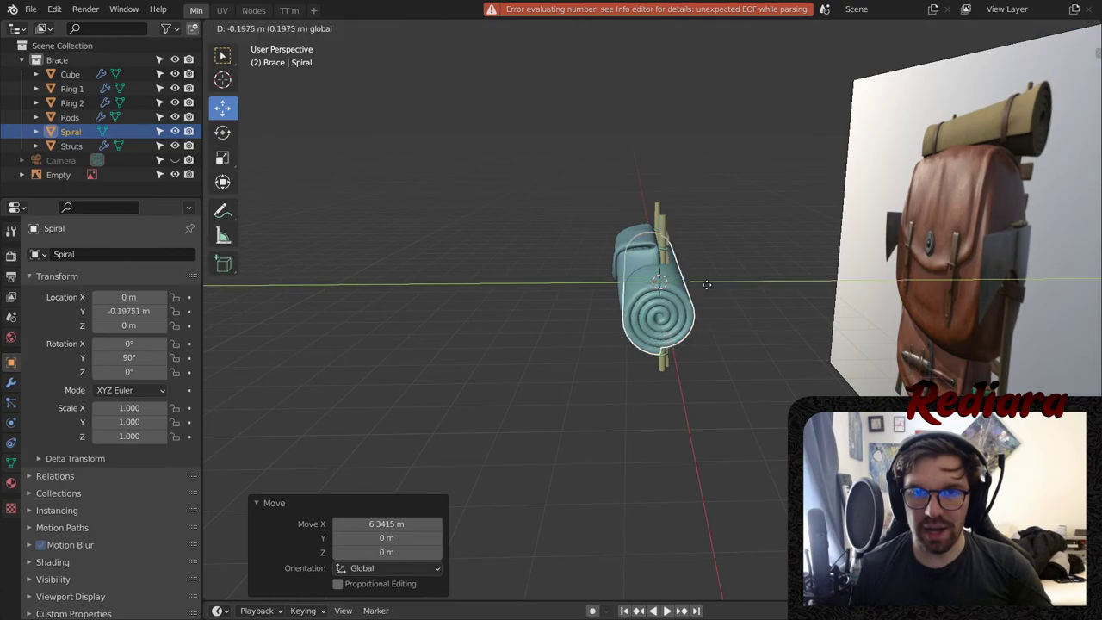
pyautogui.click(661, 280)
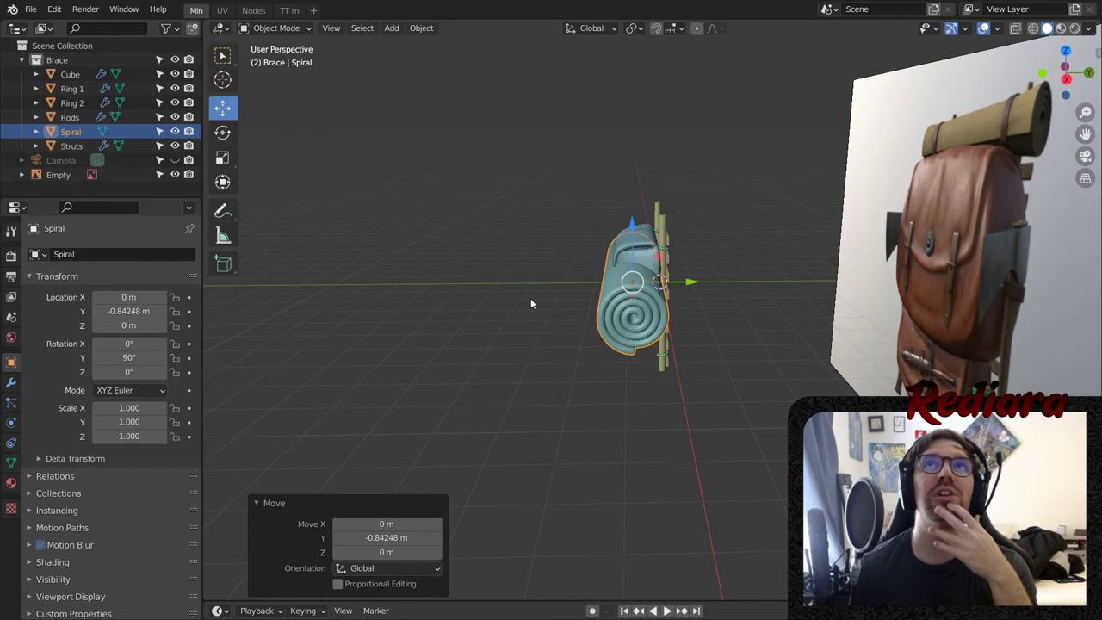
# - Scale the roll down uniformly to about 0.528 so it roughly matches the width of the backpack
pyautogui.moveTo(530, 303); pyautogui.dragTo(702, 273, button='middle')
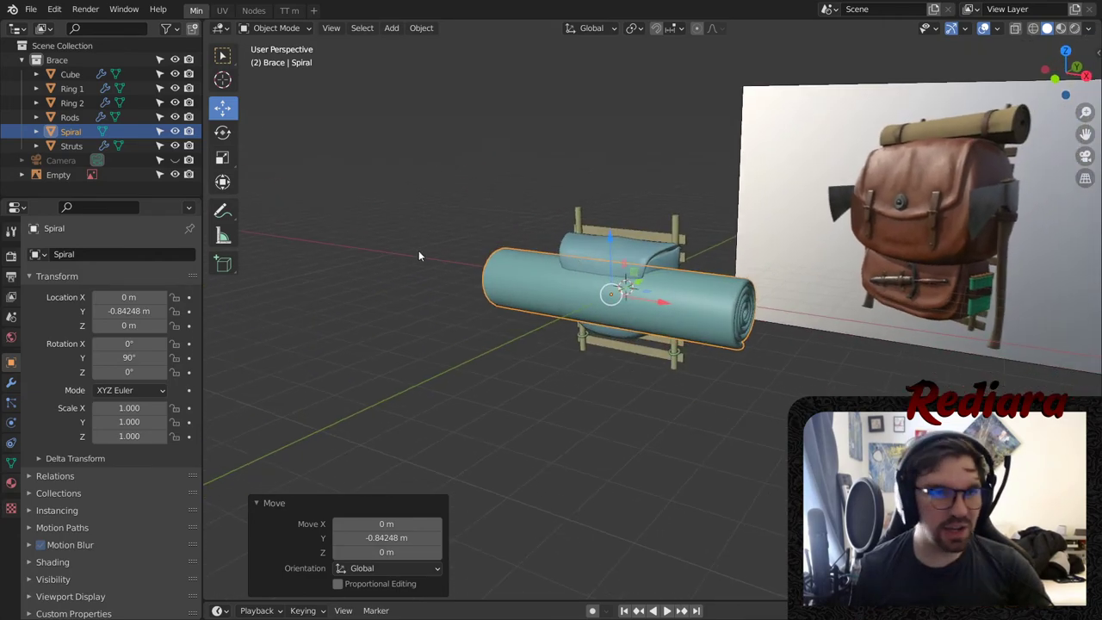
pyautogui.click(226, 158)
pyautogui.moveTo(672, 284); pyautogui.dragTo(642, 286)
# - Lower the roll beneath the bag to about Z -1.74 m and shift it about 0.29 m along Y toward the frame
pyautogui.moveTo(642, 286); pyautogui.dragTo(649, 281, button='middle')
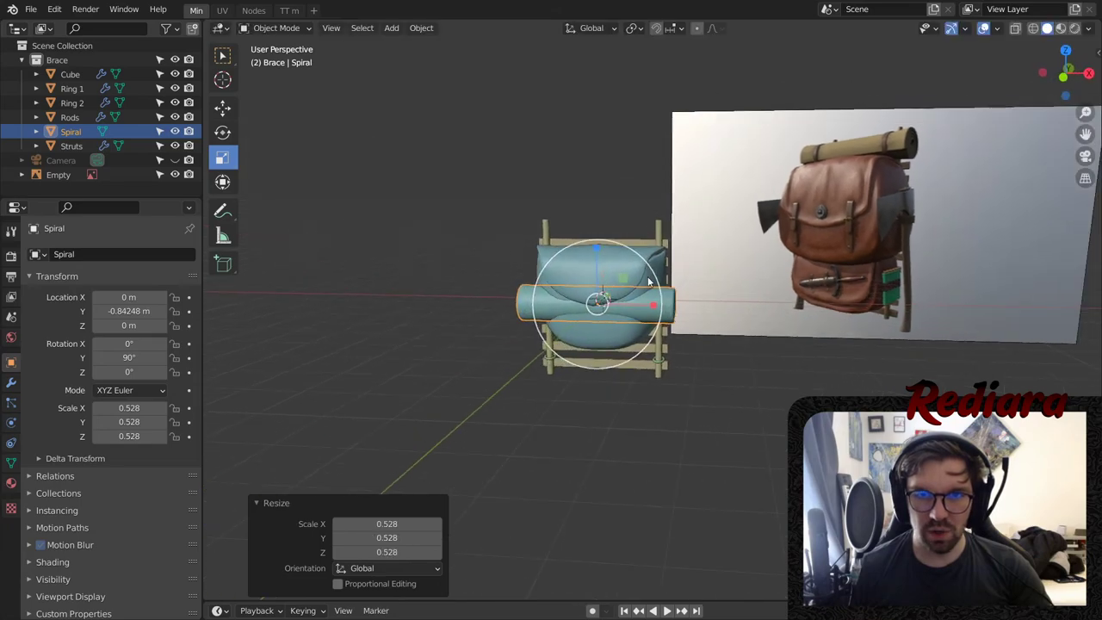
pyautogui.click(222, 107)
pyautogui.moveTo(618, 250); pyautogui.dragTo(609, 320)
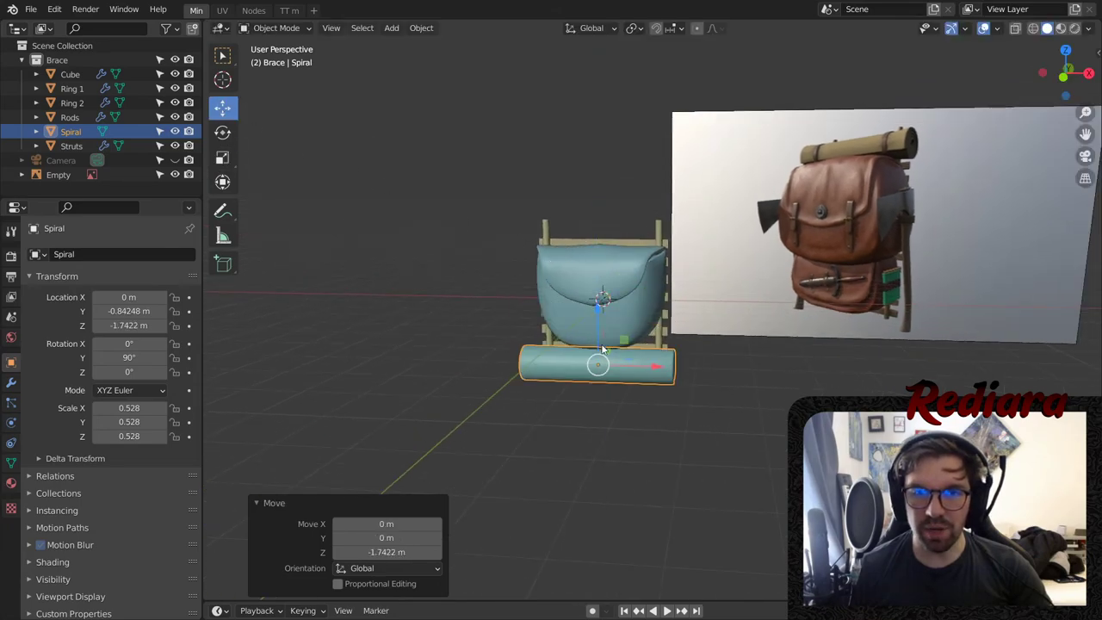
pyautogui.scroll(8, 606, 334)
pyautogui.moveTo(607, 336); pyautogui.dragTo(495, 343, button='middle')
pyautogui.scroll(-5, 516, 335)
pyautogui.moveTo(590, 282); pyautogui.dragTo(495, 310, button='middle')
pyautogui.moveTo(742, 279); pyautogui.dragTo(773, 281)
pyautogui.moveTo(773, 281); pyautogui.dragTo(759, 275, button='middle')
# - Fine-tune the roll against the underside of the bag, to about Y -0.57 m and Z -1.79 m
pyautogui.scroll(5, 742, 234)
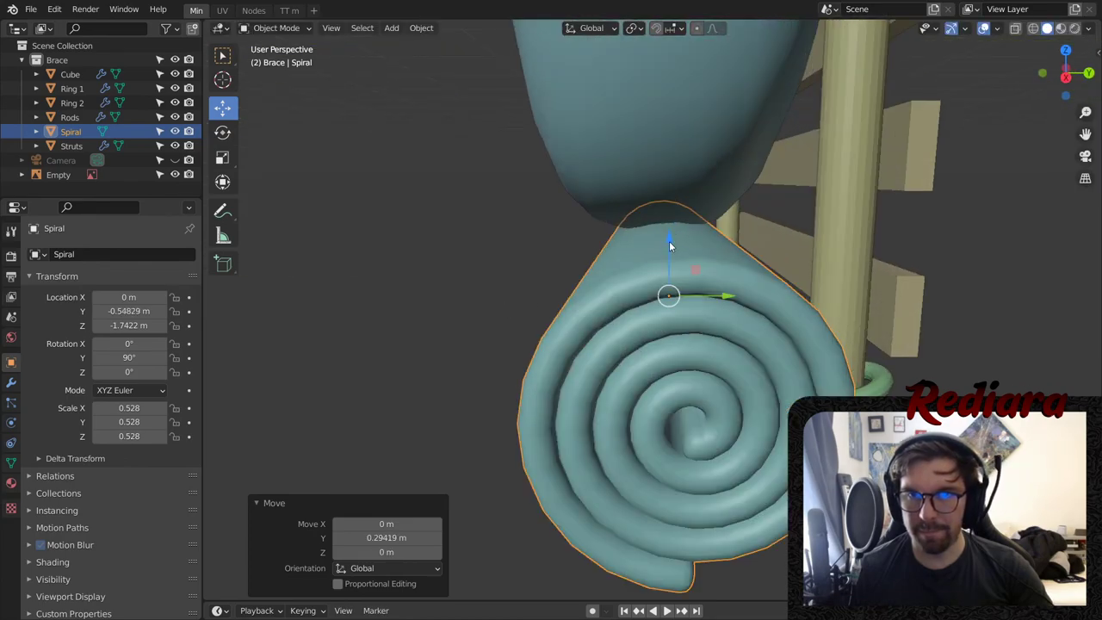
pyautogui.moveTo(673, 248); pyautogui.dragTo(673, 255)
pyautogui.moveTo(721, 306); pyautogui.dragTo(716, 307)
# - Raise the roll along Z by about 3.8 m so it sits on top of the backpack
pyautogui.moveTo(792, 338); pyautogui.dragTo(900, 322, button='middle')
pyautogui.scroll(-1, 795, 319)
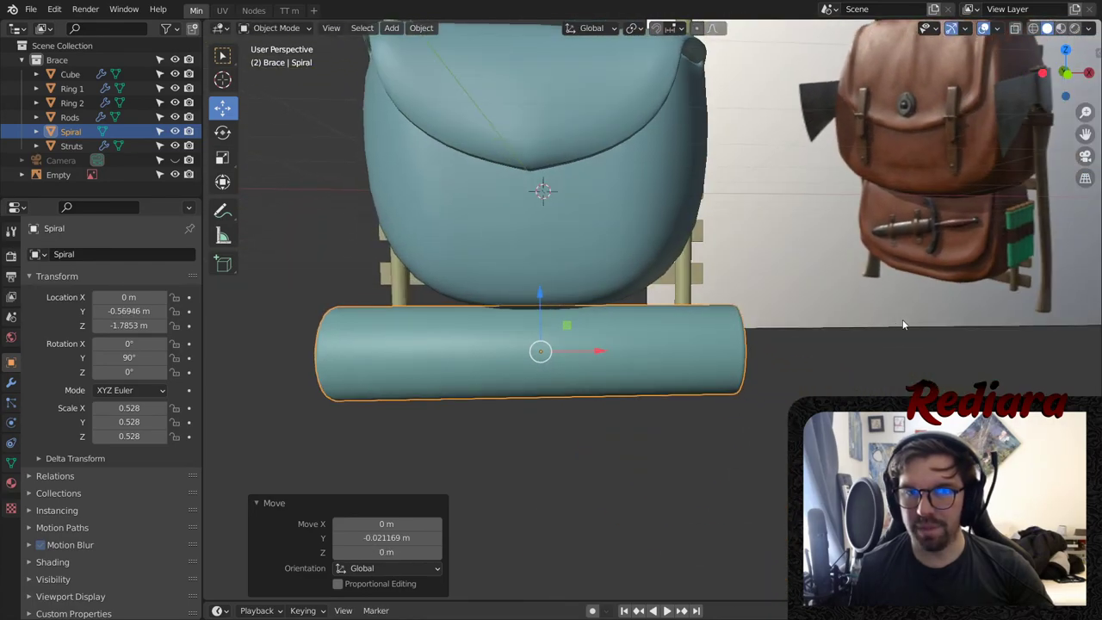
pyautogui.scroll(-3, 901, 319)
pyautogui.scroll(5, 790, 301)
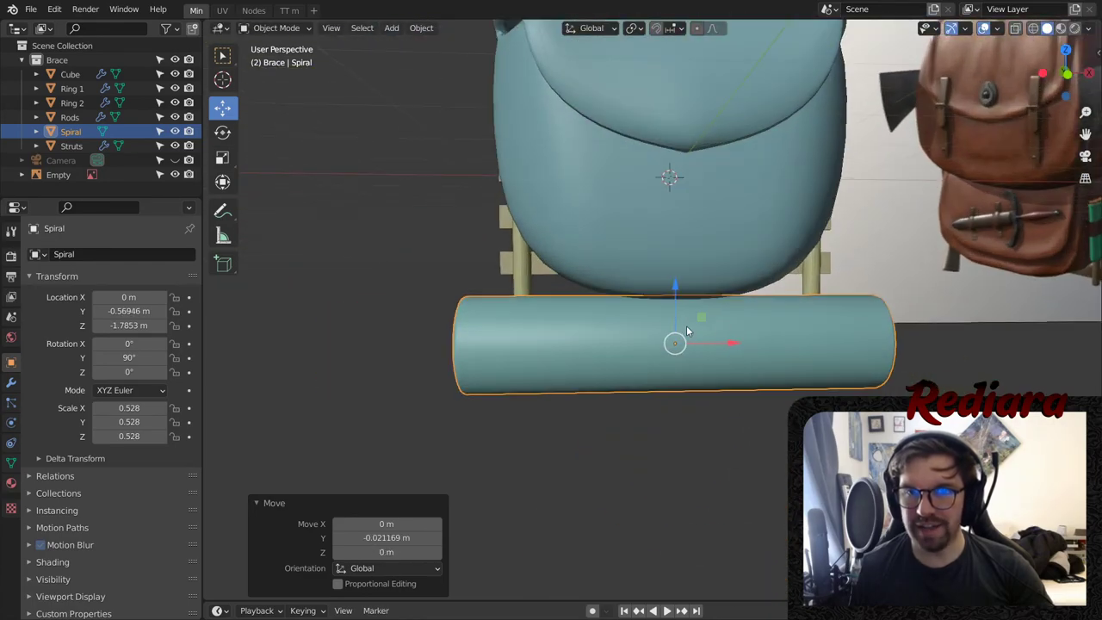
pyautogui.moveTo(686, 325); pyautogui.dragTo(661, 376, button='middle')
pyautogui.scroll(-1, 662, 376)
pyautogui.moveTo(638, 362); pyautogui.dragTo(635, 49)
# - Set the roll's Z rotation to 180°
pyautogui.moveTo(636, 49); pyautogui.dragTo(764, 265, button='middle')
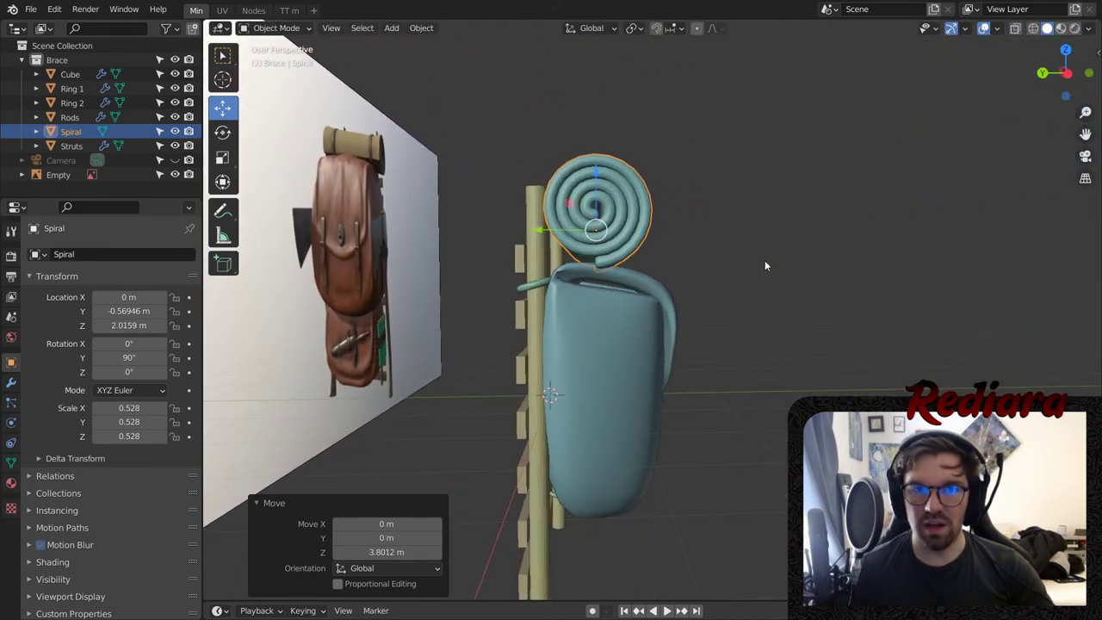
pyautogui.click(136, 374)
pyautogui.write('180')
pyautogui.press('Return')
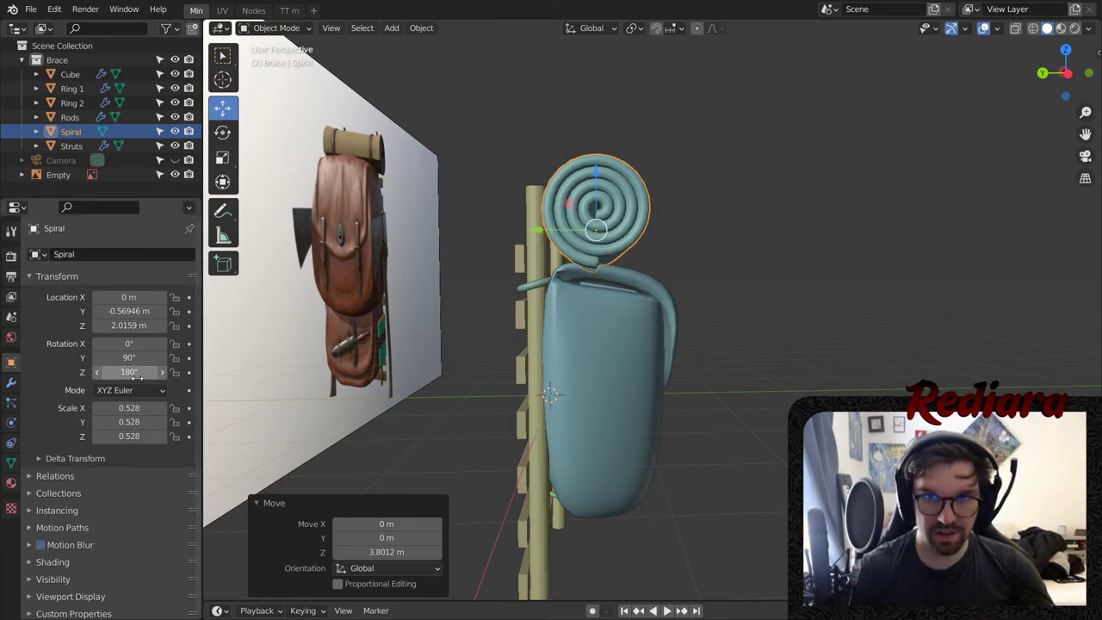
# - Try a Z rotation of 90° on the spiral roll, then set its Z rotation to 0°
pyautogui.click(120, 373)
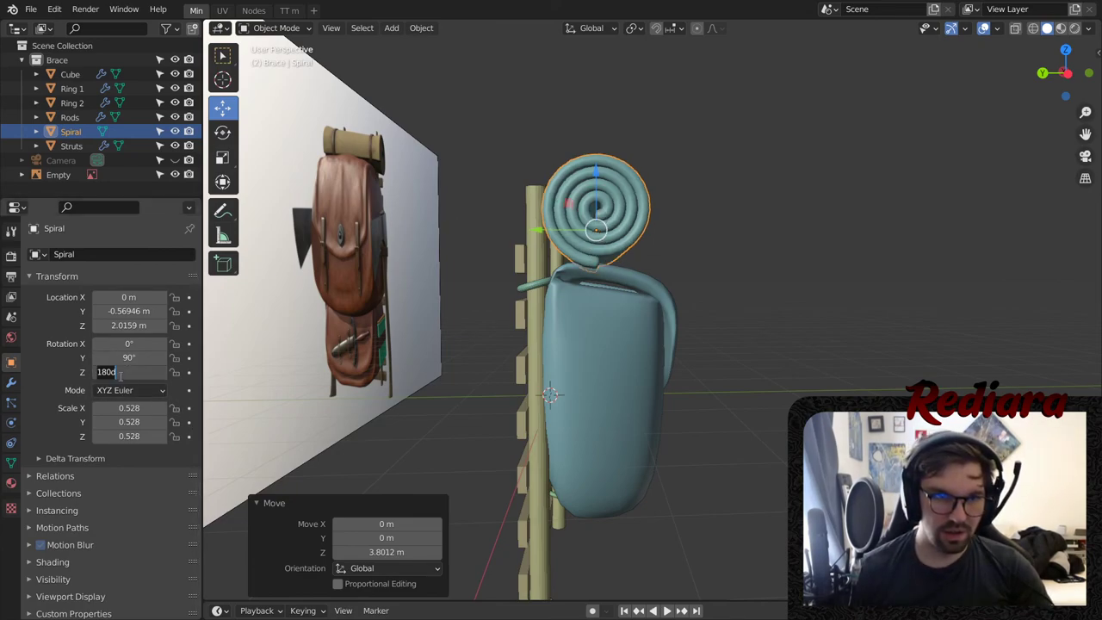
pyautogui.write('90')
pyautogui.press('Return')
pyautogui.click(135, 372)
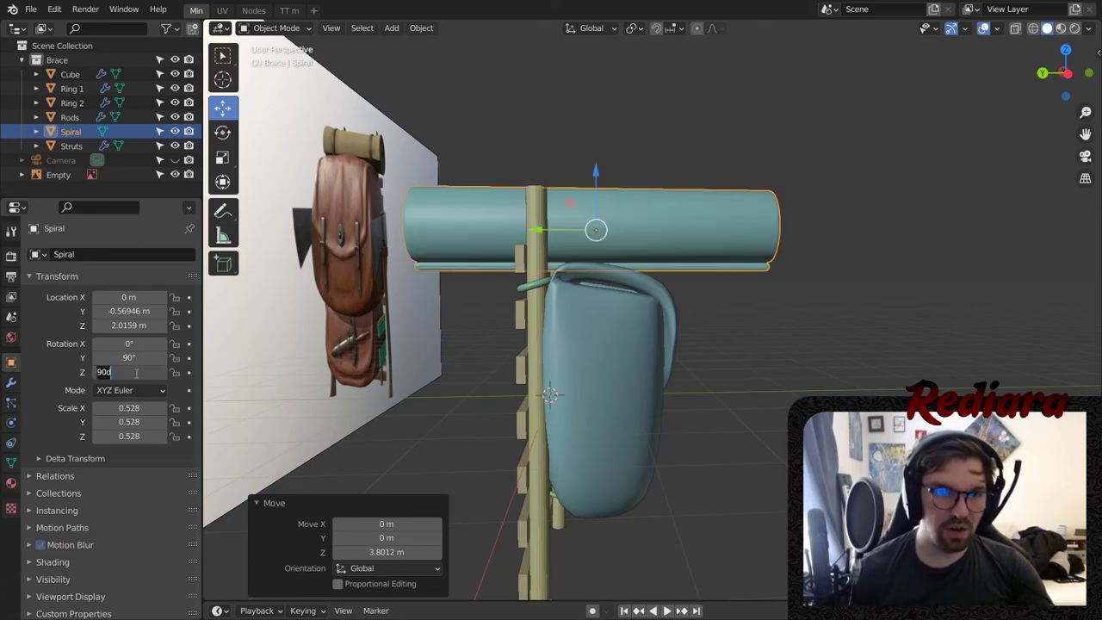
pyautogui.write('0')
pyautogui.press('Return')
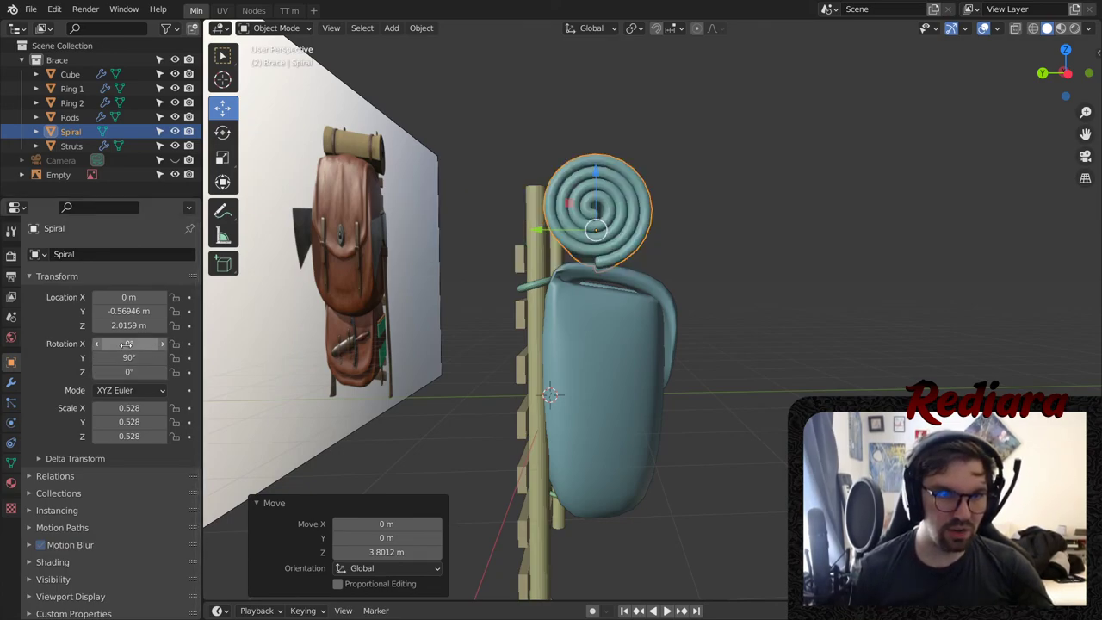
# - Try X rotations of 180° and 90° on the roll, then return its X rotation to 0°
pyautogui.click(134, 338)
pyautogui.write('180')
pyautogui.press('Return')
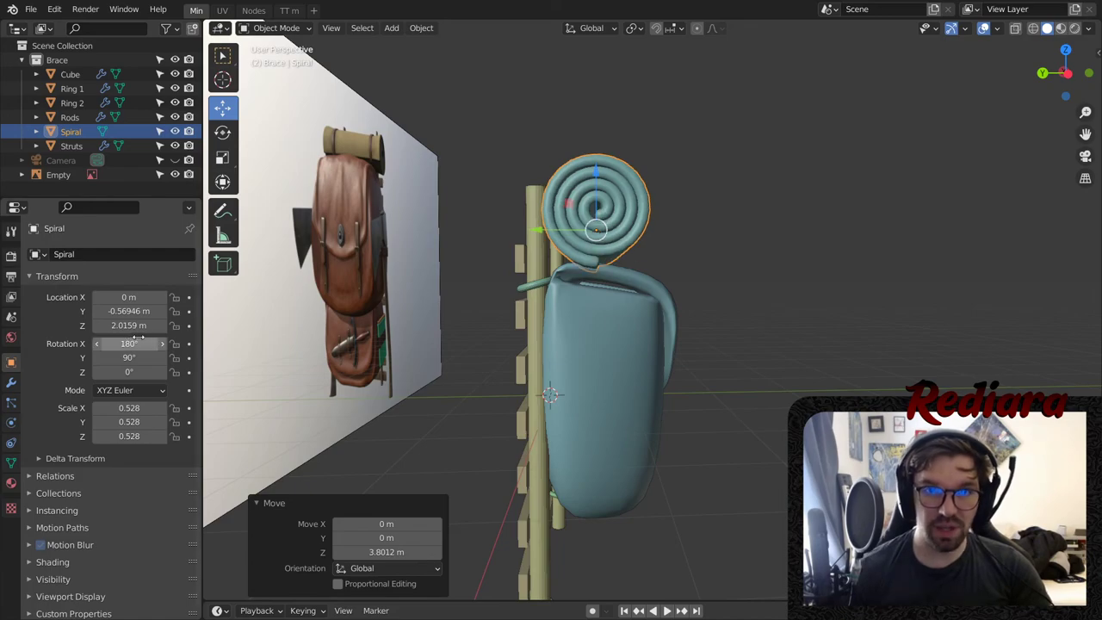
pyautogui.click(133, 343)
pyautogui.write('90')
pyautogui.press('Return')
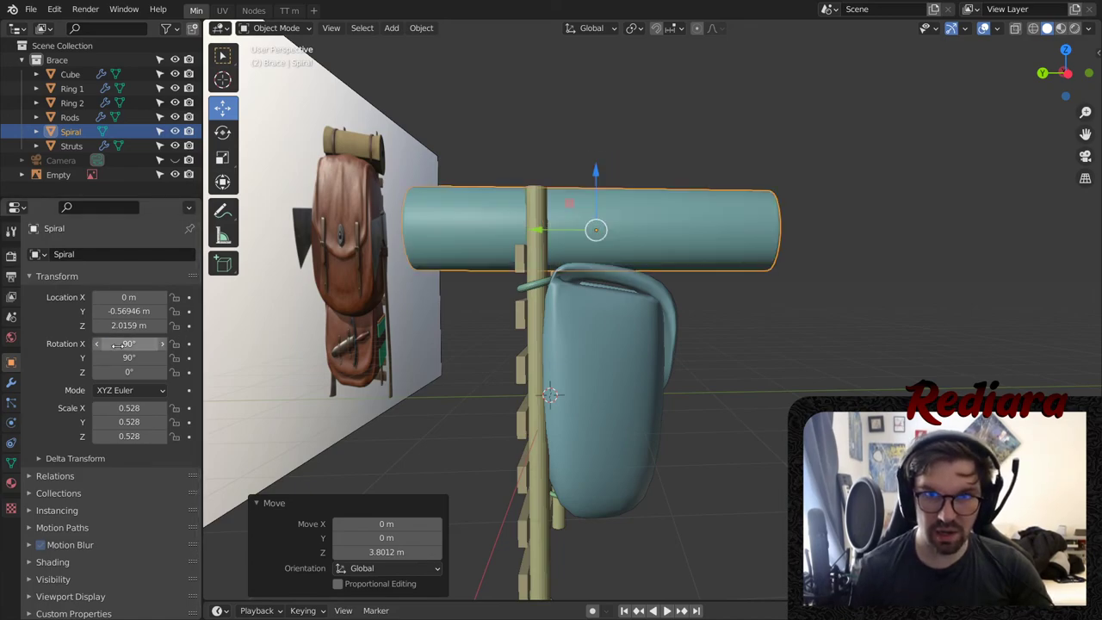
pyautogui.click(129, 345)
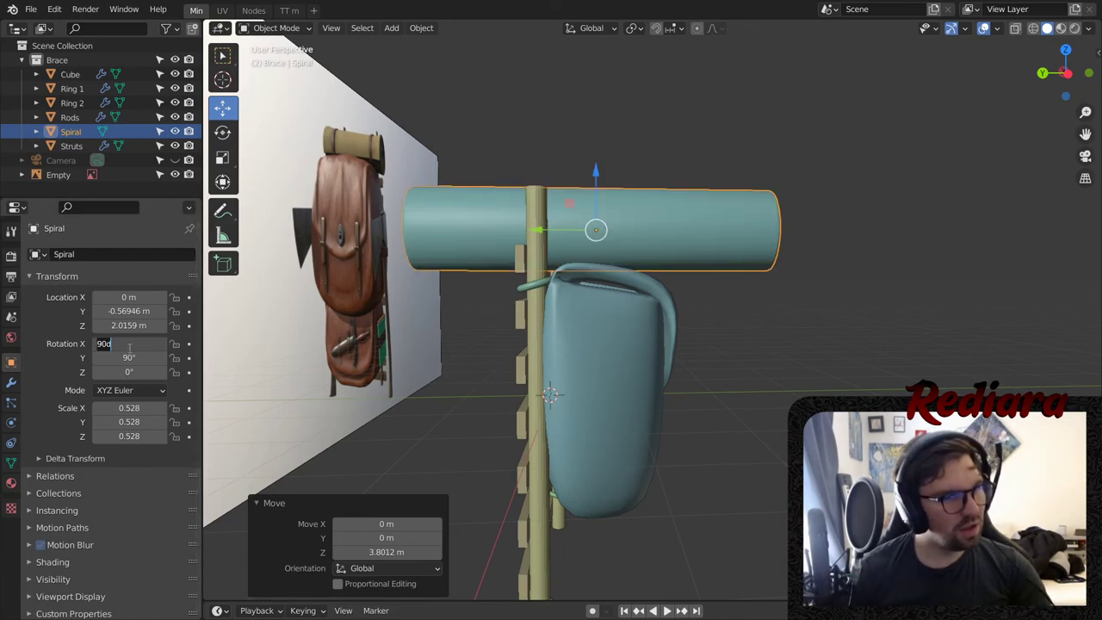
pyautogui.write('0')
pyautogui.press('Return')
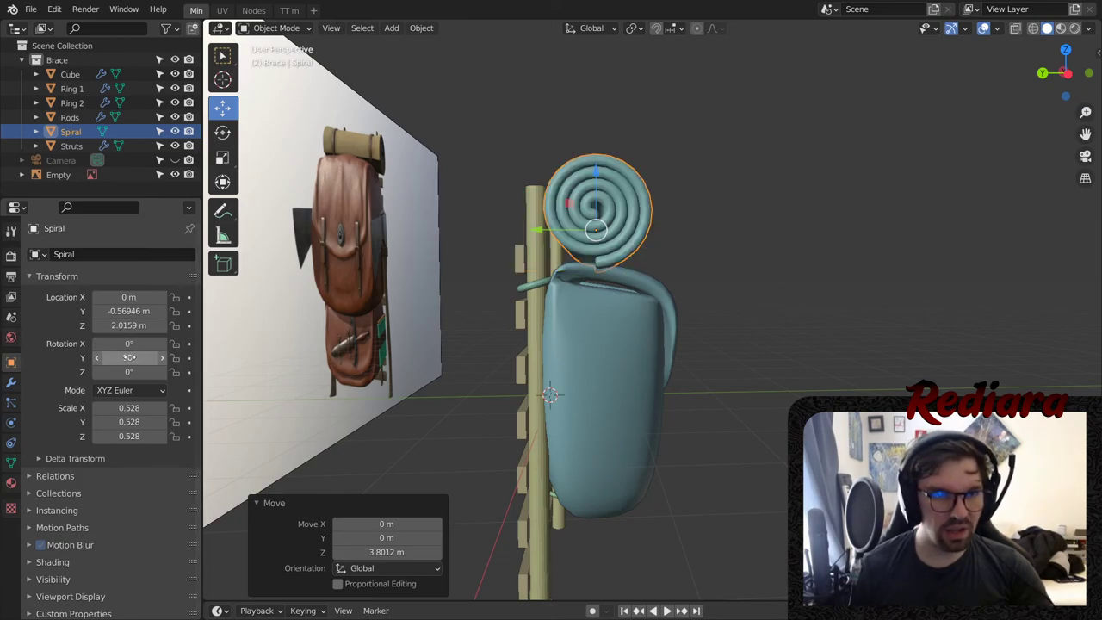
pyautogui.moveTo(129, 357)
pyautogui.mouseDown()
pyautogui.moveTo(148, 357)
pyautogui.moveTo(120, 357)
pyautogui.moveTo(142, 372)
pyautogui.moveTo(151, 343)
pyautogui.moveTo(129, 343)
pyautogui.mouseUp()
pyautogui.hotkey('ctrl', 'z')
pyautogui.hotkey('ctrl', 'z')
# - Try rotating the roll -184° about X, try rotation values of X 90° and Y 180°, and undo them
pyautogui.click(223, 131)
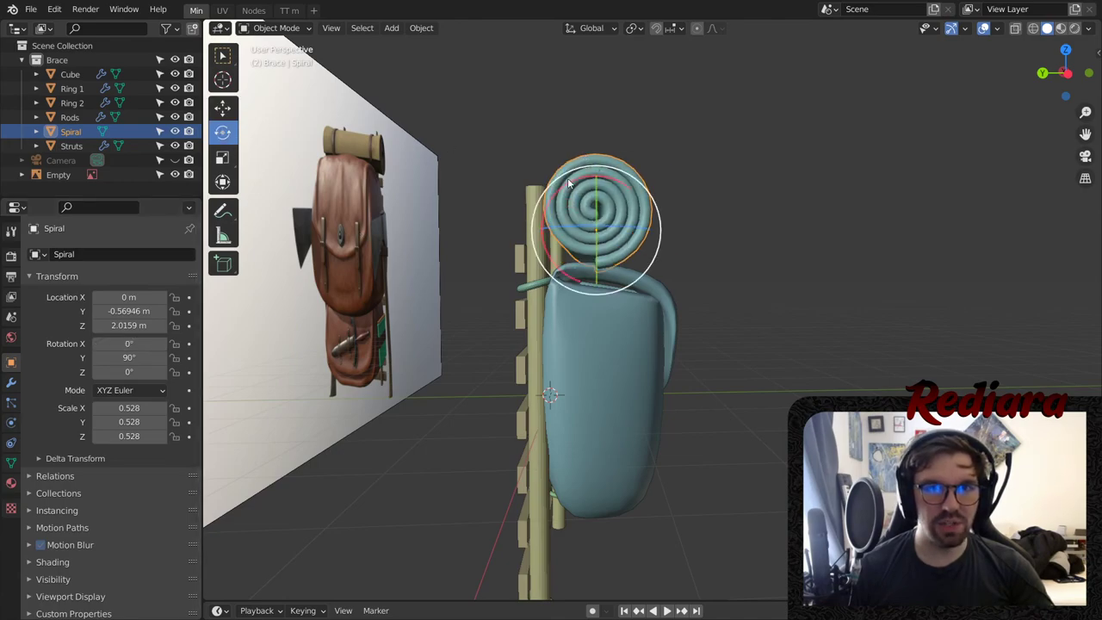
pyautogui.moveTo(572, 185); pyautogui.dragTo(639, 293)
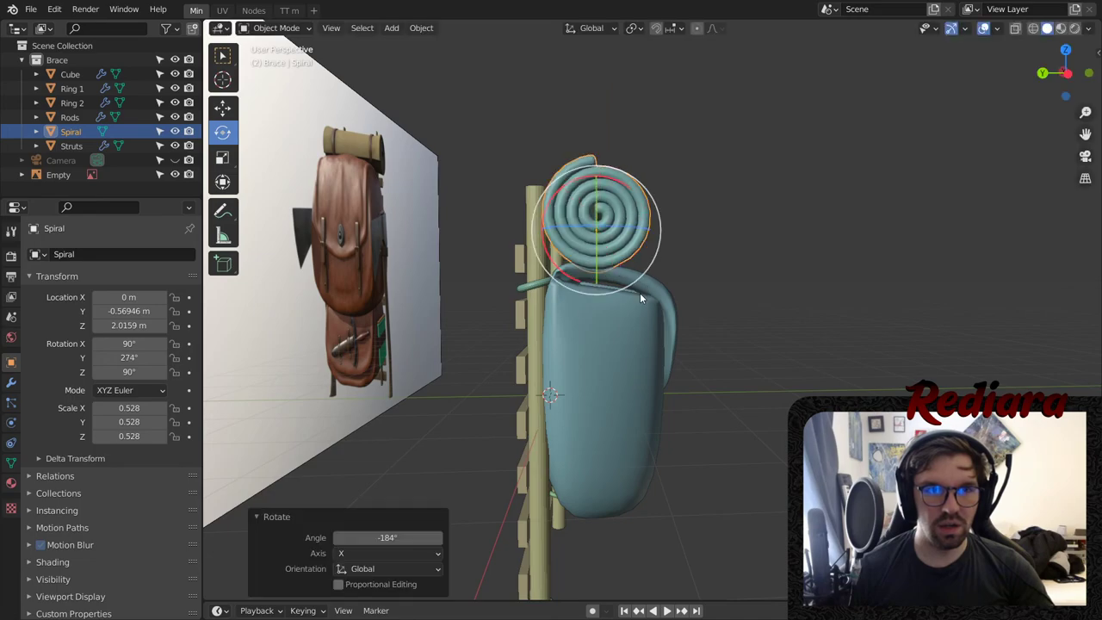
pyautogui.click(124, 343)
pyautogui.write('0d')
pyautogui.press('Return')
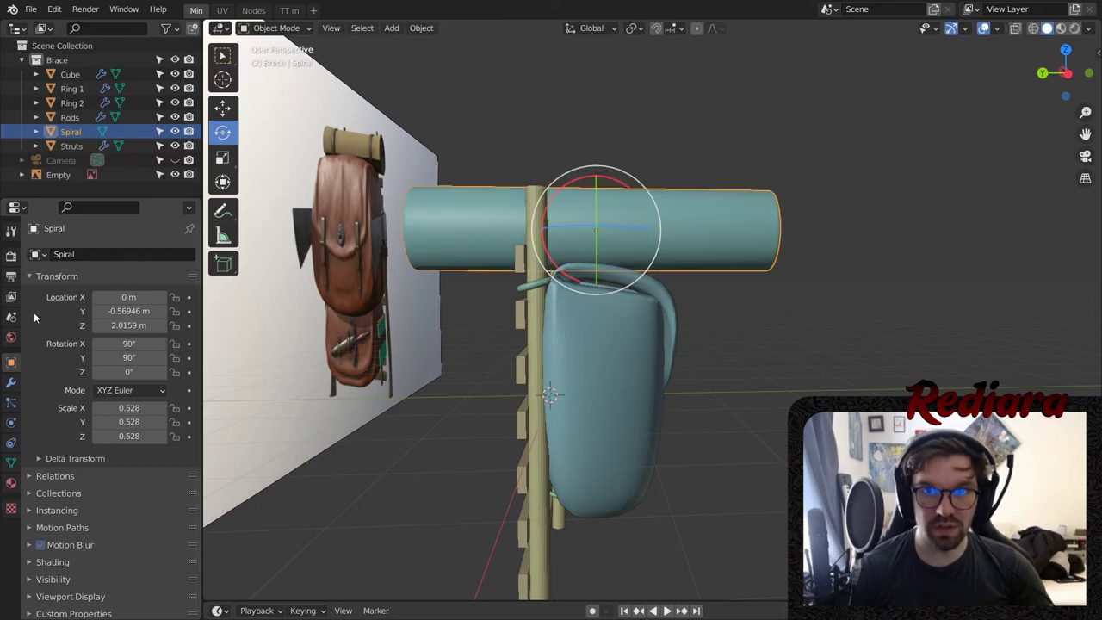
pyautogui.click(125, 357)
pyautogui.write('90d')
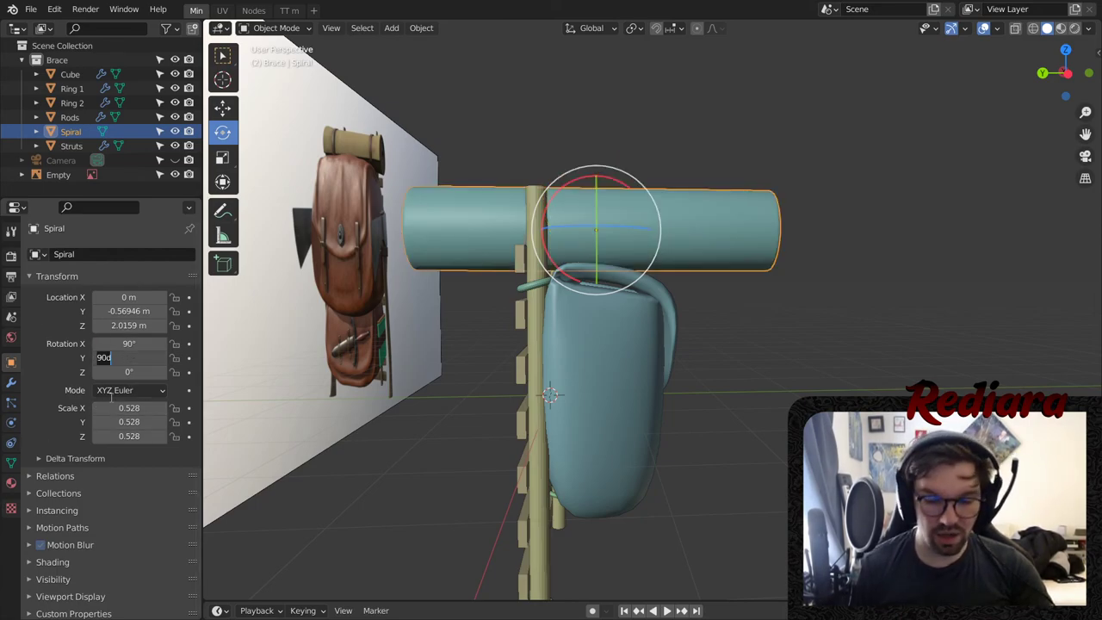
pyautogui.press('Return')
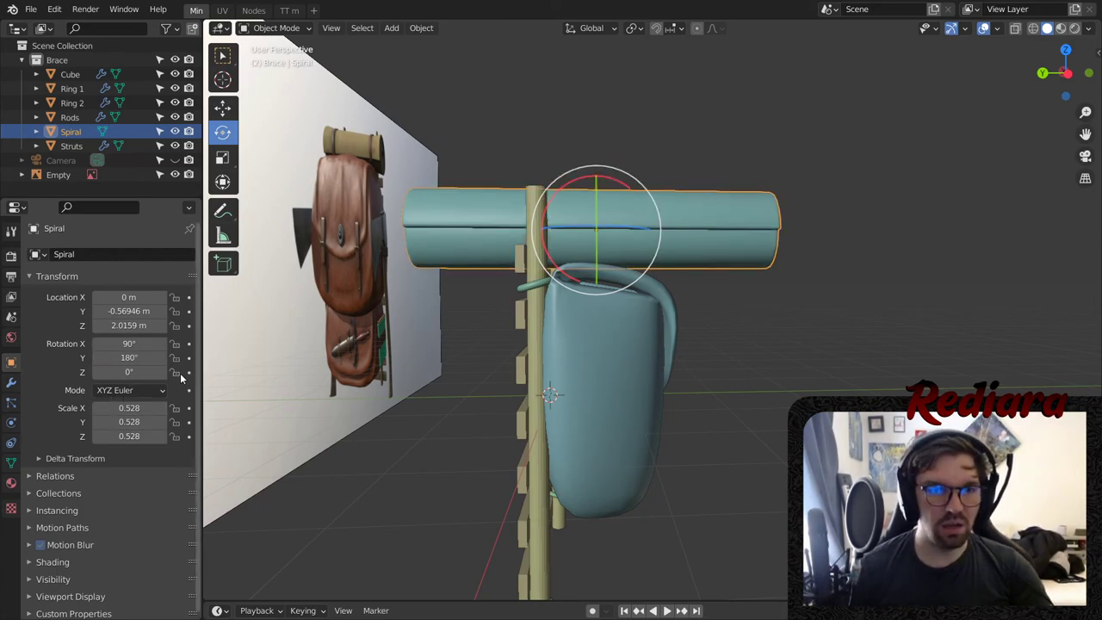
pyautogui.hotkey('ctrl', 'z')
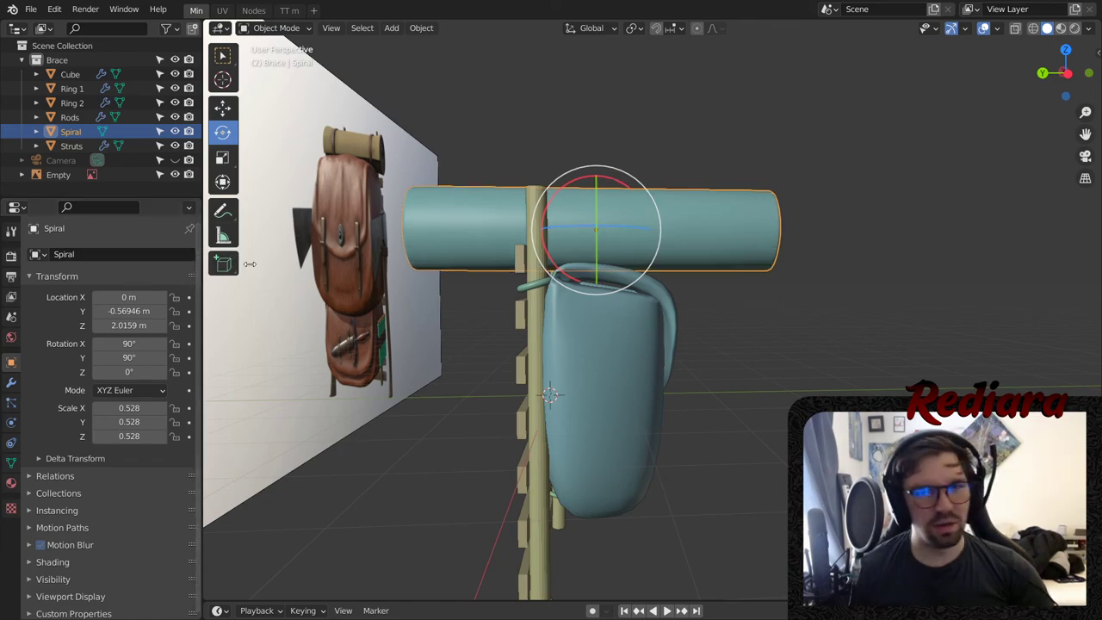
pyautogui.hotkey('ctrl', 'z')
# - Rotate the roll about the global X axis until its Y rotation is 399°, turning its loose end toward the frame
pyautogui.moveTo(575, 196); pyautogui.dragTo(677, 270)
pyautogui.moveTo(721, 193); pyautogui.dragTo(630, 221, button='middle')
pyautogui.click(482, 201)
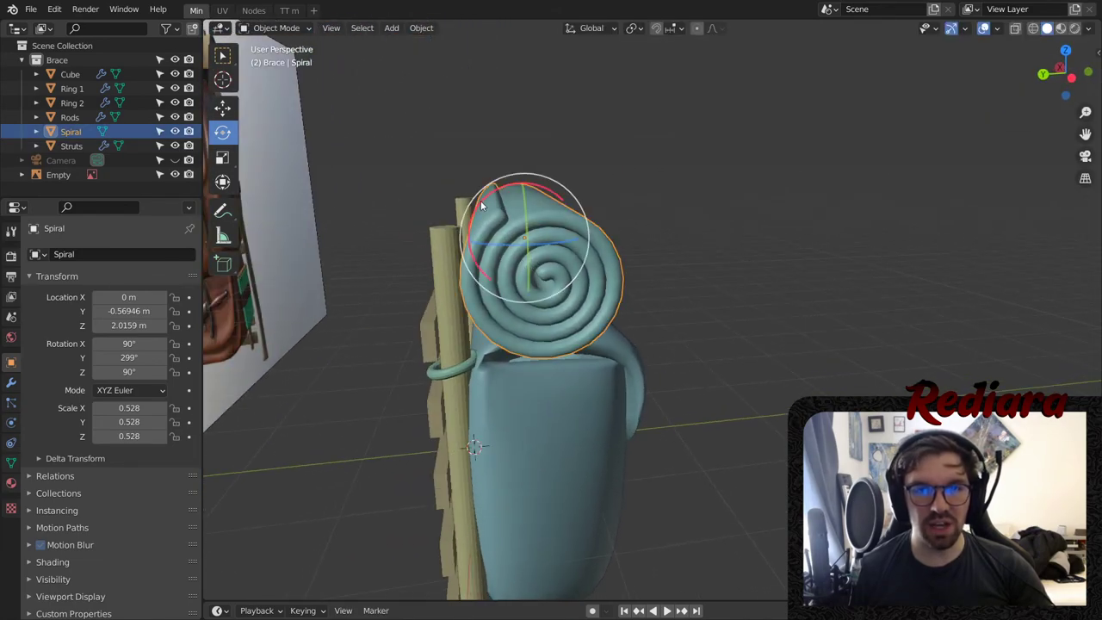
pyautogui.moveTo(482, 200); pyautogui.dragTo(471, 340)
# - Move the roll about 0.08 m along Y toward the frame and raise it to about Z 2.04 m
pyautogui.click(222, 107)
pyautogui.moveTo(469, 237); pyautogui.dragTo(449, 243)
pyautogui.moveTo(448, 243); pyautogui.dragTo(396, 308, button='middle')
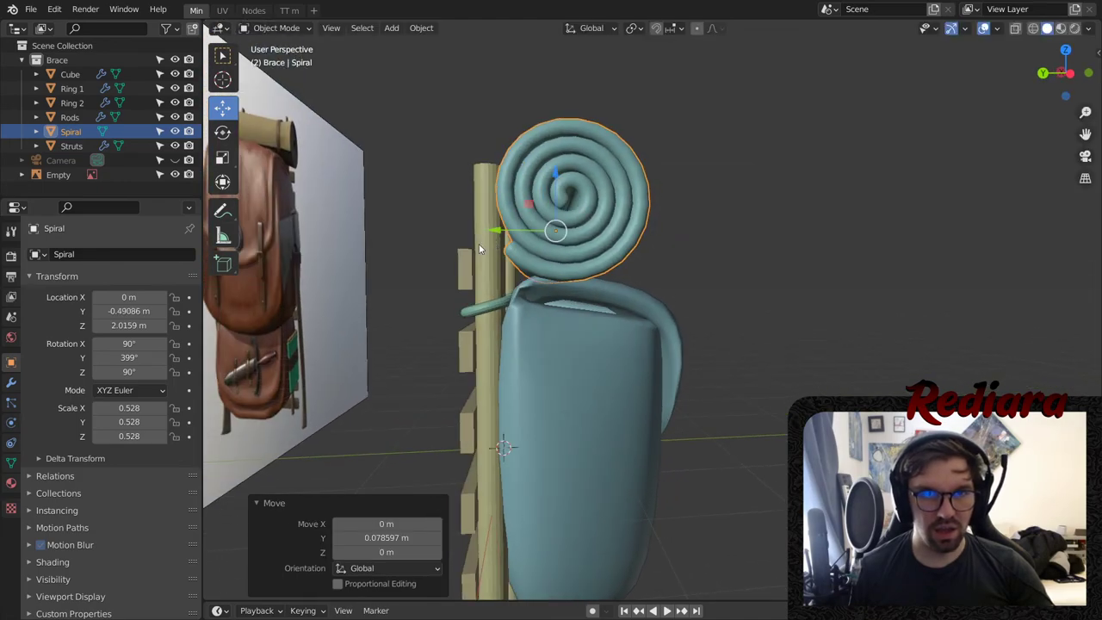
pyautogui.moveTo(564, 176); pyautogui.dragTo(564, 163)
pyautogui.moveTo(565, 164); pyautogui.dragTo(749, 289, button='middle')
pyautogui.click(923, 198)
# - Lower the main backpack body along Z on the frame, leaving the frame's upper slats uncovered
pyautogui.keyDown('shift'); pyautogui.moveTo(773, 182); pyautogui.dragTo(594, 258, button='middle'); pyautogui.keyUp('shift')
pyautogui.scroll(2, 565, 212)
pyautogui.click(618, 208)
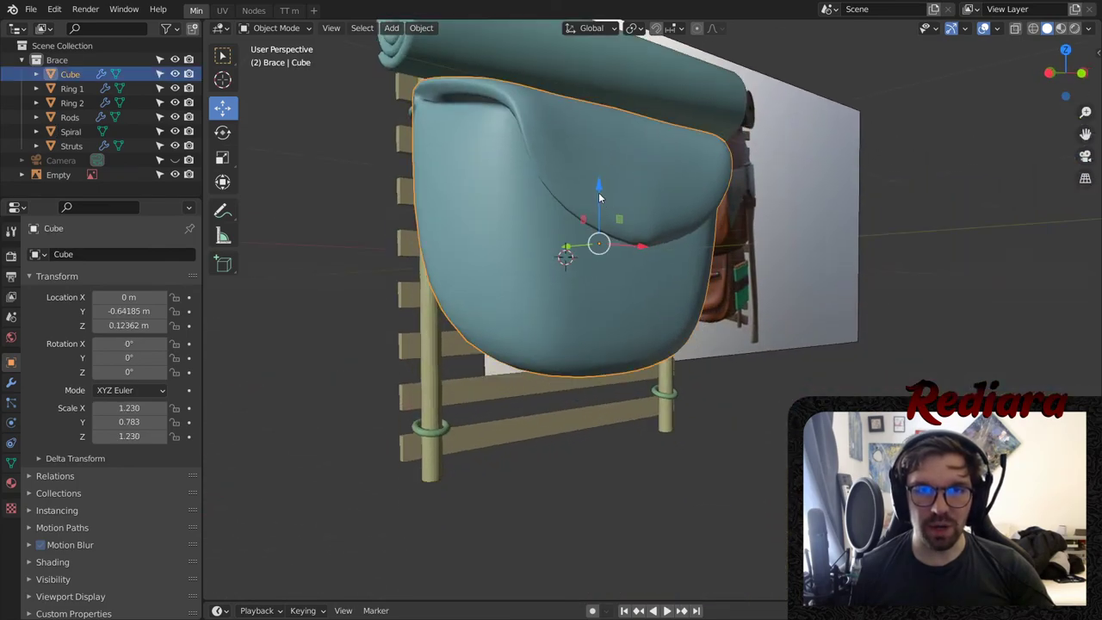
pyautogui.moveTo(600, 198); pyautogui.dragTo(600, 274)
# - Lower the spiral roll about 0.81 m along Z onto the top of the bag, to about Z 1.235 m
pyautogui.click(600, 77)
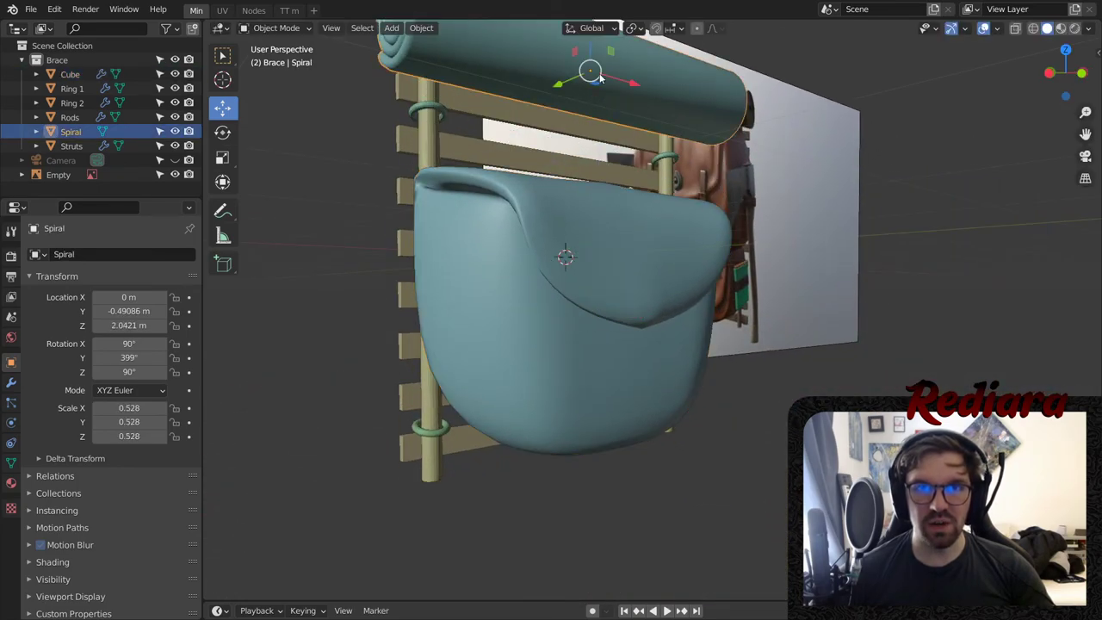
pyautogui.moveTo(590, 49); pyautogui.dragTo(589, 121)
pyautogui.moveTo(590, 120); pyautogui.dragTo(594, 198, button='middle')
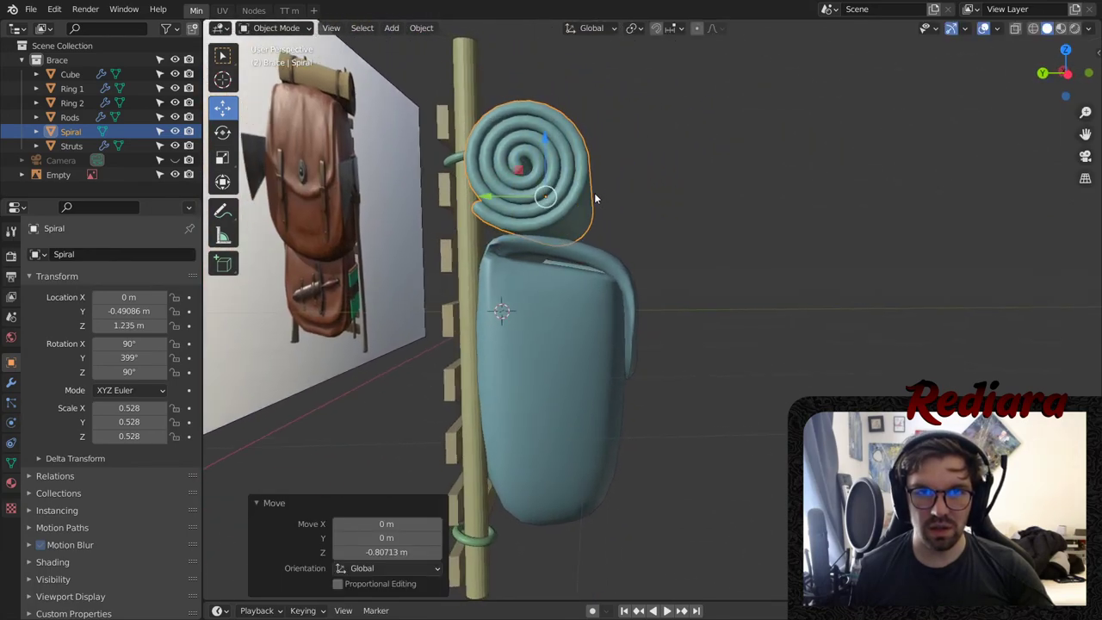
pyautogui.click(687, 185)
pyautogui.moveTo(699, 140); pyautogui.dragTo(537, 268, button='middle')
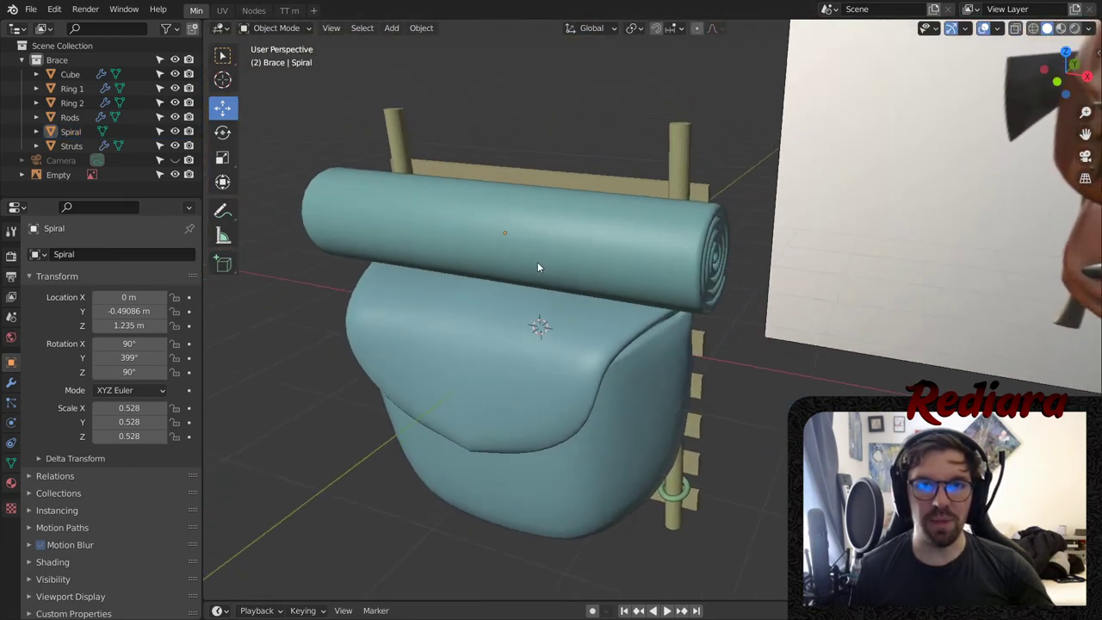
pyautogui.scroll(-2, 586, 224)
pyautogui.scroll(-3, 516, 211)
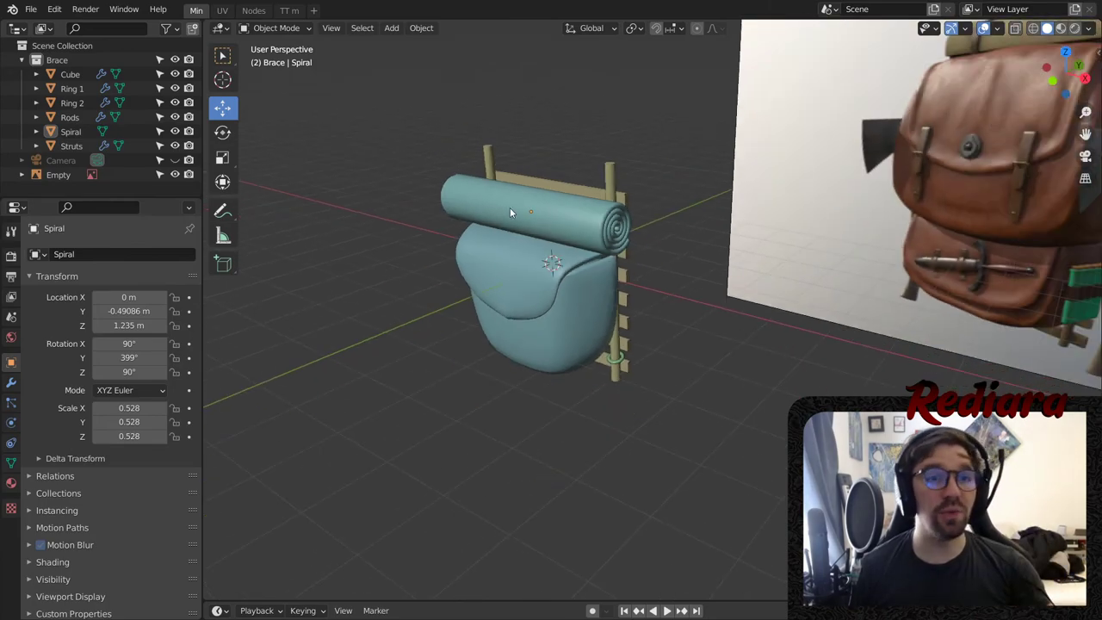
# - Add a torus with default settings and move it about -5.46 m along X, clear of the backpack
pyautogui.click(420, 28)
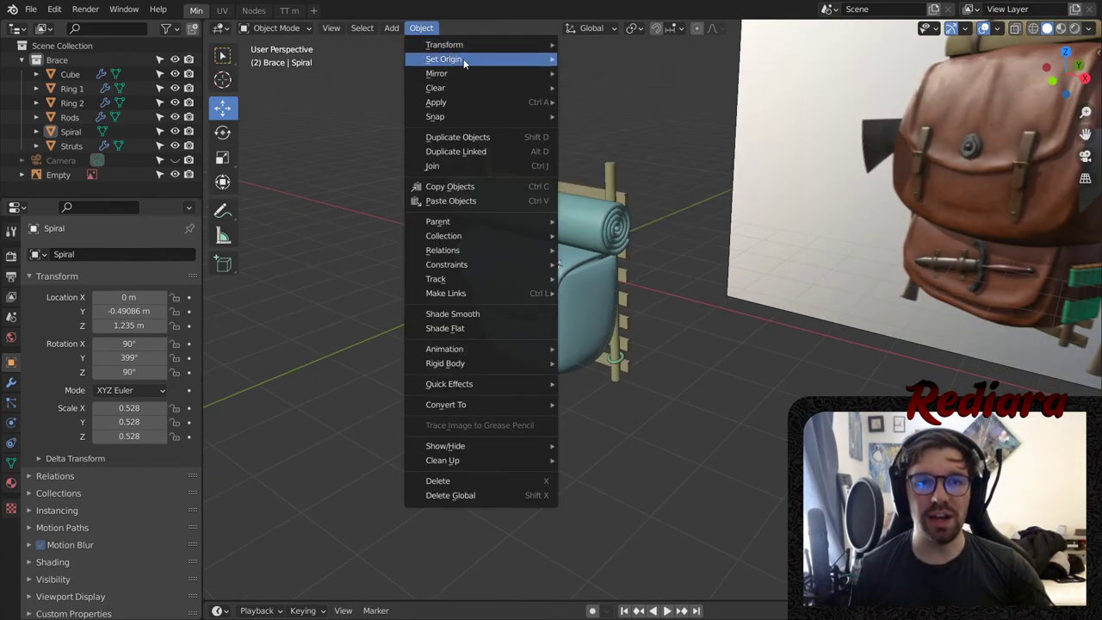
pyautogui.click(420, 28)
pyautogui.click(391, 27)
pyautogui.moveTo(421, 28)
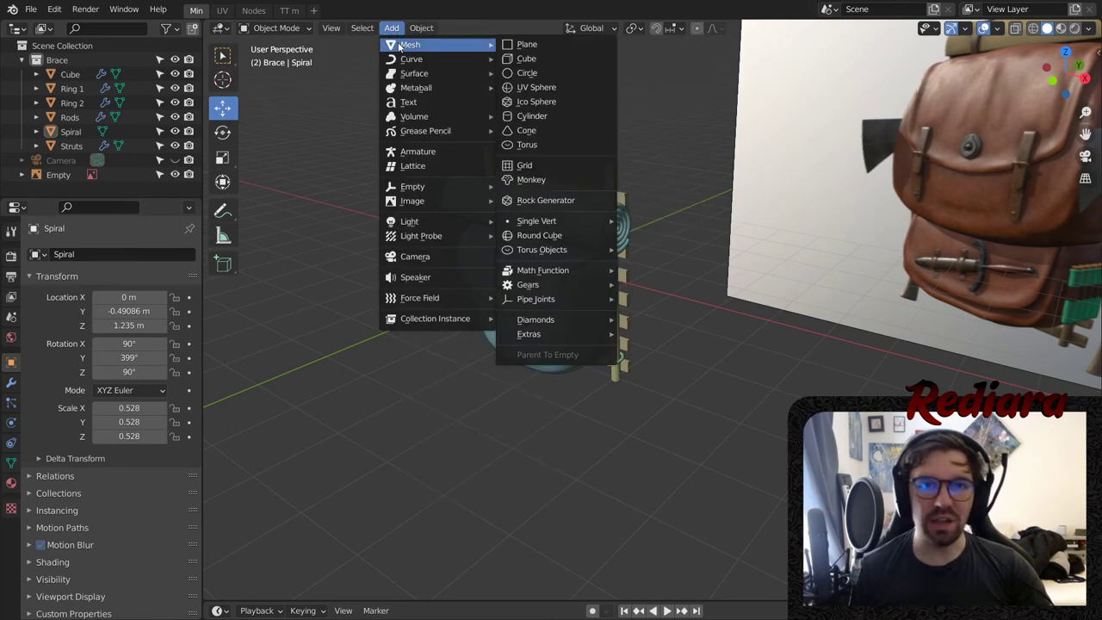
pyautogui.click(527, 145)
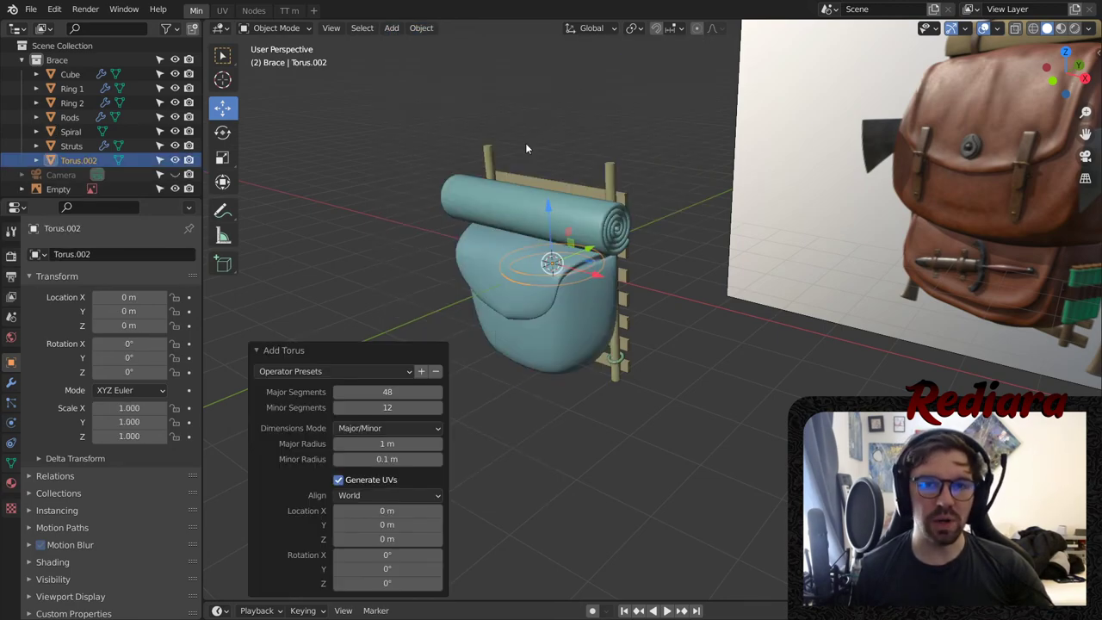
pyautogui.moveTo(550, 265); pyautogui.dragTo(606, 288, button='middle')
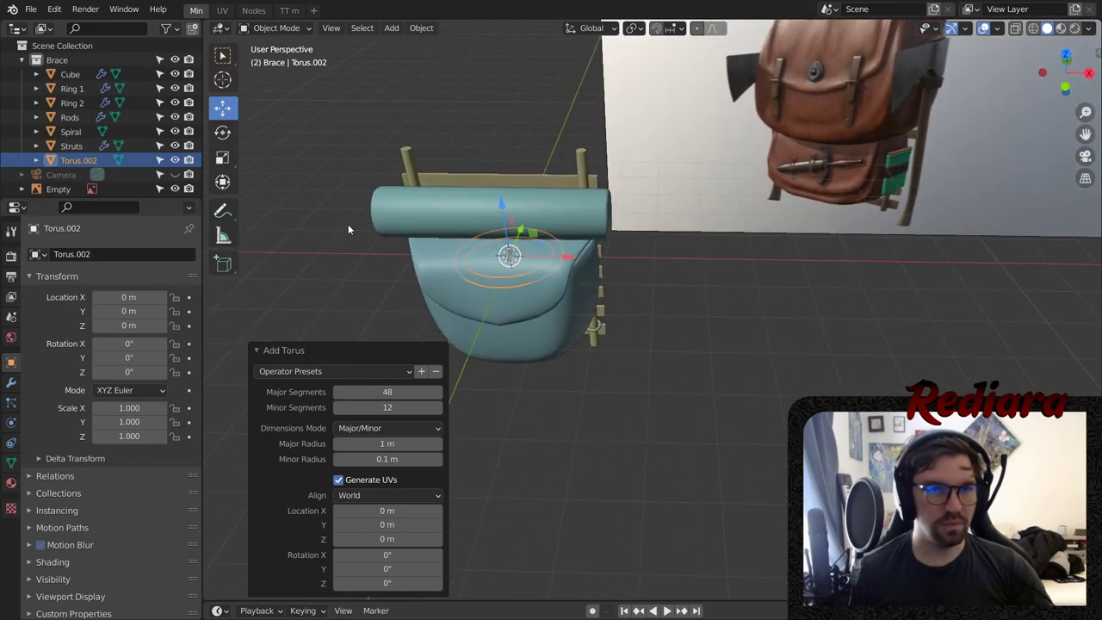
pyautogui.moveTo(348, 229); pyautogui.dragTo(661, 244, button='middle')
pyautogui.moveTo(814, 274); pyautogui.dragTo(556, 263)
pyautogui.press('KP_Decimal')
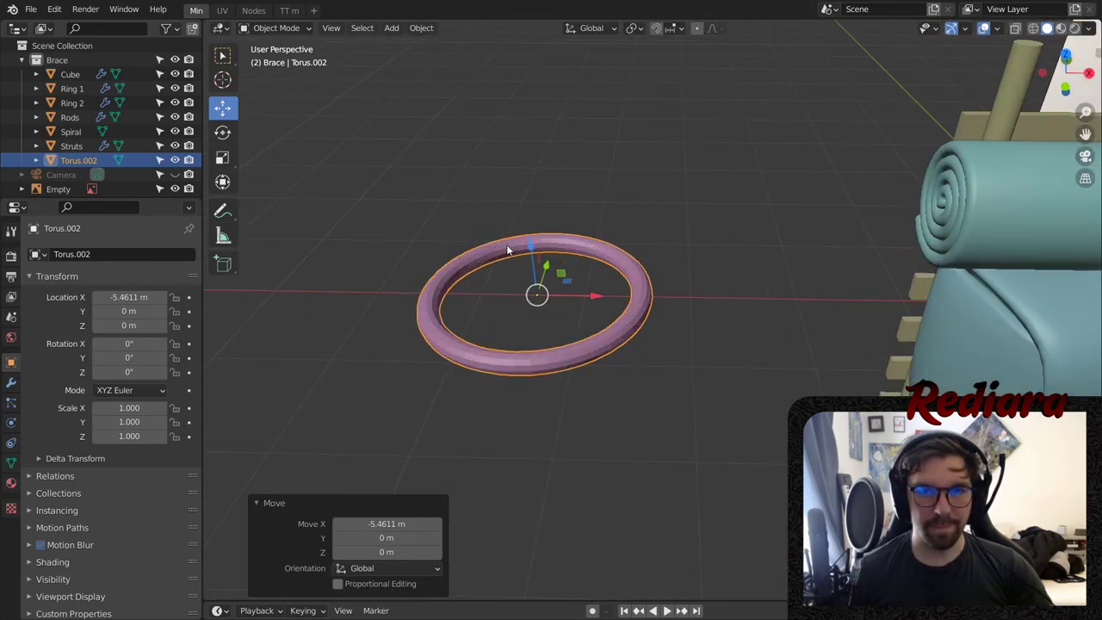
# - Enter Edit Mode on the torus and set its object Y rotation to 90° so the ring stands upright
pyautogui.click(295, 30)
pyautogui.click(288, 59)
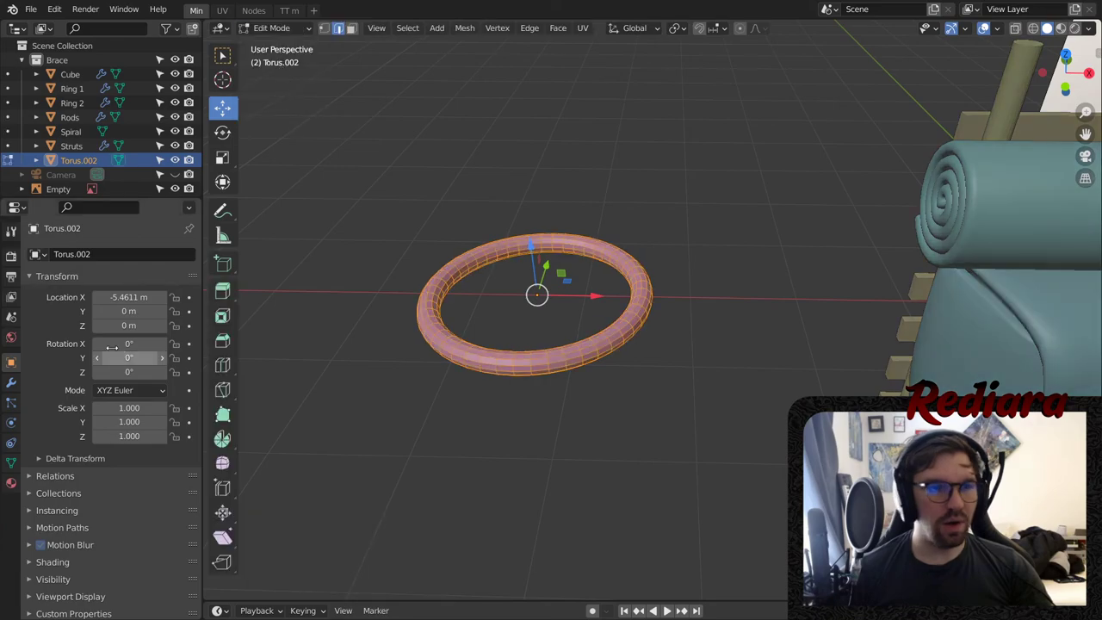
pyautogui.click(122, 358)
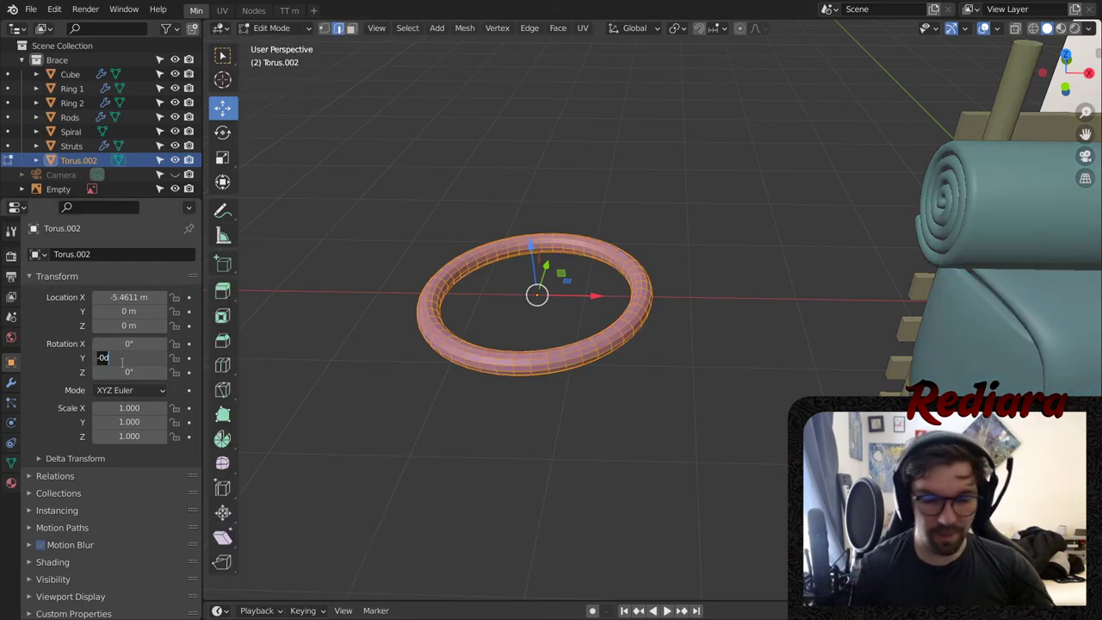
pyautogui.press('Return')
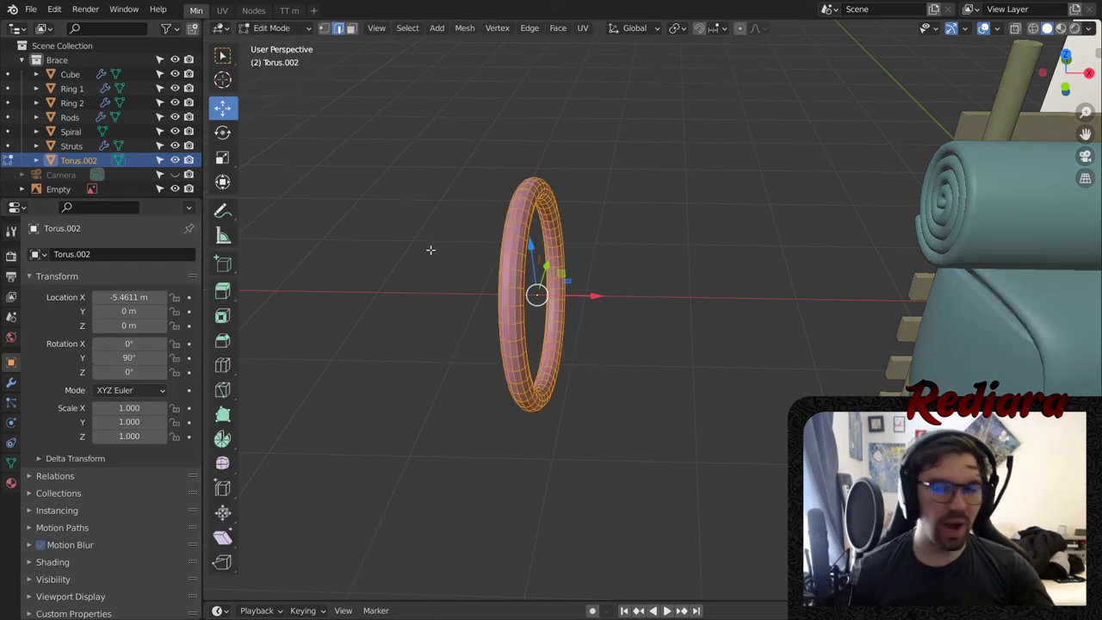
pyautogui.moveTo(486, 250); pyautogui.dragTo(544, 249, button='middle')
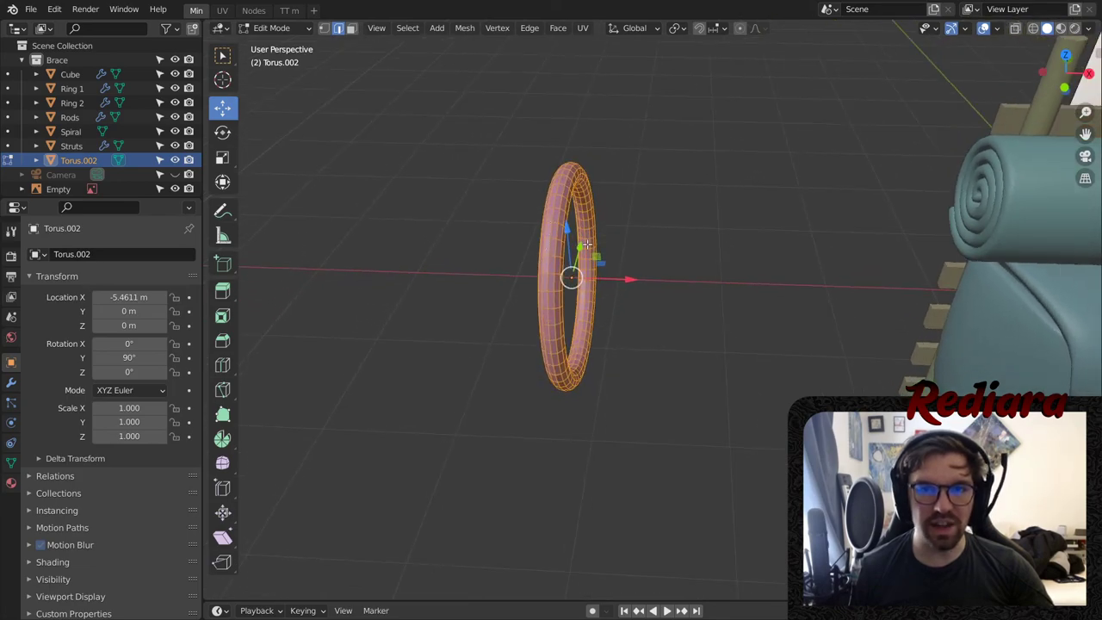
pyautogui.moveTo(501, 203); pyautogui.dragTo(595, 228, button='middle')
# - Scale the whole torus mesh by about 2.25 along X to widen it into a band
pyautogui.click(222, 157)
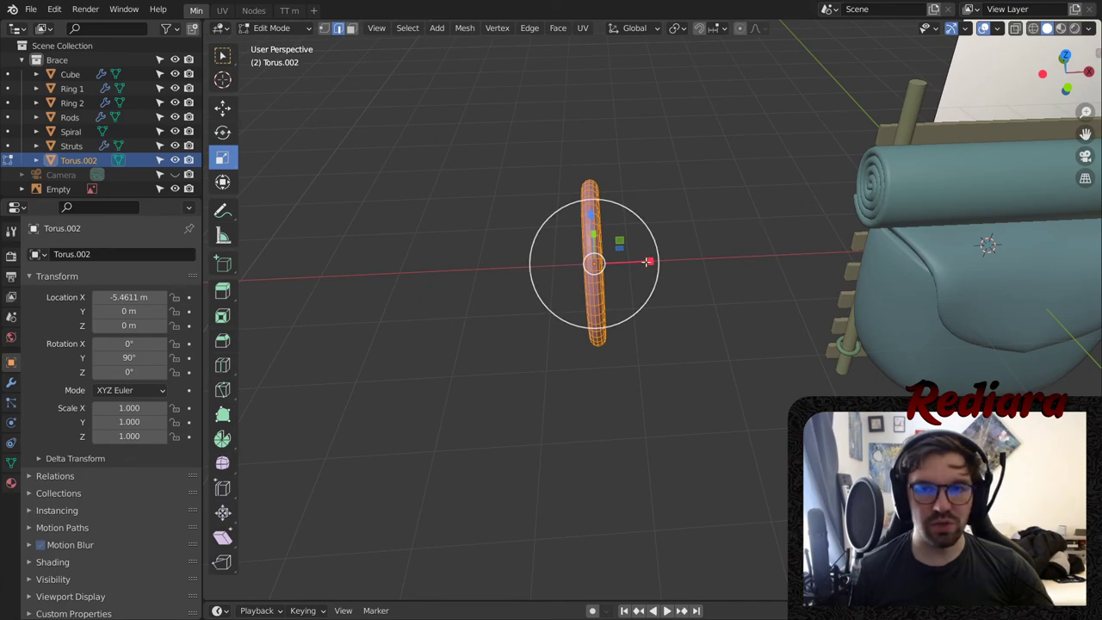
pyautogui.moveTo(647, 262); pyautogui.dragTo(716, 257)
pyautogui.scroll(3, 559, 179)
pyautogui.moveTo(642, 240); pyautogui.dragTo(521, 175, button='middle')
pyautogui.scroll(-4, 481, 190)
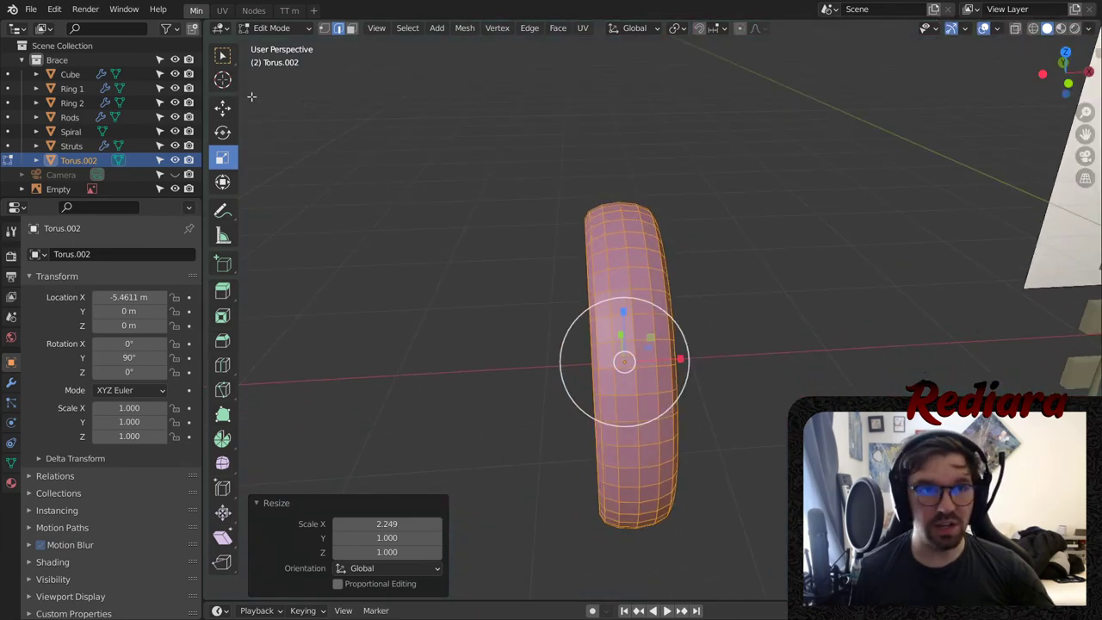
# - Dissolve the three middle edge loops on the outer surface of the band to flatten it
pyautogui.click(222, 106)
pyautogui.keyDown('alt'); pyautogui.click(624, 281); pyautogui.keyUp('alt')
pyautogui.keyDown('alt'); pyautogui.keyDown('shift'); pyautogui.click(613, 281); pyautogui.keyUp('shift'); pyautogui.keyUp('alt')
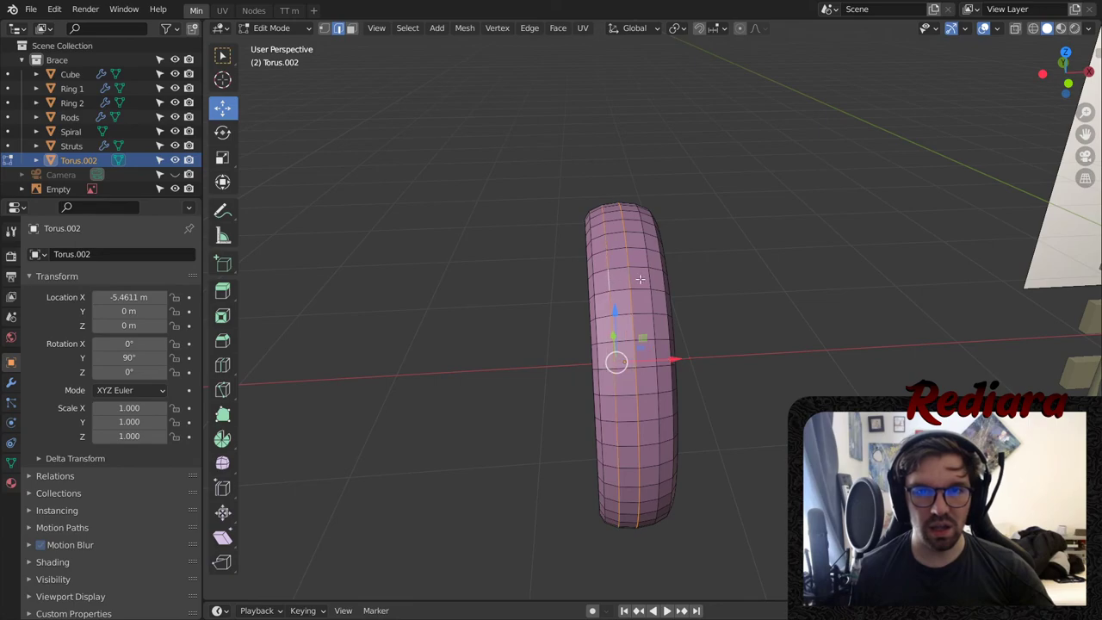
pyautogui.keyDown('alt'); pyautogui.keyDown('shift'); pyautogui.click(644, 279); pyautogui.keyUp('shift'); pyautogui.keyUp('alt')
pyautogui.rightClick(645, 280)
pyautogui.click(622, 424)
pyautogui.moveTo(621, 423); pyautogui.dragTo(507, 409, button='middle')
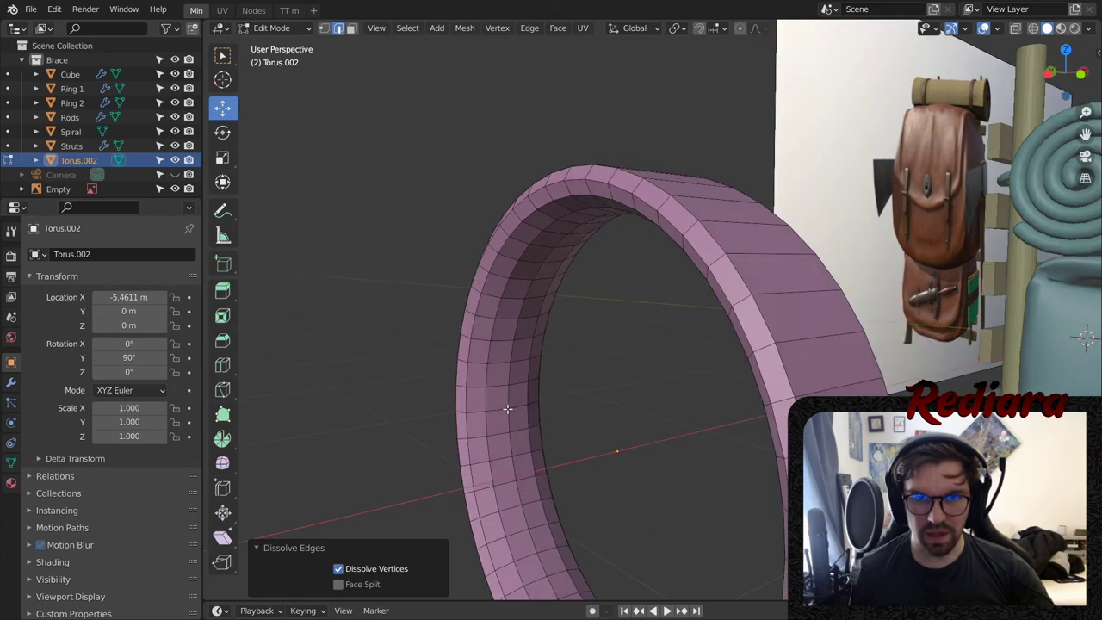
# - Dissolve the three middle edge loops on the inner surface of the band
pyautogui.keyDown('alt'); pyautogui.click(504, 402); pyautogui.keyUp('alt')
pyautogui.keyDown('alt'); pyautogui.keyDown('shift'); pyautogui.click(519, 399); pyautogui.keyUp('shift'); pyautogui.keyUp('alt')
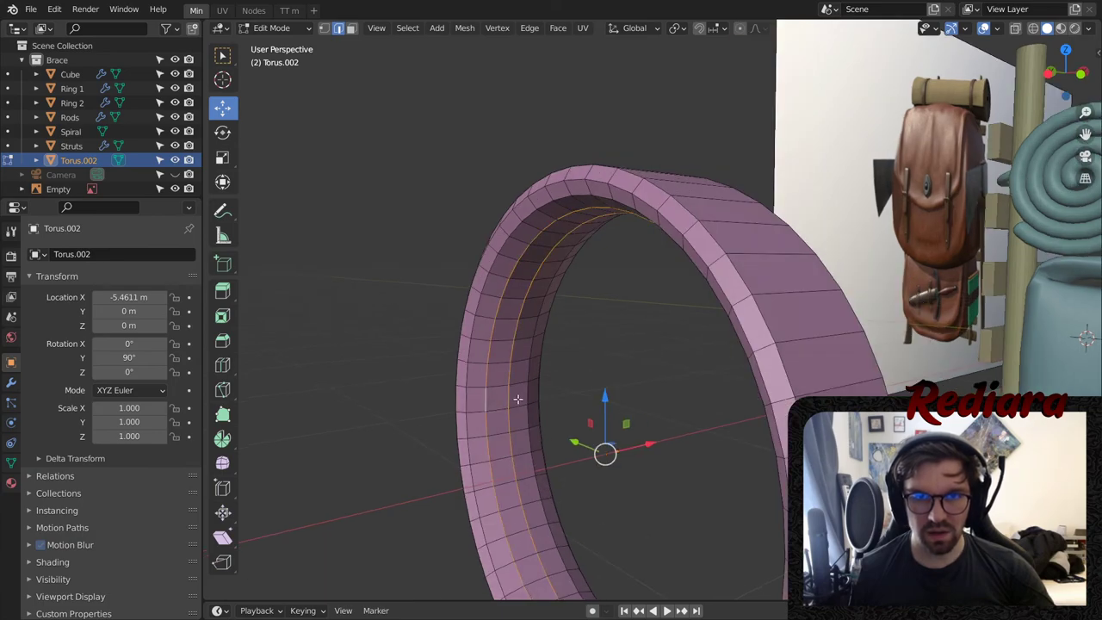
pyautogui.keyDown('alt'); pyautogui.keyDown('shift'); pyautogui.click(524, 393); pyautogui.keyUp('shift'); pyautogui.keyUp('alt')
pyautogui.hotkey('ctrl', 'e')
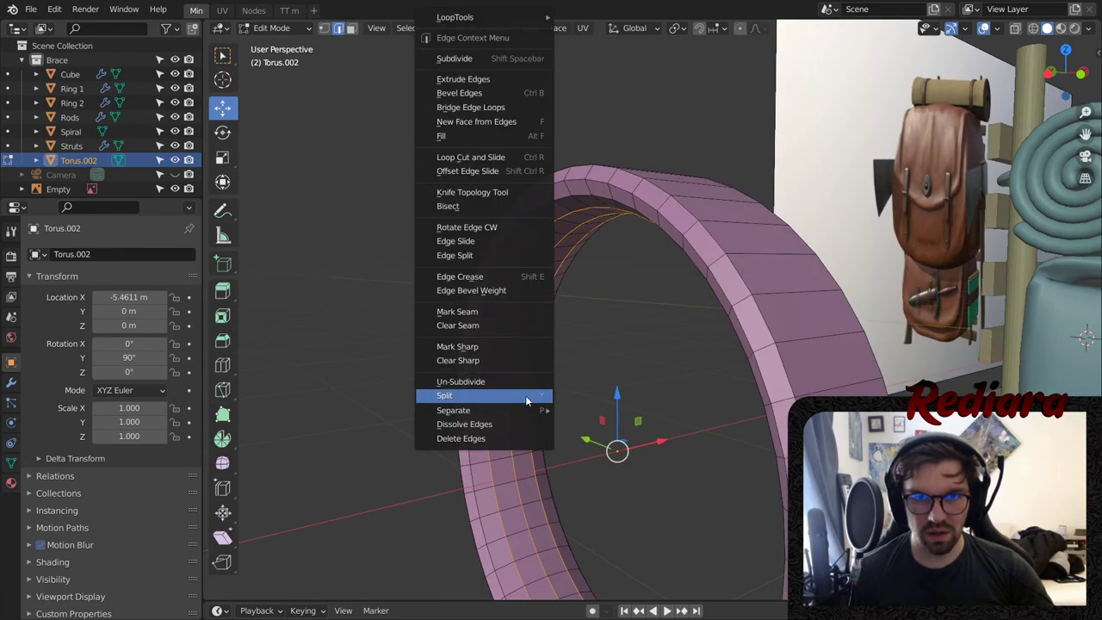
pyautogui.click(505, 424)
# - Select edges along the side rim of the flattened band
pyautogui.moveTo(504, 422); pyautogui.dragTo(538, 306, button='middle')
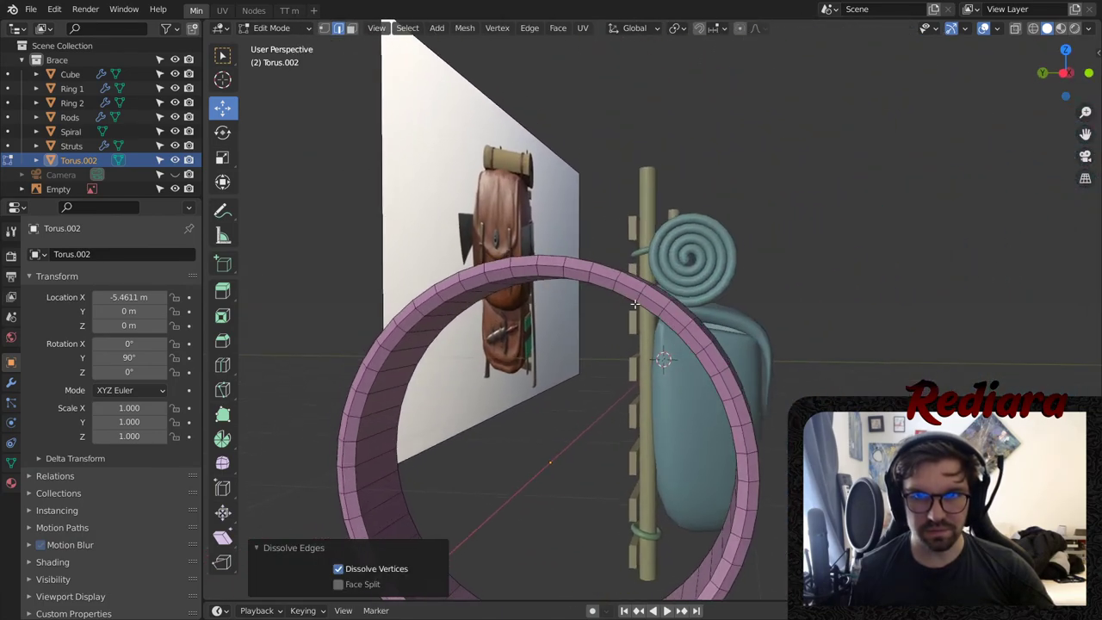
pyautogui.click(616, 288)
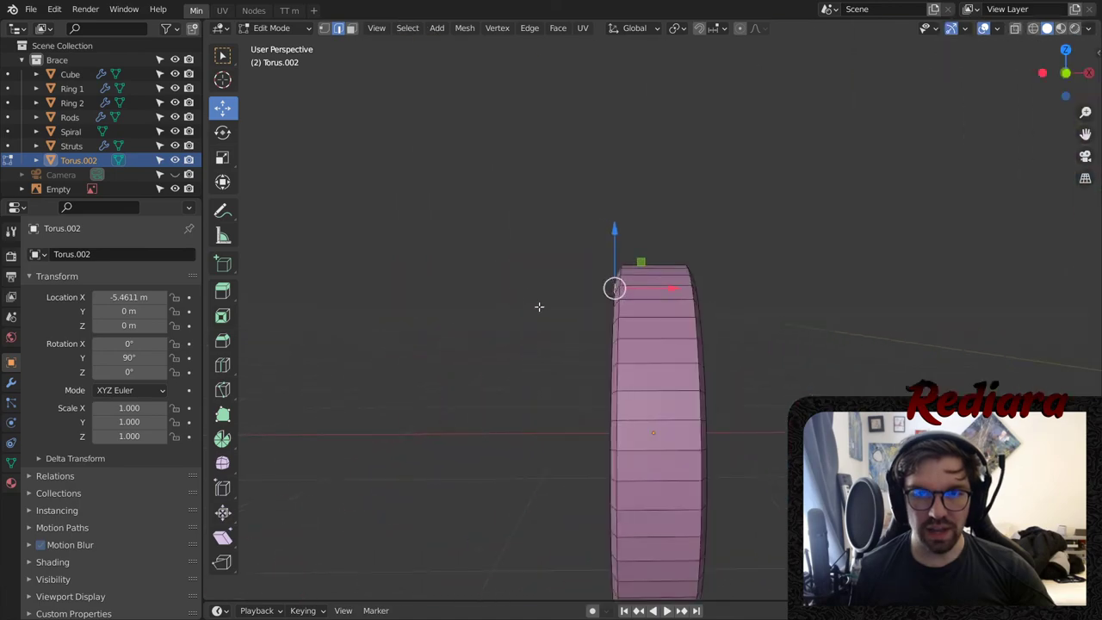
pyautogui.moveTo(646, 314); pyautogui.dragTo(520, 327, button='middle')
pyautogui.press('KP_Divide')
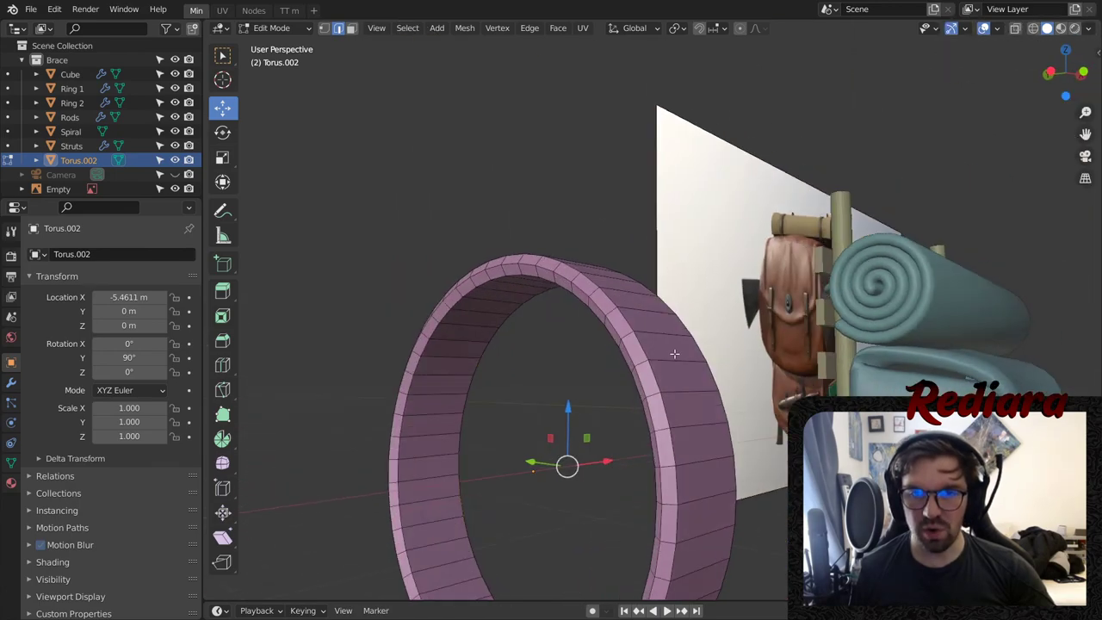
# - Bevel the selected rim edges of the ring with 4 segments and a width of about 0.152 m
pyautogui.scroll(2, 616, 331)
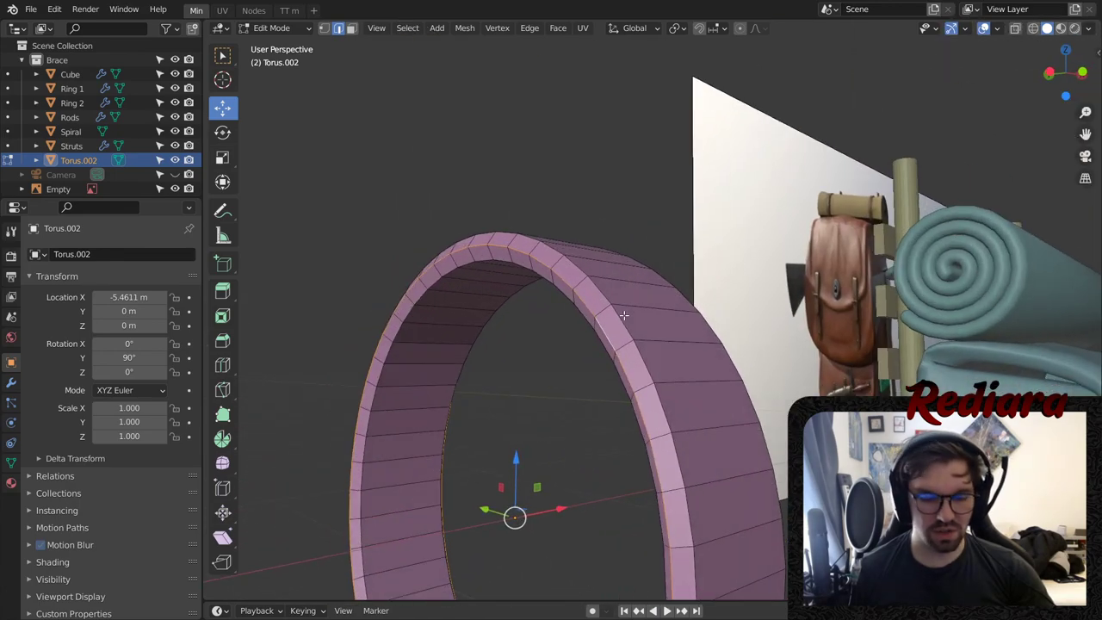
pyautogui.hotkey('ctrl', 'b')
pyautogui.scroll(3, 637, 311)
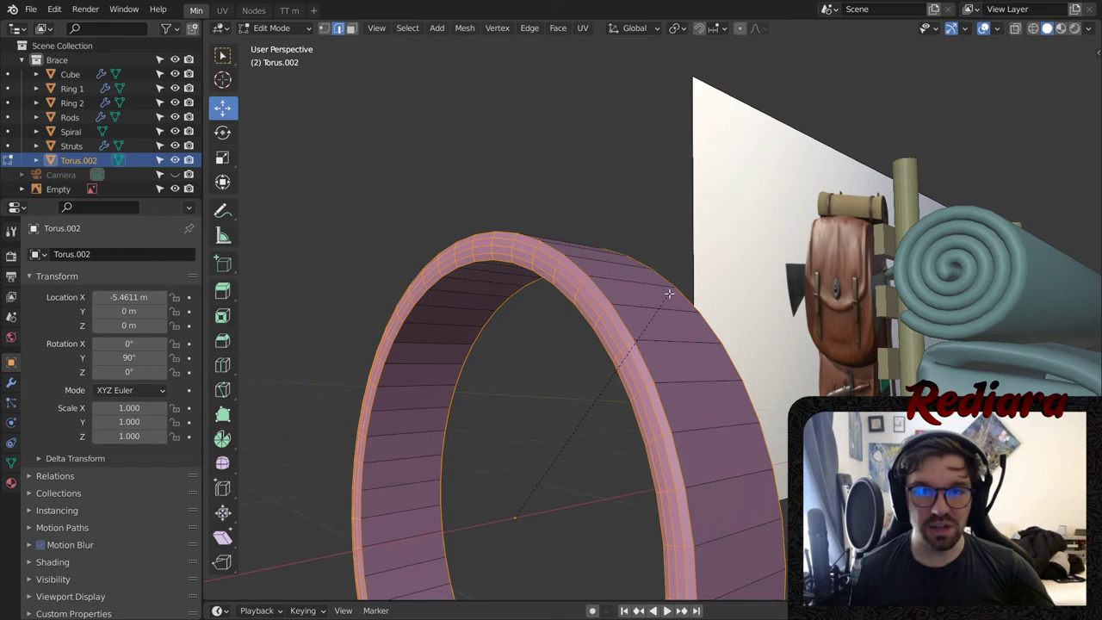
pyautogui.click(669, 294)
pyautogui.moveTo(635, 289); pyautogui.dragTo(604, 301, button='middle')
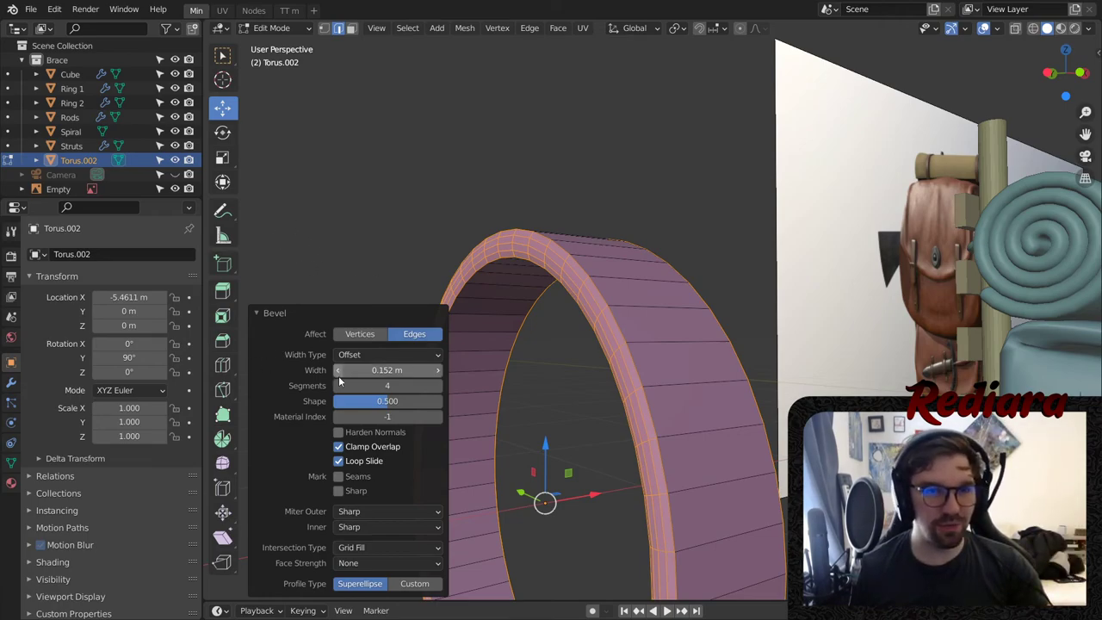
# - Try widening the ring by scaling its bevelled rims along X by about 1.284 and again by about 1.371
pyautogui.click(222, 158)
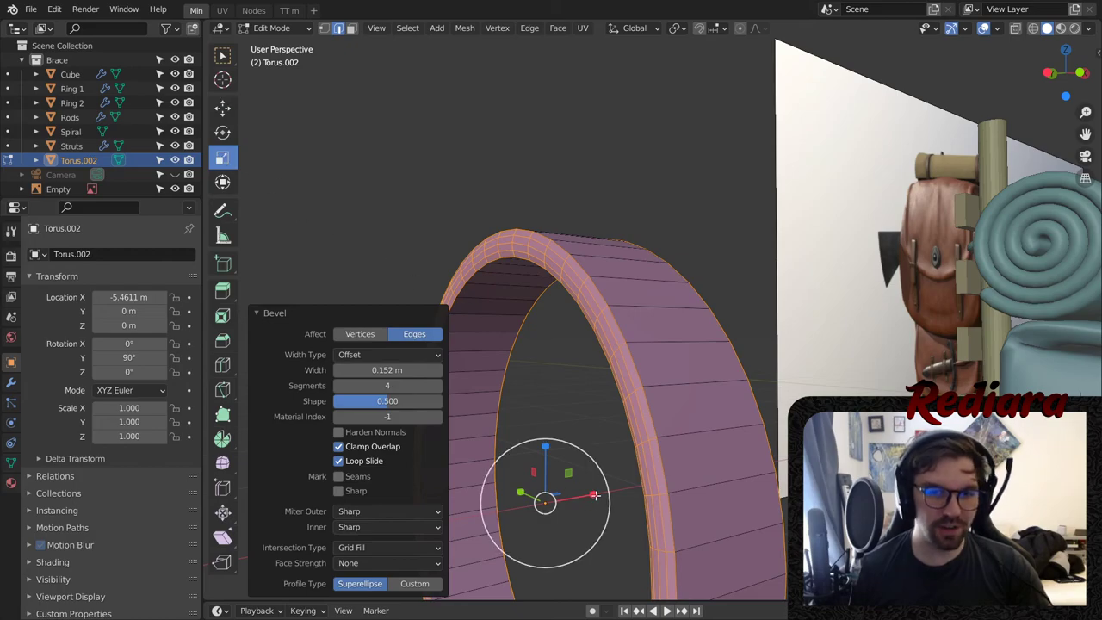
pyautogui.moveTo(593, 495); pyautogui.dragTo(603, 491)
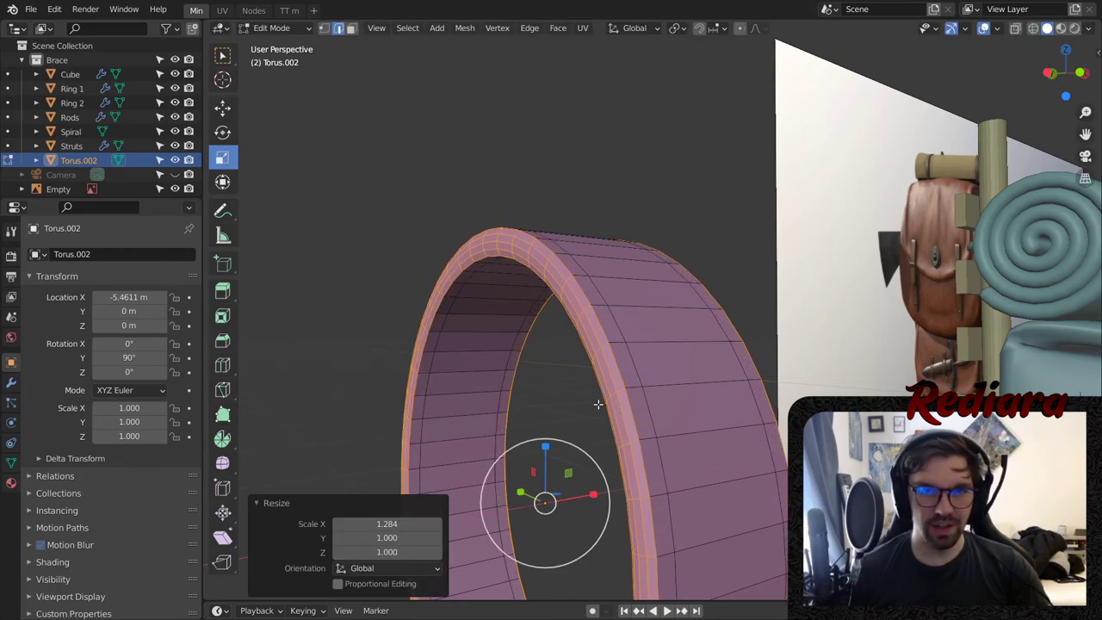
pyautogui.moveTo(597, 401); pyautogui.dragTo(544, 445, button='middle')
pyautogui.moveTo(698, 421); pyautogui.dragTo(714, 414)
pyautogui.hotkey('ctrl', 'z')
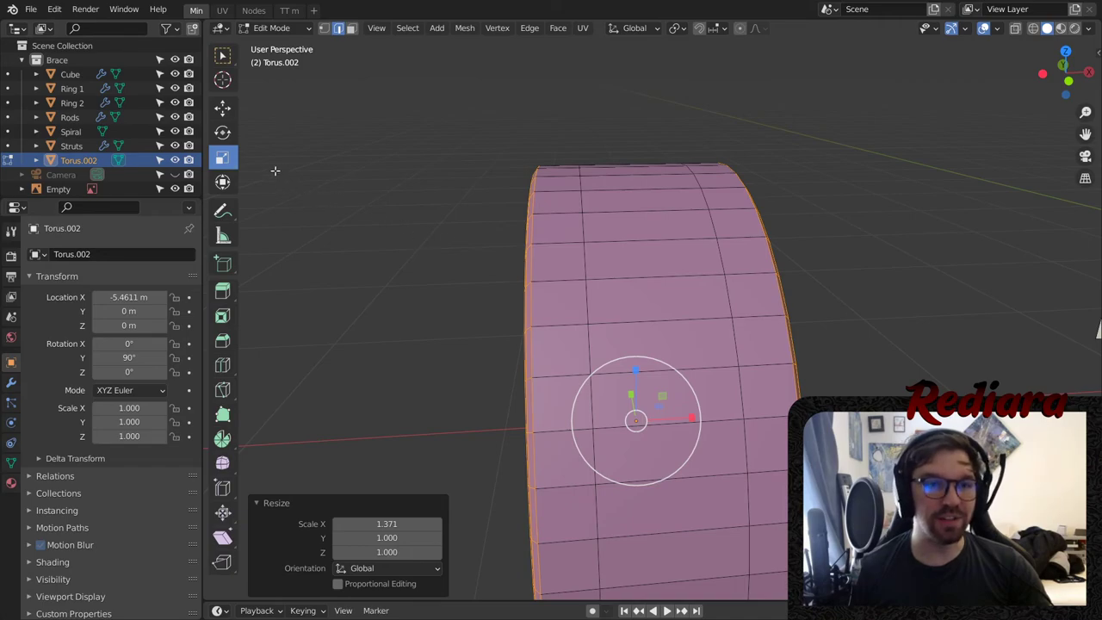
# - Try moving the bevelled rims along X, and undo the move and the width scaling
pyautogui.click(222, 106)
pyautogui.moveTo(694, 419); pyautogui.dragTo(705, 418)
pyautogui.hotkey('ctrl', 'z')
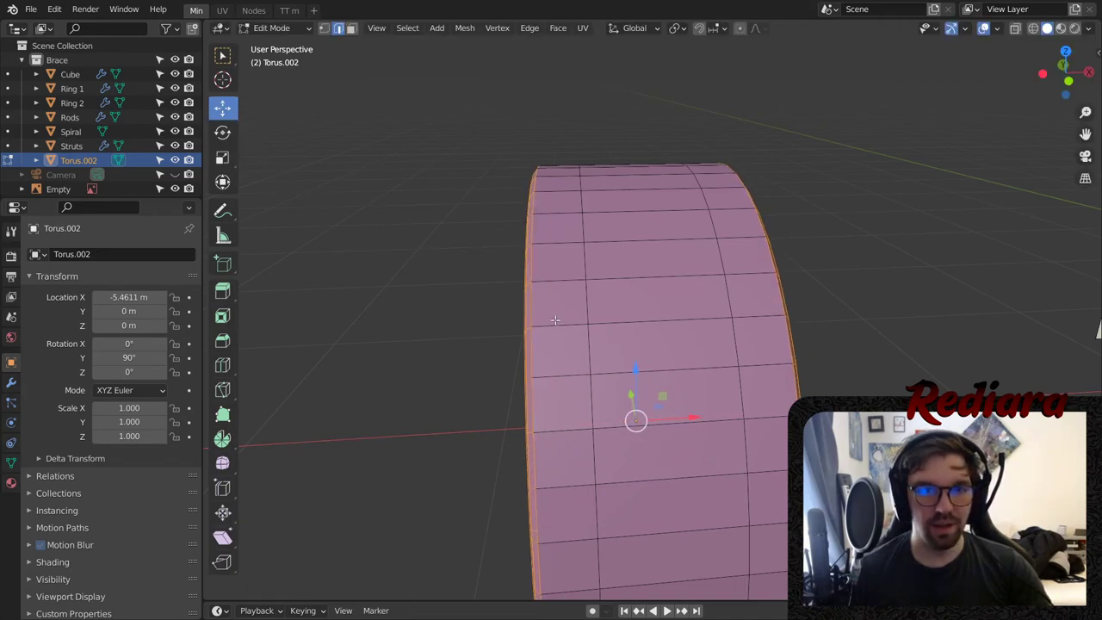
pyautogui.hotkey('ctrl', 'z')
pyautogui.hotkey('ctrl', 'z')
pyautogui.moveTo(598, 289); pyautogui.dragTo(691, 286, button='middle')
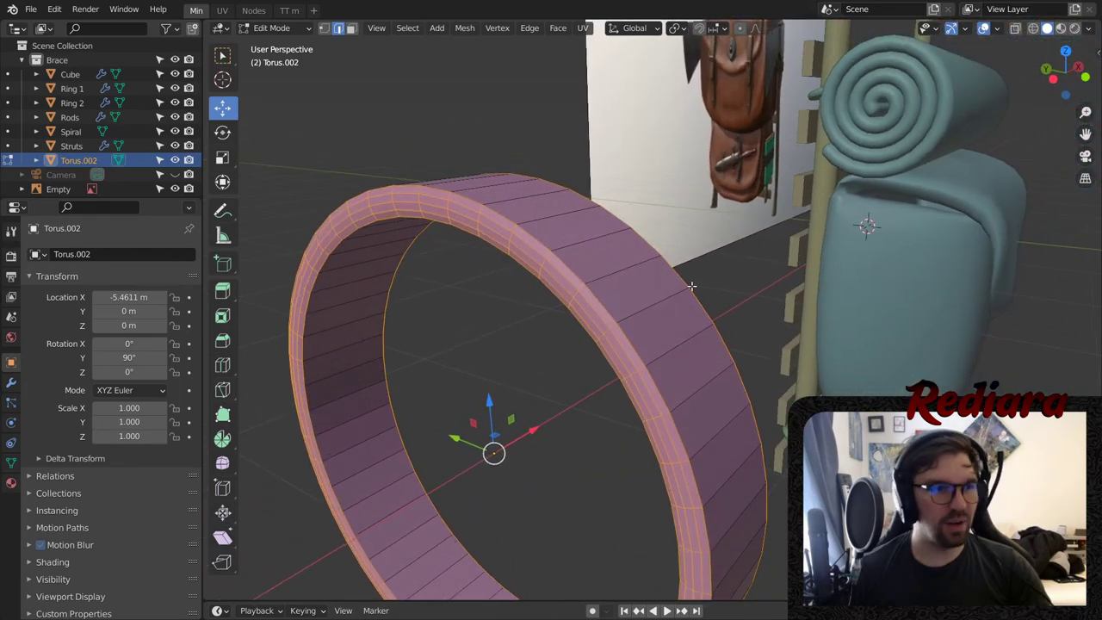
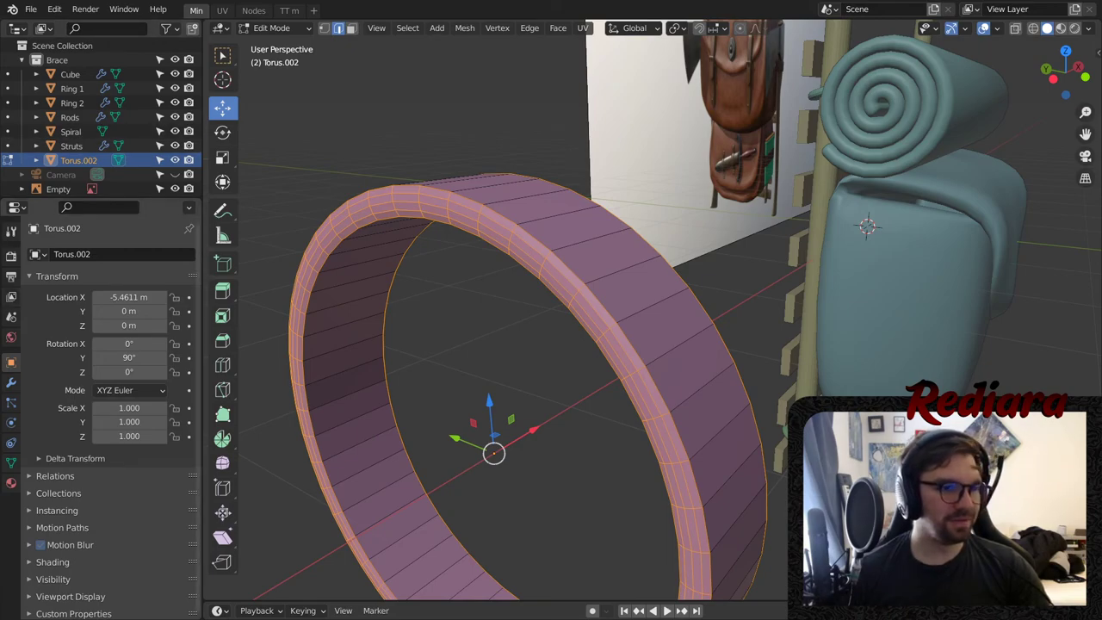
# - Scale the ring's selected rim edges outward along X by about 1.172
pyautogui.moveTo(499, 368)
pyautogui.mouseDown(button='middle')
pyautogui.moveTo(393, 387)
pyautogui.moveTo(375, 408)
pyautogui.moveTo(482, 374)
pyautogui.mouseUp(button='middle')
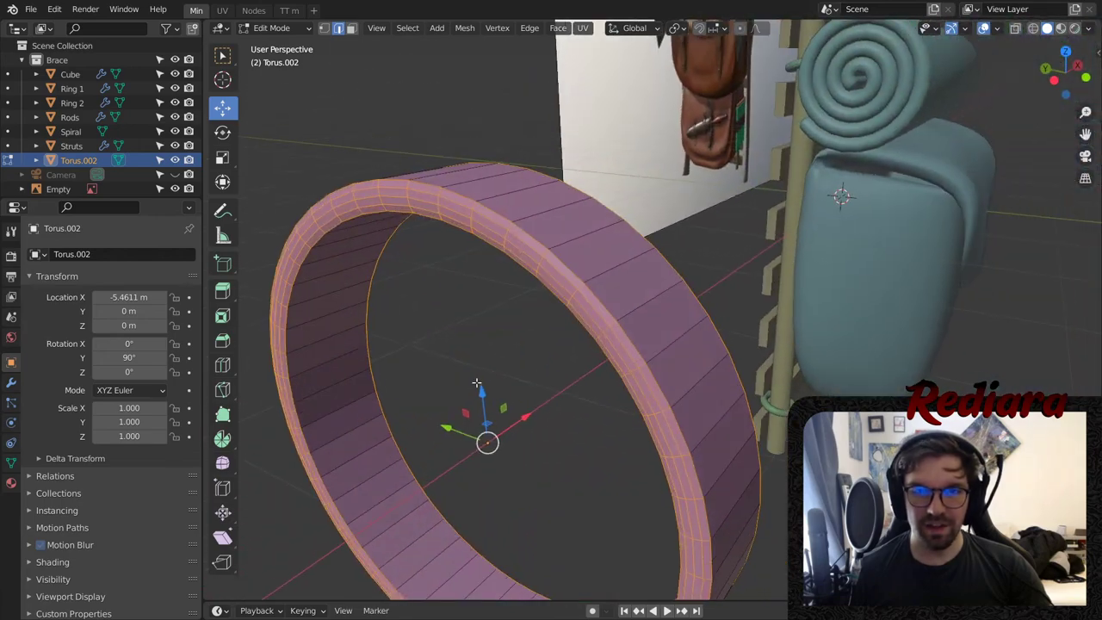
pyautogui.moveTo(497, 255); pyautogui.dragTo(559, 392, button='middle')
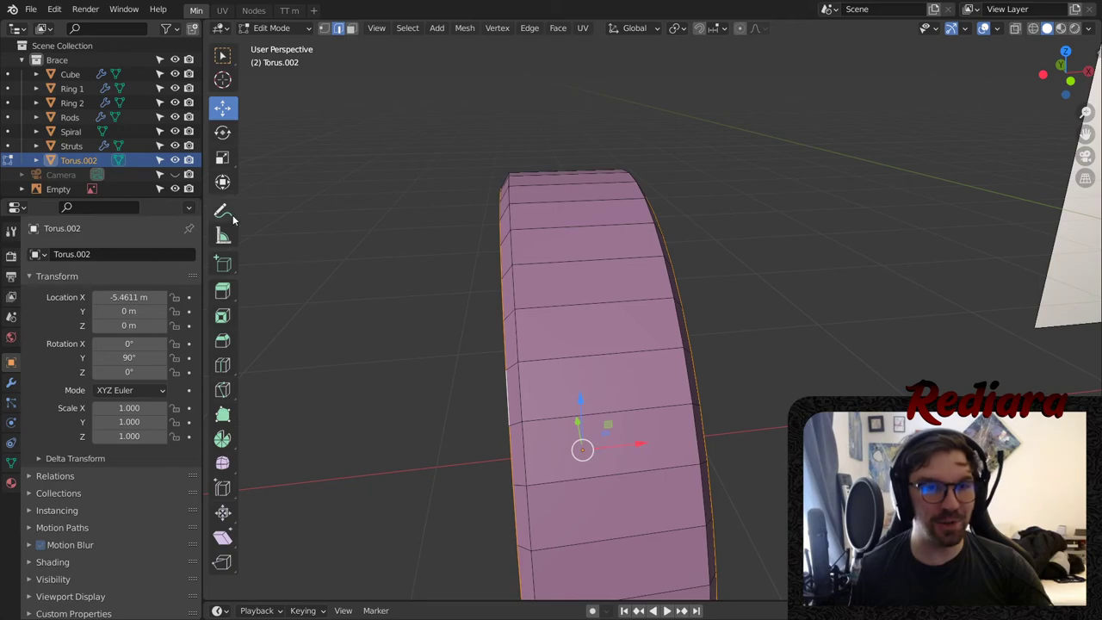
pyautogui.click(222, 156)
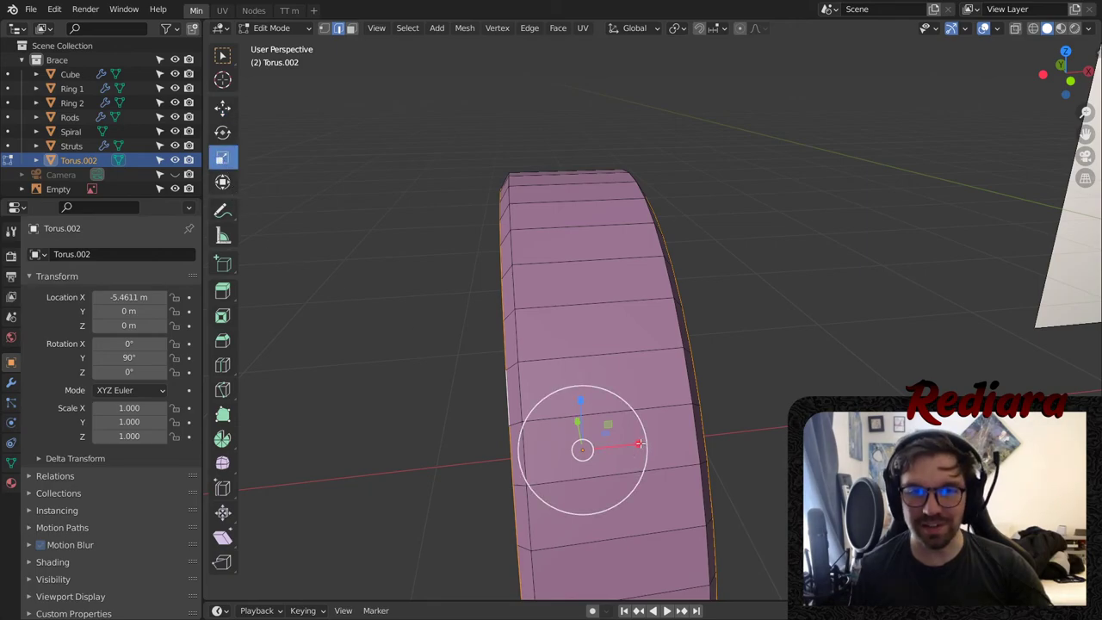
pyautogui.moveTo(640, 444); pyautogui.dragTo(650, 443)
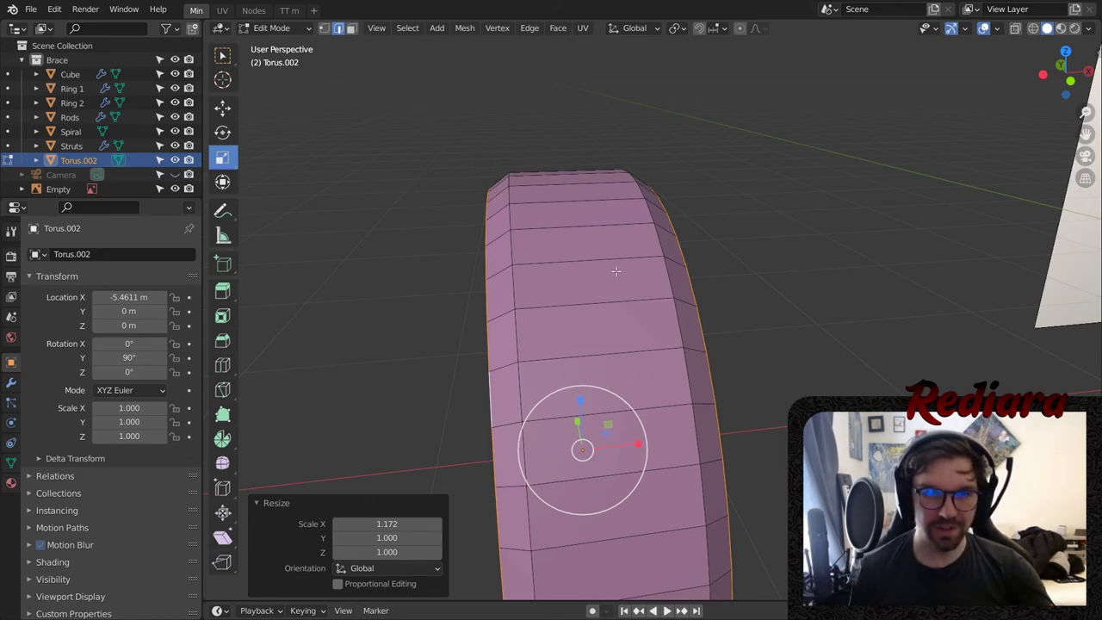
# - Bevel the ring's widened rim edges with 4 segments and a width of about 0.182 m
pyautogui.hotkey('ctrl', 'b')
pyautogui.click(678, 238)
pyautogui.moveTo(499, 300); pyautogui.dragTo(524, 290, button='middle')
# - Examine the straps around the rolled mat in the backpack reference image and compare them with the modelled ring
pyautogui.scroll(-6, 524, 290)
pyautogui.moveTo(820, 221); pyautogui.dragTo(807, 196, button='middle')
pyautogui.scroll(5, 813, 258)
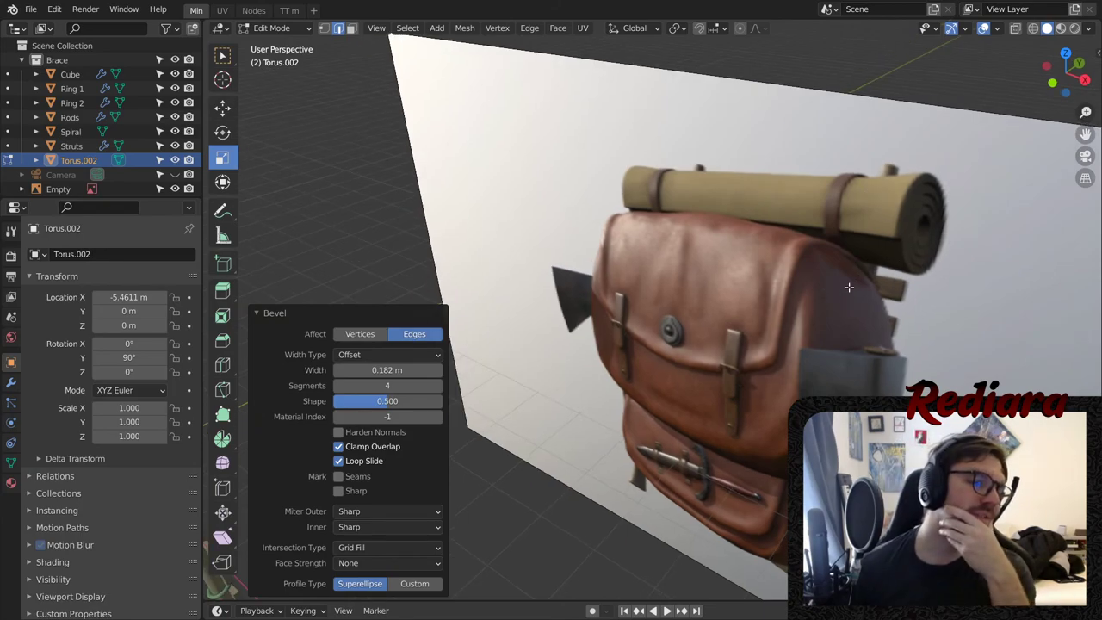
pyautogui.scroll(-6, 724, 310)
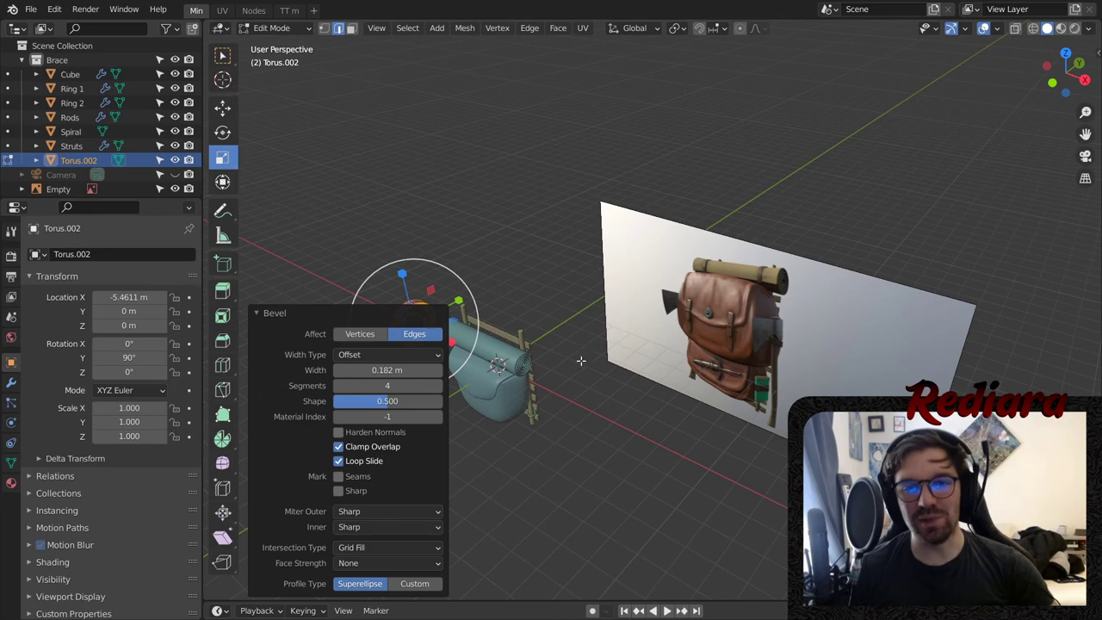
pyautogui.moveTo(580, 362); pyautogui.dragTo(683, 340, button='middle')
pyautogui.scroll(5, 587, 270)
pyautogui.press('KP_Decimal')
pyautogui.moveTo(590, 316)
pyautogui.mouseDown(button='middle')
pyautogui.moveTo(640, 320)
pyautogui.moveTo(636, 343)
pyautogui.moveTo(604, 315)
pyautogui.mouseUp(button='middle')
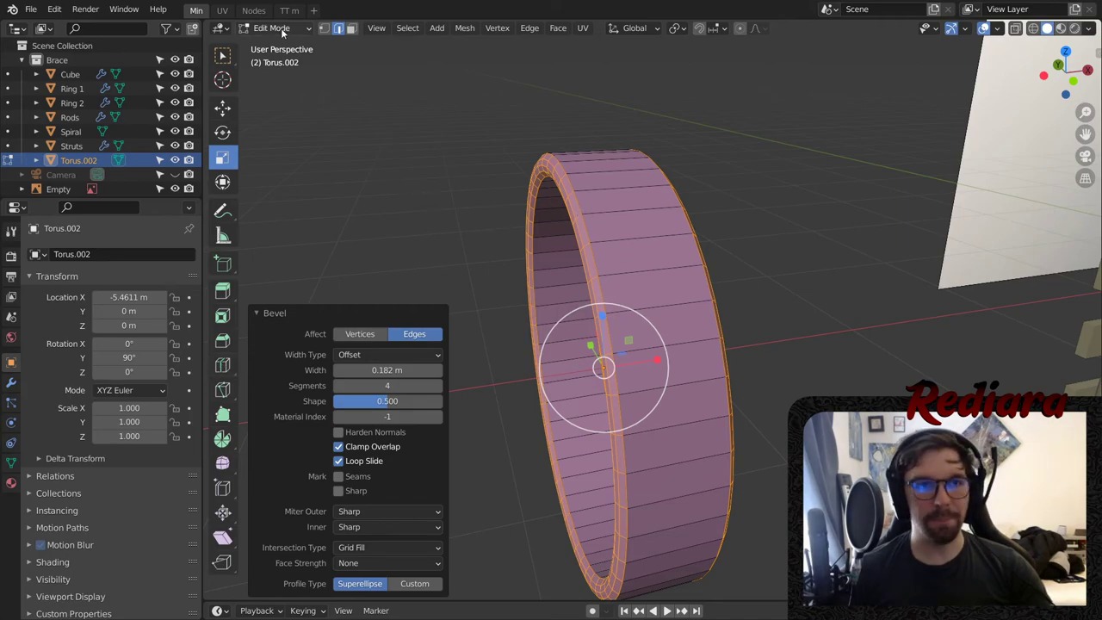
# - Select the whole ring mesh and merge its vertices by distance at 0.0001 m
pyautogui.press('a')
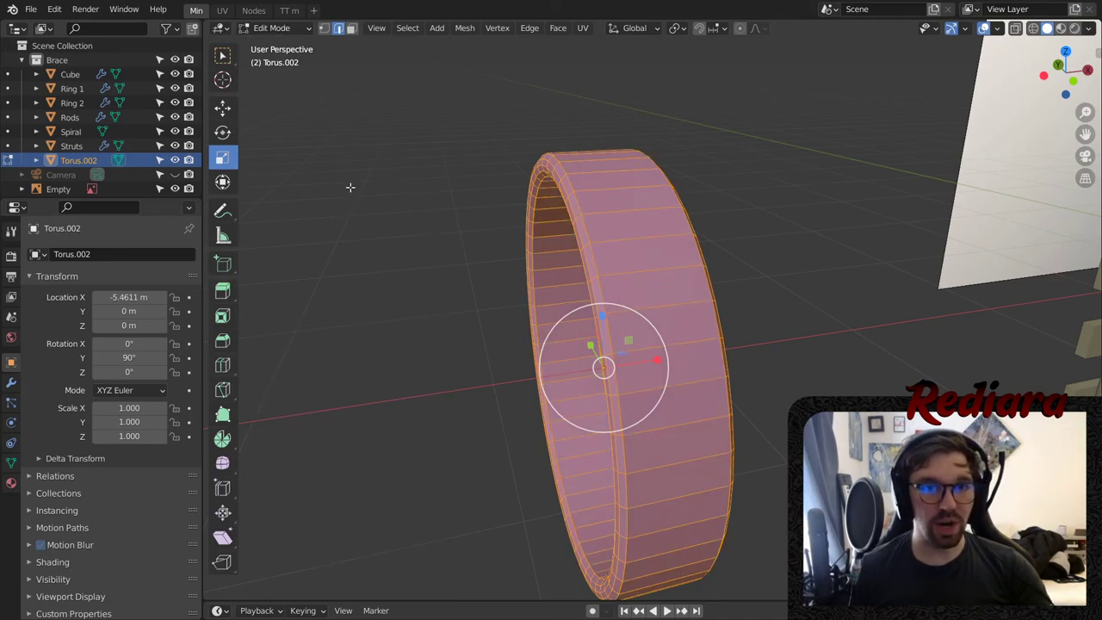
pyautogui.click(323, 28)
pyautogui.rightClick(318, 129)
pyautogui.moveTo(344, 401)
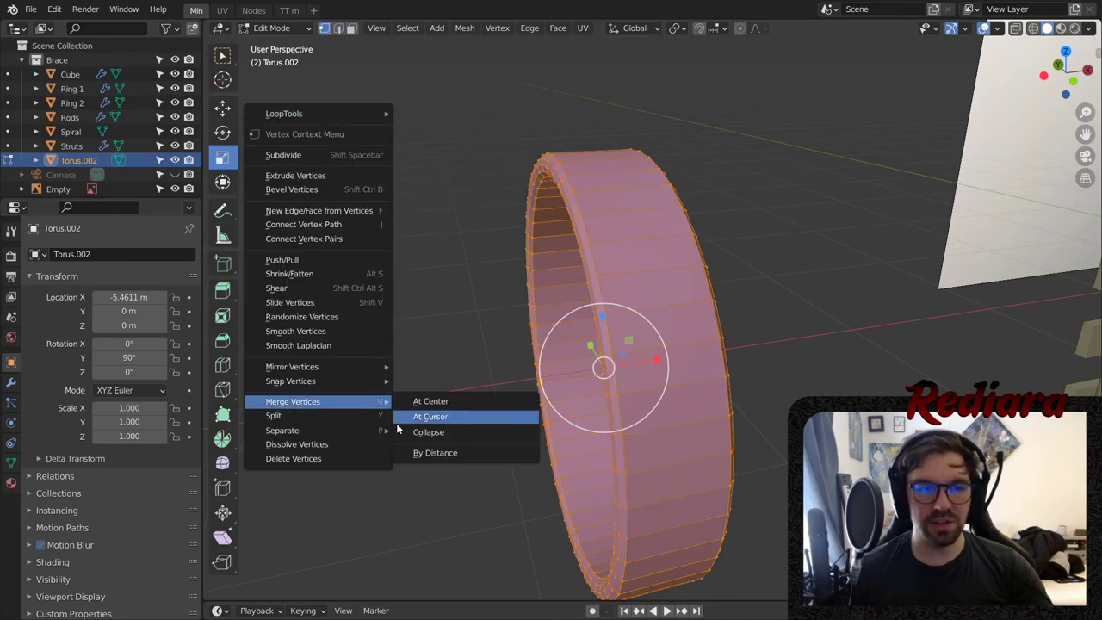
pyautogui.click(424, 453)
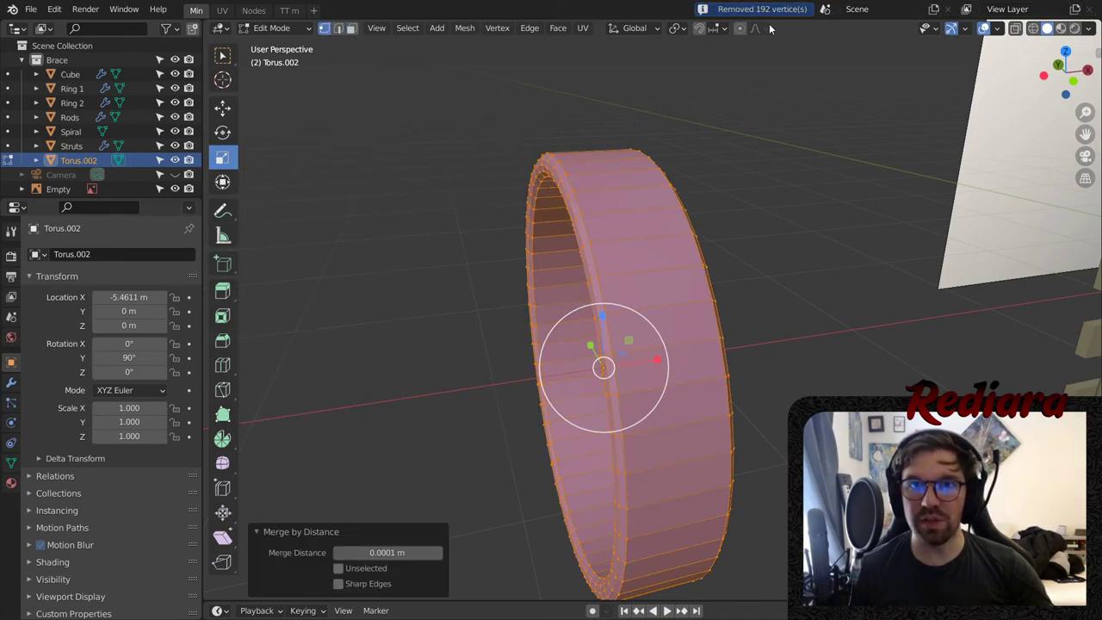
pyautogui.moveTo(675, 222); pyautogui.dragTo(663, 262, button='middle')
# - Return to Object Mode and move the ring along X to about -1.82 m, near the end of the bedroll
pyautogui.click(278, 29)
pyautogui.click(279, 45)
pyautogui.scroll(-3, 559, 203)
pyautogui.moveTo(684, 266); pyautogui.dragTo(975, 300)
pyautogui.keyDown('shift'); pyautogui.moveTo(975, 301); pyautogui.dragTo(443, 235, button='middle'); pyautogui.keyUp('shift')
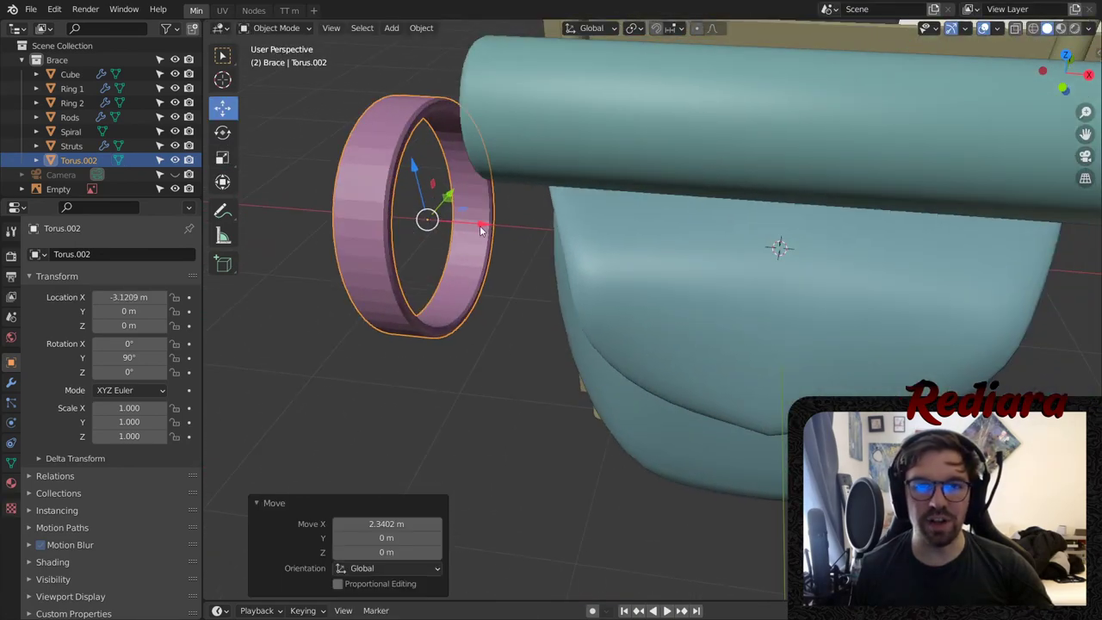
pyautogui.moveTo(482, 228); pyautogui.dragTo(581, 221)
pyautogui.moveTo(581, 221); pyautogui.dragTo(509, 251, button='middle')
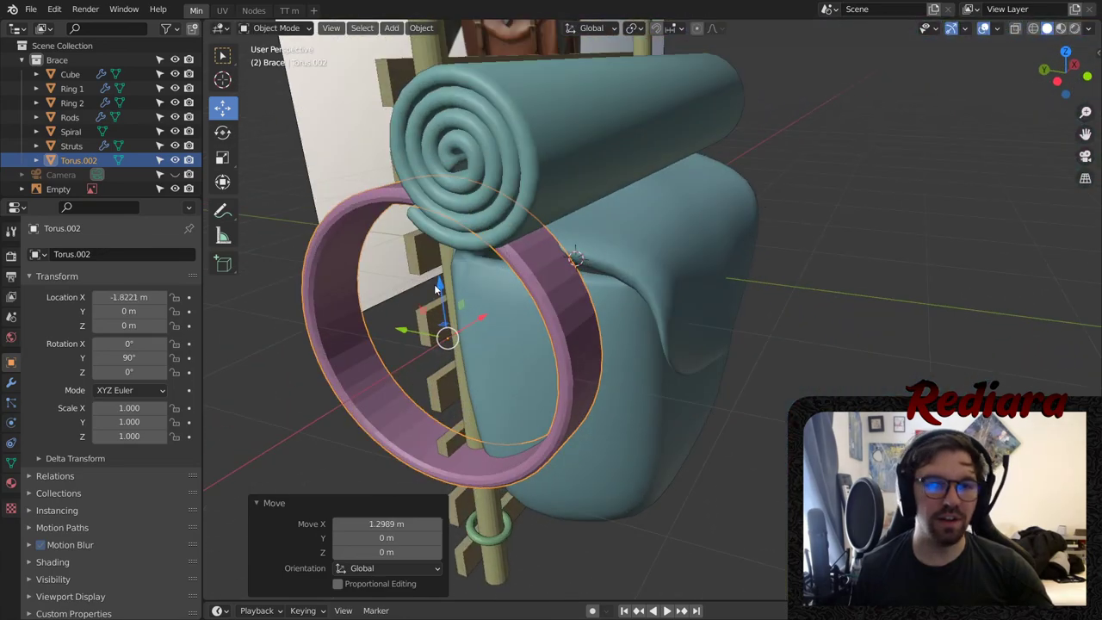
# - Move the ring up to about Z 1.148 m and across to about Y -0.376 m, around the spiral bedroll
pyautogui.press('g')
pyautogui.press('z')
pyautogui.click(535, 160)
pyautogui.moveTo(385, 163); pyautogui.dragTo(433, 168)
pyautogui.moveTo(482, 169); pyautogui.dragTo(640, 177, button='middle')
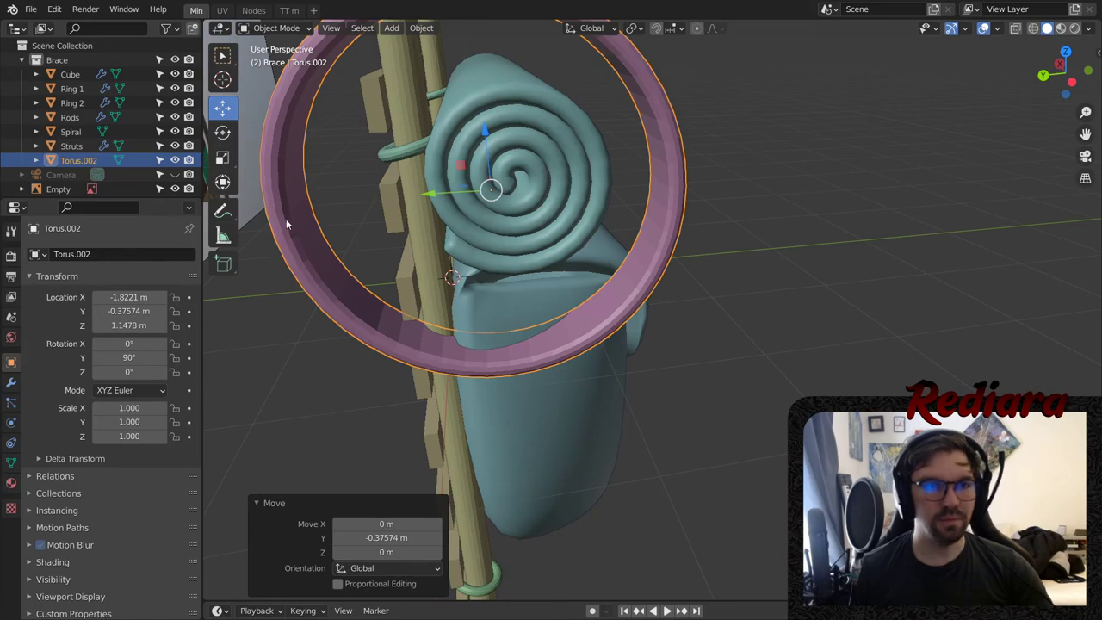
# - Scale the ring down uniformly to about 0.493 so it fits around the bedroll
pyautogui.click(222, 157)
pyautogui.moveTo(555, 173); pyautogui.dragTo(548, 179)
pyautogui.moveTo(575, 181); pyautogui.dragTo(375, 179, button='middle')
pyautogui.moveTo(686, 165); pyautogui.dragTo(666, 179)
pyautogui.moveTo(666, 180); pyautogui.dragTo(795, 162, button='middle')
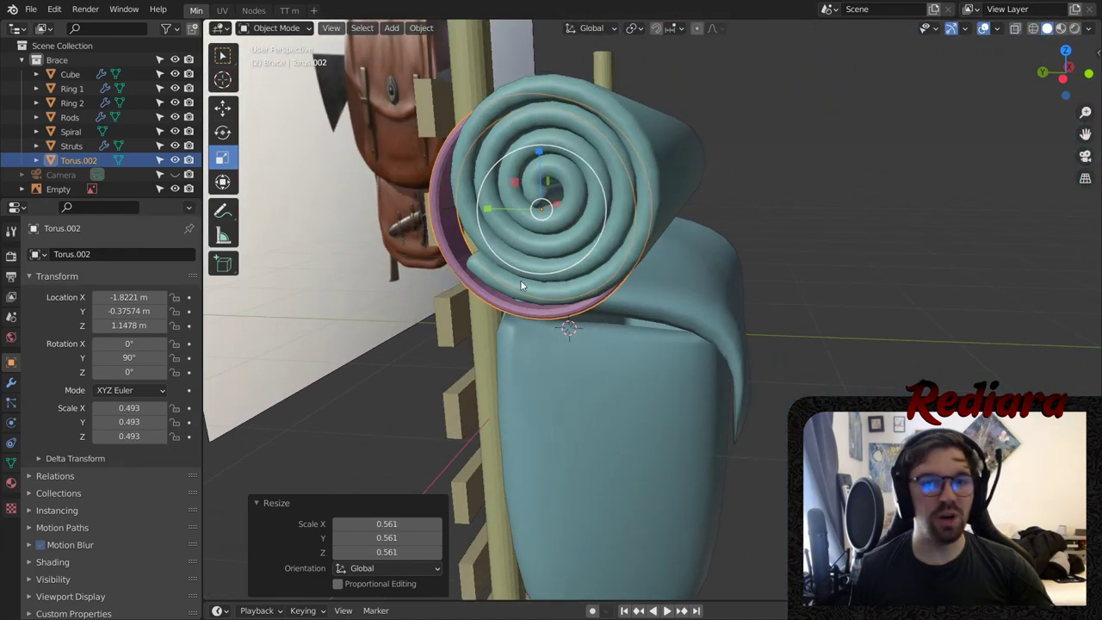
pyautogui.moveTo(718, 149); pyautogui.dragTo(666, 216, button='middle')
# - Copy the Spiral bedroll's Y location of -0.49086 m to the ring
pyautogui.click(663, 211)
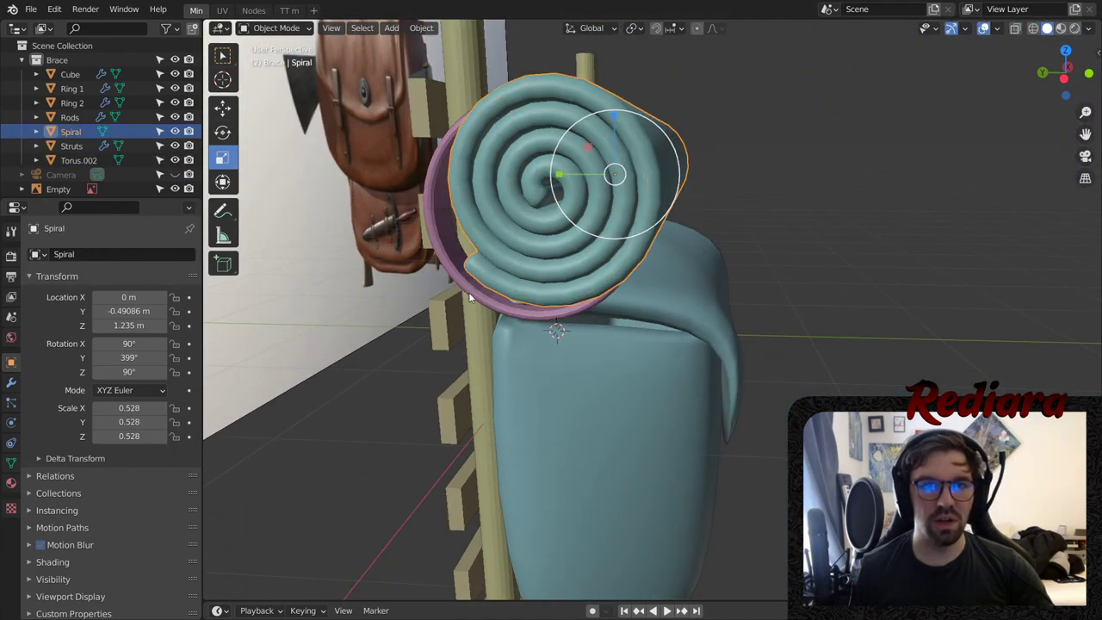
pyautogui.click(129, 311)
pyautogui.hotkey('ctrl', 'c')
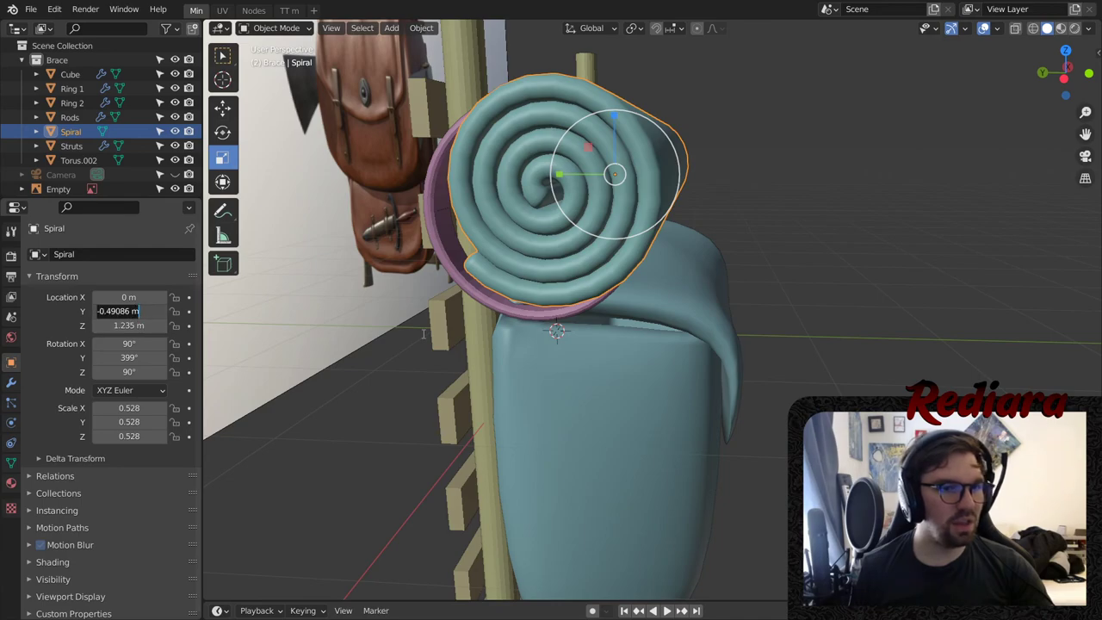
pyautogui.click(437, 235)
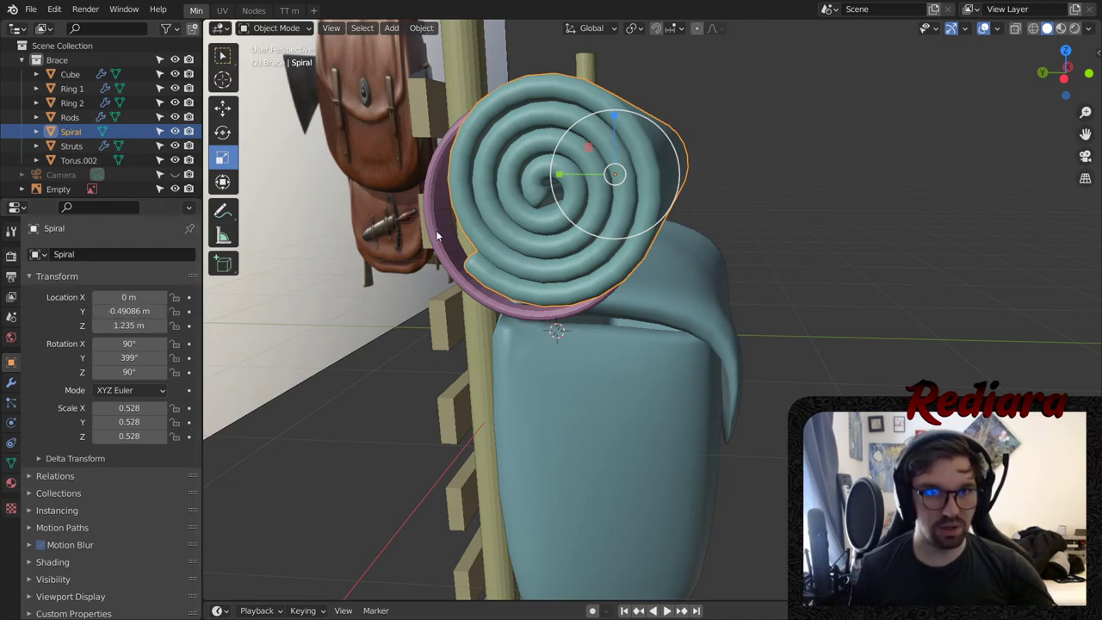
pyautogui.click(439, 234)
pyautogui.click(148, 311)
pyautogui.hotkey('ctrl', 'v')
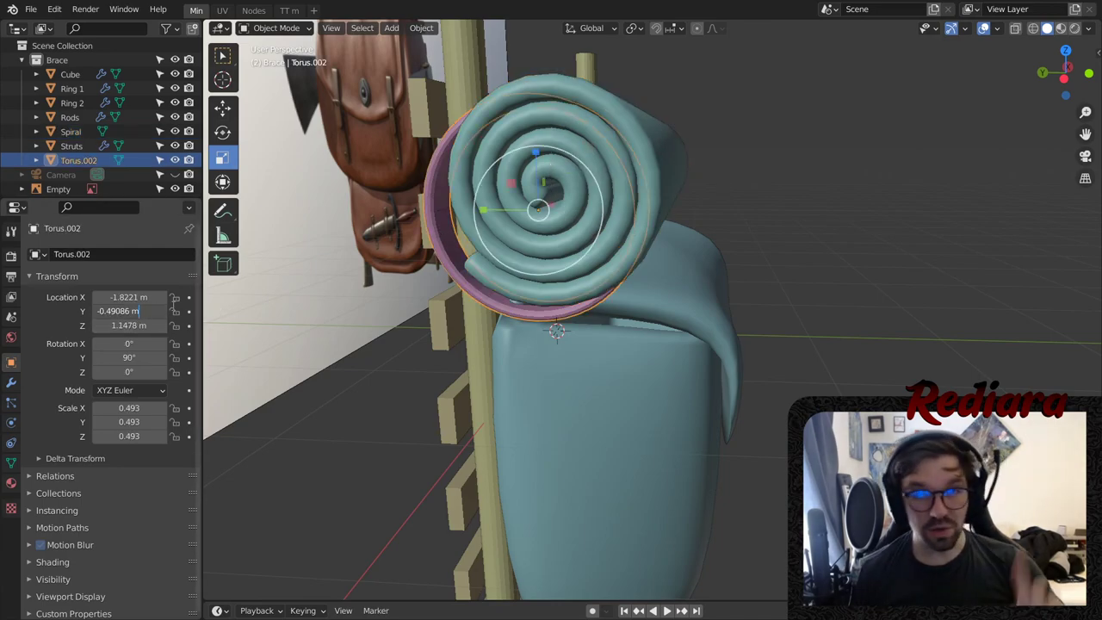
pyautogui.press('Return')
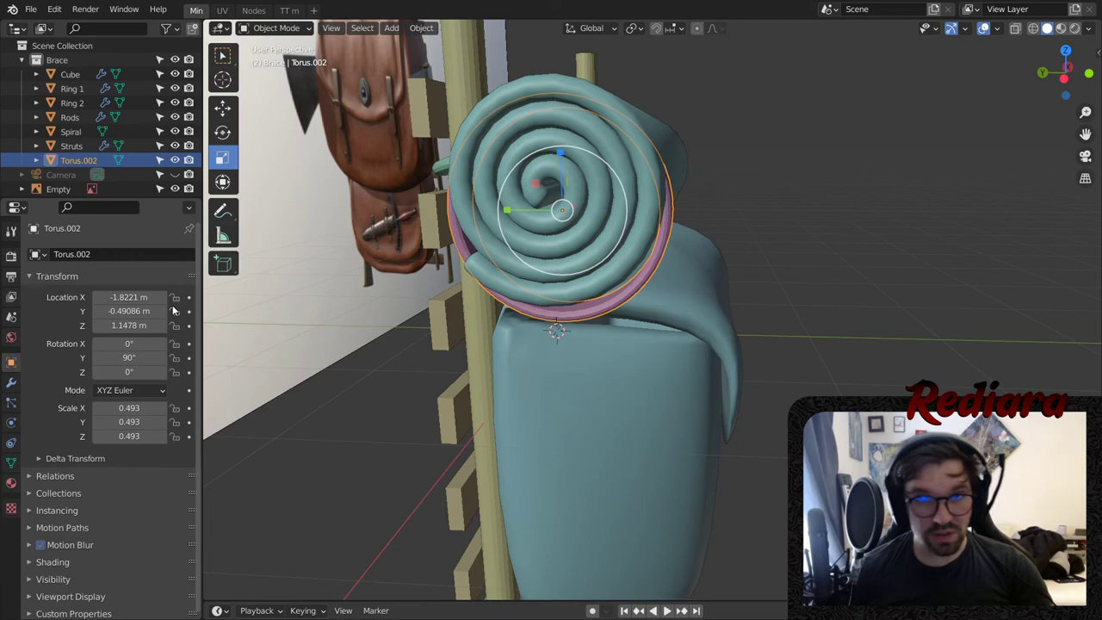
# - Copy the Spiral bedroll's Z location of 1.23495 m to the ring
pyautogui.click(685, 160)
pyautogui.doubleClick(129, 326)
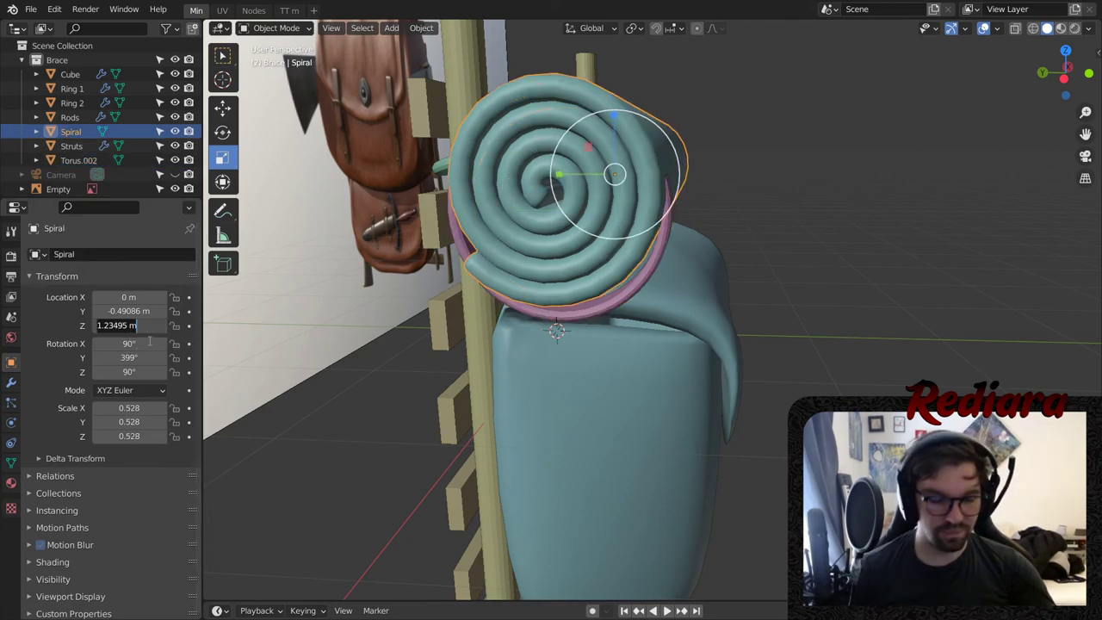
pyautogui.hotkey('ctrl', 'c')
pyautogui.press('Return')
pyautogui.click(637, 287)
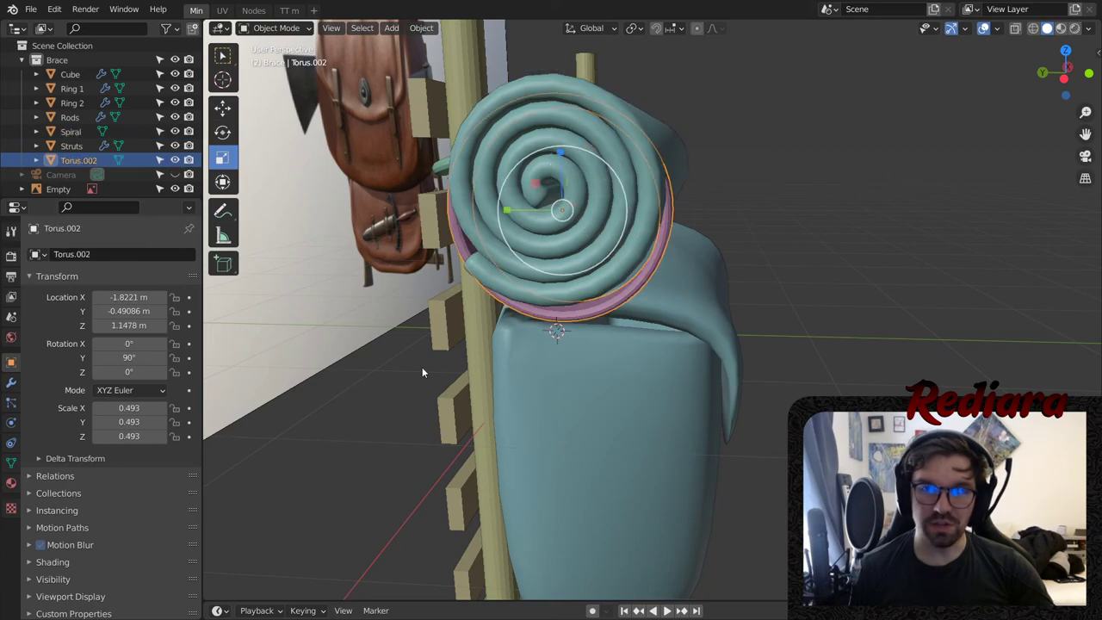
pyautogui.doubleClick(129, 325)
pyautogui.hotkey('ctrl', 'v')
pyautogui.press('Return')
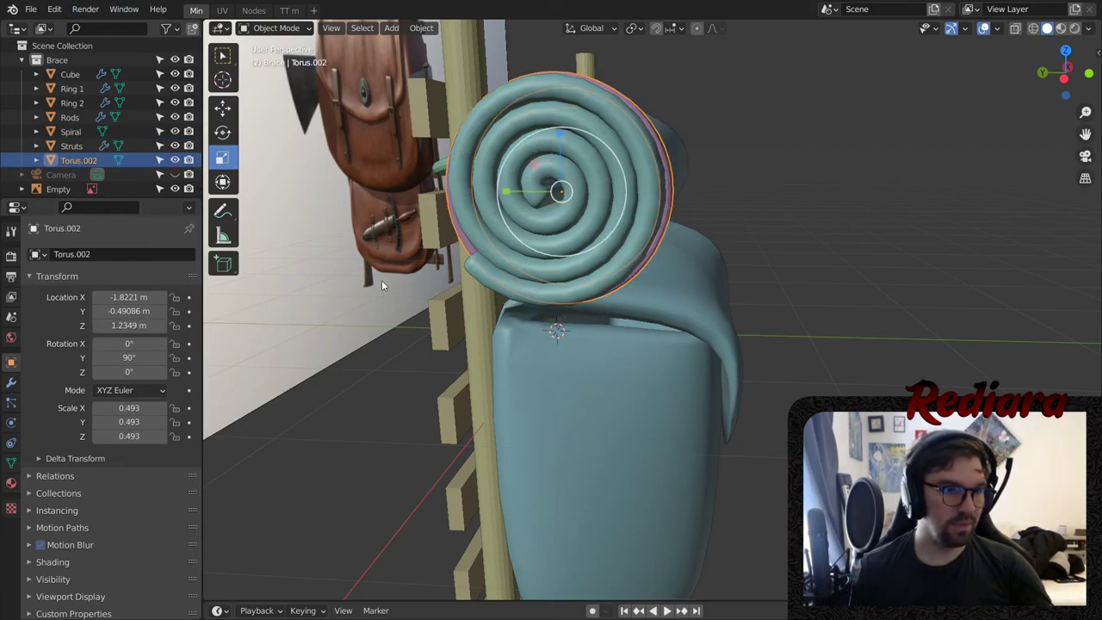
# - Enlarge the ring uniformly by about 1.017, to a scale of 0.502, so it wraps outside the bedroll
pyautogui.moveTo(374, 331); pyautogui.dragTo(663, 277, button='middle')
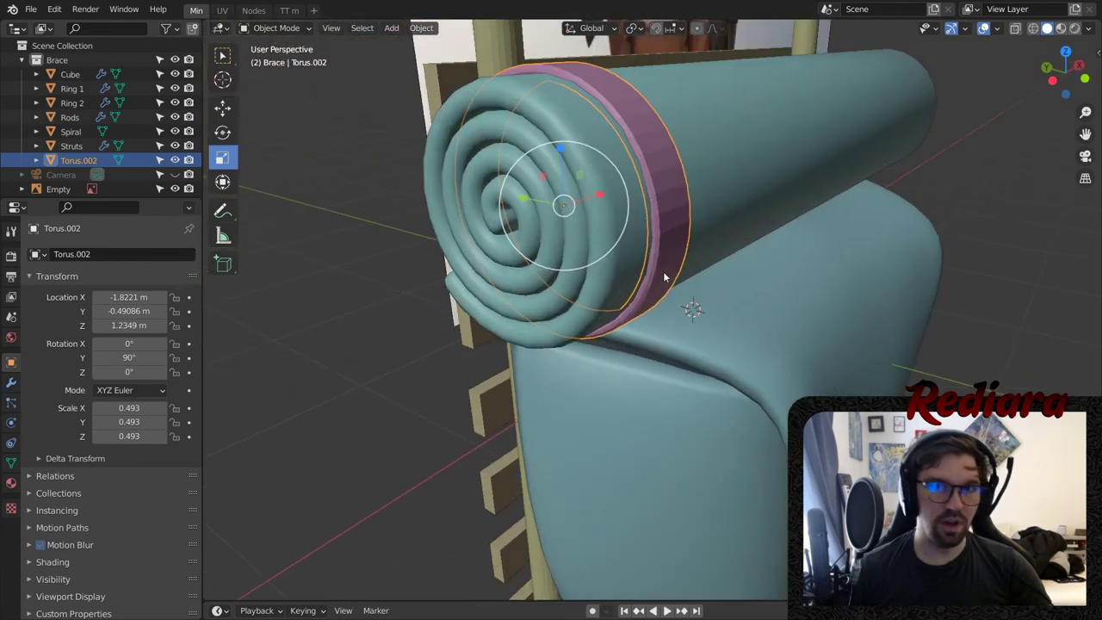
pyautogui.click(657, 164)
pyautogui.click(660, 166)
pyautogui.moveTo(647, 172); pyautogui.dragTo(592, 184, button='middle')
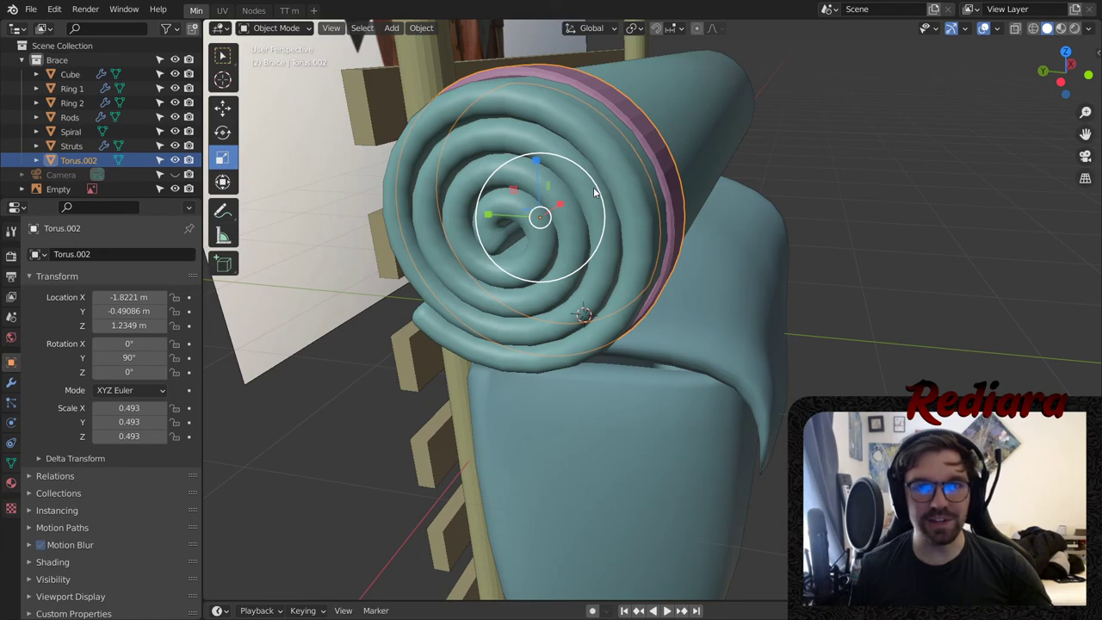
pyautogui.moveTo(594, 188); pyautogui.dragTo(596, 185)
pyautogui.moveTo(621, 155); pyautogui.dragTo(757, 166, button='middle')
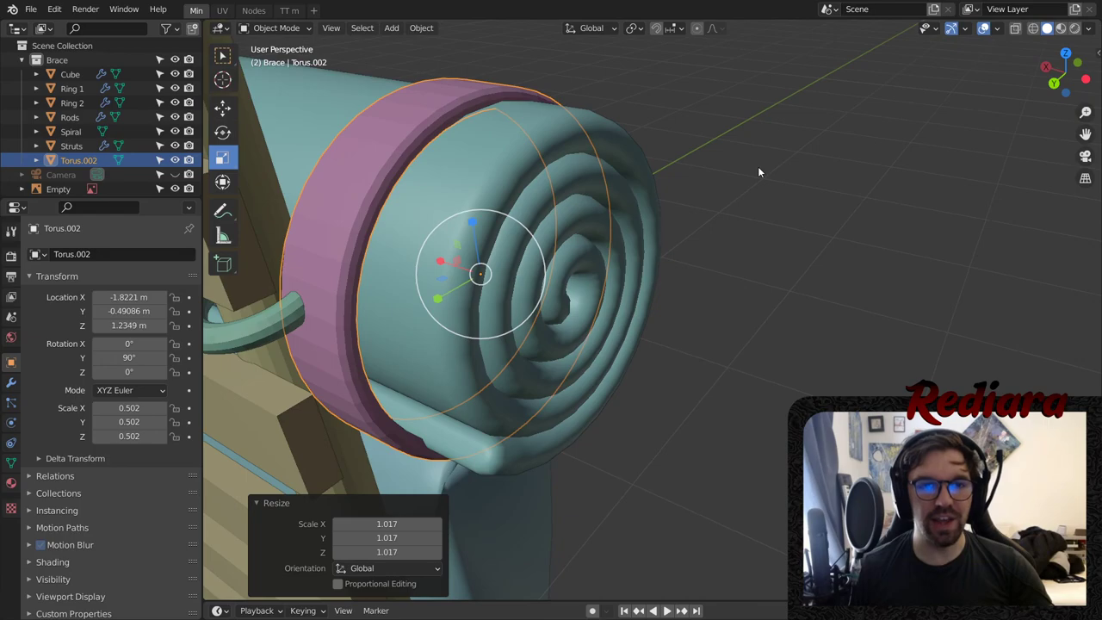
# - Move the strap ring along X to about -1.2959 m, just inward of the upright rod on the bedroll
pyautogui.click(222, 106)
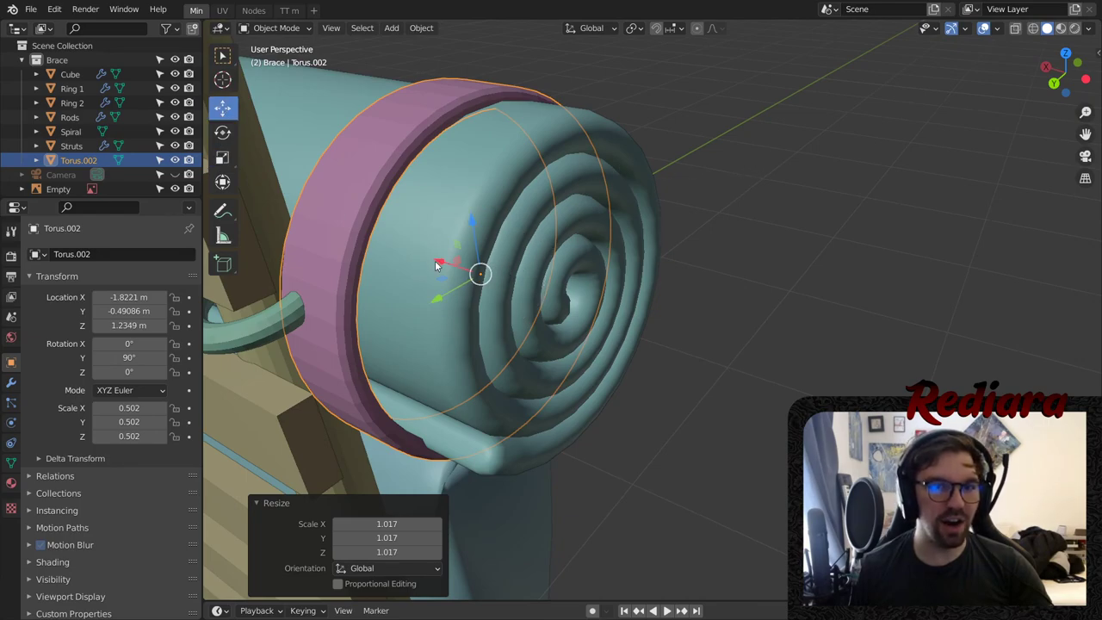
pyautogui.moveTo(437, 262); pyautogui.dragTo(478, 272)
pyautogui.moveTo(477, 272); pyautogui.dragTo(528, 408, button='middle')
pyautogui.moveTo(550, 241); pyautogui.dragTo(718, 233)
pyautogui.moveTo(718, 233); pyautogui.dragTo(636, 208, button='middle')
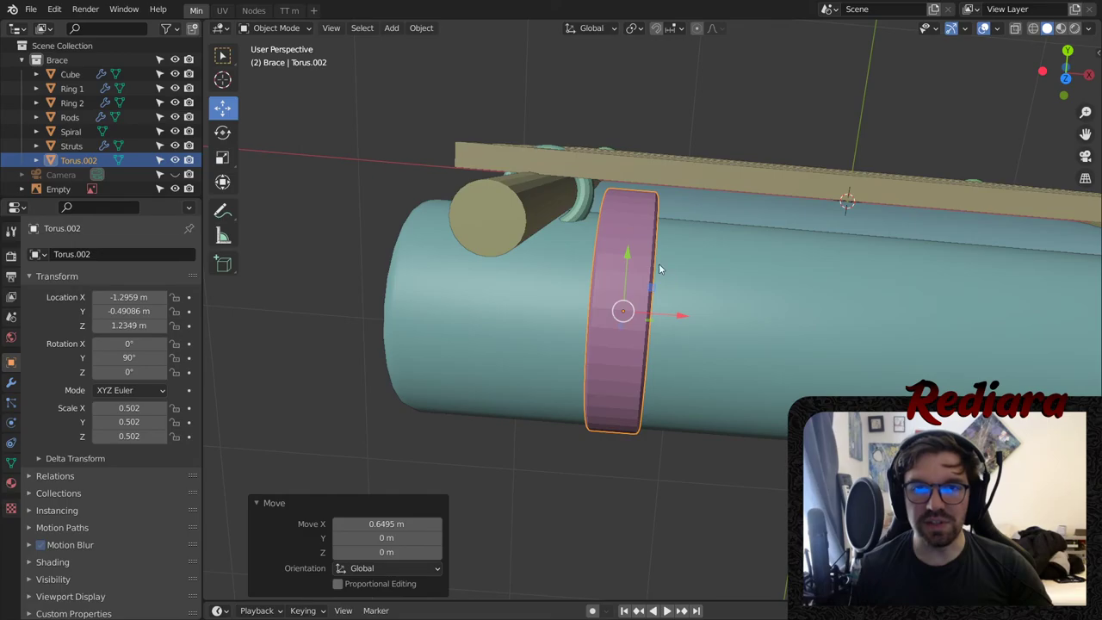
# - Shade the strap ring smooth and clear the selection
pyautogui.moveTo(658, 269); pyautogui.dragTo(586, 206, button='middle')
pyautogui.rightClick(586, 207)
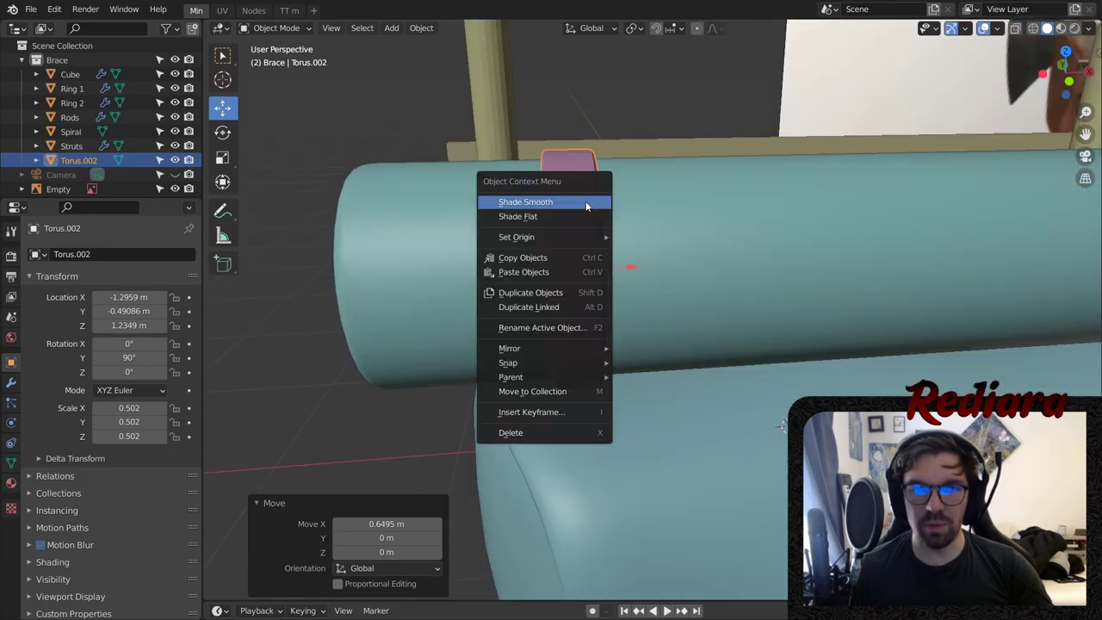
pyautogui.click(586, 207)
pyautogui.hotkey('alt', 'a')
# - Rename the Spiral object as Bed Roll
pyautogui.moveTo(669, 89); pyautogui.dragTo(591, 219, button='middle')
pyautogui.scroll(-5, 635, 246)
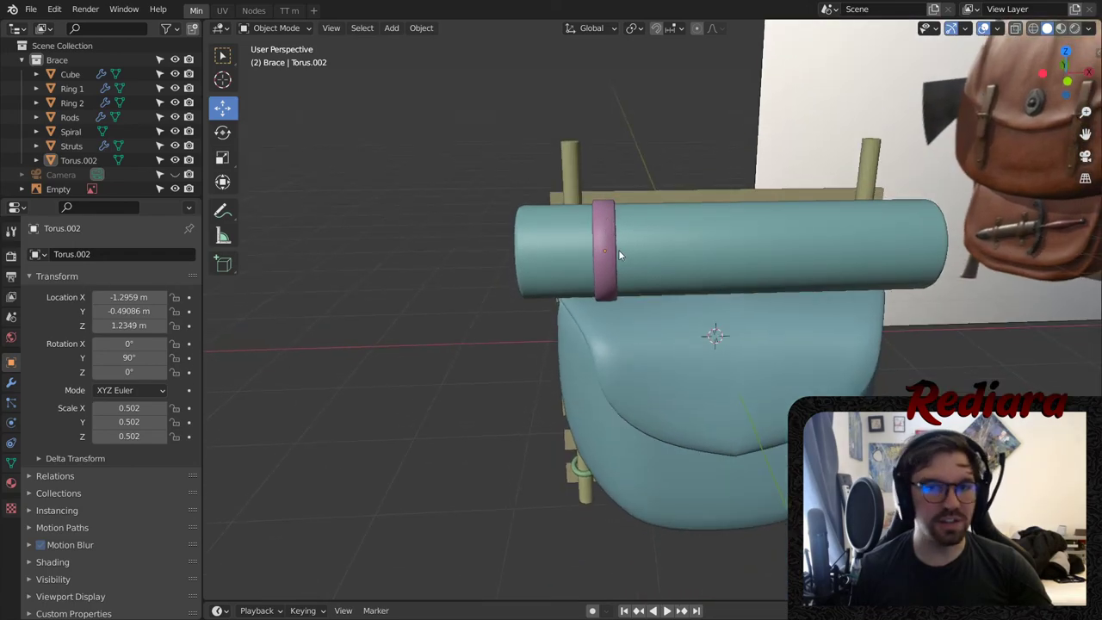
pyautogui.click(616, 251)
pyautogui.click(617, 232)
pyautogui.doubleClick(71, 130)
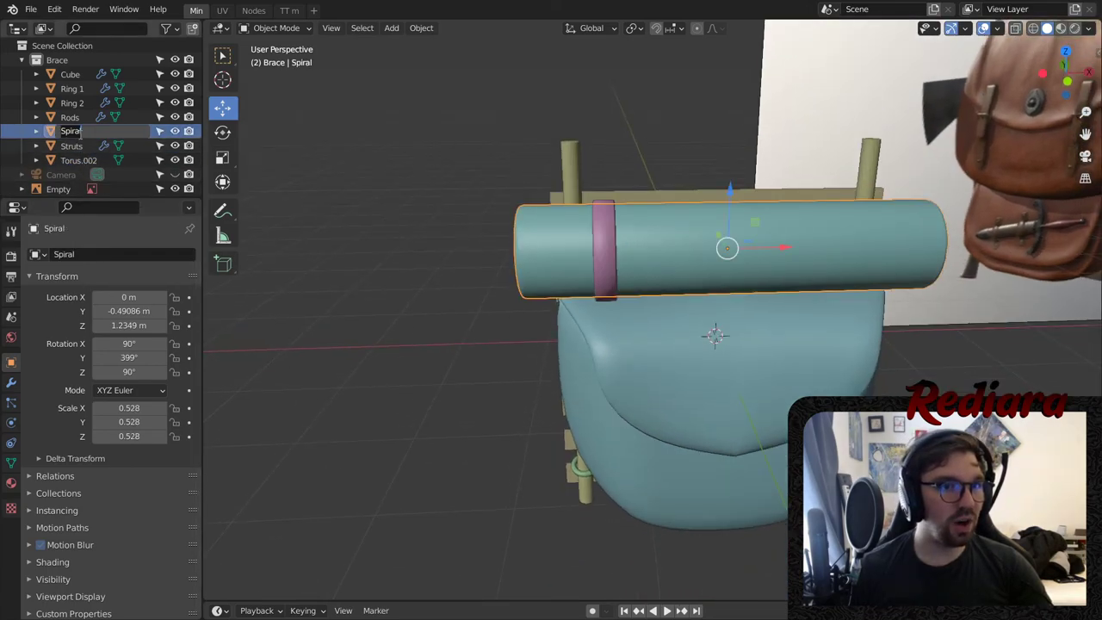
pyautogui.write('Bed Ro')
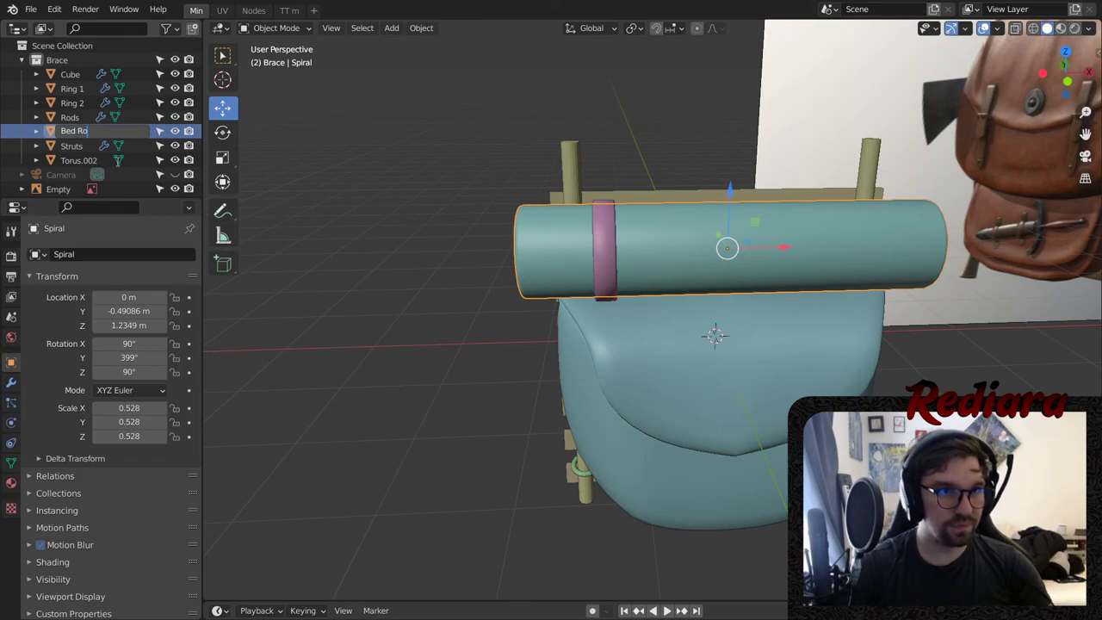
pyautogui.write('ll')
pyautogui.press('Return')
# - Create a new collection and name it Acc
pyautogui.scroll(-1, 116, 160)
pyautogui.rightClick(114, 181)
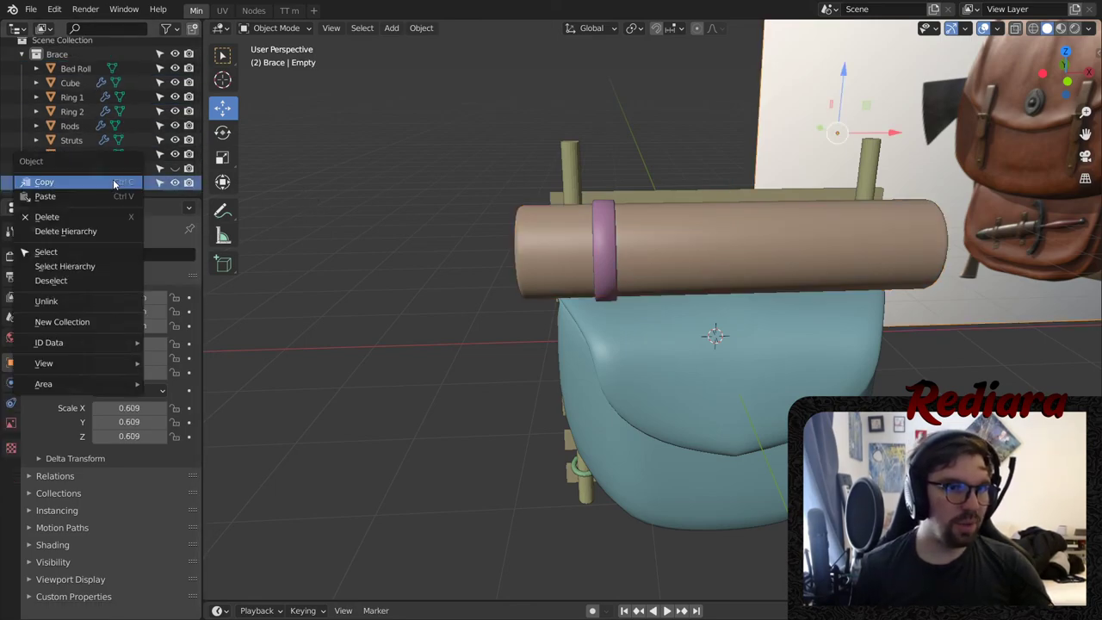
pyautogui.click(78, 324)
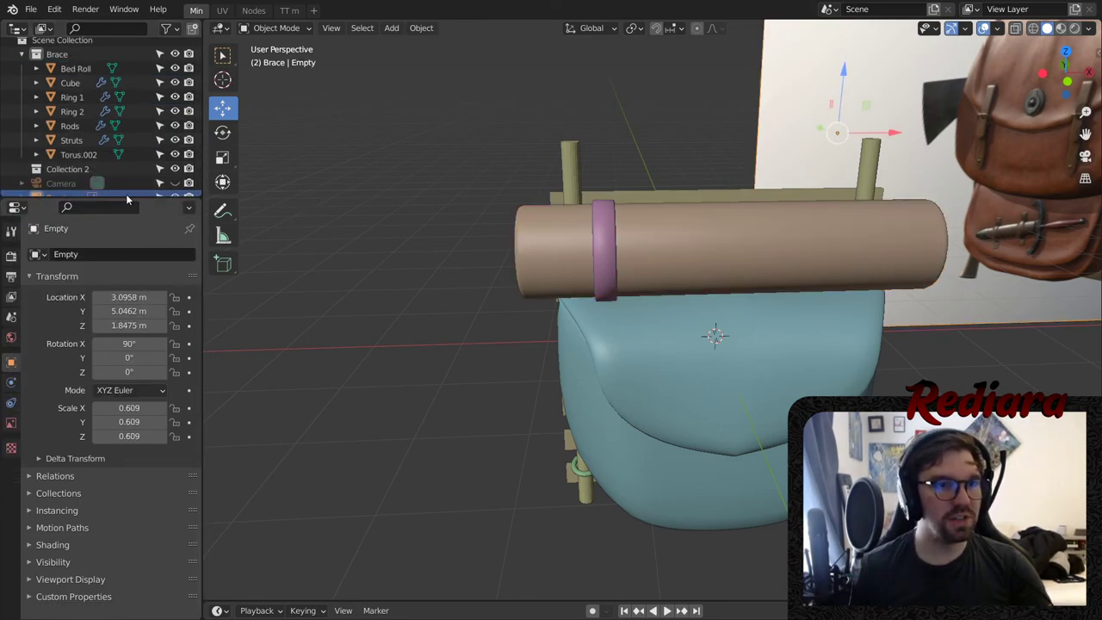
pyautogui.scroll(-1, 103, 182)
pyautogui.click(71, 154)
pyautogui.doubleClick(71, 155)
pyautogui.write('Ac')
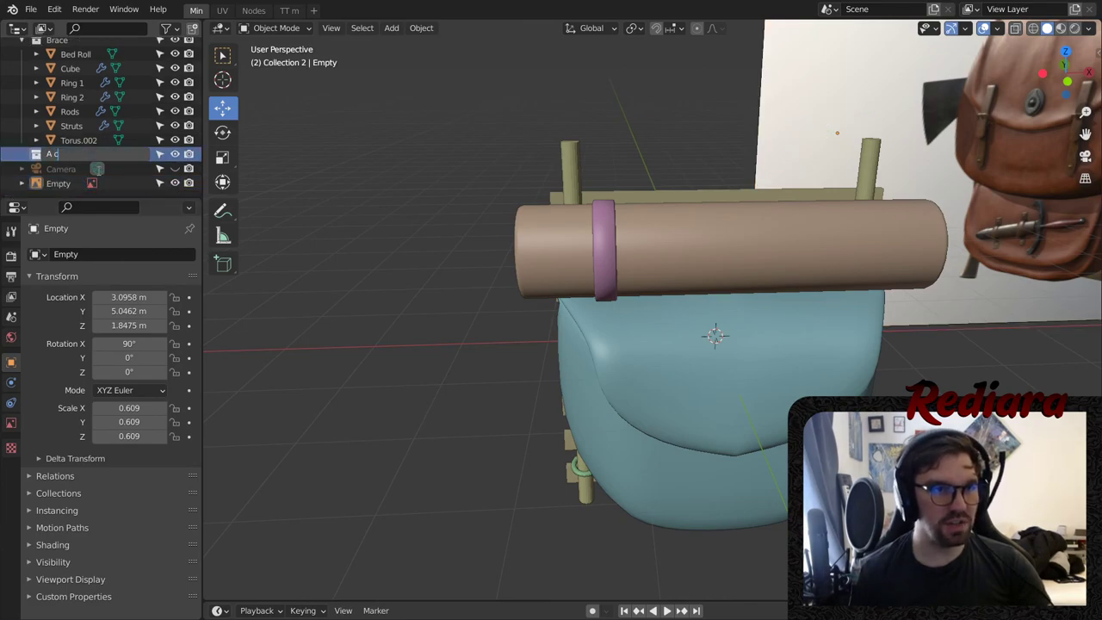
pyautogui.write('c')
pyautogui.press('Return')
# - Move the Bed Roll and the Torus.002 strap ring from the Brace collection into the Acc collection
pyautogui.scroll(1, 127, 103)
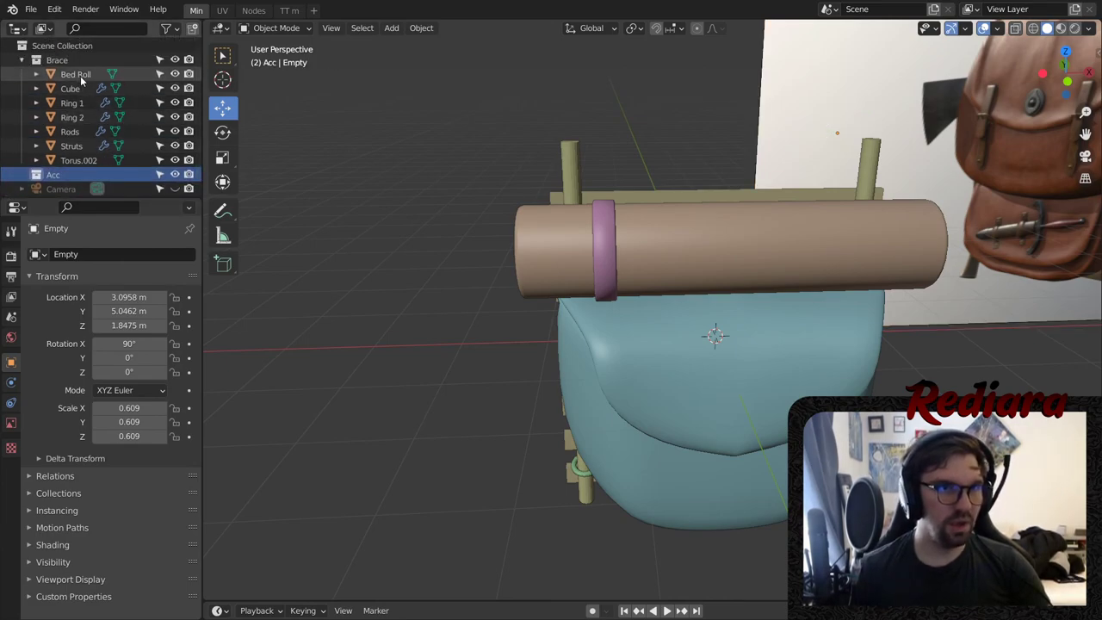
pyautogui.moveTo(81, 75); pyautogui.dragTo(78, 184)
pyautogui.moveTo(82, 146); pyautogui.dragTo(74, 176)
# - Move the Cube object into the Acc collection and rename it as Bag
pyautogui.scroll(-1, 74, 185)
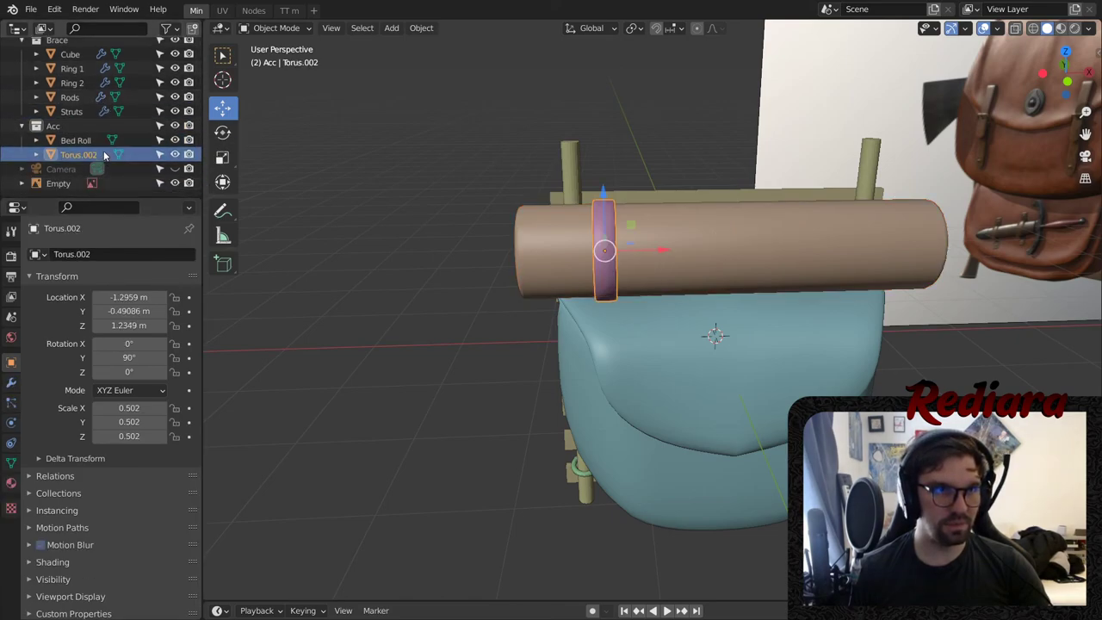
pyautogui.click(70, 53)
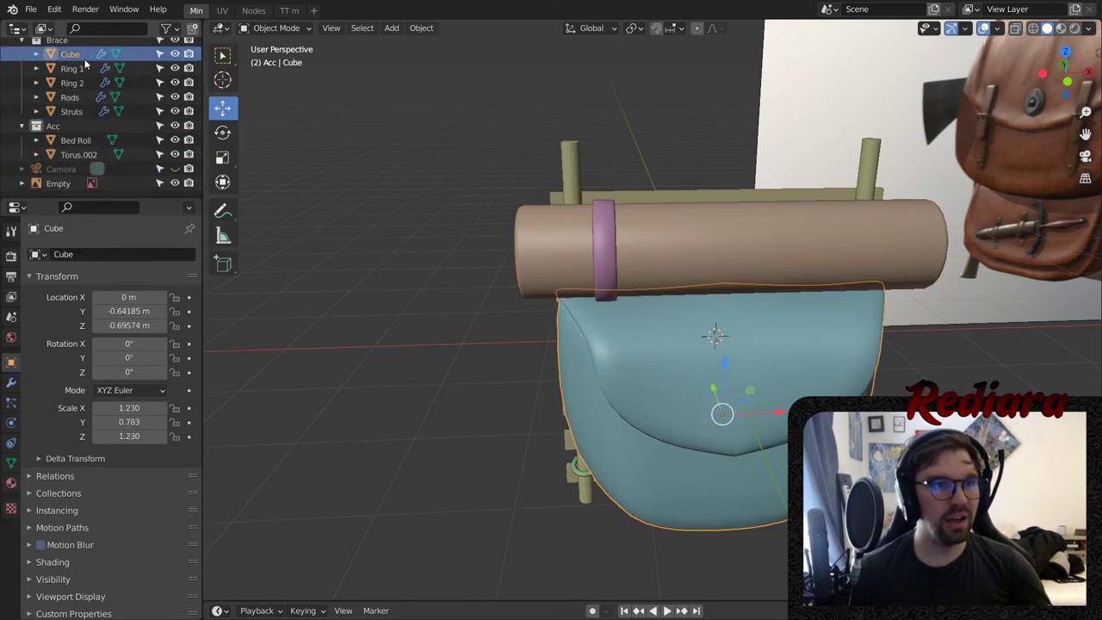
pyautogui.moveTo(70, 53); pyautogui.dragTo(81, 129)
pyautogui.press('F2')
pyautogui.write('Ba')
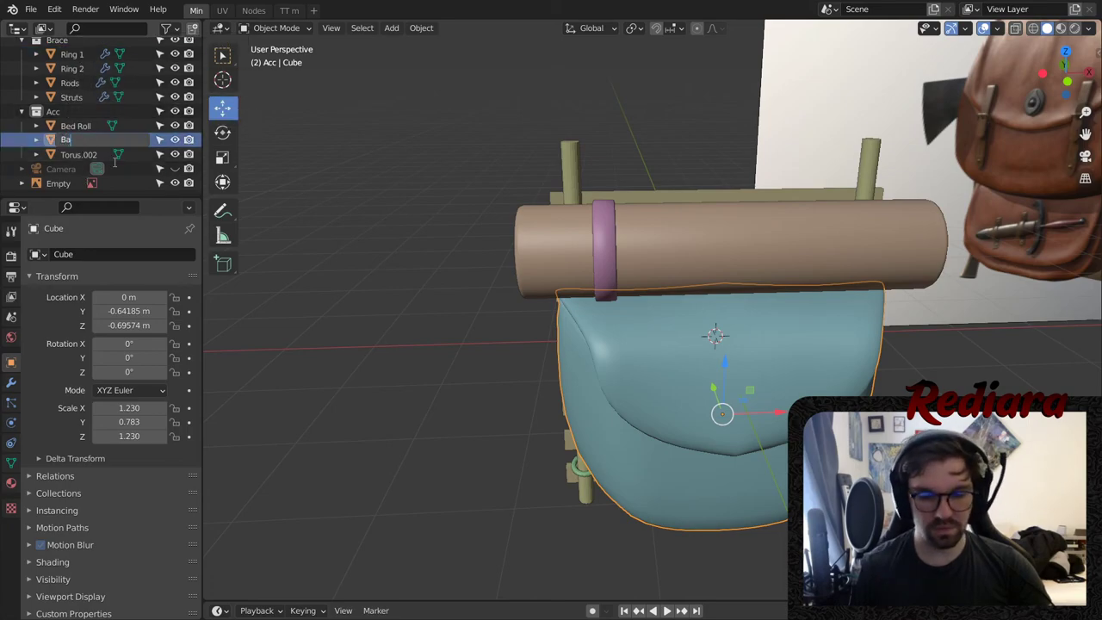
pyautogui.write('g')
pyautogui.press('Return')
# - Rename the Torus.002 strap ring as Bed Straps
pyautogui.doubleClick(92, 154)
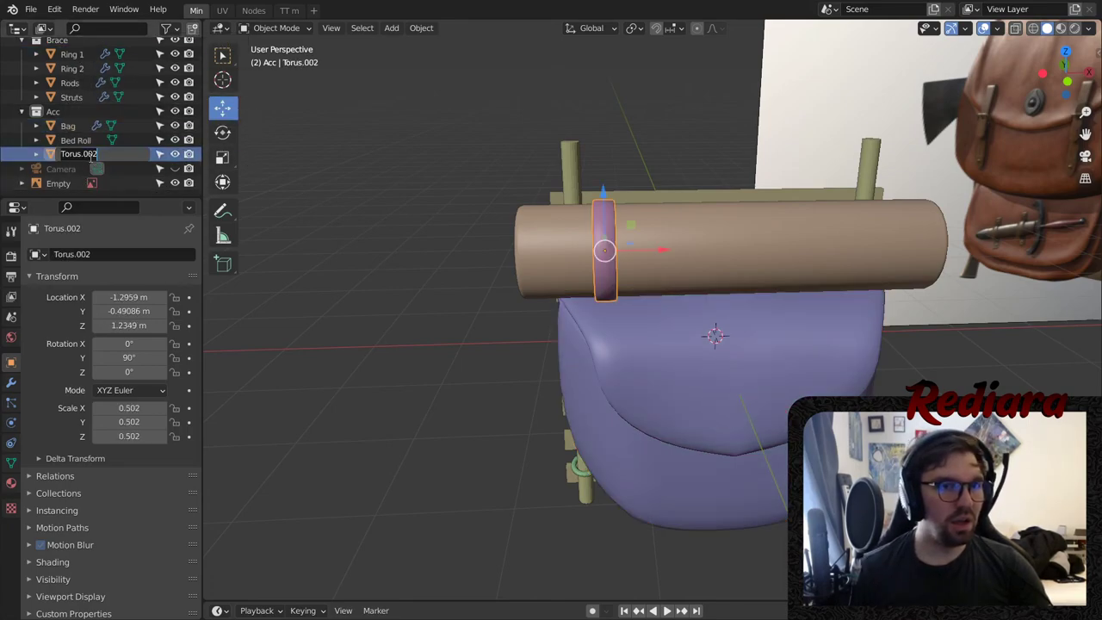
pyautogui.write('Bed')
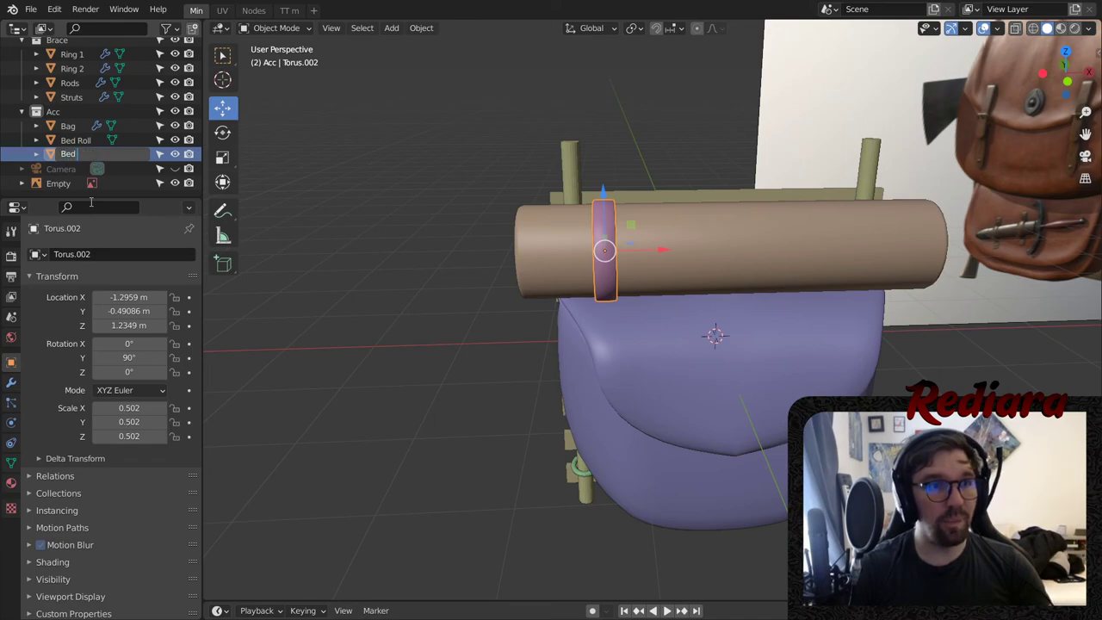
pyautogui.write(' Straps')
pyautogui.press('Return')
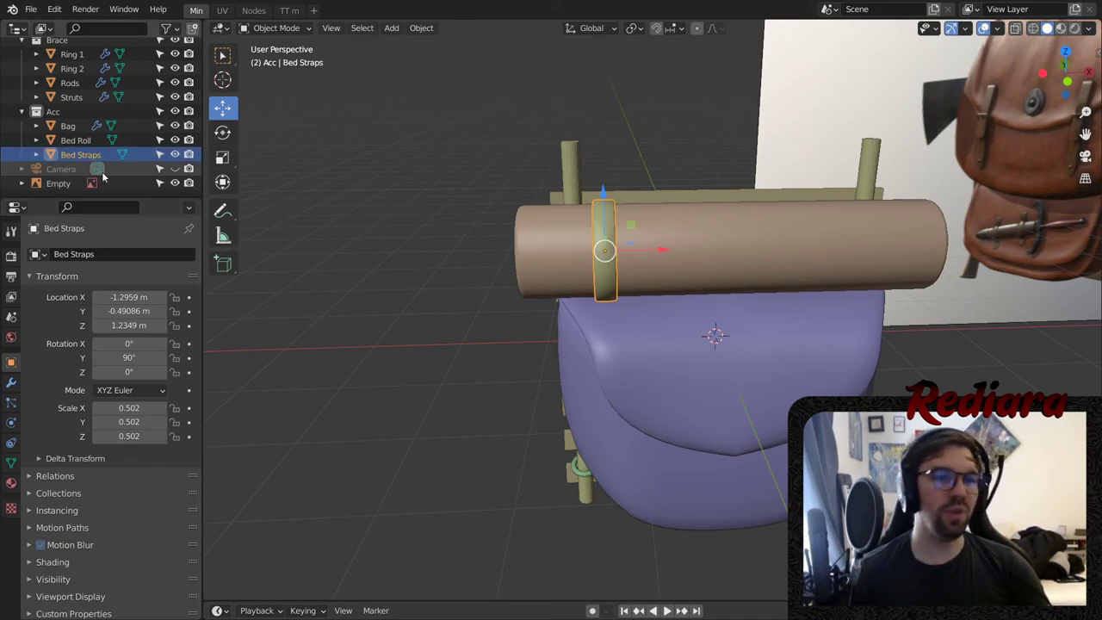
# - Add a Mirror modifier to the Bed Straps with the Bed Roll as mirror object
pyautogui.click(68, 113)
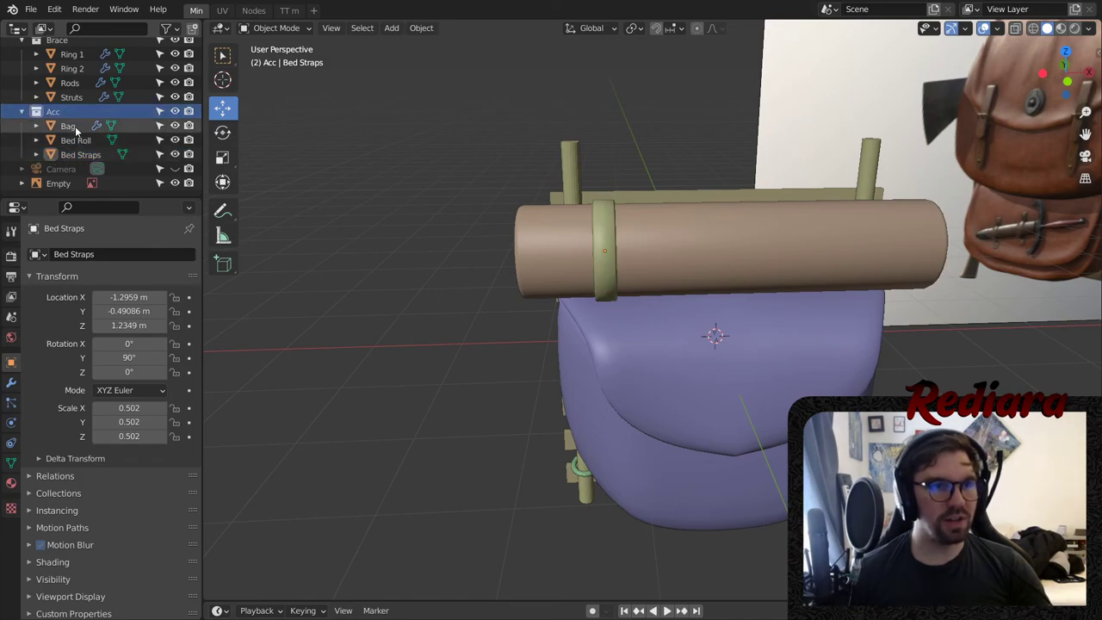
pyautogui.click(90, 155)
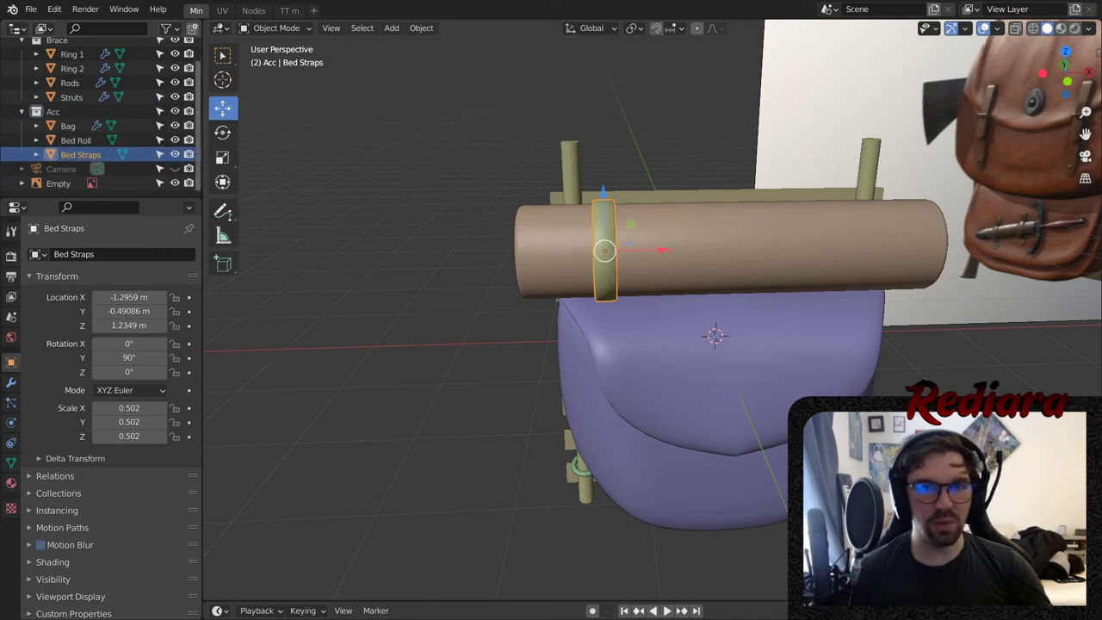
pyautogui.click(11, 382)
pyautogui.click(122, 254)
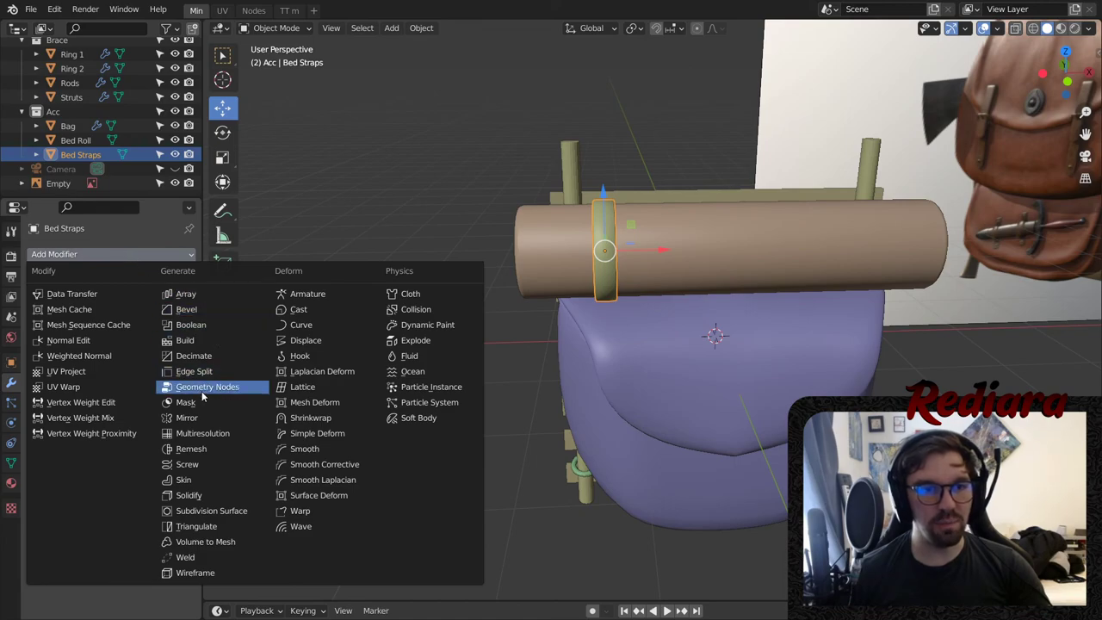
pyautogui.click(201, 418)
pyautogui.click(133, 352)
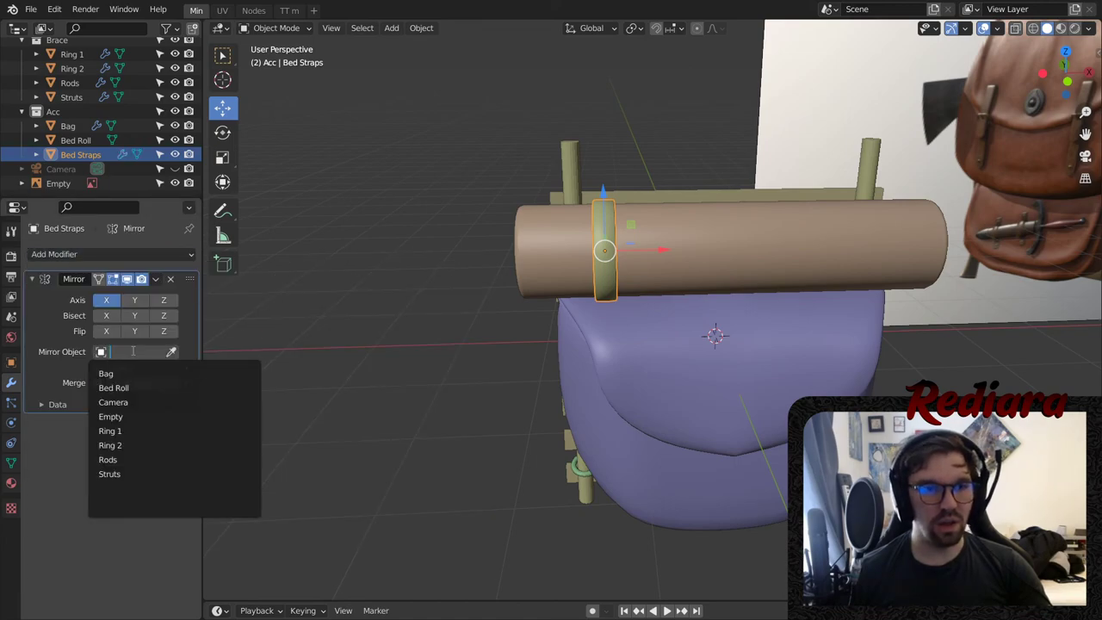
pyautogui.click(207, 388)
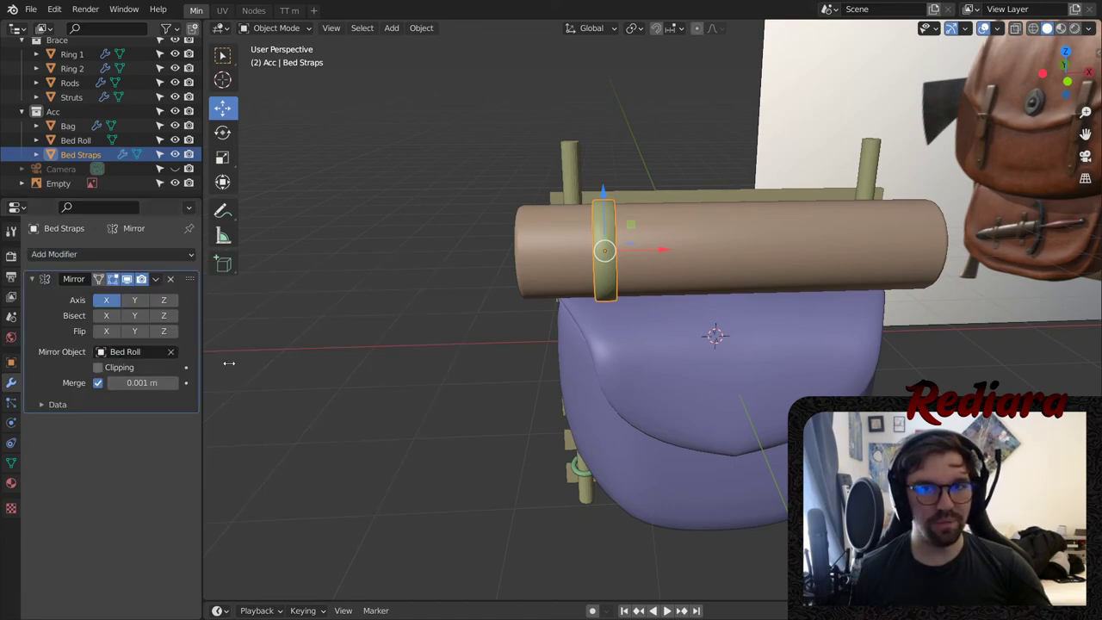
# - Try the Y axis in the Bed Straps' Mirror modifier and switch off both the X and Y axes
pyautogui.click(356, 265)
pyautogui.scroll(-4, 699, 212)
pyautogui.scroll(14, 703, 203)
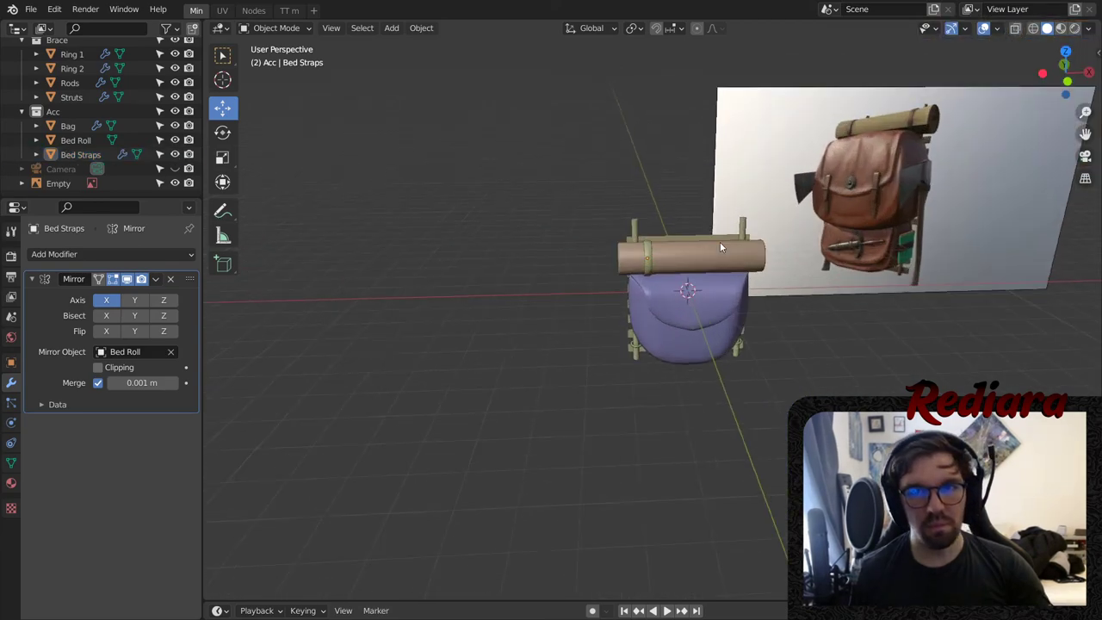
pyautogui.click(667, 308)
pyautogui.moveTo(630, 313); pyautogui.dragTo(529, 225, button='middle')
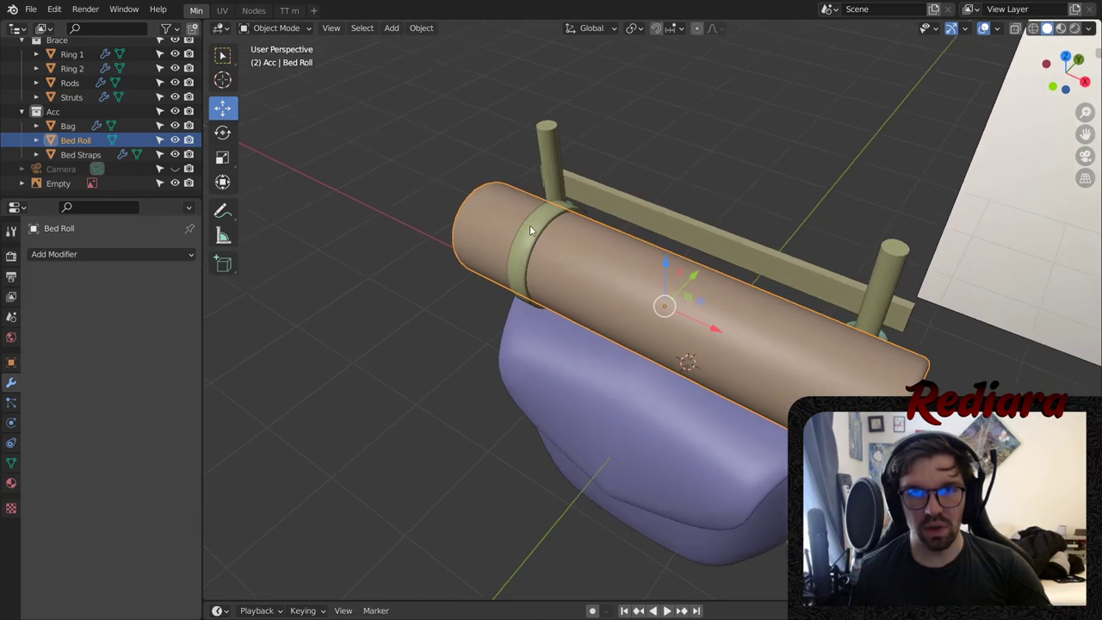
pyautogui.click(532, 239)
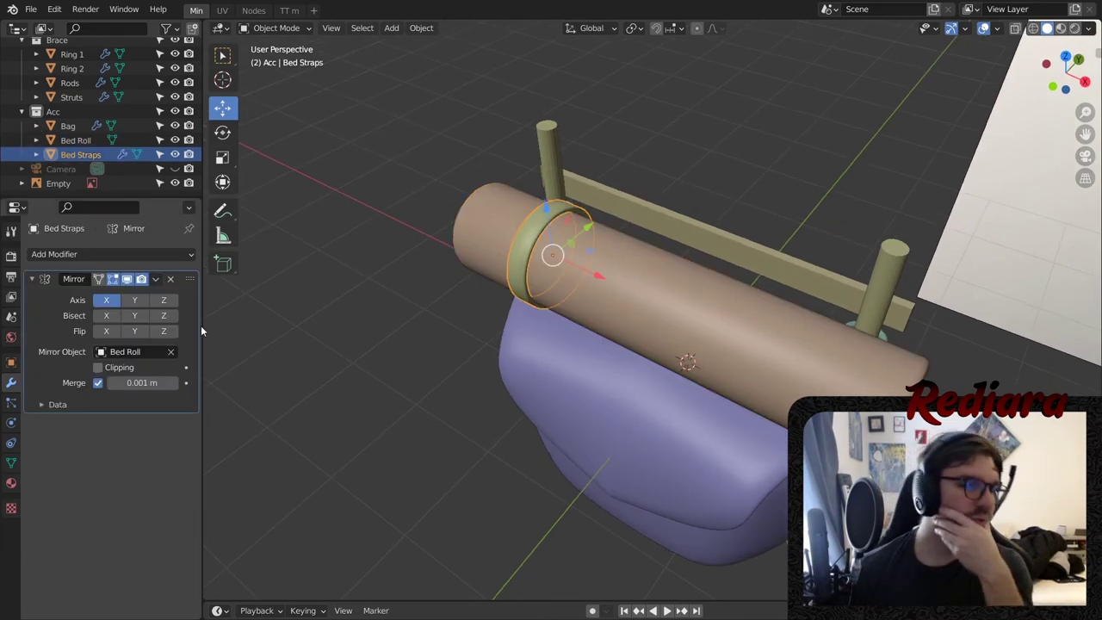
pyautogui.click(680, 284)
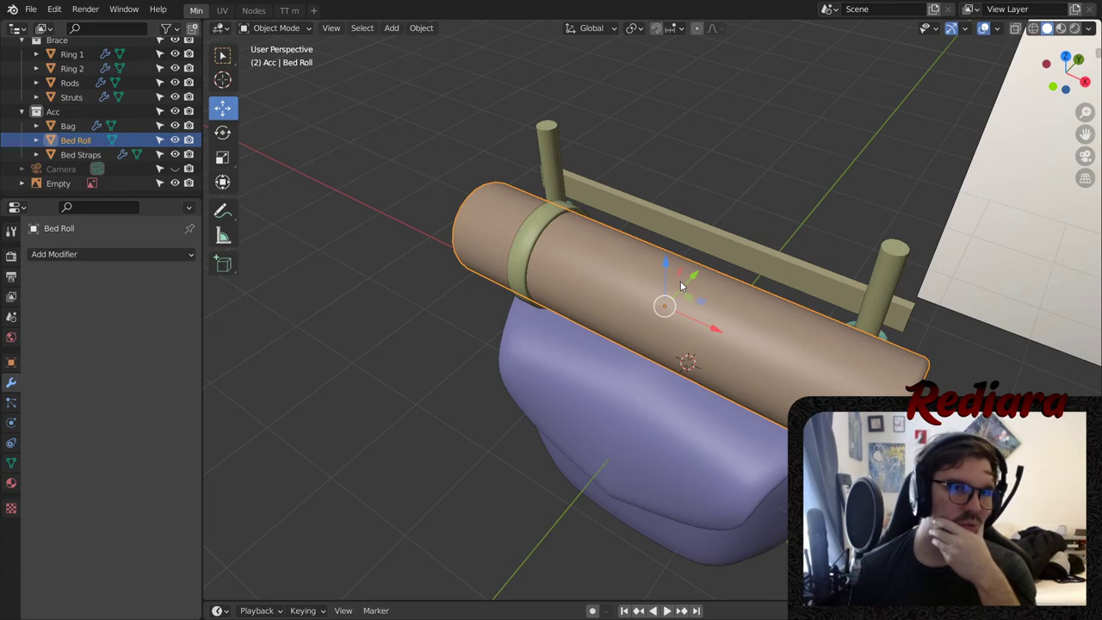
pyautogui.click(512, 271)
pyautogui.click(135, 301)
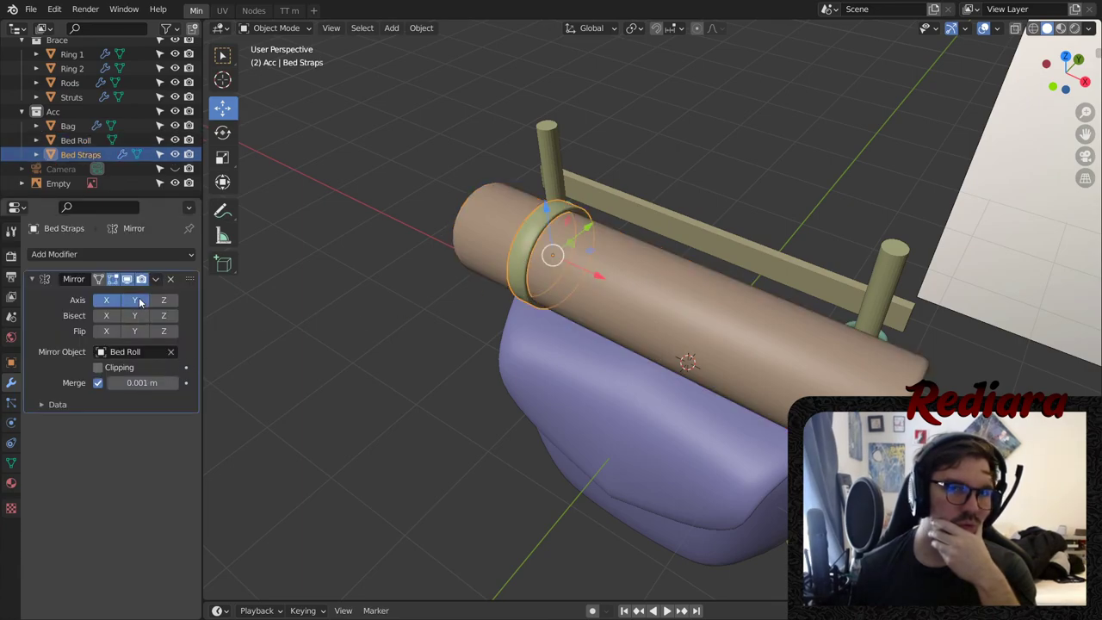
pyautogui.click(108, 301)
pyautogui.click(129, 301)
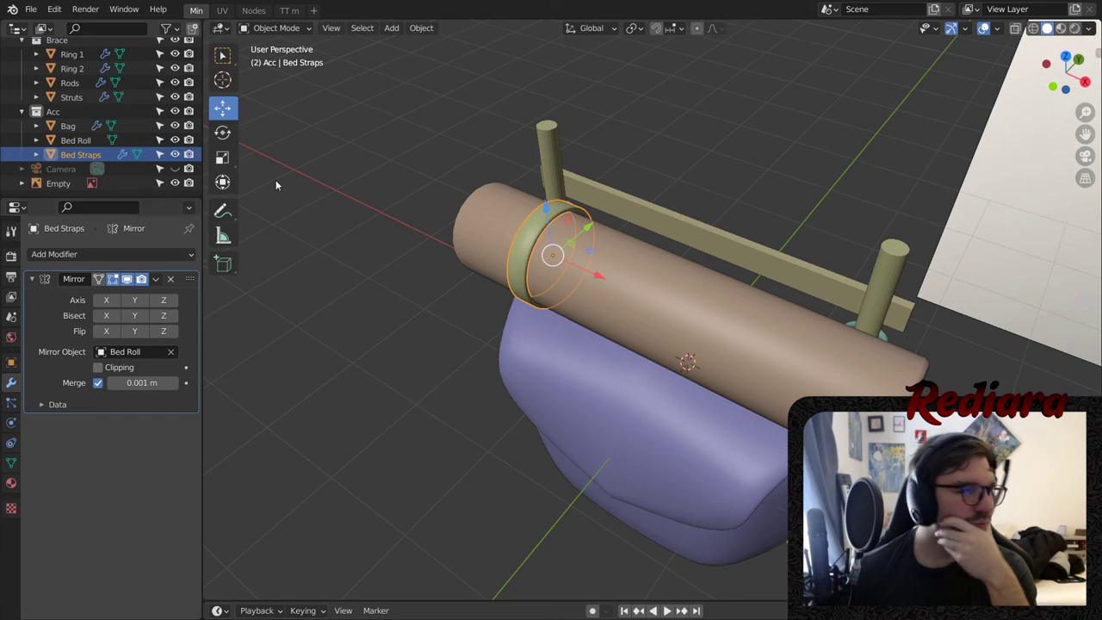
# - Change the mirror object of the Bed Straps' Mirror modifier to Bag
pyautogui.click(442, 145)
pyautogui.click(520, 259)
pyautogui.moveTo(523, 257); pyautogui.dragTo(534, 335, button='middle')
pyautogui.scroll(-3, 631, 354)
pyautogui.scroll(4, 621, 287)
pyautogui.moveTo(622, 288); pyautogui.dragTo(583, 297, button='middle')
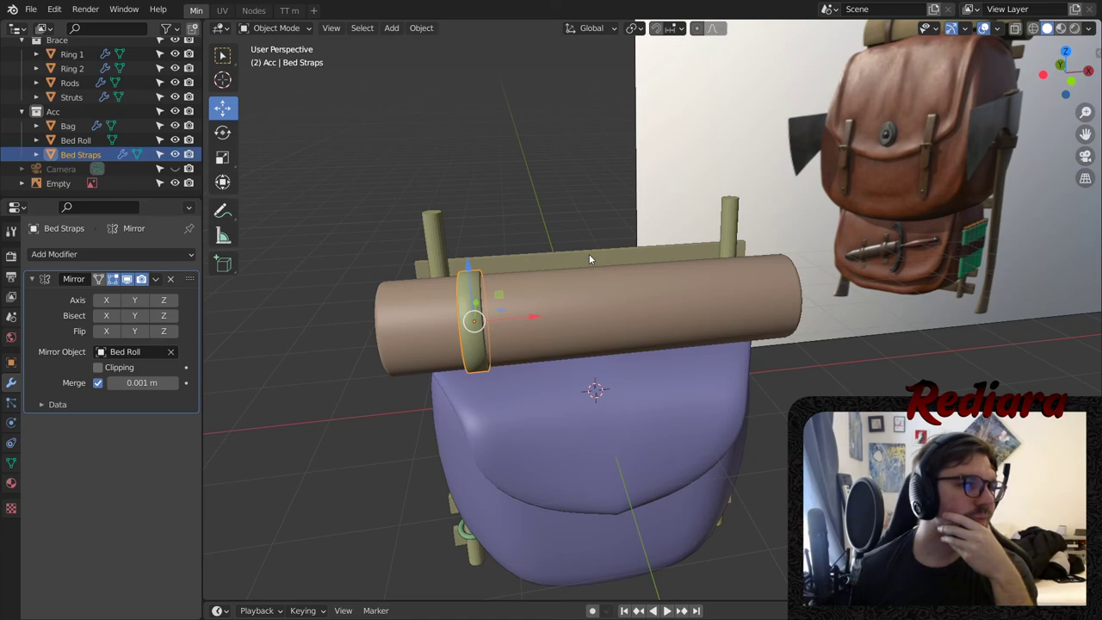
pyautogui.click(593, 258)
pyautogui.click(461, 300)
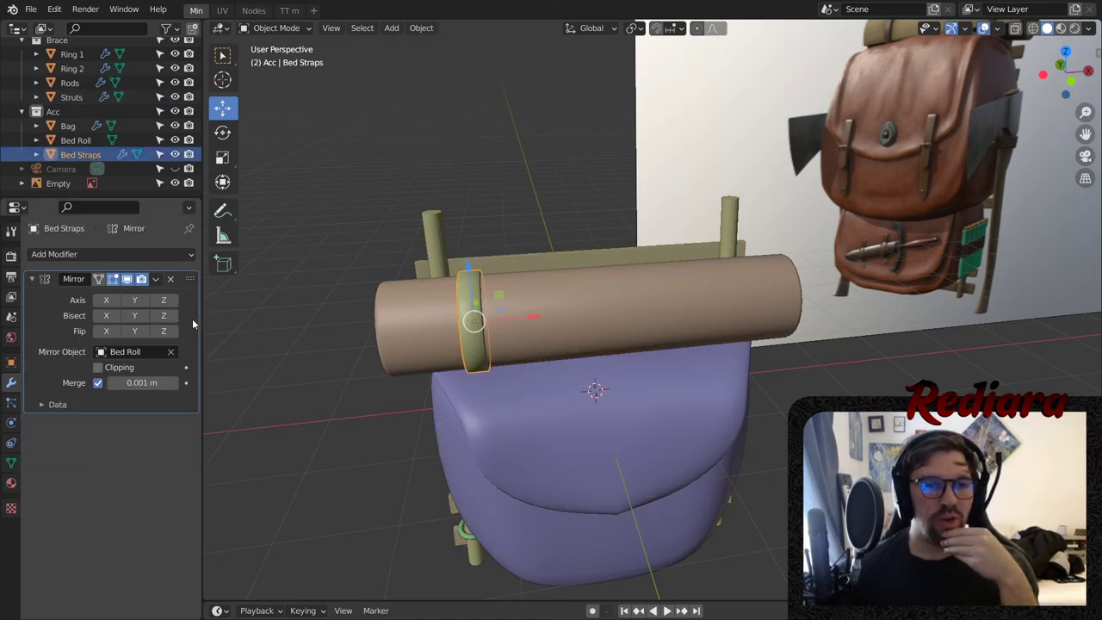
pyautogui.click(133, 351)
pyautogui.click(145, 376)
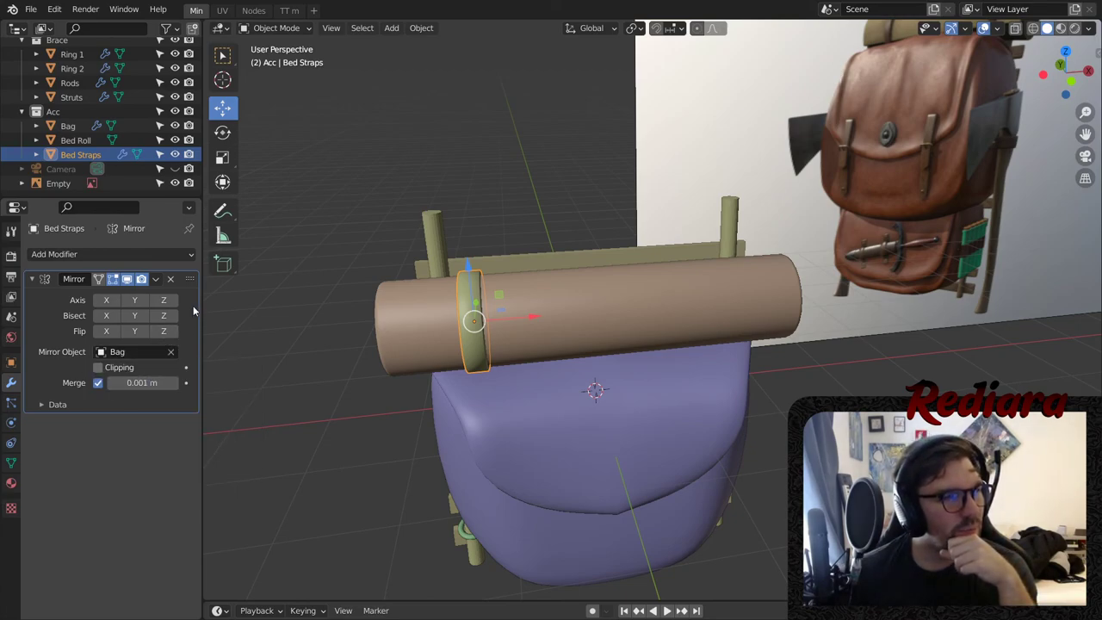
# - Toggle the Mirror modifier's viewport display and try its on-cage option on the Bed Straps
pyautogui.click(127, 278)
pyautogui.click(127, 278)
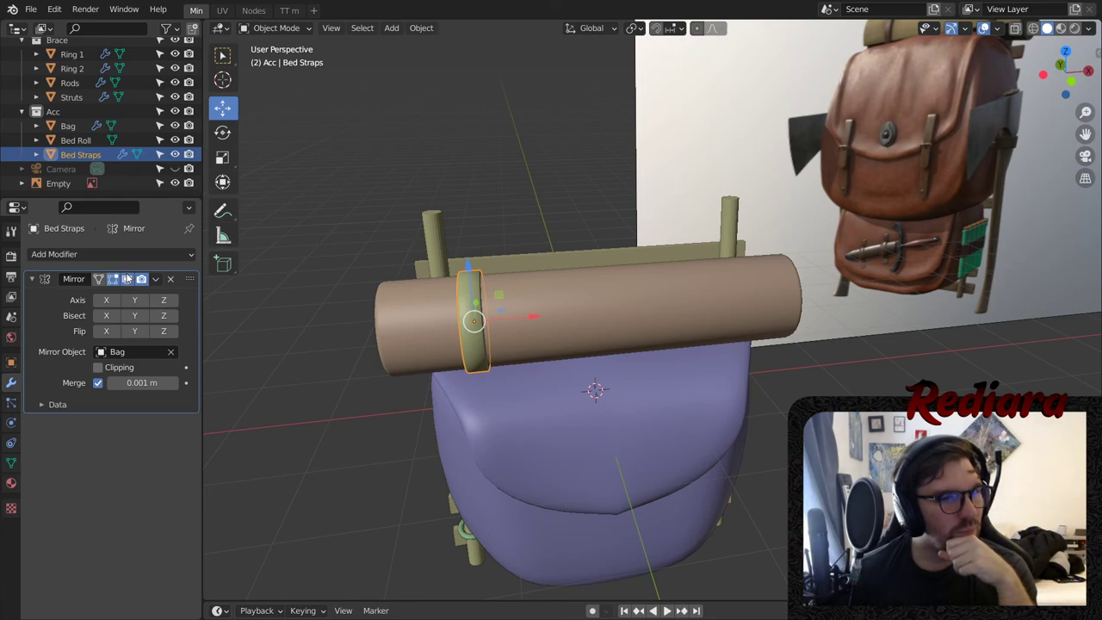
pyautogui.click(98, 279)
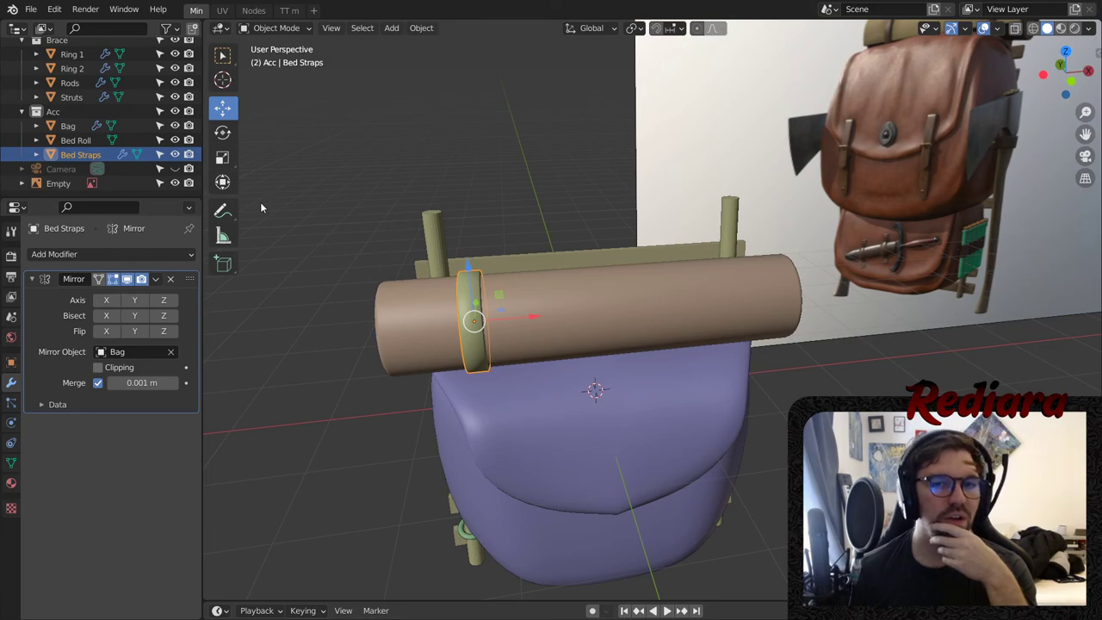
# - Remove the Mirror modifier from the Bed Straps and clear the selection
pyautogui.click(376, 224)
pyautogui.moveTo(594, 250); pyautogui.dragTo(536, 231, button='middle')
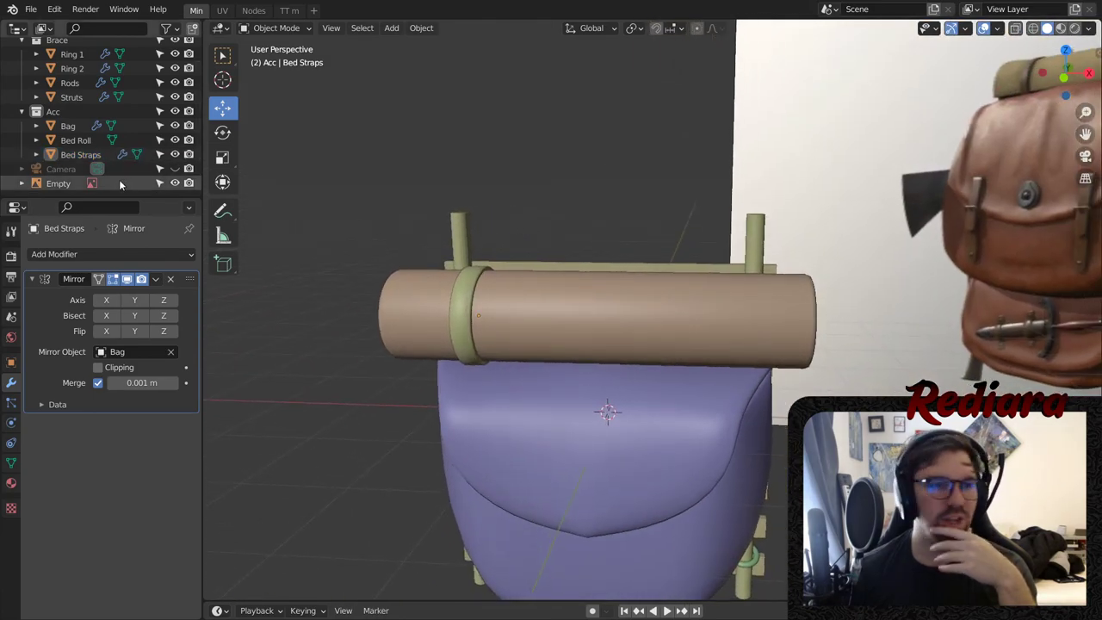
pyautogui.click(471, 287)
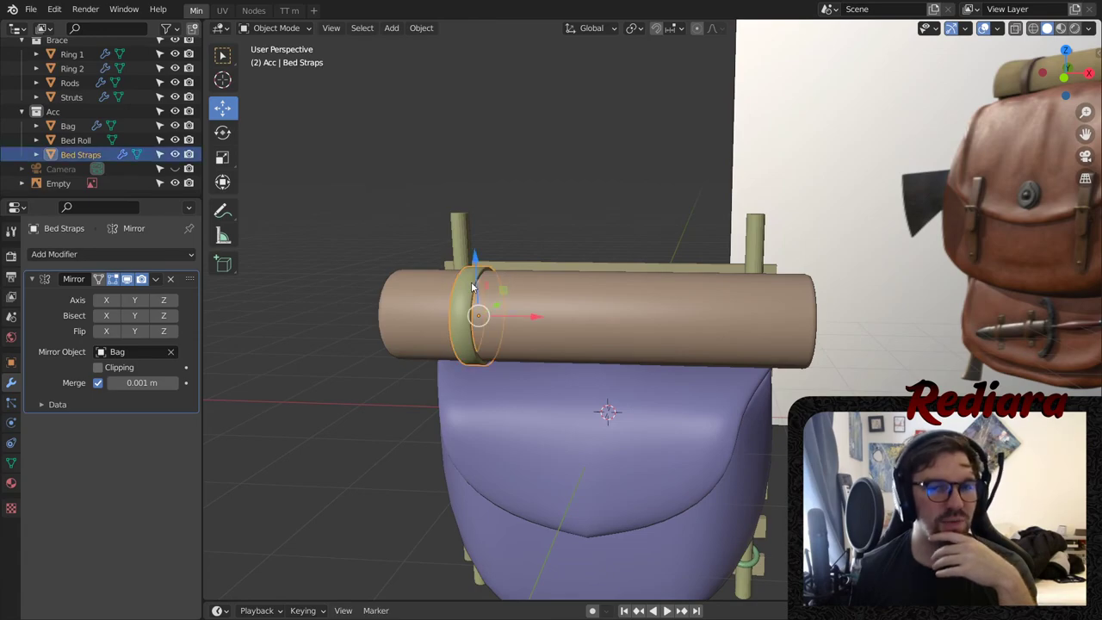
pyautogui.click(170, 279)
pyautogui.click(346, 211)
pyautogui.moveTo(346, 211); pyautogui.dragTo(587, 285, button='middle')
pyautogui.scroll(-5, 636, 276)
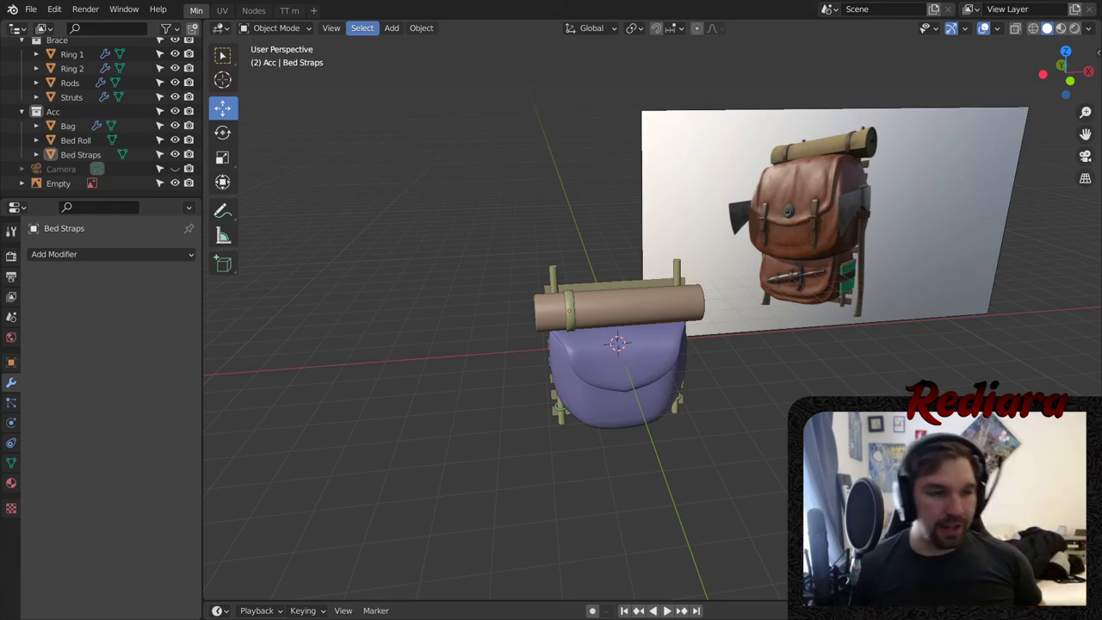
pyautogui.moveTo(593, 354); pyautogui.dragTo(784, 346, button='middle')
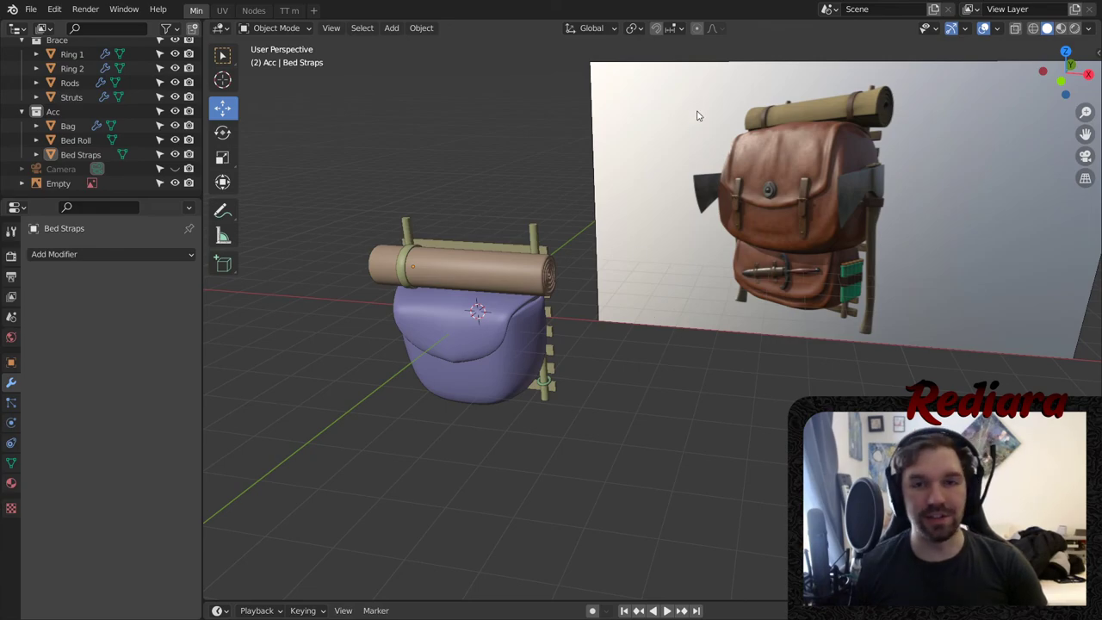
pyautogui.moveTo(651, 312); pyautogui.dragTo(687, 287, button='middle')
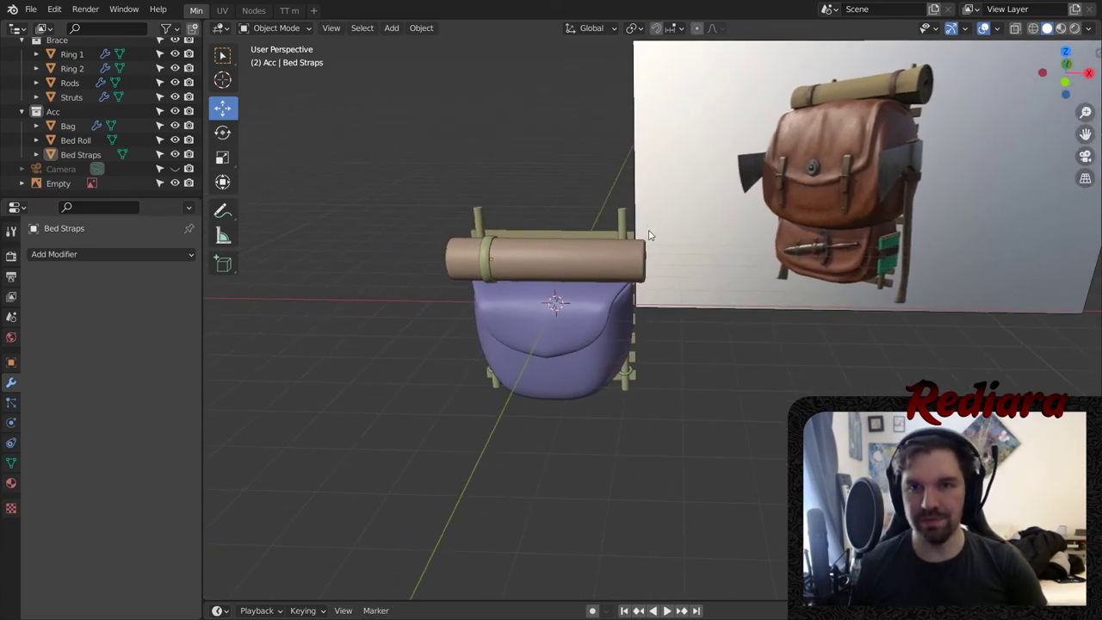
pyautogui.scroll(3, 588, 252)
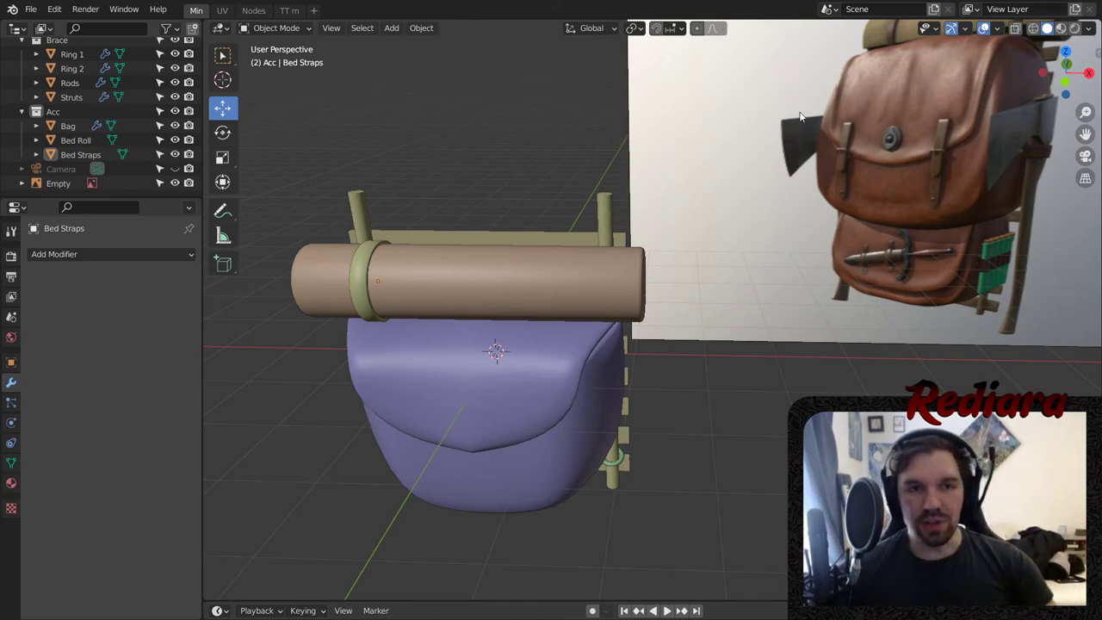
pyautogui.click(359, 212)
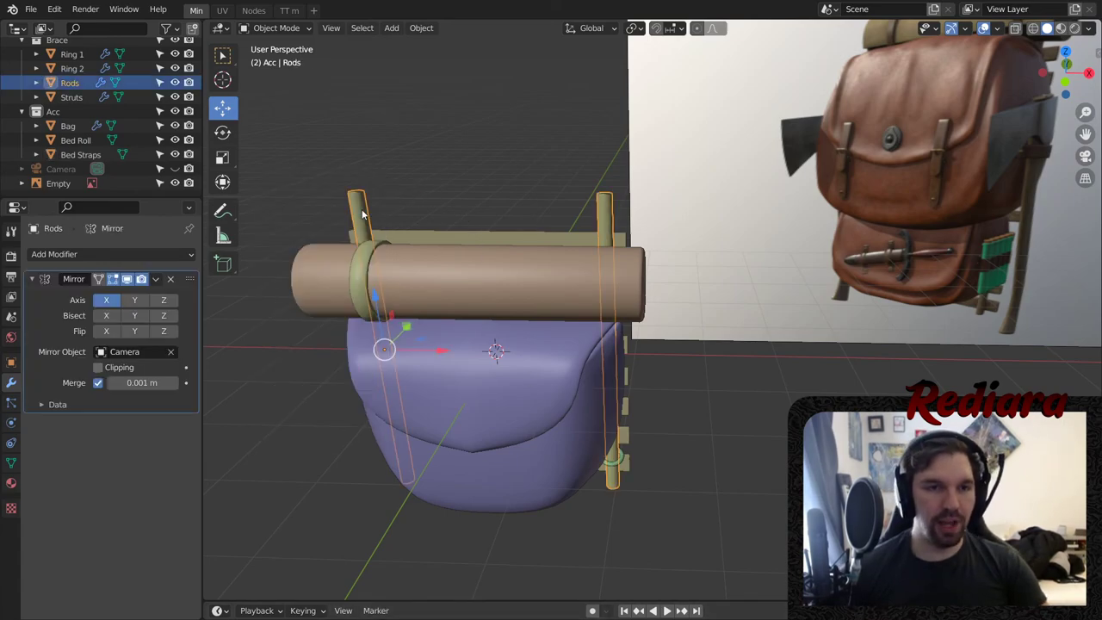
pyautogui.click(540, 163)
# - Move the backpack reference image about 2.6 m along the X axis, farther from the model
pyautogui.moveTo(541, 163); pyautogui.dragTo(394, 272, button='middle')
pyautogui.moveTo(589, 255); pyautogui.dragTo(403, 195, button='middle')
pyautogui.scroll(-6, 617, 225)
pyautogui.moveTo(774, 185); pyautogui.dragTo(616, 192, button='middle')
pyautogui.click(689, 148)
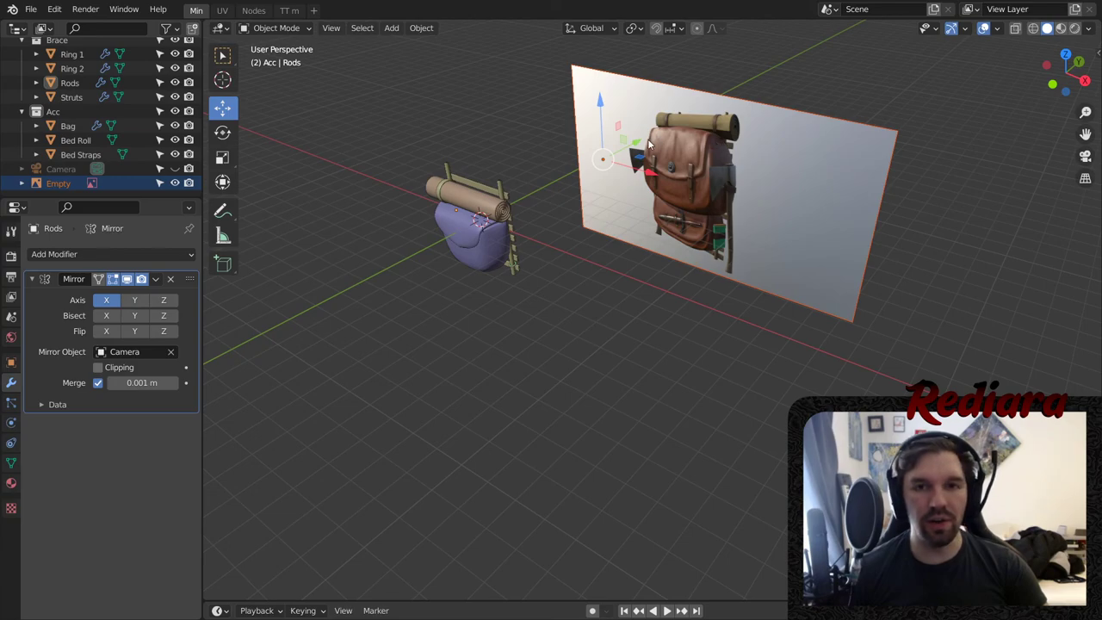
pyautogui.moveTo(651, 146); pyautogui.dragTo(702, 259)
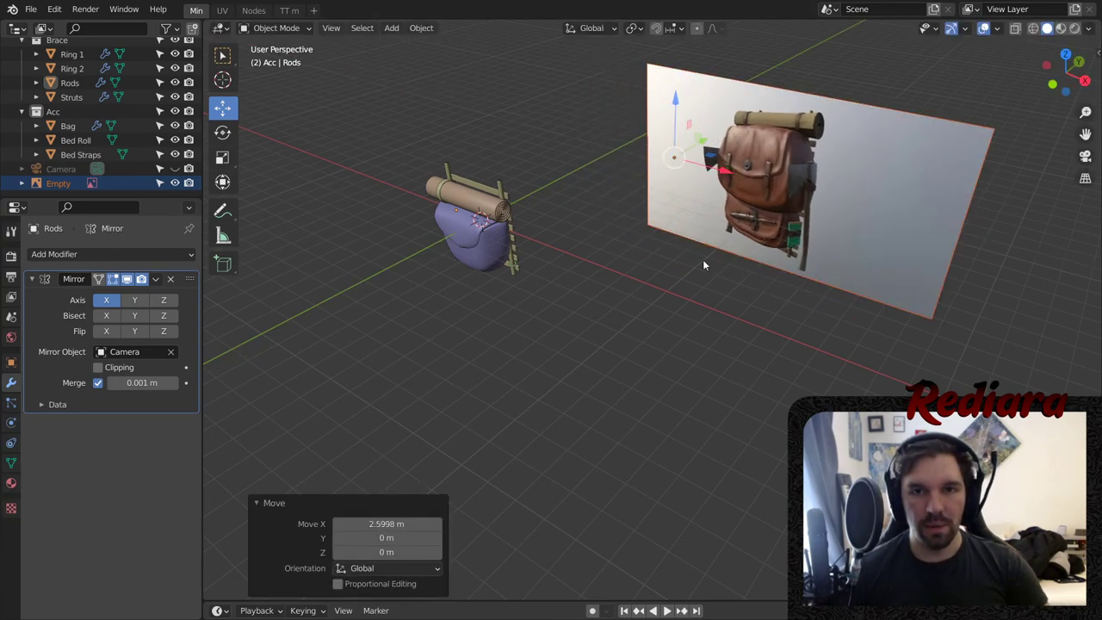
pyautogui.click(703, 259)
# - Add a cube mesh and move it about 6.75 m along X into the space between the bag and the reference image
pyautogui.moveTo(661, 273); pyautogui.dragTo(707, 271, button='middle')
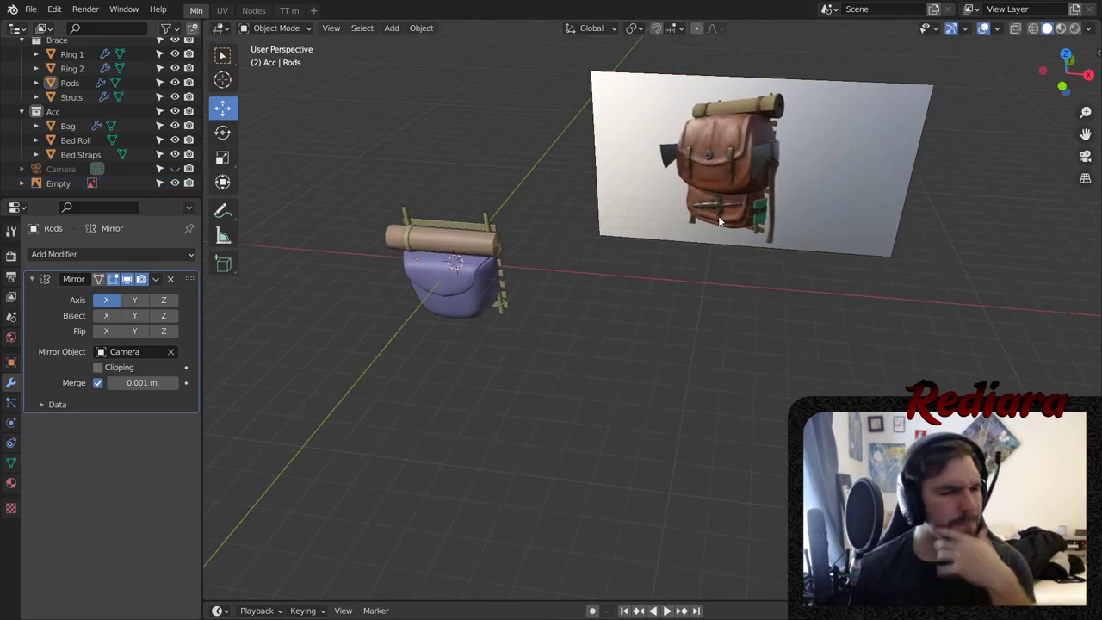
pyautogui.moveTo(614, 203); pyautogui.dragTo(537, 194, button='middle')
pyautogui.click(391, 28)
pyautogui.moveTo(405, 45)
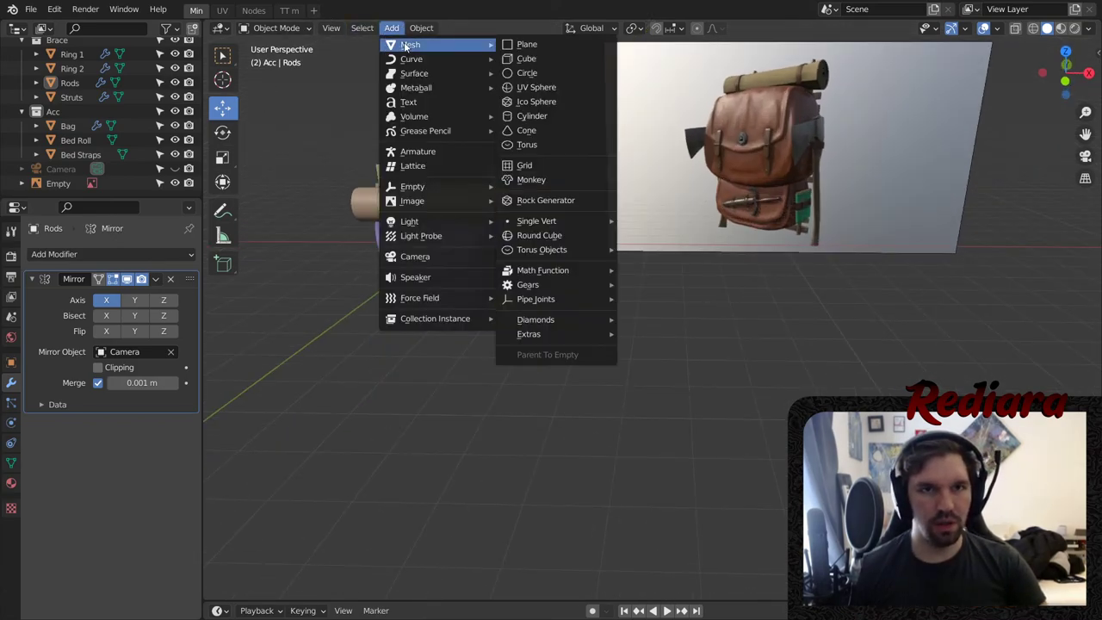
pyautogui.click(517, 58)
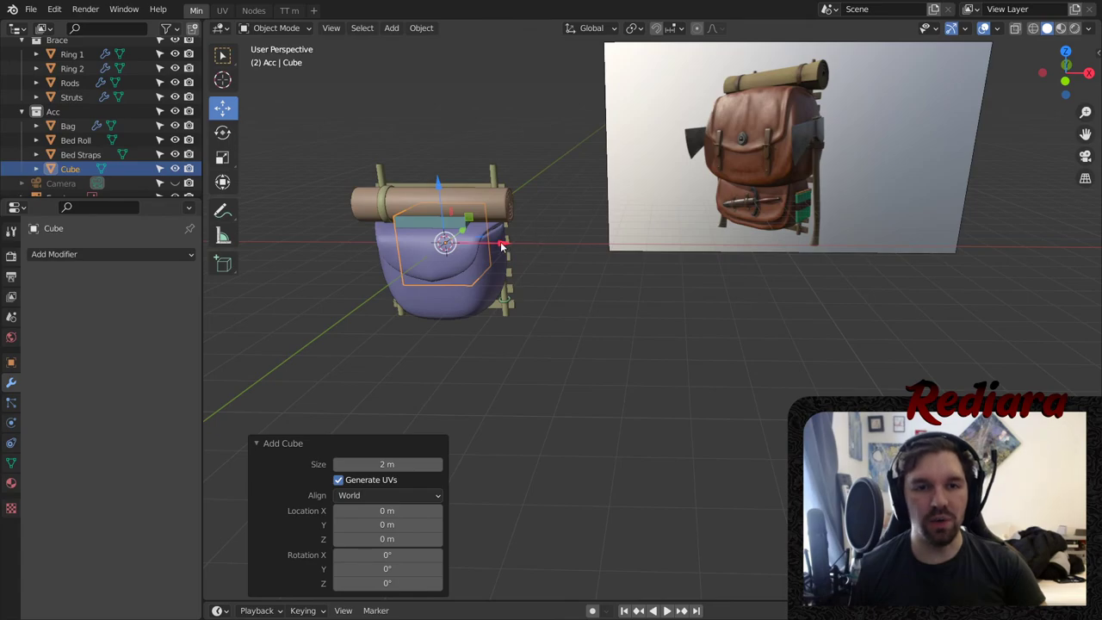
pyautogui.press('g')
pyautogui.press('x')
pyautogui.click(731, 256)
pyautogui.moveTo(732, 256); pyautogui.dragTo(579, 225, button='middle')
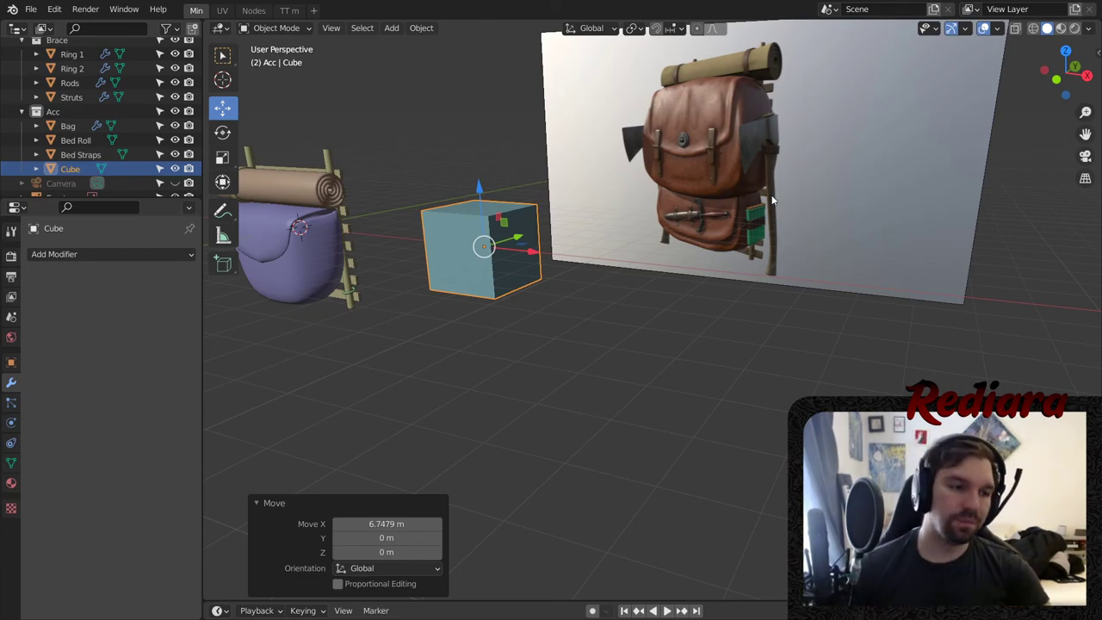
# - Enter Edit Mode on the new cube and add one centred loop cut around it
pyautogui.scroll(3, 560, 228)
pyautogui.press('KP_Decimal')
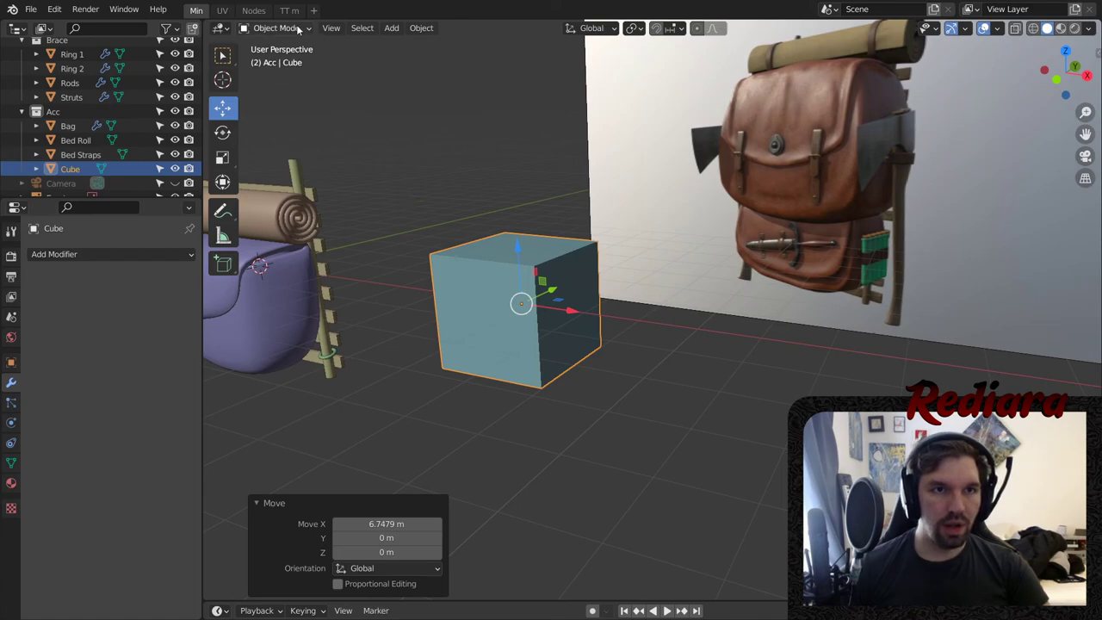
pyautogui.click(274, 28)
pyautogui.click(268, 31)
pyautogui.click(270, 65)
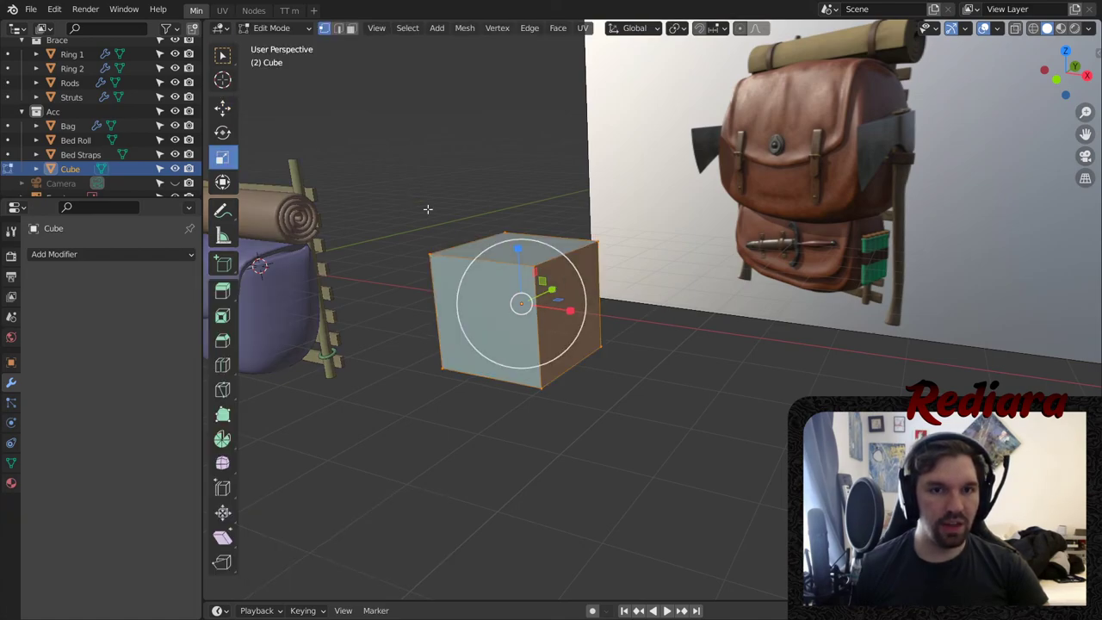
pyautogui.moveTo(428, 210); pyautogui.dragTo(329, 209, button='middle')
pyautogui.click(225, 367)
pyautogui.moveTo(548, 260); pyautogui.dragTo(654, 314, button='middle')
pyautogui.click(536, 256)
pyautogui.keyDown('shift'); pyautogui.moveTo(555, 287); pyautogui.dragTo(668, 289, button='middle'); pyautogui.keyUp('shift')
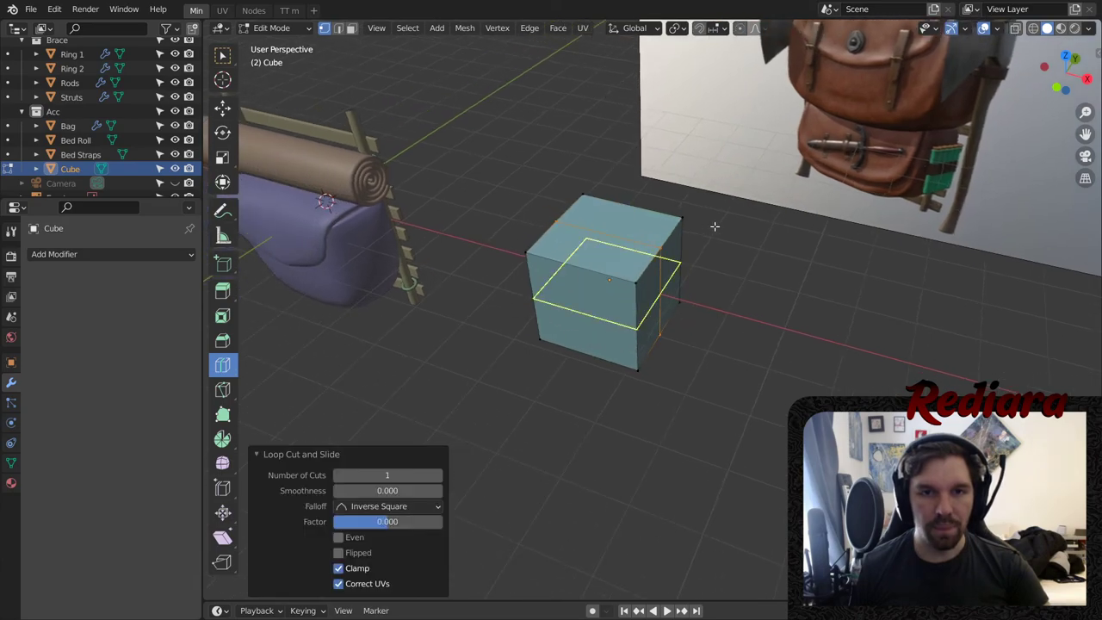
# - Merge the two upper front corner vertices of the cube at their center
pyautogui.moveTo(819, 186); pyautogui.dragTo(884, 134, button='middle')
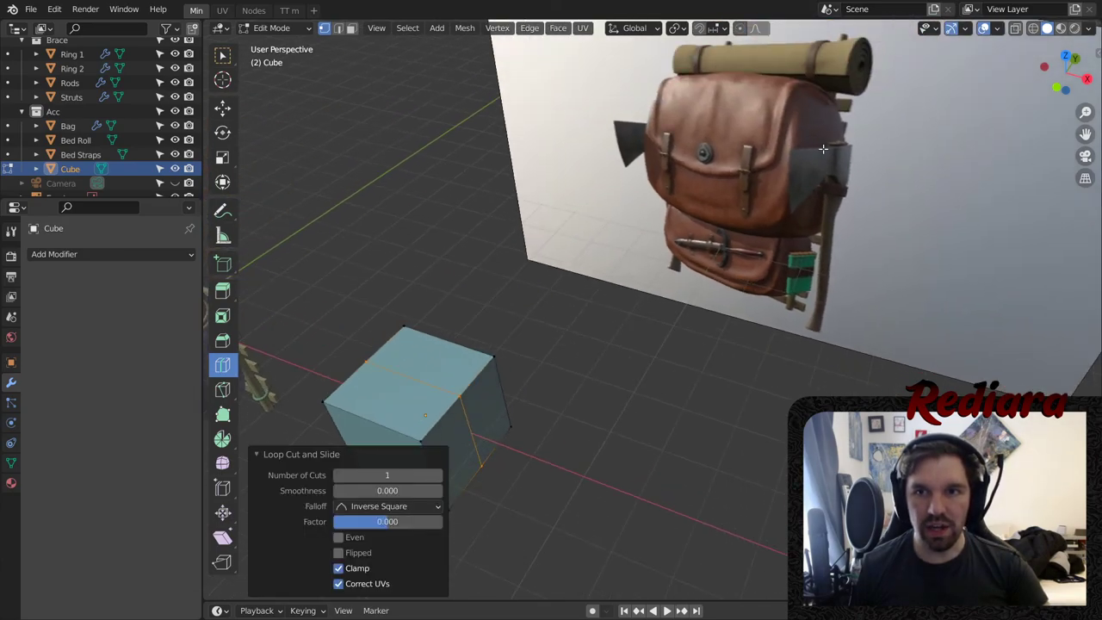
pyautogui.moveTo(706, 343); pyautogui.dragTo(685, 349, button='middle')
pyautogui.keyDown('shift'); pyautogui.moveTo(599, 387); pyautogui.dragTo(710, 256, button='middle'); pyautogui.keyUp('shift')
pyautogui.scroll(2, 694, 260)
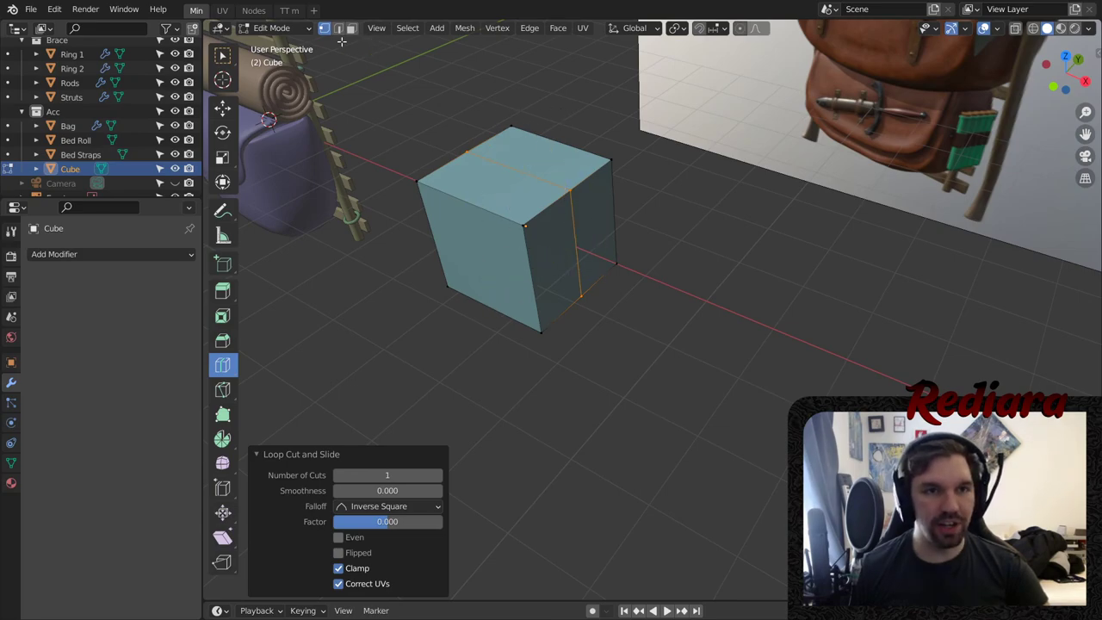
pyautogui.press('w')
pyautogui.click(437, 193)
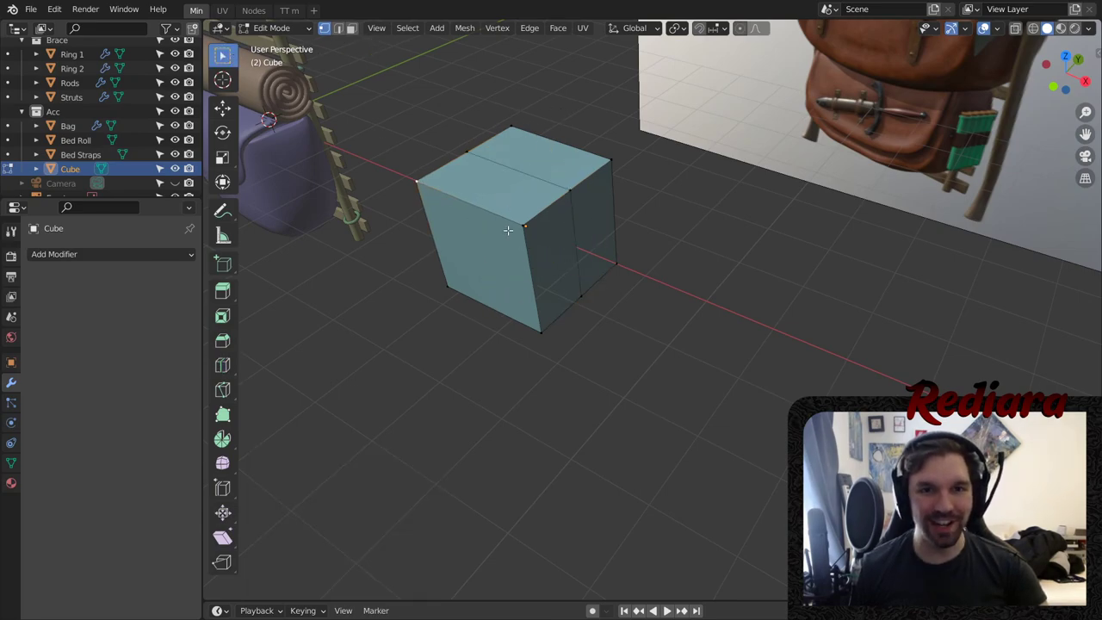
pyautogui.click(507, 227)
pyautogui.rightClick(511, 222)
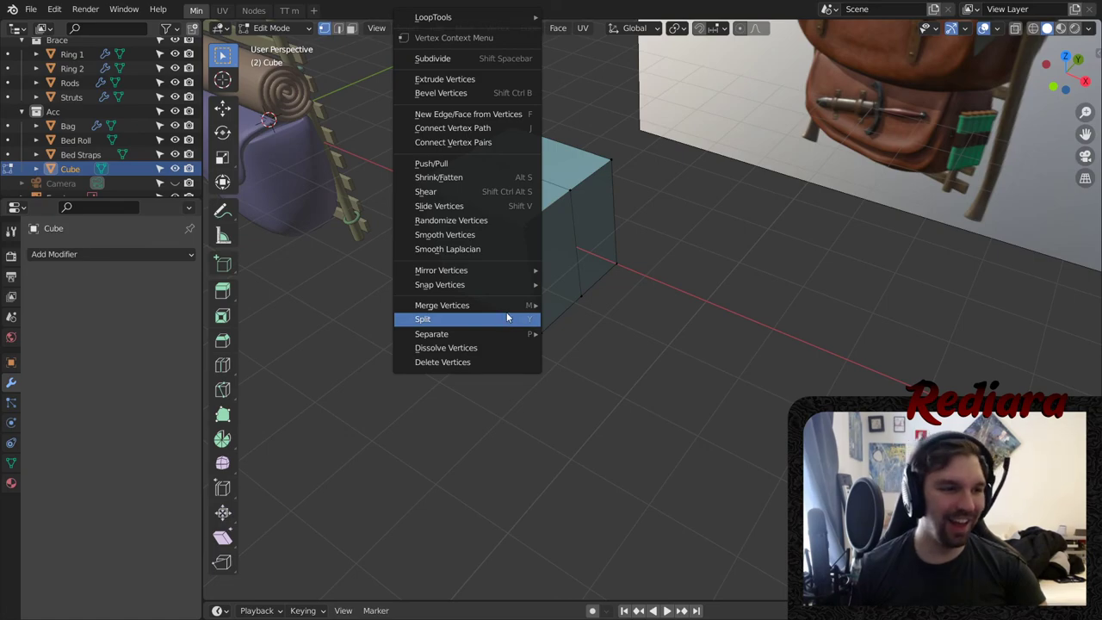
pyautogui.moveTo(508, 304)
pyautogui.click(590, 336)
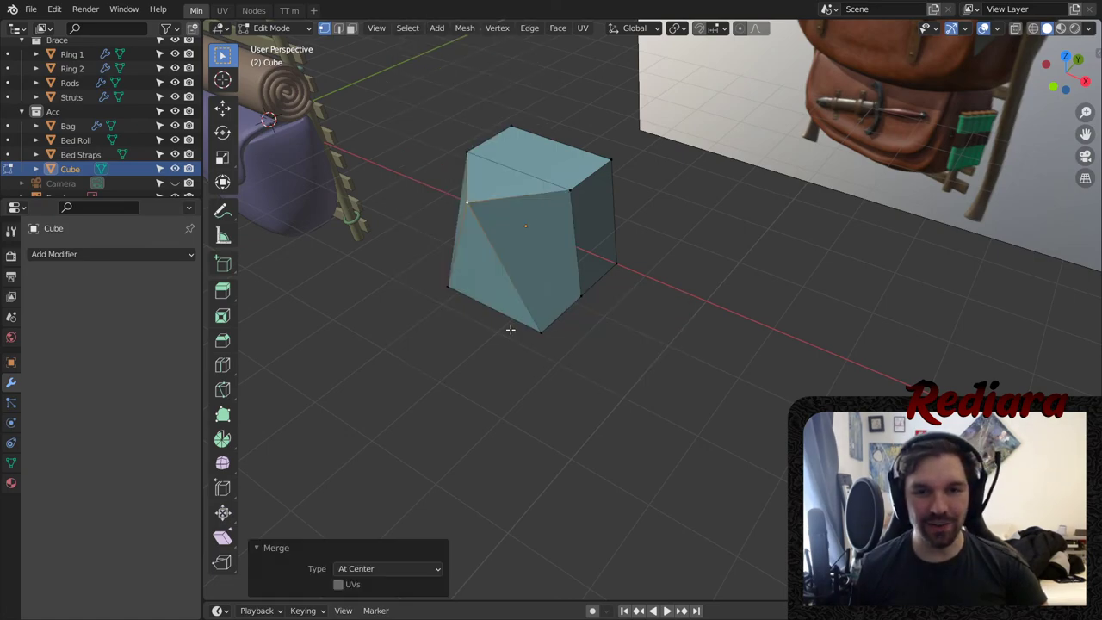
# - Merge the two lower front corner vertices at their center to turn the cube's front into a wedge
pyautogui.moveTo(509, 327); pyautogui.dragTo(532, 330, button='middle')
pyautogui.click(532, 330)
pyautogui.keyDown('shift'); pyautogui.click(427, 315); pyautogui.keyUp('shift')
pyautogui.rightClick(424, 315)
pyautogui.moveTo(424, 315)
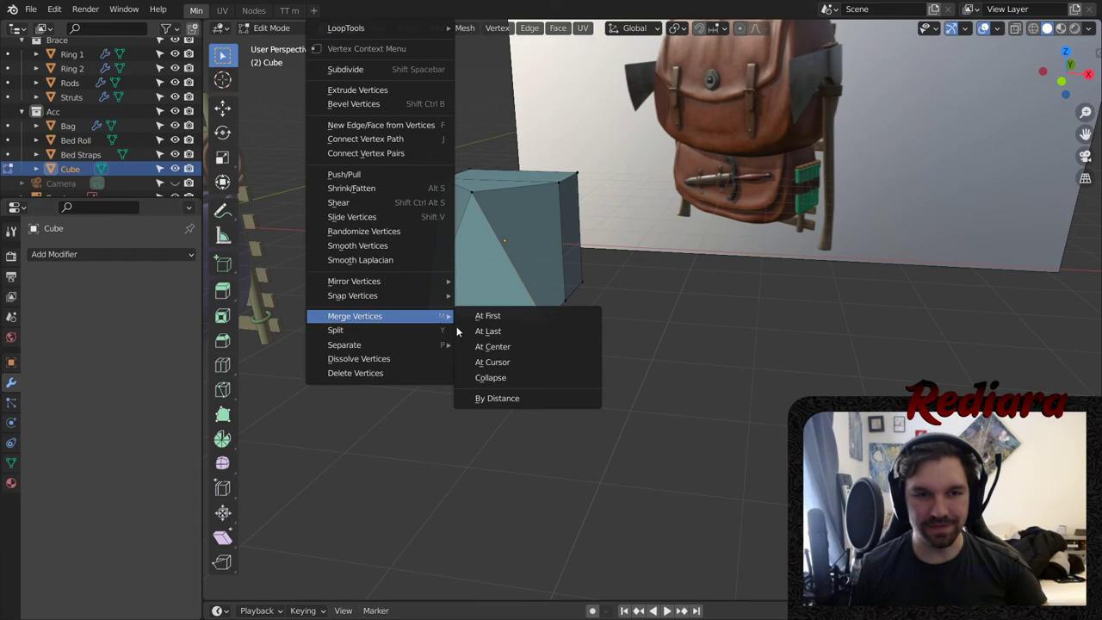
pyautogui.click(486, 346)
# - Select the crosswise edges behind the wedge tip and scale them along X by about 0.217 to thin the shape
pyautogui.moveTo(504, 222); pyautogui.dragTo(519, 260, button='middle')
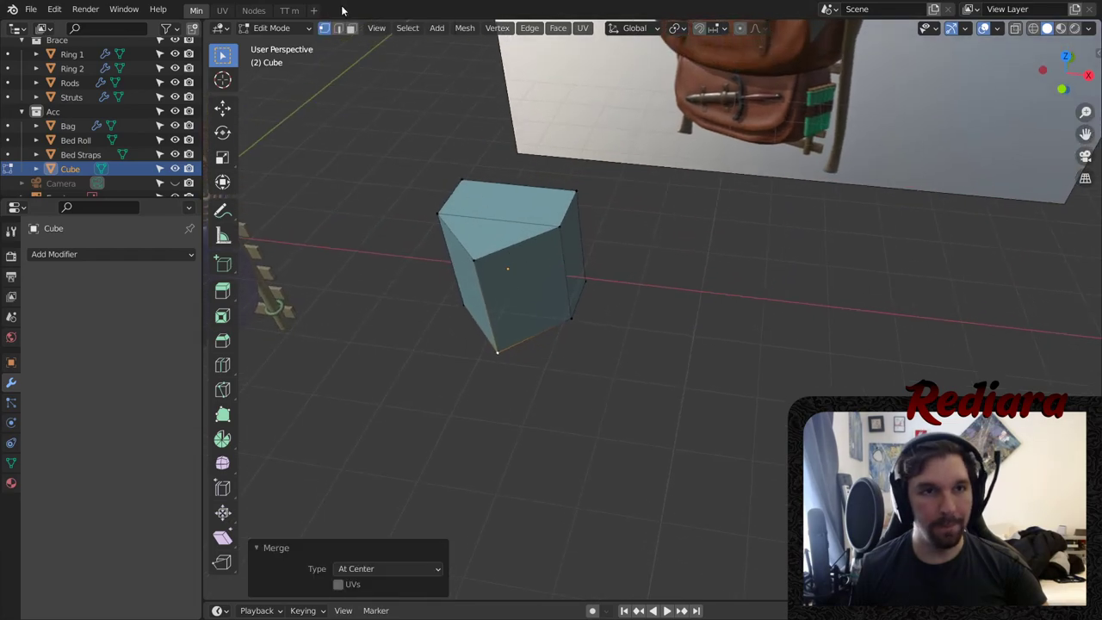
pyautogui.click(337, 27)
pyautogui.moveTo(473, 214)
pyautogui.mouseDown(button='middle')
pyautogui.moveTo(610, 218)
pyautogui.moveTo(583, 155)
pyautogui.moveTo(610, 159)
pyautogui.moveTo(625, 194)
pyautogui.moveTo(603, 231)
pyautogui.moveTo(471, 201)
pyautogui.mouseUp(button='middle')
pyautogui.click(484, 212)
pyautogui.click(518, 188)
pyautogui.click(224, 159)
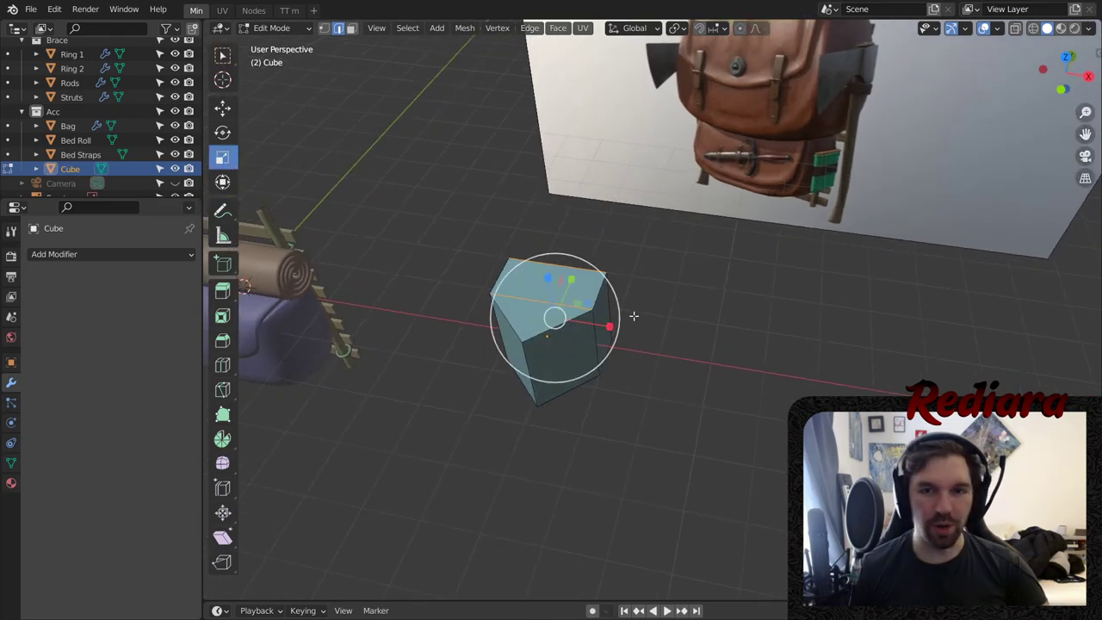
pyautogui.moveTo(608, 328); pyautogui.dragTo(558, 327)
# - Move the narrowed crosswise edges about 0.906 m along Y to lengthen the wedge
pyautogui.click(222, 107)
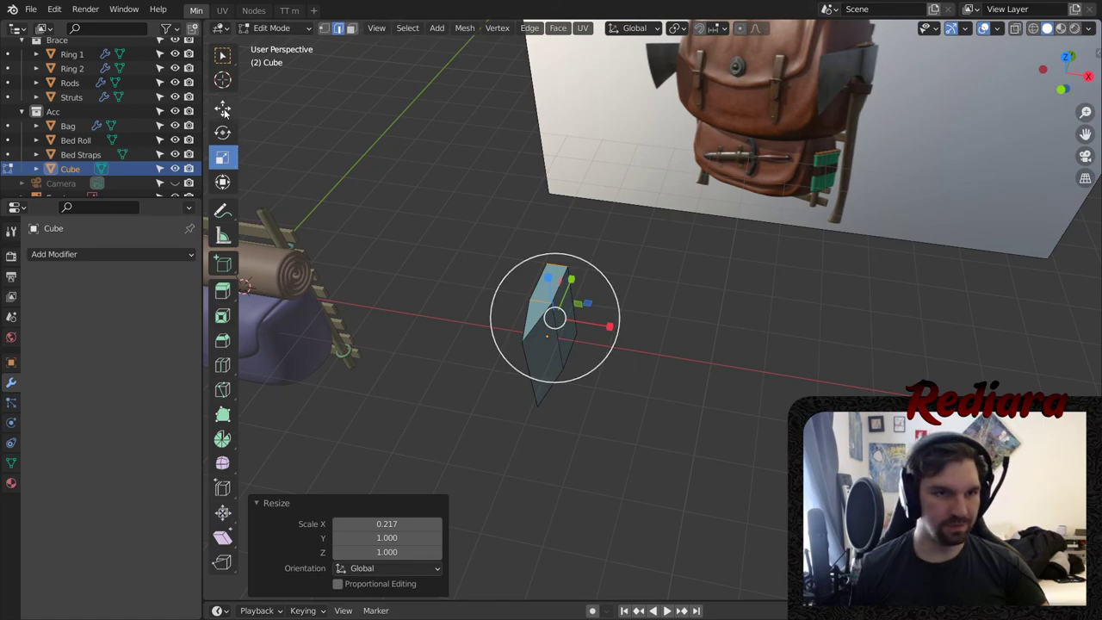
pyautogui.moveTo(569, 282); pyautogui.dragTo(594, 249)
pyautogui.moveTo(593, 248); pyautogui.dragTo(325, 169, button='middle')
pyautogui.scroll(2, 542, 138)
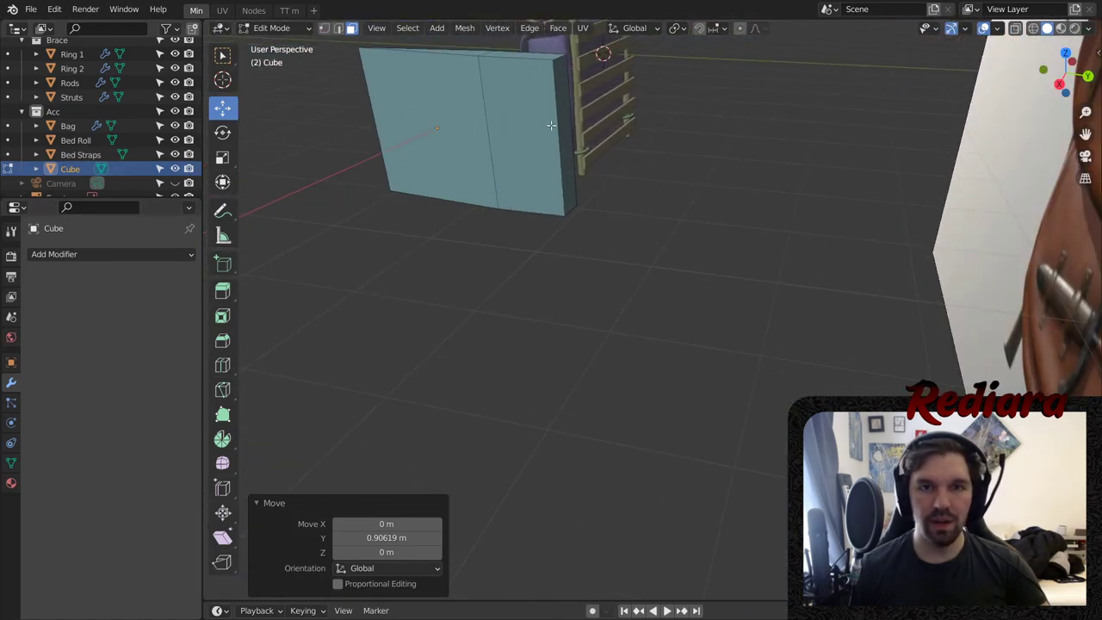
# - Pull the wedge's blunt end face inward along the Y axis to shorten the rear section
pyautogui.click(569, 135)
pyautogui.moveTo(569, 135); pyautogui.dragTo(601, 285, button='middle')
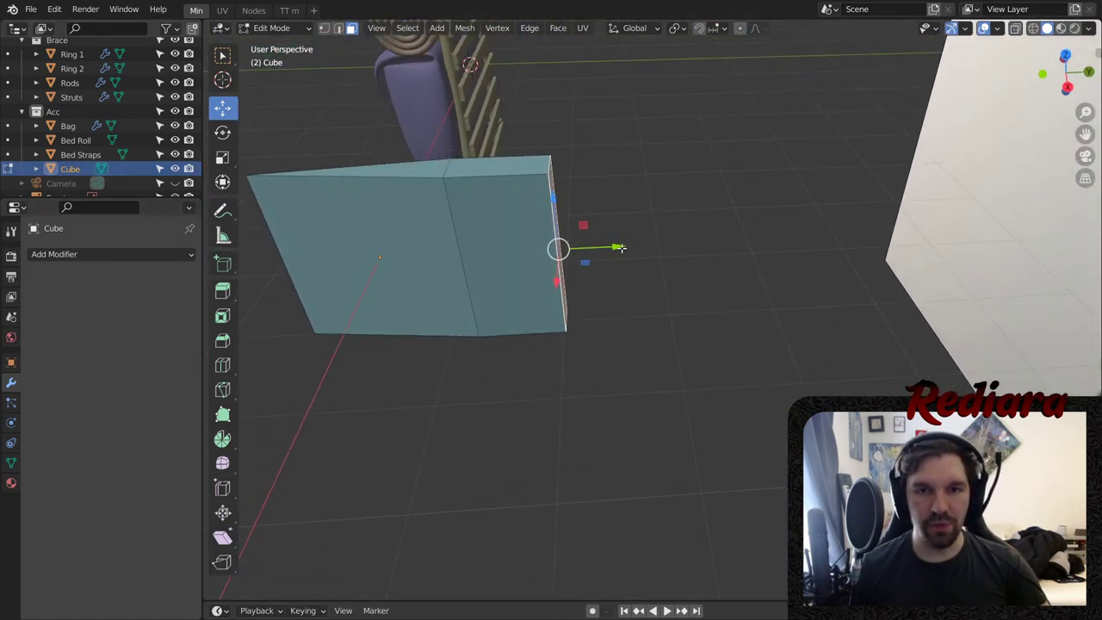
pyautogui.moveTo(616, 247); pyautogui.dragTo(564, 251)
# - Select both side faces of the short rear section and scale them along X by about 1.357
pyautogui.moveTo(550, 250); pyautogui.dragTo(702, 141, button='middle')
pyautogui.click(484, 219)
pyautogui.click(428, 244)
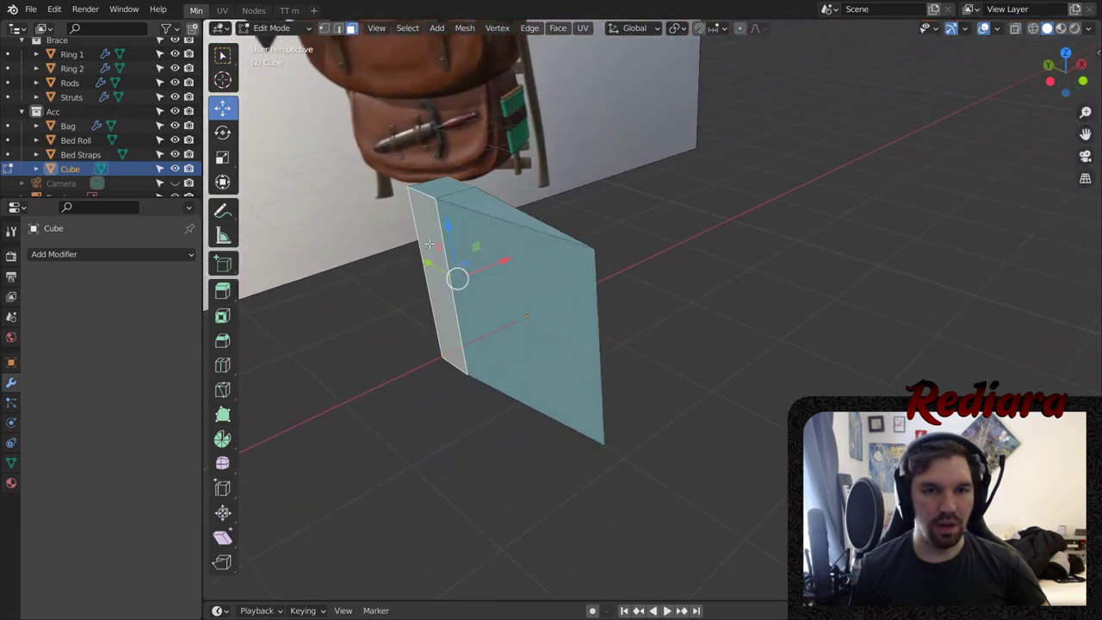
pyautogui.click(231, 163)
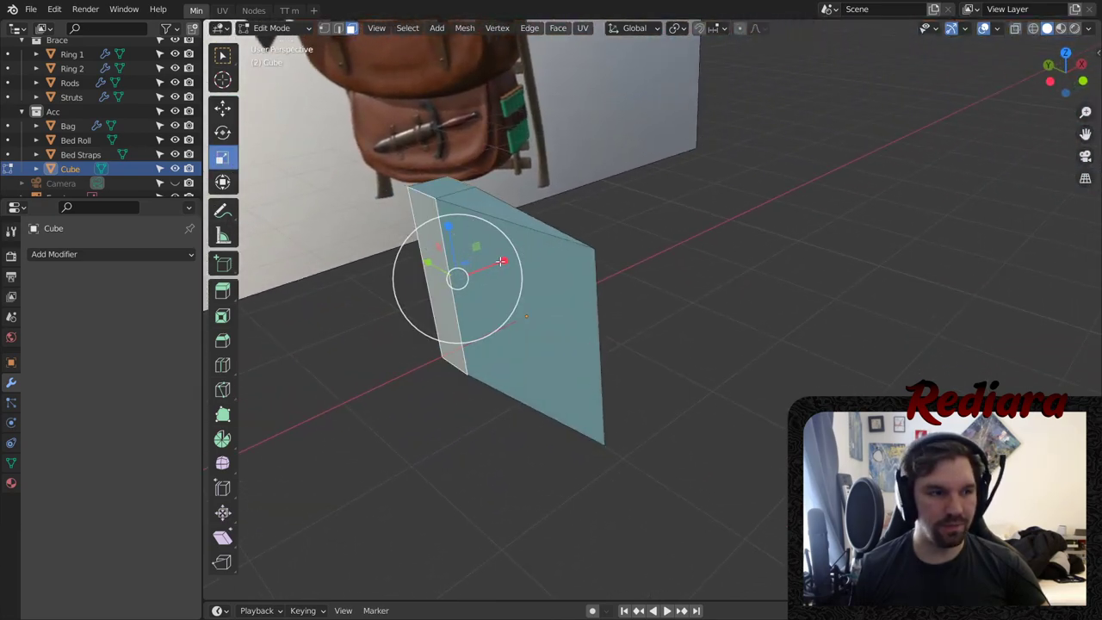
pyautogui.moveTo(502, 261); pyautogui.dragTo(520, 256)
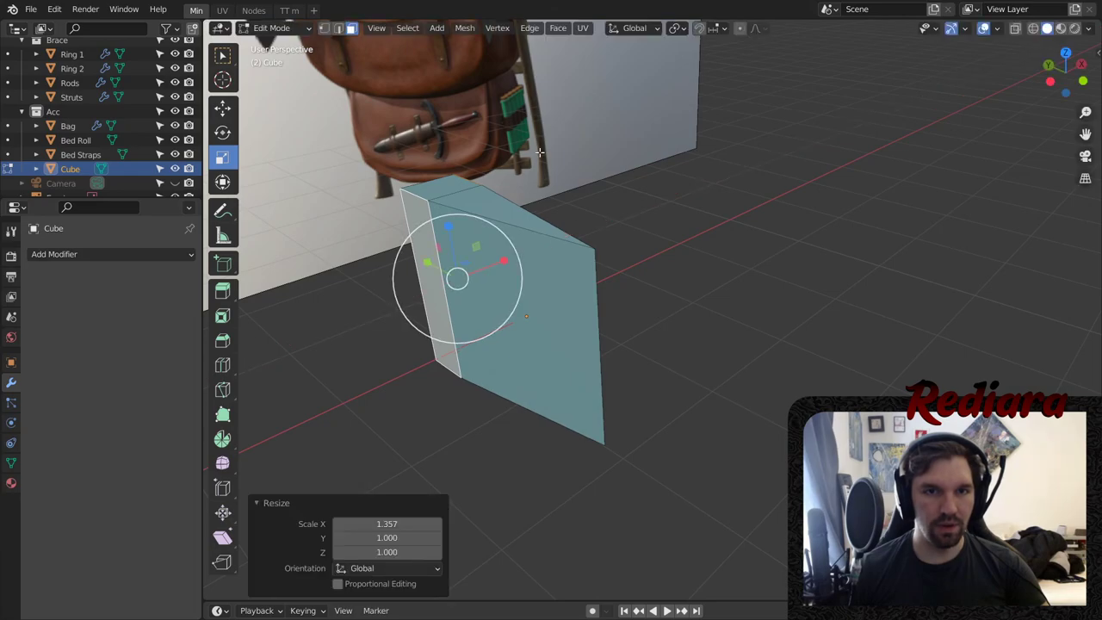
# - Compare the wedge's shape from the side and from below with the axe in the reference image
pyautogui.scroll(-6, 539, 152)
pyautogui.scroll(6, 568, 152)
pyautogui.moveTo(654, 138); pyautogui.dragTo(739, 245, button='middle')
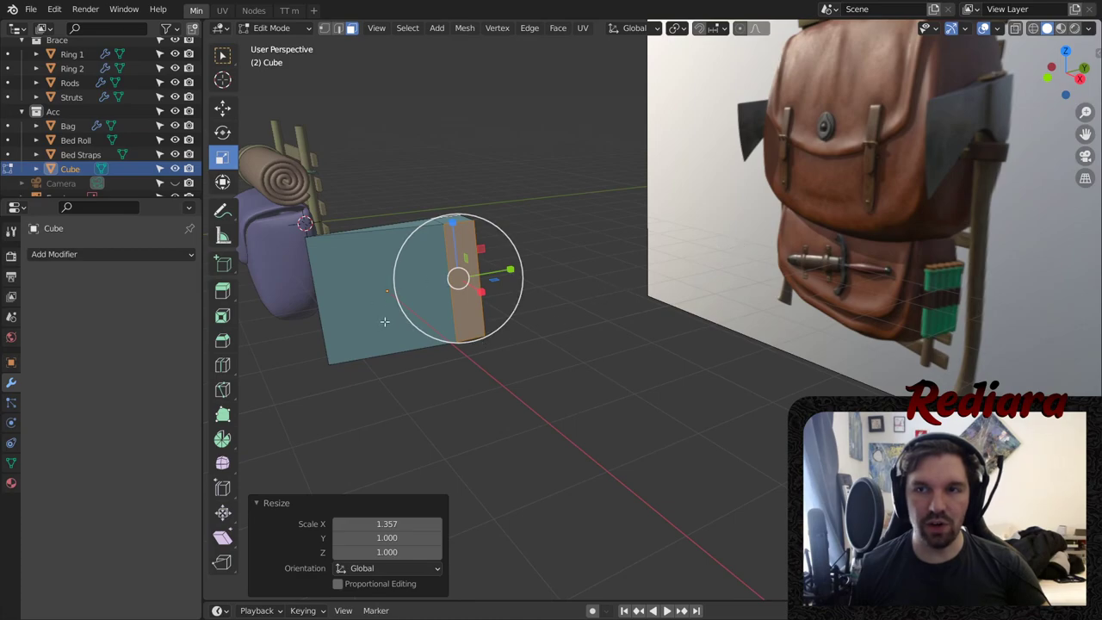
pyautogui.moveTo(384, 321); pyautogui.dragTo(414, 248, button='middle')
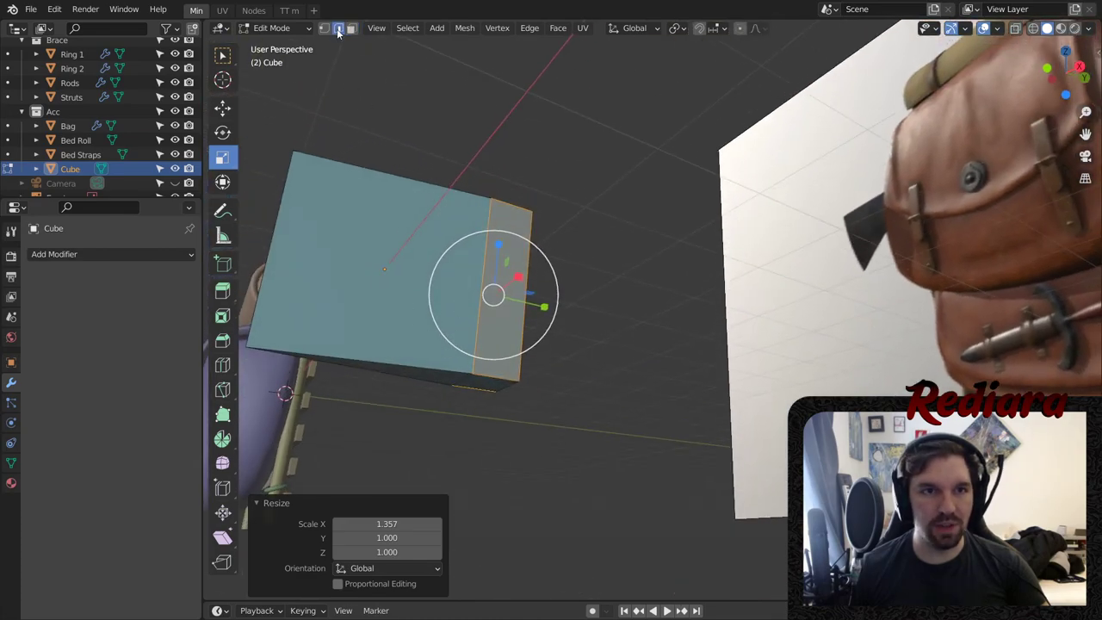
pyautogui.scroll(-4, 739, 278)
pyautogui.moveTo(739, 278); pyautogui.dragTo(605, 320, button='middle')
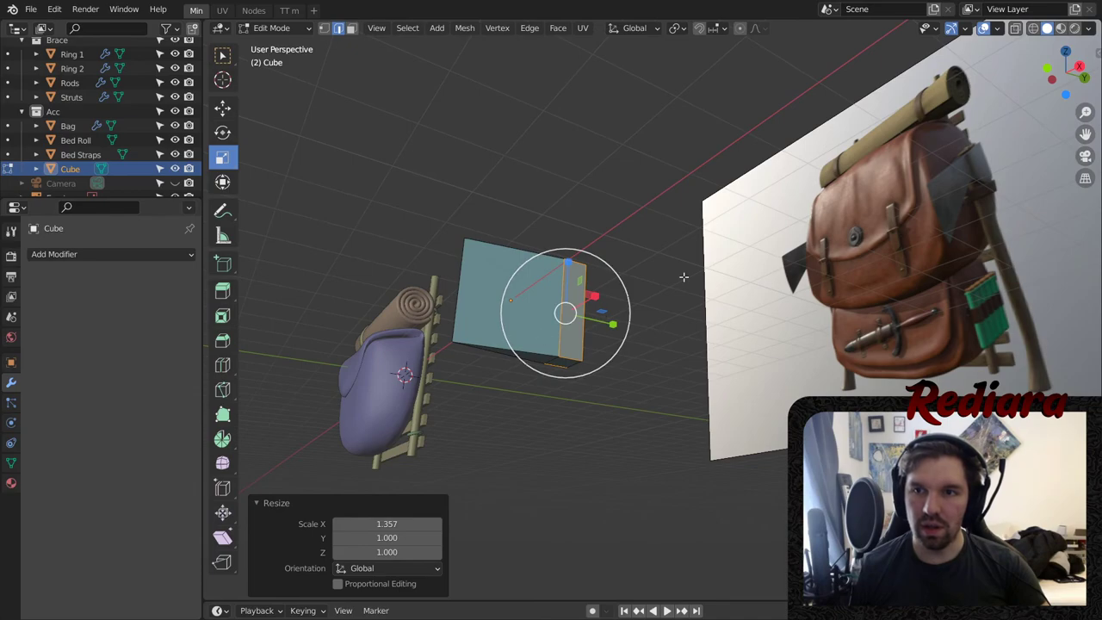
pyautogui.moveTo(684, 275); pyautogui.dragTo(460, 367, button='middle')
# - Slide the edge loop between the wedge's blade and rear section toward the blade by a factor of about 0.195
pyautogui.scroll(8, 508, 351)
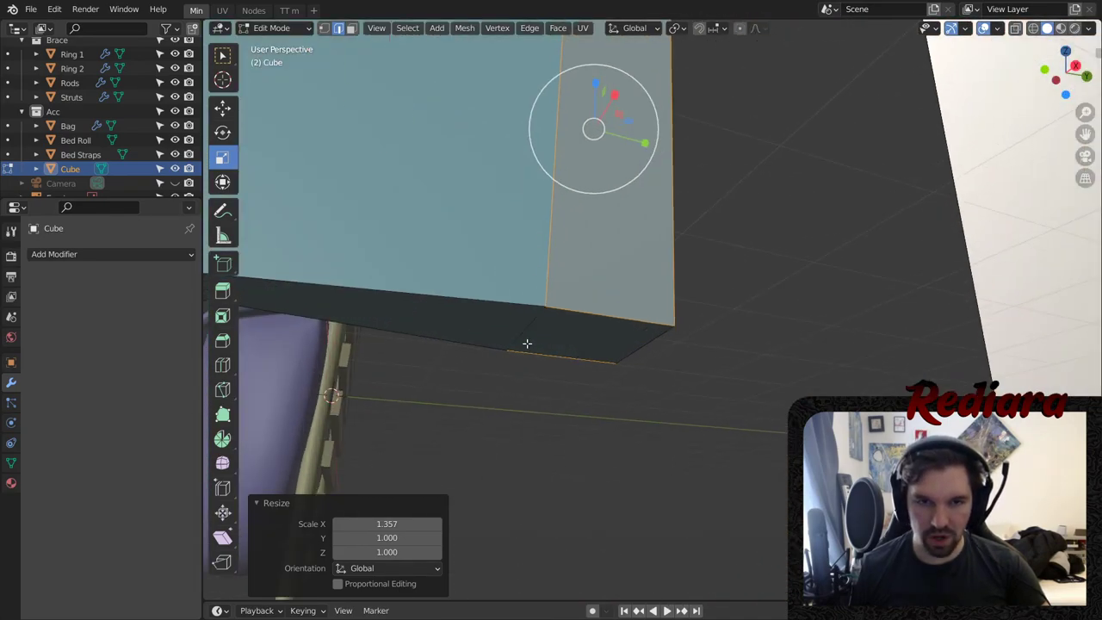
pyautogui.moveTo(571, 303); pyautogui.dragTo(592, 327, button='middle')
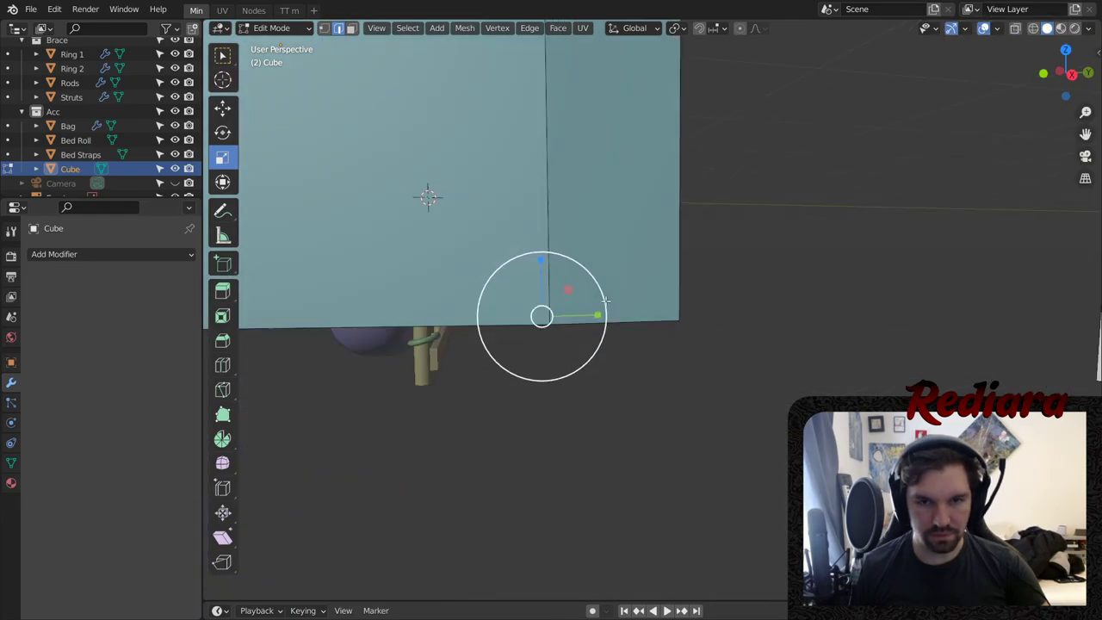
pyautogui.moveTo(570, 196); pyautogui.dragTo(381, 382, button='middle')
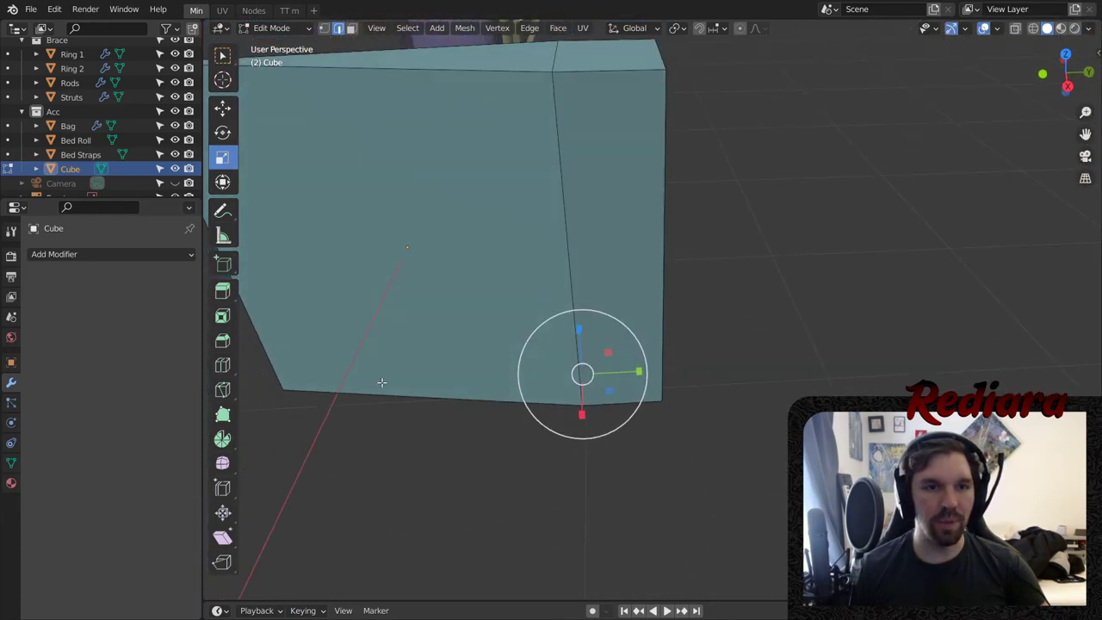
pyautogui.click(222, 366)
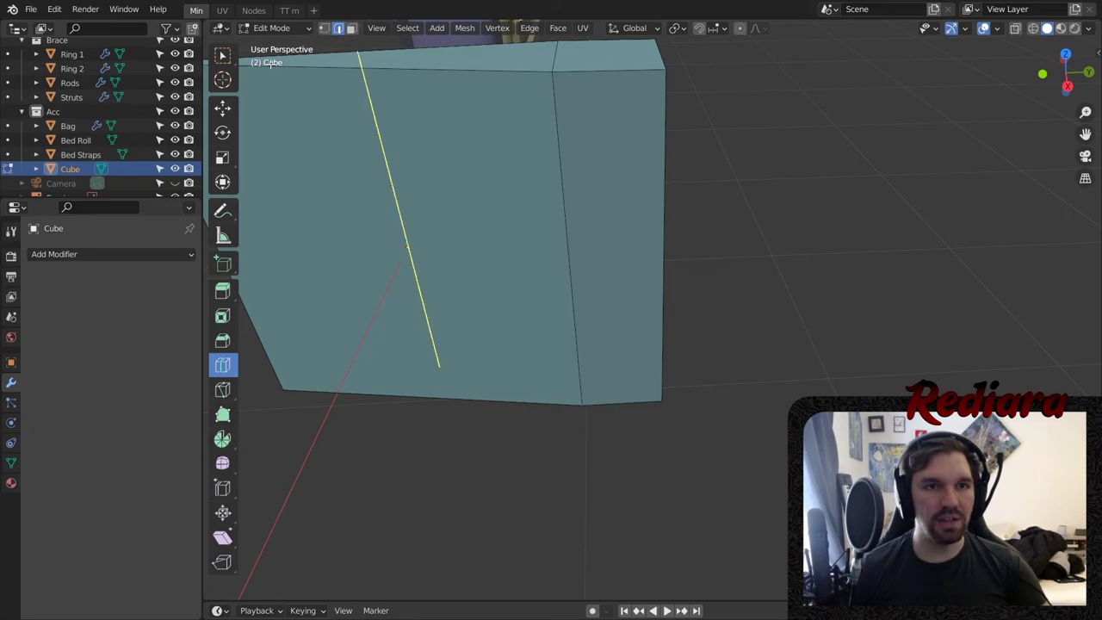
pyautogui.click(221, 57)
pyautogui.click(578, 146)
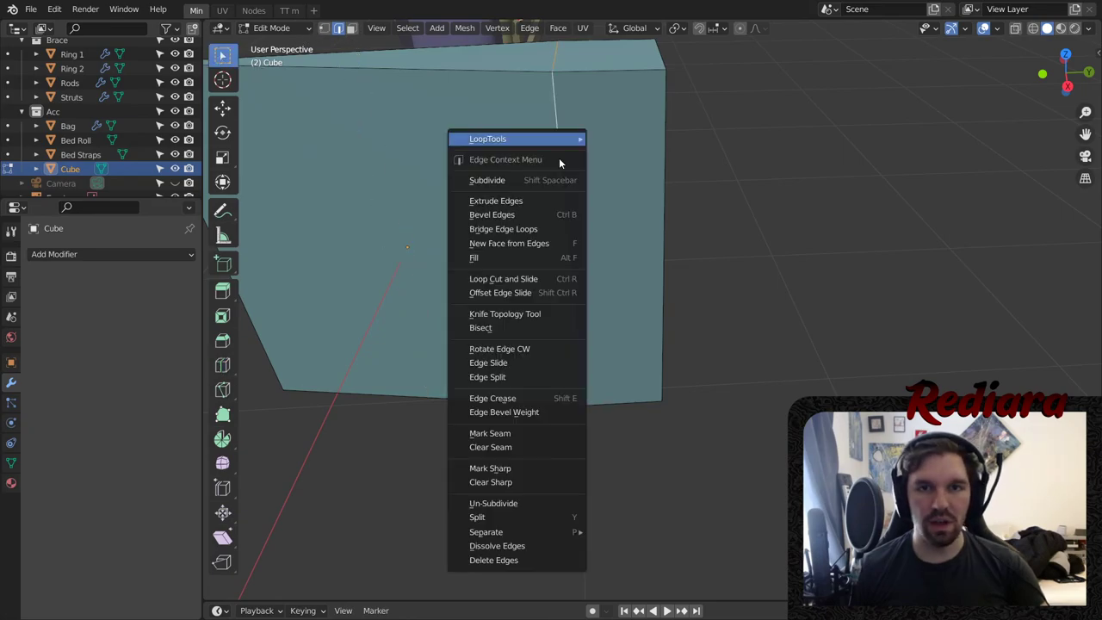
pyautogui.rightClick(561, 163)
pyautogui.click(521, 362)
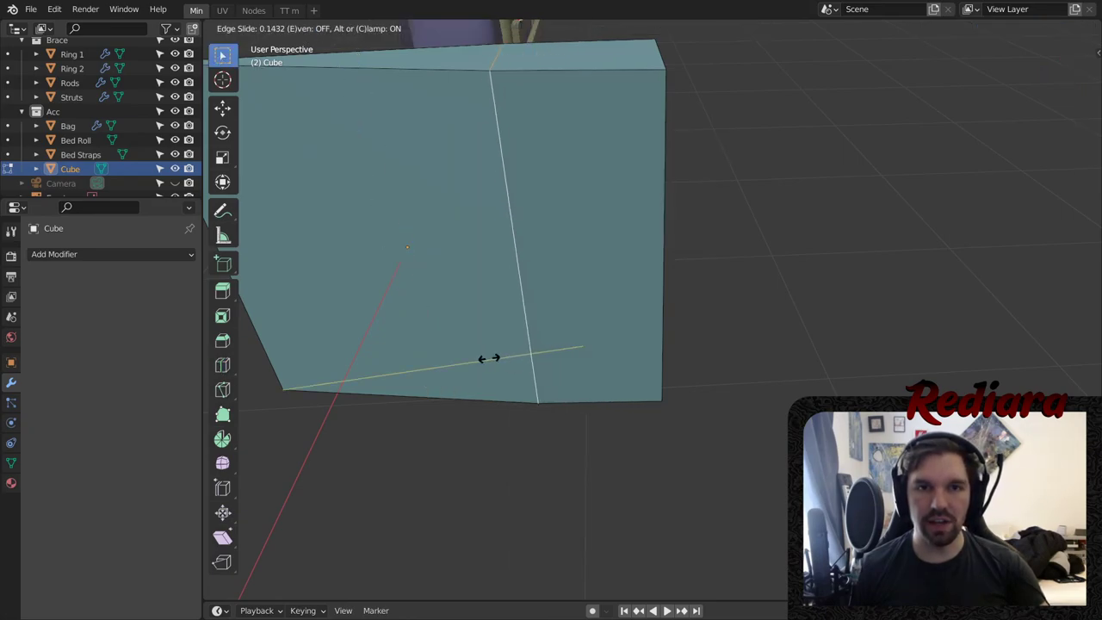
pyautogui.click(480, 358)
# - Add one centred vertical loop cut around the rear section of the wedge
pyautogui.click(222, 366)
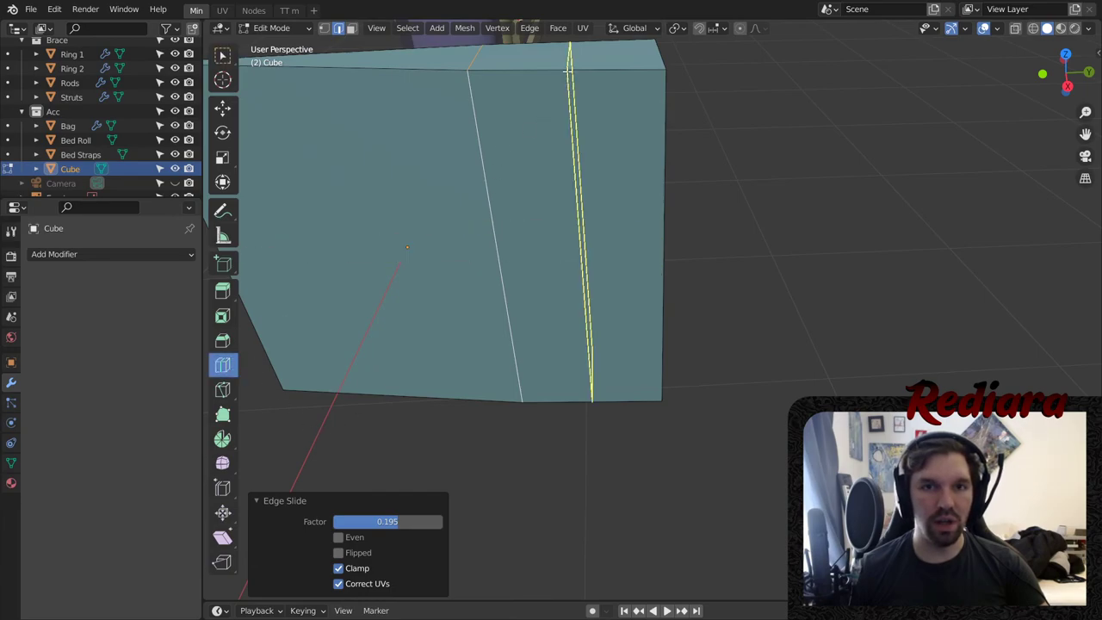
pyautogui.click(568, 73)
pyautogui.moveTo(497, 359); pyautogui.dragTo(533, 344, button='middle')
# - Raise the underside crosswise edge between the blade and rear section about 0.563 m along Z to form a notch
pyautogui.click(222, 56)
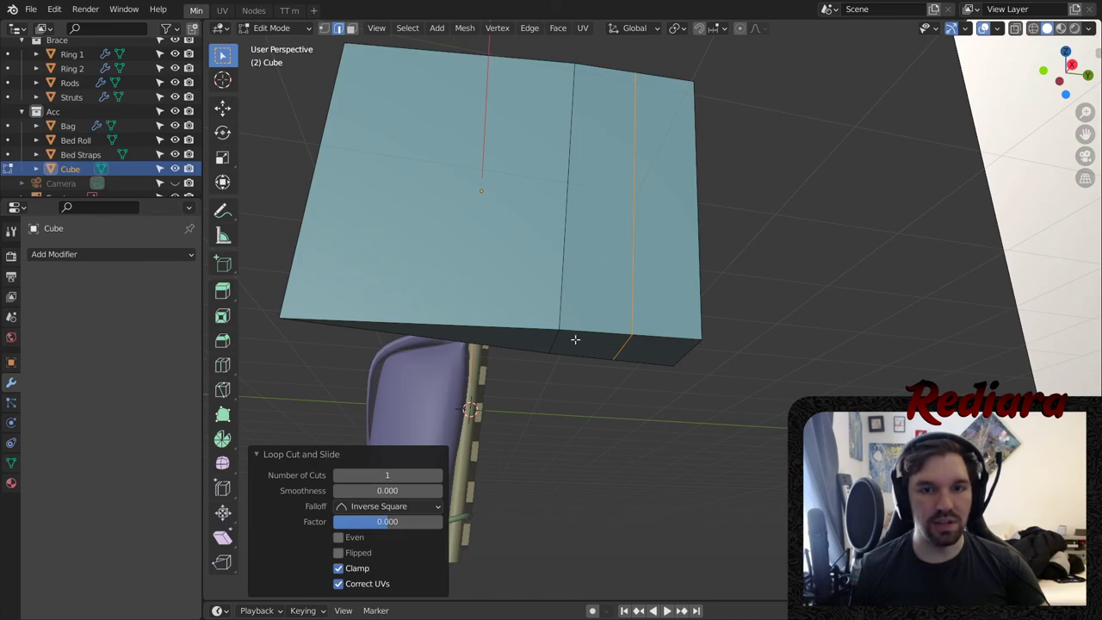
pyautogui.click(551, 342)
pyautogui.click(223, 108)
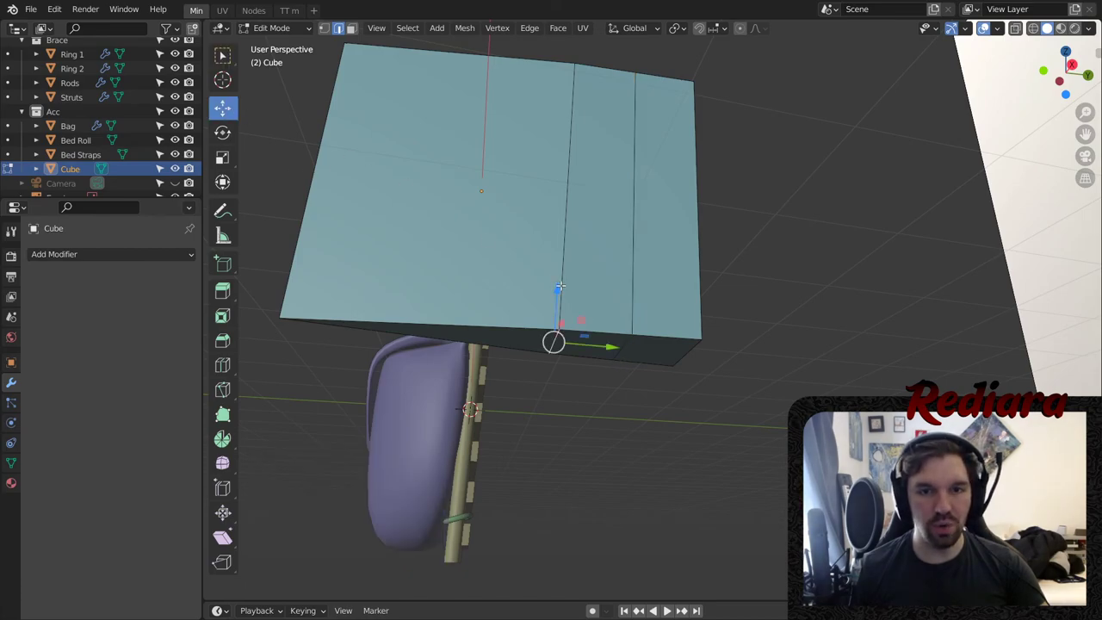
pyautogui.moveTo(559, 285); pyautogui.dragTo(578, 207)
# - Compare the notched wedge's outline with the axe heads in the reference image
pyautogui.scroll(-5, 614, 206)
pyautogui.moveTo(757, 276); pyautogui.dragTo(783, 313, button='middle')
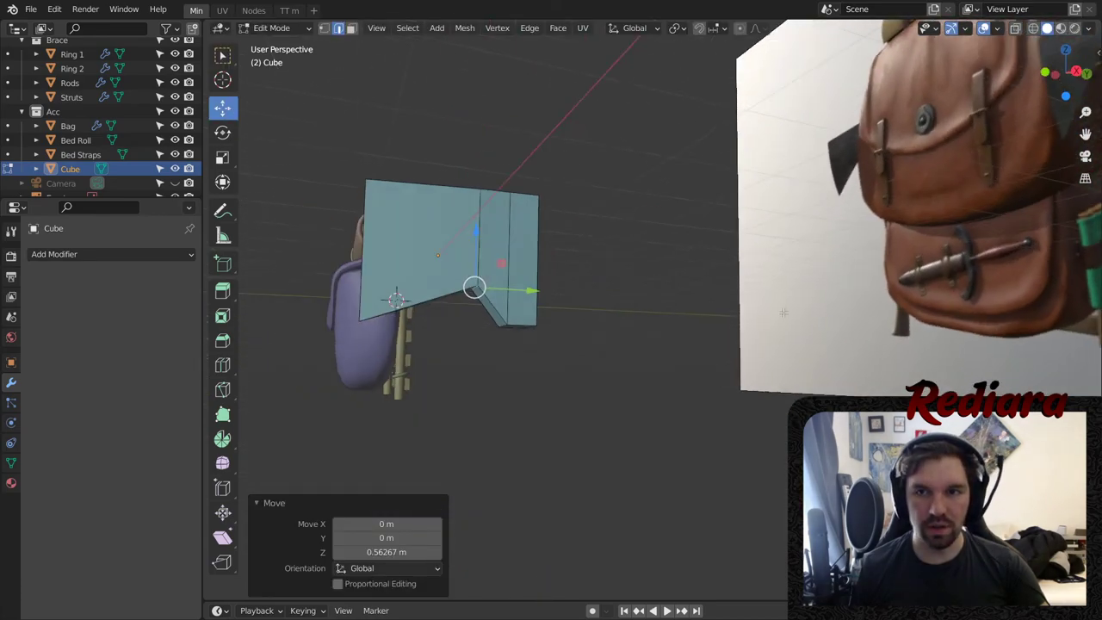
pyautogui.scroll(-3, 783, 312)
pyautogui.scroll(6, 909, 267)
pyautogui.scroll(-6, 817, 283)
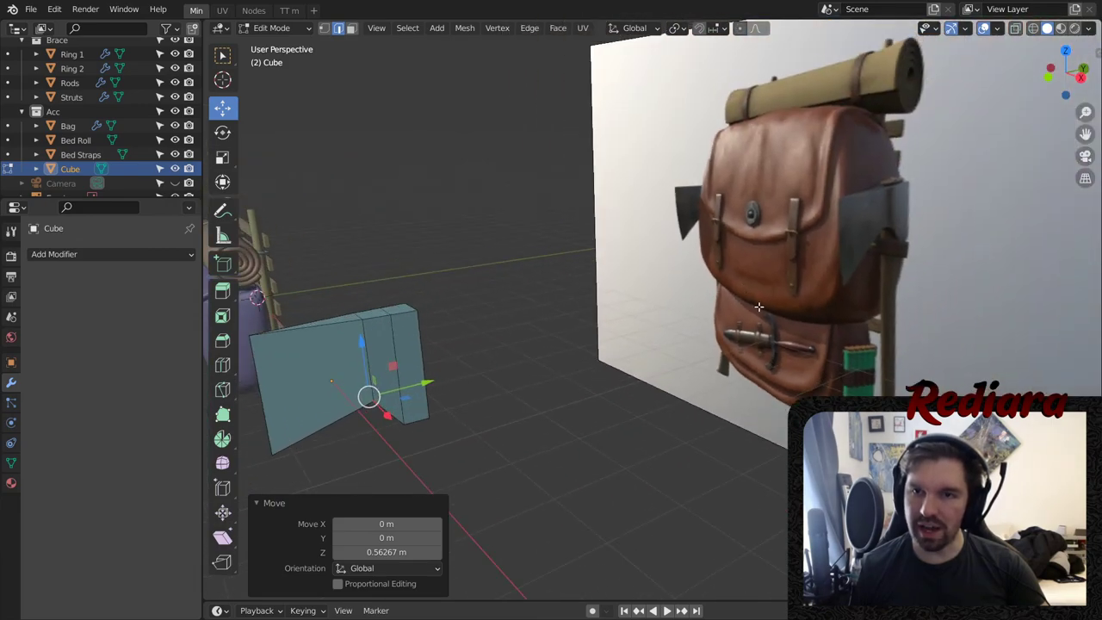
pyautogui.moveTo(758, 306); pyautogui.dragTo(717, 310, button='middle')
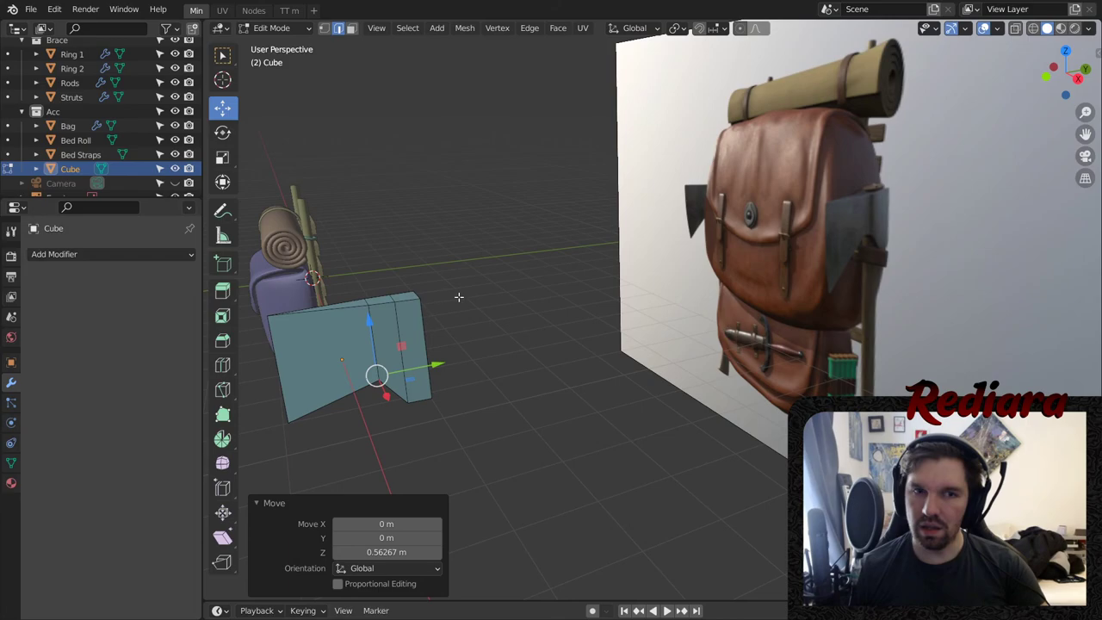
pyautogui.keyDown('shift'); pyautogui.moveTo(459, 297); pyautogui.dragTo(550, 275, button='middle'); pyautogui.keyUp('shift')
pyautogui.scroll(3, 466, 285)
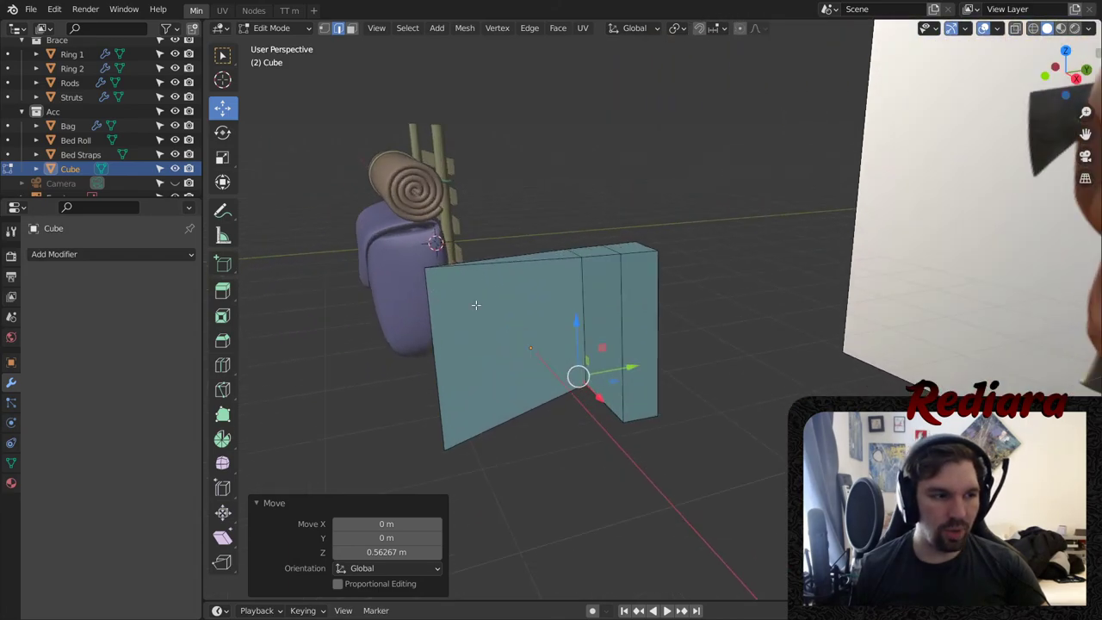
# - Lower the upper corner vertex of the blade's cutting edge about 0.25 m along Z
pyautogui.moveTo(476, 304); pyautogui.dragTo(431, 274, button='middle')
pyautogui.scroll(4, 431, 273)
pyautogui.click(324, 28)
pyautogui.click(428, 276)
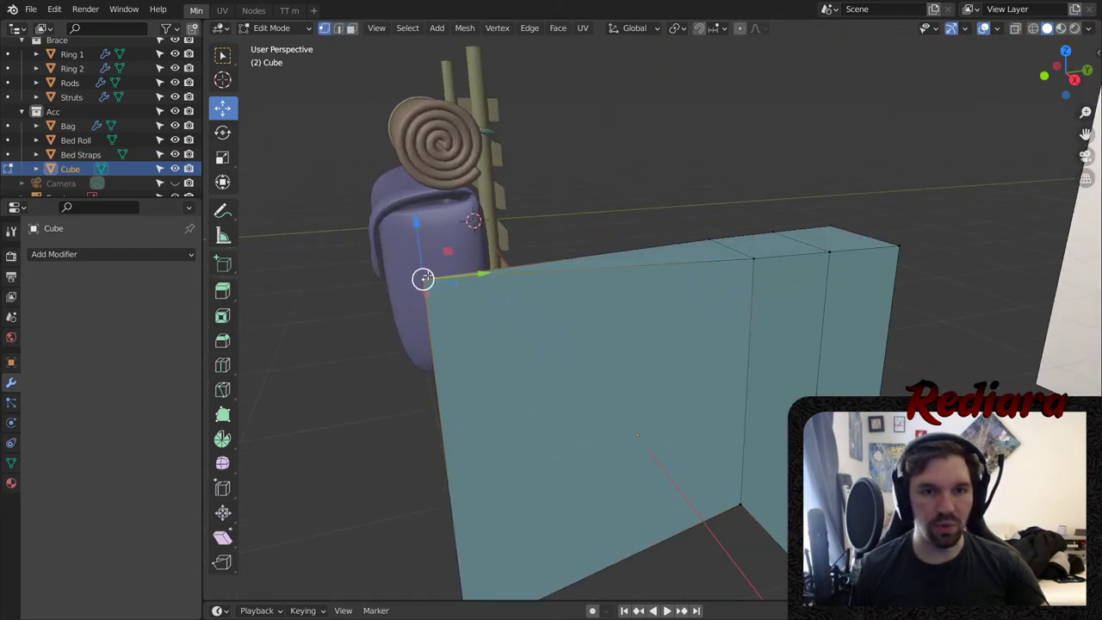
pyautogui.moveTo(407, 247); pyautogui.dragTo(418, 268)
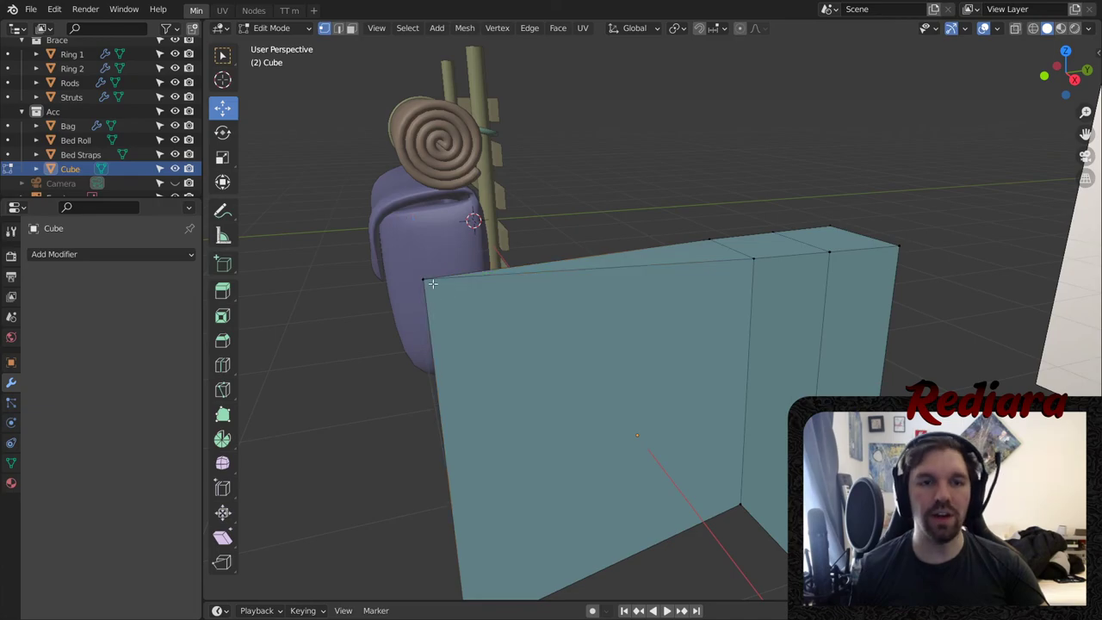
pyautogui.click(423, 278)
pyautogui.press('g')
pyautogui.press('z')
pyautogui.click(431, 330)
pyautogui.scroll(-3, 631, 293)
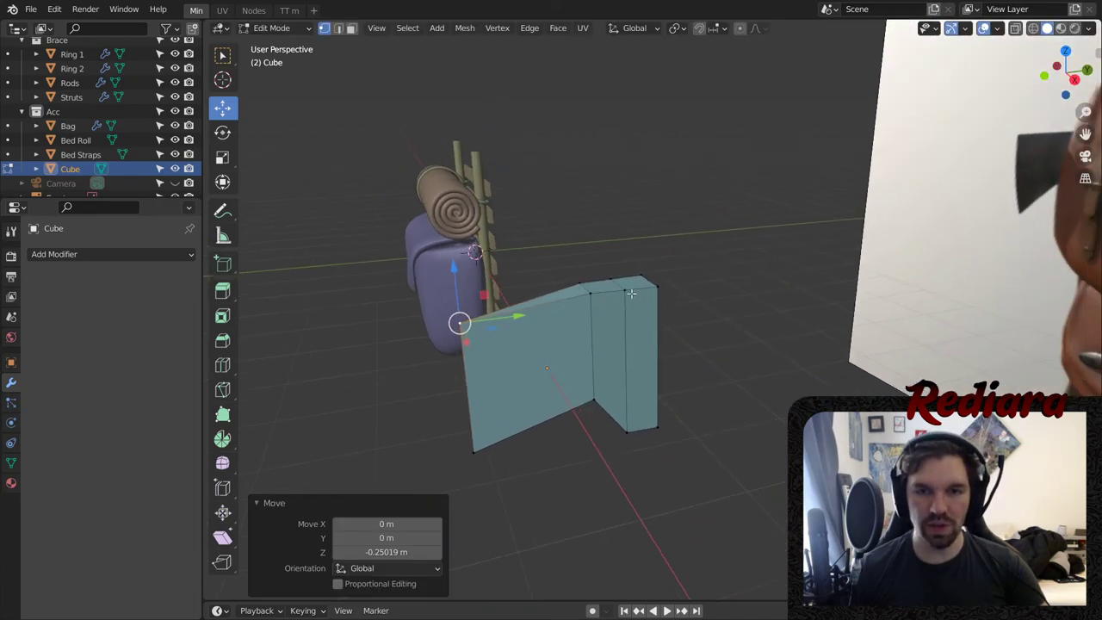
# - Lower the bottom corner vertex of the blade's cutting edge about 0.66 m along Z
pyautogui.moveTo(549, 395); pyautogui.dragTo(574, 327, button='middle')
pyautogui.scroll(3, 535, 367)
pyautogui.click(534, 370)
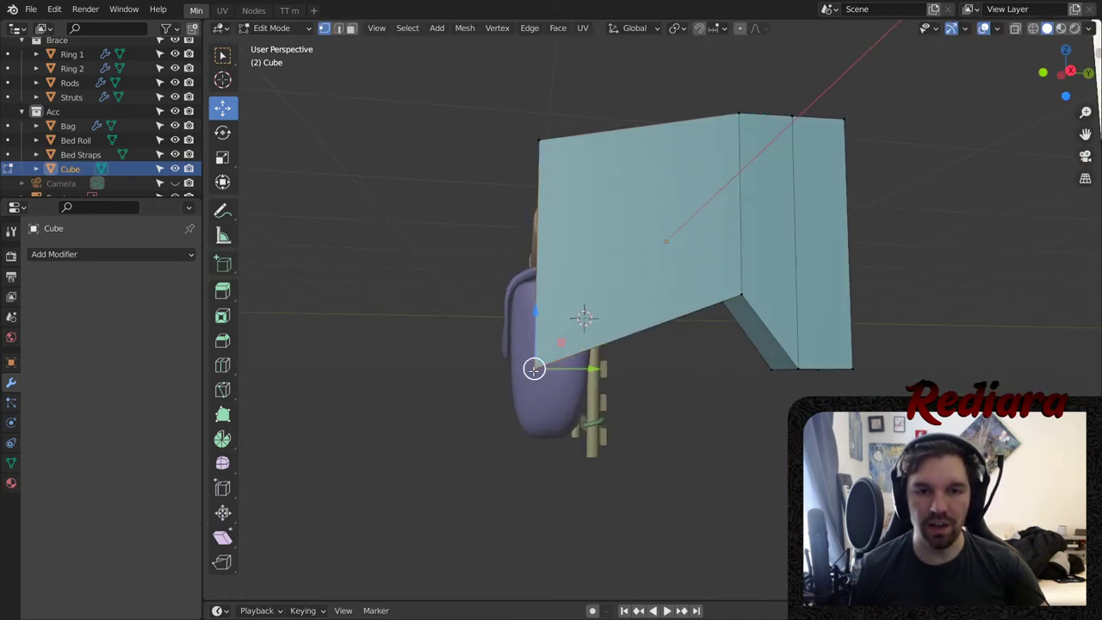
pyautogui.moveTo(531, 319); pyautogui.dragTo(526, 409)
pyautogui.scroll(-5, 877, 317)
pyautogui.moveTo(809, 250); pyautogui.dragTo(694, 254, button='middle')
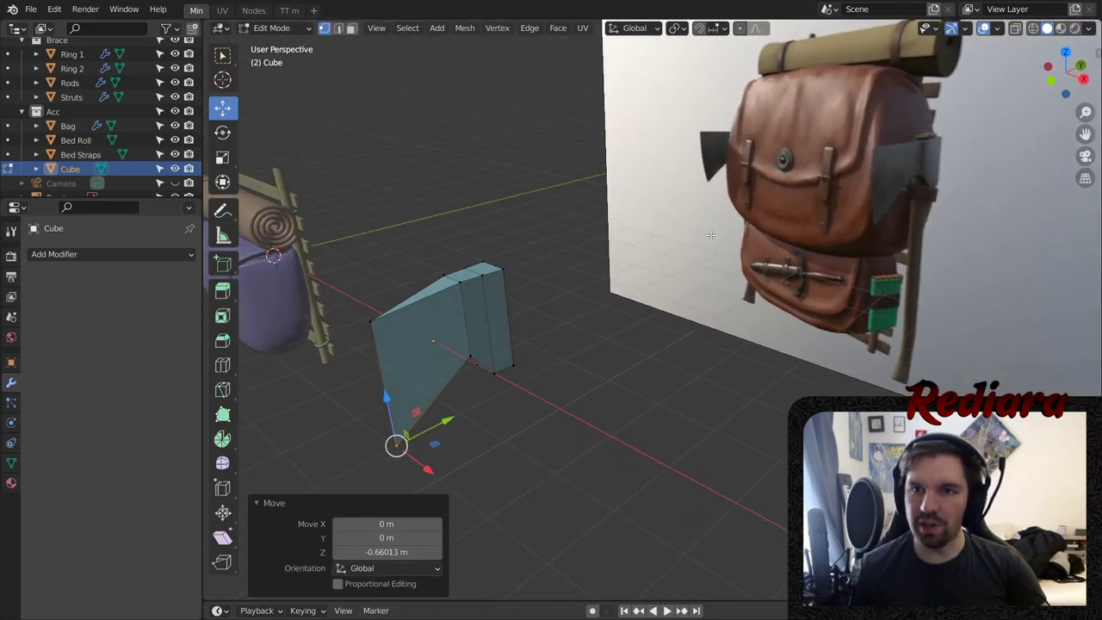
# - Add a horizontal loop cut around the axe head and move its cutting-edge vertex about -0.413 m along Y
pyautogui.moveTo(518, 317); pyautogui.dragTo(382, 305, button='middle')
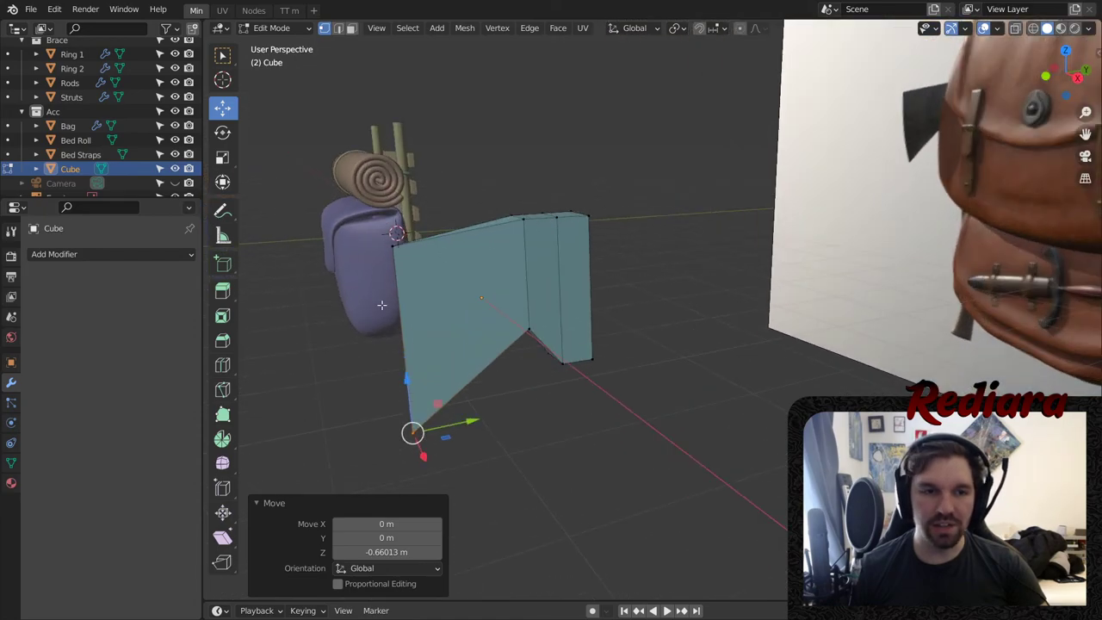
pyautogui.click(222, 365)
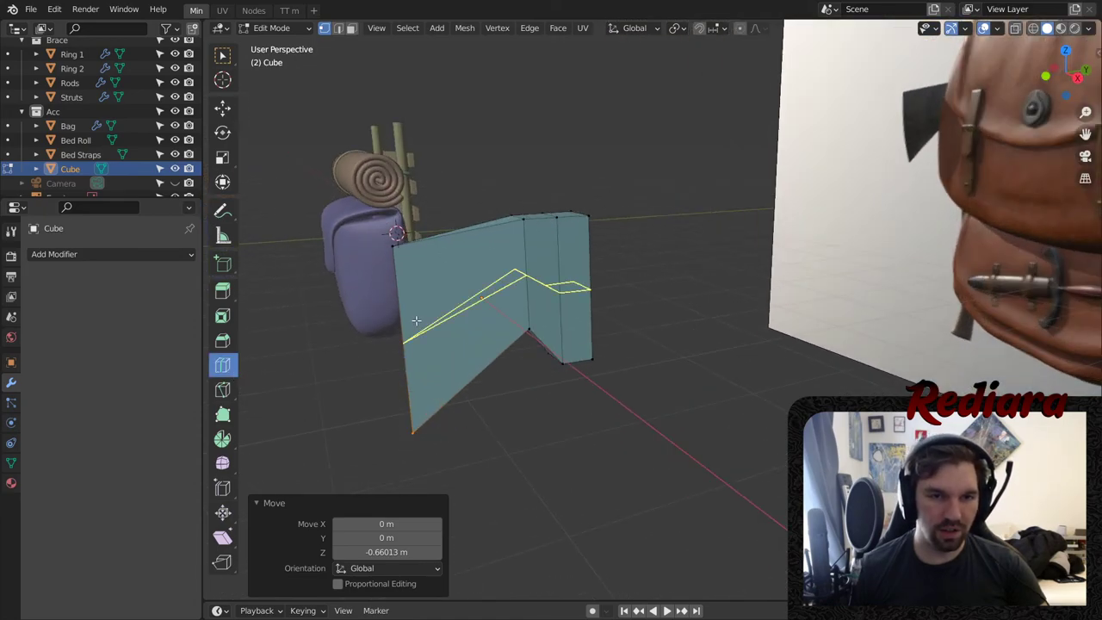
pyautogui.click(416, 320)
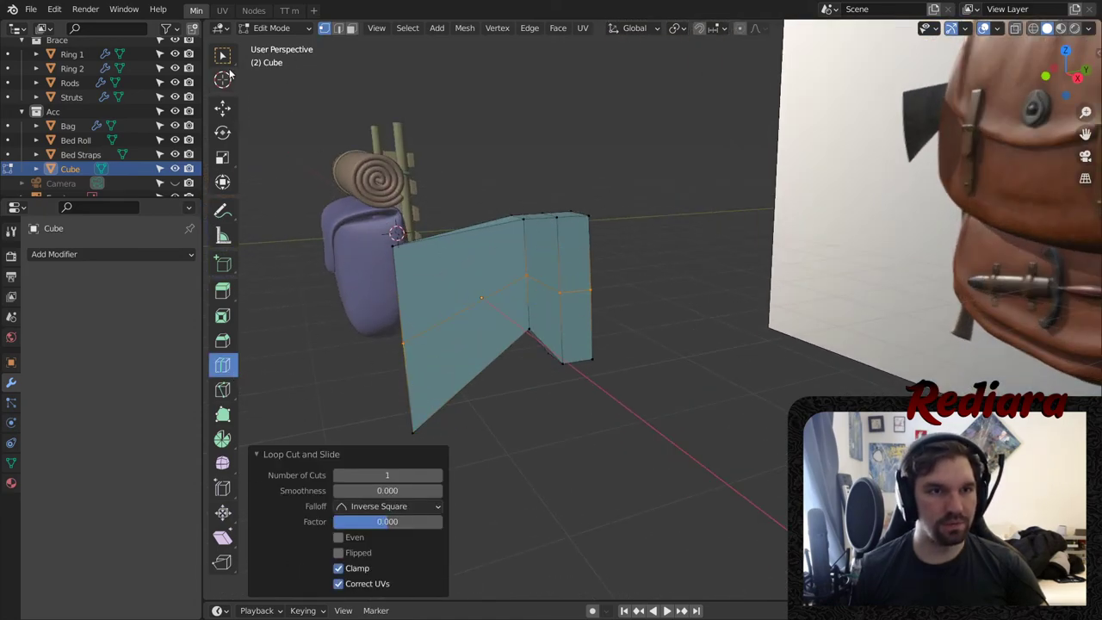
pyautogui.click(222, 56)
pyautogui.click(426, 369)
pyautogui.click(222, 110)
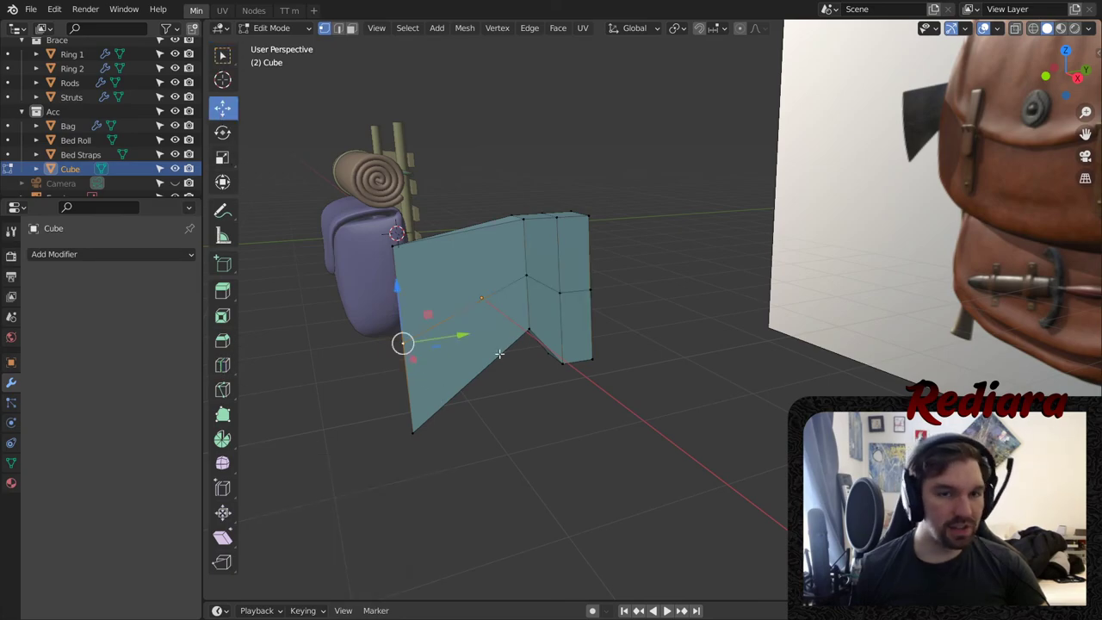
pyautogui.moveTo(462, 336); pyautogui.dragTo(427, 344)
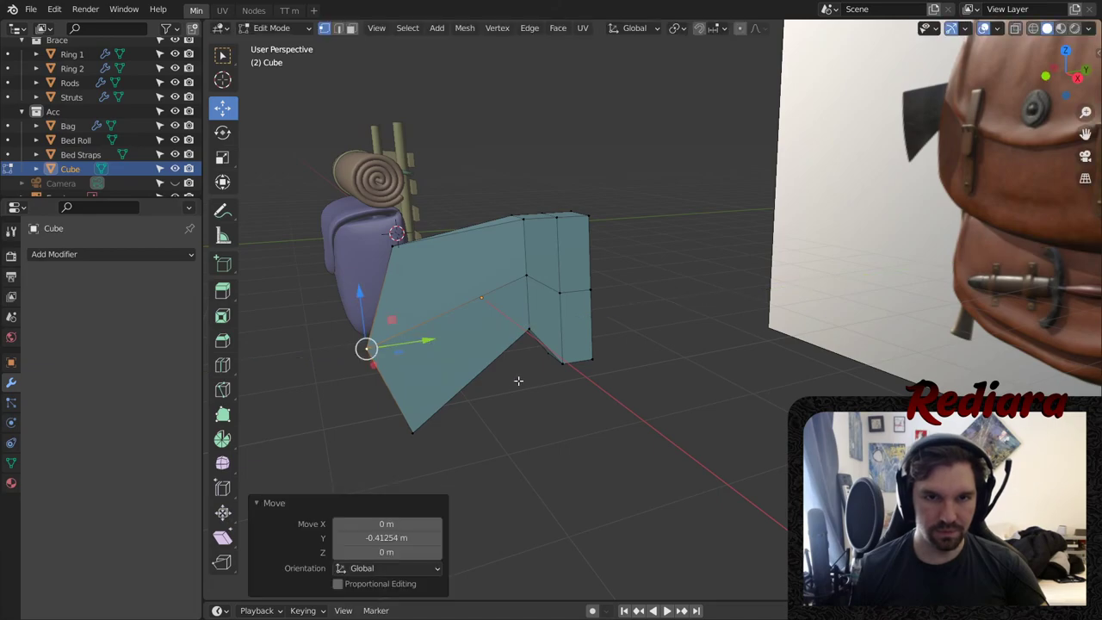
# - Lower the top crosswise edge between the blade and rear section about 0.05 m along Z
pyautogui.moveTo(679, 336); pyautogui.dragTo(714, 336, button='middle')
pyautogui.scroll(3, 811, 310)
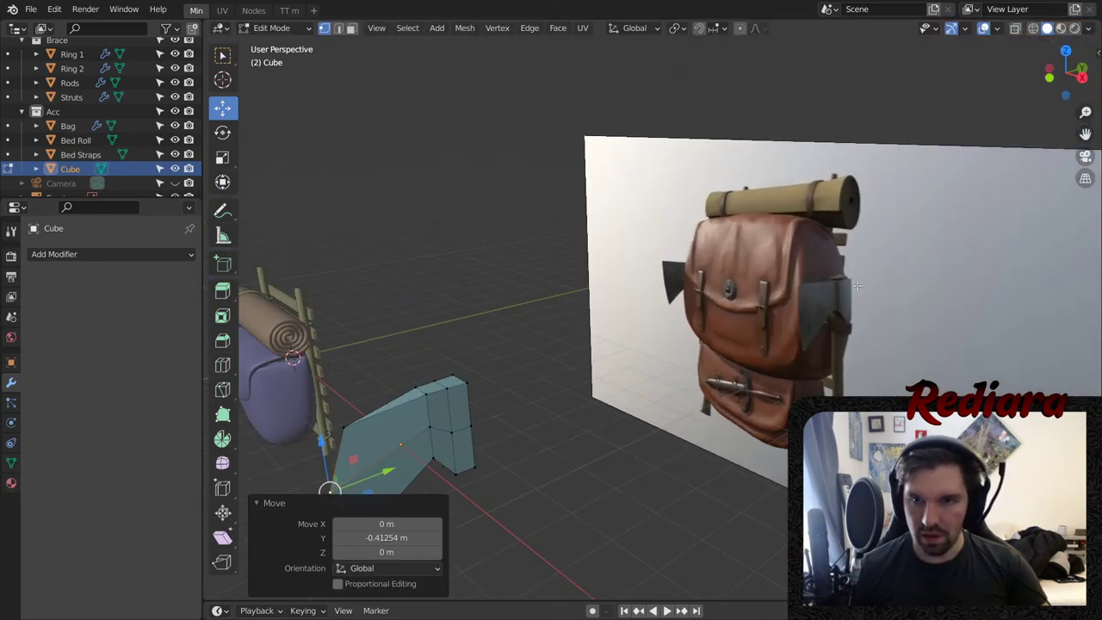
pyautogui.moveTo(836, 318); pyautogui.dragTo(814, 320, button='middle')
pyautogui.keyDown('shift'); pyautogui.moveTo(667, 368); pyautogui.dragTo(833, 305, button='middle'); pyautogui.keyUp('shift')
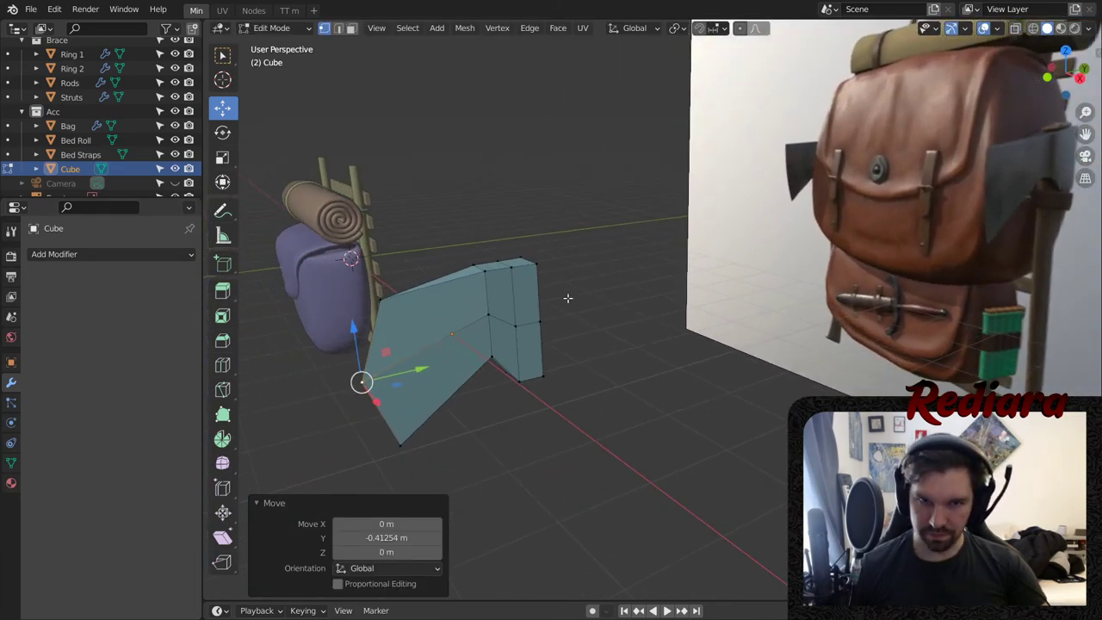
pyautogui.moveTo(567, 298); pyautogui.dragTo(534, 317, button='middle')
pyautogui.scroll(4, 520, 264)
pyautogui.keyDown('shift'); pyautogui.moveTo(499, 276); pyautogui.dragTo(457, 179, button='middle'); pyautogui.keyUp('shift')
pyautogui.click(338, 28)
pyautogui.moveTo(530, 172); pyautogui.dragTo(542, 253, button='middle')
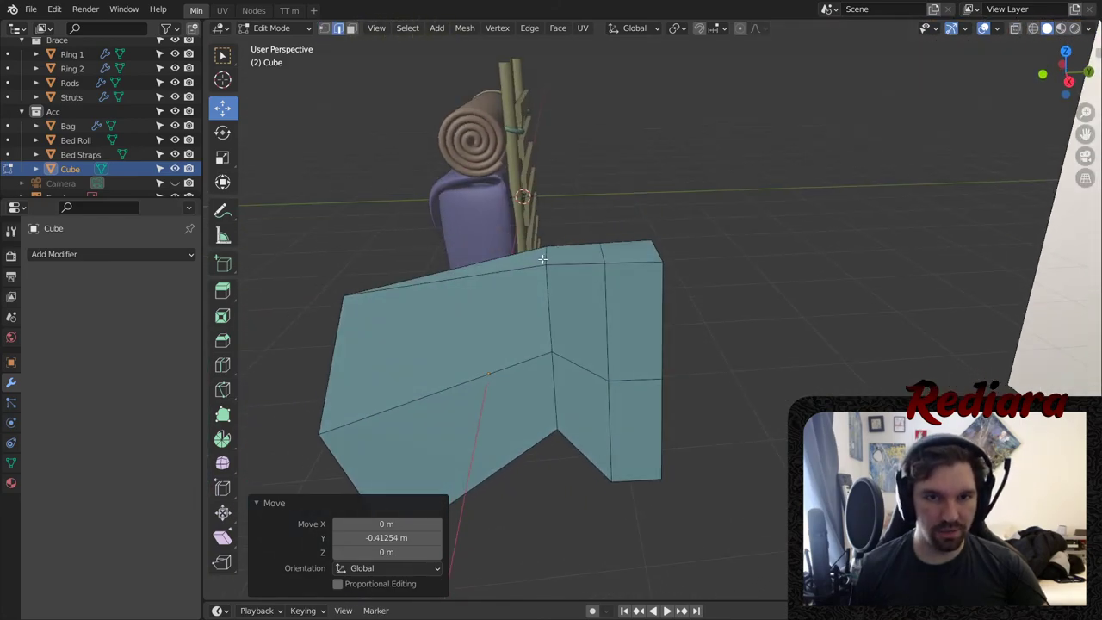
pyautogui.click(543, 256)
pyautogui.moveTo(542, 194); pyautogui.dragTo(549, 200)
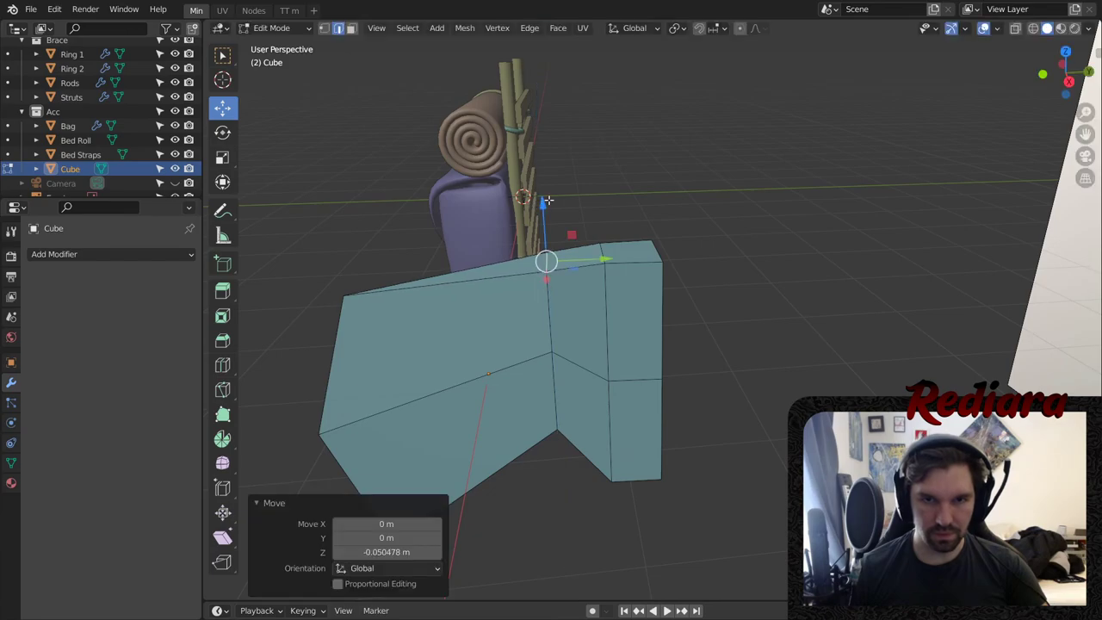
# - Select the top and bottom faces of the axe head's rearmost block and inset both
pyautogui.keyDown('ctrl'); pyautogui.moveTo(696, 176); pyautogui.dragTo(696, 231, button='middle'); pyautogui.keyUp('ctrl')
pyautogui.click(340, 29)
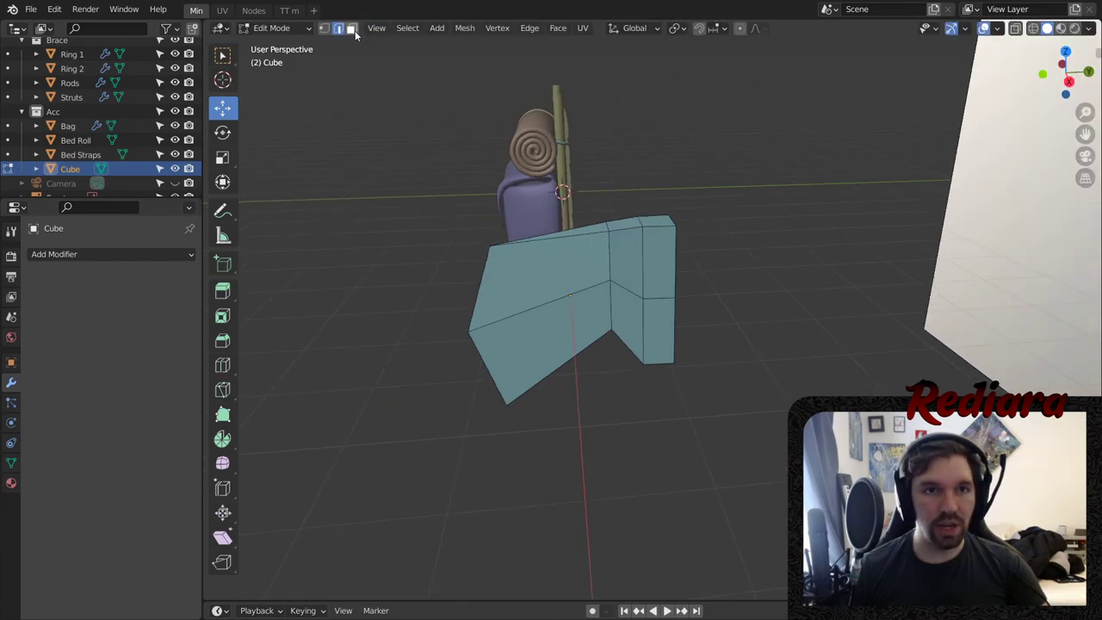
pyautogui.keyDown('ctrl'); pyautogui.moveTo(658, 250); pyautogui.dragTo(656, 219, button='middle'); pyautogui.keyUp('ctrl')
pyautogui.click(659, 192)
pyautogui.moveTo(701, 468); pyautogui.dragTo(681, 284, button='middle')
pyautogui.keyDown('shift'); pyautogui.click(645, 410); pyautogui.keyUp('shift')
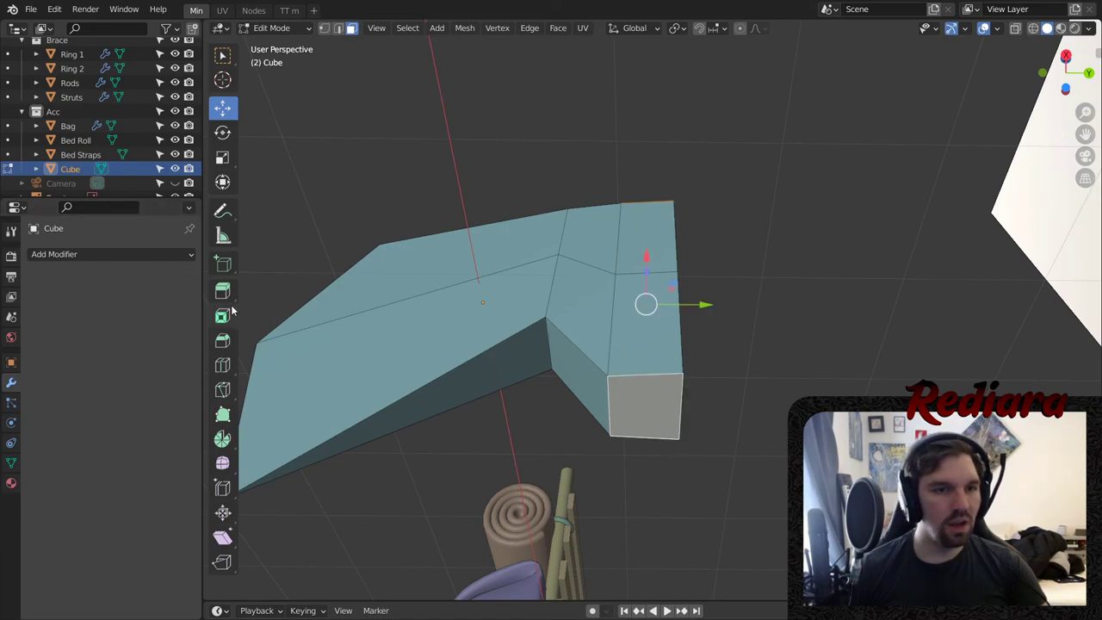
pyautogui.click(223, 315)
pyautogui.moveTo(646, 262); pyautogui.dragTo(644, 276)
# - Bridge the two inset faces to open a handle hole through the rearmost block
pyautogui.rightClick(641, 411)
pyautogui.click(627, 430)
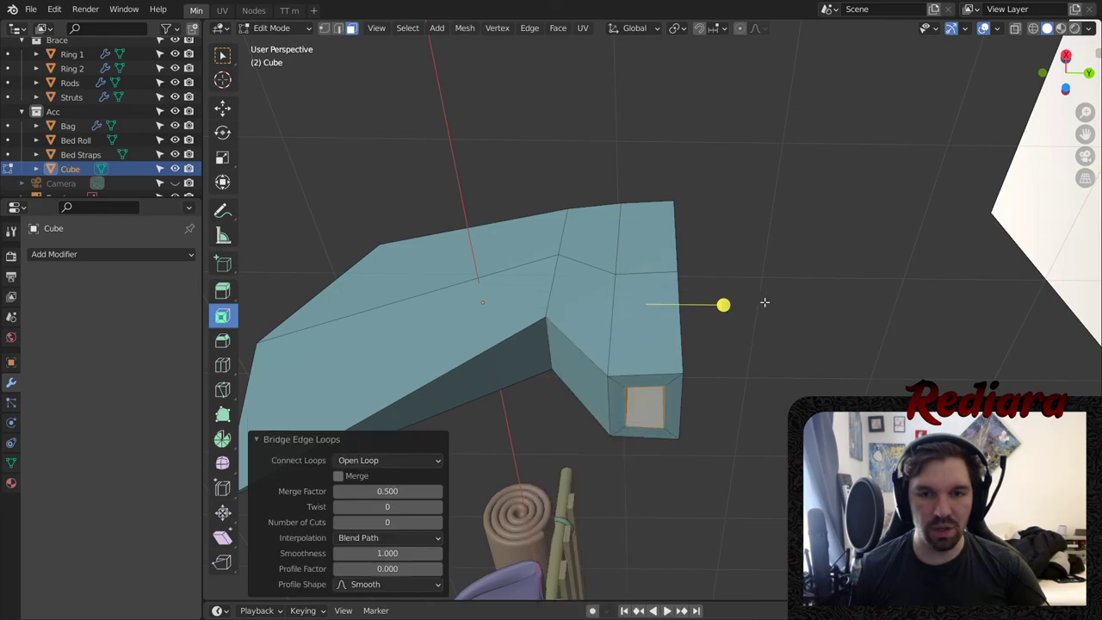
pyautogui.moveTo(765, 302); pyautogui.dragTo(662, 322, button='middle')
# - Return to Object Mode and add a Subdivision Surface modifier to the axe head with viewport level 2
pyautogui.click(287, 28)
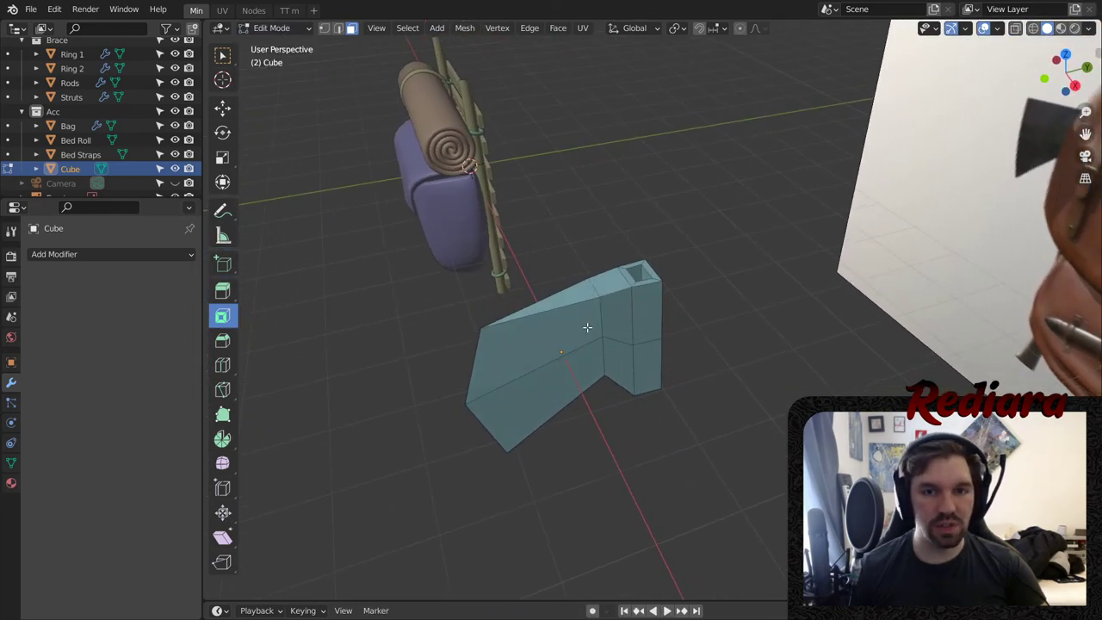
pyautogui.click(274, 28)
pyautogui.click(276, 47)
pyautogui.click(163, 254)
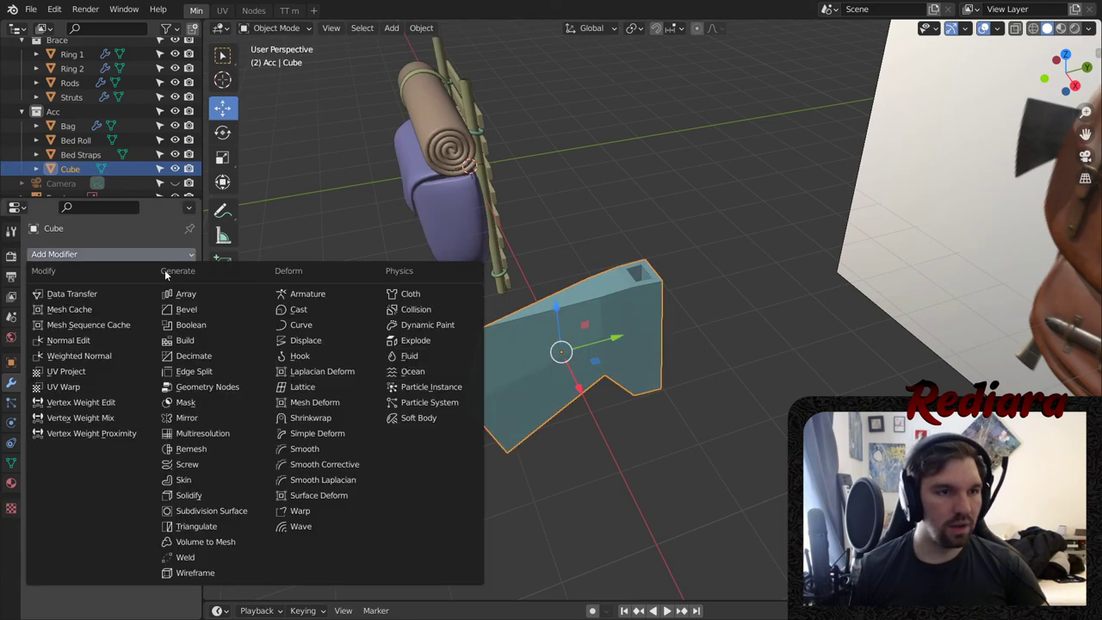
pyautogui.click(234, 516)
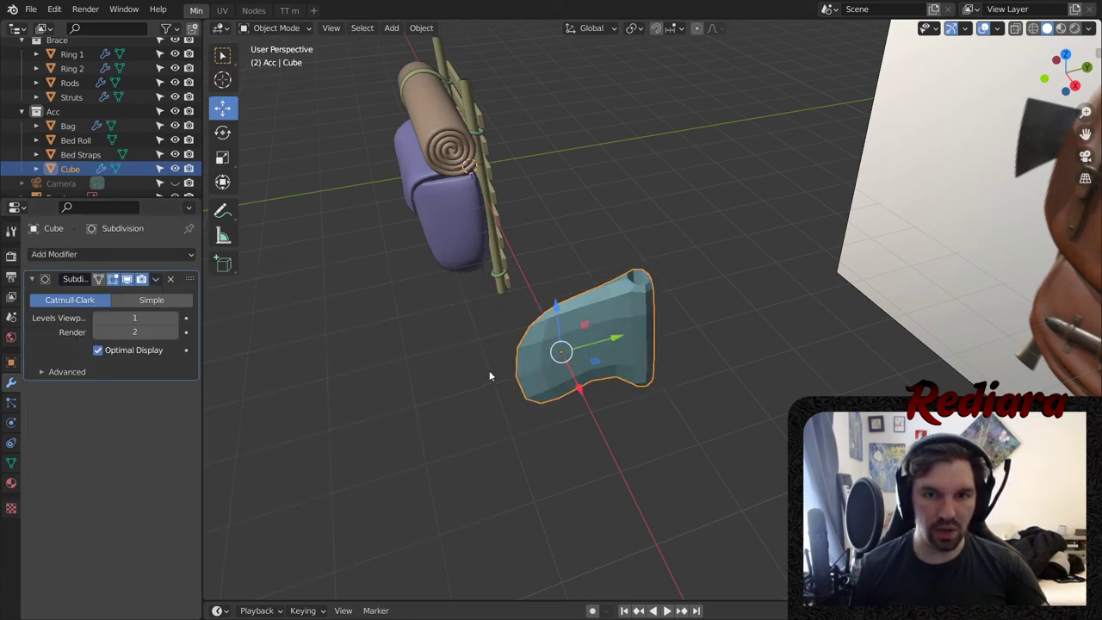
pyautogui.click(176, 318)
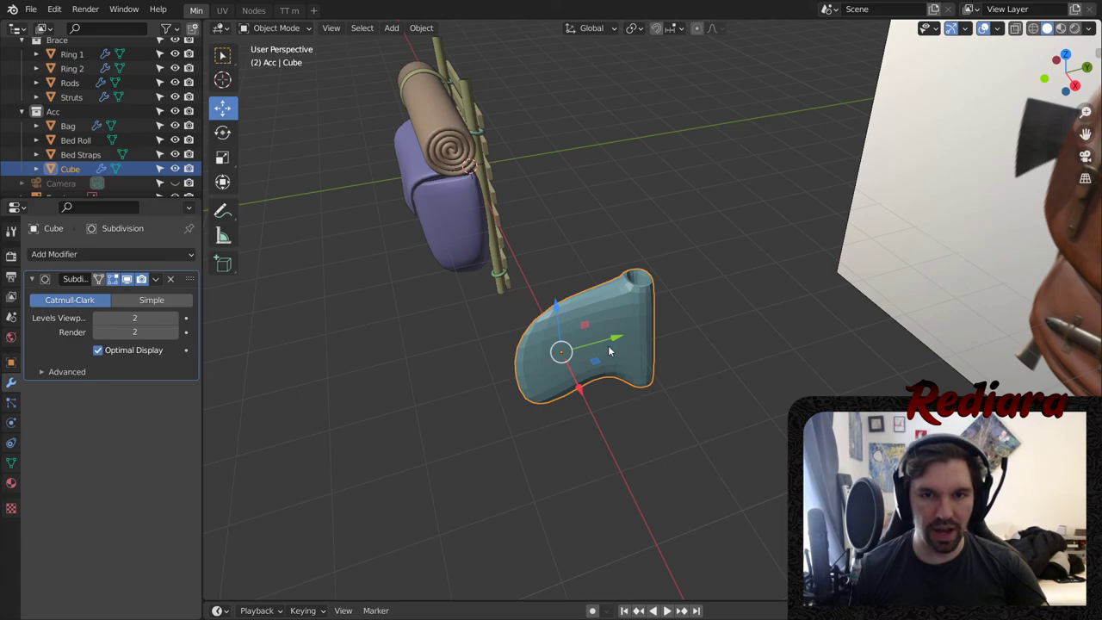
pyautogui.scroll(2, 608, 347)
pyautogui.moveTo(608, 347); pyautogui.dragTo(584, 296, button='middle')
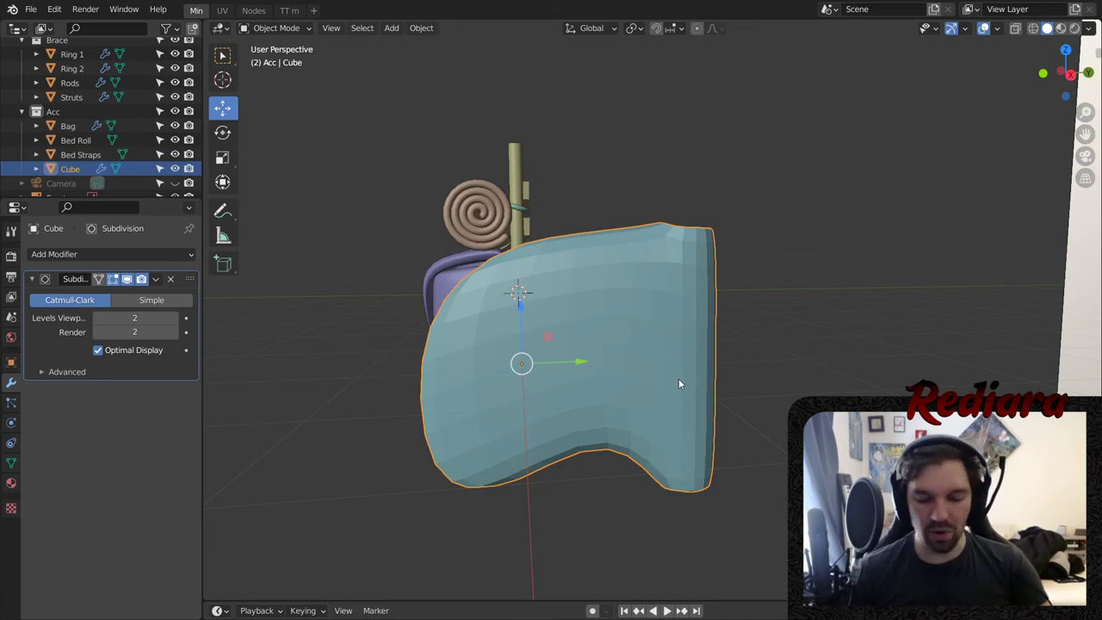
# - Enter Edit Mode on the axe head and crease the upper and lower front cutting edges of the blade by 1.000
pyautogui.moveTo(666, 366); pyautogui.dragTo(666, 407, button='middle')
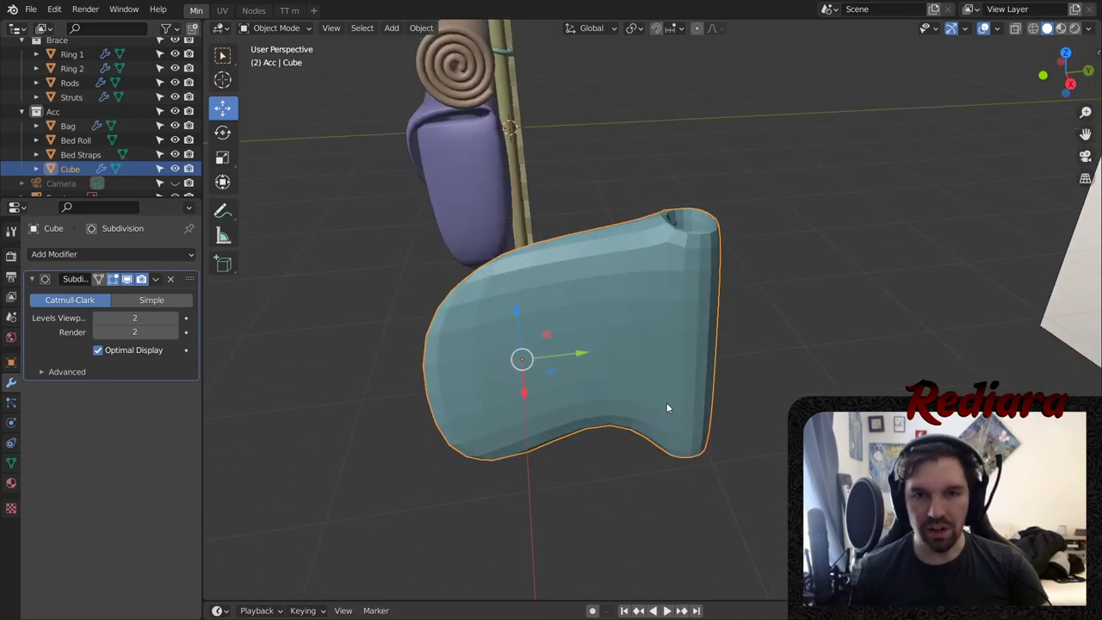
pyautogui.click(274, 29)
pyautogui.click(282, 62)
pyautogui.moveTo(388, 258); pyautogui.dragTo(427, 300, button='middle')
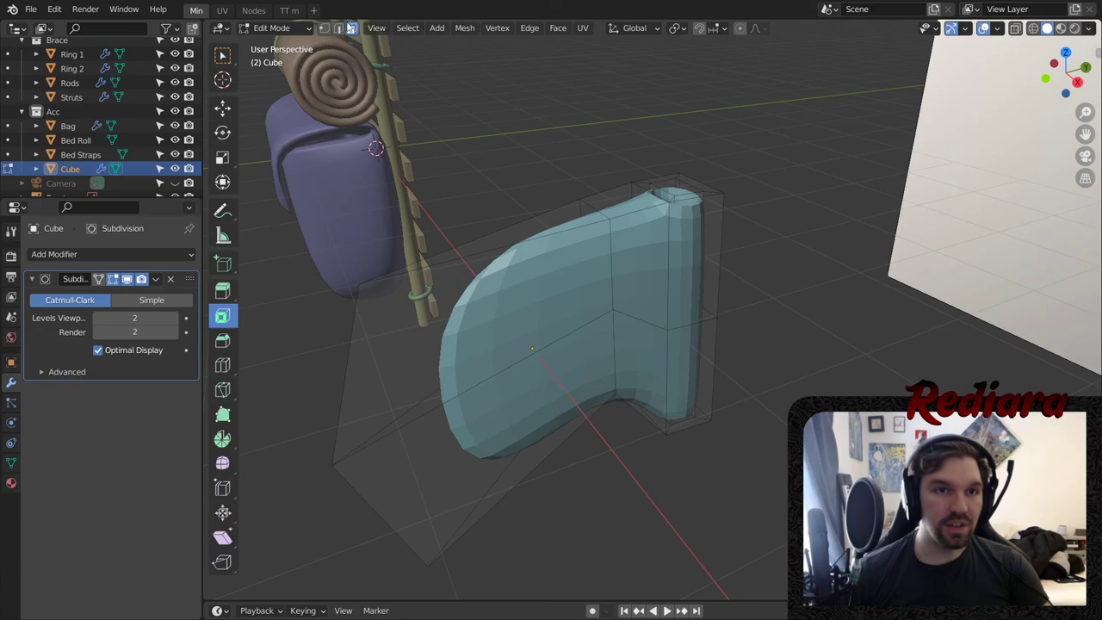
pyautogui.click(349, 389)
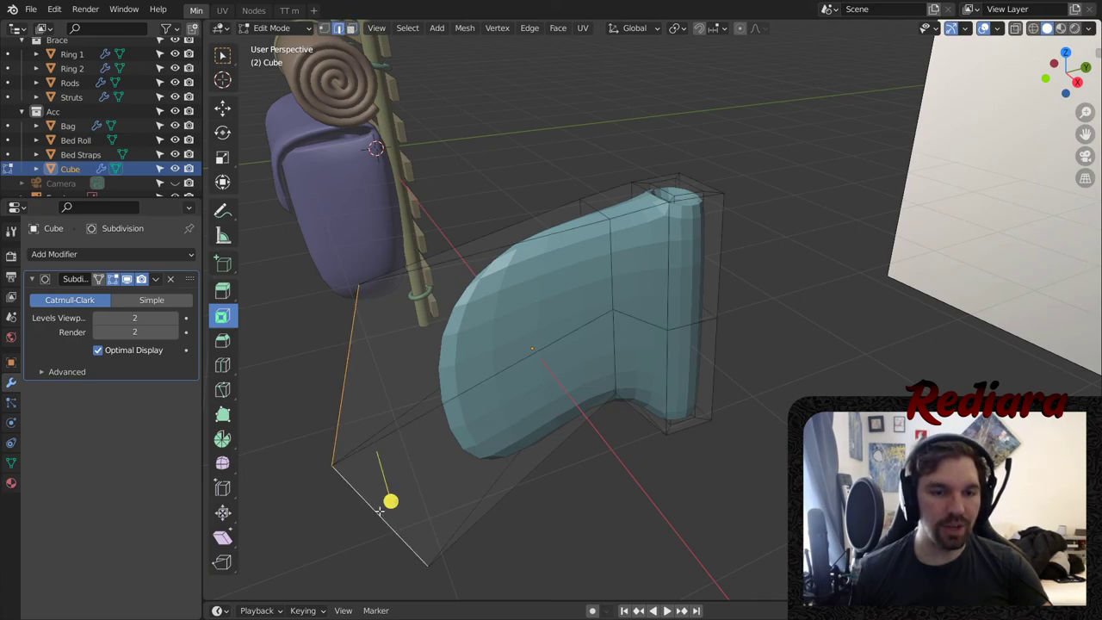
pyautogui.hotkey('shift', 'e')
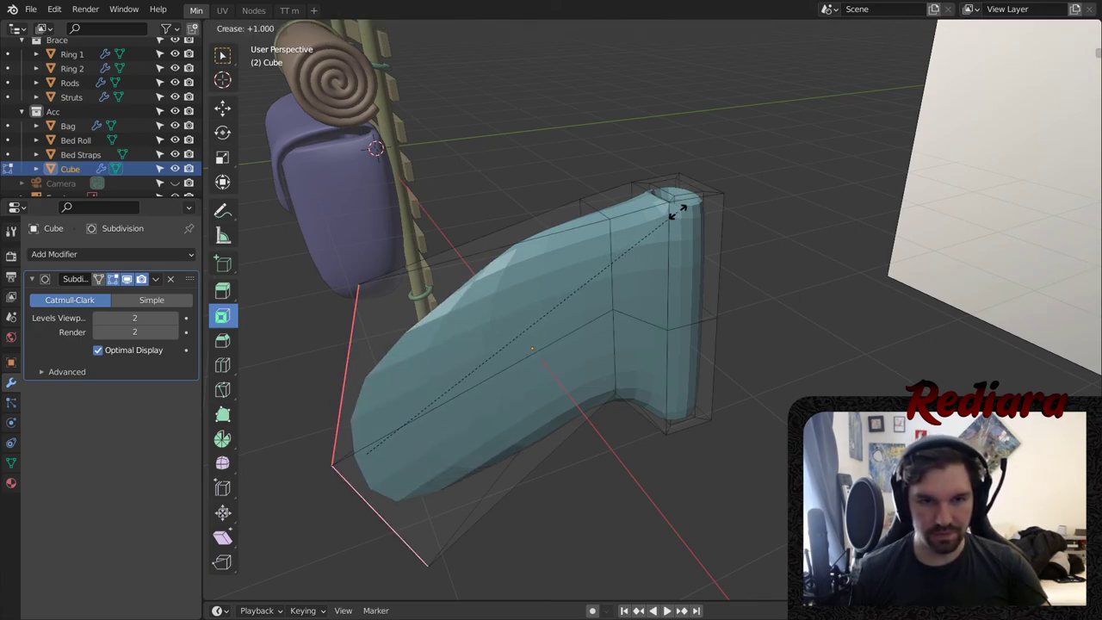
pyautogui.click(678, 211)
# - Crease the two lengthwise edges along the underside of the blade
pyautogui.moveTo(551, 370); pyautogui.dragTo(495, 294, button='middle')
pyautogui.click(517, 360)
pyautogui.hotkey('shift', 'e')
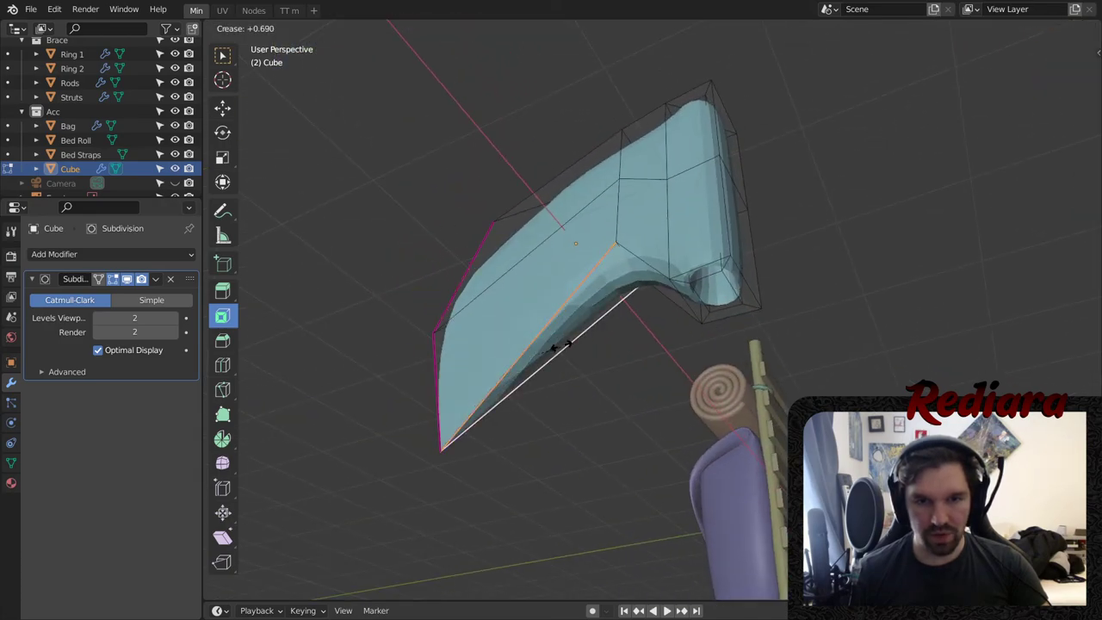
pyautogui.click(716, 222)
# - Crease the two lengthwise edges along the top of the blade by 1.000 and return to Object Mode
pyautogui.moveTo(716, 222); pyautogui.dragTo(570, 222, button='middle')
pyautogui.keyDown('shift'); pyautogui.click(568, 210); pyautogui.keyUp('shift')
pyautogui.hotkey('shift', 'e')
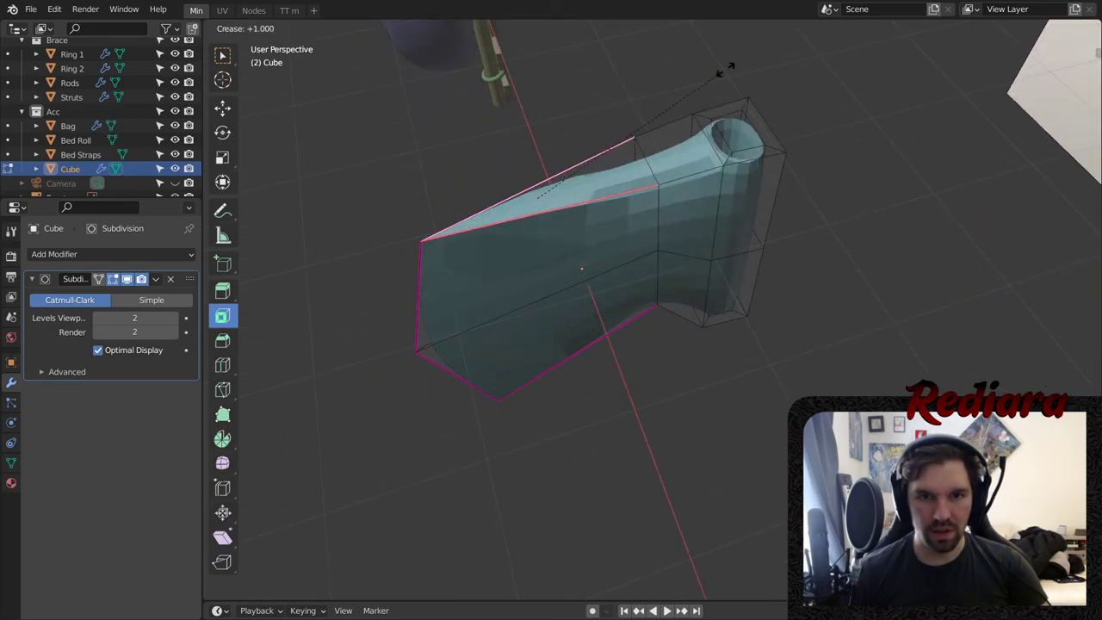
pyautogui.press('Return')
pyautogui.click(291, 28)
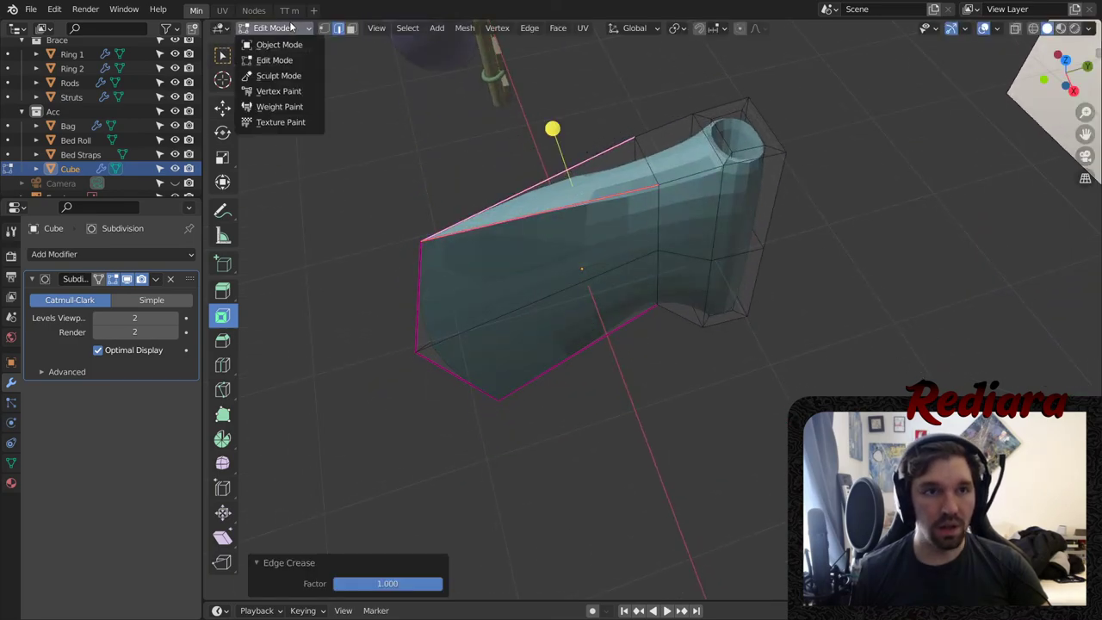
pyautogui.click(277, 44)
# - Shade the axe head smooth and compare its shape with the axe in the reference image
pyautogui.moveTo(408, 230); pyautogui.dragTo(782, 192, button='middle')
pyautogui.rightClick(584, 231)
pyautogui.click(584, 231)
pyautogui.click(690, 402)
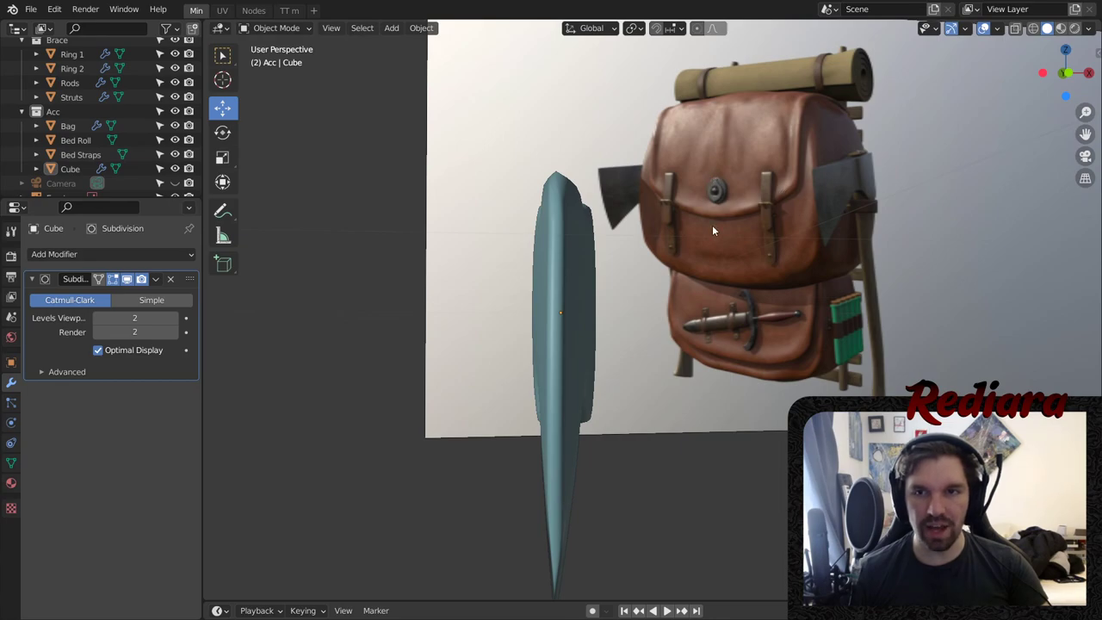
pyautogui.moveTo(712, 230); pyautogui.dragTo(560, 249, button='middle')
pyautogui.moveTo(491, 295); pyautogui.dragTo(698, 261, button='middle')
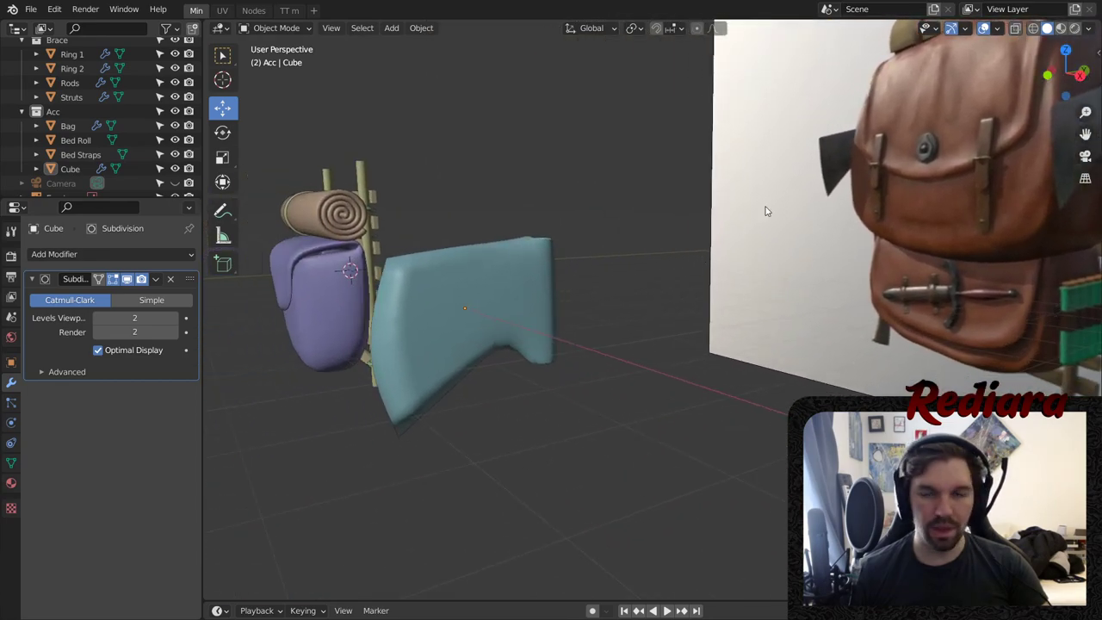
pyautogui.moveTo(766, 211); pyautogui.dragTo(998, 174, button='middle')
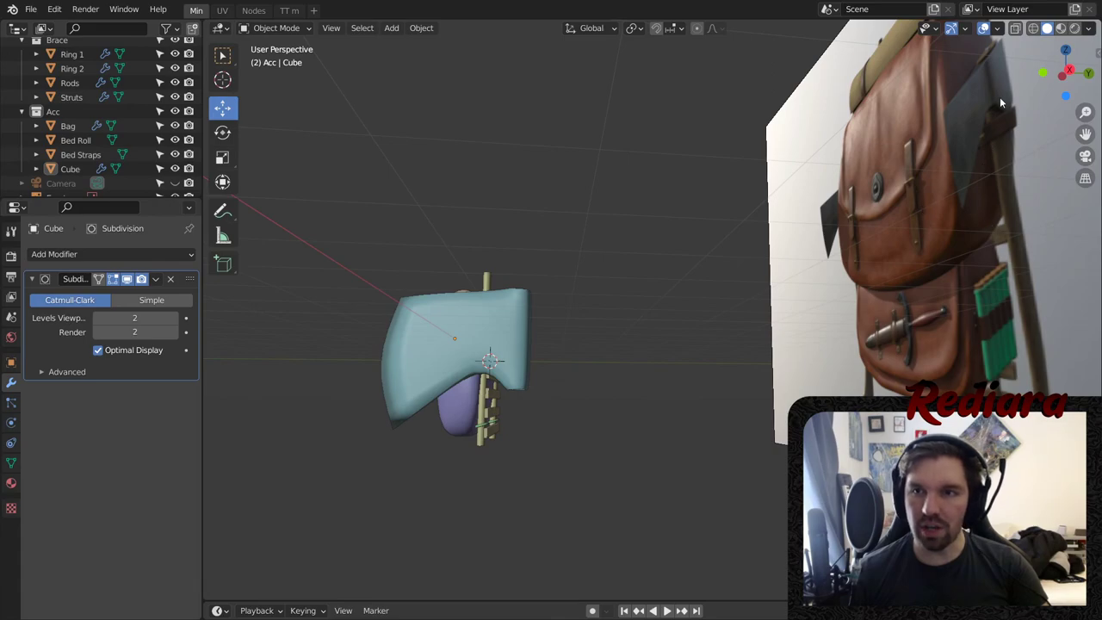
# - In Edit Mode, add one centred vertical loop cut to the section between the blade and the handle block
pyautogui.scroll(6, 491, 409)
pyautogui.click(428, 182)
pyautogui.click(276, 27)
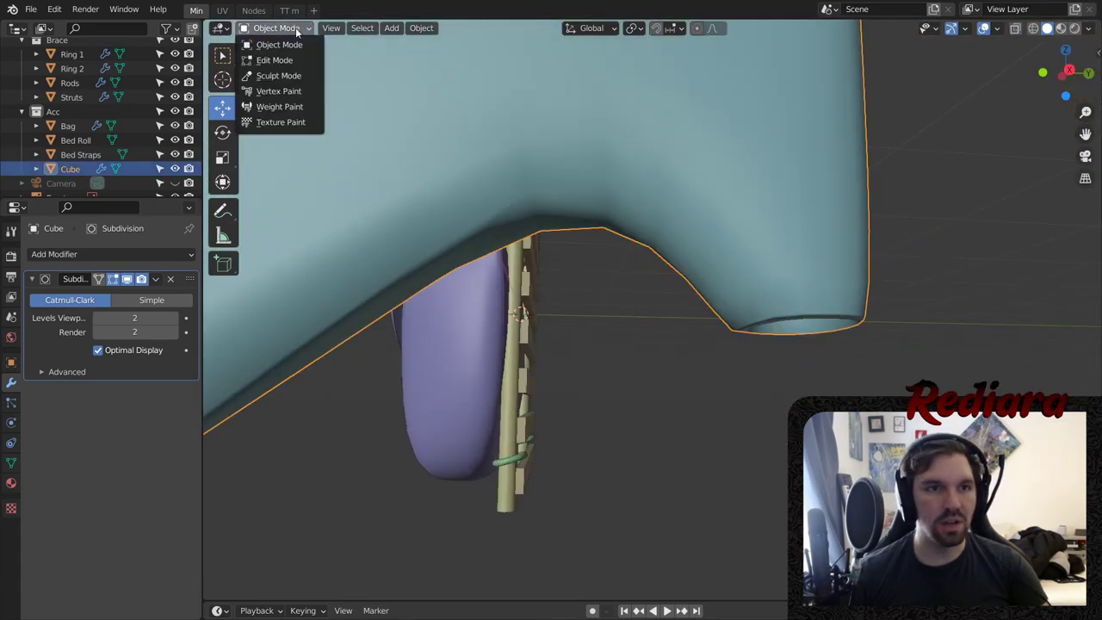
pyautogui.click(284, 57)
pyautogui.scroll(-3, 603, 267)
pyautogui.moveTo(622, 285); pyautogui.dragTo(558, 258, button='middle')
pyautogui.scroll(-3, 659, 182)
pyautogui.moveTo(657, 182); pyautogui.dragTo(346, 244, button='middle')
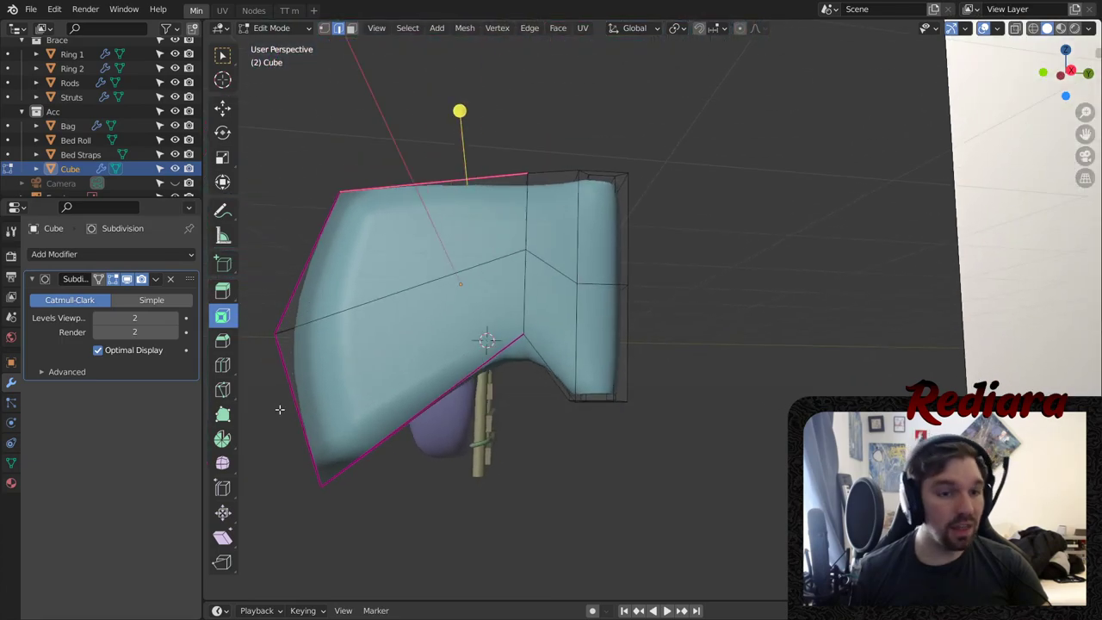
pyautogui.click(545, 182)
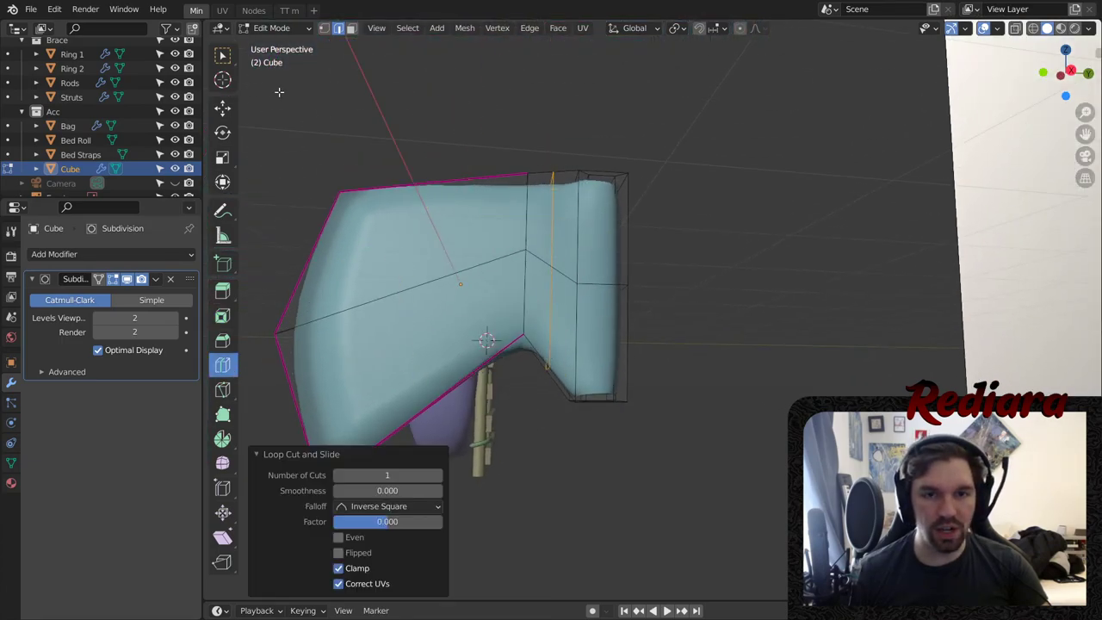
pyautogui.scroll(4, 541, 378)
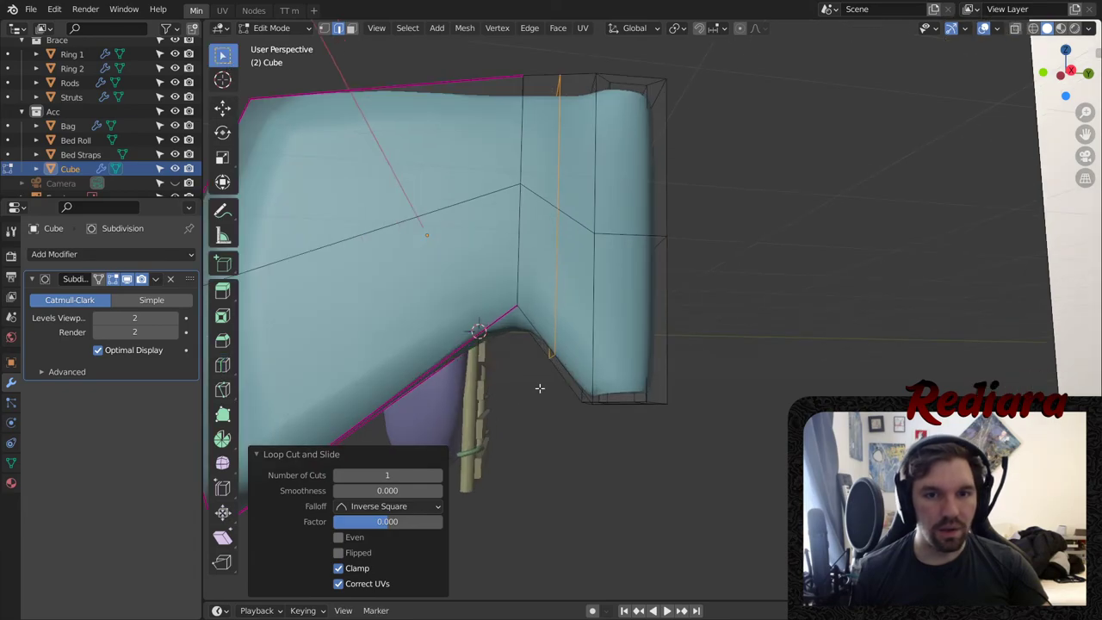
# - Raise the new loop's bottom edge about 0.26 m along Z and shift it slightly toward the handle block along Y
pyautogui.click(294, 237)
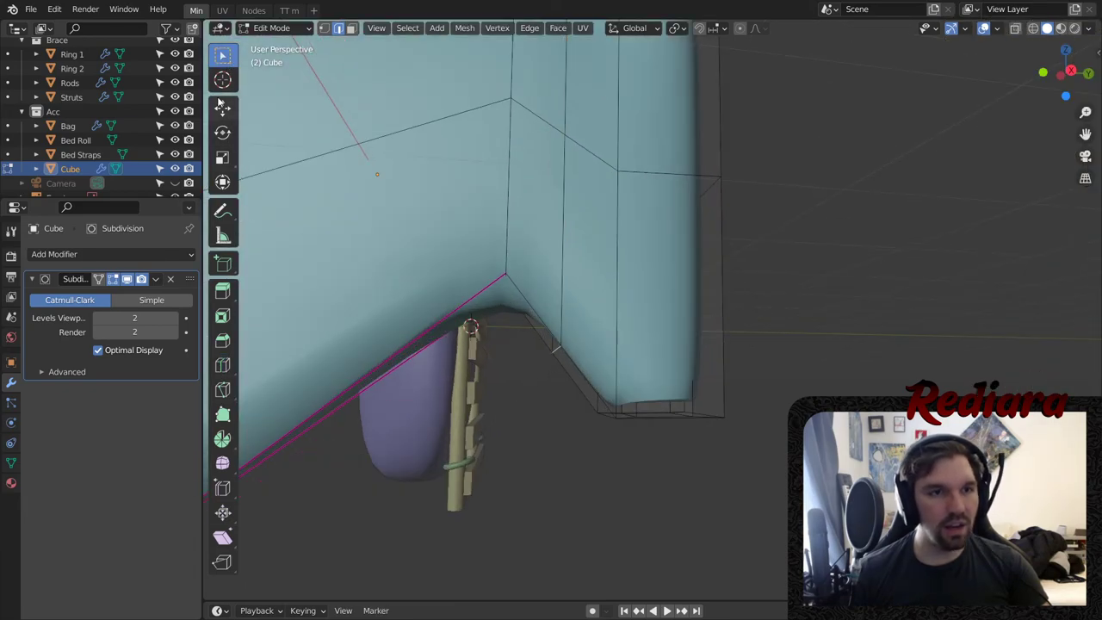
pyautogui.moveTo(555, 290); pyautogui.dragTo(568, 226)
pyautogui.scroll(-2, 605, 263)
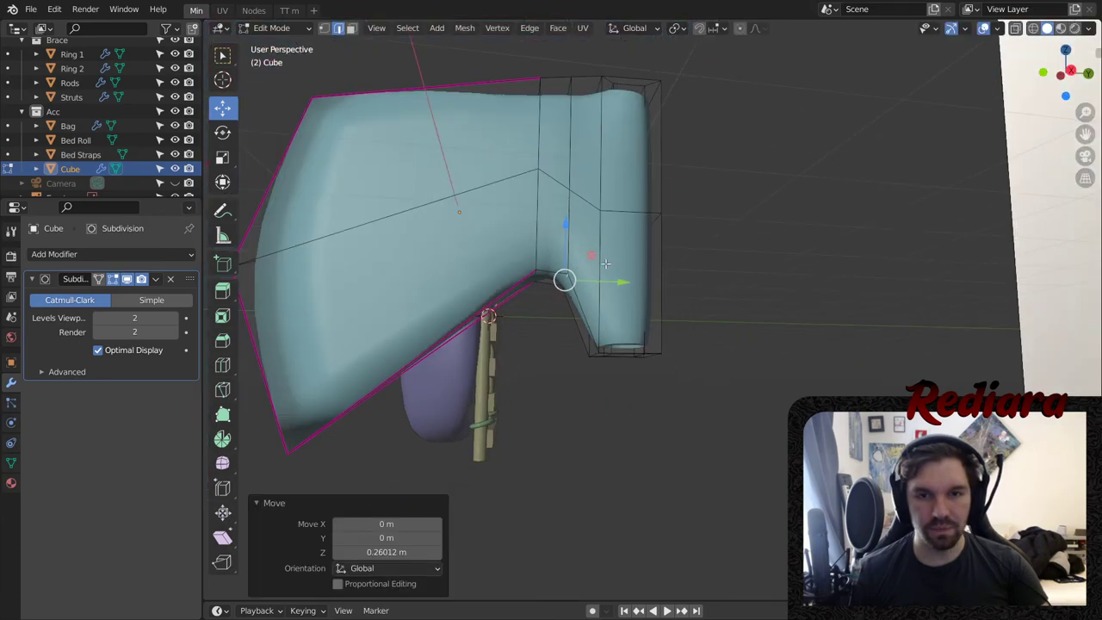
pyautogui.moveTo(622, 284); pyautogui.dragTo(644, 285)
# - Raise the top crosswise edge of the same loop slightly along Z and check the profile in Object Mode
pyautogui.moveTo(644, 285); pyautogui.dragTo(595, 194, button='middle')
pyautogui.scroll(2, 568, 167)
pyautogui.click(592, 173)
pyautogui.click(593, 193)
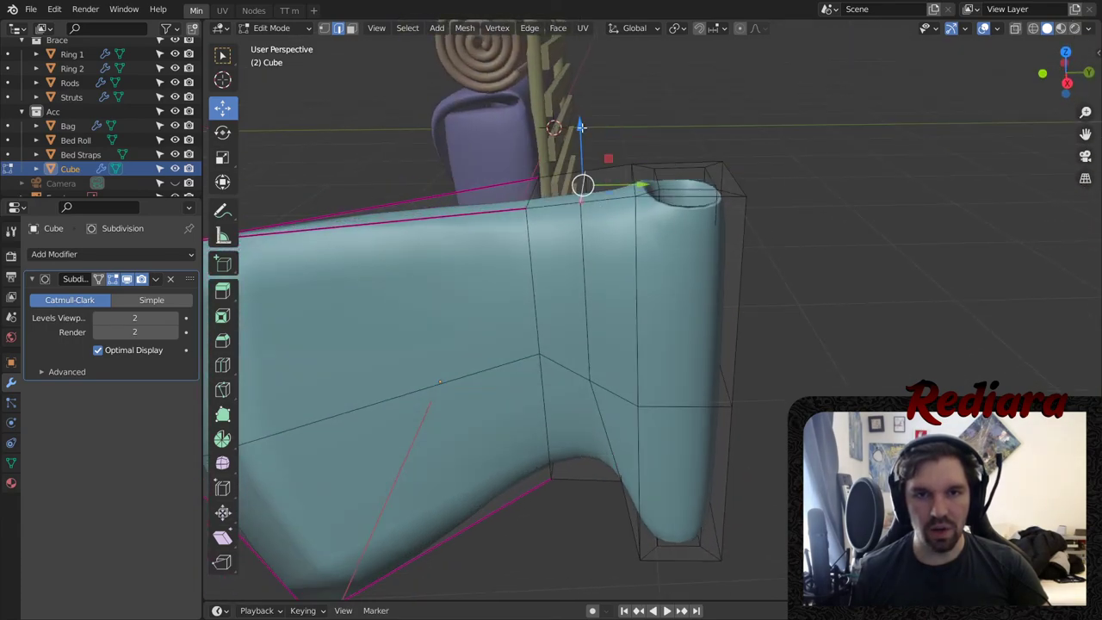
pyautogui.moveTo(581, 128); pyautogui.dragTo(592, 103)
pyautogui.click(733, 115)
pyautogui.moveTo(649, 304); pyautogui.dragTo(635, 246, button='middle')
pyautogui.click(276, 29)
pyautogui.click(274, 44)
pyautogui.scroll(-5, 726, 212)
pyautogui.moveTo(664, 294); pyautogui.dragTo(700, 239, button='middle')
pyautogui.scroll(2, 701, 238)
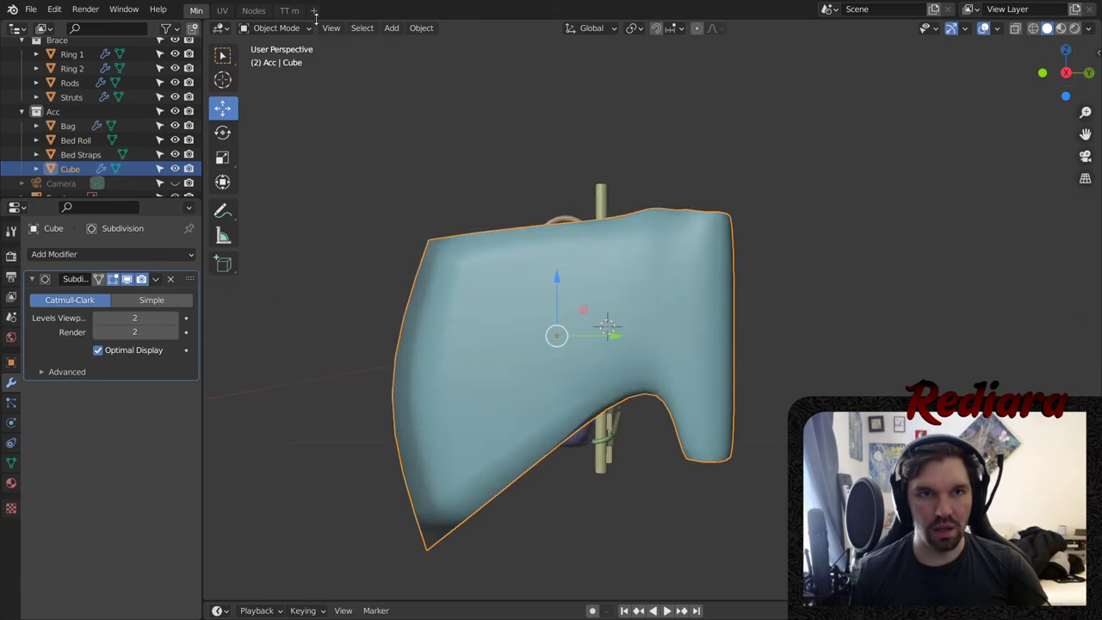
# - Back in Edit Mode, raise the loop's top edge and the handle block's outer top edges about 0.2 m along Z
pyautogui.click(275, 28)
pyautogui.click(277, 57)
pyautogui.press('Tab')
pyautogui.press('Tab')
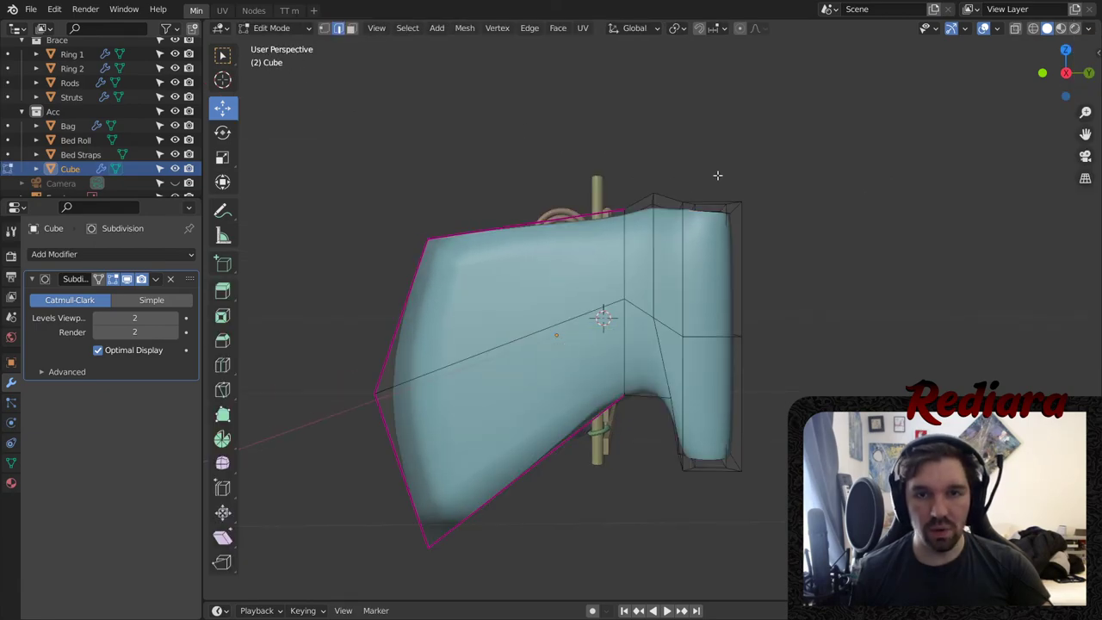
pyautogui.click(720, 172)
pyautogui.moveTo(725, 163); pyautogui.dragTo(583, 217, button='middle')
pyautogui.scroll(4, 583, 217)
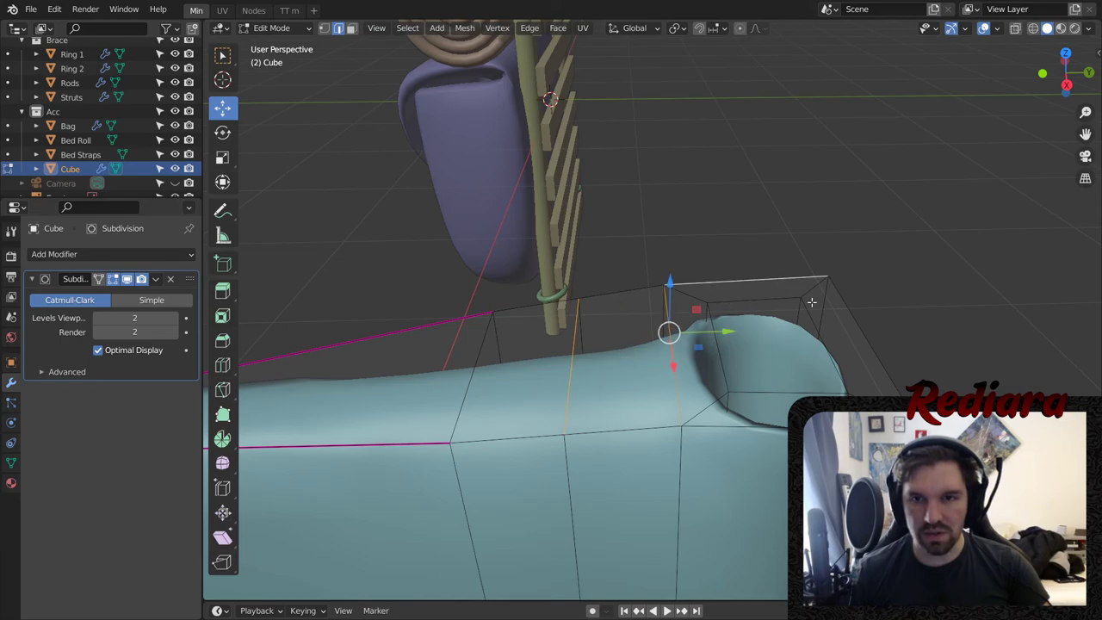
pyautogui.scroll(-3, 822, 412)
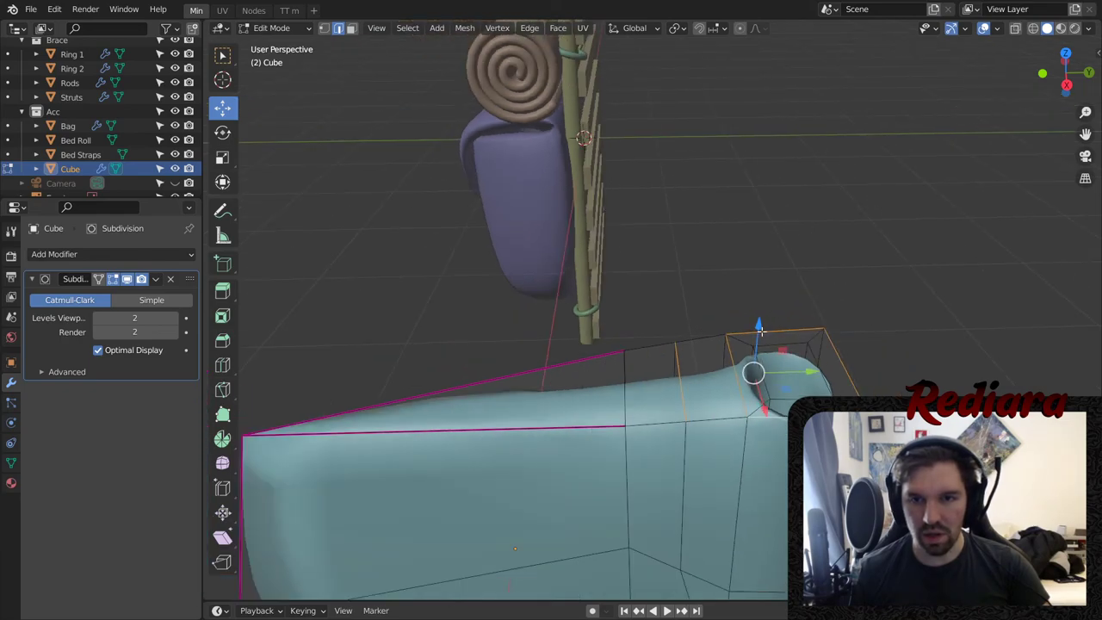
pyautogui.moveTo(759, 330); pyautogui.dragTo(777, 285)
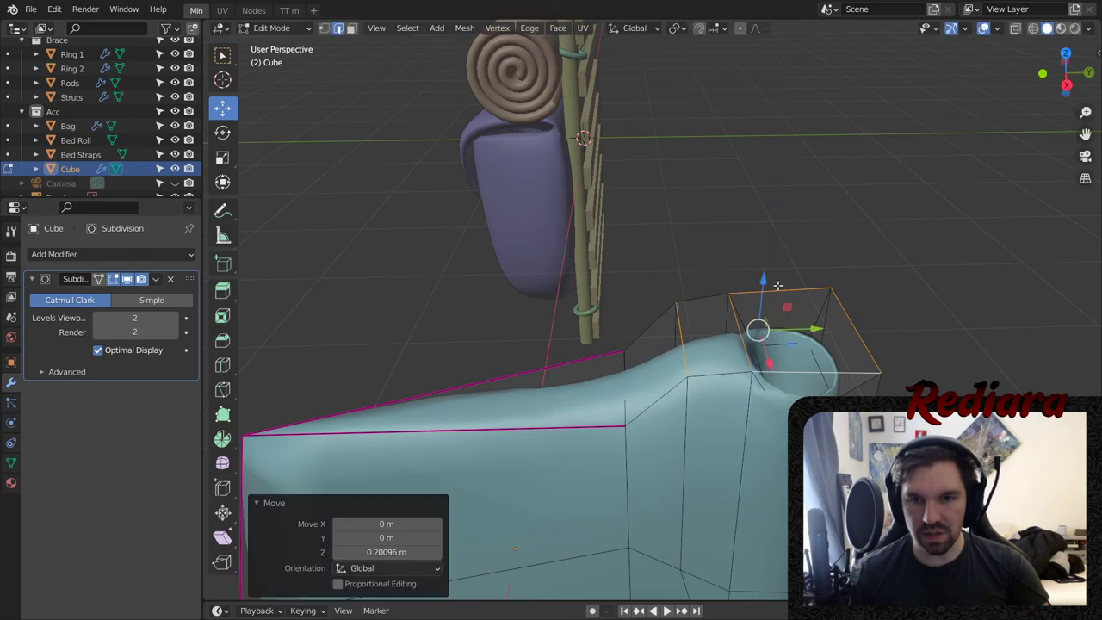
# - Add one loop cut around the handle hole at each of its top and bottom rims, then return to Object Mode
pyautogui.moveTo(777, 285); pyautogui.dragTo(705, 292, button='middle')
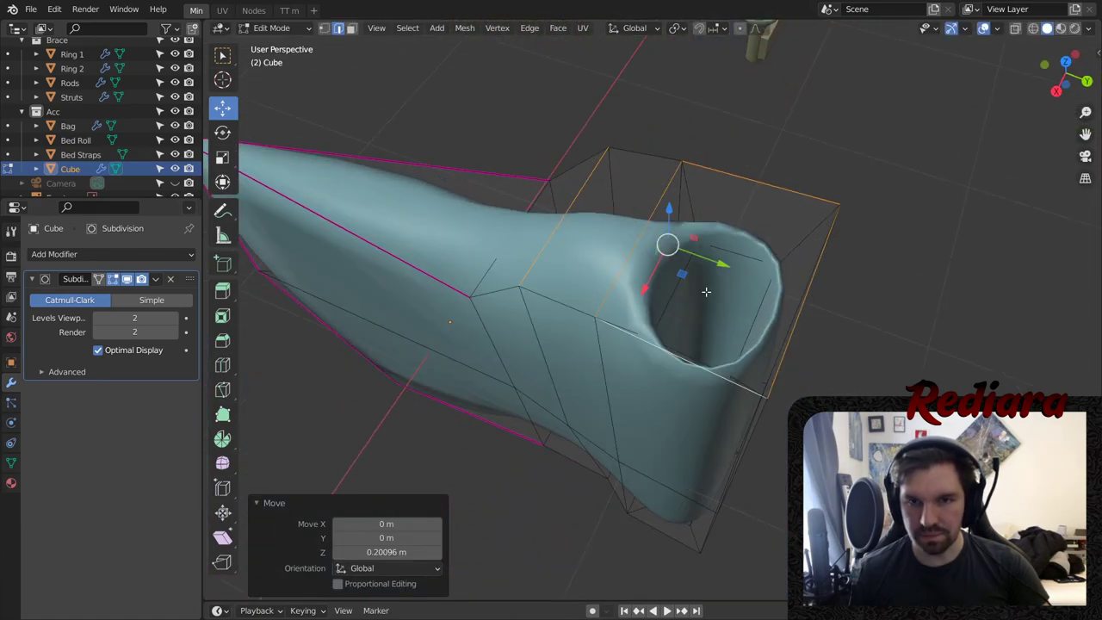
pyautogui.click(707, 220)
pyautogui.moveTo(723, 283); pyautogui.dragTo(732, 172, button='middle')
pyautogui.keyDown('shift'); pyautogui.moveTo(752, 582); pyautogui.dragTo(724, 260, button='middle'); pyautogui.keyUp('shift')
pyautogui.keyDown('shift'); pyautogui.moveTo(732, 120); pyautogui.dragTo(678, 346, button='middle'); pyautogui.keyUp('shift')
pyautogui.scroll(4, 639, 165)
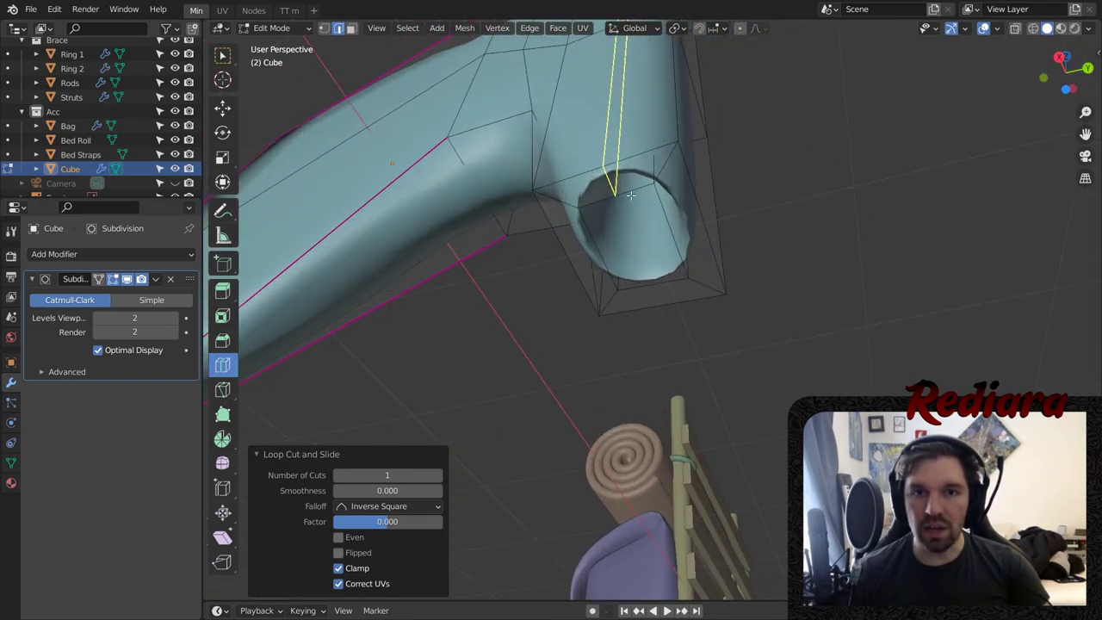
pyautogui.moveTo(631, 195); pyautogui.dragTo(703, 243, button='middle')
pyautogui.scroll(-2, 701, 242)
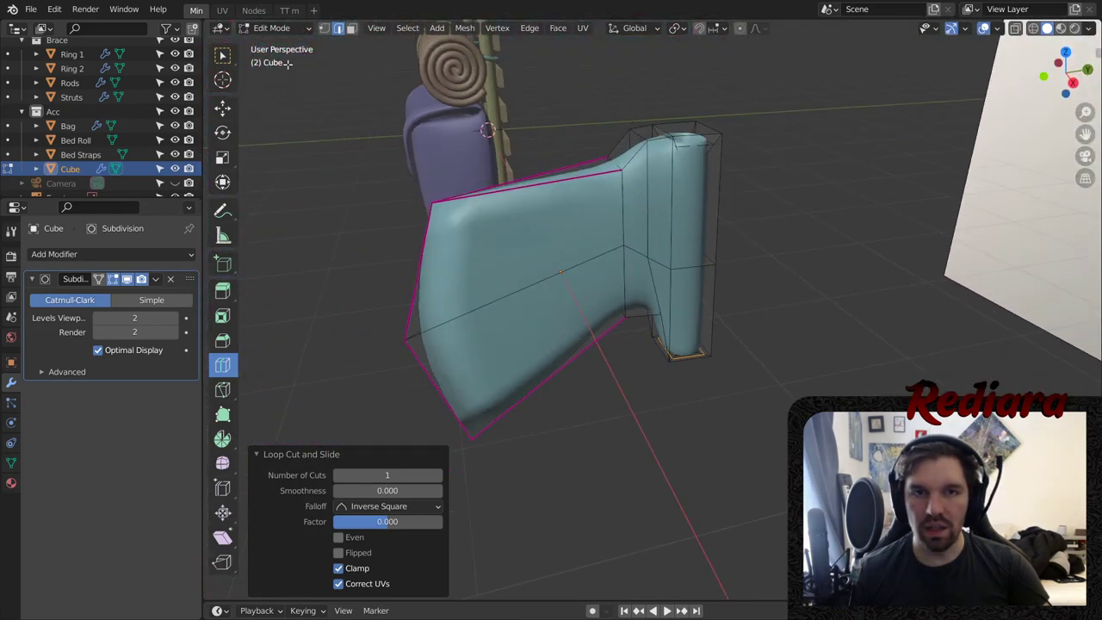
pyautogui.click(273, 28)
pyautogui.click(267, 44)
pyautogui.click(826, 335)
pyautogui.moveTo(826, 336); pyautogui.dragTo(672, 193, button='middle')
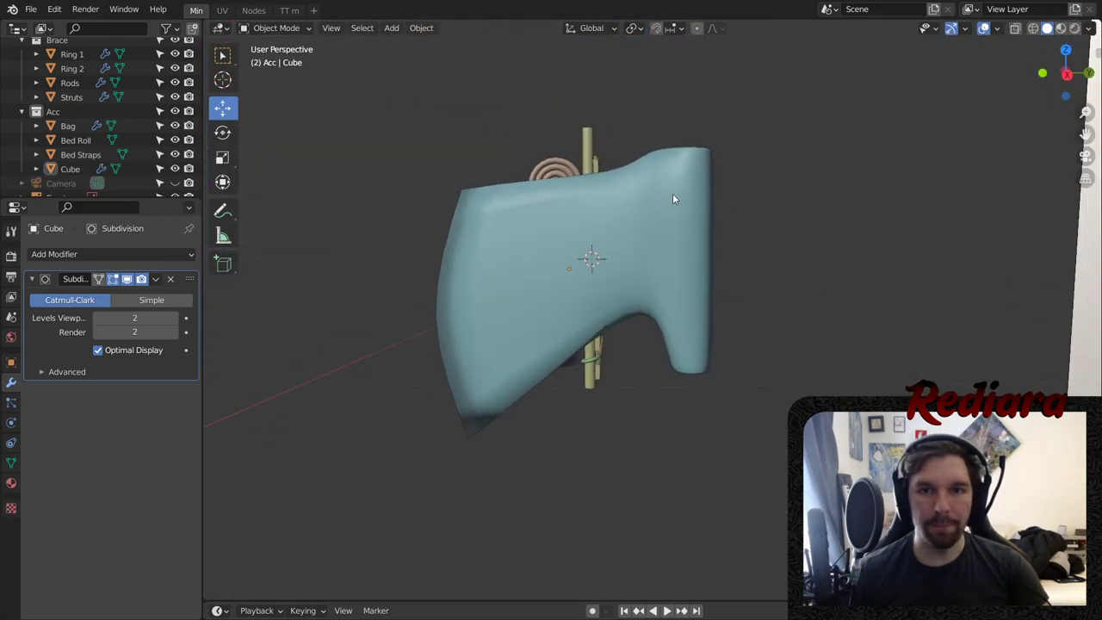
# - Raise the top crosswise edge where the blade meets the rear section about 0.21 m along Z, then return to Object Mode
pyautogui.click(672, 193)
pyautogui.click(275, 28)
pyautogui.click(274, 59)
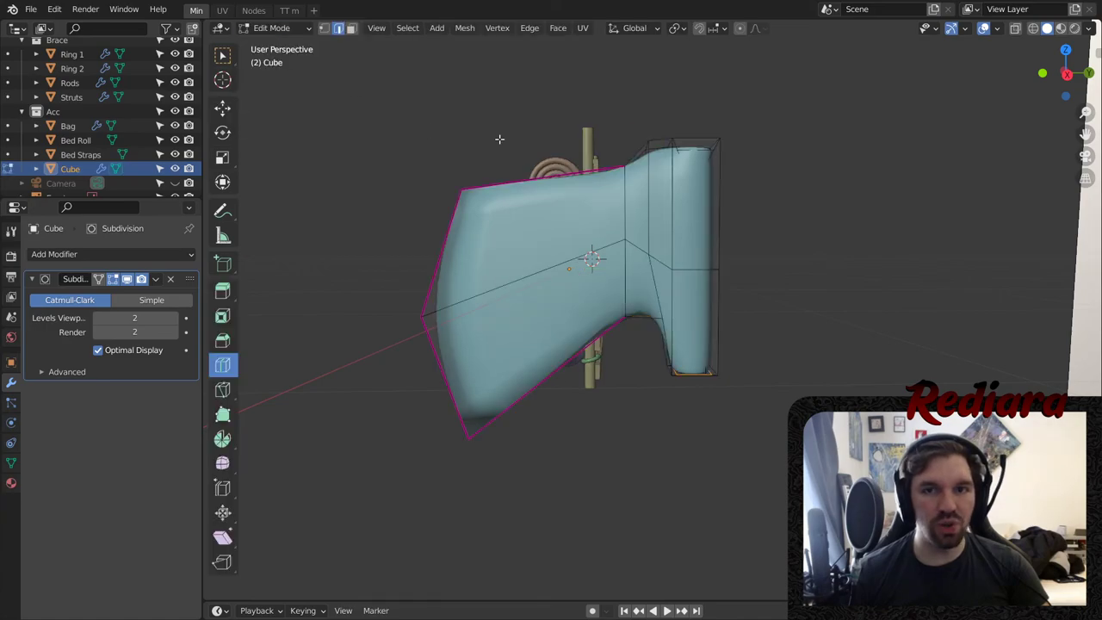
pyautogui.scroll(6, 585, 354)
pyautogui.scroll(1, 626, 172)
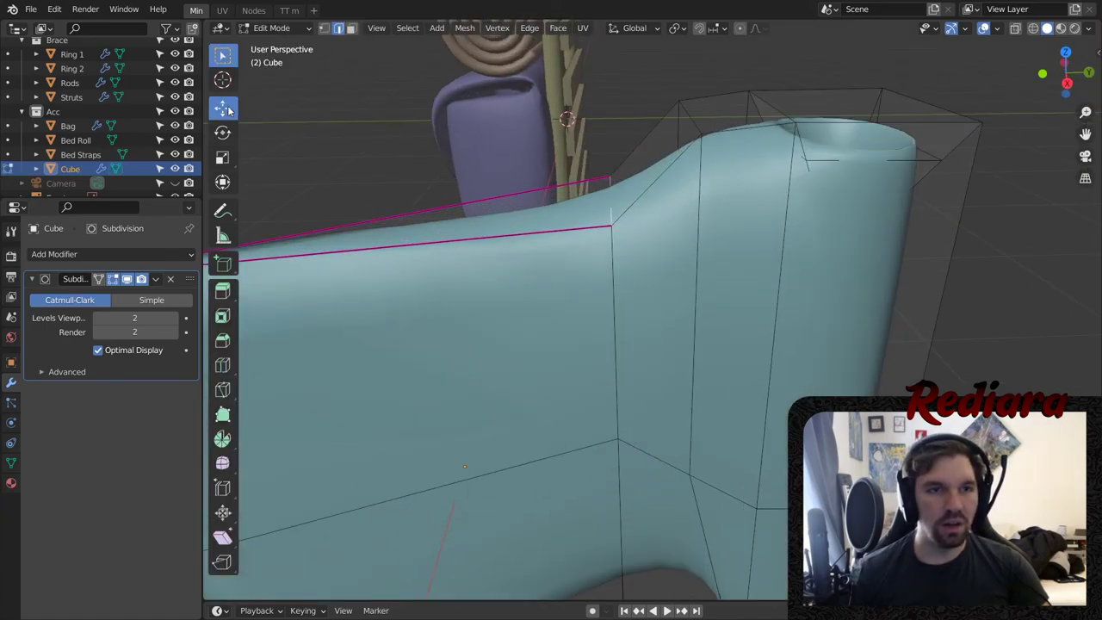
pyautogui.moveTo(635, 171); pyautogui.dragTo(637, 90)
pyautogui.scroll(-4, 638, 90)
pyautogui.click(284, 27)
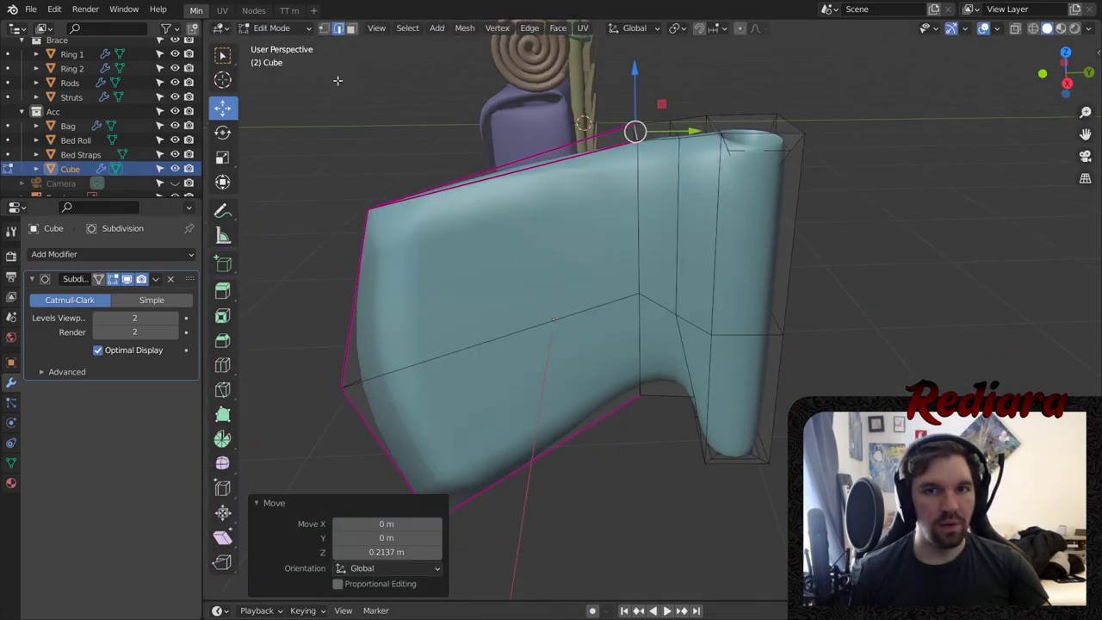
pyautogui.click(261, 32)
pyautogui.click(275, 42)
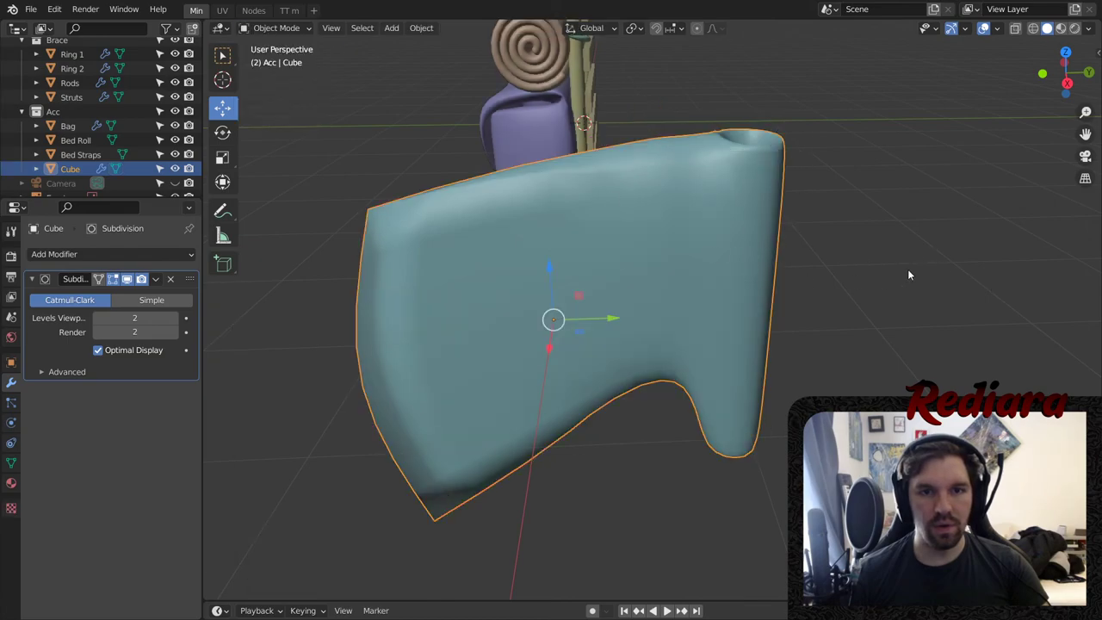
pyautogui.click(907, 274)
pyautogui.moveTo(907, 275); pyautogui.dragTo(640, 247, button='middle')
# - In Edit Mode, raise the blade's top front corner vertex about 0.19 m along Z and return to Object Mode
pyautogui.click(640, 247)
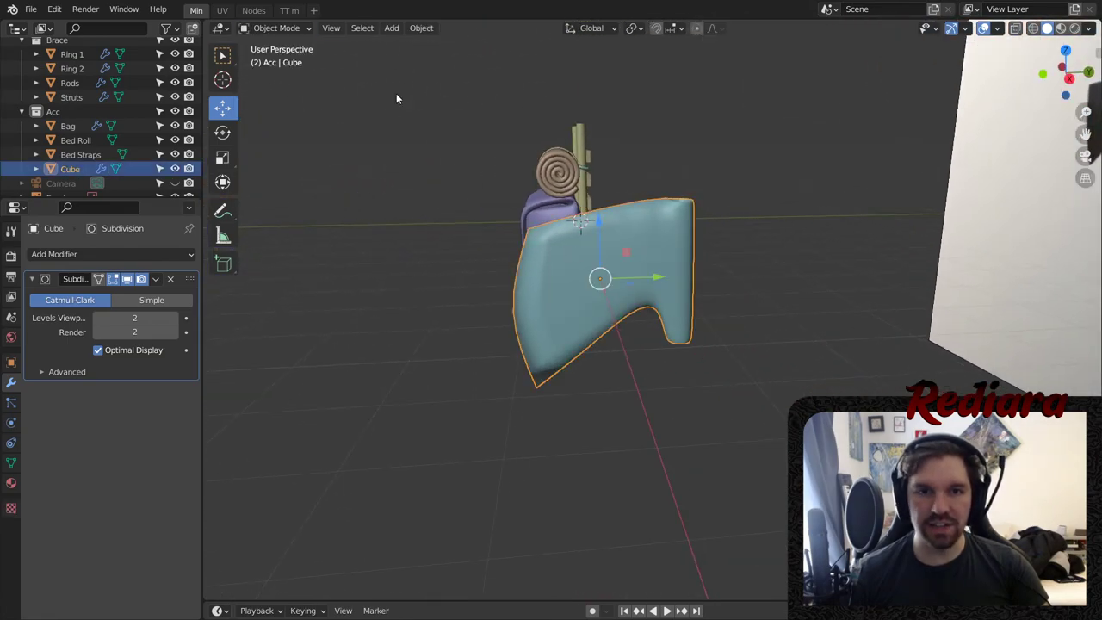
pyautogui.click(276, 27)
pyautogui.click(270, 28)
pyautogui.click(272, 61)
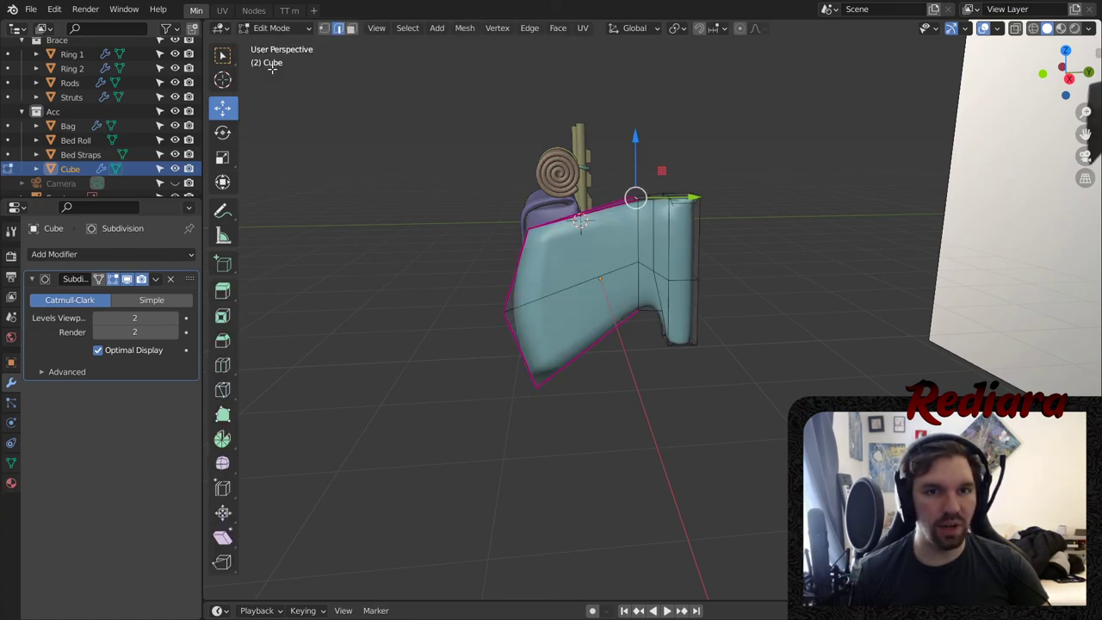
pyautogui.scroll(3, 551, 228)
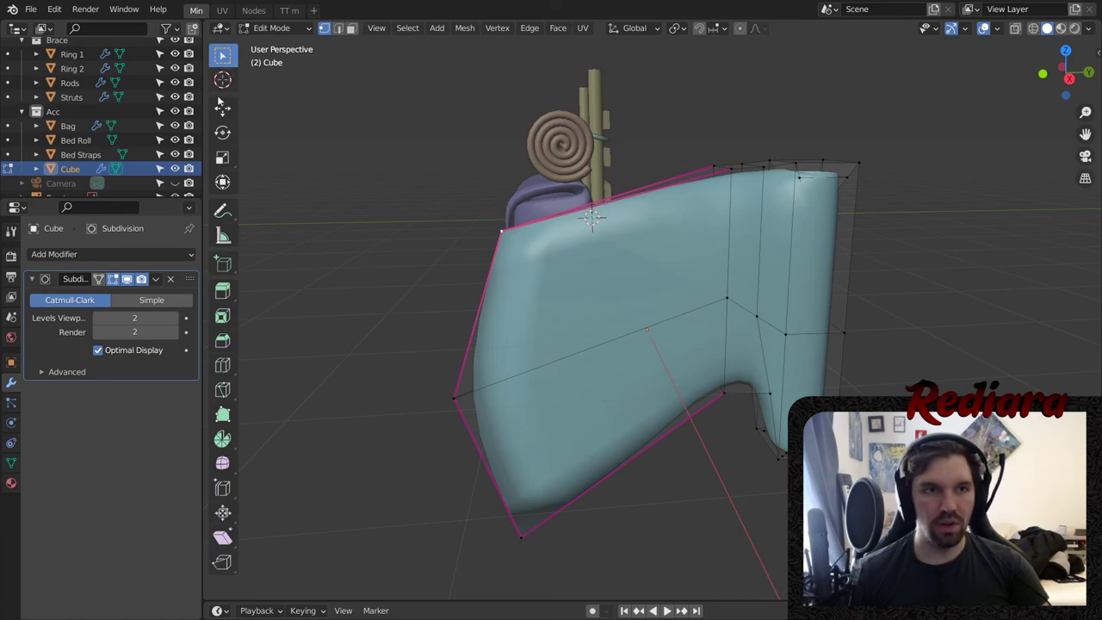
pyautogui.moveTo(493, 210); pyautogui.dragTo(496, 147)
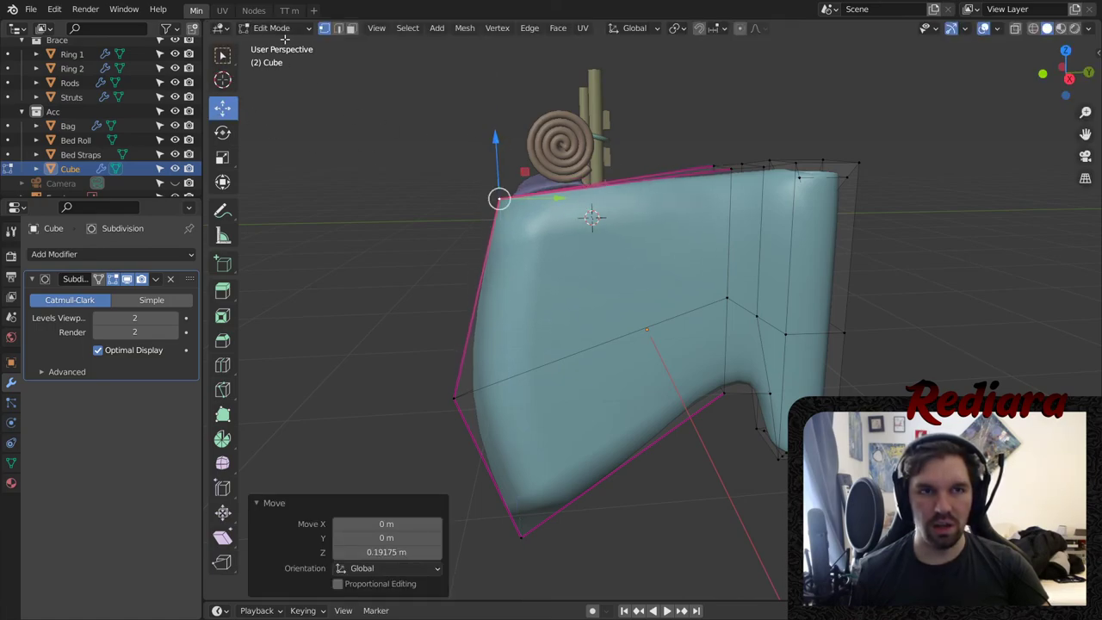
pyautogui.click(276, 28)
pyautogui.click(286, 42)
pyautogui.moveTo(589, 231); pyautogui.dragTo(768, 262, button='middle')
pyautogui.click(662, 219)
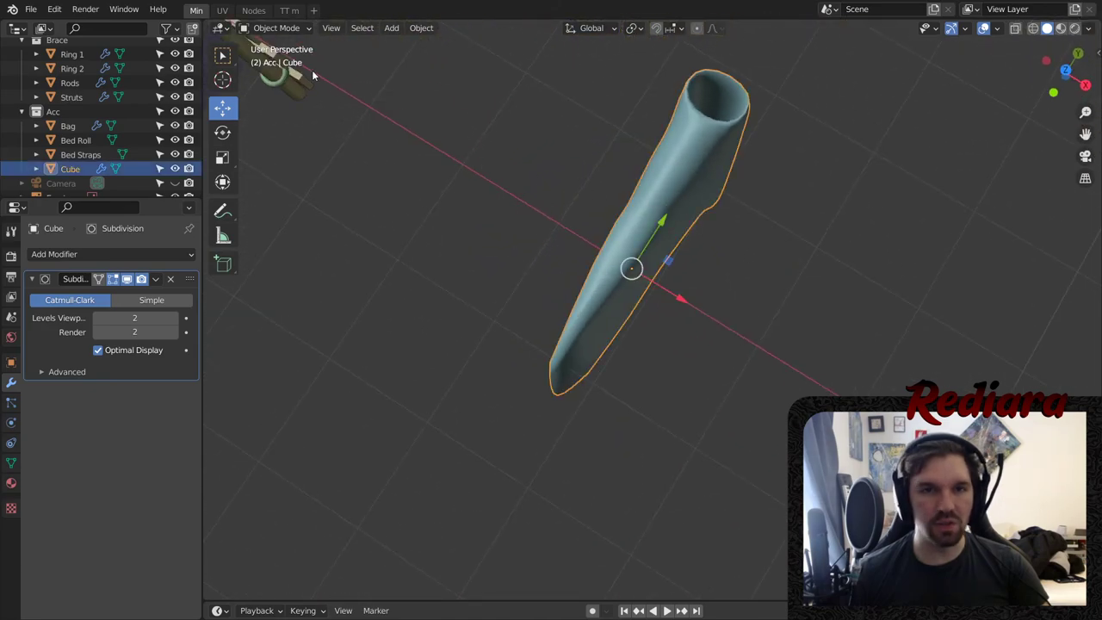
# - In Edit Mode, raise the blade's lower front edge along Z, then return to Object Mode
pyautogui.moveTo(562, 214); pyautogui.dragTo(612, 263, button='middle')
pyautogui.scroll(-5, 689, 250)
pyautogui.moveTo(789, 231); pyautogui.dragTo(732, 224, button='middle')
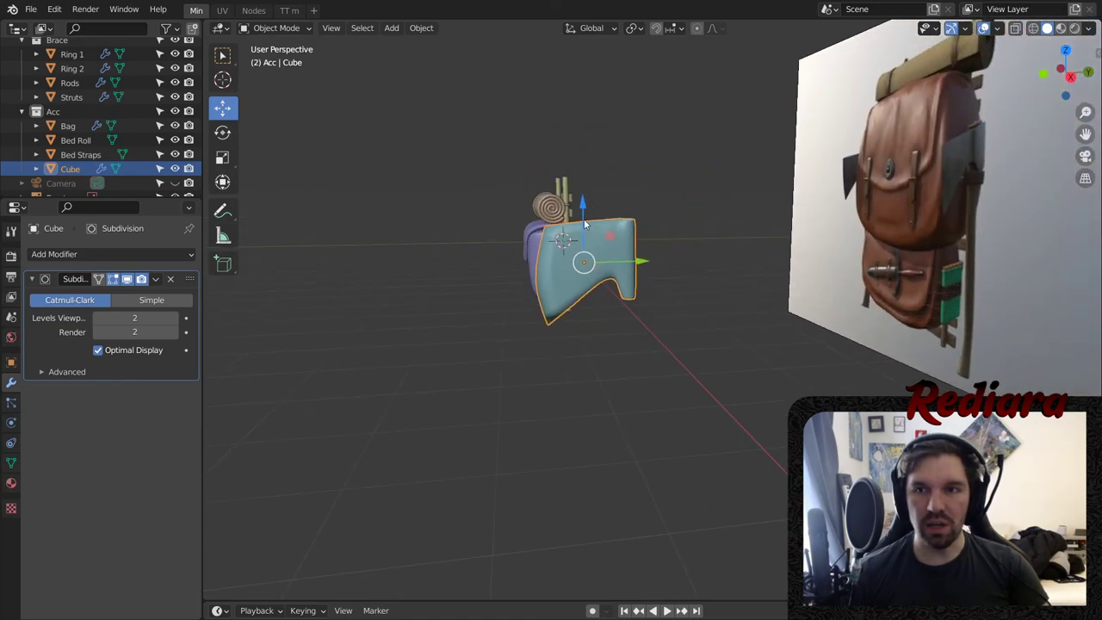
pyautogui.scroll(4, 573, 228)
pyautogui.click(276, 28)
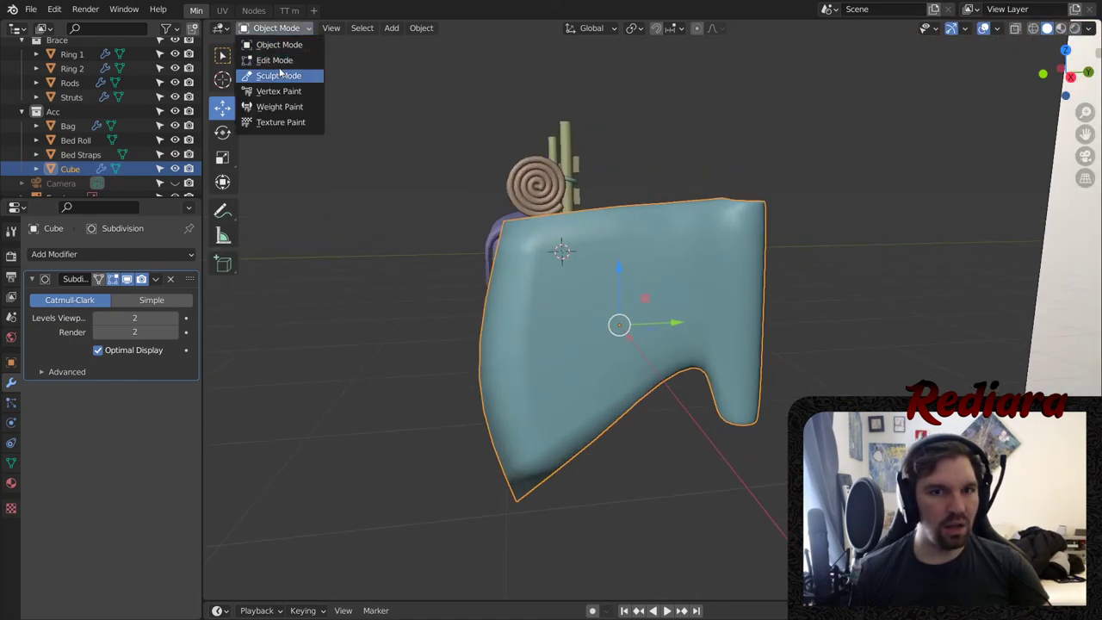
pyautogui.click(284, 61)
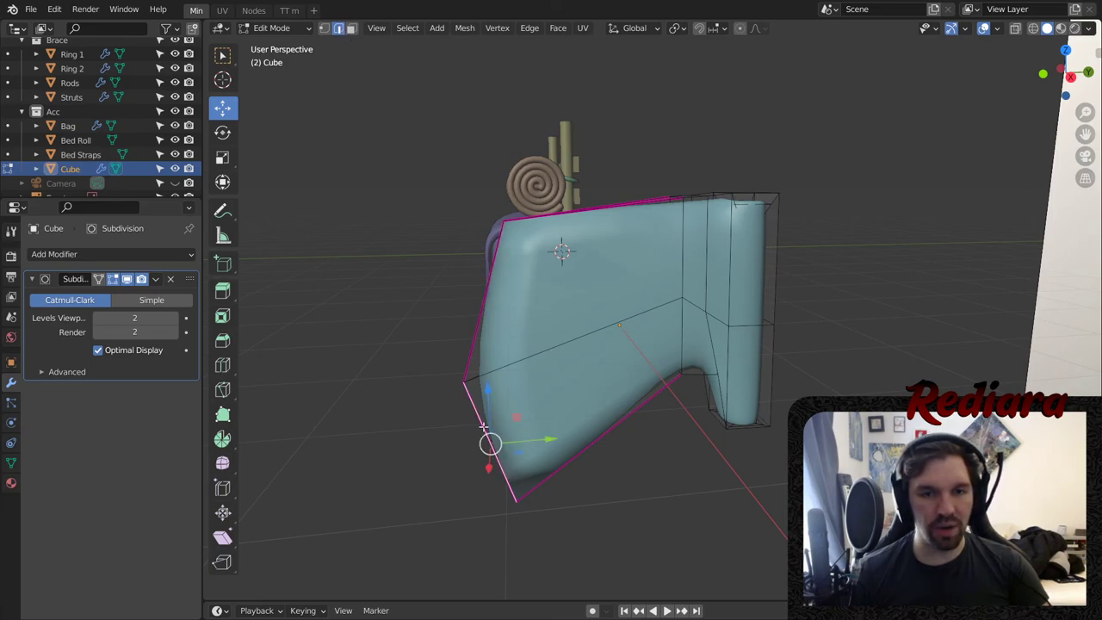
pyautogui.moveTo(489, 389); pyautogui.dragTo(496, 349)
pyautogui.click(276, 27)
pyautogui.click(275, 44)
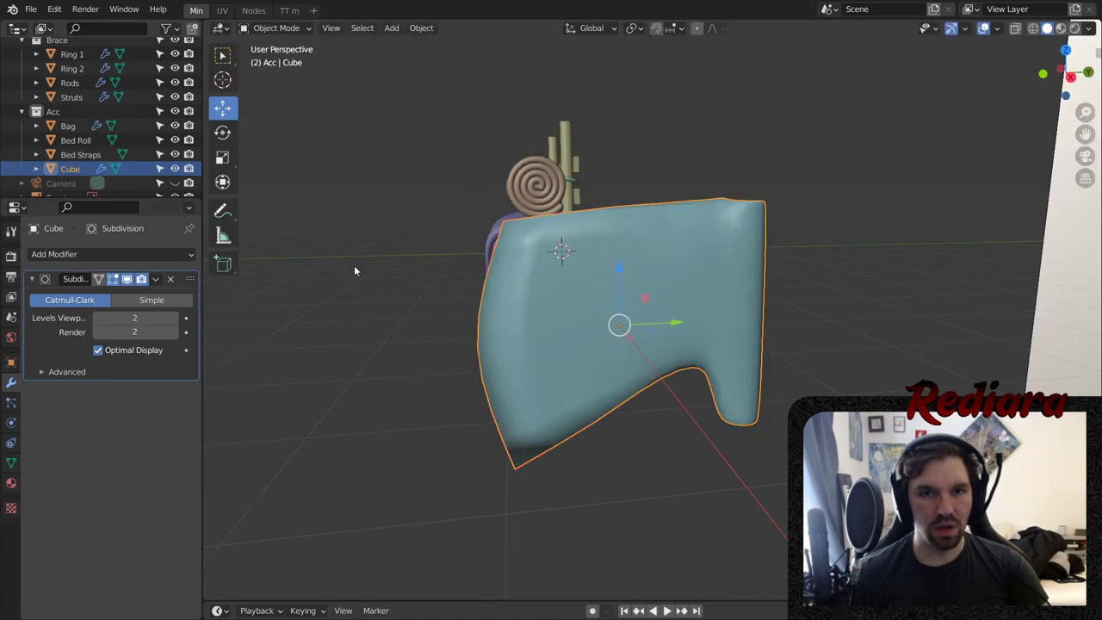
# - In Edit Mode, narrow the vertical side edges where the blade meets the rear section along X, then return to Object Mode
pyautogui.moveTo(516, 222); pyautogui.dragTo(686, 197, button='middle')
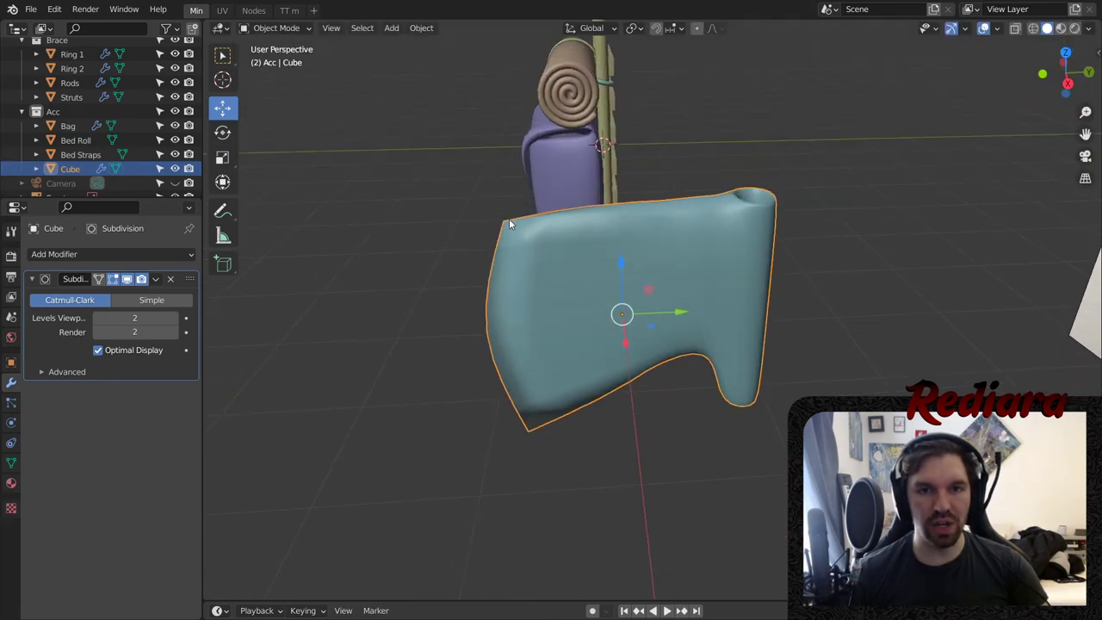
pyautogui.moveTo(596, 238); pyautogui.dragTo(617, 228, button='middle')
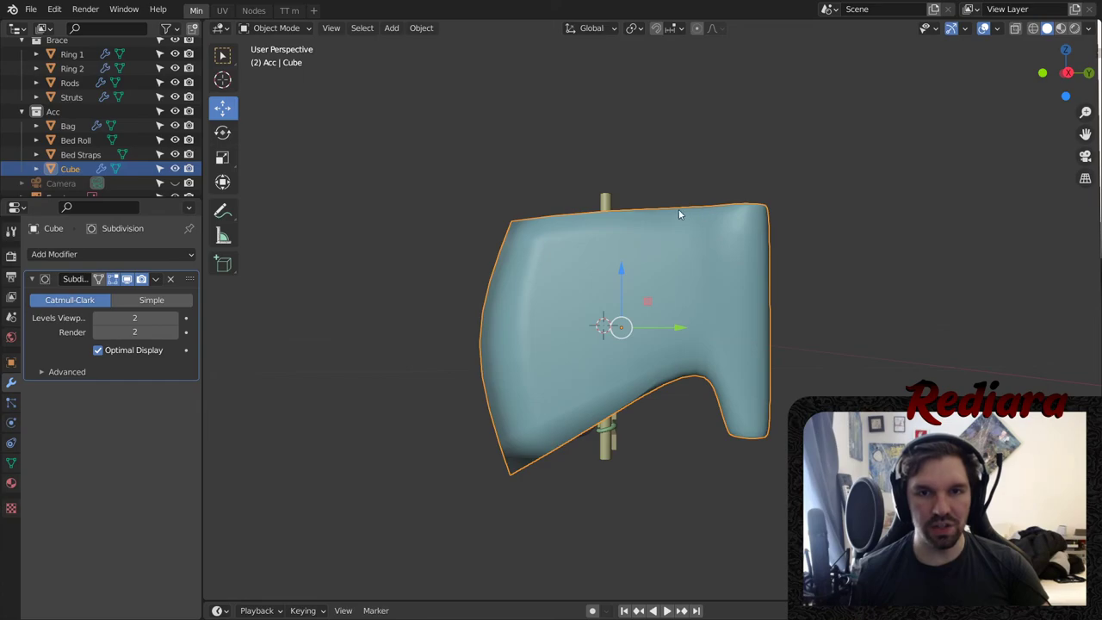
pyautogui.moveTo(513, 297); pyautogui.dragTo(662, 298, button='middle')
pyautogui.click(301, 29)
pyautogui.click(283, 60)
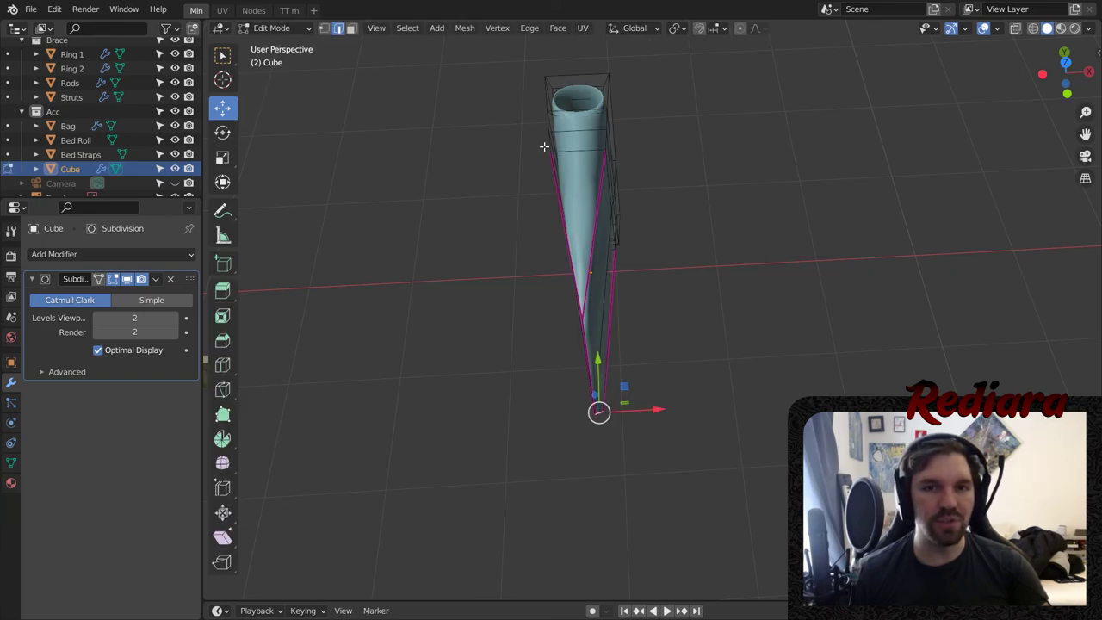
pyautogui.scroll(4, 543, 147)
pyautogui.moveTo(634, 187); pyautogui.dragTo(512, 105, button='middle')
pyautogui.scroll(1, 507, 116)
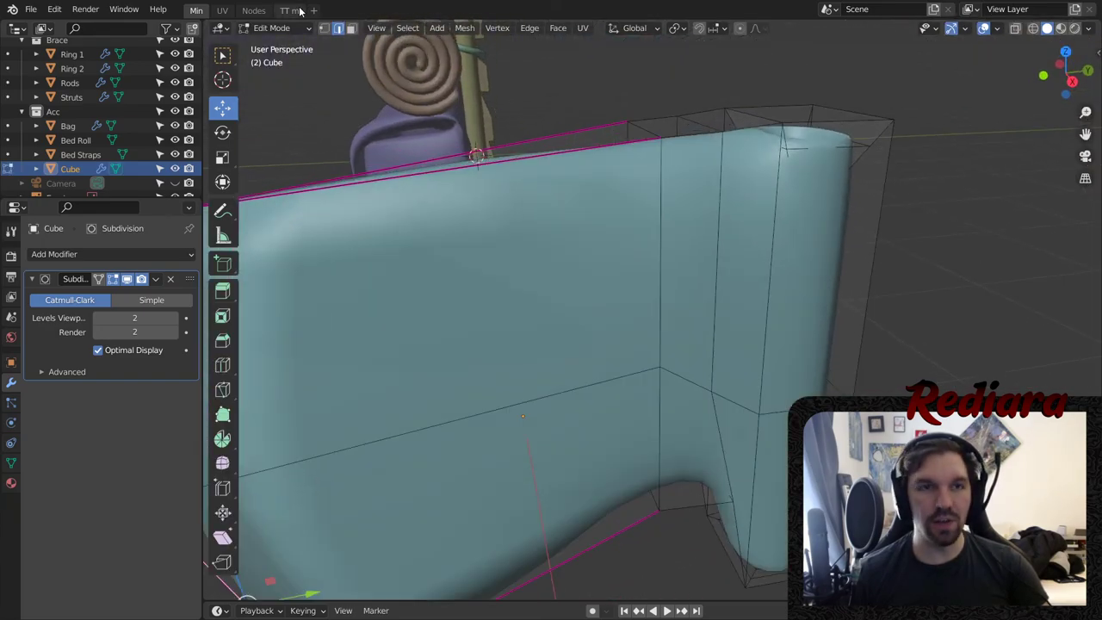
pyautogui.moveTo(636, 179); pyautogui.dragTo(585, 301, button='middle')
pyautogui.moveTo(577, 429); pyautogui.dragTo(258, 229, button='middle')
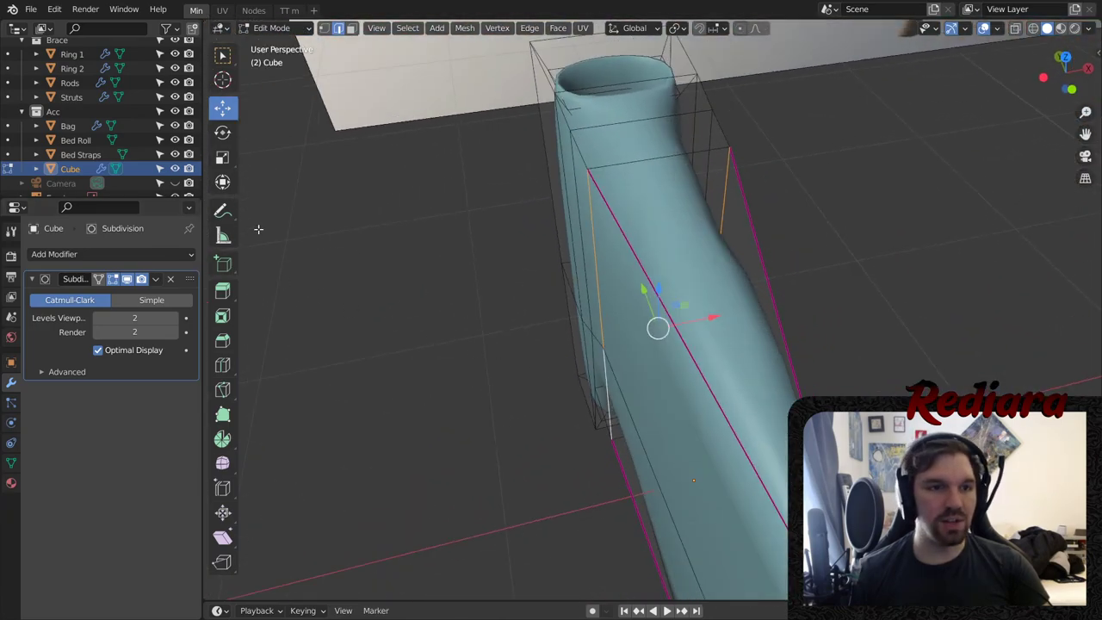
pyautogui.moveTo(713, 317); pyautogui.dragTo(677, 319)
pyautogui.click(274, 28)
pyautogui.click(264, 41)
# - In Edit Mode, move the blade's middle and bottom front vertices back along Y and lower the bottom one along Z
pyautogui.moveTo(489, 287); pyautogui.dragTo(650, 167, button='middle')
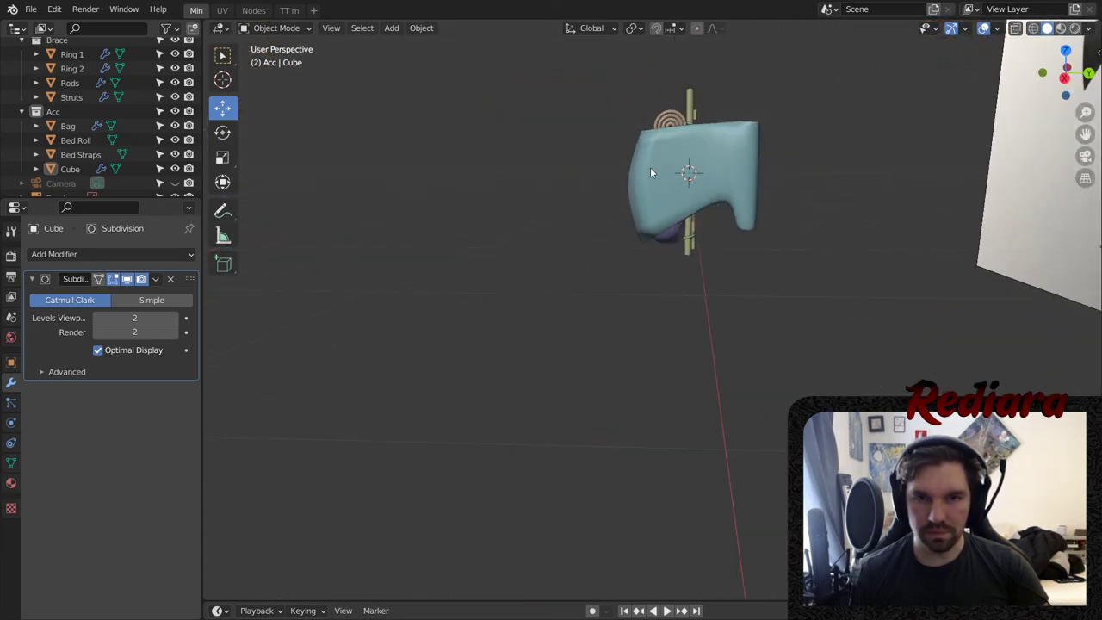
pyautogui.scroll(4, 651, 169)
pyautogui.click(704, 207)
pyautogui.keyDown('shift'); pyautogui.moveTo(704, 207); pyautogui.dragTo(562, 232, button='middle'); pyautogui.keyUp('shift')
pyautogui.click(270, 28)
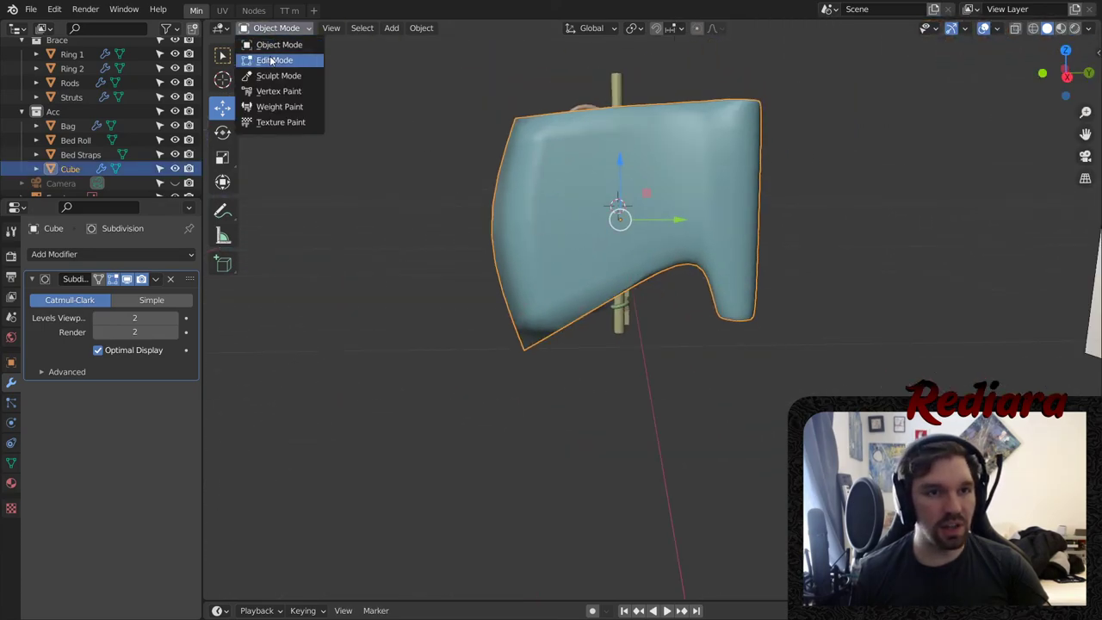
pyautogui.click(270, 59)
pyautogui.moveTo(448, 198); pyautogui.dragTo(511, 241, button='middle')
pyautogui.click(430, 226)
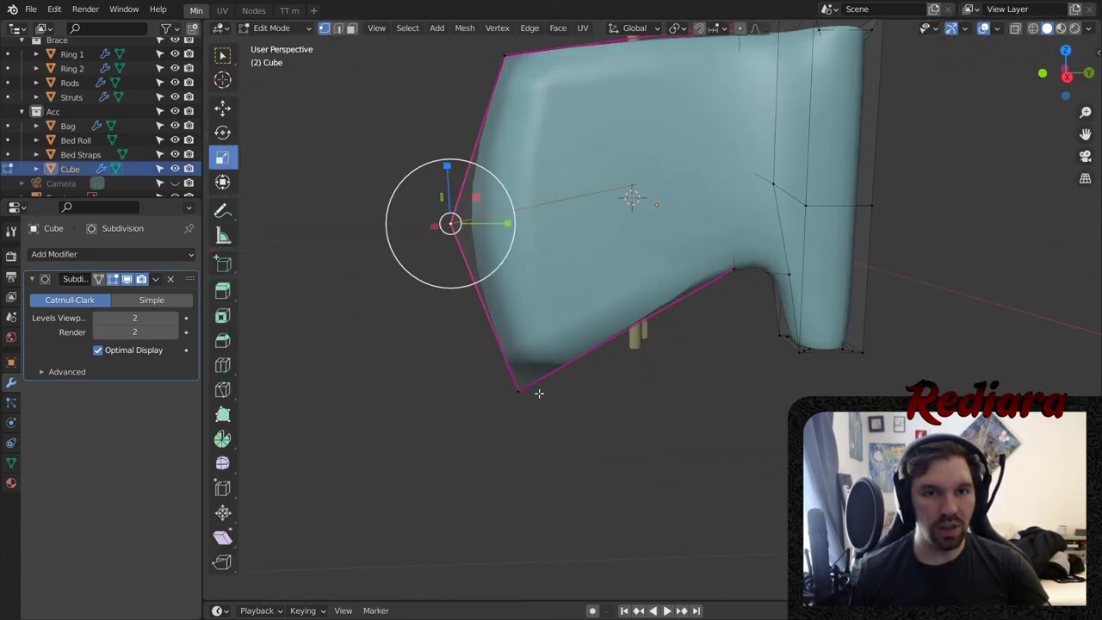
pyautogui.keyDown('shift'); pyautogui.click(543, 393); pyautogui.keyUp('shift')
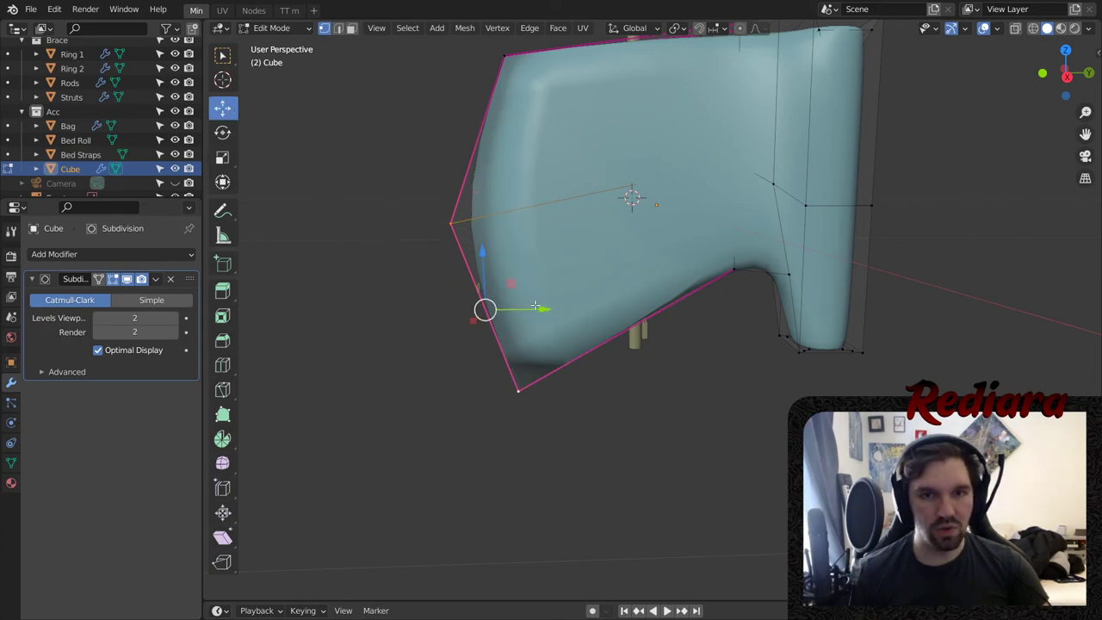
pyautogui.moveTo(535, 306); pyautogui.dragTo(545, 355)
pyautogui.click(543, 389)
# - Raise the blade's middle front vertex about 0.32 m along Z and pull it slightly forward along Y
pyautogui.click(478, 219)
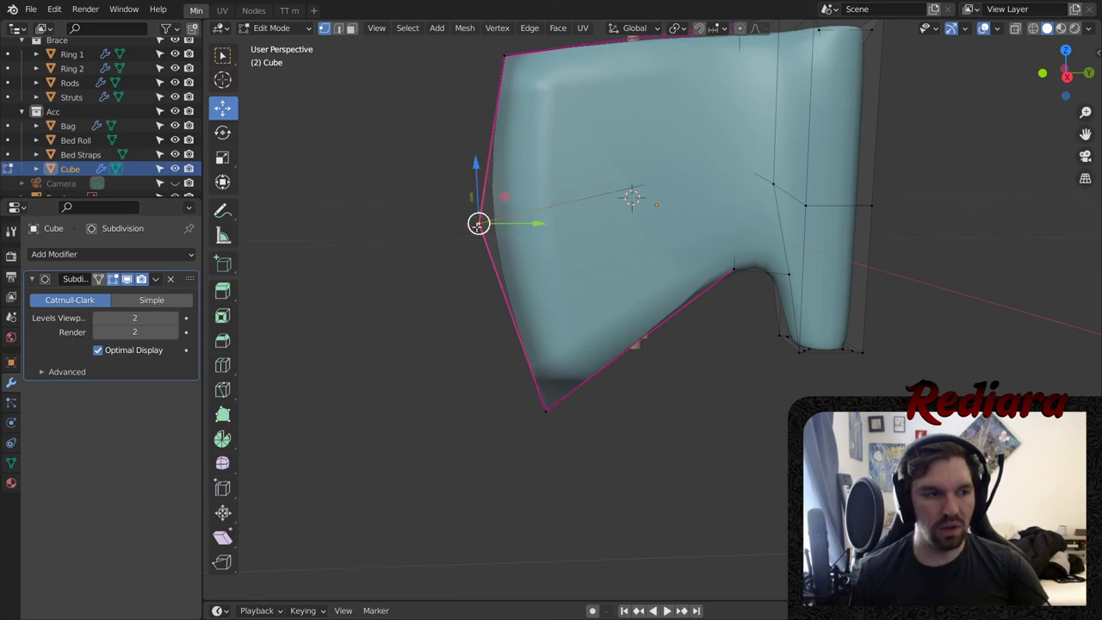
pyautogui.moveTo(475, 165); pyautogui.dragTo(464, 179)
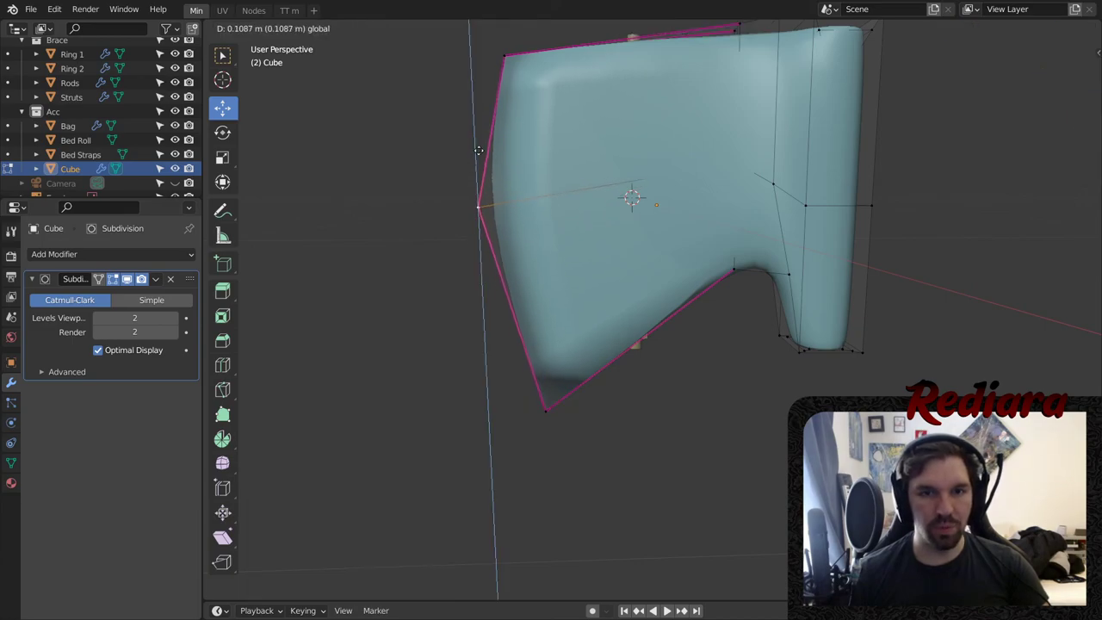
pyautogui.moveTo(490, 119); pyautogui.dragTo(492, 119)
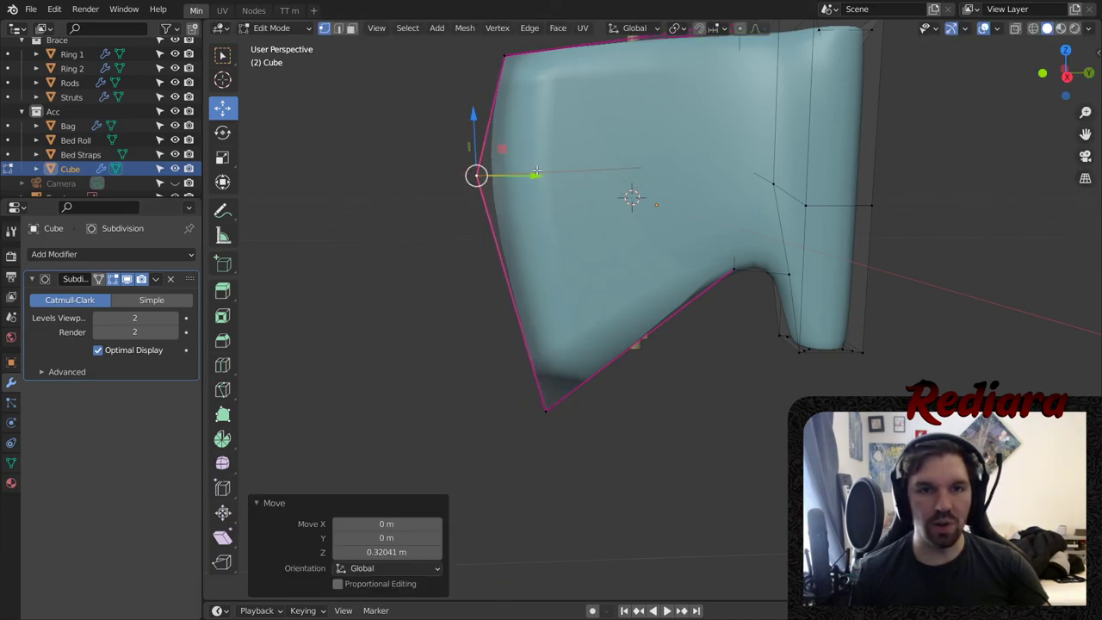
pyautogui.moveTo(532, 176); pyautogui.dragTo(507, 177)
# - Move the blade's bottom front vertex about 0.13 m and its middle front vertex about 0.06 m back along Y
pyautogui.click(451, 91)
pyautogui.moveTo(516, 93); pyautogui.dragTo(579, 130, button='middle')
pyautogui.keyDown('shift'); pyautogui.moveTo(579, 130); pyautogui.dragTo(539, 260, button='middle'); pyautogui.keyUp('shift')
pyautogui.moveTo(534, 290); pyautogui.dragTo(610, 362)
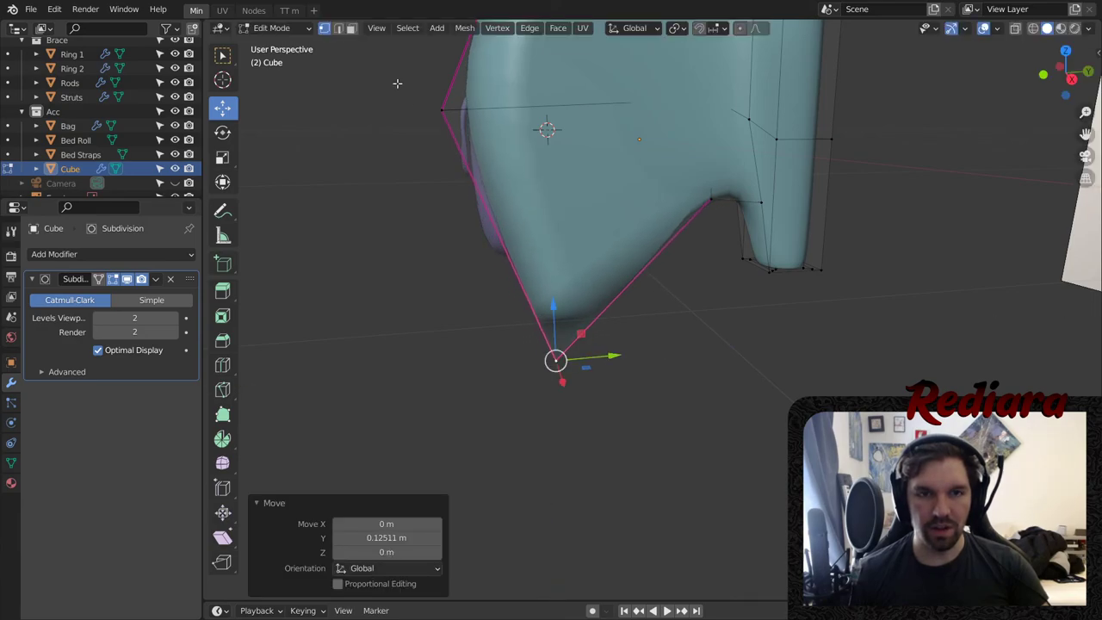
pyautogui.click(441, 109)
pyautogui.moveTo(501, 110); pyautogui.dragTo(540, 117)
pyautogui.keyDown('shift'); pyautogui.moveTo(541, 118); pyautogui.dragTo(547, 200, button='middle'); pyautogui.keyUp('shift')
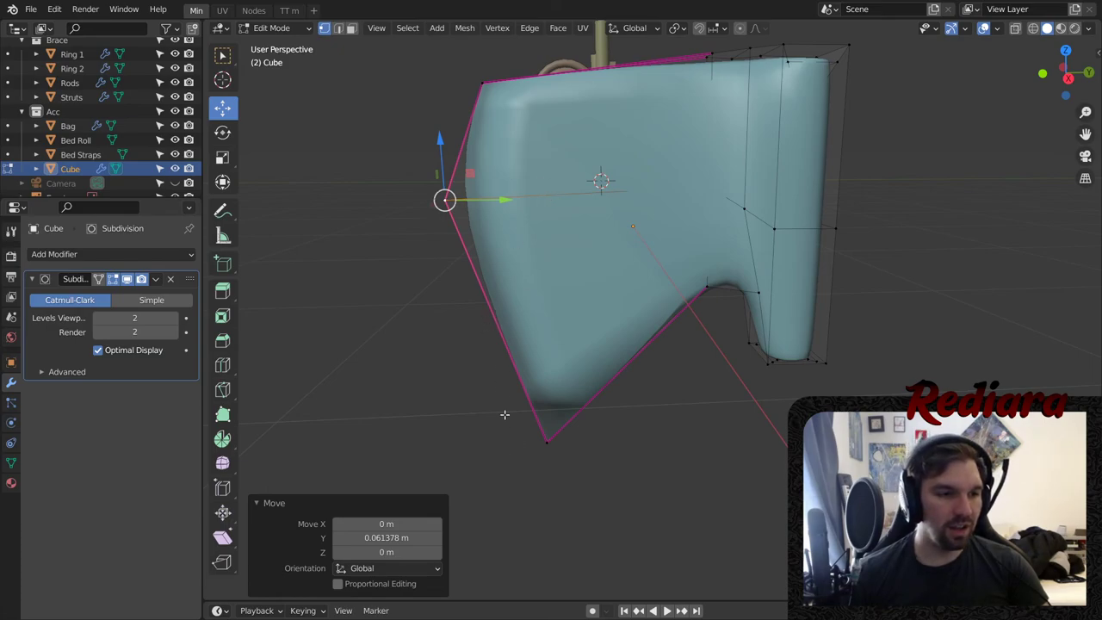
# - Pull the blade's bottom front vertex slightly forward along Y and return to Object Mode
pyautogui.click(549, 443)
pyautogui.moveTo(598, 434); pyautogui.dragTo(583, 444)
pyautogui.click(274, 32)
pyautogui.click(275, 48)
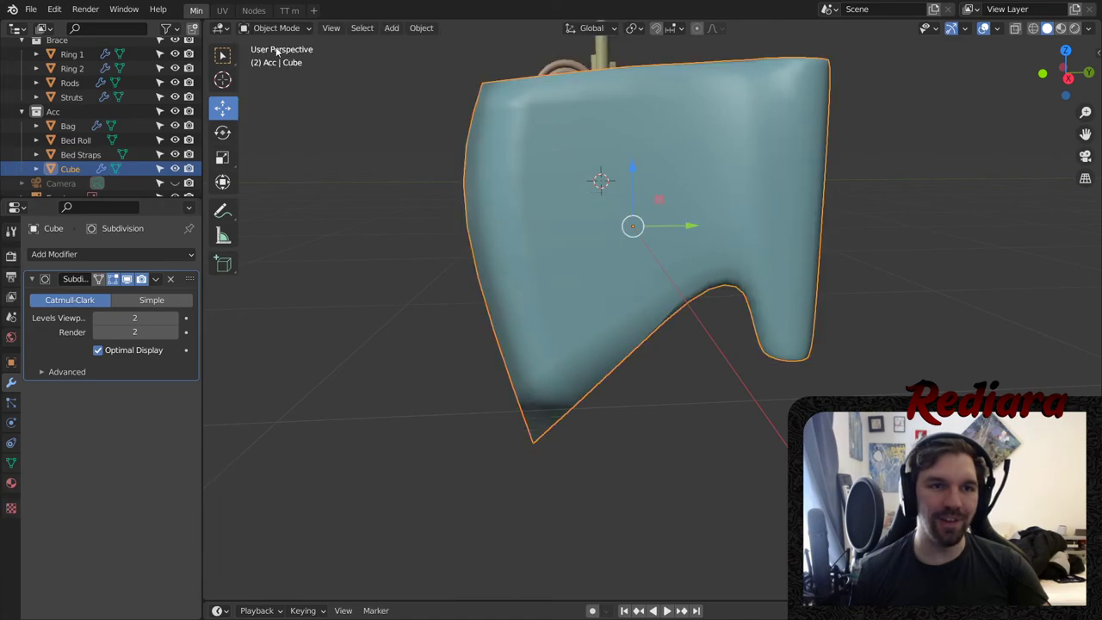
# - In Edit Mode, scale the upper vertical edges on both sides just ahead of the socket to 0.67 along X, then return to Object Mode
pyautogui.scroll(-4, 531, 211)
pyautogui.moveTo(571, 163); pyautogui.dragTo(898, 198, button='middle')
pyautogui.scroll(3, 595, 179)
pyautogui.scroll(3, 560, 88)
pyautogui.moveTo(528, 205); pyautogui.dragTo(493, 196, button='middle')
pyautogui.click(276, 27)
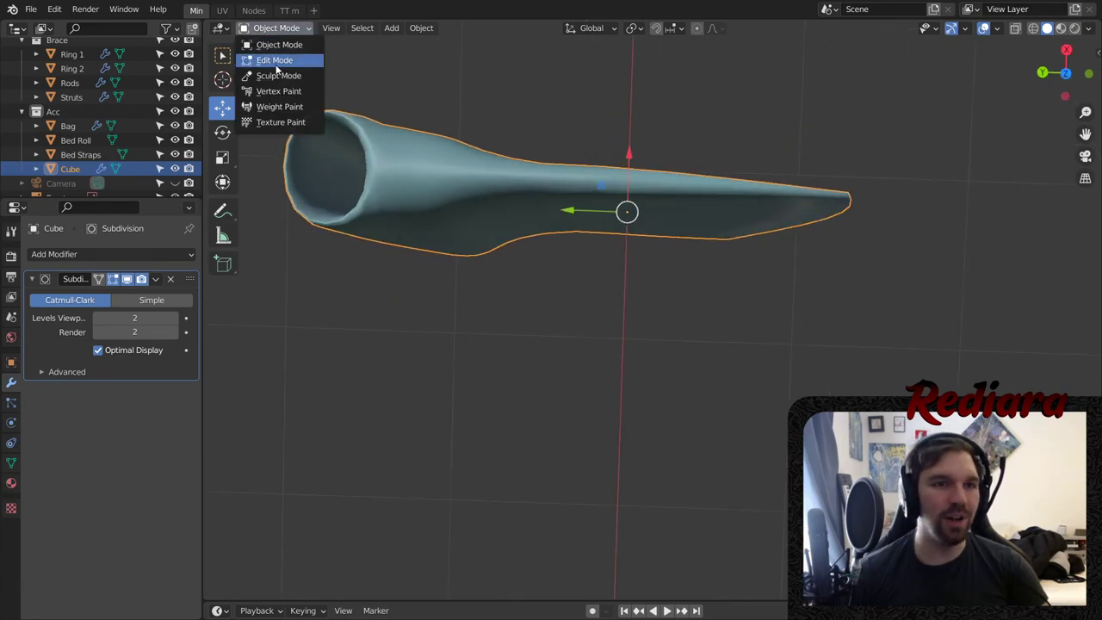
pyautogui.click(278, 64)
pyautogui.moveTo(278, 64); pyautogui.dragTo(583, 253, button='middle')
pyautogui.moveTo(435, 189); pyautogui.dragTo(351, 207, button='middle')
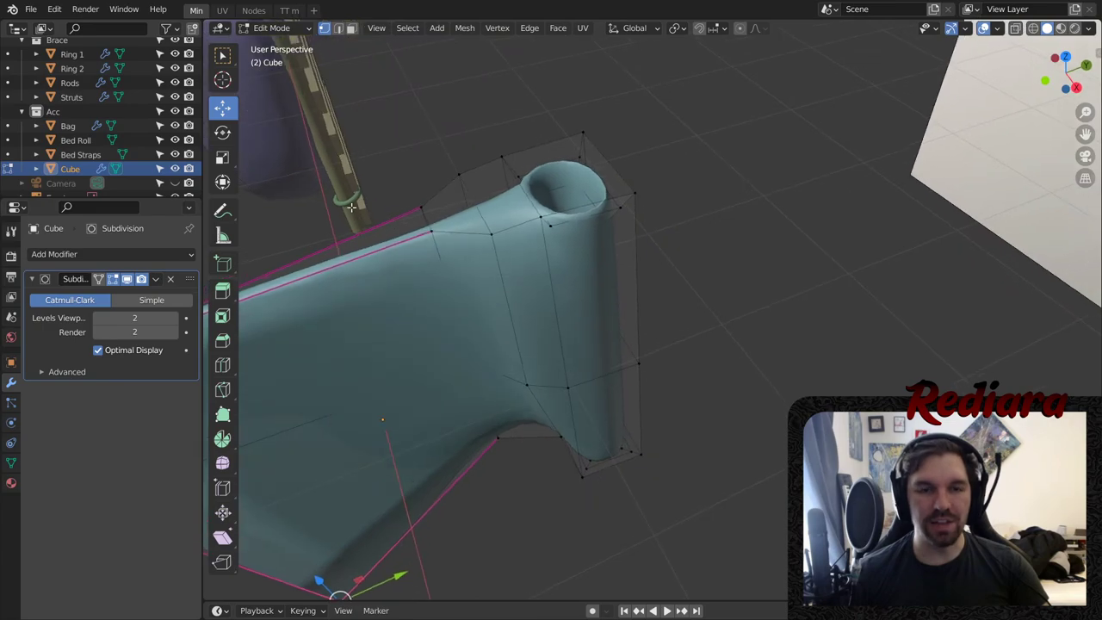
pyautogui.click(338, 28)
pyautogui.click(508, 309)
pyautogui.moveTo(535, 366); pyautogui.dragTo(728, 332, button='middle')
pyautogui.moveTo(460, 314); pyautogui.dragTo(414, 334, button='middle')
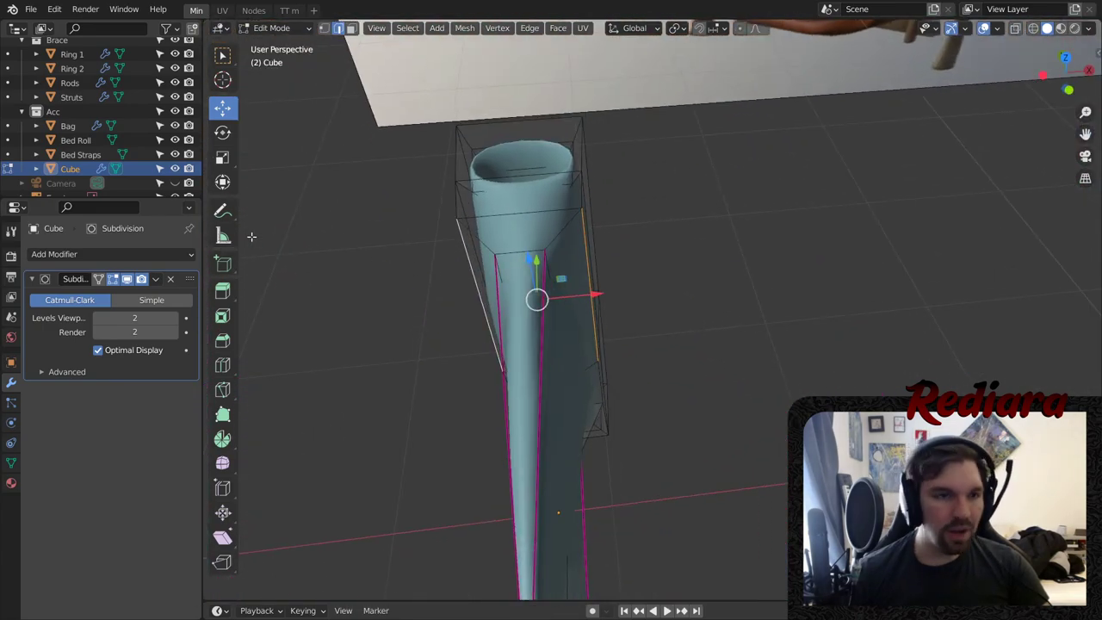
pyautogui.click(222, 157)
pyautogui.moveTo(598, 294); pyautogui.dragTo(571, 295)
pyautogui.moveTo(570, 295); pyautogui.dragTo(426, 263, button='middle')
pyautogui.click(282, 29)
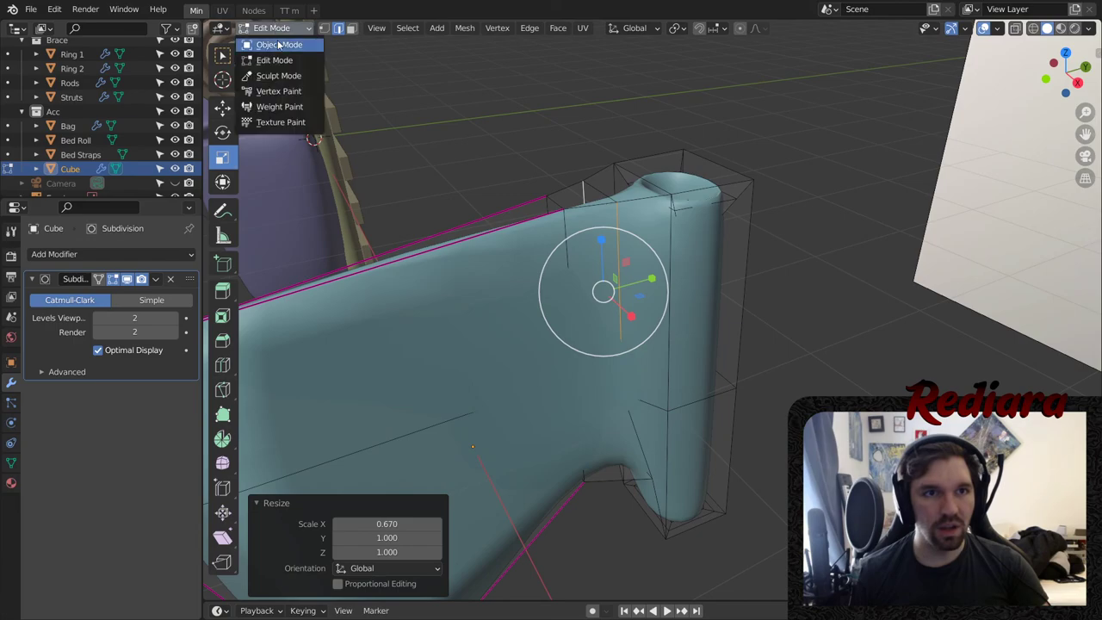
pyautogui.click(278, 45)
# - Enable Auto Smooth for the axe head's mesh normals
pyautogui.scroll(-4, 516, 215)
pyautogui.moveTo(598, 334); pyautogui.dragTo(553, 326, button='middle')
pyautogui.scroll(3, 537, 245)
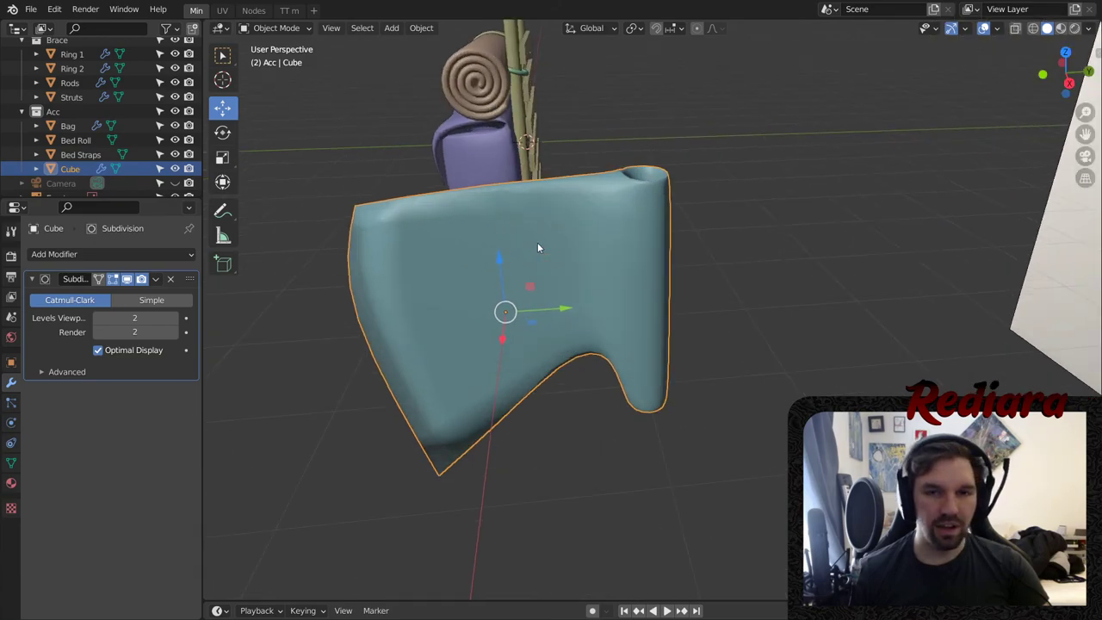
pyautogui.moveTo(537, 248); pyautogui.dragTo(632, 235, button='middle')
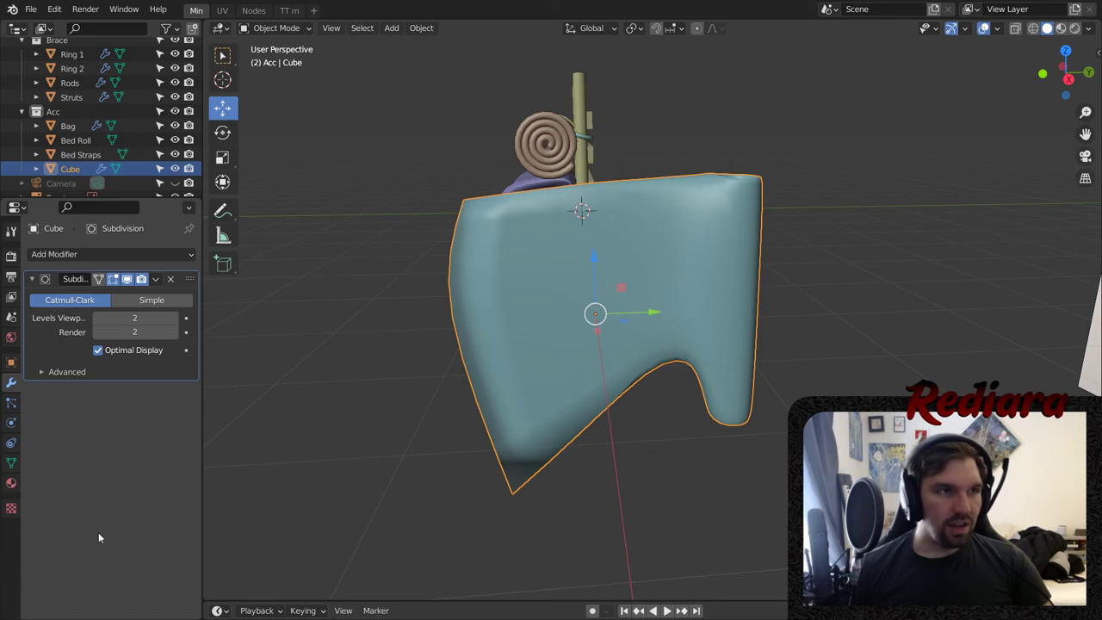
pyautogui.click(10, 463)
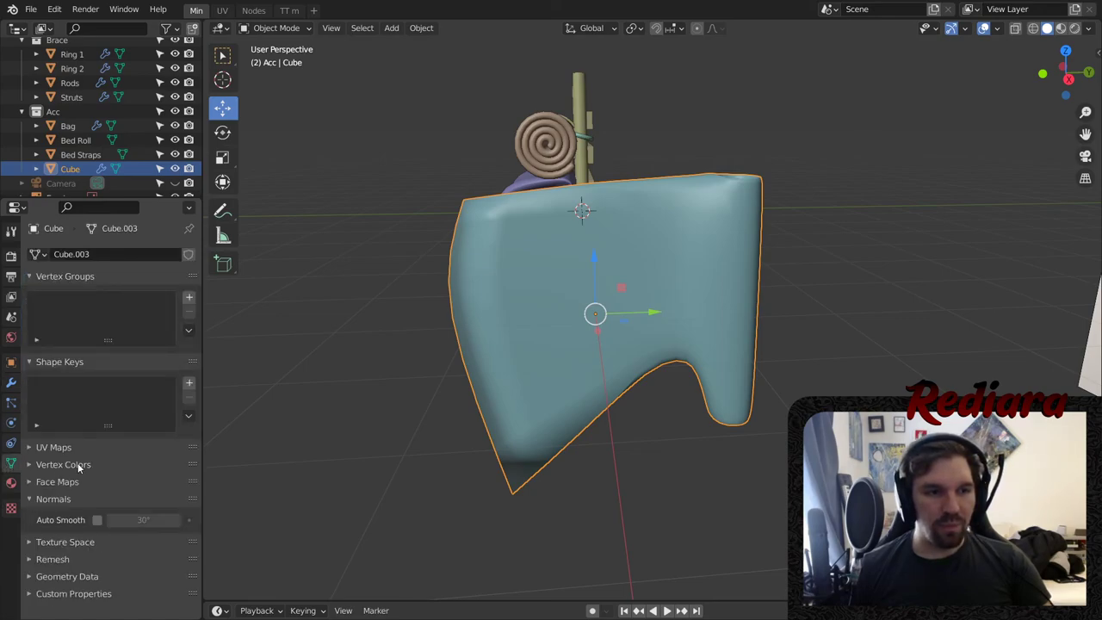
pyautogui.click(96, 520)
# - Examine the axe head's shading around the blade and socket from several angles, then frame it in the view
pyautogui.moveTo(542, 362)
pyautogui.mouseDown(button='middle')
pyautogui.moveTo(582, 330)
pyautogui.moveTo(635, 411)
pyautogui.moveTo(546, 325)
pyautogui.moveTo(584, 321)
pyautogui.moveTo(651, 280)
pyautogui.moveTo(768, 255)
pyautogui.moveTo(1009, 439)
pyautogui.mouseUp(button='middle')
pyautogui.scroll(4, 635, 412)
pyautogui.scroll(-4, 635, 411)
pyautogui.scroll(-4, 615, 292)
pyautogui.moveTo(652, 177); pyautogui.dragTo(609, 201, button='middle')
pyautogui.click(678, 210)
pyautogui.scroll(-6, 711, 274)
pyautogui.keyDown('shift'); pyautogui.moveTo(783, 276); pyautogui.dragTo(660, 325, button='middle'); pyautogui.keyUp('shift')
pyautogui.click(697, 314)
pyautogui.press('KP_Decimal')
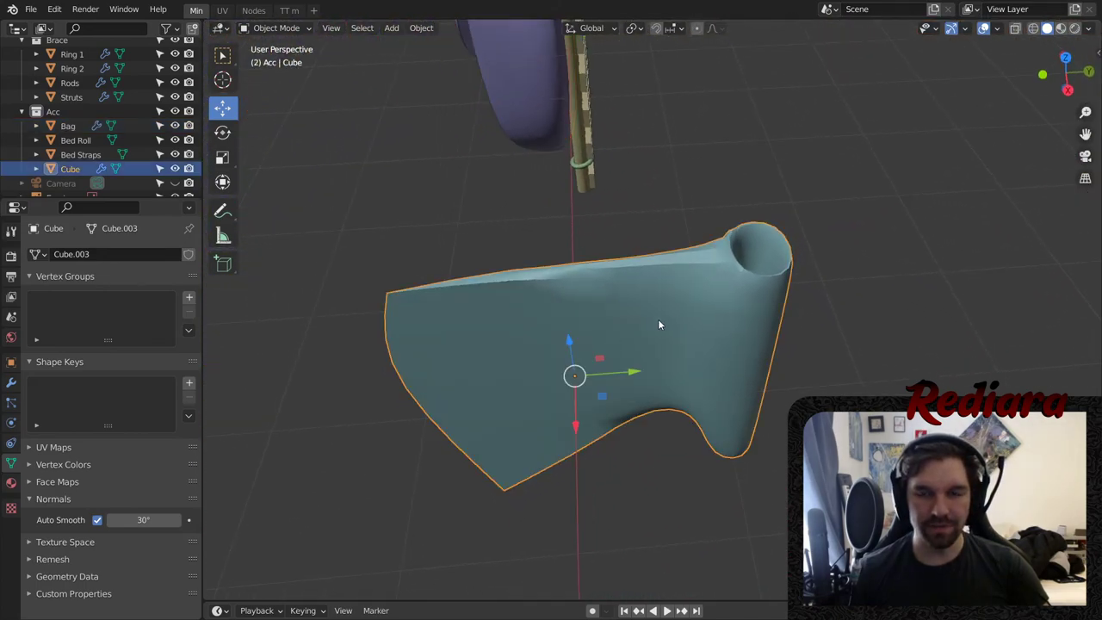
# - Try an Auto Smooth angle of 90° on the axe head
pyautogui.click(161, 520)
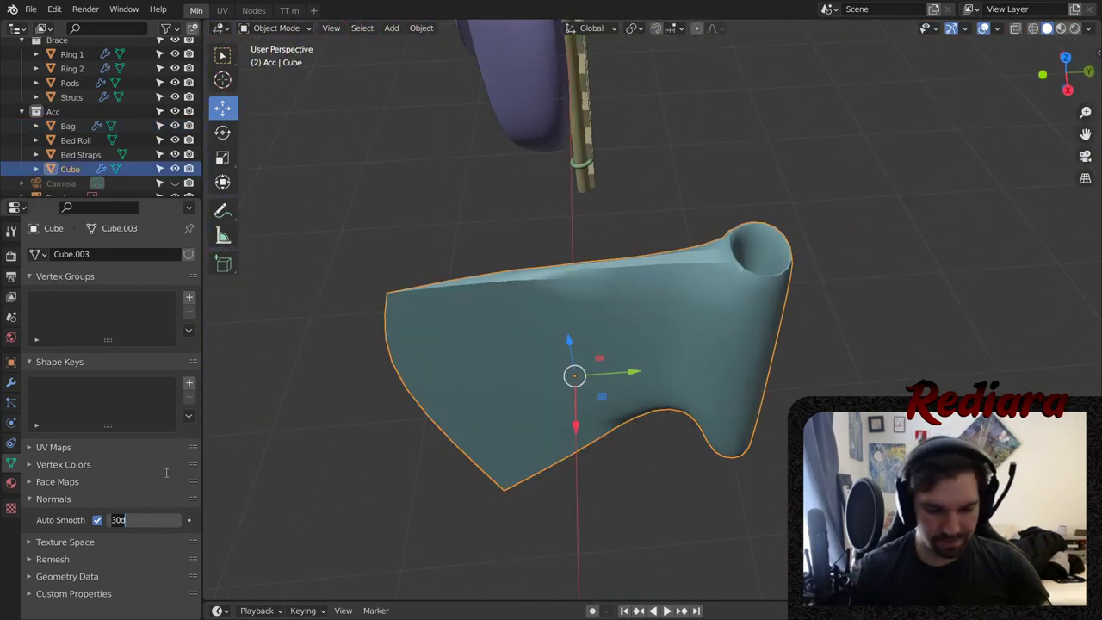
pyautogui.press('Return')
pyautogui.moveTo(678, 265); pyautogui.dragTo(670, 309, button='middle')
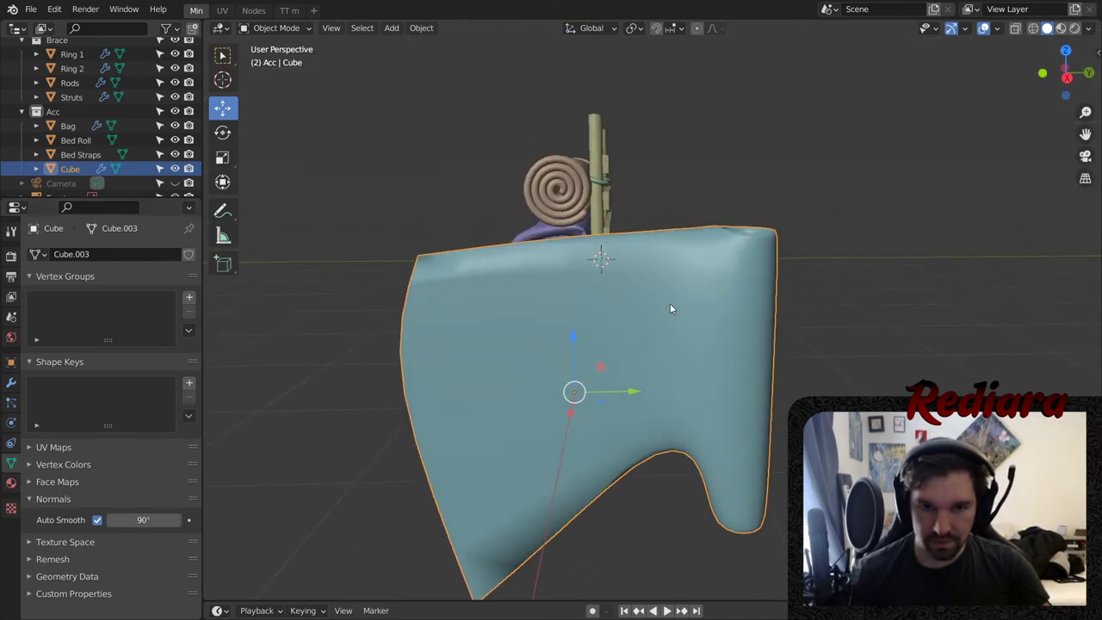
# - Set the axe head's Auto Smooth angle to 70° and check its shading and shape against the backpack reference
pyautogui.moveTo(594, 367); pyautogui.dragTo(448, 284, button='middle')
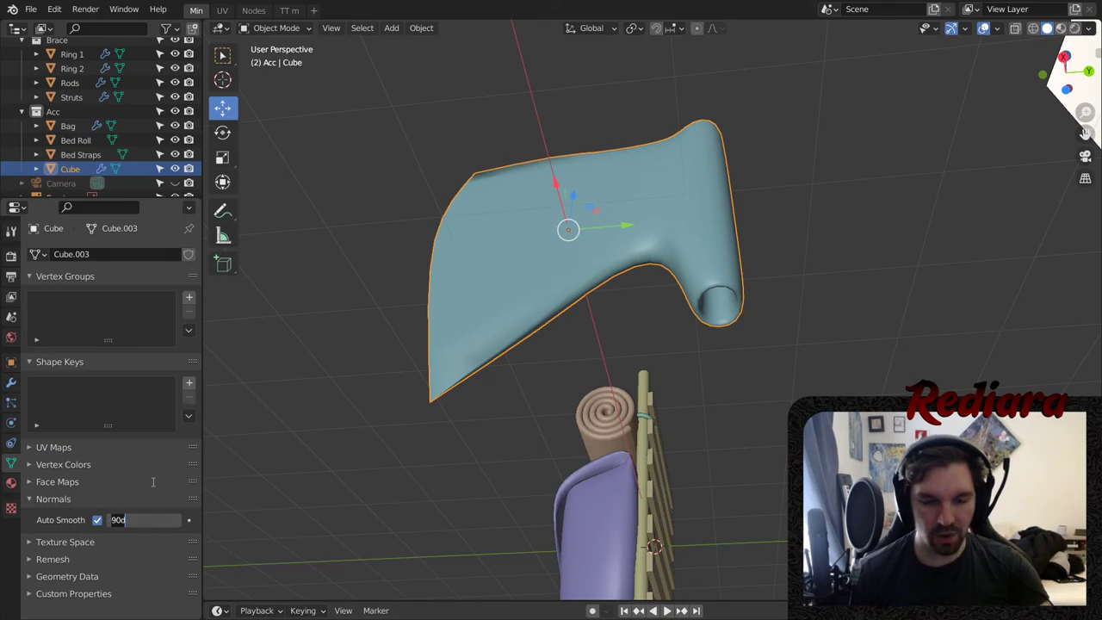
pyautogui.write('70')
pyautogui.press('Return')
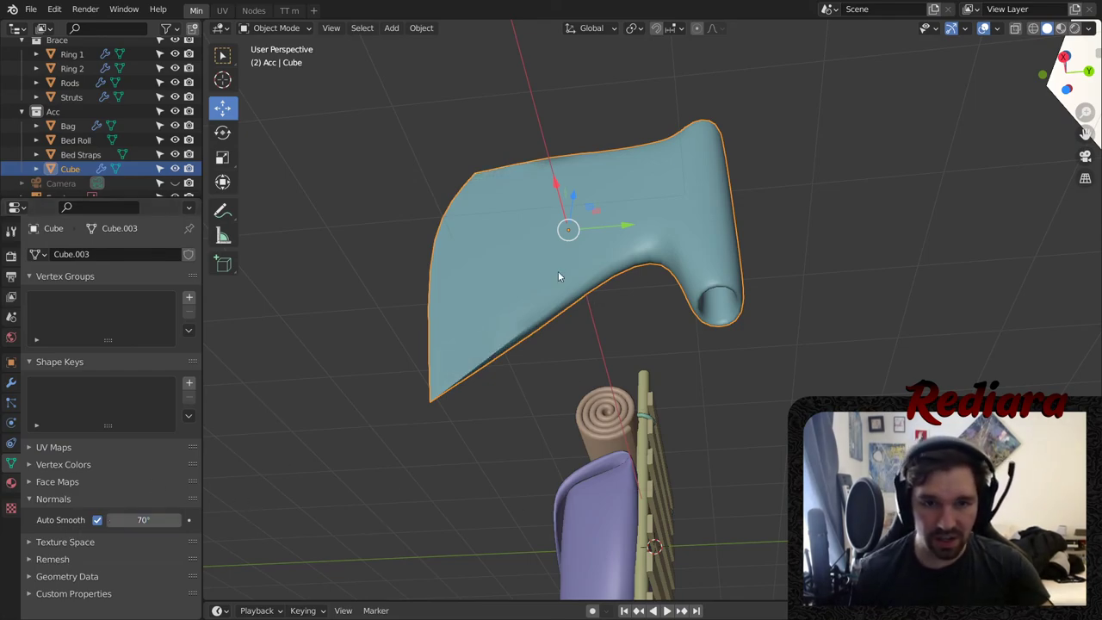
pyautogui.moveTo(558, 271); pyautogui.dragTo(617, 433, button='middle')
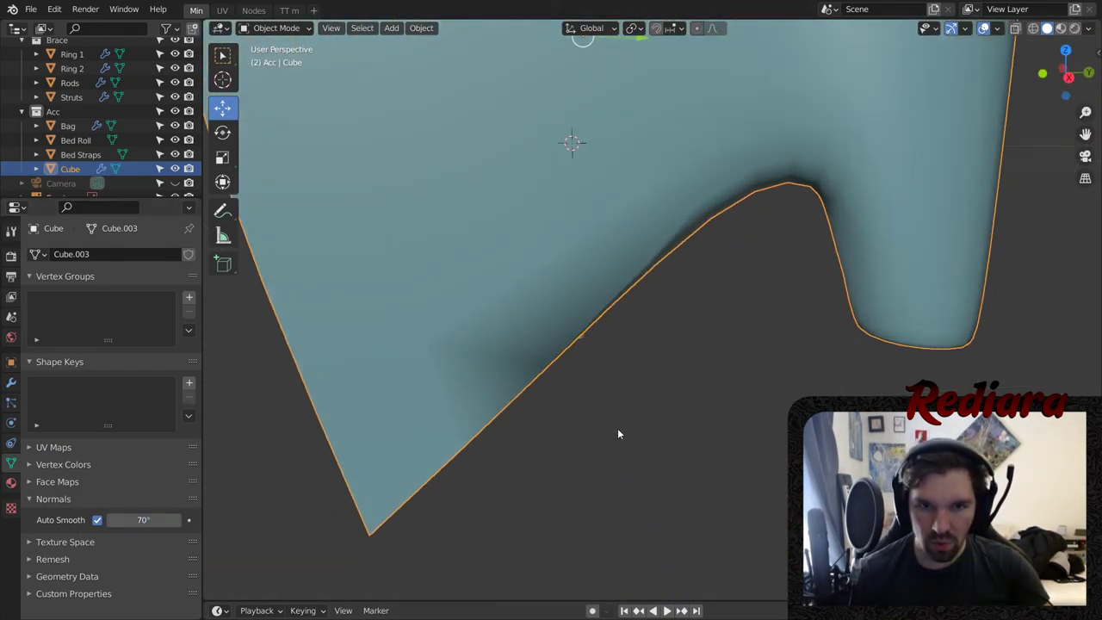
pyautogui.moveTo(784, 173); pyautogui.dragTo(677, 250, button='middle')
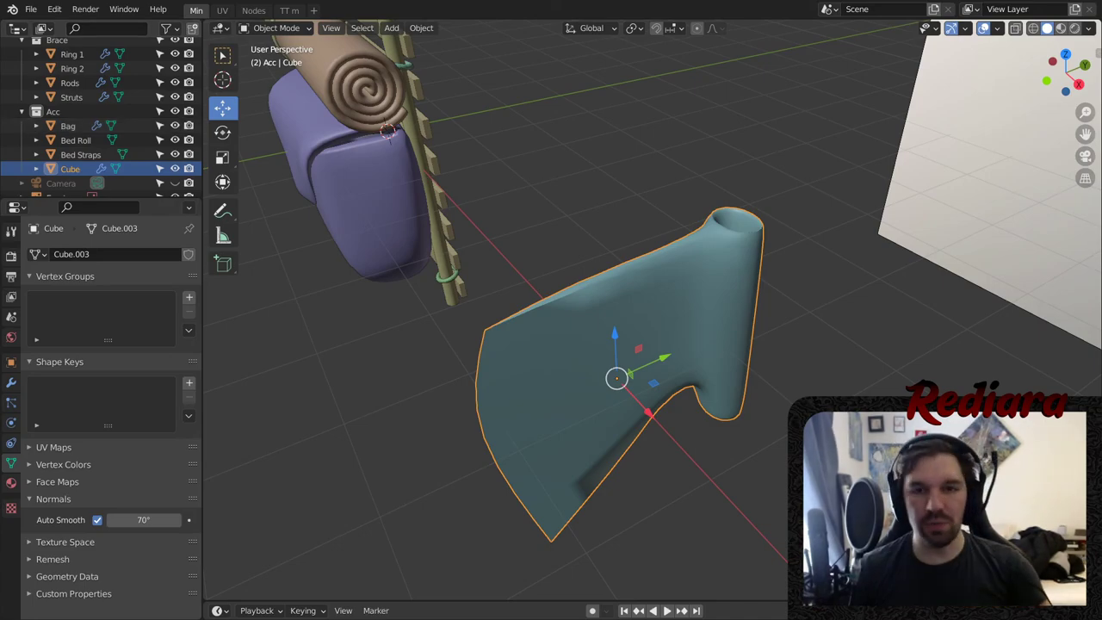
pyautogui.moveTo(689, 361); pyautogui.dragTo(455, 139, button='middle')
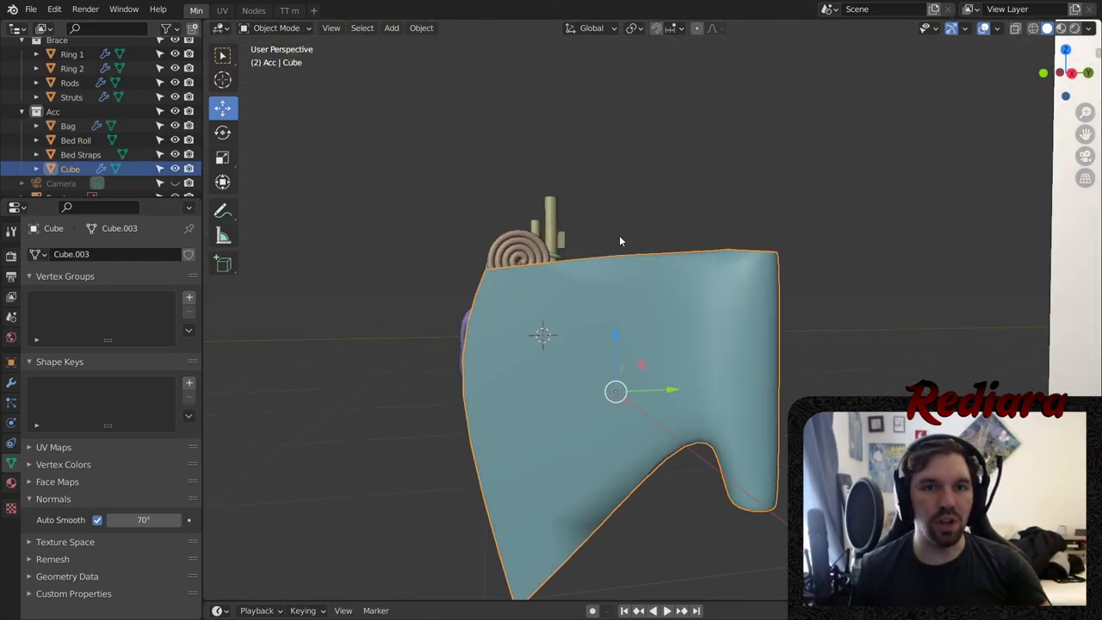
pyautogui.moveTo(619, 235); pyautogui.dragTo(379, 206, button='middle')
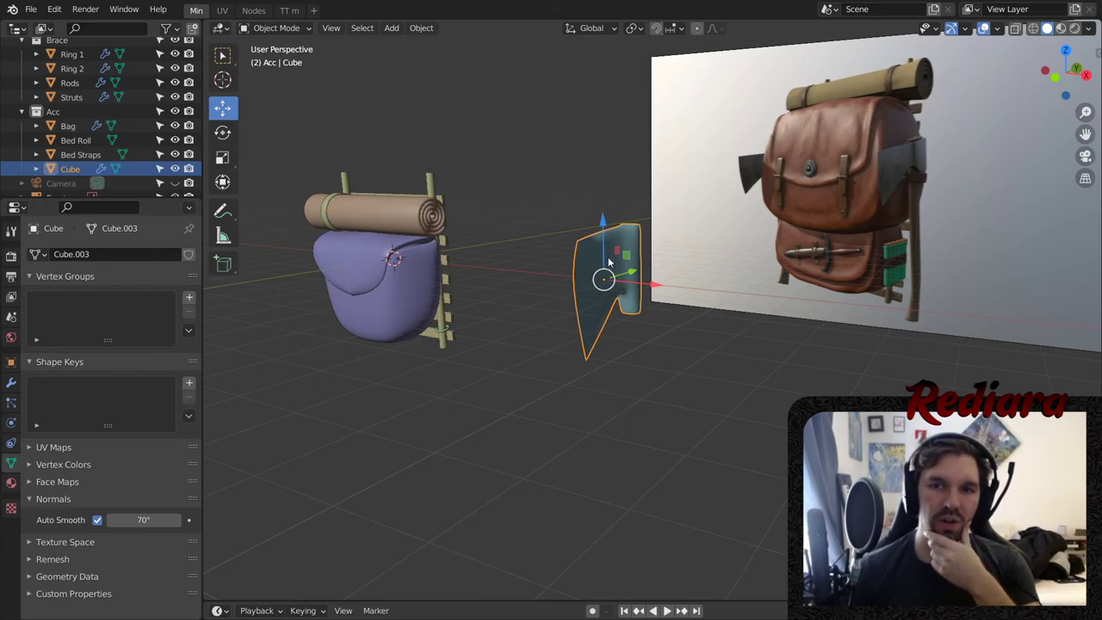
# - Add a 24-vertex cylinder for the axe handle and move it about 6.97 m along X to the axe head
pyautogui.click(637, 209)
pyautogui.moveTo(636, 208); pyautogui.dragTo(339, 68, button='middle')
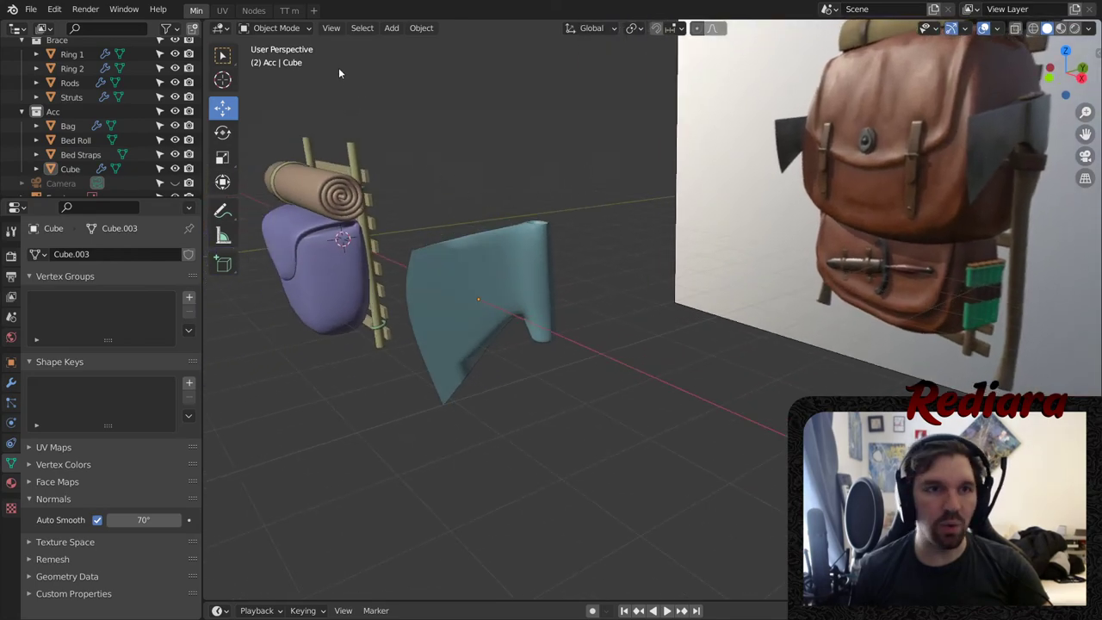
pyautogui.click(392, 28)
pyautogui.moveTo(411, 44)
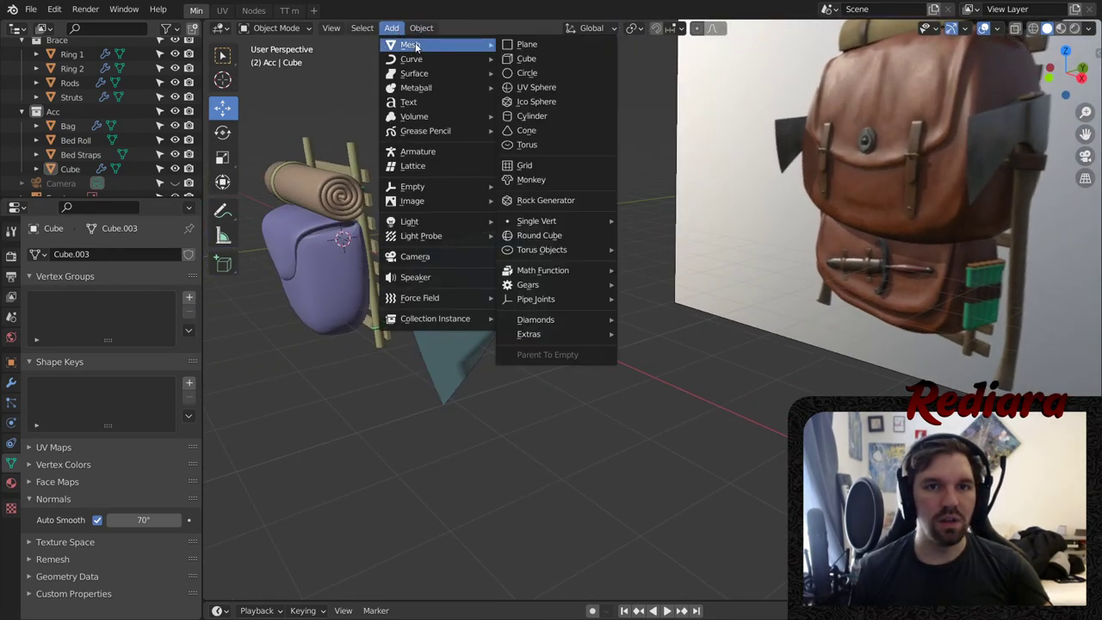
pyautogui.click(535, 116)
pyautogui.moveTo(534, 116); pyautogui.dragTo(400, 248, button='middle')
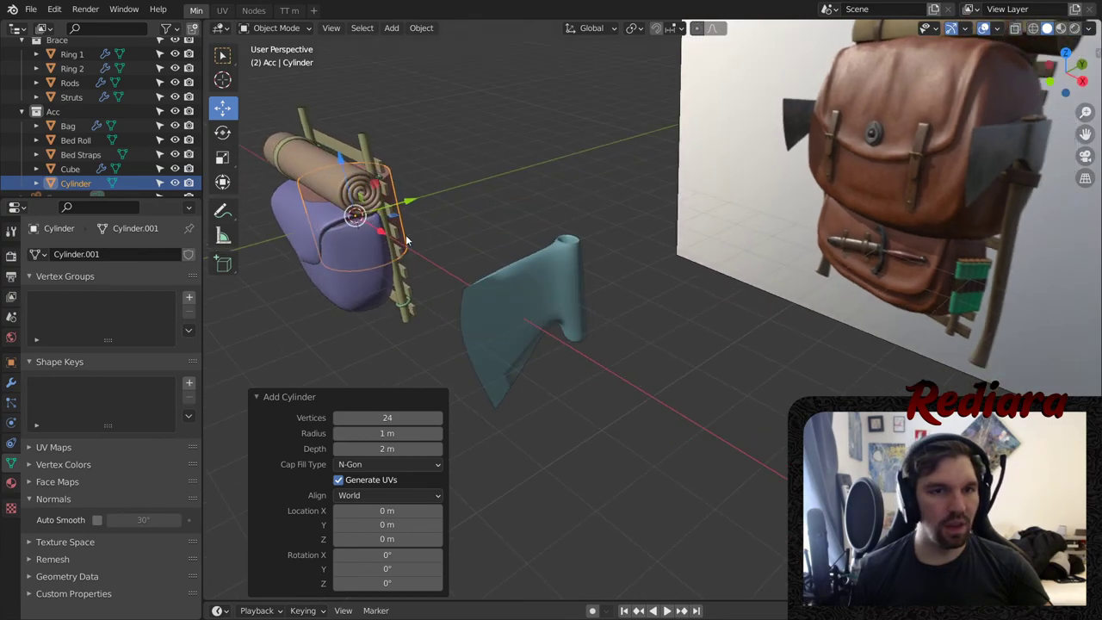
pyautogui.press('g')
pyautogui.press('x')
pyautogui.click(536, 312)
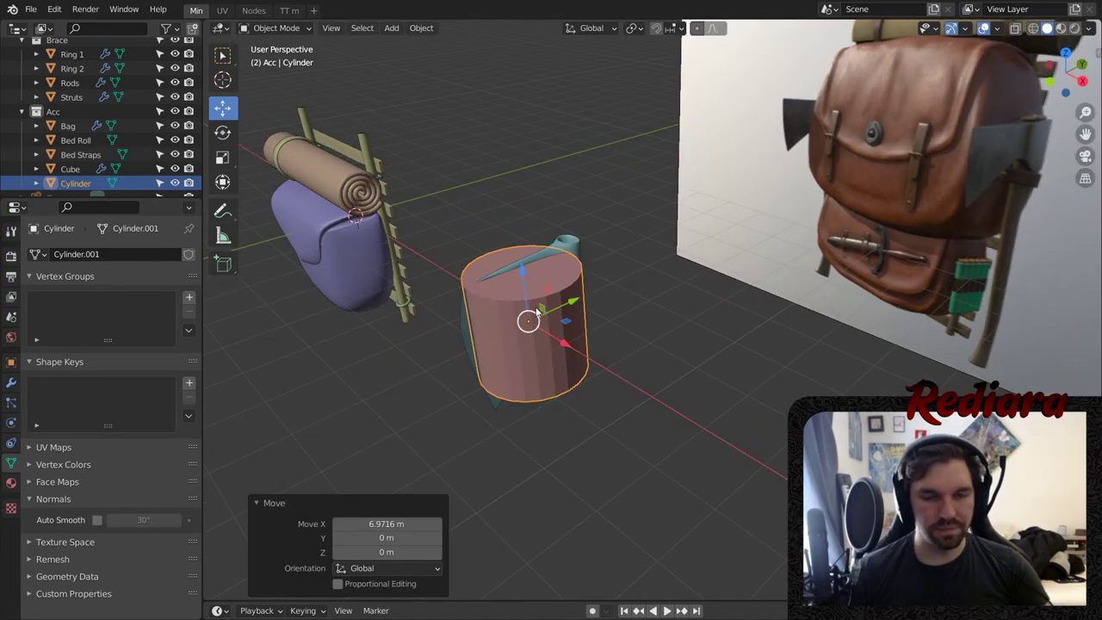
# - Copy the axe head's X location of 6.74793 m to the cylinder so the two line up
pyautogui.moveTo(537, 312); pyautogui.dragTo(649, 313, button='middle')
pyautogui.click(573, 245)
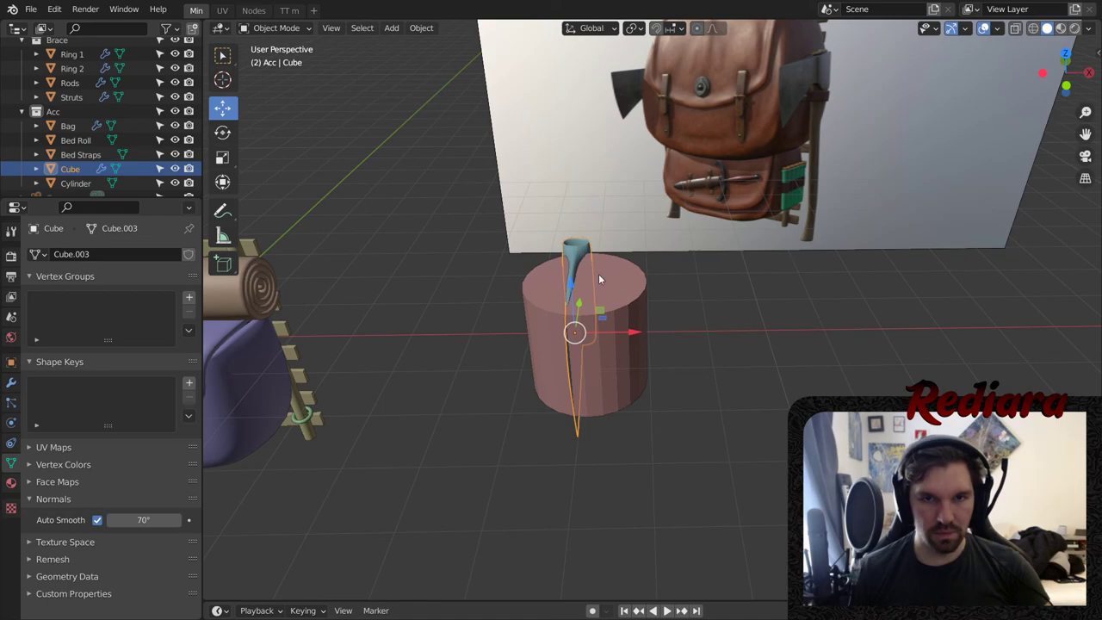
pyautogui.click(11, 362)
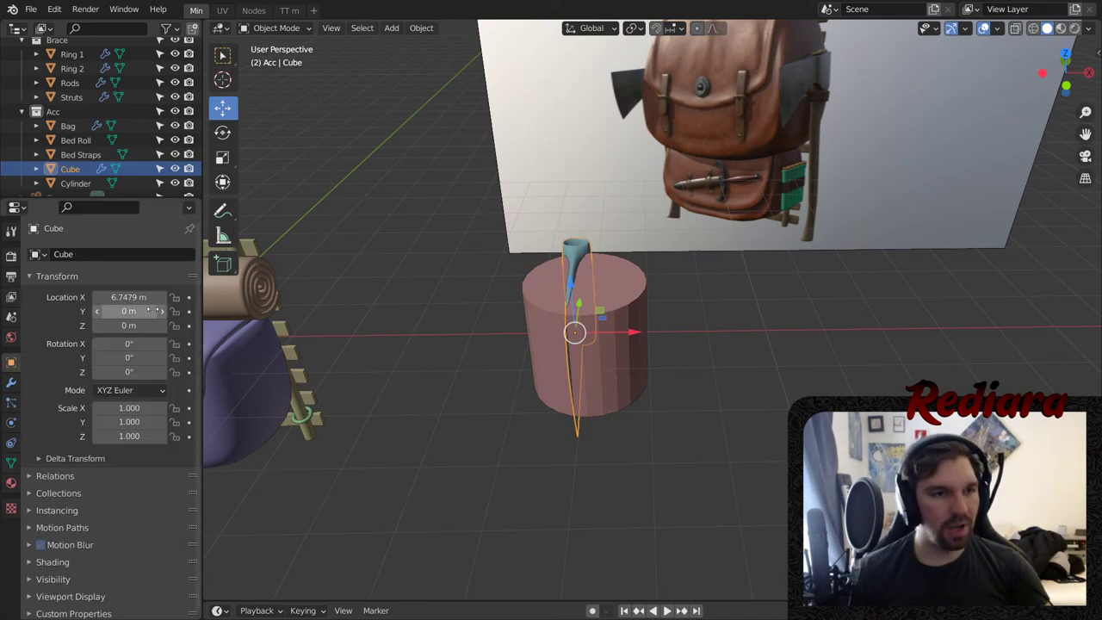
pyautogui.doubleClick(129, 297)
pyautogui.press('Return')
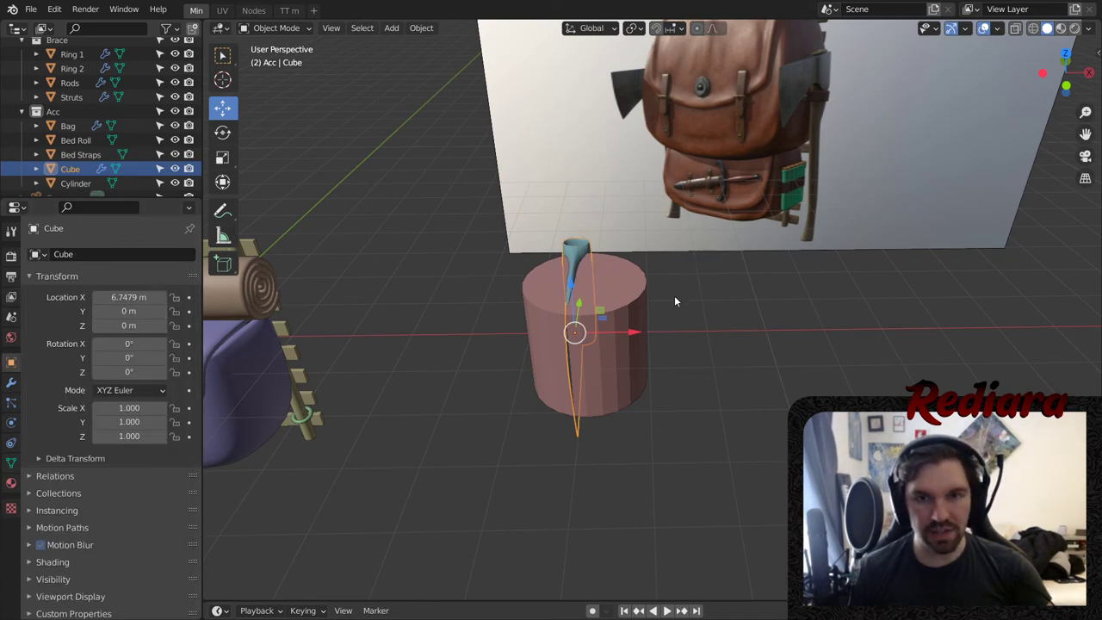
pyautogui.click(614, 301)
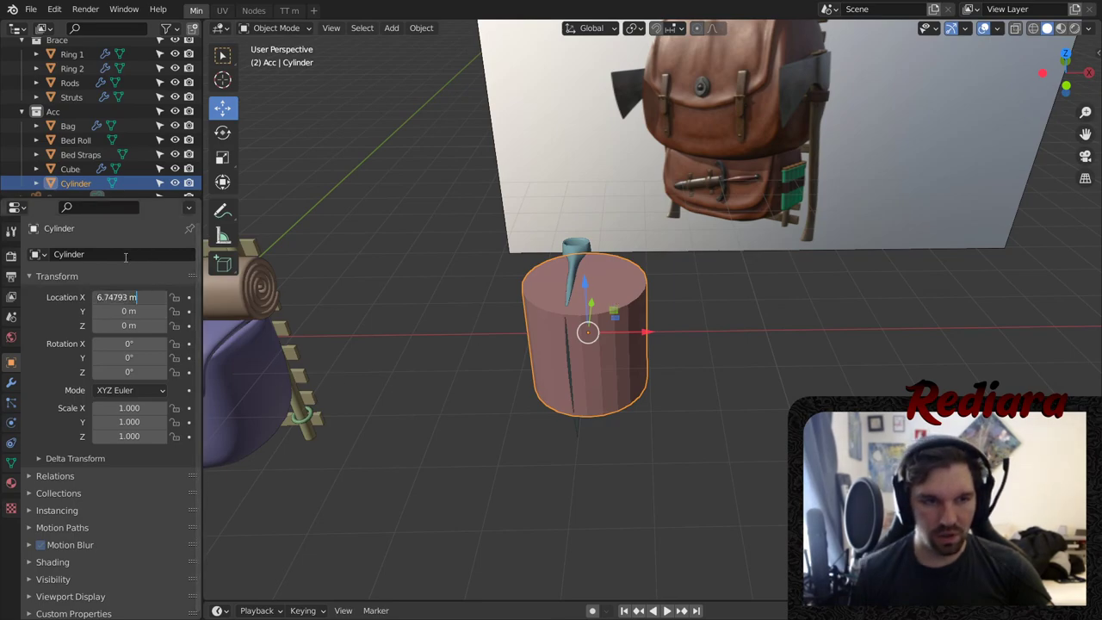
pyautogui.press('Return')
# - Scale the cylinder uniformly to about 0.351 and move it along Y to about 1.107 m, near the axe head's socket
pyautogui.click(222, 157)
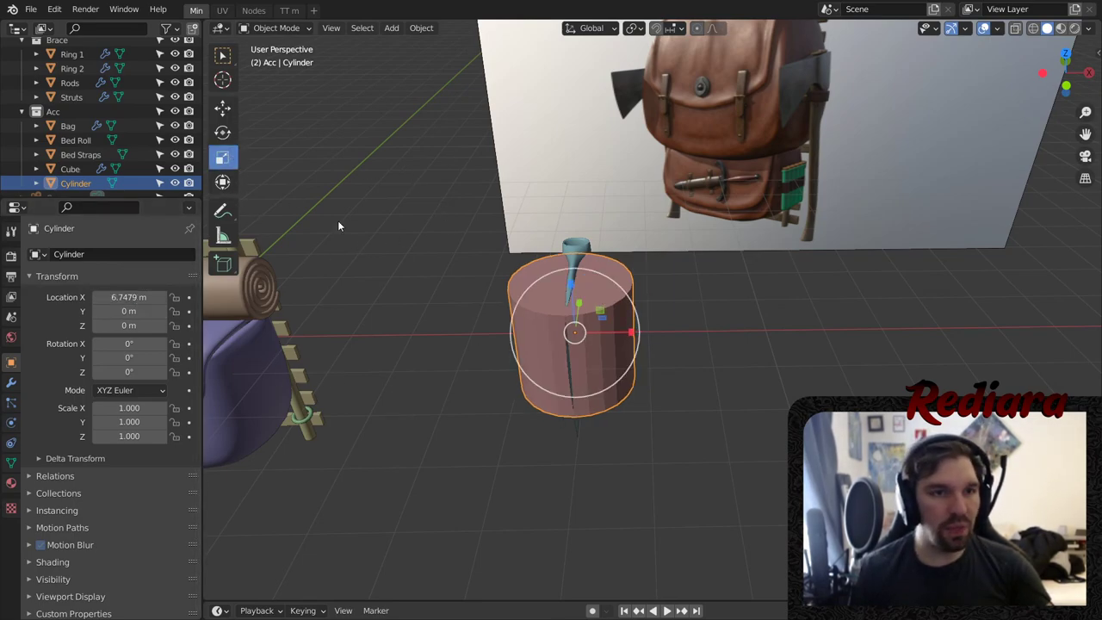
pyautogui.moveTo(661, 331); pyautogui.dragTo(637, 357, button='middle')
pyautogui.moveTo(632, 296); pyautogui.dragTo(595, 314)
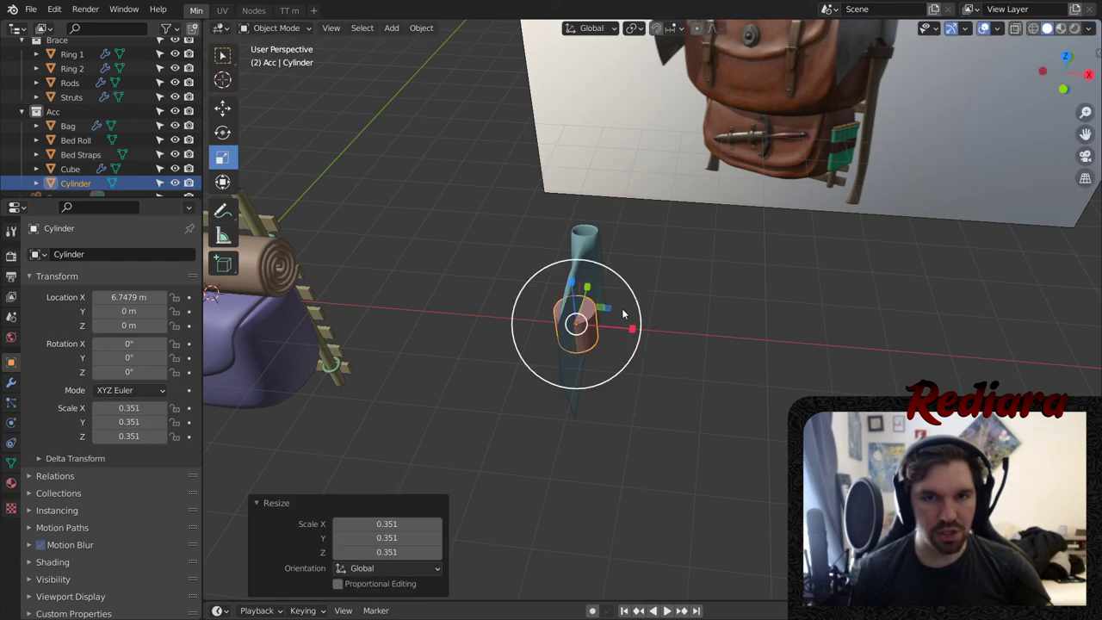
pyautogui.moveTo(596, 314); pyautogui.dragTo(361, 232, button='middle')
pyautogui.click(223, 107)
pyautogui.moveTo(661, 314); pyautogui.dragTo(730, 313)
# - Stretch the cylinder vertically and shrink it uniformly, giving scales of about 0.189 in X and Y and 1.098 in Z
pyautogui.click(222, 156)
pyautogui.moveTo(678, 268); pyautogui.dragTo(674, 82)
pyautogui.moveTo(738, 291); pyautogui.dragTo(706, 290)
# - Center the cylinder in the axe socket at about 1.174 m in Y and shrink it to about 0.151 across
pyautogui.scroll(3, 685, 247)
pyautogui.scroll(3, 684, 245)
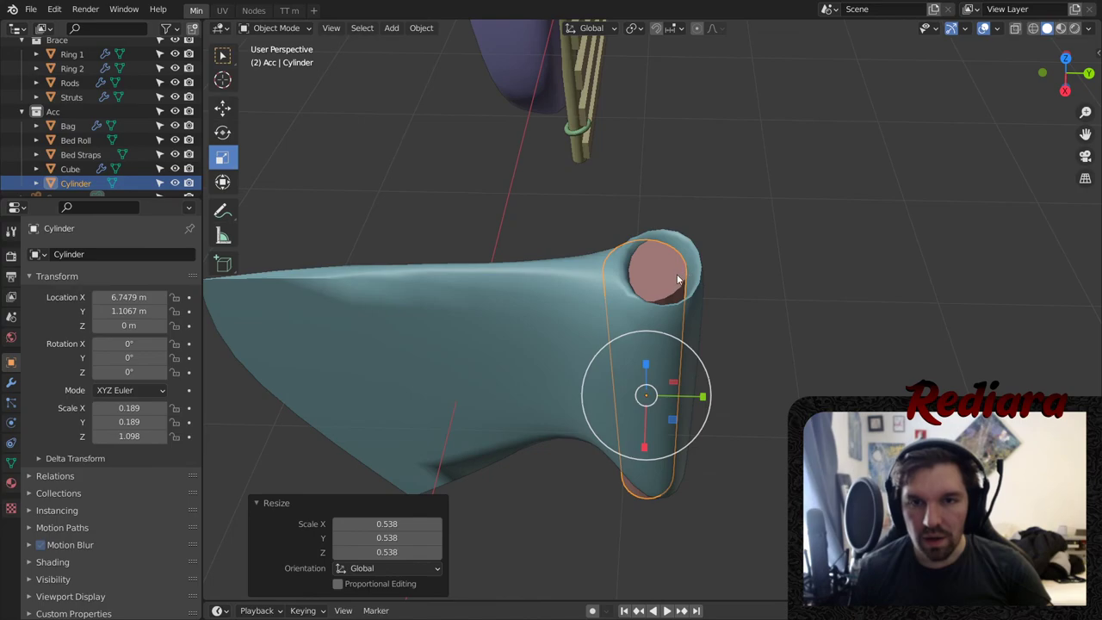
pyautogui.moveTo(676, 274); pyautogui.dragTo(676, 313, button='middle')
pyautogui.click(222, 109)
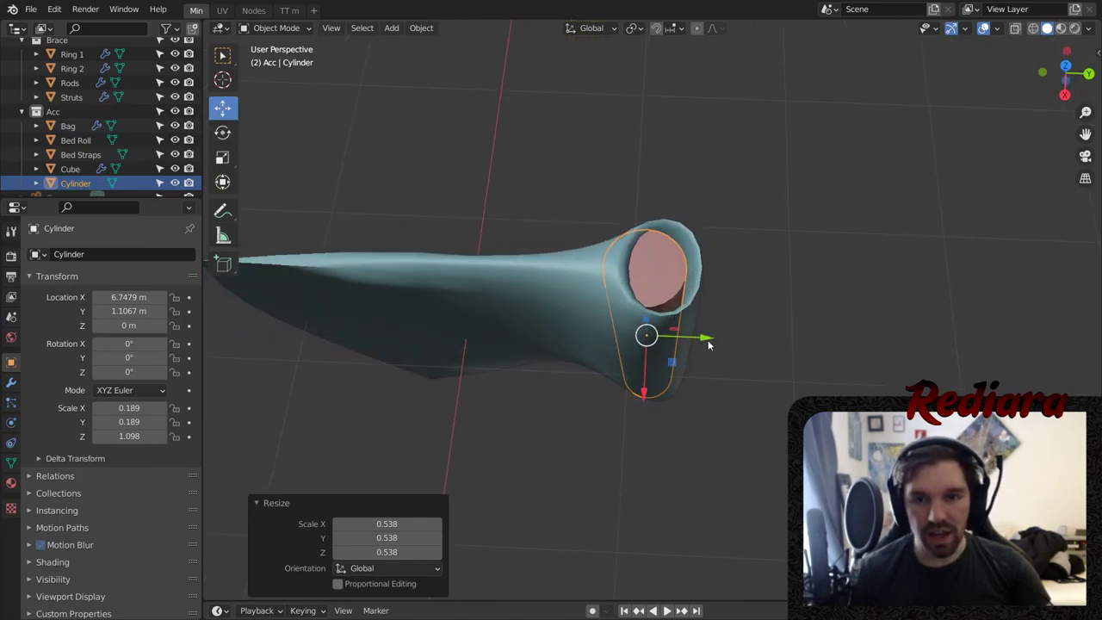
pyautogui.moveTo(708, 345)
pyautogui.mouseDown()
pyautogui.moveTo(708, 327)
pyautogui.moveTo(726, 343)
pyautogui.mouseUp()
pyautogui.click(222, 157)
pyautogui.click(222, 107)
pyautogui.moveTo(726, 343); pyautogui.dragTo(265, 160, button='middle')
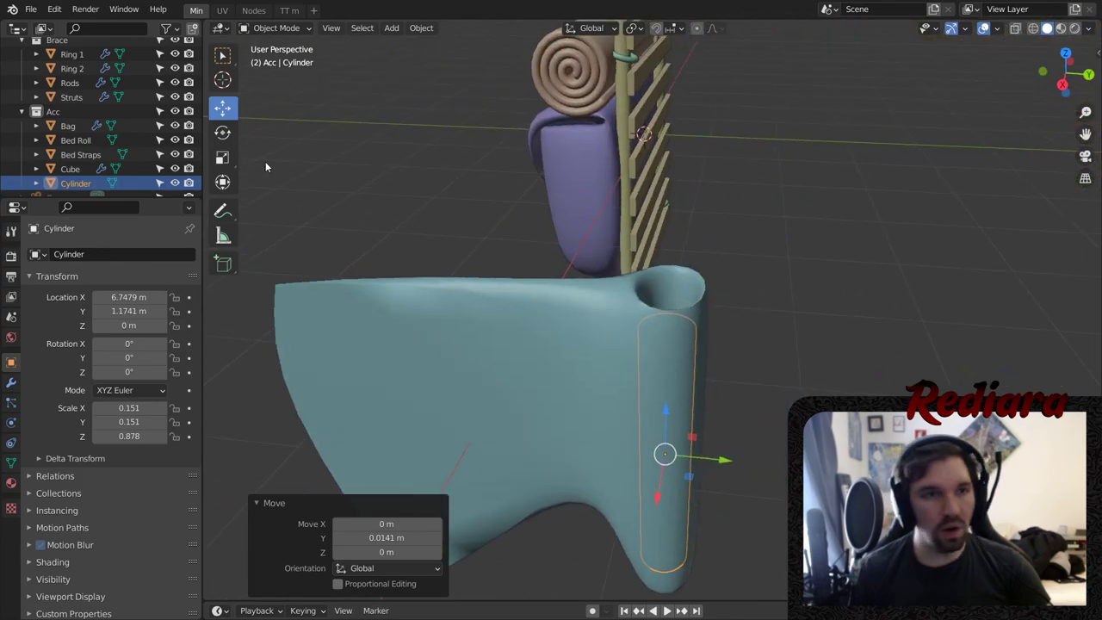
# - Stretch the handle to a Z scale of about 3.978 and lower it to about -2.70 m in Z
pyautogui.click(222, 157)
pyautogui.moveTo(362, 224); pyautogui.dragTo(654, 206, button='middle')
pyautogui.moveTo(615, 230); pyautogui.dragTo(636, 86)
pyautogui.scroll(-3, 650, 124)
pyautogui.hotkey('ctrl', 'z')
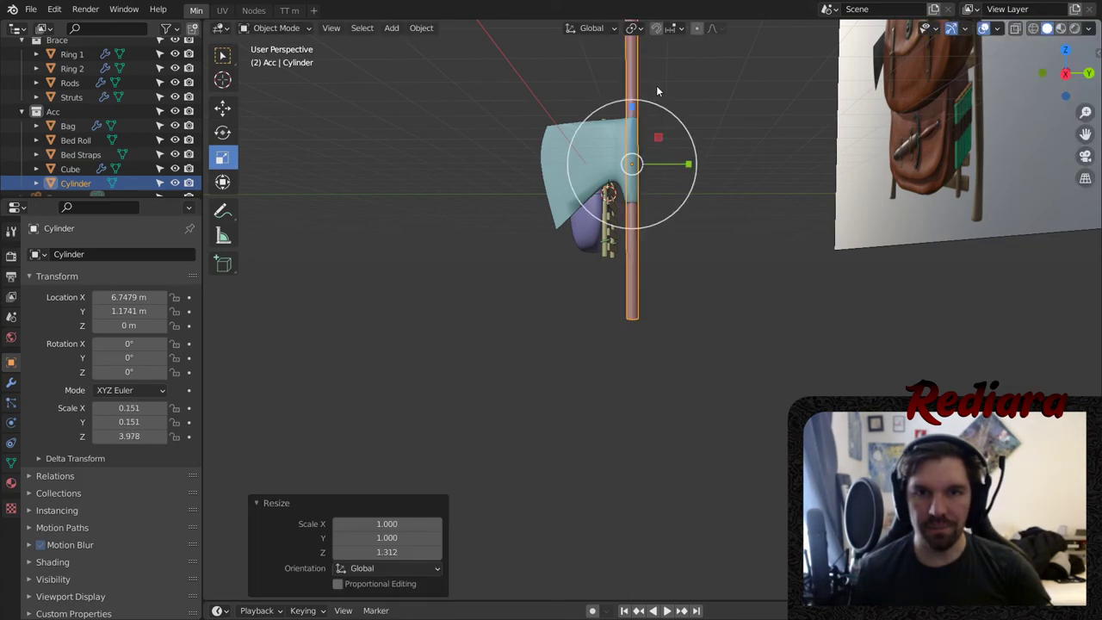
pyautogui.keyDown('shift'); pyautogui.moveTo(655, 90); pyautogui.dragTo(660, 138, button='middle'); pyautogui.keyUp('shift')
pyautogui.click(224, 108)
pyautogui.moveTo(639, 165); pyautogui.dragTo(629, 272)
# - Scale the axe head slightly narrower along X so its socket fits closer around the handle
pyautogui.moveTo(847, 61); pyautogui.dragTo(855, 112, button='middle')
pyautogui.scroll(5, 647, 176)
pyautogui.moveTo(649, 196); pyautogui.dragTo(578, 291, button='middle')
pyautogui.click(568, 297)
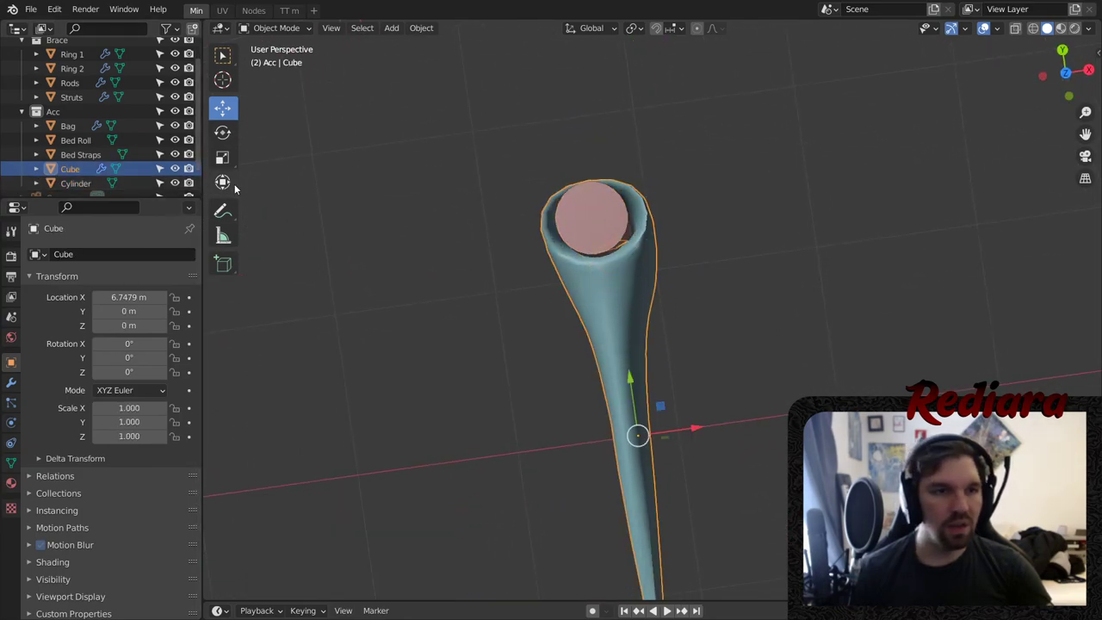
pyautogui.click(222, 157)
pyautogui.moveTo(697, 431); pyautogui.dragTo(680, 434)
# - Cut an edge loop around the handle just below the axe head's socket, with a slide factor of about -0.341
pyautogui.moveTo(736, 253); pyautogui.dragTo(670, 379, button='middle')
pyautogui.click(644, 126)
pyautogui.scroll(-3, 745, 241)
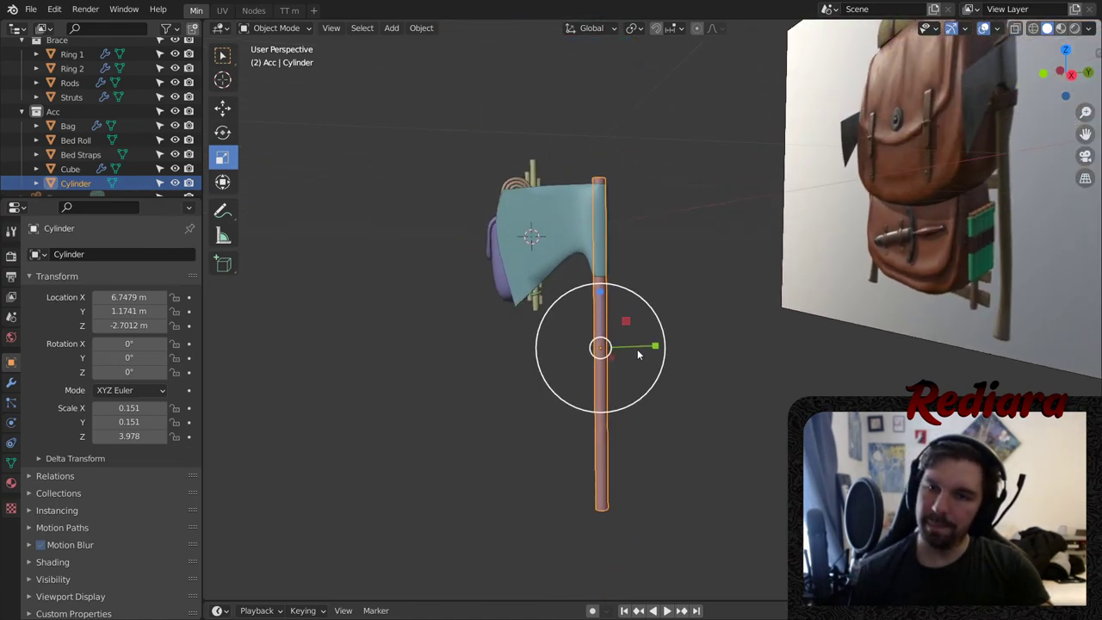
pyautogui.scroll(3, 586, 248)
pyautogui.moveTo(586, 248); pyautogui.dragTo(584, 250, button='middle')
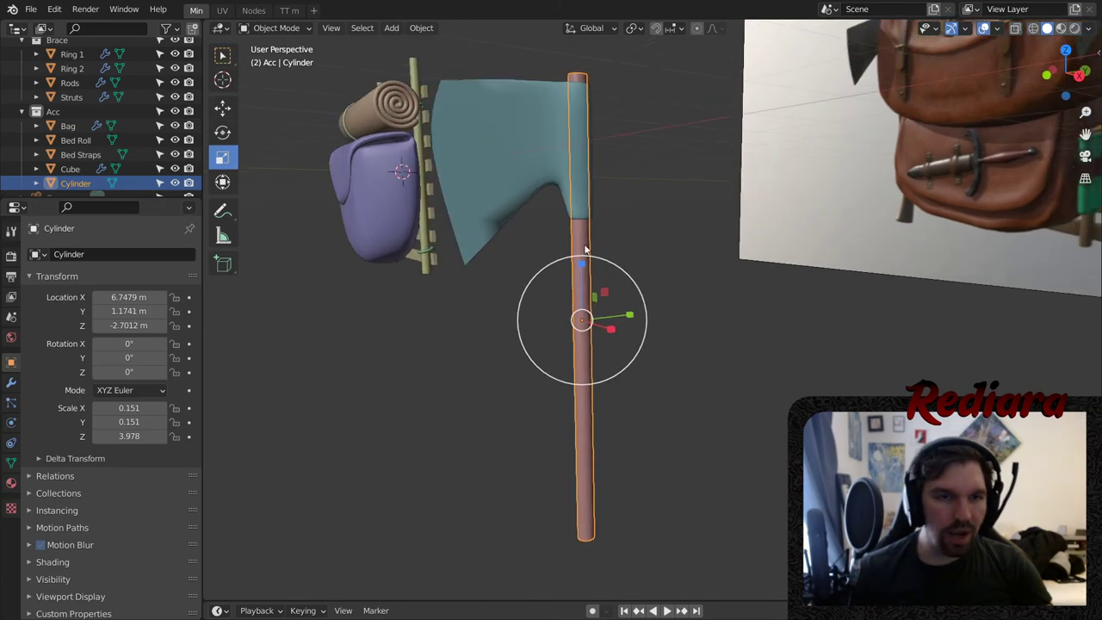
pyautogui.click(275, 28)
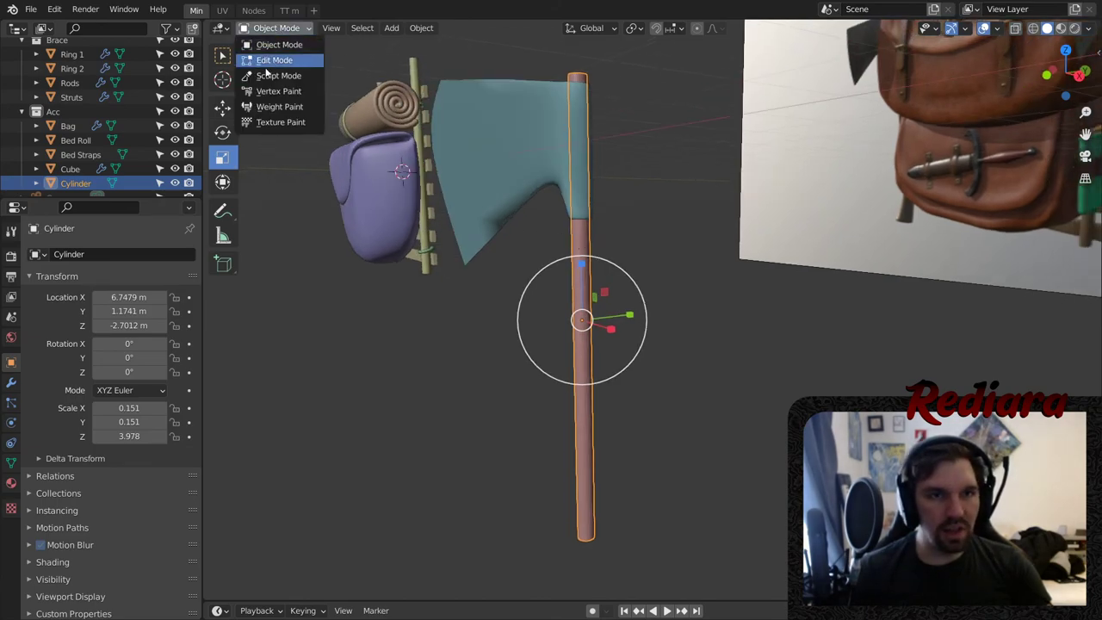
pyautogui.click(269, 66)
pyautogui.click(223, 361)
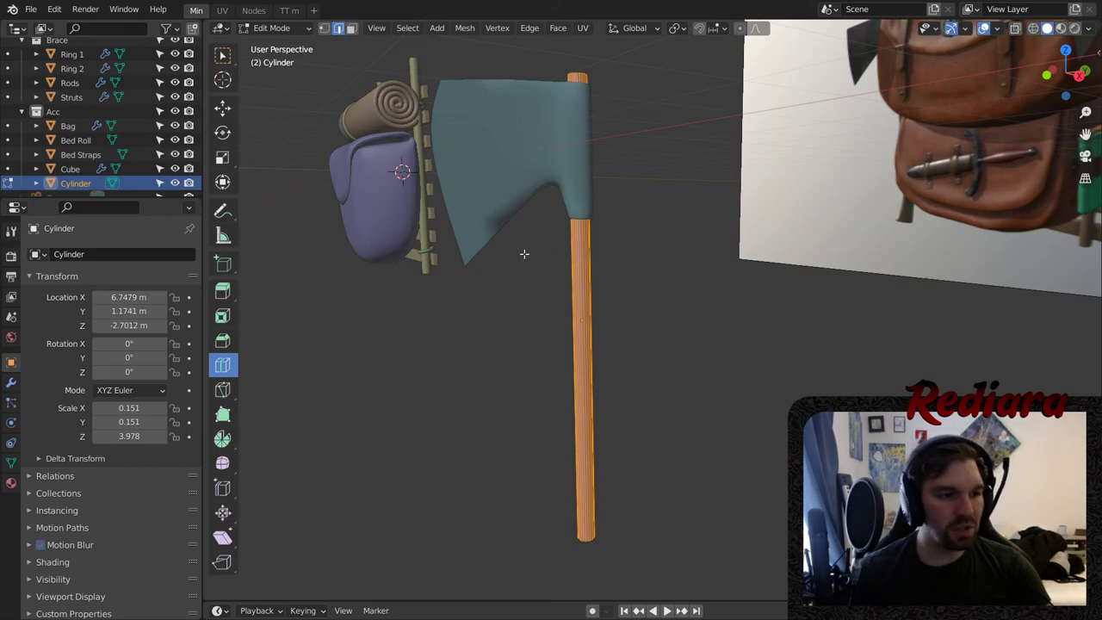
pyautogui.scroll(3, 581, 284)
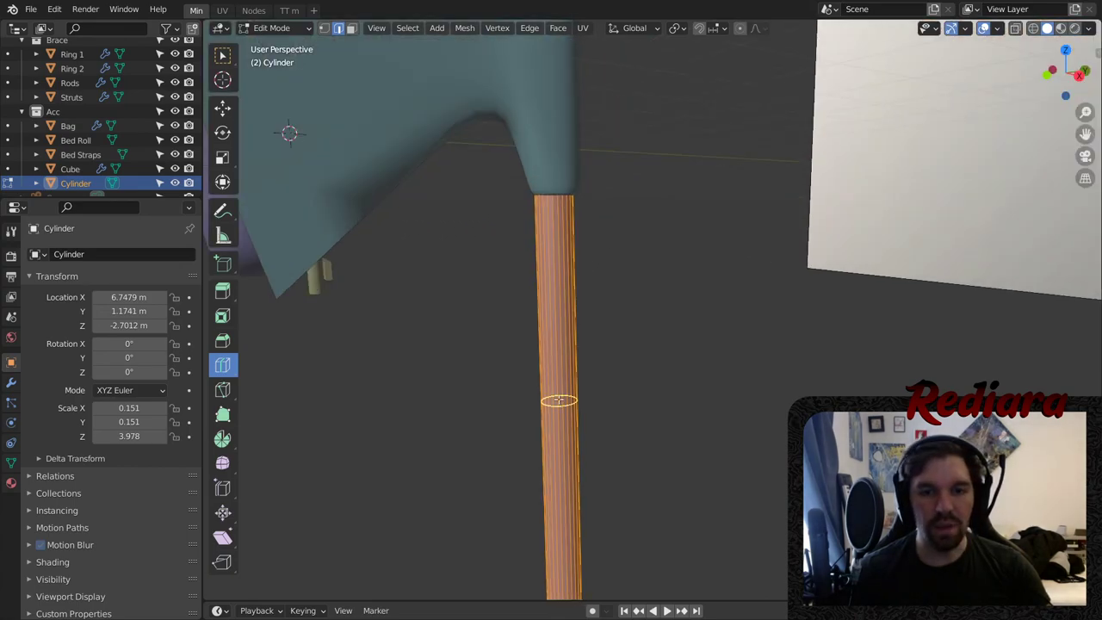
pyautogui.moveTo(557, 399); pyautogui.dragTo(566, 274)
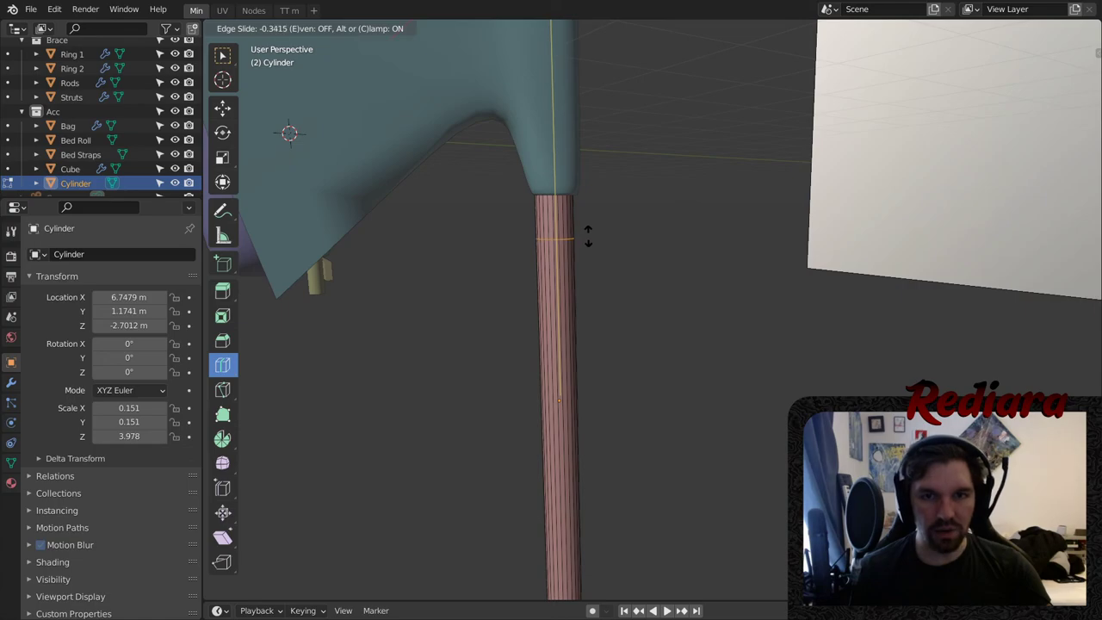
pyautogui.moveTo(588, 235); pyautogui.dragTo(588, 238)
# - Cut a second edge loop around the handle just below the first, with a slide factor of about -0.927
pyautogui.moveTo(591, 270); pyautogui.dragTo(713, 264, button='middle')
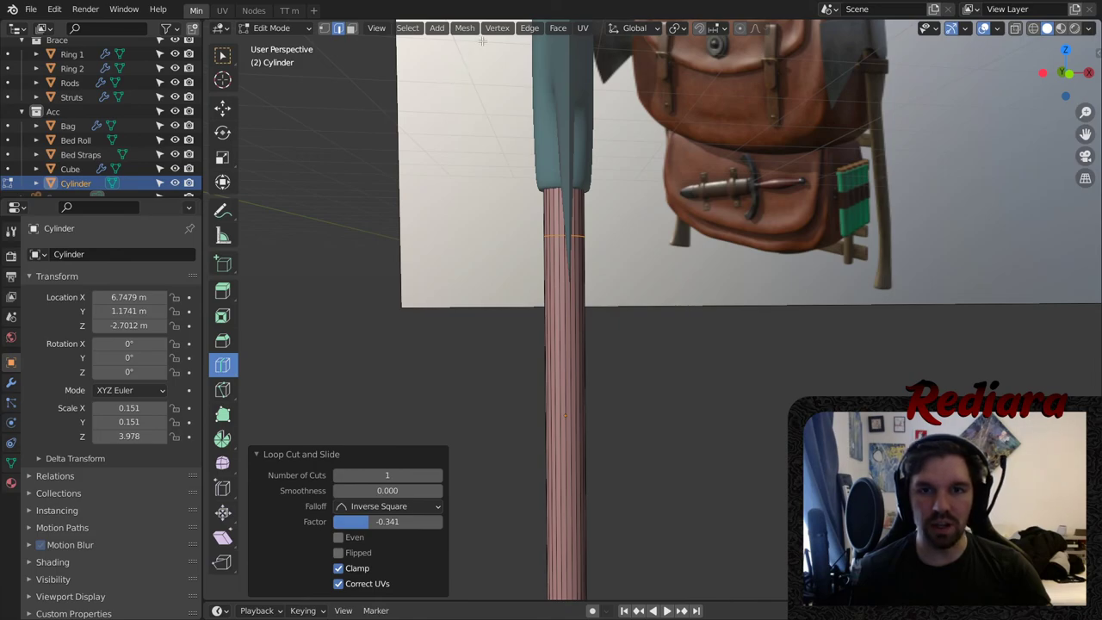
pyautogui.moveTo(262, 86); pyautogui.dragTo(511, 293, button='middle')
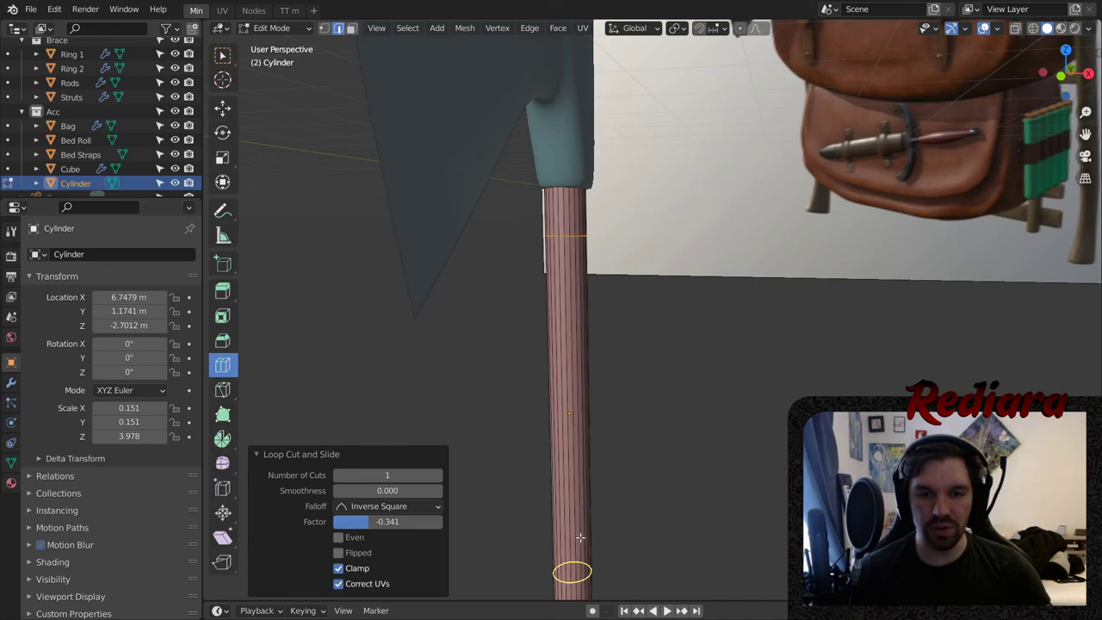
pyautogui.moveTo(581, 537); pyautogui.dragTo(581, 387)
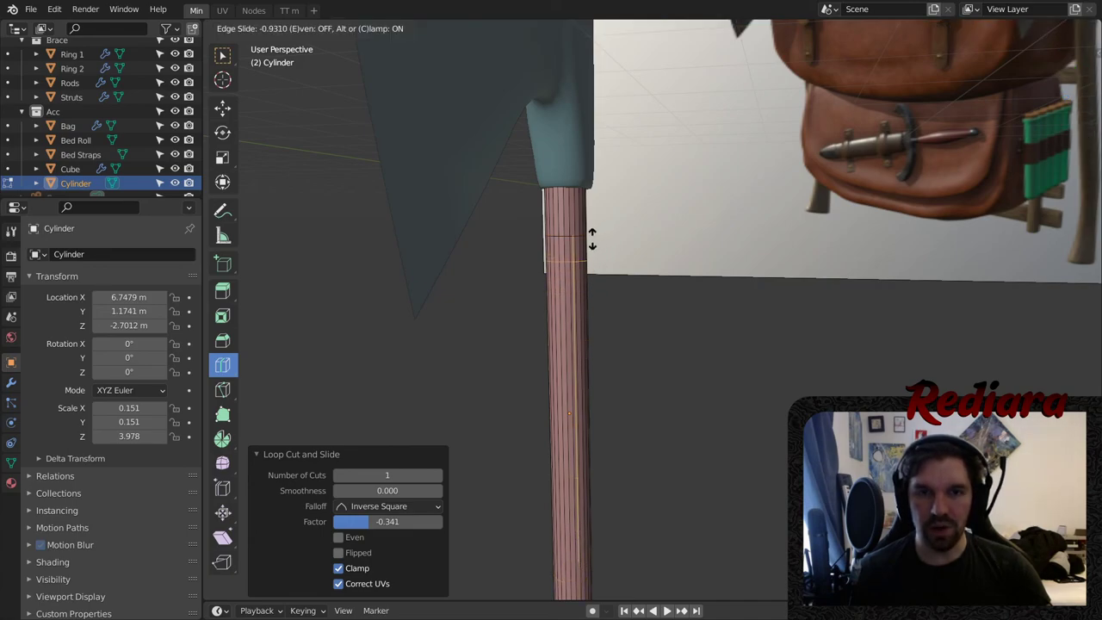
pyautogui.moveTo(591, 238); pyautogui.dragTo(591, 240)
# - Select the ring of long handle faces below the second loop and scale it to about 0.803 along X
pyautogui.click(351, 28)
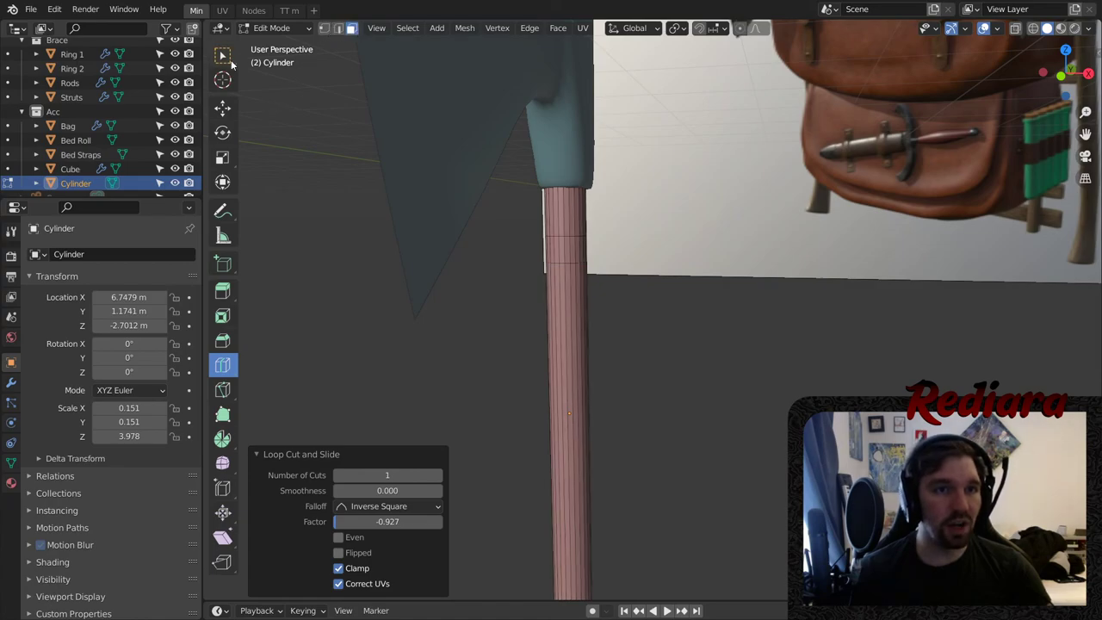
pyautogui.click(229, 61)
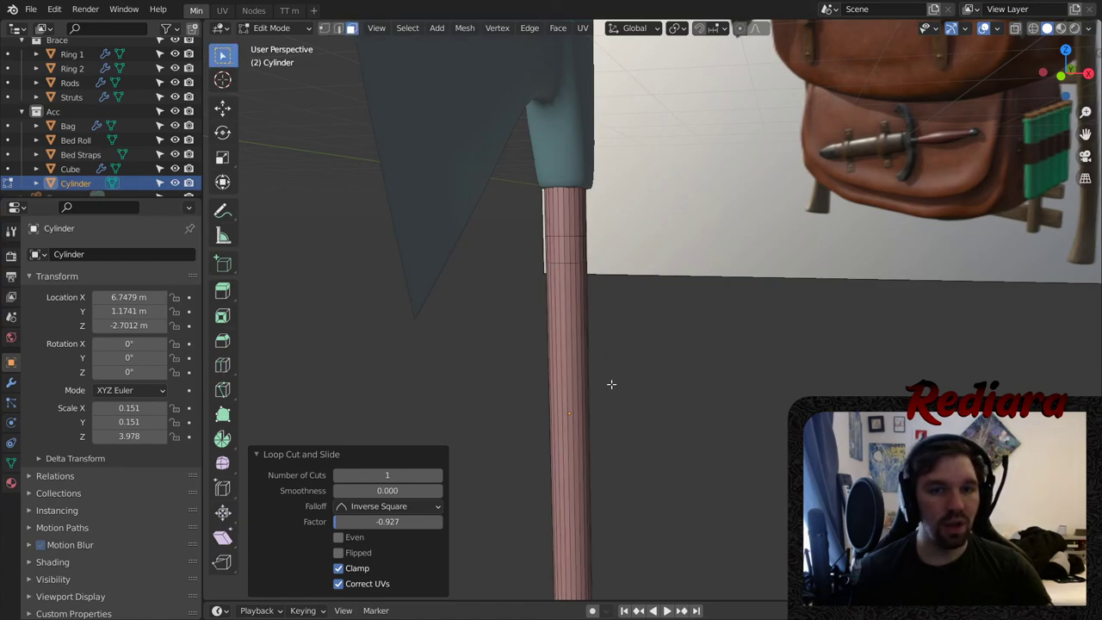
pyautogui.keyDown('alt'); pyautogui.click(570, 324); pyautogui.keyUp('alt')
pyautogui.click(222, 157)
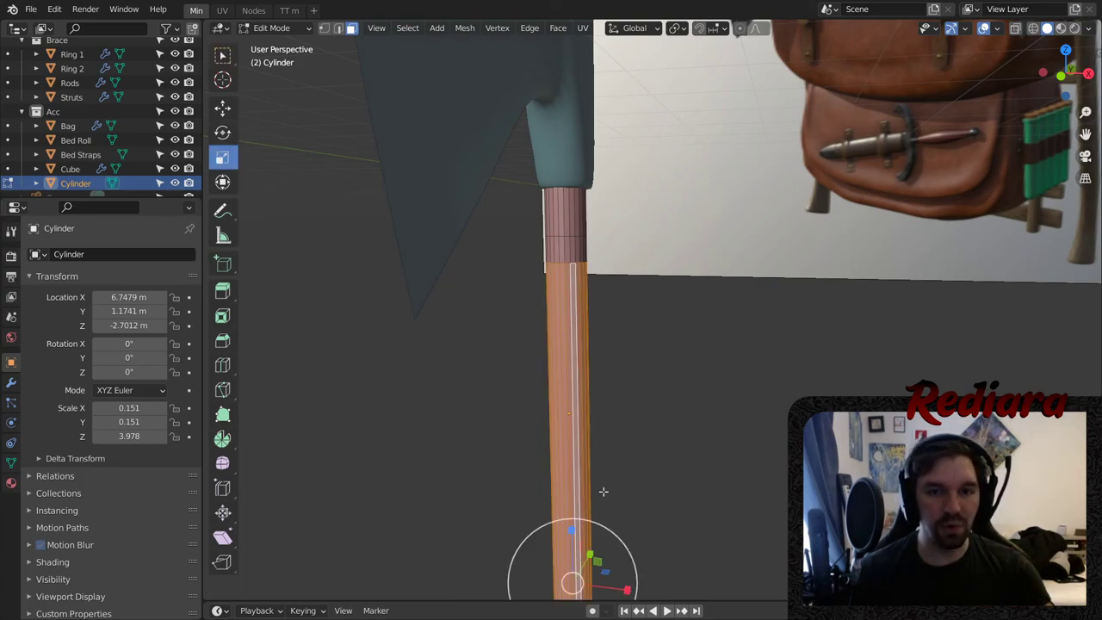
pyautogui.moveTo(637, 568); pyautogui.dragTo(602, 392, button='middle')
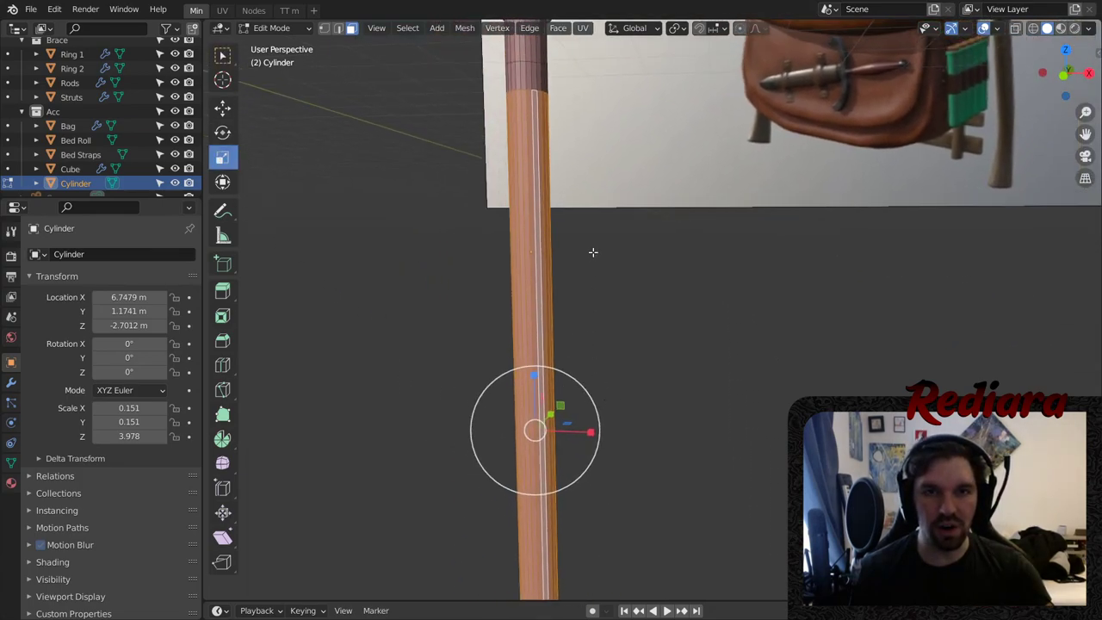
pyautogui.keyDown('shift'); pyautogui.moveTo(593, 252); pyautogui.dragTo(593, 284, button='middle'); pyautogui.keyUp('shift')
pyautogui.moveTo(591, 461); pyautogui.dragTo(576, 463)
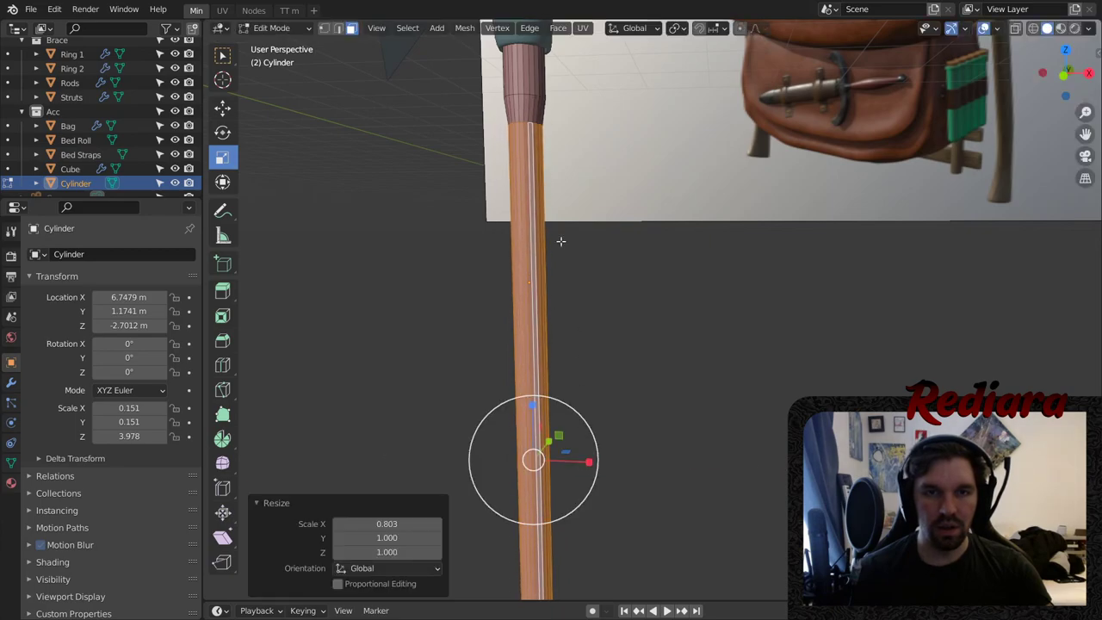
# - Edge-slide the upper loop up to the socket's lower rim by about -0.129 to lengthen the handle's taper
pyautogui.keyDown('shift'); pyautogui.moveTo(547, 129); pyautogui.dragTo(572, 249, button='middle'); pyautogui.keyUp('shift')
pyautogui.scroll(4, 592, 264)
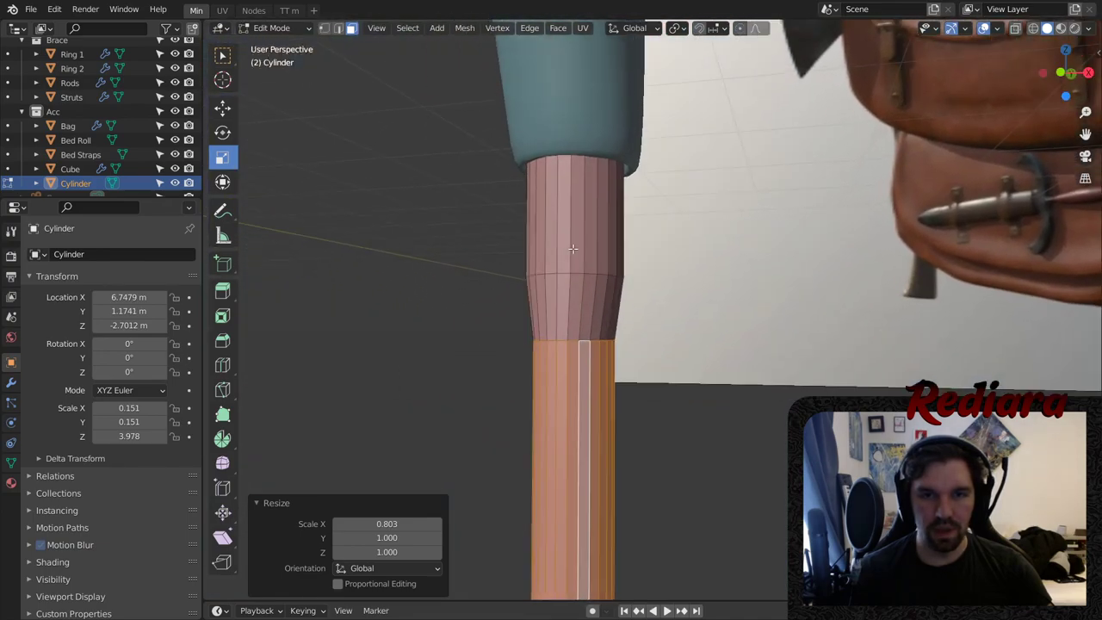
pyautogui.click(339, 33)
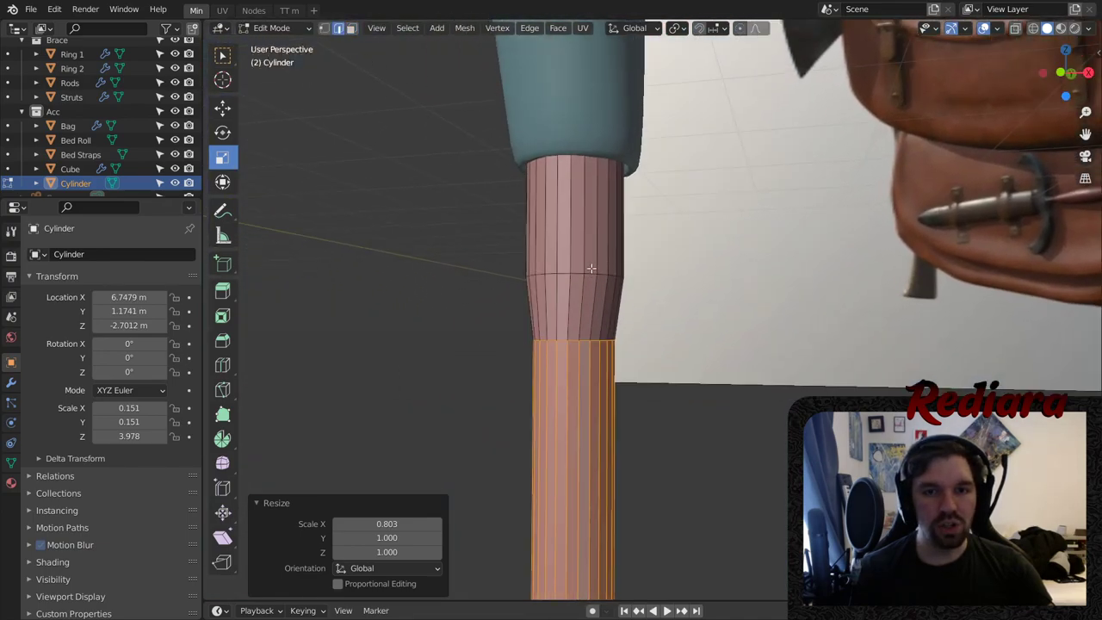
pyautogui.rightClick(591, 270)
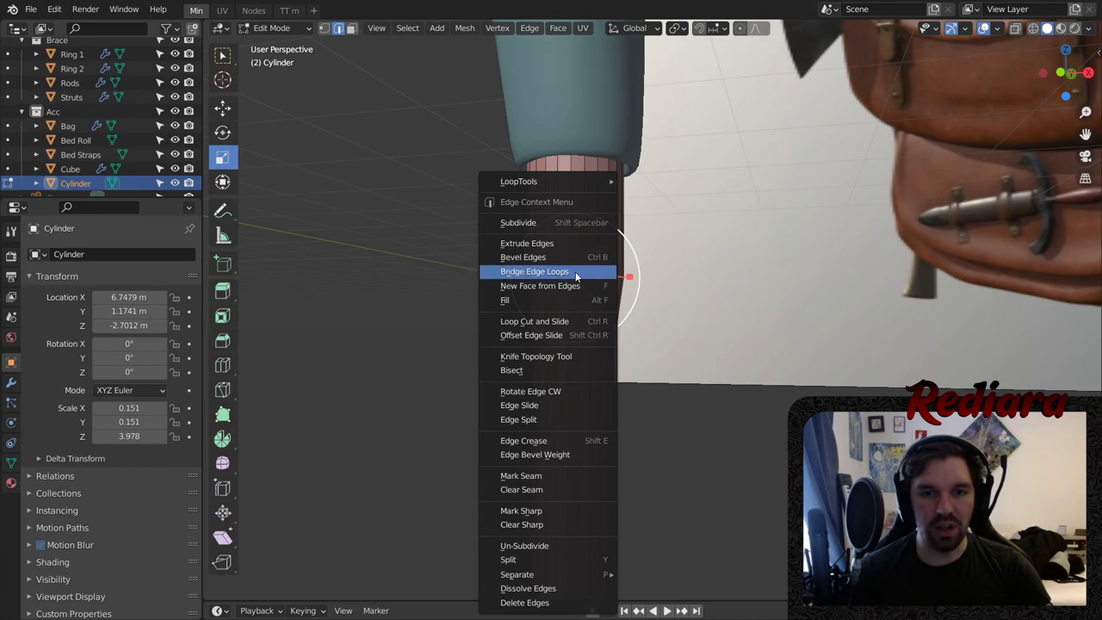
pyautogui.click(535, 408)
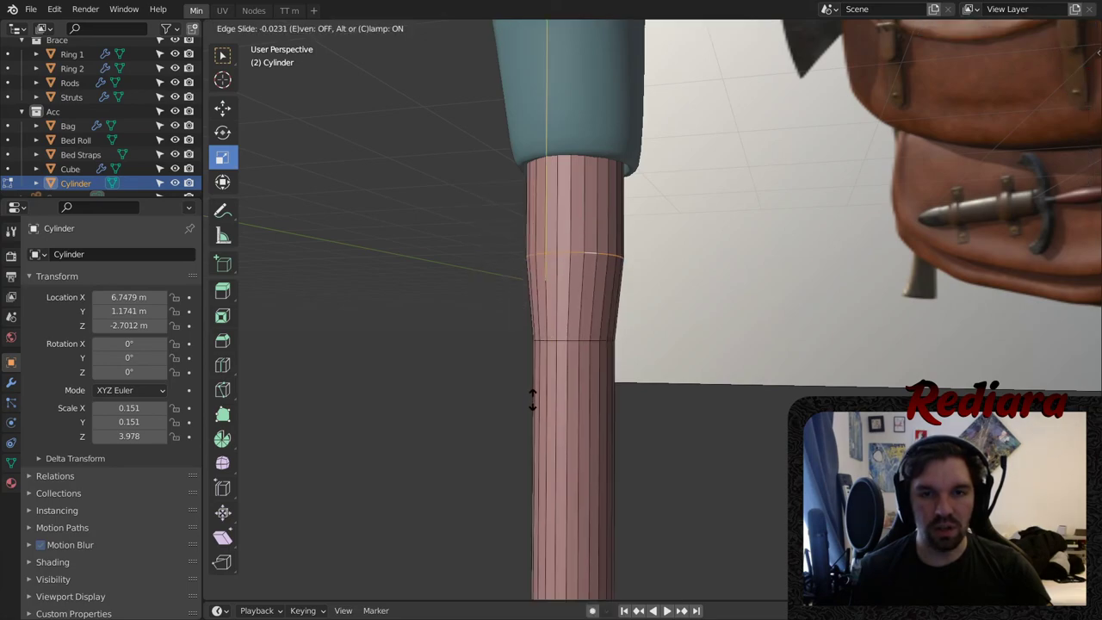
pyautogui.click(531, 353)
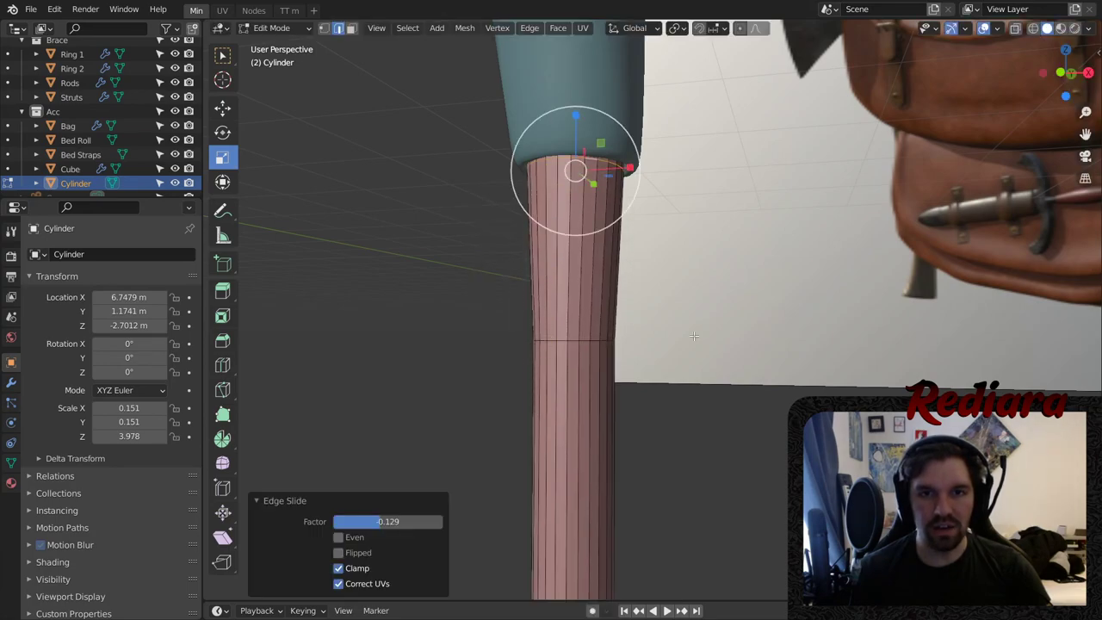
pyautogui.moveTo(694, 337); pyautogui.dragTo(568, 372, button='middle')
pyautogui.scroll(-6, 569, 371)
pyautogui.moveTo(642, 221); pyautogui.dragTo(597, 324, button='middle')
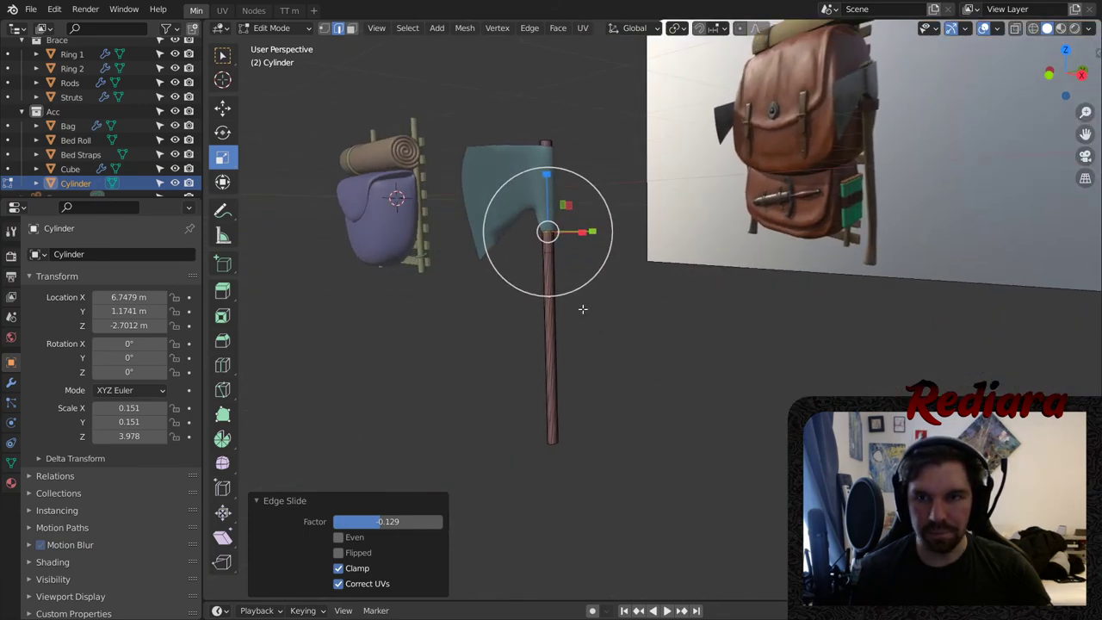
# - Cut an edge loop around the lower part of the handle, with a slide factor of about 0.541
pyautogui.scroll(1, 537, 382)
pyautogui.moveTo(569, 370); pyautogui.dragTo(553, 370, button='middle')
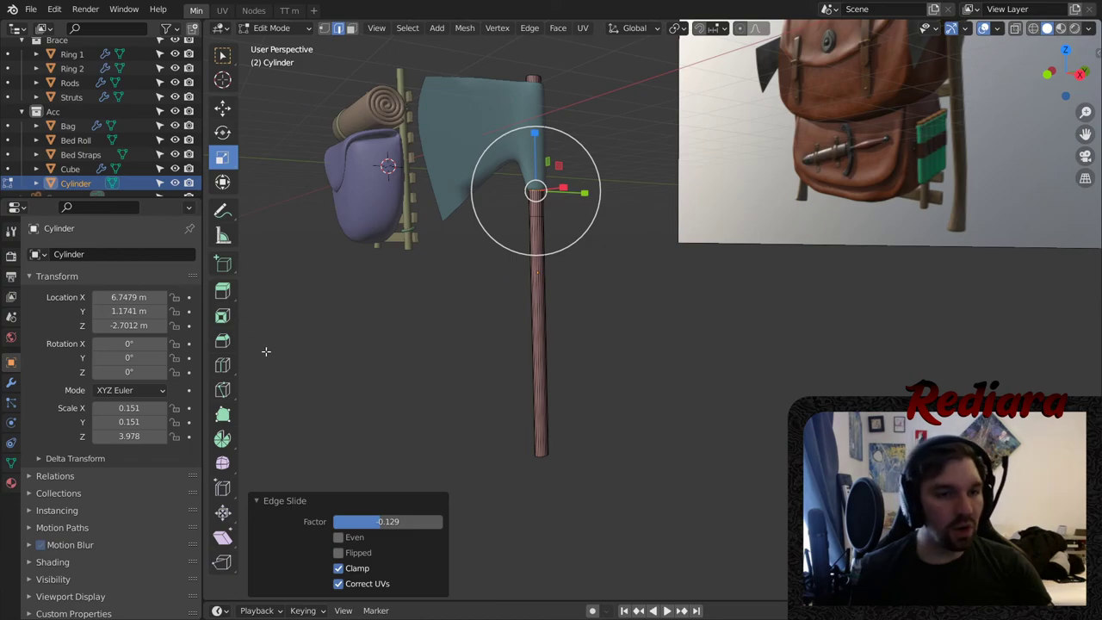
pyautogui.click(226, 367)
pyautogui.scroll(3, 548, 309)
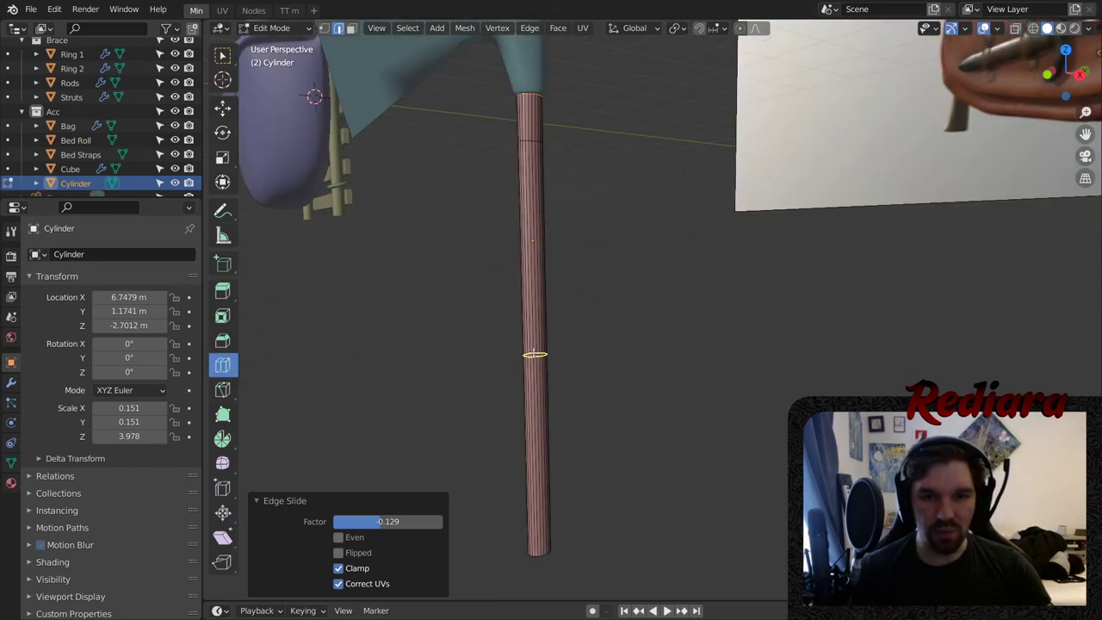
pyautogui.moveTo(533, 443); pyautogui.dragTo(536, 462)
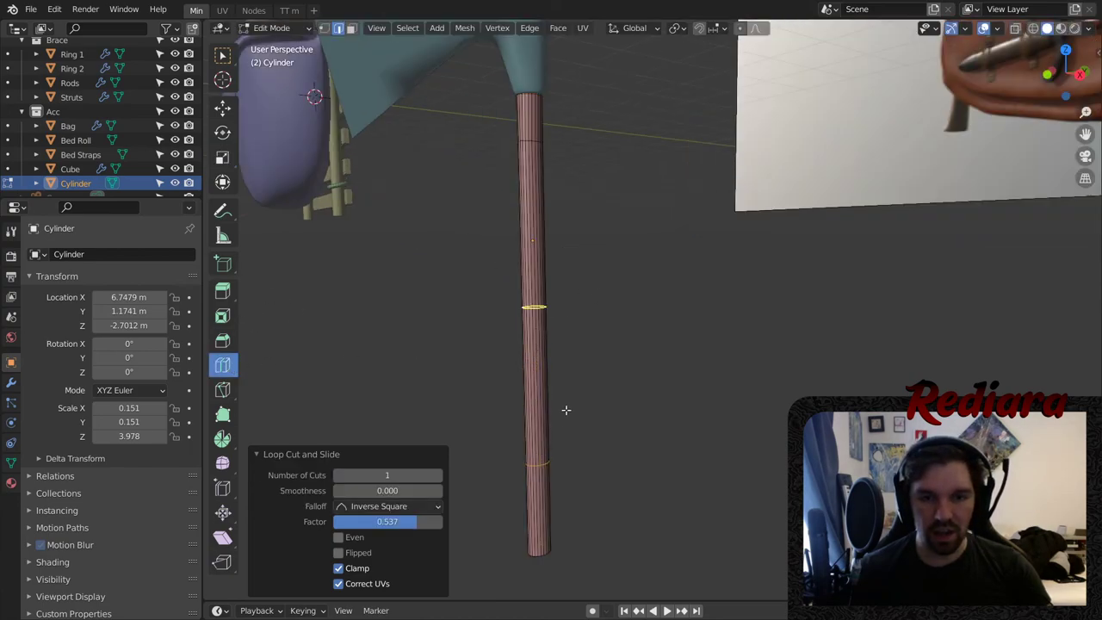
pyautogui.scroll(-3, 574, 377)
pyautogui.hotkey('ctrl', 'z')
pyautogui.moveTo(558, 358); pyautogui.dragTo(558, 361)
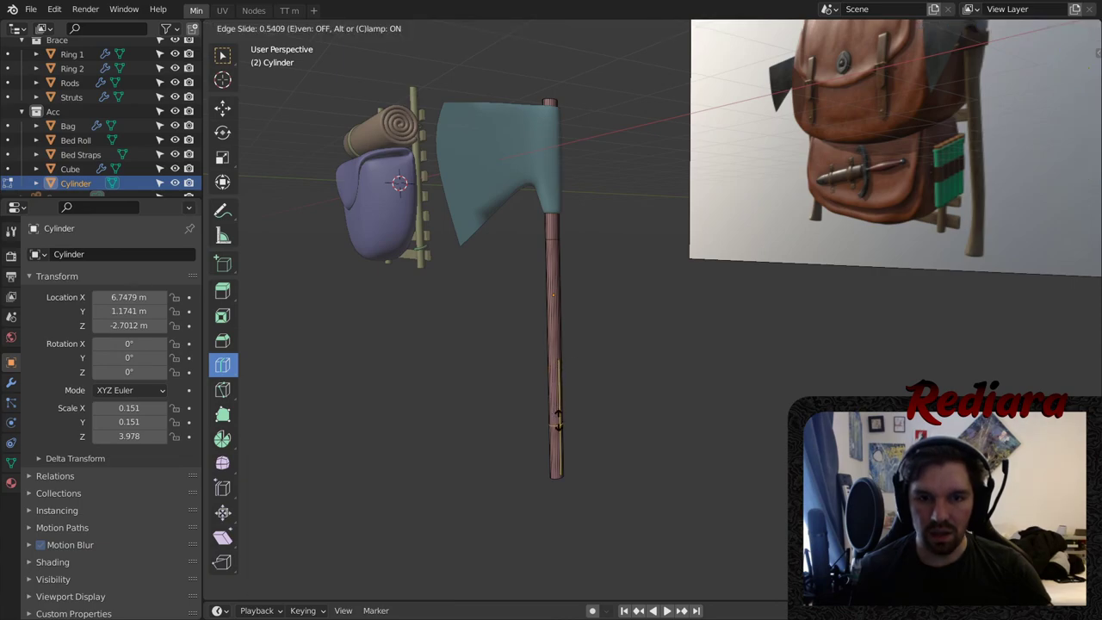
# - Cut a second edge loop between the previous loop and the handle's bottom end, with a slide factor of about -0.259
pyautogui.moveTo(558, 420); pyautogui.dragTo(571, 439)
pyautogui.scroll(5, 568, 452)
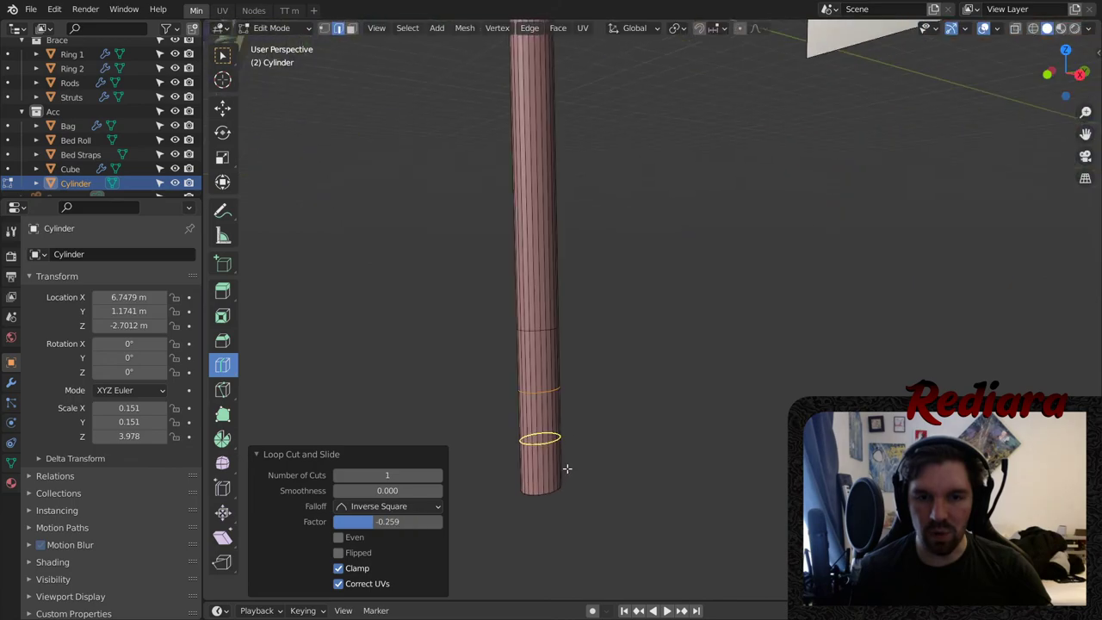
pyautogui.scroll(-5, 600, 334)
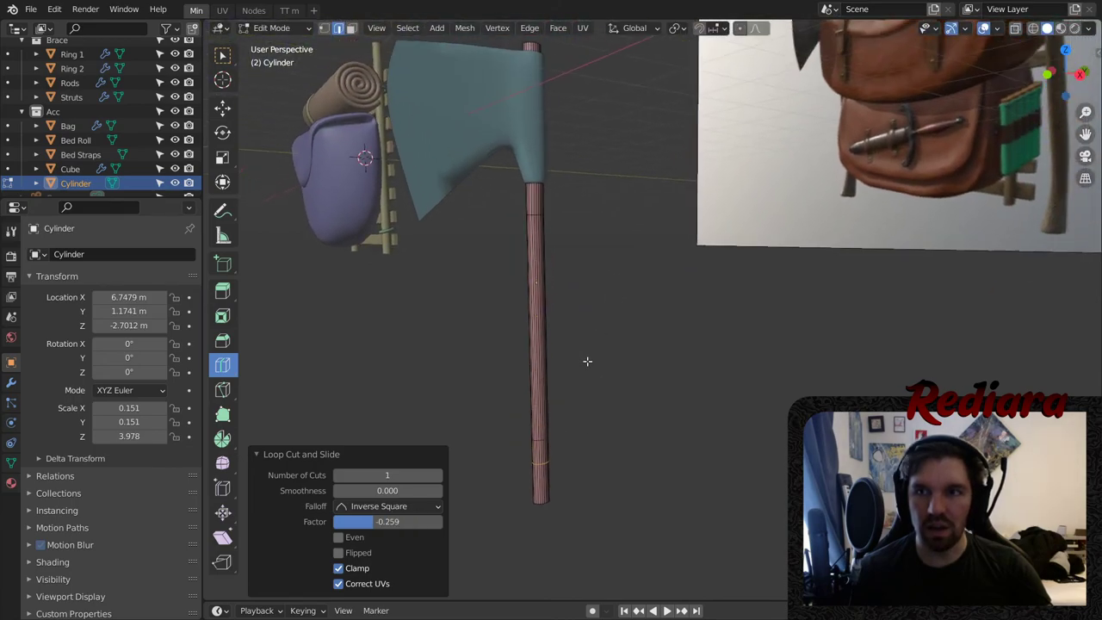
# - Add supporting edge loops next to the two lower handle loops, the last with a slide factor of about -0.798
pyautogui.scroll(5, 585, 361)
pyautogui.moveTo(585, 287); pyautogui.dragTo(590, 450)
pyautogui.scroll(4, 590, 450)
# - Select the ring of faces between the two inner lower loops and scale it to about 0.876 along X
pyautogui.click(350, 28)
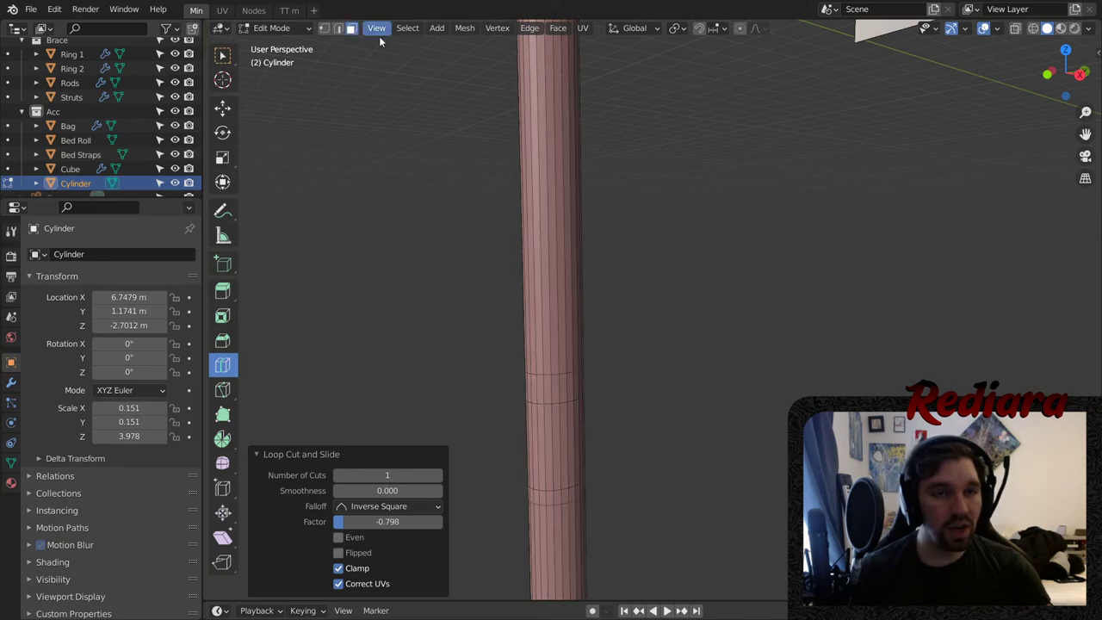
pyautogui.scroll(-5, 673, 223)
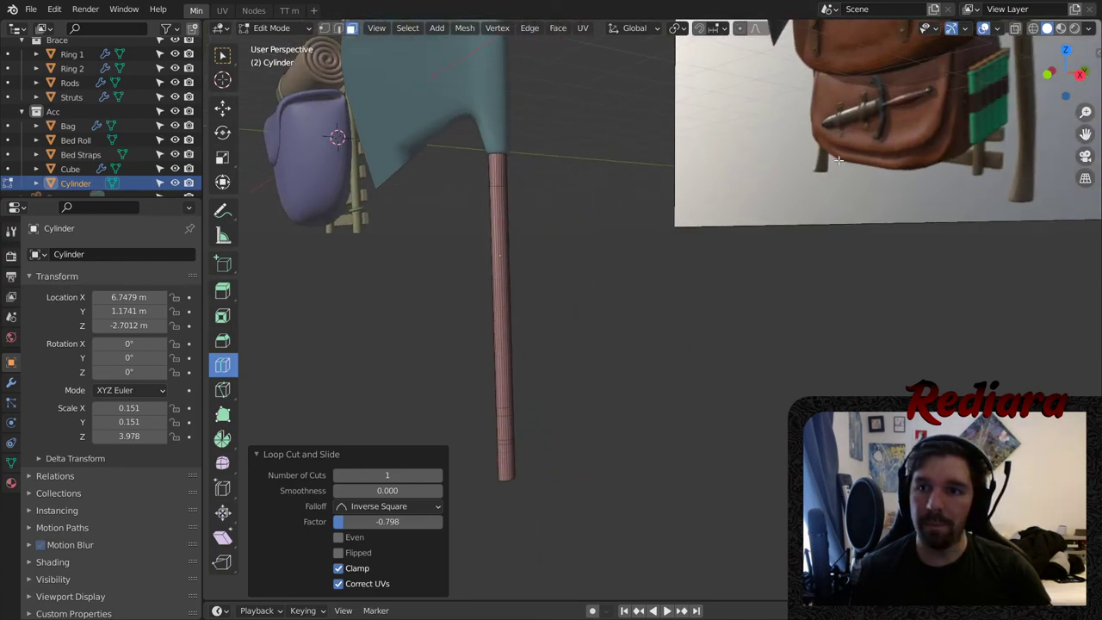
pyautogui.press('KP_Decimal')
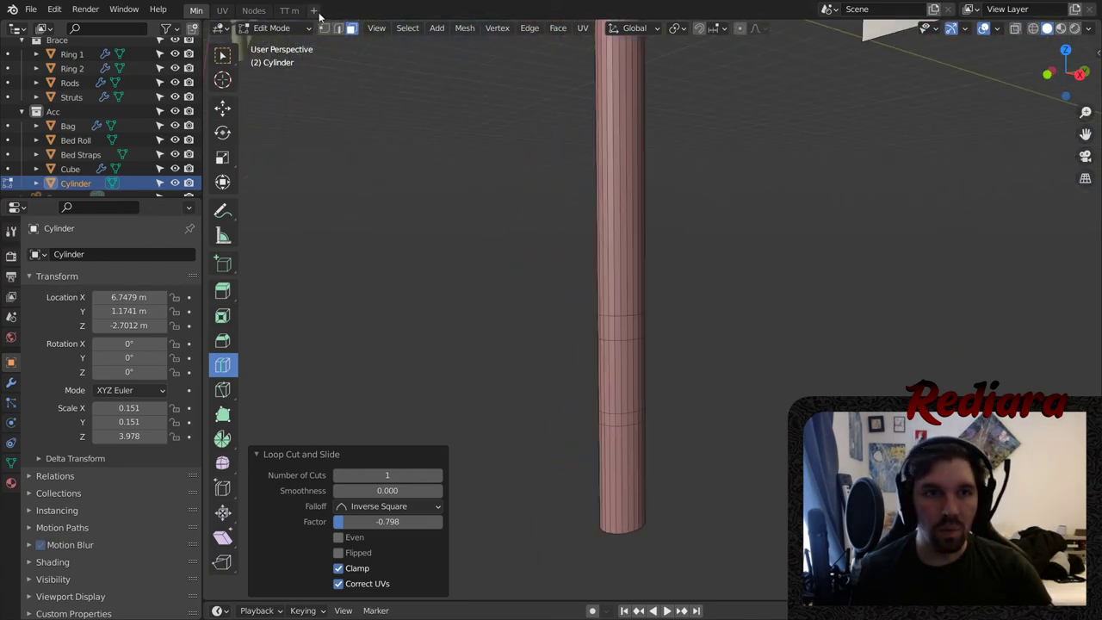
pyautogui.click(228, 57)
pyautogui.scroll(2, 772, 460)
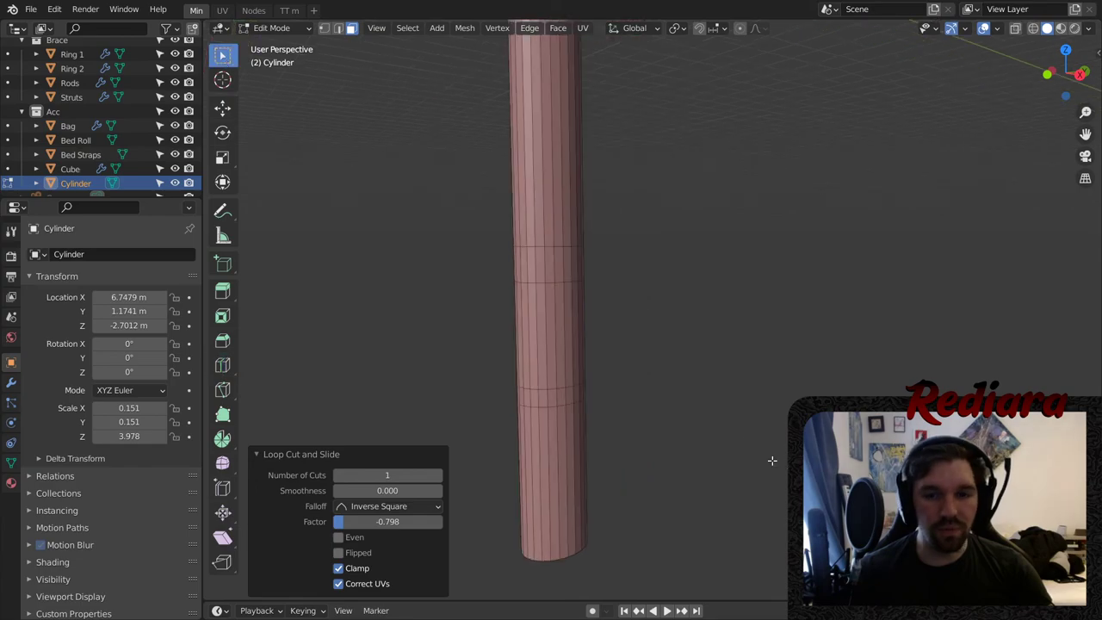
pyautogui.keyDown('alt'); pyautogui.click(542, 353); pyautogui.keyUp('alt')
pyautogui.moveTo(575, 285); pyautogui.dragTo(678, 296, button='middle')
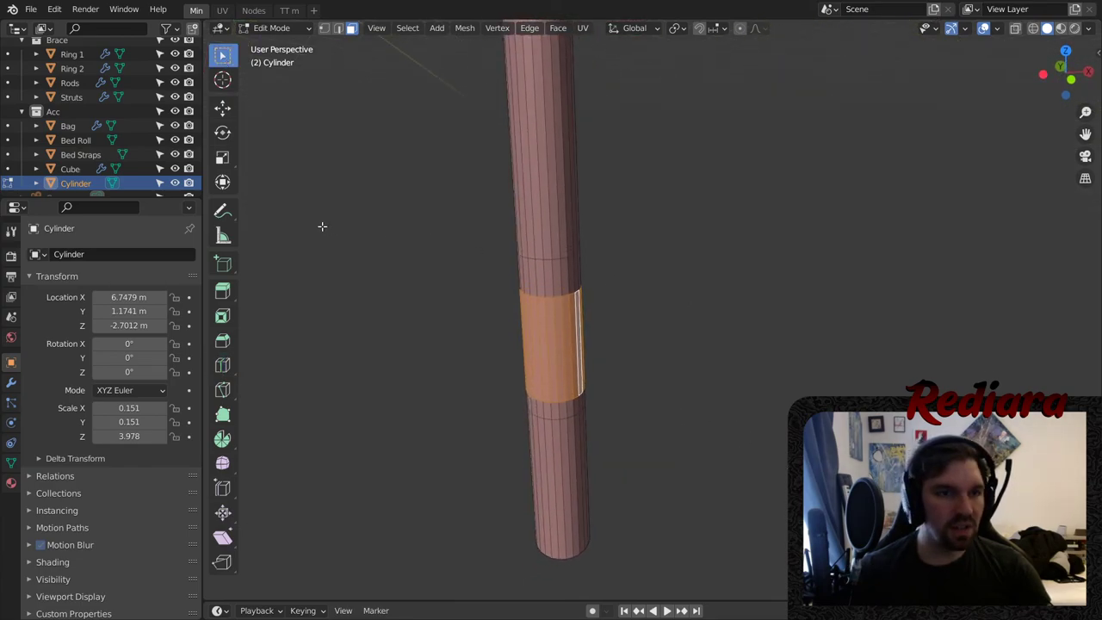
pyautogui.click(222, 158)
pyautogui.moveTo(608, 336); pyautogui.dragTo(594, 340)
# - Narrow the selected face ring along Y and move it about 0.034 m along Y, towards the handle's back side
pyautogui.moveTo(553, 332); pyautogui.dragTo(529, 283, button='middle')
pyautogui.moveTo(606, 298); pyautogui.dragTo(608, 311, button='middle')
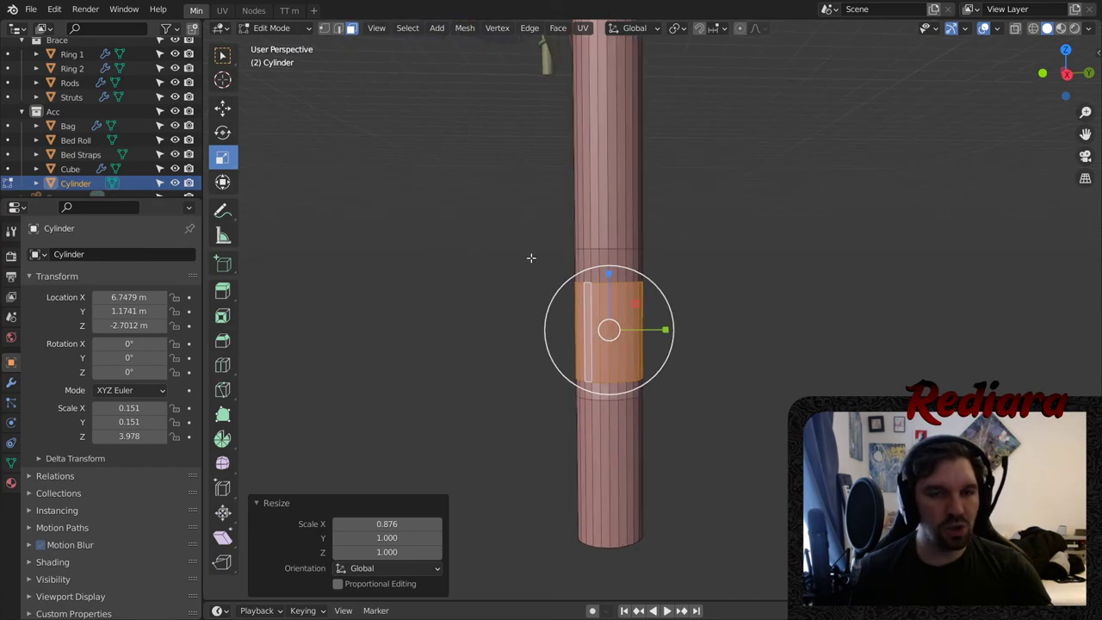
pyautogui.moveTo(665, 332)
pyautogui.mouseDown()
pyautogui.moveTo(652, 330)
pyautogui.moveTo(679, 332)
pyautogui.mouseUp()
pyautogui.click(222, 107)
# - Edge-slide the loop above the narrowed ring up the handle by about -0.155 to lengthen the upper taper
pyautogui.press('2')
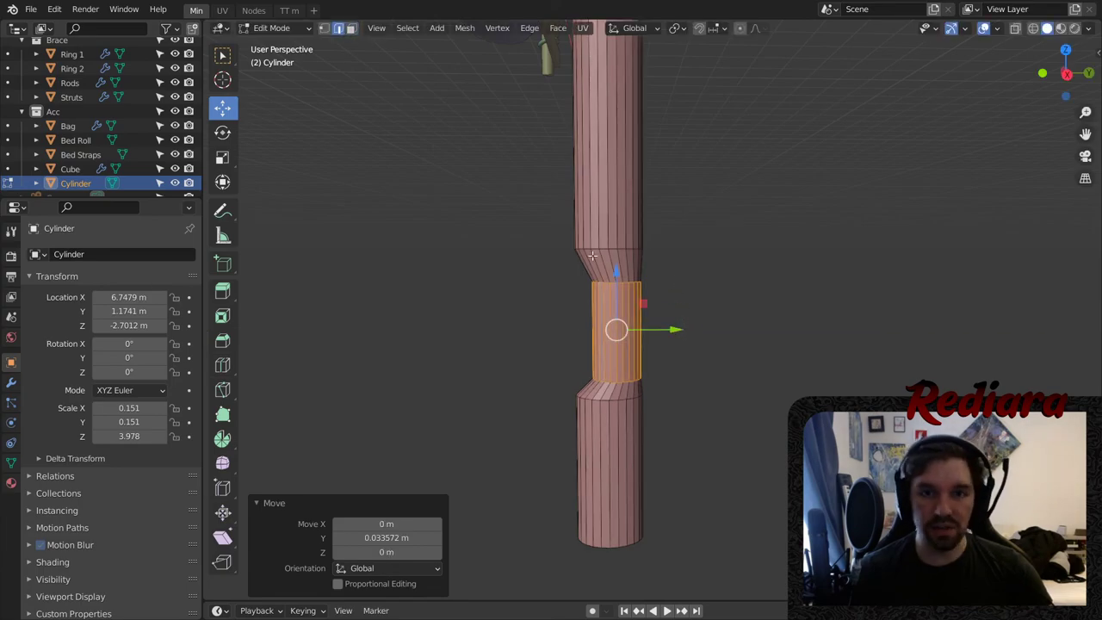
pyautogui.keyDown('alt'); pyautogui.click(593, 248); pyautogui.keyUp('alt')
pyautogui.hotkey('ctrl', 'e')
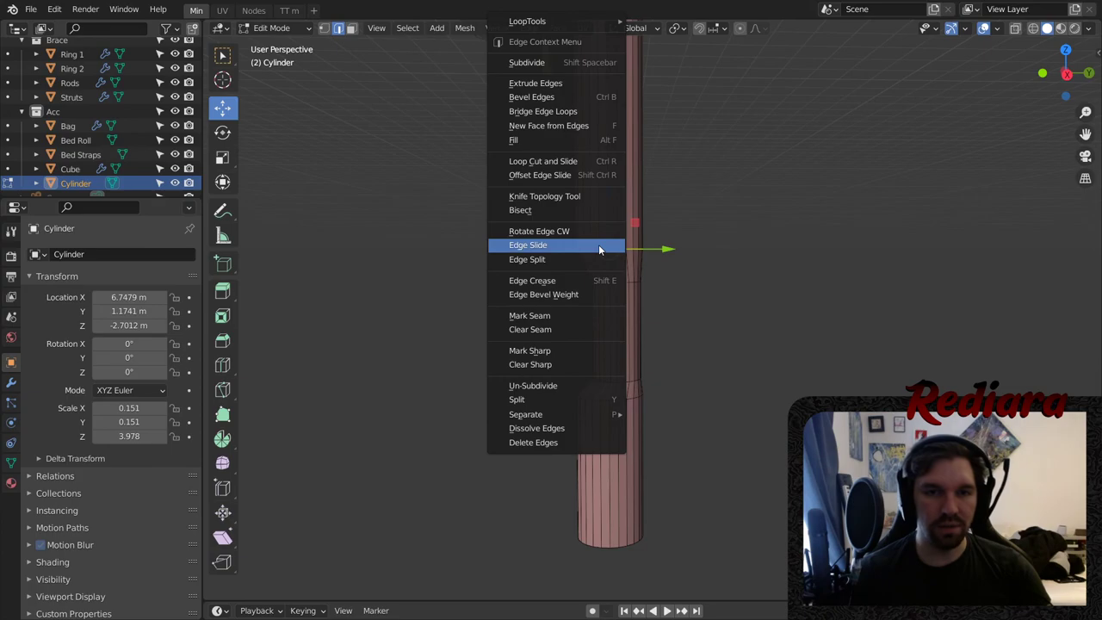
pyautogui.click(598, 245)
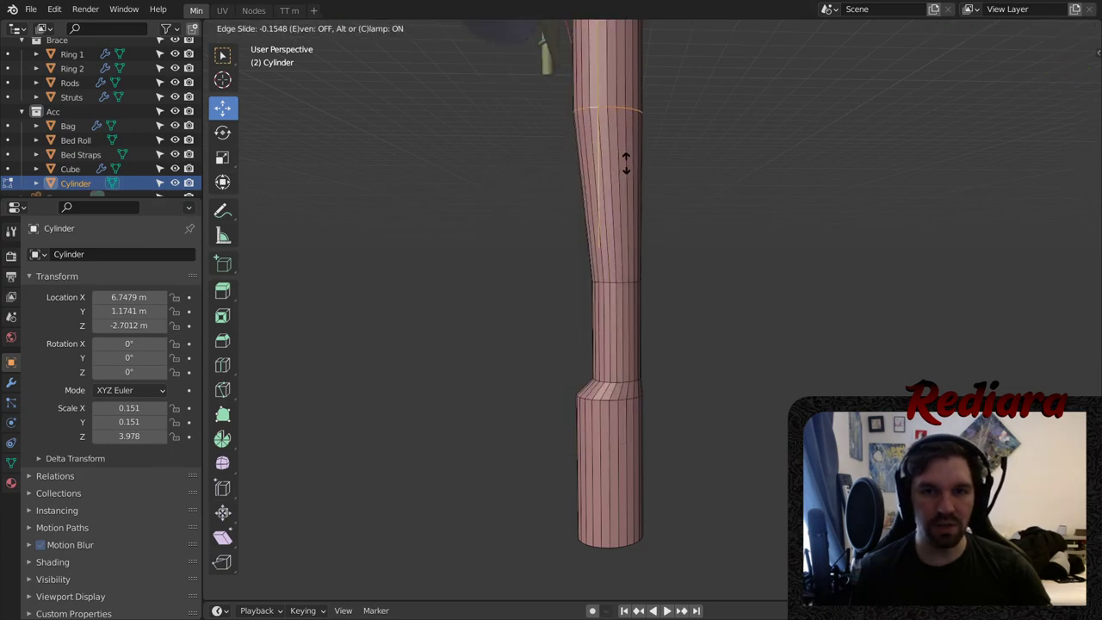
pyautogui.click(622, 116)
# - Edge-slide the loop below the narrowed ring down by about 0.242 to lengthen the lower flare
pyautogui.keyDown('alt'); pyautogui.click(605, 396); pyautogui.keyUp('alt')
pyautogui.hotkey('ctrl', 'e')
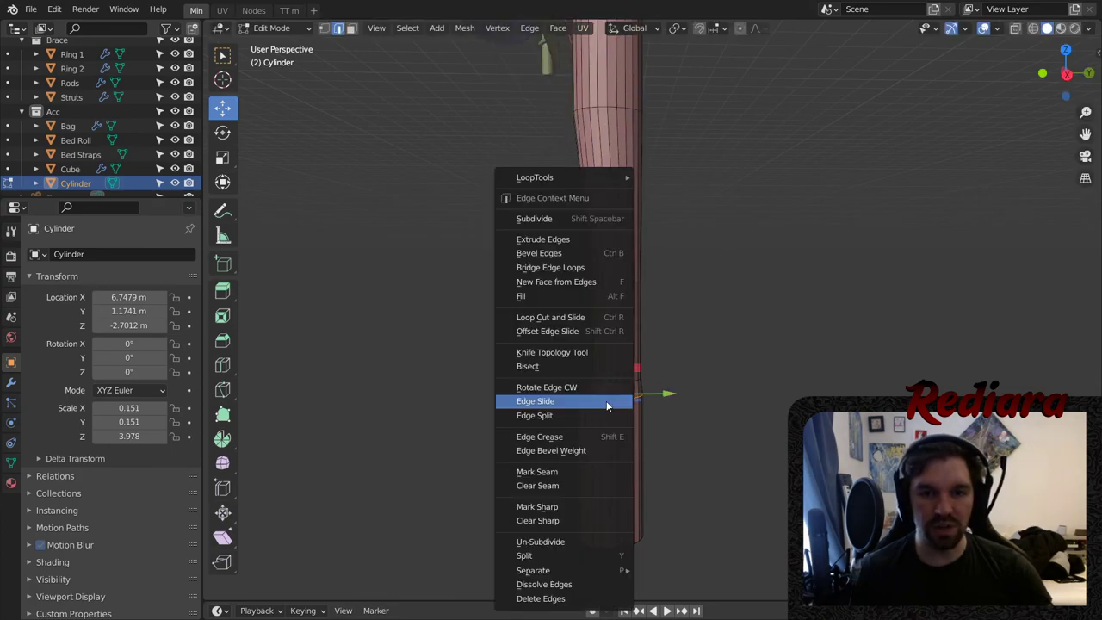
pyautogui.click(607, 398)
pyautogui.click(600, 420)
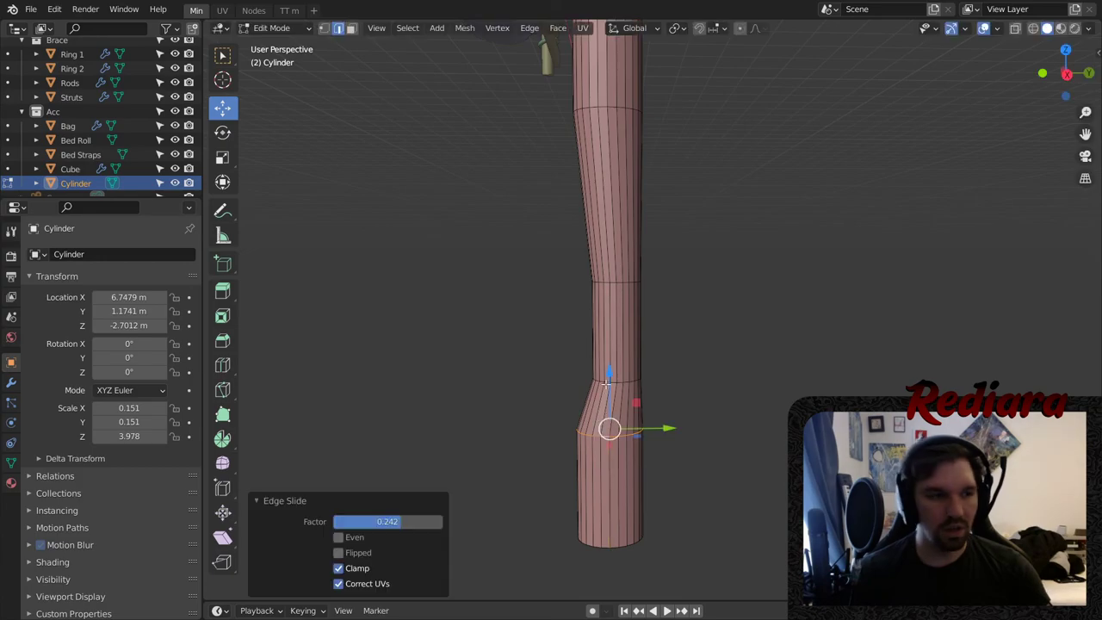
# - Examine the handle's lower flare from close up and in proportion to the whole axe
pyautogui.keyDown('shift'); pyautogui.moveTo(548, 407); pyautogui.dragTo(503, 367, button='middle'); pyautogui.keyUp('shift')
pyautogui.scroll(4, 615, 371)
pyautogui.press('1')
pyautogui.click(626, 356)
pyautogui.scroll(-4, 714, 352)
pyautogui.scroll(-7, 713, 351)
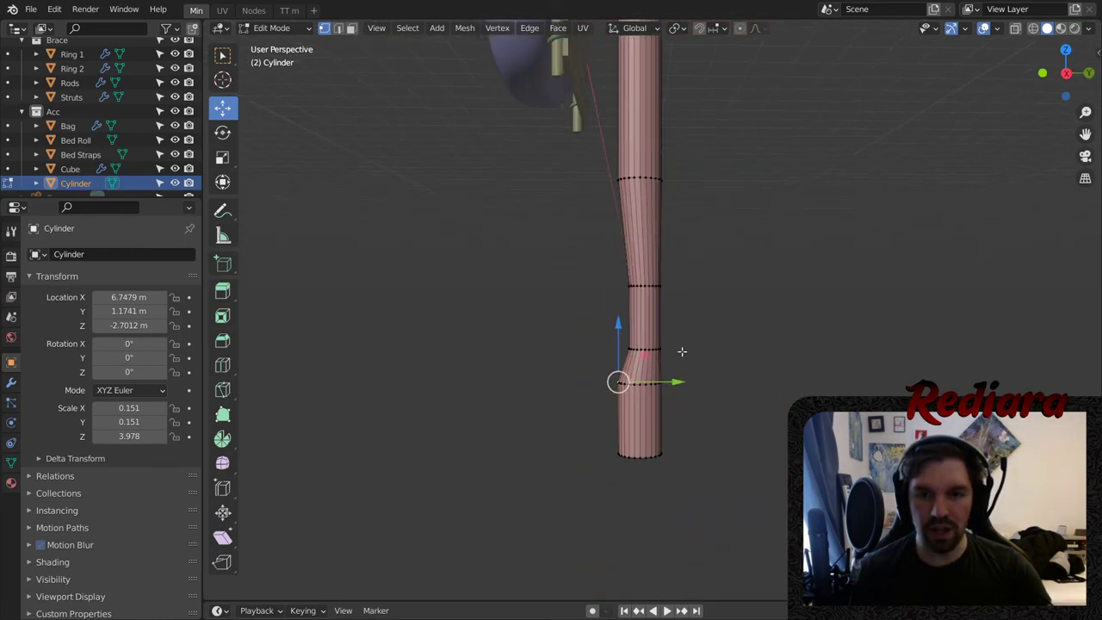
pyautogui.scroll(6, 740, 354)
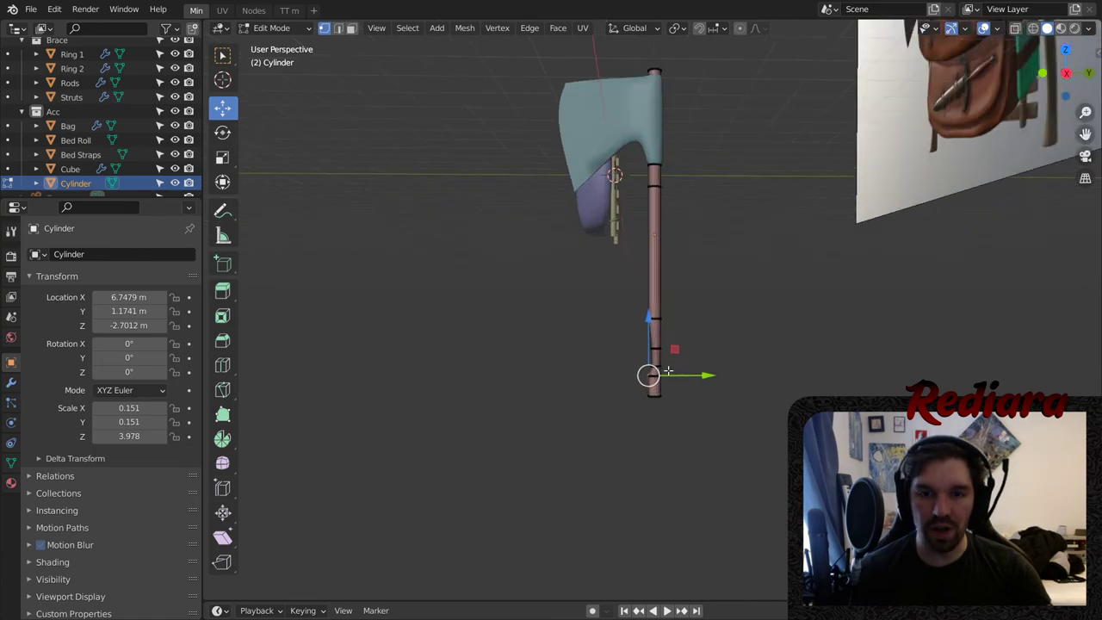
# - Delete the ring of faces below the handle's lowest edge loop
pyautogui.moveTo(626, 409); pyautogui.dragTo(642, 345, button='middle')
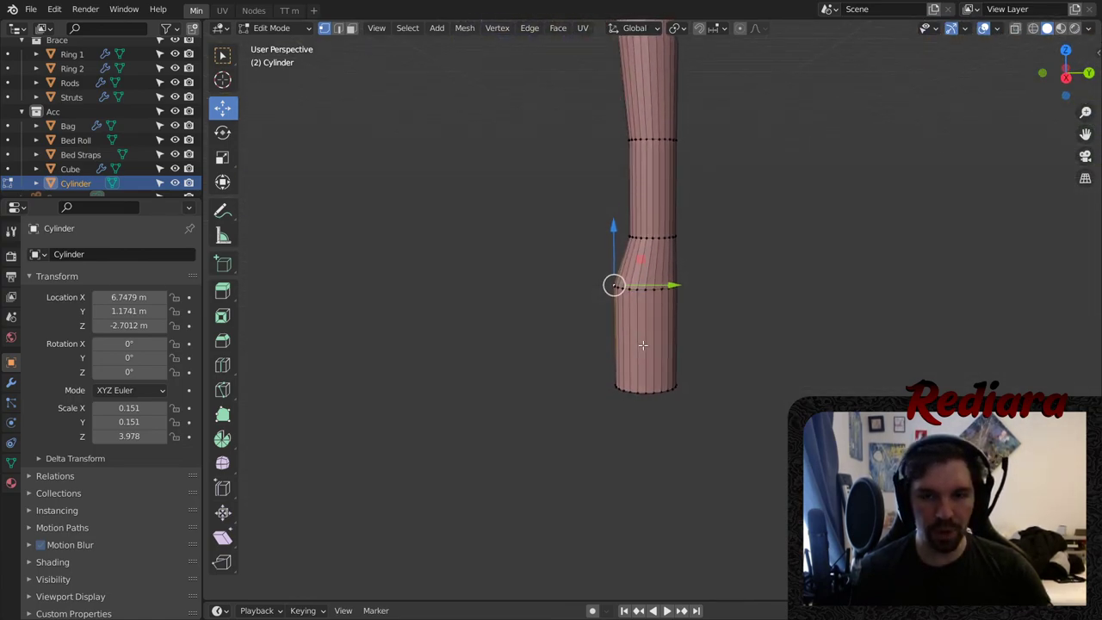
pyautogui.click(351, 30)
pyautogui.scroll(2, 629, 339)
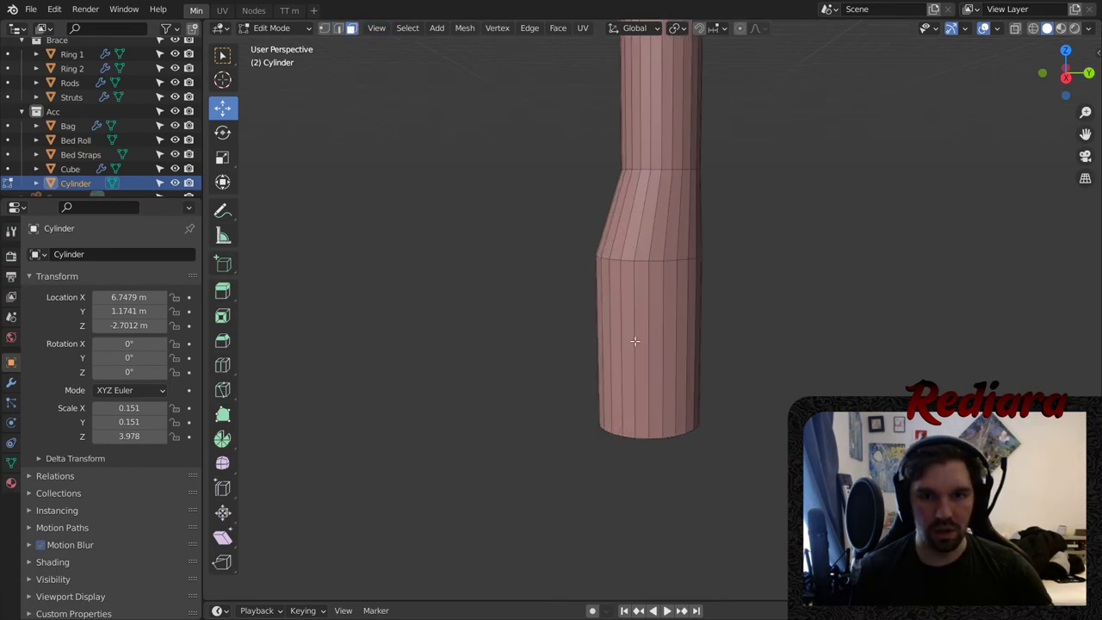
pyautogui.keyDown('alt'); pyautogui.click(634, 341); pyautogui.keyUp('alt')
pyautogui.press('x')
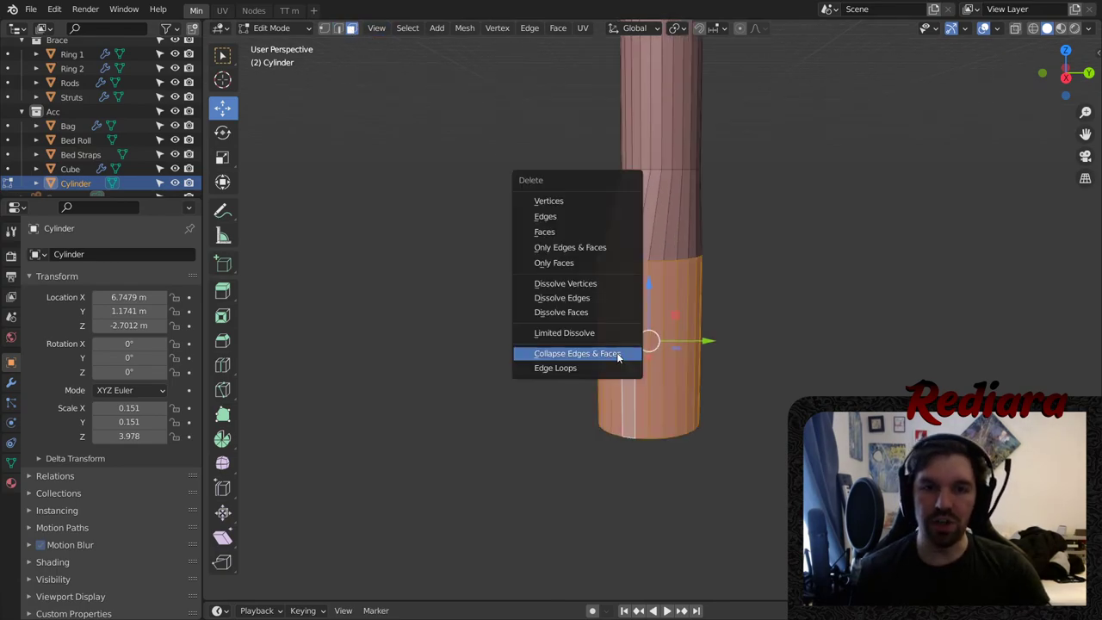
pyautogui.click(544, 231)
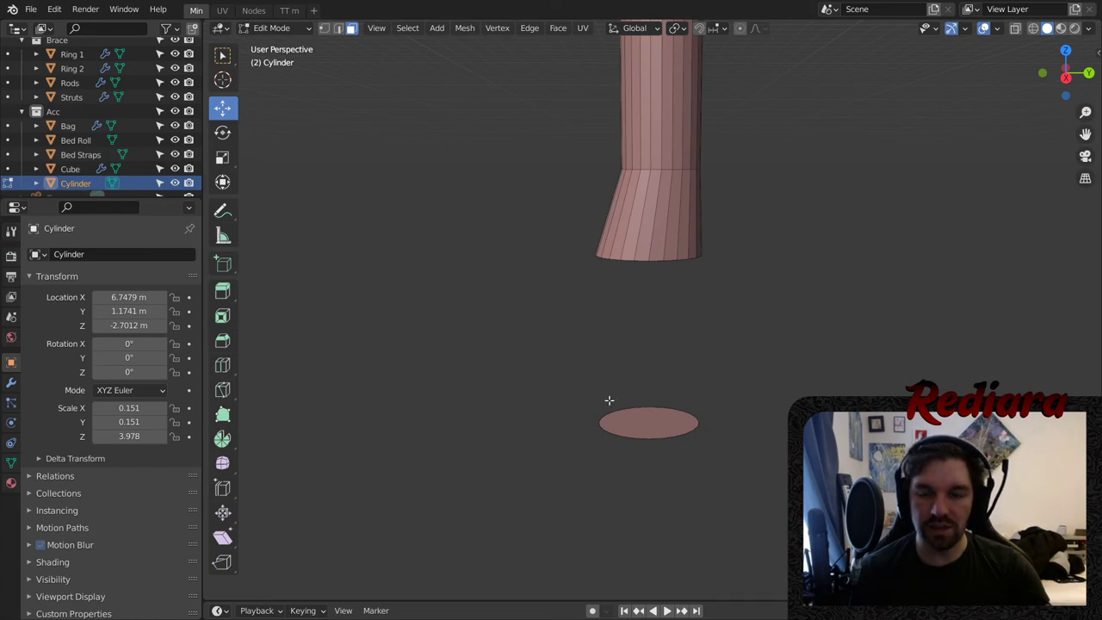
# - Delete the detached end cap and close the open edge loop at the handle's bottom with a face
pyautogui.click(629, 418)
pyautogui.press('x')
pyautogui.click(637, 419)
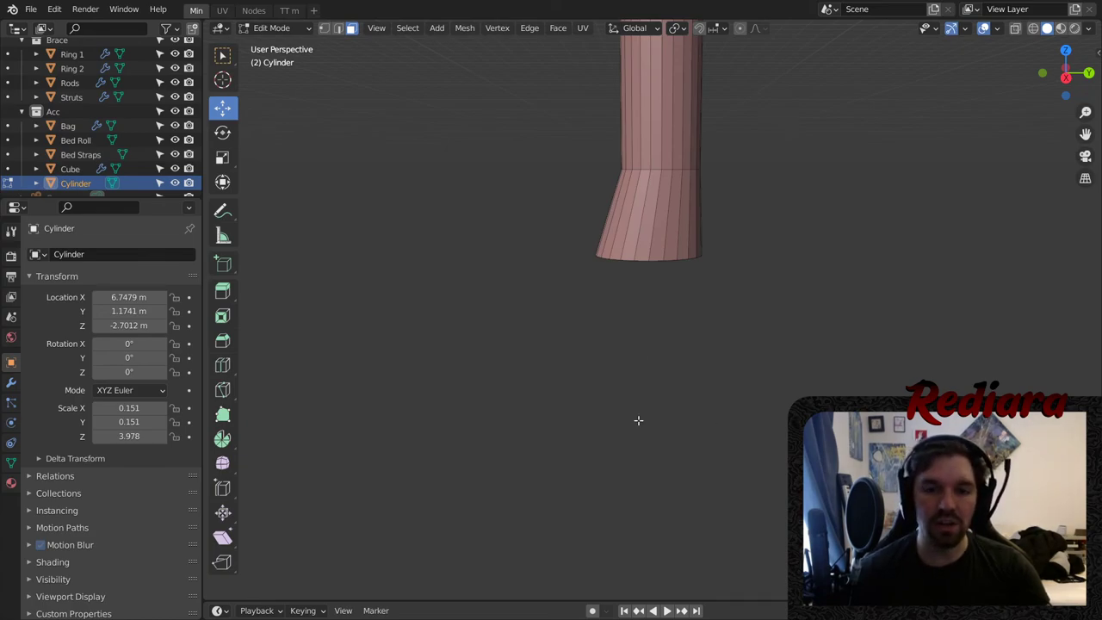
pyautogui.click(339, 31)
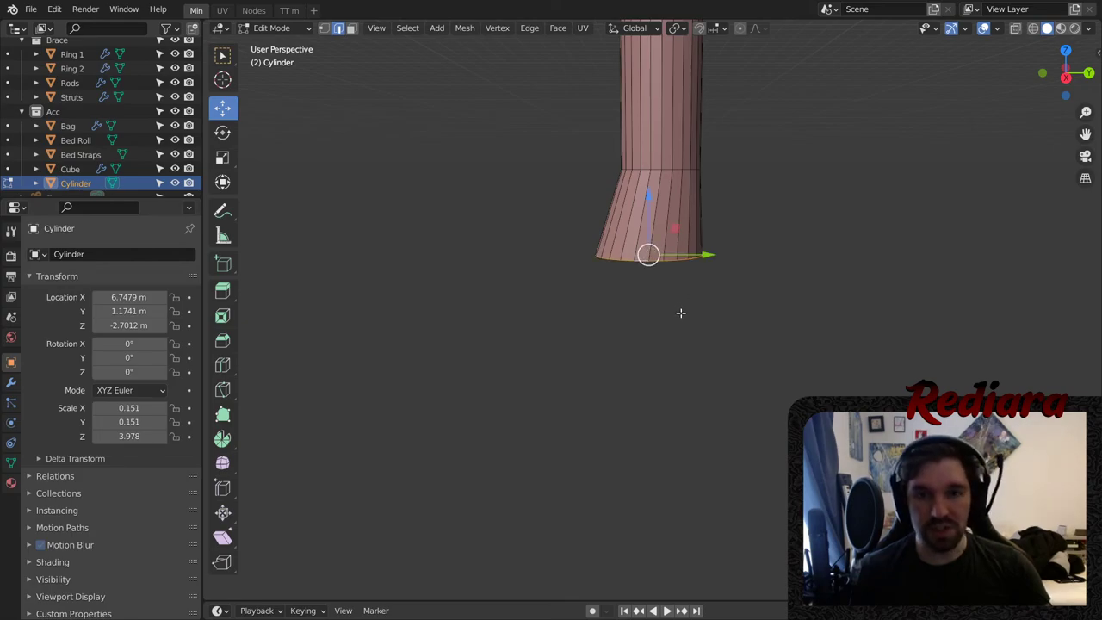
pyautogui.moveTo(680, 312); pyautogui.dragTo(730, 296, button='middle')
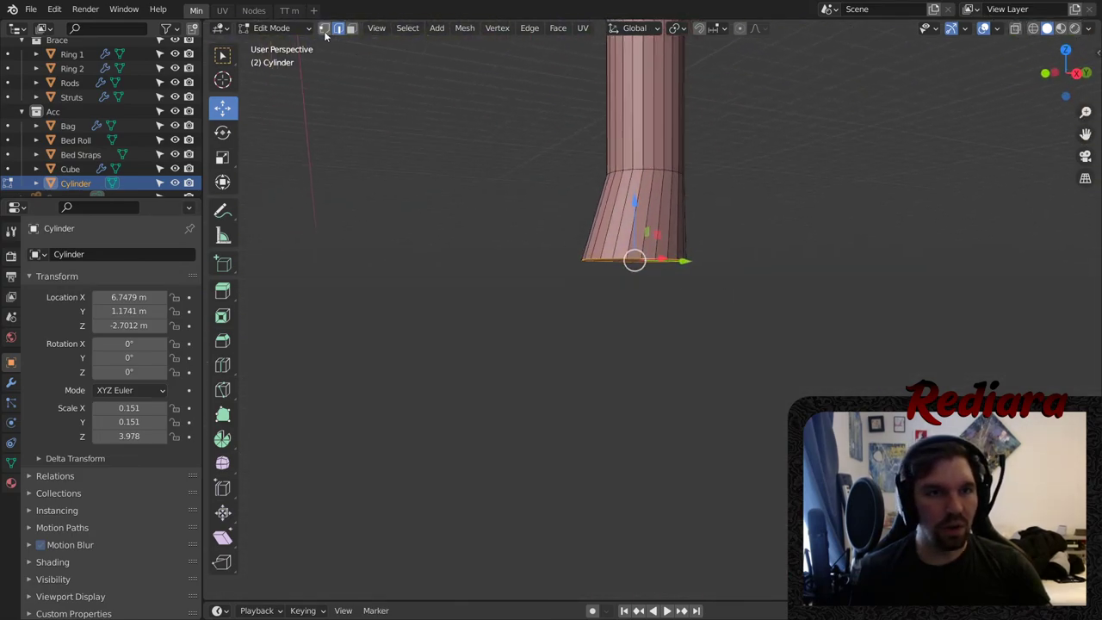
# - Move the front vertex of the handle's bottom rim about -0.157 m along Y using smooth proportional editing with a size of 0.440
pyautogui.click(324, 30)
pyautogui.moveTo(659, 315); pyautogui.dragTo(531, 263, button='middle')
pyautogui.scroll(3, 594, 273)
pyautogui.click(595, 274)
pyautogui.scroll(-5, 641, 272)
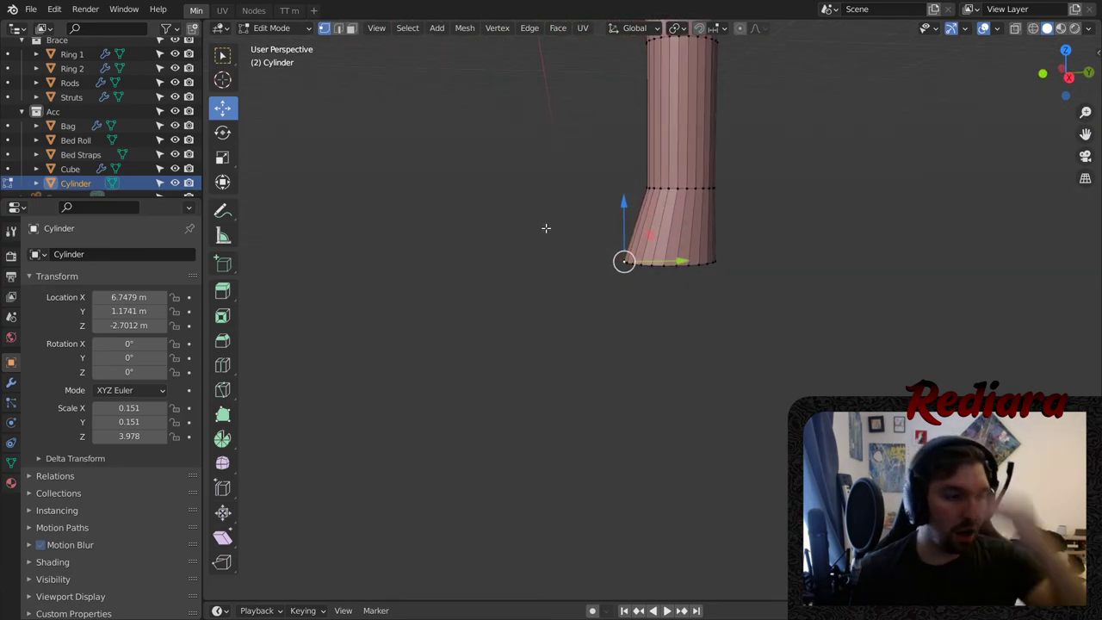
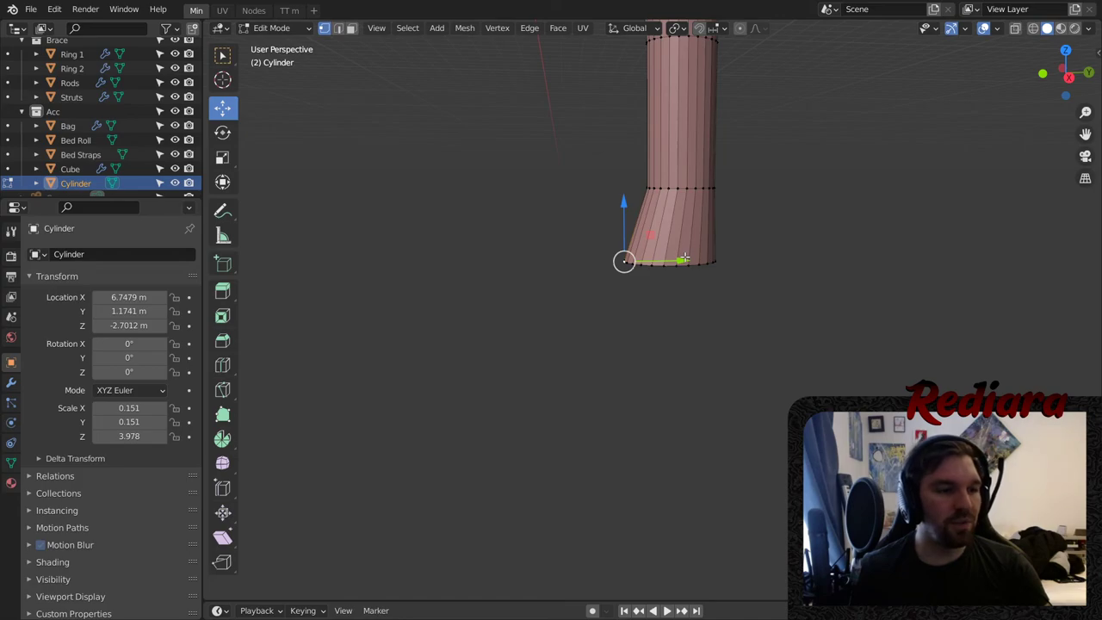
pyautogui.moveTo(680, 261); pyautogui.dragTo(632, 262)
pyautogui.click(338, 584)
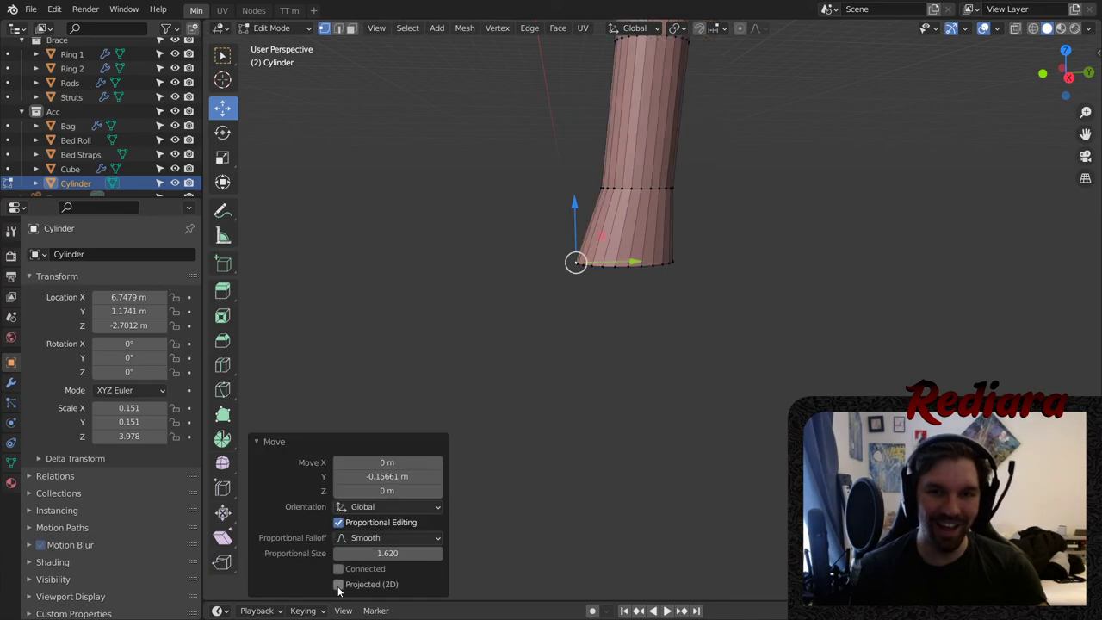
pyautogui.moveTo(387, 552); pyautogui.dragTo(361, 552)
pyautogui.scroll(-4, 575, 329)
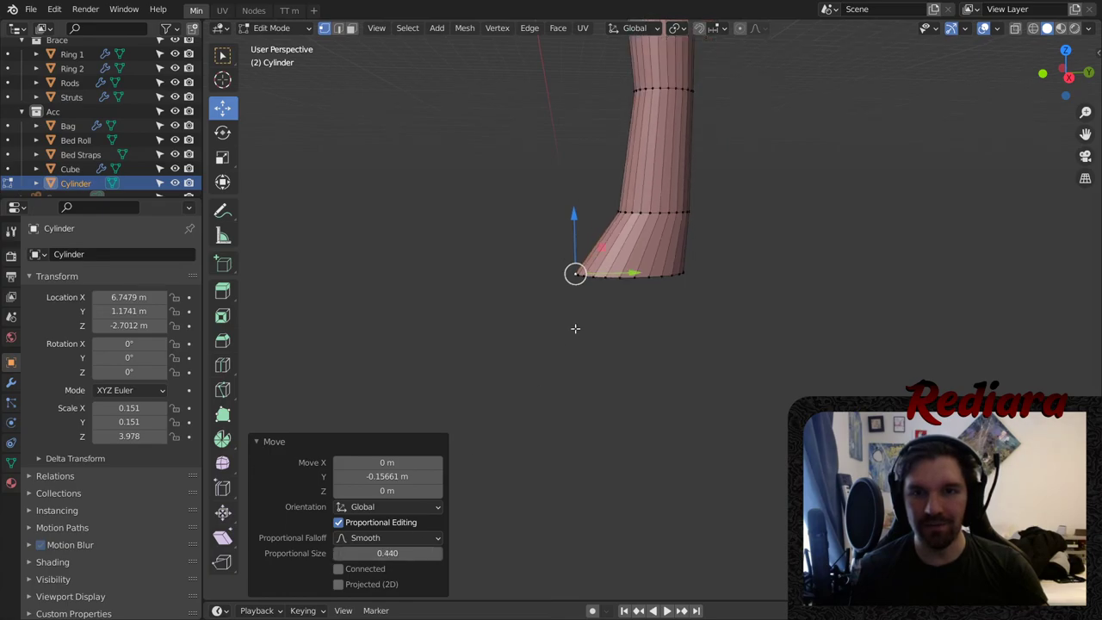
# - Extrude the handle's bottom face along its normal with an offset of about 0.035 m
pyautogui.keyDown('shift'); pyautogui.moveTo(651, 264); pyautogui.dragTo(593, 229, button='middle'); pyautogui.keyUp('shift')
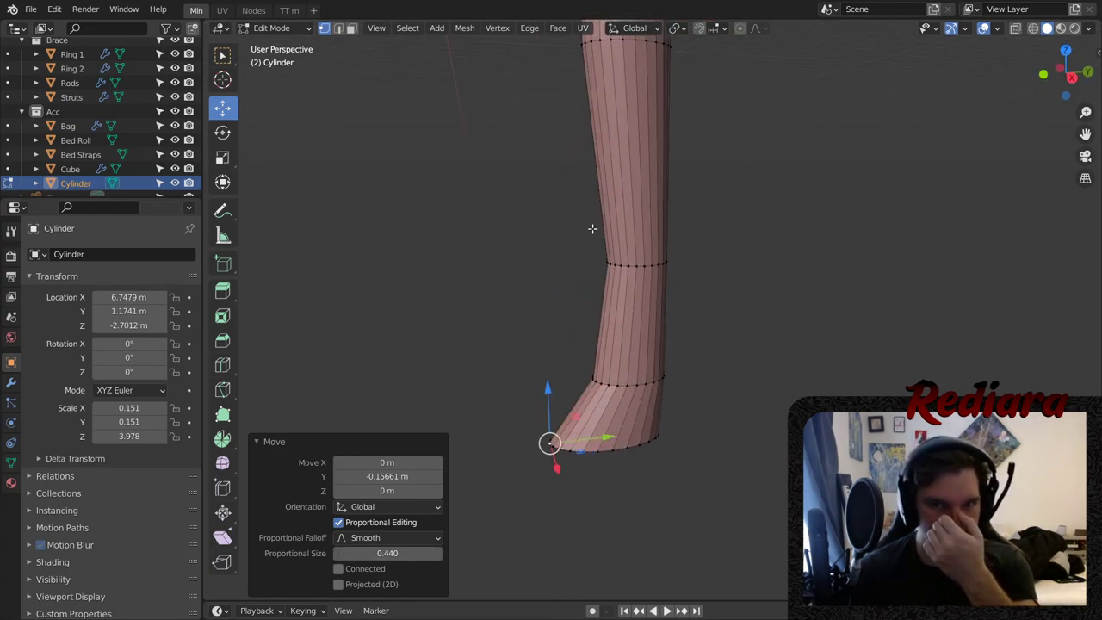
pyautogui.moveTo(635, 314); pyautogui.dragTo(574, 302, button='middle')
pyautogui.scroll(-2, 584, 280)
pyautogui.click(351, 28)
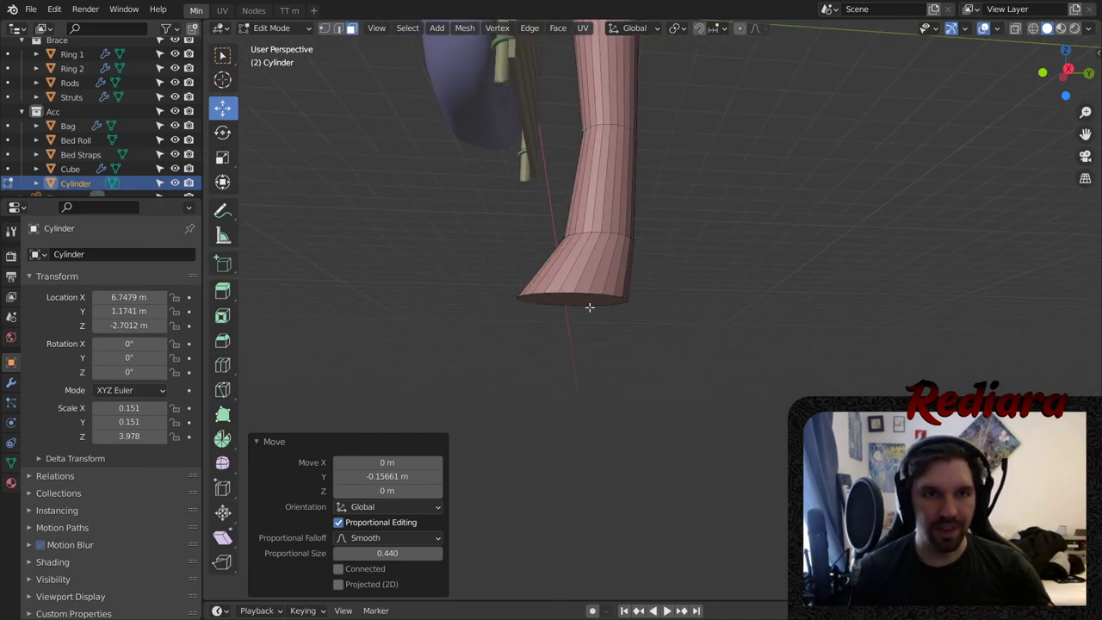
pyautogui.click(582, 305)
pyautogui.rightClick(567, 302)
pyautogui.click(566, 357)
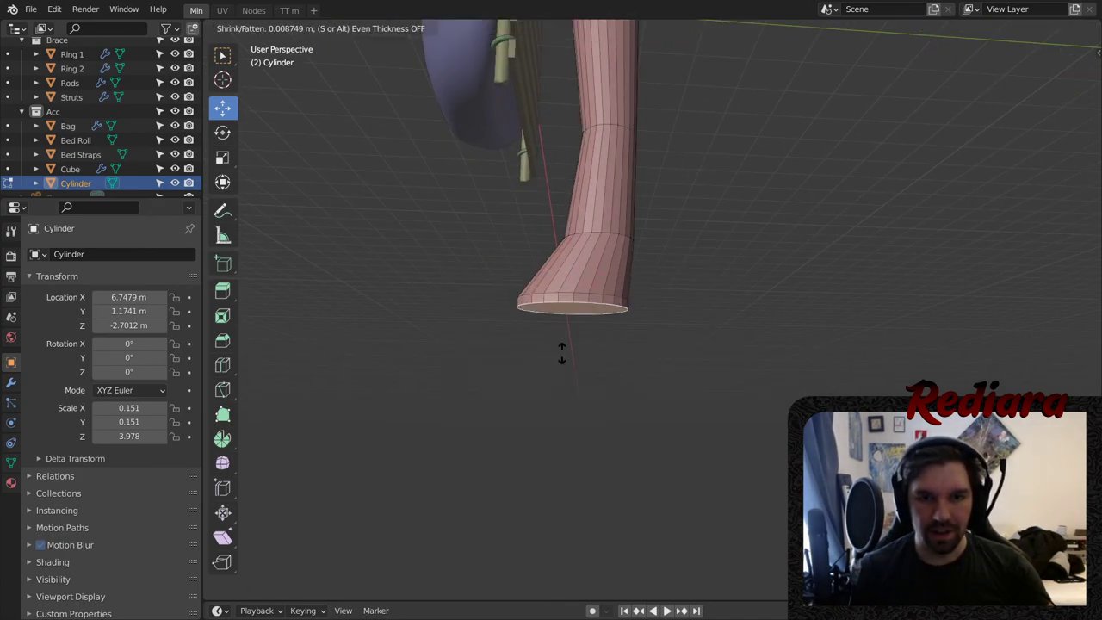
pyautogui.click(562, 349)
pyautogui.hotkey('ctrl', 'b')
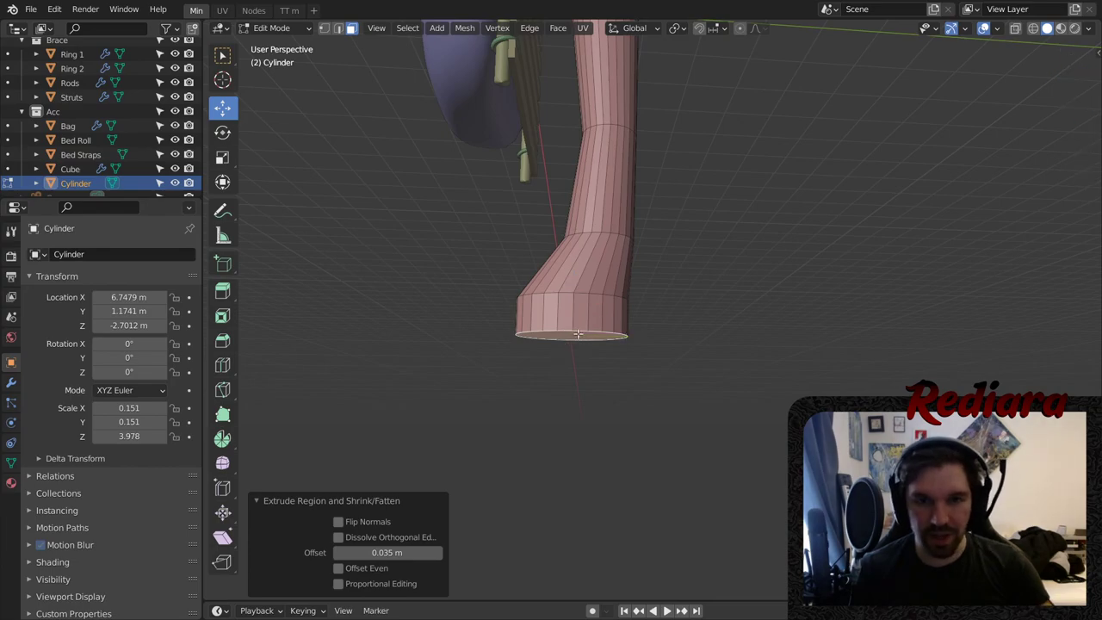
pyautogui.click(610, 307)
pyautogui.hotkey('ctrl', 'z')
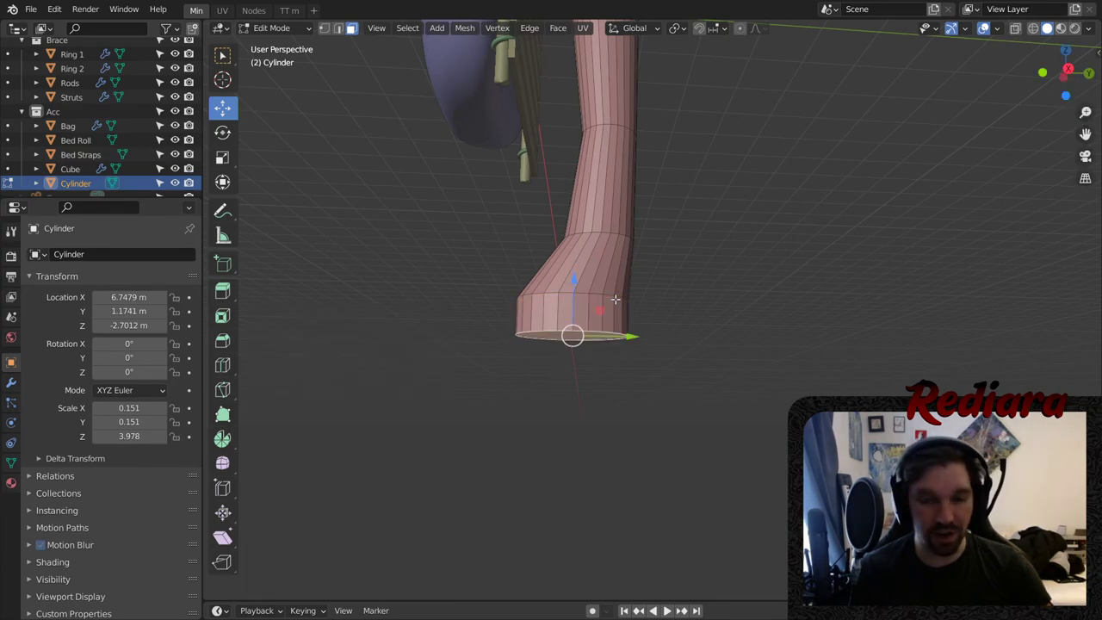
# - Undo the last extrusion and extrude the handle's bottom face along its normal with an offset of about 0.022 m
pyautogui.hotkey('ctrl', 'z')
pyautogui.rightClick(616, 296)
pyautogui.click(574, 314)
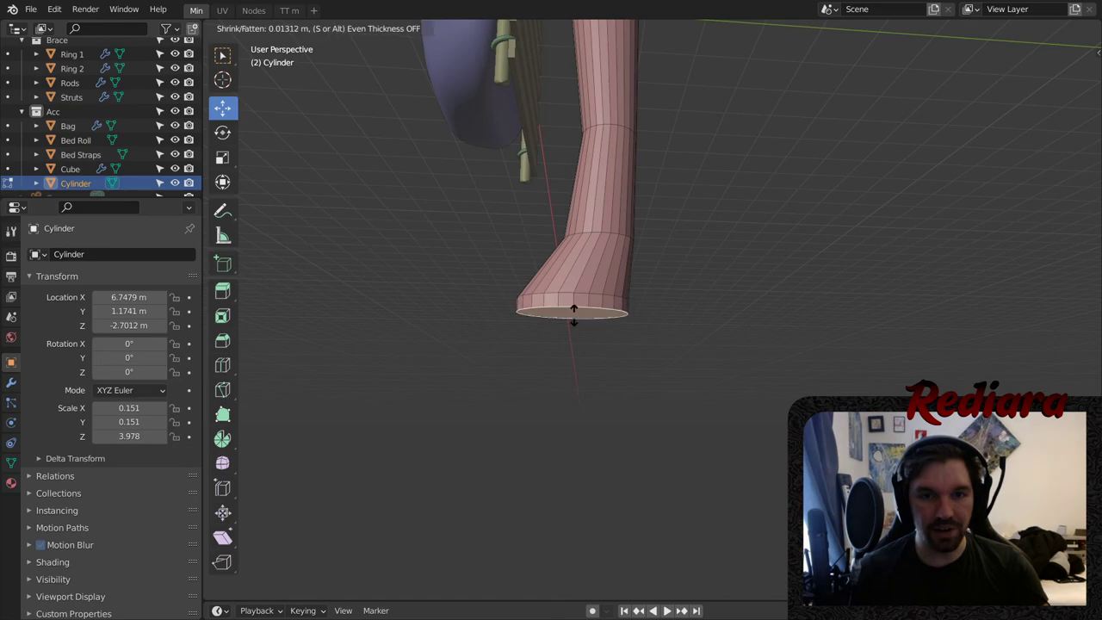
pyautogui.click(572, 321)
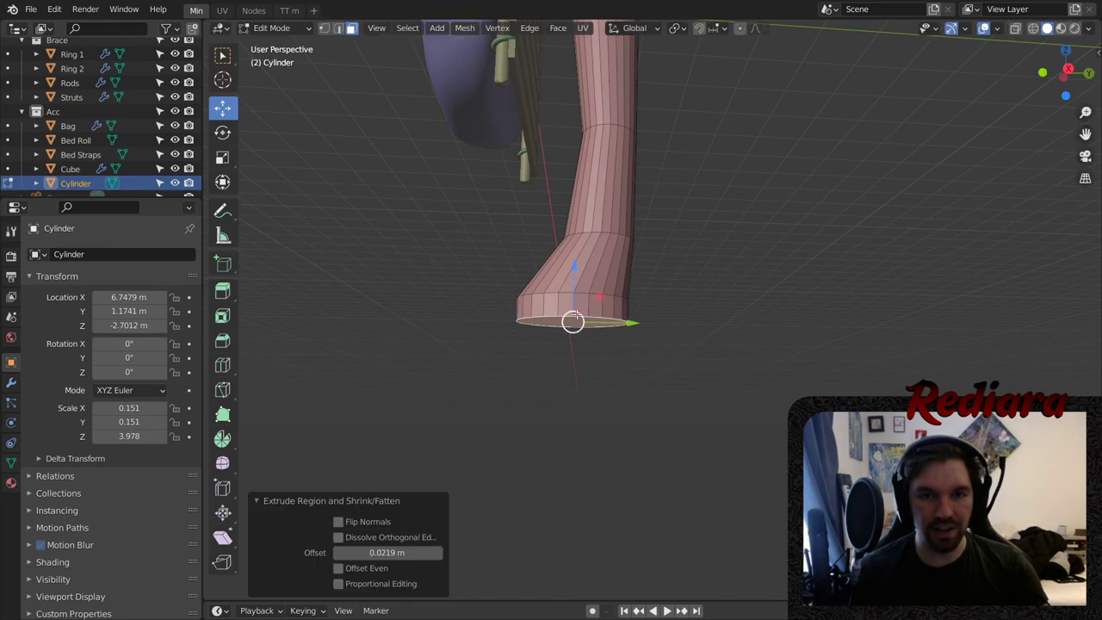
# - Apply the handle's scale in Object Mode and return to editing its mesh
pyautogui.click(291, 29)
pyautogui.click(289, 42)
pyautogui.hotkey('ctrl', 'a')
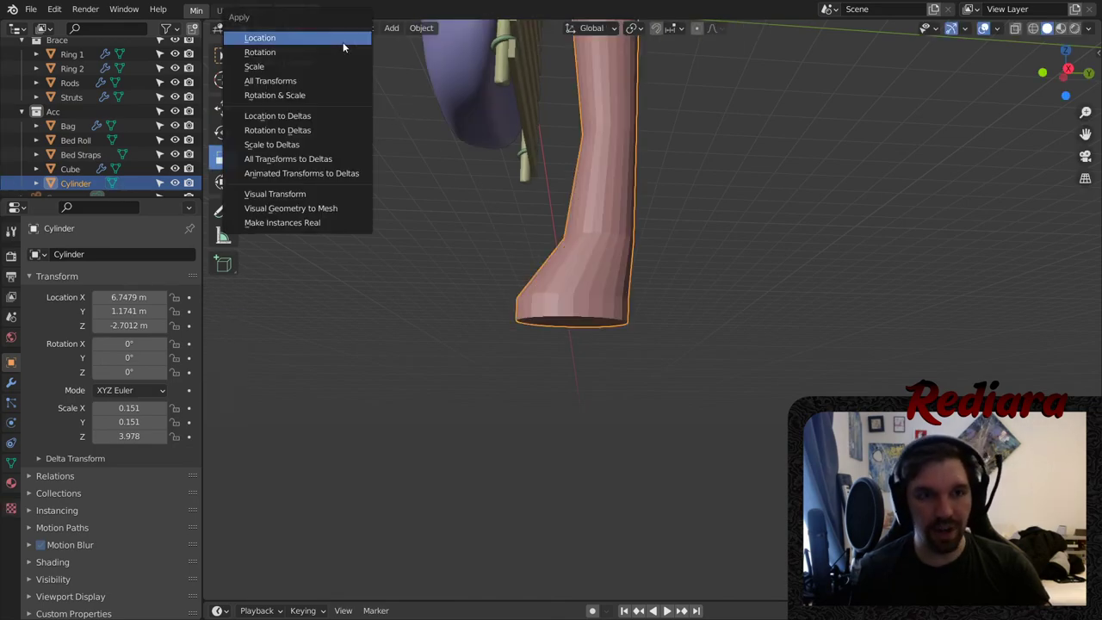
pyautogui.click(303, 66)
pyautogui.click(291, 29)
pyautogui.click(288, 57)
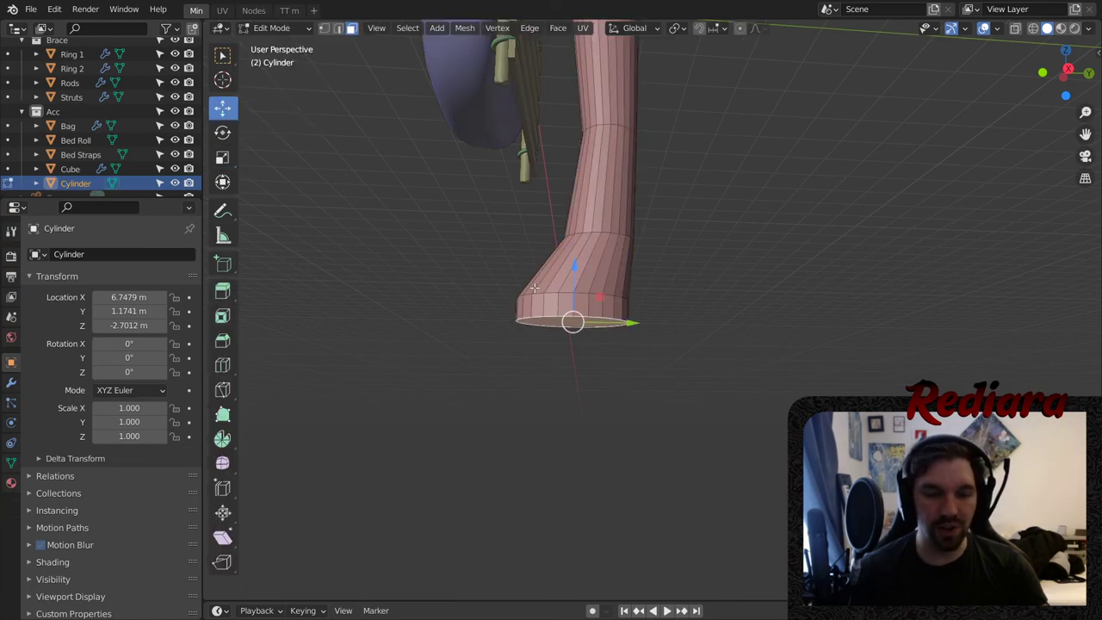
# - Bevel the edges of the handle's bottom face with 4 segments and a width of about 0.646 m
pyautogui.hotkey('ctrl', 'b')
pyautogui.scroll(3, 545, 269)
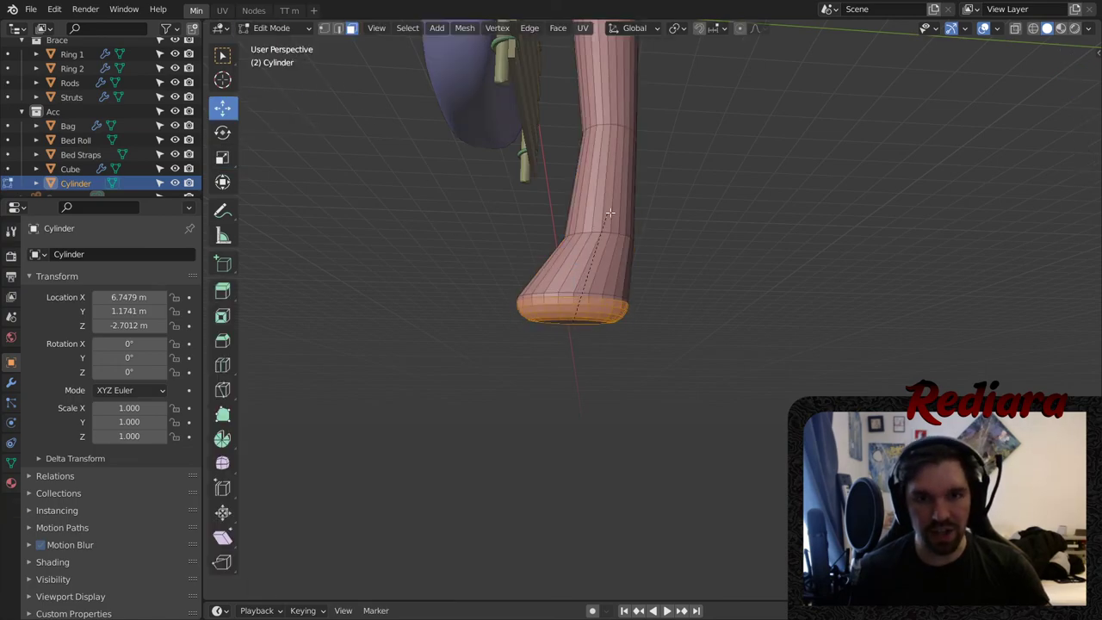
pyautogui.click(678, 148)
pyautogui.scroll(6, 573, 293)
pyautogui.moveTo(572, 296); pyautogui.dragTo(683, 305, button='middle')
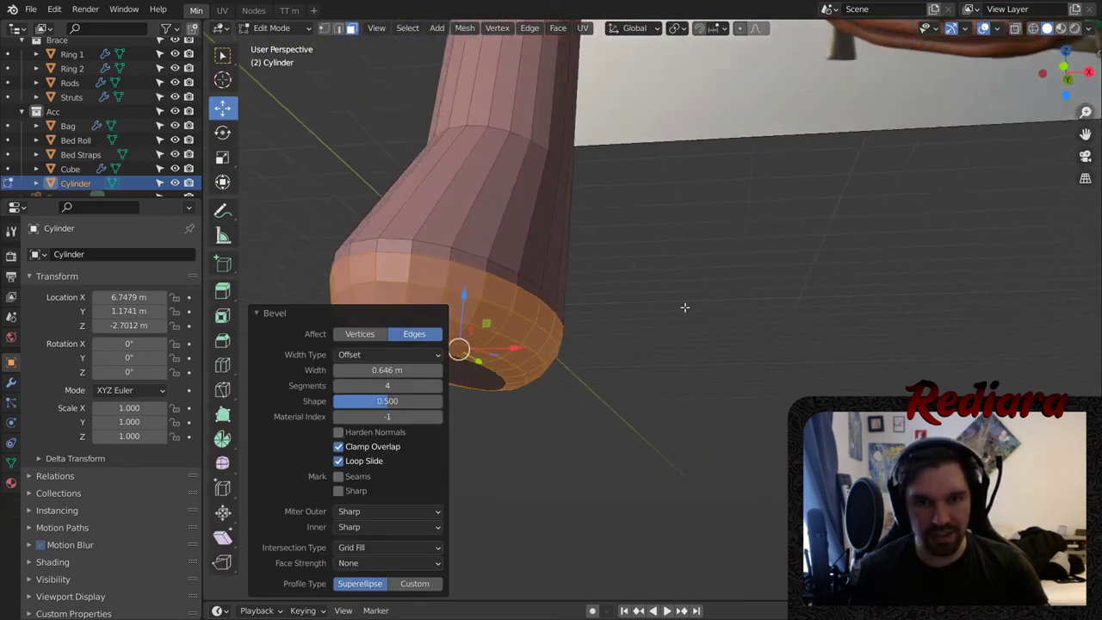
pyautogui.keyDown('shift'); pyautogui.moveTo(458, 266); pyautogui.dragTo(560, 270, button='middle'); pyautogui.keyUp('shift')
pyautogui.scroll(3, 541, 215)
# - Bevel the edge loop where the handle flares above its foot with 4 segments and a width of about 0.154 m
pyautogui.click(339, 28)
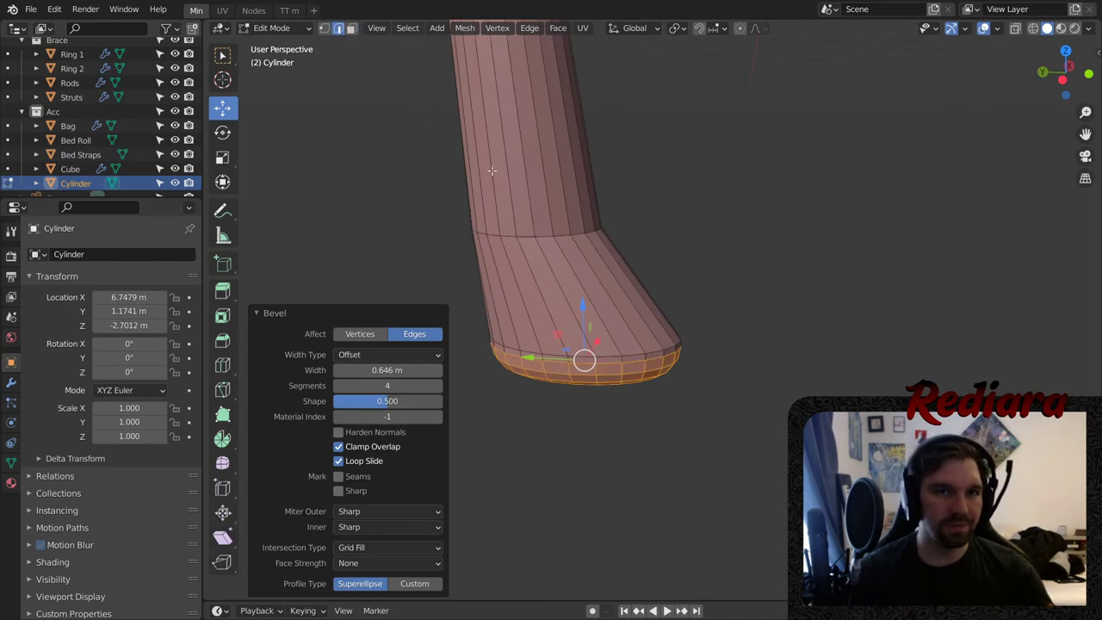
pyautogui.keyDown('alt'); pyautogui.click(542, 239); pyautogui.keyUp('alt')
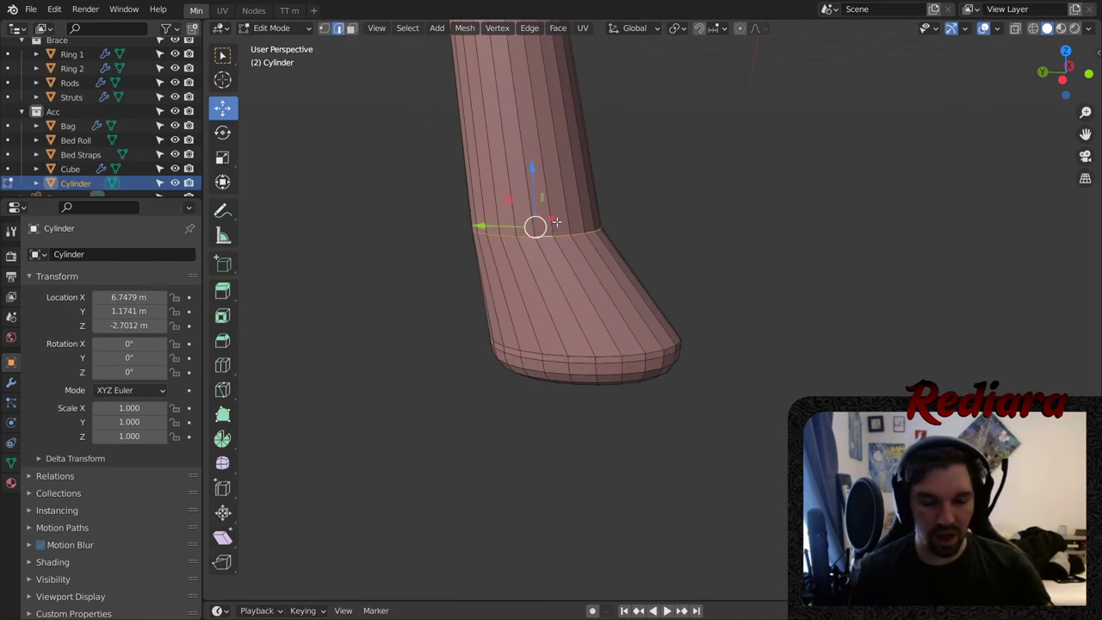
pyautogui.hotkey('ctrl', 'b')
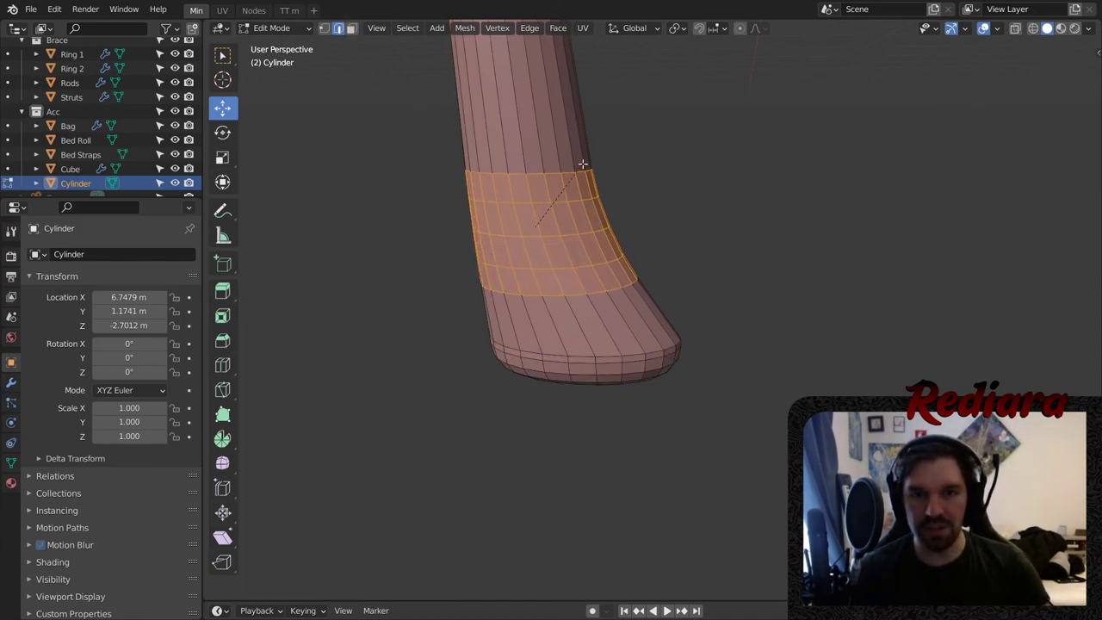
pyautogui.click(595, 152)
pyautogui.scroll(-5, 595, 152)
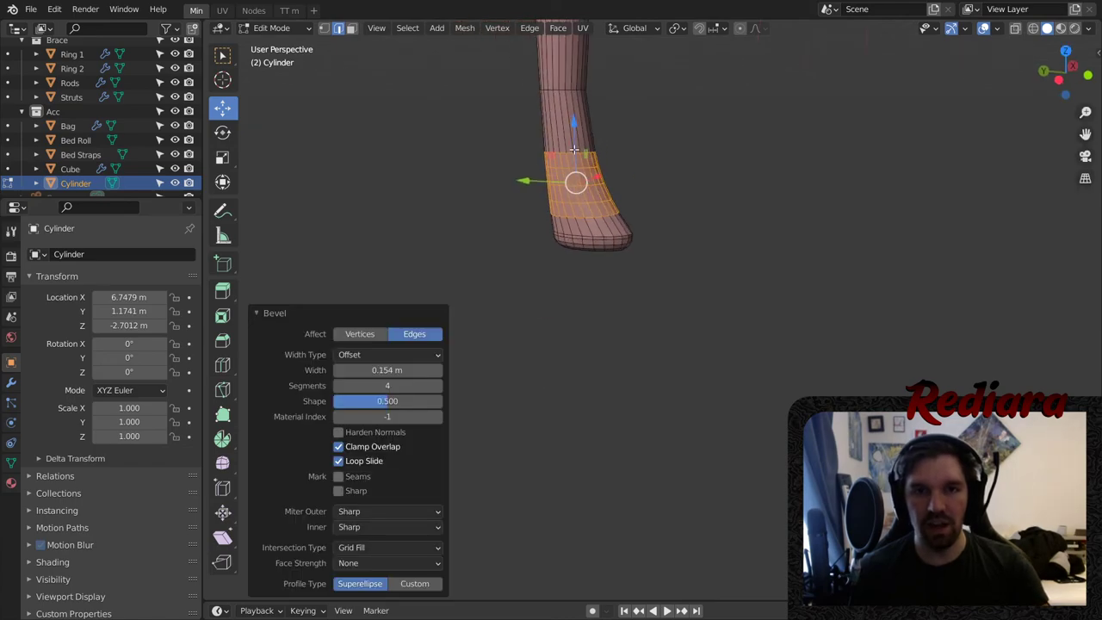
# - Bevel the next edge loop above the flare with 4 segments and a width of about 0.391 m
pyautogui.moveTo(595, 152); pyautogui.dragTo(551, 103, button='middle')
pyautogui.keyDown('shift'); pyautogui.moveTo(551, 86); pyautogui.dragTo(531, 198, button='middle'); pyautogui.keyUp('shift')
pyautogui.scroll(3, 546, 163)
pyautogui.keyDown('alt'); pyautogui.click(531, 198); pyautogui.keyUp('alt')
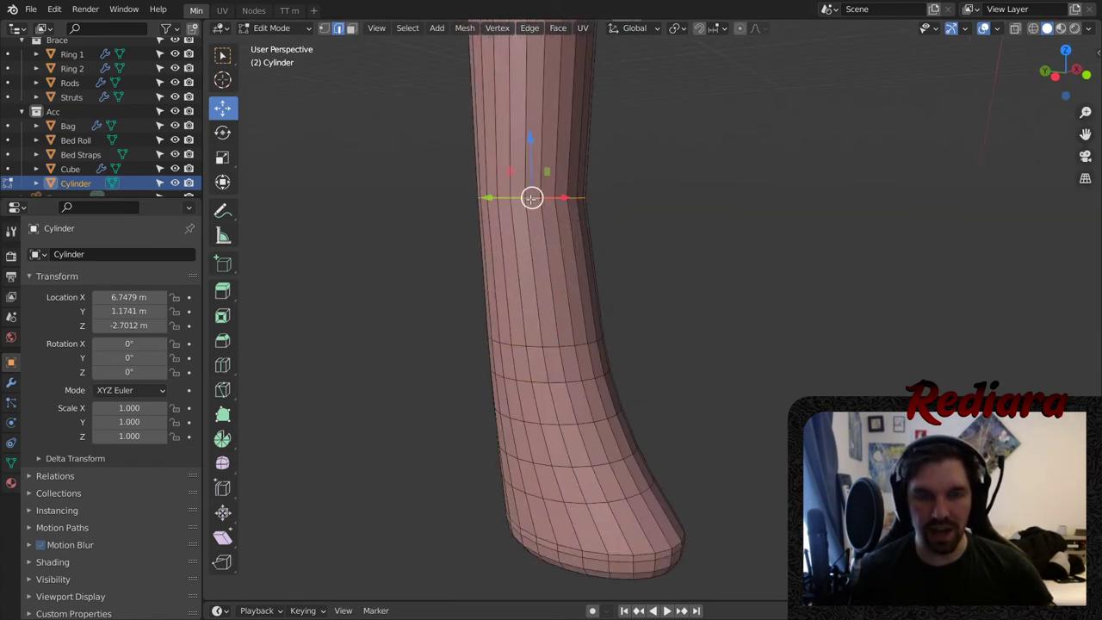
pyautogui.hotkey('ctrl', 'b')
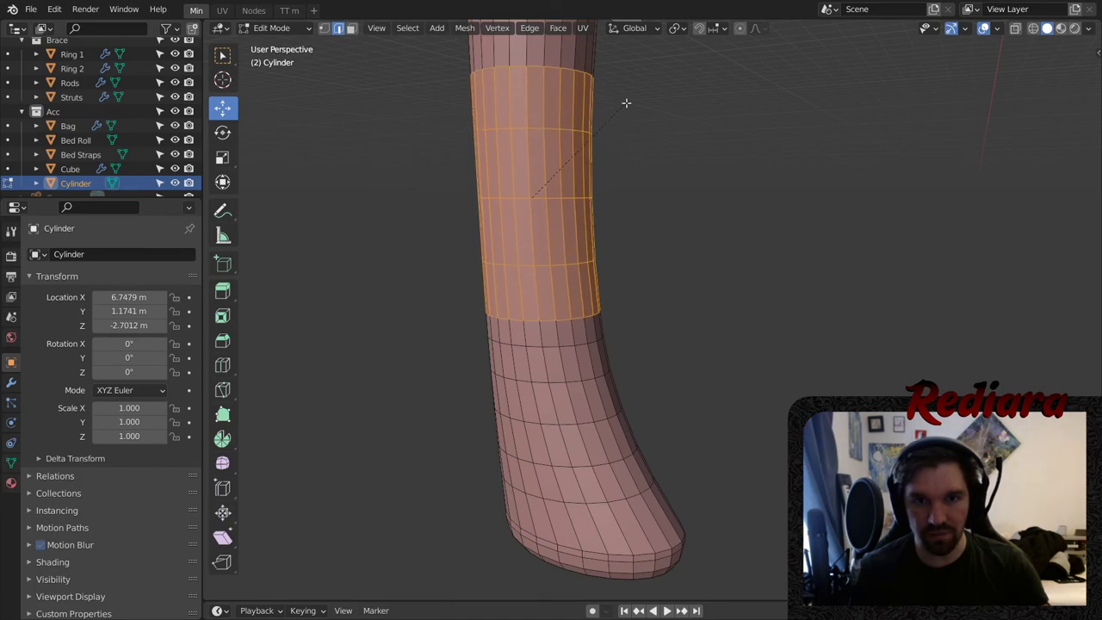
pyautogui.click(680, 66)
pyautogui.scroll(-5, 651, 91)
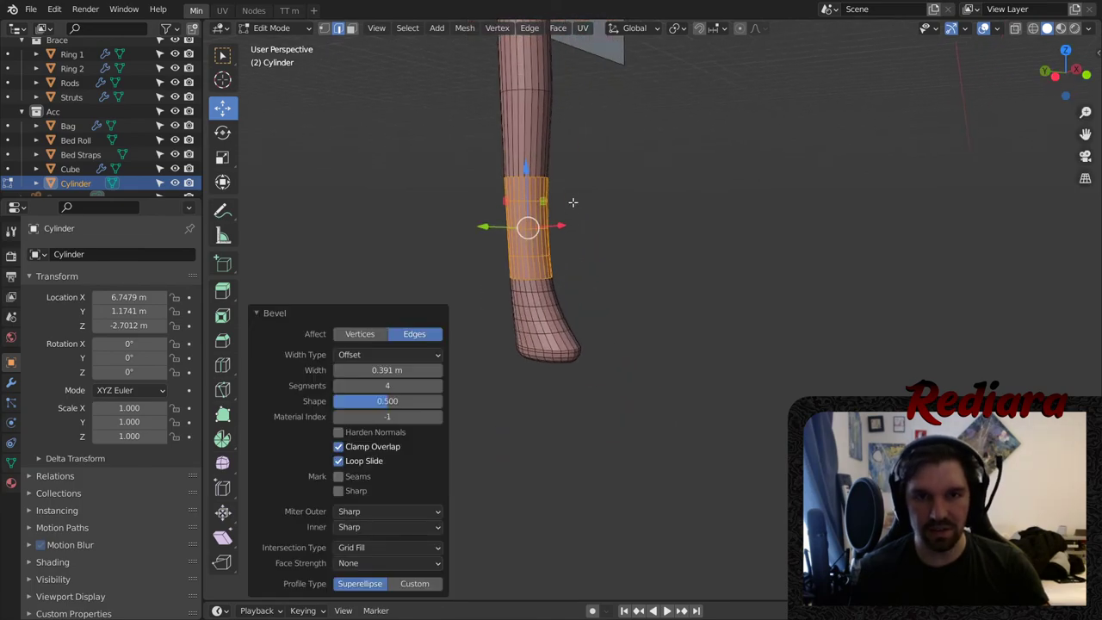
pyautogui.scroll(2, 523, 259)
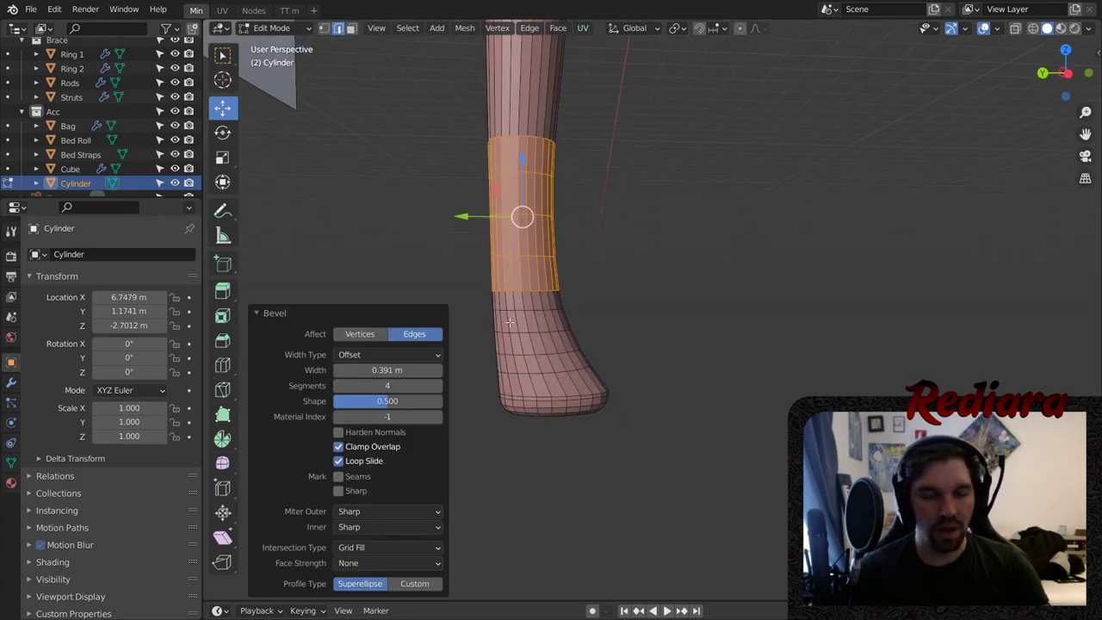
# - Bevel the edge loop above the narrowed grip with 4 segments and a width of about 0.908 m, clamping the overlap
pyautogui.keyDown('shift'); pyautogui.moveTo(549, 120); pyautogui.dragTo(532, 240, button='middle'); pyautogui.keyUp('shift')
pyautogui.keyDown('alt'); pyautogui.click(537, 108); pyautogui.keyUp('alt')
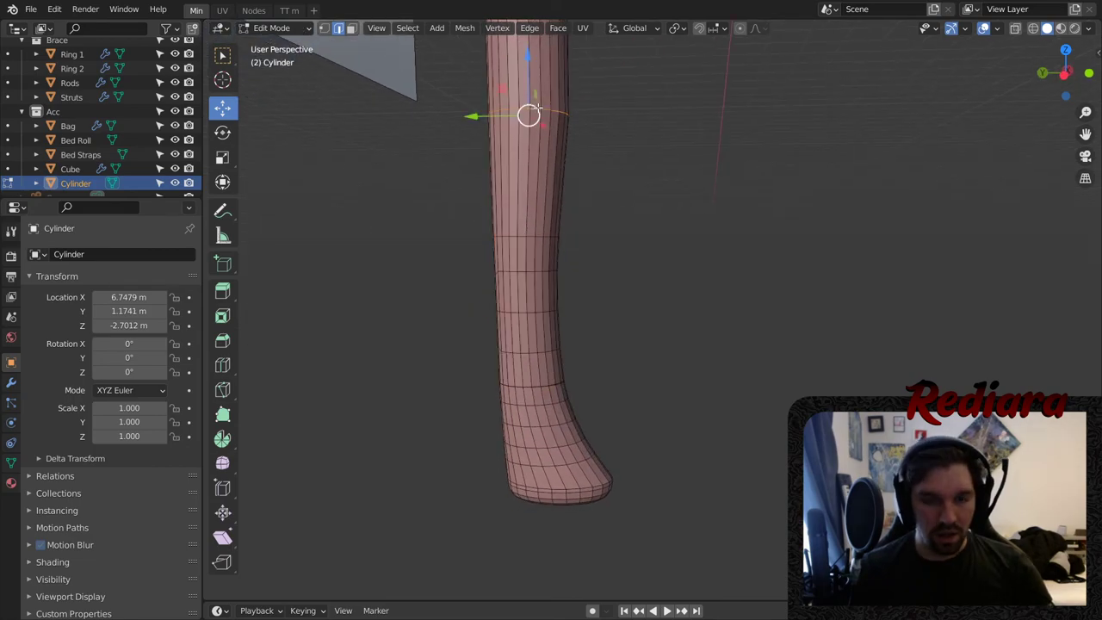
pyautogui.hotkey('ctrl', 'b')
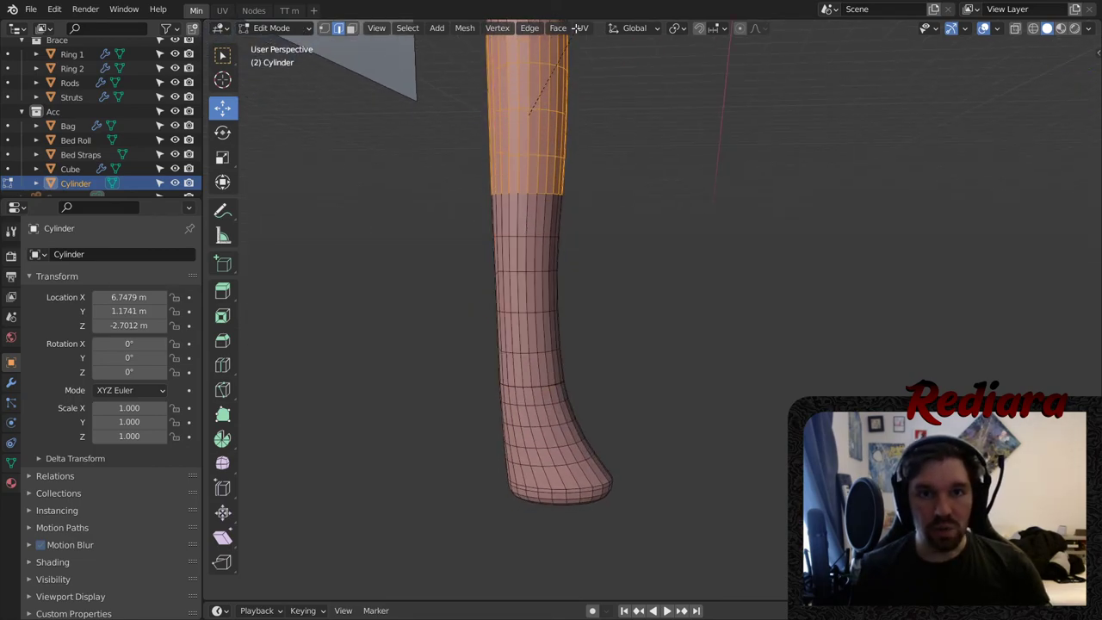
pyautogui.click(581, 553)
pyautogui.scroll(-3, 592, 335)
pyautogui.keyDown('shift'); pyautogui.moveTo(595, 229); pyautogui.dragTo(587, 344, button='middle'); pyautogui.keyUp('shift')
pyautogui.moveTo(587, 345); pyautogui.dragTo(281, 354, button='middle')
pyautogui.scroll(1, 585, 383)
pyautogui.moveTo(583, 370)
pyautogui.mouseDown(button='middle')
pyautogui.moveTo(516, 361)
pyautogui.moveTo(585, 365)
pyautogui.mouseUp(button='middle')
pyautogui.scroll(8, 624, 370)
pyautogui.scroll(2, 602, 384)
pyautogui.moveTo(665, 383); pyautogui.dragTo(762, 422, button='middle')
pyautogui.scroll(-5, 546, 397)
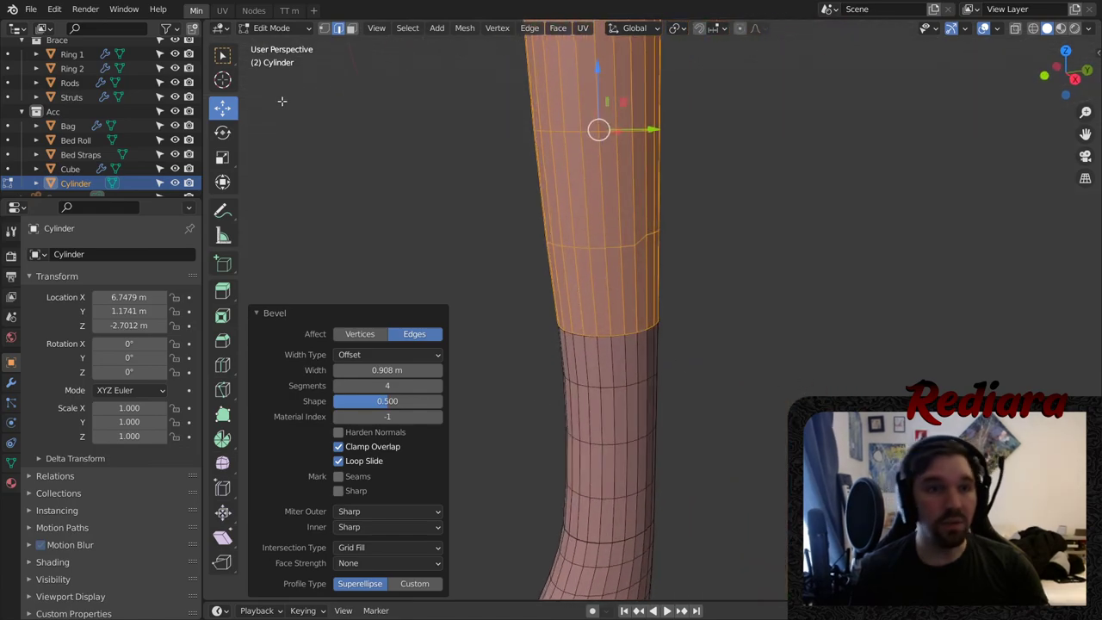
# - Merge all of the handle's vertices by distance with a merge distance of 0.0101 m
pyautogui.click(271, 27)
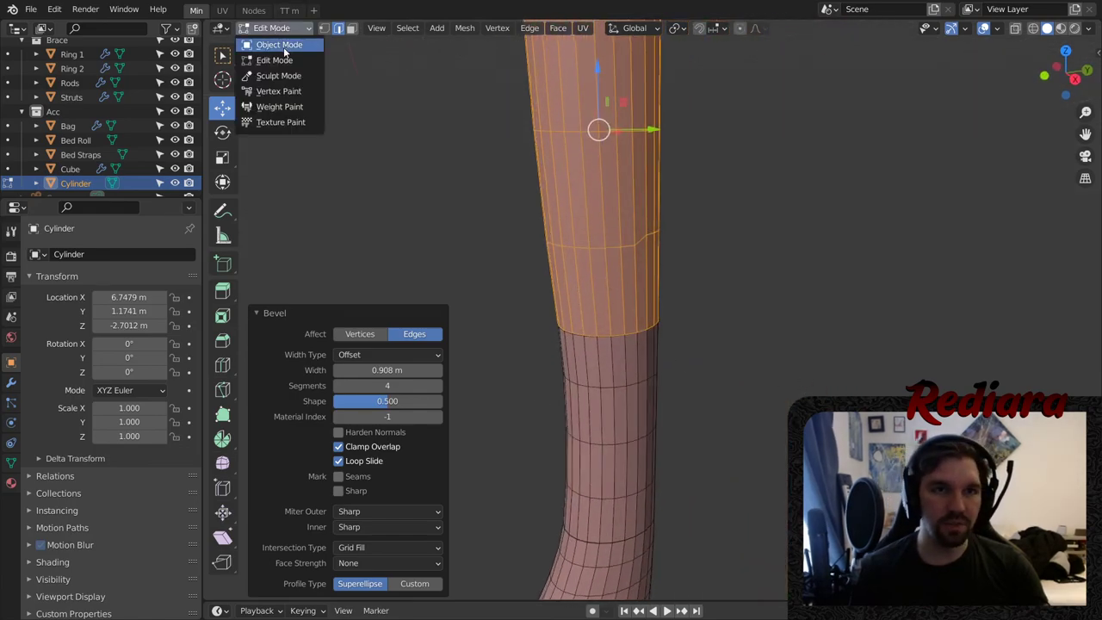
pyautogui.click(284, 47)
pyautogui.click(271, 28)
pyautogui.click(291, 60)
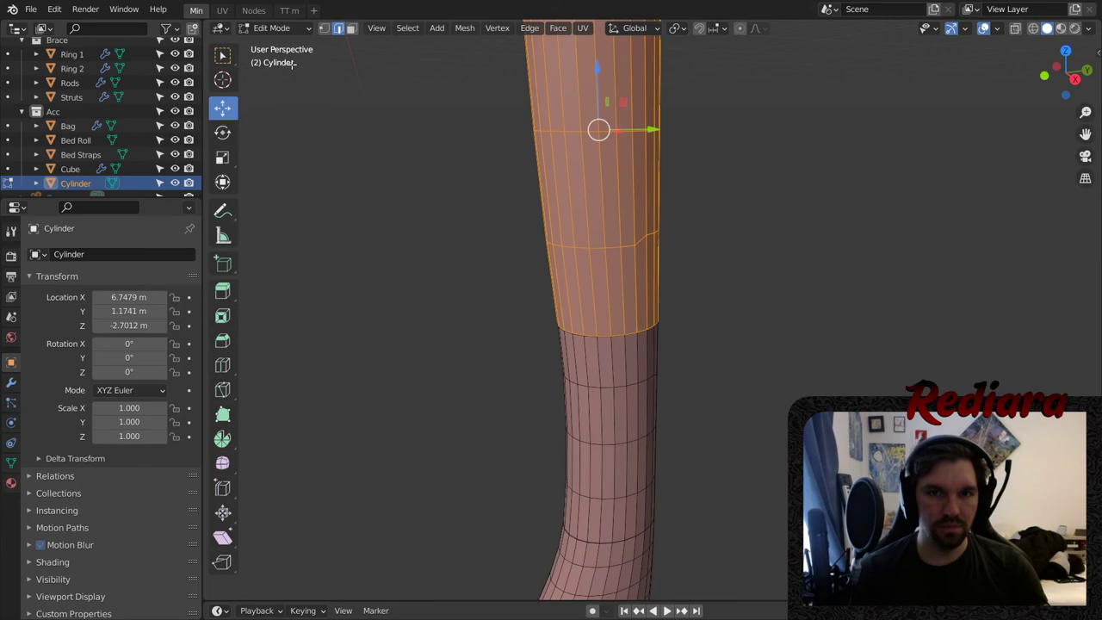
pyautogui.click(322, 28)
pyautogui.press('a')
pyautogui.rightClick(452, 201)
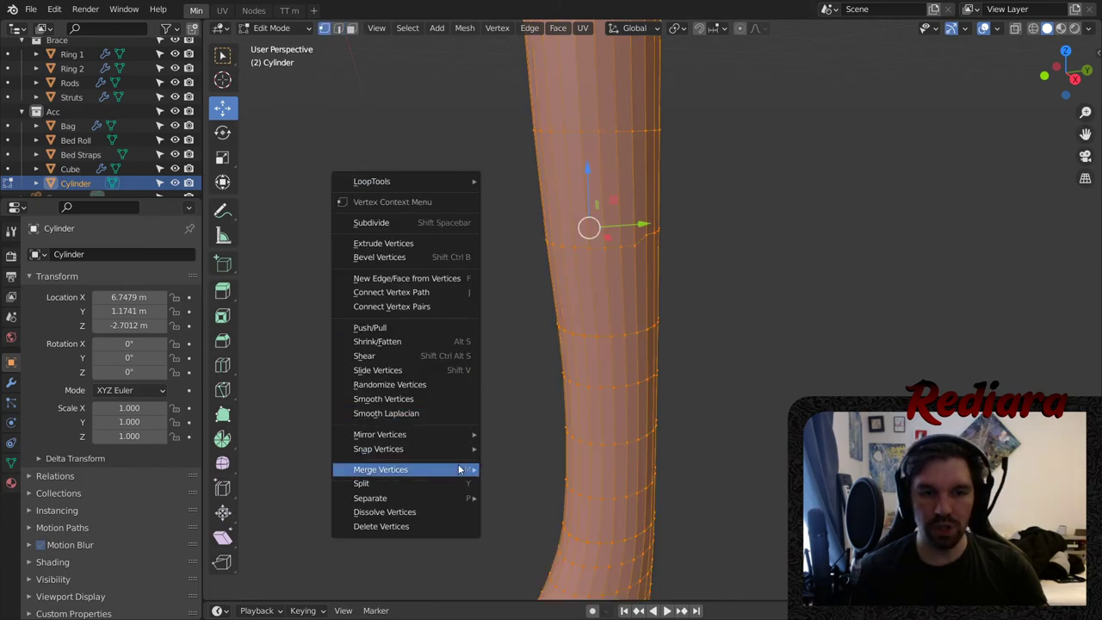
pyautogui.moveTo(406, 467)
pyautogui.click(529, 520)
pyautogui.moveTo(722, 263)
pyautogui.mouseDown(button='middle')
pyautogui.moveTo(691, 290)
pyautogui.moveTo(654, 285)
pyautogui.moveTo(725, 266)
pyautogui.mouseUp(button='middle')
pyautogui.moveTo(592, 289); pyautogui.dragTo(531, 258, button='middle')
pyautogui.scroll(5, 575, 224)
pyautogui.scroll(4, 588, 222)
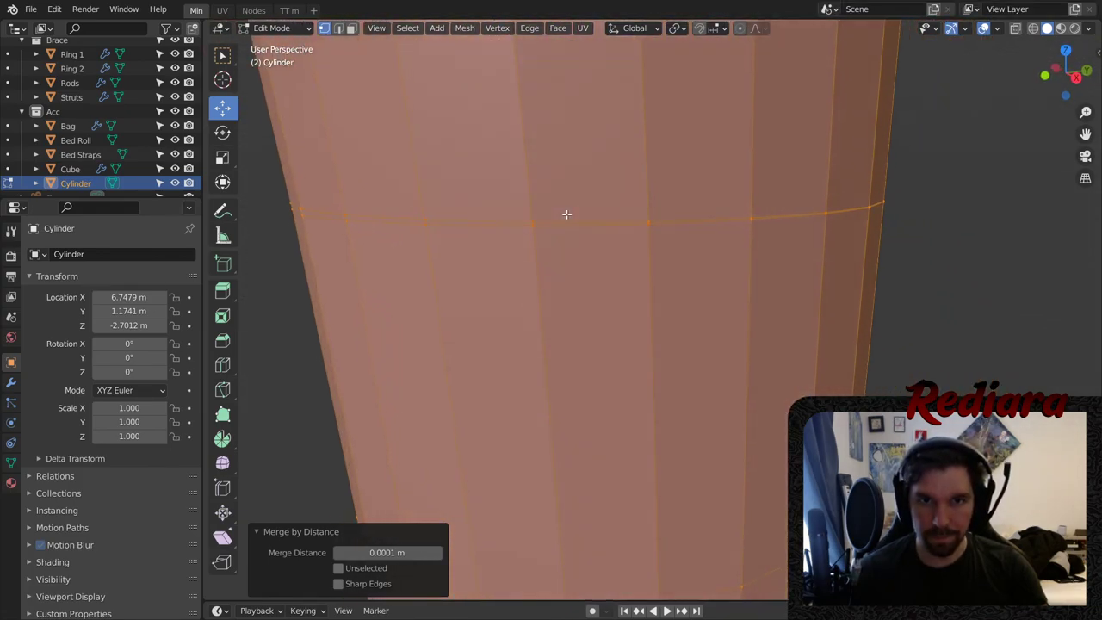
pyautogui.moveTo(566, 215); pyautogui.dragTo(573, 215, button='middle')
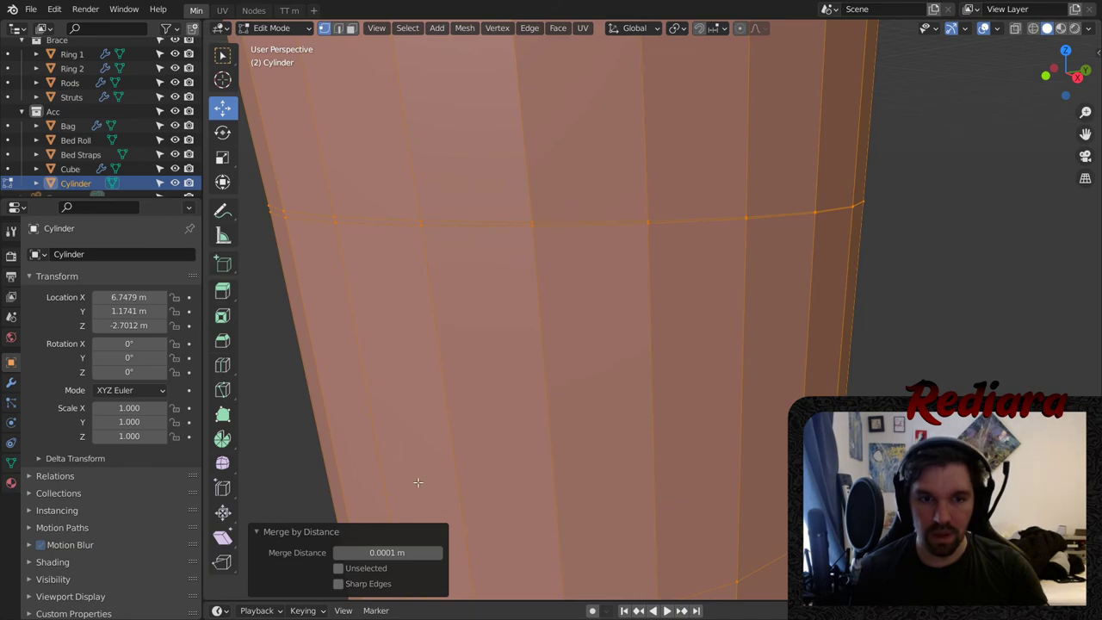
pyautogui.click(441, 553)
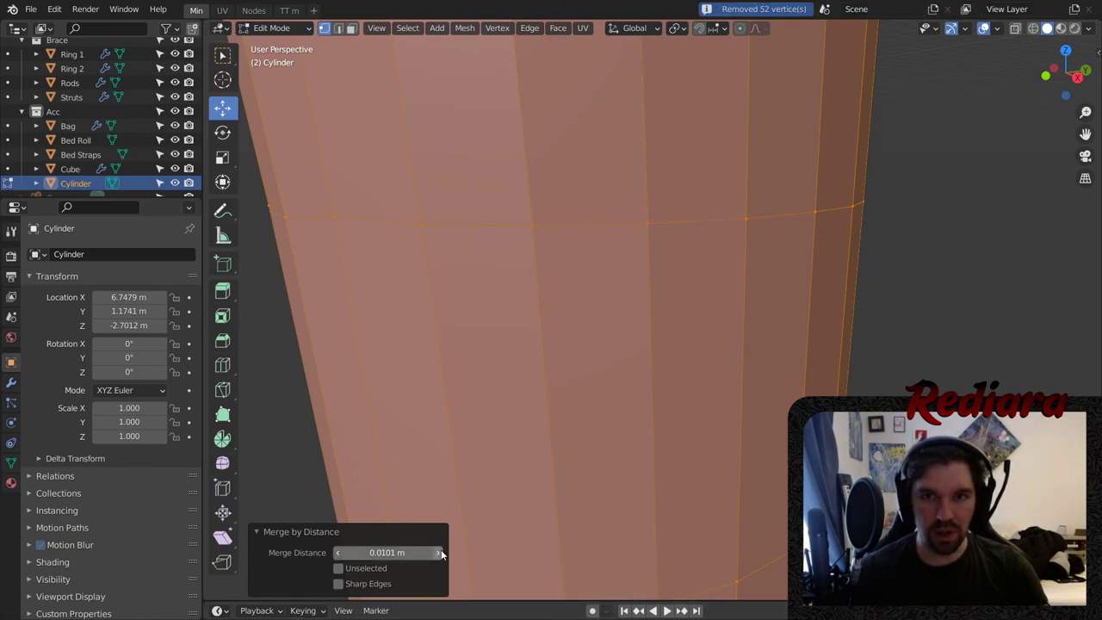
pyautogui.scroll(-5, 627, 265)
pyautogui.scroll(-3, 714, 287)
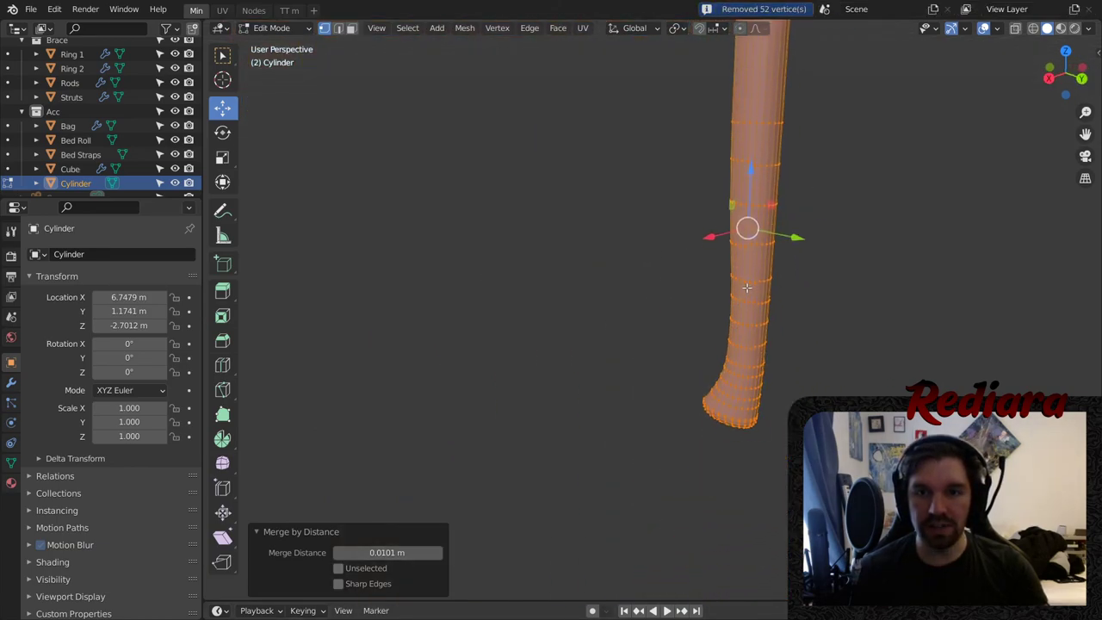
pyautogui.moveTo(747, 288); pyautogui.dragTo(806, 261, button='middle')
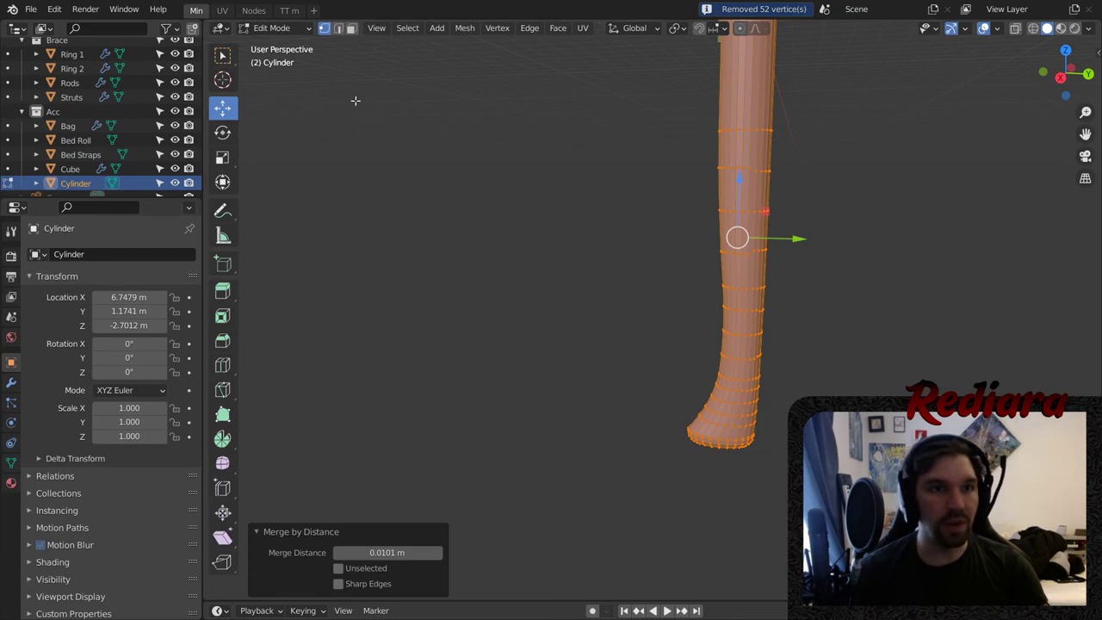
# - Shade the axe handle smooth in Object Mode
pyautogui.click(289, 26)
pyautogui.click(278, 46)
pyautogui.click(558, 169)
pyautogui.scroll(-5, 663, 177)
pyautogui.moveTo(690, 177); pyautogui.dragTo(628, 370, button='middle')
pyautogui.scroll(-2, 703, 190)
pyautogui.click(608, 254)
pyautogui.rightClick(609, 255)
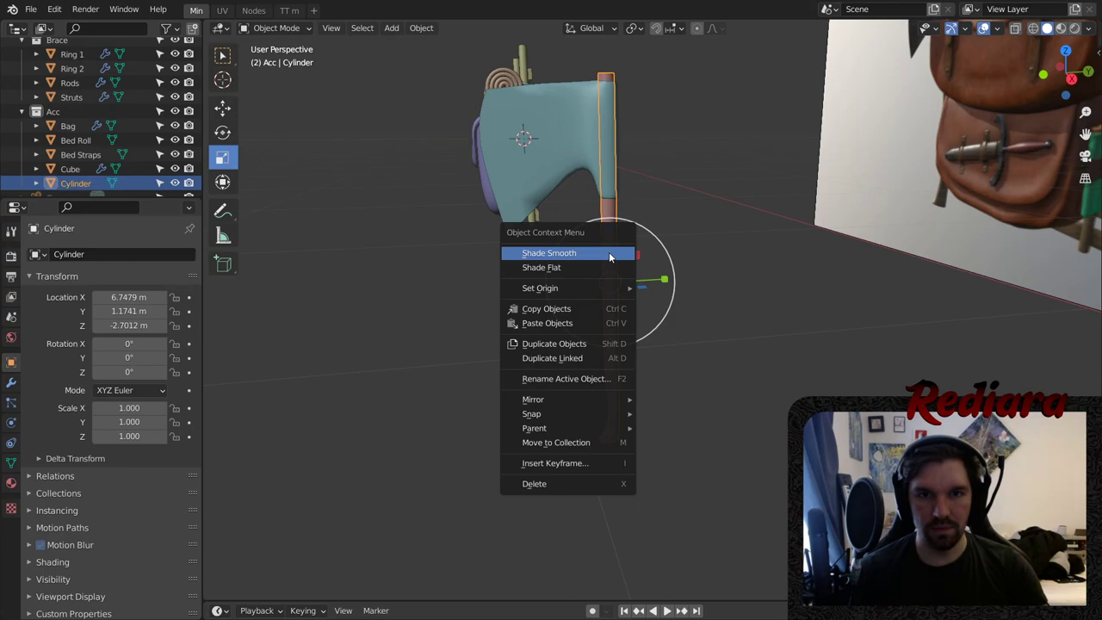
pyautogui.click(610, 255)
pyautogui.scroll(4, 620, 408)
pyautogui.keyDown('shift'); pyautogui.moveTo(619, 408); pyautogui.dragTo(618, 343, button='middle'); pyautogui.keyUp('shift')
pyautogui.click(617, 343)
pyautogui.click(594, 262)
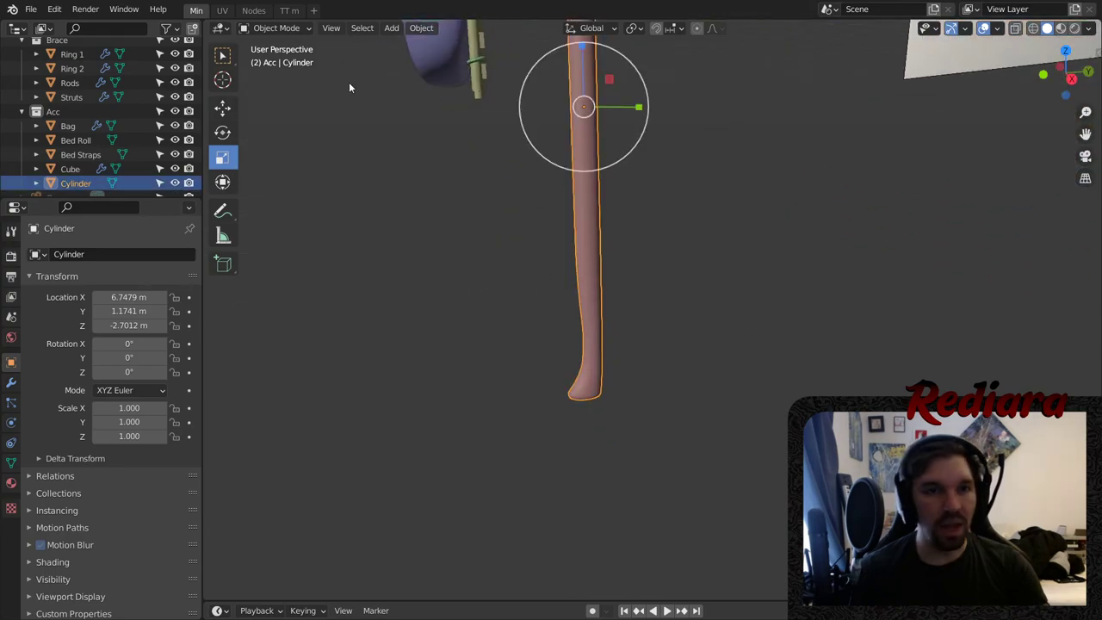
# - Scale the handle's bottom face uniformly by about 1.664
pyautogui.click(275, 27)
pyautogui.click(286, 60)
pyautogui.scroll(2, 606, 355)
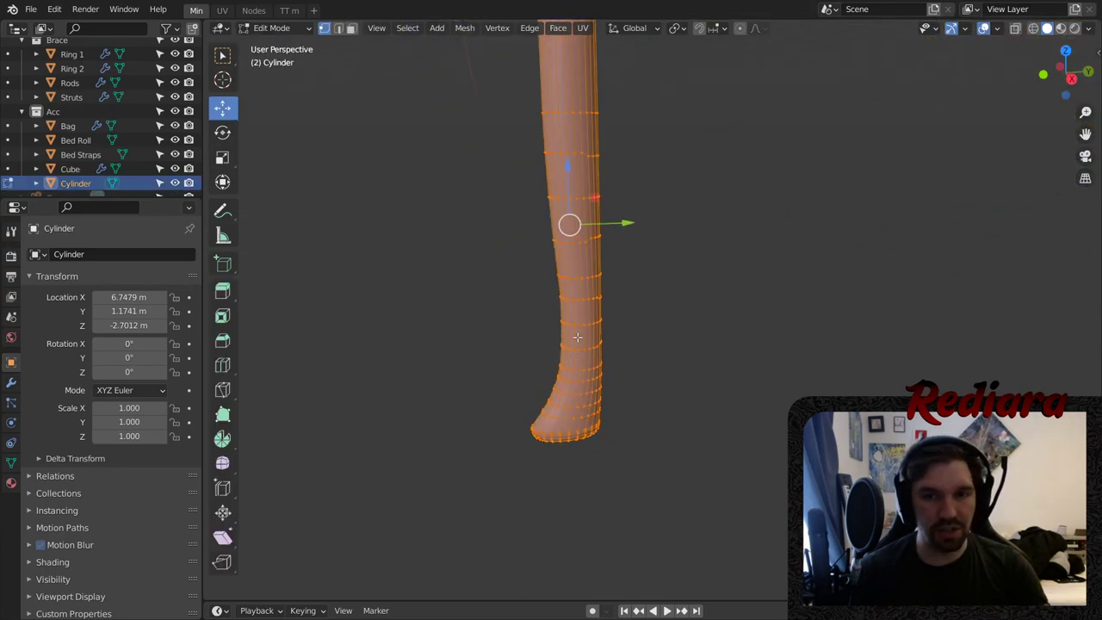
pyautogui.scroll(-8, 665, 246)
pyautogui.keyDown('shift'); pyautogui.moveTo(691, 250); pyautogui.dragTo(541, 373, button='middle'); pyautogui.keyUp('shift')
pyautogui.moveTo(541, 373); pyautogui.dragTo(596, 320, button='middle')
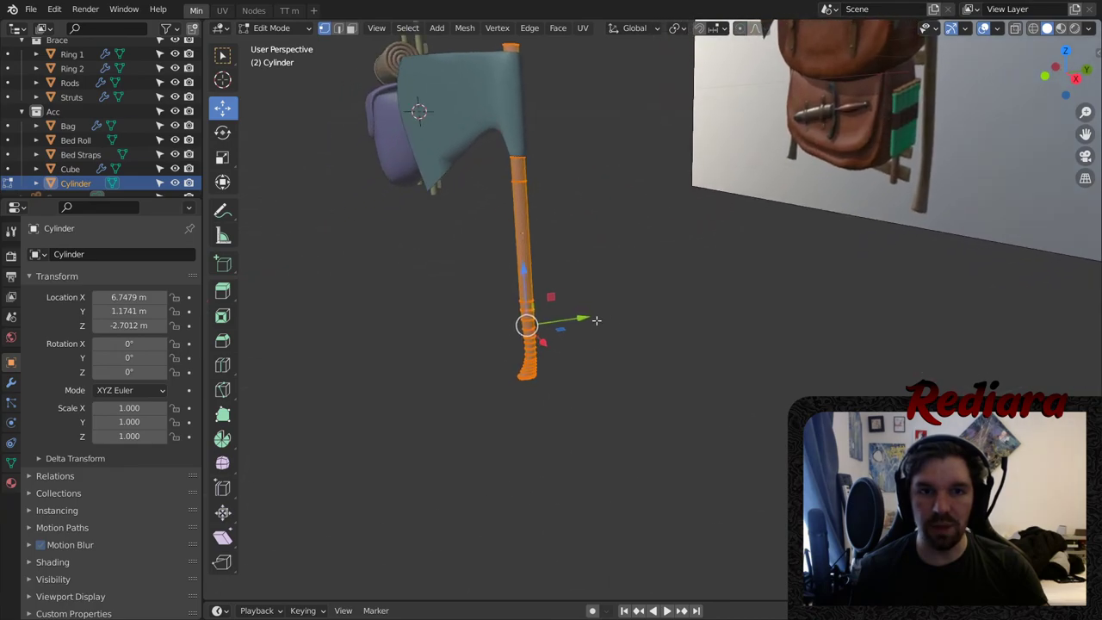
pyautogui.scroll(4, 528, 359)
pyautogui.moveTo(527, 360); pyautogui.dragTo(503, 274, button='middle')
pyautogui.click(350, 28)
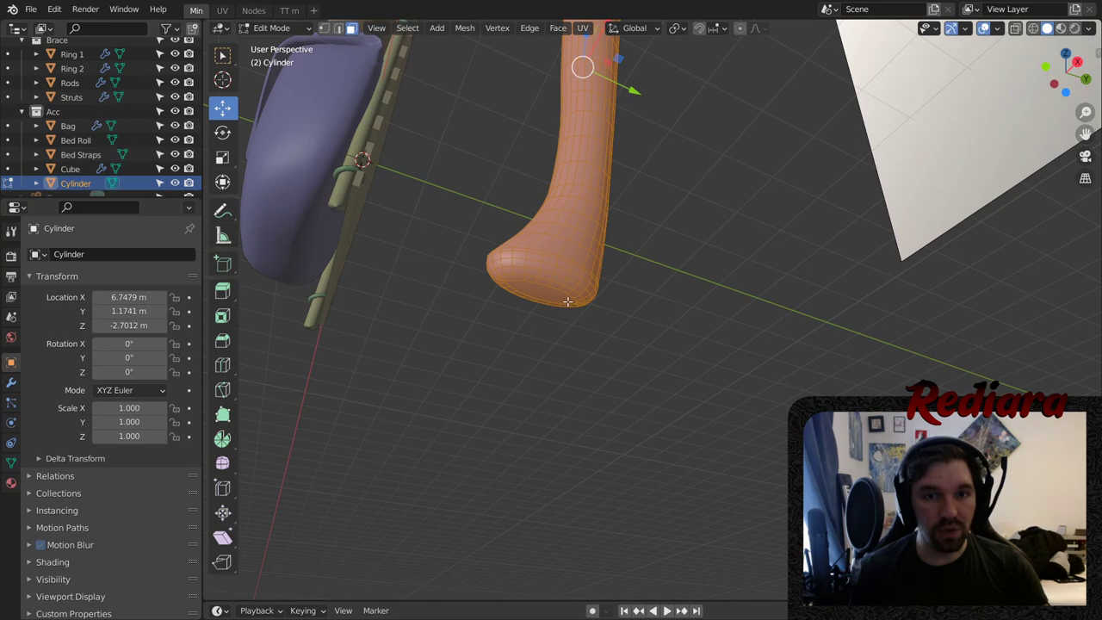
pyautogui.click(587, 284)
pyautogui.click(222, 157)
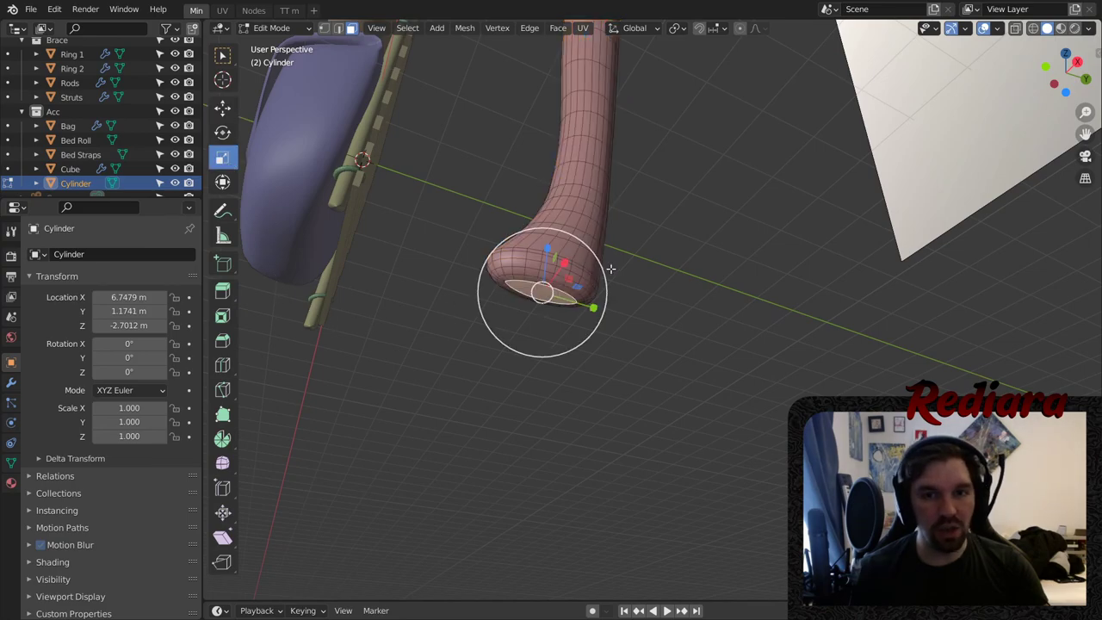
pyautogui.moveTo(610, 268); pyautogui.dragTo(657, 258)
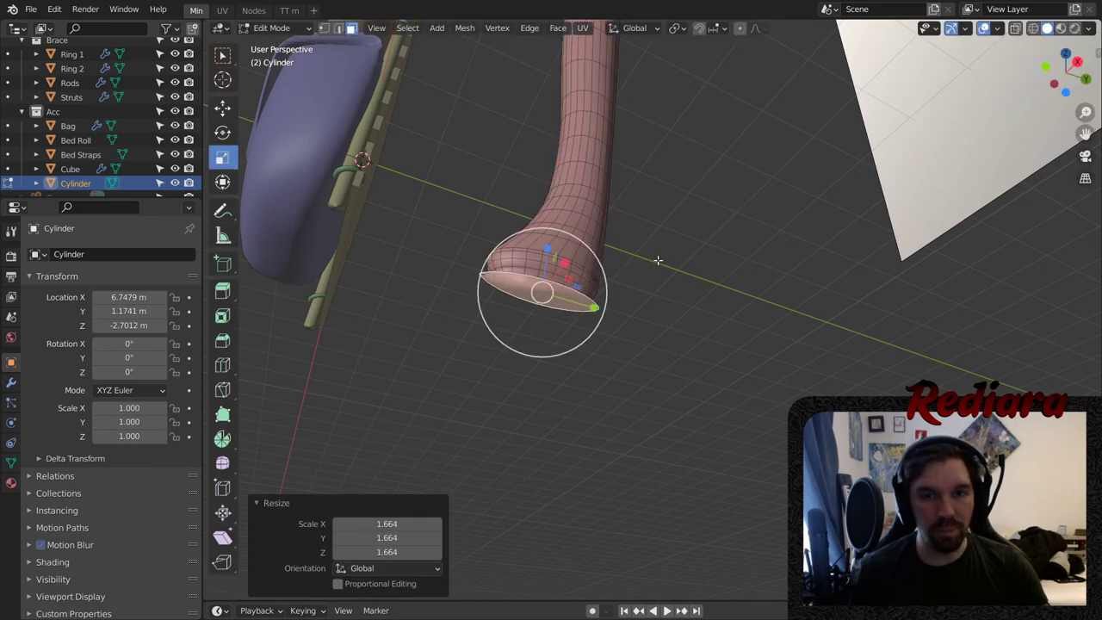
# - Enable proportional editing for the bottom face's resize, with smooth falloff and a proportional size of about 3.360
pyautogui.click(338, 584)
pyautogui.moveTo(378, 552); pyautogui.dragTo(430, 552)
pyautogui.scroll(-6, 536, 350)
pyautogui.keyDown('shift'); pyautogui.moveTo(654, 191); pyautogui.dragTo(534, 325, button='middle'); pyautogui.keyUp('shift')
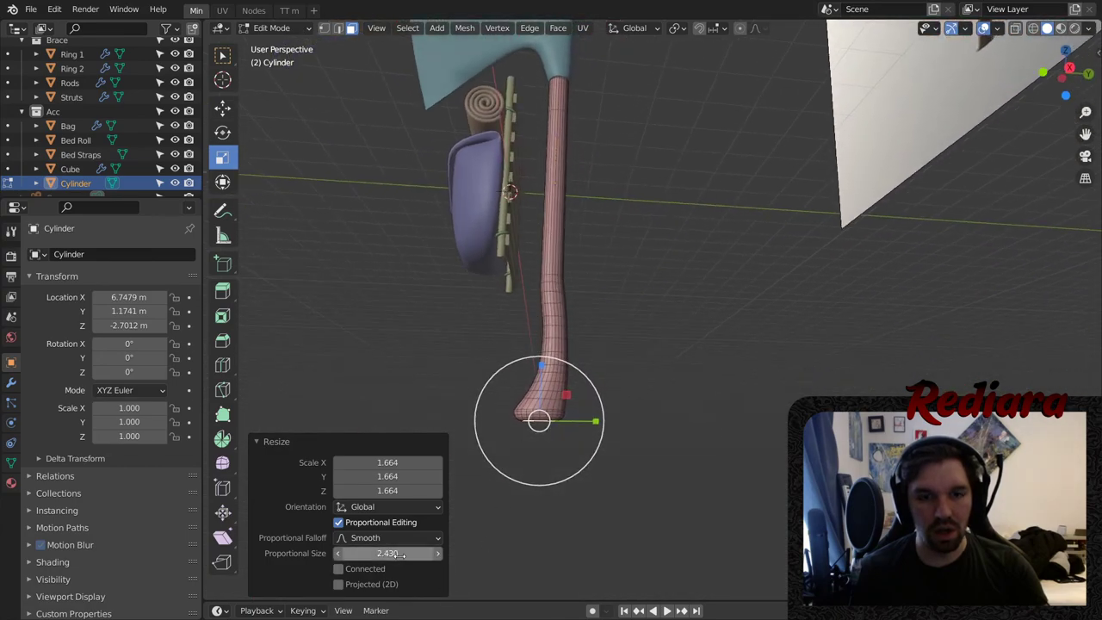
pyautogui.moveTo(402, 554); pyautogui.dragTo(436, 555)
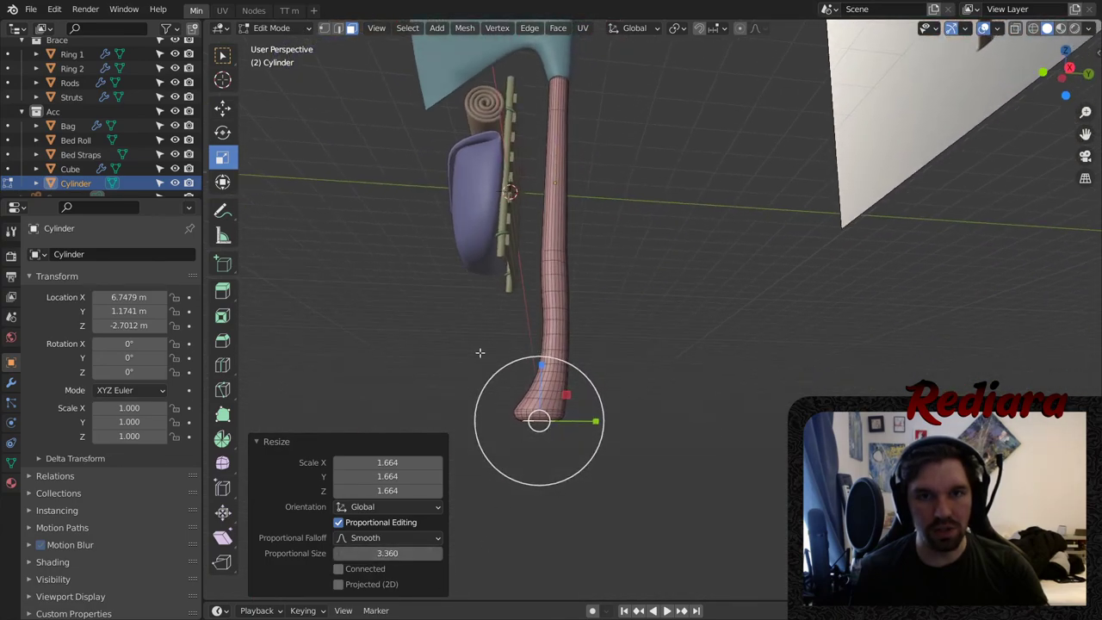
pyautogui.scroll(-2, 480, 353)
pyautogui.moveTo(480, 352); pyautogui.dragTo(413, 362, button='middle')
pyautogui.scroll(7, 602, 361)
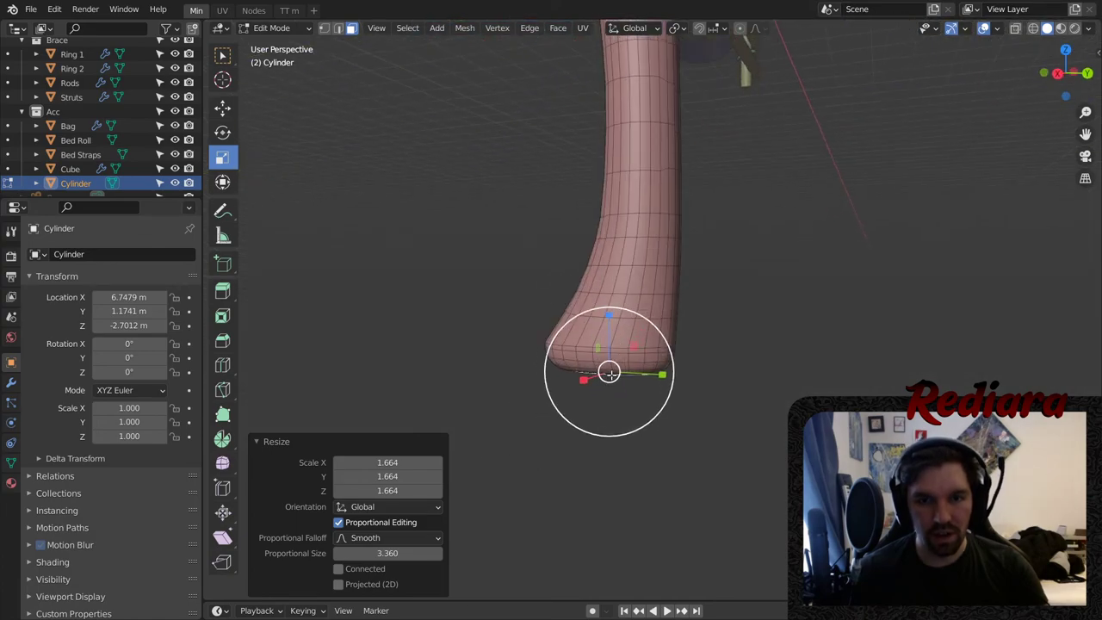
# - Try to move the handle's bottom face by -0.36967 m along Y with proportional editing, sharp falloff and a proportional size of 4.500
pyautogui.moveTo(609, 372); pyautogui.dragTo(814, 356, button='middle')
pyautogui.scroll(-4, 594, 309)
pyautogui.keyDown('shift'); pyautogui.moveTo(645, 270); pyautogui.dragTo(627, 394, button='middle'); pyautogui.keyUp('shift')
pyautogui.scroll(-4, 627, 393)
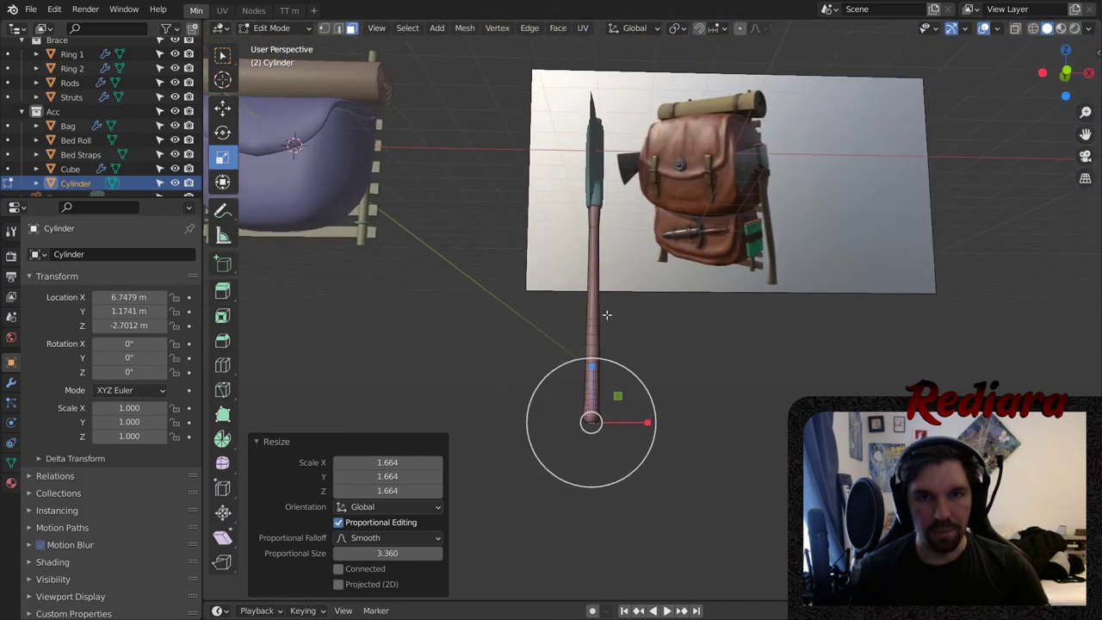
pyautogui.moveTo(605, 315); pyautogui.dragTo(568, 370, button='middle')
pyautogui.scroll(3, 558, 376)
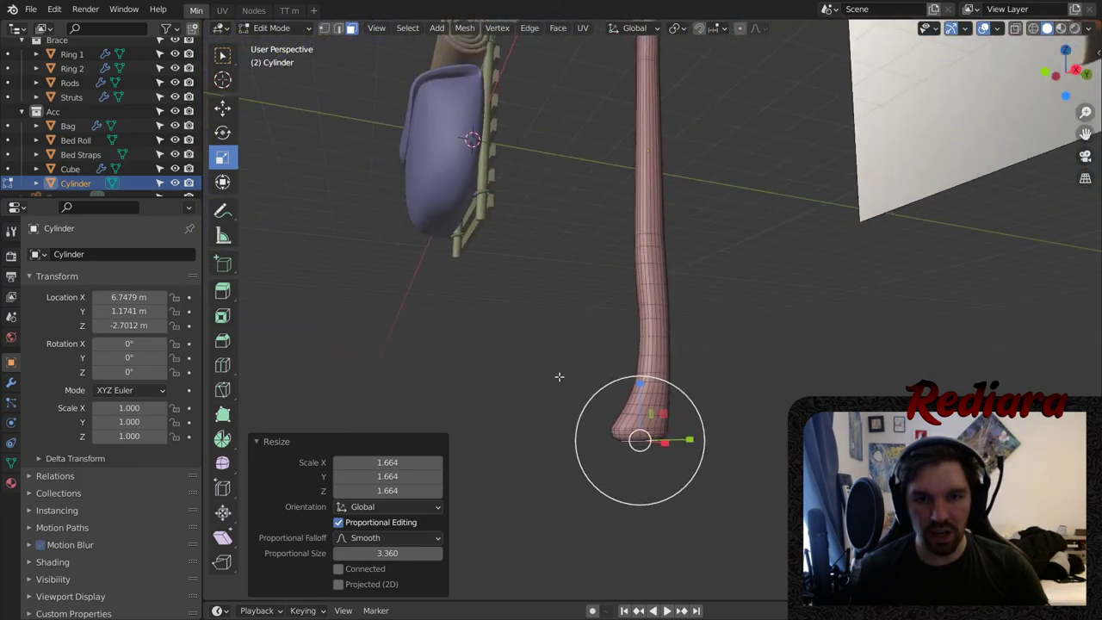
pyautogui.click(222, 107)
pyautogui.moveTo(693, 441); pyautogui.dragTo(663, 441)
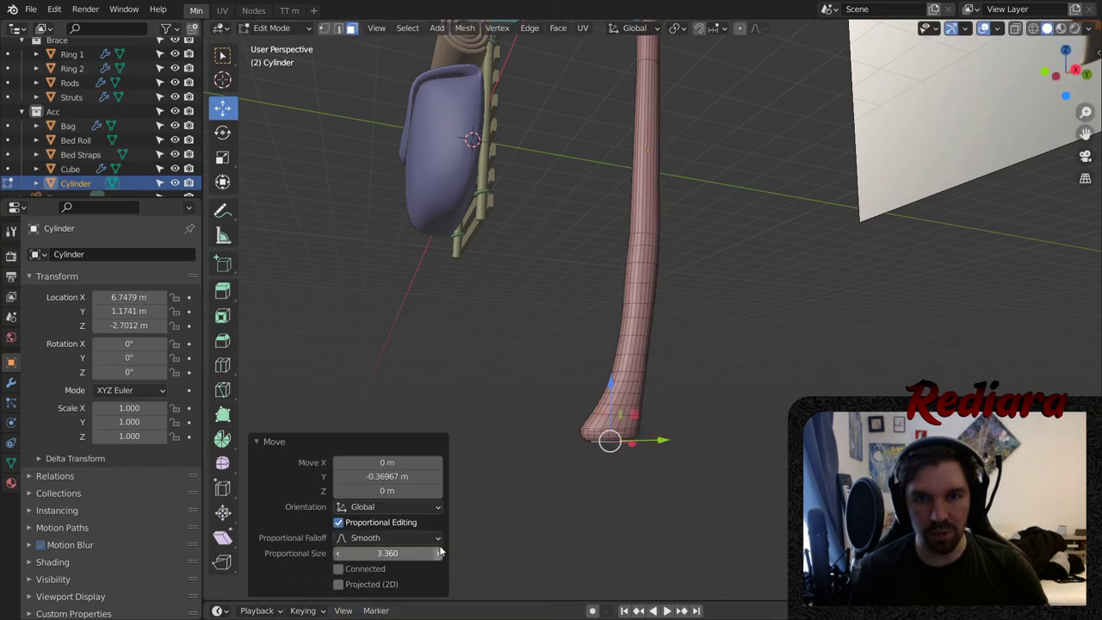
pyautogui.click(387, 537)
pyautogui.click(389, 461)
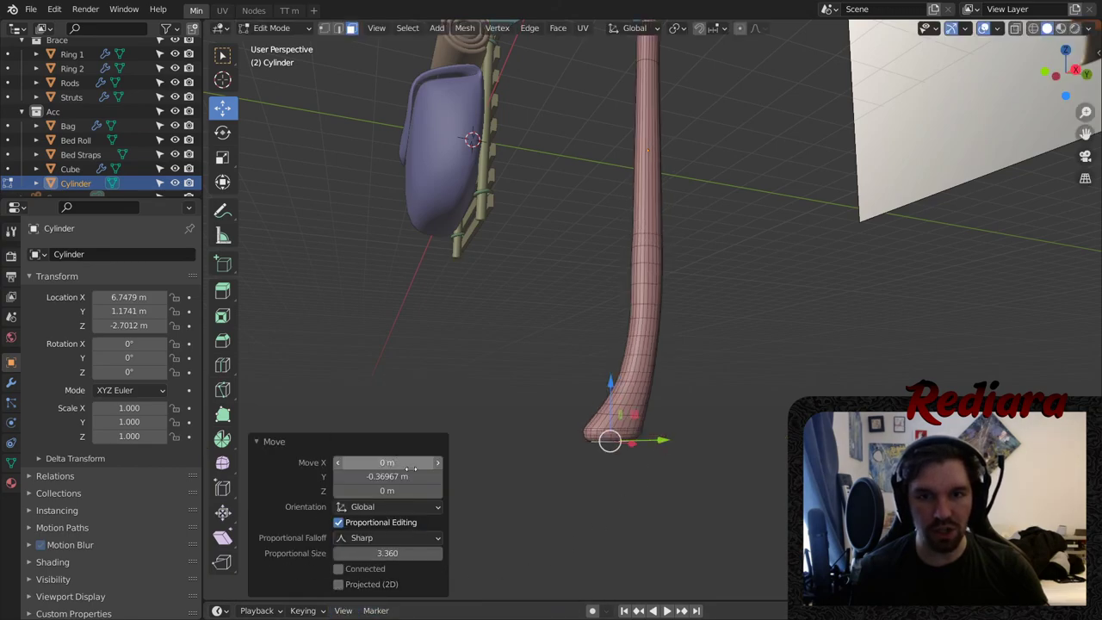
pyautogui.moveTo(387, 552); pyautogui.dragTo(415, 552)
pyautogui.scroll(-3, 573, 257)
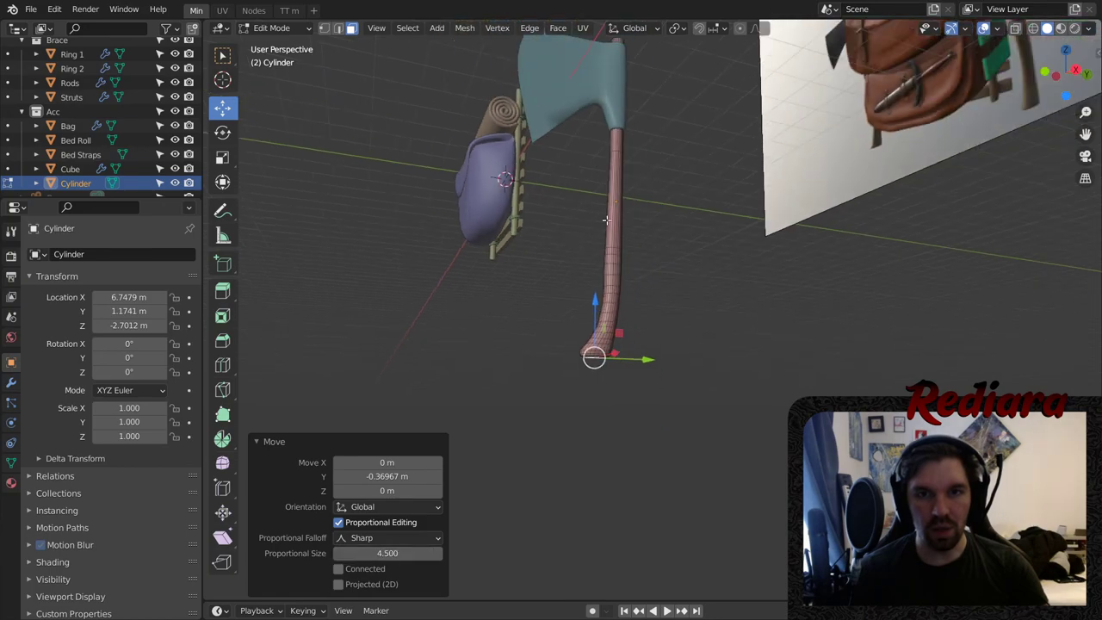
pyautogui.moveTo(625, 256); pyautogui.dragTo(583, 305, button='middle')
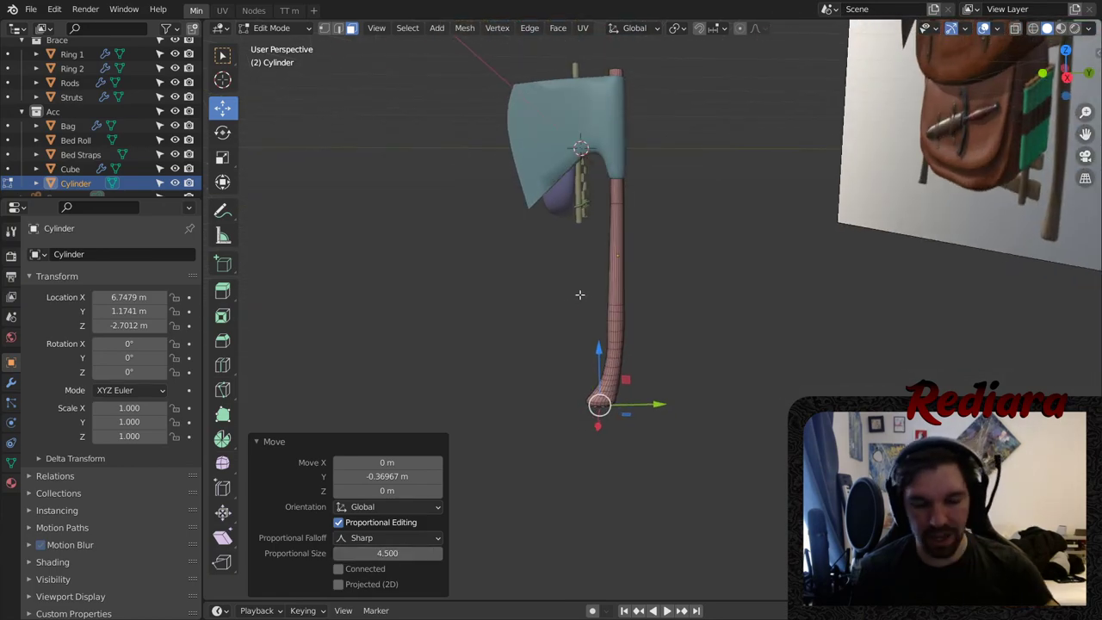
pyautogui.hotkey('ctrl', 'z')
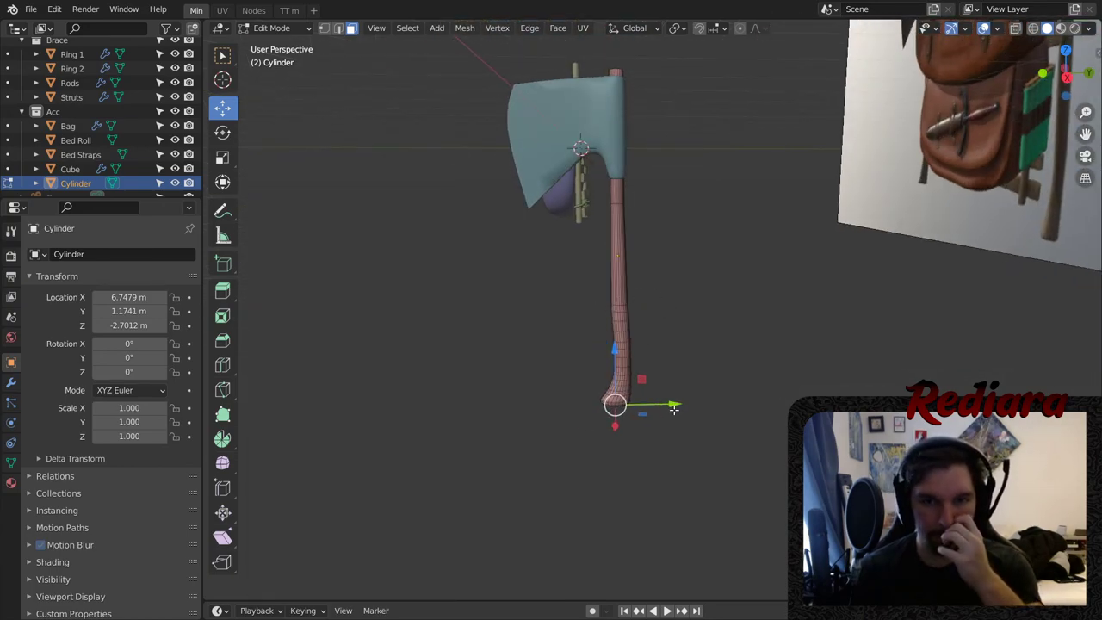
# - Move the handle's bottom face by -0.25895 m along Y with proportional editing, smooth falloff and a proportional size of 3.630
pyautogui.moveTo(673, 408)
pyautogui.mouseDown()
pyautogui.moveTo(657, 413)
pyautogui.moveTo(658, 403)
pyautogui.mouseUp()
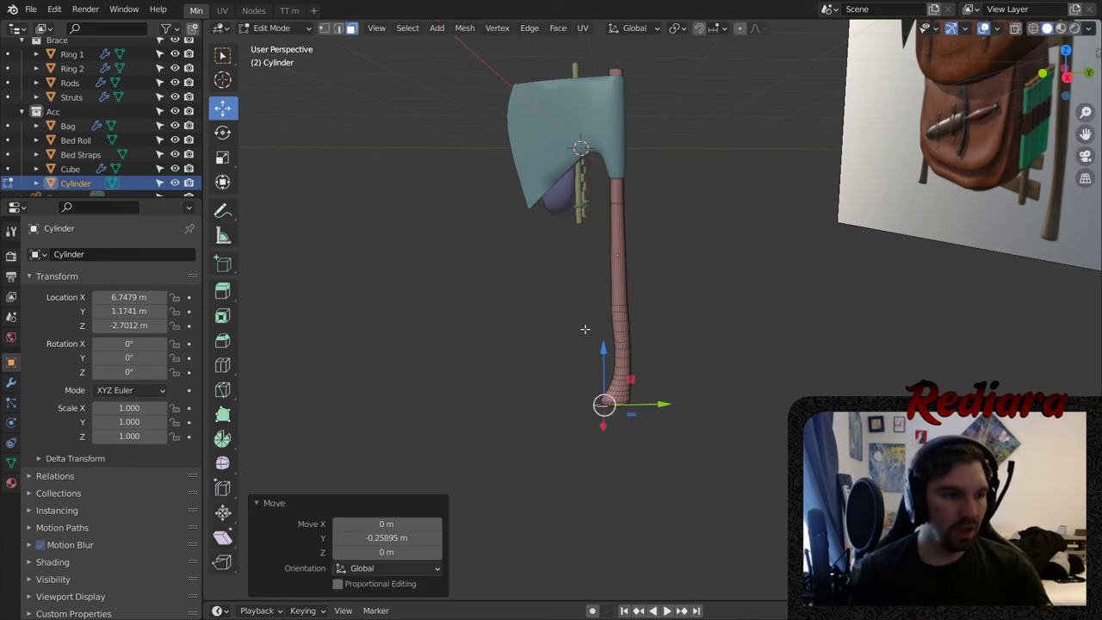
pyautogui.scroll(2, 593, 335)
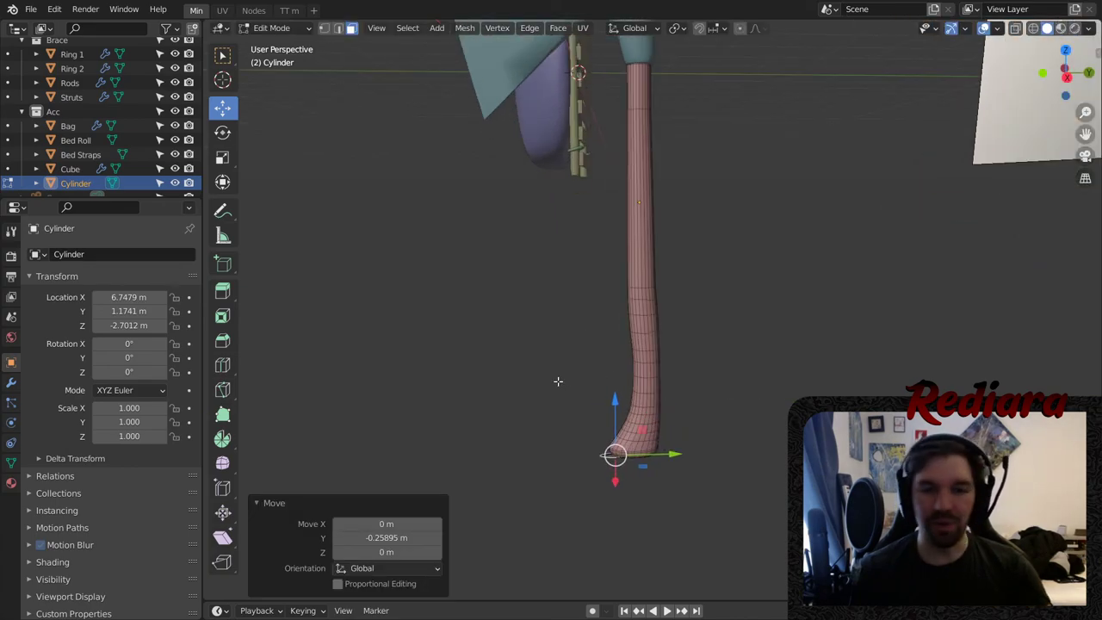
pyautogui.click(337, 583)
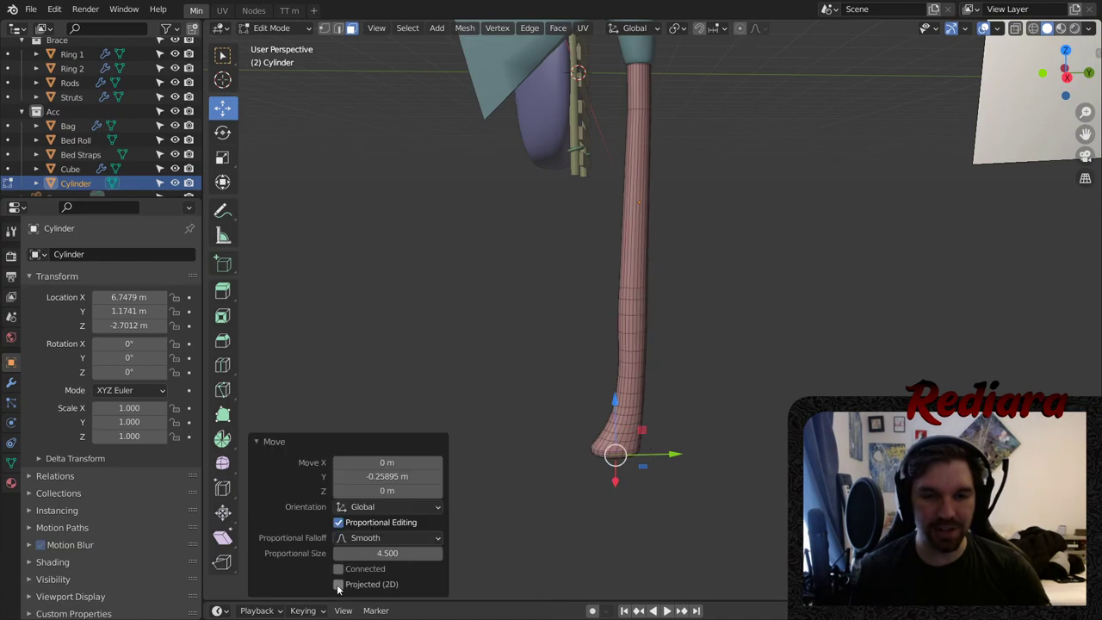
pyautogui.moveTo(409, 547); pyautogui.dragTo(378, 553)
# - Bevel the handle's top face protruding above the axe head with a width of about 0.0902 m and 4 segments
pyautogui.moveTo(730, 196); pyautogui.dragTo(693, 248, button='middle')
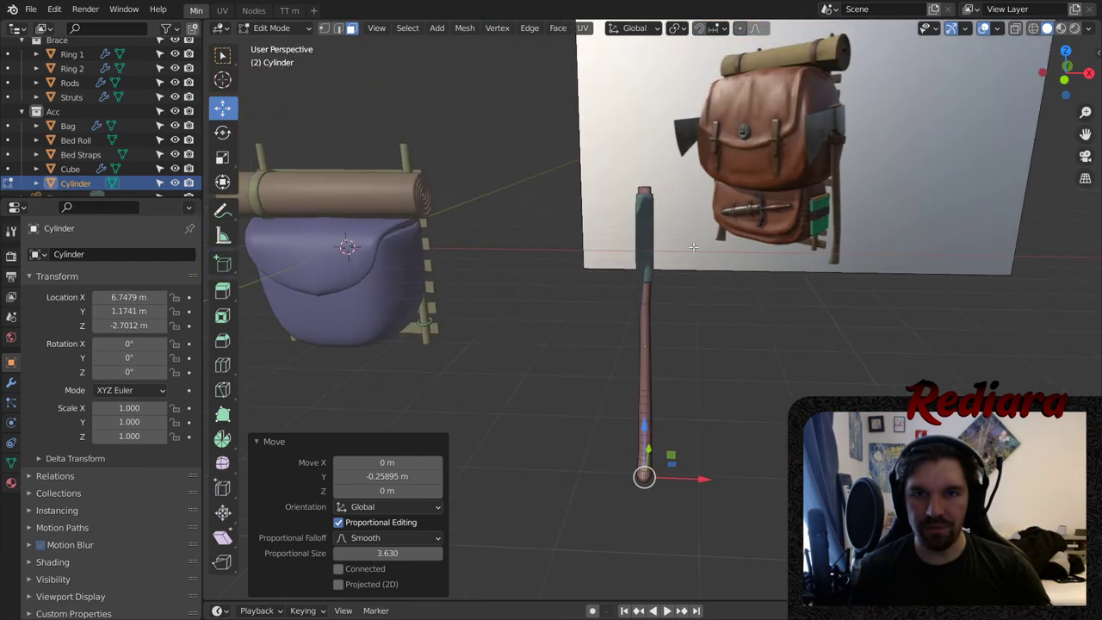
pyautogui.scroll(8, 719, 101)
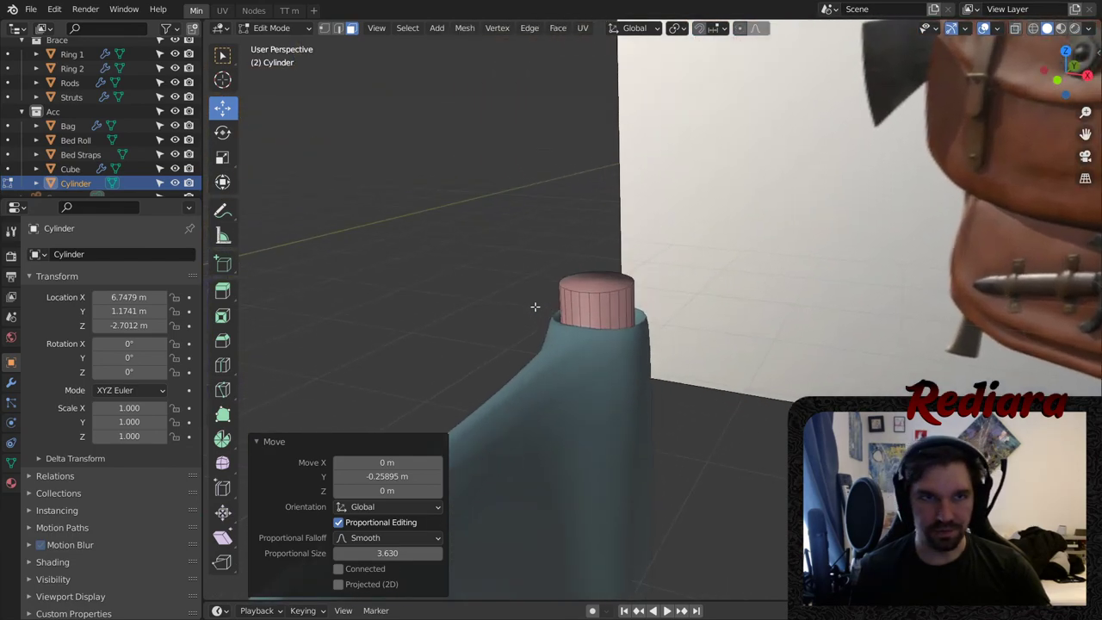
pyautogui.click(593, 280)
pyautogui.hotkey('ctrl', 'b')
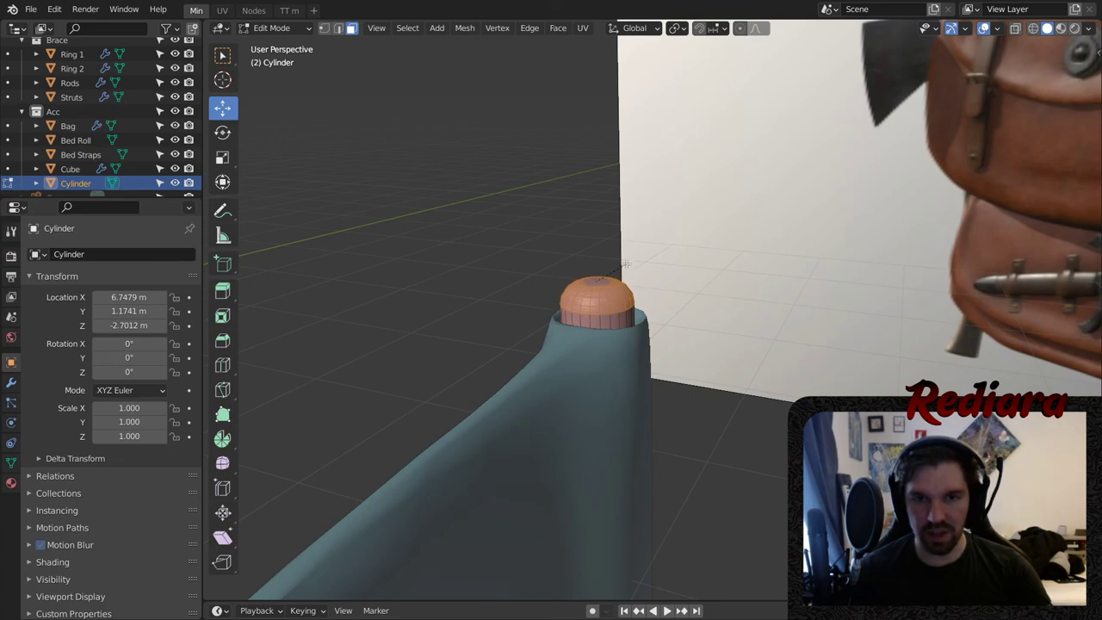
pyautogui.click(625, 263)
pyautogui.moveTo(706, 353); pyautogui.dragTo(587, 334, button='middle')
pyautogui.scroll(-3, 555, 296)
pyautogui.keyDown('shift'); pyautogui.moveTo(519, 290); pyautogui.dragTo(681, 263, button='middle'); pyautogui.keyUp('shift')
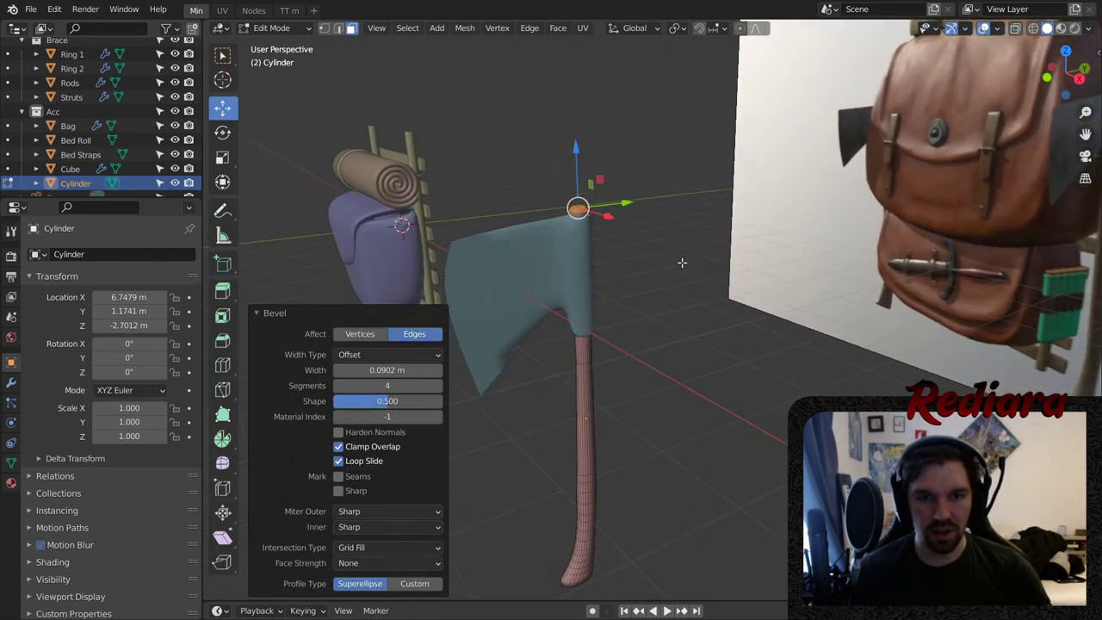
# - Dissolve the three central lengthwise edge loops on the handle's right (+X) side, from the axe head down to the flared end
pyautogui.scroll(-3, 682, 262)
pyautogui.moveTo(630, 315); pyautogui.dragTo(704, 334, button='middle')
pyautogui.scroll(3, 615, 259)
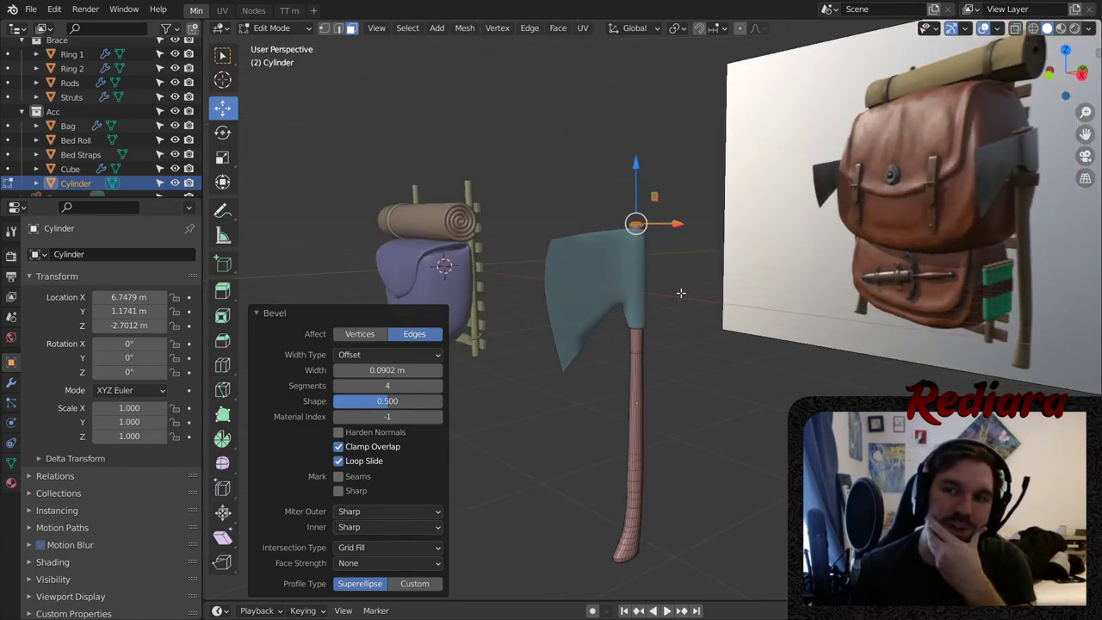
pyautogui.moveTo(680, 293); pyautogui.dragTo(639, 288, button='middle')
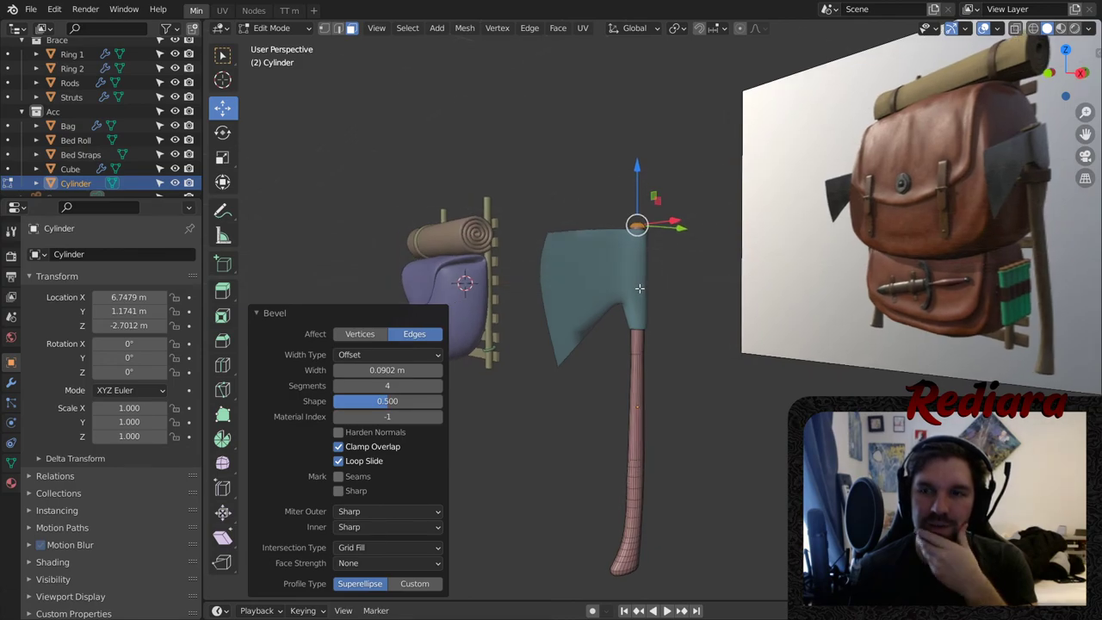
pyautogui.click(1080, 73)
pyautogui.scroll(8, 623, 282)
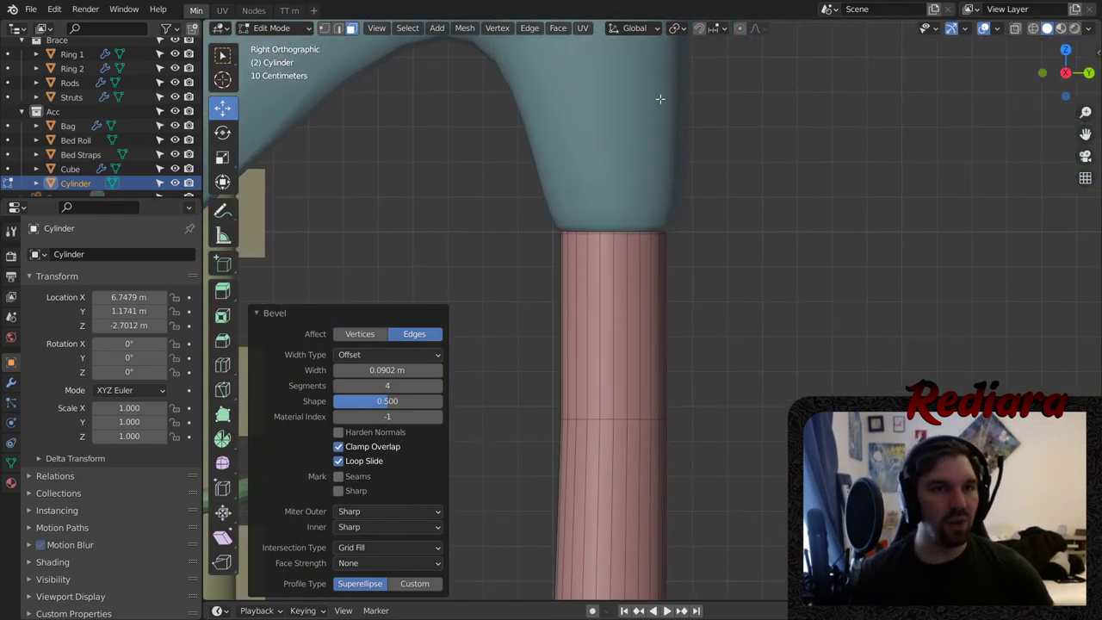
pyautogui.click(338, 29)
pyautogui.keyDown('alt'); pyautogui.click(614, 334); pyautogui.keyUp('alt')
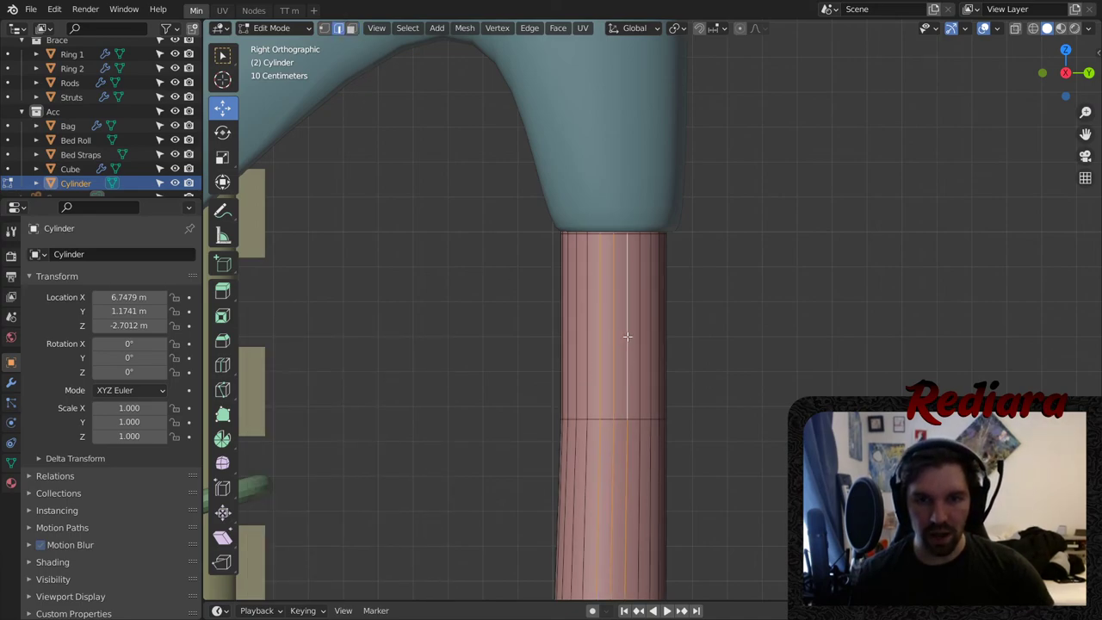
pyautogui.scroll(-5, 627, 336)
pyautogui.keyDown('shift'); pyautogui.moveTo(622, 170); pyautogui.dragTo(590, 41, button='middle'); pyautogui.keyUp('shift')
pyautogui.scroll(7, 570, 262)
pyautogui.scroll(-7, 569, 263)
pyautogui.scroll(6, 593, 344)
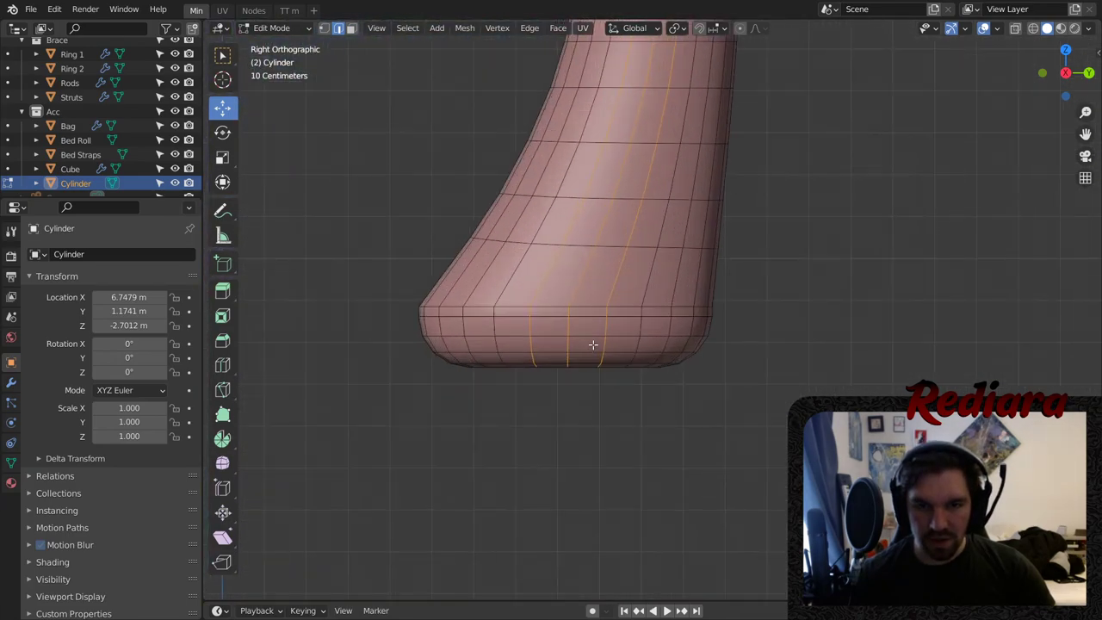
pyautogui.rightClick(570, 308)
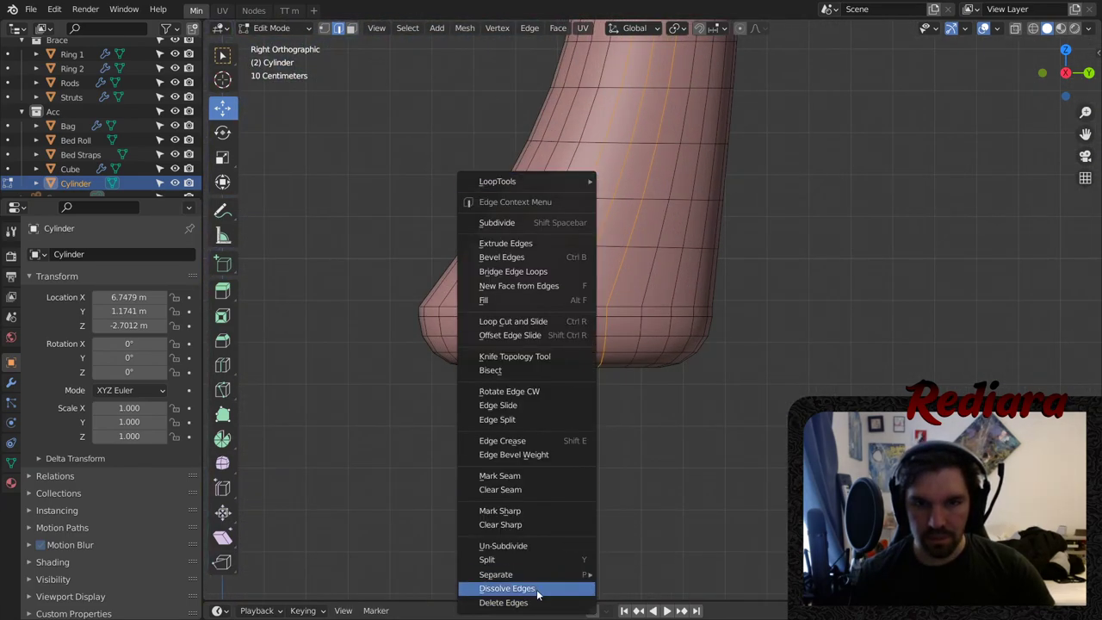
pyautogui.click(527, 585)
# - Dissolve the three central lengthwise edge loops on the handle's opposite, left (-X) side
pyautogui.scroll(-5, 641, 252)
pyautogui.keyDown('shift'); pyautogui.scroll(5, 639, 276); pyautogui.keyUp('shift')
pyautogui.moveTo(606, 187); pyautogui.dragTo(883, 201, button='middle')
pyautogui.click(1063, 75)
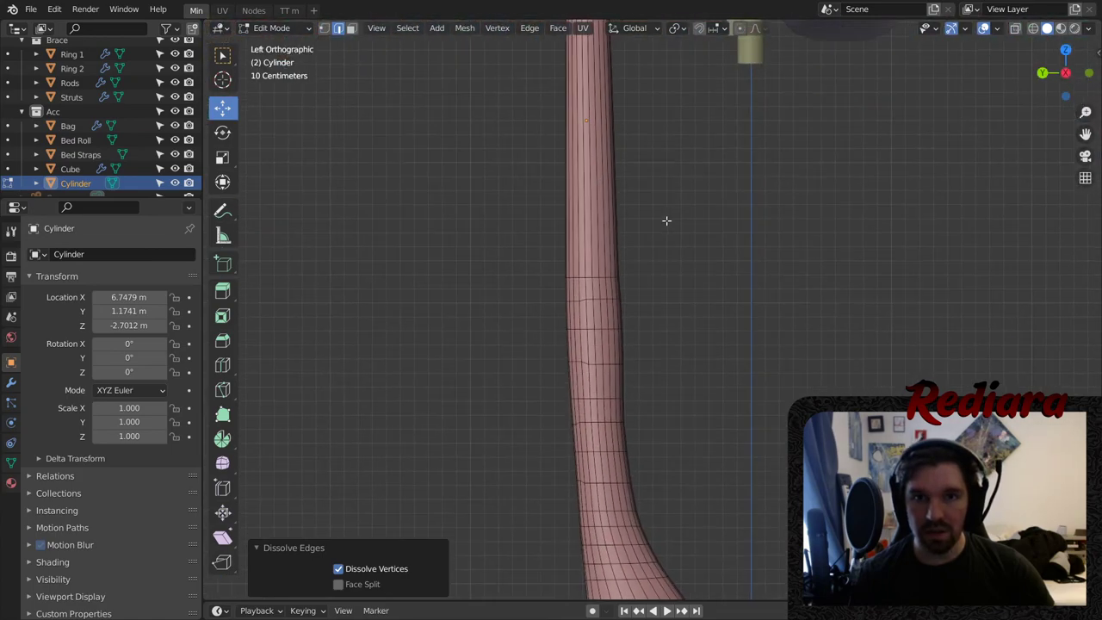
pyautogui.keyDown('shift'); pyautogui.moveTo(595, 43); pyautogui.dragTo(616, 412, button='middle'); pyautogui.keyUp('shift')
pyautogui.scroll(8, 616, 275)
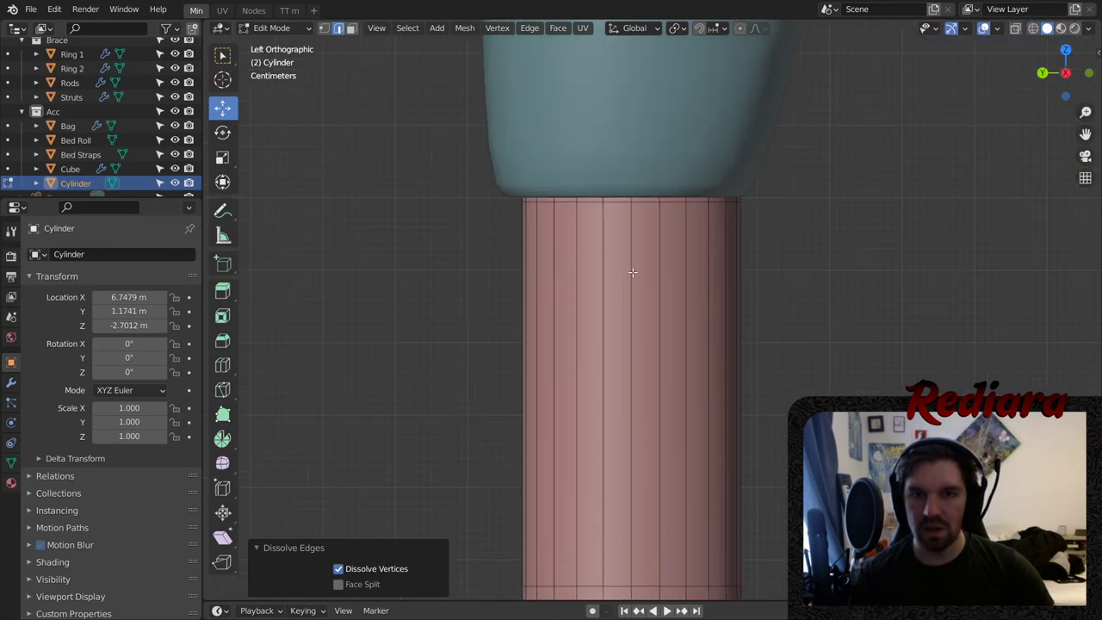
pyautogui.click(633, 272)
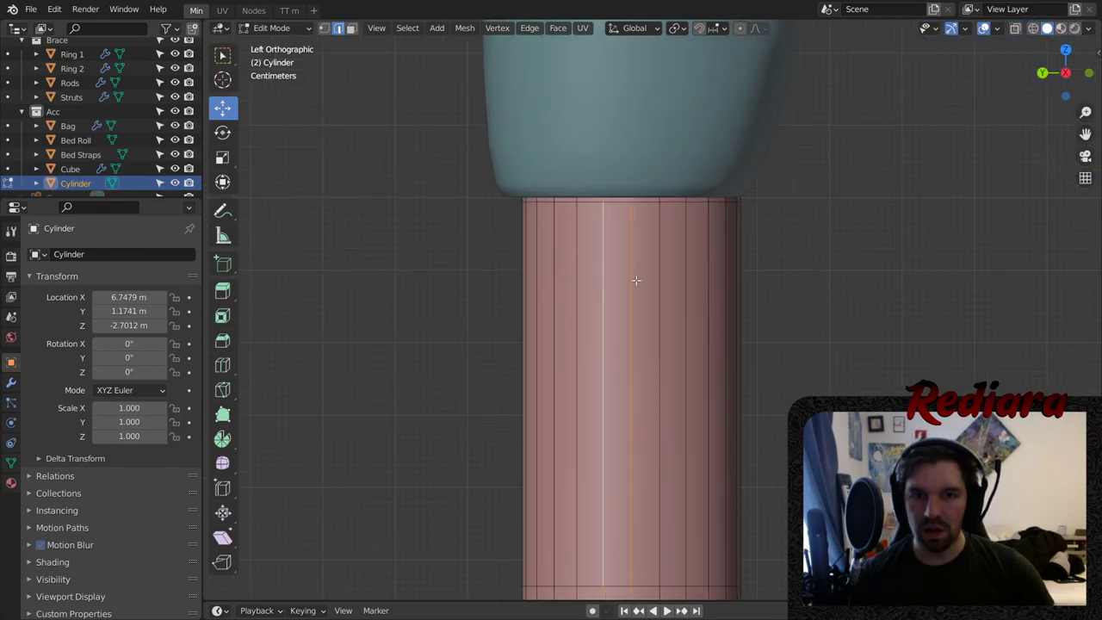
pyautogui.keyDown('shift'); pyautogui.click(659, 279); pyautogui.keyUp('shift')
pyautogui.hotkey('ctrl', 'e')
pyautogui.click(632, 429)
pyautogui.moveTo(646, 362); pyautogui.dragTo(664, 296, button='middle')
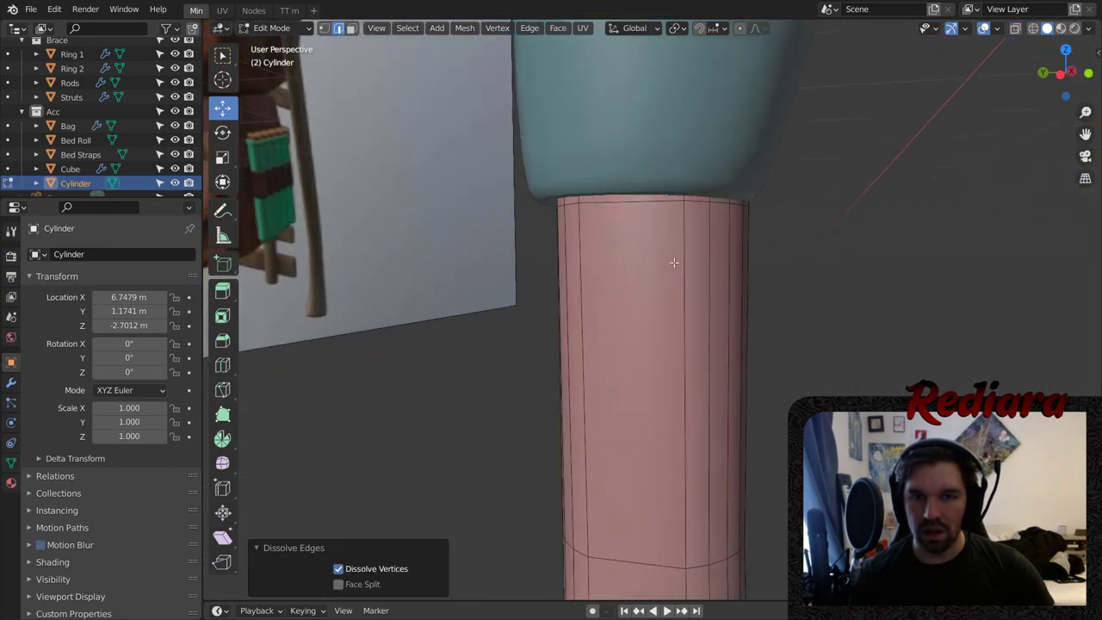
# - Dissolve further lengthwise edge loops beside the wide flat faces of the handle to thin out its mesh
pyautogui.click(611, 267)
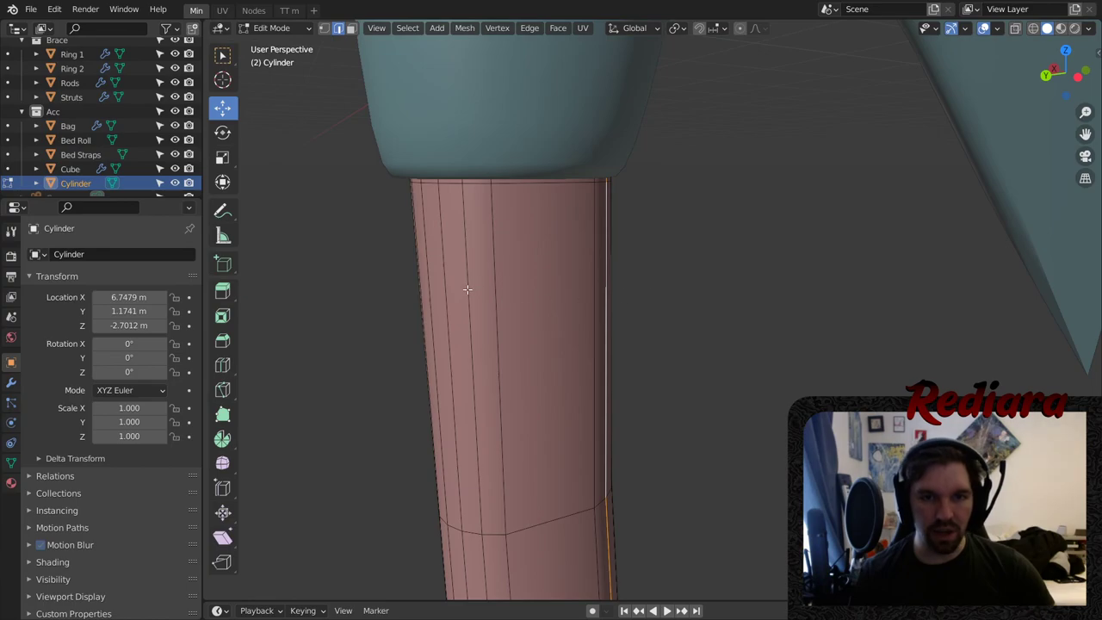
pyautogui.click(467, 289)
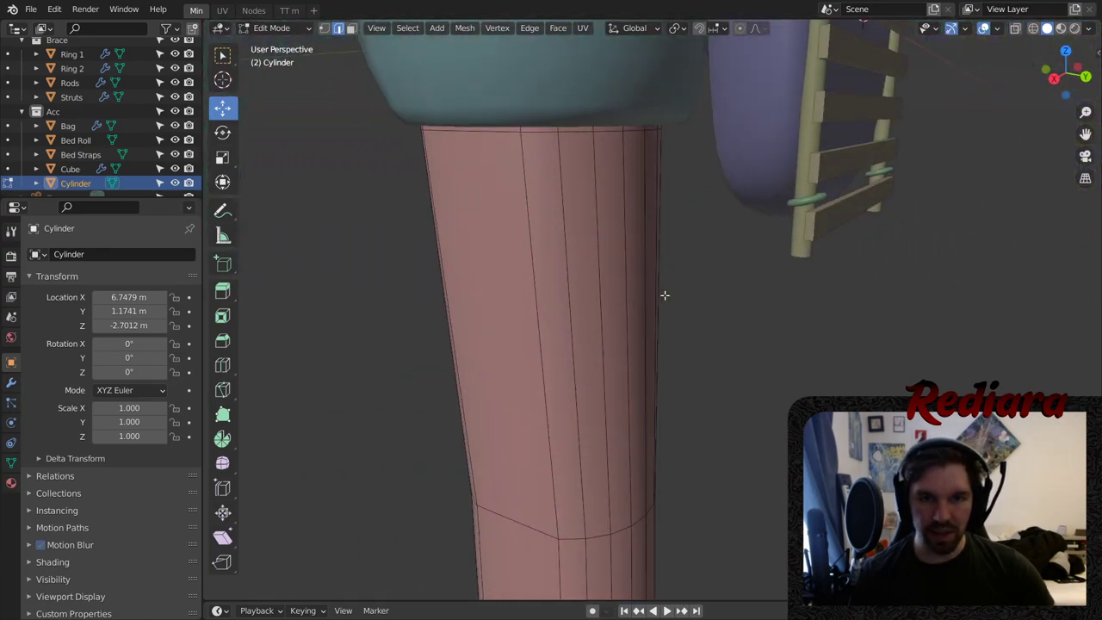
pyautogui.click(564, 293)
pyautogui.moveTo(563, 292)
pyautogui.mouseDown(button='middle')
pyautogui.moveTo(669, 308)
pyautogui.moveTo(573, 307)
pyautogui.mouseUp(button='middle')
pyautogui.click(528, 300)
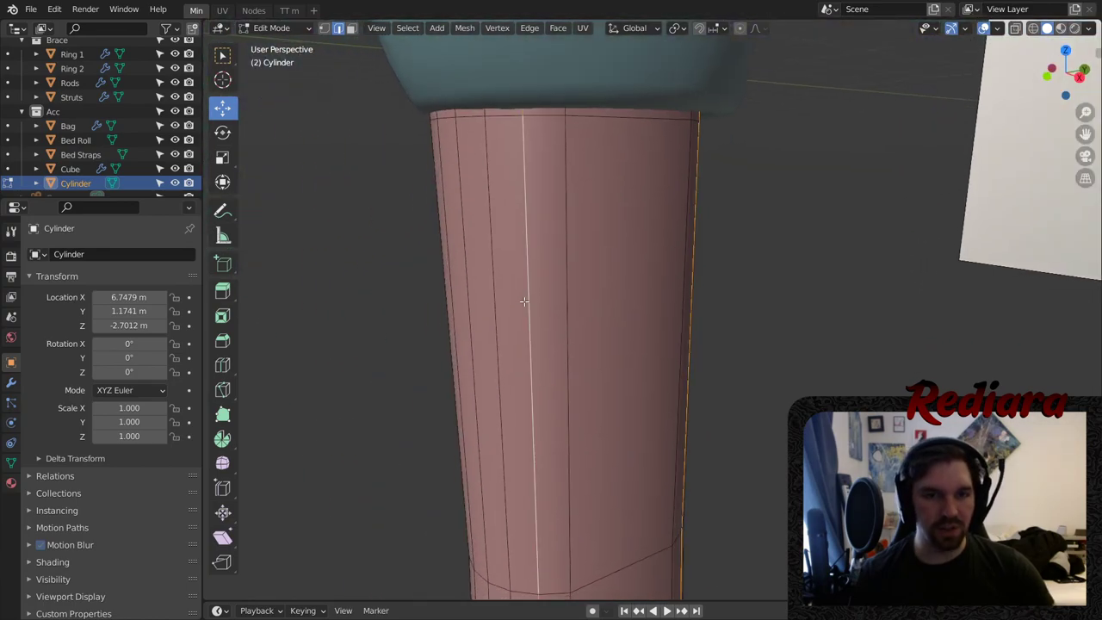
pyautogui.rightClick(528, 439)
pyautogui.click(528, 423)
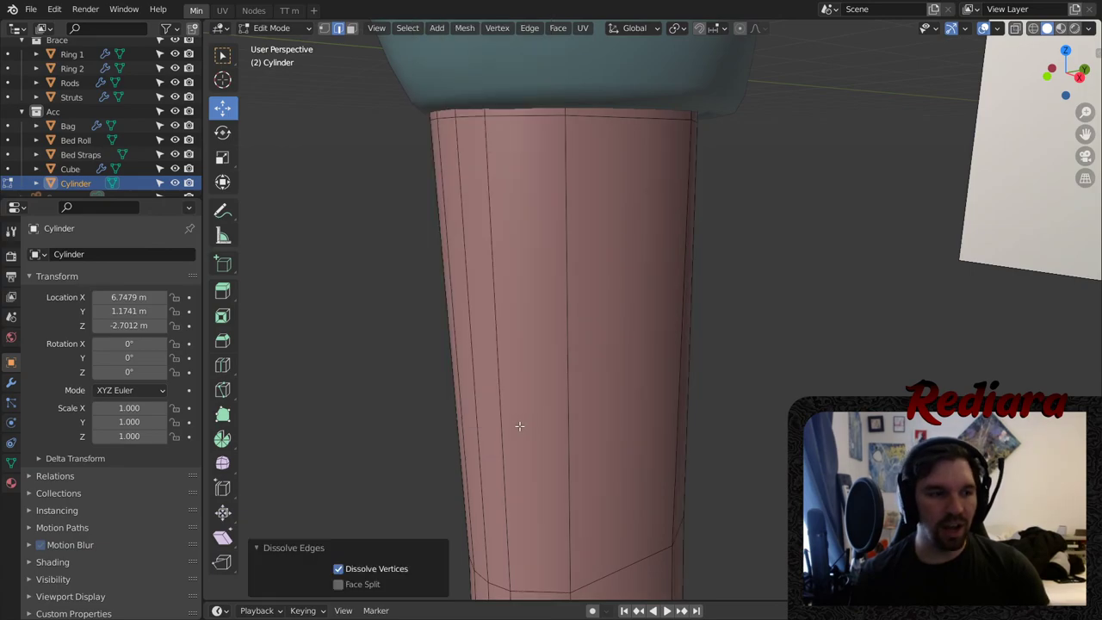
# - Dissolve one more lengthwise edge loop in the middle of the handle's side below the axe head
pyautogui.scroll(-3, 536, 307)
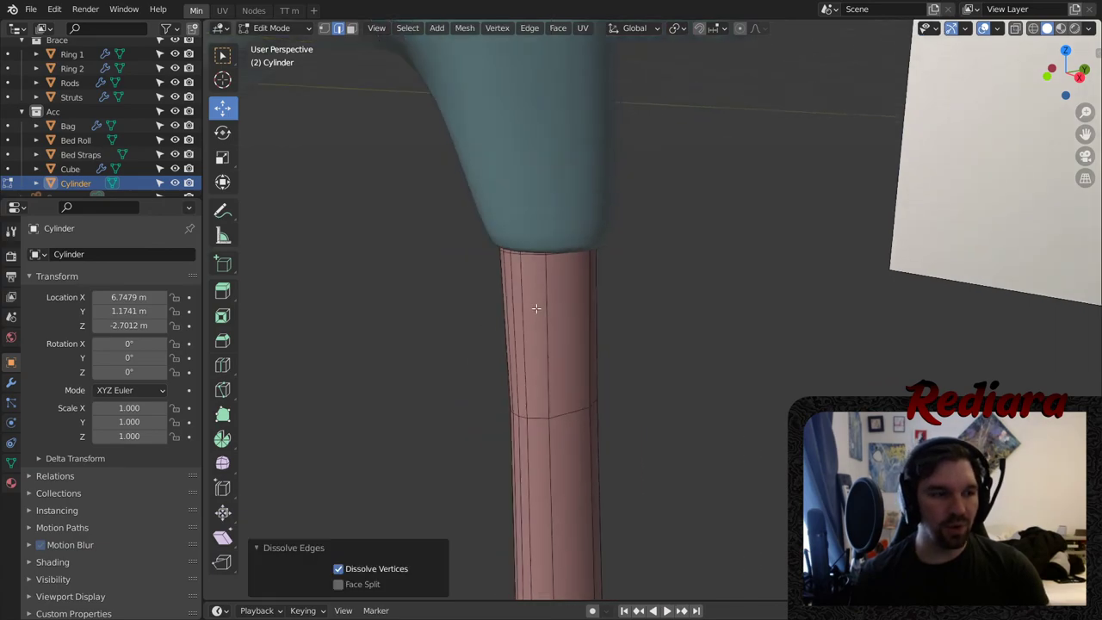
pyautogui.moveTo(536, 307); pyautogui.dragTo(538, 278, button='middle')
pyautogui.keyDown('shift'); pyautogui.moveTo(711, 285); pyautogui.dragTo(536, 322, button='middle'); pyautogui.keyUp('shift')
pyautogui.scroll(6, 578, 249)
pyautogui.keyDown('alt'); pyautogui.click(592, 298); pyautogui.keyUp('alt')
pyautogui.hotkey('ctrl', 'e')
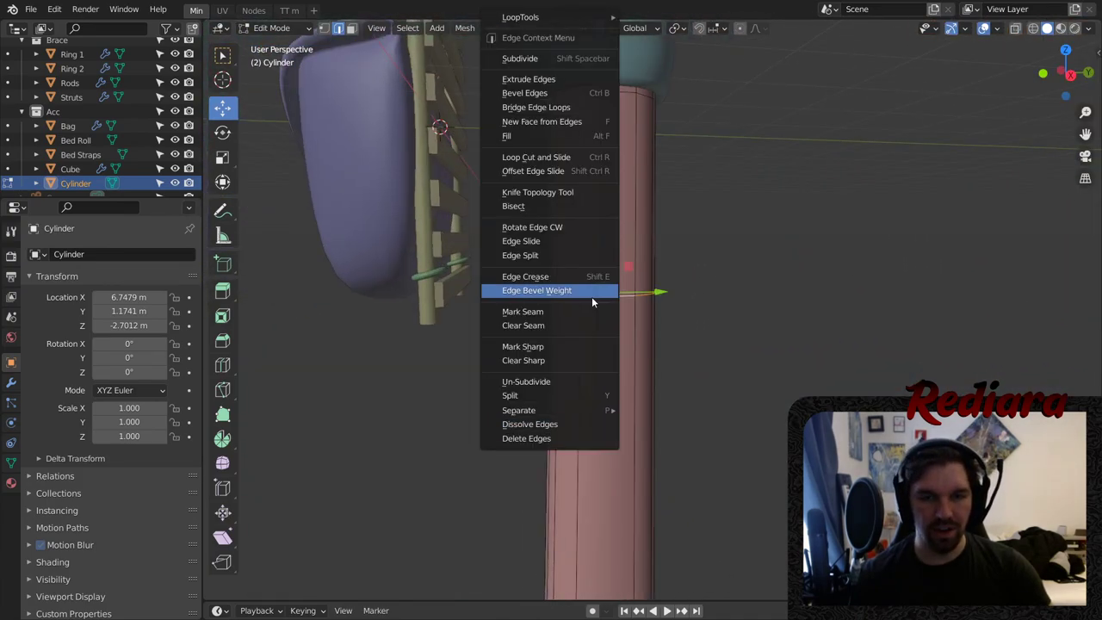
pyautogui.click(567, 425)
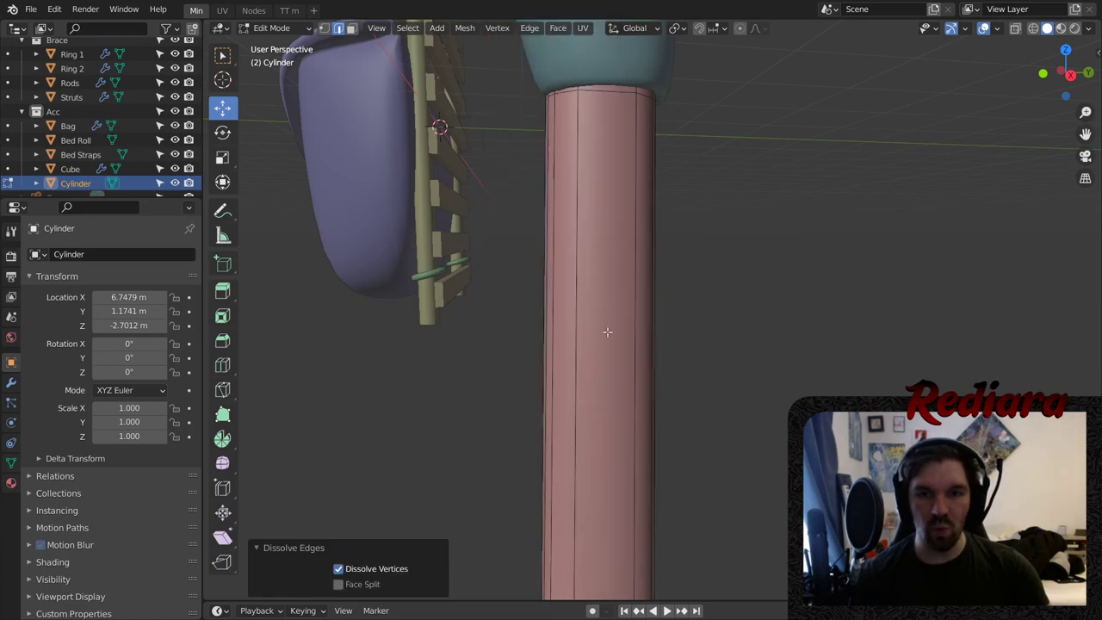
# - Leave handle editing, enter Edit Mode on the axe head, and select the vertex where the blade's lower creased edge meets the notch
pyautogui.moveTo(607, 331)
pyautogui.mouseDown(button='middle')
pyautogui.moveTo(499, 295)
pyautogui.moveTo(632, 308)
pyautogui.moveTo(590, 347)
pyautogui.moveTo(610, 261)
pyautogui.moveTo(607, 322)
pyautogui.mouseUp(button='middle')
pyautogui.scroll(-6, 590, 347)
pyautogui.scroll(-3, 610, 261)
pyautogui.scroll(3, 599, 262)
pyautogui.moveTo(599, 261); pyautogui.dragTo(794, 216, button='middle')
pyautogui.moveTo(661, 280); pyautogui.dragTo(496, 267, button='middle')
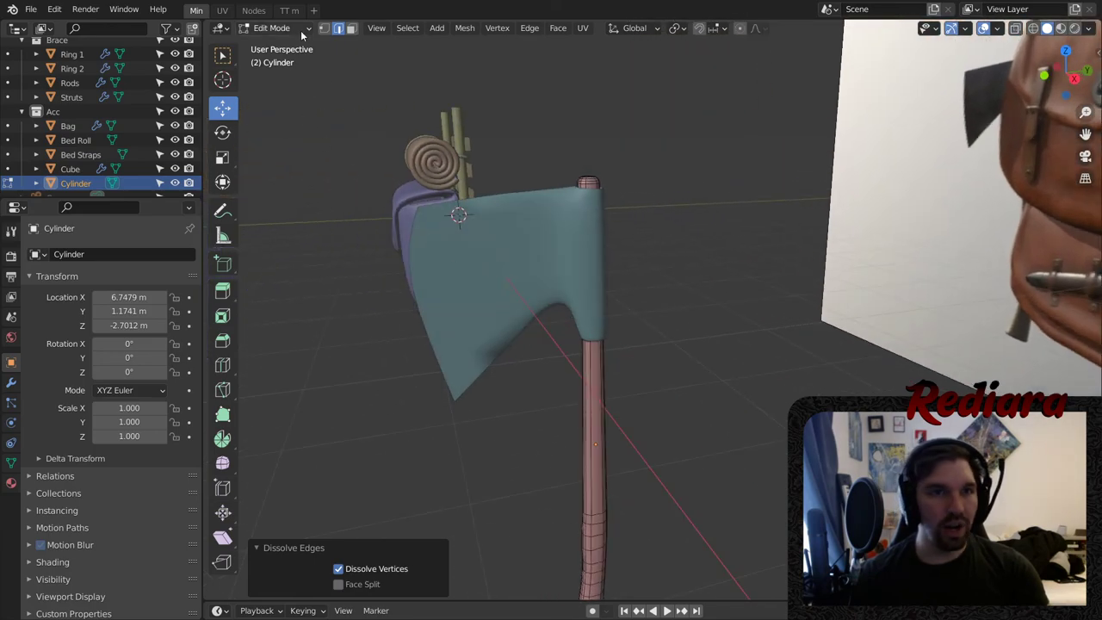
pyautogui.press('Tab')
pyautogui.click(478, 273)
pyautogui.click(273, 72)
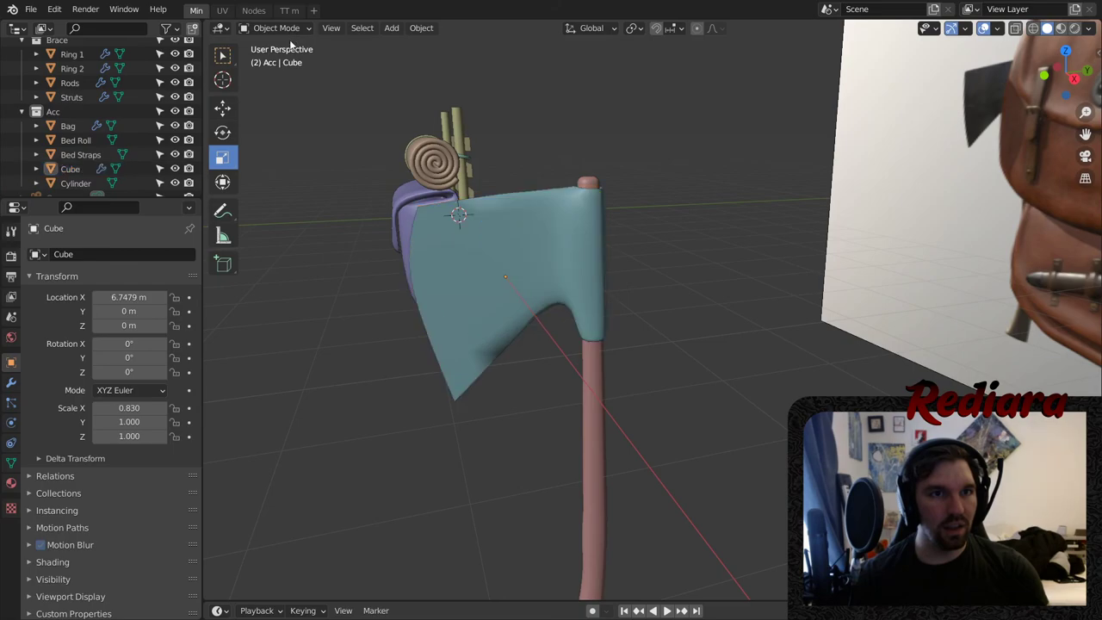
pyautogui.click(478, 215)
pyautogui.click(275, 27)
pyautogui.click(274, 56)
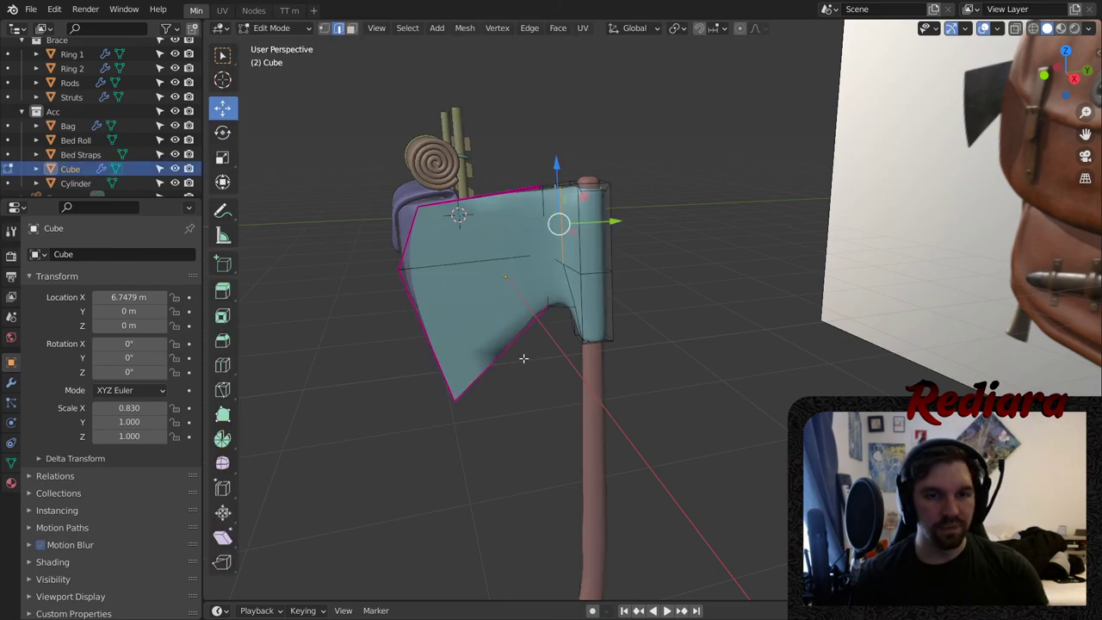
pyautogui.press('KP_Decimal')
pyautogui.click(401, 447)
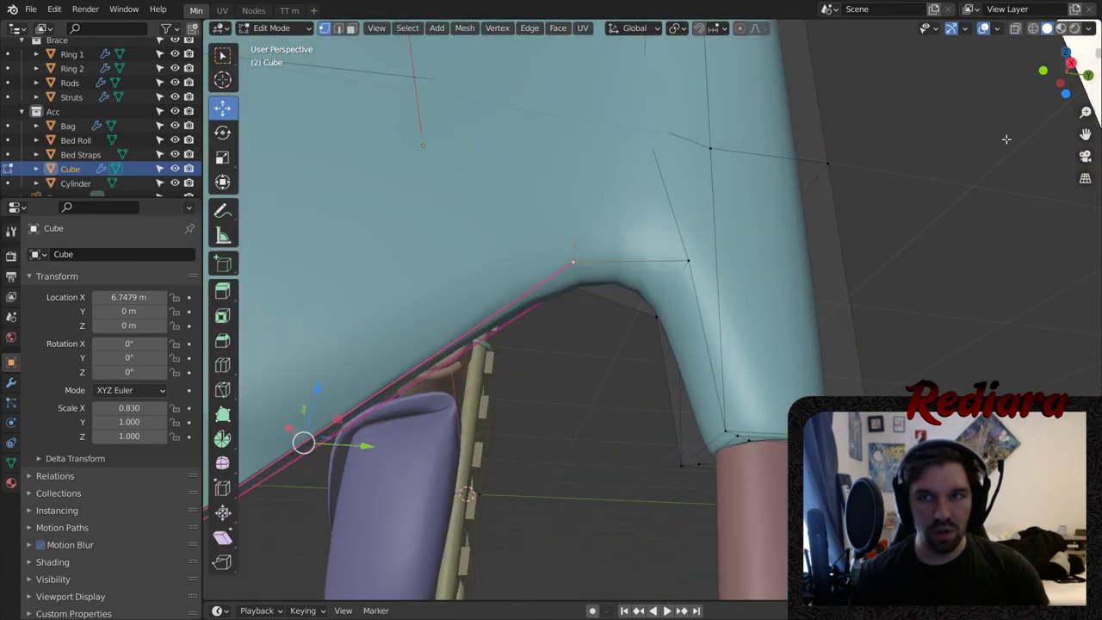
# - Hide the axe head's subdivision in the viewport and add the lower notch and socket vertices to the selection
pyautogui.click(11, 381)
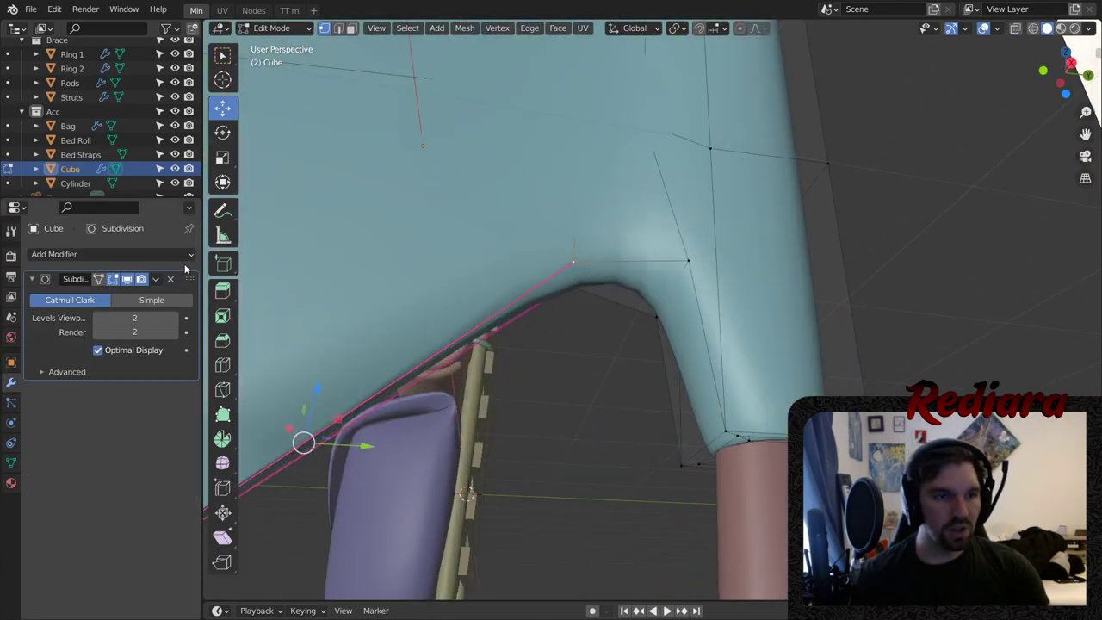
pyautogui.click(127, 279)
pyautogui.keyDown('shift'); pyautogui.click(687, 260); pyautogui.keyUp('shift')
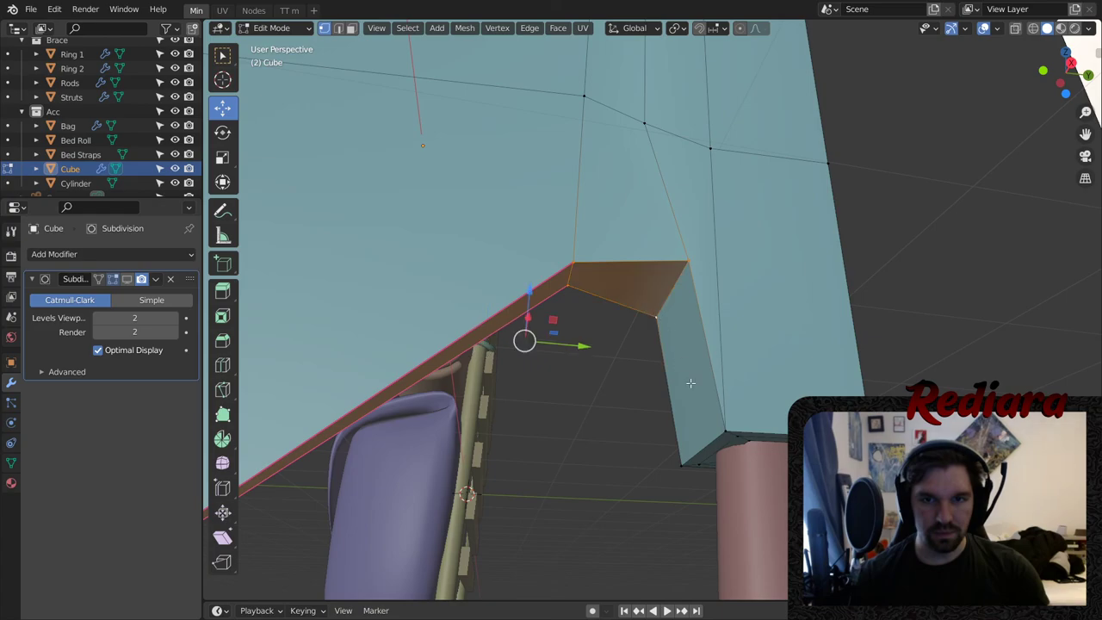
pyautogui.keyDown('shift'); pyautogui.click(687, 471); pyautogui.keyUp('shift')
pyautogui.moveTo(686, 471); pyautogui.dragTo(677, 353, button='middle')
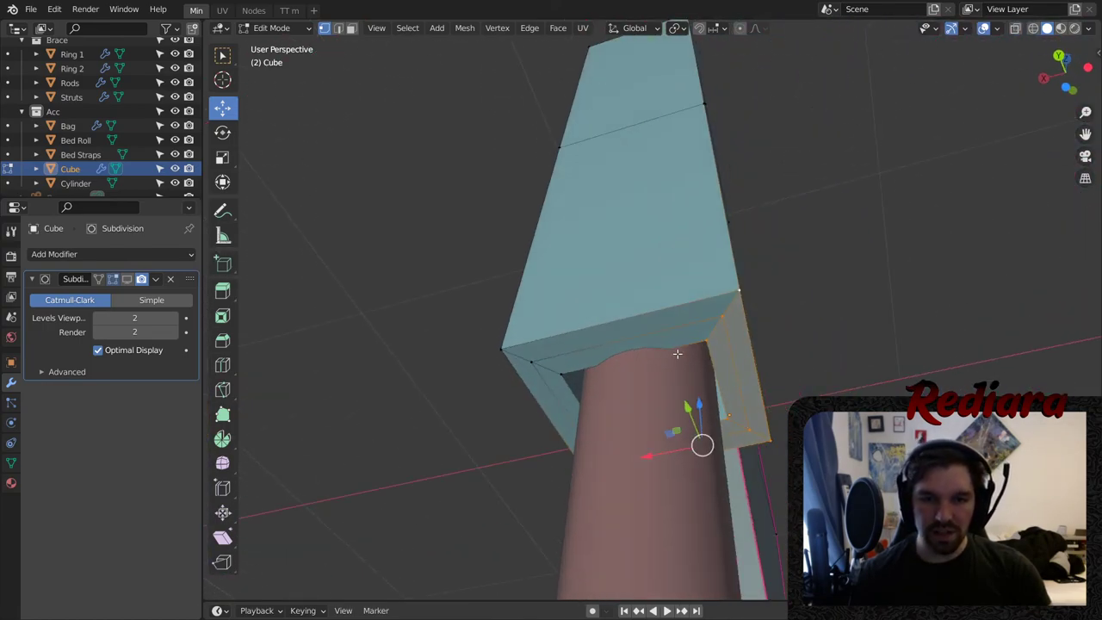
pyautogui.moveTo(531, 362); pyautogui.dragTo(619, 395, button='middle')
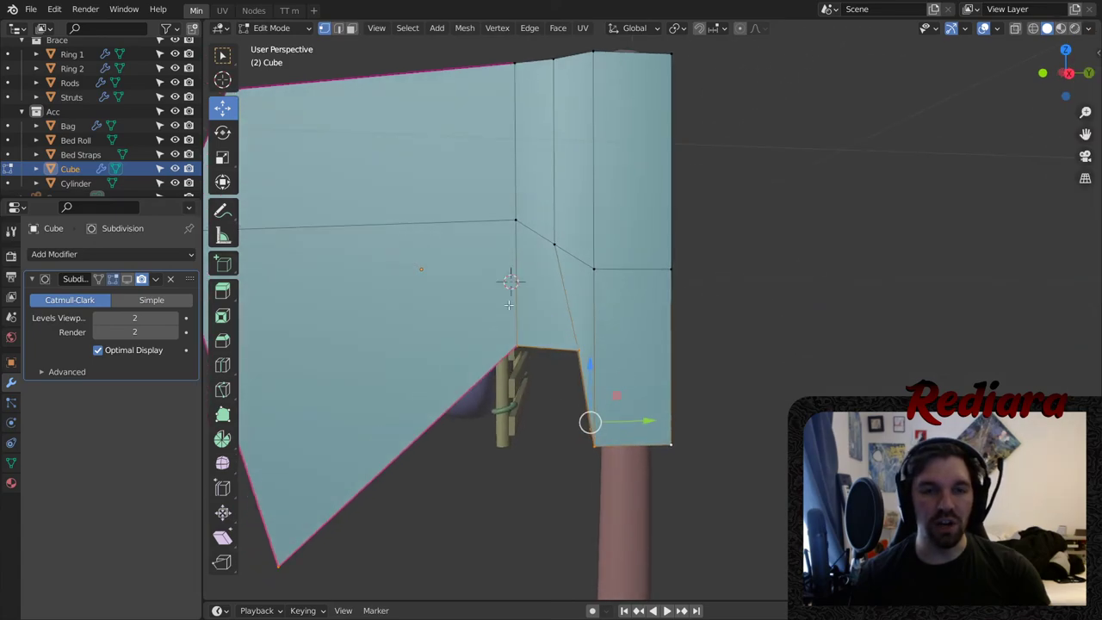
# - Show the subdivision again and move the axe head's selected lower vertices up about 0.42 m
pyautogui.click(126, 280)
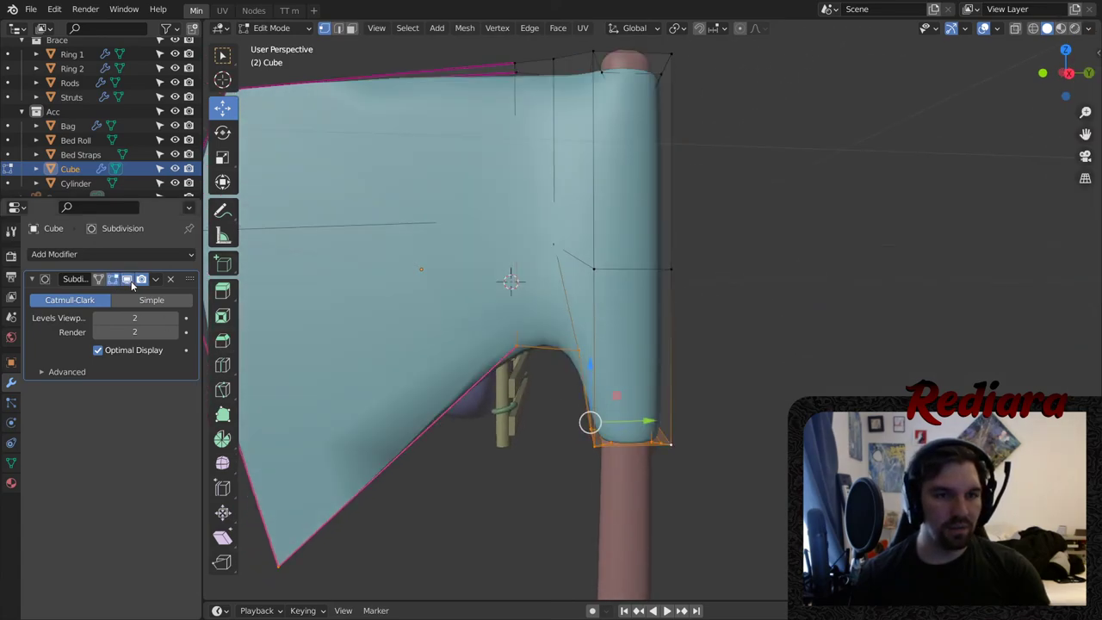
pyautogui.moveTo(642, 365); pyautogui.dragTo(725, 350, button='middle')
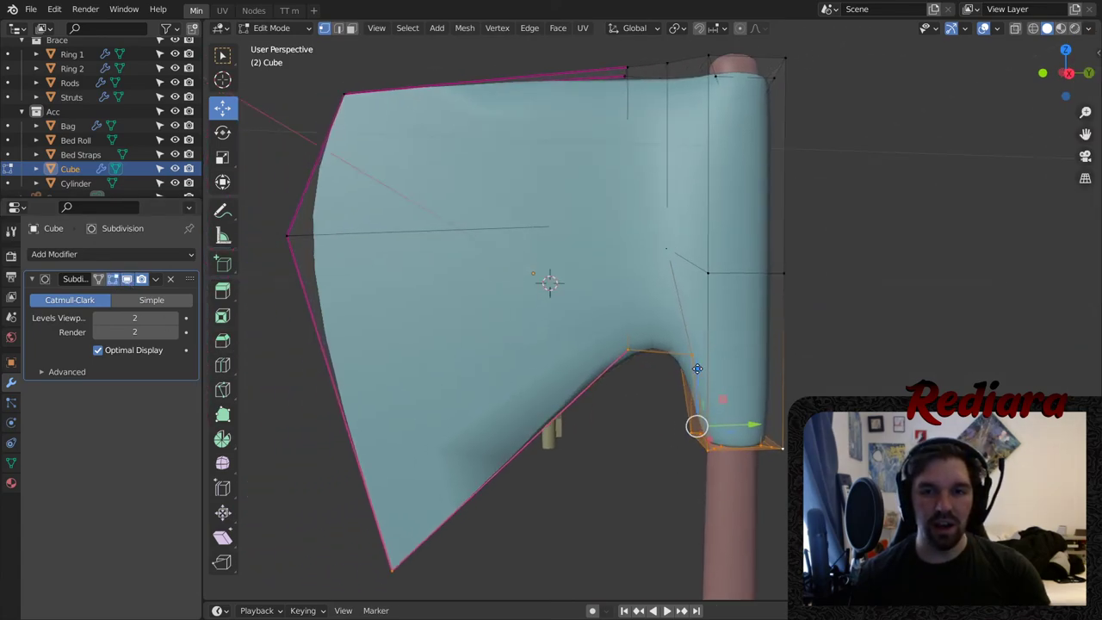
pyautogui.moveTo(697, 368); pyautogui.dragTo(709, 297)
pyautogui.scroll(-4, 697, 327)
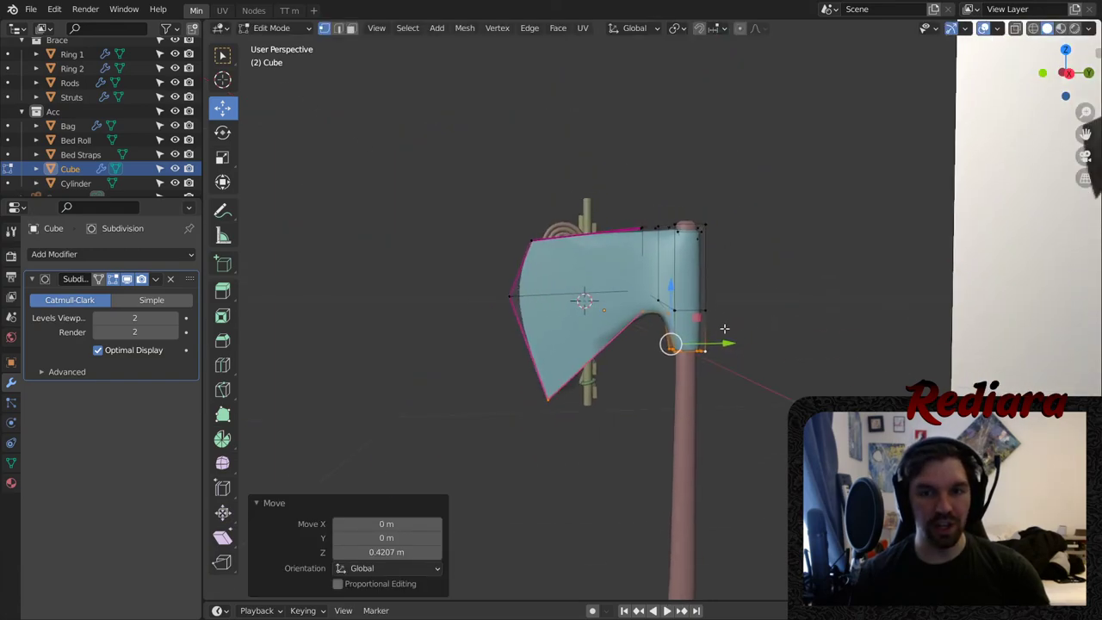
# - Select the vertices halfway up the socket around the handle and move them up about 0.29 m
pyautogui.scroll(8, 682, 314)
pyautogui.click(669, 342)
pyautogui.moveTo(815, 341); pyautogui.dragTo(621, 365, button='middle')
pyautogui.moveTo(757, 371); pyautogui.dragTo(682, 378, button='middle')
pyautogui.scroll(3, 681, 378)
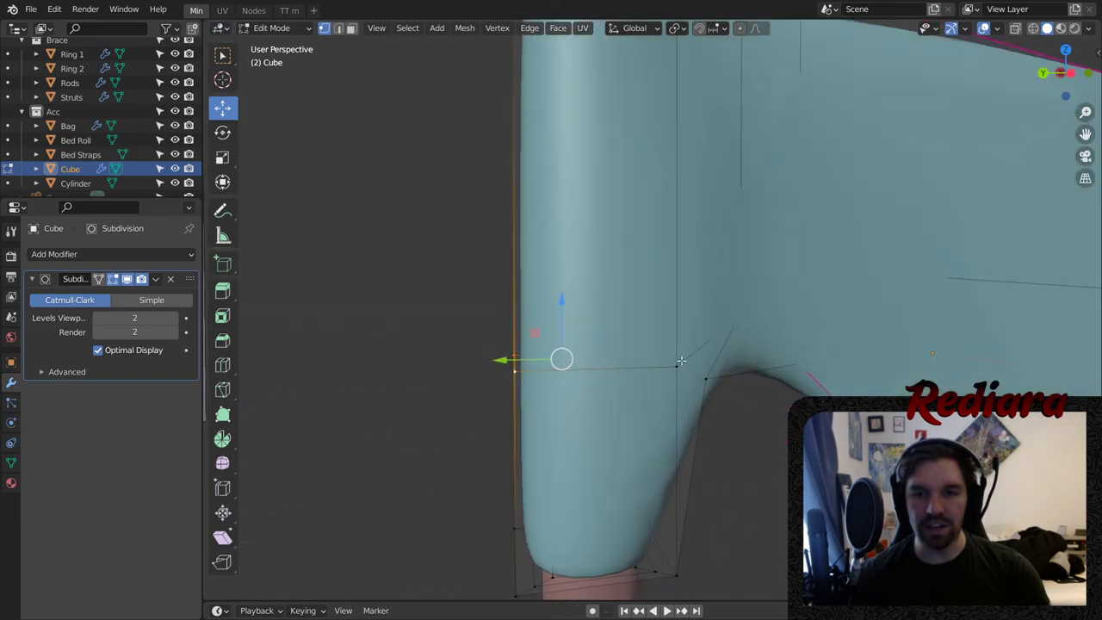
pyautogui.moveTo(587, 302); pyautogui.dragTo(585, 286)
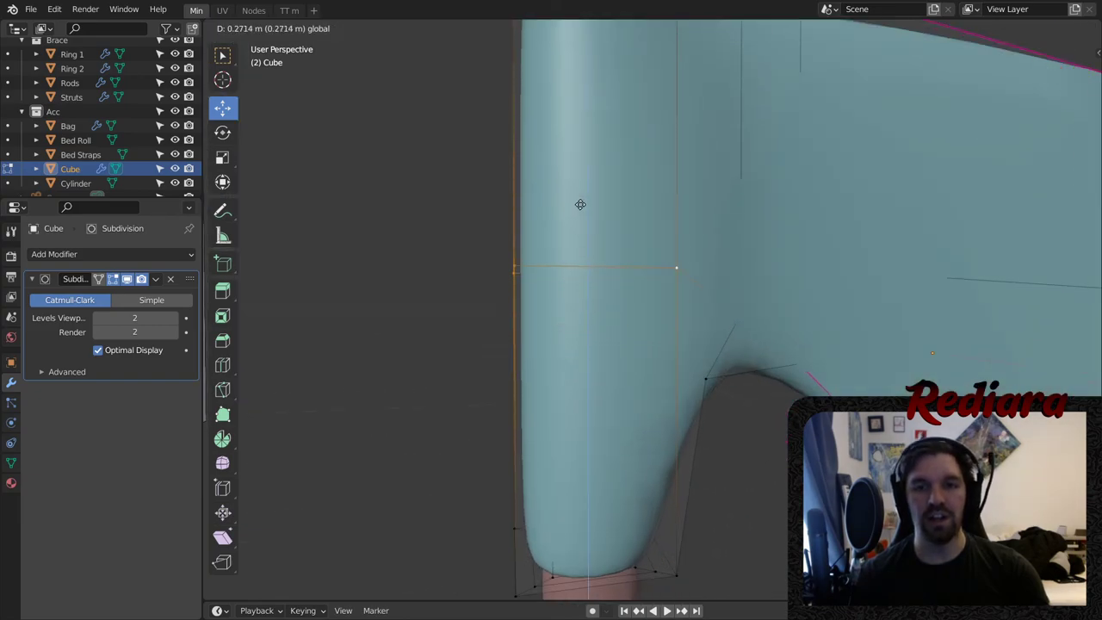
pyautogui.moveTo(582, 199); pyautogui.dragTo(582, 199)
# - Shorten the axe blade by moving its cutting-edge vertices about 0.33 m along Y toward the handle
pyautogui.scroll(-6, 587, 221)
pyautogui.moveTo(612, 226); pyautogui.dragTo(447, 242, button='middle')
pyautogui.scroll(-4, 550, 250)
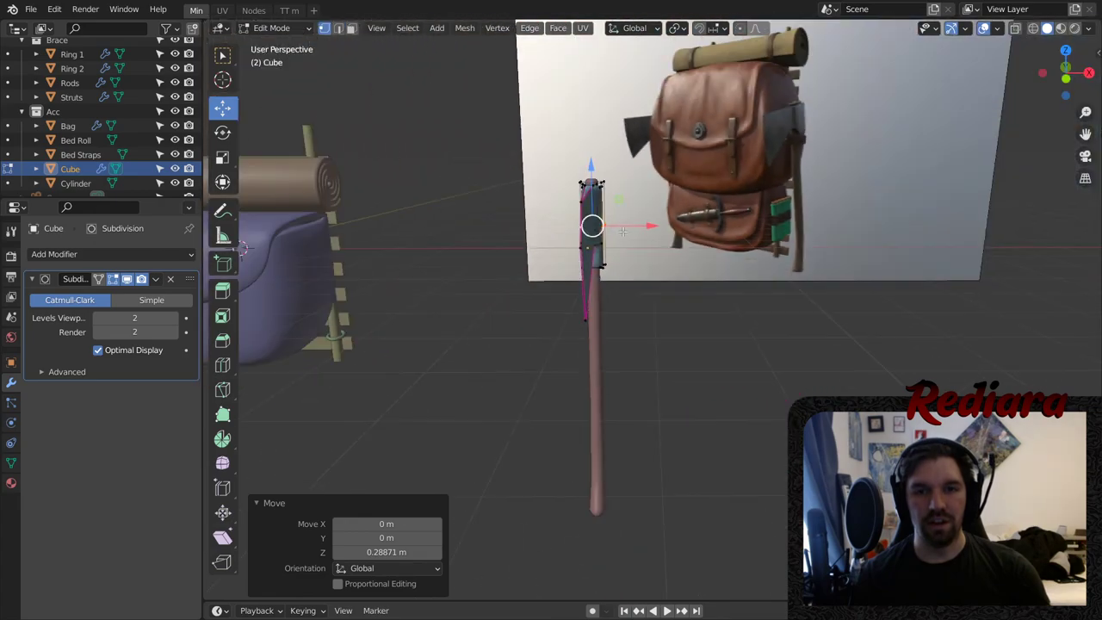
pyautogui.moveTo(688, 282); pyautogui.dragTo(544, 294, button='middle')
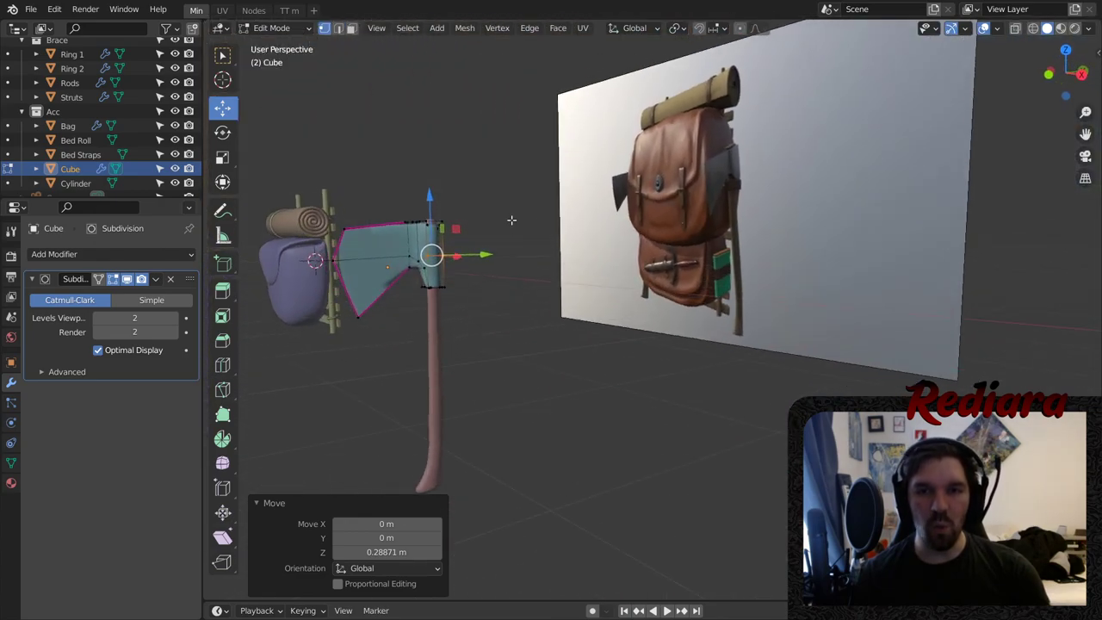
pyautogui.moveTo(512, 238); pyautogui.dragTo(392, 267, button='middle')
pyautogui.scroll(4, 362, 273)
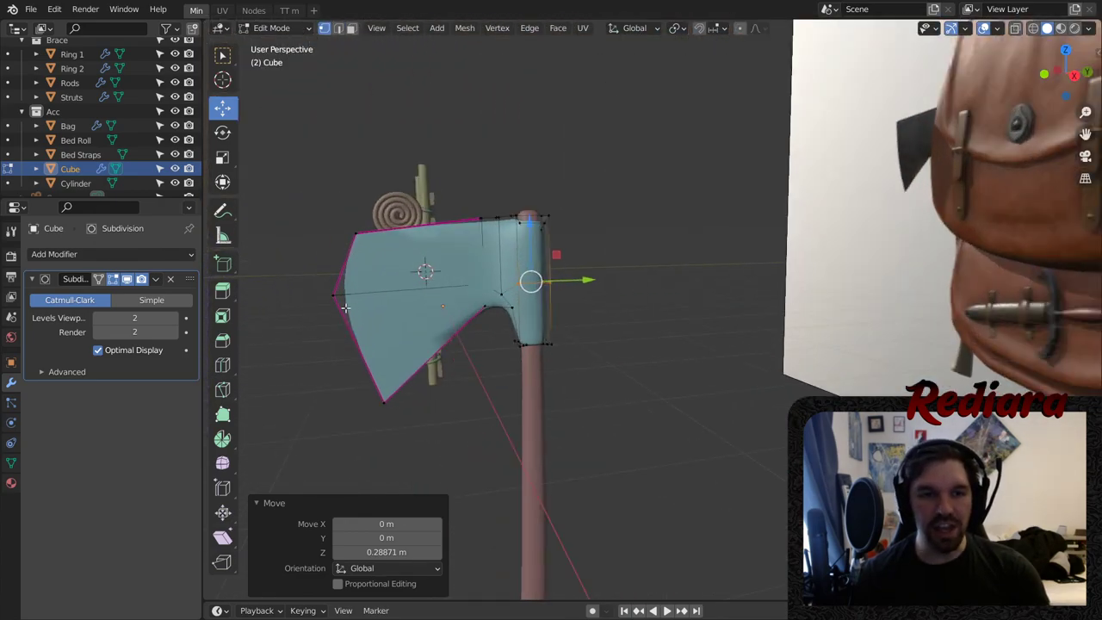
pyautogui.click(327, 297)
pyautogui.moveTo(392, 294); pyautogui.dragTo(449, 307)
pyautogui.click(356, 233)
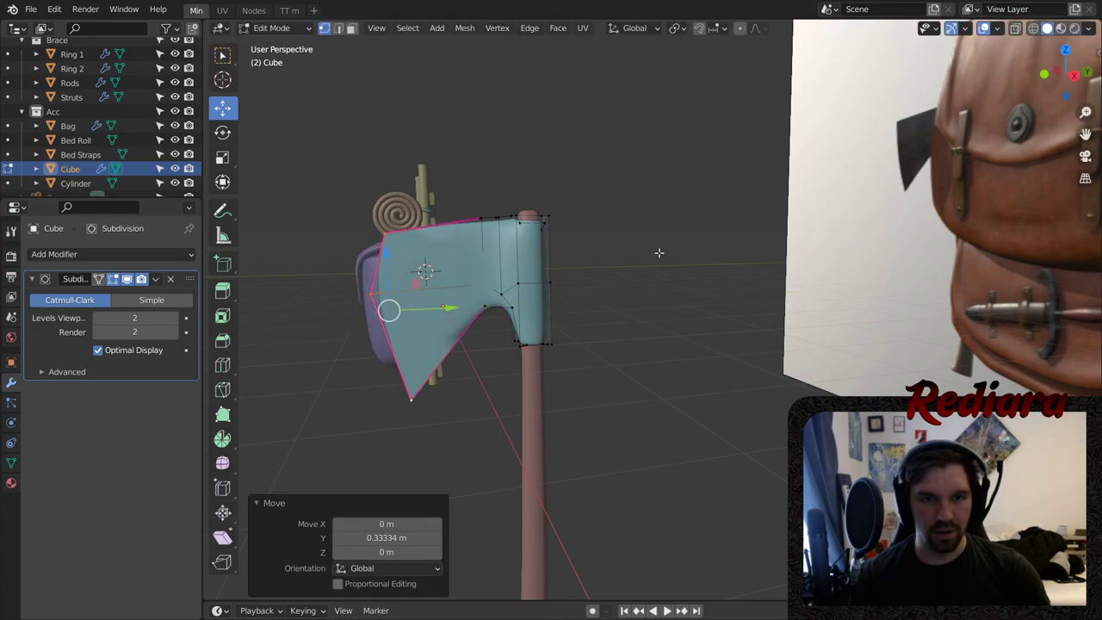
pyautogui.click(659, 253)
# - Switch to Object Mode and examine the smoothed axe head's overall shape with the head selected
pyautogui.click(275, 29)
pyautogui.click(274, 48)
pyautogui.scroll(-5, 628, 233)
pyautogui.click(641, 288)
pyautogui.moveTo(640, 288); pyautogui.dragTo(691, 252, button='middle')
pyautogui.scroll(4, 547, 281)
pyautogui.click(570, 274)
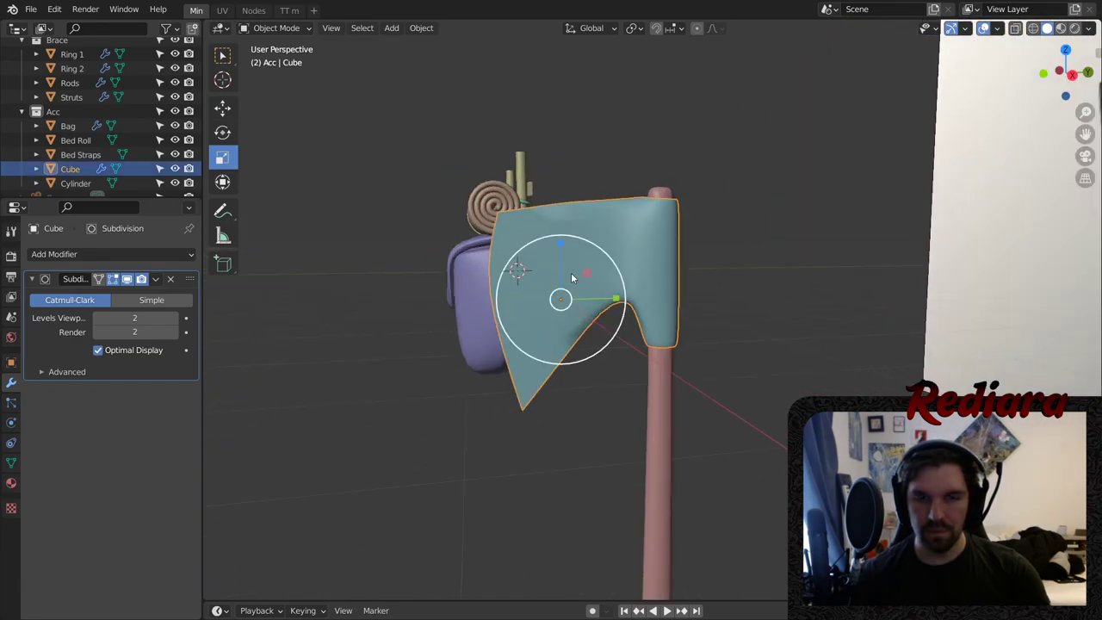
# - Enter Edit Mode on the axe head again and hide its subdivision in the viewport
pyautogui.click(275, 27)
pyautogui.click(272, 57)
pyautogui.moveTo(551, 284); pyautogui.dragTo(654, 227, button='middle')
pyautogui.click(127, 278)
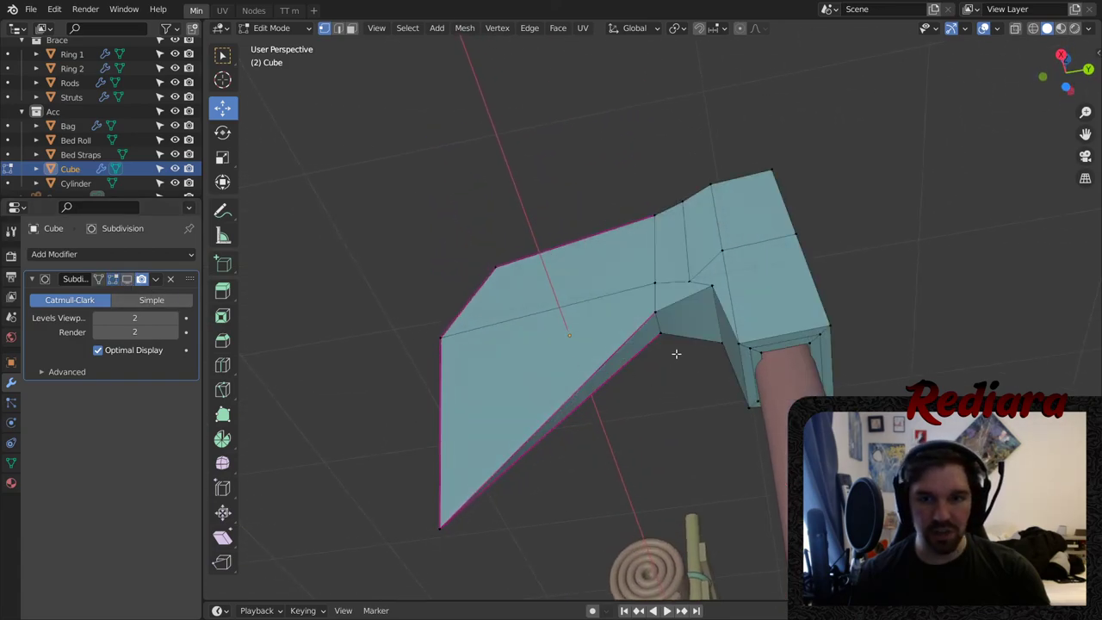
pyautogui.moveTo(676, 353); pyautogui.dragTo(682, 365, button='middle')
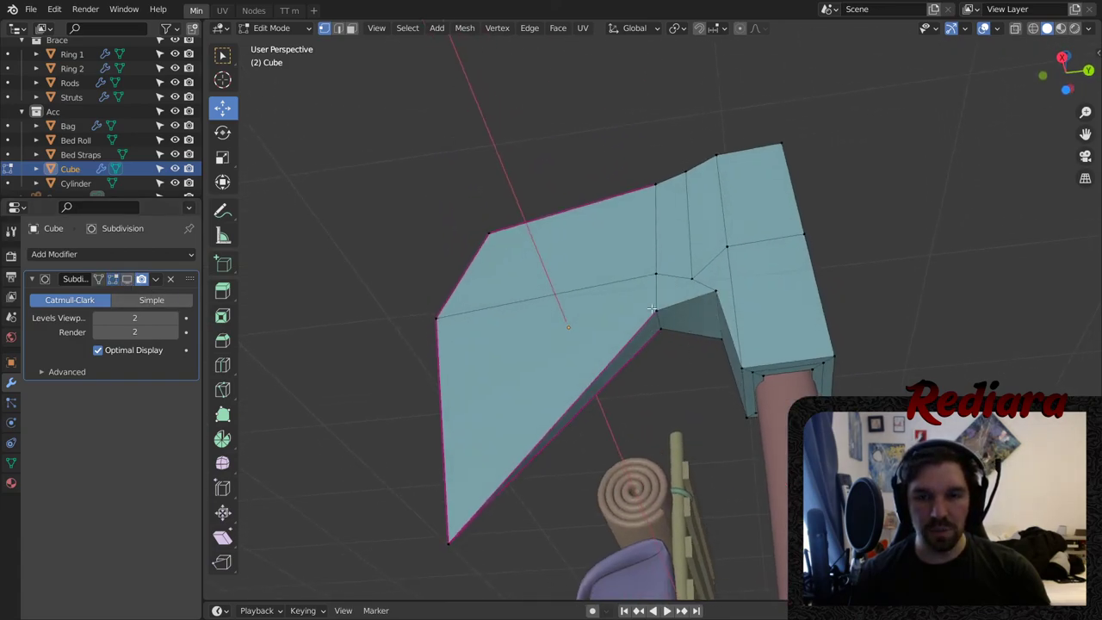
pyautogui.moveTo(661, 313); pyautogui.dragTo(681, 334, button='middle')
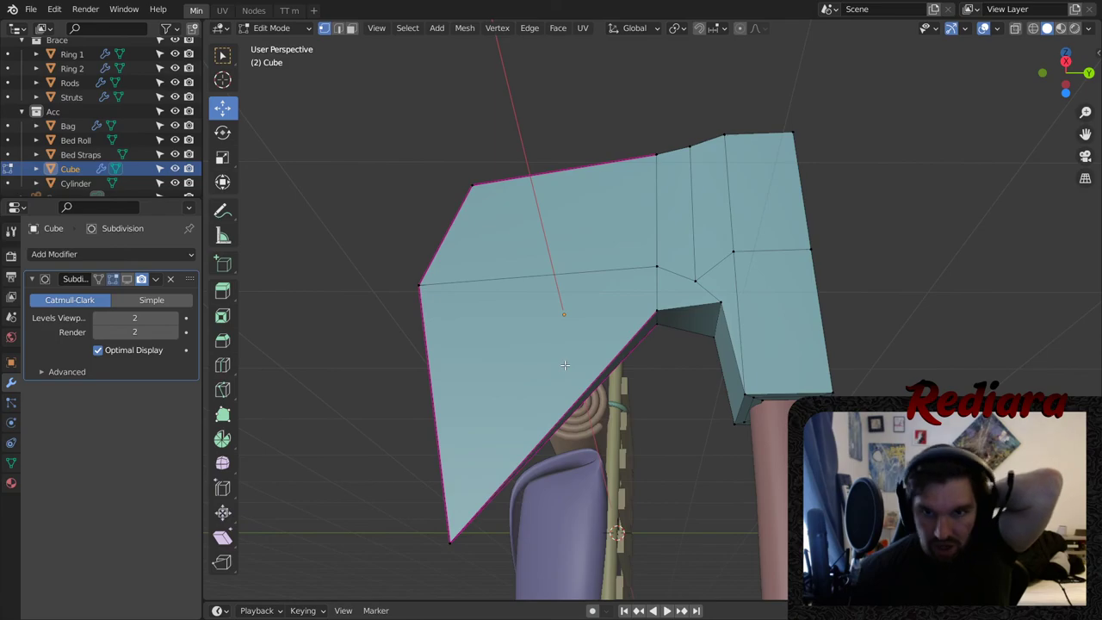
pyautogui.moveTo(708, 364); pyautogui.dragTo(868, 347, button='middle')
# - Move the vertices midway up the neck up about 0.14 m, adjust them along Y, and show the subdivision again
pyautogui.click(682, 334)
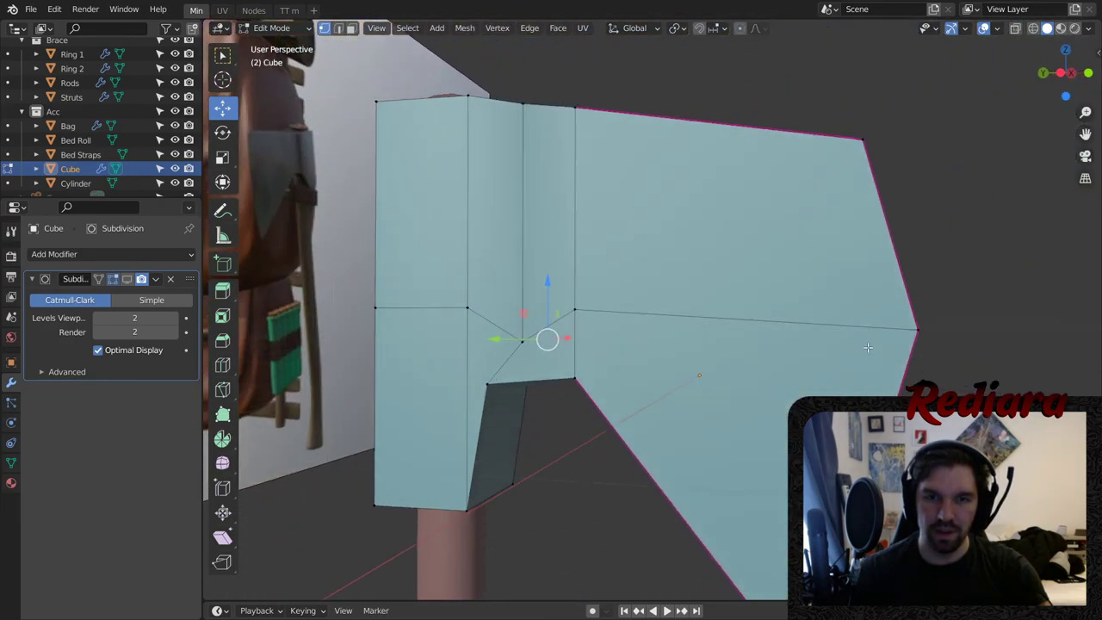
pyautogui.moveTo(501, 347); pyautogui.dragTo(459, 341, button='middle')
pyautogui.press('g')
pyautogui.press('y')
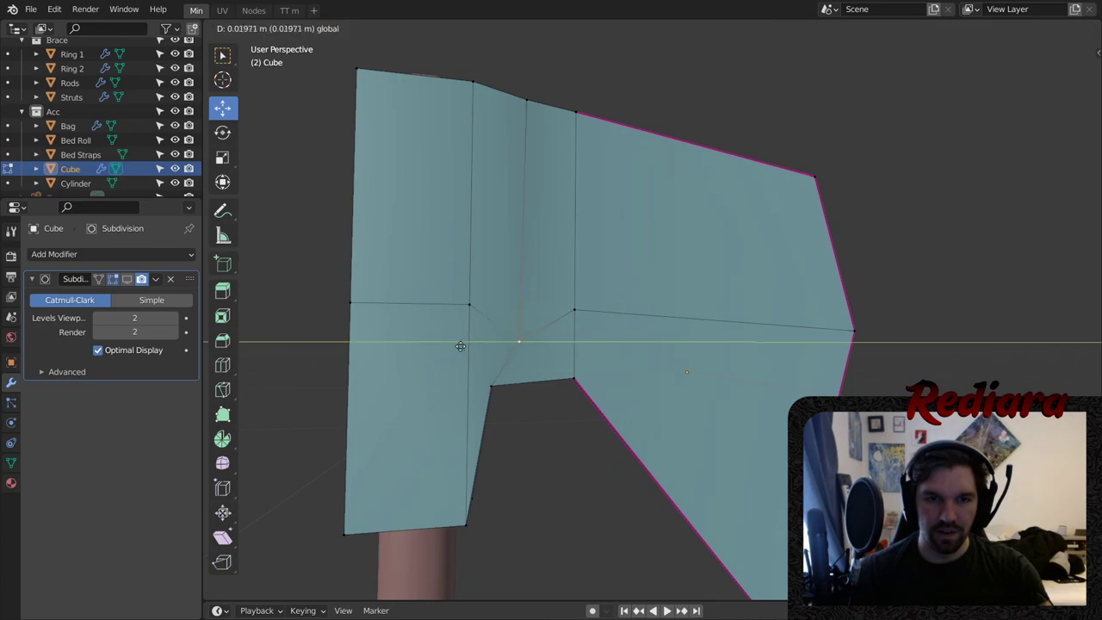
pyautogui.click(452, 345)
pyautogui.moveTo(510, 286); pyautogui.dragTo(513, 255)
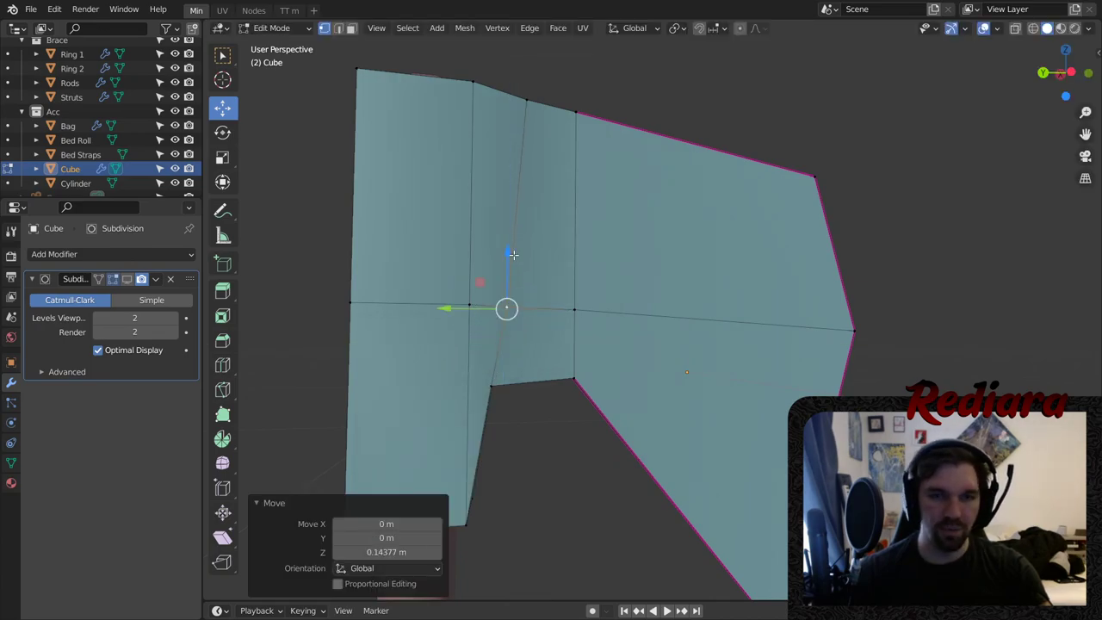
pyautogui.moveTo(455, 307); pyautogui.dragTo(466, 306)
pyautogui.moveTo(466, 306); pyautogui.dragTo(511, 159, button='middle')
pyautogui.moveTo(530, 345); pyautogui.dragTo(499, 327, button='middle')
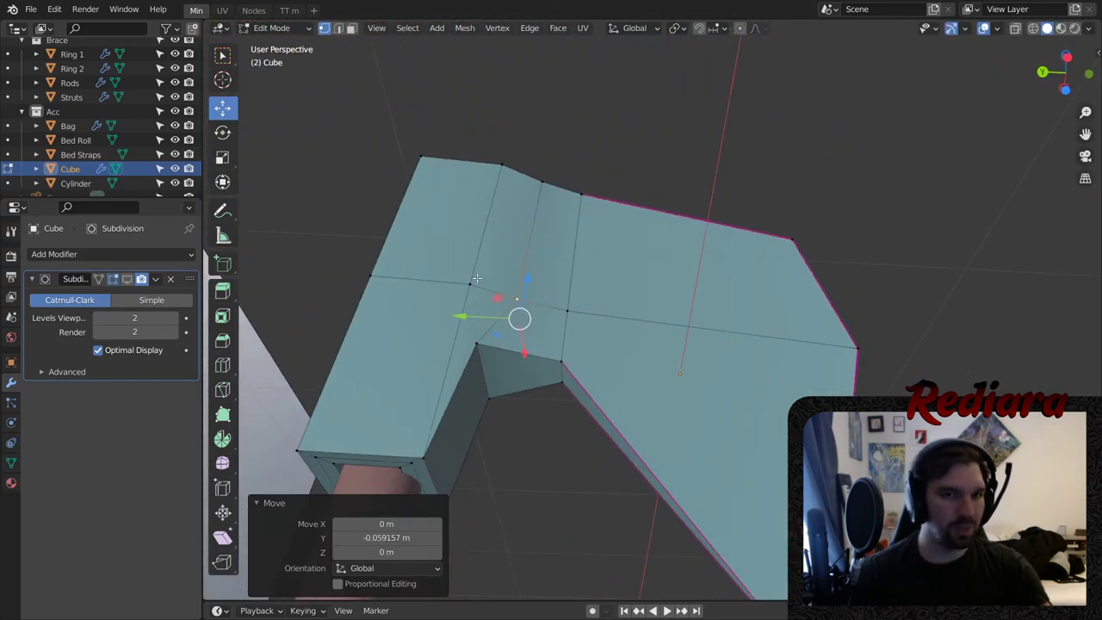
pyautogui.click(126, 279)
pyautogui.moveTo(534, 361); pyautogui.dragTo(610, 459, button='middle')
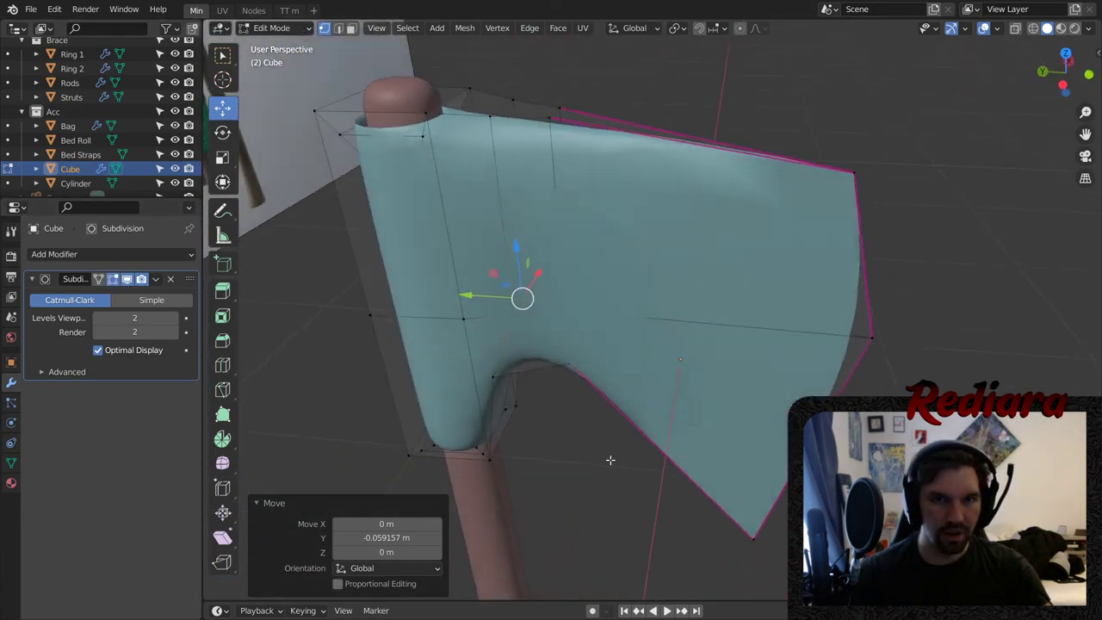
# - Compare the smoothed axe head with the axe in the reference image and examine the top of its socket
pyautogui.scroll(-8, 568, 327)
pyautogui.keyDown('shift'); pyautogui.moveTo(538, 197); pyautogui.dragTo(413, 261, button='middle'); pyautogui.keyUp('shift')
pyautogui.scroll(6, 439, 197)
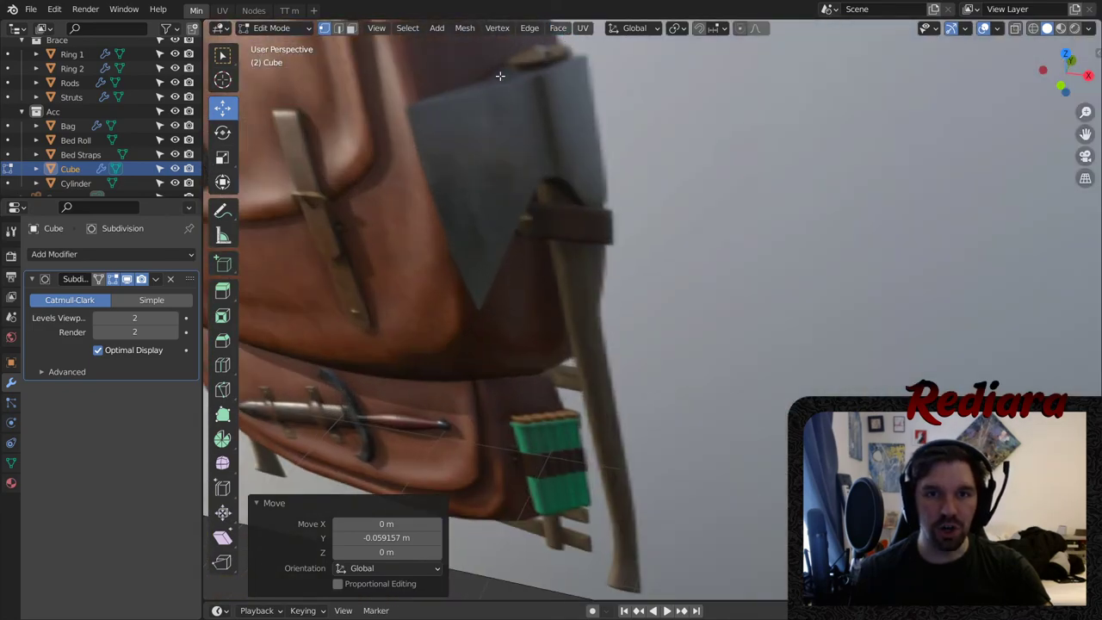
pyautogui.scroll(-5, 565, 280)
pyautogui.moveTo(531, 318); pyautogui.dragTo(706, 253, button='middle')
pyautogui.scroll(5, 540, 195)
pyautogui.moveTo(546, 231); pyautogui.dragTo(540, 246, button='middle')
pyautogui.scroll(4, 547, 176)
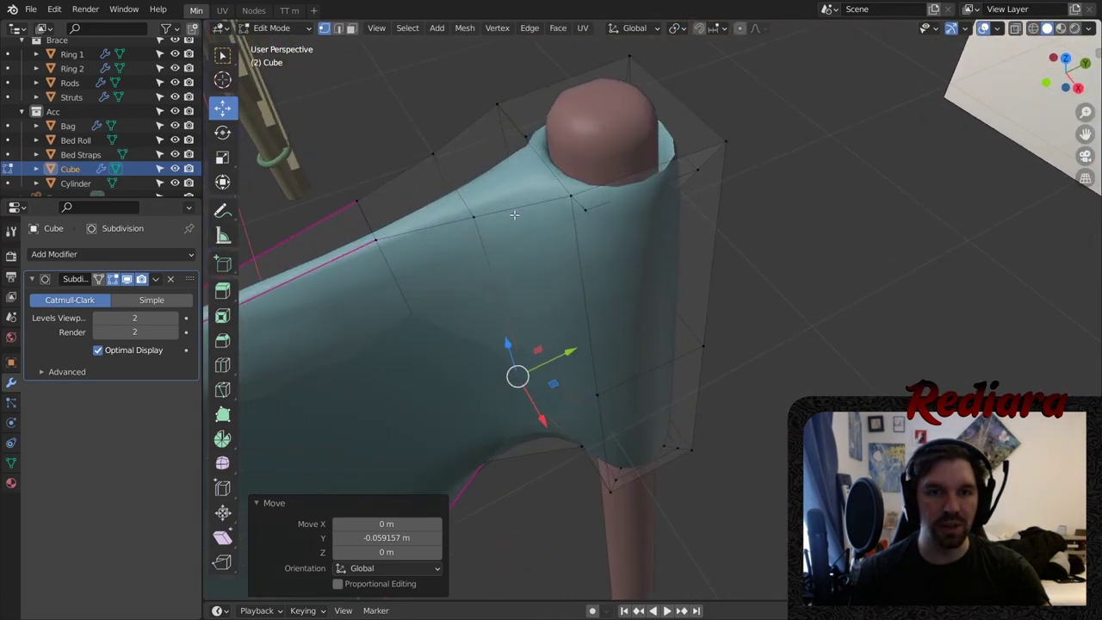
# - Crease the neck's upper edges on both sides and the notch's short lower edges with a factor of 1.000
pyautogui.click(447, 226)
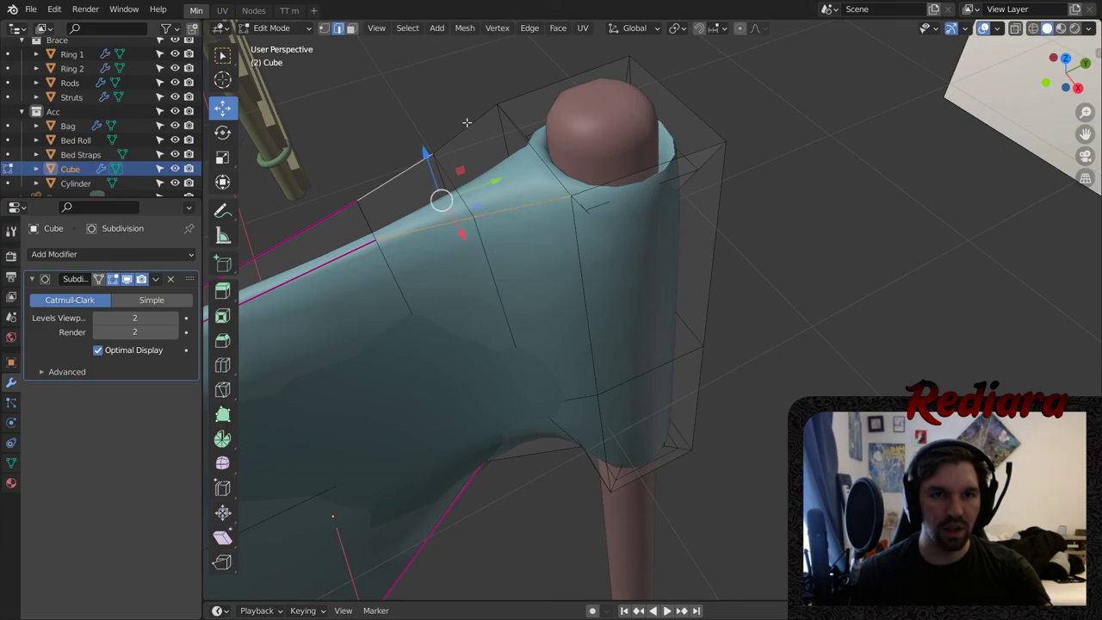
pyautogui.moveTo(543, 345); pyautogui.dragTo(620, 448, button='middle')
pyautogui.moveTo(689, 379); pyautogui.dragTo(666, 307, button='middle')
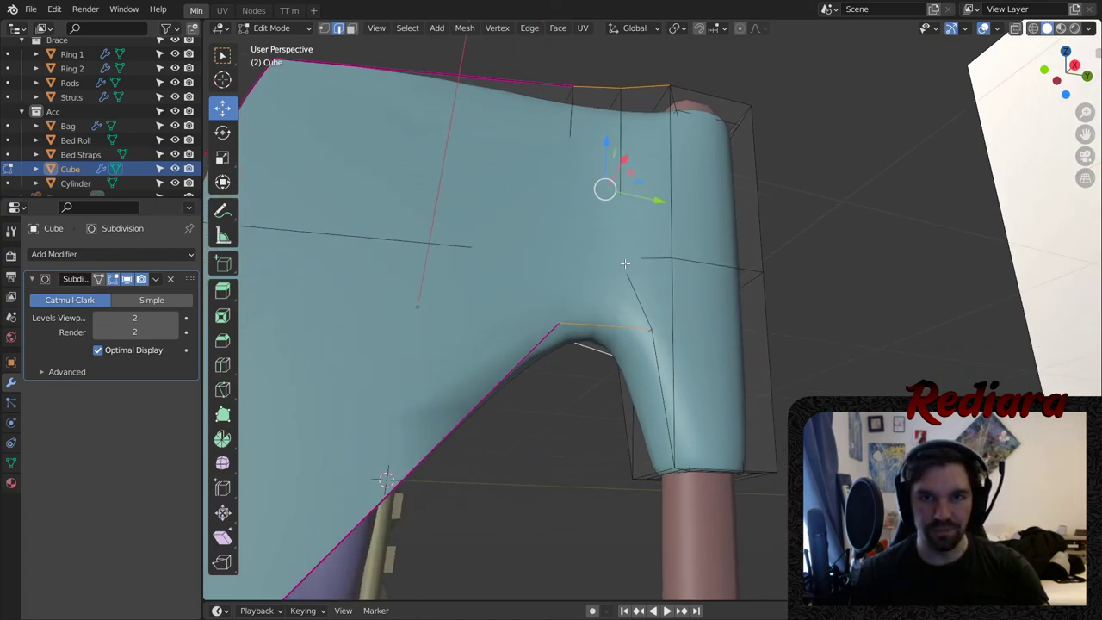
pyautogui.hotkey('shift', 'e')
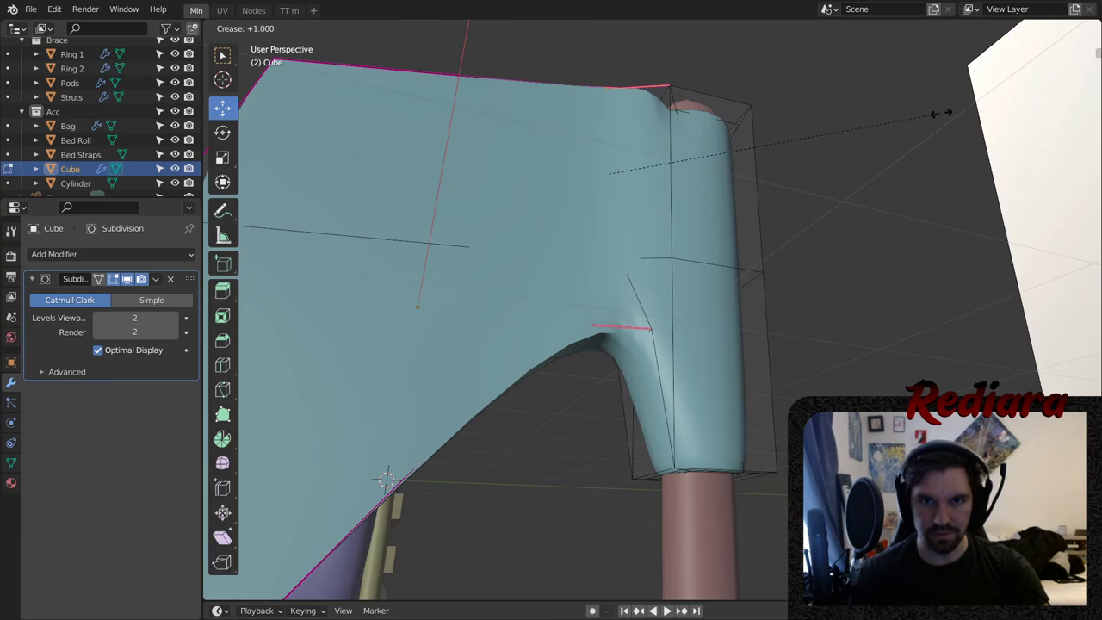
pyautogui.click(940, 113)
# - Crease the outer rim edges around the top of the axe head's socket with a factor of 1.000
pyautogui.moveTo(715, 211); pyautogui.dragTo(653, 272, button='middle')
pyautogui.scroll(-1, 653, 272)
pyautogui.moveTo(720, 89); pyautogui.dragTo(601, 335, button='middle')
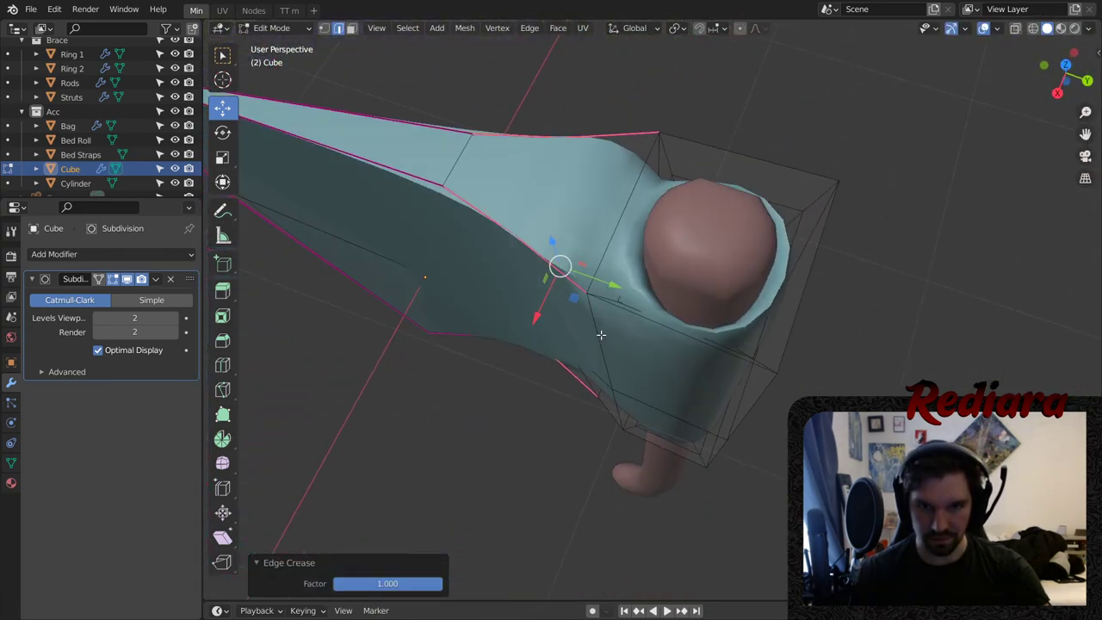
pyautogui.keyDown('alt'); pyautogui.click(653, 327); pyautogui.keyUp('alt')
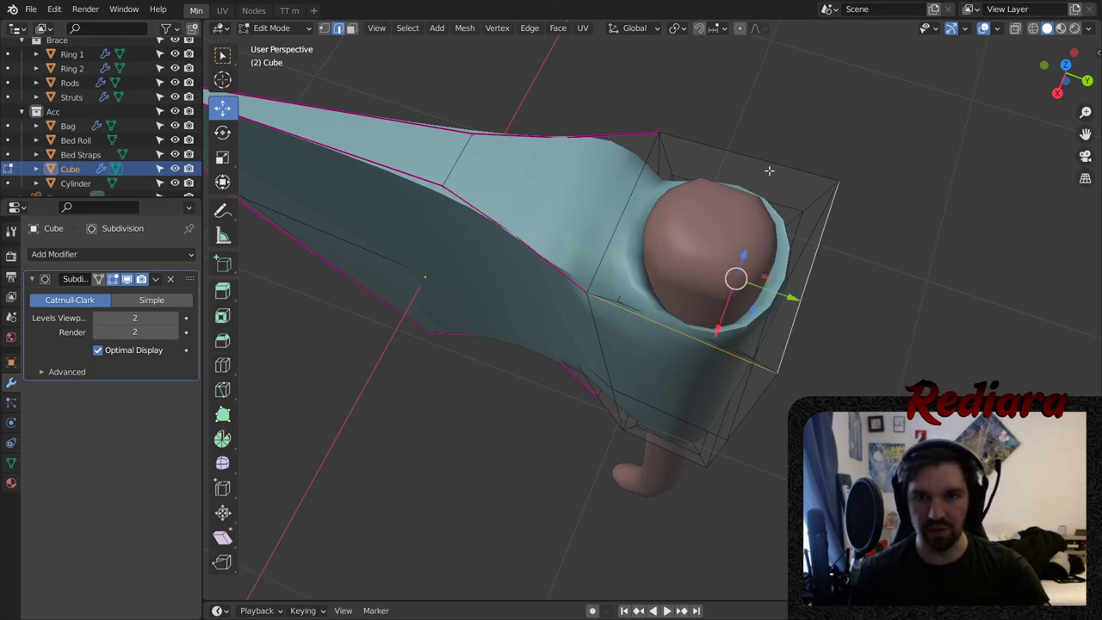
pyautogui.hotkey('shift', 'e')
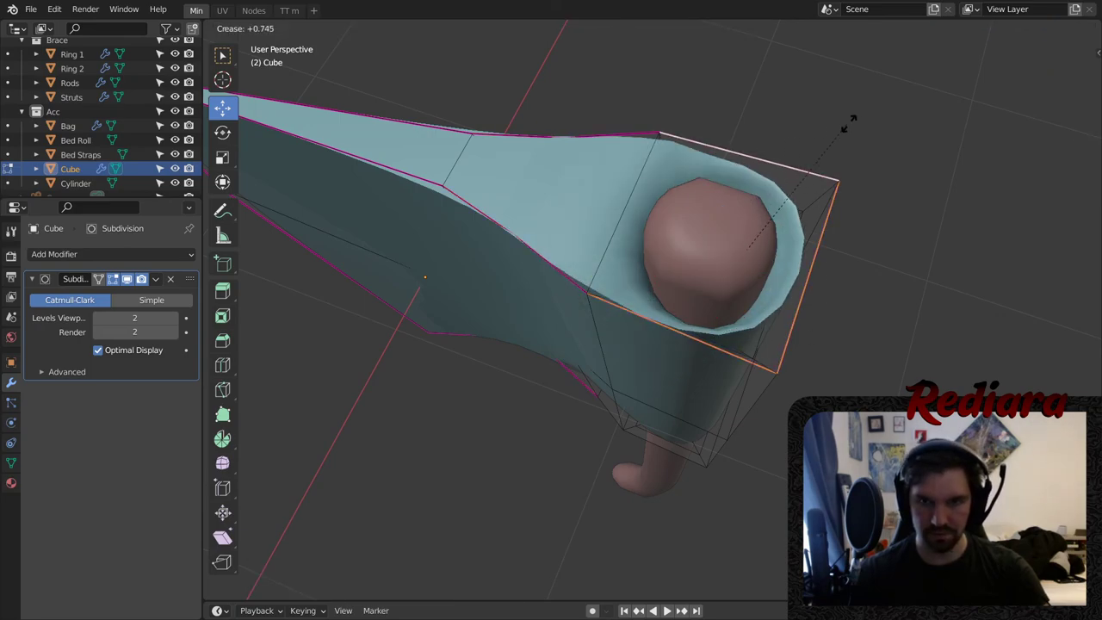
pyautogui.click(920, 91)
# - Try a full 1.000 crease on the slanted socket edges running down from the notch, and undo it
pyautogui.moveTo(749, 322); pyautogui.dragTo(568, 249, button='middle')
pyautogui.scroll(8, 421, 280)
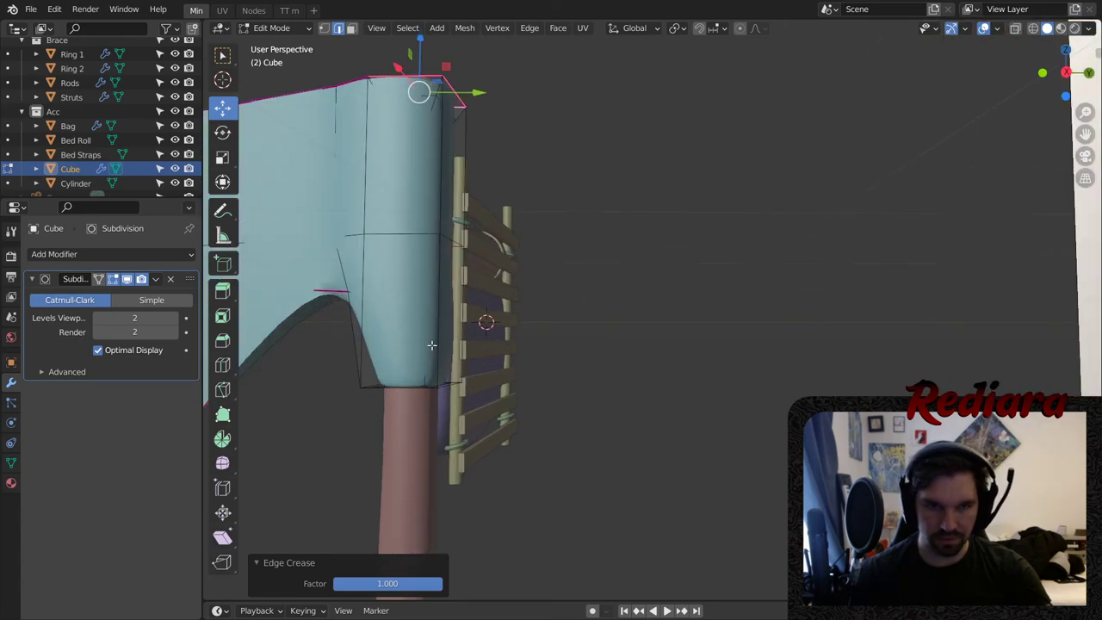
pyautogui.moveTo(356, 343); pyautogui.dragTo(627, 306, button='middle')
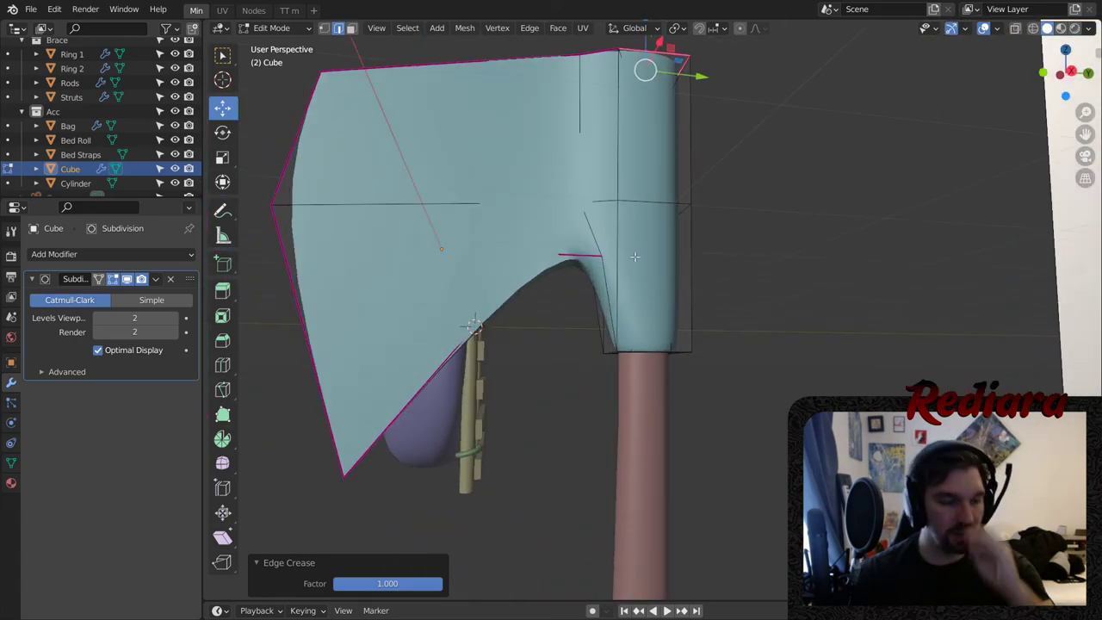
pyautogui.scroll(4, 623, 281)
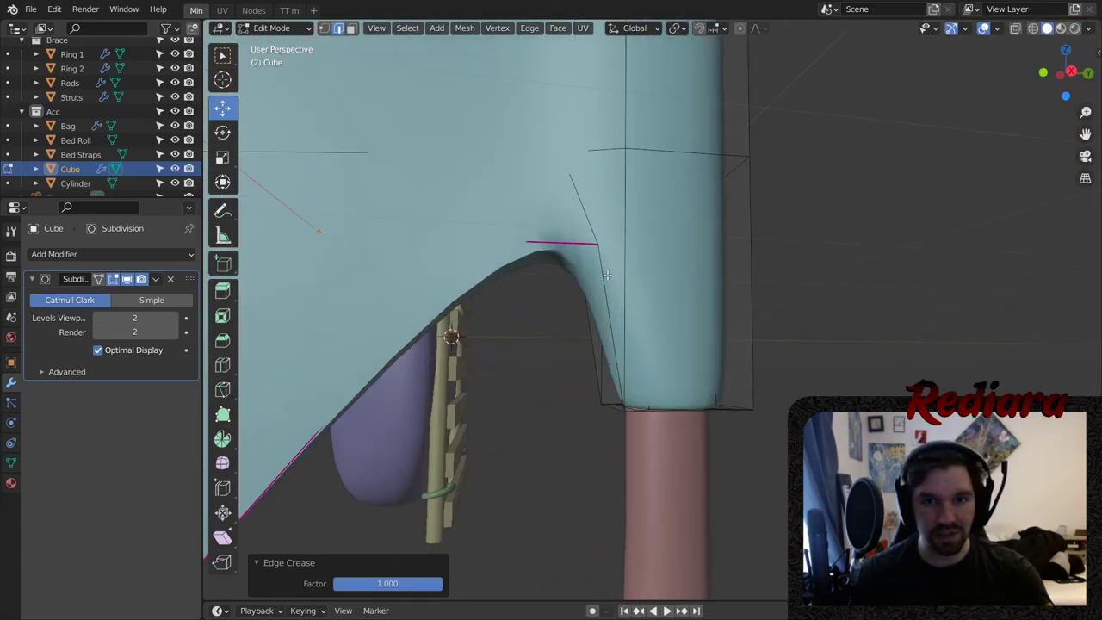
pyautogui.click(612, 334)
pyautogui.moveTo(607, 334); pyautogui.dragTo(886, 289, button='middle')
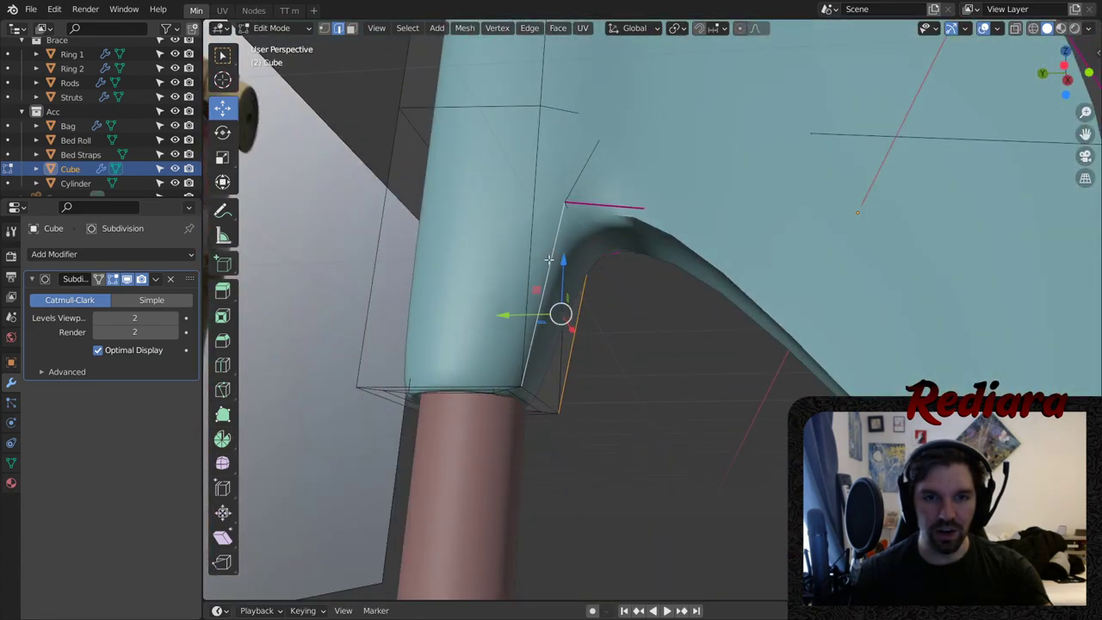
pyautogui.hotkey('shift', 'e')
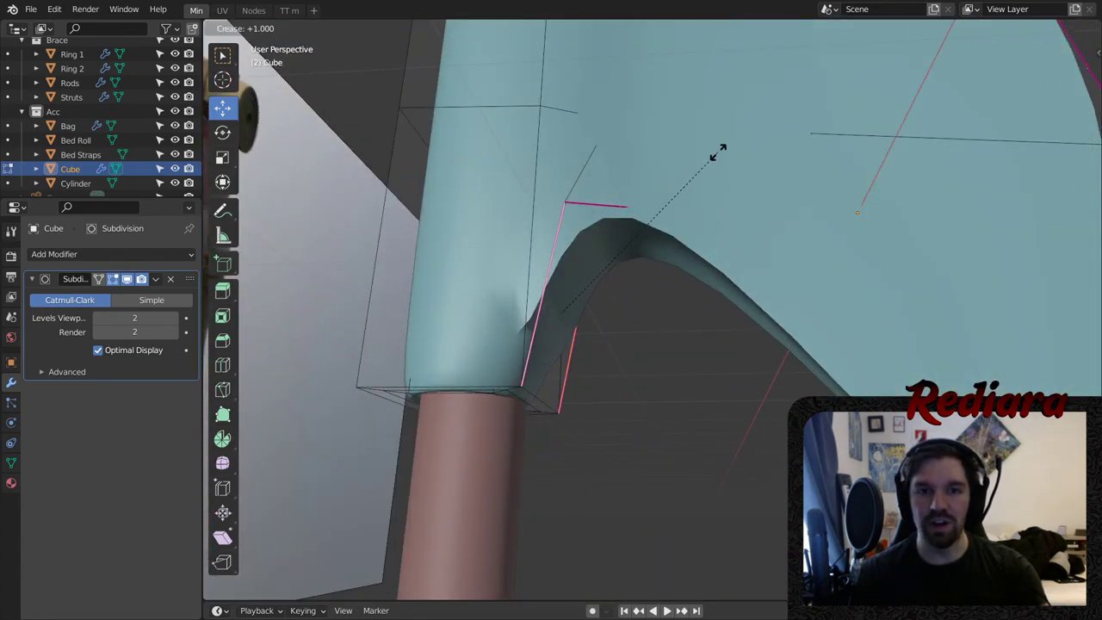
pyautogui.click(727, 146)
pyautogui.hotkey('ctrl', 'z')
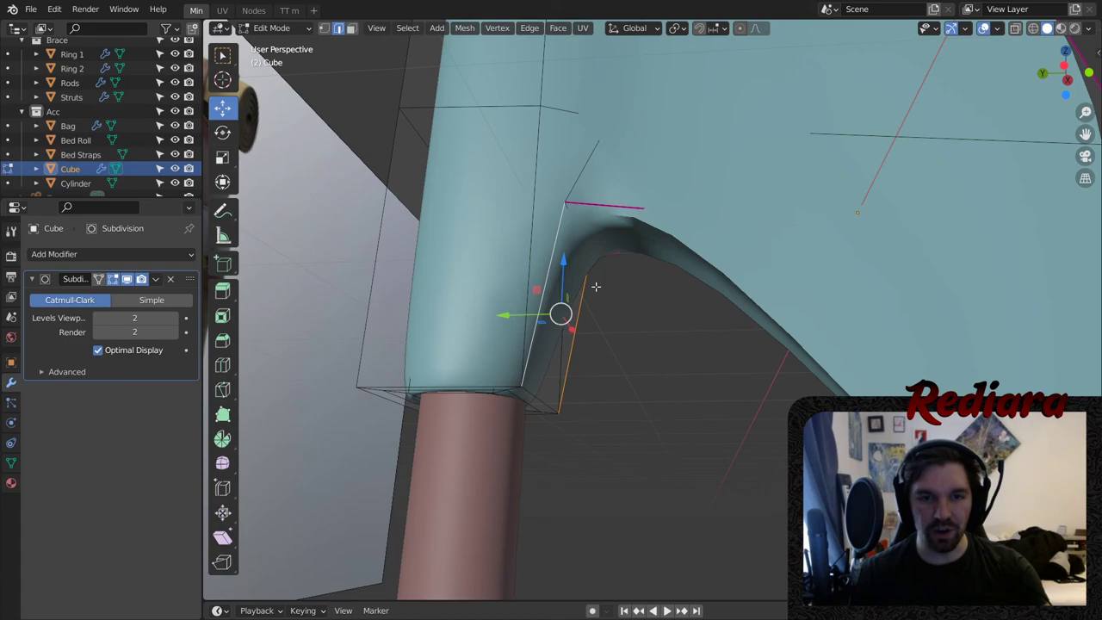
# - Crease the selected vertical edges beside the axe head's lower notch with a factor of 0.6 and return to Object Mode
pyautogui.hotkey('shift', 'e')
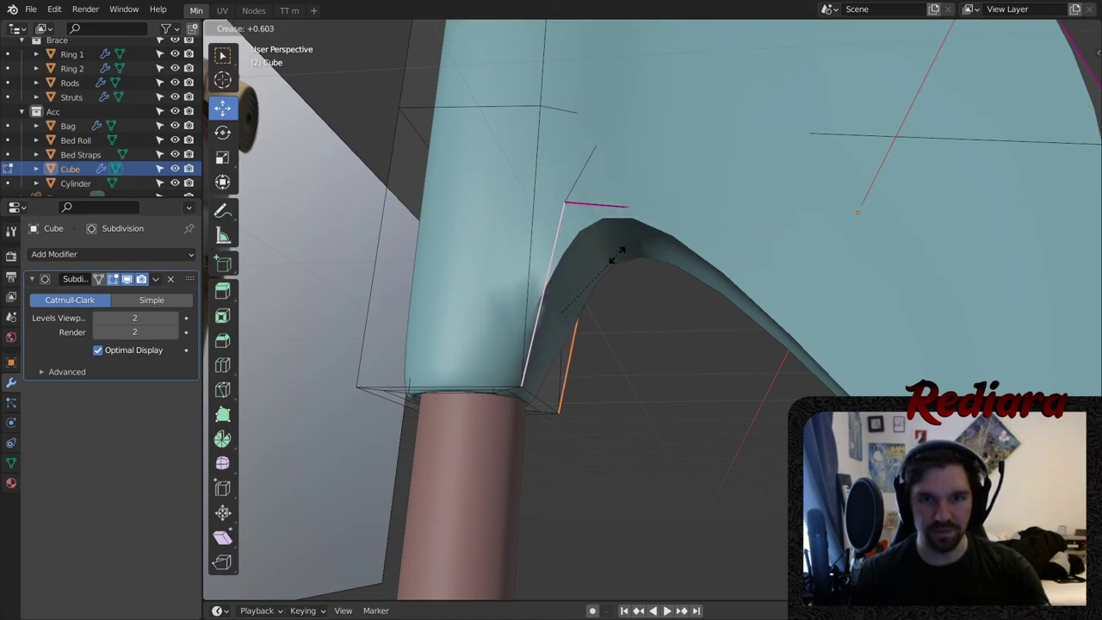
pyautogui.click(618, 254)
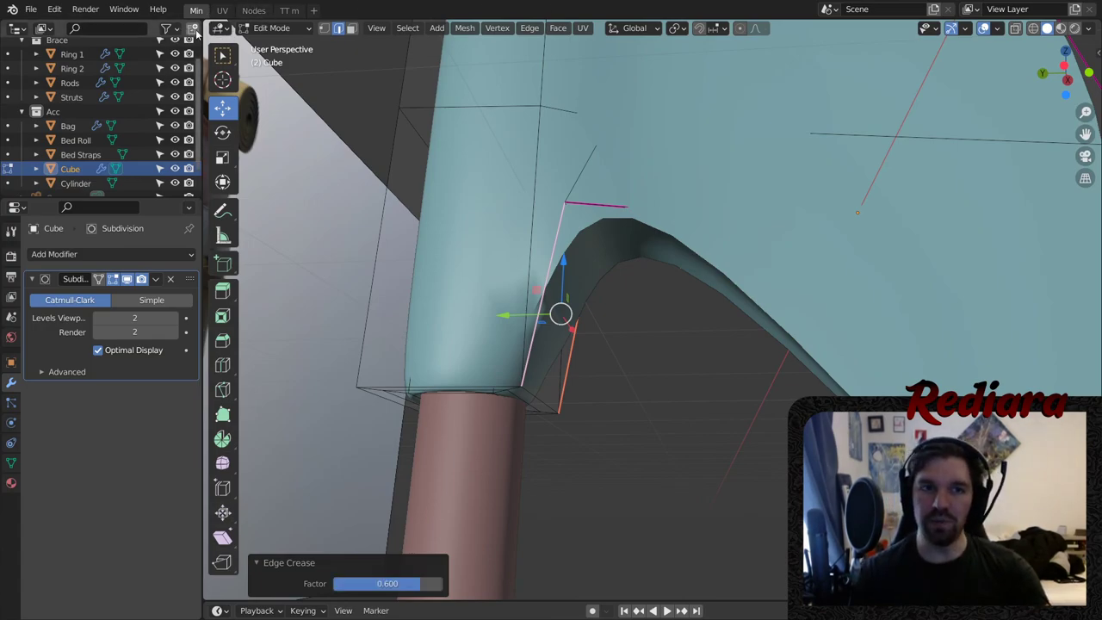
pyautogui.click(271, 28)
pyautogui.click(260, 44)
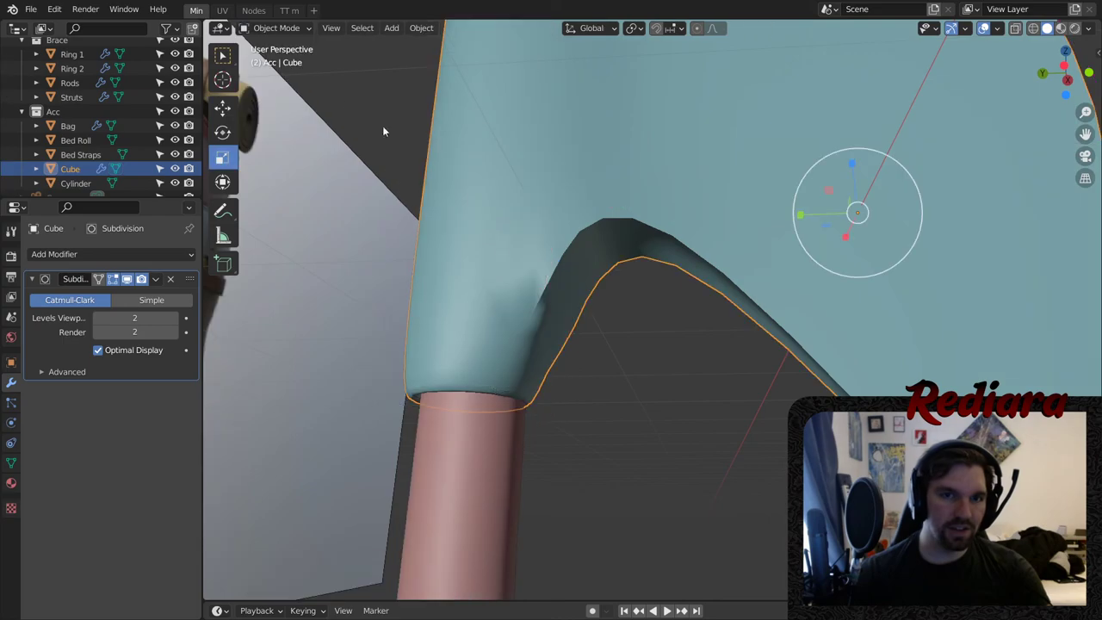
pyautogui.click(604, 370)
pyautogui.moveTo(604, 369); pyautogui.dragTo(580, 340, button='middle')
# - Raise the edge loop at the bottom of the axe head's handle socket by about 0.206 m along Z
pyautogui.click(435, 229)
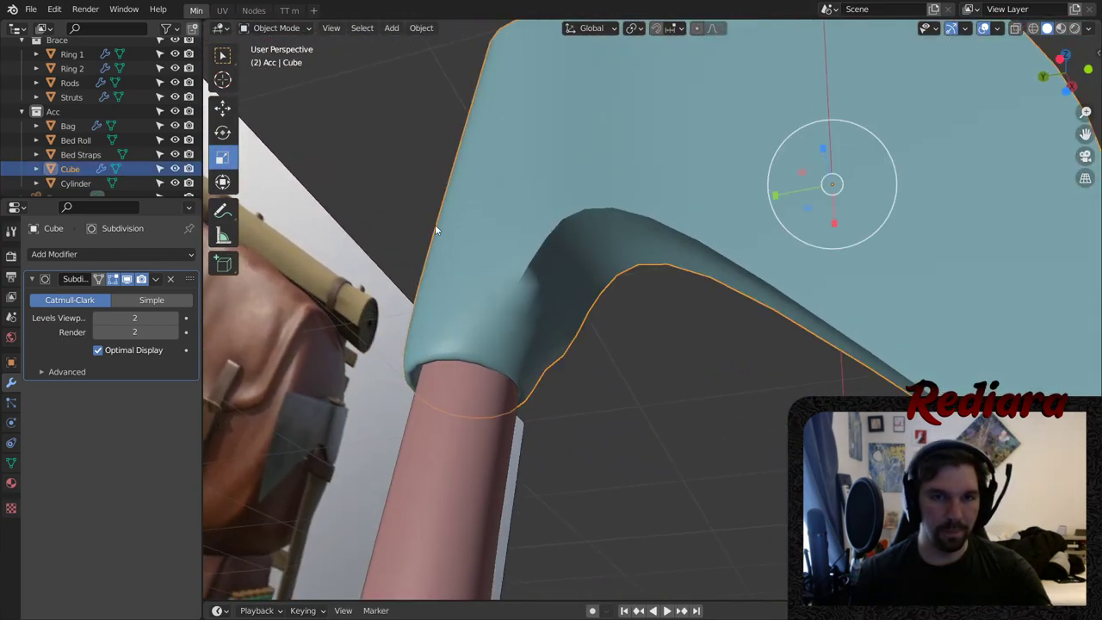
pyautogui.click(272, 31)
pyautogui.click(276, 58)
pyautogui.moveTo(515, 312); pyautogui.dragTo(413, 211, button='middle')
pyautogui.scroll(1, 490, 348)
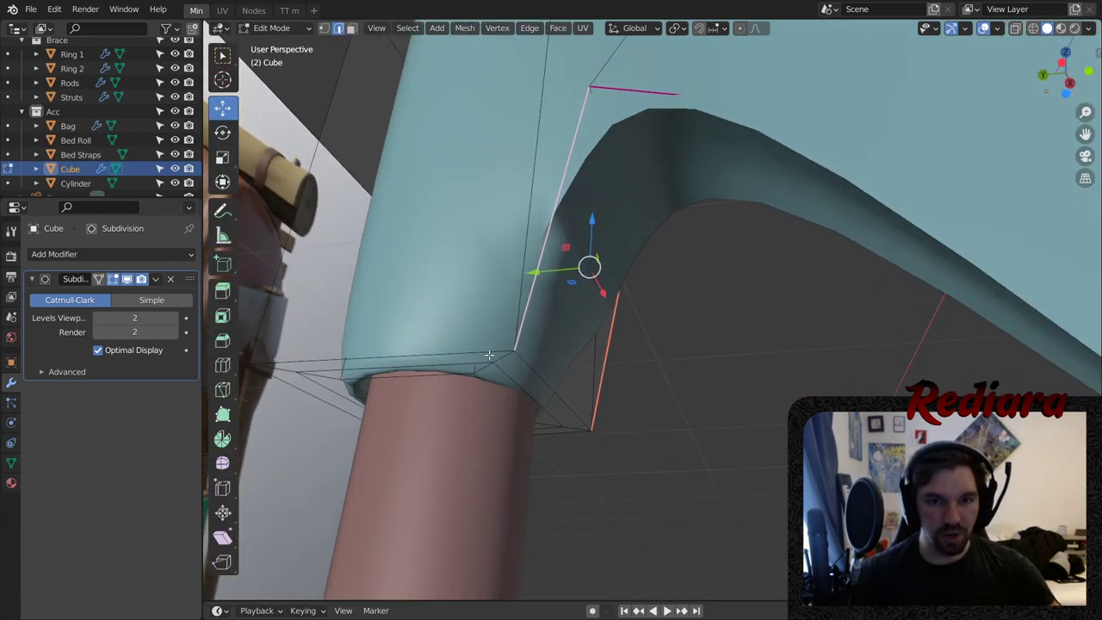
pyautogui.keyDown('alt'); pyautogui.click(492, 364); pyautogui.keyUp('alt')
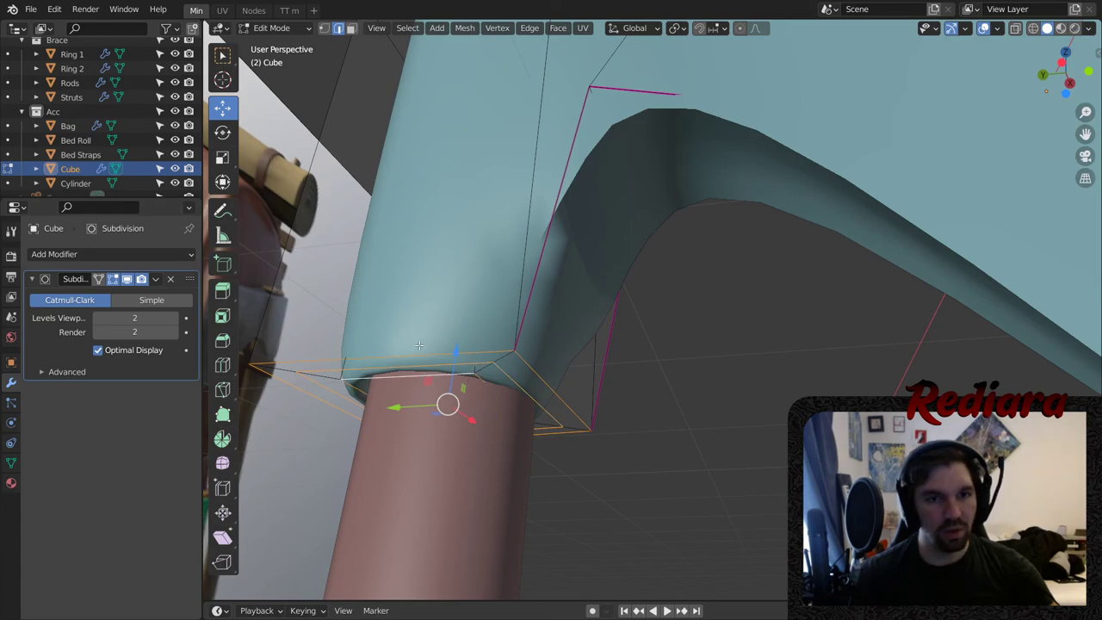
pyautogui.moveTo(458, 350); pyautogui.dragTo(595, 202)
pyautogui.moveTo(627, 211); pyautogui.dragTo(568, 221, button='middle')
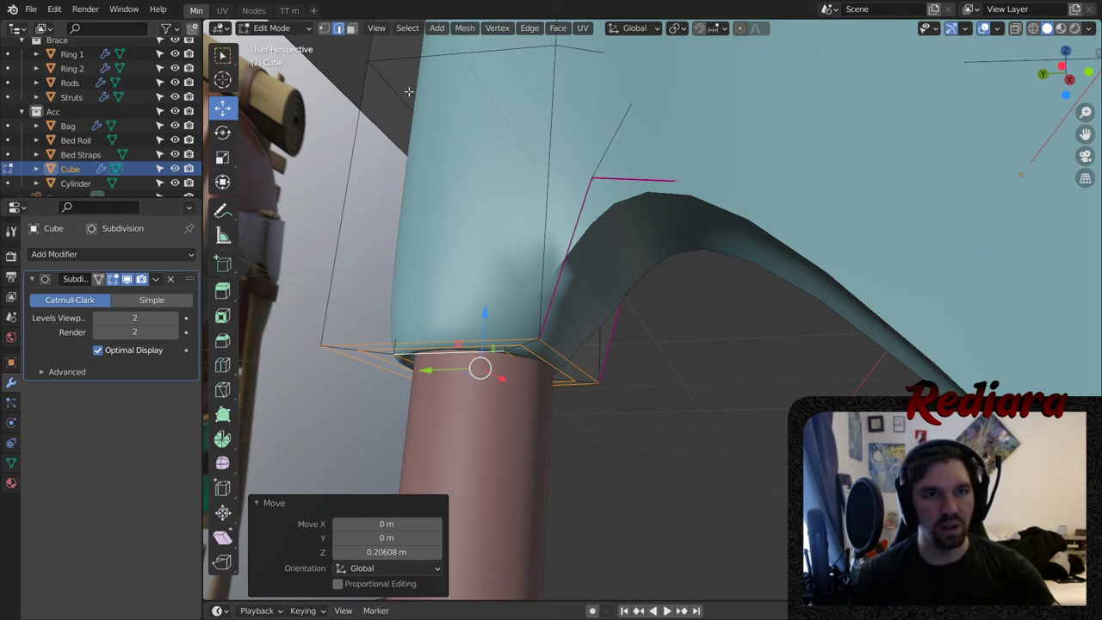
# - Add the notch's creased edges to the socket loop selection and reduce their crease by factors -0.449 and -0.243, then return to Object Mode
pyautogui.keyDown('shift'); pyautogui.click(575, 218); pyautogui.keyUp('shift')
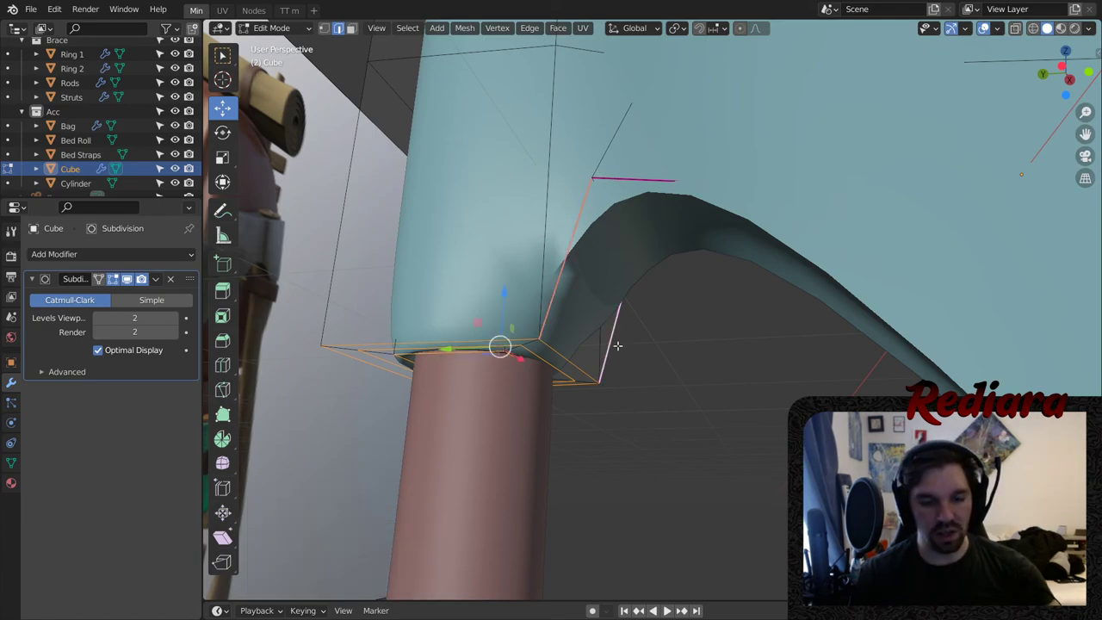
pyautogui.hotkey('shift', 'e')
pyautogui.click(417, 414)
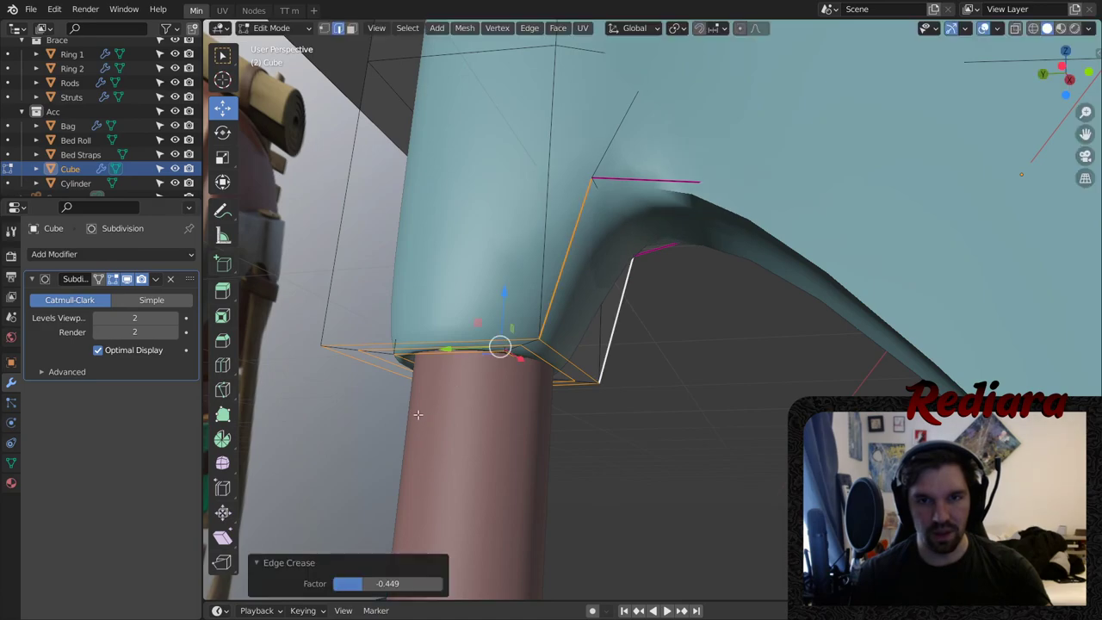
pyautogui.hotkey('shift', 'e')
pyautogui.click(540, 326)
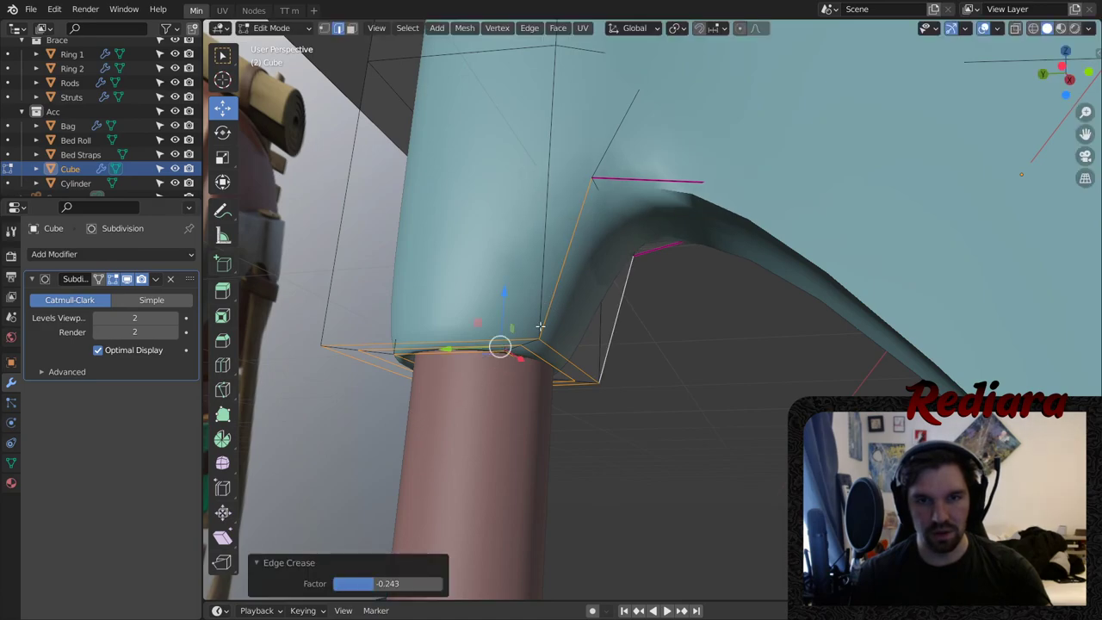
pyautogui.click(258, 28)
pyautogui.click(258, 42)
# - Examine the axe head's shape from the side and above, including the socket around the handle
pyautogui.scroll(-5, 684, 266)
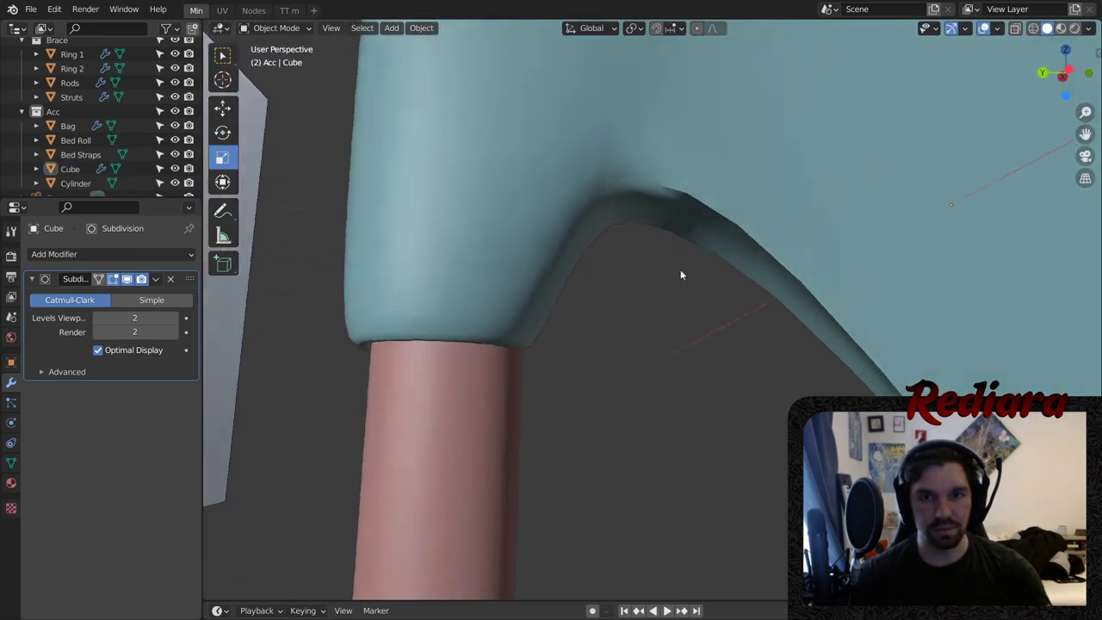
pyautogui.scroll(-3, 697, 236)
pyautogui.moveTo(693, 229); pyautogui.dragTo(645, 299, button='middle')
pyautogui.keyDown('shift'); pyautogui.moveTo(487, 326); pyautogui.dragTo(588, 253, button='middle'); pyautogui.keyUp('shift')
pyautogui.scroll(3, 492, 234)
pyautogui.moveTo(491, 234); pyautogui.dragTo(474, 257, button='middle')
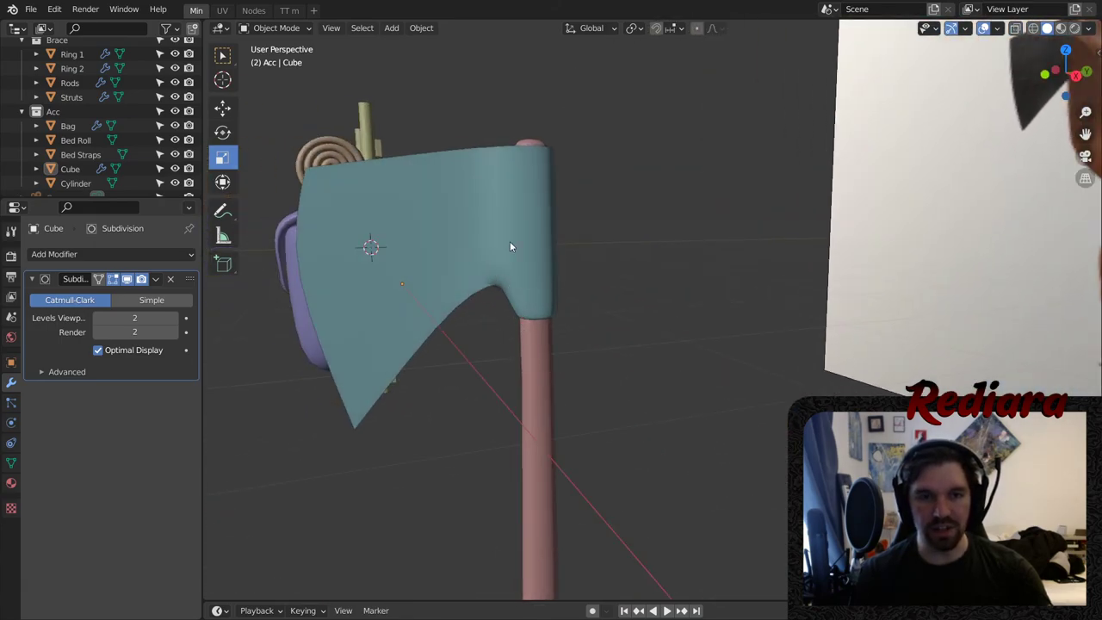
pyautogui.scroll(-5, 509, 247)
pyautogui.moveTo(548, 246); pyautogui.dragTo(585, 288, button='middle')
pyautogui.scroll(3, 585, 287)
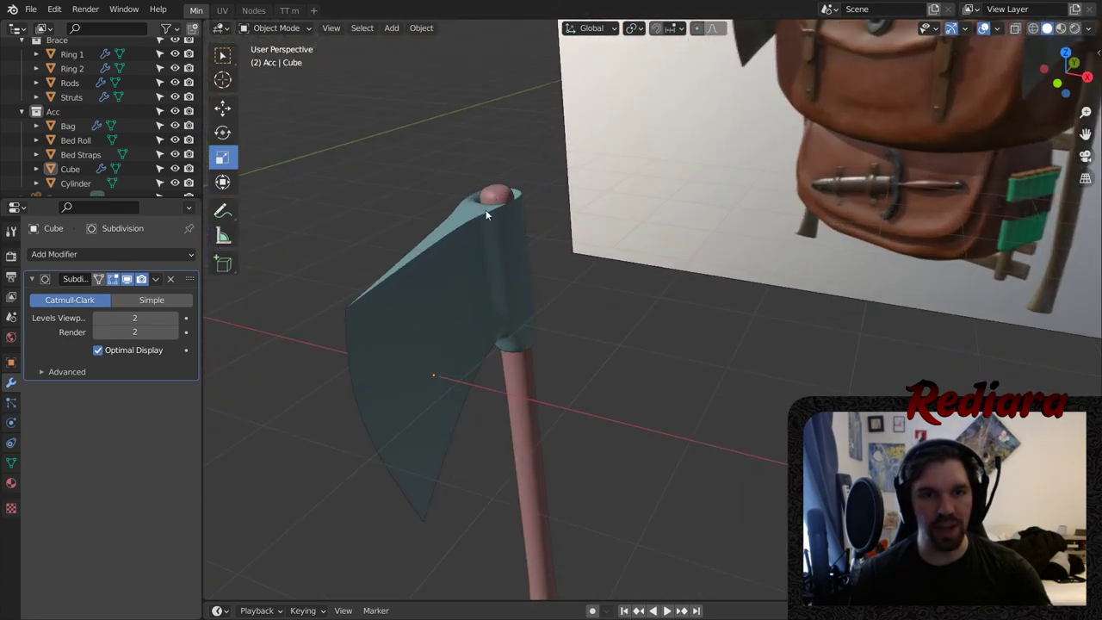
# - Lower the axe head's upper vertices around the handle by about 0.062 m along Z and return to Object Mode
pyautogui.click(485, 213)
pyautogui.click(275, 28)
pyautogui.click(272, 57)
pyautogui.scroll(3, 481, 173)
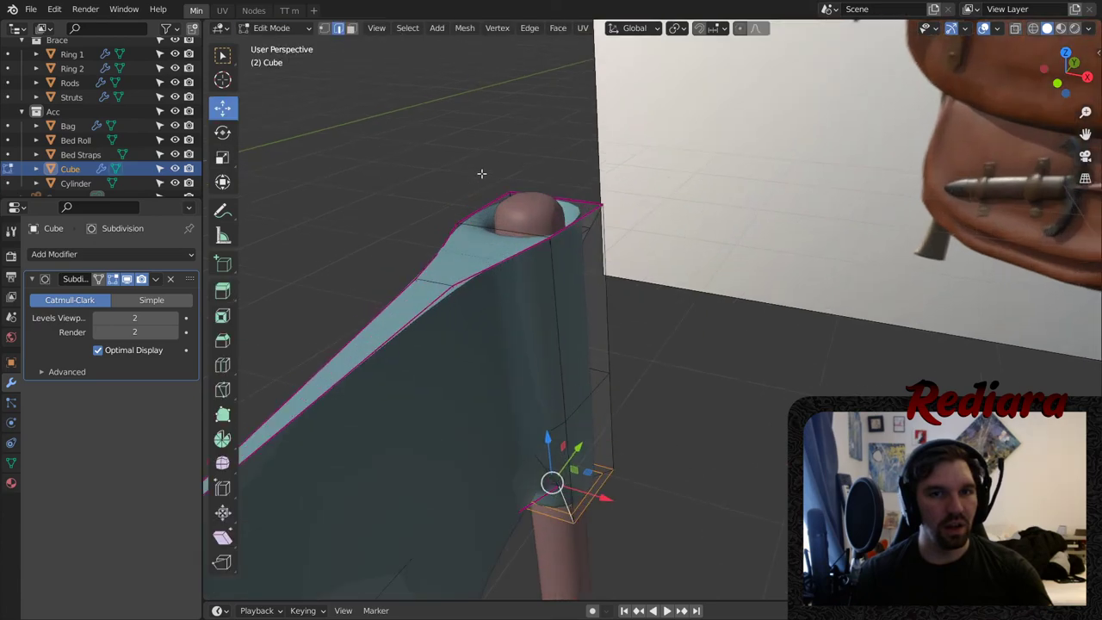
pyautogui.moveTo(481, 173)
pyautogui.mouseDown(button='middle')
pyautogui.moveTo(499, 175)
pyautogui.moveTo(491, 178)
pyautogui.mouseUp(button='middle')
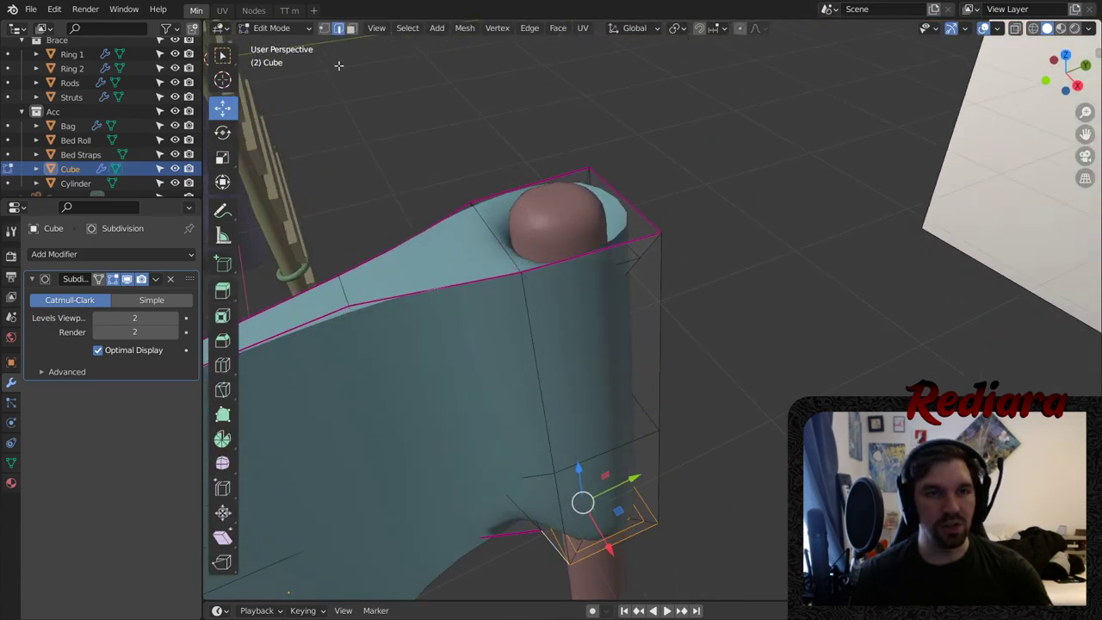
pyautogui.click(326, 29)
pyautogui.click(502, 201)
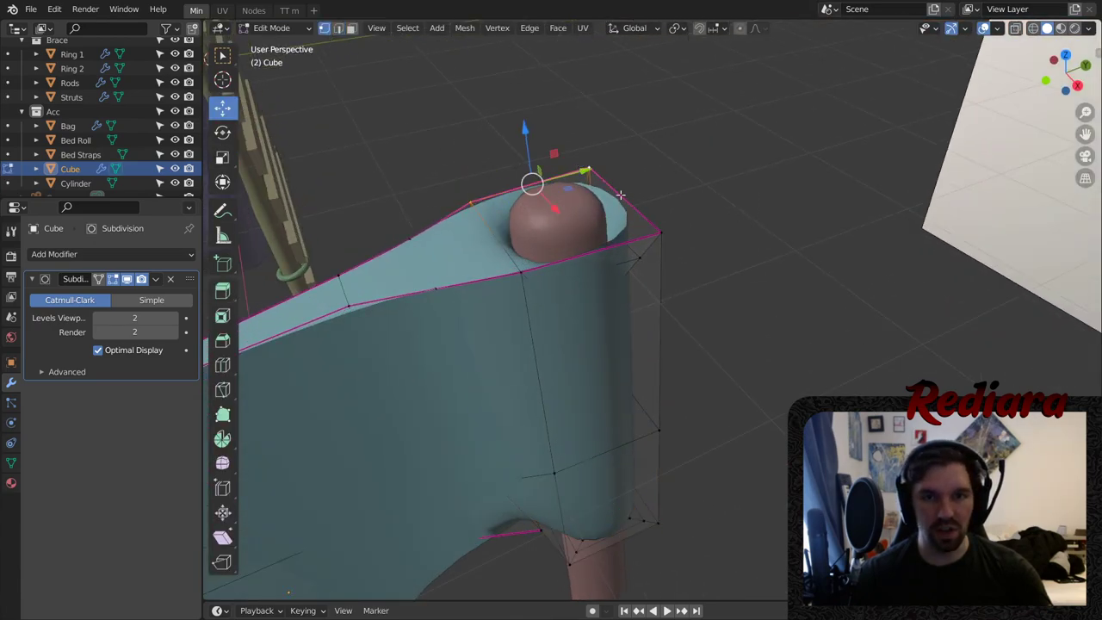
pyautogui.keyDown('shift'); pyautogui.click(519, 273); pyautogui.keyUp('shift')
pyautogui.moveTo(555, 175); pyautogui.dragTo(540, 193)
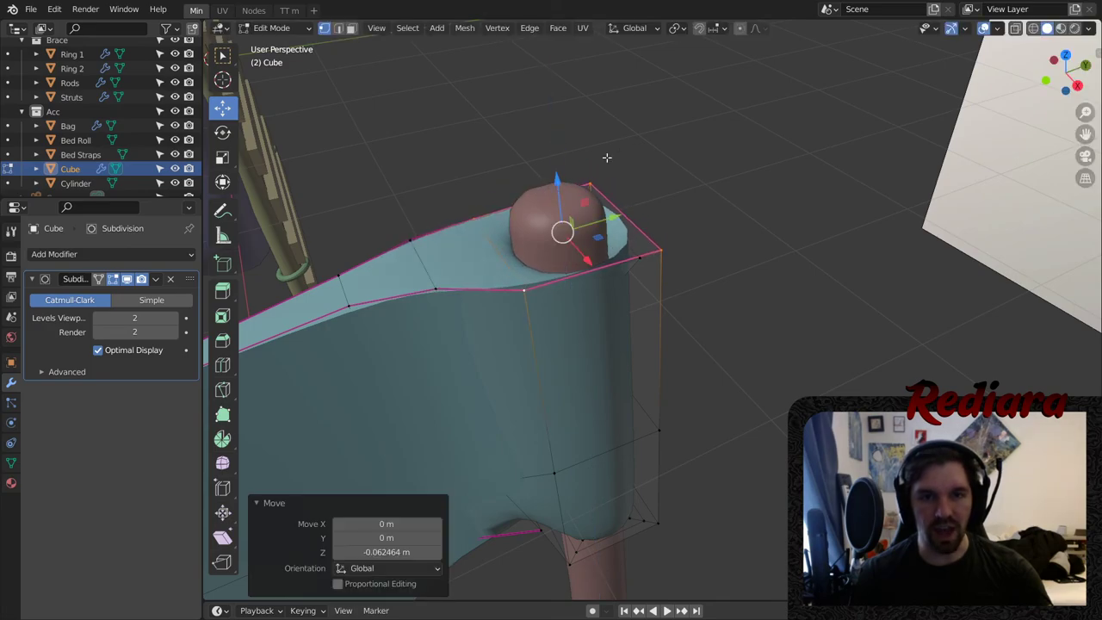
pyautogui.click(696, 153)
pyautogui.click(274, 28)
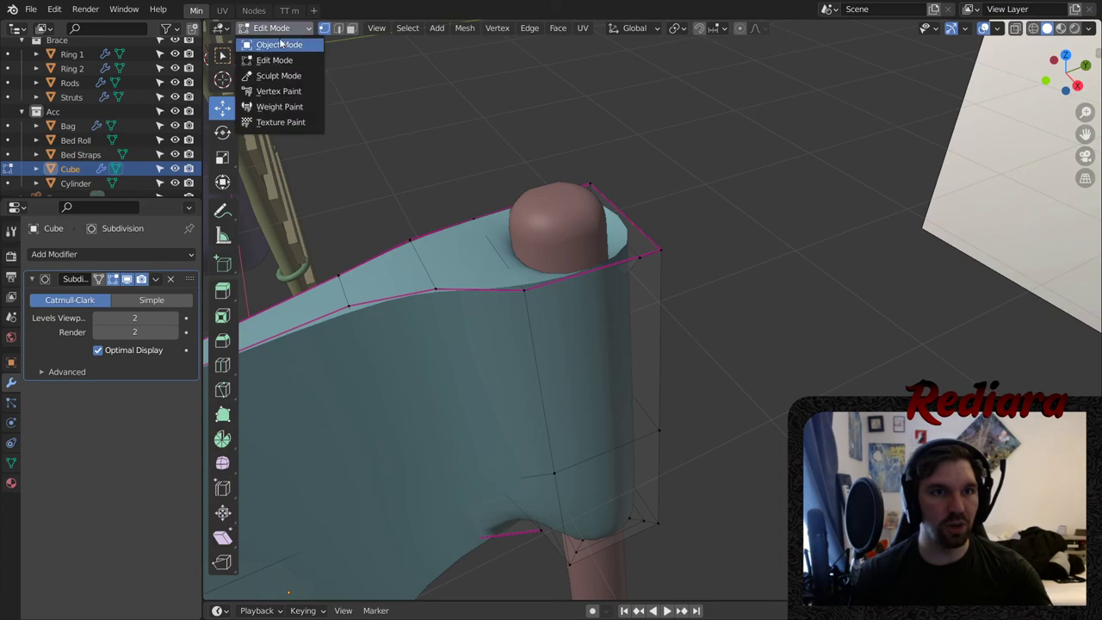
pyautogui.click(280, 47)
# - Move the whole axe head up the handle by about 0.058 m along Z
pyautogui.scroll(-5, 456, 129)
pyautogui.moveTo(583, 127); pyautogui.dragTo(566, 140, button='middle')
pyautogui.click(539, 222)
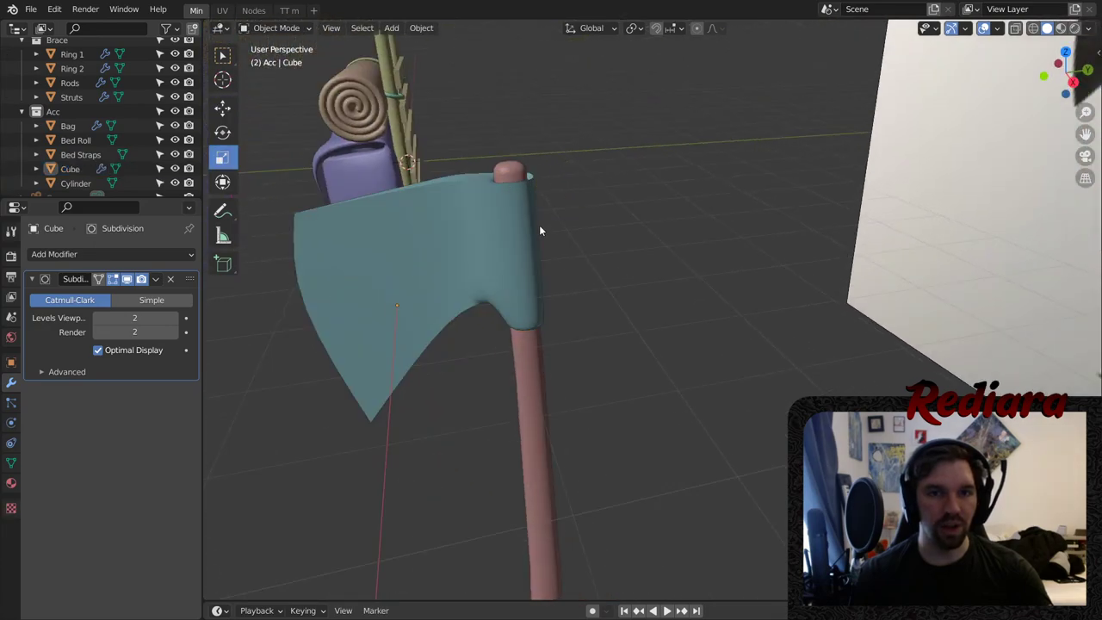
pyautogui.moveTo(539, 222); pyautogui.dragTo(847, 195, button='middle')
pyautogui.click(640, 228)
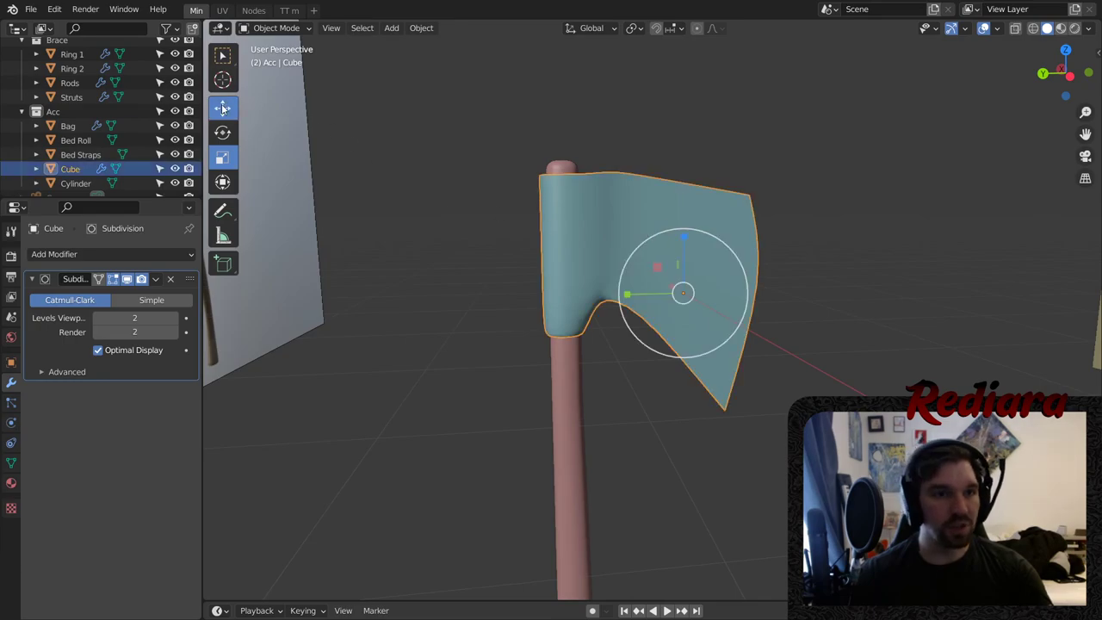
pyautogui.moveTo(685, 232); pyautogui.dragTo(691, 222)
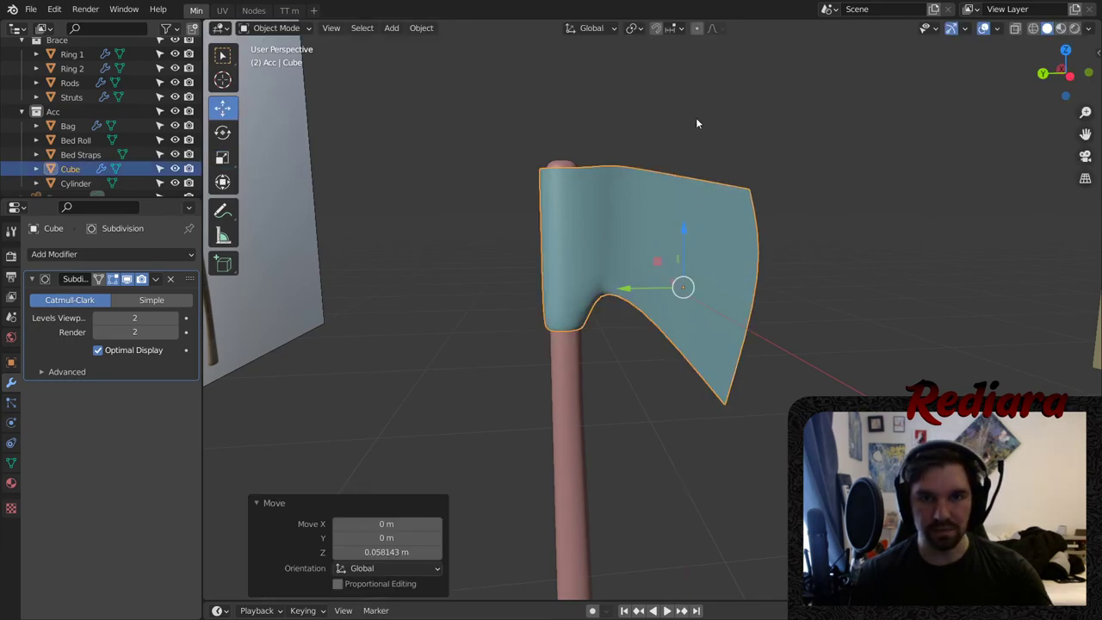
pyautogui.click(698, 121)
# - Raise the upper corner of the axe's cutting edge by about 0.44 m along Z in Edit Mode, and return to Object Mode
pyautogui.moveTo(714, 129); pyautogui.dragTo(448, 159, button='middle')
pyautogui.keyDown('shift'); pyautogui.moveTo(852, 210); pyautogui.dragTo(562, 230, button='middle'); pyautogui.keyUp('shift')
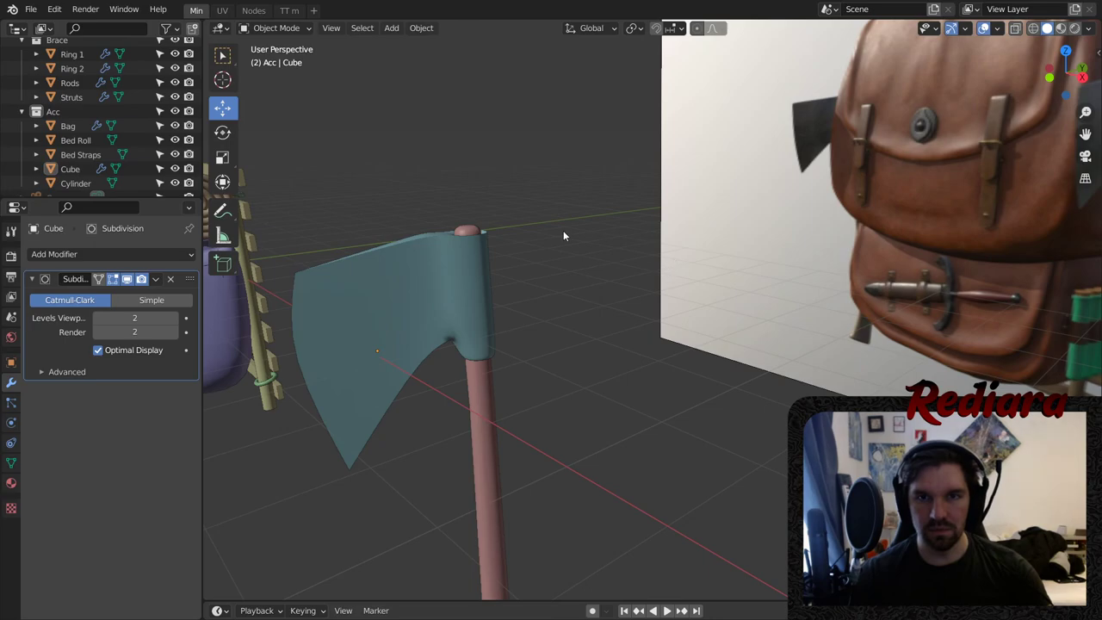
pyautogui.scroll(-4, 510, 257)
pyautogui.scroll(5, 419, 226)
pyautogui.moveTo(419, 230); pyautogui.dragTo(432, 334, button='middle')
pyautogui.click(433, 334)
pyautogui.click(284, 29)
pyautogui.click(274, 64)
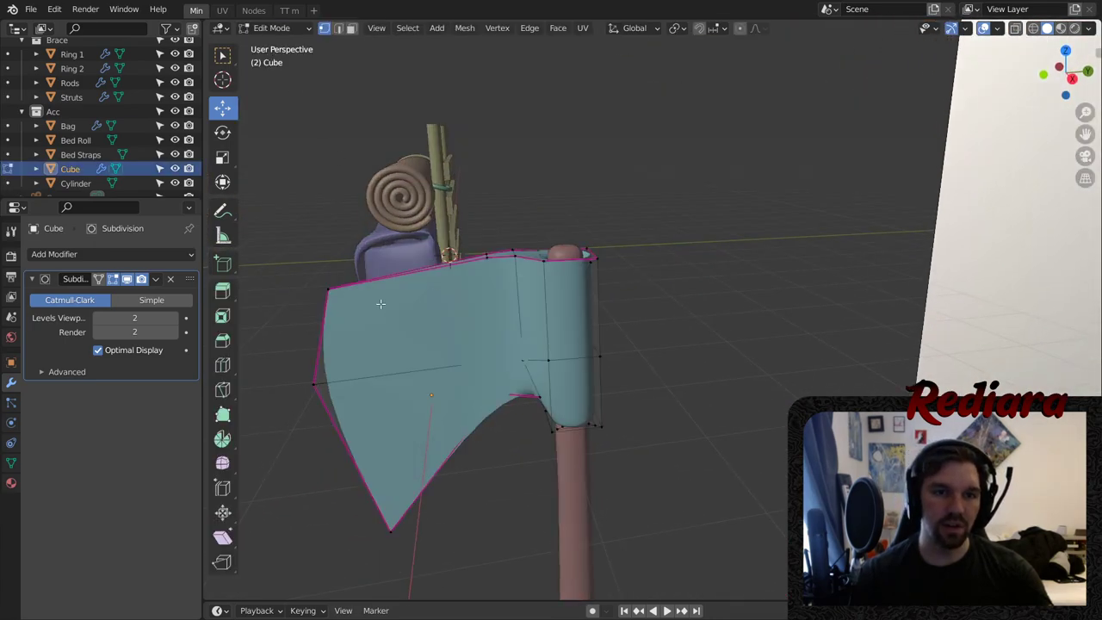
pyautogui.moveTo(317, 230); pyautogui.dragTo(351, 175)
pyautogui.click(273, 28)
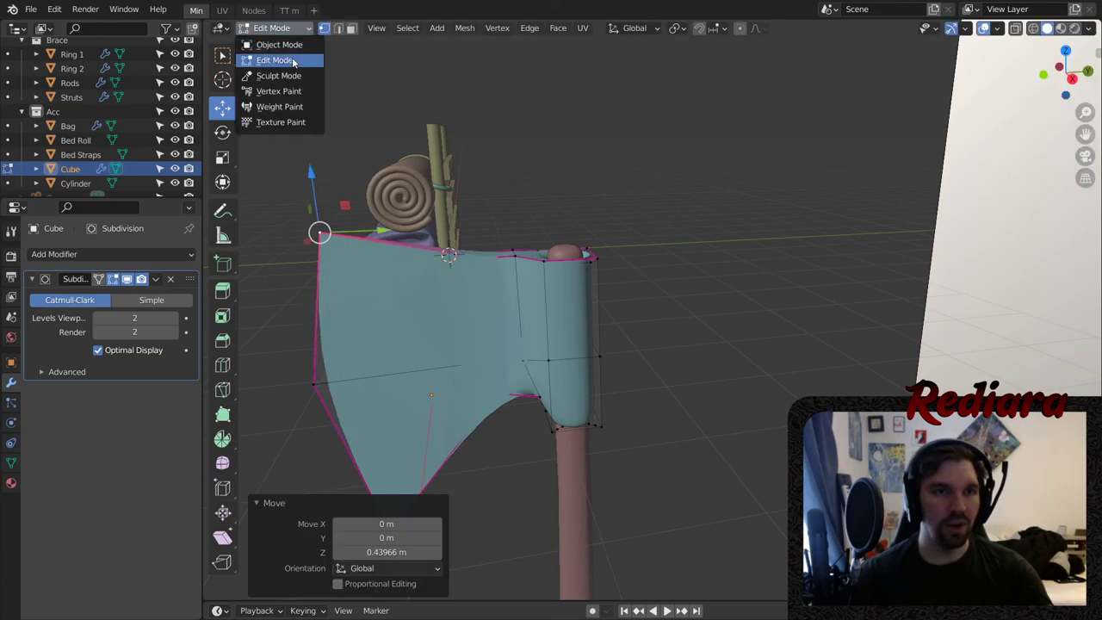
pyautogui.click(273, 43)
pyautogui.click(553, 159)
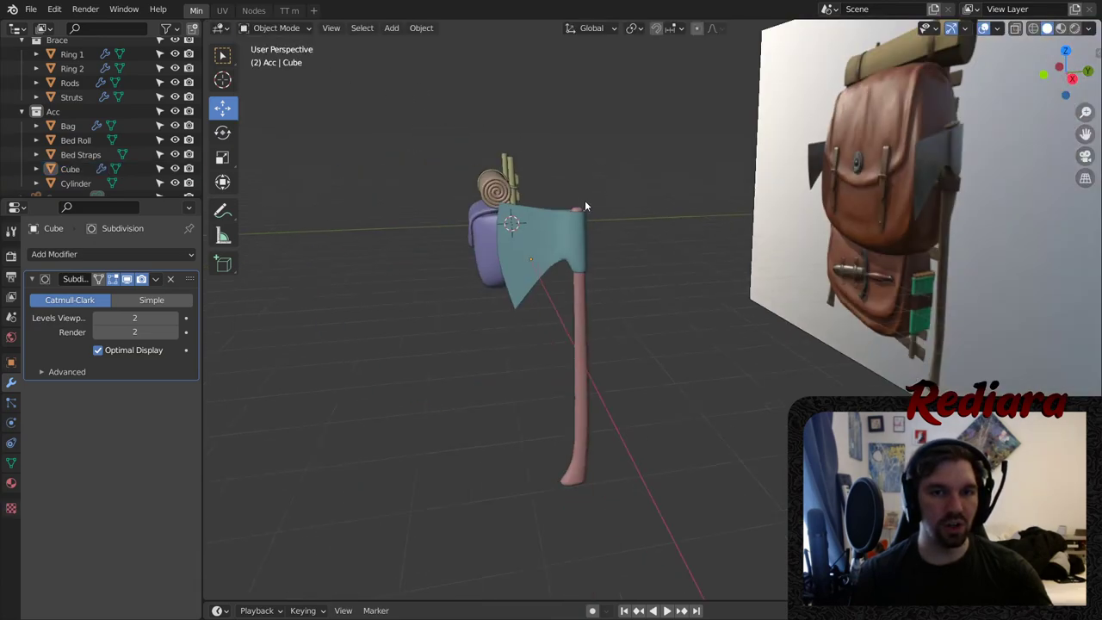
# - Shift the upper, middle and lower vertices of the cutting edge slightly toward the handle along Y to shorten the blade
pyautogui.moveTo(584, 200); pyautogui.dragTo(814, 222, button='middle')
pyautogui.scroll(6, 723, 228)
pyautogui.scroll(-5, 618, 243)
pyautogui.moveTo(618, 246); pyautogui.dragTo(439, 221, button='middle')
pyautogui.press('o')
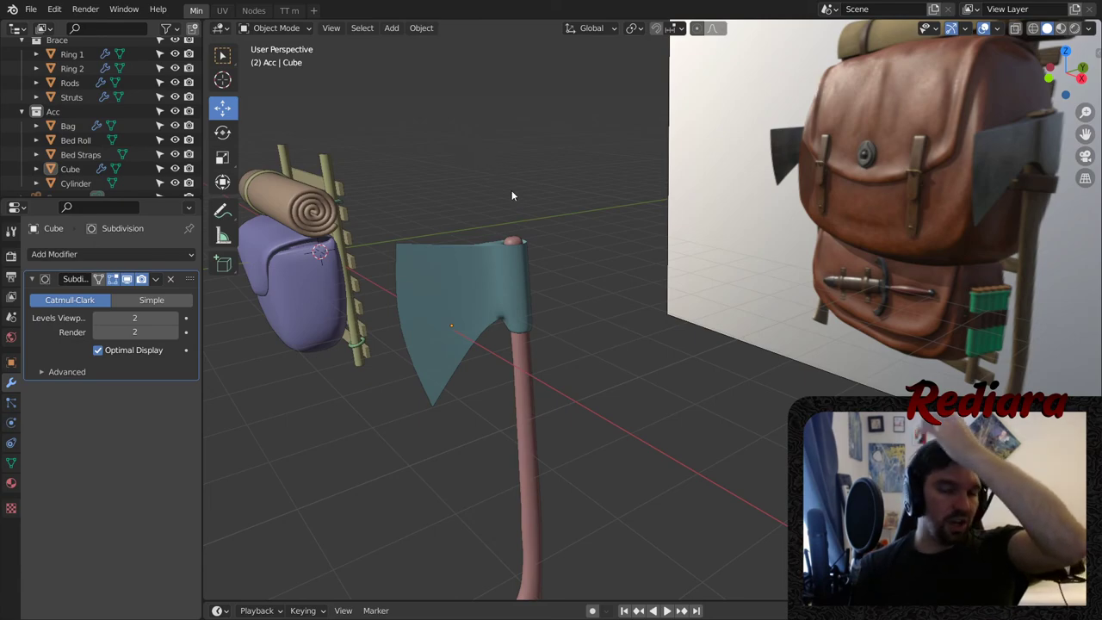
pyautogui.moveTo(434, 252); pyautogui.dragTo(406, 250, button='middle')
pyautogui.click(412, 272)
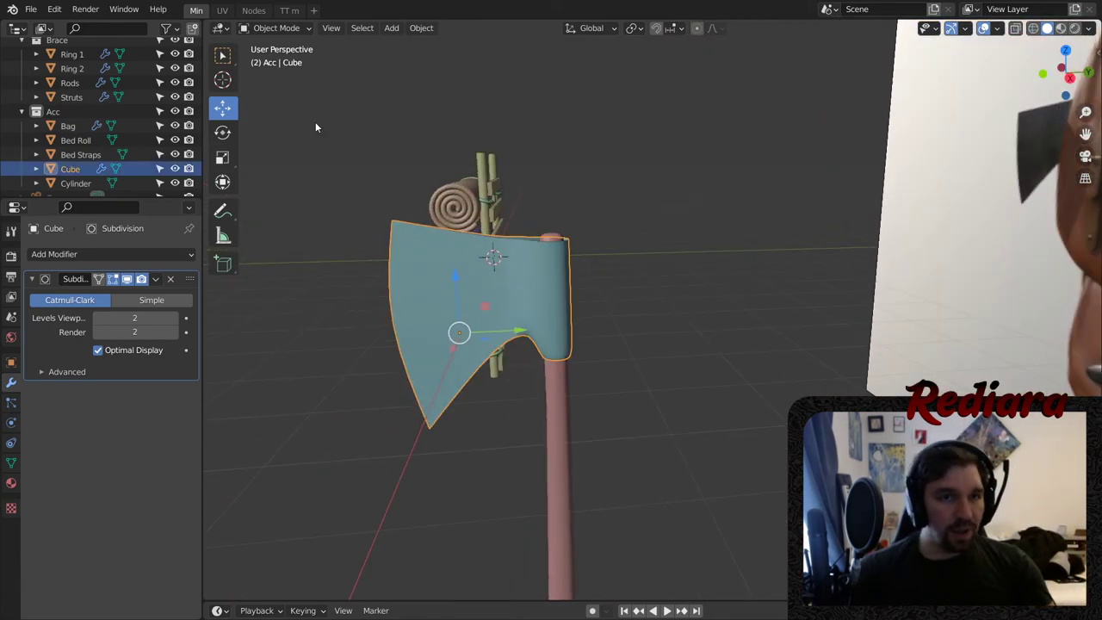
pyautogui.click(276, 28)
pyautogui.click(277, 52)
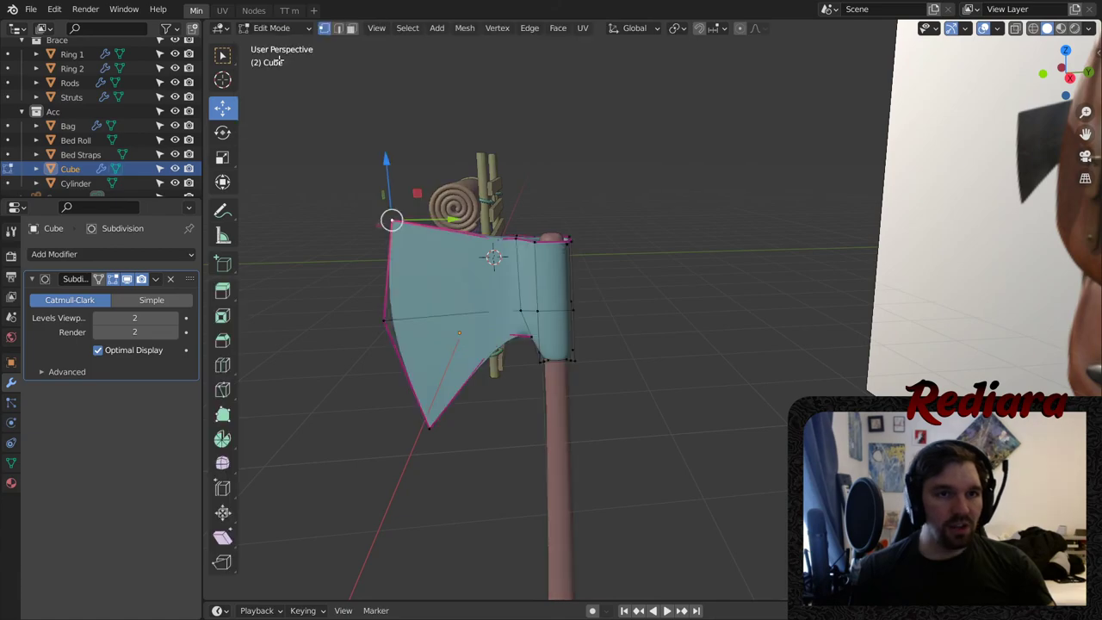
pyautogui.keyDown('shift'); pyautogui.click(381, 316); pyautogui.keyUp('shift')
pyautogui.keyDown('shift'); pyautogui.click(433, 425); pyautogui.keyUp('shift')
pyautogui.moveTo(462, 330); pyautogui.dragTo(474, 327)
pyautogui.click(273, 28)
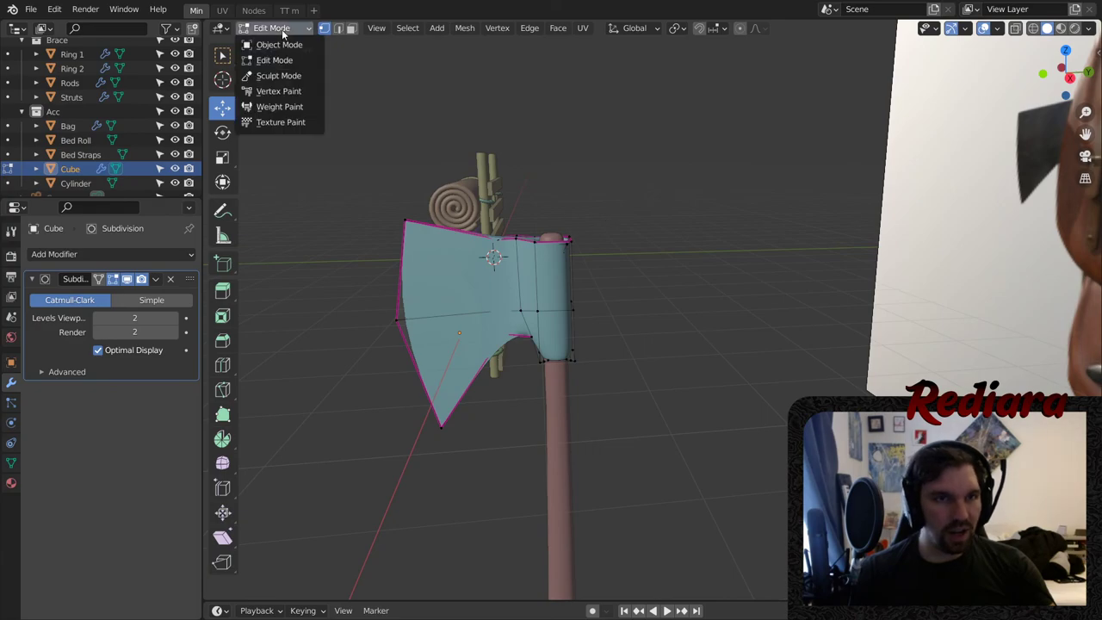
pyautogui.click(277, 41)
pyautogui.click(597, 248)
# - Switch to the Nodes workspace and create a new material for the axe head
pyautogui.moveTo(598, 247); pyautogui.dragTo(614, 274, button='middle')
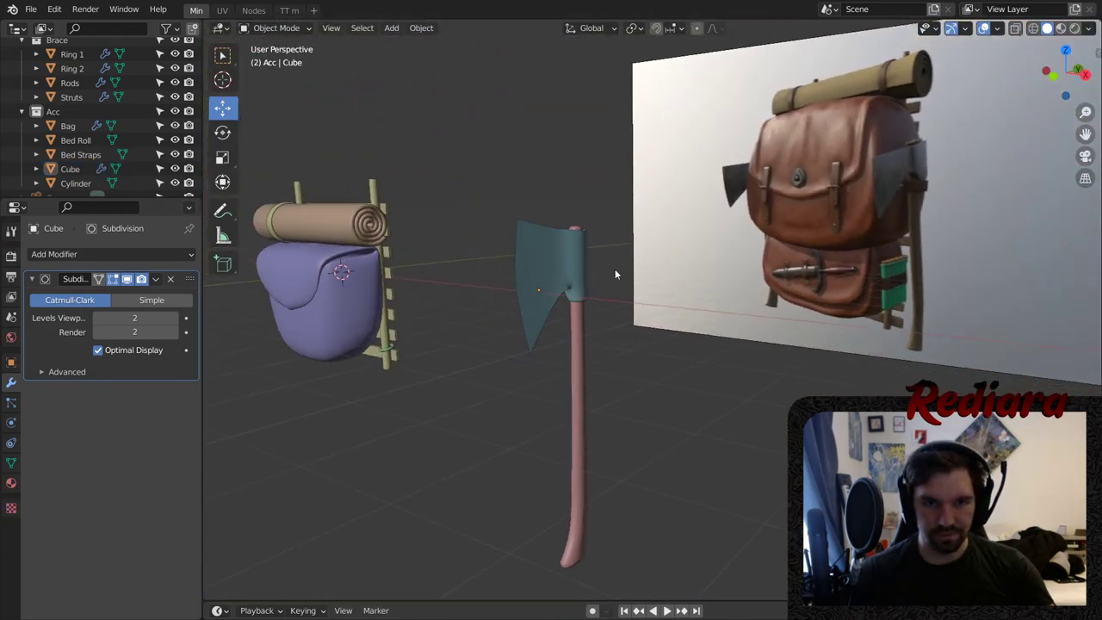
pyautogui.moveTo(584, 219); pyautogui.dragTo(556, 215, button='middle')
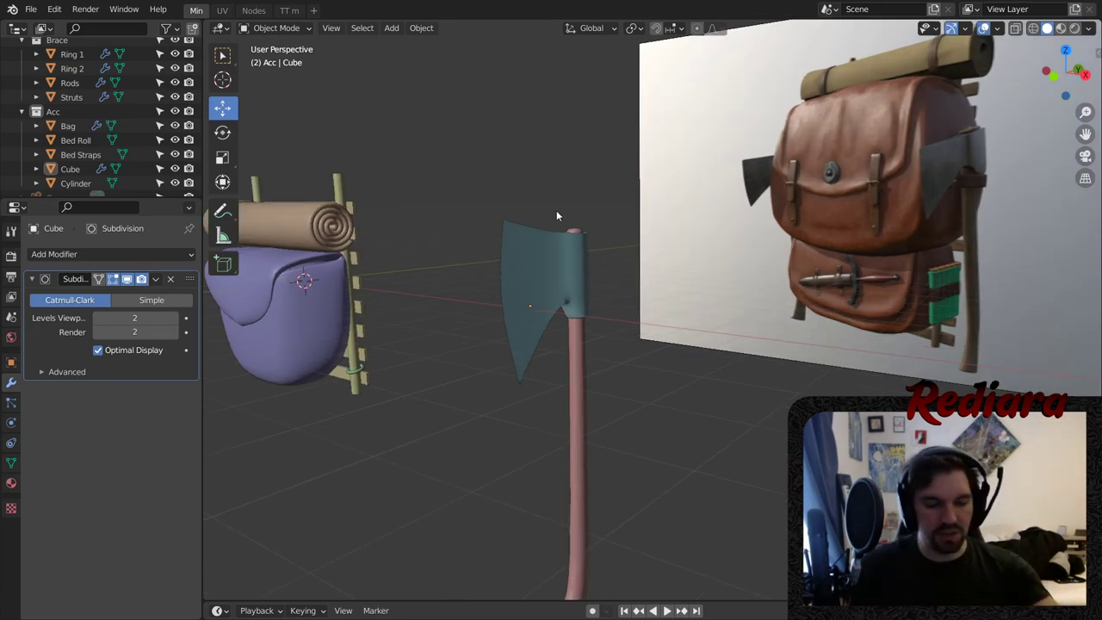
pyautogui.click(253, 10)
pyautogui.moveTo(757, 237); pyautogui.dragTo(676, 148, button='middle')
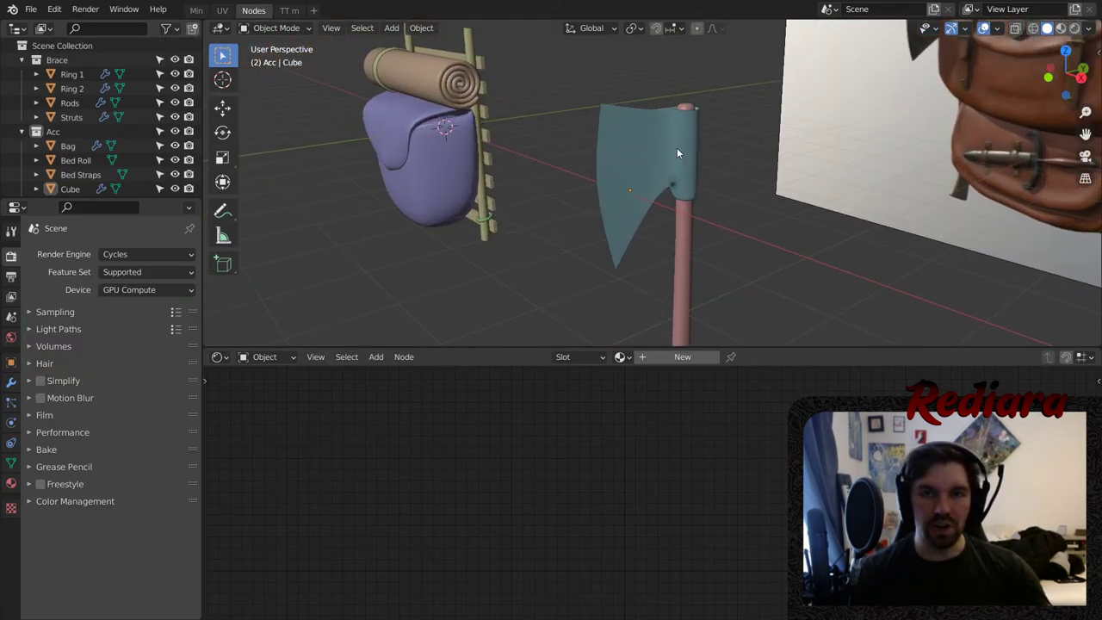
pyautogui.click(677, 147)
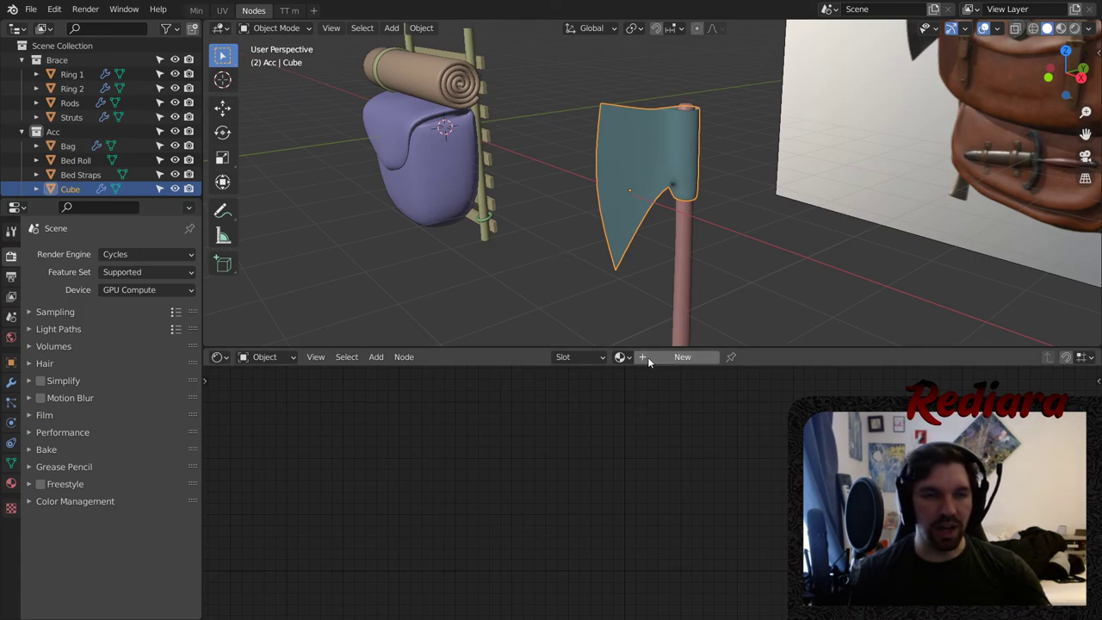
pyautogui.click(680, 356)
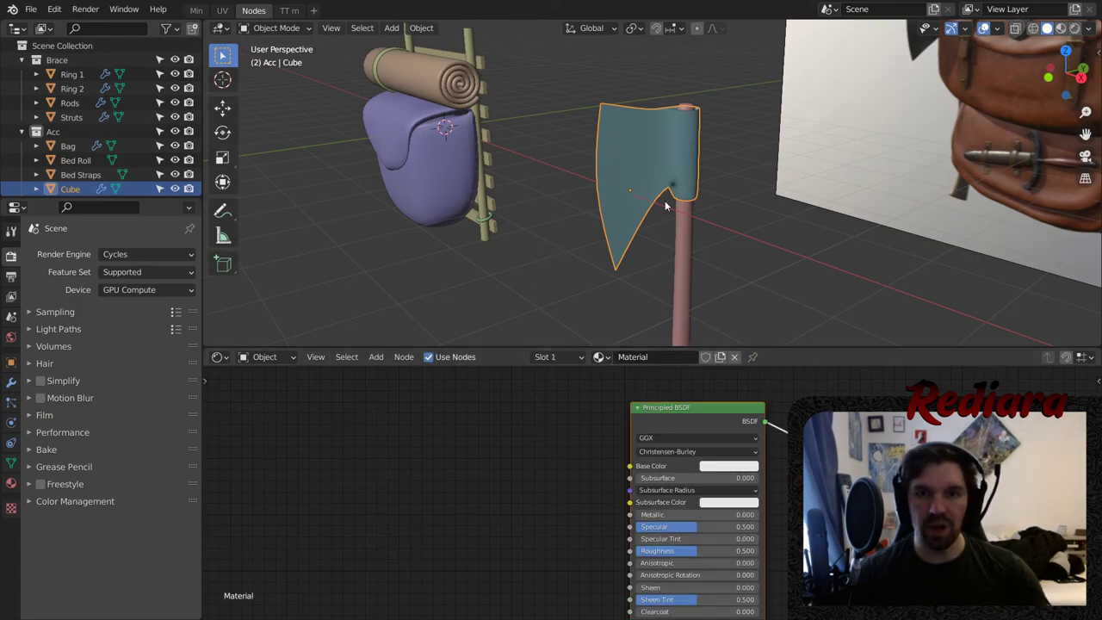
pyautogui.scroll(4, 654, 127)
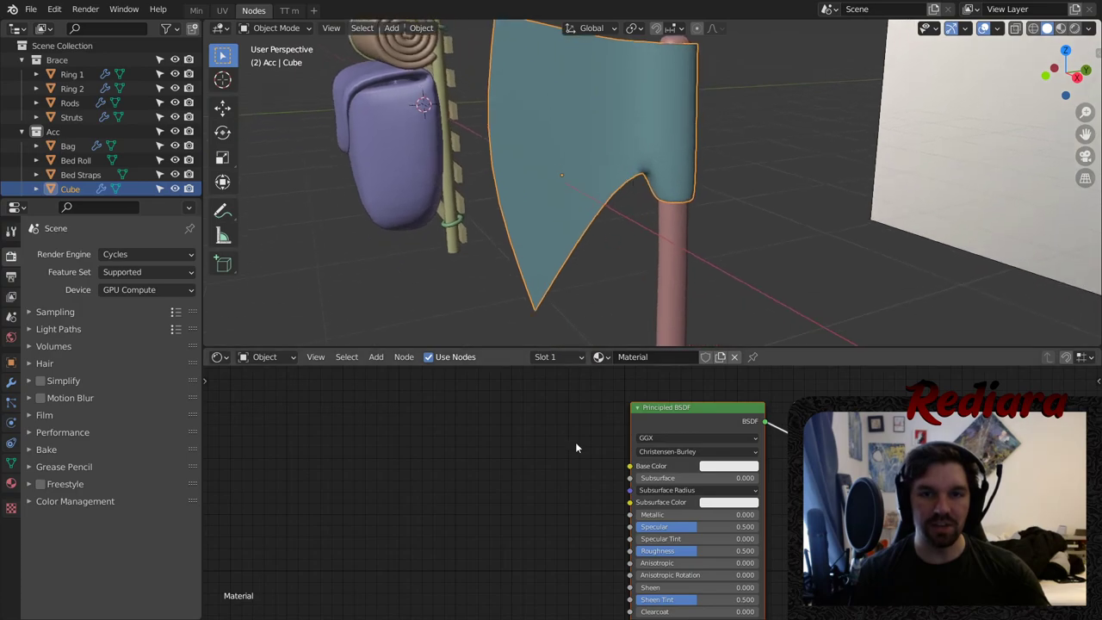
# - Load the kloppenheim image into the world's environment texture, and return to the axe head's object material nodes
pyautogui.scroll(-2, 577, 447)
pyautogui.moveTo(589, 472); pyautogui.dragTo(561, 423, button='middle')
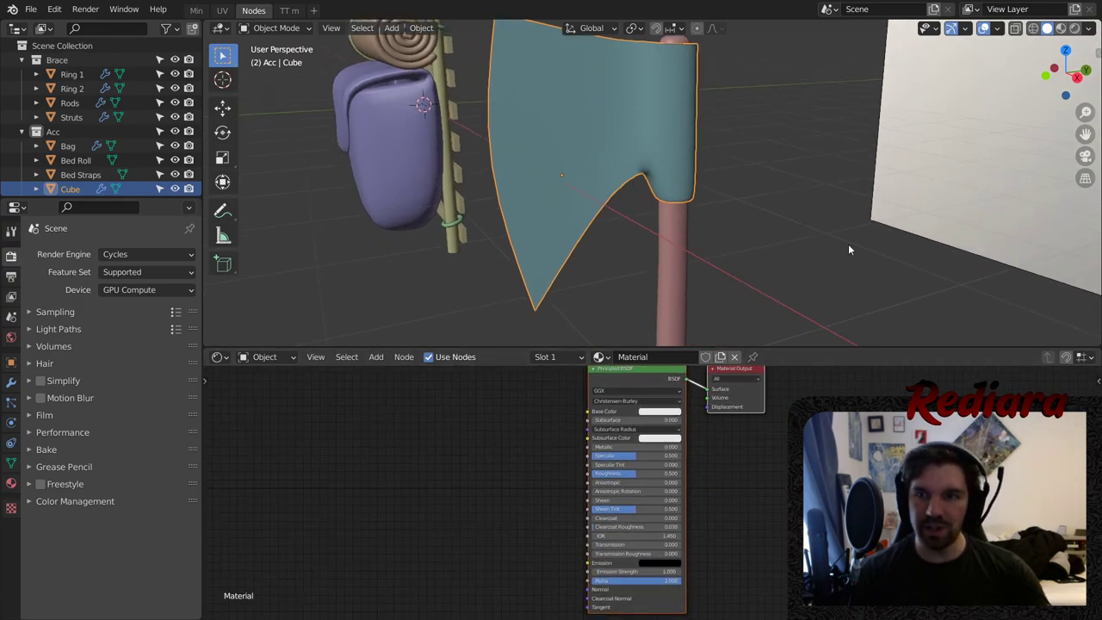
pyautogui.click(264, 356)
pyautogui.click(272, 391)
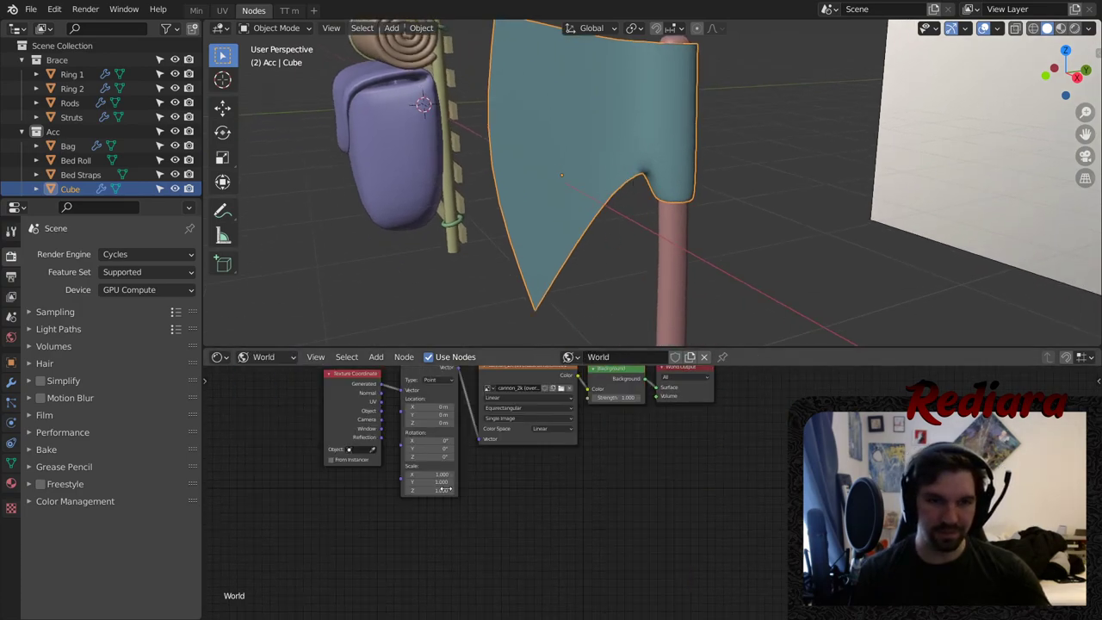
pyautogui.scroll(2, 530, 397)
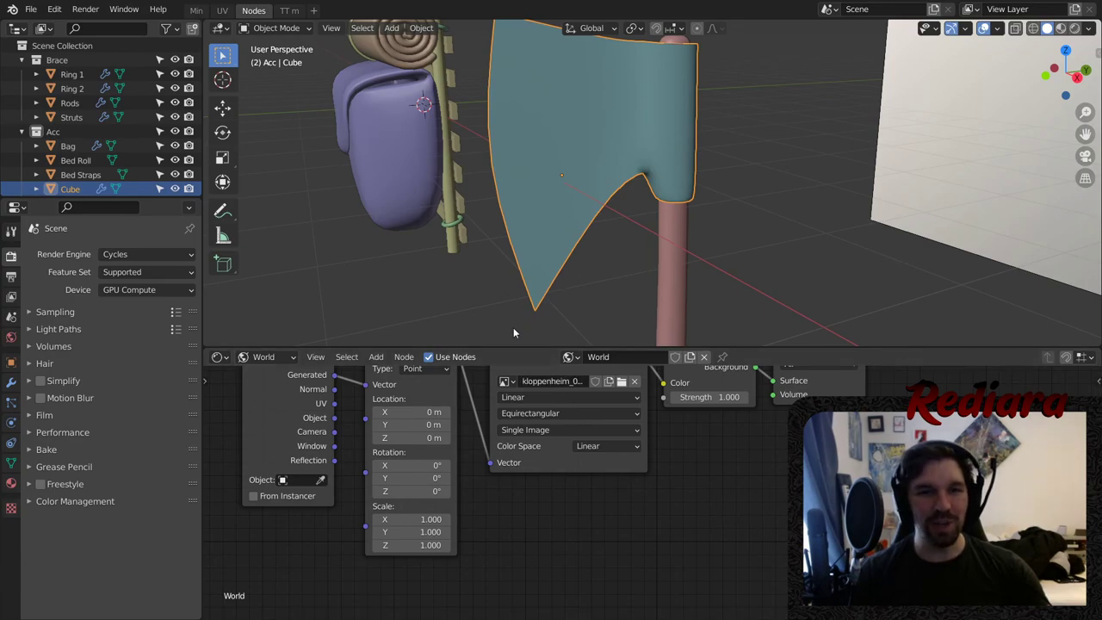
pyautogui.click(277, 358)
pyautogui.click(289, 373)
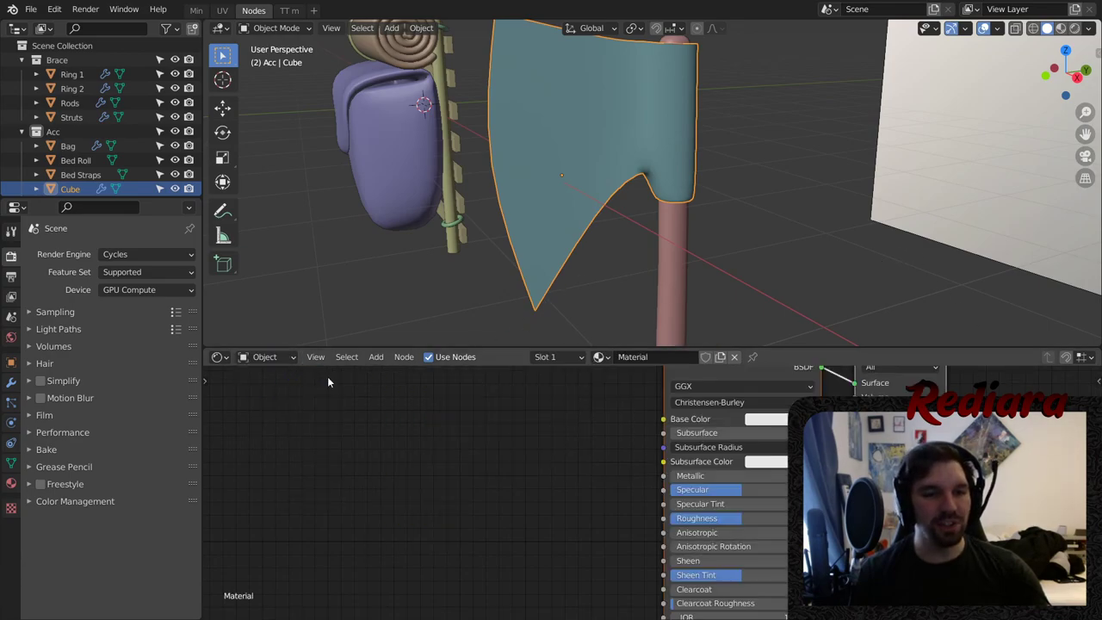
# - Show the viewport in Rendered shading and set the axe material's Metallic to 1.000 and Specular to 0
pyautogui.click(1074, 31)
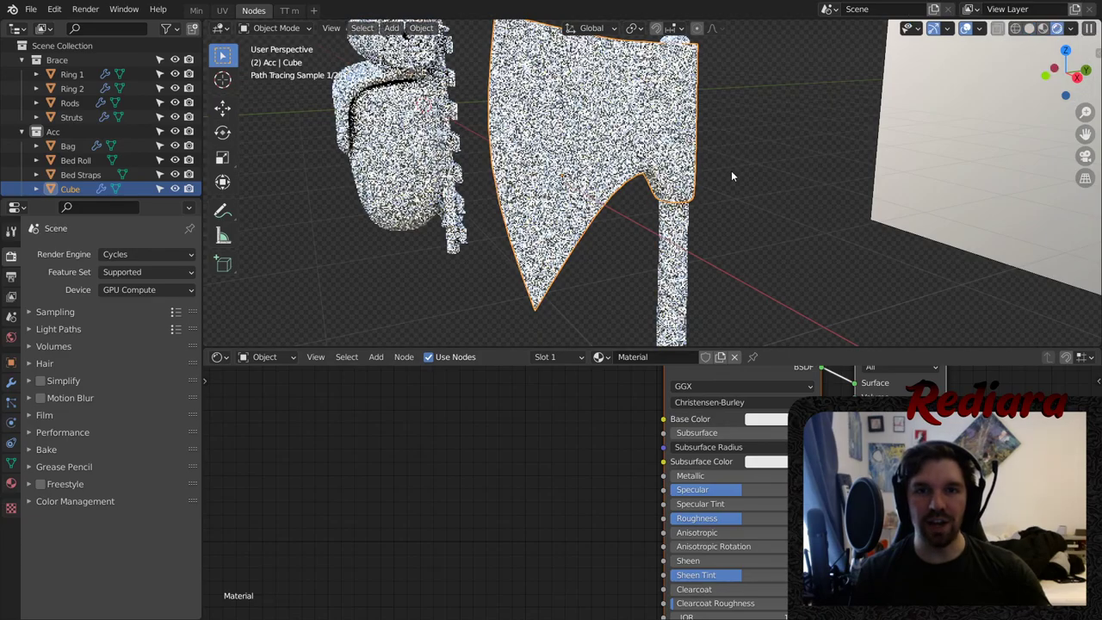
pyautogui.keyDown('shift'); pyautogui.moveTo(731, 170); pyautogui.dragTo(729, 194, button='middle'); pyautogui.keyUp('shift')
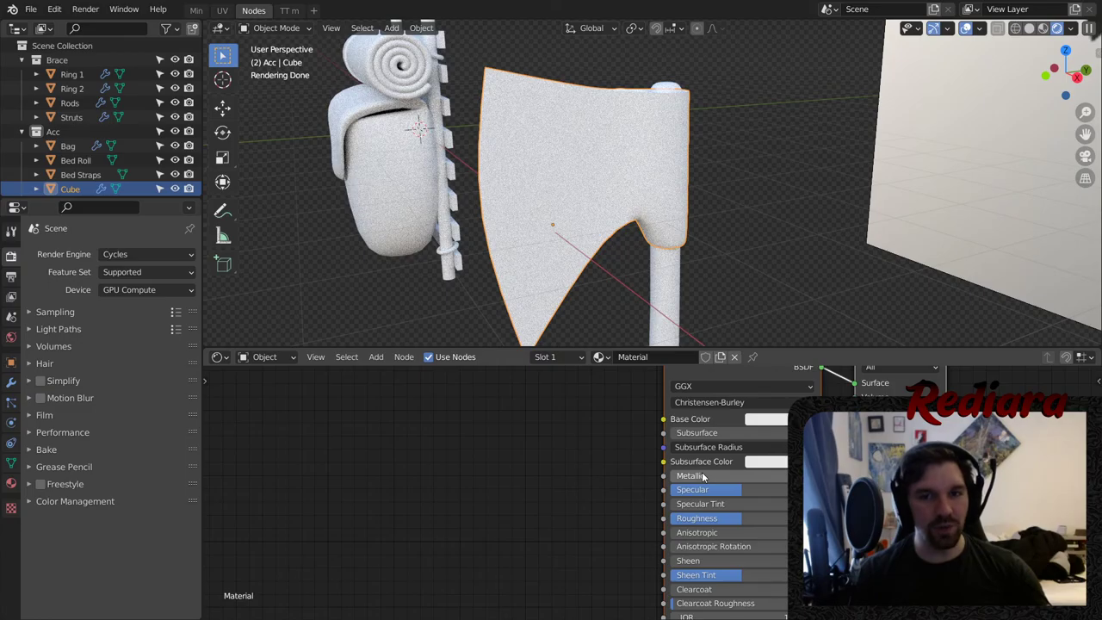
pyautogui.moveTo(702, 476); pyautogui.dragTo(642, 487)
pyautogui.scroll(2, 743, 500)
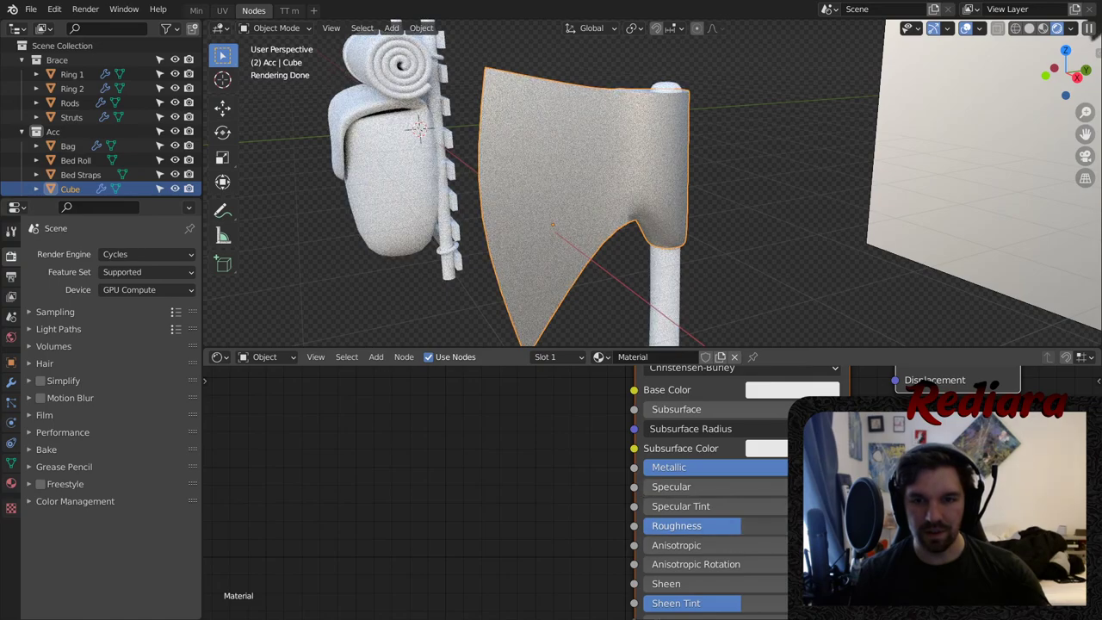
# - Set the Roughness of the axe head's Principled BSDF to 0.2
pyautogui.click(674, 525)
pyautogui.write('.2')
pyautogui.press('Return')
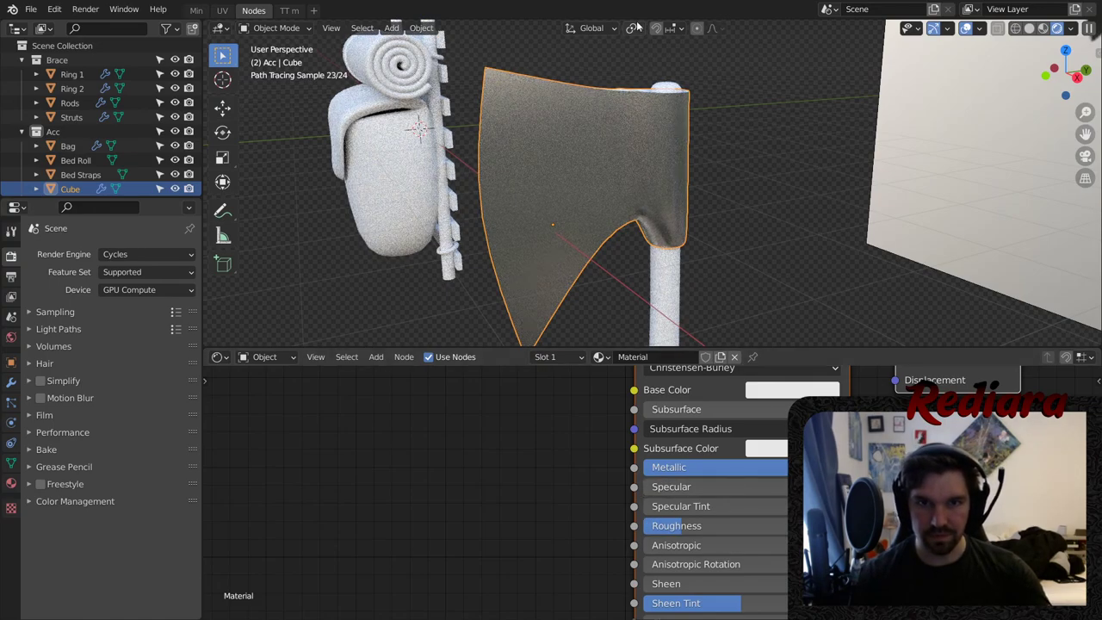
pyautogui.scroll(2, 640, 173)
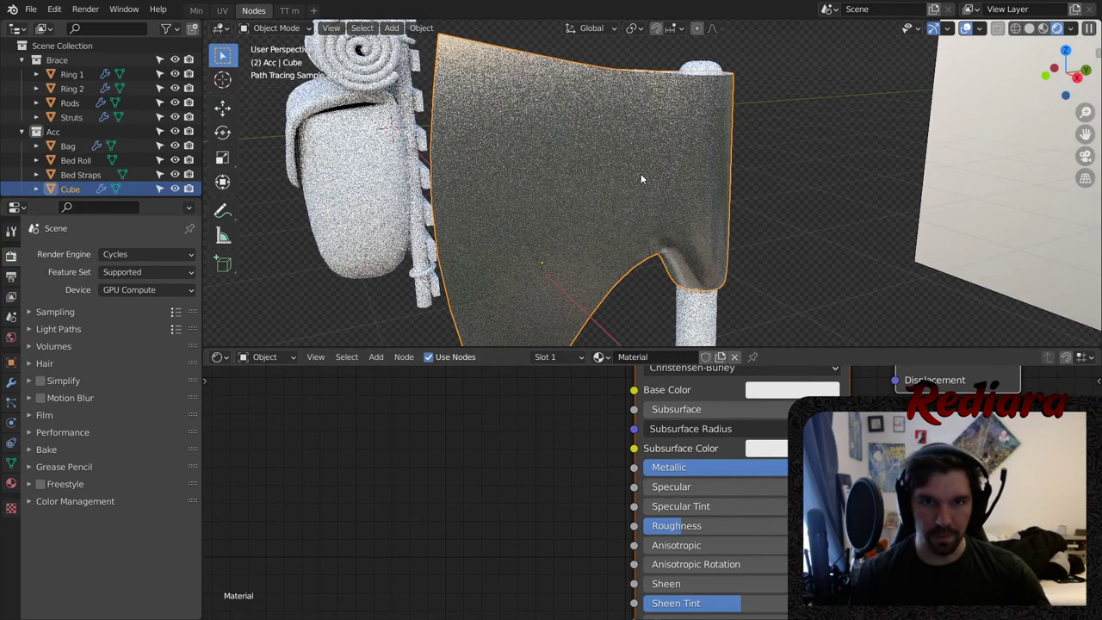
# - Tint the material's Base Color pale blue and reduce Sheen Tint to zero
pyautogui.click(792, 390)
pyautogui.click(827, 186)
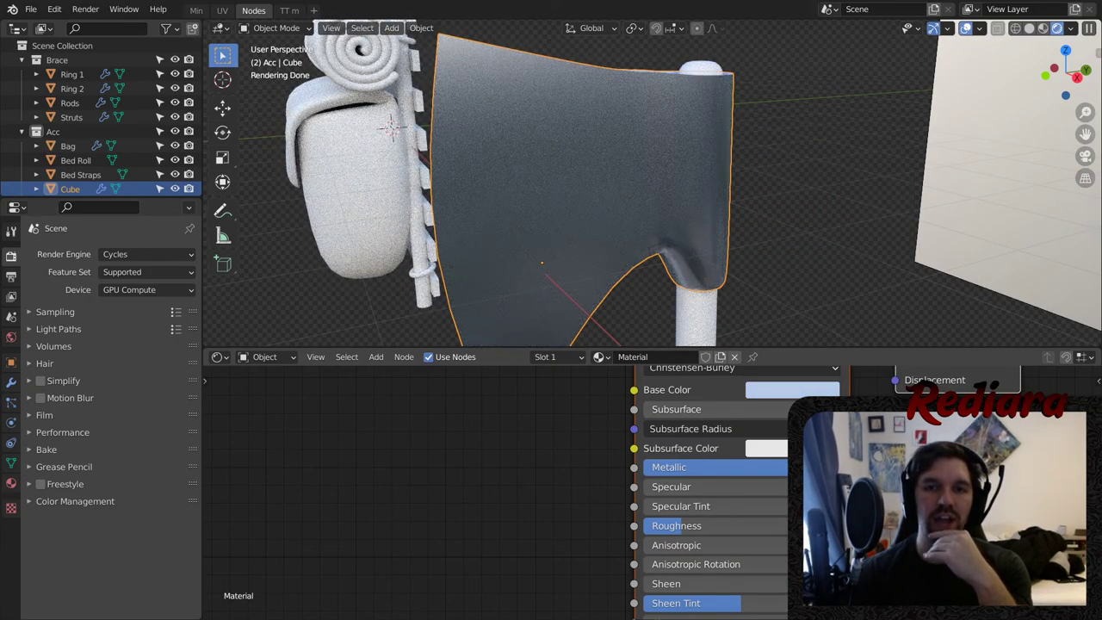
pyautogui.moveTo(764, 580); pyautogui.dragTo(741, 456, button='middle')
pyautogui.moveTo(726, 481); pyautogui.dragTo(622, 481)
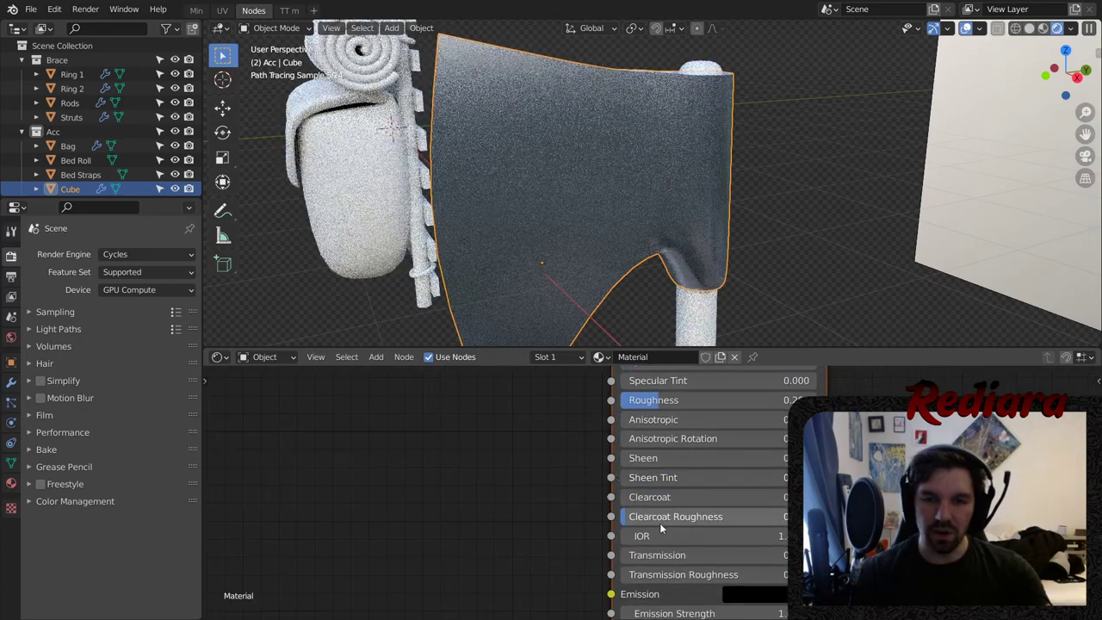
# - Try a glossier axe head by lowering its Roughness, and return the value to 0.2
pyautogui.moveTo(742, 402); pyautogui.dragTo(676, 402)
pyautogui.click(677, 401)
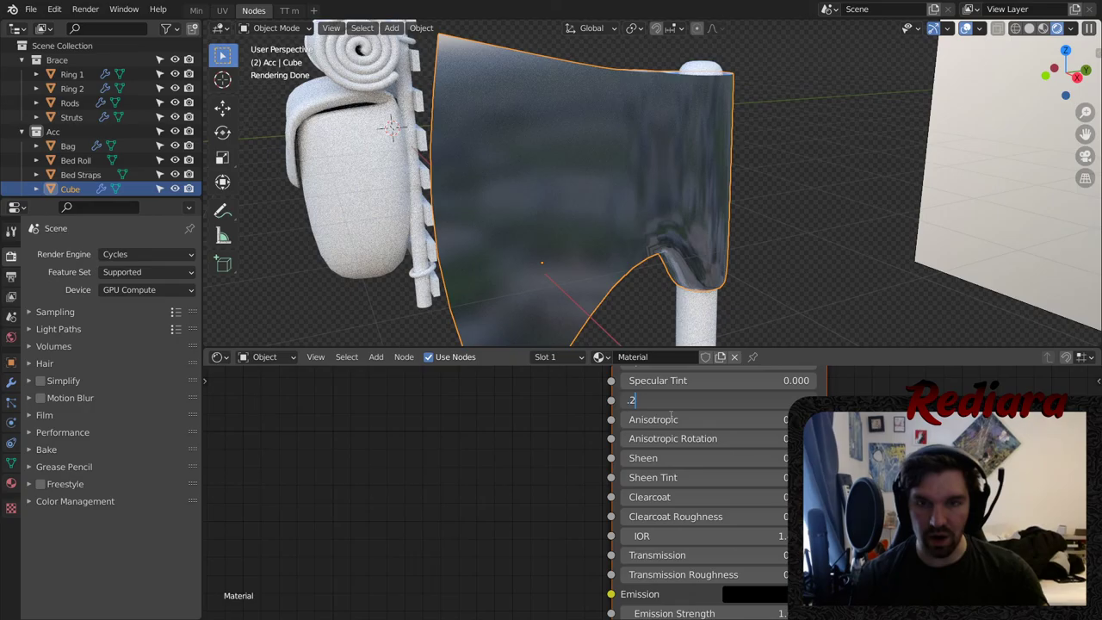
pyautogui.write('.2')
pyautogui.press('Return')
pyautogui.moveTo(597, 117)
pyautogui.mouseDown(button='middle')
pyautogui.moveTo(489, 115)
pyautogui.moveTo(603, 160)
pyautogui.moveTo(626, 156)
pyautogui.moveTo(615, 189)
pyautogui.moveTo(731, 194)
pyautogui.moveTo(659, 205)
pyautogui.moveTo(534, 172)
pyautogui.moveTo(508, 151)
pyautogui.mouseUp(button='middle')
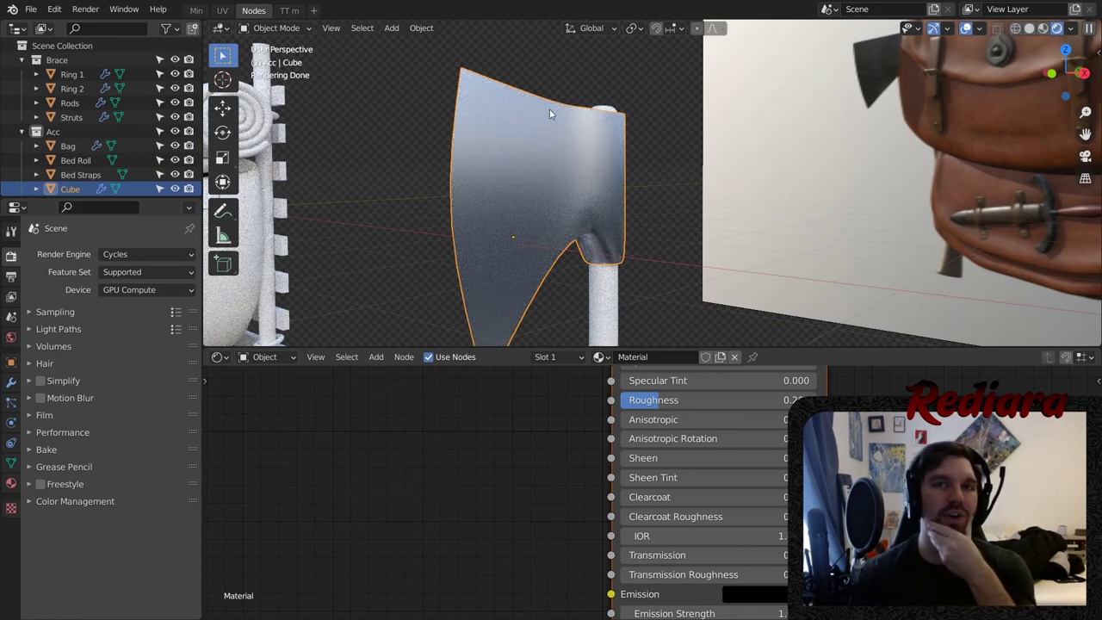
# - Add a ColorRamp node beside the Principled BSDF
pyautogui.moveTo(453, 381); pyautogui.dragTo(508, 483, button='middle')
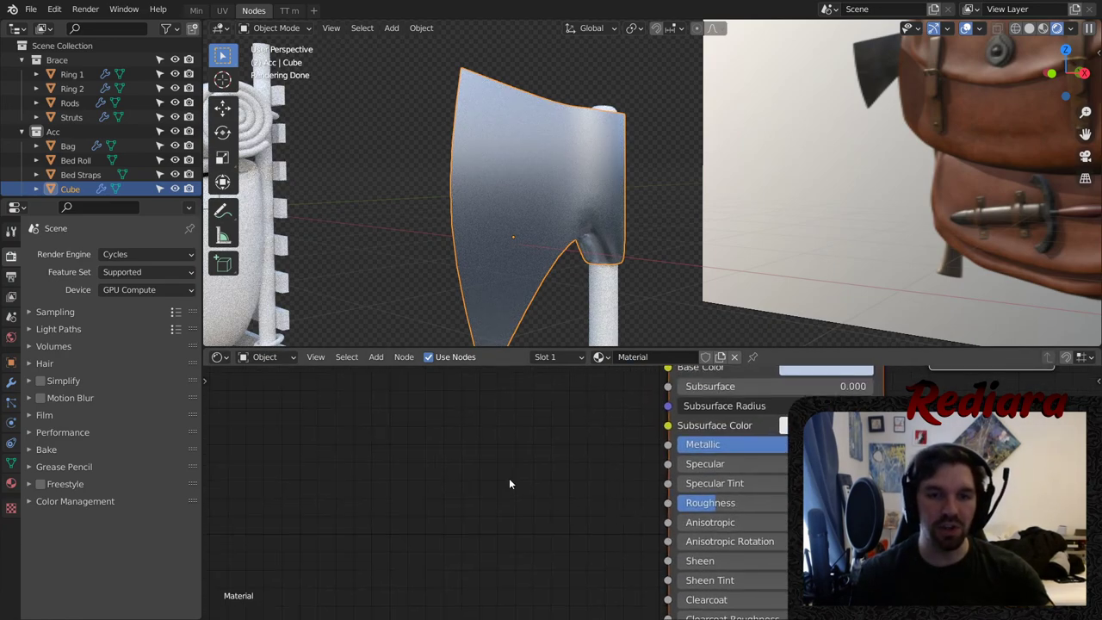
pyautogui.click(376, 357)
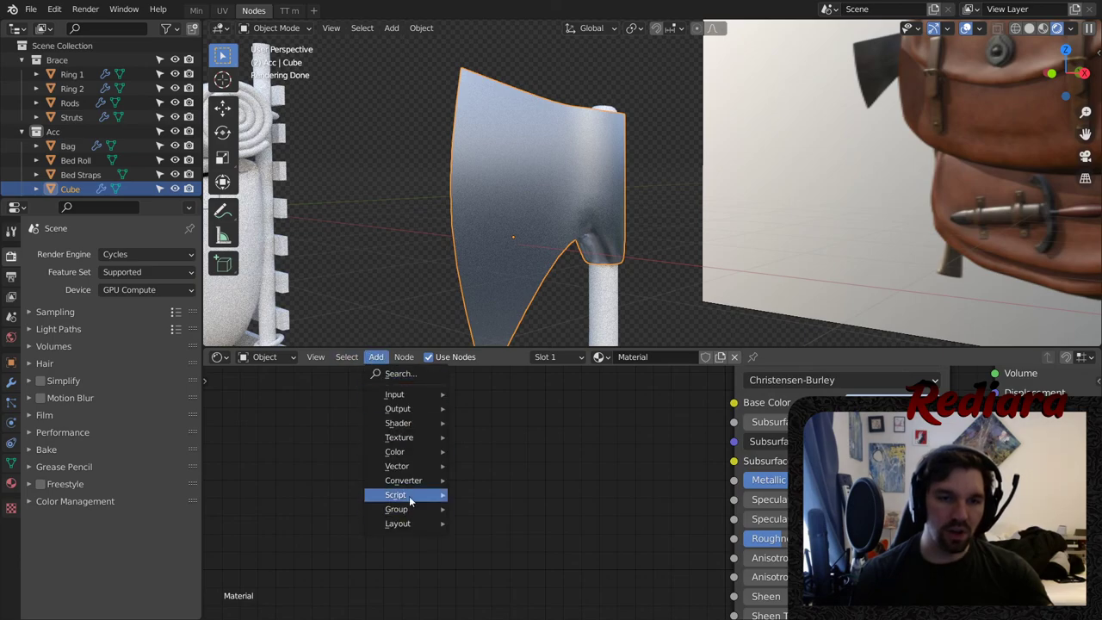
pyautogui.moveTo(406, 480)
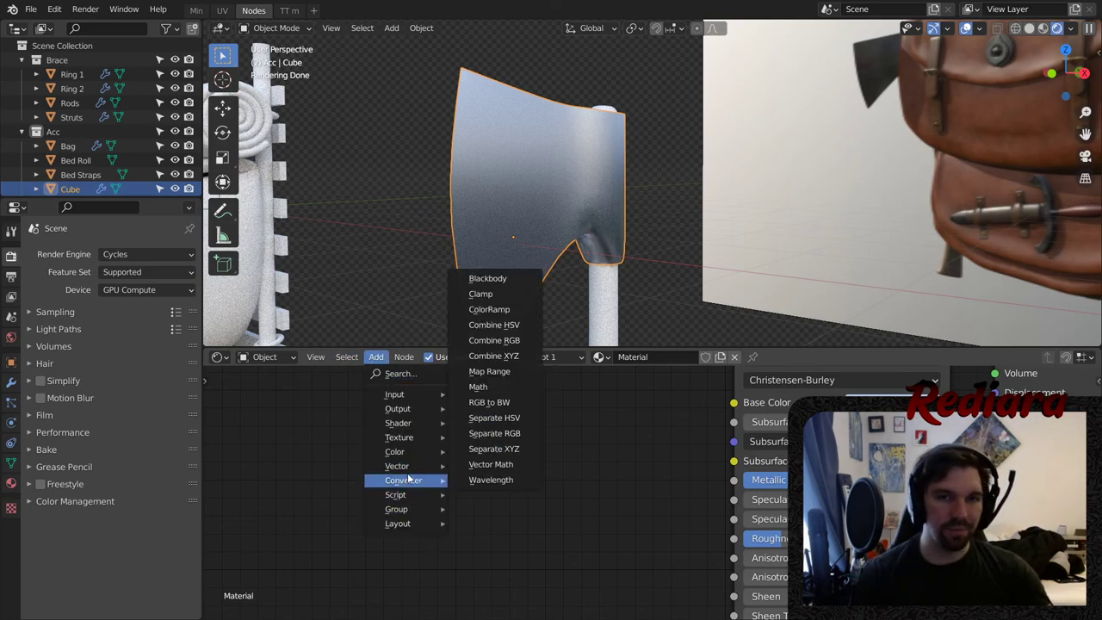
pyautogui.click(489, 309)
pyautogui.click(552, 465)
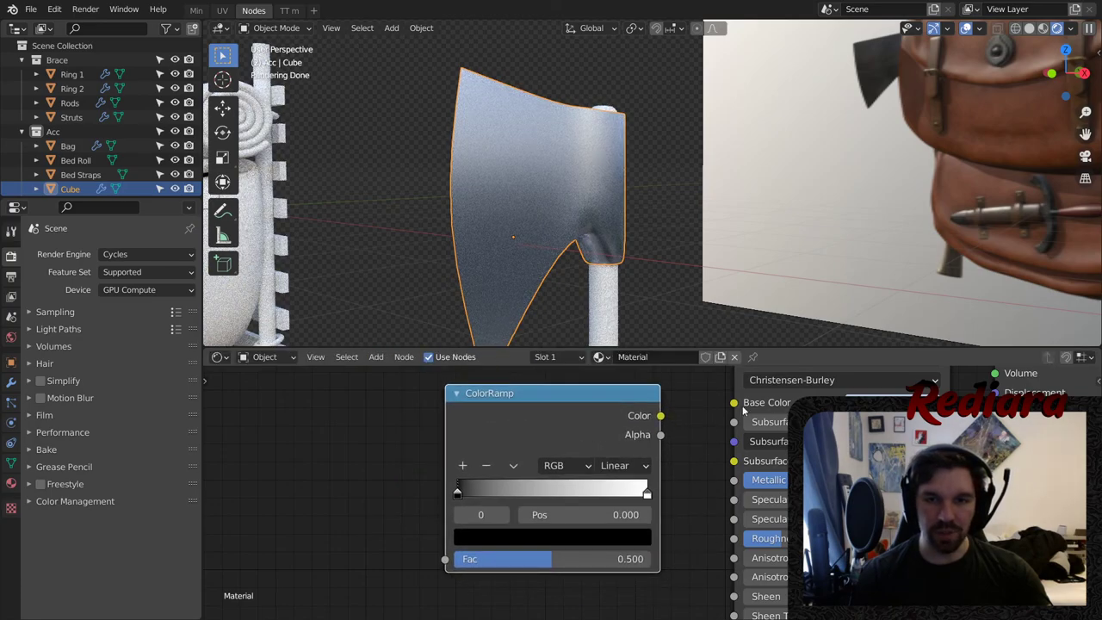
# - Change the ColorRamp's white stop to the same pale blue as the Base Color
pyautogui.click(646, 493)
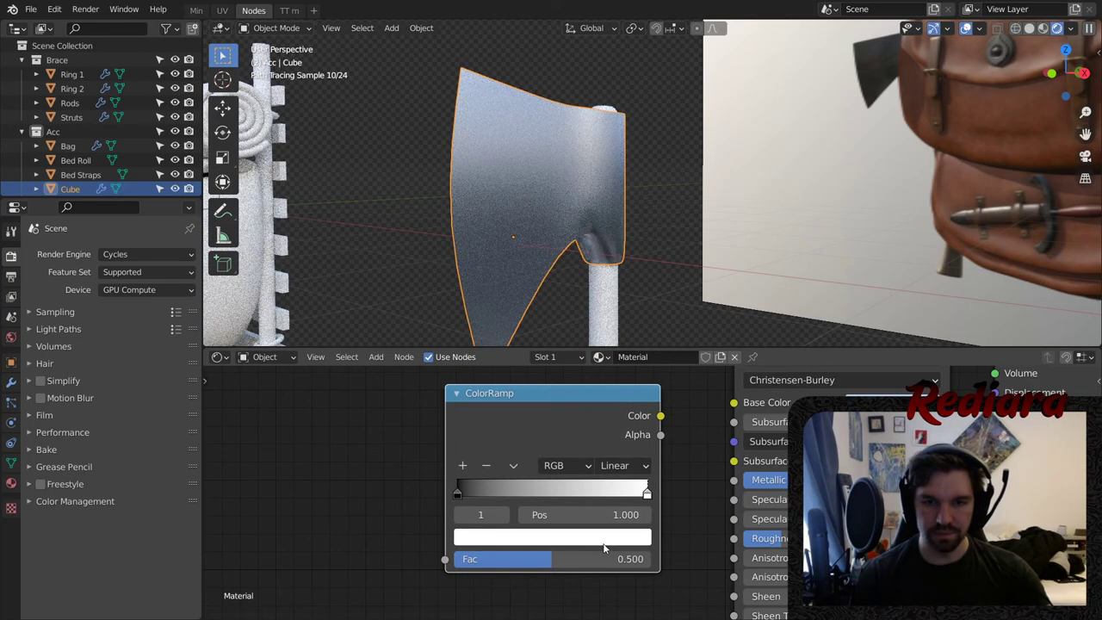
pyautogui.click(551, 537)
pyautogui.click(895, 395)
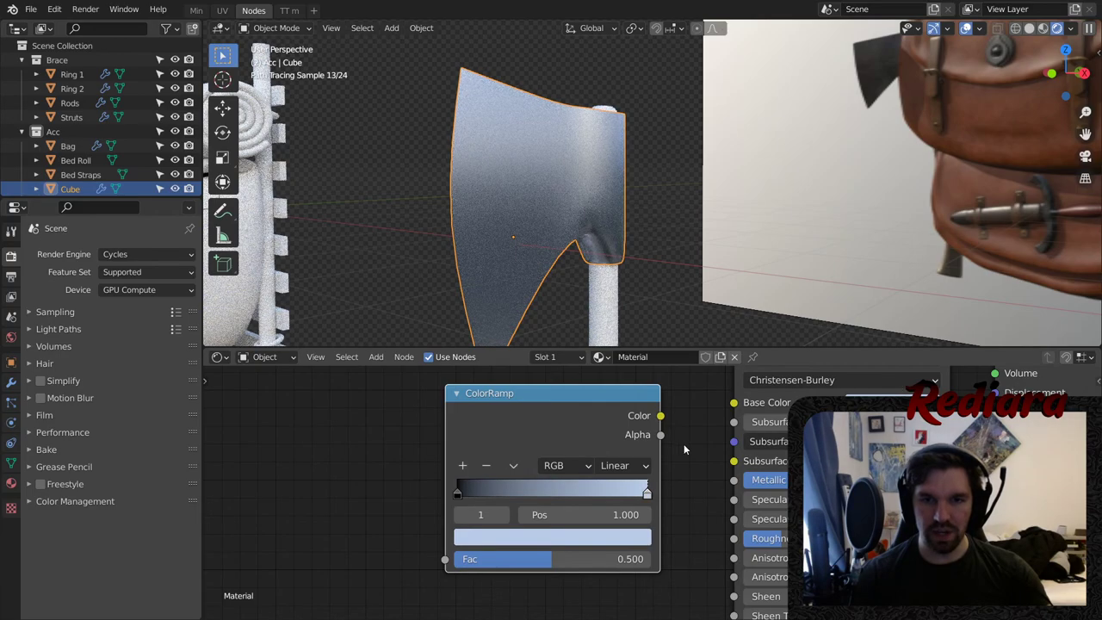
# - Connect the ColorRamp's Color output to Base Color and move the node further from the Principled BSDF
pyautogui.moveTo(660, 416); pyautogui.dragTo(662, 413)
pyautogui.moveTo(742, 406); pyautogui.dragTo(739, 405)
pyautogui.moveTo(614, 386); pyautogui.dragTo(621, 375)
pyautogui.click(354, 447)
pyautogui.moveTo(533, 391); pyautogui.dragTo(442, 387)
pyautogui.click(333, 420)
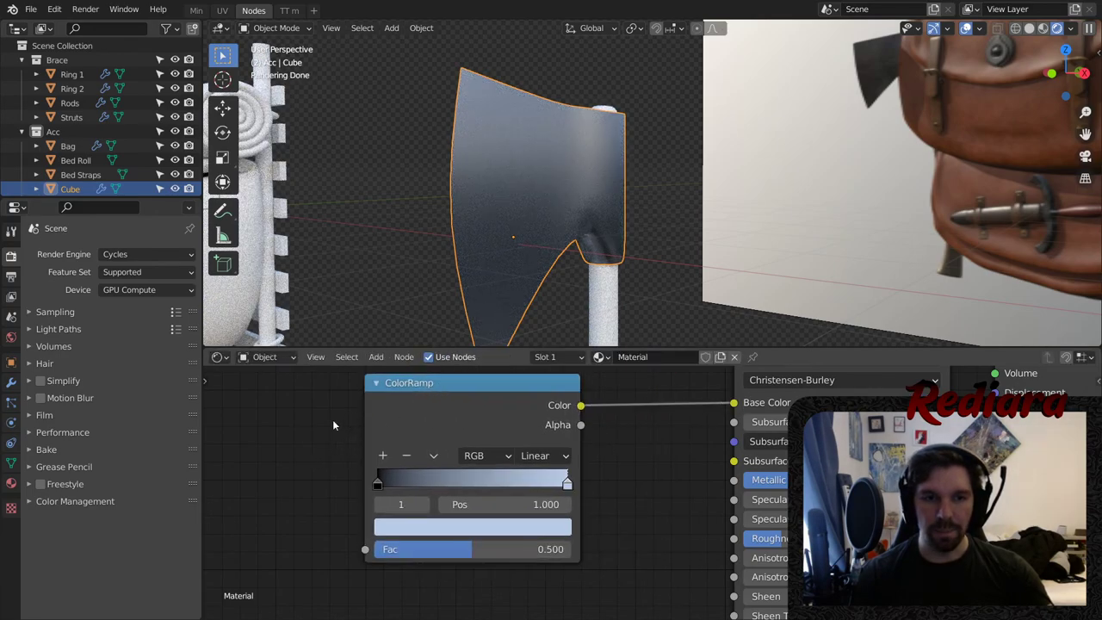
# - Add a Musgrave Texture node and connect its Height output to the ColorRamp's Fac input
pyautogui.scroll(-4, 470, 436)
pyautogui.moveTo(302, 473); pyautogui.dragTo(472, 465, button='middle')
pyautogui.click(376, 356)
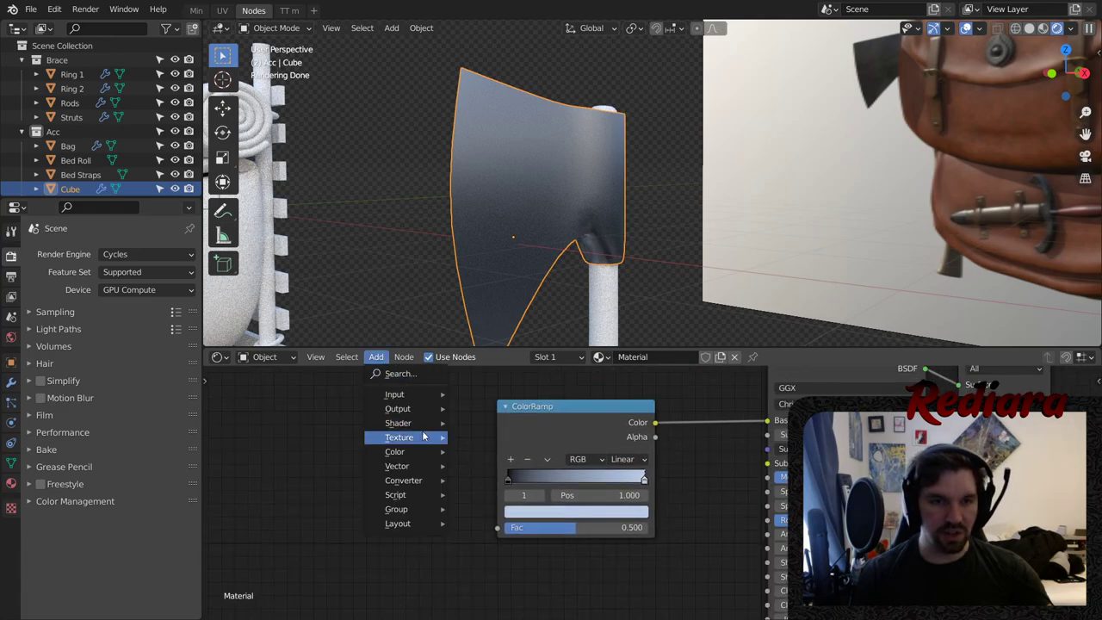
pyautogui.moveTo(399, 437)
pyautogui.click(496, 343)
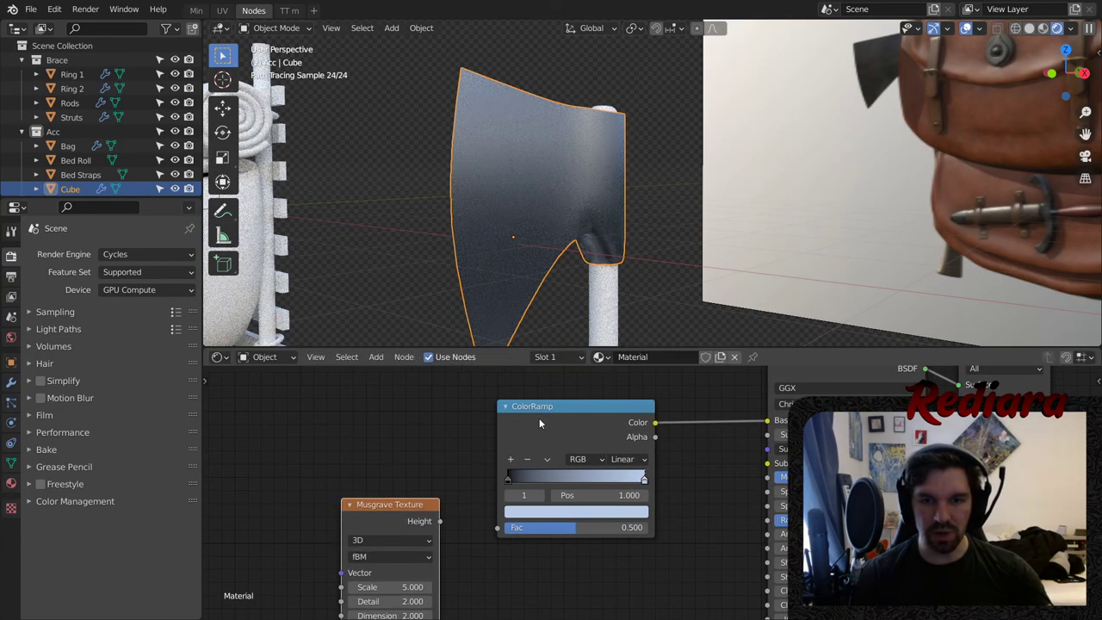
pyautogui.click(401, 512)
pyautogui.moveTo(401, 513); pyautogui.dragTo(390, 479)
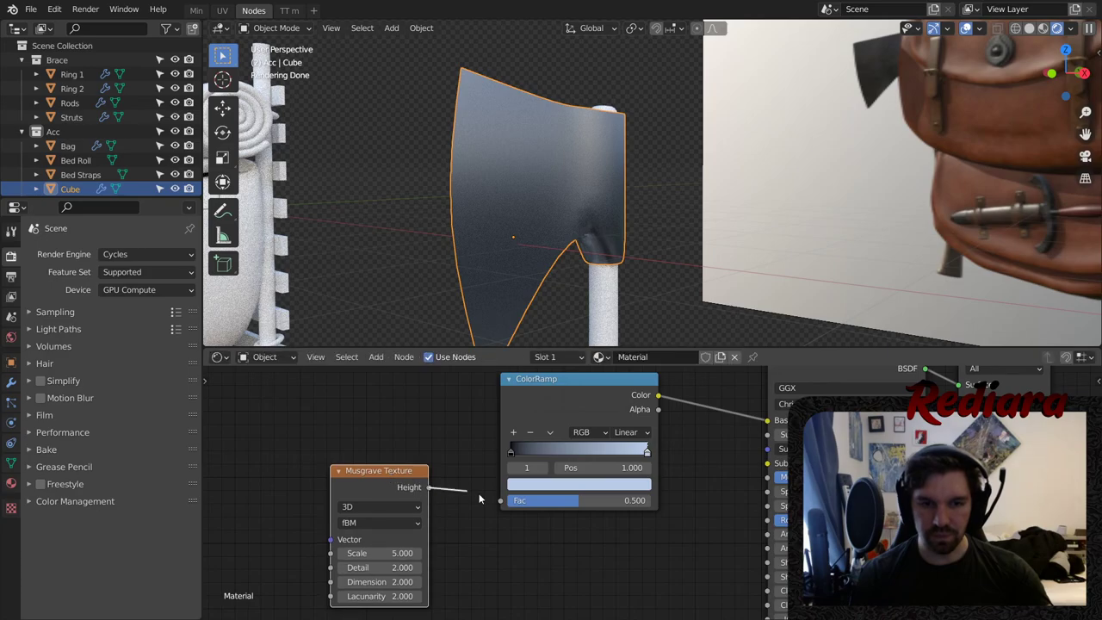
pyautogui.moveTo(498, 501); pyautogui.dragTo(501, 500)
# - Connect the Musgrave Texture's Height output to the Principled BSDF's Roughness input as well
pyautogui.moveTo(419, 472)
pyautogui.mouseDown()
pyautogui.moveTo(439, 528)
pyautogui.moveTo(755, 547)
pyautogui.moveTo(767, 520)
pyautogui.mouseUp()
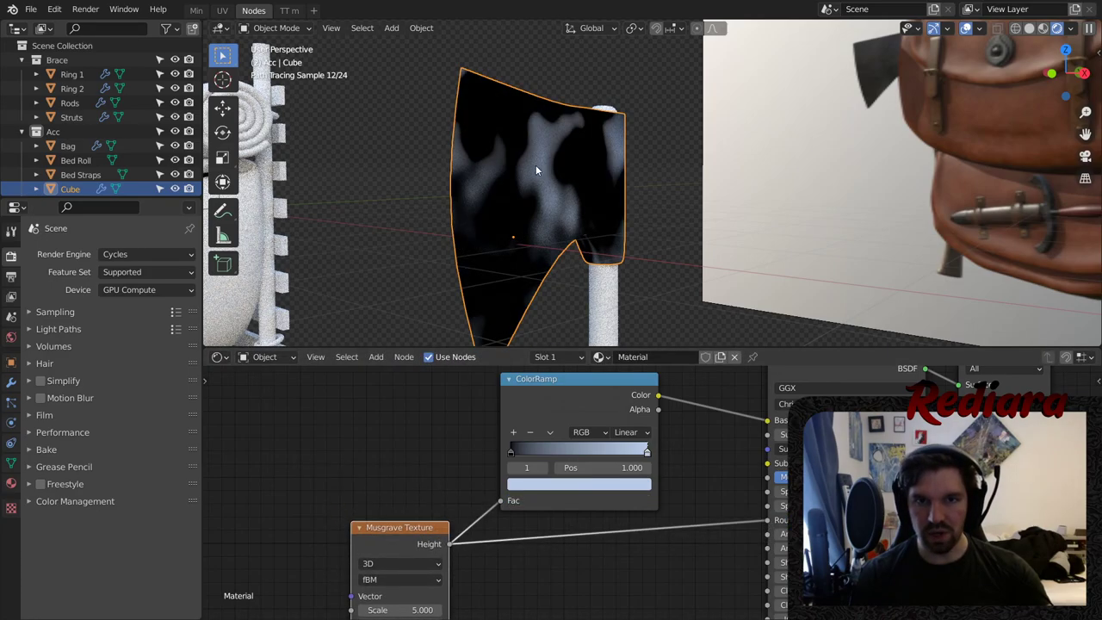
pyautogui.scroll(3, 542, 185)
pyautogui.scroll(4, 544, 194)
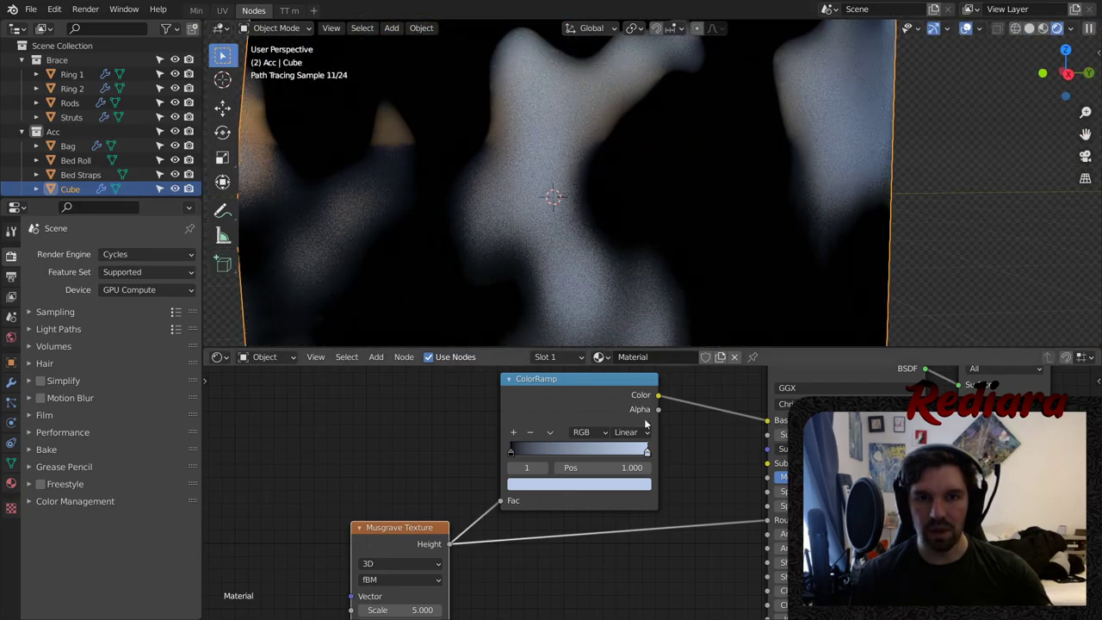
# - Swap the ColorRamp's stops so pale blue sits at position 0.000 and black at 1.000
pyautogui.moveTo(507, 454); pyautogui.dragTo(409, 452)
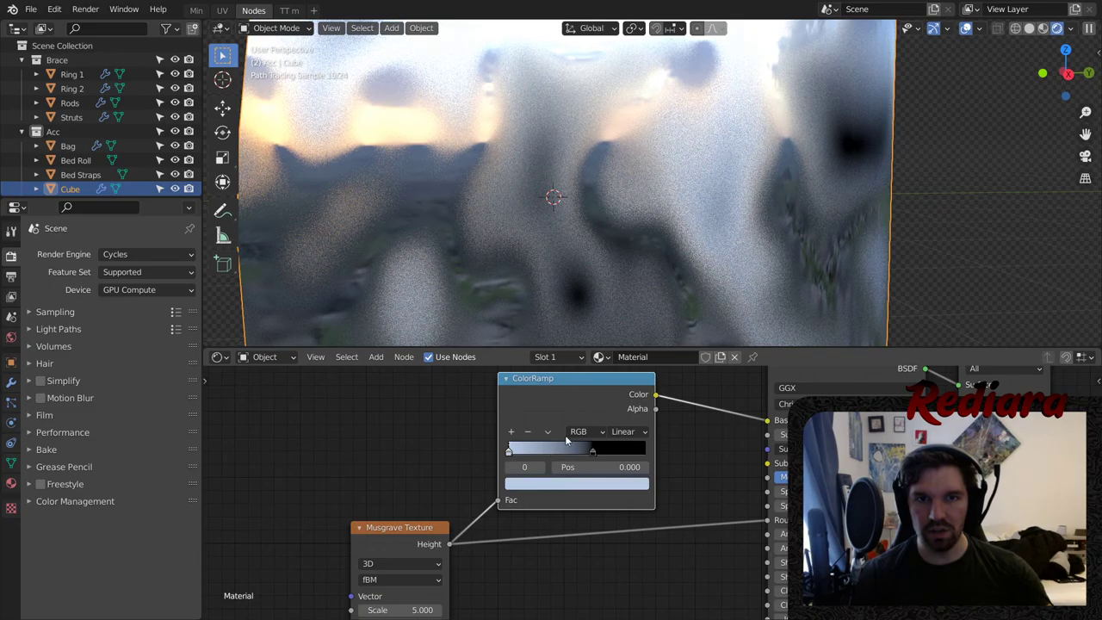
pyautogui.moveTo(591, 451); pyautogui.dragTo(748, 442)
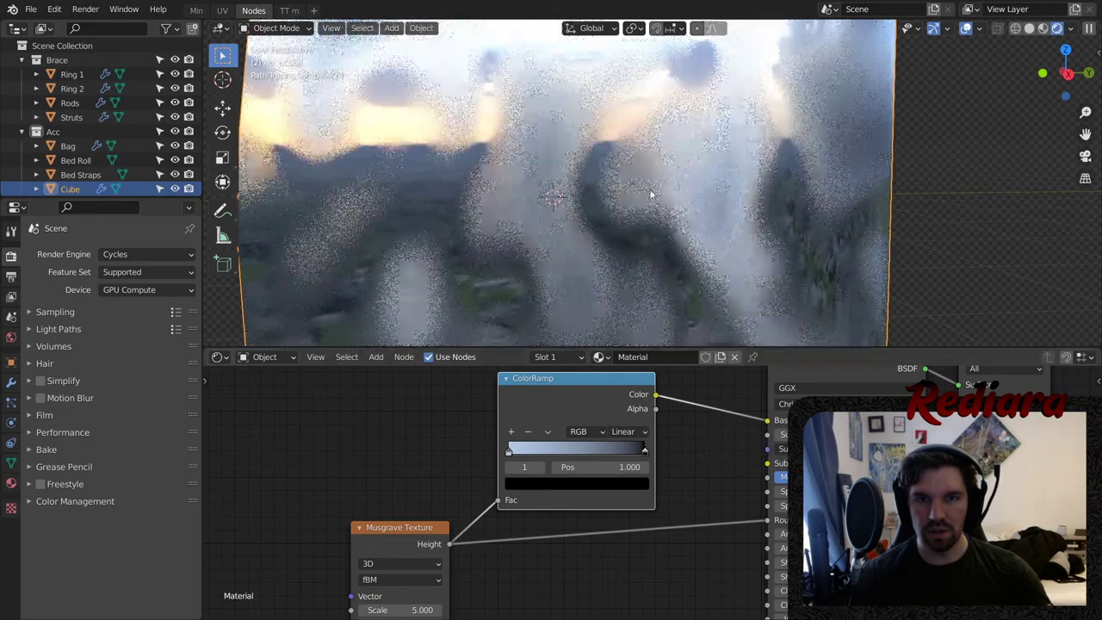
pyautogui.scroll(-3, 633, 201)
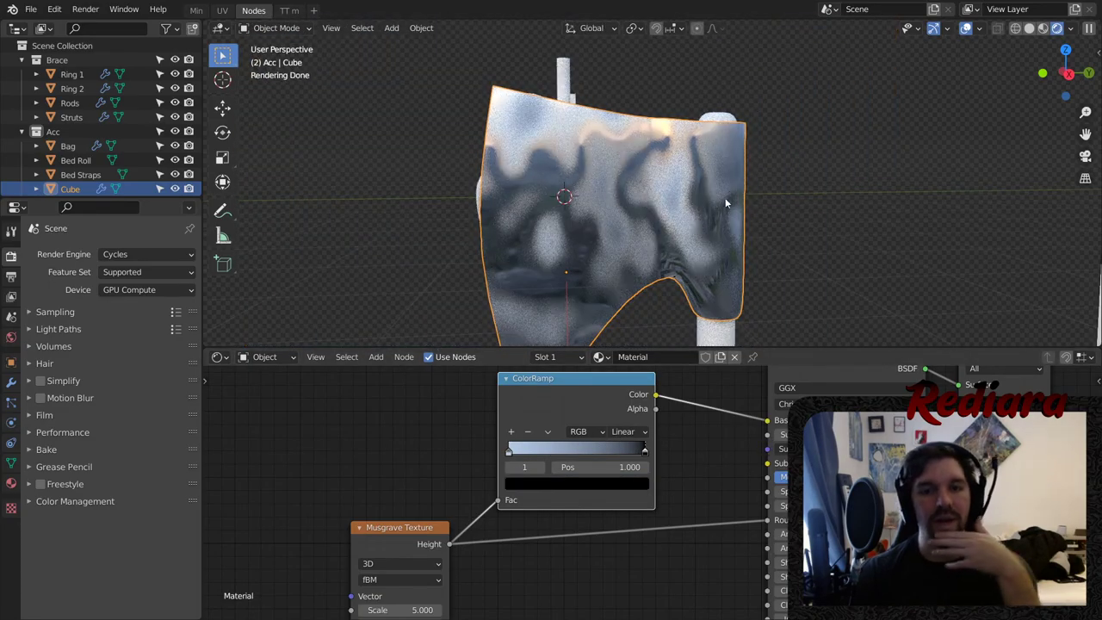
# - Try driving Roughness with the ColorRamp's Color output, and reconnect the Musgrave Height output to Roughness
pyautogui.moveTo(656, 393); pyautogui.dragTo(767, 521)
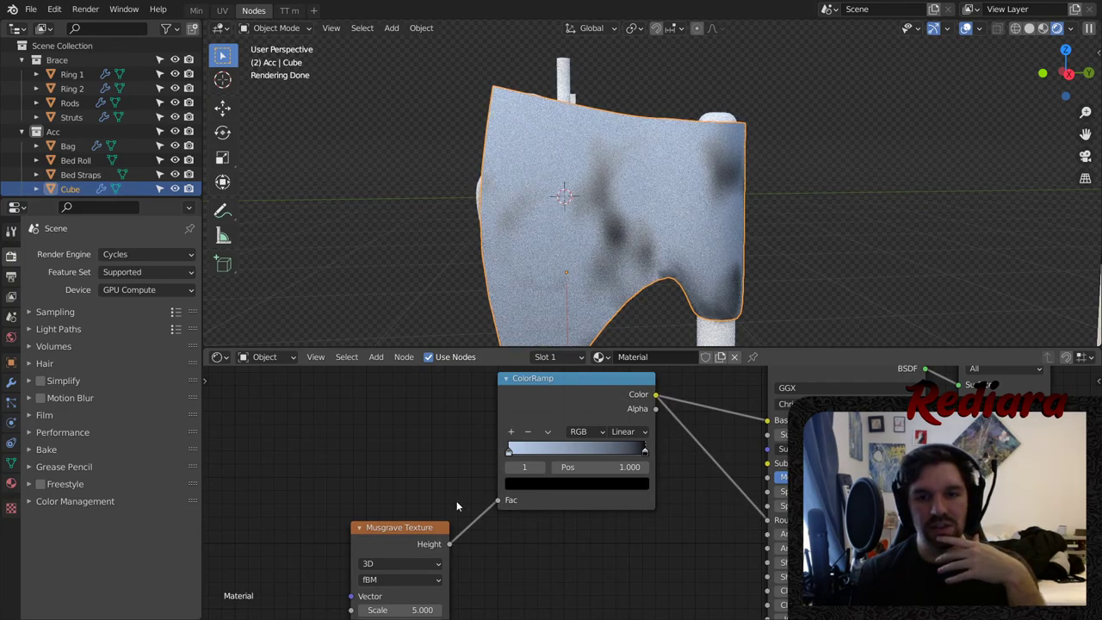
pyautogui.moveTo(452, 542); pyautogui.dragTo(769, 520)
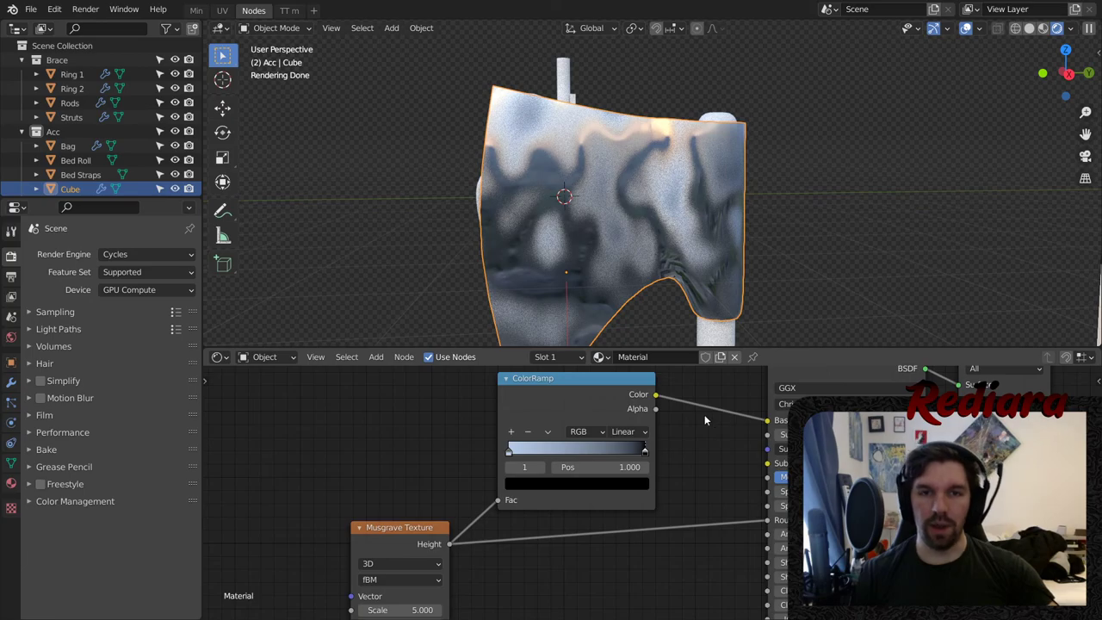
# - Set the Musgrave Texture's Scale to 10
pyautogui.moveTo(447, 531); pyautogui.dragTo(505, 440, button='middle')
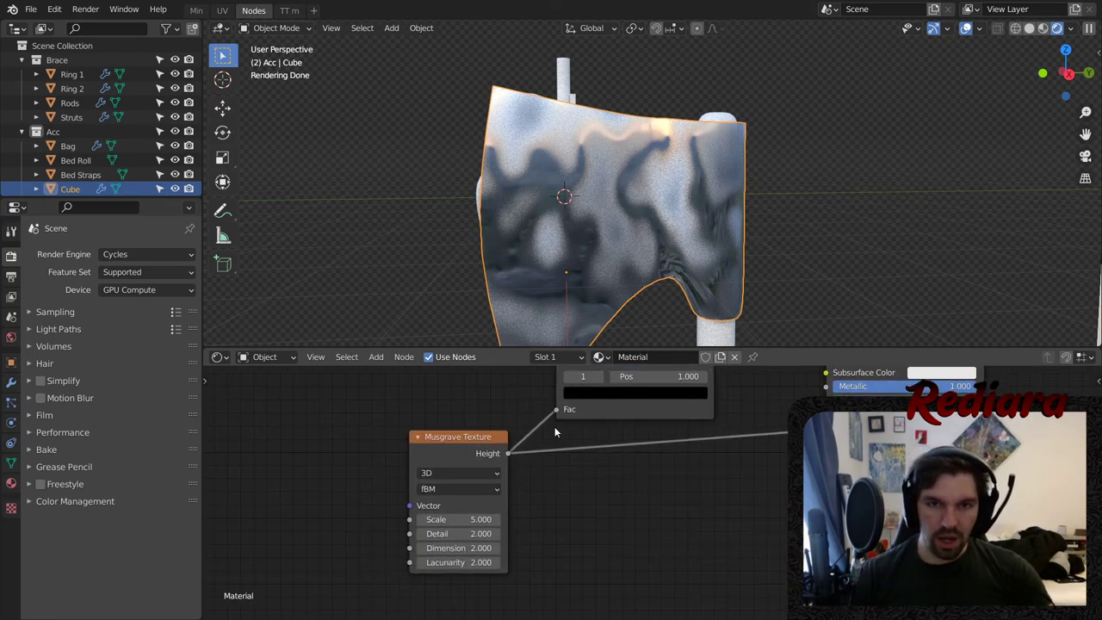
pyautogui.click(476, 520)
pyautogui.write('10')
pyautogui.press('Return')
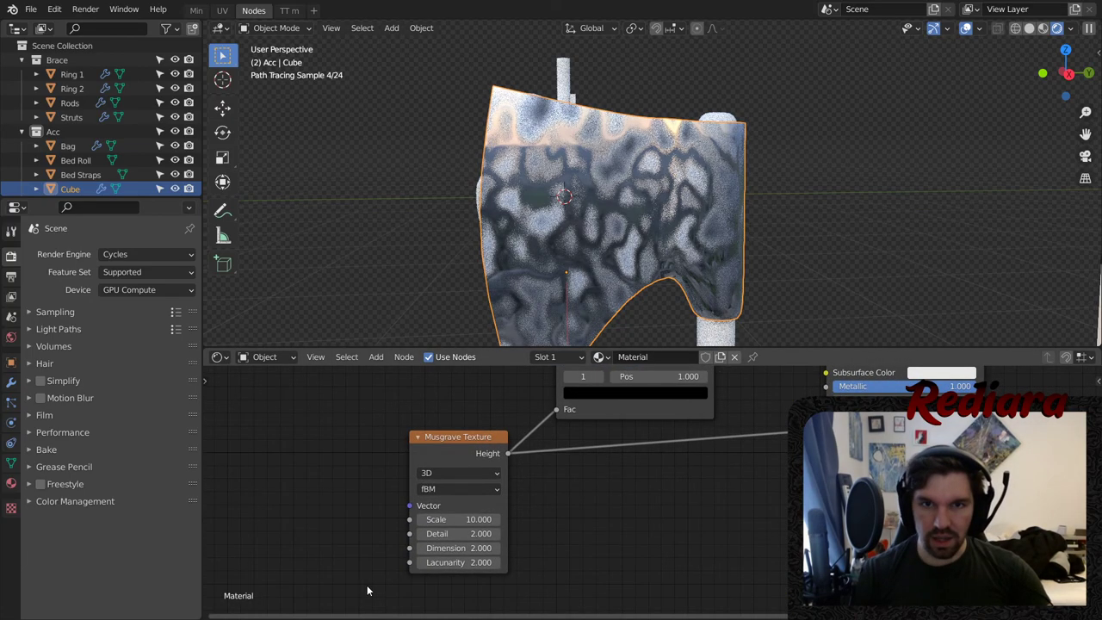
pyautogui.scroll(2, 588, 204)
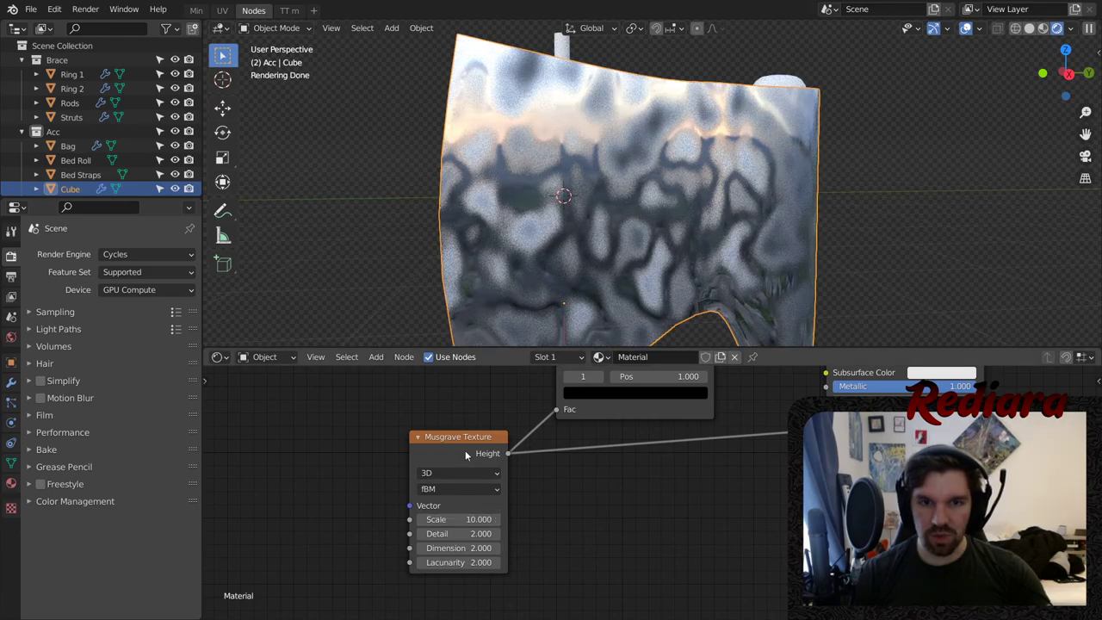
# - Move the Musgrave Texture aside and insert a new ColorRamp between its Height output and the existing ColorRamp's Fac input
pyautogui.moveTo(474, 436); pyautogui.dragTo(341, 469)
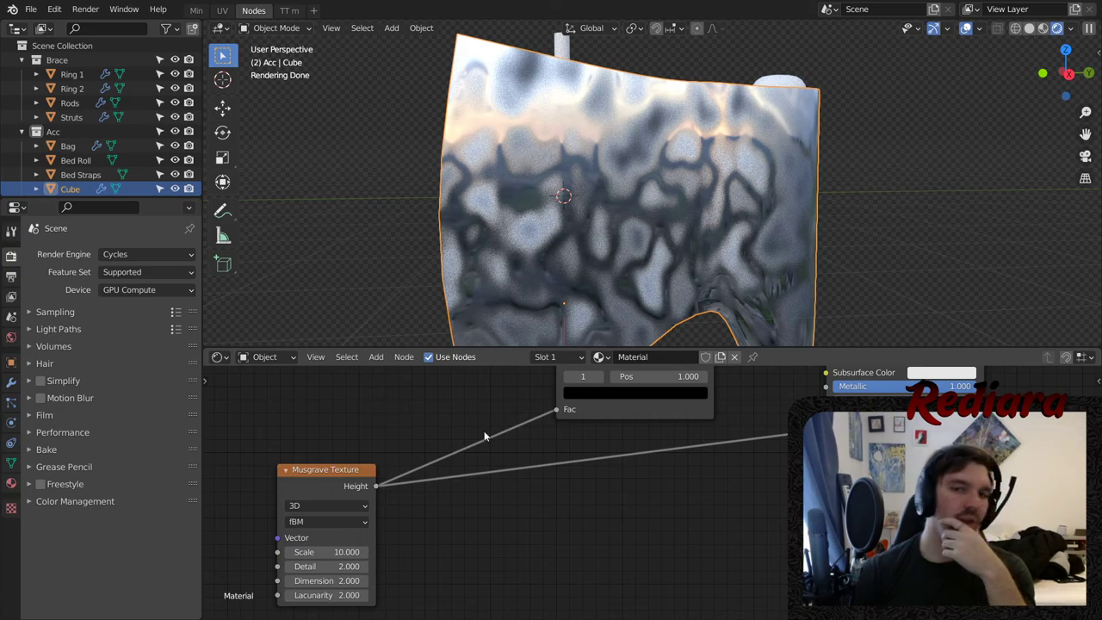
pyautogui.moveTo(362, 467); pyautogui.dragTo(374, 480)
pyautogui.click(407, 419)
pyautogui.moveTo(392, 475); pyautogui.dragTo(526, 449, button='middle')
pyautogui.moveTo(478, 456); pyautogui.dragTo(378, 451)
pyautogui.click(414, 401)
pyautogui.click(379, 357)
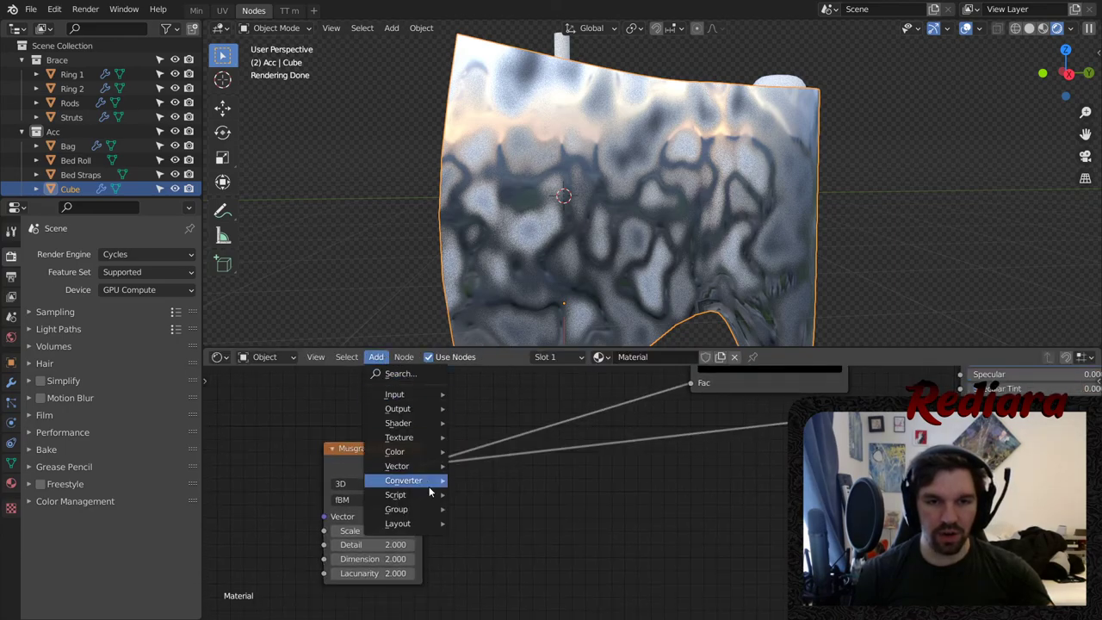
pyautogui.moveTo(409, 477)
pyautogui.click(502, 315)
pyautogui.click(474, 382)
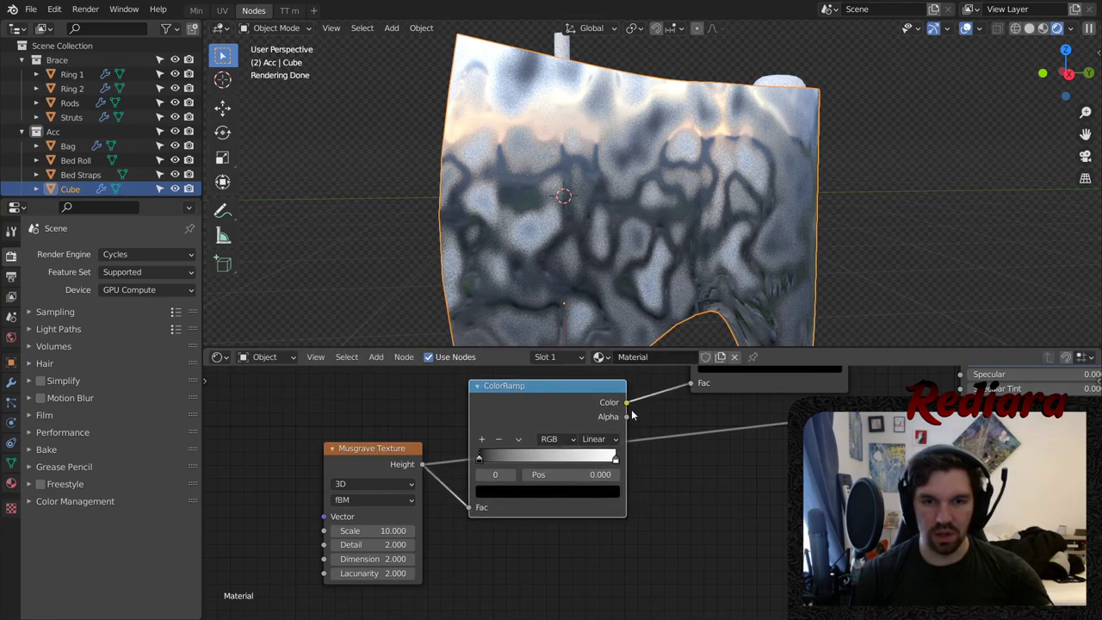
# - Connect the new ColorRamp's Color output to the Principled BSDF's Roughness input, replacing the direct Musgrave link
pyautogui.moveTo(625, 402)
pyautogui.mouseDown()
pyautogui.moveTo(788, 419)
pyautogui.moveTo(792, 401)
pyautogui.mouseUp()
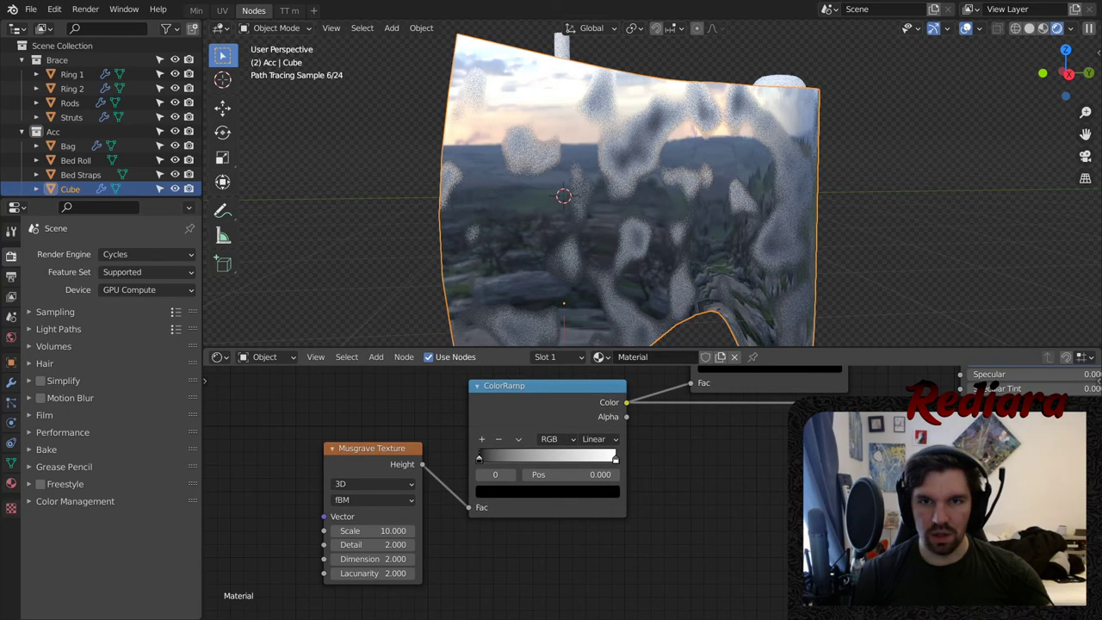
pyautogui.moveTo(592, 404); pyautogui.dragTo(593, 426)
pyautogui.moveTo(669, 227)
pyautogui.mouseDown(button='middle')
pyautogui.moveTo(652, 233)
pyautogui.moveTo(678, 233)
pyautogui.mouseUp(button='middle')
pyautogui.scroll(1, 539, 480)
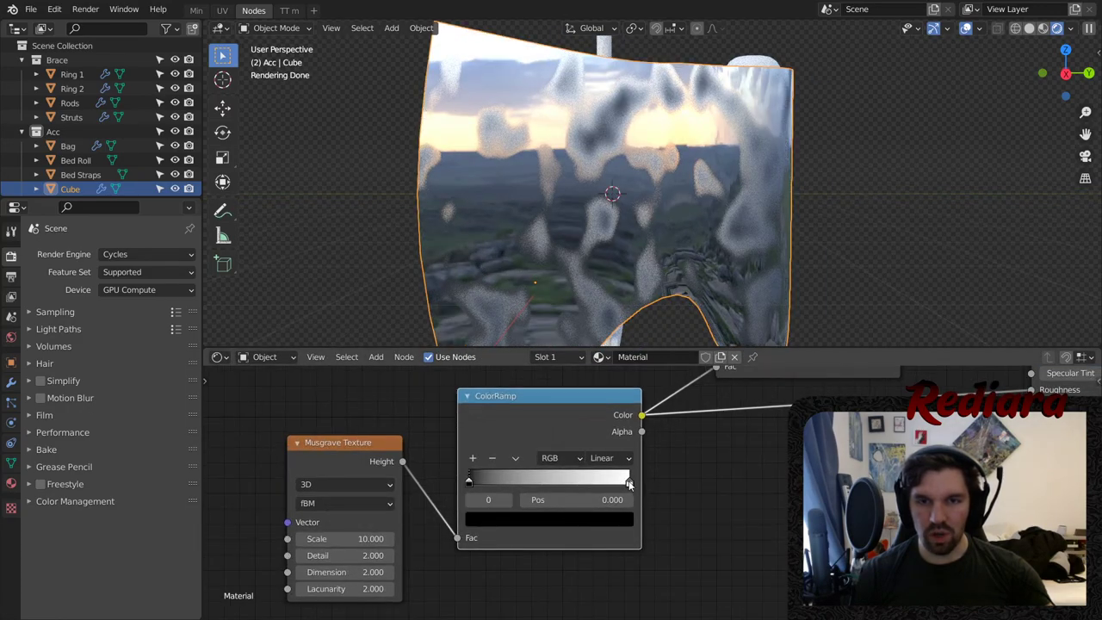
# - Tighten the new ColorRamp's gradient by moving its white stop to about 0.616 and its black stop to about 0.203
pyautogui.moveTo(629, 485); pyautogui.dragTo(555, 486)
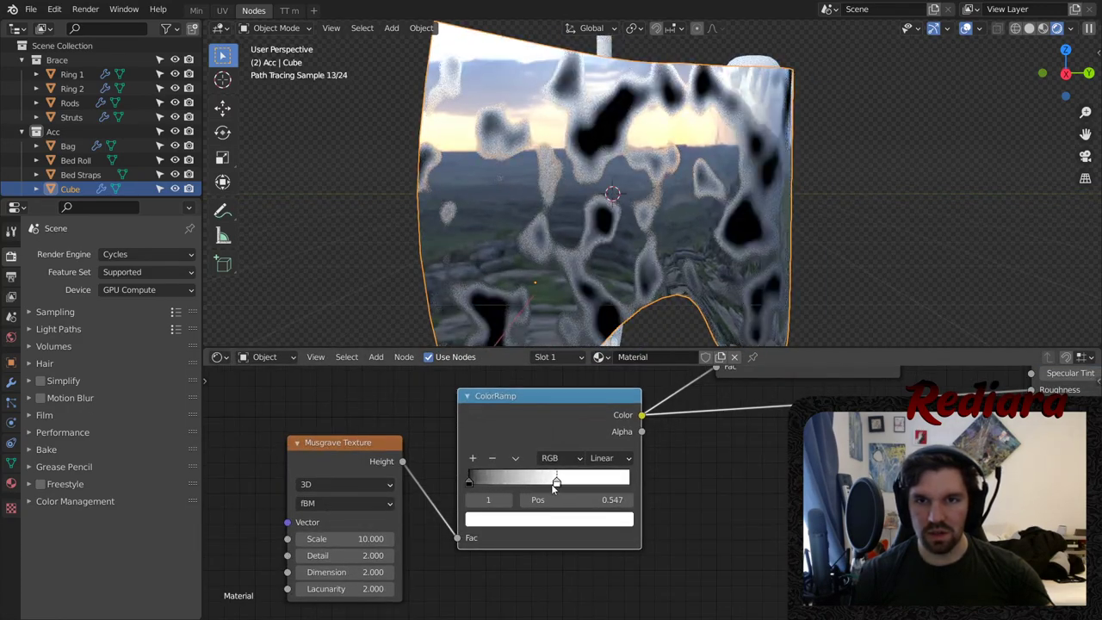
pyautogui.moveTo(727, 434); pyautogui.dragTo(690, 508, button='middle')
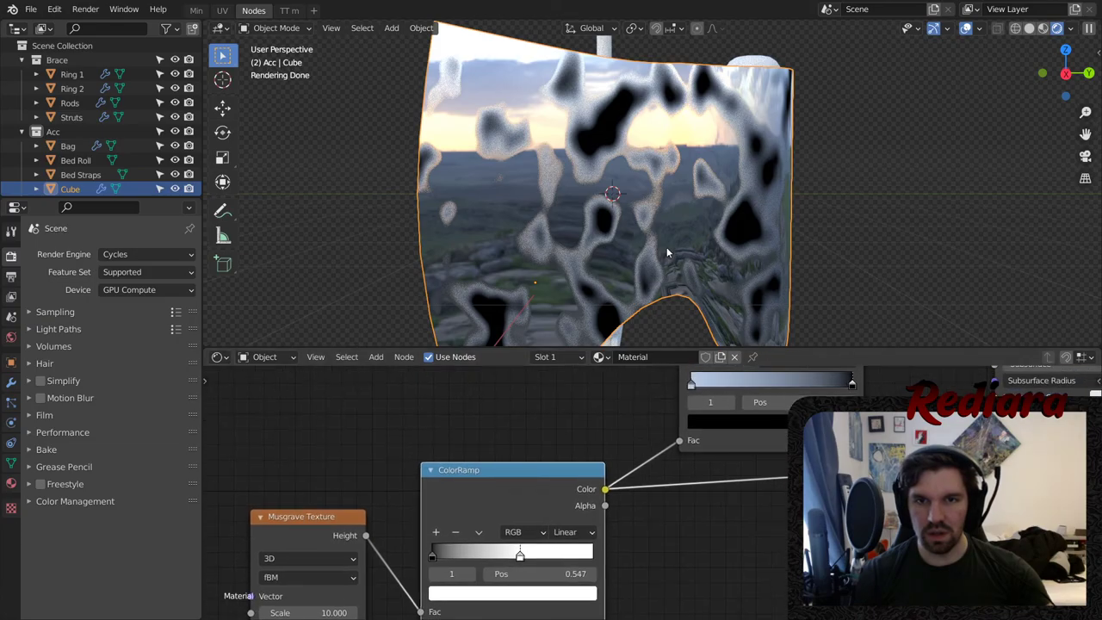
pyautogui.scroll(-2, 596, 194)
pyautogui.moveTo(596, 196); pyautogui.dragTo(621, 188, button='middle')
pyautogui.scroll(1, 607, 505)
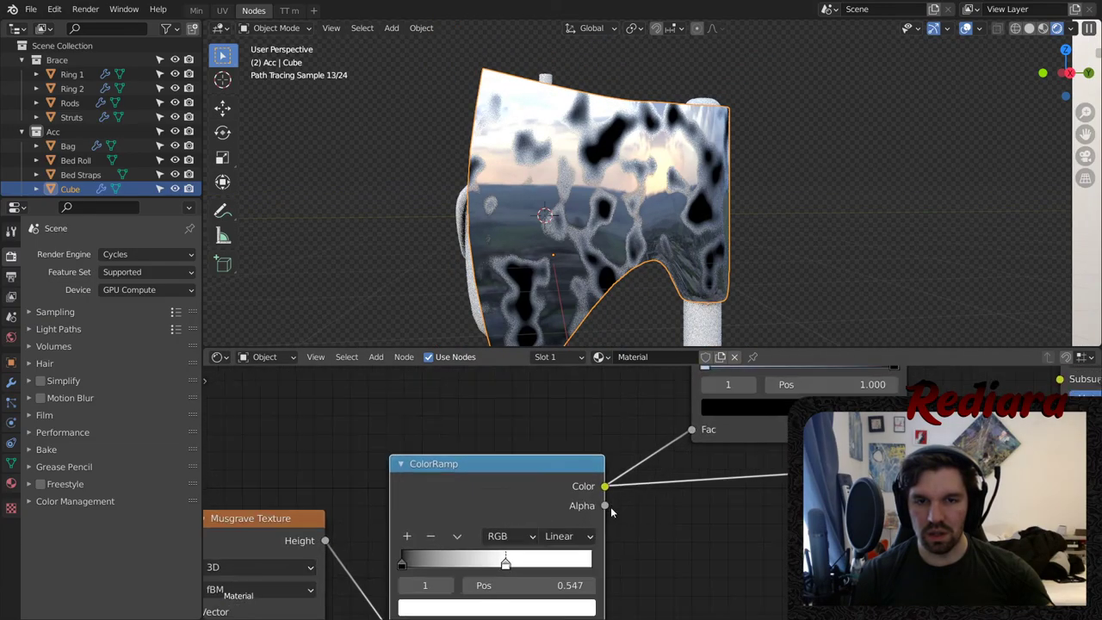
pyautogui.moveTo(514, 569); pyautogui.dragTo(528, 569)
pyautogui.moveTo(398, 562); pyautogui.dragTo(440, 568)
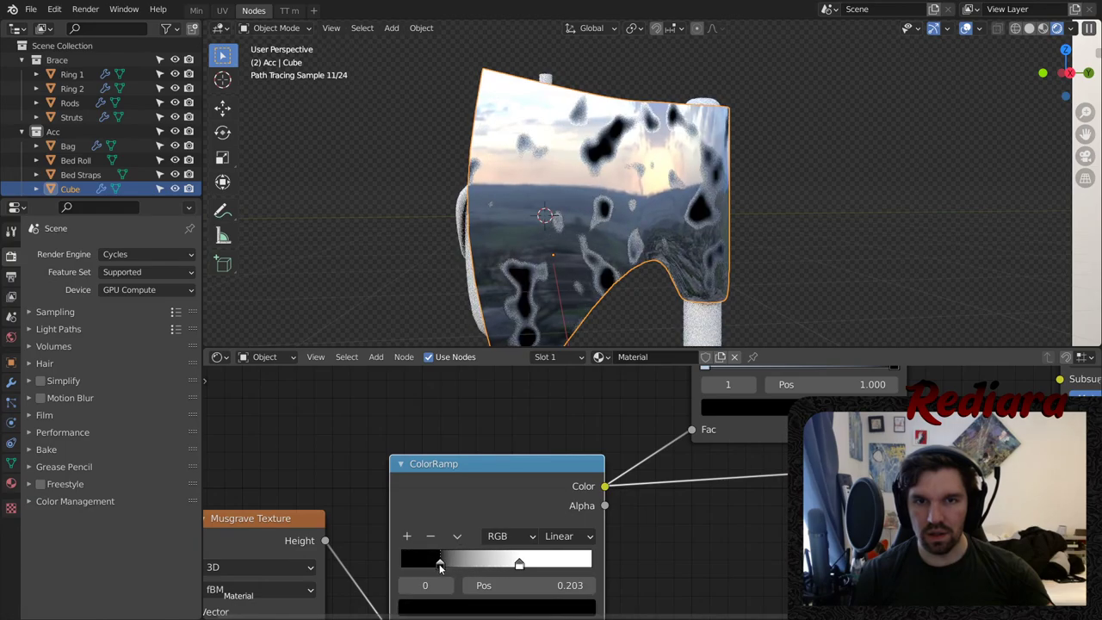
pyautogui.moveTo(610, 184); pyautogui.dragTo(601, 94, button='middle')
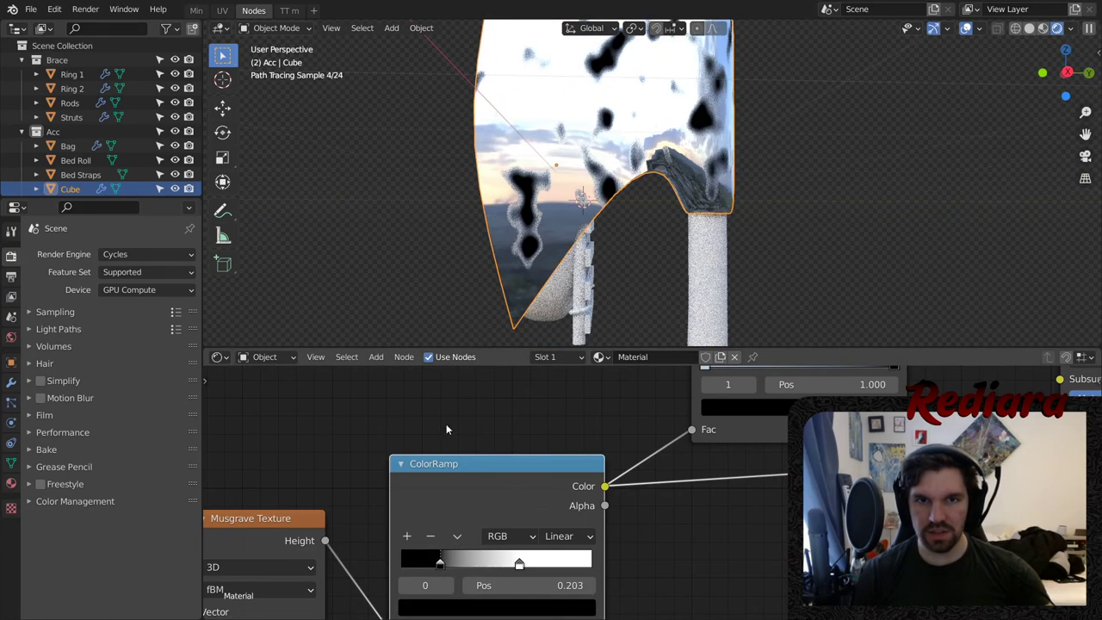
# - Try a Scale of 20 on the Musgrave Texture, and settle on a Scale of 14
pyautogui.moveTo(445, 423); pyautogui.dragTo(619, 333, button='middle')
pyautogui.click(424, 540)
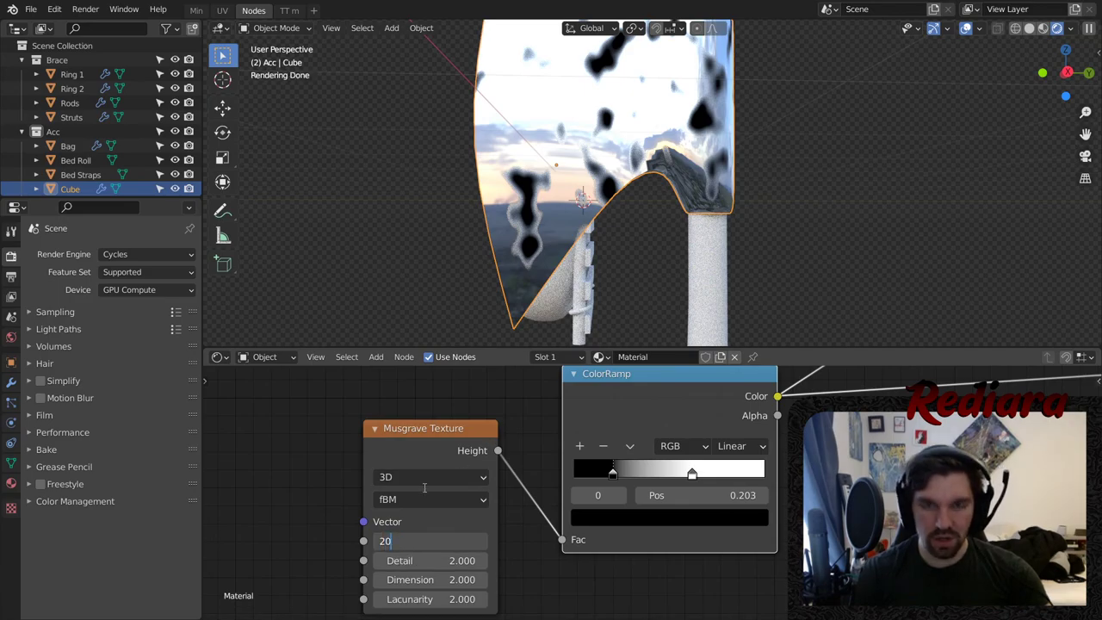
pyautogui.write('20')
pyautogui.press('Return')
pyautogui.moveTo(742, 165); pyautogui.dragTo(740, 244, button='middle')
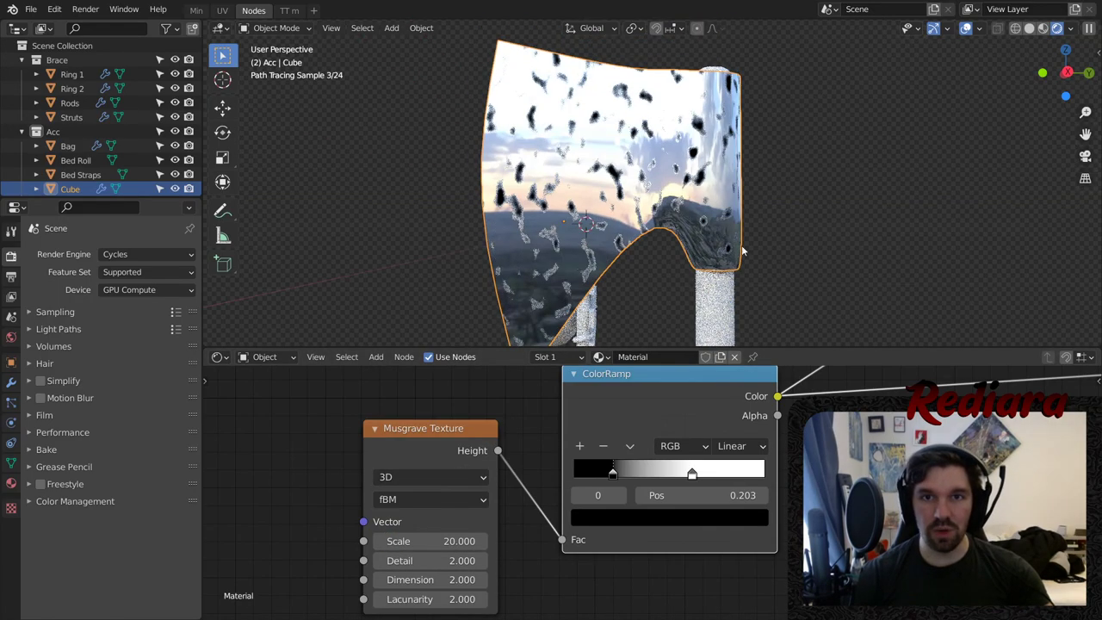
pyautogui.click(430, 540)
pyautogui.write('14')
pyautogui.press('Return')
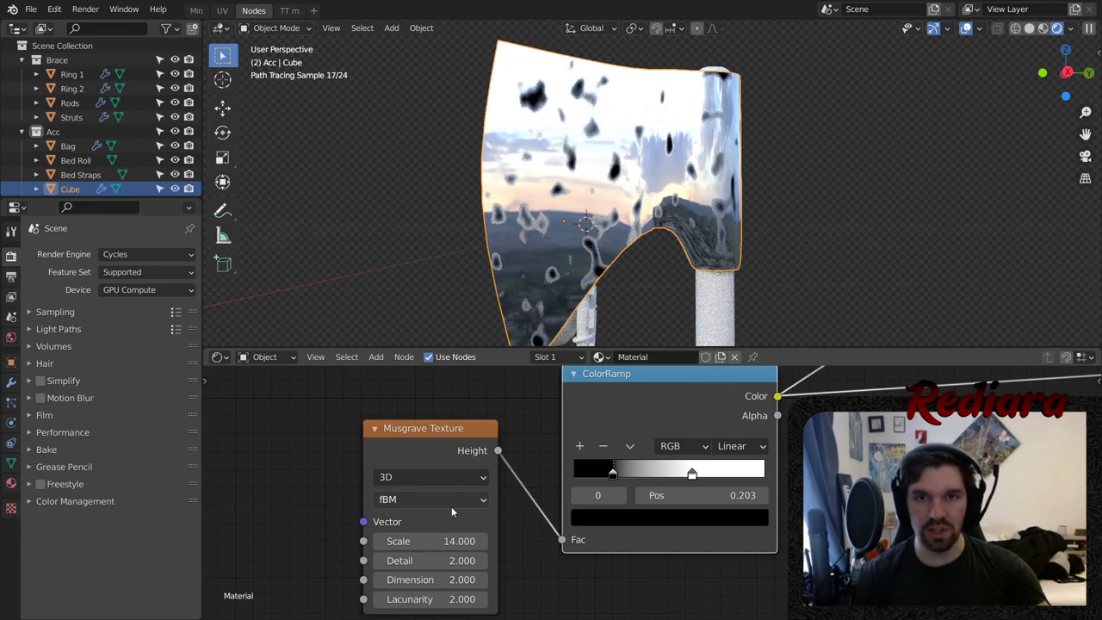
# - Set the Musgrave Texture's Detail to 10 and check the spots up close on the axe head
pyautogui.scroll(3, 501, 483)
pyautogui.click(457, 512)
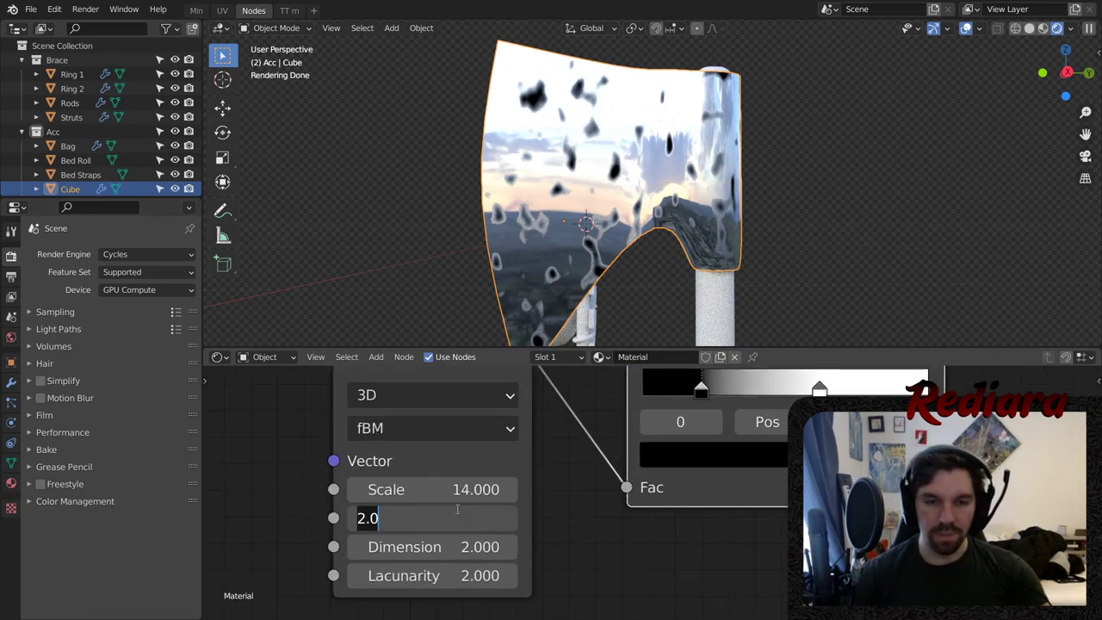
pyautogui.write('10')
pyautogui.press('Return')
pyautogui.scroll(5, 525, 268)
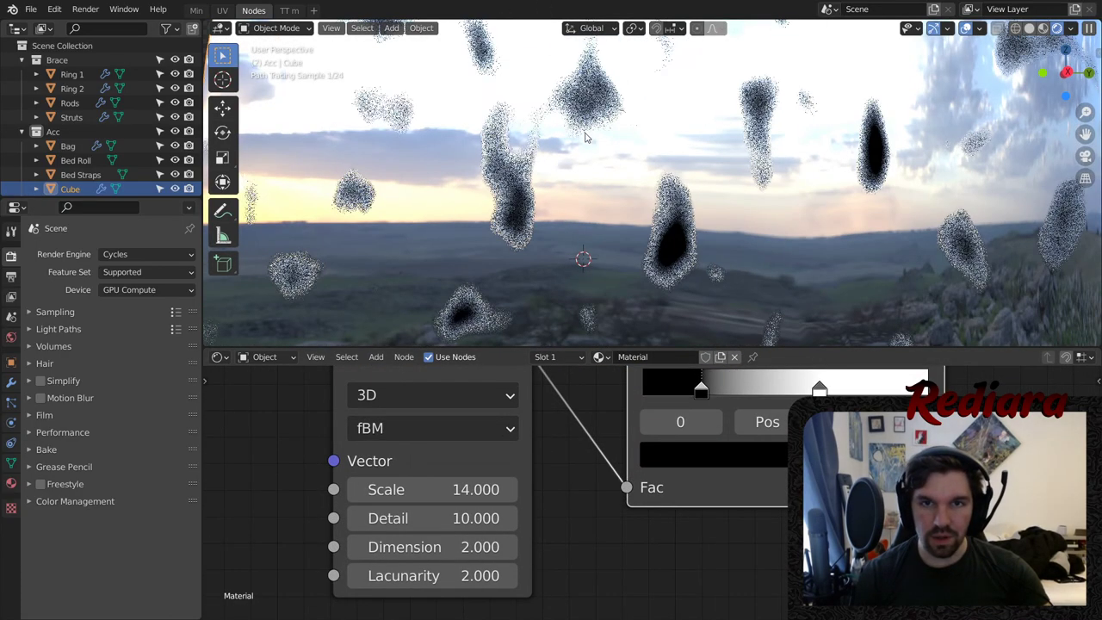
# - Lower the Musgrave Texture's Dimension to 1, and reduce it further to 0.7 for more ragged spots
pyautogui.click(450, 546)
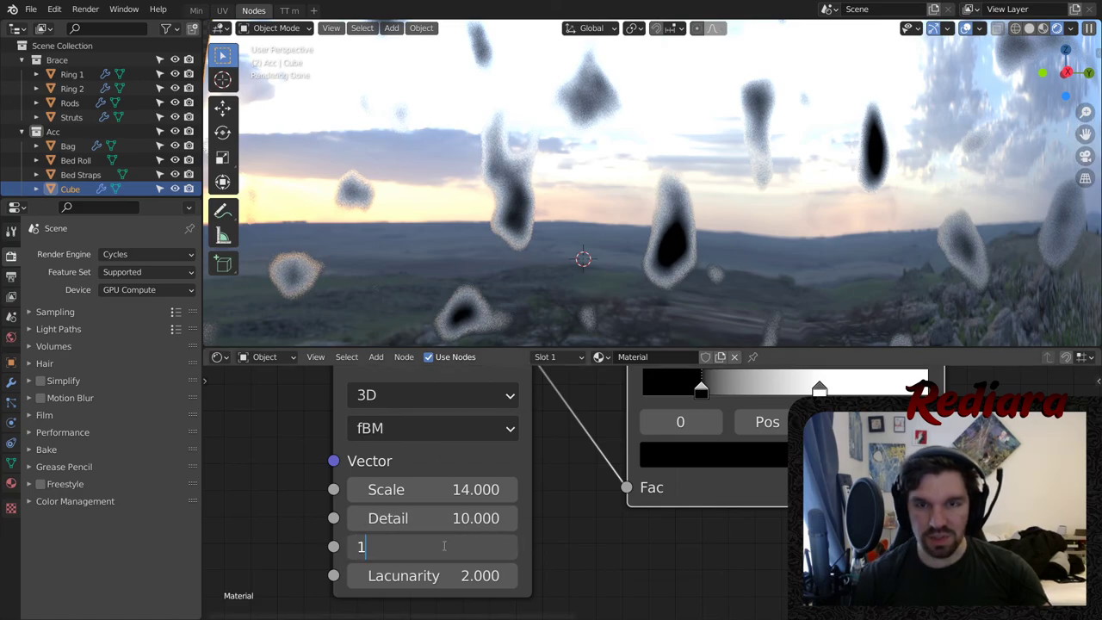
pyautogui.write('1')
pyautogui.press('Return')
pyautogui.scroll(-3, 544, 146)
pyautogui.scroll(2, 544, 147)
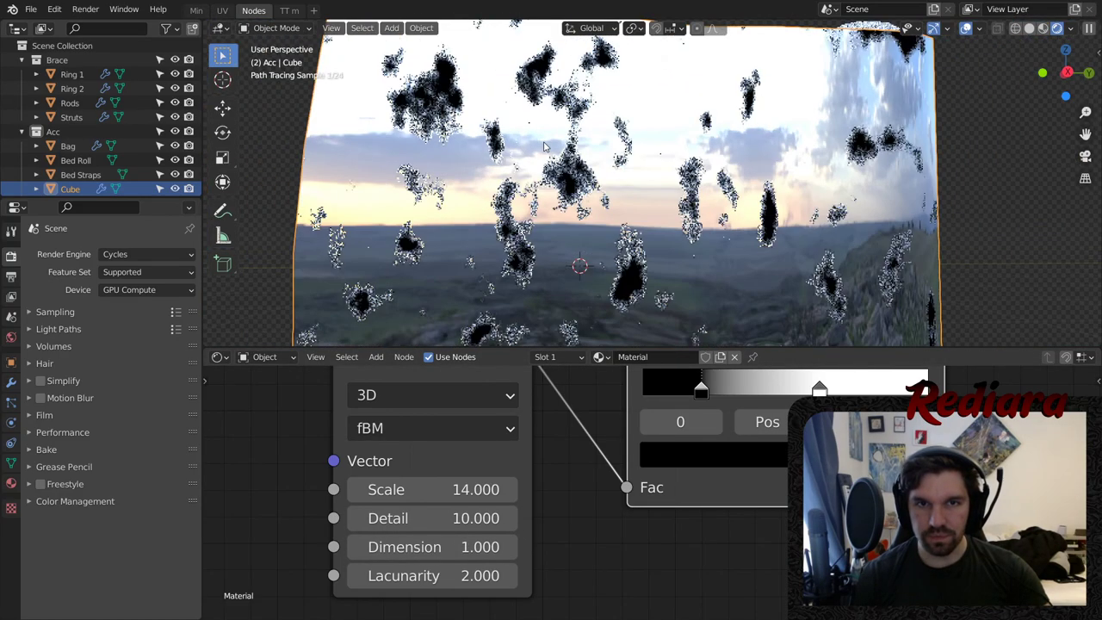
pyautogui.click(447, 543)
pyautogui.write('.')
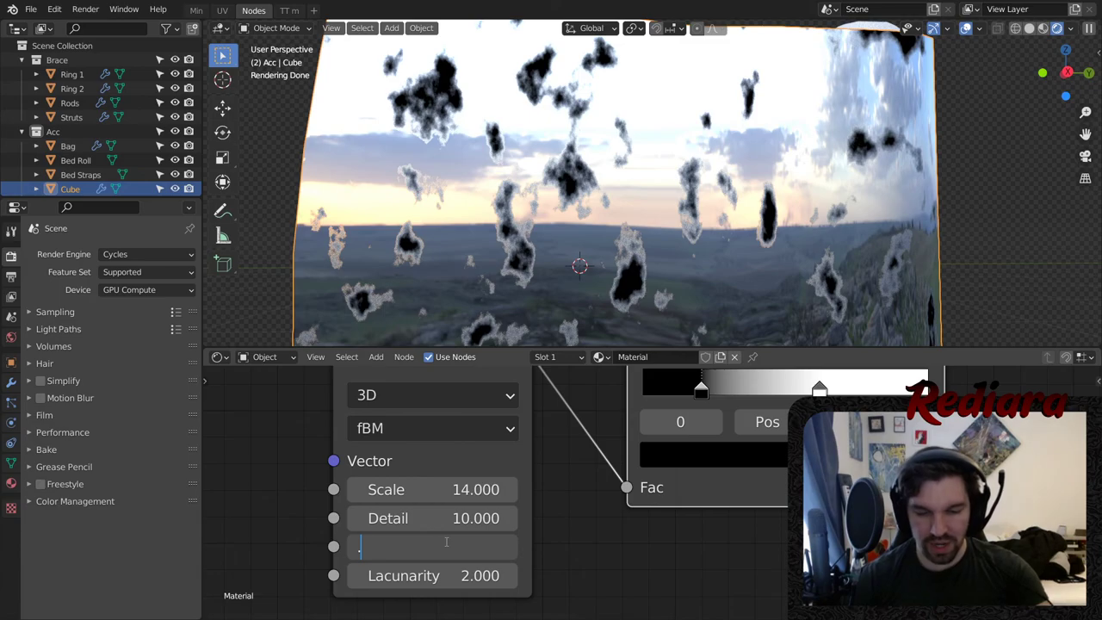
pyautogui.write('7')
pyautogui.press('Return')
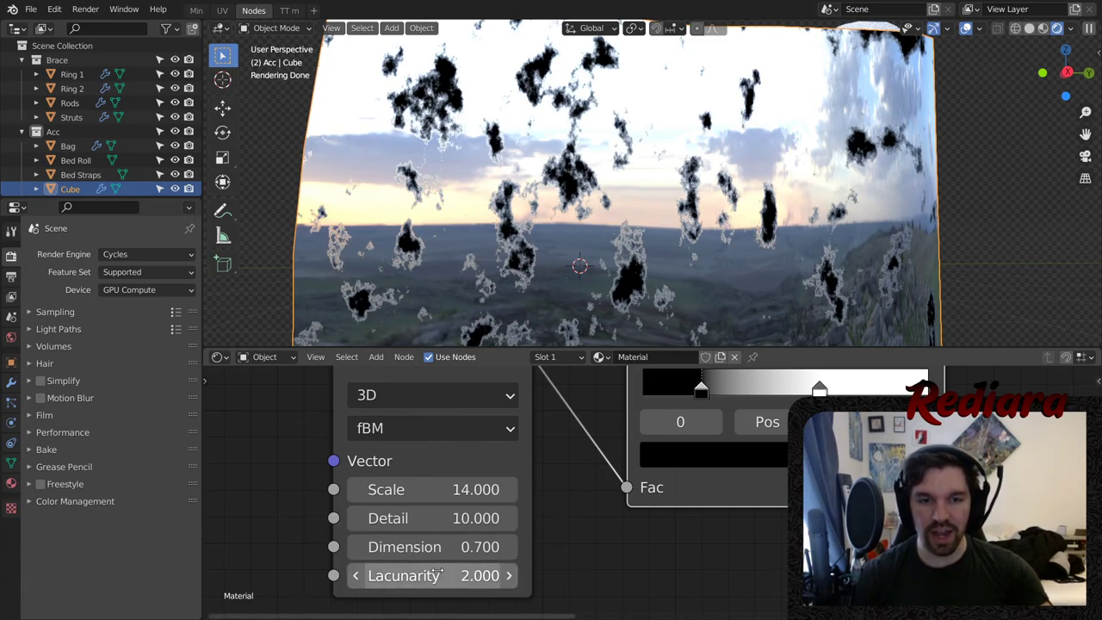
# - Set the Musgrave Texture's Lacunarity to 3 and review the pattern across the whole axe head
pyautogui.press('BackSpace')
pyautogui.press('BackSpace')
pyautogui.press('BackSpace')
pyautogui.write('3')
pyautogui.press('Return')
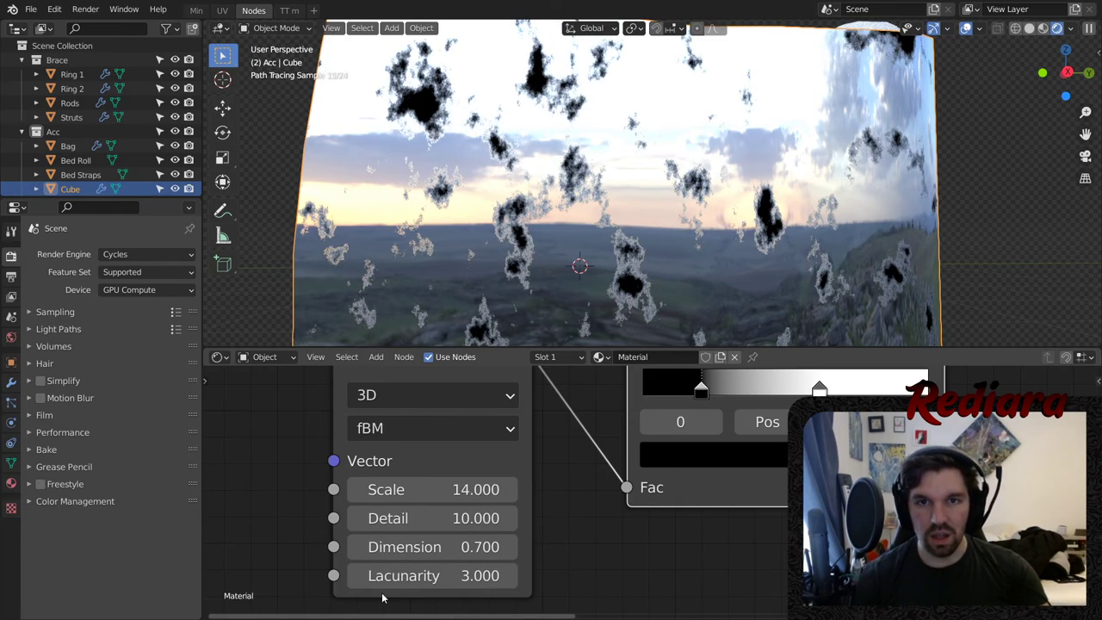
pyautogui.scroll(-4, 543, 302)
pyautogui.keyDown('shift'); pyautogui.moveTo(654, 157); pyautogui.dragTo(629, 179, button='middle'); pyautogui.keyUp('shift')
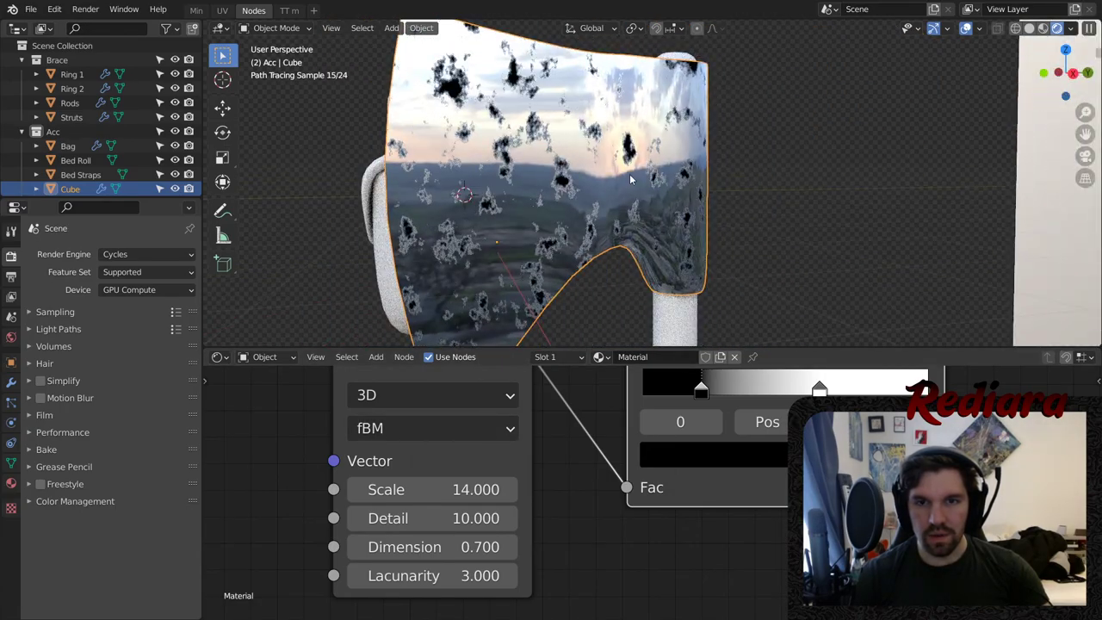
# - Try moving the new ColorRamp's white stop to about 0.696, and undo the move
pyautogui.scroll(-3, 818, 420)
pyautogui.moveTo(817, 420); pyautogui.dragTo(707, 469, button='middle')
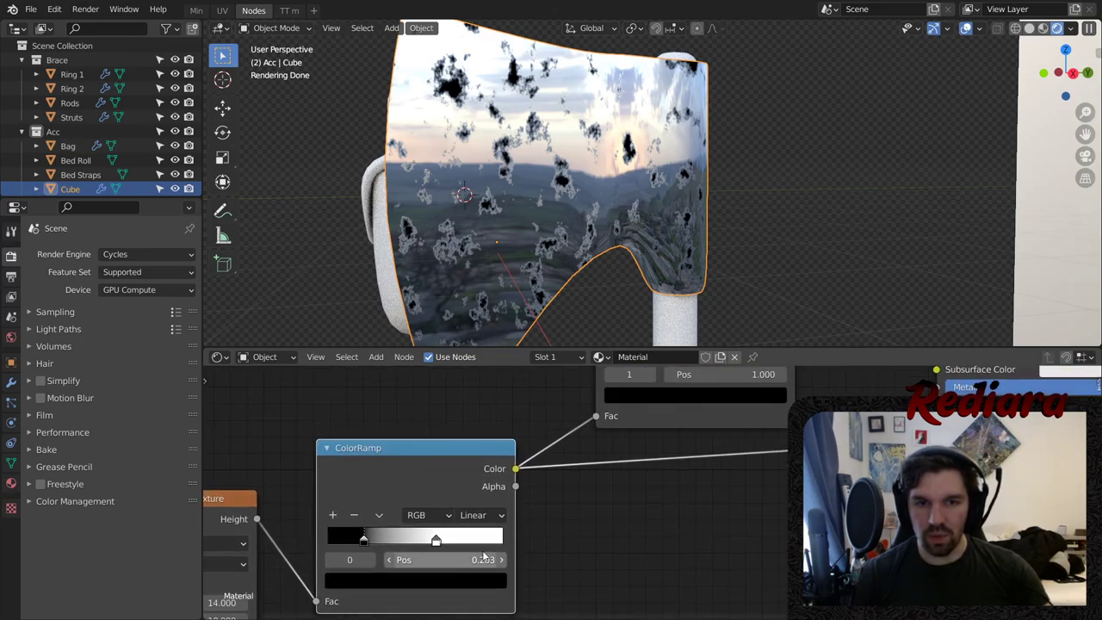
pyautogui.moveTo(437, 542)
pyautogui.mouseDown()
pyautogui.moveTo(417, 555)
pyautogui.moveTo(454, 548)
pyautogui.mouseUp()
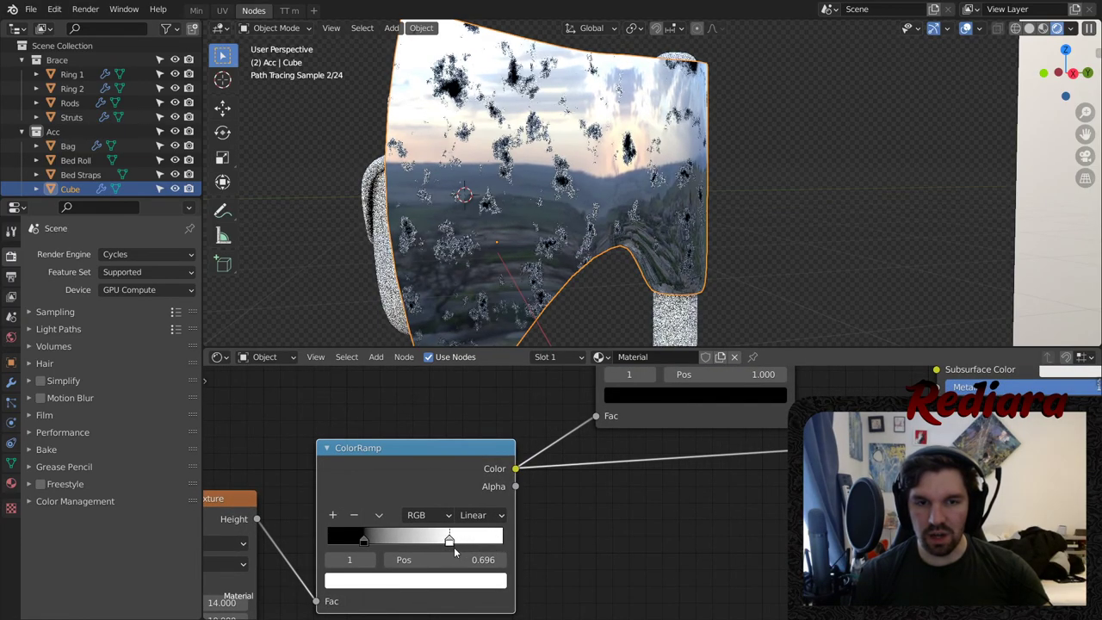
pyautogui.hotkey('ctrl', 'z')
# - Try darkening the new ColorRamp's white stop to light grey, and undo the colour change
pyautogui.moveTo(454, 541); pyautogui.dragTo(506, 516, button='middle')
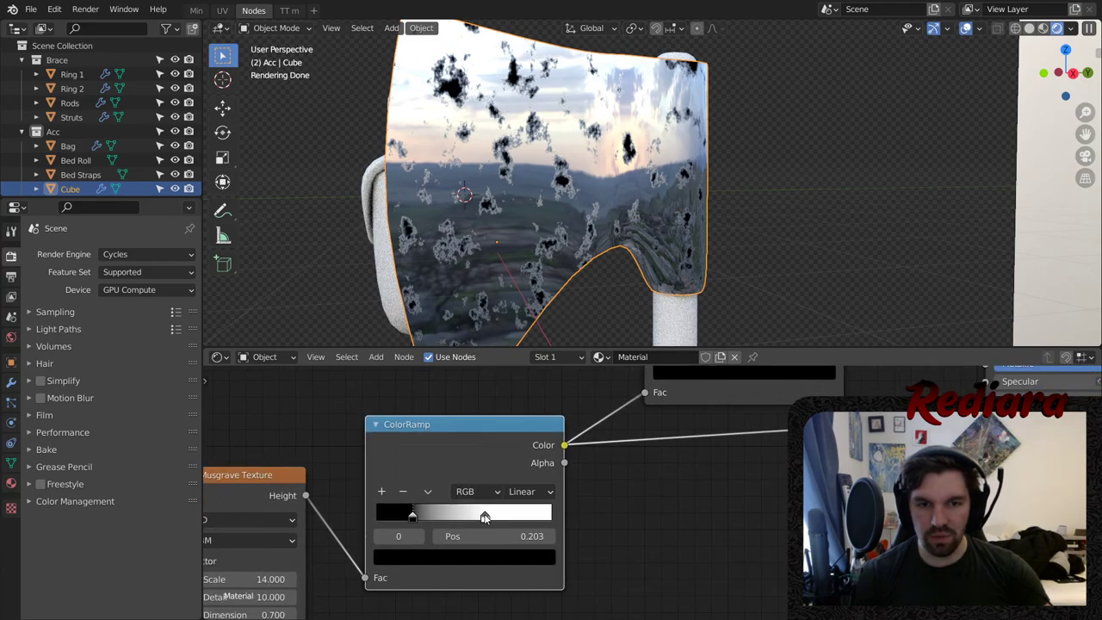
pyautogui.click(486, 559)
pyautogui.click(531, 520)
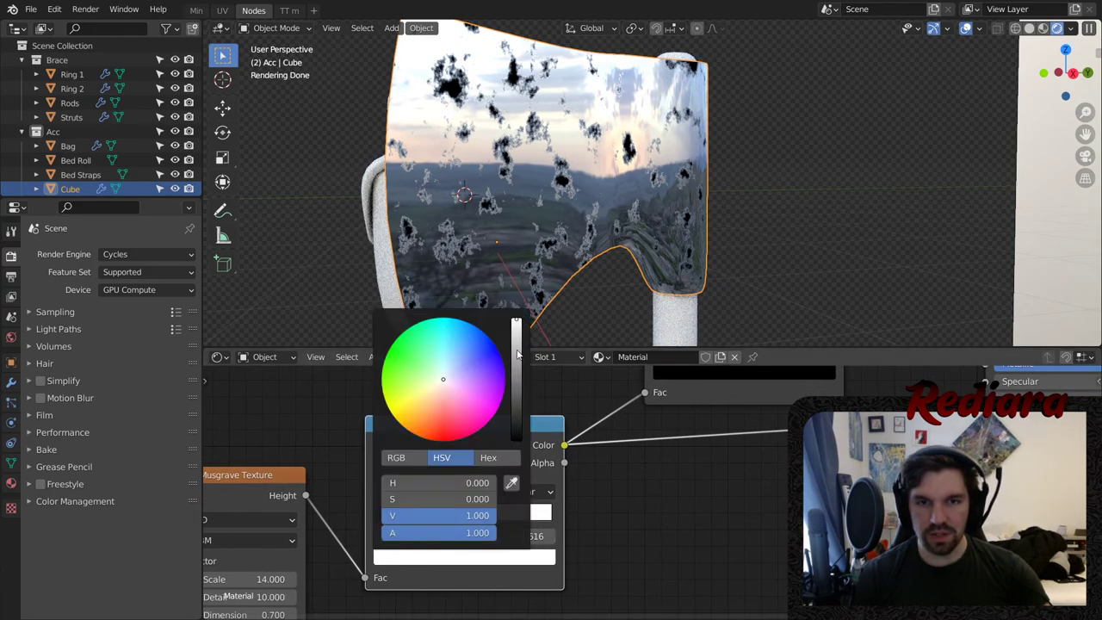
pyautogui.moveTo(518, 354)
pyautogui.mouseDown()
pyautogui.moveTo(516, 364)
pyautogui.moveTo(516, 350)
pyautogui.mouseUp()
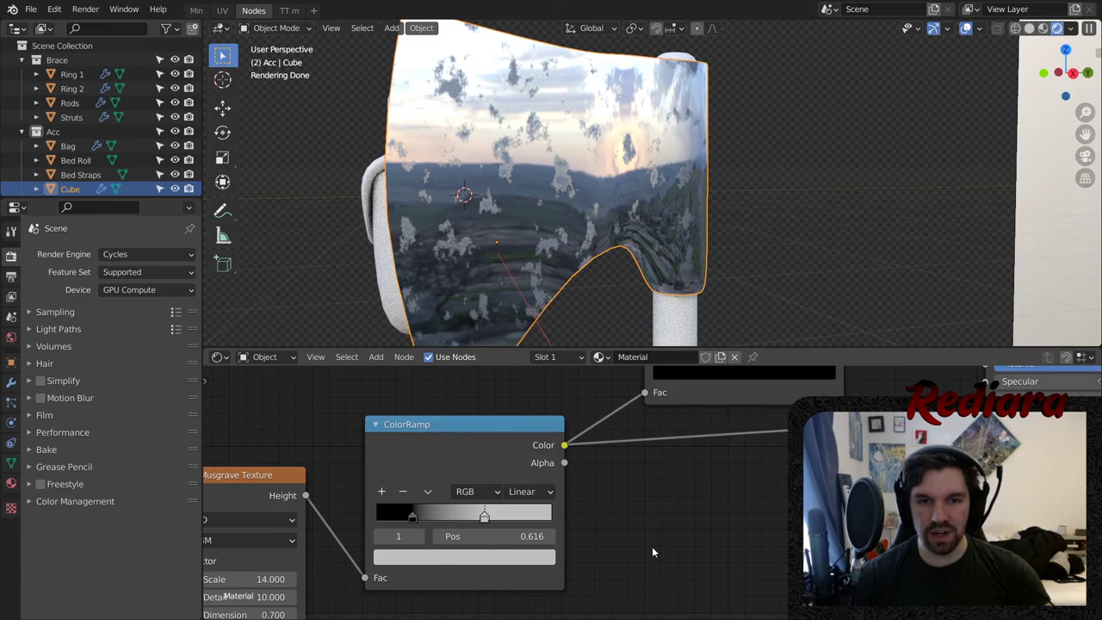
pyautogui.hotkey('ctrl', 'z')
pyautogui.hotkey('ctrl', 'z')
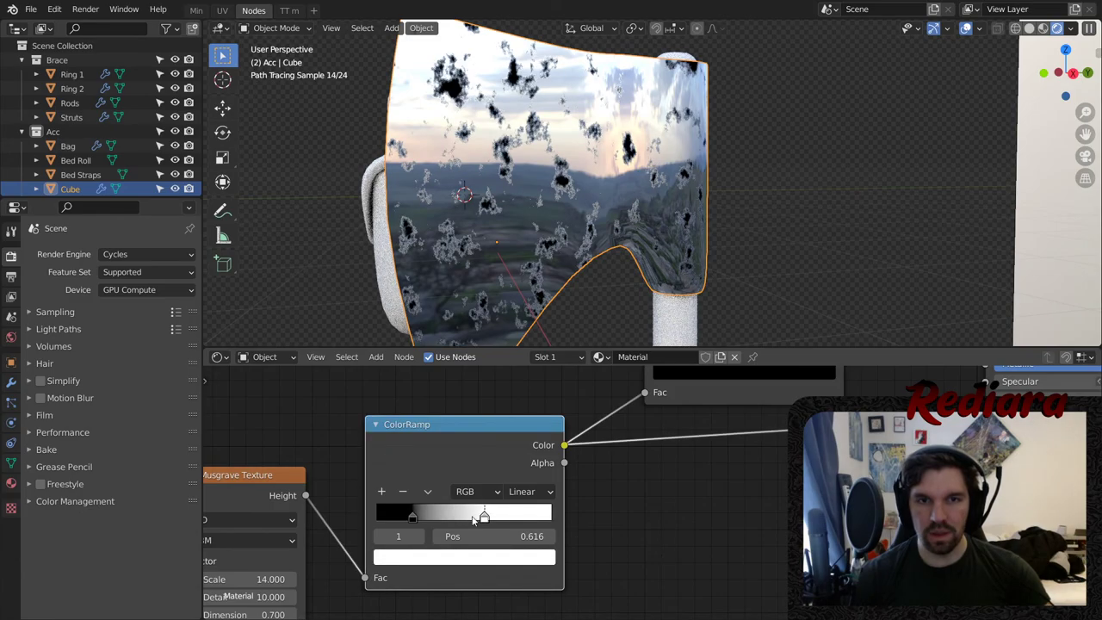
# - Brighten the new ColorRamp's black stop to dark grey, trying a Value of 0.1 before setting it to 0.15
pyautogui.click(411, 516)
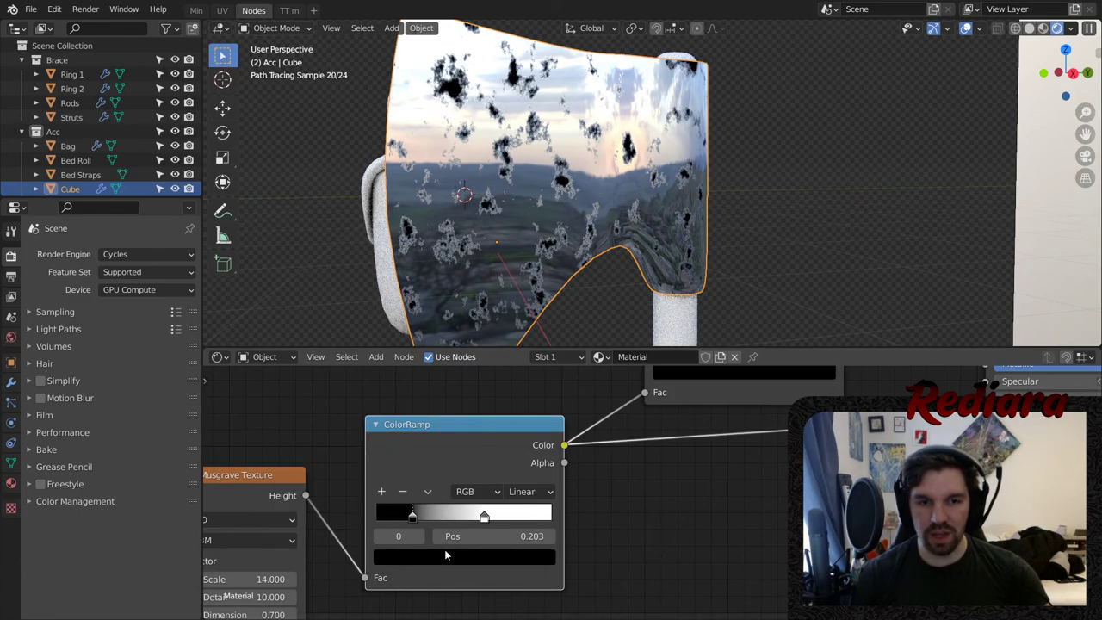
pyautogui.click(445, 555)
pyautogui.moveTo(514, 430); pyautogui.dragTo(516, 391)
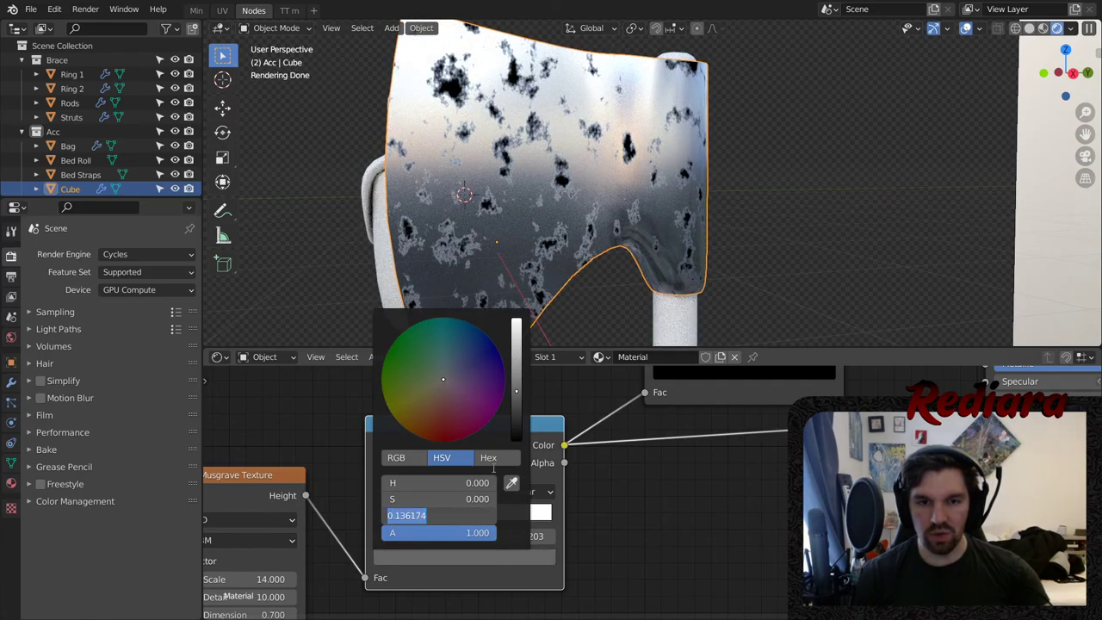
pyautogui.press('Return')
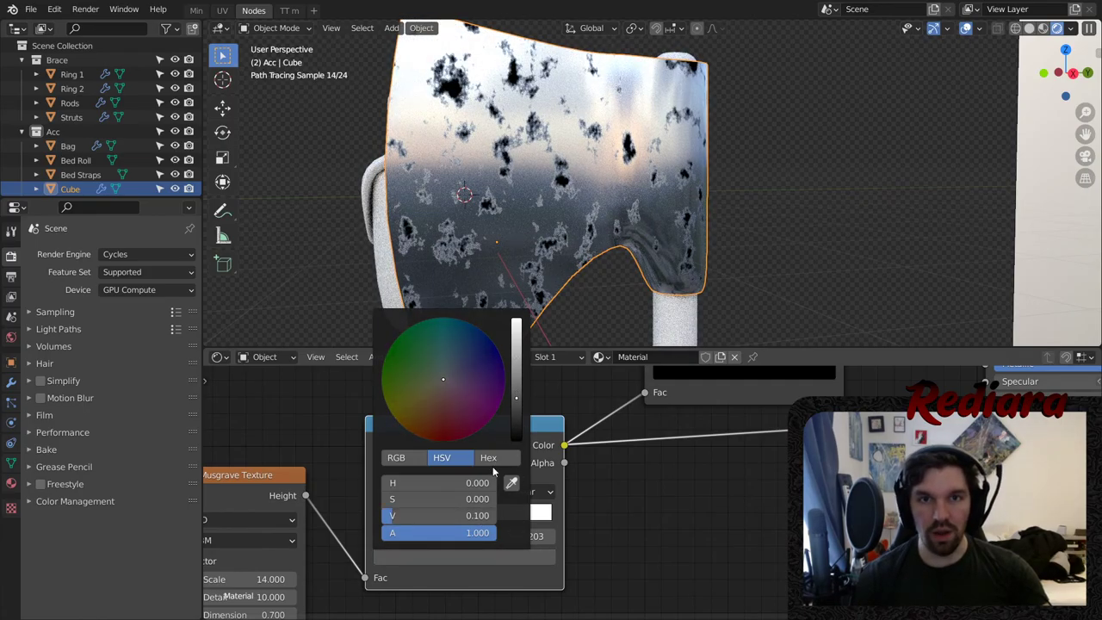
pyautogui.moveTo(754, 210)
pyautogui.mouseDown(button='middle')
pyautogui.moveTo(668, 216)
pyautogui.moveTo(765, 203)
pyautogui.moveTo(757, 220)
pyautogui.mouseUp(button='middle')
pyautogui.click(427, 557)
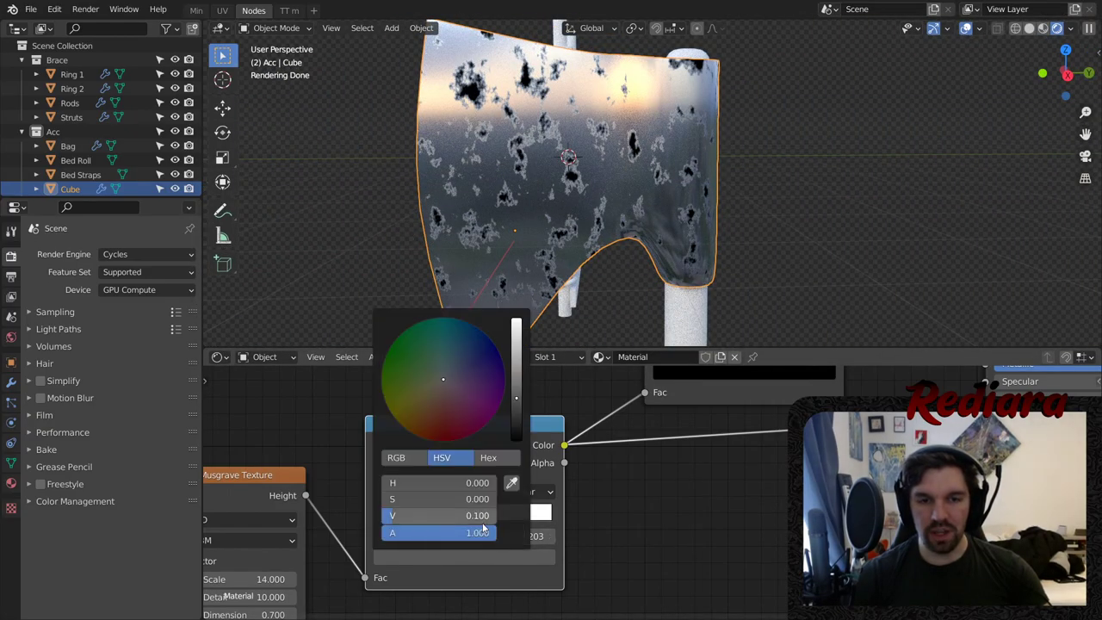
pyautogui.write('.15')
pyautogui.press('Return')
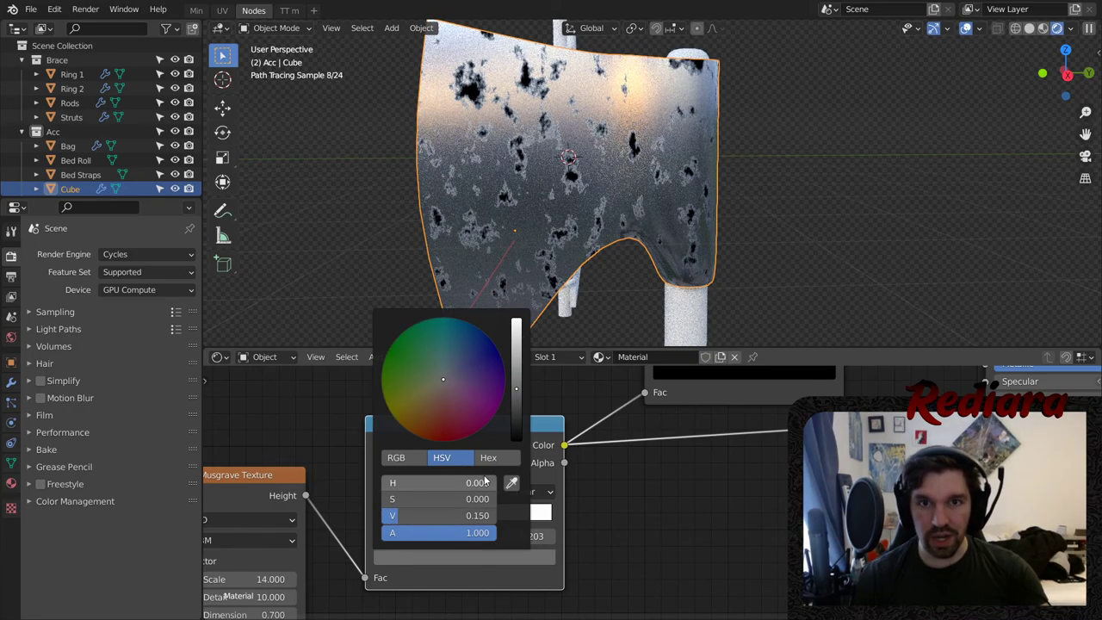
pyautogui.click(874, 133)
# - Move the black stop of the ColorRamp feeding the Base Color to position 0.732
pyautogui.moveTo(731, 194)
pyautogui.mouseDown(button='middle')
pyautogui.moveTo(667, 161)
pyautogui.moveTo(733, 129)
pyautogui.moveTo(750, 142)
pyautogui.moveTo(699, 95)
pyautogui.mouseUp(button='middle')
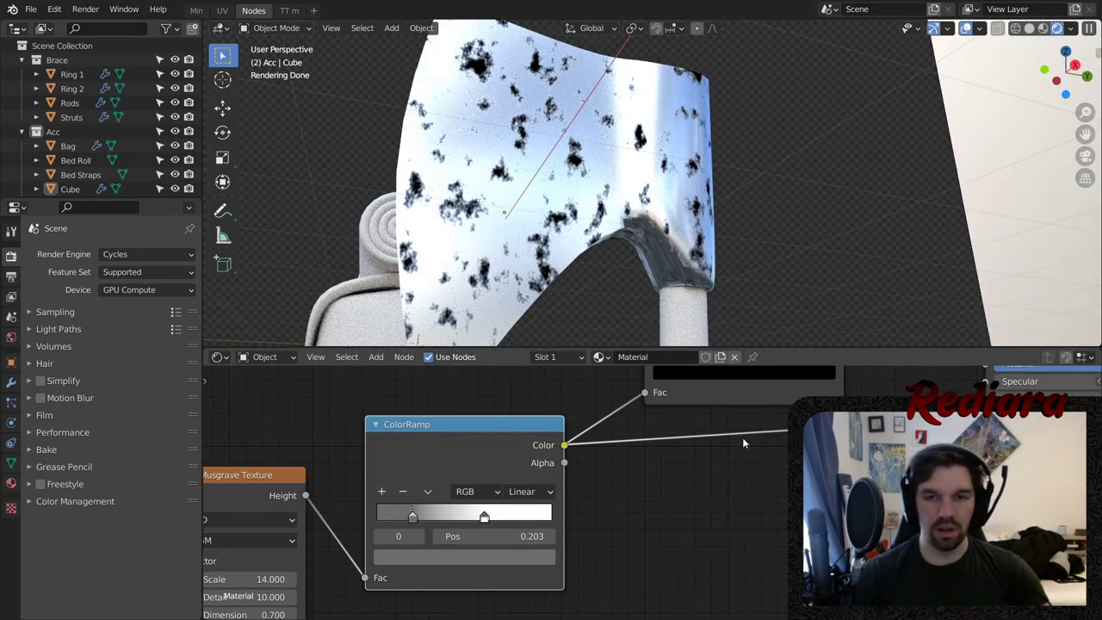
pyautogui.moveTo(743, 438); pyautogui.dragTo(665, 492, button='middle')
pyautogui.moveTo(764, 454); pyautogui.dragTo(678, 498, button='middle')
pyautogui.moveTo(570, 138); pyautogui.dragTo(544, 197, button='middle')
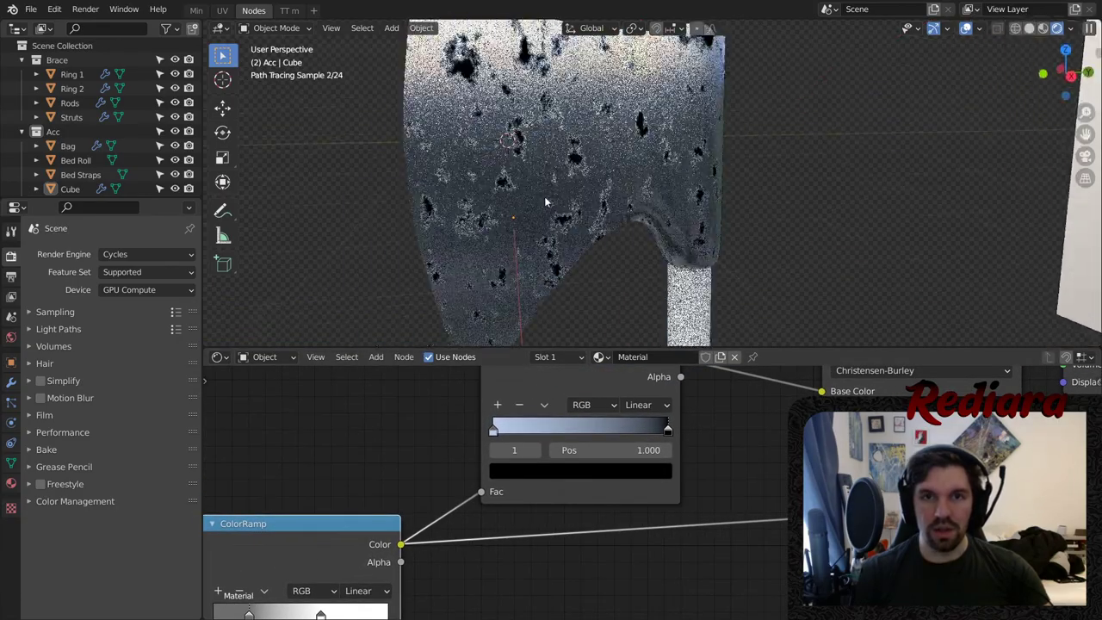
pyautogui.scroll(6, 544, 201)
pyautogui.scroll(3, 678, 376)
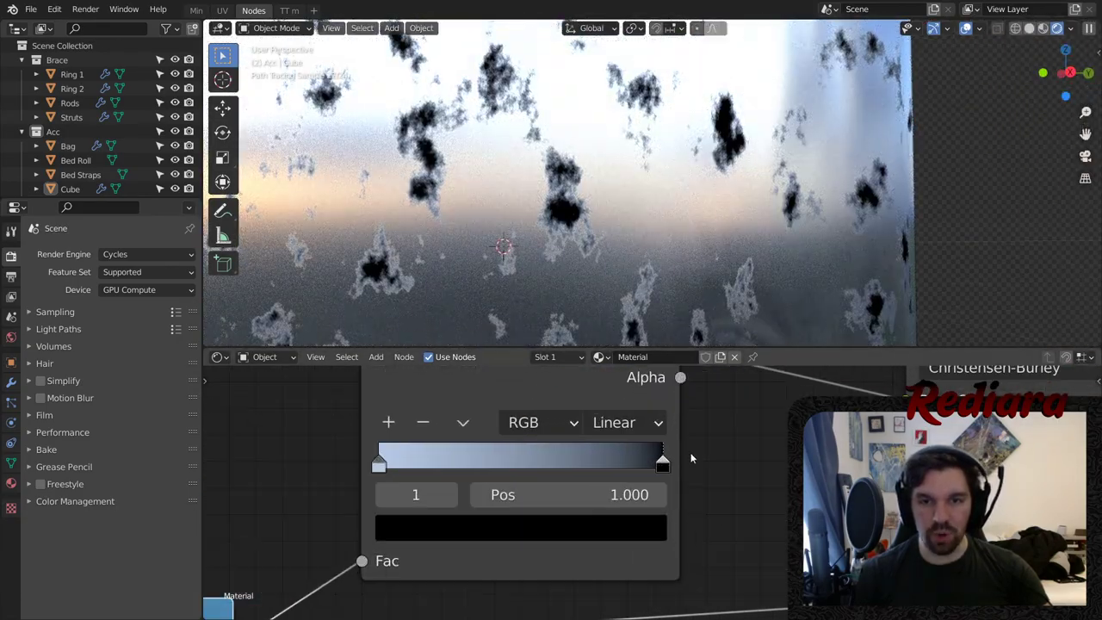
pyautogui.moveTo(631, 460); pyautogui.dragTo(586, 462)
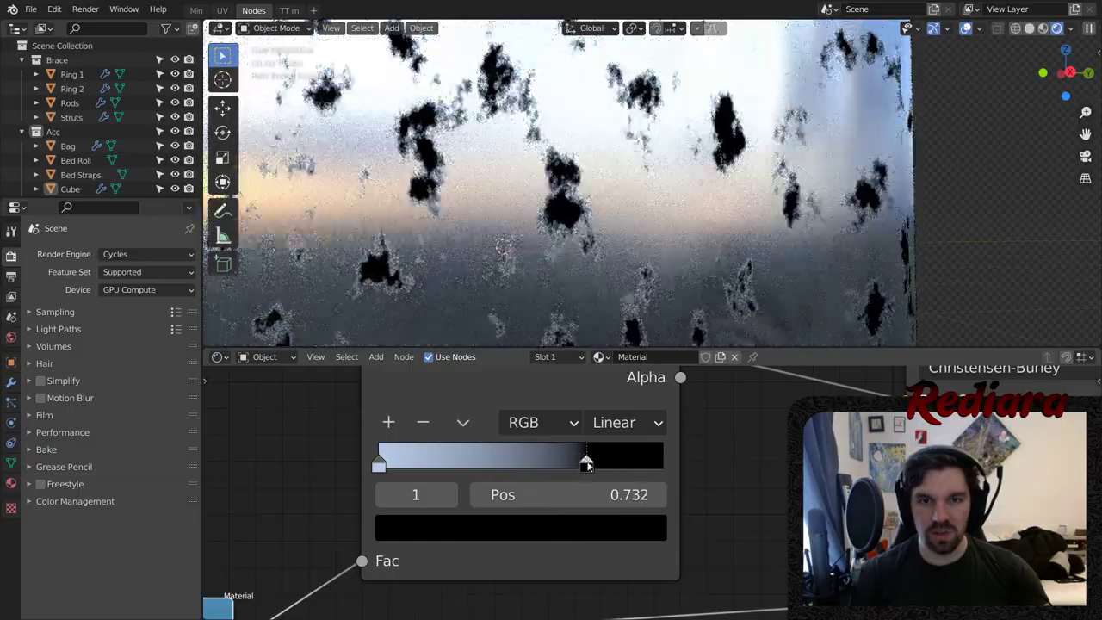
# - Recolour that black stop to a rusty brown with about Hue 0.030, Saturation 0.831 and Value 0.185
pyautogui.click(586, 529)
pyautogui.moveTo(603, 306); pyautogui.dragTo(603, 249)
pyautogui.moveTo(484, 284); pyautogui.dragTo(467, 300)
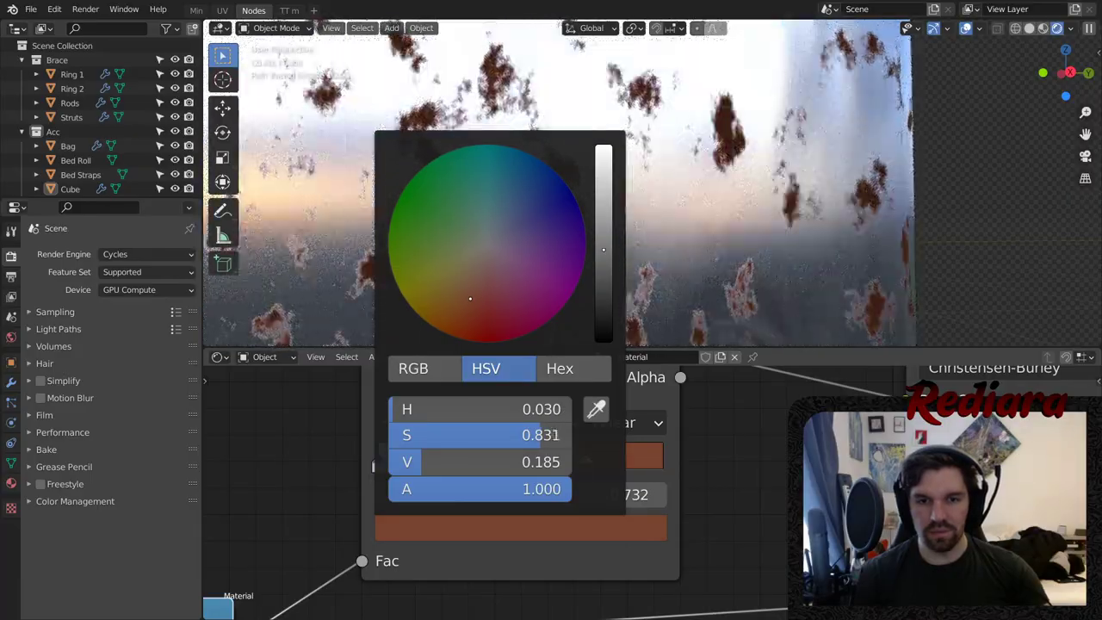
# - Move the white stop of the ColorRamp feeding the Roughness to position 1.000
pyautogui.scroll(-8, 690, 295)
pyautogui.moveTo(731, 176); pyautogui.dragTo(725, 133, button='middle')
pyautogui.moveTo(314, 479); pyautogui.dragTo(564, 380, button='middle')
pyautogui.moveTo(510, 495); pyautogui.dragTo(635, 367, button='middle')
pyautogui.moveTo(482, 523); pyautogui.dragTo(637, 522)
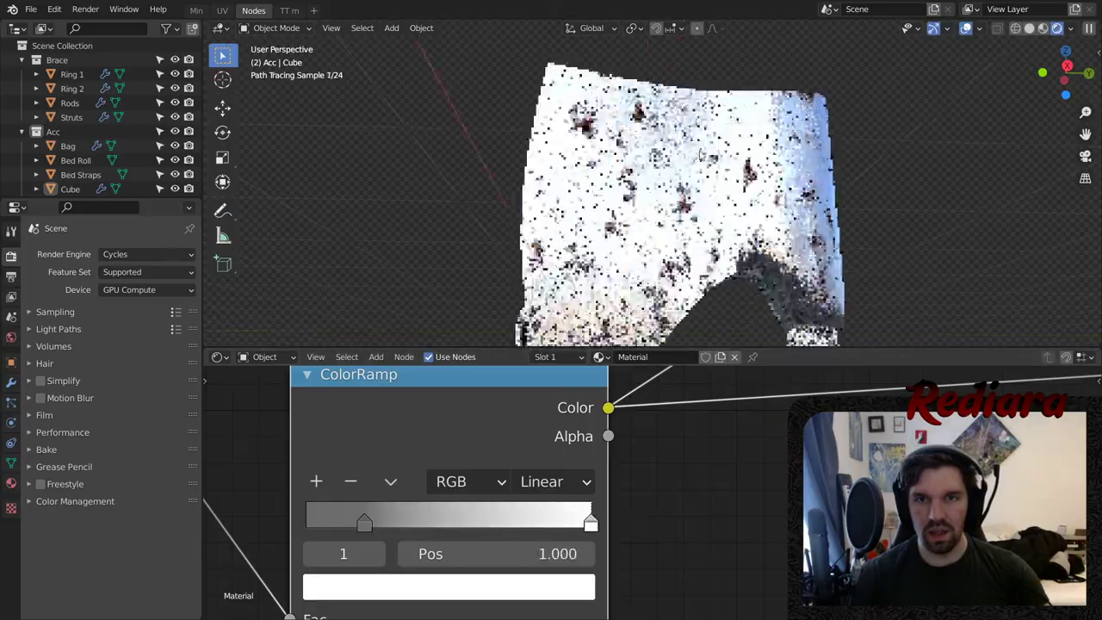
# - Move the Roughness ColorRamp's dark grey stop to position 0.388 and check the rust spots around the axe head
pyautogui.scroll(4, 666, 194)
pyautogui.scroll(-2, 654, 200)
pyautogui.moveTo(648, 202); pyautogui.dragTo(601, 279, button='middle')
pyautogui.moveTo(363, 527); pyautogui.dragTo(420, 524)
pyautogui.scroll(-3, 594, 164)
pyautogui.moveTo(605, 142); pyautogui.dragTo(554, 224, button='middle')
pyautogui.scroll(3, 662, 113)
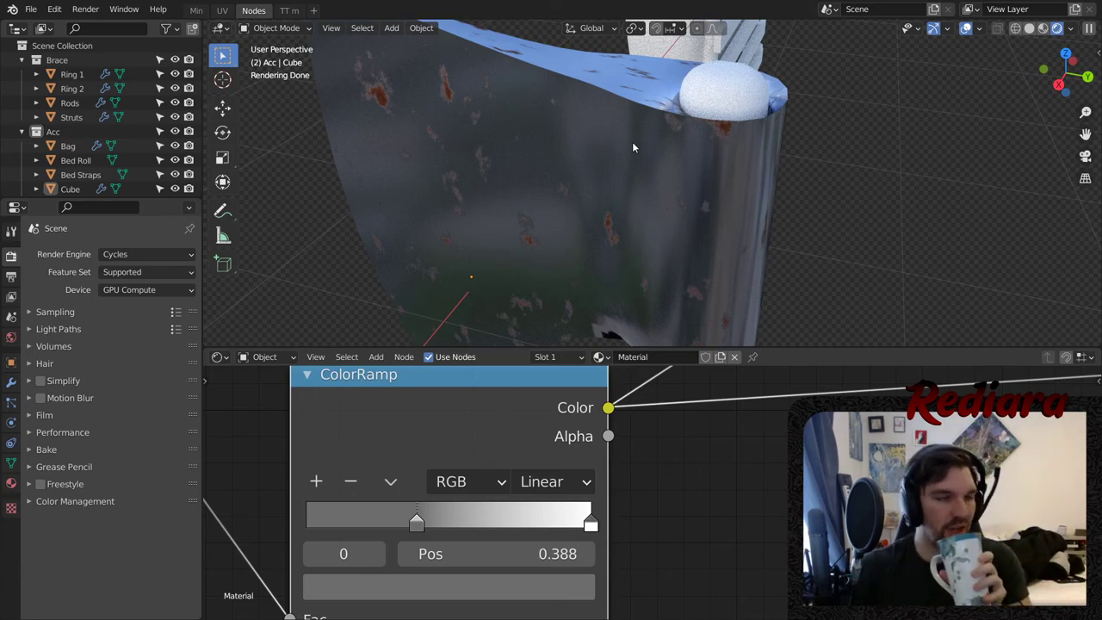
pyautogui.moveTo(633, 147); pyautogui.dragTo(650, 125, button='middle')
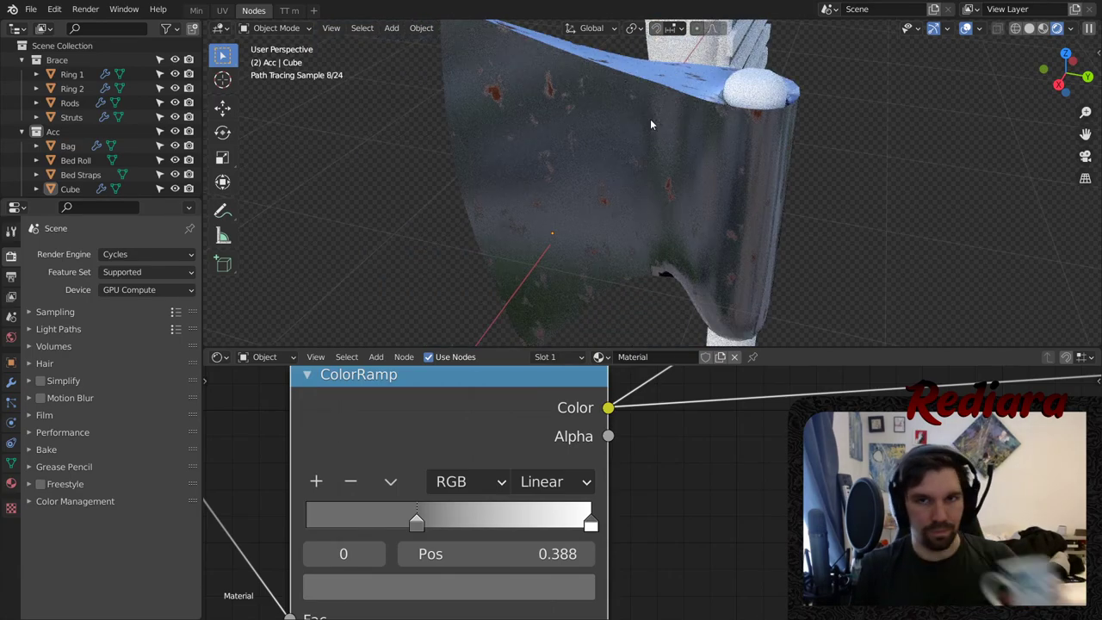
pyautogui.moveTo(665, 181)
pyautogui.mouseDown(button='middle')
pyautogui.moveTo(697, 150)
pyautogui.moveTo(663, 185)
pyautogui.moveTo(557, 112)
pyautogui.moveTo(594, 216)
pyautogui.mouseUp(button='middle')
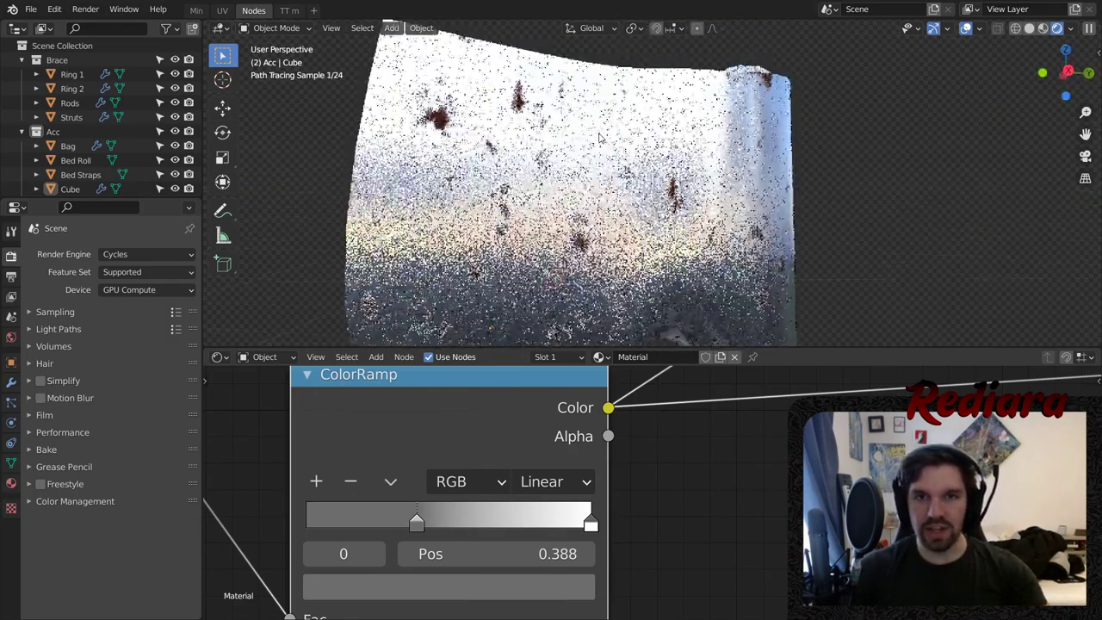
# - Add a stop to the Base Color ColorRamp between the pale blue and brown stops, at position 0.591
pyautogui.moveTo(673, 430); pyautogui.dragTo(581, 486, button='middle')
pyautogui.scroll(2, 517, 431)
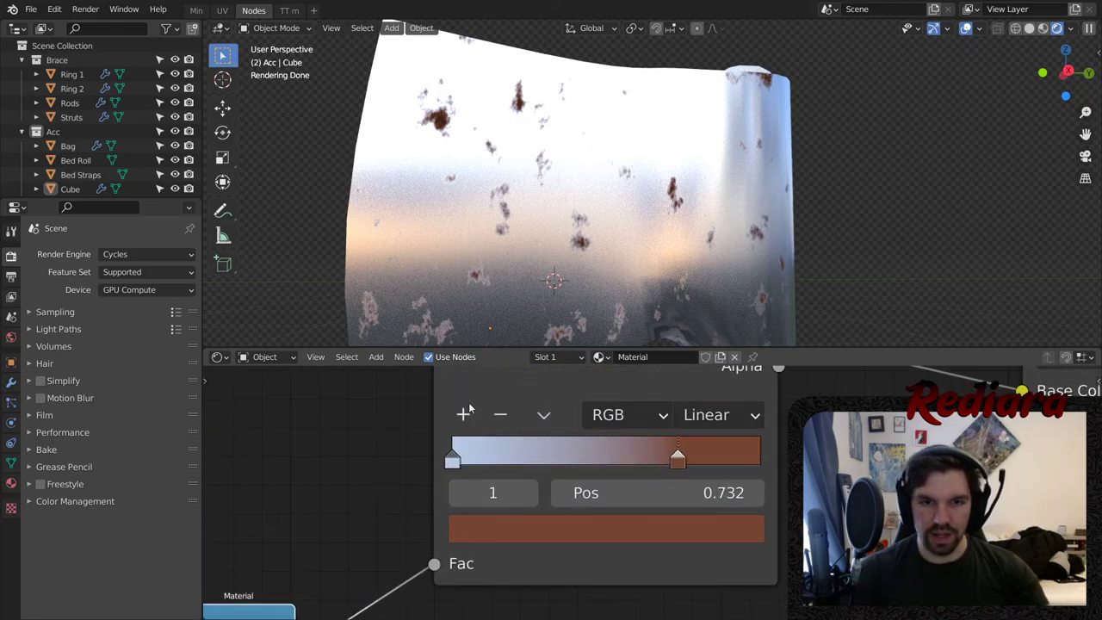
pyautogui.click(463, 414)
pyautogui.moveTo(565, 465); pyautogui.dragTo(634, 462)
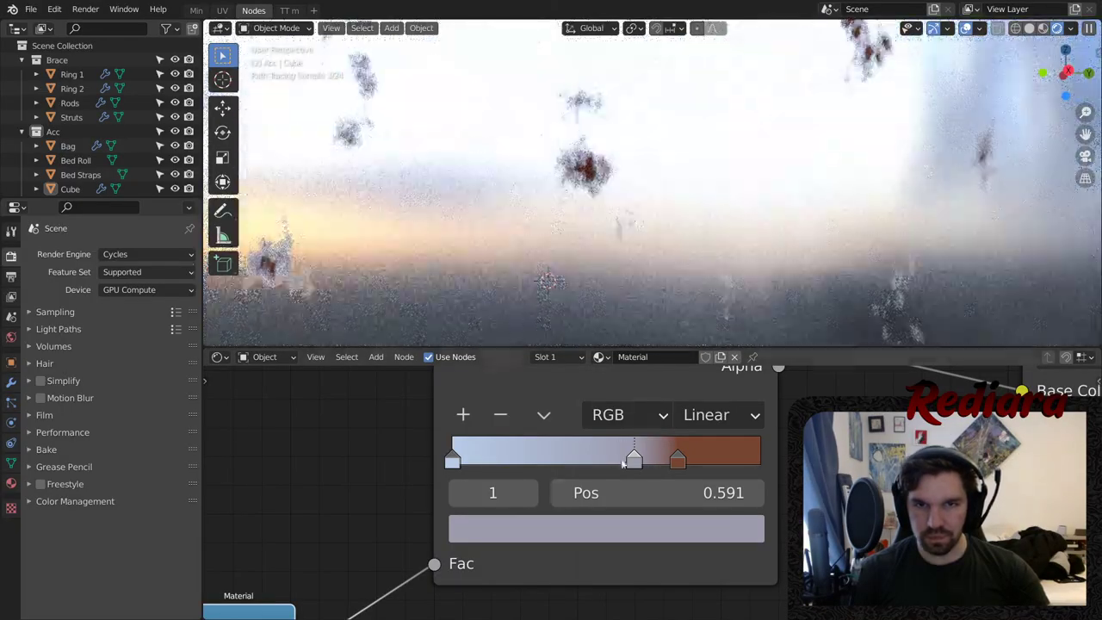
# - Colour the new stop brown with about Hue 0.044, Saturation 0.596 and a Value of 0.2
pyautogui.click(631, 528)
pyautogui.click(559, 243)
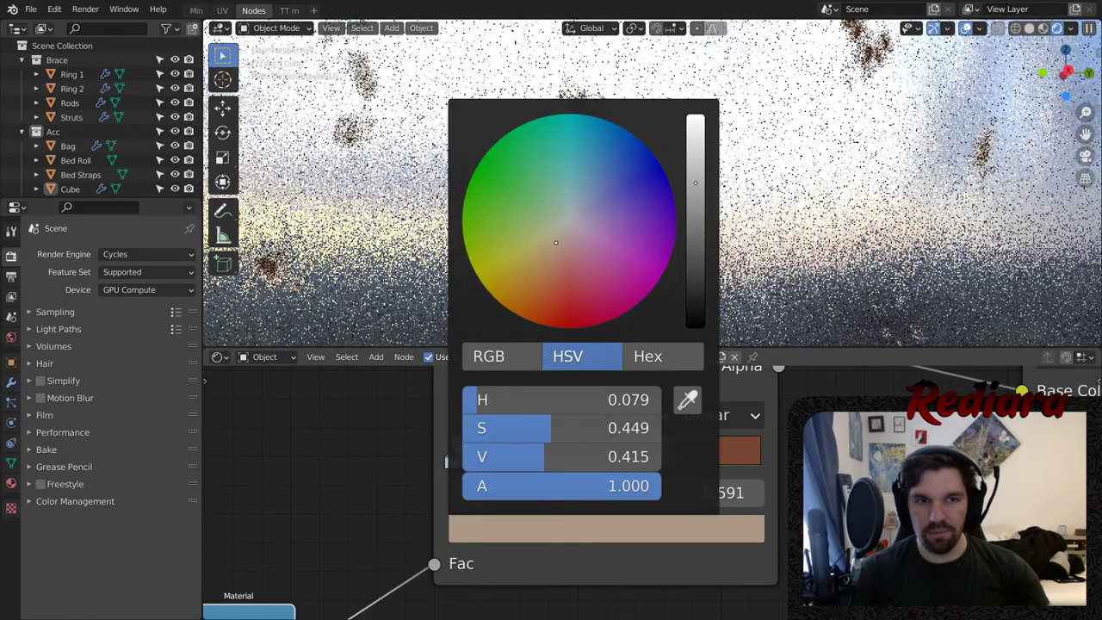
pyautogui.moveTo(556, 242); pyautogui.dragTo(558, 256)
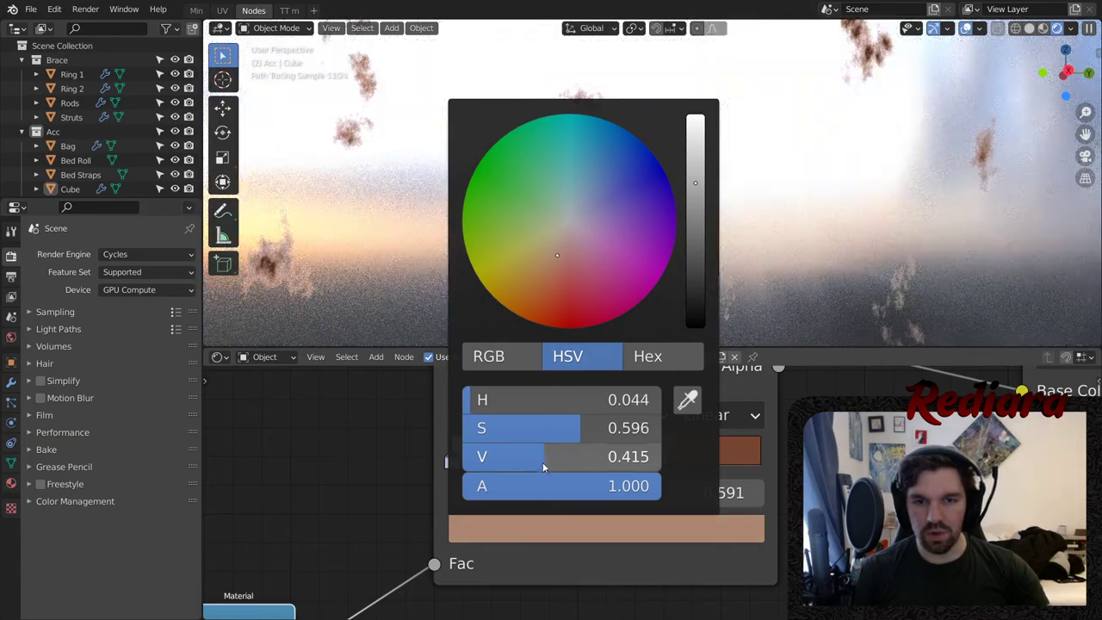
pyautogui.write('.2')
pyautogui.press('Return')
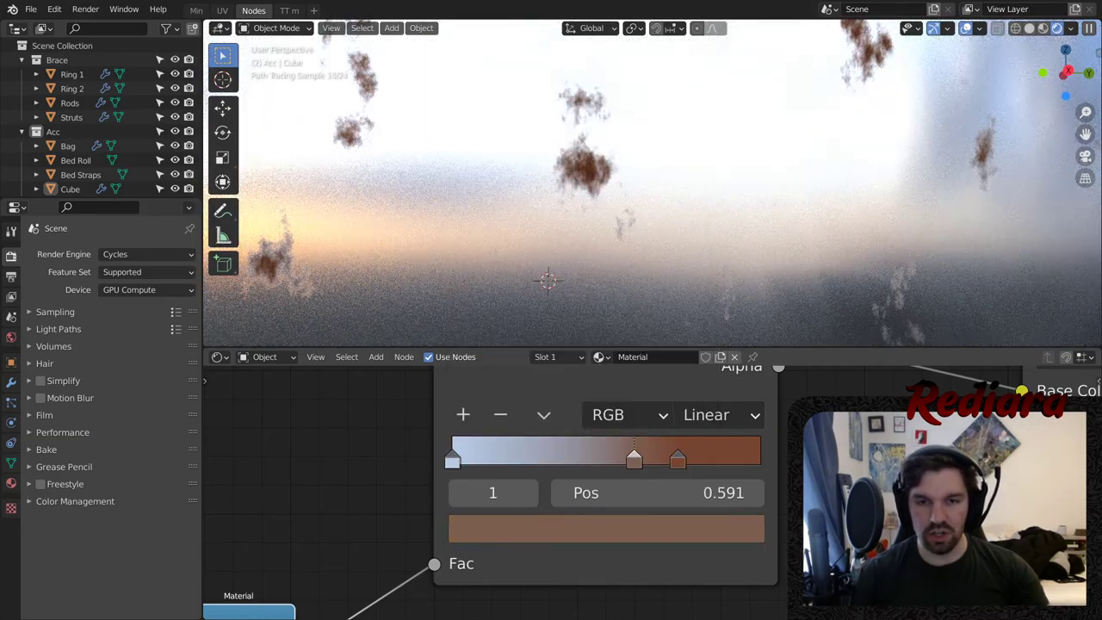
# - Set the Saturation of the brown stop at 0.732 to 0.6
pyautogui.scroll(-4, 638, 198)
pyautogui.keyDown('shift'); pyautogui.moveTo(639, 198); pyautogui.dragTo(638, 256, button='middle'); pyautogui.keyUp('shift')
pyautogui.scroll(3, 639, 256)
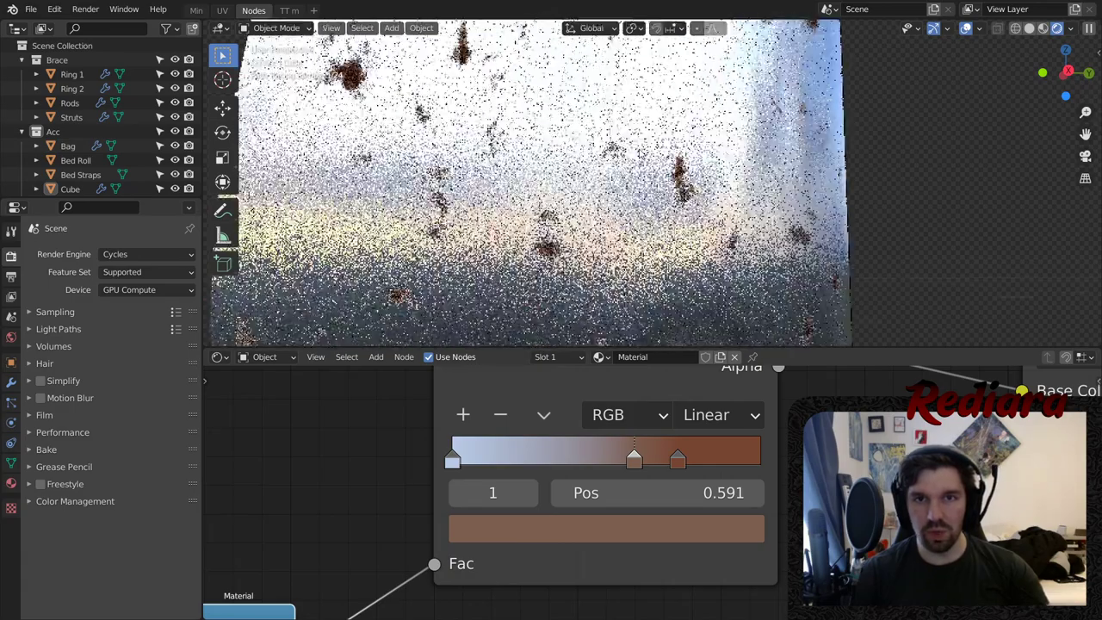
pyautogui.click(678, 461)
pyautogui.click(668, 523)
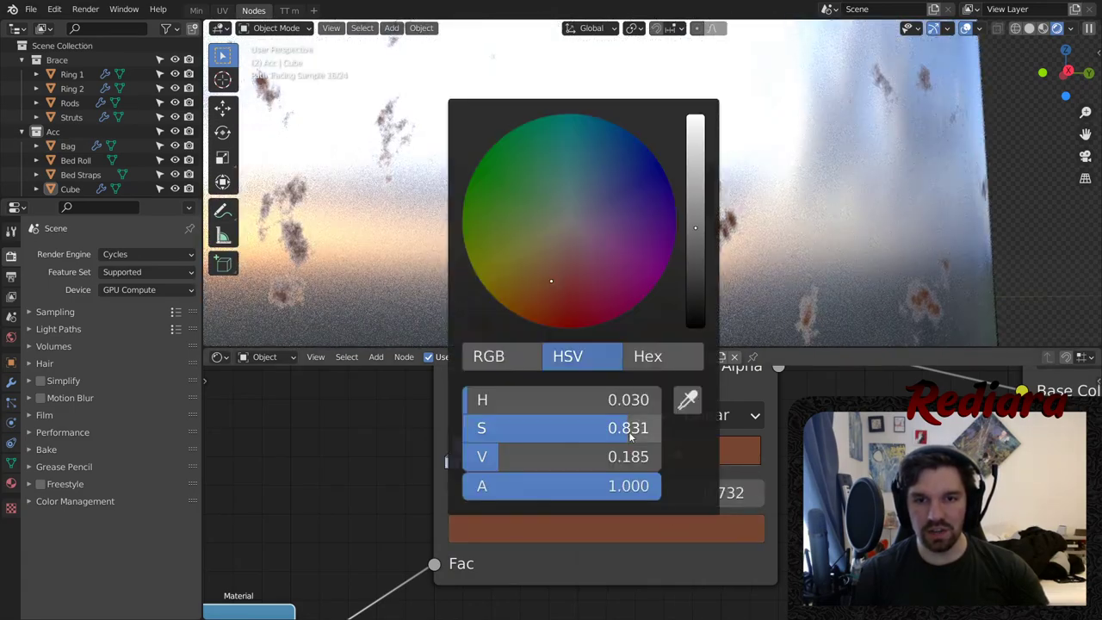
pyautogui.click(596, 434)
pyautogui.write('.6')
pyautogui.press('Return')
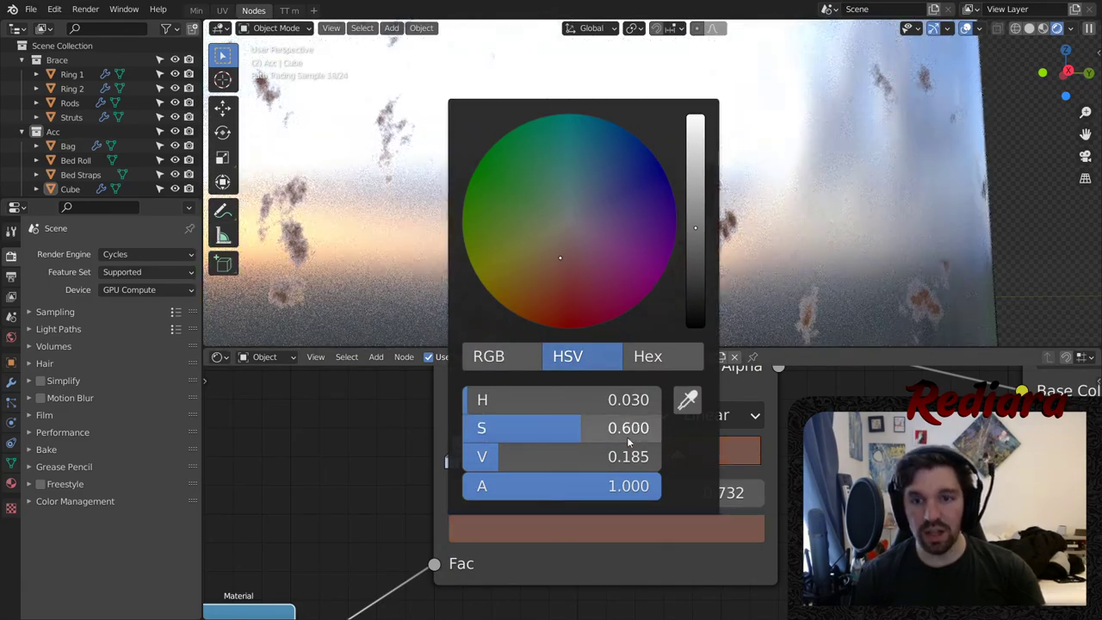
# - Darken the brown stop at 0.732, trying a Value of 0.1 before setting it to 0.08
pyautogui.click(667, 527)
pyautogui.click(628, 459)
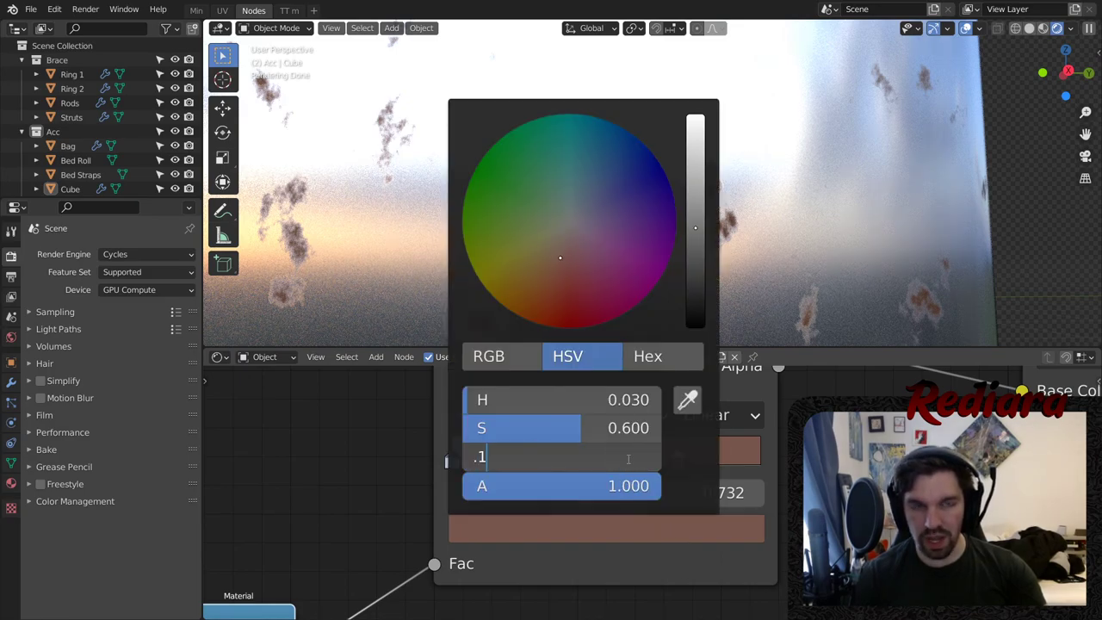
pyautogui.write('.1')
pyautogui.press('Return')
pyautogui.click(667, 525)
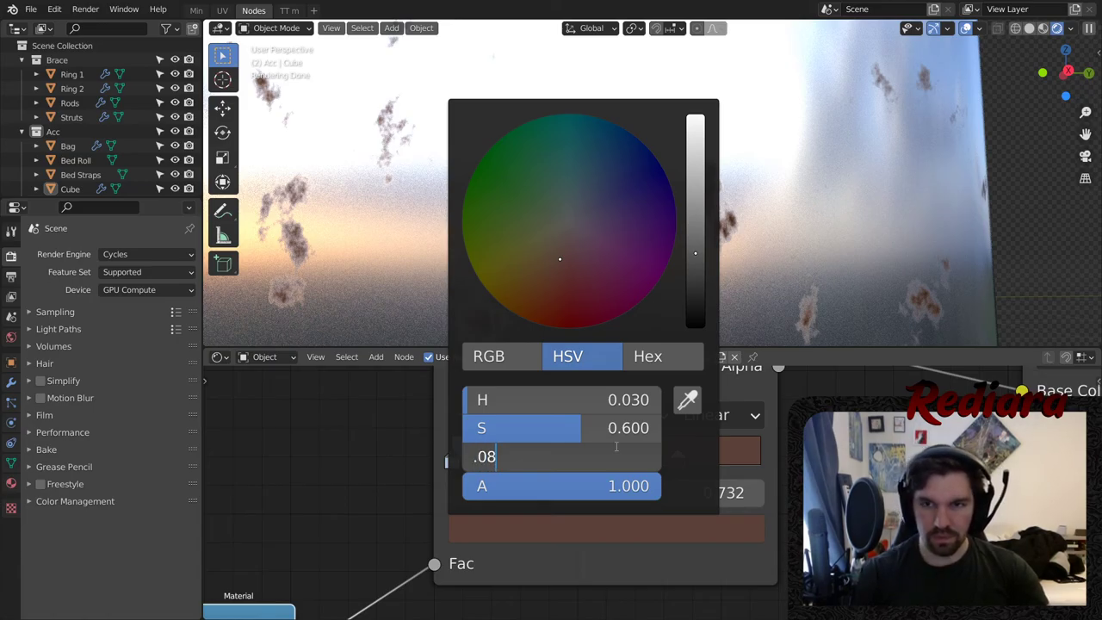
pyautogui.click(616, 445)
pyautogui.write('.08')
pyautogui.press('Return')
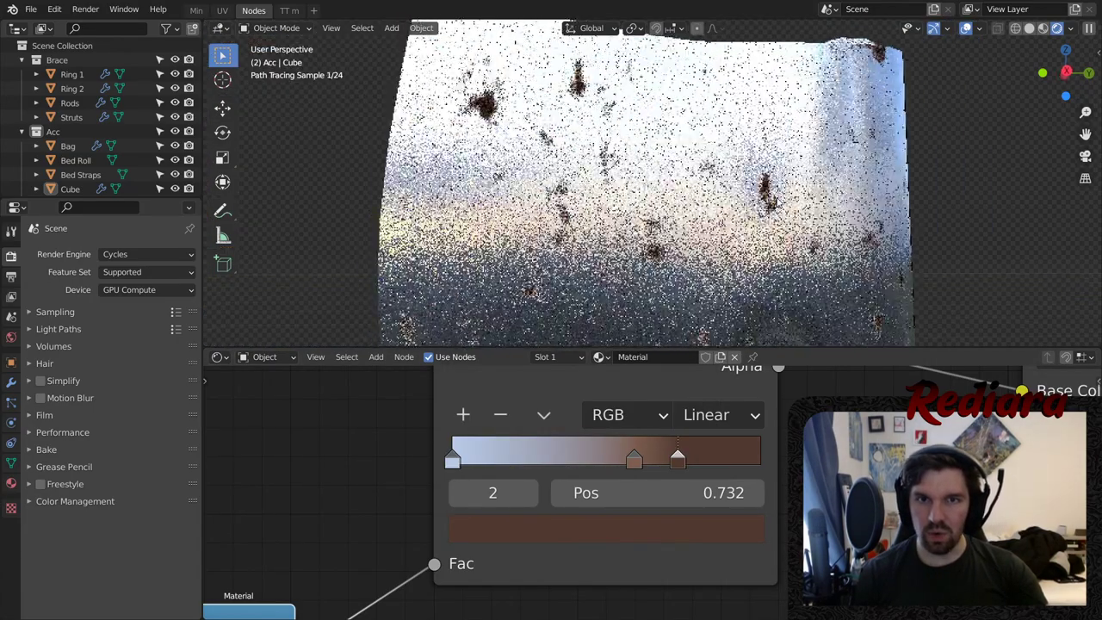
# - Examine the rust spots on the axe head from both sides, close up and from a distance
pyautogui.moveTo(715, 148)
pyautogui.mouseDown(button='middle')
pyautogui.moveTo(738, 143)
pyautogui.moveTo(597, 216)
pyautogui.moveTo(576, 132)
pyautogui.moveTo(715, 207)
pyautogui.moveTo(700, 253)
pyautogui.moveTo(679, 238)
pyautogui.moveTo(671, 280)
pyautogui.mouseUp(button='middle')
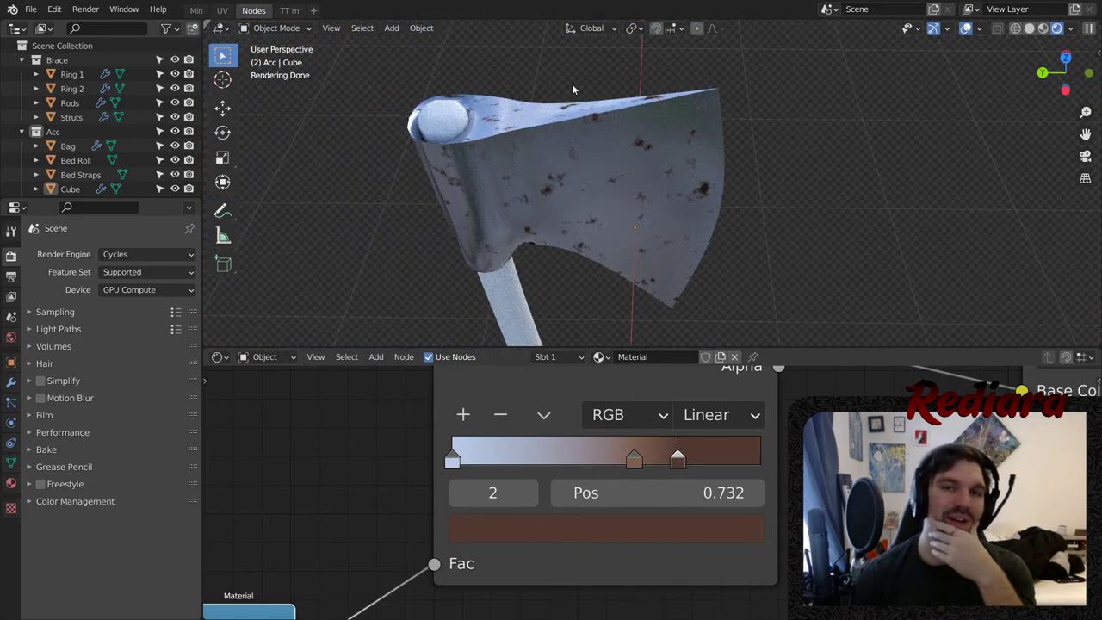
pyautogui.scroll(5, 573, 89)
pyautogui.moveTo(608, 118)
pyautogui.mouseDown(button='middle')
pyautogui.moveTo(571, 122)
pyautogui.moveTo(1021, 222)
pyautogui.mouseUp(button='middle')
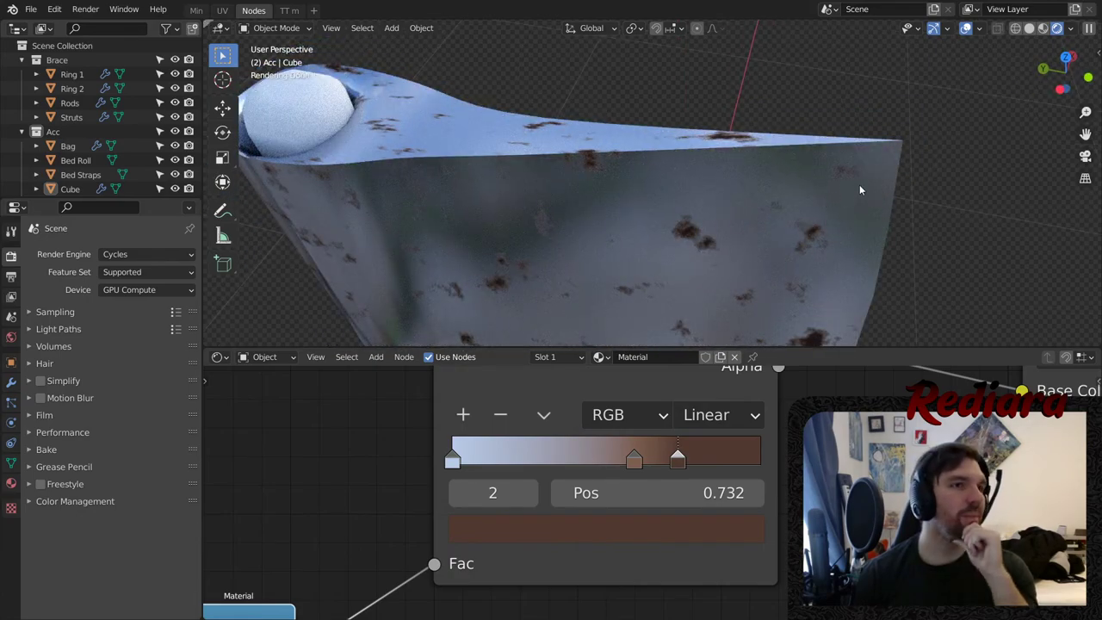
pyautogui.scroll(-3, 852, 517)
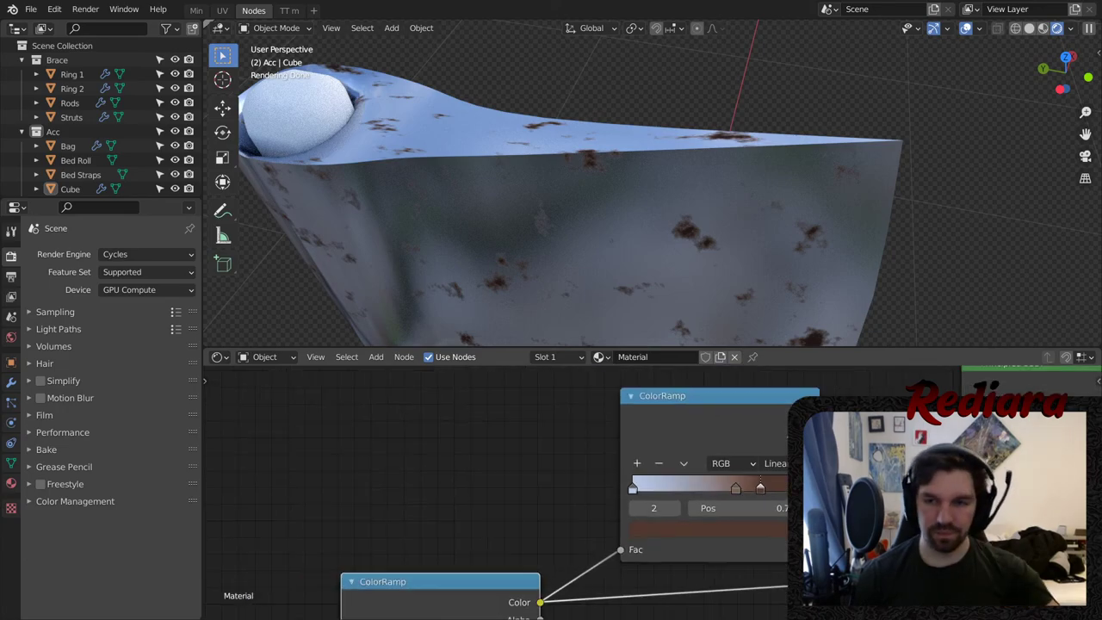
pyautogui.moveTo(863, 494); pyautogui.dragTo(612, 410, button='middle')
pyautogui.moveTo(659, 203); pyautogui.dragTo(525, 158, button='middle')
pyautogui.scroll(-7, 675, 257)
pyautogui.scroll(-3, 603, 185)
pyautogui.scroll(5, 524, 159)
pyautogui.moveTo(572, 208)
pyautogui.mouseDown(button='middle')
pyautogui.moveTo(600, 245)
pyautogui.moveTo(626, 246)
pyautogui.moveTo(665, 224)
pyautogui.moveTo(576, 191)
pyautogui.moveTo(636, 212)
pyautogui.moveTo(590, 202)
pyautogui.mouseUp(button='middle')
pyautogui.scroll(-5, 627, 246)
# - Create a new material for the axe handle, and rename the axe head's material to Rusty Metal
pyautogui.click(586, 203)
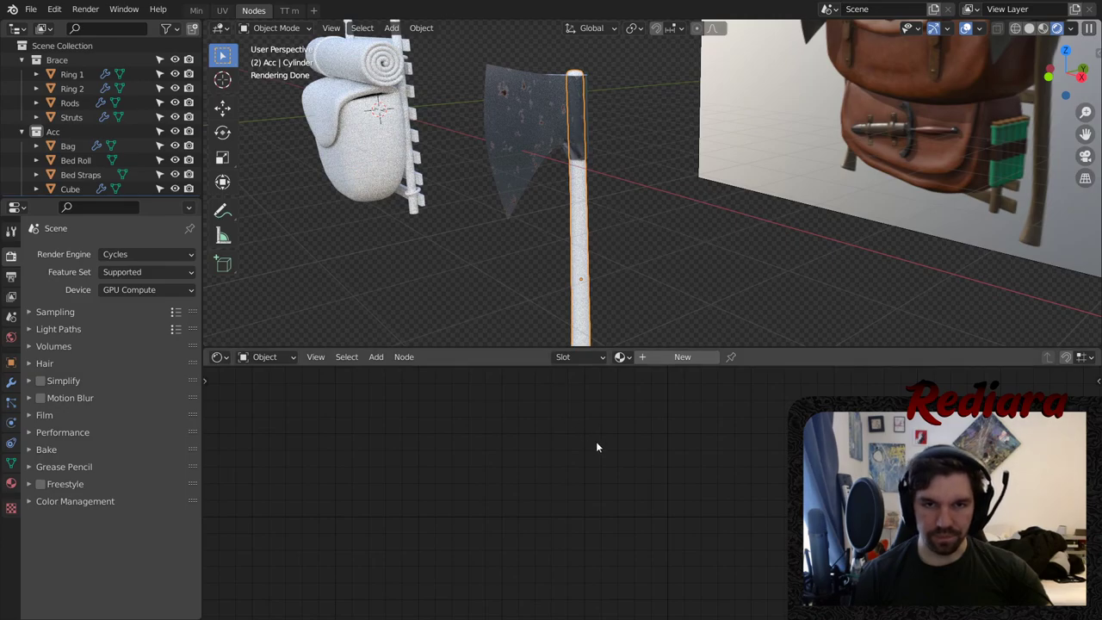
pyautogui.click(659, 356)
pyautogui.click(522, 177)
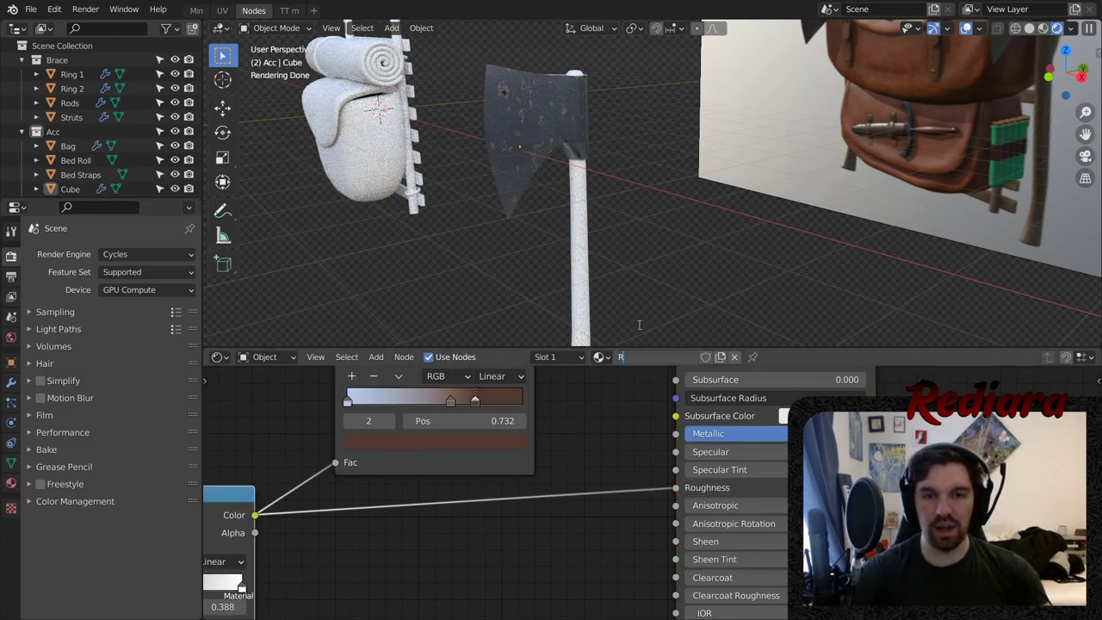
pyautogui.press('Return')
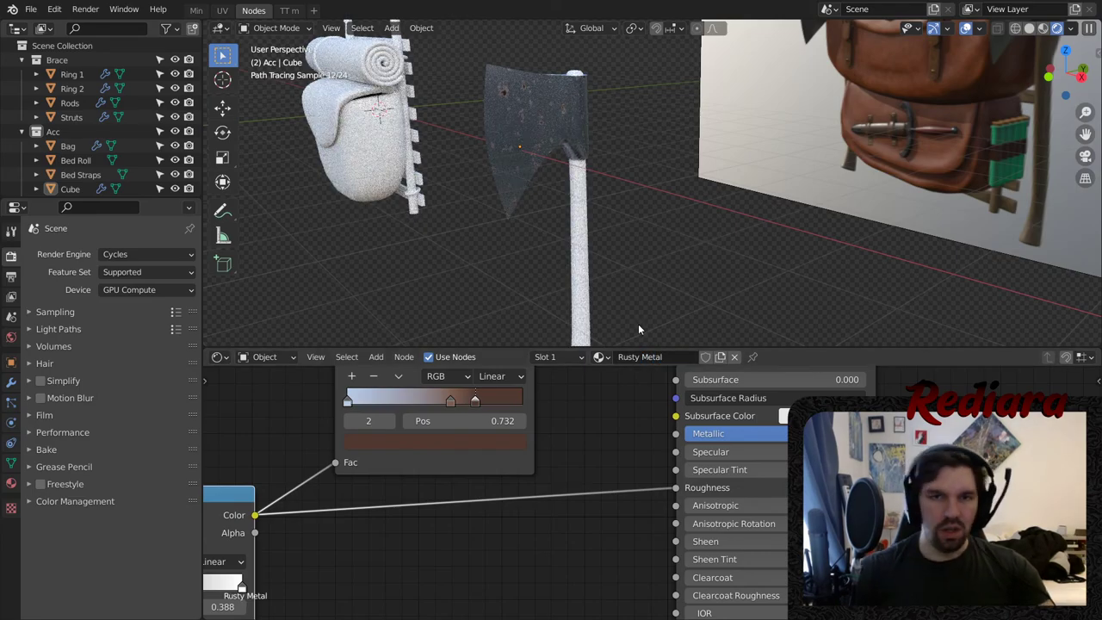
# - Add a Wave Texture node to the axe handle's material beside its shader
pyautogui.click(578, 215)
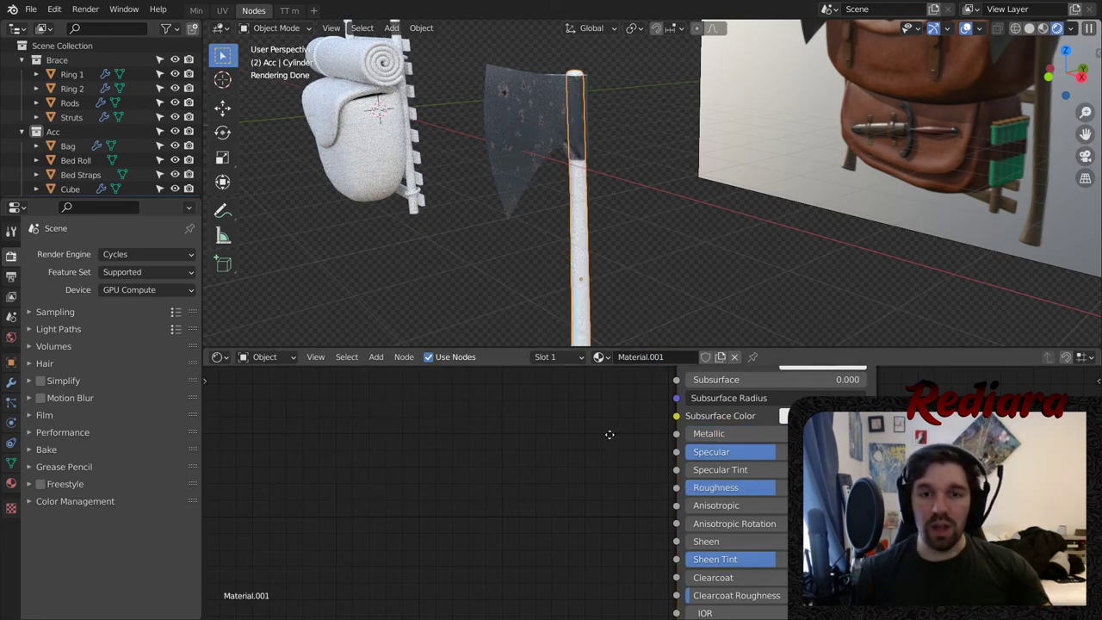
pyautogui.moveTo(609, 434); pyautogui.dragTo(610, 445, button='middle')
pyautogui.scroll(6, 555, 181)
pyautogui.scroll(-2, 556, 180)
pyautogui.moveTo(633, 405); pyautogui.dragTo(634, 462, button='middle')
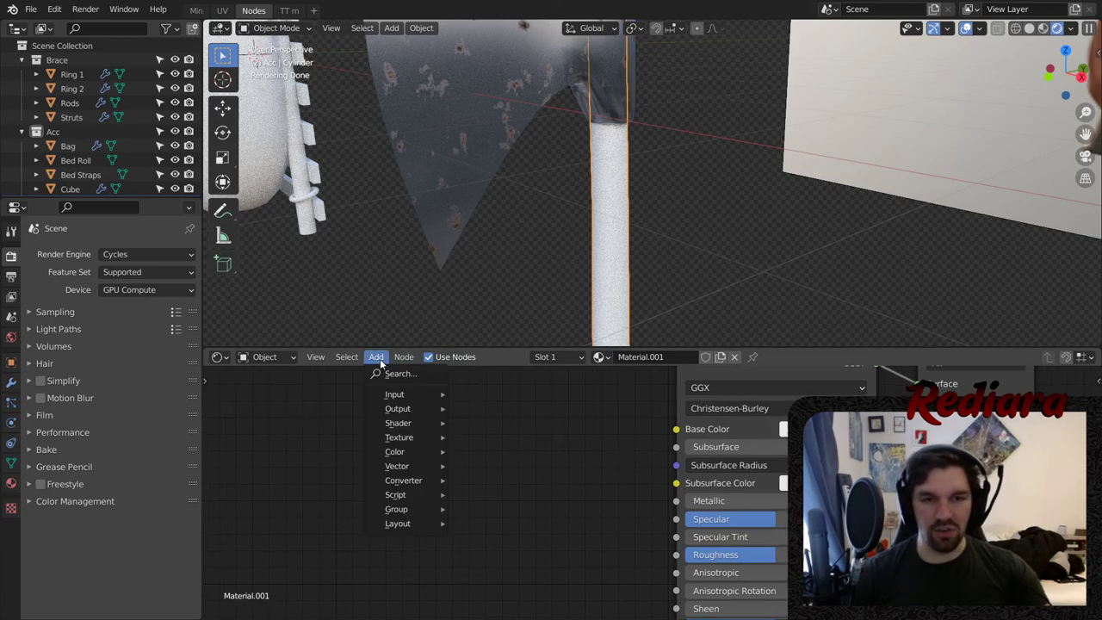
pyautogui.moveTo(417, 438)
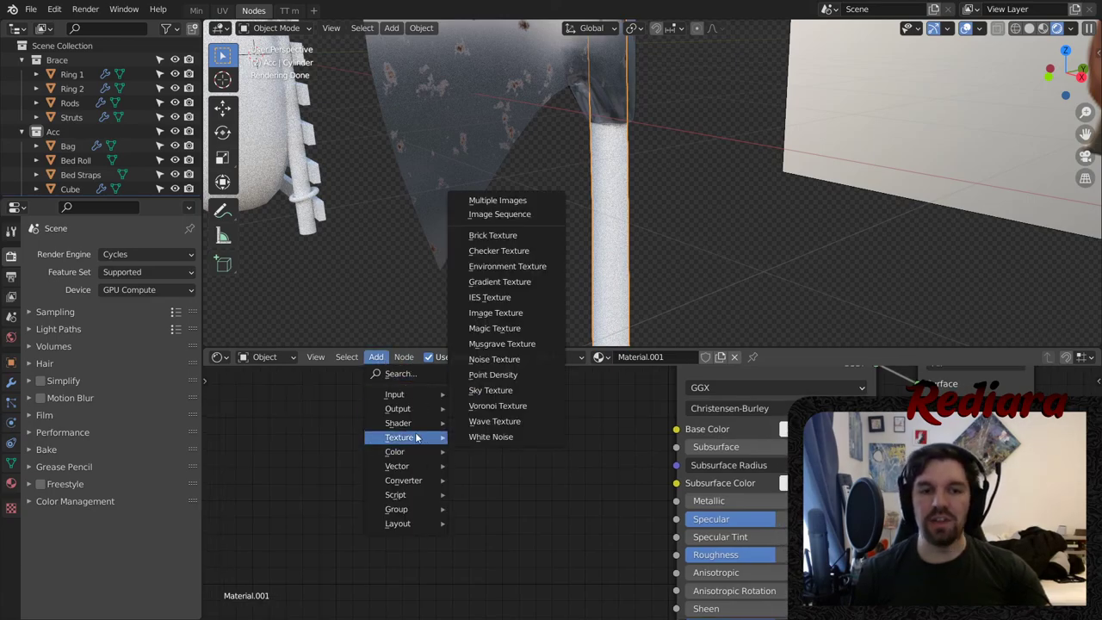
pyautogui.click(487, 420)
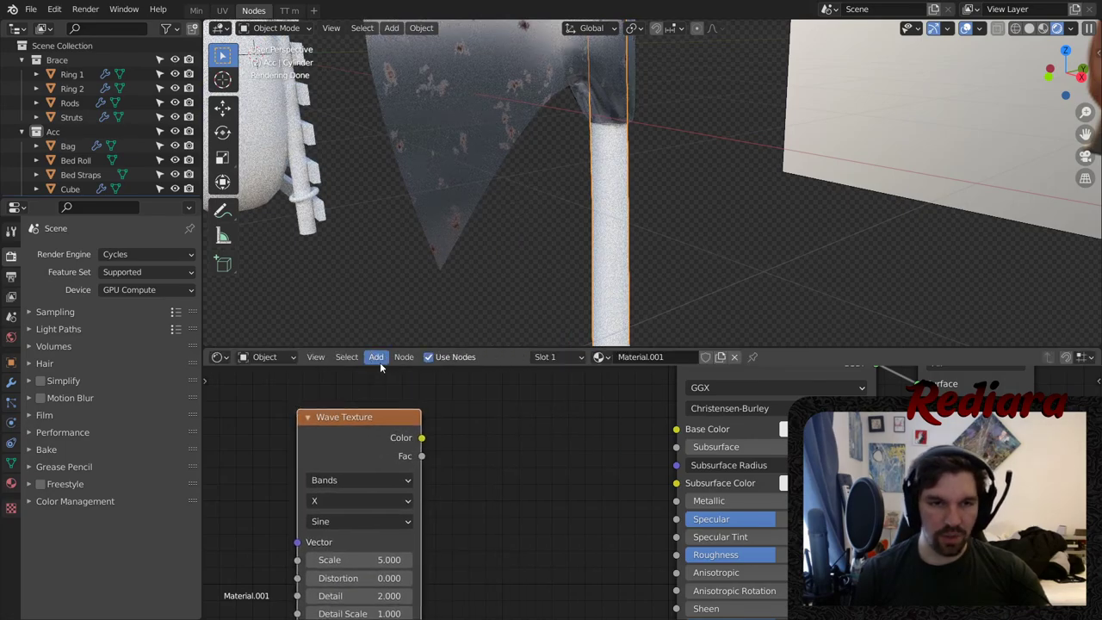
# - Add a ColorRamp linking the Wave Texture's Color to the handle shader's Base Color, and inspect the bands on the handle
pyautogui.moveTo(403, 480)
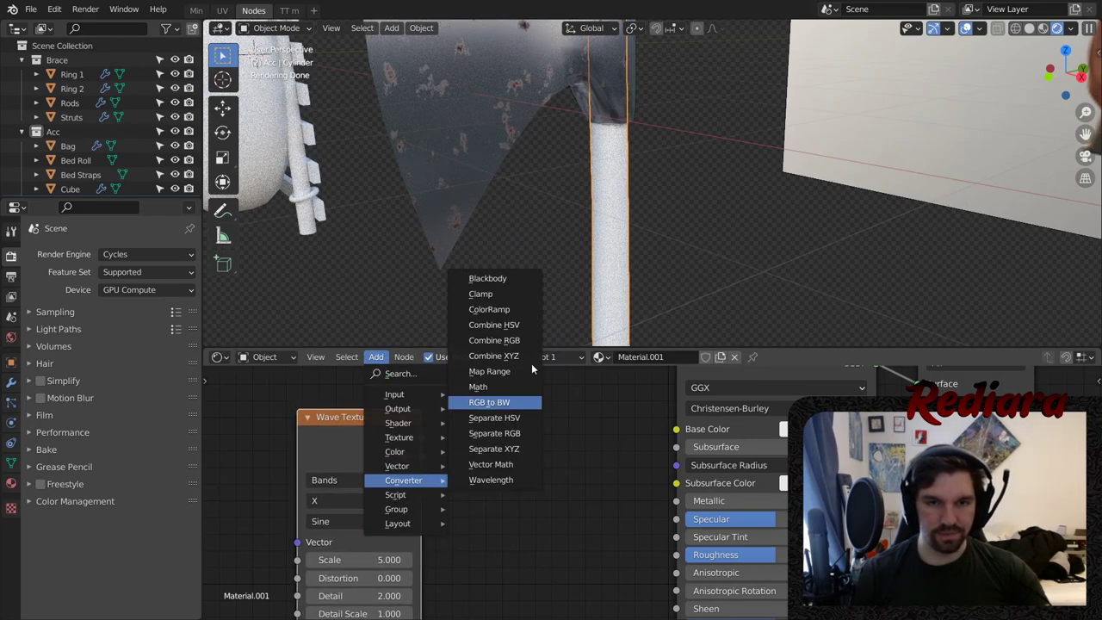
pyautogui.click(487, 309)
pyautogui.click(498, 421)
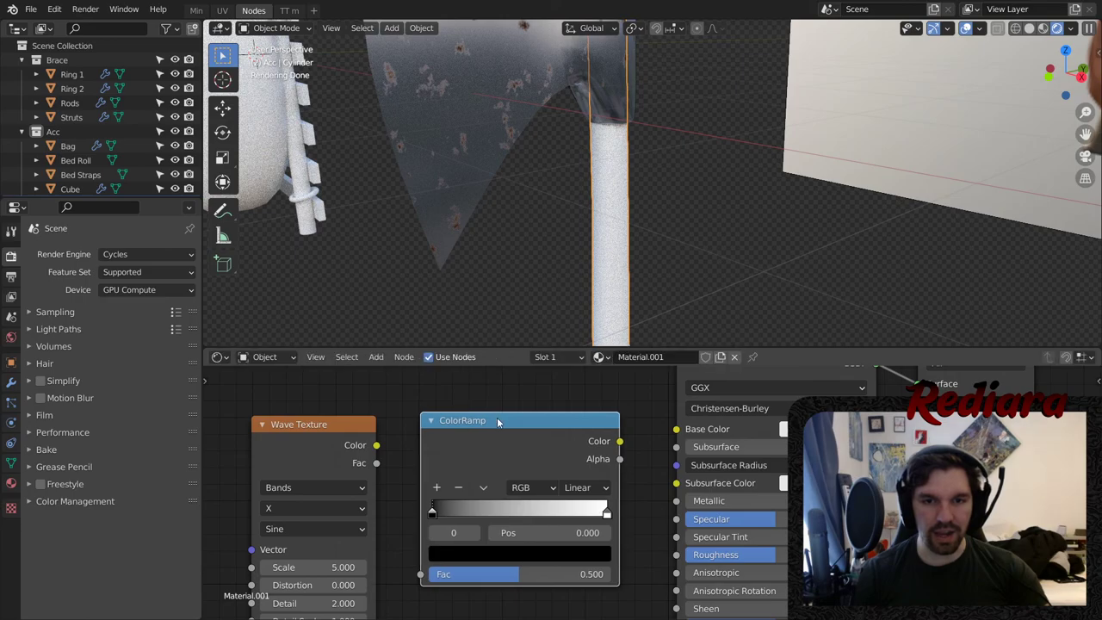
pyautogui.moveTo(455, 460); pyautogui.dragTo(469, 437)
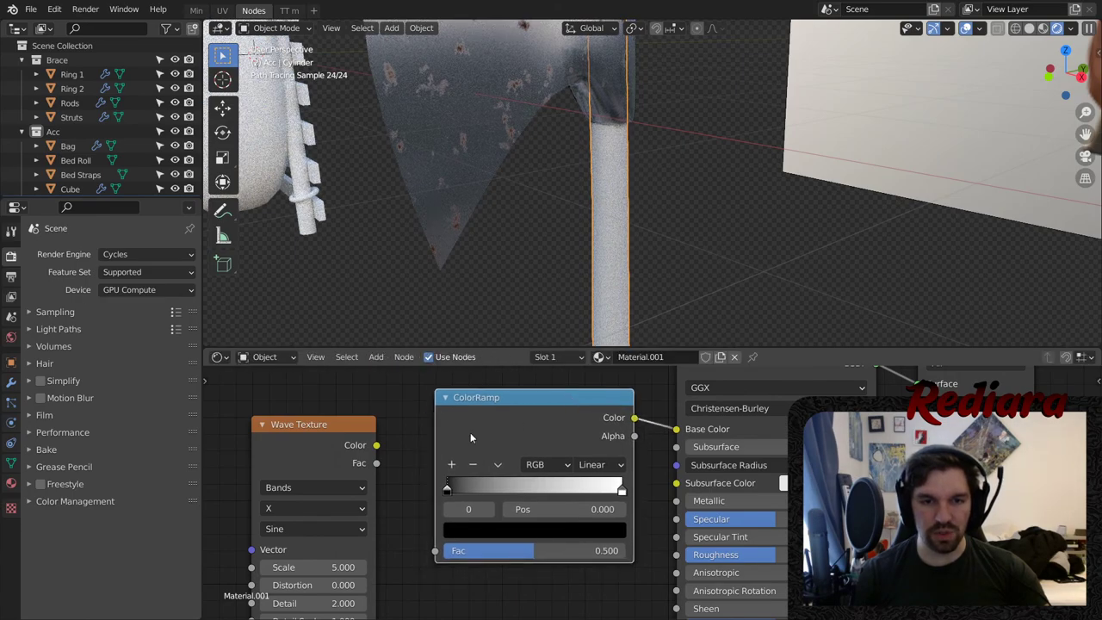
pyautogui.moveTo(433, 551); pyautogui.dragTo(435, 550)
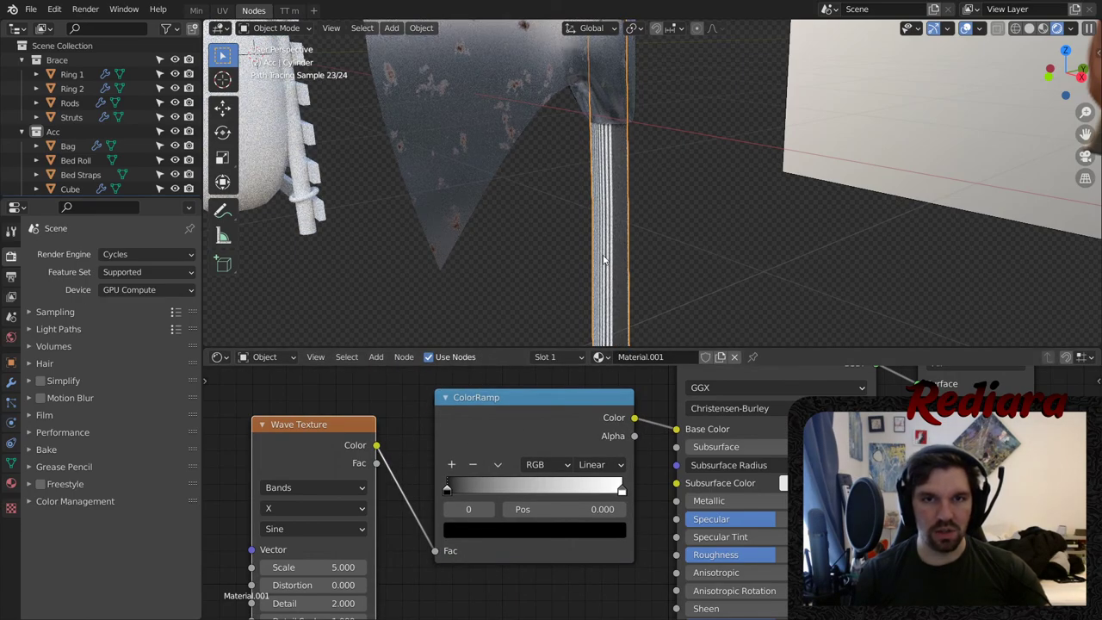
pyautogui.scroll(4, 602, 258)
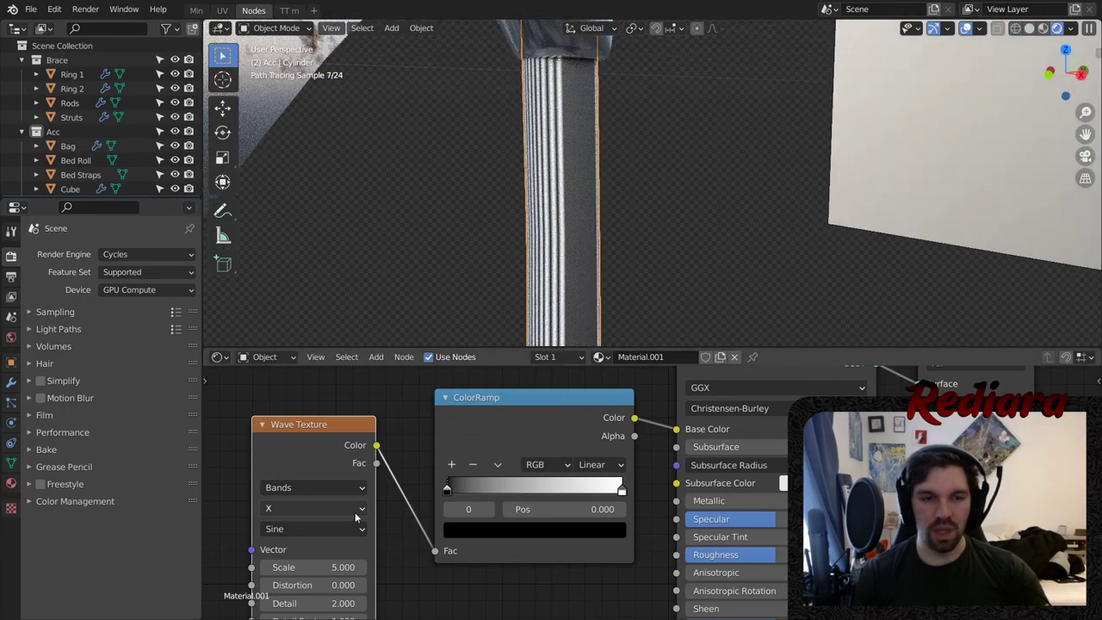
# - Set the axe handle's Wave Texture bands direction to Diagonal and its Distortion to 20
pyautogui.moveTo(354, 512); pyautogui.dragTo(448, 396, button='middle')
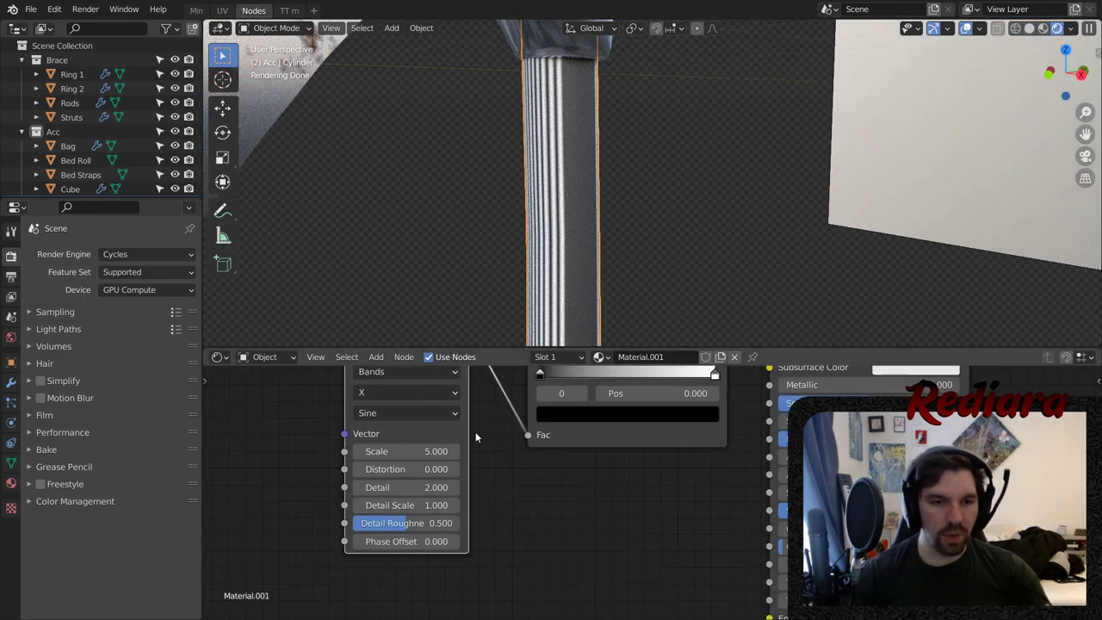
pyautogui.click(414, 413)
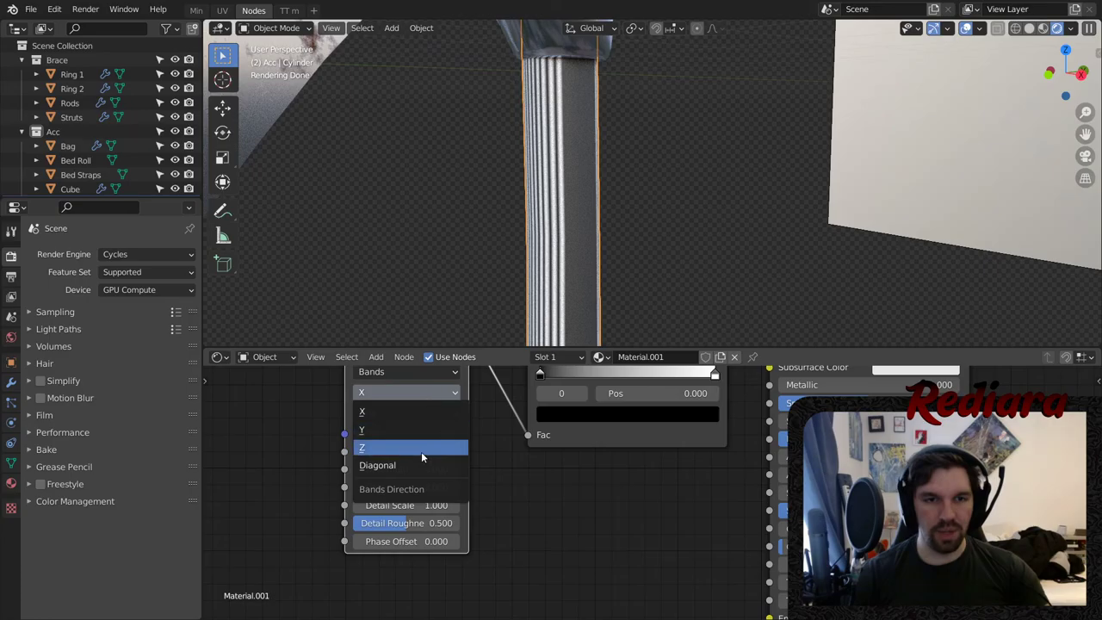
pyautogui.click(420, 465)
pyautogui.scroll(-5, 570, 185)
pyautogui.moveTo(570, 185); pyautogui.dragTo(588, 291, button='middle')
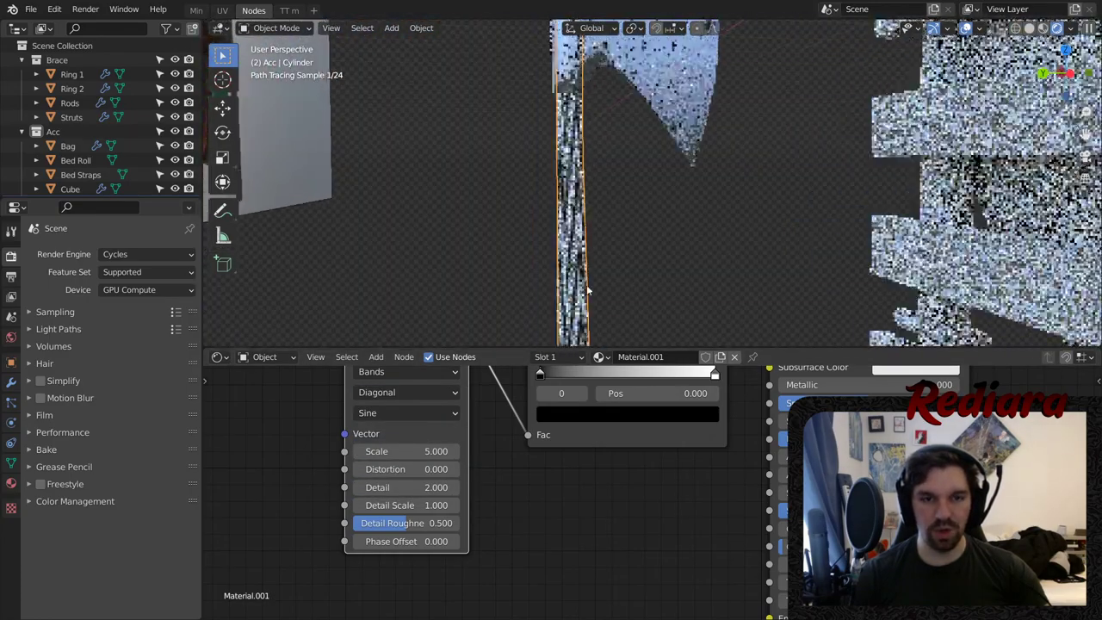
pyautogui.press('Return')
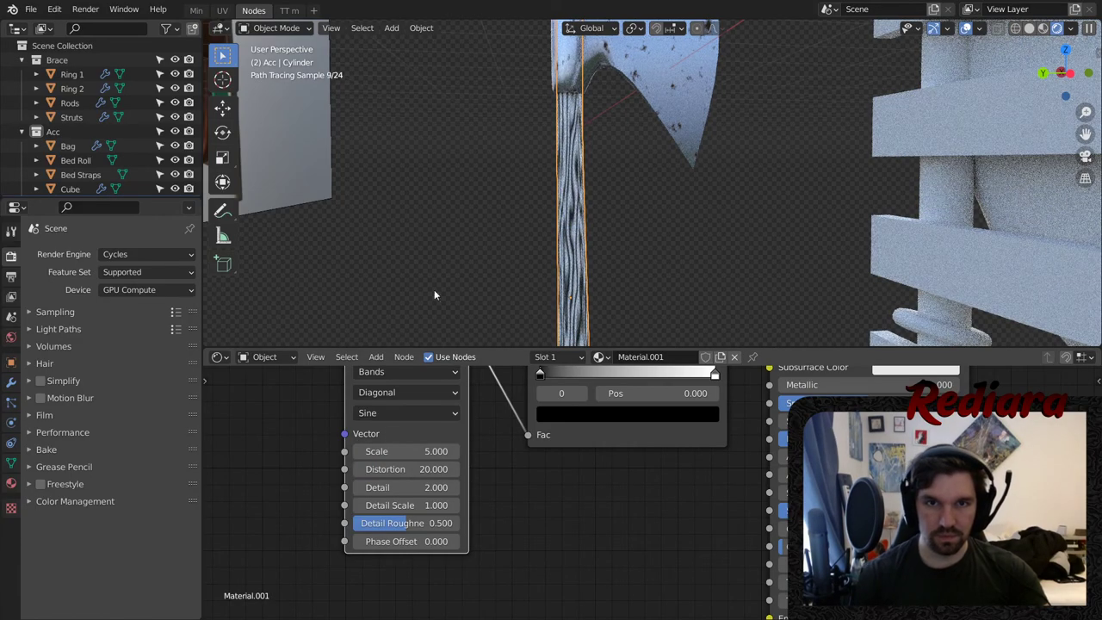
# - Set the handle's Wave Texture Detail to 10 and Detail Roughness to 1, then check the grain on the handle
pyautogui.scroll(2, 585, 159)
pyautogui.moveTo(575, 138); pyautogui.dragTo(634, 122, button='middle')
pyautogui.scroll(3, 582, 155)
pyautogui.moveTo(582, 162); pyautogui.dragTo(809, 202, button='middle')
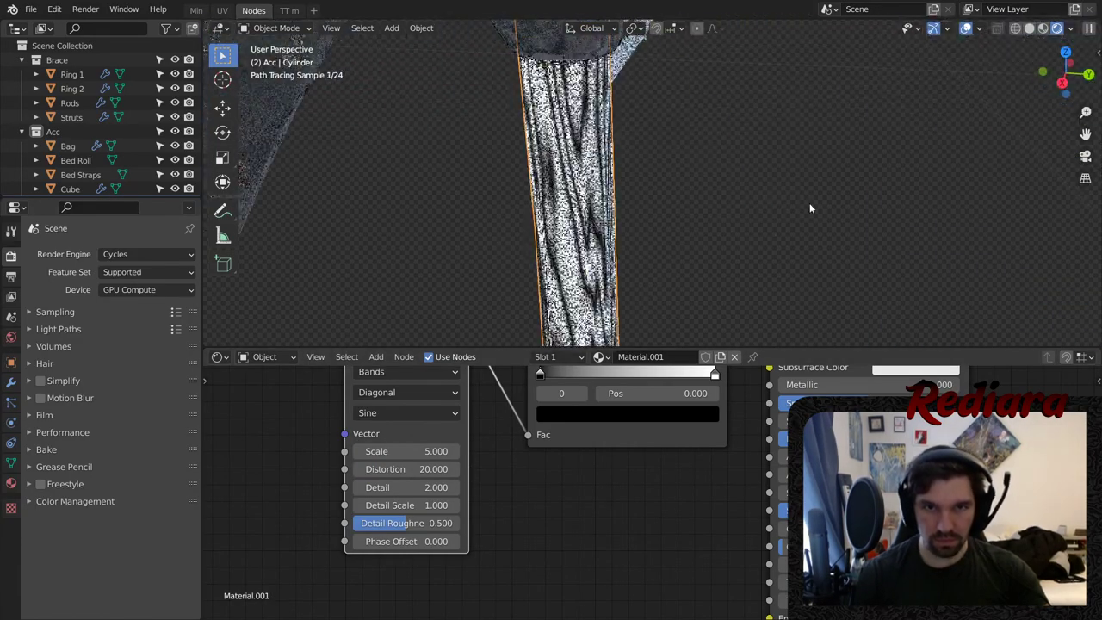
pyautogui.scroll(1, 413, 505)
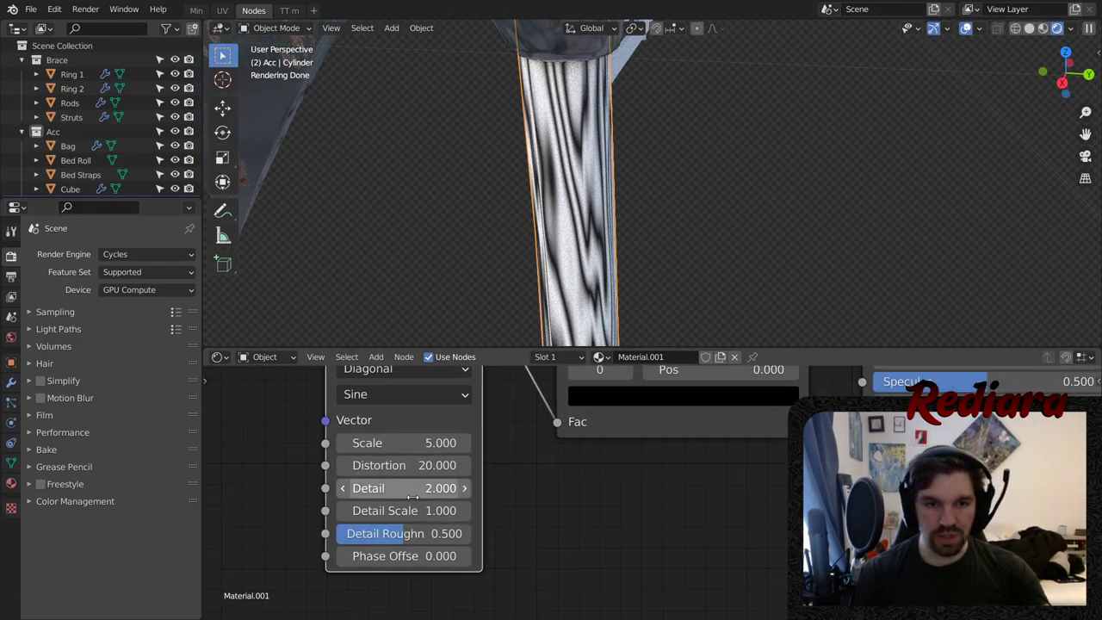
pyautogui.press('Return')
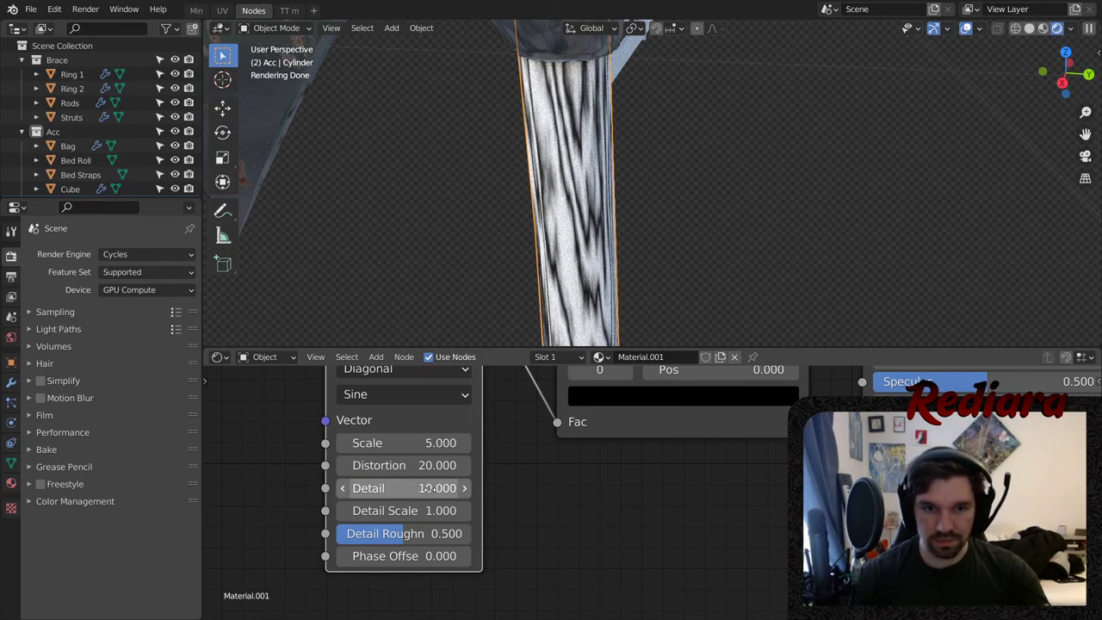
pyautogui.moveTo(420, 534); pyautogui.dragTo(470, 533)
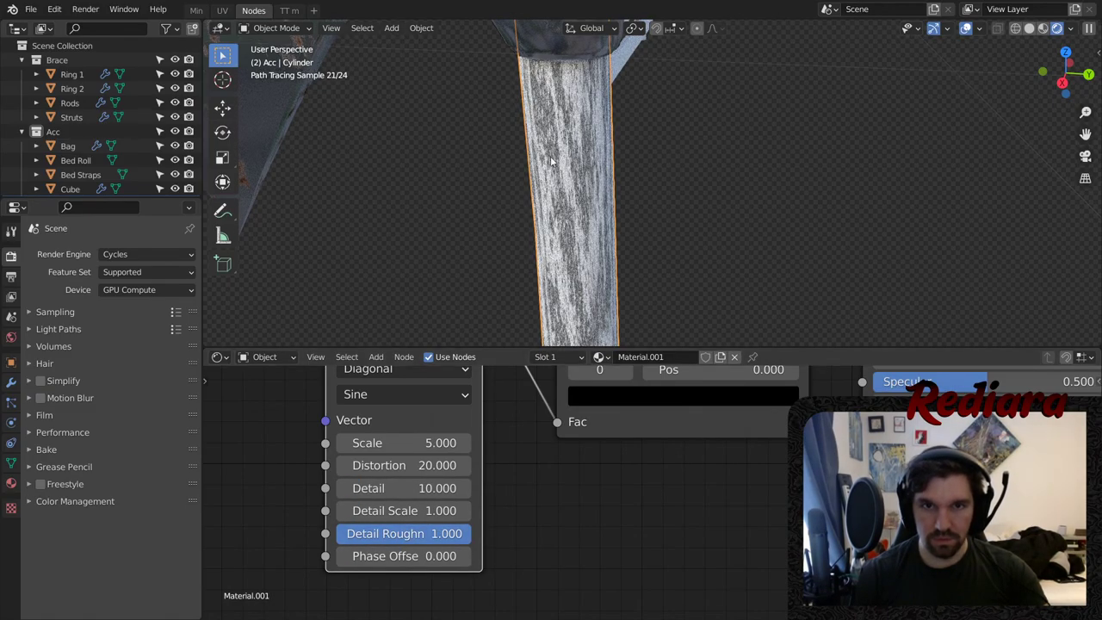
pyautogui.scroll(2, 549, 156)
pyautogui.moveTo(550, 156); pyautogui.dragTo(705, 134, button='middle')
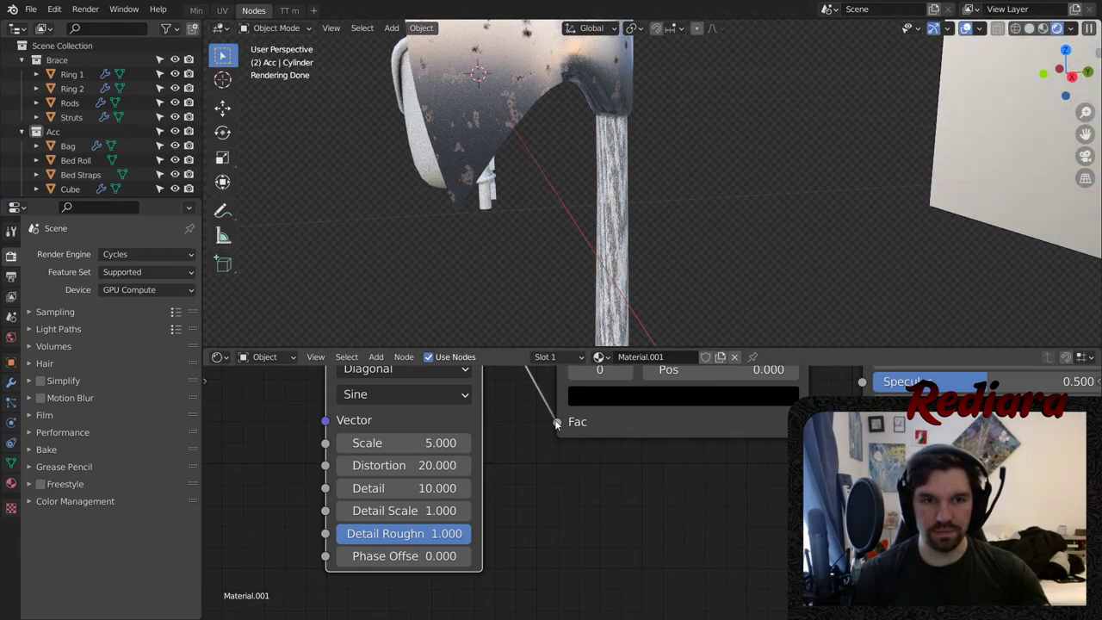
# - Set the handle shader's Specular and Sheen Tint to 0, lower its Clearcoat Roughness, and raise its Roughness
pyautogui.moveTo(556, 423); pyautogui.dragTo(514, 505, button='middle')
pyautogui.scroll(-2, 600, 494)
pyautogui.moveTo(689, 459); pyautogui.dragTo(619, 486, button='middle')
pyautogui.scroll(5, 652, 173)
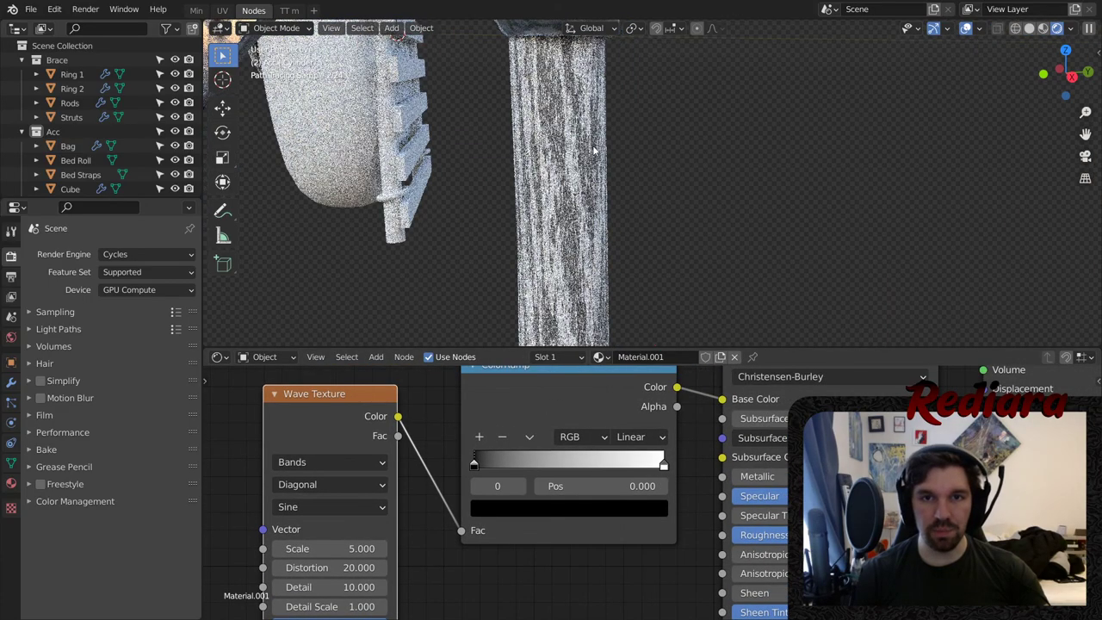
pyautogui.moveTo(815, 497); pyautogui.dragTo(713, 465, button='middle')
pyautogui.moveTo(713, 465); pyautogui.dragTo(636, 464)
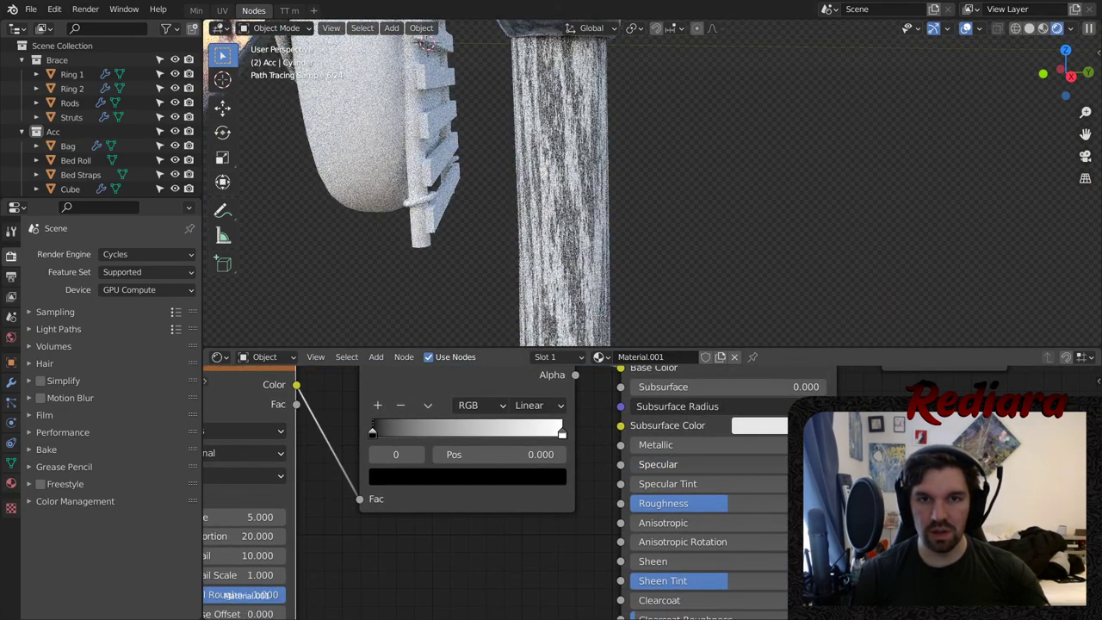
pyautogui.moveTo(739, 510)
pyautogui.mouseDown()
pyautogui.moveTo(634, 511)
pyautogui.moveTo(826, 510)
pyautogui.moveTo(630, 510)
pyautogui.mouseUp()
pyautogui.moveTo(739, 510); pyautogui.dragTo(714, 426, button='middle')
pyautogui.moveTo(647, 493); pyautogui.dragTo(602, 497)
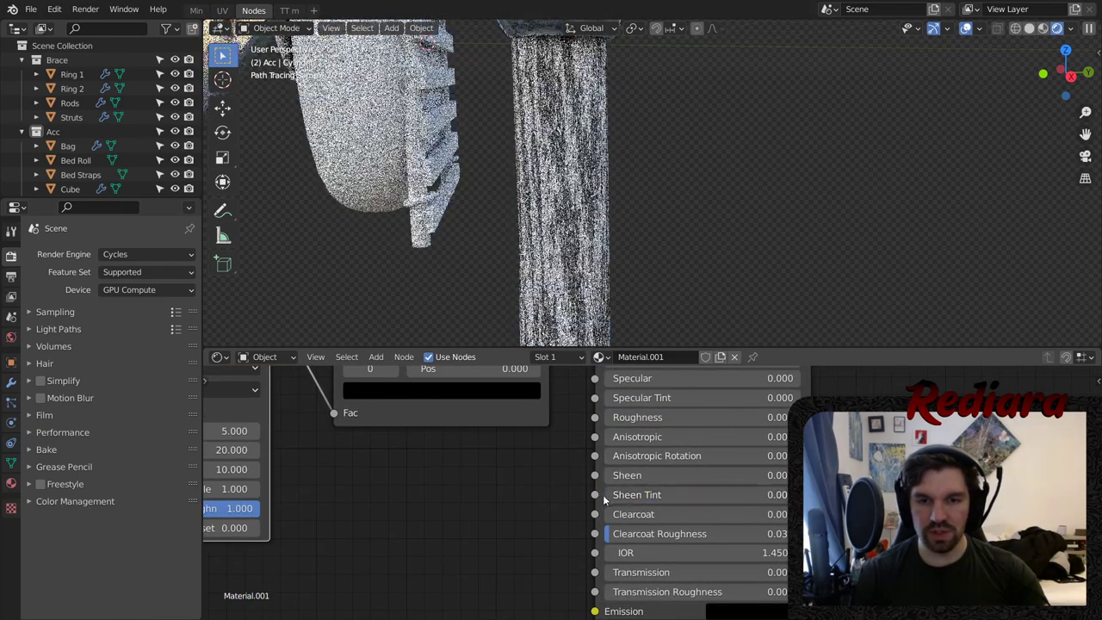
pyautogui.moveTo(646, 531); pyautogui.dragTo(603, 531)
pyautogui.moveTo(675, 459); pyautogui.dragTo(683, 534, button='middle')
pyautogui.moveTo(656, 492); pyautogui.dragTo(807, 492)
pyautogui.moveTo(676, 571); pyautogui.dragTo(740, 484, button='middle')
# - Colour the handle ColorRamp's black stop light brown by sampling a strap fastener on the reference backpack image
pyautogui.scroll(-7, 413, 474)
pyautogui.moveTo(426, 481); pyautogui.dragTo(464, 582, button='middle')
pyautogui.scroll(6, 586, 434)
pyautogui.moveTo(430, 472); pyautogui.dragTo(544, 446, button='middle')
pyautogui.scroll(6, 544, 446)
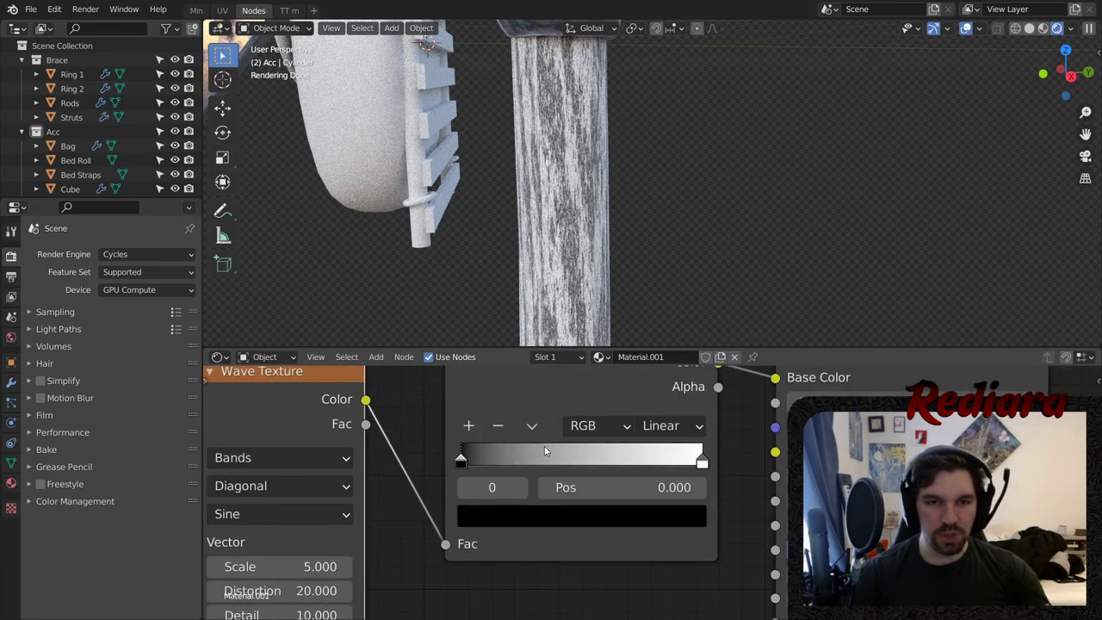
pyautogui.moveTo(584, 191); pyautogui.dragTo(783, 178, button='middle')
pyautogui.scroll(-3, 776, 223)
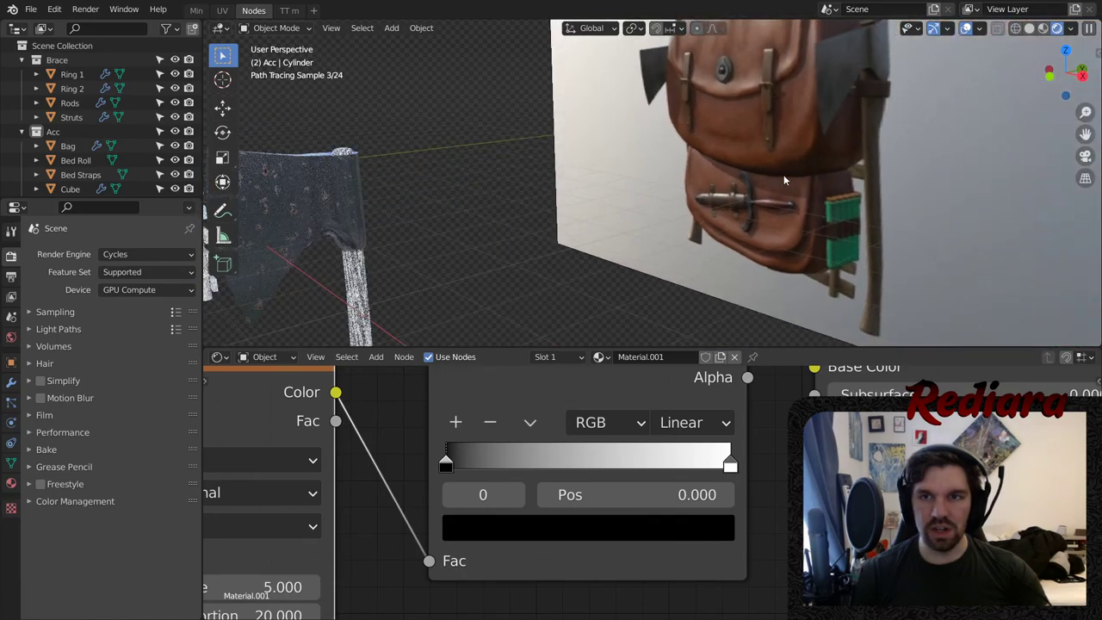
pyautogui.click(477, 524)
pyautogui.click(662, 407)
pyautogui.click(767, 60)
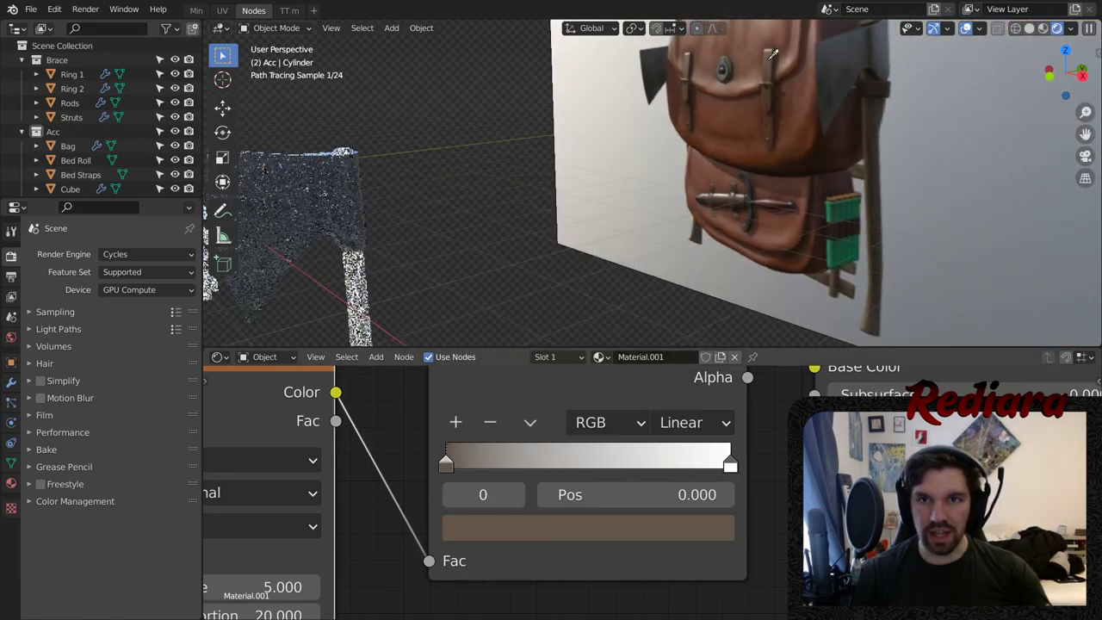
# - Colour the handle ColorRamp's white stop dark brown by sampling the wooden frame in the reference image
pyautogui.click(729, 465)
pyautogui.click(691, 526)
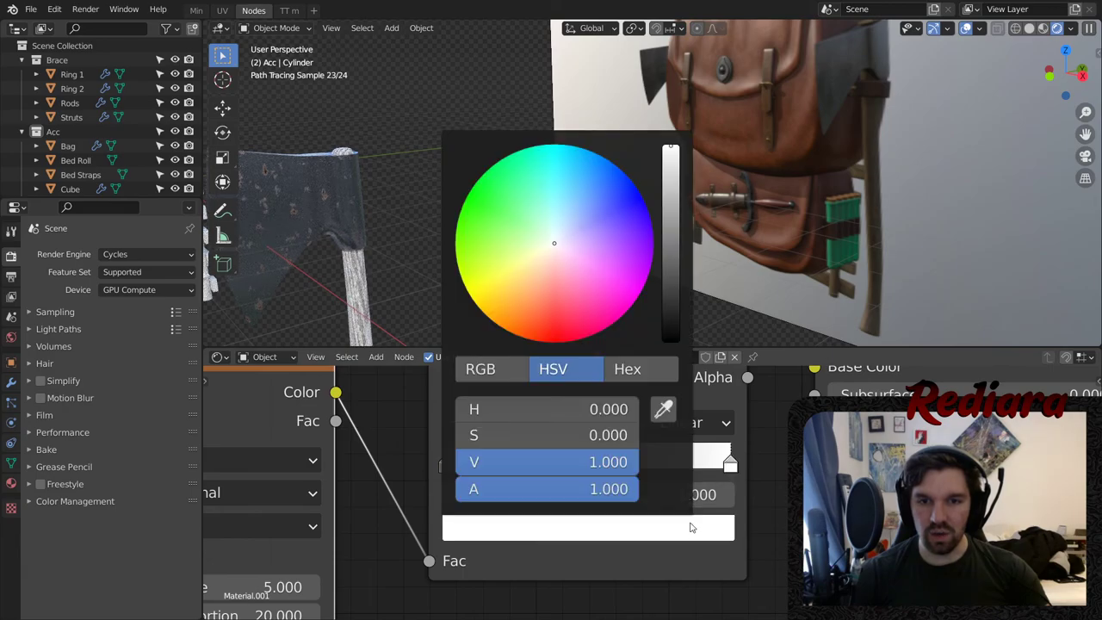
pyautogui.click(662, 408)
pyautogui.click(849, 284)
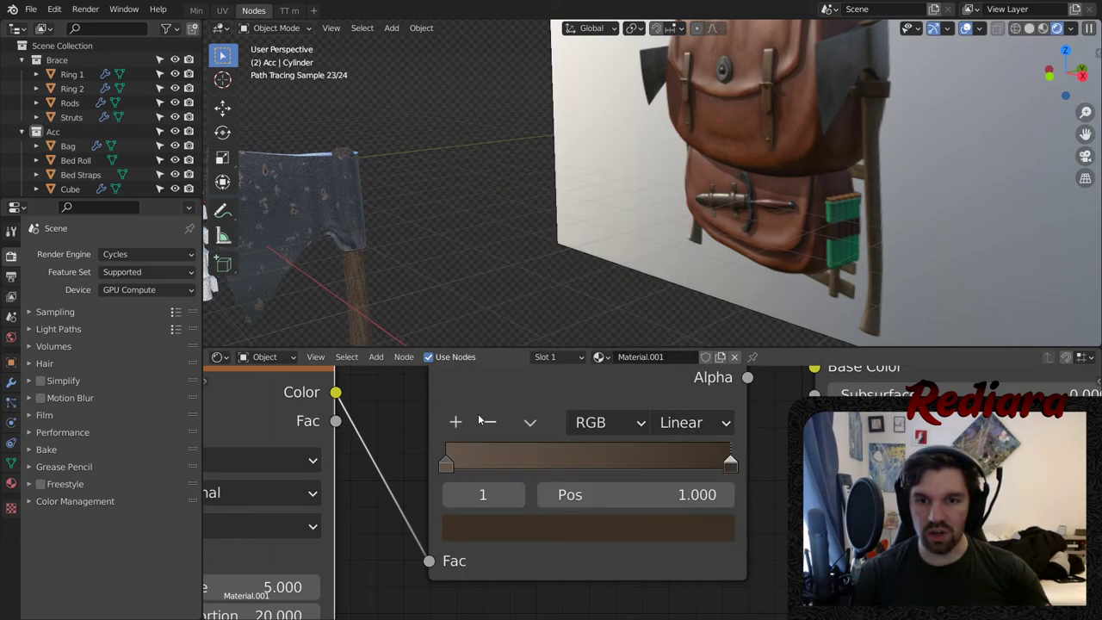
pyautogui.scroll(6, 480, 192)
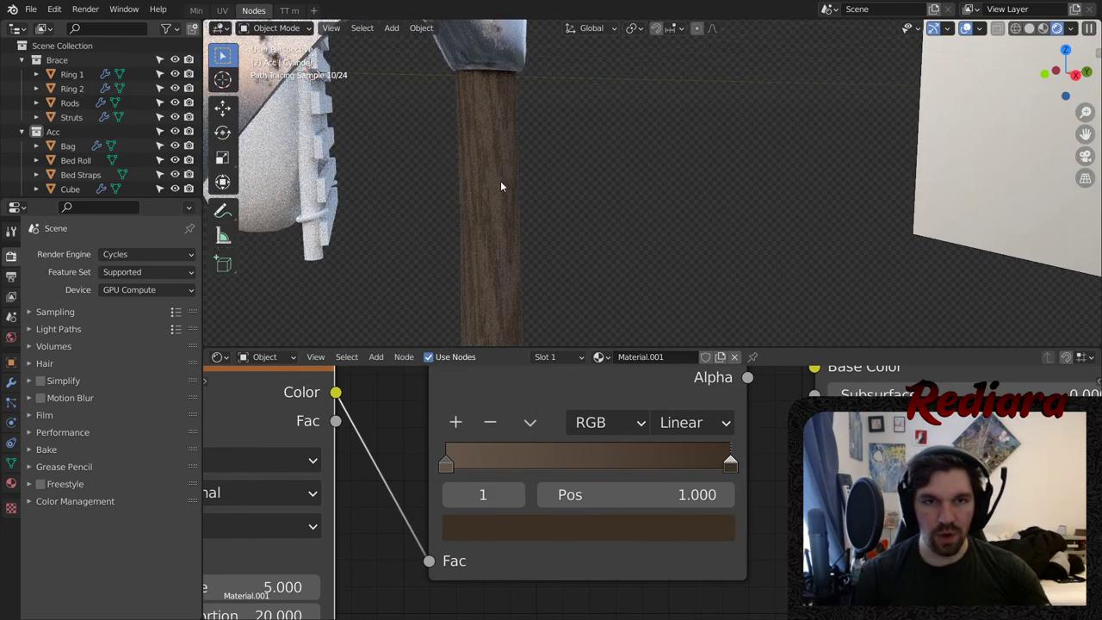
pyautogui.scroll(2, 493, 138)
# - Rename the axe handle's material to Wood
pyautogui.scroll(-4, 493, 164)
pyautogui.scroll(-6, 484, 200)
pyautogui.moveTo(490, 194); pyautogui.dragTo(553, 236, button='middle')
pyautogui.scroll(6, 554, 237)
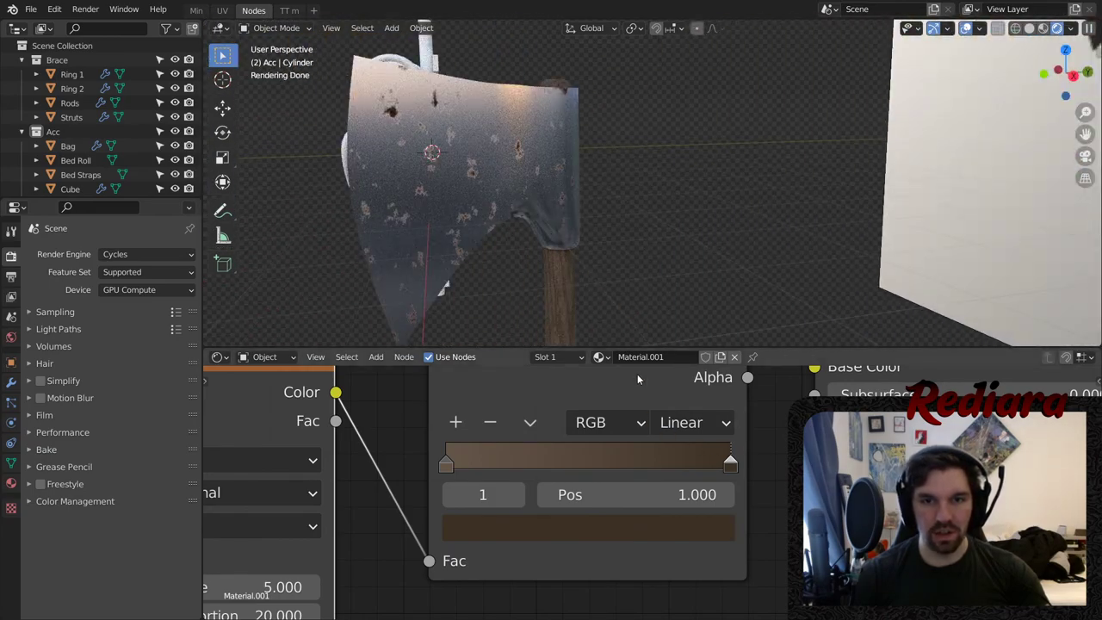
pyautogui.press('Return')
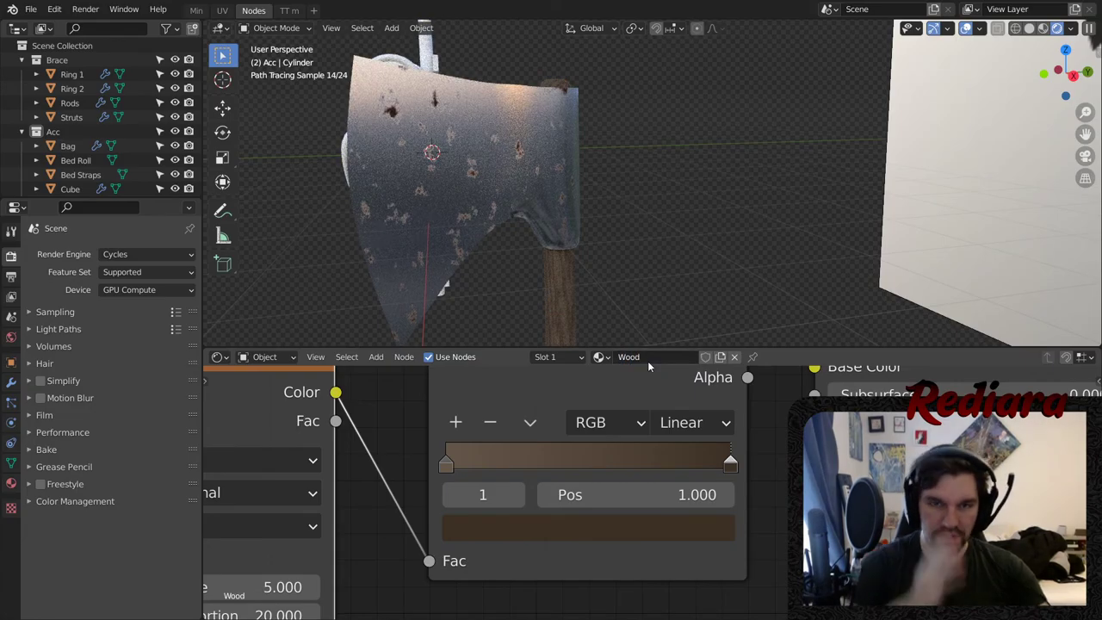
# - Examine the wood grain along the handle and at its lower end, and the rusty axe head
pyautogui.scroll(-3, 579, 181)
pyautogui.moveTo(578, 182); pyautogui.dragTo(641, 168, button='middle')
pyautogui.moveTo(602, 237); pyautogui.dragTo(669, 81, button='middle')
pyautogui.scroll(5, 706, 164)
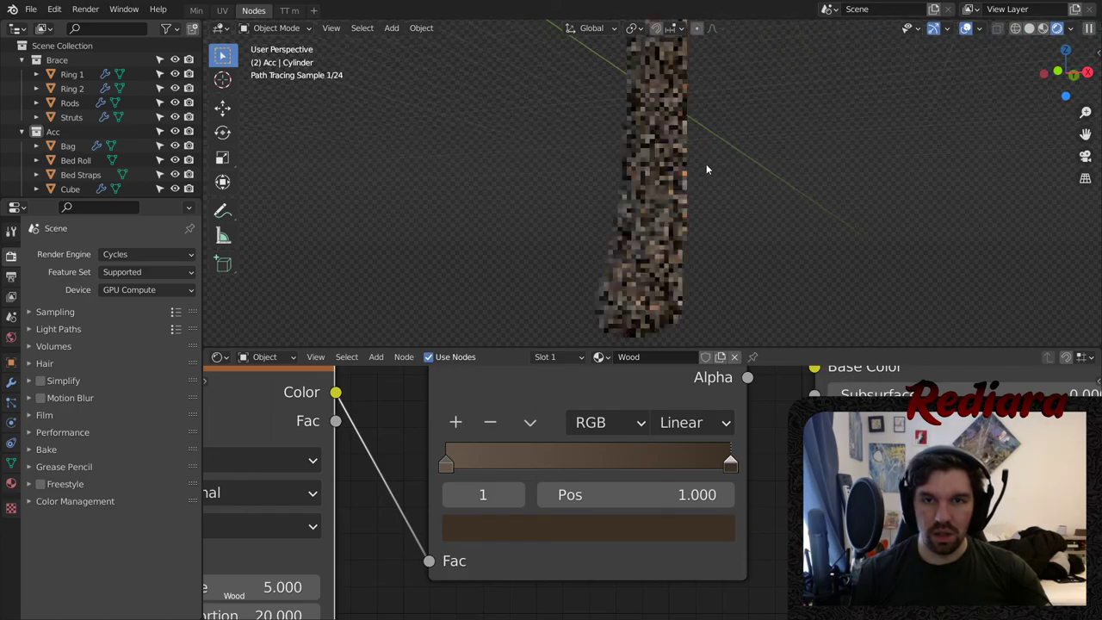
pyautogui.moveTo(659, 283); pyautogui.dragTo(680, 181, button='middle')
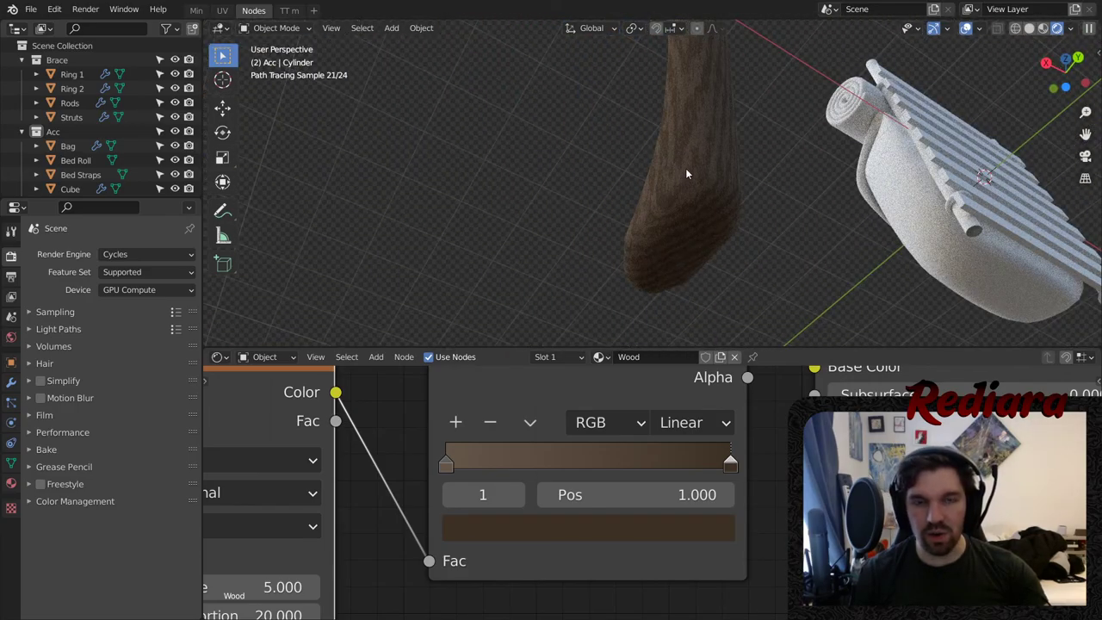
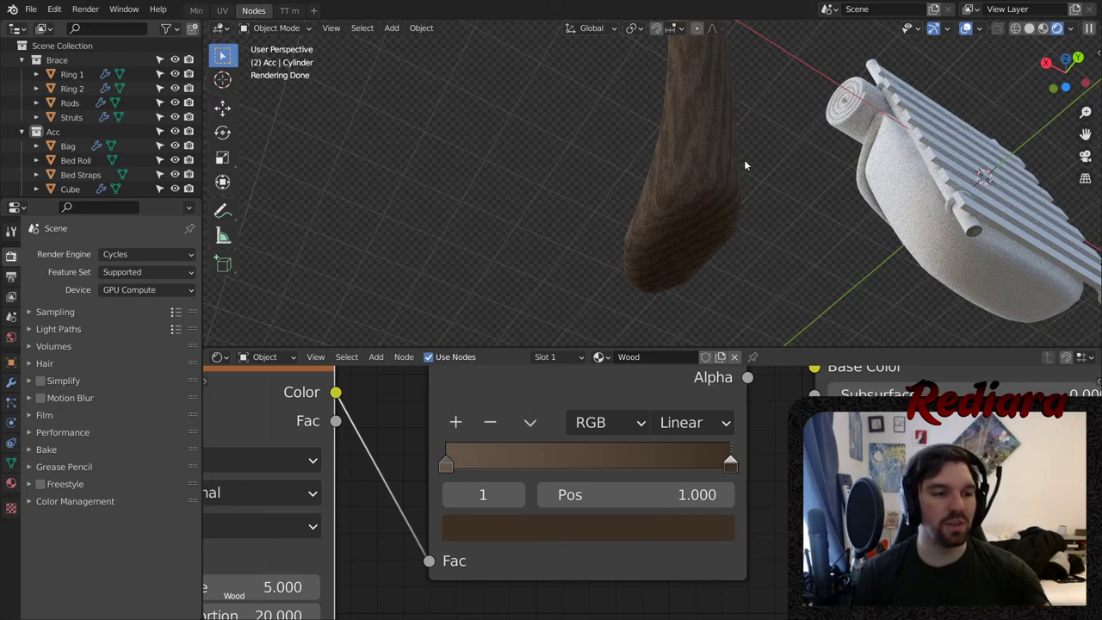
pyautogui.moveTo(743, 164)
pyautogui.mouseDown(button='middle')
pyautogui.moveTo(577, 152)
pyautogui.moveTo(684, 207)
pyautogui.moveTo(654, 266)
pyautogui.moveTo(663, 122)
pyautogui.moveTo(668, 199)
pyautogui.moveTo(642, 114)
pyautogui.moveTo(651, 239)
pyautogui.moveTo(665, 122)
pyautogui.mouseUp(button='middle')
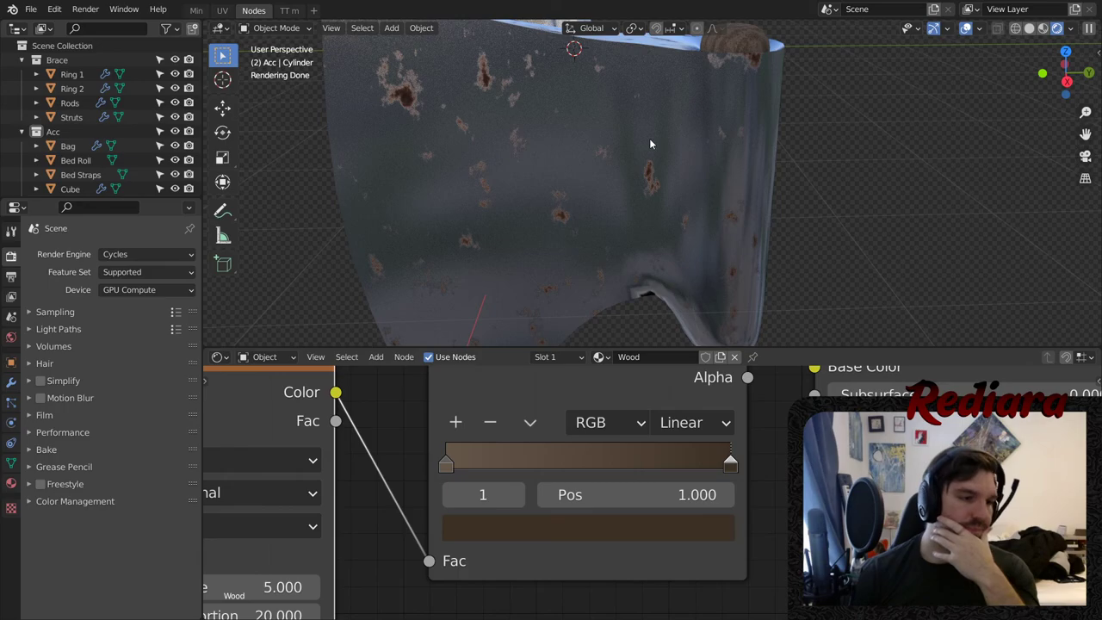
pyautogui.scroll(-5, 652, 191)
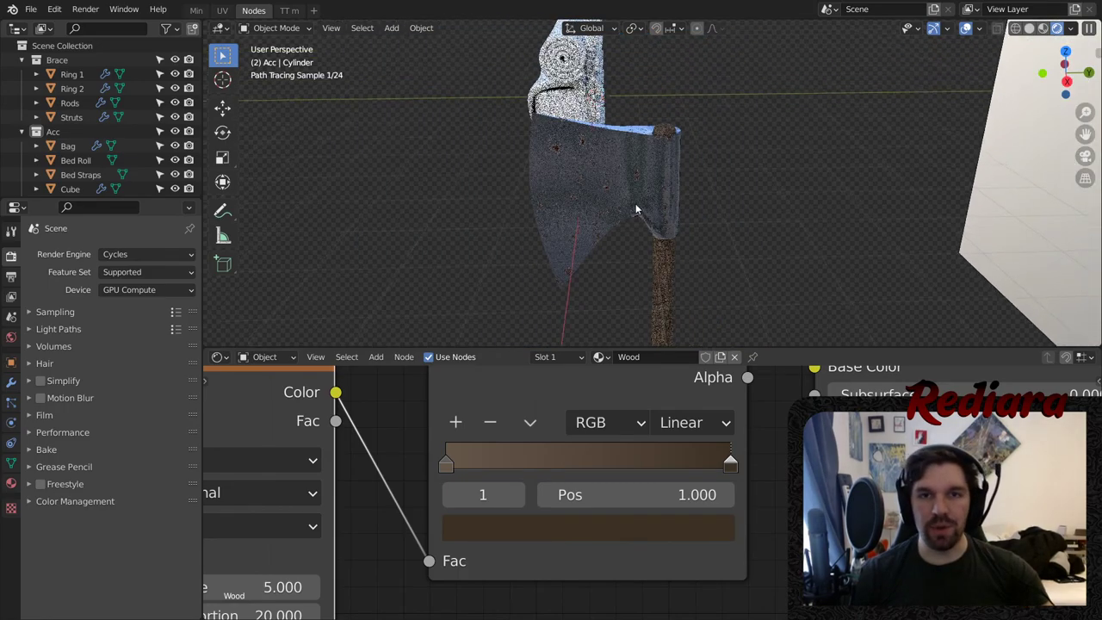
pyautogui.moveTo(636, 209); pyautogui.dragTo(613, 218, button='middle')
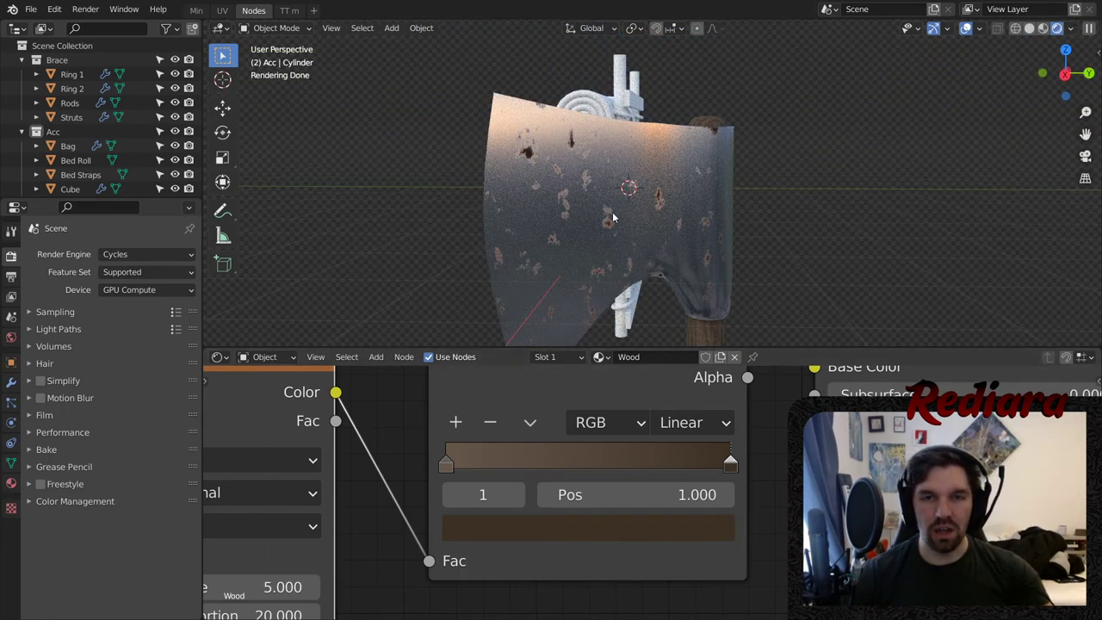
# - Assign the existing Wood material to the backpack brace's Rods
pyautogui.moveTo(613, 218); pyautogui.dragTo(583, 290, button='middle')
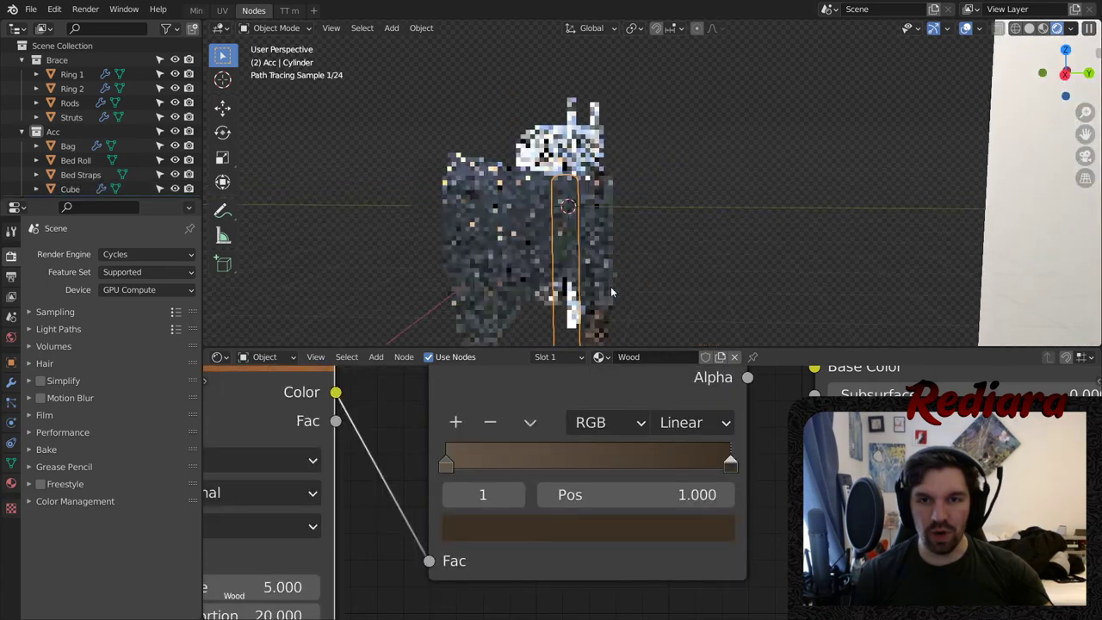
pyautogui.scroll(3, 580, 117)
pyautogui.click(622, 140)
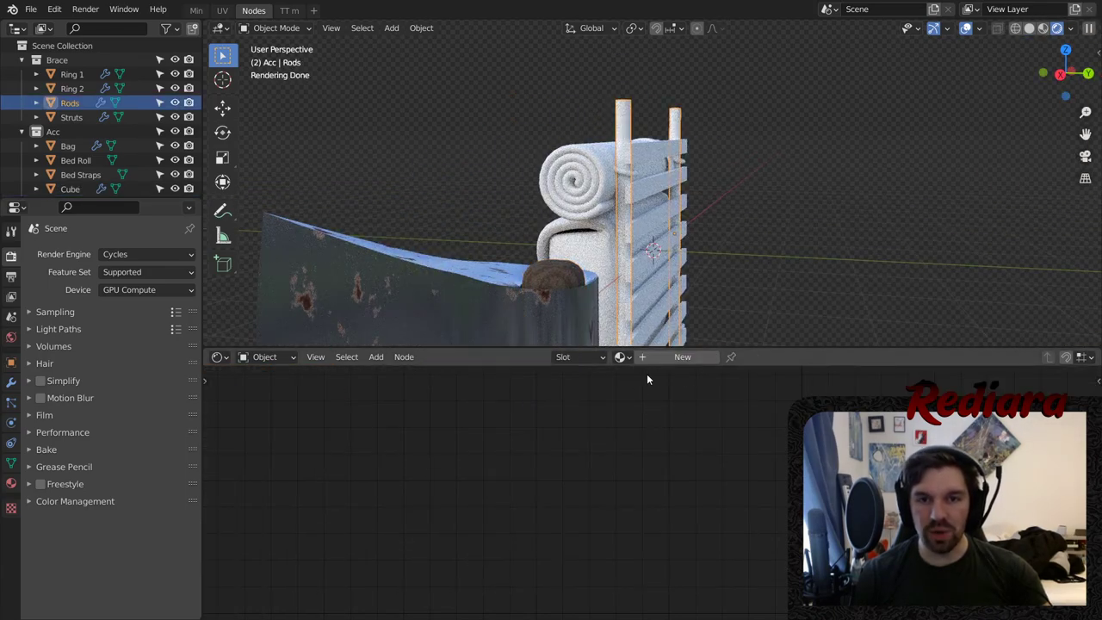
pyautogui.click(626, 358)
pyautogui.click(635, 392)
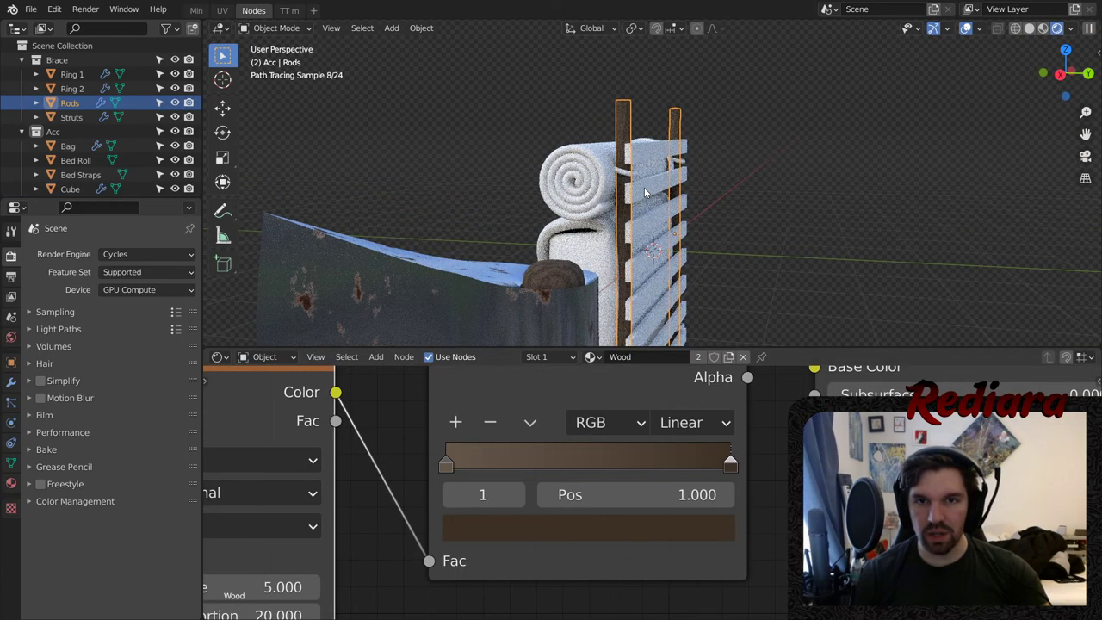
# - Assign the Wood material to the brace's Struts and inspect the grain on the slats
pyautogui.click(654, 284)
pyautogui.click(620, 356)
pyautogui.click(641, 393)
pyautogui.moveTo(741, 224); pyautogui.dragTo(558, 217, button='middle')
pyautogui.scroll(6, 584, 144)
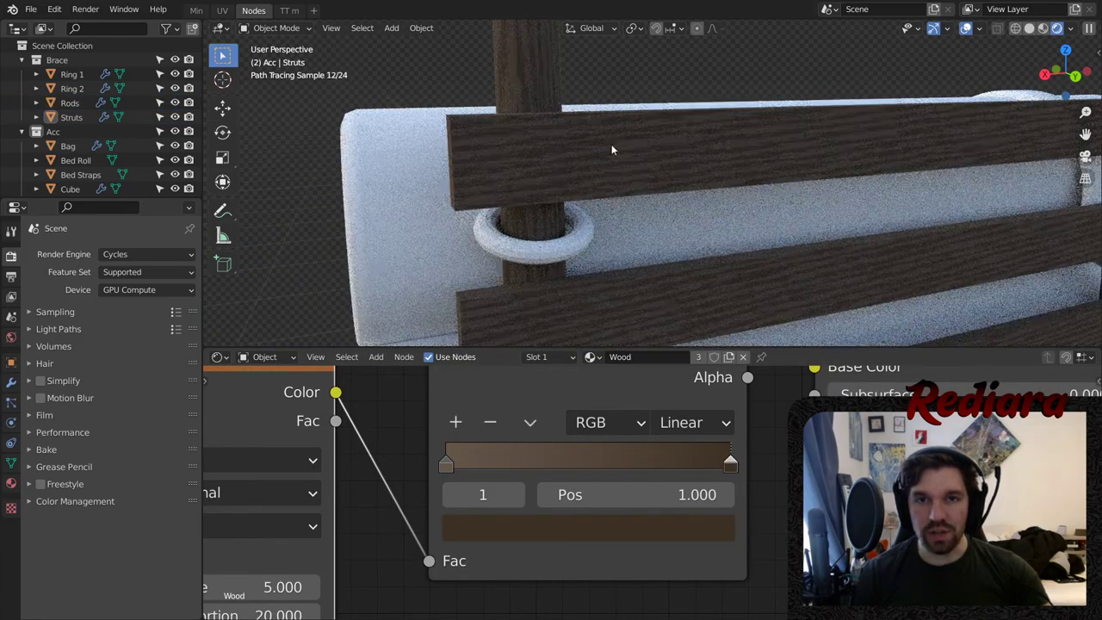
pyautogui.moveTo(611, 144); pyautogui.dragTo(795, 151, button='middle')
pyautogui.scroll(-8, 693, 187)
pyautogui.moveTo(692, 186); pyautogui.dragTo(651, 146, button='middle')
pyautogui.scroll(4, 725, 172)
# - Add a Texture Coordinate node beside the Musgrave Texture in the axe head's Rusty Metal material
pyautogui.click(659, 128)
pyautogui.scroll(-7, 553, 447)
pyautogui.moveTo(432, 465); pyautogui.dragTo(589, 454, button='middle')
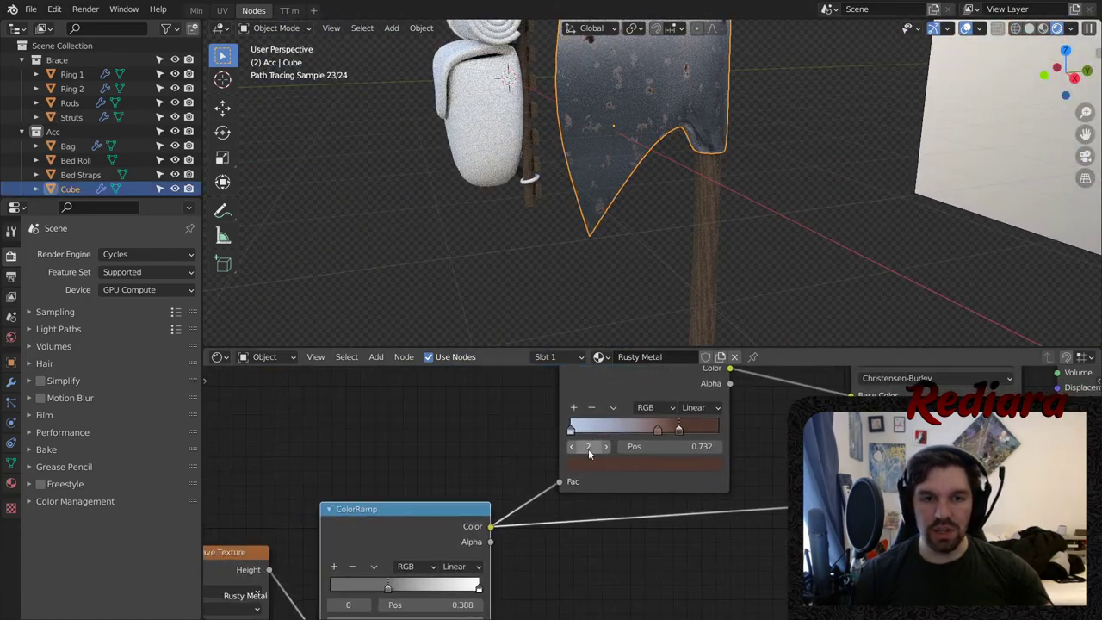
pyautogui.scroll(-5, 491, 467)
pyautogui.moveTo(491, 468); pyautogui.dragTo(617, 443, button='middle')
pyautogui.moveTo(852, 106); pyautogui.dragTo(696, 149, button='middle')
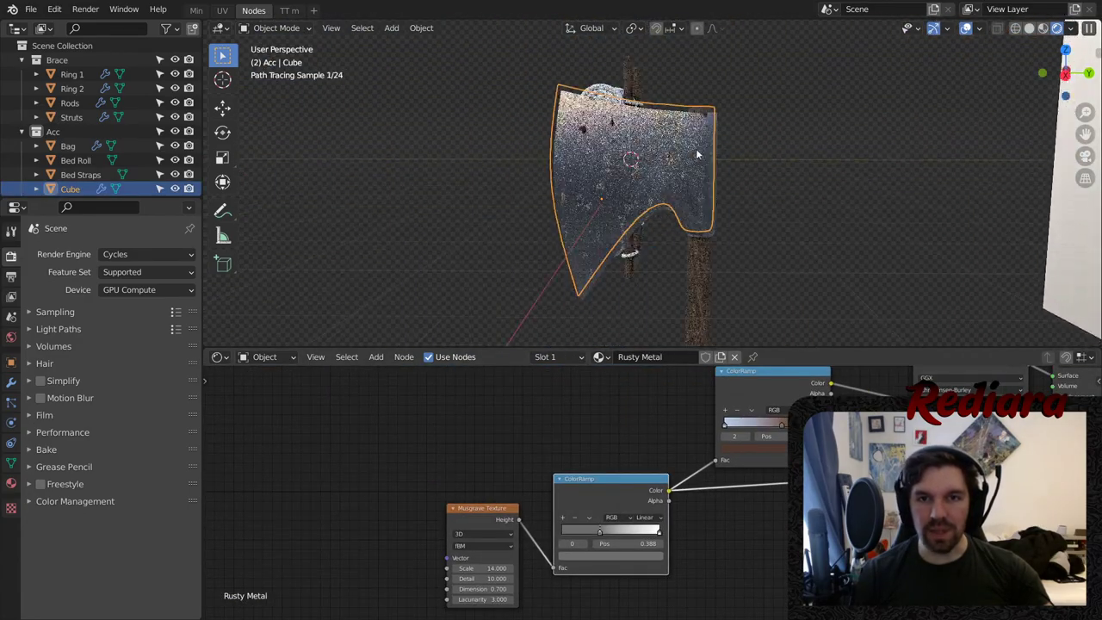
pyautogui.scroll(4, 697, 154)
pyautogui.moveTo(515, 473); pyautogui.dragTo(574, 433, button='middle')
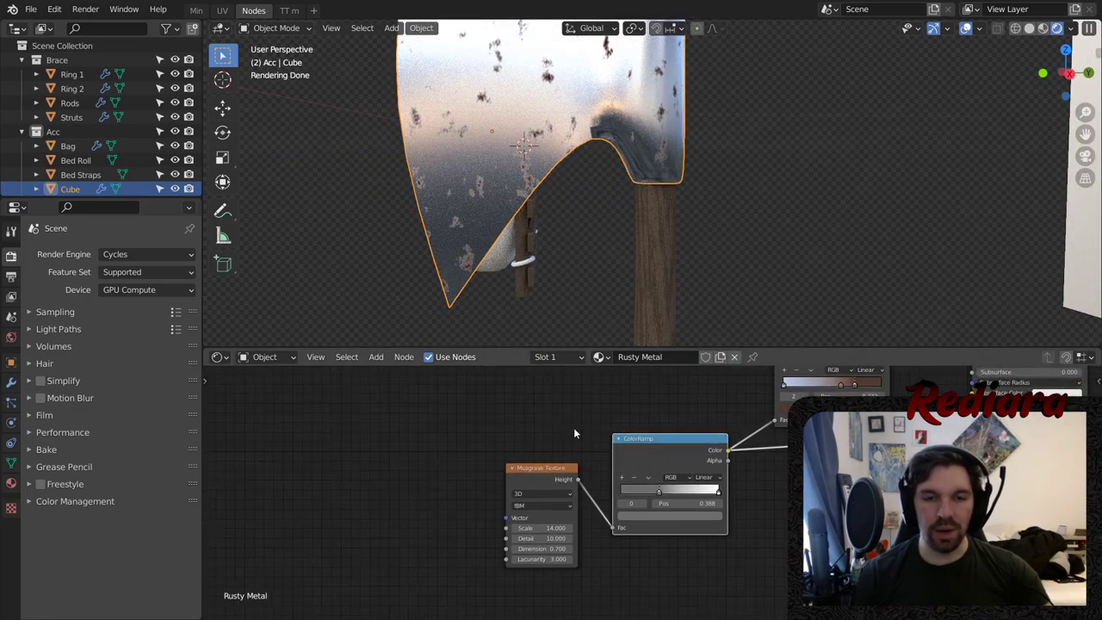
pyautogui.scroll(3, 575, 433)
pyautogui.moveTo(504, 452); pyautogui.dragTo(593, 417, button='middle')
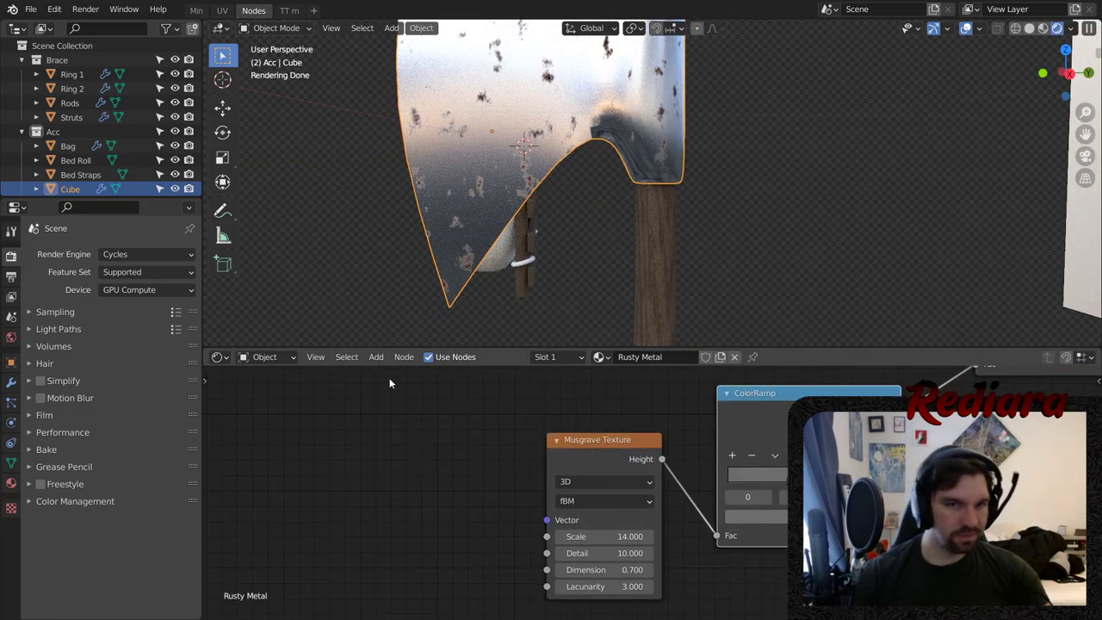
pyautogui.click(376, 357)
pyautogui.moveTo(423, 396)
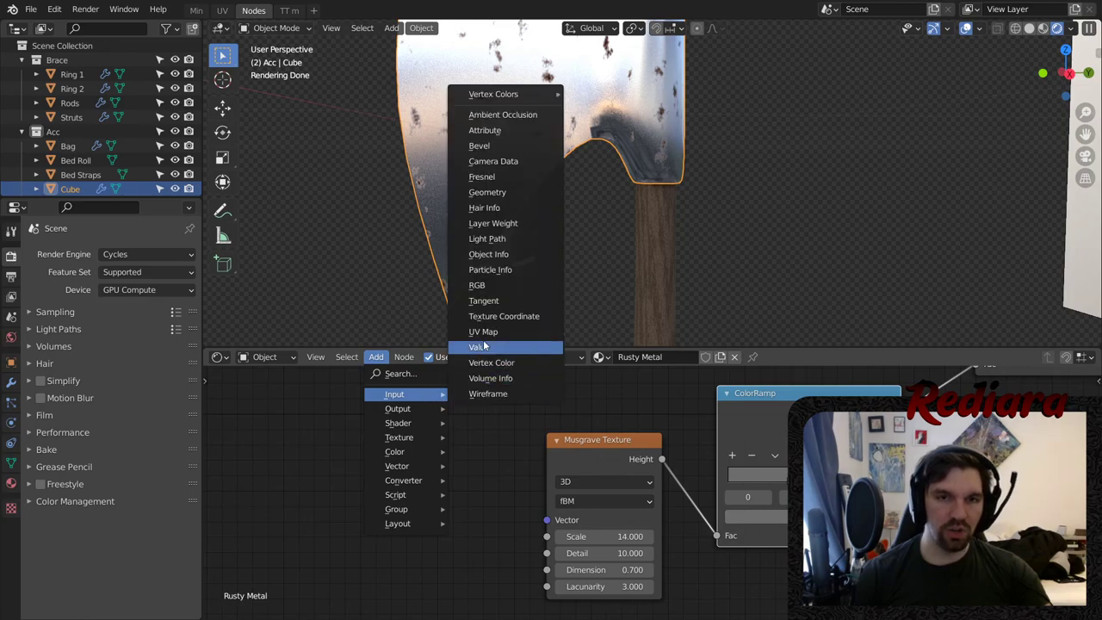
pyautogui.click(503, 316)
pyautogui.click(310, 393)
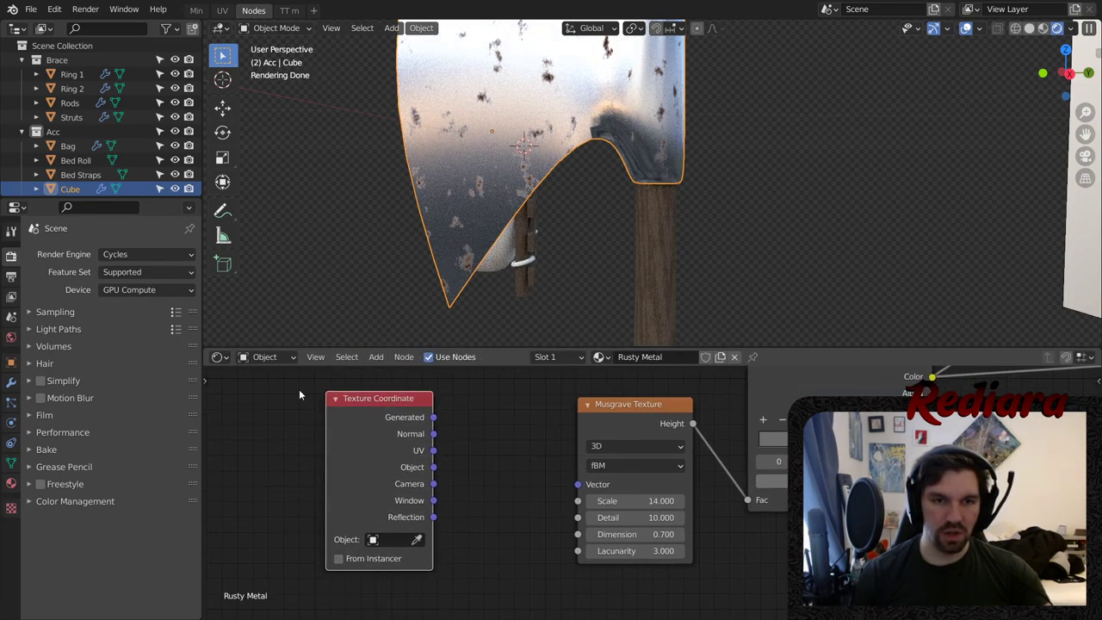
# - Add a Mapping node between the Texture Coordinate and Musgrave Texture nodes
pyautogui.click(376, 357)
pyautogui.moveTo(426, 426)
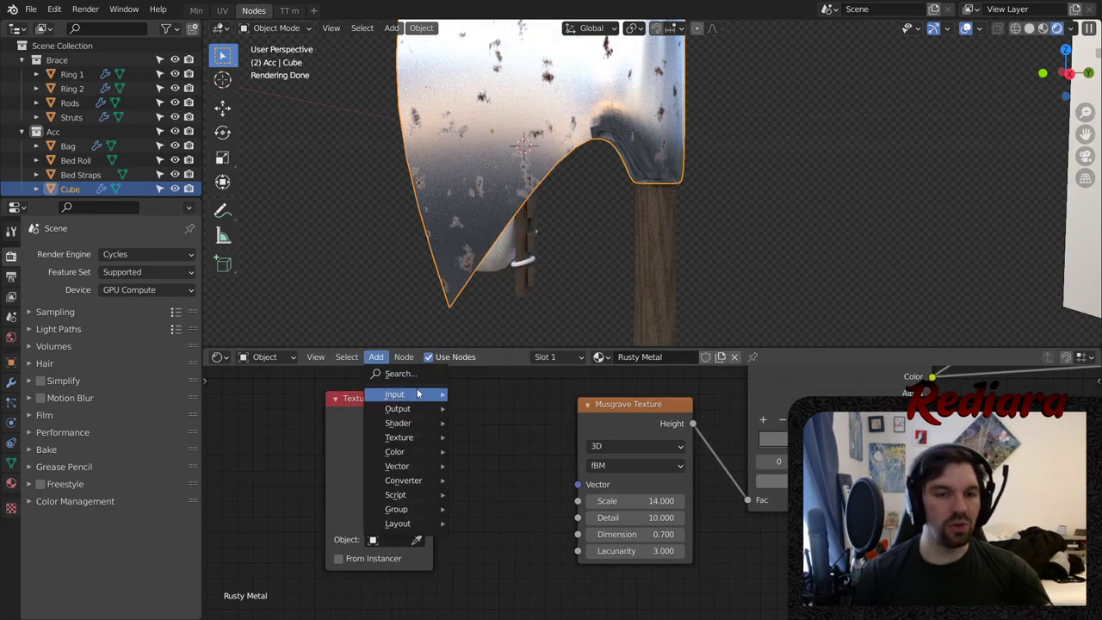
pyautogui.moveTo(415, 394)
pyautogui.moveTo(404, 466)
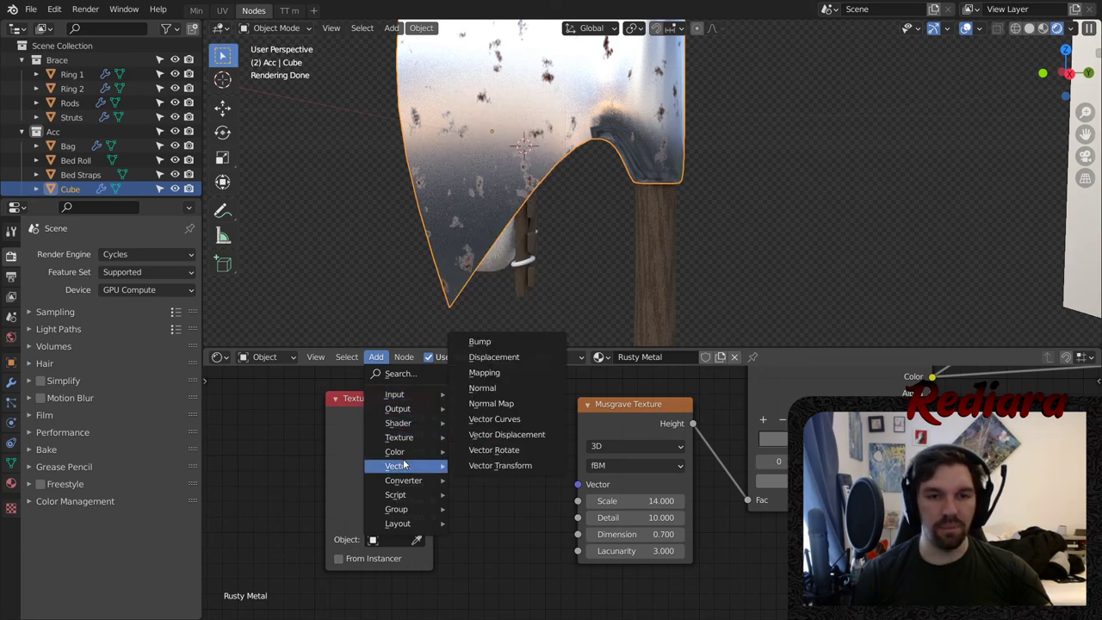
pyautogui.click(484, 372)
pyautogui.click(478, 409)
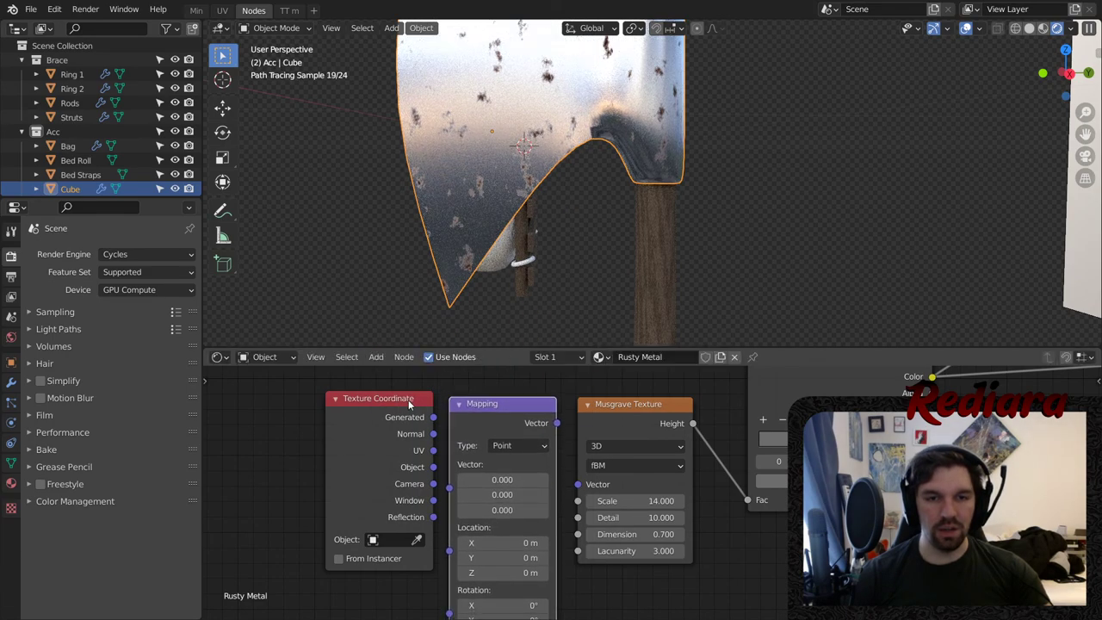
# - Link Mapping to the Musgrave Texture's Vector and compare Generated and Object coordinates as the Mapping input, ending with Object
pyautogui.moveTo(477, 409); pyautogui.dragTo(476, 388)
pyautogui.moveTo(447, 457); pyautogui.dragTo(448, 466)
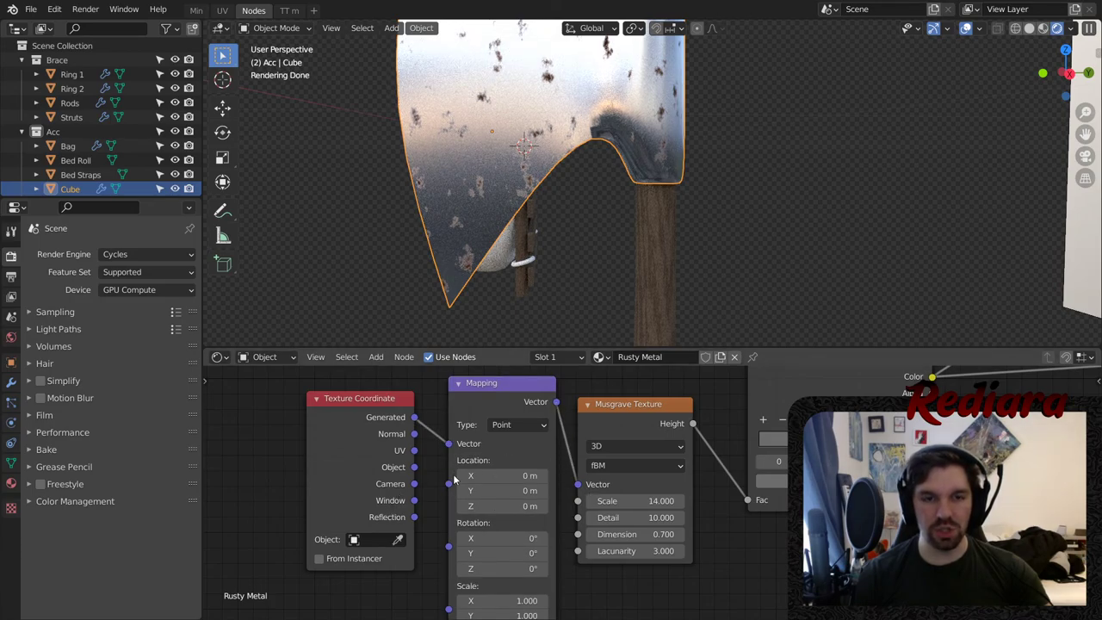
pyautogui.moveTo(457, 443); pyautogui.dragTo(457, 442)
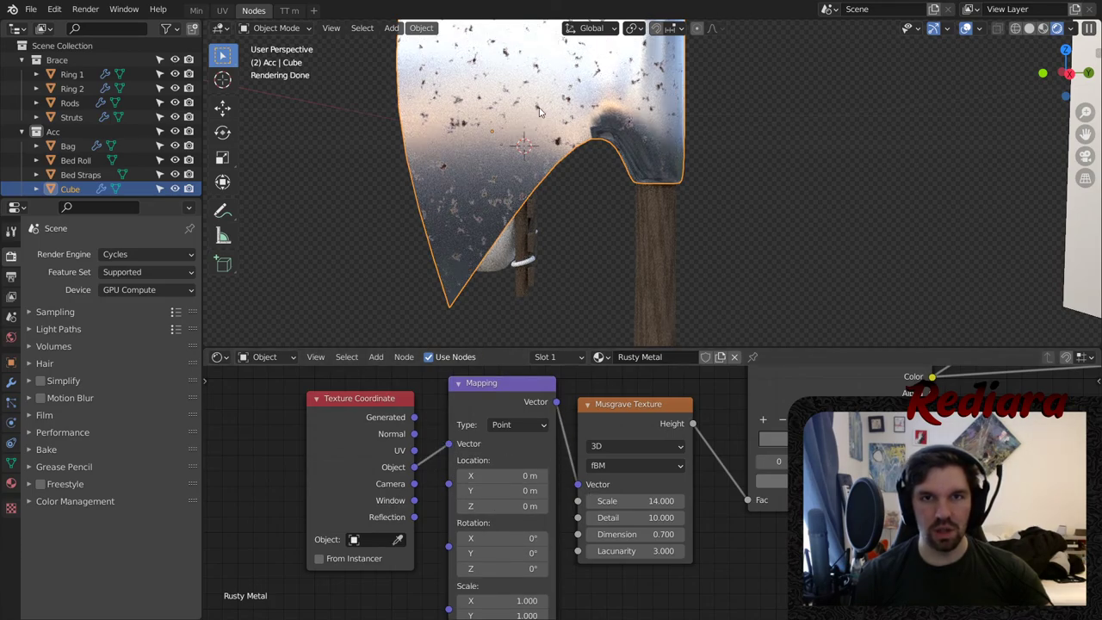
pyautogui.keyDown('shift'); pyautogui.moveTo(455, 123); pyautogui.dragTo(472, 178, button='middle'); pyautogui.keyUp('shift')
pyautogui.moveTo(415, 417); pyautogui.dragTo(448, 443)
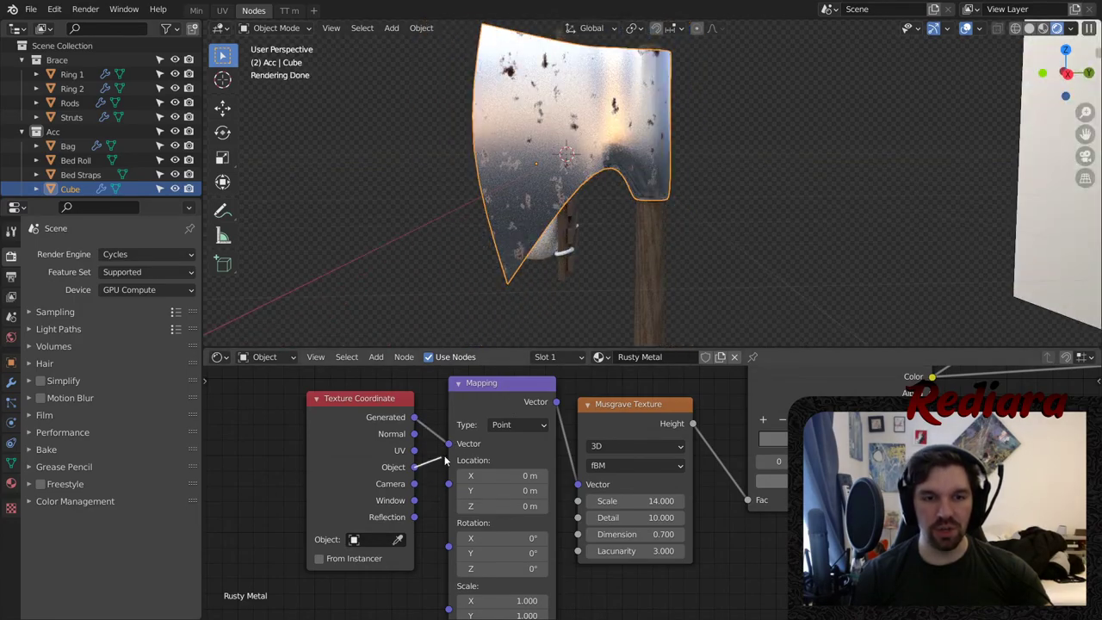
pyautogui.moveTo(445, 461); pyautogui.dragTo(448, 443)
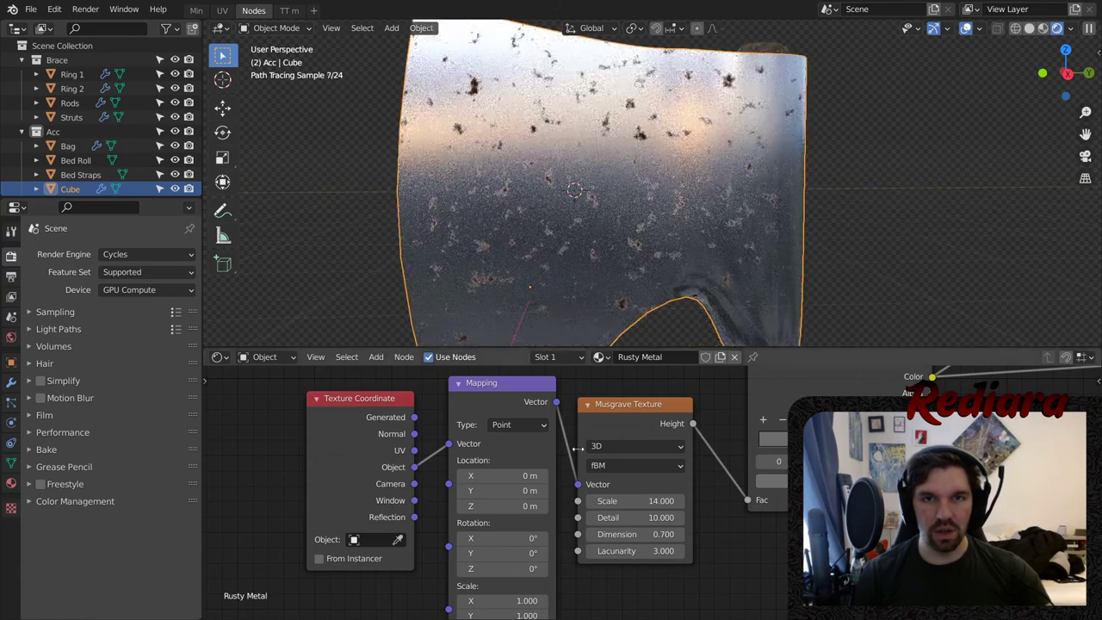
# - Try an X scale of 0.5 in the Mapping node and restore it to 1
pyautogui.moveTo(578, 565); pyautogui.dragTo(584, 519, button='middle')
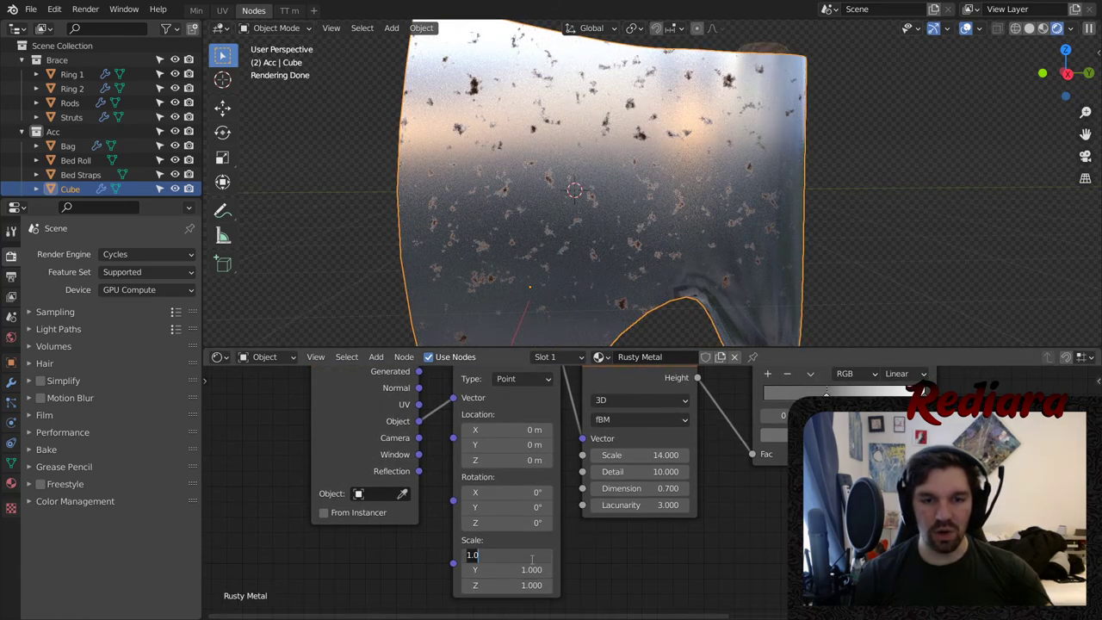
pyautogui.write('0.5')
pyautogui.press('Return')
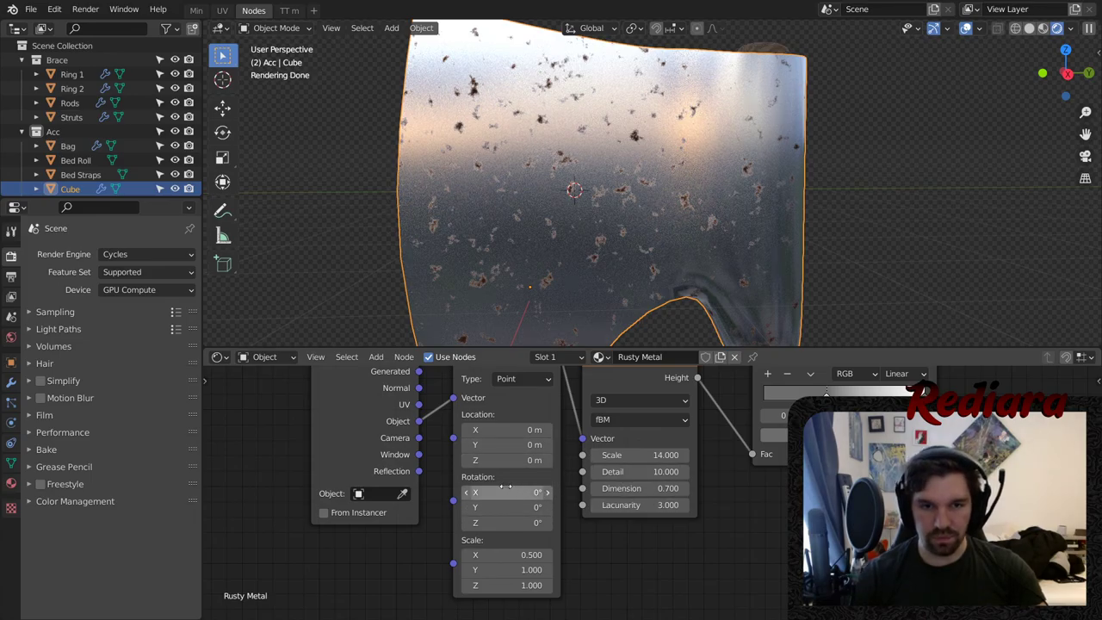
pyautogui.moveTo(492, 444); pyautogui.dragTo(572, 444)
pyautogui.press('BackSpace')
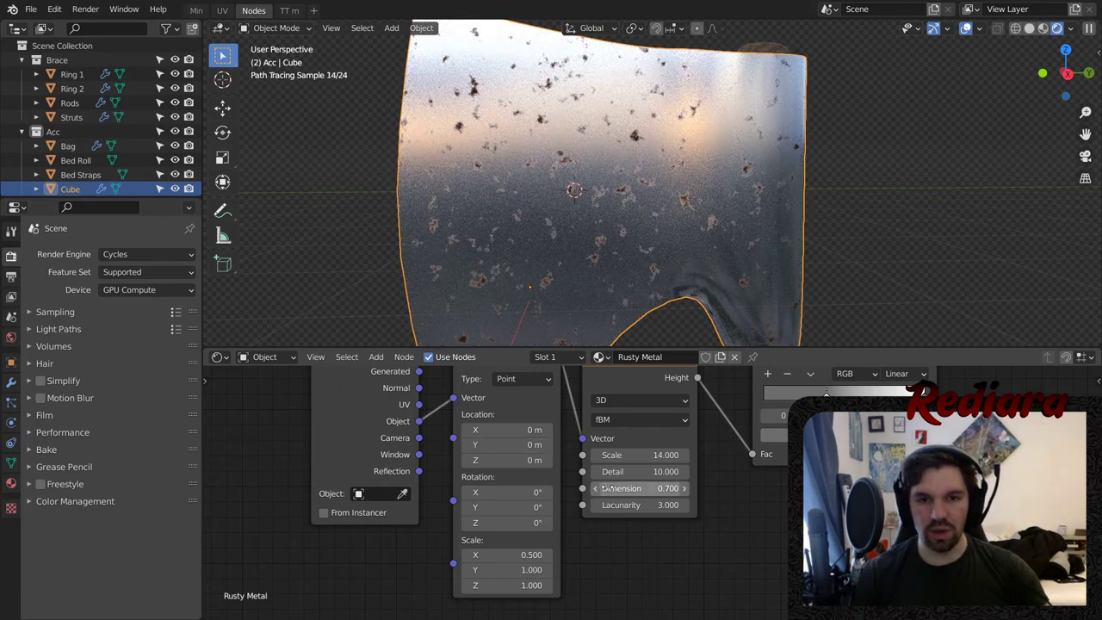
pyautogui.scroll(-1, 603, 554)
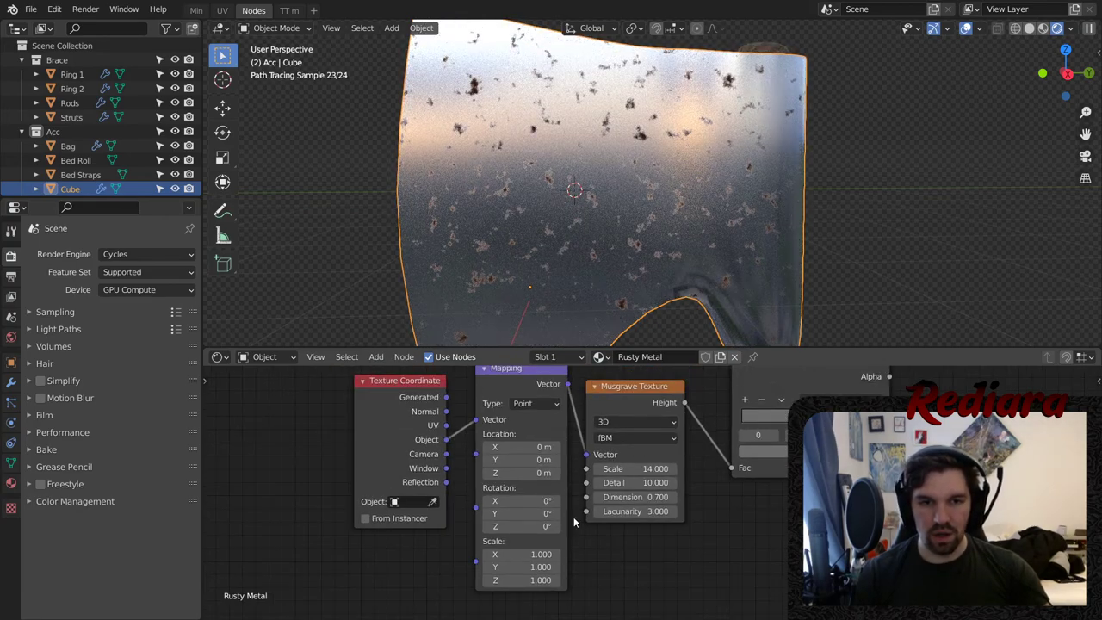
# - Add a Plain Axes empty and move it about 7.78 m along X to the axe
pyautogui.click(861, 191)
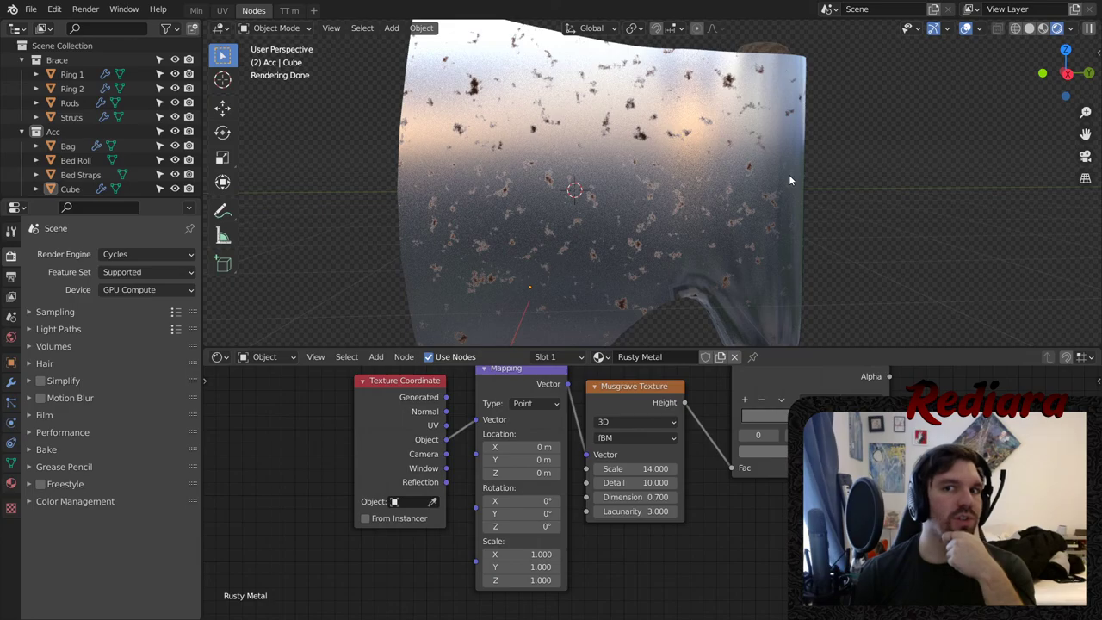
pyautogui.click(391, 27)
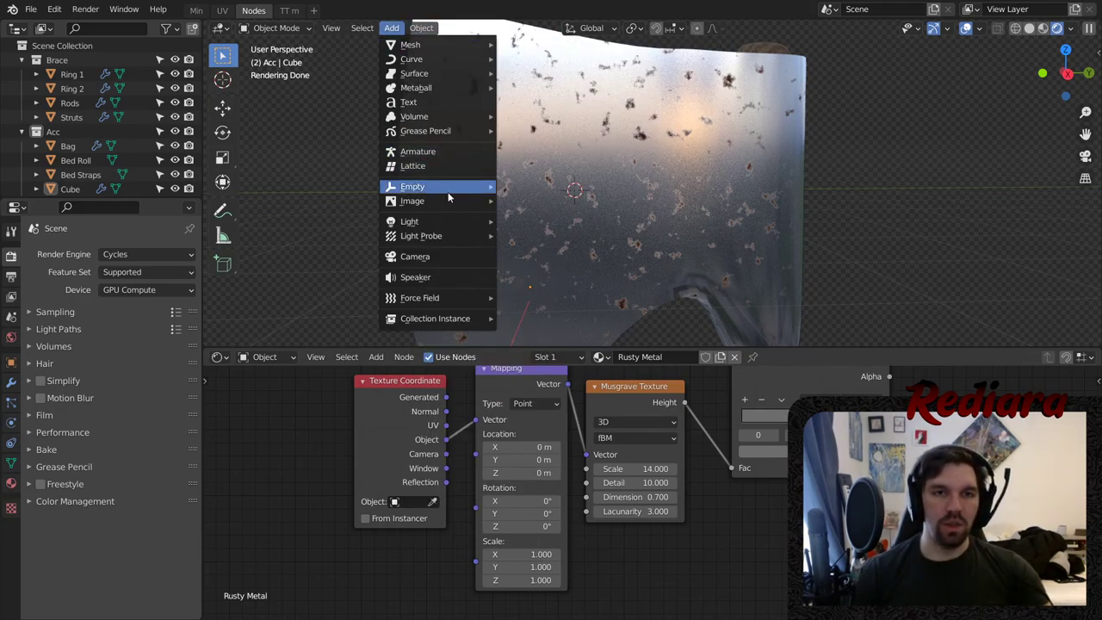
pyautogui.moveTo(447, 191)
pyautogui.click(526, 186)
pyautogui.scroll(-6, 705, 232)
pyautogui.moveTo(667, 218); pyautogui.dragTo(618, 227, button='middle')
pyautogui.scroll(-3, 687, 224)
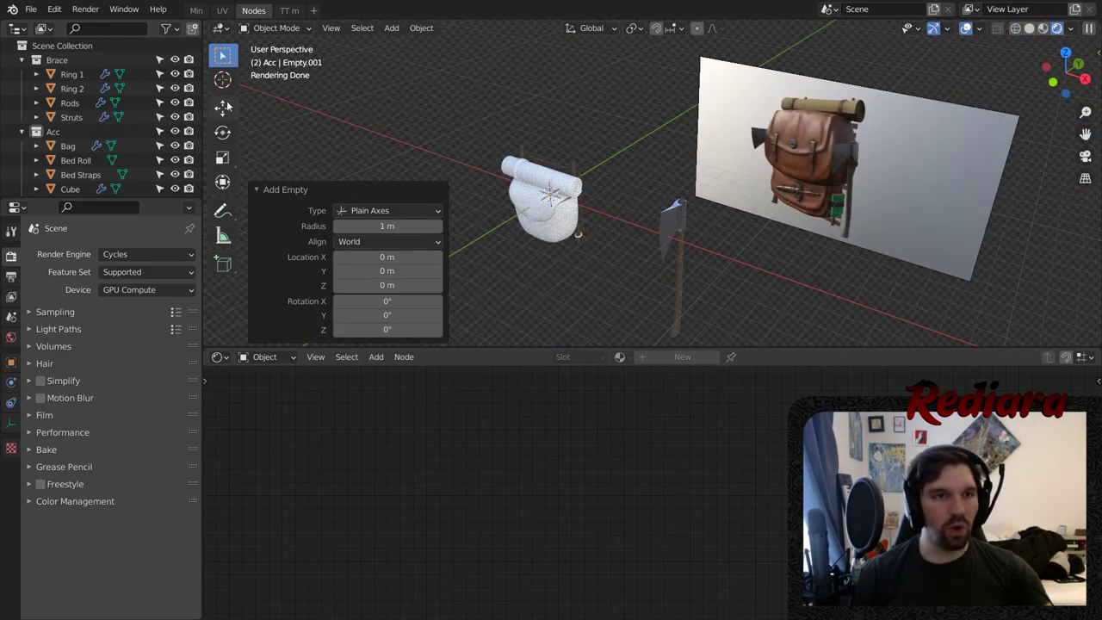
pyautogui.press('g')
pyautogui.click(740, 260)
pyautogui.scroll(5, 713, 252)
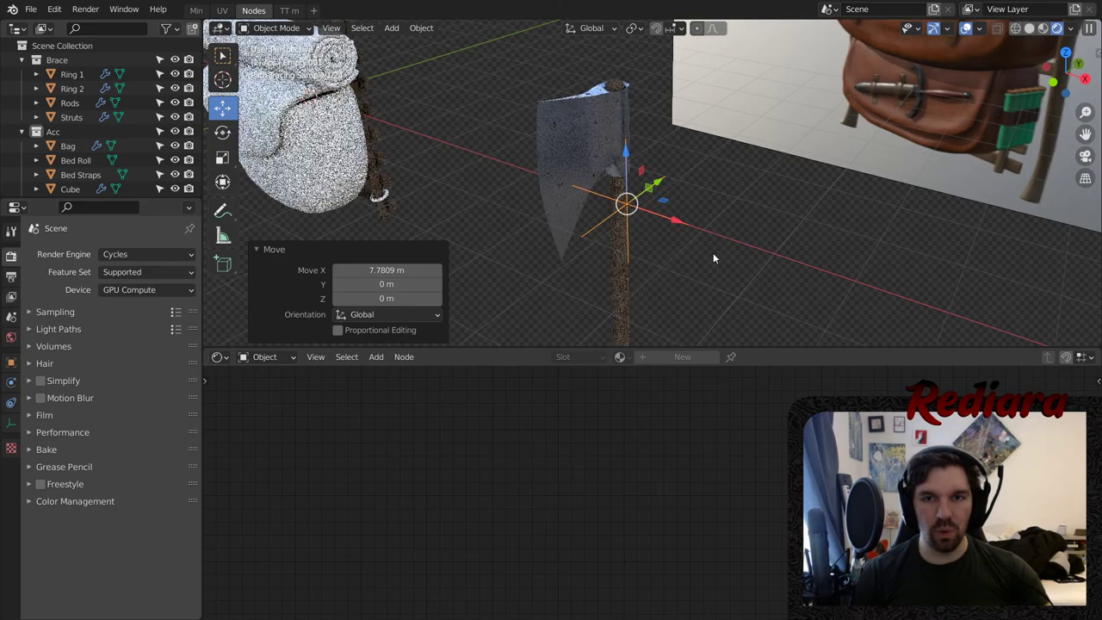
# - Copy the axe handle's X location and apply it to the new empty, setting its X to 6.7479 m
pyautogui.click(628, 234)
pyautogui.moveTo(661, 221); pyautogui.dragTo(614, 215, button='middle')
pyautogui.click(11, 362)
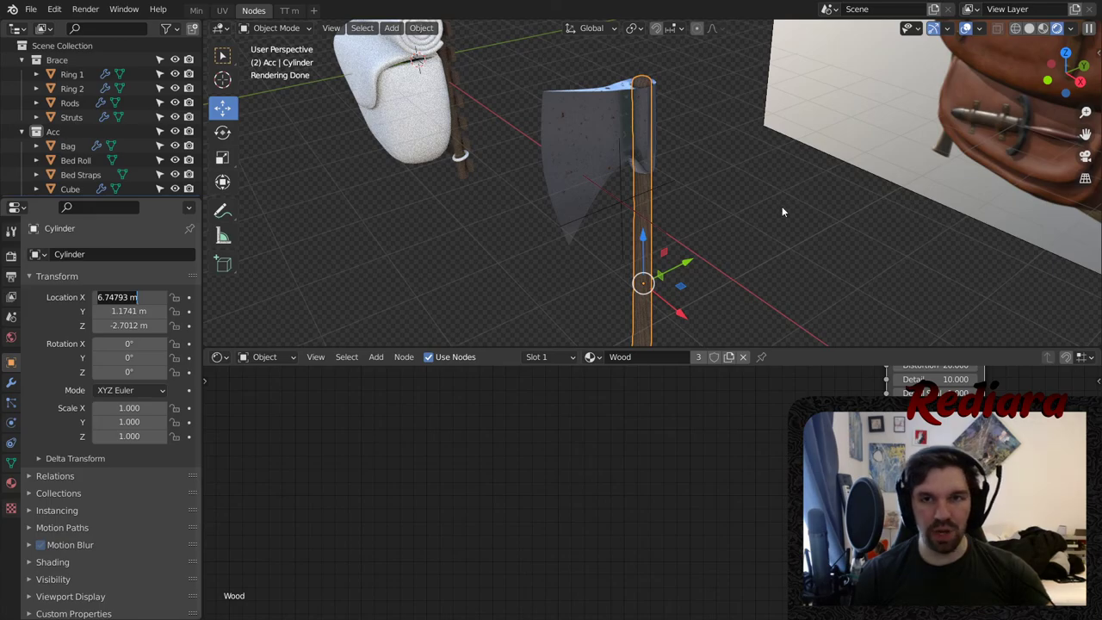
pyautogui.press('Return')
pyautogui.click(657, 197)
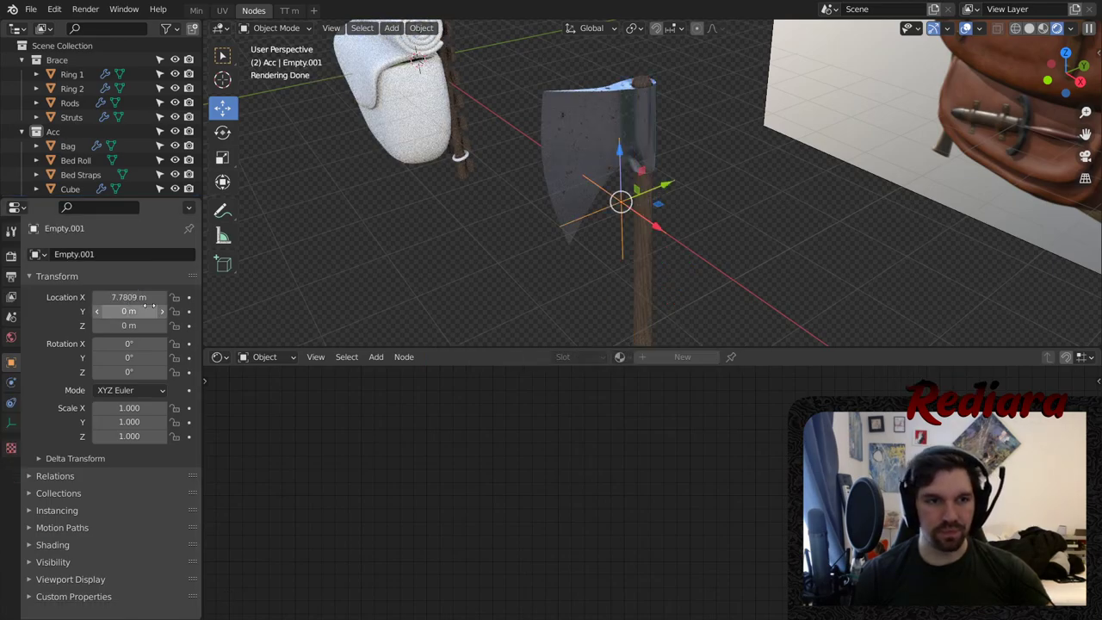
pyautogui.press('Return')
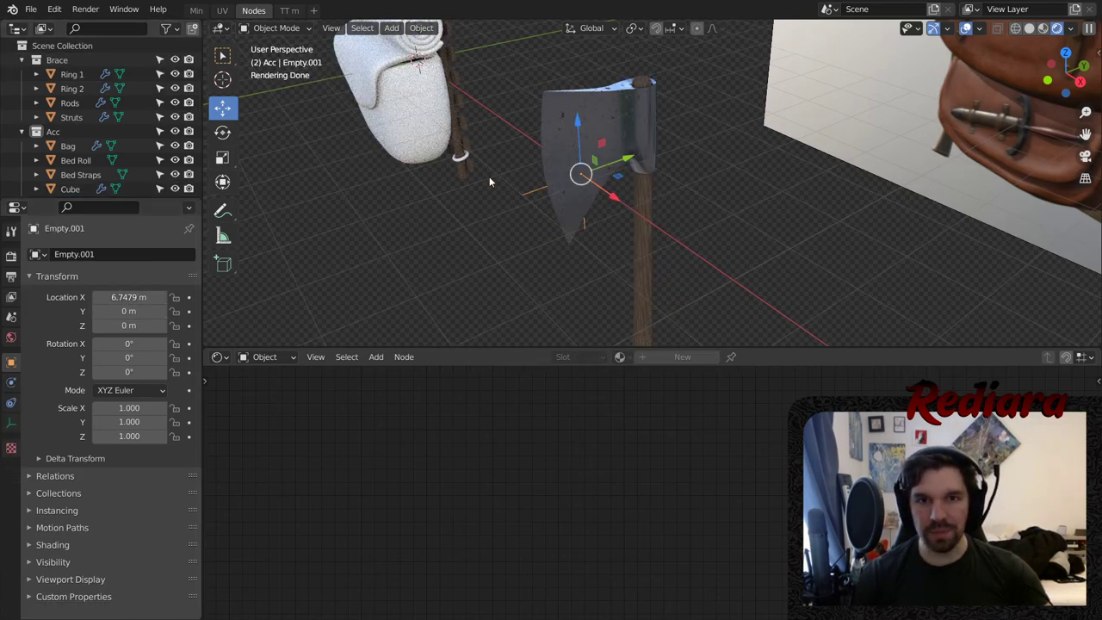
# - Move the empty about 1.3 m along Y and about 0.59 m up along Z, and deselect everything
pyautogui.moveTo(488, 177)
pyautogui.mouseDown(button='middle')
pyautogui.moveTo(638, 198)
pyautogui.moveTo(487, 187)
pyautogui.mouseUp(button='middle')
pyautogui.press('g')
pyautogui.press('y')
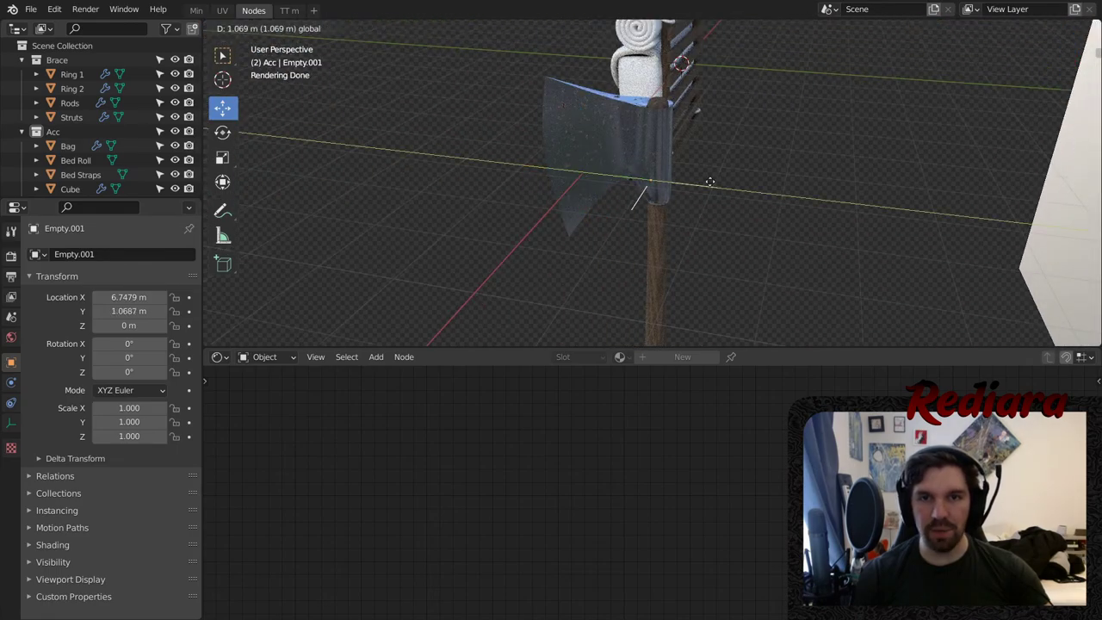
pyautogui.click(722, 181)
pyautogui.press('g')
pyautogui.press('z')
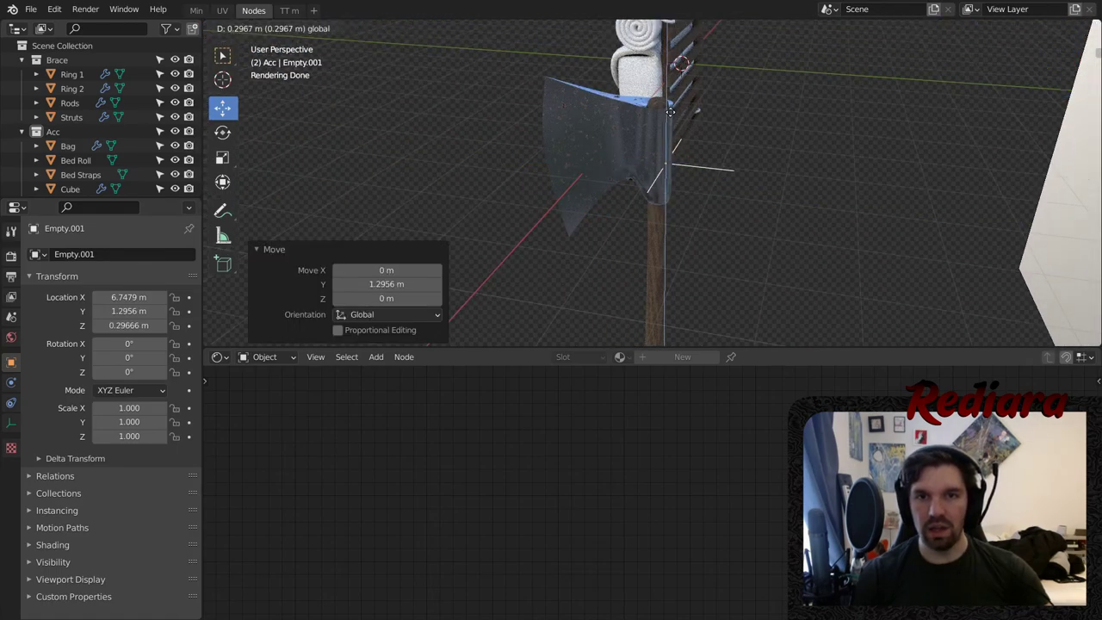
pyautogui.click(672, 93)
pyautogui.hotkey('alt', 'a')
# - Set Empty.001 as the reference object of the Texture Coordinate node in the axe head's material
pyautogui.scroll(2, 606, 103)
pyautogui.moveTo(605, 103); pyautogui.dragTo(645, 79, button='middle')
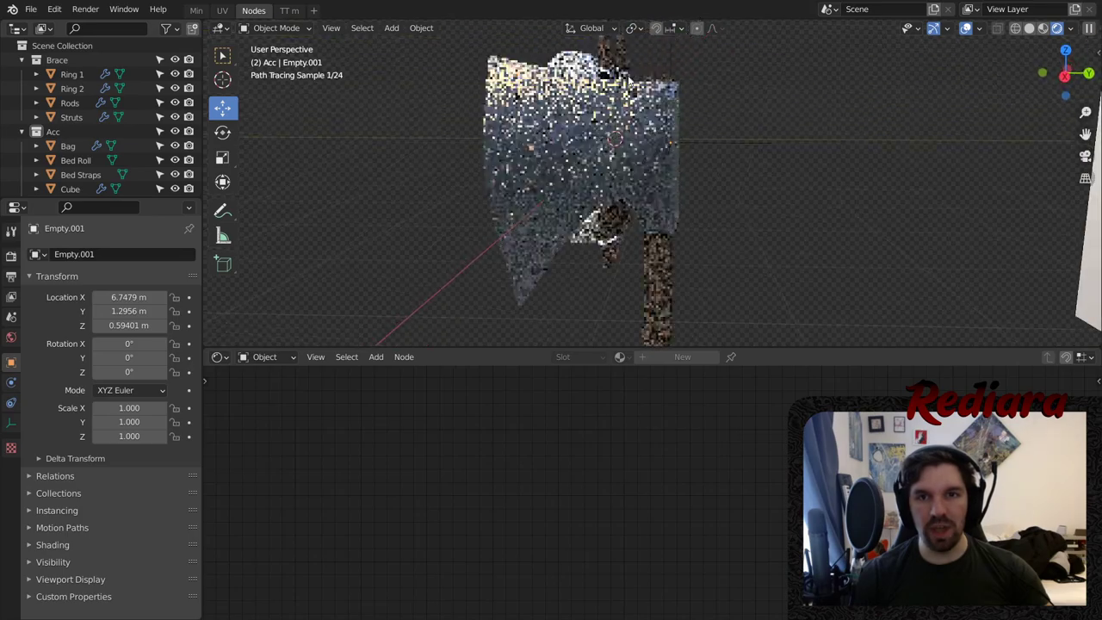
pyautogui.scroll(3, 583, 143)
pyautogui.click(560, 172)
pyautogui.scroll(3, 388, 516)
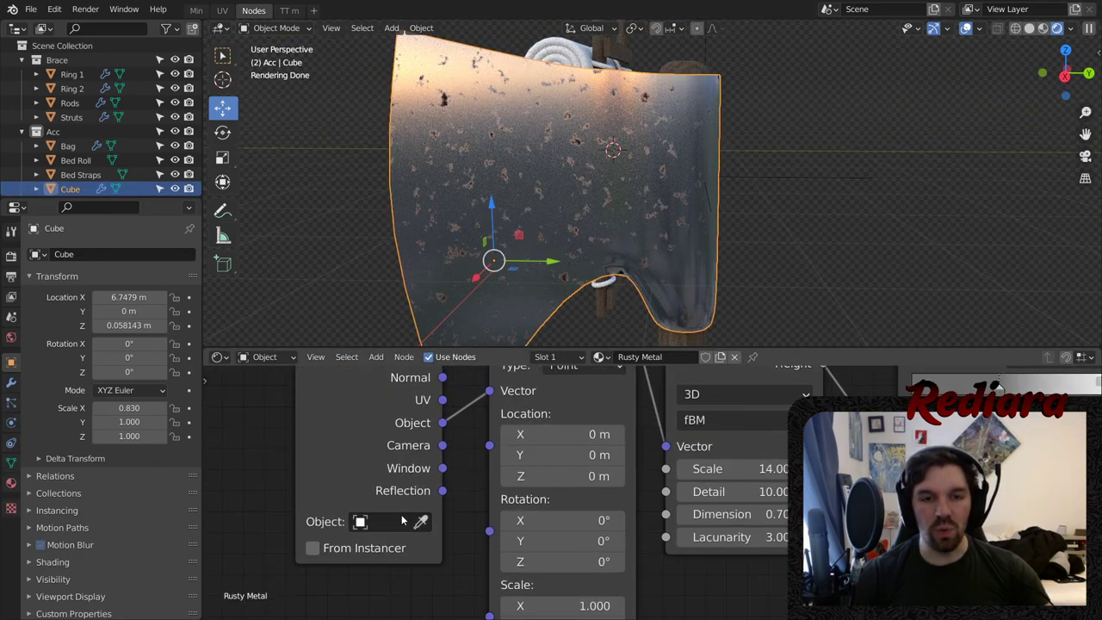
pyautogui.click(388, 522)
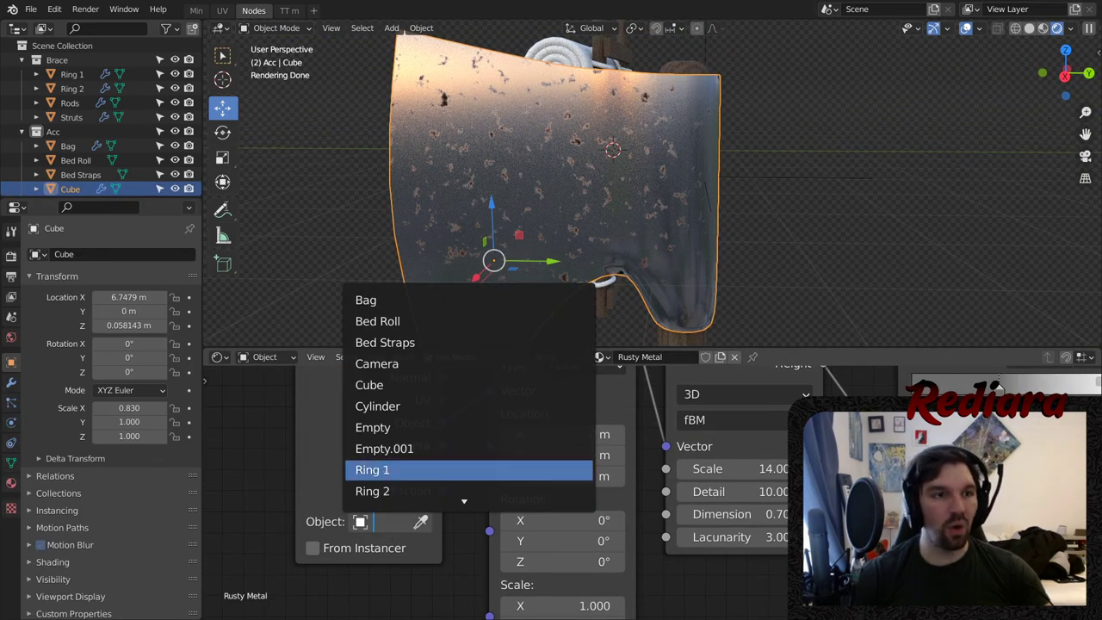
pyautogui.scroll(-3, 95, 129)
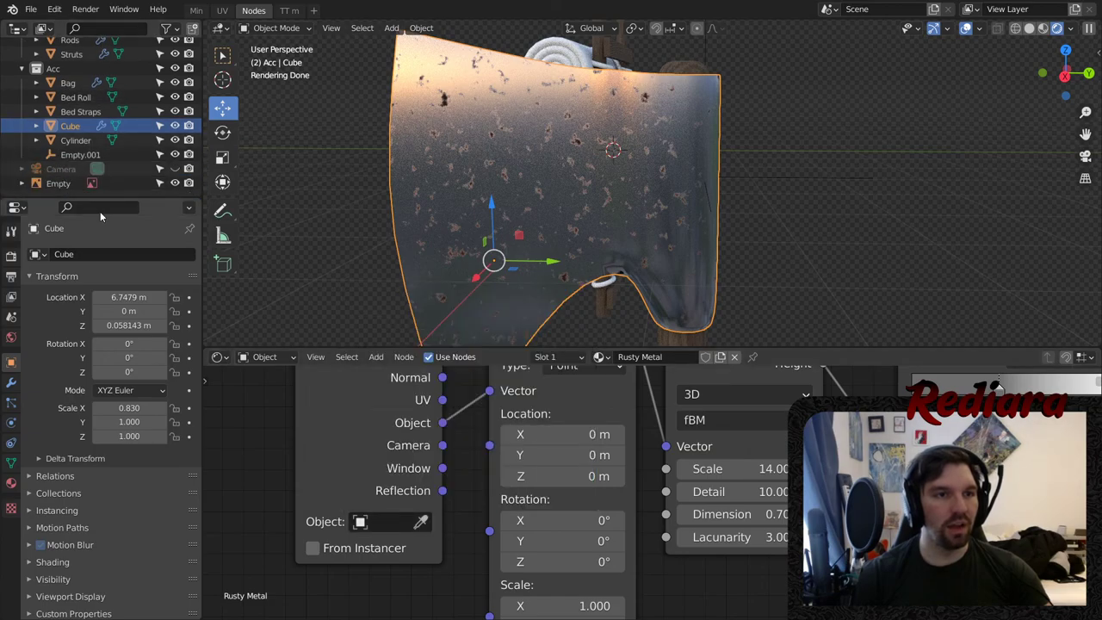
pyautogui.click(89, 155)
pyautogui.click(568, 205)
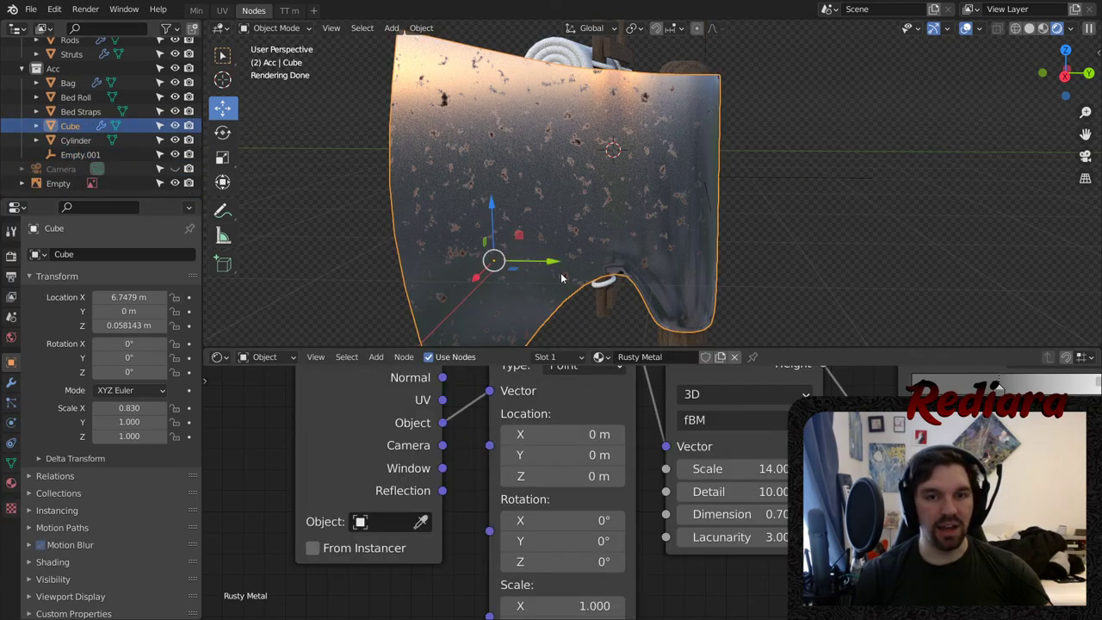
pyautogui.click(401, 525)
pyautogui.click(396, 450)
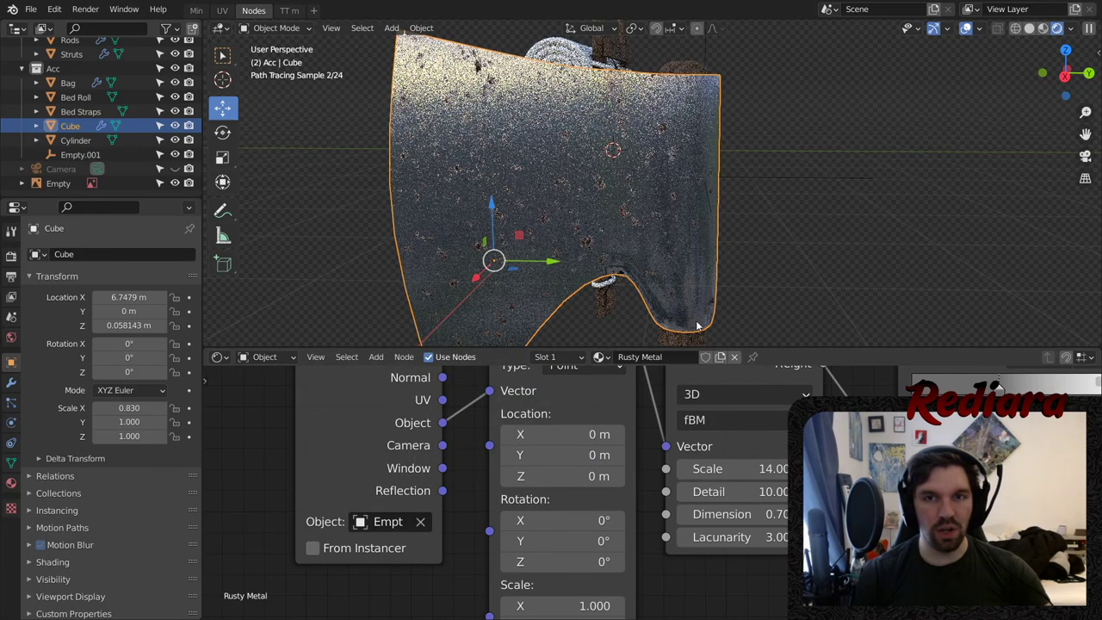
# - Delete the Mapping node from the Rusty Metal material
pyautogui.scroll(-3, 632, 541)
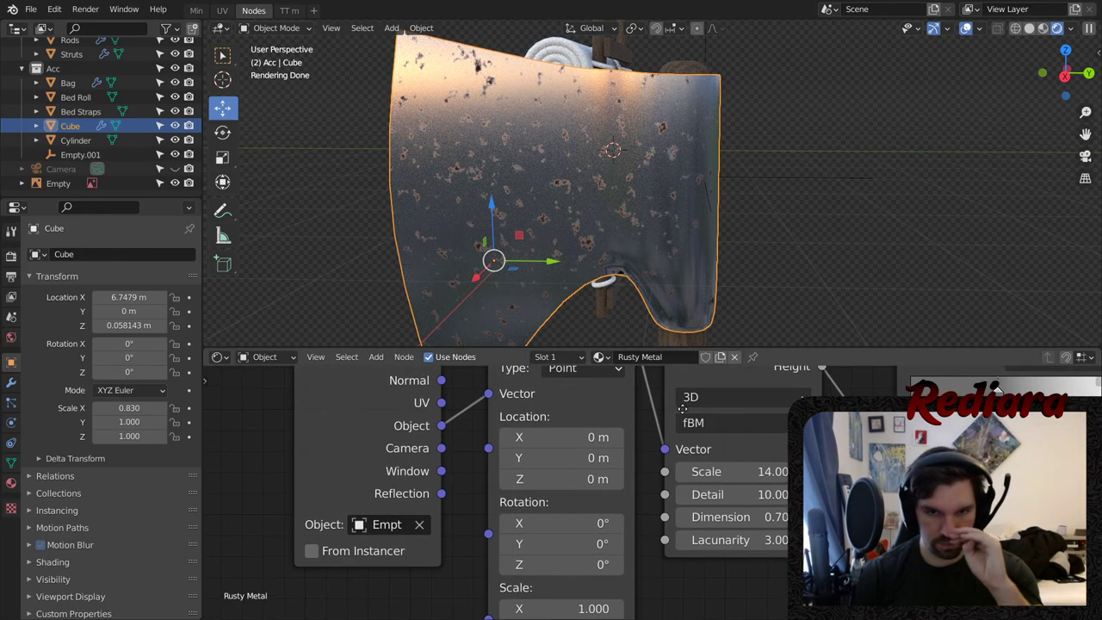
pyautogui.moveTo(677, 433); pyautogui.dragTo(597, 445, button='middle')
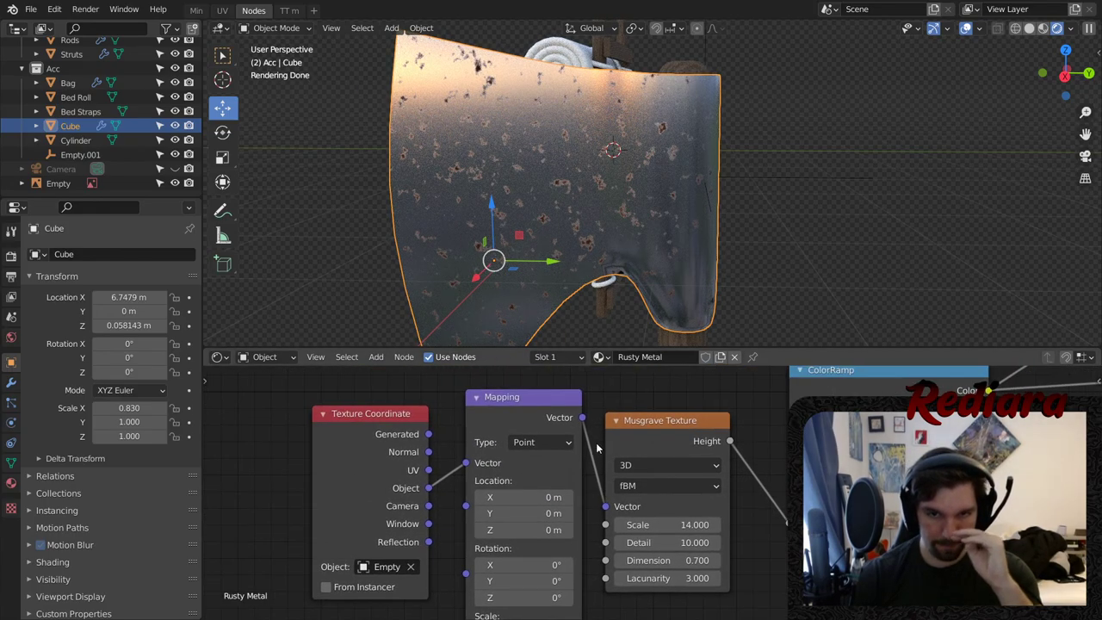
pyautogui.click(525, 399)
pyautogui.press('x')
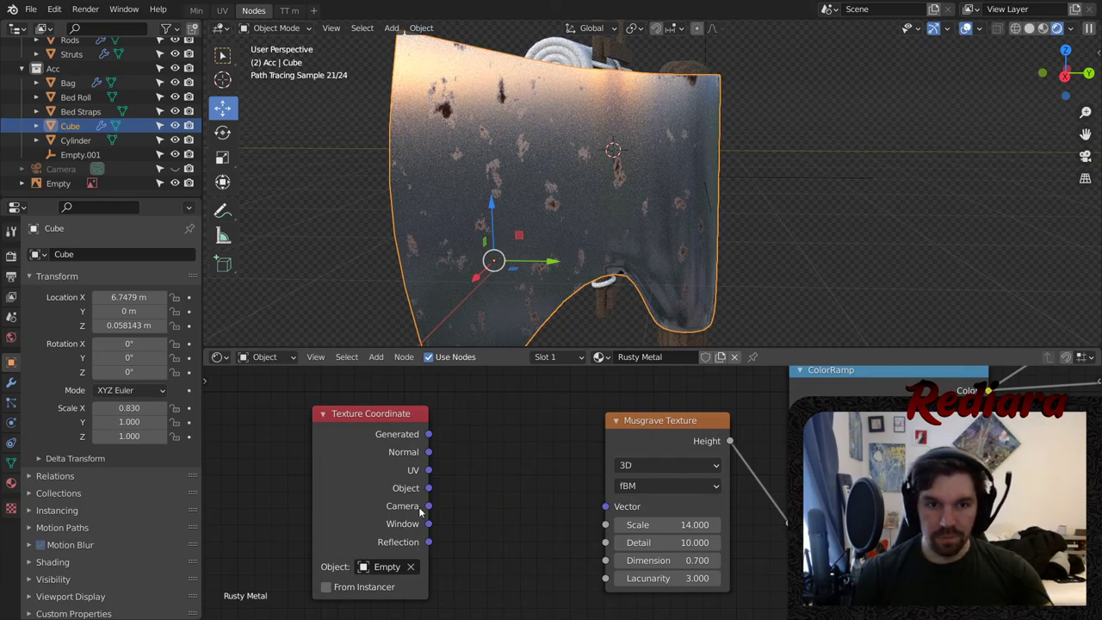
# - Connect the Texture Coordinate node's Object output to the Musgrave Texture's Vector input
pyautogui.moveTo(589, 510); pyautogui.dragTo(605, 506)
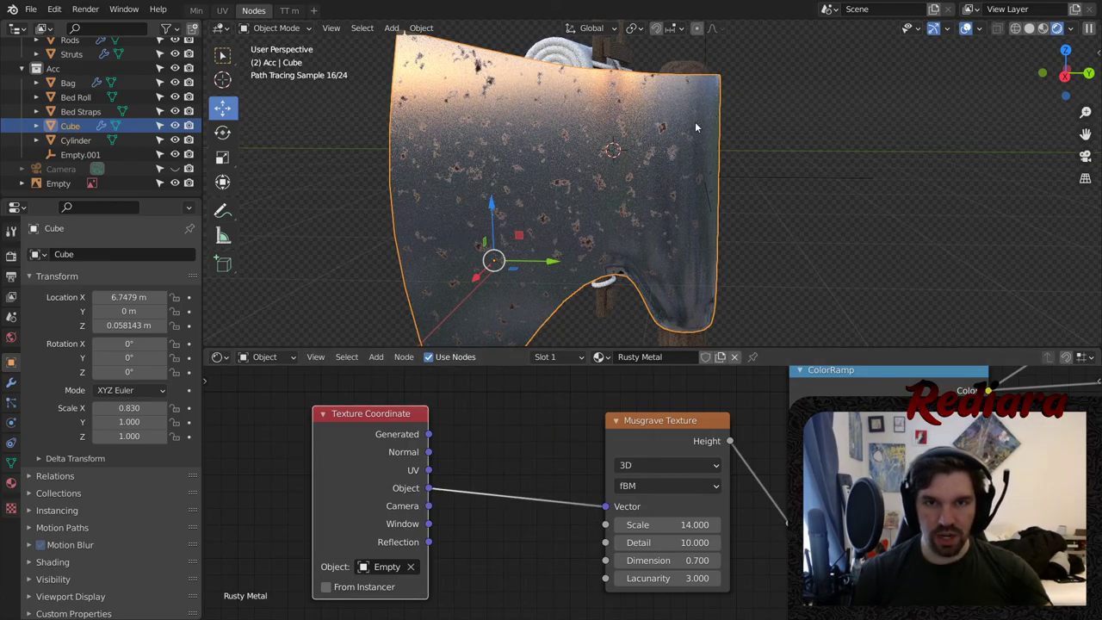
pyautogui.scroll(4, 654, 155)
pyautogui.scroll(-3, 591, 160)
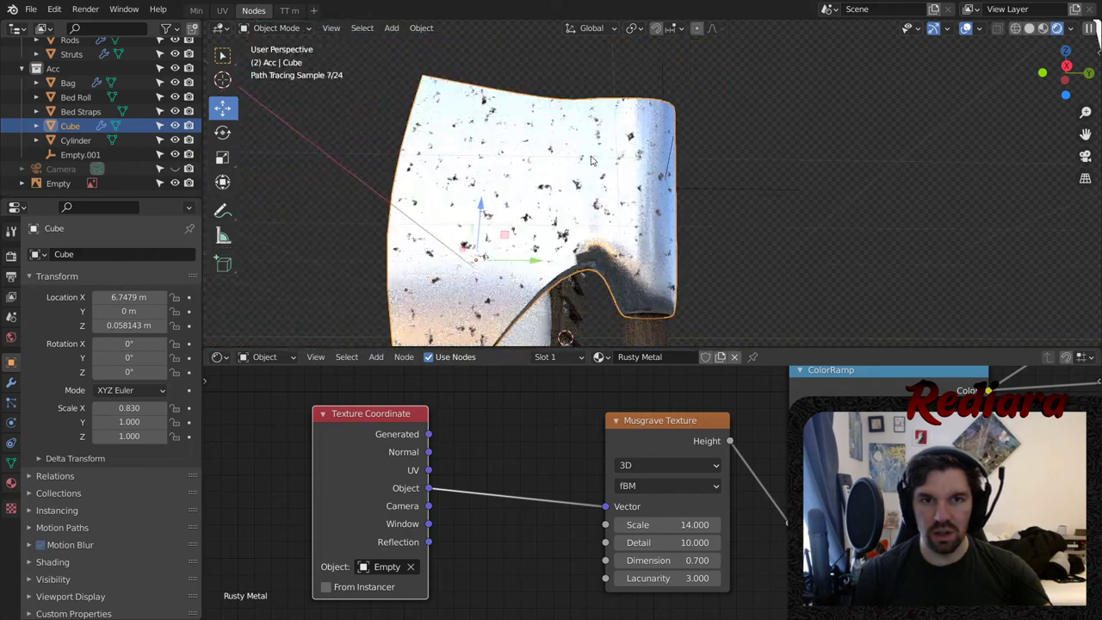
# - Insert a Gradient Texture node on the link between the Texture Coordinate and Musgrave Texture nodes
pyautogui.moveTo(375, 413); pyautogui.dragTo(328, 414)
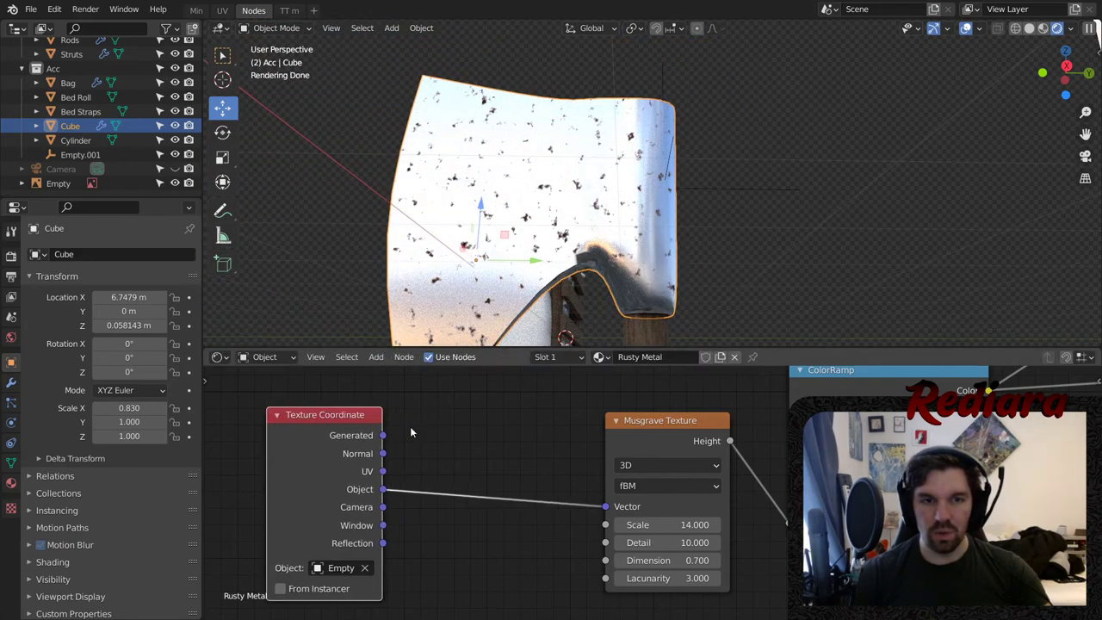
pyautogui.click(379, 356)
pyautogui.moveTo(410, 443)
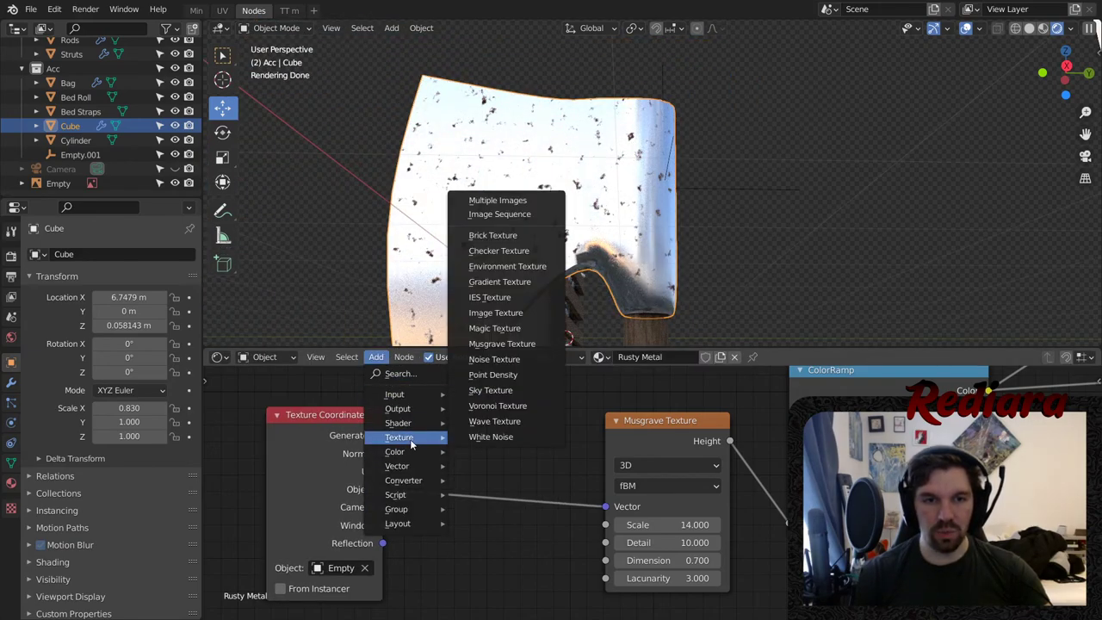
pyautogui.click(499, 281)
pyautogui.click(504, 397)
# - Connect the Gradient Texture's Color directly to the ColorRamp in place of the Musgrave output, and move the Musgrave node aside
pyautogui.moveTo(639, 234); pyautogui.dragTo(586, 267, button='middle')
pyautogui.moveTo(688, 421); pyautogui.dragTo(681, 498)
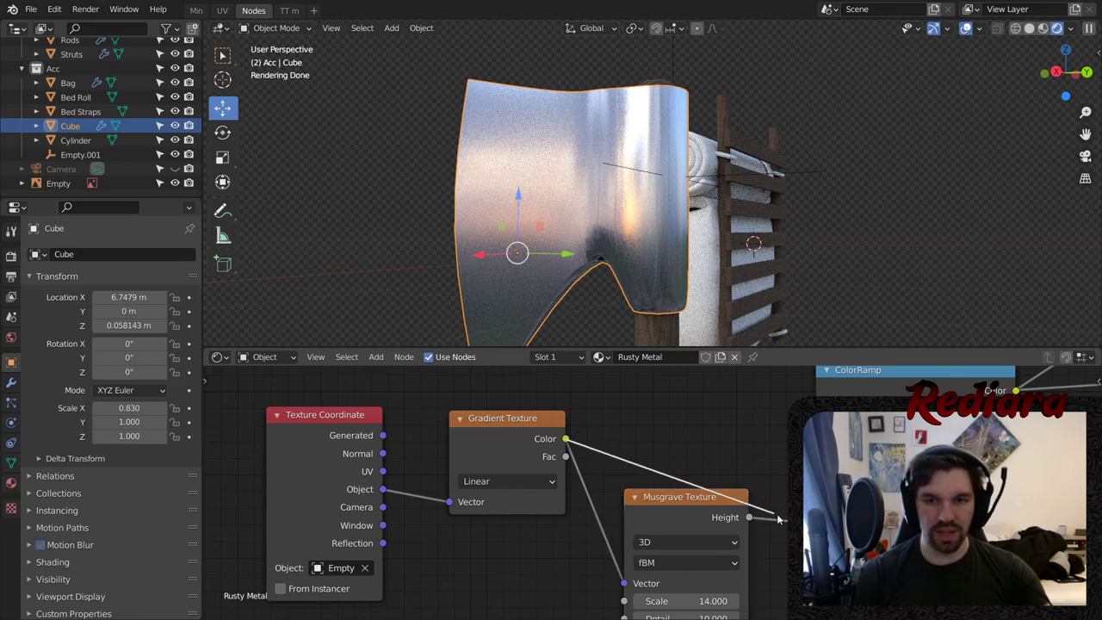
pyautogui.moveTo(809, 521); pyautogui.dragTo(816, 523)
pyautogui.scroll(-1, 710, 417)
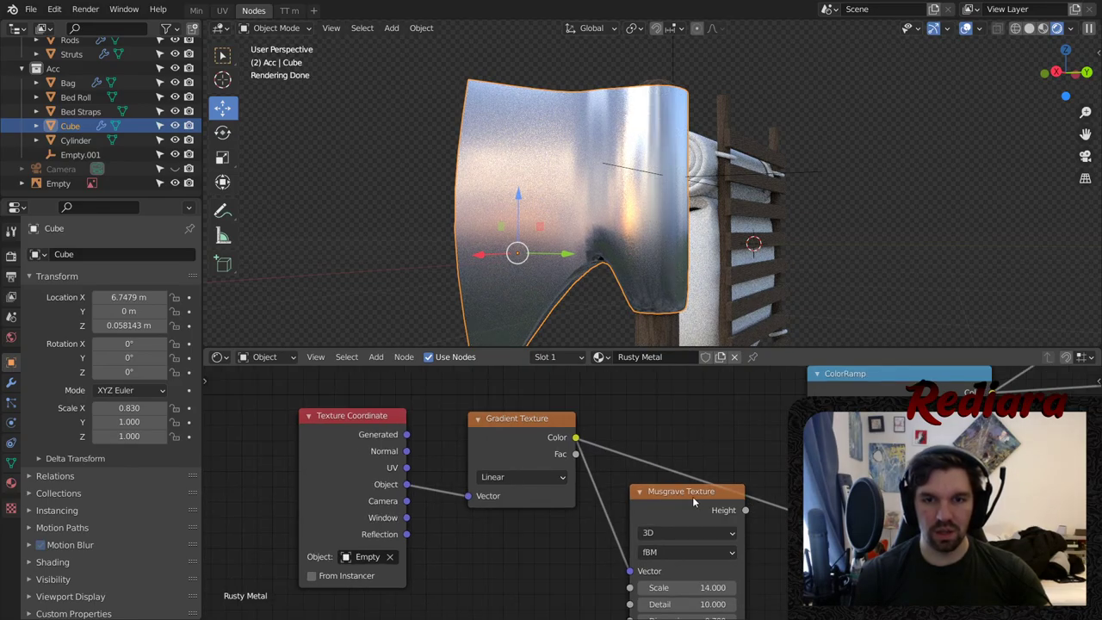
pyautogui.moveTo(692, 496); pyautogui.dragTo(692, 533)
pyautogui.moveTo(555, 216); pyautogui.dragTo(941, 213, button='middle')
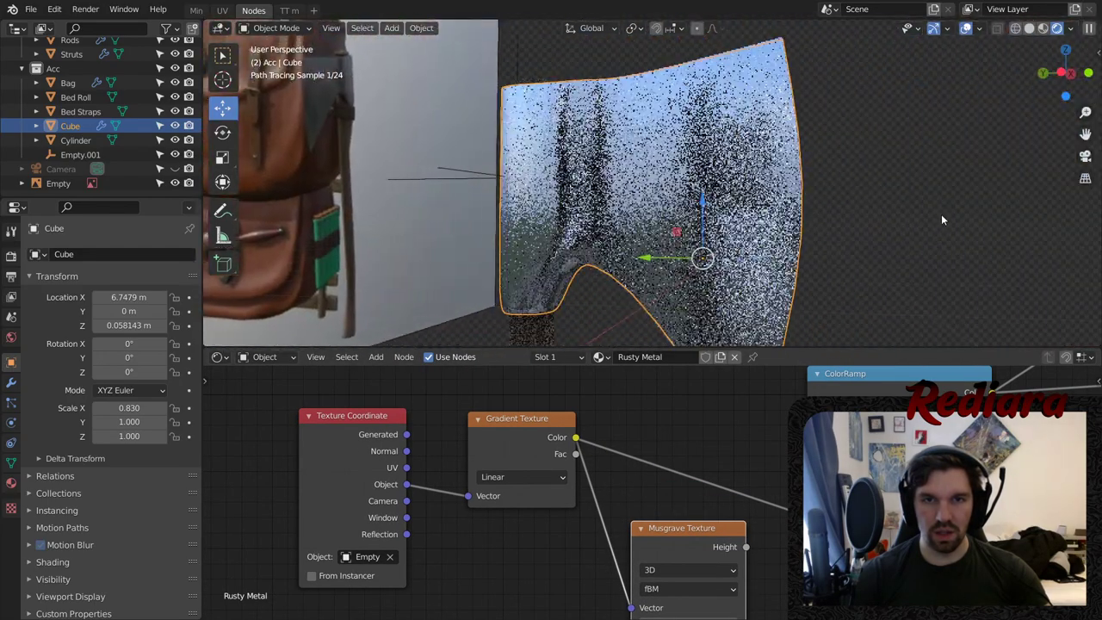
# - Set the Gradient Texture's type to Quadratic Sphere
pyautogui.click(524, 476)
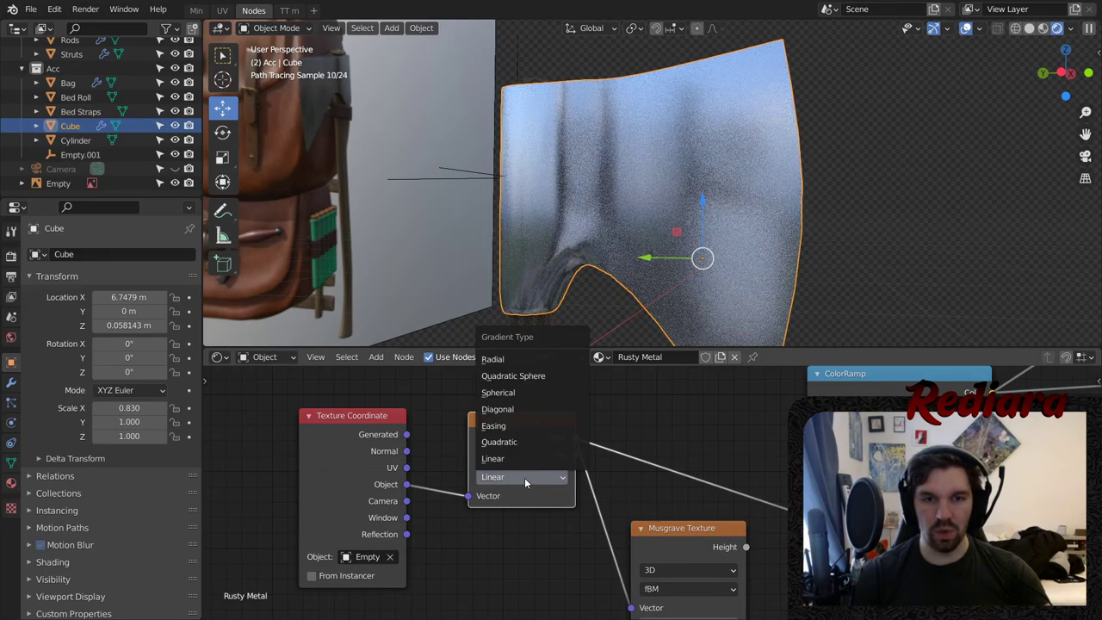
pyautogui.click(513, 375)
pyautogui.moveTo(661, 215); pyautogui.dragTo(635, 211, button='middle')
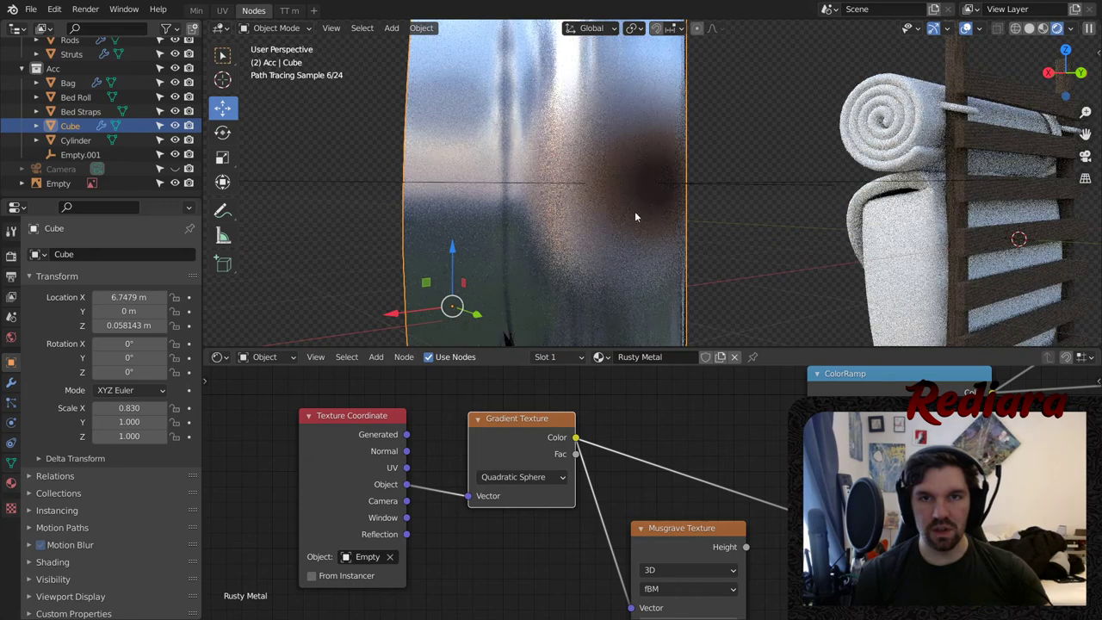
# - Spread out the coordinate nodes and feed the gradient's Color only into the Musgrave Texture's Vector, removing its direct ColorRamp link
pyautogui.moveTo(530, 422); pyautogui.dragTo(504, 427)
pyautogui.moveTo(369, 414); pyautogui.dragTo(297, 417)
pyautogui.moveTo(516, 430); pyautogui.dragTo(505, 429)
pyautogui.moveTo(505, 429); pyautogui.dragTo(678, 416, button='middle')
pyautogui.moveTo(479, 404); pyautogui.dragTo(441, 404)
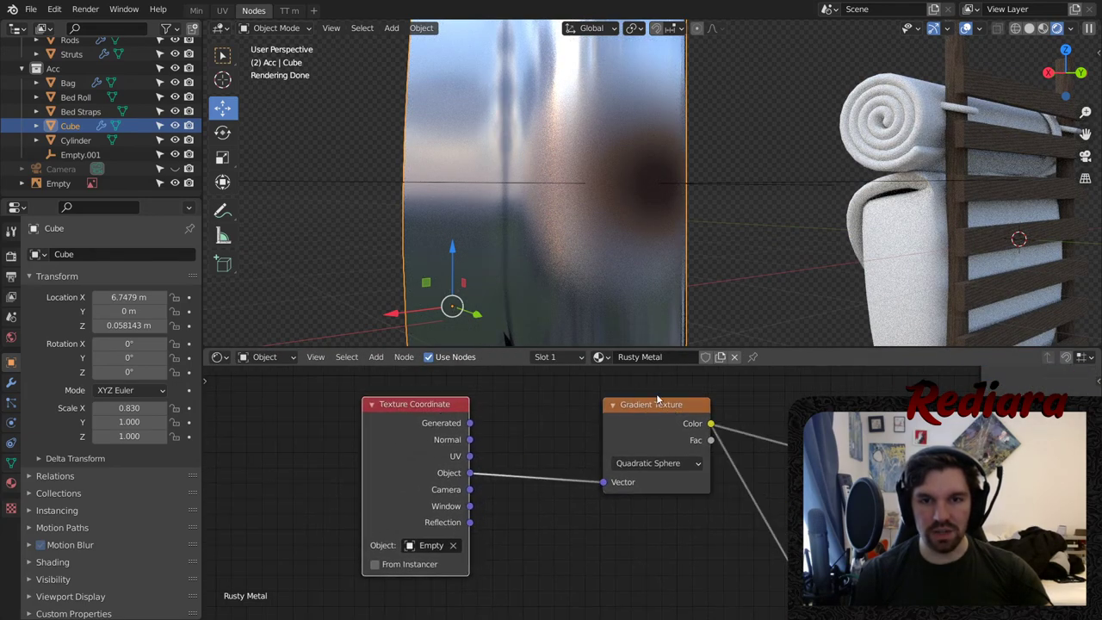
pyautogui.moveTo(659, 406); pyautogui.dragTo(609, 406)
pyautogui.press('x')
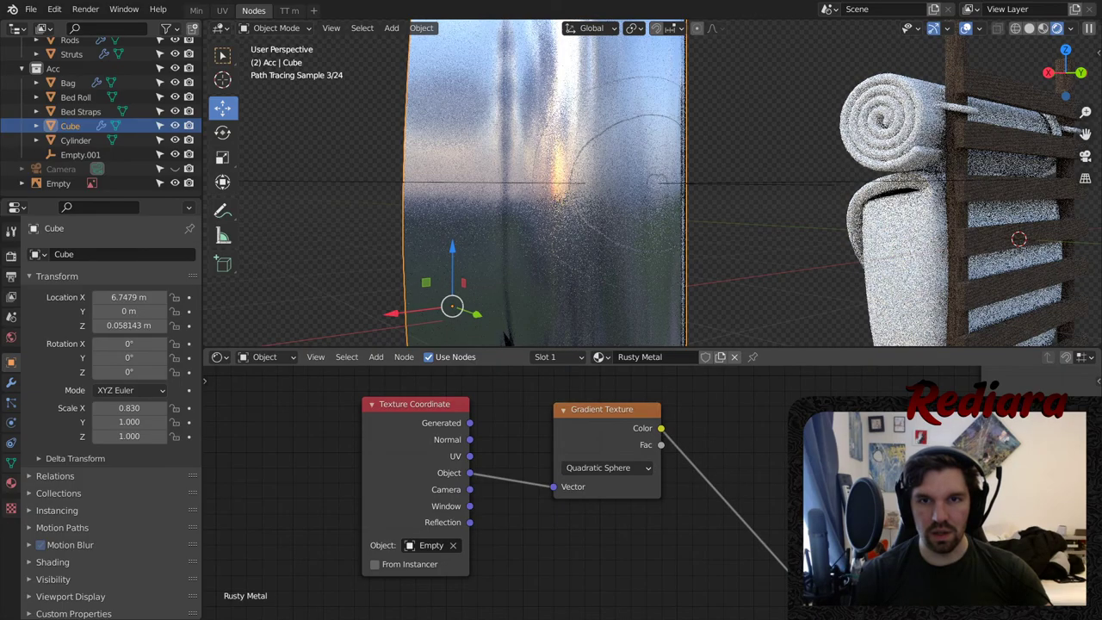
pyautogui.moveTo(852, 564); pyautogui.dragTo(854, 508)
pyautogui.scroll(4, 633, 143)
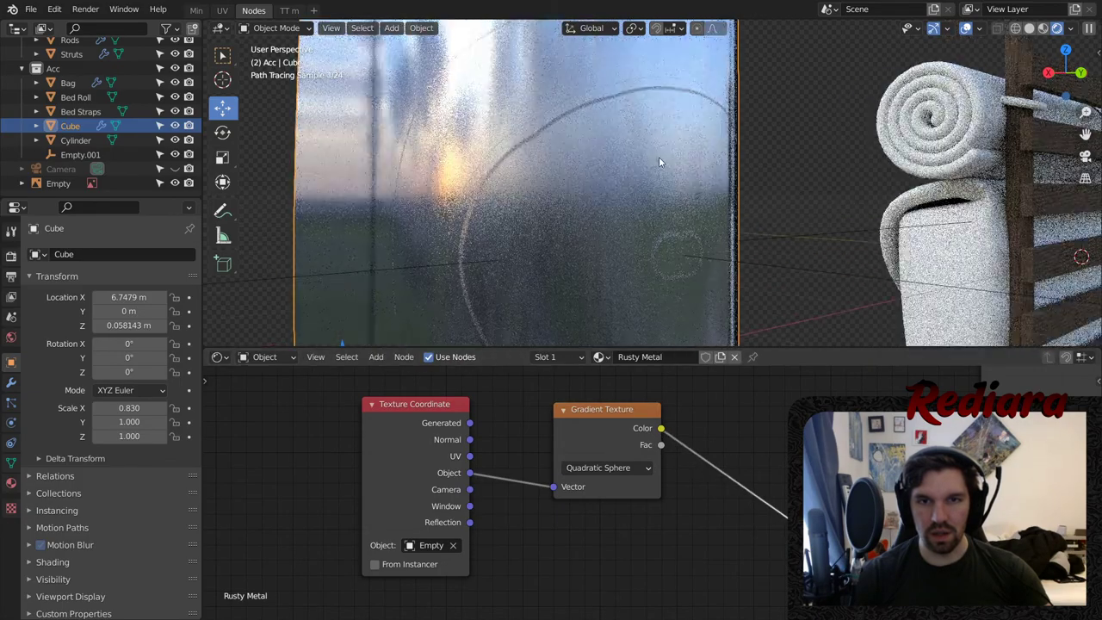
pyautogui.moveTo(757, 456); pyautogui.dragTo(693, 450, button='middle')
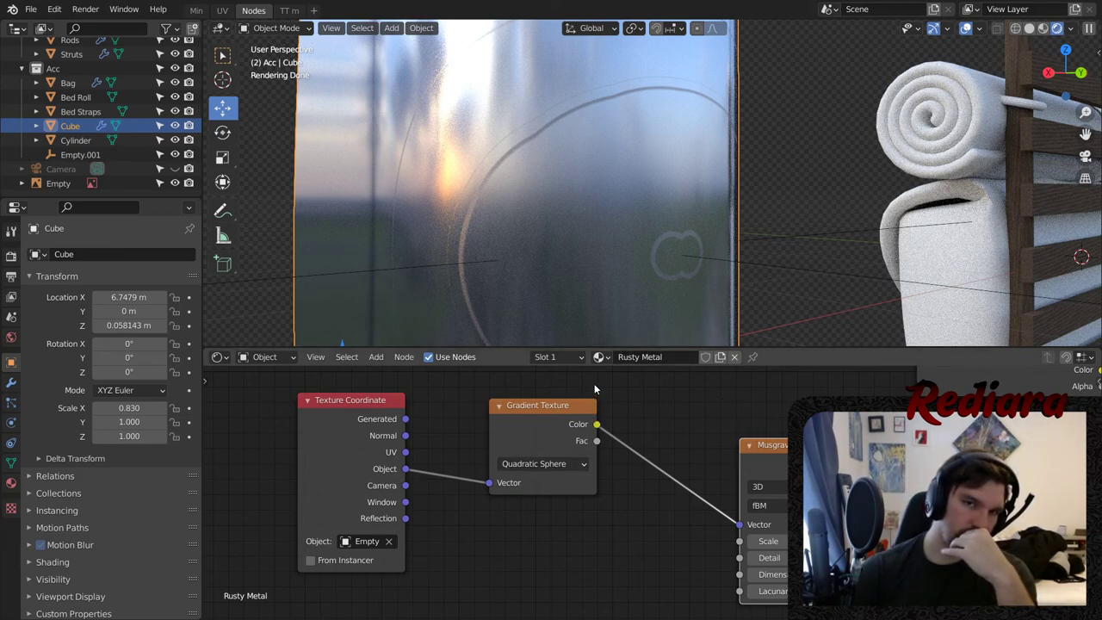
# - Delete the Gradient Texture node and connect the Texture Coordinate's Object output to the Musgrave Texture's Scale input
pyautogui.click(561, 407)
pyautogui.press('x')
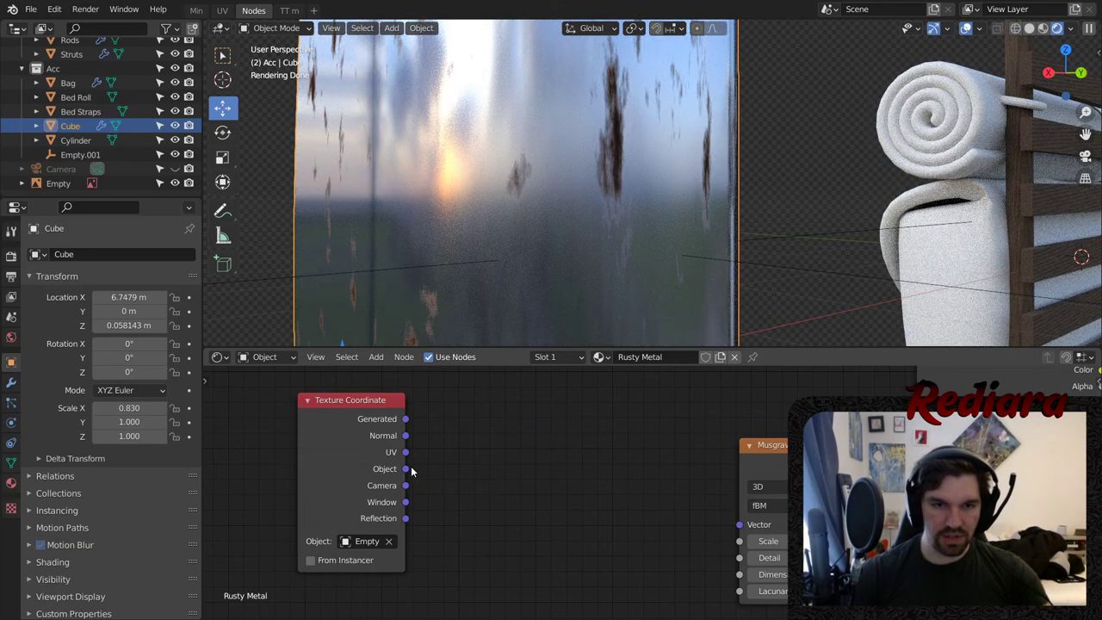
pyautogui.moveTo(745, 527); pyautogui.dragTo(740, 540)
pyautogui.moveTo(560, 148); pyautogui.dragTo(722, 148, button='middle')
pyautogui.scroll(-3, 466, 189)
pyautogui.moveTo(619, 182); pyautogui.dragTo(489, 124, button='middle')
pyautogui.moveTo(385, 140); pyautogui.dragTo(565, 367, button='middle')
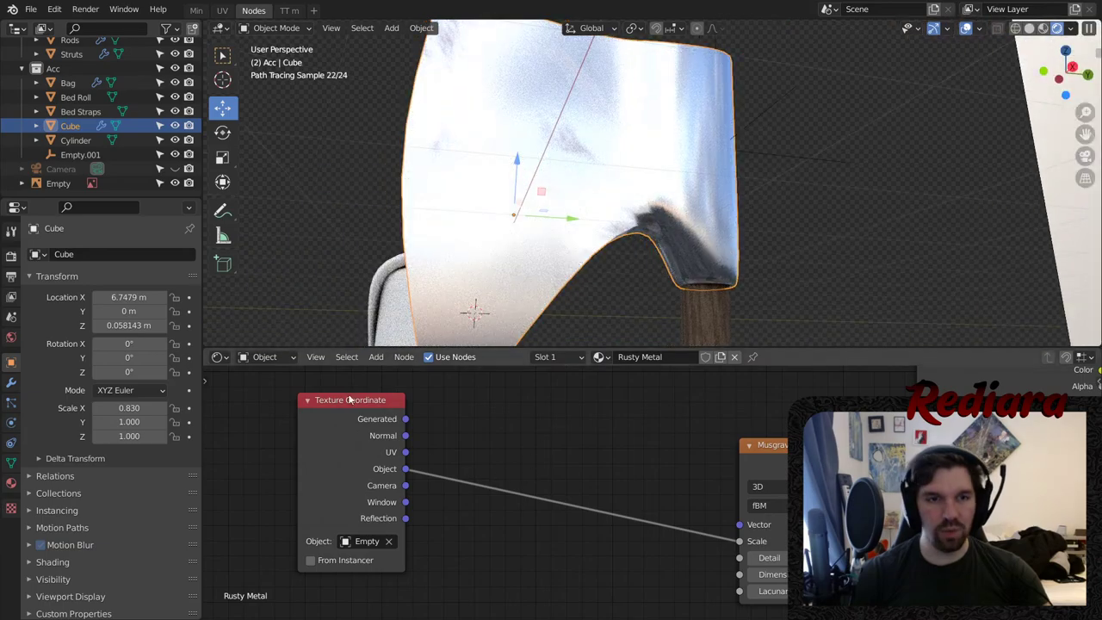
# - Insert a Mapping node between the Texture Coordinate and Musgrave Texture nodes, and space the nodes out
pyautogui.click(376, 356)
pyautogui.moveTo(444, 466)
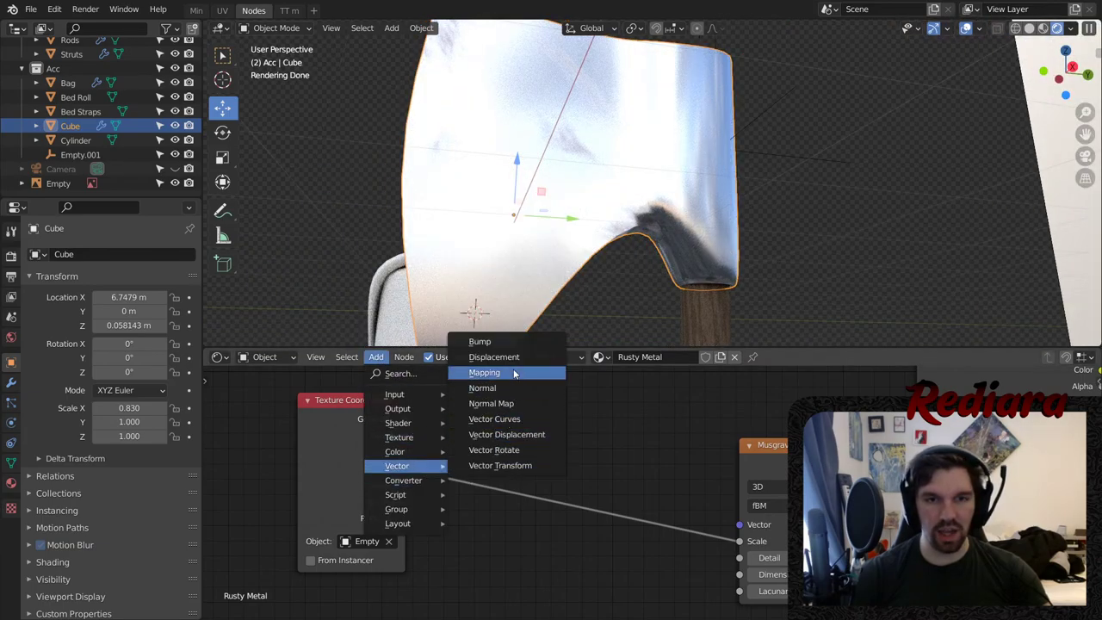
pyautogui.click(484, 372)
pyautogui.click(541, 410)
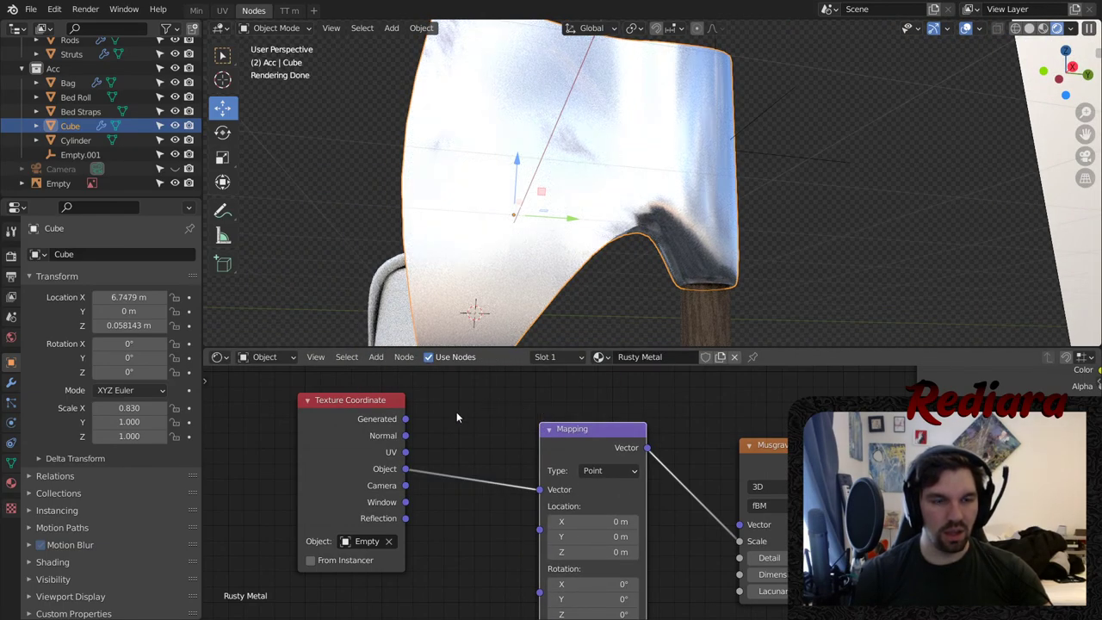
pyautogui.moveTo(394, 411); pyautogui.dragTo(474, 423)
pyautogui.moveTo(612, 429); pyautogui.dragTo(647, 418)
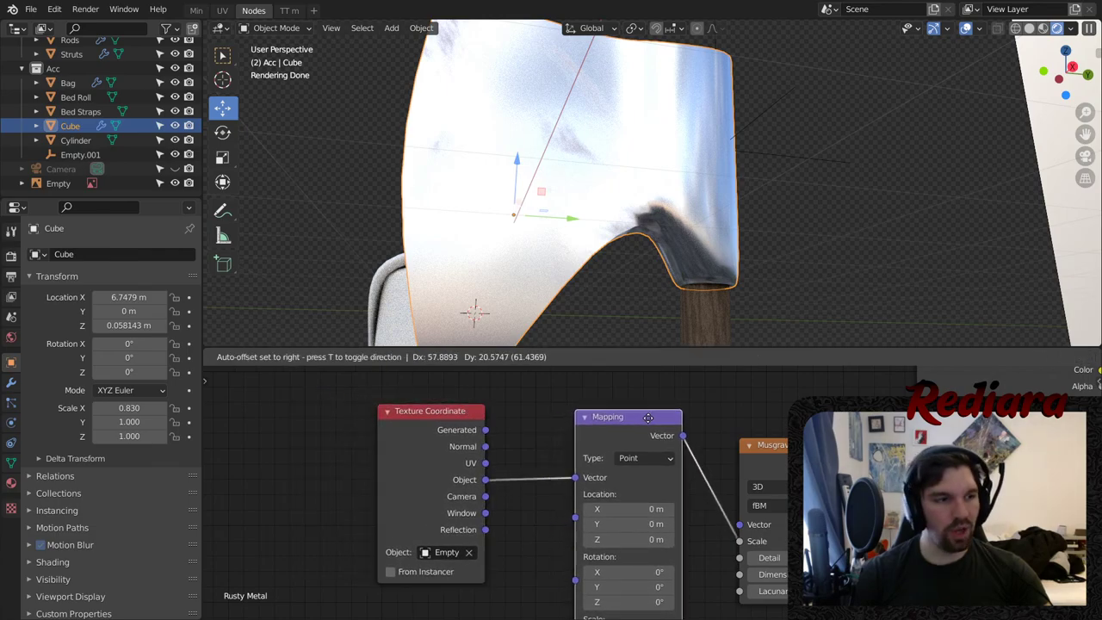
pyautogui.moveTo(467, 413); pyautogui.dragTo(496, 432)
pyautogui.click(567, 424)
pyautogui.moveTo(586, 455); pyautogui.dragTo(467, 384, button='middle')
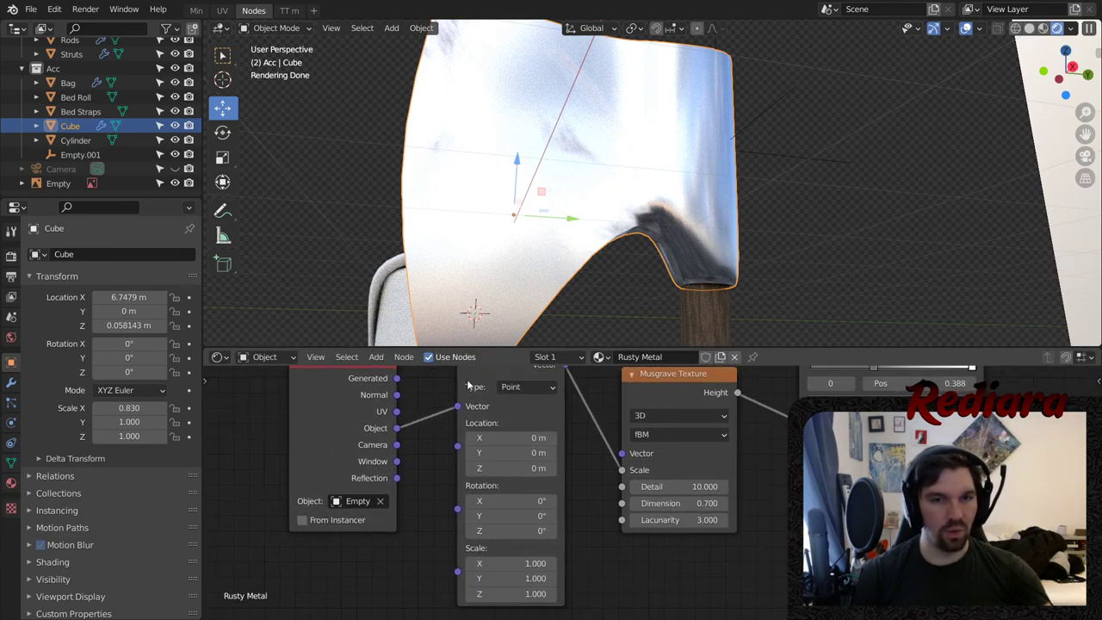
# - Set the Mapping node's scale to 2 on the X, Y and Z axes
pyautogui.moveTo(662, 258); pyautogui.dragTo(656, 286, button='middle')
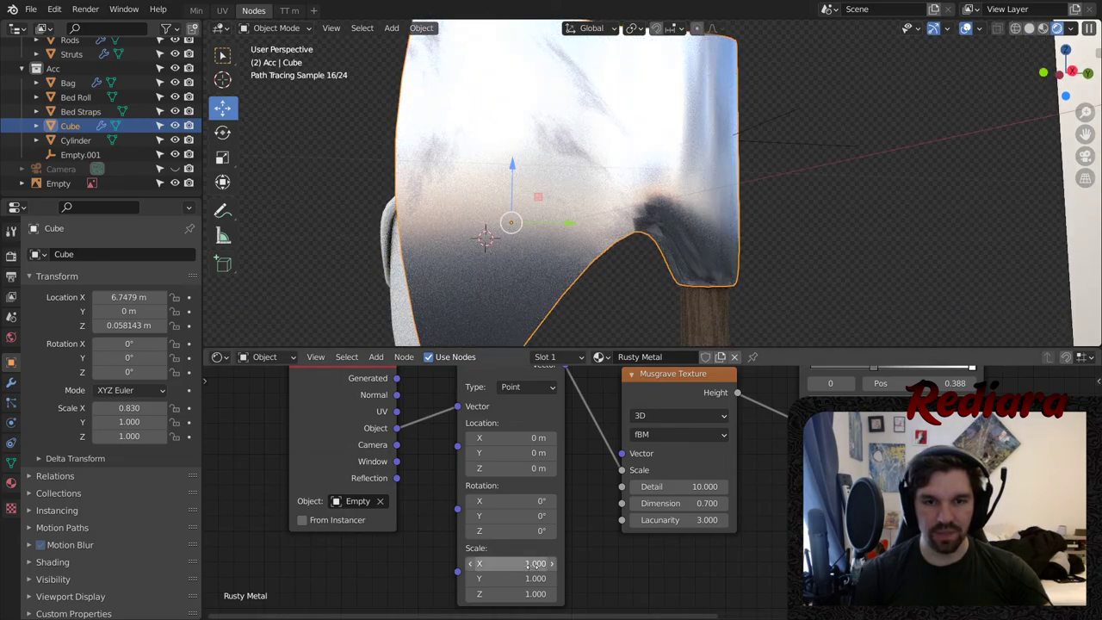
pyautogui.write('2')
pyautogui.press('Return')
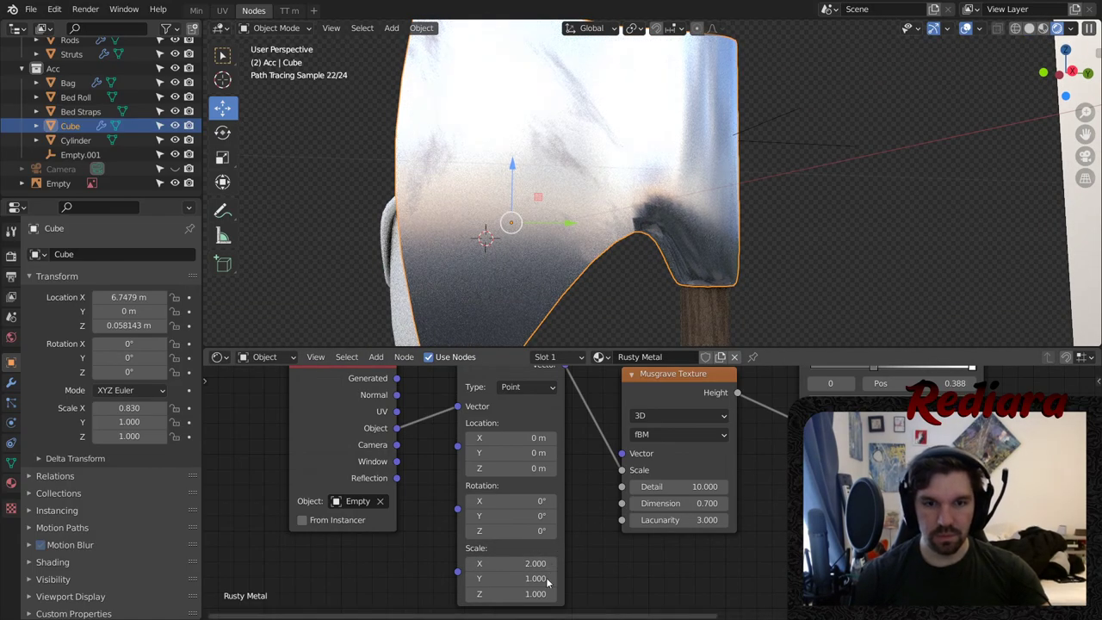
pyautogui.write('2')
pyautogui.press('Return')
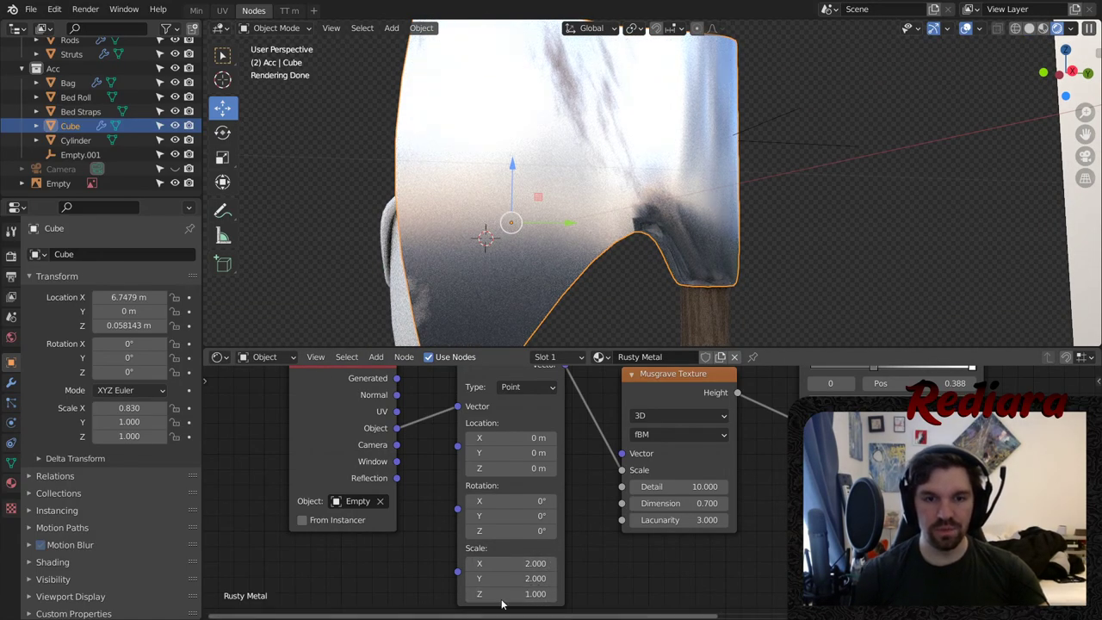
pyautogui.click(502, 595)
pyautogui.write('2')
pyautogui.press('Return')
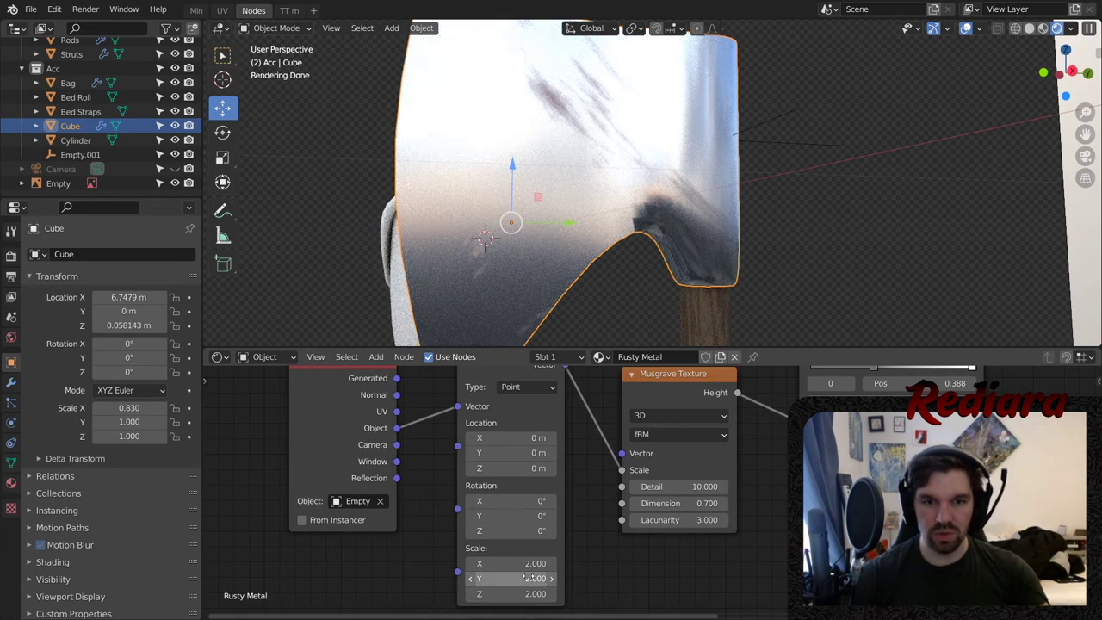
# - Set the Mapping node's scale to 10 on the X, Y and Z axes
pyautogui.click(513, 563)
pyautogui.write('10')
pyautogui.press('Return')
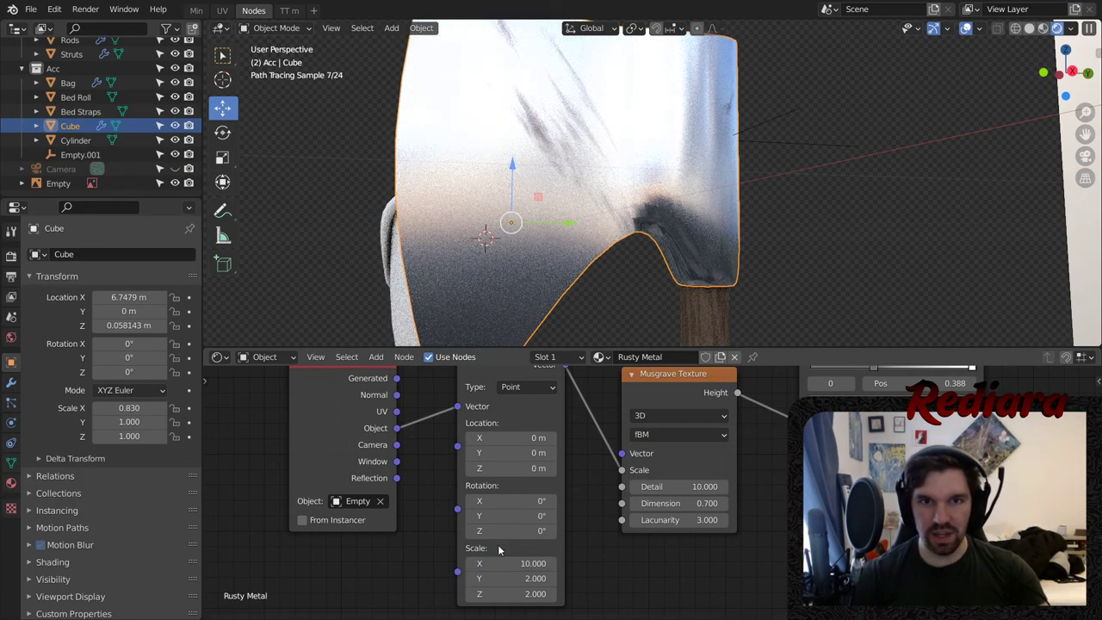
pyautogui.click(521, 578)
pyautogui.write('10')
pyautogui.press('Return')
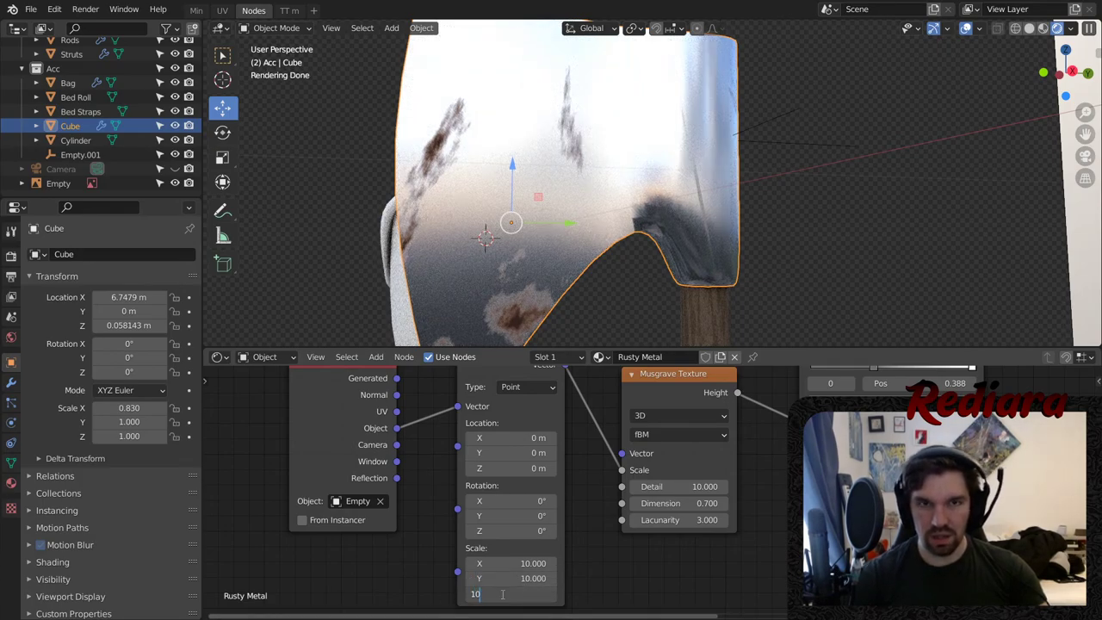
pyautogui.press('Return')
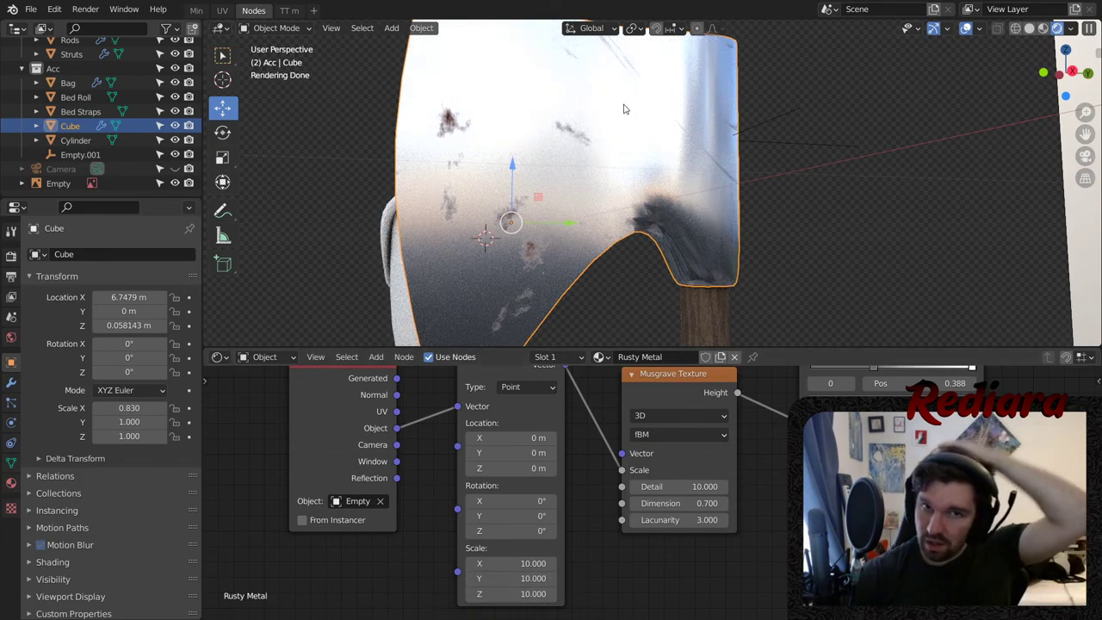
# - Set the Mapping node's Y location to -10.7 m to shift the rust on the axe head
pyautogui.scroll(-3, 624, 108)
pyautogui.moveTo(624, 109); pyautogui.dragTo(470, 154, button='middle')
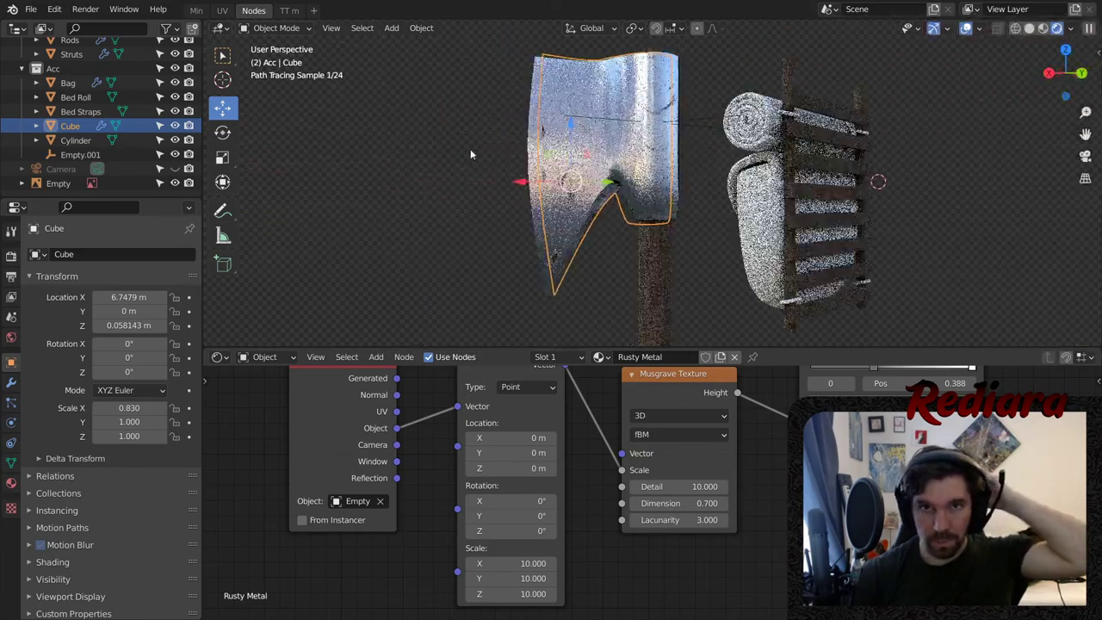
pyautogui.scroll(3, 652, 101)
pyautogui.moveTo(658, 107); pyautogui.dragTo(618, 216, button='middle')
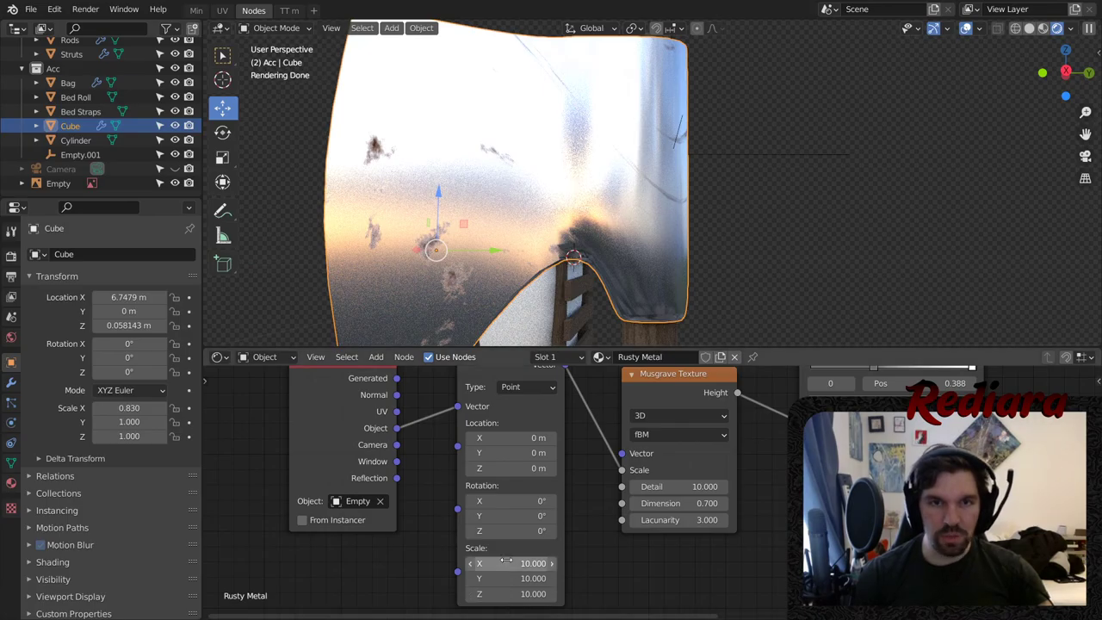
pyautogui.moveTo(522, 471); pyautogui.dragTo(525, 470, button='middle')
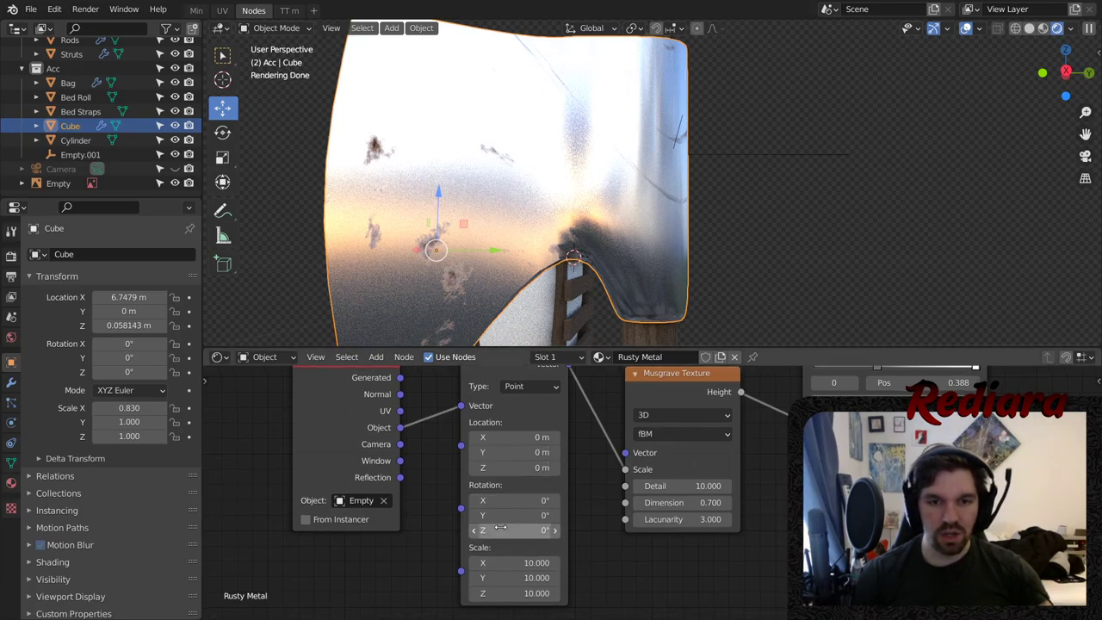
pyautogui.moveTo(501, 467)
pyautogui.mouseDown()
pyautogui.moveTo(568, 467)
pyautogui.moveTo(465, 452)
pyautogui.mouseUp()
pyautogui.rightClick(500, 467)
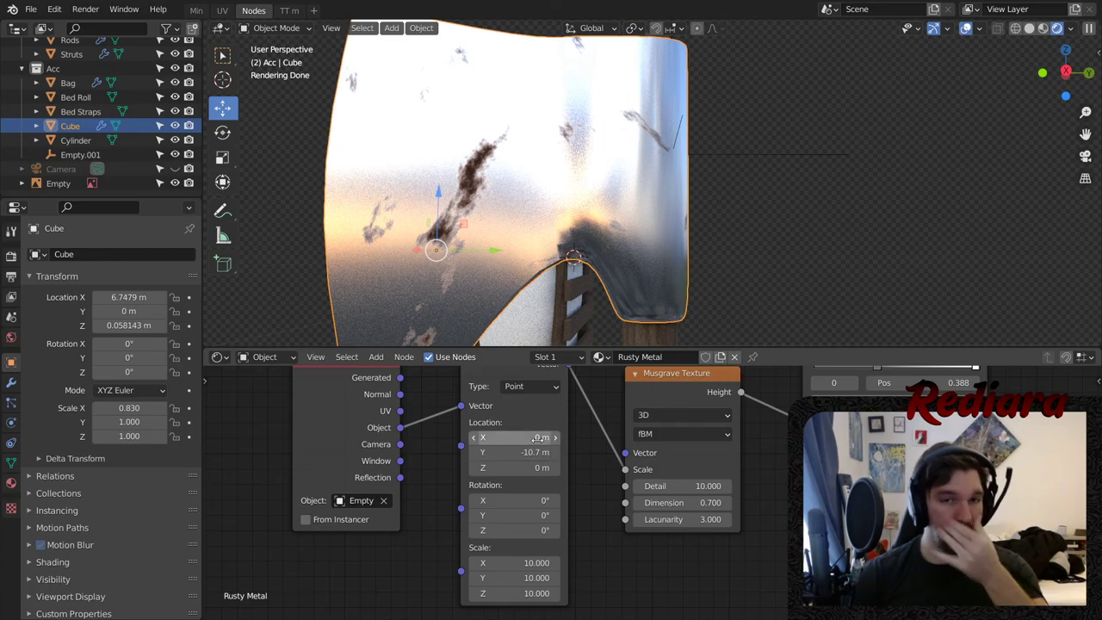
# - Try X locations of -3.8 m and 5 m in the Mapping node, checking the rust from different sides of the axe head
pyautogui.moveTo(637, 220); pyautogui.dragTo(541, 216, button='middle')
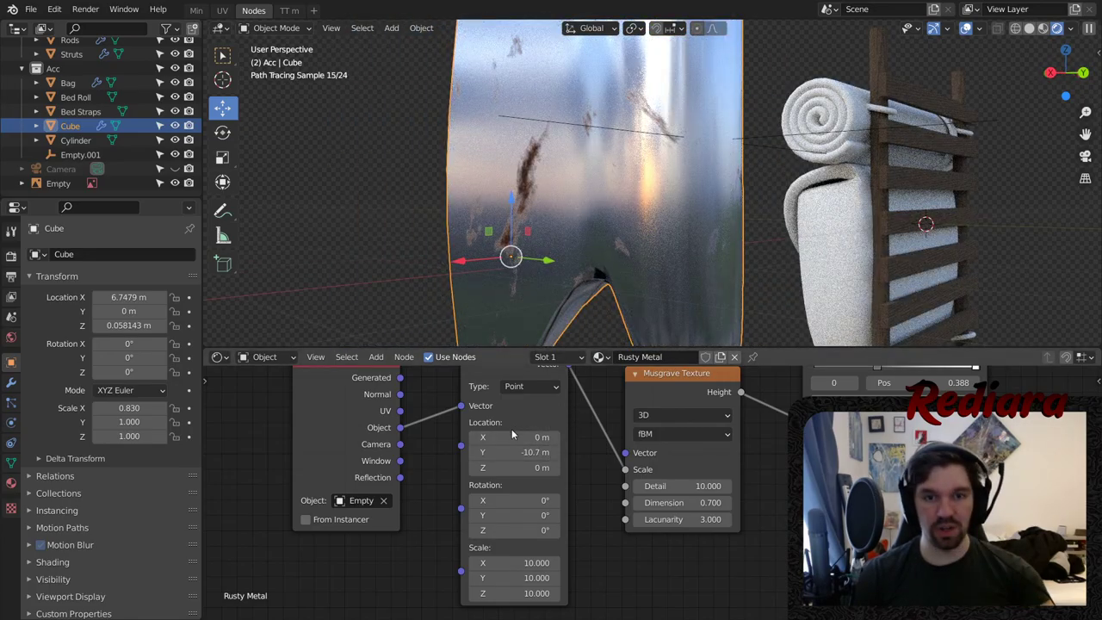
pyautogui.moveTo(514, 437)
pyautogui.mouseDown()
pyautogui.moveTo(489, 437)
pyautogui.moveTo(534, 430)
pyautogui.mouseUp()
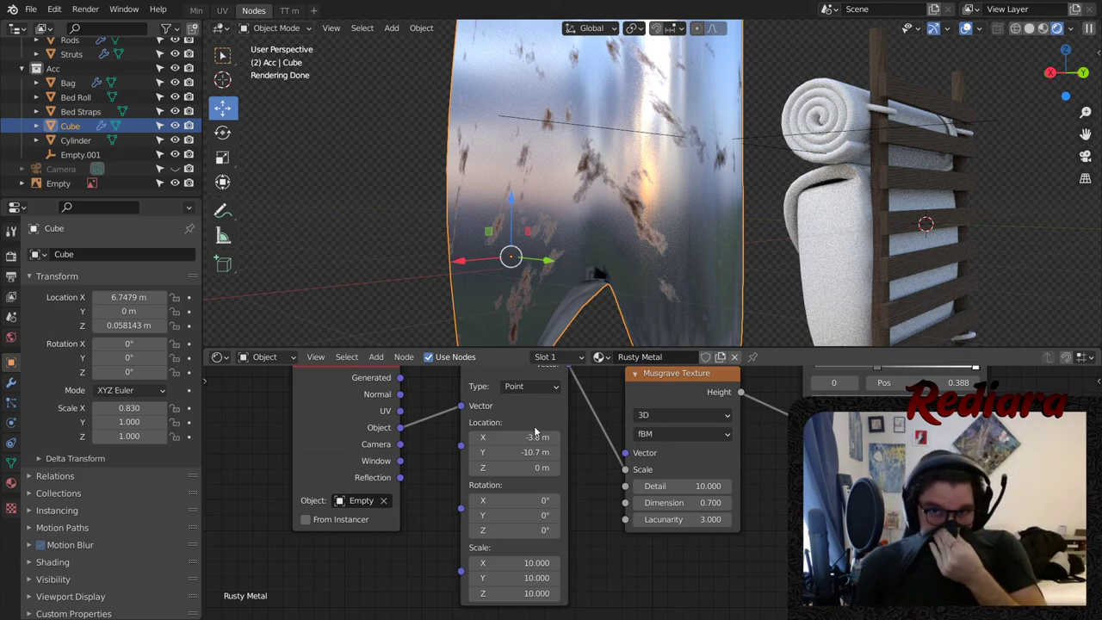
pyautogui.moveTo(748, 167); pyautogui.dragTo(641, 203, button='middle')
pyautogui.scroll(3, 575, 428)
pyautogui.moveTo(496, 440); pyautogui.dragTo(571, 439)
pyautogui.scroll(-2, 527, 426)
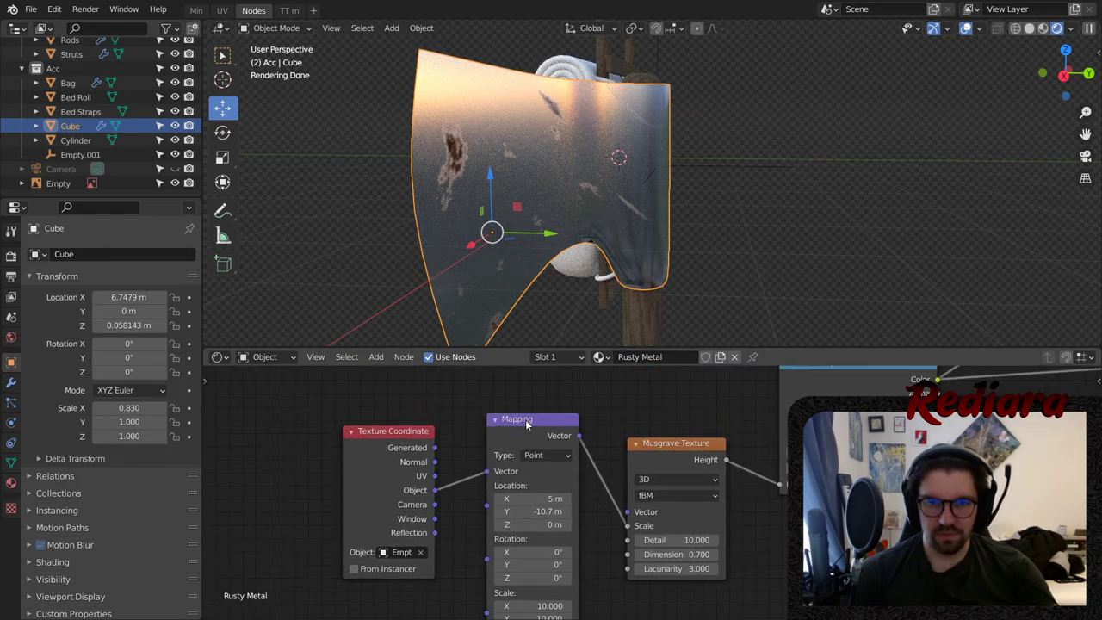
# - Delete the Mapping and Texture Coordinate nodes from the Rusty Metal material
pyautogui.press('x')
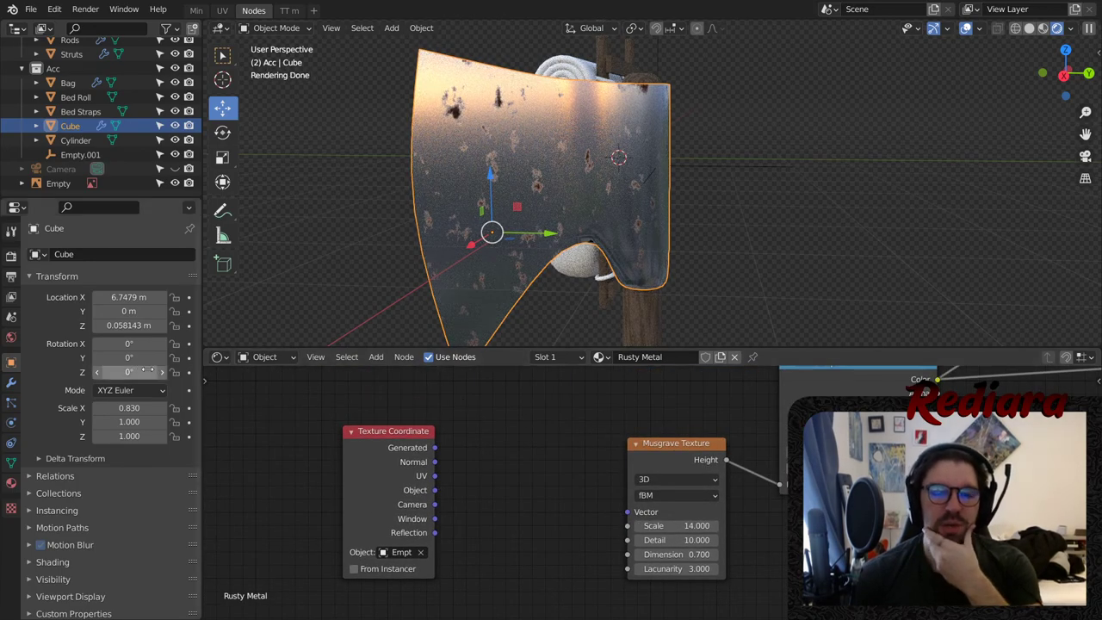
pyautogui.click(404, 432)
pyautogui.press('x')
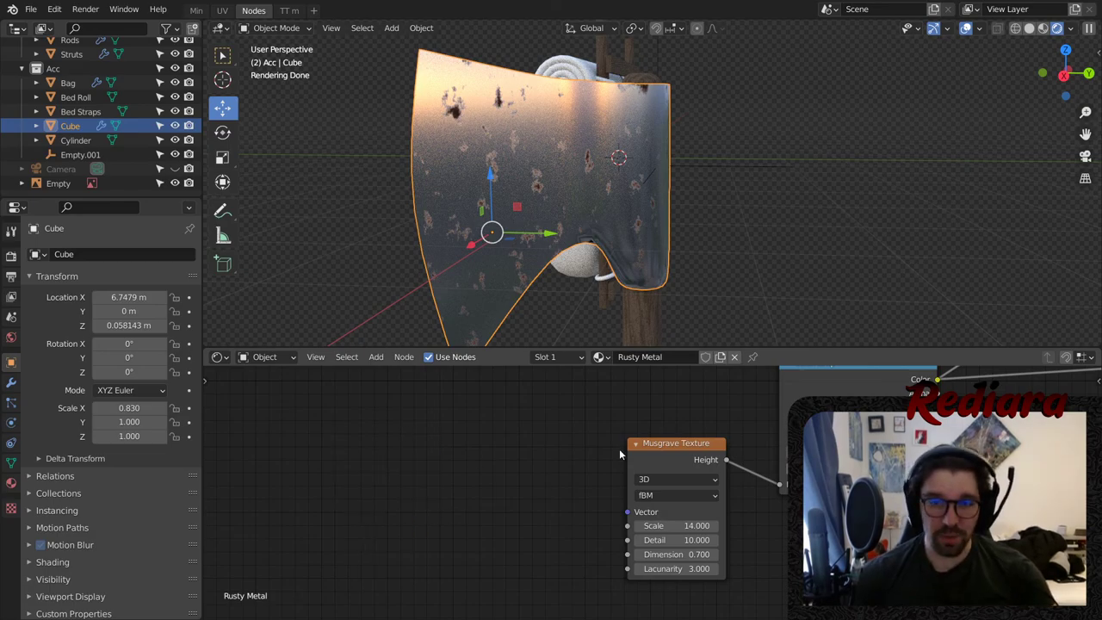
# - Switch the axe head object Cube to Weight Paint mode
pyautogui.moveTo(575, 183); pyautogui.dragTo(575, 135, button='middle')
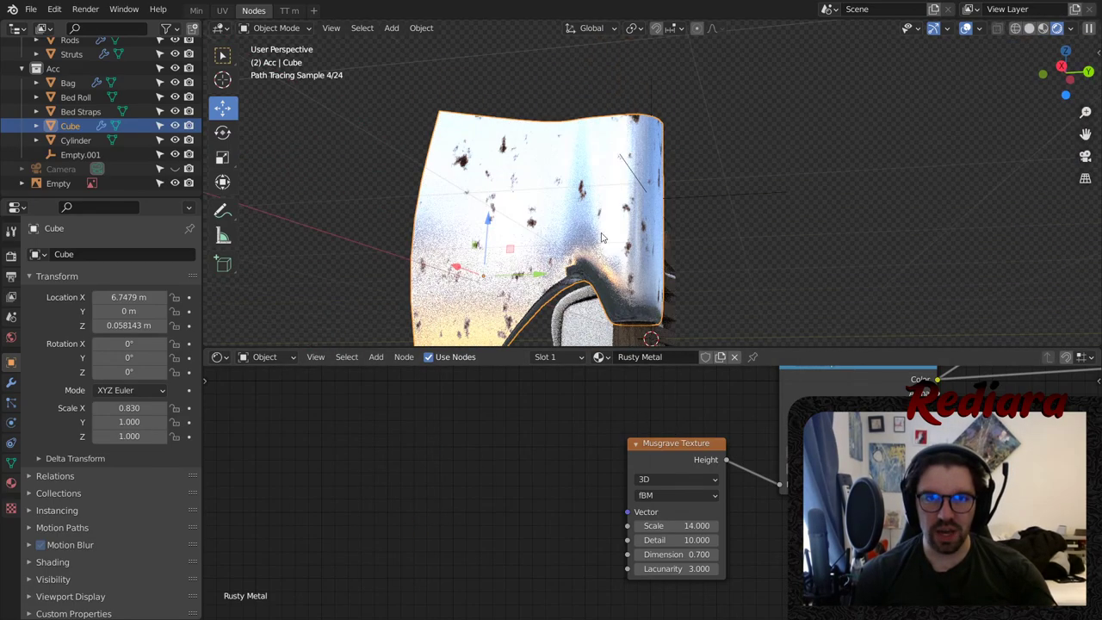
pyautogui.moveTo(843, 421); pyautogui.dragTo(731, 520, button='middle')
pyautogui.moveTo(605, 551); pyautogui.dragTo(610, 540)
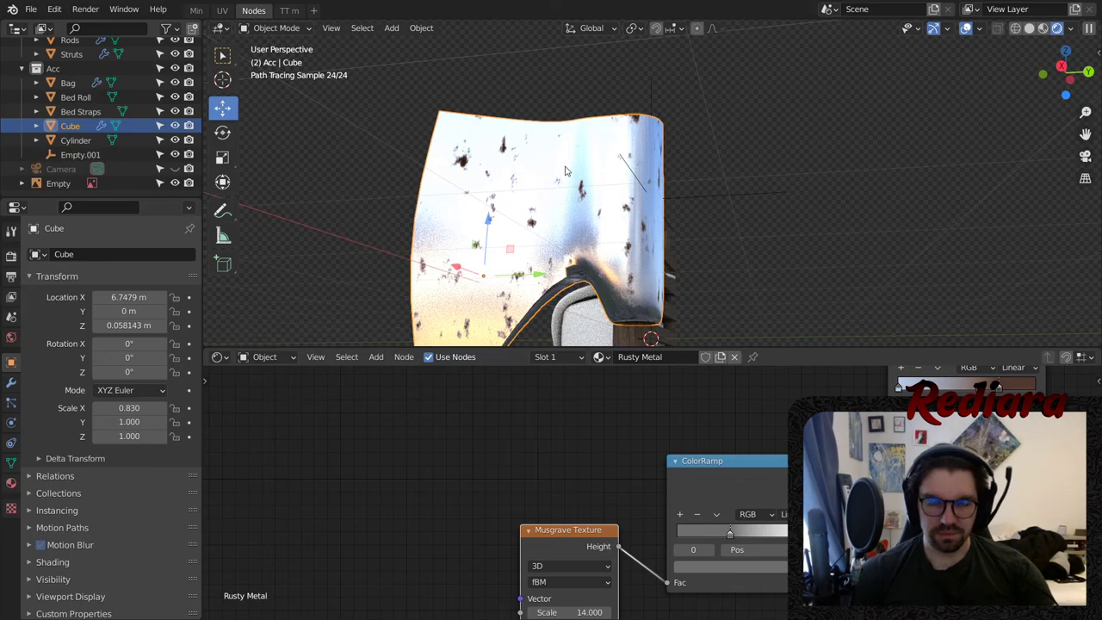
pyautogui.moveTo(617, 227)
pyautogui.mouseDown(button='middle')
pyautogui.moveTo(645, 242)
pyautogui.moveTo(573, 124)
pyautogui.mouseUp(button='middle')
pyautogui.click(284, 27)
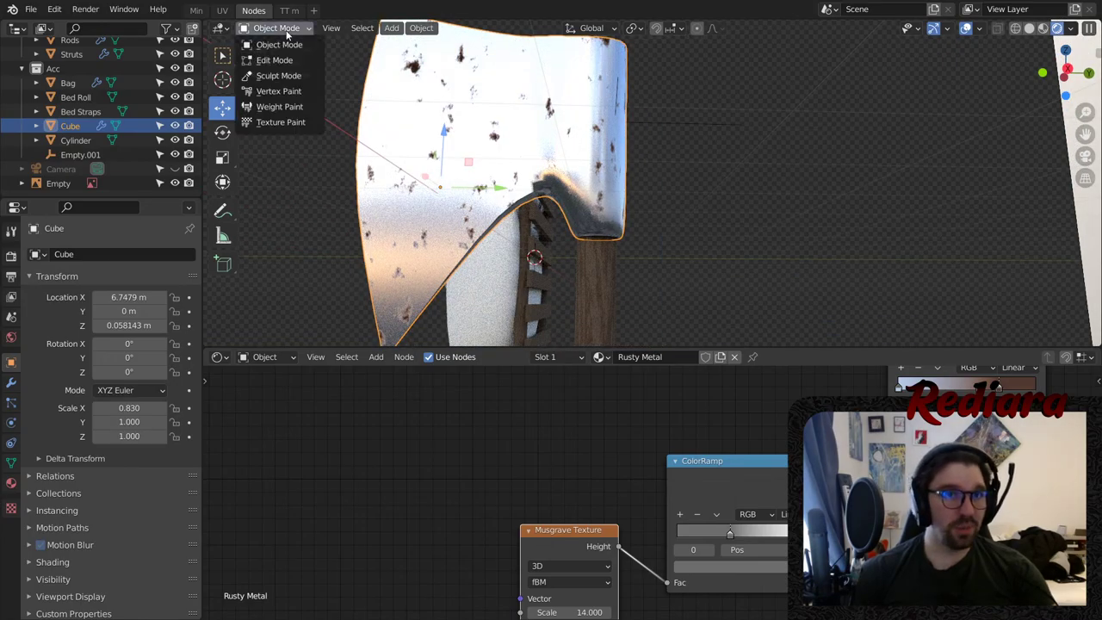
pyautogui.click(283, 106)
# - Paint weight around the axe head's handle socket on both sides, extending towards the middle of the blade, and return to Object Mode
pyautogui.moveTo(608, 148)
pyautogui.mouseDown(button='middle')
pyautogui.moveTo(583, 167)
pyautogui.moveTo(634, 160)
pyautogui.mouseUp(button='middle')
pyautogui.moveTo(590, 144)
pyautogui.mouseDown()
pyautogui.moveTo(593, 180)
pyautogui.moveTo(597, 151)
pyautogui.moveTo(605, 188)
pyautogui.moveTo(593, 129)
pyautogui.moveTo(602, 207)
pyautogui.moveTo(627, 49)
pyautogui.moveTo(596, 151)
pyautogui.mouseUp()
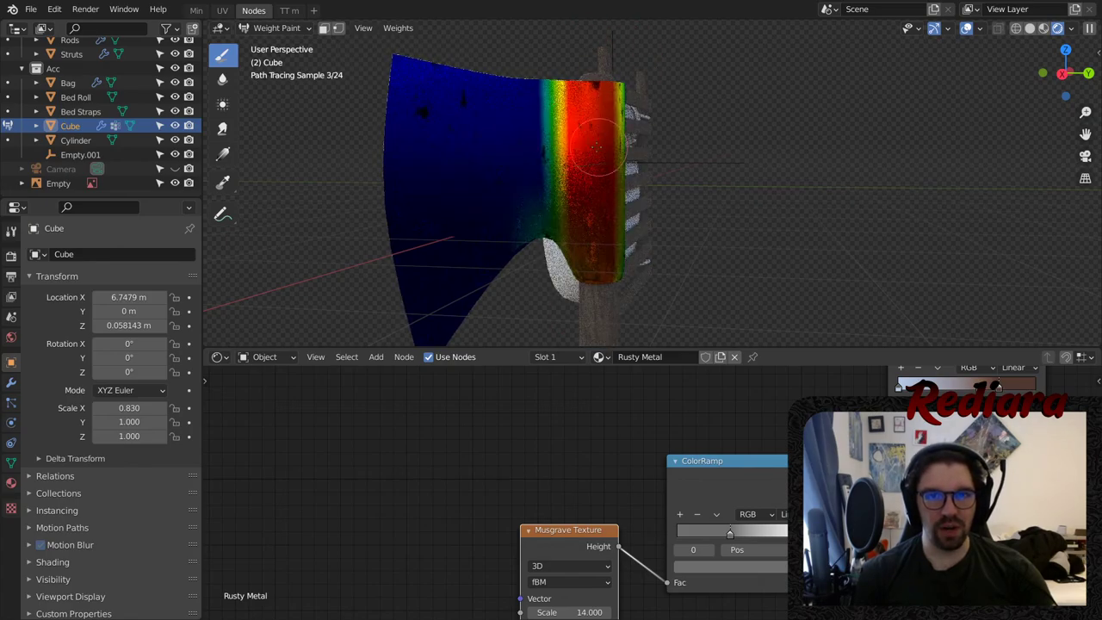
pyautogui.moveTo(595, 153); pyautogui.dragTo(413, 143, button='middle')
pyautogui.moveTo(607, 147); pyautogui.dragTo(597, 318, button='middle')
pyautogui.moveTo(597, 318)
pyautogui.mouseDown()
pyautogui.moveTo(615, 103)
pyautogui.moveTo(644, 118)
pyautogui.moveTo(634, 270)
pyautogui.moveTo(617, 240)
pyautogui.mouseUp()
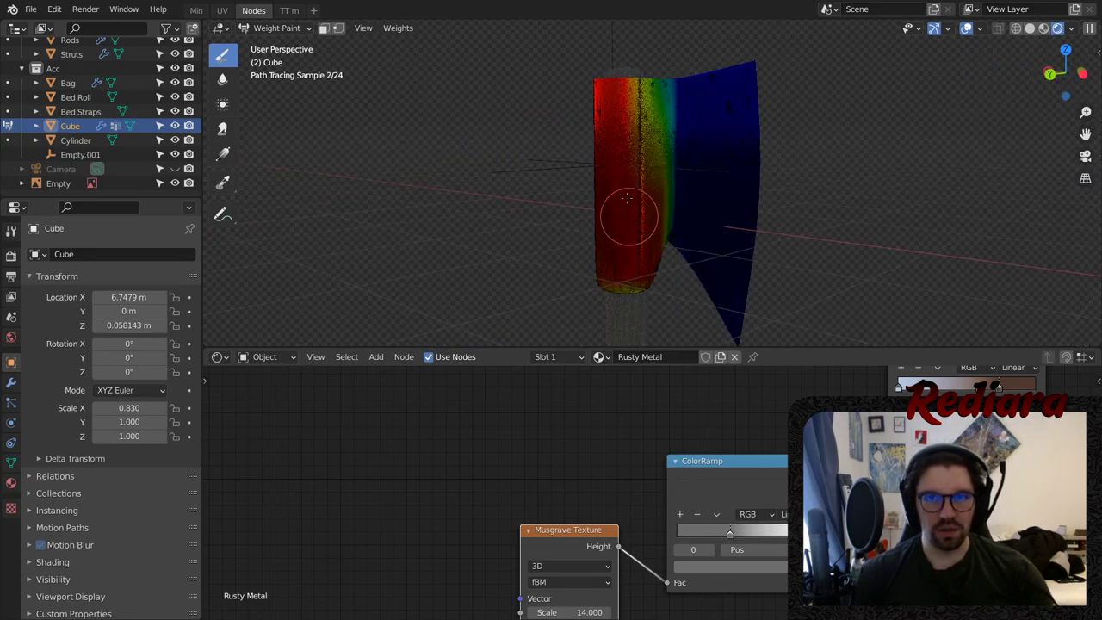
pyautogui.moveTo(597, 278)
pyautogui.mouseDown(button='middle')
pyautogui.moveTo(566, 220)
pyautogui.moveTo(524, 266)
pyautogui.mouseUp(button='middle')
pyautogui.moveTo(524, 266)
pyautogui.mouseDown()
pyautogui.moveTo(489, 237)
pyautogui.moveTo(473, 185)
pyautogui.mouseUp()
pyautogui.scroll(-2, 486, 187)
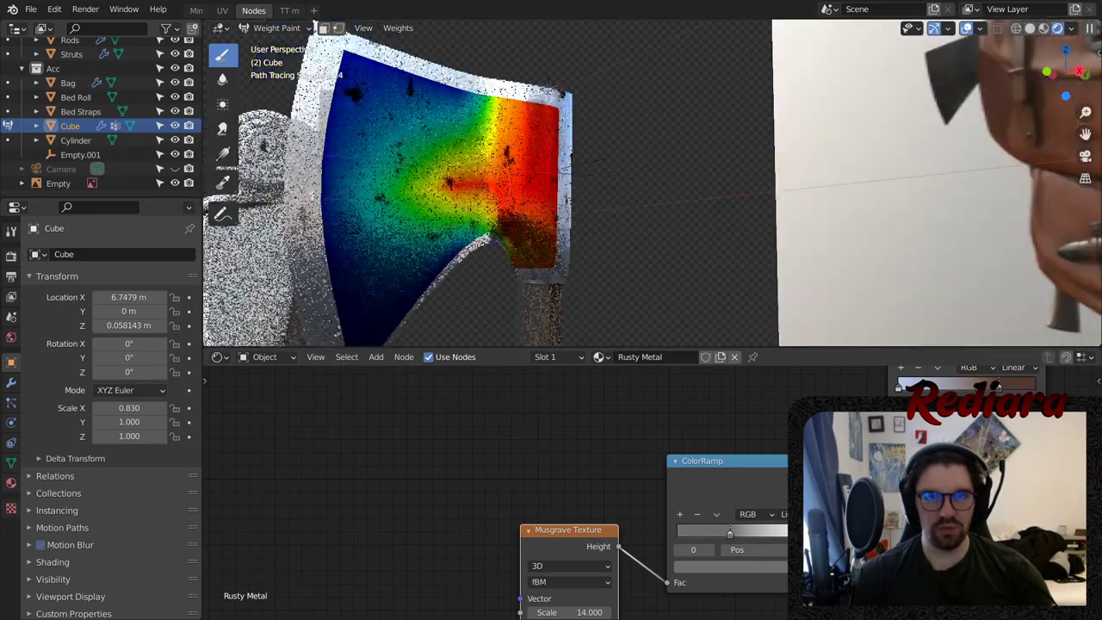
pyautogui.moveTo(480, 184); pyautogui.dragTo(654, 163, button='middle')
pyautogui.moveTo(482, 189)
pyautogui.mouseDown()
pyautogui.moveTo(519, 135)
pyautogui.moveTo(541, 237)
pyautogui.moveTo(465, 138)
pyautogui.moveTo(475, 62)
pyautogui.mouseUp()
pyautogui.moveTo(493, 170)
pyautogui.mouseDown(button='middle')
pyautogui.moveTo(523, 221)
pyautogui.moveTo(581, 204)
pyautogui.moveTo(454, 138)
pyautogui.mouseUp(button='middle')
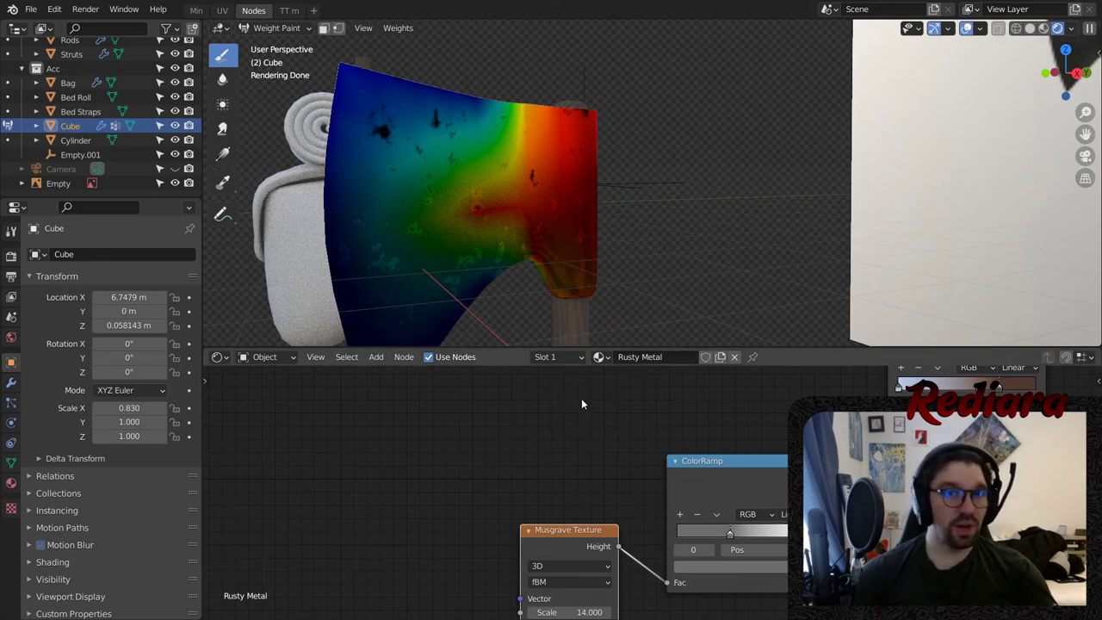
pyautogui.click(257, 28)
pyautogui.click(275, 44)
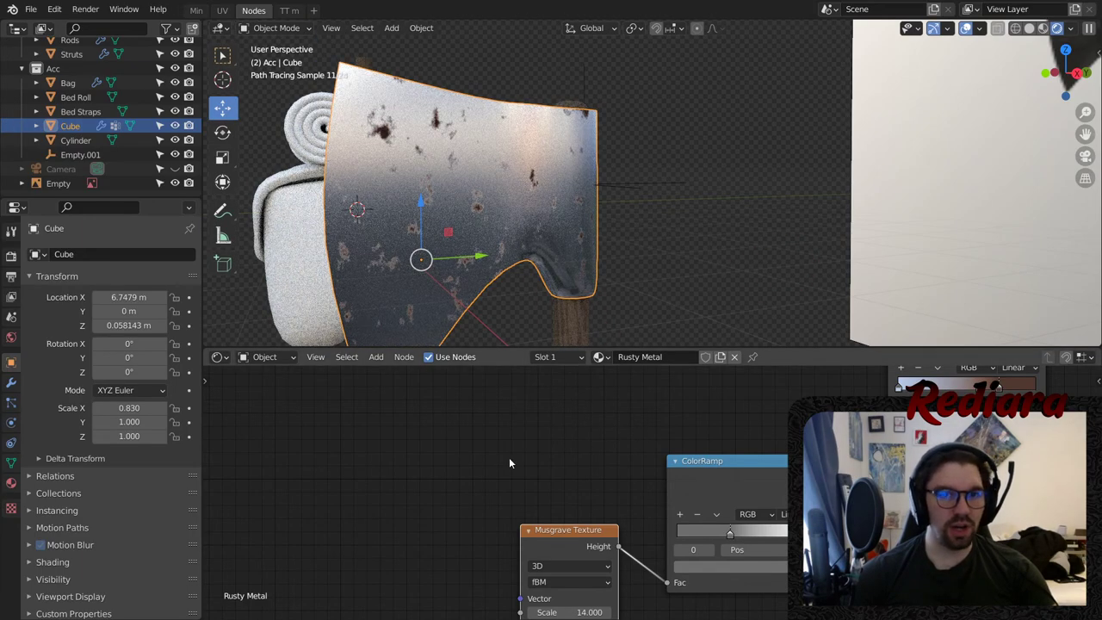
# - Try a Layer Weight node's Fresnel and Facing outputs as the Musgrave Texture's vector input, and delete the node
pyautogui.press('Home')
pyautogui.click(376, 356)
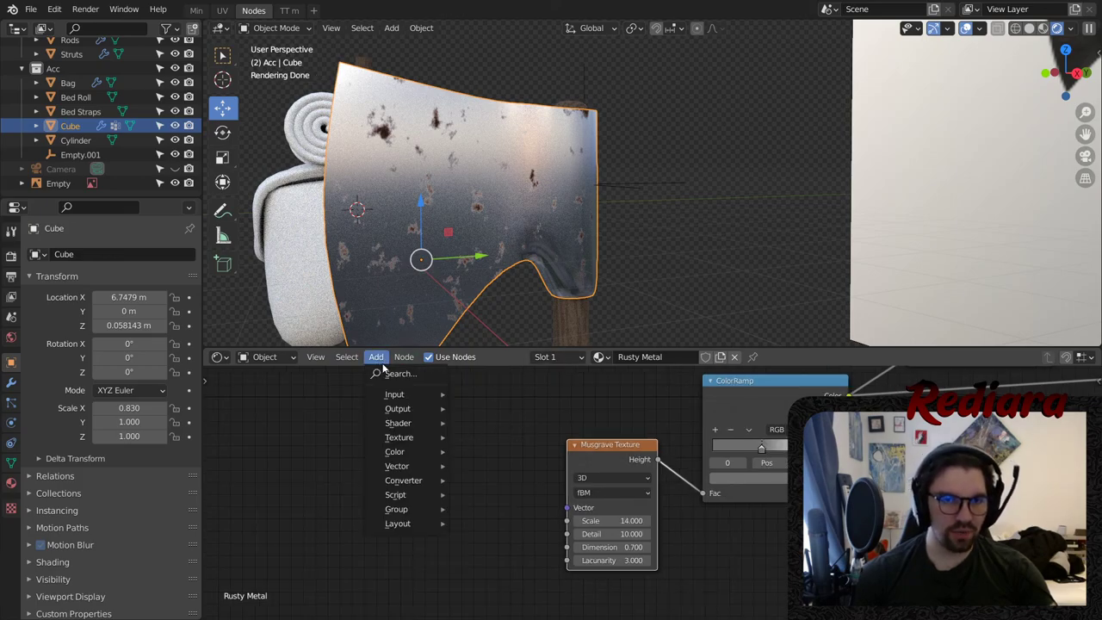
pyautogui.moveTo(410, 395)
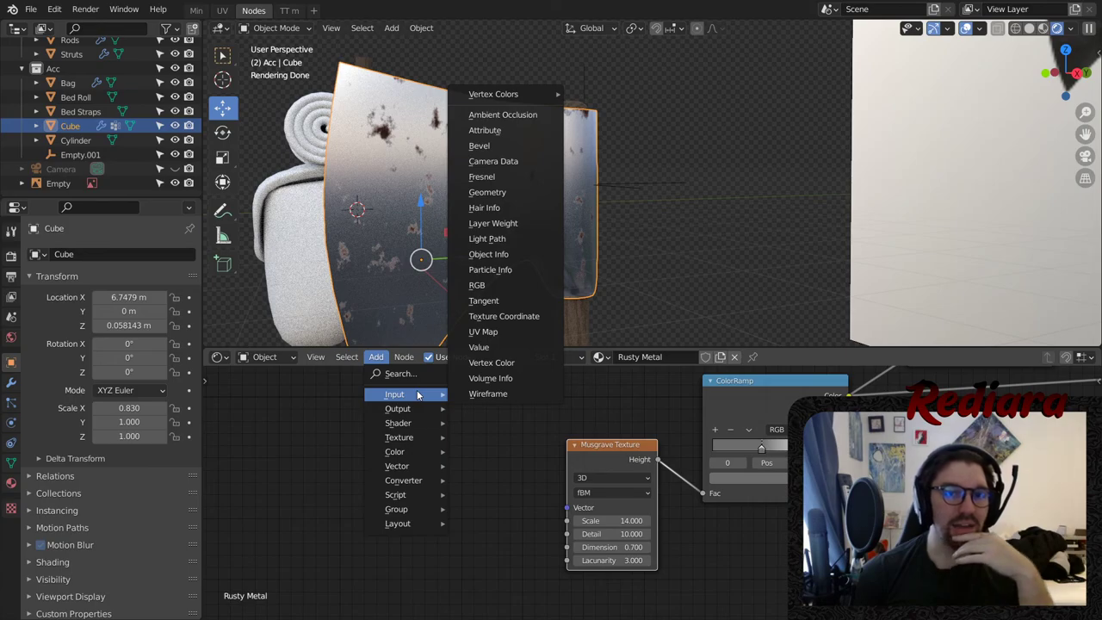
pyautogui.click(492, 223)
pyautogui.click(499, 551)
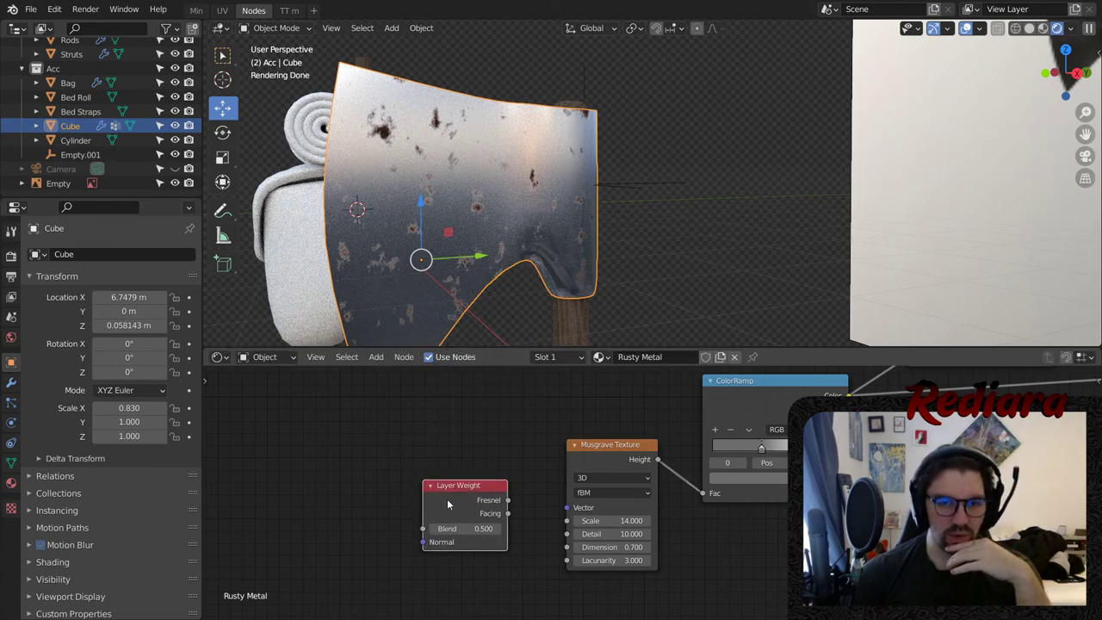
pyautogui.scroll(2, 500, 554)
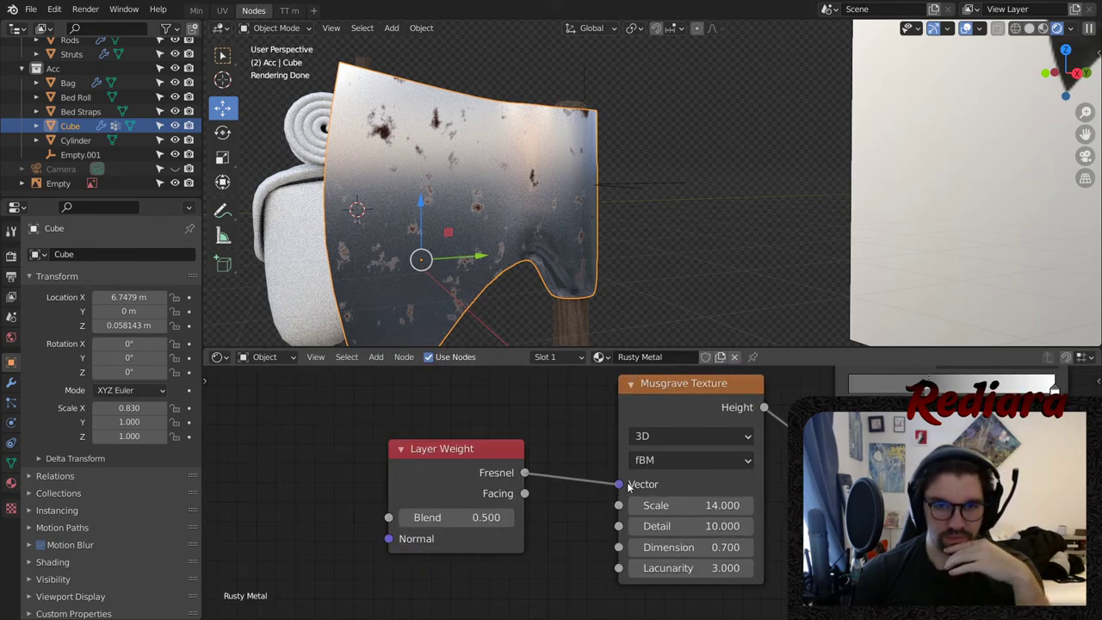
pyautogui.moveTo(626, 482); pyautogui.dragTo(620, 484)
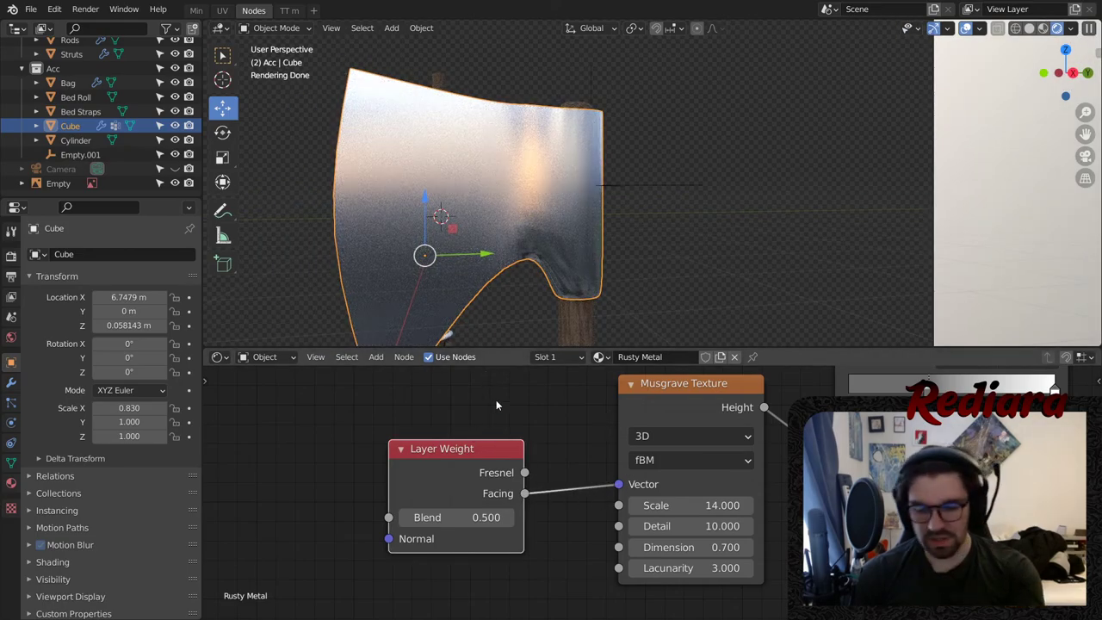
pyautogui.press('x')
# - Try a Texture Coordinate node's Normal and Generated outputs as the Musgrave Texture's vector input, and delete the node
pyautogui.click(376, 356)
pyautogui.moveTo(396, 398)
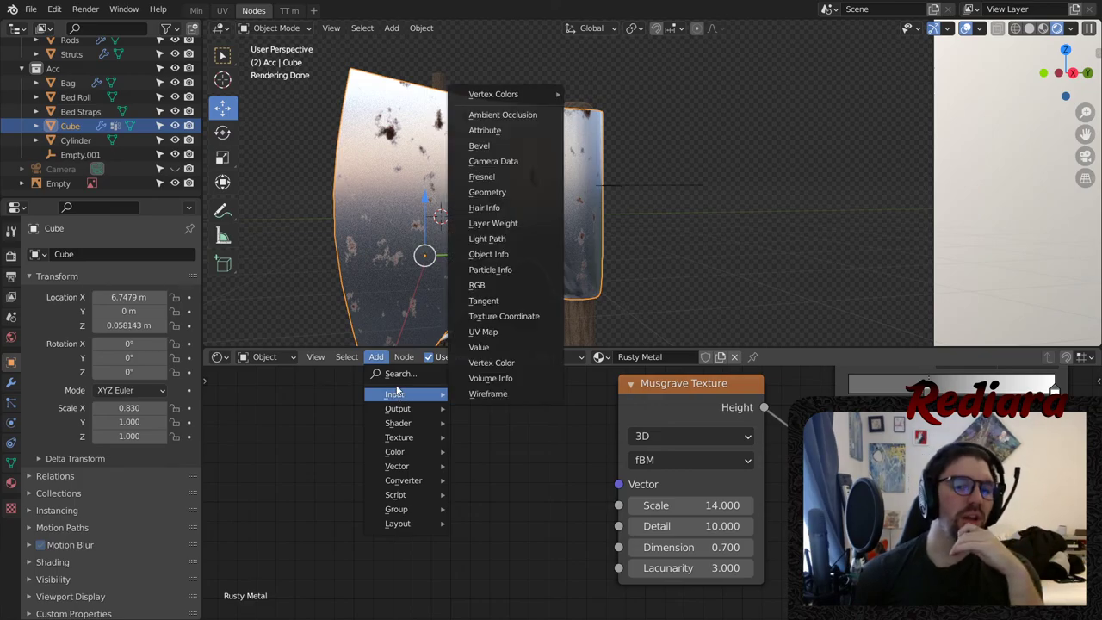
pyautogui.click(378, 358)
pyautogui.click(379, 358)
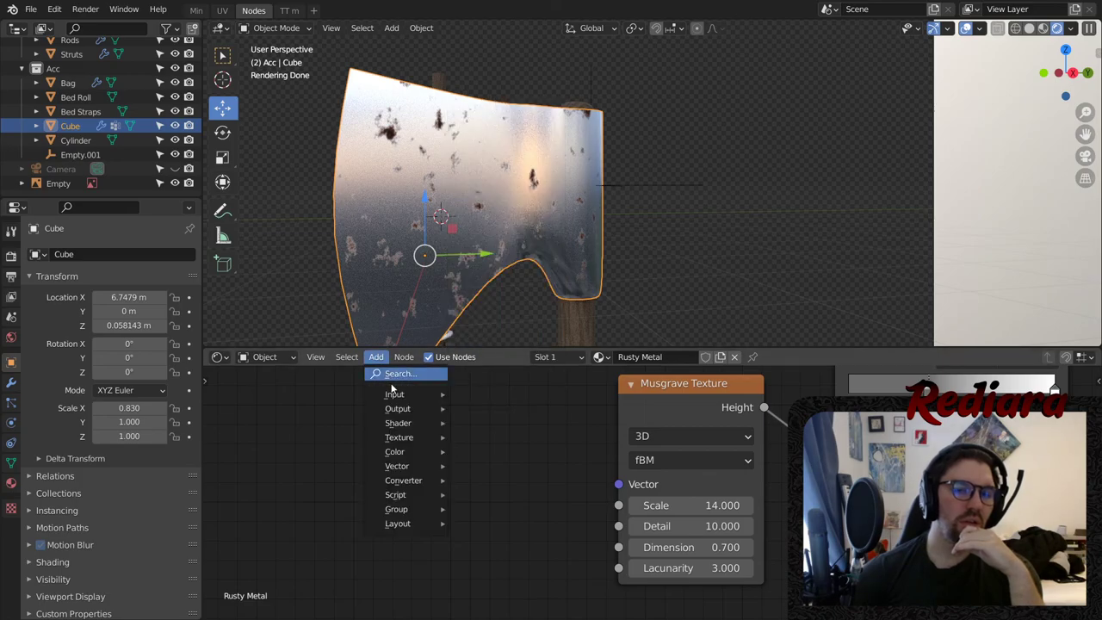
pyautogui.moveTo(425, 393)
pyautogui.click(504, 316)
pyautogui.click(494, 535)
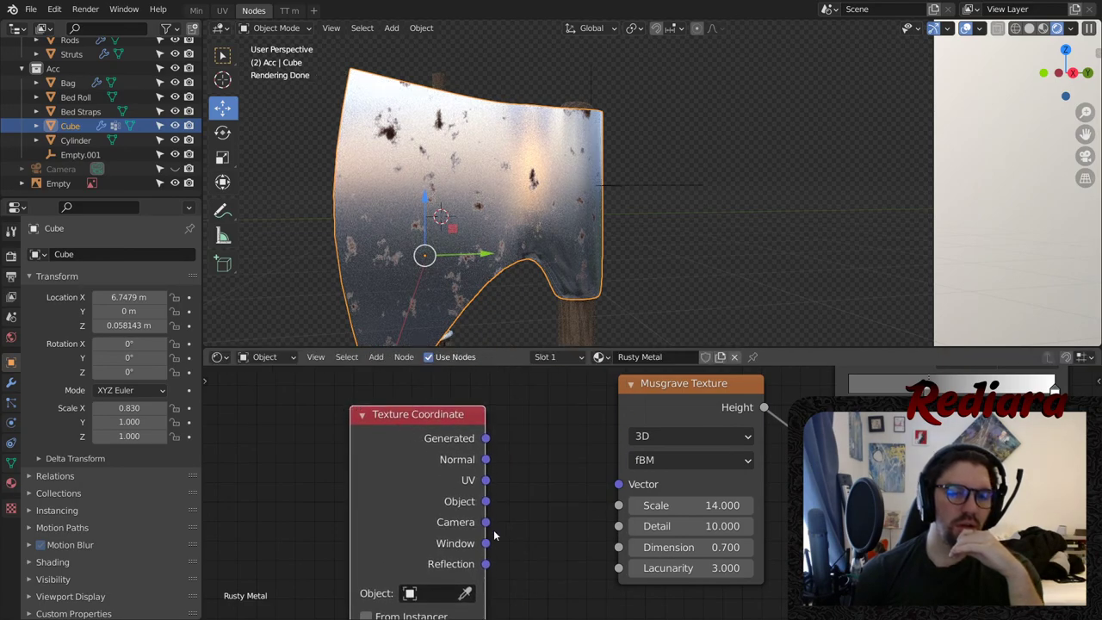
pyautogui.moveTo(565, 508); pyautogui.dragTo(617, 484)
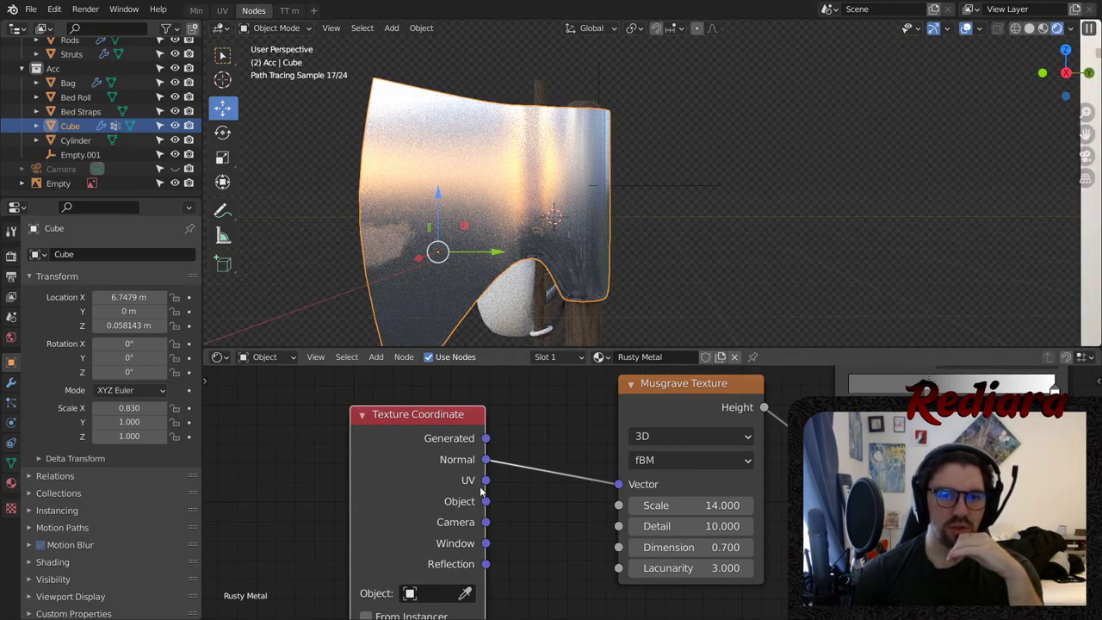
pyautogui.moveTo(613, 484); pyautogui.dragTo(619, 481)
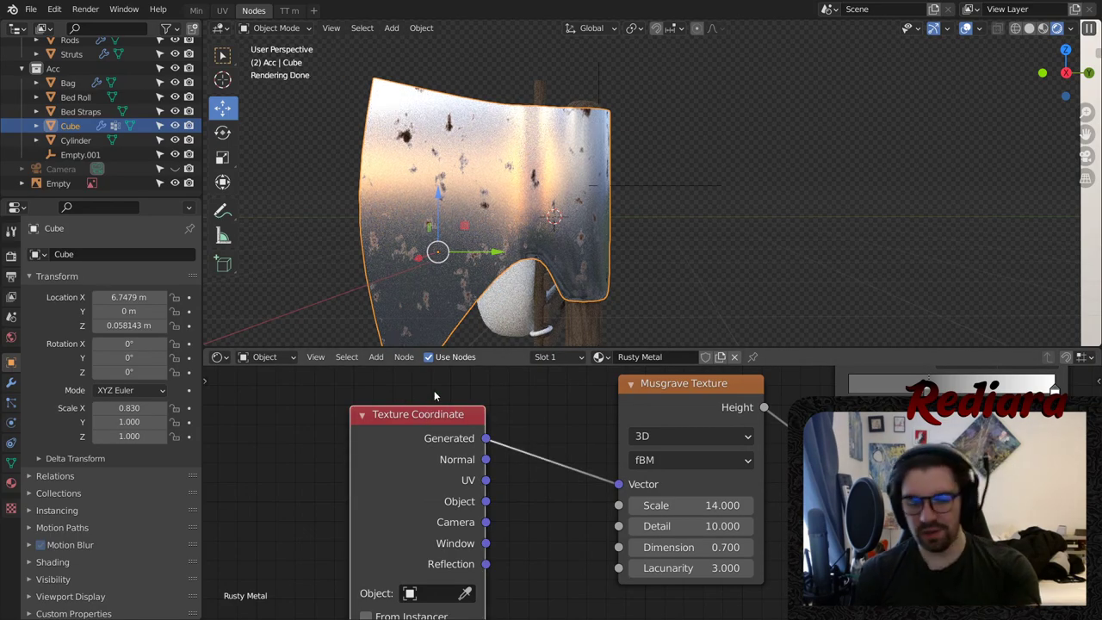
pyautogui.click(435, 592)
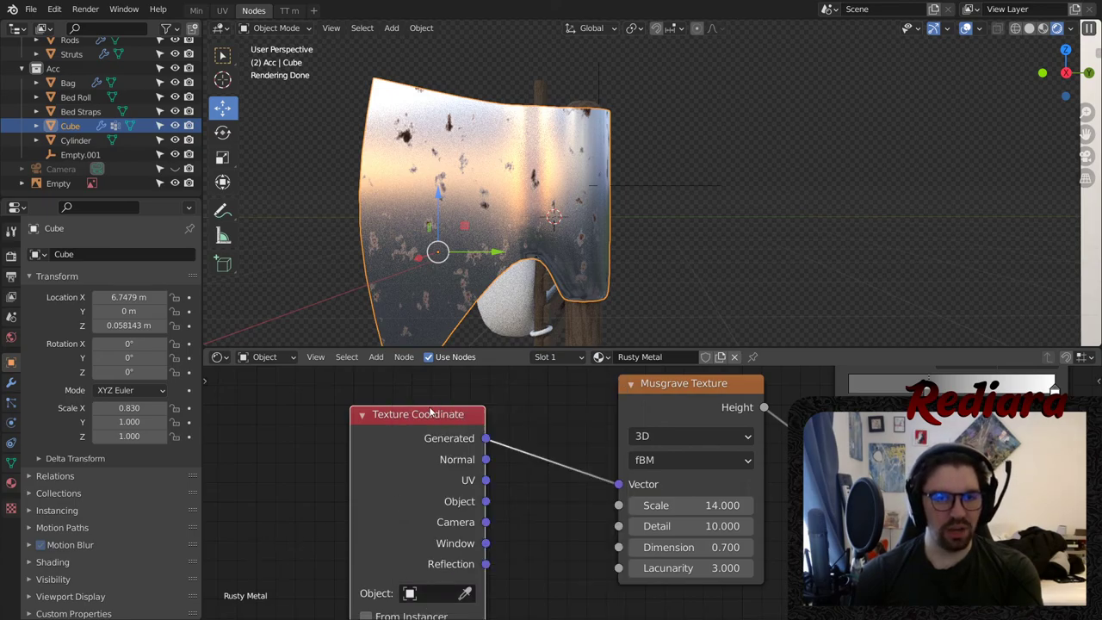
pyautogui.press('x')
# - Try an Object Info node's Color, Object Index and Material Index outputs as the Musgrave Texture's vector input, and delete the node
pyautogui.scroll(1, 282, 483)
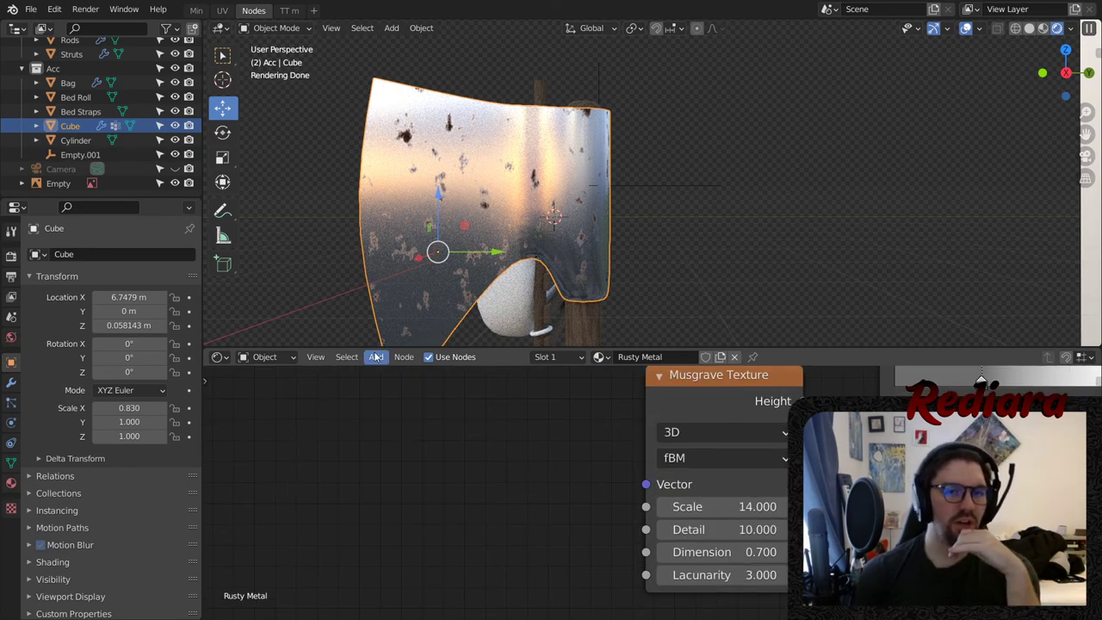
pyautogui.click(375, 356)
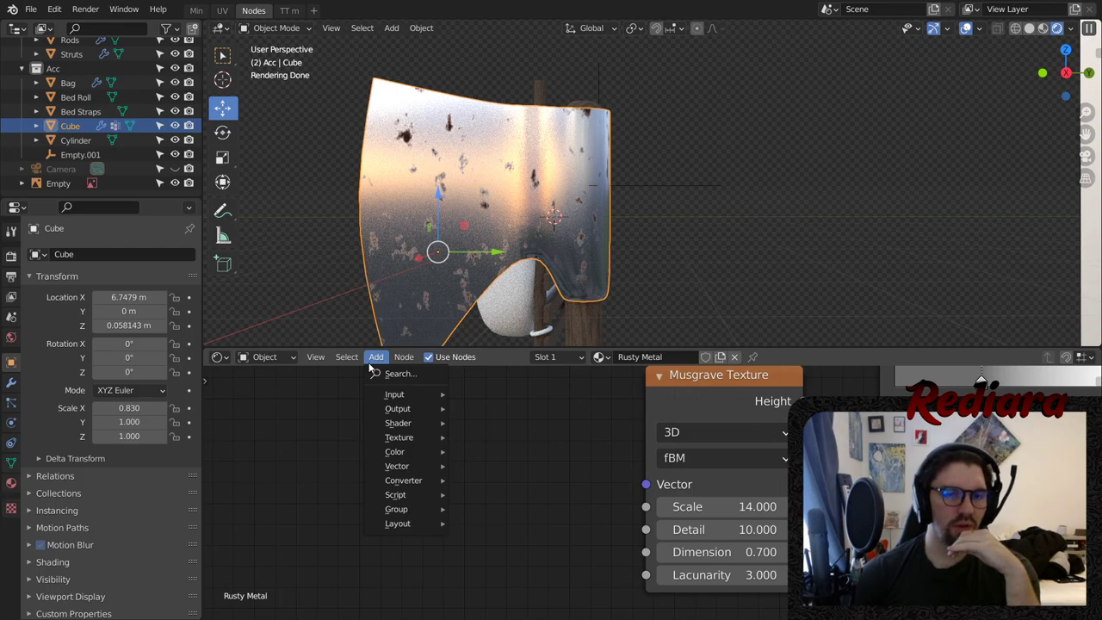
pyautogui.moveTo(435, 397)
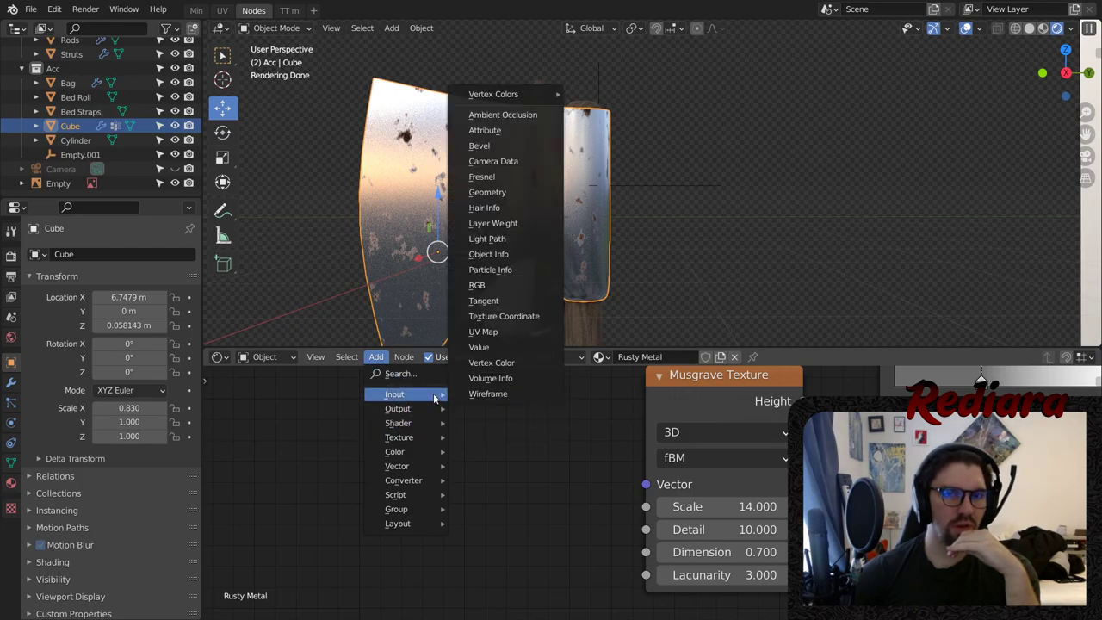
pyautogui.click(488, 254)
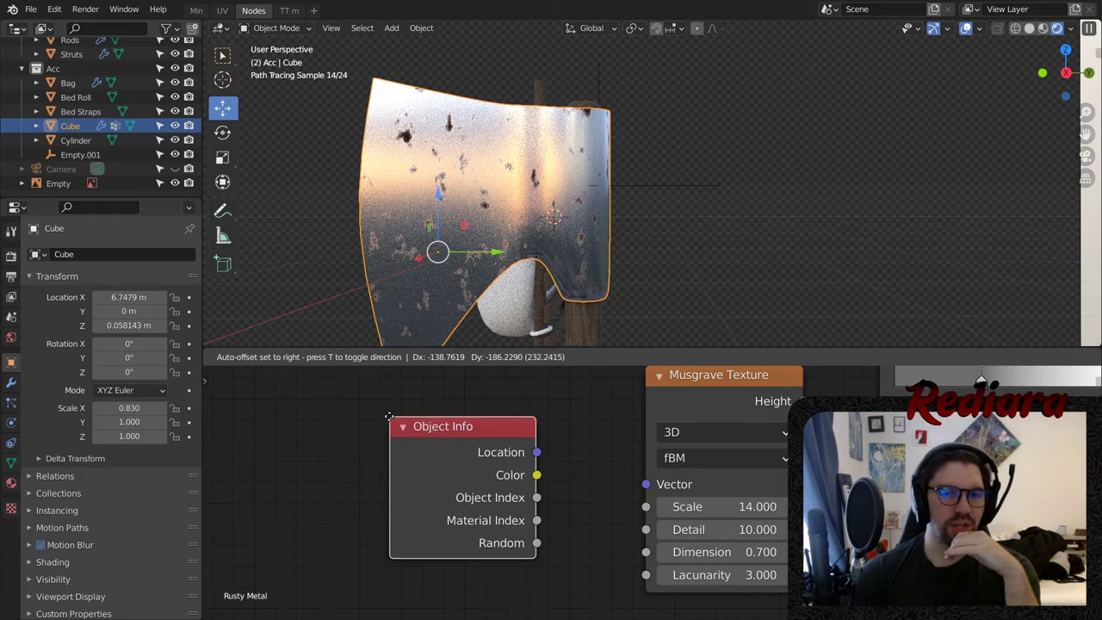
pyautogui.click(411, 411)
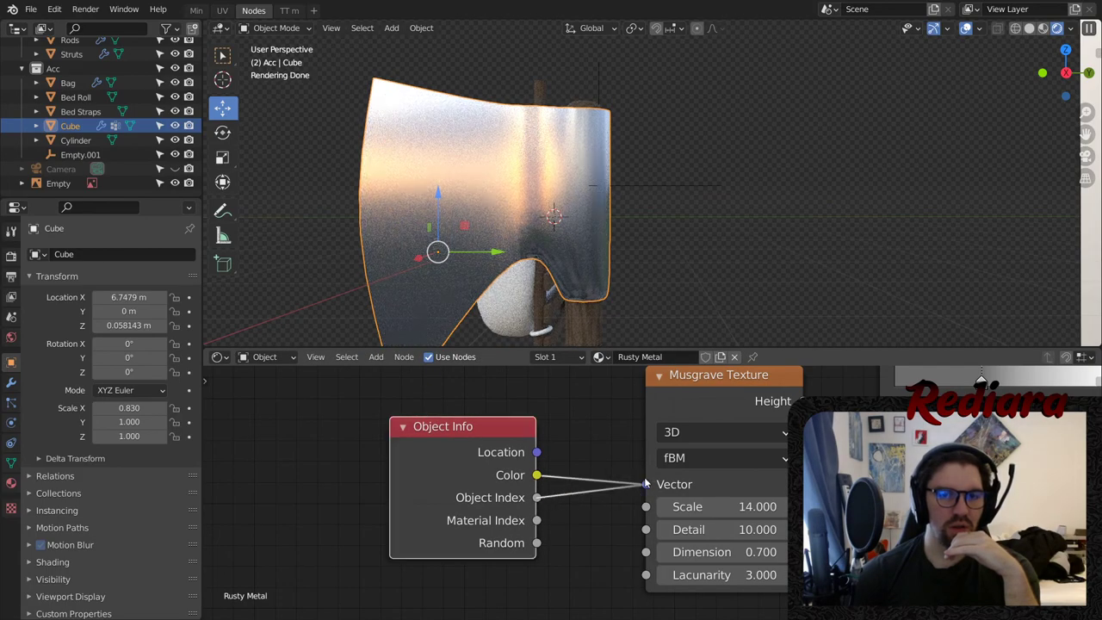
pyautogui.moveTo(647, 484); pyautogui.dragTo(644, 487)
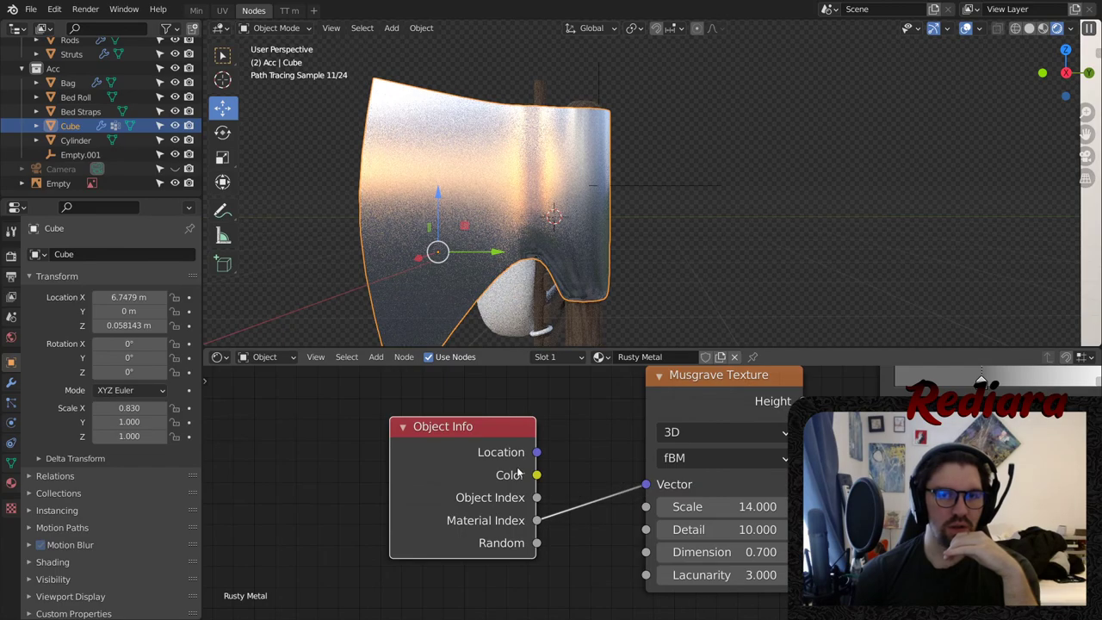
pyautogui.press('x')
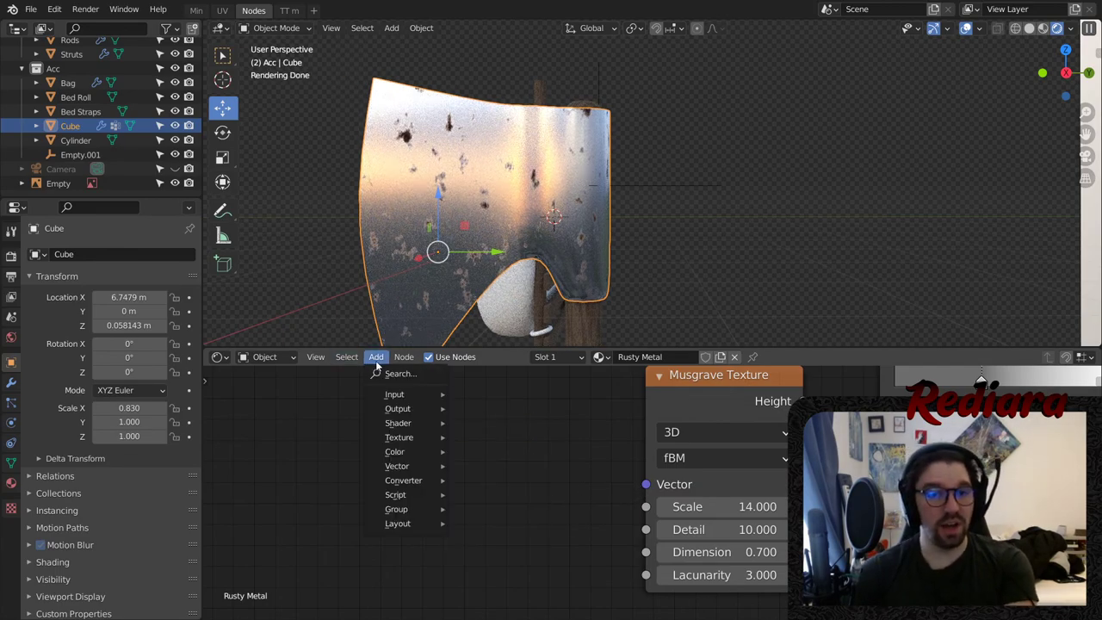
# - Add a Bevel input node beside the Musgrave Texture and delete it again
pyautogui.moveTo(417, 394)
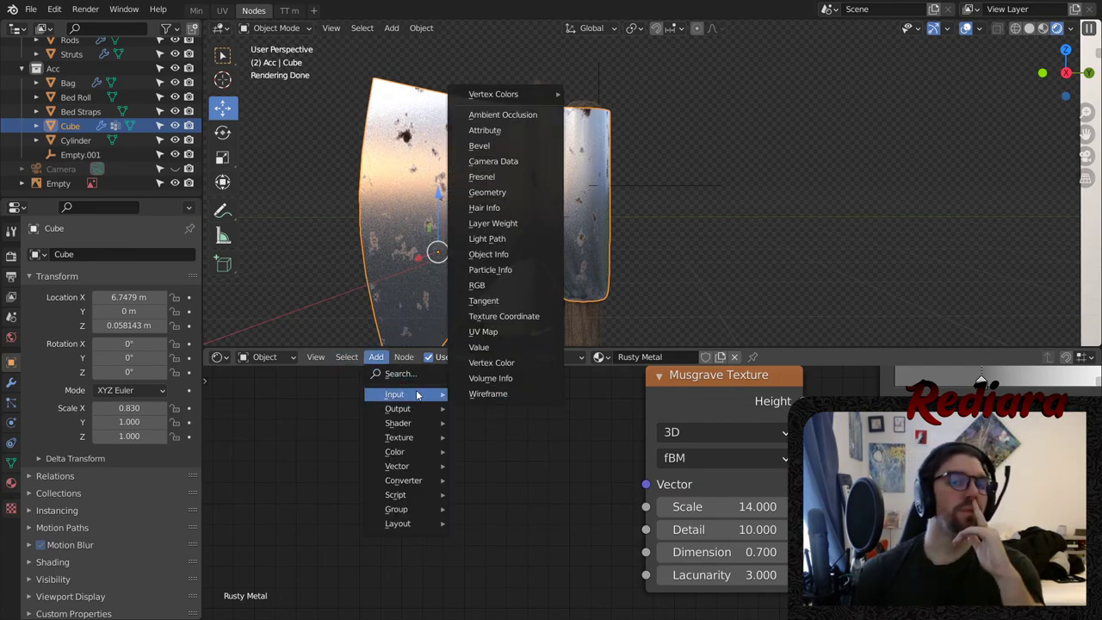
pyautogui.click(479, 145)
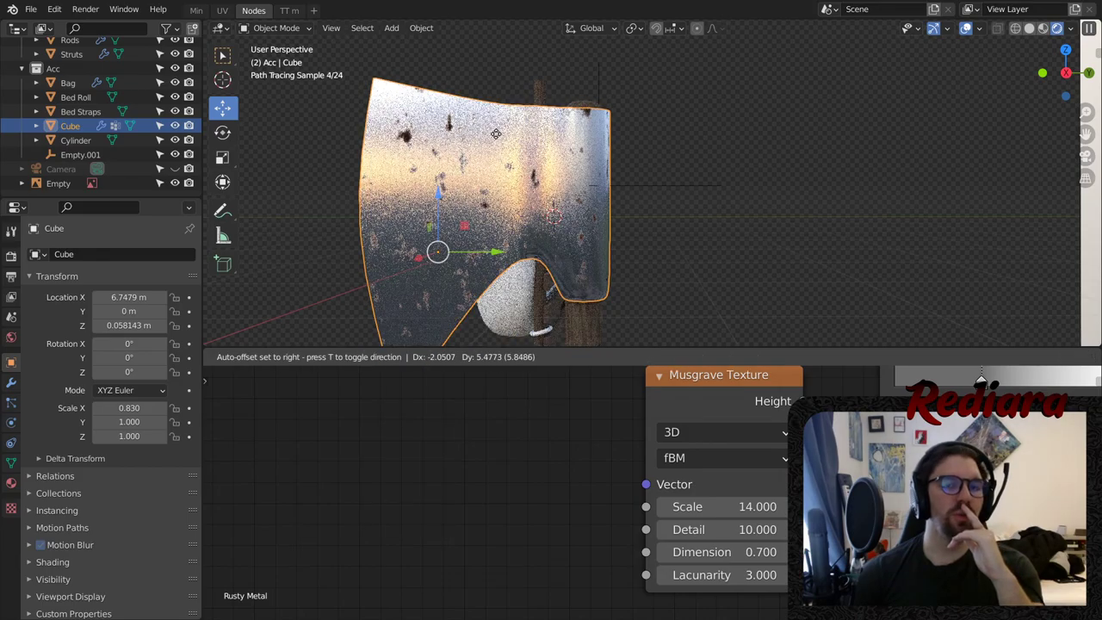
pyautogui.click(496, 405)
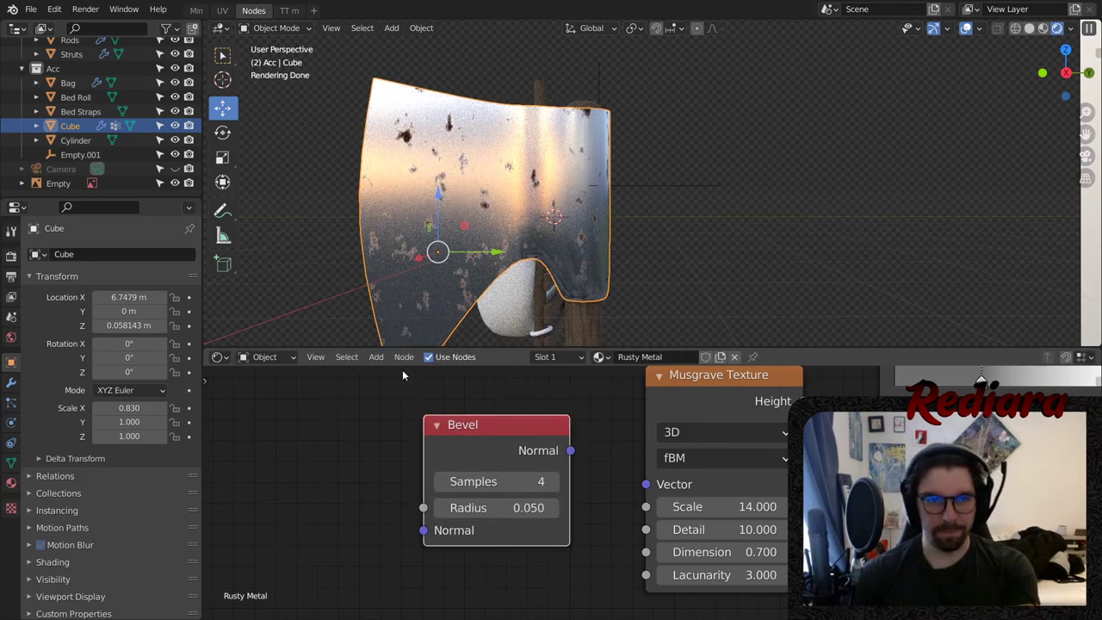
pyautogui.press('x')
# - Add an Attribute node, set its type to Object, and try its Color and Vector outputs as the Musgrave Texture's vector input
pyautogui.click(359, 356)
pyautogui.moveTo(376, 356)
pyautogui.moveTo(394, 394)
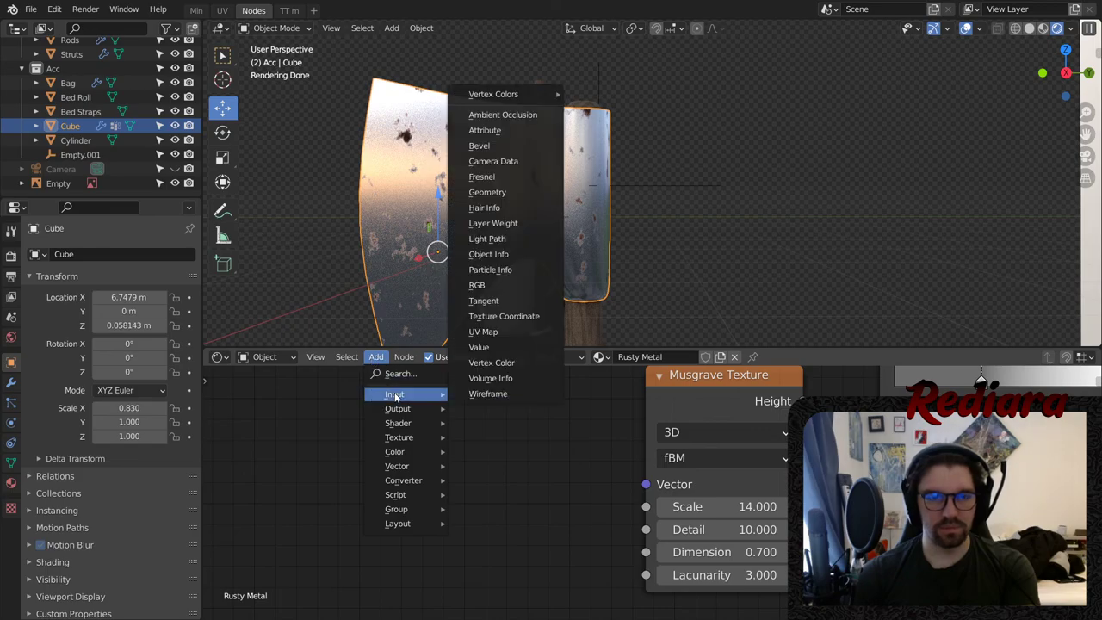
pyautogui.click(484, 130)
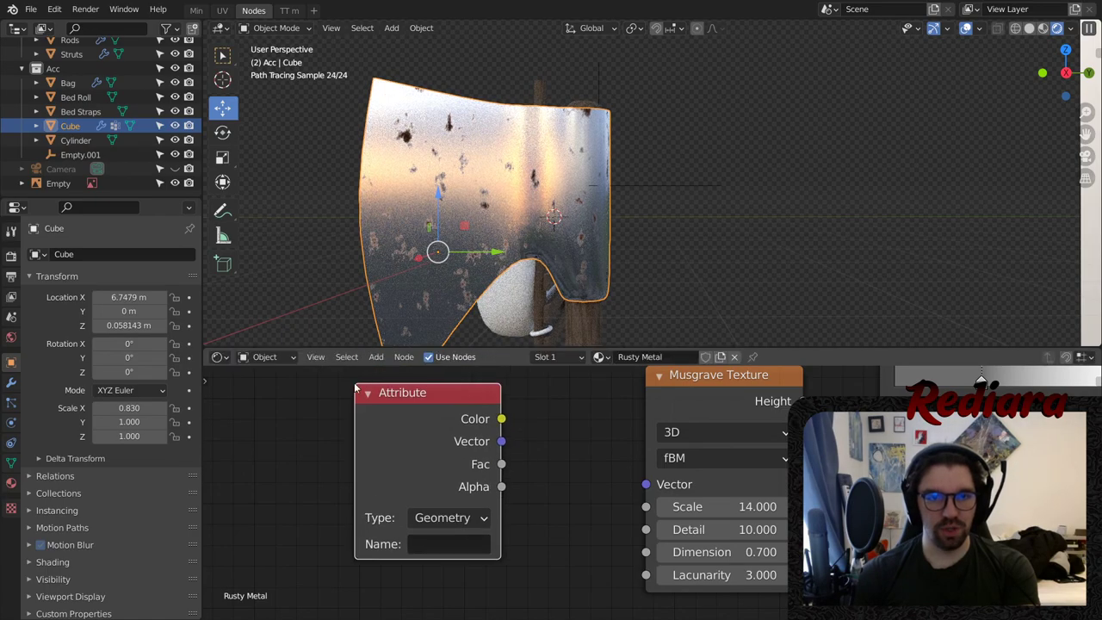
pyautogui.click(452, 519)
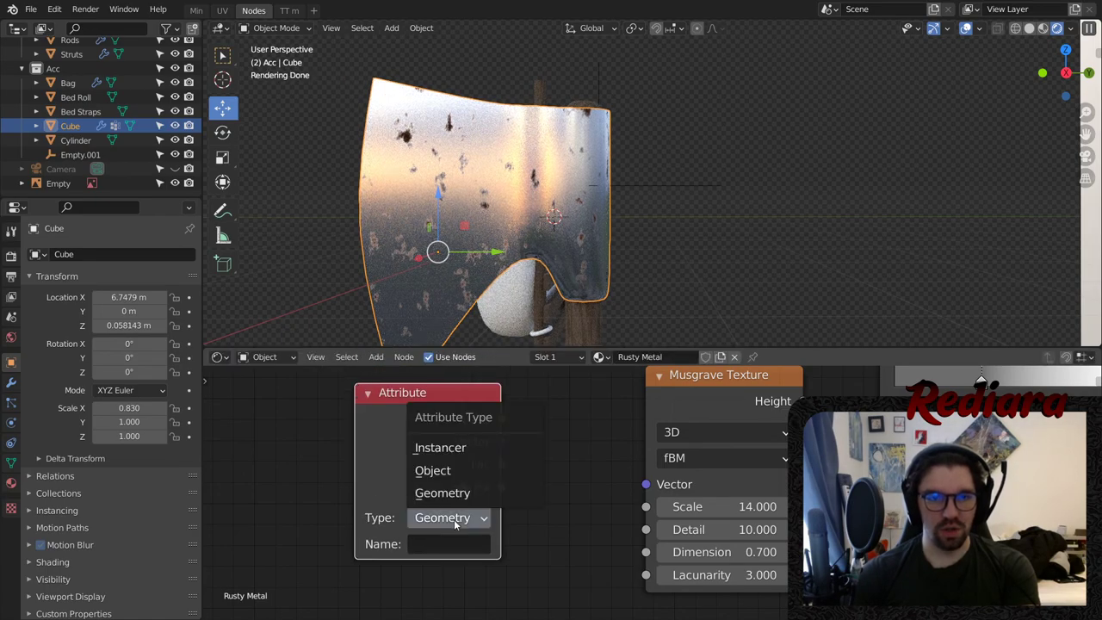
pyautogui.click(440, 447)
pyautogui.click(437, 541)
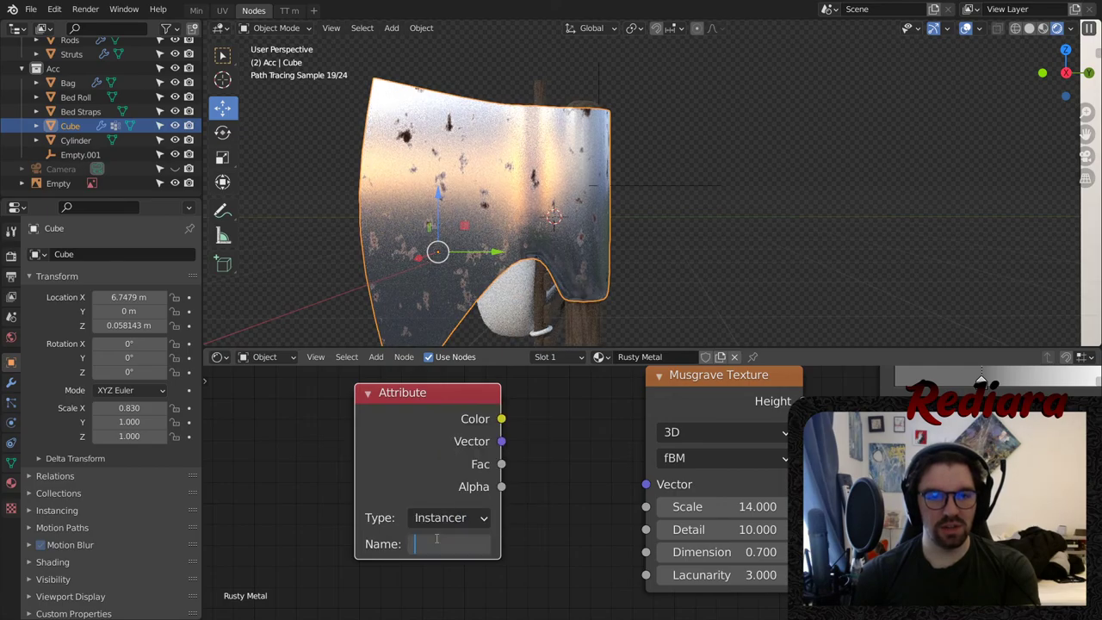
pyautogui.click(447, 517)
pyautogui.click(453, 471)
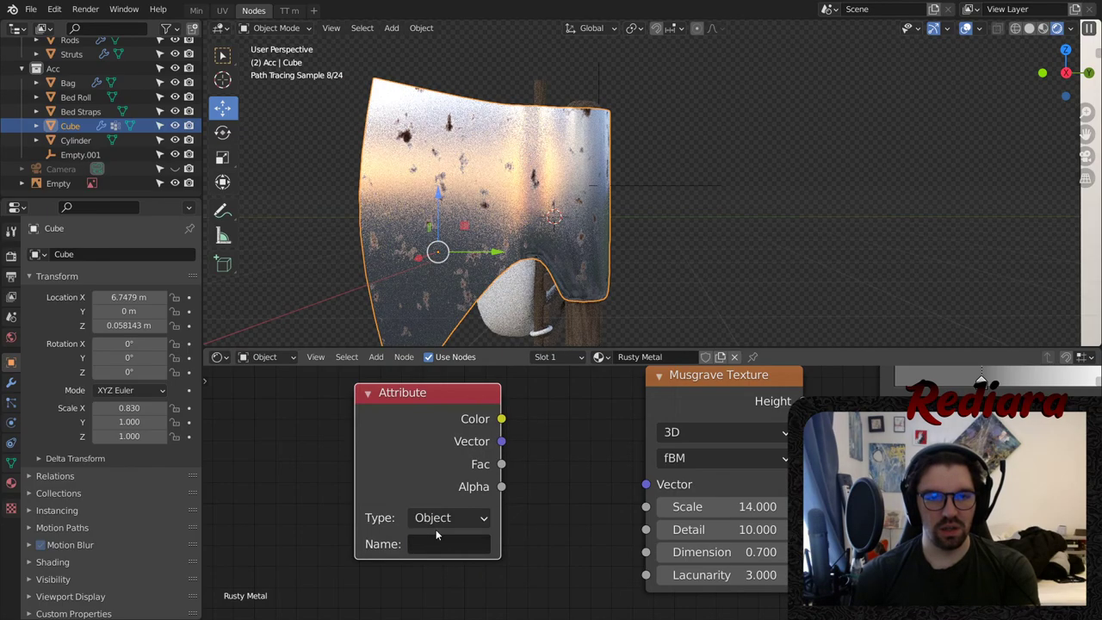
pyautogui.moveTo(501, 418); pyautogui.dragTo(646, 485)
pyautogui.click(431, 393)
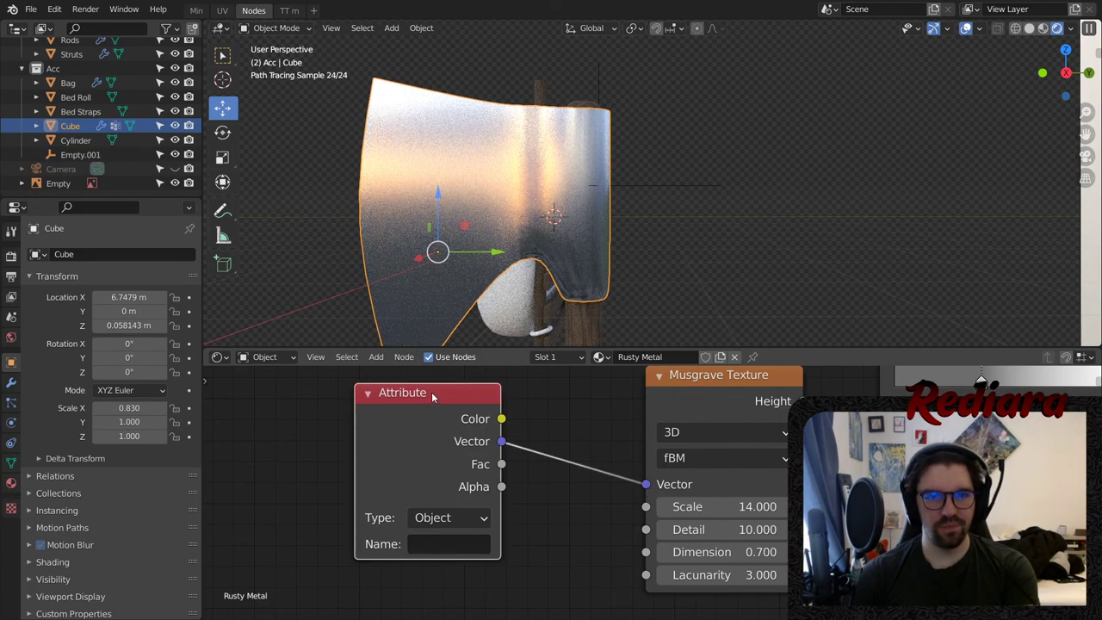
# - Delete the Attribute node feeding the Musgrave Texture and inspect the rust pattern on the axe head
pyautogui.press('x')
pyautogui.moveTo(503, 146); pyautogui.dragTo(904, 154, button='middle')
pyautogui.scroll(-4, 546, 133)
pyautogui.scroll(4, 477, 142)
pyautogui.moveTo(379, 164); pyautogui.dragTo(344, 181, button='middle')
pyautogui.scroll(-5, 468, 186)
pyautogui.scroll(-5, 303, 182)
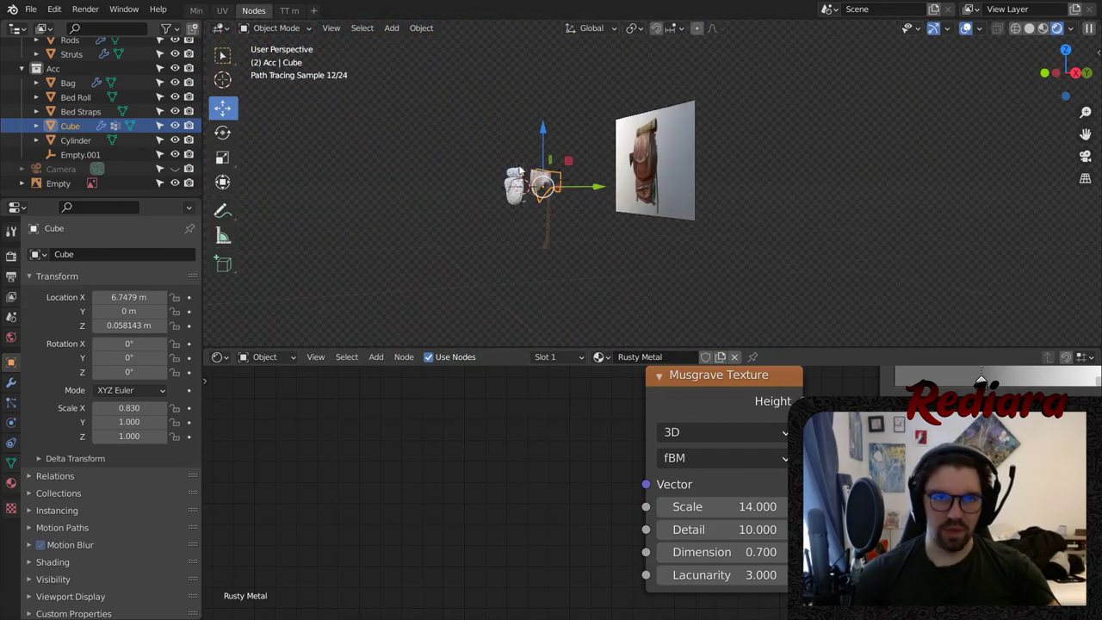
pyautogui.scroll(5, 533, 170)
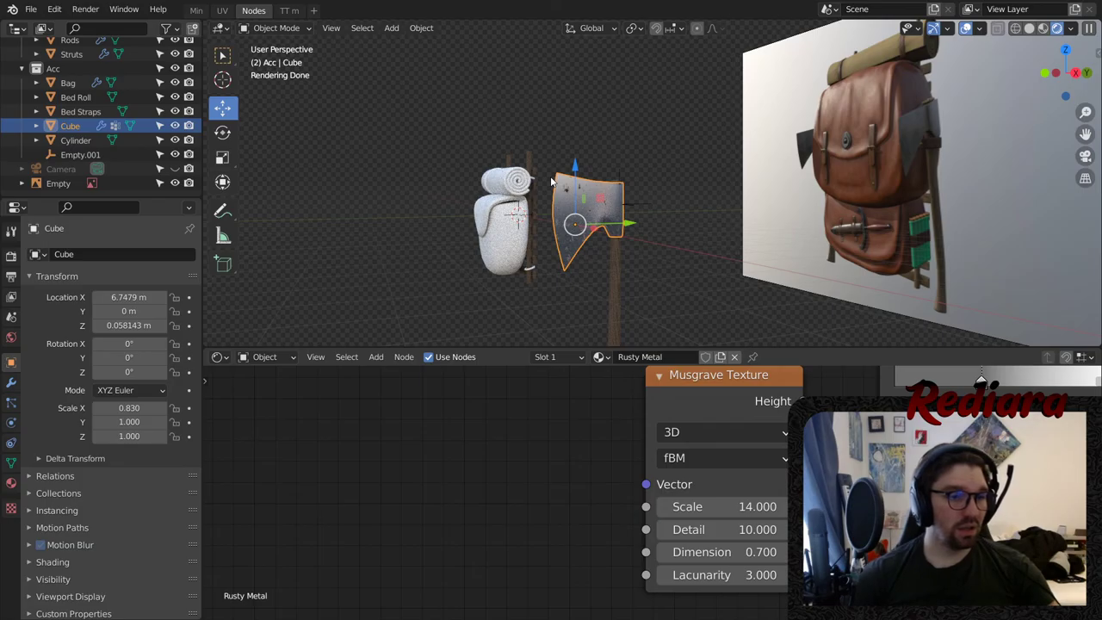
pyautogui.scroll(6, 607, 219)
pyautogui.scroll(-1, 593, 233)
pyautogui.keyDown('shift'); pyautogui.moveTo(589, 230); pyautogui.dragTo(588, 193, button='middle'); pyautogui.keyUp('shift')
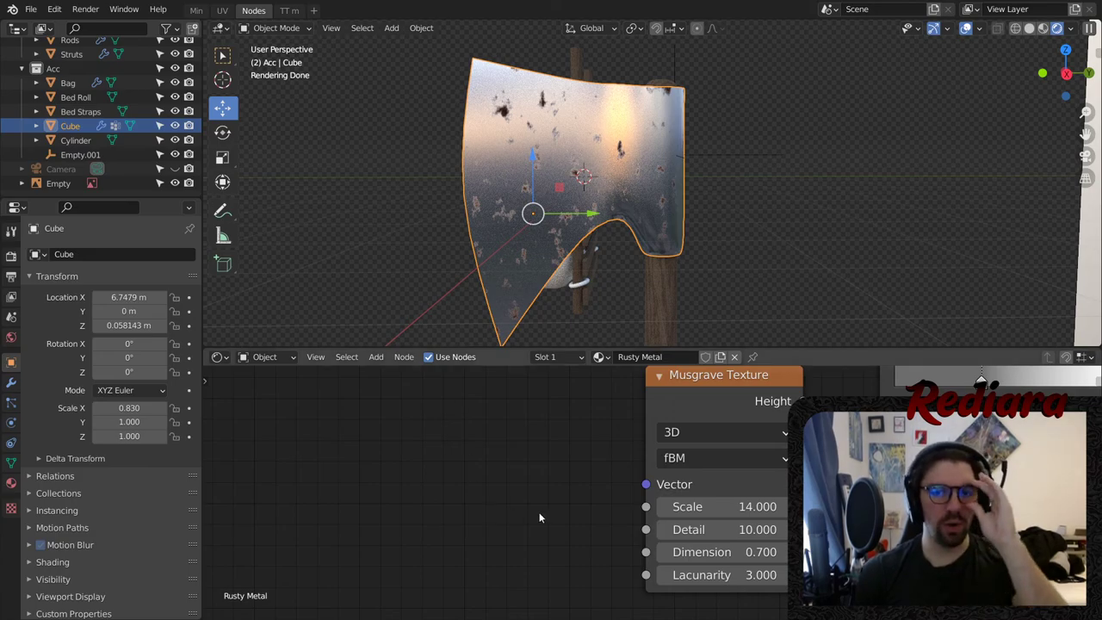
# - Rename the axe's cylinder object as Axe handle and its head object as Axe Blade
pyautogui.click(657, 305)
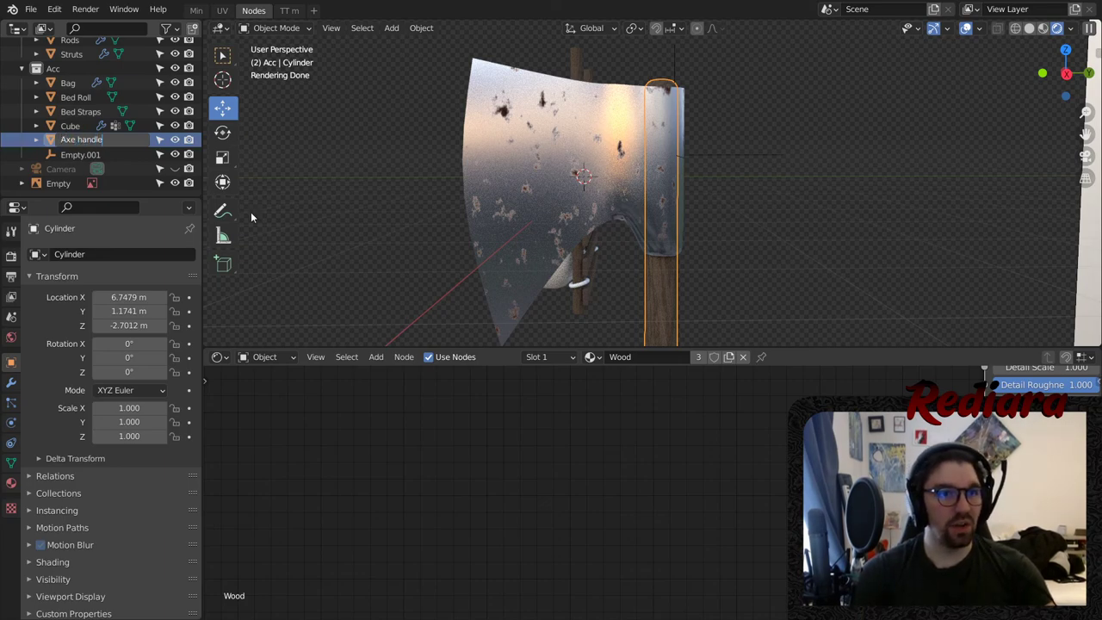
pyautogui.press('Return')
pyautogui.click(71, 139)
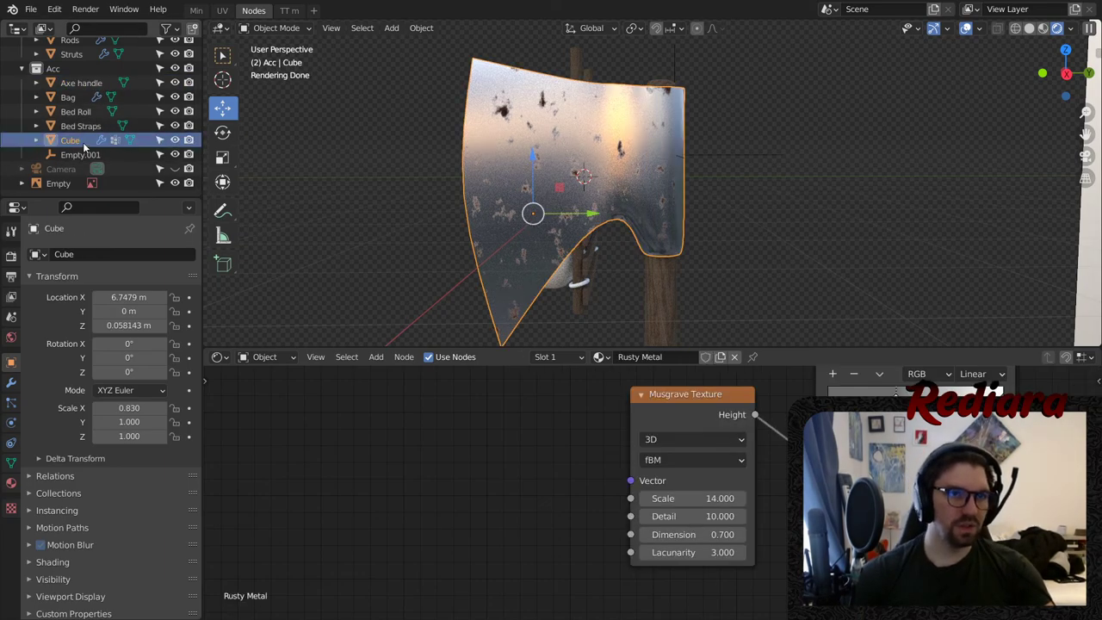
pyautogui.write('Axe B;ade')
pyautogui.press('Return')
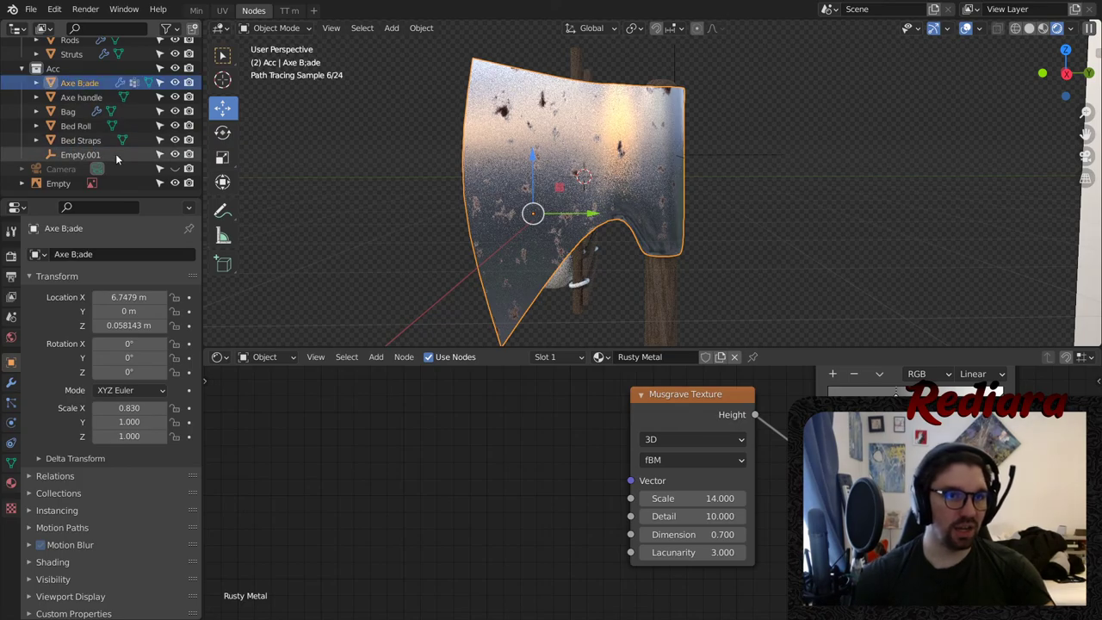
pyautogui.doubleClick(83, 82)
pyautogui.scroll(1, 83, 78)
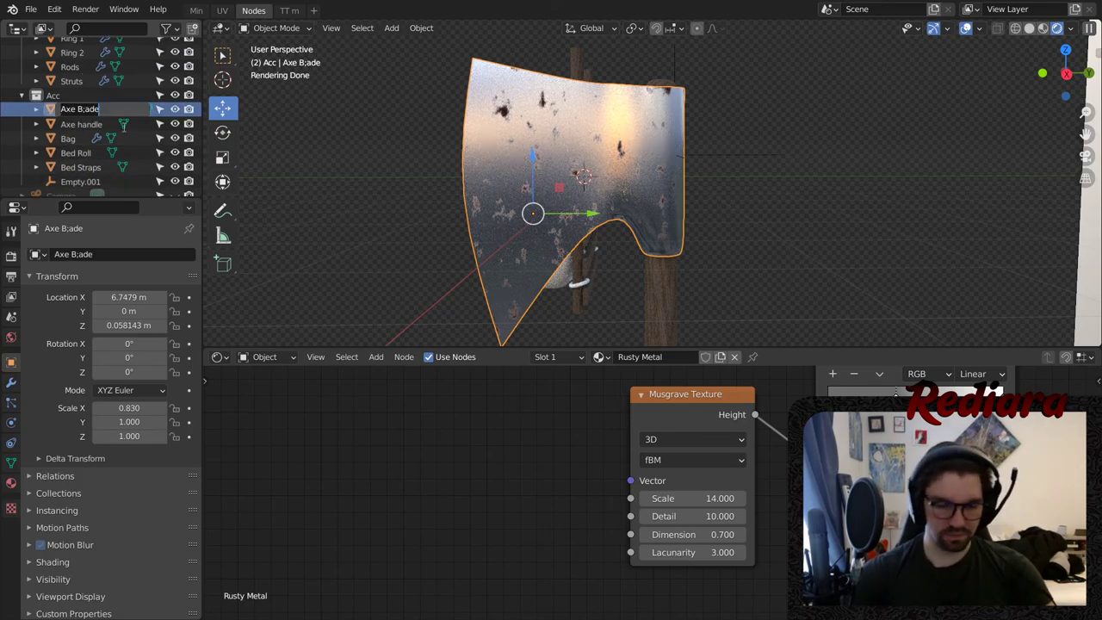
pyautogui.write('Axe Blade')
pyautogui.press('Return')
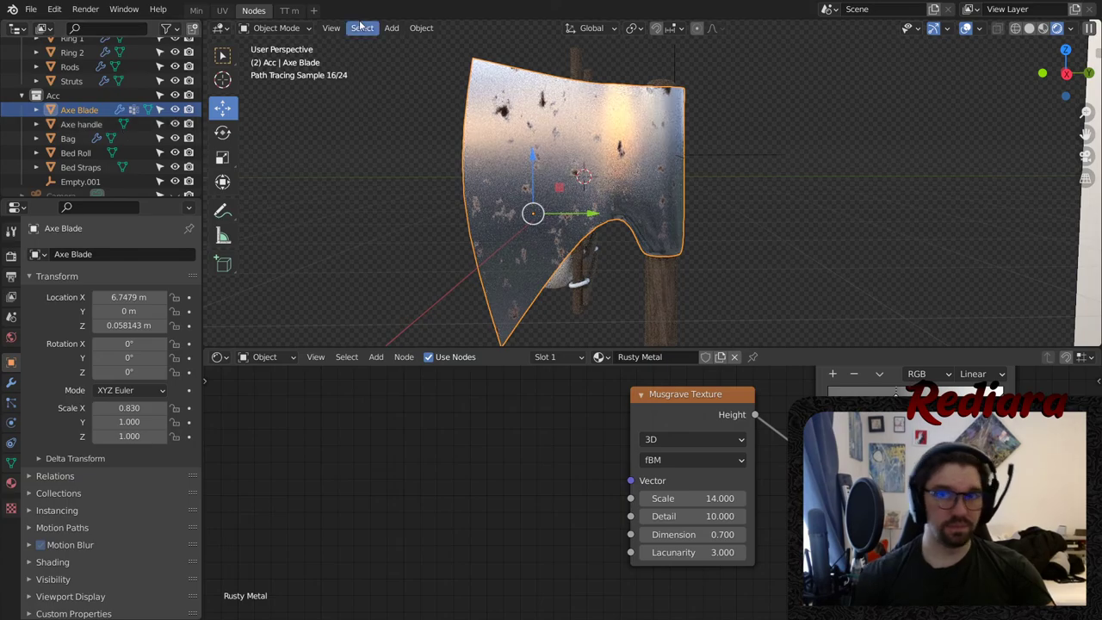
# - Delete the Empty.001 object from the Acc collection and reselect the axe blade
pyautogui.click(86, 181)
pyautogui.press('Delete')
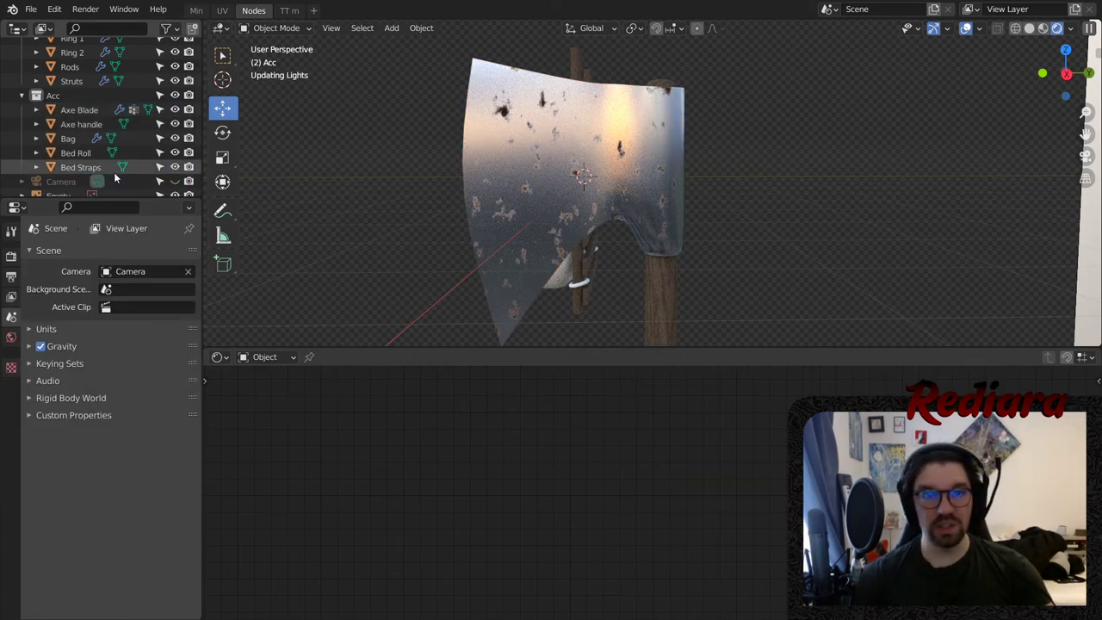
pyautogui.click(581, 218)
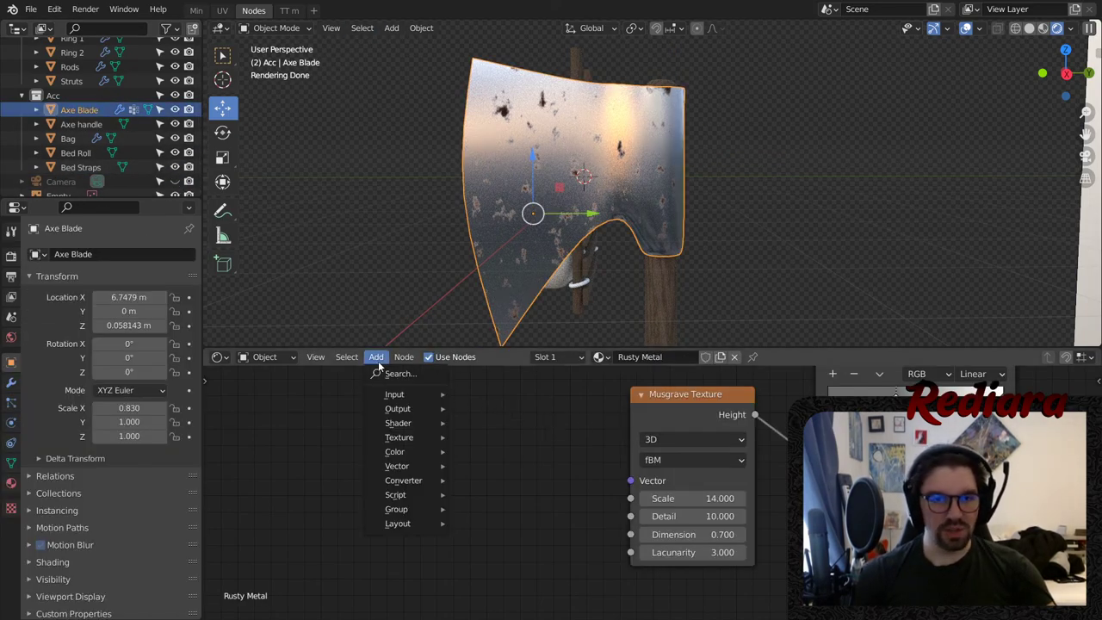
# - Add a Texture Coordinate node using Axe handle as its object, and link its Object output to the Musgrave Texture's vector input
pyautogui.moveTo(407, 395)
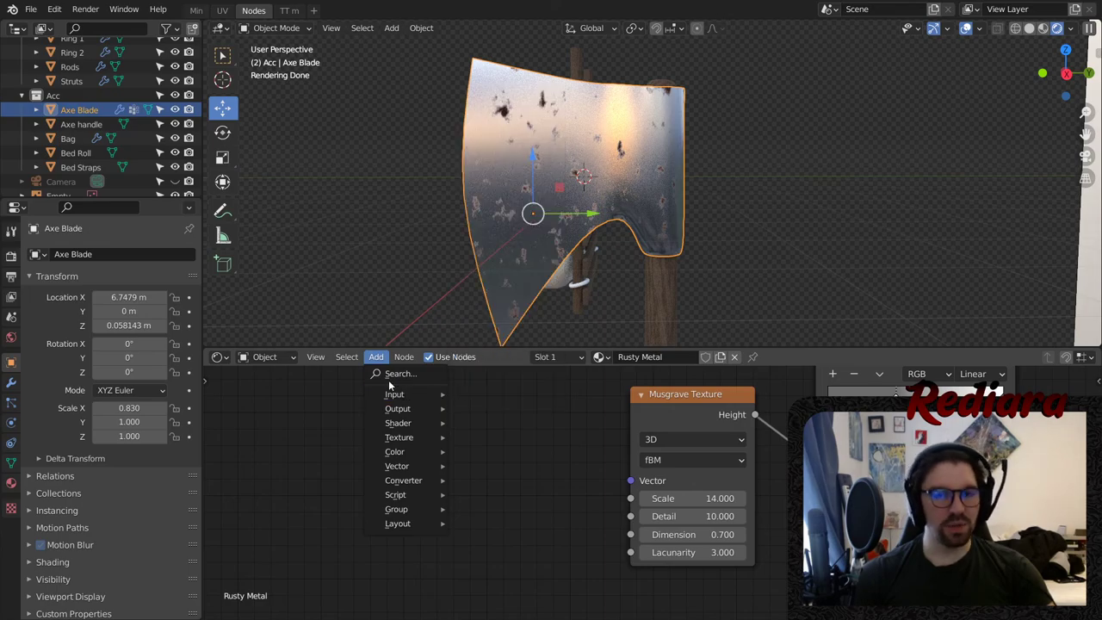
pyautogui.click(504, 316)
pyautogui.click(405, 482)
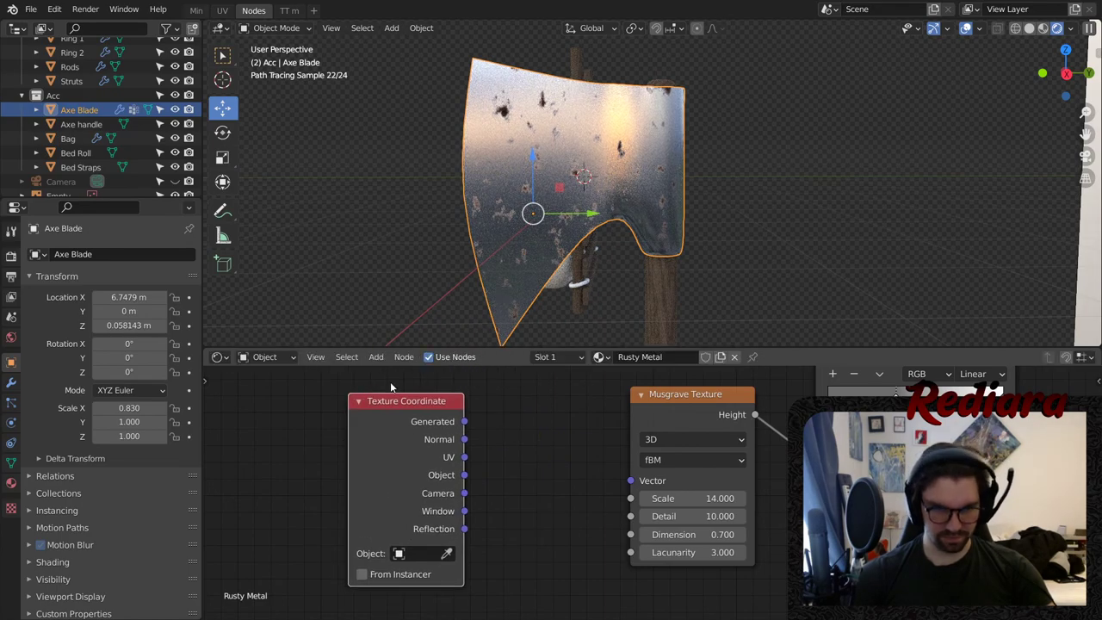
pyautogui.moveTo(665, 113)
pyautogui.mouseDown(button='middle')
pyautogui.moveTo(611, 222)
pyautogui.moveTo(697, 102)
pyautogui.mouseUp(button='middle')
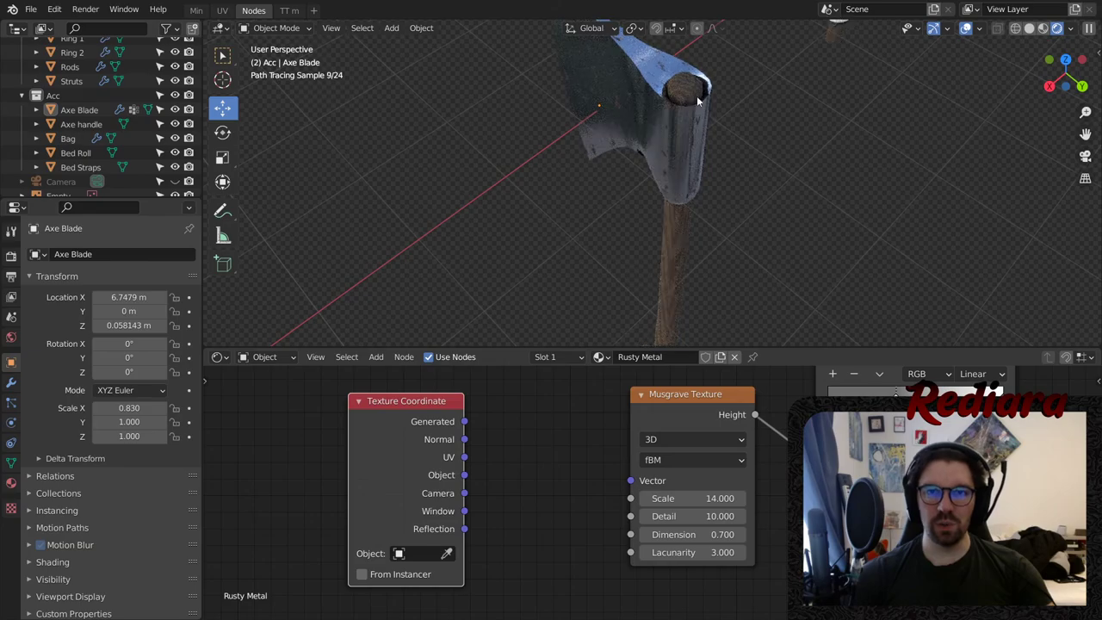
pyautogui.moveTo(656, 281); pyautogui.dragTo(760, 148, button='middle')
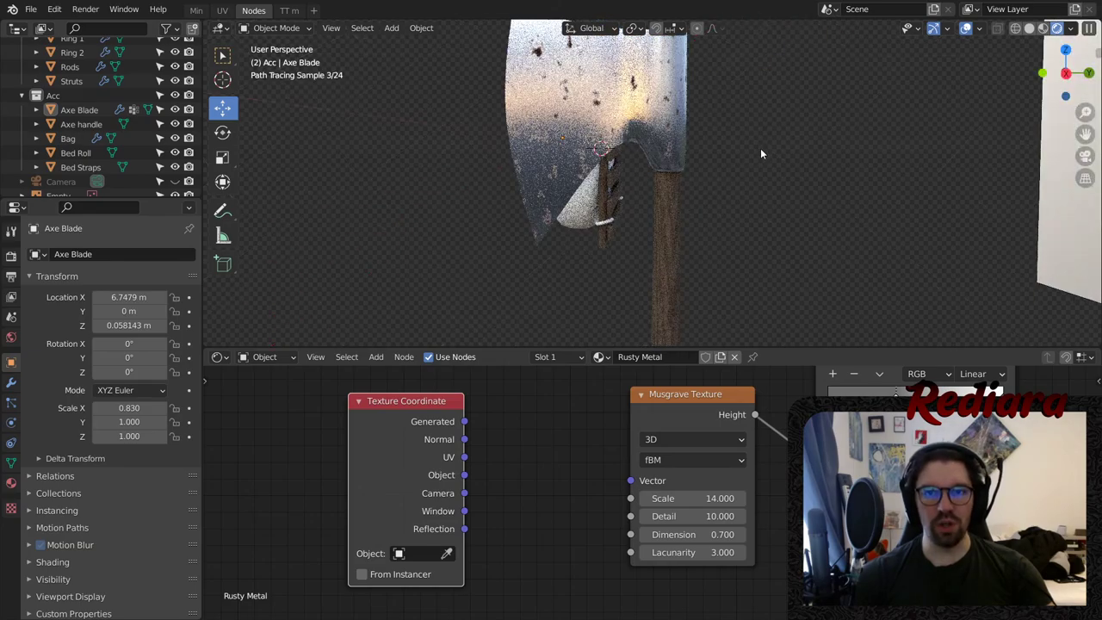
pyautogui.click(426, 552)
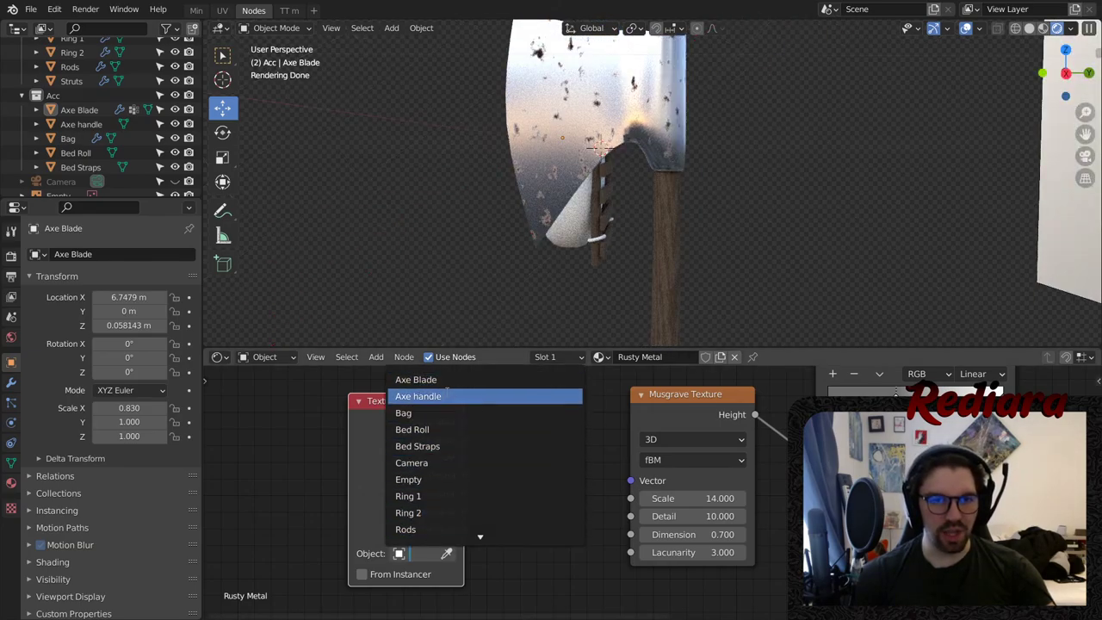
pyautogui.click(420, 396)
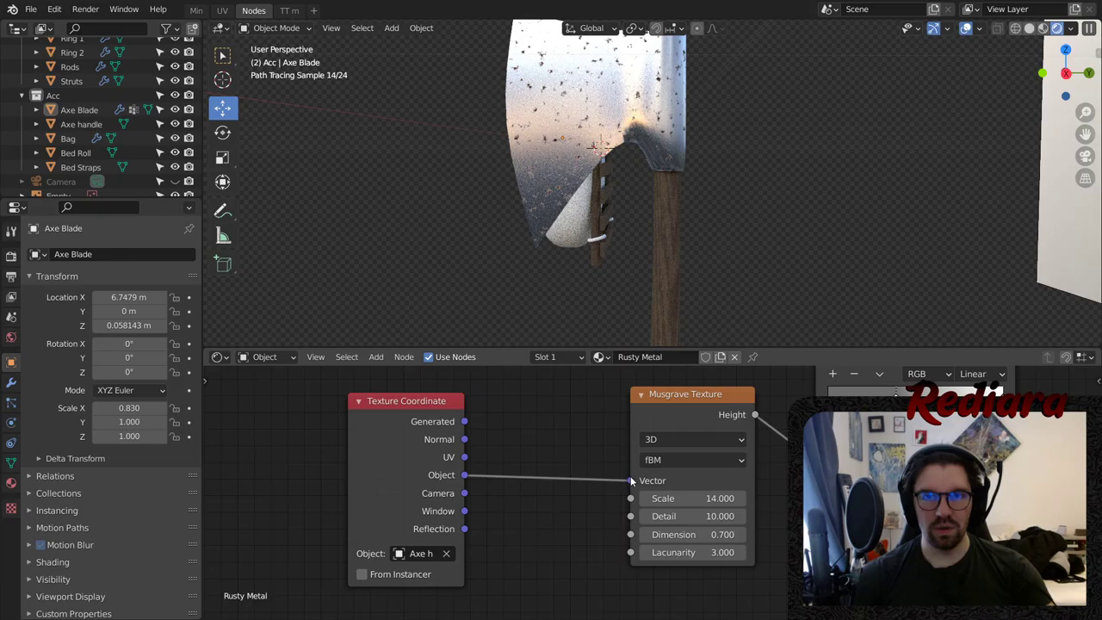
pyautogui.moveTo(442, 396); pyautogui.dragTo(501, 386)
pyautogui.scroll(4, 603, 216)
pyautogui.keyDown('shift'); pyautogui.moveTo(635, 120); pyautogui.dragTo(572, 284, button='middle'); pyautogui.keyUp('shift')
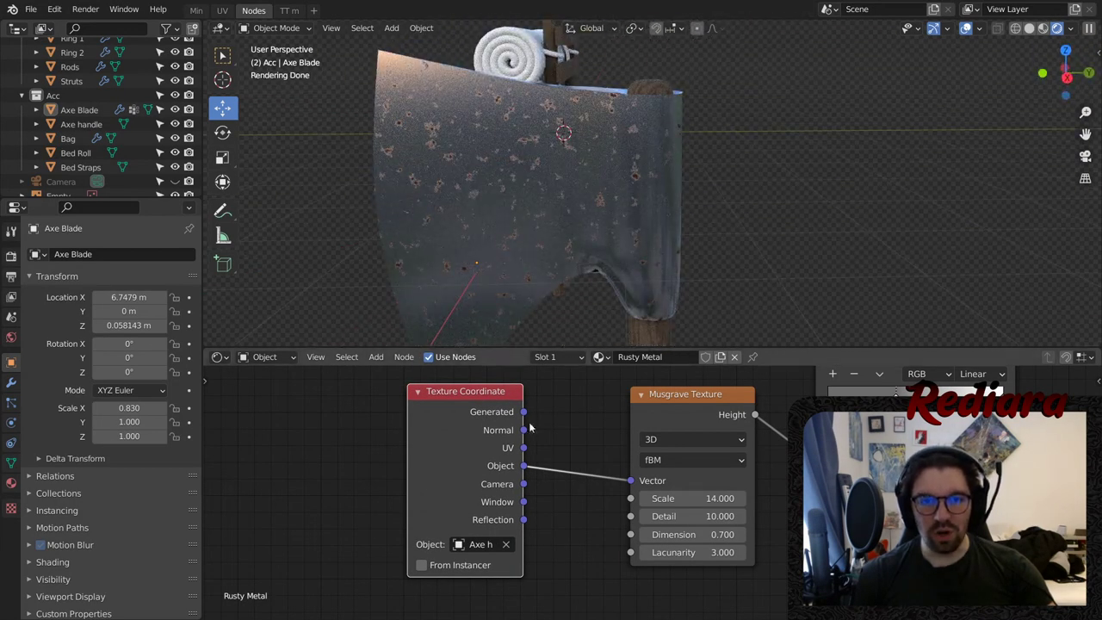
# - Space the nodes apart and insert a ColorRamp between the Texture Coordinate node's Object output and the Musgrave Texture
pyautogui.moveTo(538, 467); pyautogui.dragTo(538, 461, button='middle')
pyautogui.scroll(1, 528, 484)
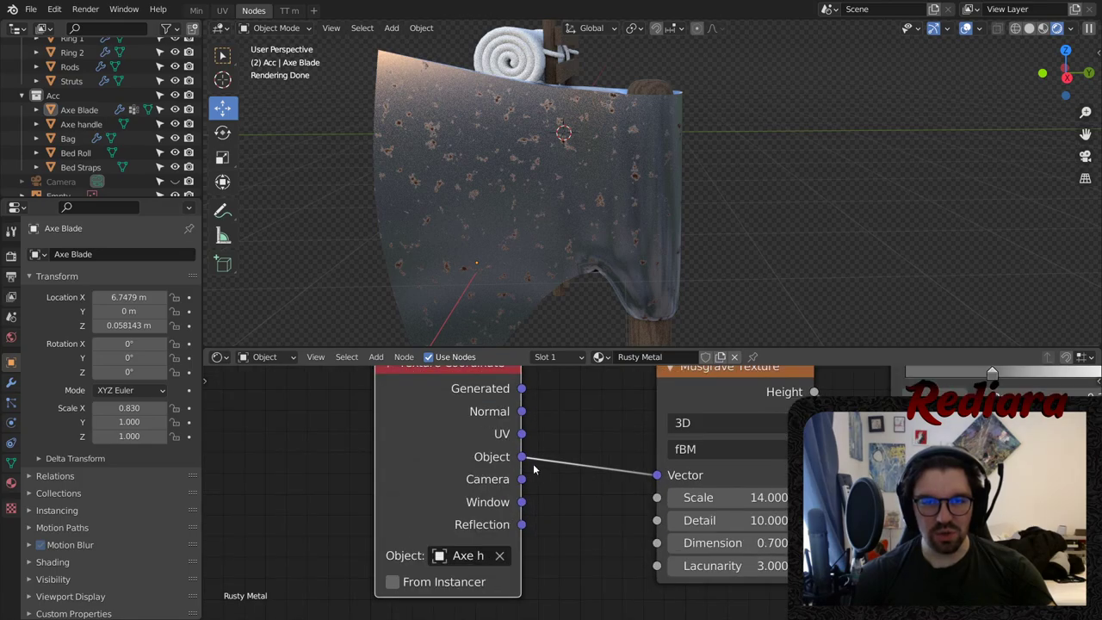
pyautogui.keyDown('shift'); pyautogui.scroll(3, 595, 485); pyautogui.keyUp('shift')
pyautogui.moveTo(480, 469); pyautogui.dragTo(360, 472)
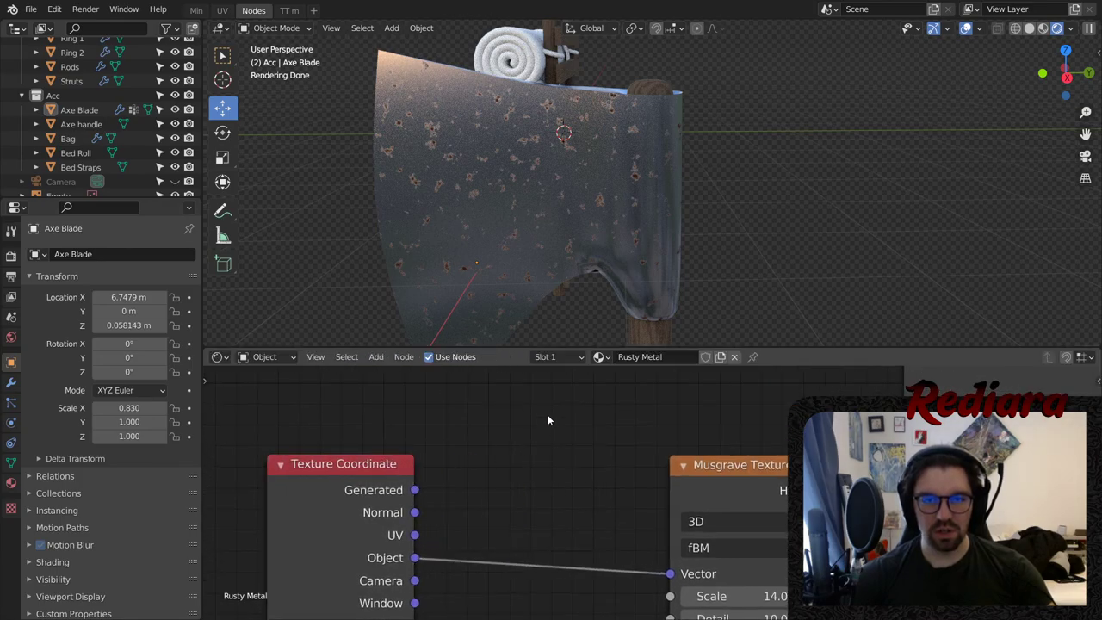
pyautogui.scroll(-2, 550, 431)
pyautogui.moveTo(563, 439); pyautogui.dragTo(600, 426, button='middle')
pyautogui.moveTo(454, 444); pyautogui.dragTo(346, 447)
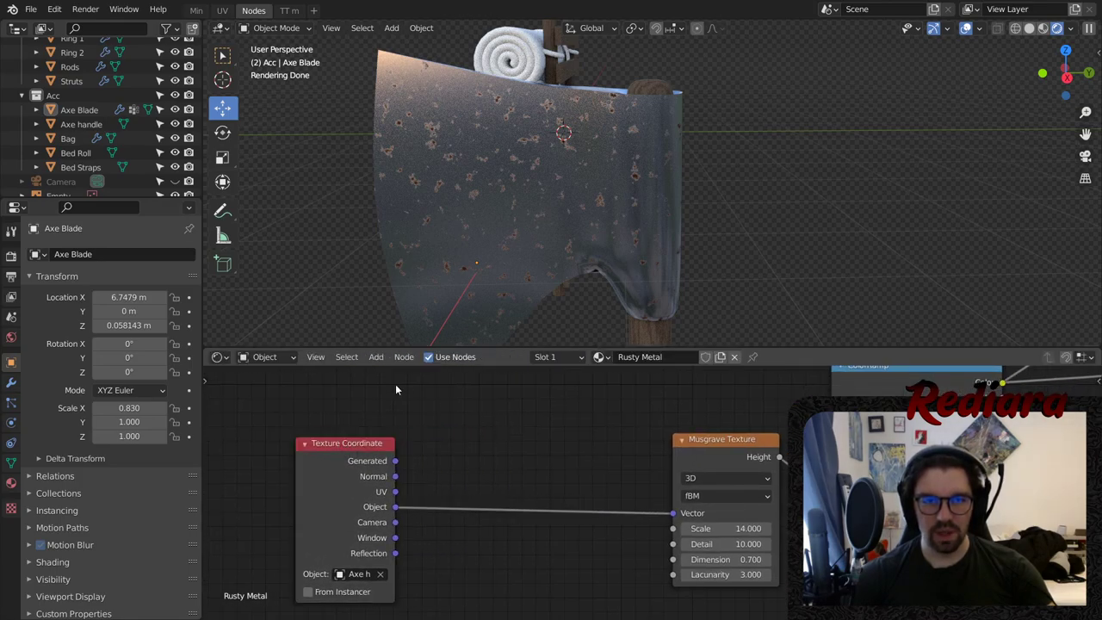
pyautogui.moveTo(428, 487)
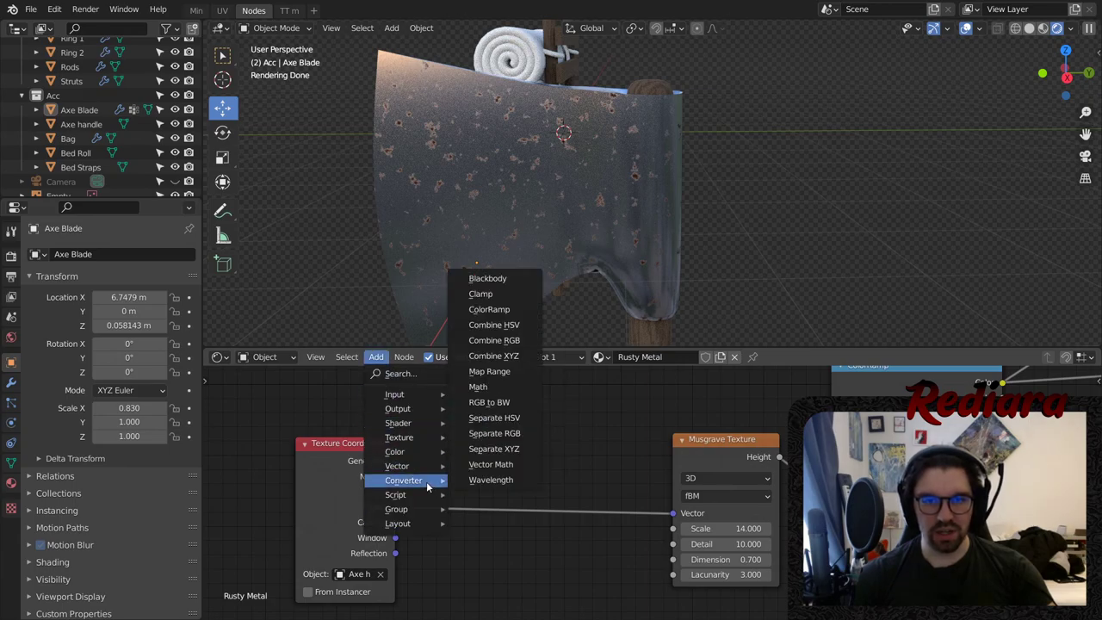
pyautogui.click(505, 312)
pyautogui.click(530, 456)
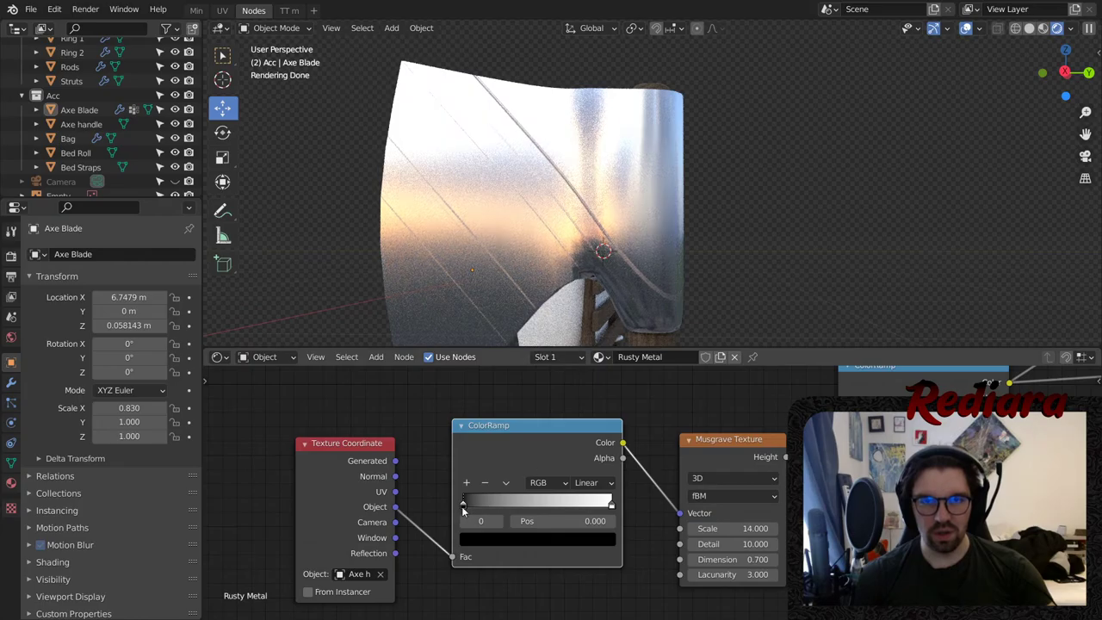
# - Try moving the new ColorRamp's black and white stops, and remove the node while keeping the link through it
pyautogui.moveTo(463, 508); pyautogui.dragTo(430, 504)
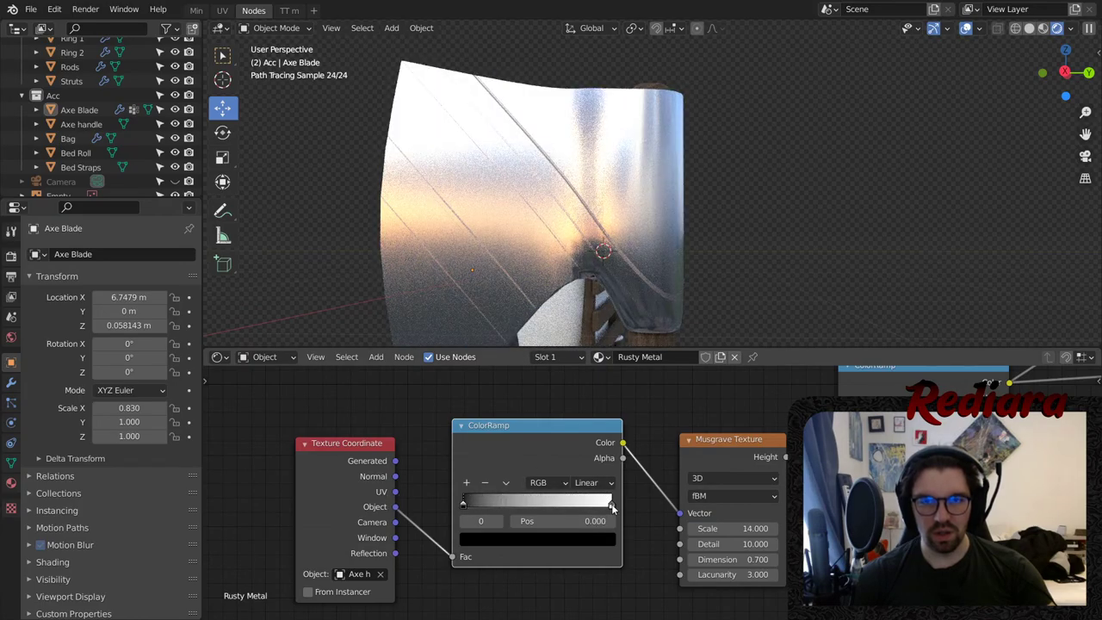
pyautogui.moveTo(612, 506); pyautogui.dragTo(496, 506)
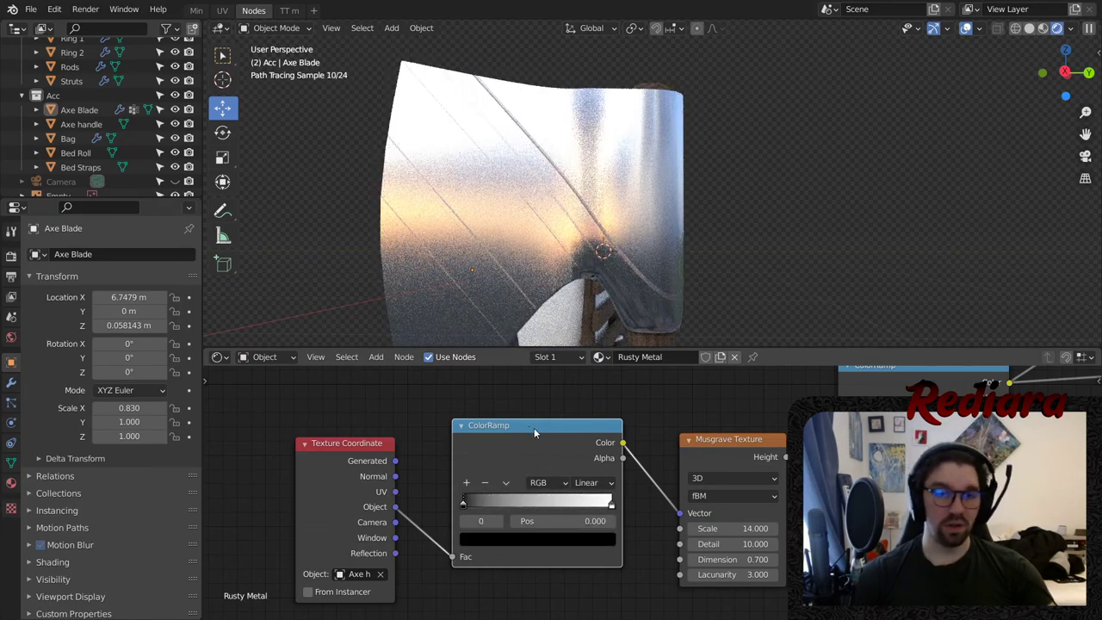
pyautogui.hotkey('ctrl', 'x')
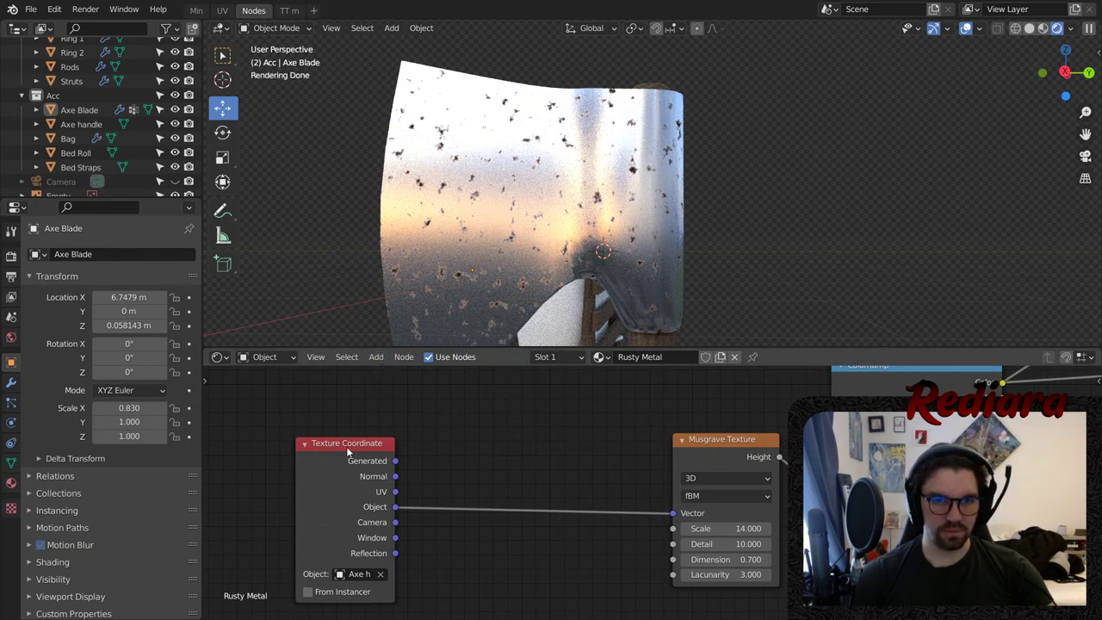
# - Delete the Texture Coordinate node so that nothing feeds the Musgrave Texture's vector input
pyautogui.moveTo(347, 451); pyautogui.dragTo(479, 442)
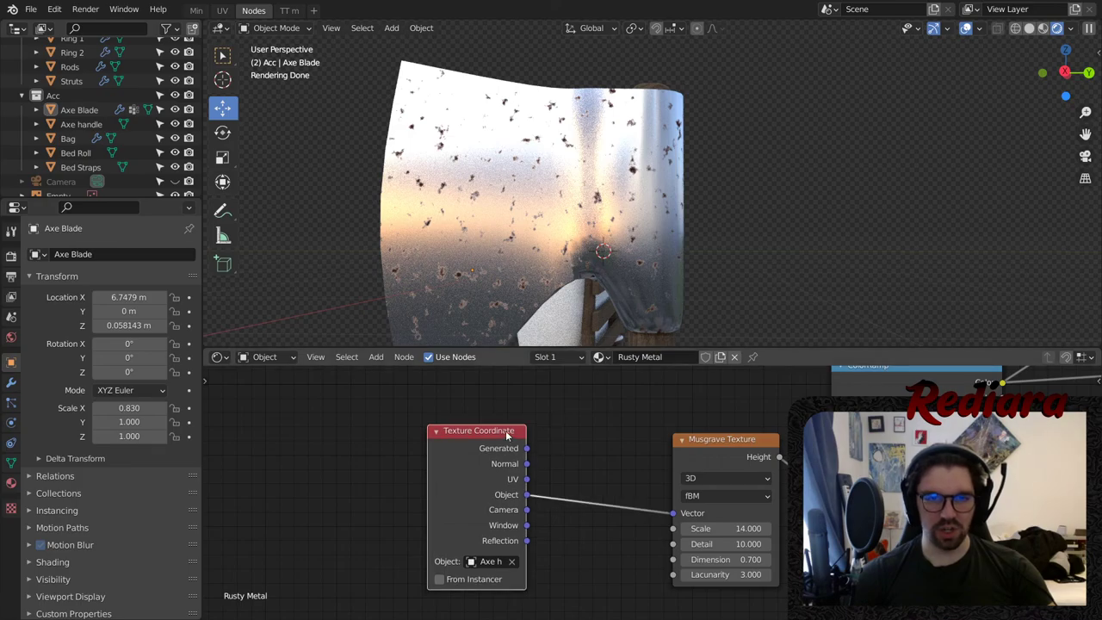
pyautogui.press('x')
pyautogui.scroll(-3, 553, 524)
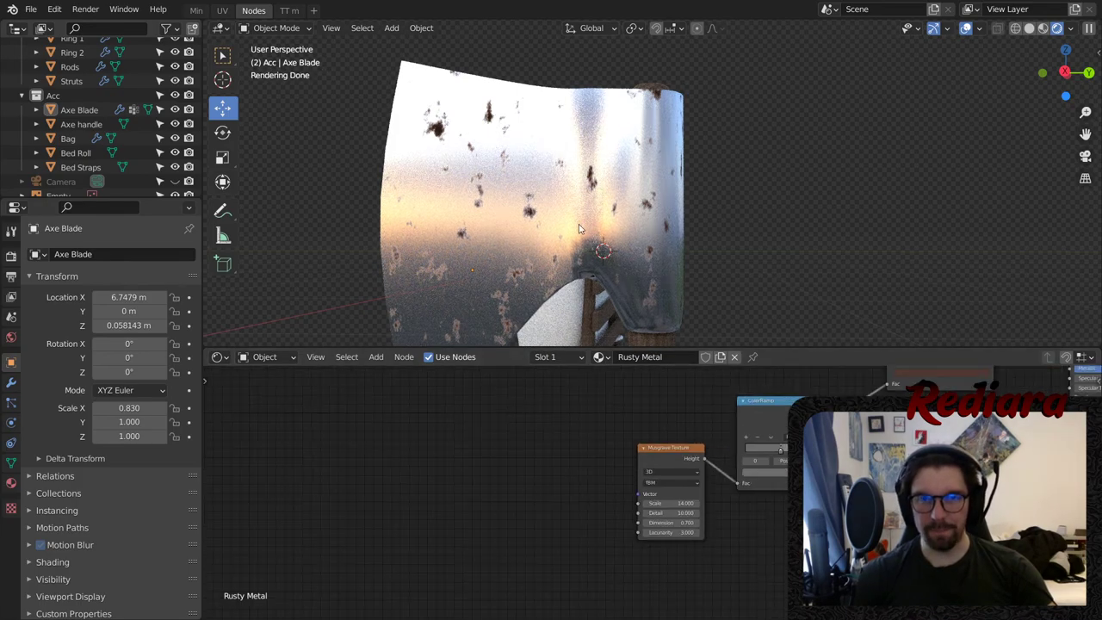
# - Create a new material named Dark Leather on the bed straps around the bed roll
pyautogui.scroll(-5, 608, 230)
pyautogui.moveTo(608, 230); pyautogui.dragTo(639, 229, button='middle')
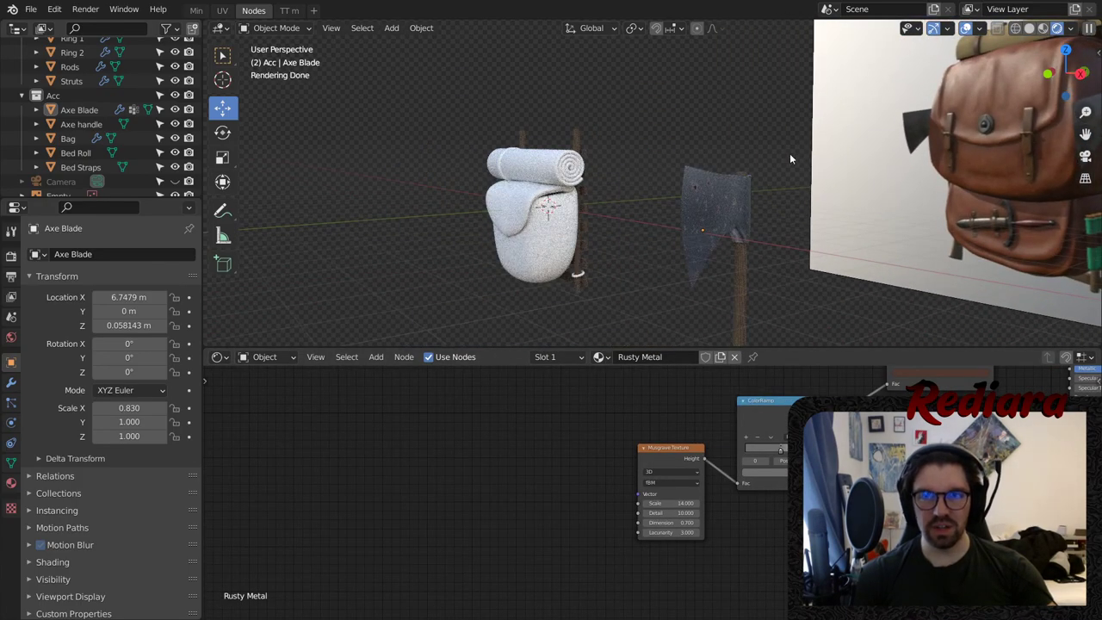
pyautogui.moveTo(789, 153); pyautogui.dragTo(519, 228, button='middle')
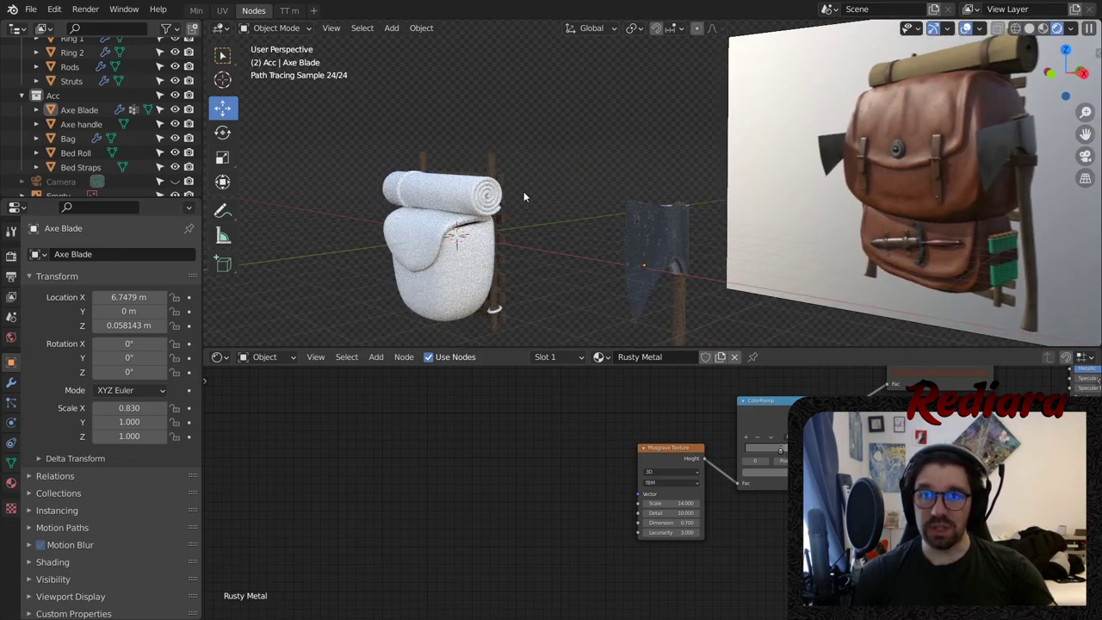
pyautogui.moveTo(497, 143); pyautogui.dragTo(487, 200, button='middle')
pyautogui.scroll(4, 484, 202)
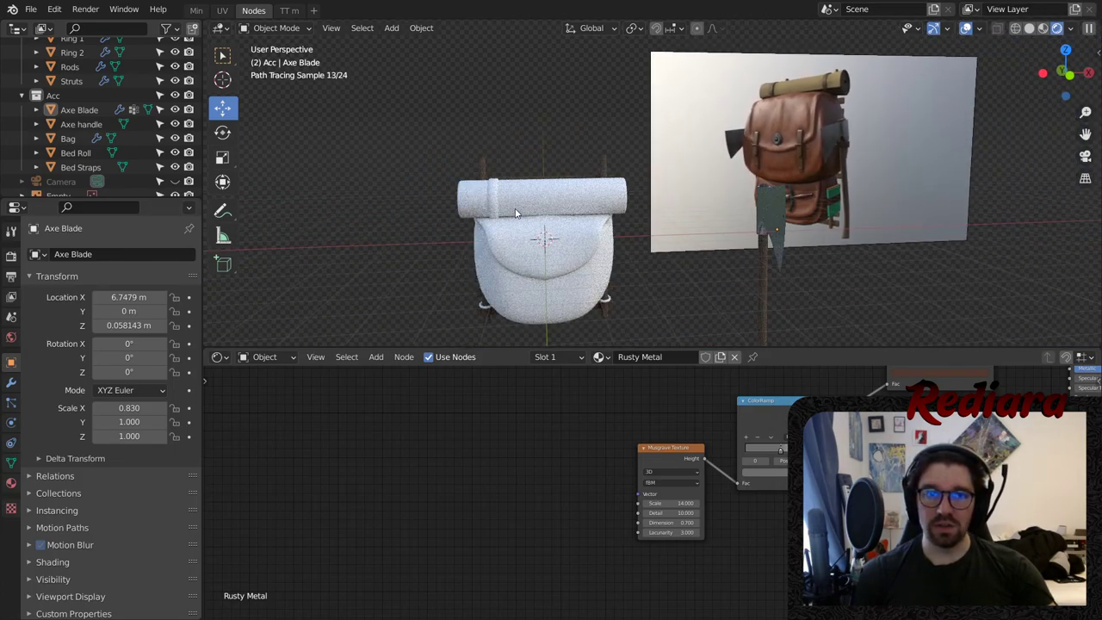
pyautogui.click(480, 200)
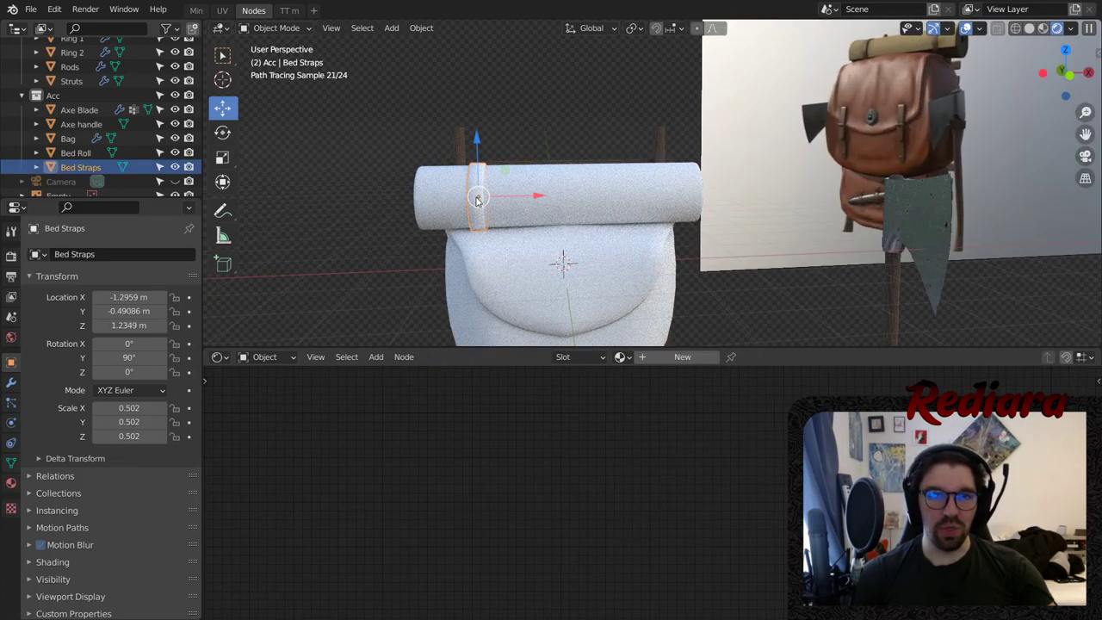
pyautogui.doubleClick(657, 360)
pyautogui.write('Dark Le')
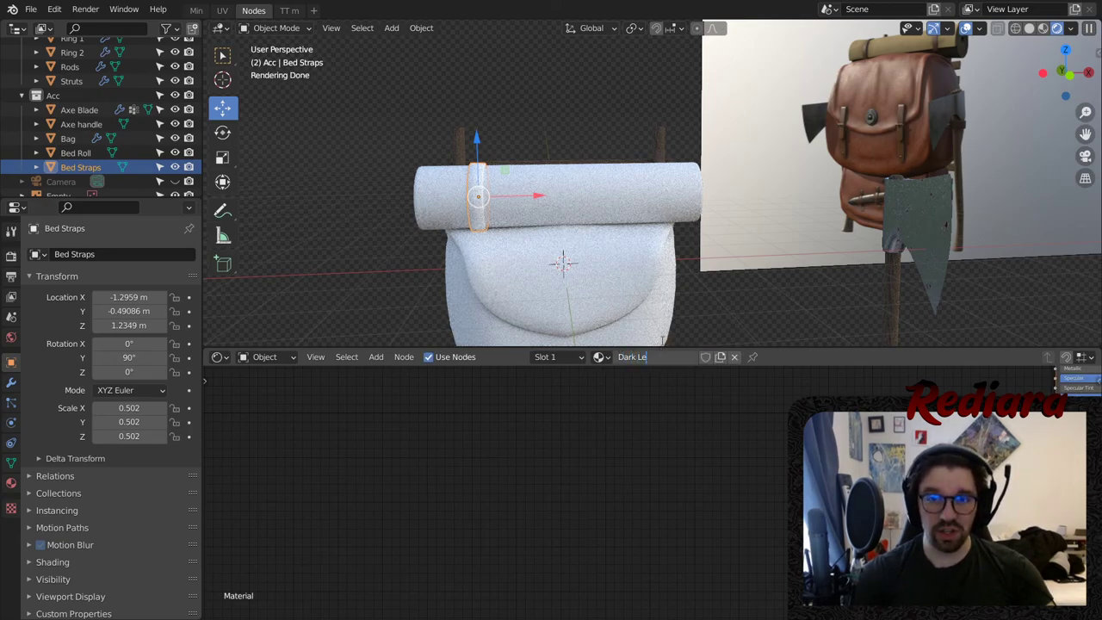
pyautogui.write('ather')
pyautogui.press('Return')
pyautogui.moveTo(880, 453); pyautogui.dragTo(576, 548, button='middle')
pyautogui.moveTo(491, 171); pyautogui.dragTo(511, 170, button='middle')
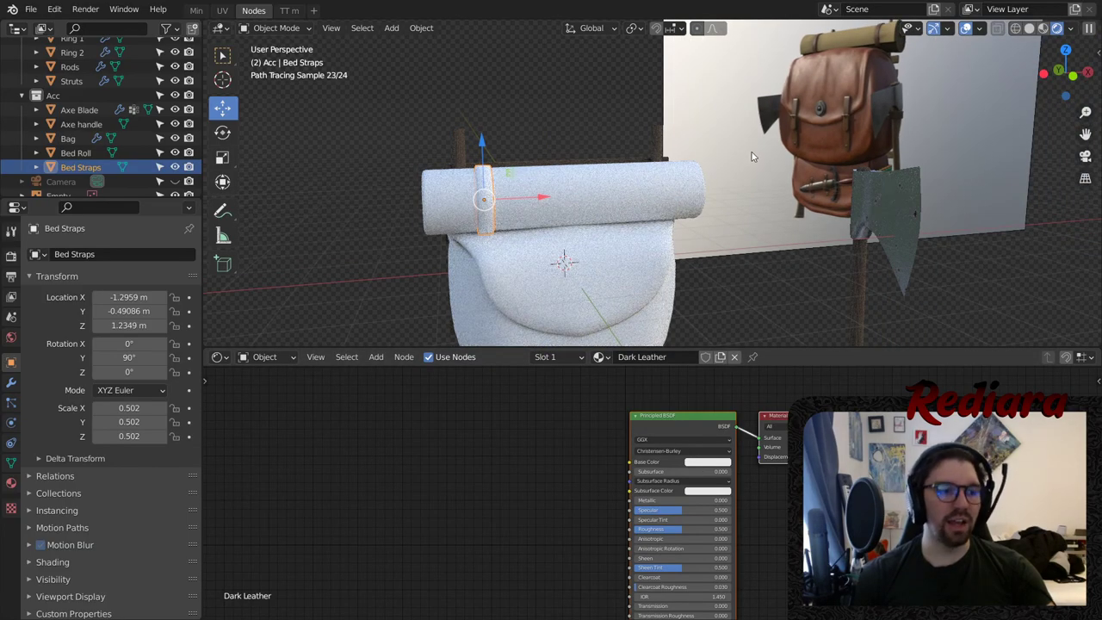
pyautogui.moveTo(751, 156)
pyautogui.mouseDown(button='middle')
pyautogui.moveTo(678, 202)
pyautogui.moveTo(680, 225)
pyautogui.mouseUp(button='middle')
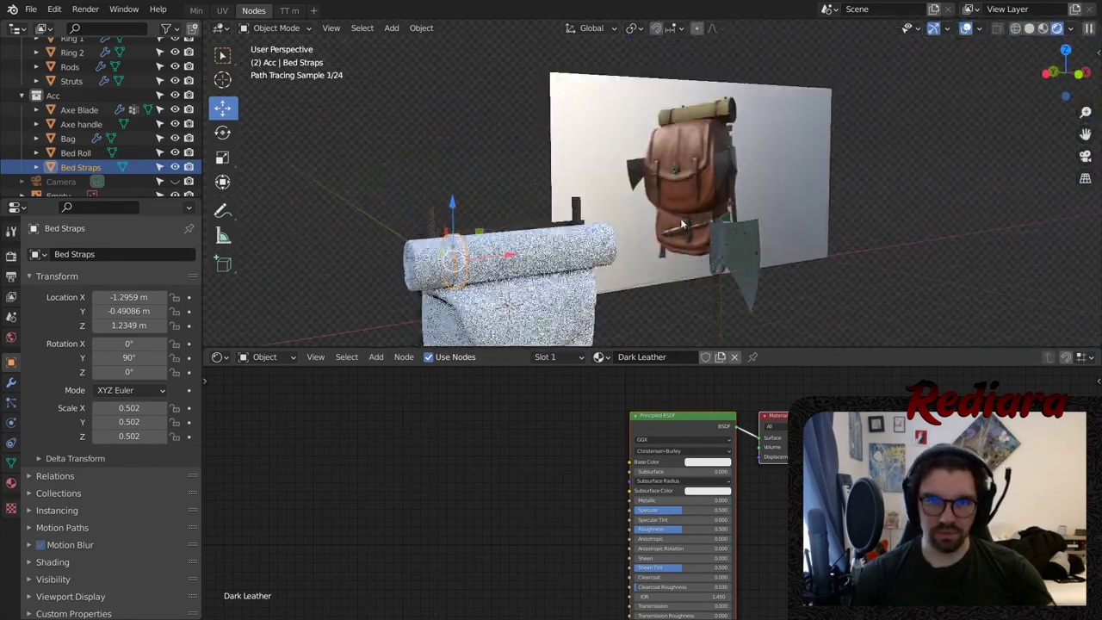
pyautogui.scroll(1, 626, 532)
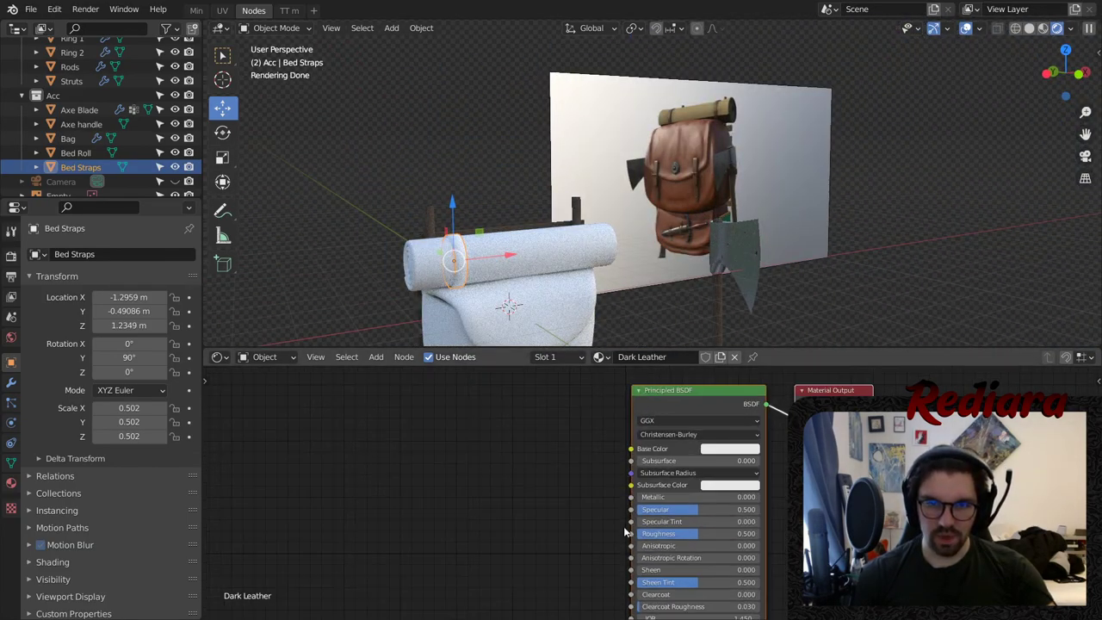
# - Sample the Dark Leather base color from the reference backpack, and set its saturation to 0.3 and value to 0.06
pyautogui.click(717, 449)
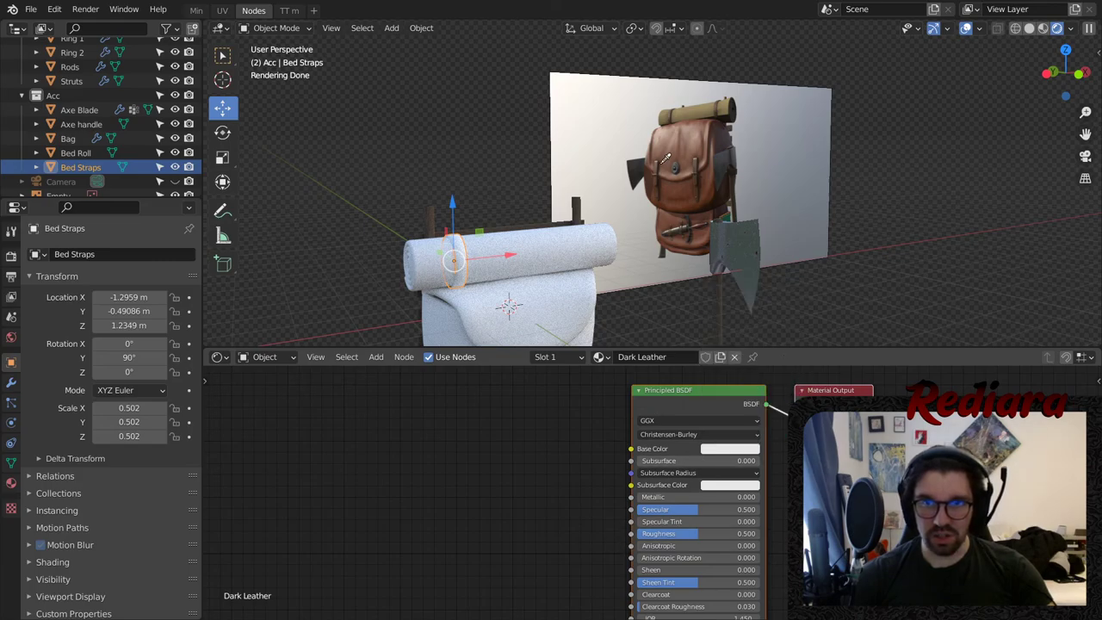
pyautogui.click(660, 177)
pyautogui.scroll(2, 710, 447)
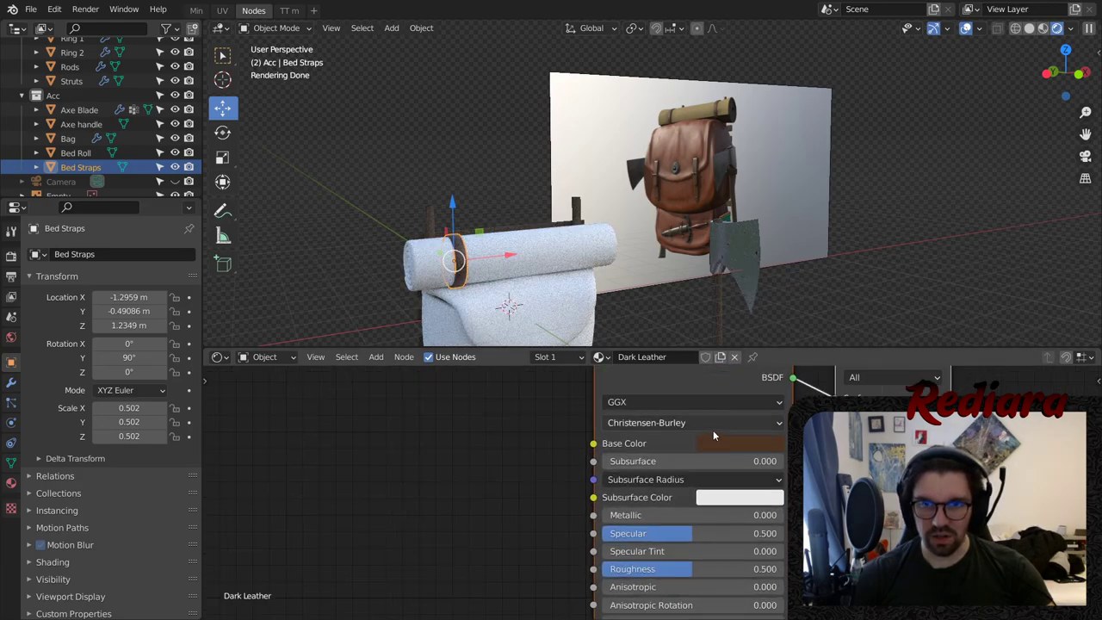
pyautogui.click(720, 444)
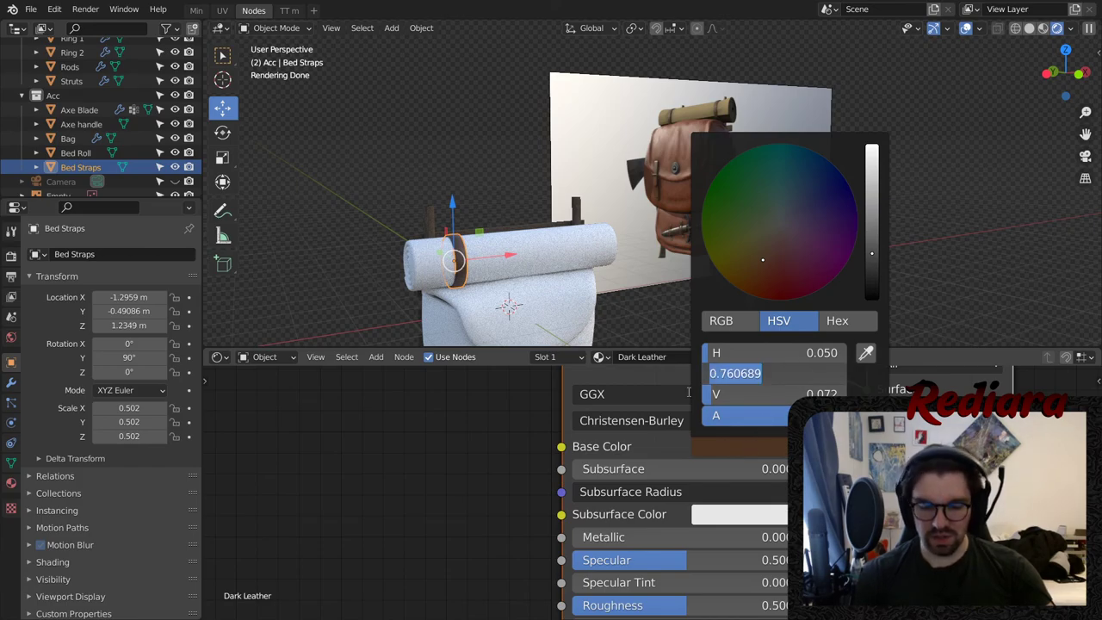
pyautogui.press('Tab')
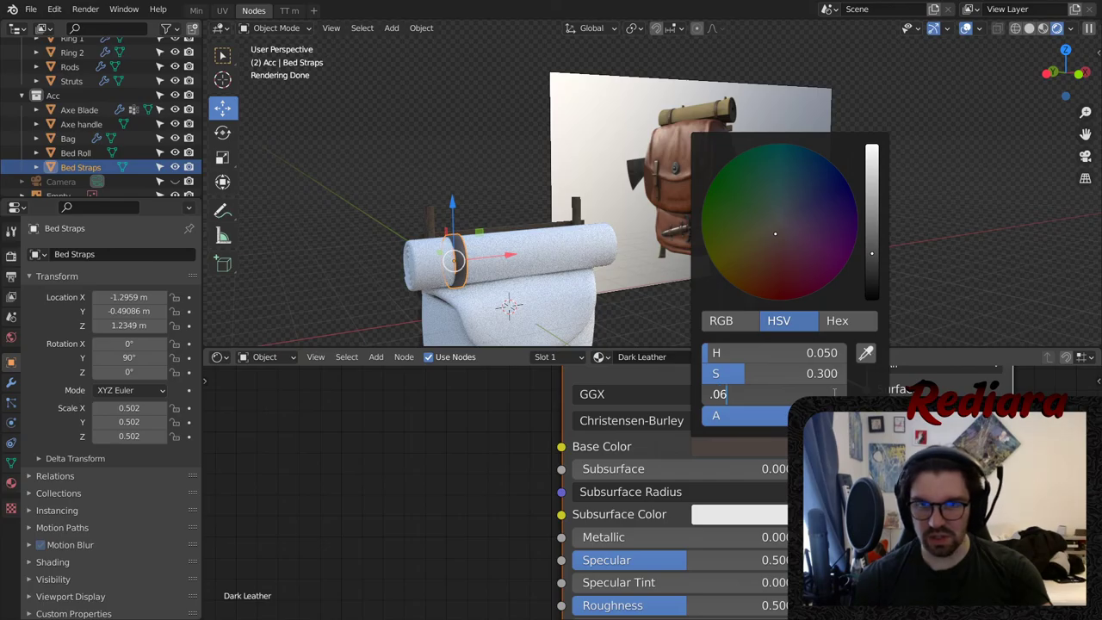
pyautogui.scroll(8, 620, 95)
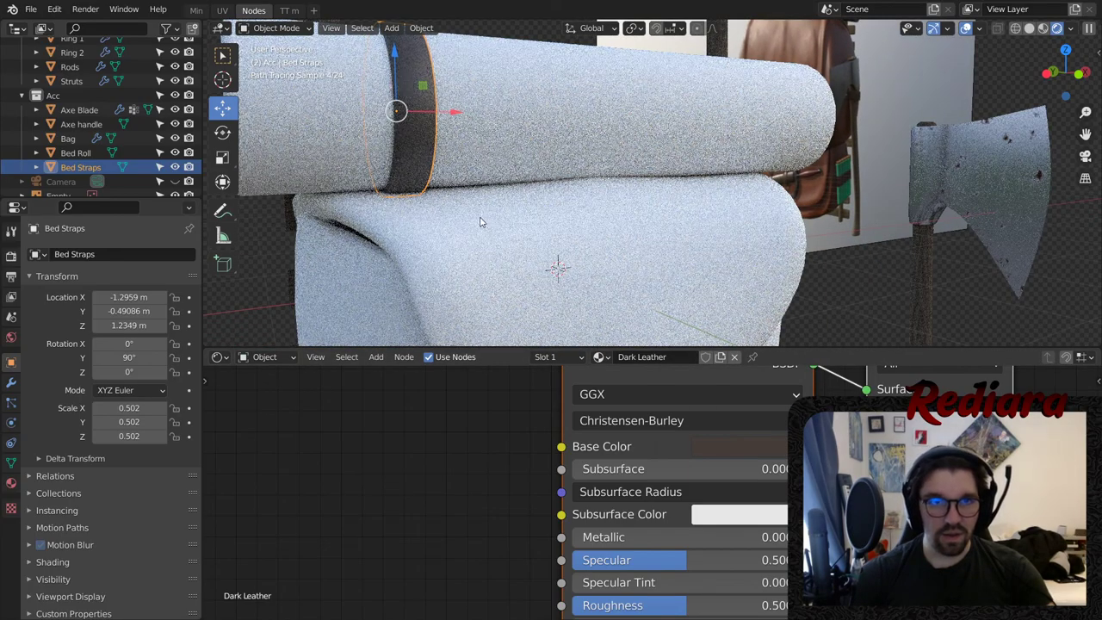
pyautogui.scroll(-4, 619, 95)
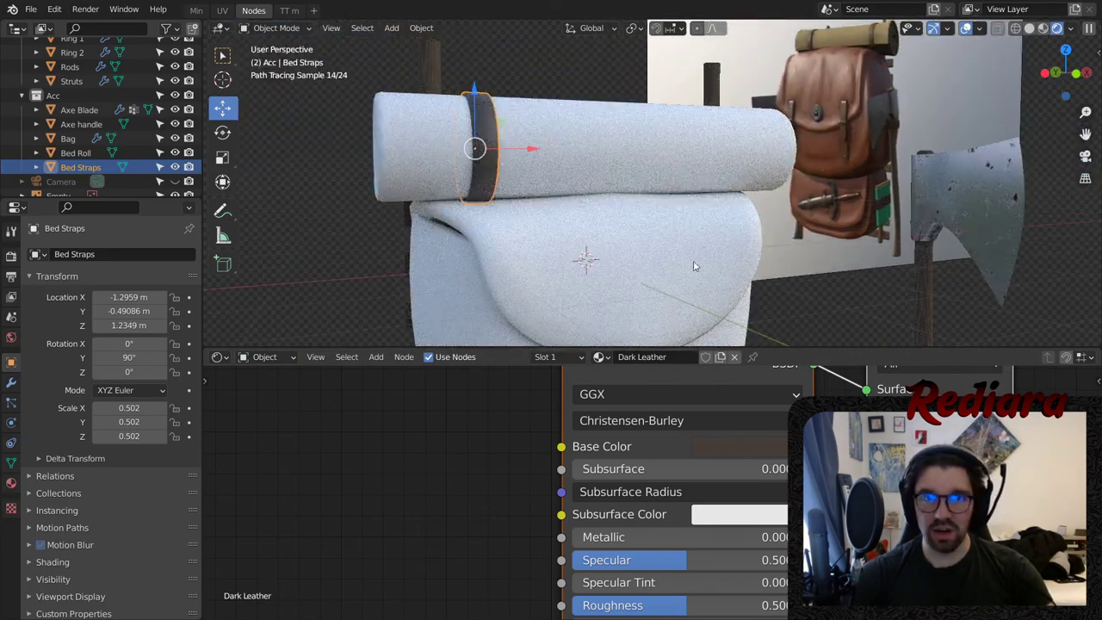
# - Try the Dark Leather shader with Specular at 1 and Roughness at 0
pyautogui.moveTo(625, 576); pyautogui.dragTo(583, 497, button='middle')
pyautogui.moveTo(711, 480); pyautogui.dragTo(825, 480)
pyautogui.moveTo(643, 525); pyautogui.dragTo(528, 525)
pyautogui.scroll(5, 495, 148)
# - Set the Principled BSDF's Roughness to 0.3 and Specular to 0.4
pyautogui.doubleClick(601, 524)
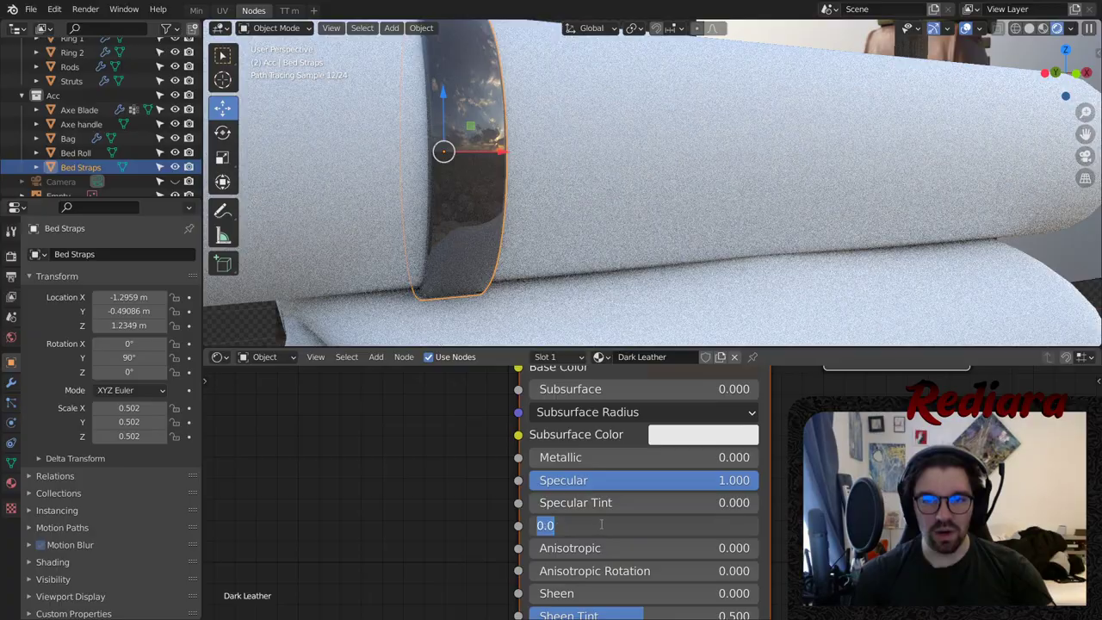
pyautogui.write('.3')
pyautogui.press('Return')
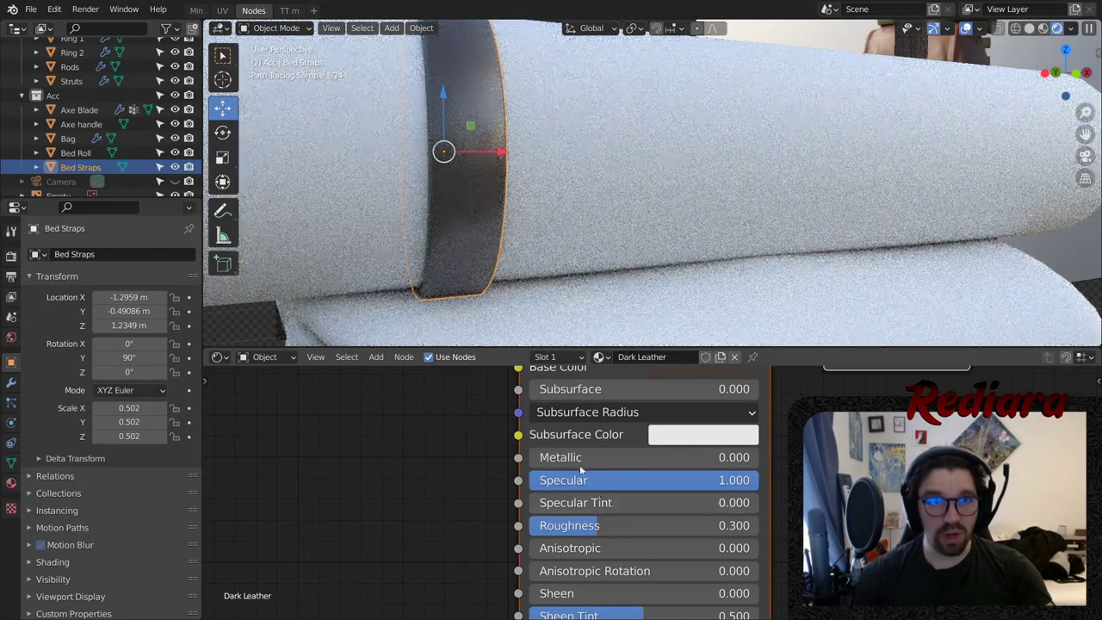
pyautogui.moveTo(678, 477); pyautogui.dragTo(597, 480)
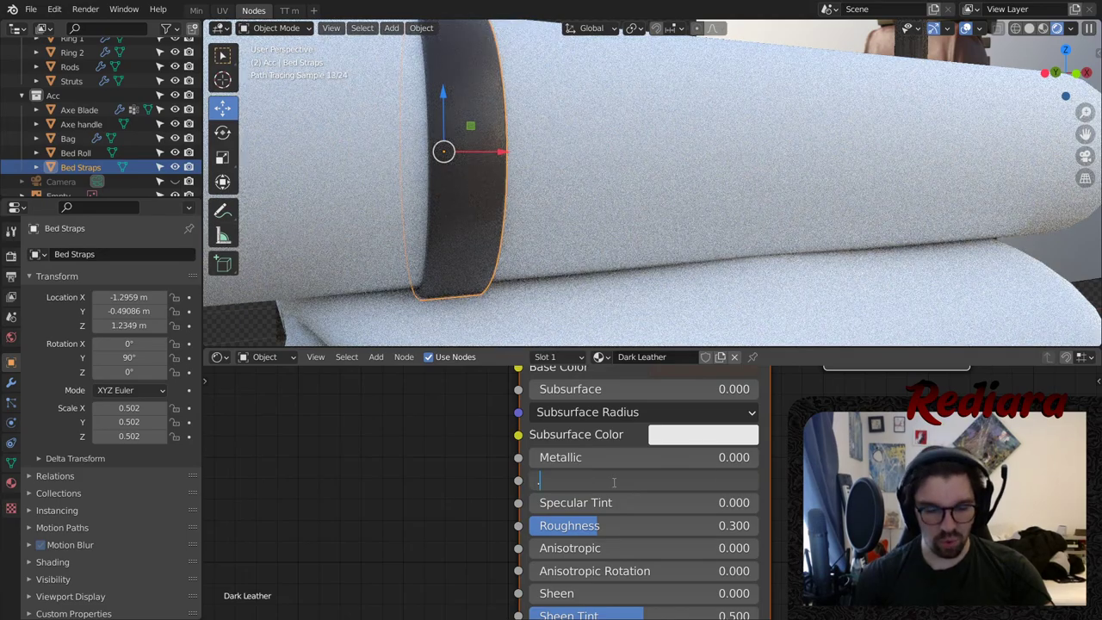
pyautogui.write('.4')
pyautogui.press('Return')
# - Raise both Sheen and Sheen Tint to 1 on the Dark Leather shader
pyautogui.keyDown('shift'); pyautogui.scroll(-3, 607, 499); pyautogui.keyUp('shift')
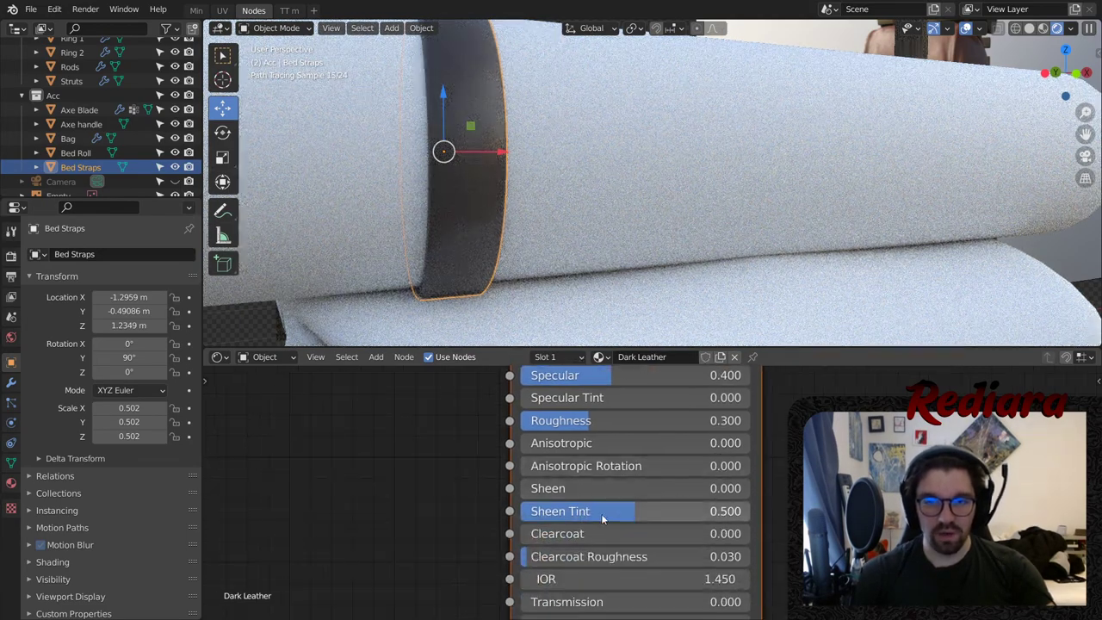
pyautogui.moveTo(551, 488); pyautogui.dragTo(671, 488)
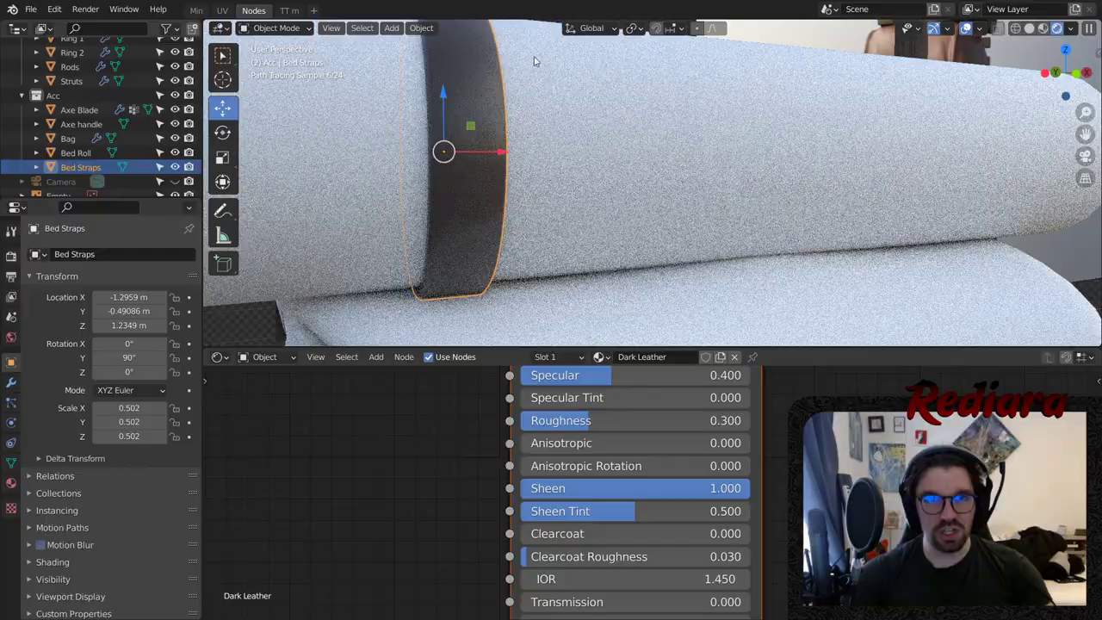
pyautogui.scroll(2, 520, 79)
pyautogui.keyDown('shift'); pyautogui.moveTo(517, 86); pyautogui.dragTo(559, 167, button='middle'); pyautogui.keyUp('shift')
pyautogui.moveTo(523, 106); pyautogui.dragTo(525, 202, button='middle')
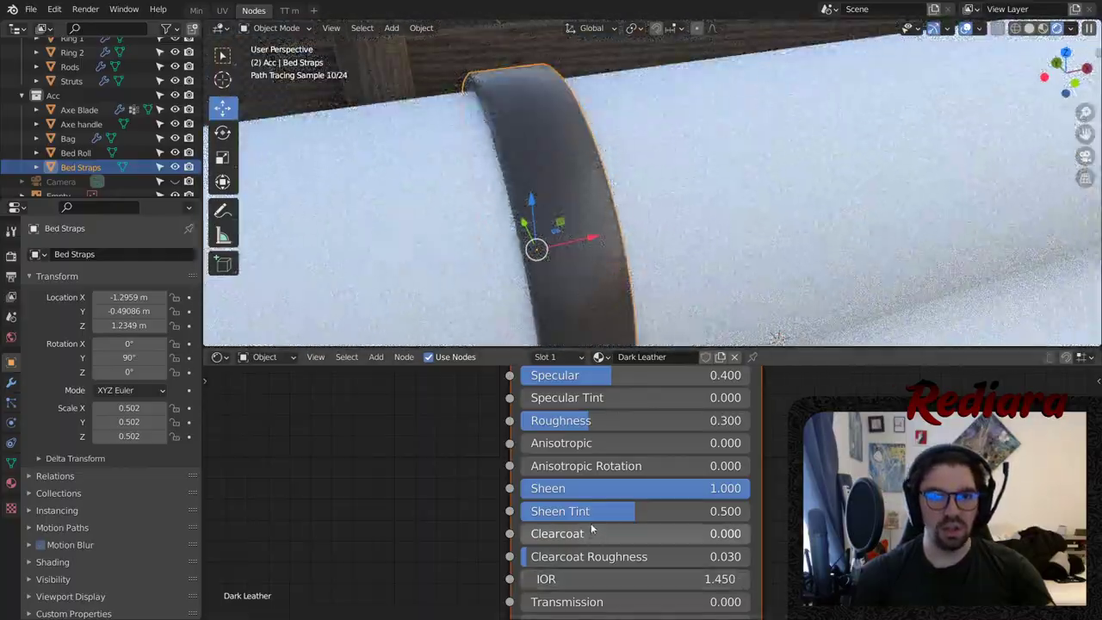
pyautogui.moveTo(629, 512); pyautogui.dragTo(758, 504)
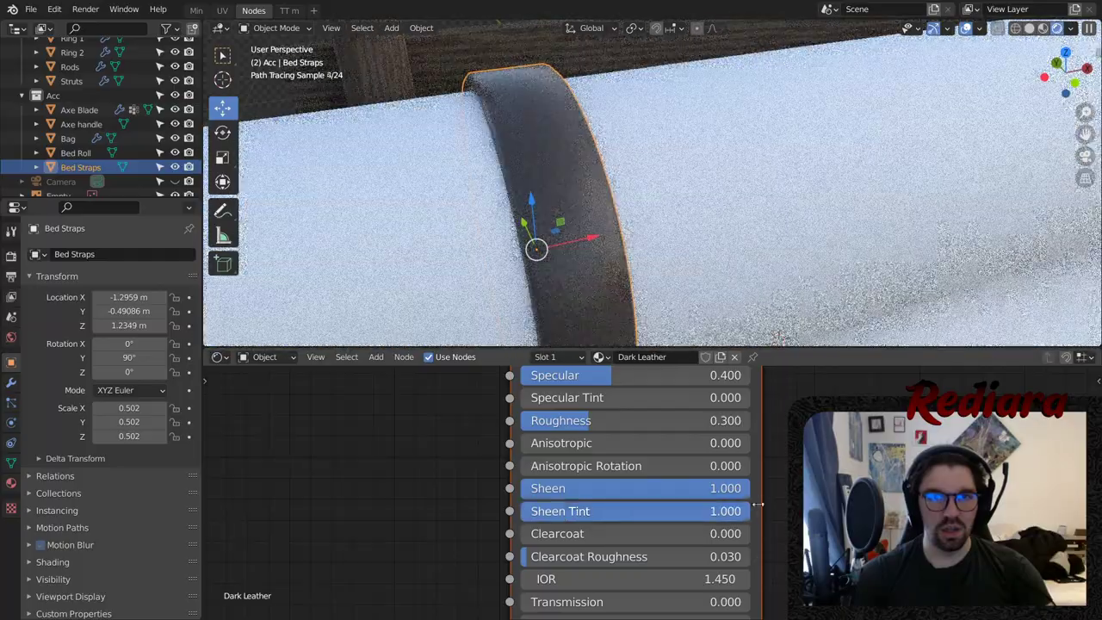
pyautogui.scroll(2, 568, 221)
pyautogui.moveTo(580, 212); pyautogui.dragTo(636, 148, button='middle')
pyautogui.scroll(-4, 628, 171)
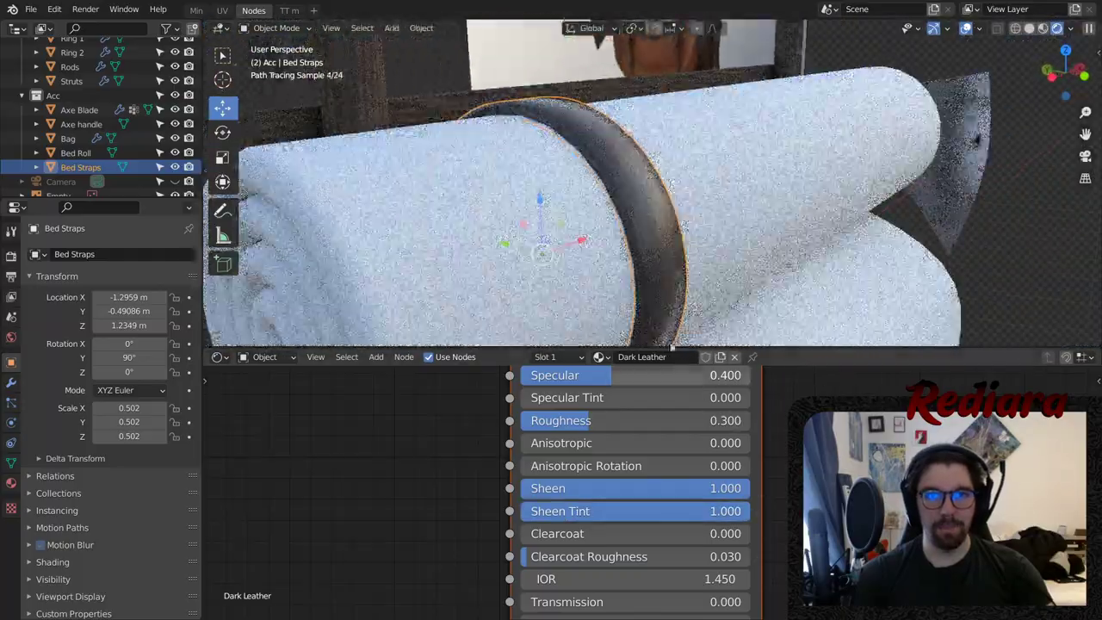
# - Set the Dark Leather shader's Clearcoat Roughness to 0 and its Specular Tint to 1
pyautogui.moveTo(561, 537); pyautogui.dragTo(521, 534)
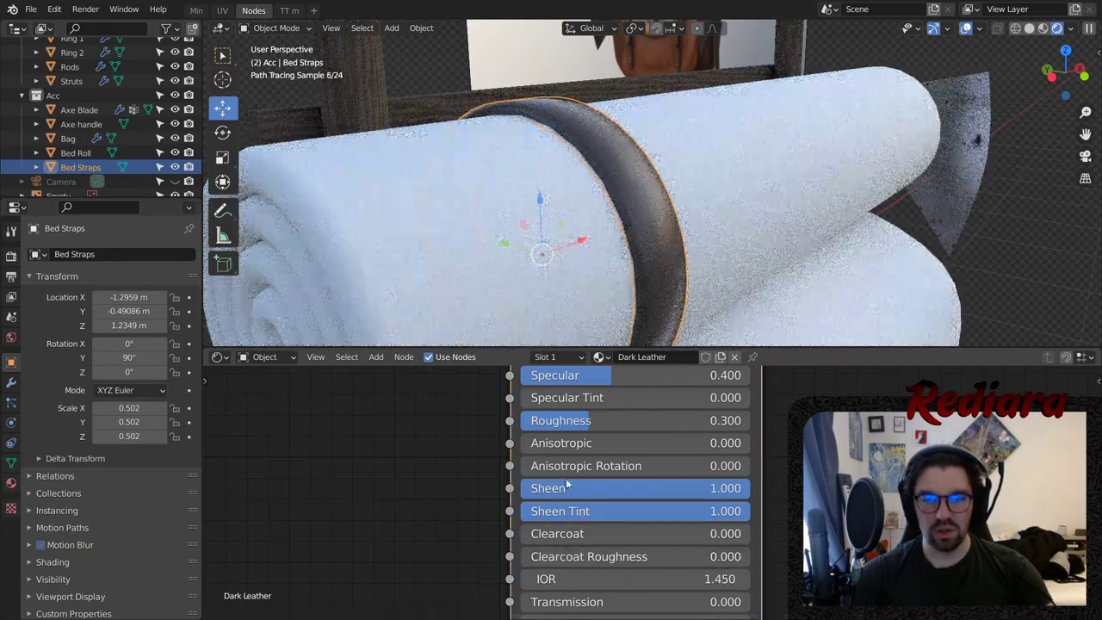
pyautogui.moveTo(490, 421); pyautogui.dragTo(502, 497, button='middle')
pyautogui.moveTo(577, 482); pyautogui.dragTo(761, 482)
pyautogui.moveTo(652, 211)
pyautogui.mouseDown(button='middle')
pyautogui.moveTo(538, 172)
pyautogui.moveTo(648, 141)
pyautogui.moveTo(631, 204)
pyautogui.moveTo(599, 168)
pyautogui.moveTo(583, 178)
pyautogui.mouseUp(button='middle')
pyautogui.scroll(3, 582, 178)
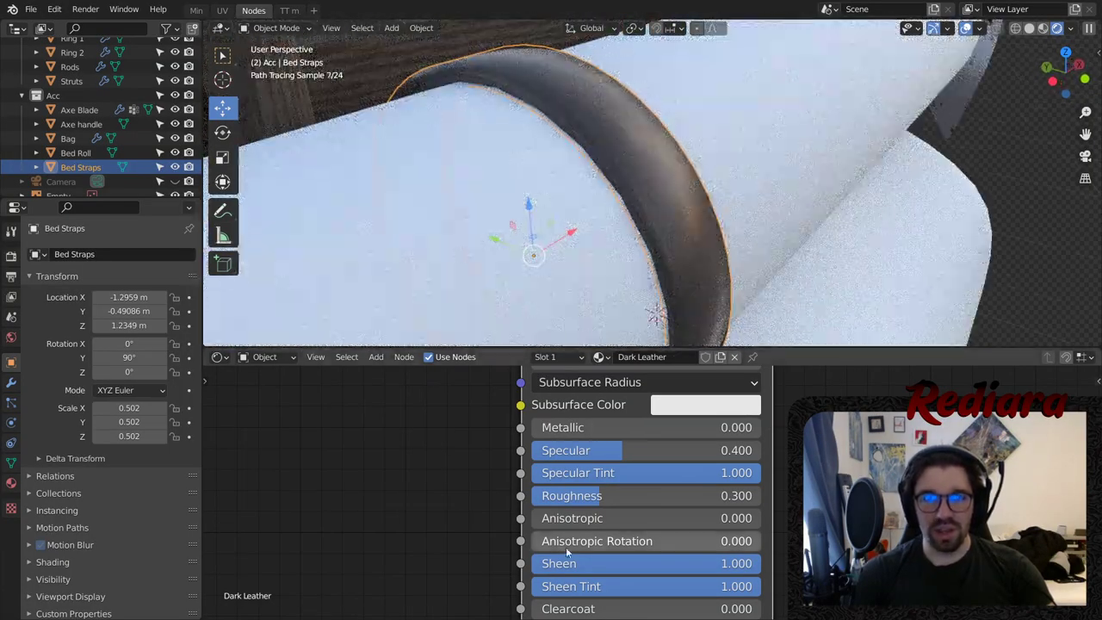
pyautogui.moveTo(456, 512); pyautogui.dragTo(518, 473, button='middle')
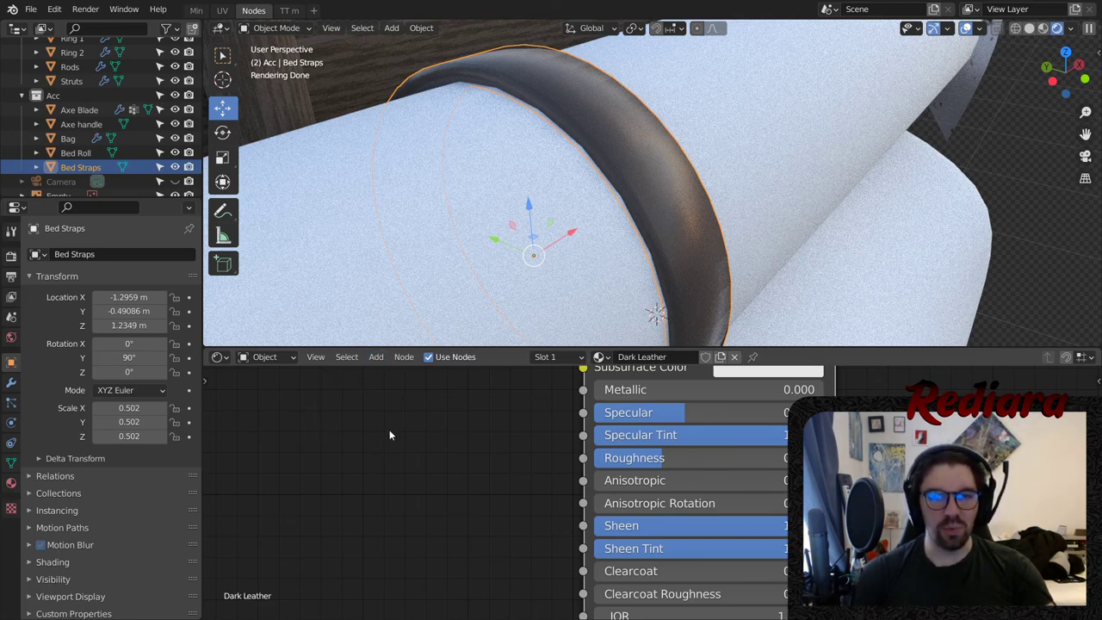
# - Add a Musgrave Texture node beside the Principled BSDF in the Dark Leather material
pyautogui.moveTo(389, 435); pyautogui.dragTo(518, 438, button='middle')
pyautogui.moveTo(419, 426)
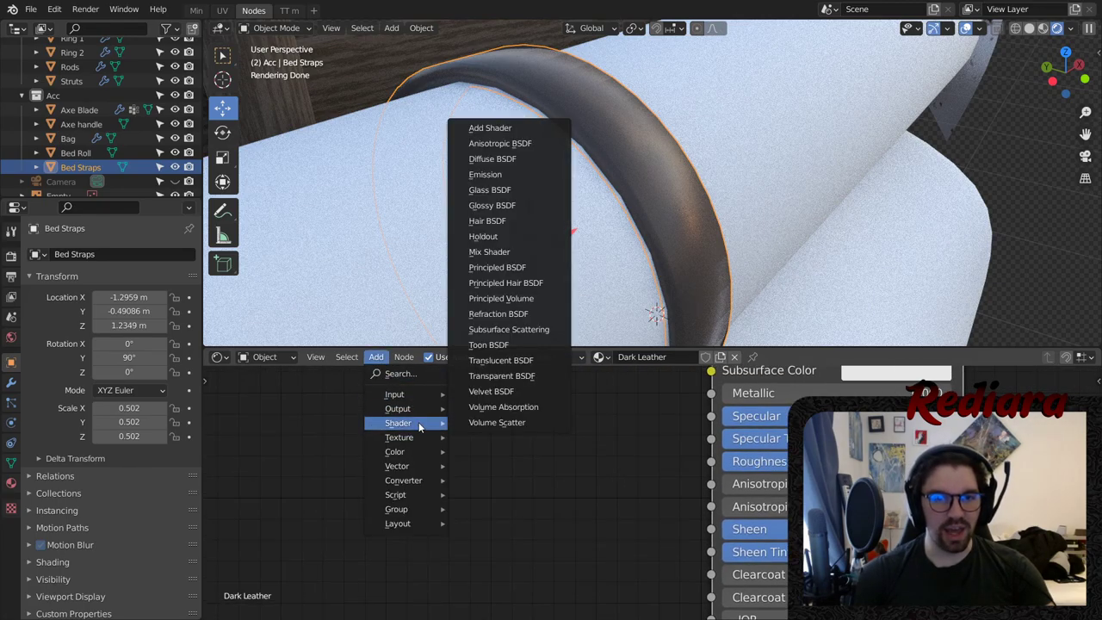
pyautogui.moveTo(444, 440)
pyautogui.click(493, 345)
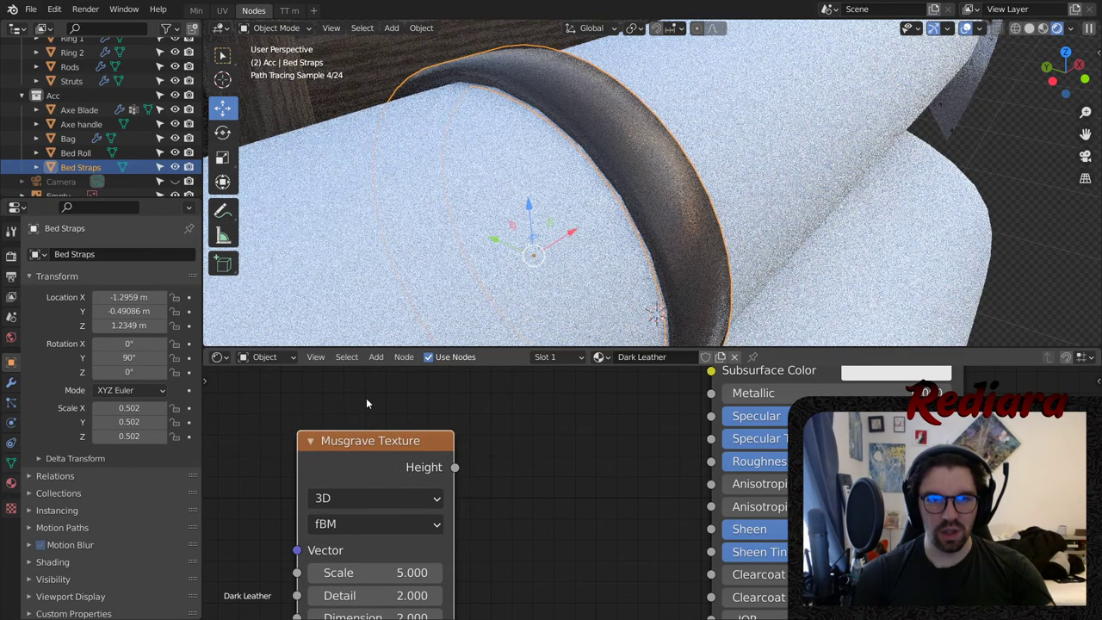
pyautogui.click(375, 448)
# - Add a ColorRamp, linking the Musgrave Height into its Fac and its Color output into the shader's Roughness
pyautogui.click(376, 357)
pyautogui.moveTo(422, 480)
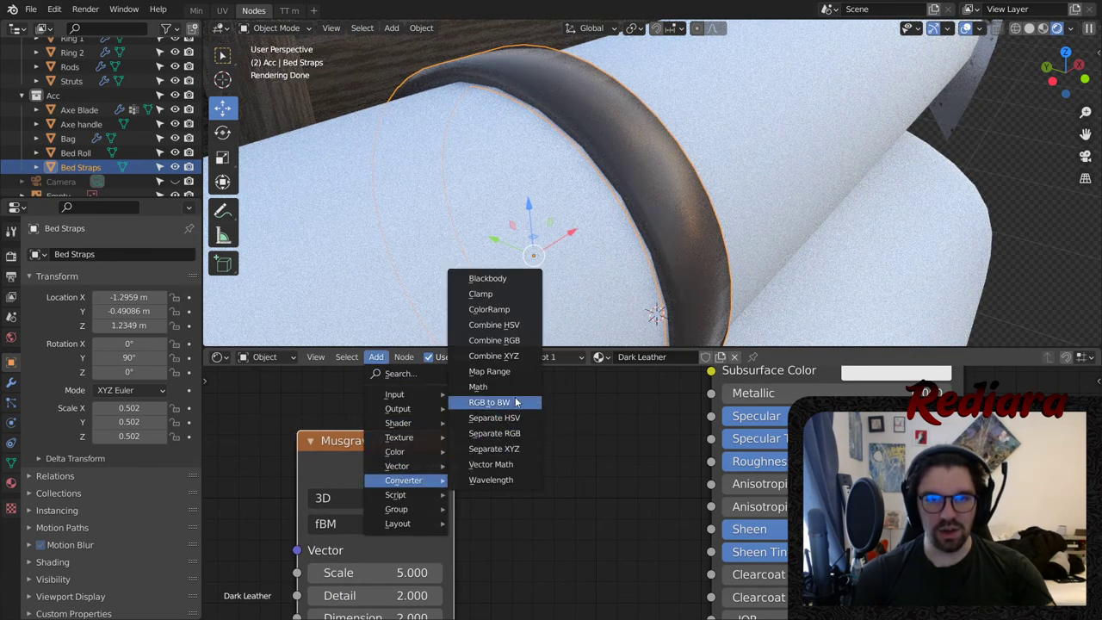
pyautogui.click(511, 314)
pyautogui.click(501, 404)
pyautogui.scroll(-2, 508, 411)
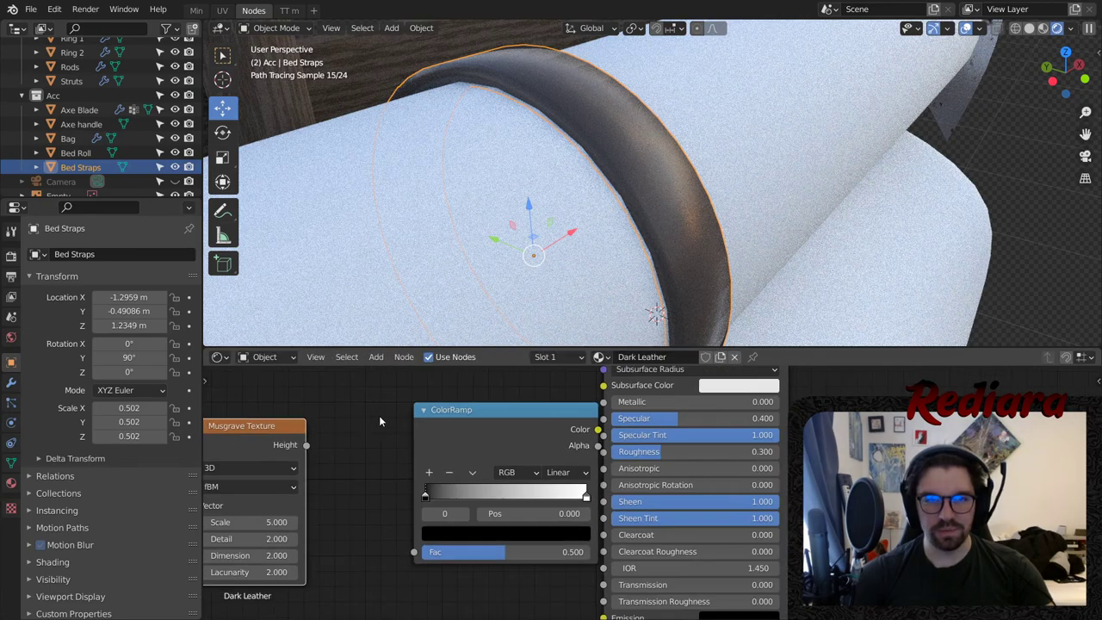
pyautogui.moveTo(512, 416); pyautogui.dragTo(444, 418)
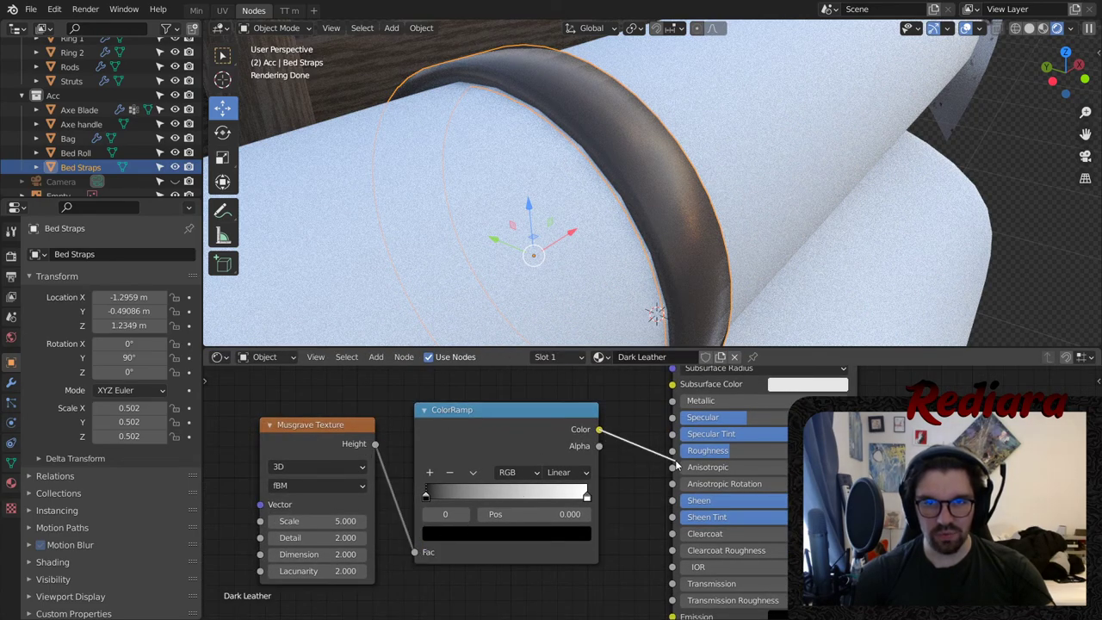
pyautogui.moveTo(674, 456); pyautogui.dragTo(672, 450)
pyautogui.scroll(4, 669, 237)
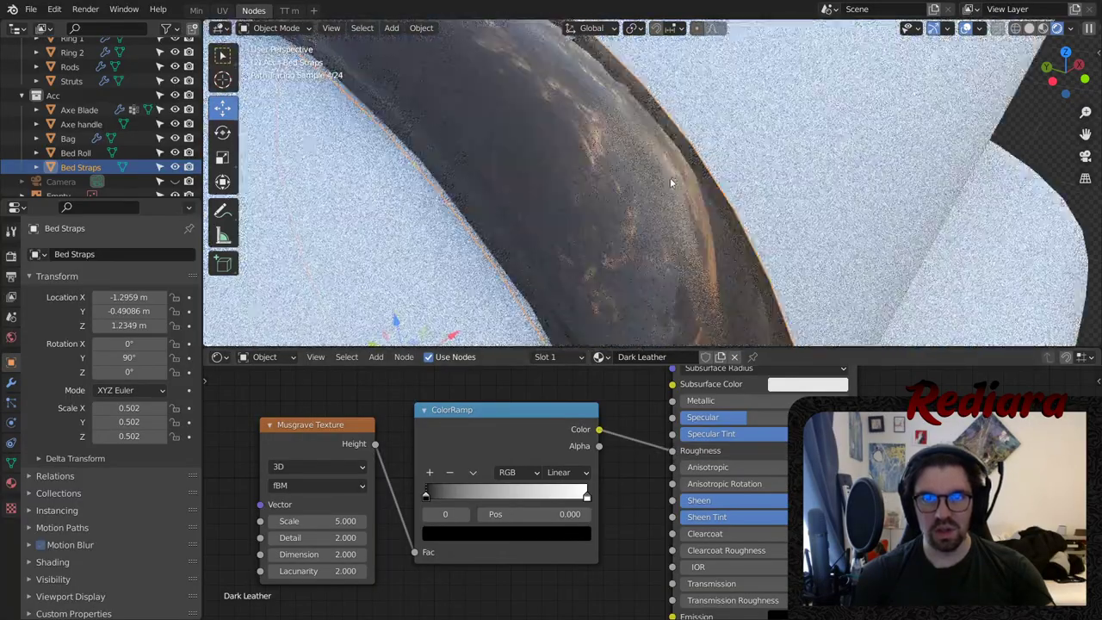
pyautogui.scroll(-4, 670, 236)
# - Set the Musgrave Texture's Scale to 13
pyautogui.click(327, 521)
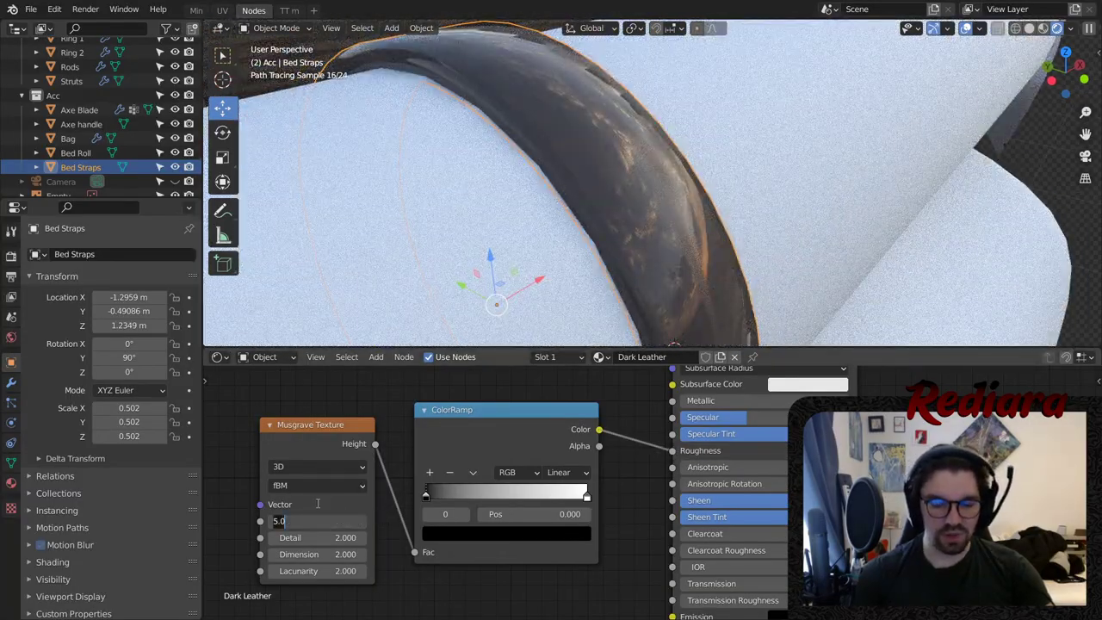
pyautogui.write('13')
pyautogui.press('Return')
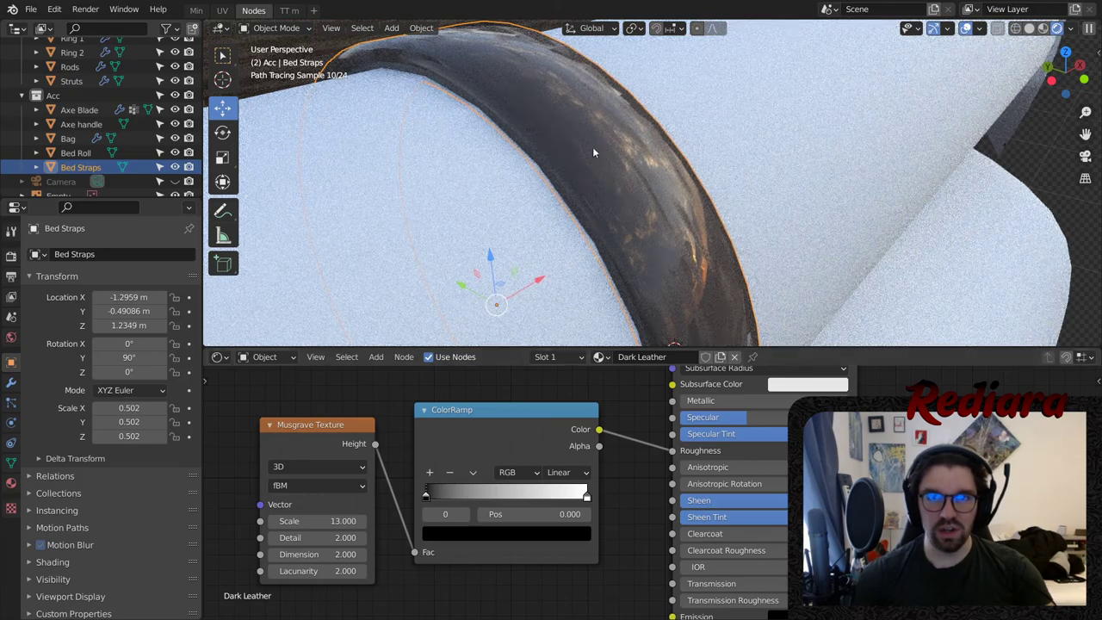
# - Apply the scale transform to the Bed Straps object
pyautogui.moveTo(592, 146); pyautogui.dragTo(598, 217, button='middle')
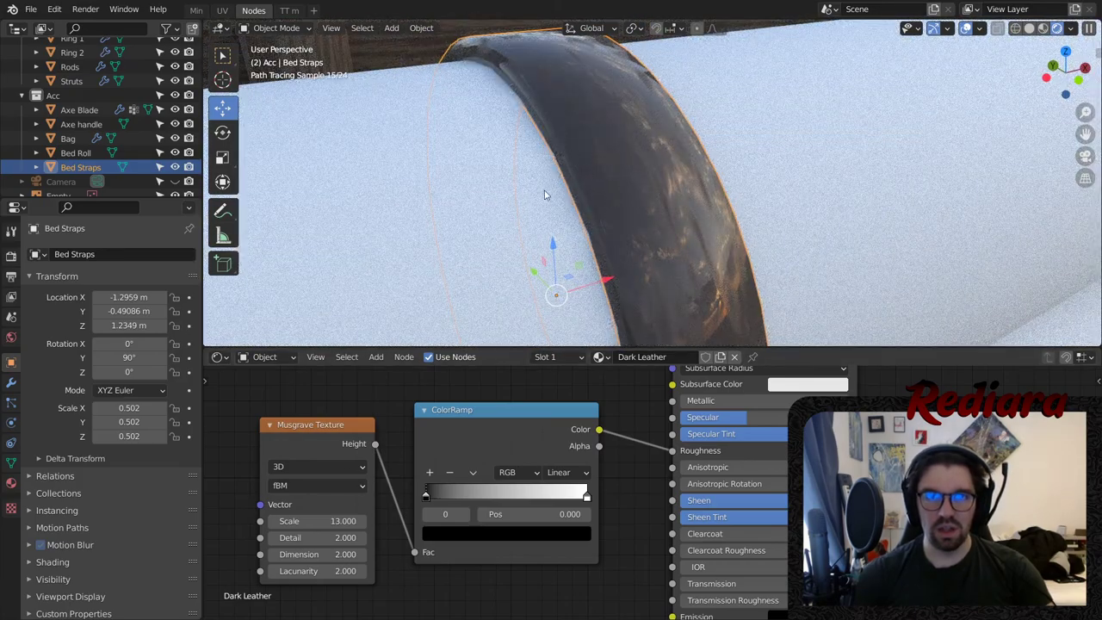
pyautogui.hotkey('ctrl', 'a')
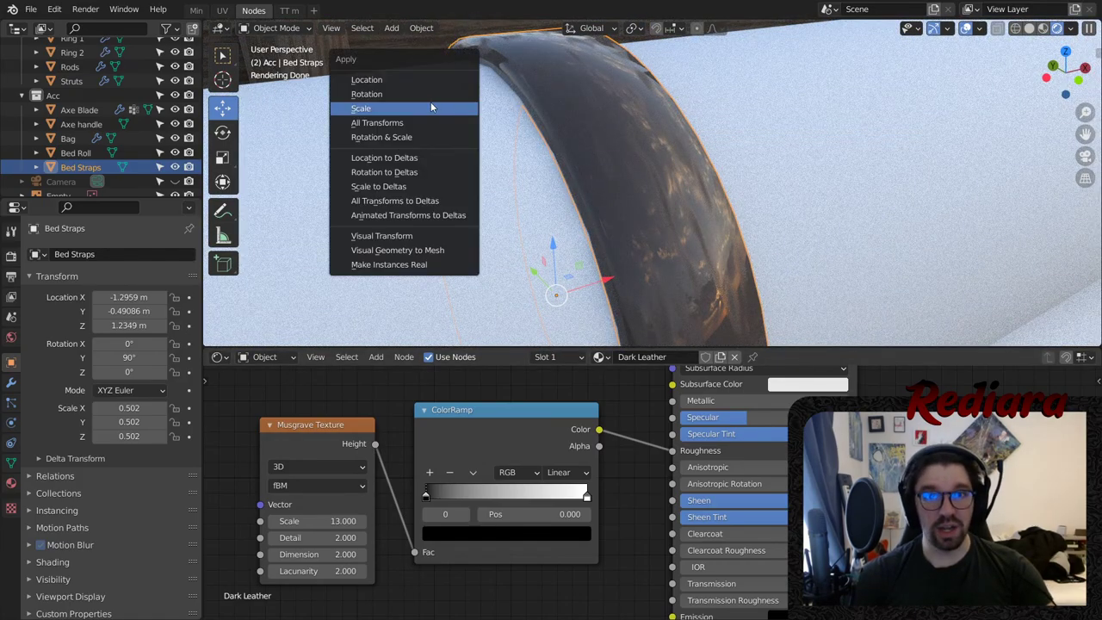
pyautogui.click(430, 103)
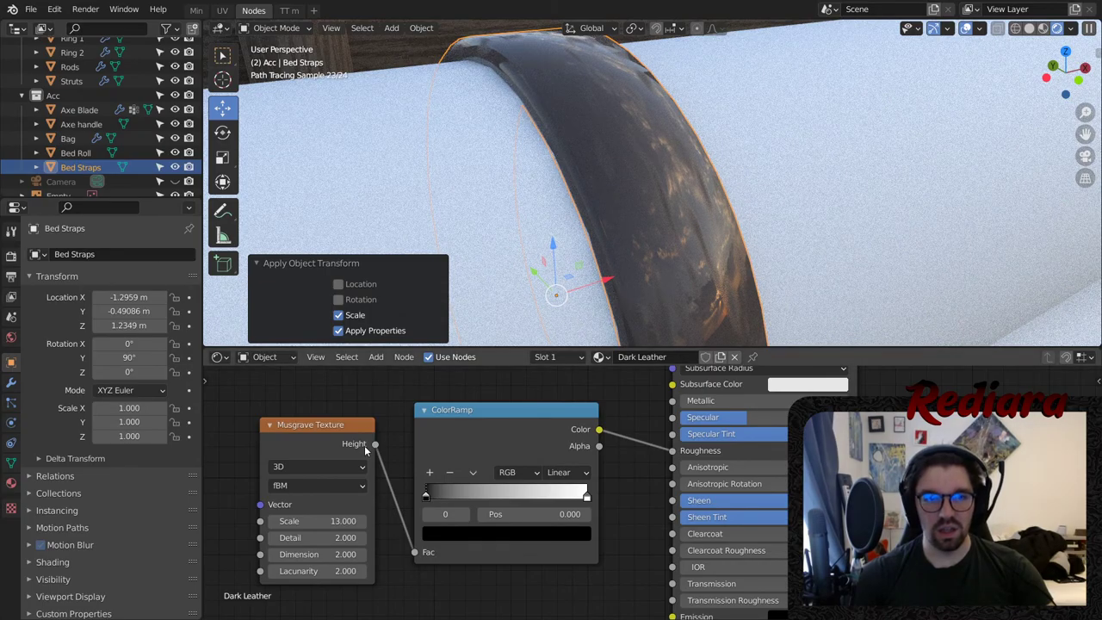
# - Switch the Musgrave Texture to 4D, and set its Detail to 10 and Dimension to 1
pyautogui.scroll(2, 366, 447)
pyautogui.click(301, 473)
pyautogui.click(259, 565)
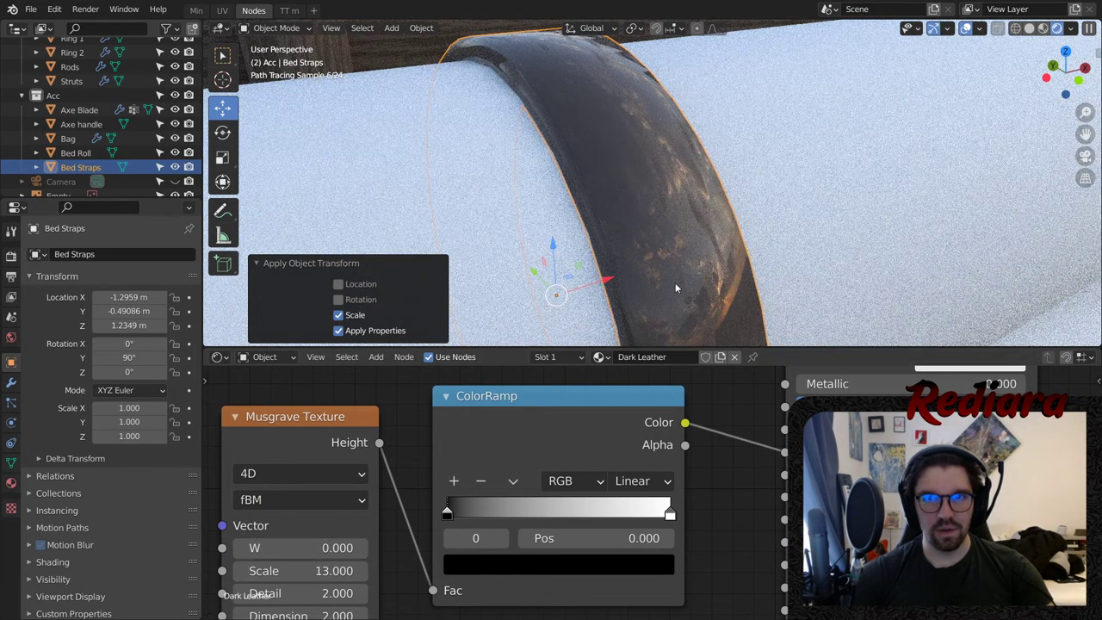
pyautogui.moveTo(455, 503); pyautogui.dragTo(532, 438, button='middle')
pyautogui.scroll(1, 500, 459)
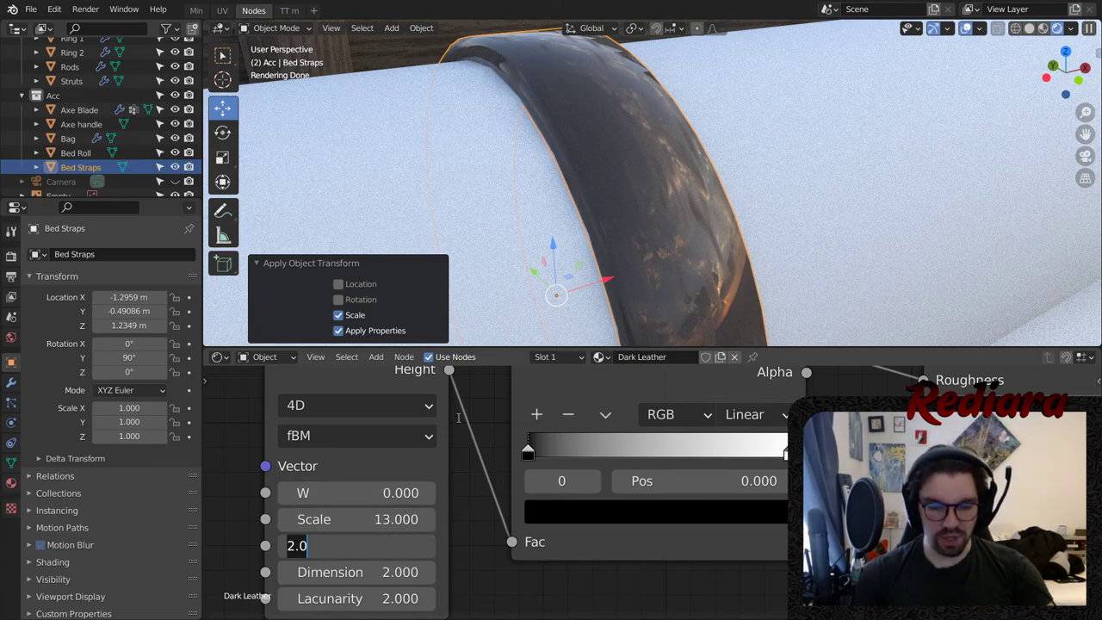
pyautogui.write('10')
pyautogui.press('Return')
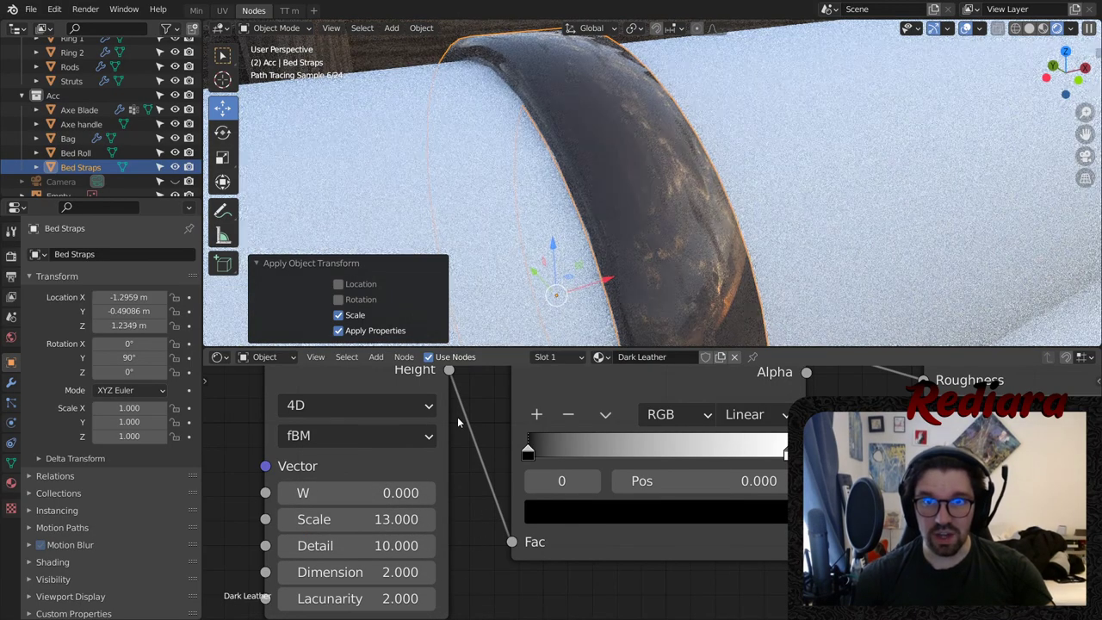
pyautogui.doubleClick(388, 566)
pyautogui.write('1')
pyautogui.press('Return')
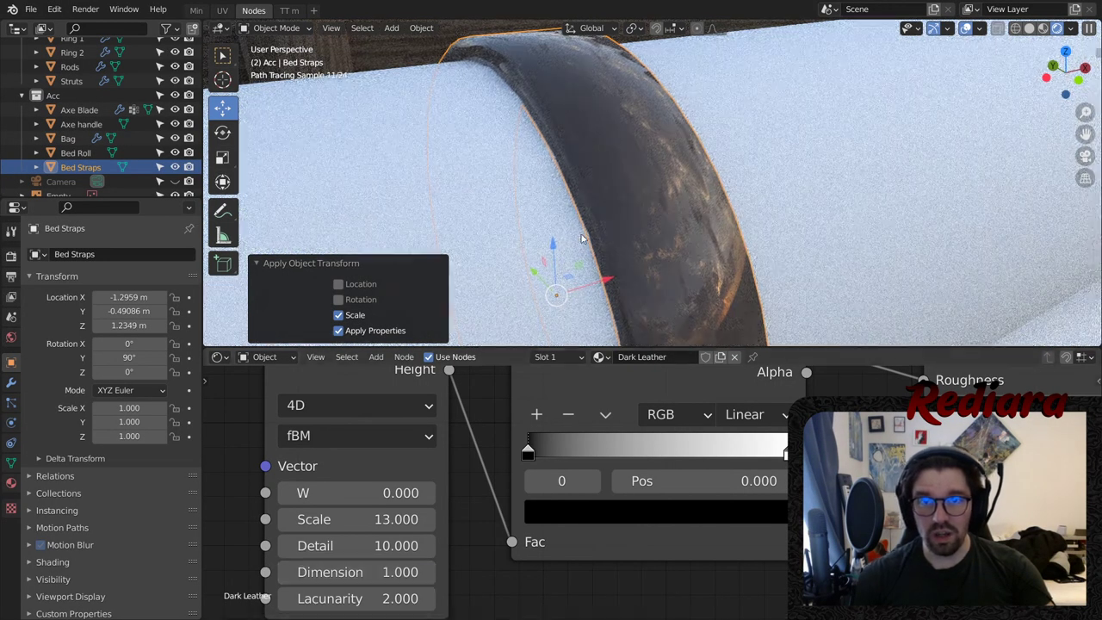
# - Move the ColorRamp's white stop to a position of about 0.417 to adjust the leather's roughness pattern
pyautogui.scroll(4, 663, 184)
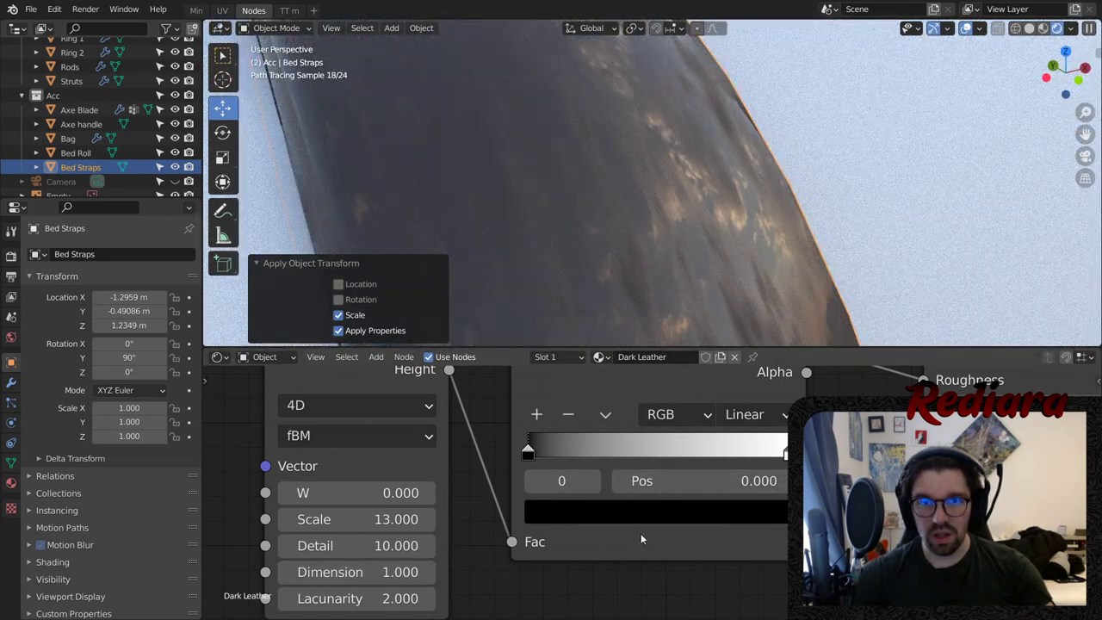
pyautogui.moveTo(640, 539); pyautogui.dragTo(588, 552, button='middle')
pyautogui.moveTo(506, 493); pyautogui.dragTo(381, 480)
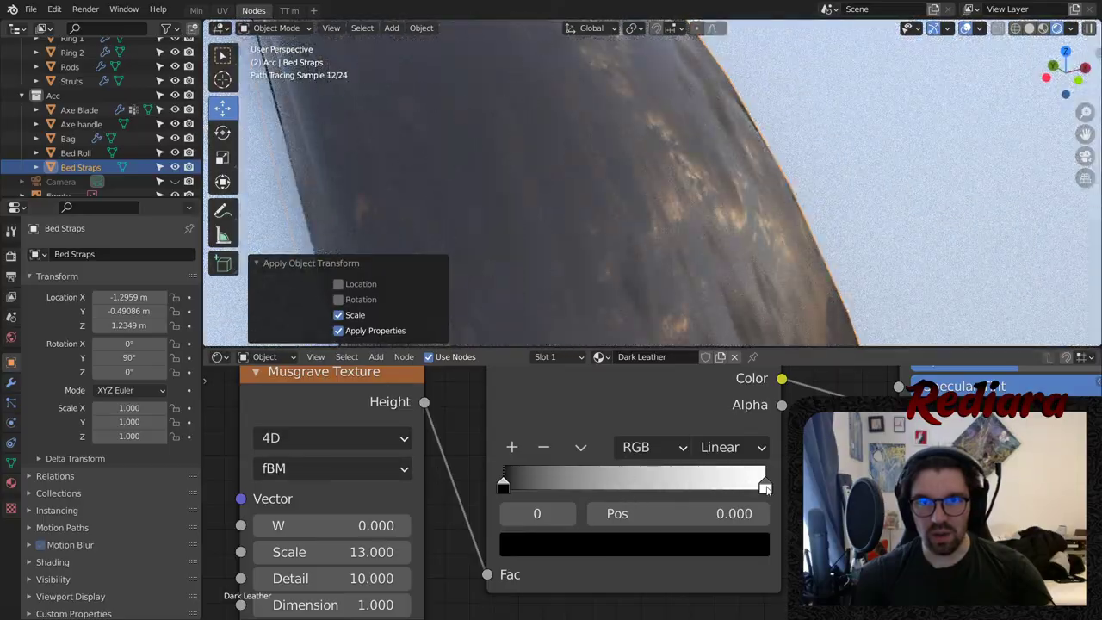
pyautogui.moveTo(766, 488); pyautogui.dragTo(609, 495)
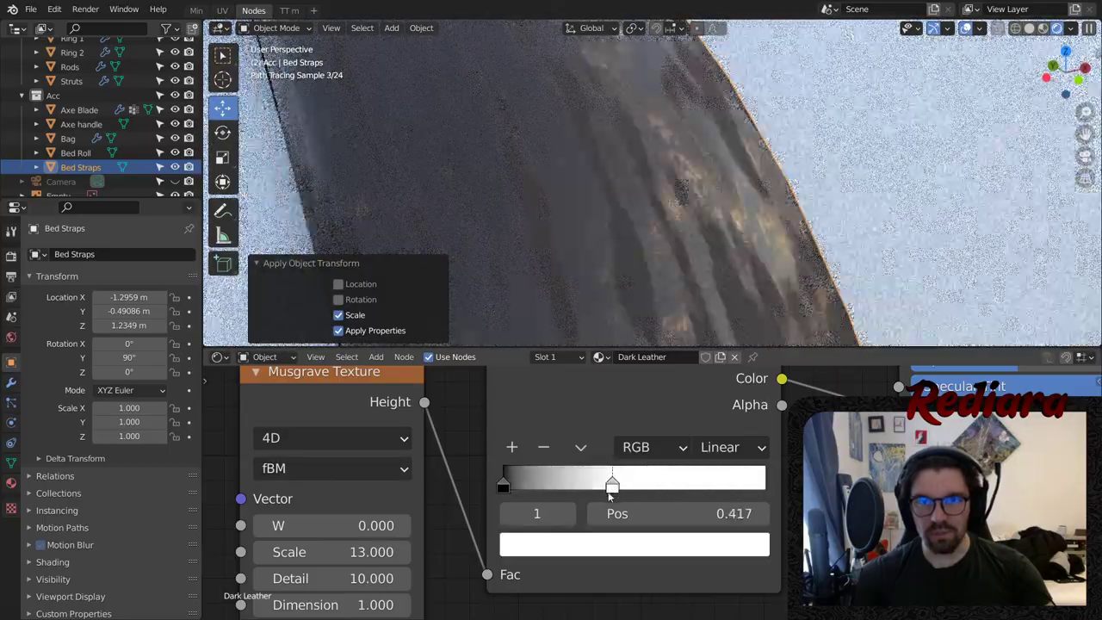
# - Set the Musgrave Texture's Scale to 7 and lighten the ColorRamp's black stop to a light grey
pyautogui.scroll(-6, 659, 167)
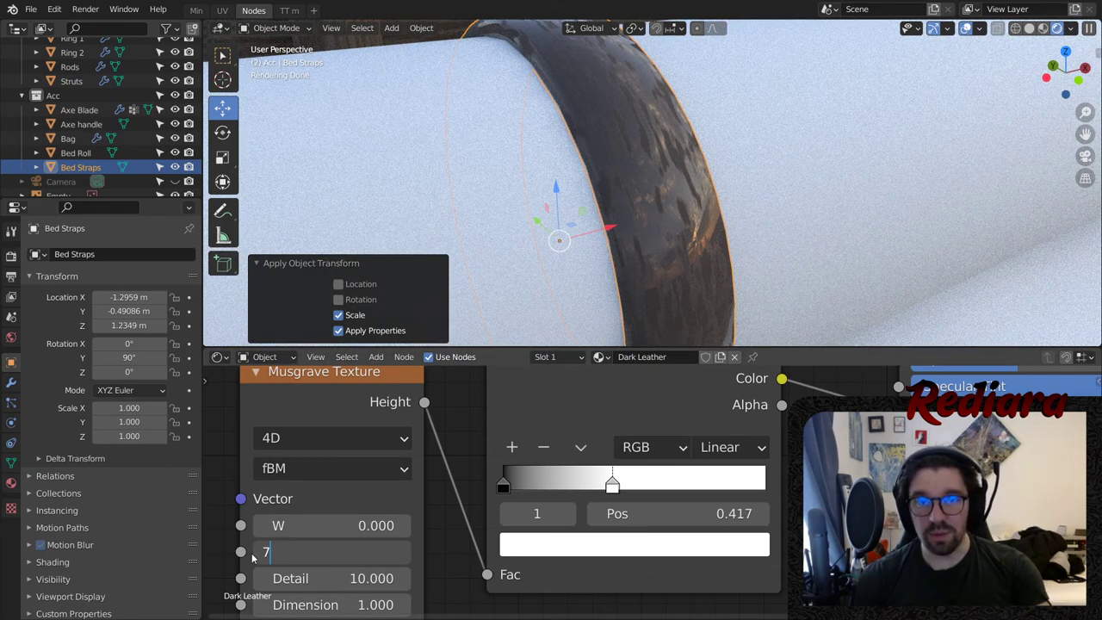
pyautogui.press('Return')
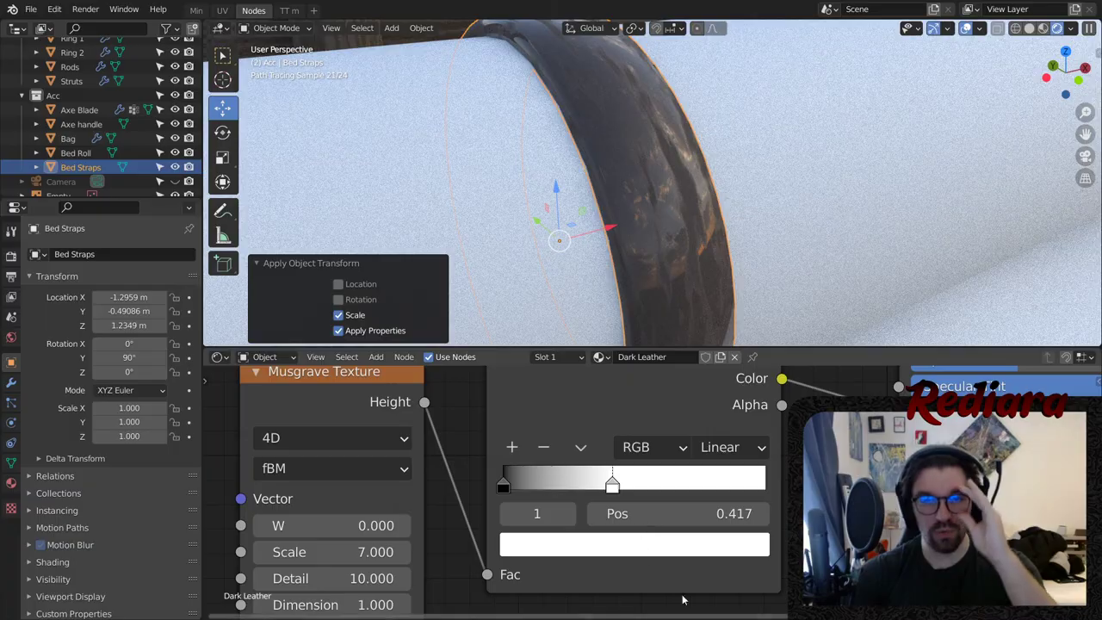
pyautogui.scroll(1, 575, 514)
pyautogui.click(476, 479)
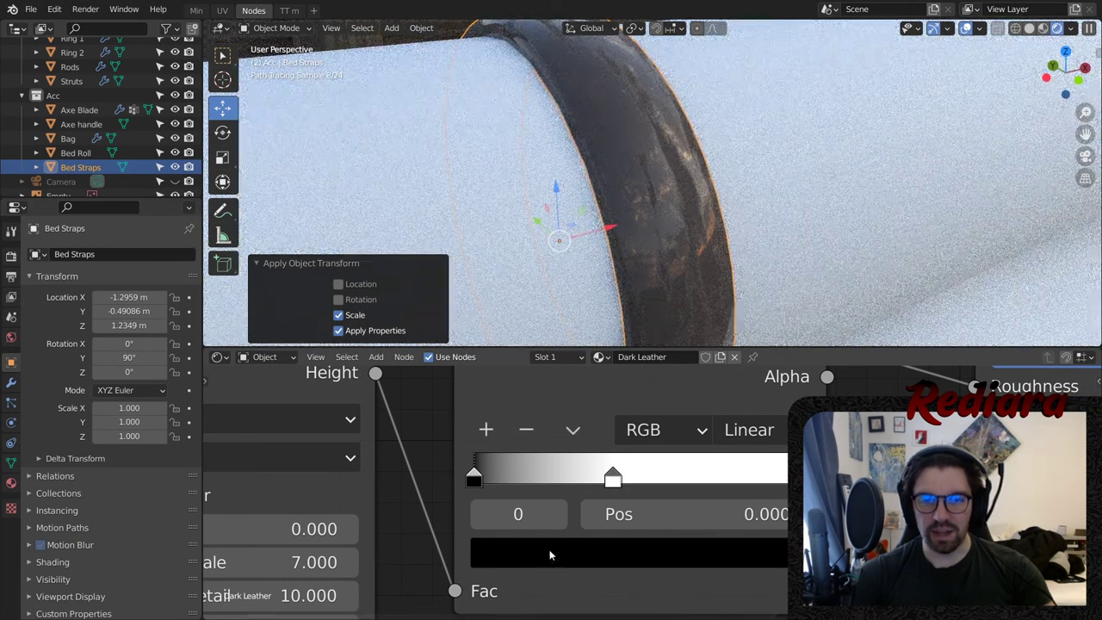
pyautogui.click(557, 562)
pyautogui.moveTo(793, 293); pyautogui.dragTo(786, 175)
pyautogui.click(655, 549)
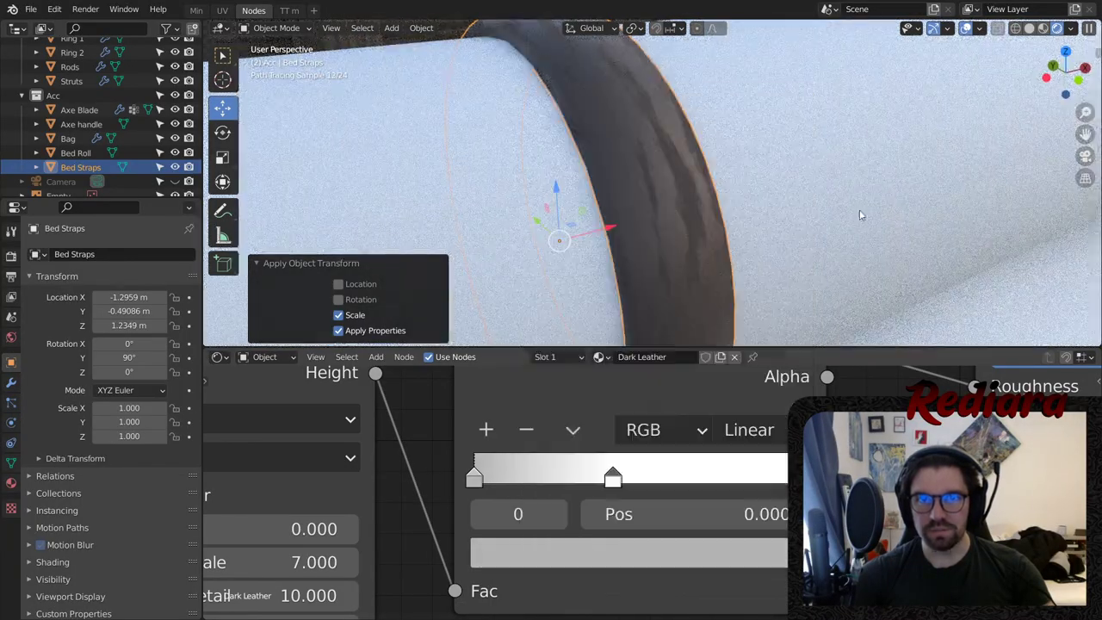
# - Set the Musgrave Texture's Lacunarity to 3
pyautogui.scroll(3, 650, 165)
pyautogui.moveTo(656, 173); pyautogui.dragTo(635, 140, button='middle')
pyautogui.scroll(-4, 637, 143)
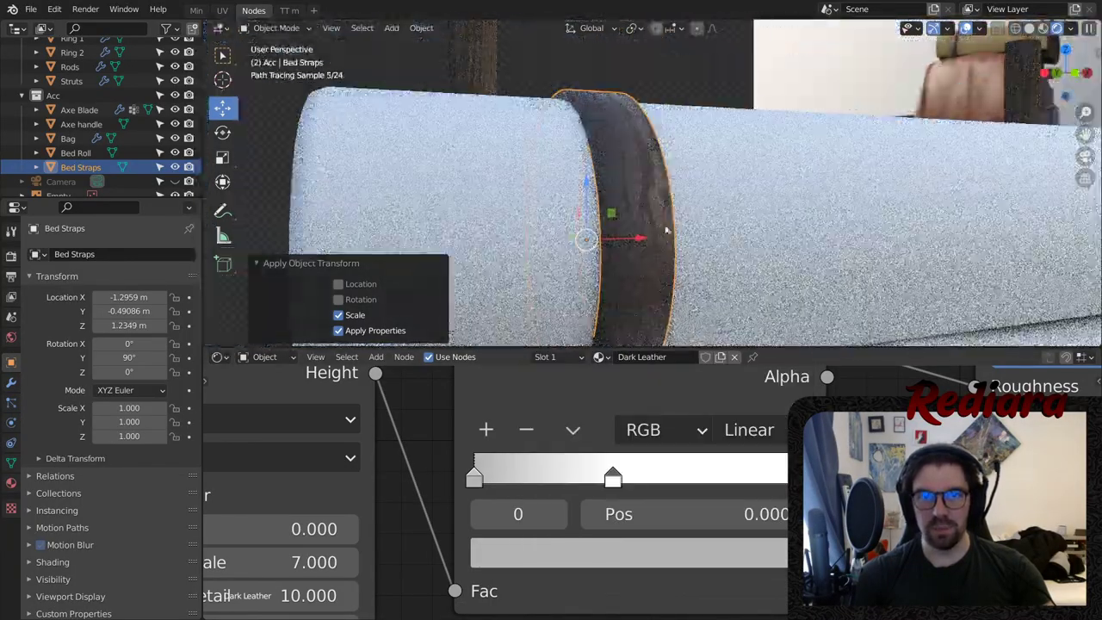
pyautogui.moveTo(663, 229); pyautogui.dragTo(610, 217, button='middle')
pyautogui.scroll(4, 655, 205)
pyautogui.moveTo(412, 535); pyautogui.dragTo(619, 420, button='middle')
pyautogui.click(489, 545)
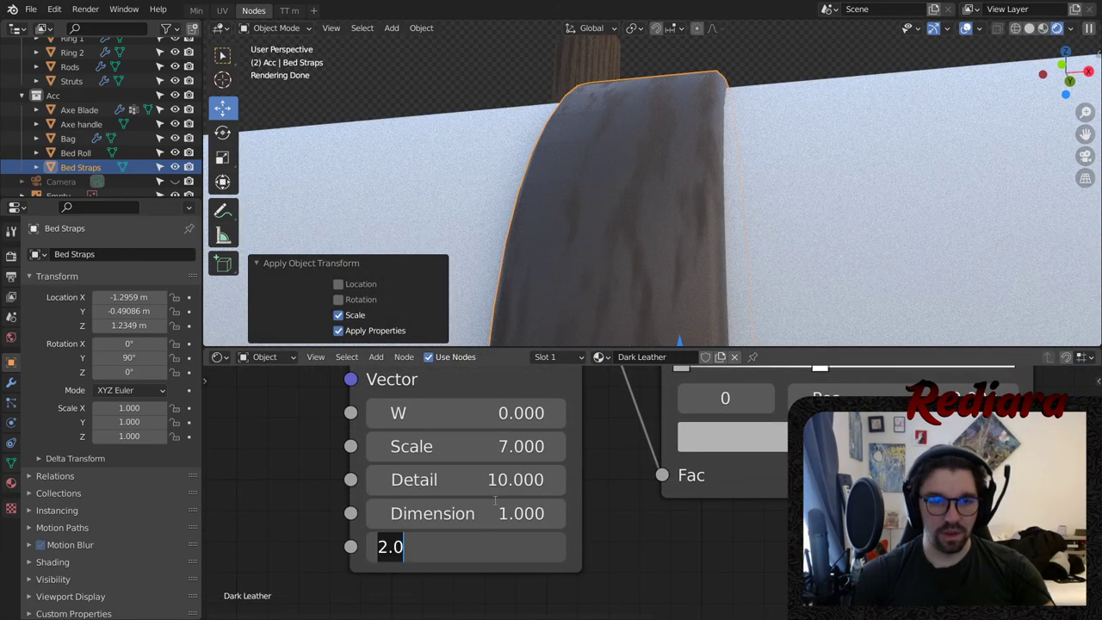
pyautogui.write('3')
pyautogui.press('Return')
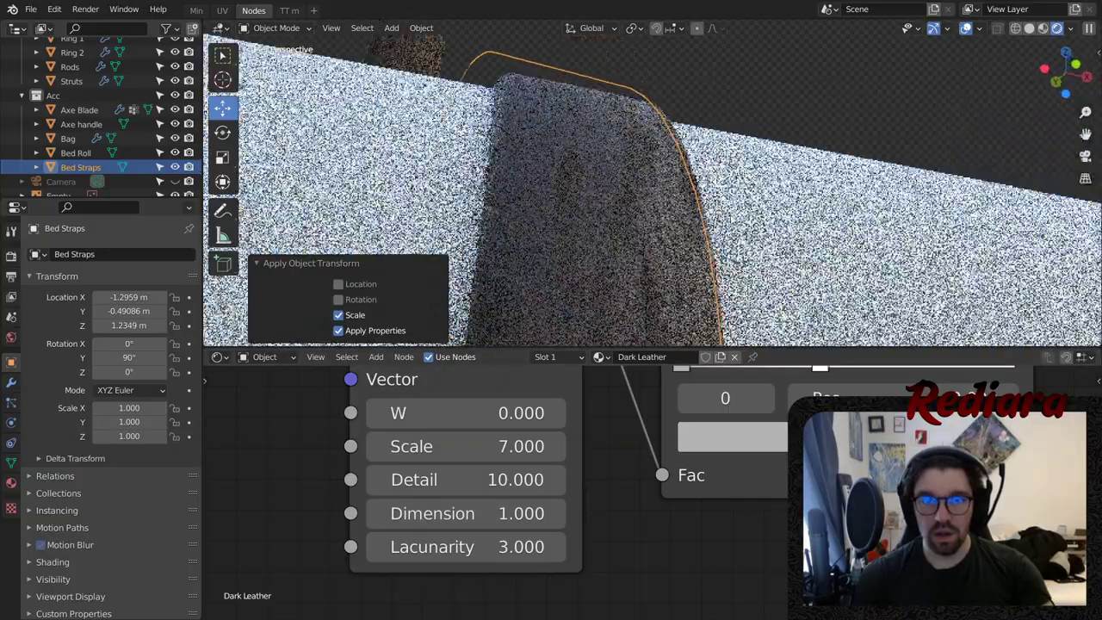
# - Darken the ColorRamp's white stop slightly to an off-white grey
pyautogui.scroll(-4, 630, 199)
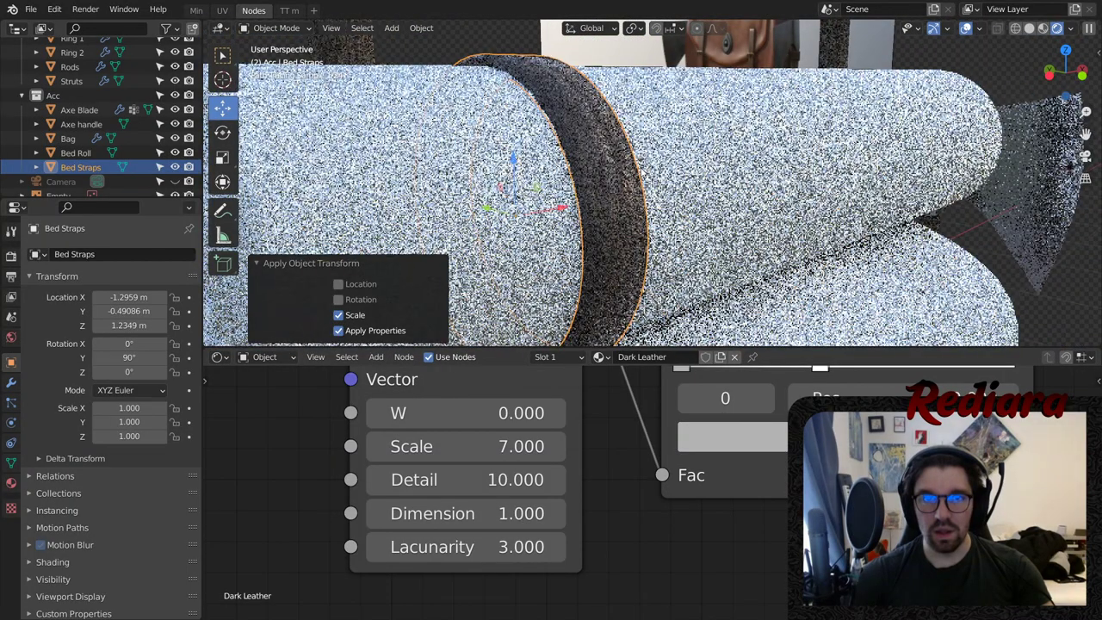
pyautogui.scroll(-2, 655, 462)
pyautogui.click(732, 434)
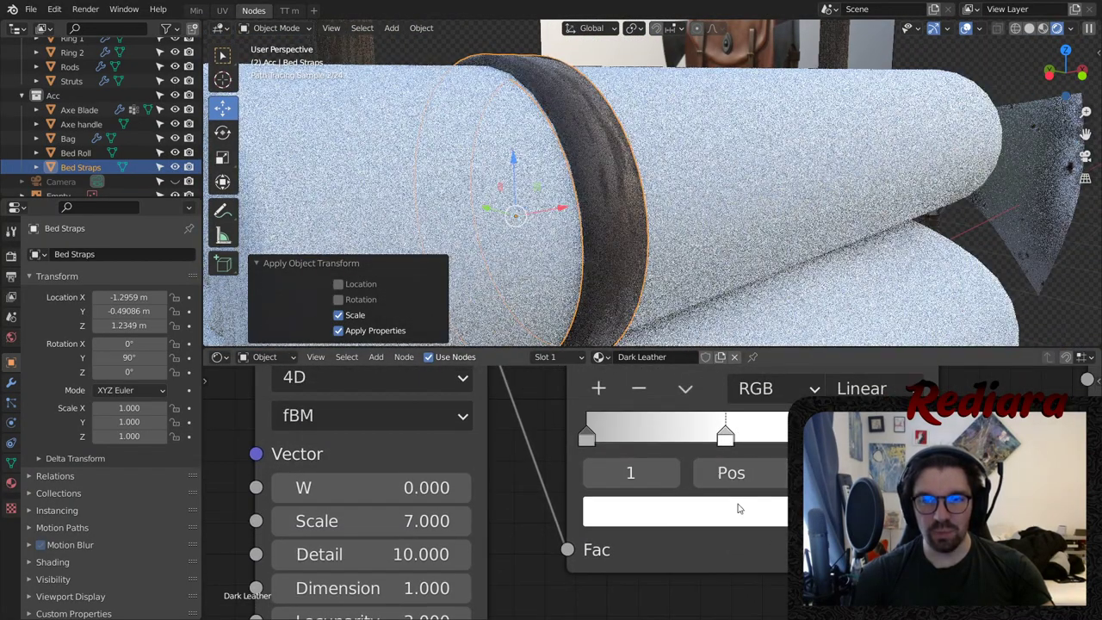
pyautogui.click(738, 513)
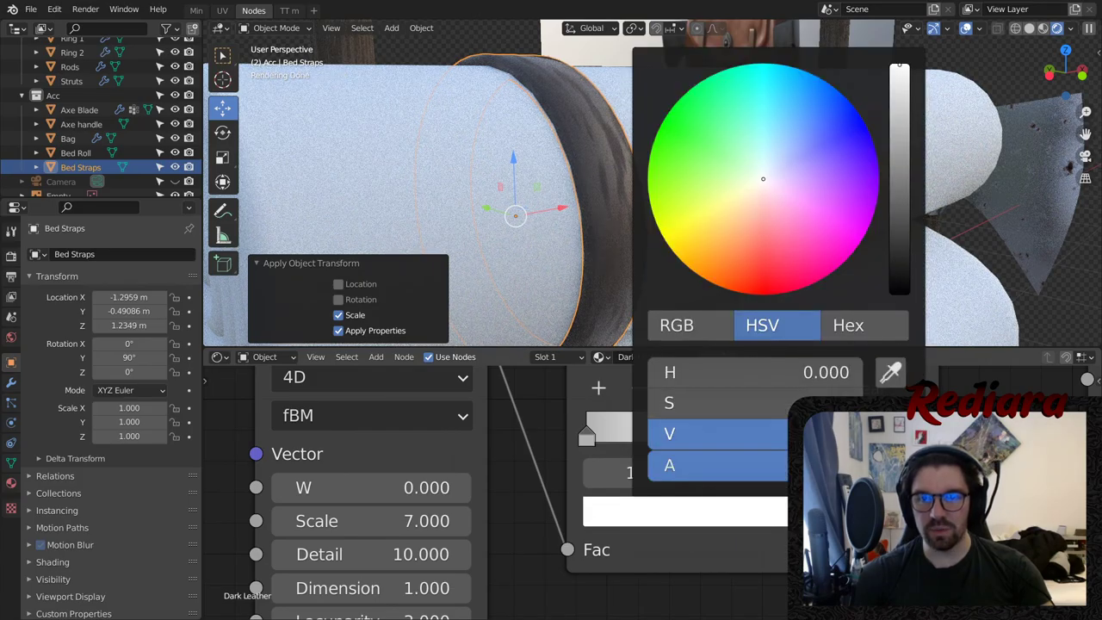
pyautogui.write('8')
pyautogui.press('Return')
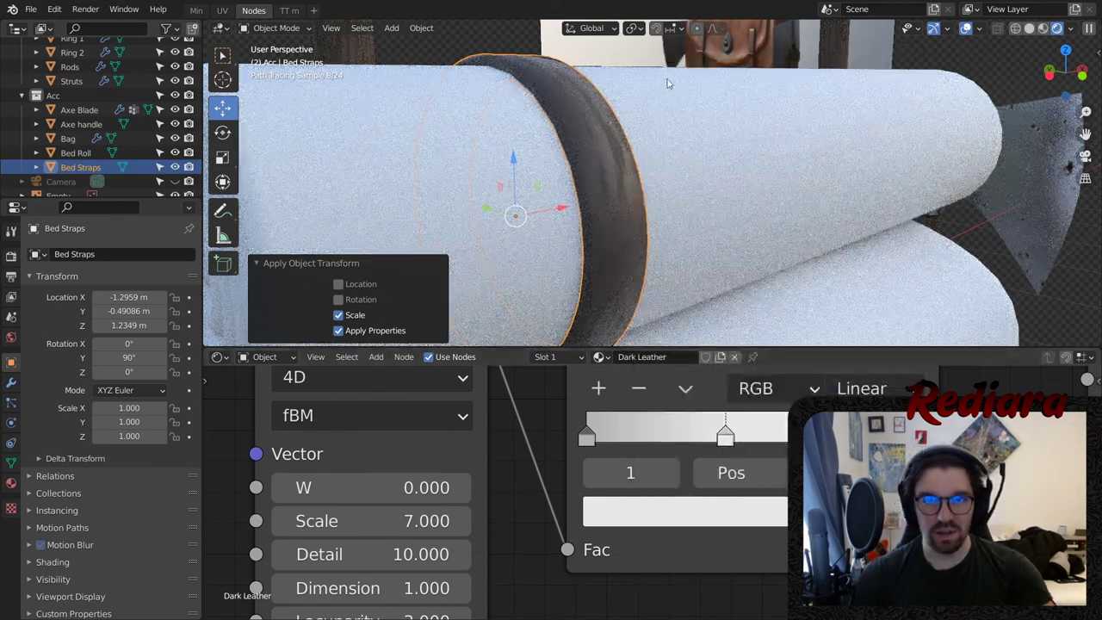
# - Examine the strap's leather on the whole backpack model and compare it with the reference image
pyautogui.scroll(2, 544, 83)
pyautogui.scroll(-6, 653, 225)
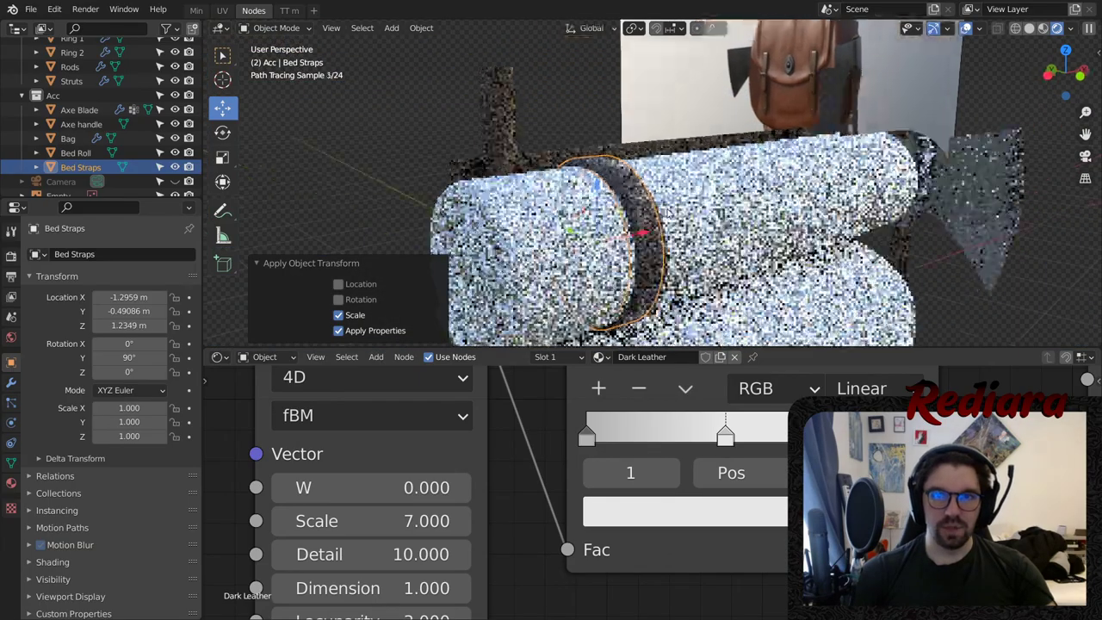
pyautogui.scroll(-5, 820, 136)
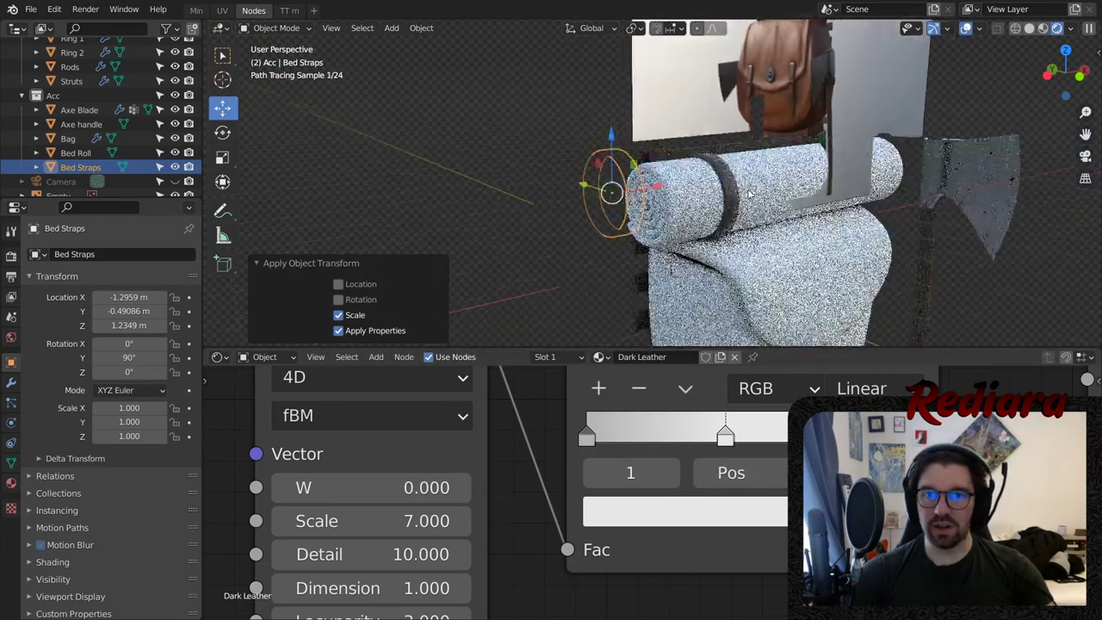
pyautogui.scroll(-4, 774, 152)
pyautogui.scroll(4, 774, 151)
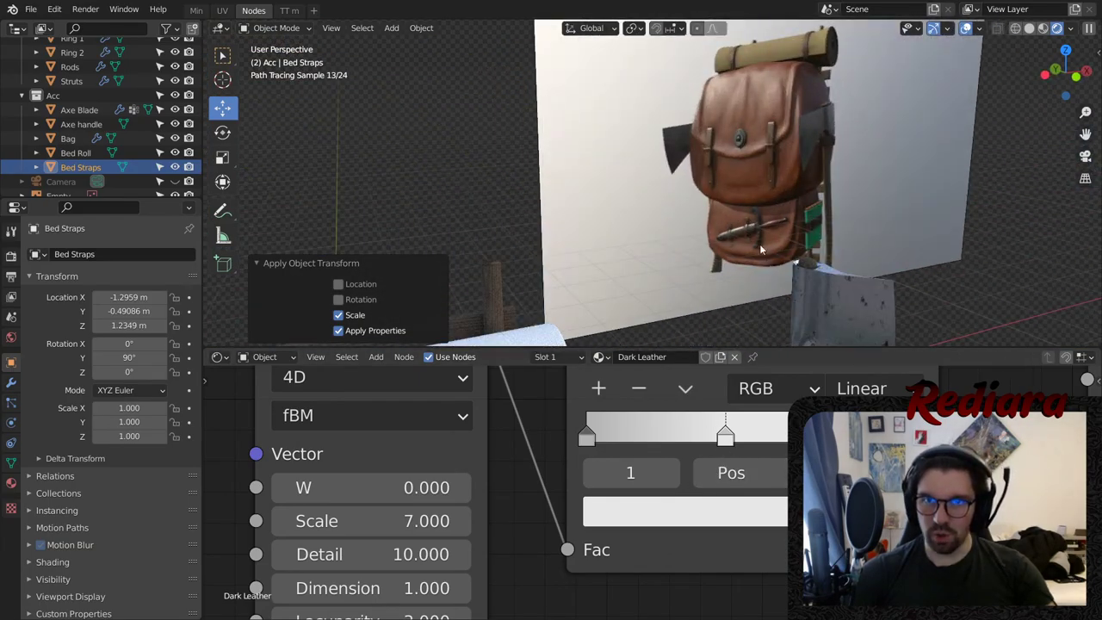
pyautogui.keyDown('shift'); pyautogui.moveTo(759, 244); pyautogui.dragTo(605, 216, button='middle'); pyautogui.keyUp('shift')
pyautogui.scroll(-3, 605, 216)
pyautogui.scroll(4, 528, 264)
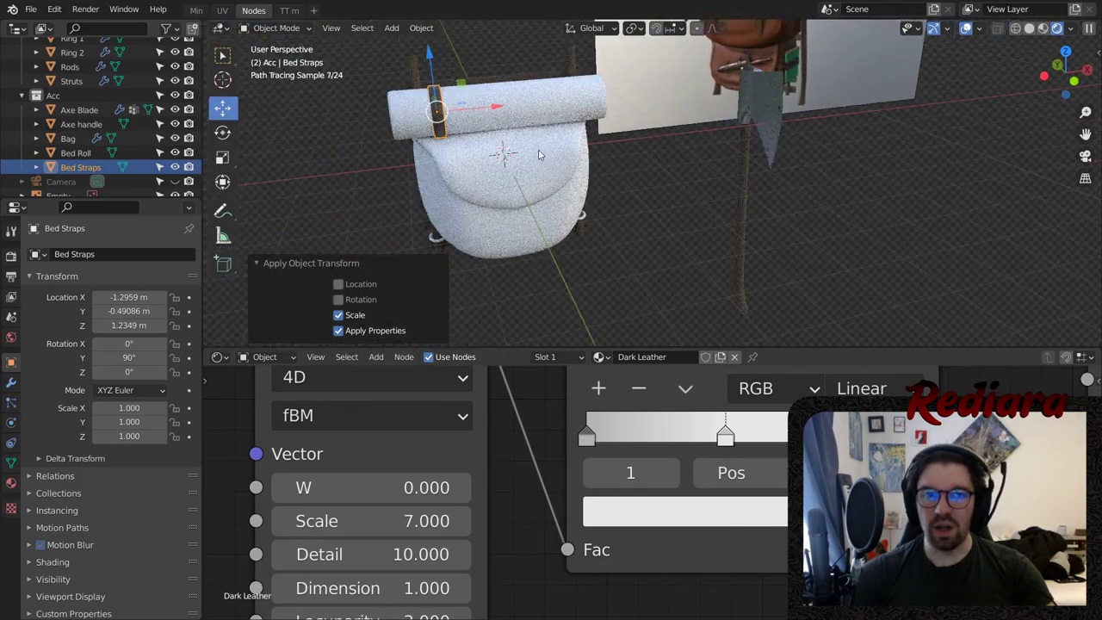
pyautogui.scroll(-2, 750, 58)
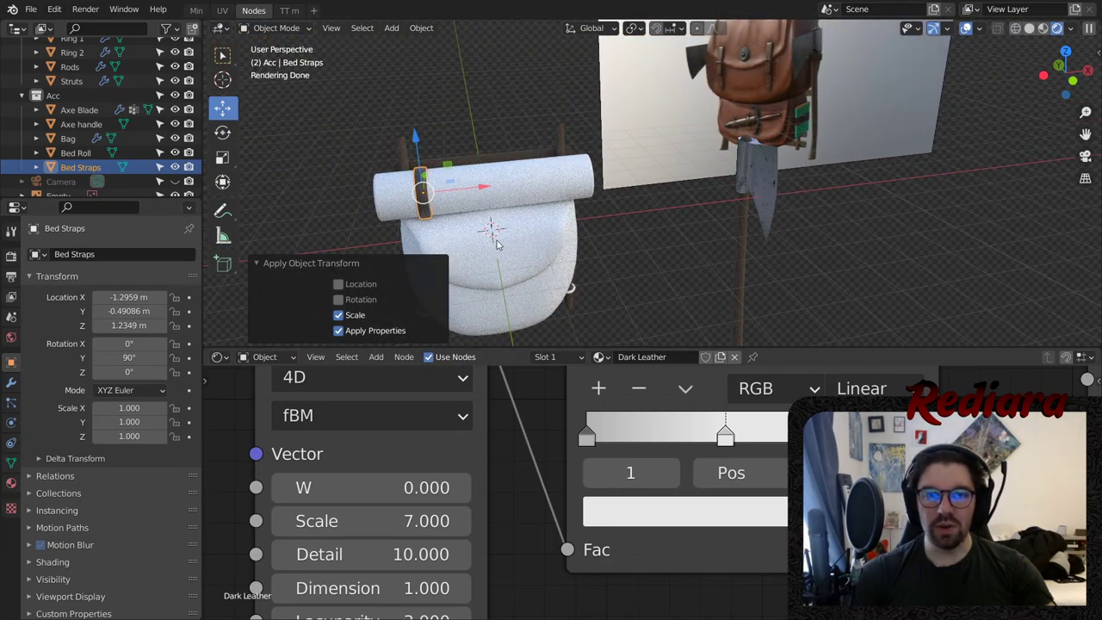
# - Assign the Dark Leather material to the Bag object and make it an independent copy
pyautogui.moveTo(496, 244); pyautogui.dragTo(516, 230, button='middle')
pyautogui.click(542, 254)
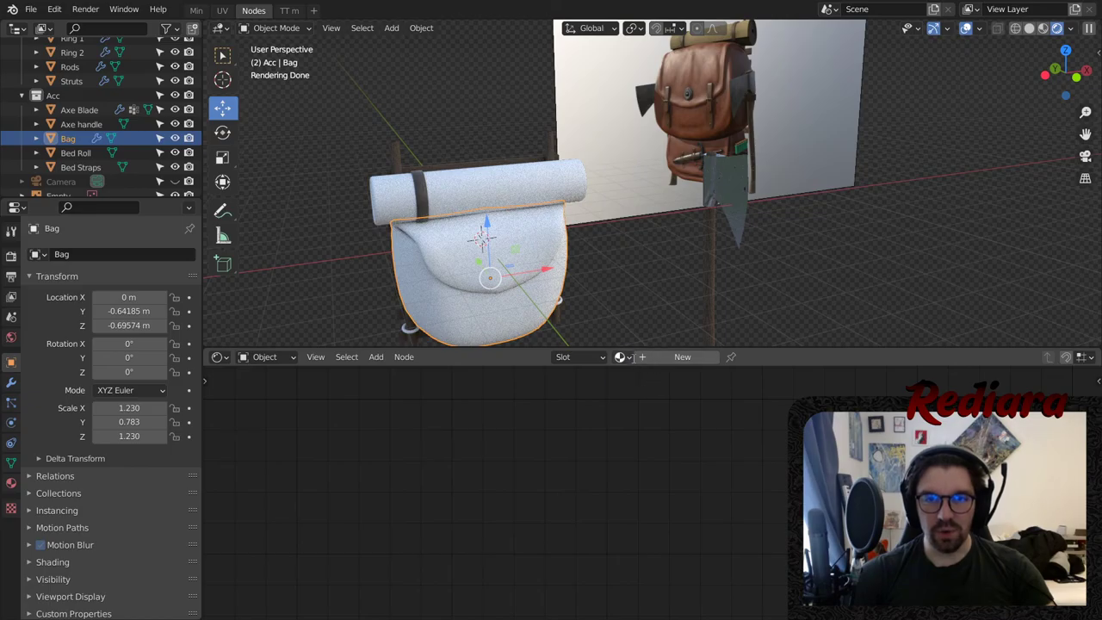
pyautogui.click(621, 356)
pyautogui.click(656, 378)
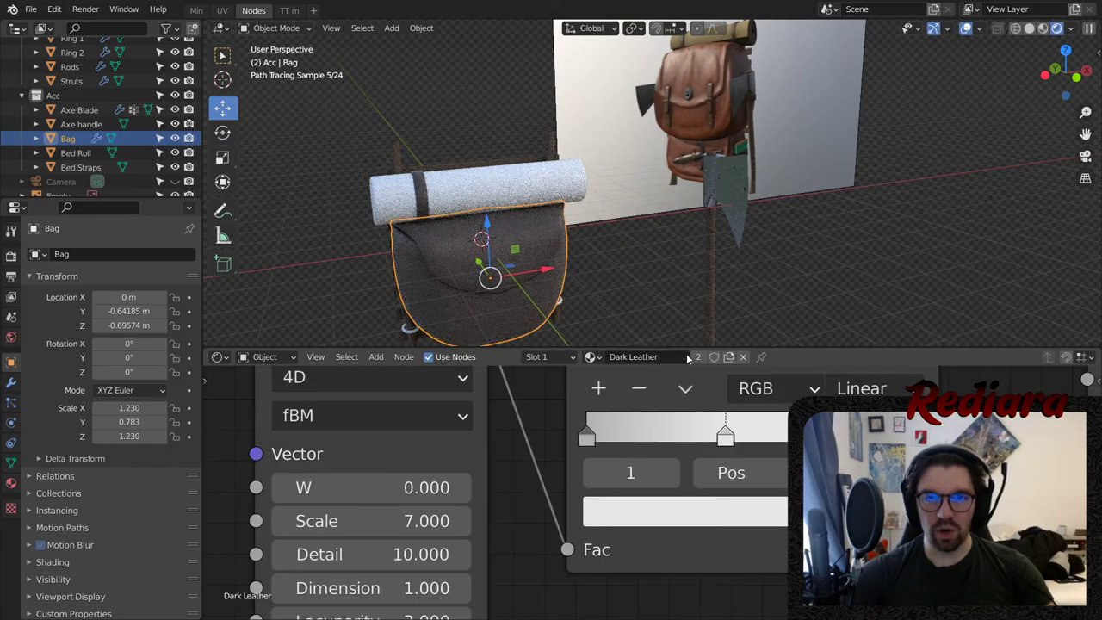
pyautogui.click(728, 357)
# - Sample the brown leather of the reference backpack as the Base Color of the bag's material
pyautogui.scroll(10, 541, 241)
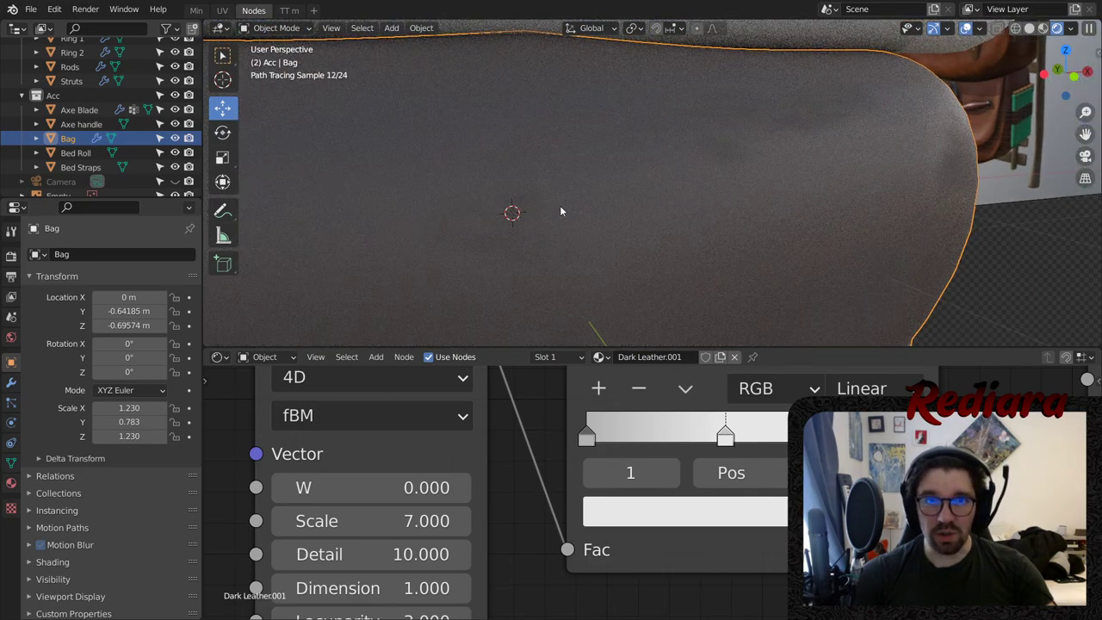
pyautogui.scroll(-1, 747, 129)
pyautogui.moveTo(993, 430); pyautogui.dragTo(563, 524, button='middle')
pyautogui.scroll(-1, 563, 524)
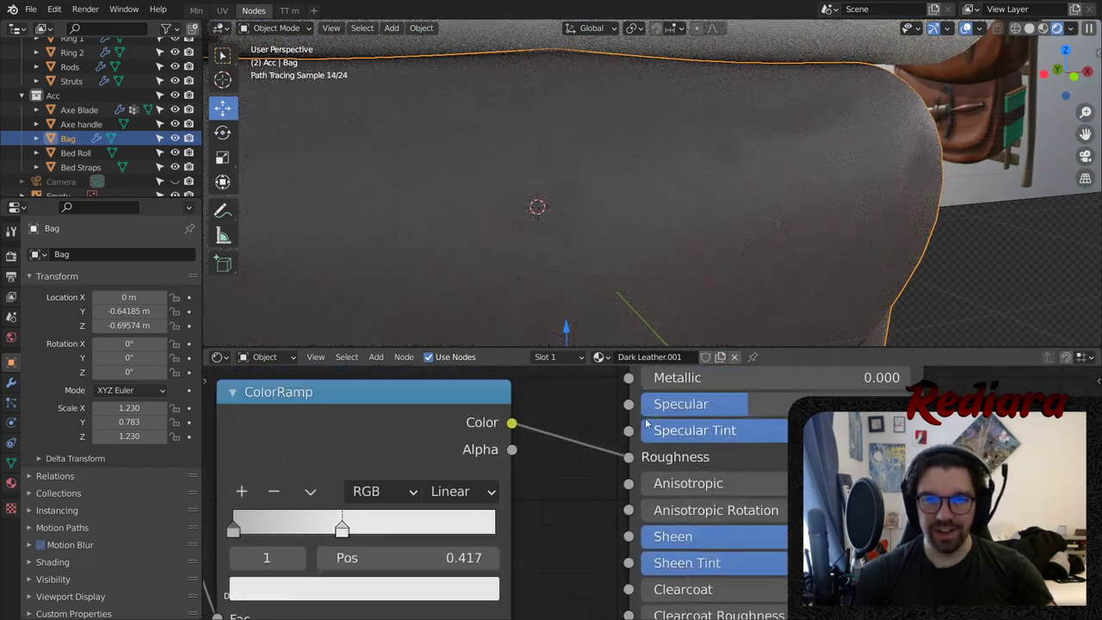
pyautogui.moveTo(644, 425); pyautogui.dragTo(554, 537, button='middle')
pyautogui.click(762, 381)
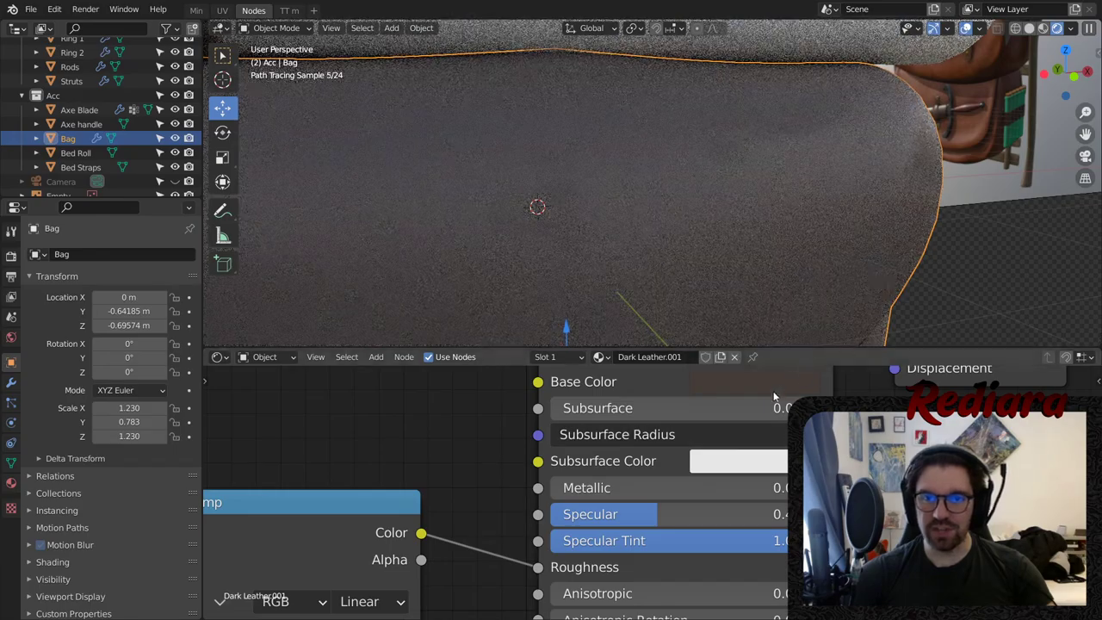
pyautogui.click(775, 379)
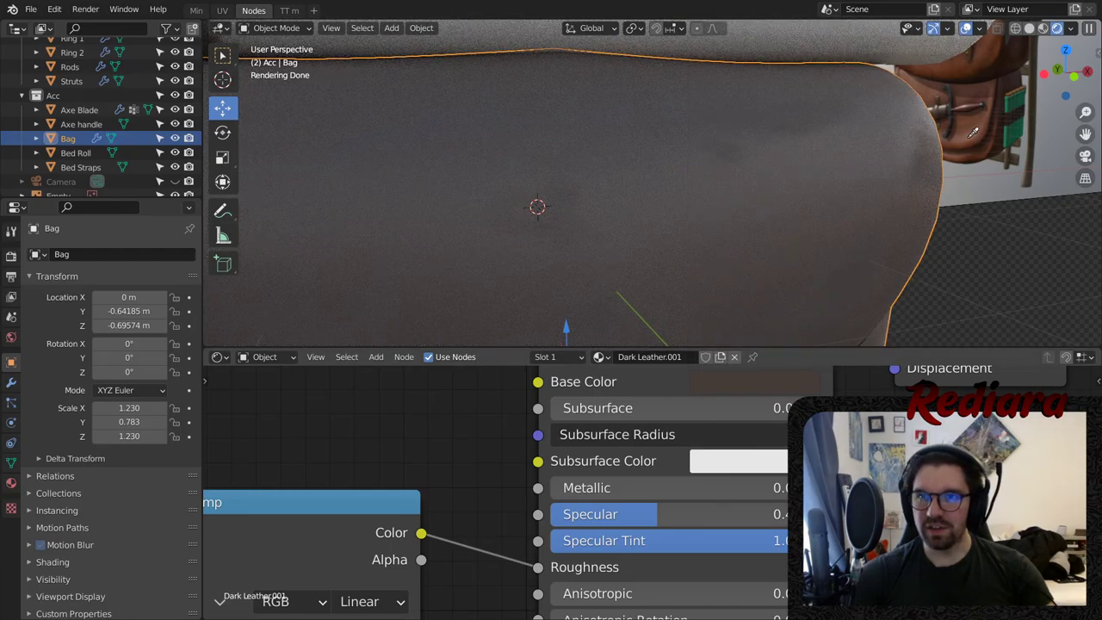
pyautogui.click(968, 127)
pyautogui.scroll(-5, 586, 239)
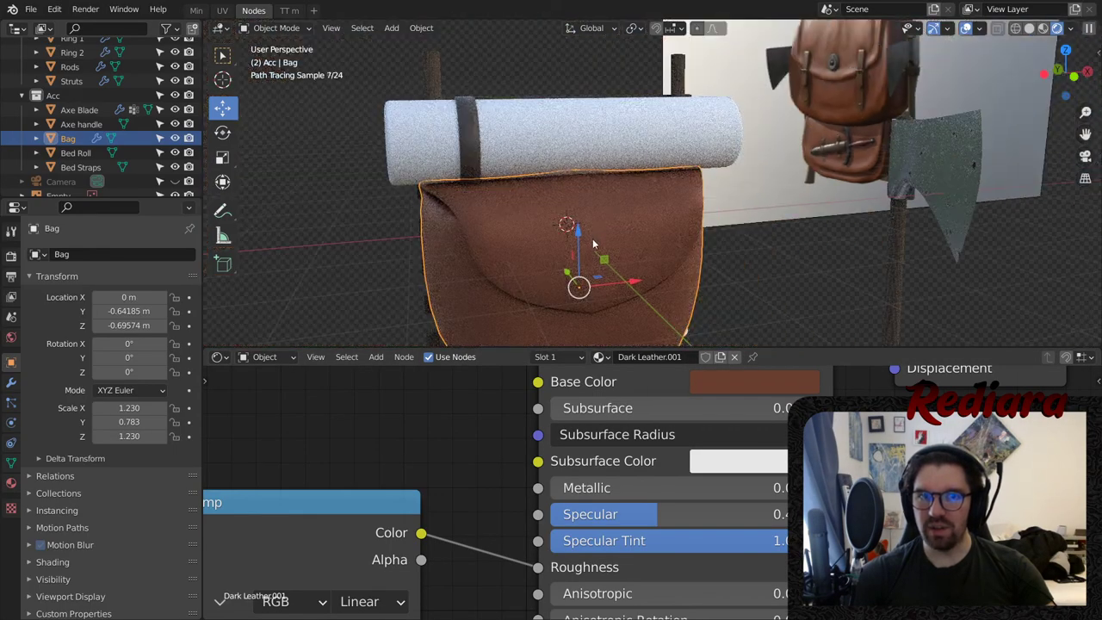
# - Try saturations of 0.6 and 0.5 for the bag material's Base Color
pyautogui.click(741, 388)
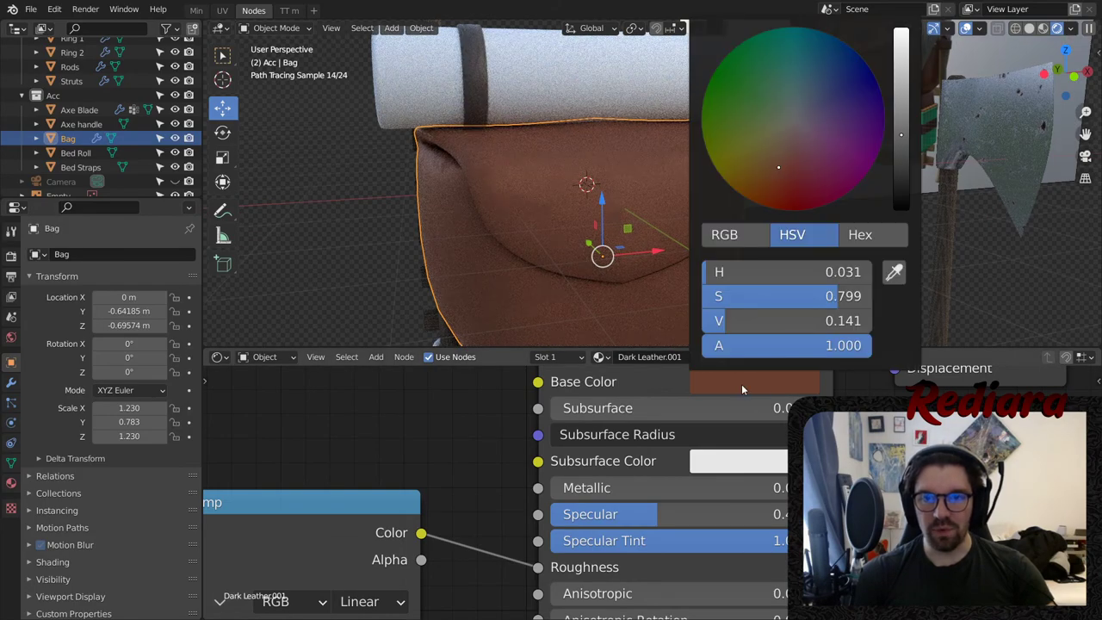
pyautogui.click(828, 297)
pyautogui.write('.')
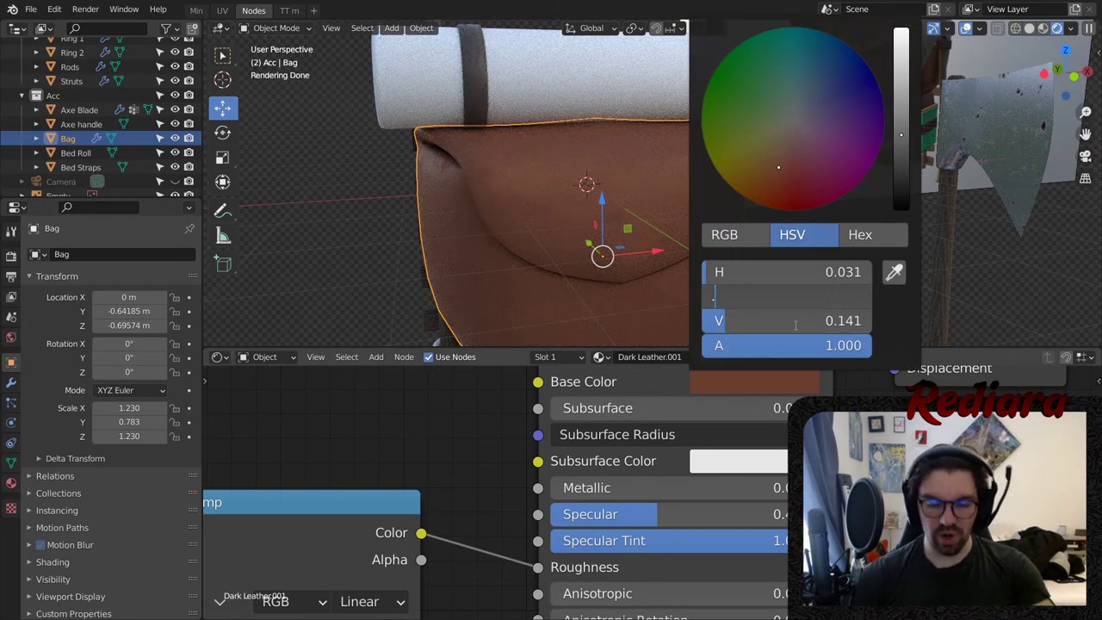
pyautogui.write('6')
pyautogui.press('Return')
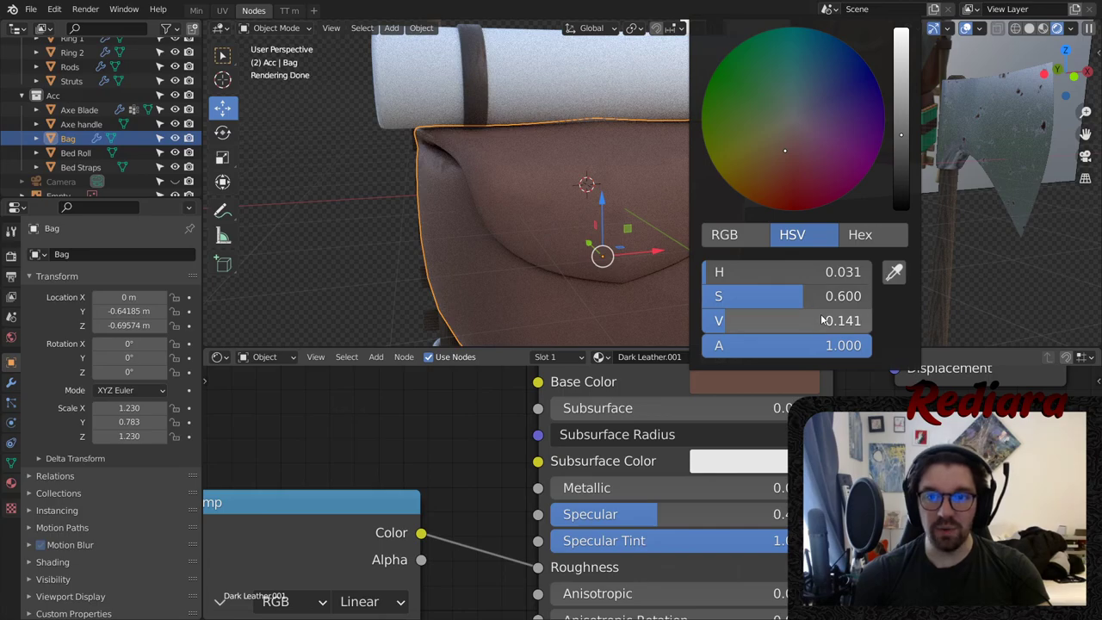
pyautogui.write('.5')
pyautogui.press('Return')
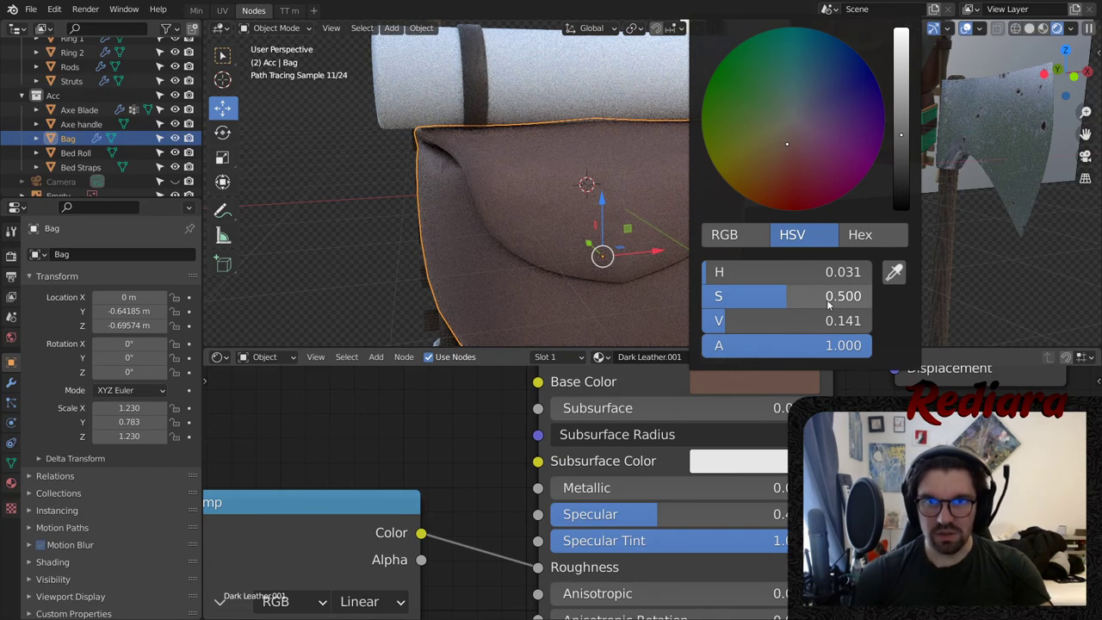
# - Pick a more yellowish brown for the bag's Base Color, with hue about 0.065 and saturation about 0.58
pyautogui.click(786, 154)
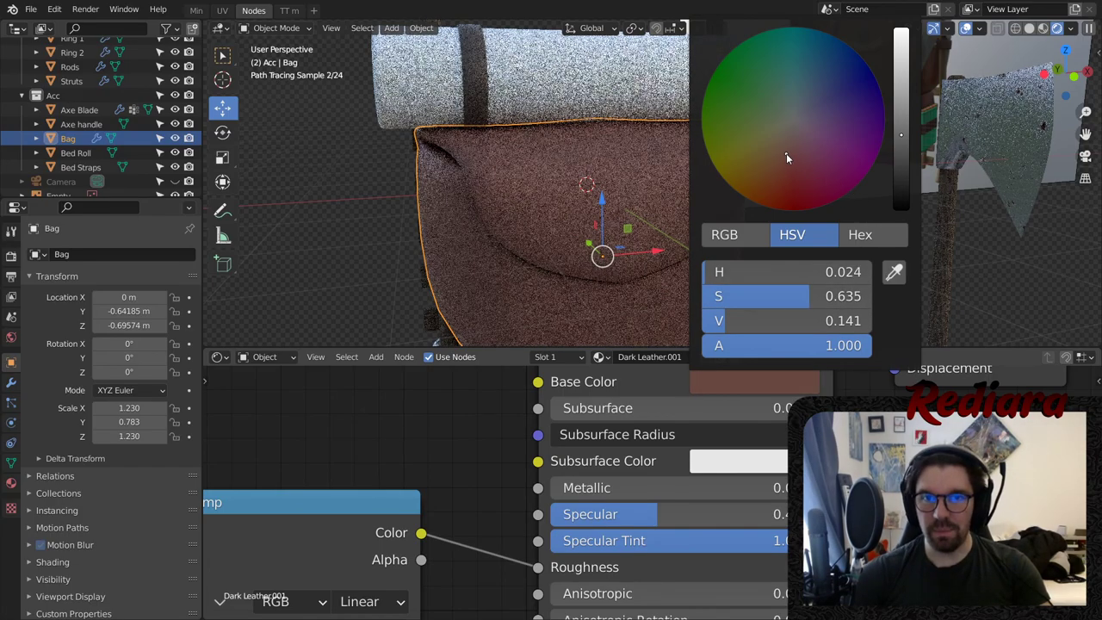
pyautogui.click(783, 152)
pyautogui.click(776, 149)
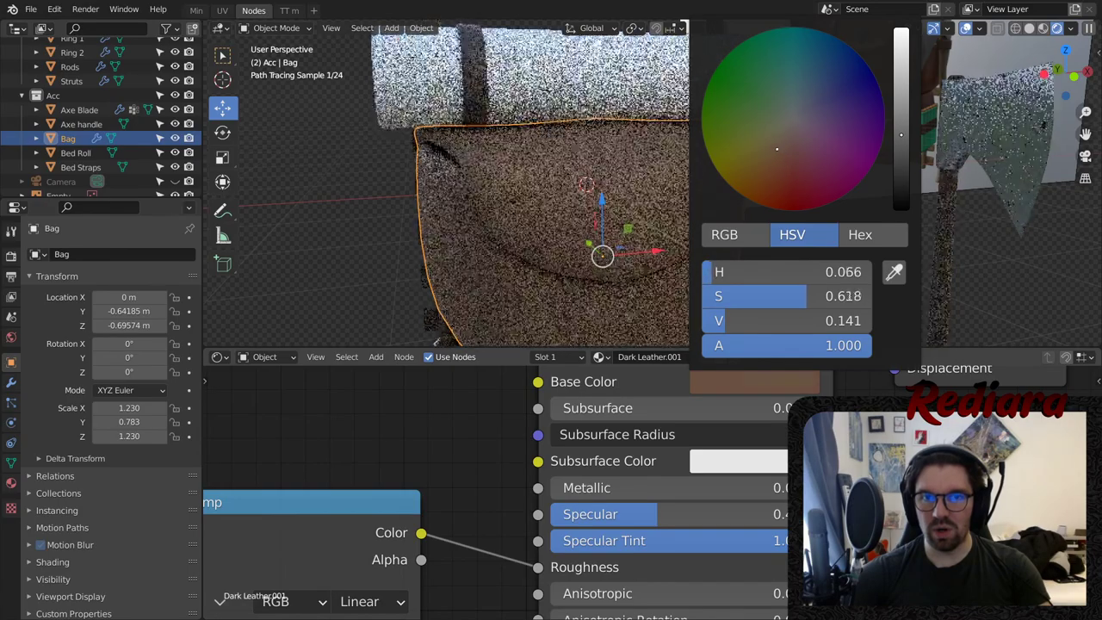
pyautogui.click(778, 147)
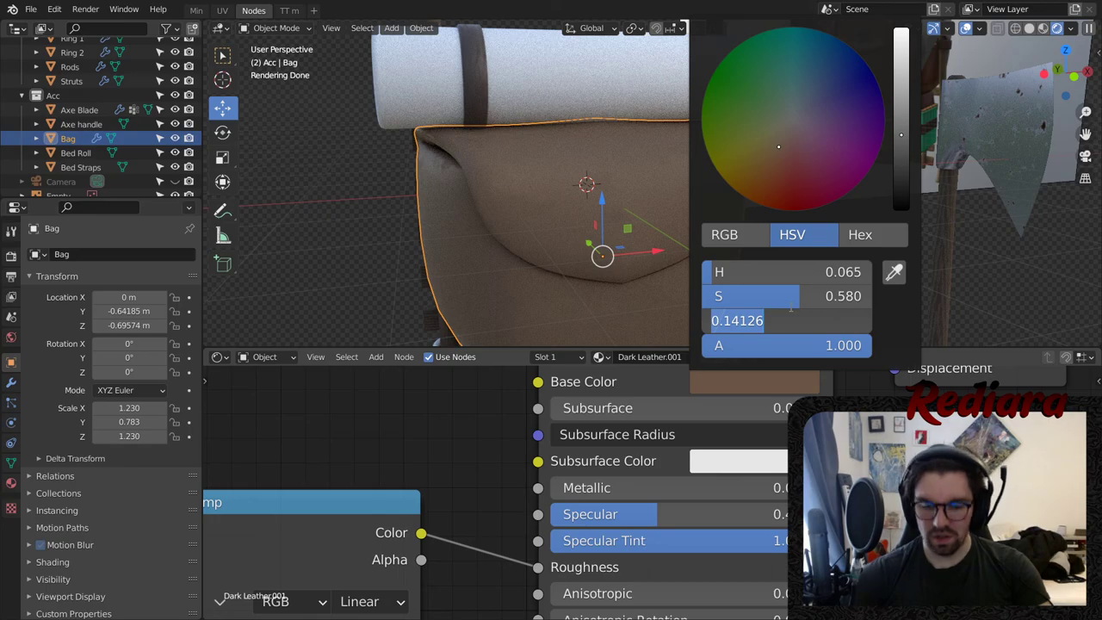
# - Set the bag's Base Color to a value of 0.1 and a saturation of 0.7
pyautogui.press('Return')
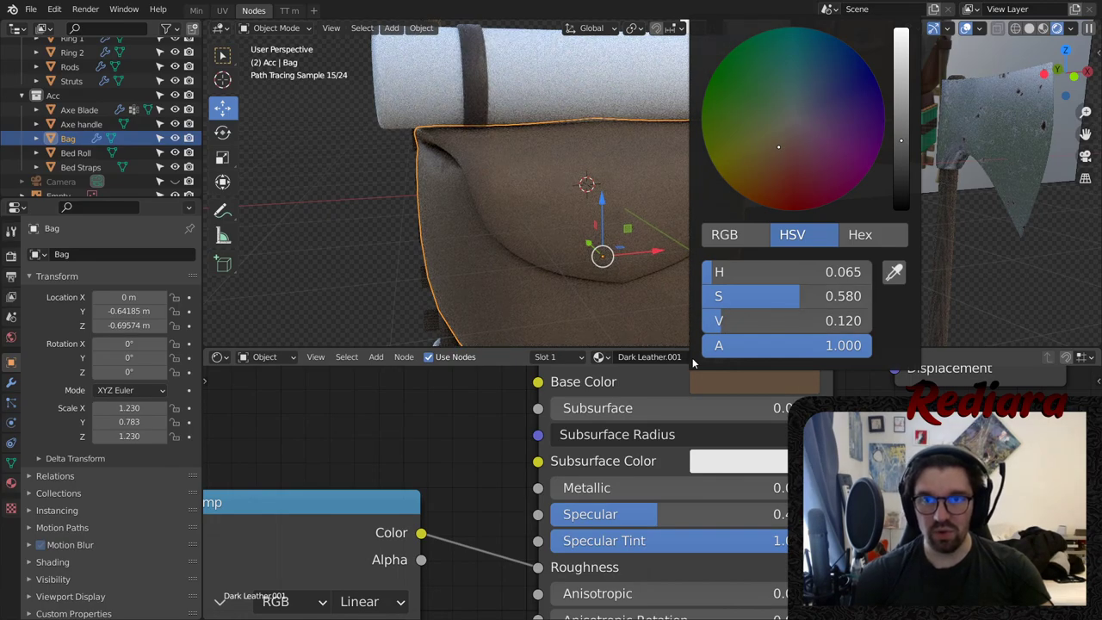
pyautogui.click(746, 312)
pyautogui.write('.1')
pyautogui.press('Return')
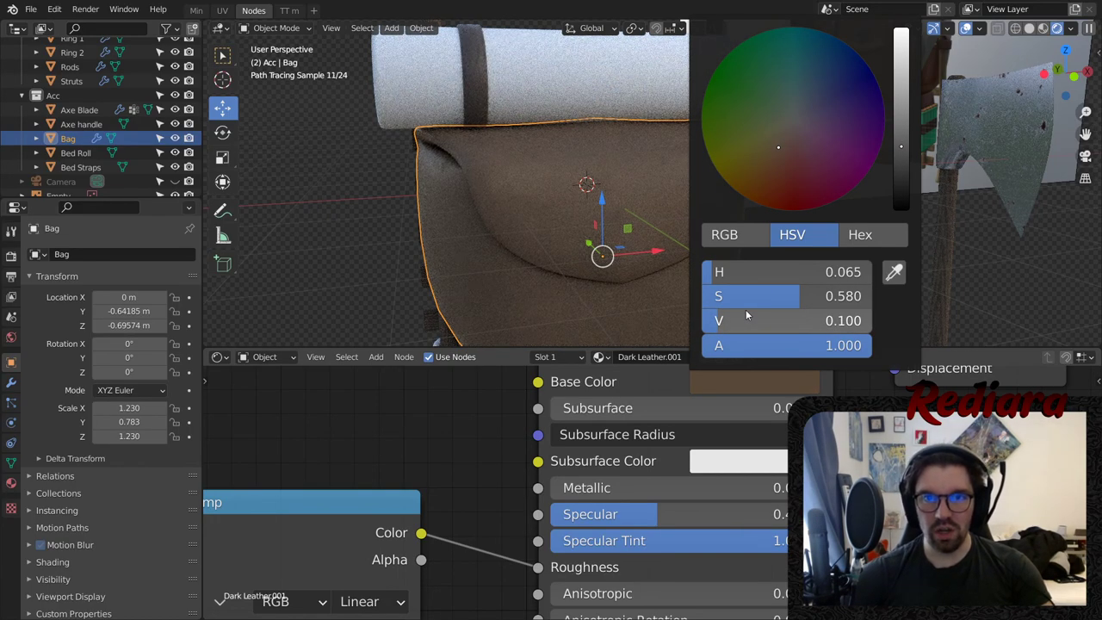
pyautogui.click(817, 296)
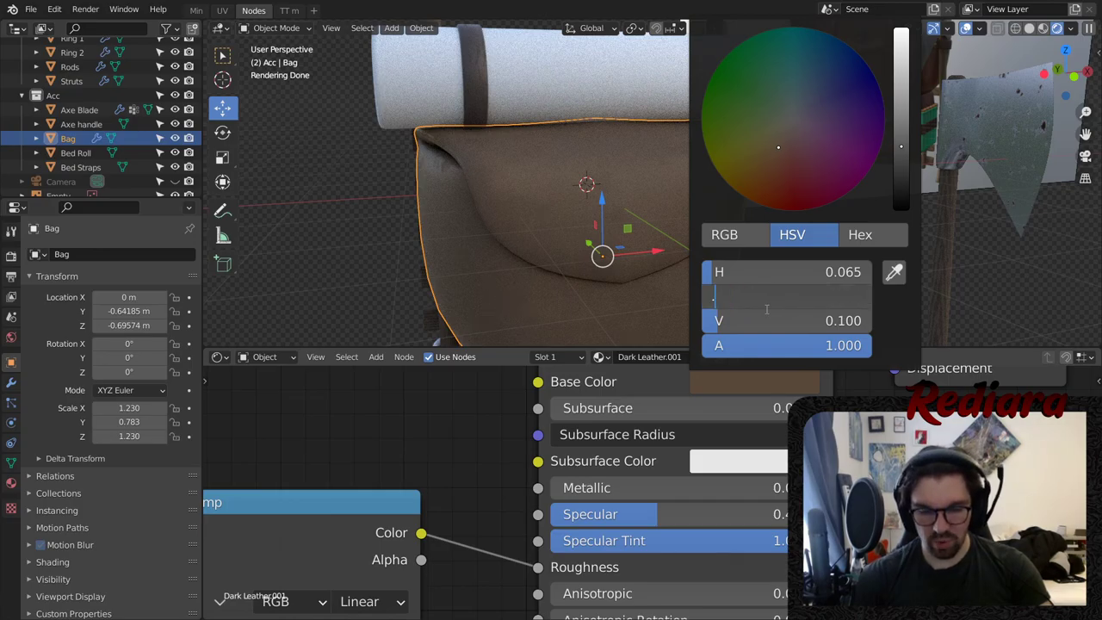
pyautogui.write('.7')
pyautogui.press('Return')
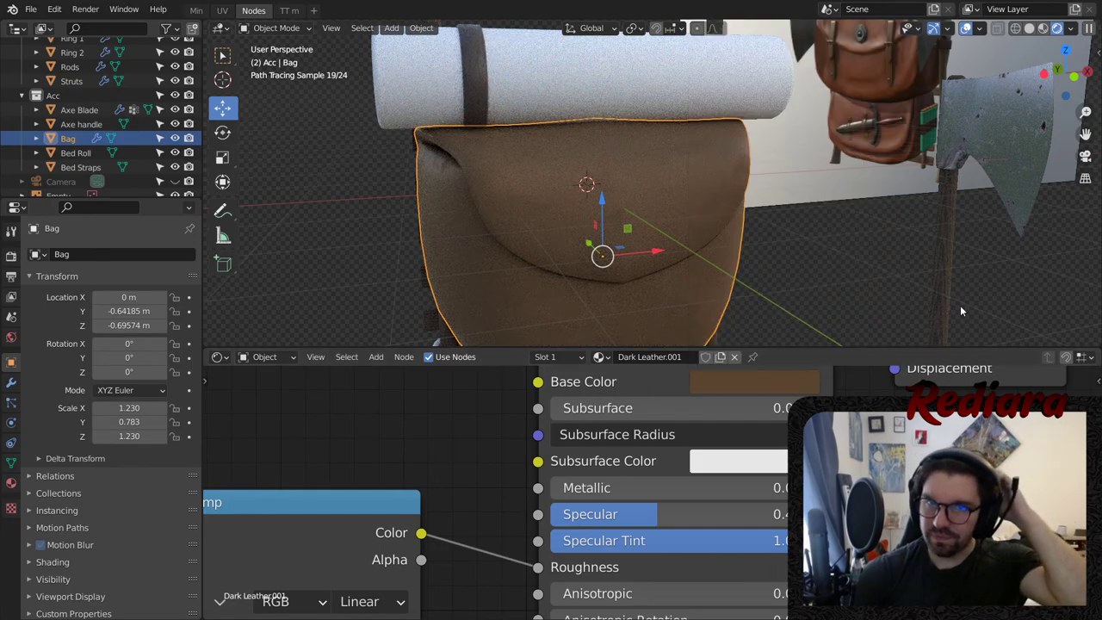
# - Deselect the bag and set the hue of its material's Base Color to 0.05
pyautogui.moveTo(960, 304); pyautogui.dragTo(572, 212, button='middle')
pyautogui.click(805, 225)
pyautogui.scroll(-2, 783, 228)
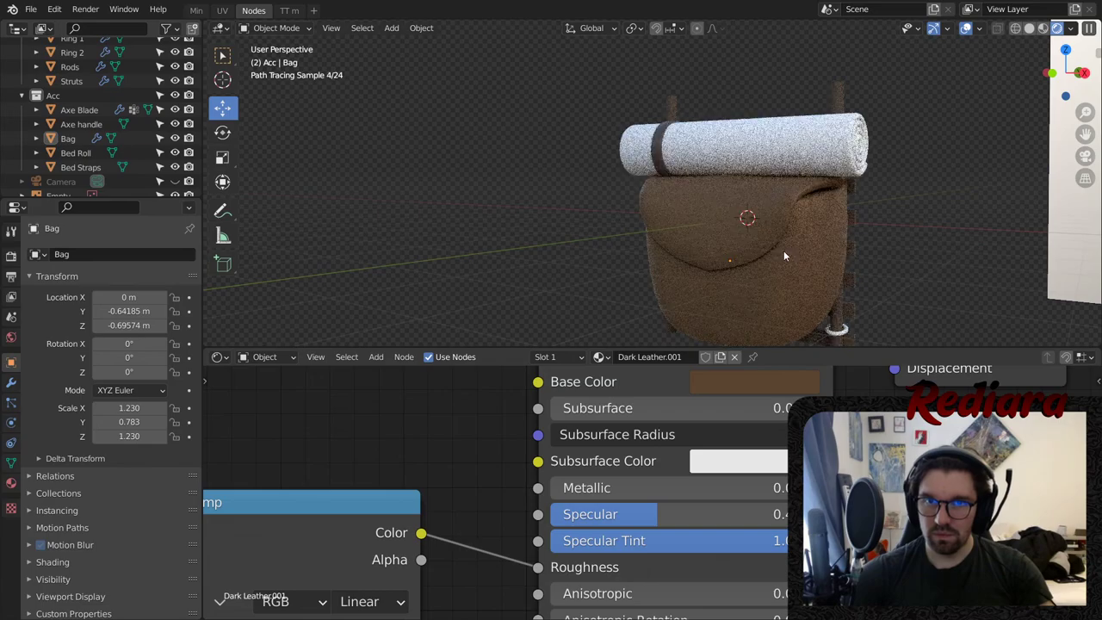
pyautogui.moveTo(783, 251); pyautogui.dragTo(740, 259, button='middle')
pyautogui.scroll(3, 740, 267)
pyautogui.click(746, 389)
pyautogui.click(748, 389)
pyautogui.click(765, 381)
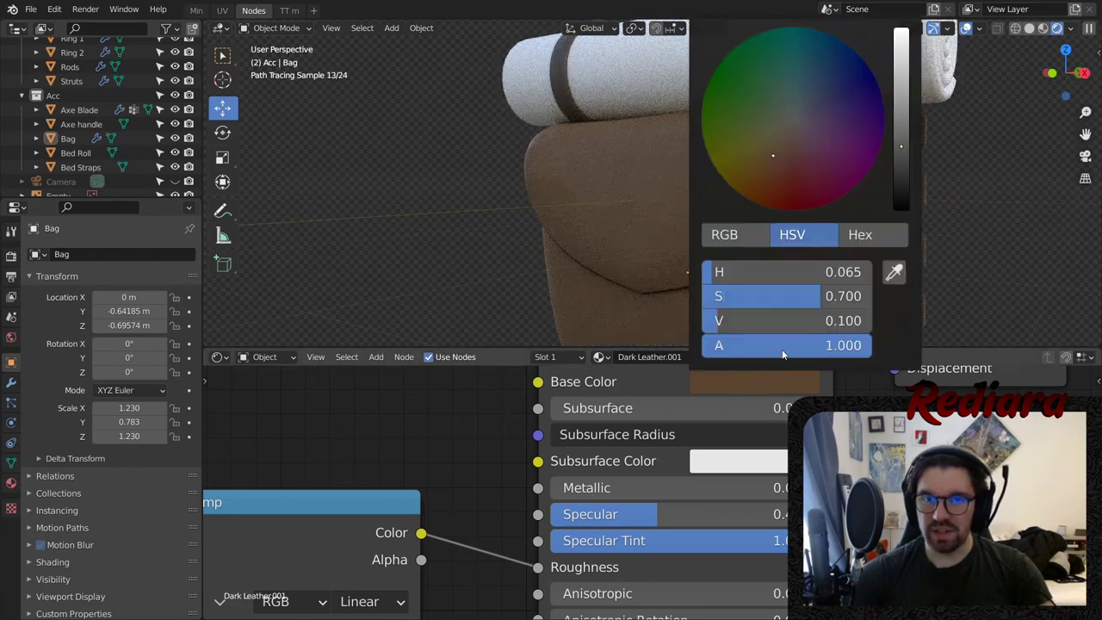
pyautogui.click(816, 263)
pyautogui.write('.0')
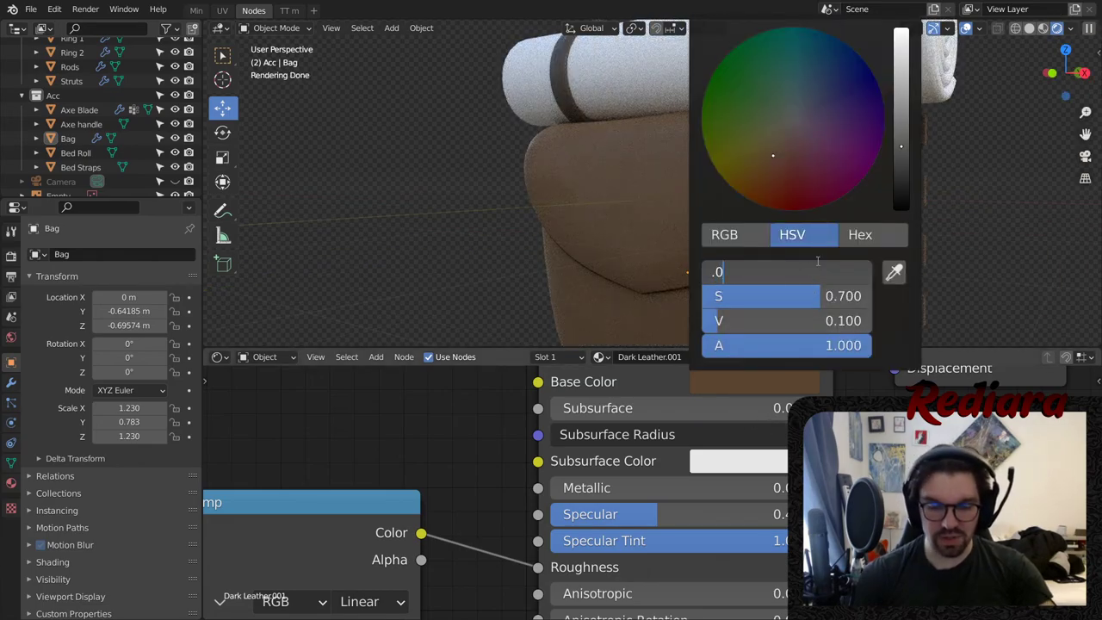
pyautogui.write('5')
pyautogui.press('Return')
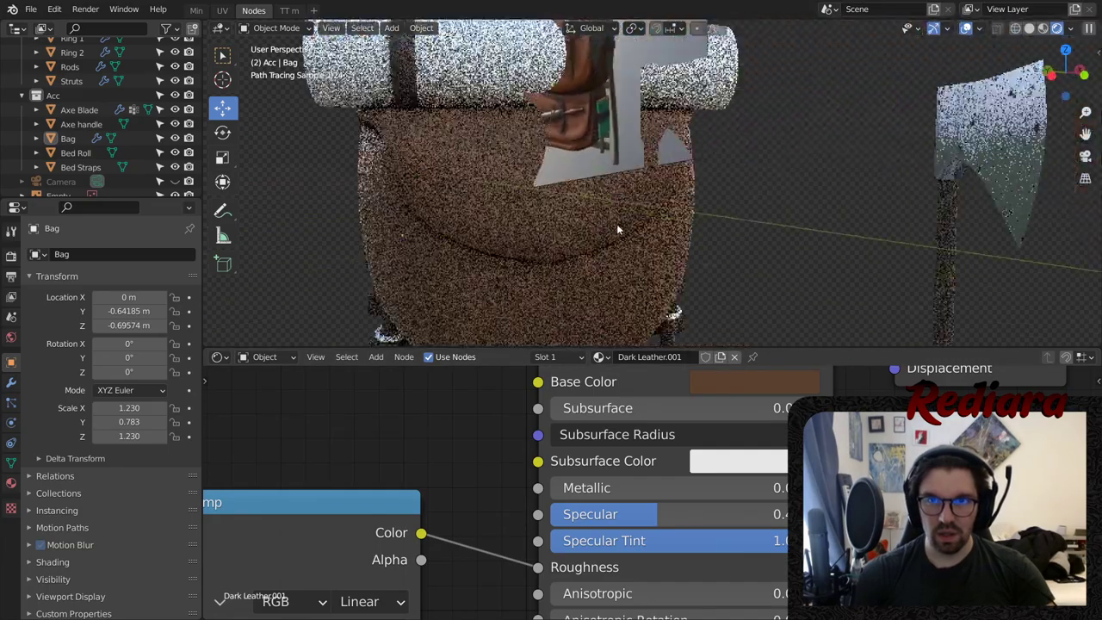
pyautogui.moveTo(616, 223); pyautogui.dragTo(544, 96, button='middle')
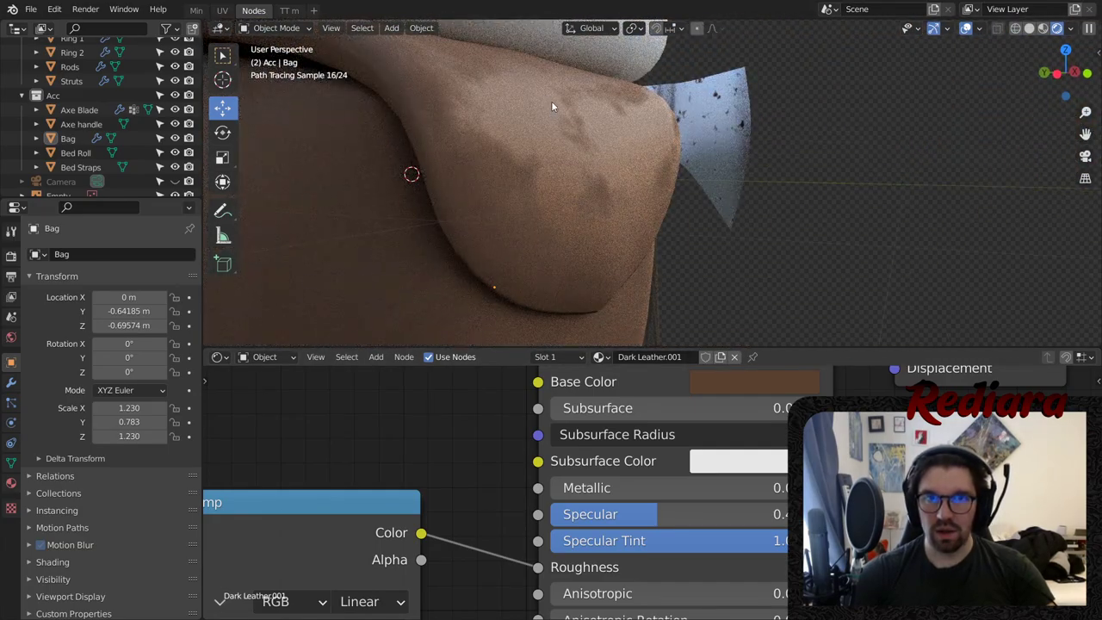
# - Set the second stop of the color ramp feeding the leather's roughness to pure white
pyautogui.moveTo(443, 596); pyautogui.dragTo(661, 450, button='middle')
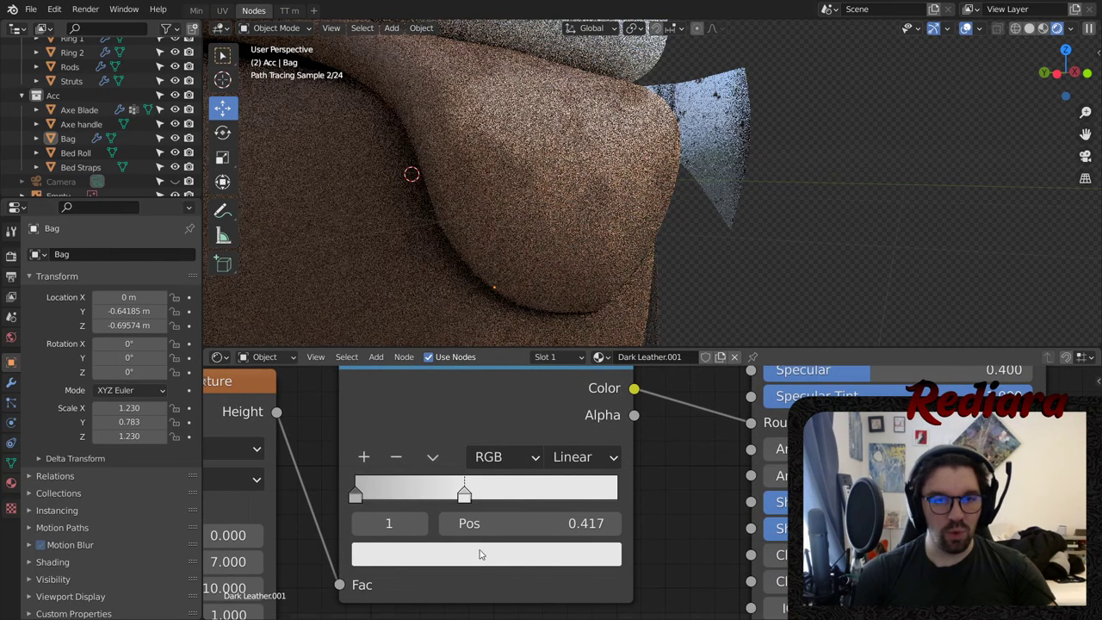
pyautogui.click(487, 553)
pyautogui.moveTo(565, 226); pyautogui.dragTo(563, 205)
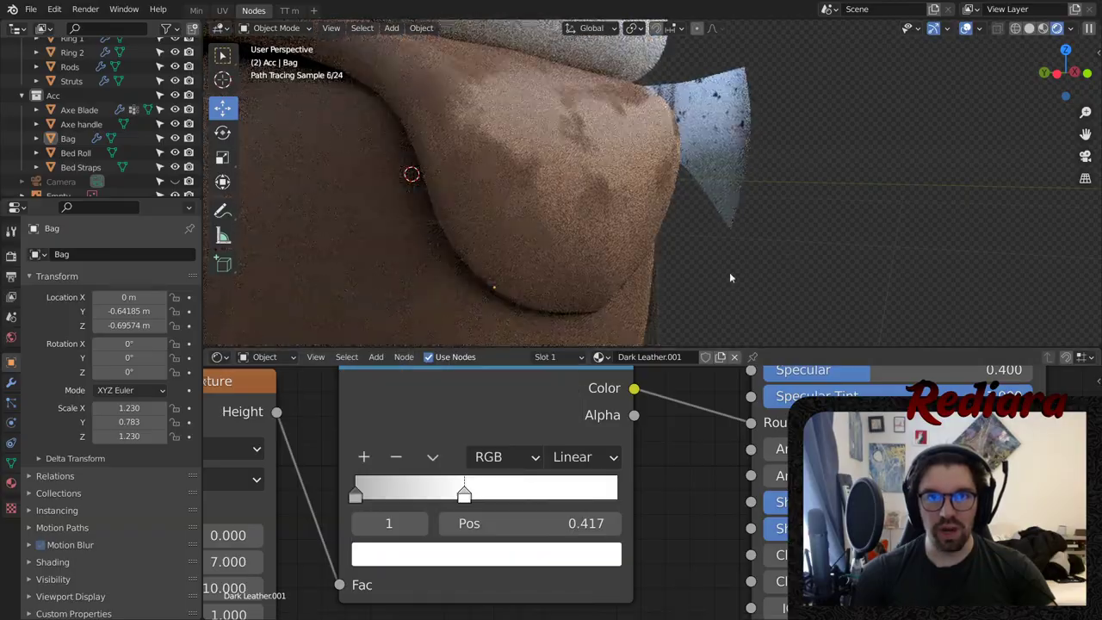
pyautogui.moveTo(625, 54); pyautogui.dragTo(614, 181, button='middle')
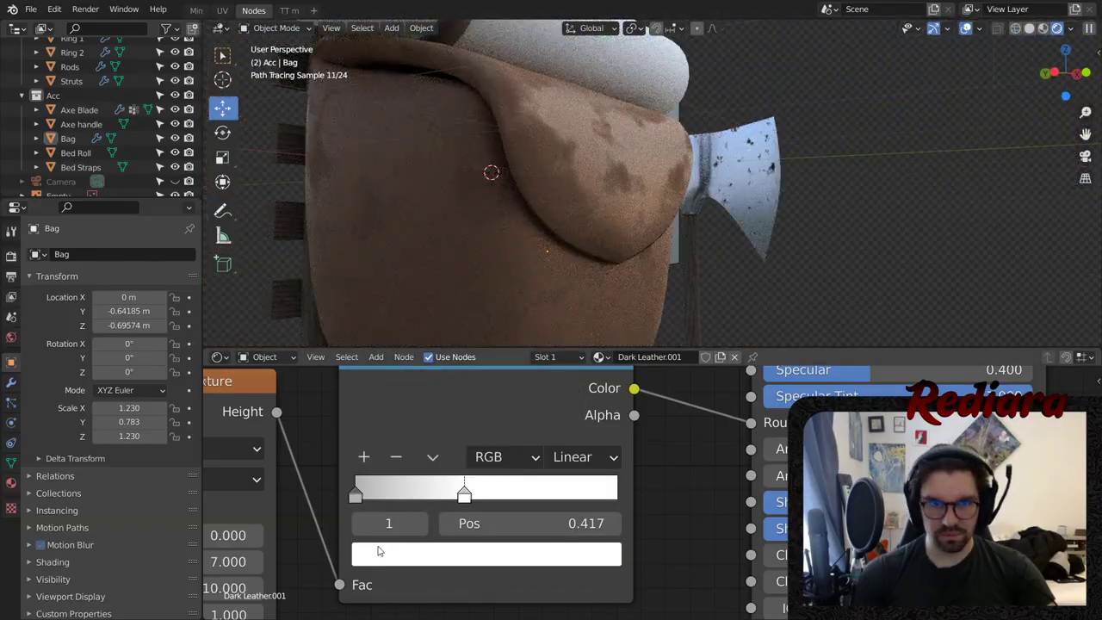
# - Set the scale of the 4D fBM texture feeding the roughness color ramp to 4
pyautogui.moveTo(363, 457); pyautogui.dragTo(605, 392, button='middle')
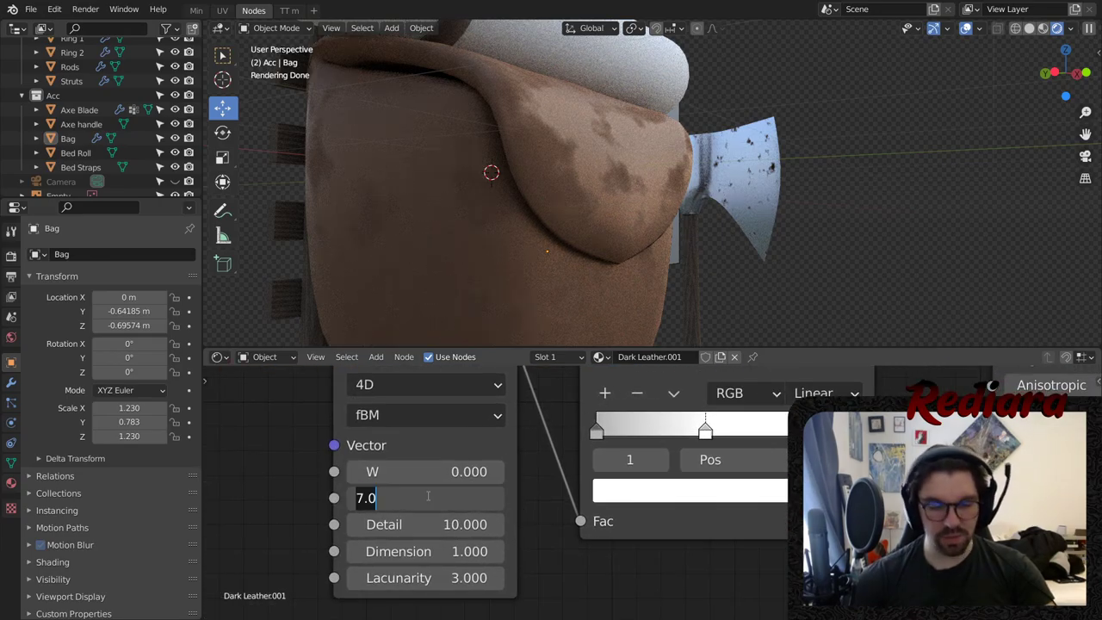
pyautogui.write('4')
pyautogui.press('Return')
pyautogui.moveTo(723, 142)
pyautogui.mouseDown(button='middle')
pyautogui.moveTo(641, 143)
pyautogui.moveTo(572, 178)
pyautogui.moveTo(461, 126)
pyautogui.moveTo(662, 191)
pyautogui.moveTo(568, 222)
pyautogui.mouseUp(button='middle')
pyautogui.scroll(-5, 637, 206)
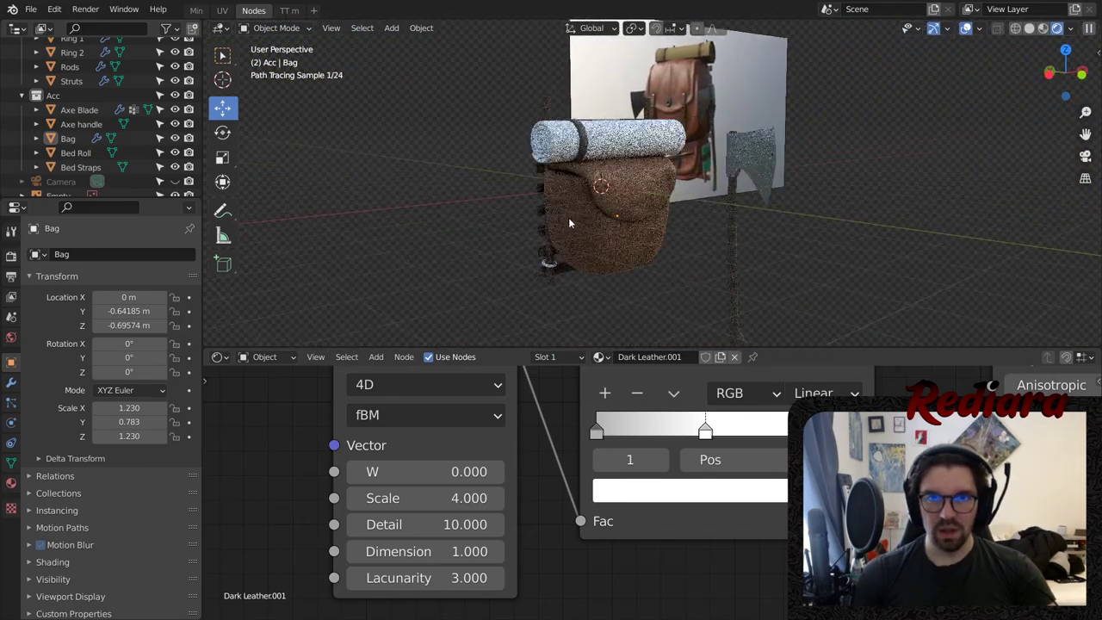
# - Rename the bag's material to Light Leather
pyautogui.scroll(5, 544, 276)
pyautogui.moveTo(558, 279); pyautogui.dragTo(572, 221, button='middle')
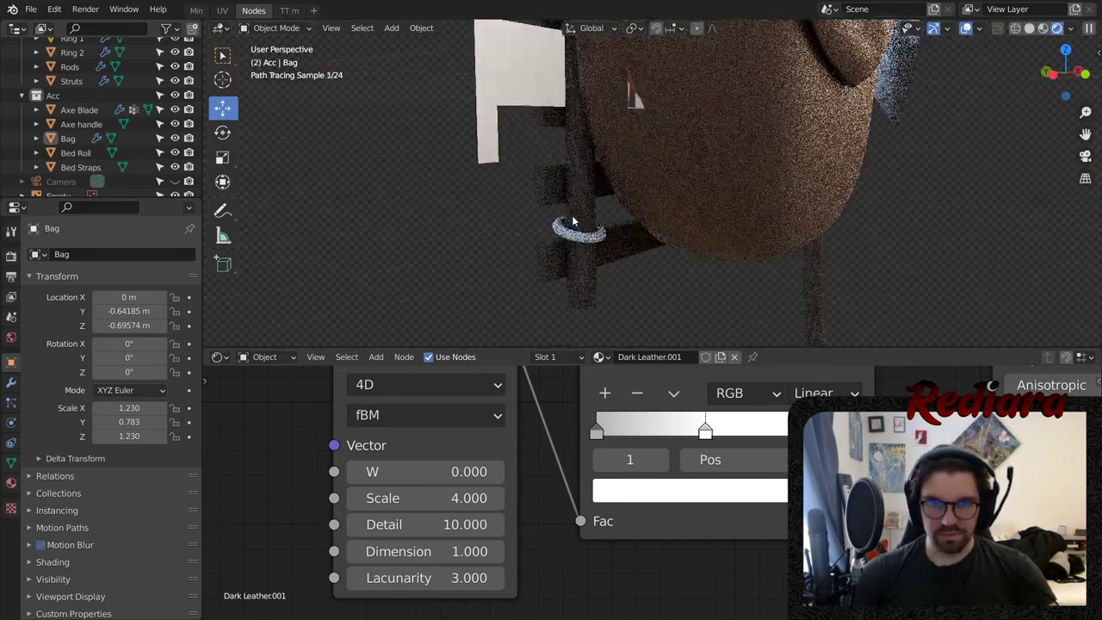
pyautogui.scroll(4, 572, 220)
pyautogui.click(664, 370)
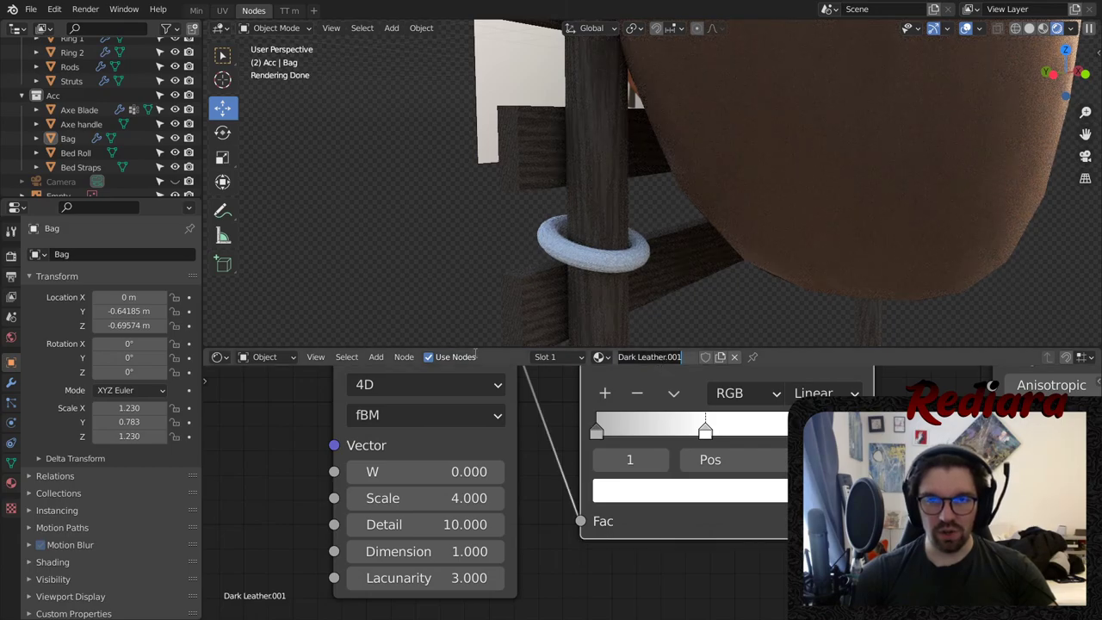
pyautogui.write('Light Leather')
pyautogui.press('Return')
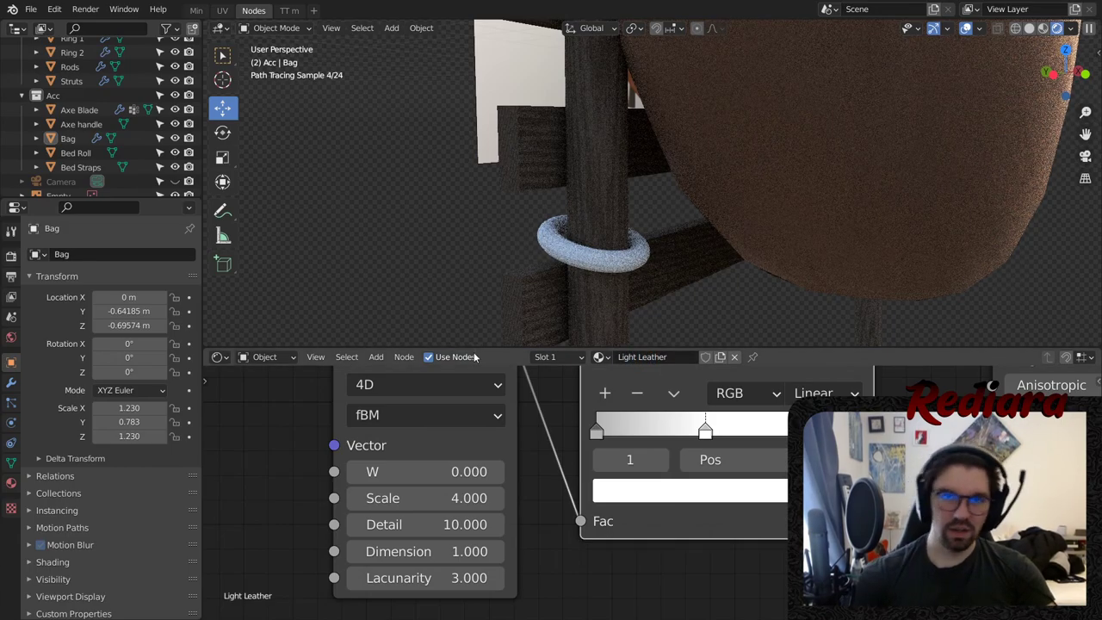
# - Assign the existing Rusty Metal material to the lower ring on the frame and shade the ring smooth
pyautogui.click(593, 259)
pyautogui.click(620, 357)
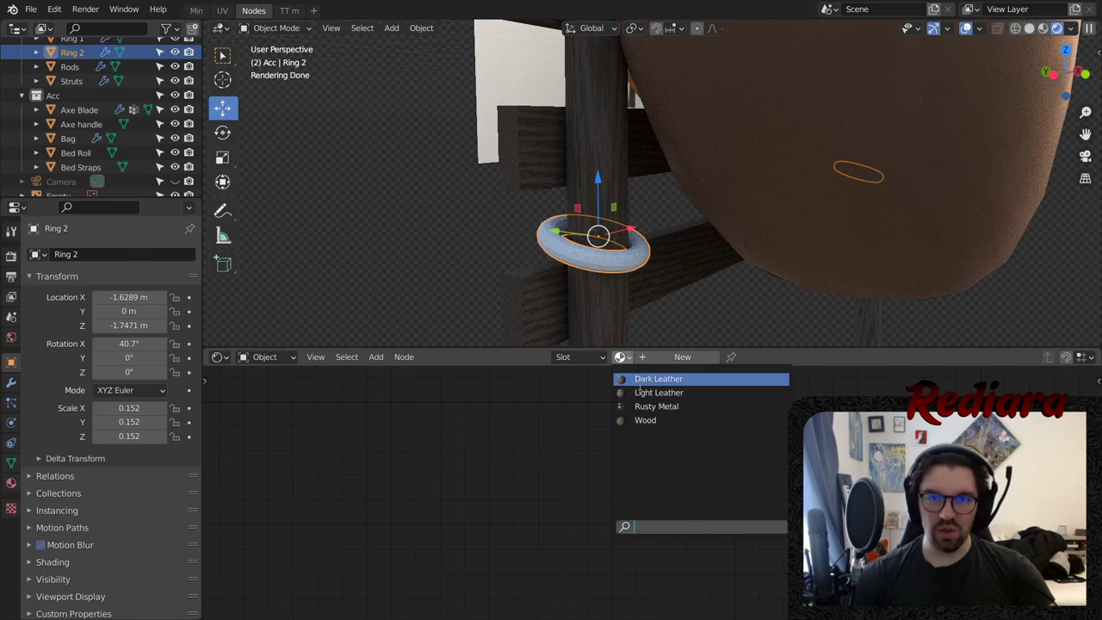
pyautogui.click(638, 407)
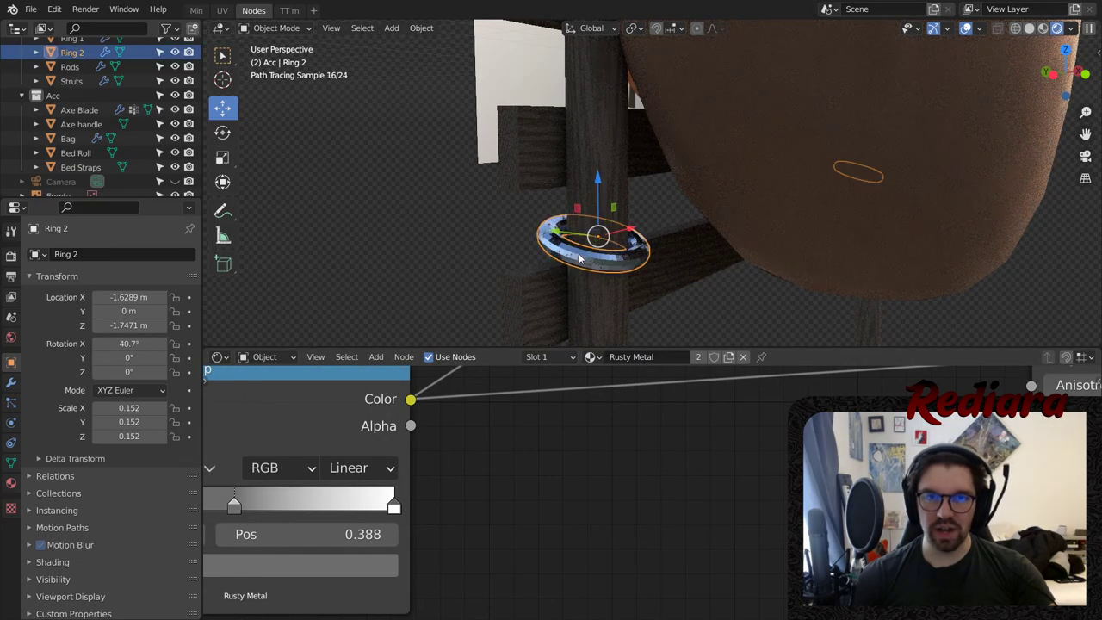
pyautogui.rightClick(469, 252)
pyautogui.click(486, 251)
# - Shade the upper ring beside the bed roll smooth and assign it the Rusty Metal material
pyautogui.moveTo(617, 65); pyautogui.dragTo(732, 293, button='middle')
pyautogui.click(411, 273)
pyautogui.rightClick(413, 270)
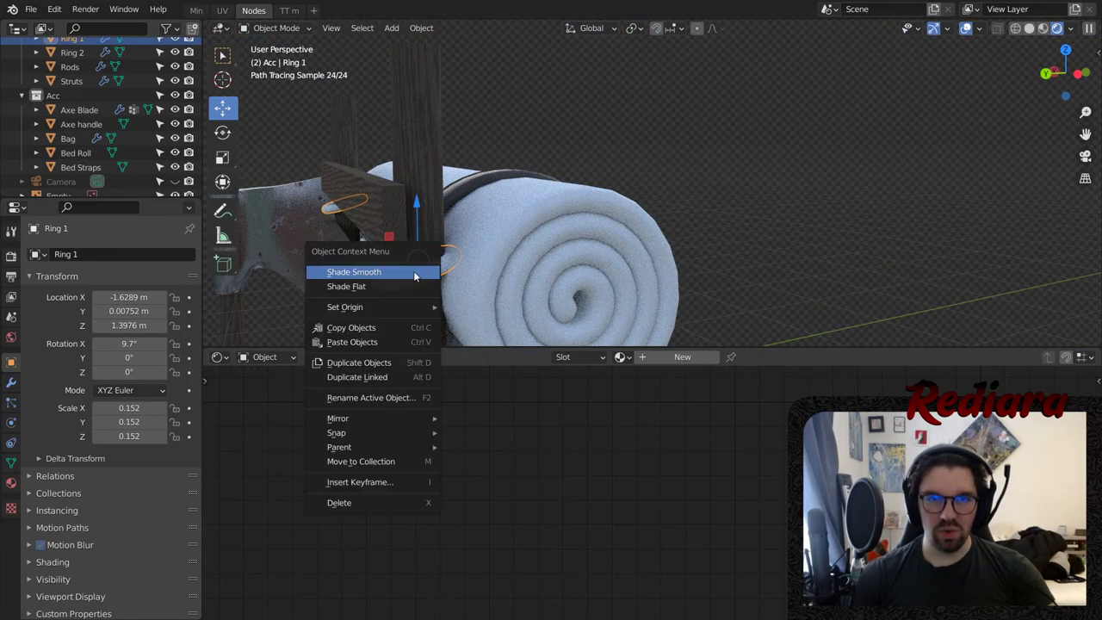
pyautogui.click(621, 356)
pyautogui.click(656, 406)
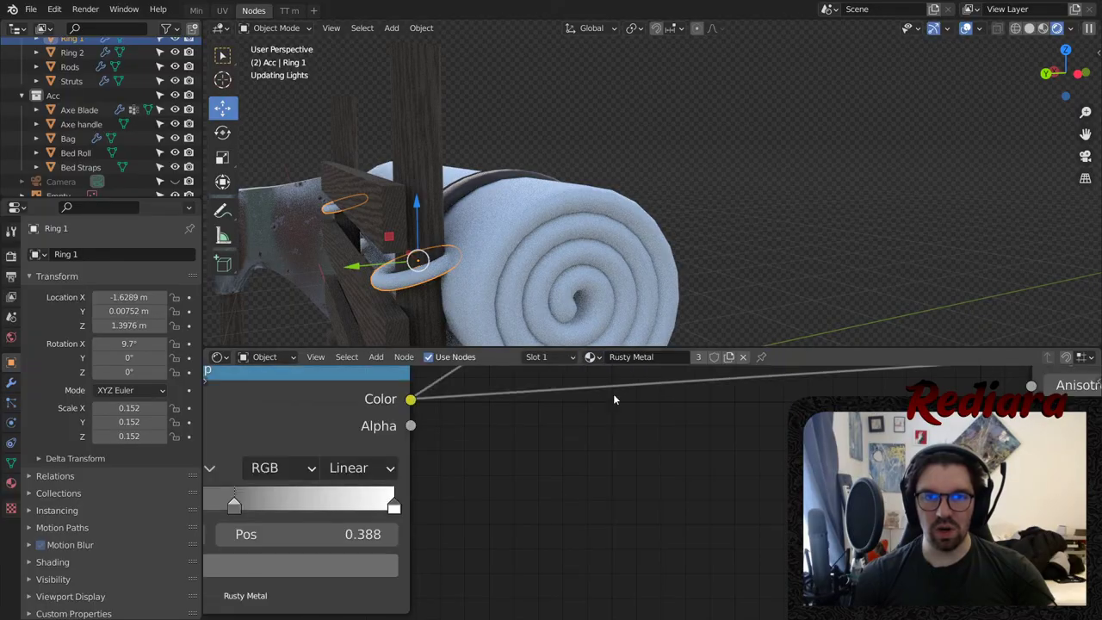
pyautogui.scroll(6, 591, 312)
pyautogui.moveTo(591, 312); pyautogui.dragTo(474, 208, button='middle')
pyautogui.scroll(-6, 635, 214)
# - Select the bed roll, compare it with the backpack reference image, and give it a new material
pyautogui.click(632, 206)
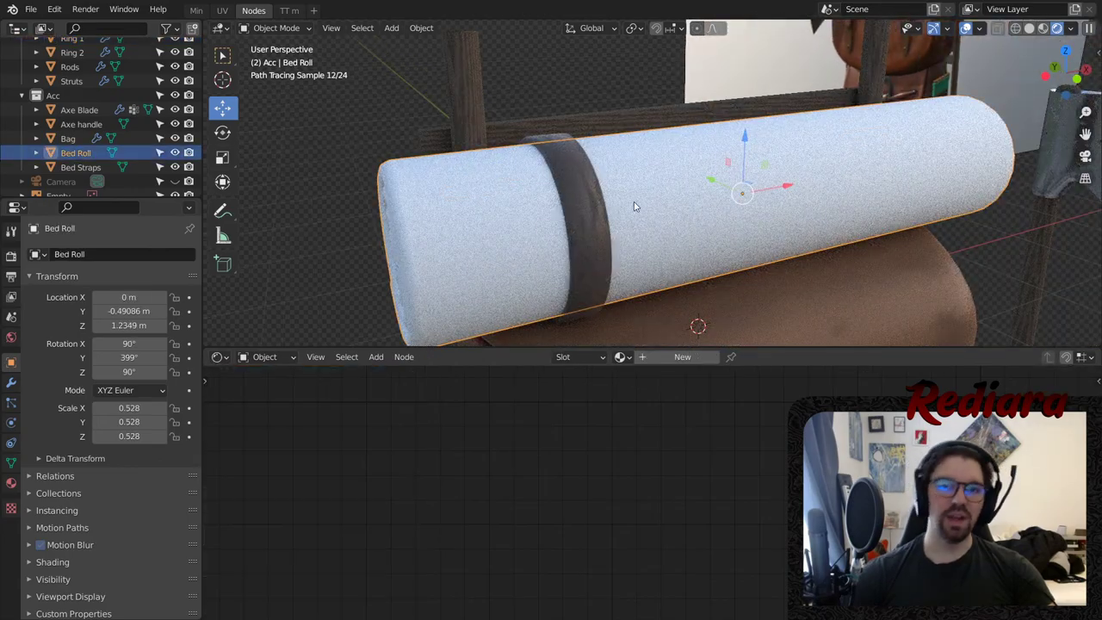
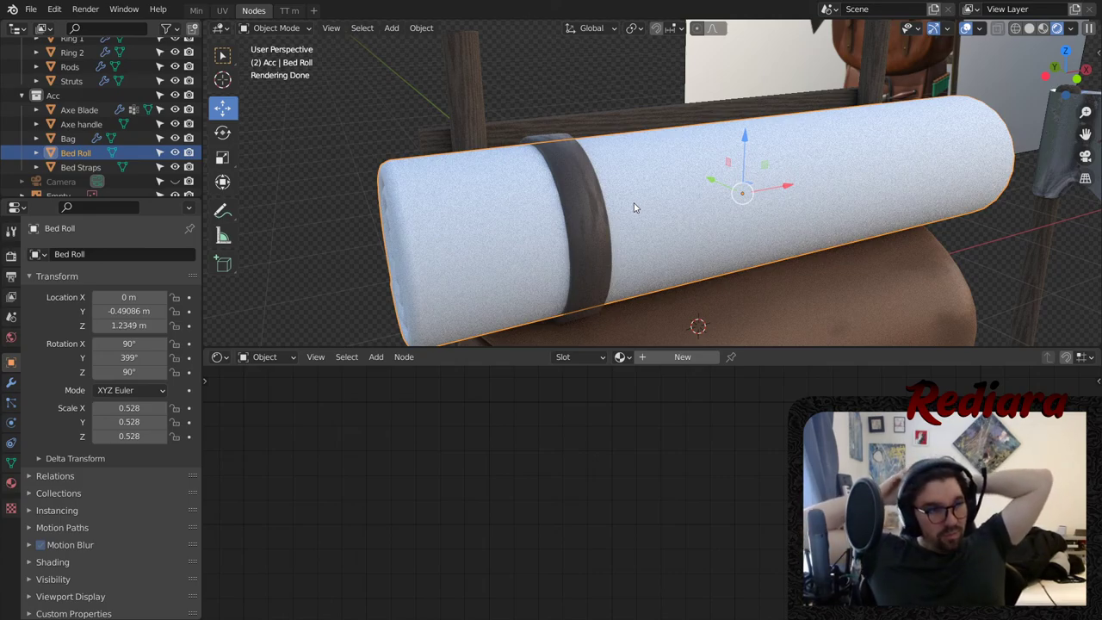
pyautogui.scroll(-7, 934, 79)
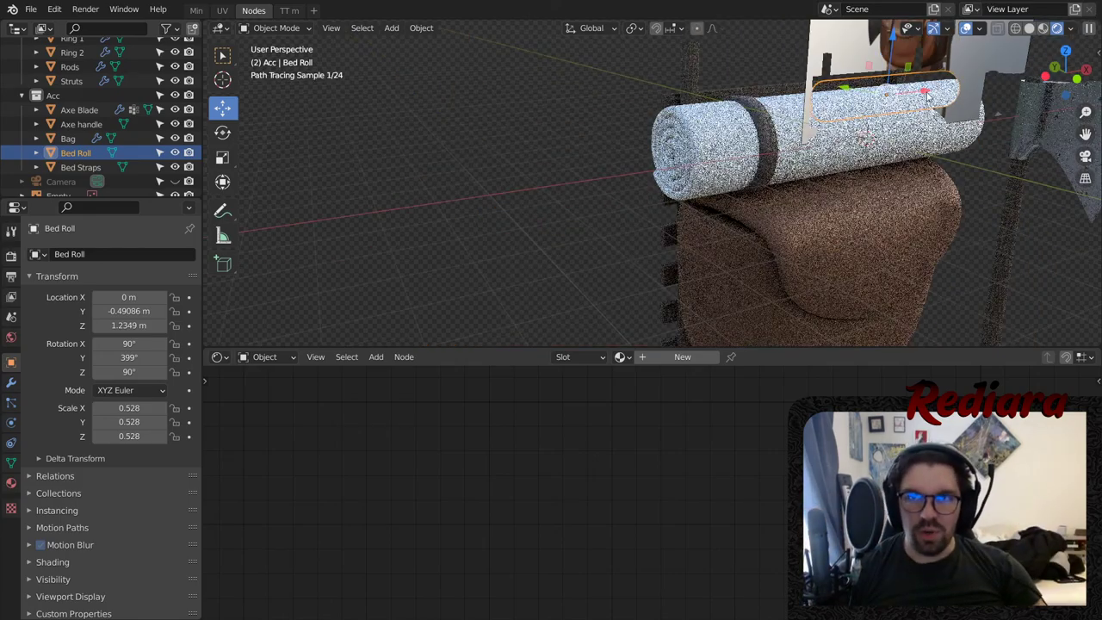
pyautogui.keyDown('shift'); pyautogui.moveTo(934, 140); pyautogui.dragTo(730, 150, button='middle'); pyautogui.keyUp('shift')
pyautogui.scroll(4, 739, 112)
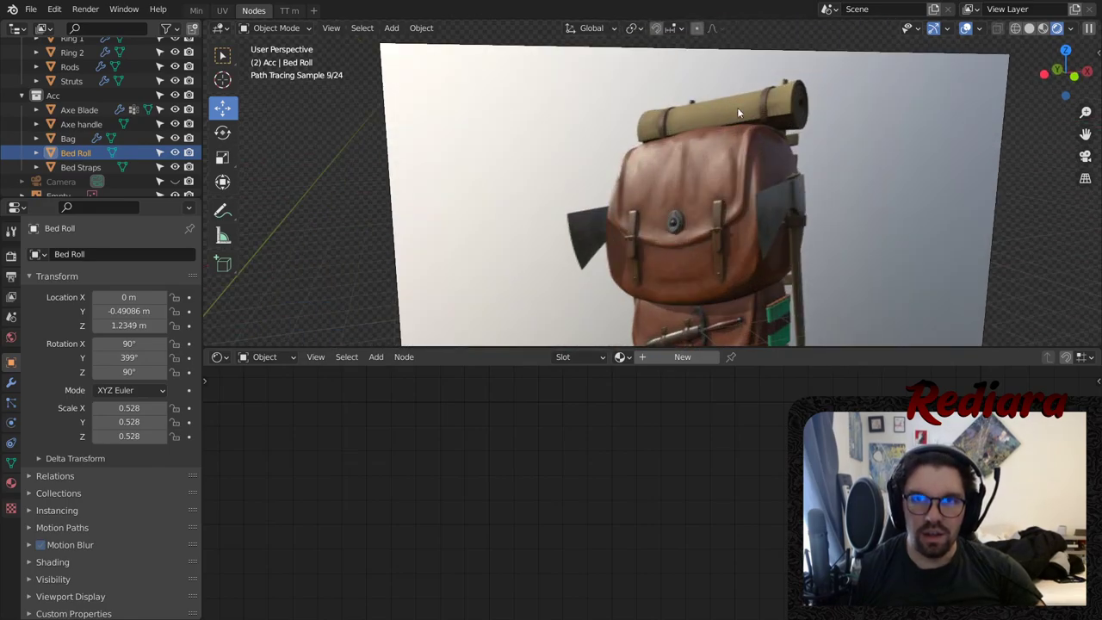
pyautogui.scroll(-4, 728, 117)
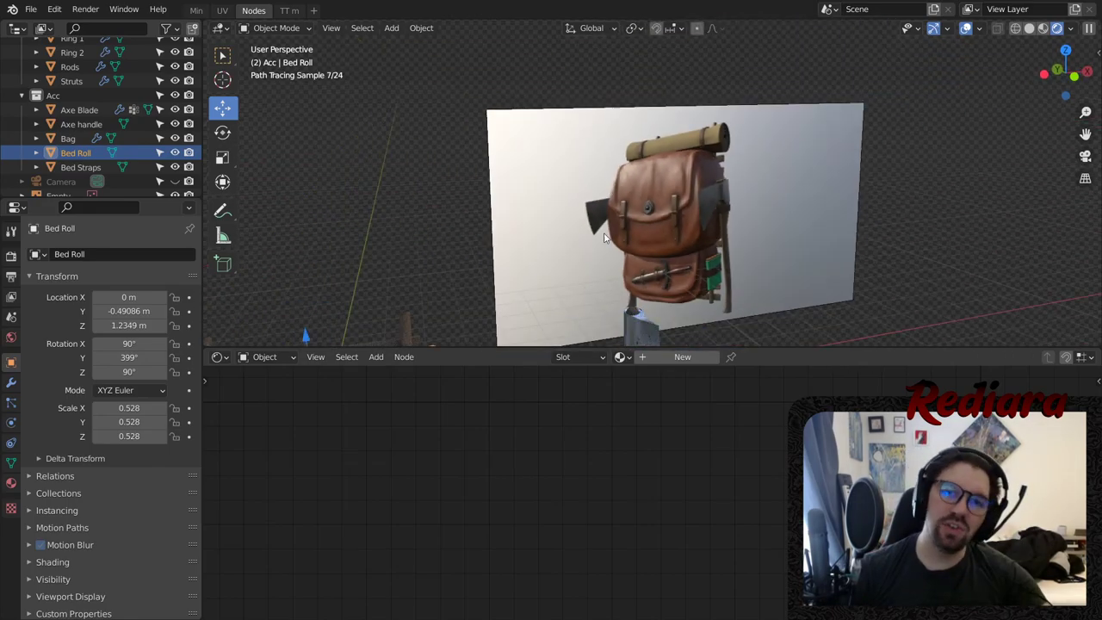
pyautogui.moveTo(728, 117)
pyautogui.mouseDown(button='middle')
pyautogui.moveTo(646, 177)
pyautogui.moveTo(724, 95)
pyautogui.mouseUp(button='middle')
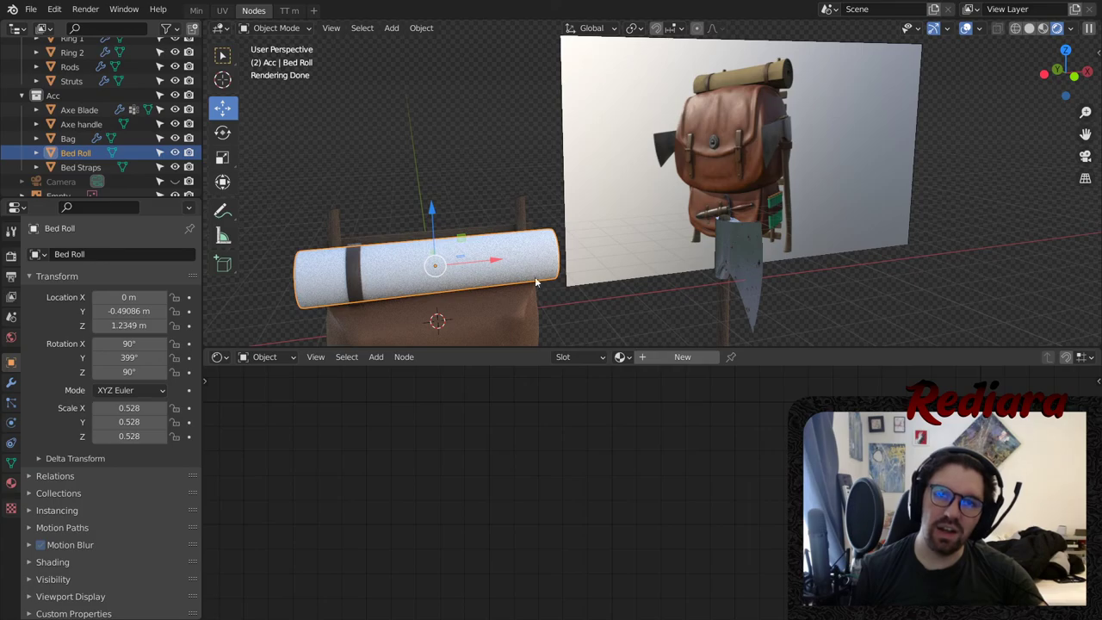
pyautogui.scroll(3, 536, 281)
pyautogui.click(651, 360)
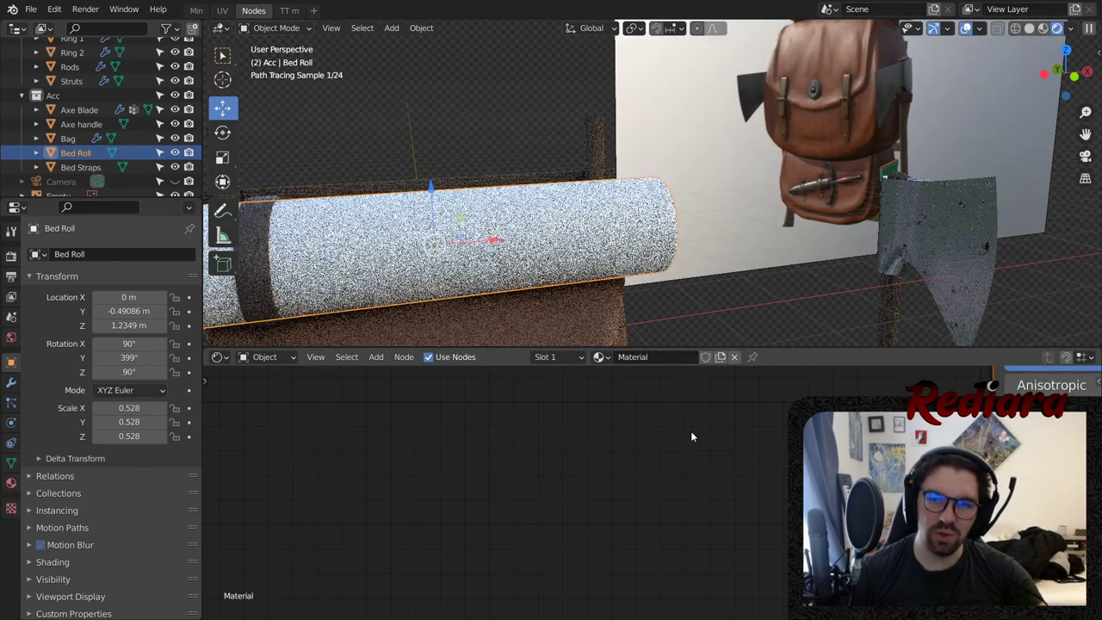
# - Set the bed roll material's base color by sampling the tan bed roll in the reference image
pyautogui.keyDown('shift'); pyautogui.moveTo(814, 113); pyautogui.dragTo(745, 236, button='middle'); pyautogui.keyUp('shift')
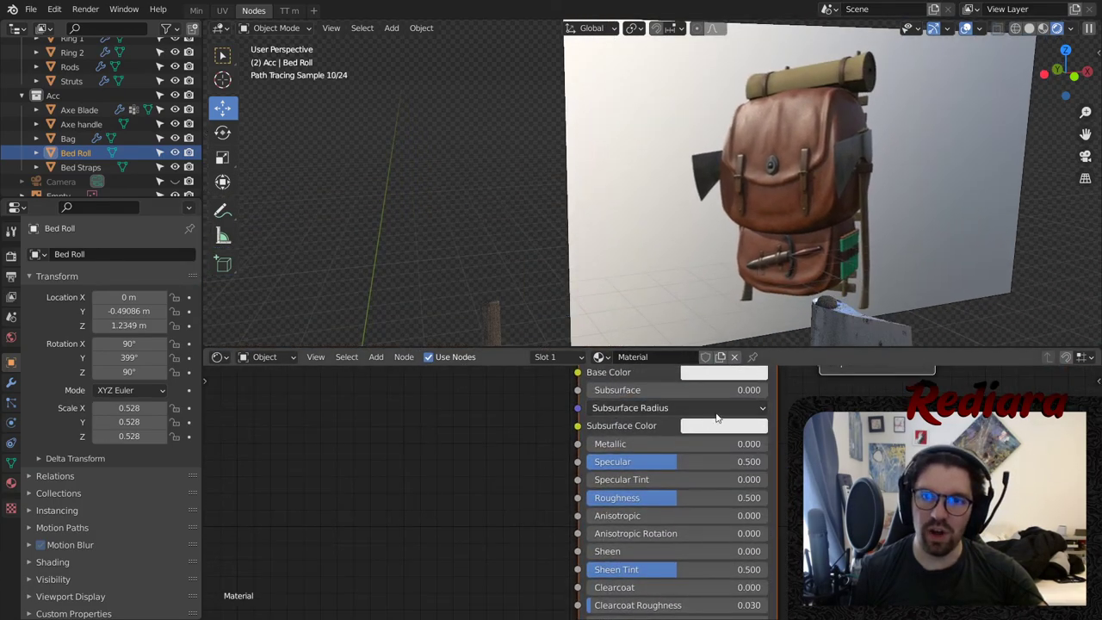
pyautogui.moveTo(637, 305)
pyautogui.keyDown('shift'); pyautogui.mouseDown(button='middle')
pyautogui.moveTo(681, 172)
pyautogui.moveTo(713, 216)
pyautogui.moveTo(704, 272)
pyautogui.mouseUp(button='middle'); pyautogui.keyUp('shift')
pyautogui.click(723, 376)
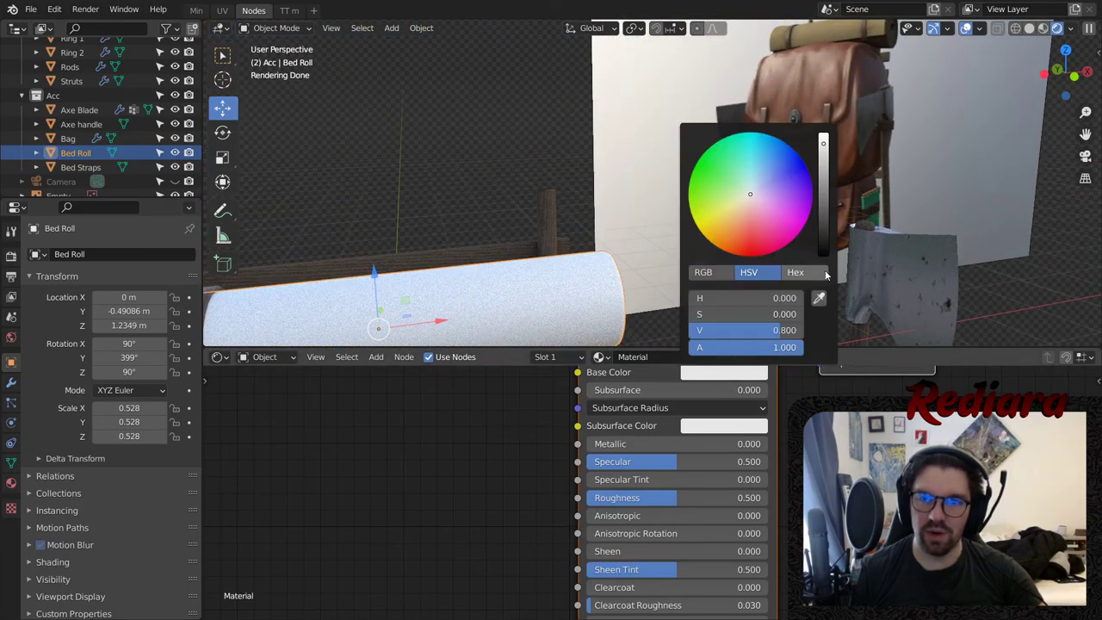
pyautogui.click(817, 297)
pyautogui.click(822, 32)
pyautogui.keyDown('shift'); pyautogui.moveTo(532, 289); pyautogui.dragTo(716, 123, button='middle'); pyautogui.keyUp('shift')
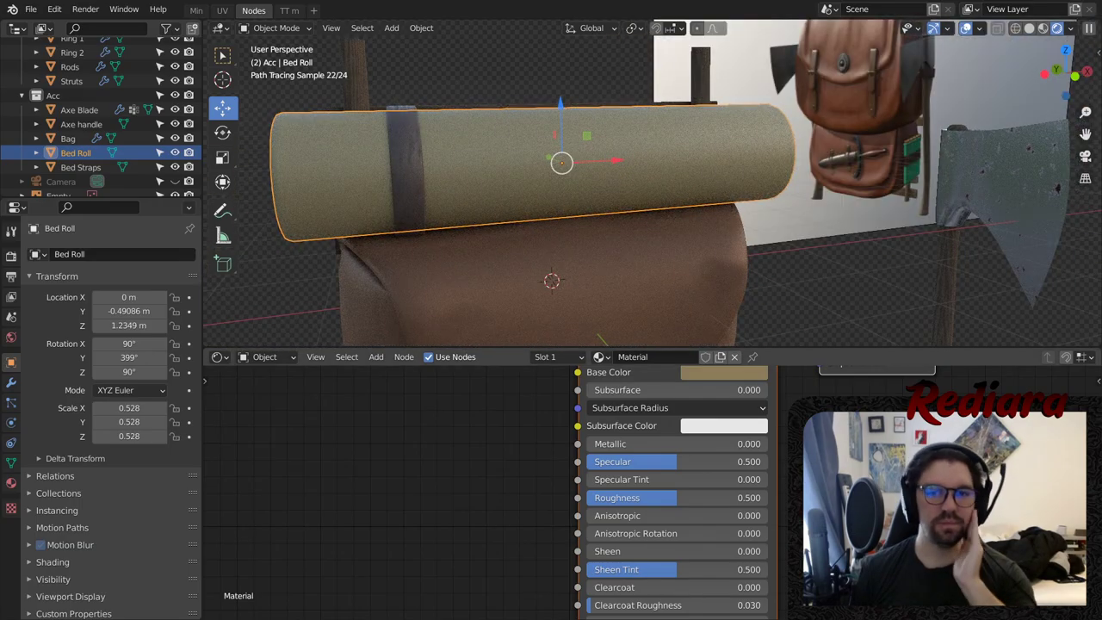
# - Set the bed roll material's specular to 0 and its roughness to 1
pyautogui.moveTo(594, 258)
pyautogui.mouseDown(button='middle')
pyautogui.moveTo(573, 239)
pyautogui.moveTo(560, 191)
pyautogui.mouseUp(button='middle')
pyautogui.scroll(2, 559, 190)
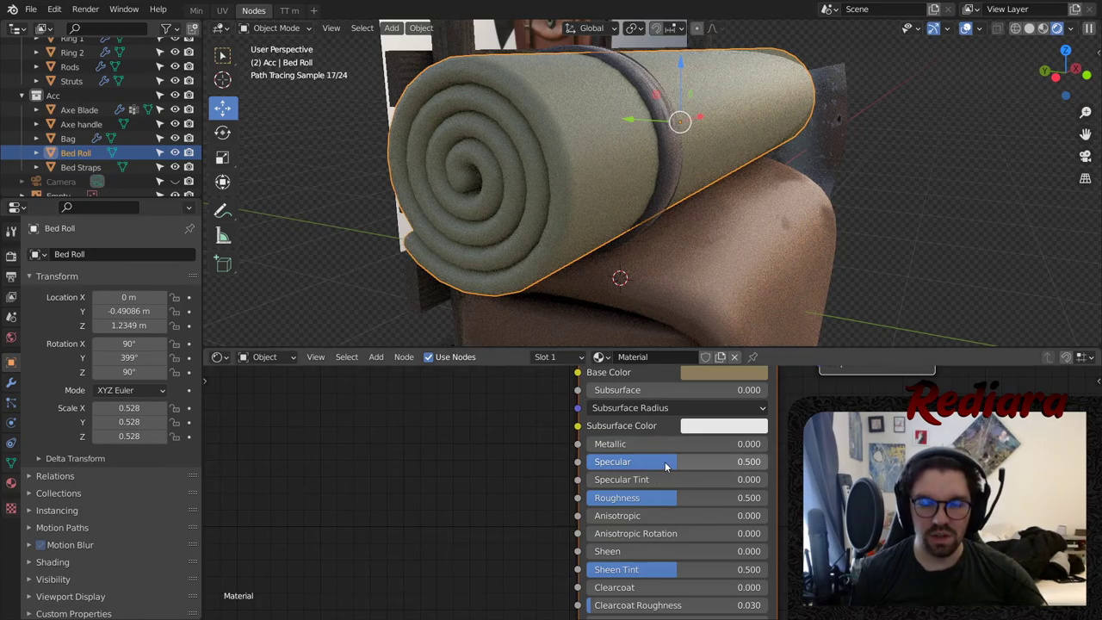
pyautogui.moveTo(675, 462); pyautogui.dragTo(587, 461)
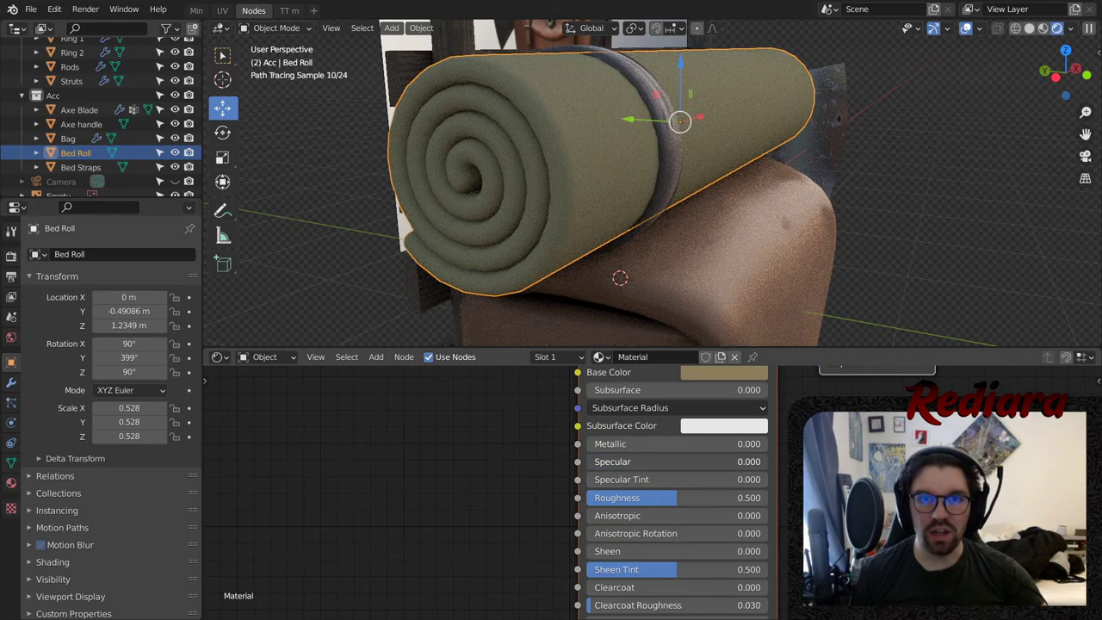
pyautogui.moveTo(673, 504); pyautogui.dragTo(769, 505)
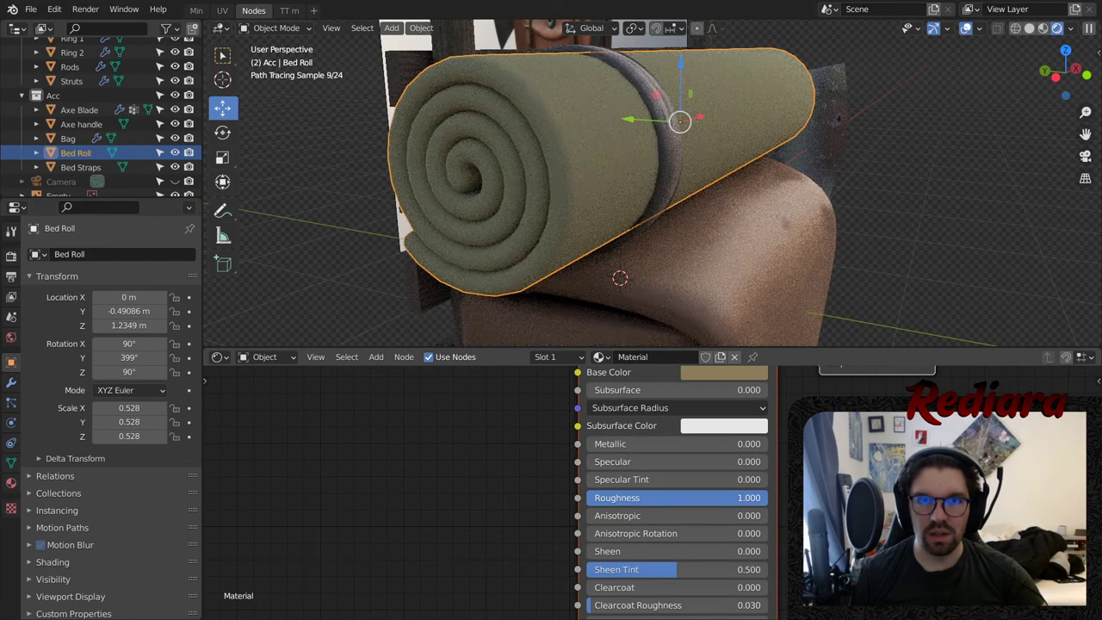
# - Set both sheen tint and sheen of the bed roll material to 1
pyautogui.scroll(3, 550, 158)
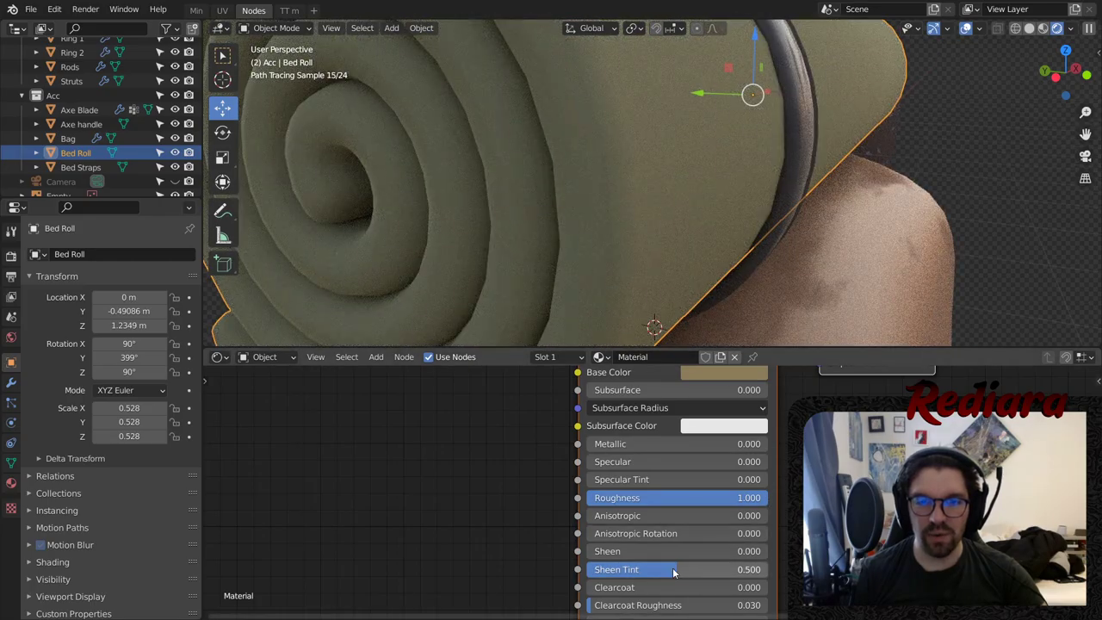
pyautogui.moveTo(673, 572); pyautogui.dragTo(747, 569)
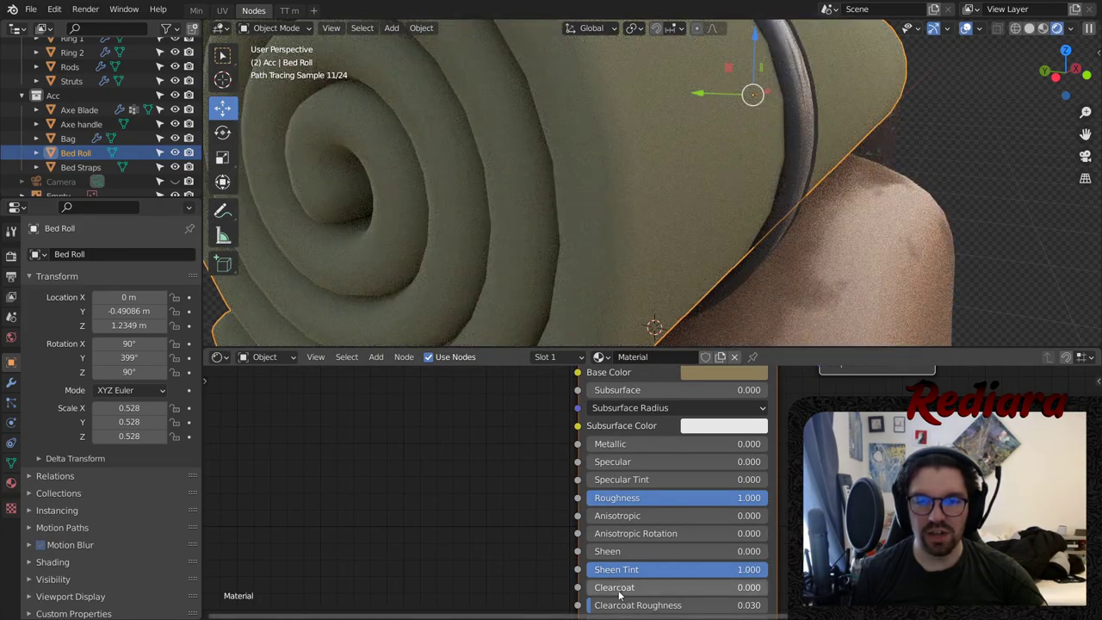
pyautogui.write('1')
pyautogui.press('Return')
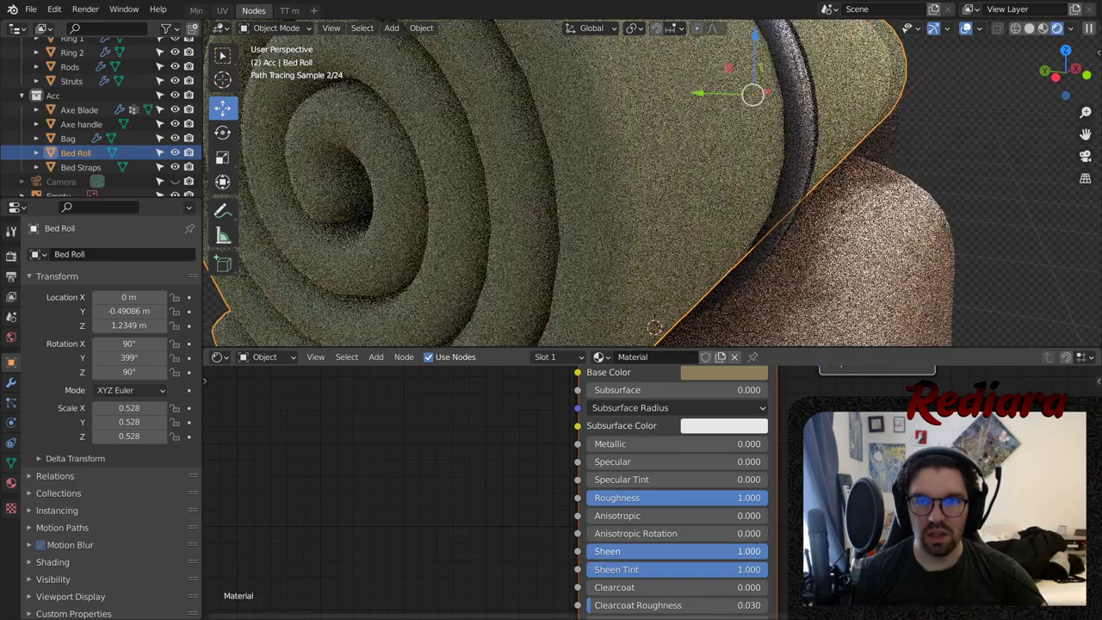
# - Reduce the bed roll material's sheen tint to 0 and its sheen to 0.5
pyautogui.scroll(-3, 732, 129)
pyautogui.moveTo(713, 117); pyautogui.dragTo(914, 137, button='middle')
pyautogui.scroll(-5, 914, 137)
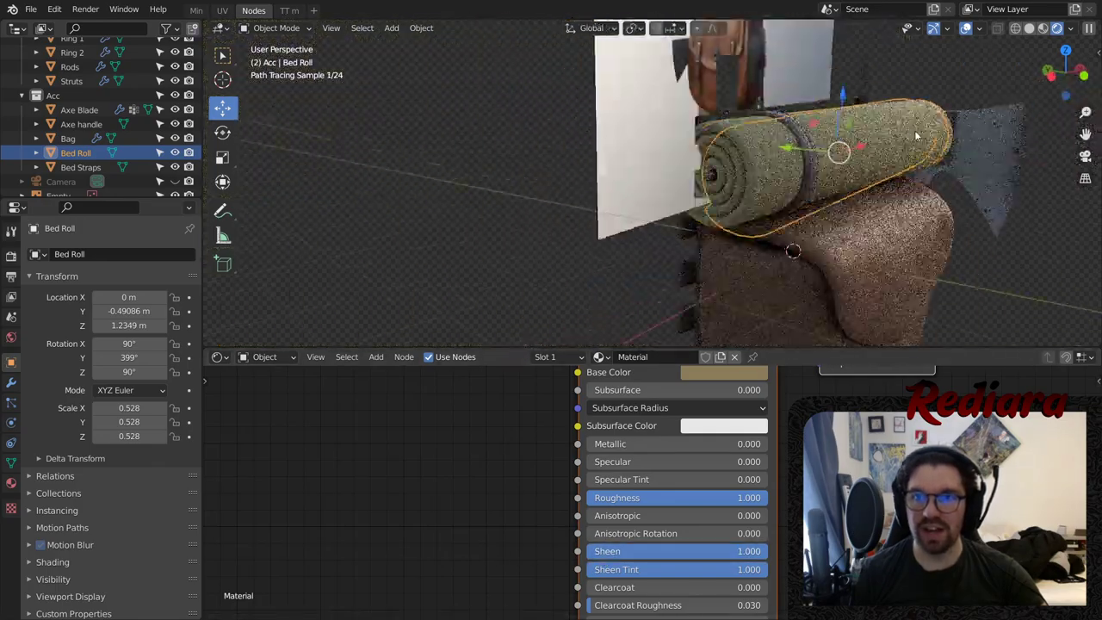
pyautogui.moveTo(720, 552); pyautogui.dragTo(683, 552)
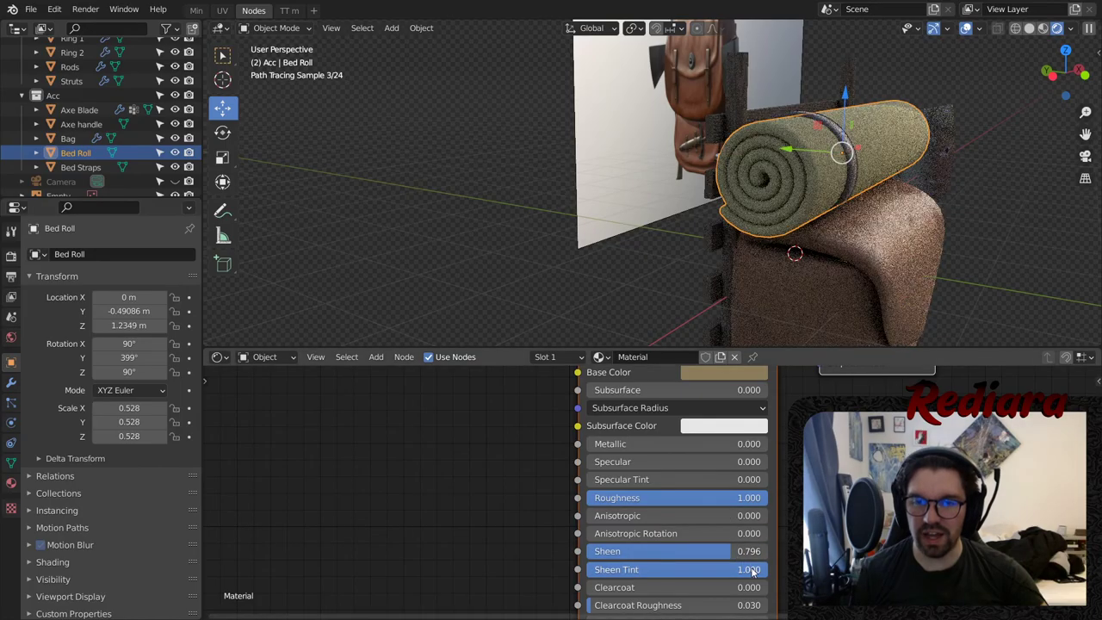
pyautogui.moveTo(751, 569); pyautogui.dragTo(586, 570)
pyautogui.scroll(3, 919, 110)
pyautogui.moveTo(899, 135); pyautogui.dragTo(861, 157, button='middle')
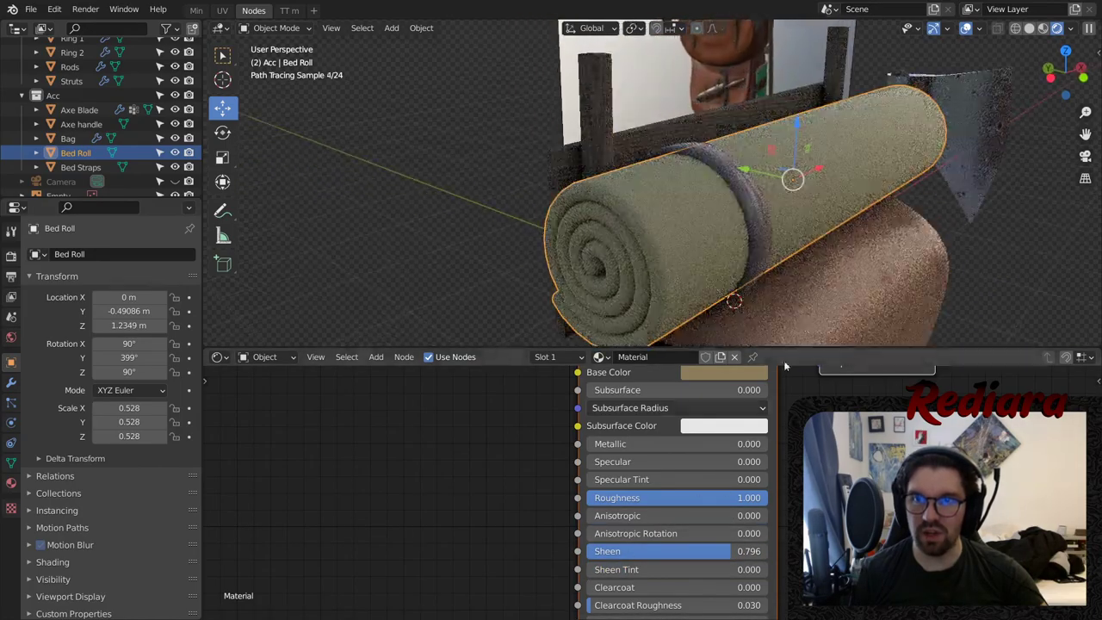
pyautogui.write('.5')
pyautogui.press('Return')
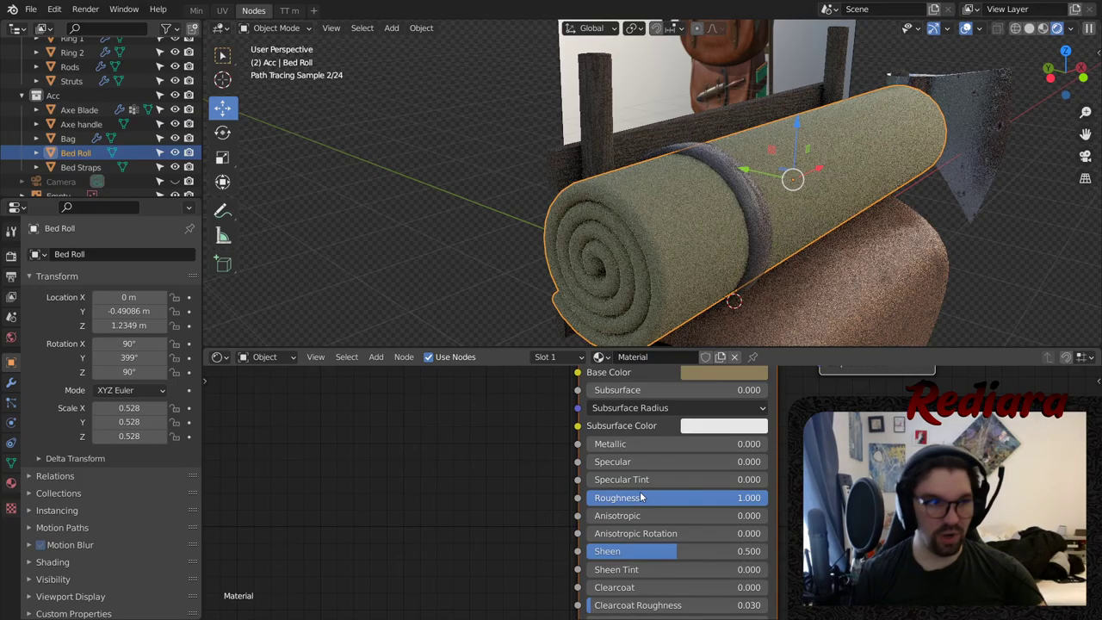
# - Deselect the bed roll, and set its material's clearcoat roughness to 0 and clearcoat to 0.3
pyautogui.click(1024, 238)
pyautogui.moveTo(847, 212); pyautogui.dragTo(750, 137, button='middle')
pyautogui.scroll(-3, 810, 207)
pyautogui.scroll(-1, 697, 551)
pyautogui.moveTo(696, 610); pyautogui.dragTo(682, 485, button='middle')
pyautogui.scroll(2, 632, 495)
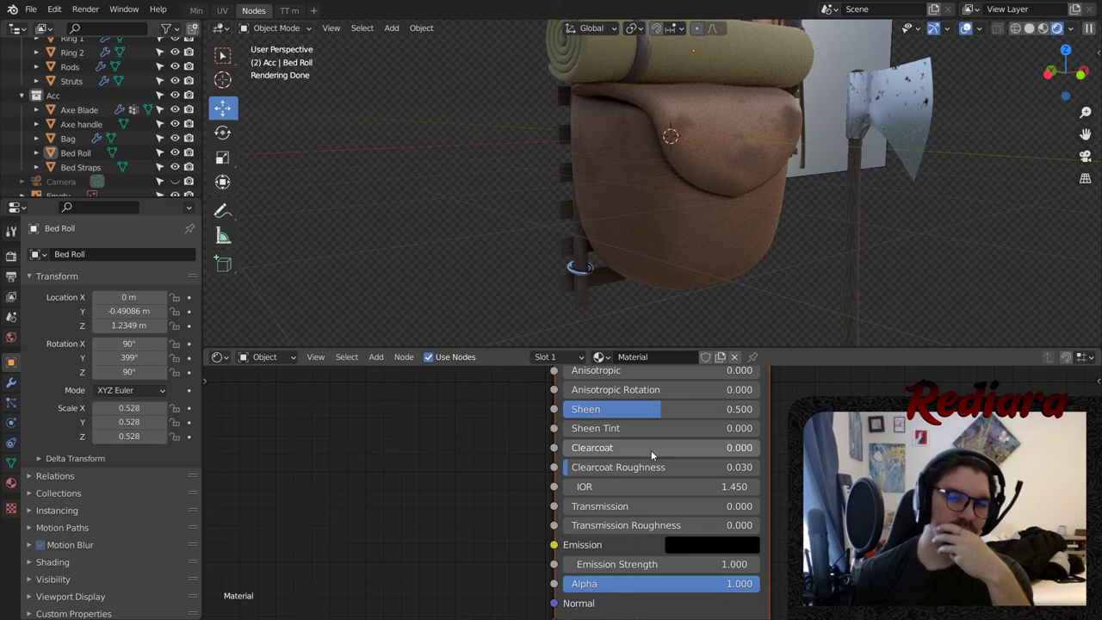
pyautogui.click(651, 466)
pyautogui.write('0')
pyautogui.press('Return')
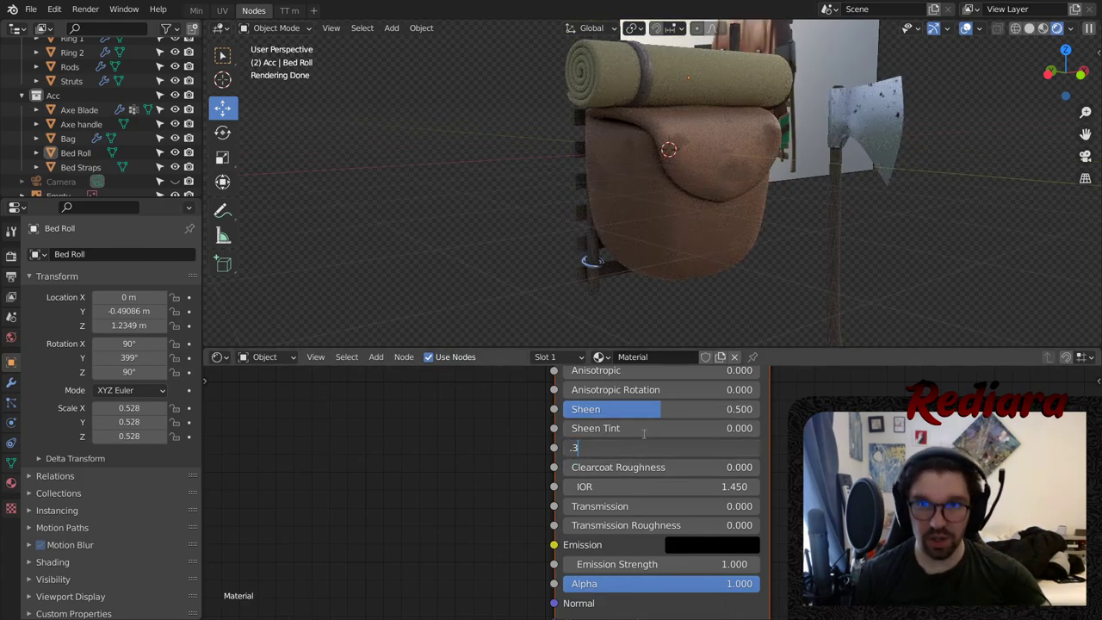
pyautogui.scroll(6, 720, 74)
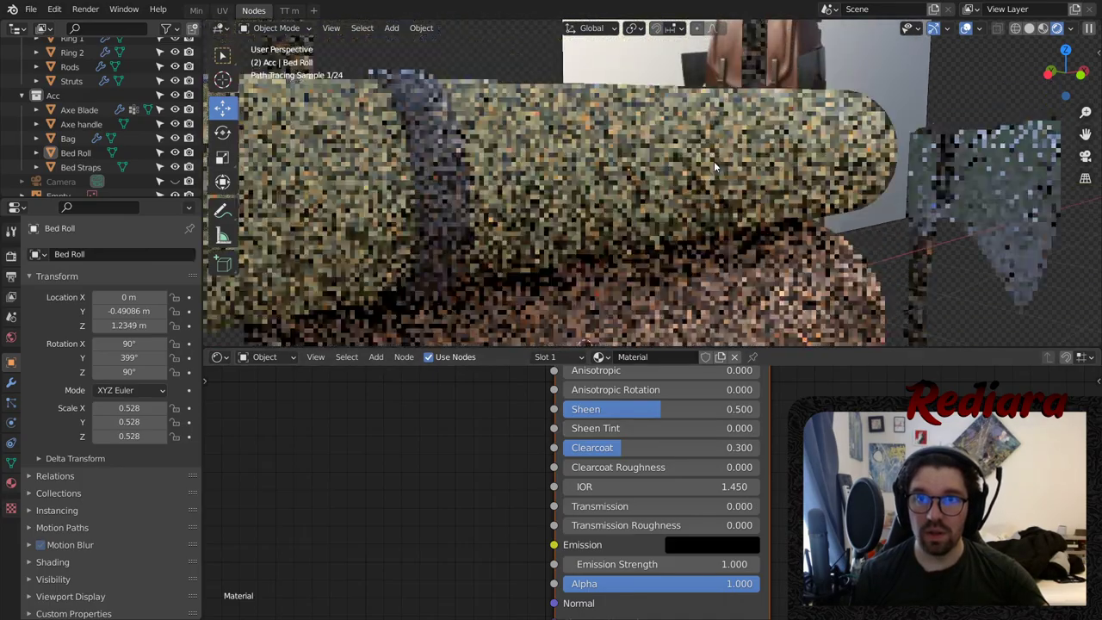
# - Set the bed roll material's clearcoat to 0.2 and its clearcoat roughness to 0.5
pyautogui.scroll(1, 735, 123)
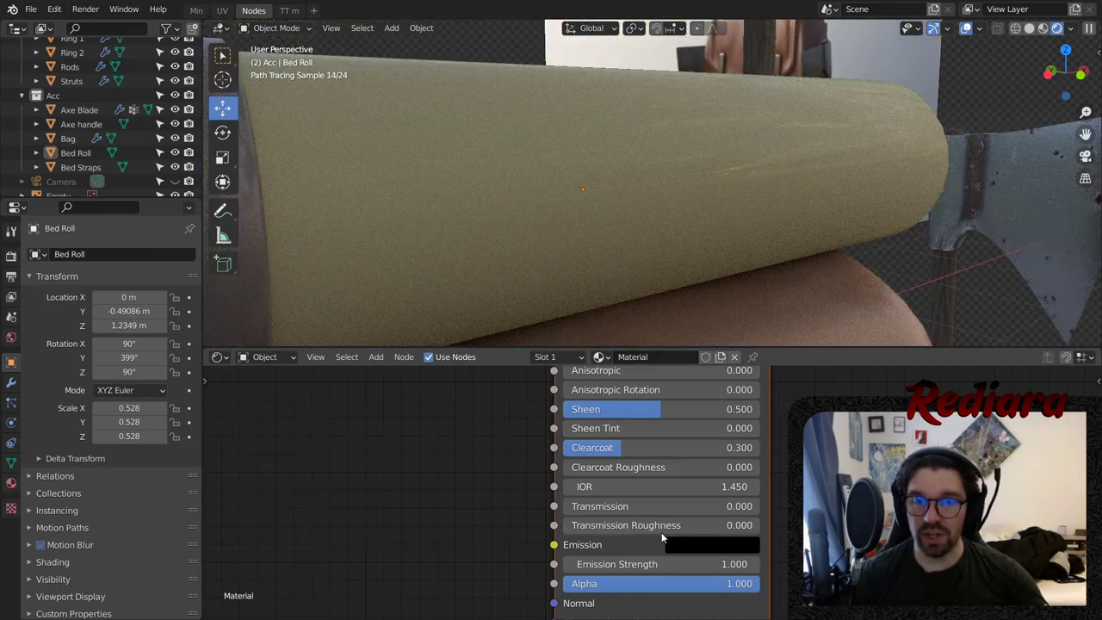
pyautogui.write('.2')
pyautogui.press('Return')
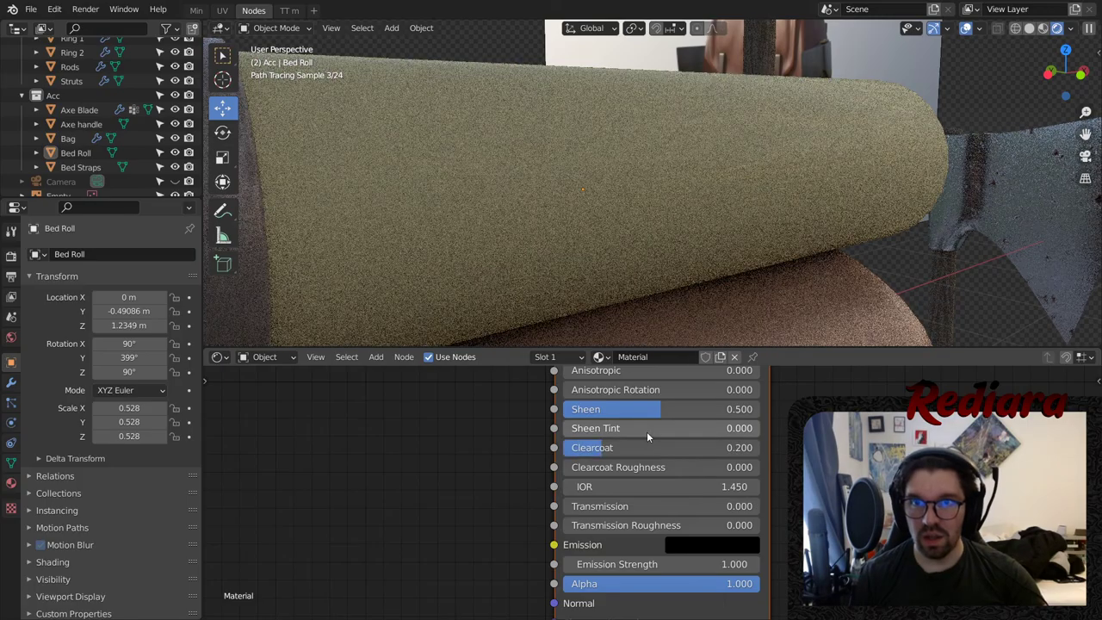
pyautogui.moveTo(629, 467); pyautogui.dragTo(635, 467)
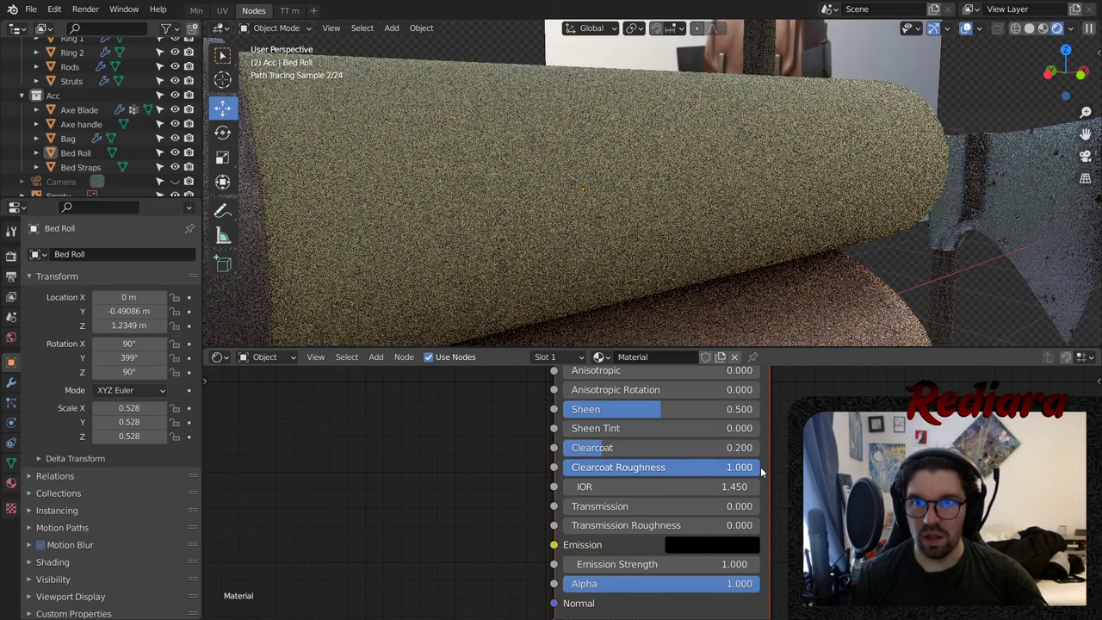
pyautogui.click(695, 469)
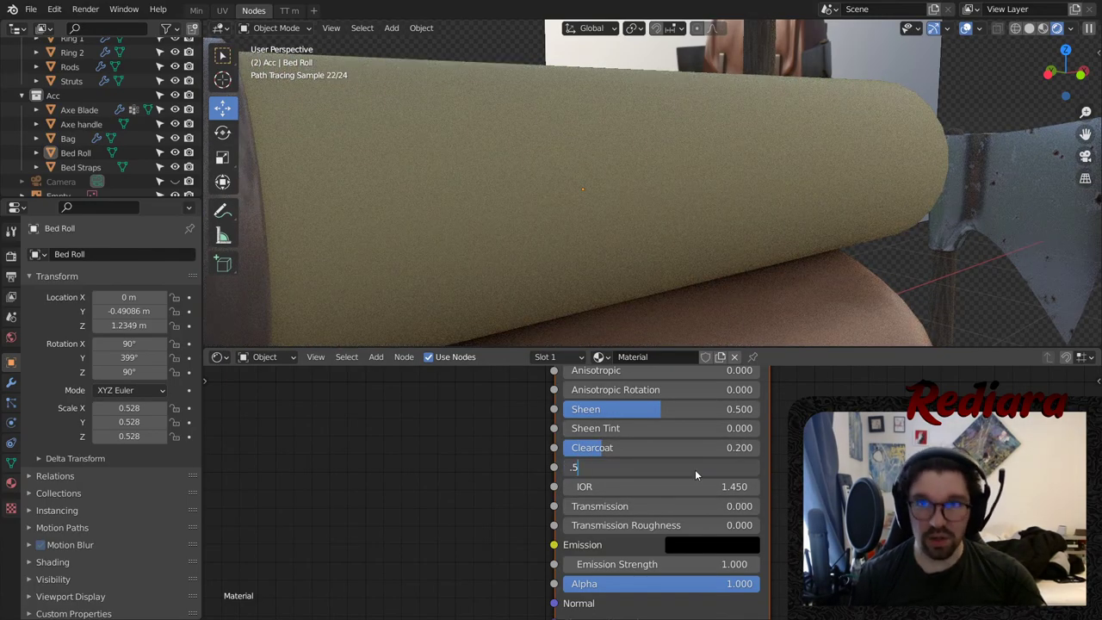
pyautogui.write('.5')
pyautogui.press('Return')
pyautogui.scroll(-2, 753, 124)
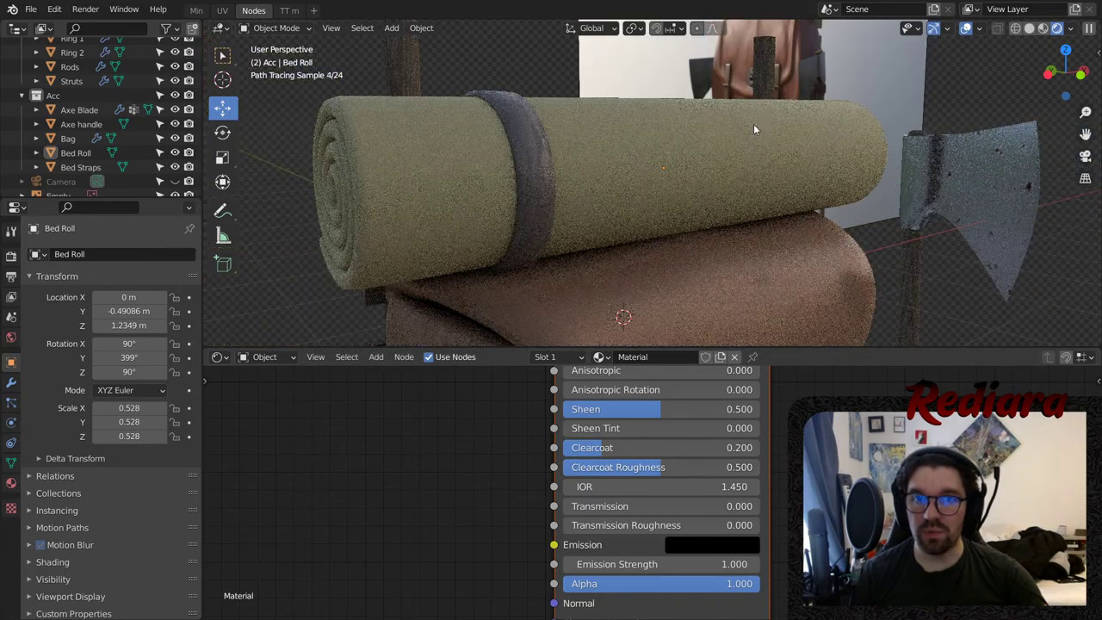
# - Set the hue of the bed roll material's base color to 0
pyautogui.moveTo(830, 416); pyautogui.dragTo(663, 550, button='middle')
pyautogui.click(657, 527)
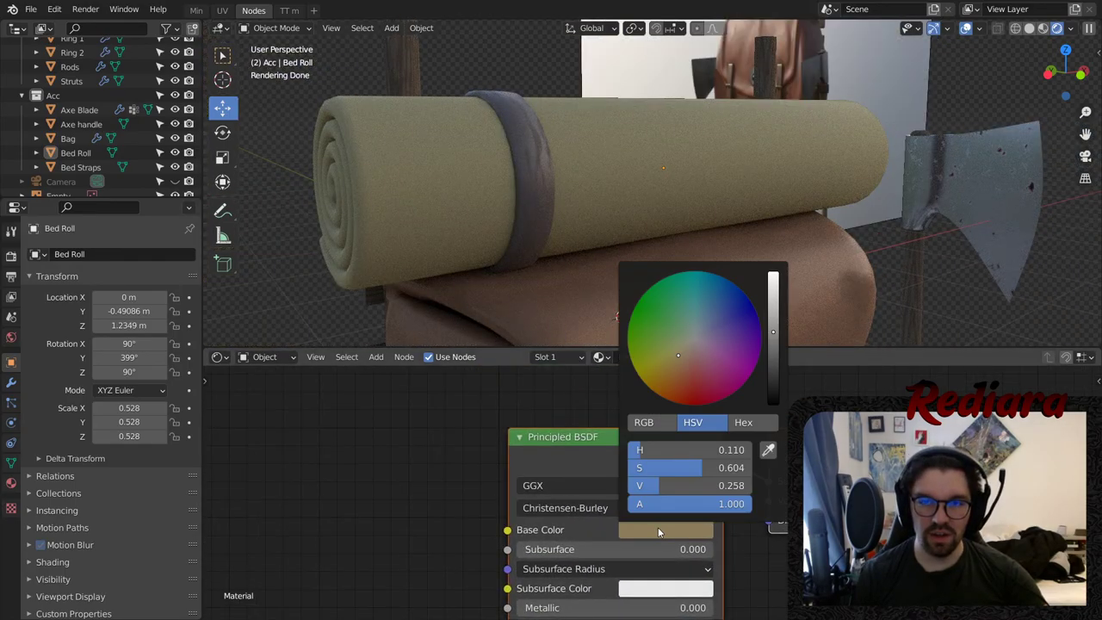
pyautogui.click(723, 449)
pyautogui.write('0')
pyautogui.press('Return')
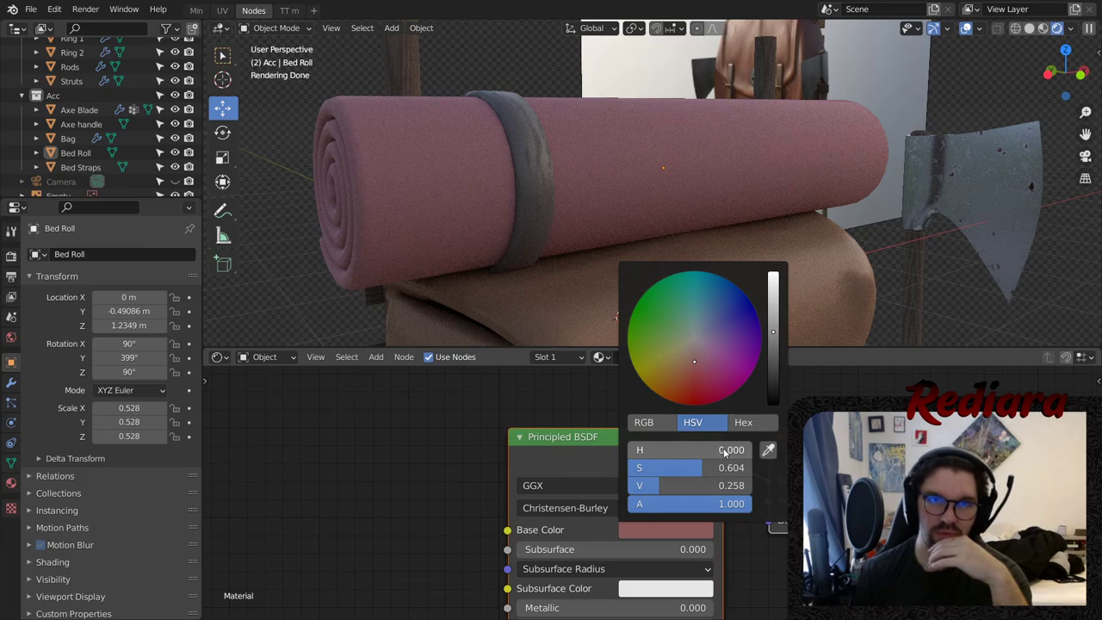
# - Compare the rendered backpack and axe with the reference image from several angles
pyautogui.scroll(-5, 967, 176)
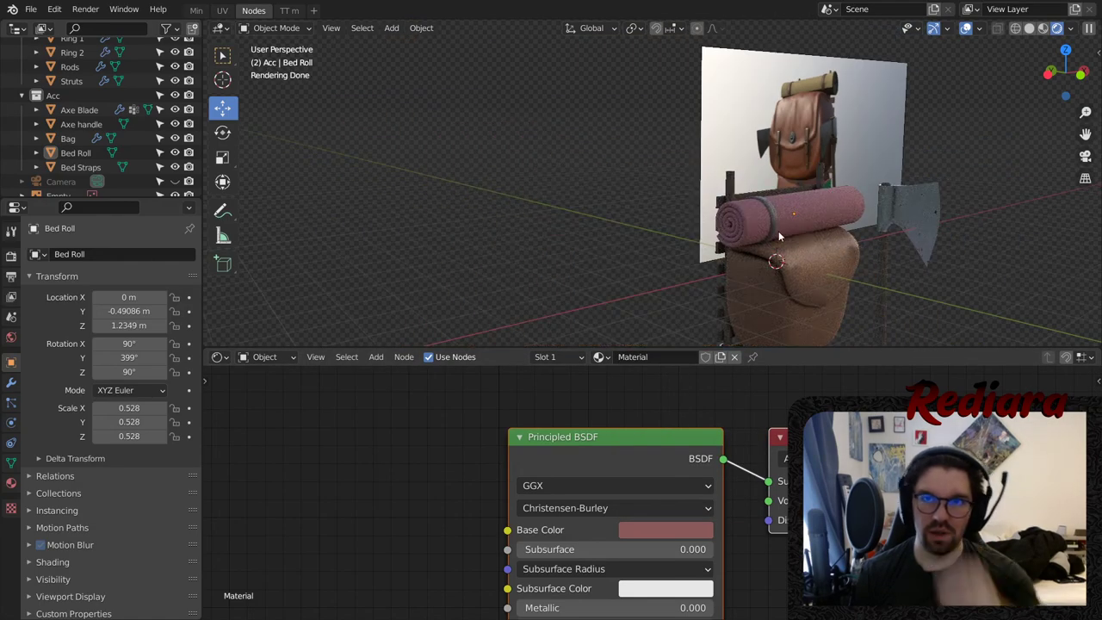
pyautogui.moveTo(802, 237); pyautogui.dragTo(737, 211, button='middle')
pyautogui.moveTo(778, 218); pyautogui.dragTo(782, 216, button='middle')
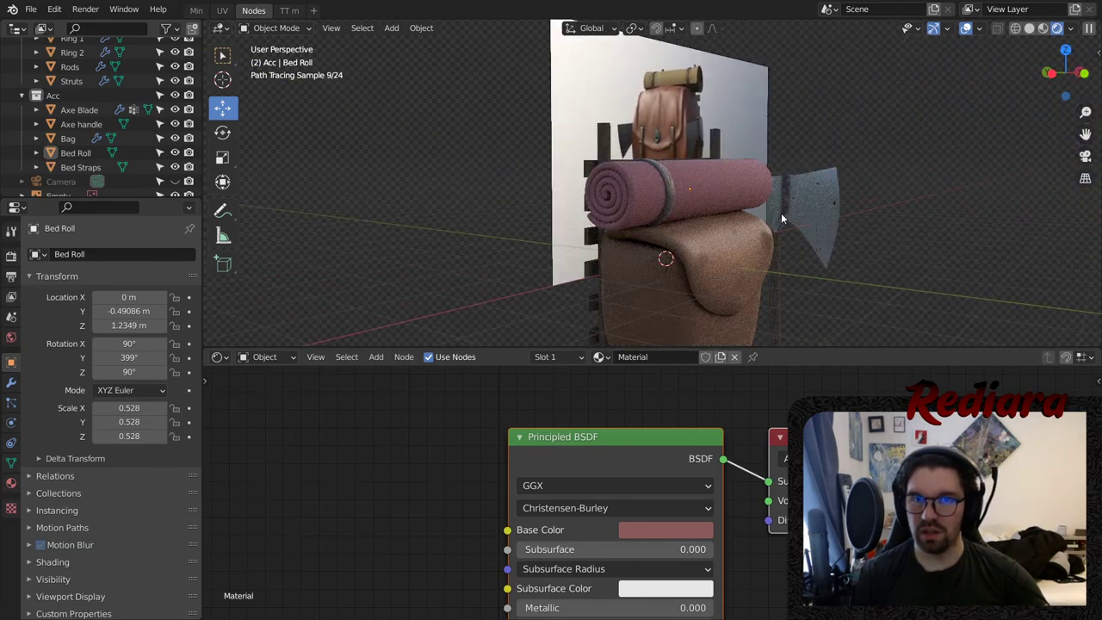
pyautogui.scroll(-5, 782, 216)
pyautogui.scroll(4, 688, 218)
pyautogui.moveTo(688, 218); pyautogui.dragTo(580, 282, button='middle')
pyautogui.keyDown('shift'); pyautogui.moveTo(739, 293); pyautogui.dragTo(507, 254, button='middle'); pyautogui.keyUp('shift')
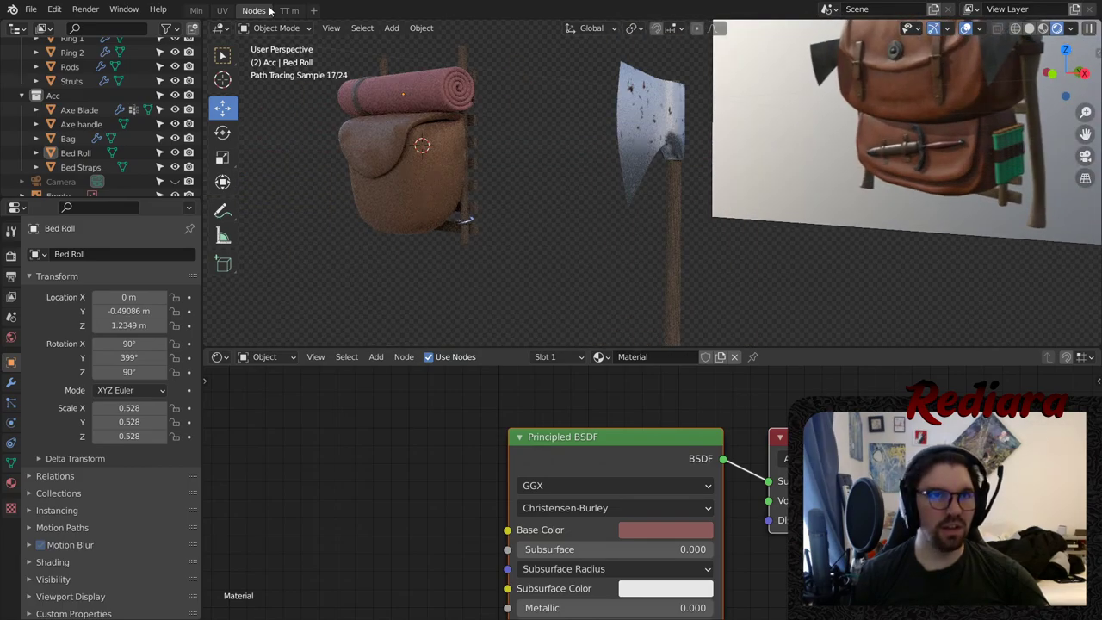
# - Switch to the Min workspace, add a cube and move it about 2.65 m along X, beside the bag
pyautogui.click(197, 10)
pyautogui.keyDown('shift'); pyautogui.moveTo(364, 252); pyautogui.dragTo(522, 246, button='middle'); pyautogui.keyUp('shift')
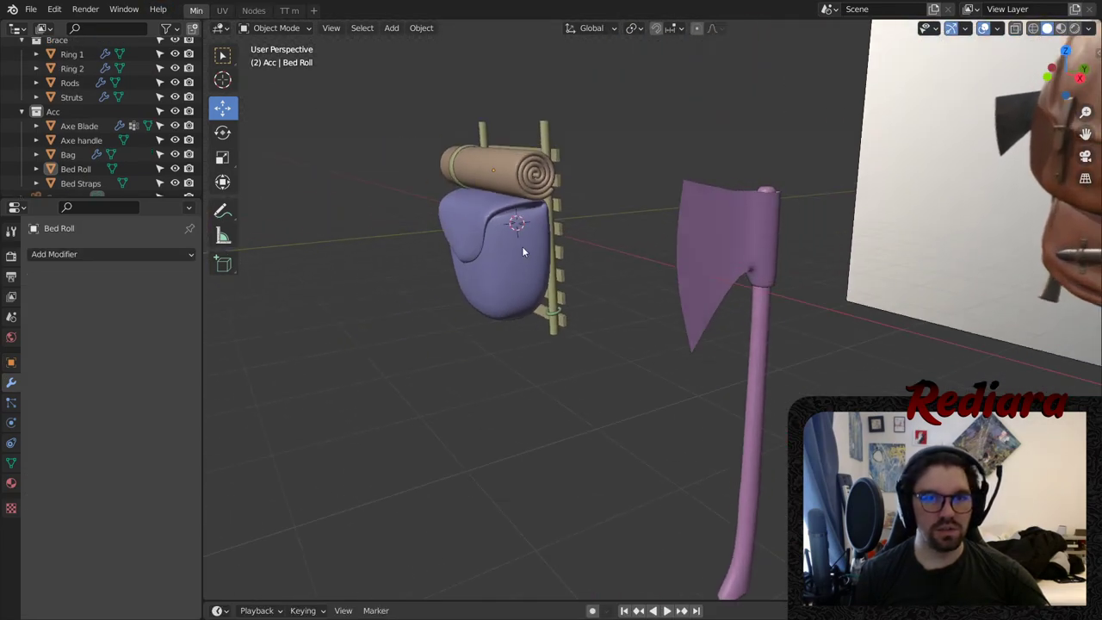
pyautogui.scroll(4, 522, 247)
pyautogui.click(390, 28)
pyautogui.moveTo(406, 47)
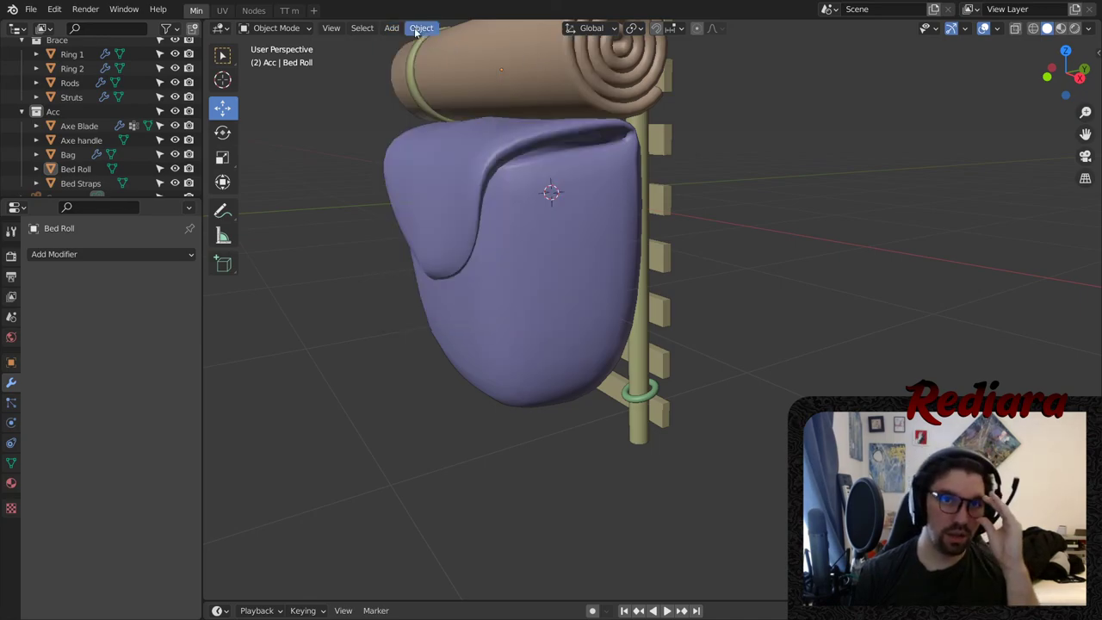
pyautogui.click(392, 28)
pyautogui.moveTo(427, 46)
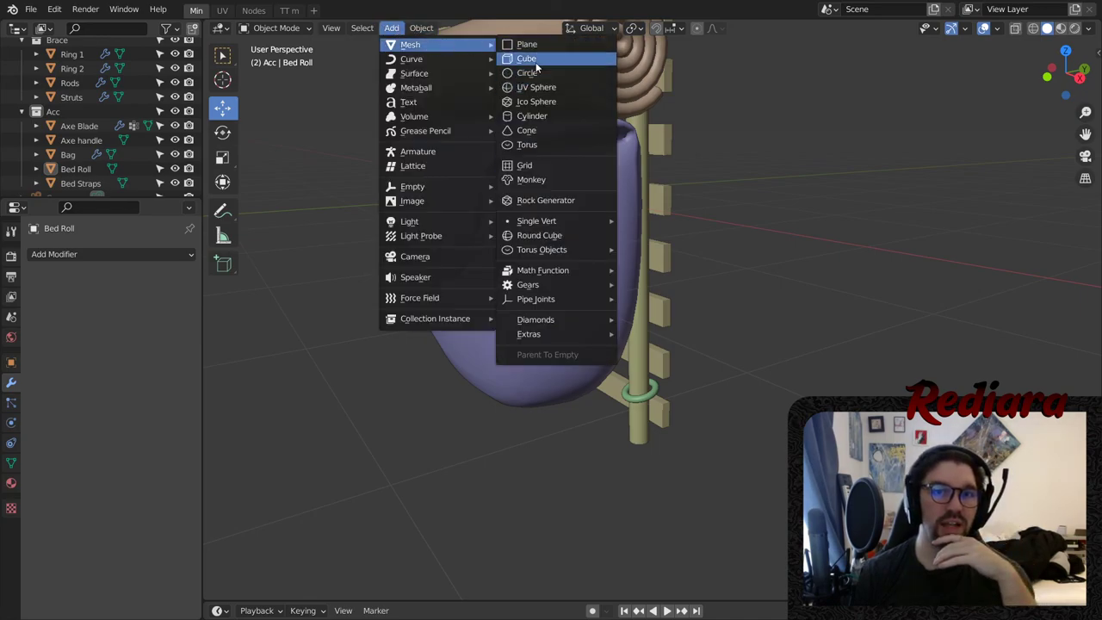
pyautogui.click(535, 59)
pyautogui.moveTo(678, 335); pyautogui.dragTo(747, 270, button='middle')
pyautogui.moveTo(504, 209); pyautogui.dragTo(815, 225)
pyautogui.keyDown('shift'); pyautogui.moveTo(815, 224); pyautogui.dragTo(722, 254, button='middle'); pyautogui.keyUp('shift')
# - Scale the cube into a small, thin bar, finishing with a uniform scale of about 0.394
pyautogui.click(222, 157)
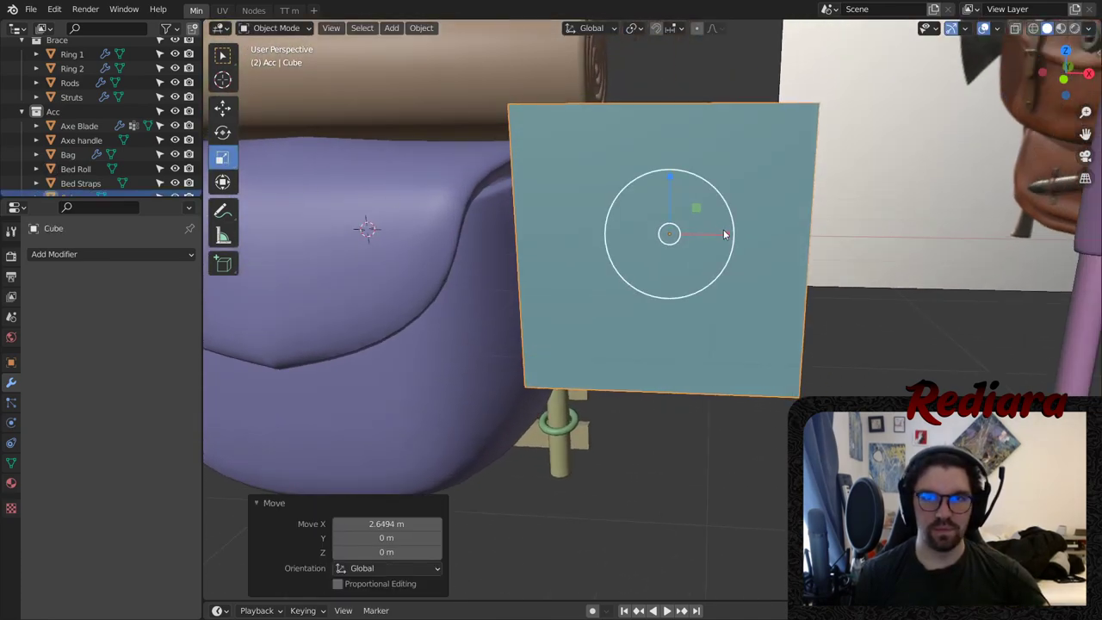
pyautogui.moveTo(723, 229)
pyautogui.mouseDown()
pyautogui.moveTo(676, 233)
pyautogui.moveTo(664, 217)
pyautogui.moveTo(710, 237)
pyautogui.mouseUp()
pyautogui.press('s')
pyautogui.press('z')
pyautogui.click(701, 236)
pyautogui.hotkey('ctrl', 'z')
pyautogui.moveTo(710, 238); pyautogui.dragTo(636, 257, button='middle')
pyautogui.moveTo(840, 215); pyautogui.dragTo(805, 227)
pyautogui.moveTo(816, 239); pyautogui.dragTo(756, 315, button='middle')
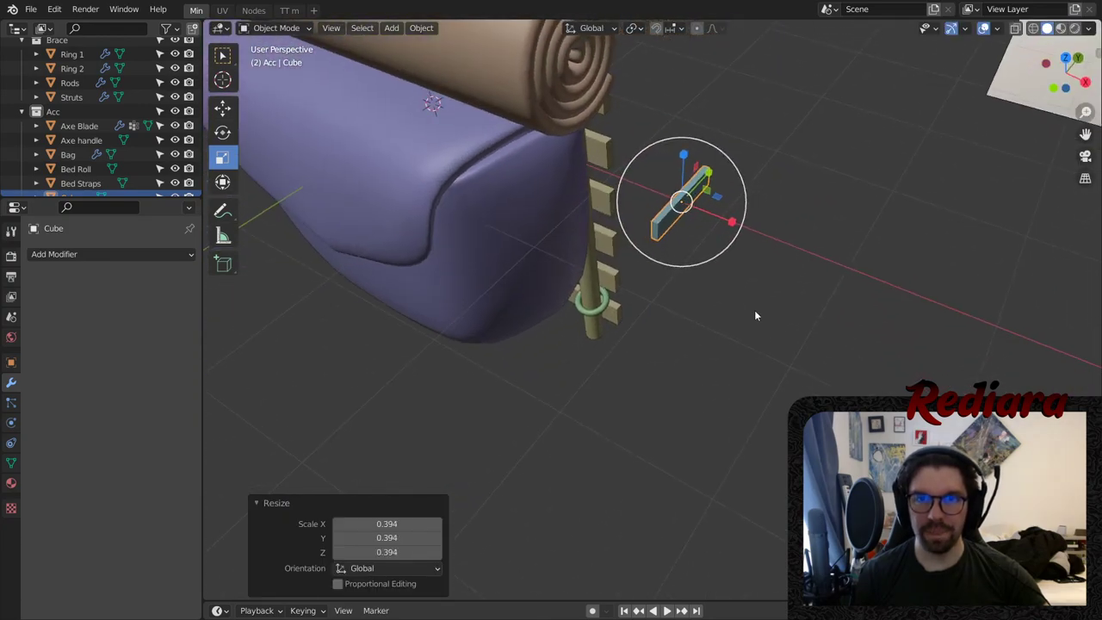
# - Move the bar over to the side of the bag, near the frame's rod
pyautogui.click(222, 106)
pyautogui.moveTo(714, 176); pyautogui.dragTo(669, 238)
pyautogui.moveTo(685, 274); pyautogui.dragTo(580, 255)
pyautogui.scroll(4, 578, 252)
pyautogui.moveTo(568, 248); pyautogui.dragTo(496, 84, button='middle')
pyautogui.moveTo(496, 89); pyautogui.dragTo(497, 185)
# - Fine-tune the bar's position along X and Y until it sits partly embedded in the bag's side
pyautogui.moveTo(498, 185); pyautogui.dragTo(576, 252, button='middle')
pyautogui.moveTo(576, 251); pyautogui.dragTo(547, 251)
pyautogui.moveTo(548, 251); pyautogui.dragTo(242, 195, button='middle')
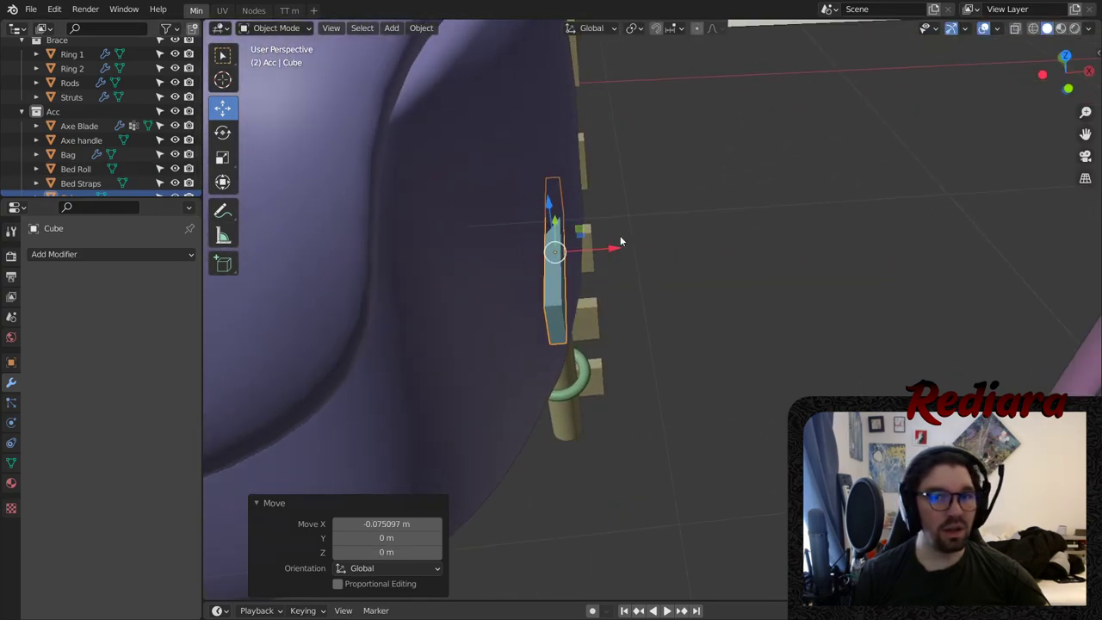
pyautogui.moveTo(619, 241); pyautogui.dragTo(629, 255)
pyautogui.moveTo(629, 255); pyautogui.dragTo(482, 232, button='middle')
pyautogui.moveTo(482, 232); pyautogui.dragTo(516, 226)
pyautogui.moveTo(517, 226); pyautogui.dragTo(430, 187, button='middle')
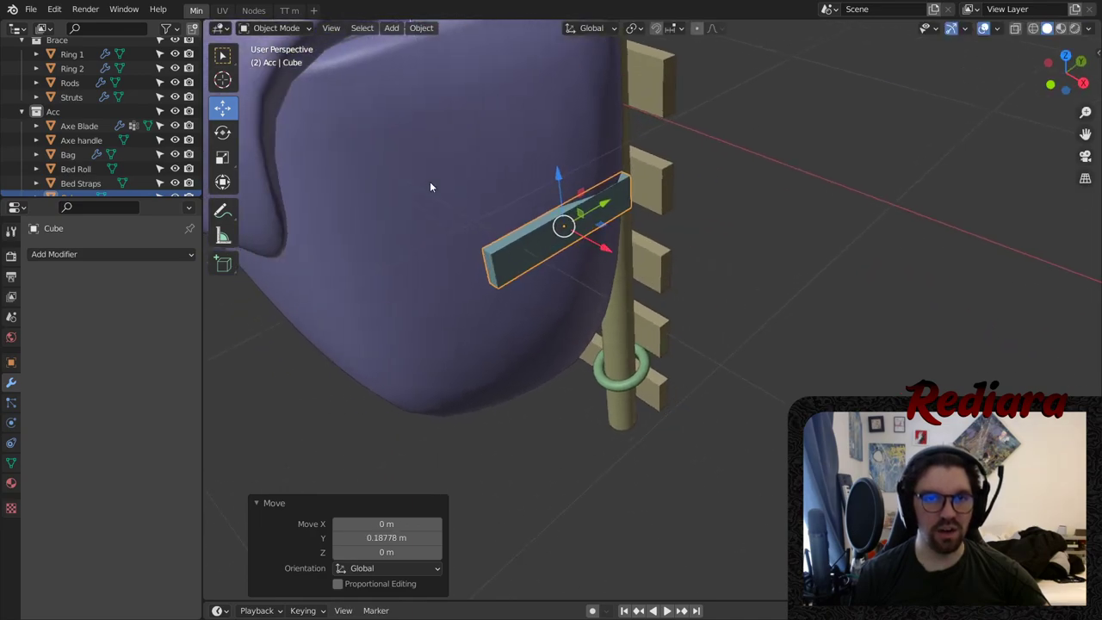
# - Add two loop cuts across the bar and move its middle section about 0.16 m outward along X
pyautogui.click(296, 31)
pyautogui.click(284, 63)
pyautogui.scroll(3, 527, 201)
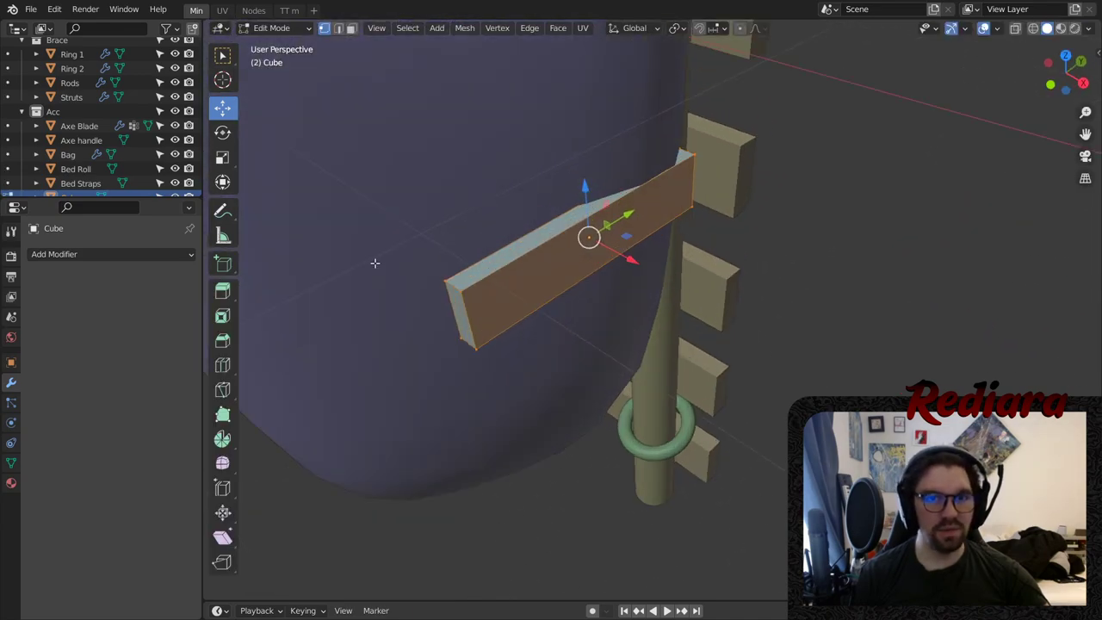
pyautogui.click(222, 364)
pyautogui.click(600, 242)
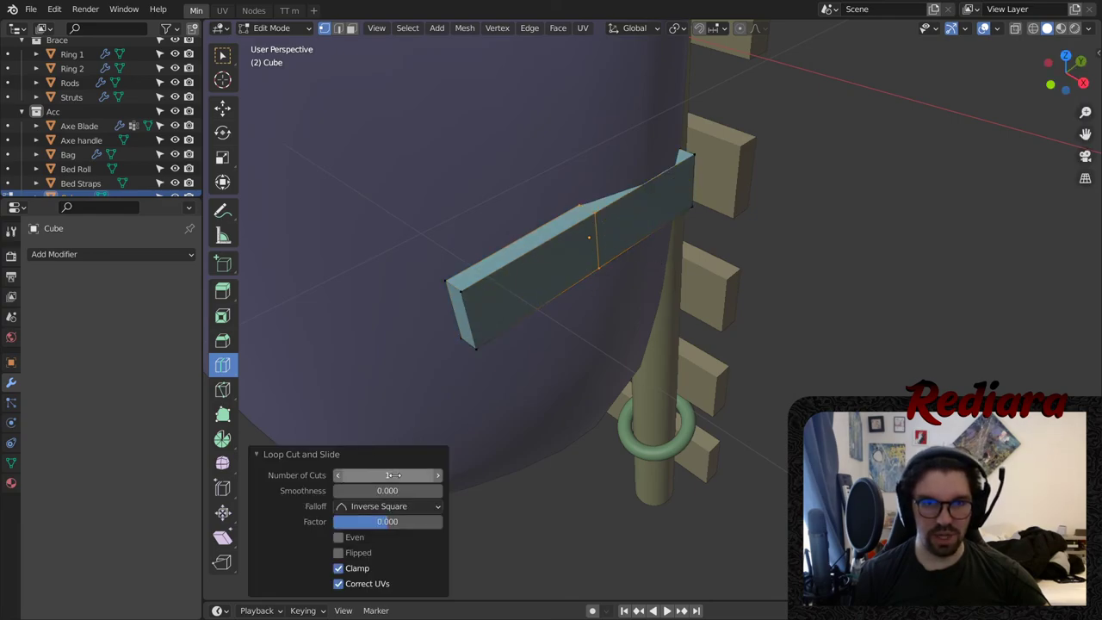
pyautogui.click(436, 476)
pyautogui.click(222, 107)
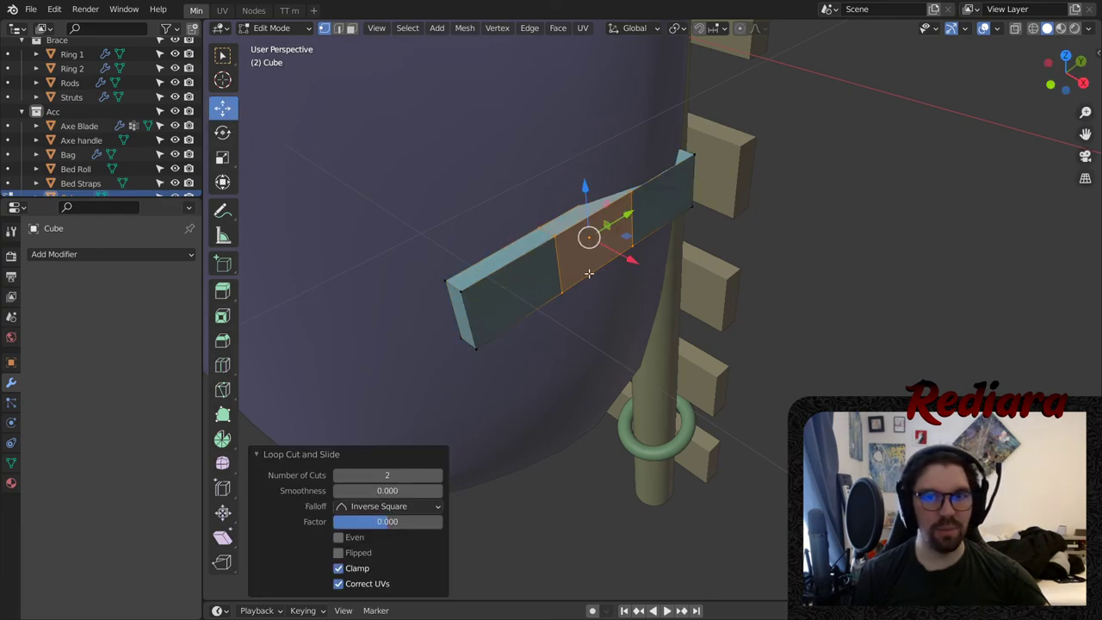
pyautogui.moveTo(590, 238); pyautogui.dragTo(682, 272)
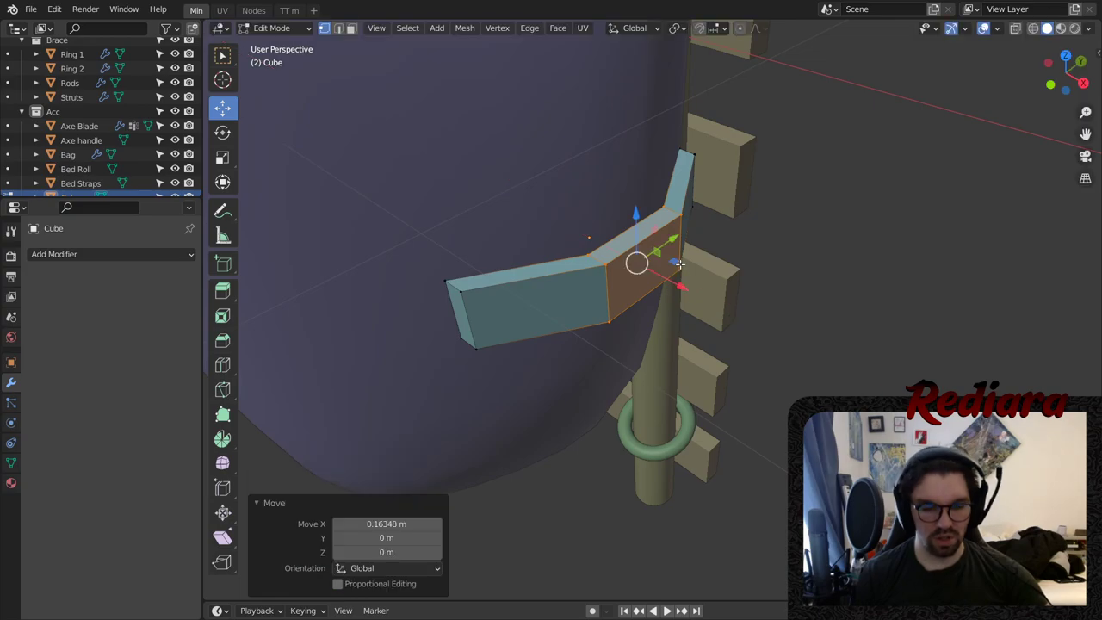
pyautogui.hotkey('ctrl', 'b')
pyautogui.rightClick(698, 196)
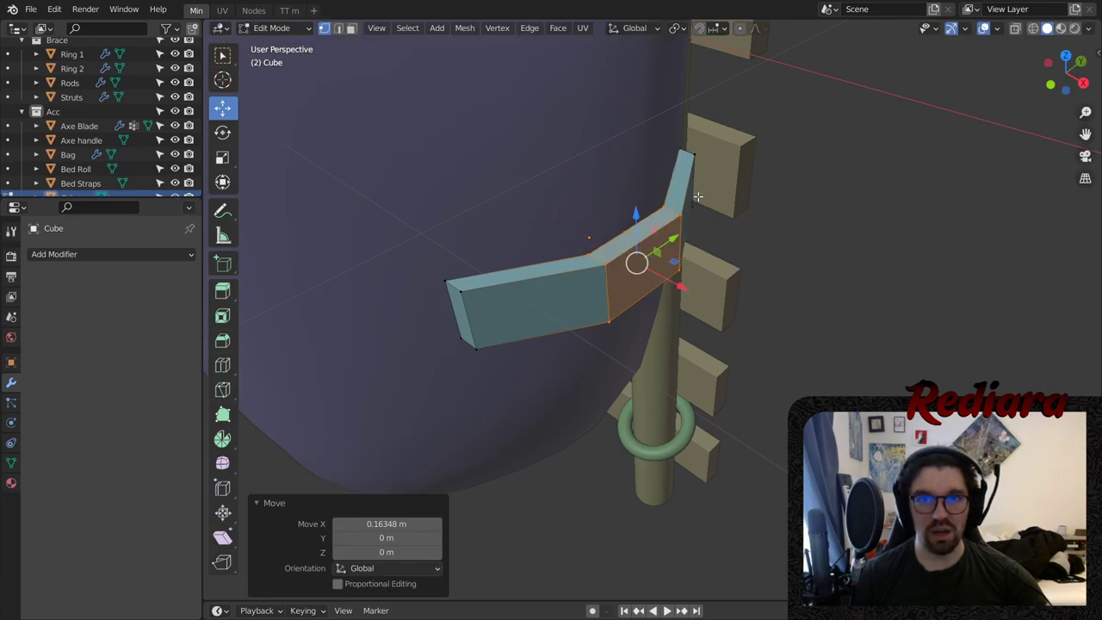
# - Apply the scale of the bent bar in Object Mode
pyautogui.click(271, 27)
pyautogui.click(284, 42)
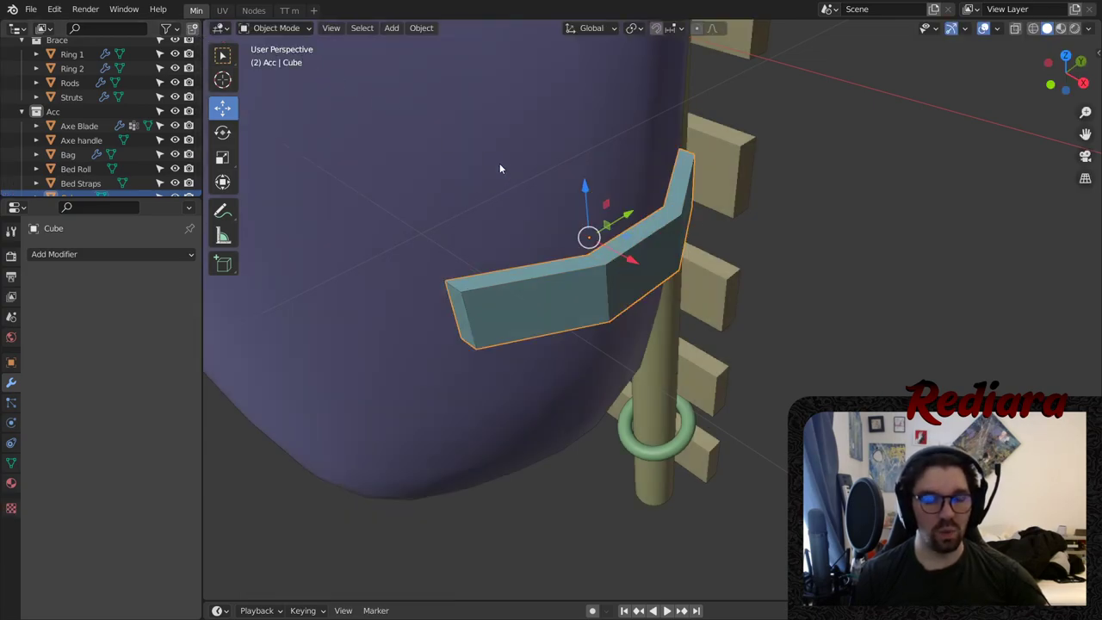
pyautogui.hotkey('ctrl', 'a')
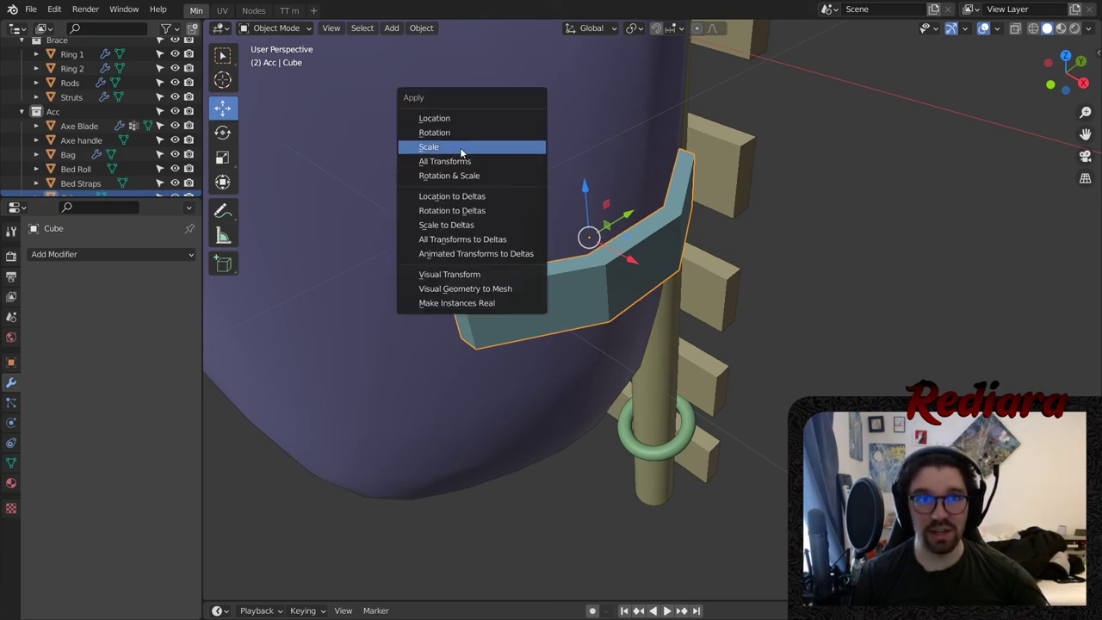
pyautogui.click(516, 147)
pyautogui.moveTo(516, 146); pyautogui.dragTo(639, 271, button='middle')
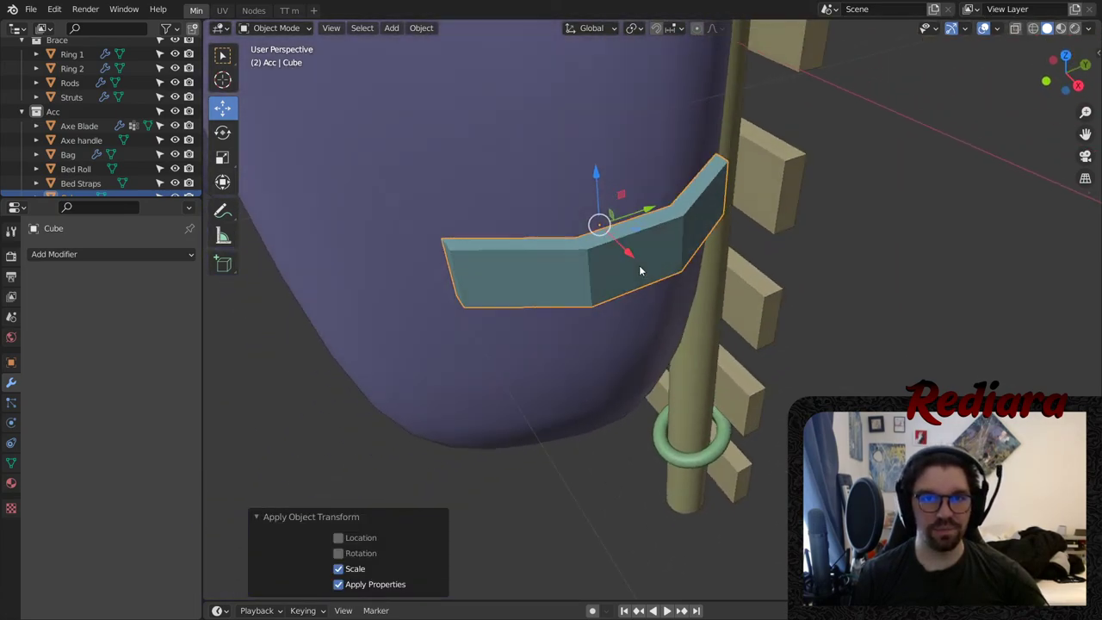
# - Bevel the bar's two bend edges with 4 segments and a width of about 0.255 m
pyautogui.click(282, 28)
pyautogui.click(289, 58)
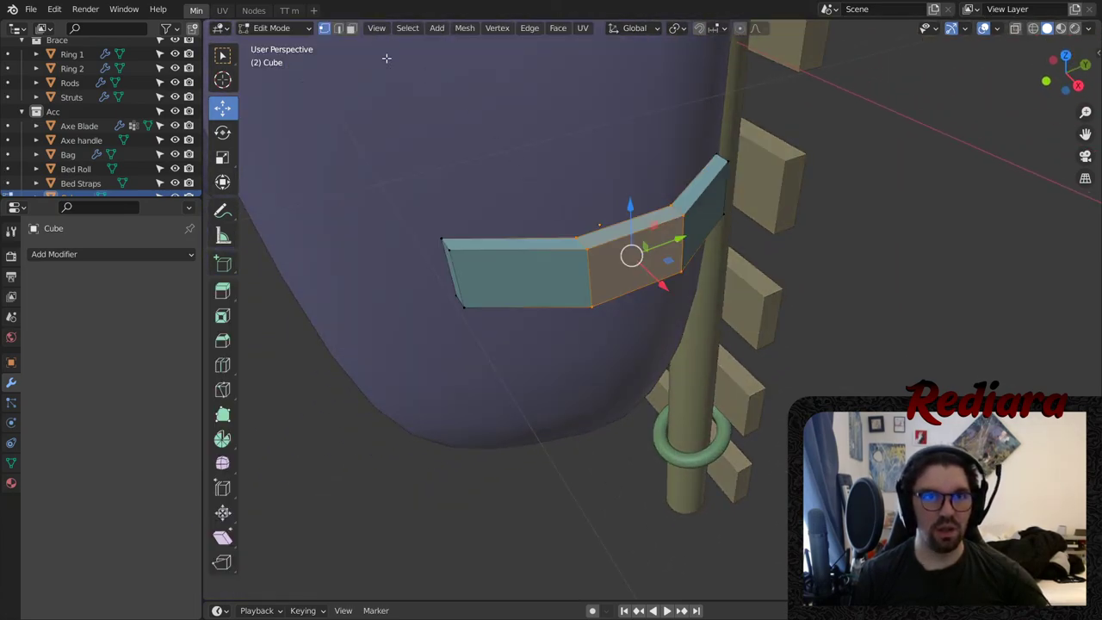
pyautogui.click(588, 272)
pyautogui.hotkey('ctrl', 'b')
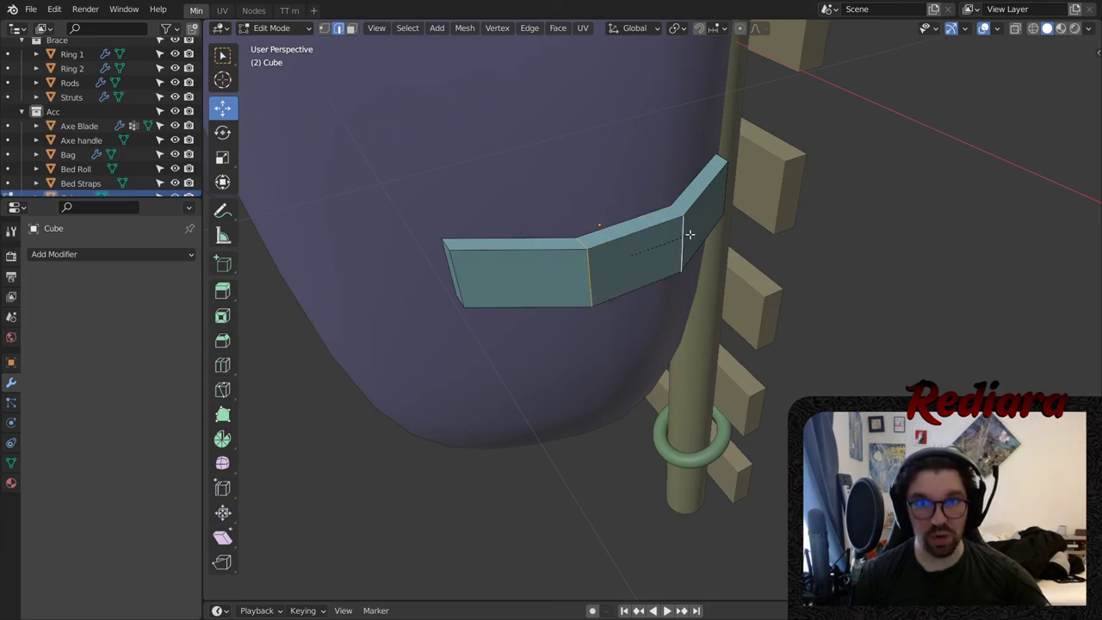
pyautogui.scroll(8, 703, 226)
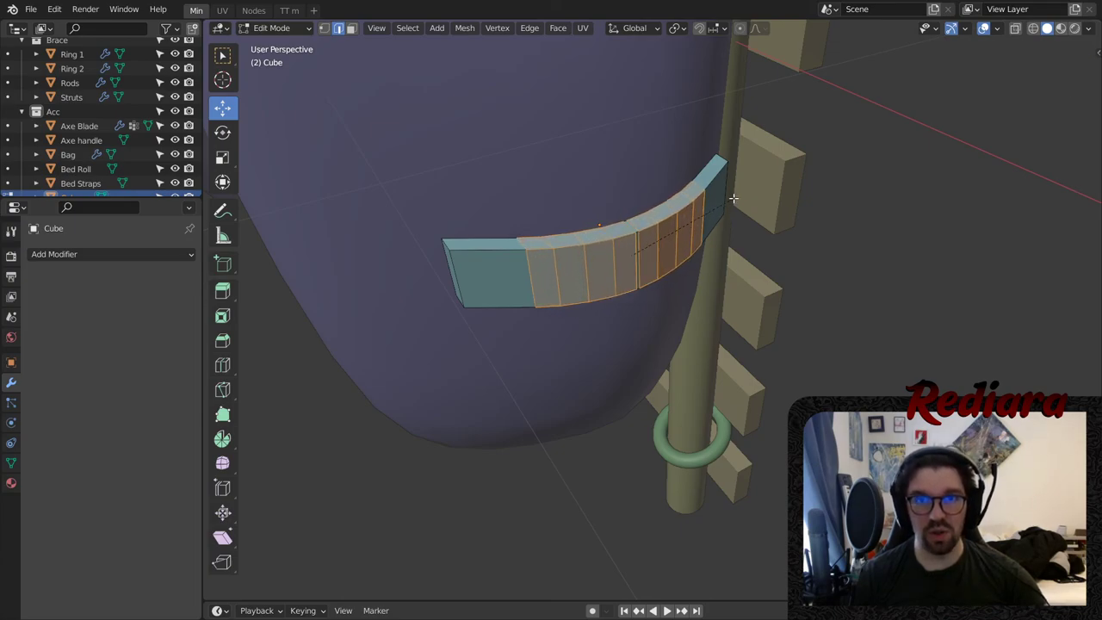
pyautogui.click(777, 178)
pyautogui.moveTo(776, 178); pyautogui.dragTo(579, 222, button='middle')
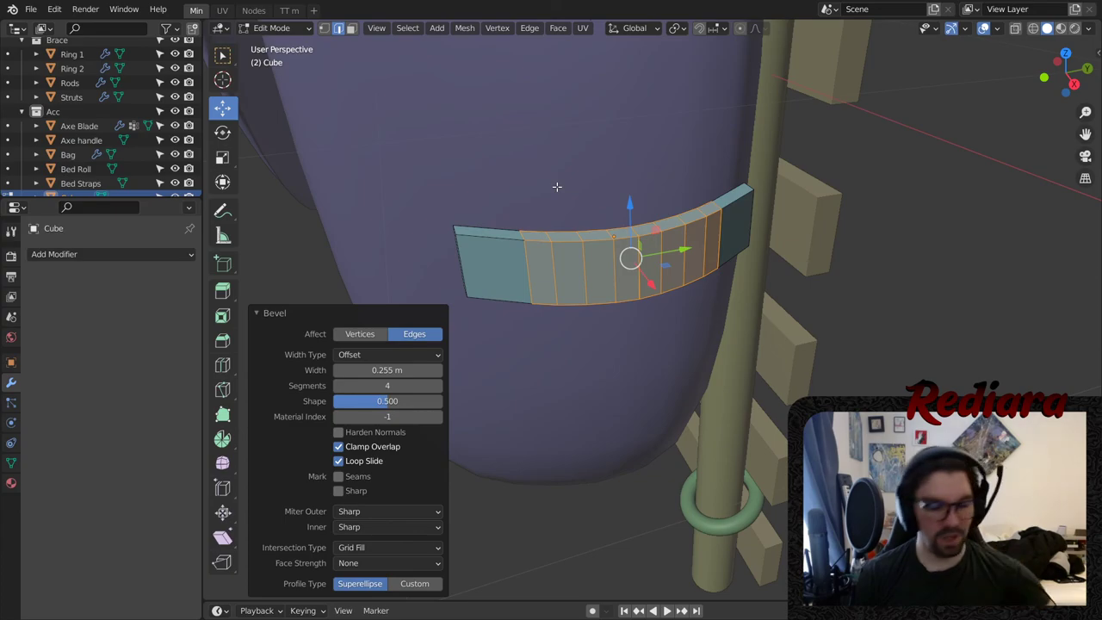
# - Undo the bevel, the bend and the loop cuts to restore the plain straight bar
pyautogui.hotkey('ctrl', 'z')
pyautogui.moveTo(579, 279); pyautogui.dragTo(646, 273, button='middle')
pyautogui.moveTo(656, 260); pyautogui.dragTo(615, 245)
pyautogui.hotkey('ctrl', 'z')
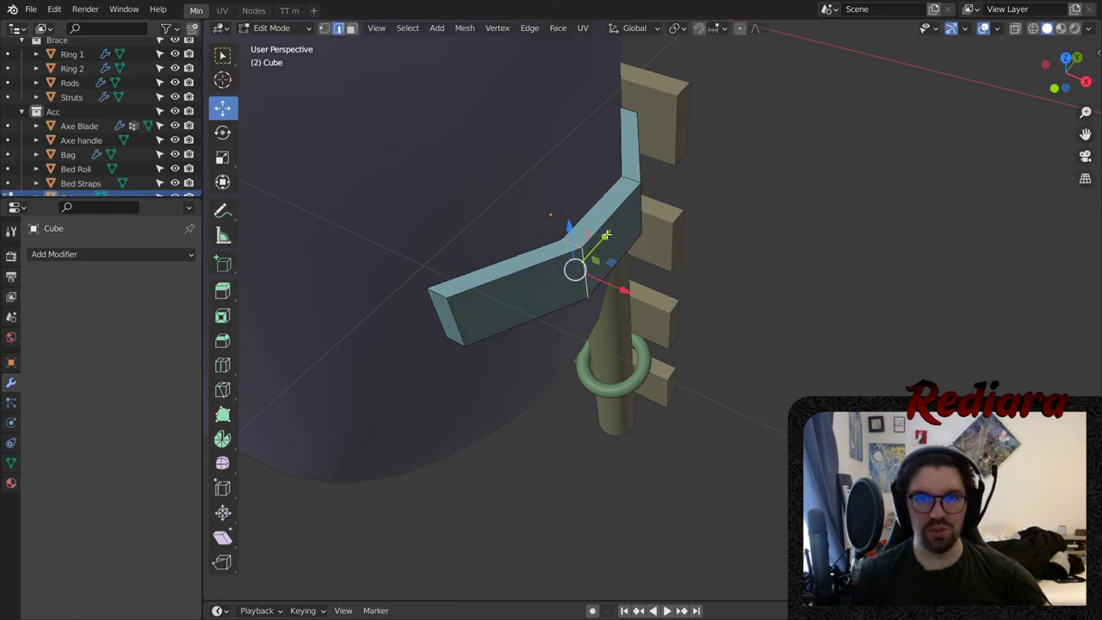
pyautogui.hotkey('ctrl', 'z')
pyautogui.hotkey('ctrl', 'z')
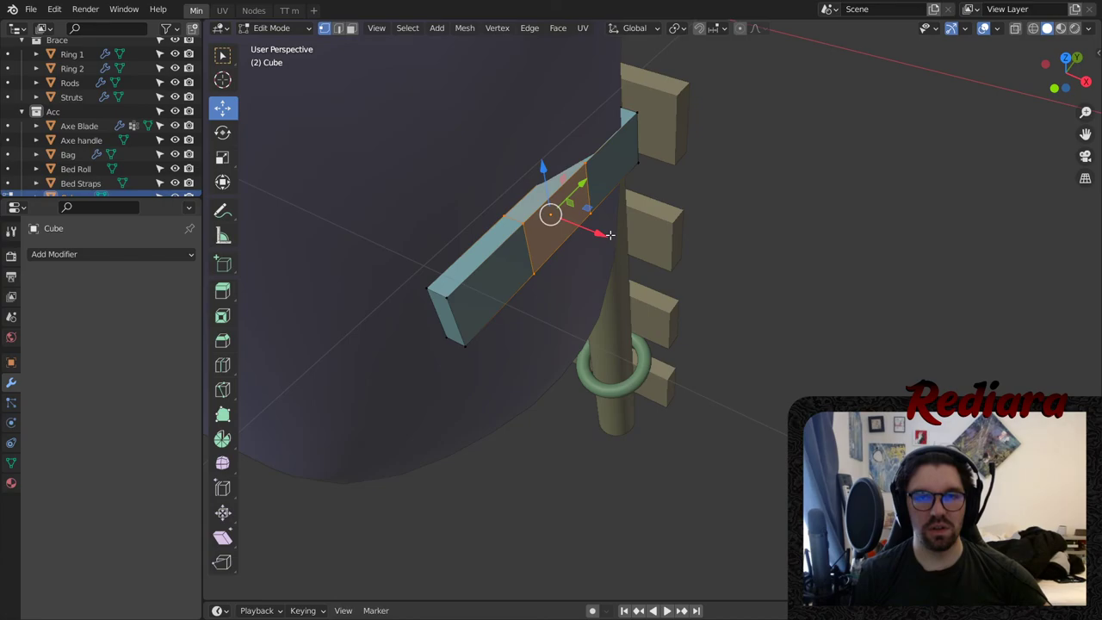
pyautogui.press('Tab')
pyautogui.press('Tab')
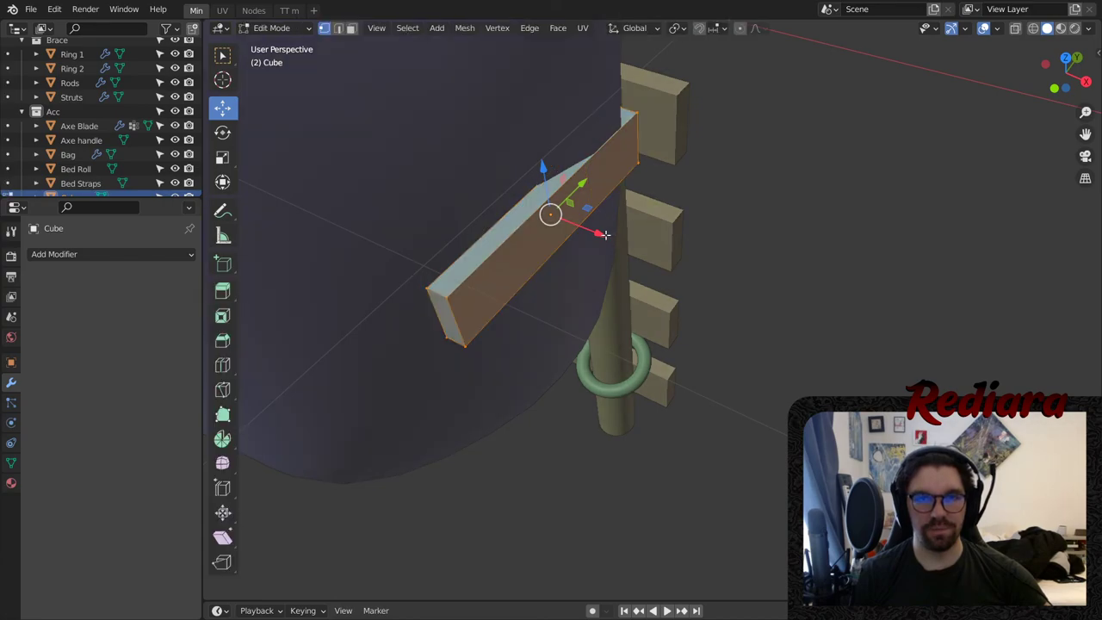
# - Add four loop cuts across the bar and switch to face selection
pyautogui.click(233, 368)
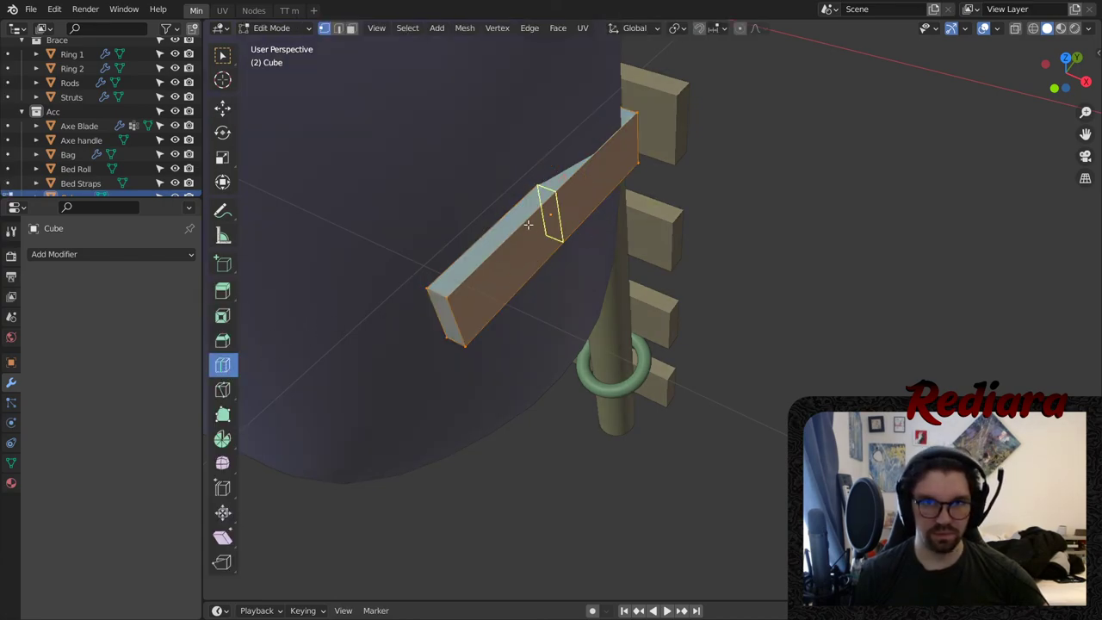
pyautogui.click(528, 224)
pyautogui.click(438, 475)
pyautogui.click(438, 475)
pyautogui.click(438, 475)
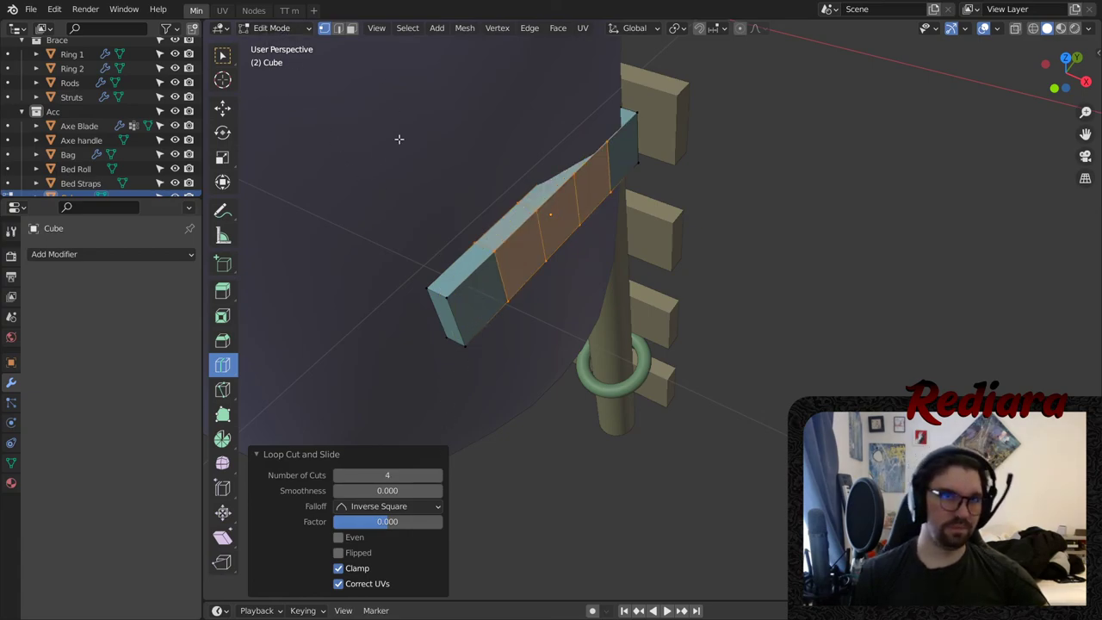
pyautogui.click(350, 28)
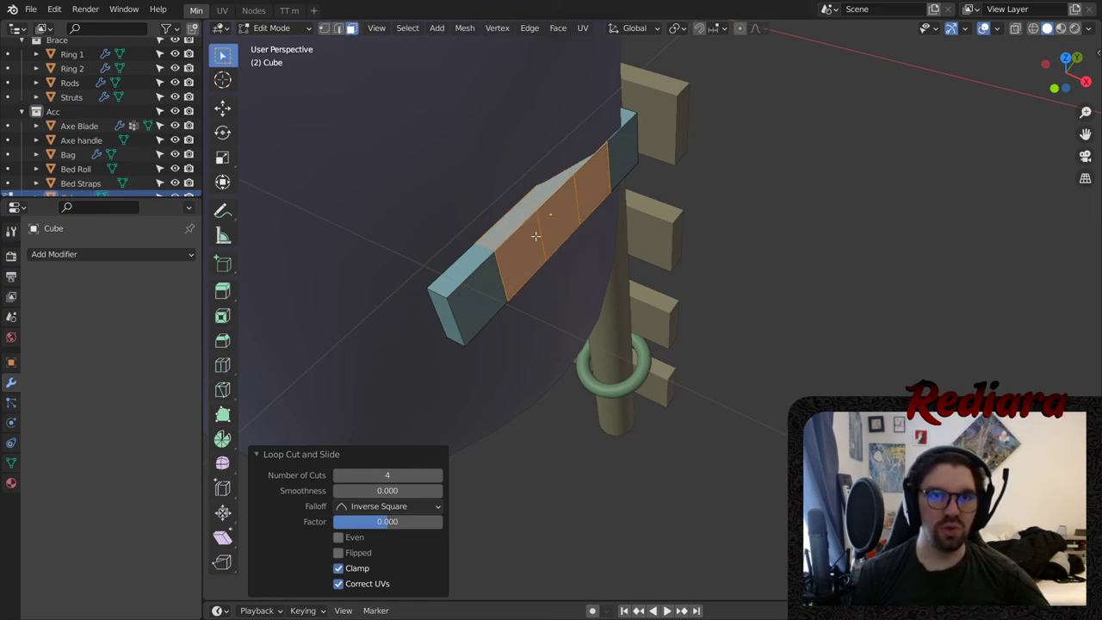
# - Pull the bar's middle segment outward about 0.153 m along X
pyautogui.click(562, 201)
pyautogui.click(222, 107)
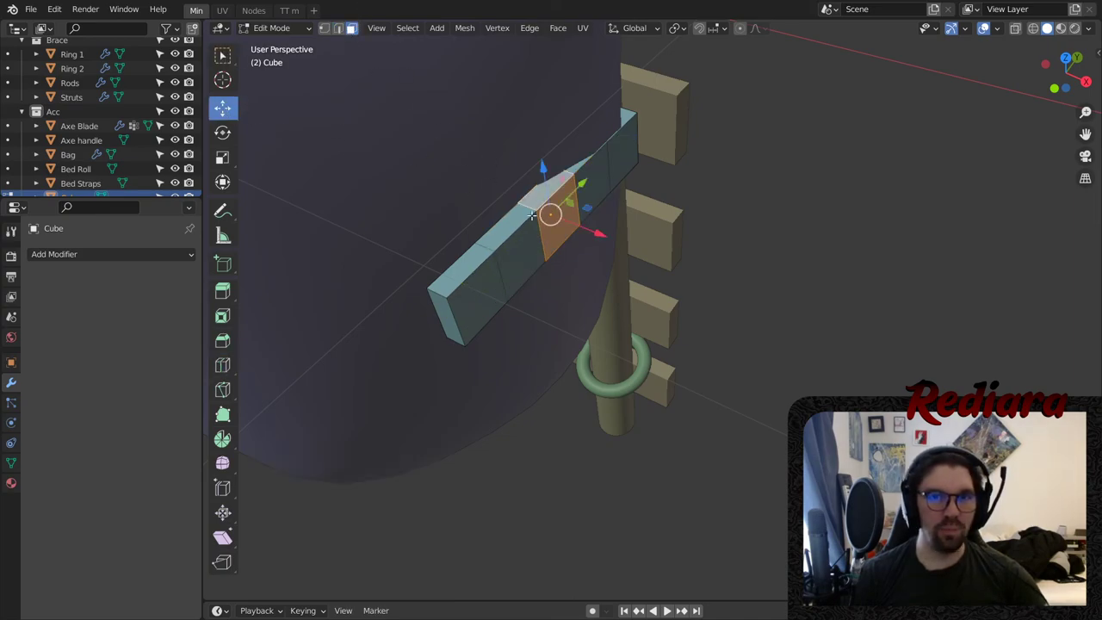
pyautogui.moveTo(600, 232); pyautogui.dragTo(650, 252)
# - Apply the scale of the reshaped bar in Object Mode
pyautogui.click(276, 28)
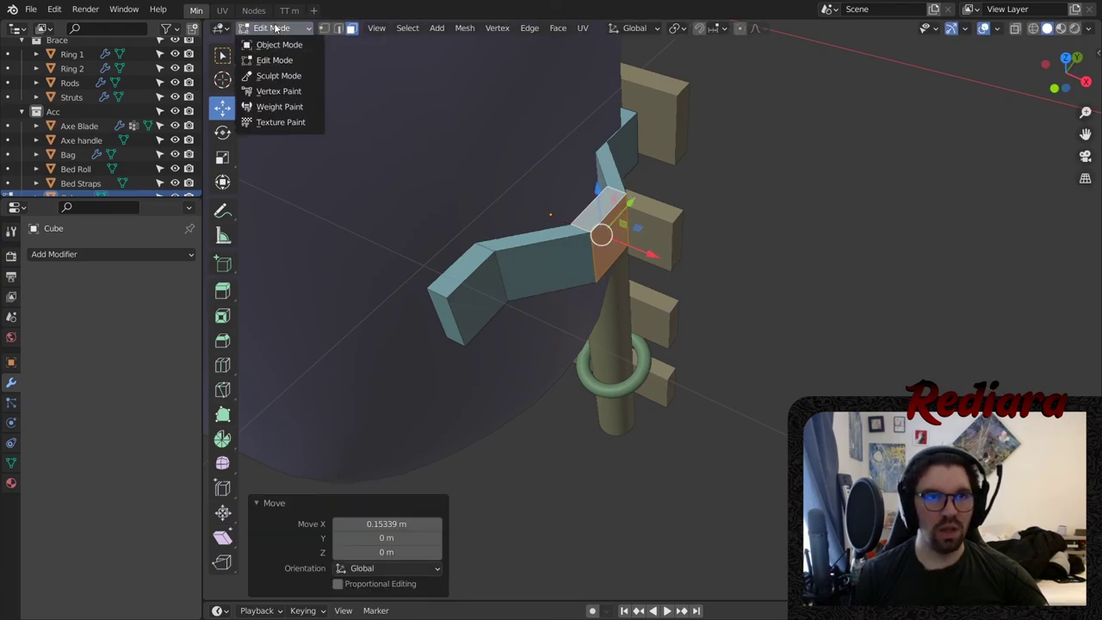
pyautogui.click(273, 43)
pyautogui.hotkey('ctrl', 'a')
pyautogui.click(388, 127)
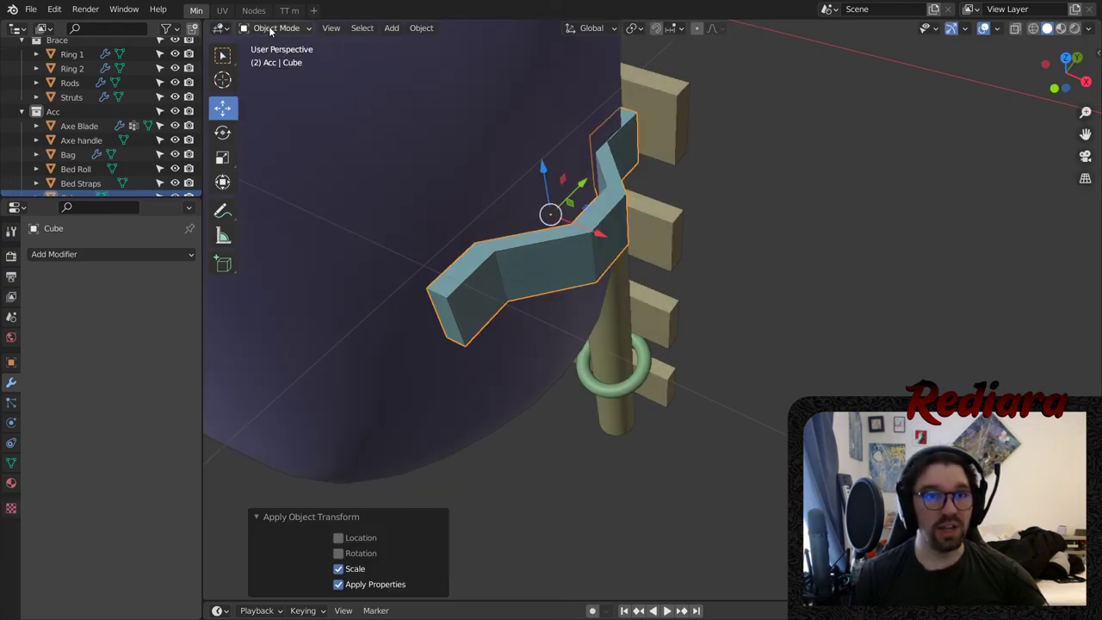
# - Bevel the bar's bend edges in Edit Mode with 4 segments and a width of about 0.167 m
pyautogui.click(269, 25)
pyautogui.click(274, 62)
pyautogui.click(338, 28)
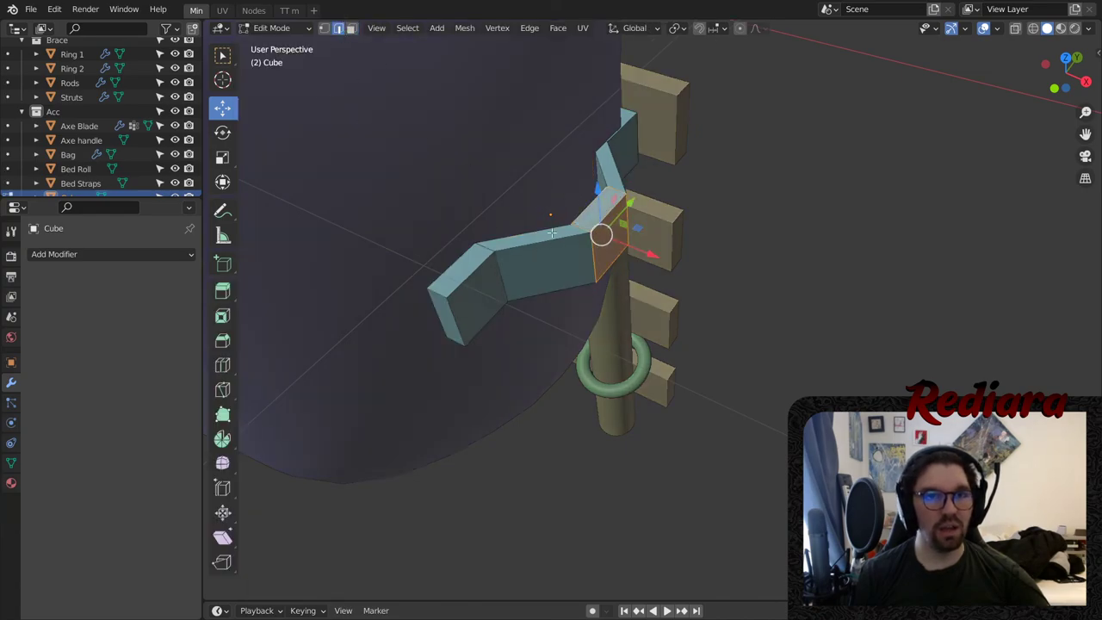
pyautogui.click(583, 252)
pyautogui.keyDown('alt'); pyautogui.keyDown('shift'); pyautogui.click(625, 199); pyautogui.keyUp('shift'); pyautogui.keyUp('alt')
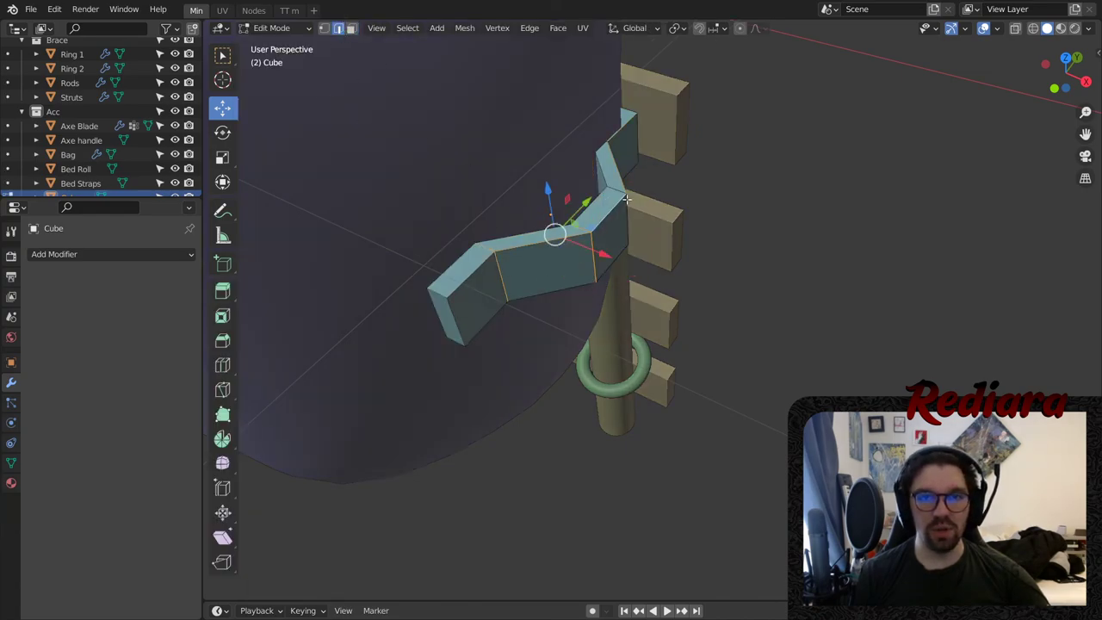
pyautogui.moveTo(626, 200); pyautogui.dragTo(571, 196, button='middle')
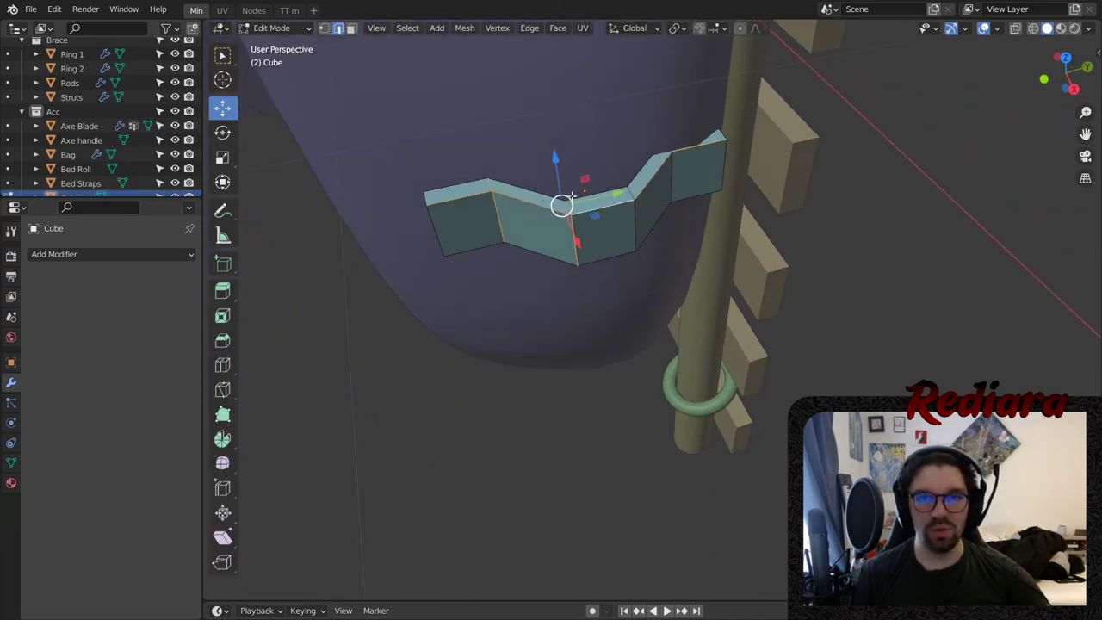
pyautogui.hotkey('ctrl', 'b')
pyautogui.scroll(3, 654, 198)
pyautogui.click(671, 175)
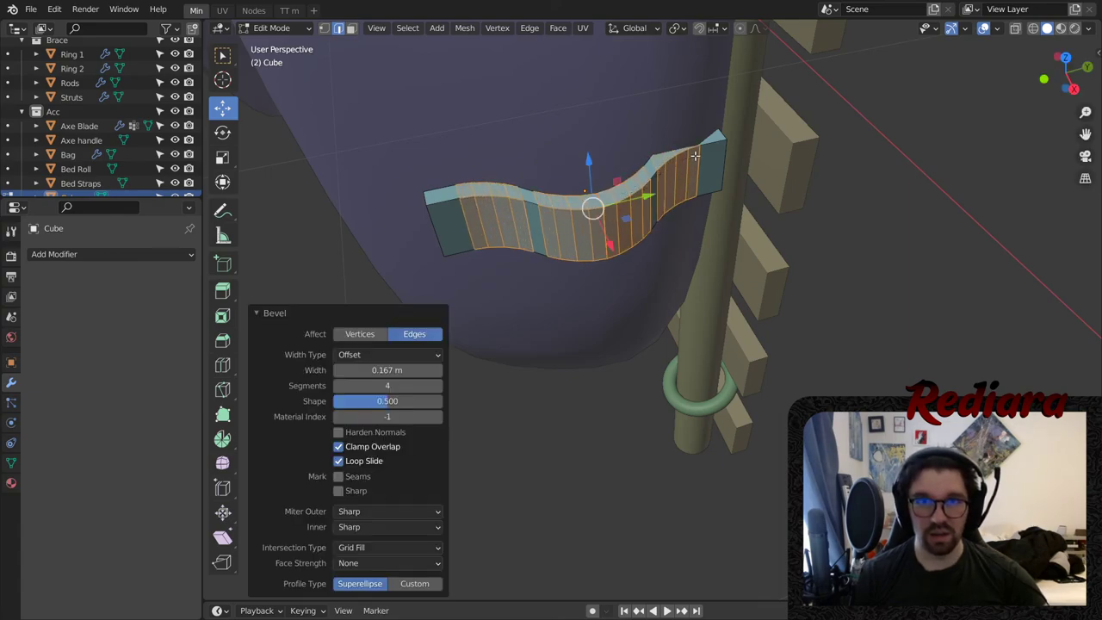
# - Merge all of the curved strap's vertices by distance
pyautogui.moveTo(670, 175); pyautogui.dragTo(539, 161, button='middle')
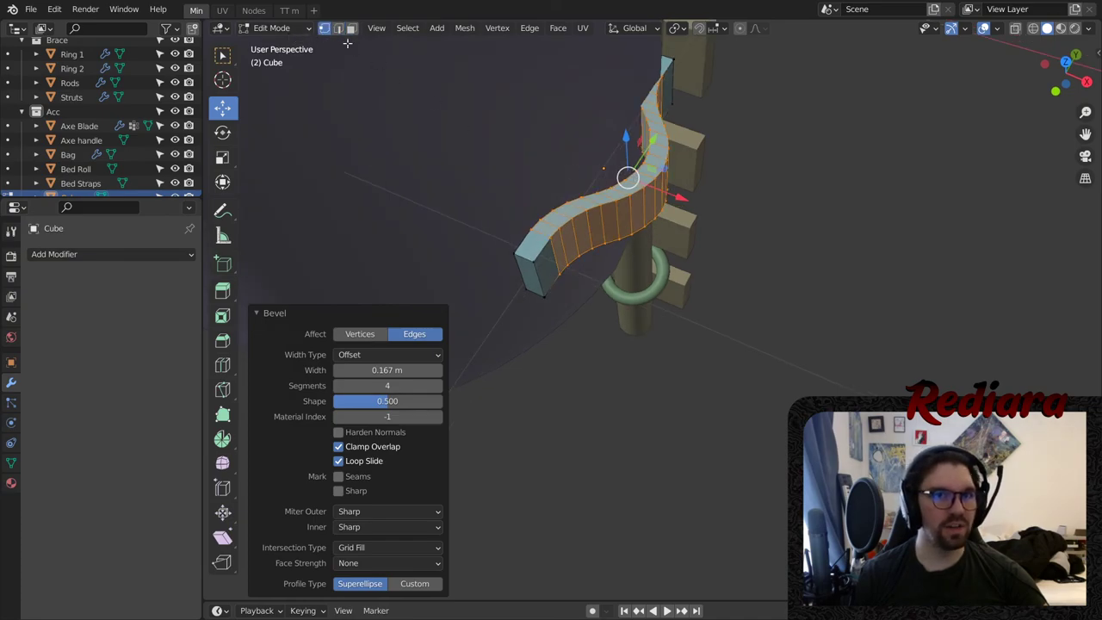
pyautogui.rightClick(612, 262)
pyautogui.moveTo(618, 526)
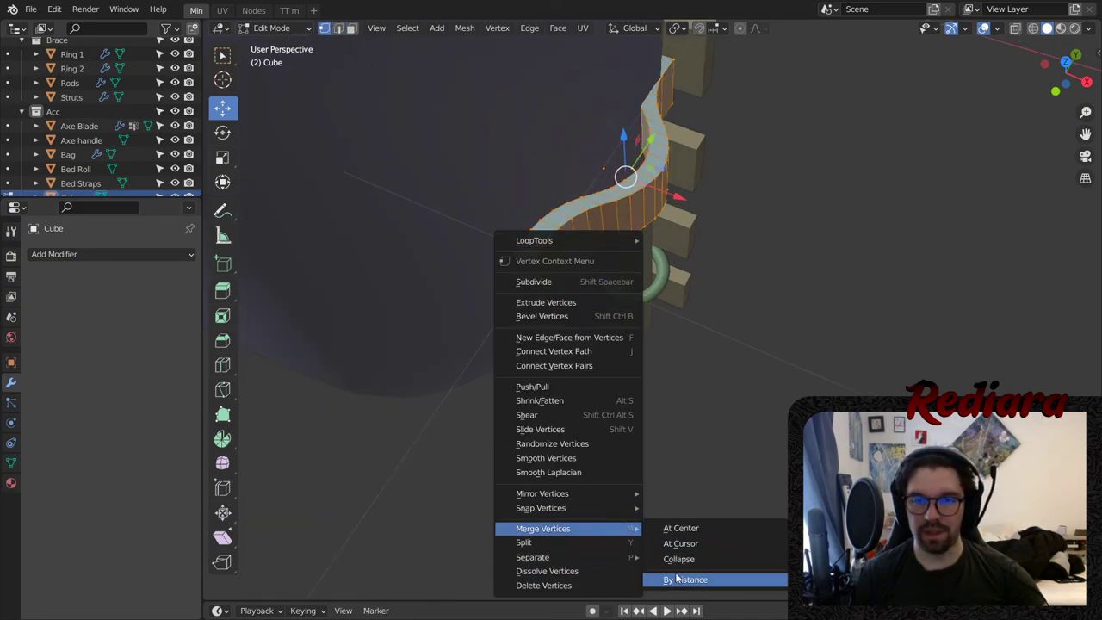
pyautogui.click(685, 579)
pyautogui.moveTo(676, 579); pyautogui.dragTo(309, 121, button='middle')
# - Rotate the strap about -10.2° around Z and move it about -0.027 m along X
pyautogui.click(222, 132)
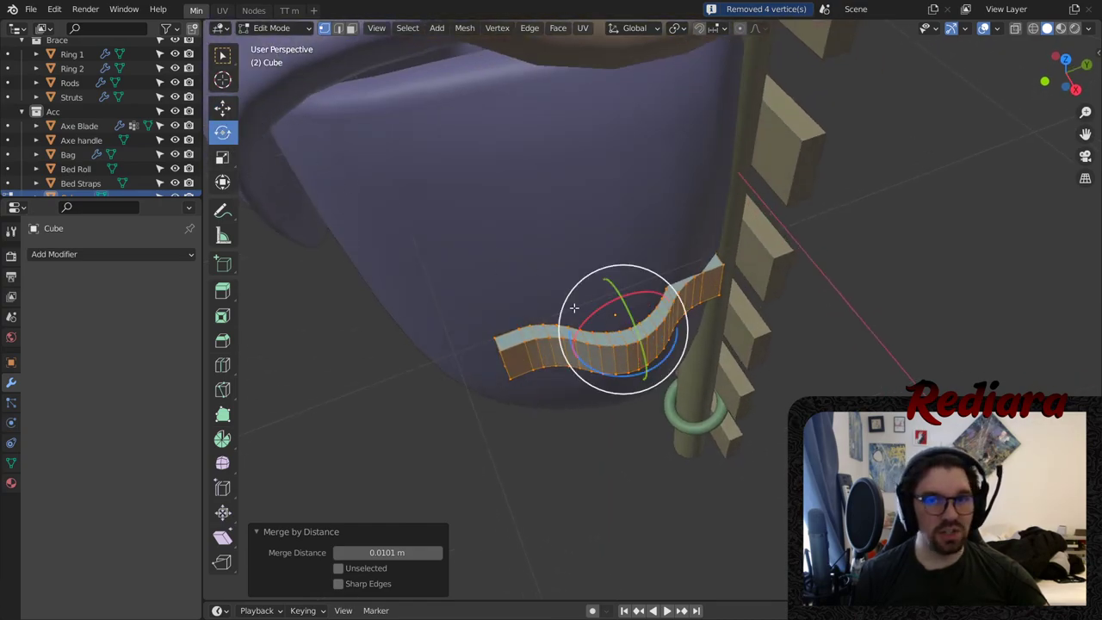
pyautogui.scroll(2, 607, 344)
pyautogui.moveTo(604, 372); pyautogui.dragTo(560, 359)
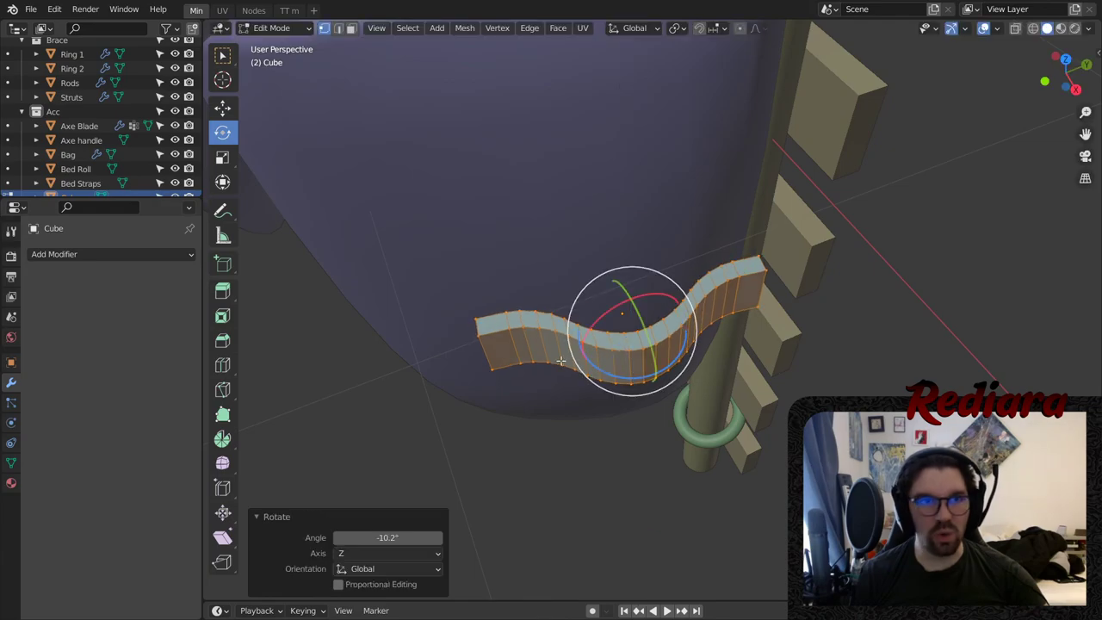
pyautogui.click(225, 110)
pyautogui.moveTo(664, 317); pyautogui.dragTo(699, 350, button='middle')
pyautogui.moveTo(686, 367); pyautogui.dragTo(672, 370)
# - Rotate the strap about -6.16° around Z and shift it closer against the bag's side
pyautogui.click(222, 132)
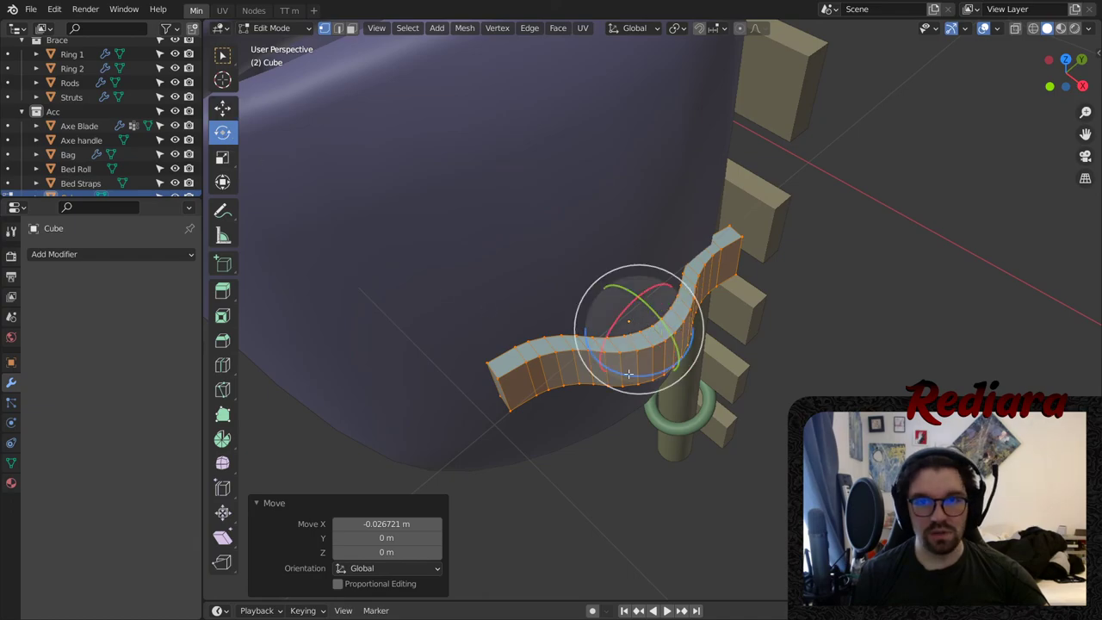
pyautogui.moveTo(594, 366); pyautogui.dragTo(551, 324)
pyautogui.click(222, 108)
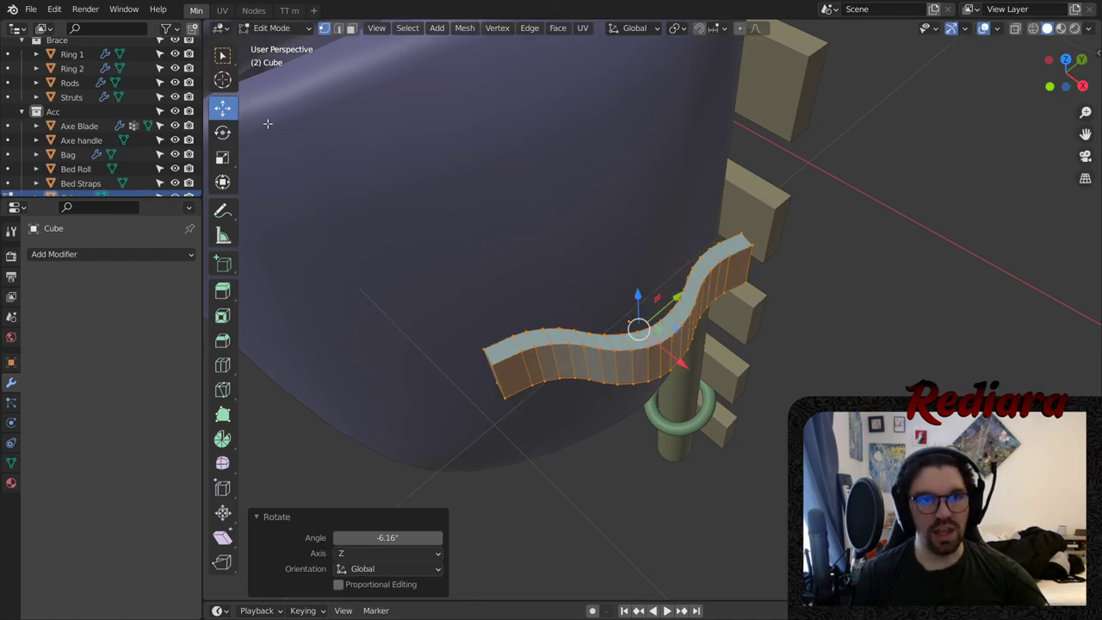
pyautogui.moveTo(694, 368); pyautogui.dragTo(666, 365)
pyautogui.moveTo(642, 308); pyautogui.dragTo(659, 297)
pyautogui.moveTo(659, 297); pyautogui.dragTo(635, 217, button='middle')
pyautogui.moveTo(657, 197); pyautogui.dragTo(620, 206)
pyautogui.moveTo(585, 225); pyautogui.dragTo(683, 274, button='middle')
pyautogui.moveTo(616, 256); pyautogui.dragTo(276, 184)
pyautogui.moveTo(561, 276); pyautogui.dragTo(555, 281)
pyautogui.hotkey('ctrl', 'z')
pyautogui.click(757, 296)
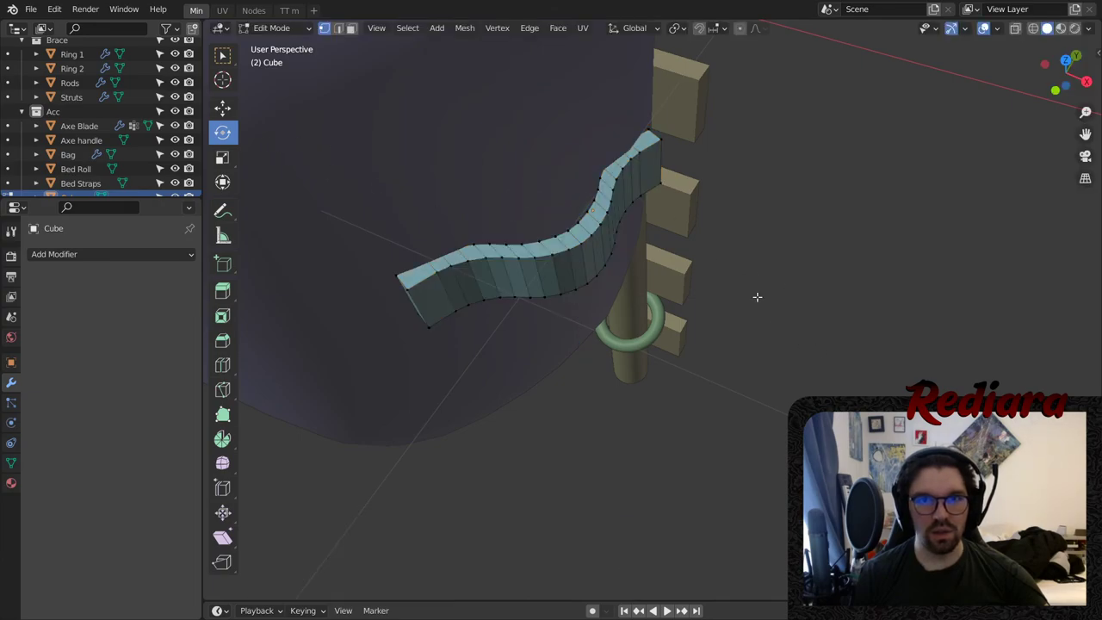
# - Return to Object Mode and shade the strap smooth
pyautogui.moveTo(758, 296); pyautogui.dragTo(707, 221, button='middle')
pyautogui.scroll(-4, 567, 202)
pyautogui.scroll(2, 594, 208)
pyautogui.scroll(2, 634, 225)
pyautogui.scroll(7, 733, 231)
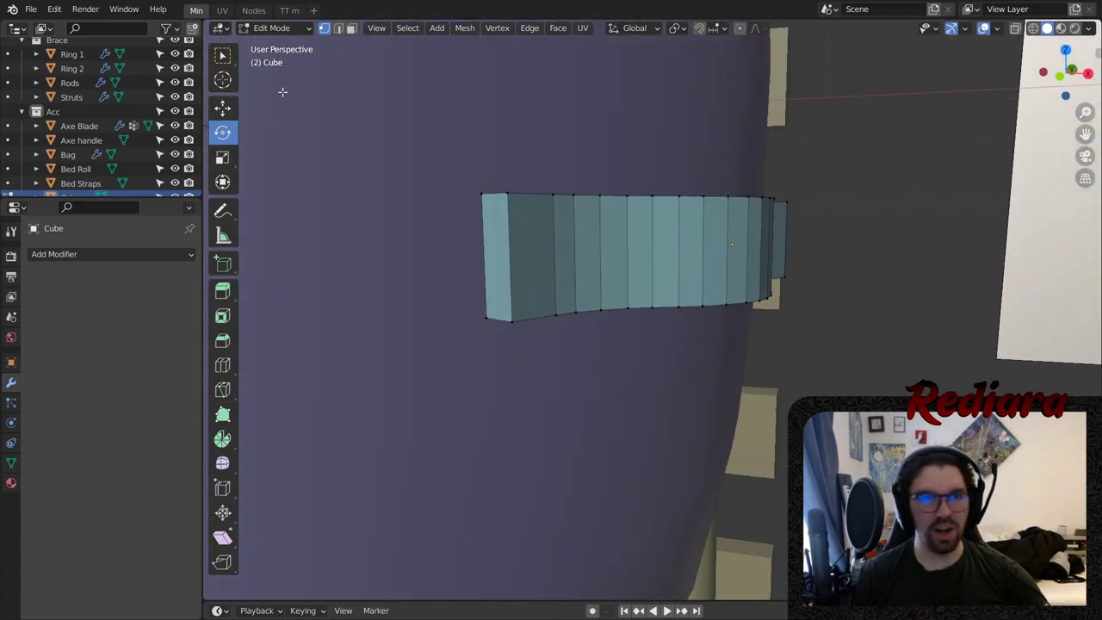
pyautogui.click(262, 30)
pyautogui.click(271, 49)
pyautogui.click(908, 266)
pyautogui.click(709, 227)
pyautogui.rightClick(709, 227)
pyautogui.click(726, 233)
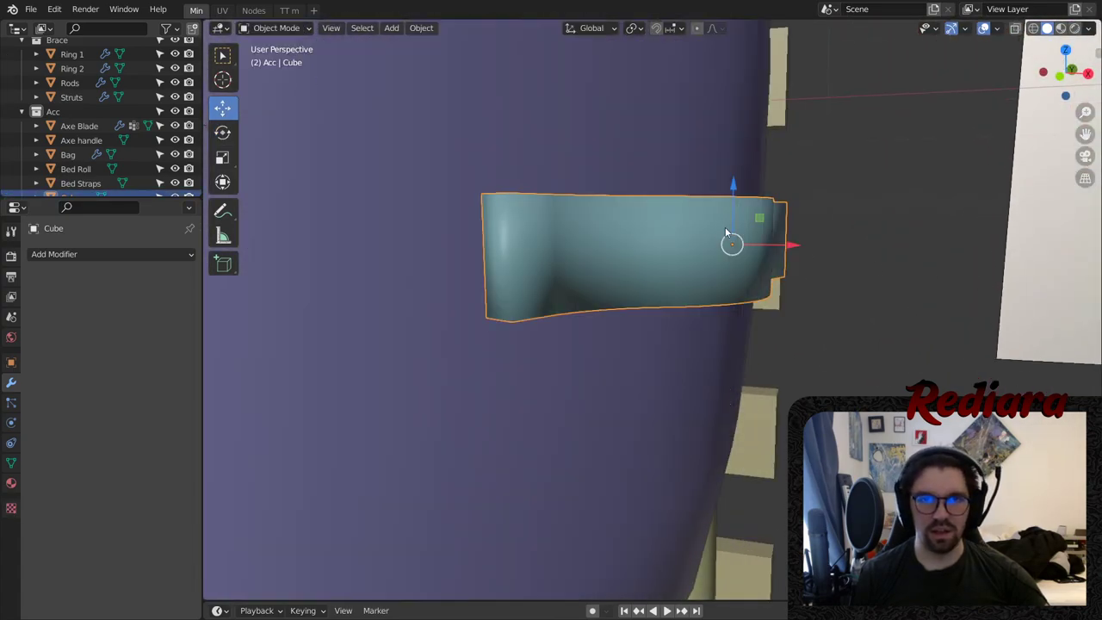
pyautogui.click(874, 197)
# - Move the axe blade and axe handle together next to the strap on the bag's side
pyautogui.scroll(-7, 874, 197)
pyautogui.moveTo(875, 197); pyautogui.dragTo(666, 222, button='middle')
pyautogui.scroll(-3, 610, 228)
pyautogui.scroll(-3, 610, 228)
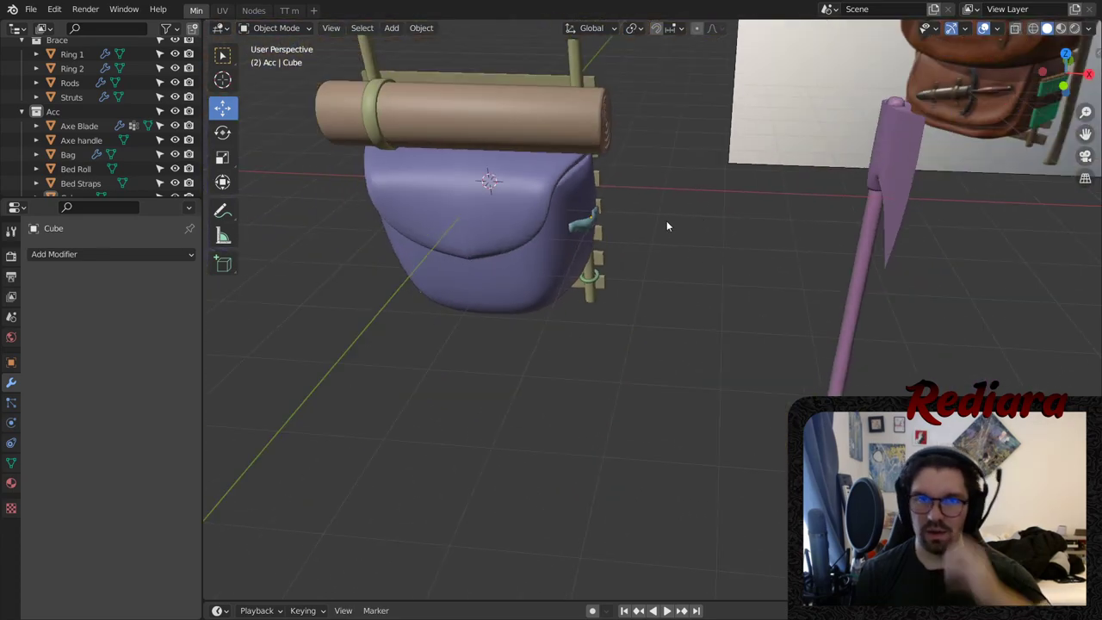
pyautogui.click(890, 132)
pyautogui.keyDown('shift'); pyautogui.click(866, 237); pyautogui.keyUp('shift')
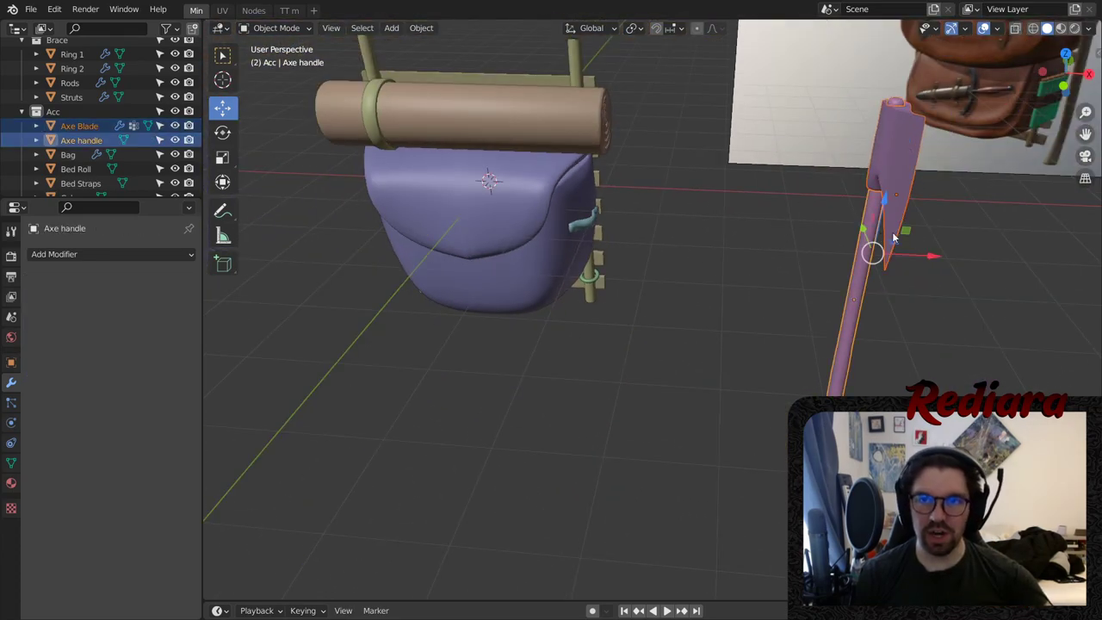
pyautogui.moveTo(915, 255); pyautogui.dragTo(644, 243)
pyautogui.moveTo(644, 242); pyautogui.dragTo(585, 233, button='middle')
pyautogui.scroll(3, 617, 225)
pyautogui.keyDown('shift'); pyautogui.moveTo(649, 194); pyautogui.dragTo(653, 267, button='middle'); pyautogui.keyUp('shift')
pyautogui.moveTo(669, 263); pyautogui.dragTo(516, 310)
# - Scale the axe uniformly to about 0.631 and move it about -0.092 m along X toward the bag
pyautogui.click(222, 157)
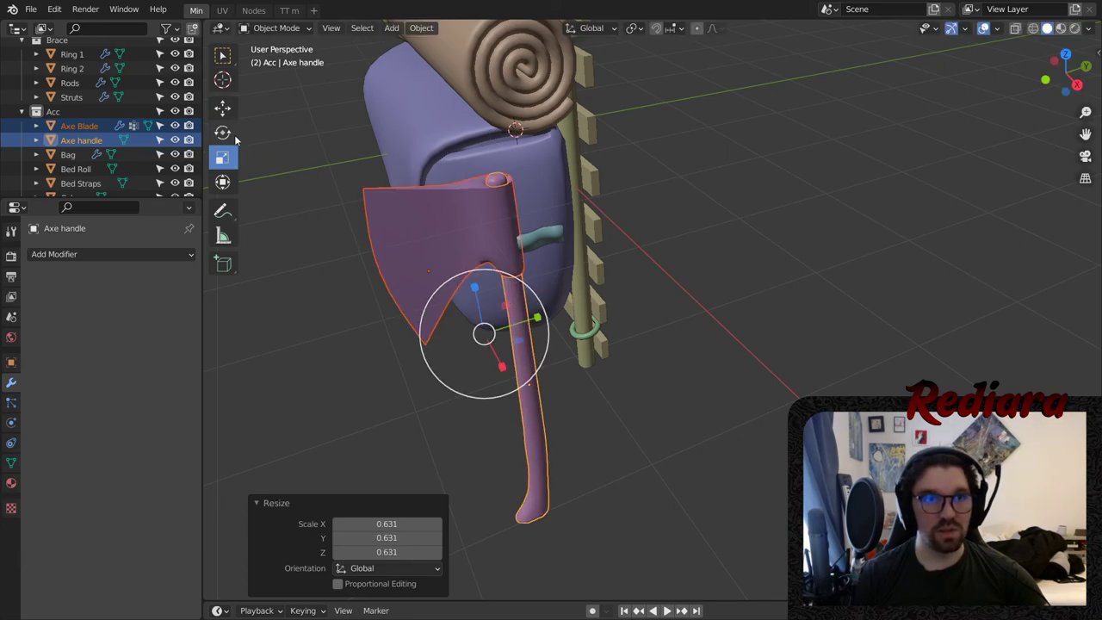
pyautogui.click(222, 106)
pyautogui.moveTo(537, 237); pyautogui.dragTo(564, 376, button='middle')
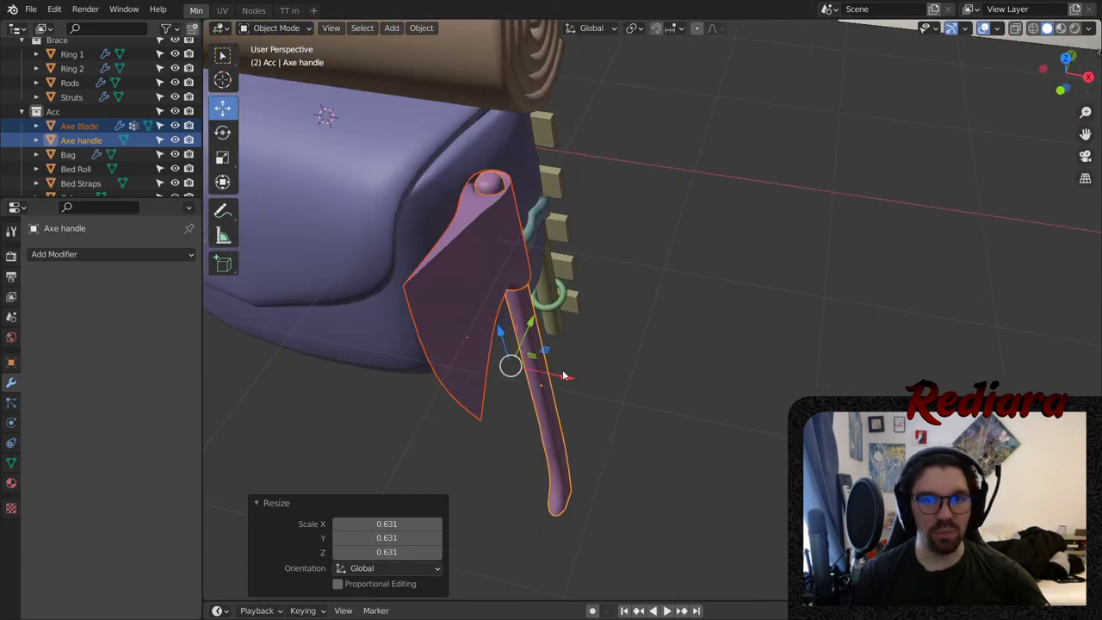
pyautogui.moveTo(563, 376); pyautogui.dragTo(541, 372)
pyautogui.moveTo(541, 373); pyautogui.dragTo(519, 325, button='middle')
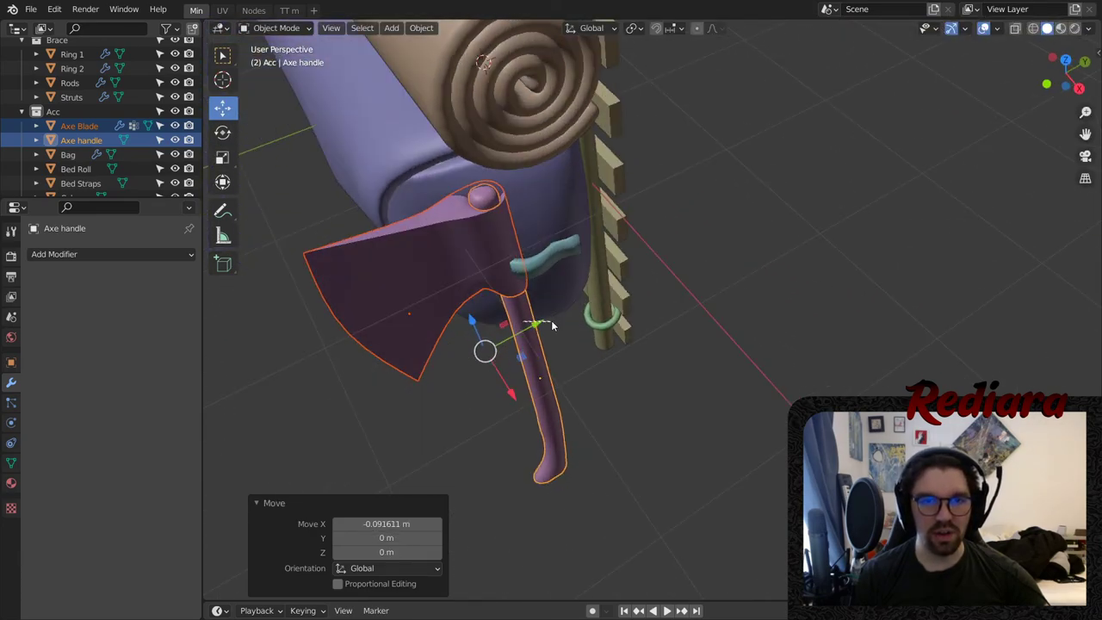
# - Shift the axe along Y to line its handle up with the strap and raise it about 0.608 m
pyautogui.moveTo(551, 323)
pyautogui.mouseDown()
pyautogui.moveTo(541, 325)
pyautogui.moveTo(561, 327)
pyautogui.mouseUp()
pyautogui.click(515, 312)
pyautogui.keyDown('shift'); pyautogui.click(501, 262); pyautogui.keyUp('shift')
pyautogui.moveTo(495, 312); pyautogui.dragTo(483, 269)
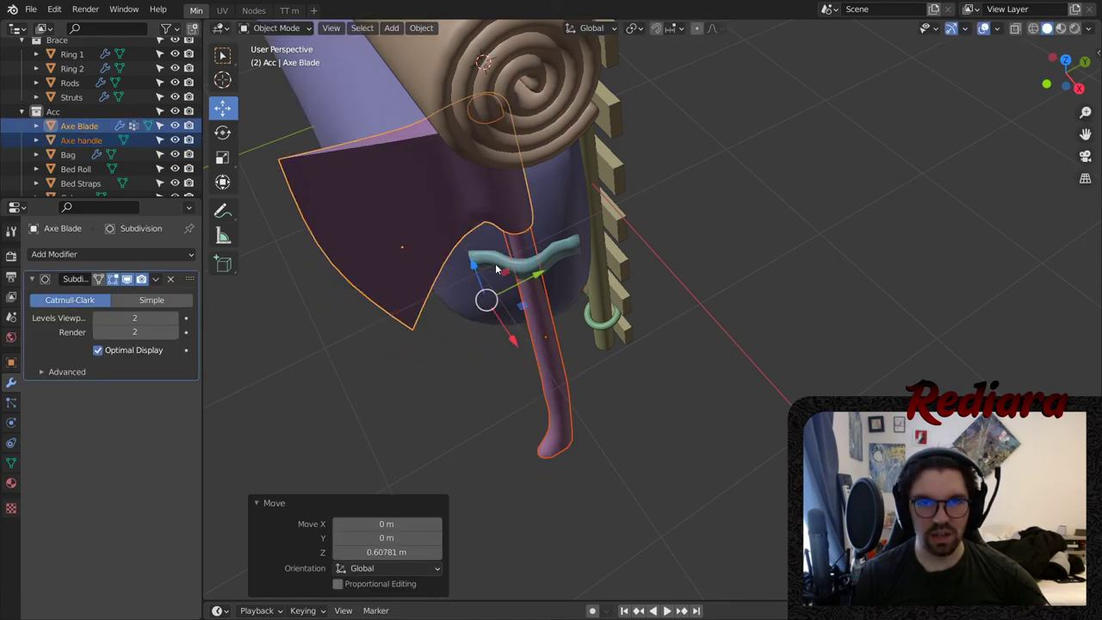
# - Move the axe about 0.105 m along X so its handle sits behind the strap's bulge
pyautogui.moveTo(497, 267); pyautogui.dragTo(459, 271, button='middle')
pyautogui.scroll(4, 491, 269)
pyautogui.press('g')
pyautogui.press('x')
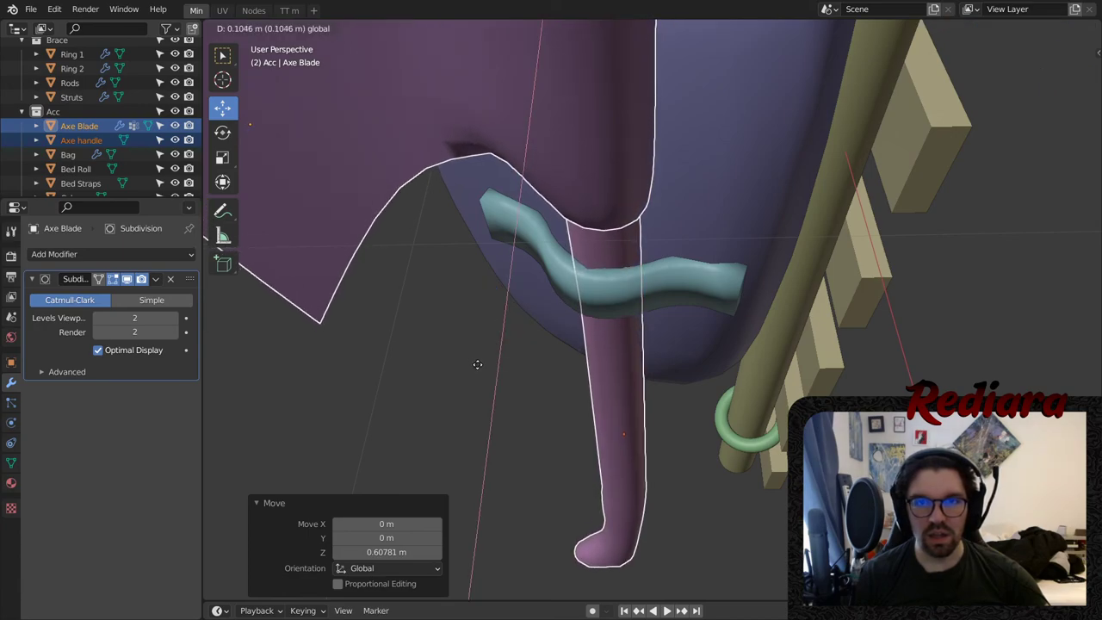
pyautogui.click(548, 280)
# - Compare the axe with the reference image and lower it about 0.202 m along Z
pyautogui.moveTo(548, 280); pyautogui.dragTo(721, 152, button='middle')
pyautogui.scroll(-5, 722, 180)
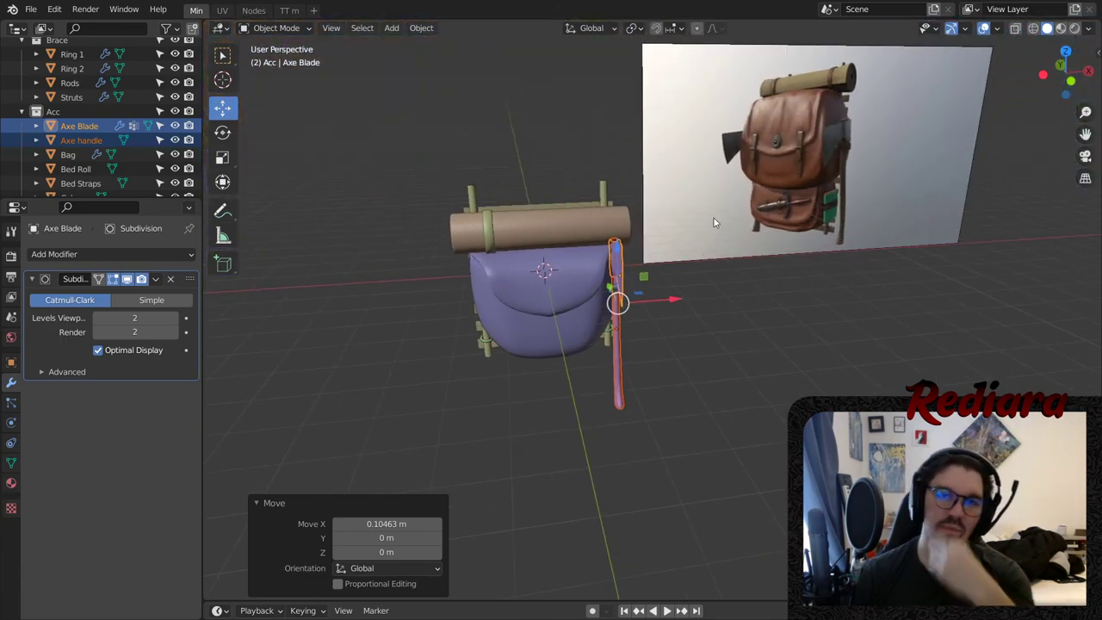
pyautogui.scroll(4, 707, 220)
pyautogui.keyDown('shift'); pyautogui.moveTo(305, 491); pyautogui.dragTo(753, 412, button='middle'); pyautogui.keyUp('shift')
pyautogui.press('g')
pyautogui.press('z')
pyautogui.click(620, 398)
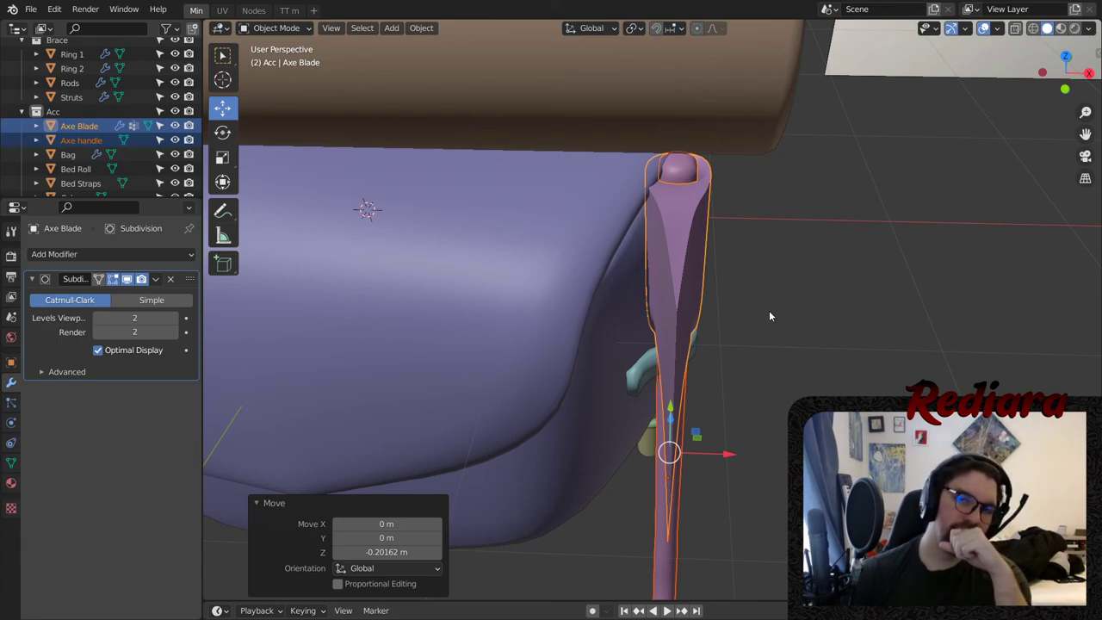
pyautogui.moveTo(770, 315); pyautogui.dragTo(761, 359, button='middle')
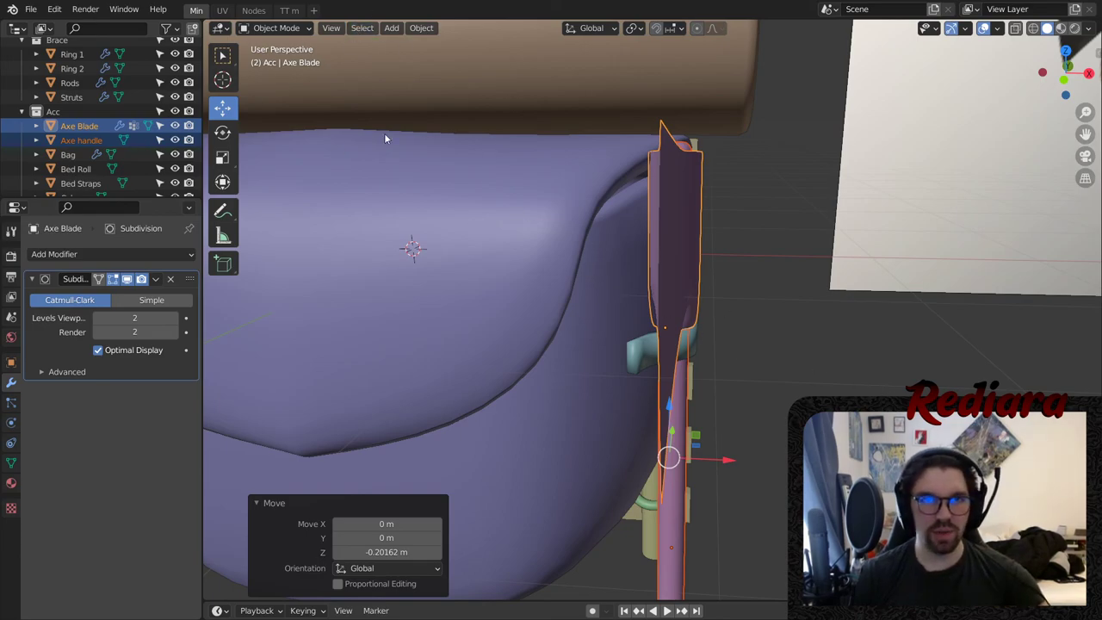
pyautogui.click(293, 28)
pyautogui.click(293, 59)
pyautogui.moveTo(783, 361); pyautogui.dragTo(727, 345, button='middle')
pyautogui.scroll(4, 688, 277)
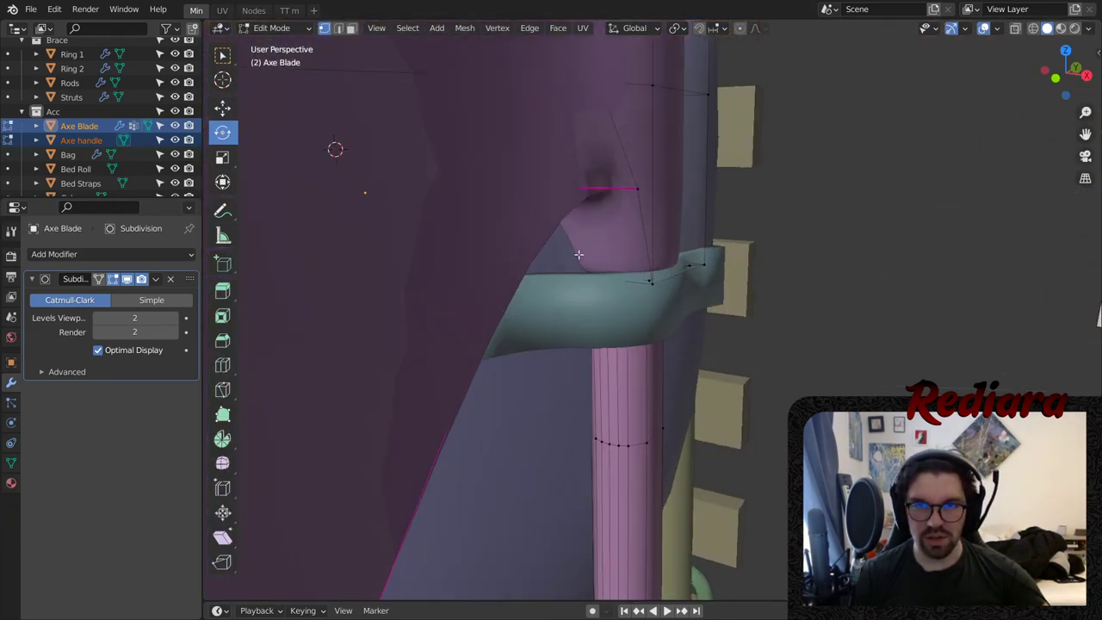
pyautogui.press('Tab')
# - Enter Edit Mode on the strap and select the two face loops at its middle, over the axe handle
pyautogui.click(565, 302)
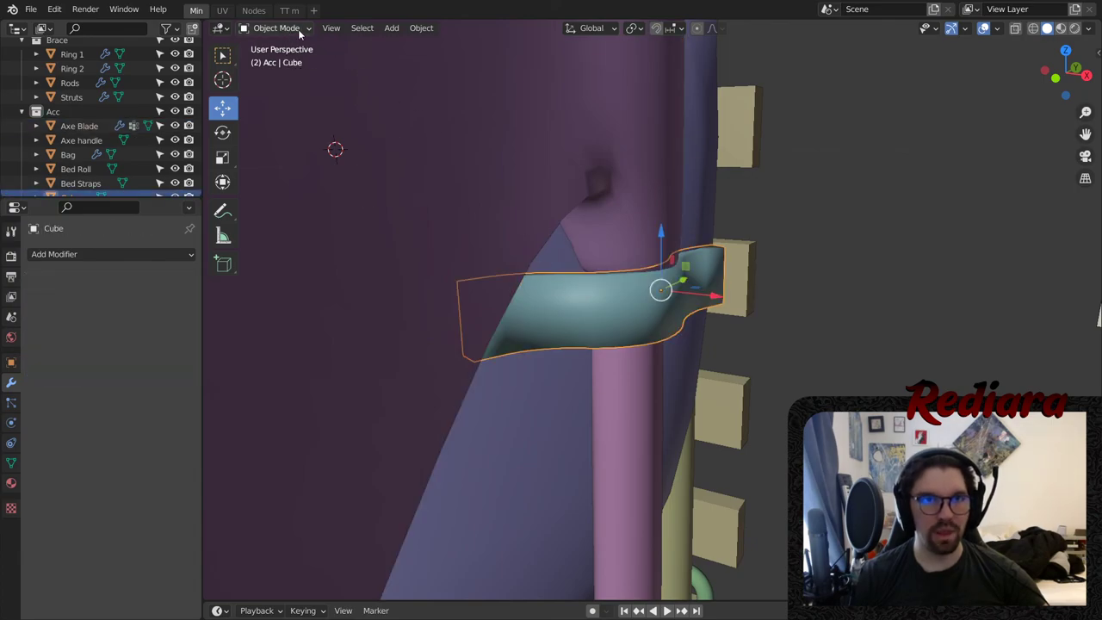
pyautogui.click(299, 32)
pyautogui.click(293, 59)
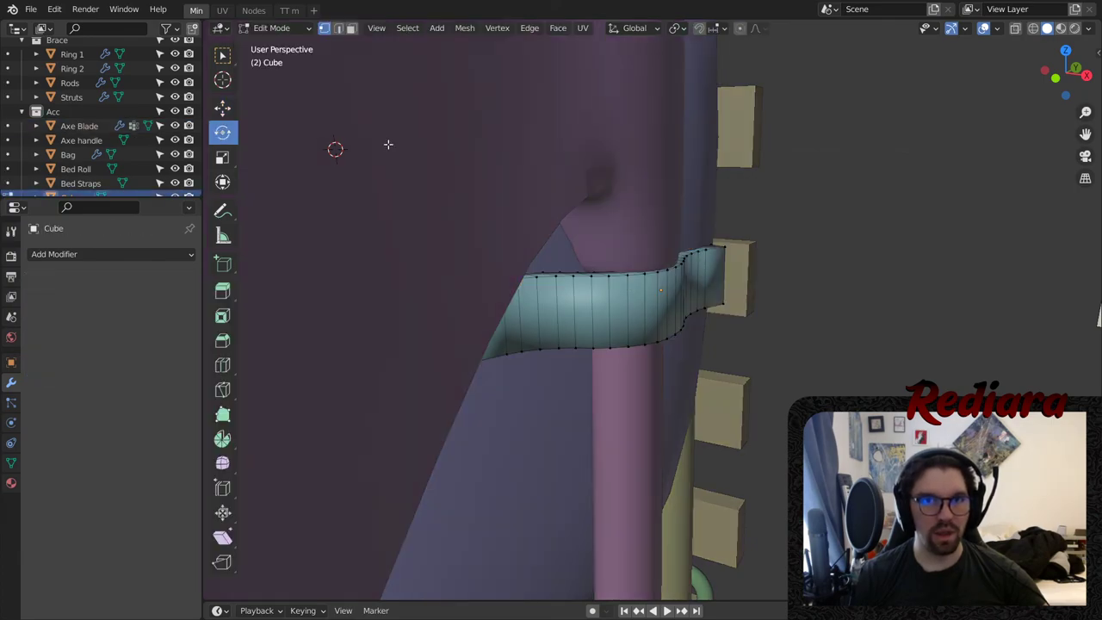
pyautogui.moveTo(600, 284); pyautogui.dragTo(626, 396, button='middle')
pyautogui.scroll(3, 626, 379)
pyautogui.moveTo(741, 301); pyautogui.dragTo(640, 275, button='middle')
pyautogui.scroll(3, 640, 275)
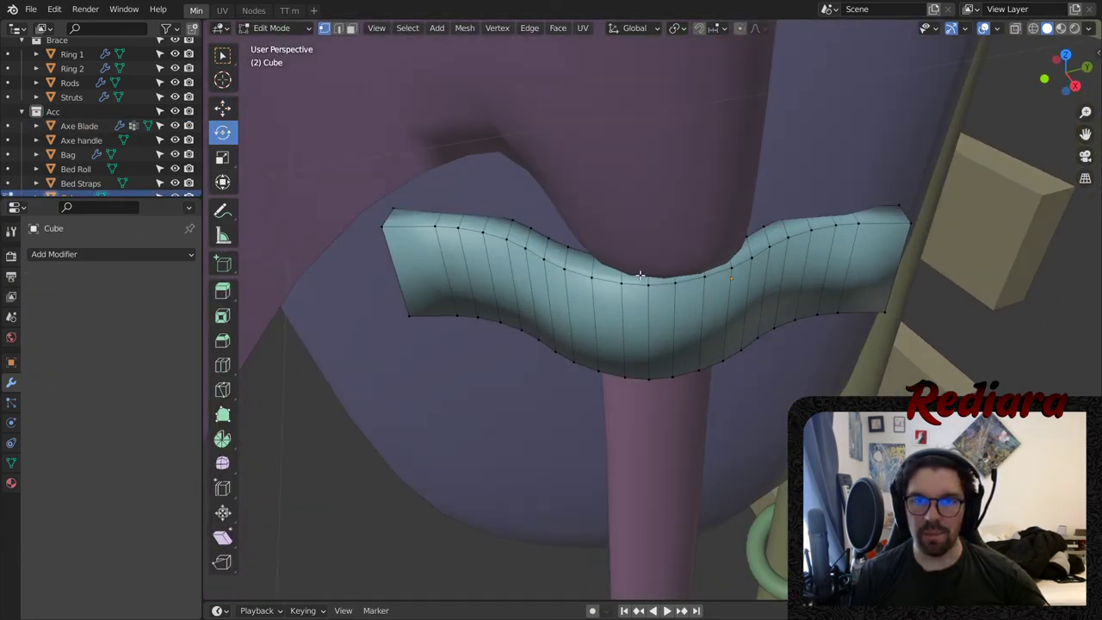
pyautogui.keyDown('alt'); pyautogui.click(637, 286); pyautogui.keyUp('alt')
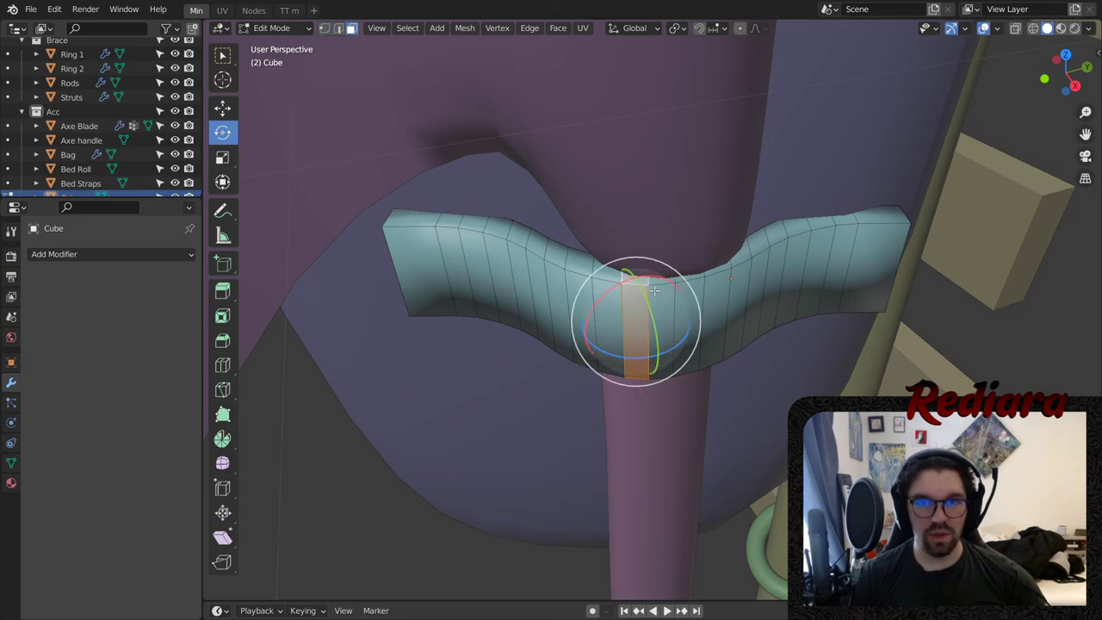
pyautogui.keyDown('alt'); pyautogui.keyDown('shift'); pyautogui.click(663, 285); pyautogui.keyUp('shift'); pyautogui.keyUp('alt')
# - Move the selected loops about 0.084 m along X and -0.028 m along Y with smooth proportional editing, size 0.42
pyautogui.click(223, 108)
pyautogui.moveTo(723, 333); pyautogui.dragTo(713, 375, button='middle')
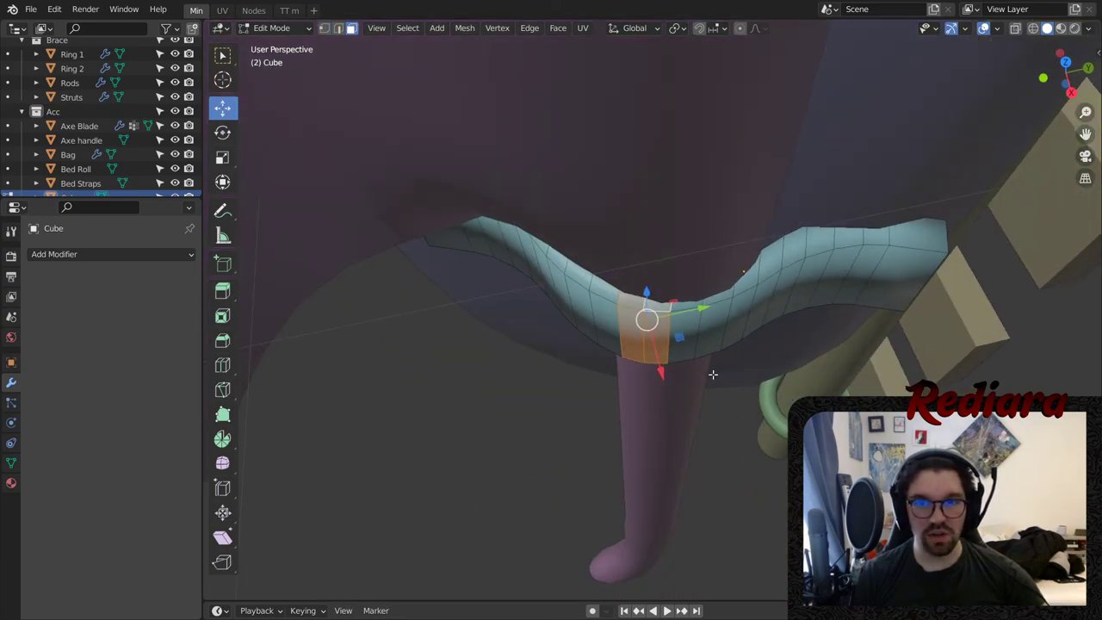
pyautogui.moveTo(679, 342); pyautogui.dragTo(675, 404)
pyautogui.click(337, 583)
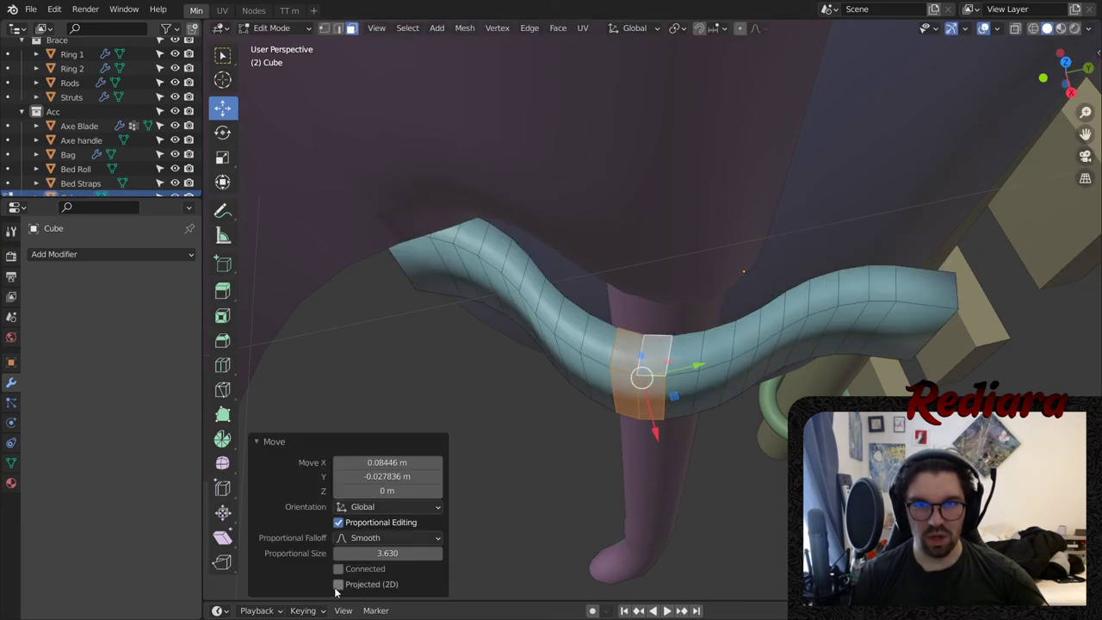
pyautogui.moveTo(513, 513); pyautogui.dragTo(639, 427, button='middle')
pyautogui.moveTo(412, 554); pyautogui.dragTo(365, 553)
pyautogui.moveTo(654, 370); pyautogui.dragTo(747, 297, button='middle')
pyautogui.scroll(-4, 723, 315)
pyautogui.moveTo(689, 333); pyautogui.dragTo(655, 345, button='middle')
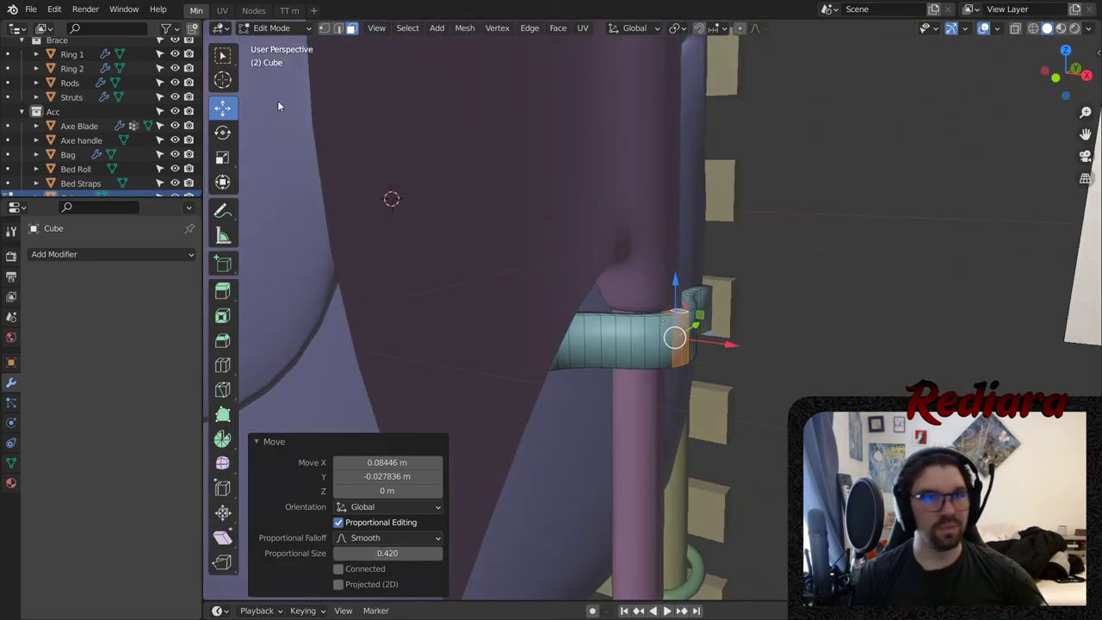
# - Return to Object Mode, select the axe blade and handle, and move them about 0.056 m along X
pyautogui.click(271, 28)
pyautogui.click(274, 43)
pyautogui.click(665, 265)
pyautogui.keyDown('shift'); pyautogui.click(647, 380); pyautogui.keyUp('shift')
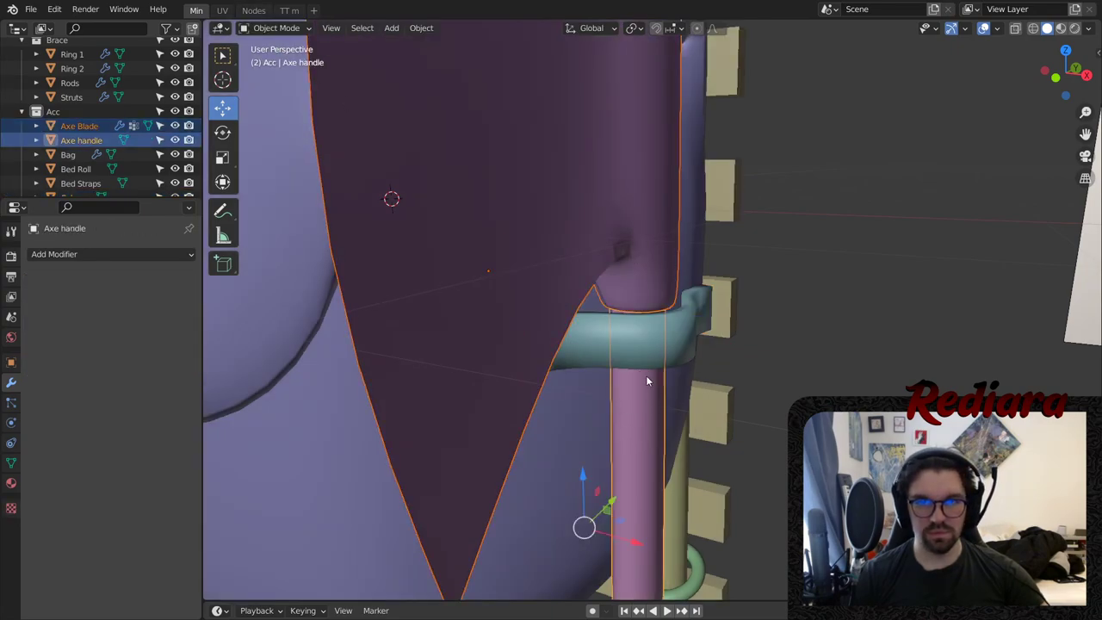
pyautogui.moveTo(646, 380); pyautogui.dragTo(603, 430, button='middle')
pyautogui.moveTo(624, 533); pyautogui.dragTo(646, 558)
pyautogui.moveTo(722, 449); pyautogui.dragTo(601, 364, button='middle')
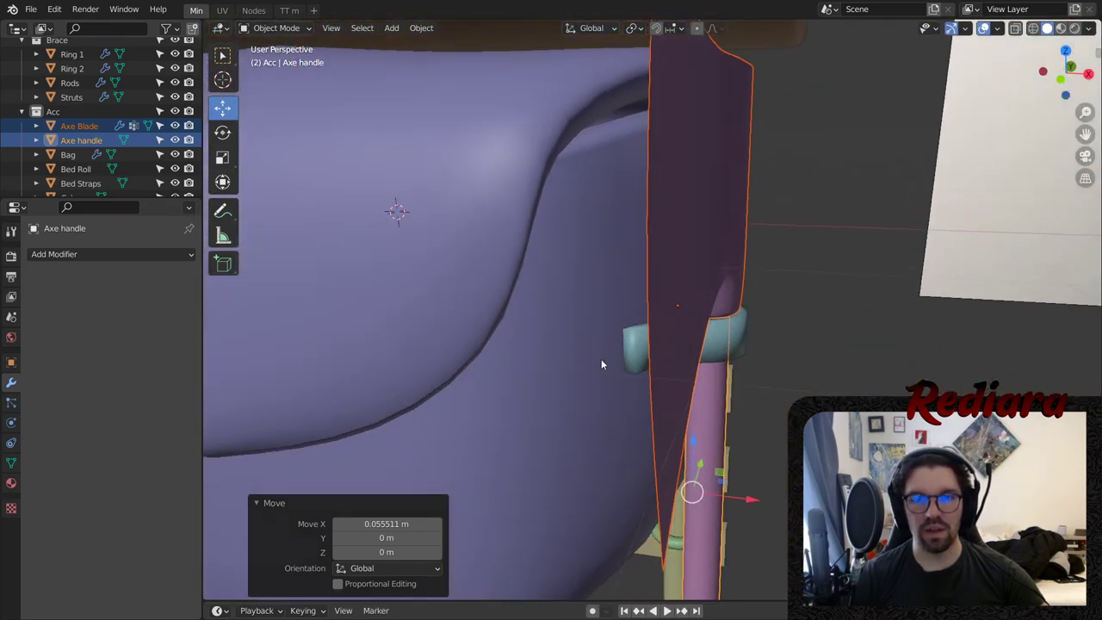
# - Nudge the axe about -0.005 m along Z and shift it slightly in the negative Y direction under the strap
pyautogui.press('g')
pyautogui.press('z')
pyautogui.click(753, 418)
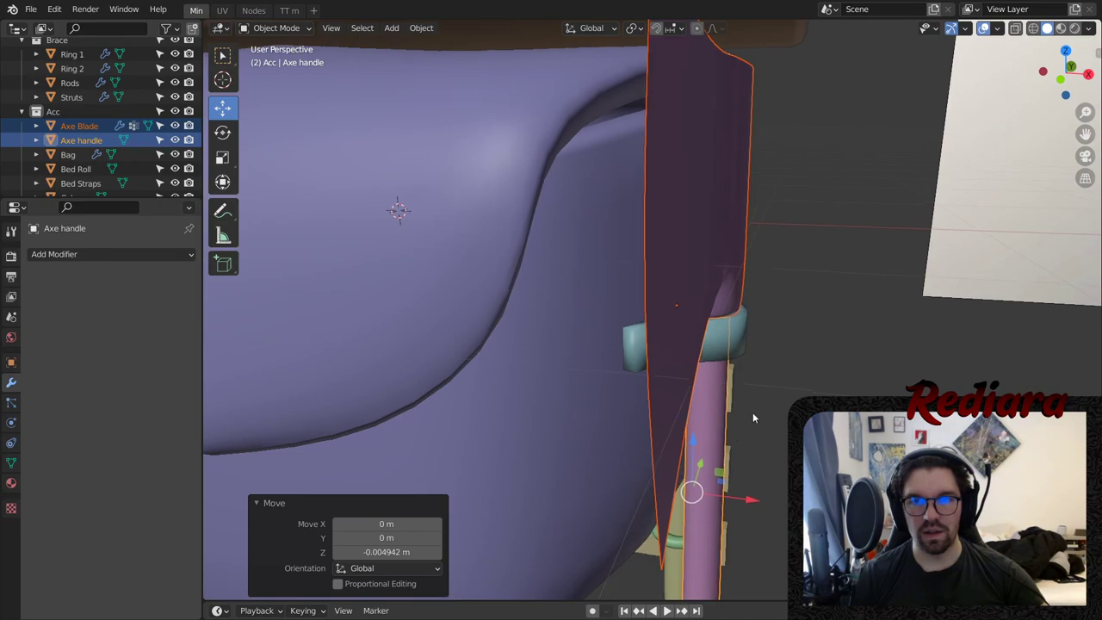
pyautogui.moveTo(752, 417); pyautogui.dragTo(547, 354, button='middle')
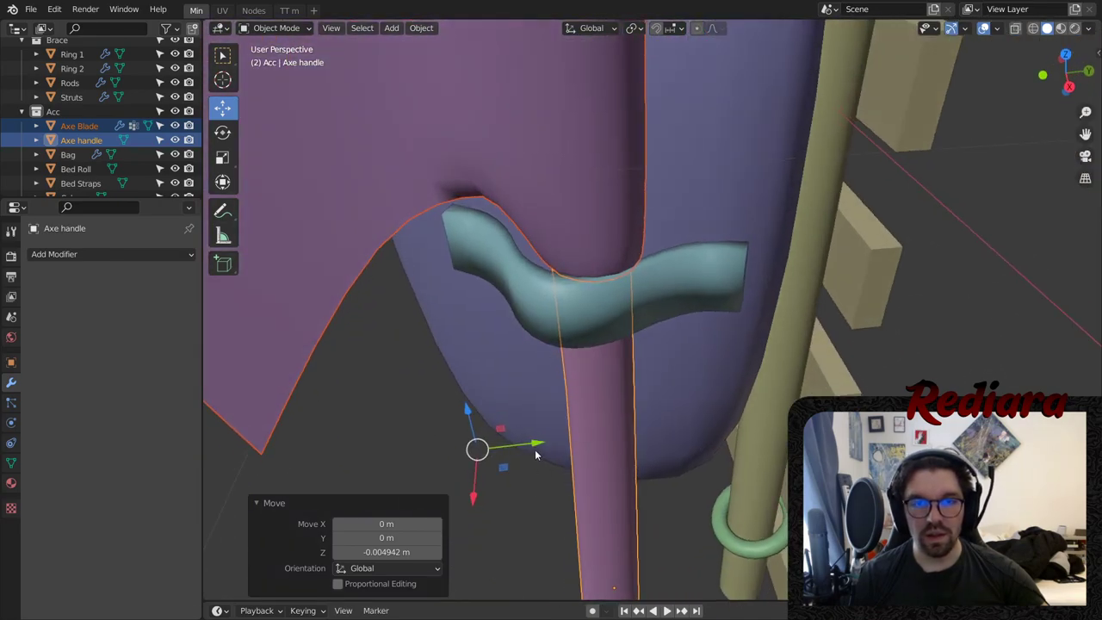
pyautogui.moveTo(535, 449); pyautogui.dragTo(506, 452)
pyautogui.moveTo(602, 302); pyautogui.dragTo(705, 310, button='middle')
# - Reselect the axe blade and handle and rotate them -15.6° about the Z axis
pyautogui.click(826, 215)
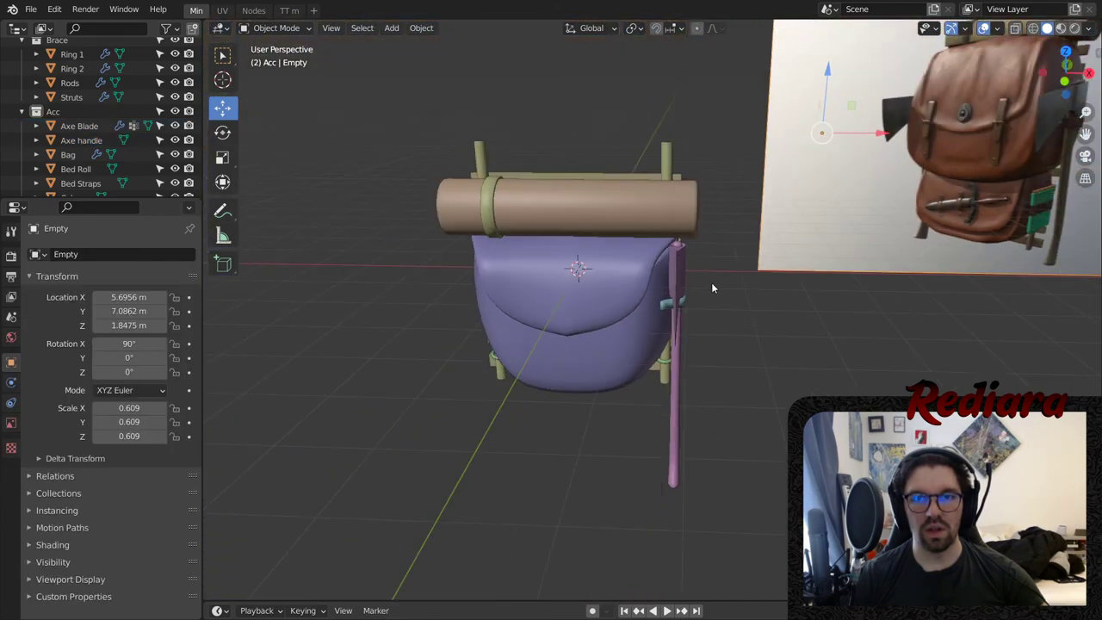
pyautogui.scroll(3, 689, 277)
pyautogui.click(659, 404)
pyautogui.keyDown('shift'); pyautogui.click(665, 430); pyautogui.keyUp('shift')
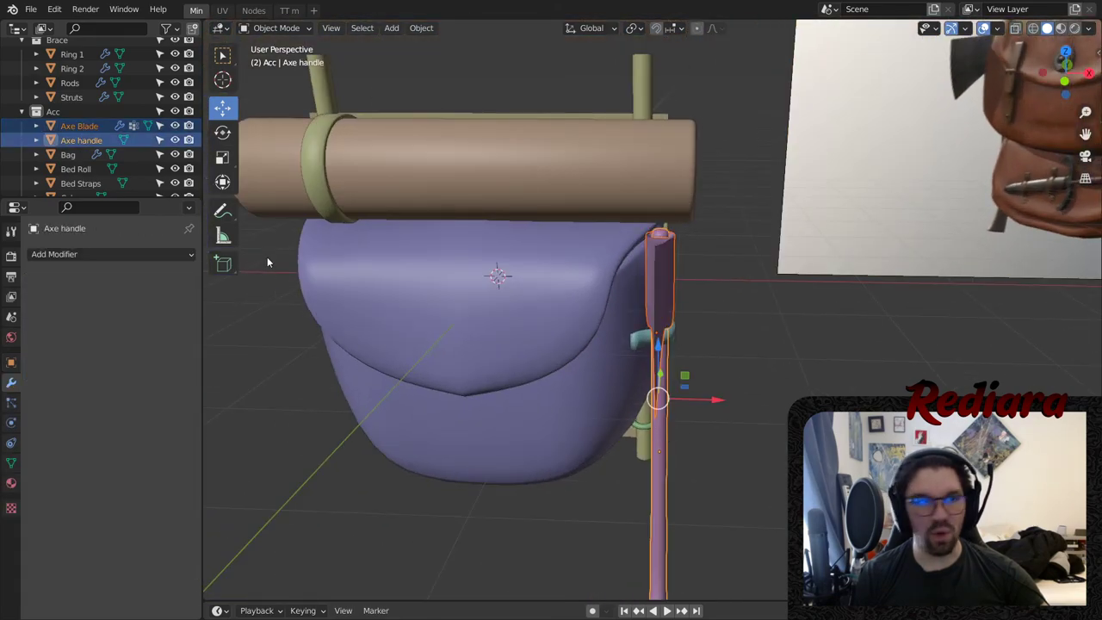
pyautogui.click(222, 131)
pyautogui.moveTo(631, 426); pyautogui.dragTo(605, 417)
# - Fit the rotated axe behind the strap by moving it about -0.144 m along X, 0.034 m along Y and 0.044 m along X
pyautogui.click(226, 107)
pyautogui.moveTo(592, 303); pyautogui.dragTo(602, 319, button='middle')
pyautogui.scroll(2, 654, 361)
pyautogui.keyDown('shift'); pyautogui.moveTo(742, 428); pyautogui.dragTo(721, 379, button='middle'); pyautogui.keyUp('shift')
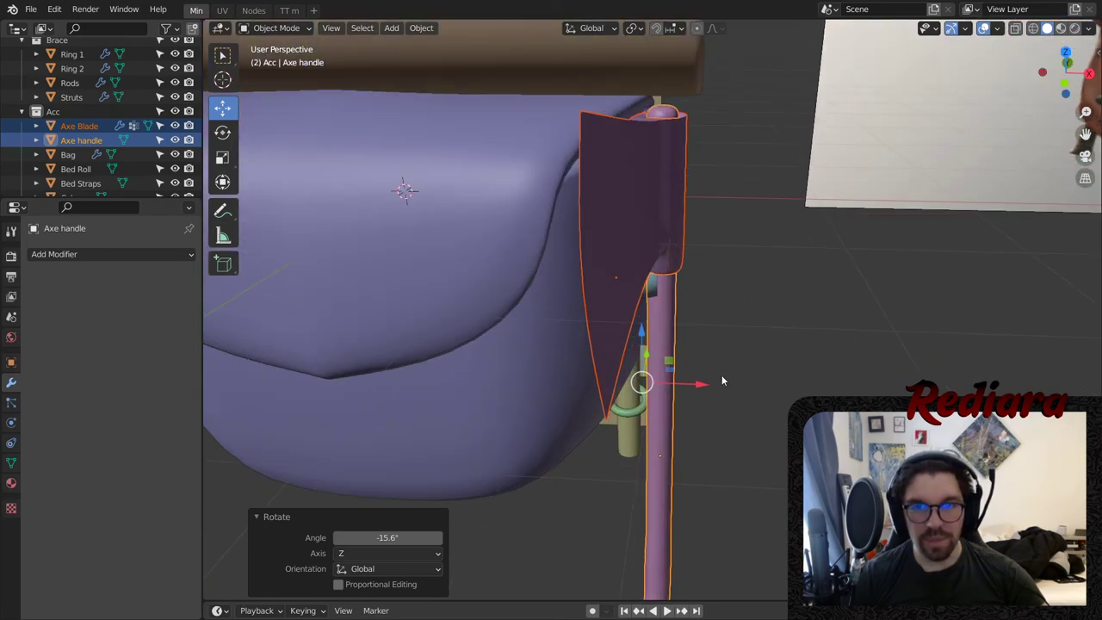
pyautogui.moveTo(721, 381); pyautogui.dragTo(682, 381)
pyautogui.moveTo(682, 381); pyautogui.dragTo(605, 418, button='middle')
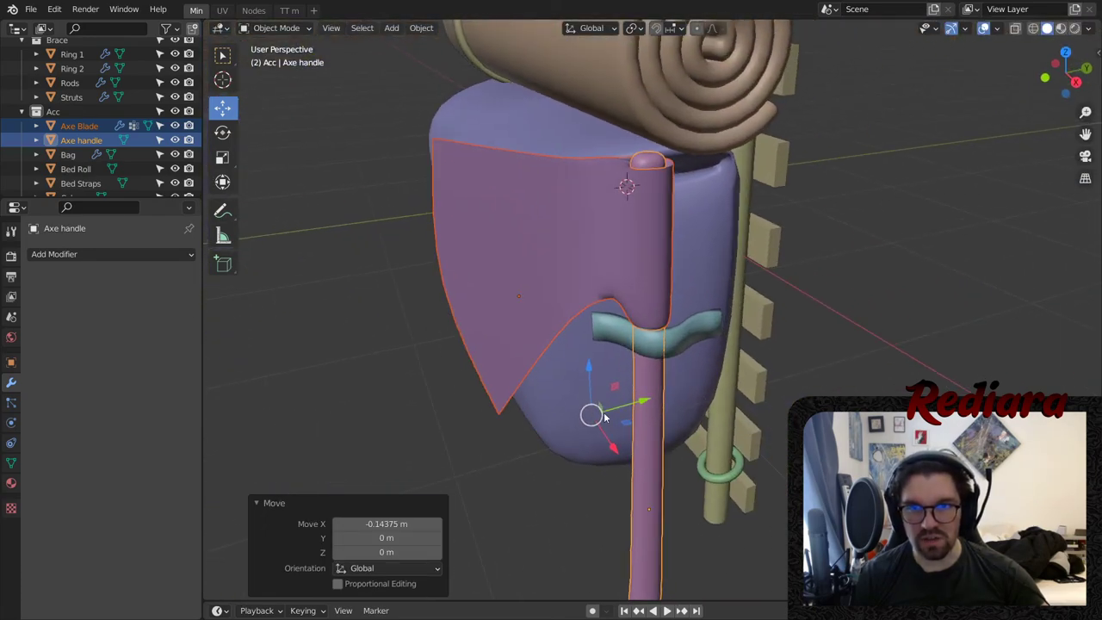
pyautogui.moveTo(637, 408); pyautogui.dragTo(645, 406)
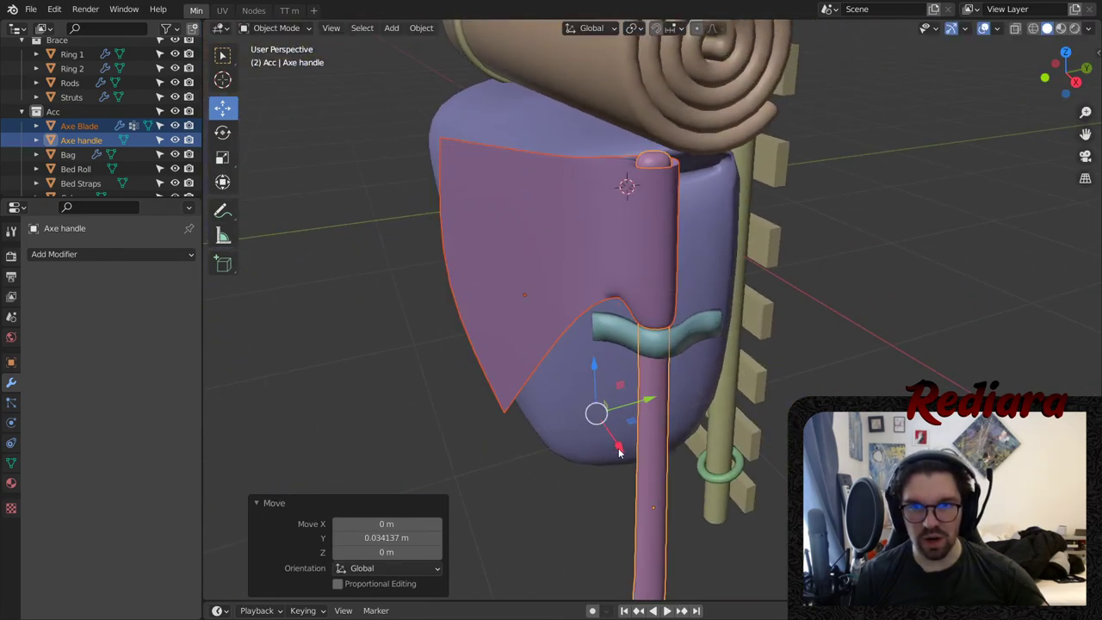
pyautogui.moveTo(618, 451); pyautogui.dragTo(623, 456)
pyautogui.scroll(3, 616, 378)
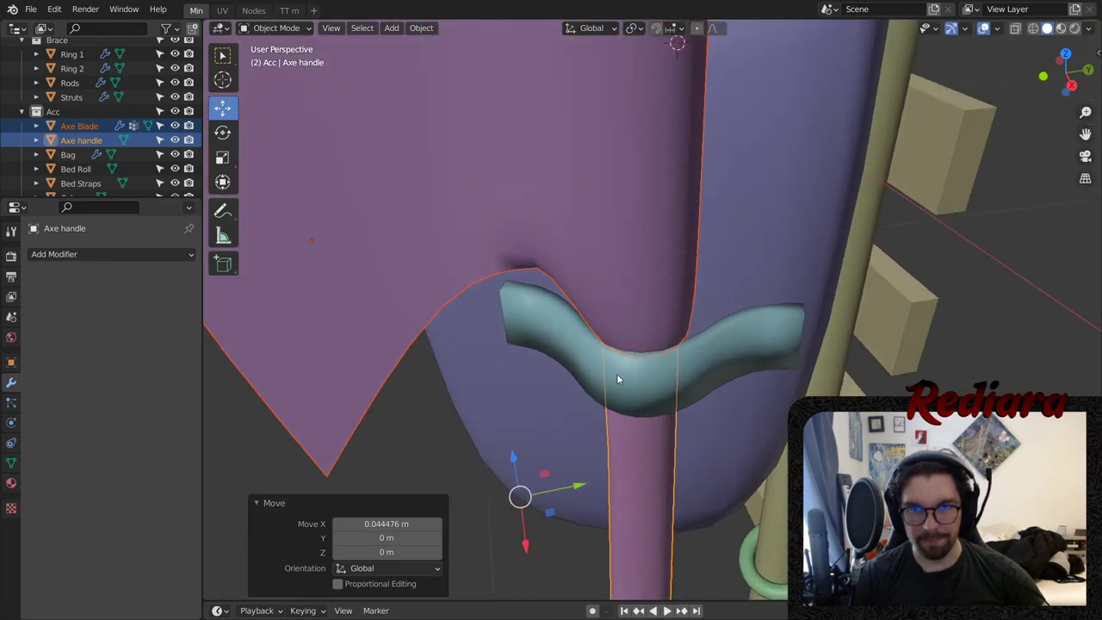
# - Select the axe blade, axe handle and strap together and lower them about 0.434 m along Z
pyautogui.moveTo(617, 379); pyautogui.dragTo(750, 349, button='middle')
pyautogui.click(277, 28)
pyautogui.click(877, 338)
pyautogui.scroll(-6, 865, 335)
pyautogui.moveTo(839, 335); pyautogui.dragTo(623, 317, button='middle')
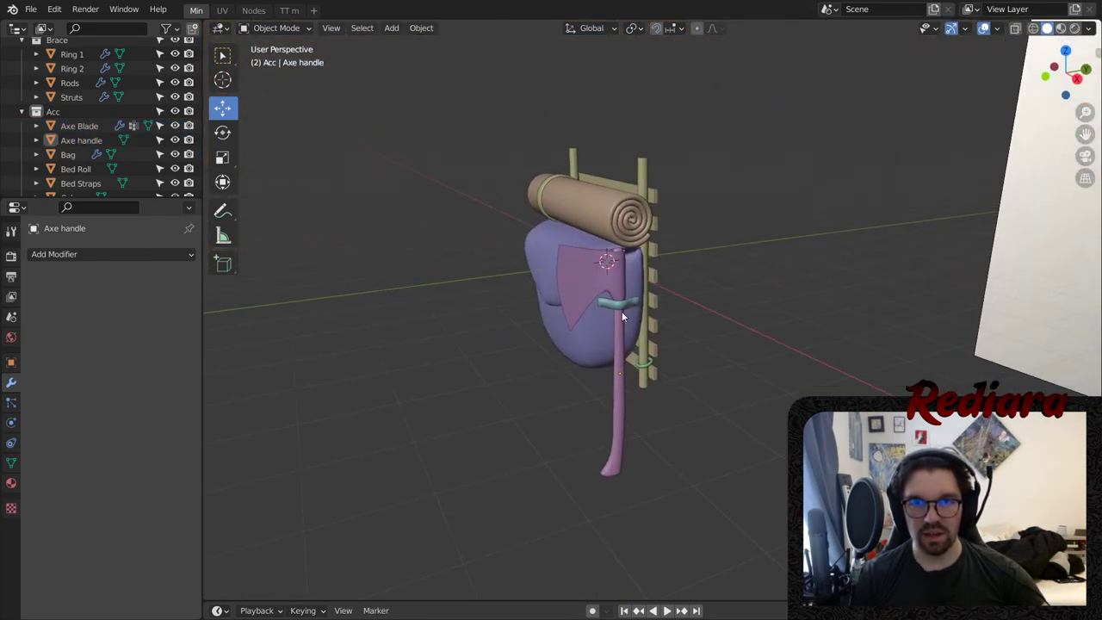
pyautogui.scroll(5, 621, 310)
pyautogui.click(611, 209)
pyautogui.keyDown('shift'); pyautogui.click(604, 374); pyautogui.keyUp('shift')
pyautogui.keyDown('shift'); pyautogui.click(621, 293); pyautogui.keyUp('shift')
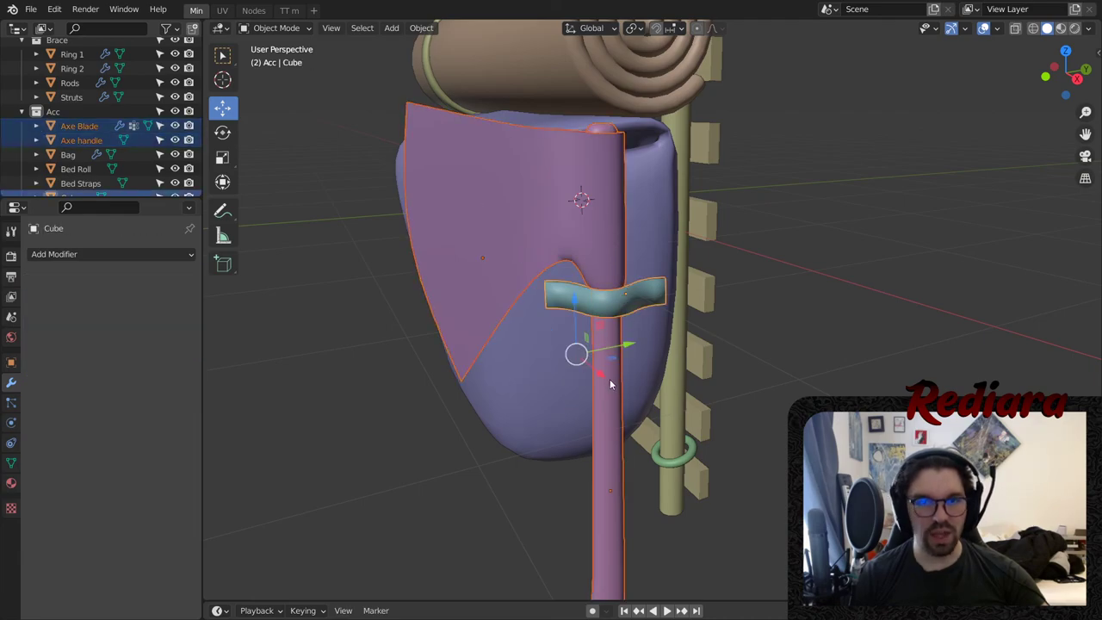
pyautogui.moveTo(572, 302); pyautogui.dragTo(560, 364)
pyautogui.scroll(3, 592, 371)
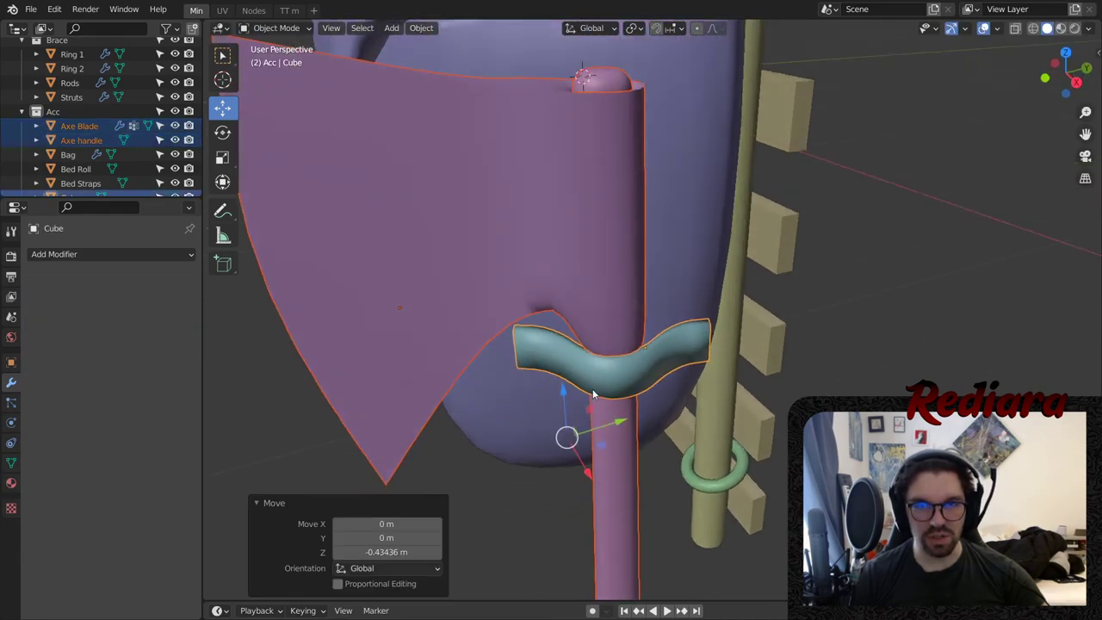
# - Move the axe and strap together about -0.056 m along Y and -0.034 m along X
pyautogui.moveTo(592, 388); pyautogui.dragTo(598, 474, button='middle')
pyautogui.moveTo(623, 379); pyautogui.dragTo(611, 382)
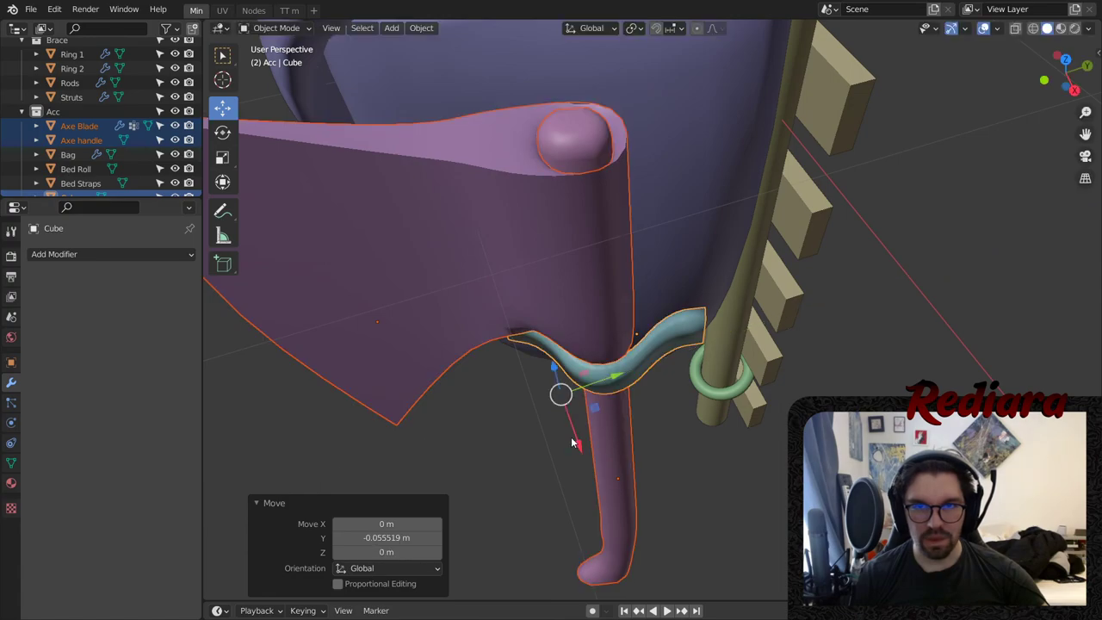
pyautogui.moveTo(578, 442); pyautogui.dragTo(574, 427)
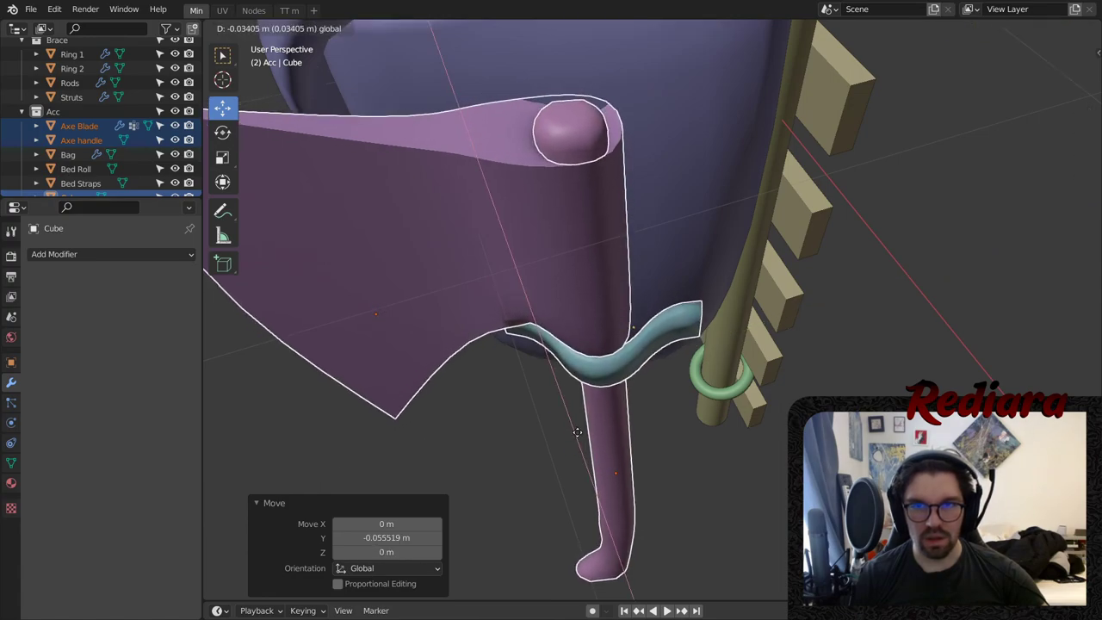
pyautogui.click(575, 430)
# - Deselect everything and compare the position of the axe and strap on the bag with the reference image
pyautogui.scroll(2, 616, 383)
pyautogui.moveTo(616, 383); pyautogui.dragTo(604, 255, button='middle')
pyautogui.scroll(-3, 603, 255)
pyautogui.click(275, 27)
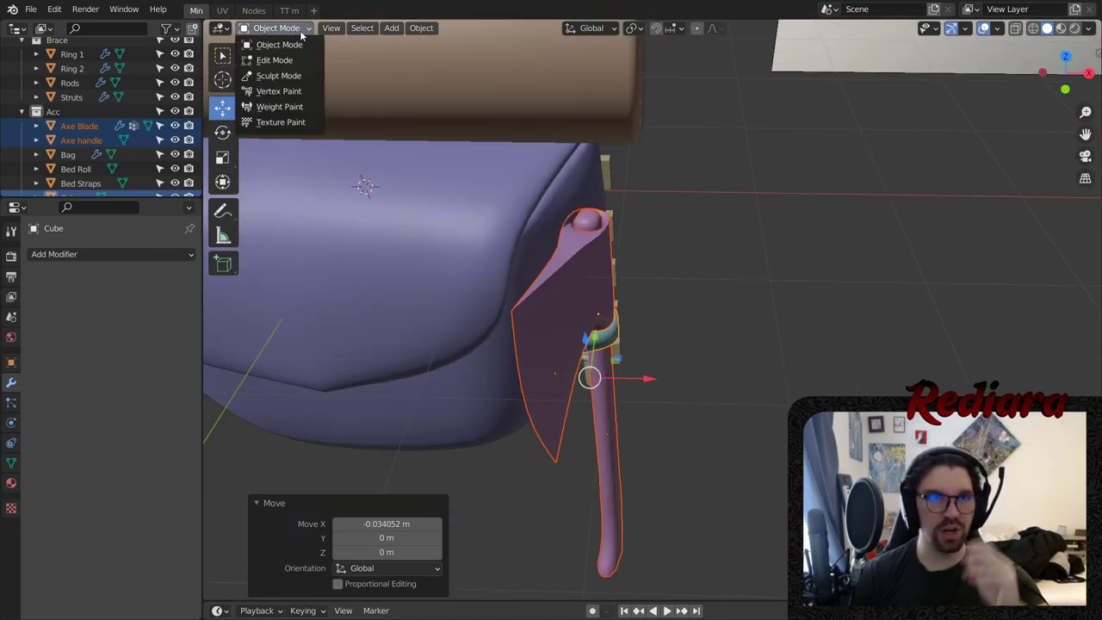
pyautogui.scroll(-3, 732, 209)
pyautogui.click(757, 229)
pyautogui.moveTo(757, 229); pyautogui.dragTo(723, 204, button='middle')
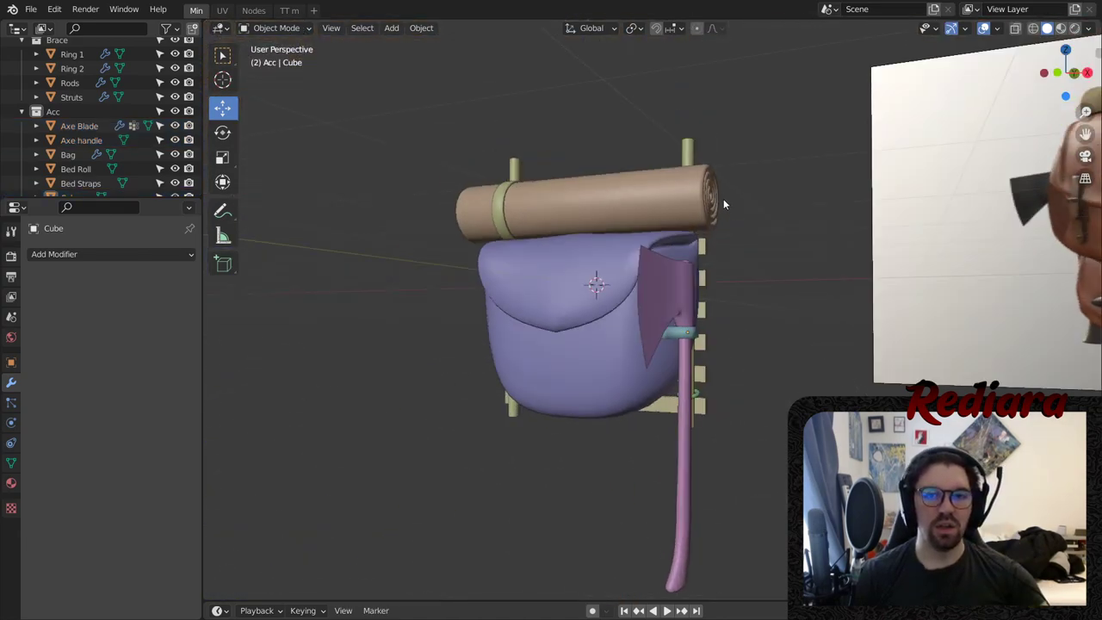
pyautogui.scroll(-4, 723, 204)
pyautogui.moveTo(674, 312); pyautogui.dragTo(940, 129, button='middle')
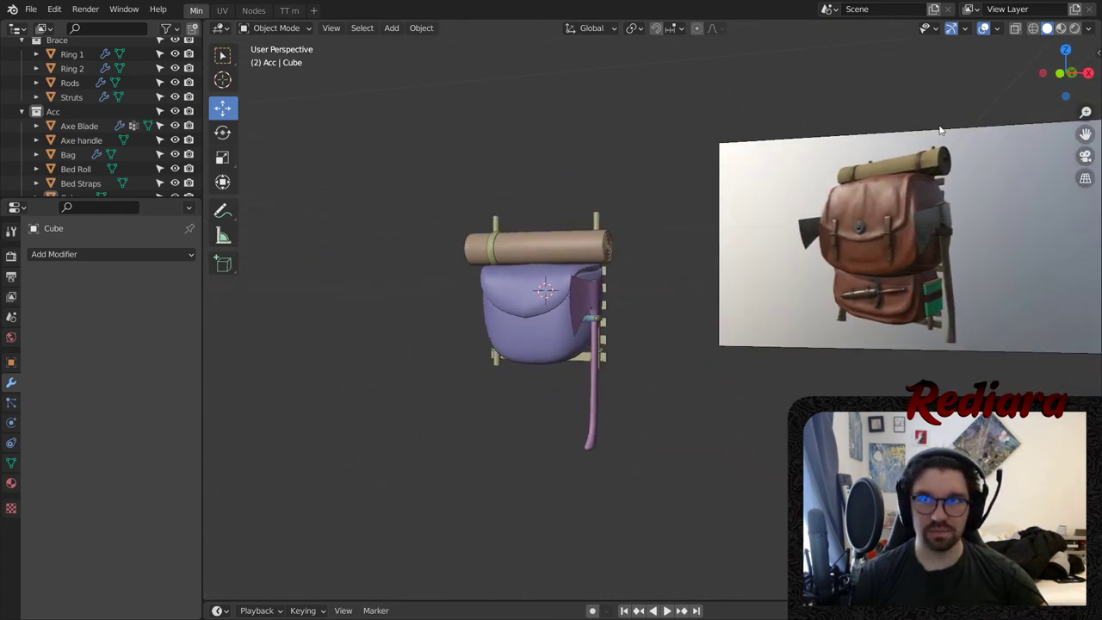
# - Switch the viewport to rendered shading and assign the existing Dark Leather material to the axe strap
pyautogui.click(1074, 27)
pyautogui.scroll(8, 612, 326)
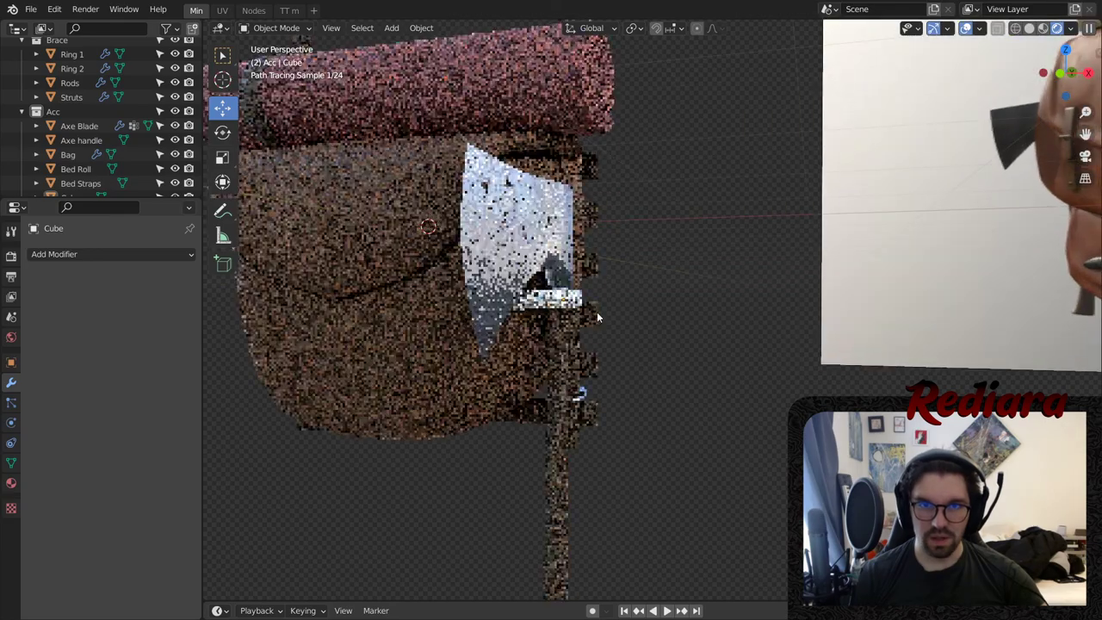
pyautogui.click(561, 303)
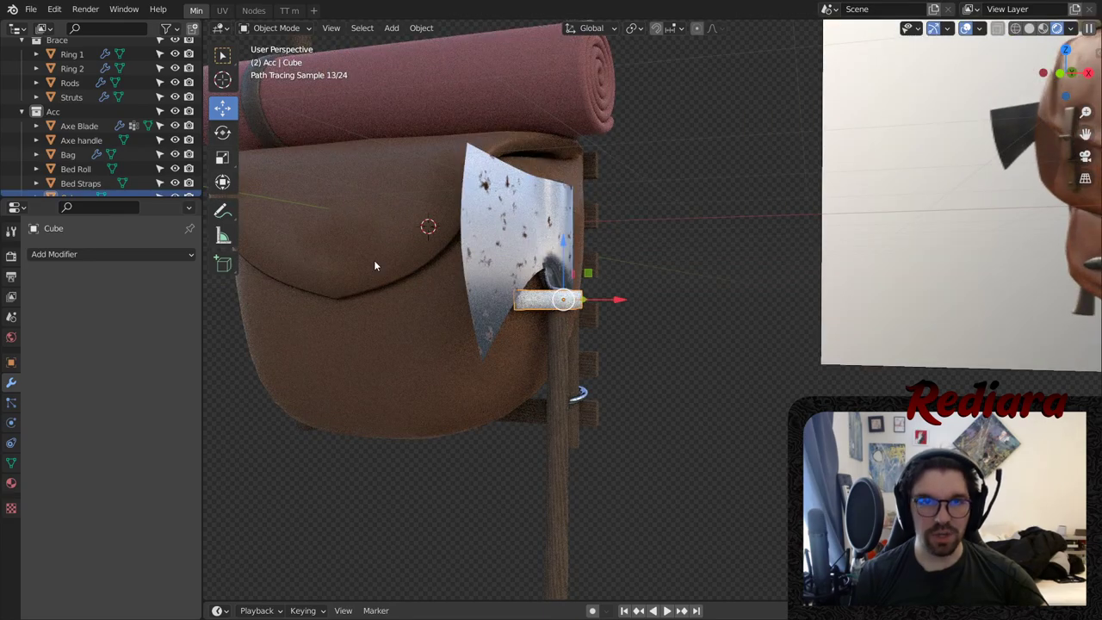
pyautogui.click(253, 10)
pyautogui.click(620, 357)
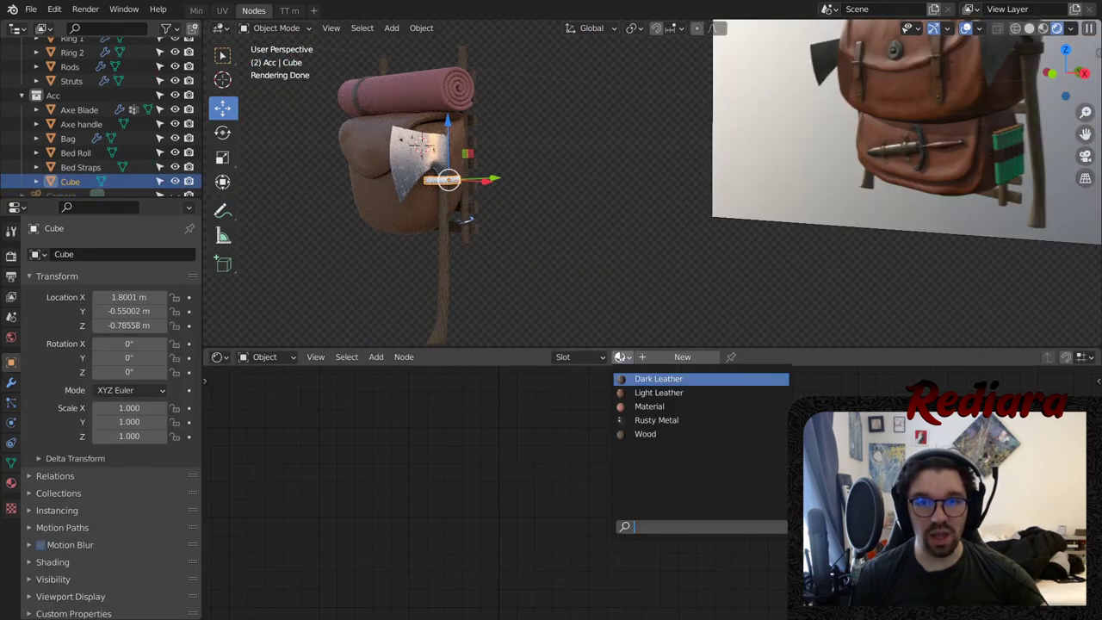
pyautogui.click(641, 379)
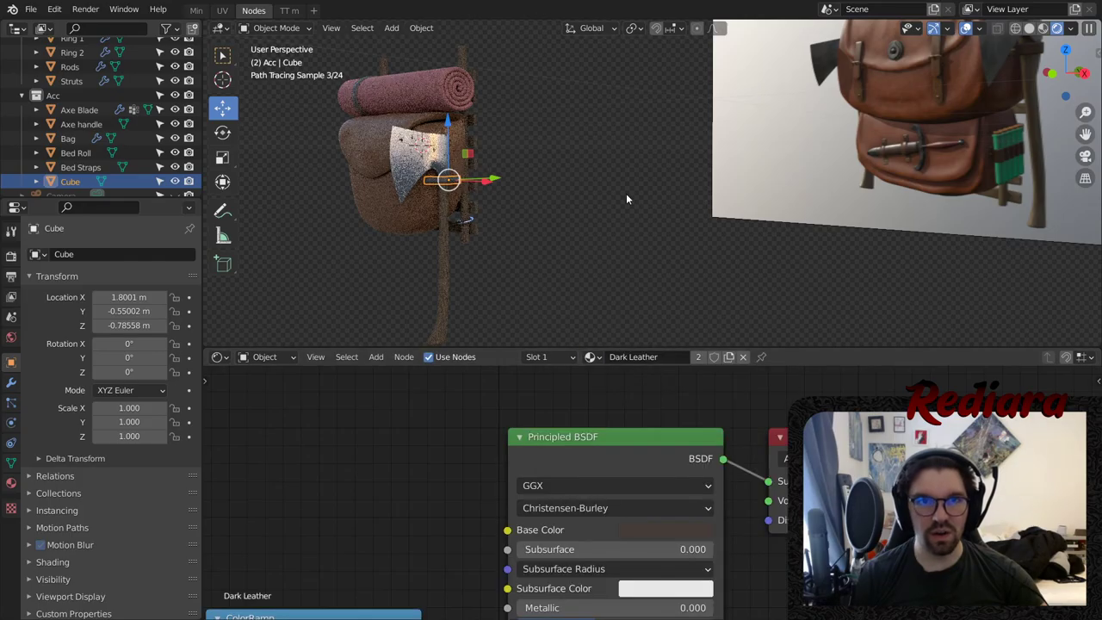
pyautogui.click(196, 11)
pyautogui.click(675, 284)
# - Add a Mirror modifier on X to the bed roll's strap, with Bag as the mirror object
pyautogui.moveTo(675, 284); pyautogui.dragTo(661, 303, button='middle')
pyautogui.scroll(-3, 542, 318)
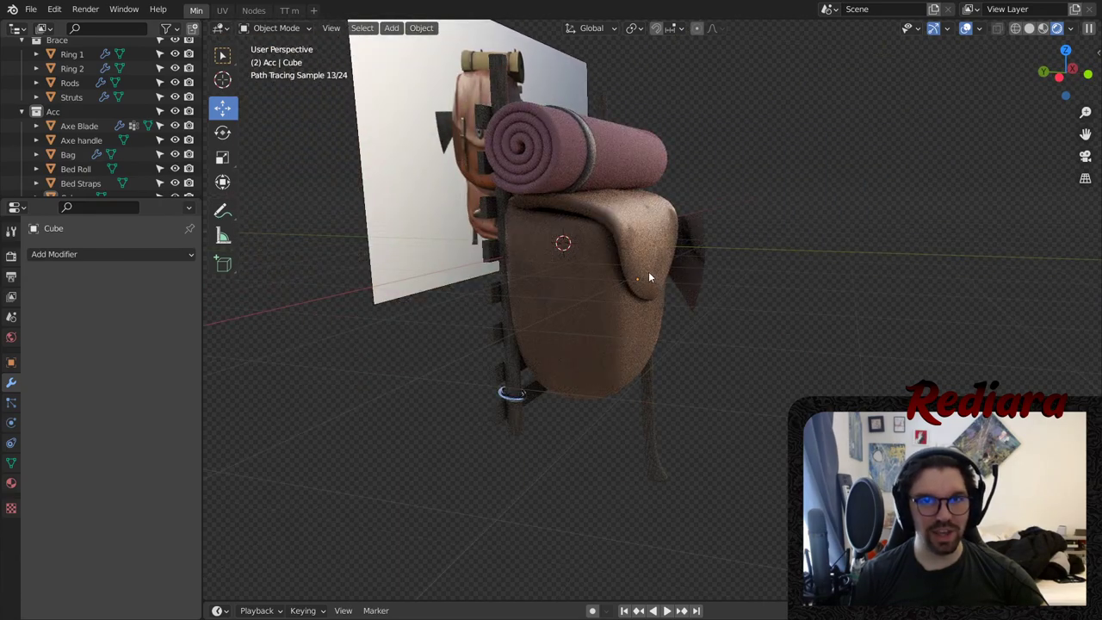
pyautogui.moveTo(648, 216); pyautogui.dragTo(607, 296, button='middle')
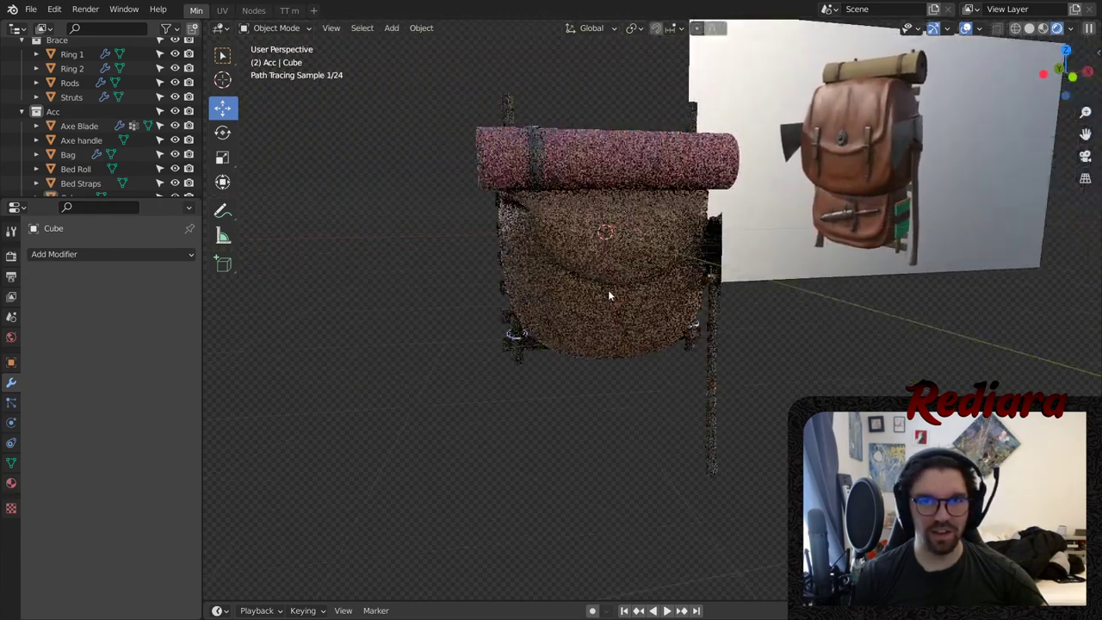
pyautogui.click(534, 157)
pyautogui.scroll(3, 534, 157)
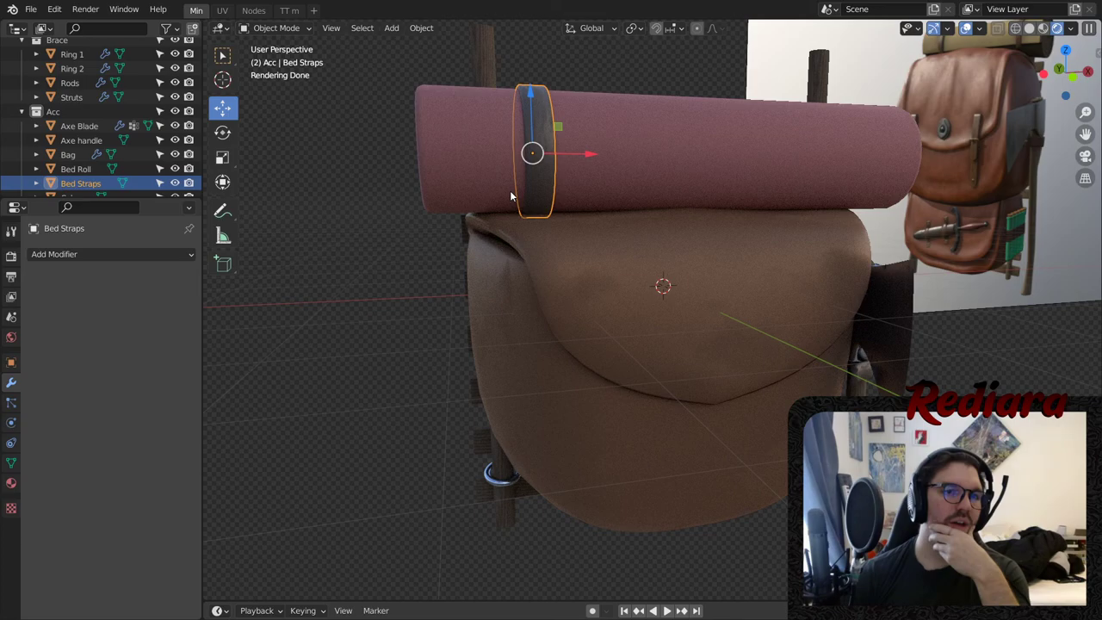
pyautogui.click(184, 254)
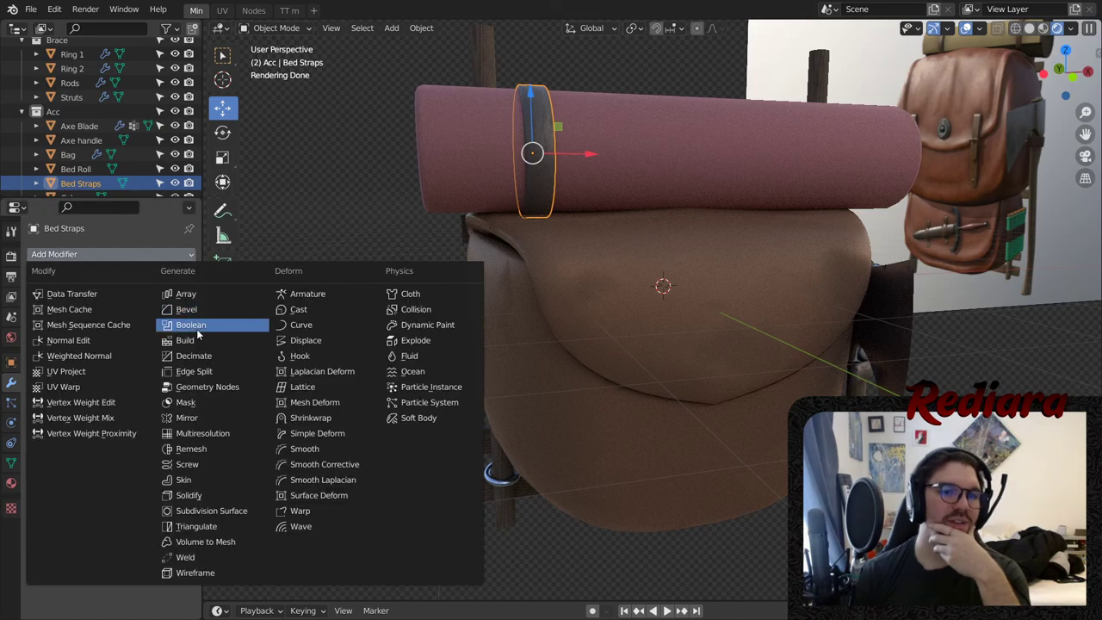
pyautogui.click(179, 419)
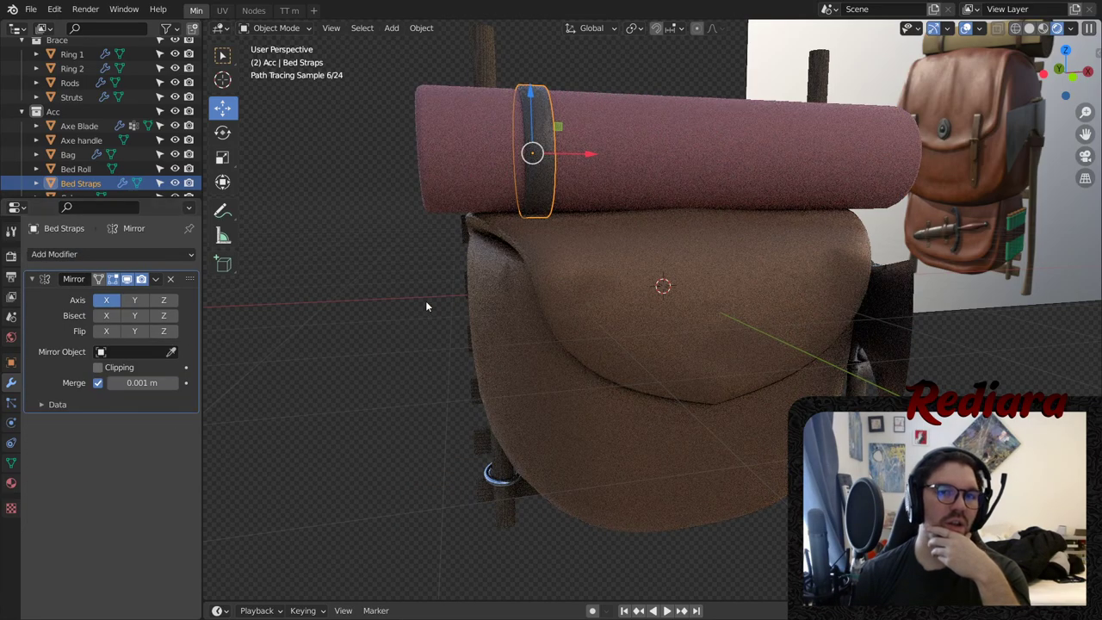
pyautogui.click(130, 351)
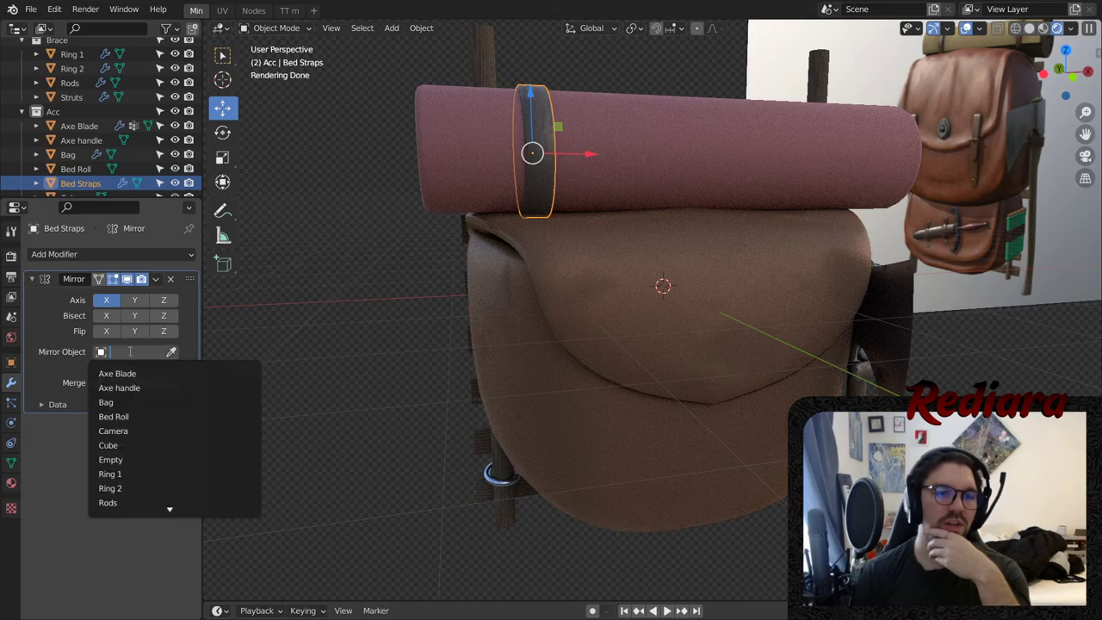
pyautogui.click(128, 401)
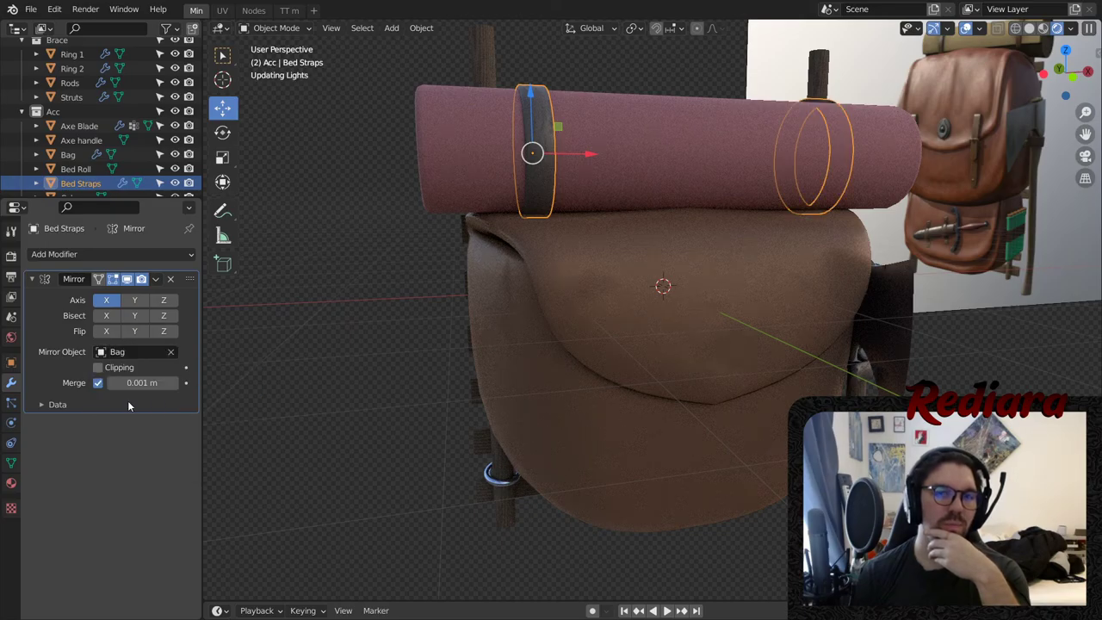
# - Inspect the rendered backpack from the front, back and underside, comparing its parts with the reference image
pyautogui.click(664, 61)
pyautogui.moveTo(686, 115); pyautogui.dragTo(631, 226, button='middle')
pyautogui.scroll(-5, 651, 263)
pyautogui.moveTo(652, 263)
pyautogui.mouseDown(button='middle')
pyautogui.moveTo(718, 192)
pyautogui.moveTo(548, 266)
pyautogui.moveTo(585, 263)
pyautogui.moveTo(553, 307)
pyautogui.moveTo(591, 262)
pyautogui.moveTo(553, 299)
pyautogui.moveTo(465, 306)
pyautogui.mouseUp(button='middle')
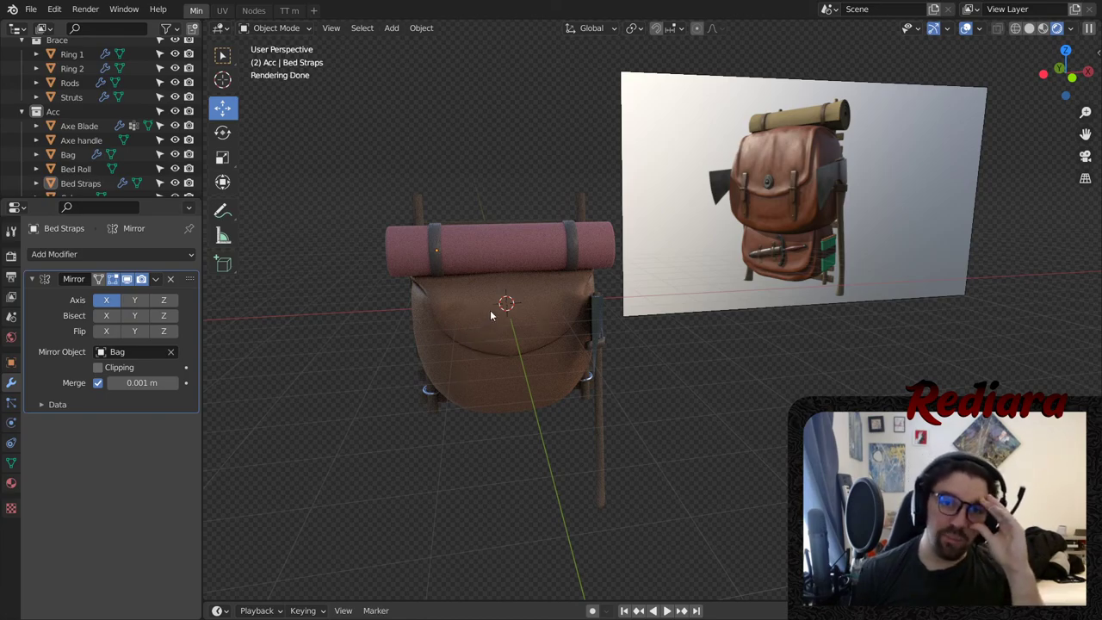
pyautogui.moveTo(513, 412); pyautogui.dragTo(535, 388, button='middle')
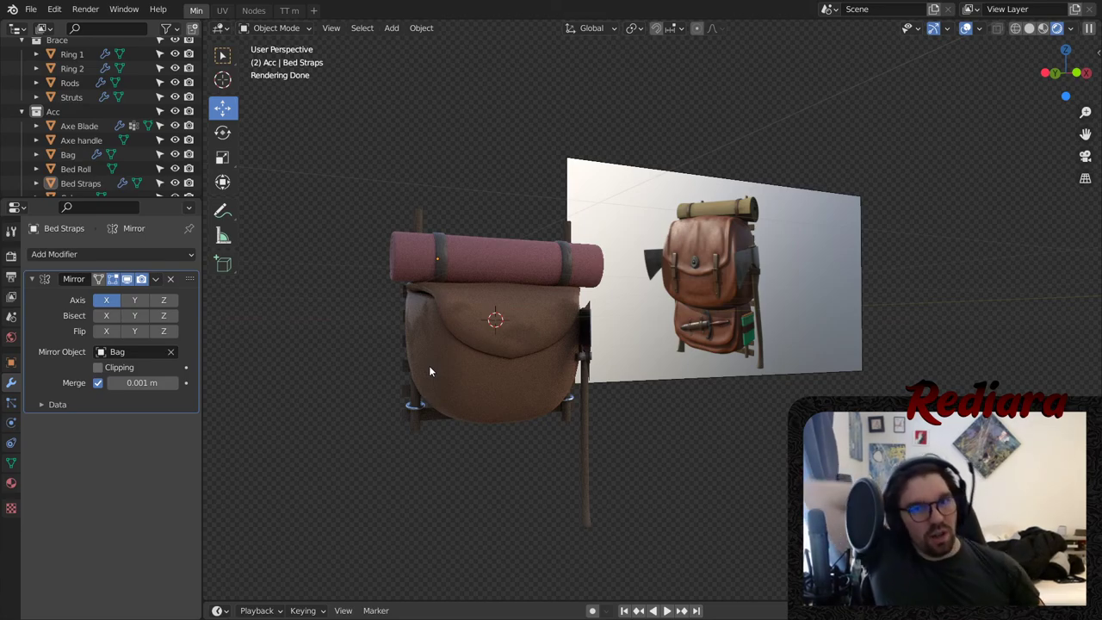
pyautogui.scroll(-1, 487, 100)
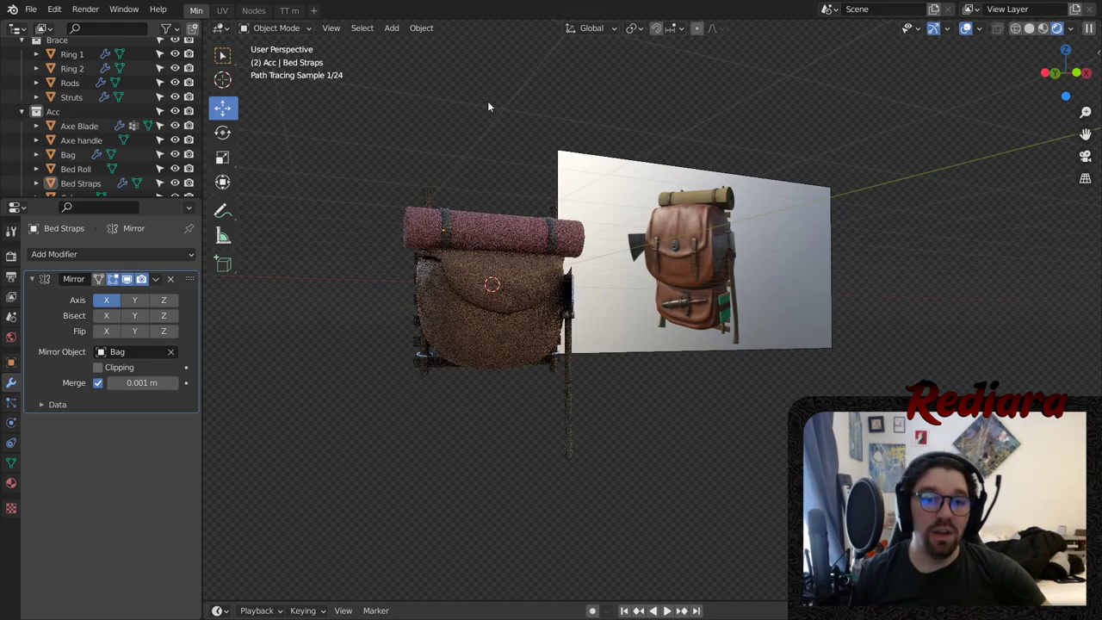
pyautogui.scroll(4, 462, 361)
pyautogui.moveTo(462, 361)
pyautogui.mouseDown(button='middle')
pyautogui.moveTo(629, 350)
pyautogui.moveTo(423, 381)
pyautogui.moveTo(523, 321)
pyautogui.moveTo(516, 273)
pyautogui.mouseUp(button='middle')
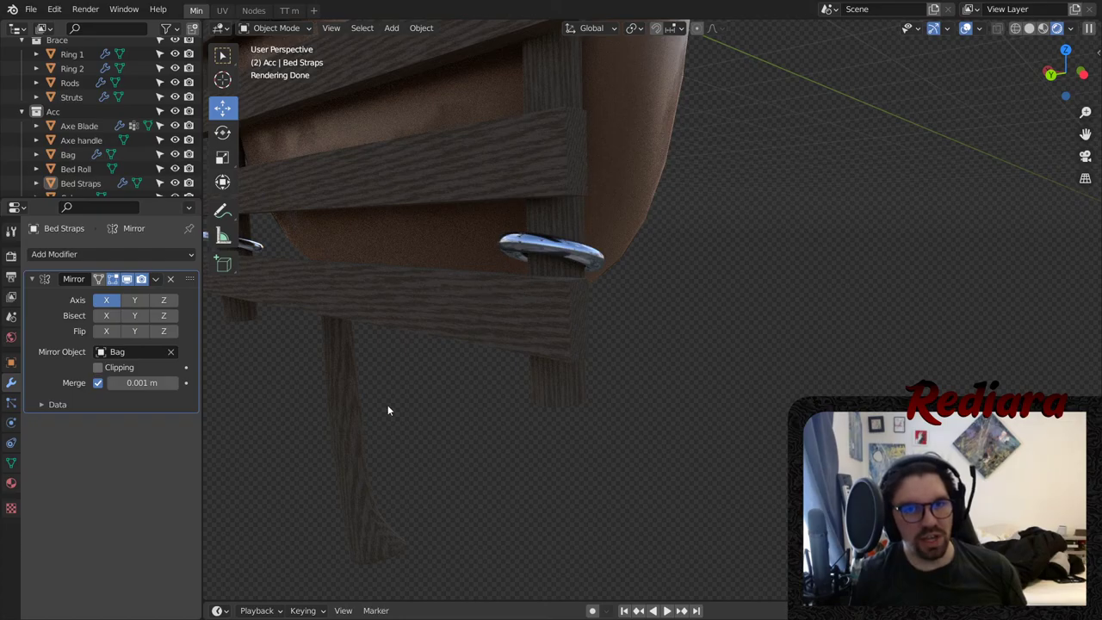
pyautogui.moveTo(499, 344)
pyautogui.mouseDown(button='middle')
pyautogui.moveTo(459, 399)
pyautogui.moveTo(444, 381)
pyautogui.moveTo(480, 339)
pyautogui.moveTo(576, 283)
pyautogui.moveTo(554, 274)
pyautogui.moveTo(563, 331)
pyautogui.moveTo(538, 254)
pyautogui.moveTo(570, 222)
pyautogui.moveTo(517, 244)
pyautogui.mouseUp(button='middle')
pyautogui.scroll(4, 575, 151)
pyautogui.moveTo(575, 151); pyautogui.dragTo(548, 234, button='middle')
# - Compare the bag's front flap, bed roll and axe with the clasp, straps and axe in the reference image
pyautogui.click(547, 182)
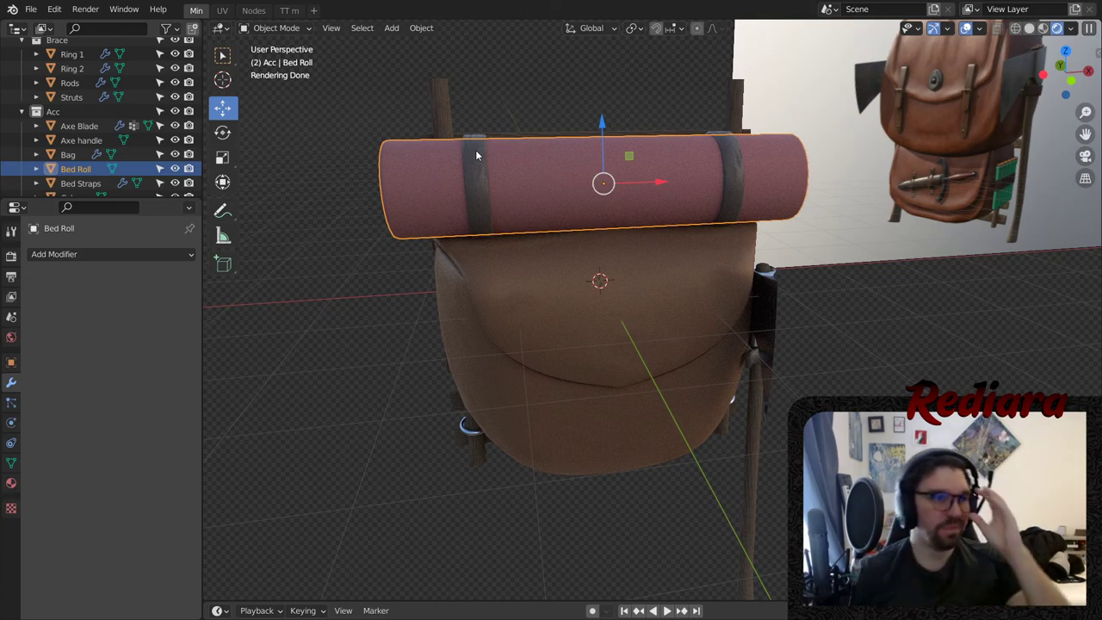
pyautogui.scroll(-3, 540, 210)
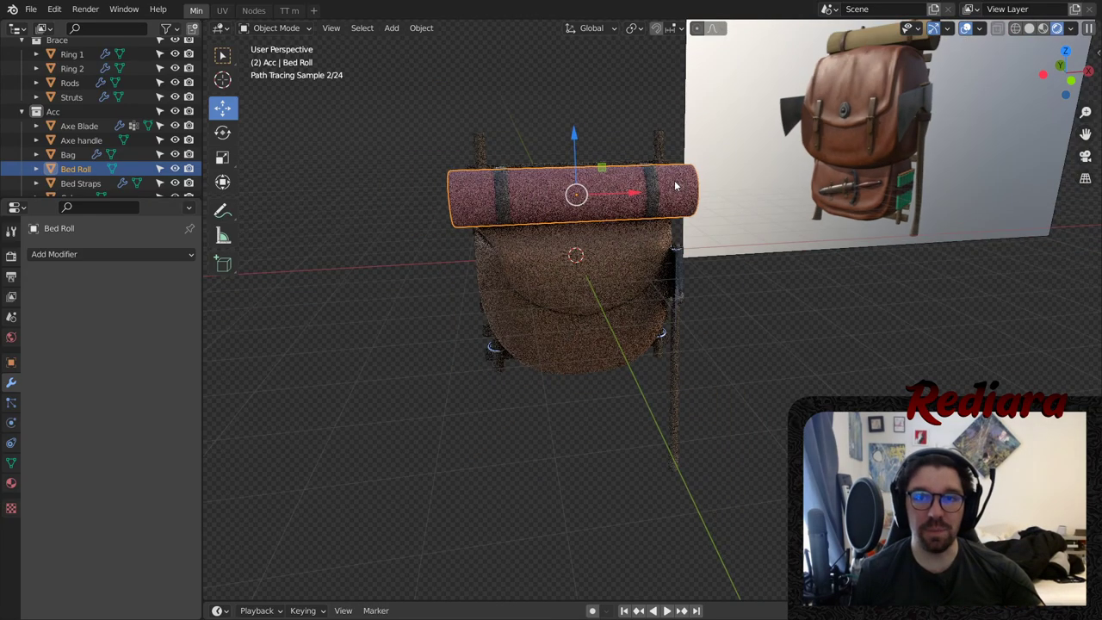
pyautogui.keyDown('shift'); pyautogui.moveTo(742, 215); pyautogui.dragTo(701, 248, button='middle'); pyautogui.keyUp('shift')
pyautogui.click(705, 277)
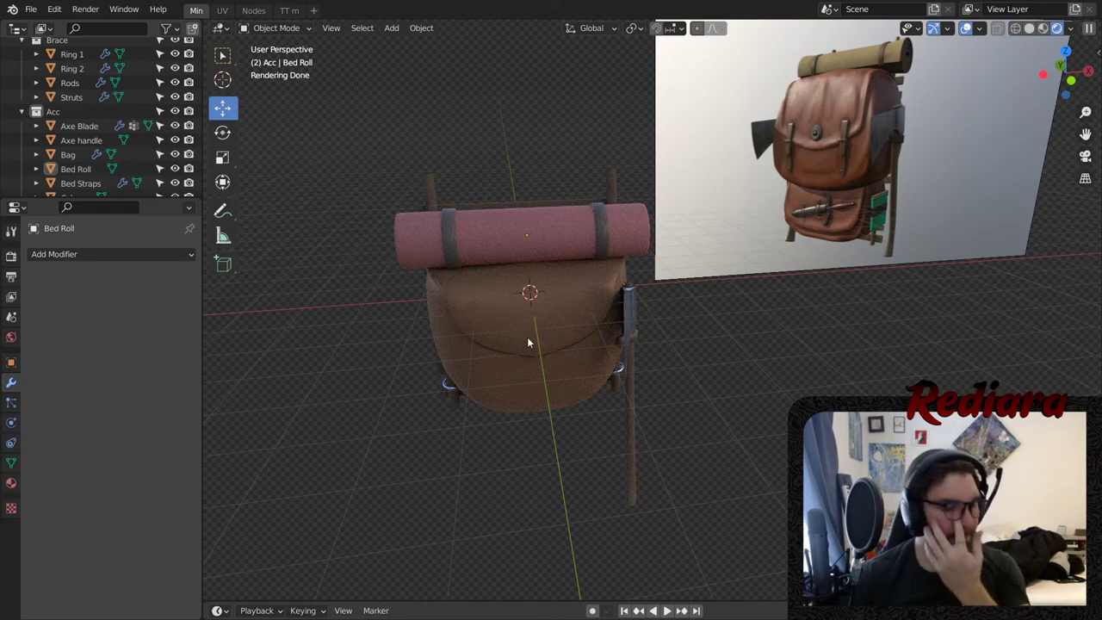
pyautogui.scroll(8, 827, 112)
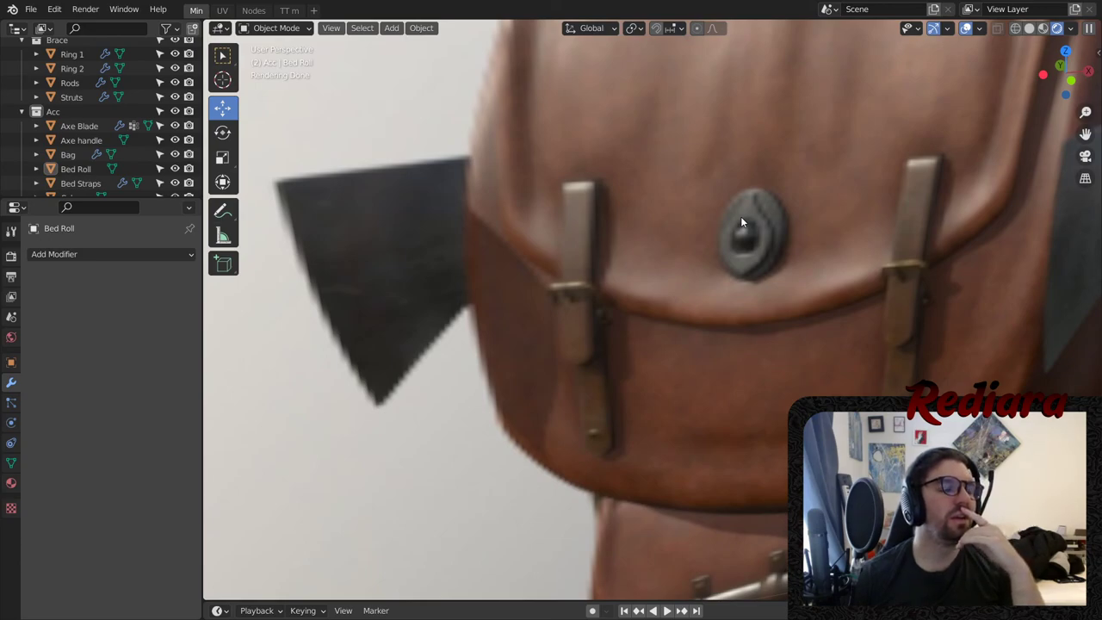
pyautogui.scroll(-7, 478, 346)
pyautogui.keyDown('shift'); pyautogui.moveTo(478, 346); pyautogui.dragTo(684, 201, button='middle'); pyautogui.keyUp('shift')
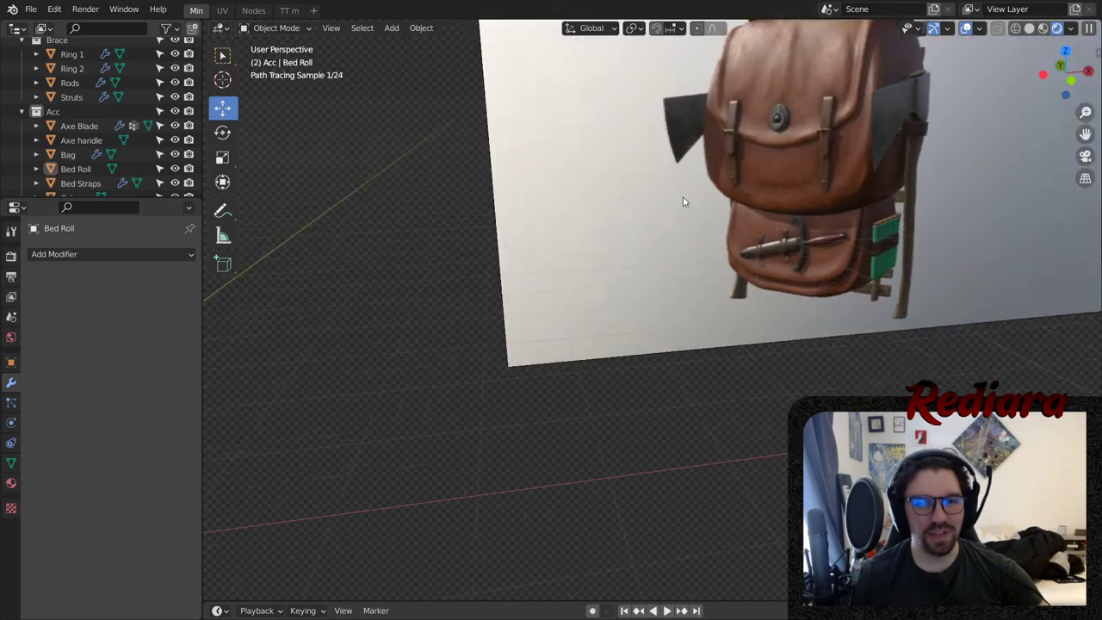
pyautogui.scroll(-5, 684, 201)
pyautogui.scroll(6, 669, 285)
pyautogui.moveTo(370, 353)
pyautogui.keyDown('shift'); pyautogui.mouseDown(button='middle')
pyautogui.moveTo(668, 285)
pyautogui.moveTo(533, 310)
pyautogui.moveTo(370, 370)
pyautogui.mouseUp(button='middle'); pyautogui.keyUp('shift')
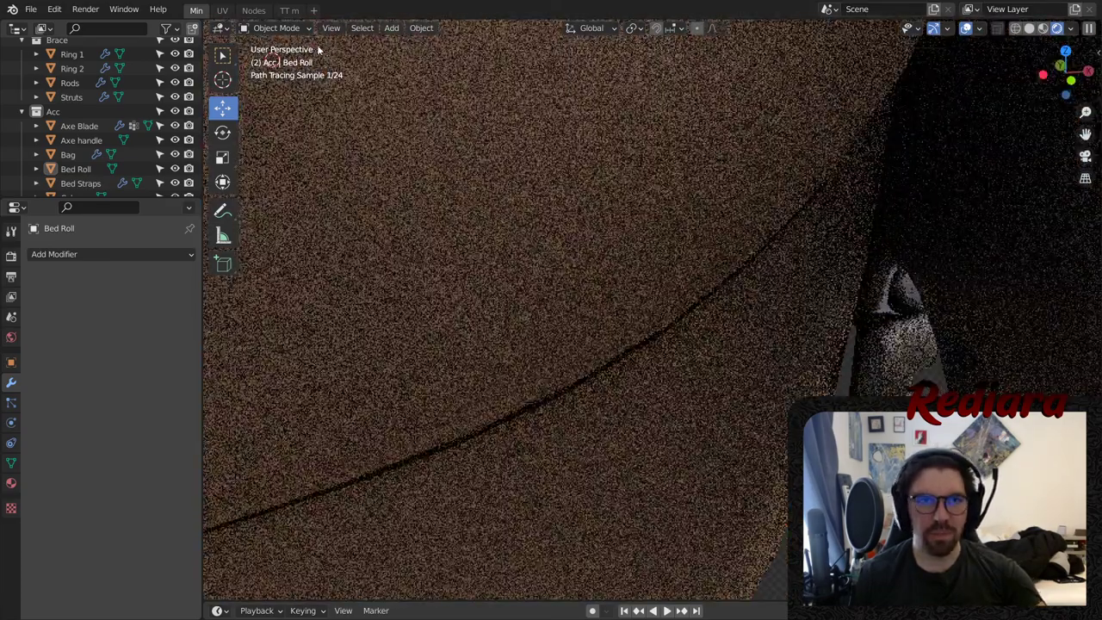
pyautogui.scroll(-8, 410, 245)
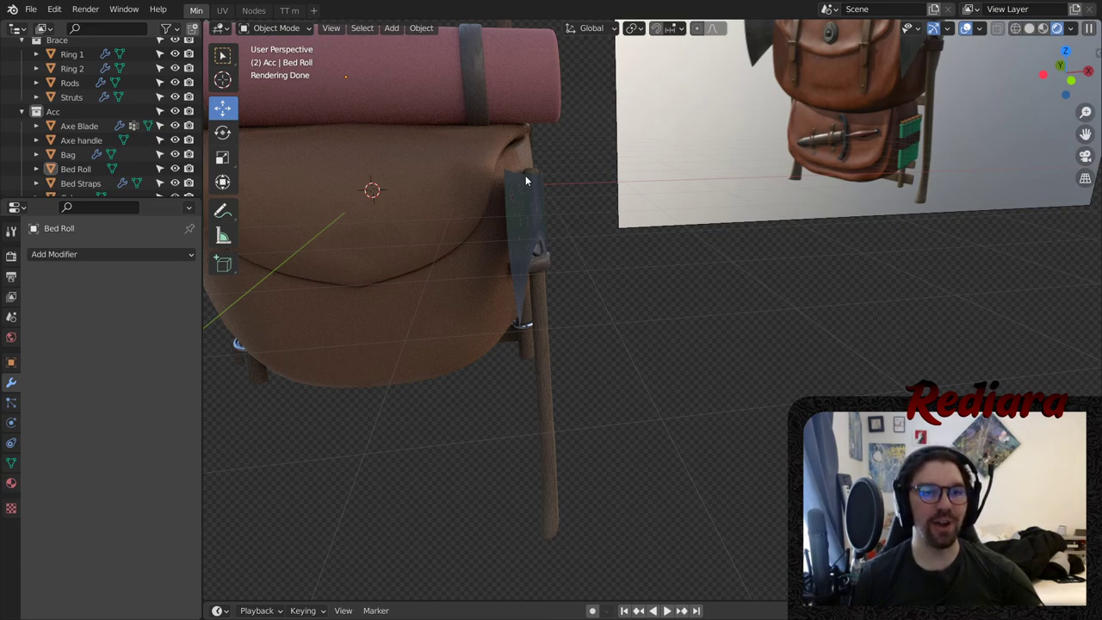
# - Switch the viewport to solid shading and rename the axe's strap object from Cube to Axe Strap
pyautogui.click(1029, 28)
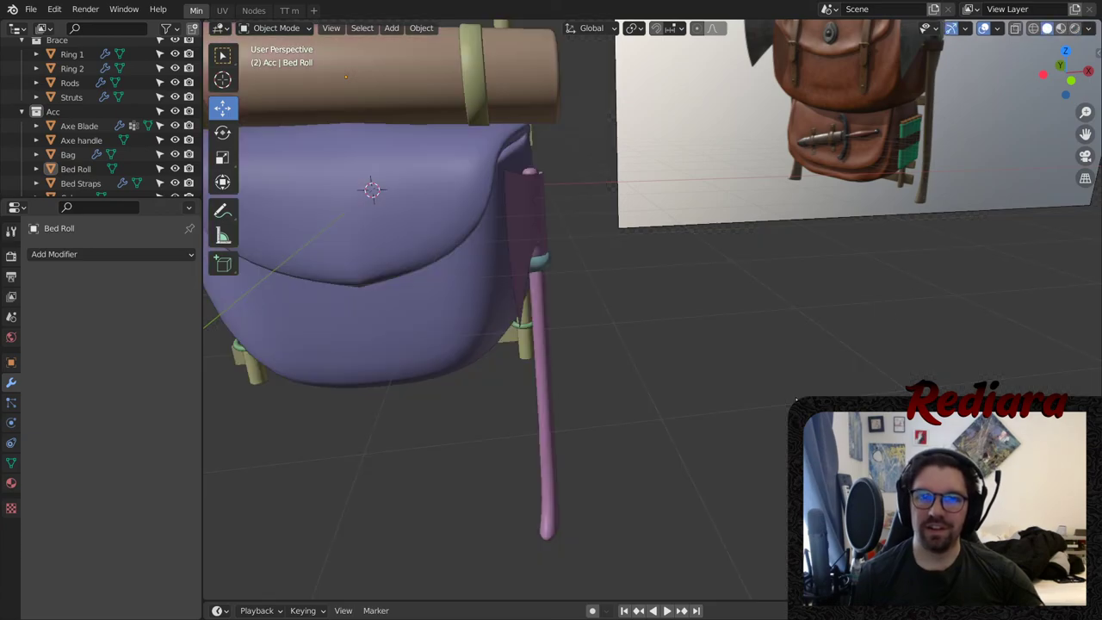
pyautogui.scroll(-6, 791, 312)
pyautogui.moveTo(791, 312)
pyautogui.mouseDown(button='middle')
pyautogui.moveTo(735, 360)
pyautogui.moveTo(765, 318)
pyautogui.mouseUp(button='middle')
pyautogui.scroll(-1, 103, 118)
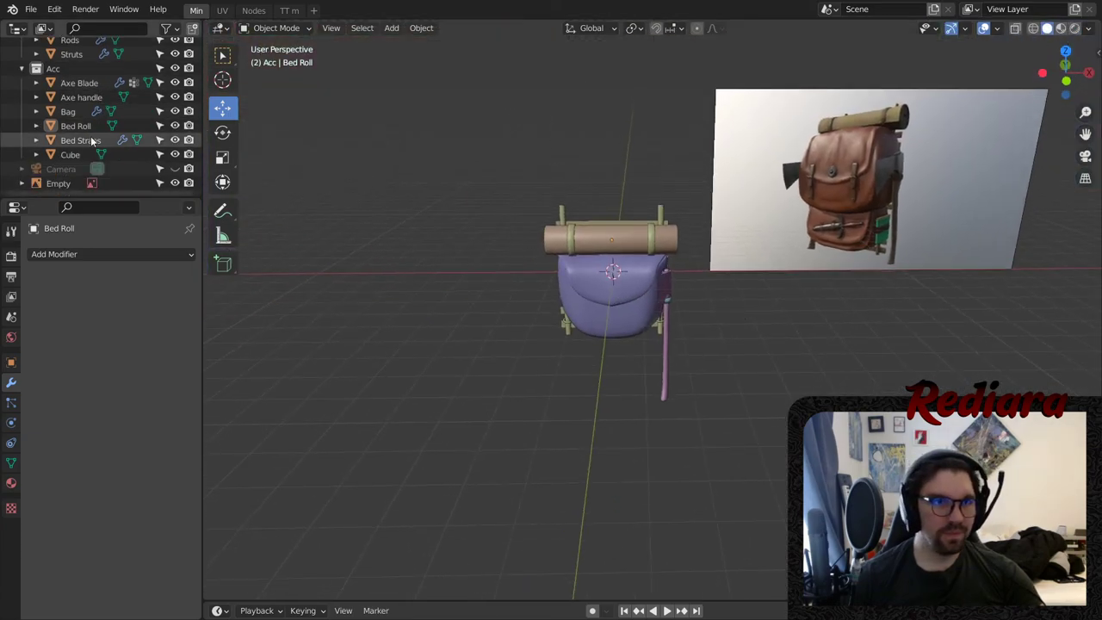
pyautogui.click(74, 155)
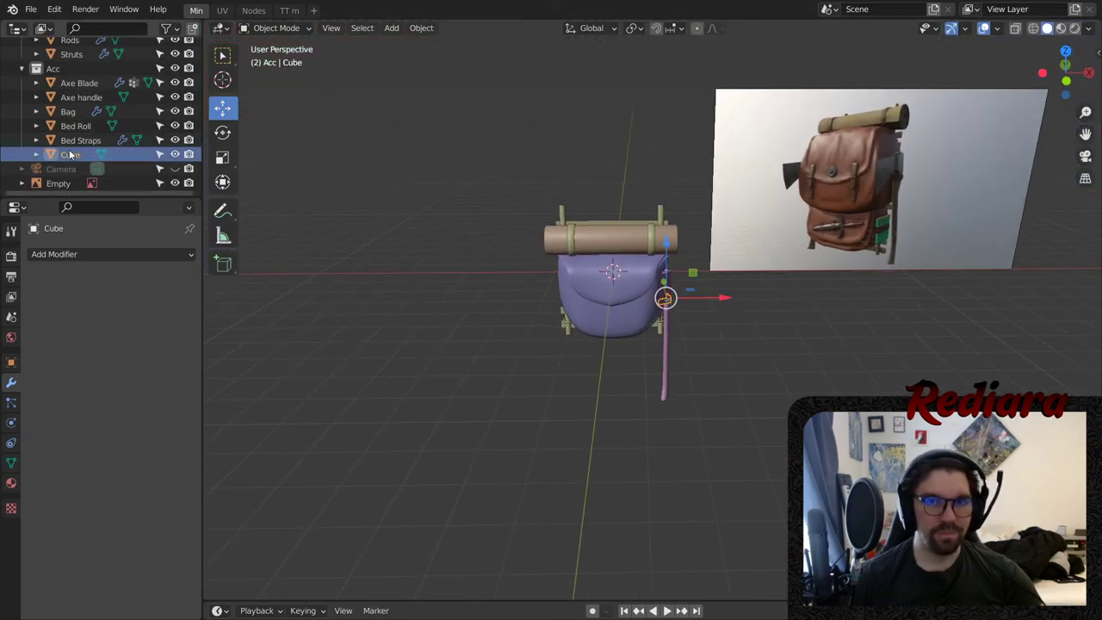
pyautogui.doubleClick(76, 160)
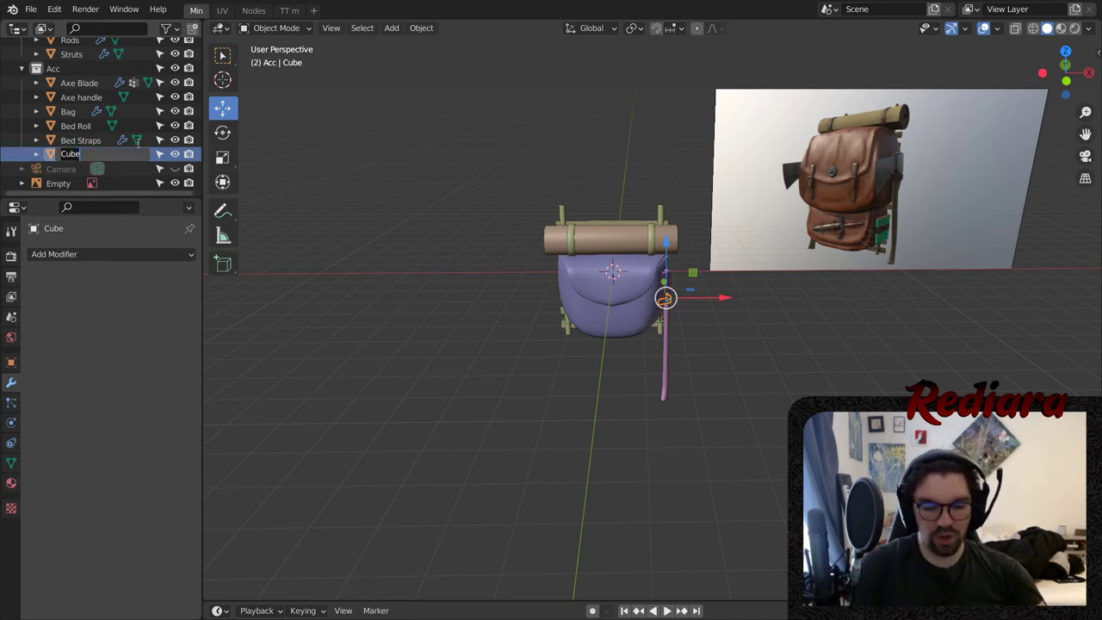
pyautogui.write('Axe Strap')
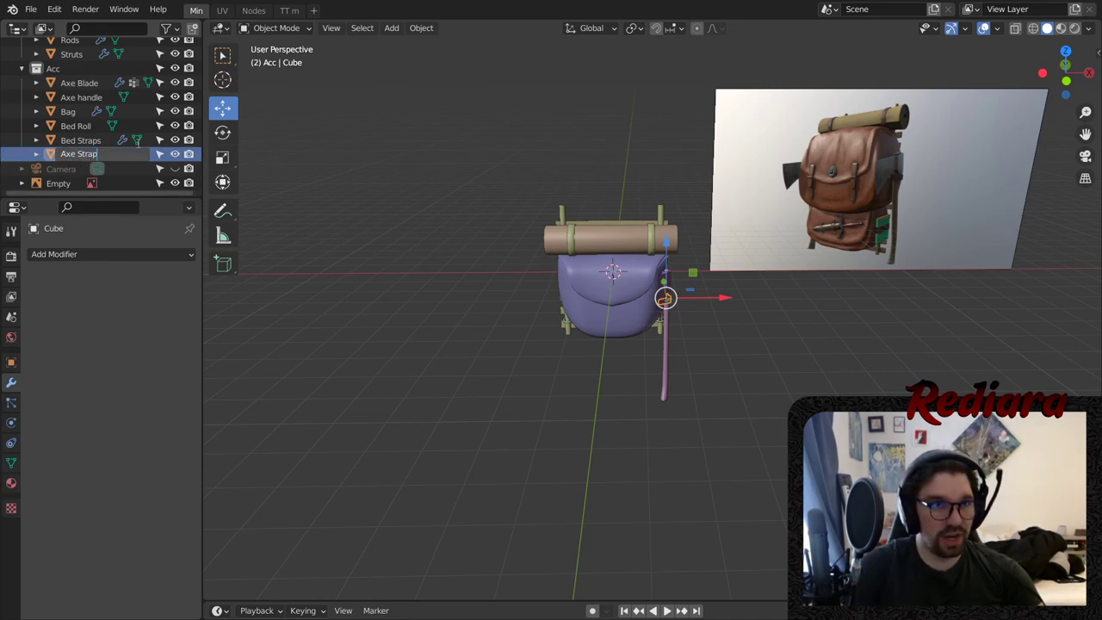
pyautogui.press('Return')
# - Create a new collection from the reference image's empty and rename that empty as Axe
pyautogui.click(104, 183)
pyautogui.rightClick(101, 188)
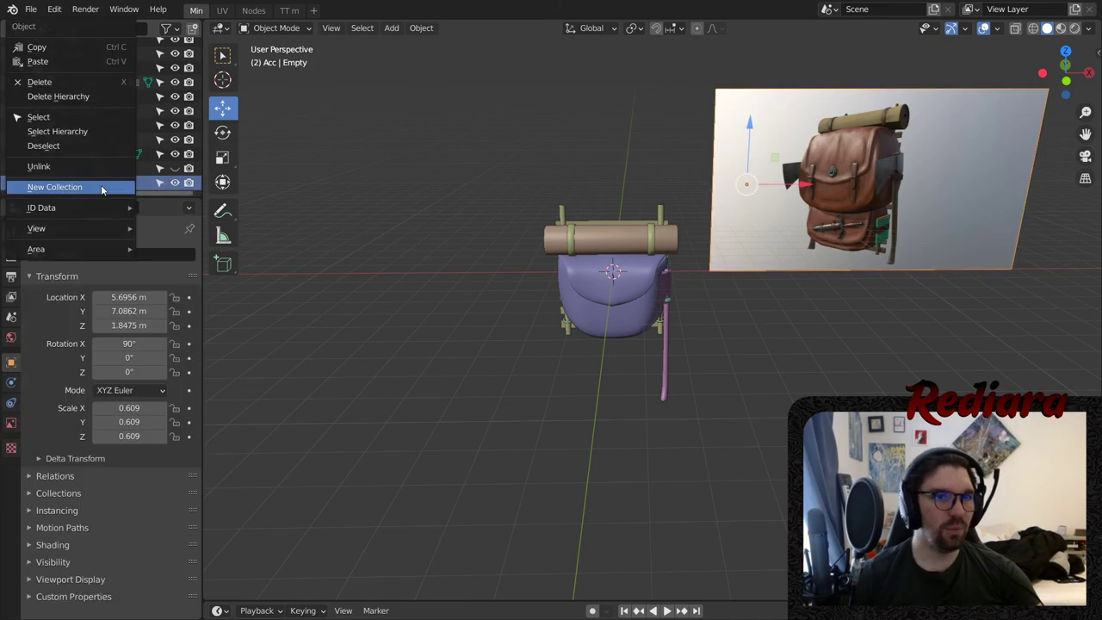
pyautogui.click(102, 188)
pyautogui.scroll(-1, 101, 172)
pyautogui.doubleClick(60, 182)
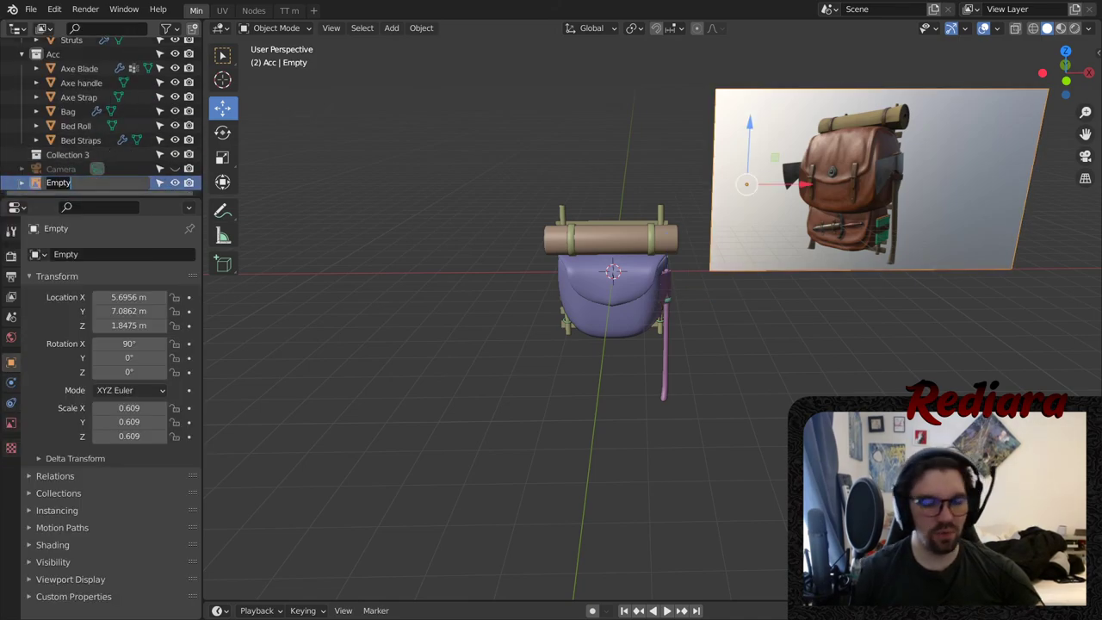
pyautogui.write('Axe')
pyautogui.press('Return')
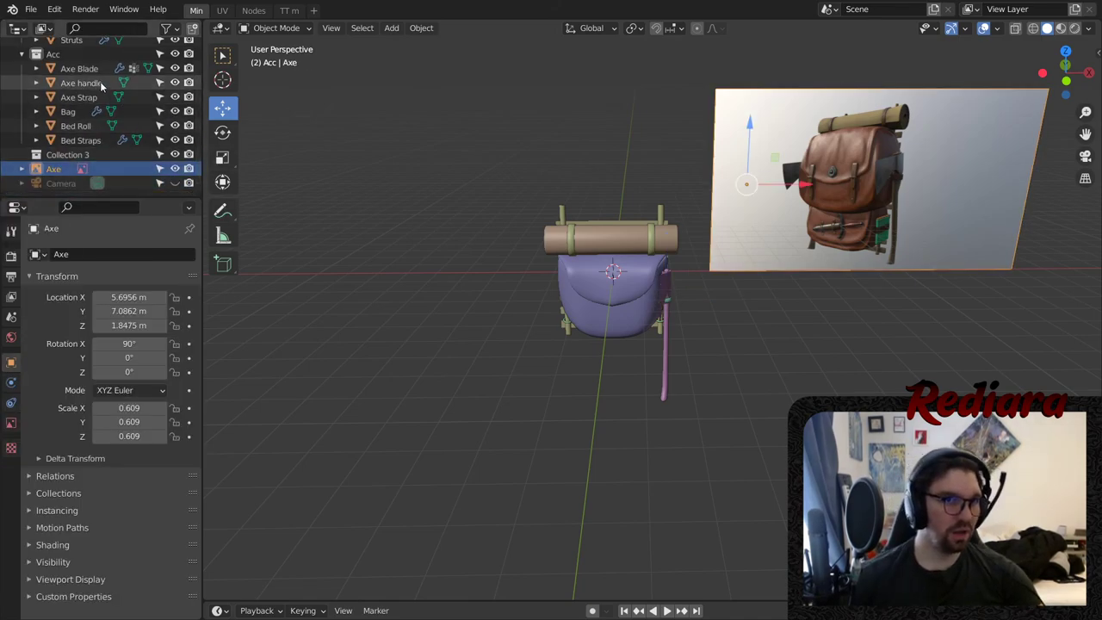
# - Move Axe Blade, Axe handle and Axe Strap out of the Acc collection and into Collection 3, together with the Axe empty
pyautogui.moveTo(79, 69); pyautogui.dragTo(62, 173)
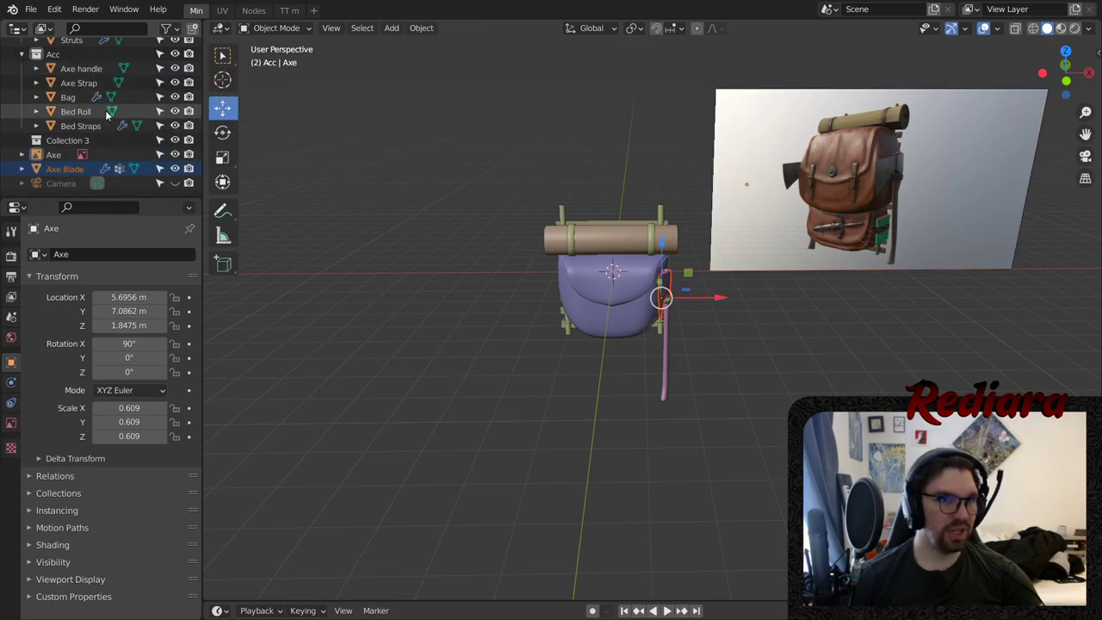
pyautogui.moveTo(90, 71); pyautogui.dragTo(61, 159)
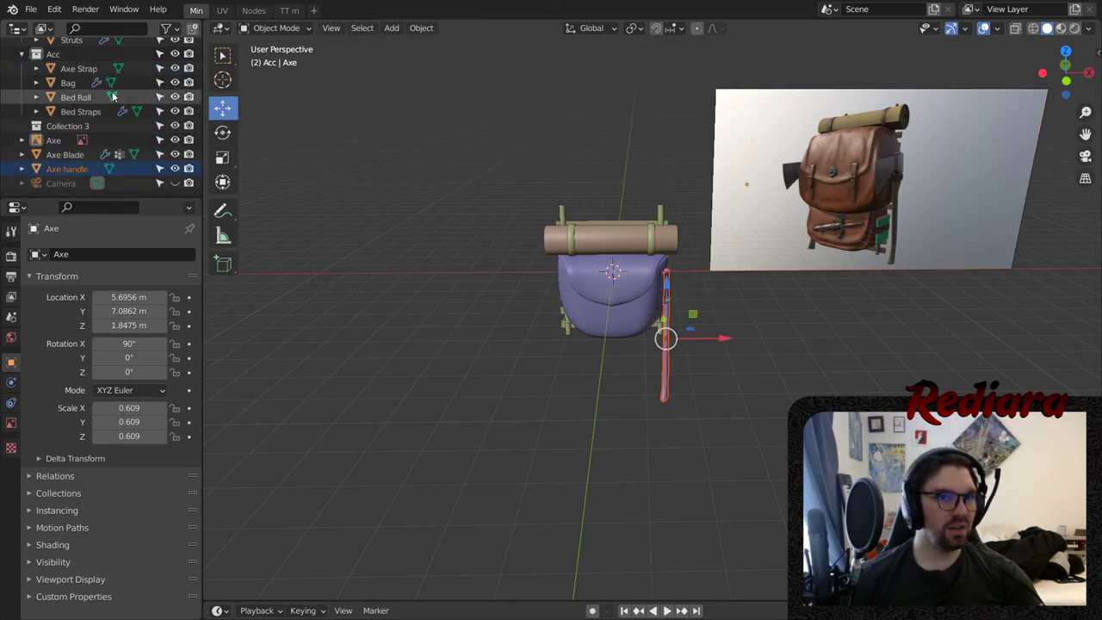
pyautogui.moveTo(88, 73); pyautogui.dragTo(120, 169)
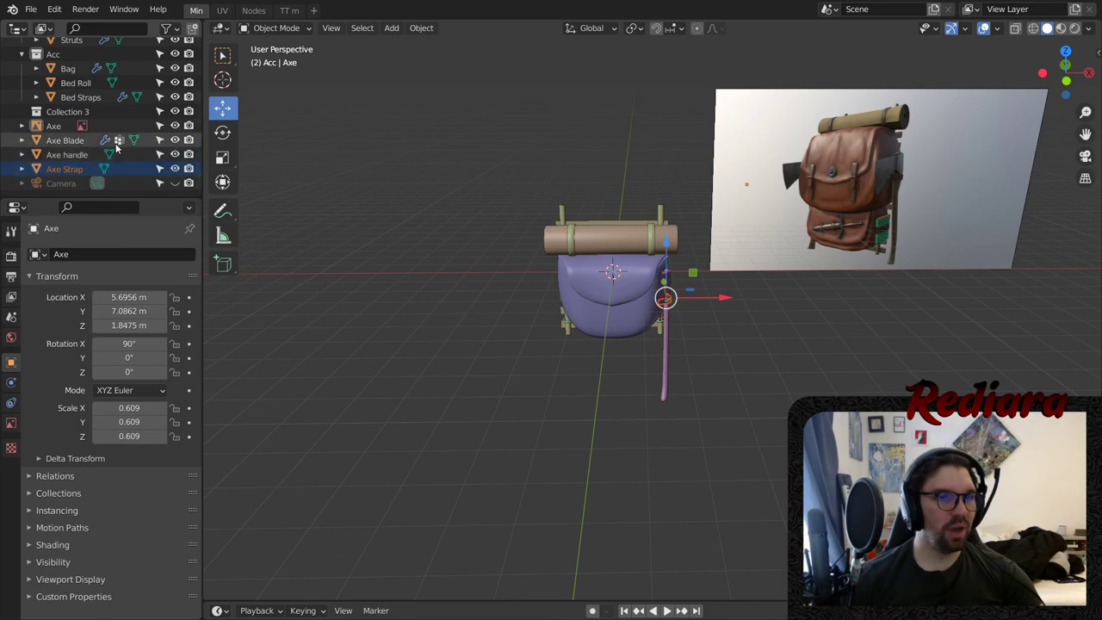
pyautogui.moveTo(76, 138); pyautogui.dragTo(97, 120)
pyautogui.moveTo(78, 169); pyautogui.dragTo(99, 124)
# - Delete the reference image empty named Axe from Collection 3
pyautogui.click(71, 127)
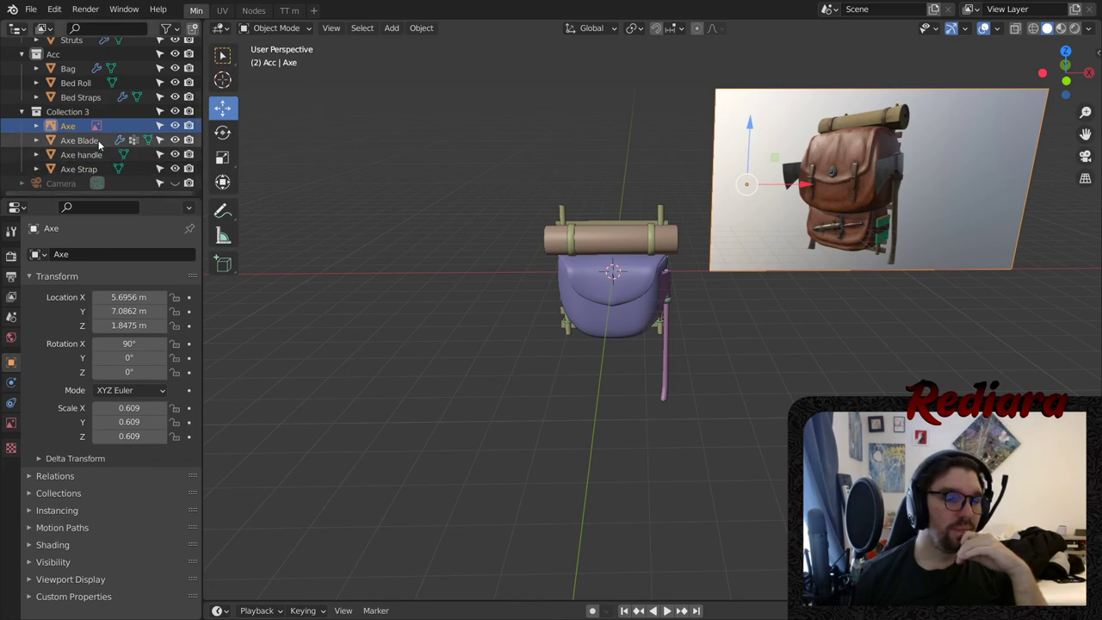
pyautogui.click(368, 191)
pyautogui.click(80, 128)
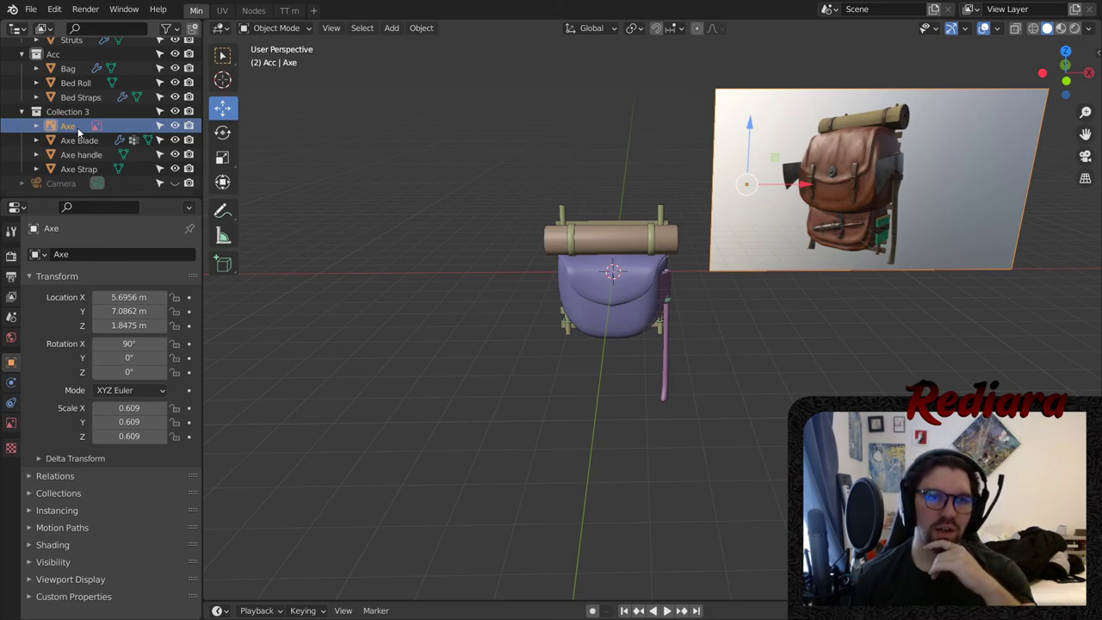
pyautogui.press('x')
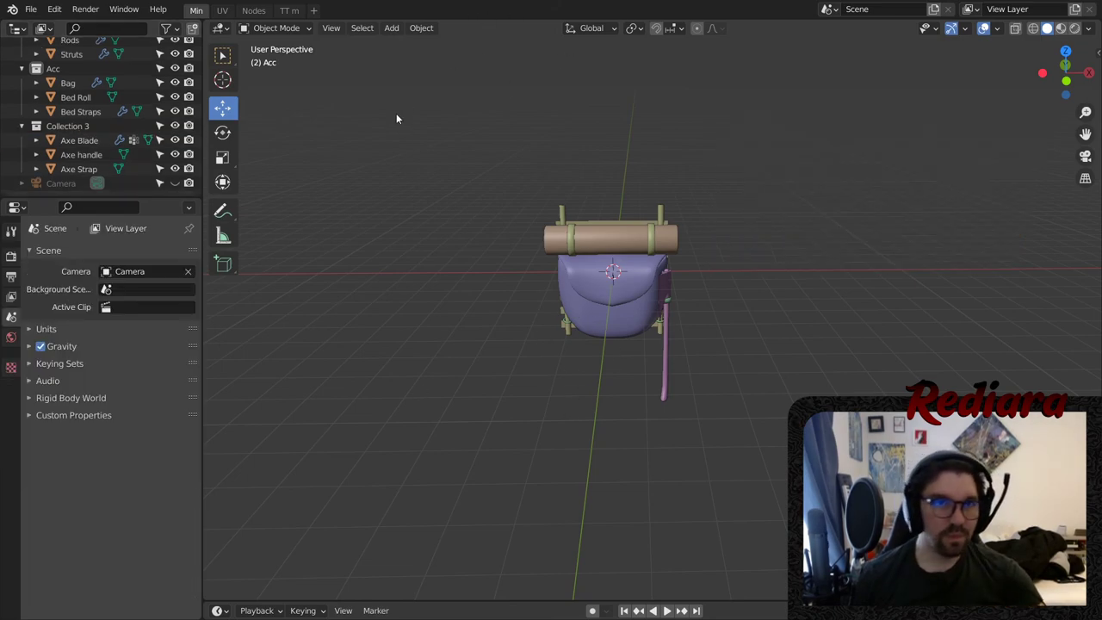
# - Add a circle mesh with 32 vertices and a 1 m radius, and enter Edit Mode on it
pyautogui.click(392, 28)
pyautogui.moveTo(413, 50)
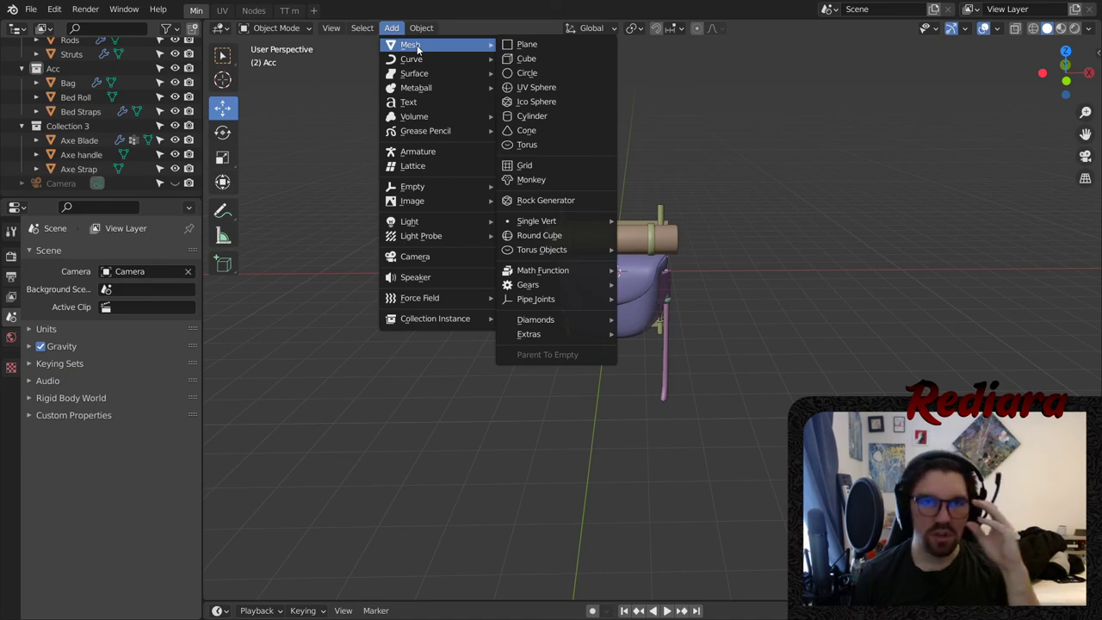
pyautogui.click(528, 73)
pyautogui.moveTo(616, 273); pyautogui.dragTo(609, 278, button='middle')
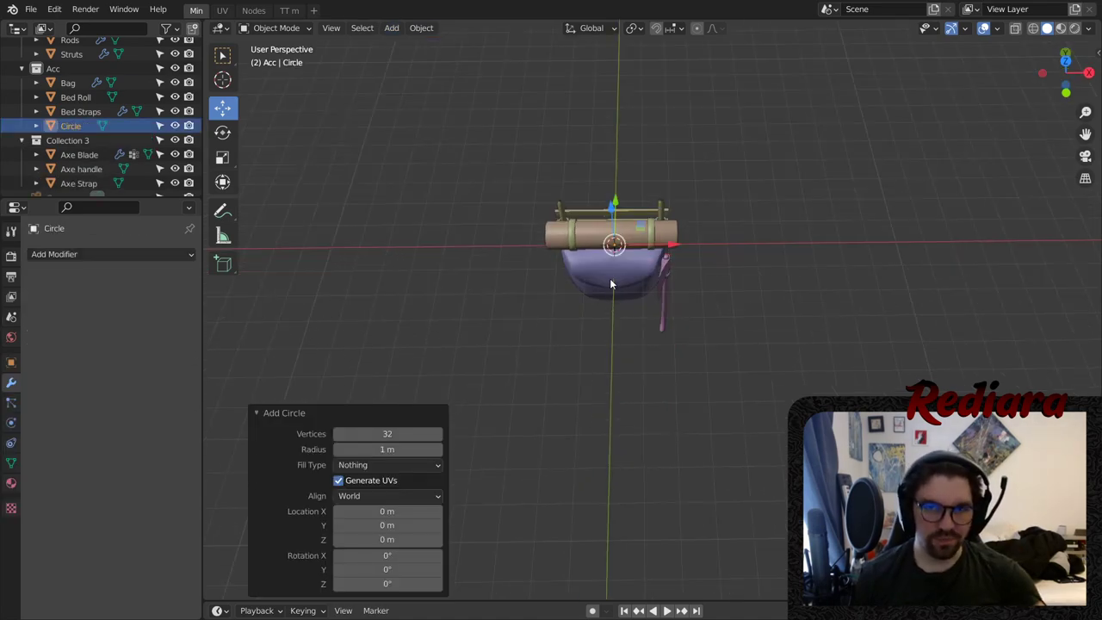
pyautogui.click(276, 27)
pyautogui.click(290, 60)
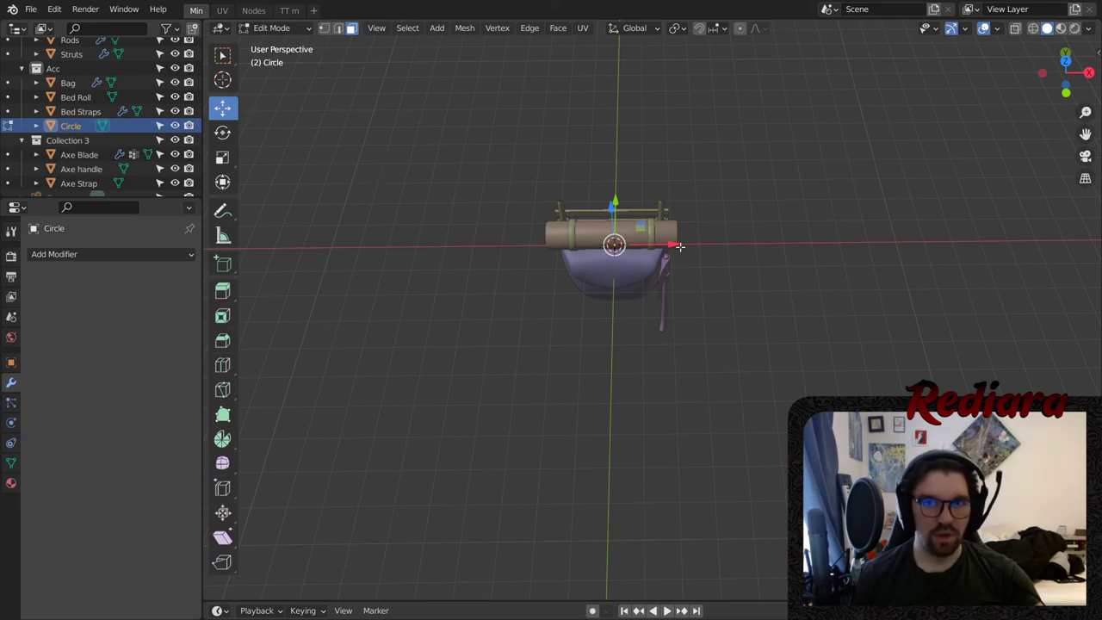
# - Fill the circle with a face and move it about -6.7 m along X, clear of the backpack
pyautogui.press('g')
pyautogui.press('x')
pyautogui.click(467, 252)
pyautogui.keyDown('shift'); pyautogui.moveTo(518, 245); pyautogui.dragTo(603, 249, button='middle'); pyautogui.keyUp('shift')
pyautogui.scroll(4, 602, 249)
pyautogui.keyDown('shift'); pyautogui.moveTo(482, 185); pyautogui.dragTo(587, 248, button='middle'); pyautogui.keyUp('shift')
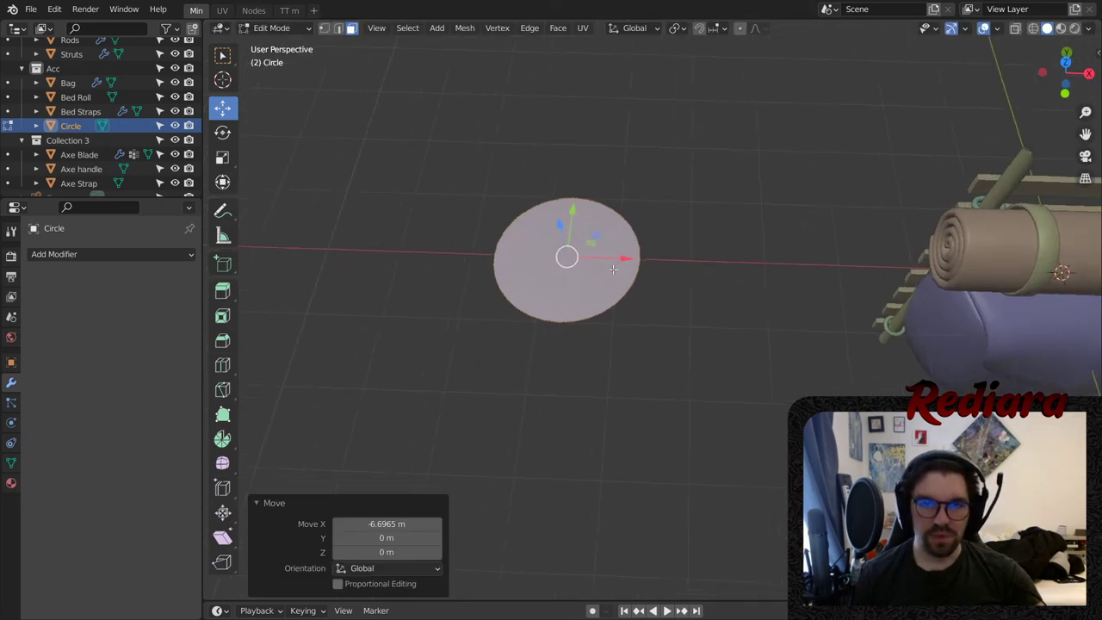
pyautogui.scroll(4, 587, 247)
pyautogui.keyDown('shift'); pyautogui.moveTo(516, 236); pyautogui.dragTo(594, 267, button='middle'); pyautogui.keyUp('shift')
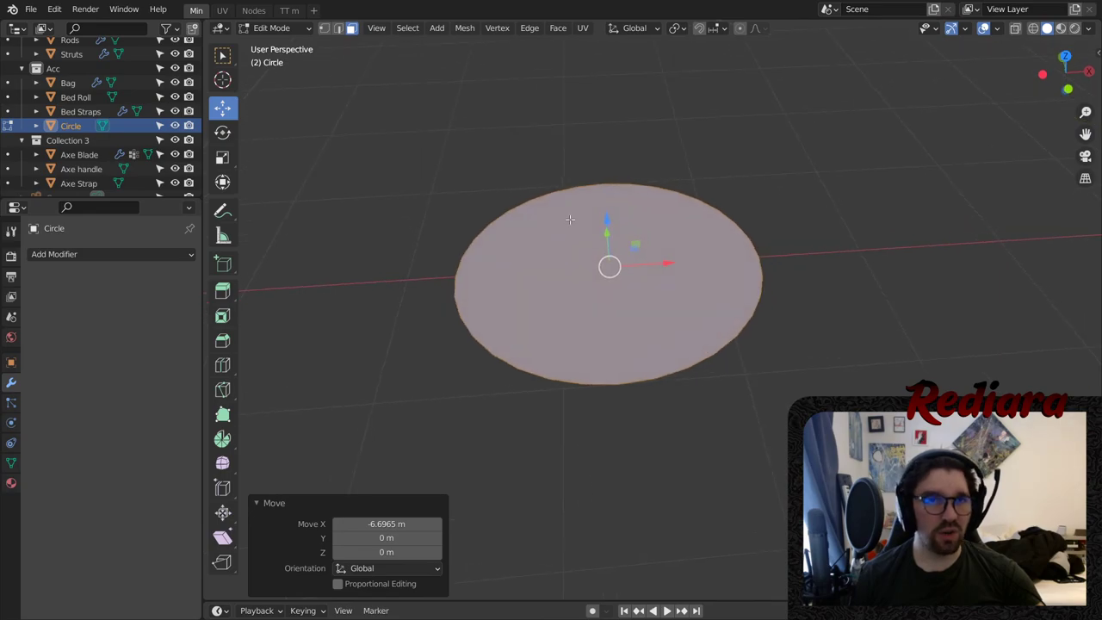
# - Extrude the circular face about 0.113 m along its normal to form a thin disc
pyautogui.rightClick(547, 260)
pyautogui.click(540, 318)
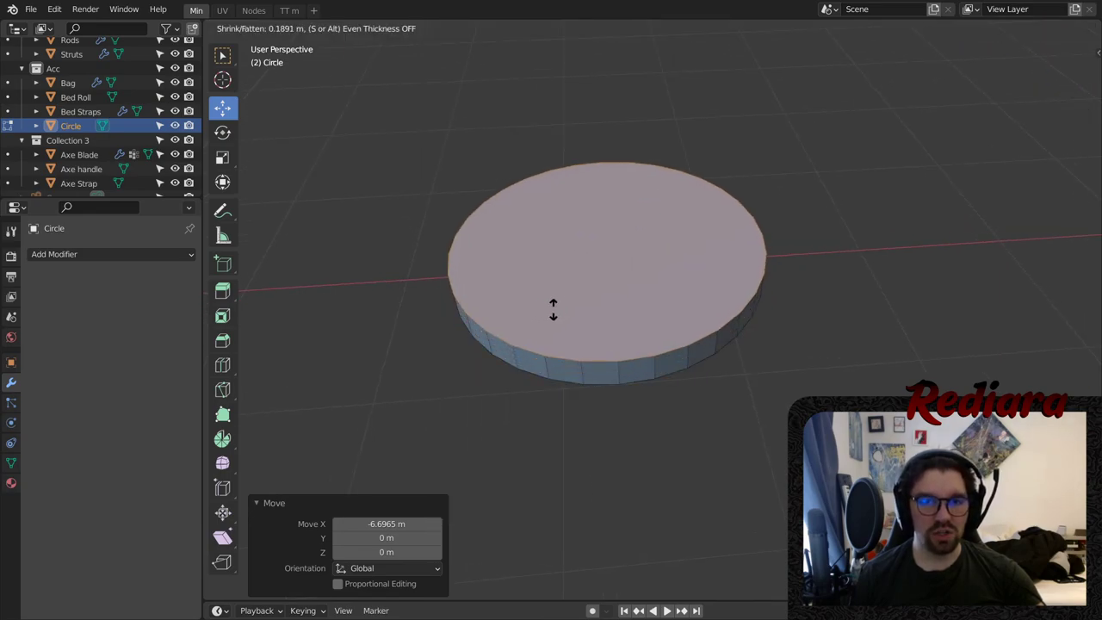
pyautogui.click(553, 315)
pyautogui.moveTo(553, 315); pyautogui.dragTo(551, 258, button='middle')
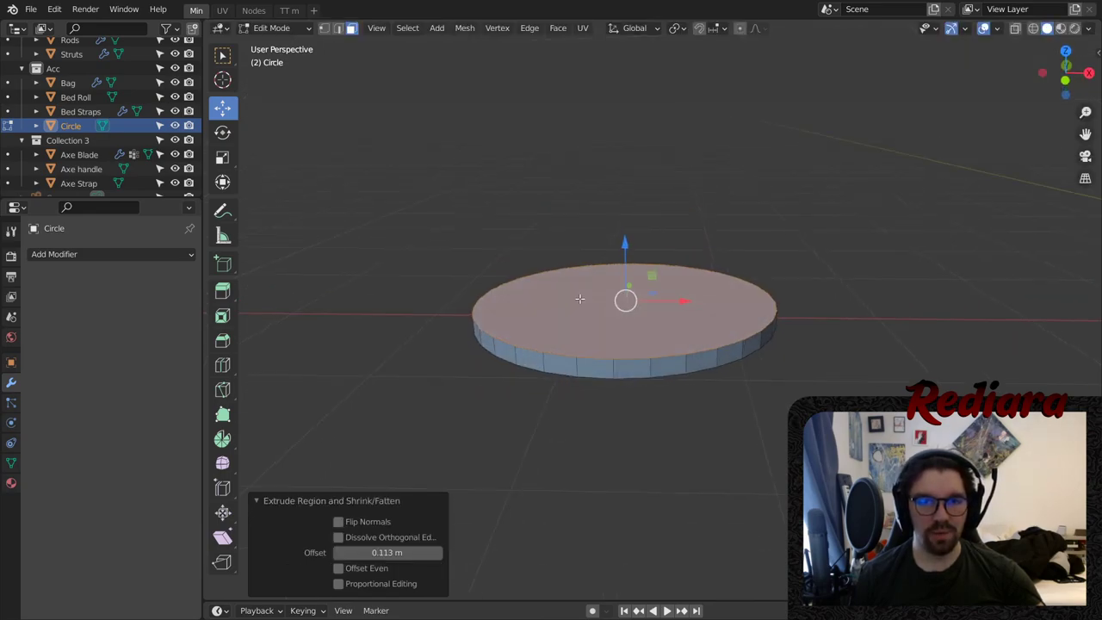
# - Inset the disc's top face by about 0.135 m and extrude the inner face about -0.0385 m along its normal
pyautogui.click(222, 316)
pyautogui.moveTo(628, 226); pyautogui.dragTo(628, 258)
pyautogui.rightClick(594, 287)
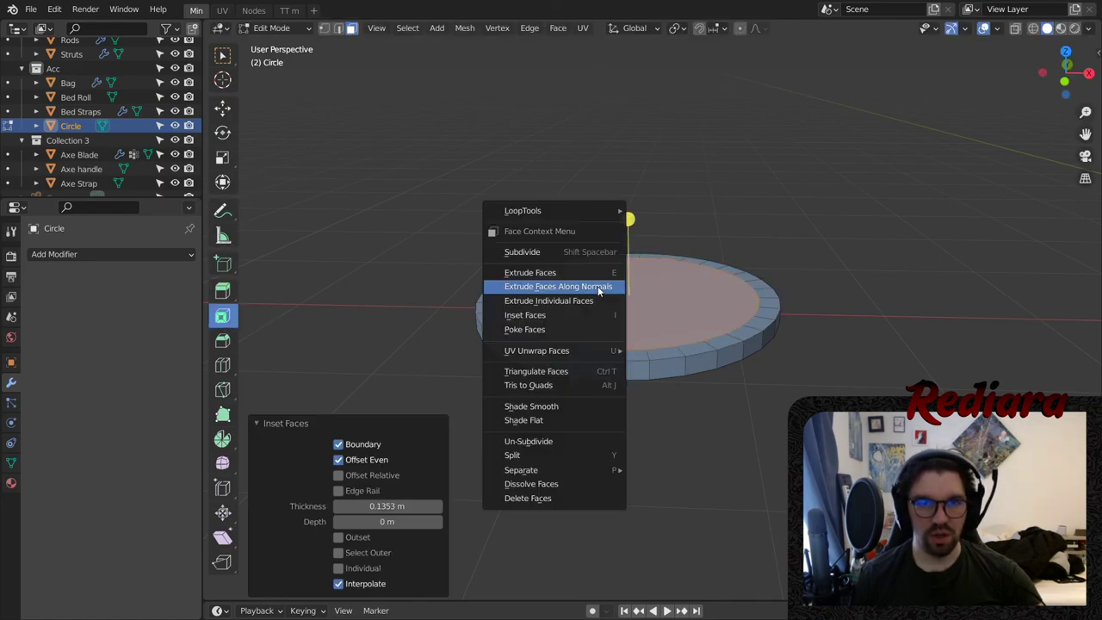
pyautogui.click(596, 286)
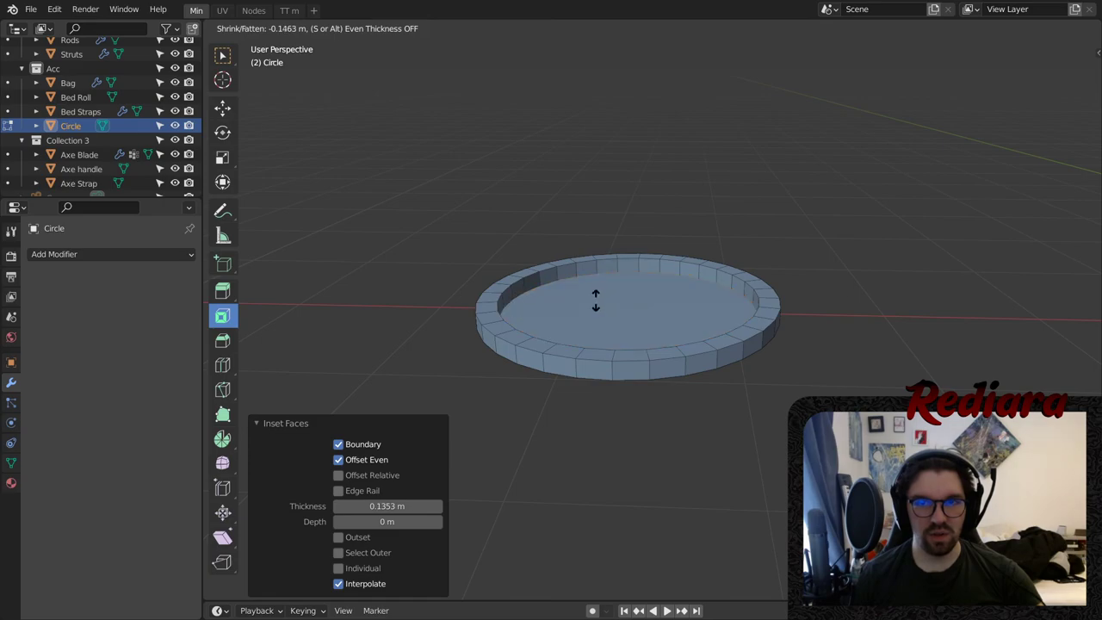
pyautogui.click(596, 288)
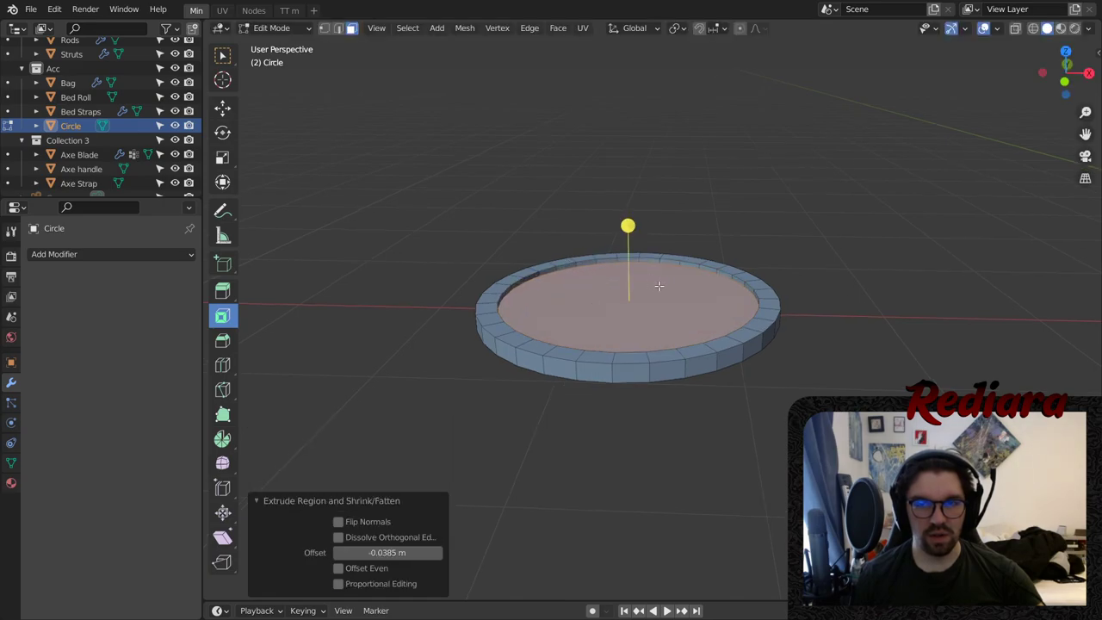
# - Scale the inner top edge loop of the disc's rim by about 1.065 and switch to vertex selection in top view
pyautogui.scroll(2, 488, 256)
pyautogui.click(339, 28)
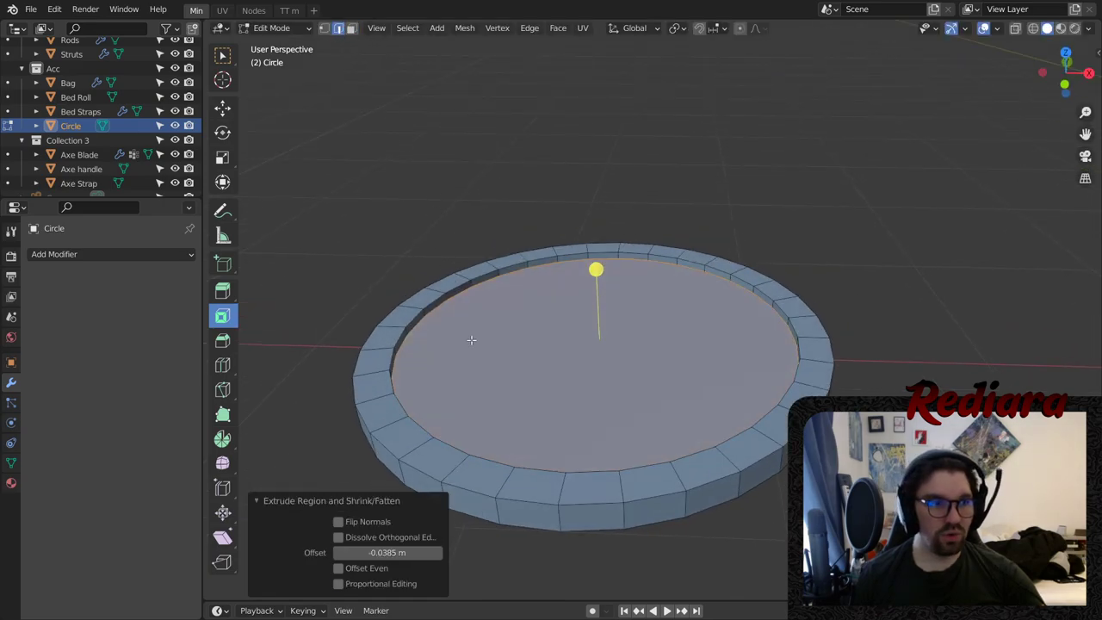
pyautogui.keyDown('alt'); pyautogui.click(574, 247); pyautogui.keyUp('alt')
pyautogui.hotkey('shift', 'space')
pyautogui.press('s')
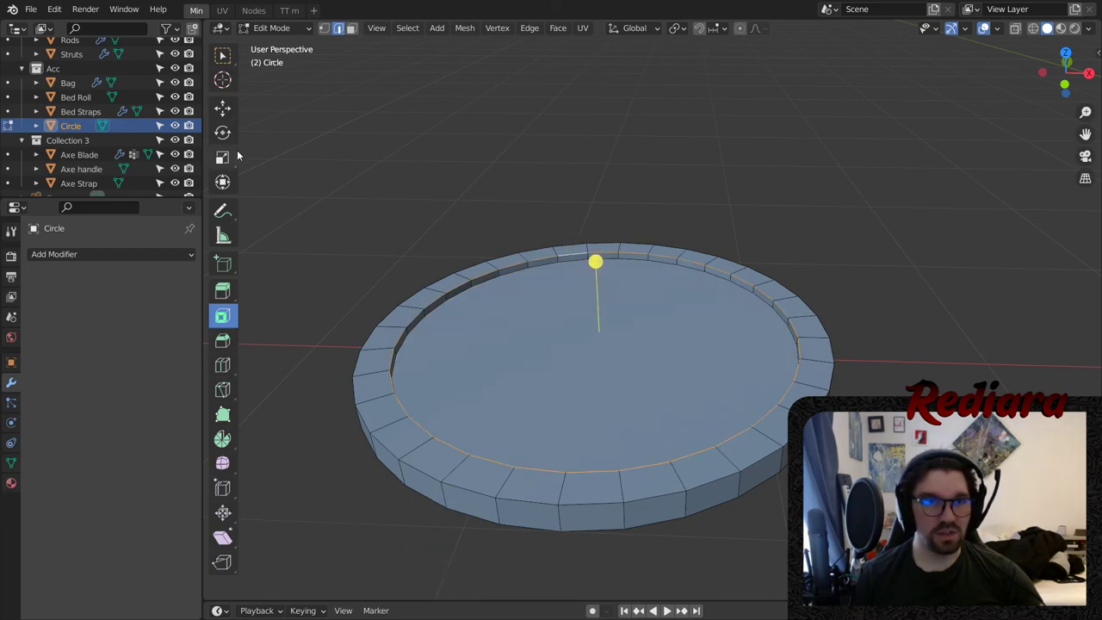
pyautogui.moveTo(663, 320); pyautogui.dragTo(666, 317)
pyautogui.keyDown('shift'); pyautogui.moveTo(689, 322); pyautogui.dragTo(692, 250, button='middle'); pyautogui.keyUp('shift')
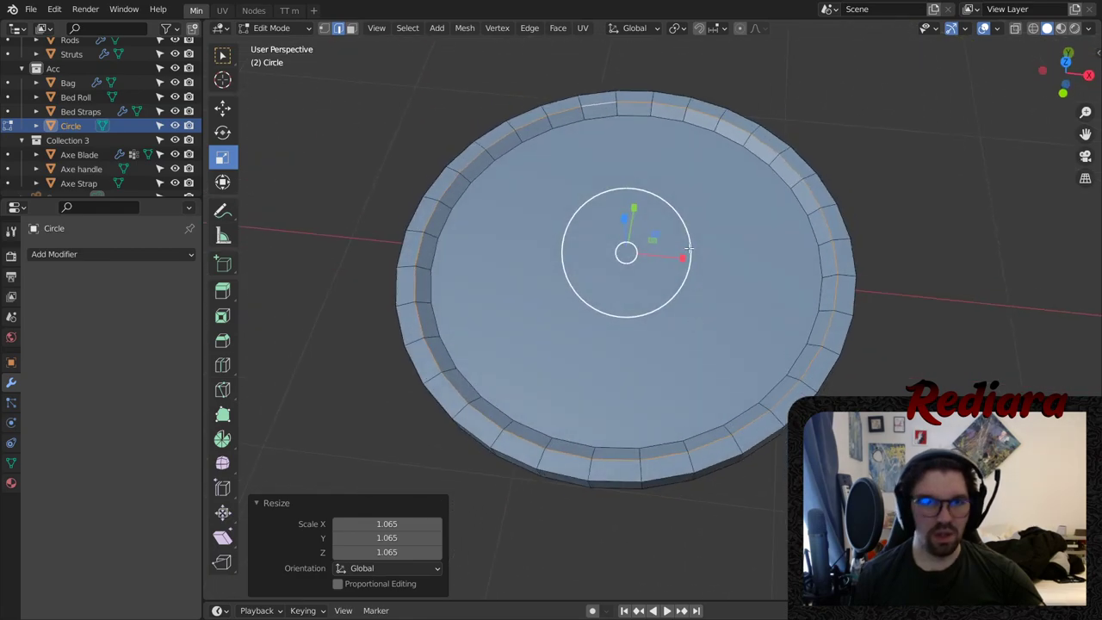
pyautogui.click(1066, 62)
pyautogui.click(324, 28)
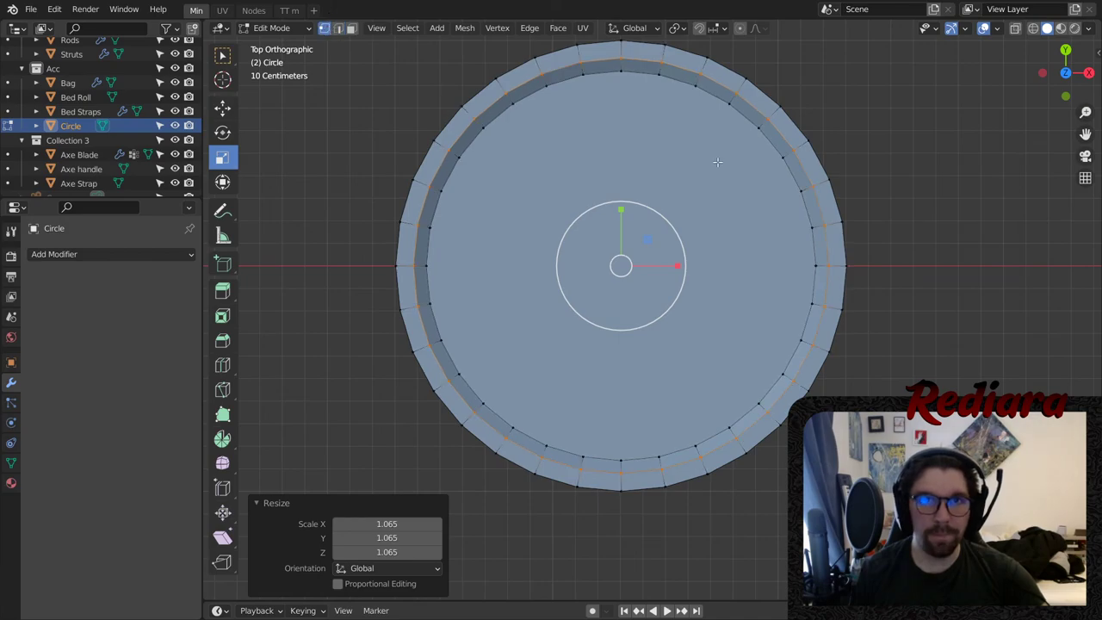
# - Divide the disc's recessed inner face into four quarters by connecting its opposite vertices along the Y and X axes
pyautogui.click(614, 78)
pyautogui.keyDown('shift'); pyautogui.click(621, 449); pyautogui.keyUp('shift')
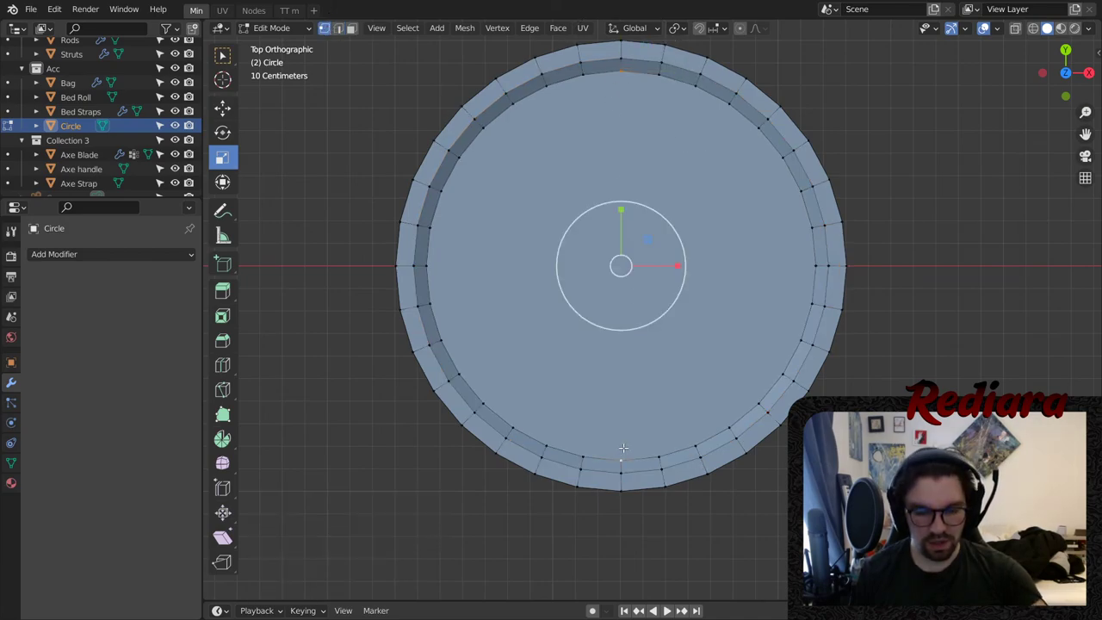
pyautogui.keyDown('shift'); pyautogui.click(426, 265); pyautogui.keyUp('shift')
pyautogui.keyDown('shift'); pyautogui.click(815, 265); pyautogui.keyUp('shift')
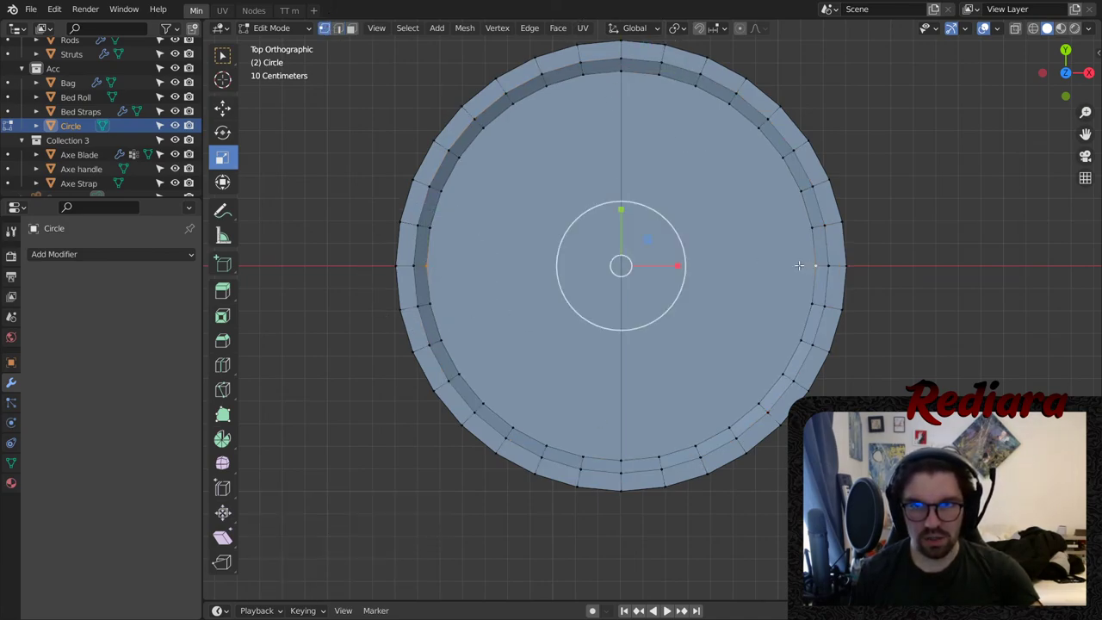
# - Inset the four quarter faces of the disc's recess individually with a thickness of about 0.077 m
pyautogui.click(352, 30)
pyautogui.click(534, 205)
pyautogui.keyDown('shift'); pyautogui.click(641, 221); pyautogui.keyUp('shift')
pyautogui.keyDown('shift'); pyautogui.click(666, 300); pyautogui.keyUp('shift')
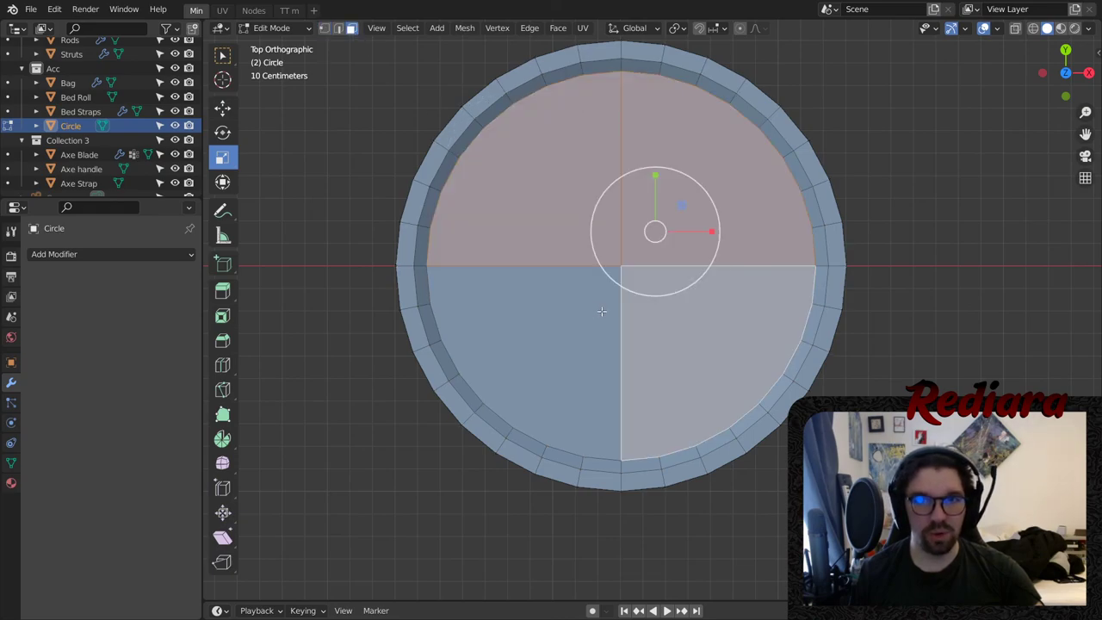
pyautogui.keyDown('shift'); pyautogui.click(600, 310); pyautogui.keyUp('shift')
pyautogui.rightClick(600, 291)
pyautogui.click(222, 316)
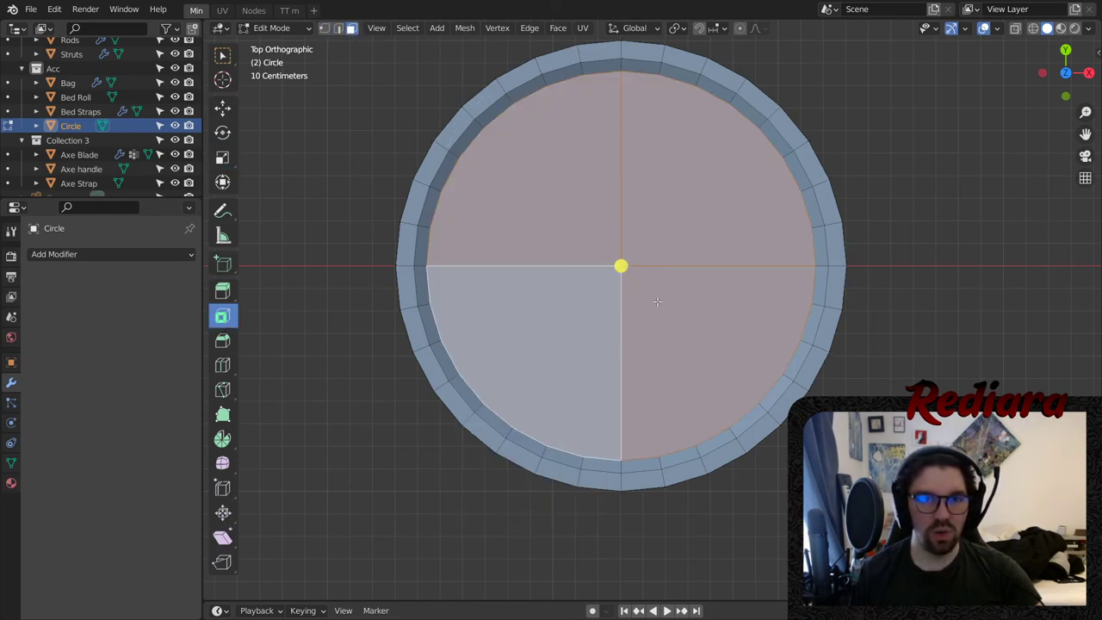
pyautogui.moveTo(628, 267); pyautogui.dragTo(667, 339)
pyautogui.moveTo(404, 506); pyautogui.dragTo(437, 506)
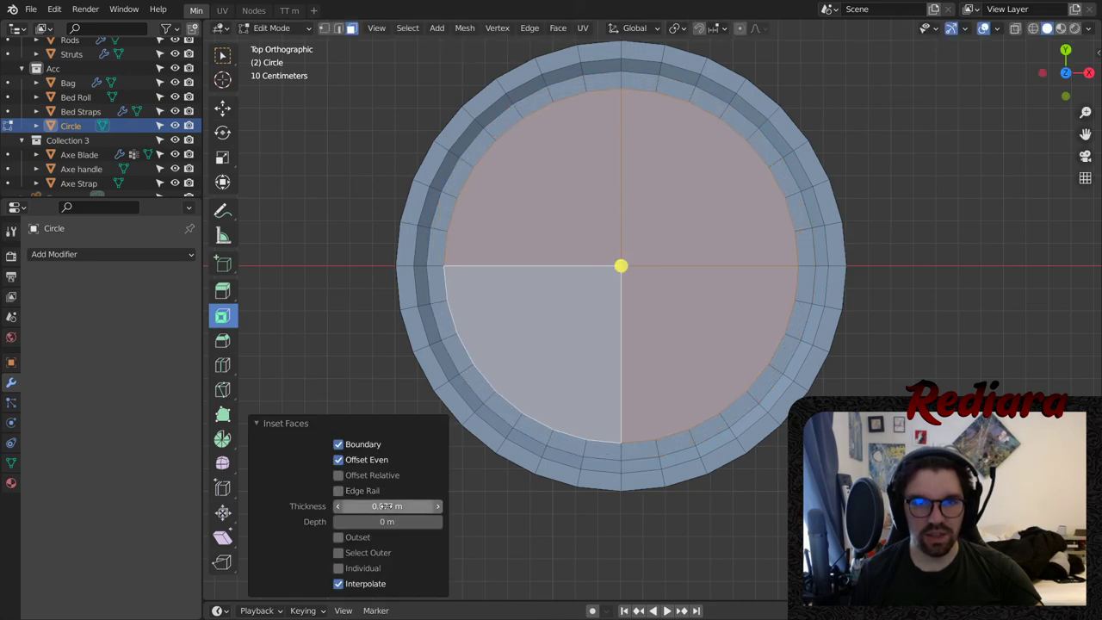
pyautogui.click(338, 568)
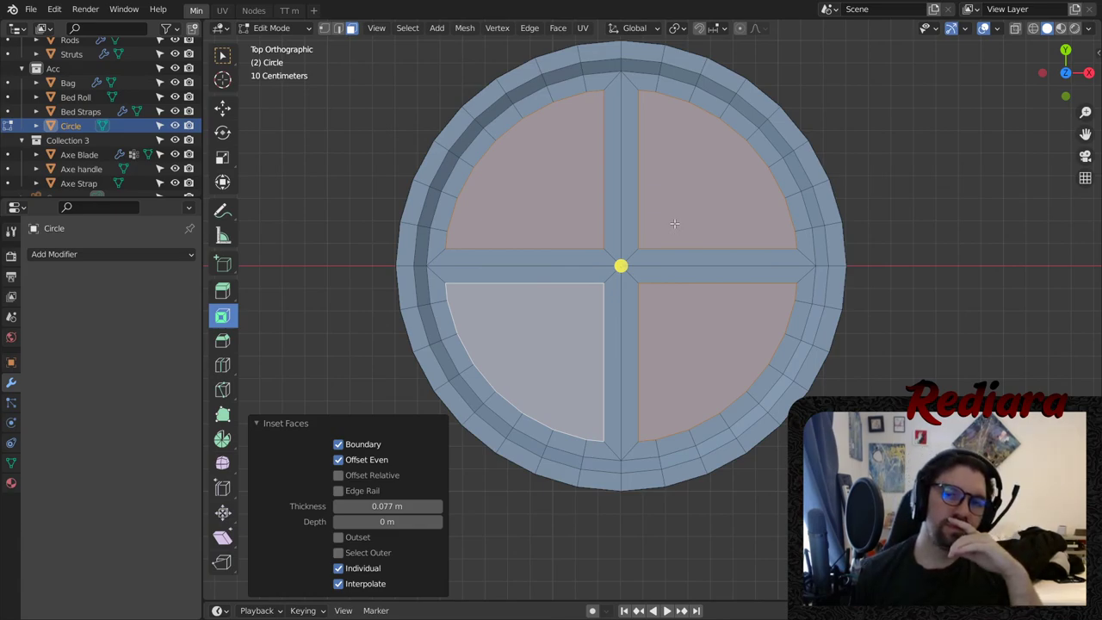
# - Turn the four inset outlines into circles with the LoopTools Circle operation, then scale them by about 0.714 and 0.854
pyautogui.click(338, 28)
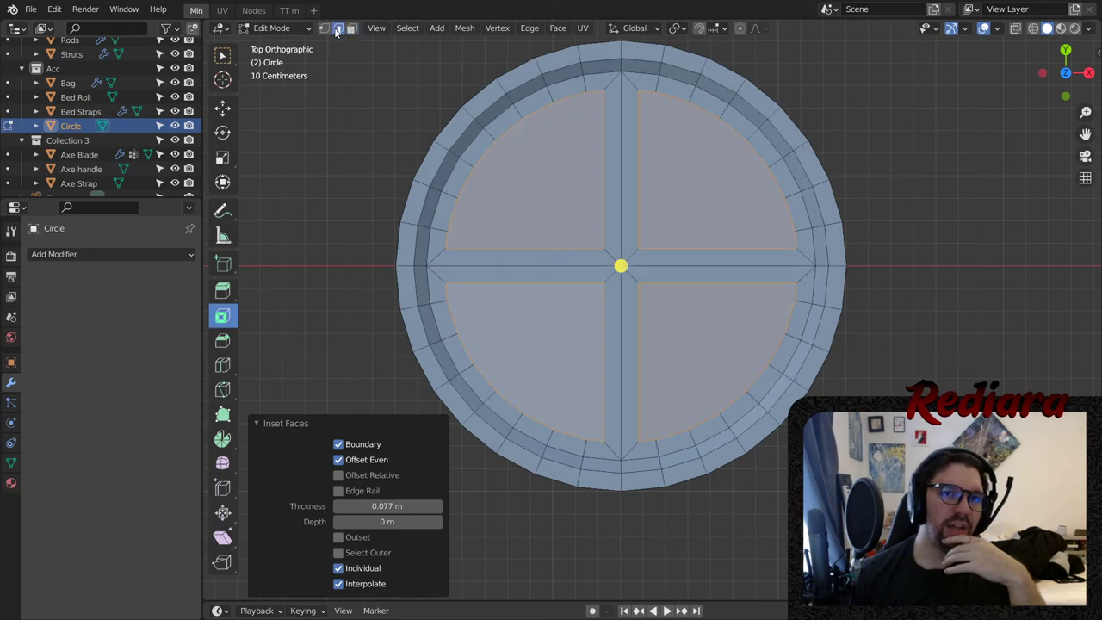
pyautogui.rightClick(568, 200)
pyautogui.moveTo(570, 182)
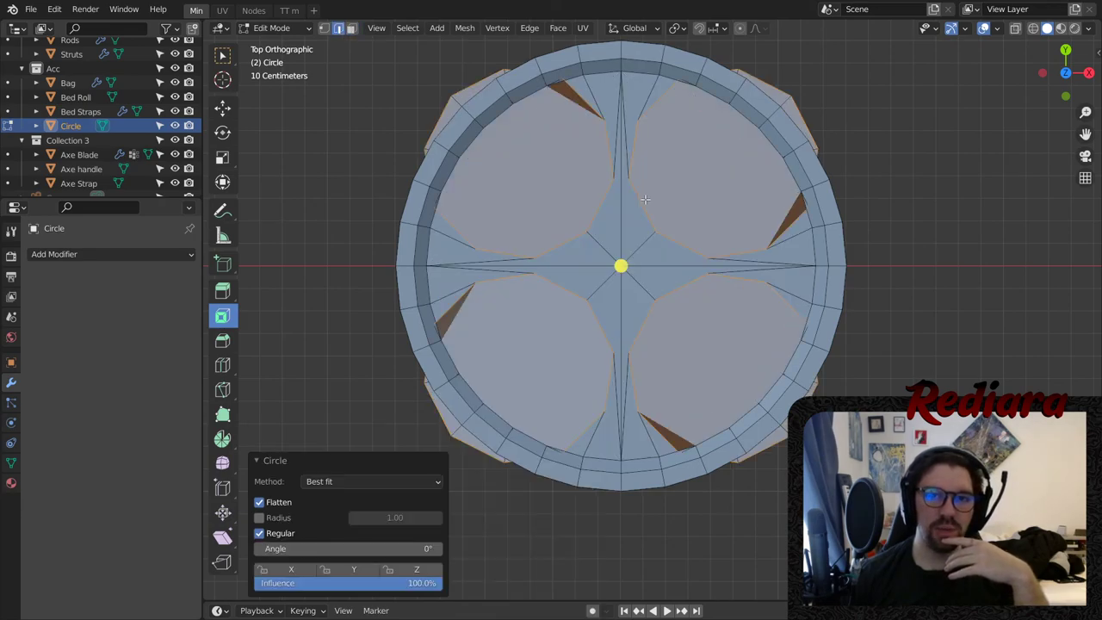
pyautogui.click(641, 197)
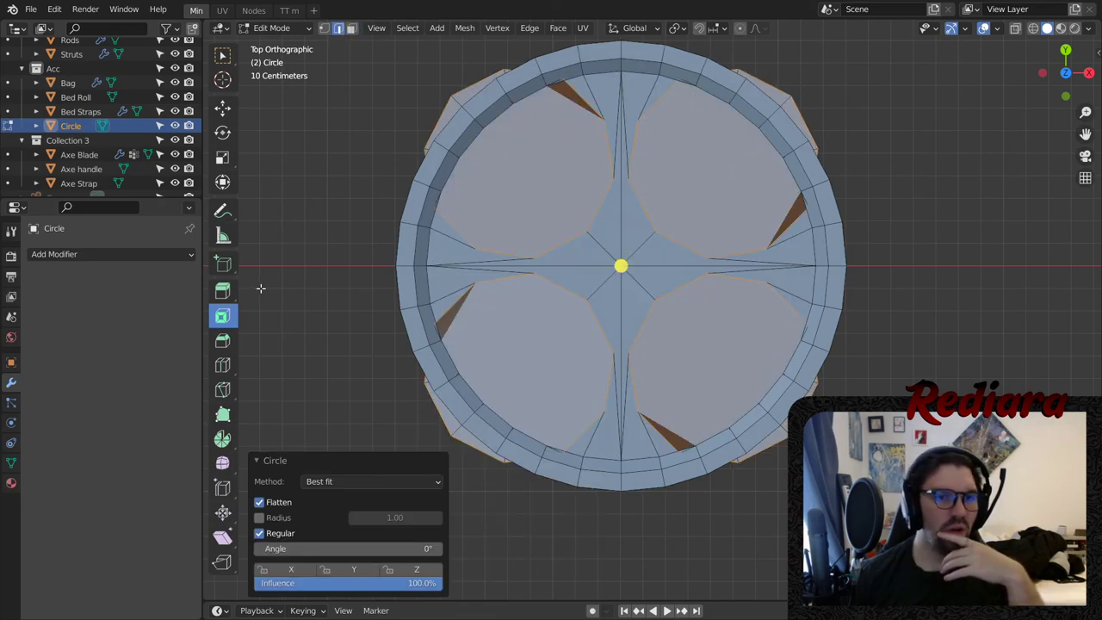
pyautogui.click(228, 163)
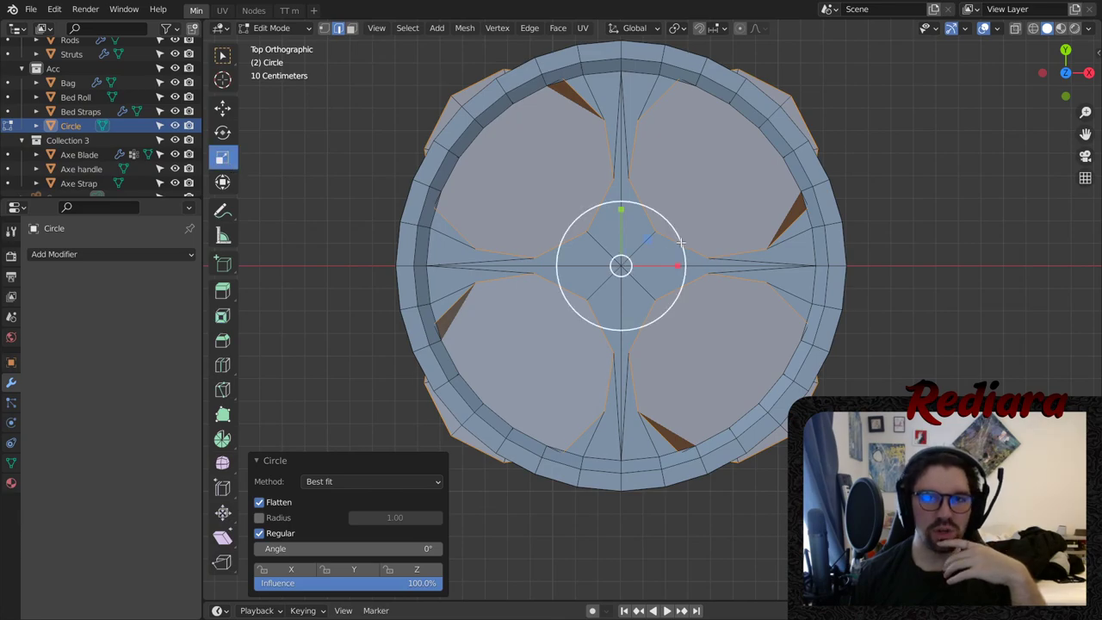
pyautogui.moveTo(682, 242); pyautogui.dragTo(663, 246)
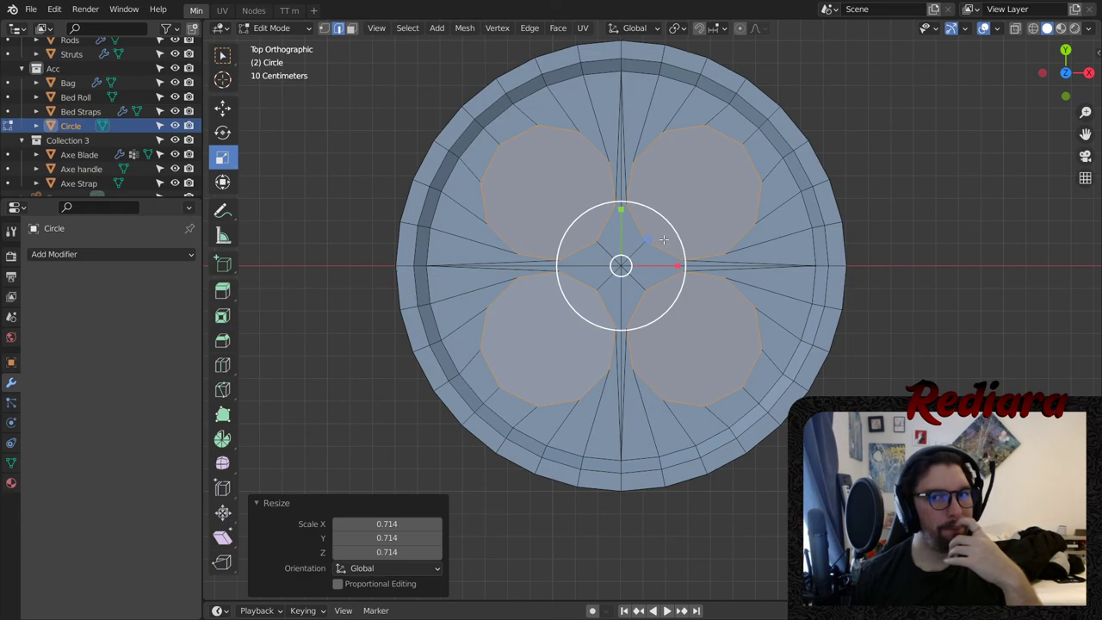
pyautogui.moveTo(674, 241); pyautogui.dragTo(669, 240)
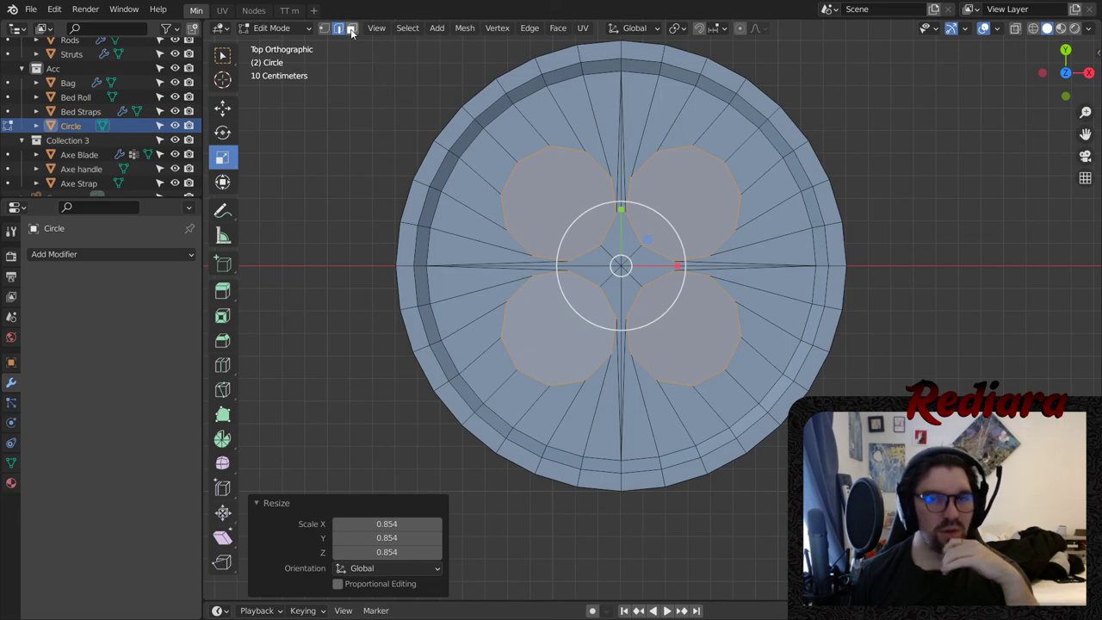
# - Move the upper-left circular face toward the rim by about -0.112 m in X and 0.119 m in Y
pyautogui.moveTo(594, 284); pyautogui.dragTo(608, 309, button='middle')
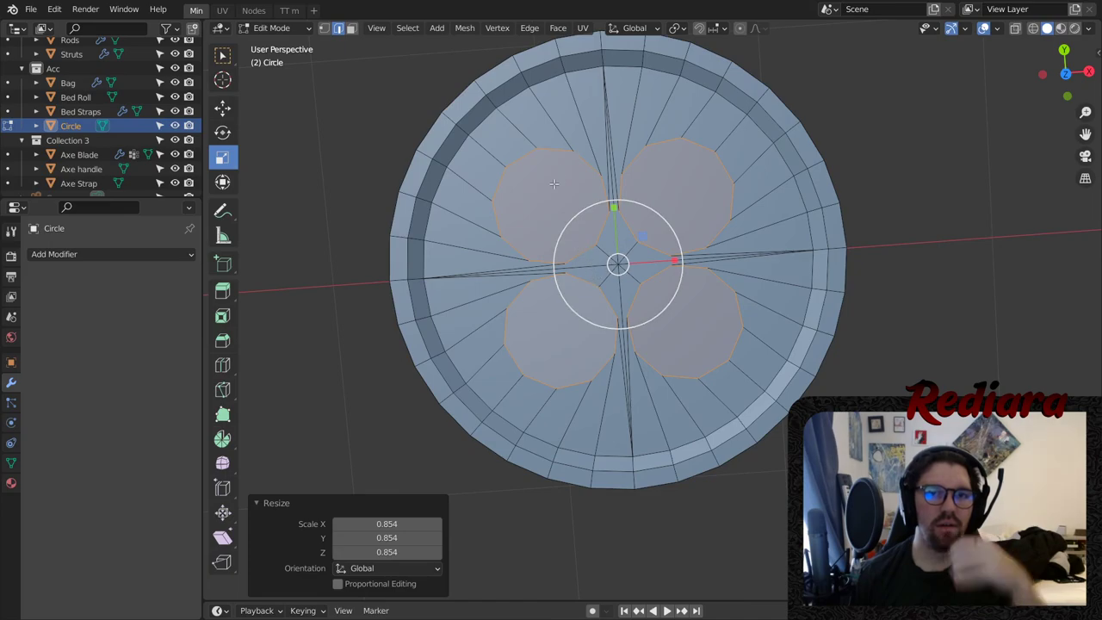
pyautogui.click(567, 162)
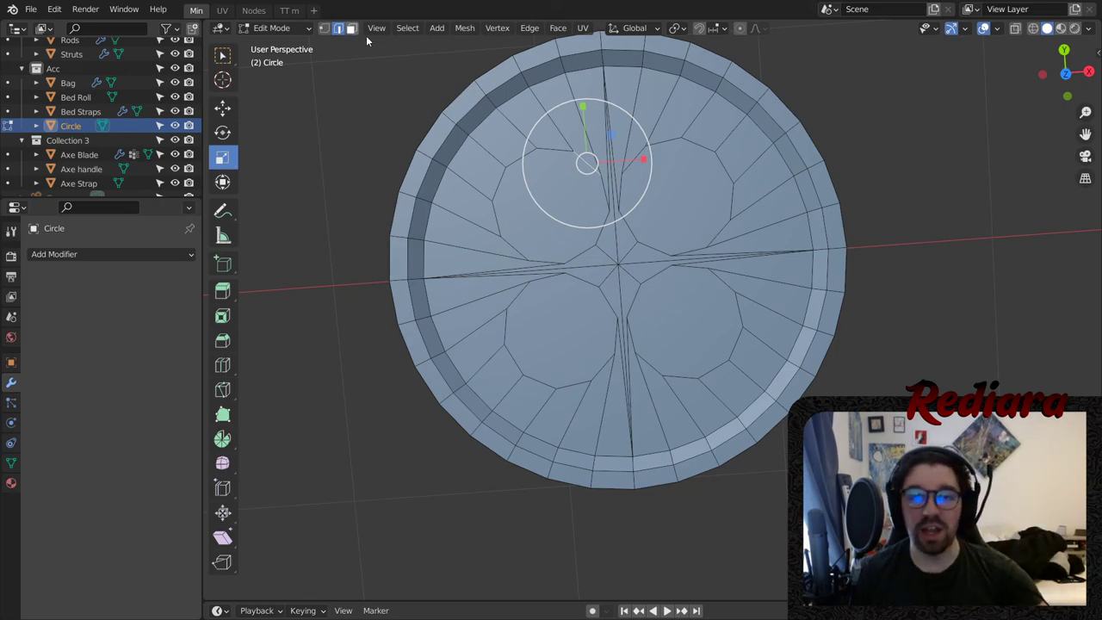
pyautogui.click(222, 106)
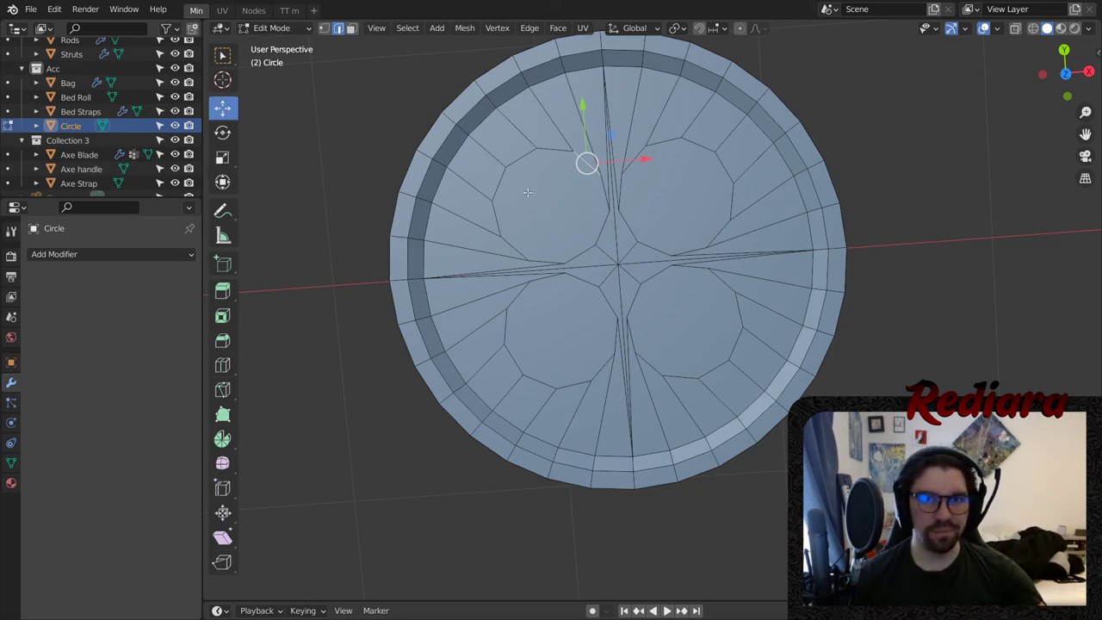
pyautogui.click(527, 192)
pyautogui.click(351, 27)
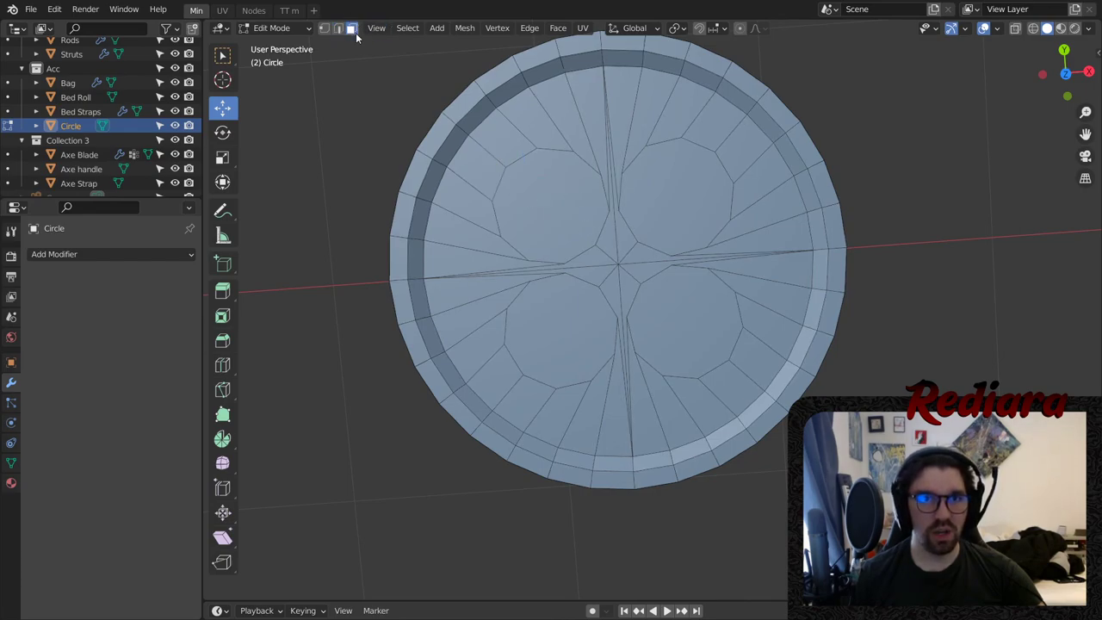
pyautogui.click(550, 204)
pyautogui.press('g')
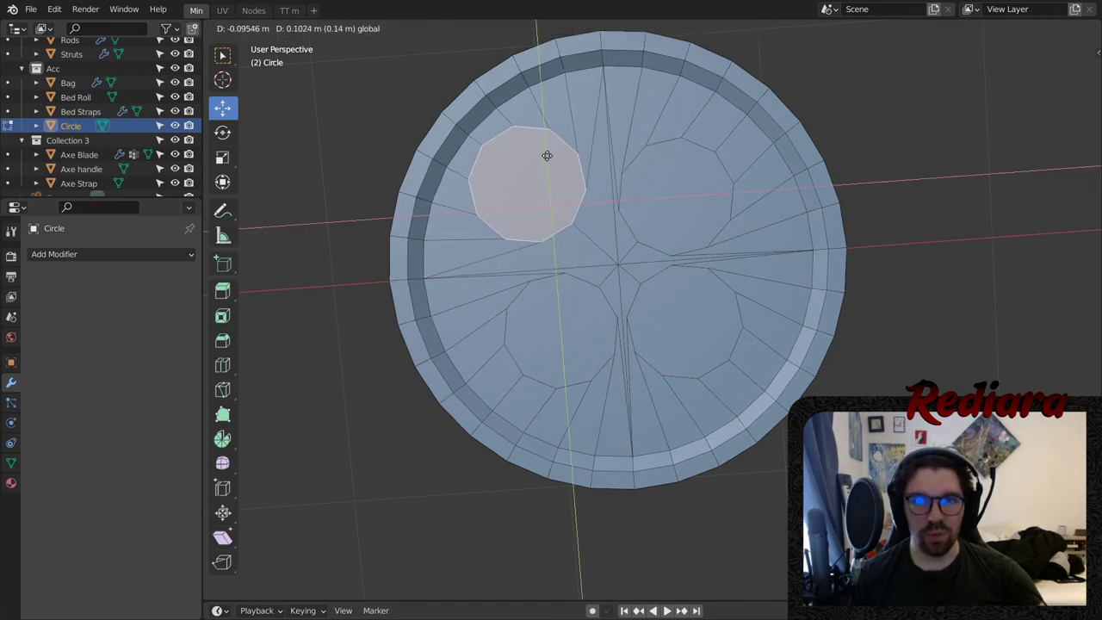
pyautogui.click(544, 152)
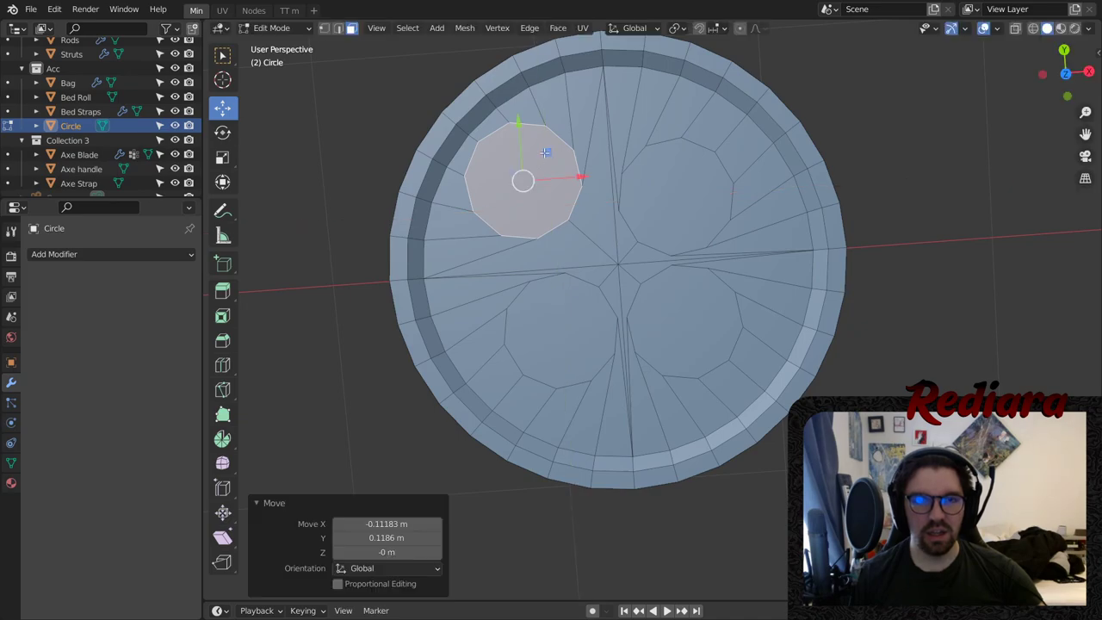
# - Set the upper-left circular face's move to exactly -0.1 m in X and 0.1 m in Y
pyautogui.click(399, 523)
pyautogui.write('-1')
pyautogui.press('Return')
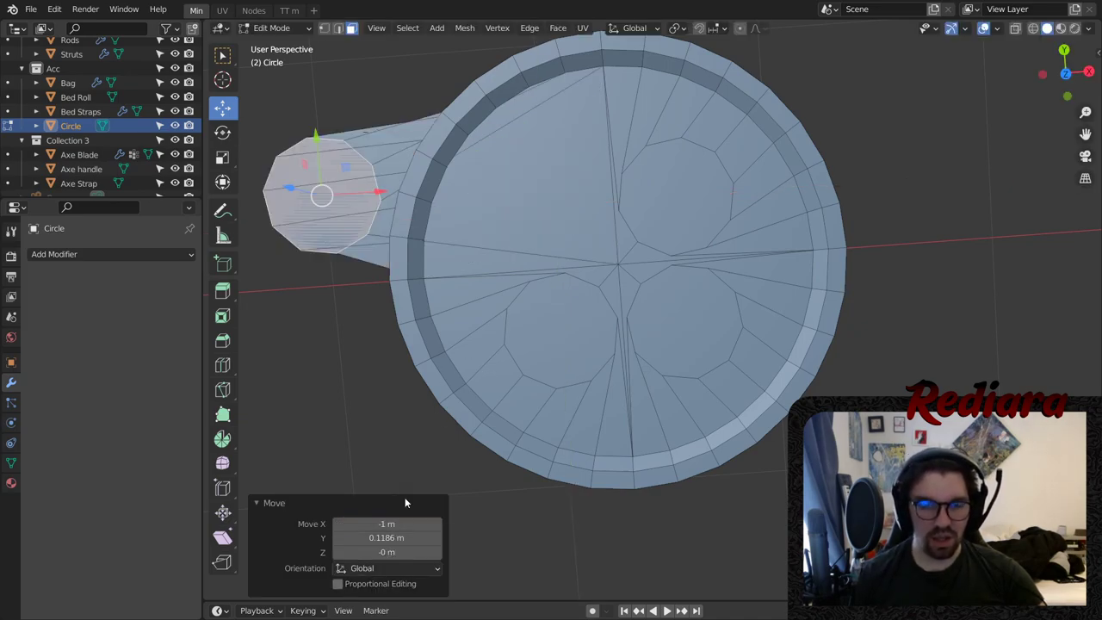
pyautogui.click(388, 525)
pyautogui.write('-0.1')
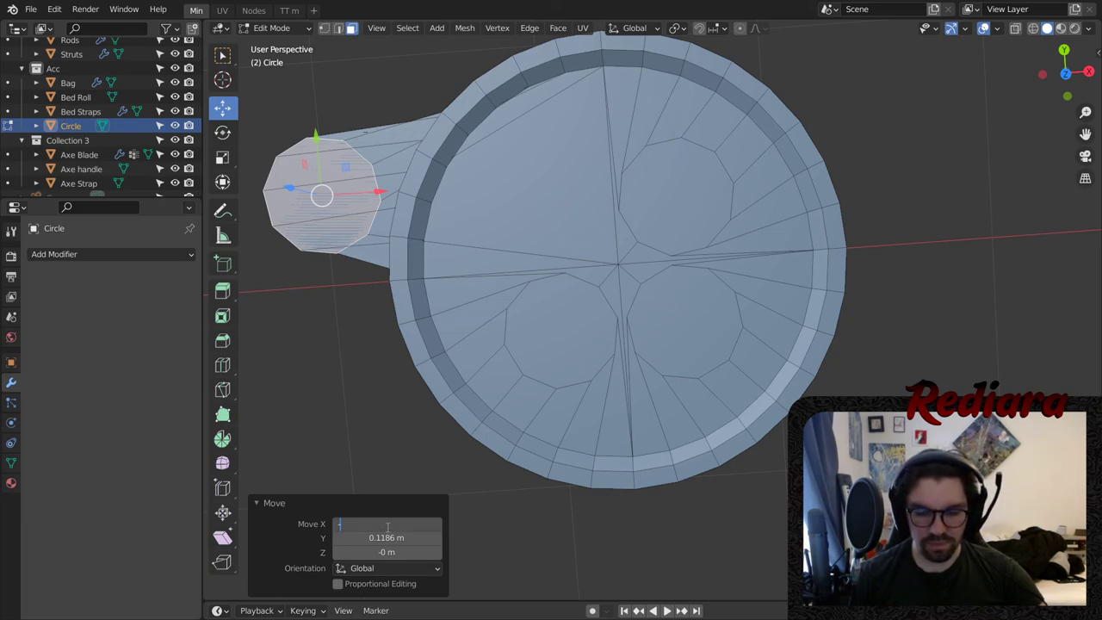
pyautogui.press('Return')
pyautogui.click(394, 535)
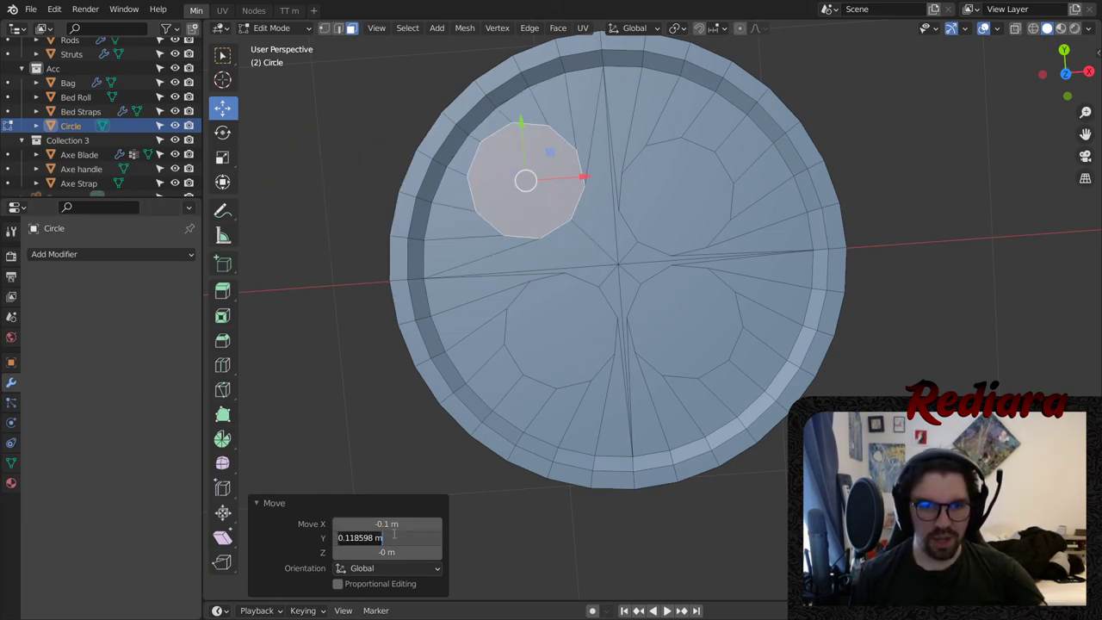
pyautogui.write('0.1')
pyautogui.press('Return')
# - Move the upper-right circular face outward by 0.1 m in X and 0.1 m in Y
pyautogui.click(699, 208)
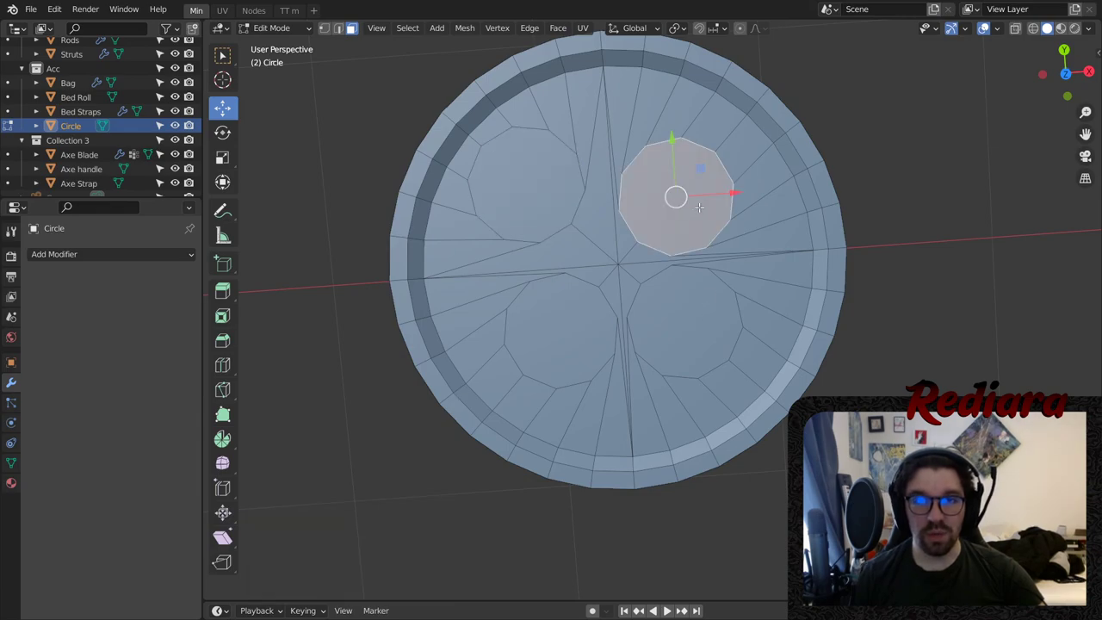
pyautogui.moveTo(712, 166); pyautogui.dragTo(719, 154)
pyautogui.click(370, 523)
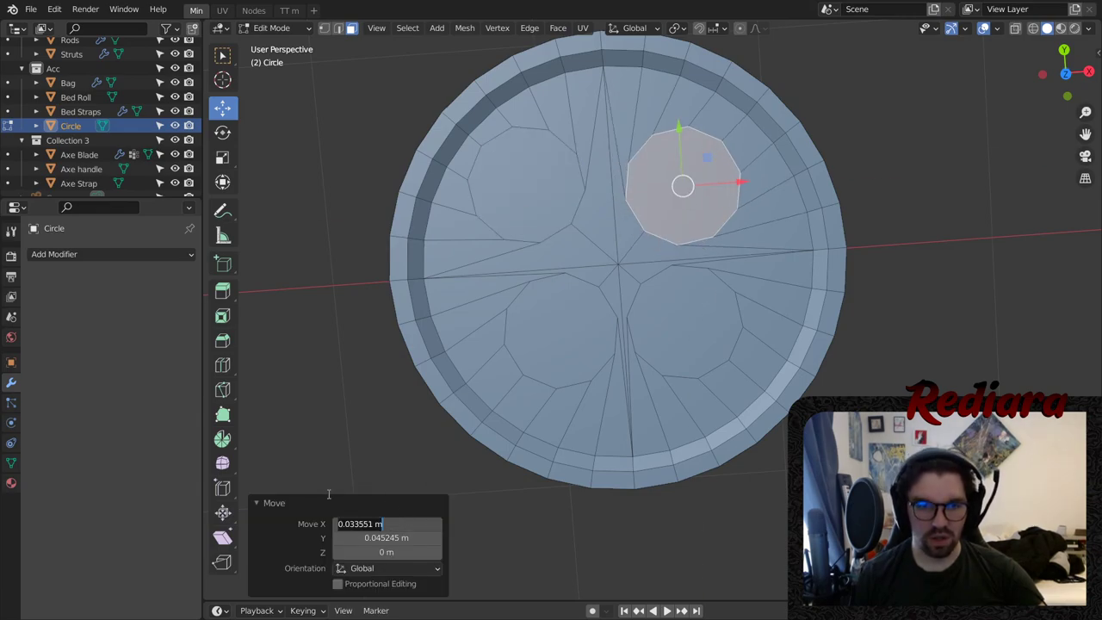
pyautogui.write('0.1')
pyautogui.press('Return')
pyautogui.click(396, 537)
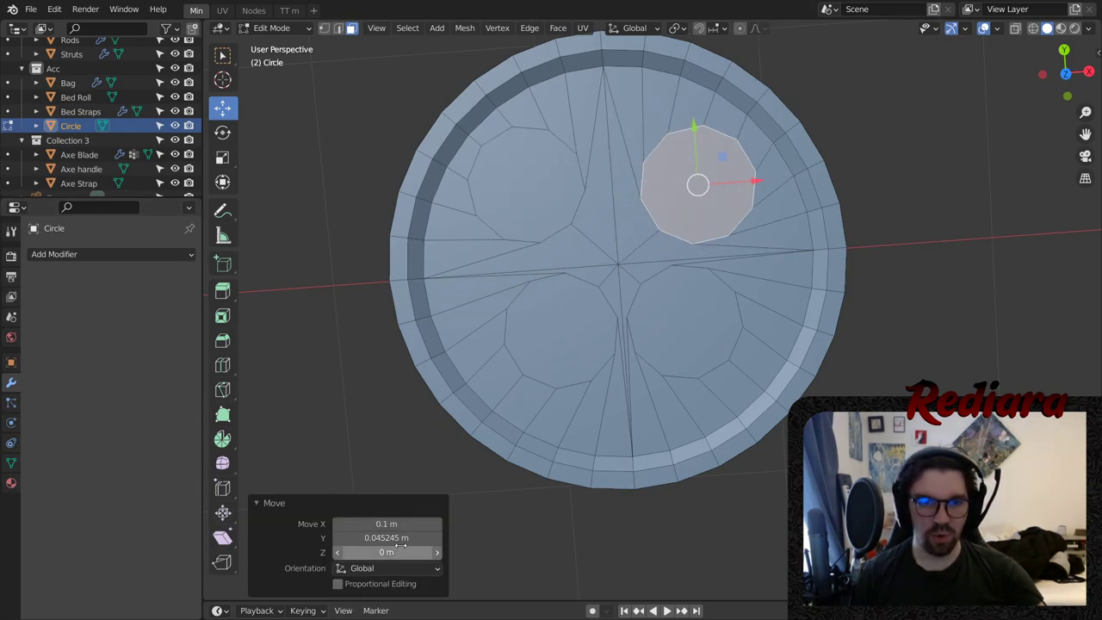
pyautogui.write('0.1')
pyautogui.press('Return')
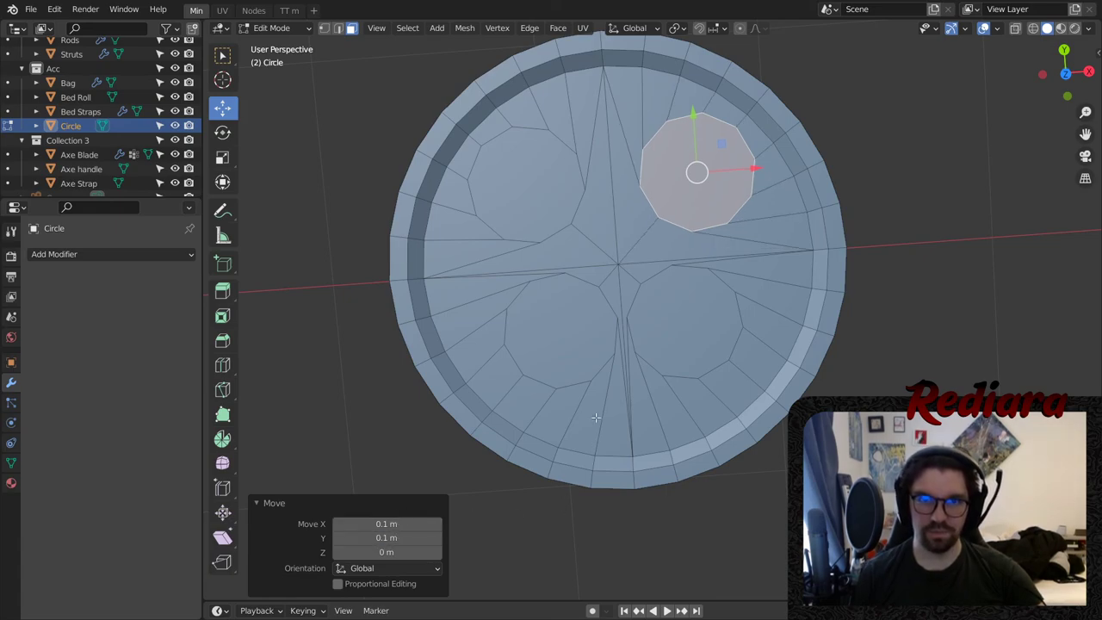
# - Move the lower-left circular face outward by -0.1 m in X and -0.1 m in Y
pyautogui.click(563, 333)
pyautogui.moveTo(592, 301); pyautogui.dragTo(582, 310)
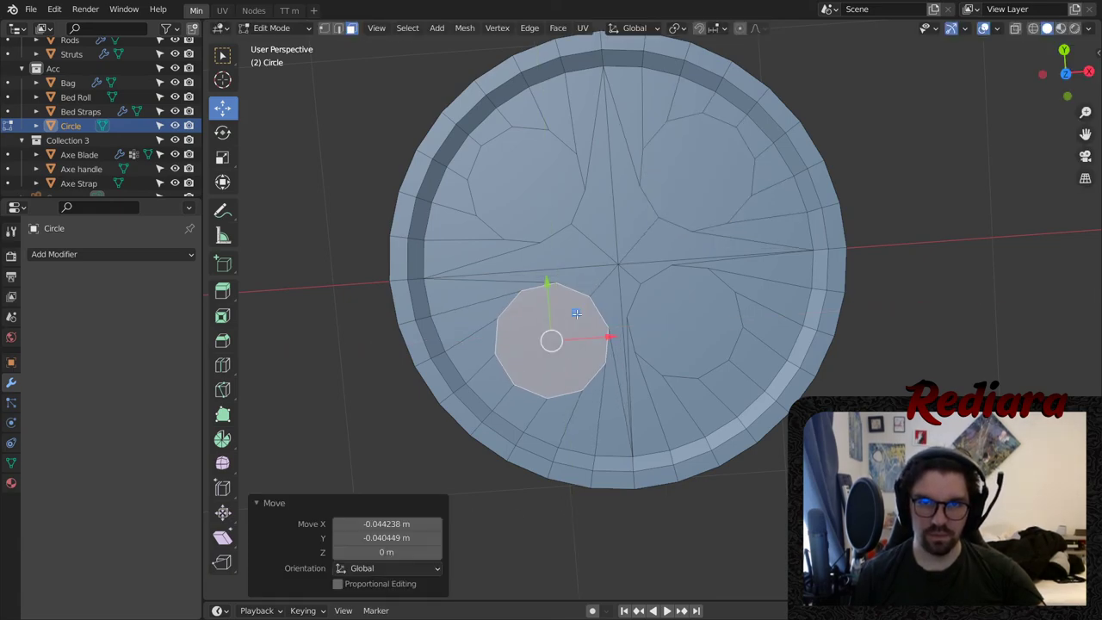
pyautogui.click(396, 523)
pyautogui.write('-0.1')
pyautogui.press('Return')
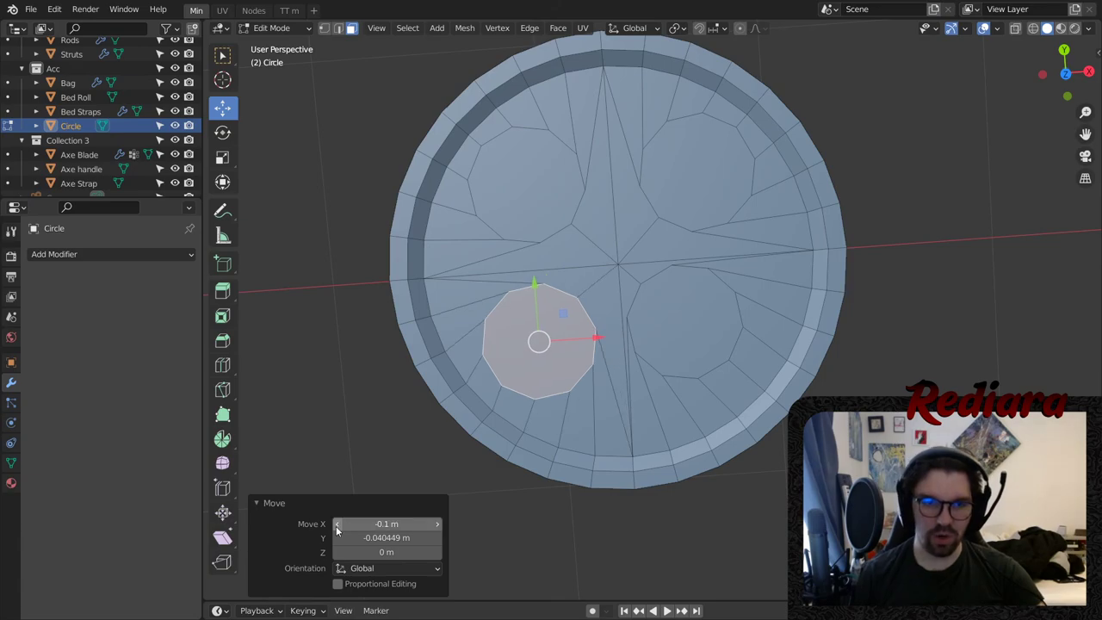
pyautogui.click(386, 537)
pyautogui.write('-0.1')
pyautogui.press('Return')
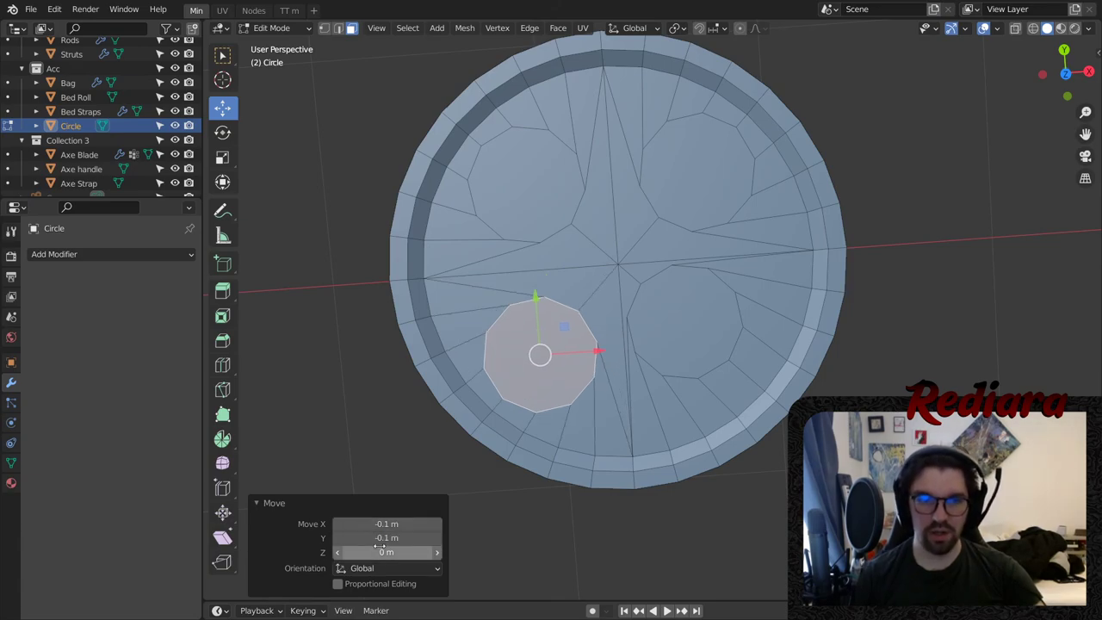
# - Move the lower-right circular face outward by 0.1 m in X and -0.1 m in Y
pyautogui.click(665, 310)
pyautogui.moveTo(713, 297); pyautogui.dragTo(725, 305)
pyautogui.click(398, 523)
pyautogui.write('0.1')
pyautogui.press('Return')
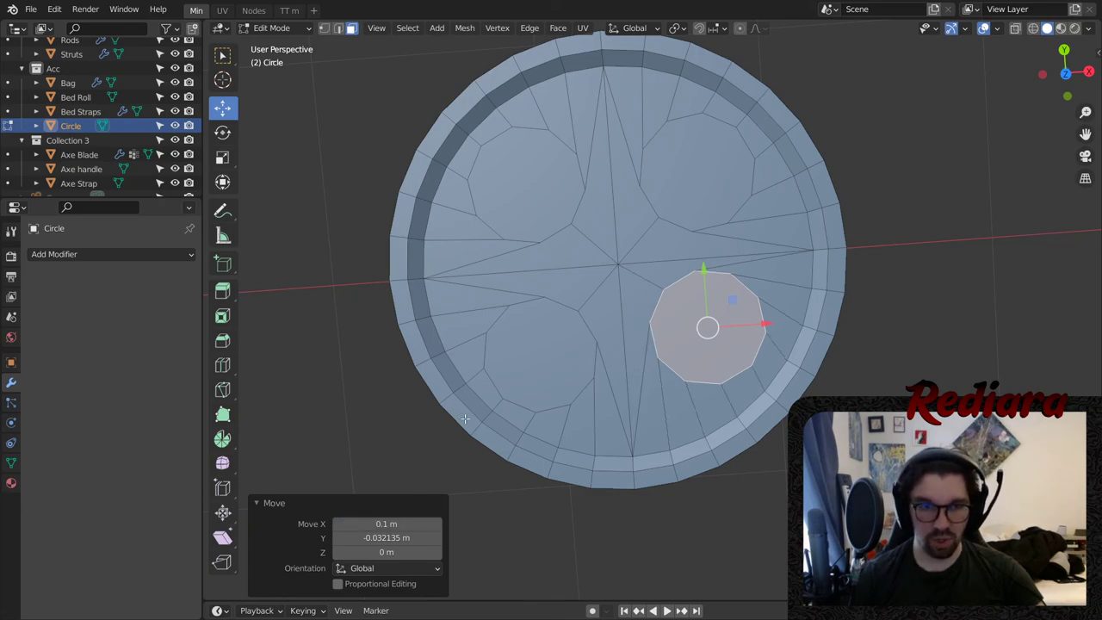
pyautogui.click(384, 537)
pyautogui.write('-0.1')
pyautogui.press('Return')
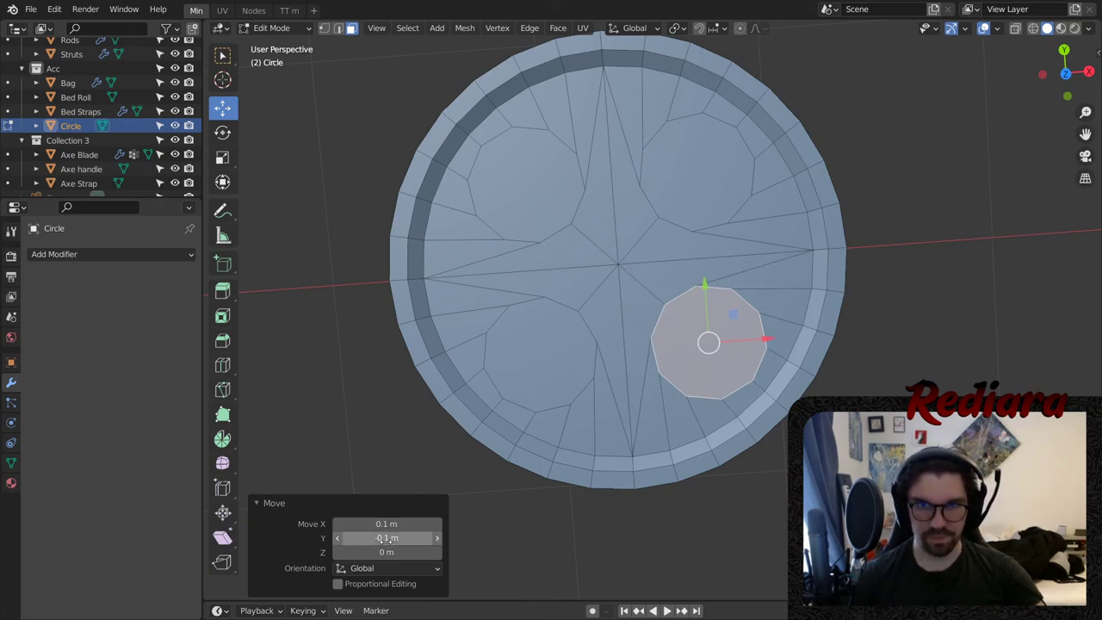
# - Divide the disc's underside into four quarters in bottom view by connecting its opposite rim vertices along both axes
pyautogui.click(859, 238)
pyautogui.moveTo(546, 228); pyautogui.dragTo(613, 274, button='middle')
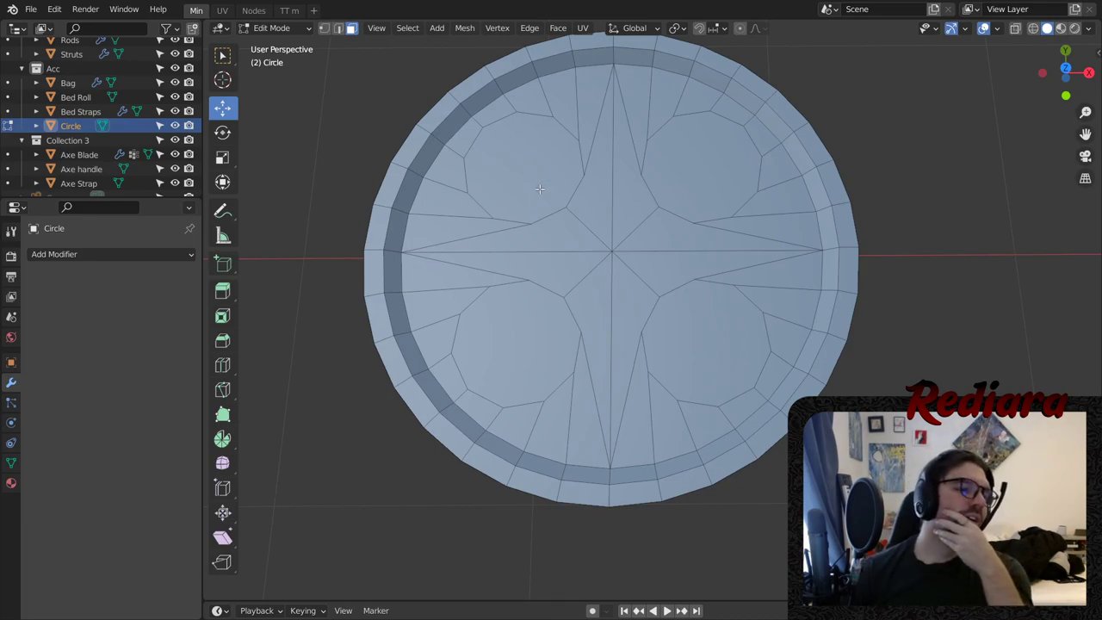
pyautogui.moveTo(538, 188); pyautogui.dragTo(644, 234, button='middle')
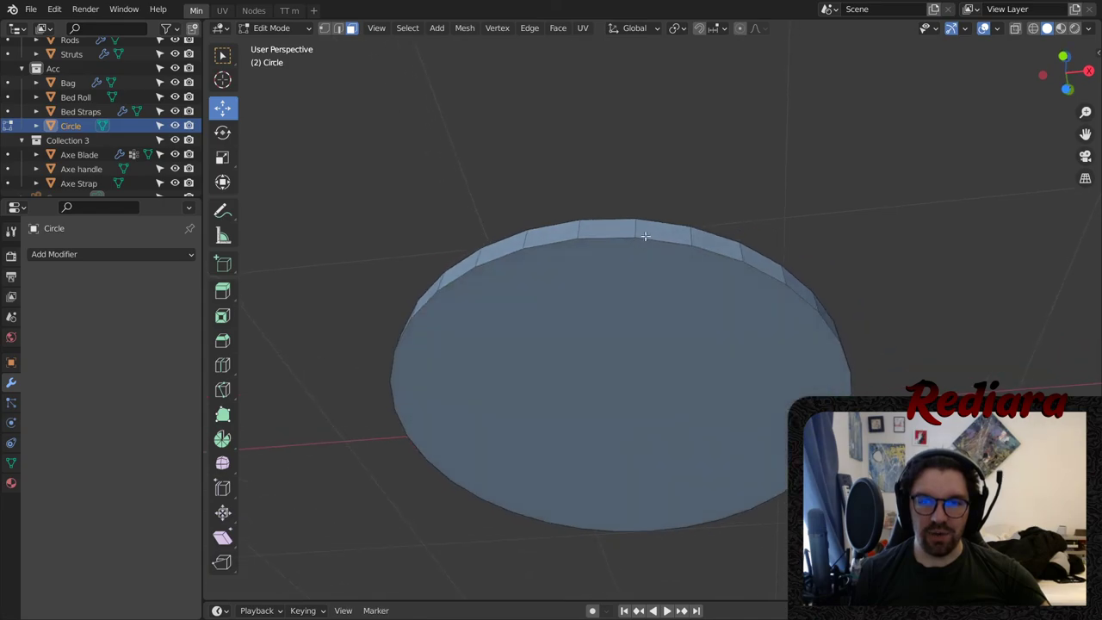
pyautogui.click(1064, 86)
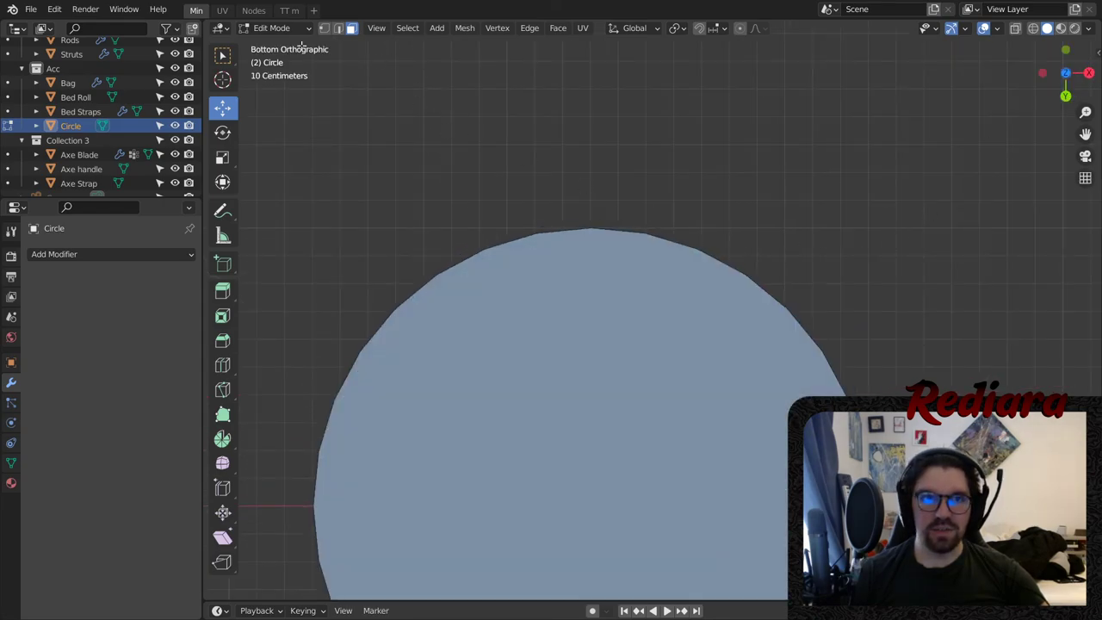
pyautogui.click(599, 234)
pyautogui.keyDown('shift'); pyautogui.moveTo(605, 364); pyautogui.dragTo(579, 146, button='middle'); pyautogui.keyUp('shift')
pyautogui.scroll(-2, 597, 437)
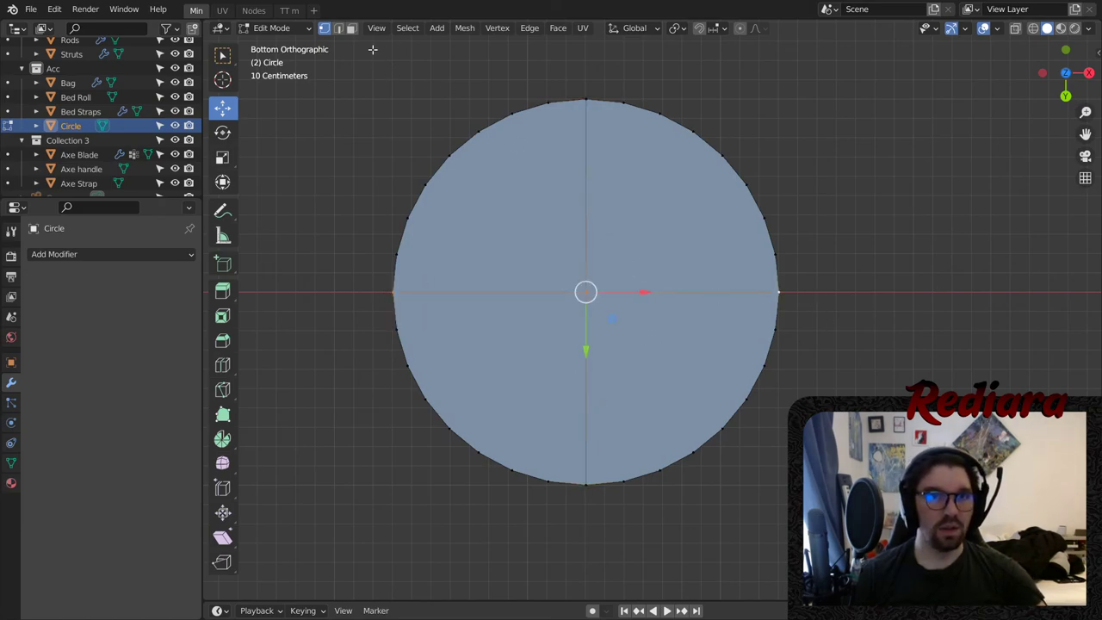
# - Inset the four quarter faces of the disc's underside individually with a thickness of 0.111 m
pyautogui.click(481, 179)
pyautogui.keyDown('shift'); pyautogui.click(648, 205); pyautogui.keyUp('shift')
pyautogui.keyDown('shift'); pyautogui.click(648, 351); pyautogui.keyUp('shift')
pyautogui.keyDown('shift'); pyautogui.click(531, 349); pyautogui.keyUp('shift')
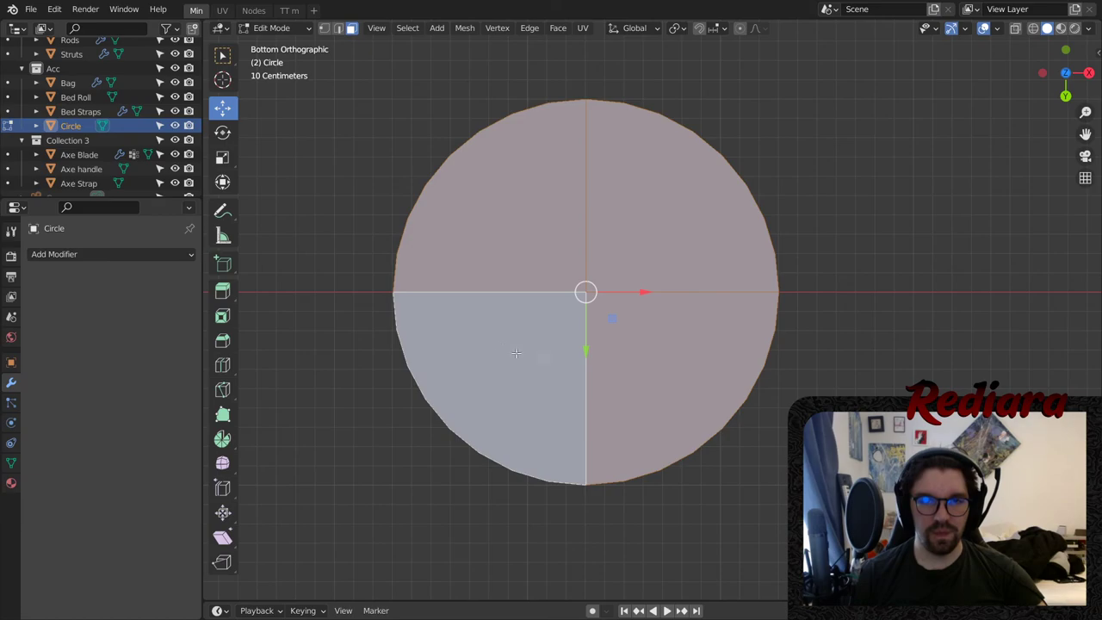
pyautogui.press('i')
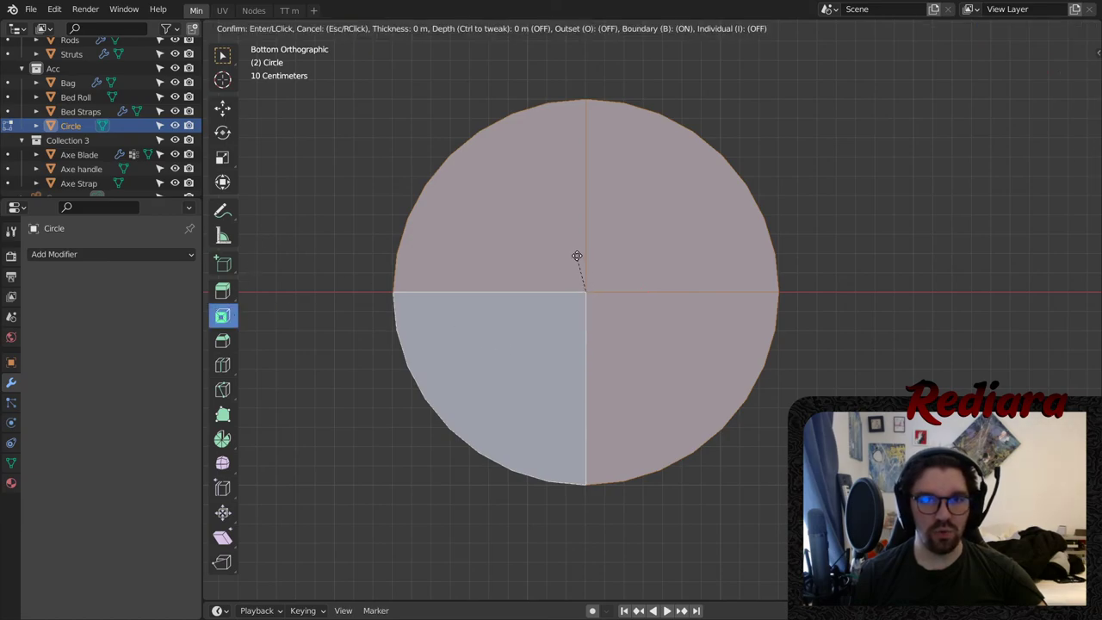
pyautogui.click(676, 331)
pyautogui.moveTo(386, 505); pyautogui.dragTo(421, 505)
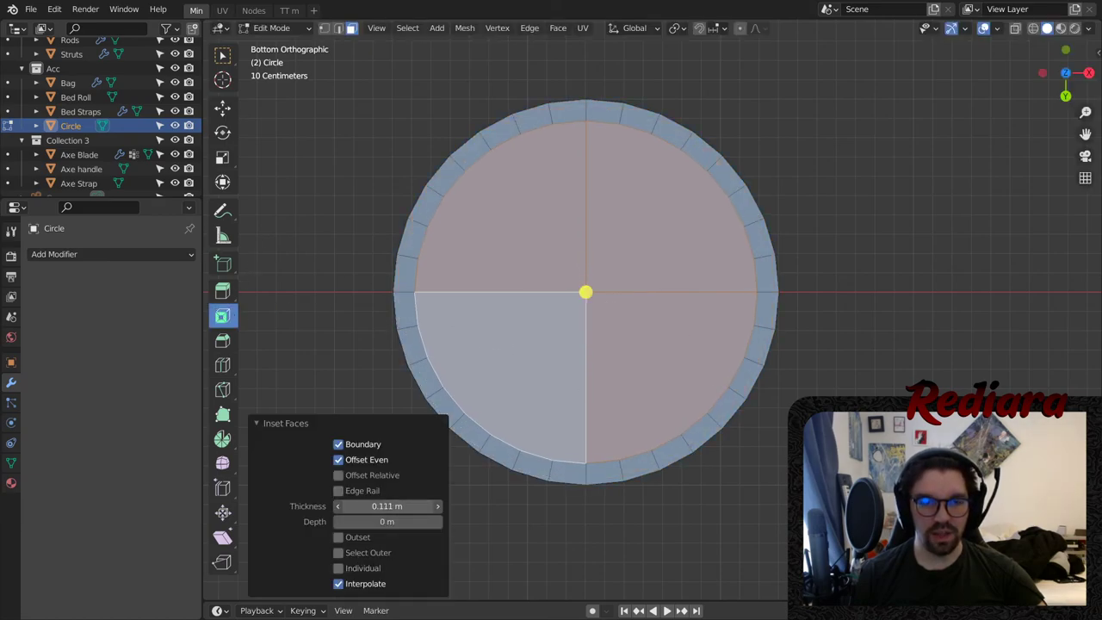
pyautogui.click(338, 568)
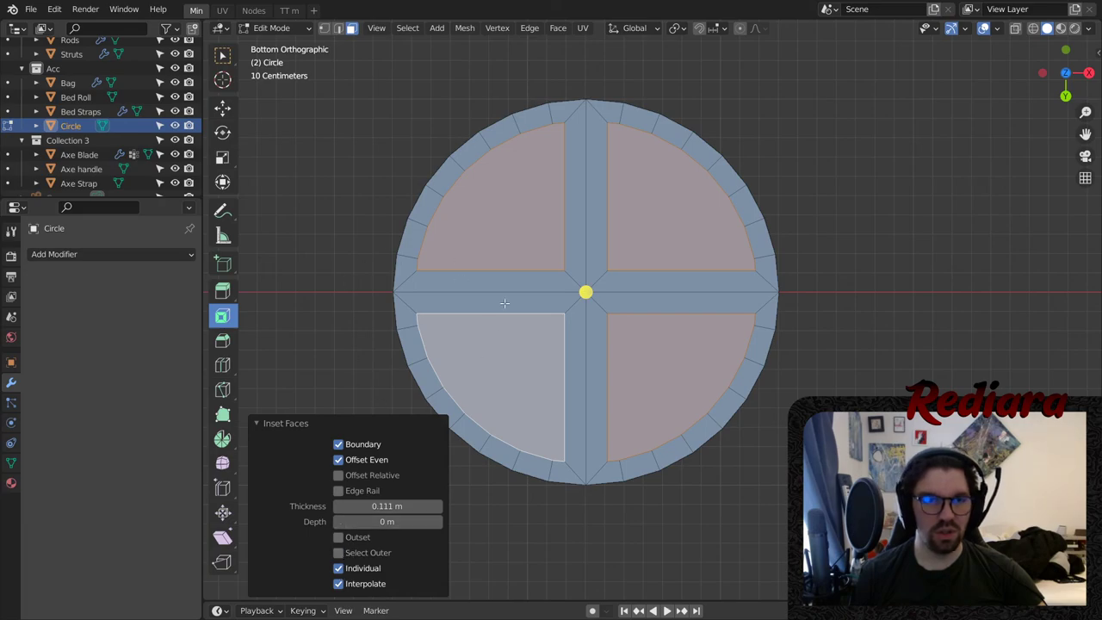
# - Turn the four inset face outlines into circles with LoopTools and scale each to 0.475
pyautogui.click(338, 29)
pyautogui.press('a')
pyautogui.rightClick(421, 181)
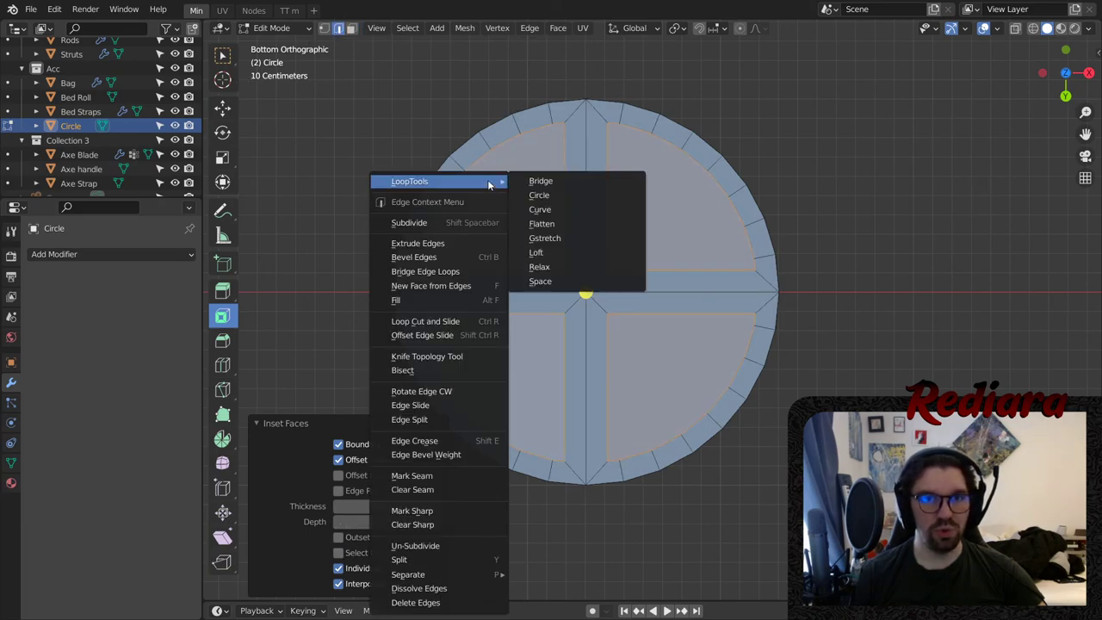
pyautogui.click(554, 194)
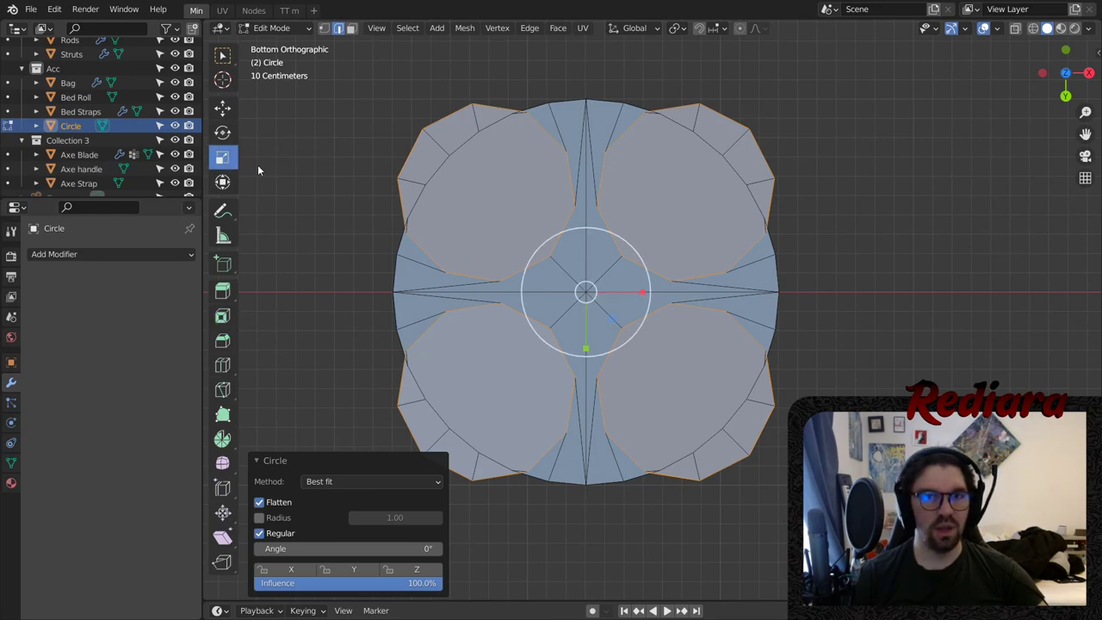
pyautogui.moveTo(634, 248); pyautogui.dragTo(602, 267)
pyautogui.moveTo(603, 267); pyautogui.dragTo(559, 267, button='middle')
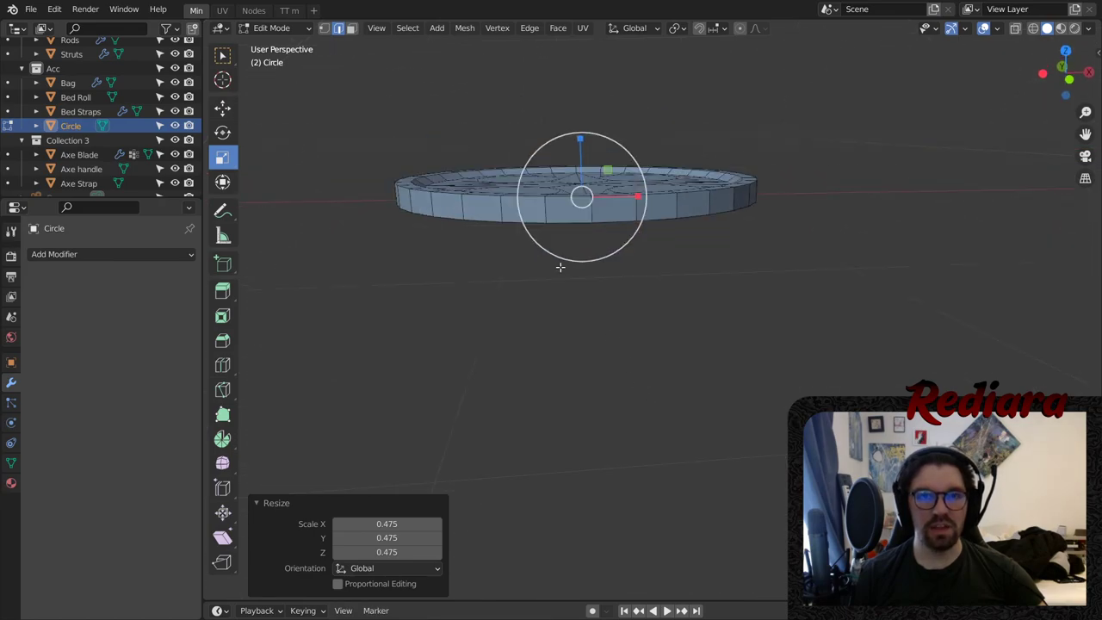
# - Cut the first through-hole by bridging one circular face on the top with its counterpart on the underside
pyautogui.click(351, 28)
pyautogui.moveTo(508, 177); pyautogui.dragTo(508, 209, button='middle')
pyautogui.click(508, 193)
pyautogui.moveTo(521, 318); pyautogui.dragTo(540, 231, button='middle')
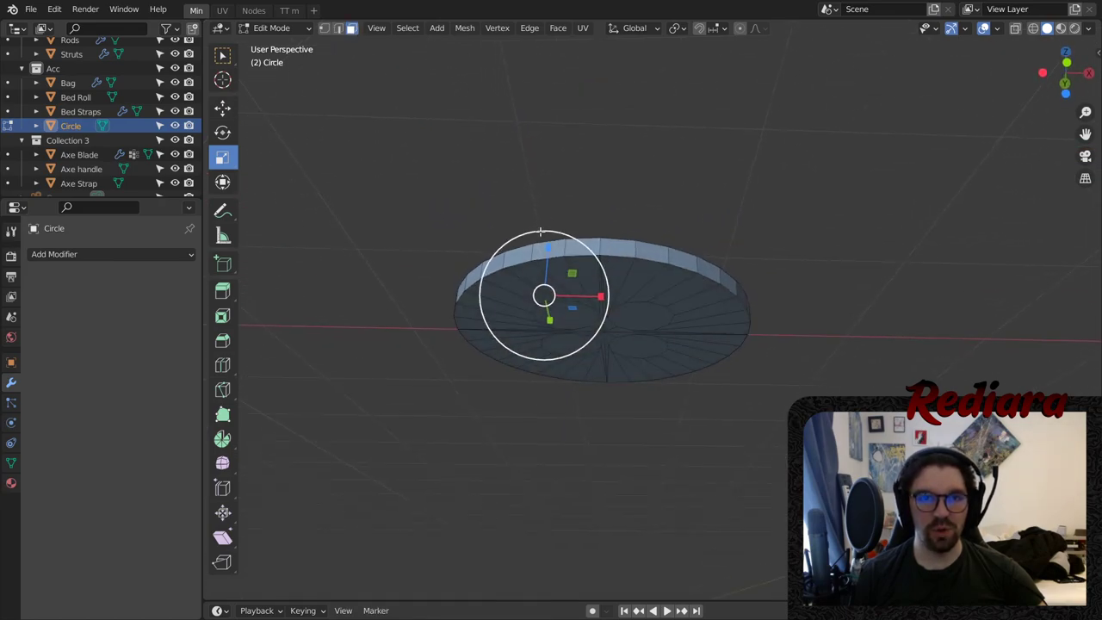
pyautogui.click(574, 319)
pyautogui.rightClick(574, 320)
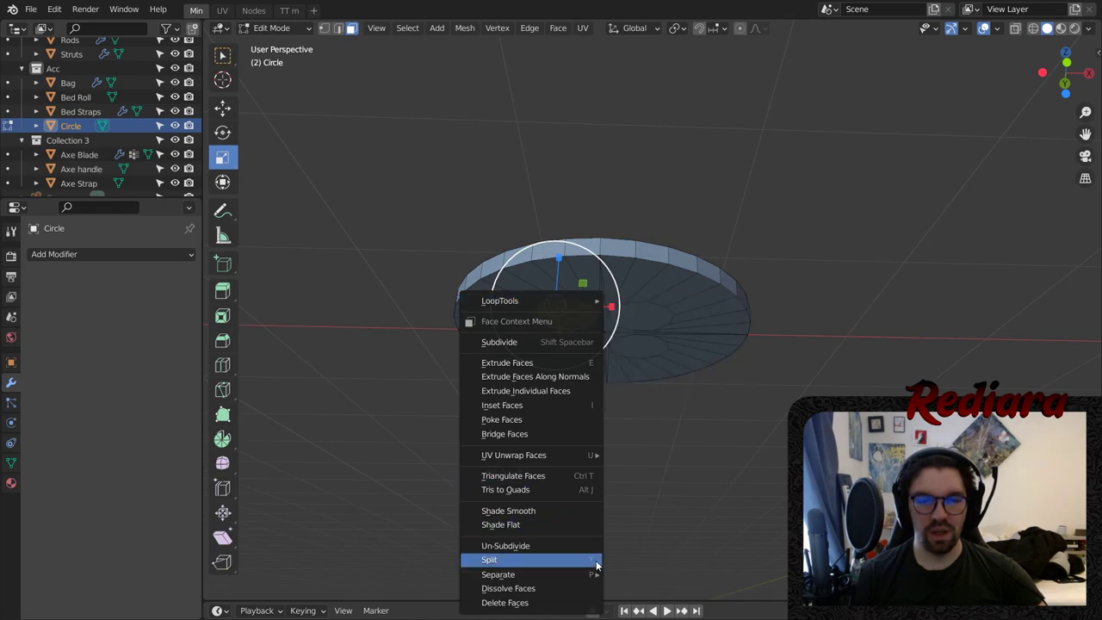
pyautogui.click(563, 434)
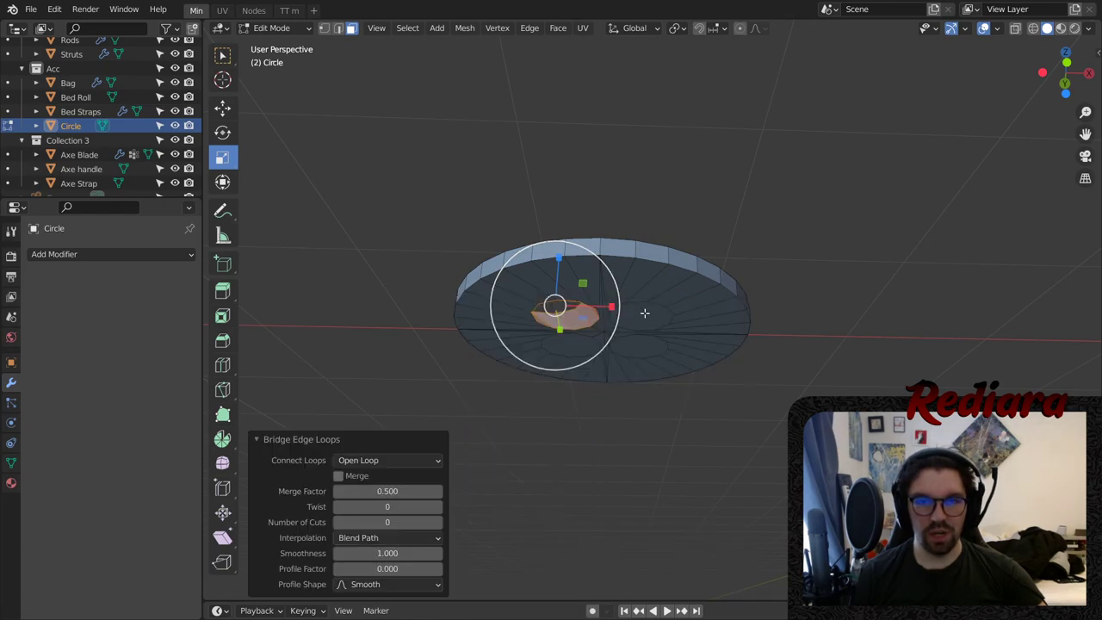
# - Bridge the remaining three pairs of opposite circular faces to open the other through-holes
pyautogui.moveTo(645, 313); pyautogui.dragTo(710, 438, button='middle')
pyautogui.click(657, 222)
pyautogui.moveTo(655, 324); pyautogui.dragTo(615, 465, button='middle')
pyautogui.scroll(2, 584, 198)
pyautogui.moveTo(585, 198); pyautogui.dragTo(570, 216, button='middle')
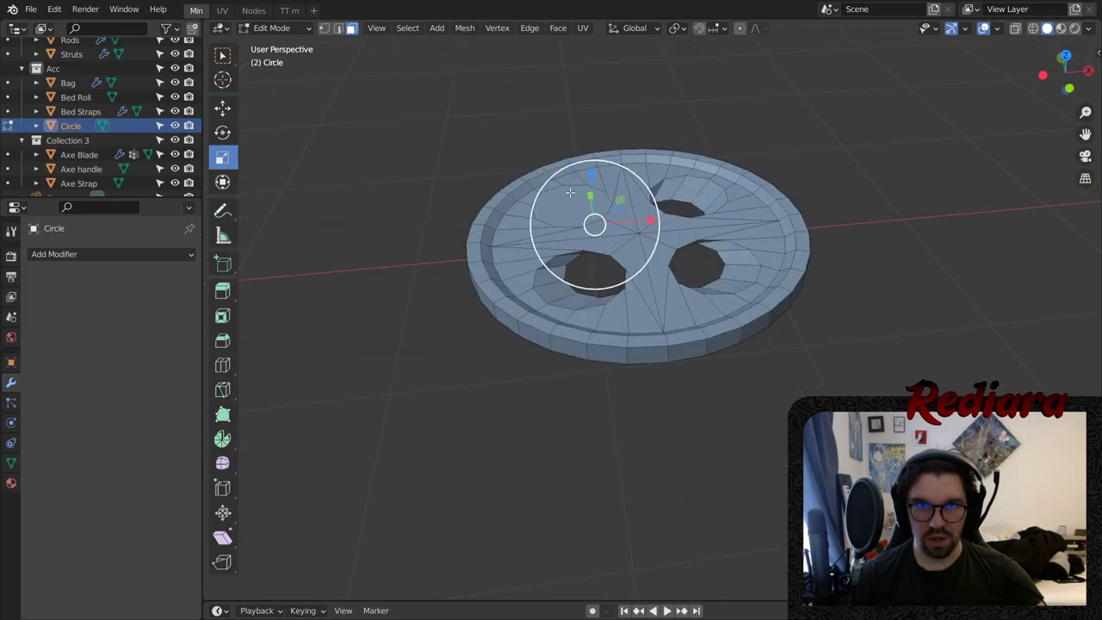
pyautogui.click(568, 218)
pyautogui.click(808, 112)
pyautogui.keyDown('shift'); pyautogui.moveTo(785, 205); pyautogui.dragTo(751, 253, button='middle'); pyautogui.keyUp('shift')
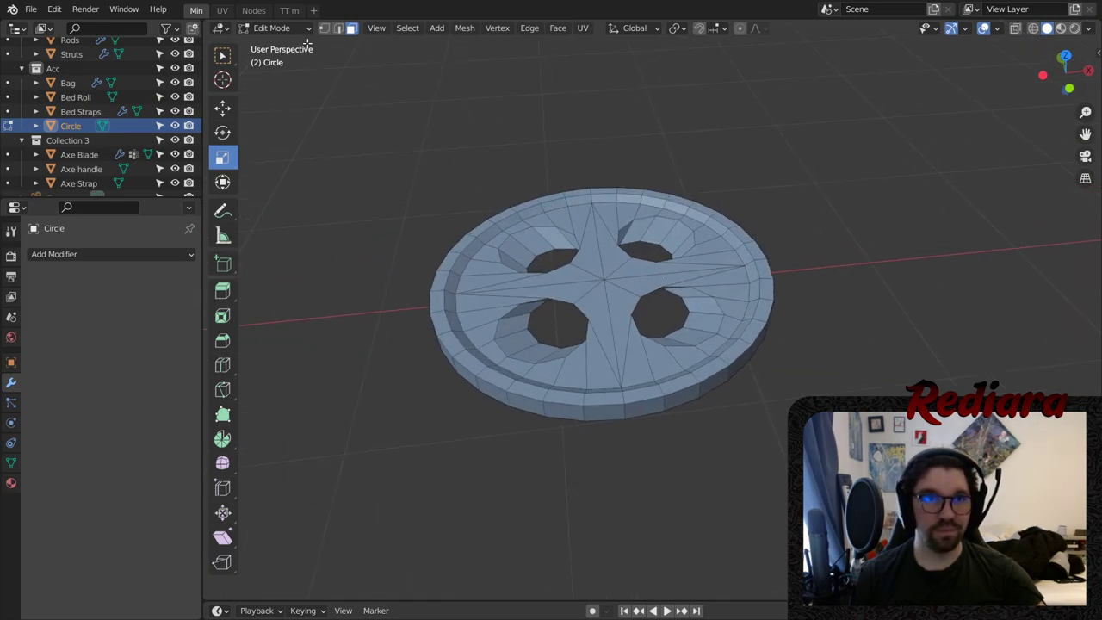
# - Return to Object Mode and shade the button smooth
pyautogui.click(274, 27)
pyautogui.click(278, 43)
pyautogui.rightClick(582, 258)
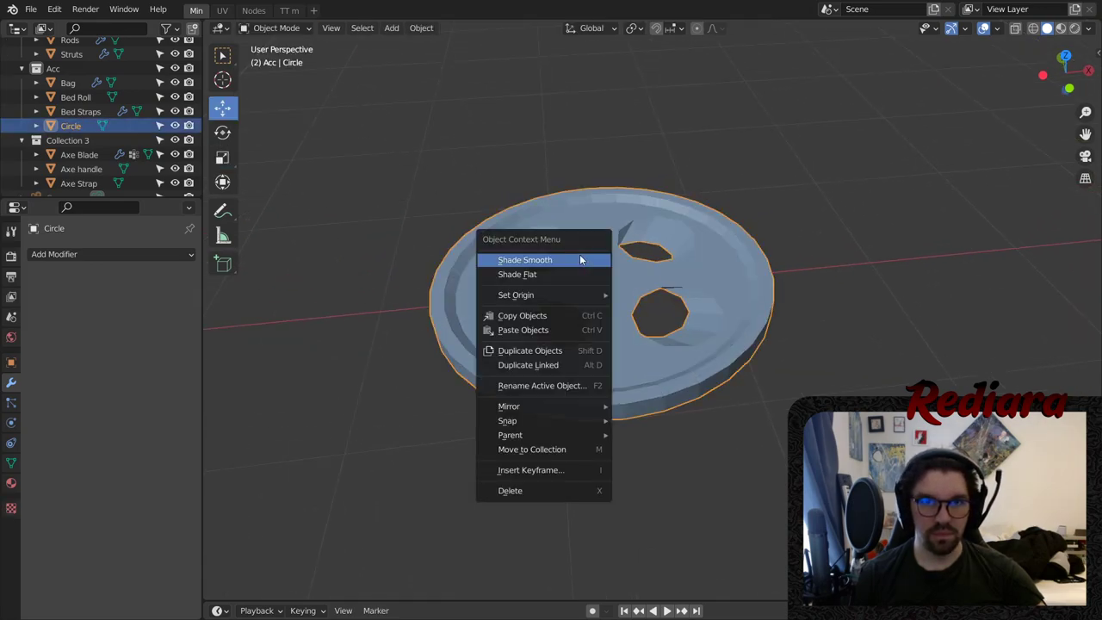
pyautogui.click(581, 259)
pyautogui.moveTo(632, 254); pyautogui.dragTo(587, 288, button='middle')
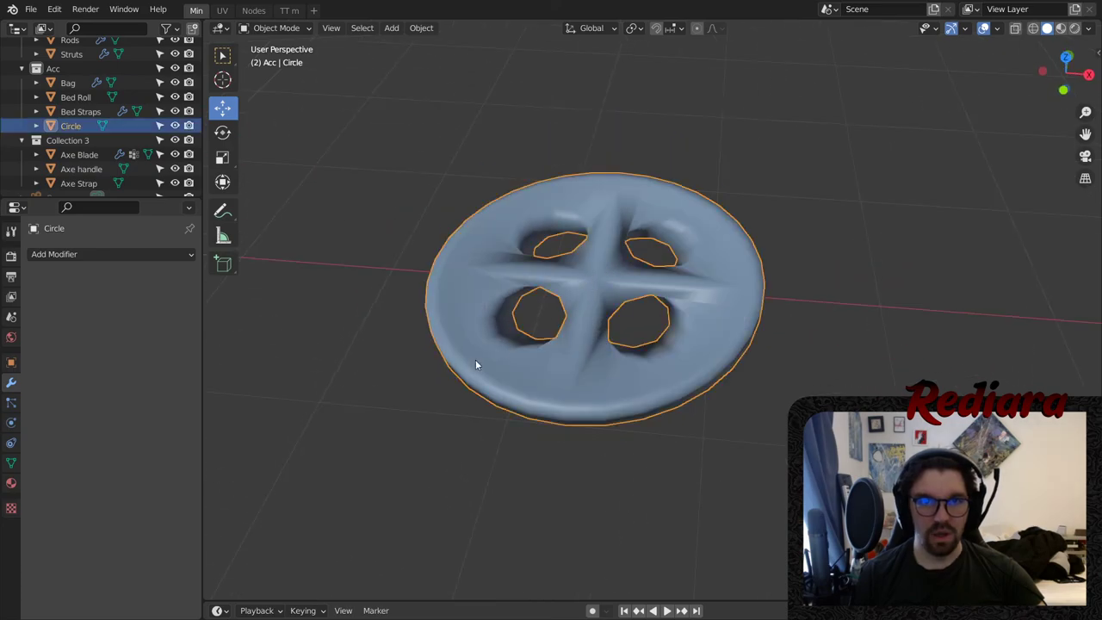
# - Add a Subdivision Surface modifier to the button and set its viewport level to 2
pyautogui.click(136, 256)
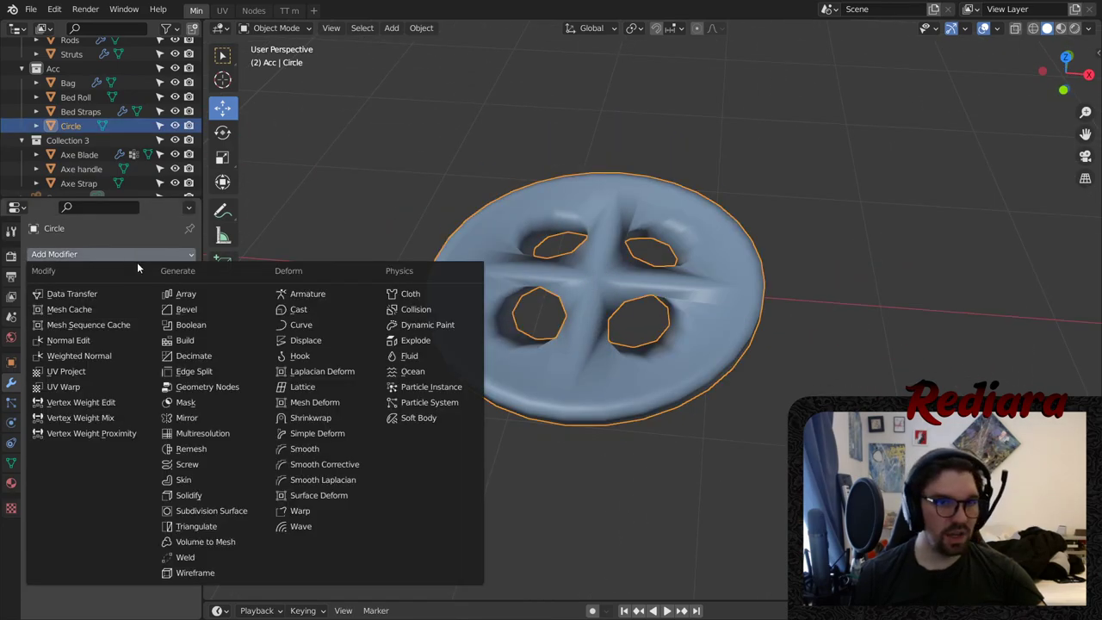
pyautogui.click(231, 511)
pyautogui.scroll(3, 577, 276)
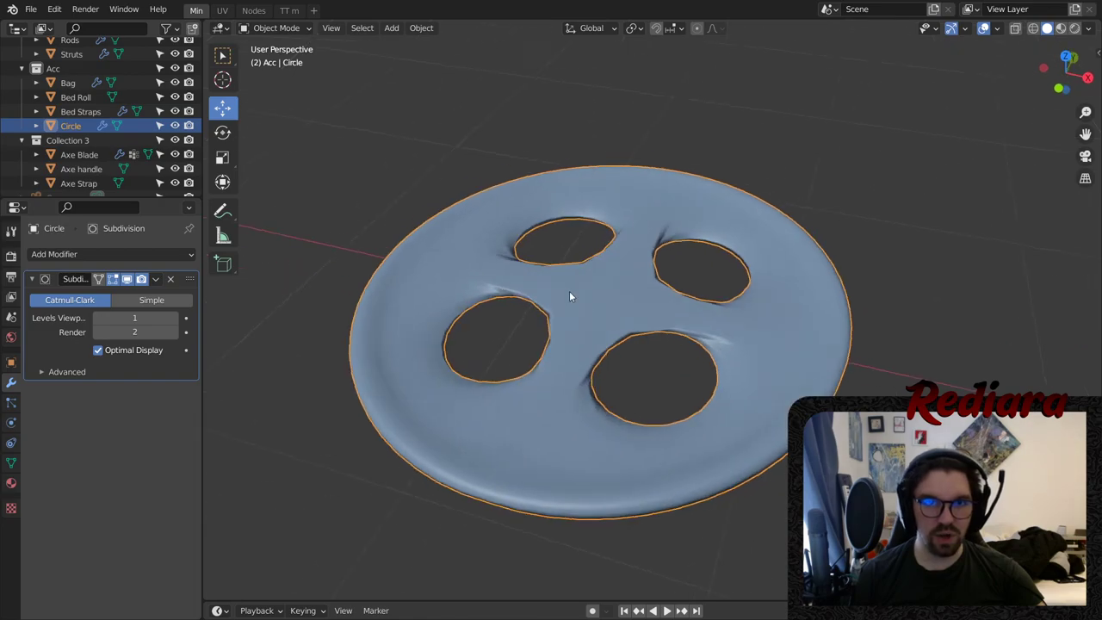
pyautogui.moveTo(568, 296); pyautogui.dragTo(517, 310, button='middle')
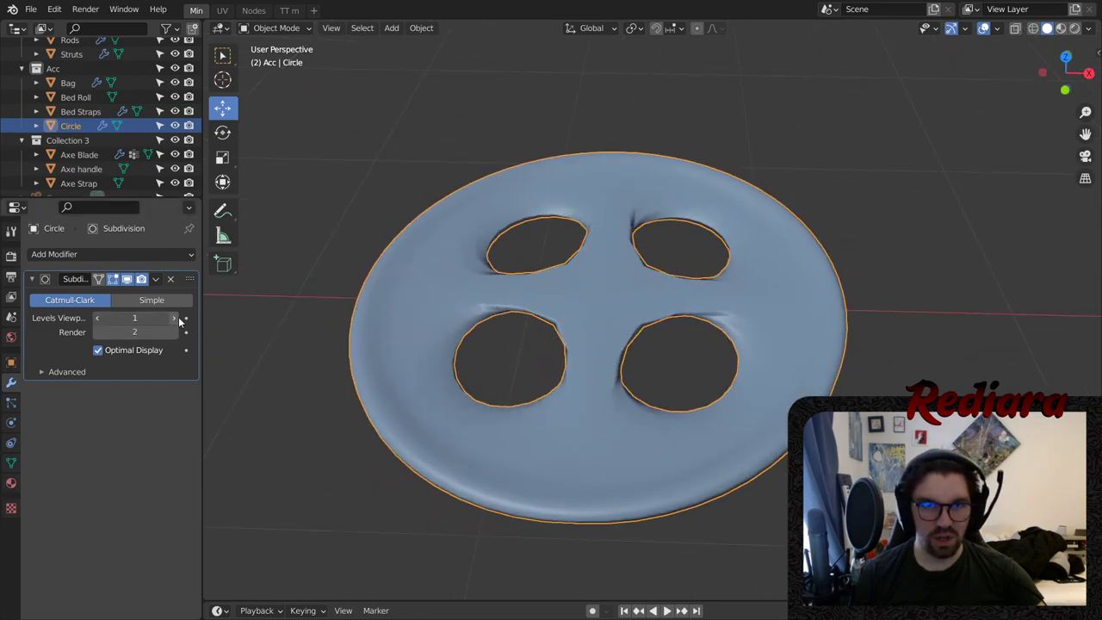
pyautogui.click(174, 318)
# - Examine the smoothed button's holes and rim from several angles
pyautogui.scroll(3, 559, 277)
pyautogui.moveTo(615, 351); pyautogui.dragTo(634, 391, button='middle')
pyautogui.scroll(-5, 632, 370)
pyautogui.scroll(2, 608, 287)
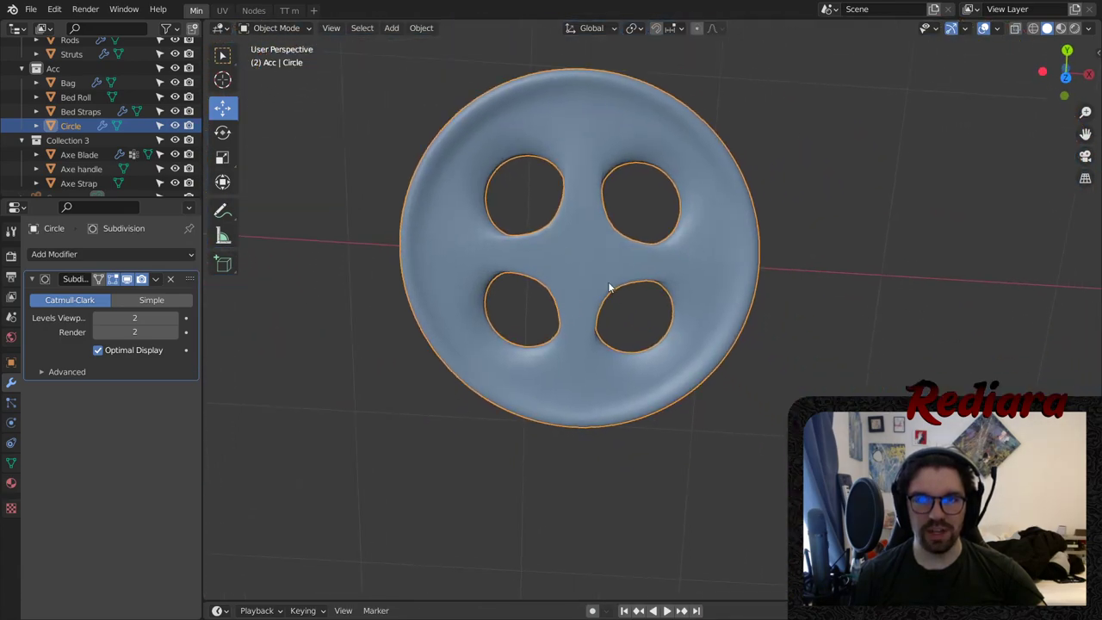
pyautogui.moveTo(609, 283); pyautogui.dragTo(565, 183, button='middle')
pyautogui.scroll(4, 565, 183)
pyautogui.moveTo(572, 282); pyautogui.dragTo(601, 339, button='middle')
pyautogui.scroll(-6, 576, 292)
# - Raise the face loop on the button's top rim by about 0.053 m in Z, then return to Object Mode
pyautogui.click(276, 27)
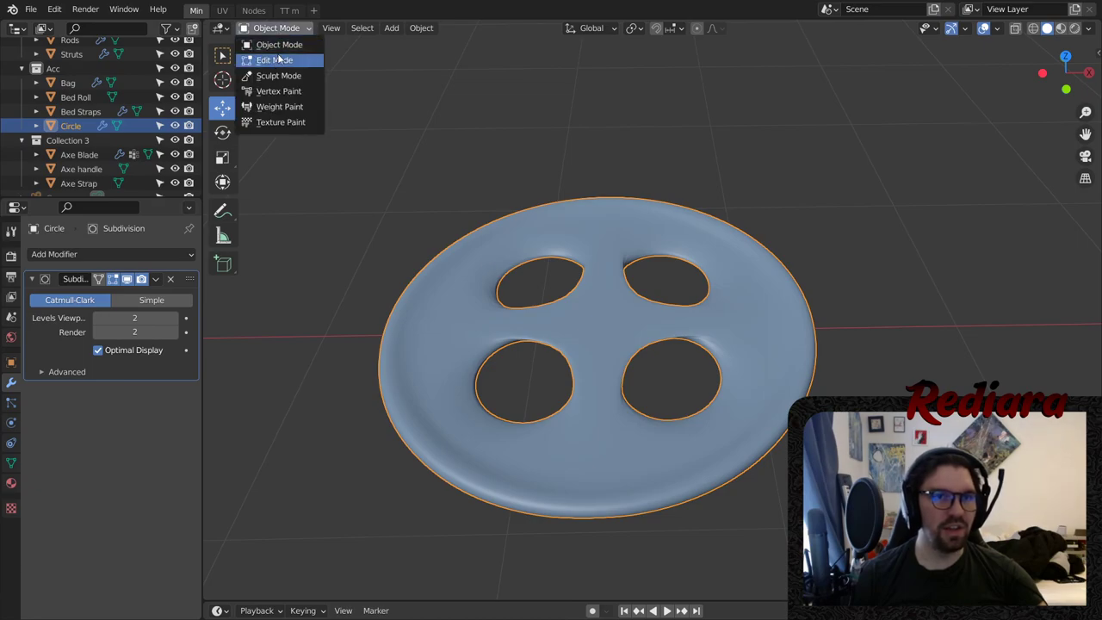
pyautogui.click(276, 59)
pyautogui.scroll(3, 497, 174)
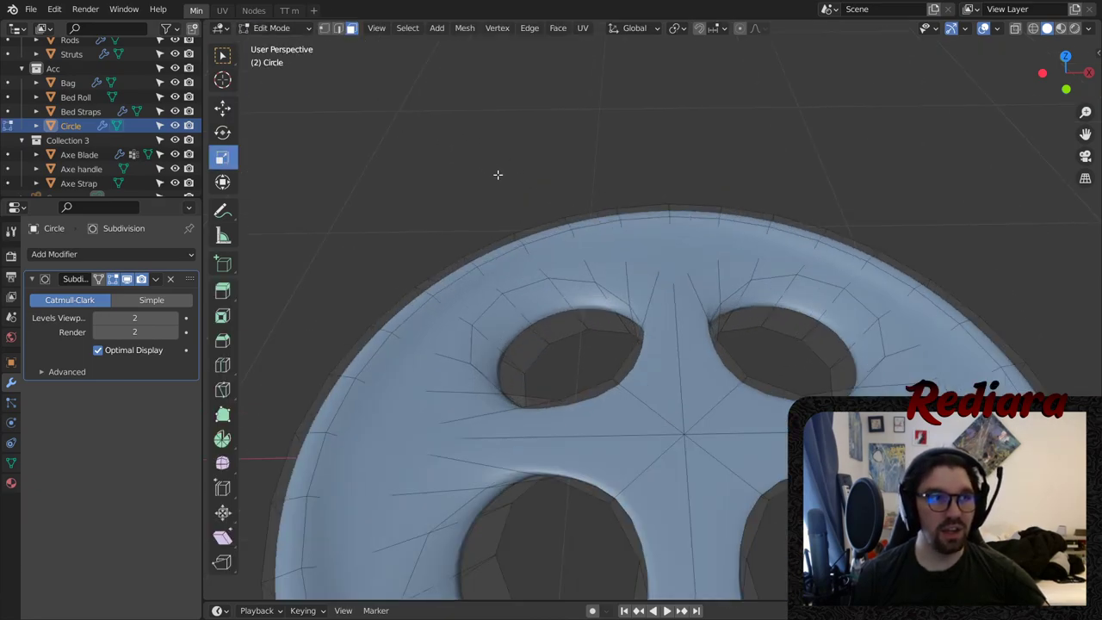
pyautogui.moveTo(571, 174); pyautogui.dragTo(617, 261, button='middle')
pyautogui.scroll(2, 573, 189)
pyautogui.keyDown('alt'); pyautogui.click(565, 185); pyautogui.keyUp('alt')
pyautogui.scroll(-3, 579, 223)
pyautogui.scroll(-3, 580, 227)
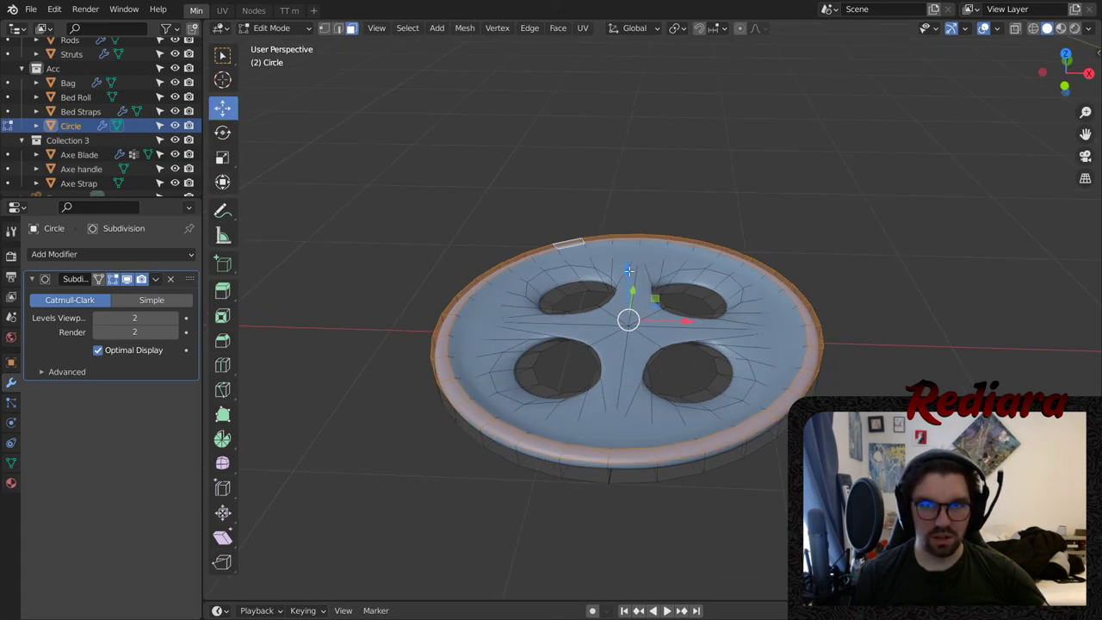
pyautogui.moveTo(628, 271); pyautogui.dragTo(619, 250)
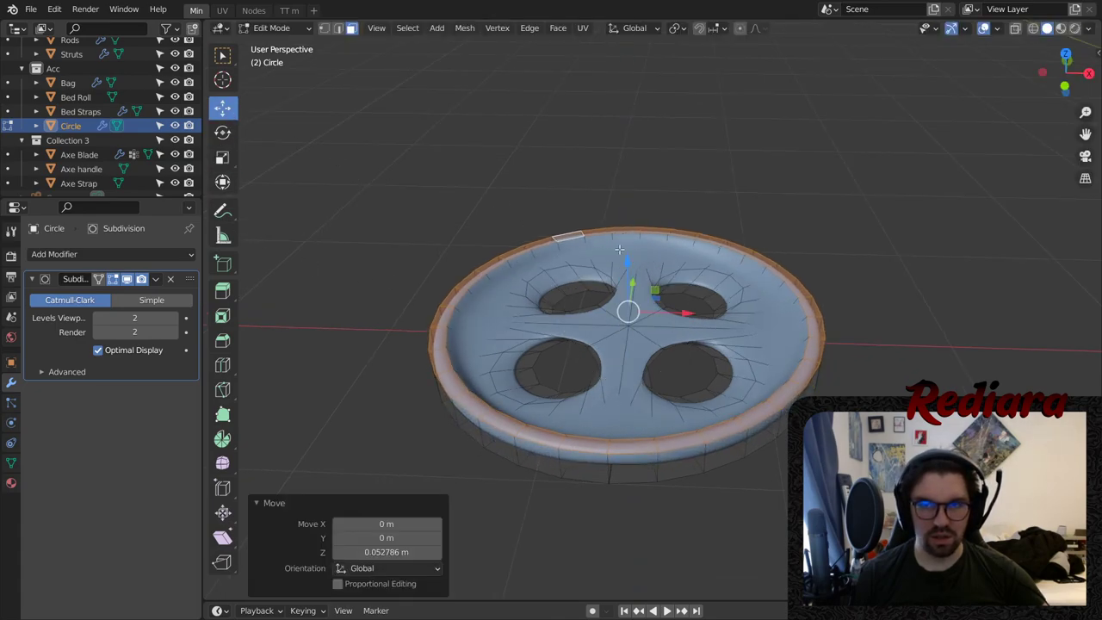
pyautogui.click(278, 29)
pyautogui.click(284, 42)
pyautogui.moveTo(593, 288)
pyautogui.mouseDown(button='middle')
pyautogui.moveTo(479, 261)
pyautogui.moveTo(546, 229)
pyautogui.moveTo(588, 227)
pyautogui.moveTo(610, 290)
pyautogui.moveTo(691, 303)
pyautogui.moveTo(764, 271)
pyautogui.moveTo(599, 273)
pyautogui.mouseUp(button='middle')
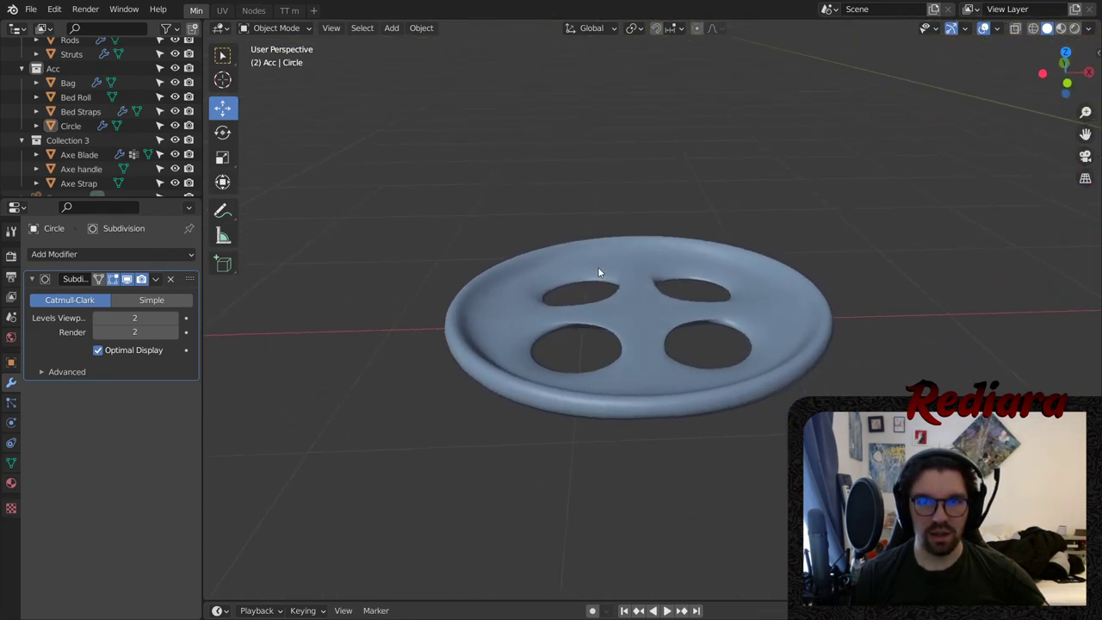
# - Raise the vertex at the centre of the button's top by about 0.077 m in Z and return to Object Mode
pyautogui.click(644, 310)
pyautogui.click(277, 28)
pyautogui.click(284, 57)
pyautogui.scroll(4, 638, 306)
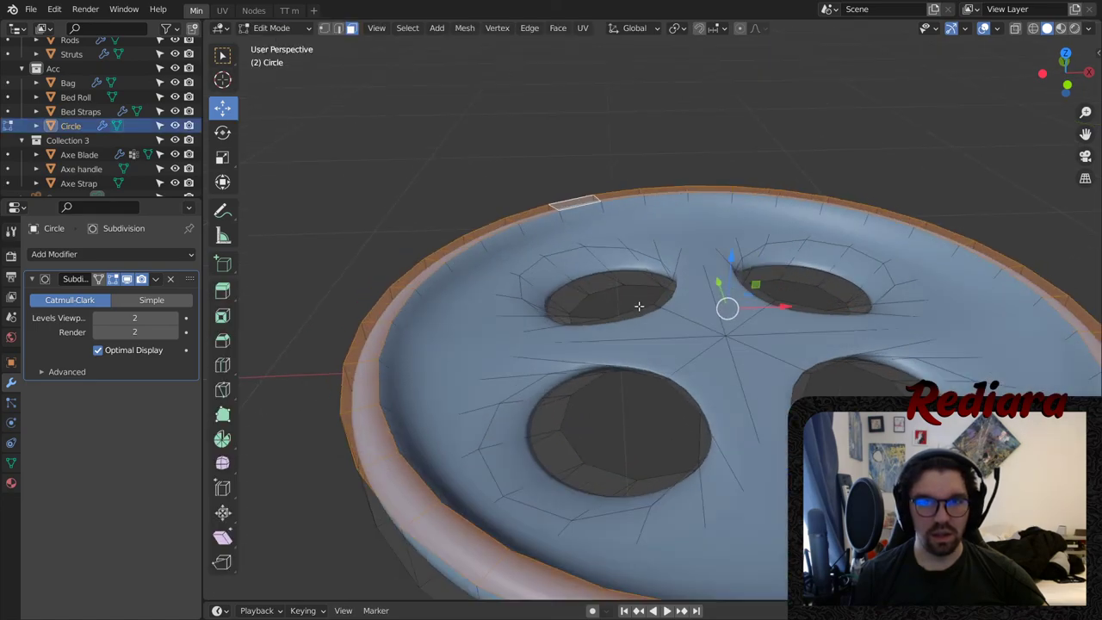
pyautogui.moveTo(638, 306); pyautogui.dragTo(616, 333, button='middle')
pyautogui.click(323, 28)
pyautogui.click(609, 308)
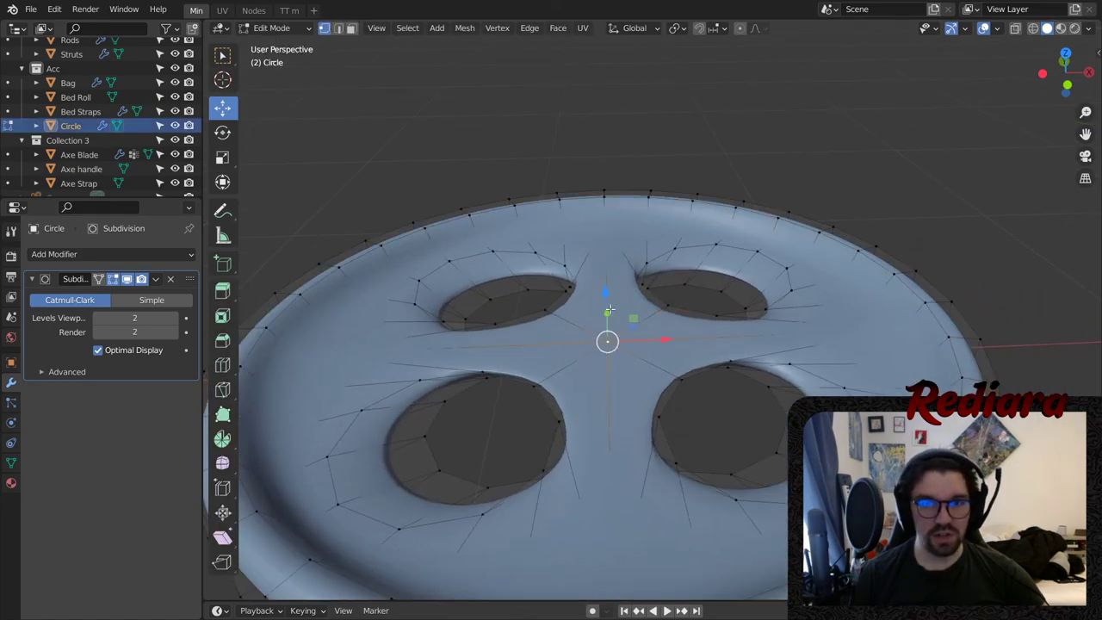
pyautogui.moveTo(603, 293); pyautogui.dragTo(618, 262)
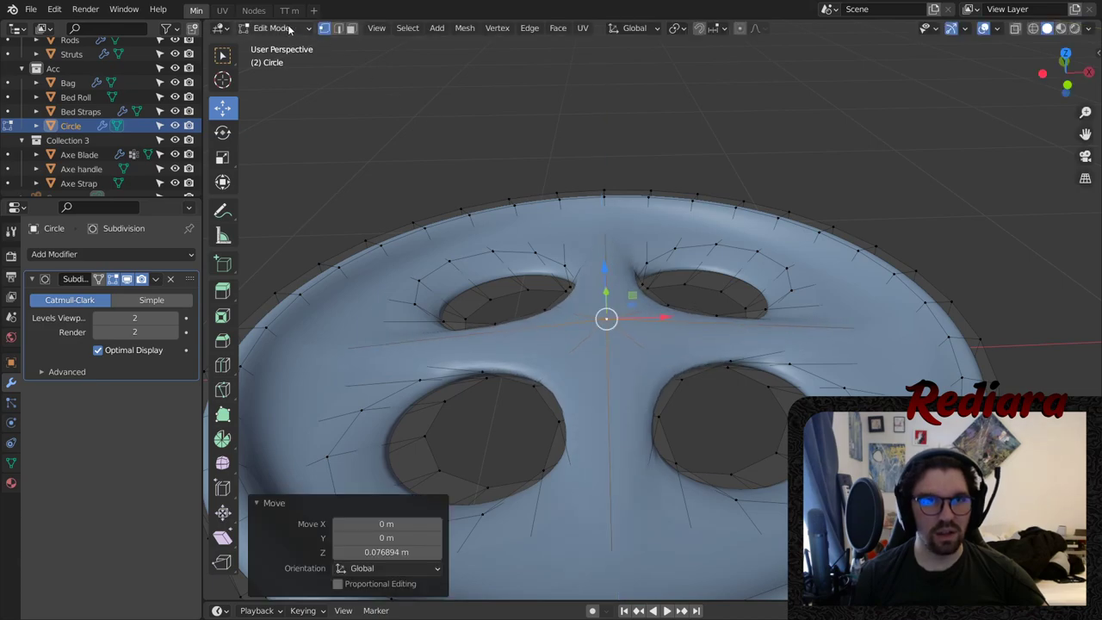
pyautogui.click(266, 27)
pyautogui.click(270, 44)
# - Inspect the button's front, back and hole edges, and compare its size with the backpack
pyautogui.moveTo(524, 292); pyautogui.dragTo(551, 324, button='middle')
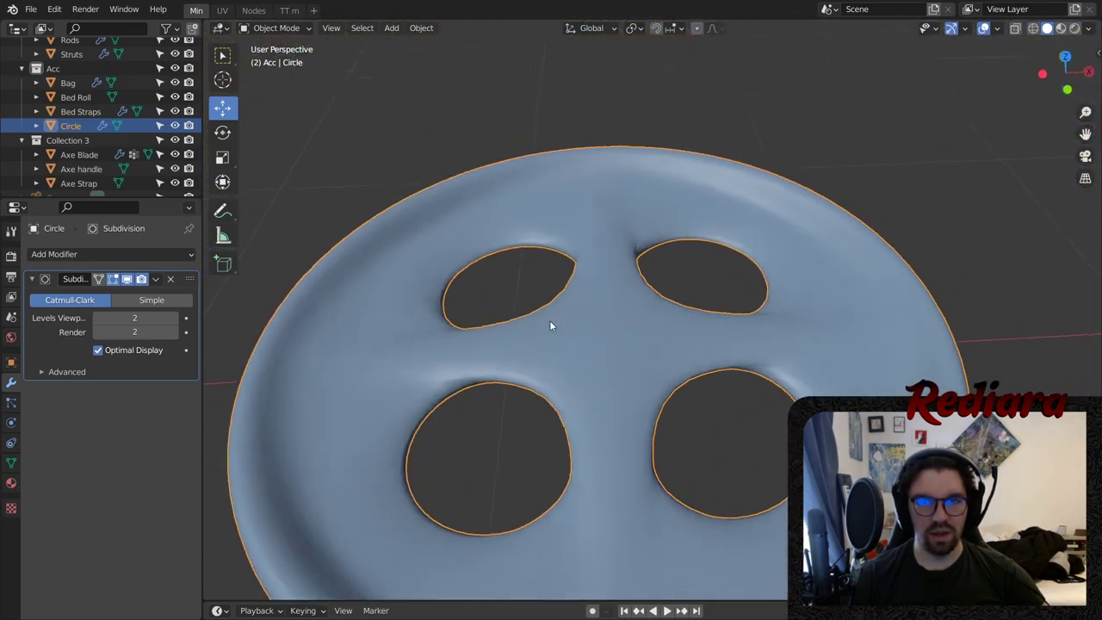
pyautogui.scroll(-6, 602, 320)
pyautogui.moveTo(625, 319); pyautogui.dragTo(600, 284, button='middle')
pyautogui.scroll(5, 599, 280)
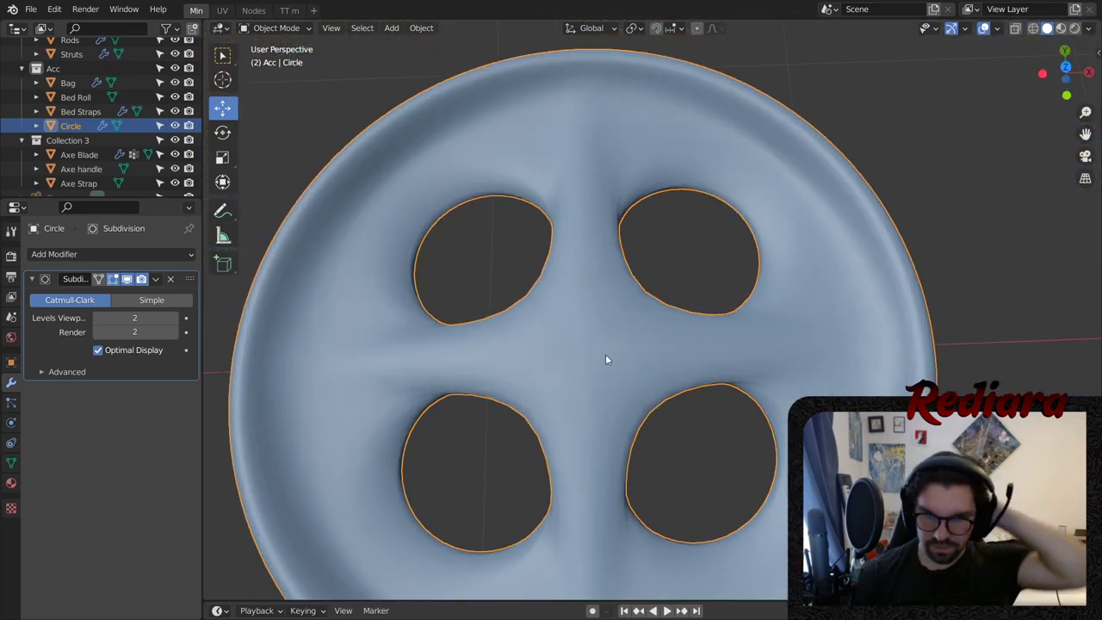
pyautogui.moveTo(608, 359); pyautogui.dragTo(607, 82, button='middle')
pyautogui.scroll(-5, 611, 378)
pyautogui.scroll(5, 571, 323)
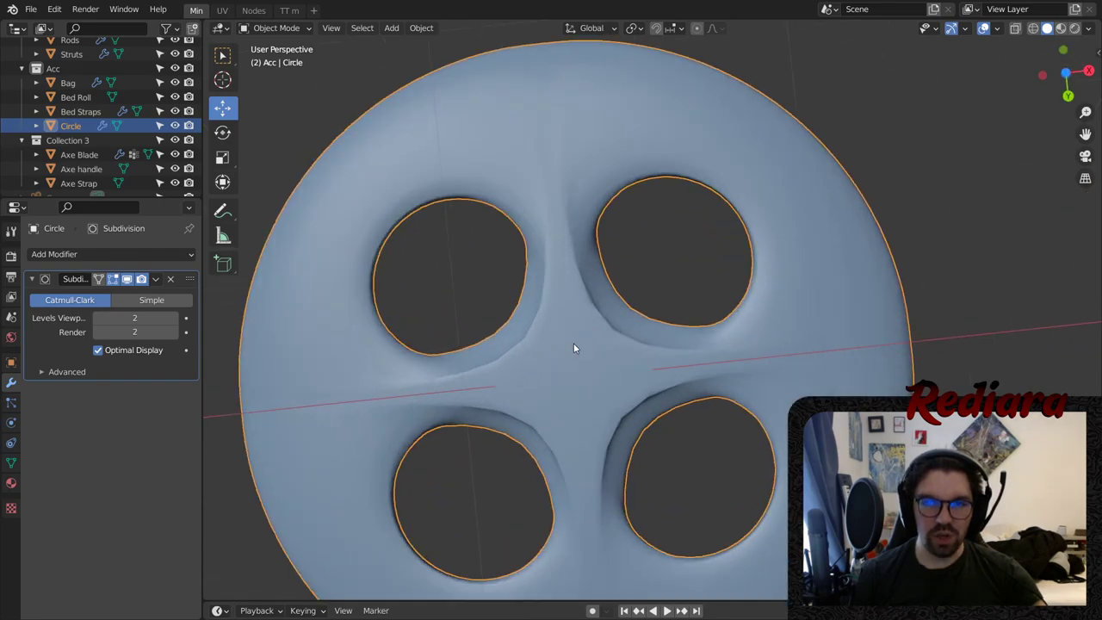
pyautogui.moveTo(576, 344); pyautogui.dragTo(612, 290, button='middle')
pyautogui.scroll(-3, 639, 336)
pyautogui.moveTo(639, 336); pyautogui.dragTo(427, 392, button='middle')
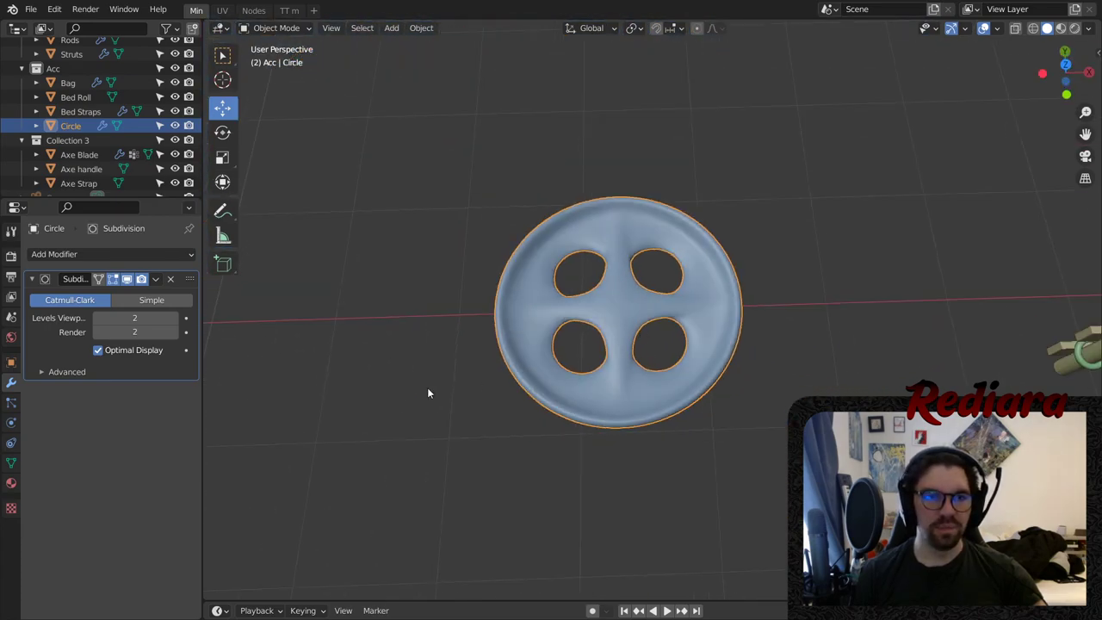
pyautogui.scroll(-4, 543, 245)
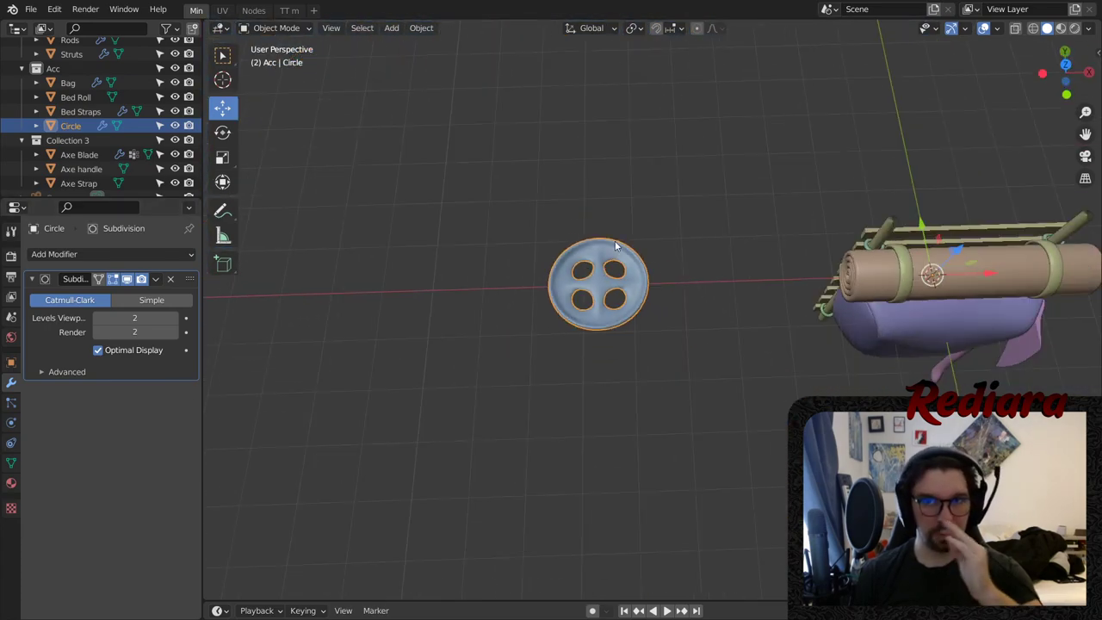
# - Stand the button upright by setting its X rotation to 90°
pyautogui.click(11, 363)
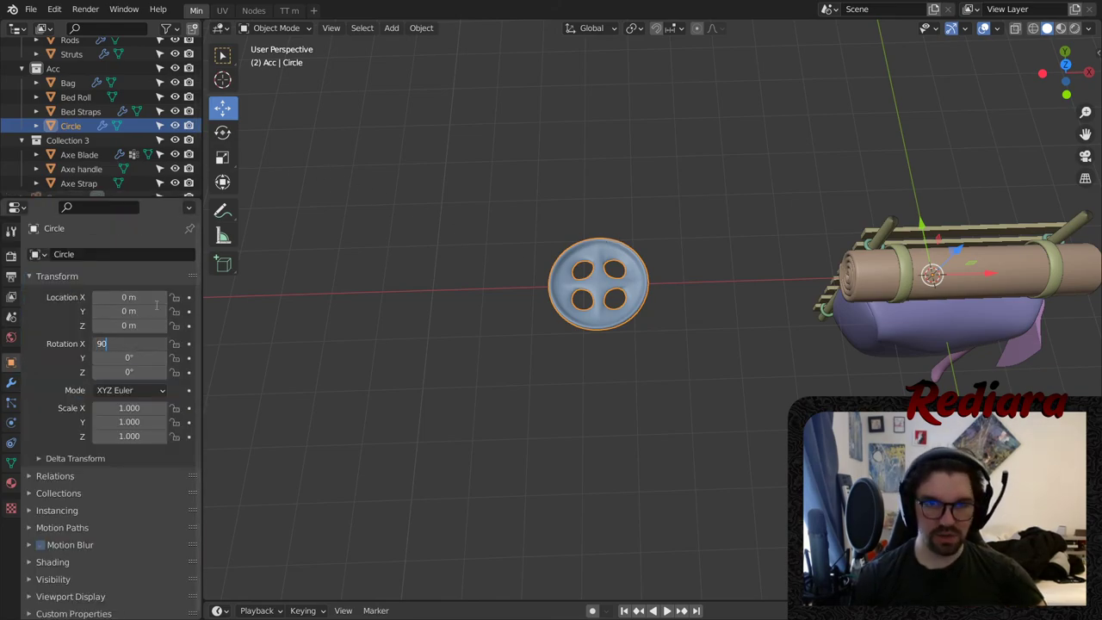
pyautogui.write('90')
pyautogui.press('Return')
pyautogui.moveTo(659, 440); pyautogui.dragTo(611, 251, button='middle')
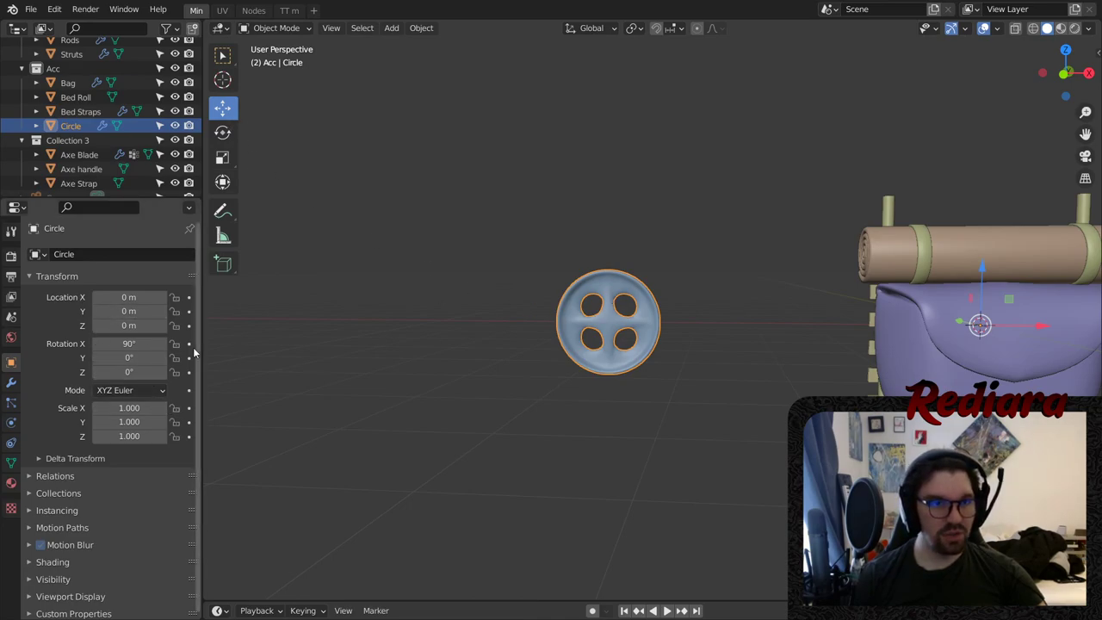
# - Set the button's origin to its geometry and set its X location to 0 m
pyautogui.click(736, 268)
pyautogui.click(611, 345)
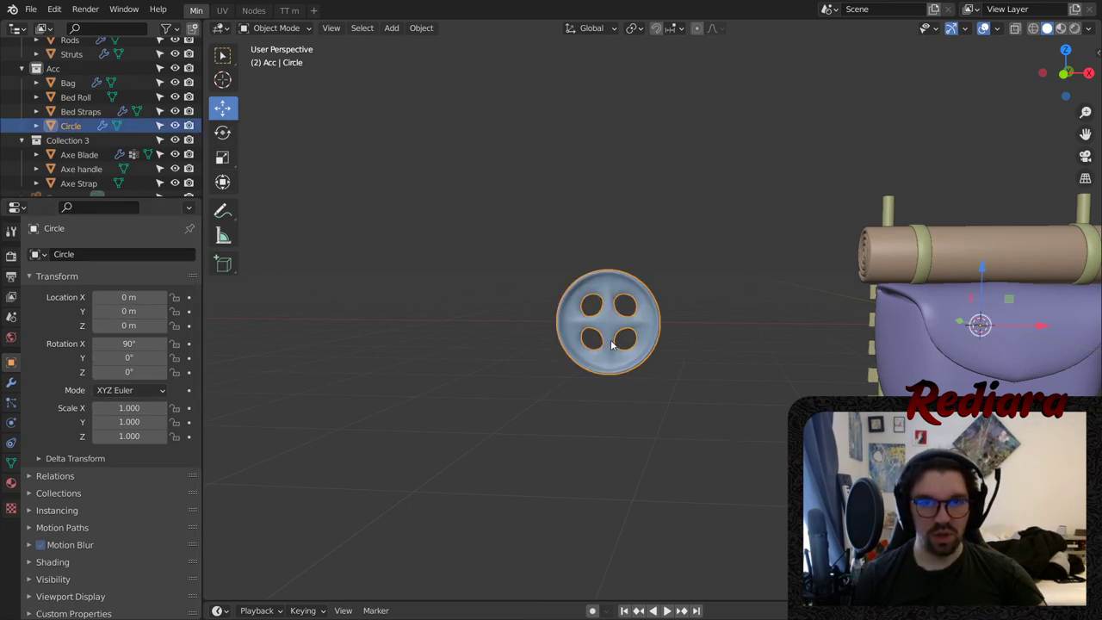
pyautogui.click(426, 30)
pyautogui.moveTo(476, 62)
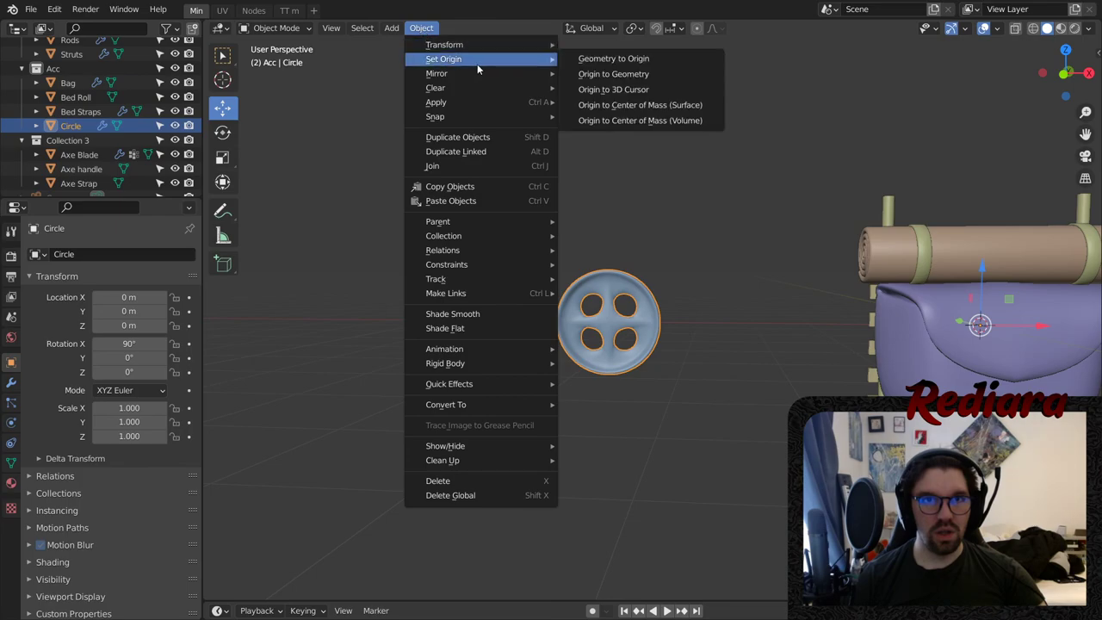
pyautogui.click(625, 76)
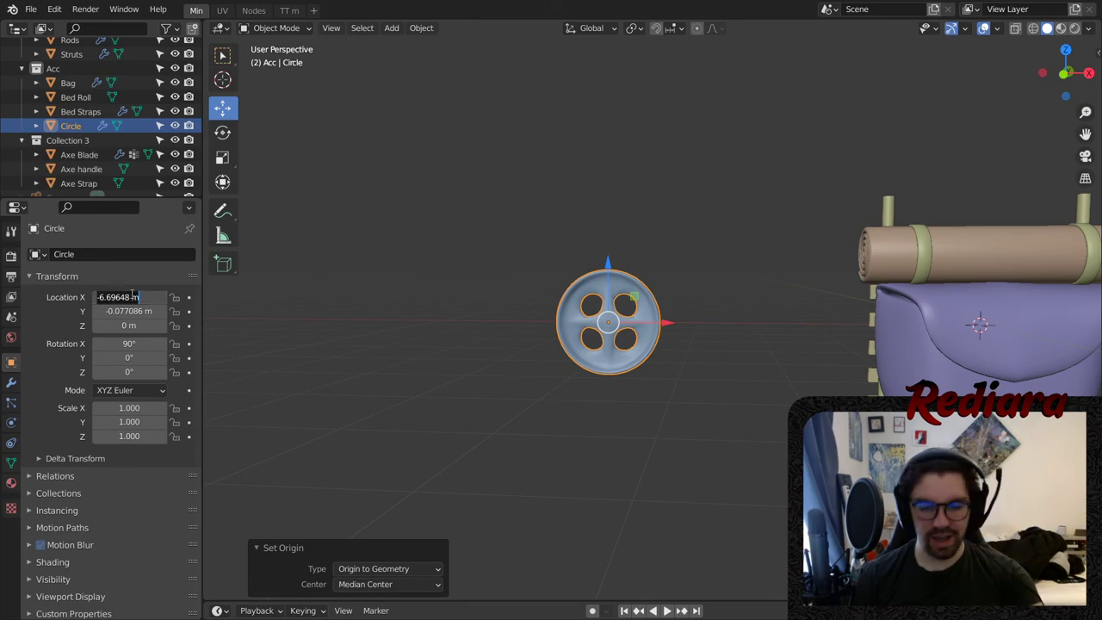
pyautogui.write('0')
pyautogui.press('Return')
# - Move the button about -1.473 m in Y so it sits in front of the bag
pyautogui.moveTo(965, 380); pyautogui.dragTo(829, 324, button='middle')
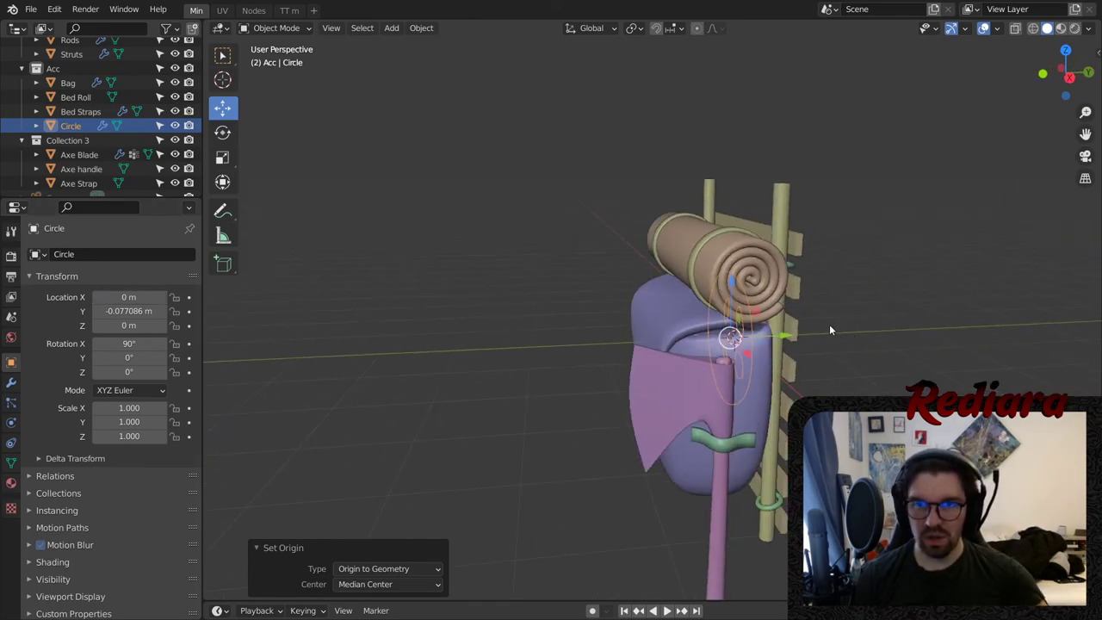
pyautogui.moveTo(780, 336); pyautogui.dragTo(682, 346)
pyautogui.scroll(4, 658, 344)
pyautogui.moveTo(482, 378); pyautogui.dragTo(625, 414, button='middle')
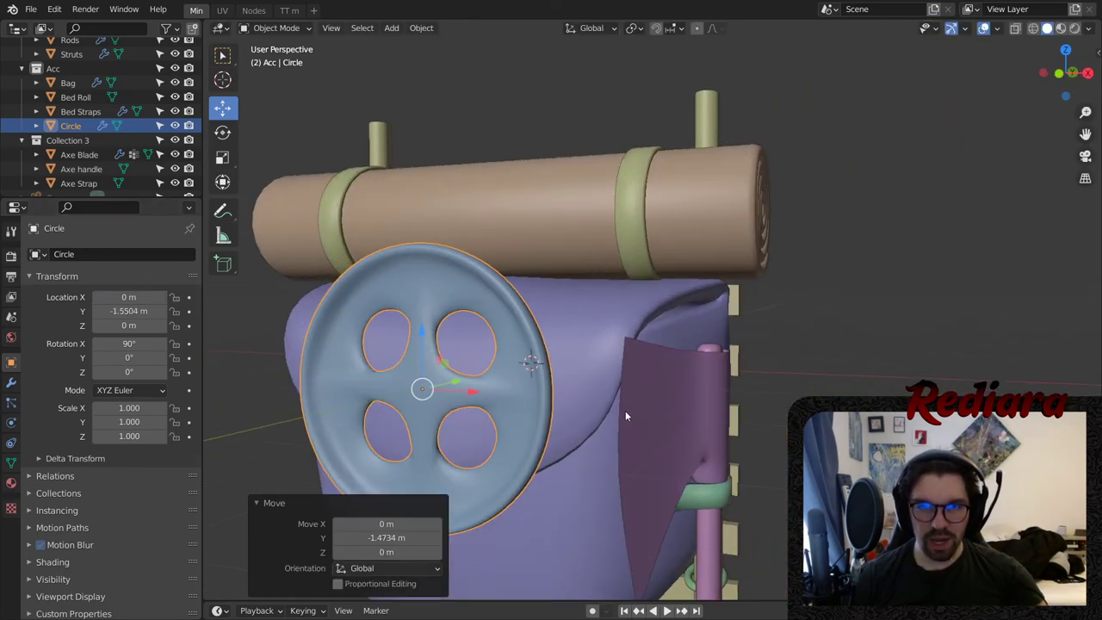
pyautogui.moveTo(508, 392); pyautogui.dragTo(579, 311, button='middle')
# - Scale the button uniformly to about 0.214 and lower it about 0.397 m in Z toward the flap's tip
pyautogui.click(223, 157)
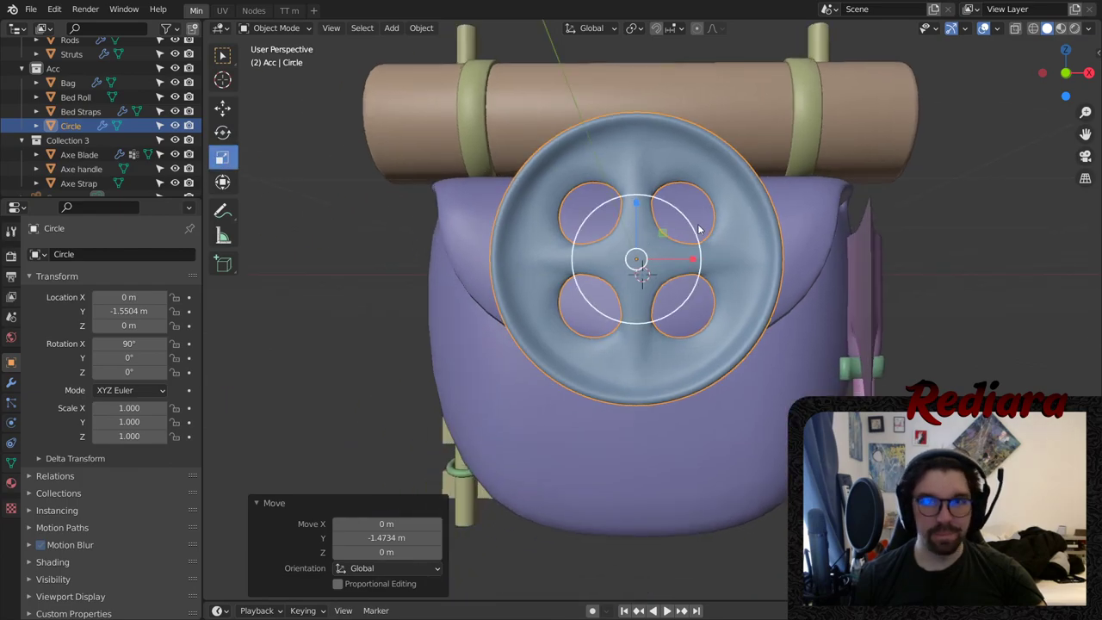
pyautogui.moveTo(697, 221); pyautogui.dragTo(652, 262)
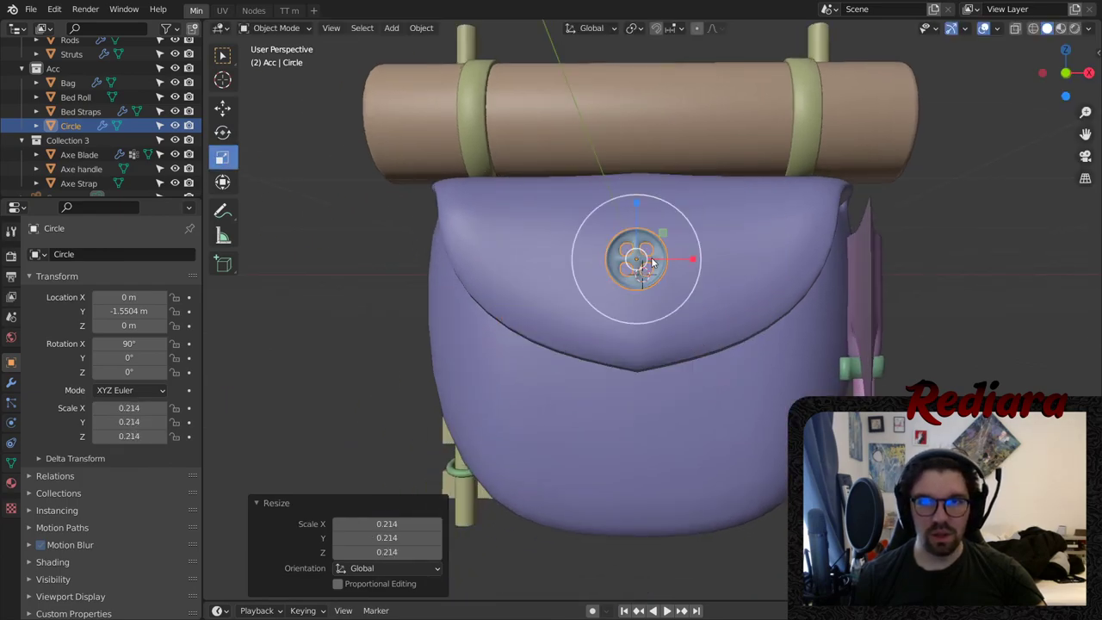
pyautogui.moveTo(649, 213); pyautogui.dragTo(651, 275)
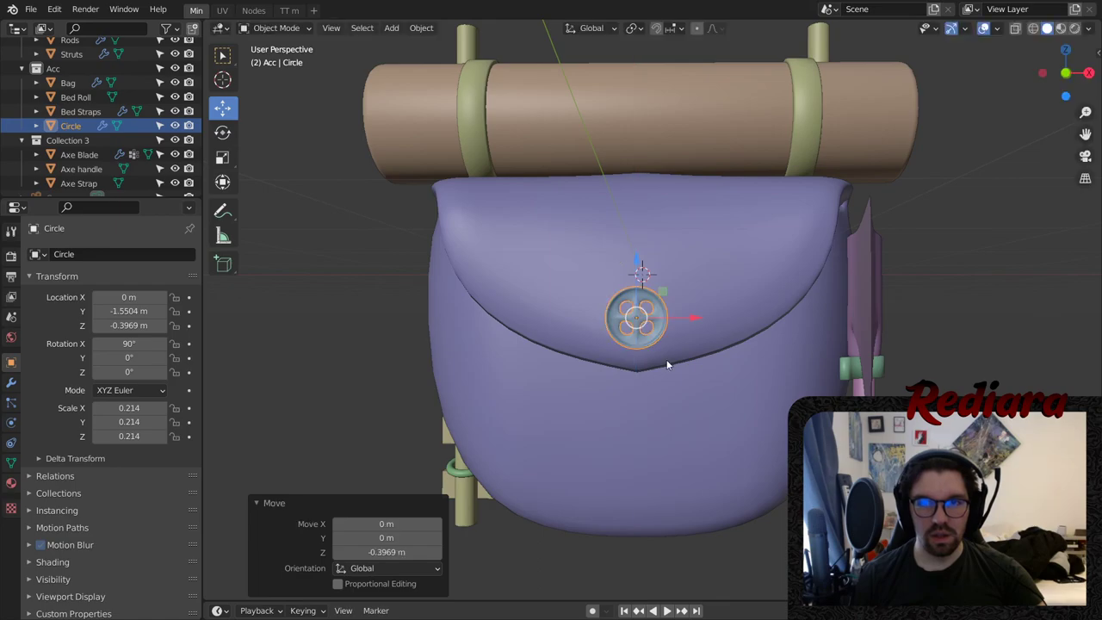
# - Position the button against the flap's surface at about Y -1.489 m and Z -0.367 m
pyautogui.moveTo(651, 275); pyautogui.dragTo(638, 294, button='middle')
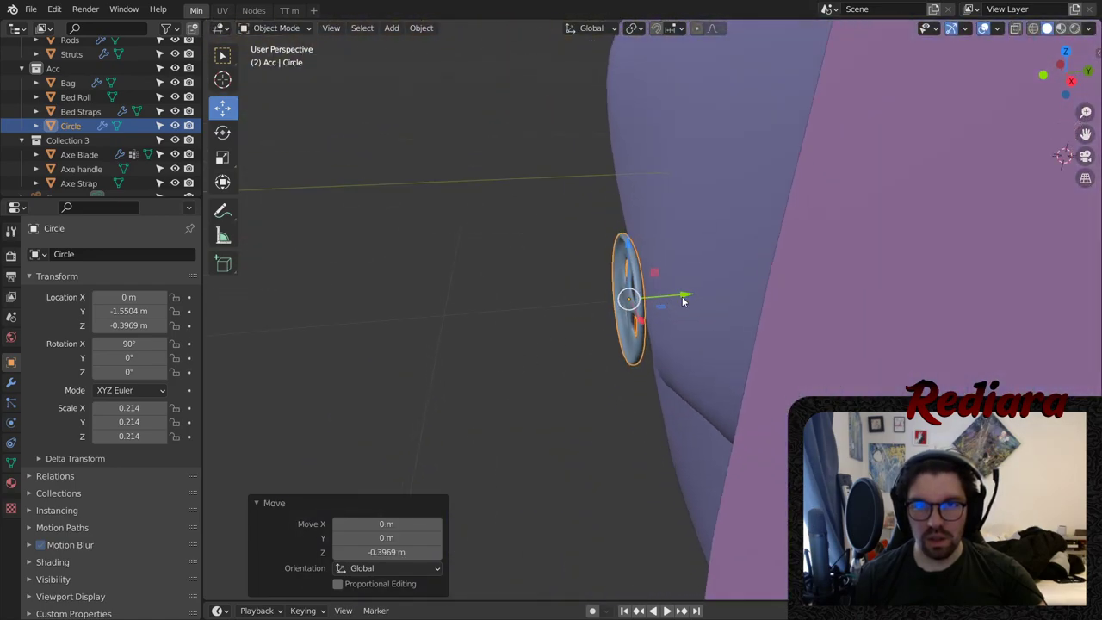
pyautogui.moveTo(683, 299)
pyautogui.mouseDown()
pyautogui.moveTo(708, 298)
pyautogui.moveTo(666, 267)
pyautogui.moveTo(699, 287)
pyautogui.mouseUp()
pyautogui.scroll(4, 615, 307)
pyautogui.moveTo(507, 344); pyautogui.dragTo(720, 302, button='middle')
pyautogui.scroll(-3, 616, 321)
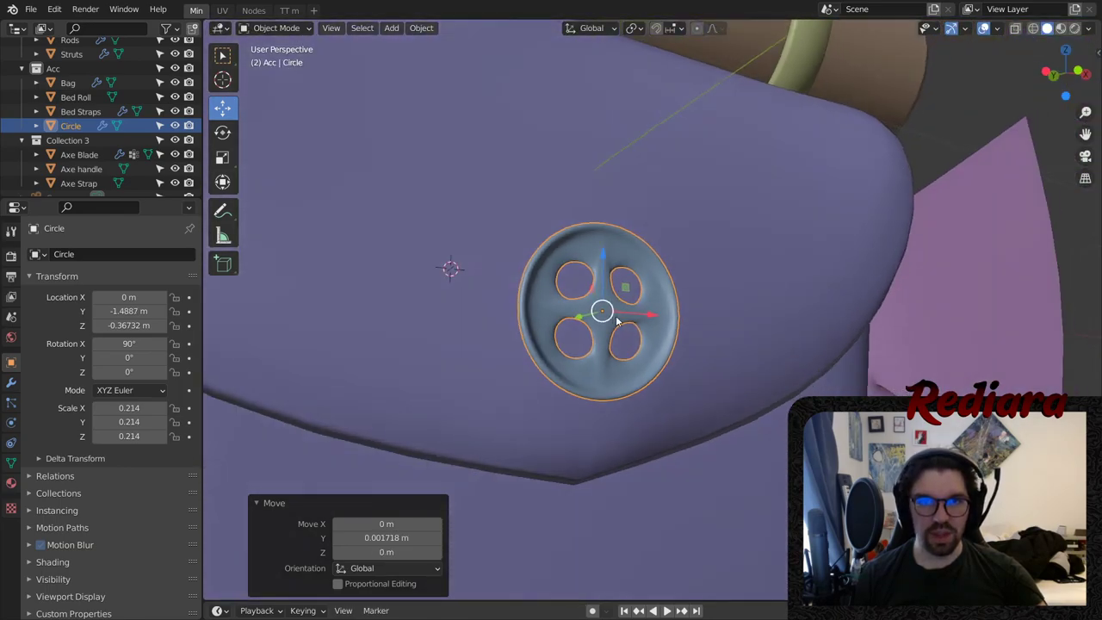
pyautogui.moveTo(616, 320); pyautogui.dragTo(268, 205, button='middle')
pyautogui.scroll(-4, 595, 333)
pyautogui.moveTo(652, 313); pyautogui.dragTo(551, 337, button='middle')
# - Shrink the button uniformly to a scale of about 0.187
pyautogui.click(222, 158)
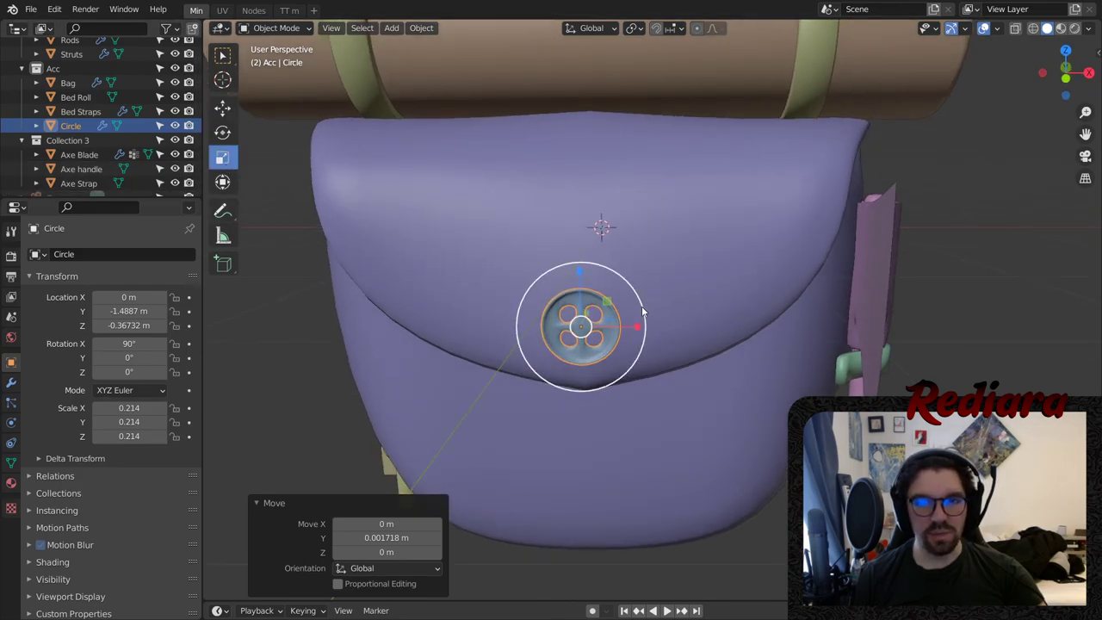
pyautogui.moveTo(641, 312); pyautogui.dragTo(634, 314)
pyautogui.scroll(3, 424, 276)
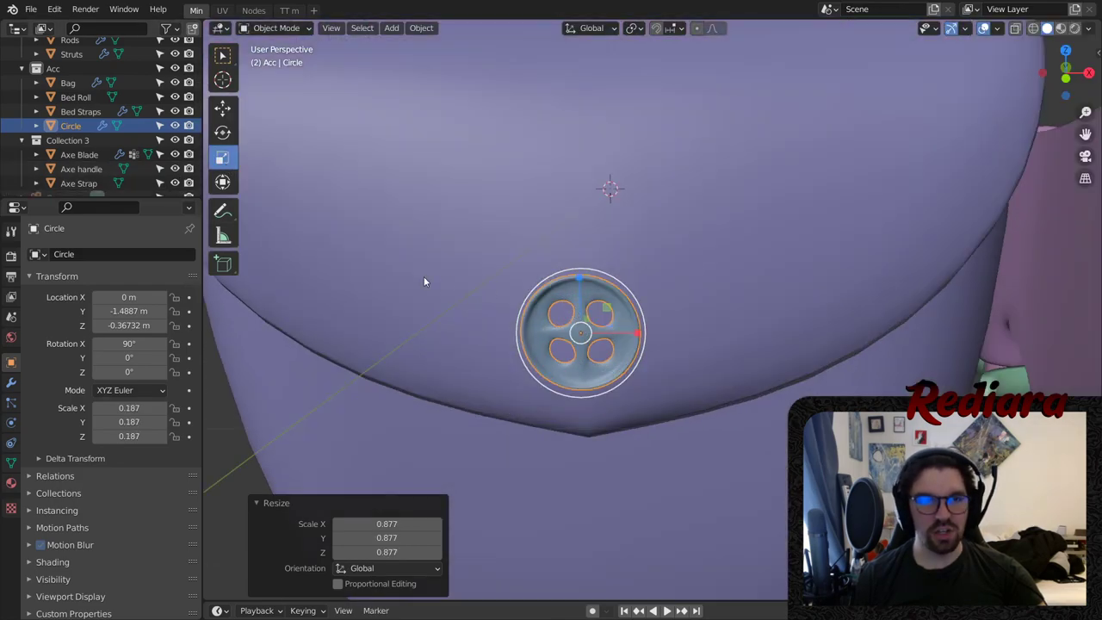
# - Tilt the button to match the flap's slope at about 83.2° in X and turn its holes about 21.5° in Y
pyautogui.click(222, 109)
pyautogui.moveTo(503, 288); pyautogui.dragTo(662, 329, button='middle')
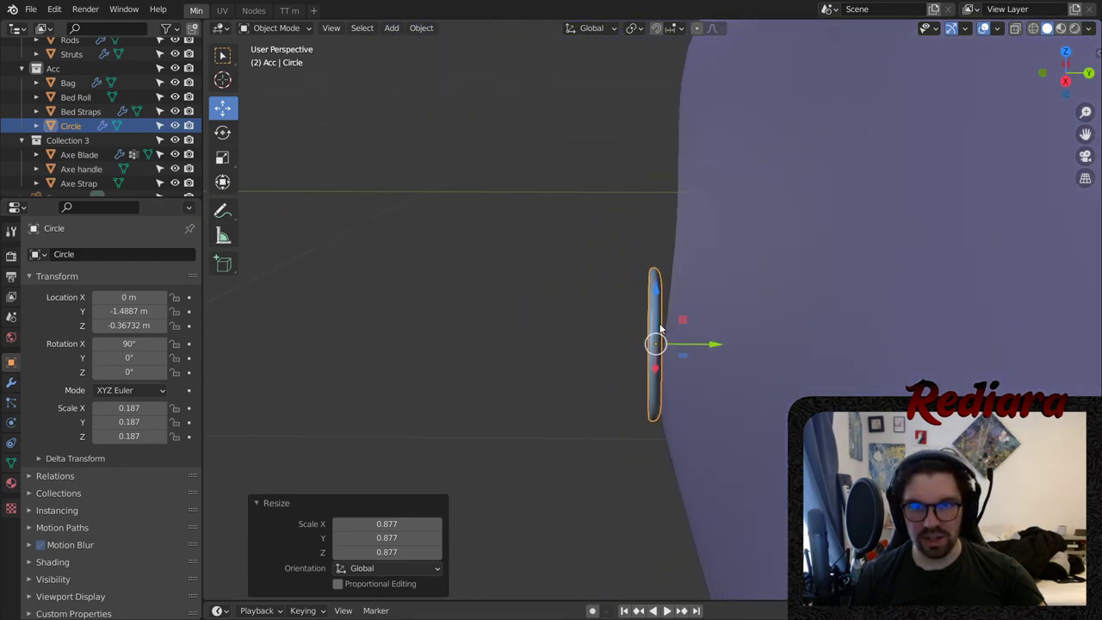
pyautogui.click(229, 138)
pyautogui.moveTo(674, 304); pyautogui.dragTo(679, 303)
pyautogui.moveTo(624, 330); pyautogui.dragTo(605, 355, button='middle')
pyautogui.moveTo(595, 353); pyautogui.dragTo(622, 346)
pyautogui.moveTo(623, 346); pyautogui.dragTo(733, 349, button='middle')
pyautogui.keyDown('shift'); pyautogui.moveTo(569, 384); pyautogui.dragTo(424, 358, button='middle'); pyautogui.keyUp('shift')
pyautogui.scroll(-3, 609, 348)
# - Push the tilted button about 0.006 m in Y into the flap's surface
pyautogui.click(222, 108)
pyautogui.moveTo(627, 312); pyautogui.dragTo(687, 332, button='middle')
pyautogui.moveTo(686, 331); pyautogui.dragTo(692, 332)
pyautogui.moveTo(692, 332); pyautogui.dragTo(503, 317, button='middle')
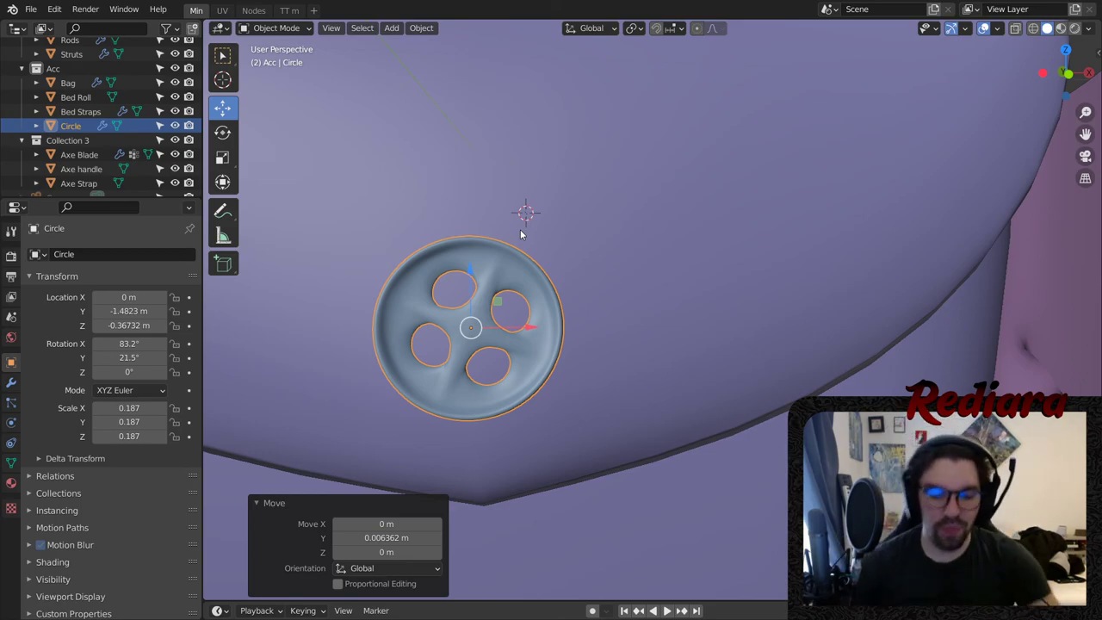
# - Deselect the button and examine its fit, tilt and size on the flap from several angles
pyautogui.scroll(-5, 482, 163)
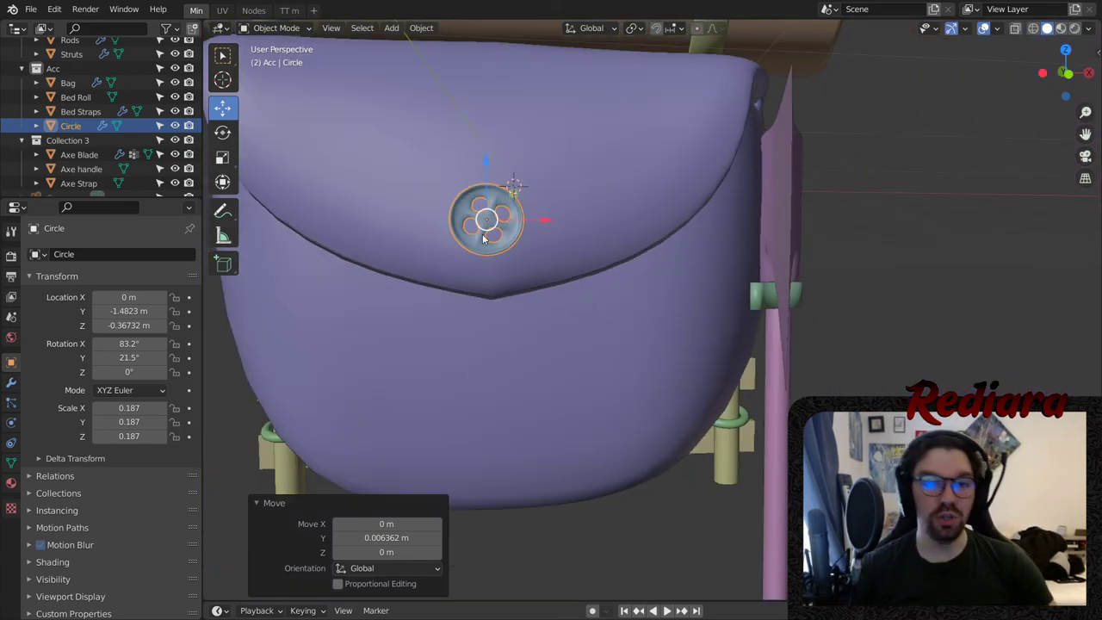
pyautogui.keyDown('shift'); pyautogui.moveTo(485, 234); pyautogui.dragTo(655, 201, button='middle'); pyautogui.keyUp('shift')
pyautogui.click(324, 315)
pyautogui.scroll(4, 654, 204)
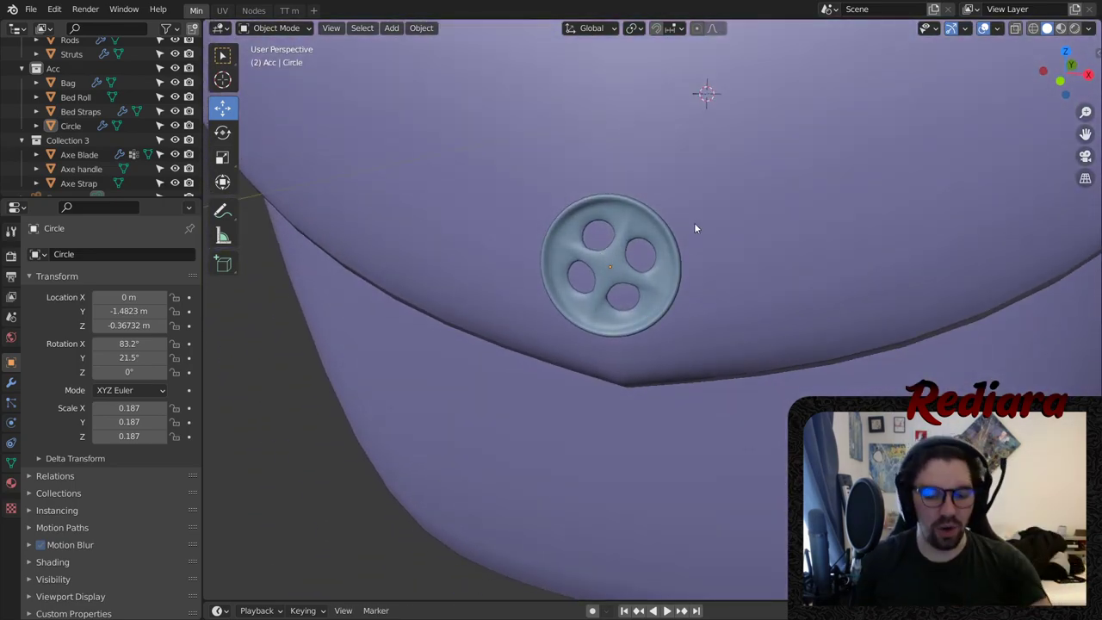
pyautogui.scroll(3, 642, 203)
pyautogui.moveTo(637, 273); pyautogui.dragTo(658, 261, button='middle')
pyautogui.moveTo(766, 256); pyautogui.dragTo(791, 311, button='middle')
pyautogui.scroll(-12, 632, 305)
pyautogui.scroll(5, 628, 319)
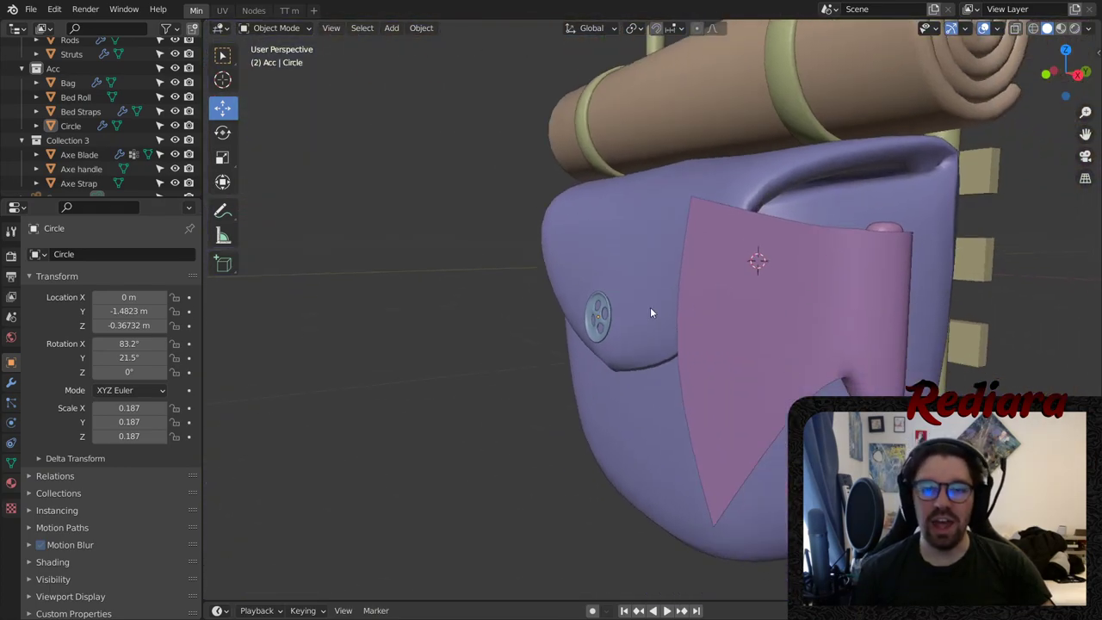
pyautogui.scroll(6, 594, 309)
pyautogui.moveTo(603, 300); pyautogui.dragTo(900, 196, button='middle')
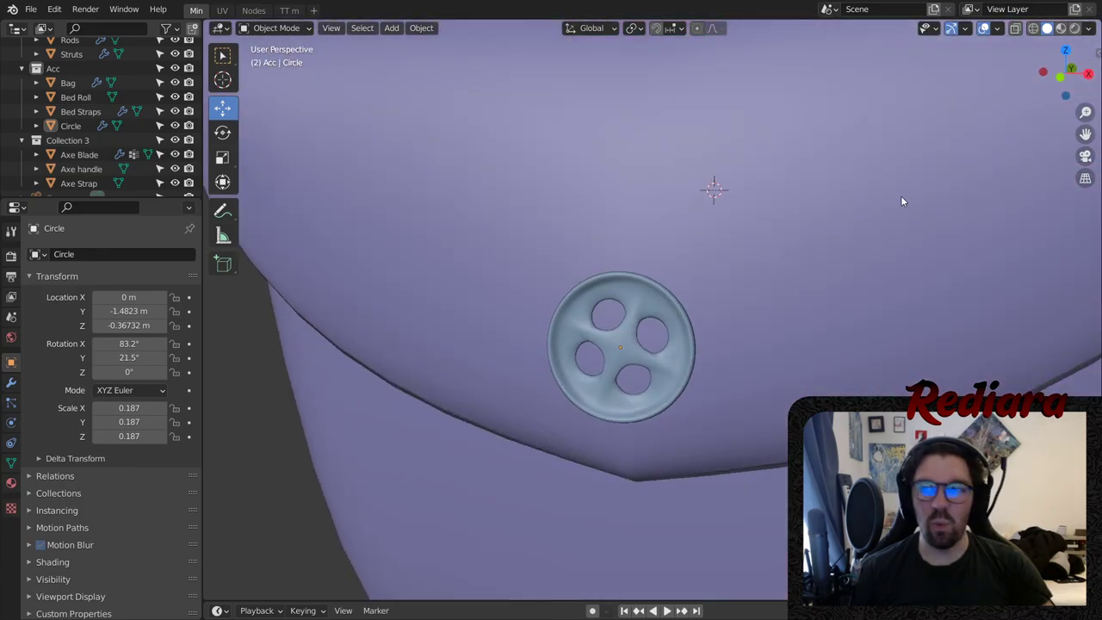
# - Switch the viewport to rendered shading and check the button against the textured bag
pyautogui.click(1074, 29)
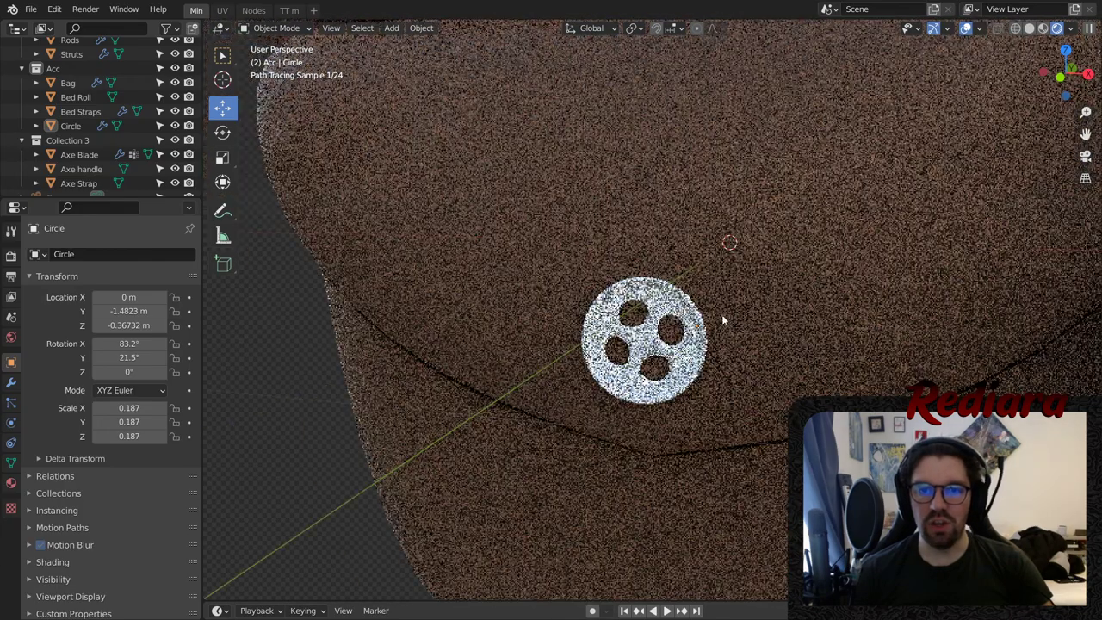
pyautogui.scroll(-6, 727, 317)
pyautogui.moveTo(737, 321); pyautogui.dragTo(599, 310, button='middle')
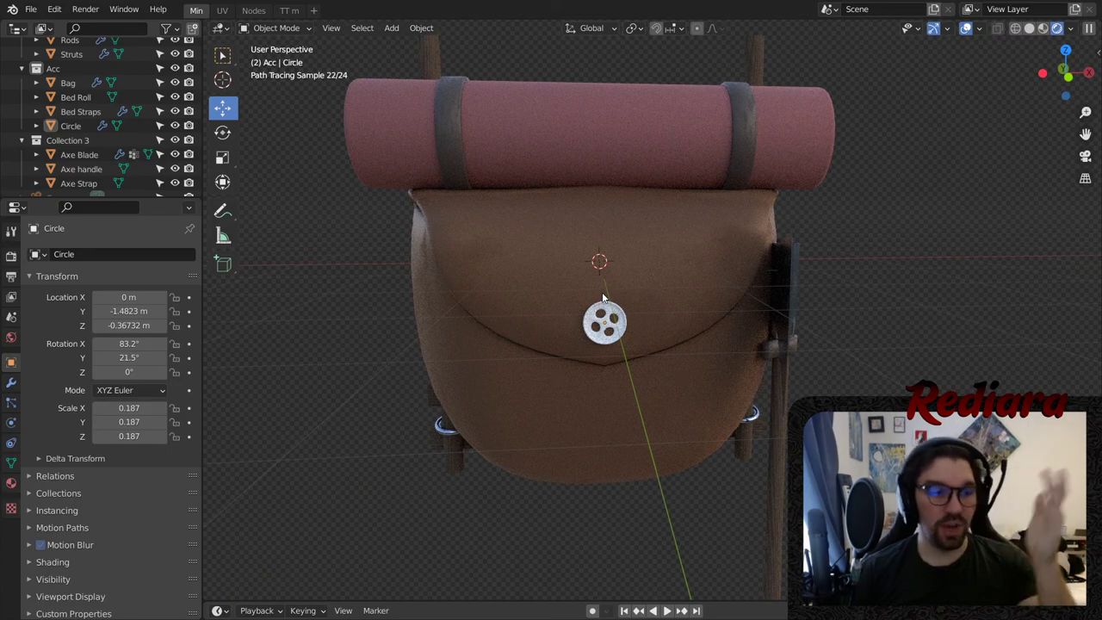
pyautogui.scroll(5, 608, 320)
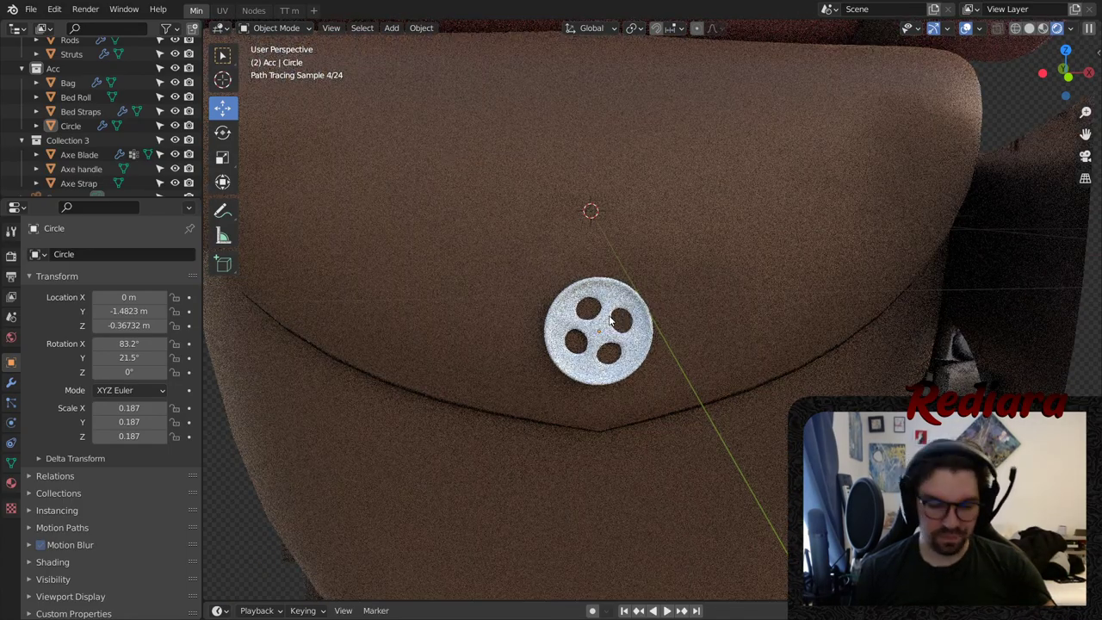
# - Select the button and create a new material for it in the Nodes workspace
pyautogui.click(608, 297)
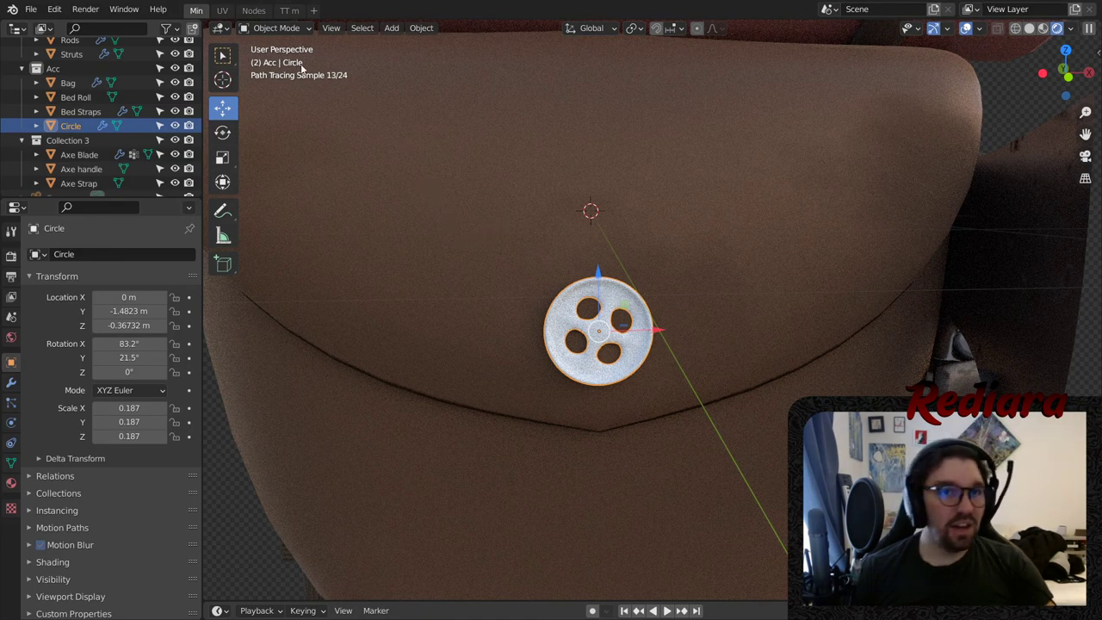
pyautogui.click(253, 11)
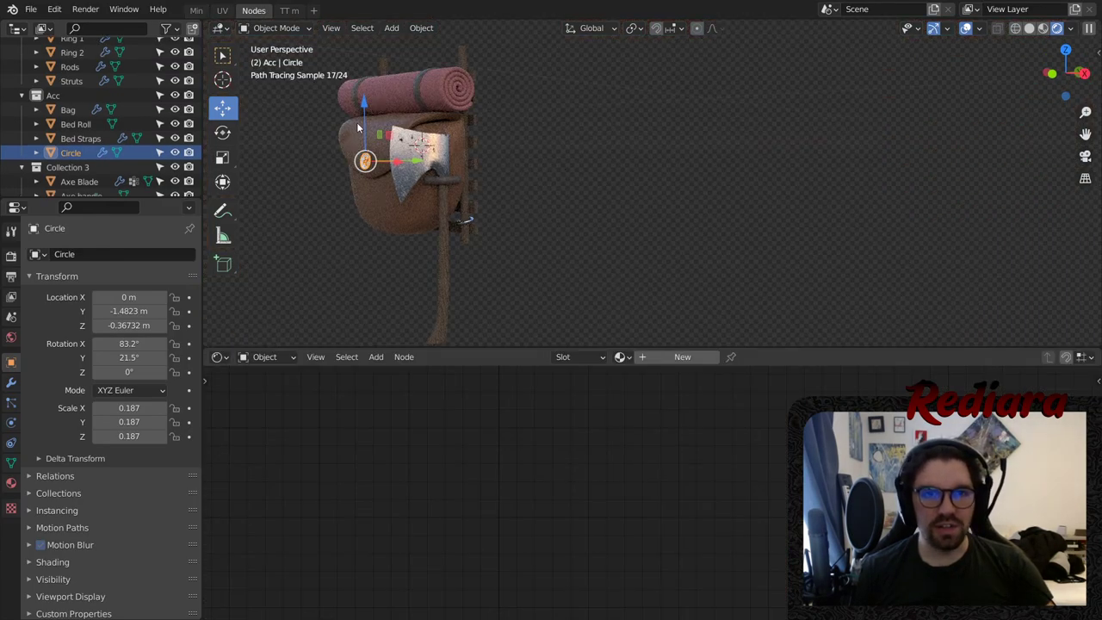
pyautogui.scroll(3, 421, 205)
pyautogui.moveTo(420, 203); pyautogui.dragTo(588, 238, button='middle')
pyautogui.scroll(5, 505, 221)
pyautogui.scroll(3, 588, 238)
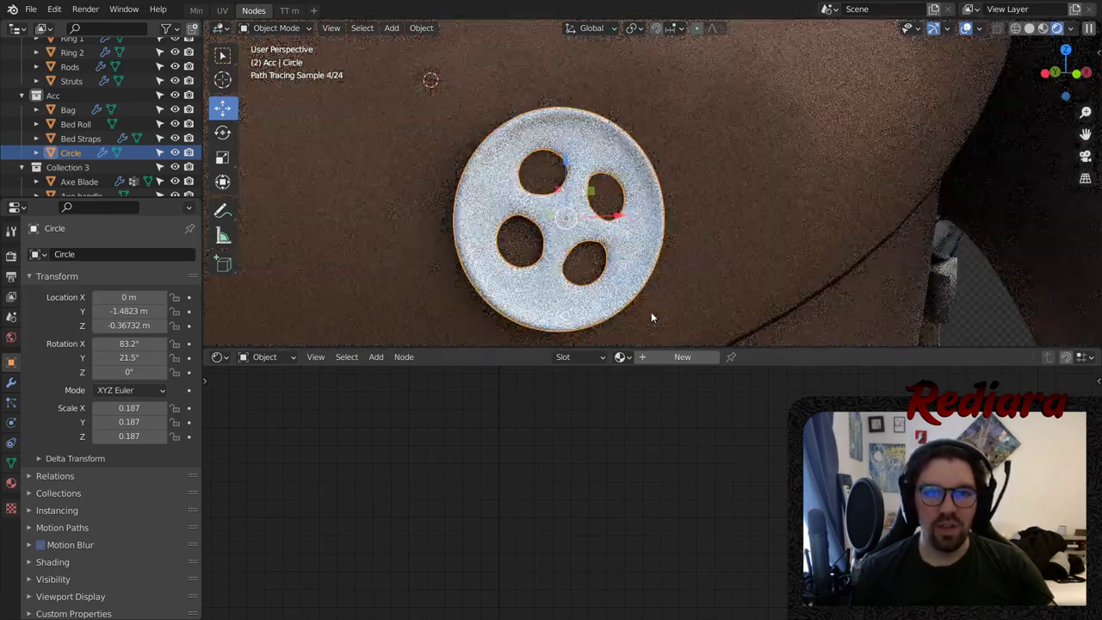
pyautogui.click(639, 357)
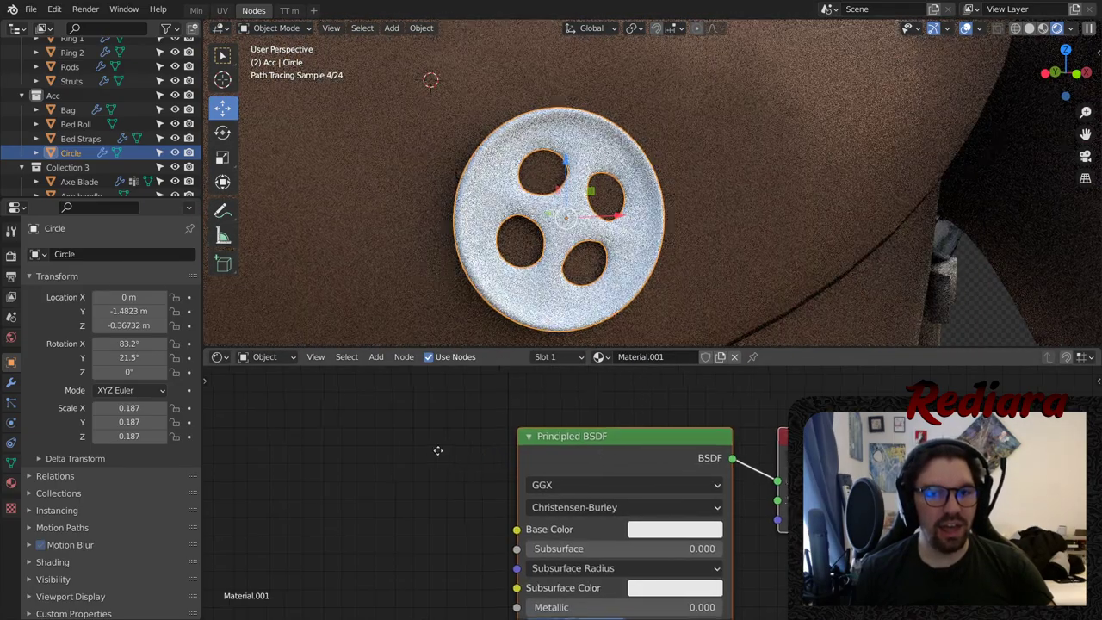
# - Add a Wave Texture node to the button material, beside the Principled BSDF
pyautogui.moveTo(437, 447); pyautogui.dragTo(625, 416, button='middle')
pyautogui.moveTo(424, 423)
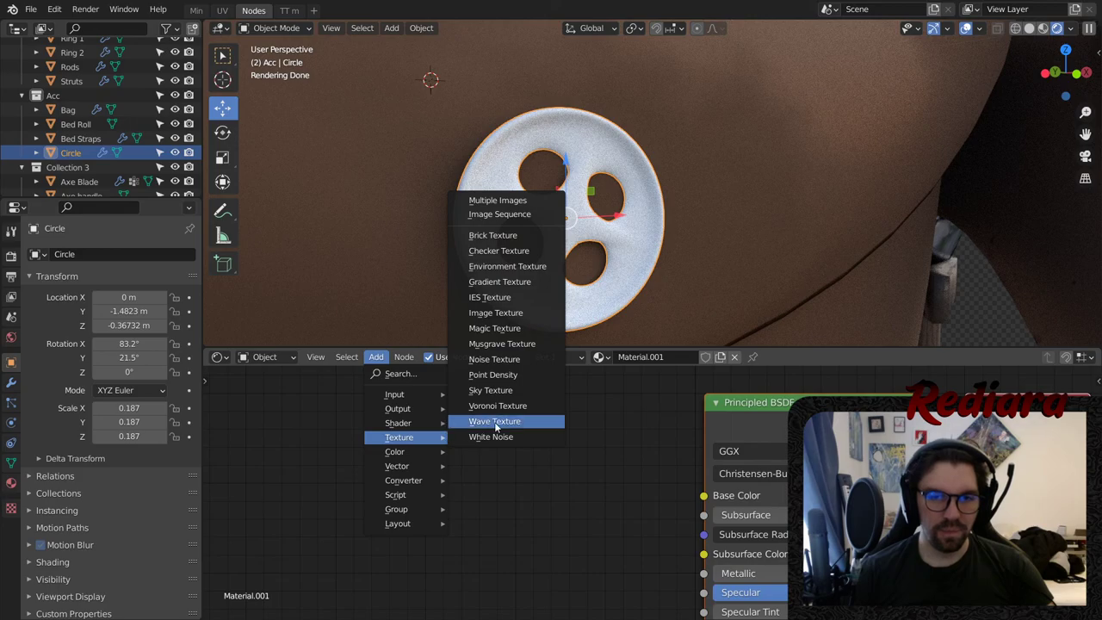
pyautogui.click(506, 423)
pyautogui.click(336, 460)
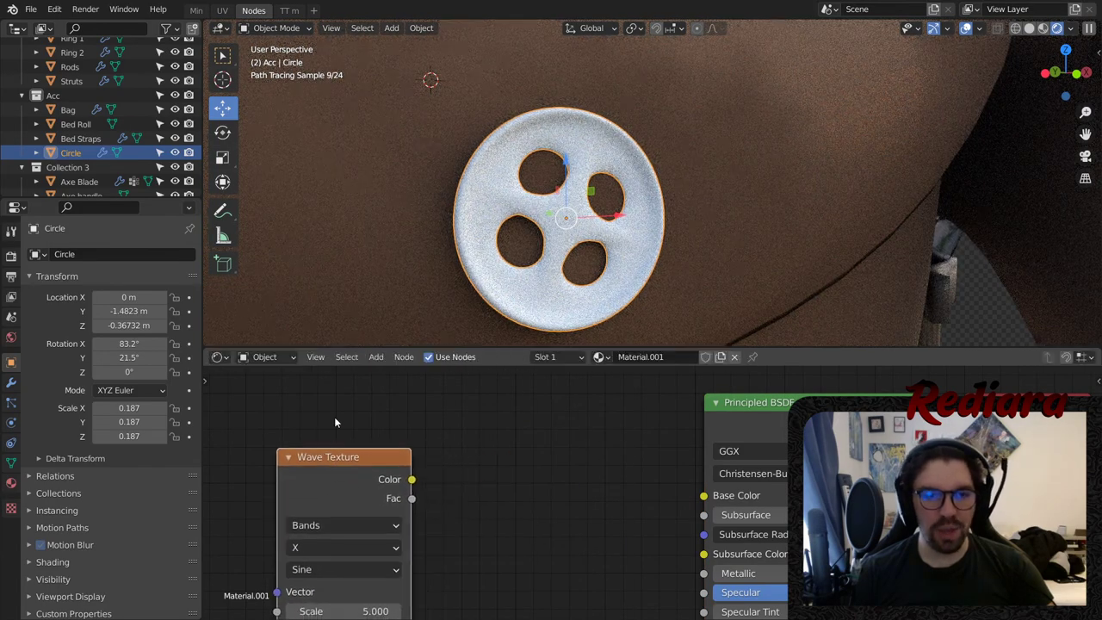
# - Add a ColorRamp node and connect its Color output to the Principled BSDF's Base Color
pyautogui.click(378, 357)
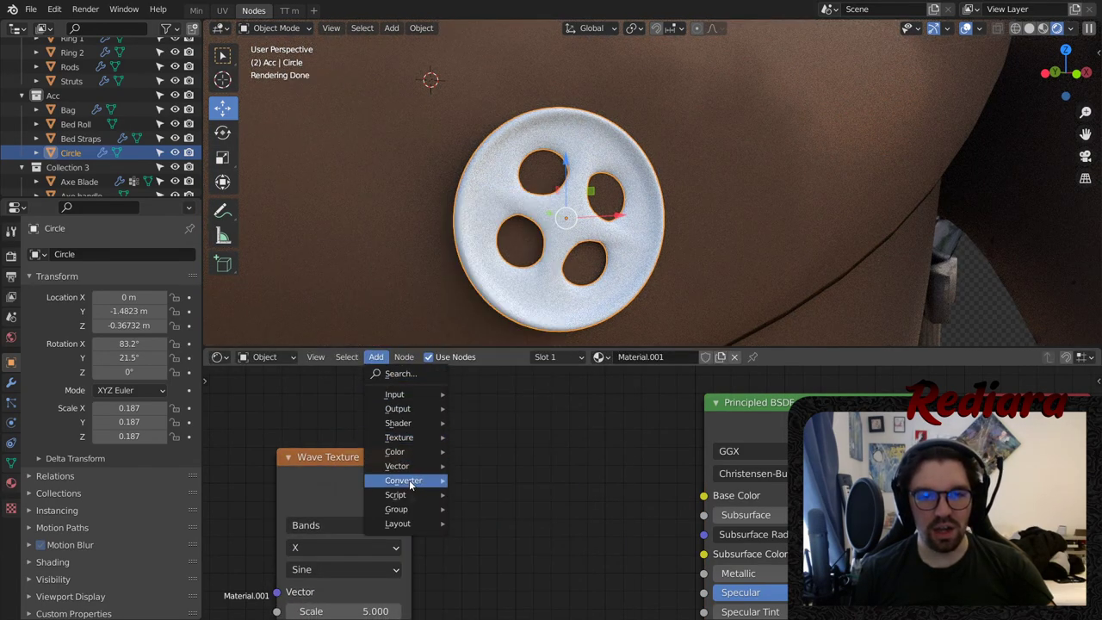
pyautogui.moveTo(411, 485)
pyautogui.click(520, 308)
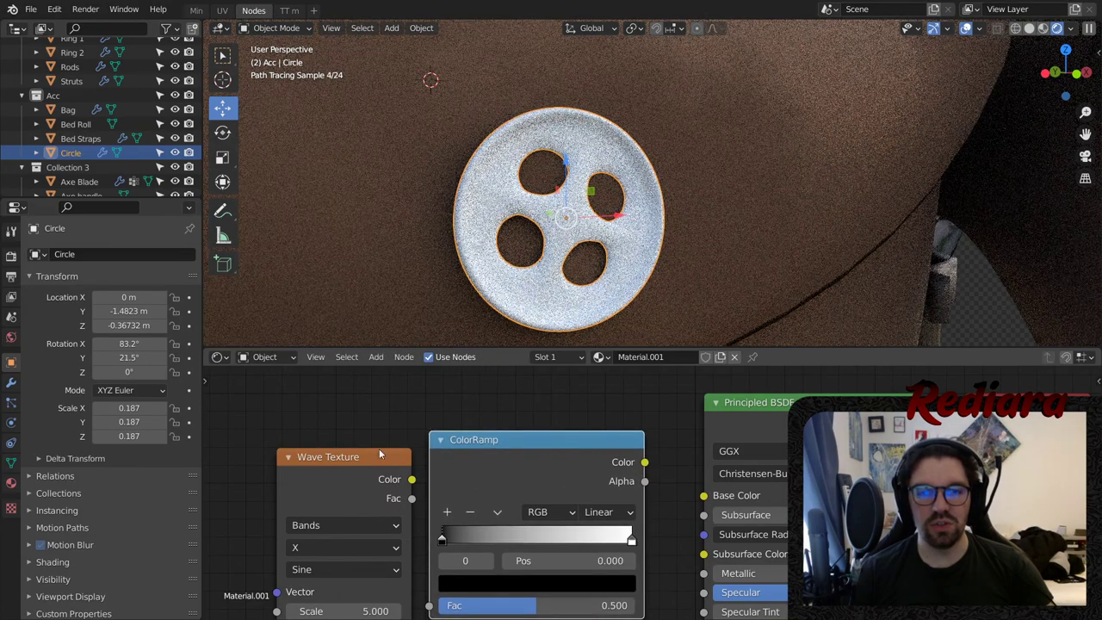
pyautogui.click(497, 474)
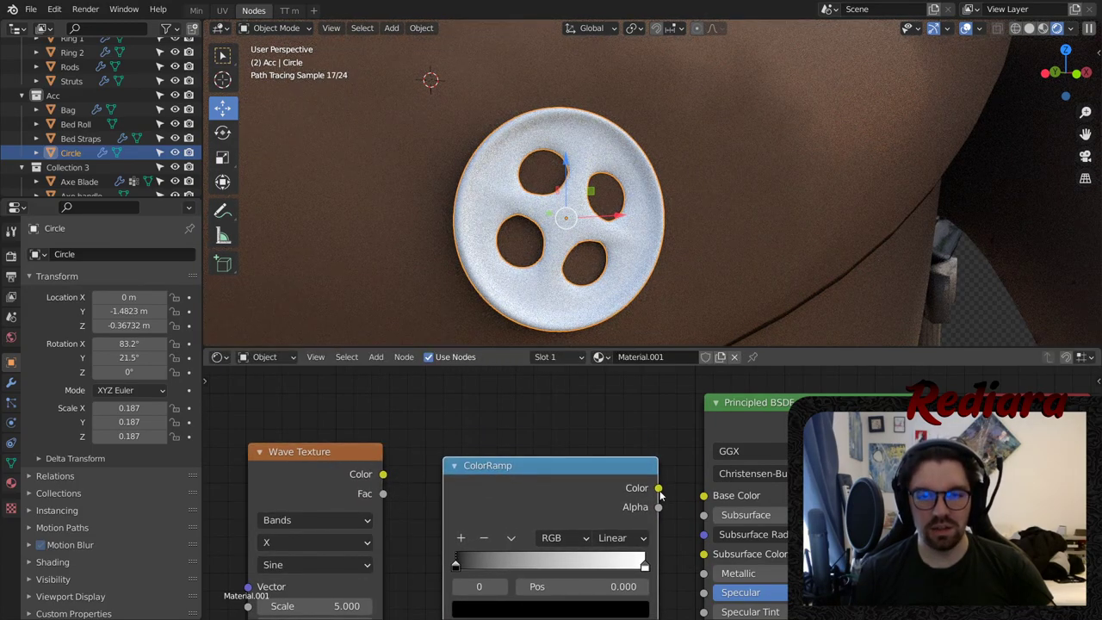
pyautogui.moveTo(705, 504); pyautogui.dragTo(704, 497)
# - Connect the Wave Texture's Color output to the ColorRamp's Fac input
pyautogui.moveTo(383, 477); pyautogui.dragTo(524, 453, button='middle')
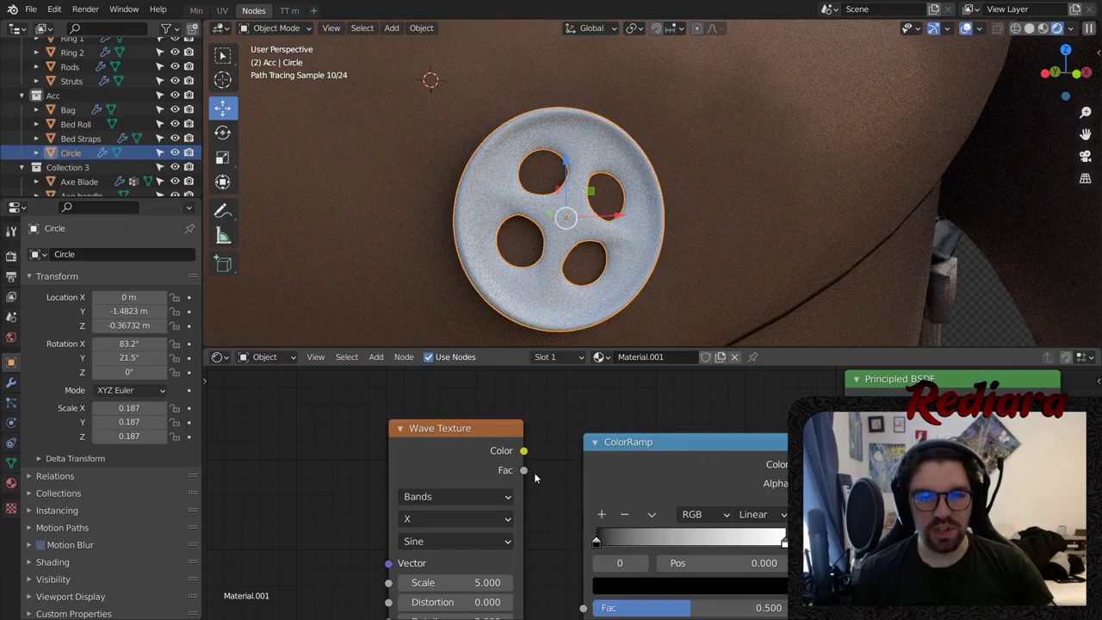
pyautogui.moveTo(478, 426); pyautogui.dragTo(467, 455)
pyautogui.moveTo(544, 482); pyautogui.dragTo(508, 448, button='middle')
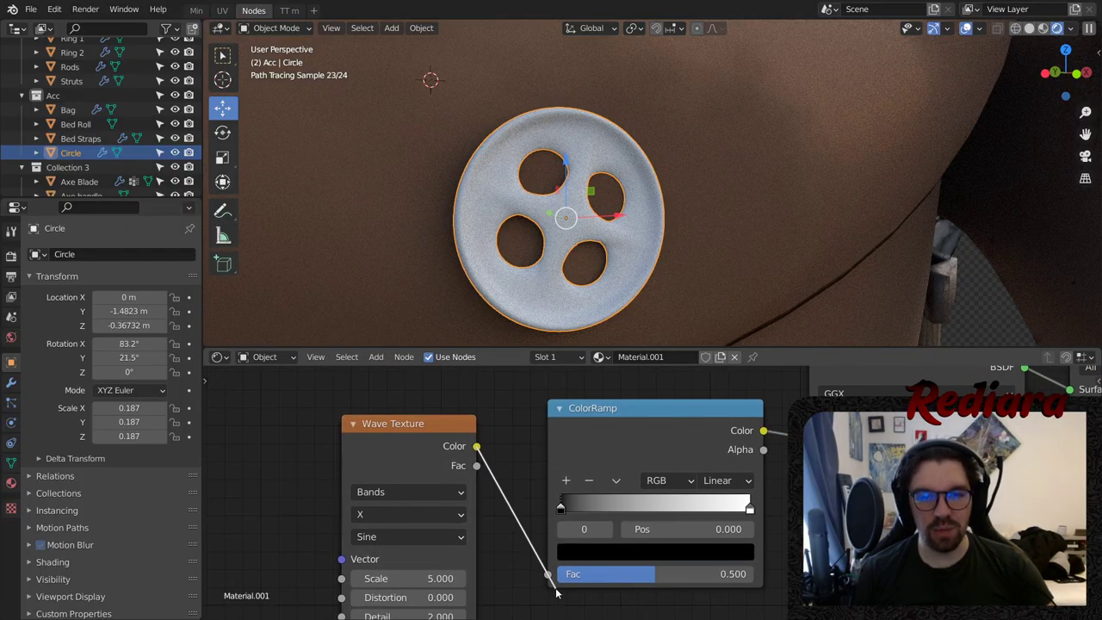
pyautogui.moveTo(550, 579); pyautogui.dragTo(550, 575)
# - Set the Wave Texture's Distortion to 20
pyautogui.scroll(3, 514, 486)
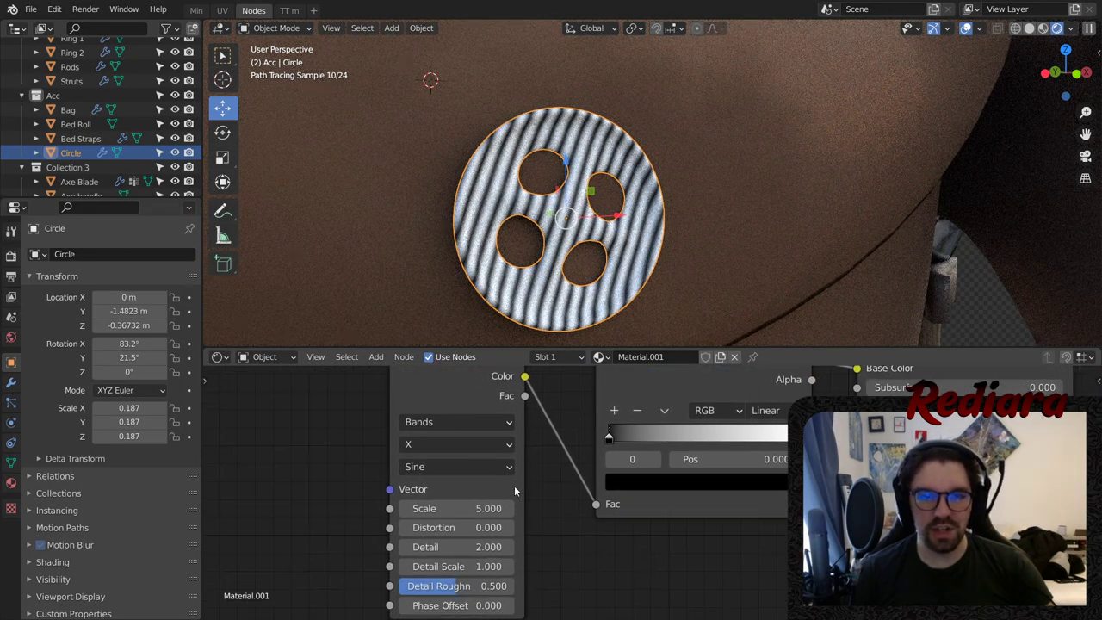
pyautogui.click(444, 537)
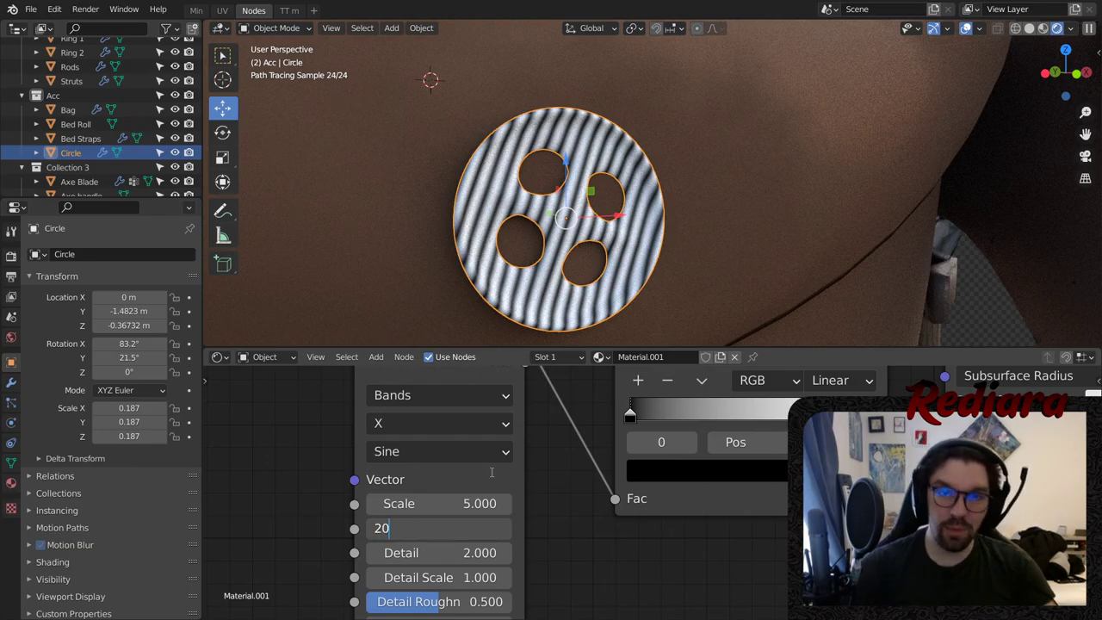
pyautogui.write('20')
pyautogui.press('Return')
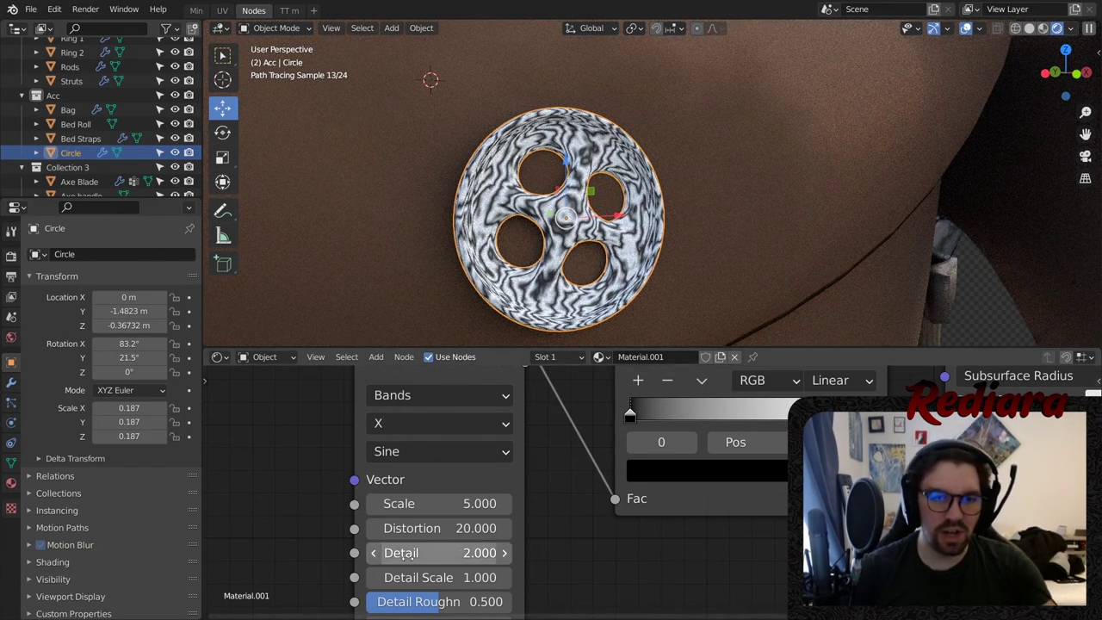
# - Set the Wave Texture's Scale to 3
pyautogui.click(434, 506)
pyautogui.write('3')
pyautogui.press('Return')
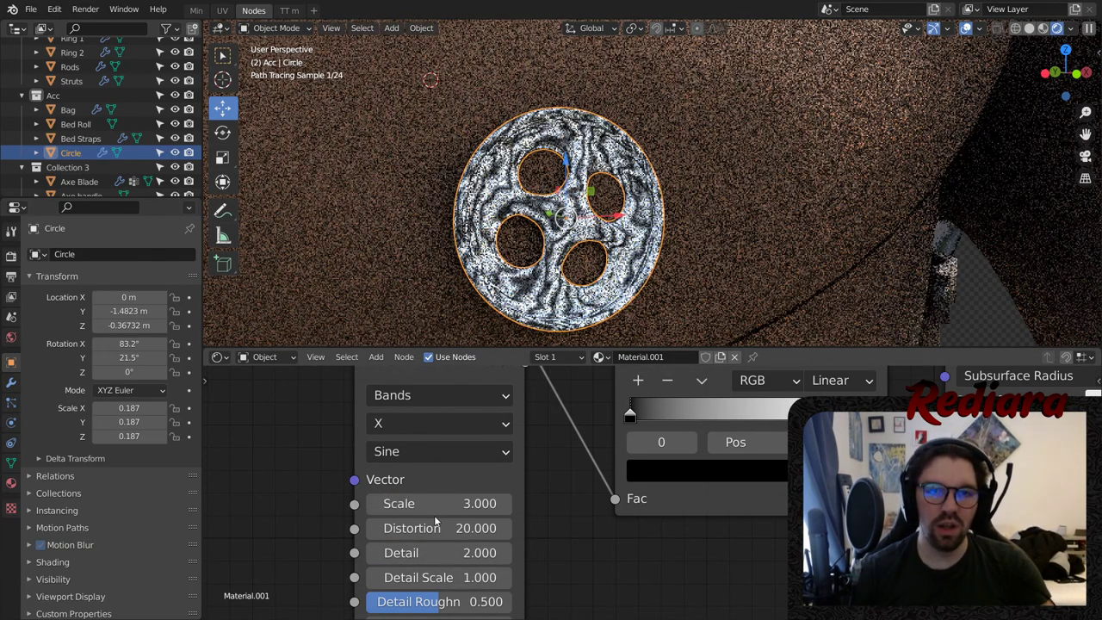
# - Raise the Wave Texture's Detail Roughness to 1
pyautogui.moveTo(581, 477); pyautogui.dragTo(623, 449, button='middle')
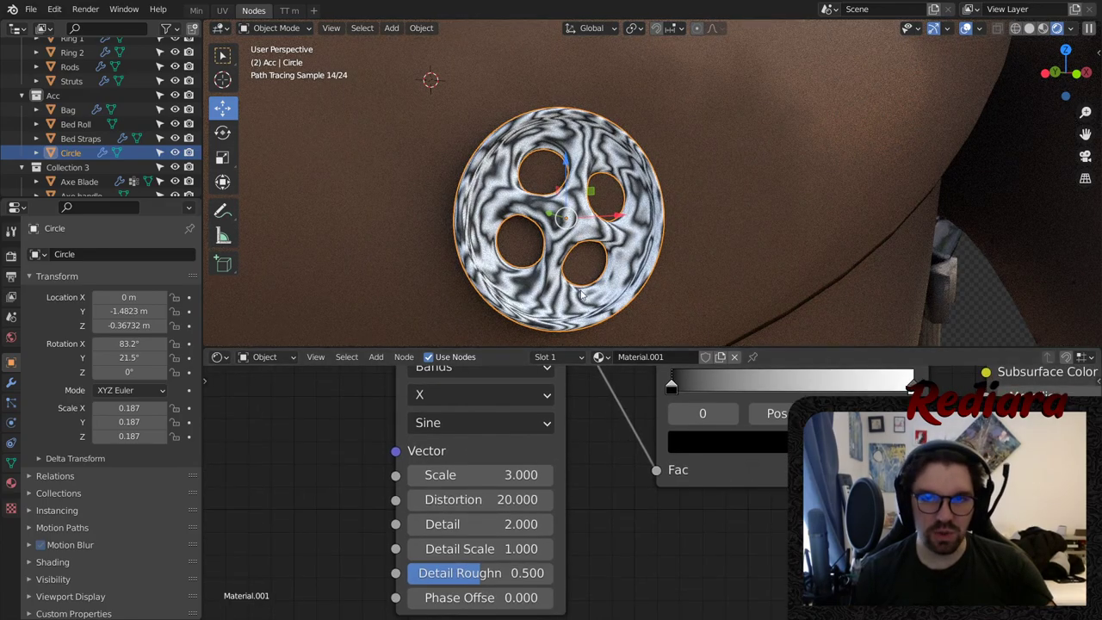
pyautogui.scroll(5, 553, 234)
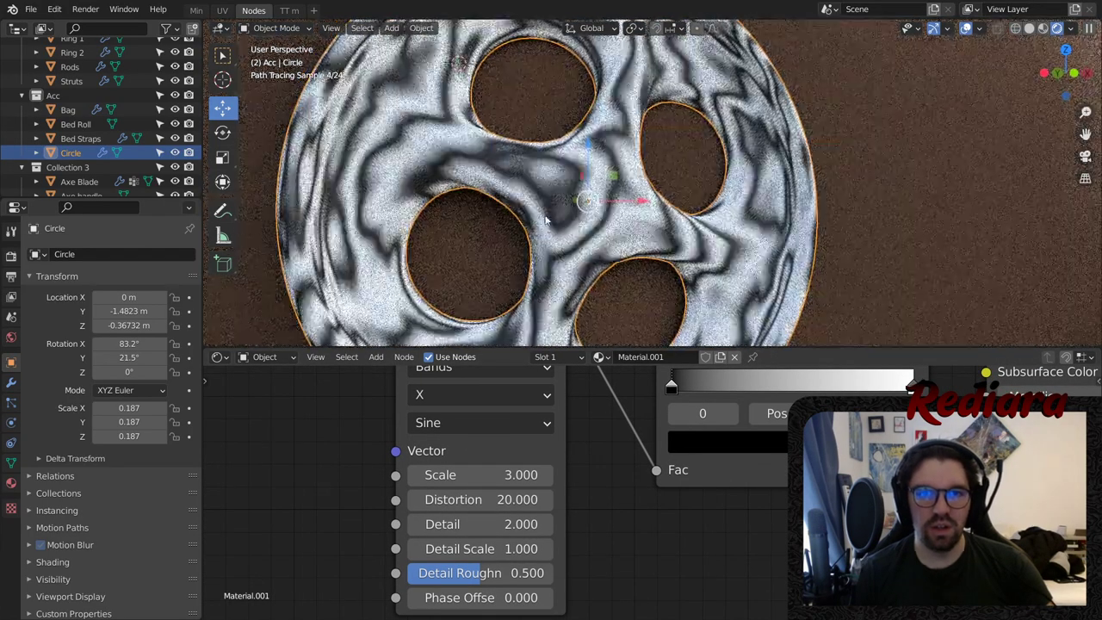
pyautogui.moveTo(597, 526); pyautogui.dragTo(628, 464, button='middle')
pyautogui.moveTo(510, 510); pyautogui.dragTo(602, 503)
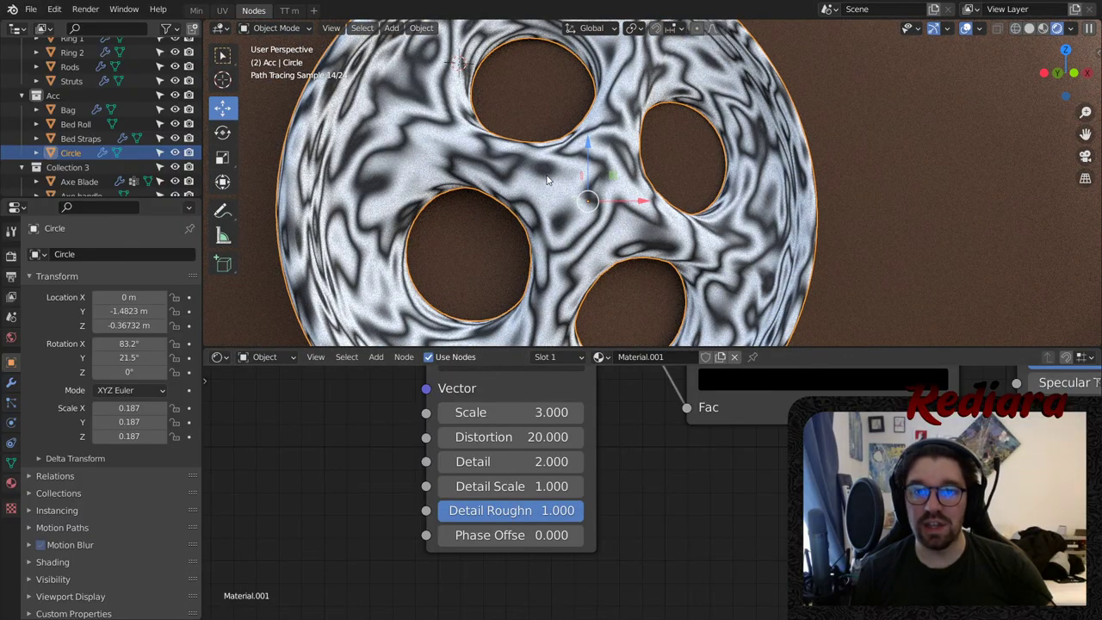
# - Set the Wave Texture's Scale to 2
pyautogui.click(492, 408)
pyautogui.write('2')
pyautogui.press('Return')
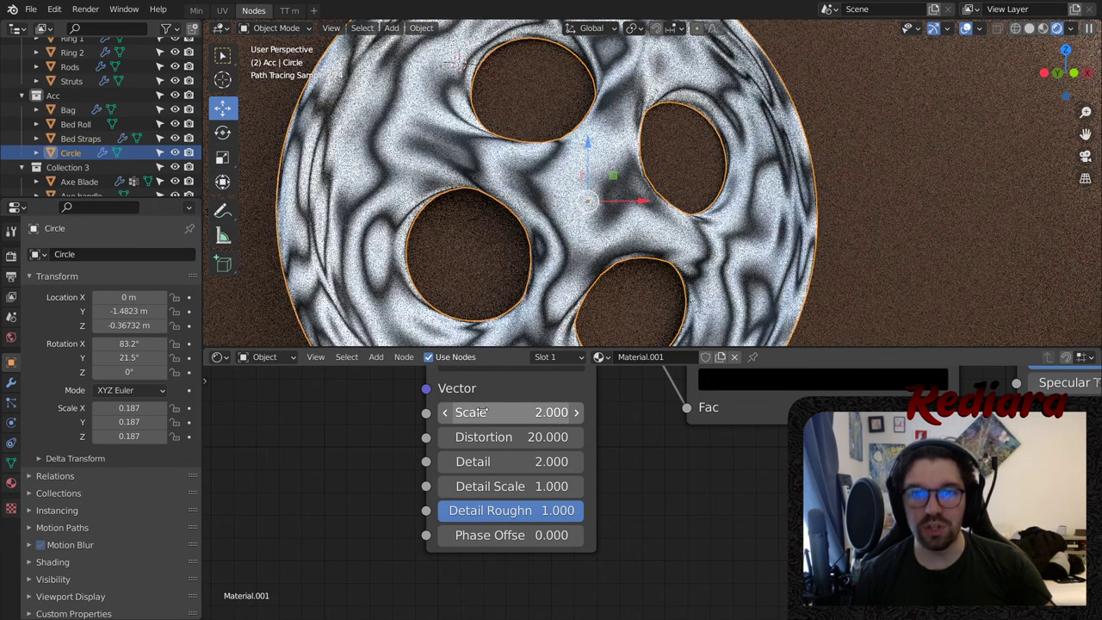
# - Try a Wave Texture Detail of 10, and reduce it to 1
pyautogui.scroll(1, 560, 454)
pyautogui.scroll(1, 566, 444)
pyautogui.click(521, 462)
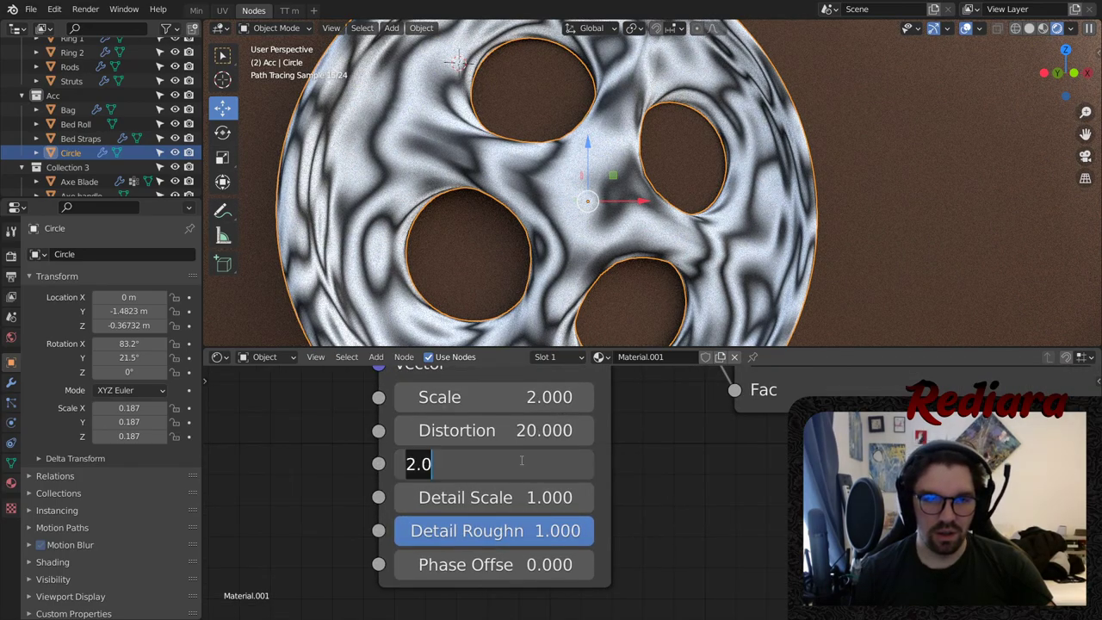
pyautogui.write('10')
pyautogui.press('Return')
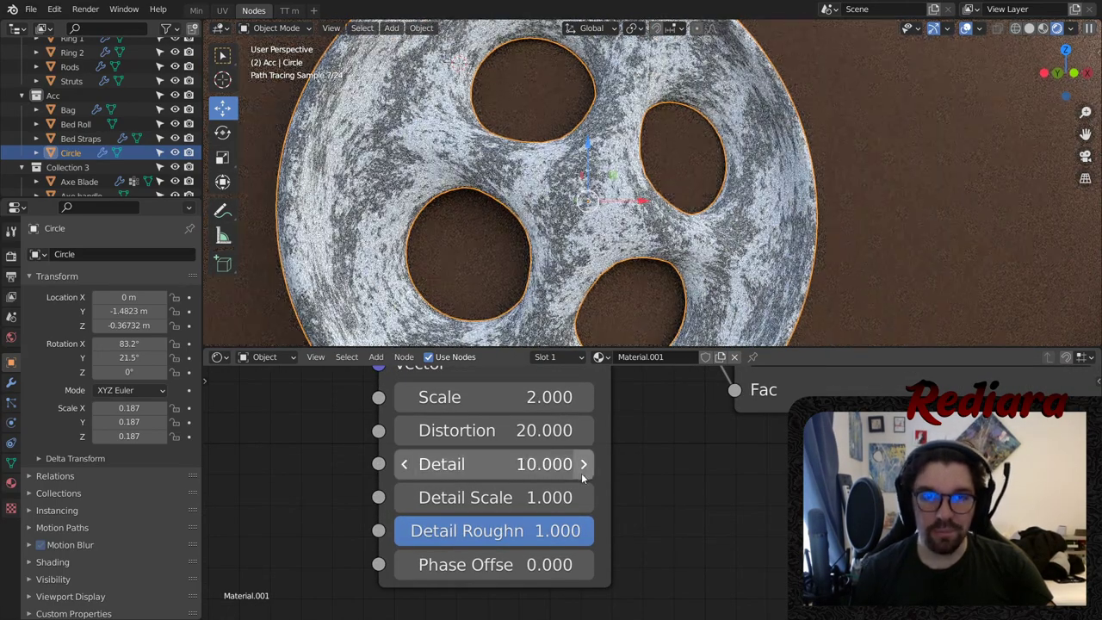
pyautogui.click(534, 462)
pyautogui.press('Return')
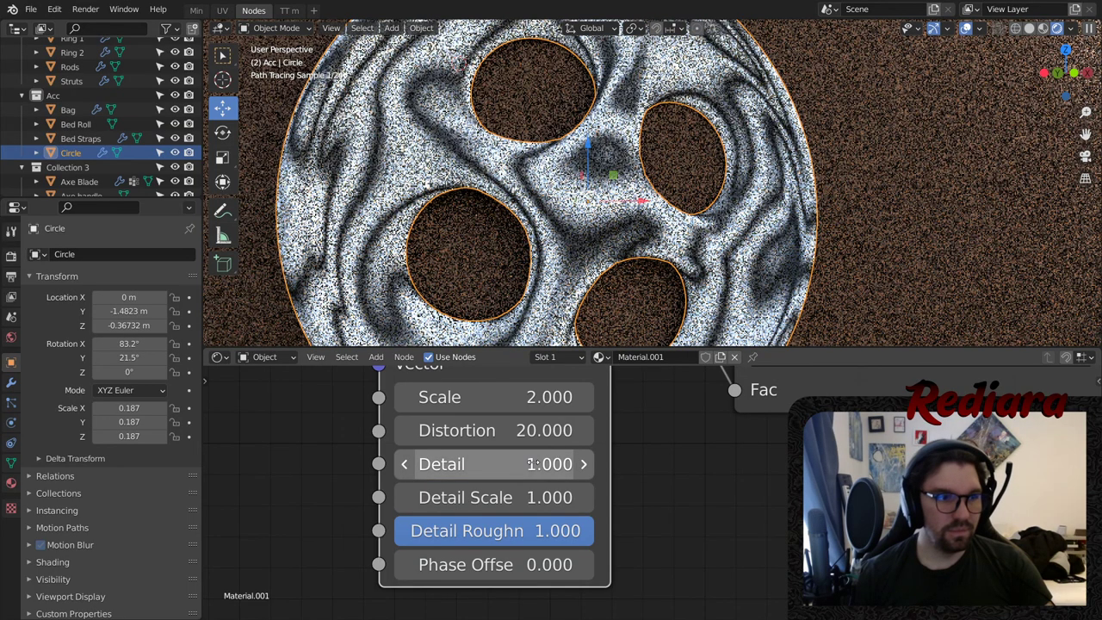
# - Try a Wave Texture Detail Scale of 5, and settle on 3
pyautogui.click(493, 495)
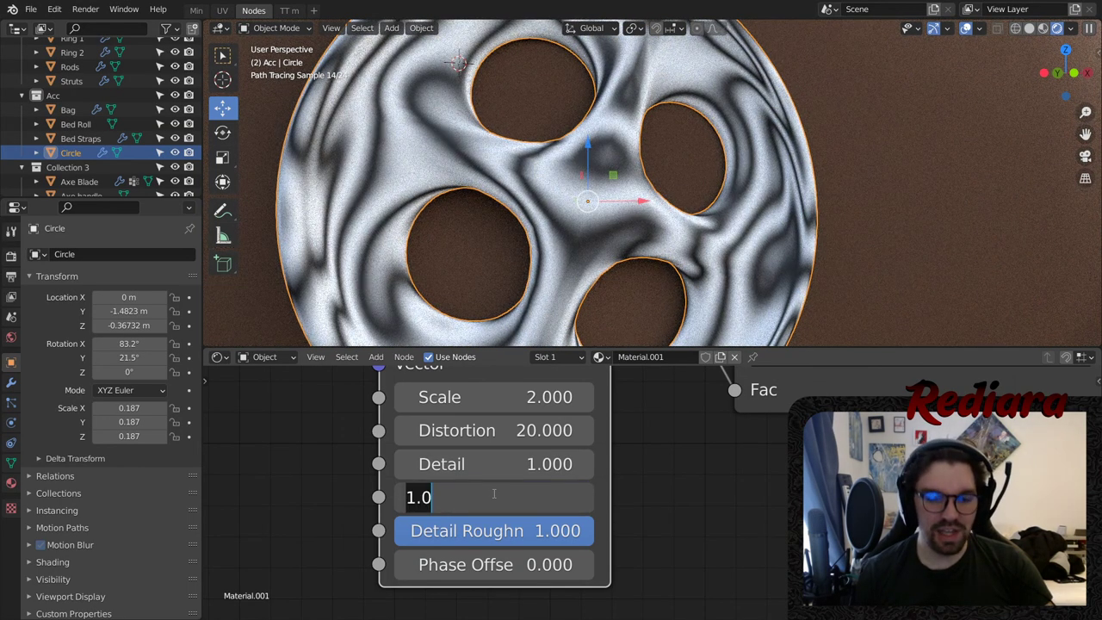
pyautogui.write('5')
pyautogui.press('Return')
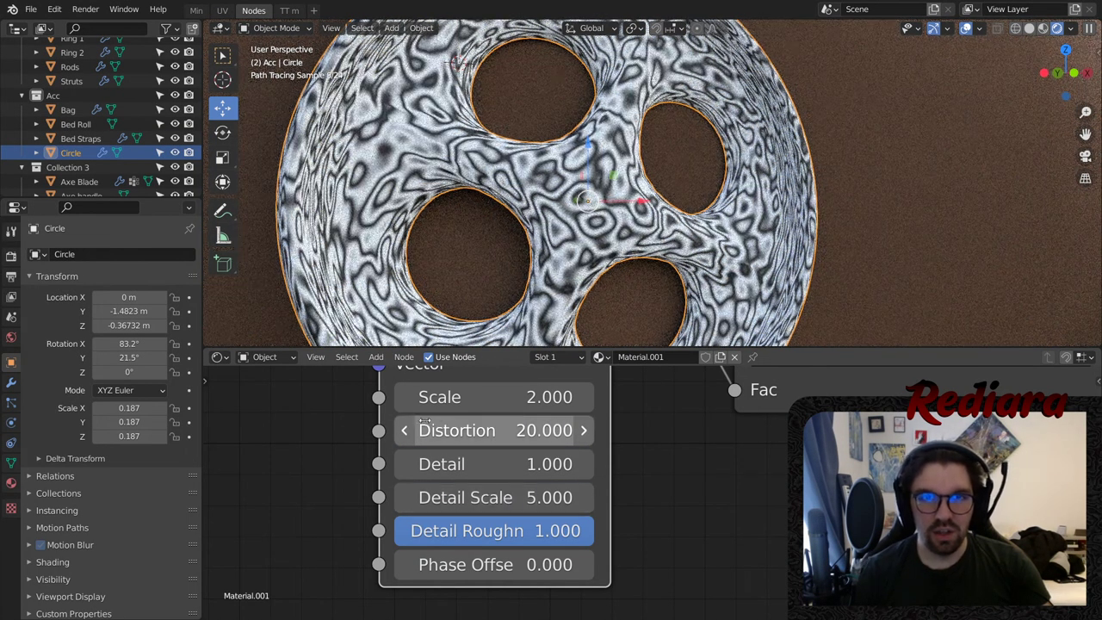
pyautogui.click(503, 496)
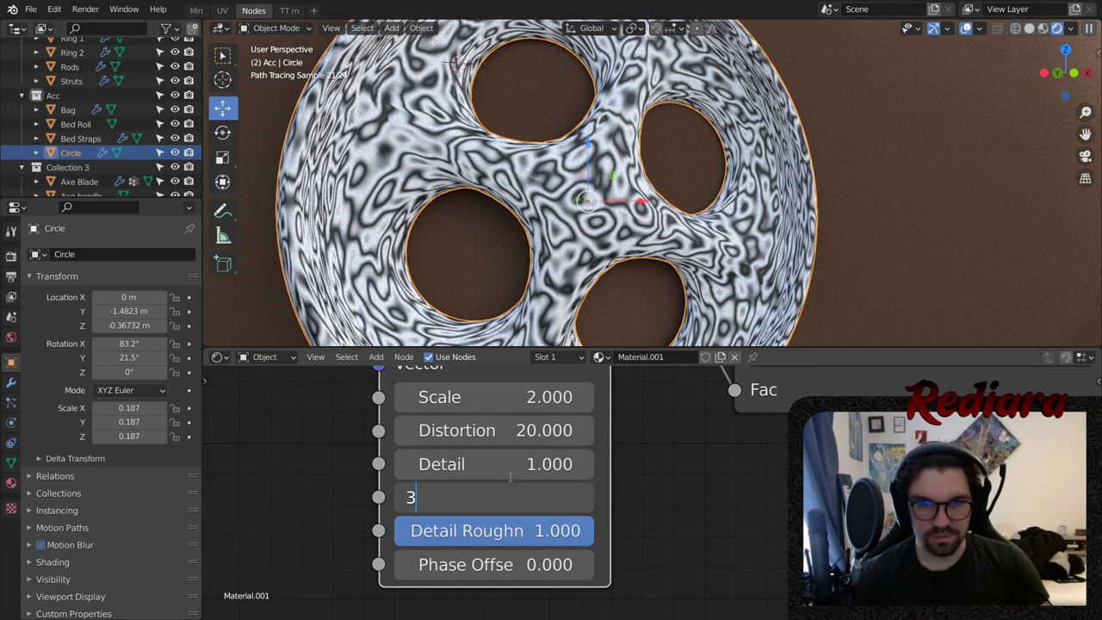
pyautogui.press('Return')
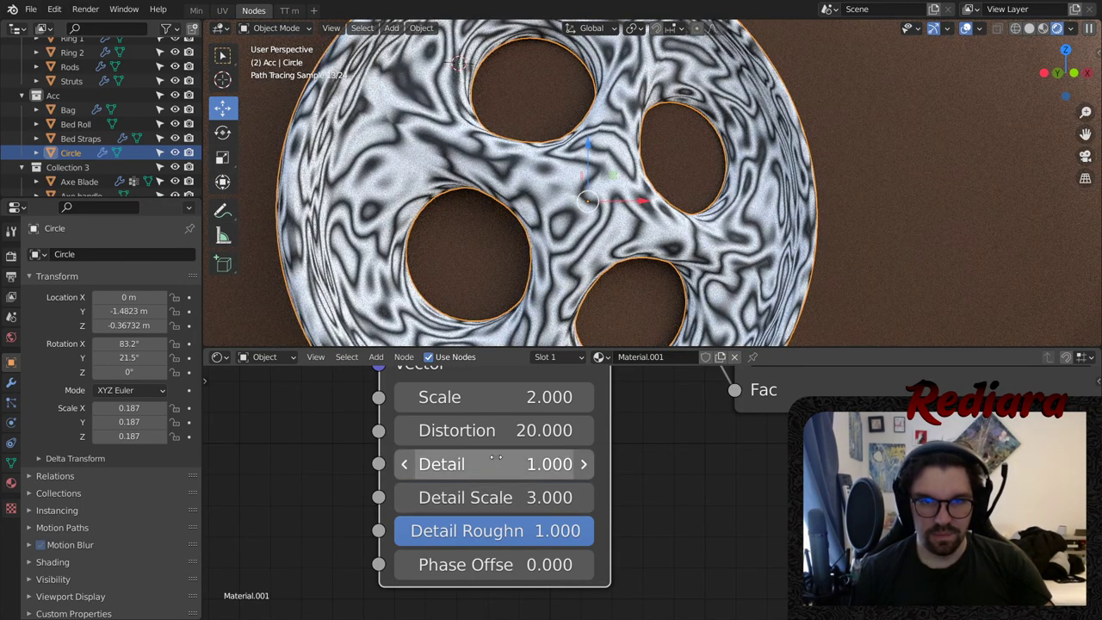
# - Try a Wave Texture Detail of 0.5, and settle on 2
pyautogui.click(496, 457)
pyautogui.press('Return')
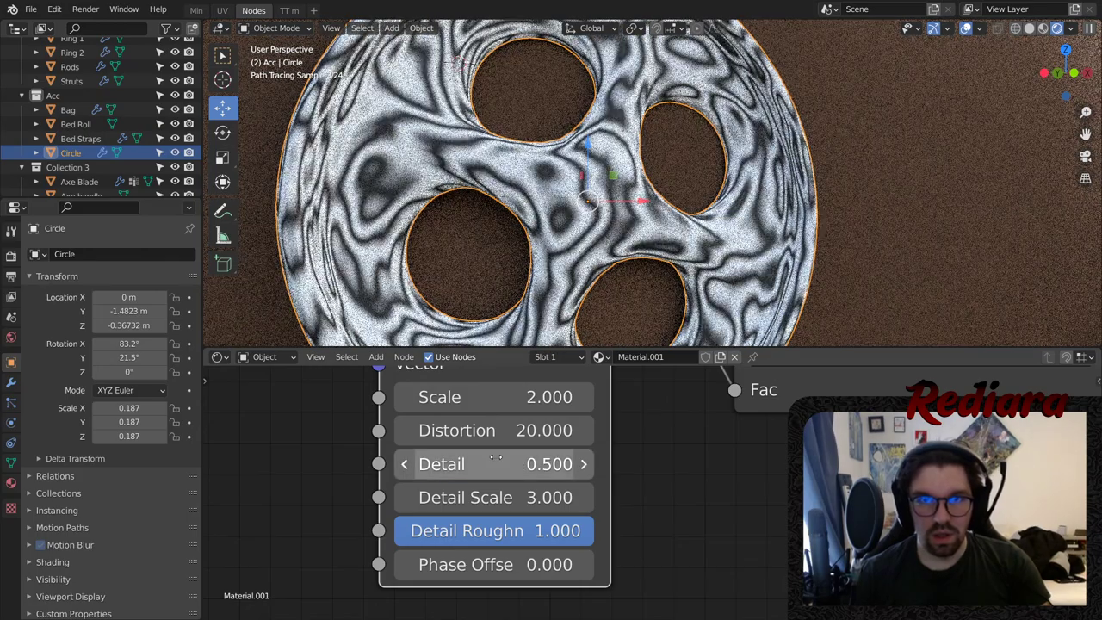
pyautogui.click(482, 463)
pyautogui.write('2')
pyautogui.press('Return')
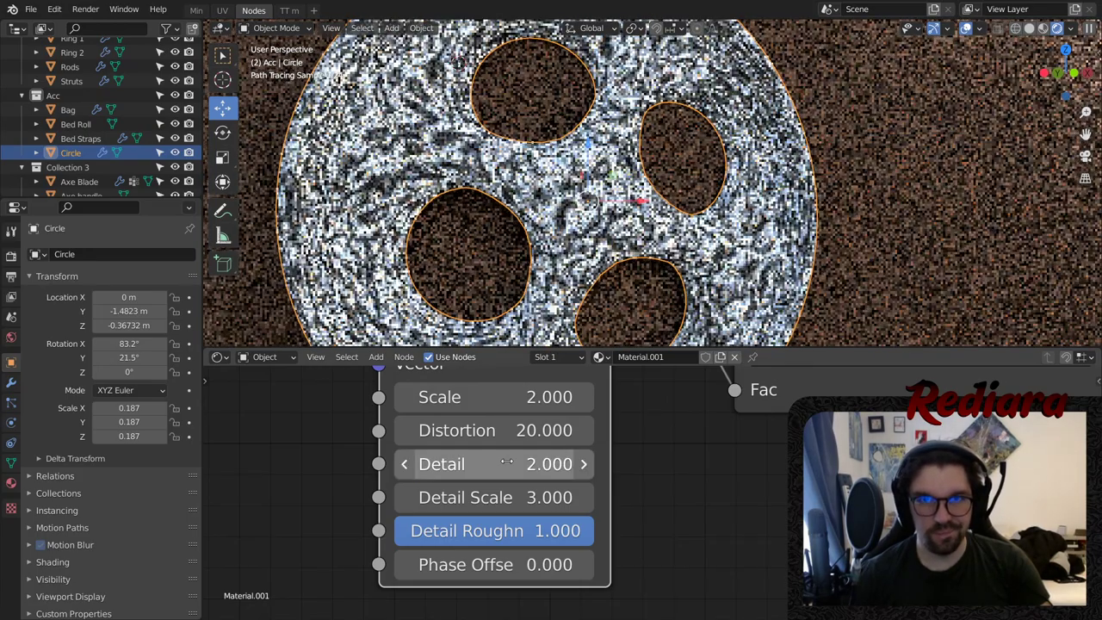
pyautogui.scroll(-4, 561, 167)
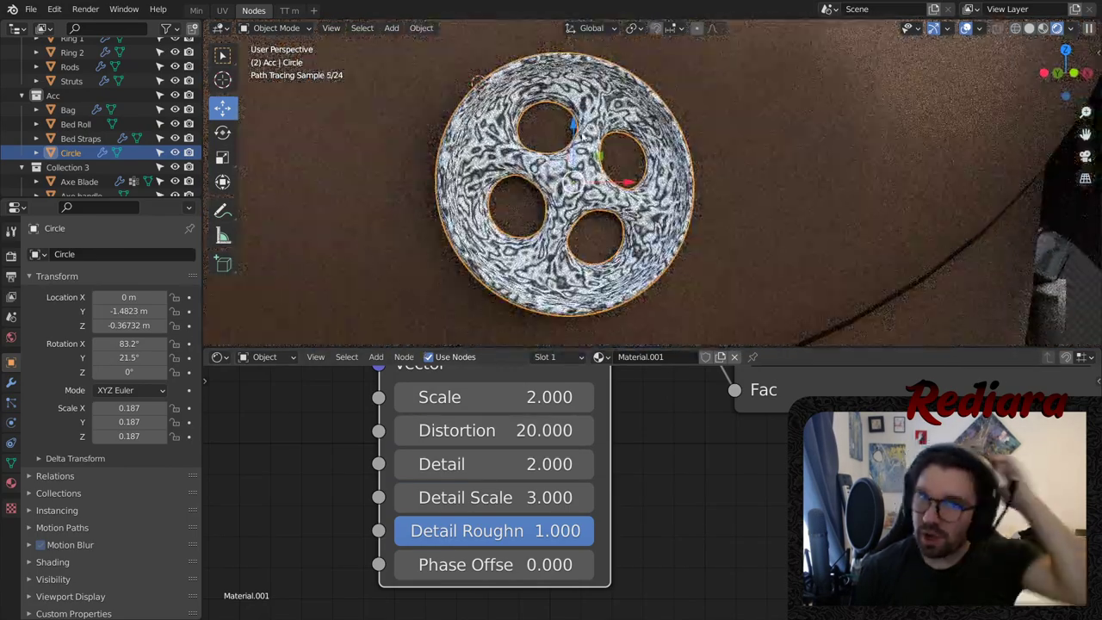
# - Change the ColorRamp's white stop at position 1 to a salmon orange-red colour
pyautogui.moveTo(747, 466); pyautogui.dragTo(417, 614, button='middle')
pyautogui.click(769, 434)
pyautogui.click(707, 511)
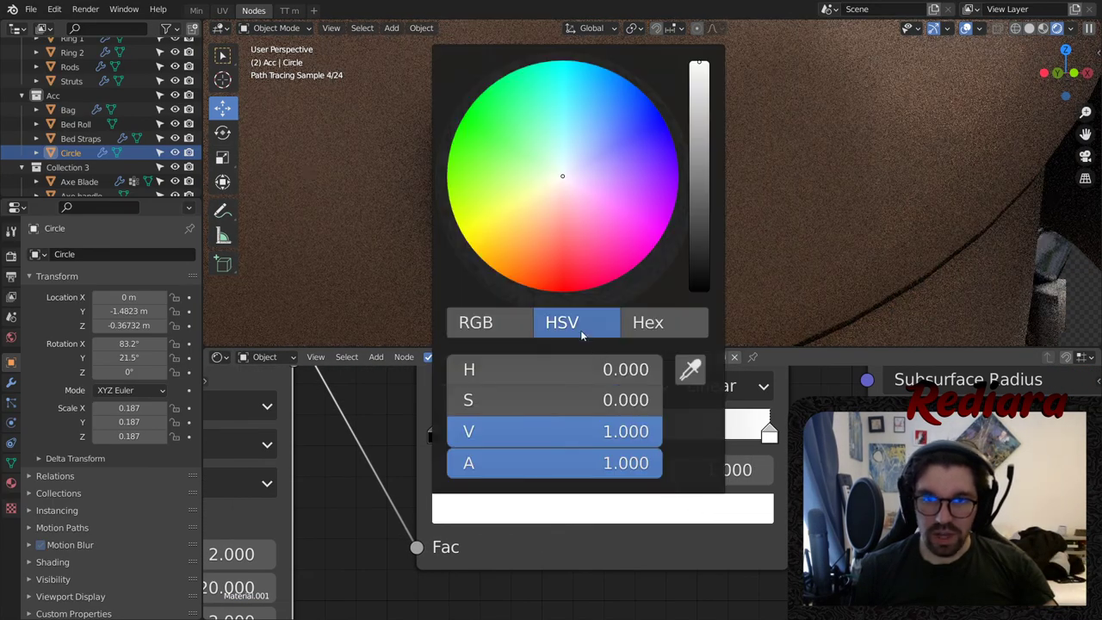
pyautogui.click(549, 246)
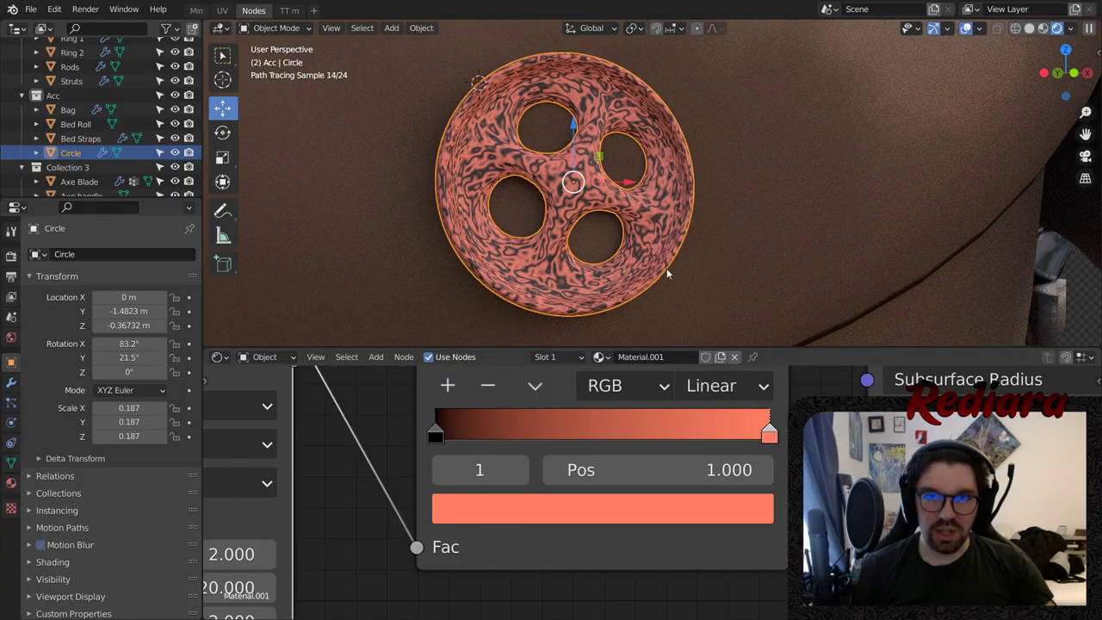
pyautogui.scroll(2, 573, 184)
pyautogui.keyDown('shift'); pyautogui.moveTo(573, 184); pyautogui.dragTo(629, 193, button='middle'); pyautogui.keyUp('shift')
pyautogui.scroll(-10, 630, 194)
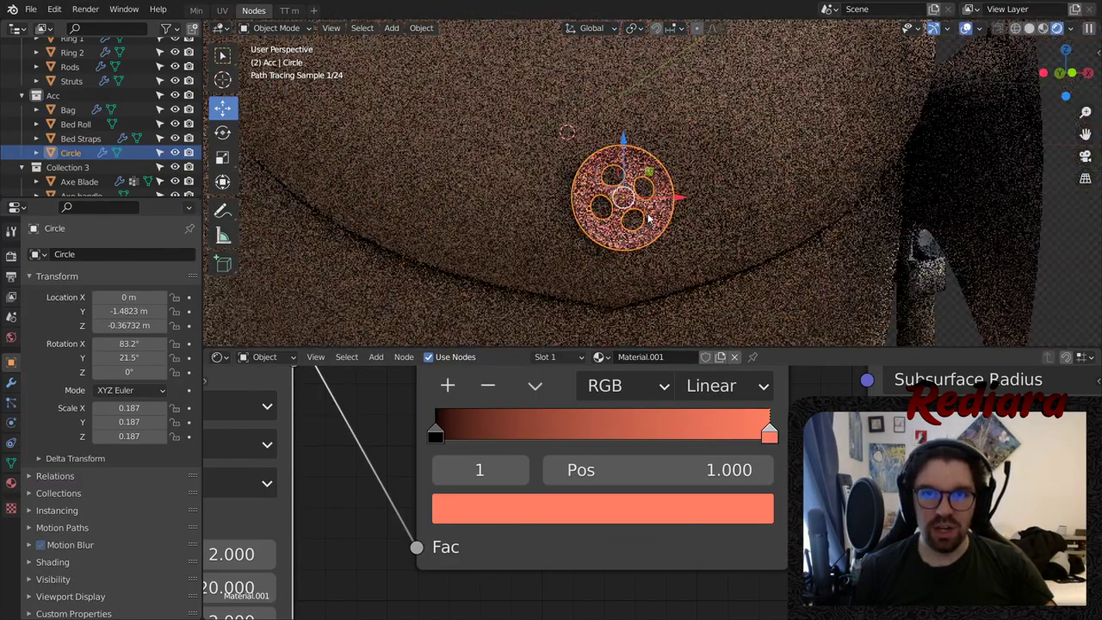
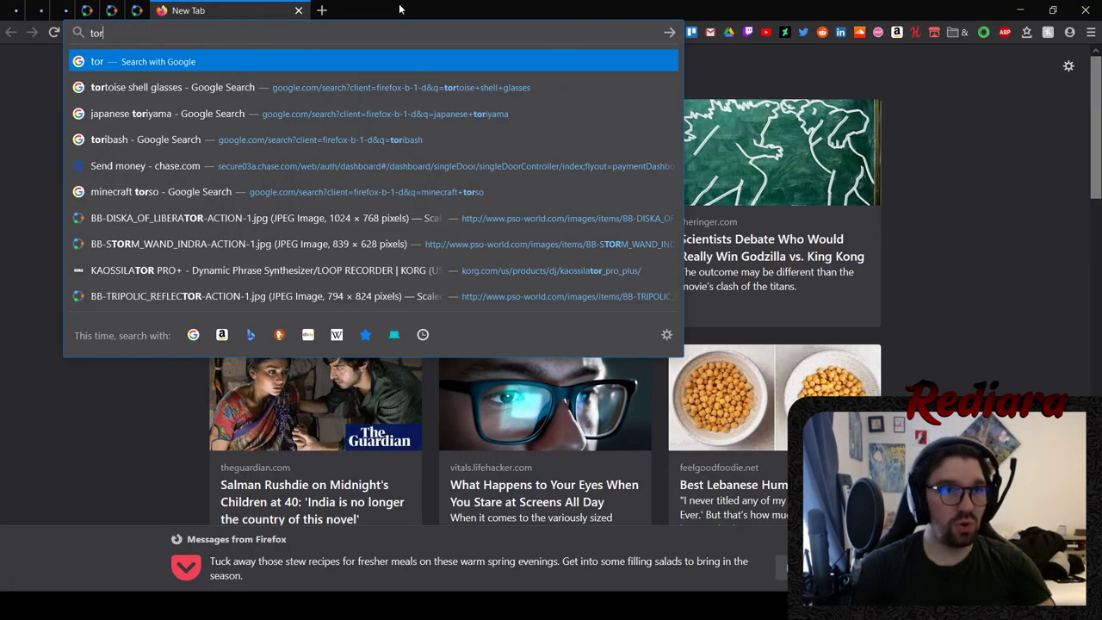
# - Search Google Images in Firefox for "tortoise shell glasses" as a colour reference for the button
pyautogui.write('toise shell')
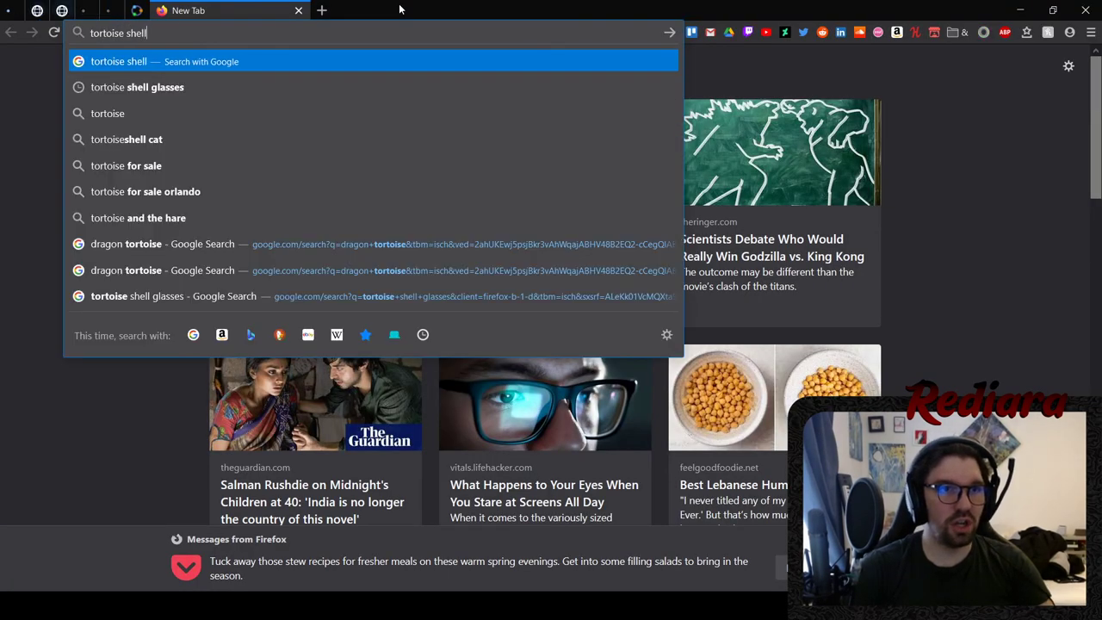
pyautogui.write(' glasses')
pyautogui.press('Return')
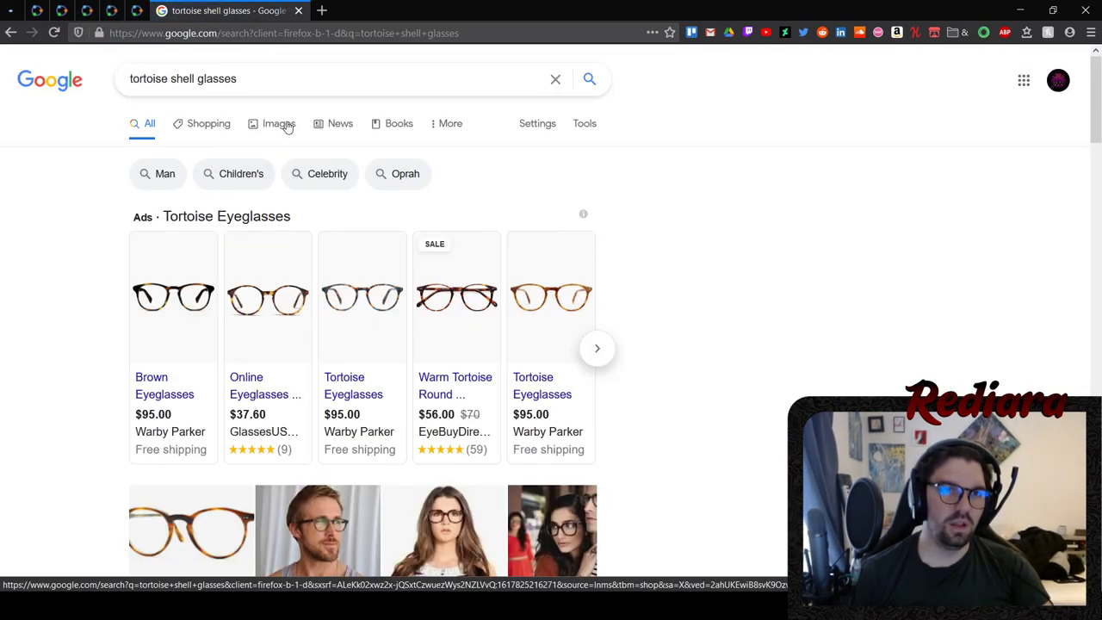
pyautogui.click(284, 124)
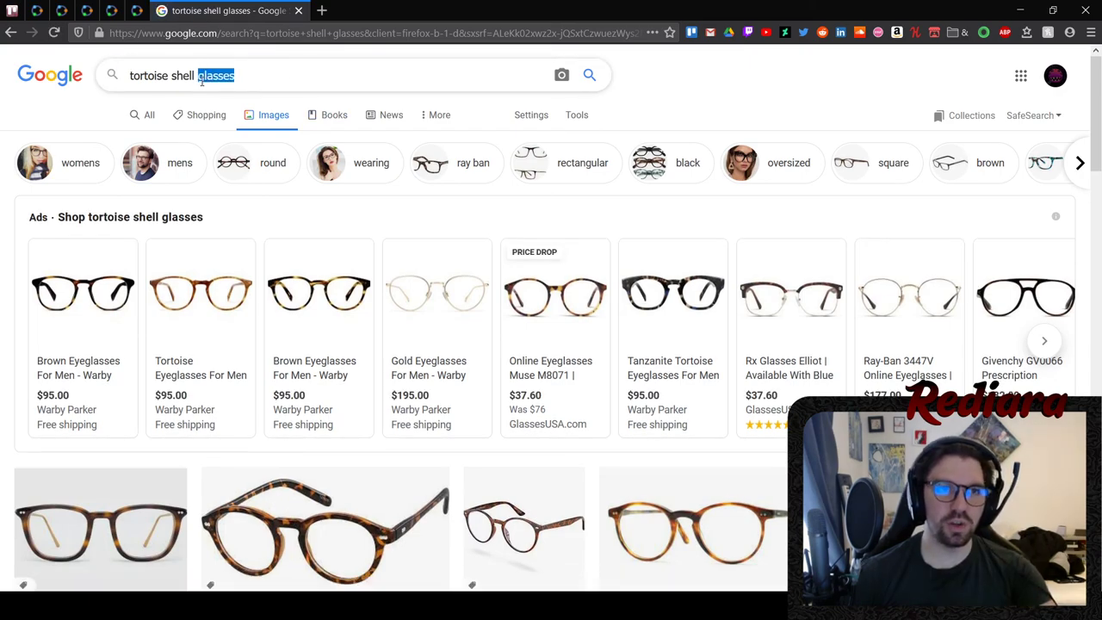
# - Change the image search to "tortoise shell guitar pick" and browse the results
pyautogui.write('guitar pick')
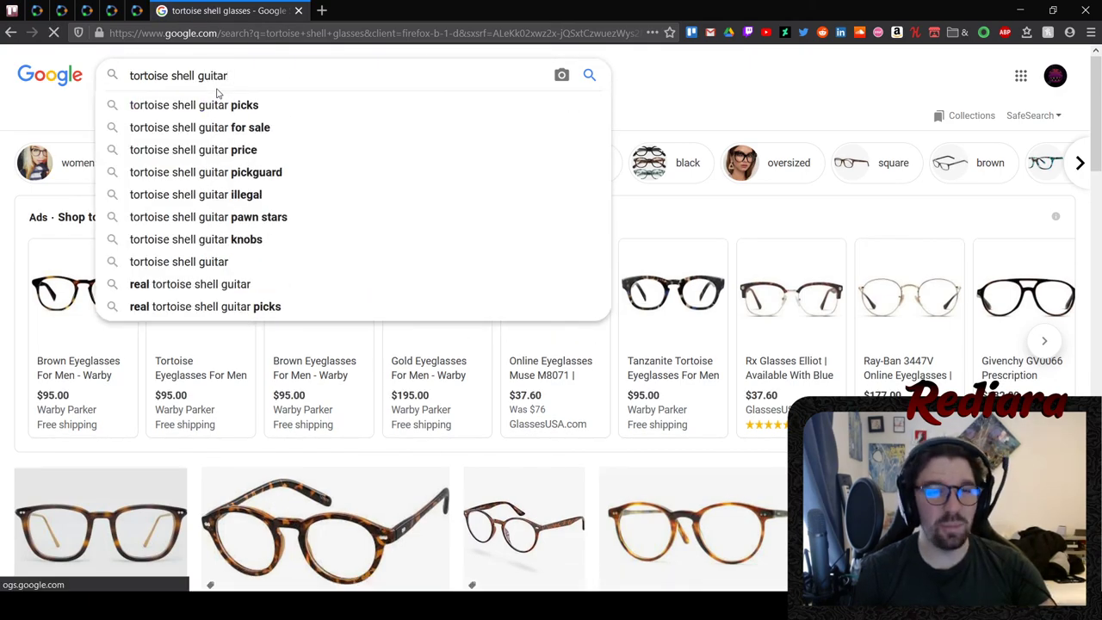
pyautogui.press('Return')
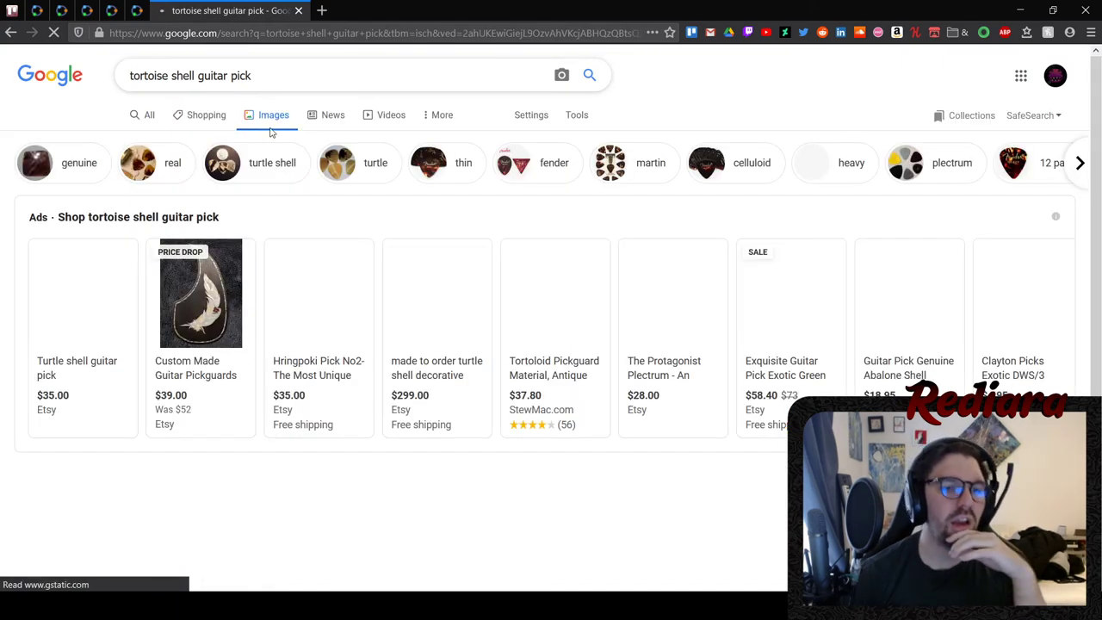
pyautogui.scroll(-3, 271, 241)
pyautogui.scroll(-2, 275, 179)
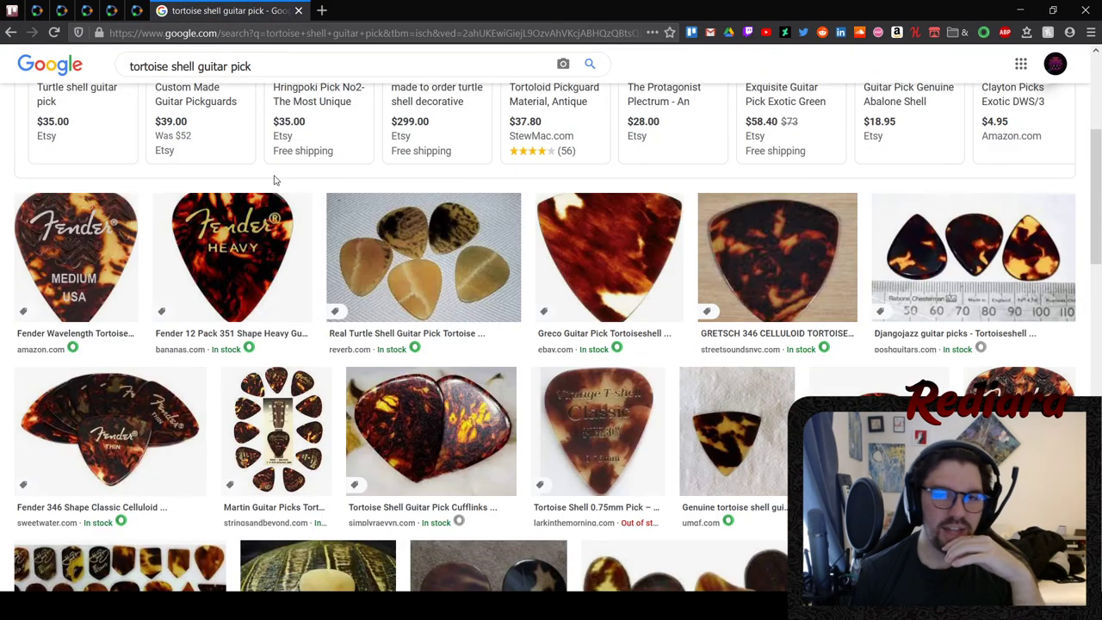
# - Examine the colours and mottled pattern of several tortoise shell guitar picks in enlarged previews, including the Fender, PickWorld and Martin ones
pyautogui.click(76, 245)
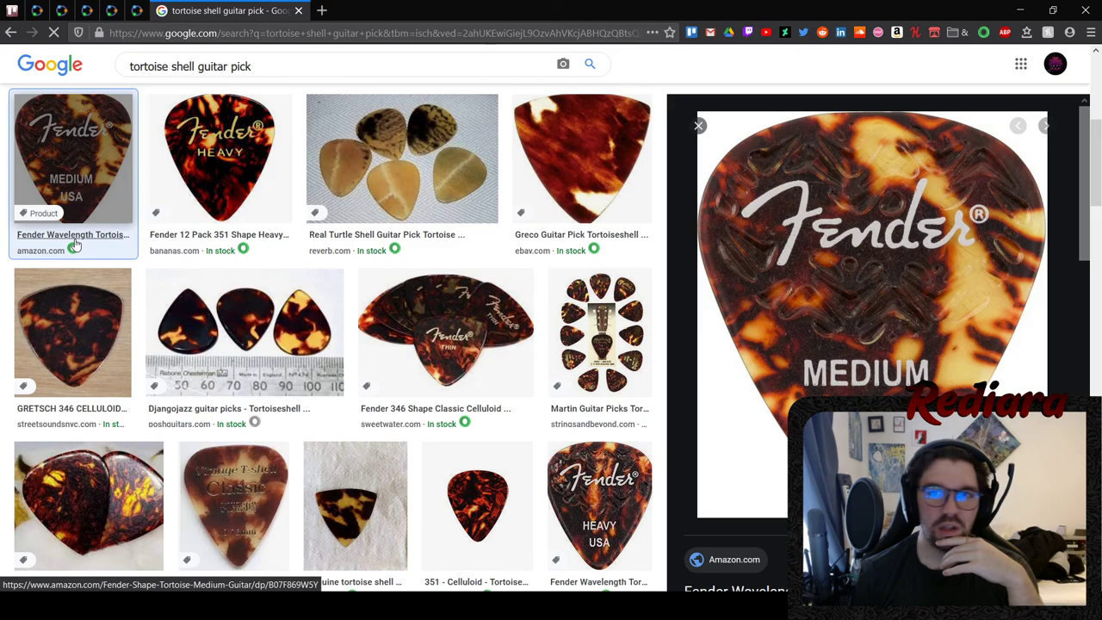
pyautogui.press('Right')
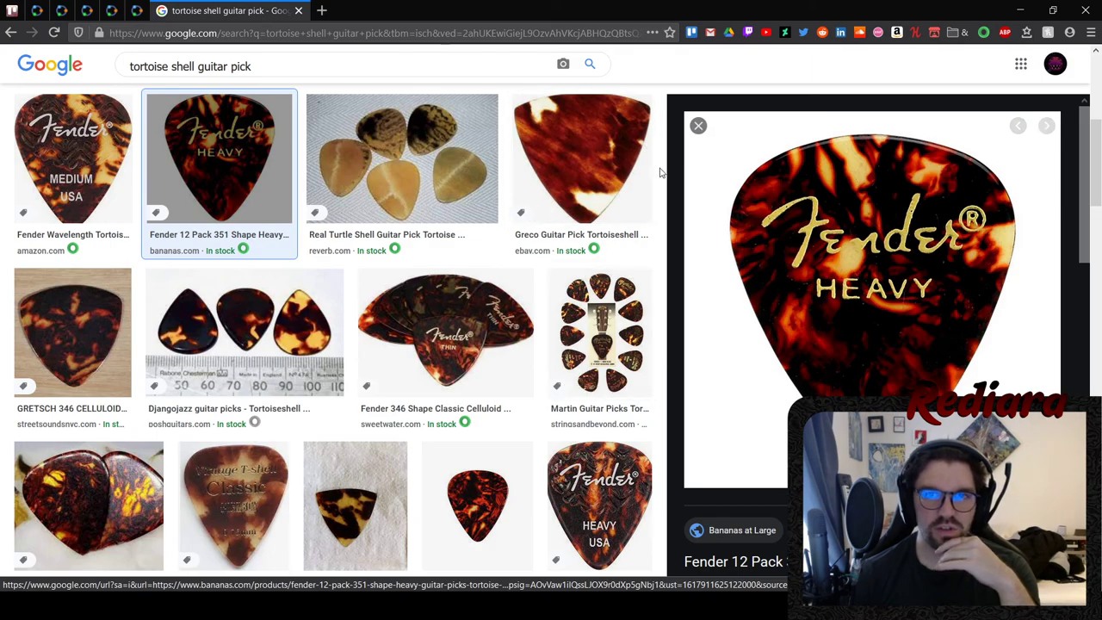
pyautogui.scroll(-5, 659, 173)
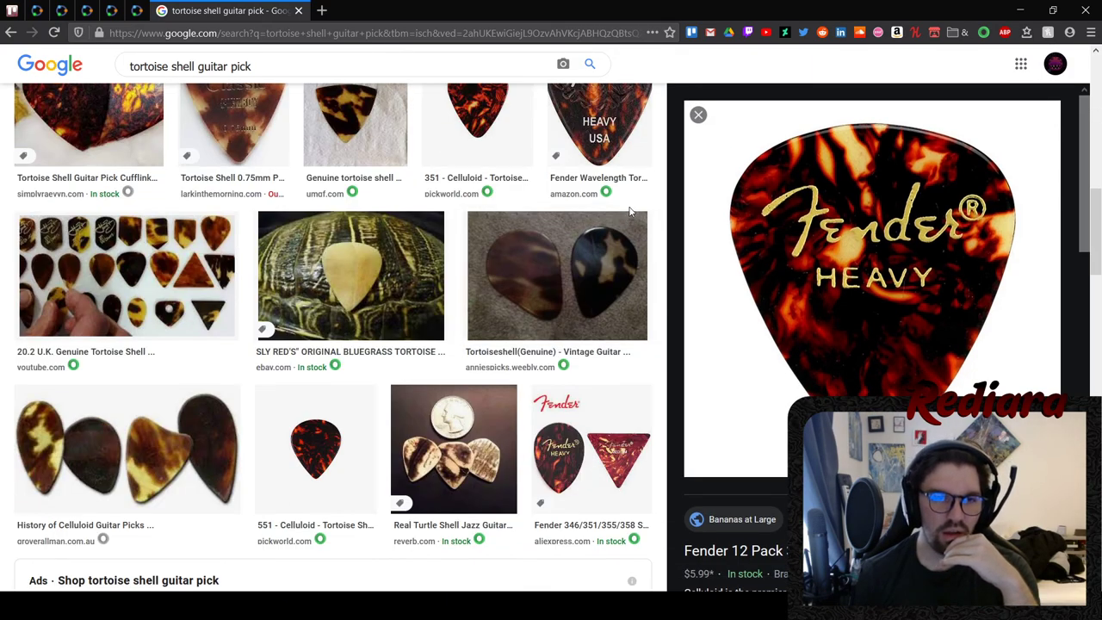
pyautogui.click(310, 435)
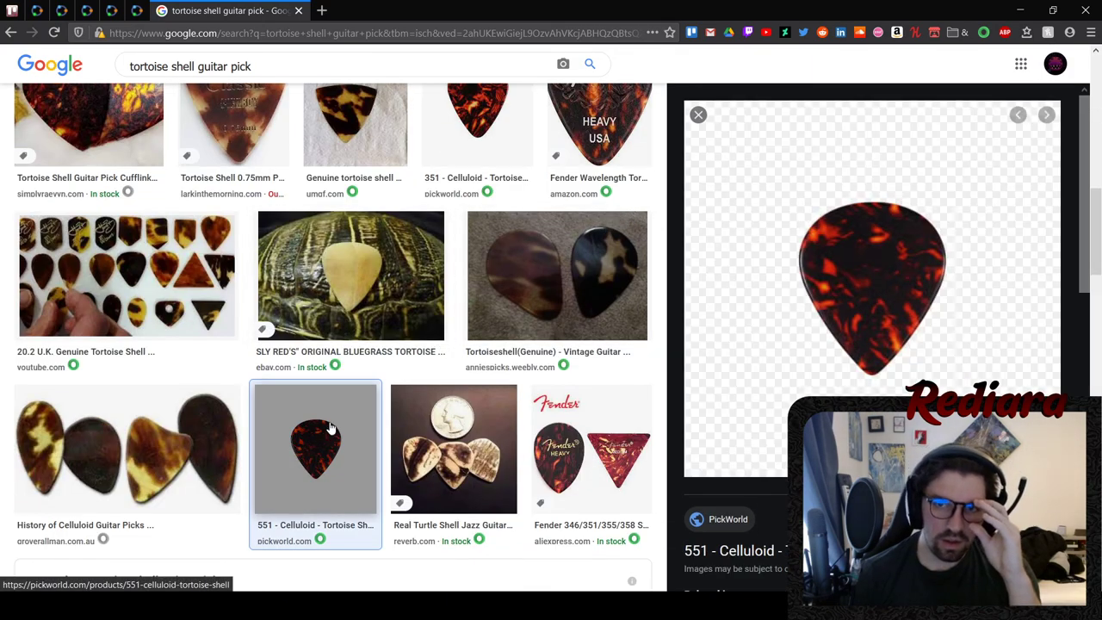
pyautogui.scroll(-6, 480, 273)
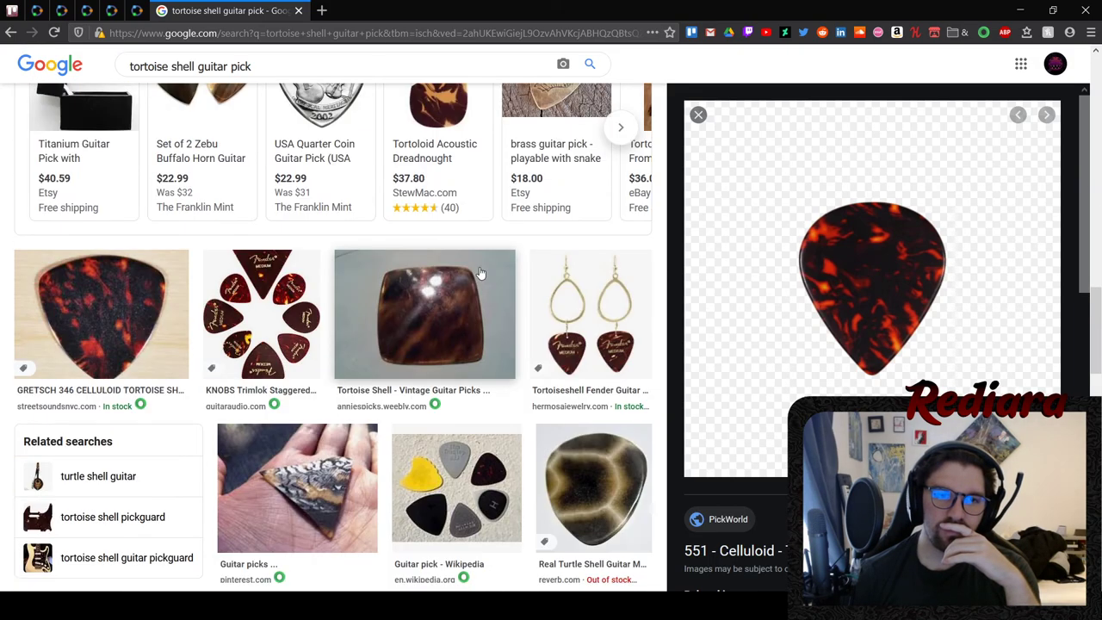
pyautogui.scroll(-2, 480, 273)
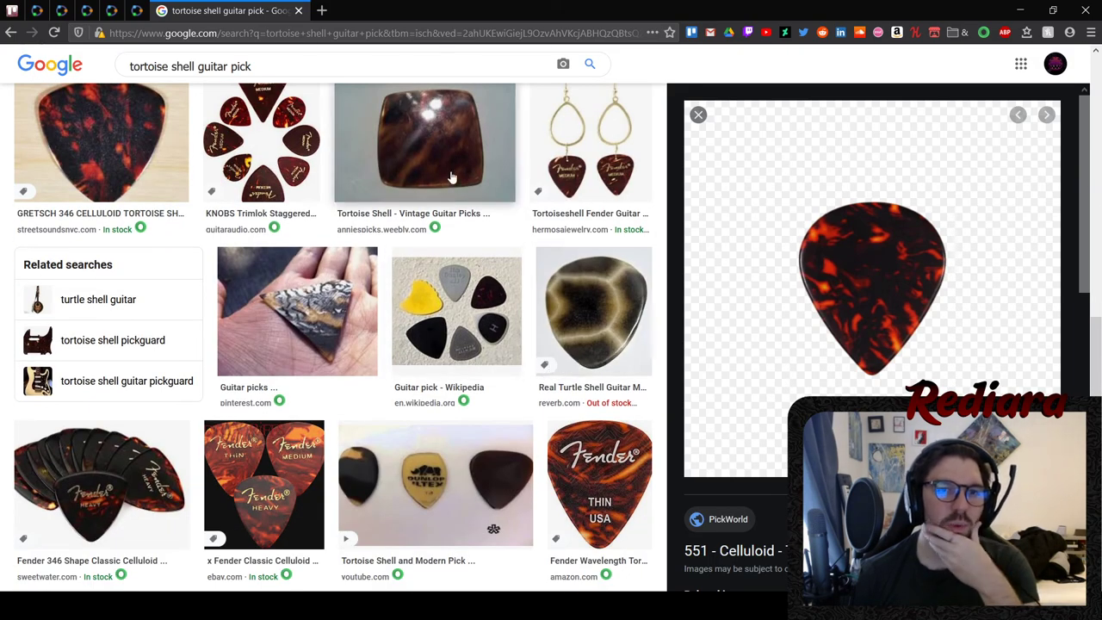
pyautogui.scroll(-3, 463, 234)
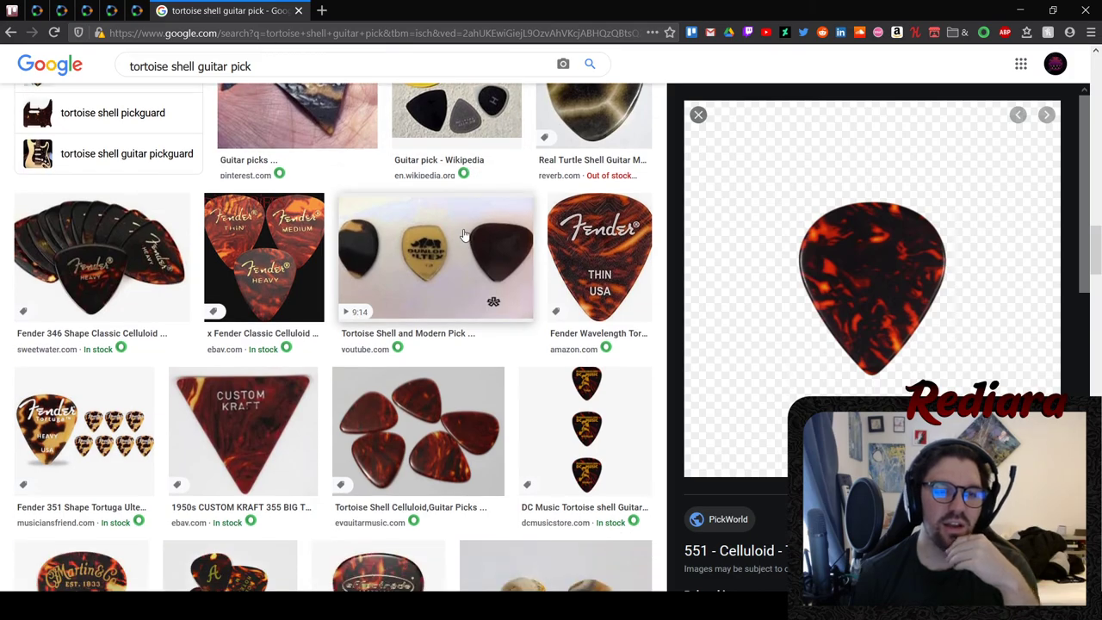
pyautogui.scroll(-3, 463, 234)
pyautogui.click(82, 377)
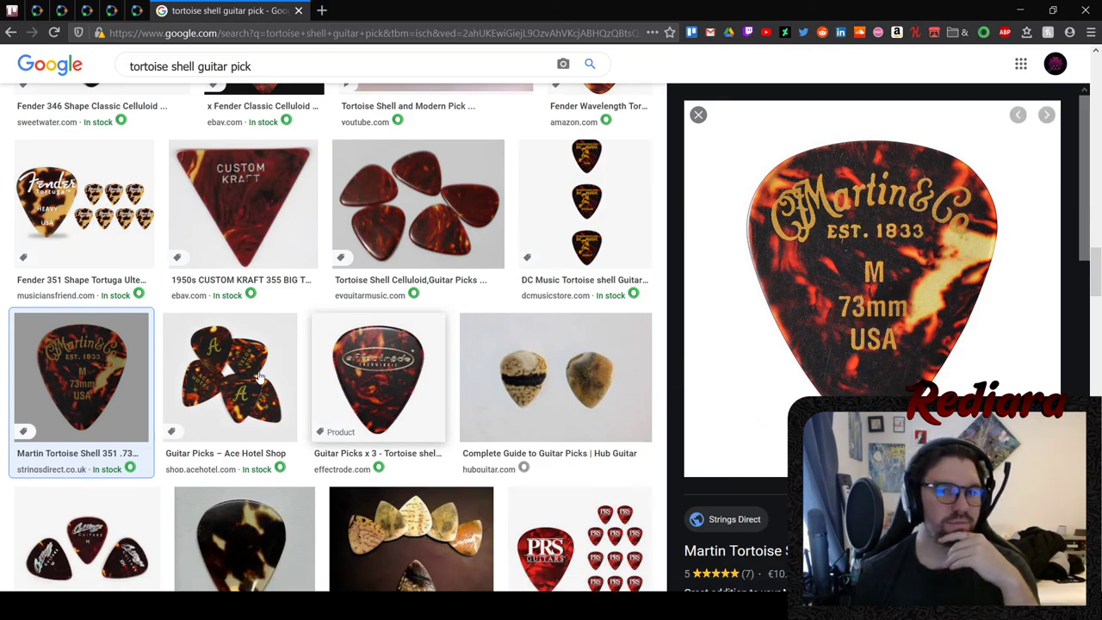
# - Switch back to Blender and deselect the button on the bag's flap
pyautogui.hotkey('alt', 'Tab')
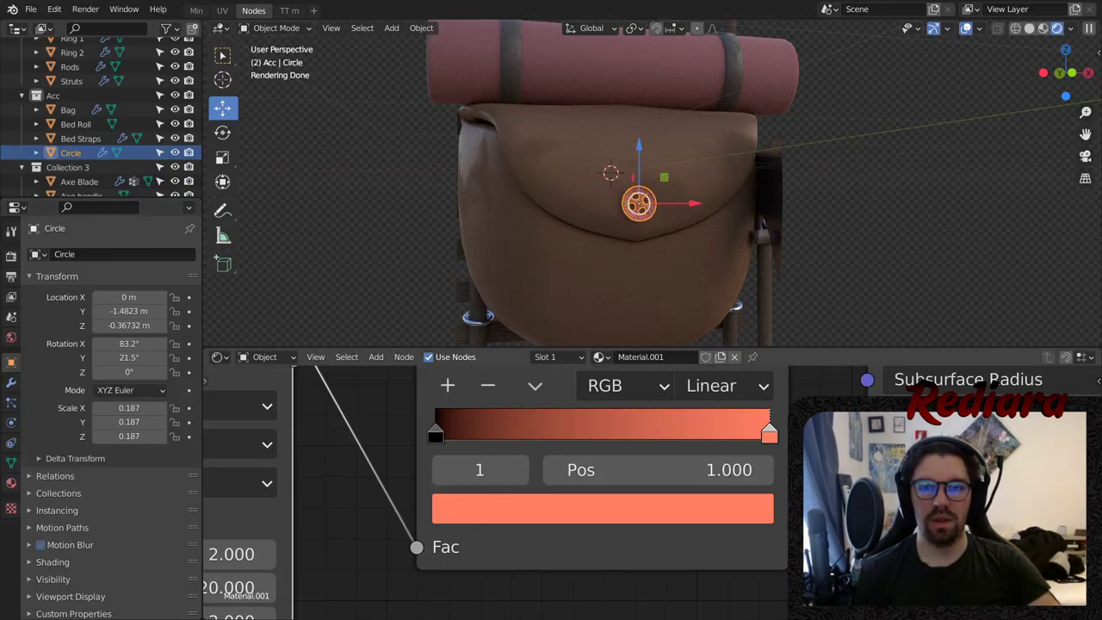
pyautogui.click(1008, 187)
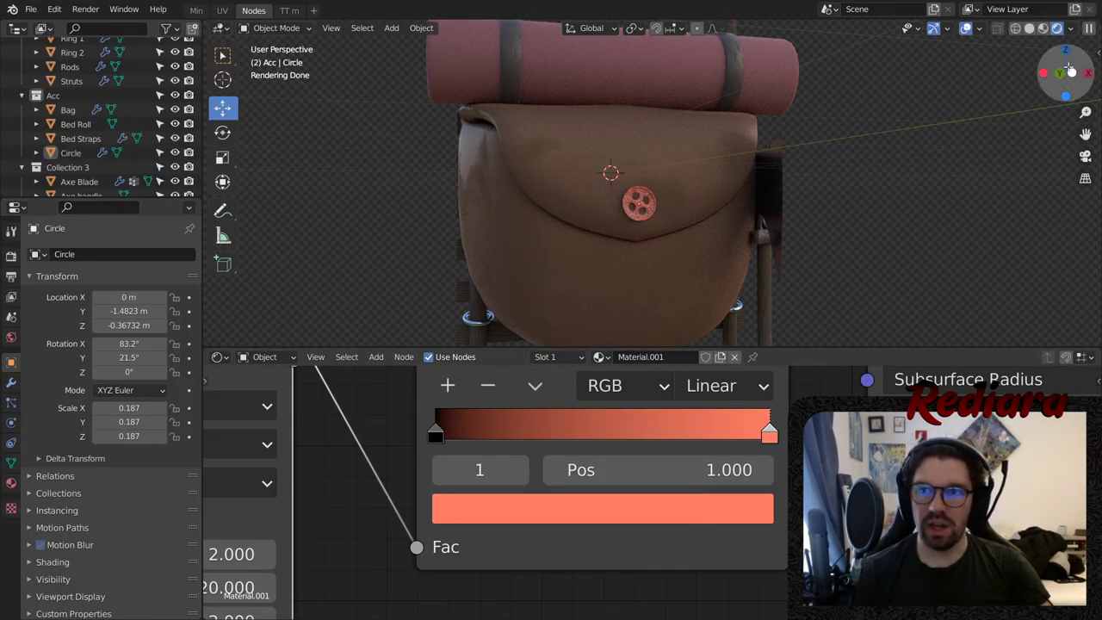
# - Bring the Martin & Co guitar pick image in as a reference in front view and move it -5.8864 m along X beside the bag
pyautogui.click(1070, 70)
pyautogui.scroll(-5, 839, 223)
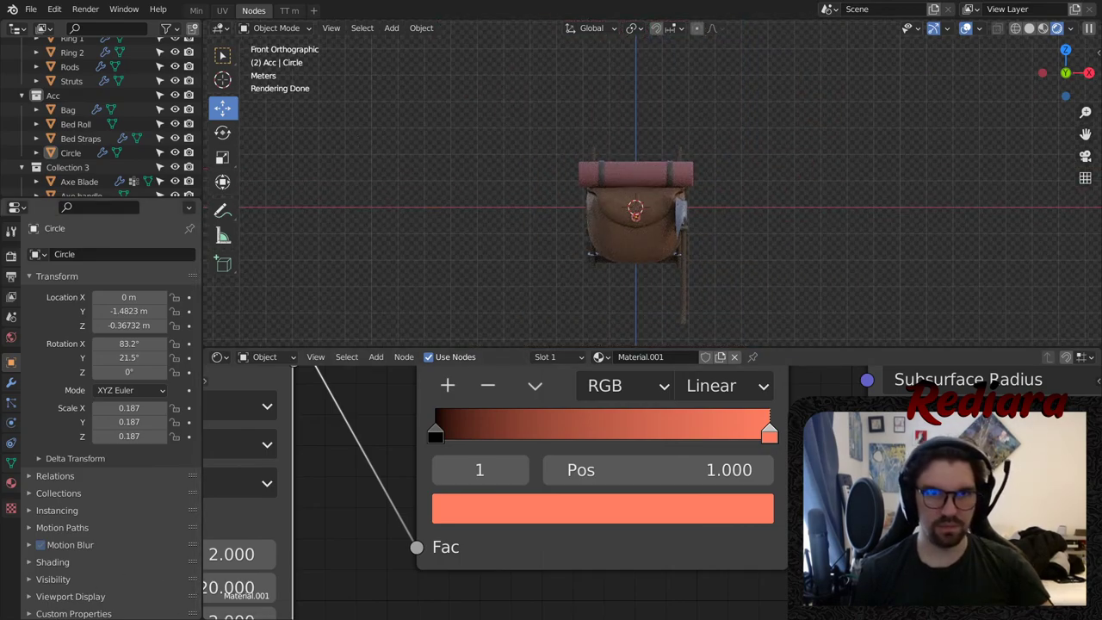
pyautogui.moveTo(1100, 185); pyautogui.dragTo(784, 192)
pyautogui.scroll(4, 706, 211)
pyautogui.scroll(5, 705, 211)
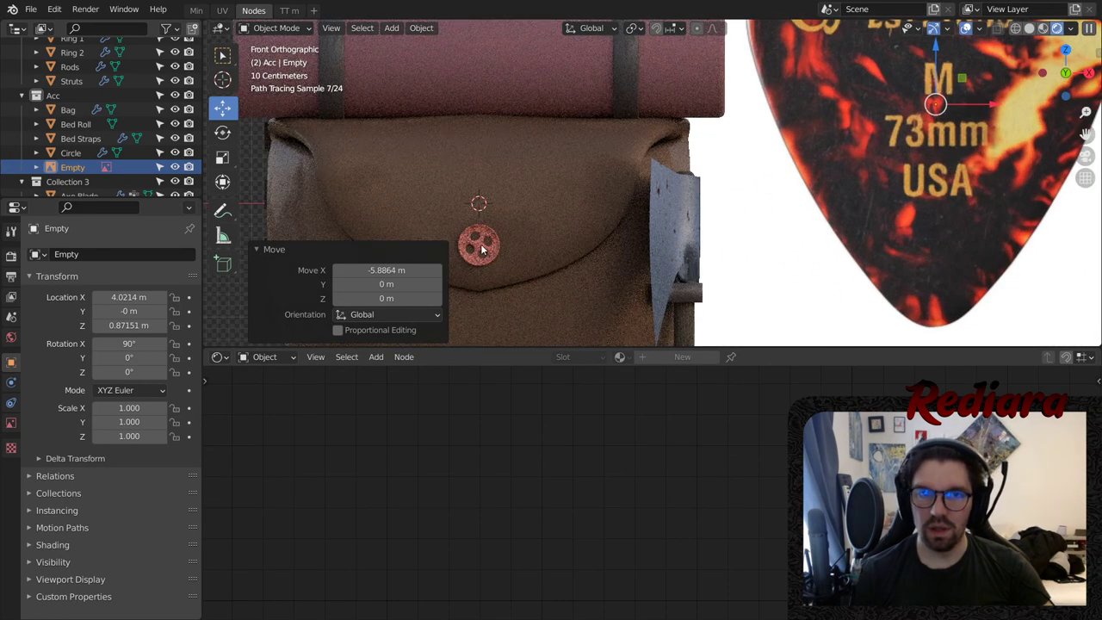
# - Select the button and set its ColorRamp's brightest stop to the yellow sampled from the guitar pick reference
pyautogui.click(491, 247)
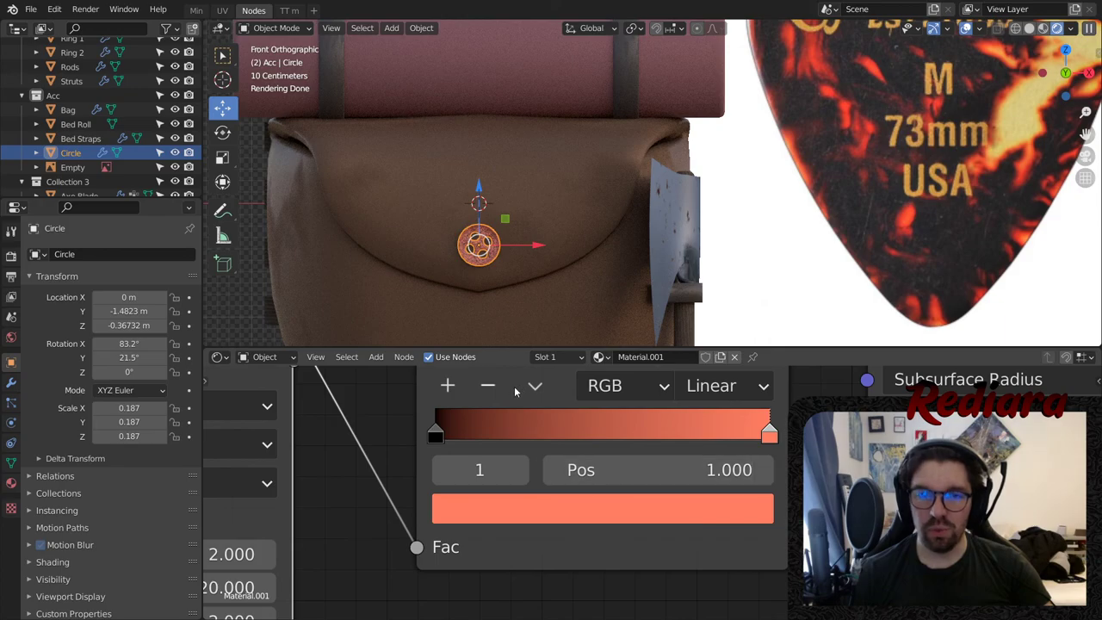
pyautogui.click(592, 511)
pyautogui.click(686, 368)
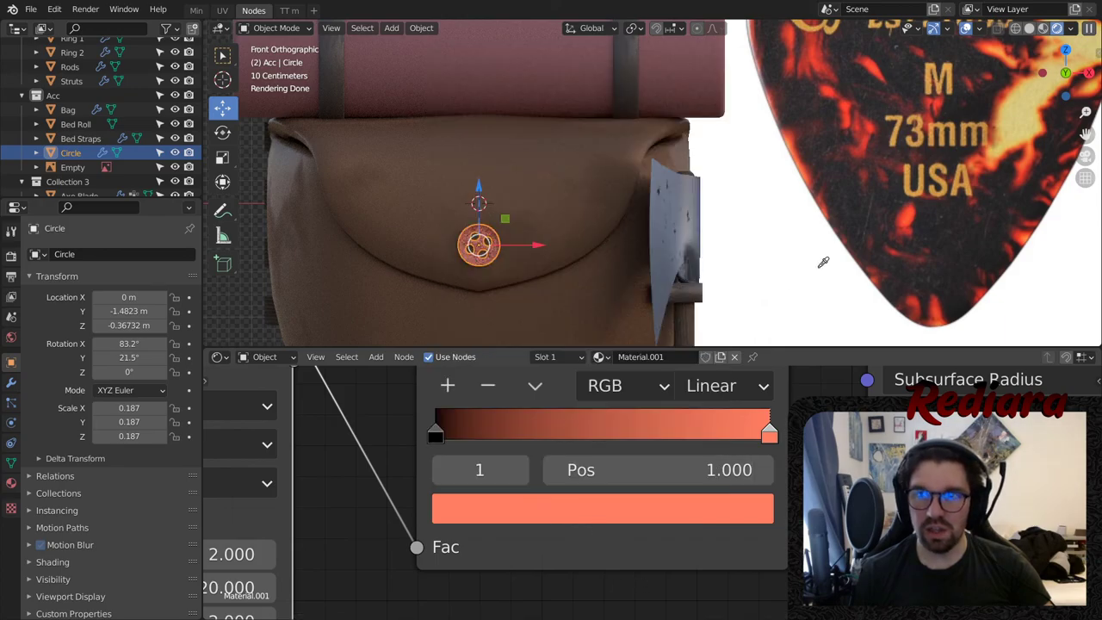
pyautogui.click(1029, 105)
# - Add a middle stop at 0.500 to the ColorRamp and give it a red sampled from the guitar pick
pyautogui.click(448, 385)
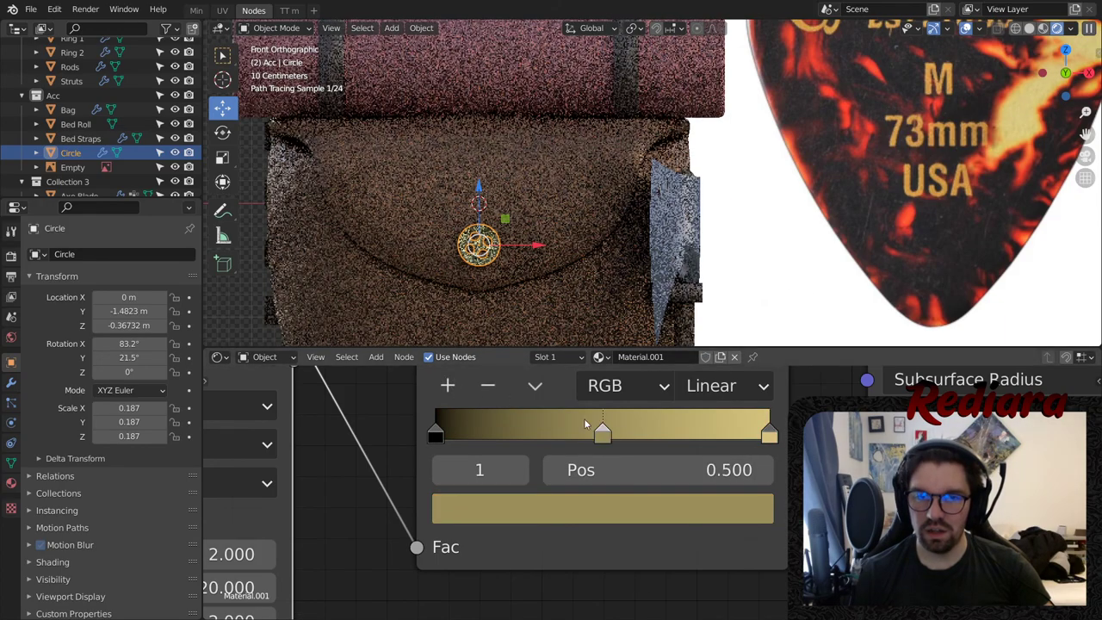
pyautogui.click(600, 513)
pyautogui.click(688, 367)
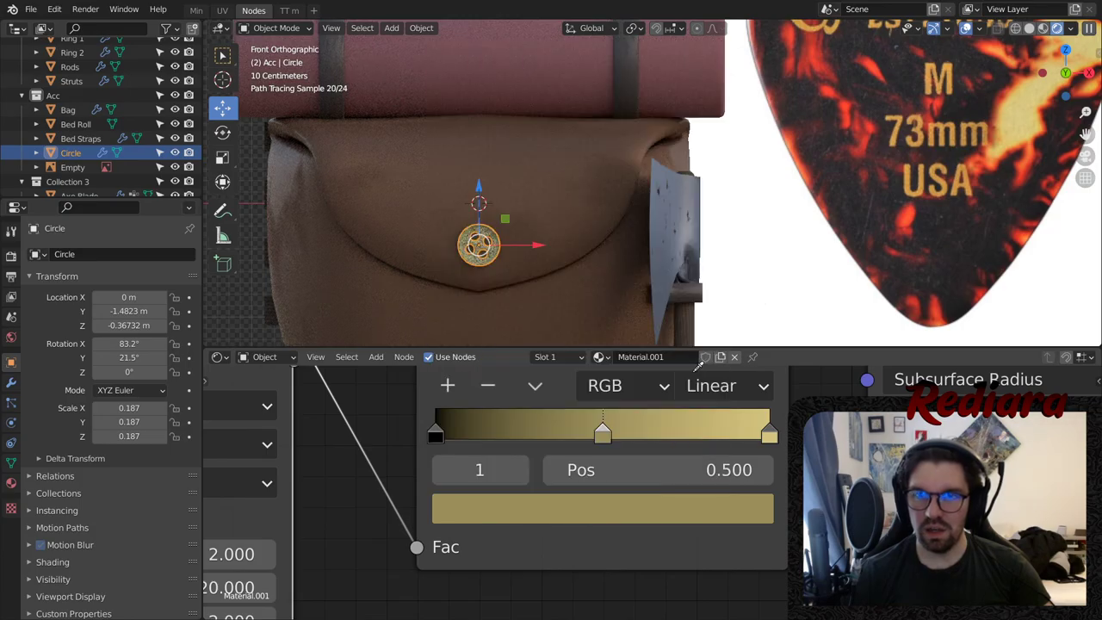
pyautogui.click(901, 220)
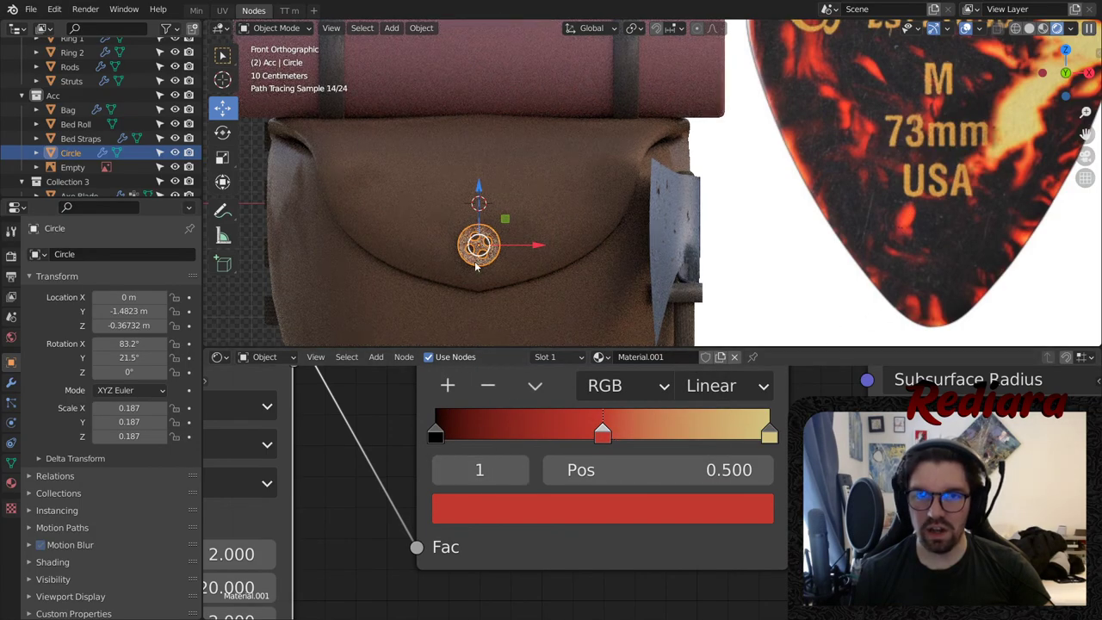
# - Reposition the ColorRamp stops, with the red one at 0.895 and the black one at 0.348
pyautogui.scroll(6, 518, 216)
pyautogui.keyDown('shift'); pyautogui.moveTo(430, 277); pyautogui.dragTo(525, 229, button='middle'); pyautogui.keyUp('shift')
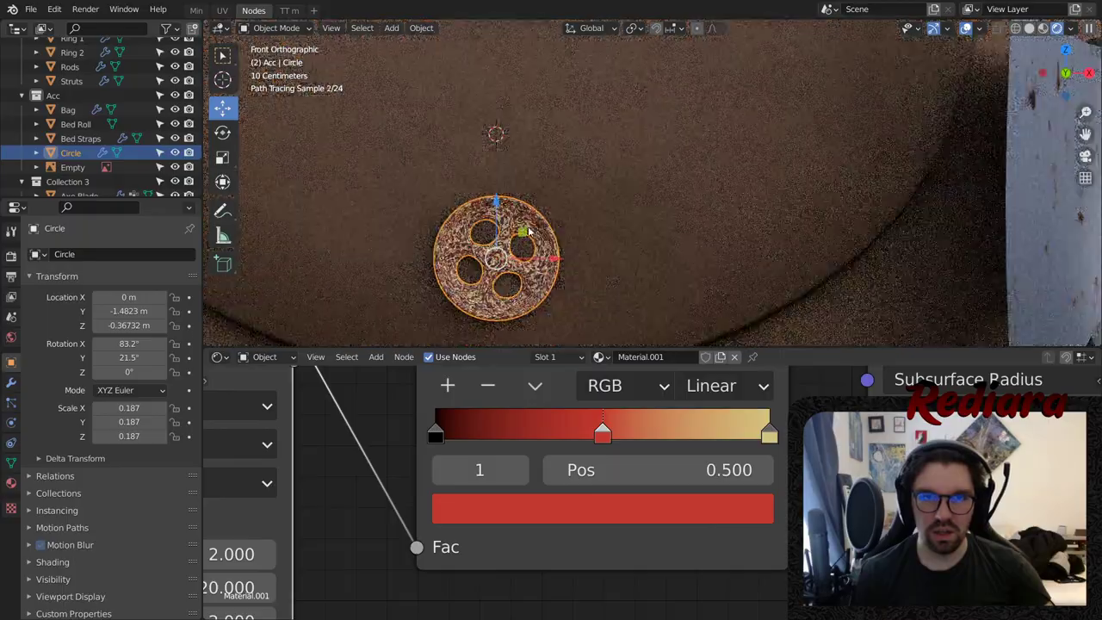
pyautogui.scroll(-5, 526, 227)
pyautogui.scroll(4, 618, 292)
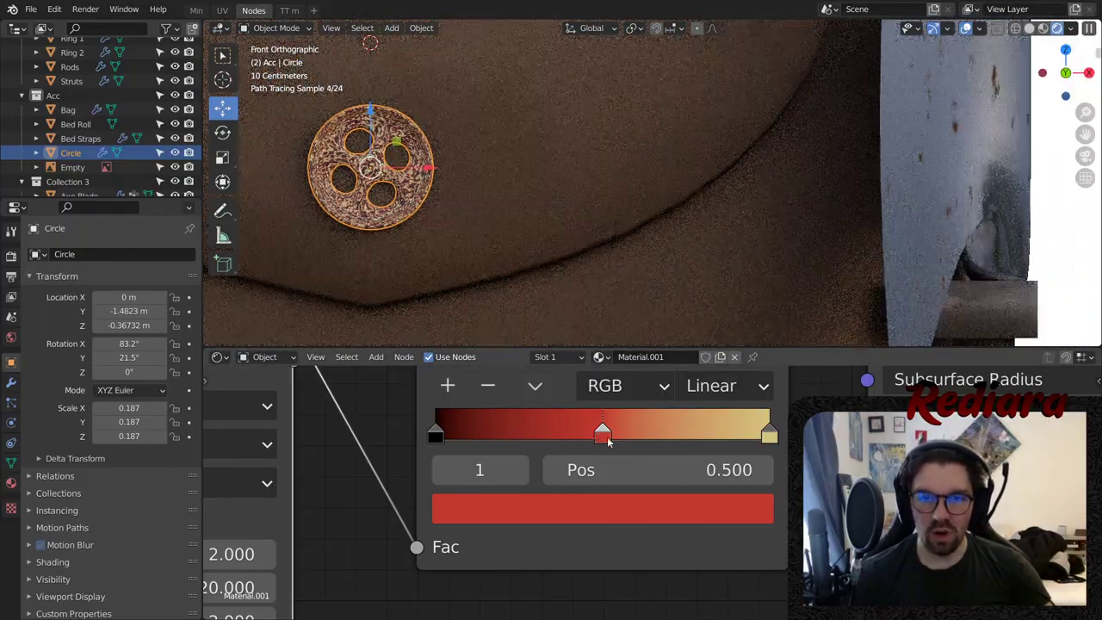
pyautogui.moveTo(616, 426); pyautogui.dragTo(694, 421)
pyautogui.scroll(4, 462, 196)
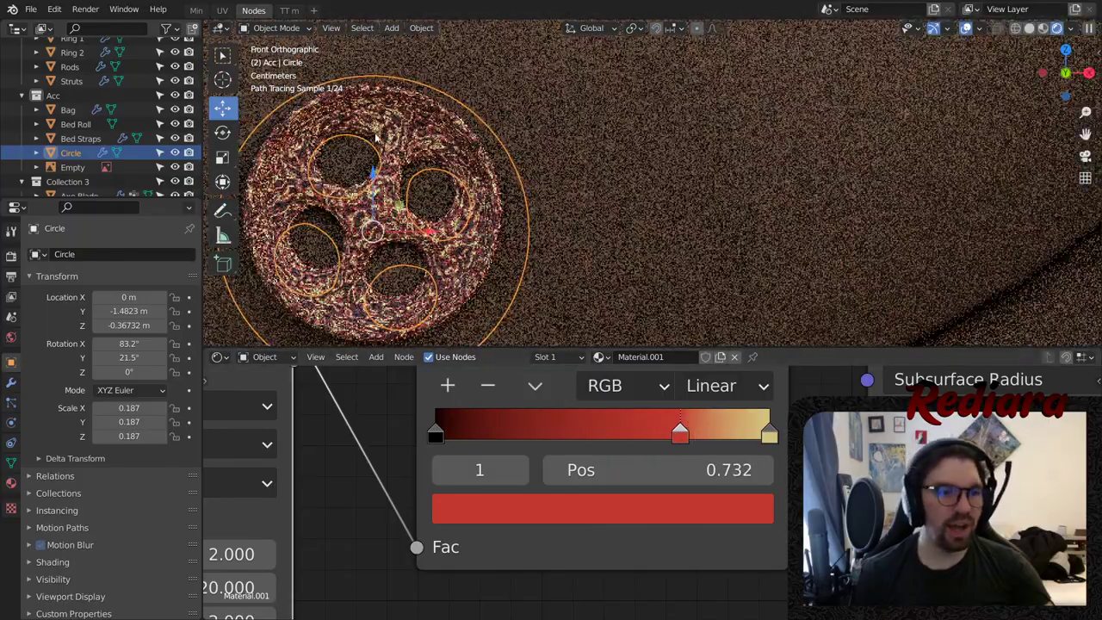
pyautogui.scroll(6, 462, 196)
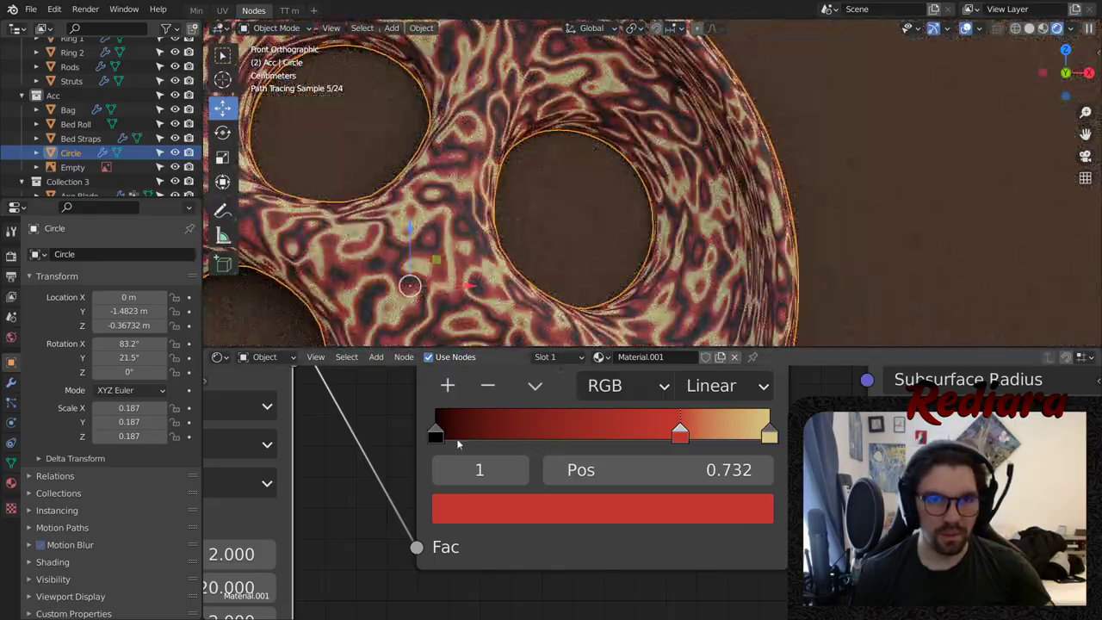
pyautogui.moveTo(436, 433); pyautogui.dragTo(611, 432)
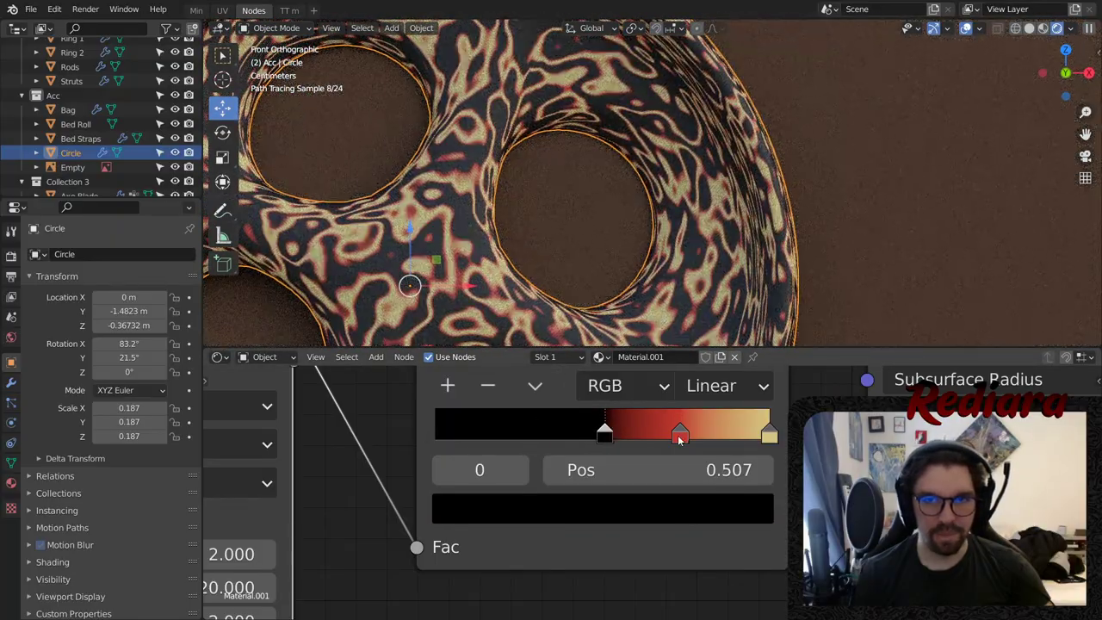
pyautogui.moveTo(677, 435); pyautogui.dragTo(733, 435)
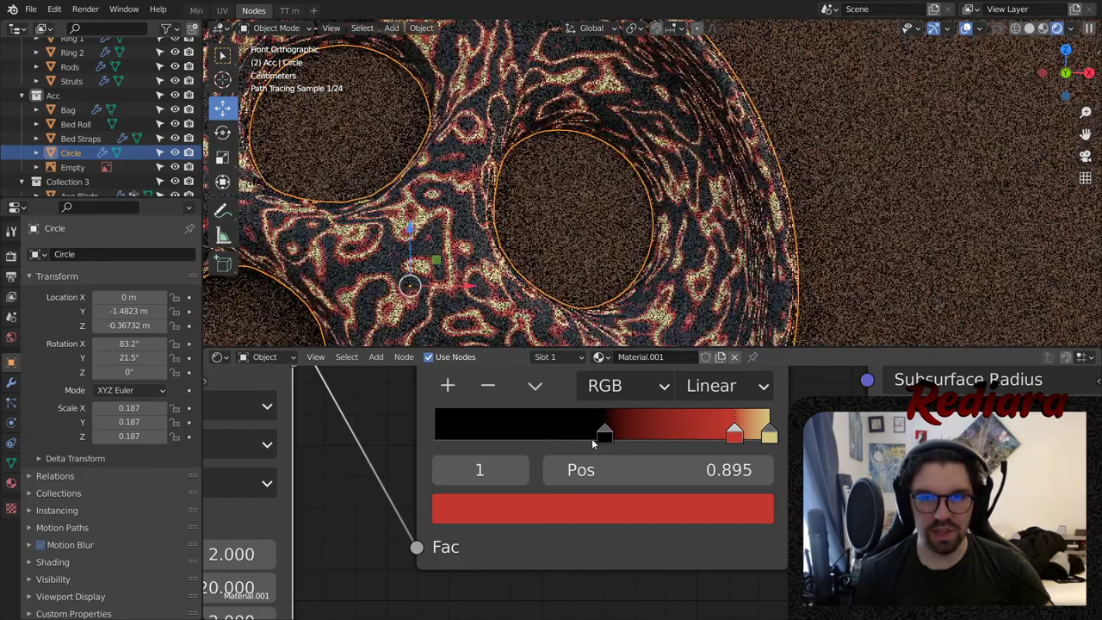
pyautogui.moveTo(610, 435); pyautogui.dragTo(554, 437)
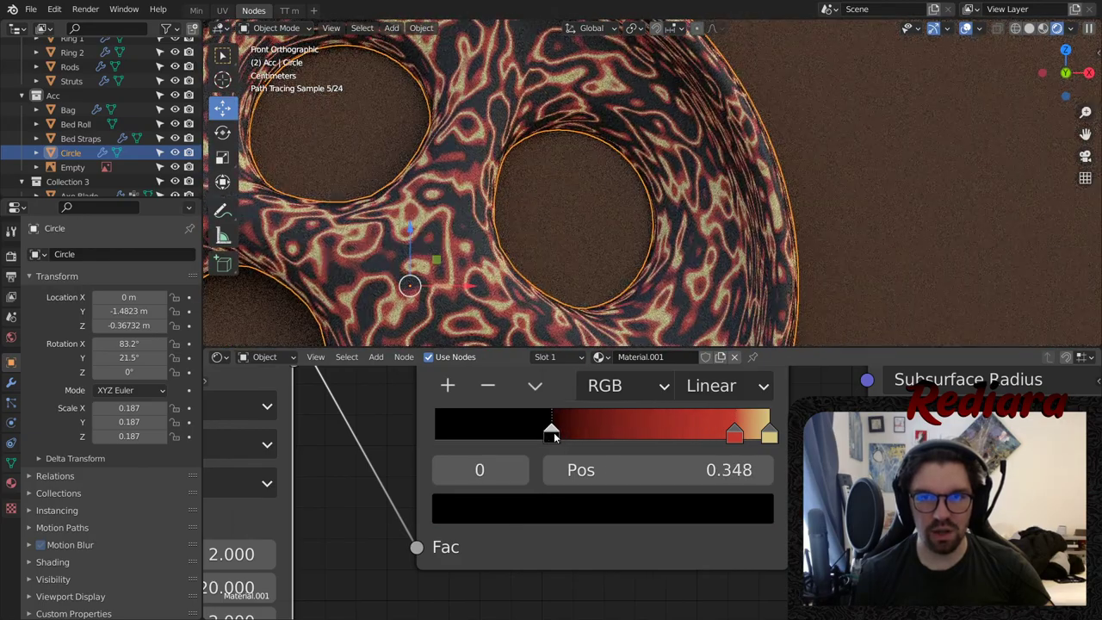
# - Change the ColorRamp's interpolation to B-Spline
pyautogui.click(727, 386)
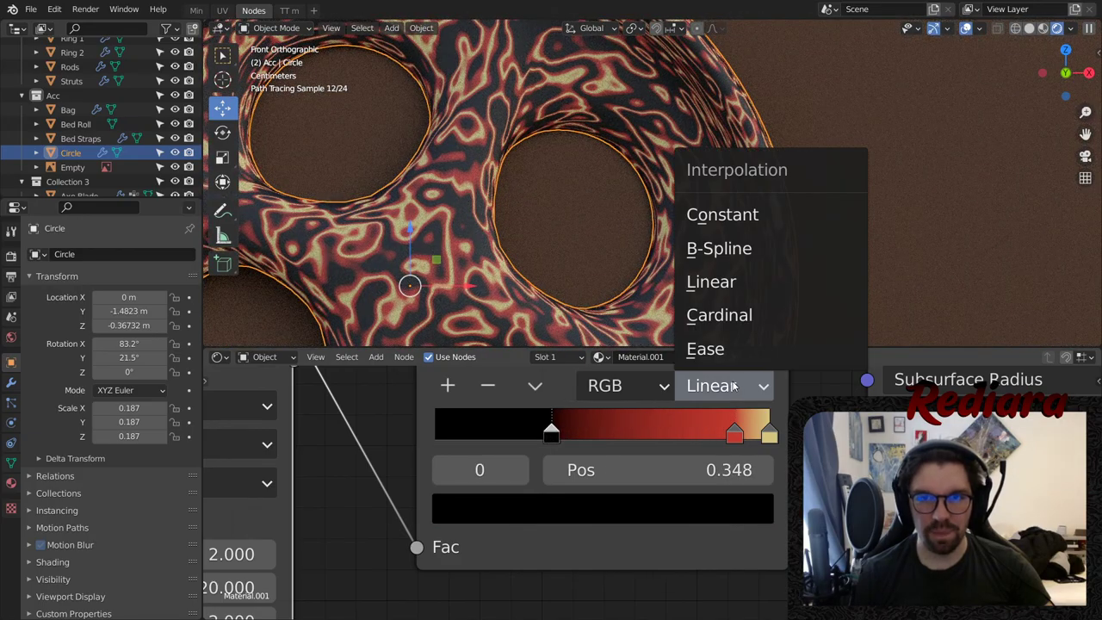
pyautogui.click(716, 250)
pyautogui.scroll(-8, 559, 129)
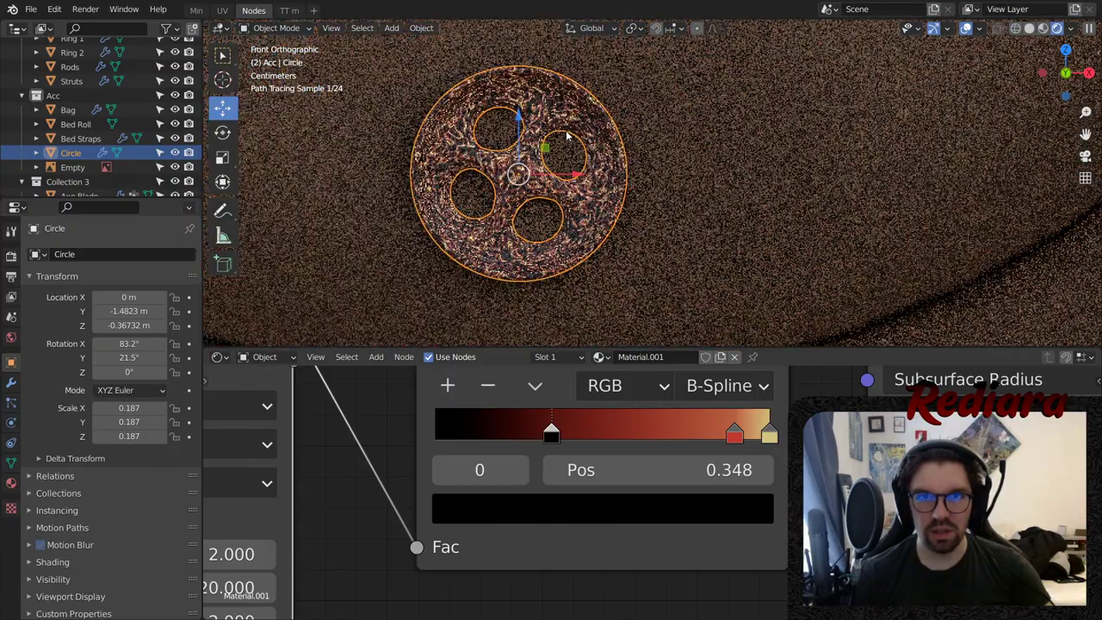
pyautogui.scroll(4, 517, 215)
# - Set the Wave Texture's scale to 1 and its distortion to 15
pyautogui.moveTo(394, 481); pyautogui.dragTo(685, 445, button='middle')
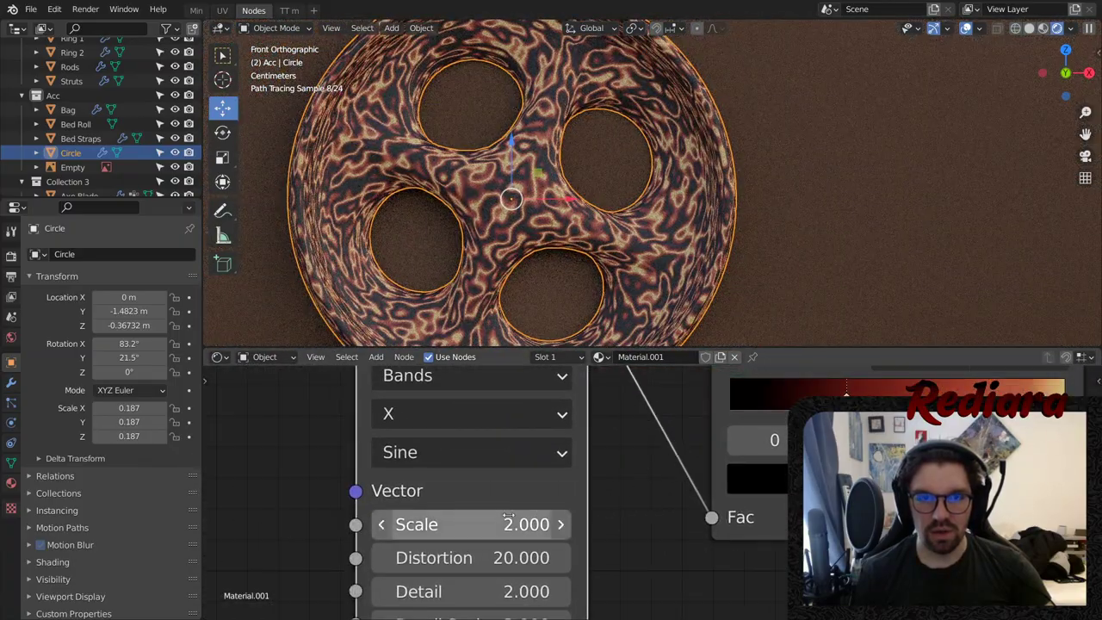
pyautogui.doubleClick(443, 523)
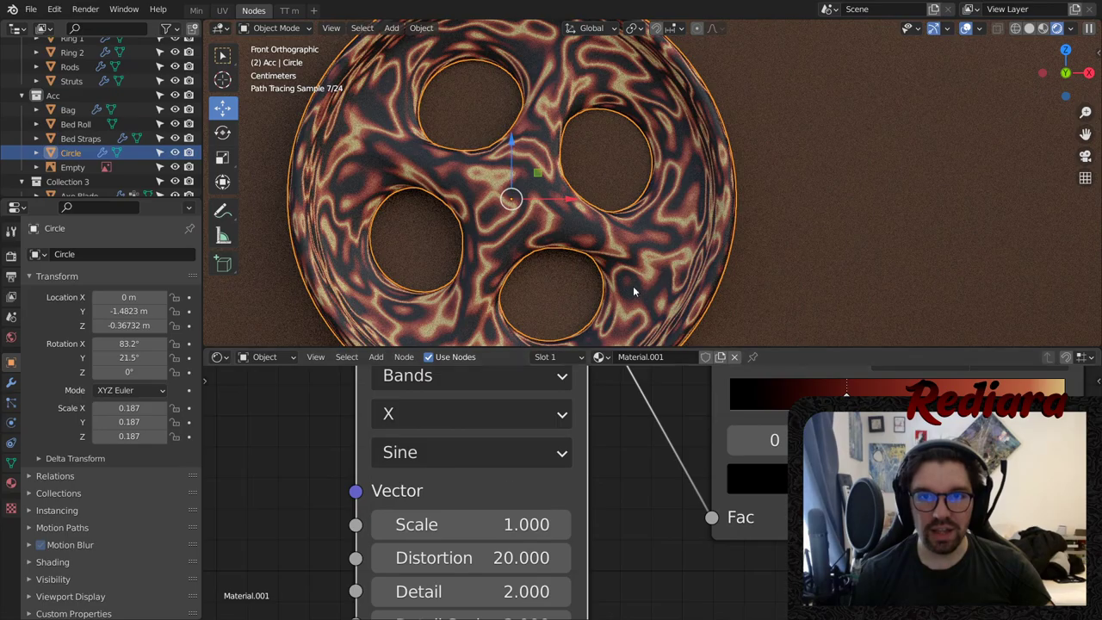
pyautogui.scroll(-5, 665, 190)
pyautogui.scroll(-3, 665, 189)
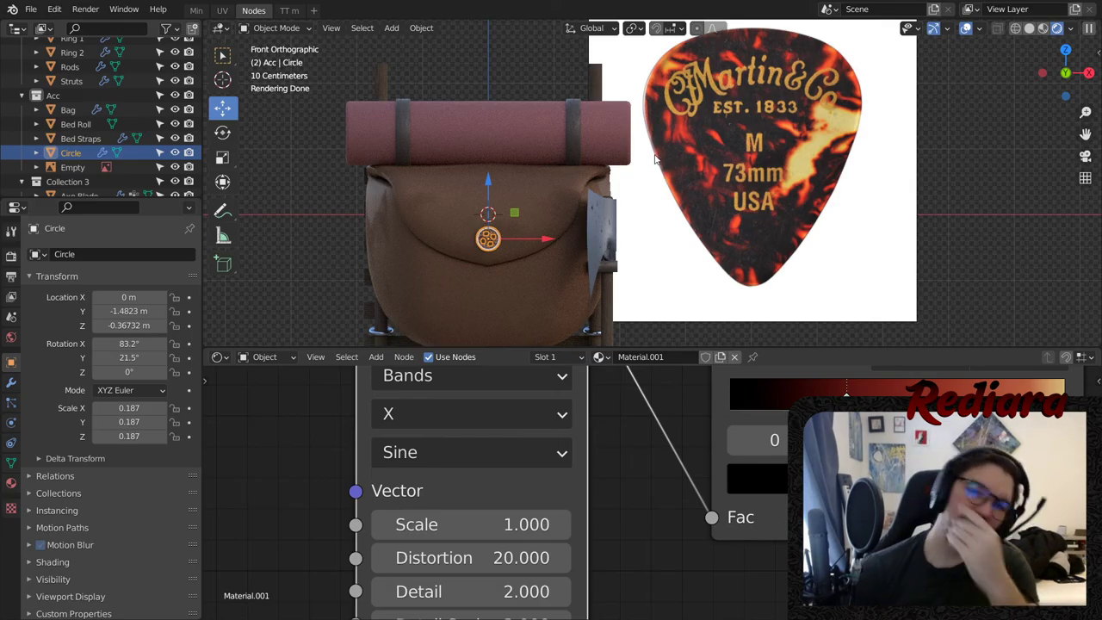
pyautogui.scroll(16, 489, 239)
pyautogui.keyDown('shift'); pyautogui.moveTo(484, 215); pyautogui.dragTo(559, 266, button='middle'); pyautogui.keyUp('shift')
pyautogui.moveTo(641, 573); pyautogui.dragTo(680, 527, button='middle')
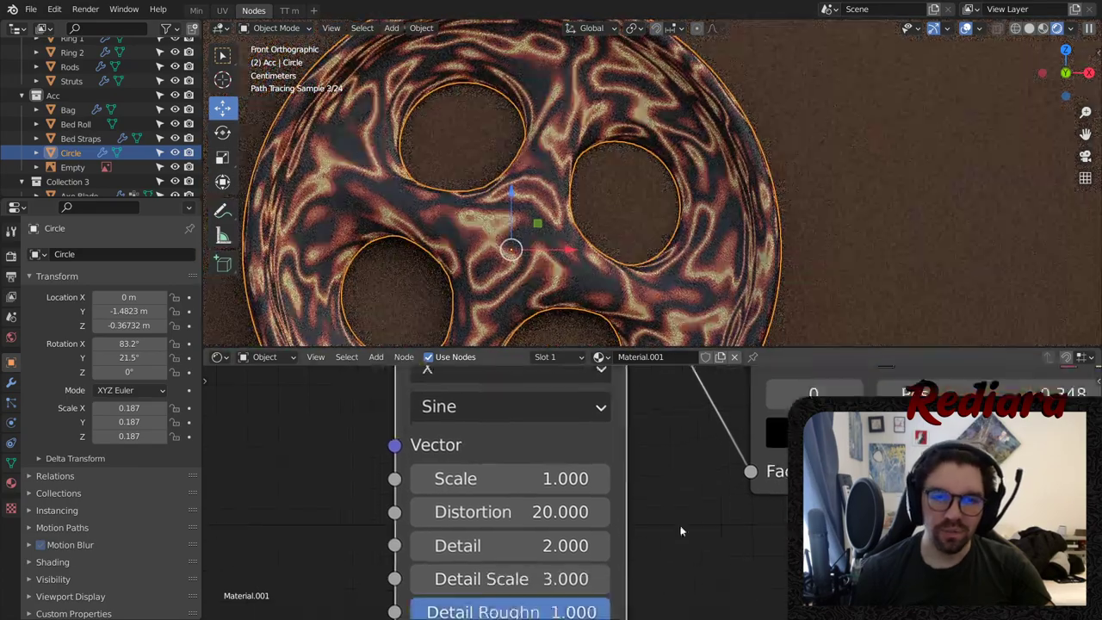
pyautogui.click(549, 513)
pyautogui.write('15')
pyautogui.press('Return')
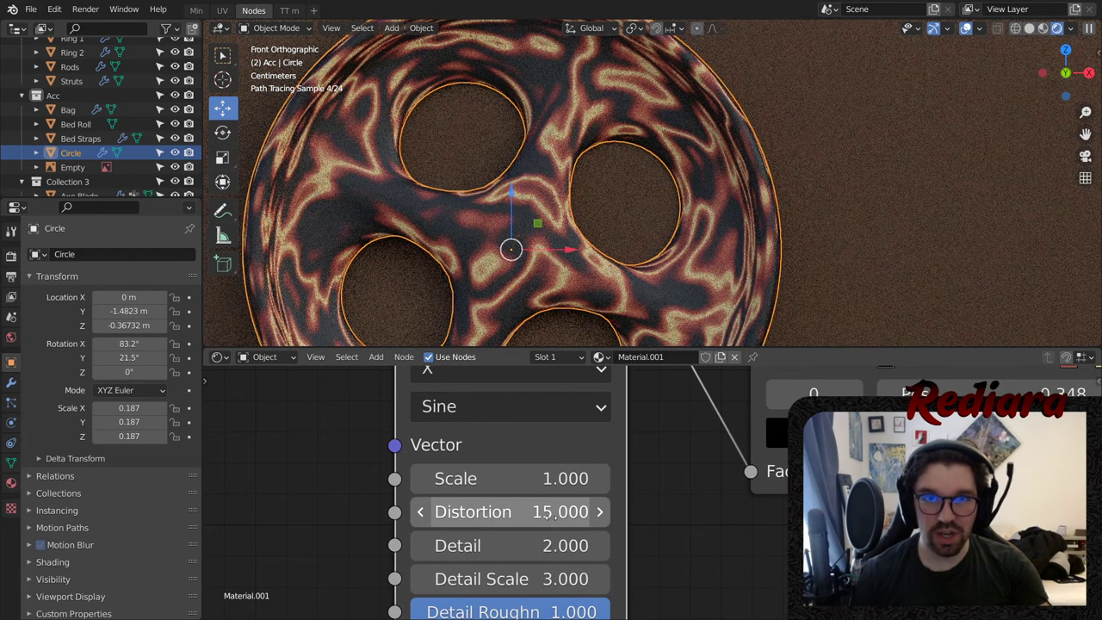
# - Add a Voronoi Texture above the Wave Texture and connect its Color output to the ColorRamp's Fac input instead
pyautogui.scroll(-3, 656, 440)
pyautogui.moveTo(657, 440); pyautogui.dragTo(752, 524, button='middle')
pyautogui.moveTo(652, 431); pyautogui.dragTo(450, 545)
pyautogui.click(457, 451)
pyautogui.click(358, 404)
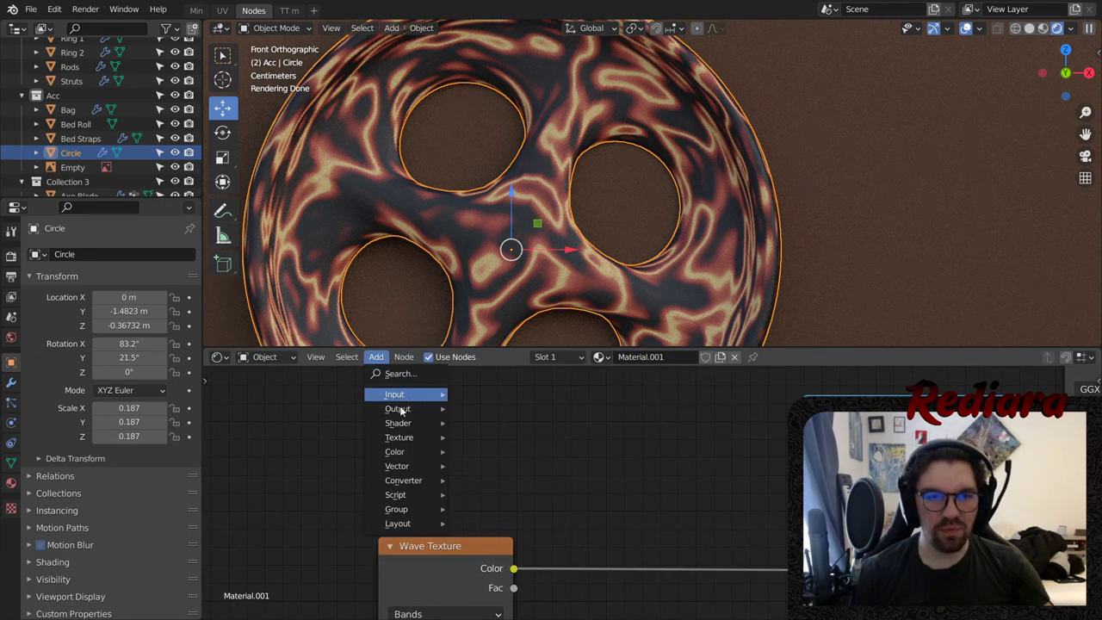
pyautogui.moveTo(404, 440)
pyautogui.click(496, 405)
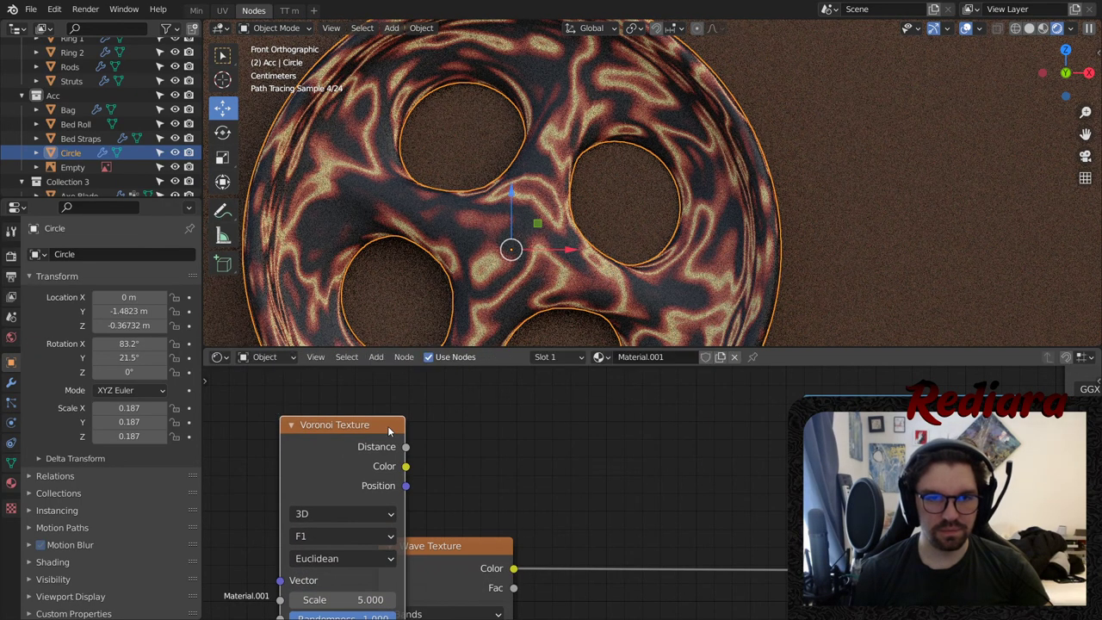
pyautogui.click(522, 375)
pyautogui.moveTo(555, 482); pyautogui.dragTo(574, 552)
pyautogui.moveTo(484, 408); pyautogui.dragTo(578, 400)
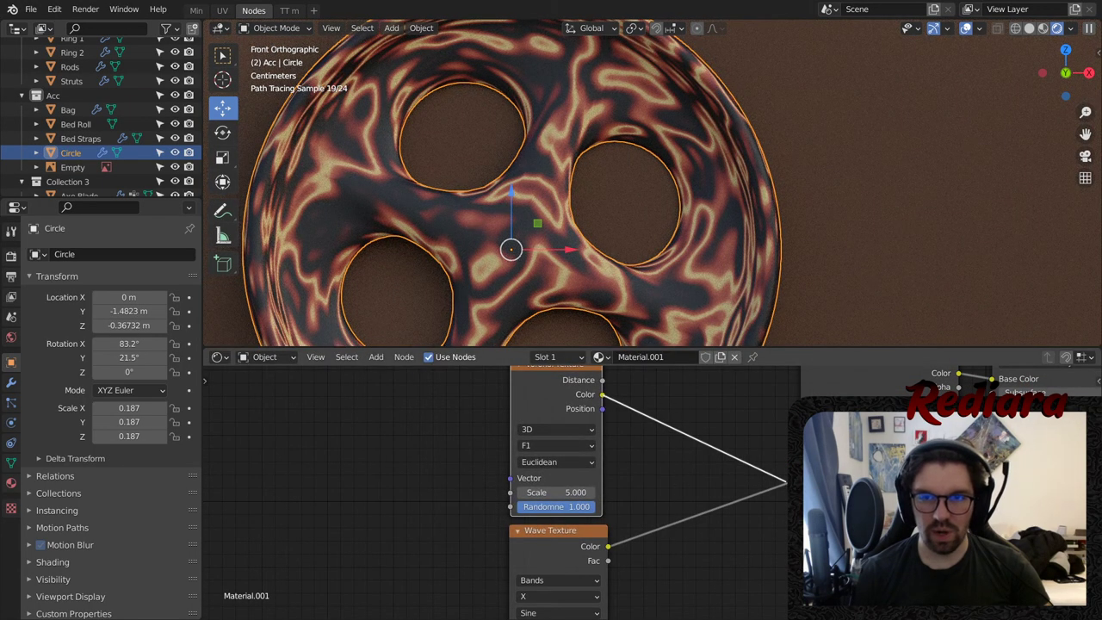
pyautogui.moveTo(786, 482); pyautogui.dragTo(801, 479)
# - Set the Voronoi Texture's feature output to Smooth F1
pyautogui.scroll(5, 578, 404)
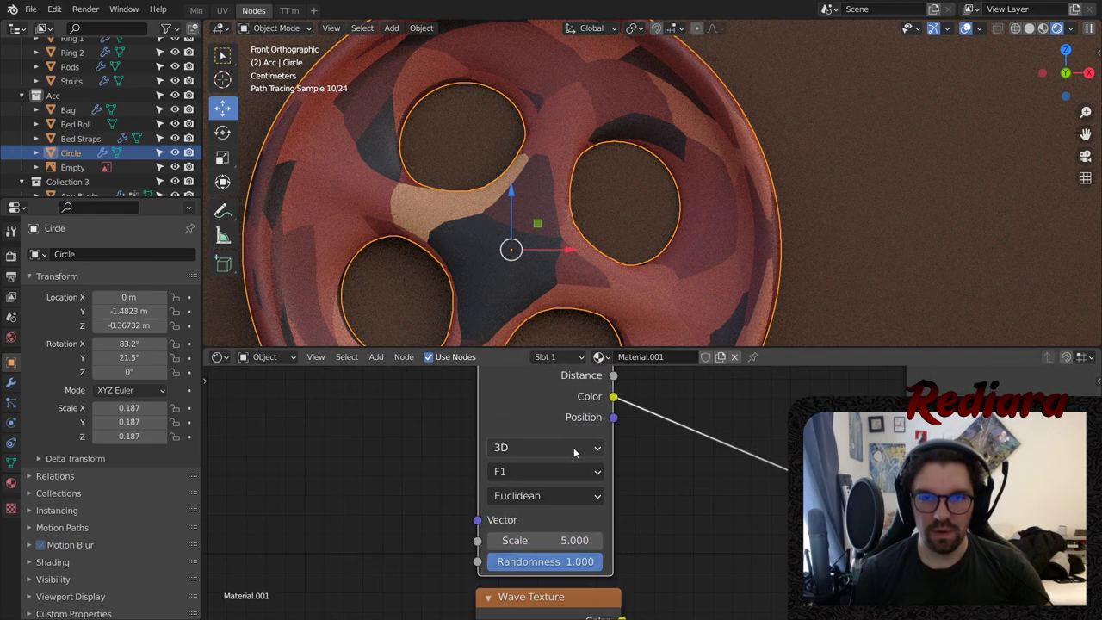
pyautogui.click(545, 475)
pyautogui.click(543, 407)
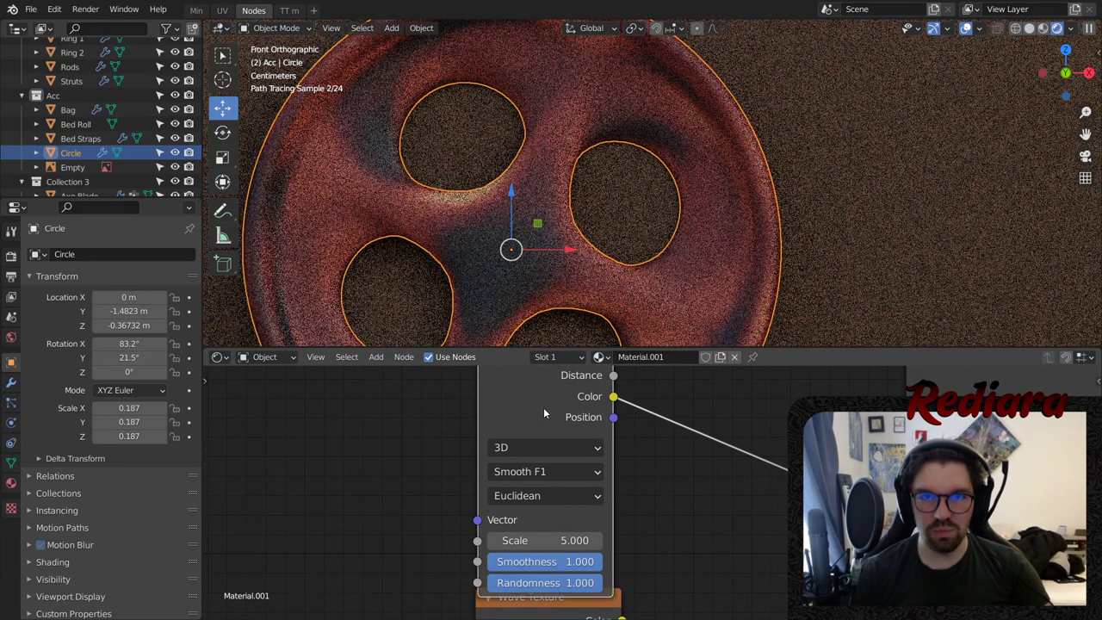
# - Try the Manhattan distance metric on the Voronoi Texture and return it to Euclidean
pyautogui.click(545, 495)
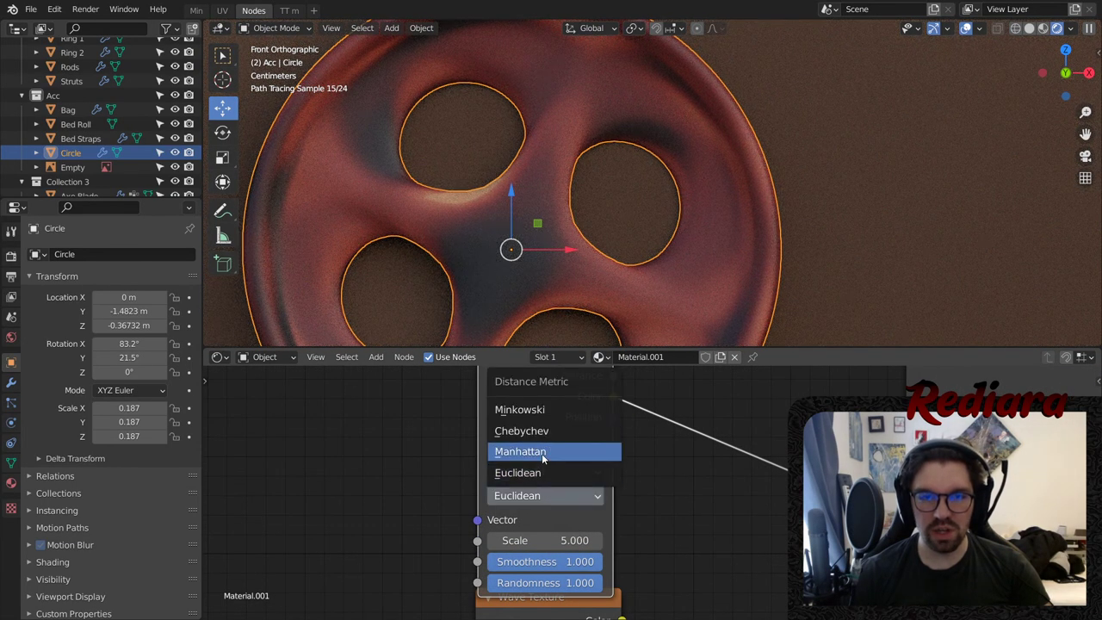
pyautogui.click(541, 451)
pyautogui.click(556, 497)
pyautogui.click(555, 472)
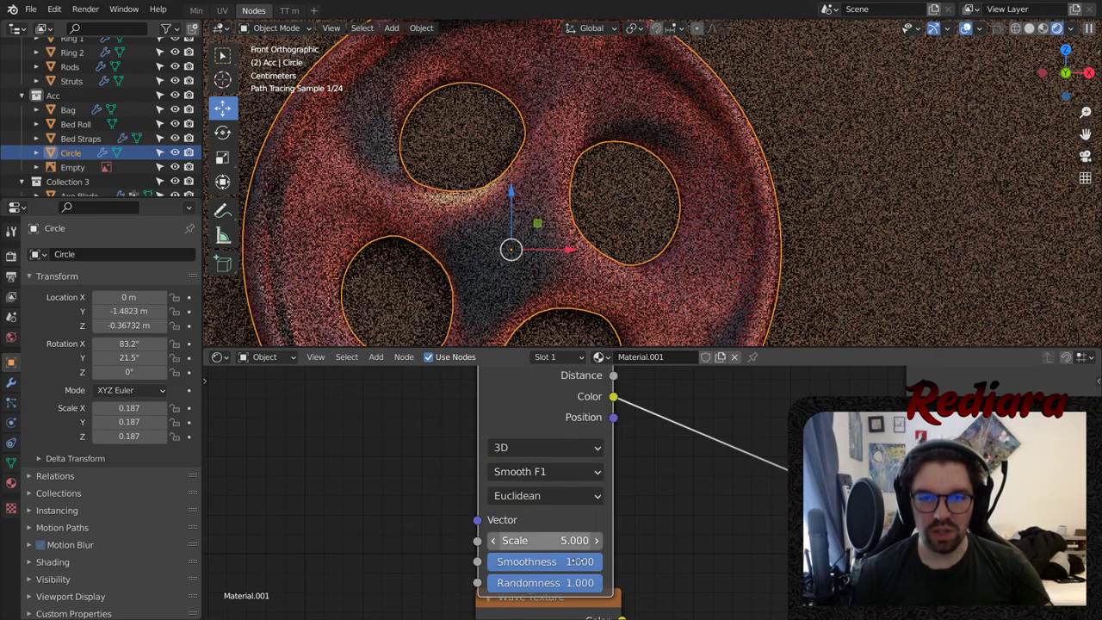
# - Set the Voronoi Texture's scale to 10
pyautogui.click(566, 539)
pyautogui.write('10')
pyautogui.press('Return')
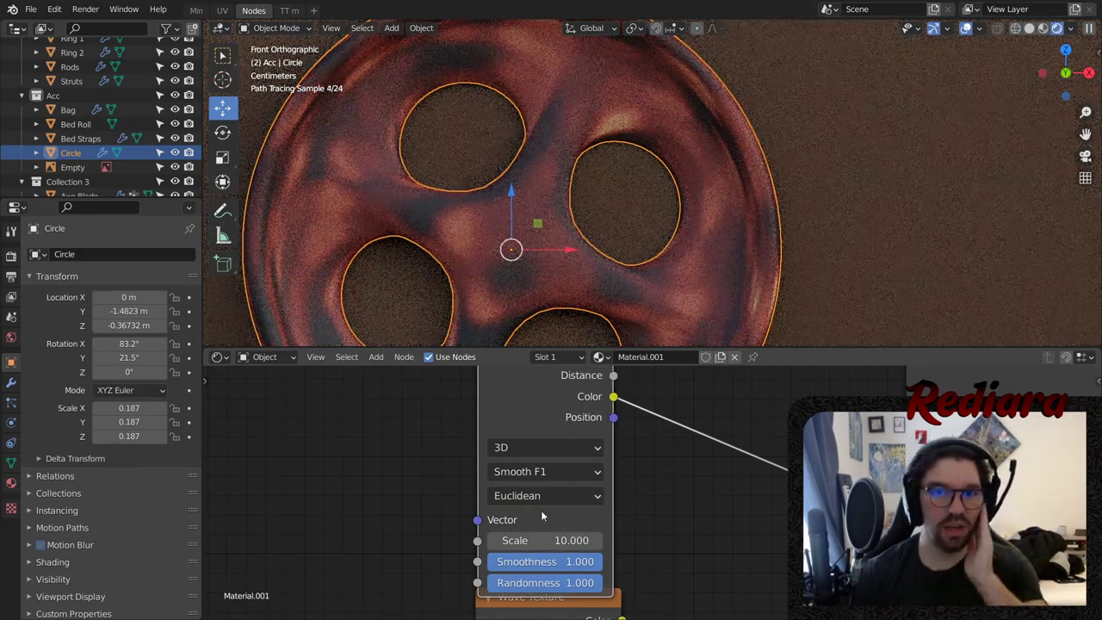
# - Shift the ColorRamp's black stop slightly toward the red stop to darken the button's pattern
pyautogui.scroll(-3, 631, 206)
pyautogui.moveTo(771, 438); pyautogui.dragTo(514, 453, button='middle')
pyautogui.scroll(4, 744, 466)
pyautogui.moveTo(727, 462); pyautogui.dragTo(753, 460)
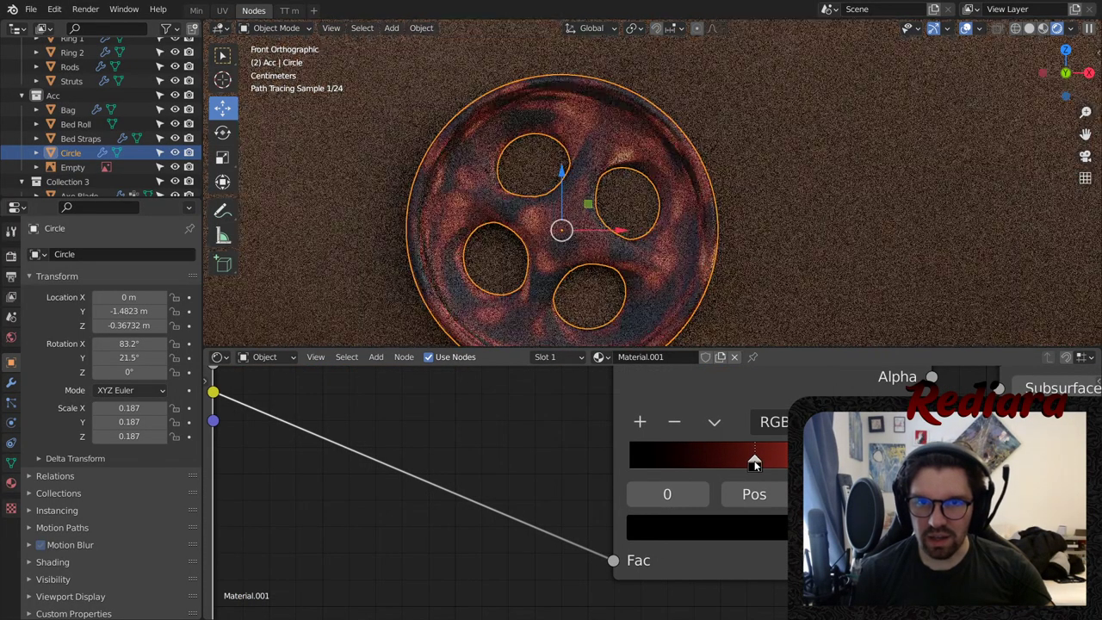
pyautogui.moveTo(402, 477); pyautogui.dragTo(637, 435, button='middle')
pyautogui.moveTo(522, 445); pyautogui.dragTo(647, 438, button='middle')
pyautogui.keyDown('ctrl'); pyautogui.scroll(-3, 709, 446); pyautogui.keyUp('ctrl')
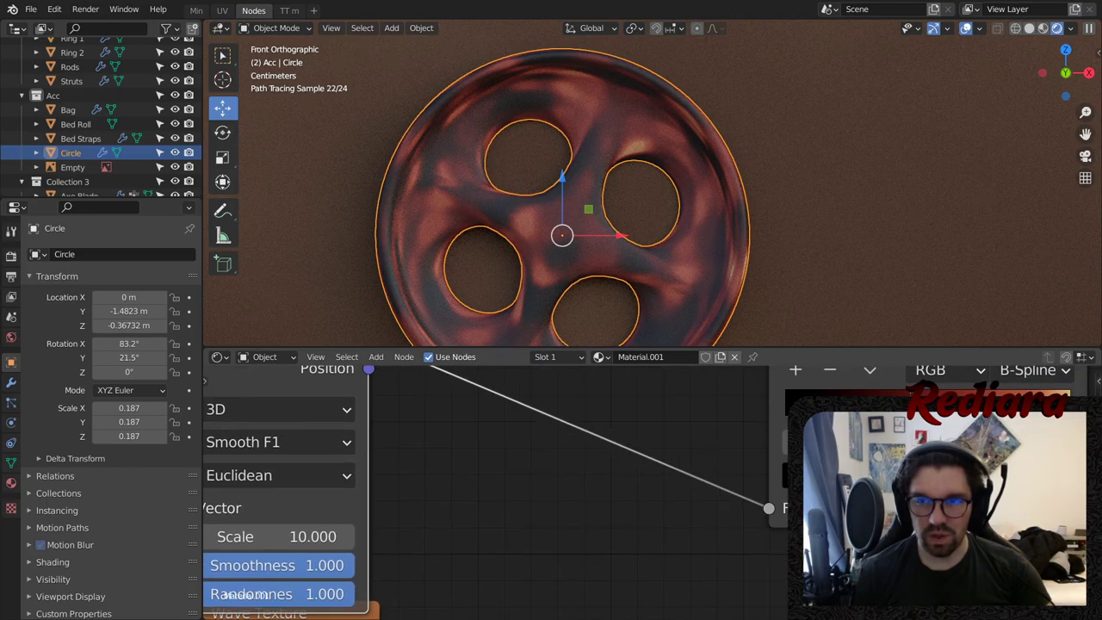
pyautogui.click(1066, 406)
pyautogui.moveTo(581, 493); pyautogui.dragTo(758, 470, button='middle')
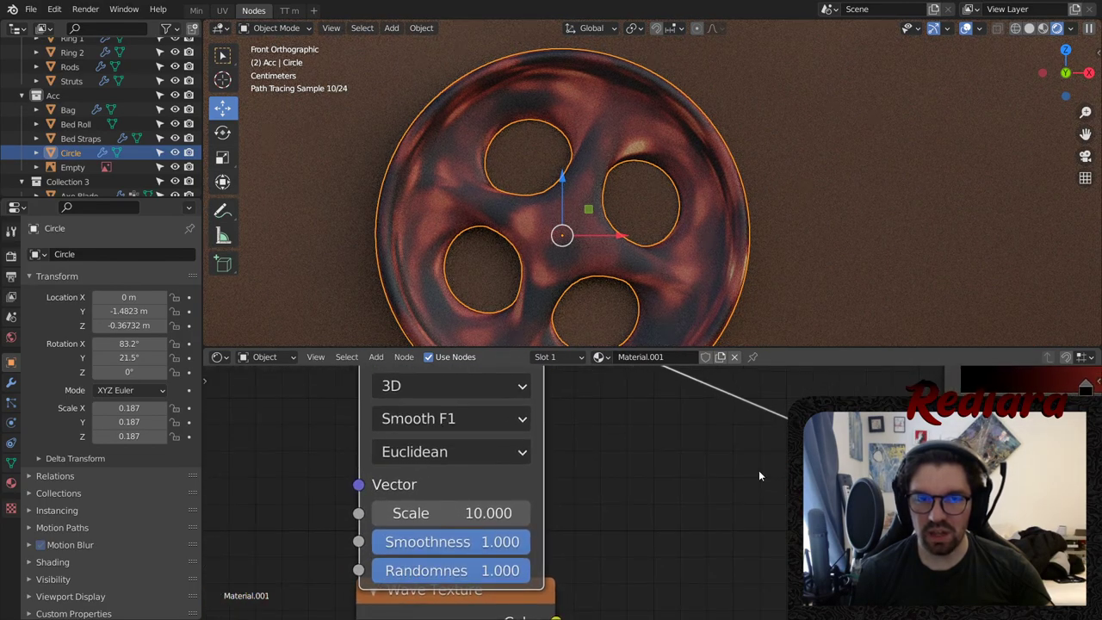
# - Set the Voronoi Texture's randomness to 0.75 and move the node clear of the Wave Texture node
pyautogui.moveTo(621, 518); pyautogui.dragTo(674, 496, button='middle')
pyautogui.scroll(3, 637, 499)
pyautogui.moveTo(540, 531); pyautogui.dragTo(573, 526)
pyautogui.moveTo(551, 561); pyautogui.dragTo(370, 564)
pyautogui.click(425, 570)
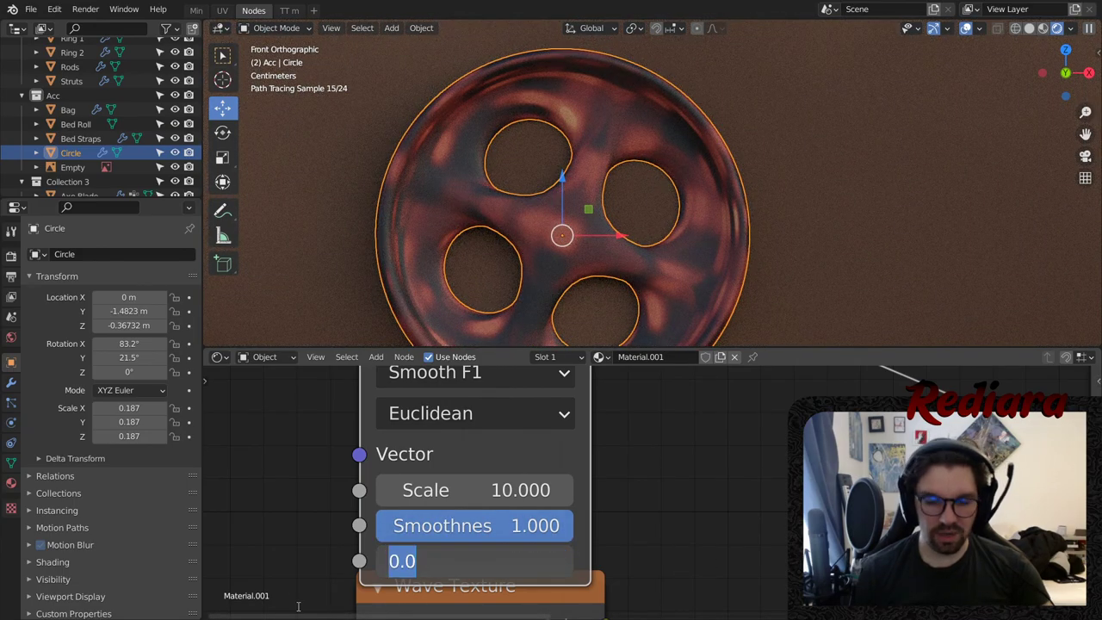
pyautogui.write('.75')
pyautogui.press('Return')
pyautogui.scroll(-4, 676, 465)
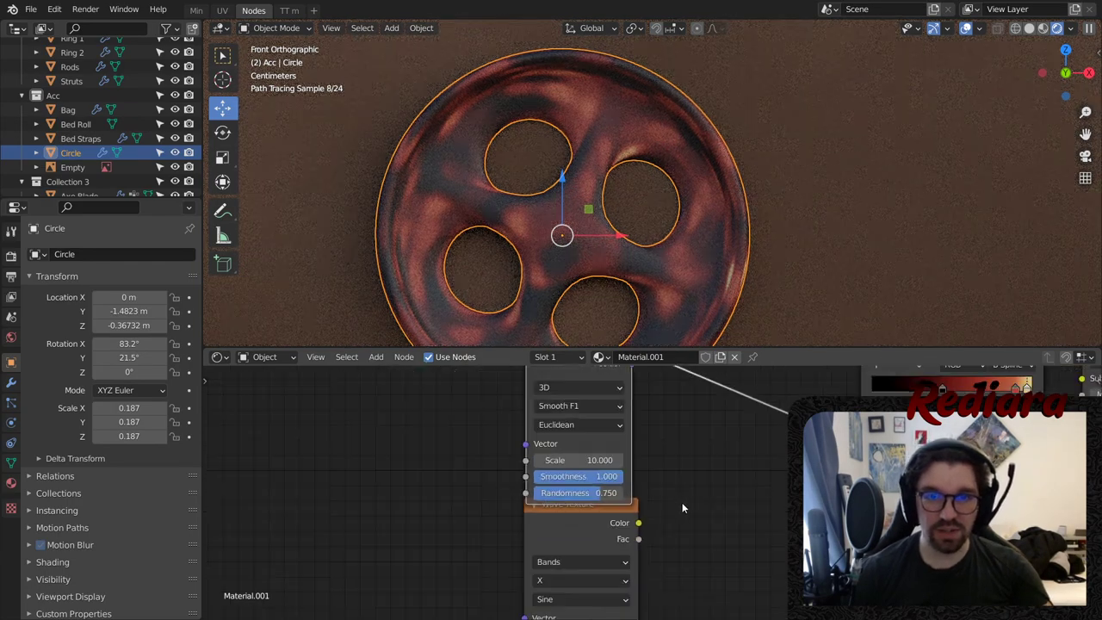
pyautogui.moveTo(611, 415); pyautogui.dragTo(616, 391)
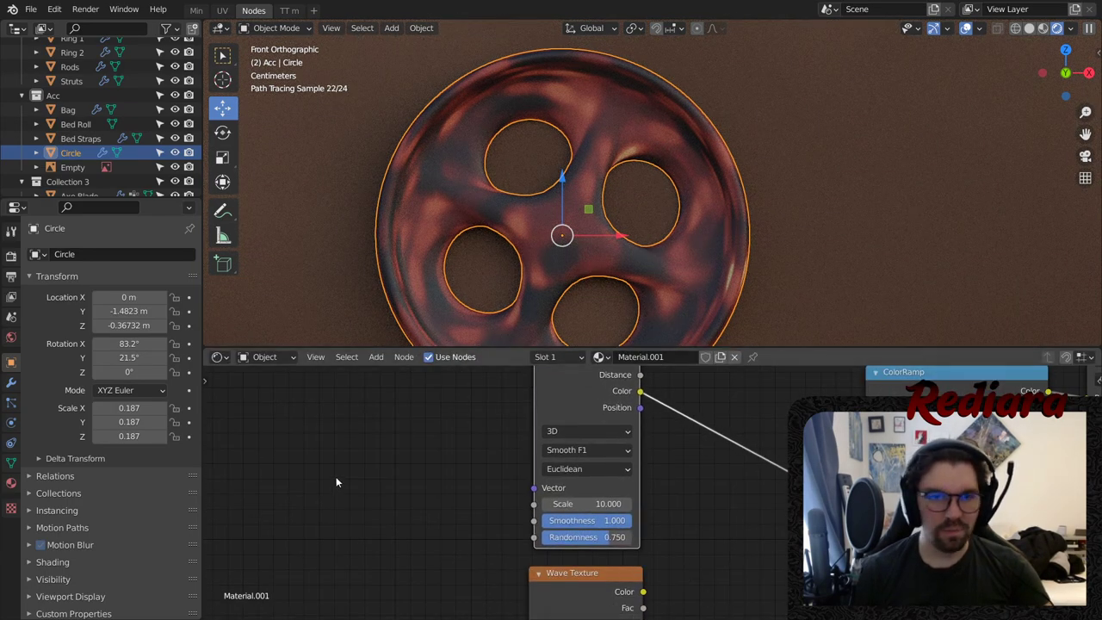
# - Insert a MixRGB node between the Voronoi Texture and the ColorRamp, and connect the Wave Texture's color to its Color2 input
pyautogui.moveTo(407, 450)
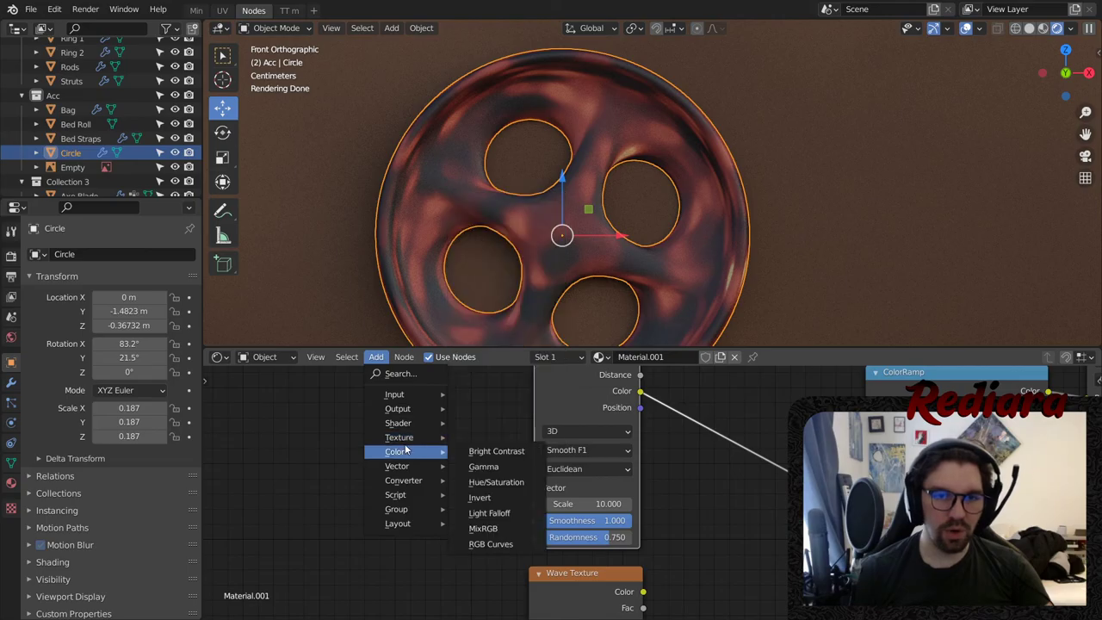
pyautogui.click(483, 527)
pyautogui.click(689, 417)
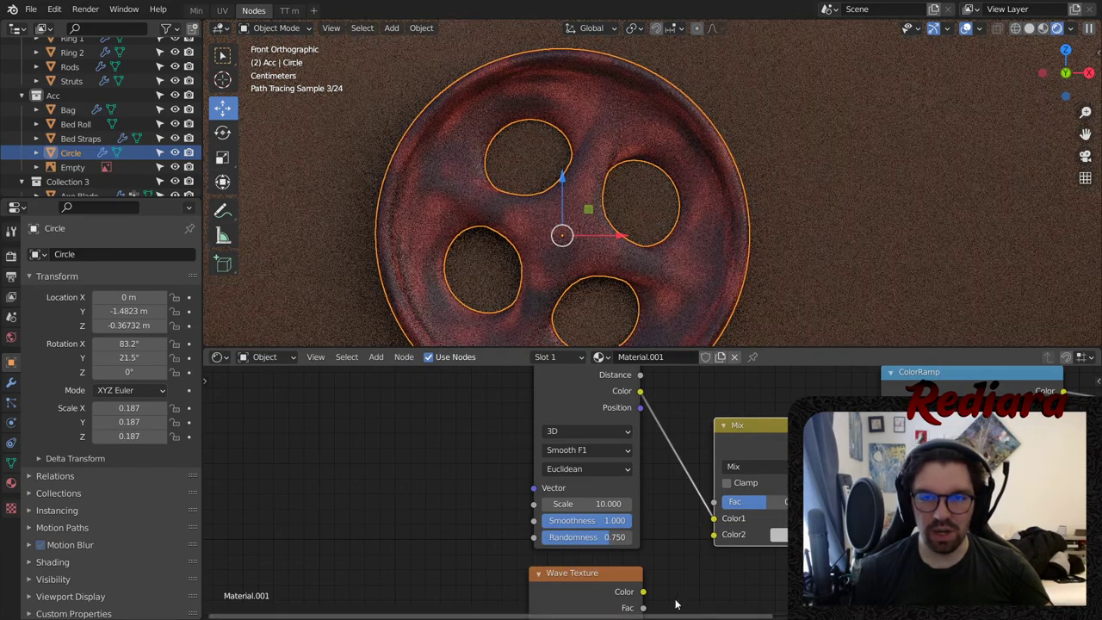
pyautogui.moveTo(714, 537); pyautogui.dragTo(715, 536)
pyautogui.moveTo(843, 422); pyautogui.dragTo(651, 396, button='middle')
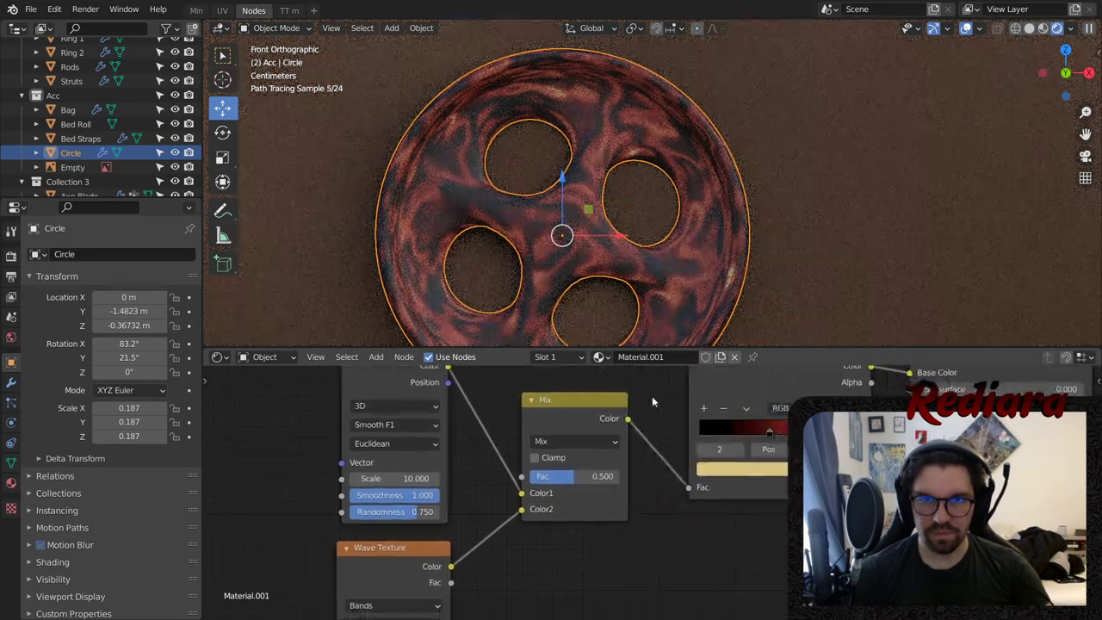
# - Swap the Mix node's inputs so the Wave Texture feeds Color1 and the Voronoi Texture feeds Color2
pyautogui.scroll(3, 592, 108)
pyautogui.scroll(-3, 590, 192)
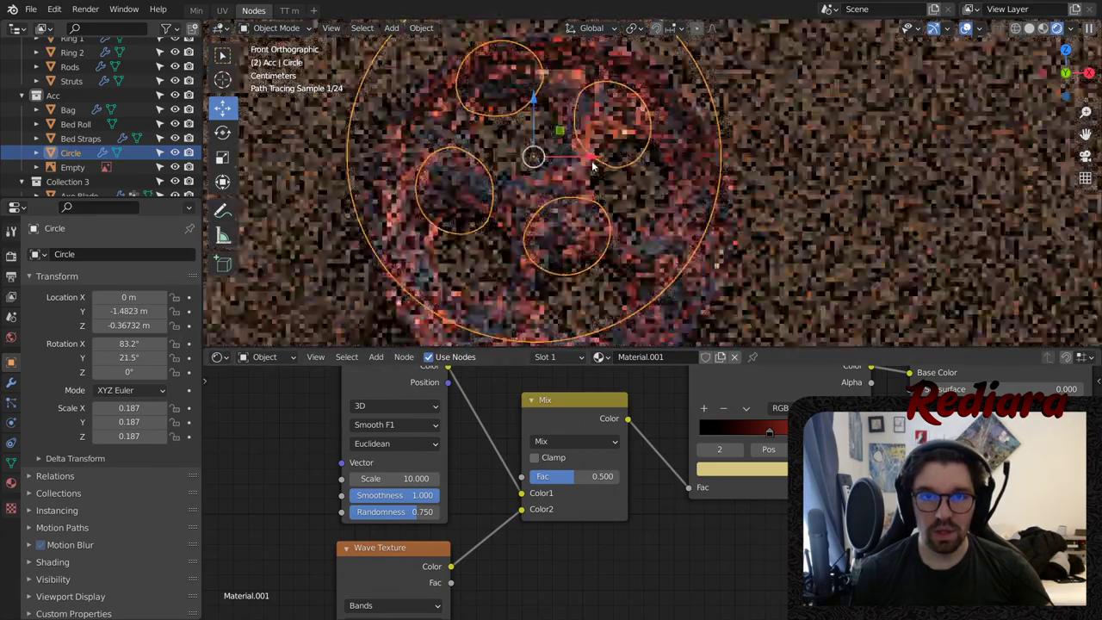
pyautogui.scroll(2, 657, 412)
pyautogui.scroll(1, 658, 412)
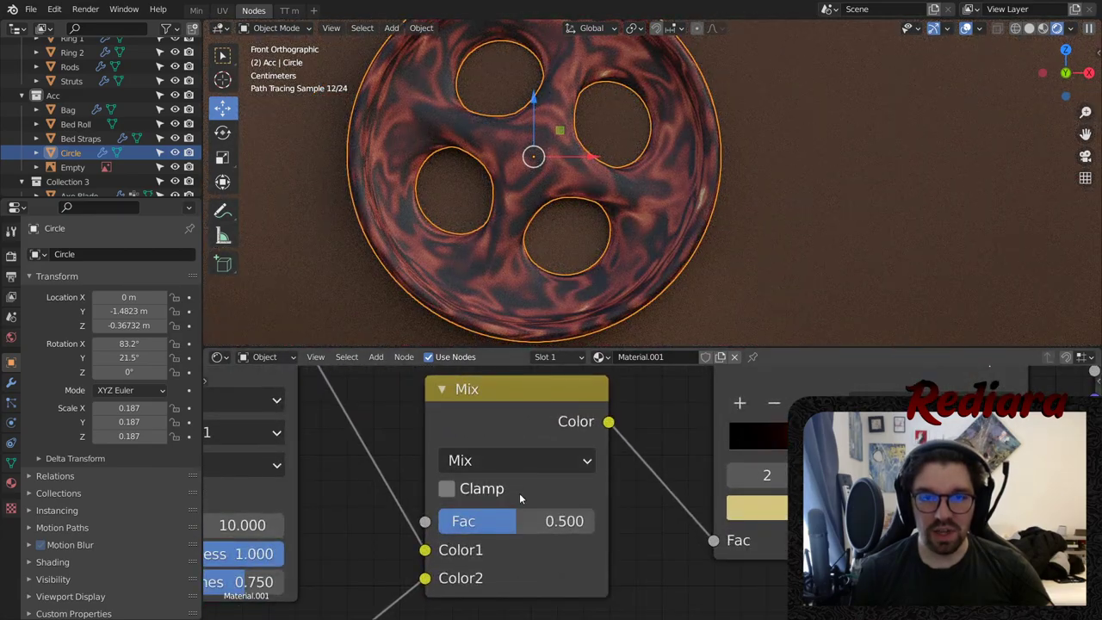
pyautogui.moveTo(423, 551); pyautogui.dragTo(426, 577)
pyautogui.click(531, 405)
# - Try the Linear Light, Soft Light and Overlay blend modes on the Mix node, briefly toggling Clamp
pyautogui.moveTo(641, 489); pyautogui.dragTo(681, 499, button='middle')
pyautogui.click(556, 467)
pyautogui.click(534, 115)
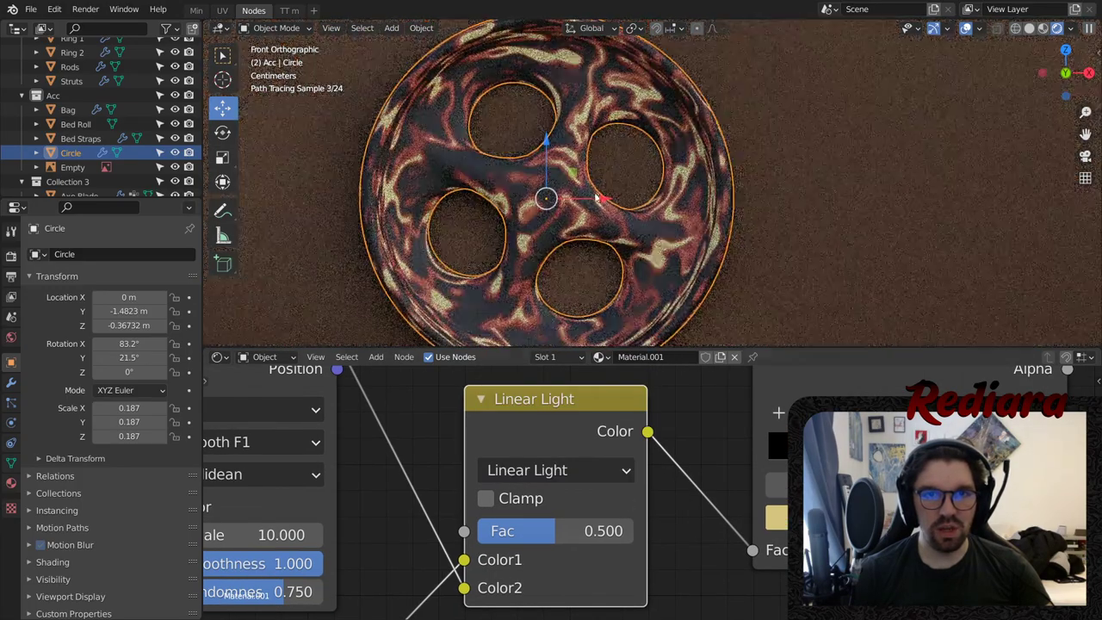
pyautogui.click(607, 470)
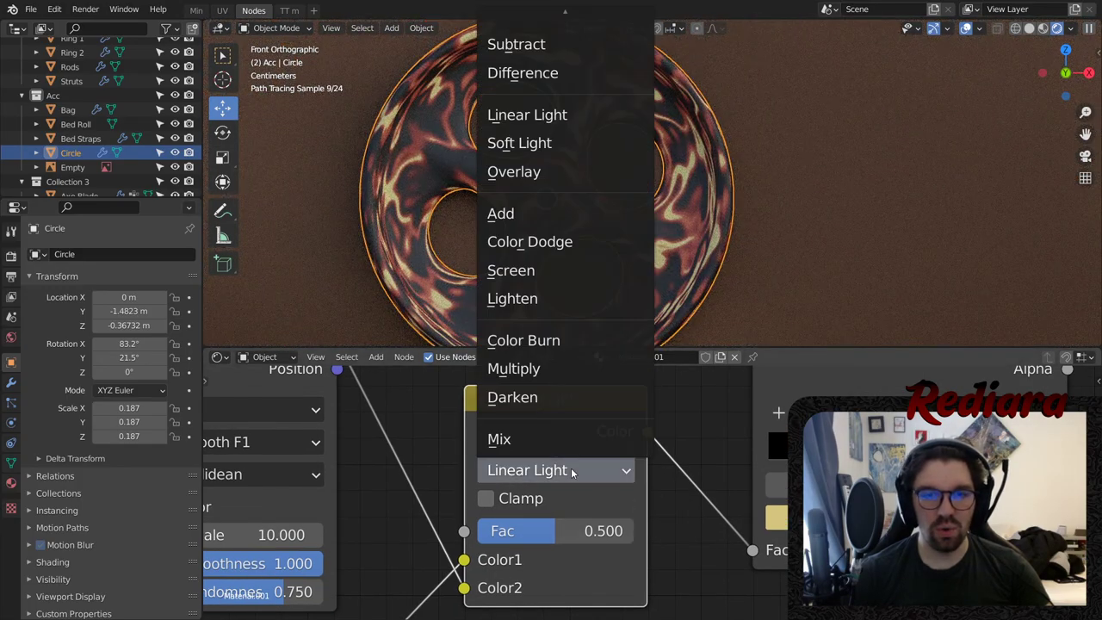
pyautogui.click(531, 145)
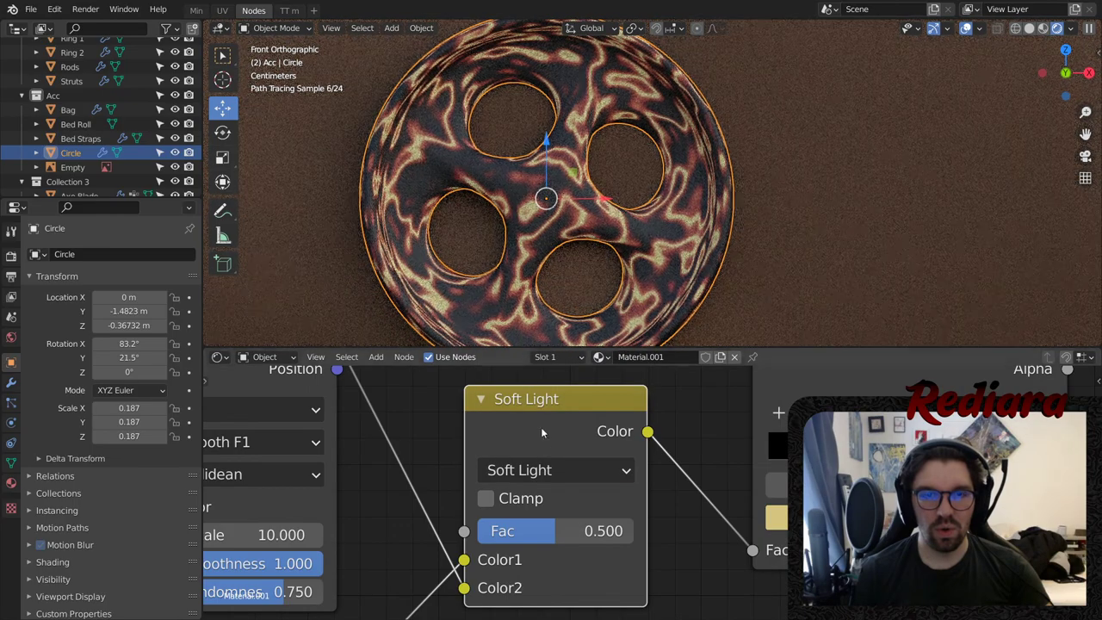
pyautogui.click(485, 498)
pyautogui.click(485, 498)
pyautogui.click(556, 470)
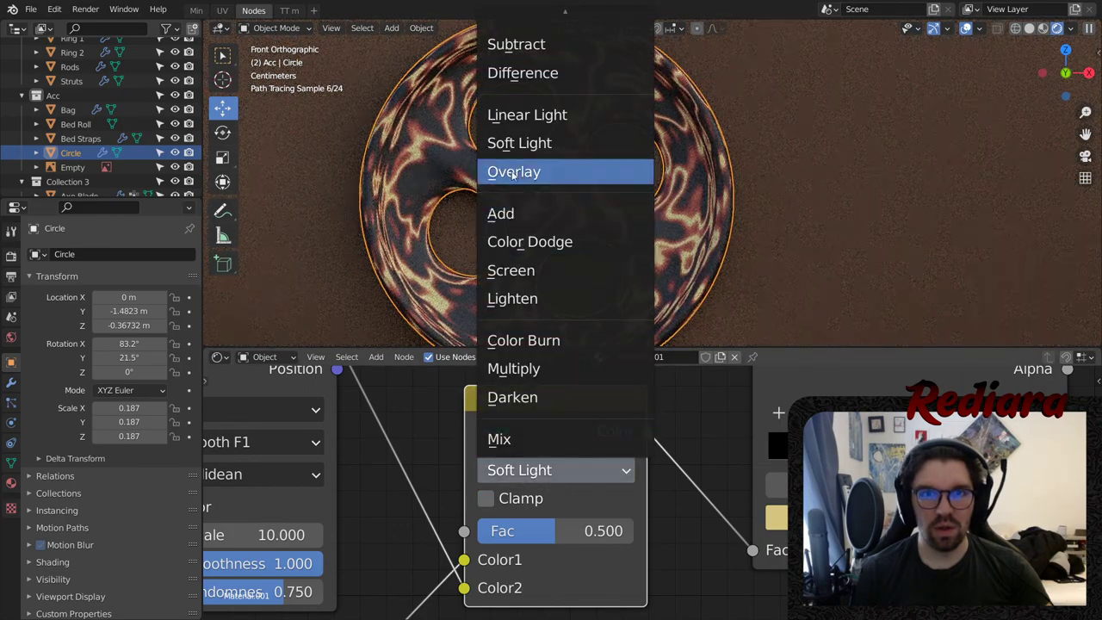
pyautogui.click(534, 171)
# - Try the Color Burn, Multiply and Darken blend modes on the Mix node
pyautogui.click(549, 464)
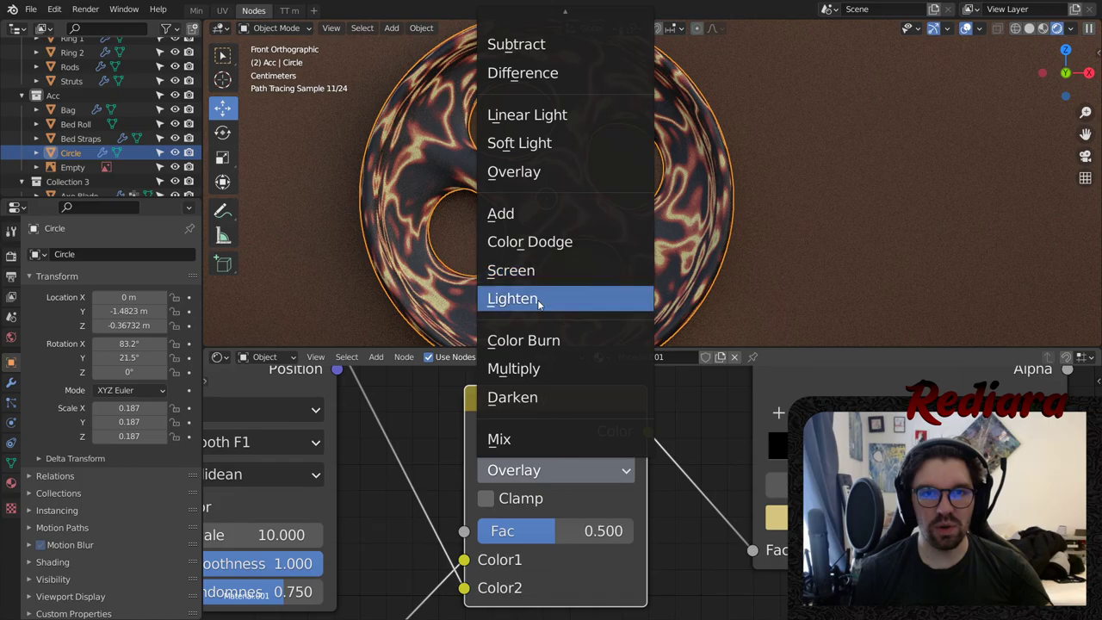
pyautogui.click(550, 338)
pyautogui.click(544, 470)
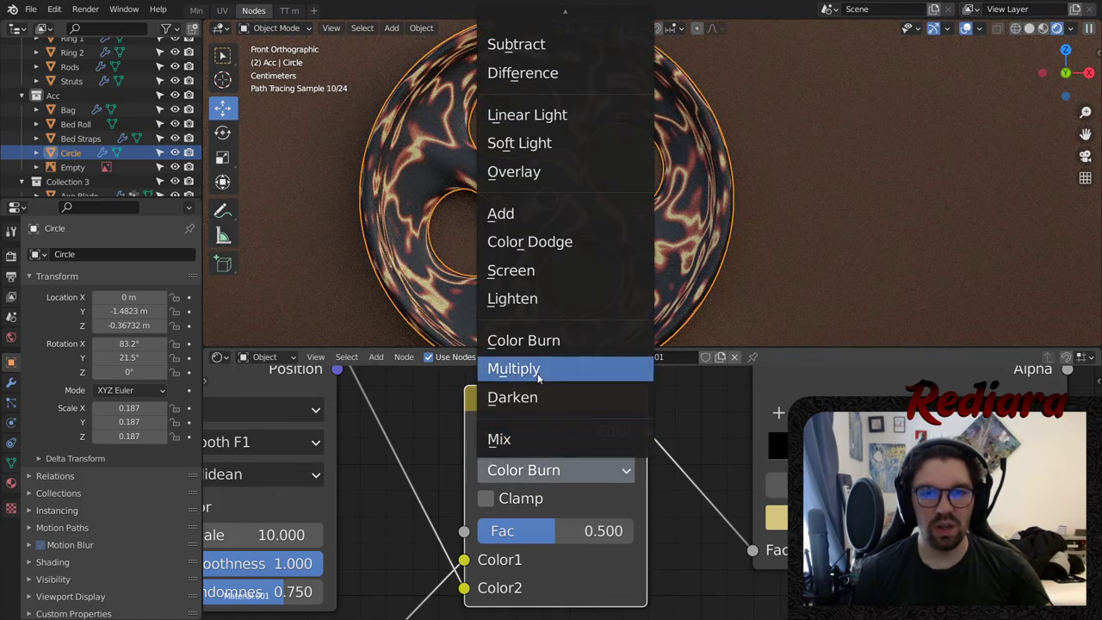
pyautogui.click(538, 368)
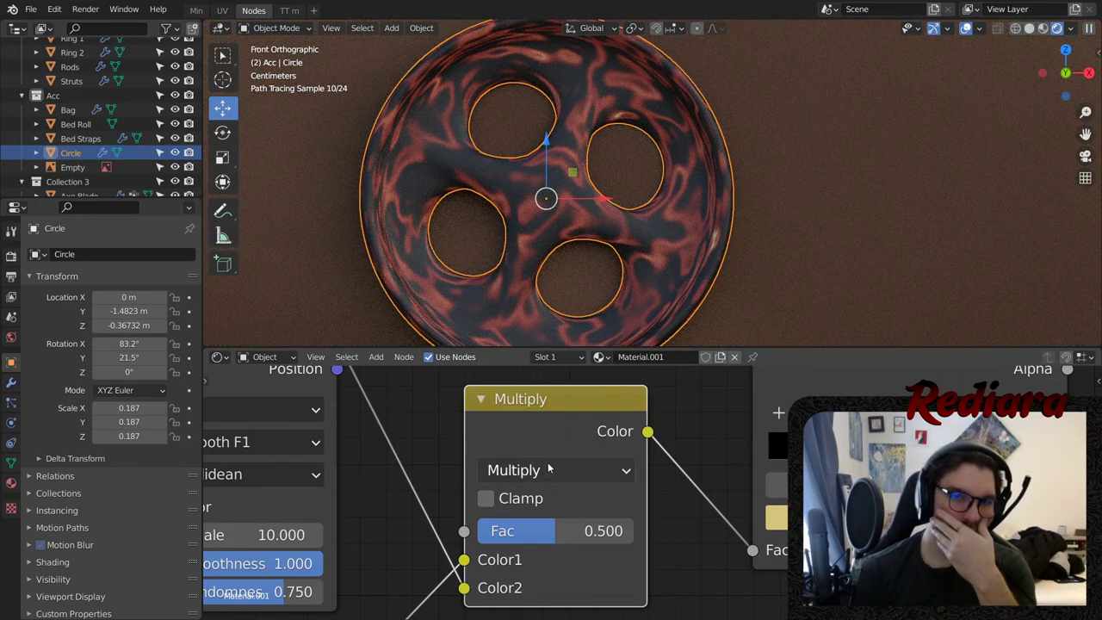
pyautogui.click(546, 469)
pyautogui.click(553, 400)
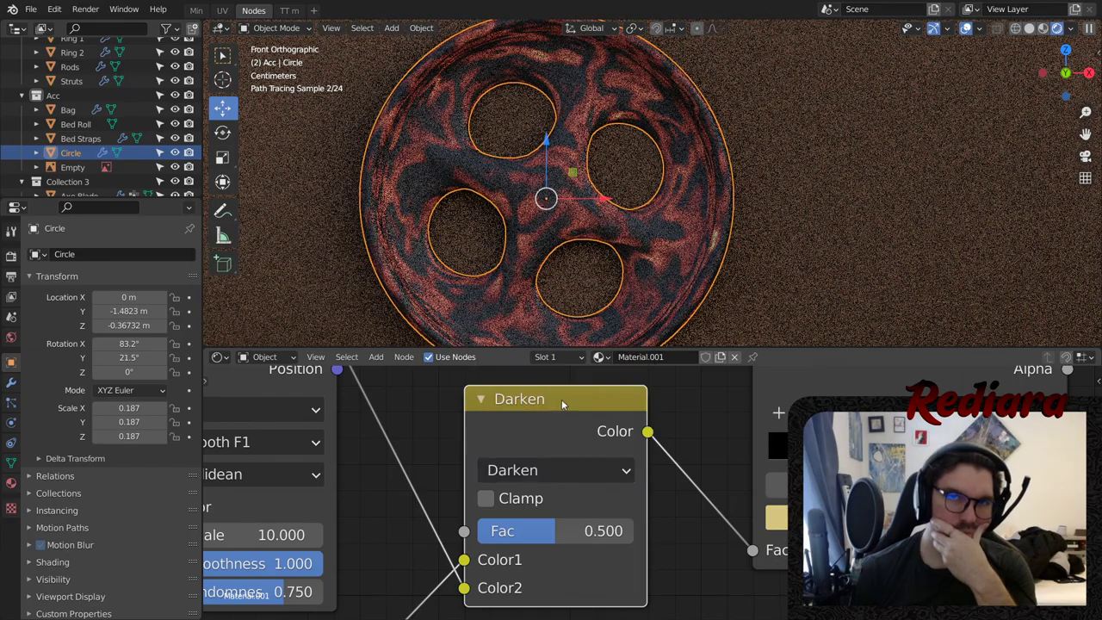
# - Try the Screen blend mode on the Mix node and set it to Lighten
pyautogui.click(573, 469)
pyautogui.click(557, 271)
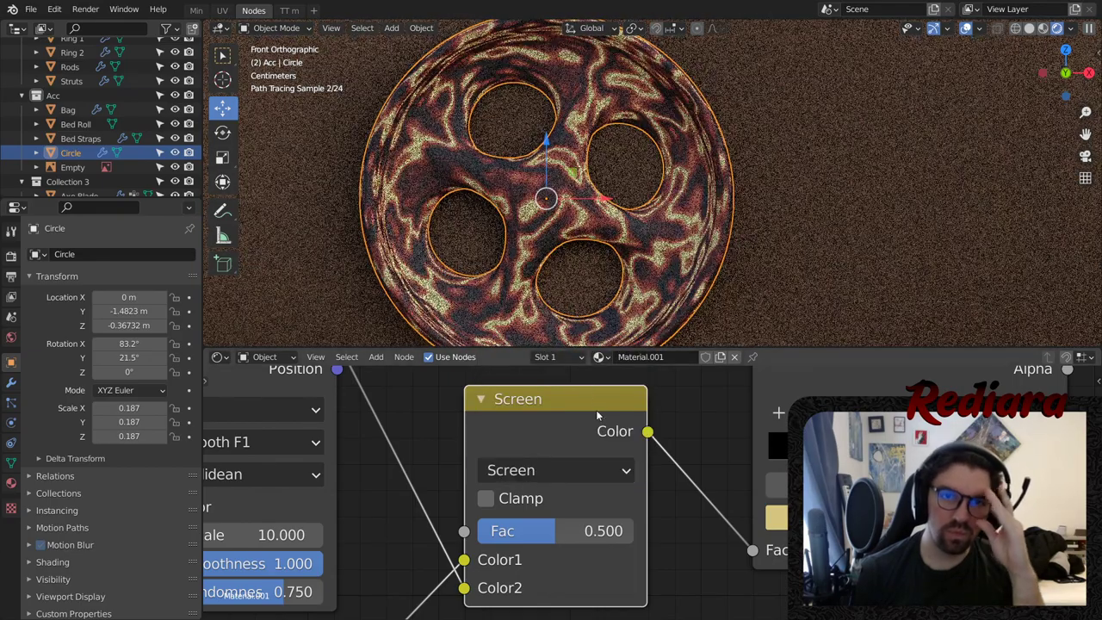
pyautogui.click(552, 475)
pyautogui.click(527, 299)
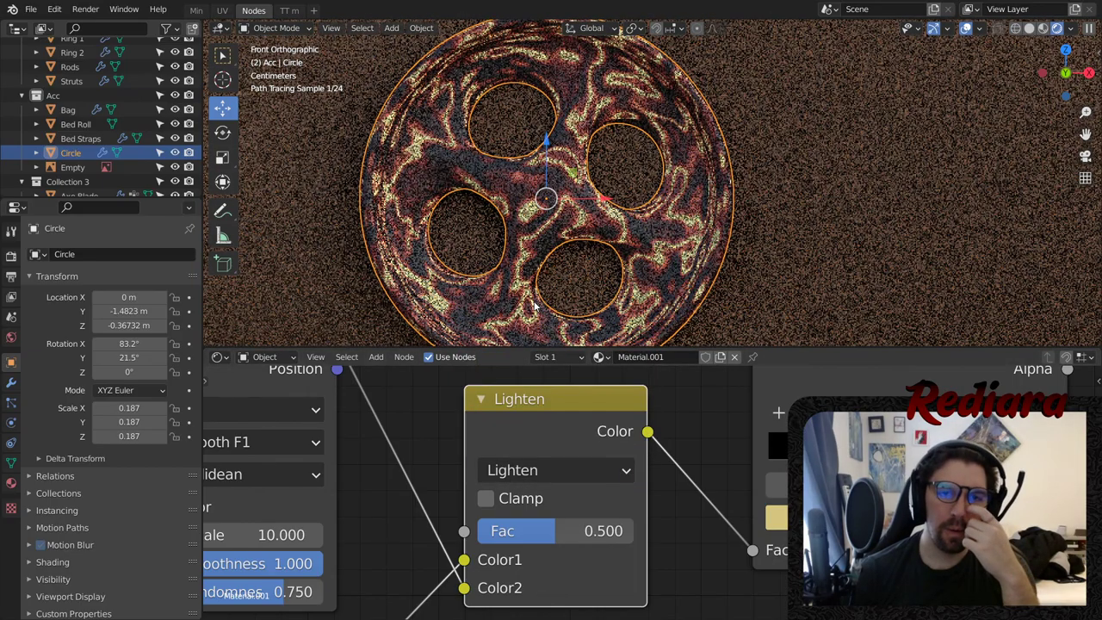
# - Try a distortion of 8 on the Wave Texture
pyautogui.moveTo(482, 559); pyautogui.dragTo(567, 421, button='middle')
pyautogui.moveTo(454, 613); pyautogui.dragTo(614, 417, button='middle')
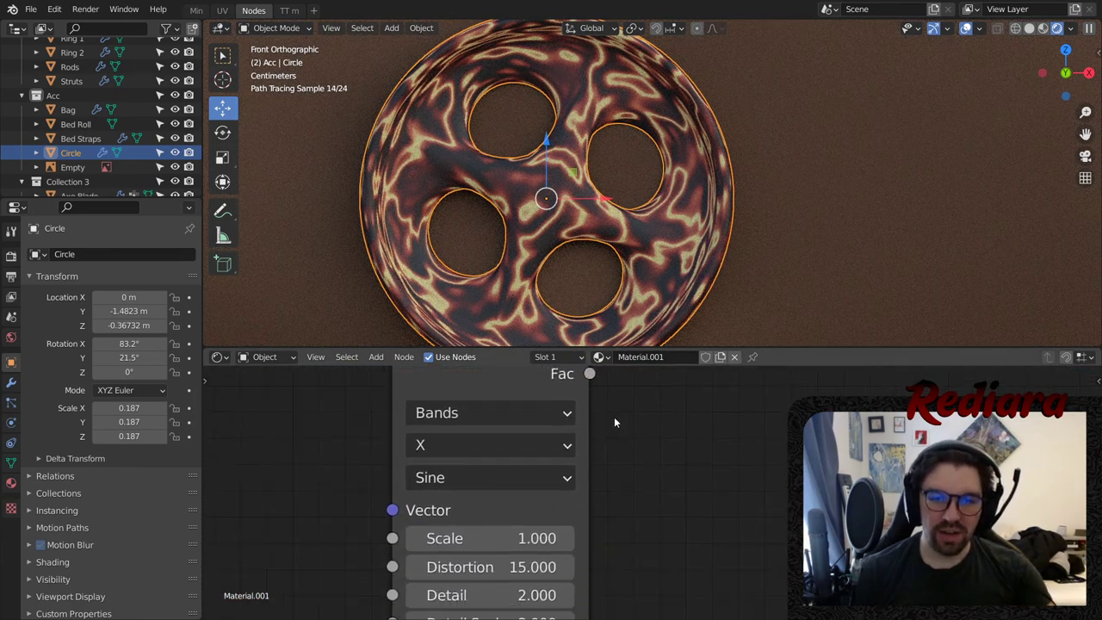
pyautogui.click(496, 566)
pyautogui.write('8')
pyautogui.press('Return')
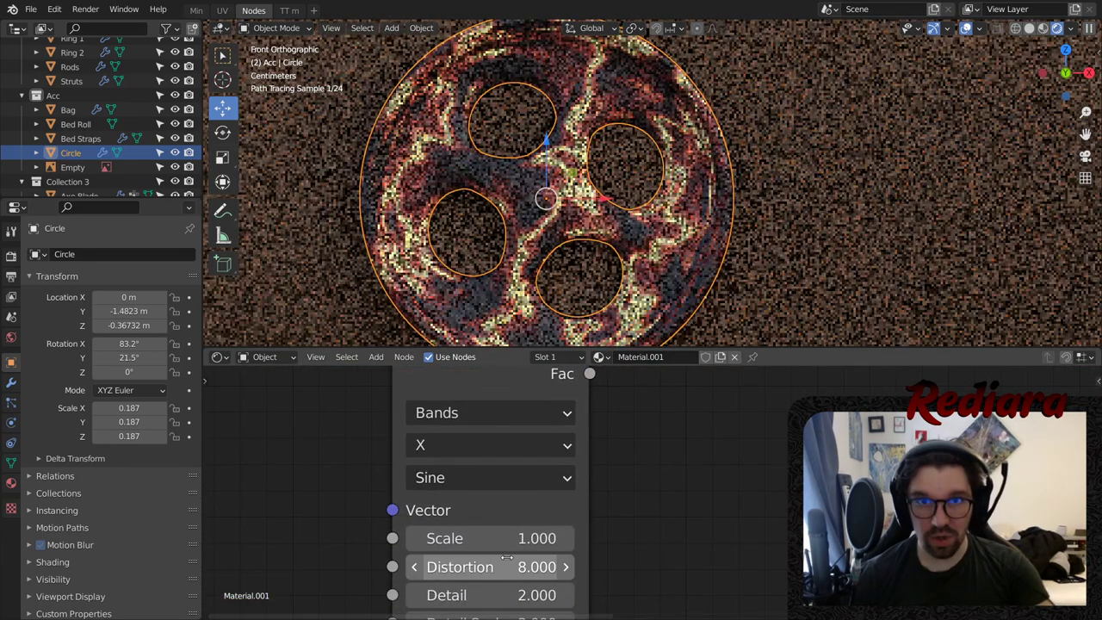
# - Set the Wave Texture's detail to 10 and its distortion to 20
pyautogui.scroll(-3, 632, 405)
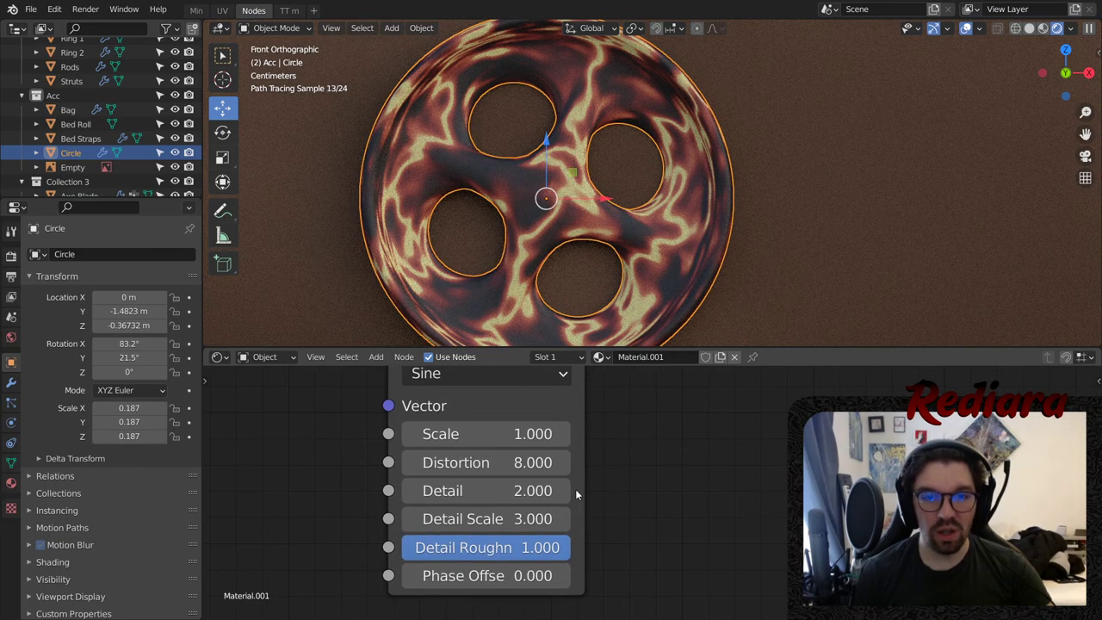
pyautogui.click(480, 489)
pyautogui.press('BackSpace')
pyautogui.press('BackSpace')
pyautogui.press('BackSpace')
pyautogui.write('10')
pyautogui.press('Return')
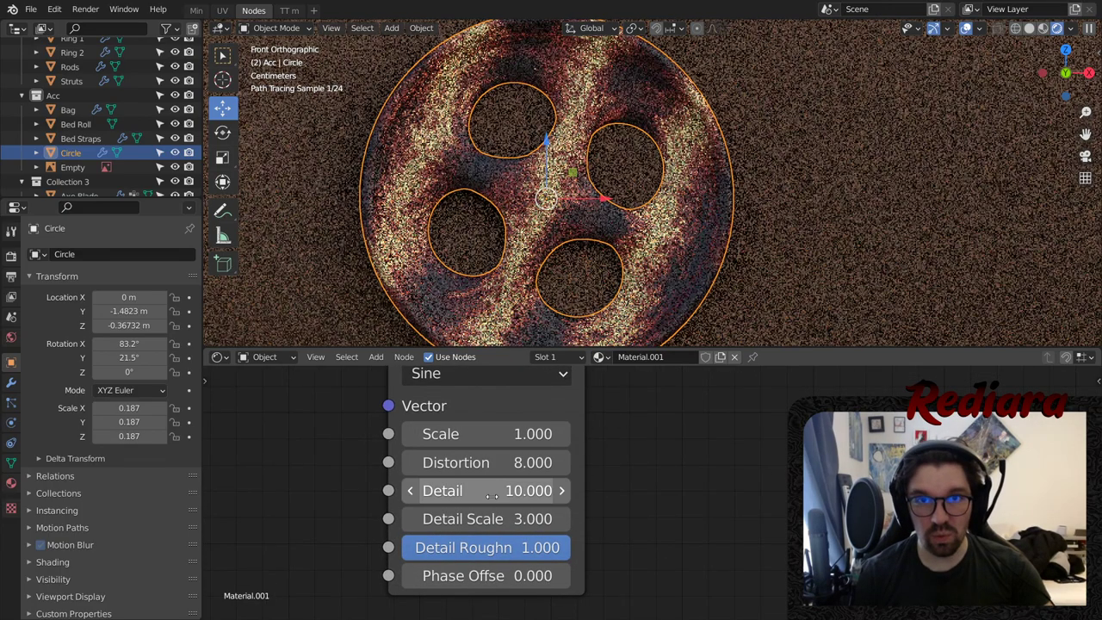
pyautogui.click(506, 462)
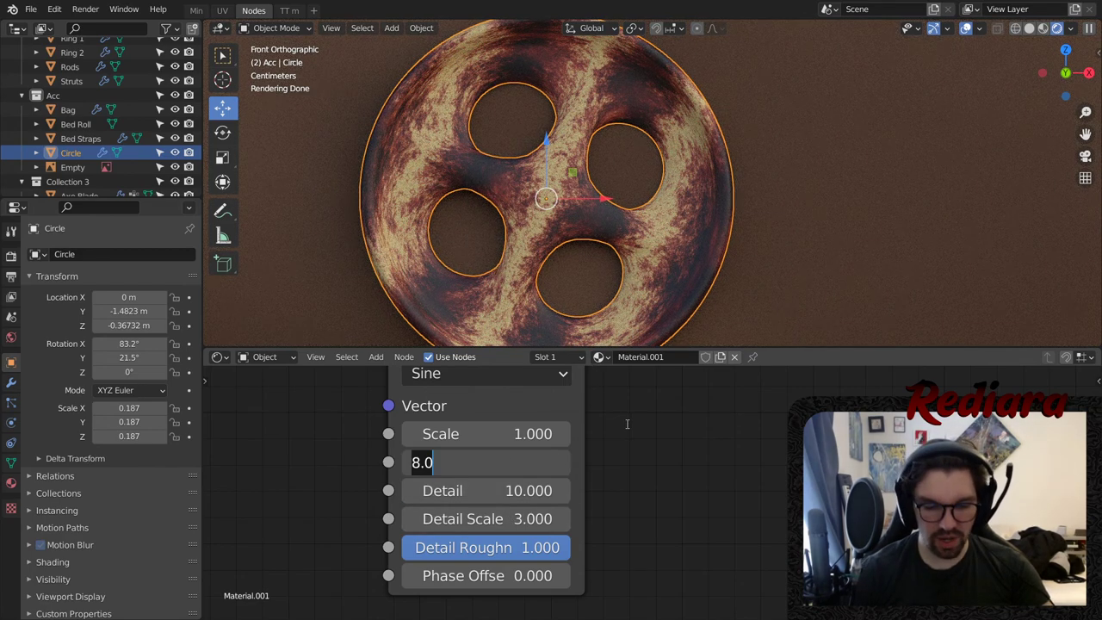
pyautogui.press('Return')
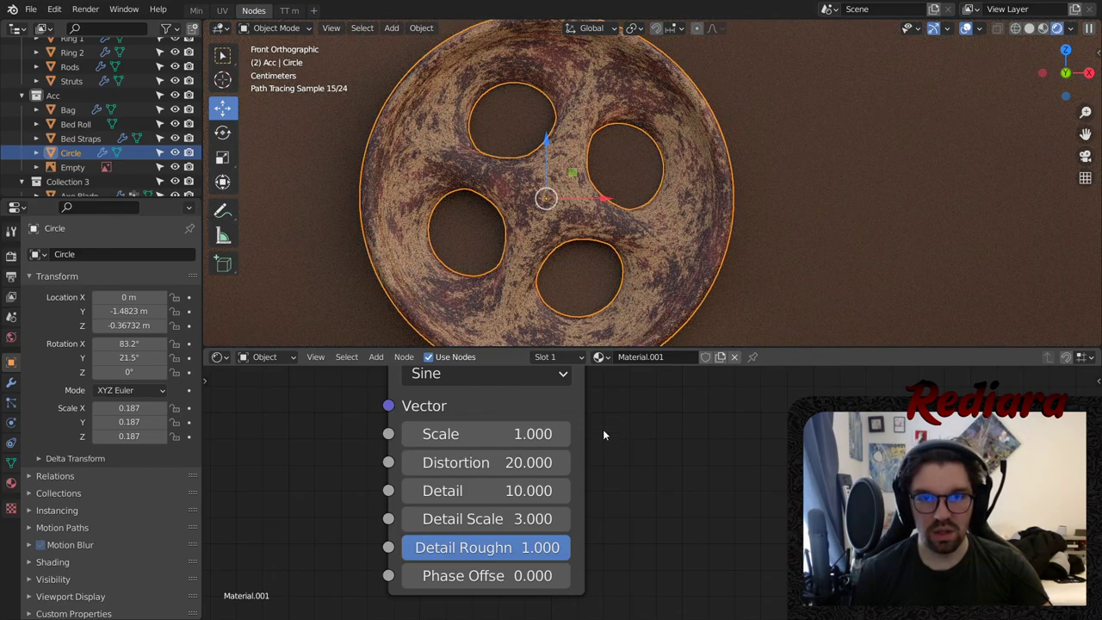
# - Try a detail scale of 0.1 on the Wave Texture and settle on 0.2
pyautogui.click(520, 519)
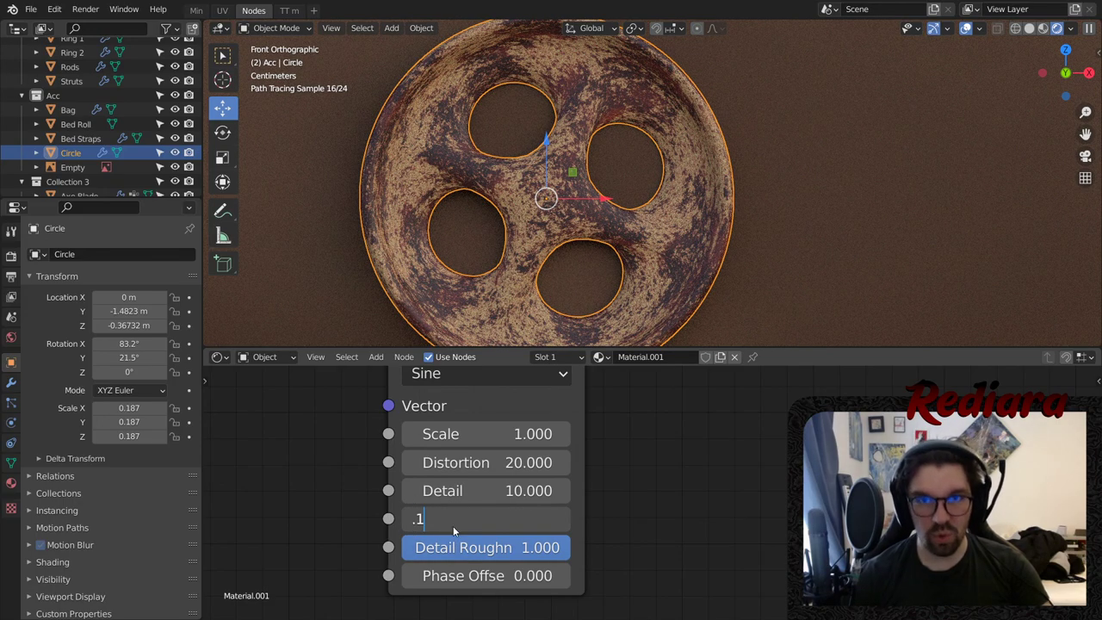
pyautogui.write('.1')
pyautogui.press('Return')
pyautogui.click(498, 516)
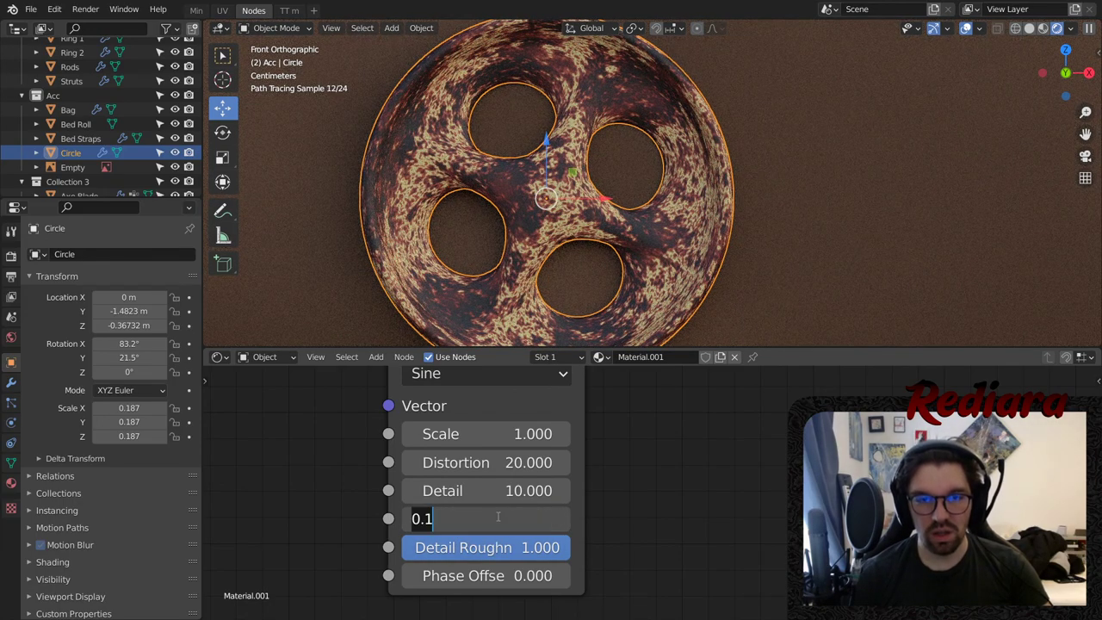
pyautogui.write('.2')
pyautogui.press('Return')
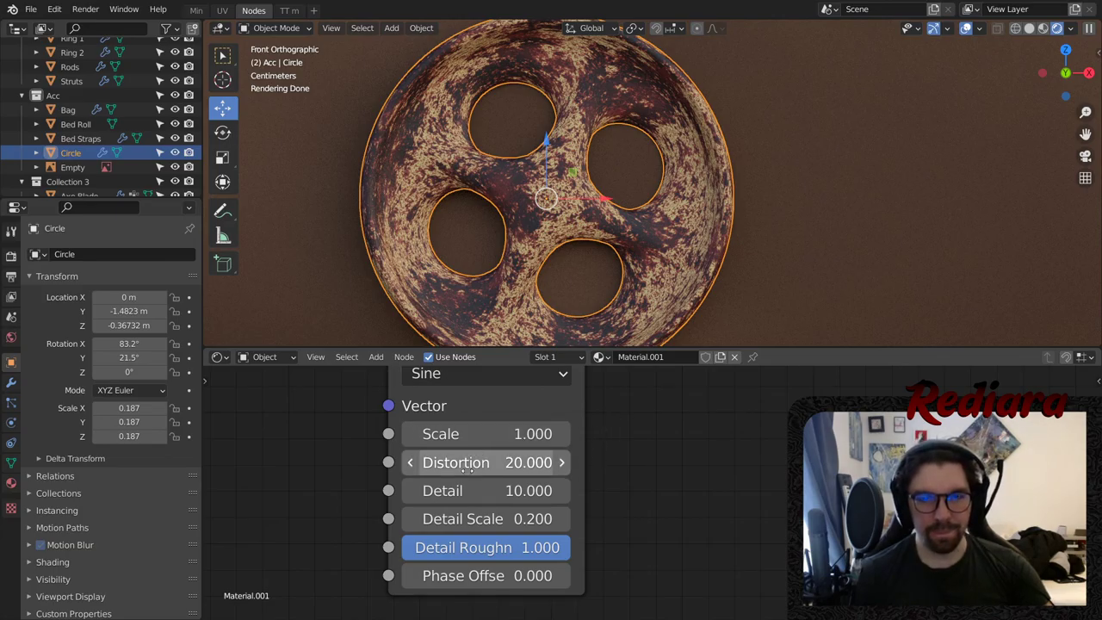
# - Set the Wave Texture's detail roughness to 0.75
pyautogui.moveTo(494, 548)
pyautogui.mouseDown()
pyautogui.moveTo(327, 548)
pyautogui.moveTo(482, 547)
pyautogui.mouseUp()
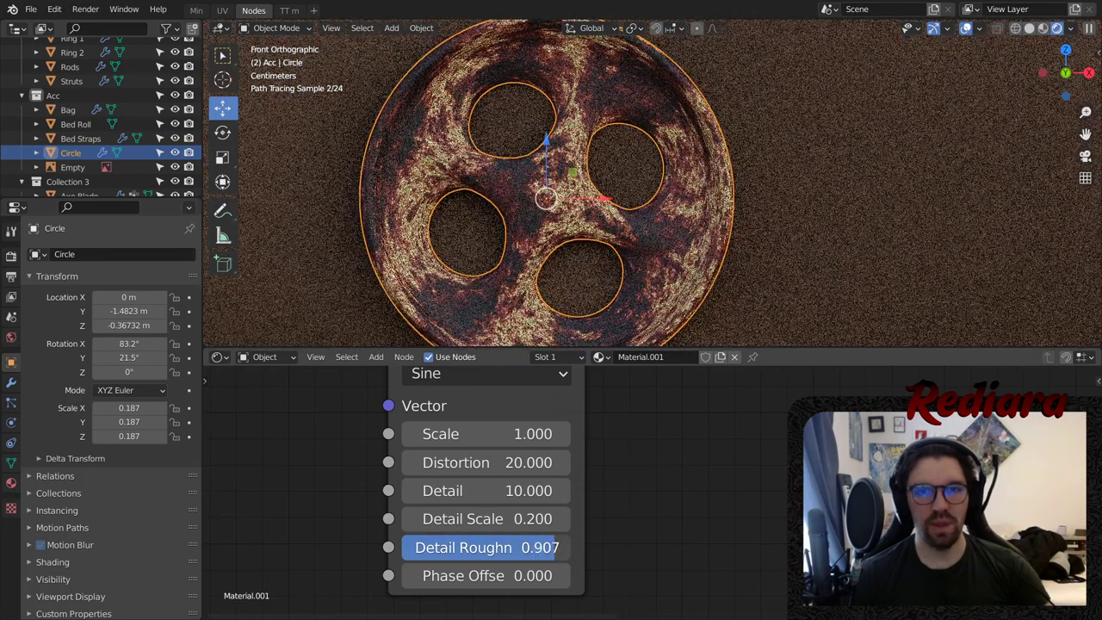
pyautogui.click(492, 550)
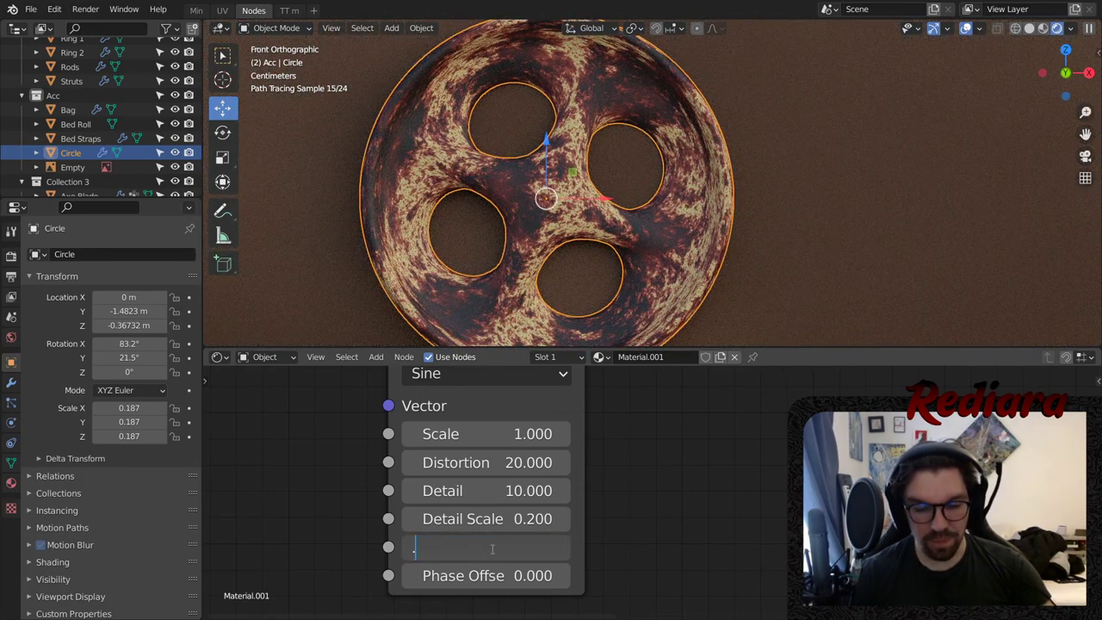
pyautogui.write('.75')
pyautogui.press('Return')
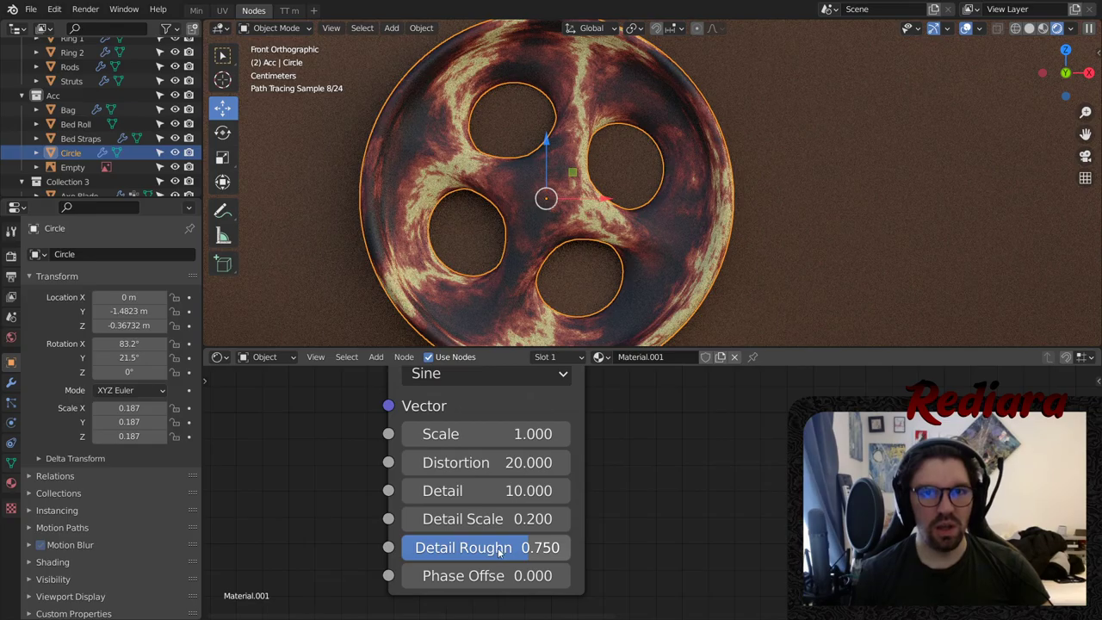
# - Change the Wave Texture's bands direction to Diagonal
pyautogui.keyDown('shift'); pyautogui.scroll(3, 619, 452); pyautogui.keyUp('shift')
pyautogui.click(472, 389)
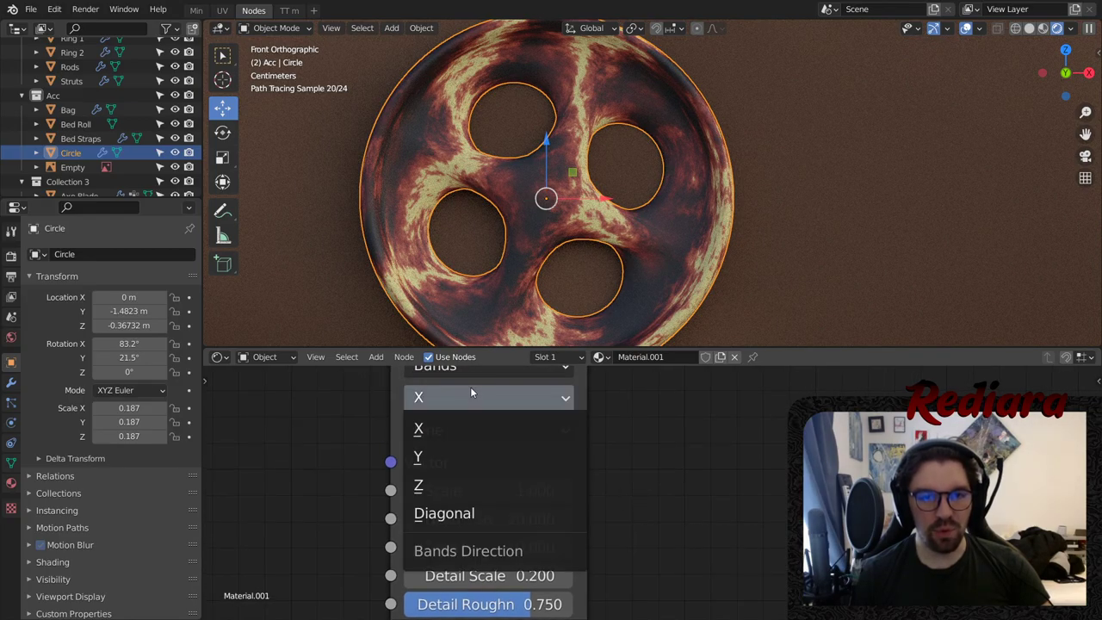
pyautogui.click(454, 512)
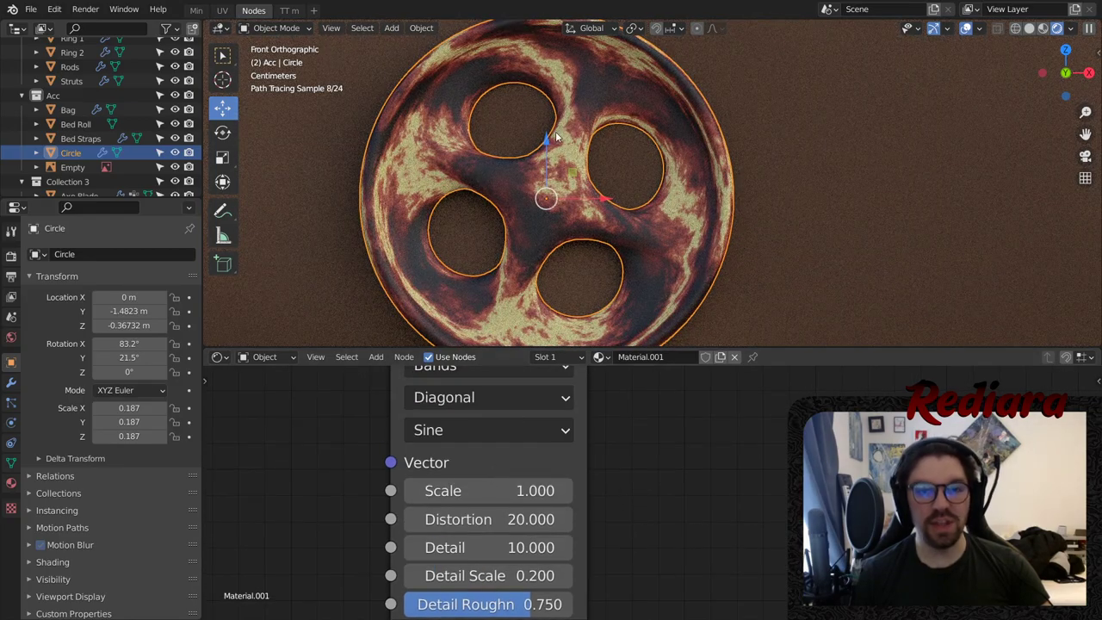
# - Set the Wave Texture's scale to 2
pyautogui.scroll(-3, 545, 176)
pyautogui.scroll(3, 546, 176)
pyautogui.scroll(-1, 546, 176)
pyautogui.moveTo(683, 456); pyautogui.dragTo(584, 514, button='middle')
pyautogui.scroll(-2, 668, 456)
pyautogui.moveTo(506, 596); pyautogui.dragTo(593, 482, button='middle')
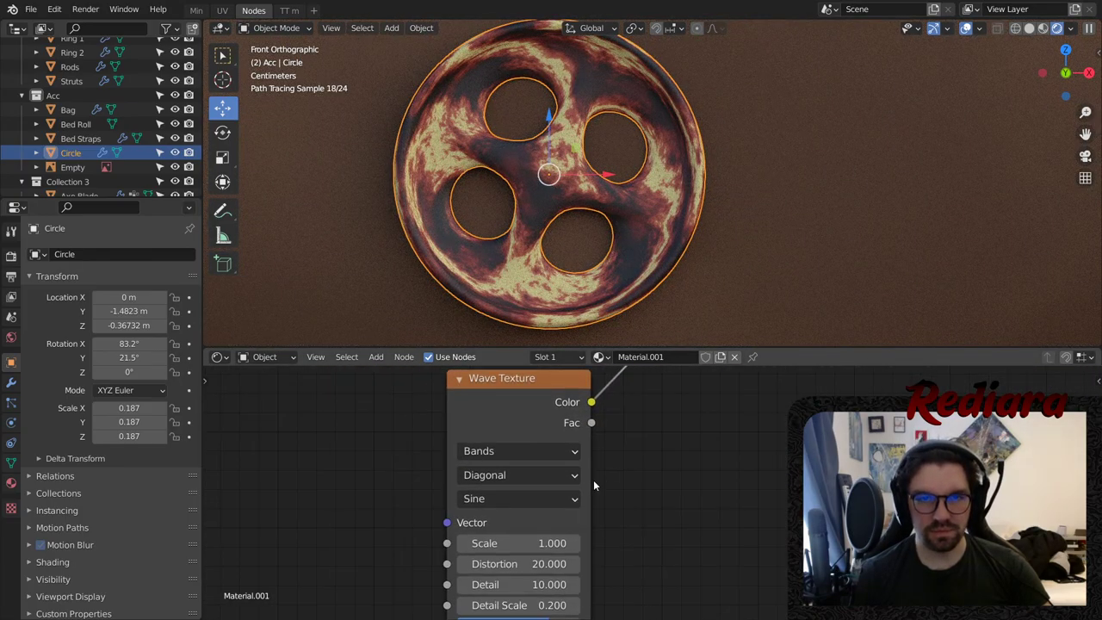
pyautogui.scroll(1, 593, 484)
pyautogui.moveTo(603, 551); pyautogui.dragTo(650, 450, button='middle')
pyautogui.scroll(3, 625, 445)
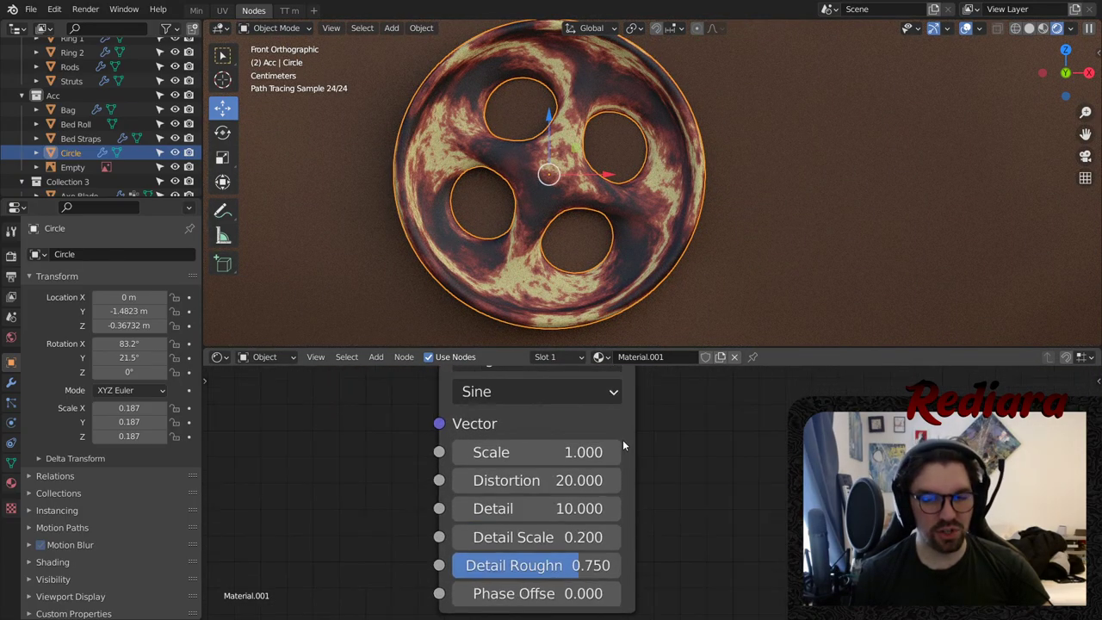
pyautogui.click(532, 452)
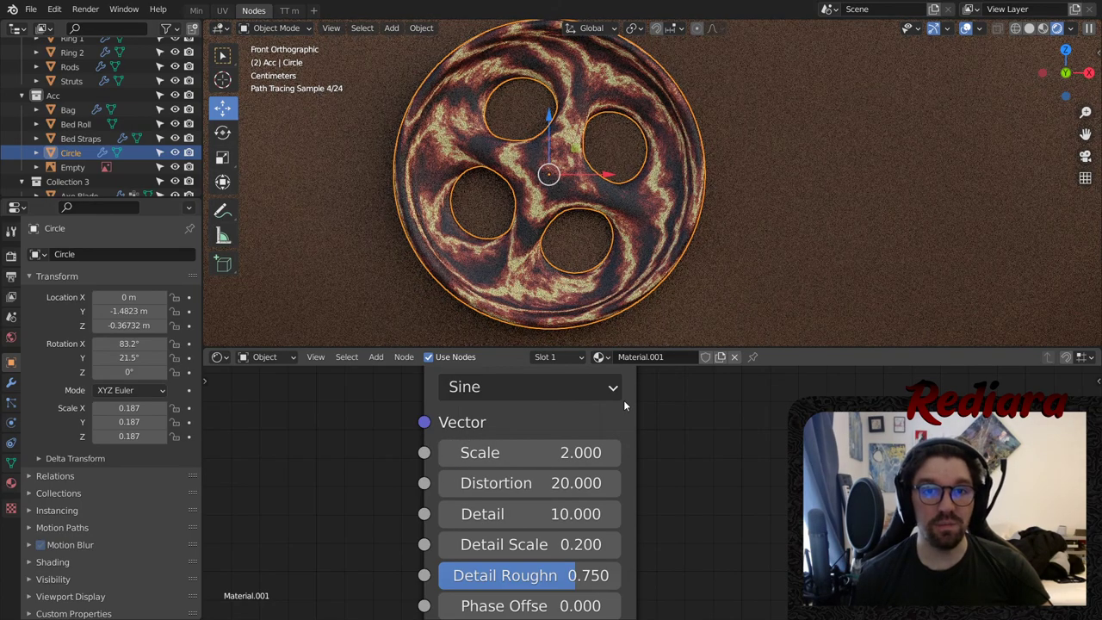
# - Switch the Wave Texture from bands to Rings and set the rings direction to Spherical
pyautogui.moveTo(649, 425); pyautogui.dragTo(619, 551, button='middle')
pyautogui.scroll(-5, 628, 477)
pyautogui.moveTo(634, 481); pyautogui.dragTo(621, 505, button='middle')
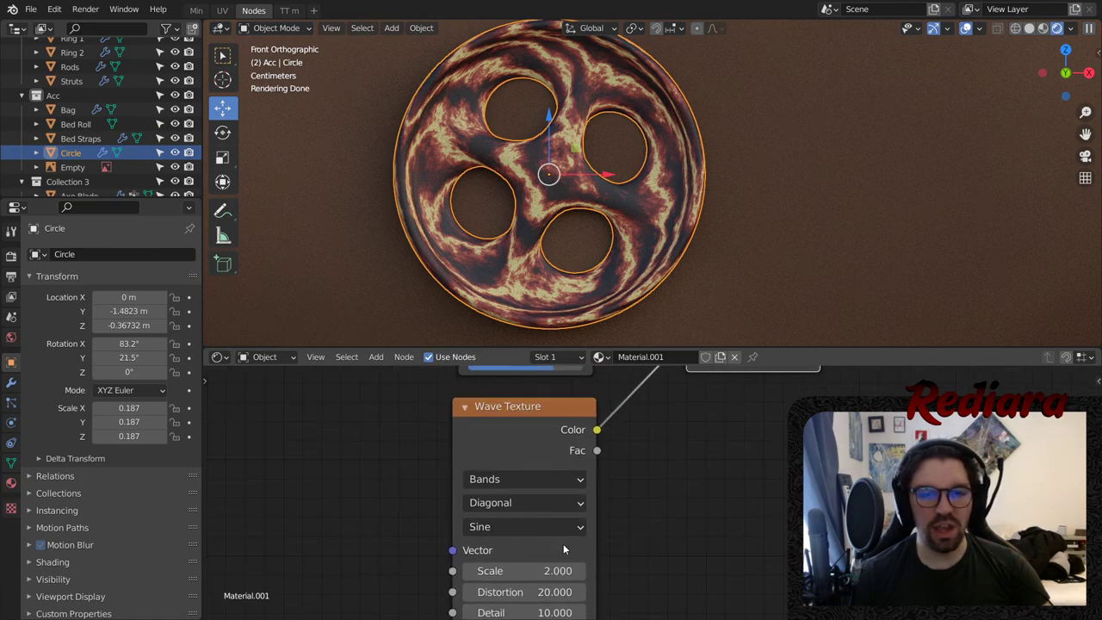
pyautogui.scroll(-1, 616, 495)
pyautogui.moveTo(634, 546); pyautogui.dragTo(599, 485, button='middle')
pyautogui.scroll(1, 529, 411)
pyautogui.click(512, 415)
pyautogui.click(491, 467)
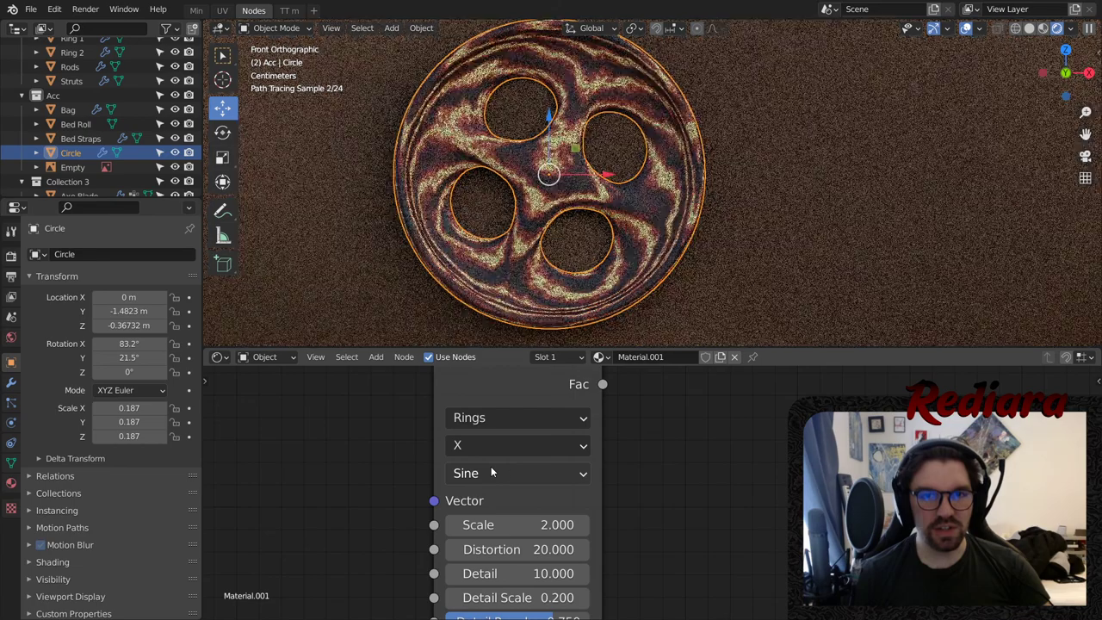
pyautogui.click(508, 446)
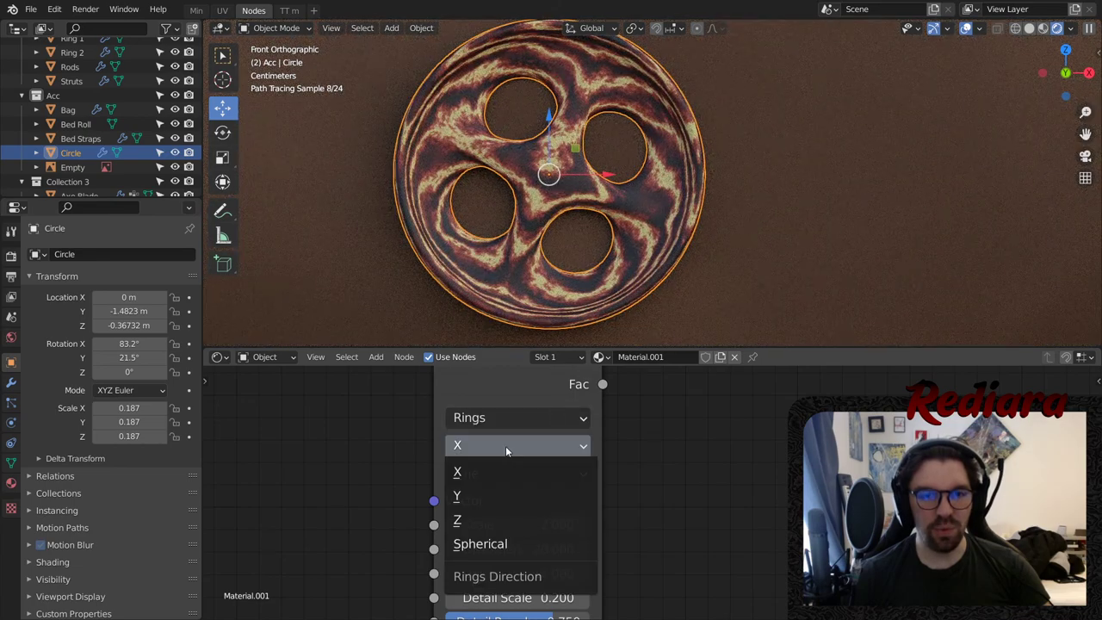
pyautogui.click(504, 543)
# - Swap the Lighten node's inputs so the Voronoi Texture feeds Color1 and the Wave Texture feeds Color2
pyautogui.moveTo(643, 440); pyautogui.dragTo(610, 476, button='middle')
pyautogui.moveTo(656, 401); pyautogui.dragTo(465, 612, button='middle')
pyautogui.moveTo(483, 528); pyautogui.dragTo(484, 516)
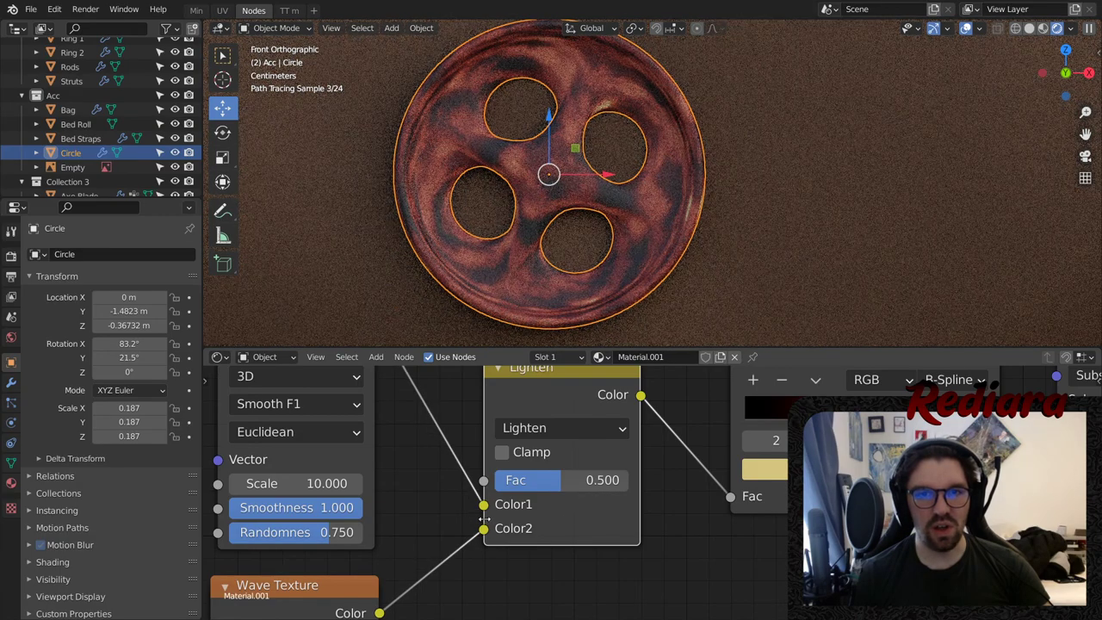
# - Change the mix node's blend mode from Lighten to Multiply and raise its Fac to 1.000
pyautogui.scroll(2, 545, 450)
pyautogui.click(546, 421)
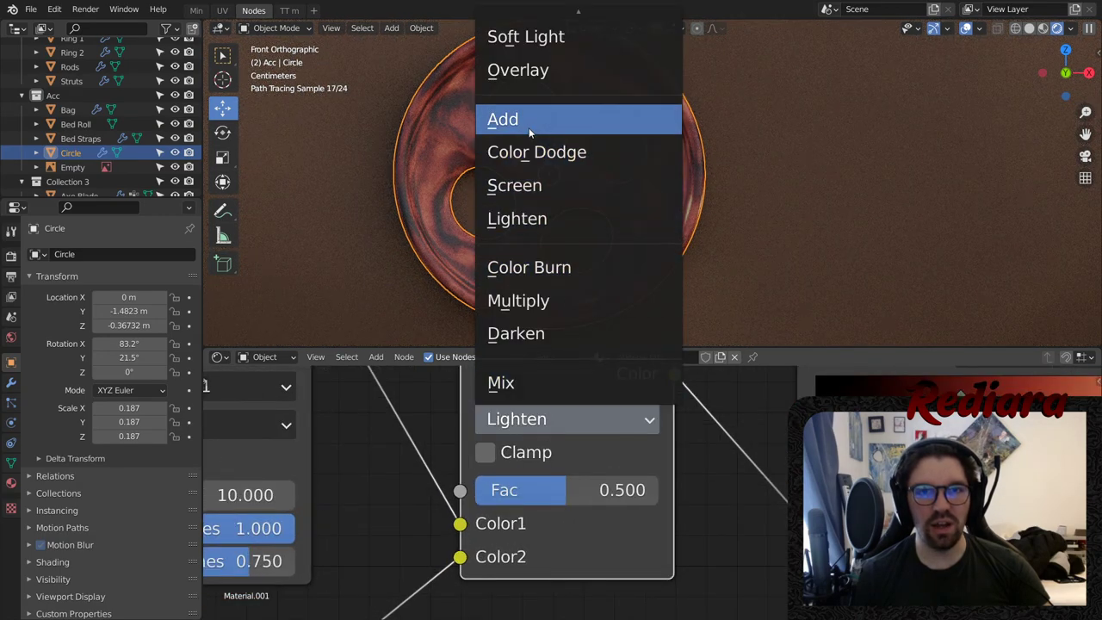
pyautogui.click(519, 300)
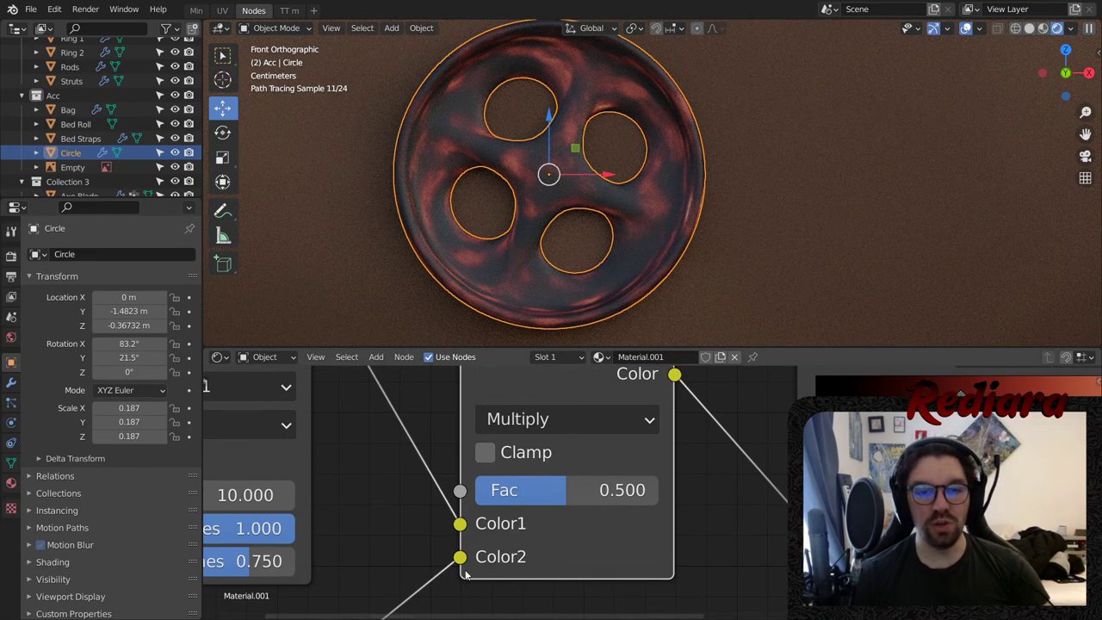
pyautogui.moveTo(464, 530); pyautogui.dragTo(460, 557)
pyautogui.moveTo(551, 490); pyautogui.dragTo(658, 489)
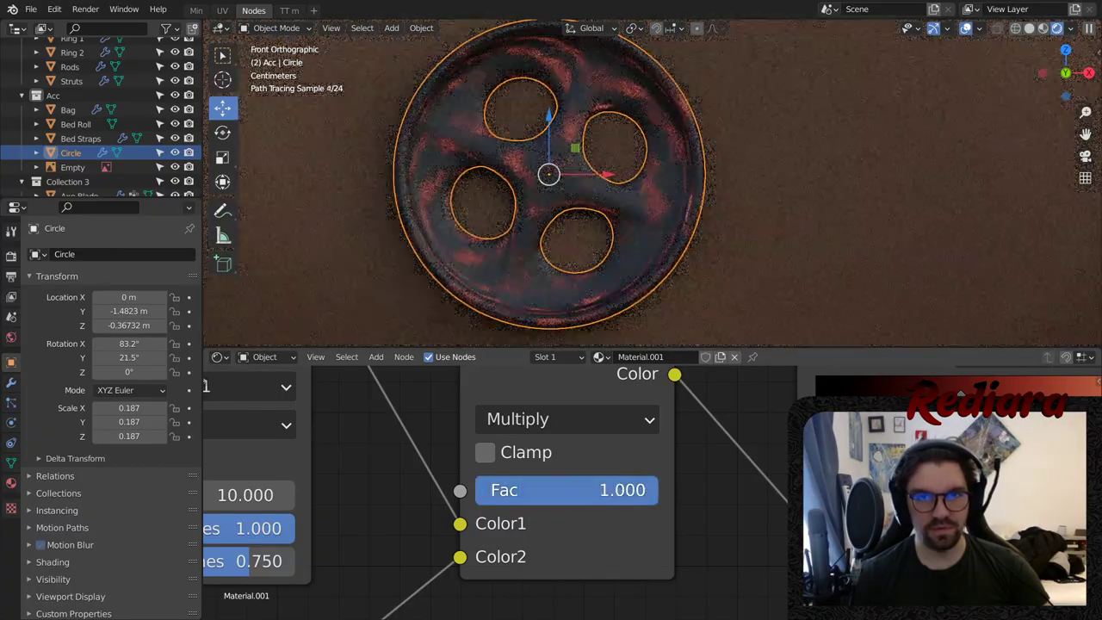
# - Move the color ramp's black stop to 0.366, the cream stop to 0.721 and the red stop just before the cream one
pyautogui.moveTo(720, 527); pyautogui.dragTo(299, 548, button='middle')
pyautogui.moveTo(541, 424); pyautogui.dragTo(482, 425)
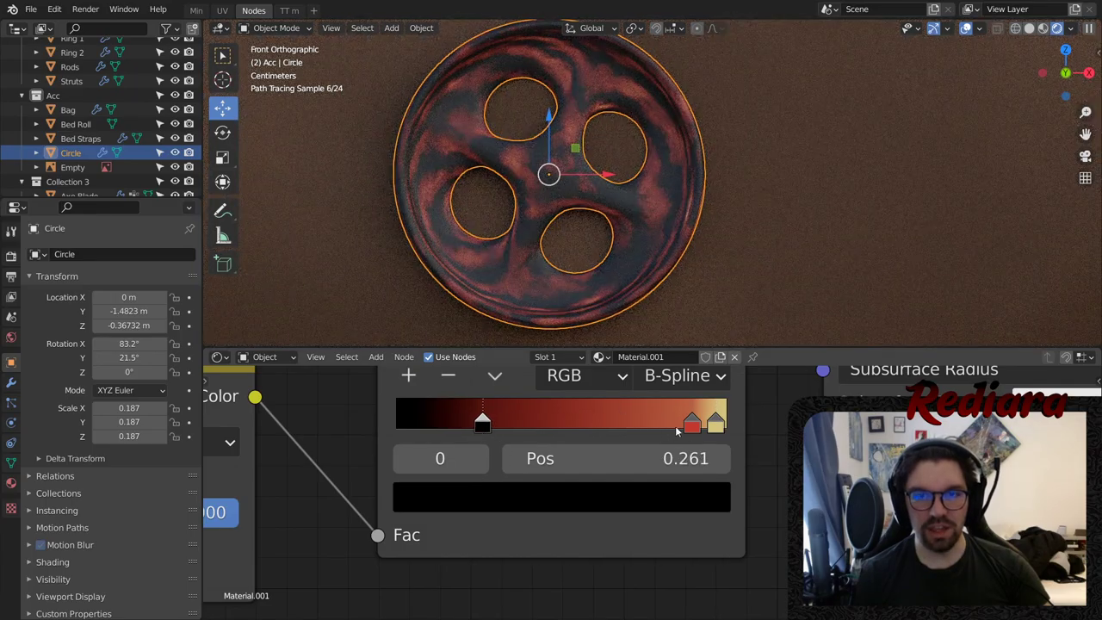
pyautogui.moveTo(677, 430); pyautogui.dragTo(629, 427)
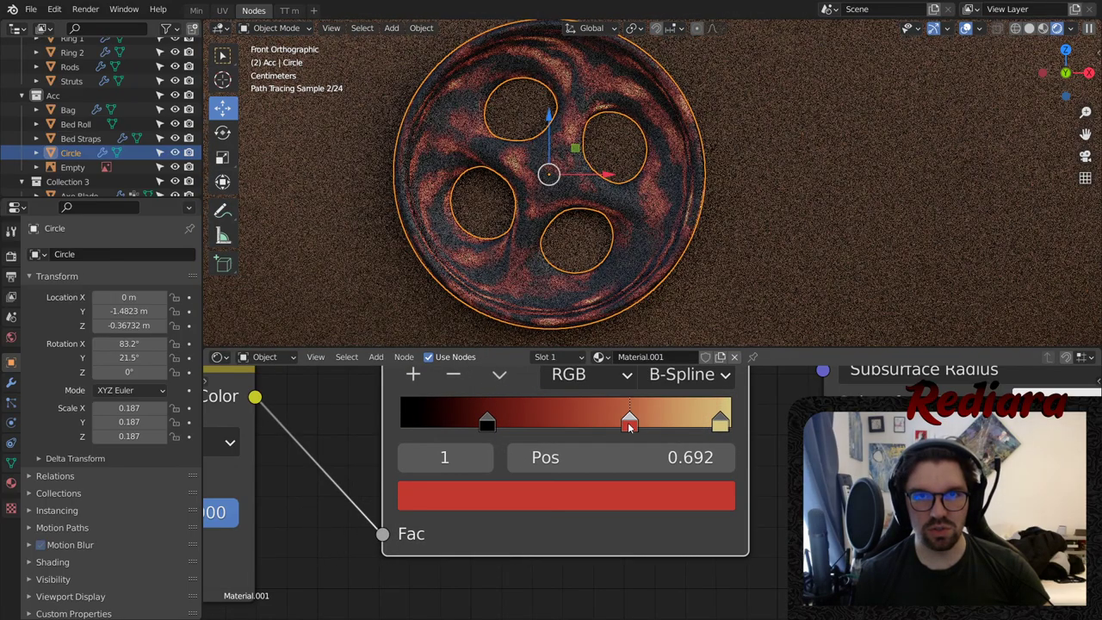
pyautogui.moveTo(719, 422); pyautogui.dragTo(634, 426)
pyautogui.click(629, 426)
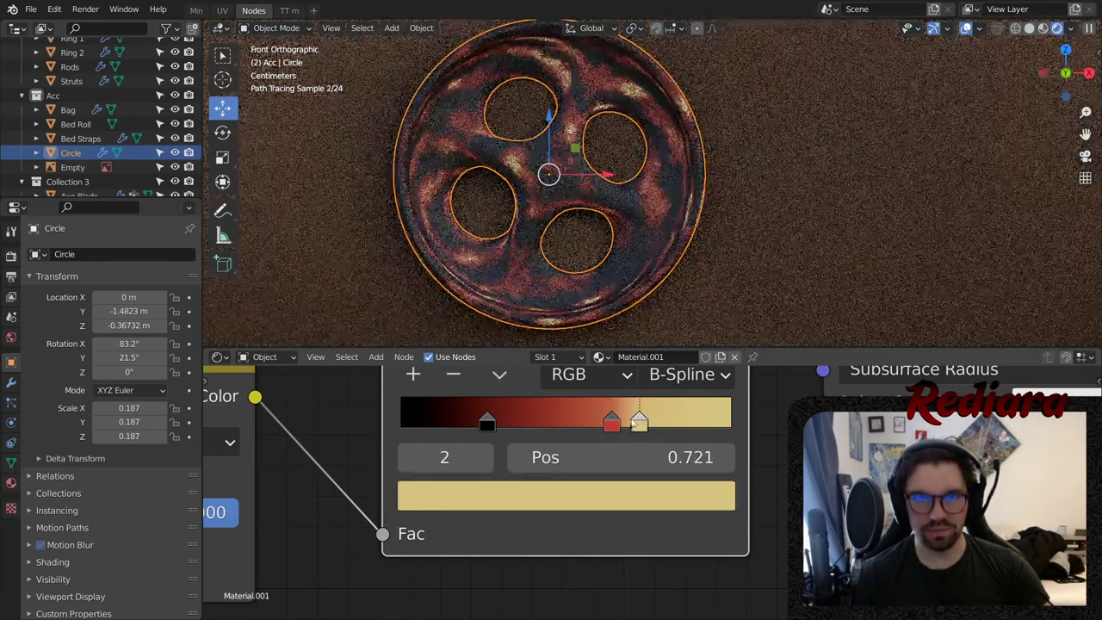
pyautogui.moveTo(499, 426); pyautogui.dragTo(530, 422)
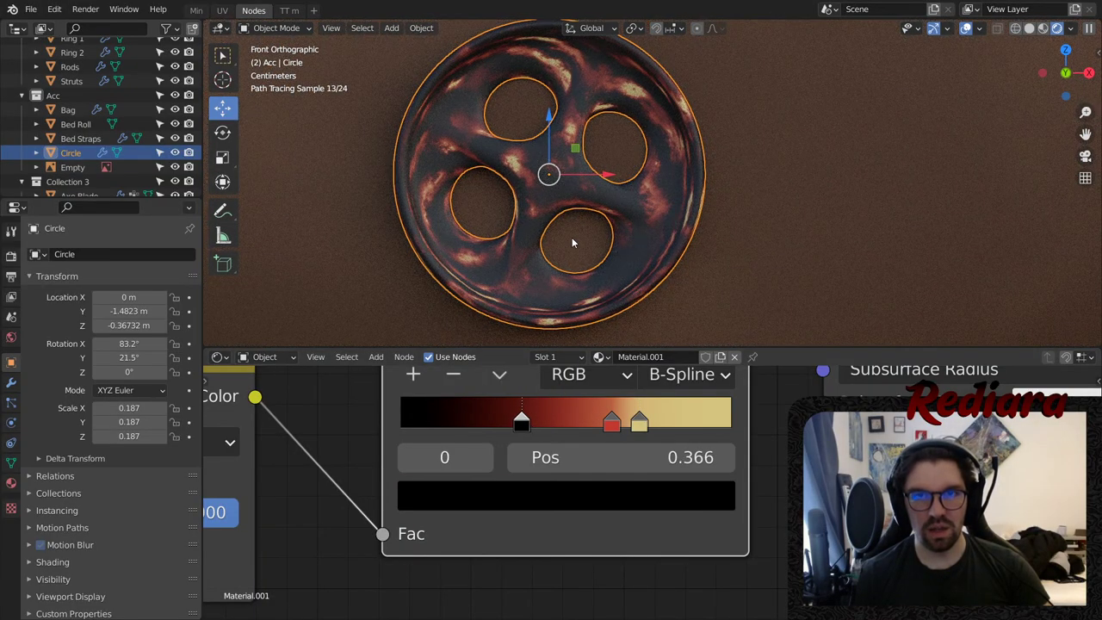
# - Deselect the button and lower the Principled shader's Specular to about 0.25
pyautogui.scroll(-7, 571, 237)
pyautogui.scroll(-6, 703, 260)
pyautogui.click(387, 274)
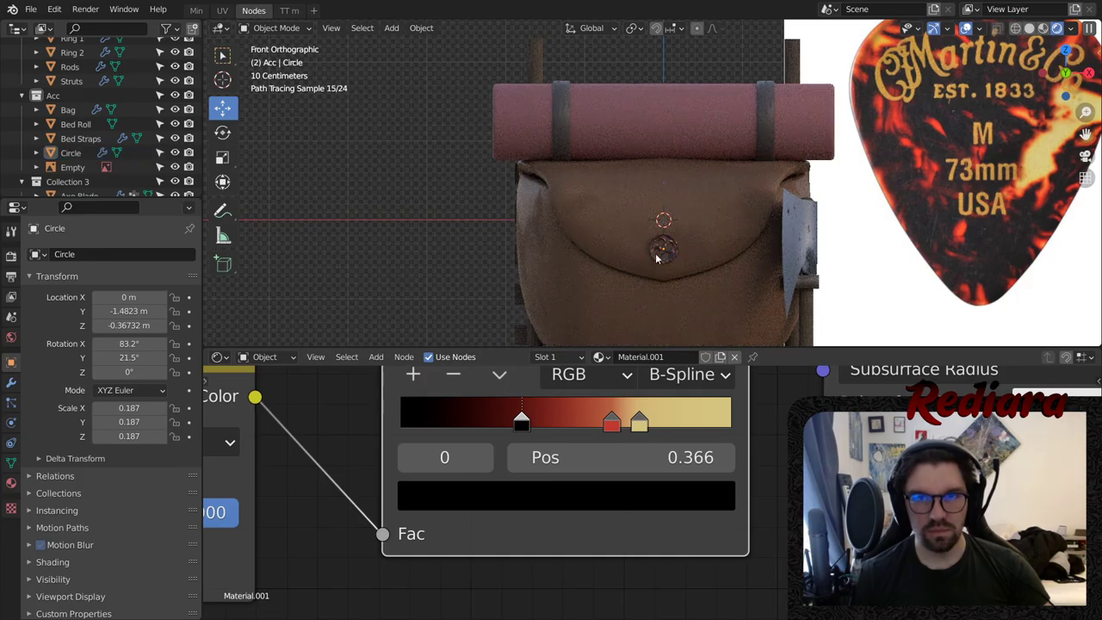
pyautogui.scroll(13, 657, 250)
pyautogui.keyDown('shift'); pyautogui.moveTo(656, 247); pyautogui.dragTo(570, 183, button='middle'); pyautogui.keyUp('shift')
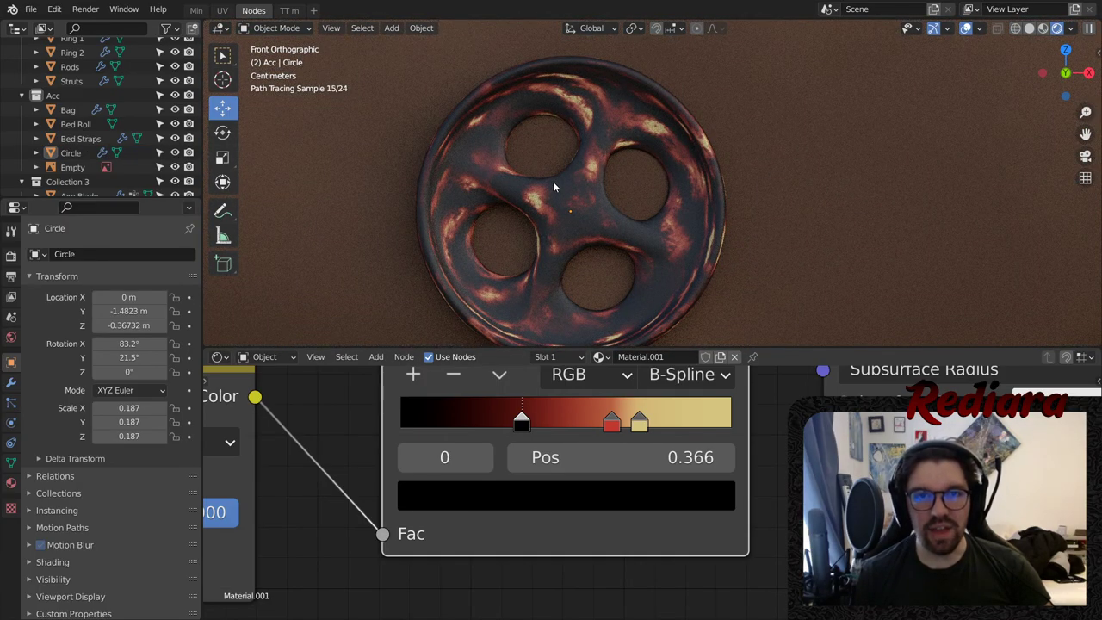
pyautogui.moveTo(783, 421); pyautogui.dragTo(468, 474, button='middle')
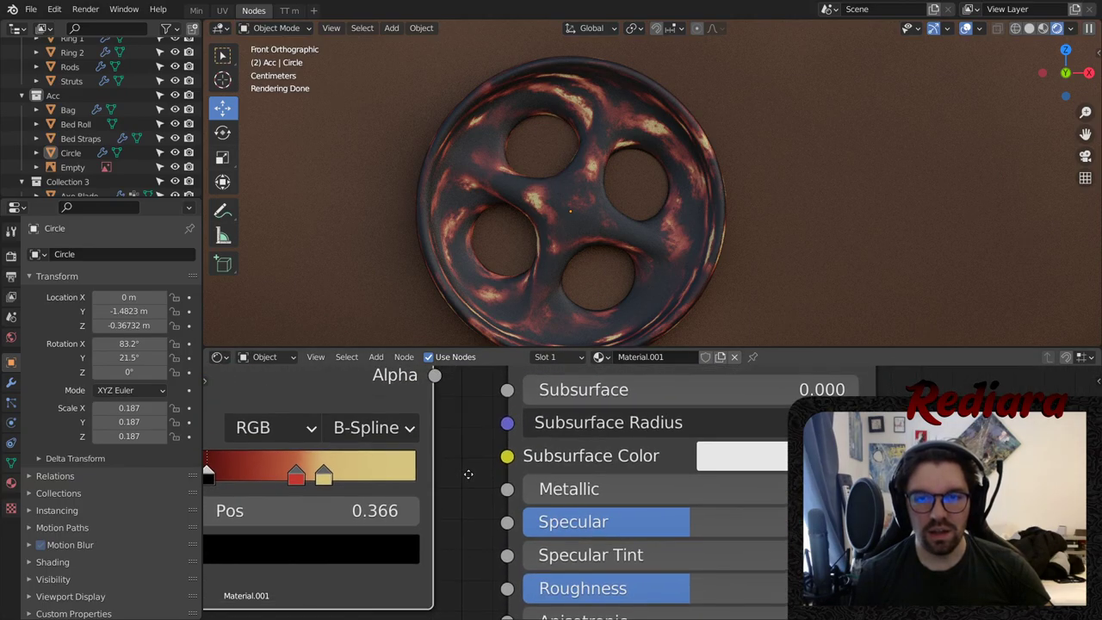
pyautogui.moveTo(682, 525); pyautogui.dragTo(525, 525)
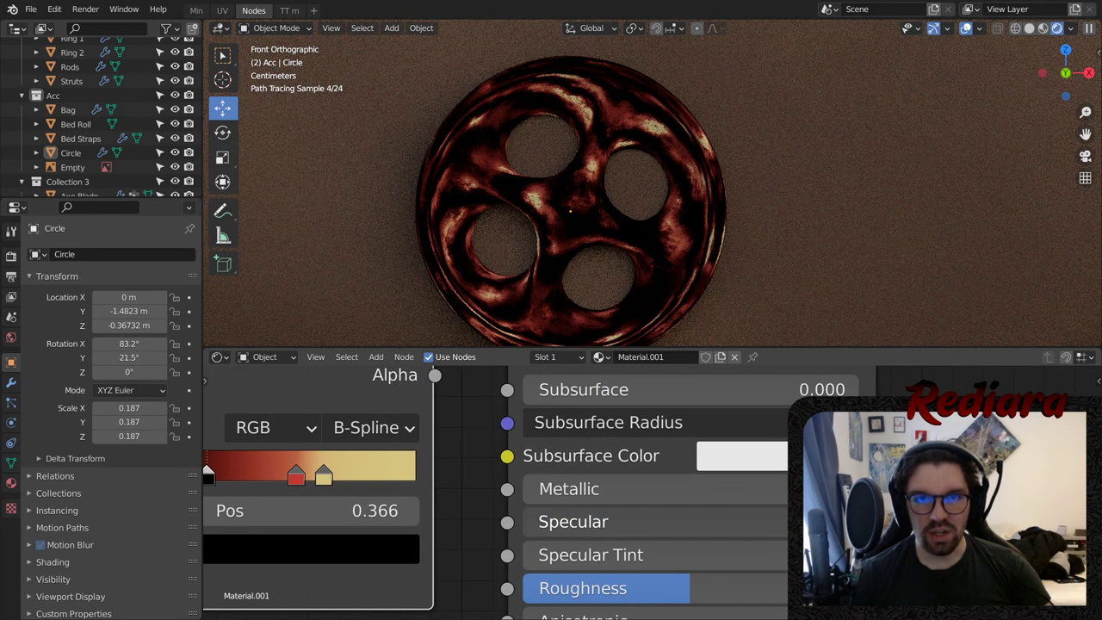
pyautogui.click(572, 521)
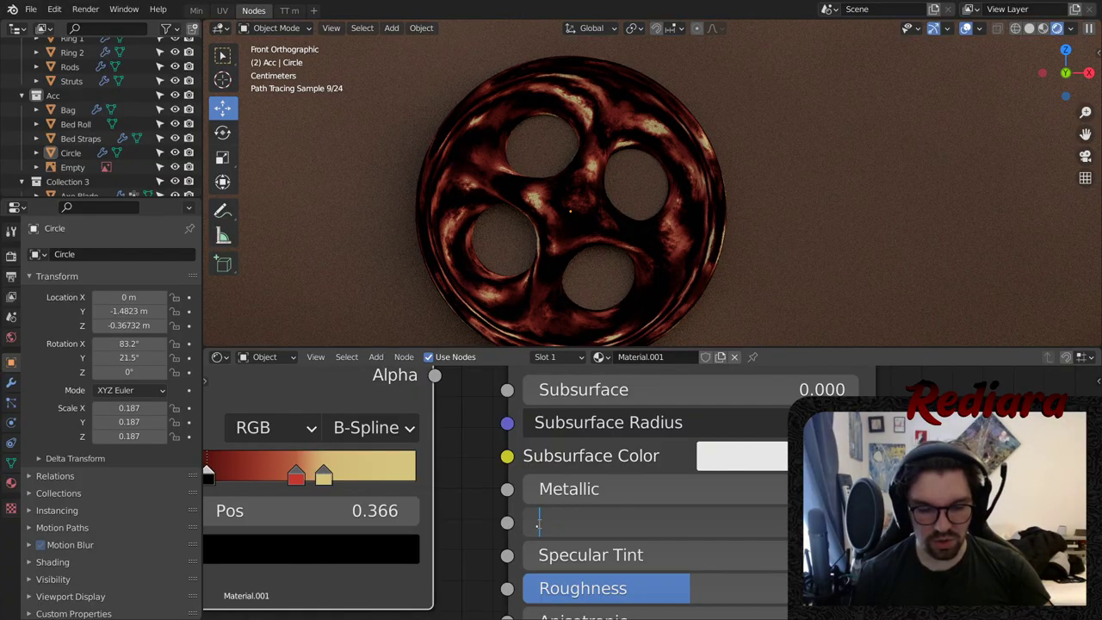
pyautogui.write('.2')
pyautogui.press('Return')
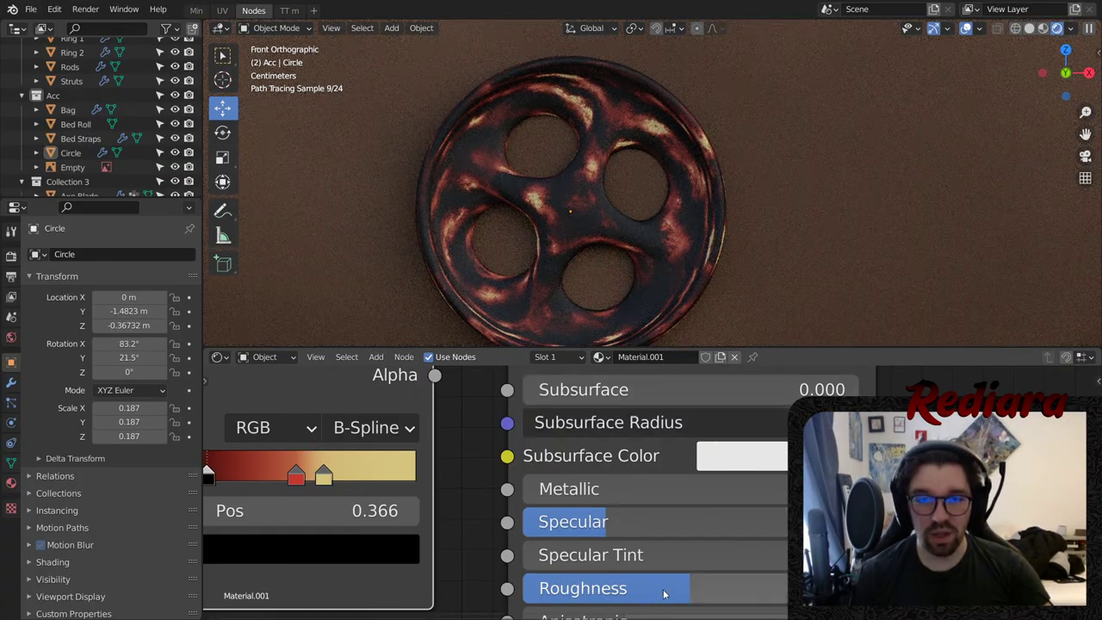
# - Set the Principled shader's Roughness to 0.3
pyautogui.moveTo(664, 593); pyautogui.dragTo(622, 591)
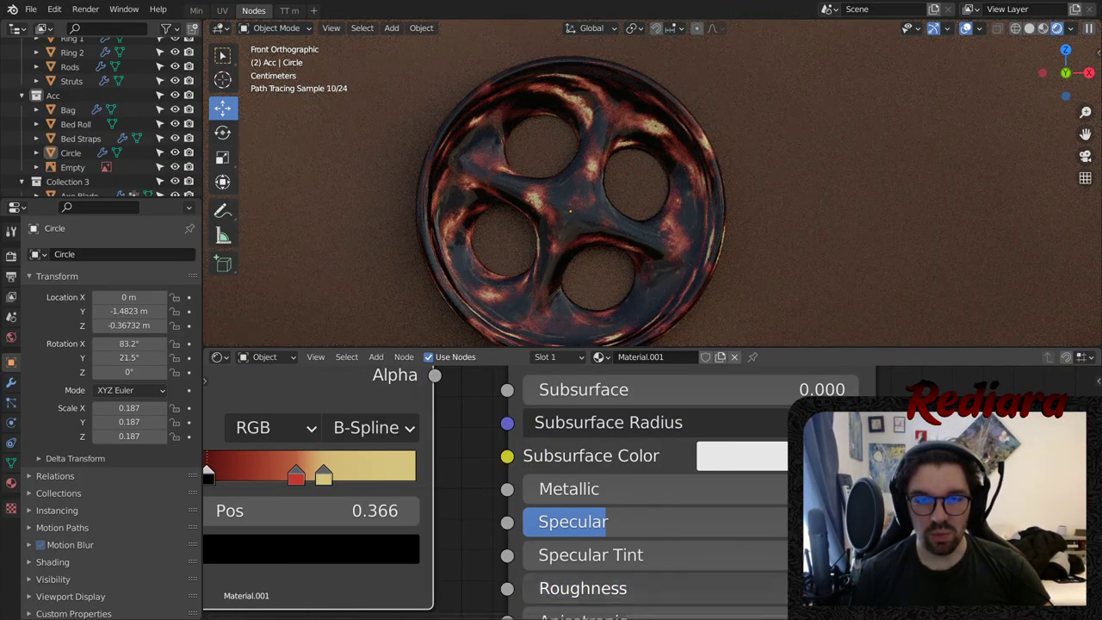
pyautogui.click(664, 577)
pyautogui.write('.3')
pyautogui.press('Return')
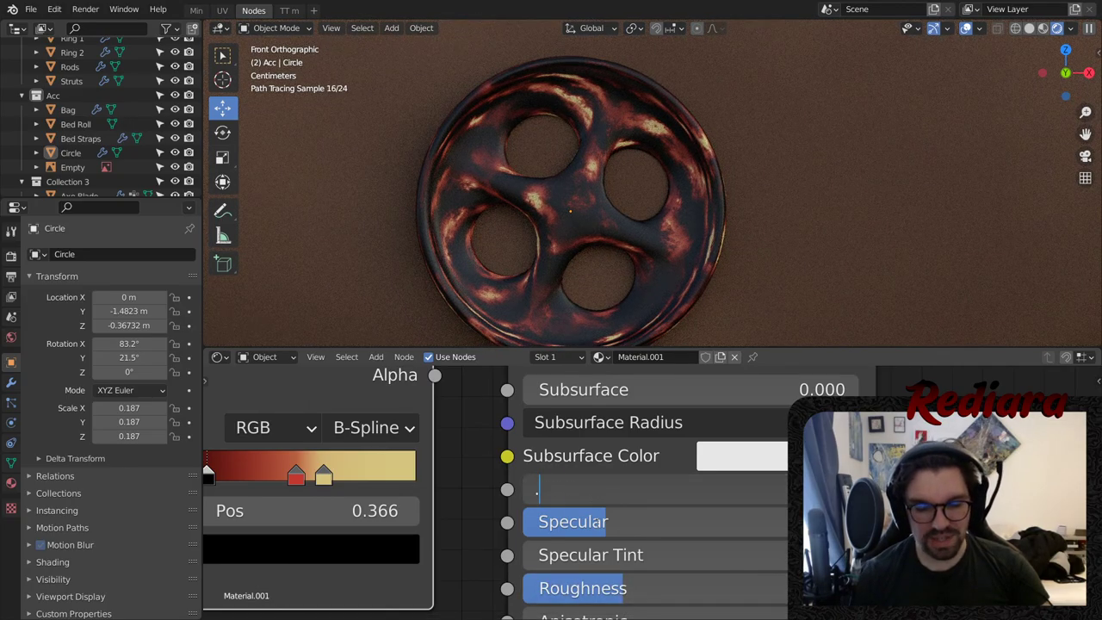
# - Set the button material's Metallic to about 0.25 and its Specular to about 0.3
pyautogui.press('Return')
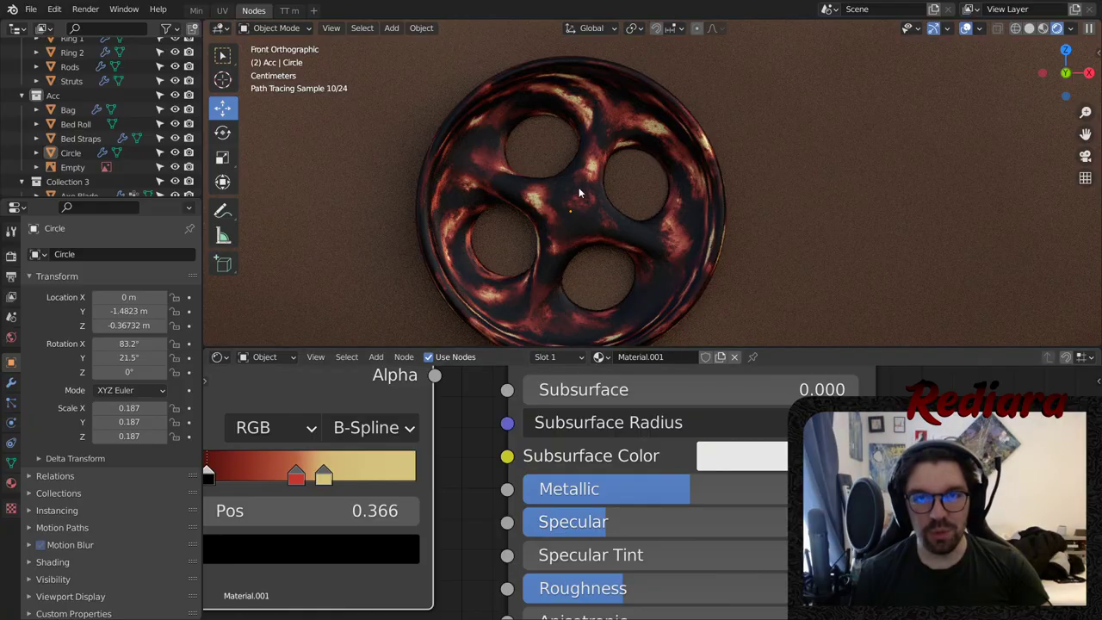
pyautogui.moveTo(578, 186); pyautogui.dragTo(490, 185, button='middle')
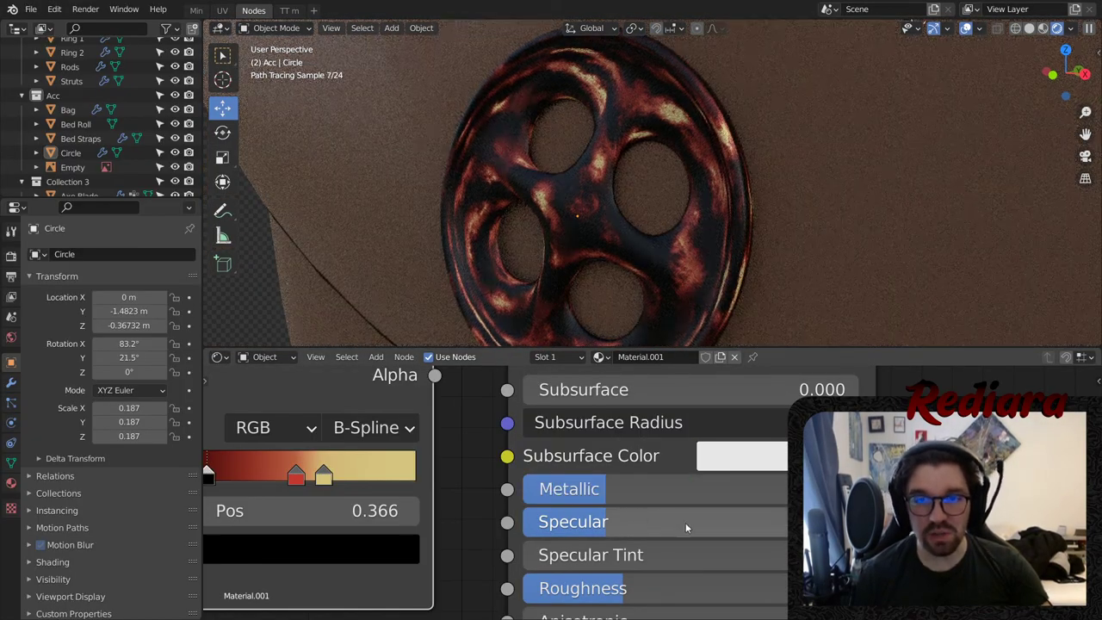
pyautogui.doubleClick(637, 520)
pyautogui.press('Return')
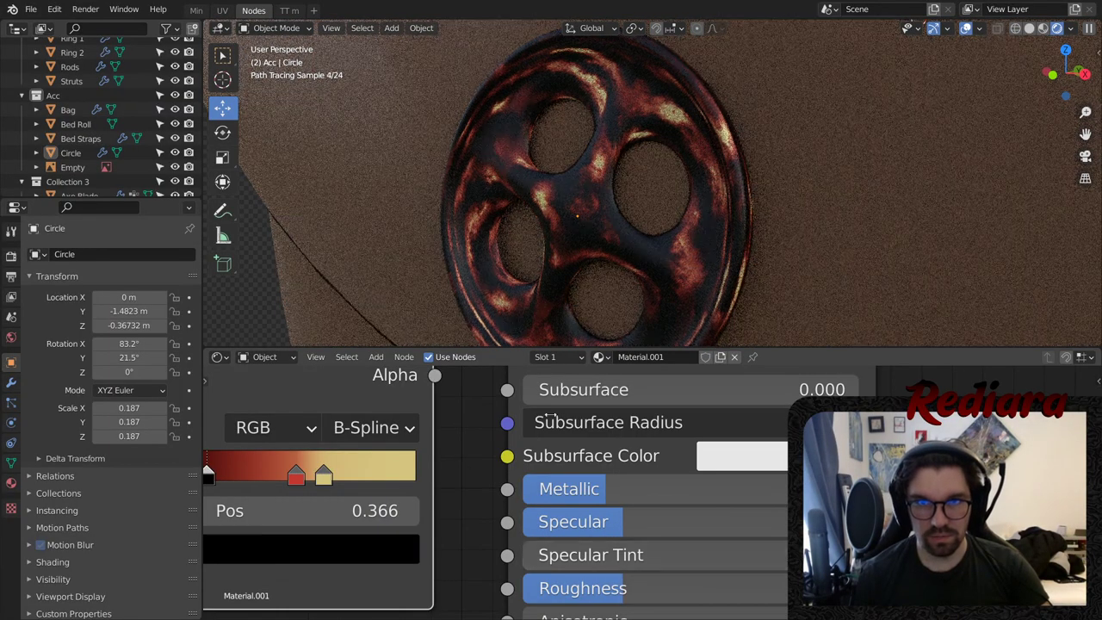
# - Try the button material's Anisotropic at 1.000 and return it to 0
pyautogui.moveTo(671, 207); pyautogui.dragTo(701, 176, button='middle')
pyautogui.scroll(-5, 701, 175)
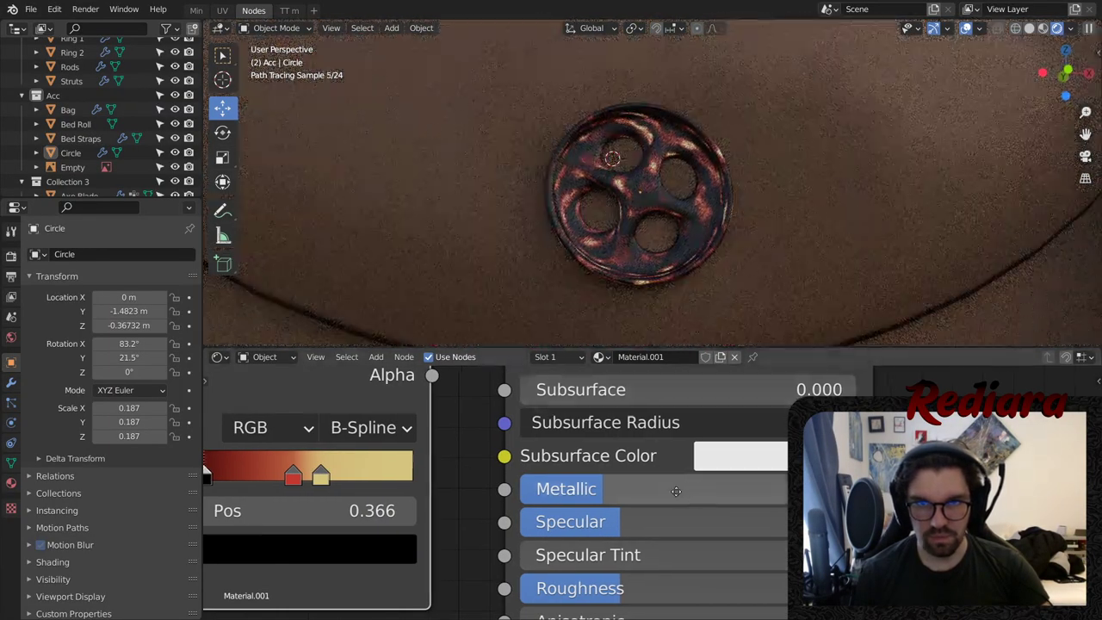
pyautogui.moveTo(679, 548); pyautogui.dragTo(654, 386, button='middle')
pyautogui.moveTo(654, 414); pyautogui.dragTo(775, 414)
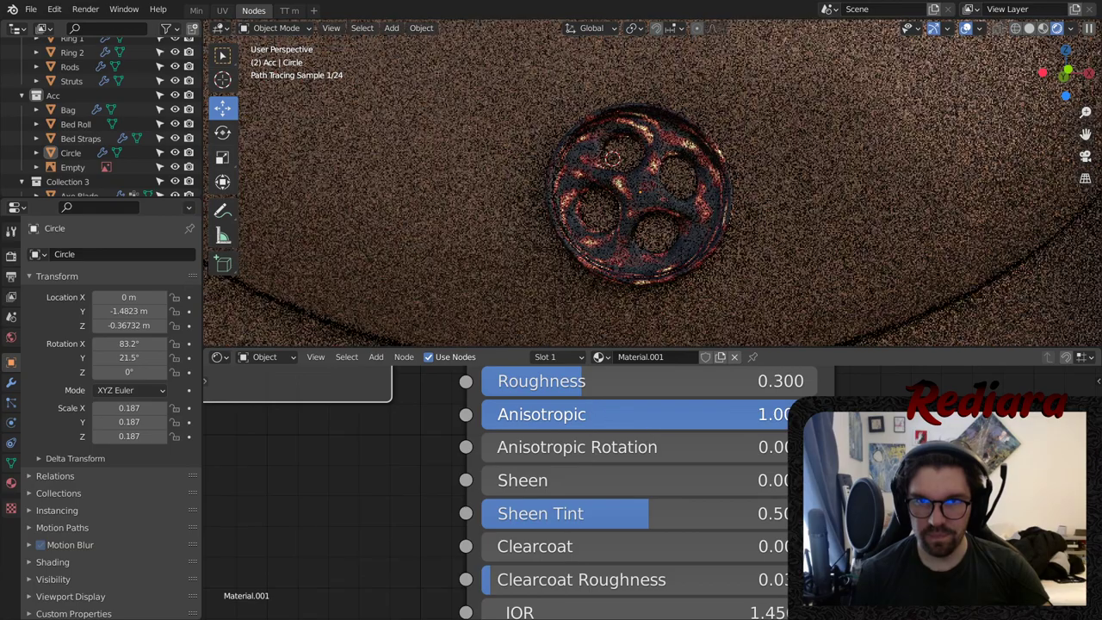
pyautogui.scroll(5, 647, 196)
pyautogui.scroll(2, 647, 197)
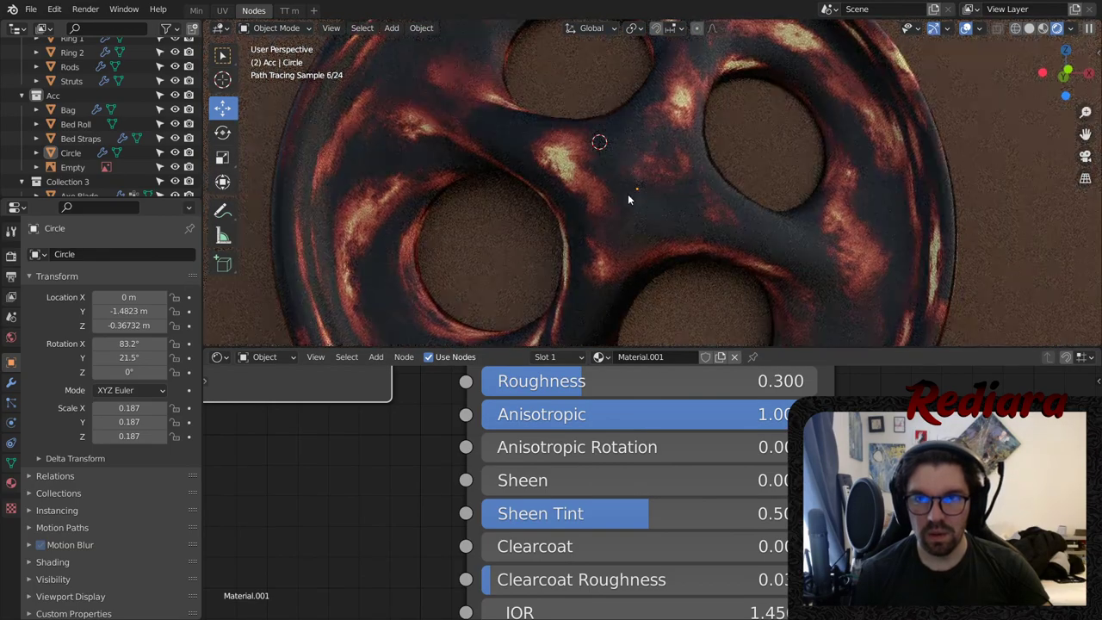
pyautogui.moveTo(775, 416); pyautogui.dragTo(441, 416)
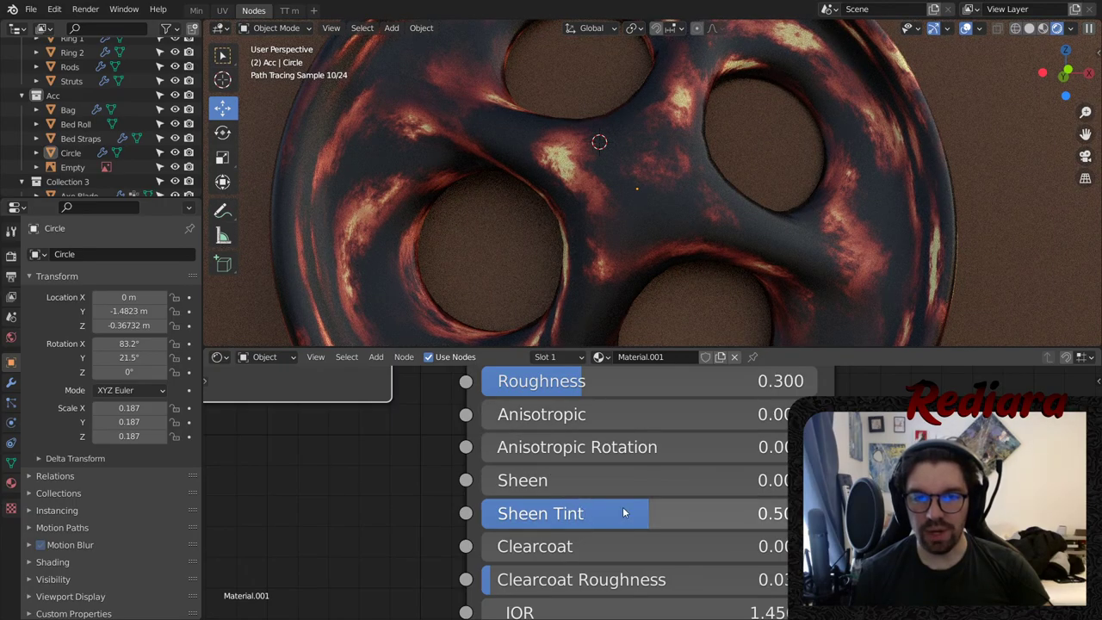
# - Try the button material's Sheen at 1.000, set Sheen Tint to 0 and return Sheen to 0
pyautogui.moveTo(624, 479); pyautogui.dragTo(784, 479)
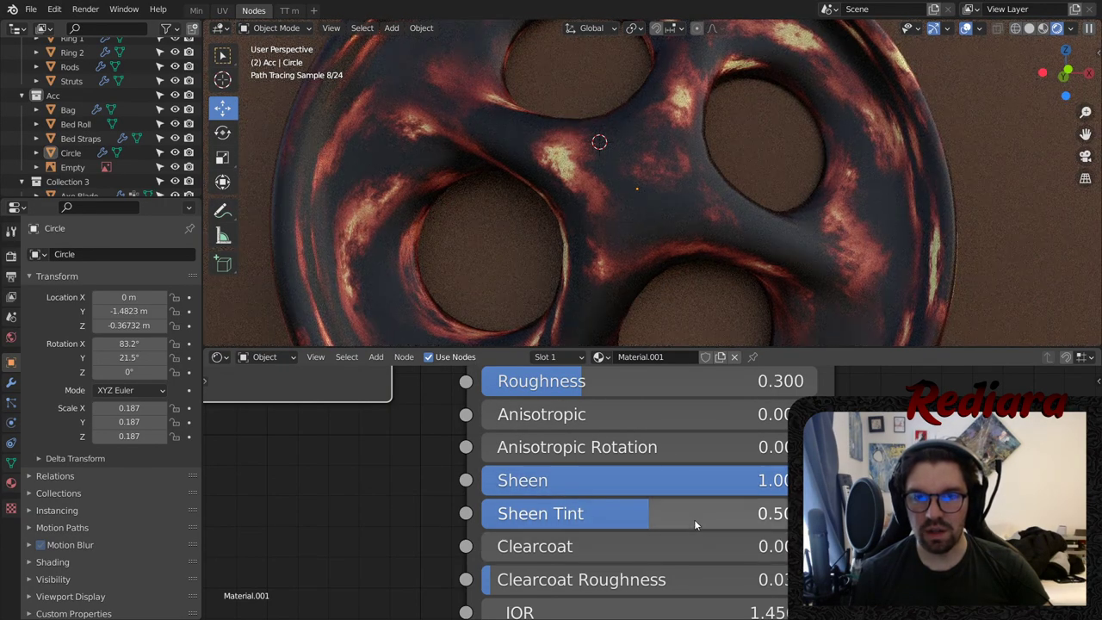
pyautogui.moveTo(694, 519); pyautogui.dragTo(533, 519)
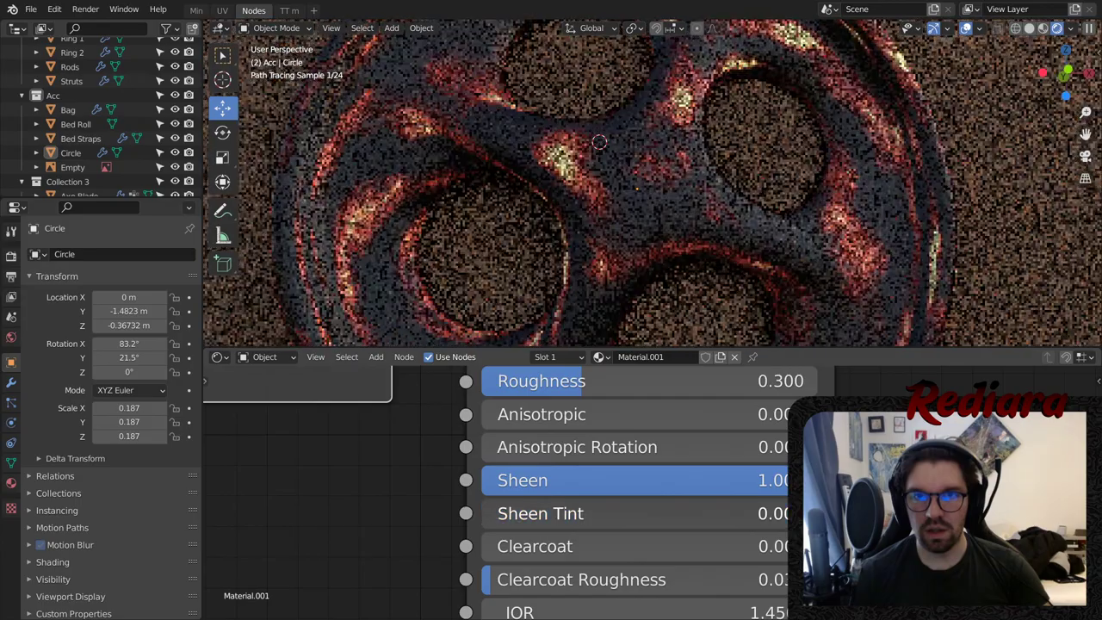
pyautogui.moveTo(538, 479); pyautogui.dragTo(481, 479)
# - Raise the button material's Clearcoat to 1.000 and lower its Clearcoat Roughness to 0
pyautogui.moveTo(487, 546); pyautogui.dragTo(784, 545)
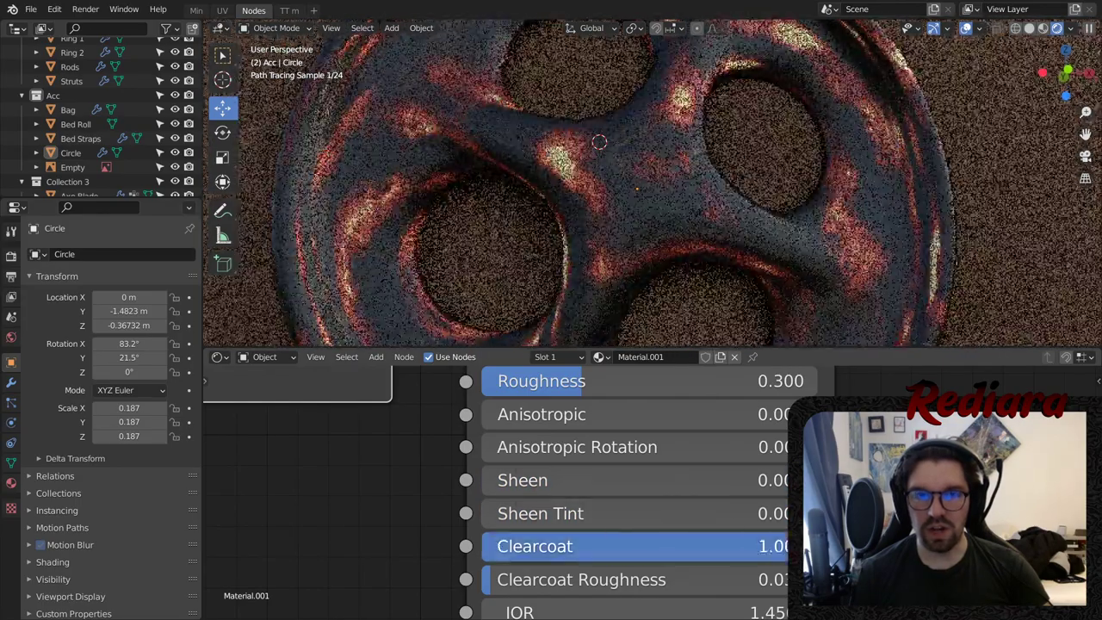
pyautogui.scroll(-5, 594, 155)
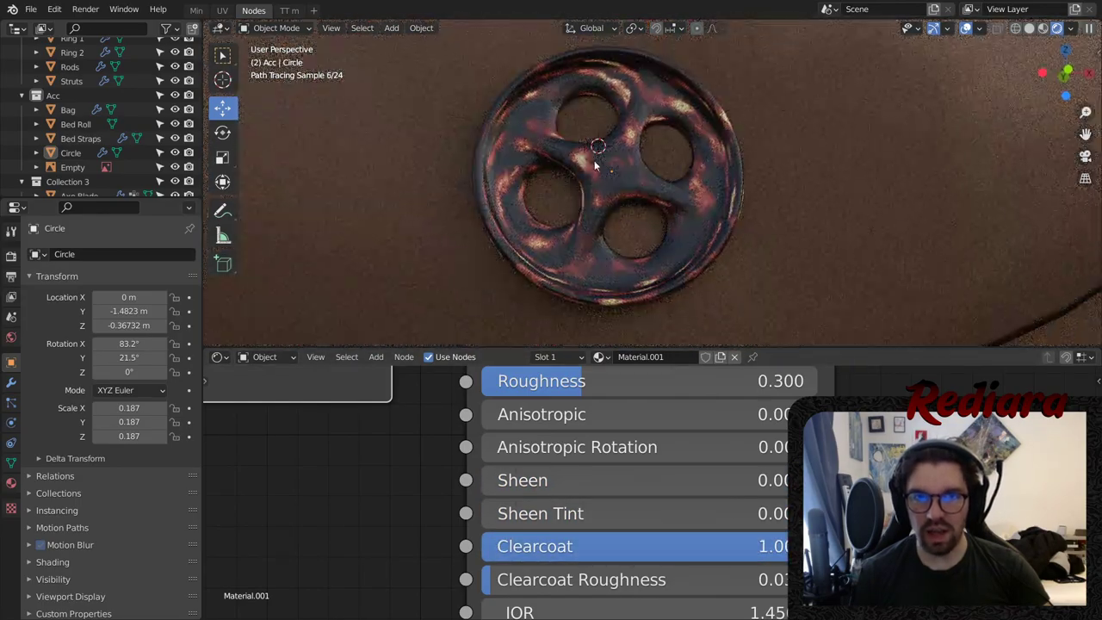
pyautogui.scroll(1, 595, 145)
pyautogui.moveTo(538, 579); pyautogui.dragTo(482, 579)
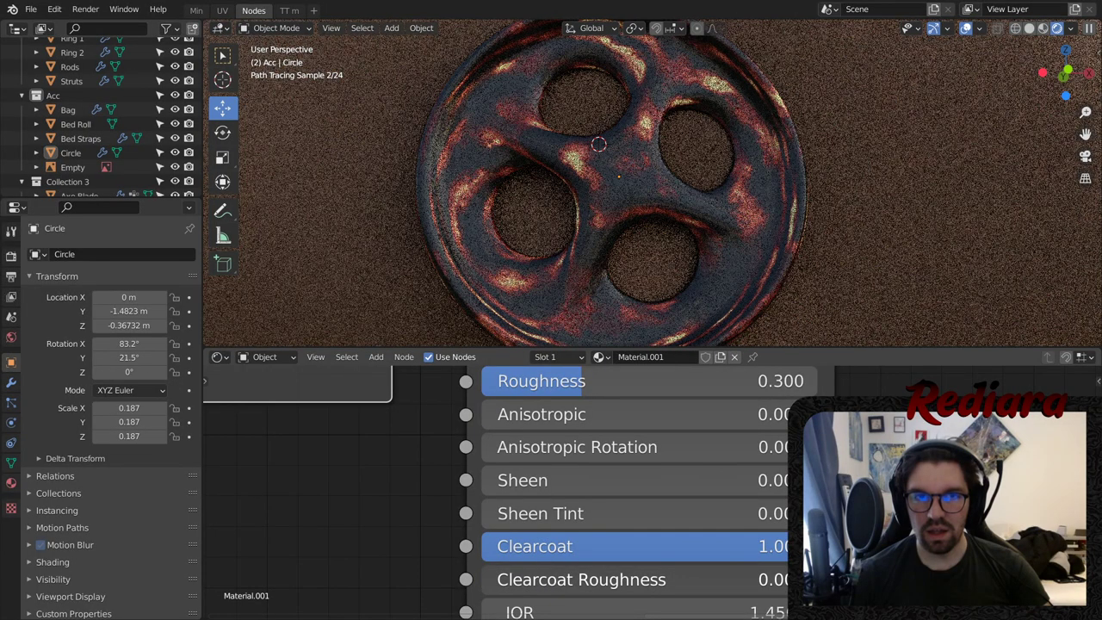
# - Check the button's clearcoat reflections from several angles and set Clearcoat Roughness to 0.1
pyautogui.scroll(-3, 665, 197)
pyautogui.scroll(5, 665, 198)
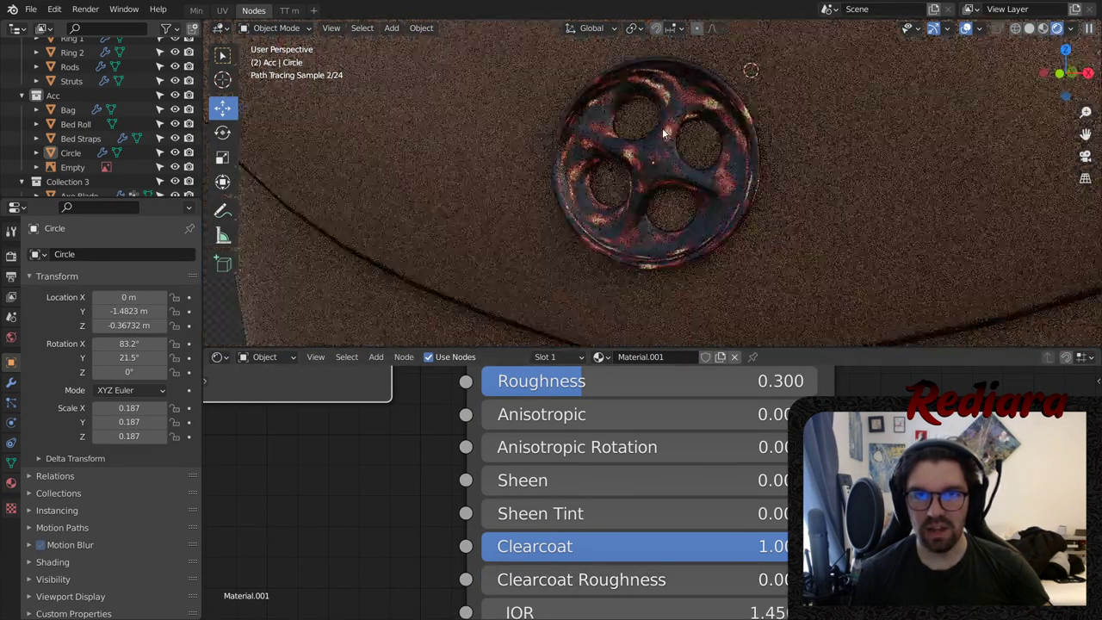
pyautogui.moveTo(659, 141)
pyautogui.mouseDown(button='middle')
pyautogui.moveTo(631, 133)
pyautogui.moveTo(783, 136)
pyautogui.mouseUp(button='middle')
pyautogui.scroll(2, 783, 135)
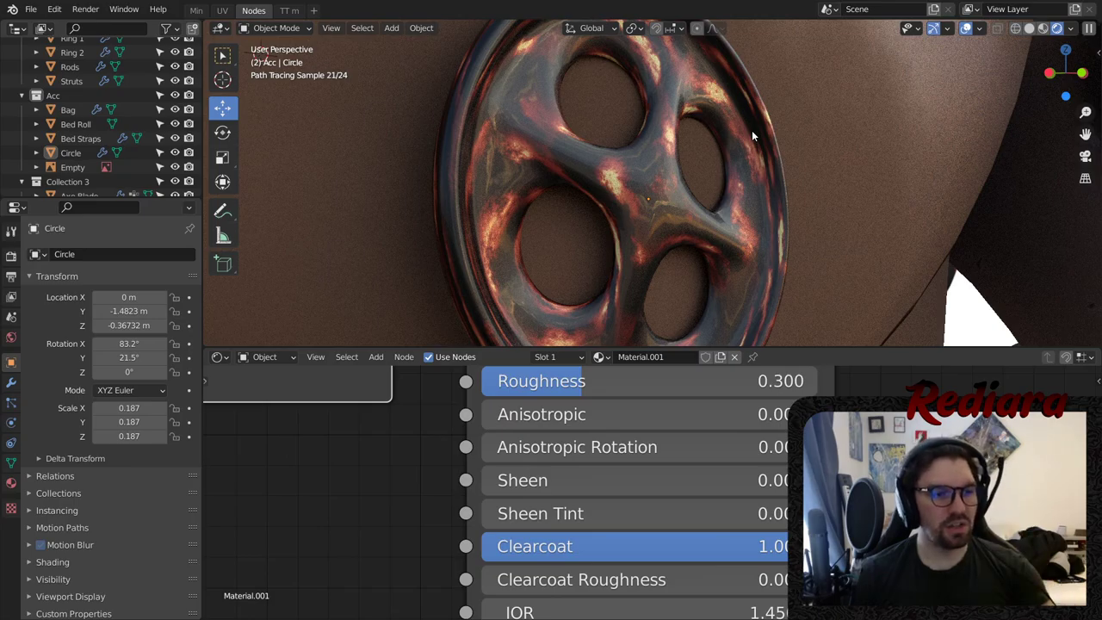
pyautogui.scroll(-3, 757, 168)
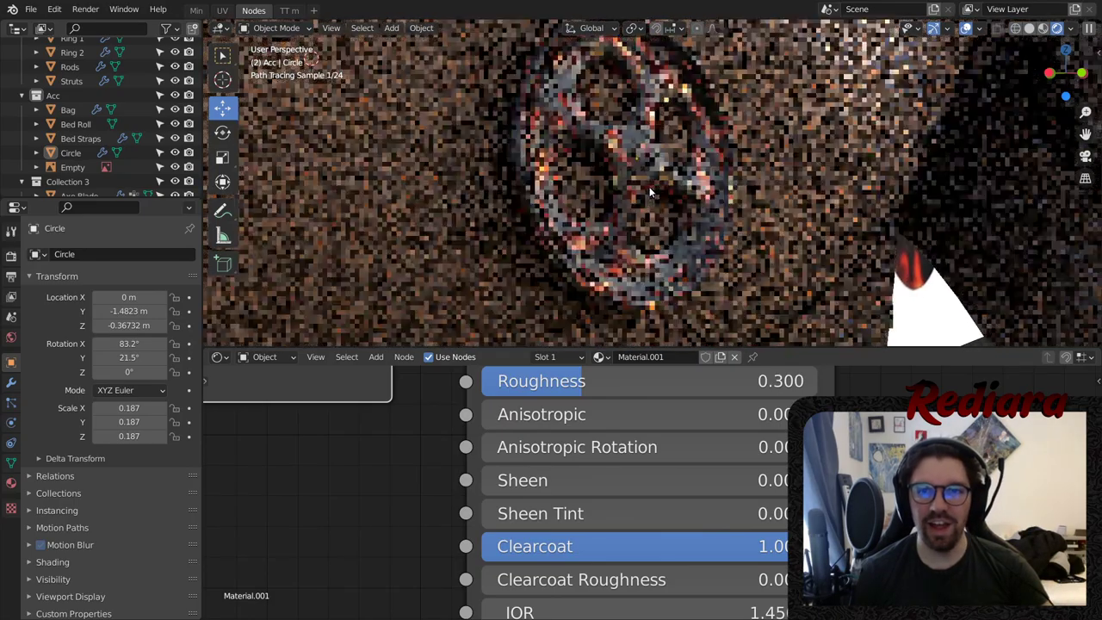
pyautogui.moveTo(633, 197); pyautogui.dragTo(568, 197, button='middle')
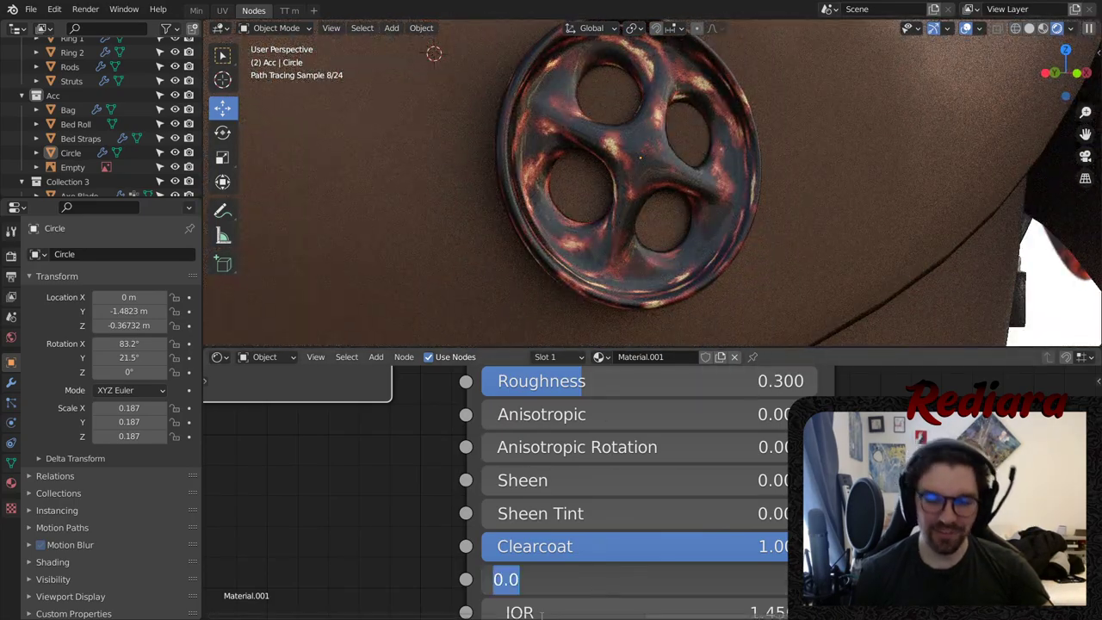
pyautogui.write('1')
pyautogui.press('Return')
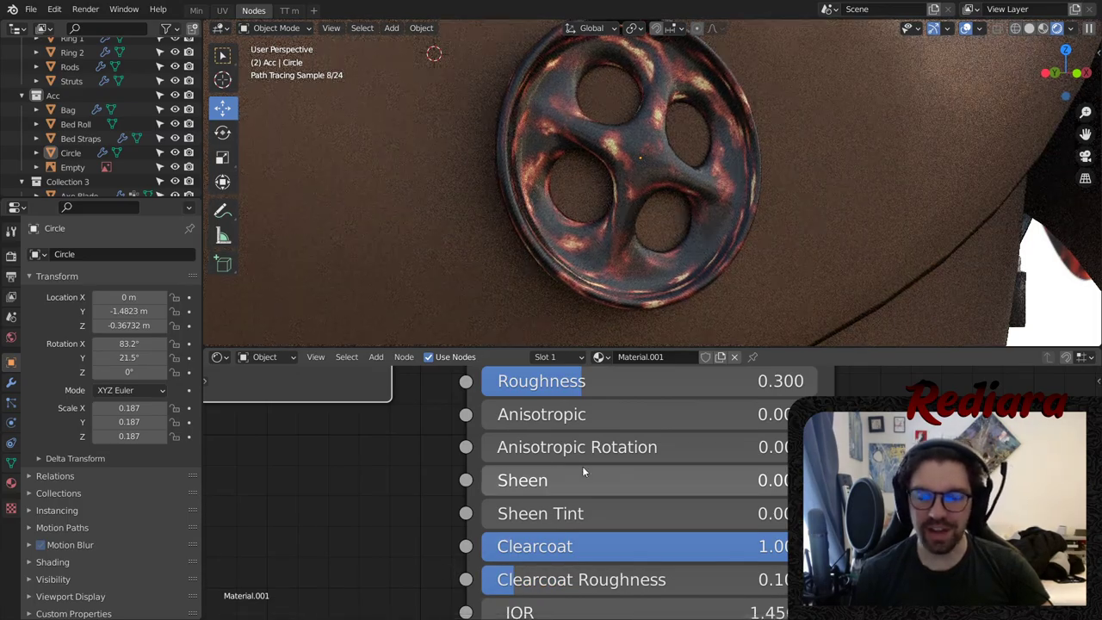
# - Raise the button material's Transmission to 0.800
pyautogui.scroll(-5, 581, 466)
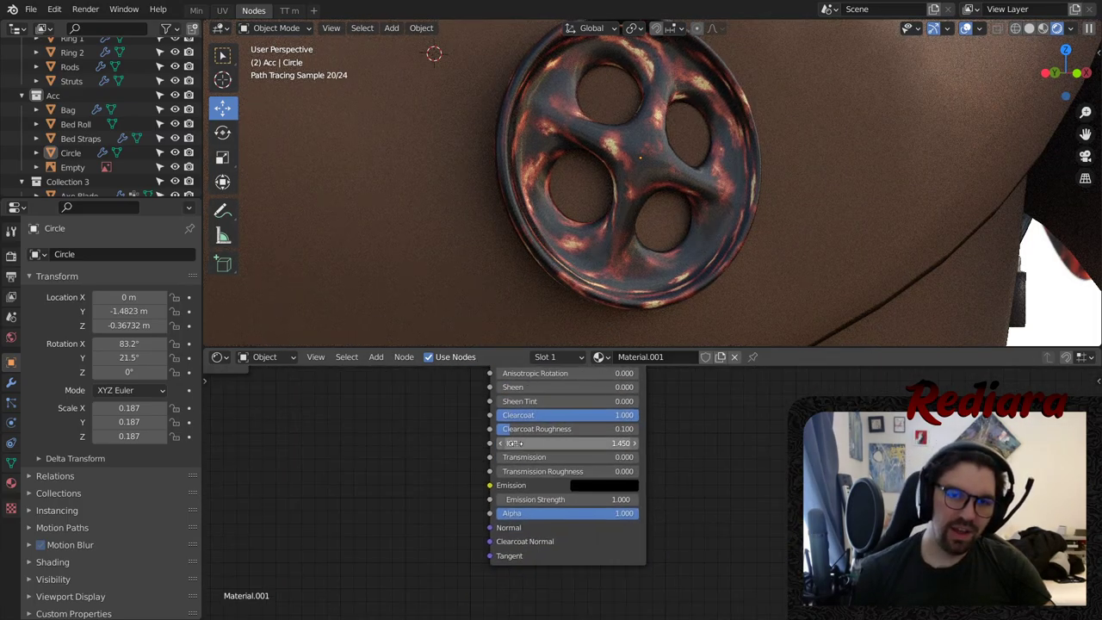
pyautogui.scroll(3, 514, 442)
pyautogui.scroll(4, 648, 145)
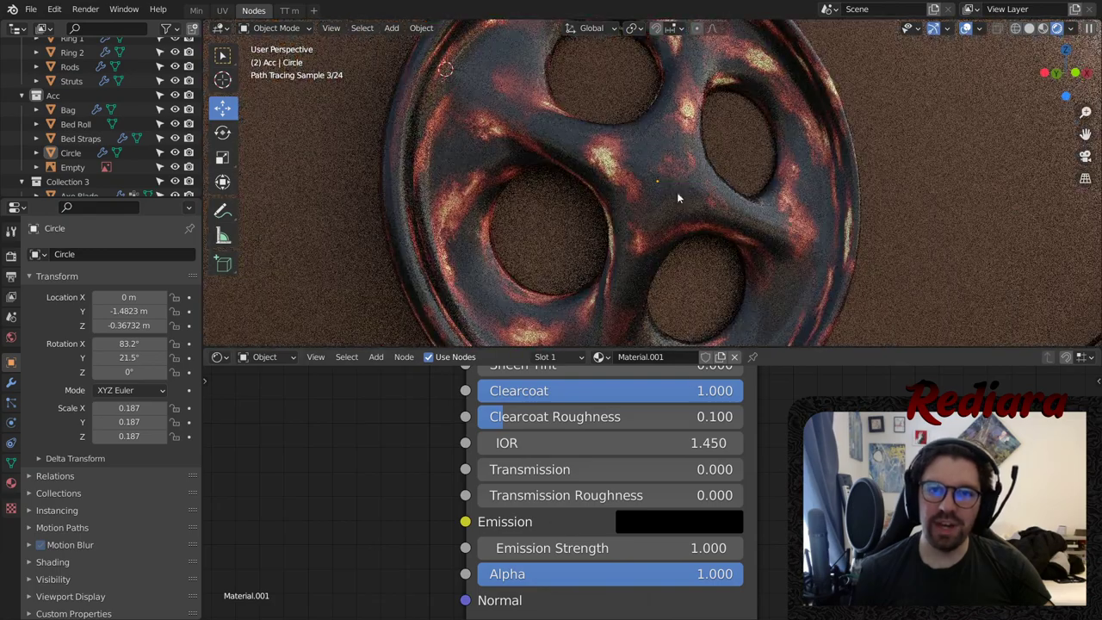
pyautogui.moveTo(540, 471)
pyautogui.mouseDown()
pyautogui.moveTo(787, 470)
pyautogui.moveTo(690, 471)
pyautogui.mouseUp()
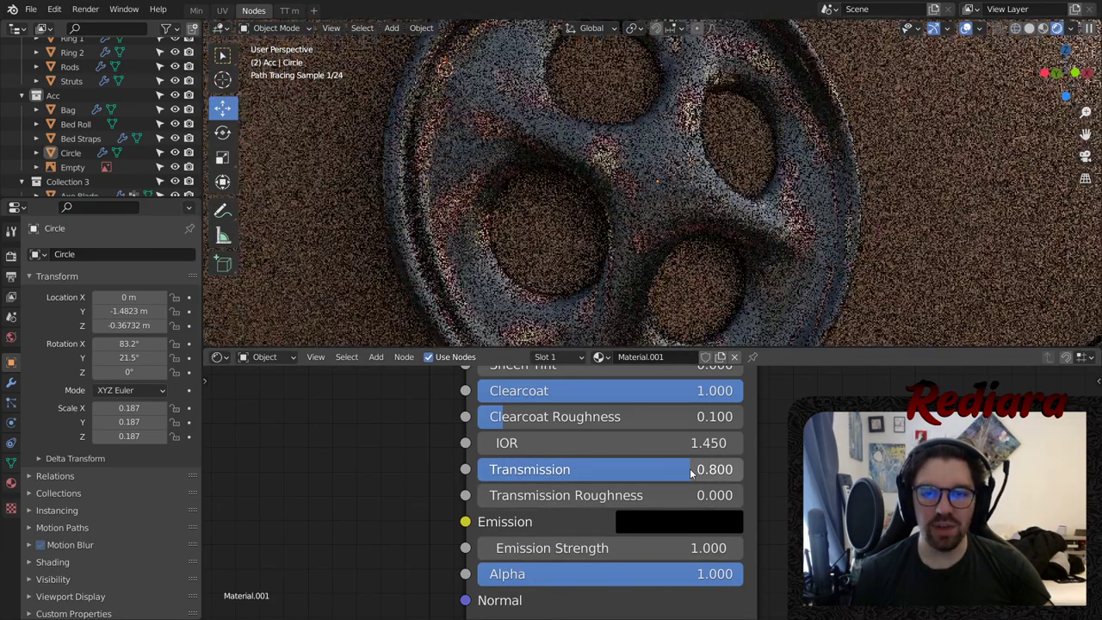
# - Try the button material's Transmission at 0.500 and at 1.000
pyautogui.click(675, 469)
pyautogui.write('.5')
pyautogui.press('Return')
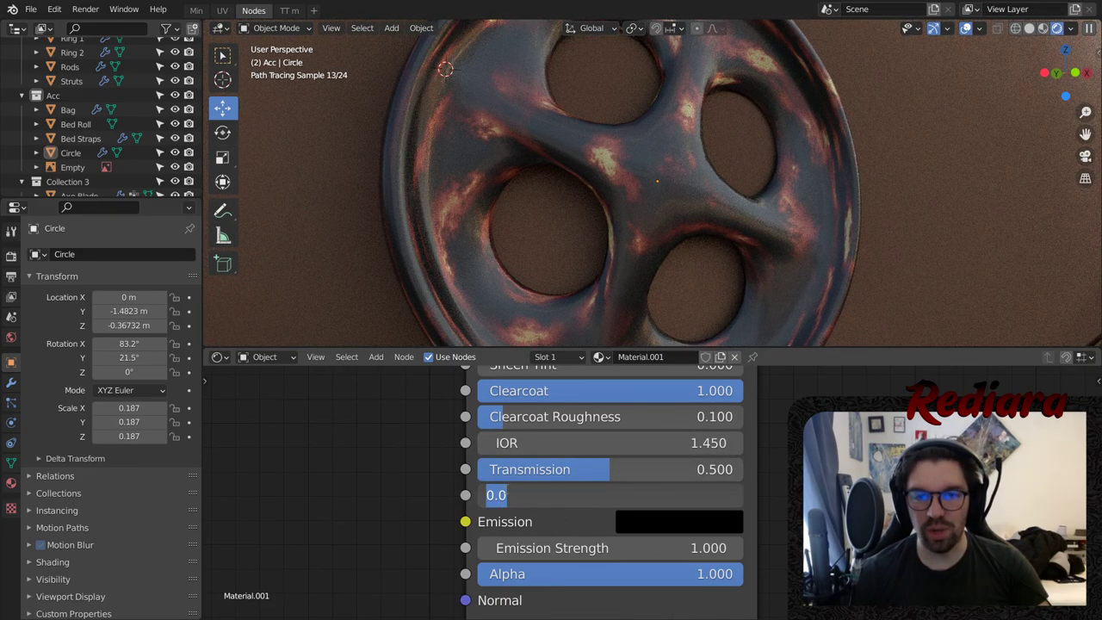
pyautogui.press('Return')
pyautogui.moveTo(678, 473); pyautogui.dragTo(769, 463)
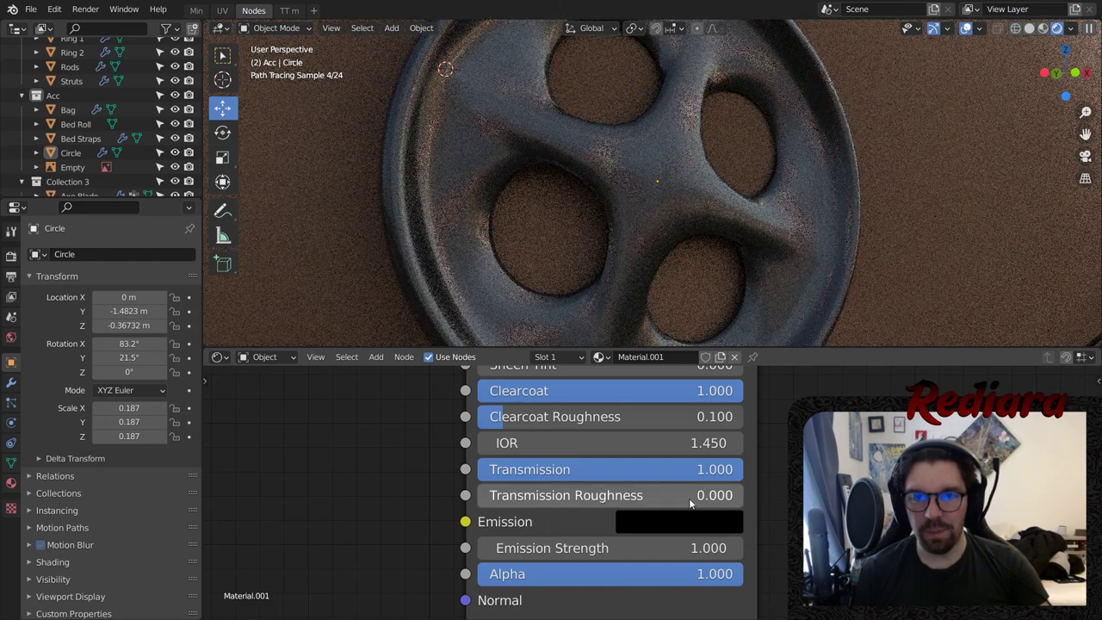
# - Set the button material's Transmission Roughness to 0.250 and its Transmission to 0.750
pyautogui.write('25')
pyautogui.press('Return')
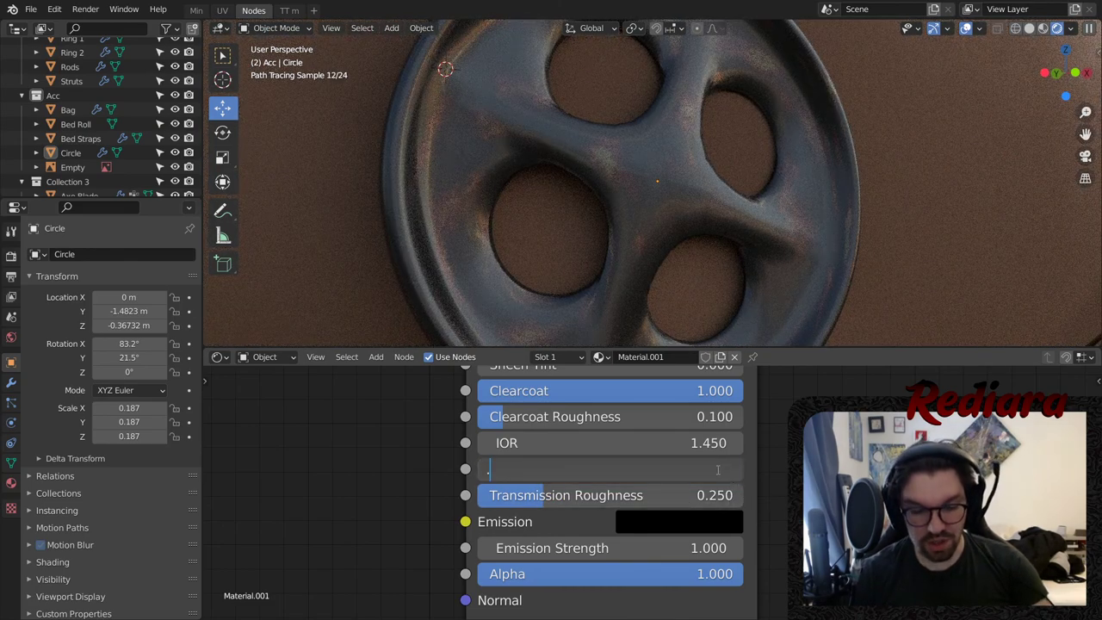
pyautogui.click(717, 469)
pyautogui.write('.75')
pyautogui.press('Return')
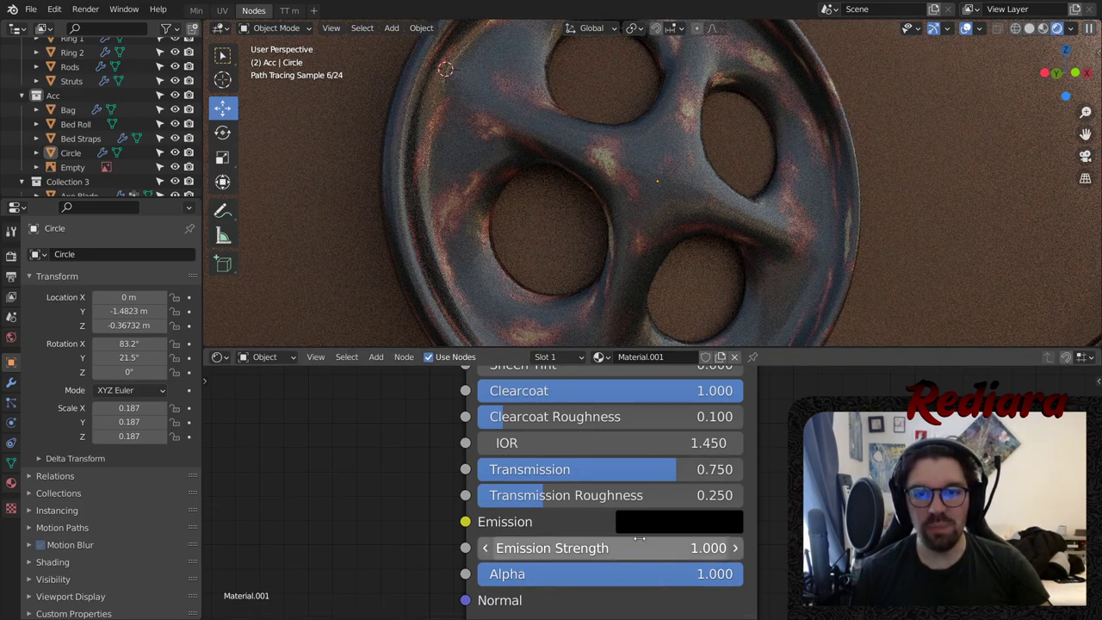
# - Try Transmission Roughness at 1.000, return it to 0.250 and lower the button material's Transmission to 0.400
pyautogui.moveTo(610, 495); pyautogui.dragTo(742, 495)
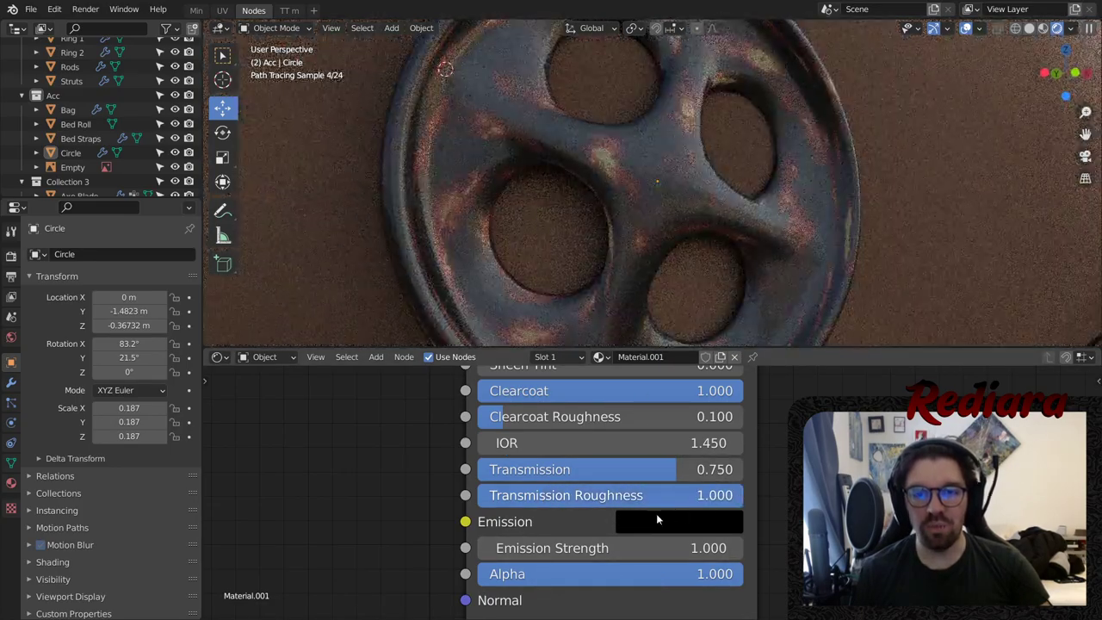
pyautogui.press('Return')
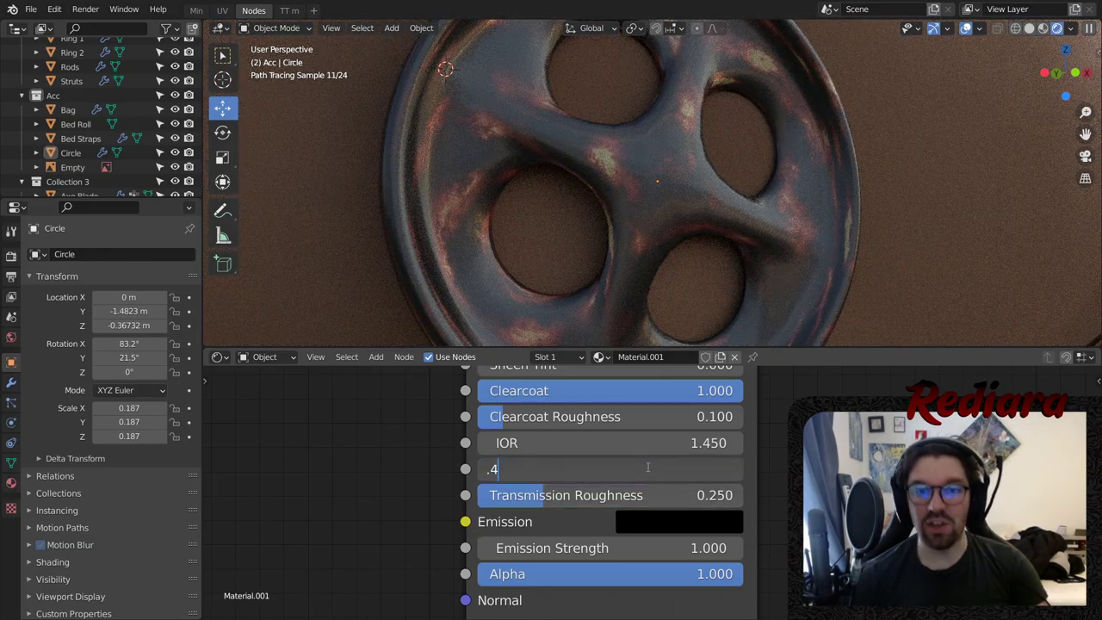
pyautogui.press('Return')
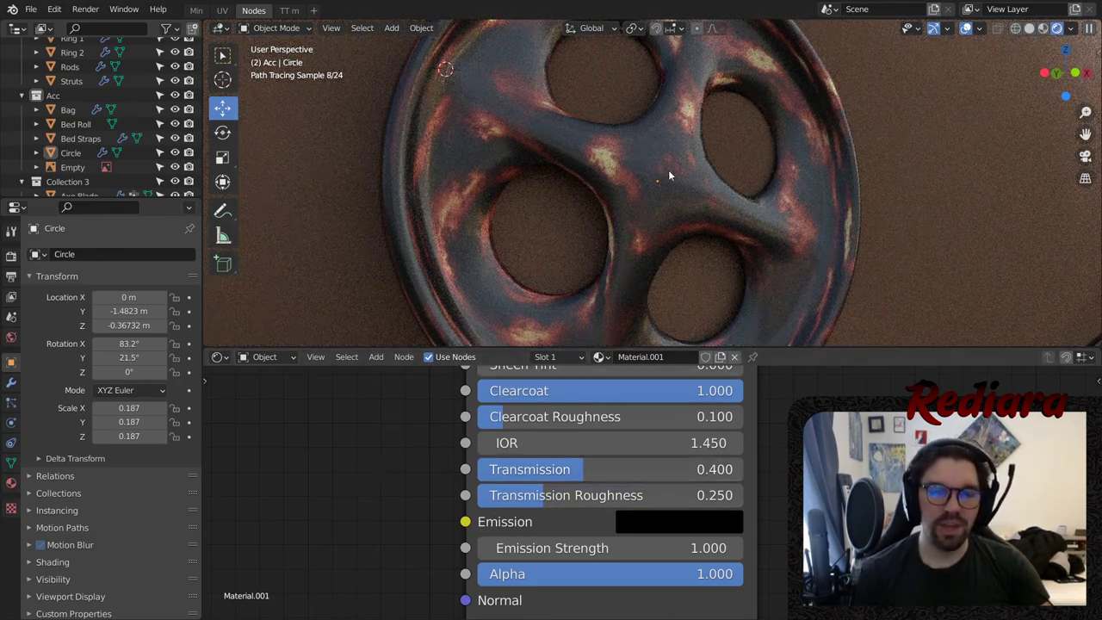
# - Examine the button's transmission effect from several angles, both close up and from farther away
pyautogui.moveTo(670, 175); pyautogui.dragTo(628, 173, button='middle')
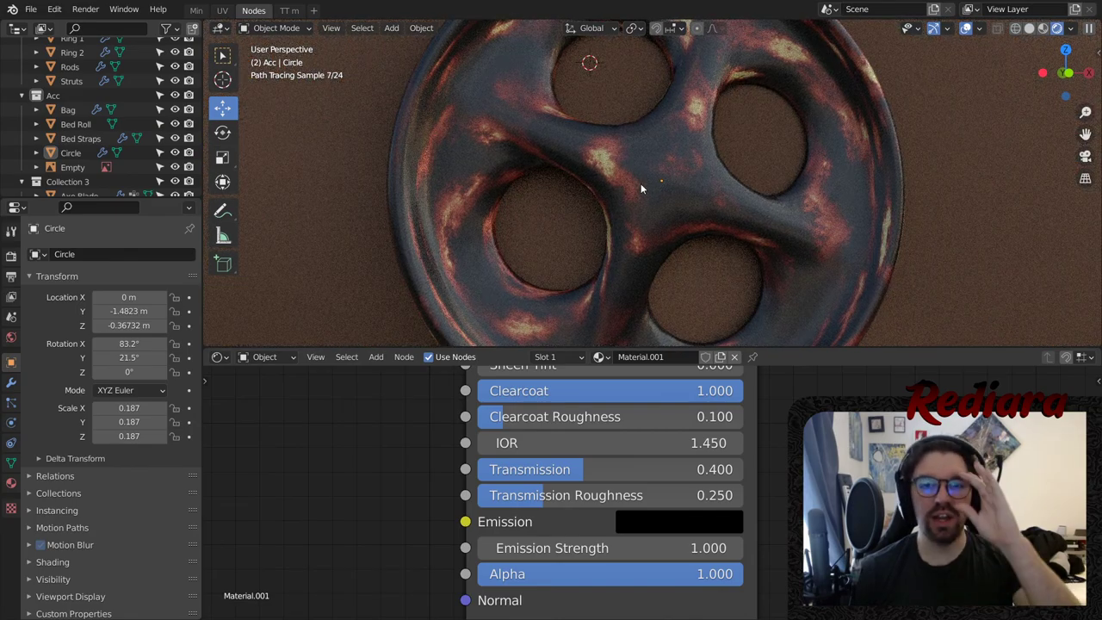
pyautogui.scroll(-5, 637, 129)
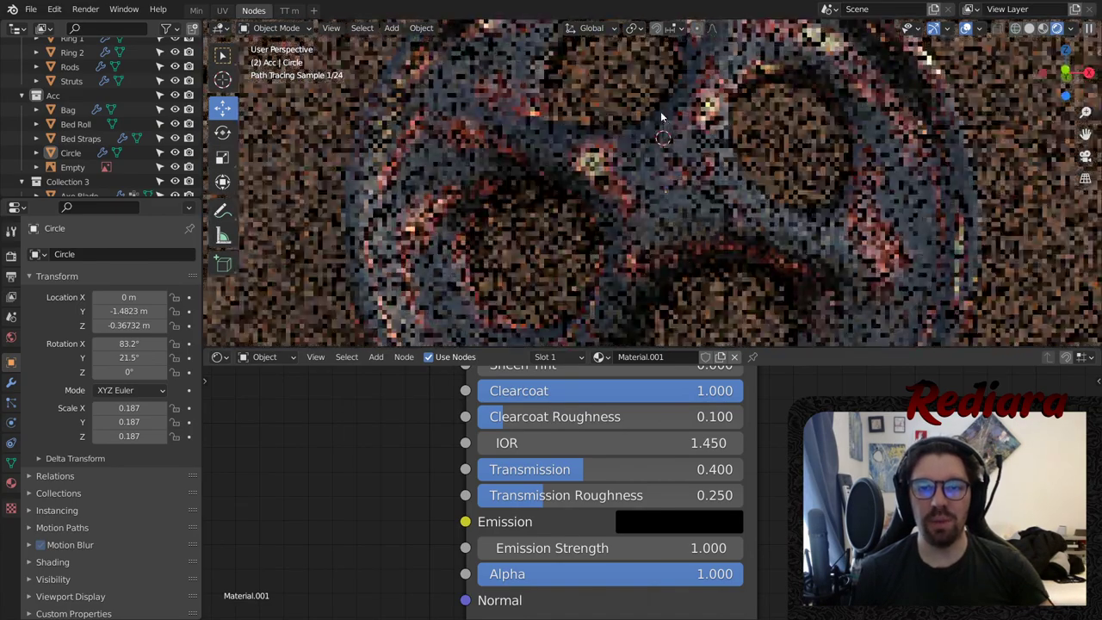
pyautogui.scroll(5, 654, 163)
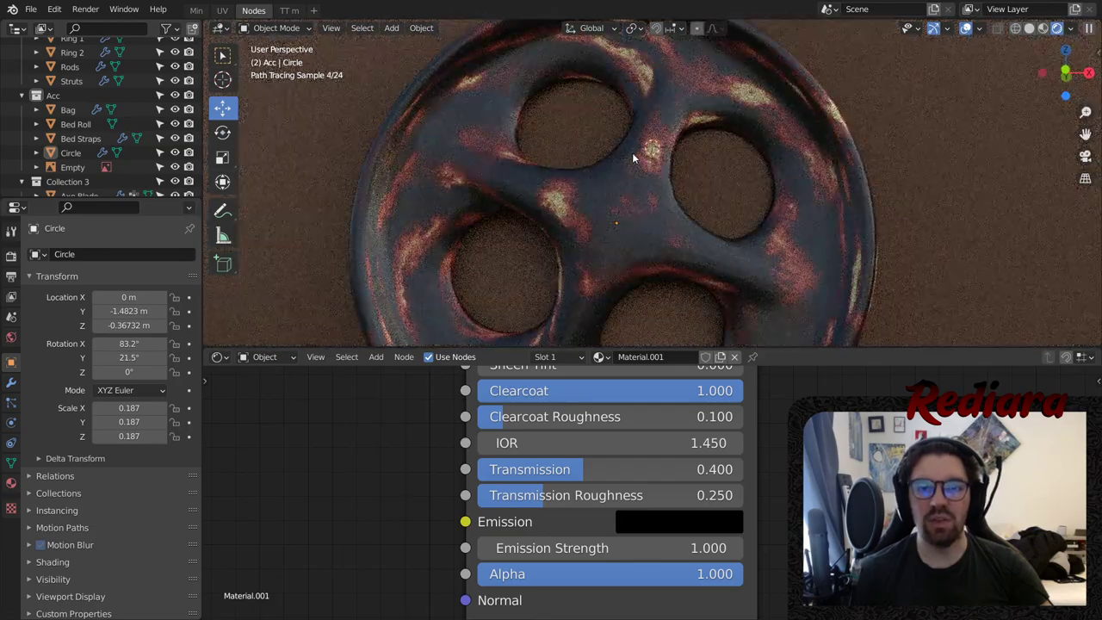
pyautogui.moveTo(632, 157); pyautogui.dragTo(629, 202, button='middle')
pyautogui.scroll(1, 643, 172)
pyautogui.scroll(-5, 644, 174)
pyautogui.scroll(-3, 643, 176)
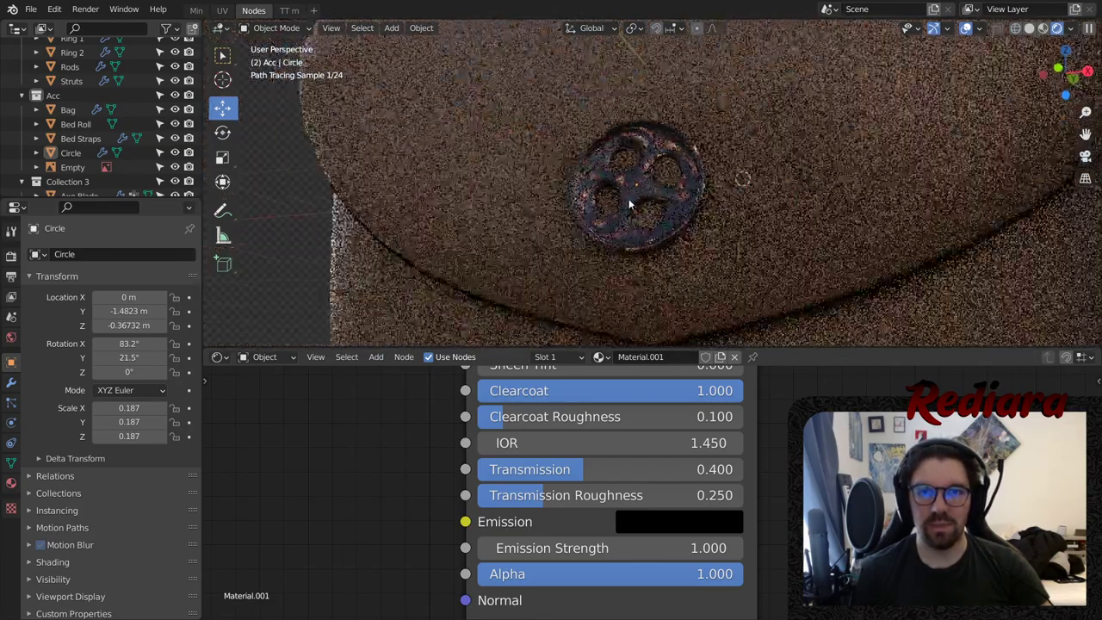
# - Set the Scale of the button material's Wave Texture to 1
pyautogui.moveTo(391, 416); pyautogui.dragTo(858, 456, button='middle')
pyautogui.moveTo(532, 479); pyautogui.dragTo(776, 465, button='middle')
pyautogui.scroll(3, 585, 464)
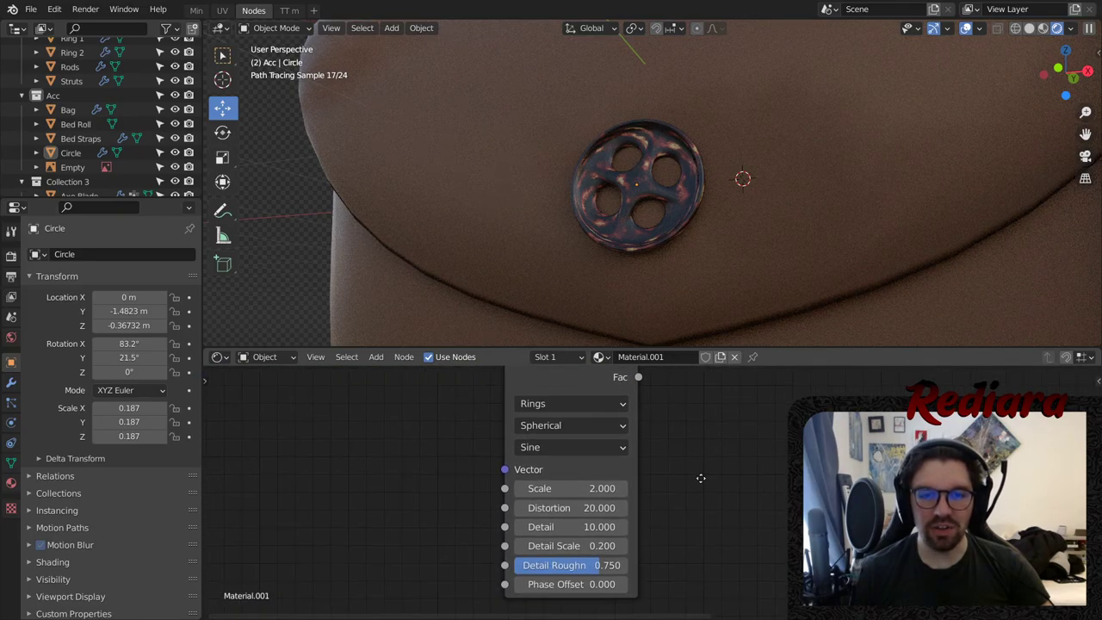
pyautogui.click(497, 486)
pyautogui.write('1')
pyautogui.press('Return')
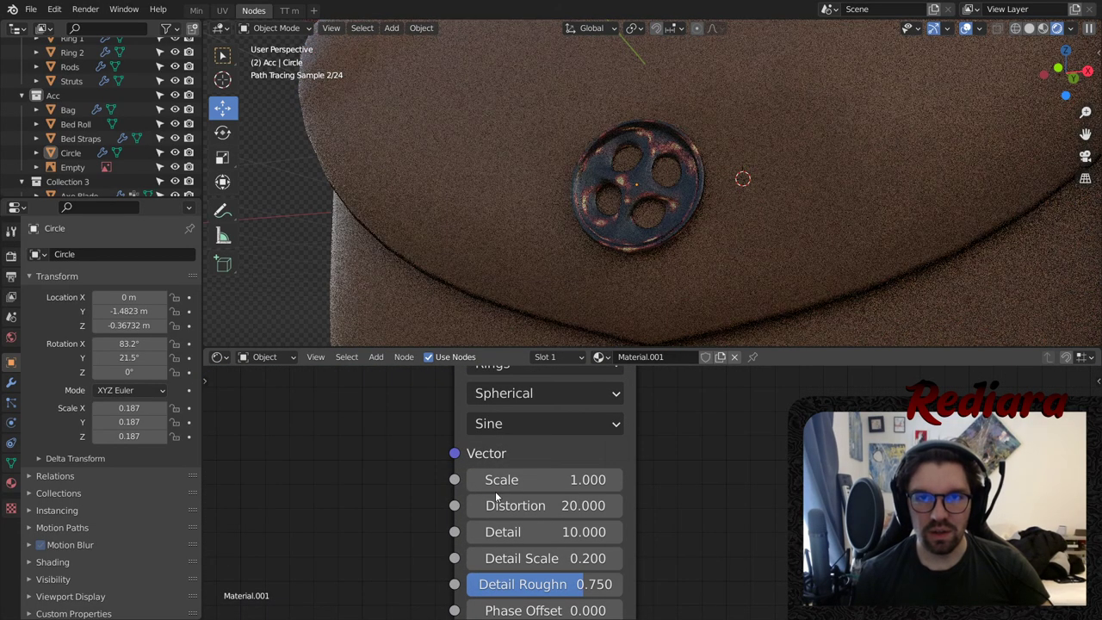
# - Set the Scale of the button material's Smooth F1 texture node to 7
pyautogui.scroll(4, 709, 150)
pyautogui.moveTo(686, 455); pyautogui.dragTo(696, 614, button='middle')
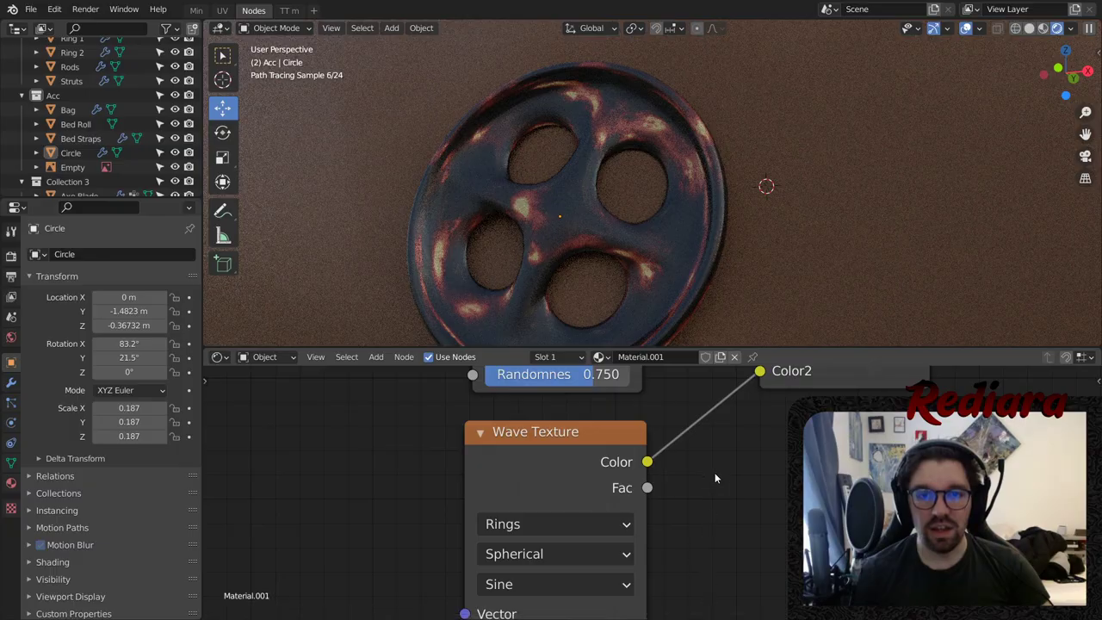
pyautogui.moveTo(695, 372); pyautogui.dragTo(683, 541, button='middle')
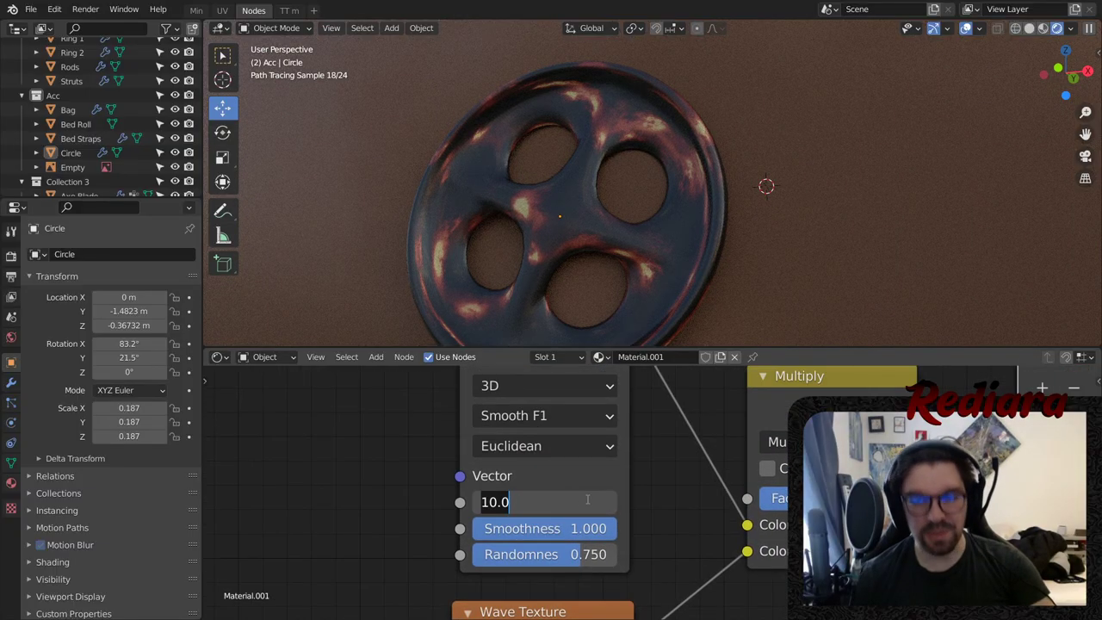
pyautogui.click(586, 503)
pyautogui.write('7')
pyautogui.press('Return')
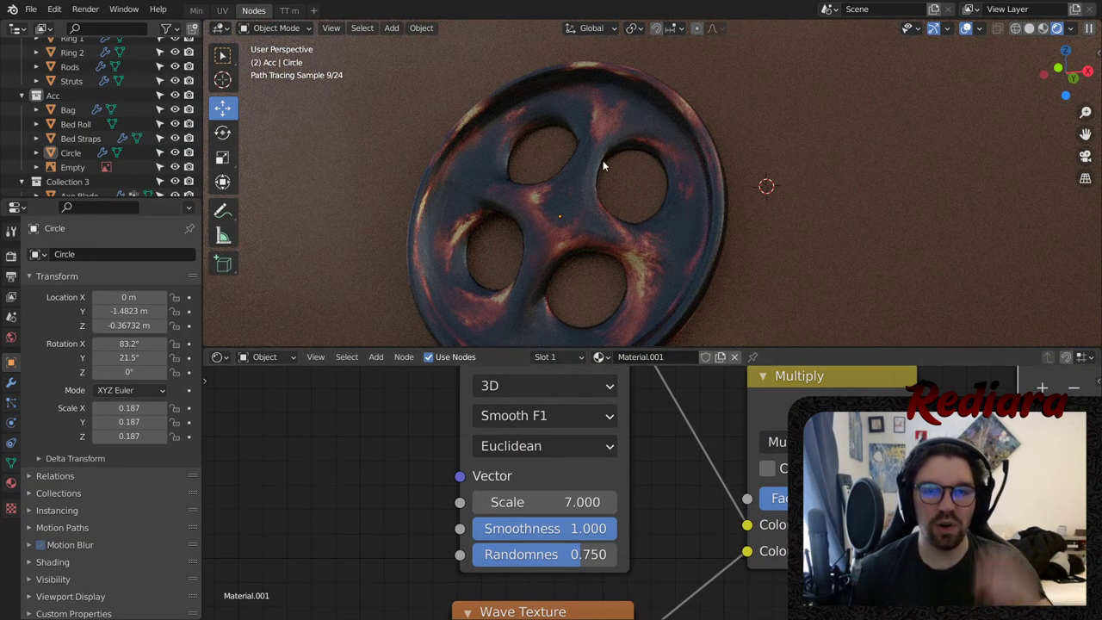
# - Compare the button's tortoiseshell pattern with the guitar pick reference, from a distance and close up
pyautogui.moveTo(585, 171)
pyautogui.mouseDown(button='middle')
pyautogui.moveTo(649, 170)
pyautogui.moveTo(566, 111)
pyautogui.mouseUp(button='middle')
pyautogui.scroll(-8, 566, 110)
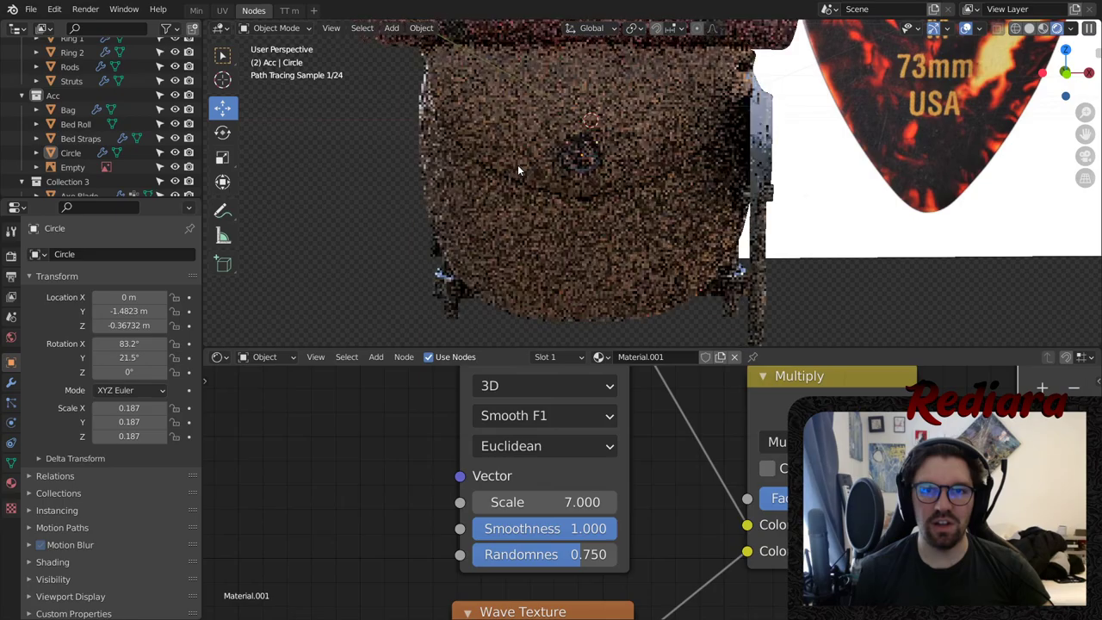
pyautogui.moveTo(862, 423); pyautogui.dragTo(677, 423, button='middle')
pyautogui.scroll(6, 617, 158)
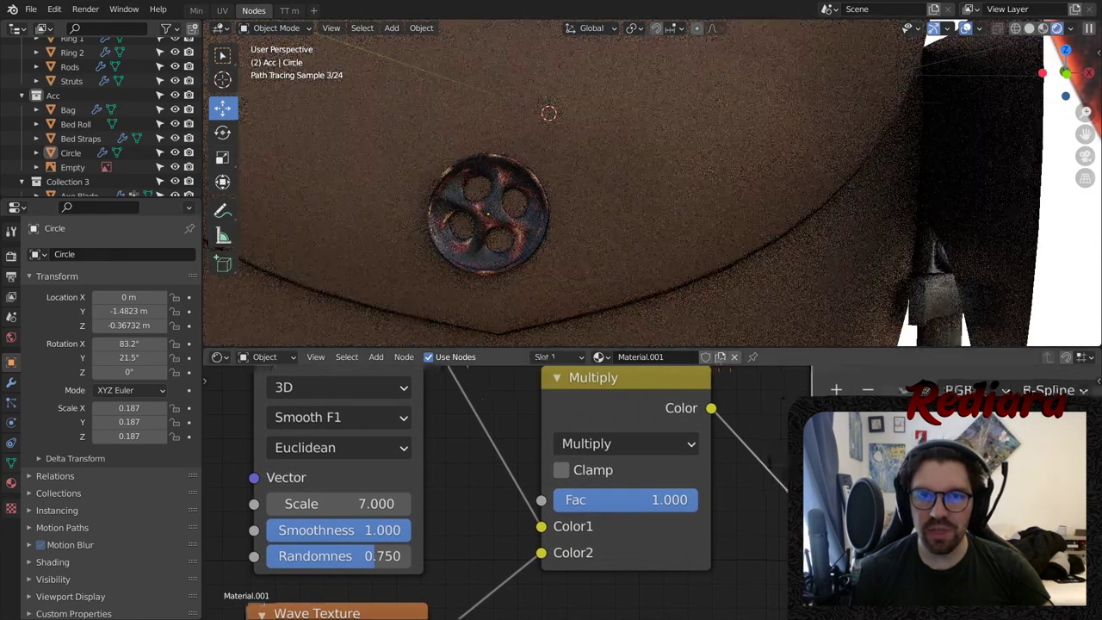
pyautogui.moveTo(949, 423); pyautogui.dragTo(704, 423, button='middle')
pyautogui.scroll(1, 704, 423)
pyautogui.scroll(2, 704, 429)
pyautogui.scroll(6, 483, 248)
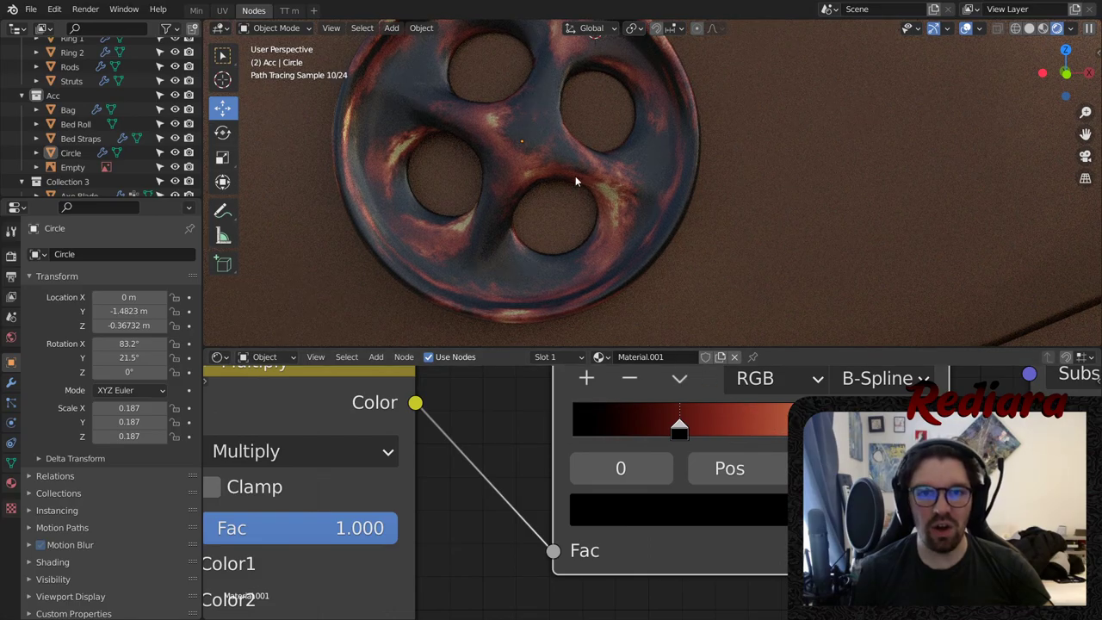
pyautogui.scroll(5, 530, 115)
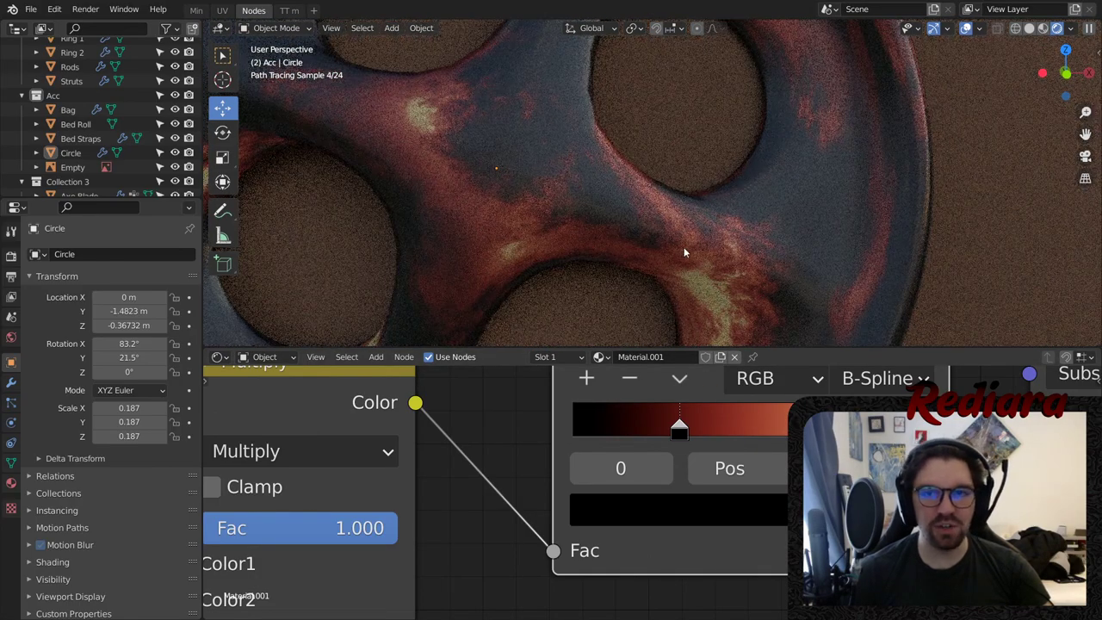
# - Lower the Fac of the button material's Multiply node to 0.75
pyautogui.moveTo(457, 487); pyautogui.dragTo(607, 471, button='middle')
pyautogui.scroll(-3, 590, 497)
pyautogui.moveTo(772, 453); pyautogui.dragTo(734, 451)
pyautogui.click(733, 450)
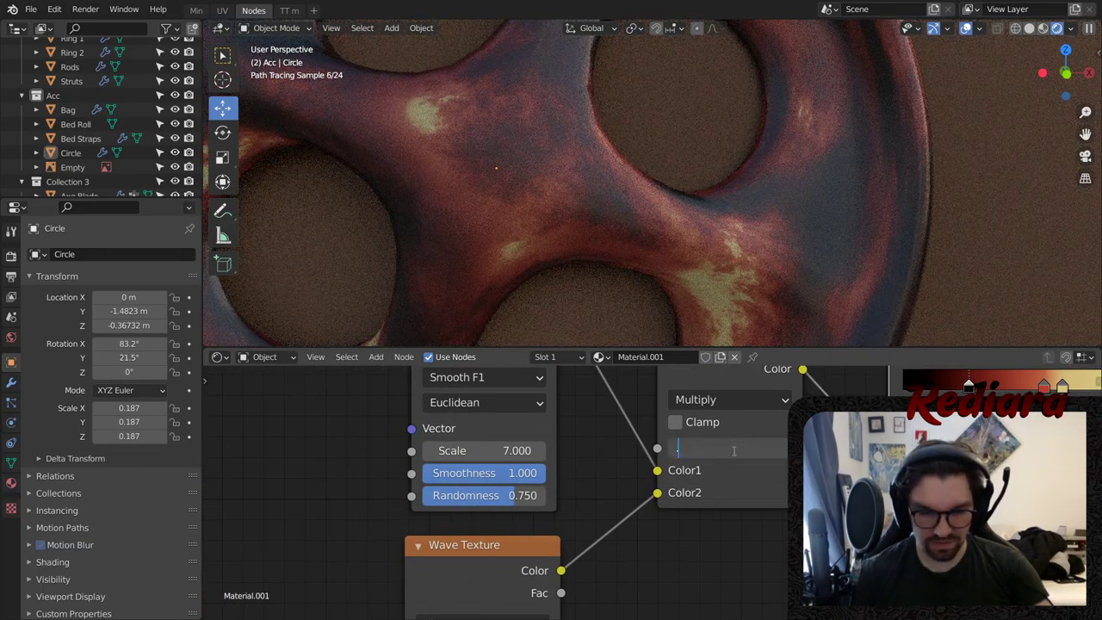
pyautogui.write('0.75')
pyautogui.press('Return')
# - Check the button's blended pattern close up, at an angle and in context with the whole bag
pyautogui.scroll(-3, 594, 198)
pyautogui.scroll(2, 600, 185)
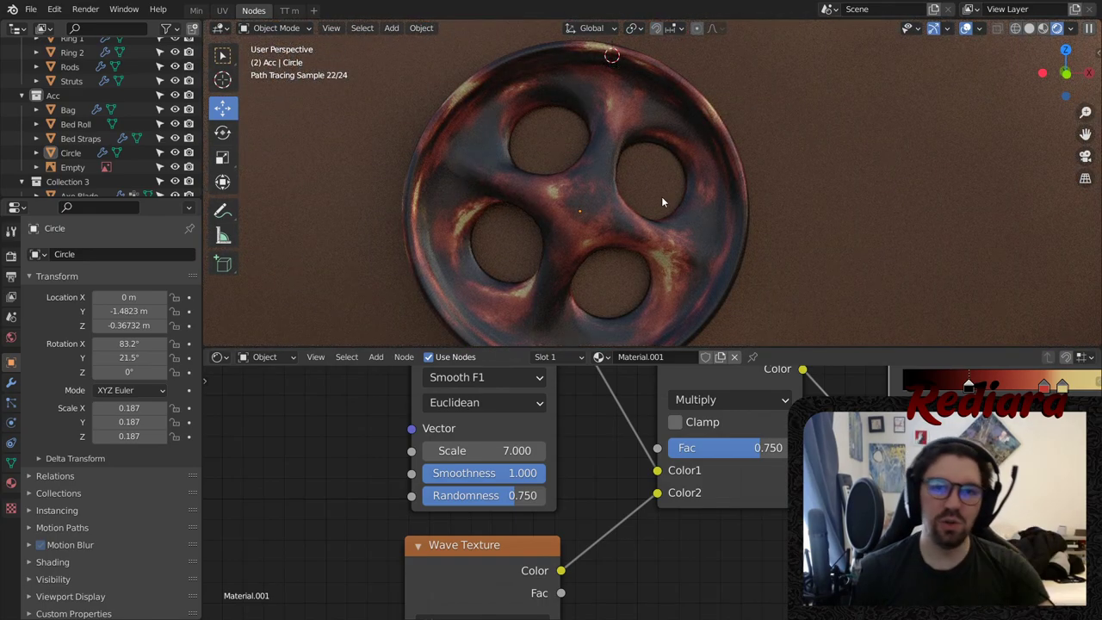
pyautogui.scroll(-4, 661, 196)
pyautogui.scroll(4, 602, 185)
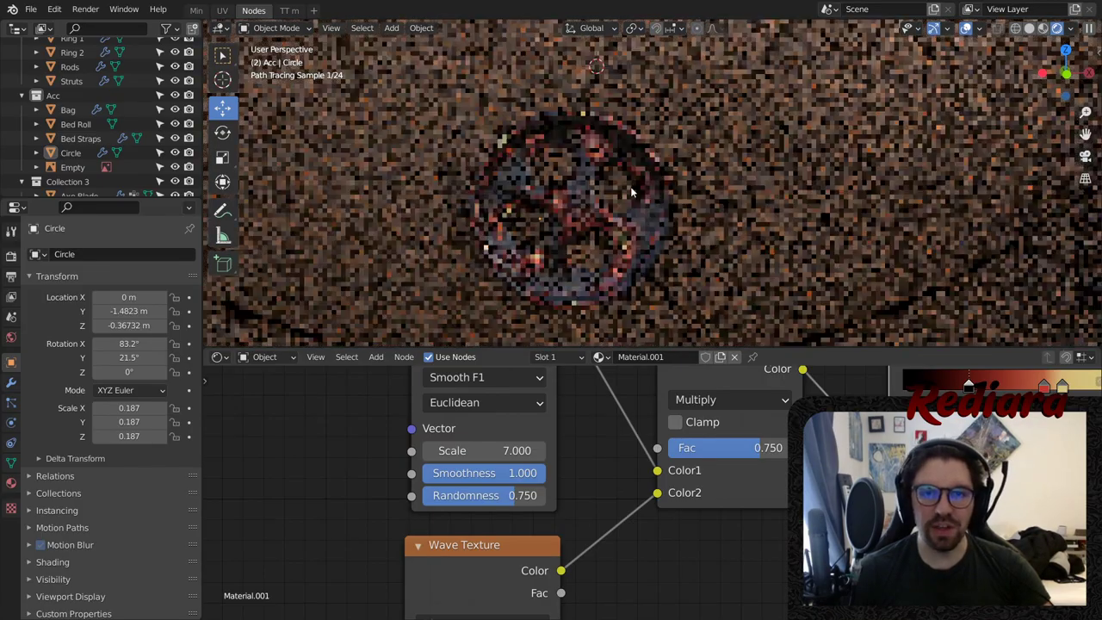
pyautogui.scroll(-1, 629, 199)
pyautogui.moveTo(629, 199); pyautogui.dragTo(667, 191, button='middle')
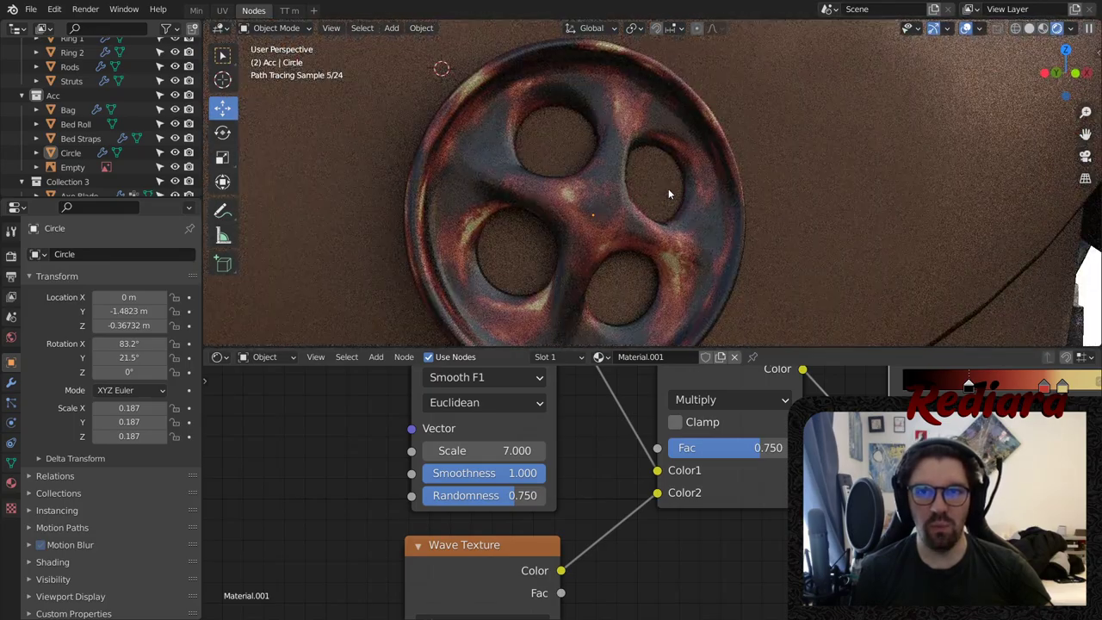
pyautogui.scroll(-10, 668, 189)
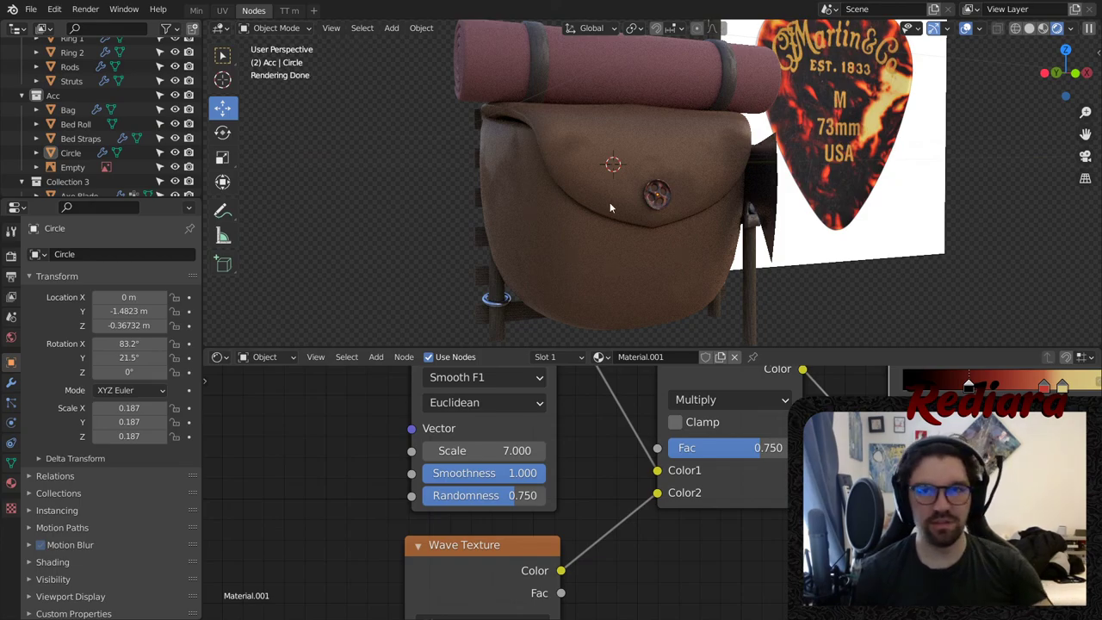
# - Select the bag and move the Musgrave Texture node of its Light Leather material farther away from the ColorRamp
pyautogui.click(669, 146)
pyautogui.moveTo(765, 529); pyautogui.dragTo(495, 498, button='middle')
pyautogui.moveTo(822, 489); pyautogui.dragTo(703, 489, button='middle')
pyautogui.scroll(-4, 703, 489)
pyautogui.moveTo(733, 452); pyautogui.dragTo(720, 521, button='middle')
pyautogui.moveTo(557, 397); pyautogui.dragTo(569, 454, button='middle')
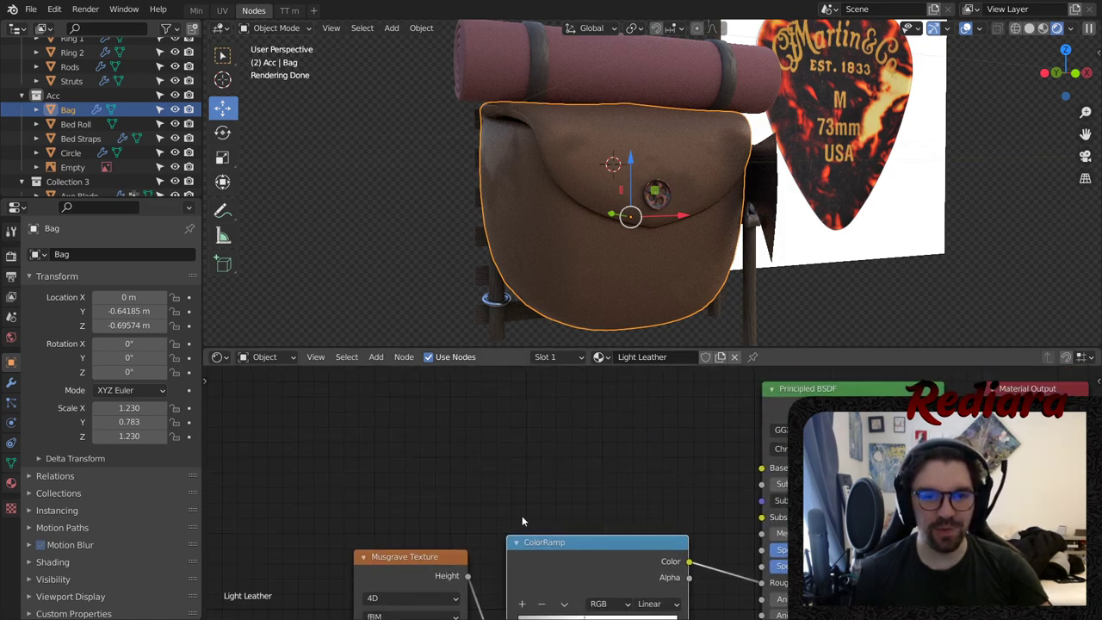
pyautogui.moveTo(522, 521); pyautogui.dragTo(570, 507, button='middle')
pyautogui.moveTo(468, 546); pyautogui.dragTo(359, 492)
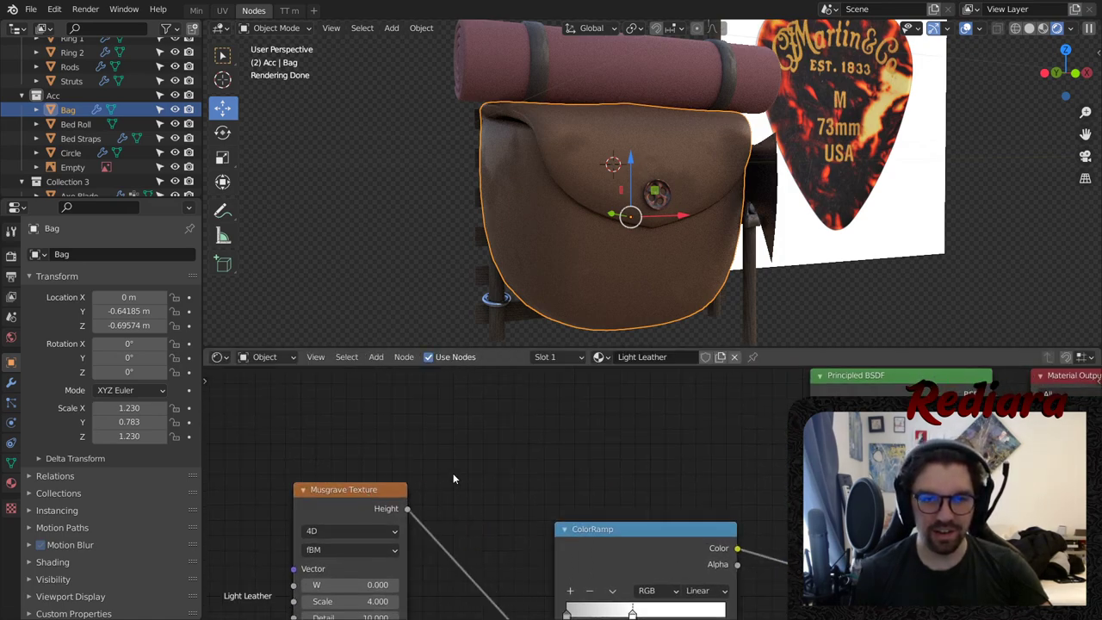
# - Duplicate the Light Leather material's ColorRamp node and place the copy above the original
pyautogui.click(624, 528)
pyautogui.hotkey('shift', 'd')
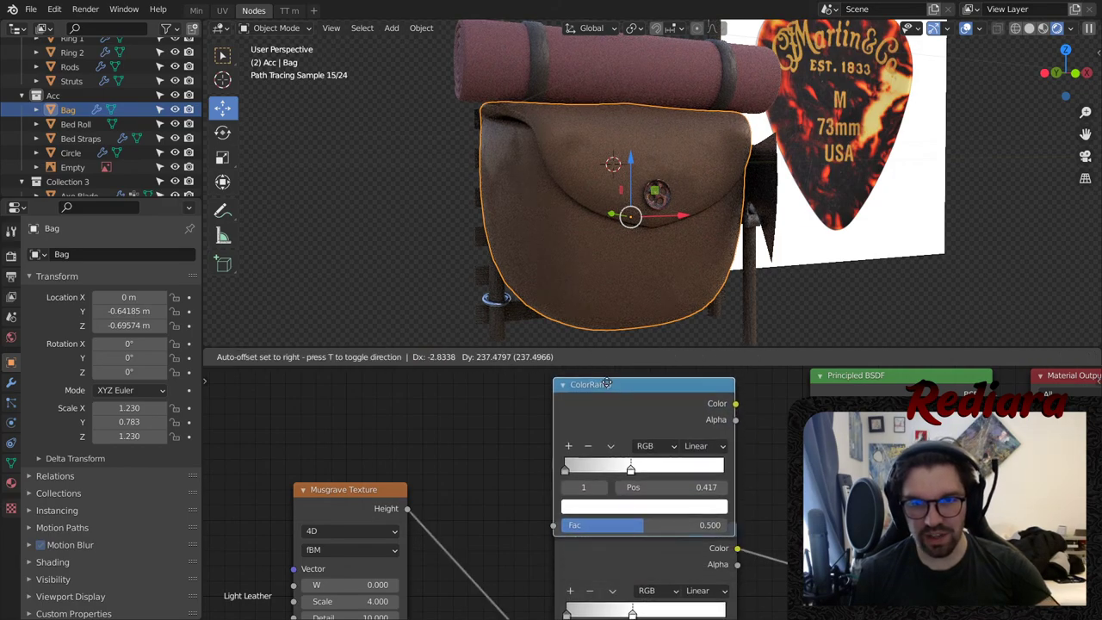
pyautogui.click(609, 607)
pyautogui.scroll(-2, 666, 521)
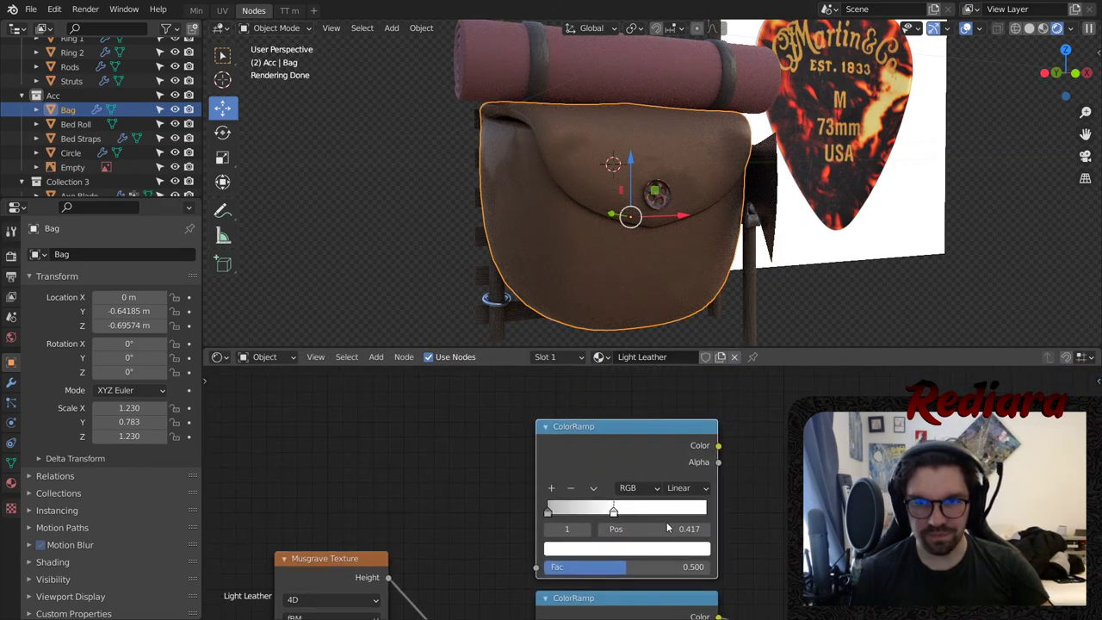
pyautogui.press('g')
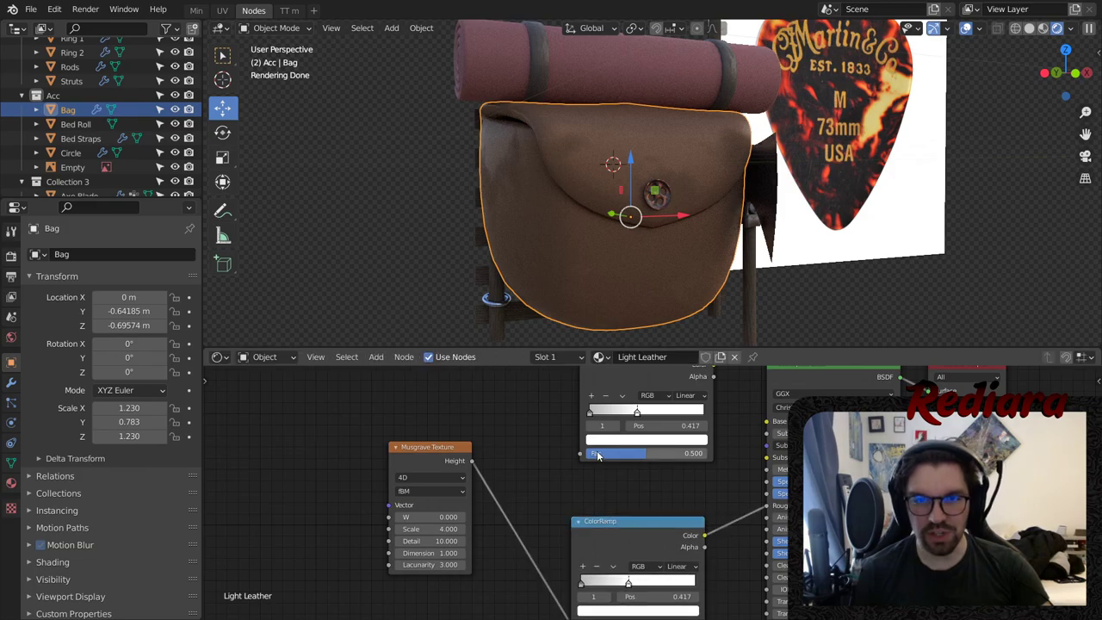
pyautogui.click(605, 427)
pyautogui.scroll(2, 544, 466)
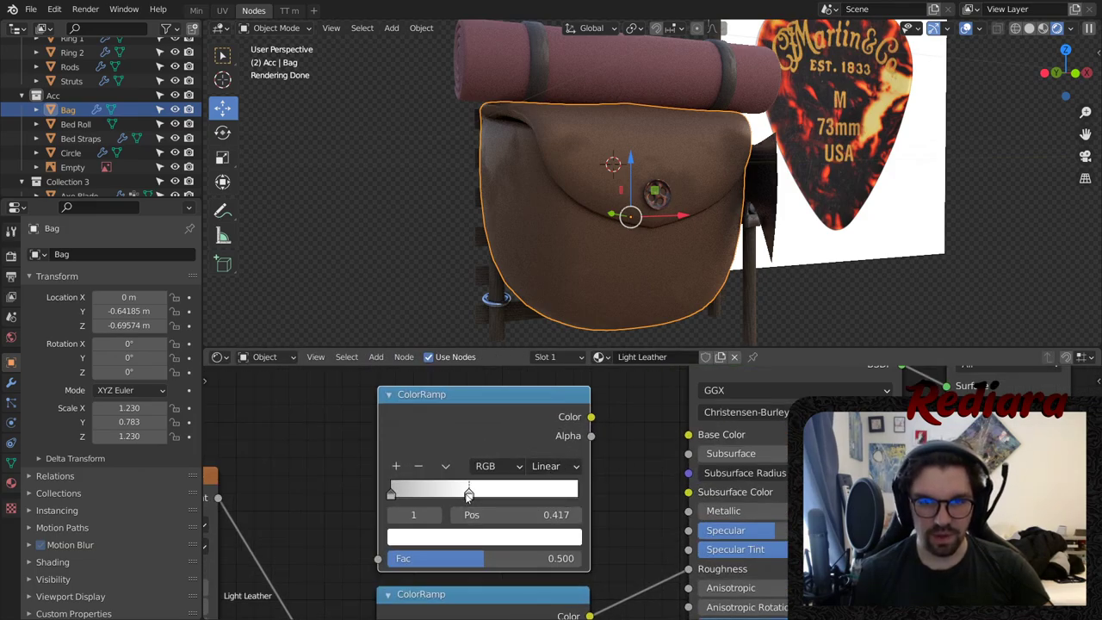
# - Change the duplicated ColorRamp's white stop at position 0.417 to the leather brown
pyautogui.click(468, 497)
pyautogui.click(478, 538)
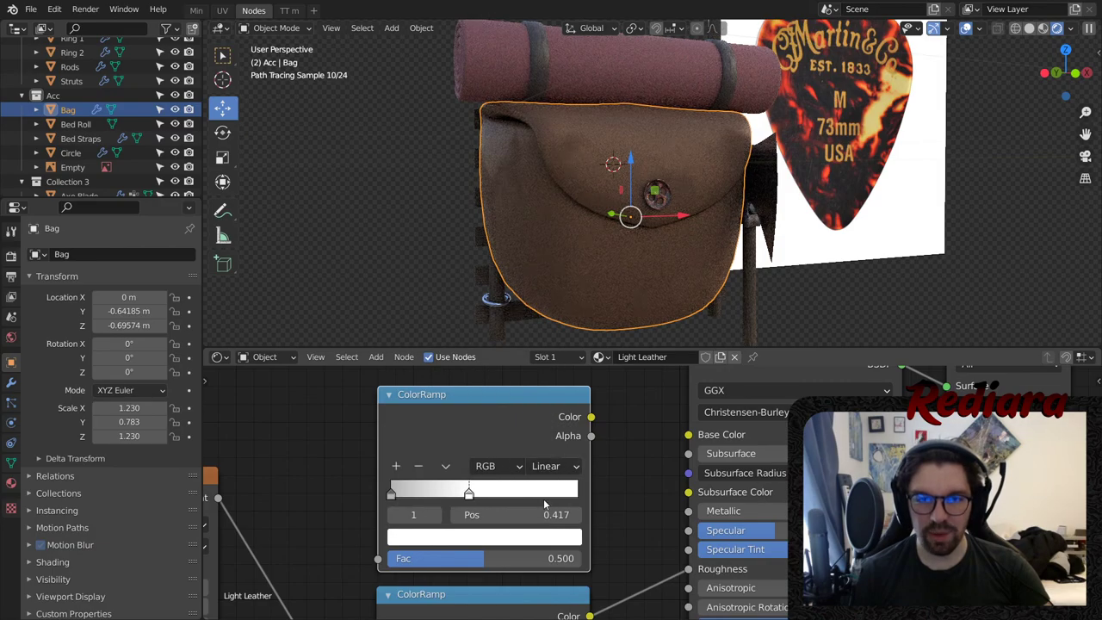
pyautogui.click(515, 539)
pyautogui.hotkey('ctrl', 'z')
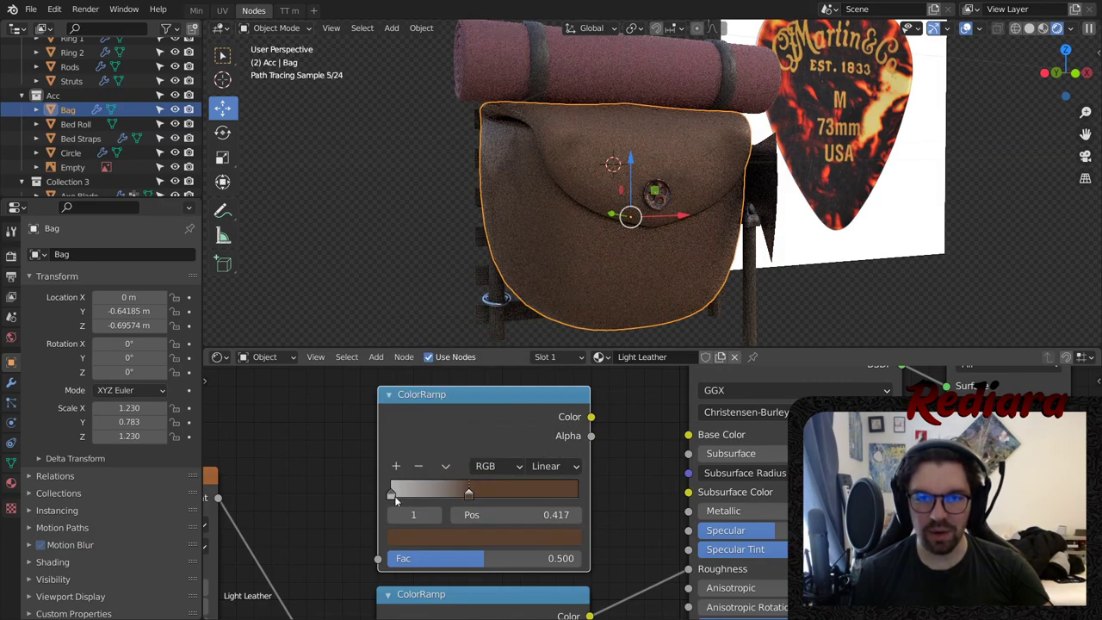
# - Change the duplicated ColorRamp's first stop at position 0 from light grey to black
pyautogui.click(392, 494)
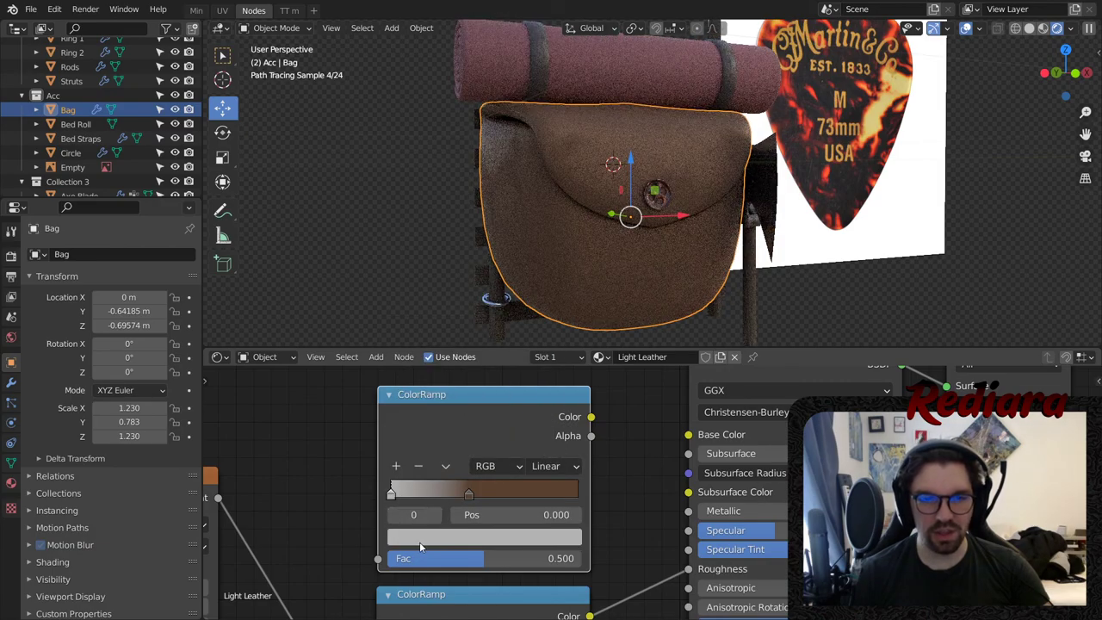
pyautogui.click(494, 535)
pyautogui.moveTo(539, 403); pyautogui.dragTo(540, 423)
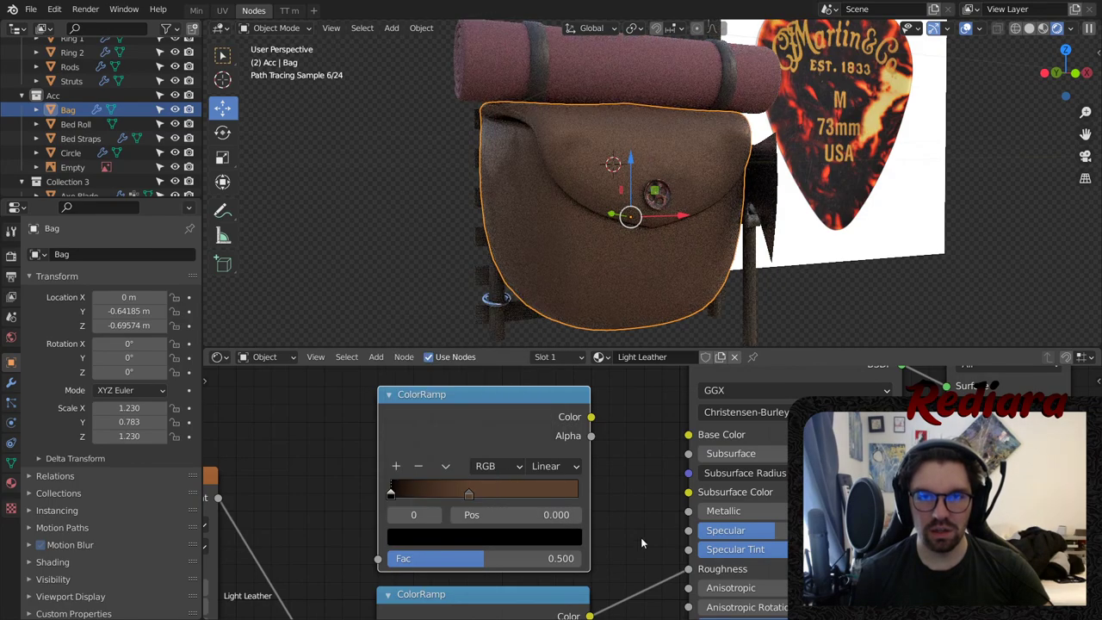
# - Feed the Musgrave Texture's Height into the duplicated ColorRamp's Fac and connect the ramp's Color to the Base Color
pyautogui.moveTo(641, 537); pyautogui.dragTo(760, 508, button='middle')
pyautogui.moveTo(500, 531); pyautogui.dragTo(499, 531)
pyautogui.moveTo(788, 489); pyautogui.dragTo(703, 533, button='middle')
pyautogui.moveTo(725, 462); pyautogui.dragTo(723, 454)
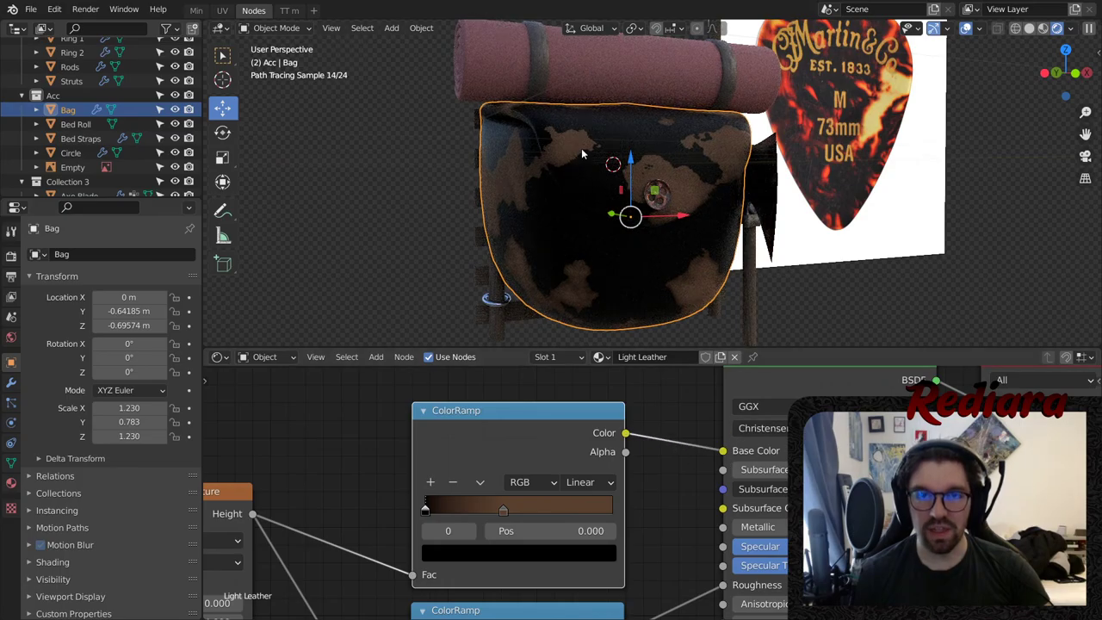
# - Swap the duplicated ColorRamp's stops, moving the brown one to position 0 and the black one to 0.576
pyautogui.scroll(3, 581, 153)
pyautogui.moveTo(499, 513); pyautogui.dragTo(746, 501)
pyautogui.moveTo(471, 511); pyautogui.dragTo(360, 506)
pyautogui.moveTo(612, 513); pyautogui.dragTo(541, 512)
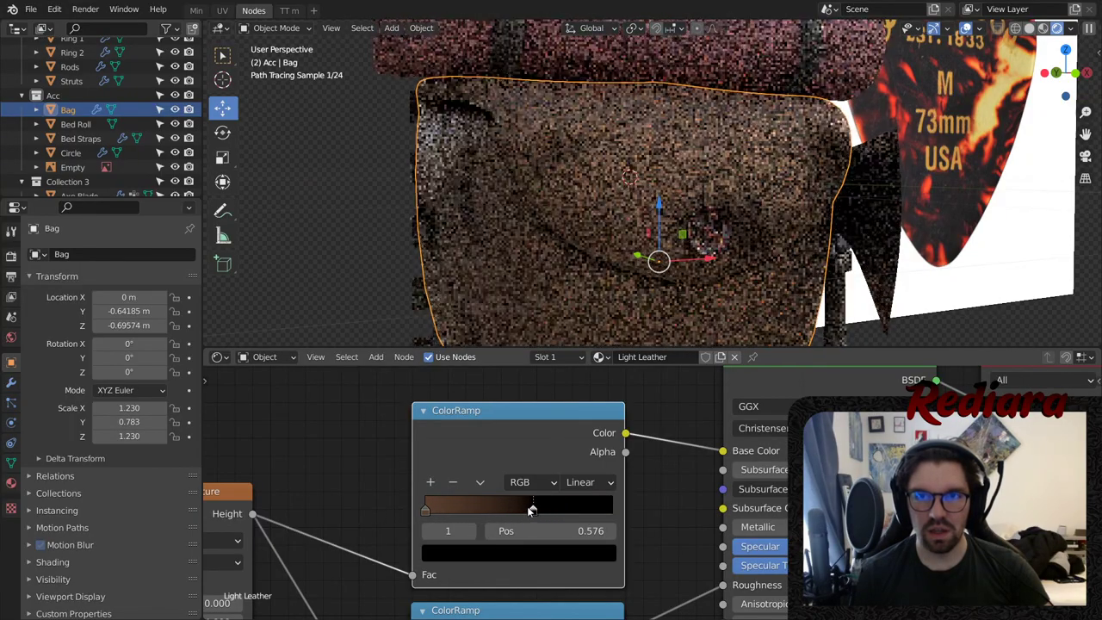
pyautogui.moveTo(654, 213); pyautogui.dragTo(611, 196, button='middle')
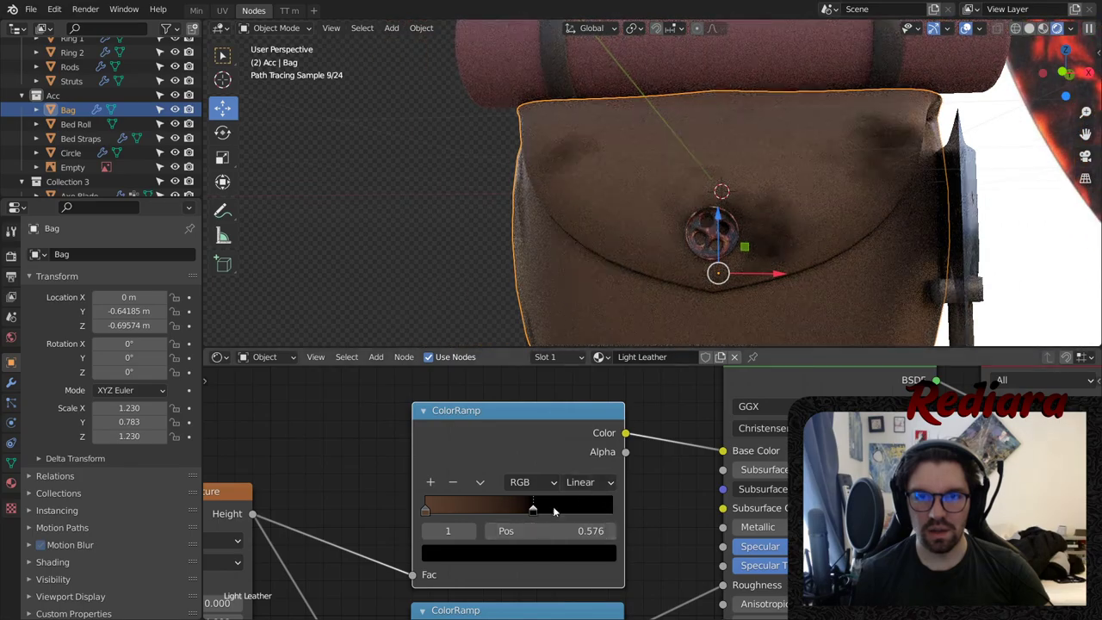
# - Set the duplicated ColorRamp's interpolation to B-Spline and check the stains on the bag
pyautogui.click(604, 403)
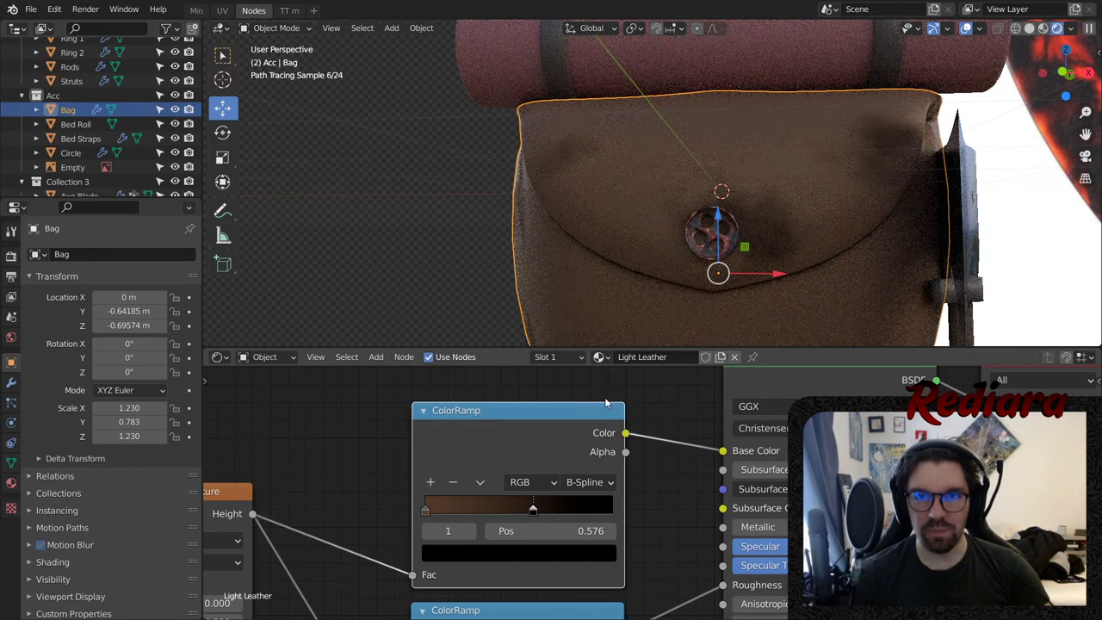
pyautogui.moveTo(749, 255)
pyautogui.mouseDown(button='middle')
pyautogui.moveTo(817, 165)
pyautogui.moveTo(570, 115)
pyautogui.moveTo(611, 149)
pyautogui.moveTo(726, 151)
pyautogui.moveTo(690, 146)
pyautogui.moveTo(652, 202)
pyautogui.moveTo(655, 222)
pyautogui.mouseUp(button='middle')
pyautogui.scroll(6, 657, 225)
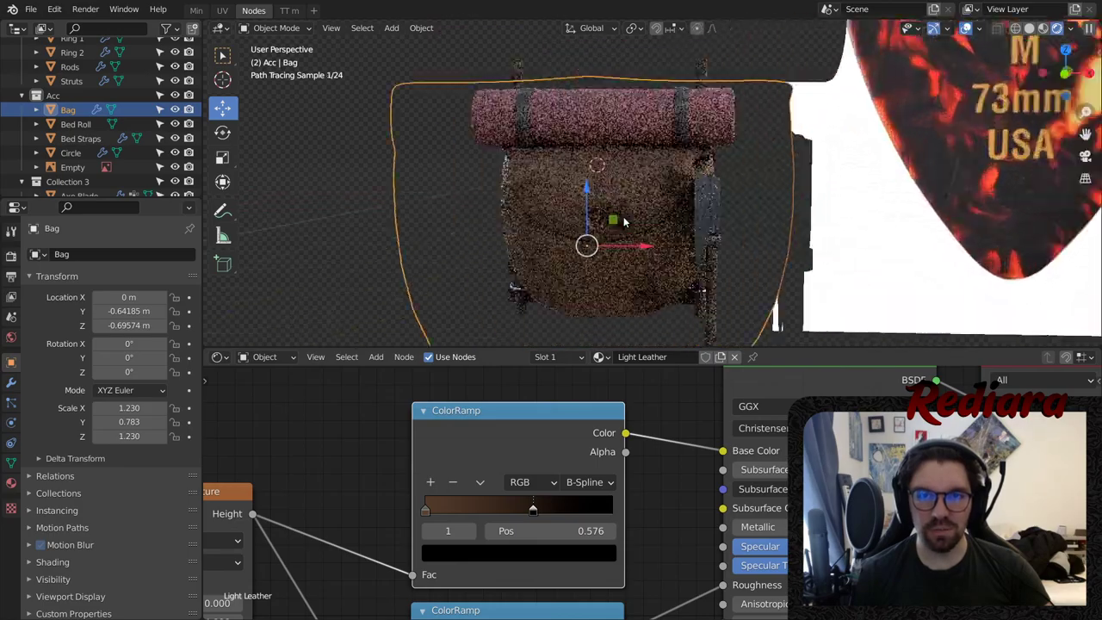
# - Recolour the ramp's black stop by sampling the brown stop and lowering its HSV Value to 0.05
pyautogui.scroll(2, 568, 511)
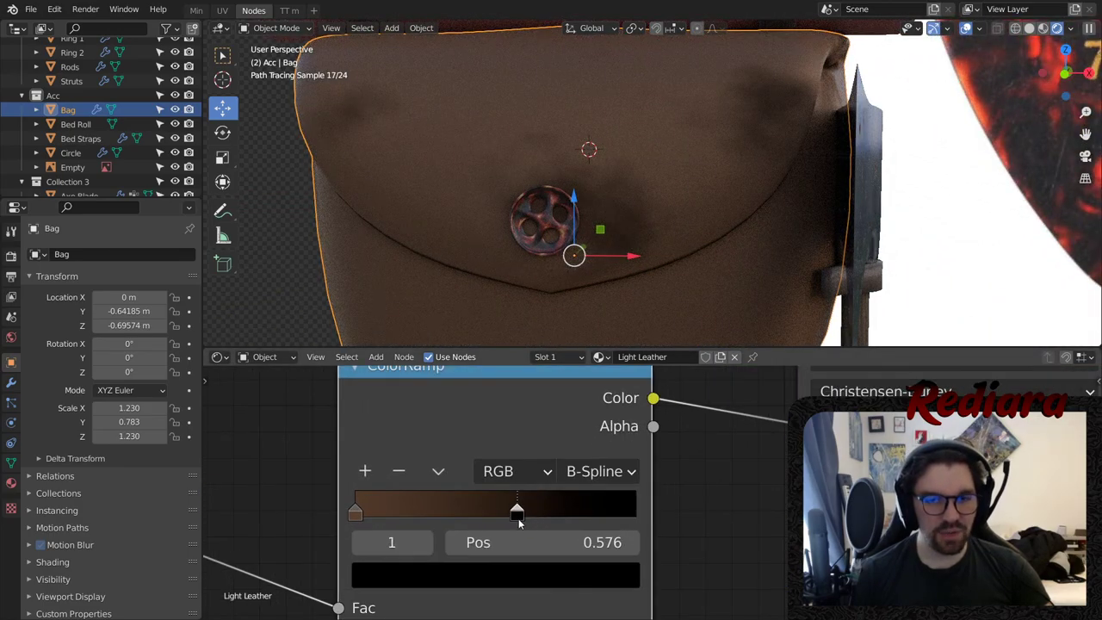
pyautogui.click(443, 569)
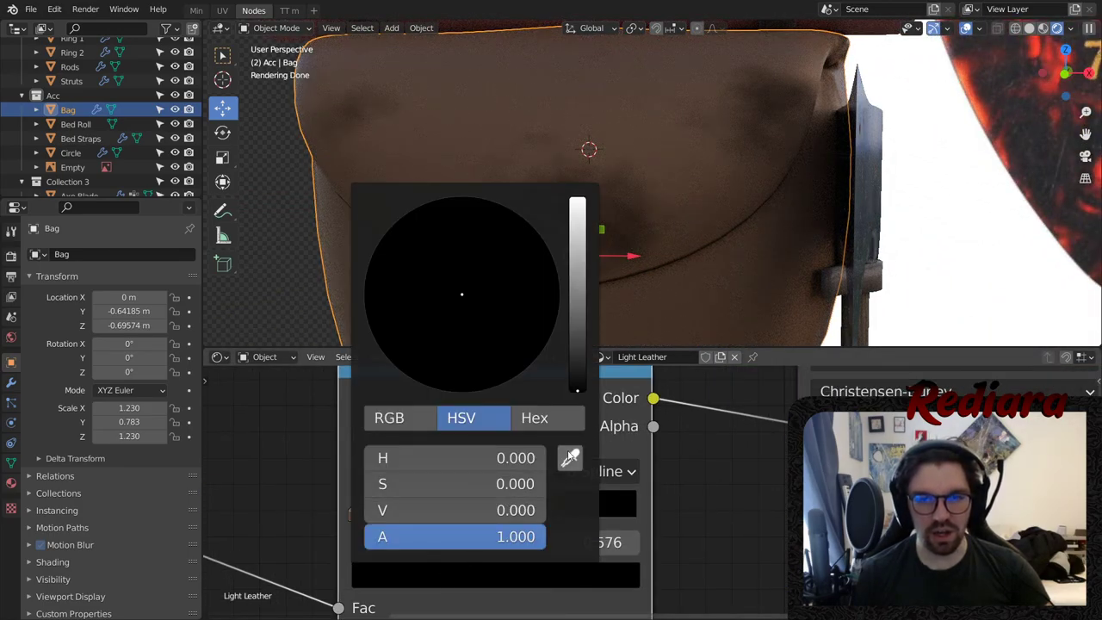
pyautogui.click(569, 457)
pyautogui.click(358, 512)
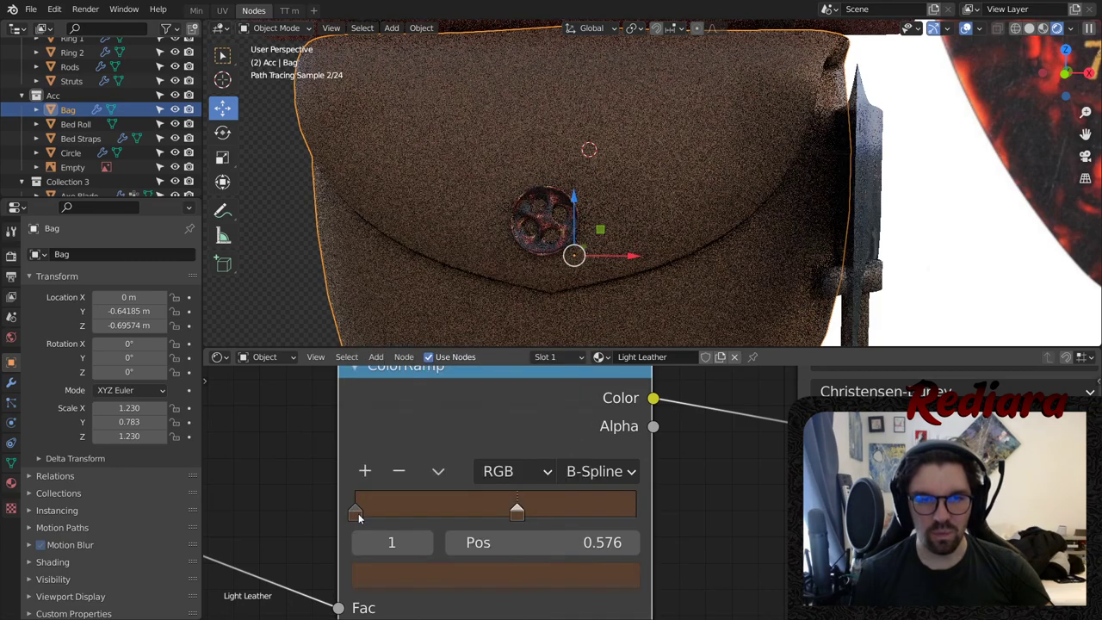
pyautogui.click(507, 578)
pyautogui.click(510, 511)
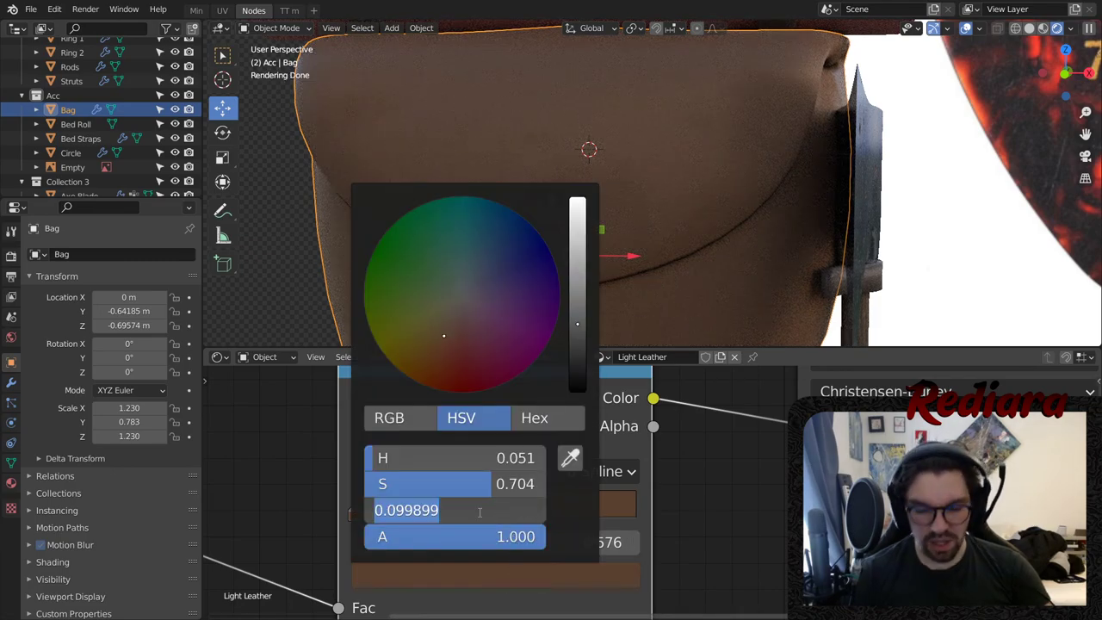
pyautogui.write('.05')
pyautogui.press('Return')
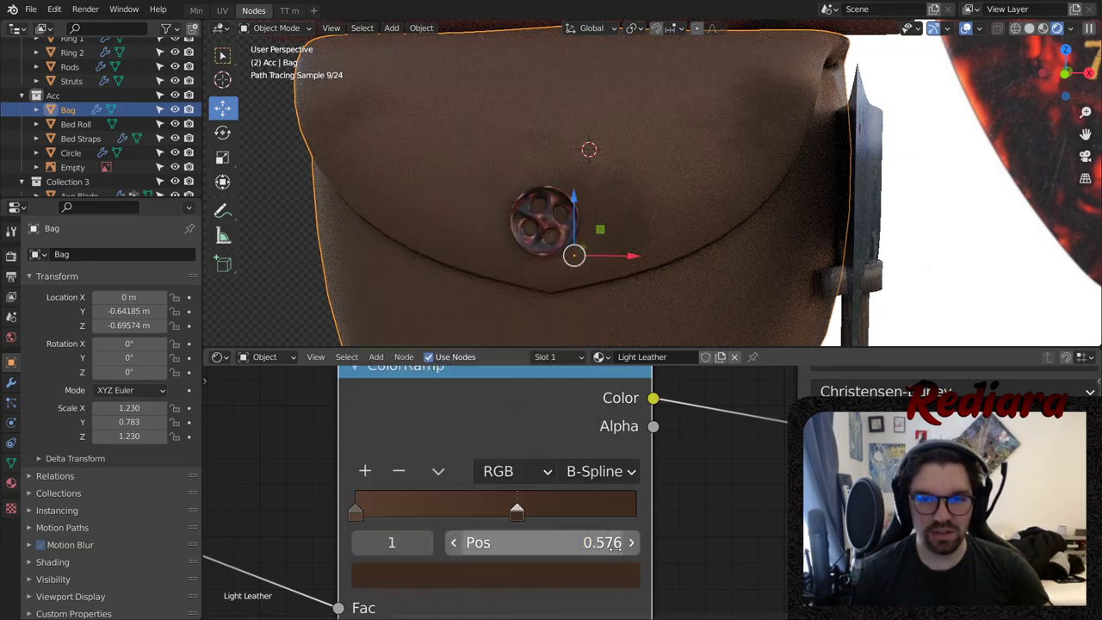
# - Slide the ramp's dark brown stop to position 0.308, checking the stains on the bag's side and flap
pyautogui.moveTo(516, 513); pyautogui.dragTo(418, 509)
pyautogui.moveTo(445, 303); pyautogui.dragTo(512, 249, button='middle')
pyautogui.scroll(1, 450, 158)
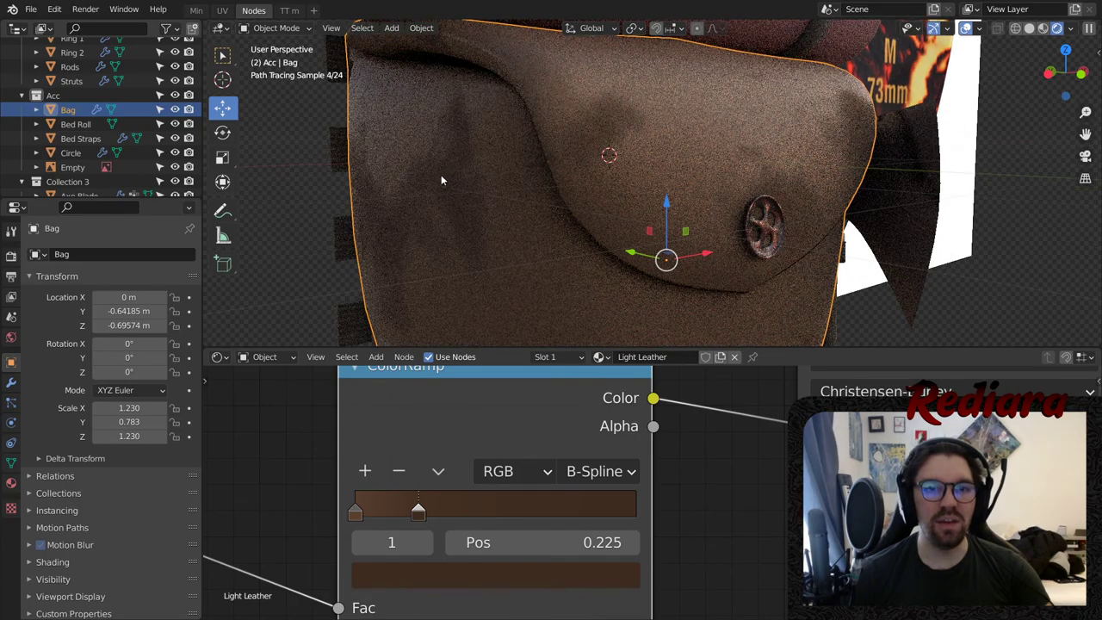
pyautogui.moveTo(441, 177); pyautogui.dragTo(449, 163, button='middle')
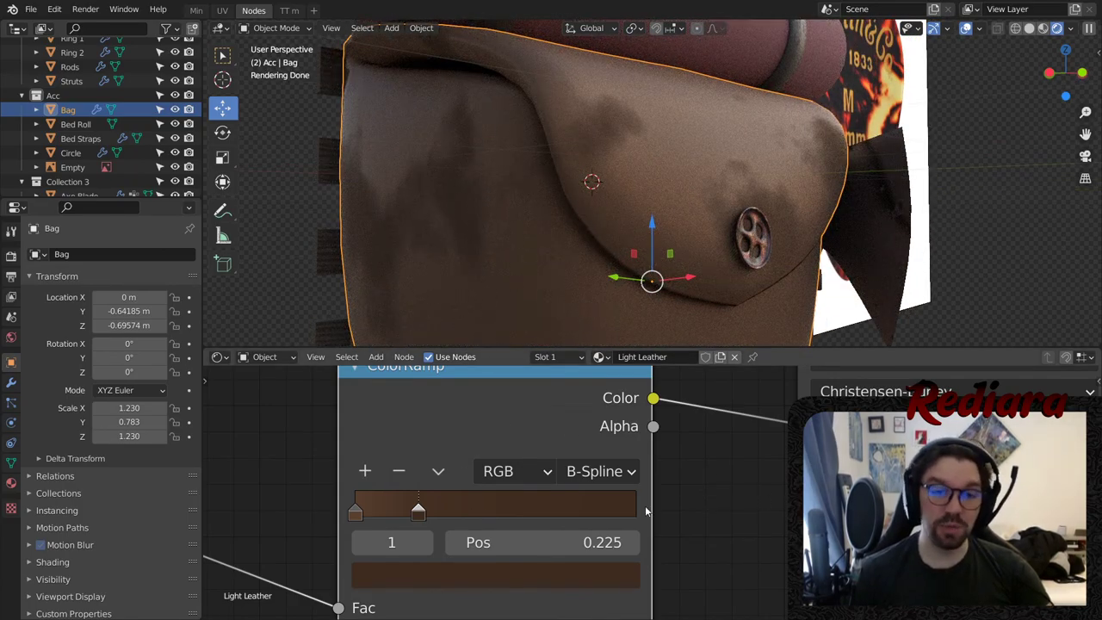
pyautogui.press('g')
pyautogui.press('Escape')
pyautogui.moveTo(419, 509); pyautogui.dragTo(442, 509)
pyautogui.scroll(-5, 542, 186)
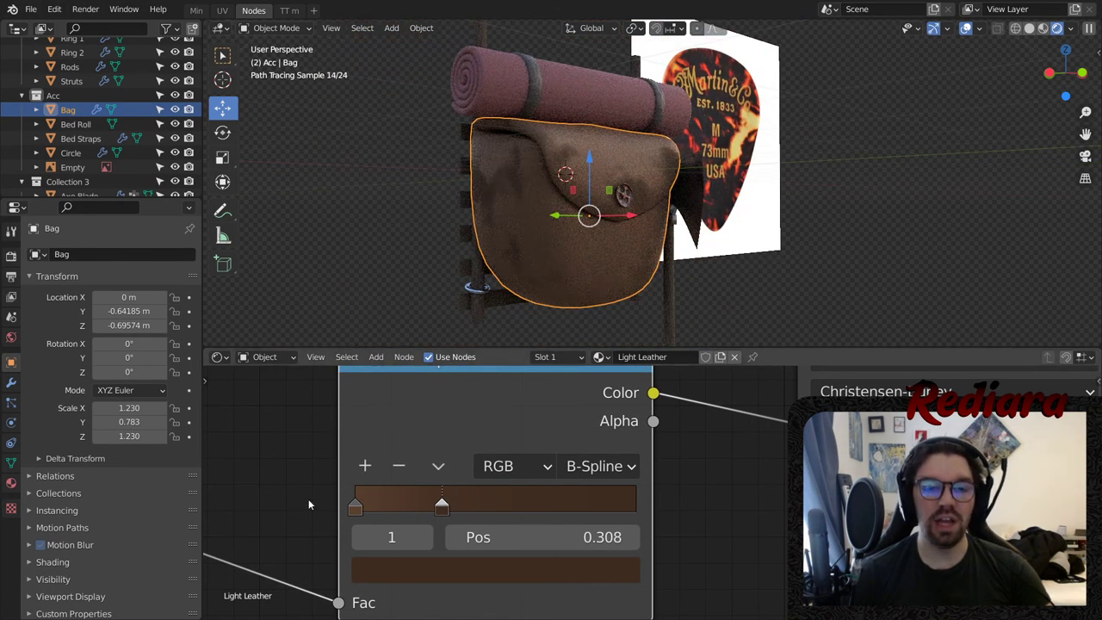
# - Move the Musgrave Texture node farther away from the two ColorRamps to make room between them
pyautogui.moveTo(308, 498); pyautogui.dragTo(520, 440, button='middle')
pyautogui.scroll(-4, 520, 439)
pyautogui.moveTo(456, 451); pyautogui.dragTo(600, 427, button='middle')
pyautogui.scroll(-1, 571, 418)
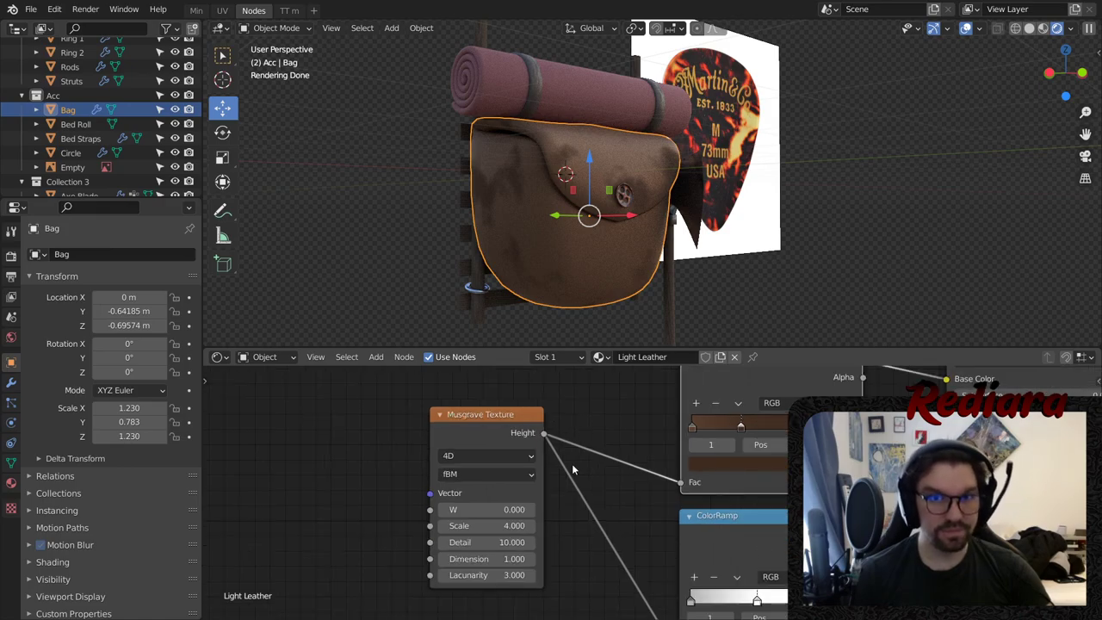
pyautogui.scroll(2, 672, 474)
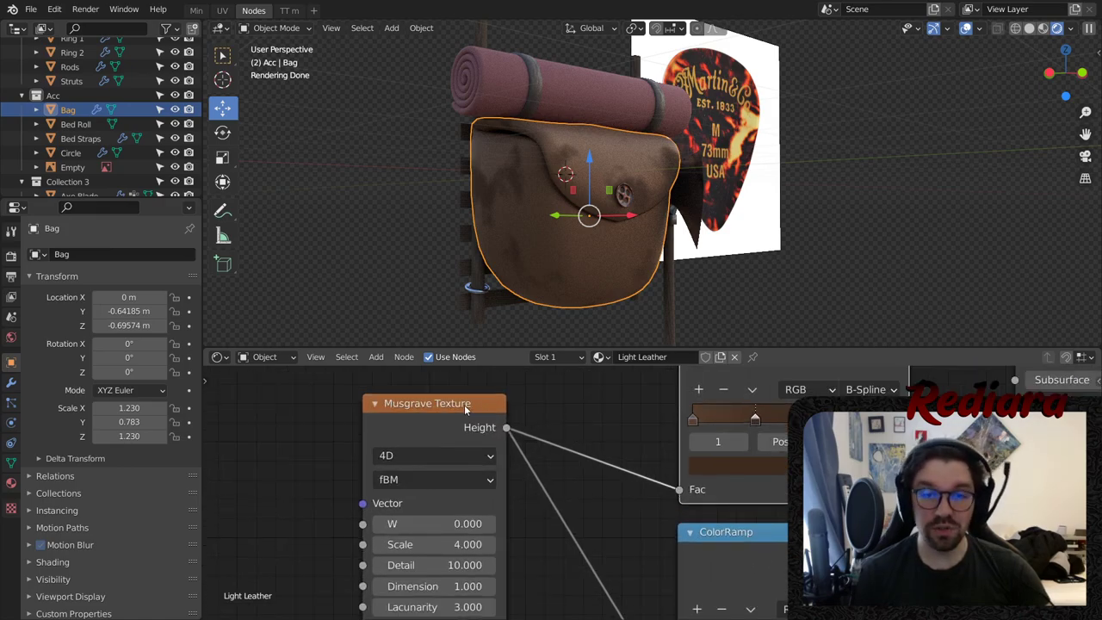
pyautogui.moveTo(464, 405); pyautogui.dragTo(351, 449)
pyautogui.scroll(3, 572, 136)
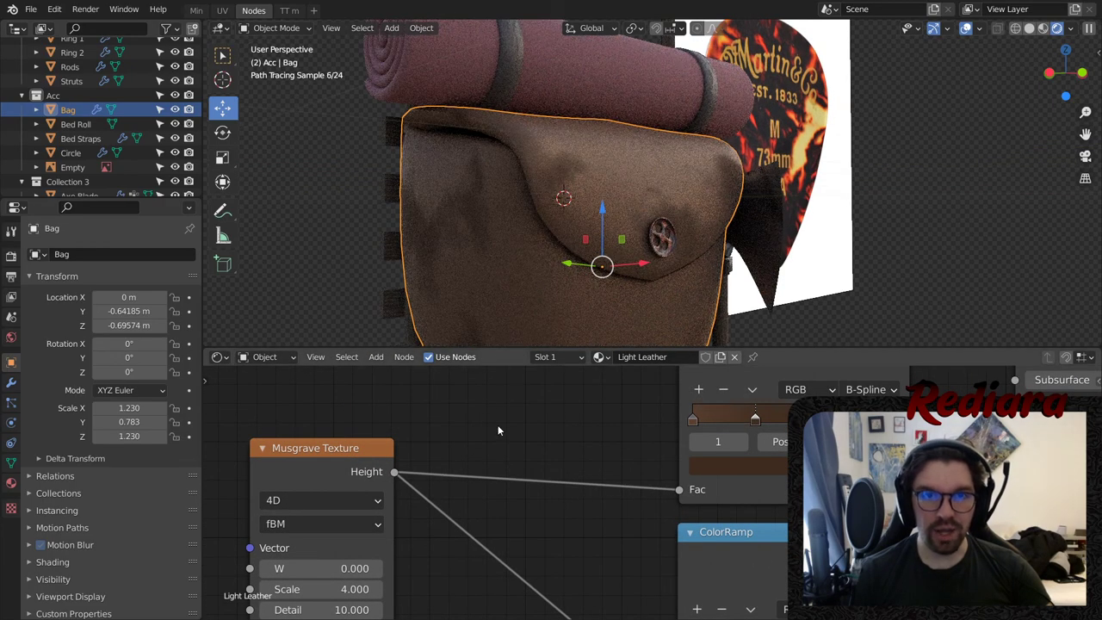
pyautogui.moveTo(498, 430); pyautogui.dragTo(553, 447, button='middle')
pyautogui.click(377, 357)
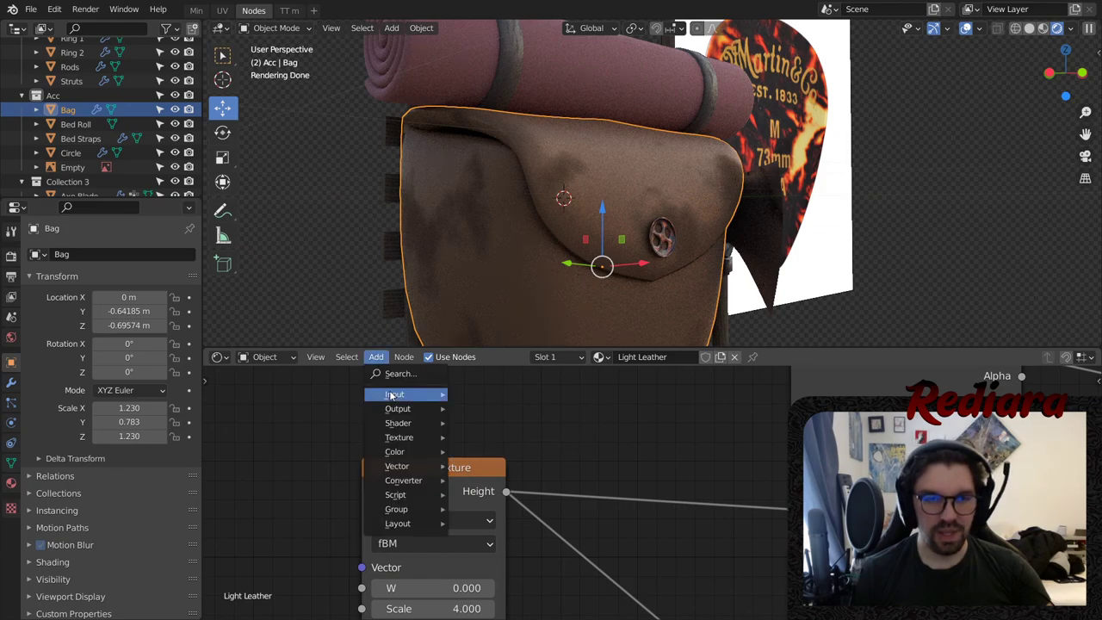
pyautogui.moveTo(414, 441)
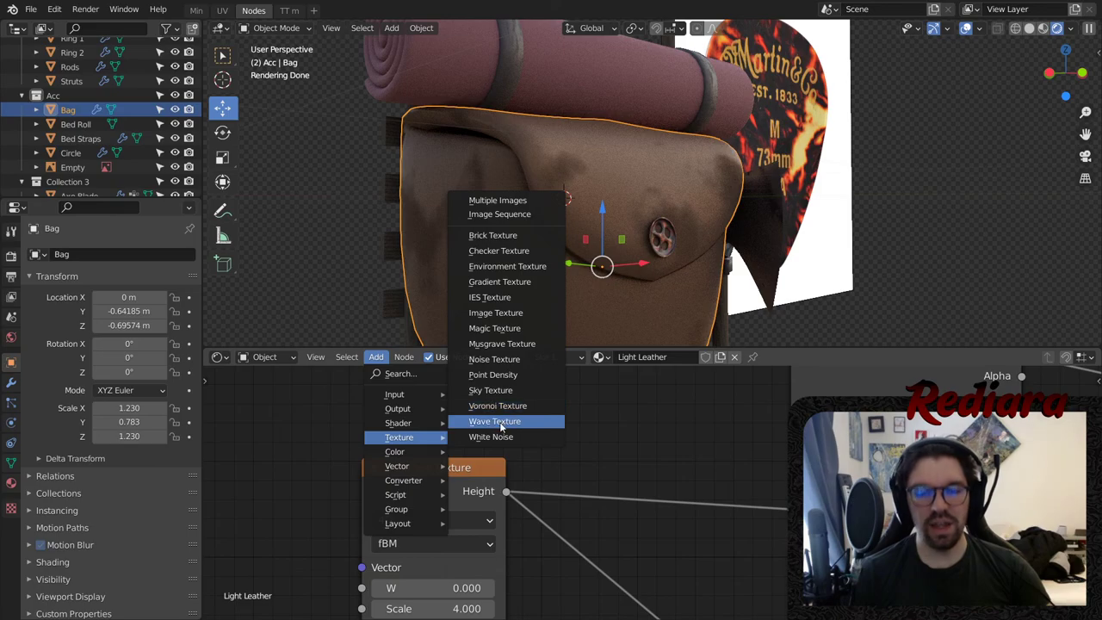
pyautogui.press('Escape')
# - Duplicate the Musgrave Texture node and insert the copy into the link between the original and the brown ColorRamp
pyautogui.hotkey('shift', 'd')
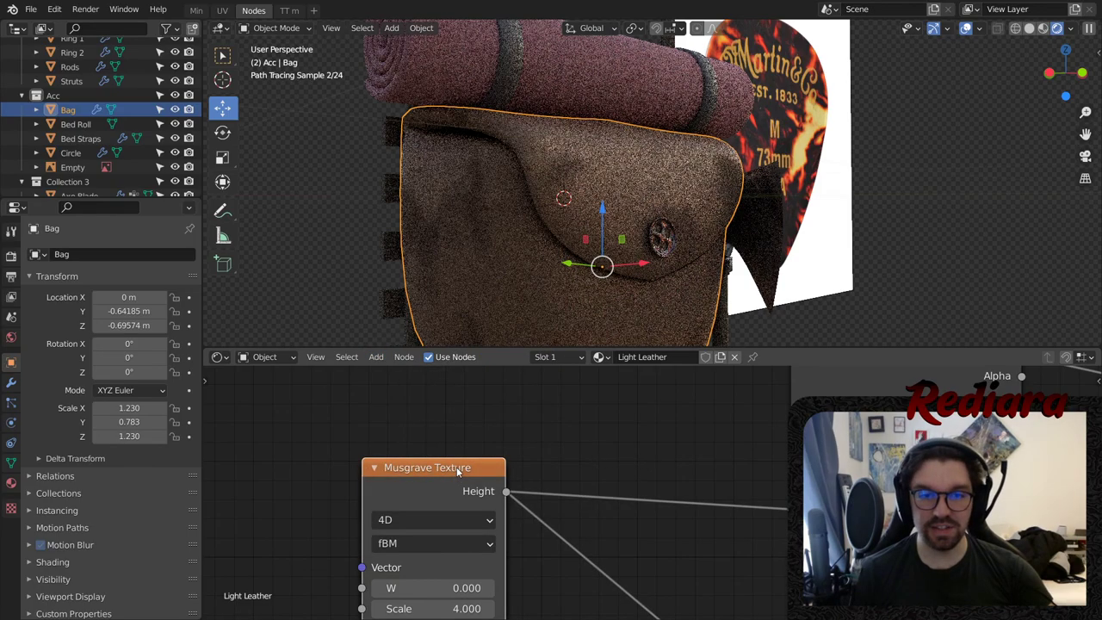
pyautogui.click(697, 606)
pyautogui.moveTo(485, 449); pyautogui.dragTo(531, 453, button='middle')
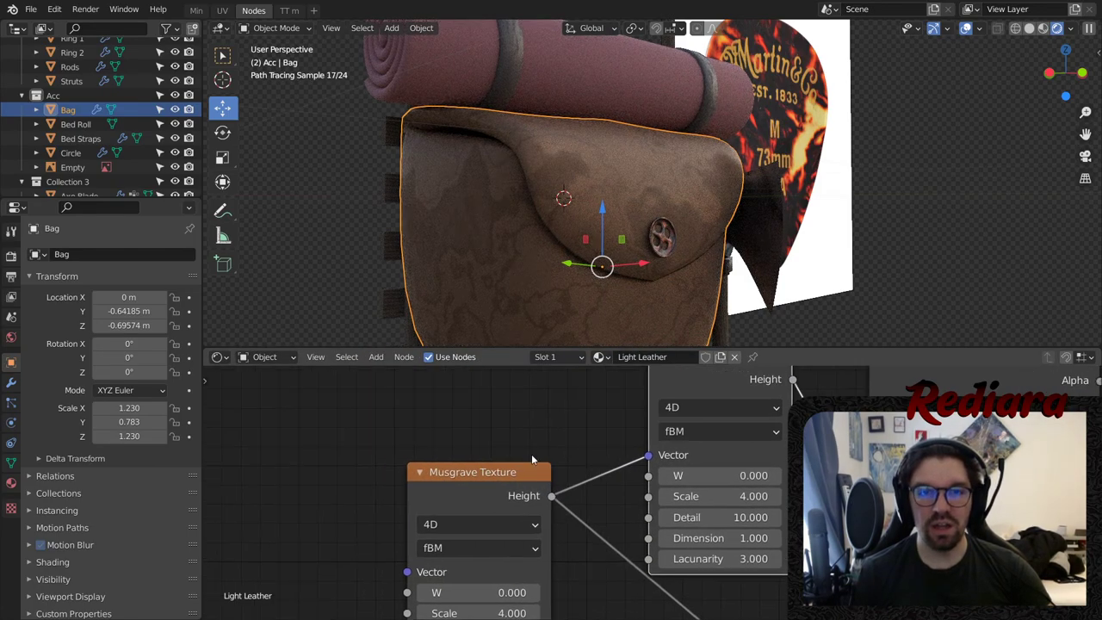
# - Tidy the node layout by spacing out the original Musgrave Texture and lining up the two ColorRamps
pyautogui.moveTo(509, 480); pyautogui.dragTo(454, 501)
pyautogui.click(586, 451)
pyautogui.moveTo(609, 447); pyautogui.dragTo(509, 499, button='middle')
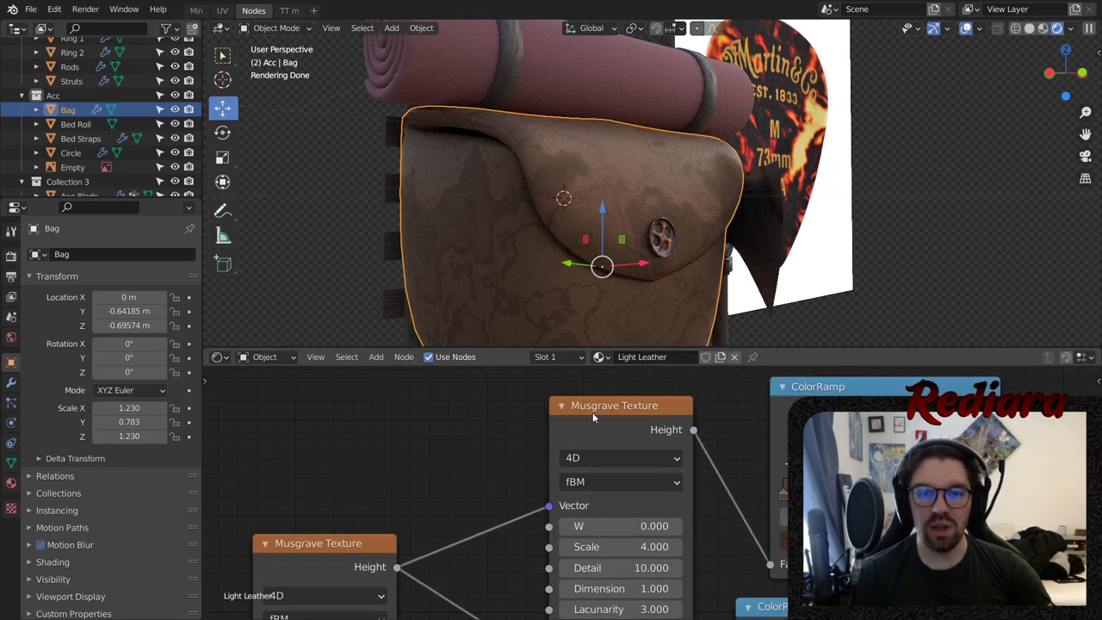
pyautogui.scroll(-3, 592, 412)
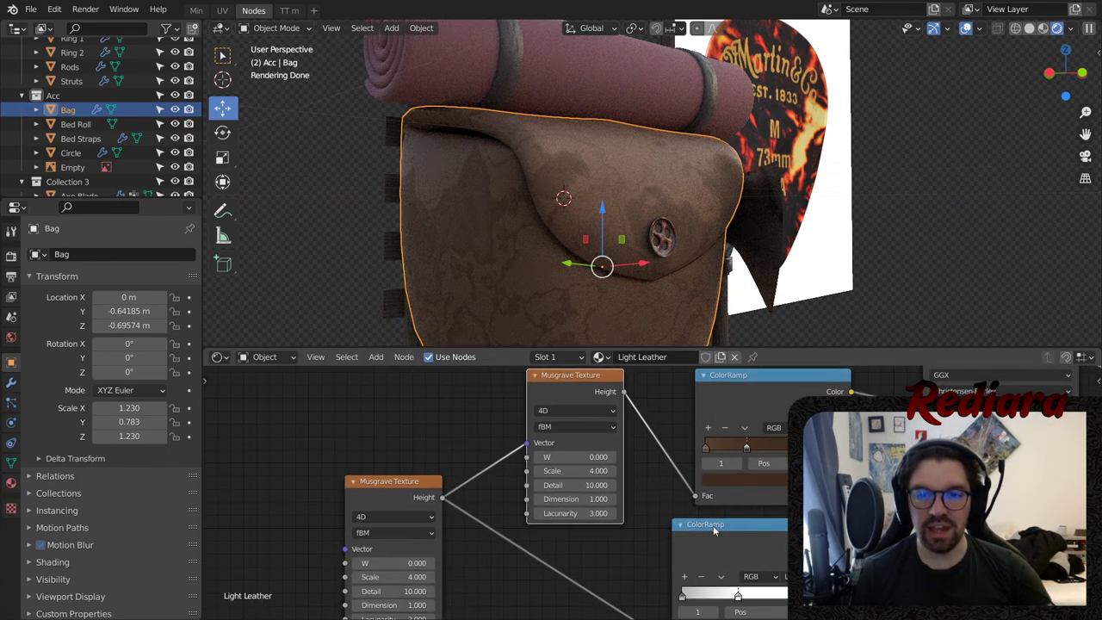
pyautogui.moveTo(713, 529); pyautogui.dragTo(722, 545)
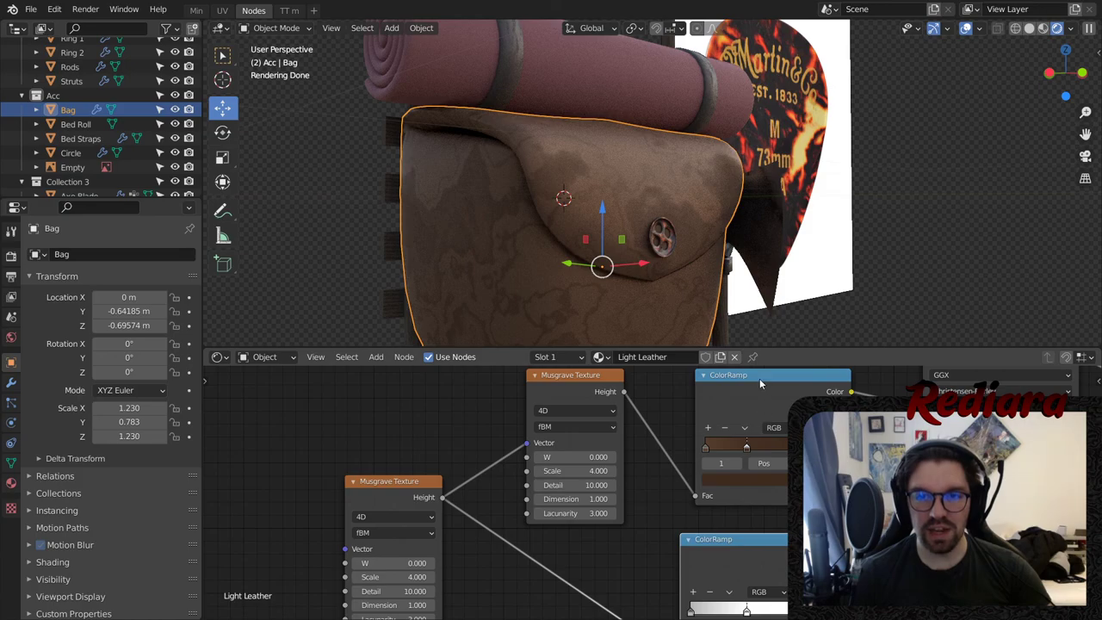
pyautogui.moveTo(760, 384); pyautogui.dragTo(745, 389)
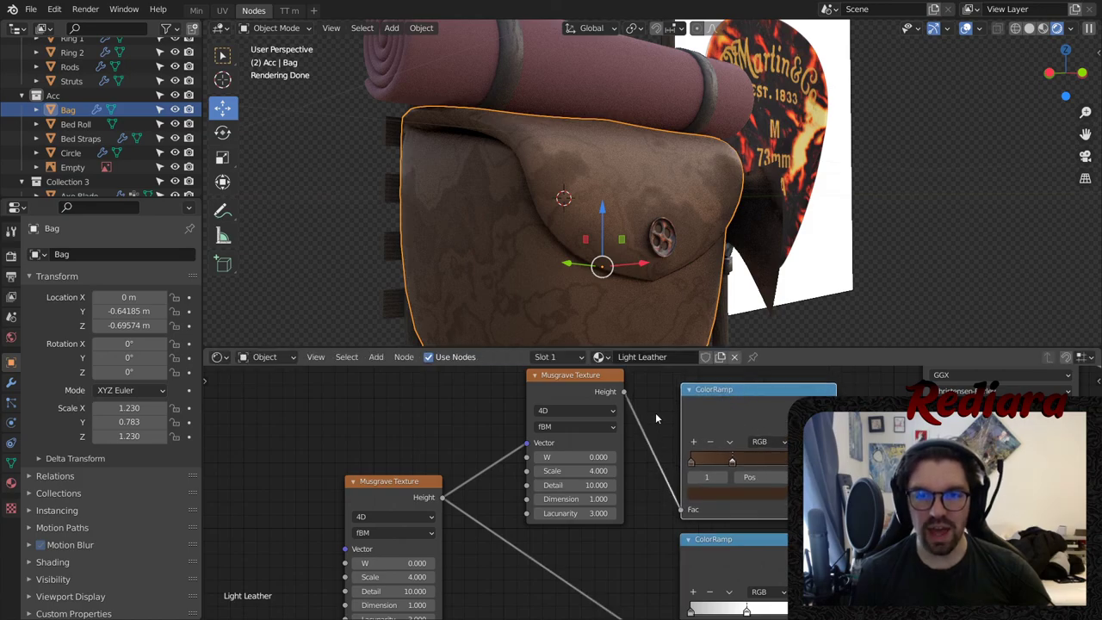
# - Set the duplicated Musgrave Texture's Scale to 10 and move the brown ColorRamp's dark stop closer to its first stop
pyautogui.scroll(3, 549, 246)
pyautogui.scroll(2, 585, 470)
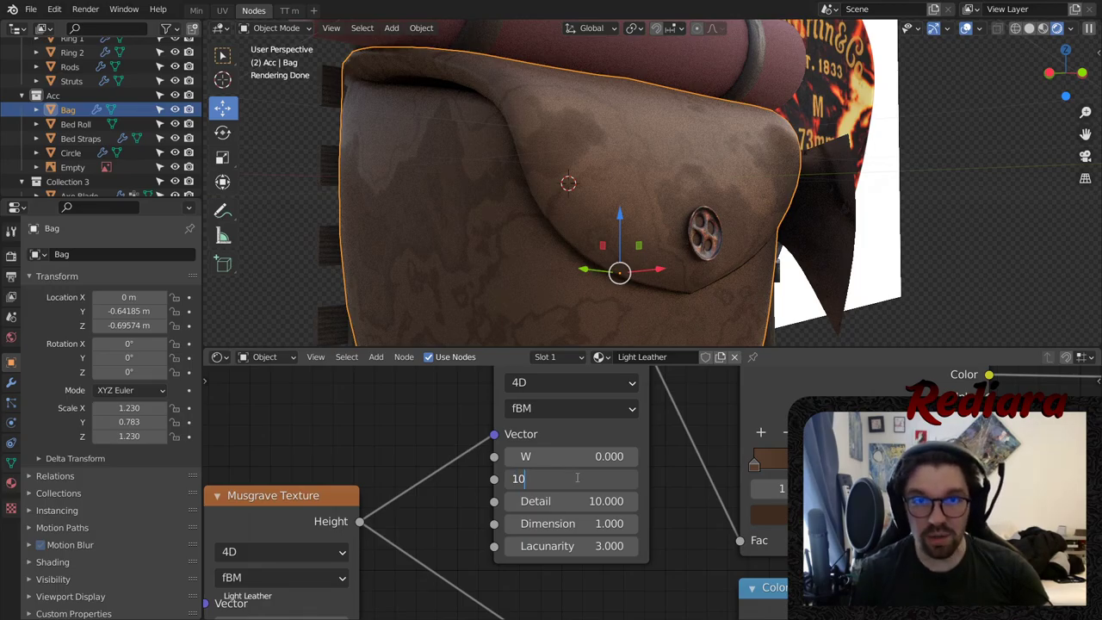
pyautogui.press('Return')
pyautogui.scroll(2, 533, 165)
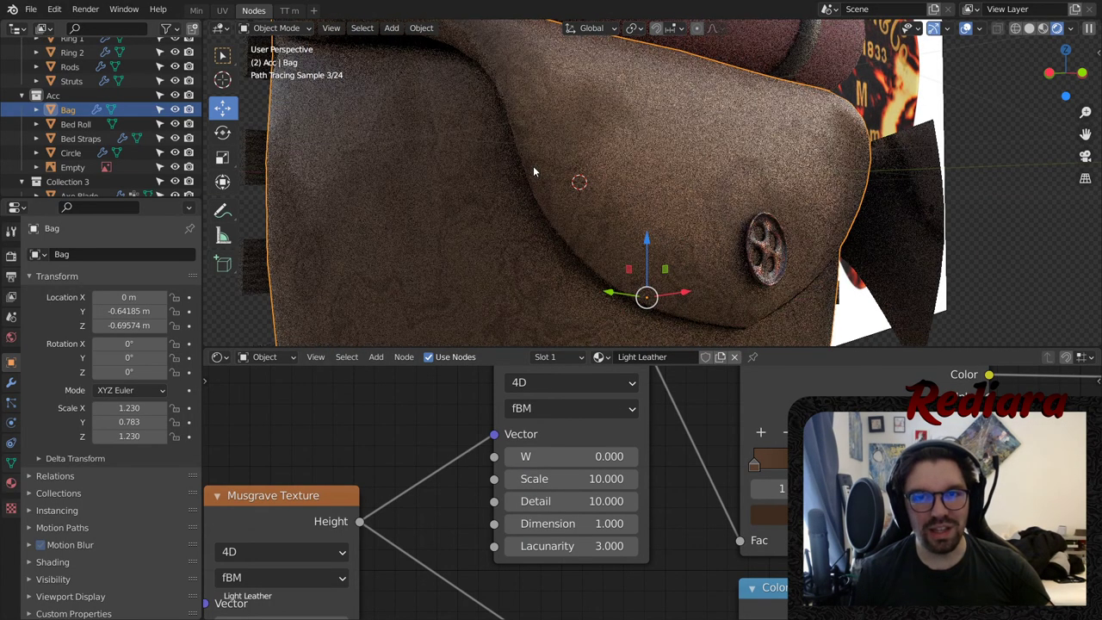
pyautogui.scroll(3, 867, 473)
pyautogui.moveTo(865, 470); pyautogui.dragTo(759, 465)
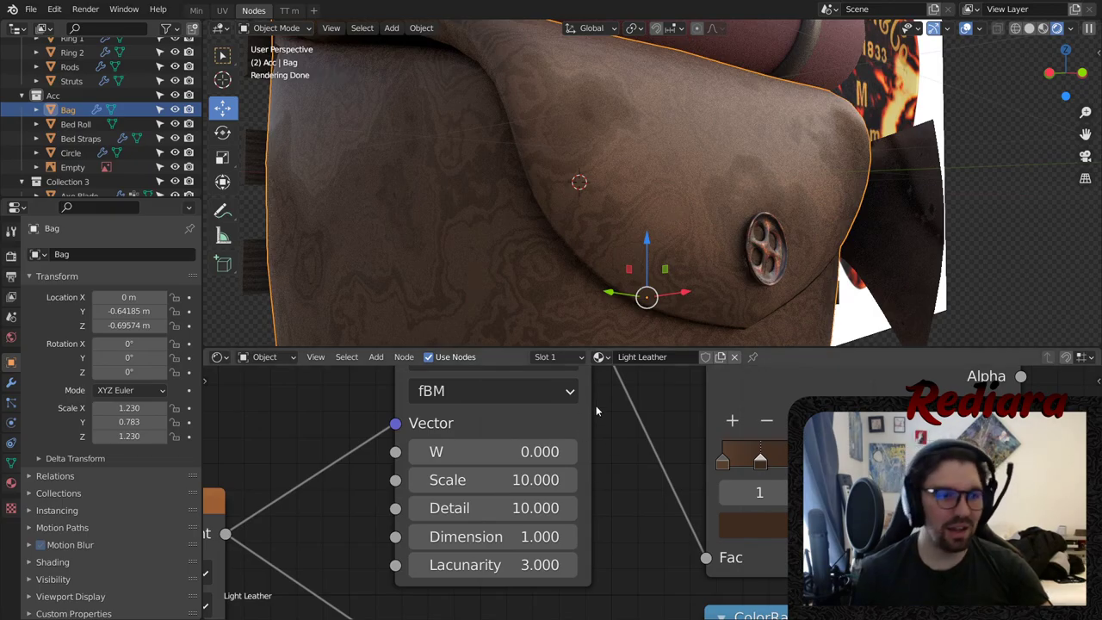
pyautogui.moveTo(561, 139)
pyautogui.mouseDown(button='middle')
pyautogui.moveTo(588, 135)
pyautogui.moveTo(590, 169)
pyautogui.moveTo(688, 129)
pyautogui.mouseUp(button='middle')
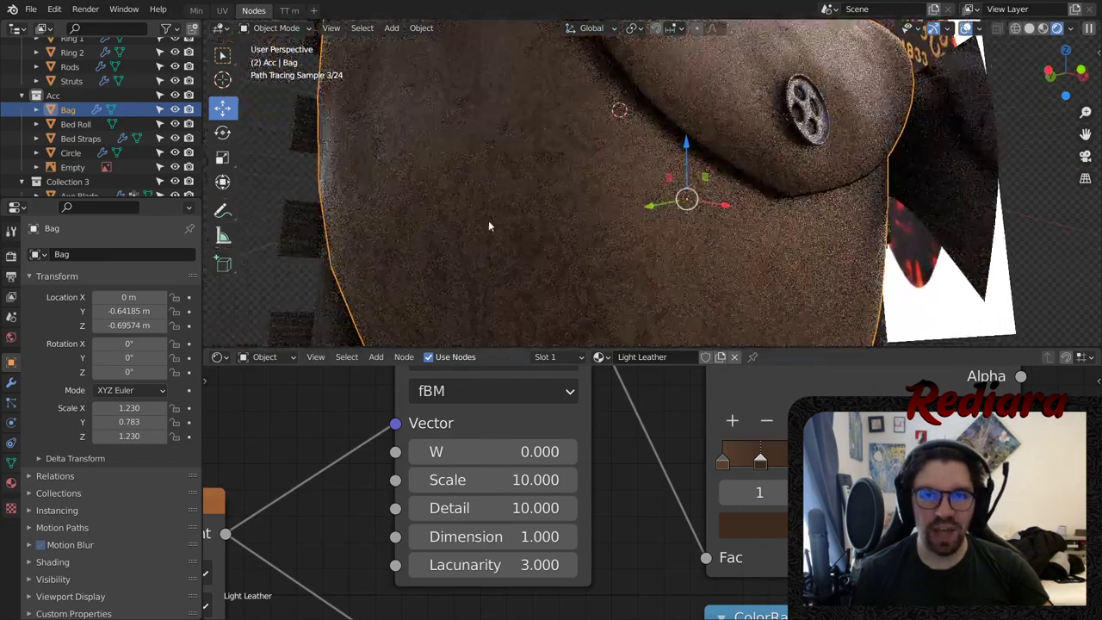
# - Try Detail 1 and Scale 1 on the duplicated Musgrave Texture, and return its Scale to 10
pyautogui.click(488, 510)
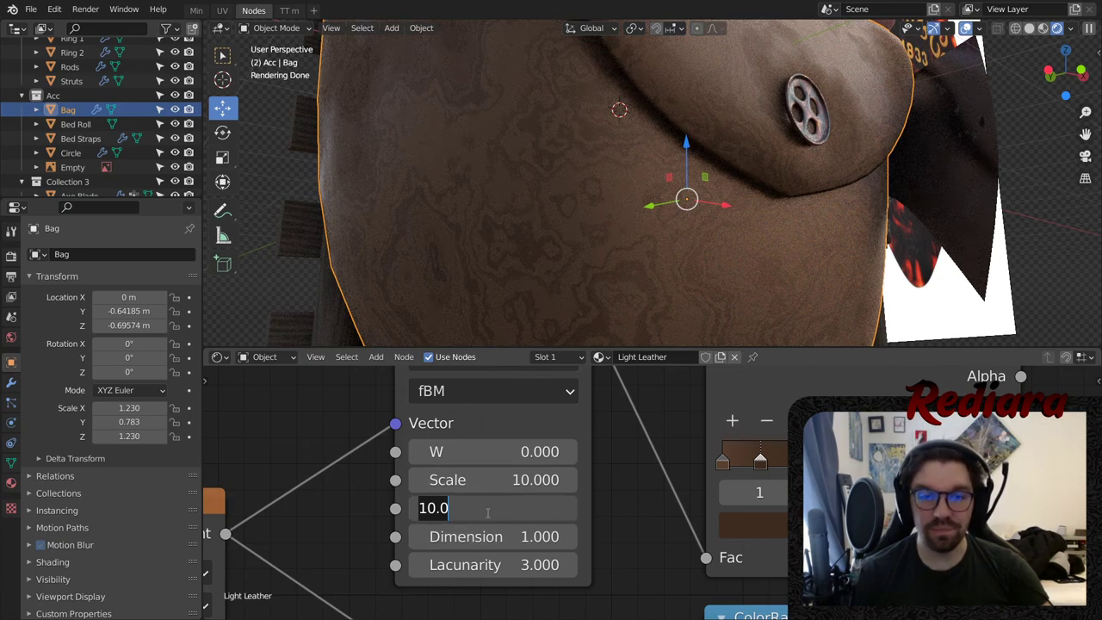
pyautogui.write('1')
pyautogui.press('Return')
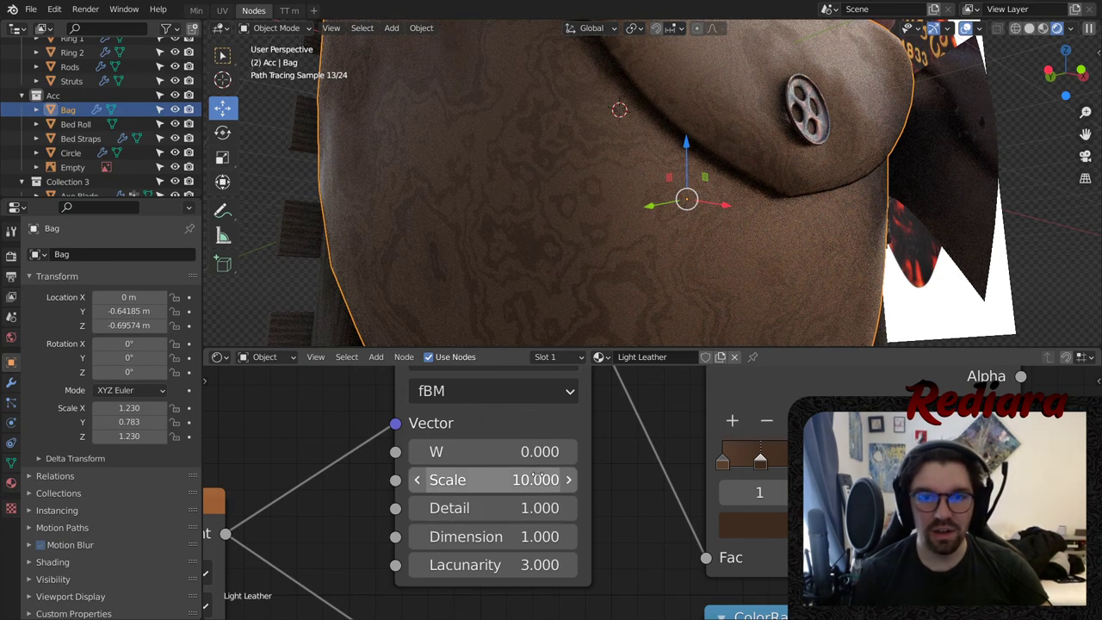
pyautogui.click(512, 481)
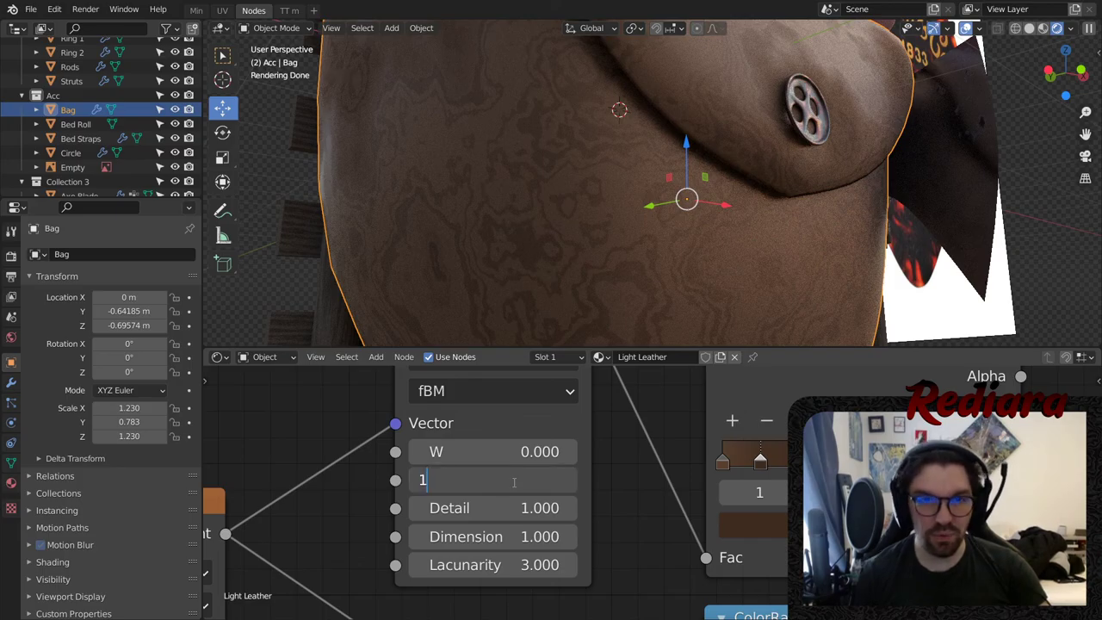
pyautogui.write('1')
pyautogui.press('Return')
pyautogui.click(531, 488)
pyautogui.write('1')
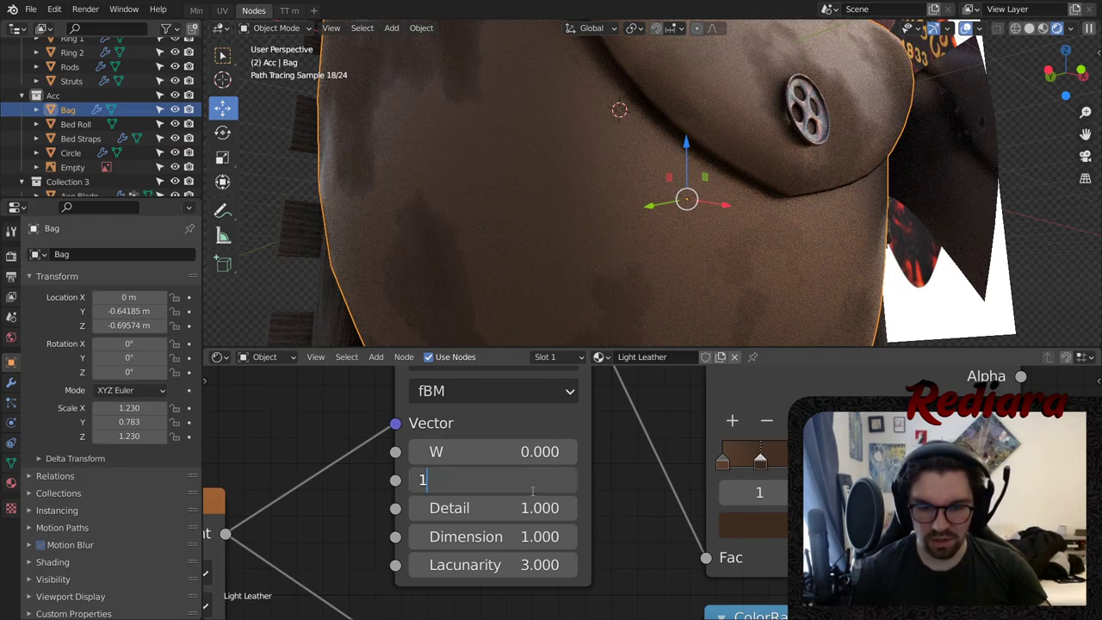
pyautogui.write('0')
pyautogui.press('Return')
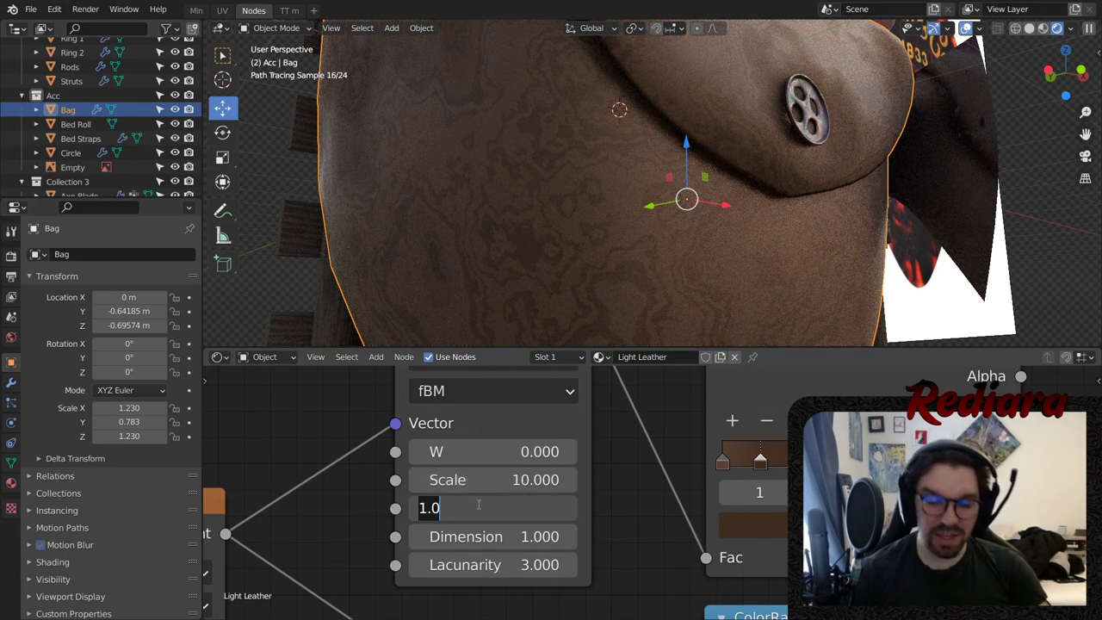
# - Set the duplicated Musgrave Texture's Detail to 30 and its Dimension to 0.1
pyautogui.click(477, 505)
pyautogui.write('30')
pyautogui.press('Return')
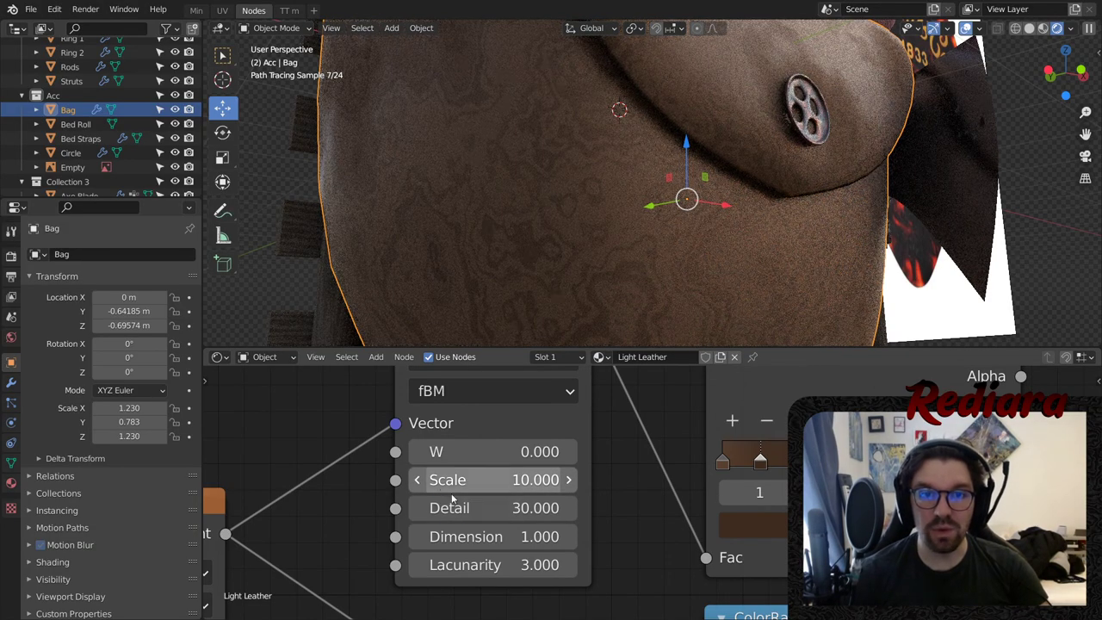
pyautogui.click(482, 536)
pyautogui.write('0.1')
pyautogui.press('Return')
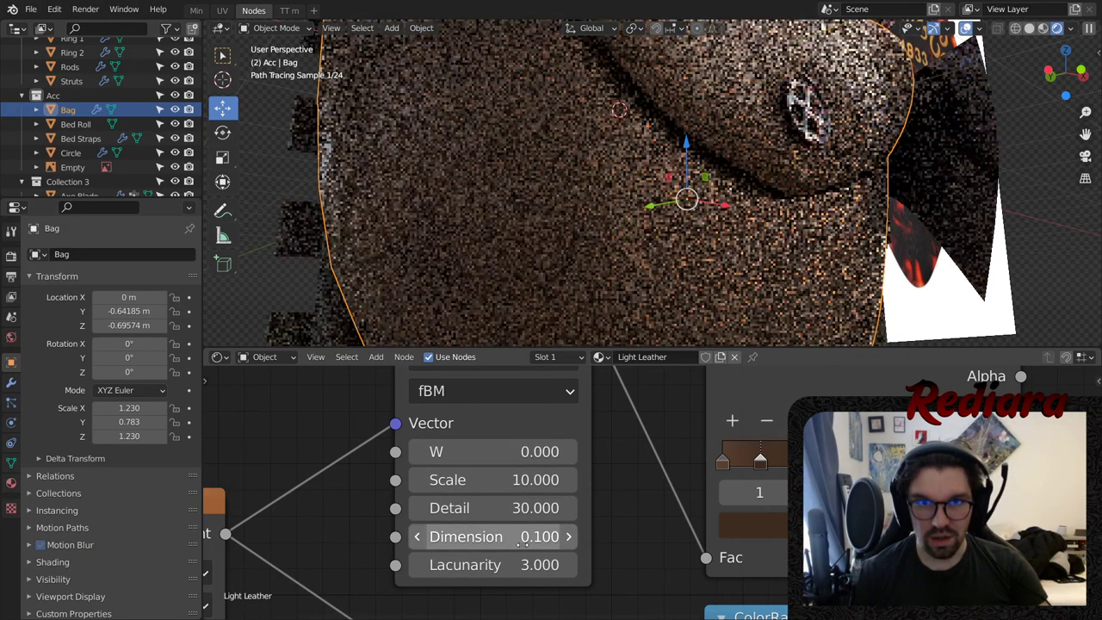
# - Try a Lacunarity of 1 on the duplicated Musgrave Texture, and raise it to 10
pyautogui.moveTo(471, 50); pyautogui.dragTo(518, 79, button='middle')
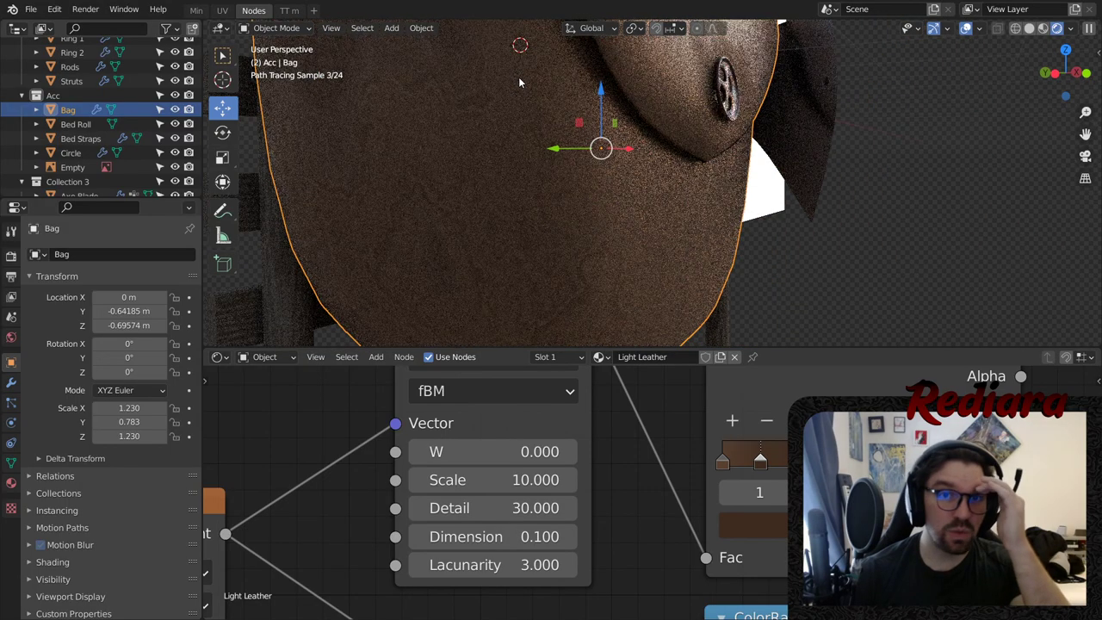
pyautogui.keyDown('shift'); pyautogui.moveTo(607, 176); pyautogui.dragTo(634, 304, button='middle'); pyautogui.keyUp('shift')
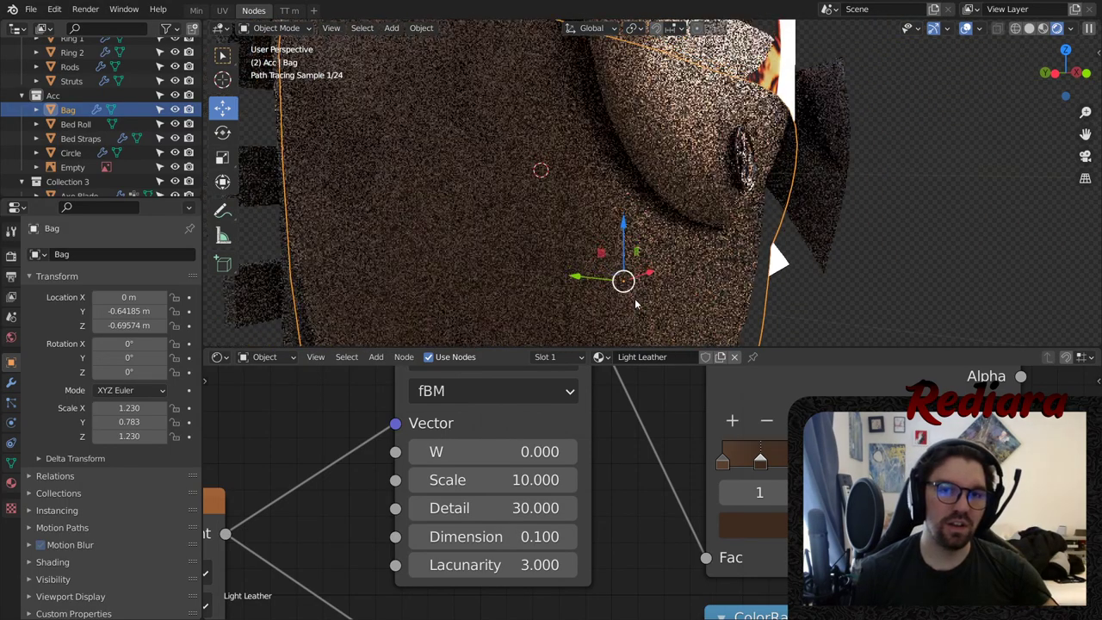
pyautogui.moveTo(605, 191); pyautogui.dragTo(513, 156, button='middle')
pyautogui.keyDown('shift'); pyautogui.moveTo(816, 181); pyautogui.dragTo(408, 174, button='middle'); pyautogui.keyUp('shift')
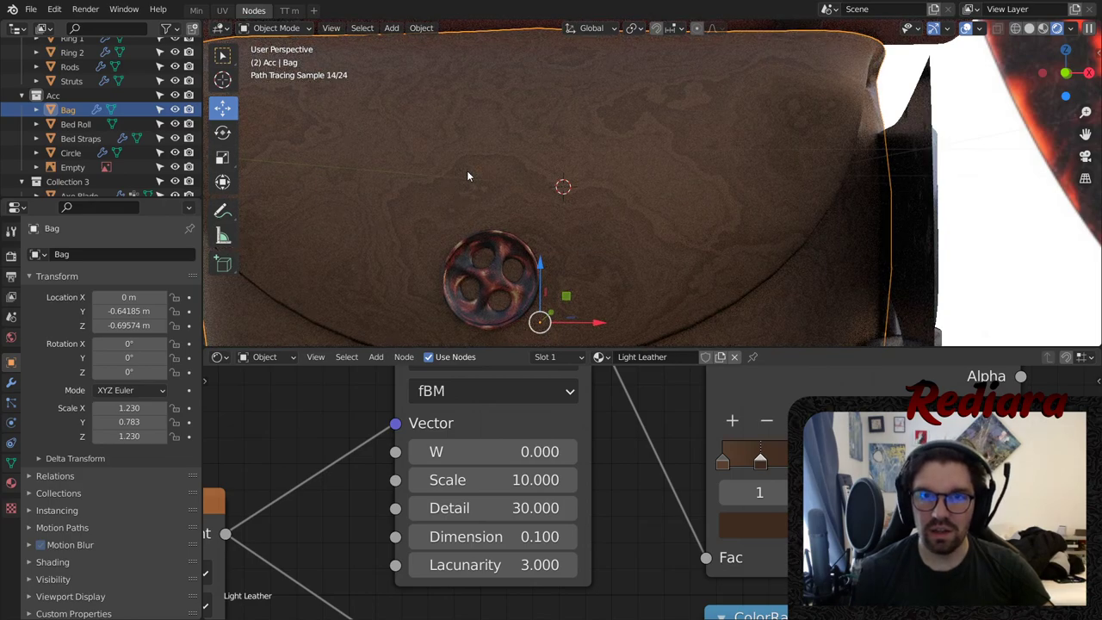
pyautogui.scroll(2, 467, 175)
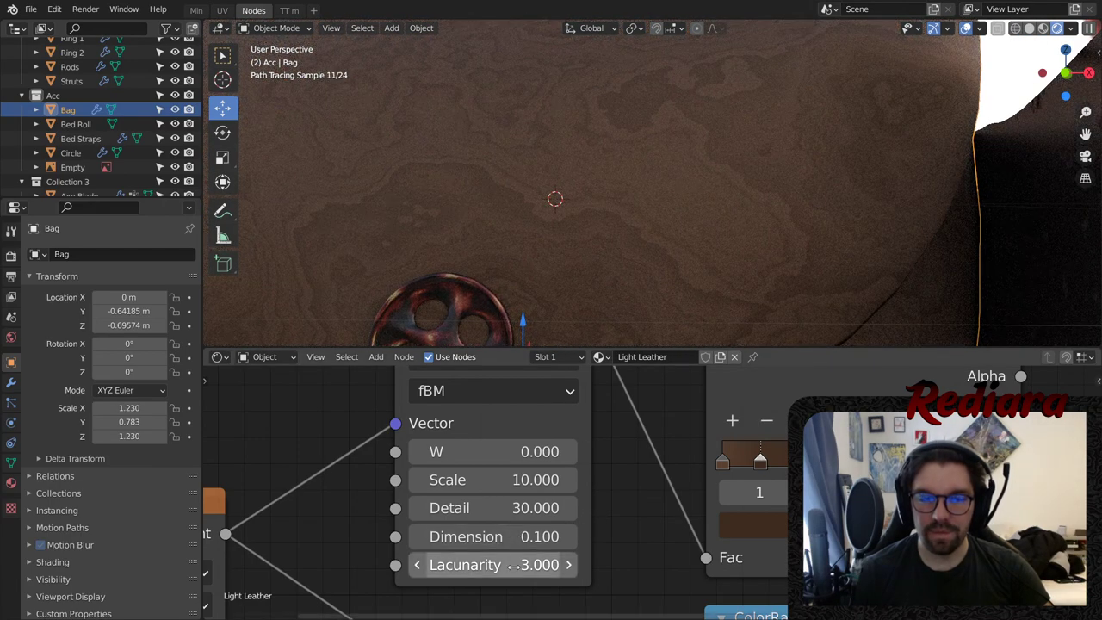
pyautogui.click(521, 563)
pyautogui.write('1')
pyautogui.press('Return')
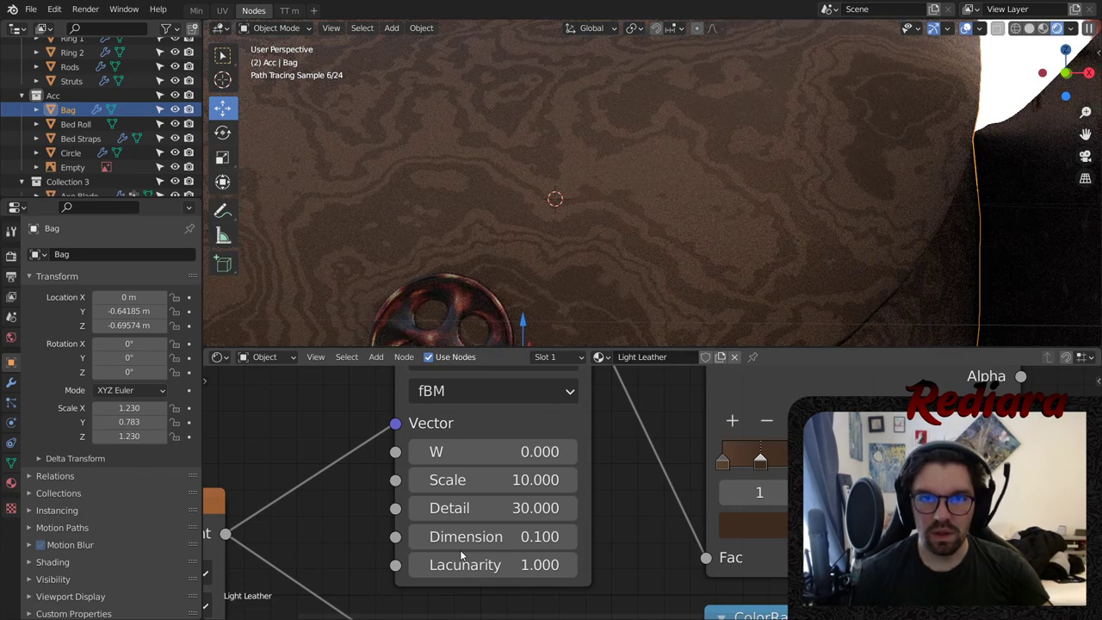
pyautogui.click(473, 556)
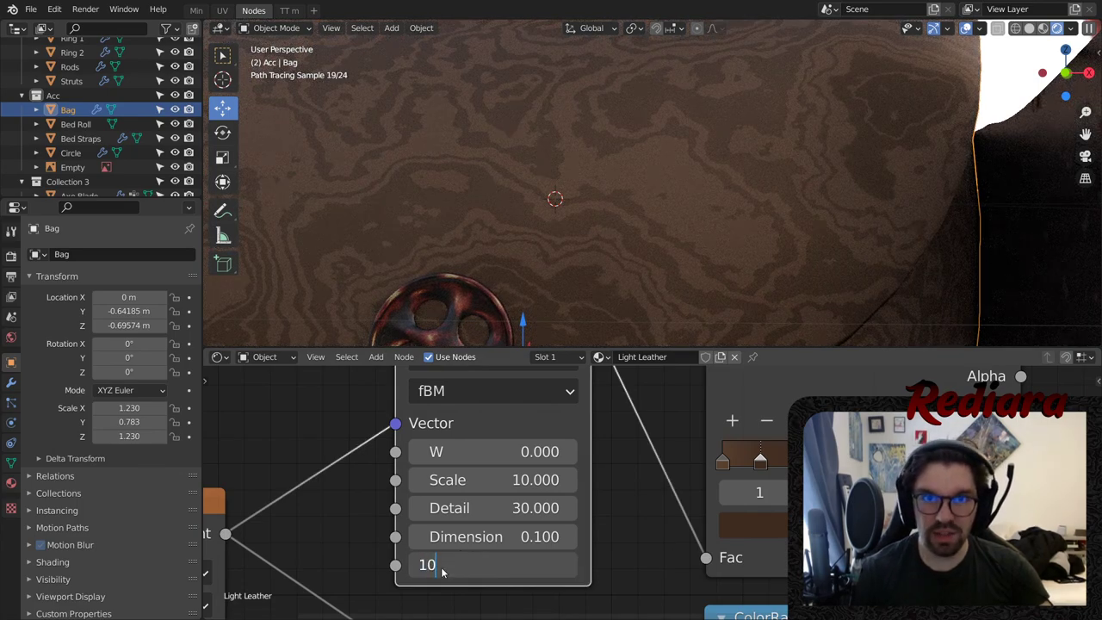
pyautogui.write('10')
pyautogui.press('Return')
# - Set the duplicated Musgrave Texture's Detail to 1 and try Dimension values of 10 and 20
pyautogui.moveTo(471, 272)
pyautogui.mouseDown(button='middle')
pyautogui.moveTo(728, 214)
pyautogui.moveTo(639, 195)
pyautogui.mouseUp(button='middle')
pyautogui.scroll(1, 511, 203)
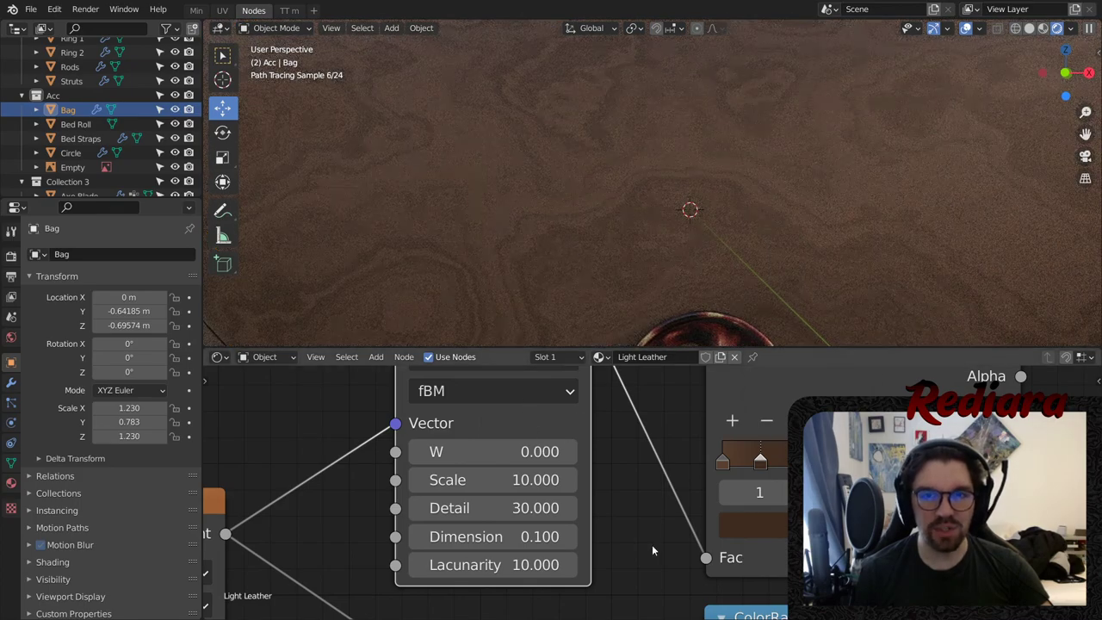
pyautogui.scroll(3, 498, 491)
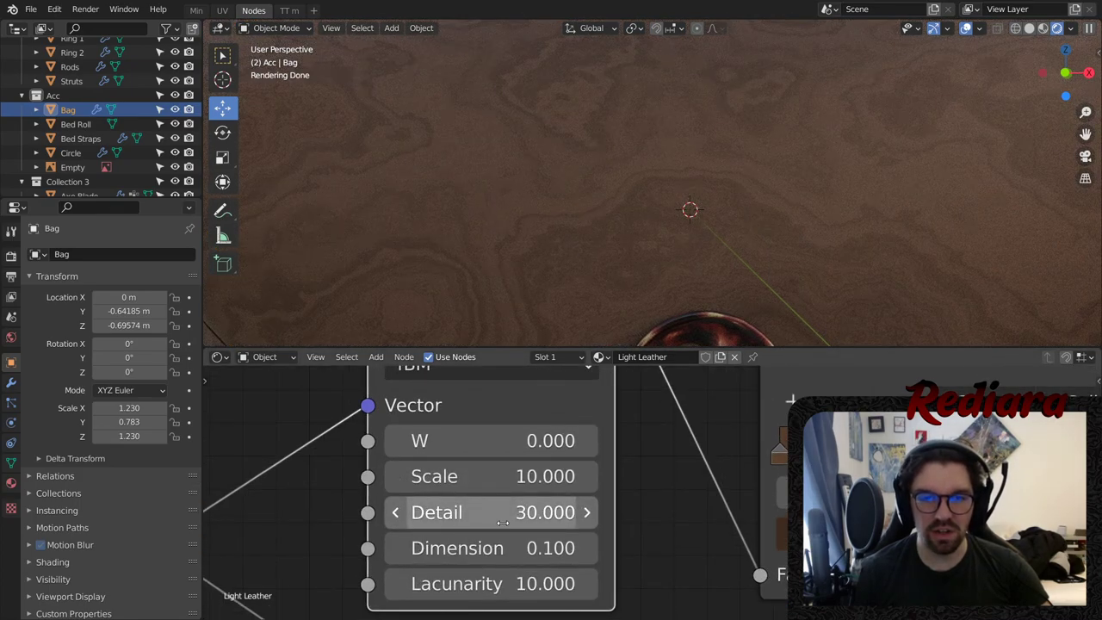
pyautogui.click(501, 522)
pyautogui.write('1')
pyautogui.press('Return')
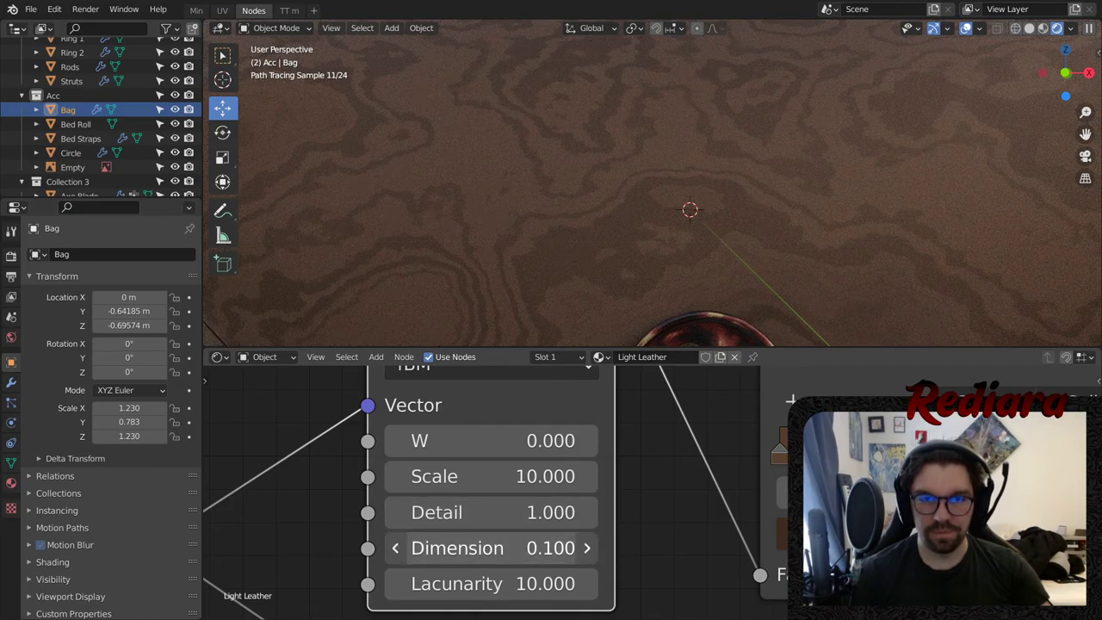
pyautogui.click(536, 547)
pyautogui.write('10')
pyautogui.press('Return')
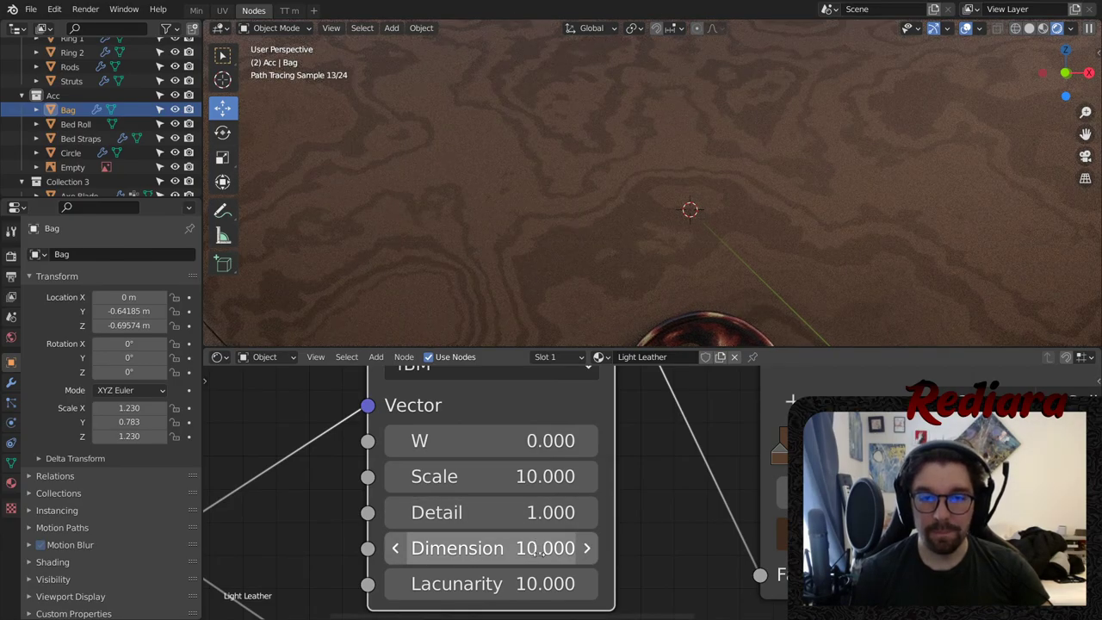
pyautogui.click(536, 547)
pyautogui.write('20')
pyautogui.press('Return')
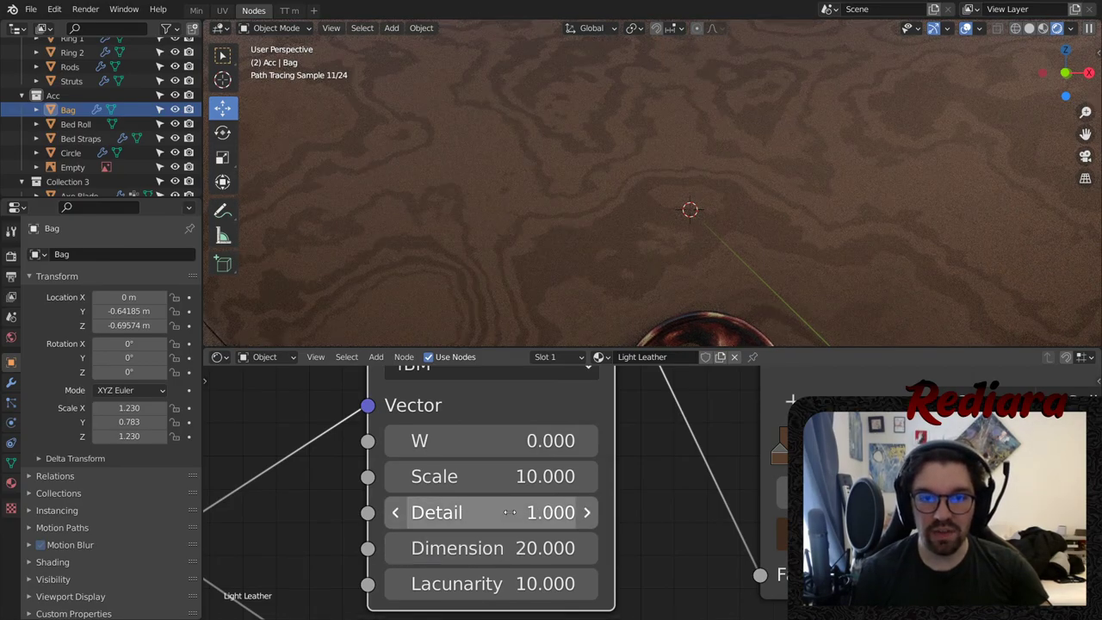
# - Try Detail values of 0.5 and 0.1 on the duplicated Musgrave Texture and compare the staining on the bag
pyautogui.click(509, 512)
pyautogui.write('.5')
pyautogui.press('Return')
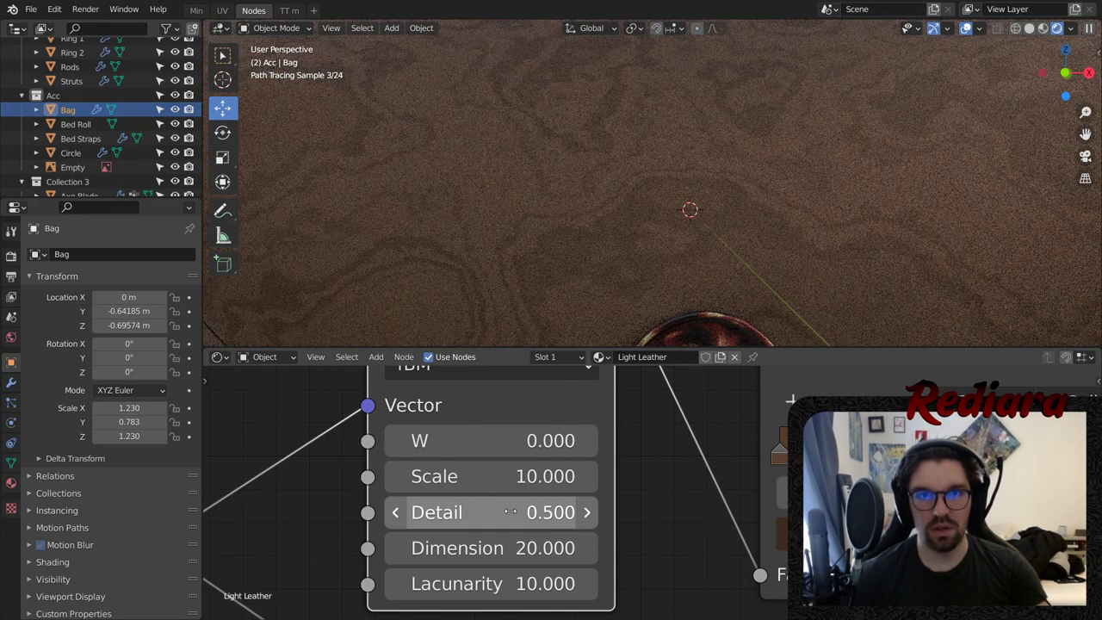
pyautogui.click(509, 512)
pyautogui.write('.')
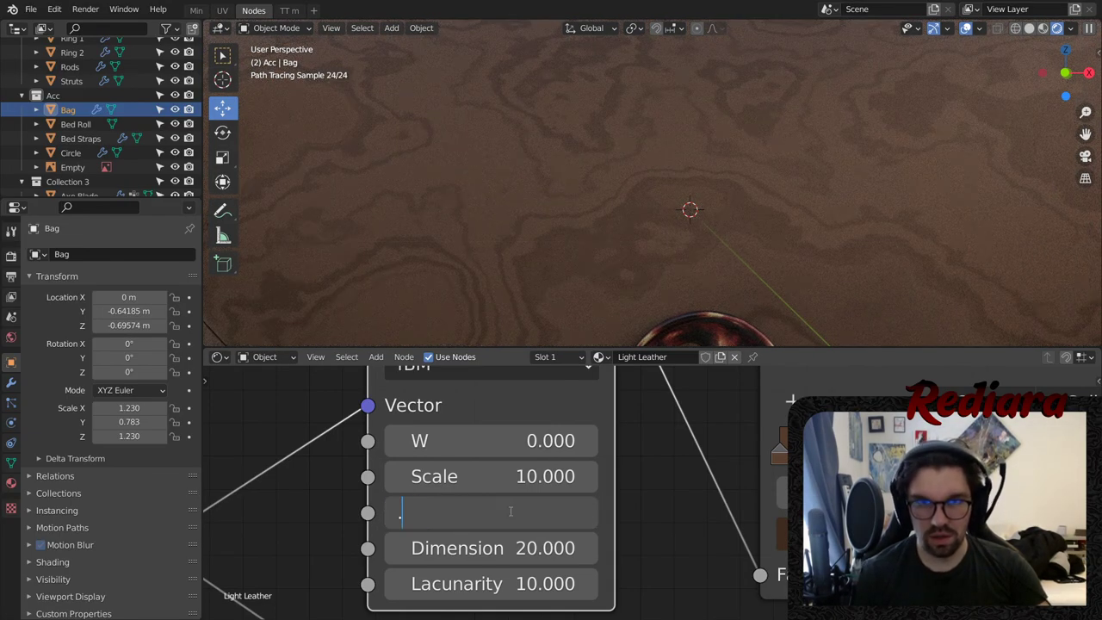
pyautogui.write('1')
pyautogui.press('Return')
pyautogui.scroll(-6, 597, 216)
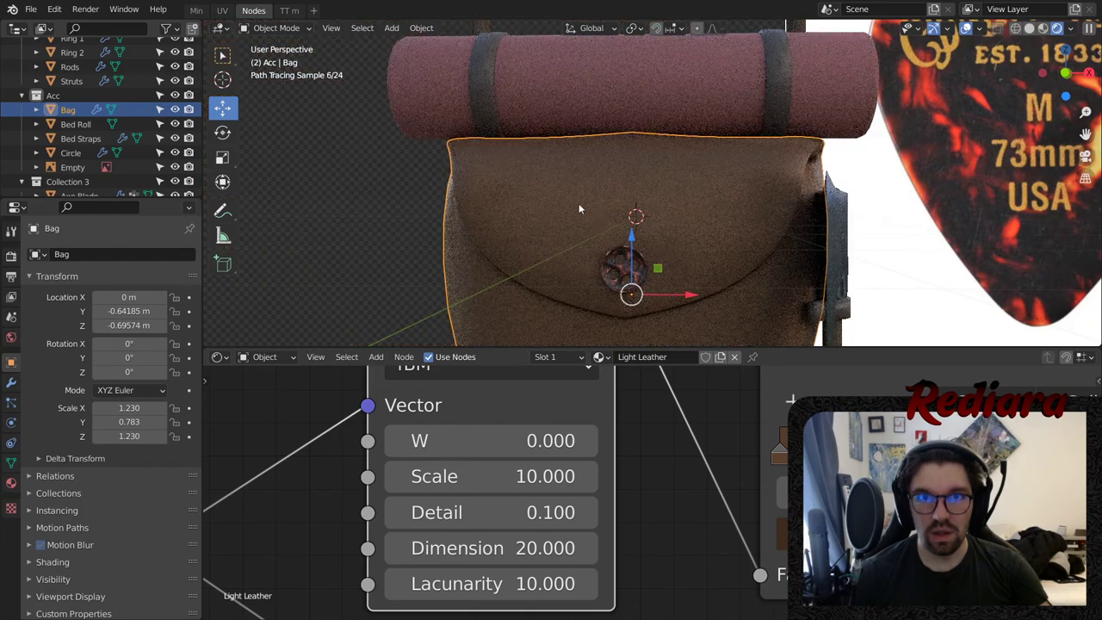
pyautogui.scroll(6, 571, 203)
# - Set the duplicated Musgrave Texture's Dimension to 40 and its Detail to 0.2
pyautogui.click(463, 550)
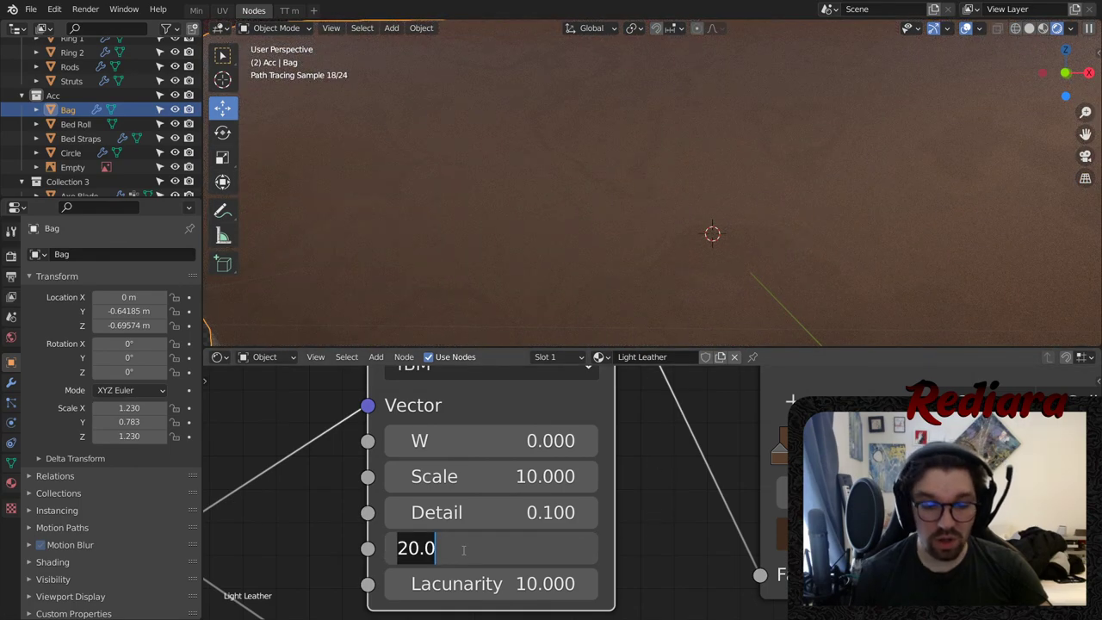
pyautogui.write('40')
pyautogui.press('Return')
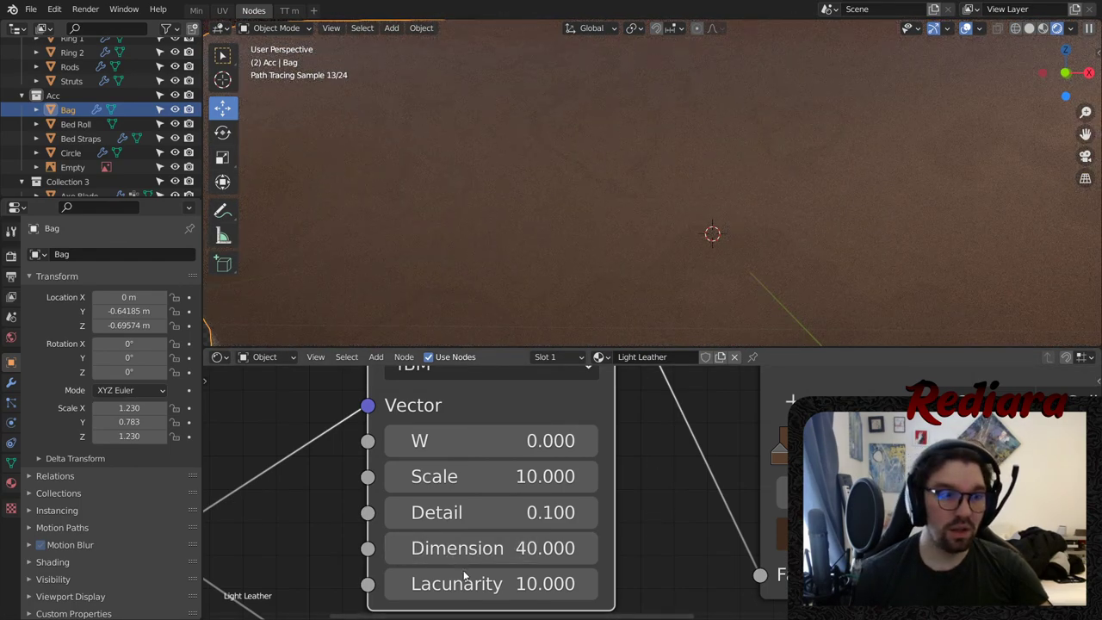
pyautogui.click(431, 511)
pyautogui.write('0.2')
pyautogui.press('Return')
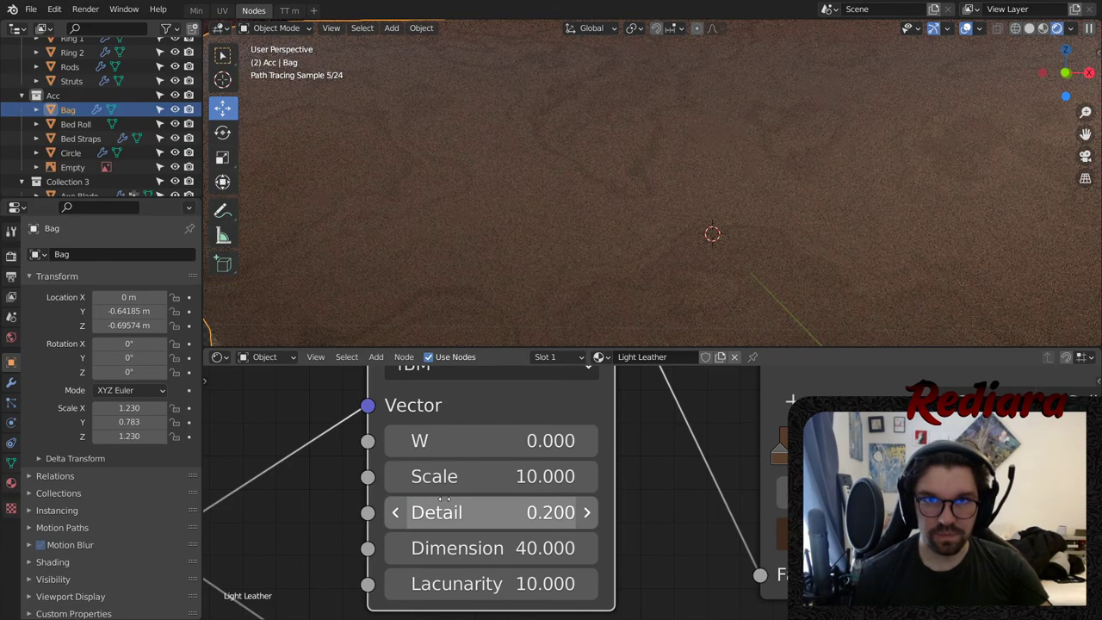
pyautogui.scroll(-5, 584, 95)
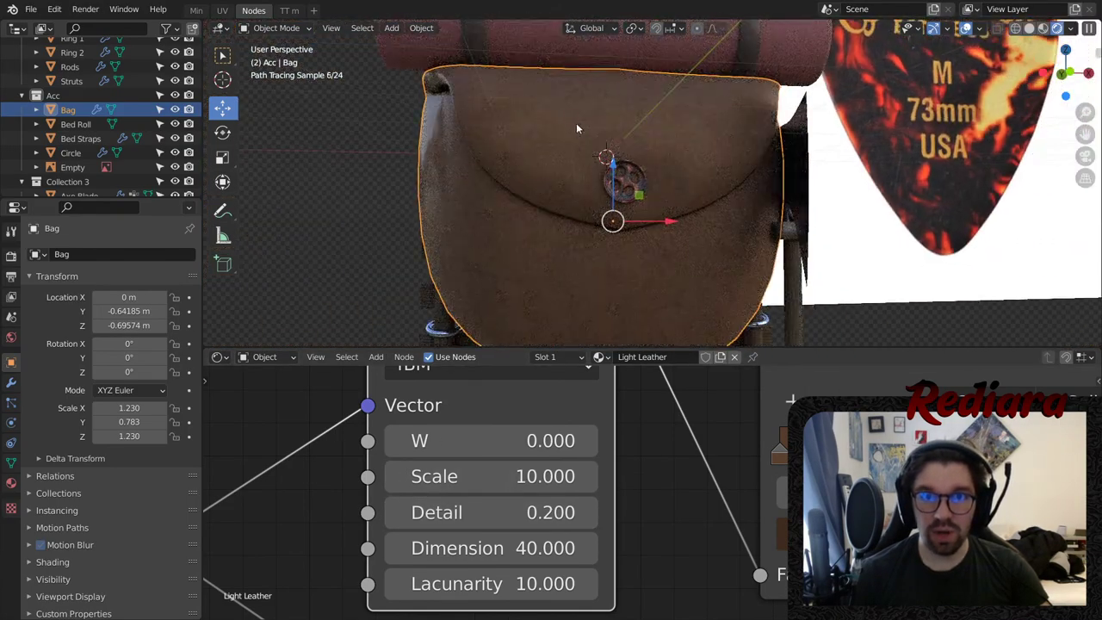
# - Darken the brown ColorRamp's dark stop by lowering its HSV Value
pyautogui.moveTo(725, 470); pyautogui.dragTo(521, 461, button='middle')
pyautogui.scroll(4, 580, 120)
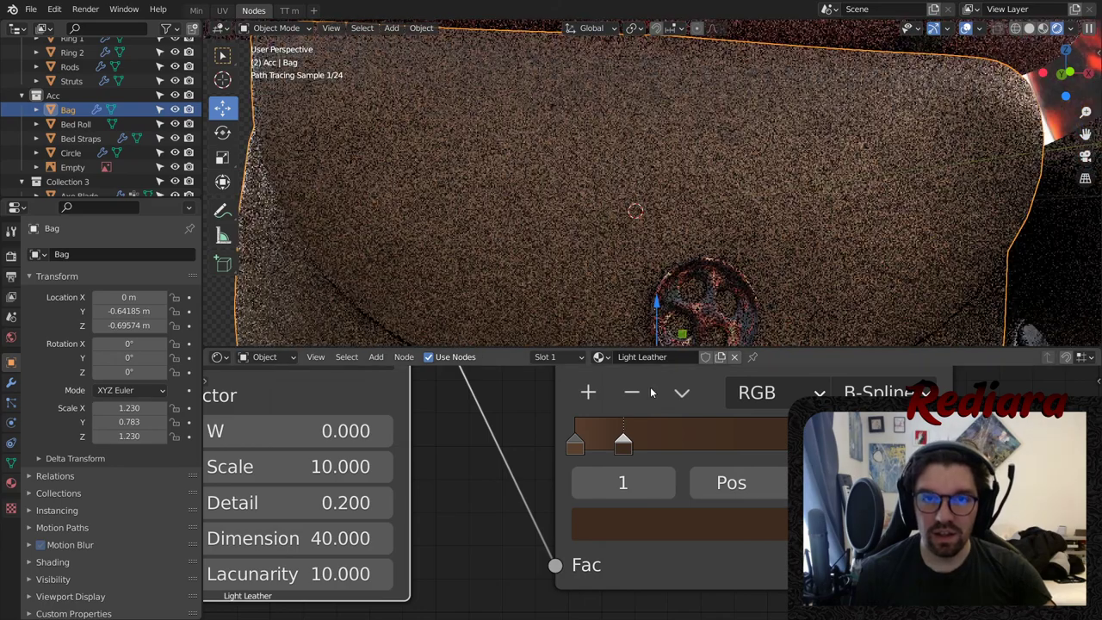
pyautogui.click(665, 537)
pyautogui.click(757, 441)
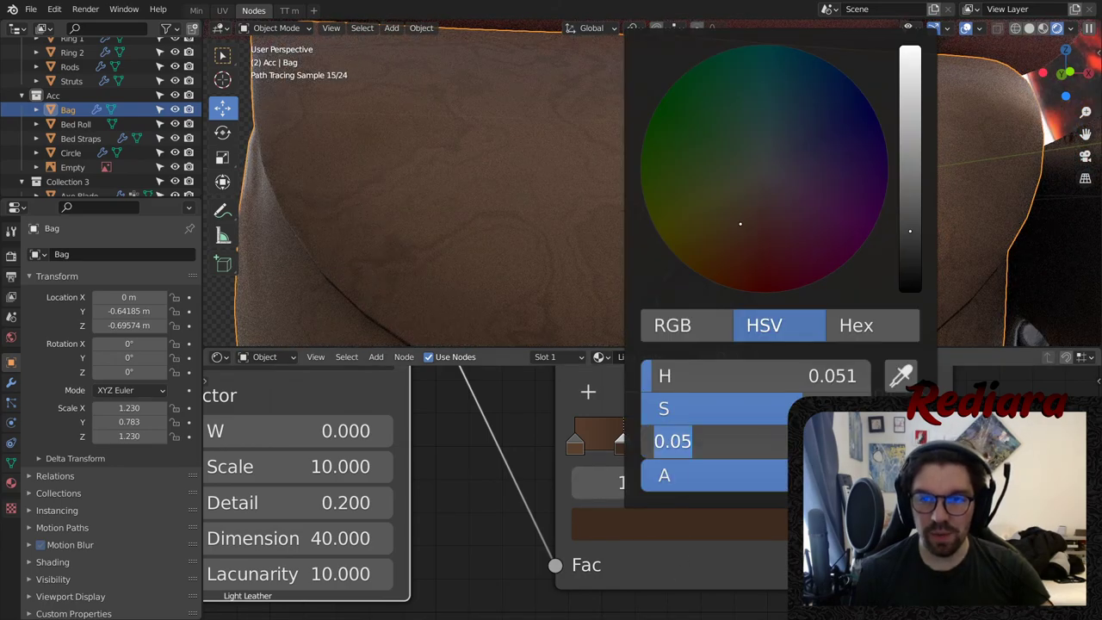
pyautogui.write('.0')
pyautogui.press('Return')
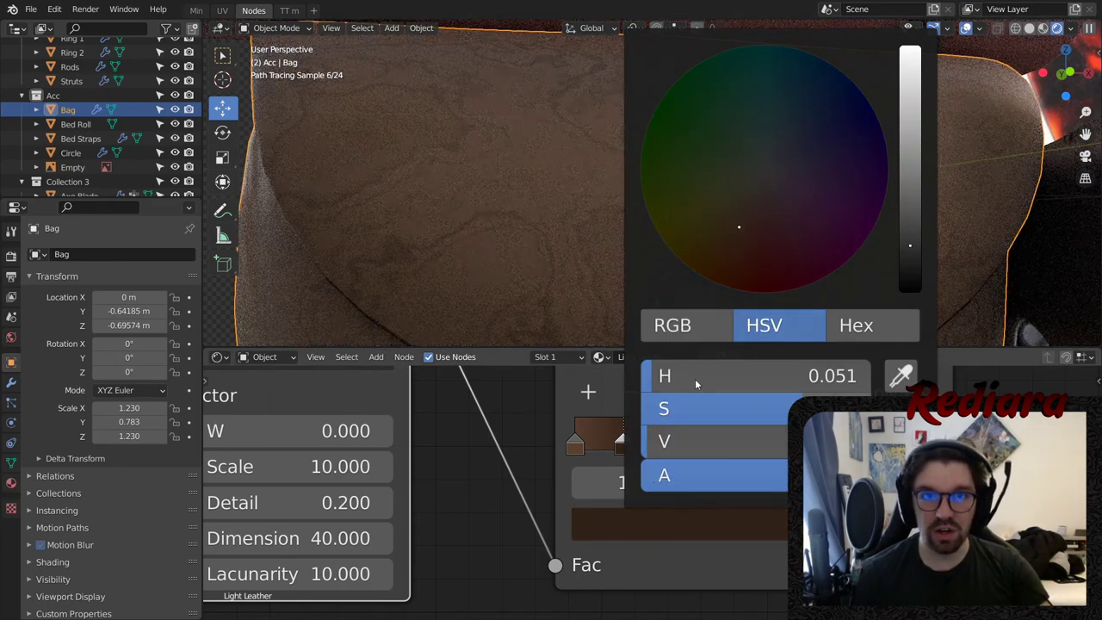
# - Examine the bag's leather staining from several angles, both as a whole and close up around the flap and button
pyautogui.scroll(-4, 492, 118)
pyautogui.moveTo(545, 168)
pyautogui.mouseDown(button='middle')
pyautogui.moveTo(507, 159)
pyautogui.moveTo(609, 135)
pyautogui.mouseUp(button='middle')
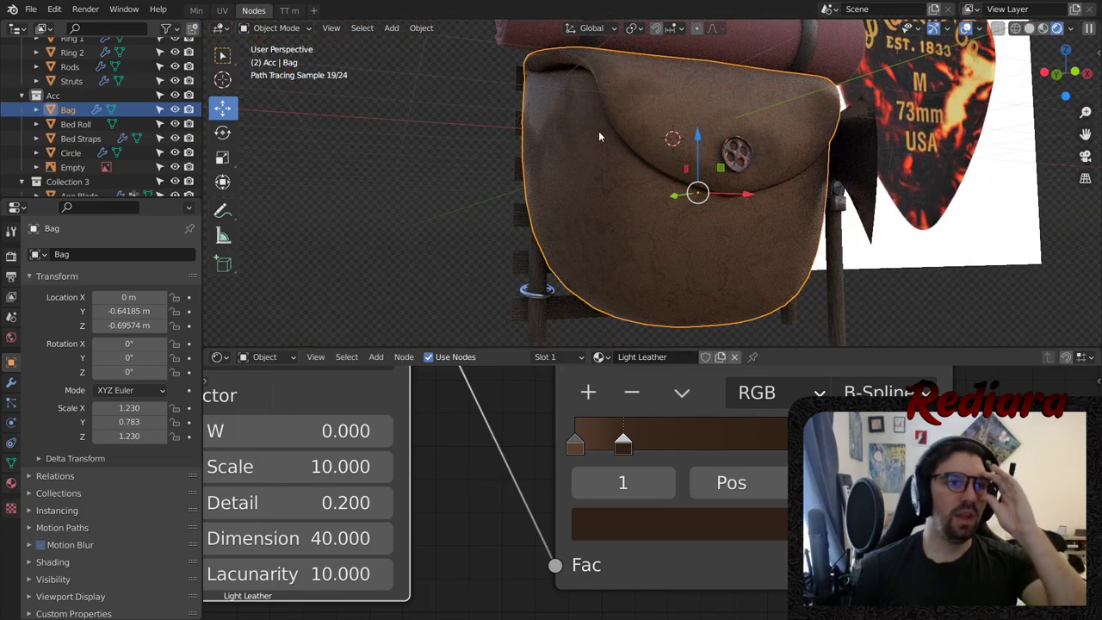
pyautogui.scroll(3, 651, 155)
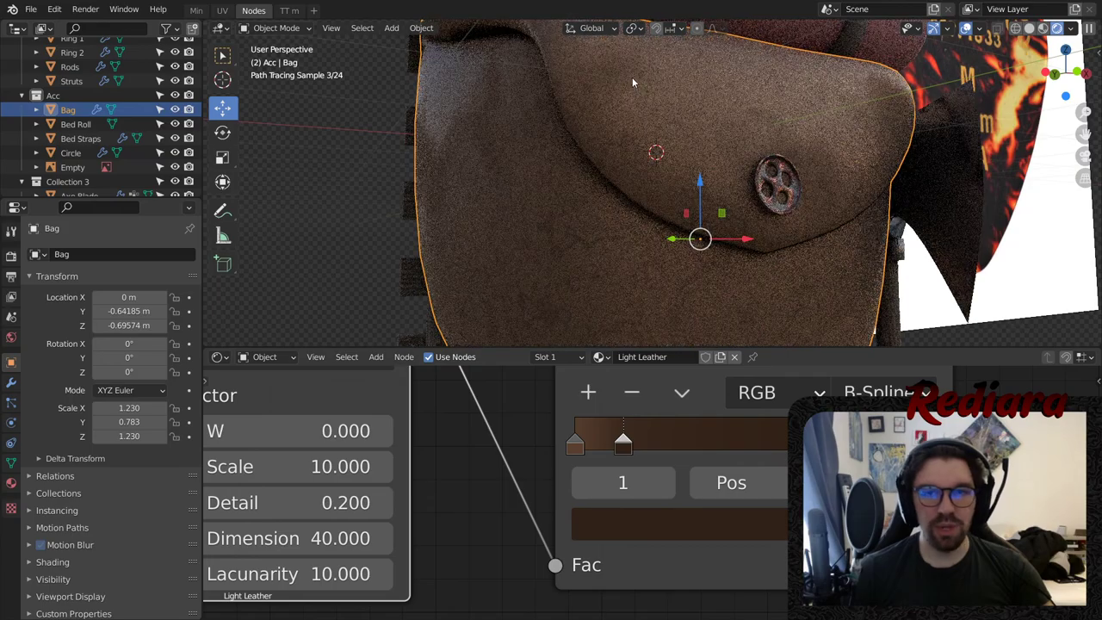
pyautogui.scroll(1, 638, 111)
pyautogui.scroll(2, 675, 146)
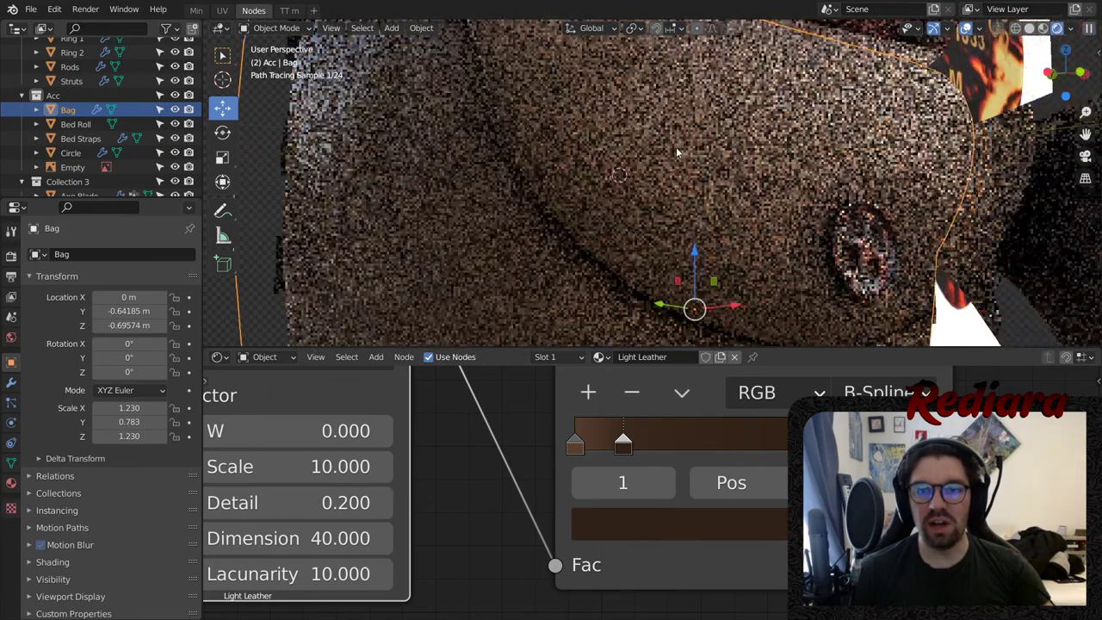
pyautogui.scroll(-6, 678, 148)
pyautogui.keyDown('shift'); pyautogui.moveTo(683, 189); pyautogui.dragTo(654, 181, button='middle'); pyautogui.keyUp('shift')
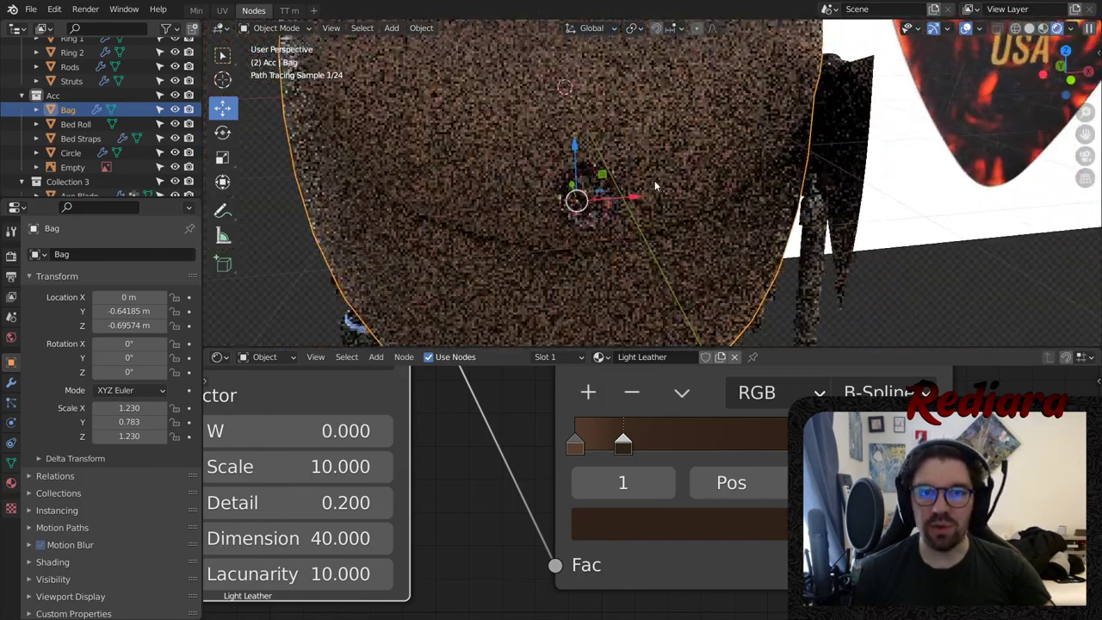
pyautogui.scroll(3, 628, 181)
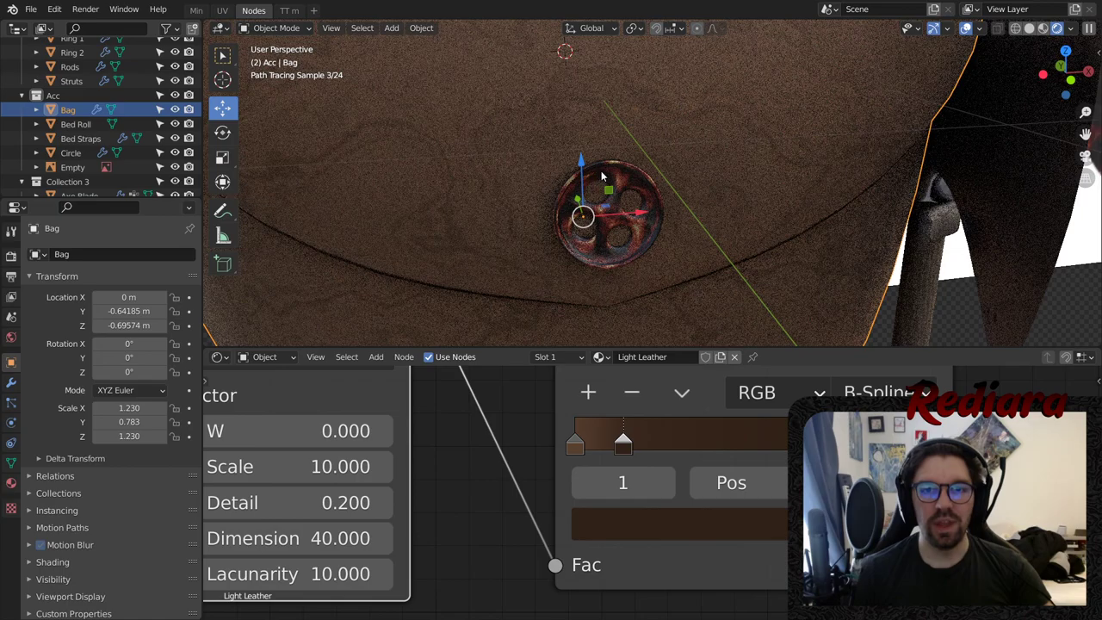
# - Set the Specular of the button's tortoiseshell material to 0.6
pyautogui.click(603, 177)
pyautogui.scroll(-3, 568, 482)
pyautogui.moveTo(705, 414); pyautogui.dragTo(542, 475, button='middle')
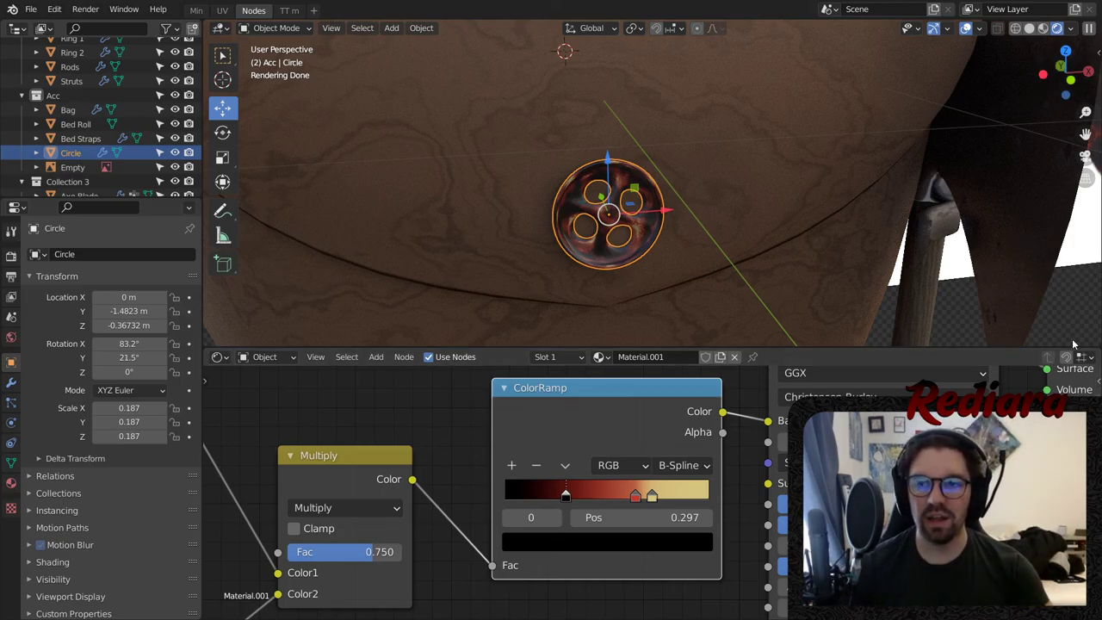
pyautogui.click(1064, 310)
pyautogui.scroll(3, 638, 185)
pyautogui.moveTo(592, 243); pyautogui.dragTo(587, 229, button='middle')
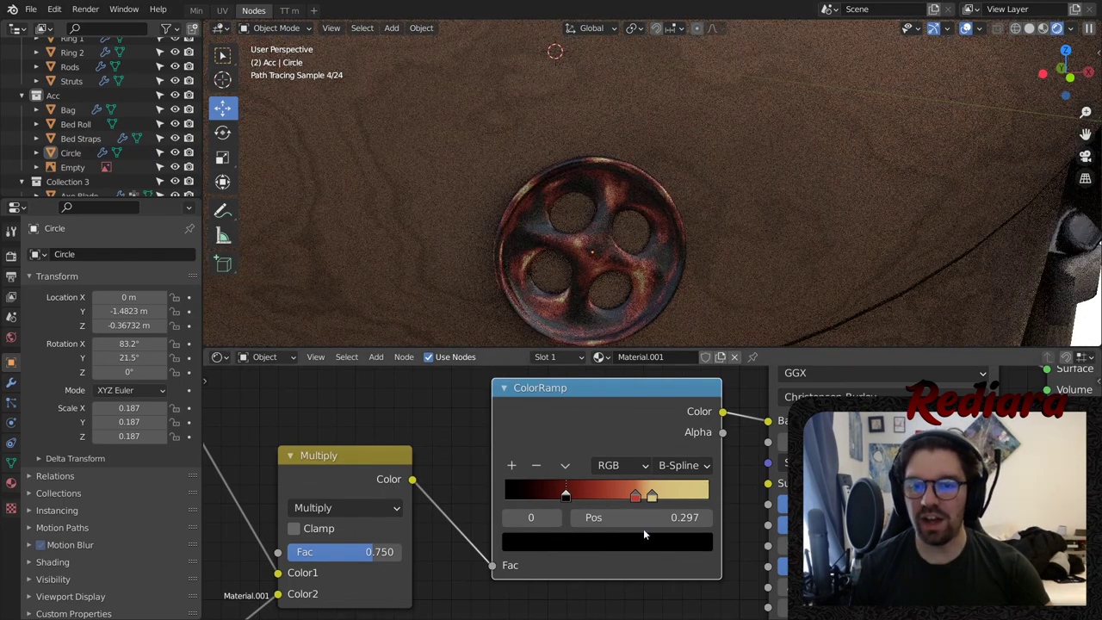
pyautogui.moveTo(643, 533); pyautogui.dragTo(498, 473, button='middle')
pyautogui.scroll(4, 572, 273)
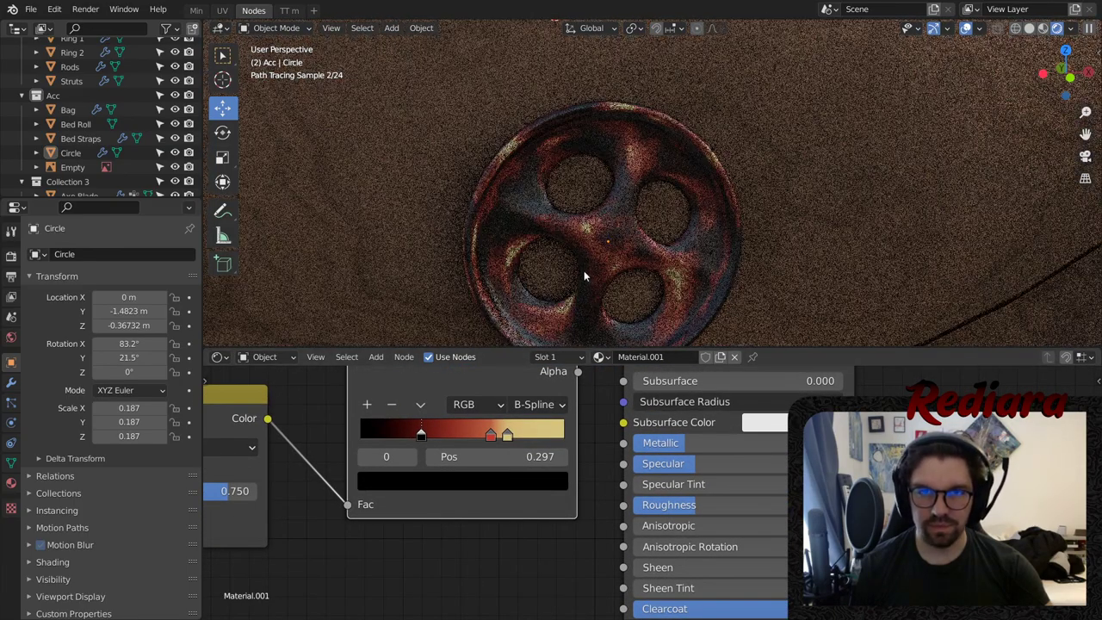
pyautogui.keyDown('shift'); pyautogui.moveTo(583, 271); pyautogui.dragTo(567, 224, button='middle'); pyautogui.keyUp('shift')
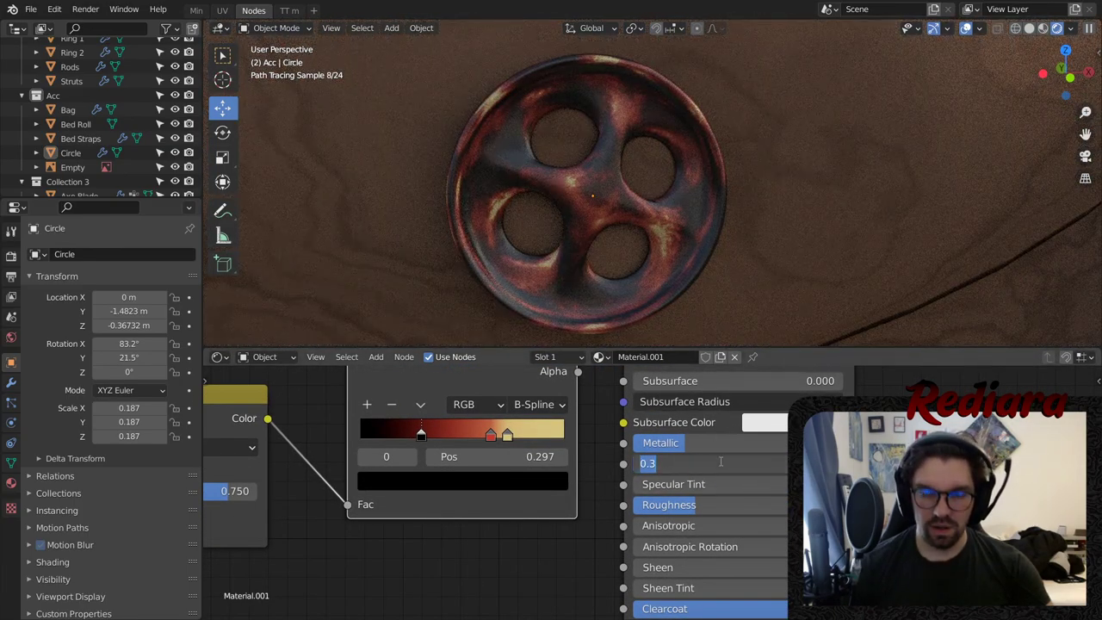
pyautogui.click(719, 463)
pyautogui.write('.6')
pyautogui.press('Return')
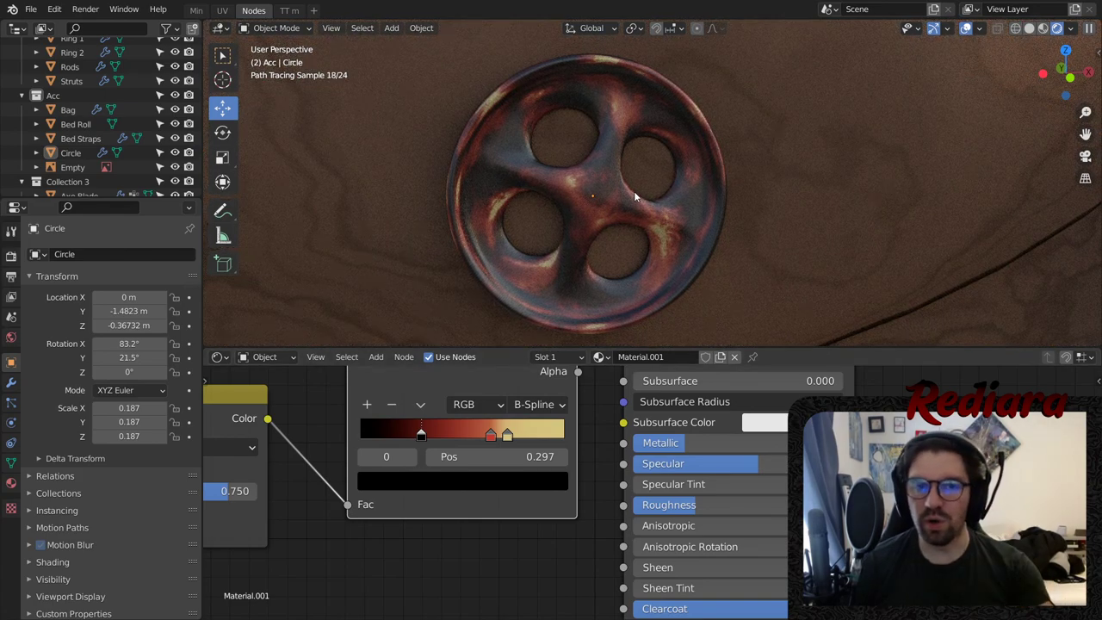
# - Lower the Roughness of the button's tortoiseshell material to 0.2 and check it against the whole bag
pyautogui.moveTo(309, 426)
pyautogui.mouseDown(button='middle')
pyautogui.moveTo(348, 426)
pyautogui.moveTo(387, 457)
pyautogui.mouseUp(button='middle')
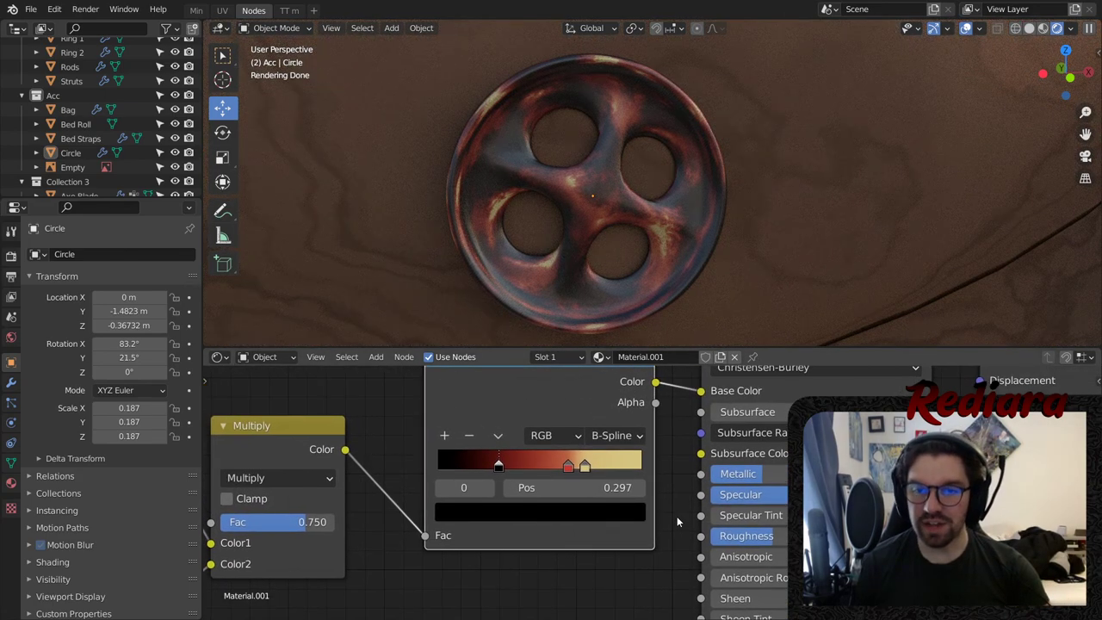
pyautogui.moveTo(676, 516); pyautogui.dragTo(568, 417, button='middle')
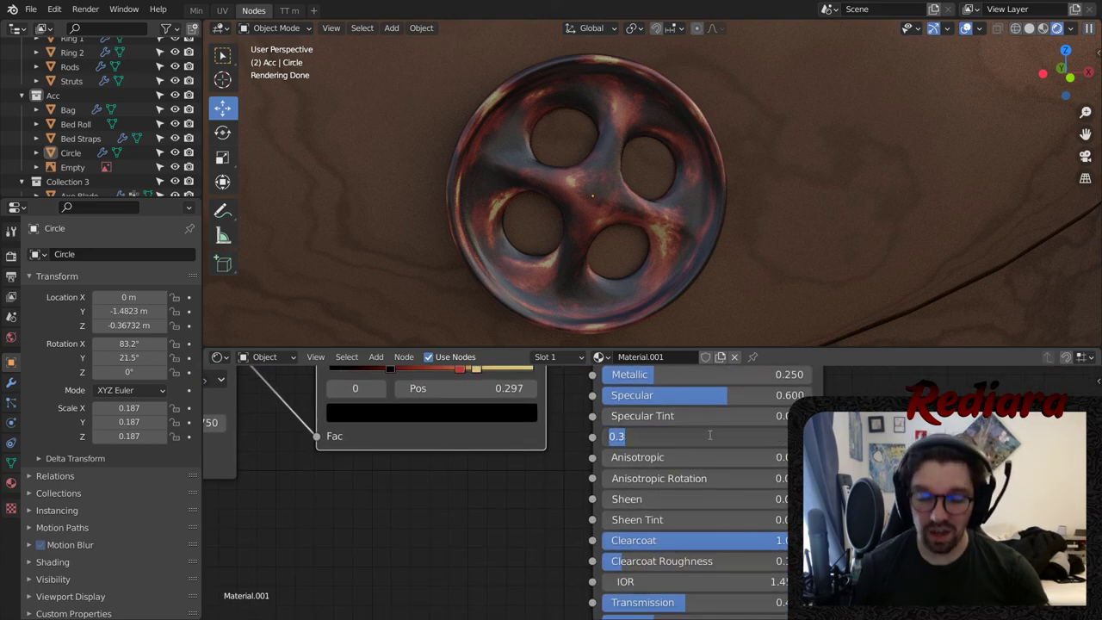
pyautogui.scroll(-12, 541, 151)
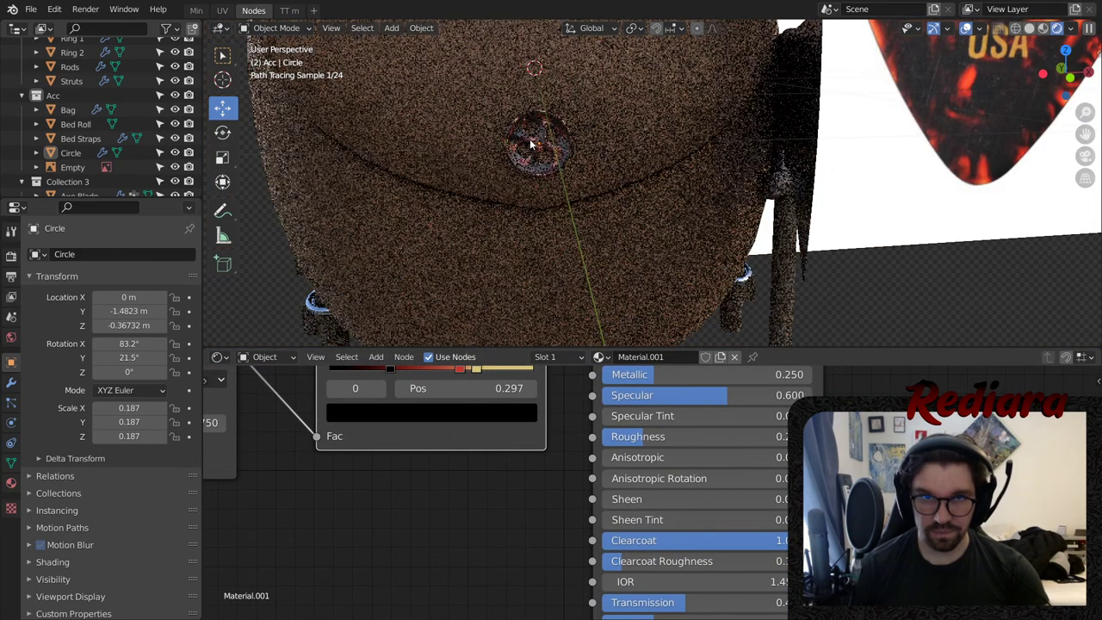
pyautogui.moveTo(563, 104); pyautogui.dragTo(539, 202, button='middle')
pyautogui.scroll(-2, 600, 260)
pyautogui.scroll(2, 529, 172)
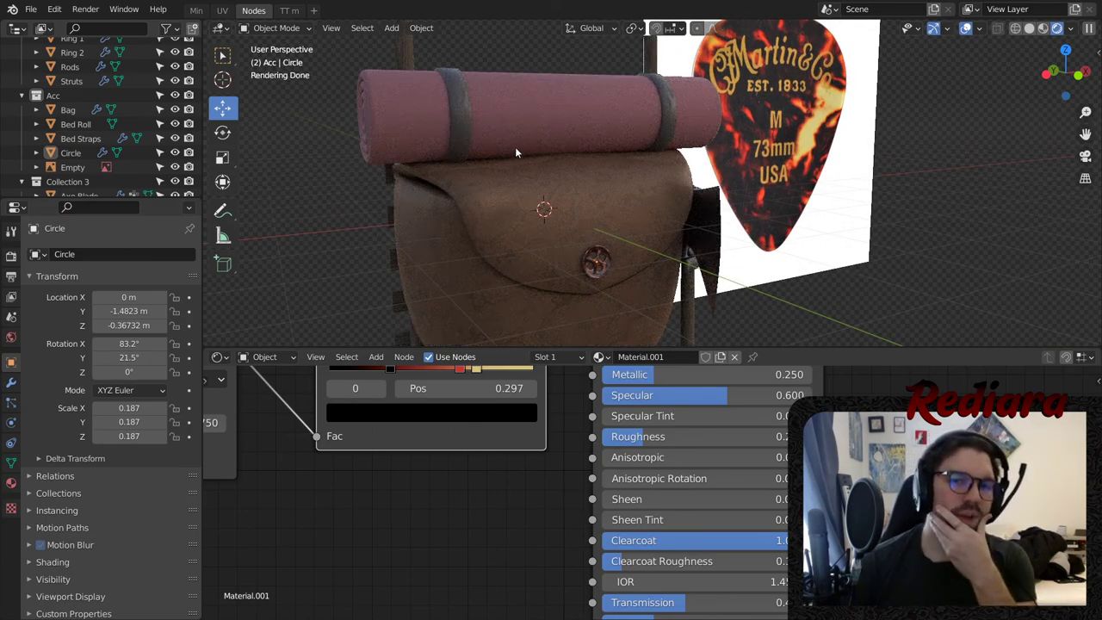
# - Add a ColorRamp node to the Bed Roll's material, placed before the Principled shader's Base Color
pyautogui.click(513, 99)
pyautogui.moveTo(499, 476); pyautogui.dragTo(568, 570, button='middle')
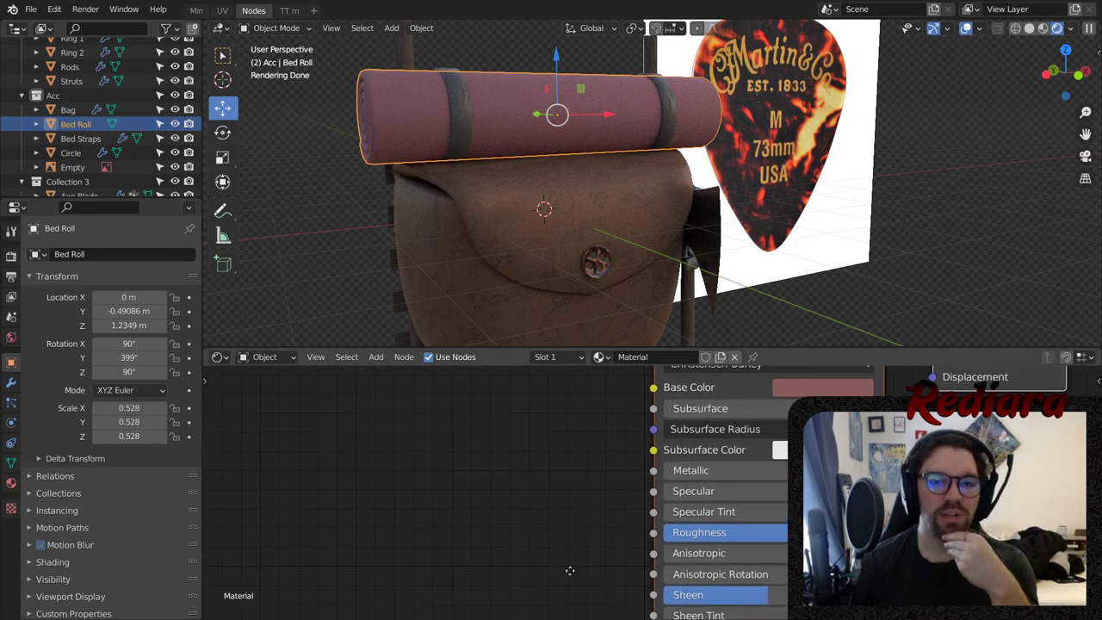
pyautogui.scroll(-4, 550, 525)
pyautogui.moveTo(541, 484); pyautogui.dragTo(610, 491, button='middle')
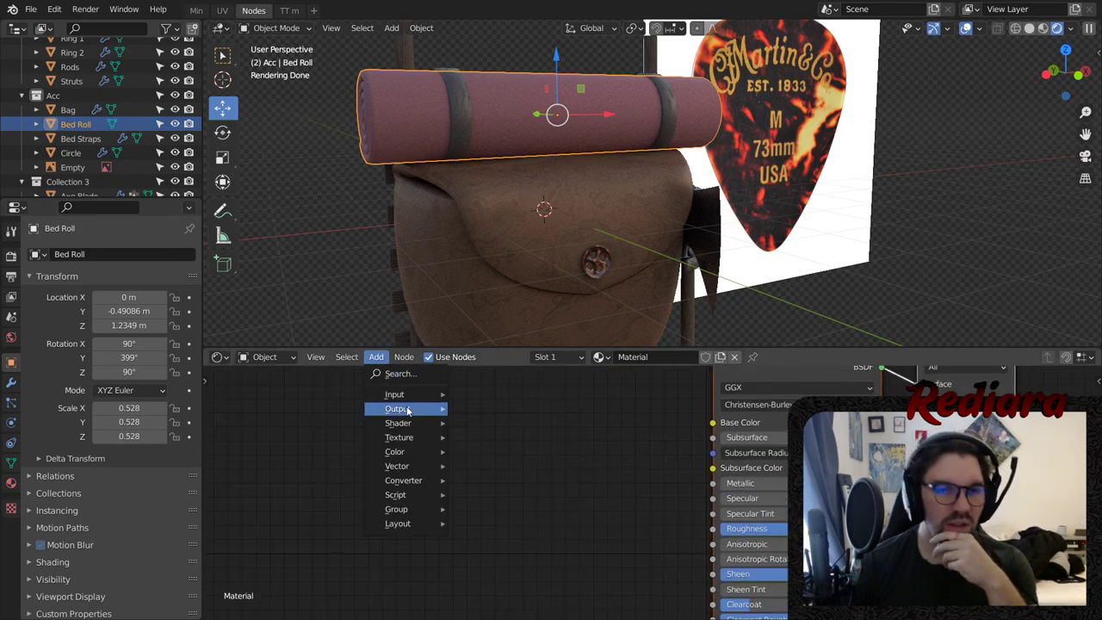
pyautogui.moveTo(400, 441)
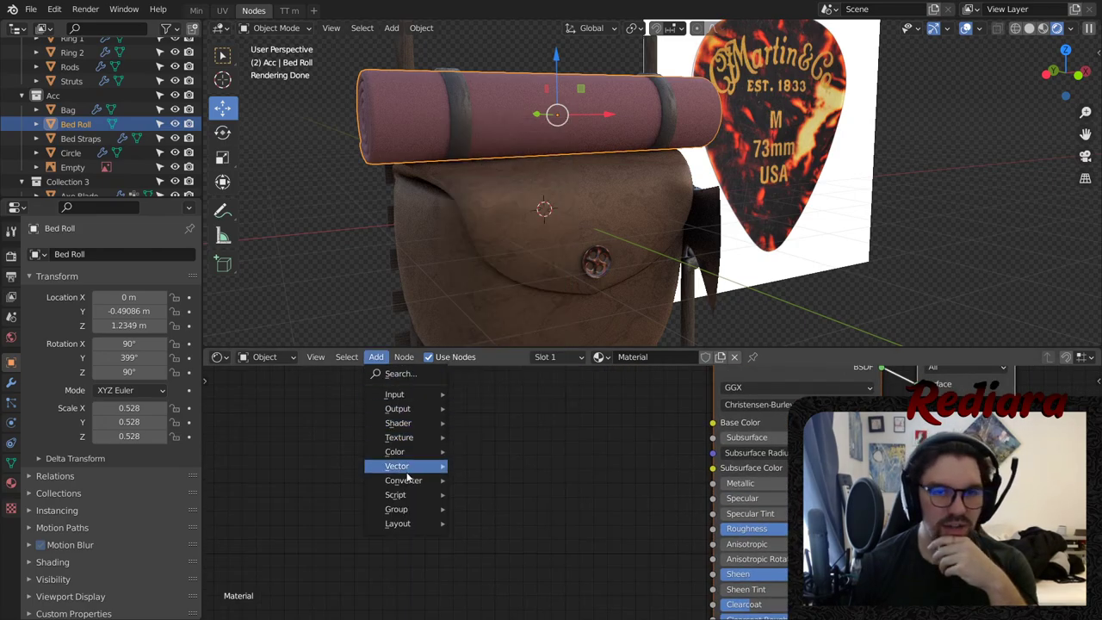
pyautogui.moveTo(413, 479)
pyautogui.click(508, 310)
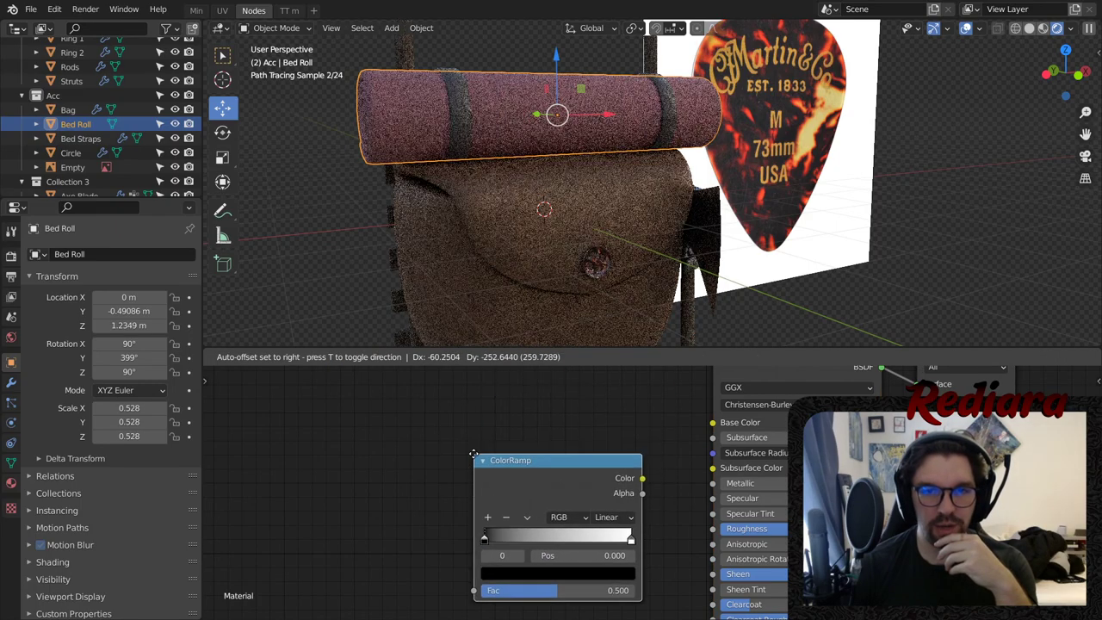
pyautogui.click(512, 394)
# - Copy the Bed Roll's Base Color to the ColorRamp's white stop and connect the ramp's Color output to Base Color
pyautogui.click(817, 422)
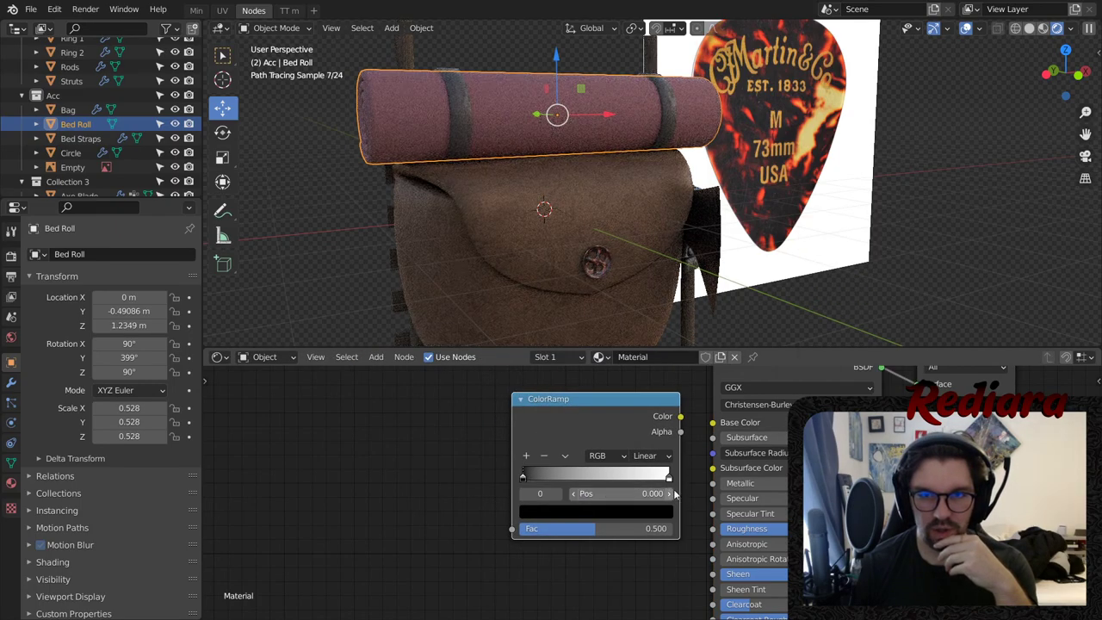
pyautogui.click(654, 512)
pyautogui.click(635, 447)
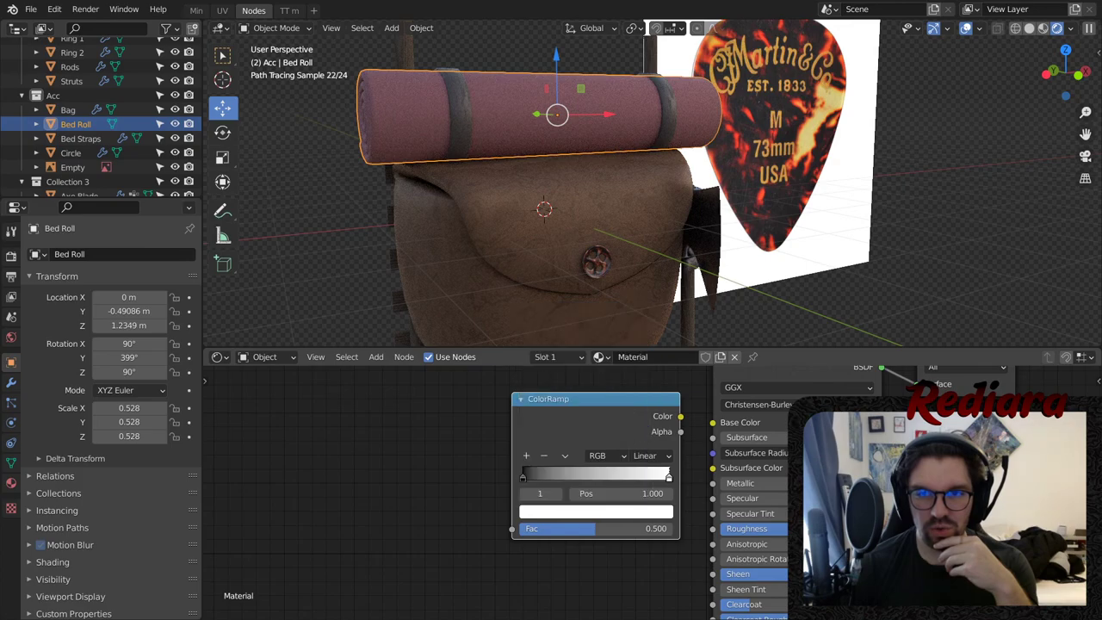
pyautogui.click(818, 422)
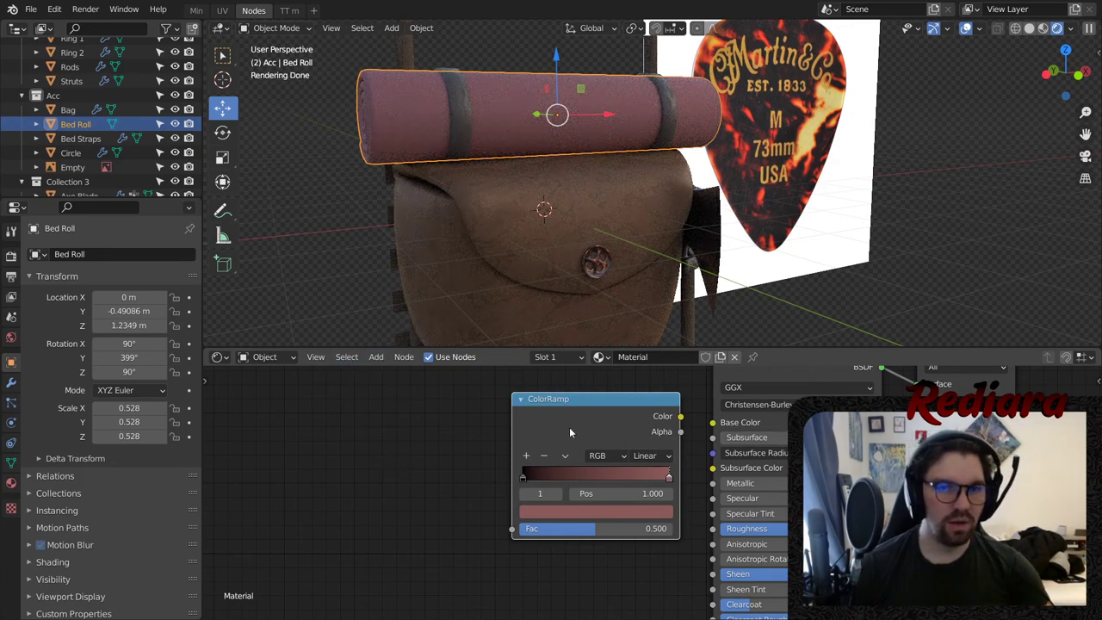
pyautogui.moveTo(708, 420); pyautogui.dragTo(713, 422)
# - Add a Musgrave Texture to the Bed Roll's material and connect its Height to the ColorRamp's Fac
pyautogui.moveTo(416, 442); pyautogui.dragTo(526, 435, button='middle')
pyautogui.click(375, 356)
pyautogui.moveTo(392, 411)
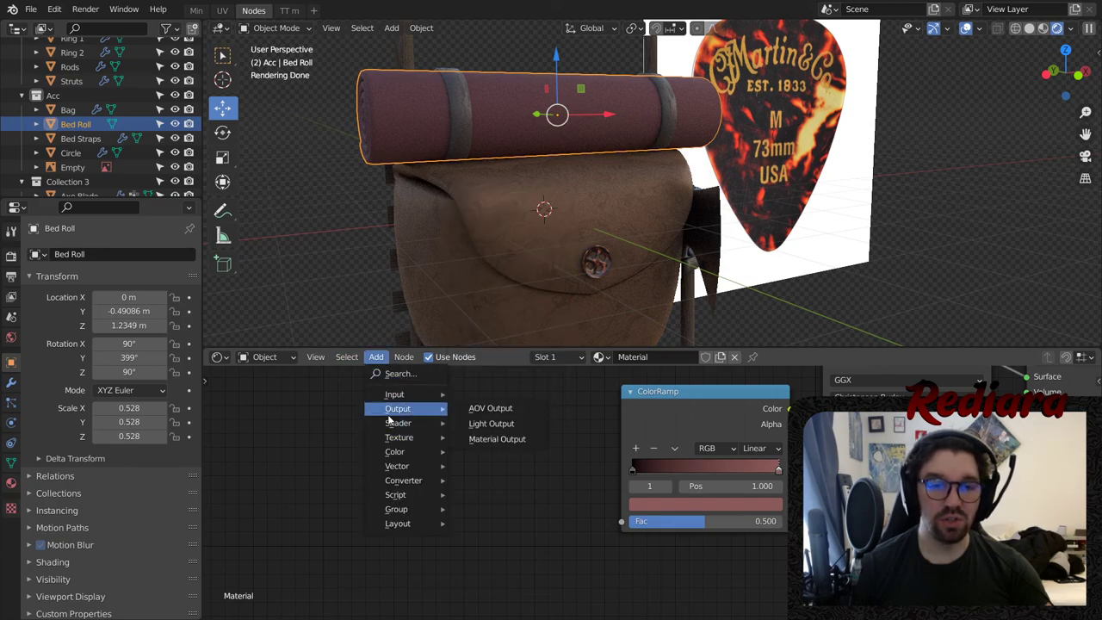
pyautogui.moveTo(404, 442)
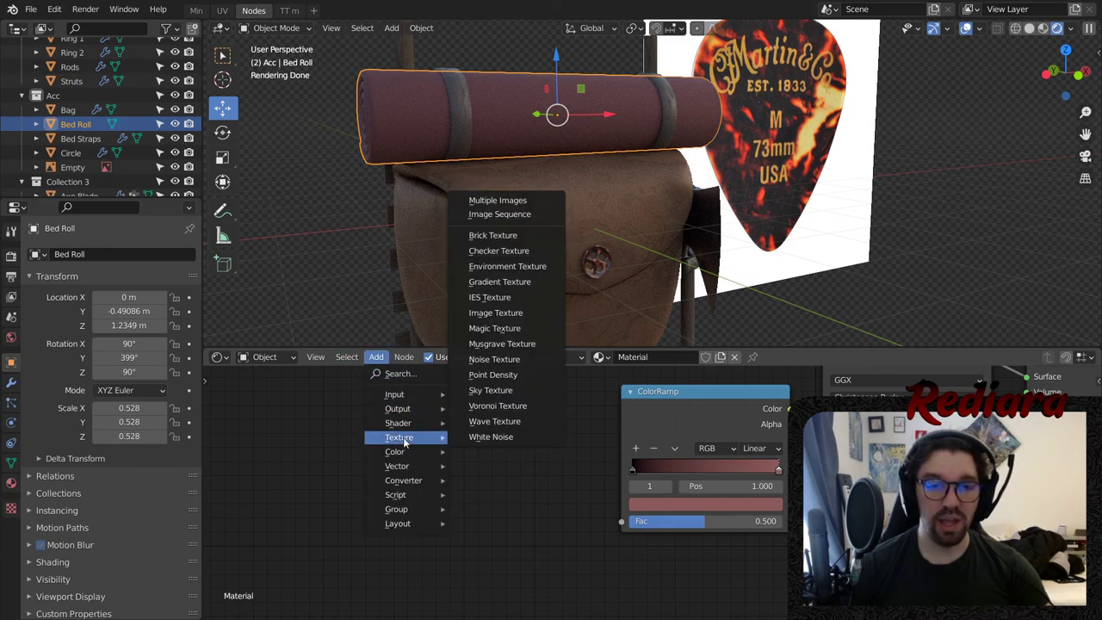
pyautogui.click(502, 344)
pyautogui.click(555, 460)
pyautogui.moveTo(625, 525); pyautogui.dragTo(623, 523)
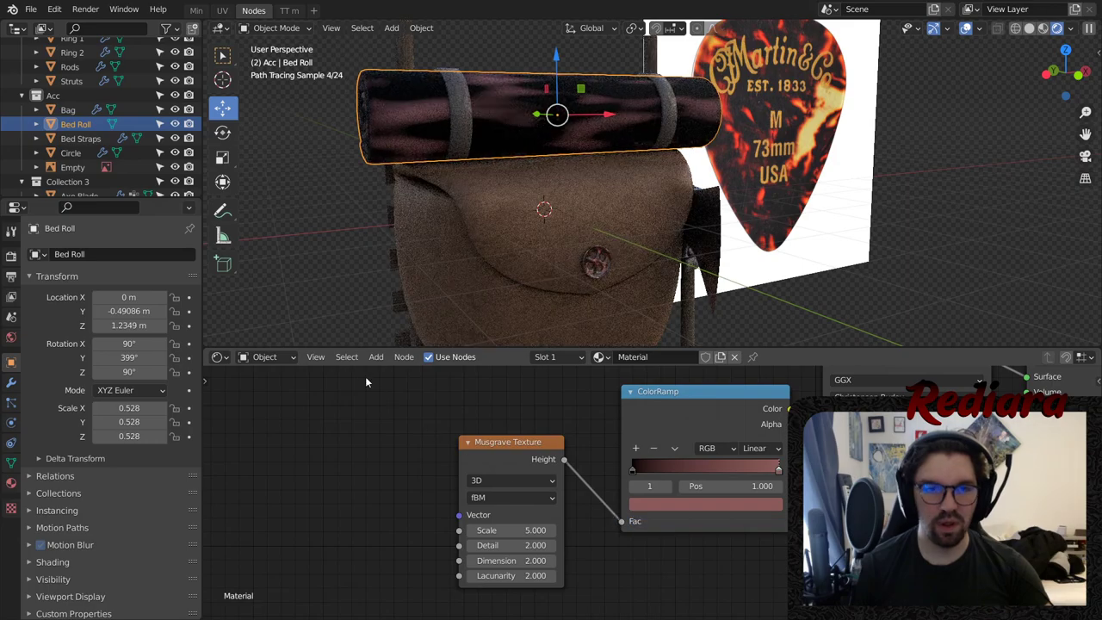
# - Add a second Musgrave Texture and connect its Height to the first Musgrave Texture's Vector input
pyautogui.moveTo(419, 439)
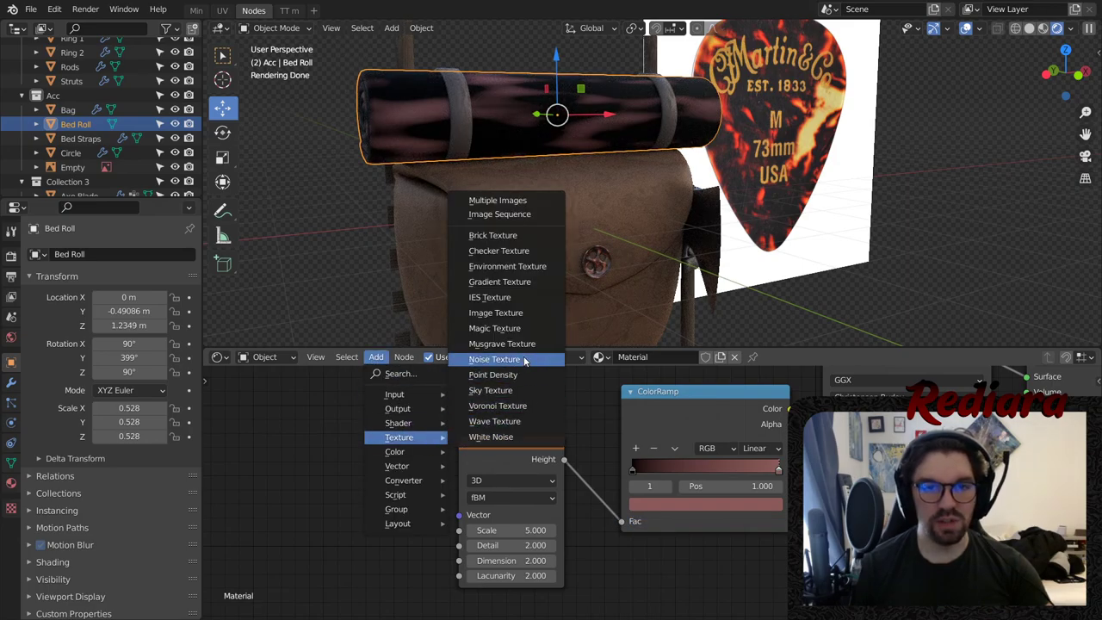
pyautogui.click(502, 344)
pyautogui.click(417, 469)
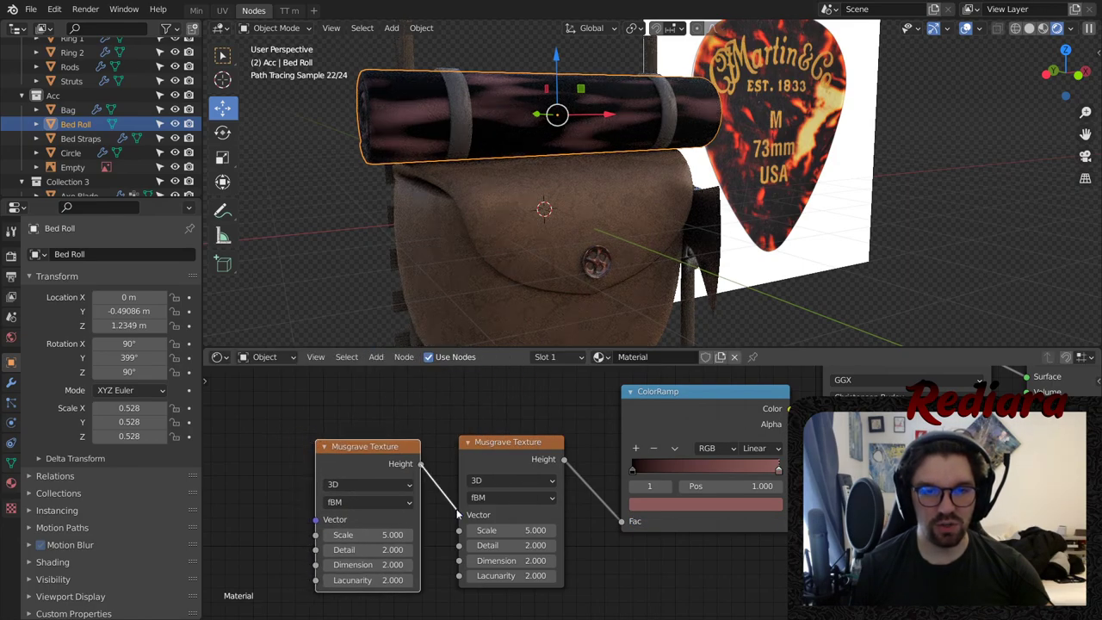
pyautogui.moveTo(457, 513); pyautogui.dragTo(458, 515)
# - Swap the ColorRamp's stops so the pink stop sits at 0 and the black stop at the far end
pyautogui.press('KP_Decimal')
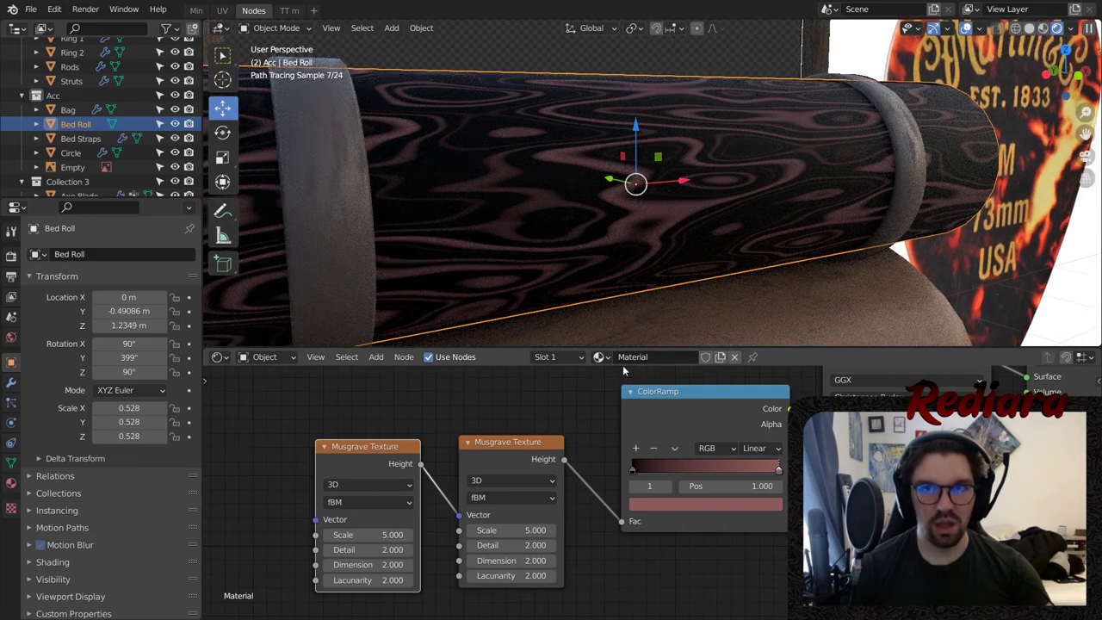
pyautogui.scroll(2, 861, 470)
pyautogui.moveTo(740, 467); pyautogui.dragTo(594, 467)
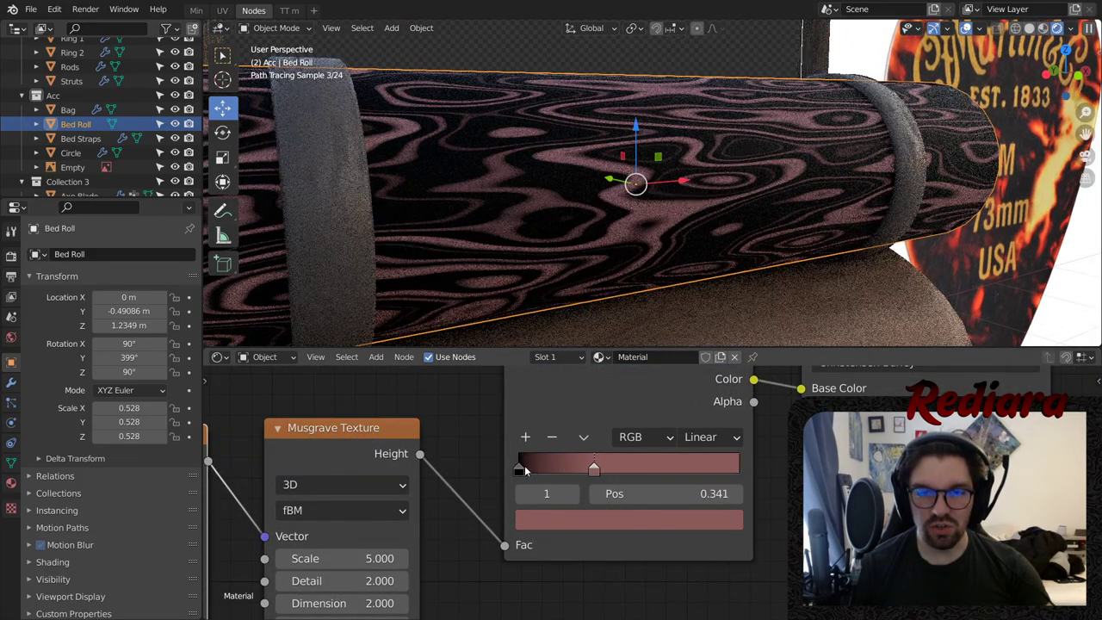
pyautogui.moveTo(520, 467); pyautogui.dragTo(742, 467)
pyautogui.moveTo(594, 468); pyautogui.dragTo(404, 467)
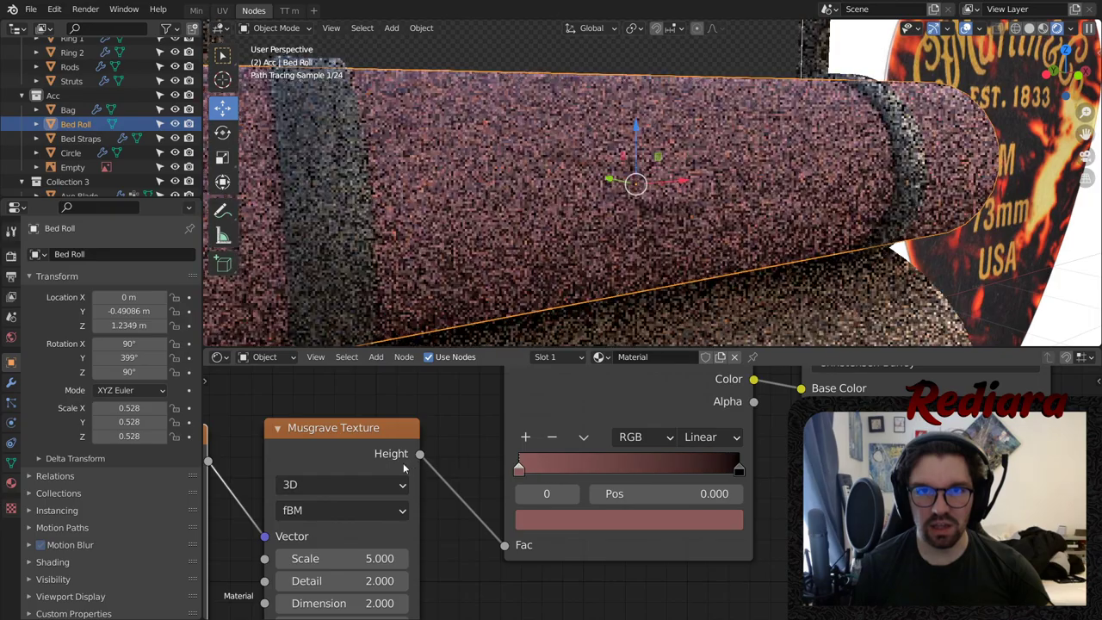
pyautogui.moveTo(651, 131)
pyautogui.mouseDown(button='middle')
pyautogui.moveTo(621, 115)
pyautogui.moveTo(574, 129)
pyautogui.mouseUp(button='middle')
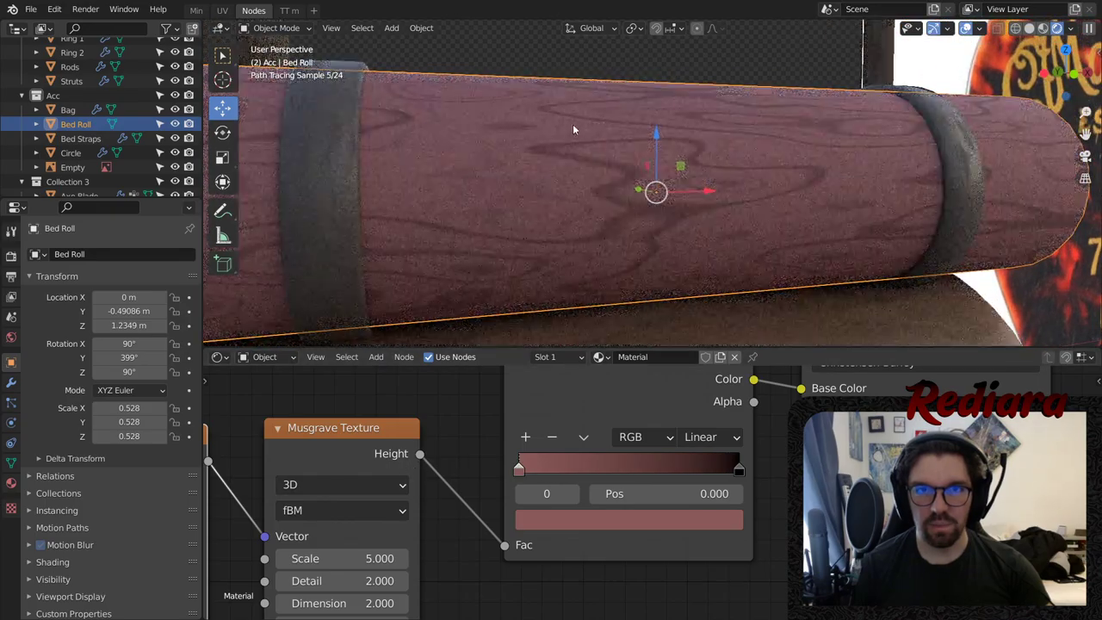
# - Set the Scale to 1 on the Musgrave Texture feeding the Vector input and to 2 on the one feeding the ColorRamp
pyautogui.moveTo(424, 459); pyautogui.dragTo(560, 377, button='middle')
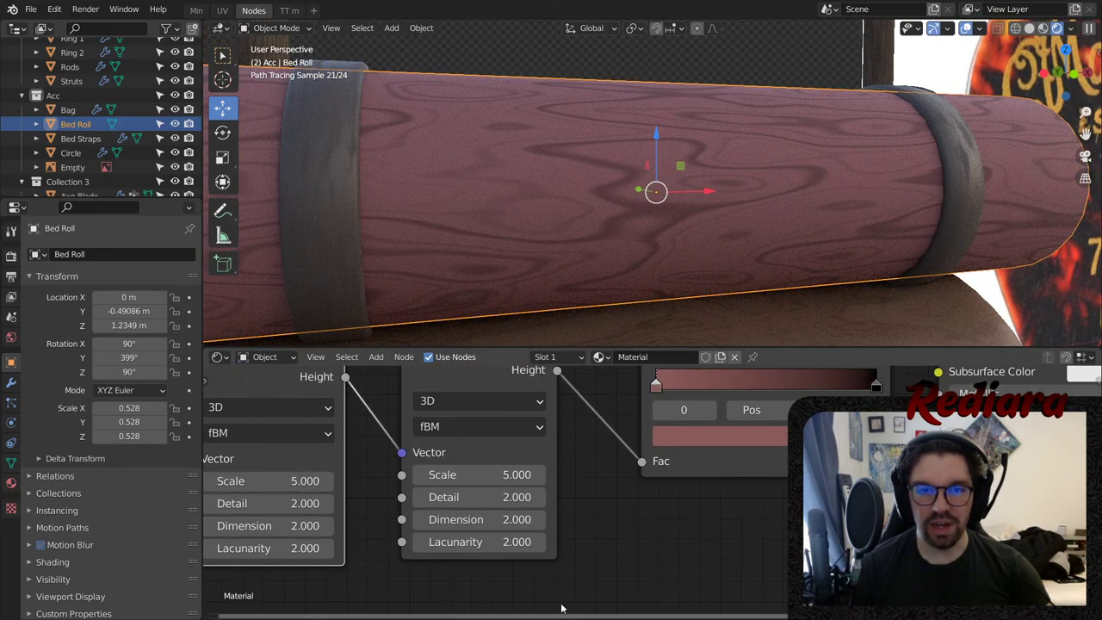
pyautogui.moveTo(412, 498); pyautogui.dragTo(539, 492, button='middle')
pyautogui.click(444, 470)
pyautogui.write('1')
pyautogui.press('Return')
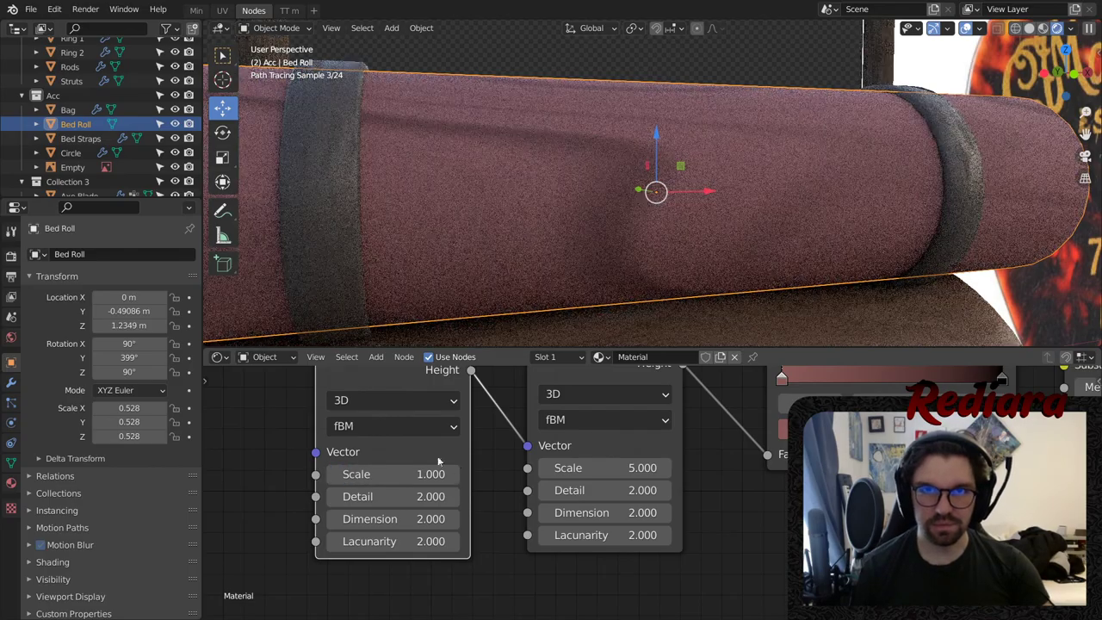
pyautogui.moveTo(767, 131); pyautogui.dragTo(641, 198, button='middle')
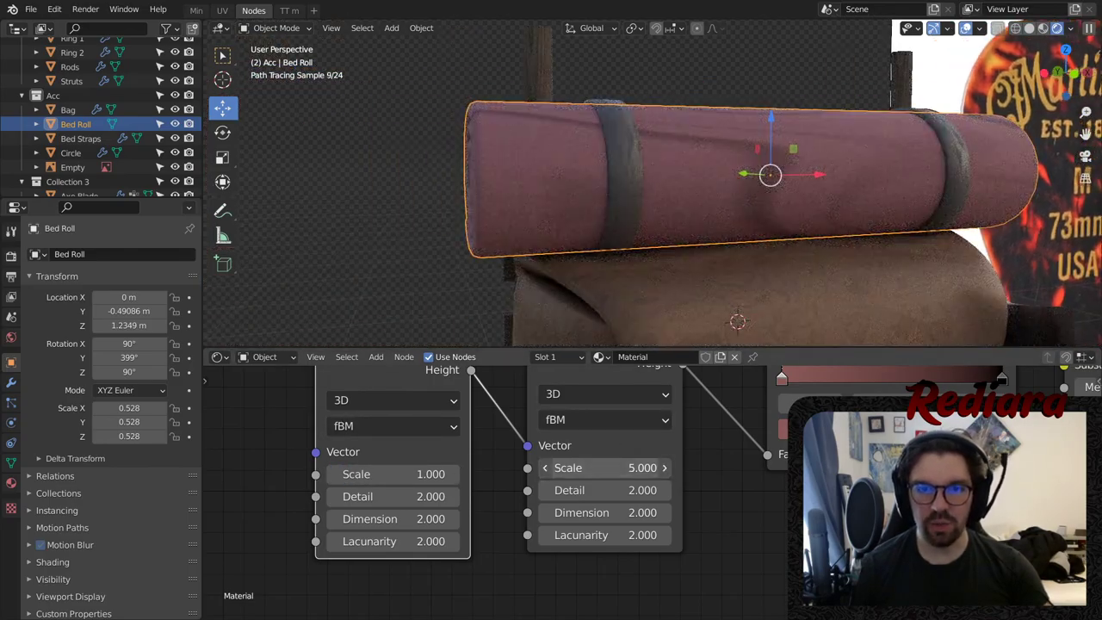
pyautogui.write('2')
pyautogui.press('Return')
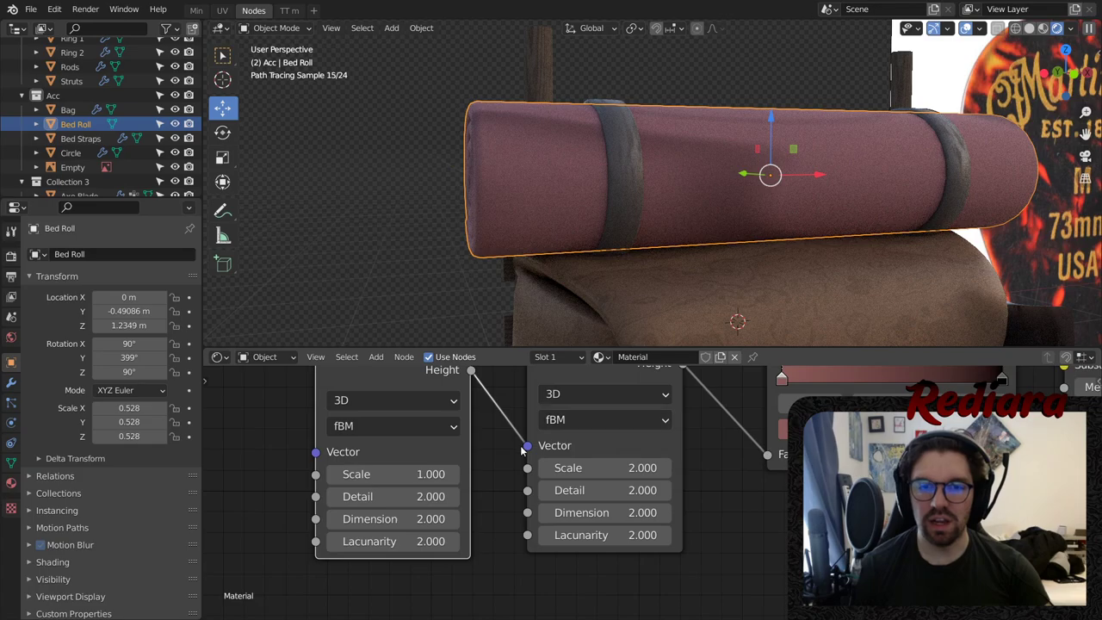
# - Set the Detail of both Musgrave Textures in the Bed Roll's material to 10
pyautogui.scroll(1, 464, 516)
pyautogui.moveTo(464, 516); pyautogui.dragTo(559, 489, button='middle')
pyautogui.click(486, 471)
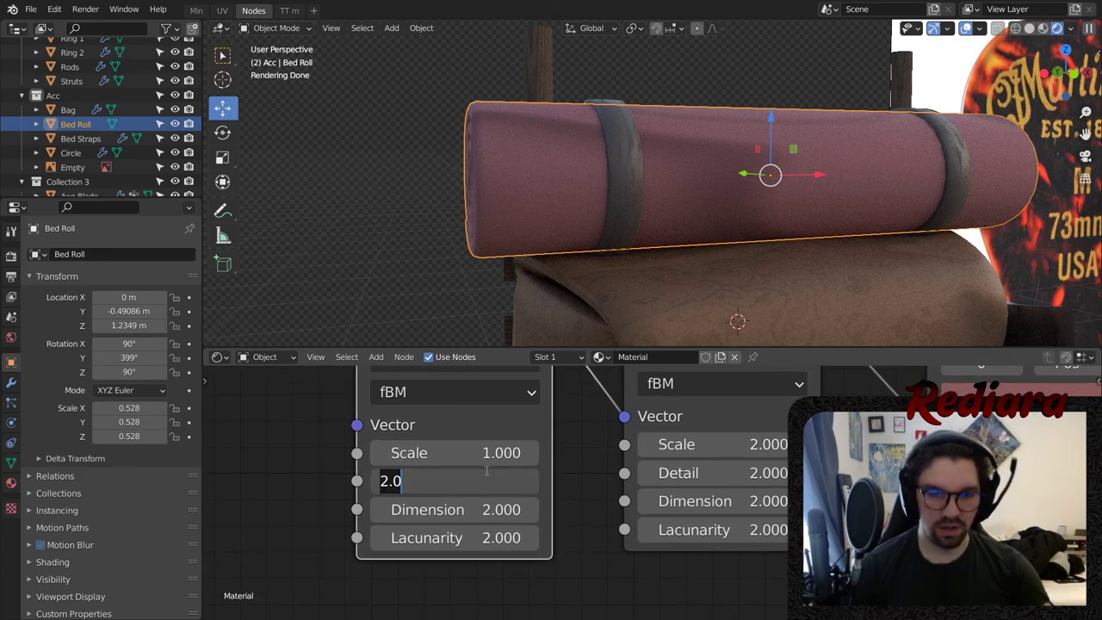
pyautogui.write('10')
pyautogui.press('Return')
pyautogui.click(751, 472)
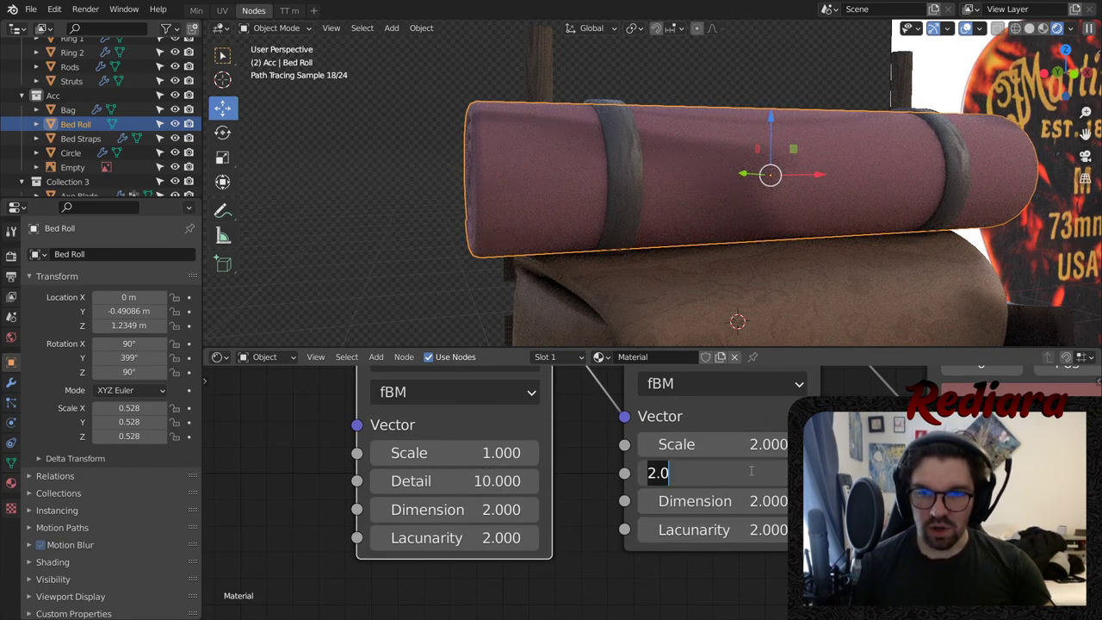
pyautogui.write('10')
pyautogui.press('Return')
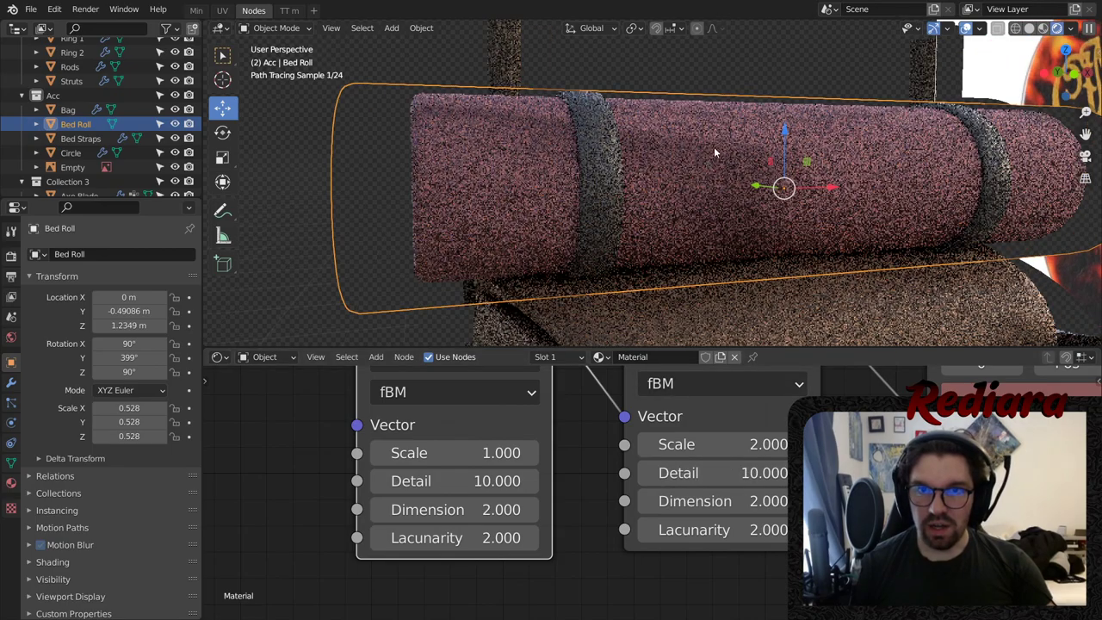
# - Set the Dimension of both Musgrave Textures in the Bed Roll's material to 10
pyautogui.click(735, 497)
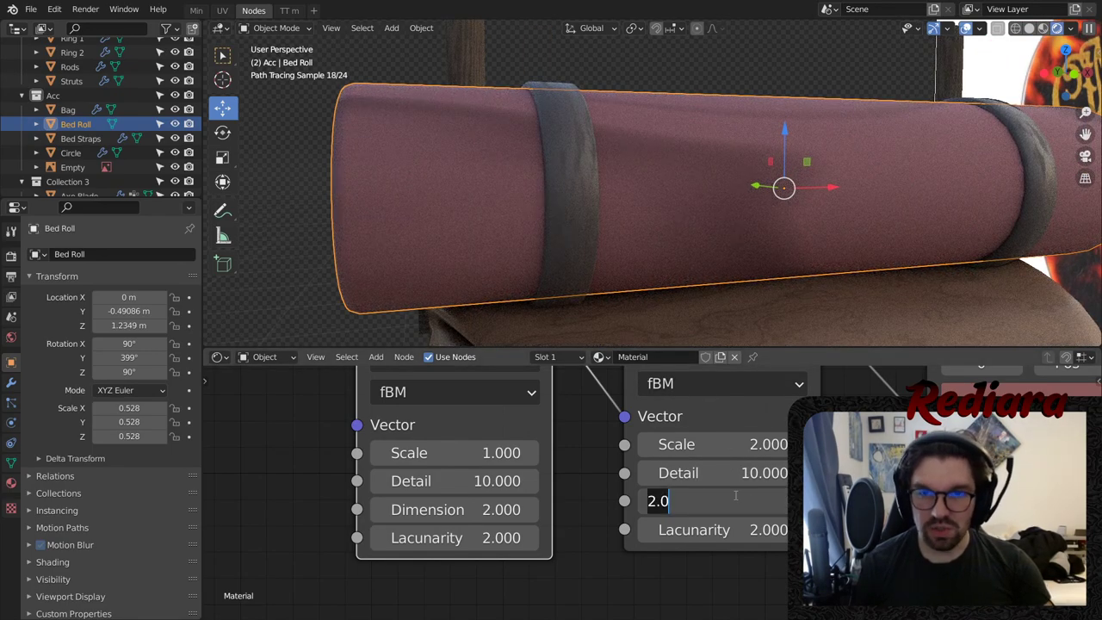
pyautogui.click(474, 508)
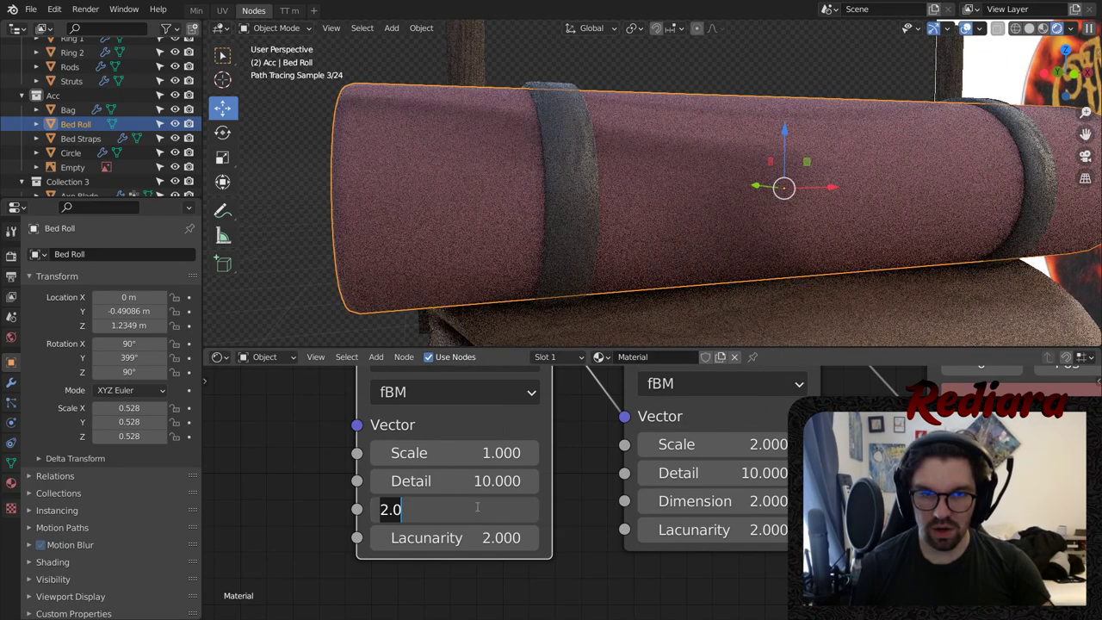
pyautogui.write('10')
pyautogui.press('Return')
pyautogui.click(732, 497)
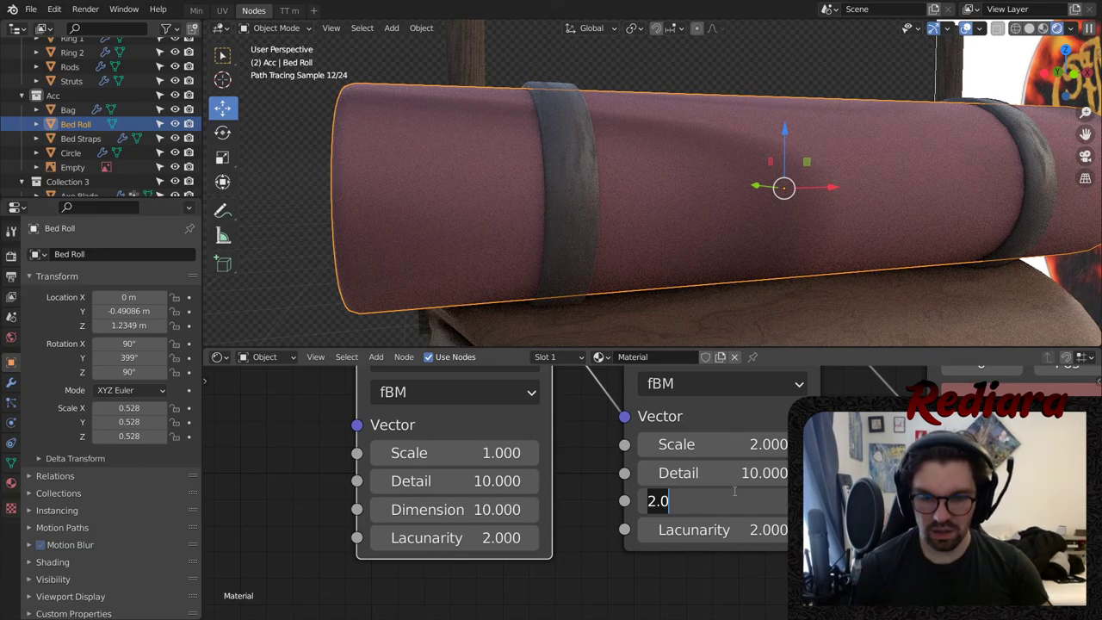
pyautogui.write('10')
pyautogui.press('Return')
# - Set the Detail of both Musgrave Textures in the Bed Roll's material to 1
pyautogui.click(493, 482)
pyautogui.write('1')
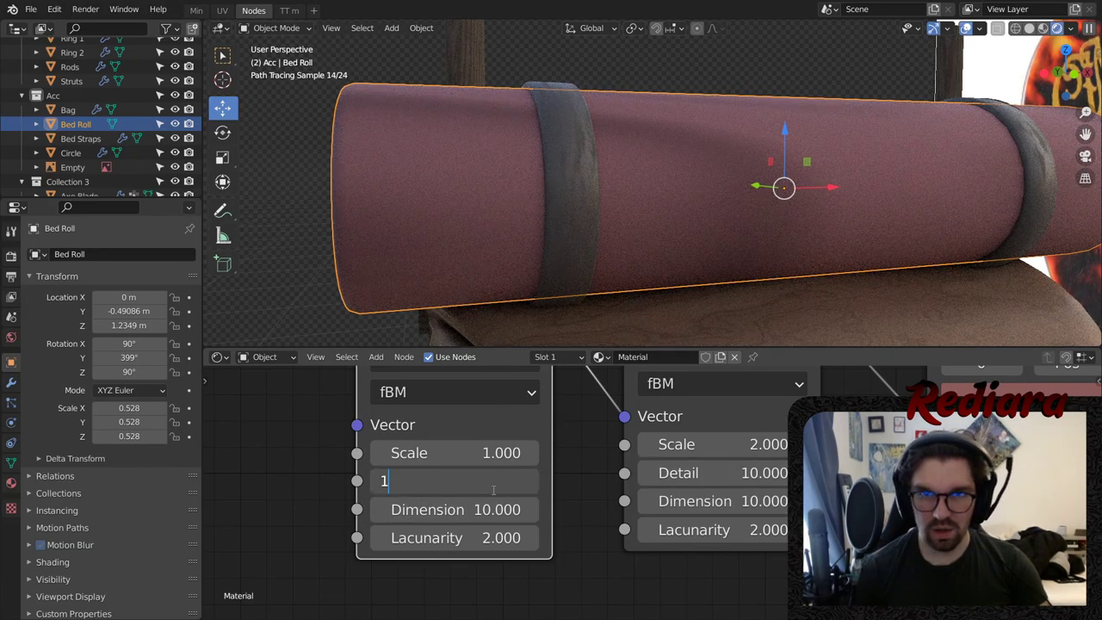
pyautogui.press('Return')
pyautogui.click(725, 492)
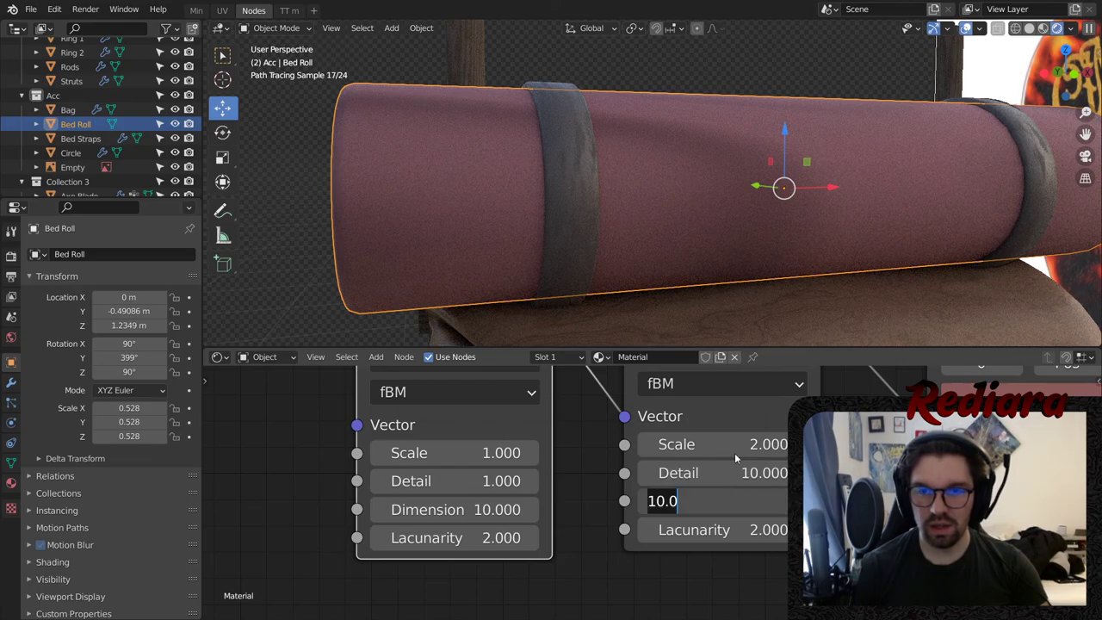
pyautogui.press('Return')
pyautogui.click(729, 474)
pyautogui.press('Return')
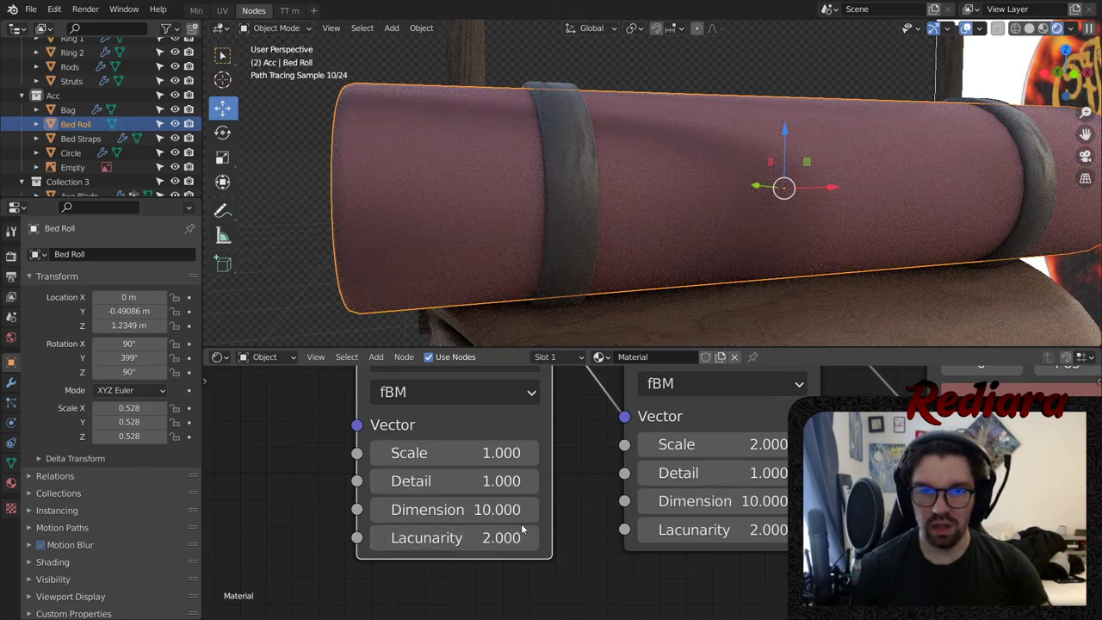
# - Set the Lacunarity of both Musgrave Textures in the Bed Roll's material to 1
pyautogui.click(473, 542)
pyautogui.write('1')
pyautogui.press('Return')
pyautogui.click(716, 531)
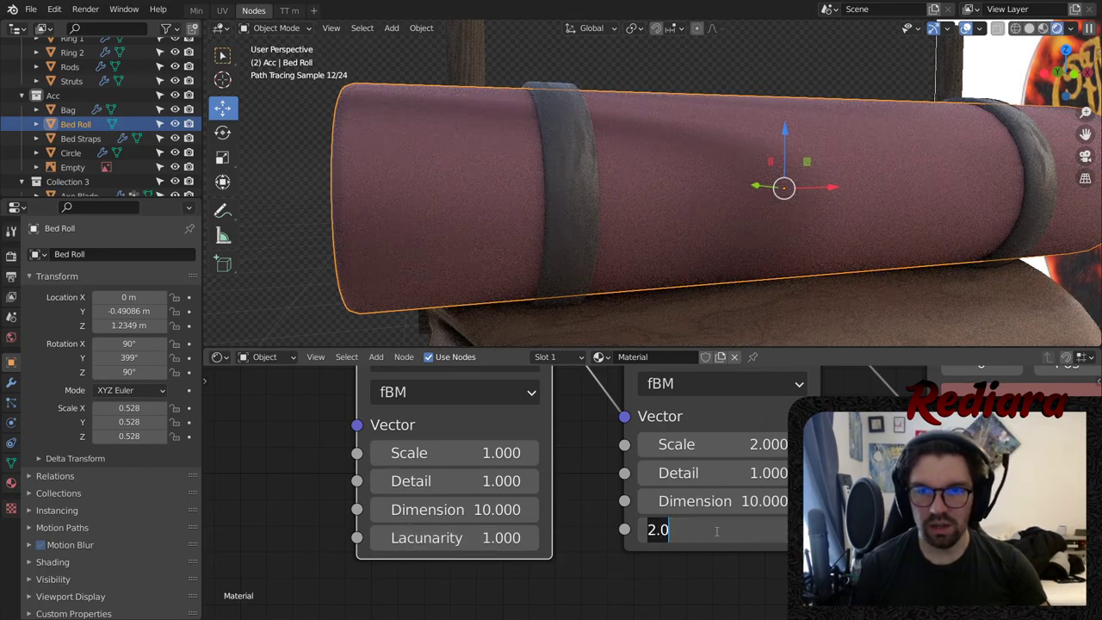
pyautogui.write('1')
pyautogui.press('Return')
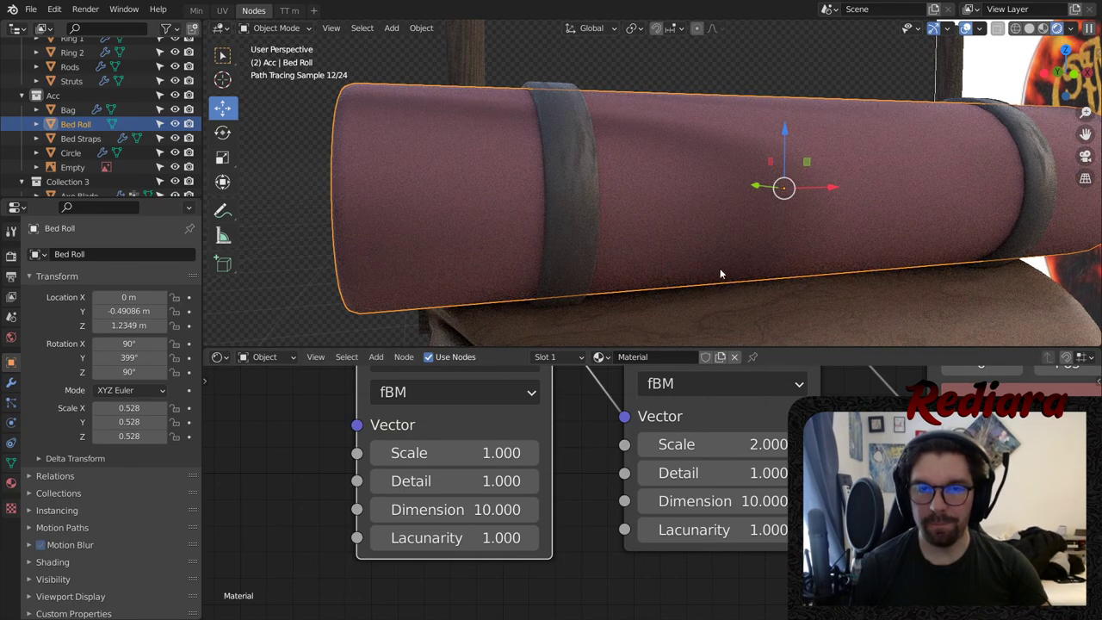
# - Switch both Musgrave Textures from 3D to 4D and check the bed roll's shading from several angles
pyautogui.scroll(-2, 598, 437)
pyautogui.moveTo(601, 432); pyautogui.dragTo(565, 483, button='middle')
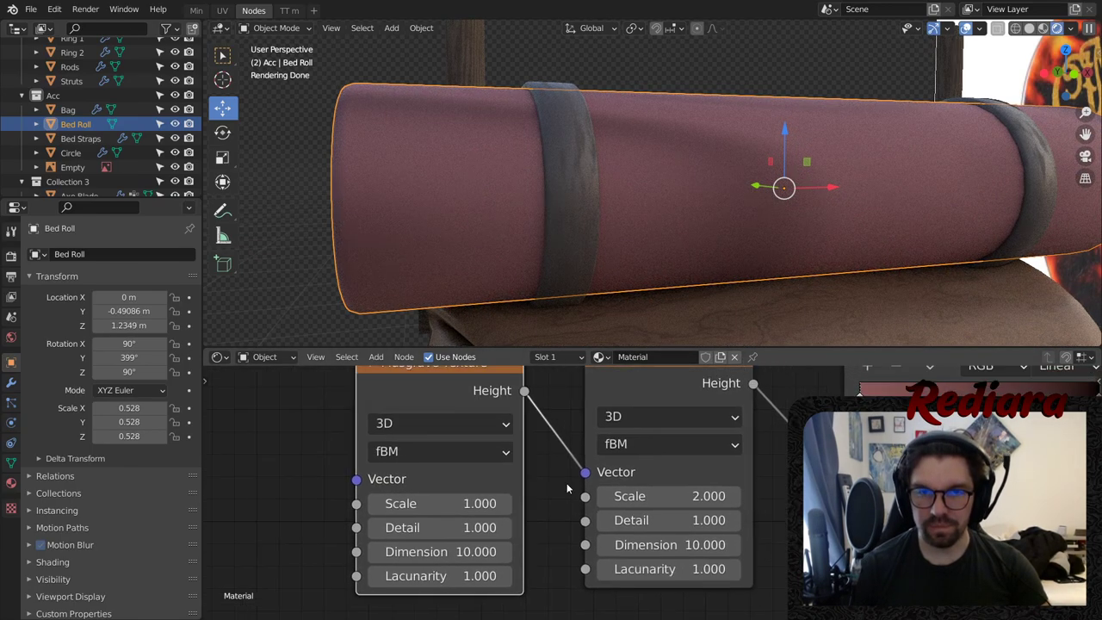
pyautogui.click(484, 424)
pyautogui.click(433, 522)
pyautogui.click(692, 417)
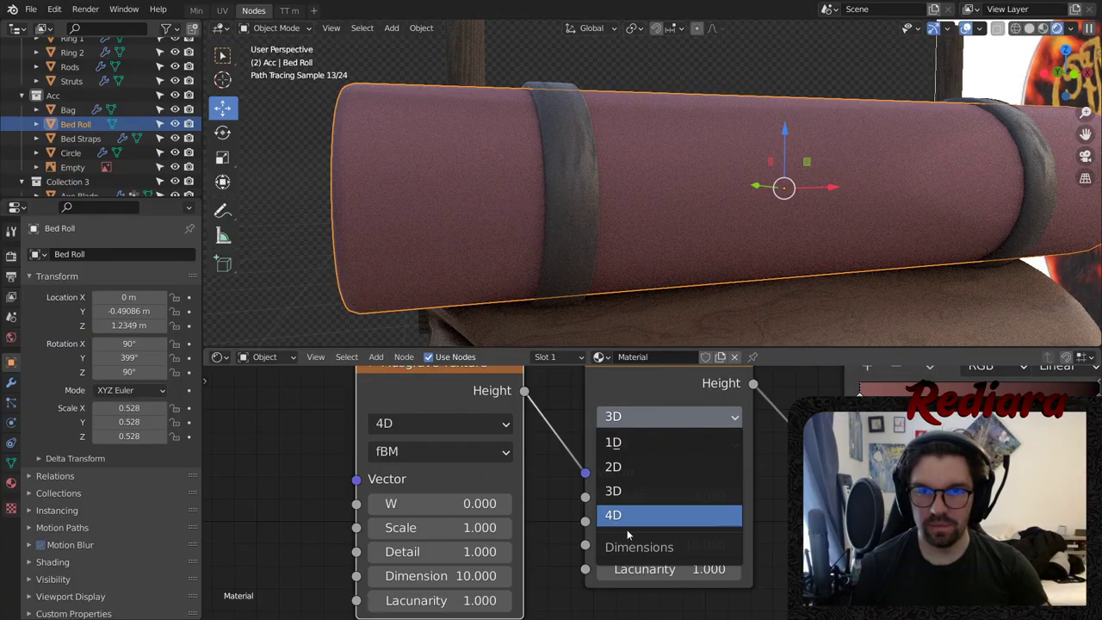
pyautogui.click(637, 513)
pyautogui.scroll(-2, 843, 179)
pyautogui.moveTo(875, 157); pyautogui.dragTo(723, 197, button='middle')
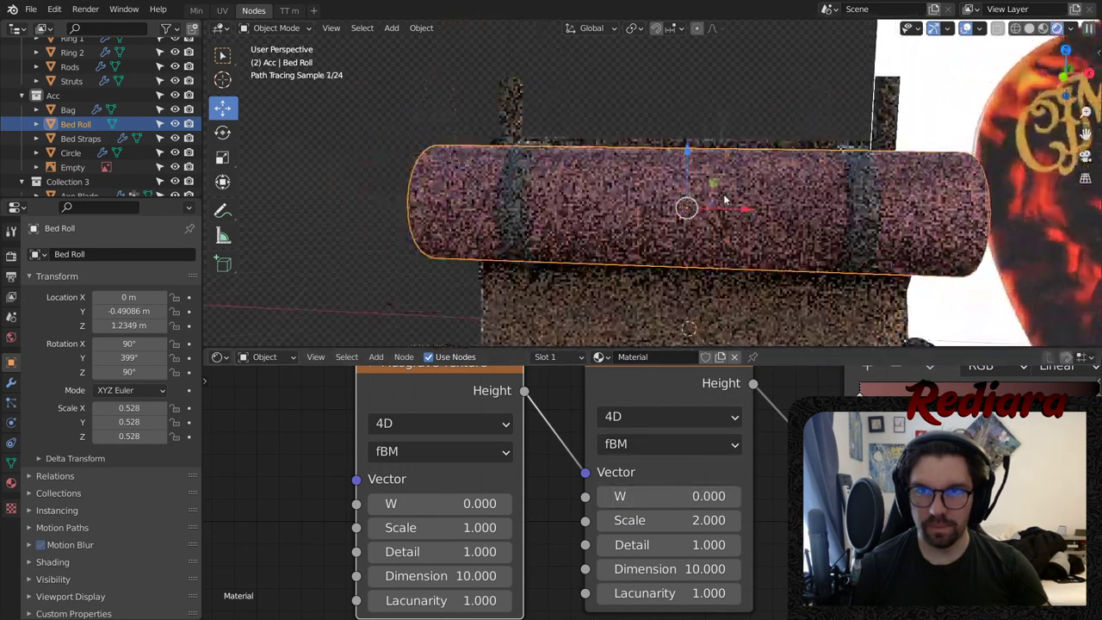
pyautogui.scroll(6, 817, 179)
pyautogui.moveTo(823, 176); pyautogui.dragTo(931, 169, button='middle')
pyautogui.scroll(-3, 888, 190)
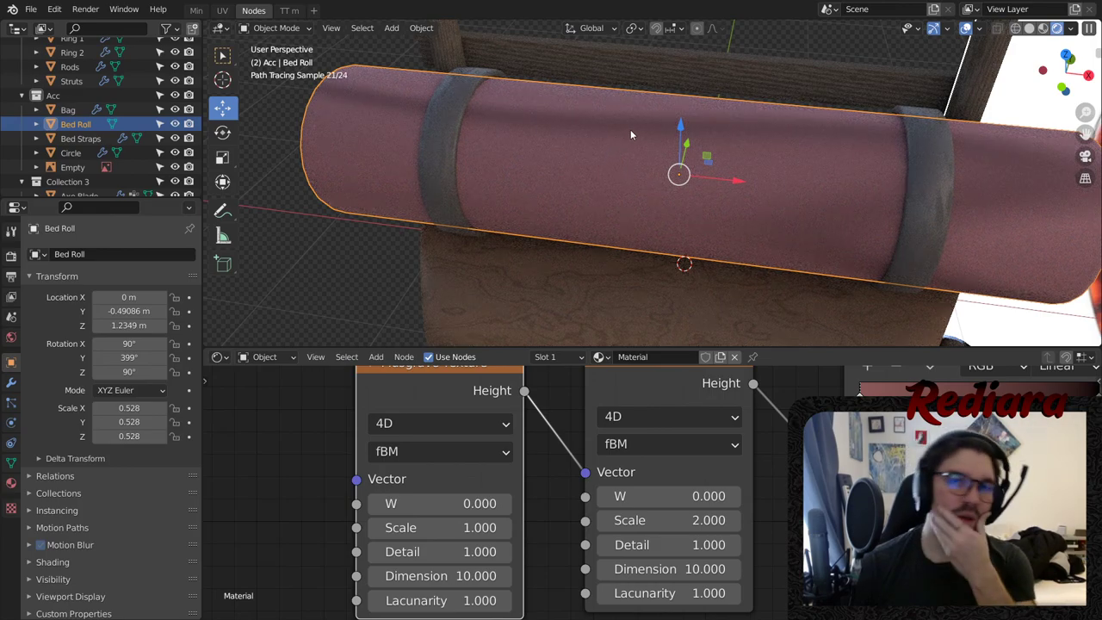
# - Try a Scale of 10 on the first Musgrave Texture and 0.1 on the second in the Bed Roll's material
pyautogui.moveTo(550, 495); pyautogui.dragTo(513, 462, button='middle')
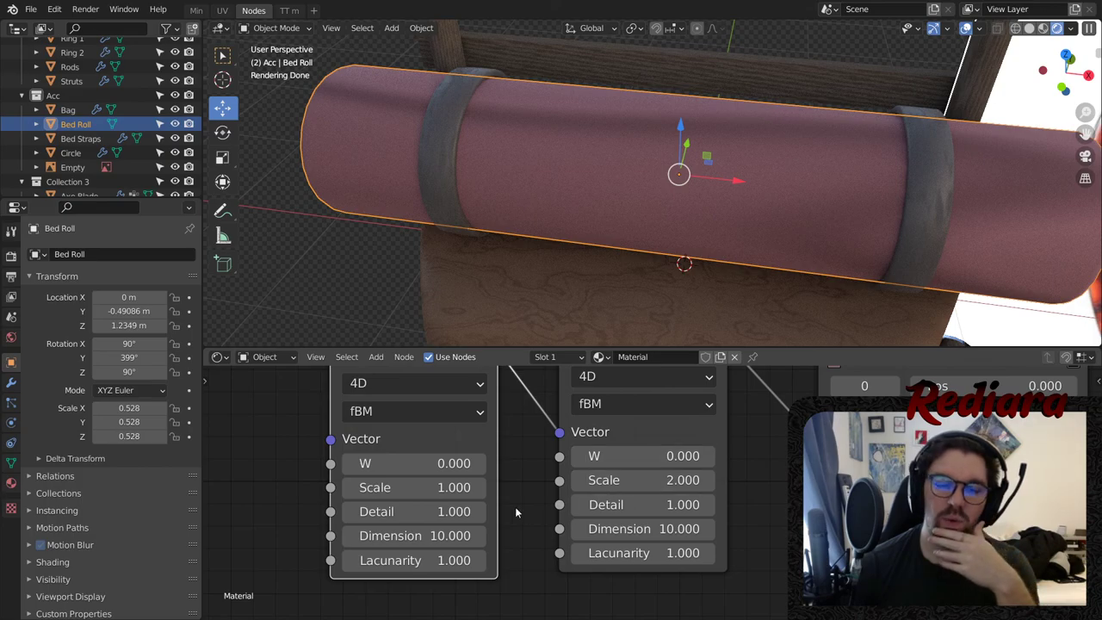
pyautogui.doubleClick(432, 488)
pyautogui.write('10')
pyautogui.press('Return')
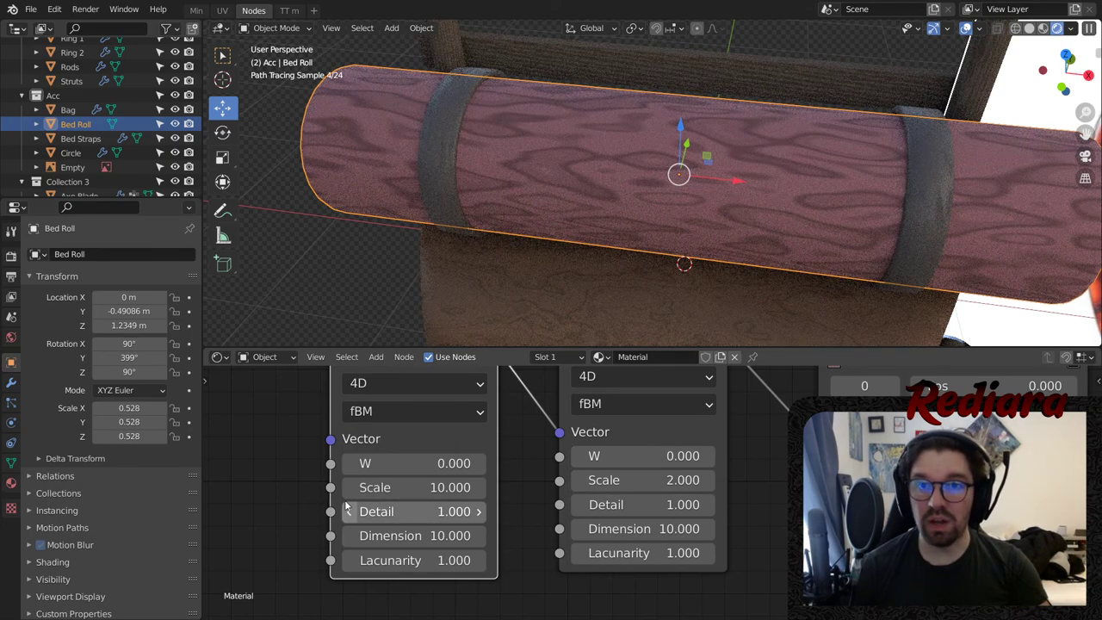
pyautogui.doubleClick(613, 479)
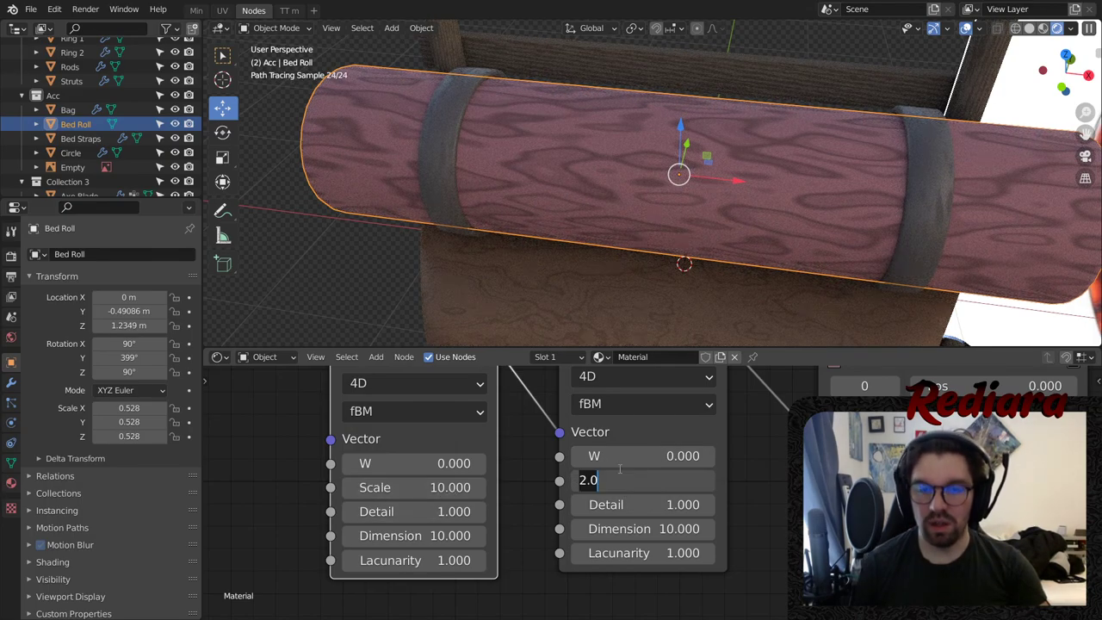
pyautogui.write('0.1')
pyautogui.press('Return')
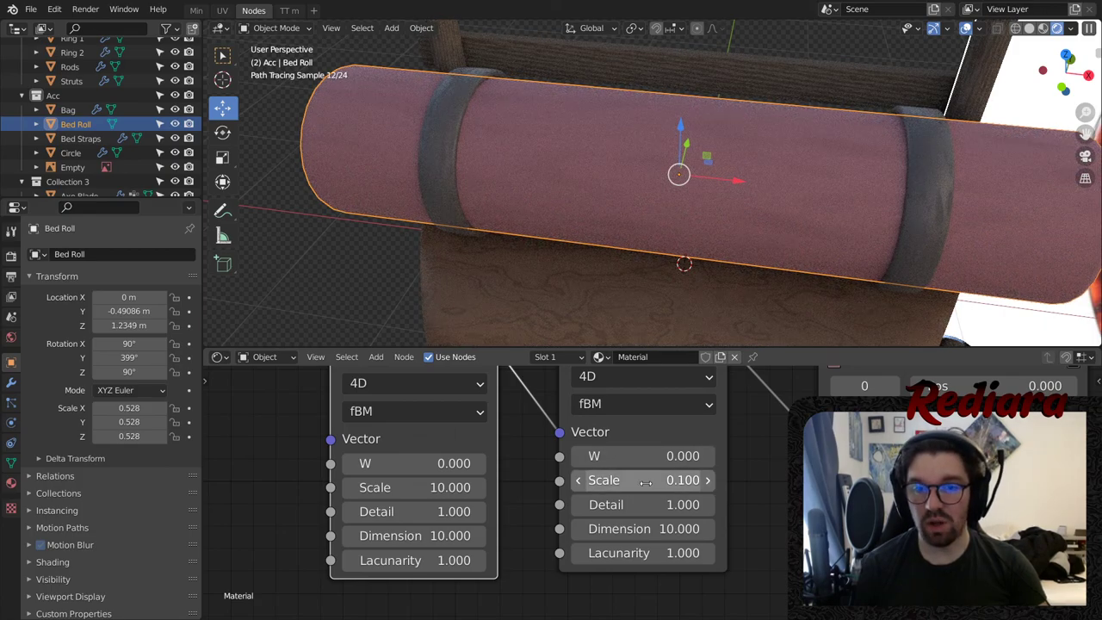
# - Try a Scale of 0.2 and 0.5 on the second Musgrave Texture
pyautogui.doubleClick(652, 480)
pyautogui.write('.2')
pyautogui.press('Return')
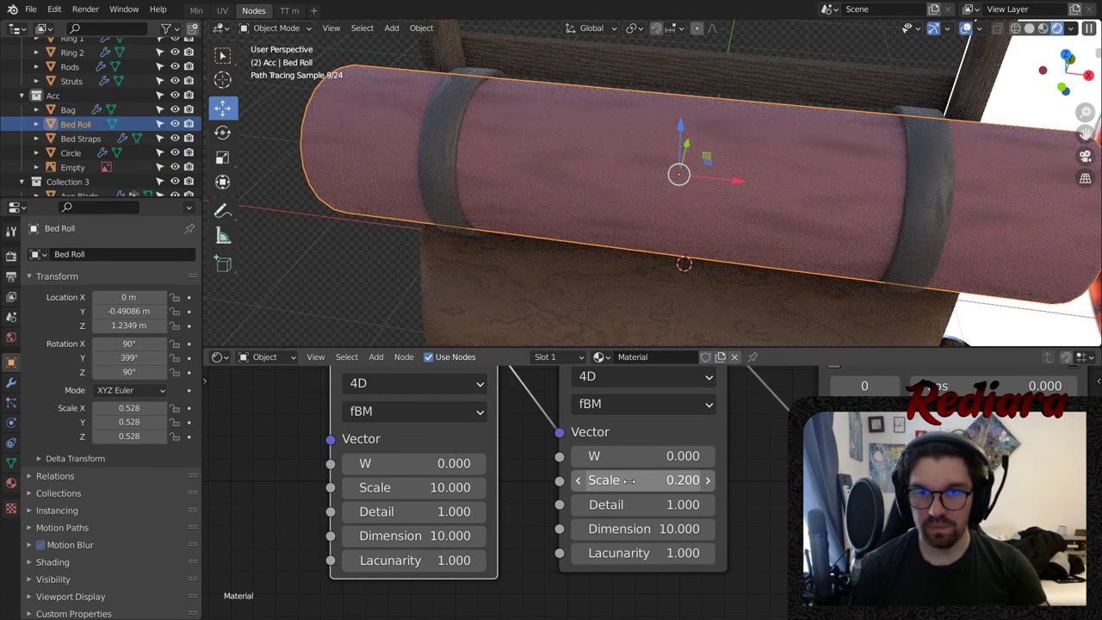
pyautogui.doubleClick(627, 481)
pyautogui.write('0.5')
pyautogui.press('Return')
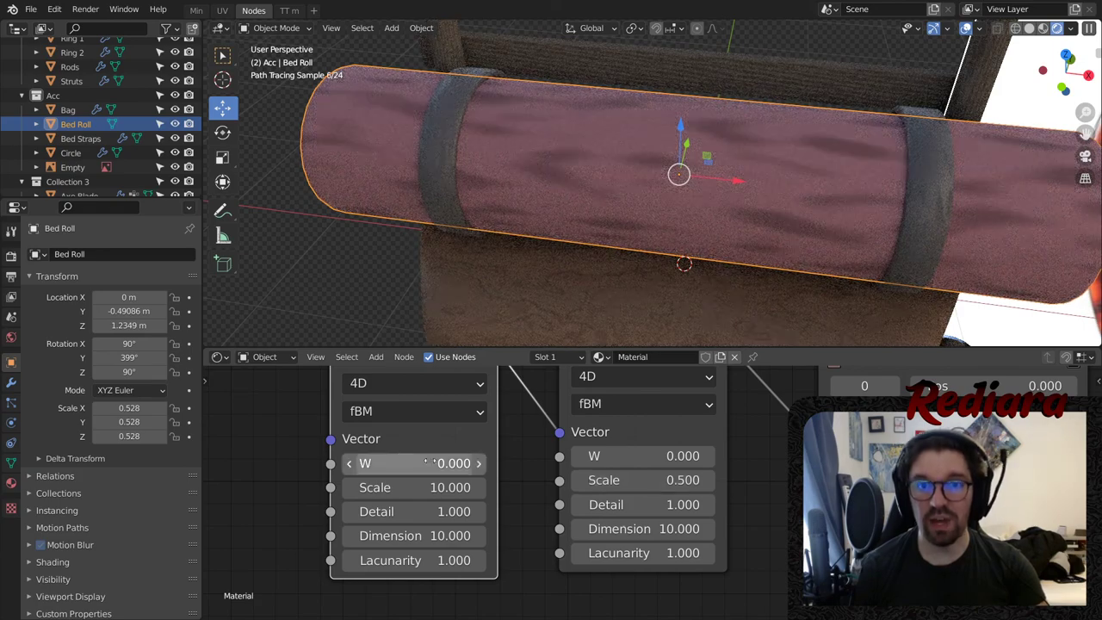
# - Try a Scale of 1 on the first Musgrave Texture and 4 on the second, checking the roll's end
pyautogui.doubleClick(443, 485)
pyautogui.write('1')
pyautogui.press('Return')
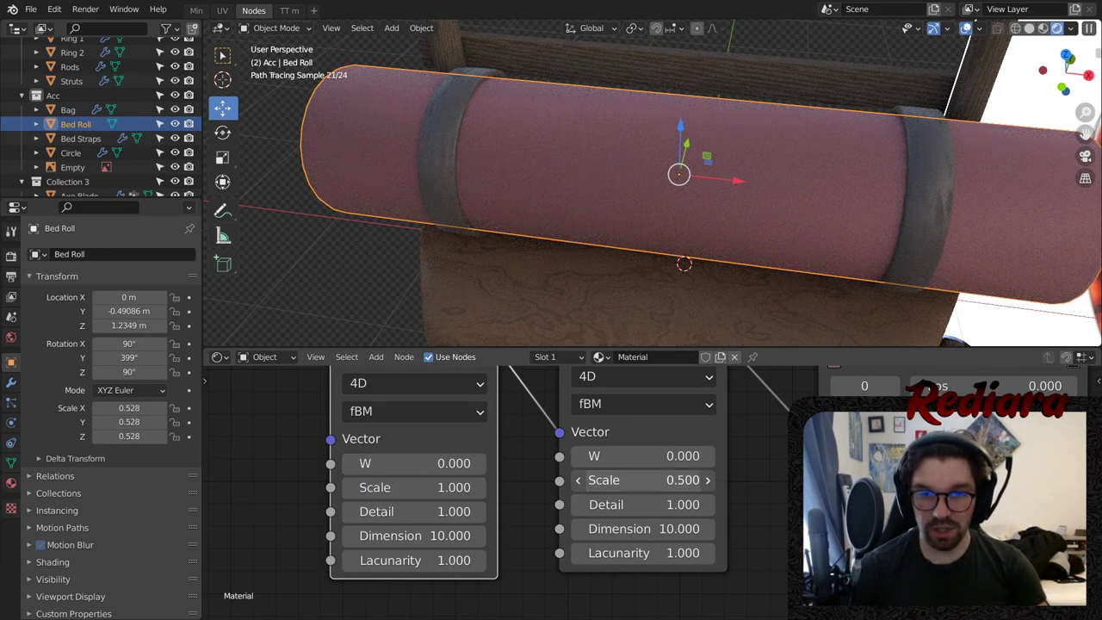
pyautogui.doubleClick(620, 486)
pyautogui.write('4')
pyautogui.press('Return')
pyautogui.moveTo(648, 203); pyautogui.dragTo(477, 174, button='middle')
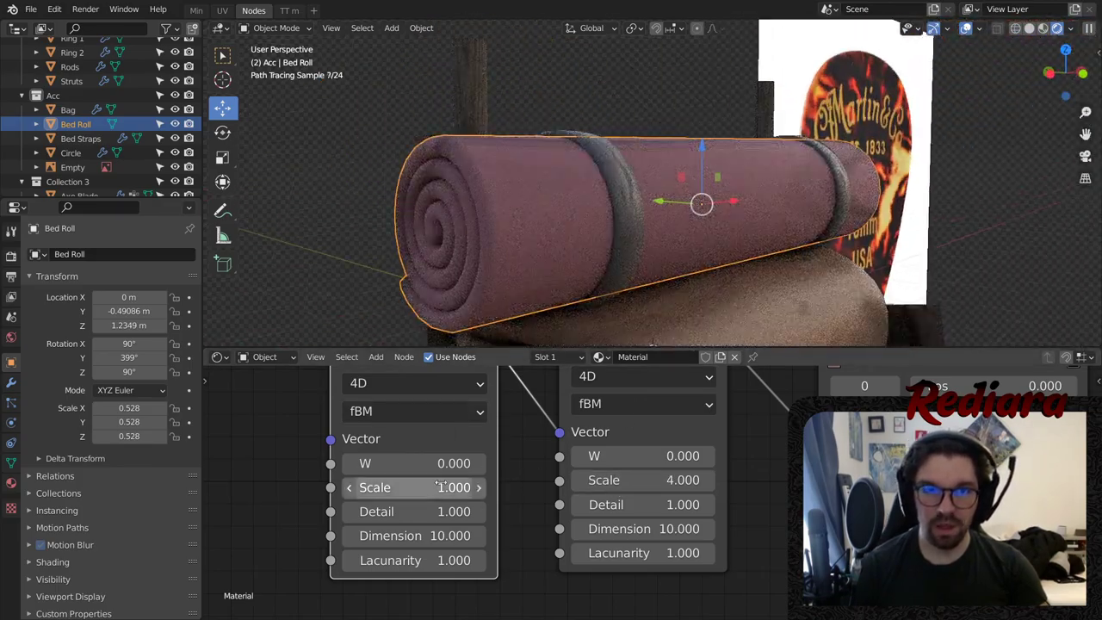
# - Set the first Musgrave Texture's Scale to 2 and the second one's to 6
pyautogui.doubleClick(420, 487)
pyautogui.write('2')
pyautogui.press('Return')
pyautogui.moveTo(685, 127); pyautogui.dragTo(654, 241, button='middle')
pyautogui.doubleClick(641, 479)
pyautogui.write('6')
pyautogui.press('Return')
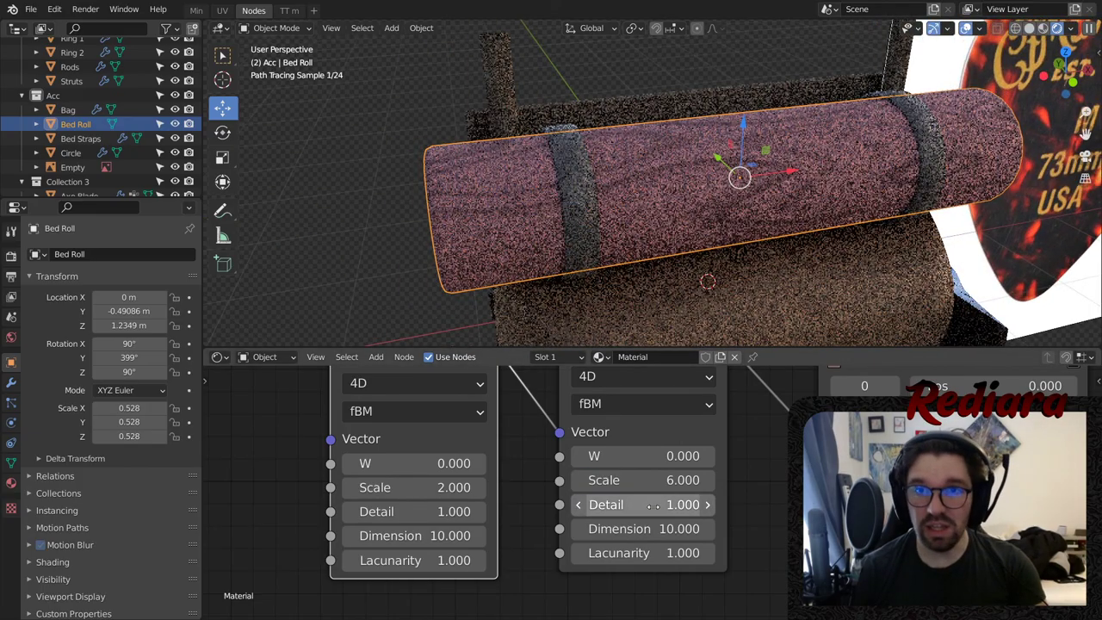
# - Set the first Musgrave Texture's Scale to 1.5 and check the pattern on the bed roll's side and end
pyautogui.doubleClick(426, 487)
pyautogui.write('1.5')
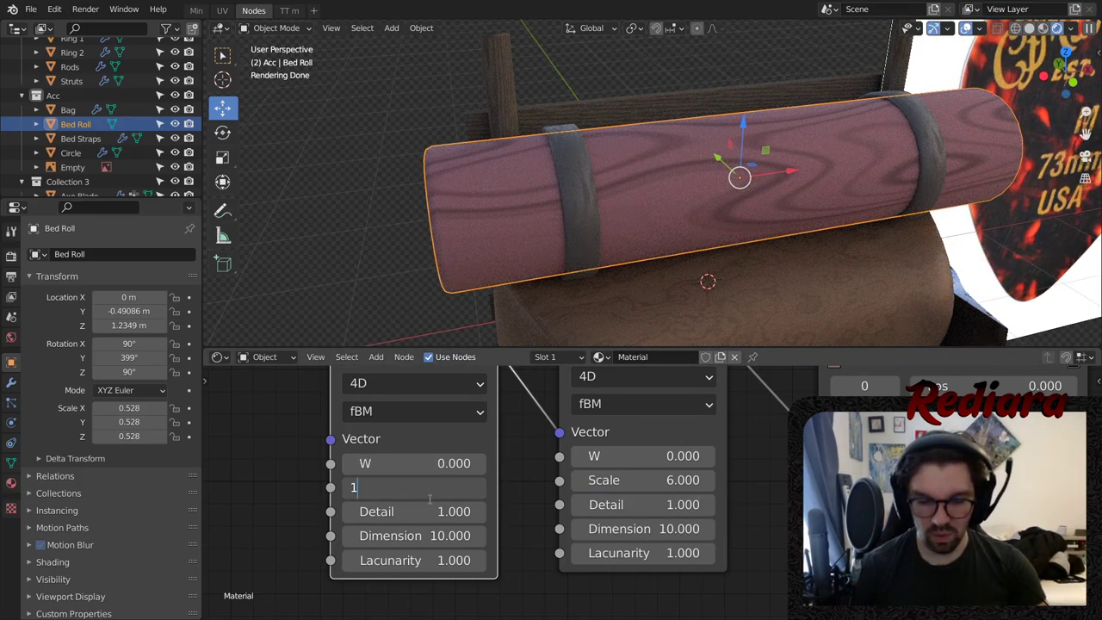
pyautogui.press('Return')
pyautogui.moveTo(744, 112)
pyautogui.mouseDown(button='middle')
pyautogui.moveTo(628, 151)
pyautogui.moveTo(575, 87)
pyautogui.moveTo(695, 120)
pyautogui.moveTo(740, 203)
pyautogui.mouseUp(button='middle')
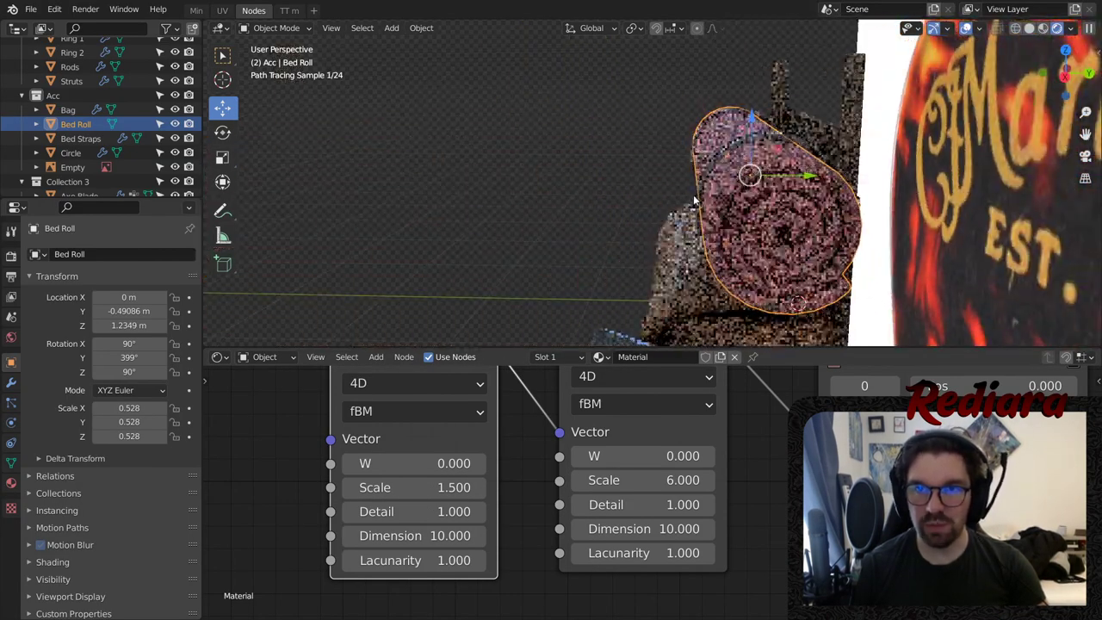
# - Sample the pink of the ColorRamp's first stop as the colour of its black end stop
pyautogui.moveTo(977, 370); pyautogui.dragTo(706, 428, button='middle')
pyautogui.scroll(2, 705, 428)
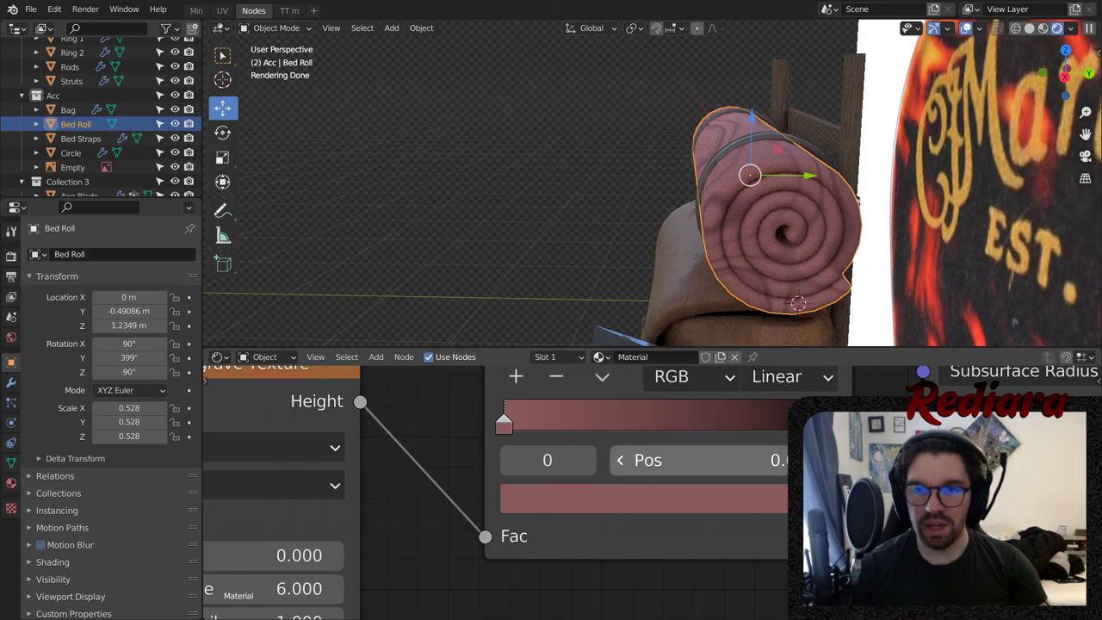
pyautogui.click(833, 420)
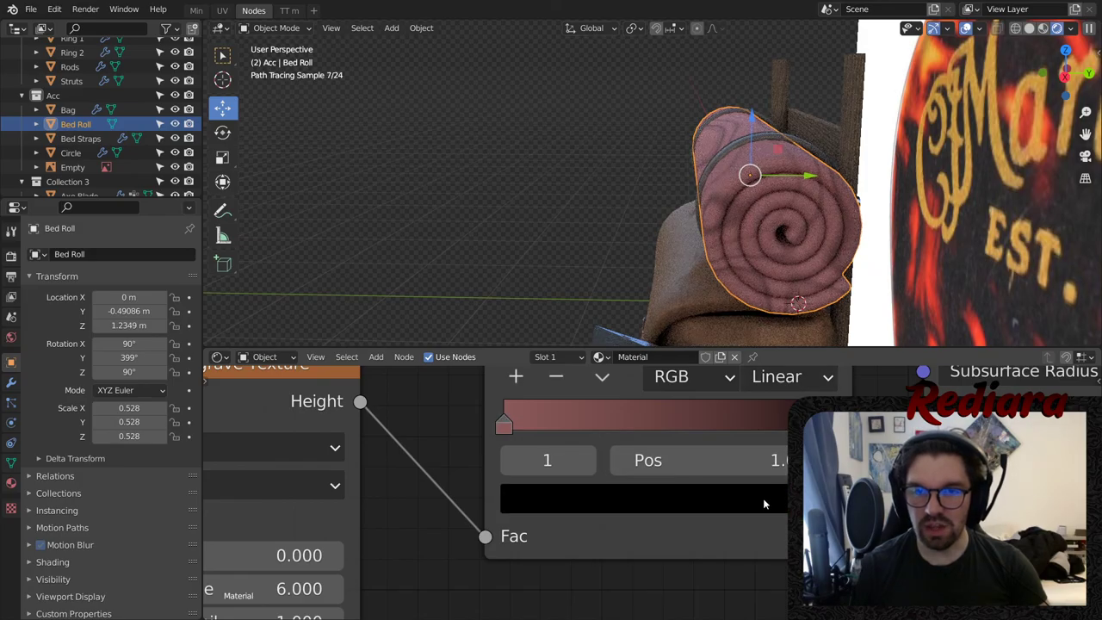
pyautogui.click(763, 500)
pyautogui.click(804, 362)
pyautogui.click(505, 424)
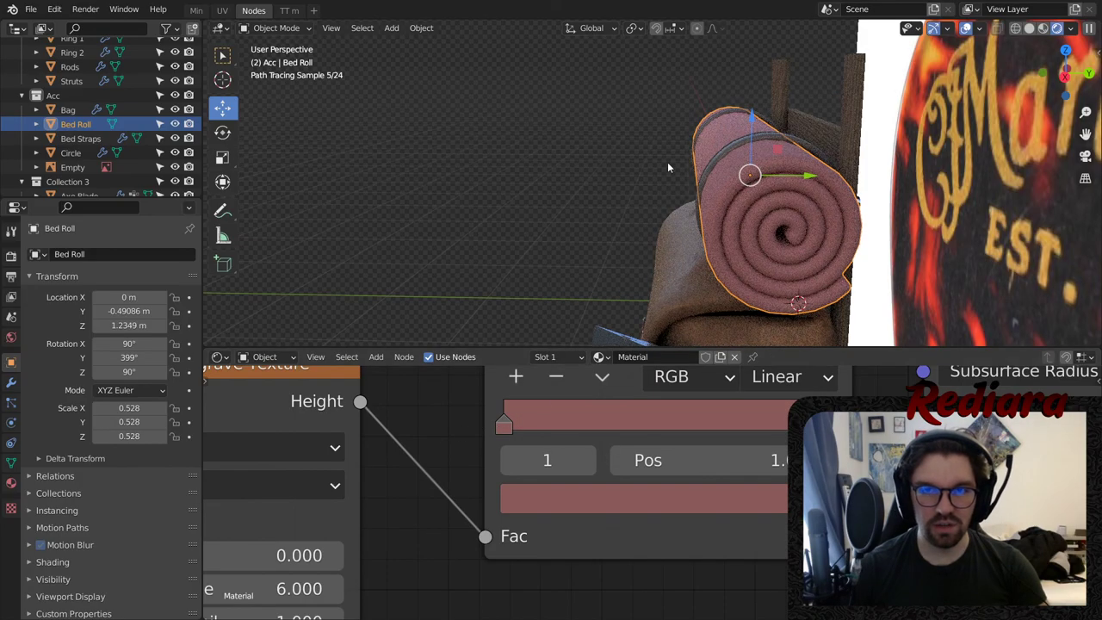
# - Lower the saturation of the ColorRamp's end stop to 0.4 while viewing the bed roll up close
pyautogui.moveTo(667, 167); pyautogui.dragTo(861, 168, button='middle')
pyautogui.scroll(4, 533, 154)
pyautogui.click(648, 501)
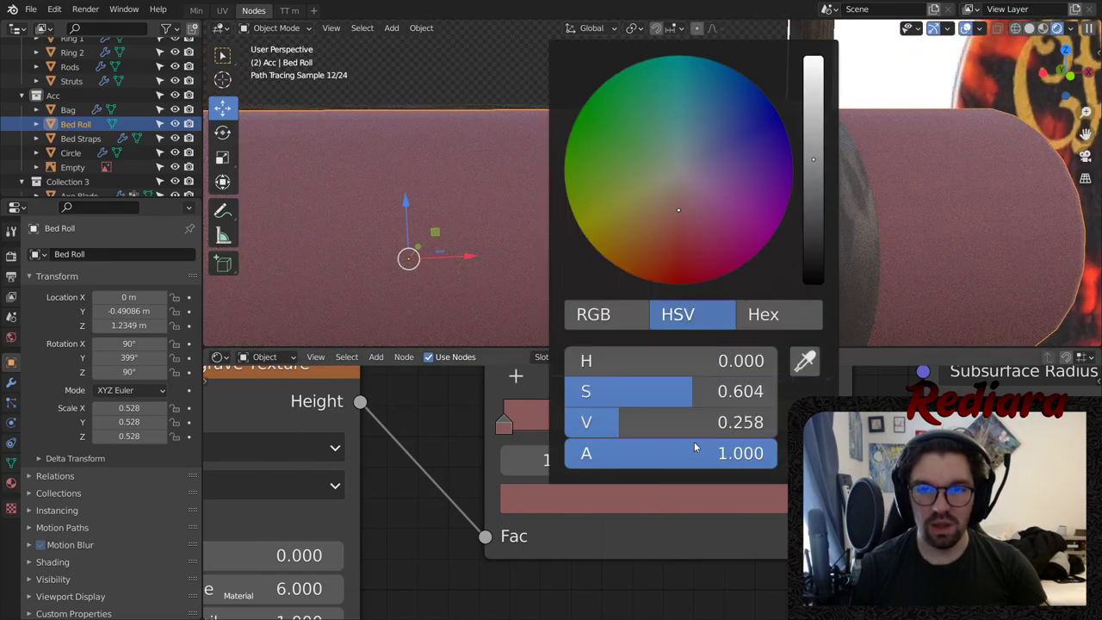
pyautogui.click(701, 389)
pyautogui.write('0.4')
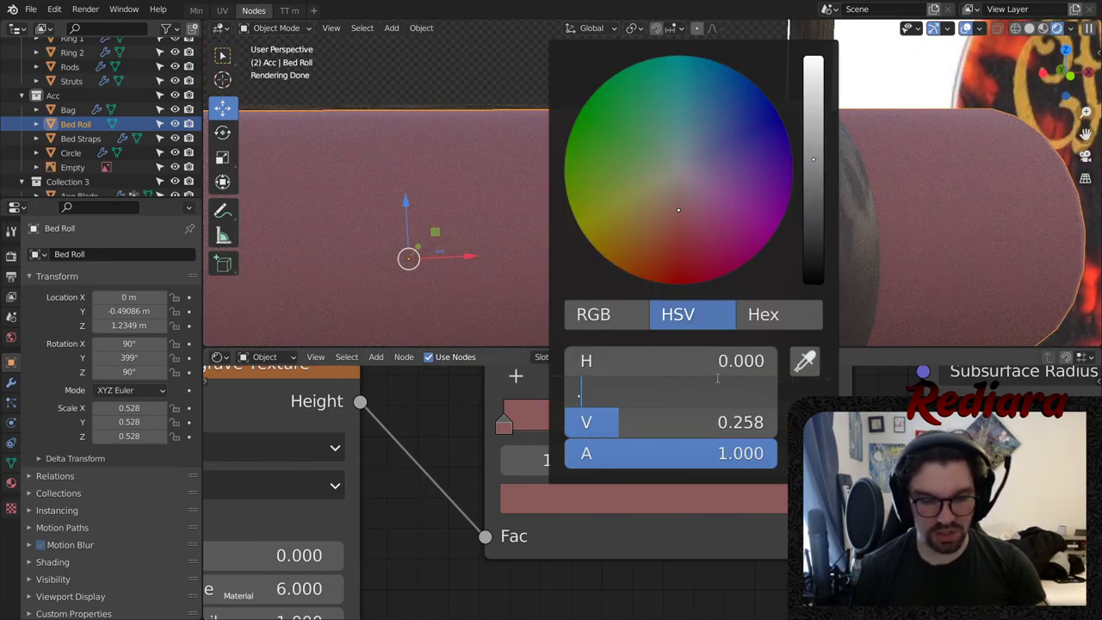
pyautogui.press('Return')
pyautogui.click(690, 489)
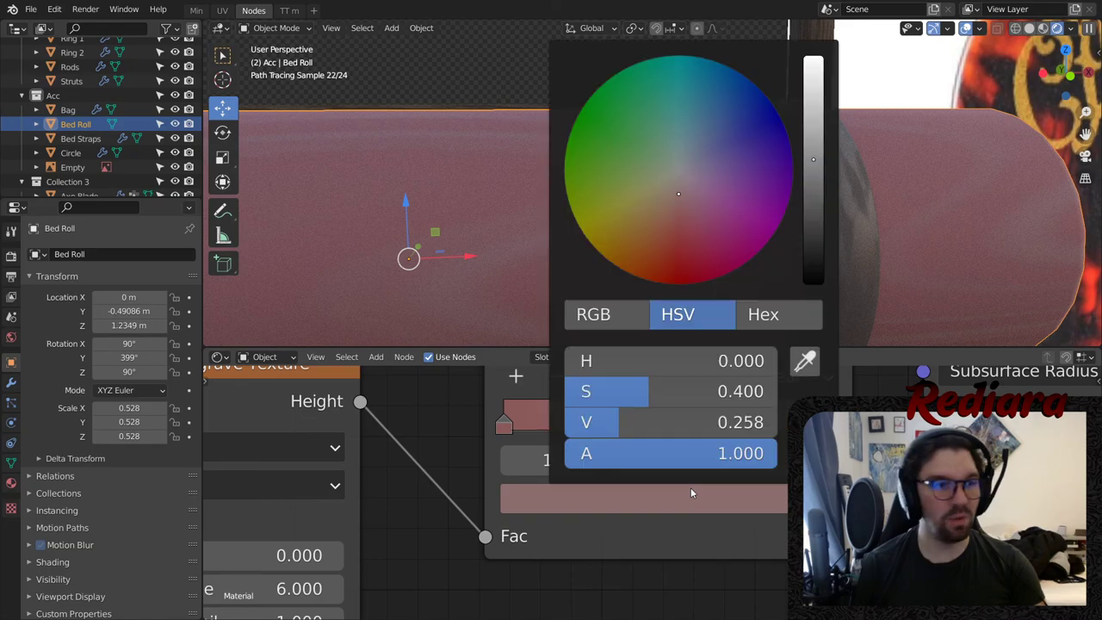
# - Try a brightness value of 0.1 on the ColorRamp's end stop and nudge it up to about 0.113
pyautogui.click(708, 424)
pyautogui.write('0.1')
pyautogui.press('Return')
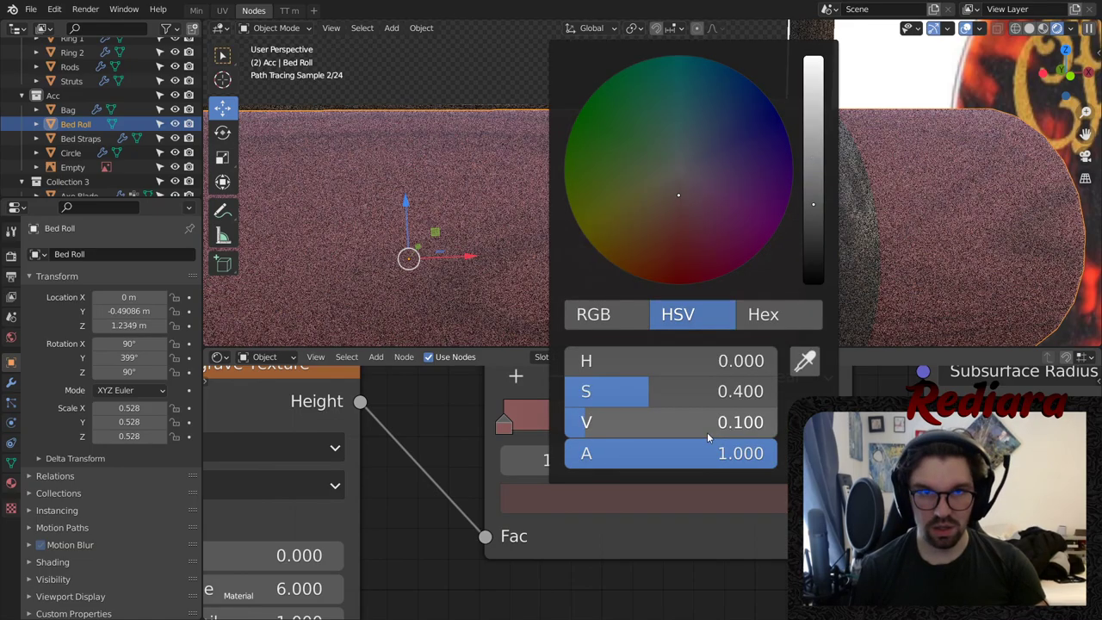
pyautogui.moveTo(567, 417); pyautogui.dragTo(570, 417)
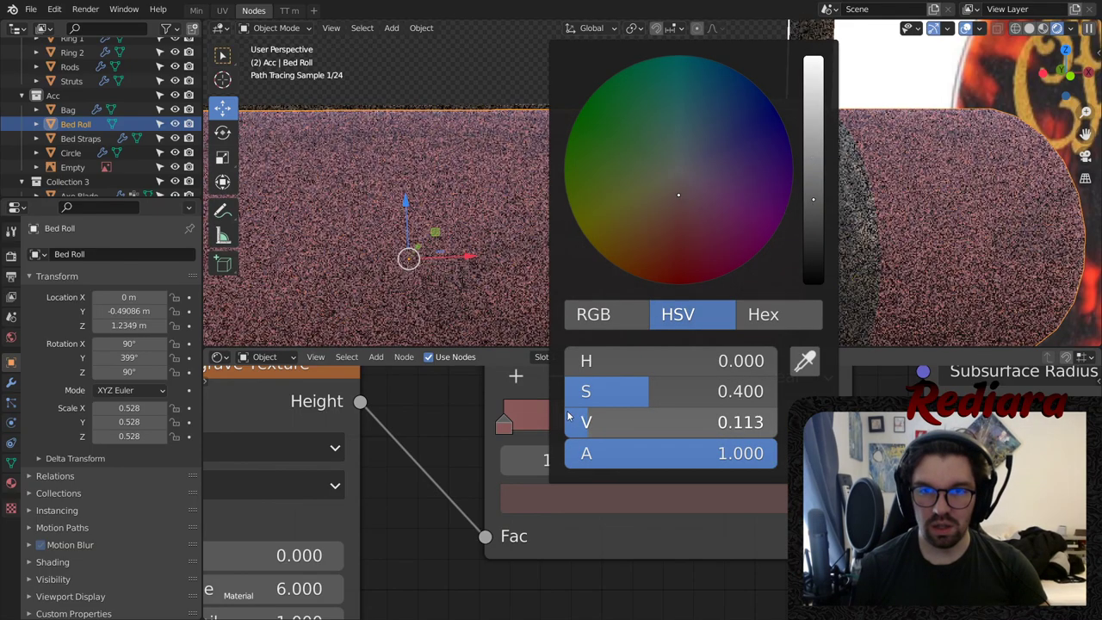
# - Set the brightness value of the ColorRamp's end stop to 0.07 and check the whole bed roll
pyautogui.click(568, 421)
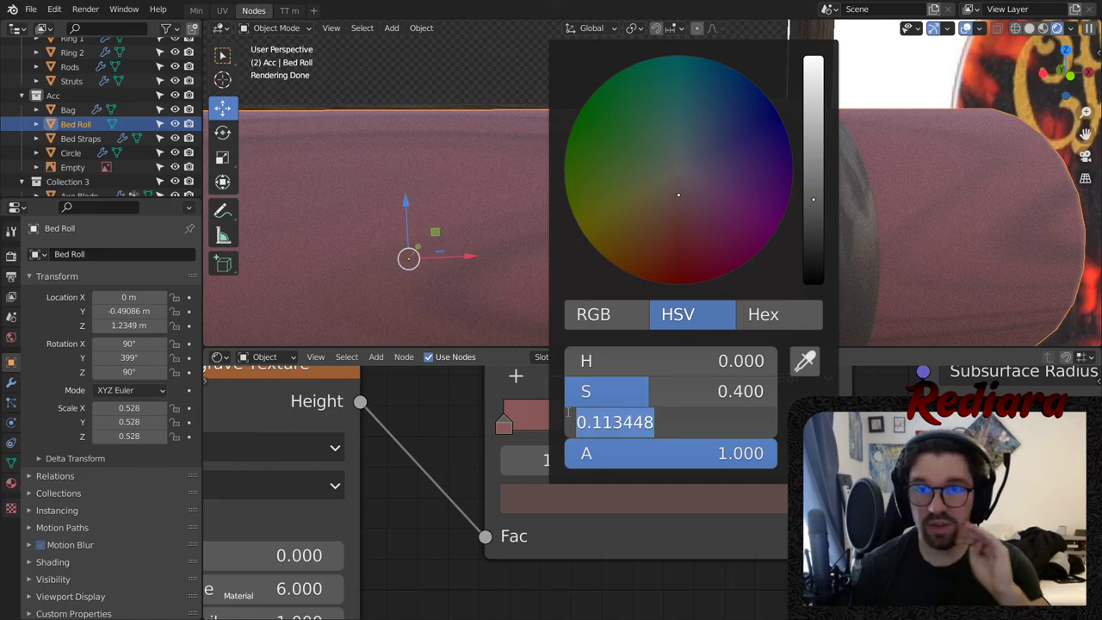
pyautogui.click(688, 421)
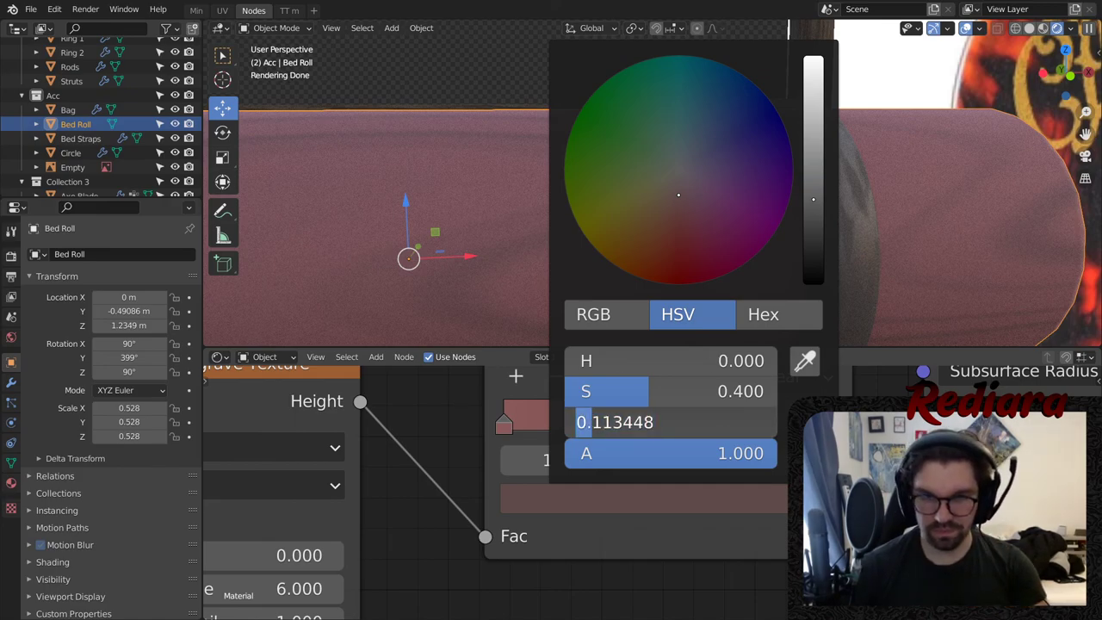
pyautogui.write('.07')
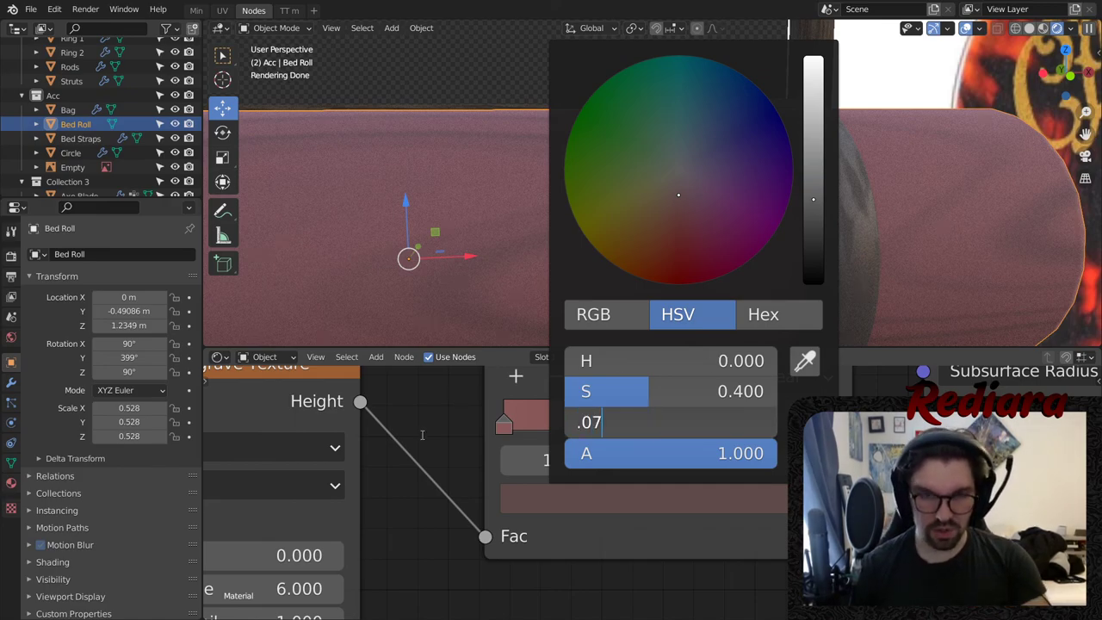
pyautogui.press('Return')
pyautogui.press('KP_Decimal')
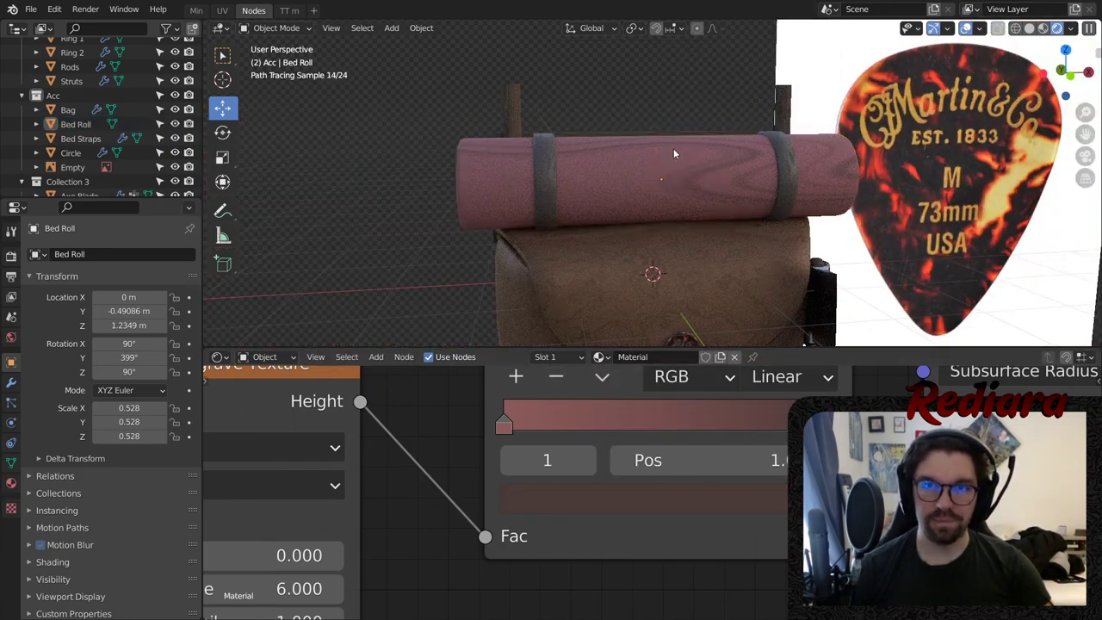
pyautogui.moveTo(674, 153); pyautogui.dragTo(647, 187, button='middle')
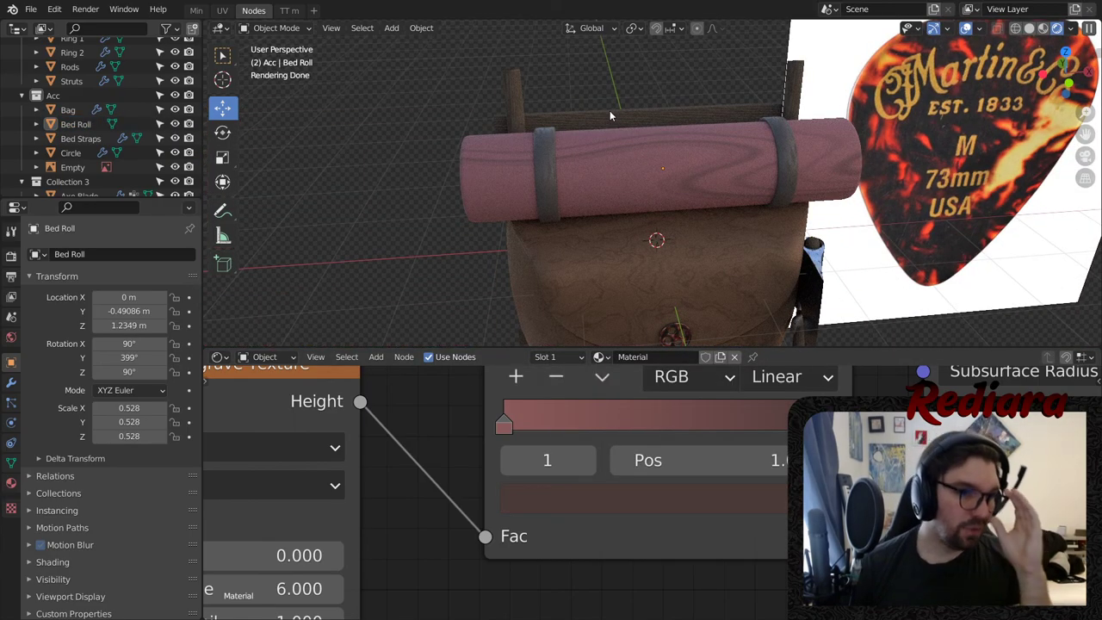
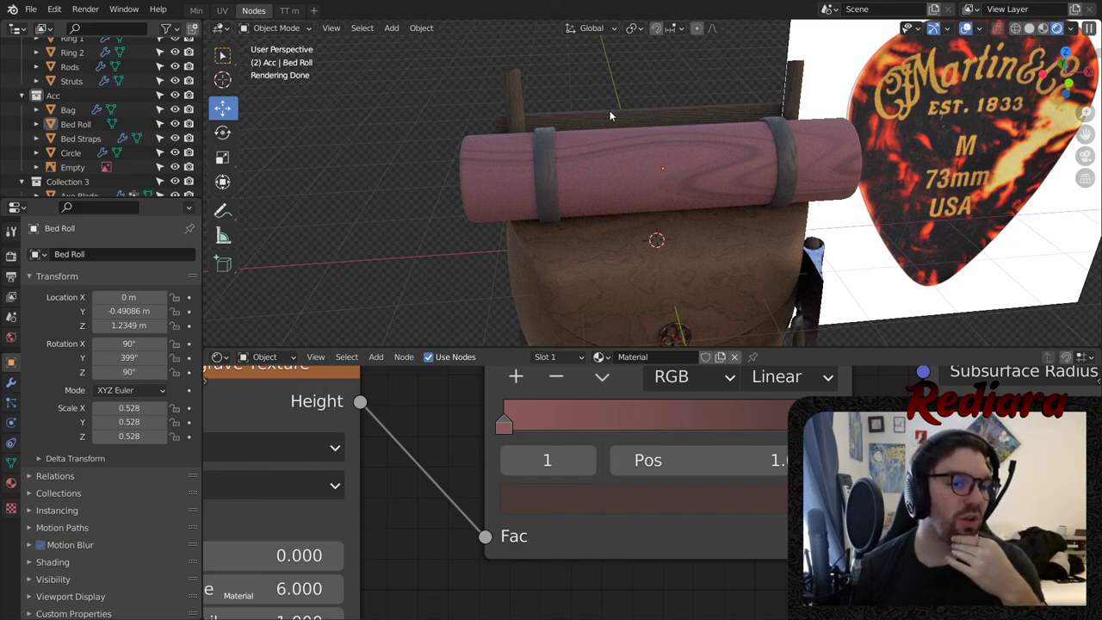
# - Inspect the bed roll's streaks up close and set the Detail of both Musgrave Textures to 0.5
pyautogui.scroll(4, 701, 136)
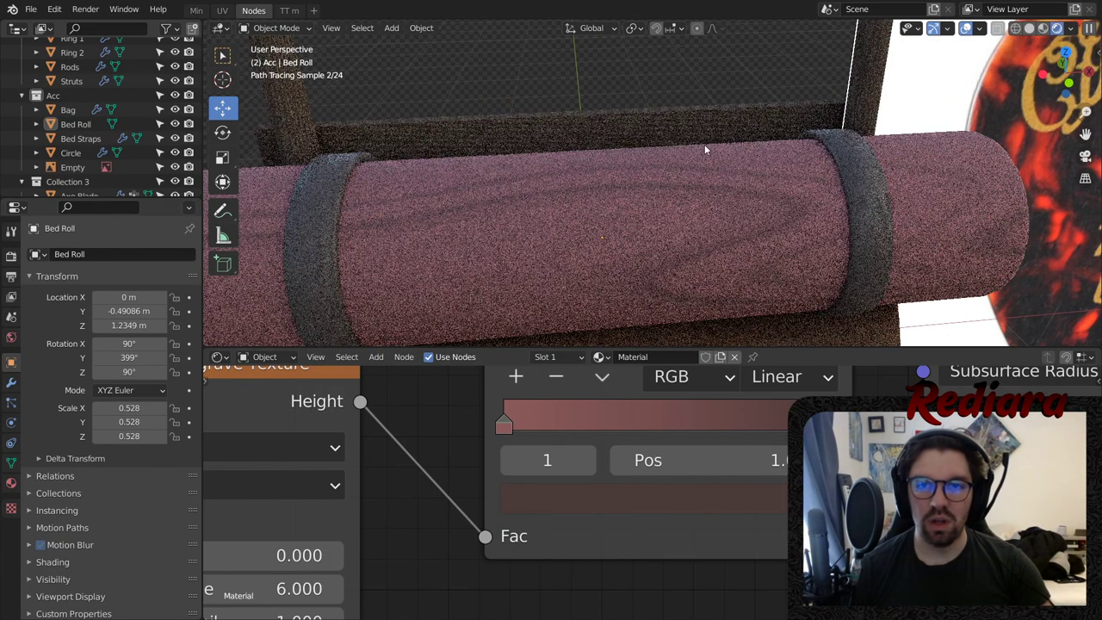
pyautogui.moveTo(395, 497); pyautogui.dragTo(580, 386, button='middle')
pyautogui.moveTo(546, 500); pyautogui.dragTo(660, 450, button='middle')
pyautogui.moveTo(401, 498); pyautogui.dragTo(401, 478, button='middle')
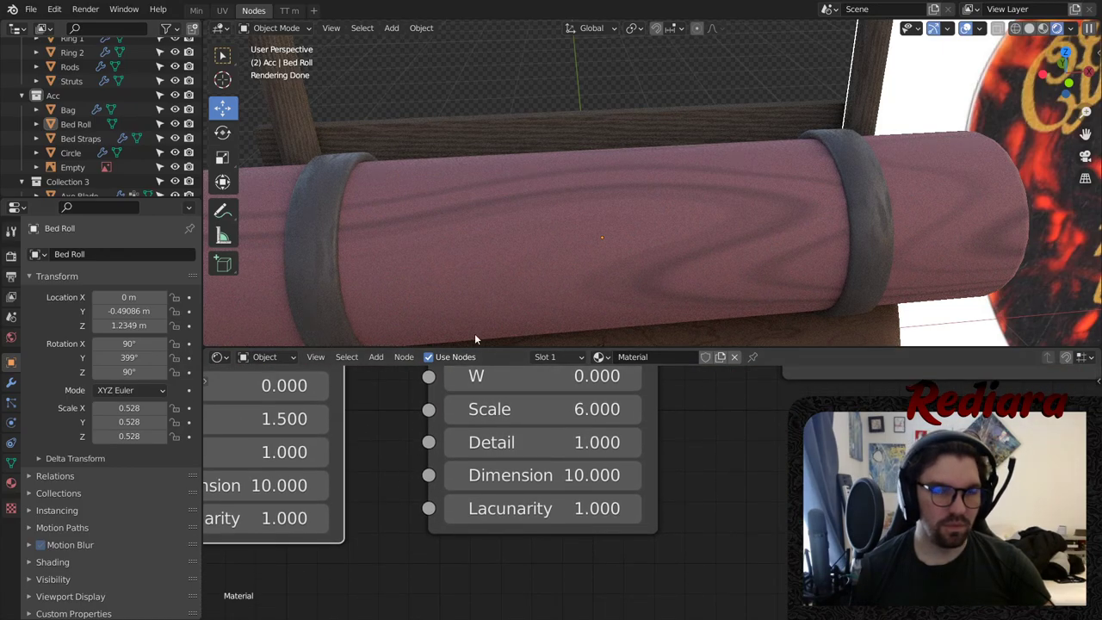
pyautogui.moveTo(508, 223); pyautogui.dragTo(515, 232, button='middle')
pyautogui.moveTo(405, 410)
pyautogui.mouseDown(button='middle')
pyautogui.moveTo(489, 398)
pyautogui.moveTo(693, 467)
pyautogui.moveTo(664, 508)
pyautogui.moveTo(542, 457)
pyautogui.mouseUp(button='middle')
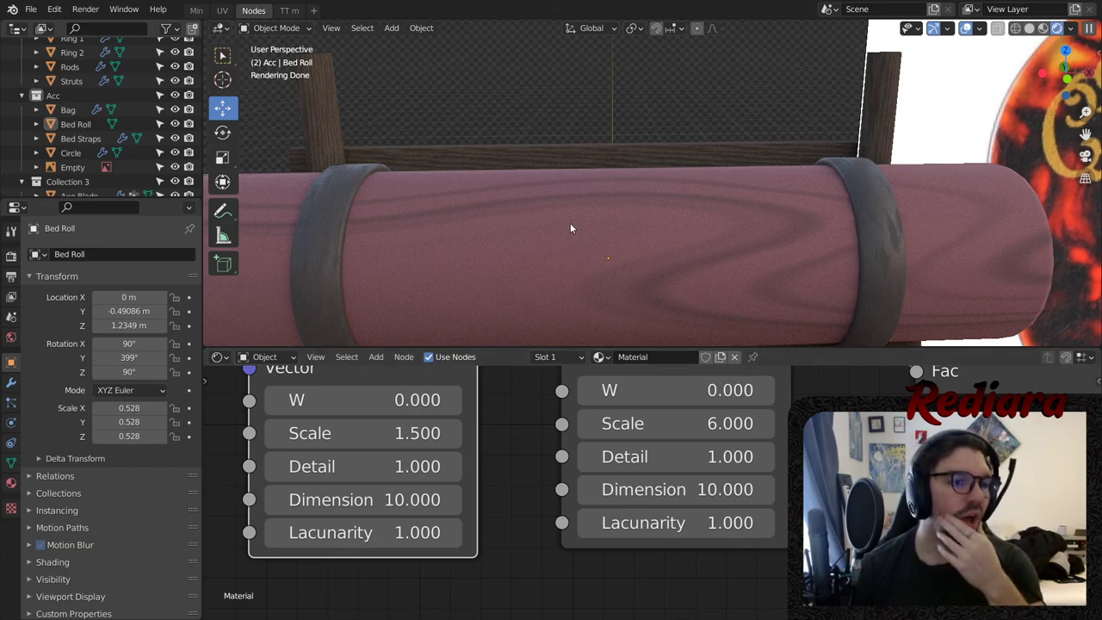
pyautogui.moveTo(492, 484); pyautogui.dragTo(519, 494, button='middle')
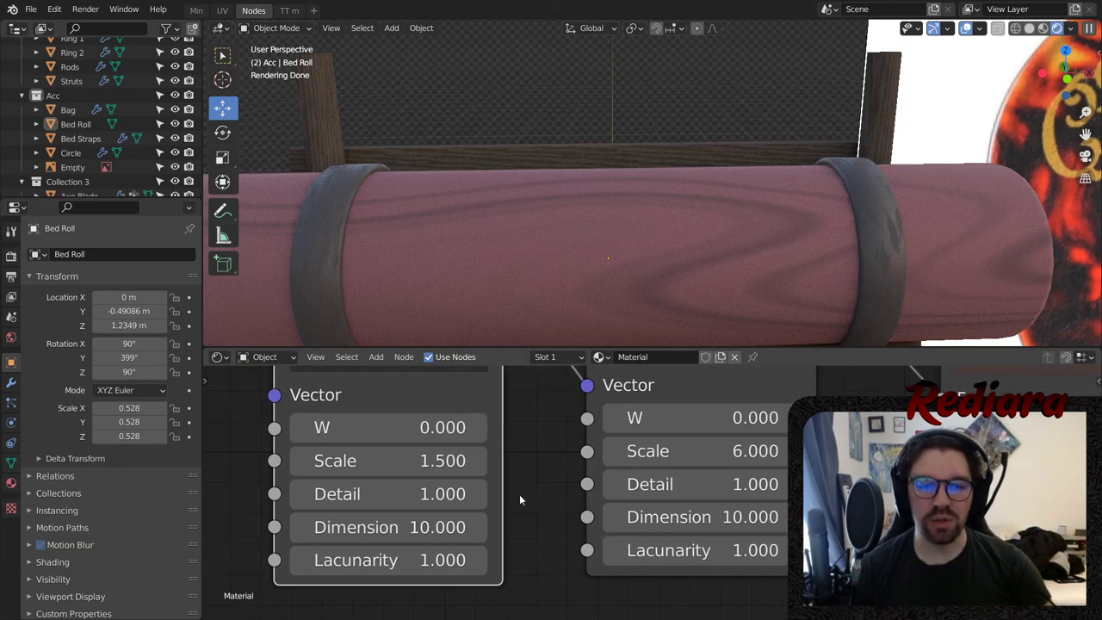
pyautogui.click(719, 483)
pyautogui.write('0.5')
pyautogui.press('Return')
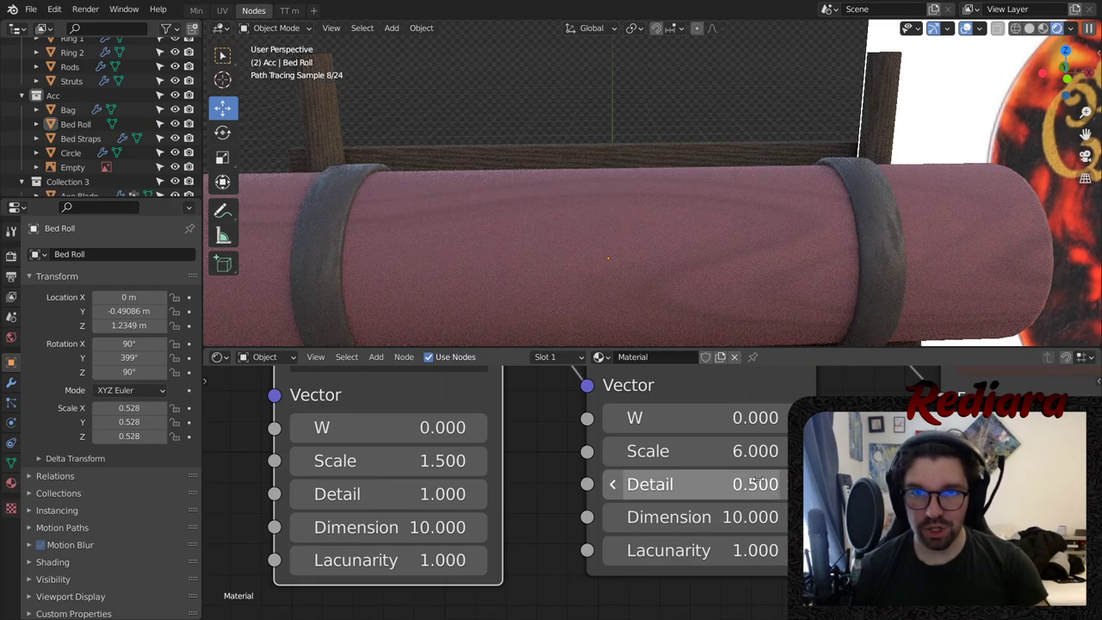
pyautogui.click(339, 507)
pyautogui.write('.')
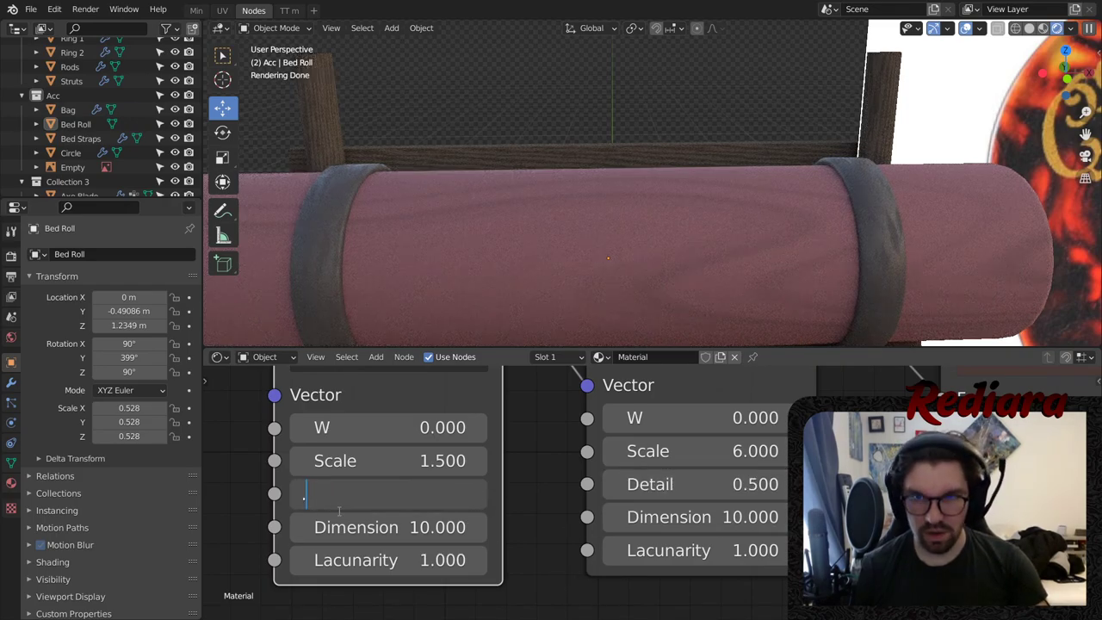
pyautogui.write('5')
pyautogui.press('Return')
# - Raise the second Musgrave Texture's Detail to 1 and finally to 2, checking the streaks on the bed roll
pyautogui.click(703, 485)
pyautogui.write('1')
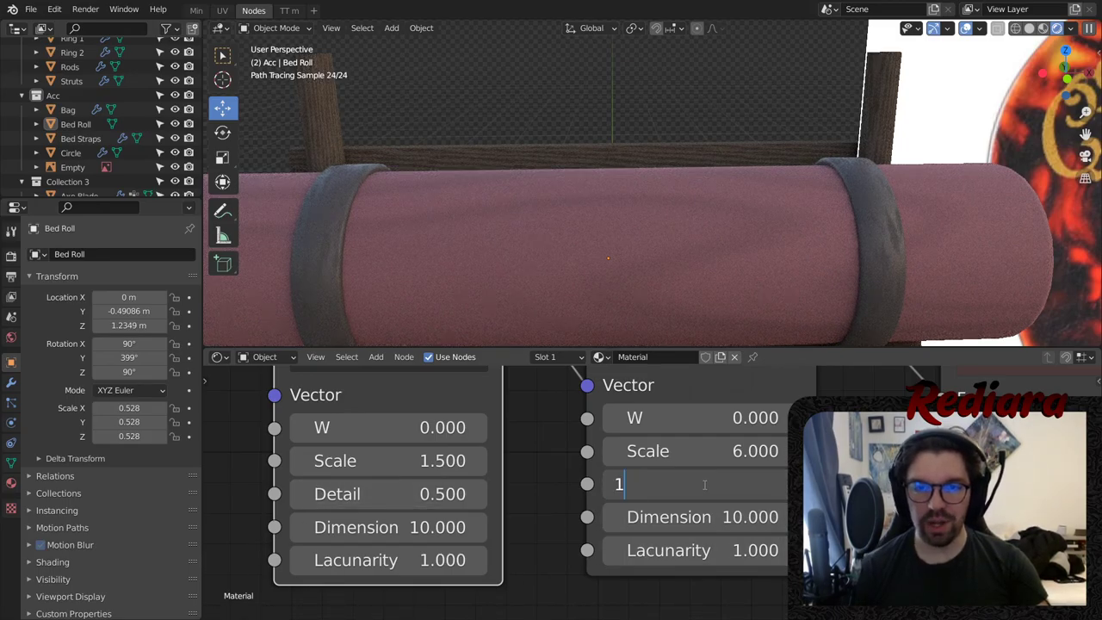
pyautogui.press('Return')
pyautogui.click(690, 485)
pyautogui.write('2')
pyautogui.press('Return')
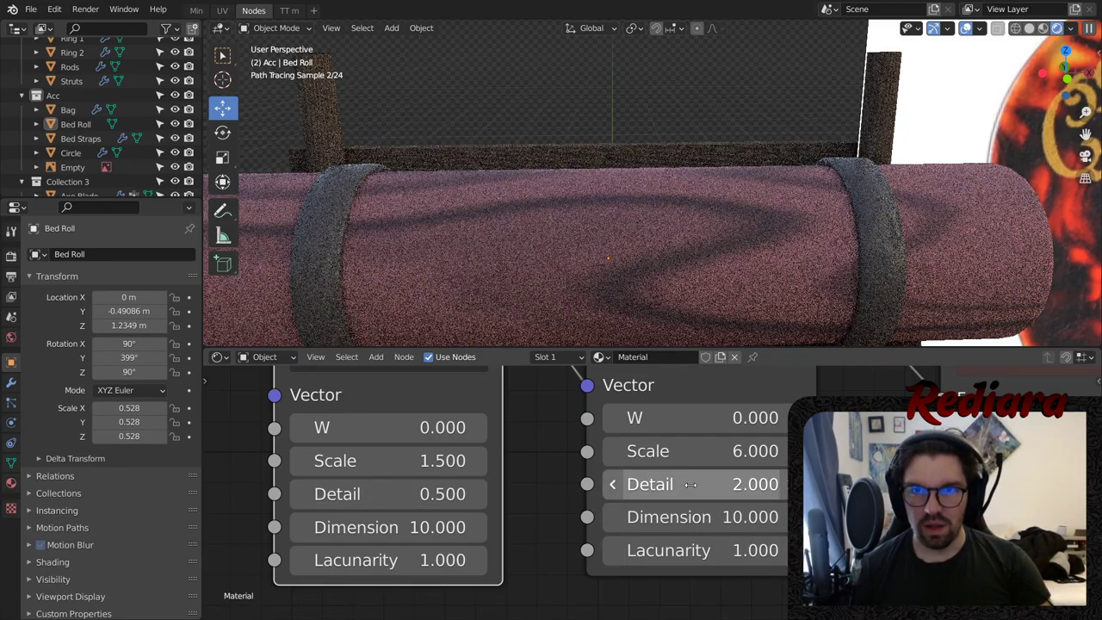
pyautogui.scroll(-2, 773, 247)
pyautogui.moveTo(925, 459); pyautogui.dragTo(452, 528, button='middle')
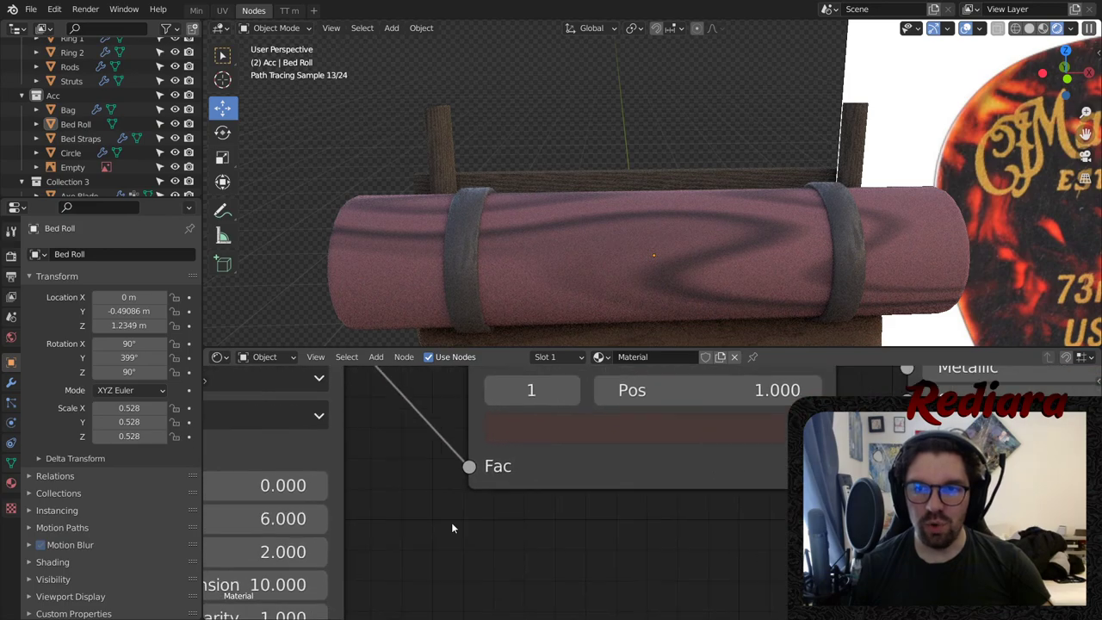
pyautogui.moveTo(618, 442); pyautogui.dragTo(612, 555, button='middle')
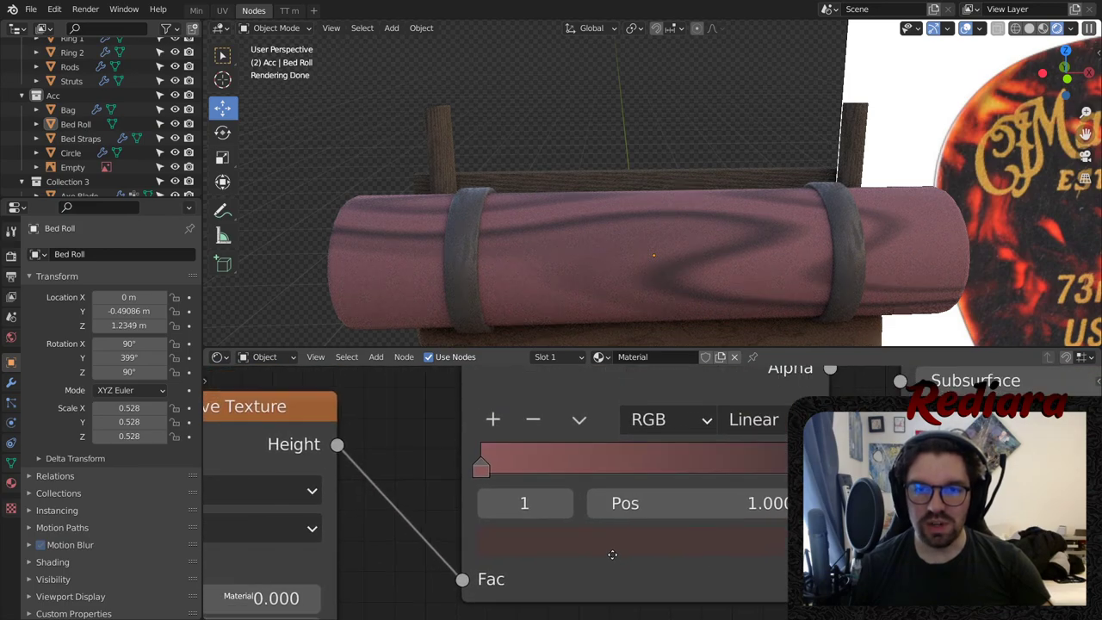
# - Set the ColorRamp end stop's brightness value to 0.15 and its saturation to 0.6
pyautogui.click(693, 539)
pyautogui.click(690, 456)
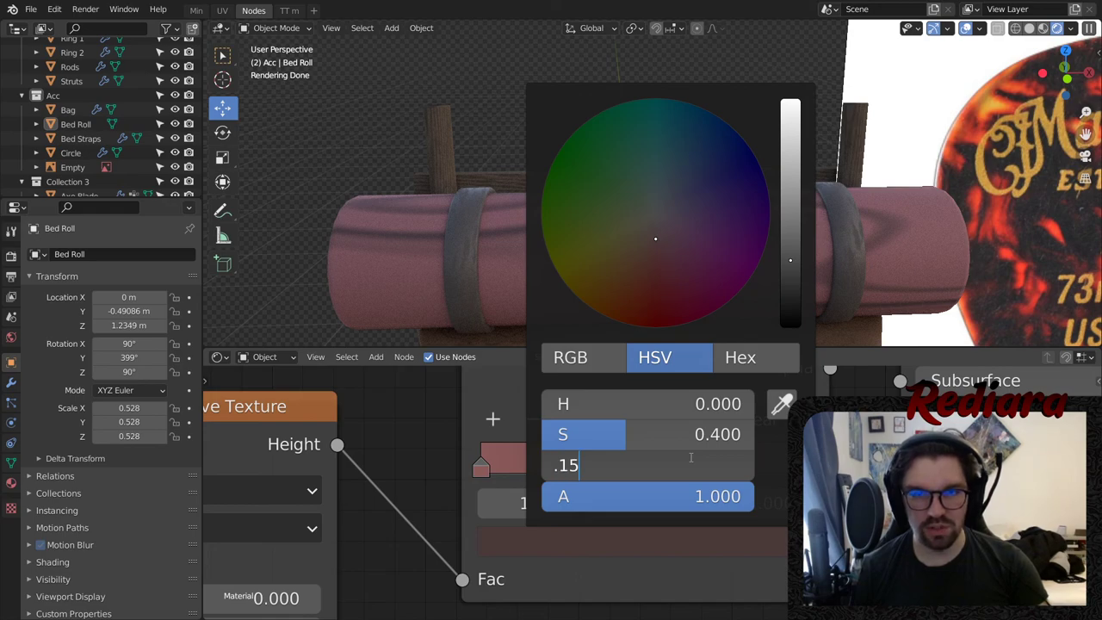
pyautogui.press('Return')
pyautogui.click(695, 540)
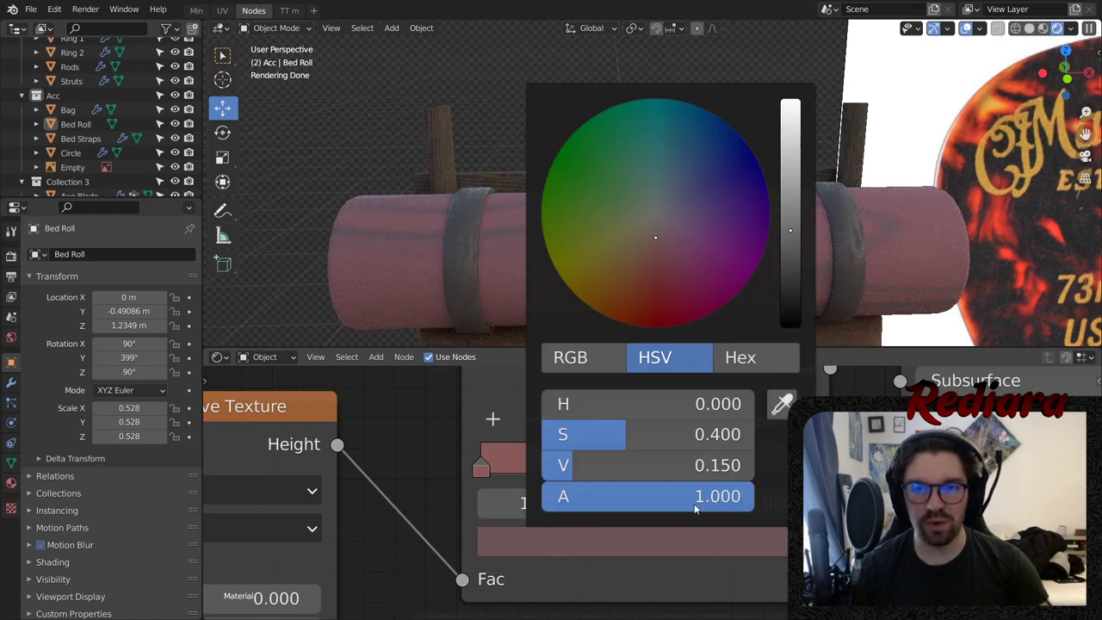
pyautogui.click(696, 431)
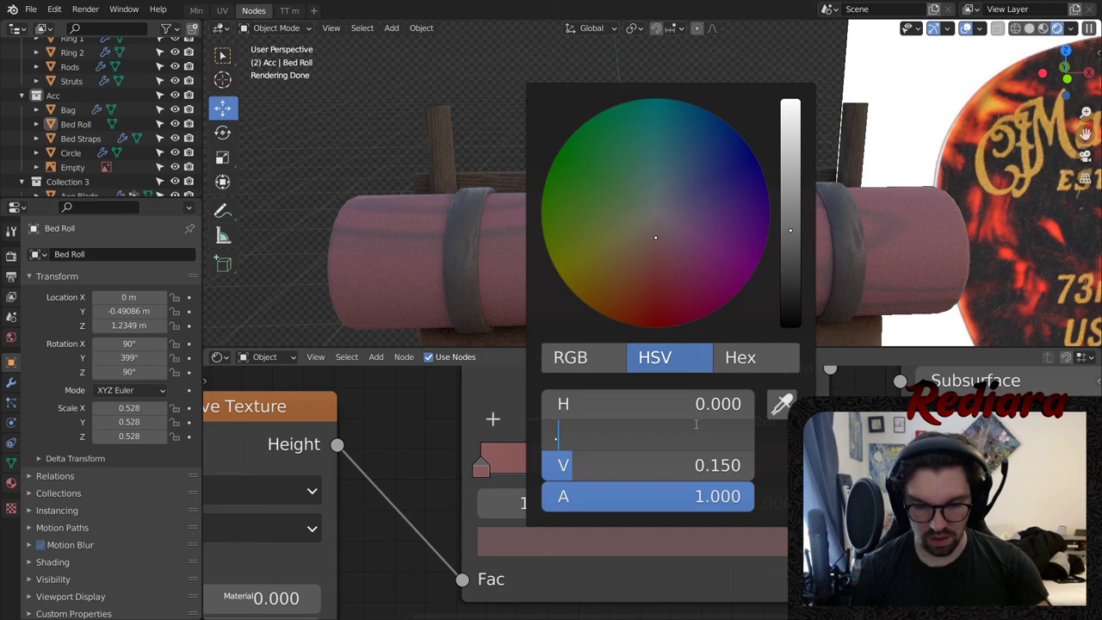
pyautogui.write('.6')
pyautogui.press('Return')
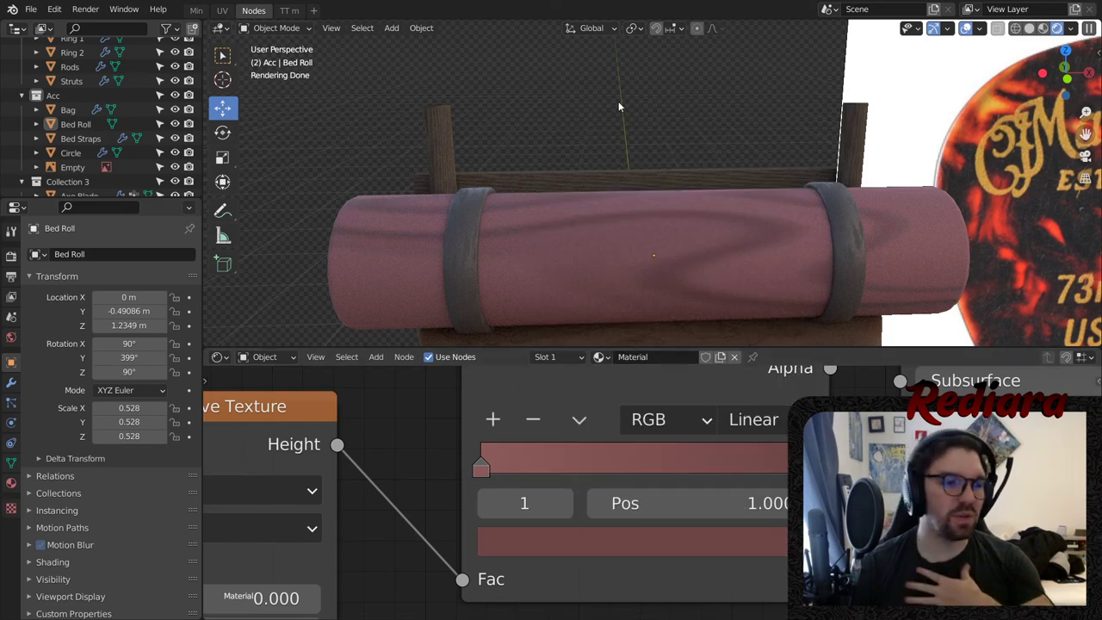
# - Try a saturation of 0.7 and a brightness value of 0.1 on the ColorRamp's end stop
pyautogui.click(724, 528)
pyautogui.click(718, 437)
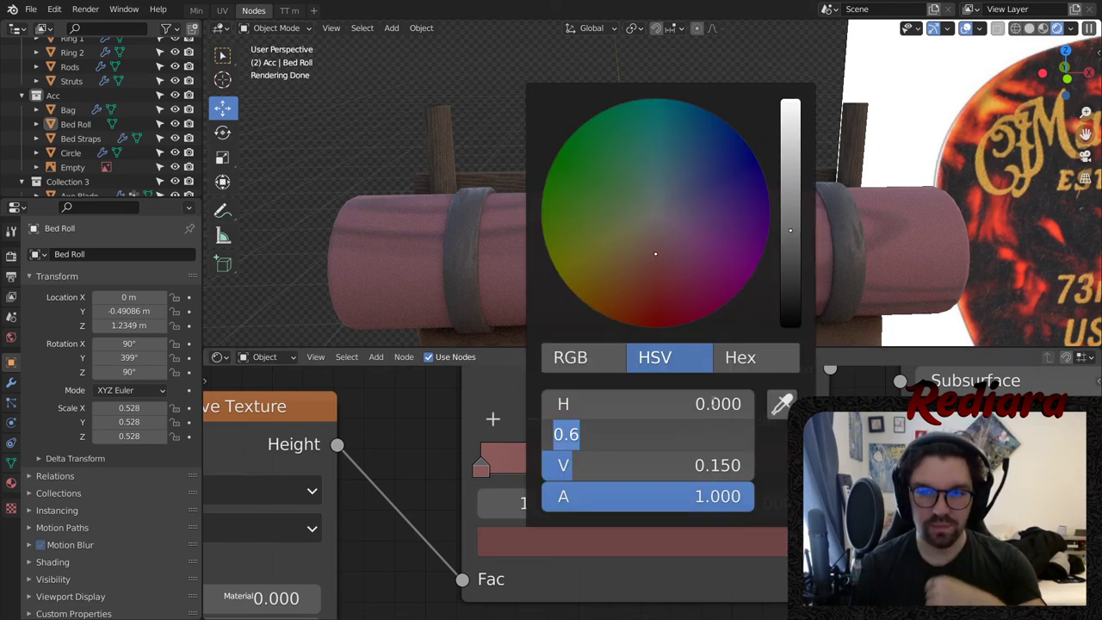
pyautogui.write('.7')
pyautogui.press('Return')
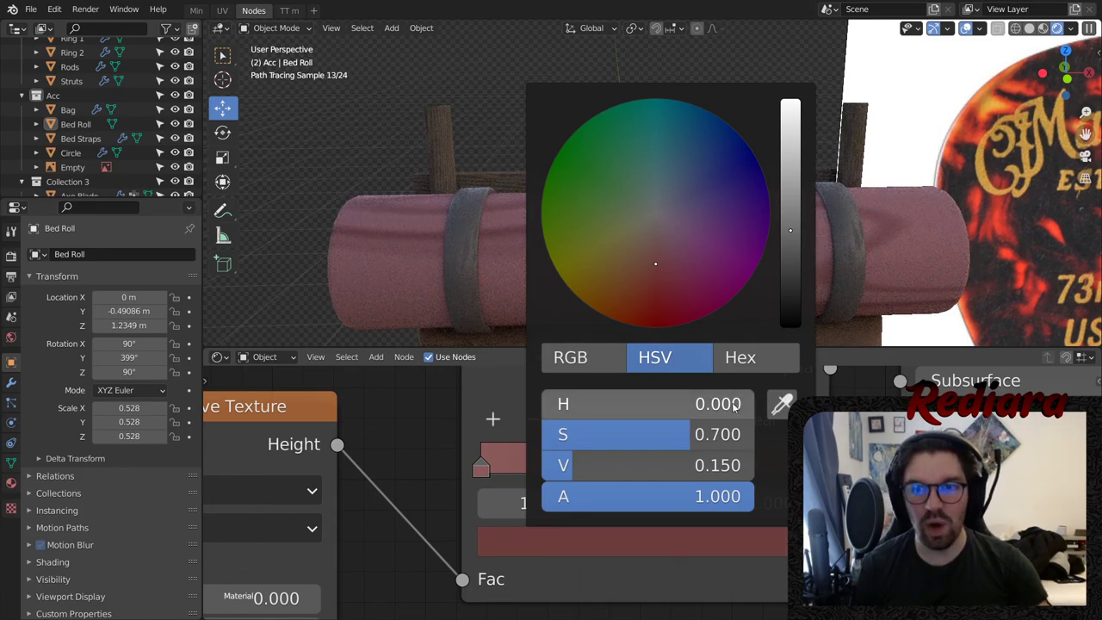
pyautogui.click(719, 551)
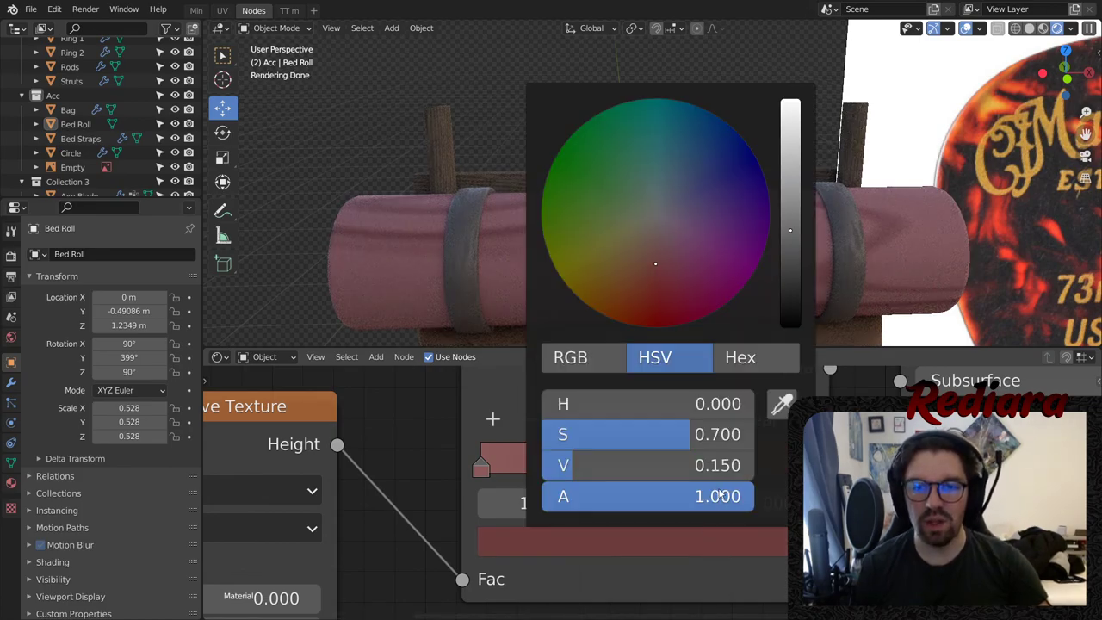
pyautogui.click(717, 465)
pyautogui.write('.1')
pyautogui.press('Return')
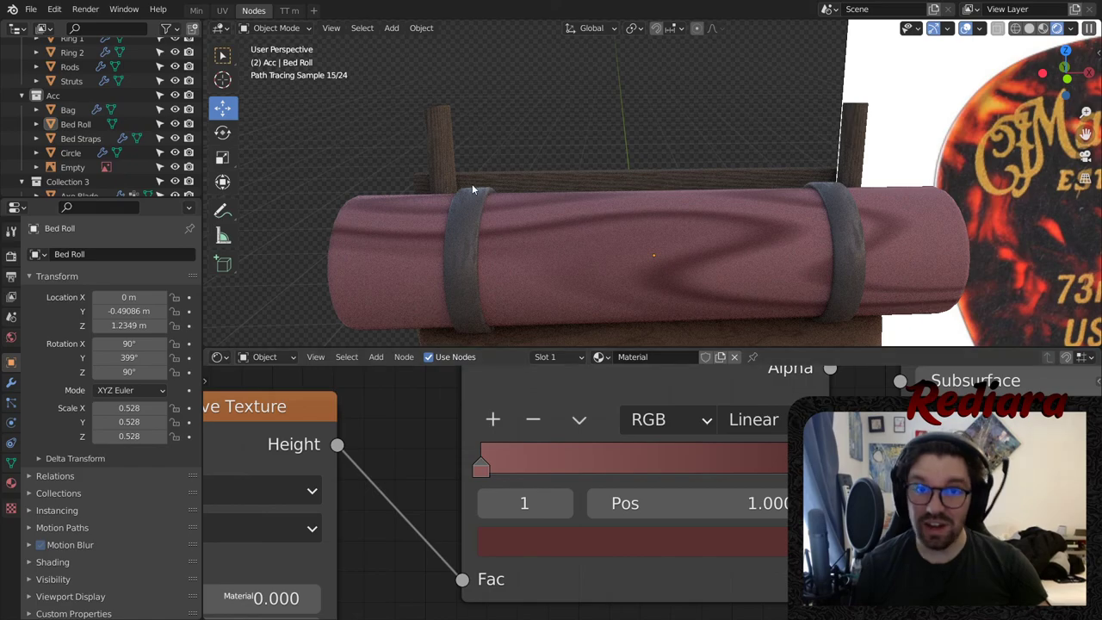
# - Set the ColorRamp end stop's saturation back to 0.6 and check the bed roll from the side
pyautogui.click(727, 538)
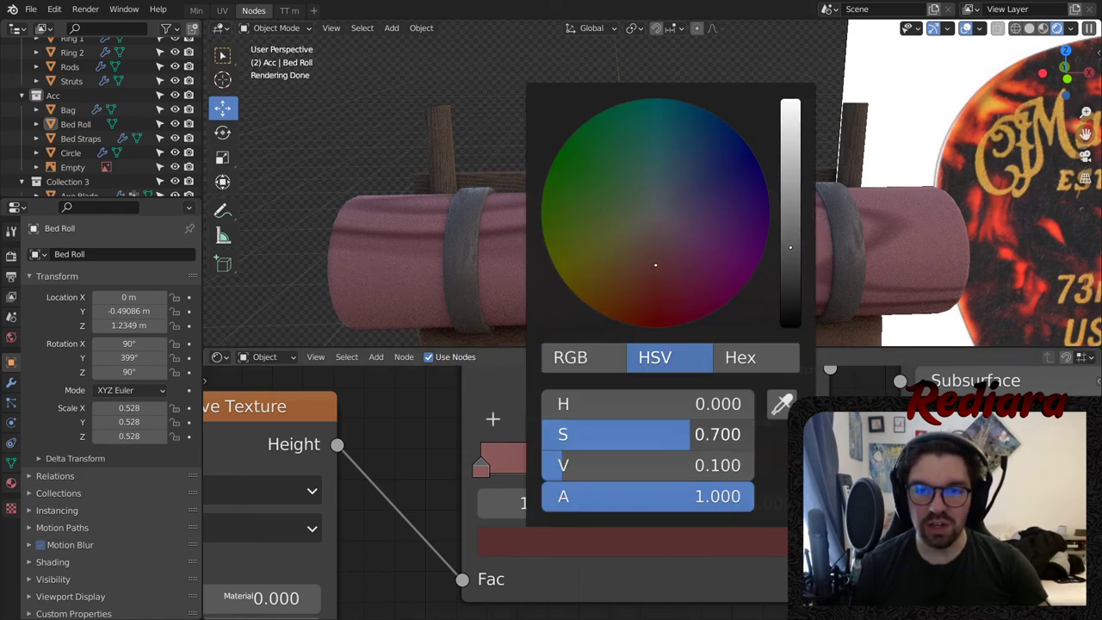
pyautogui.click(676, 439)
pyautogui.write('.49086')
pyautogui.press('Return')
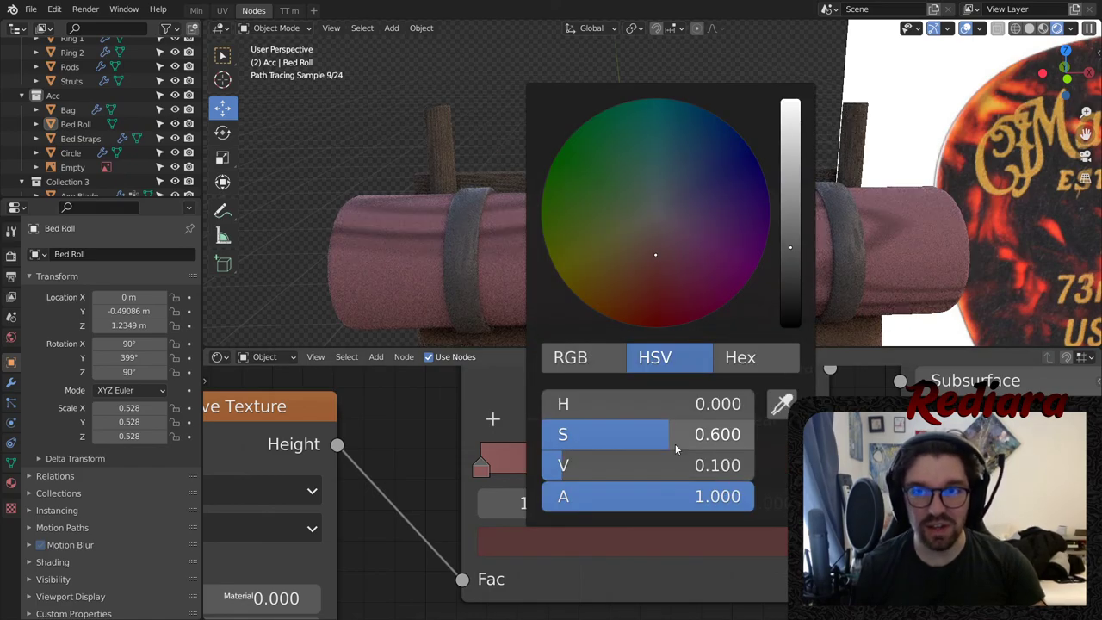
pyautogui.scroll(-5, 630, 191)
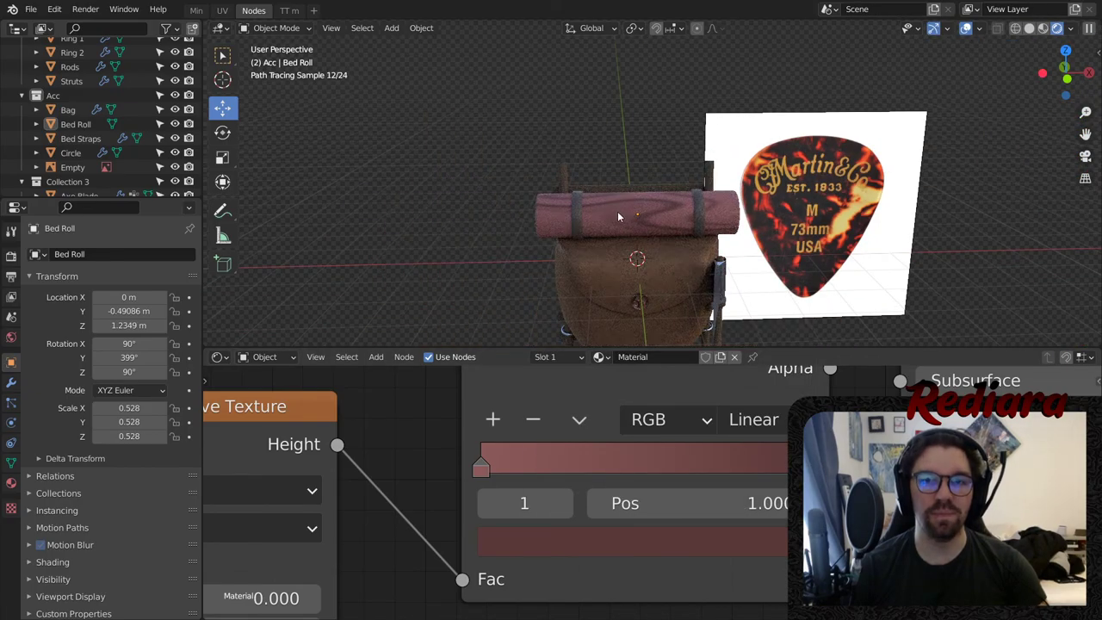
pyautogui.moveTo(617, 210)
pyautogui.mouseDown(button='middle')
pyautogui.moveTo(650, 150)
pyautogui.moveTo(597, 209)
pyautogui.mouseUp(button='middle')
pyautogui.scroll(4, 650, 149)
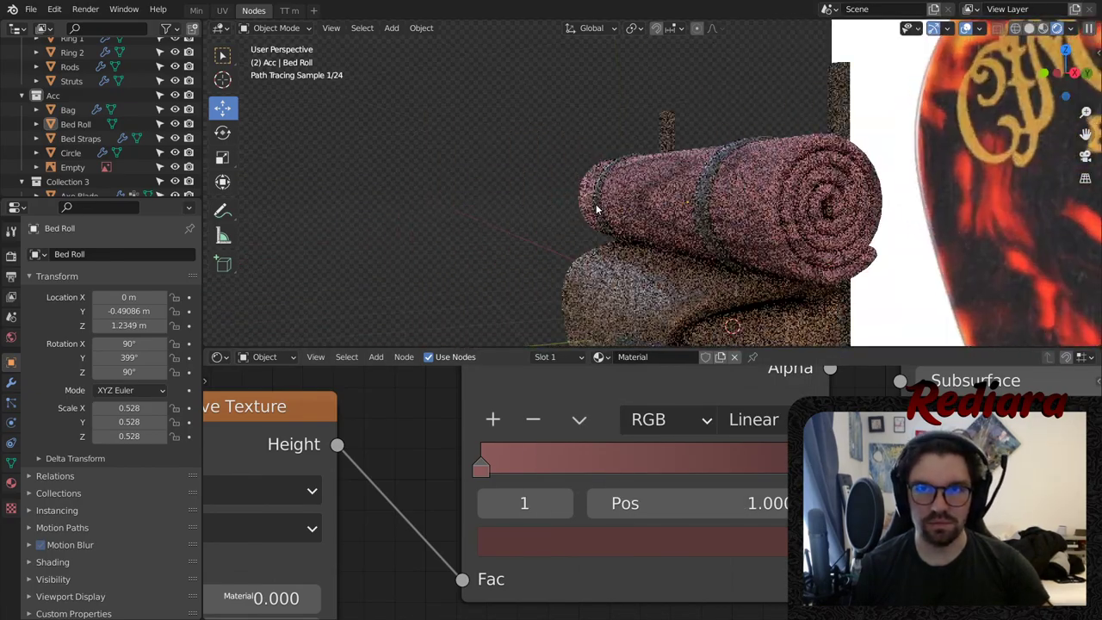
pyautogui.scroll(-6, 677, 442)
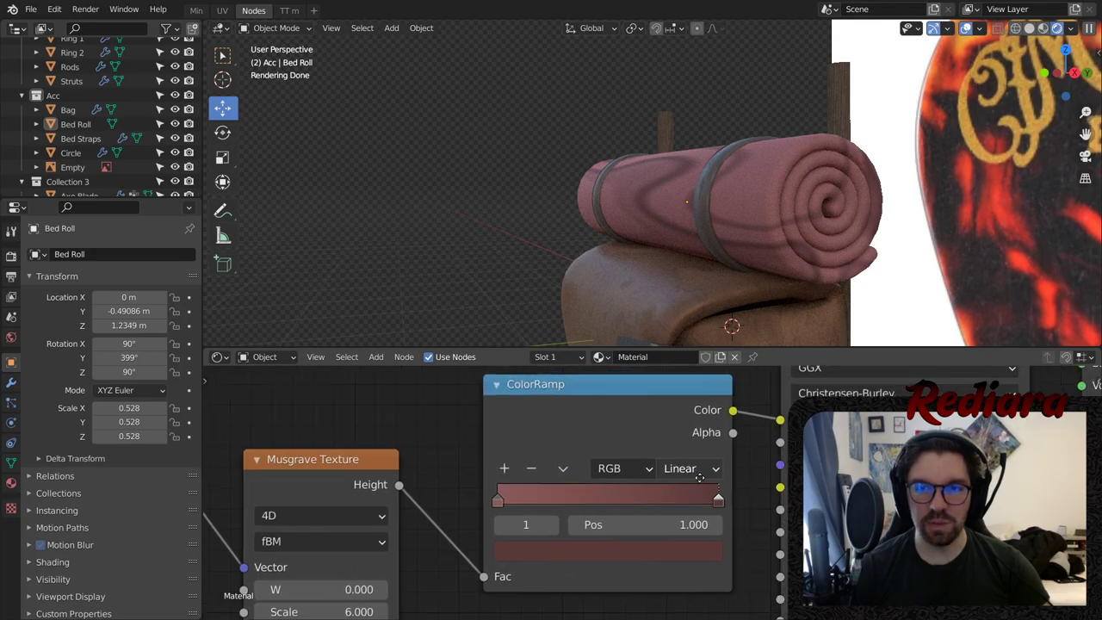
pyautogui.moveTo(715, 183); pyautogui.dragTo(764, 187, button='middle')
# - Raise the ColorRamp end stop's brightness value to 0.15 and finally to 0.2
pyautogui.click(644, 554)
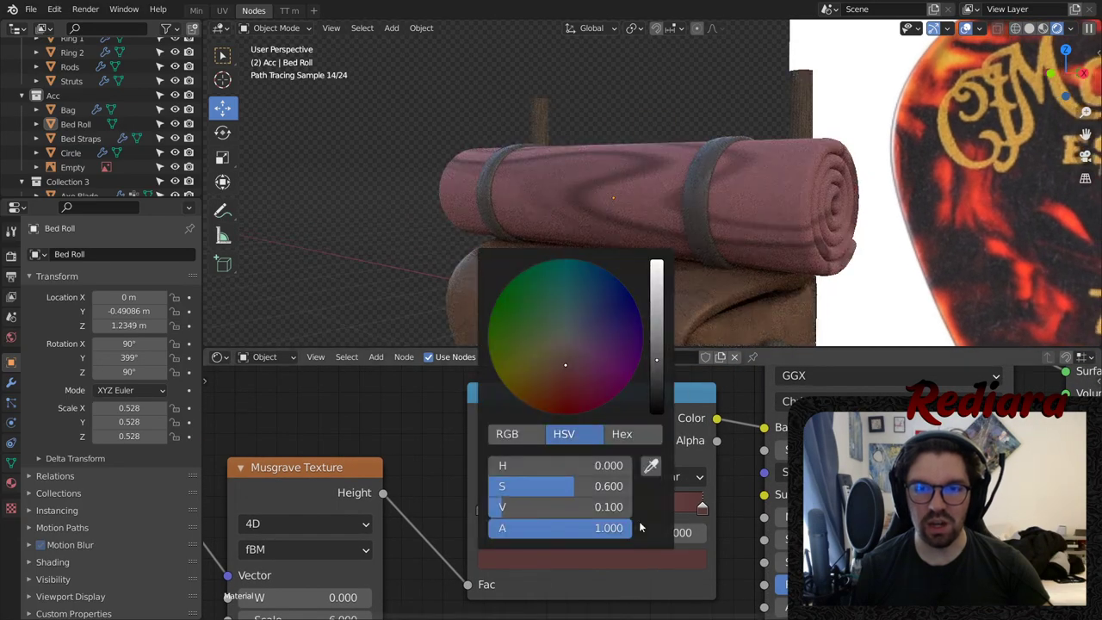
pyautogui.click(589, 509)
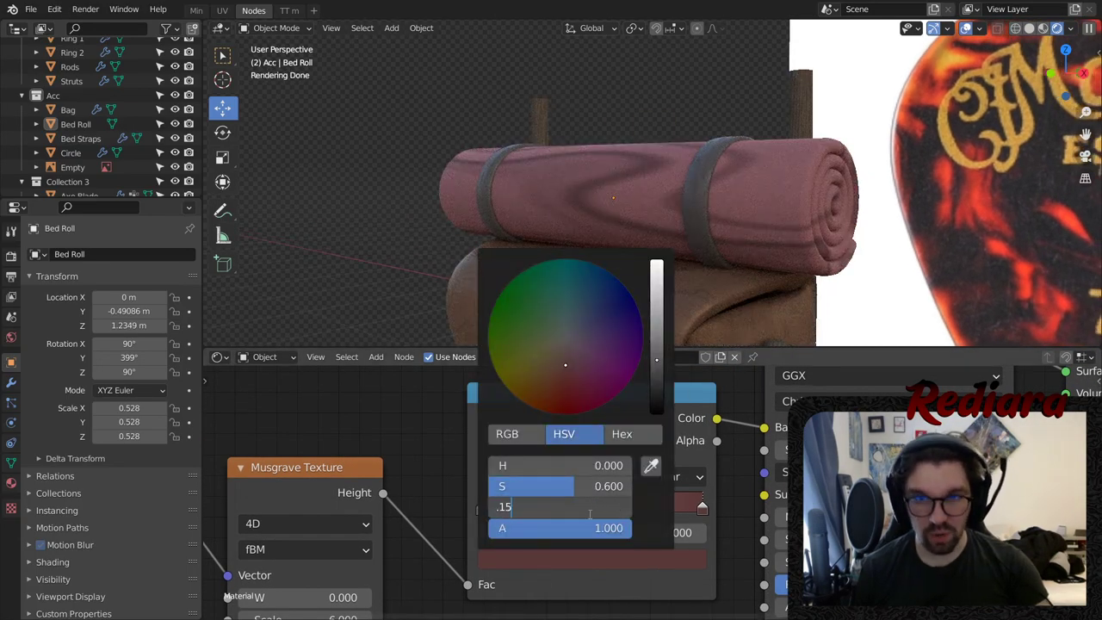
pyautogui.write('.15')
pyautogui.press('Return')
pyautogui.click(609, 512)
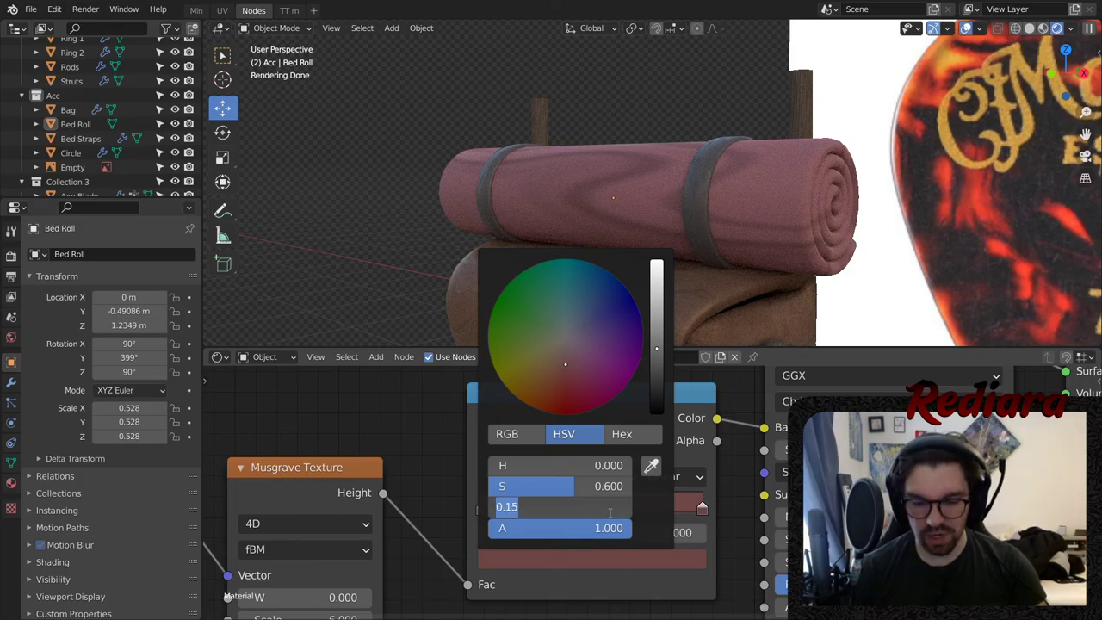
pyautogui.write('.2')
pyautogui.press('Return')
# - Examine the softened streaks on the bed roll up close and together with the whole backpack
pyautogui.moveTo(657, 142); pyautogui.dragTo(593, 212, button='middle')
pyautogui.scroll(4, 613, 149)
pyautogui.scroll(-5, 601, 204)
pyautogui.scroll(2, 592, 212)
pyautogui.scroll(-1, 589, 187)
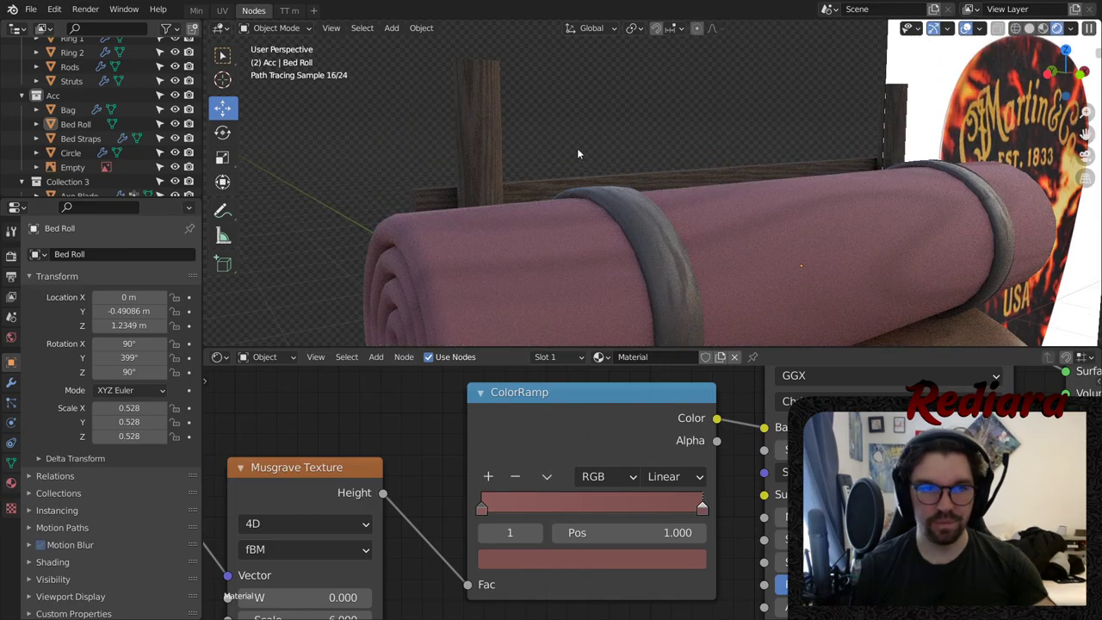
pyautogui.scroll(-4, 617, 148)
pyautogui.moveTo(638, 231); pyautogui.dragTo(735, 385, button='middle')
pyautogui.scroll(-1, 635, 209)
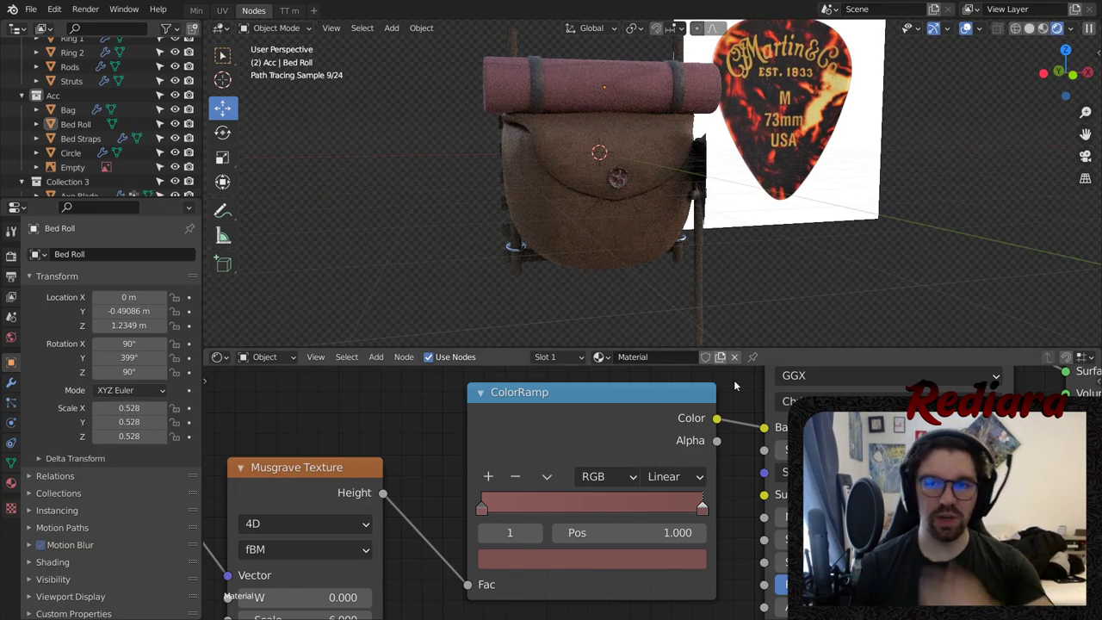
# - Rename the bed roll's material to Bed Roll and the round button's material to Torty
pyautogui.doubleClick(641, 358)
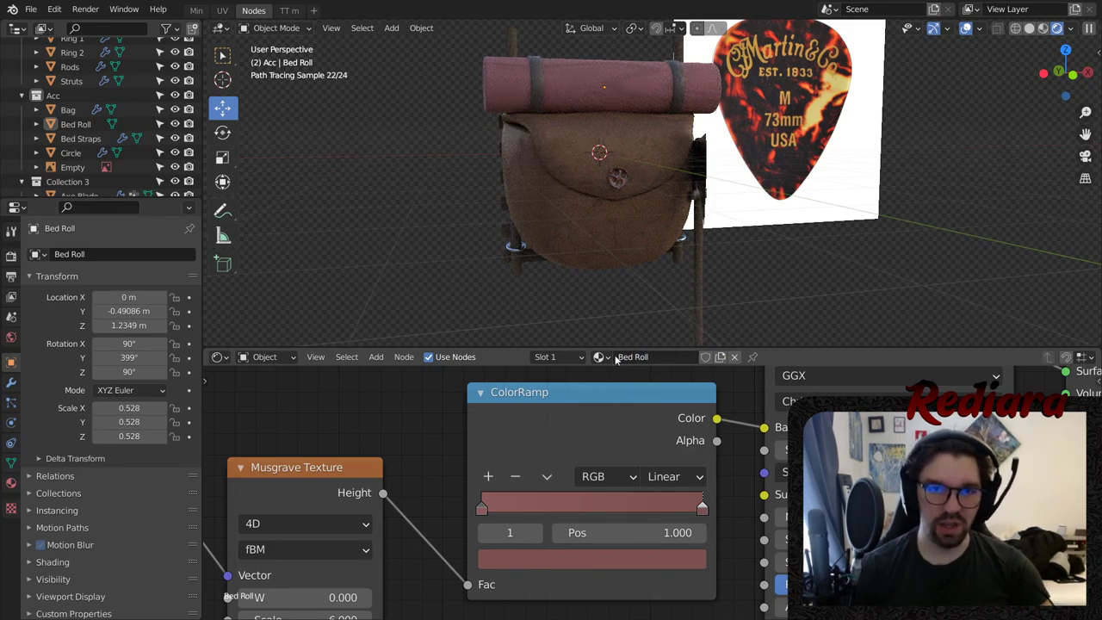
pyautogui.click(599, 356)
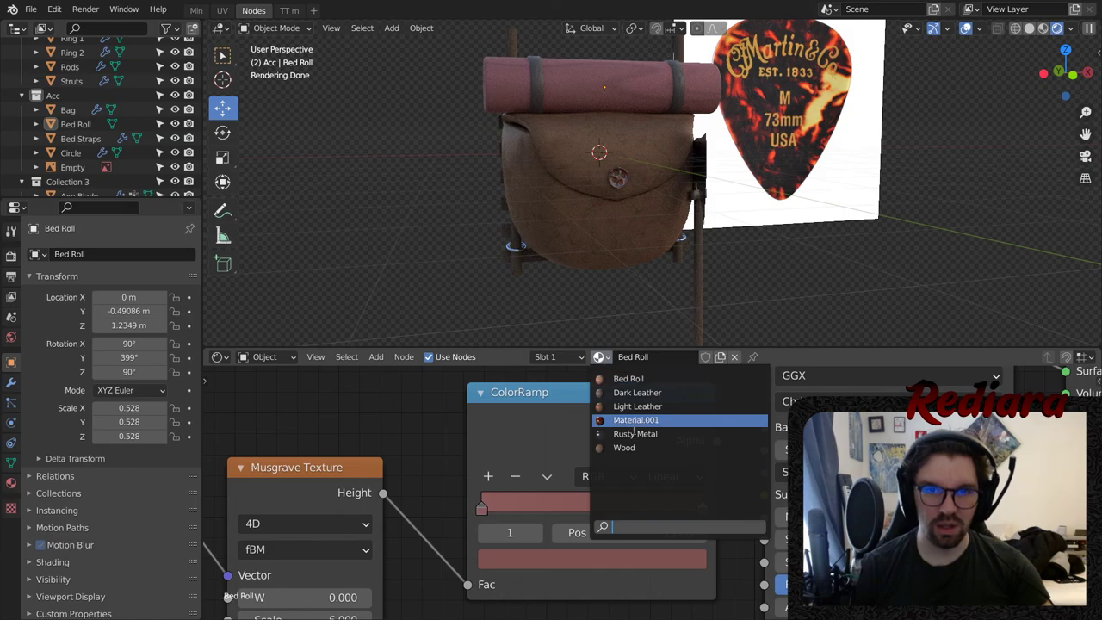
pyautogui.click(618, 176)
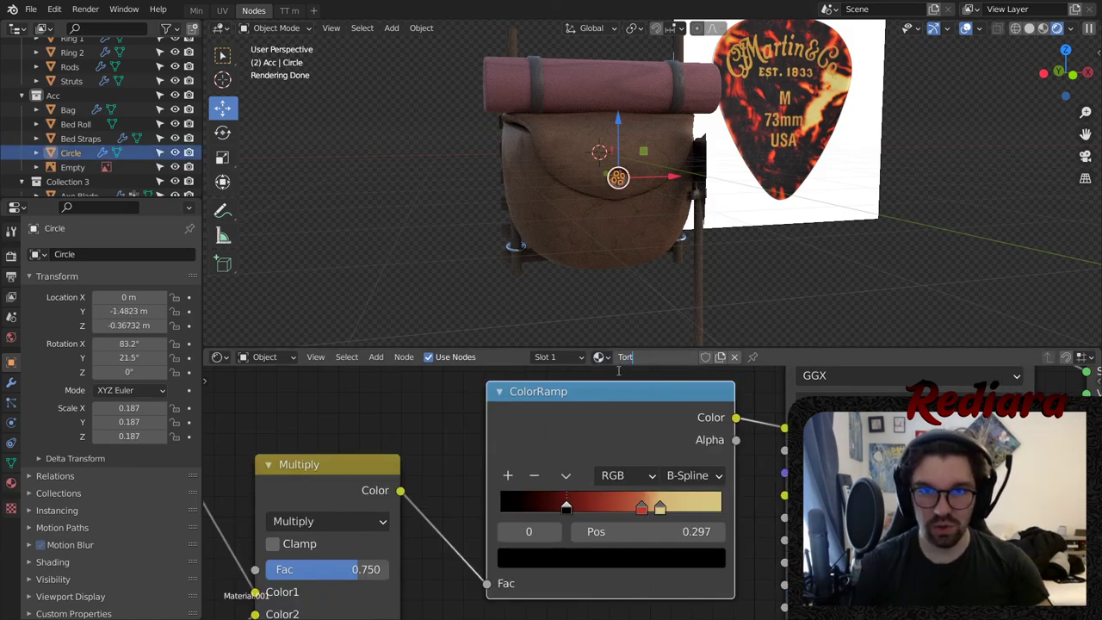
pyautogui.click(779, 297)
pyautogui.click(599, 357)
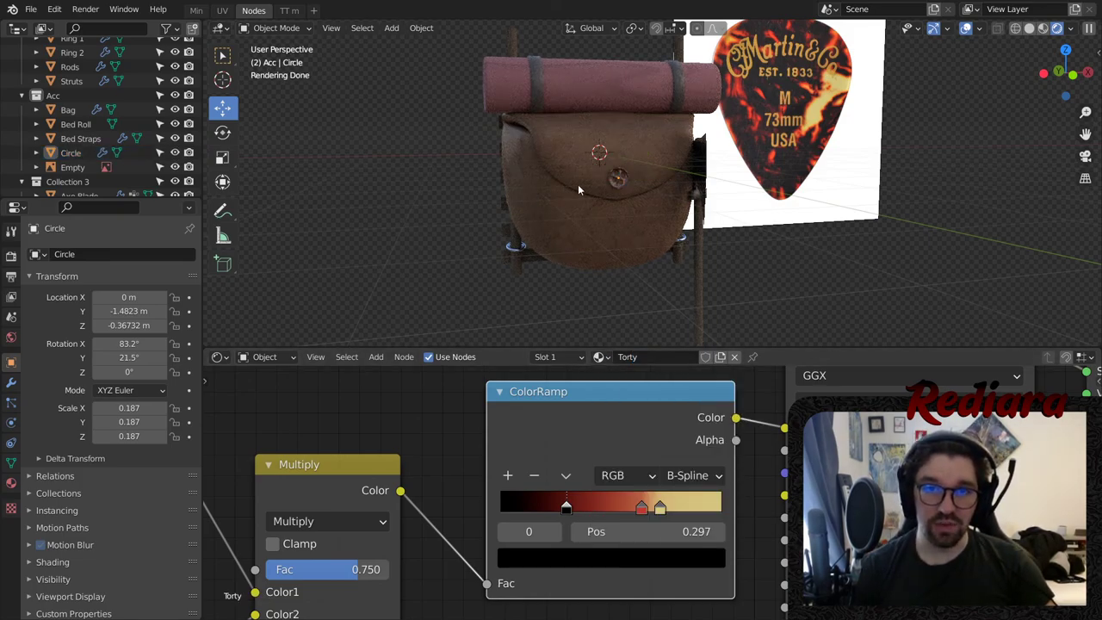
# - Delete the guitar pick reference image beside the backpack and view the bag from the front
pyautogui.moveTo(626, 226); pyautogui.dragTo(614, 228, button='middle')
pyautogui.scroll(-4, 614, 229)
pyautogui.keyDown('shift'); pyautogui.moveTo(585, 281); pyautogui.dragTo(610, 217, button='middle'); pyautogui.keyUp('shift')
pyautogui.click(611, 189)
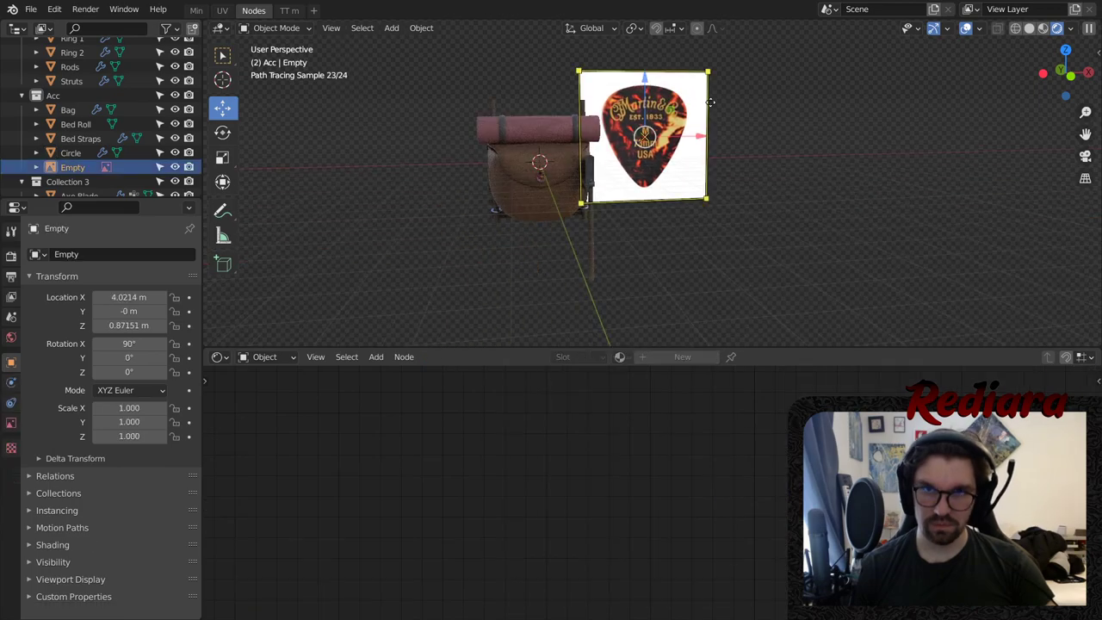
pyautogui.press('Delete')
pyautogui.scroll(4, 497, 127)
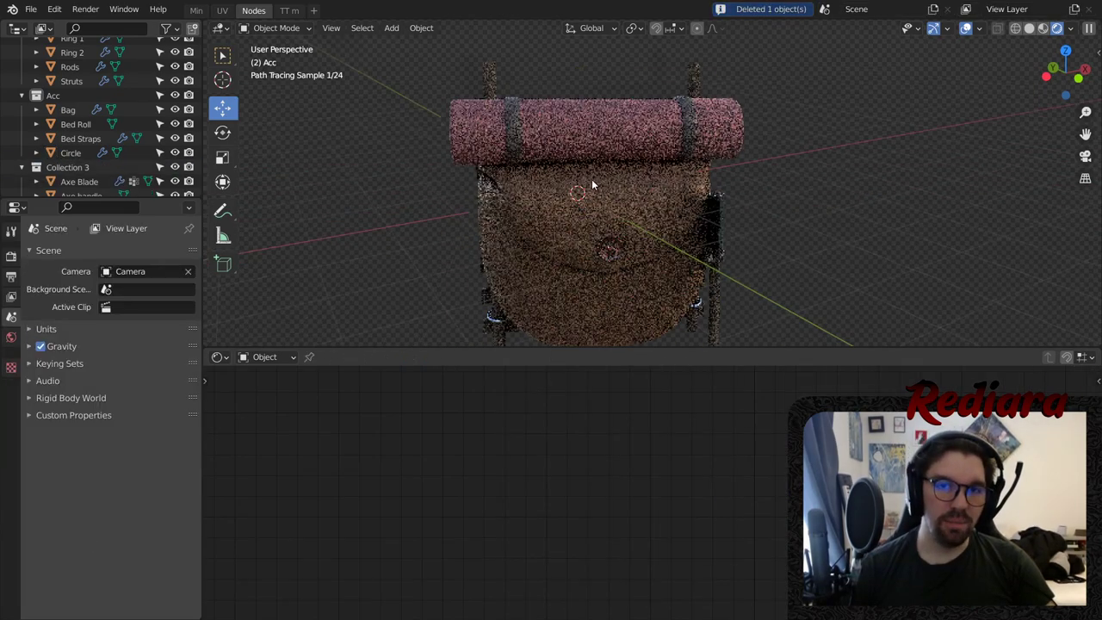
pyautogui.moveTo(591, 179); pyautogui.dragTo(601, 148, button='middle')
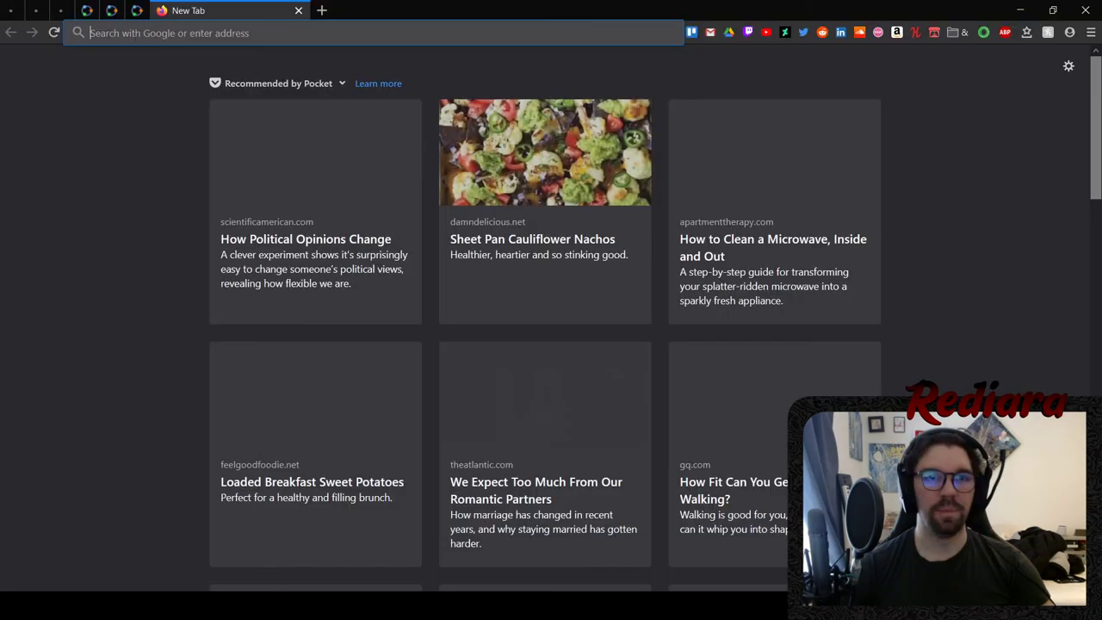
# - Switch to Firefox and search Google Images for "deer antler"
pyautogui.click(339, 41)
pyautogui.write('deer ant')
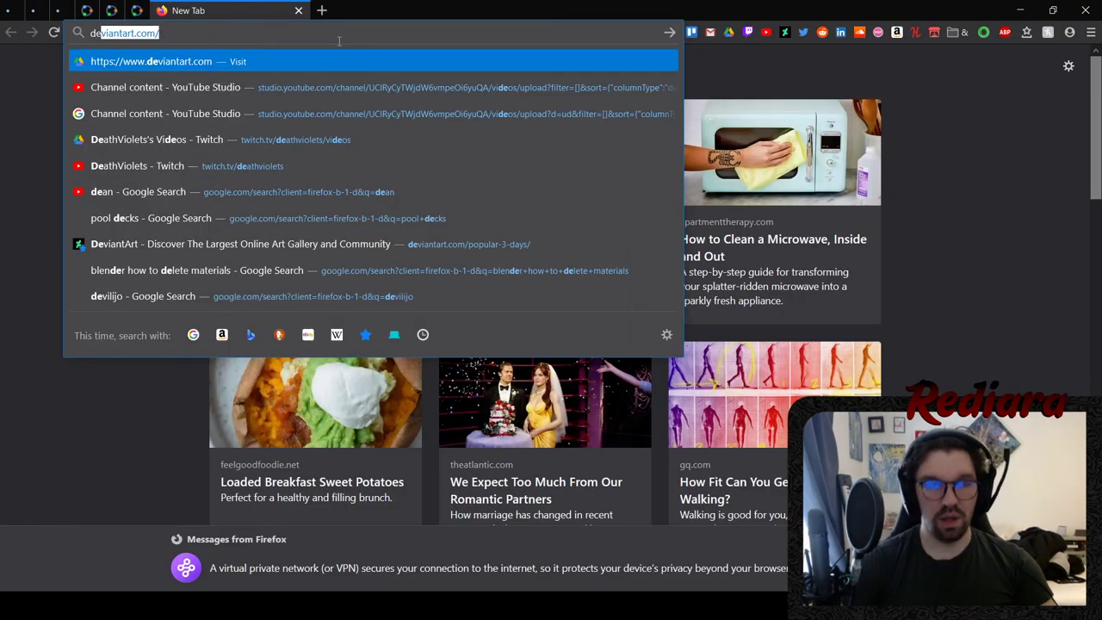
pyautogui.write('ler')
pyautogui.press('Return')
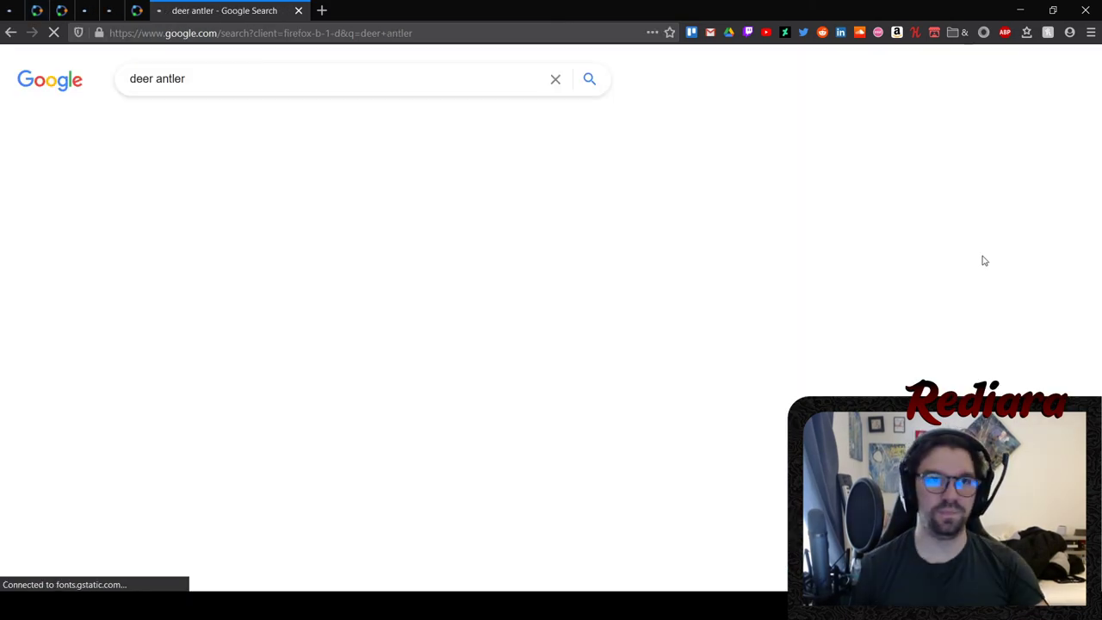
pyautogui.click(260, 125)
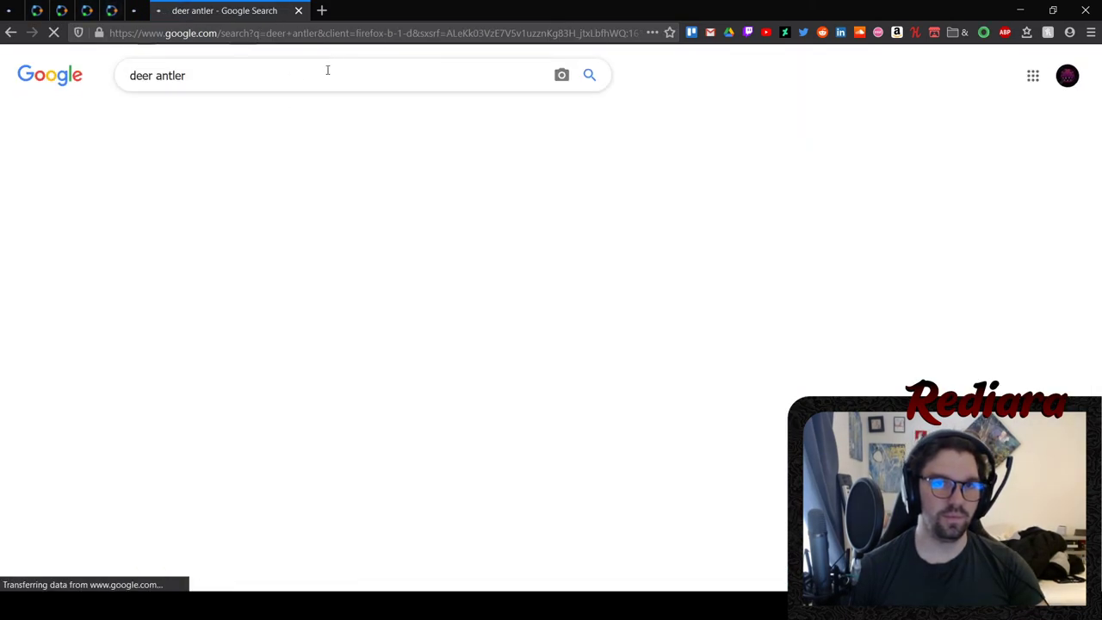
pyautogui.scroll(-3, 641, 146)
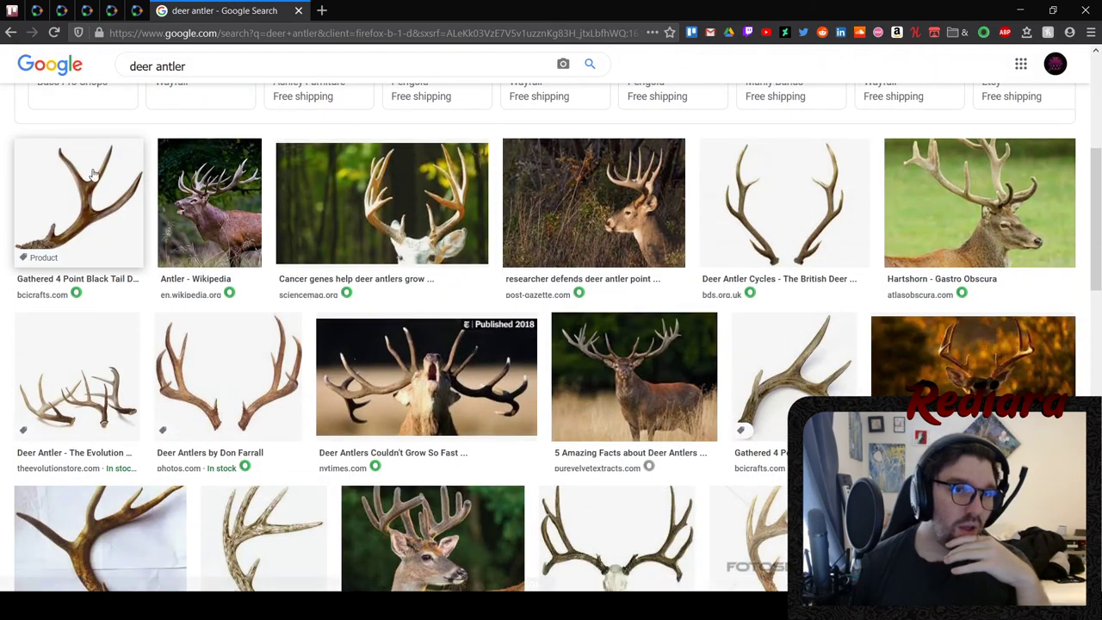
# - Examine the black tail and white tail antler photos and browse further results for shape and colour references
pyautogui.click(90, 175)
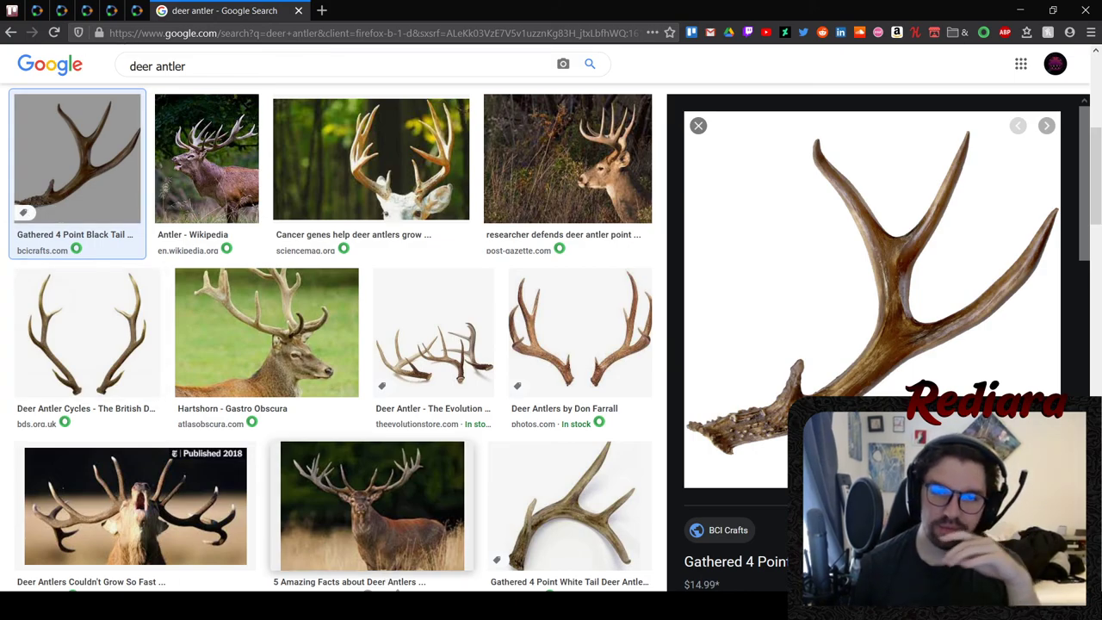
pyautogui.click(508, 499)
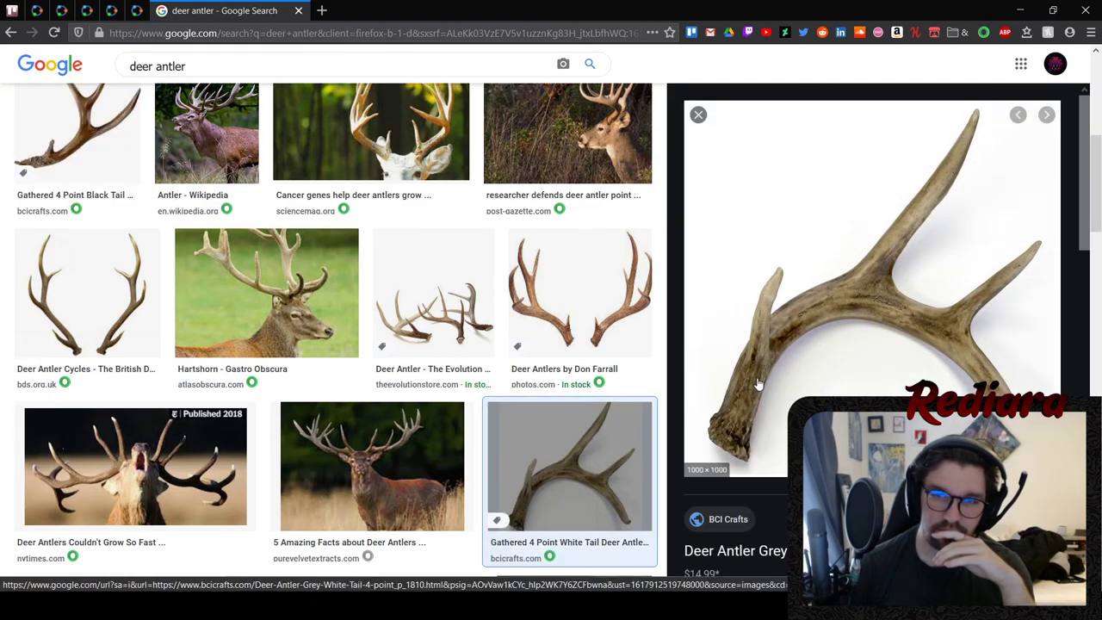
pyautogui.scroll(-5, 484, 362)
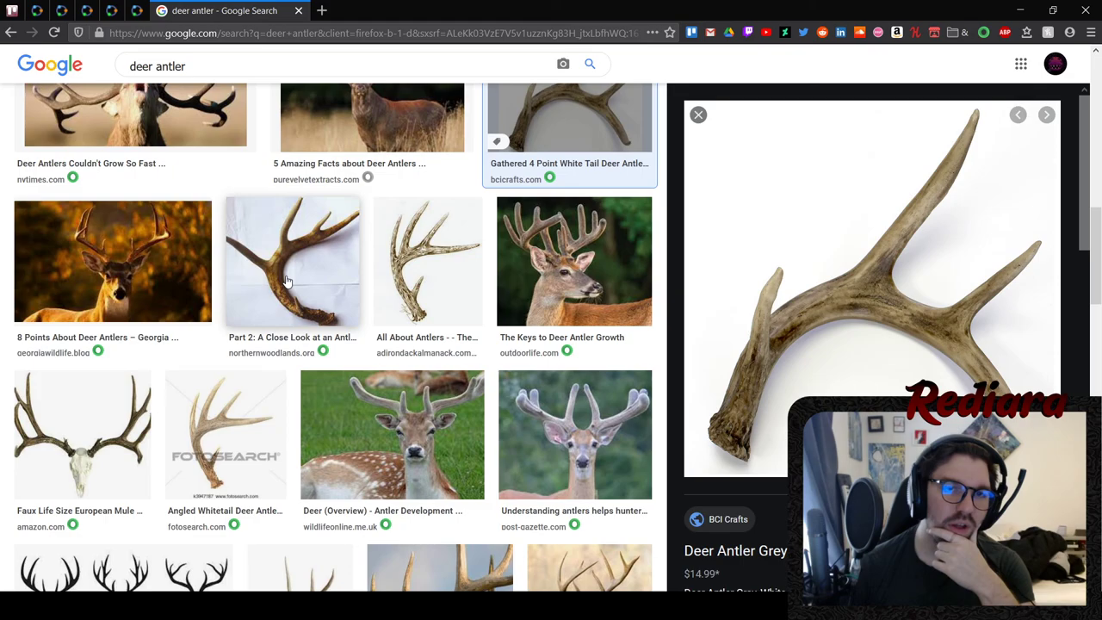
pyautogui.scroll(-3, 395, 284)
pyautogui.scroll(2, 410, 287)
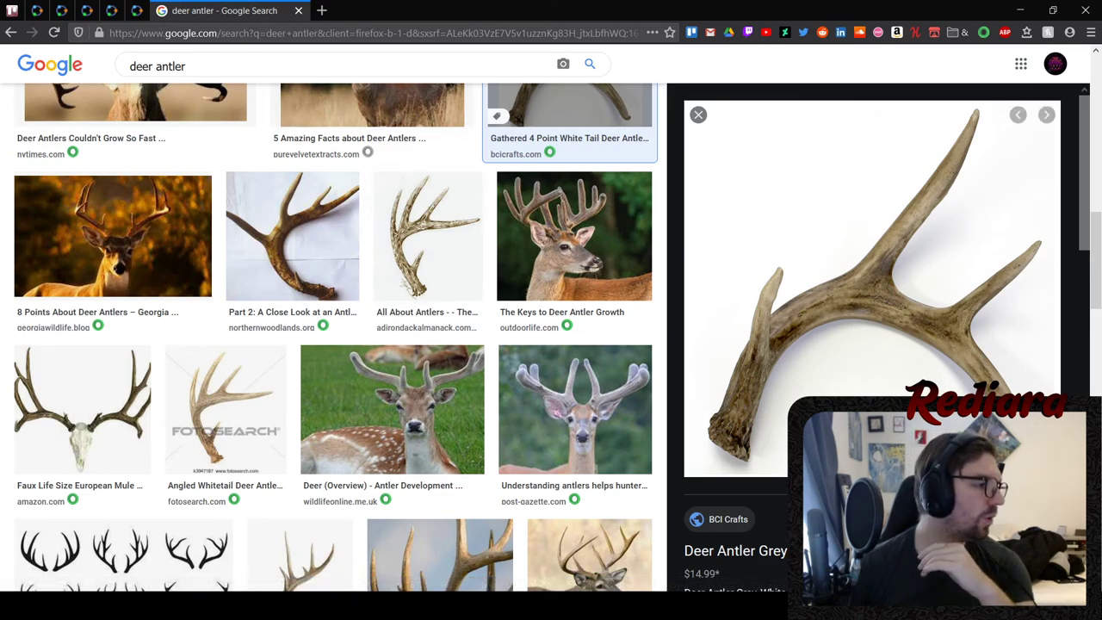
# - Return to Blender and switch to the Min workspace
pyautogui.hotkey('alt', 'Tab')
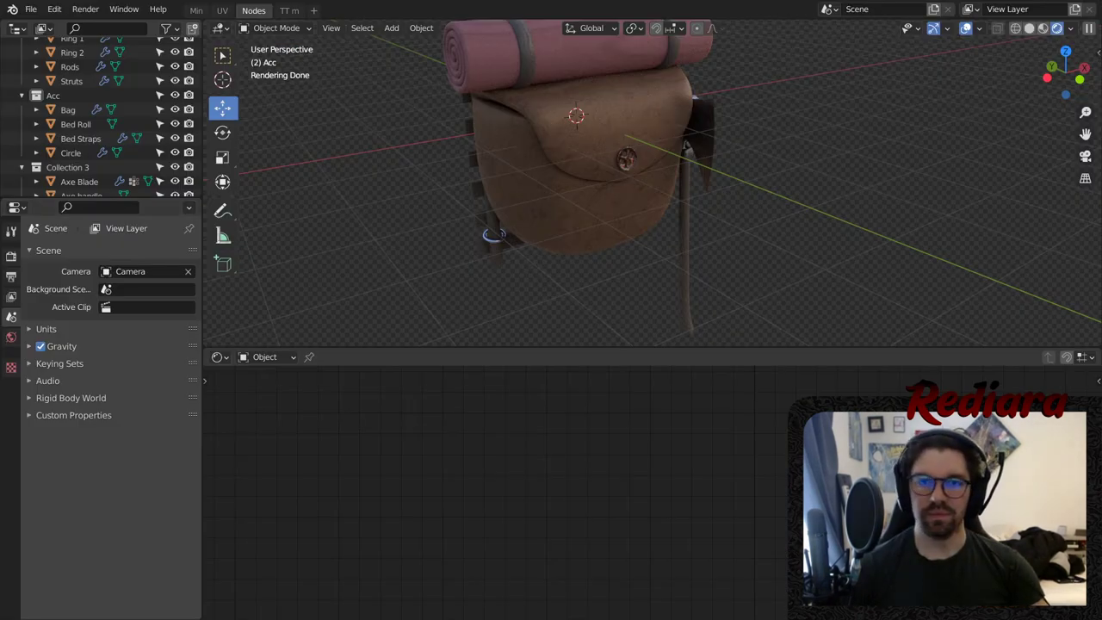
pyautogui.click(196, 11)
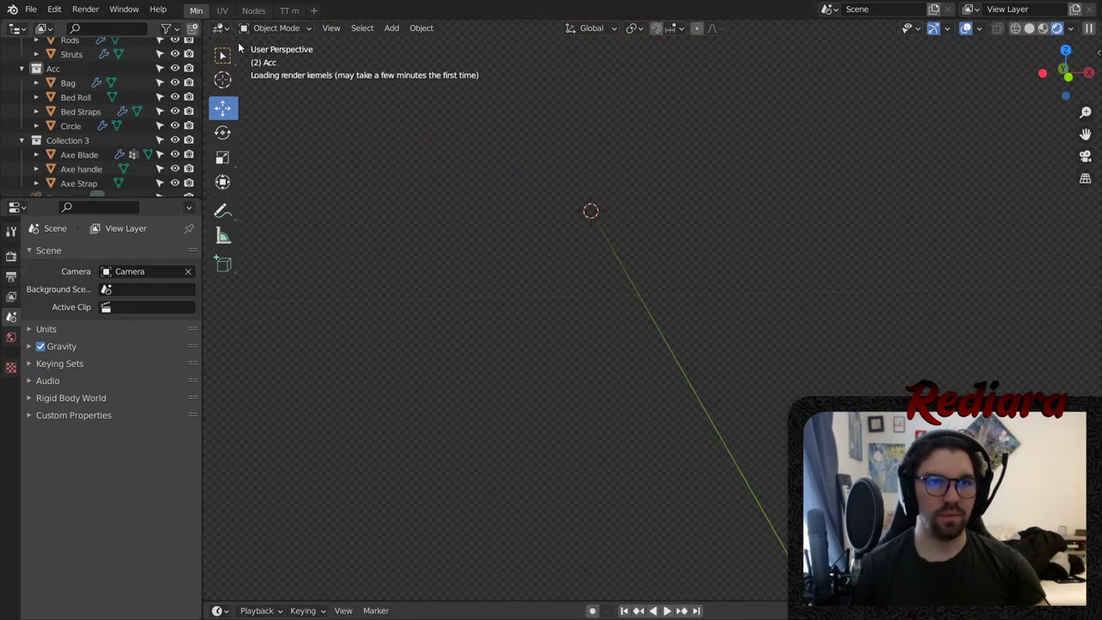
# - From the front view, collapse and hide the Brace, Acc and Collection 3 collections
pyautogui.scroll(-6, 720, 297)
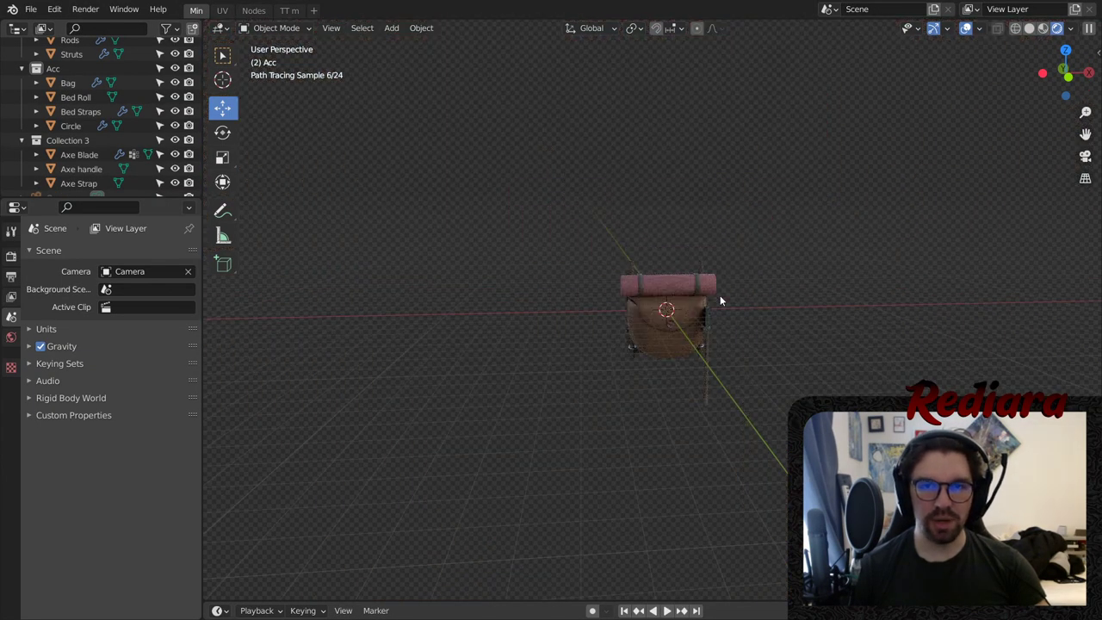
pyautogui.press('KP_1')
pyautogui.scroll(5, 691, 327)
pyautogui.keyDown('shift'); pyautogui.moveTo(752, 317); pyautogui.dragTo(648, 318, button='middle'); pyautogui.keyUp('shift')
pyautogui.scroll(3, 85, 146)
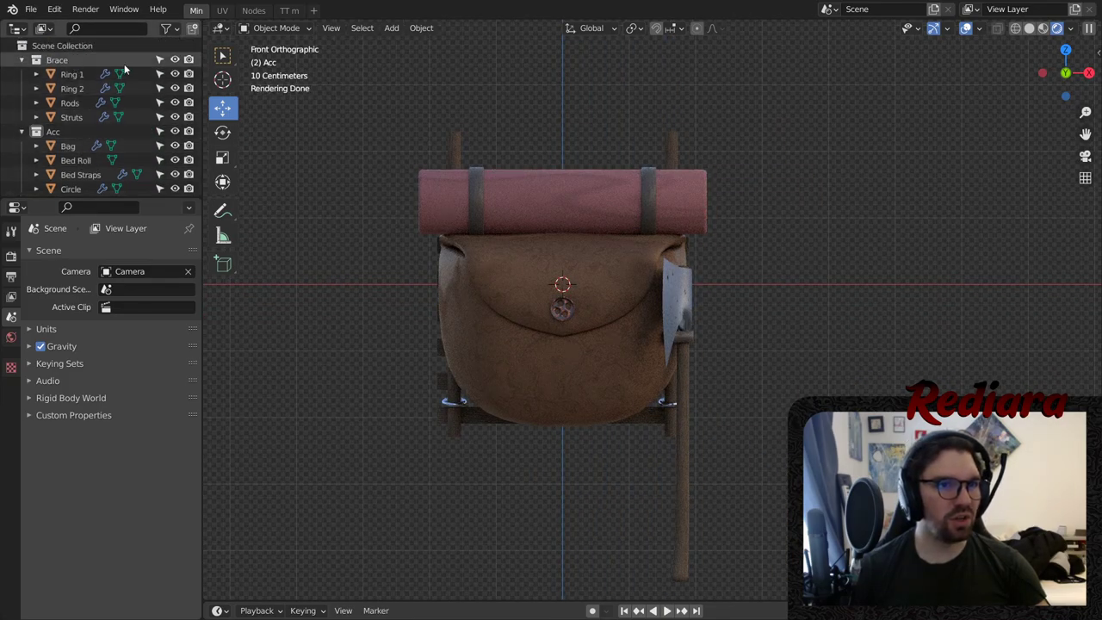
pyautogui.click(21, 59)
pyautogui.click(22, 74)
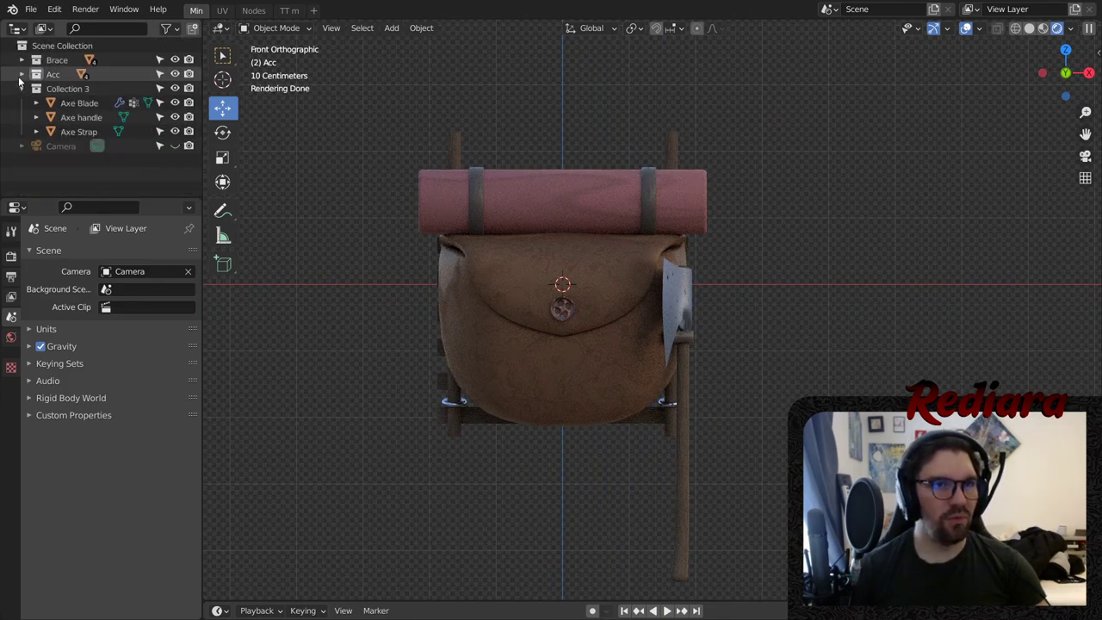
pyautogui.click(22, 88)
pyautogui.click(175, 60)
pyautogui.click(175, 74)
pyautogui.click(175, 88)
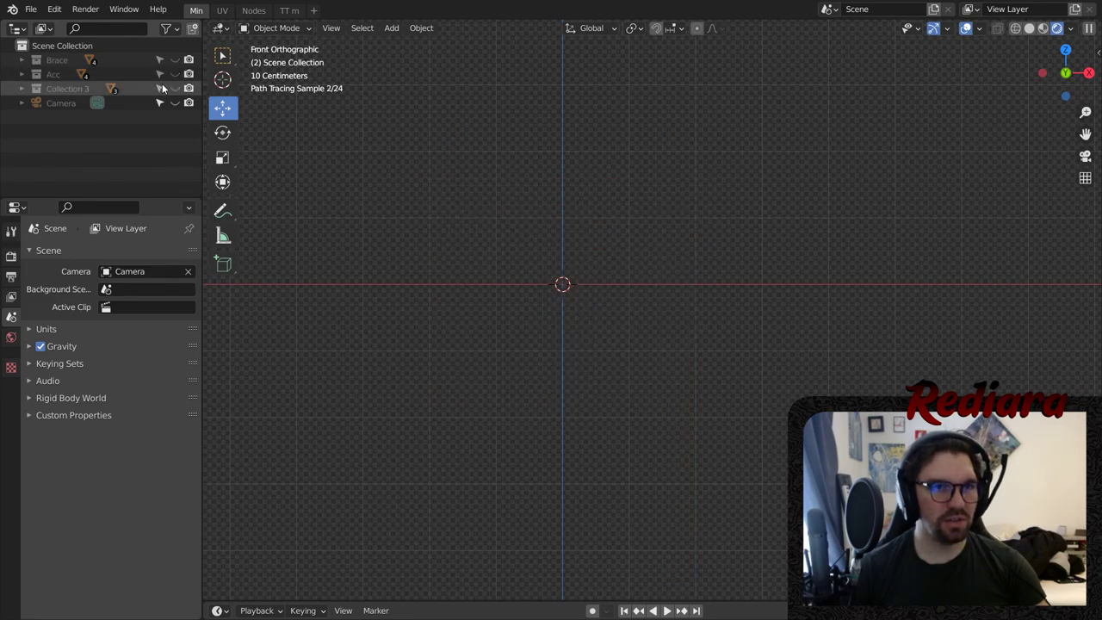
# - Rename Collection 3 to Axe
pyautogui.doubleClick(59, 91)
pyautogui.write('Axe')
pyautogui.press('Return')
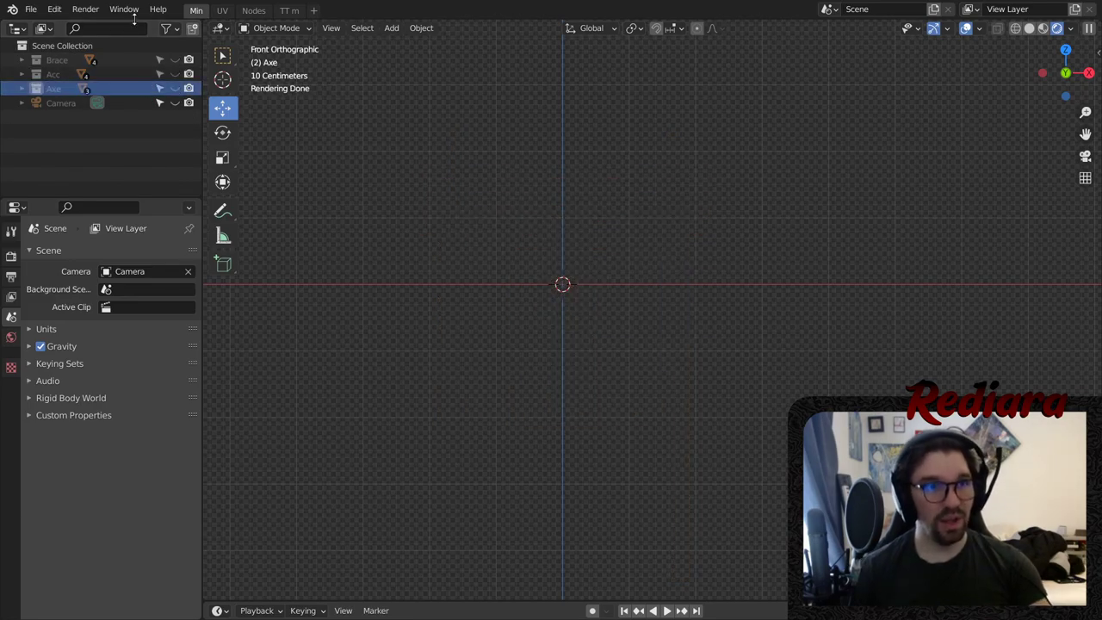
pyautogui.rightClick(81, 133)
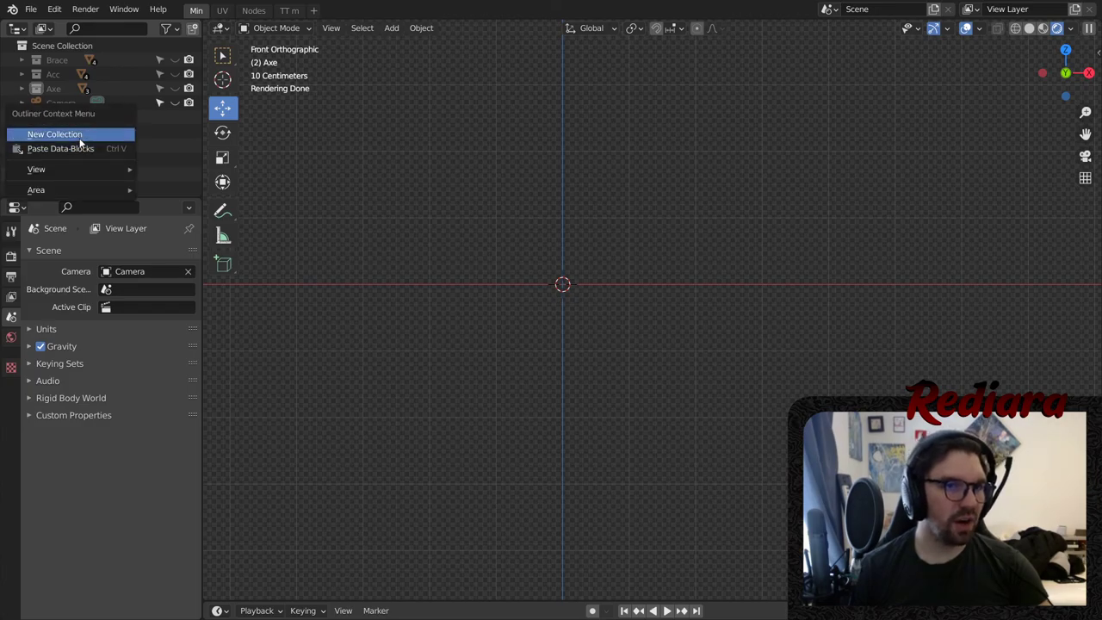
pyautogui.click(76, 132)
pyautogui.click(69, 102)
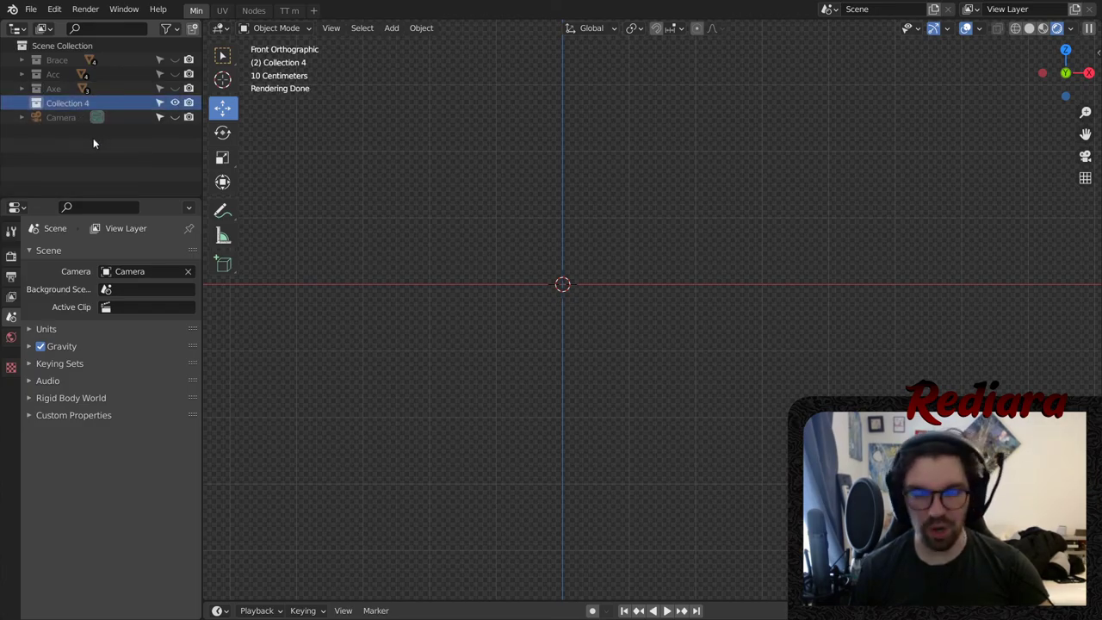
pyautogui.press('x')
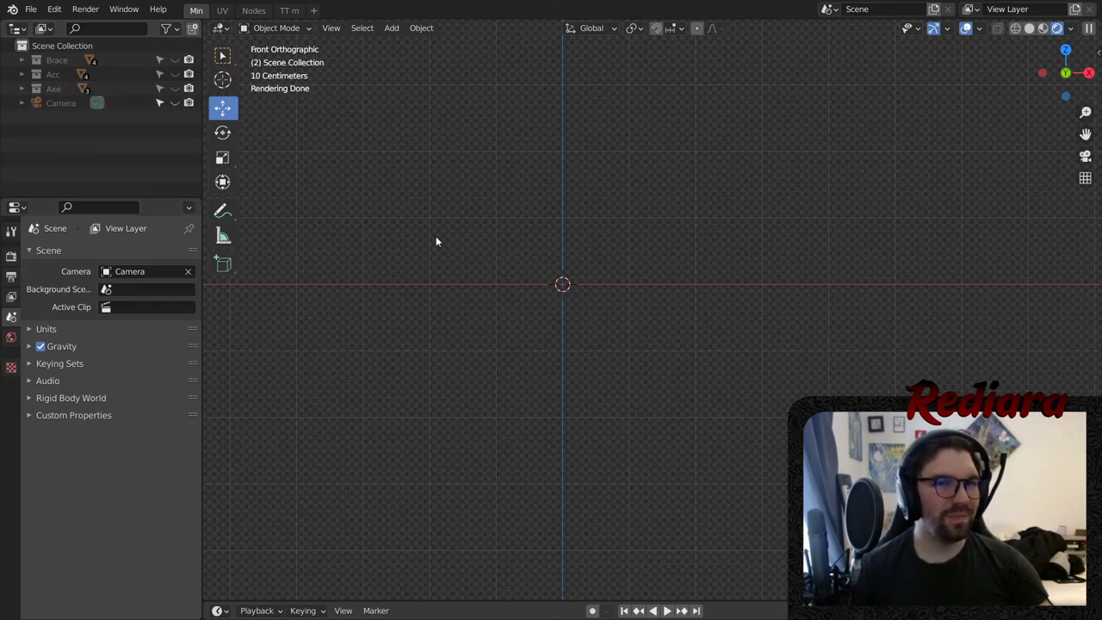
# - Switch to solid shading, place the deer antler photo beside the origin as a reference image, and scale it to about 0.366
pyautogui.click(1027, 29)
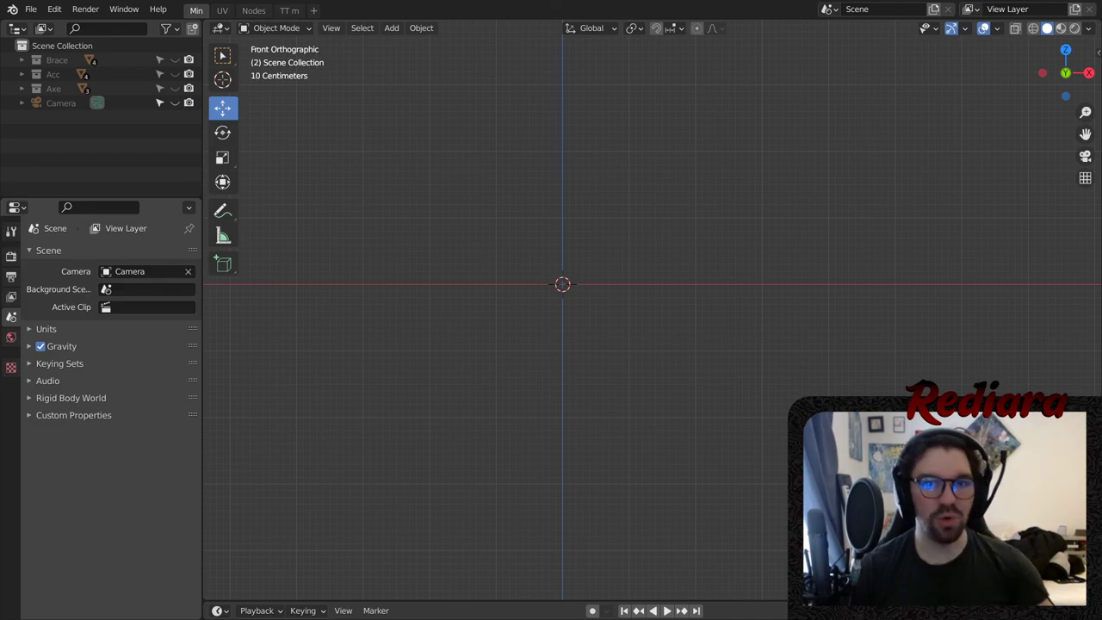
pyautogui.moveTo(1101, 211); pyautogui.dragTo(851, 211)
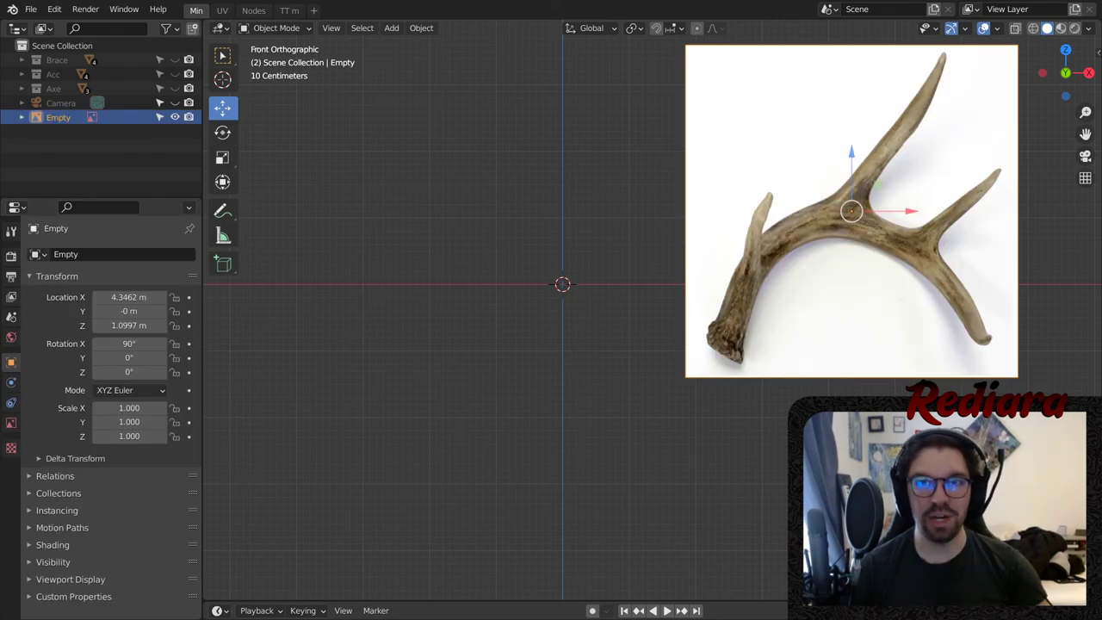
pyautogui.keyDown('shift'); pyautogui.moveTo(648, 277); pyautogui.dragTo(537, 302, button='middle'); pyautogui.keyUp('shift')
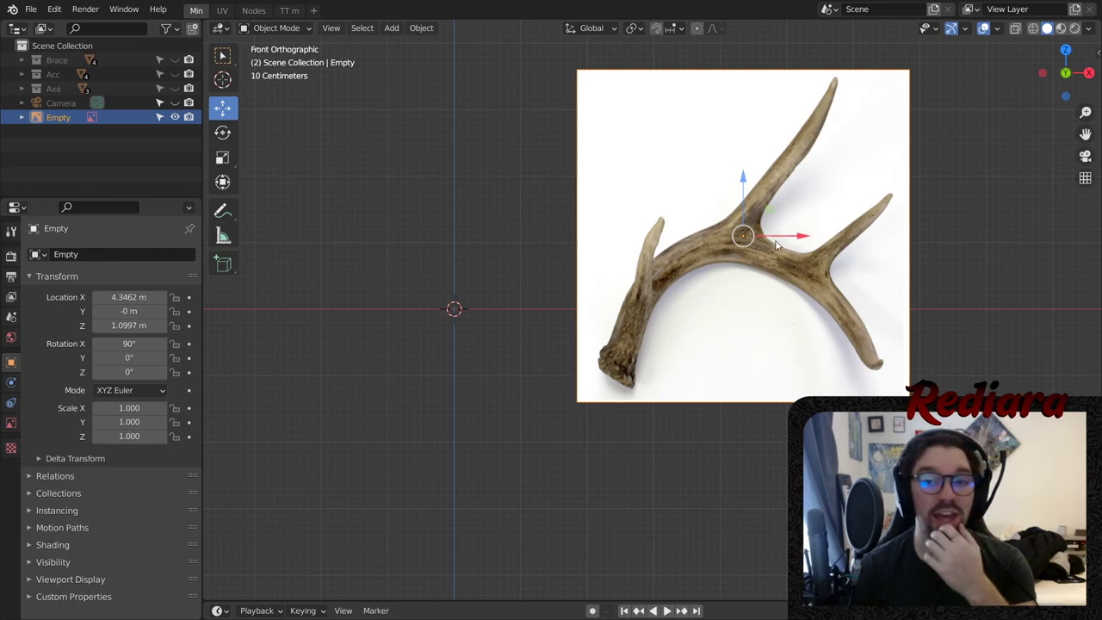
pyautogui.click(222, 157)
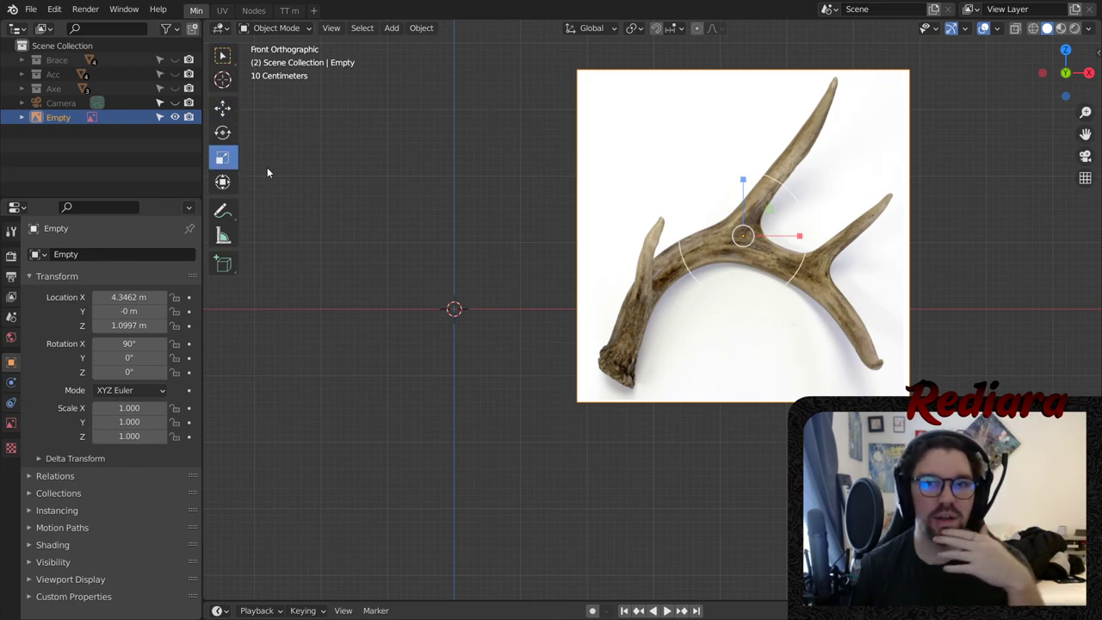
pyautogui.moveTo(794, 202); pyautogui.dragTo(759, 221)
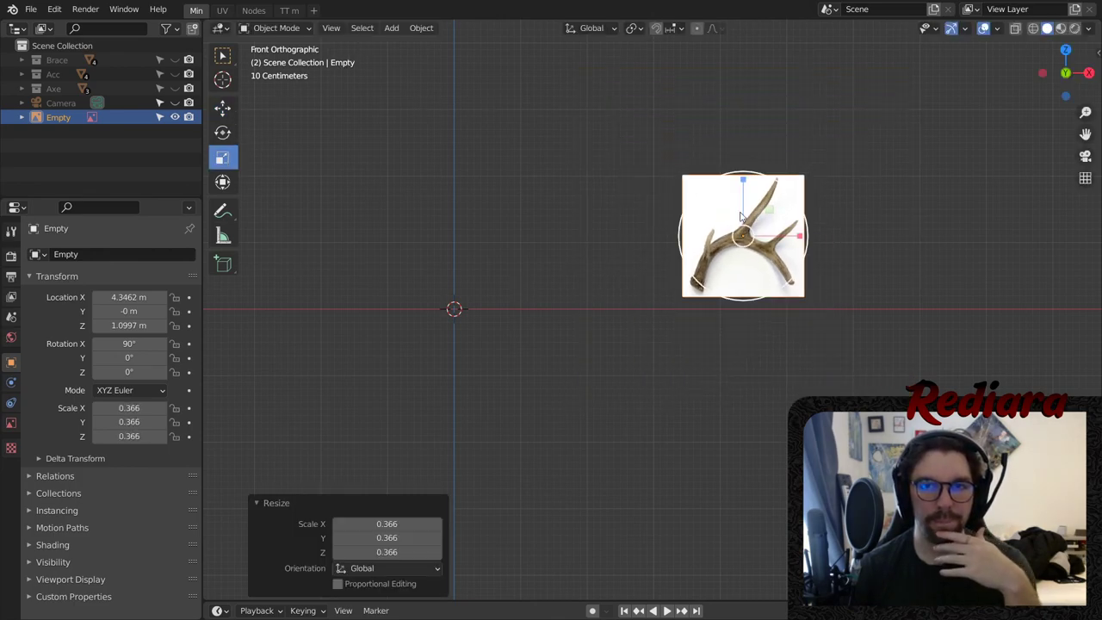
pyautogui.click(637, 221)
# - Unhide the Acc collection and bring up the Bed Roll's material in the Nodes workspace with rendered shading
pyautogui.click(175, 75)
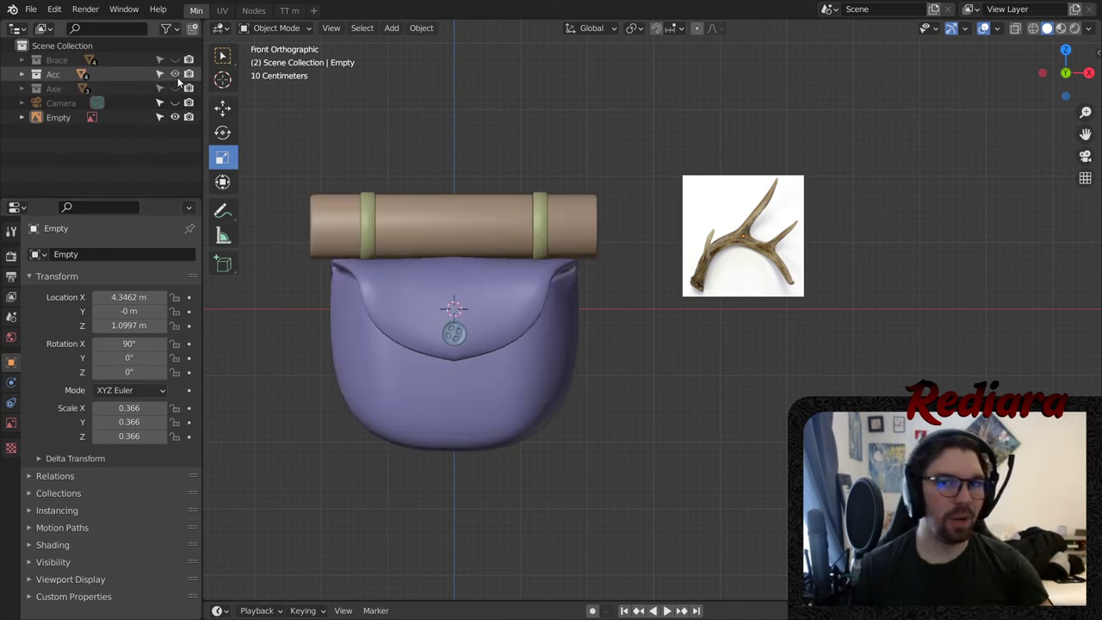
pyautogui.click(432, 195)
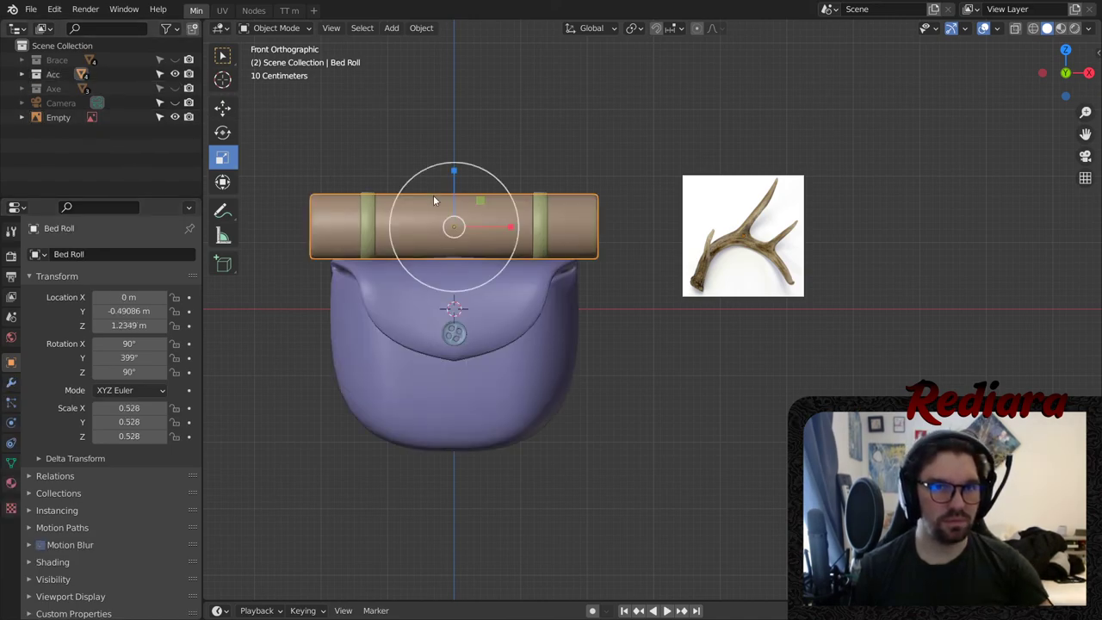
pyautogui.moveTo(433, 194); pyautogui.dragTo(527, 192, button='middle')
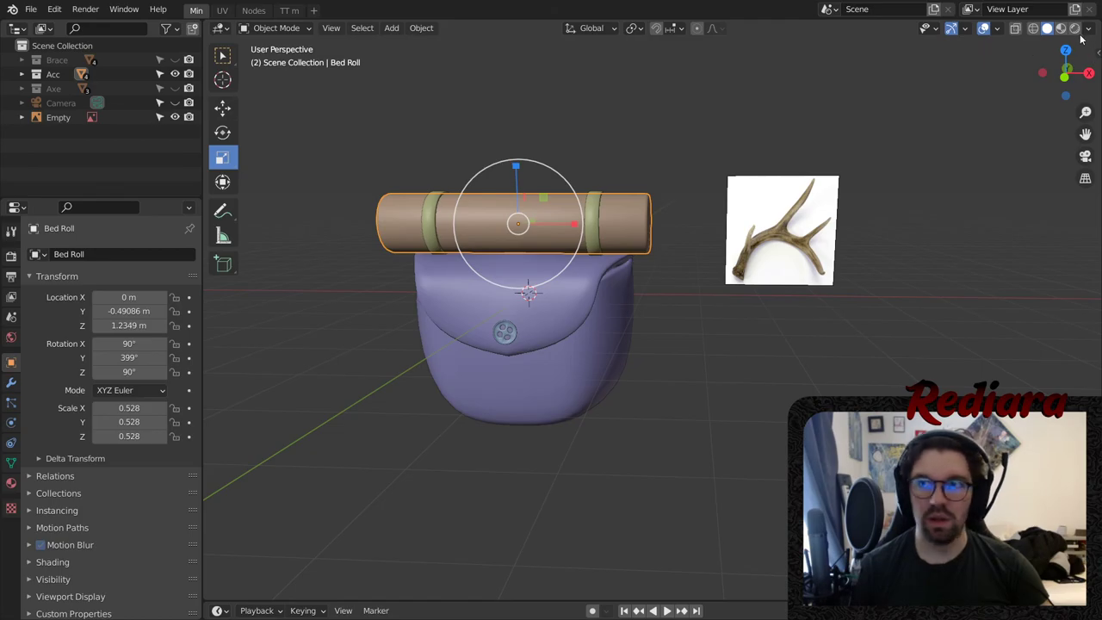
pyautogui.click(1074, 28)
pyautogui.click(254, 10)
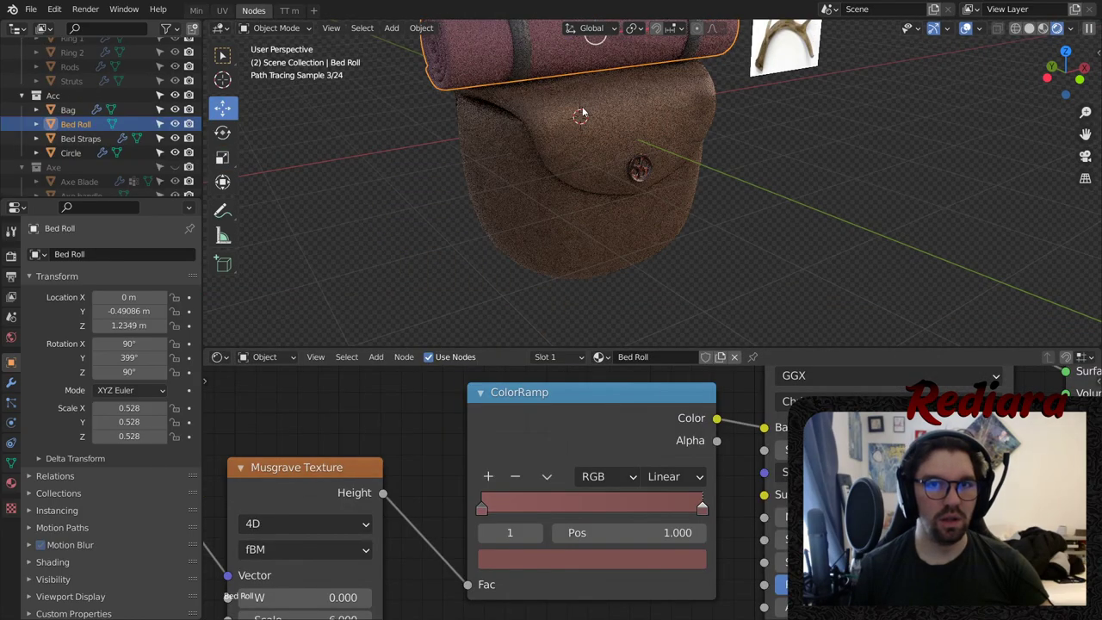
pyautogui.keyDown('shift'); pyautogui.moveTo(581, 112); pyautogui.dragTo(585, 216, button='middle'); pyautogui.keyUp('shift')
pyautogui.scroll(4, 585, 112)
pyautogui.moveTo(581, 178)
pyautogui.mouseDown(button='middle')
pyautogui.moveTo(512, 286)
pyautogui.moveTo(567, 224)
pyautogui.mouseUp(button='middle')
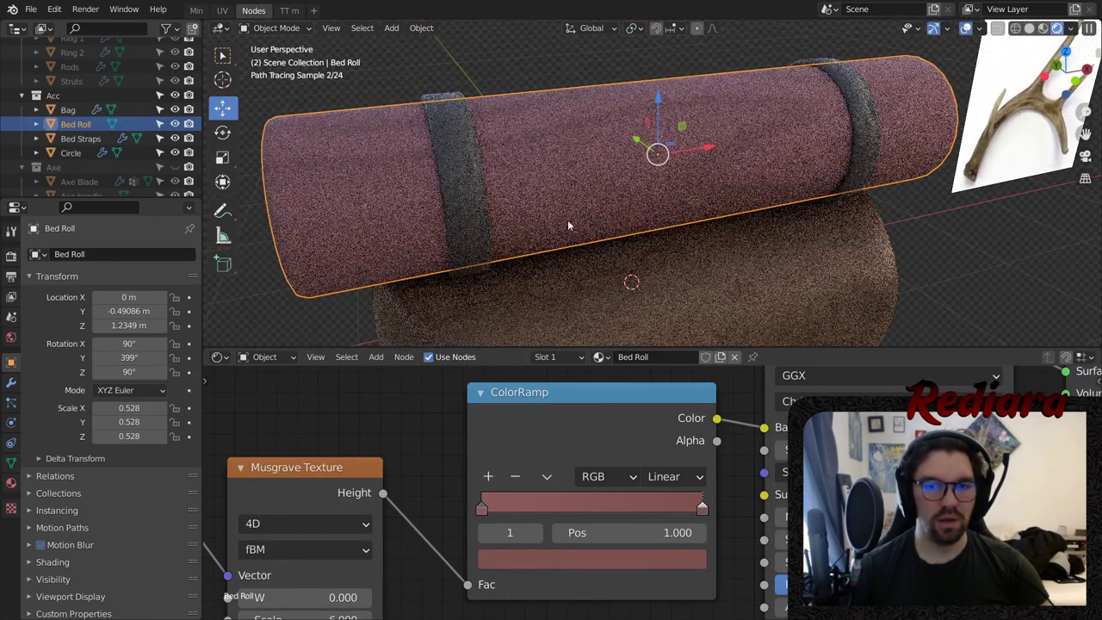
# - Add a third stop to the Bed Roll's ColorRamp and place the two lower stops at 0.000 and 0.116
pyautogui.scroll(2, 522, 499)
pyautogui.moveTo(466, 514); pyautogui.dragTo(504, 517)
pyautogui.click(477, 470)
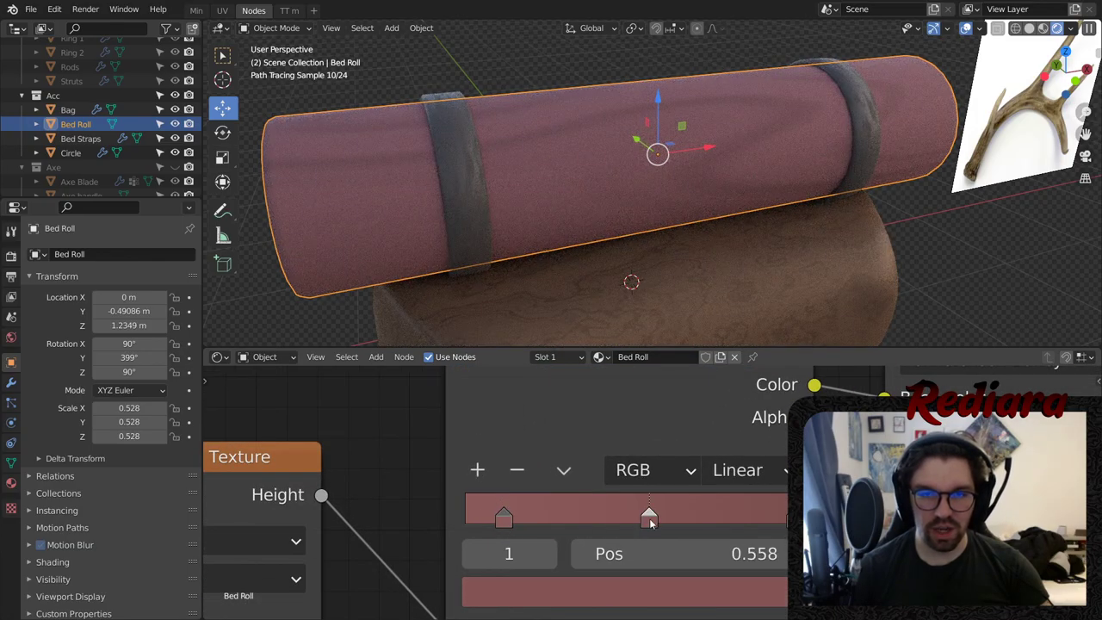
pyautogui.moveTo(647, 521); pyautogui.dragTo(398, 530)
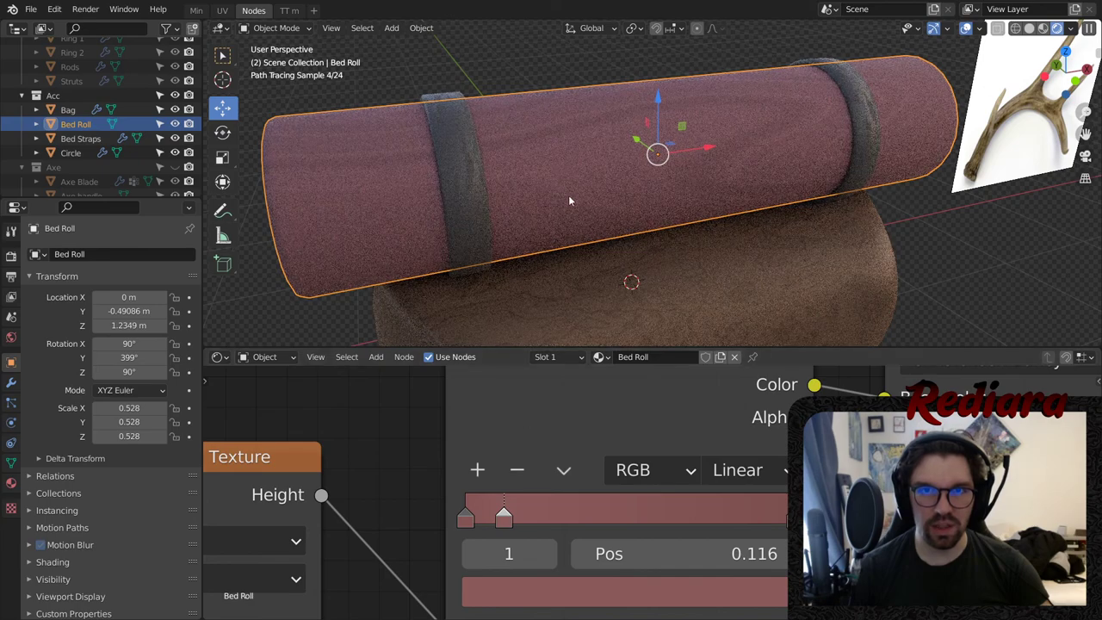
# - Set the colour saturation of the ColorRamp's middle and last stops to 0.3
pyautogui.click(543, 592)
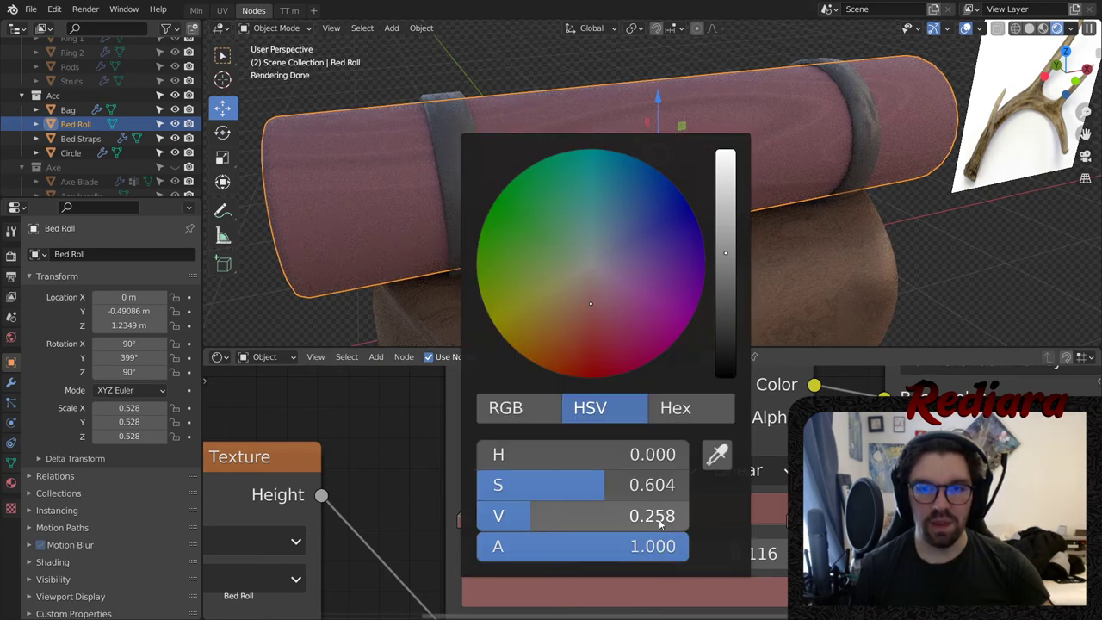
pyautogui.click(631, 482)
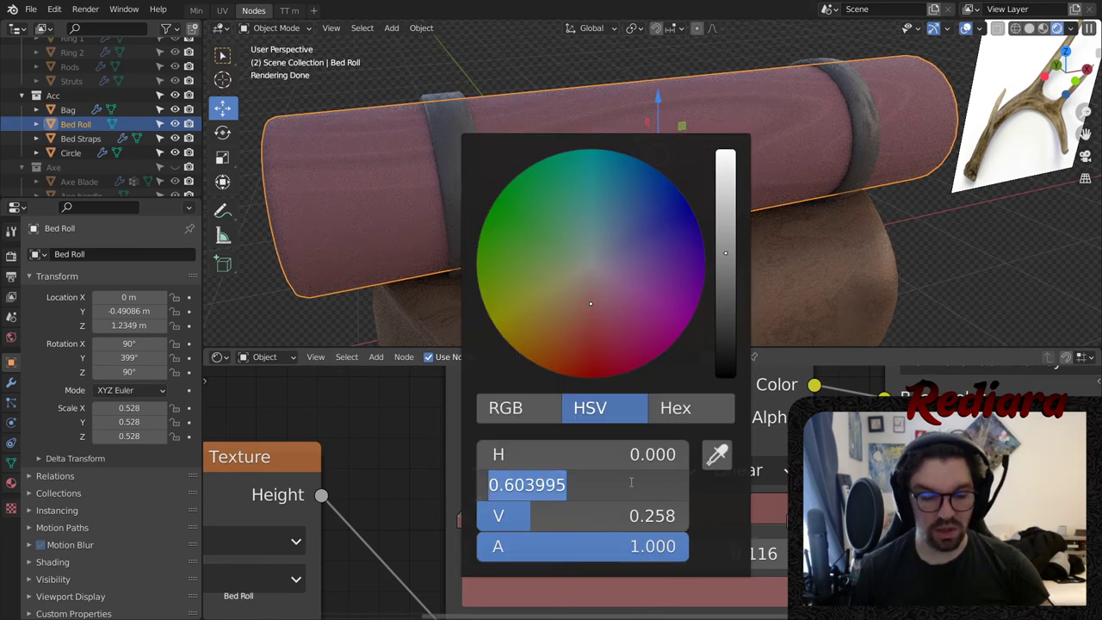
pyautogui.write('0.3')
pyautogui.press('Return')
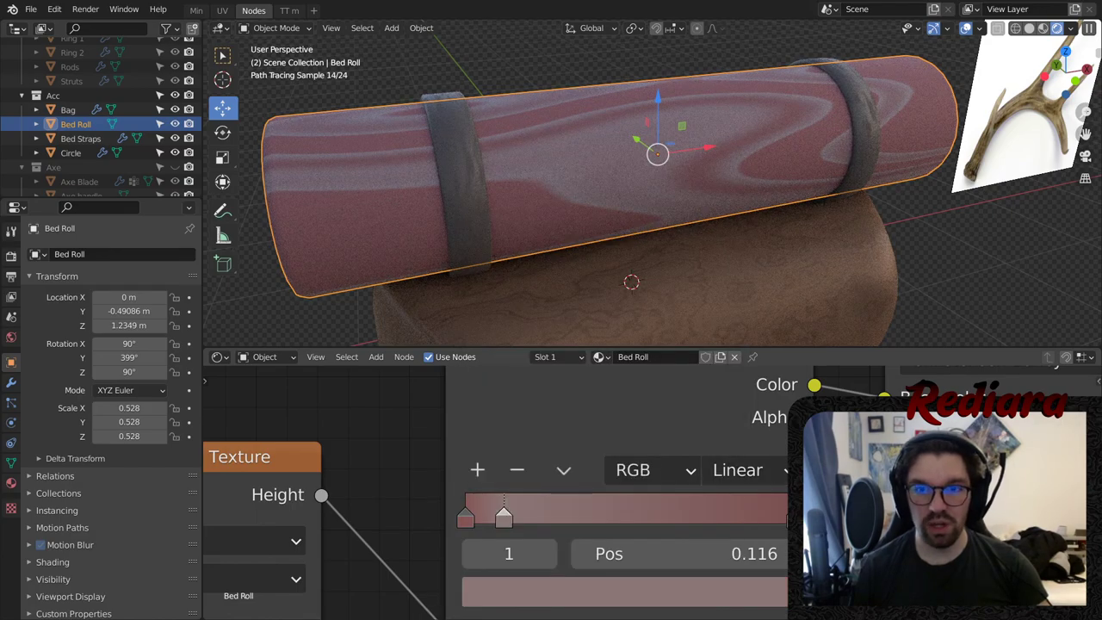
pyautogui.click(791, 517)
pyautogui.click(543, 592)
pyautogui.click(642, 485)
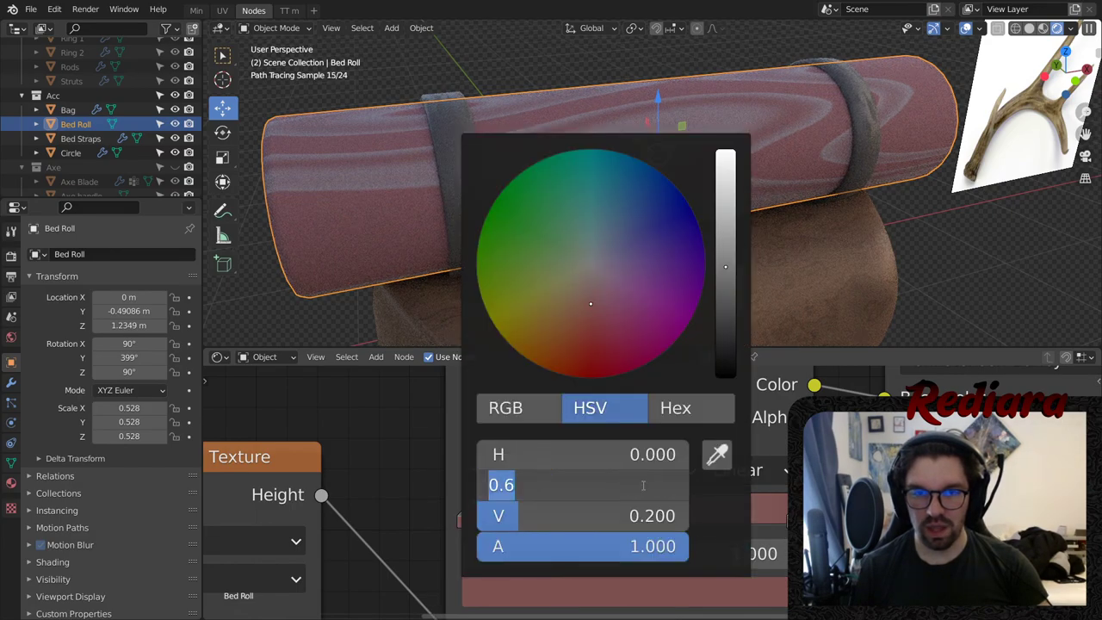
pyautogui.write('0.3')
pyautogui.press('Return')
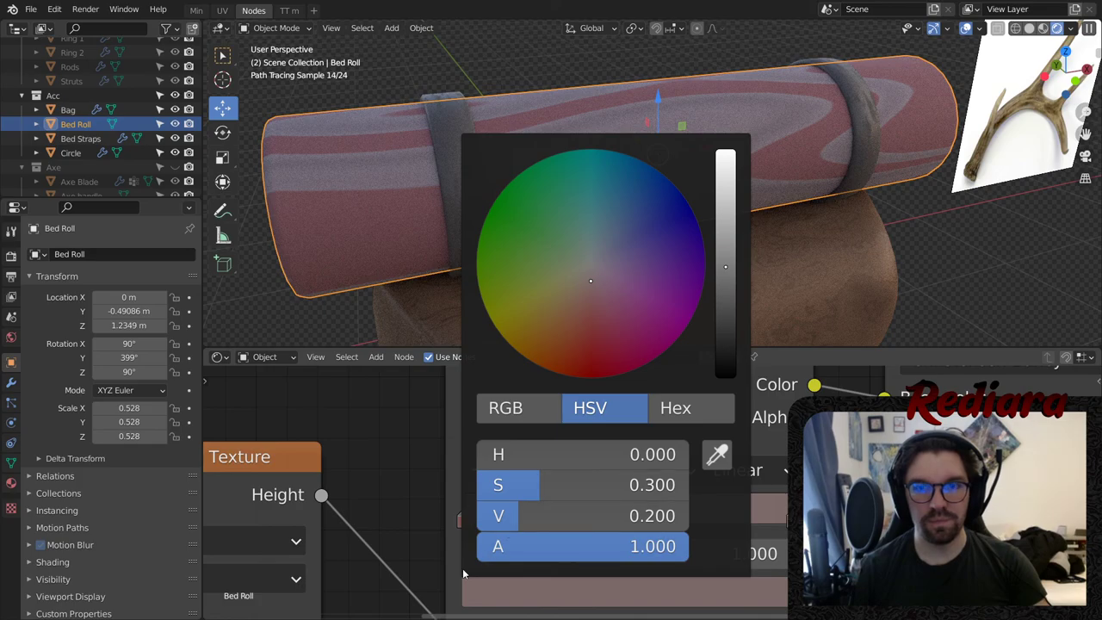
# - Set the colour saturation of the ColorRamp's first stop to 0.4
pyautogui.click(466, 520)
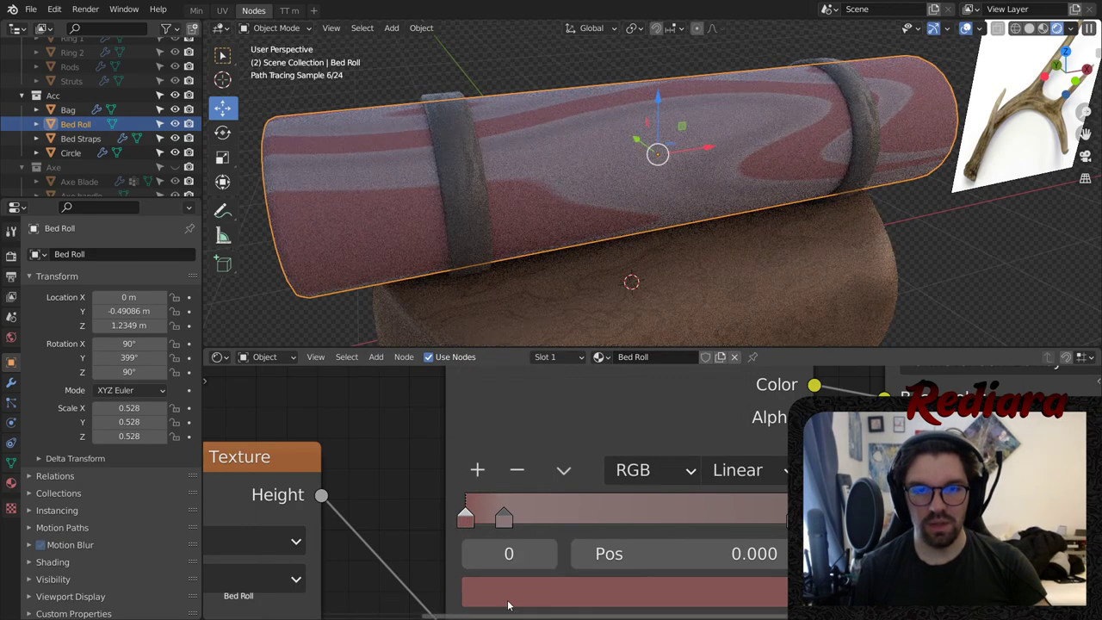
pyautogui.click(506, 594)
pyautogui.click(500, 485)
pyautogui.write('0.4')
pyautogui.press('Return')
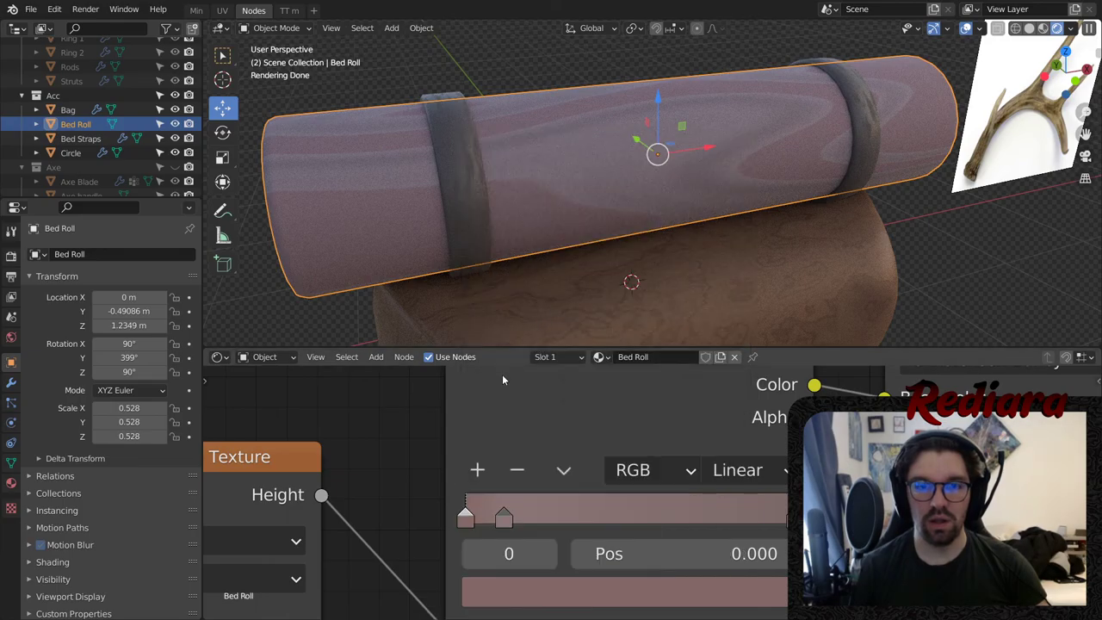
# - Change the Bed Roll ColorRamp's interpolation to B-Spline
pyautogui.scroll(-5, 432, 425)
pyautogui.moveTo(561, 206); pyautogui.dragTo(590, 168, button='middle')
pyautogui.scroll(1, 480, 465)
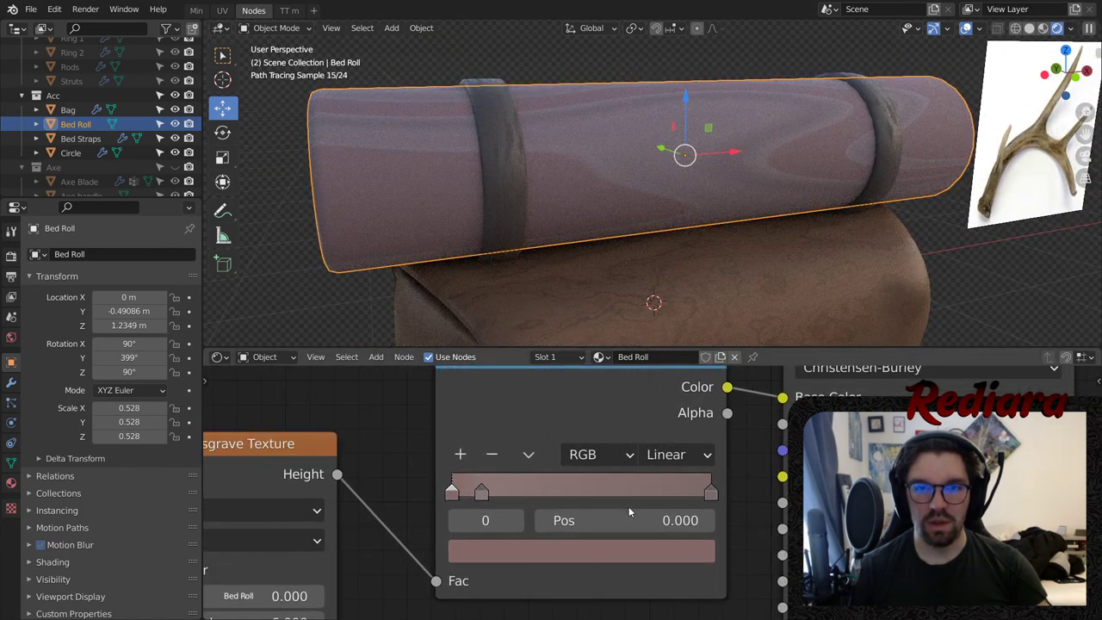
pyautogui.click(670, 456)
pyautogui.click(672, 346)
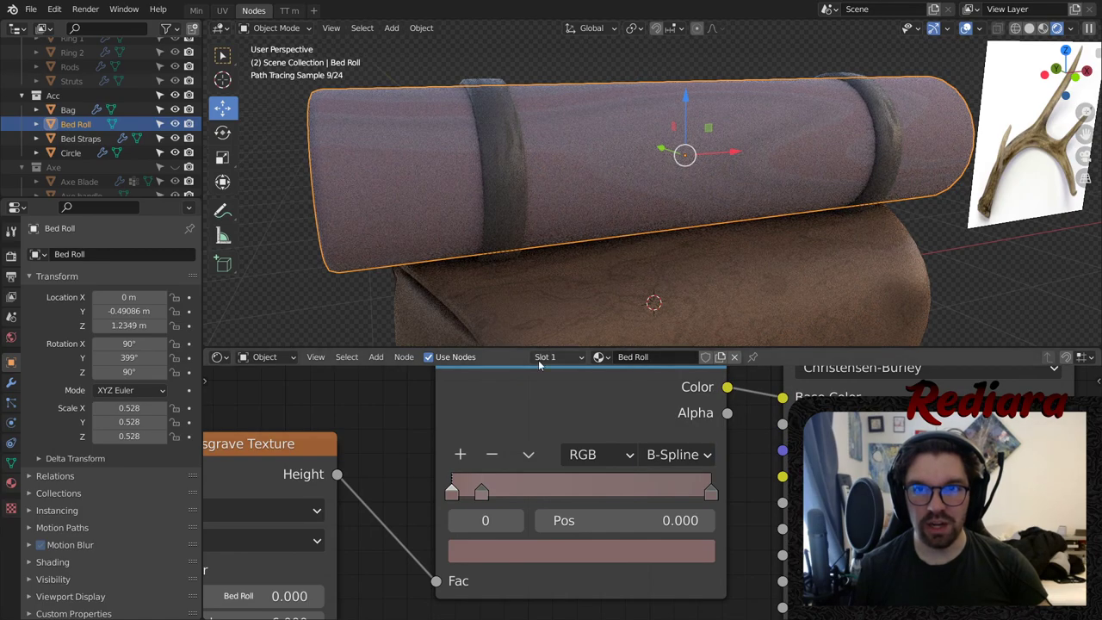
# - Set the Lacunarity of both Musgrave Texture nodes in the Bed Roll material to 4
pyautogui.moveTo(295, 484); pyautogui.dragTo(607, 377, button='middle')
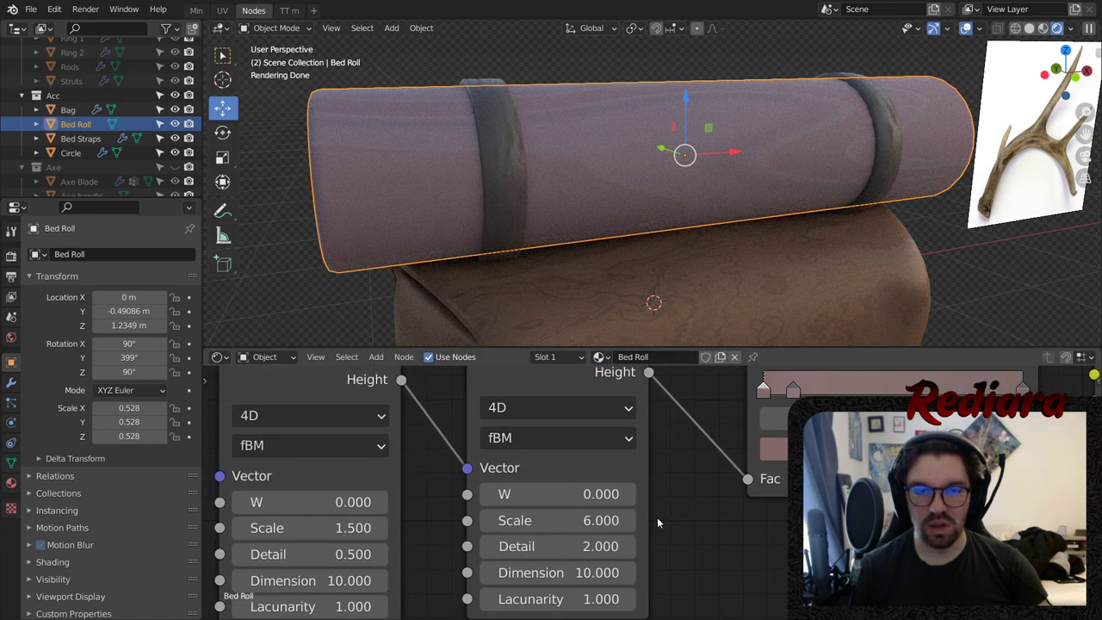
pyautogui.moveTo(680, 533); pyautogui.dragTo(750, 475, button='middle')
pyautogui.click(632, 542)
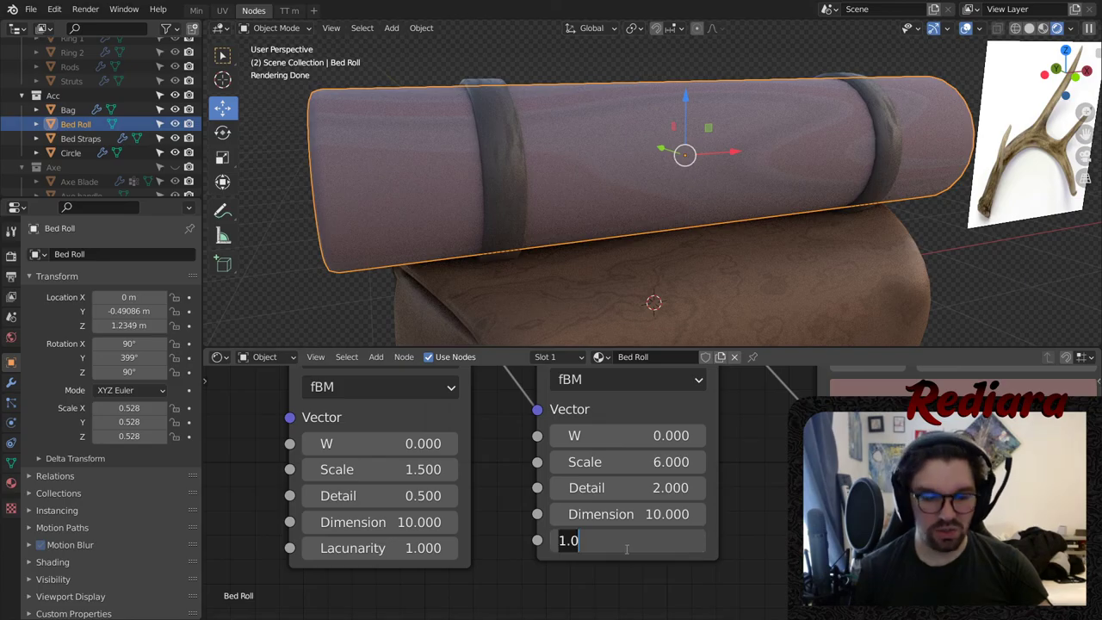
pyautogui.write('4')
pyautogui.press('Return')
pyautogui.click(417, 548)
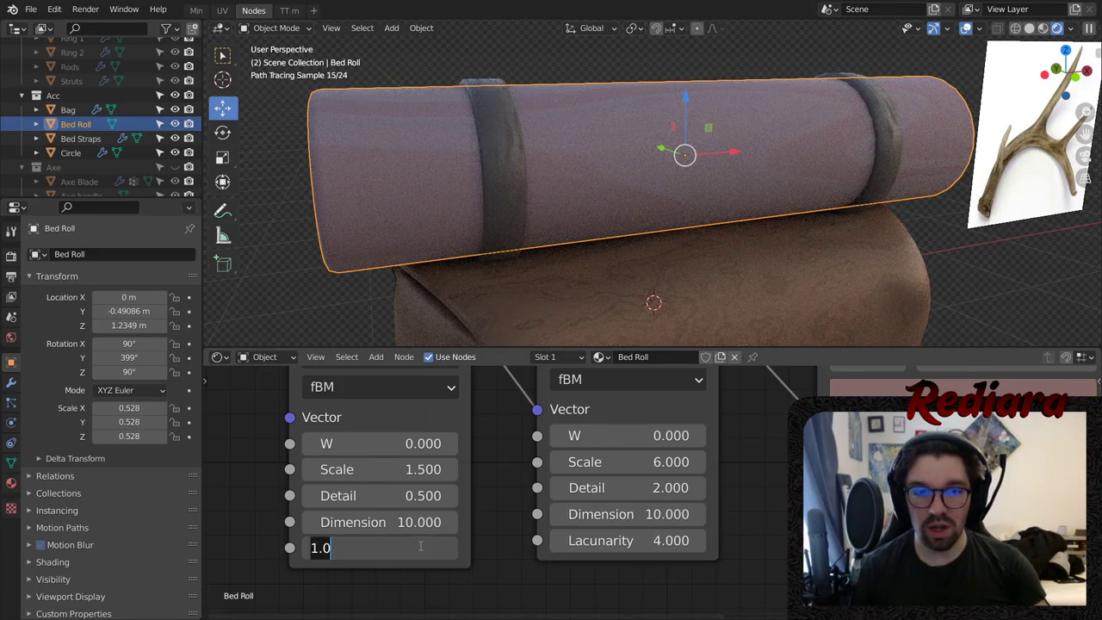
pyautogui.write('4')
pyautogui.press('Return')
# - Set the Lacunarity of both Musgrave Texture nodes in the Bed Roll material to 10
pyautogui.scroll(5, 647, 209)
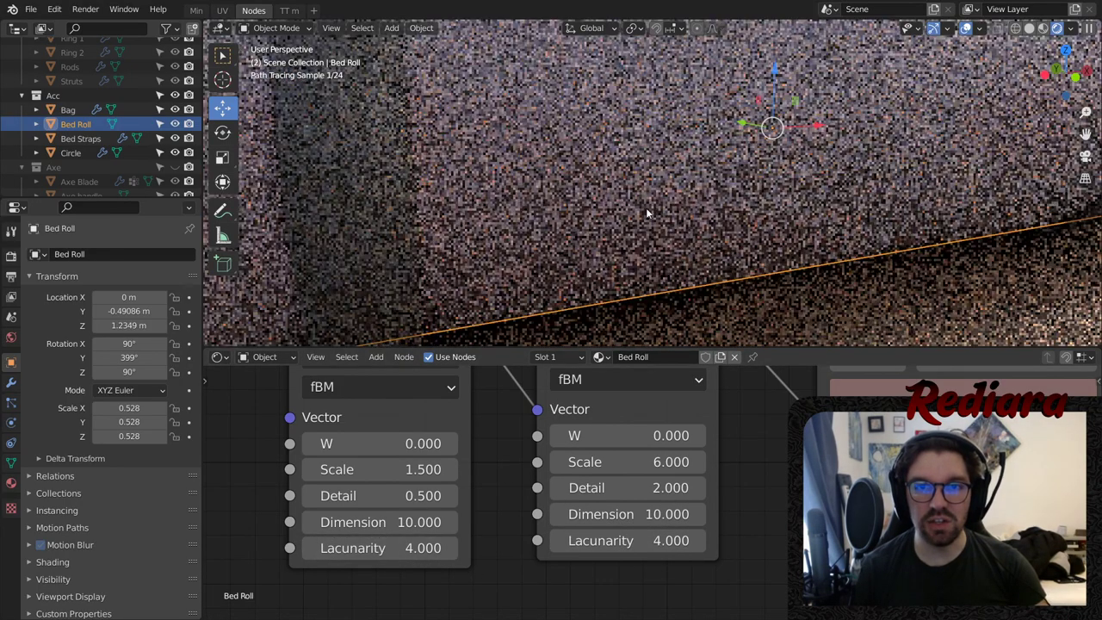
pyautogui.click(411, 544)
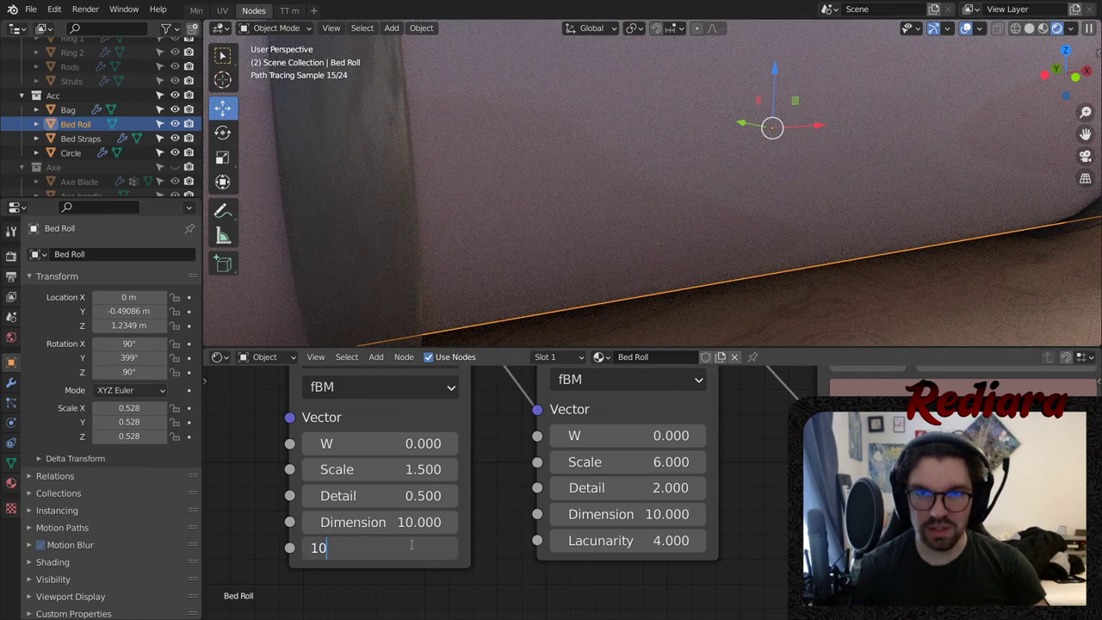
pyautogui.write('10')
pyautogui.press('Return')
pyautogui.click(625, 541)
pyautogui.write('1')
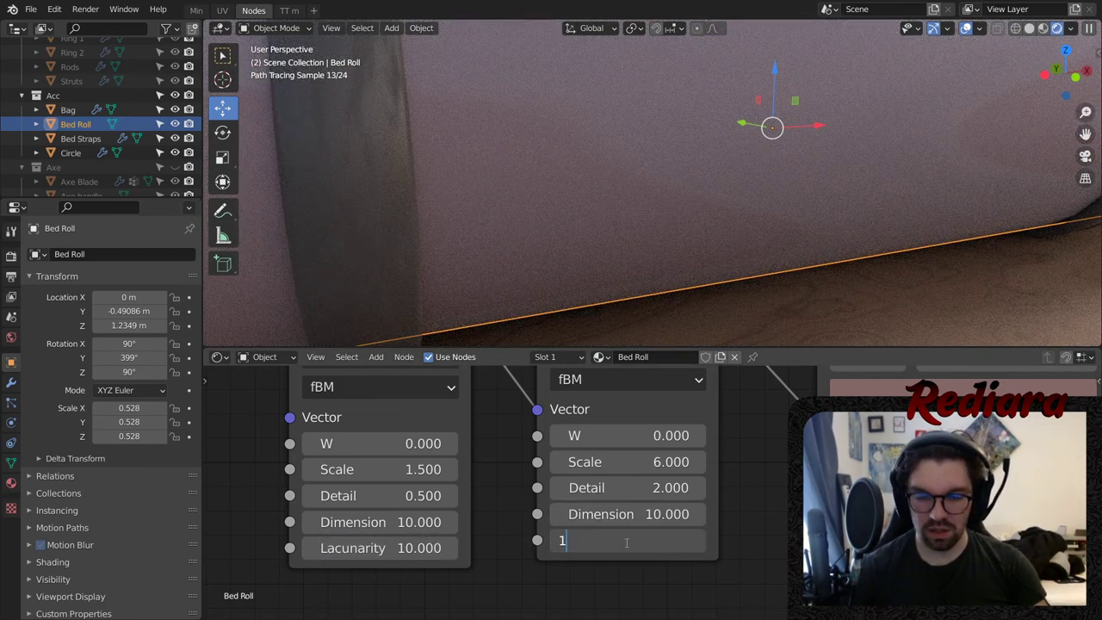
pyautogui.write('0')
pyautogui.press('Return')
pyautogui.scroll(-5, 623, 205)
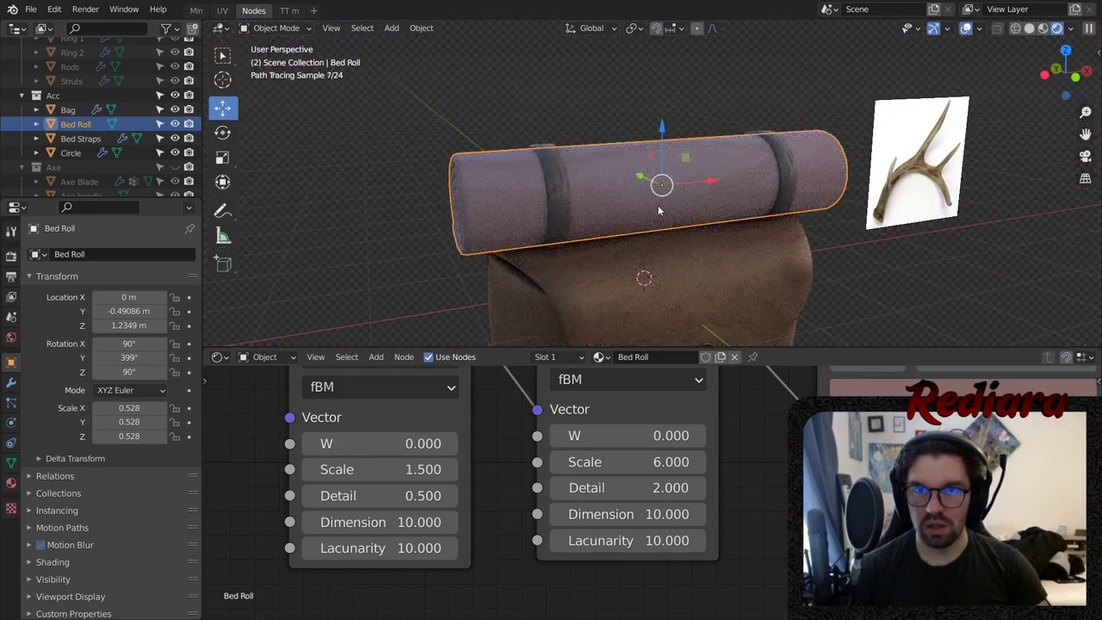
# - Set the colour saturation of the Bed Roll ColorRamp's middle stop to 0.35 and check the rolled surface
pyautogui.scroll(5, 637, 173)
pyautogui.moveTo(853, 372); pyautogui.dragTo(553, 450, button='middle')
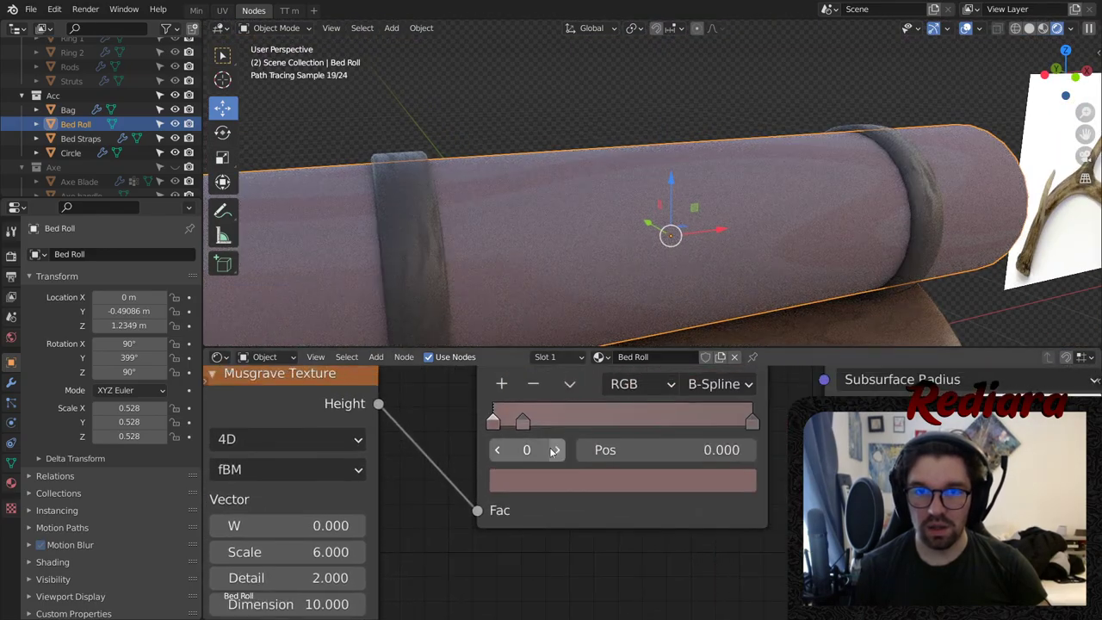
pyautogui.scroll(2, 530, 414)
pyautogui.click(511, 420)
pyautogui.click(545, 506)
pyautogui.click(666, 387)
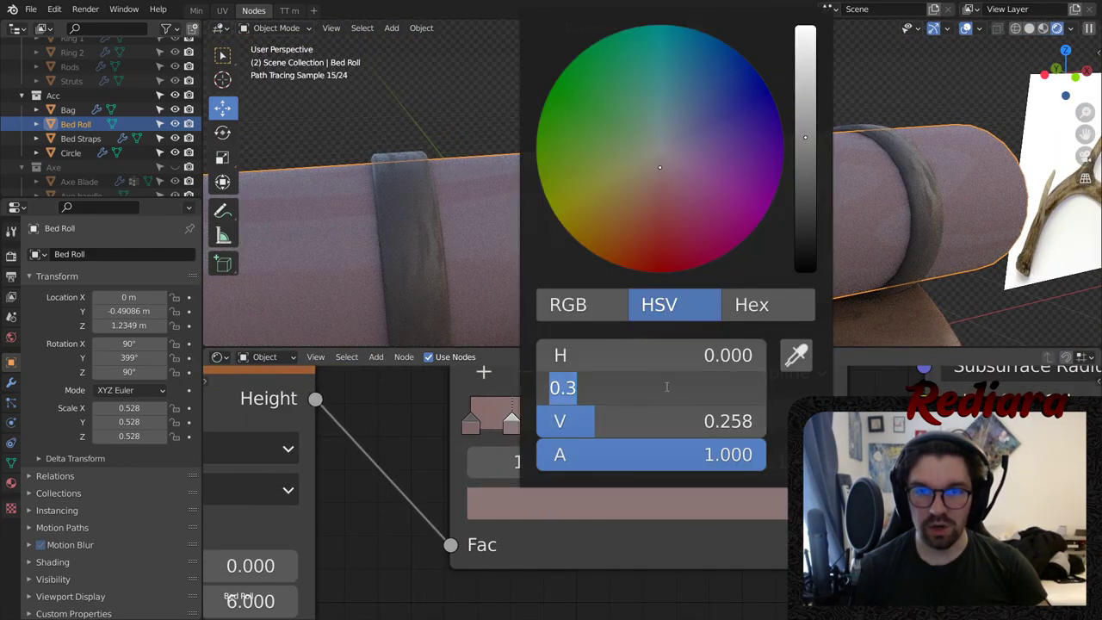
pyautogui.write('0.35')
pyautogui.press('Return')
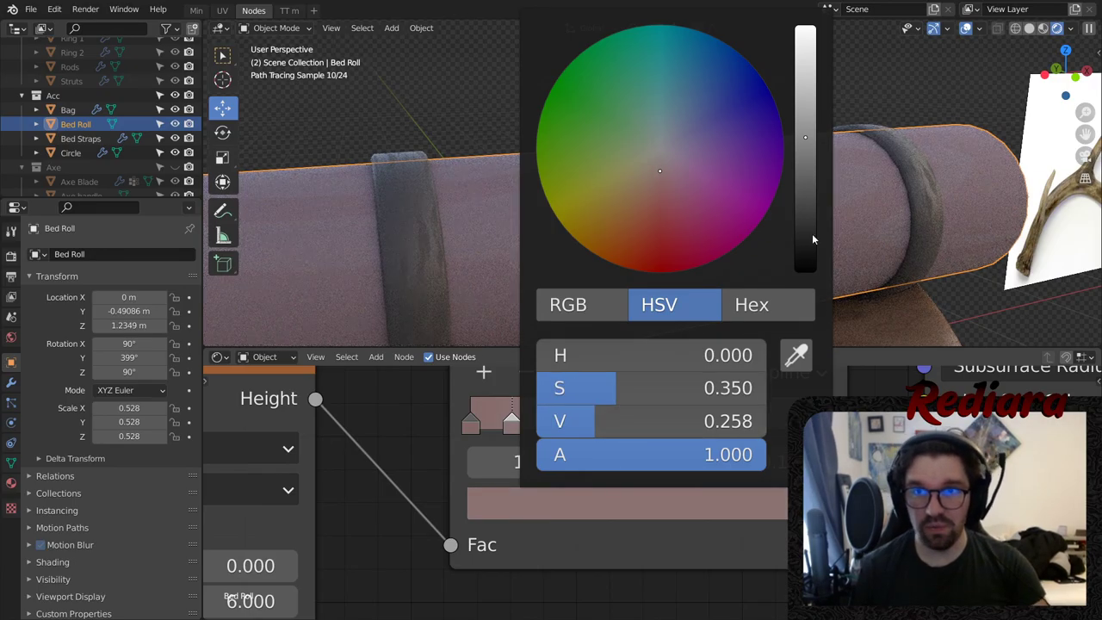
pyautogui.click(895, 69)
pyautogui.scroll(-5, 826, 99)
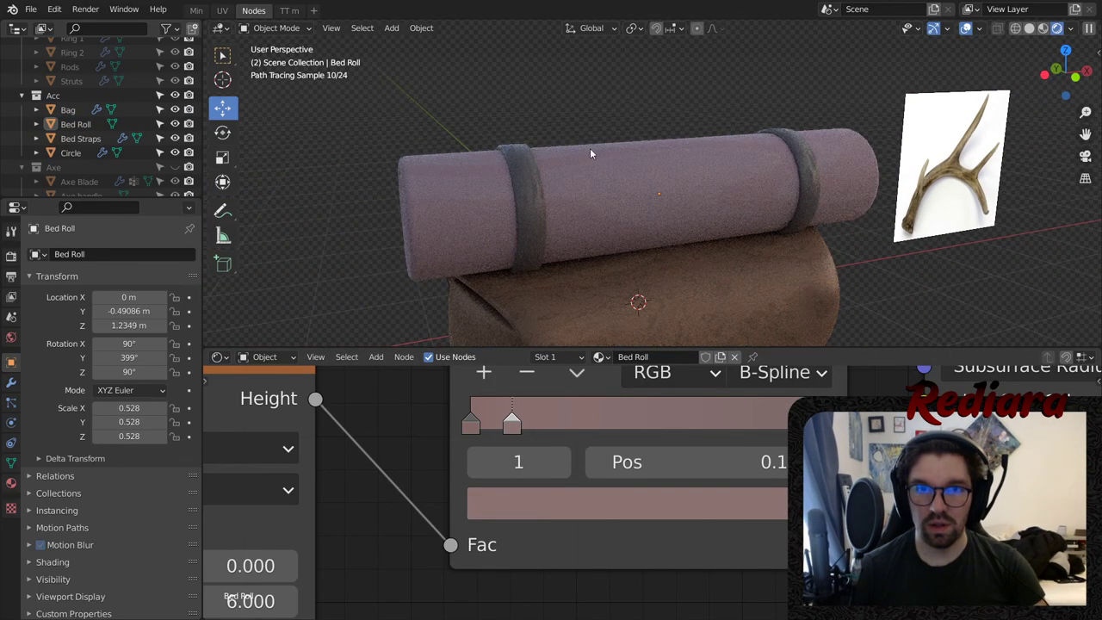
pyautogui.moveTo(474, 169); pyautogui.dragTo(437, 207, button='middle')
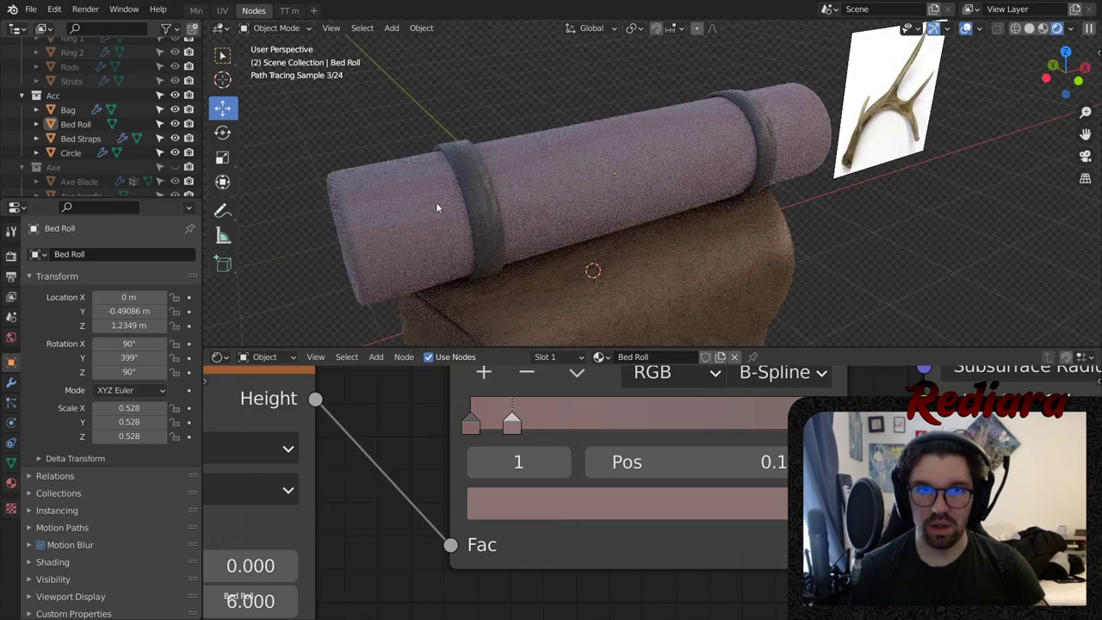
pyautogui.scroll(1, 479, 199)
pyautogui.moveTo(548, 194); pyautogui.dragTo(545, 242, button='middle')
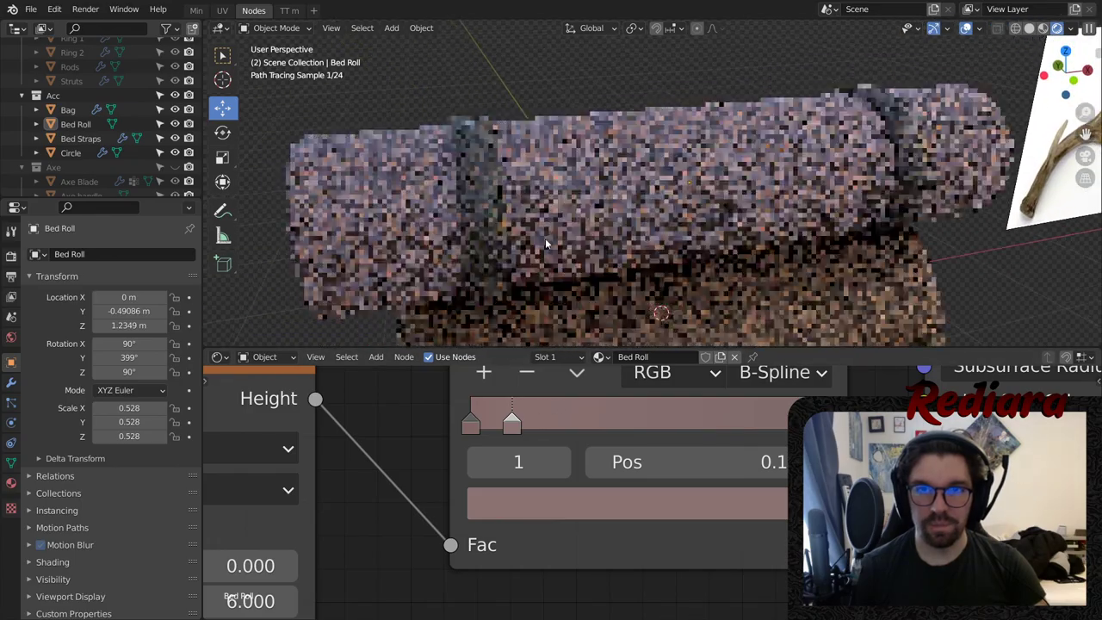
# - Set the HSV value (brightness) of the ColorRamp's first stop to 0.2
pyautogui.click(466, 429)
pyautogui.click(469, 425)
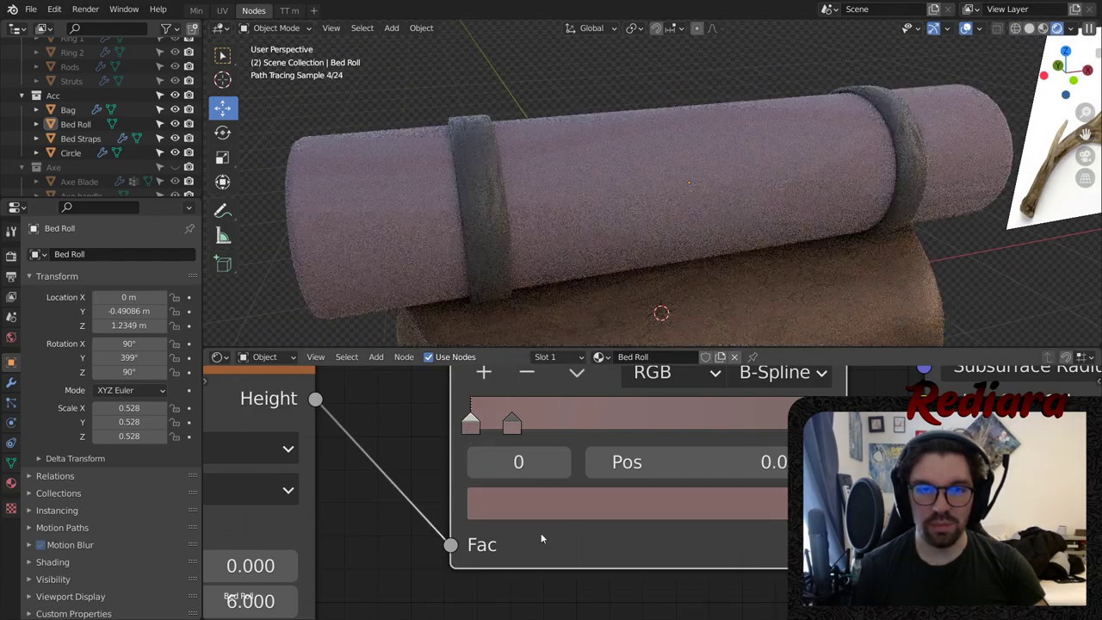
pyautogui.click(537, 504)
pyautogui.click(538, 510)
pyautogui.click(677, 425)
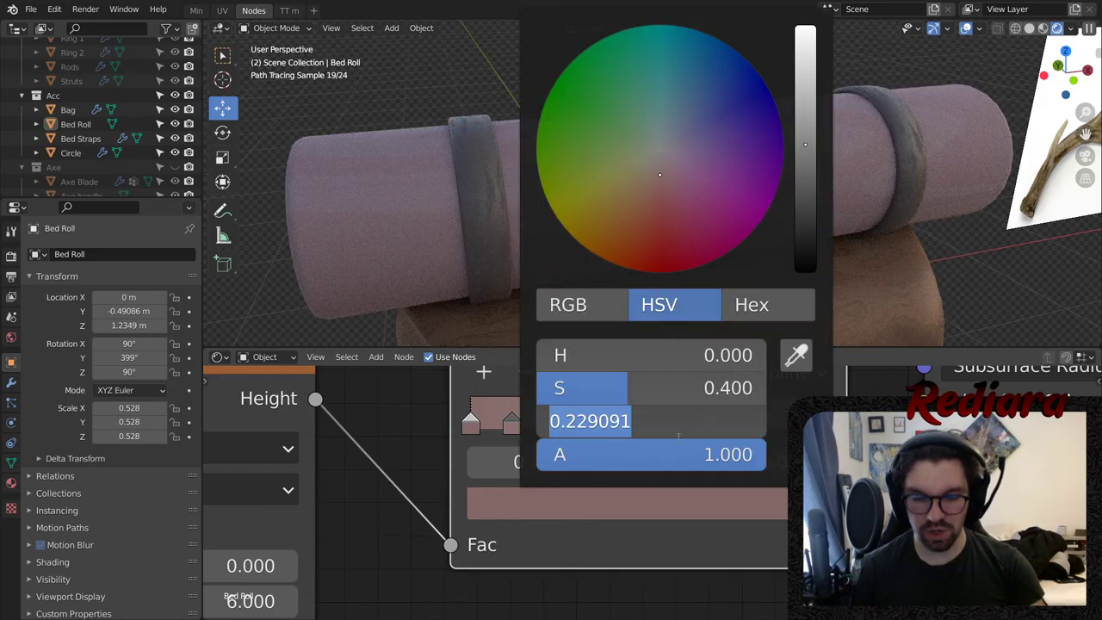
pyautogui.write('.2')
pyautogui.press('Return')
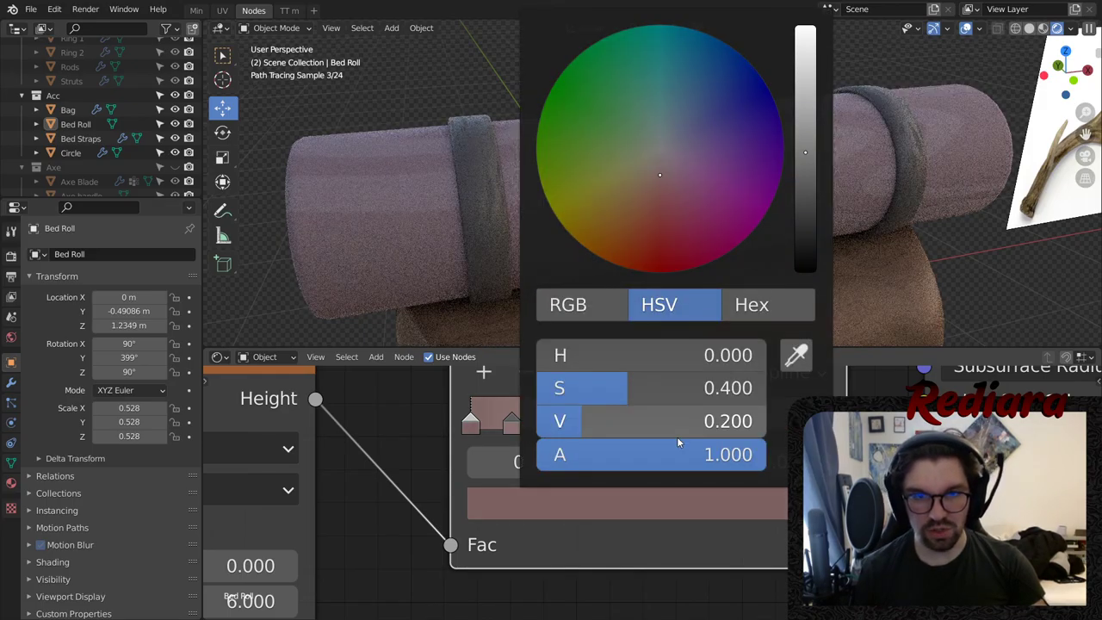
# - Darken the ColorRamp's middle stop by setting its HSV value to 0.2
pyautogui.click(511, 421)
pyautogui.click(533, 501)
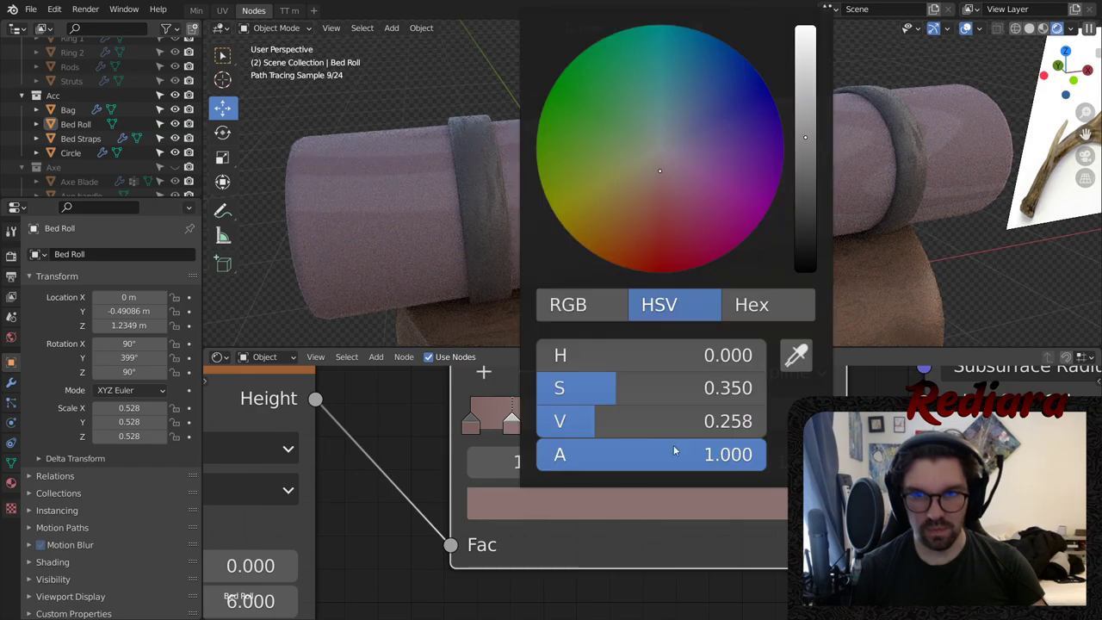
pyautogui.click(688, 423)
pyautogui.write('.2')
pyautogui.press('Return')
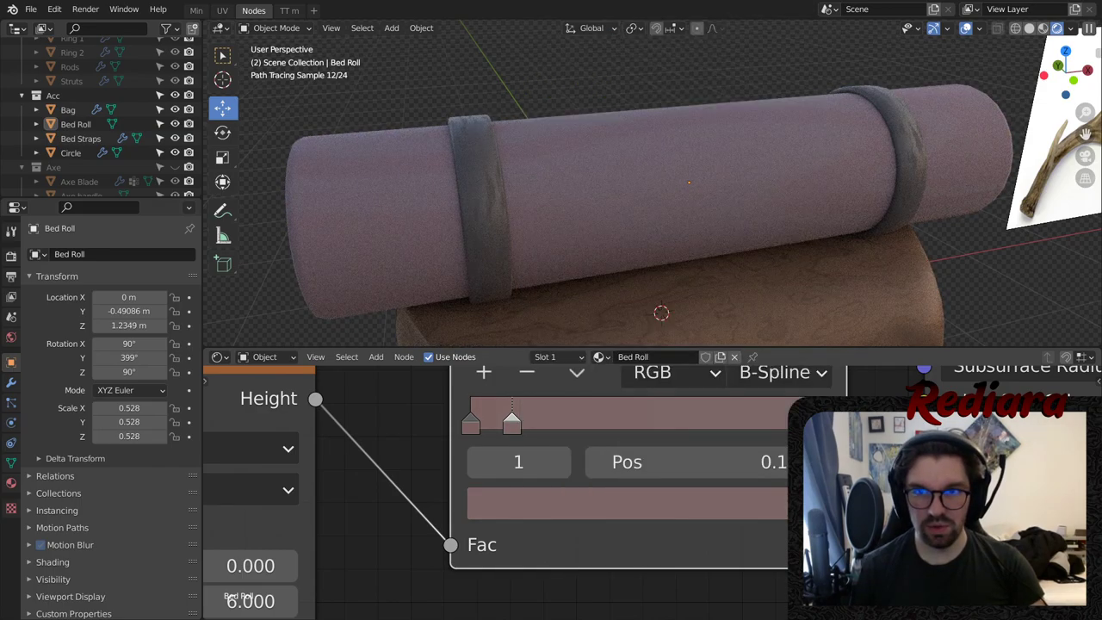
# - Darken the ColorRamp's middle stop further by setting its HSV value to 0.18
pyautogui.click(728, 503)
pyautogui.click(752, 419)
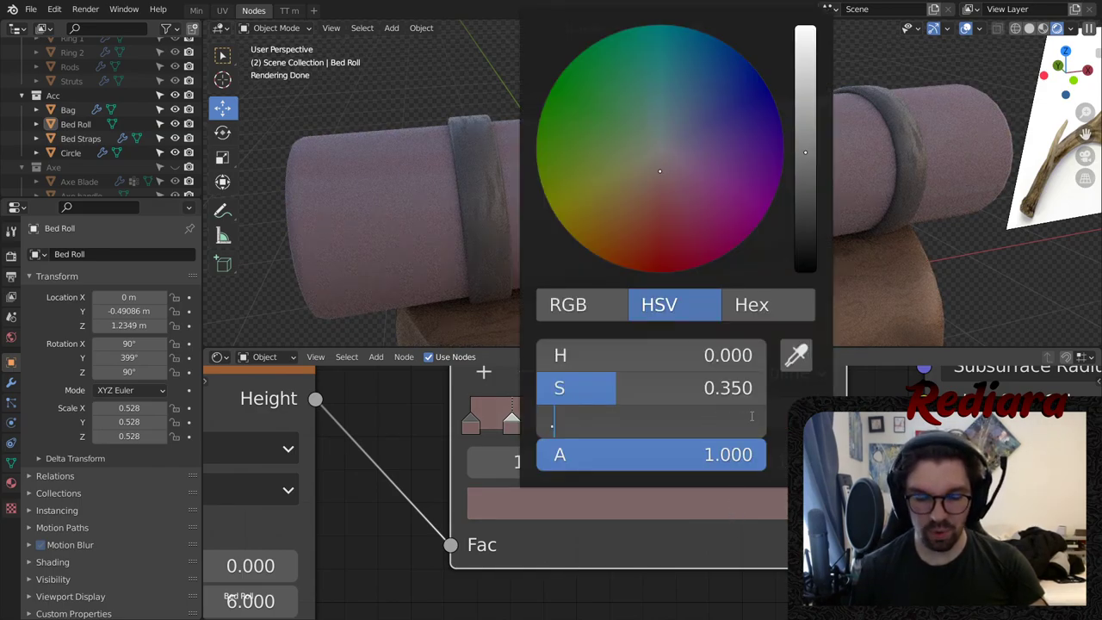
pyautogui.write('.18')
pyautogui.press('Return')
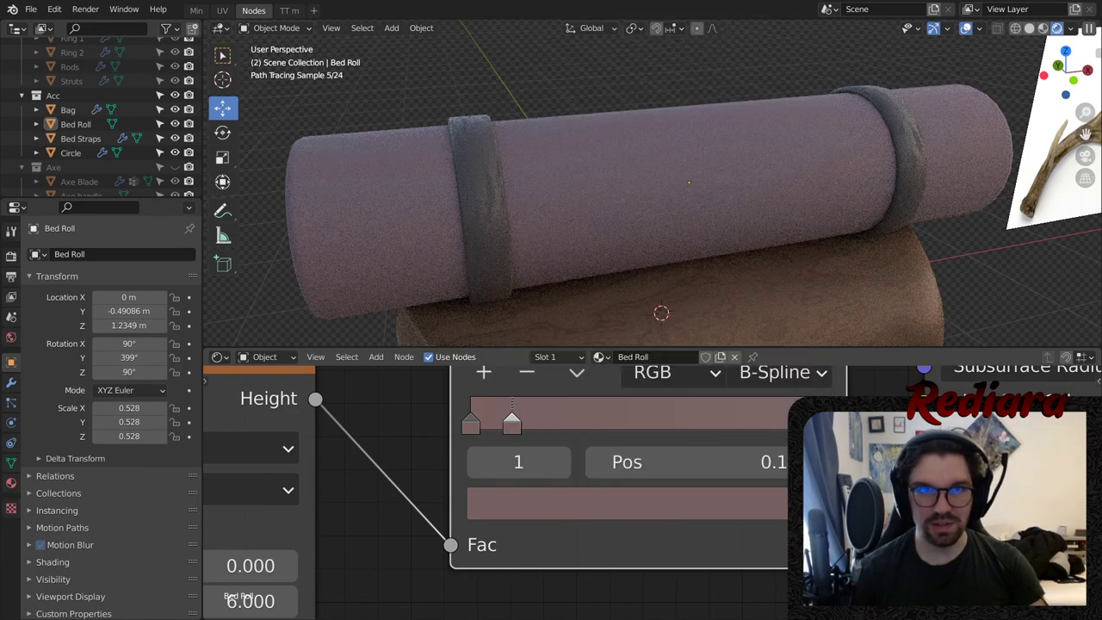
# - Set the HSV value of the ColorRamp's last stop to 0.15 and check the bed roll's shading
pyautogui.click(723, 503)
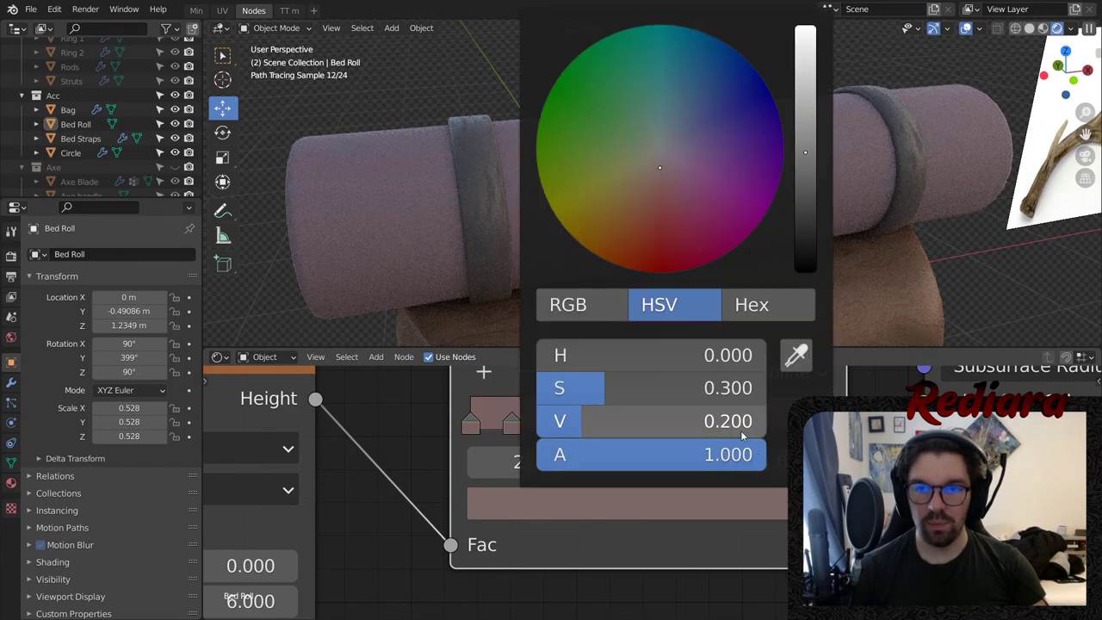
pyautogui.click(723, 422)
pyautogui.write('.15')
pyautogui.press('Return')
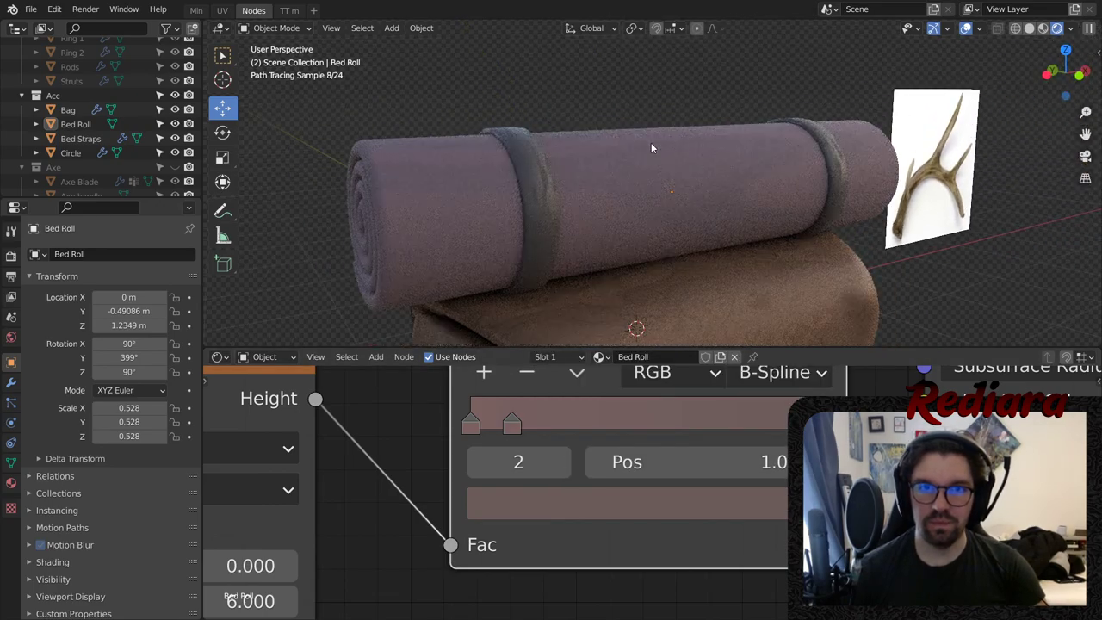
pyautogui.scroll(-1, 502, 153)
pyautogui.scroll(1, 502, 155)
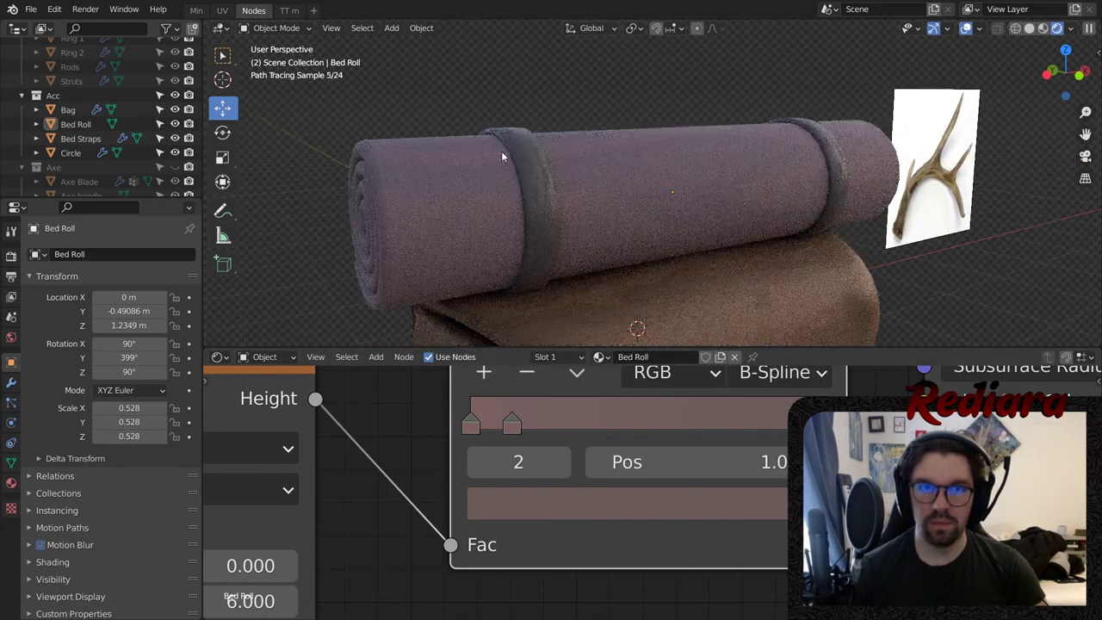
pyautogui.moveTo(533, 177); pyautogui.dragTo(539, 182, button='middle')
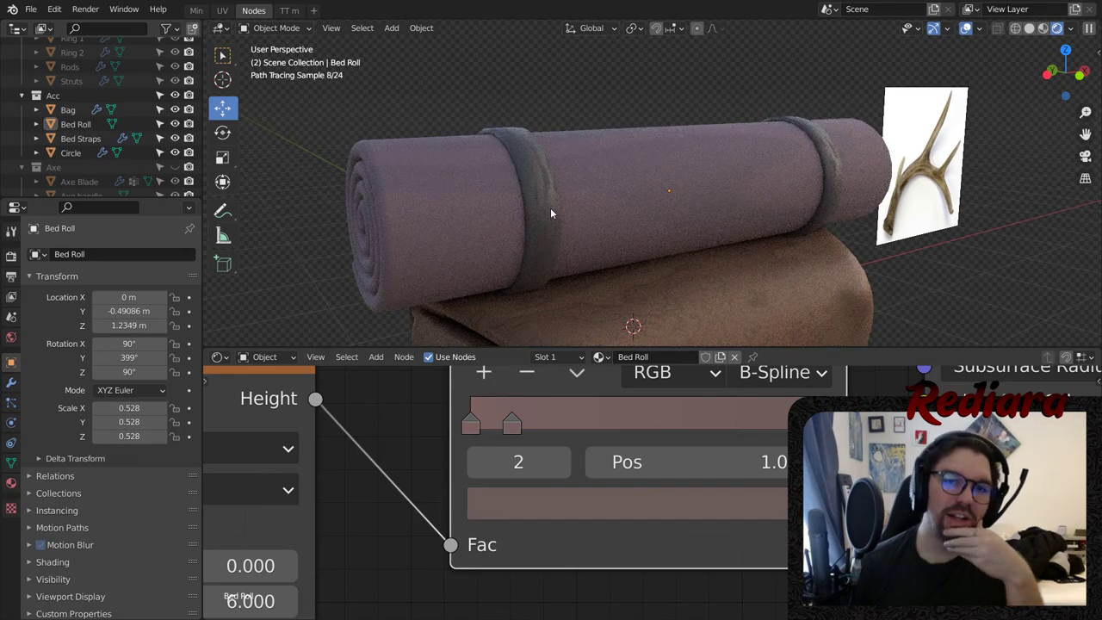
# - Set the colour saturation of the Bed Roll ColorRamp's last stop to 0.4
pyautogui.click(480, 194)
pyautogui.click(505, 505)
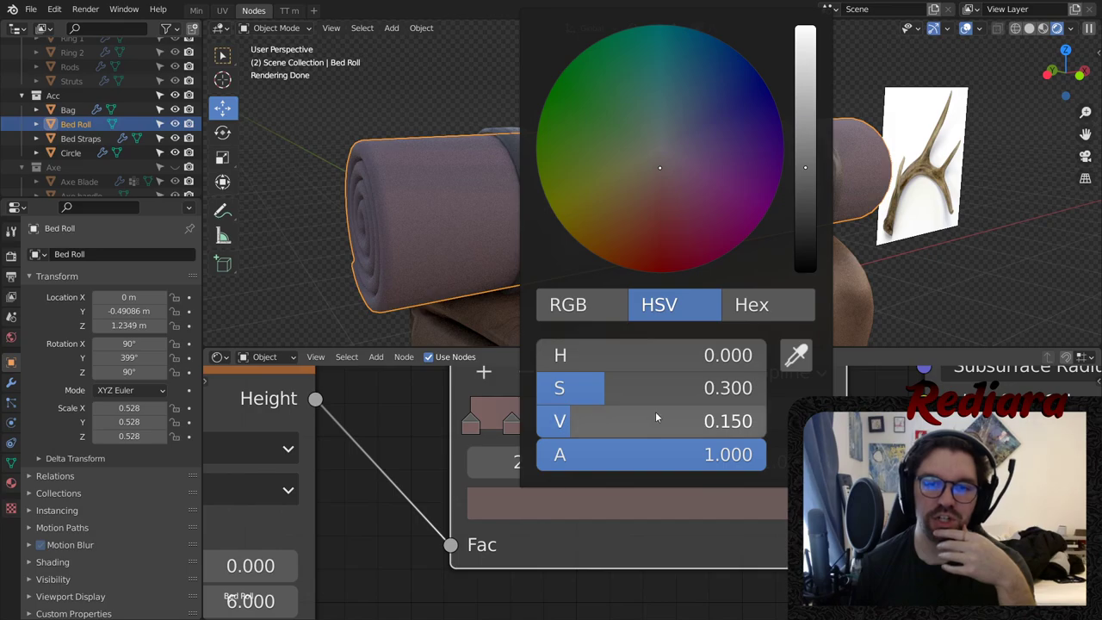
pyautogui.click(627, 388)
pyautogui.write('.4')
pyautogui.press('Return')
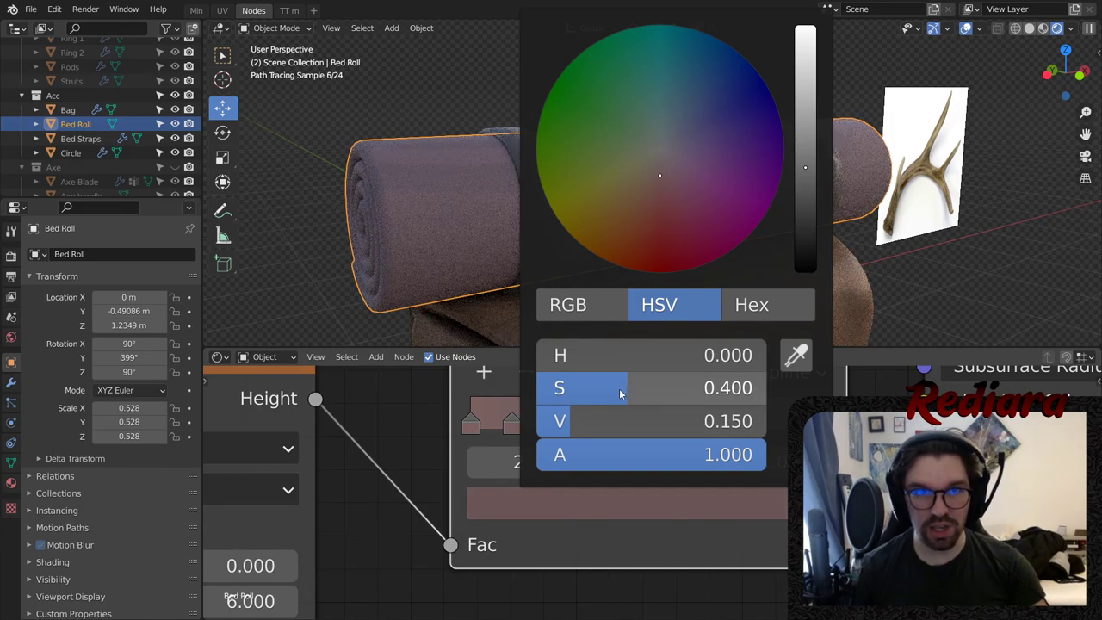
# - Set the colour saturation of the Bed Roll ColorRamp's middle stop to 0.45
pyautogui.click(513, 425)
pyautogui.click(525, 512)
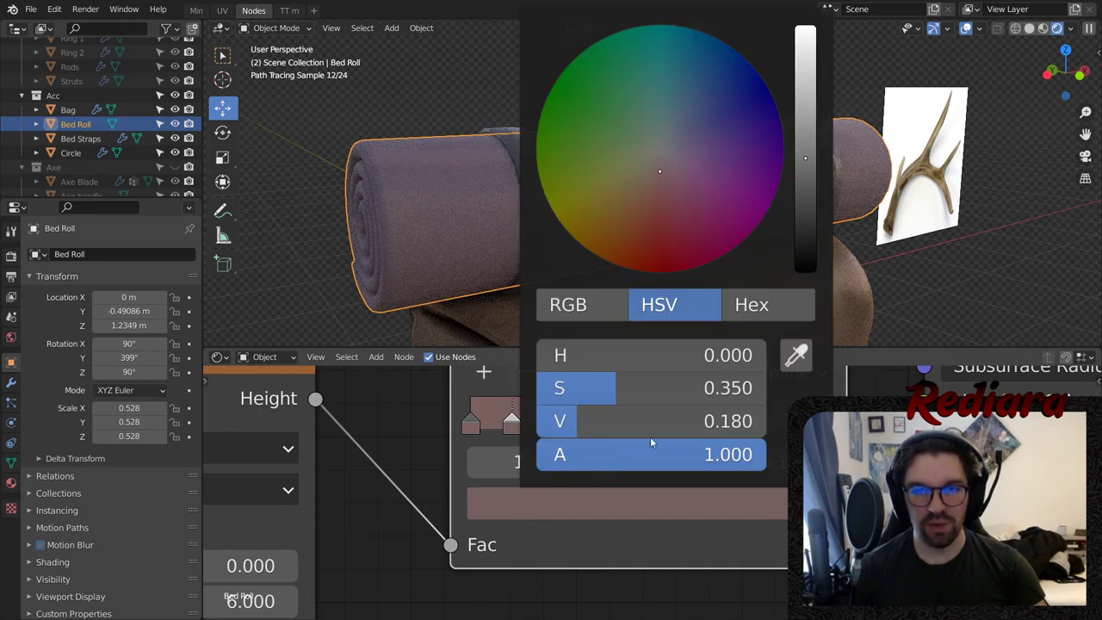
pyautogui.click(684, 393)
pyautogui.write('.45')
pyautogui.press('Return')
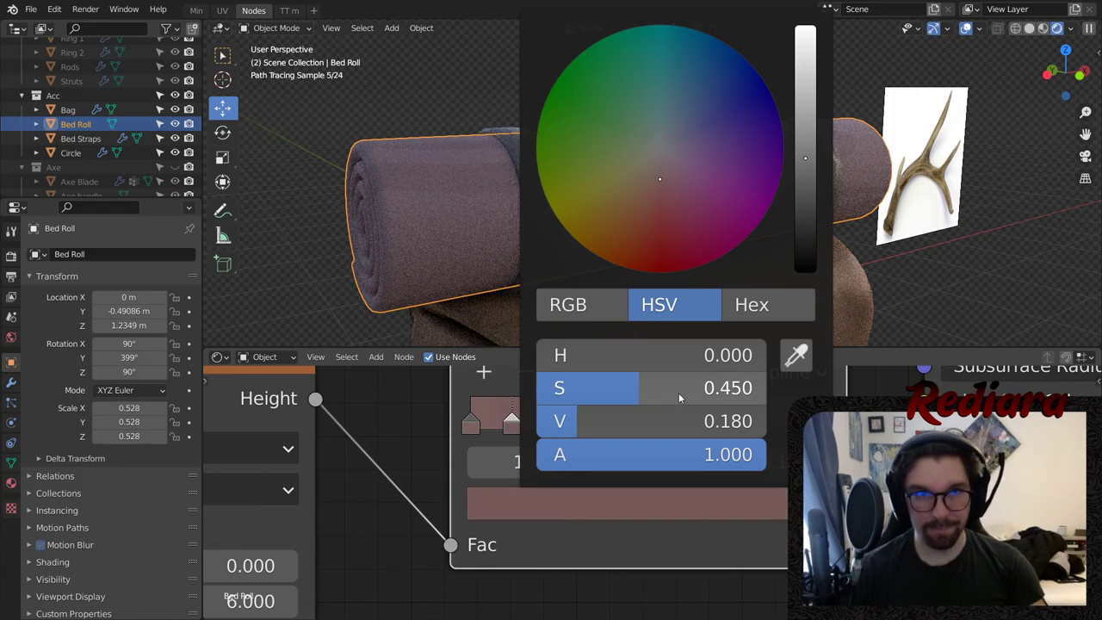
# - Raise the colour saturation of the ColorRamp's last stop to 0.5
pyautogui.click(835, 422)
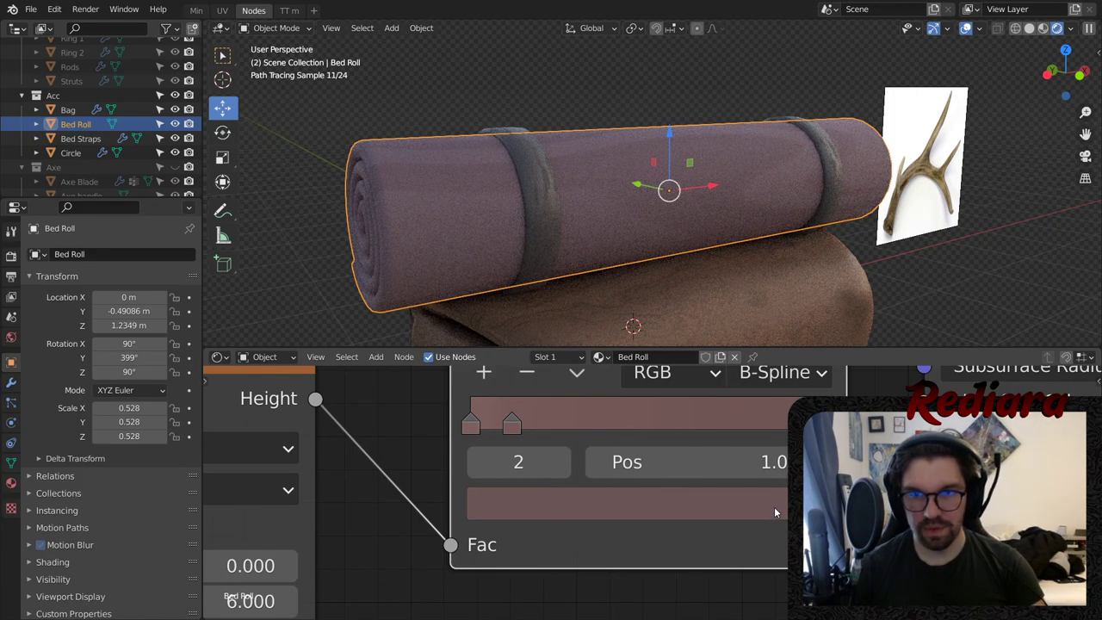
pyautogui.click(772, 518)
pyautogui.click(723, 387)
pyautogui.write('.4')
pyautogui.press('Return')
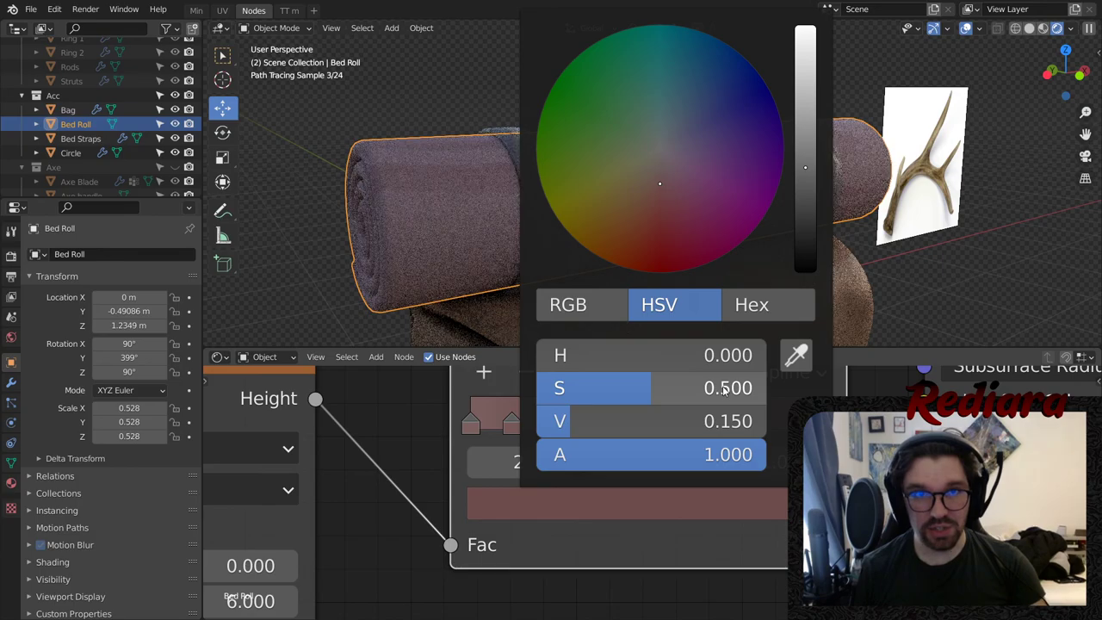
pyautogui.scroll(2, 594, 134)
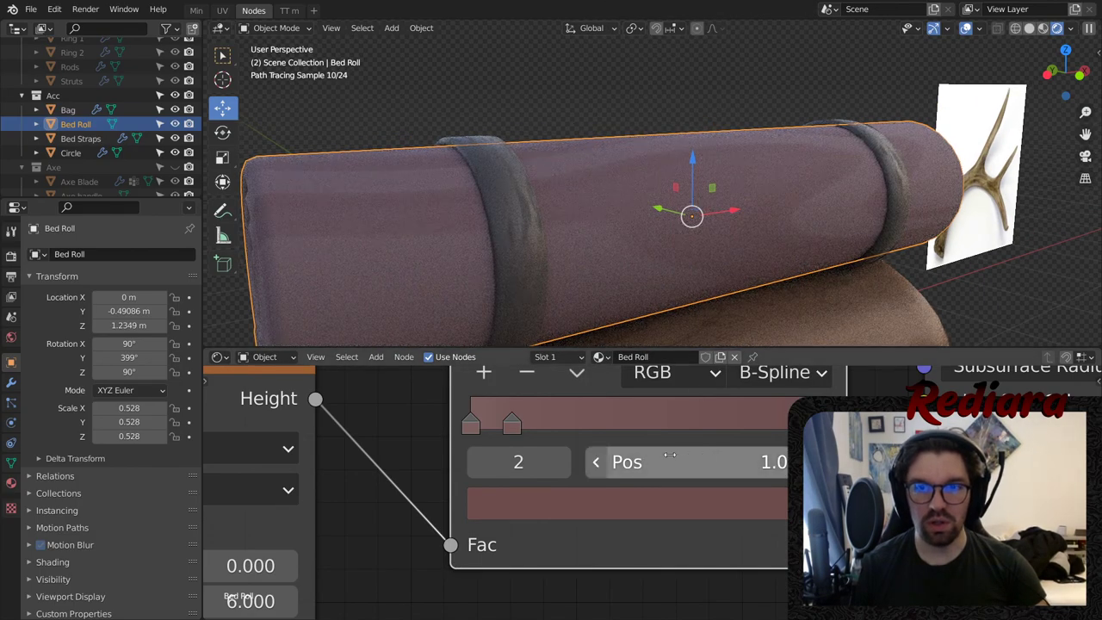
# - Set the colour saturation of the ColorRamp's first stop to 0.45 and check the rolled end
pyautogui.click(478, 432)
pyautogui.click(521, 503)
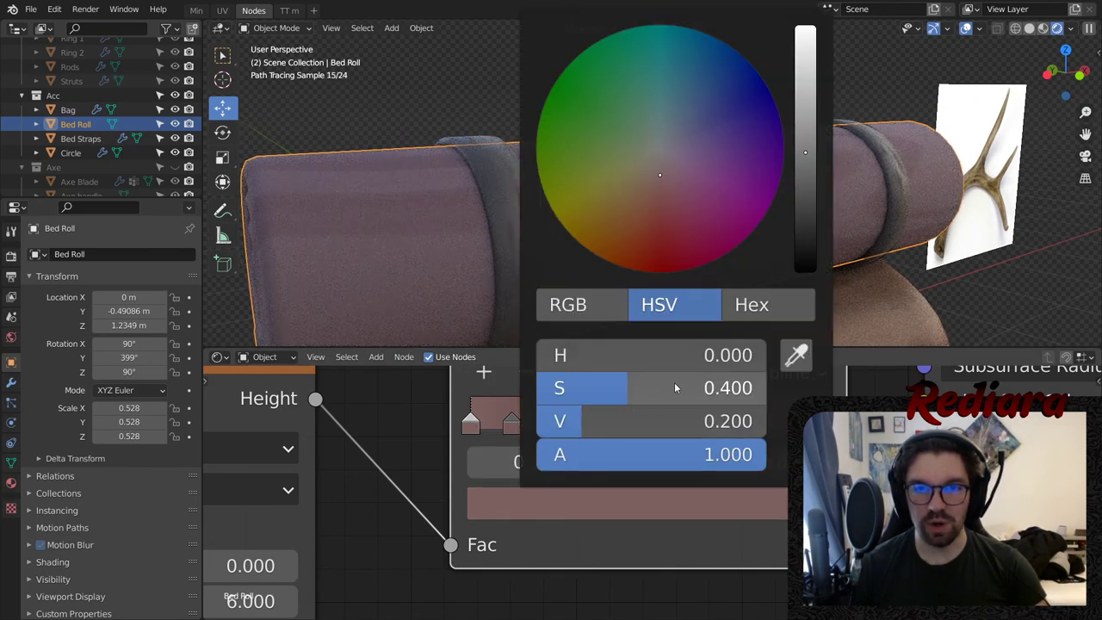
pyautogui.click(674, 387)
pyautogui.write('.45')
pyautogui.press('Return')
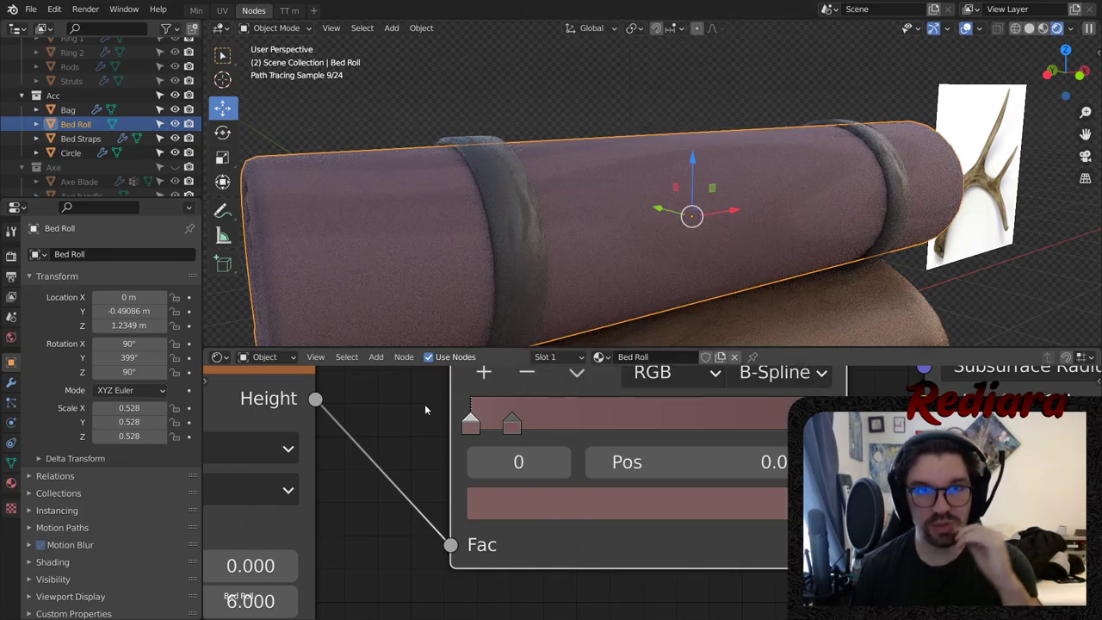
pyautogui.scroll(-2, 632, 181)
pyautogui.moveTo(631, 177); pyautogui.dragTo(559, 187, button='middle')
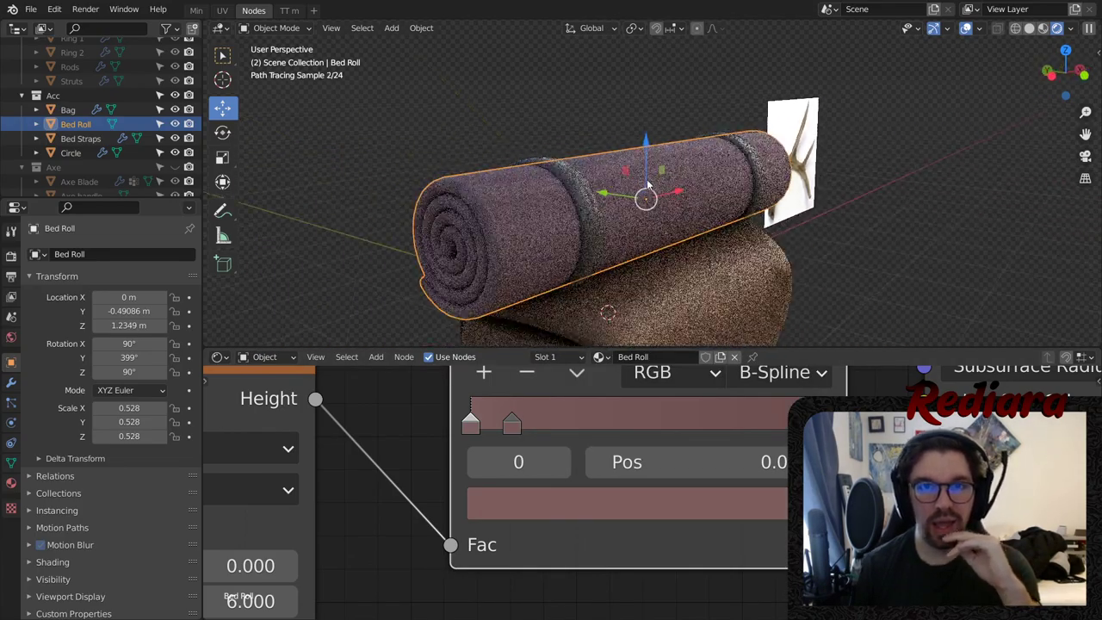
# - Set the colour saturation of the ColorRamp's first stop to 0.47 and check the whole bed roll on the bag
pyautogui.click(584, 506)
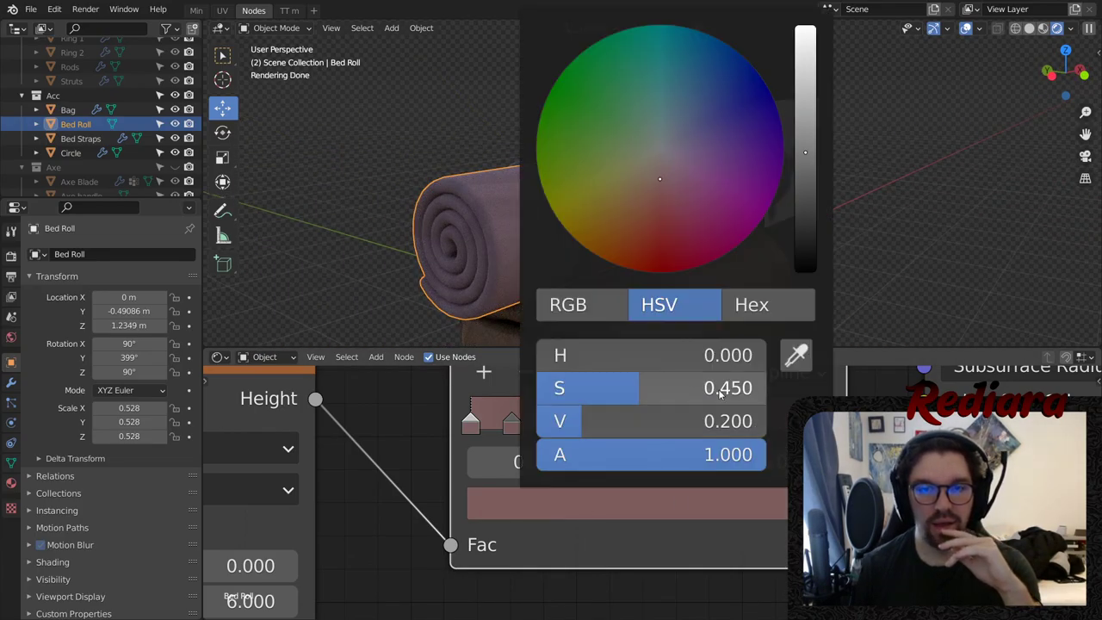
pyautogui.click(625, 389)
pyautogui.write('.47')
pyautogui.press('Return')
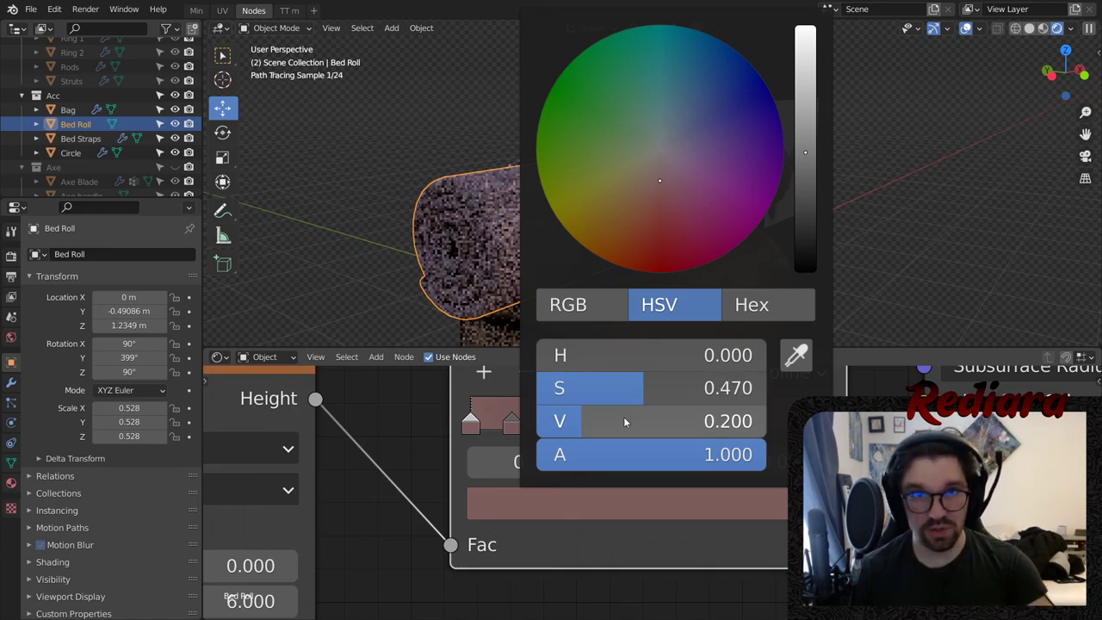
pyautogui.scroll(2, 534, 187)
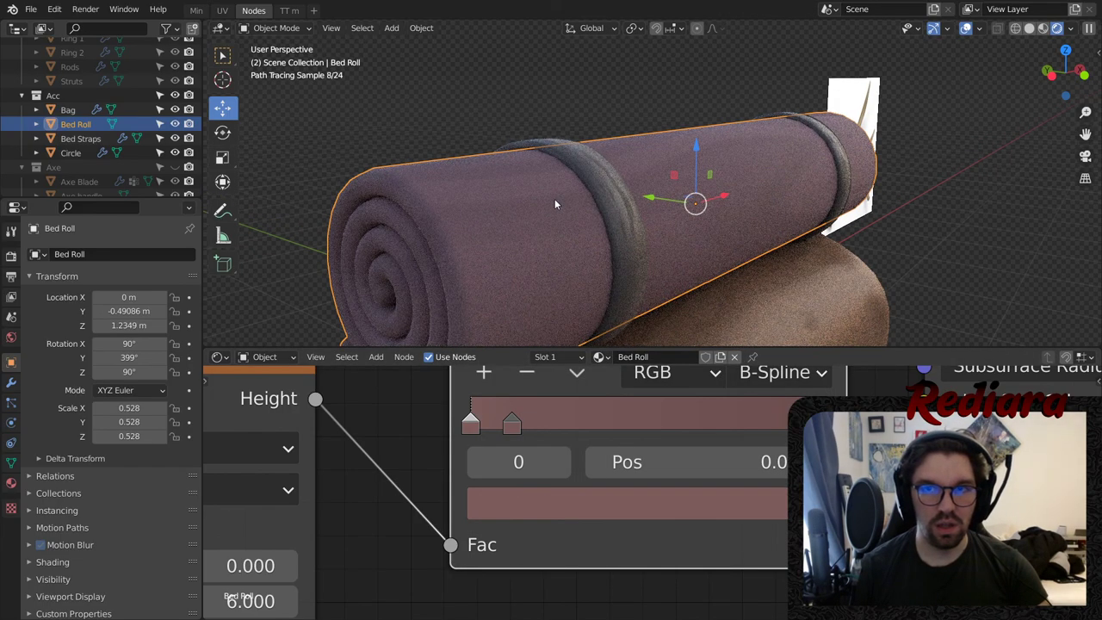
pyautogui.moveTo(554, 198)
pyautogui.mouseDown(button='middle')
pyautogui.moveTo(514, 183)
pyautogui.moveTo(657, 270)
pyautogui.moveTo(568, 189)
pyautogui.mouseUp(button='middle')
pyautogui.scroll(-4, 528, 188)
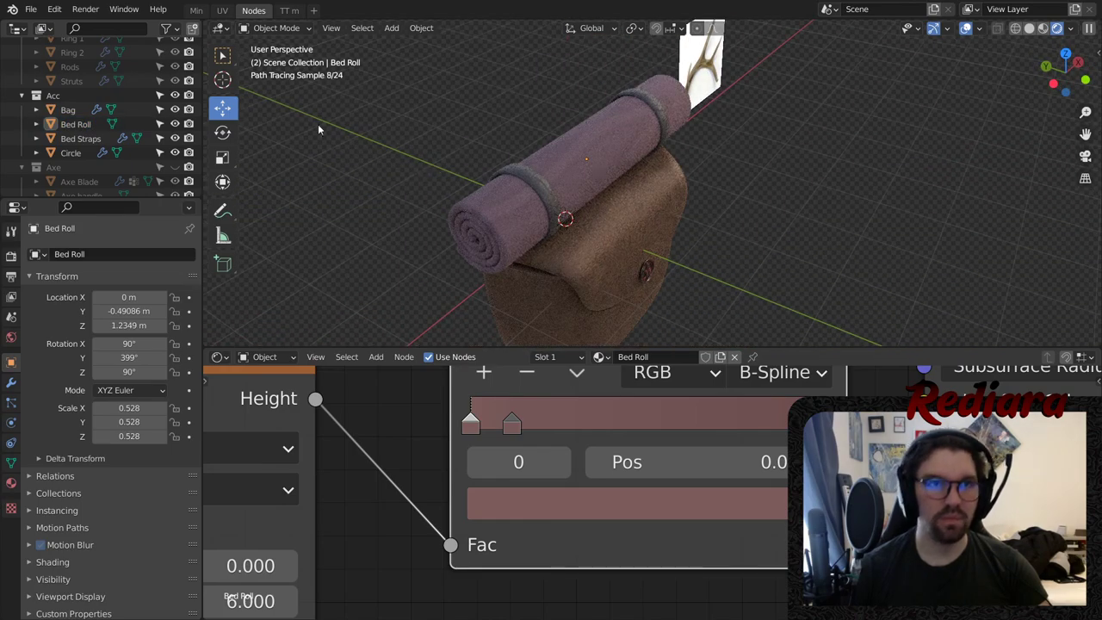
# - Switch to the Min workspace and hide the Acc collection so that only the antler reference image is displayed
pyautogui.click(197, 11)
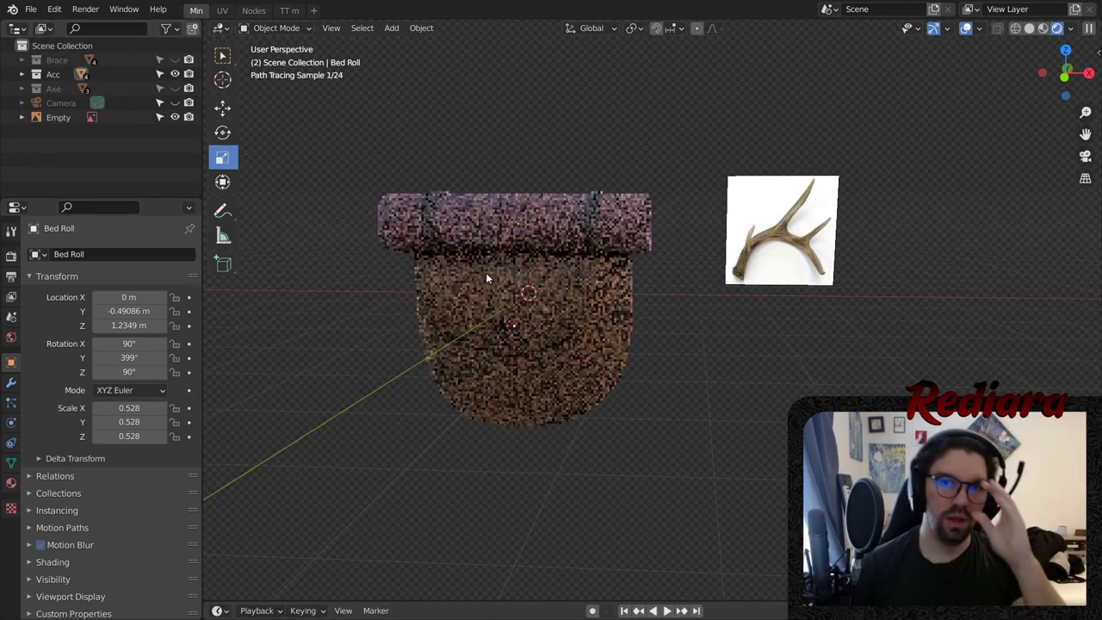
pyautogui.keyDown('shift'); pyautogui.moveTo(715, 293); pyautogui.dragTo(596, 315, button='middle'); pyautogui.keyUp('shift')
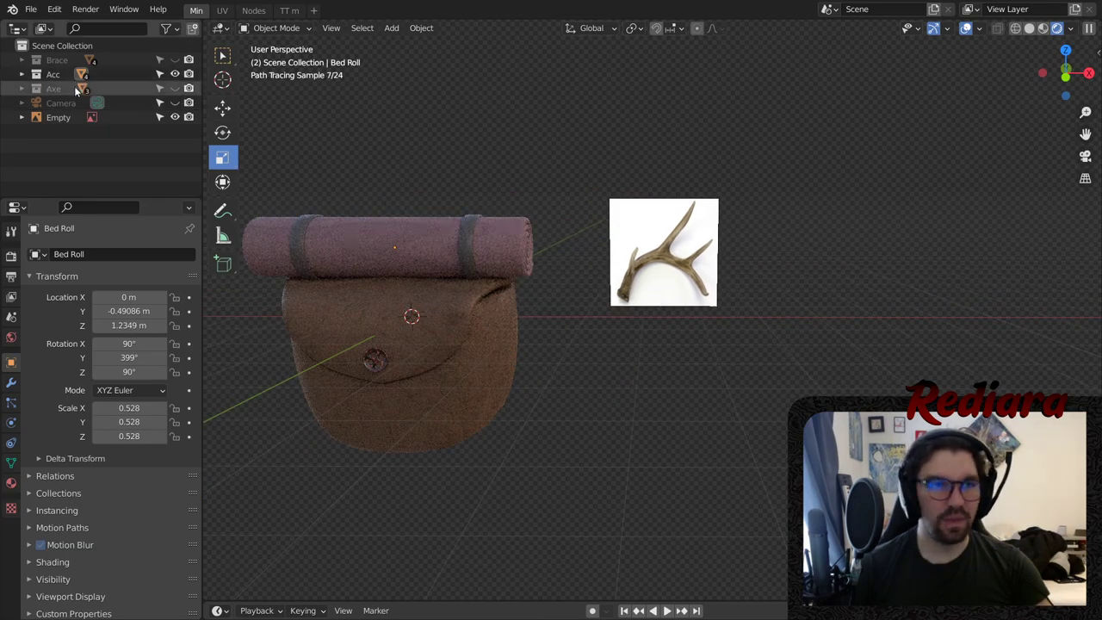
pyautogui.click(175, 74)
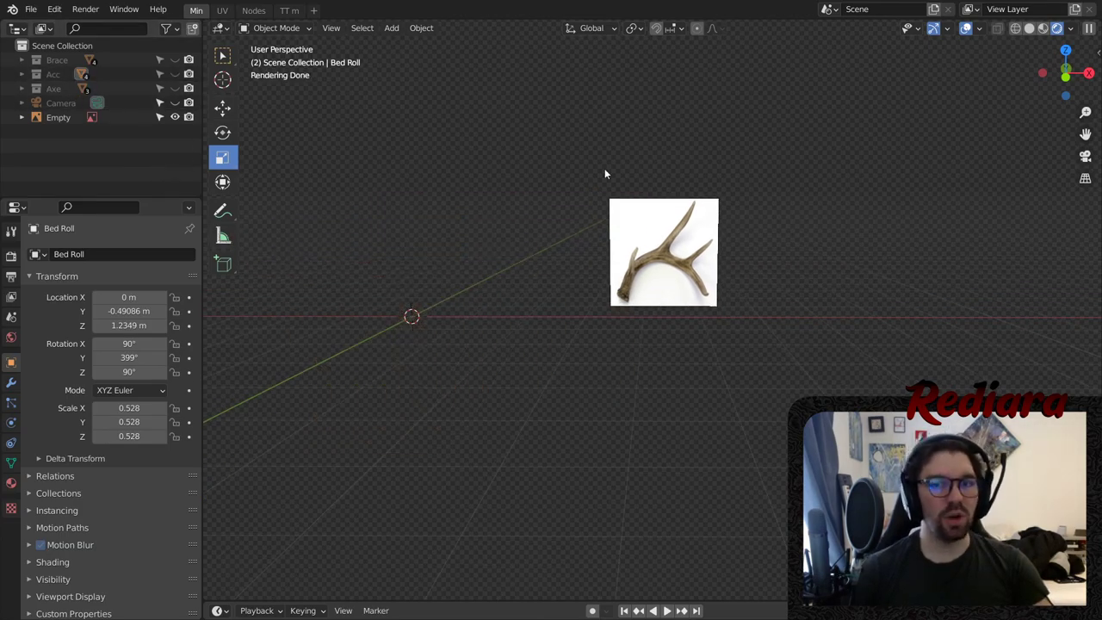
pyautogui.scroll(3, 619, 207)
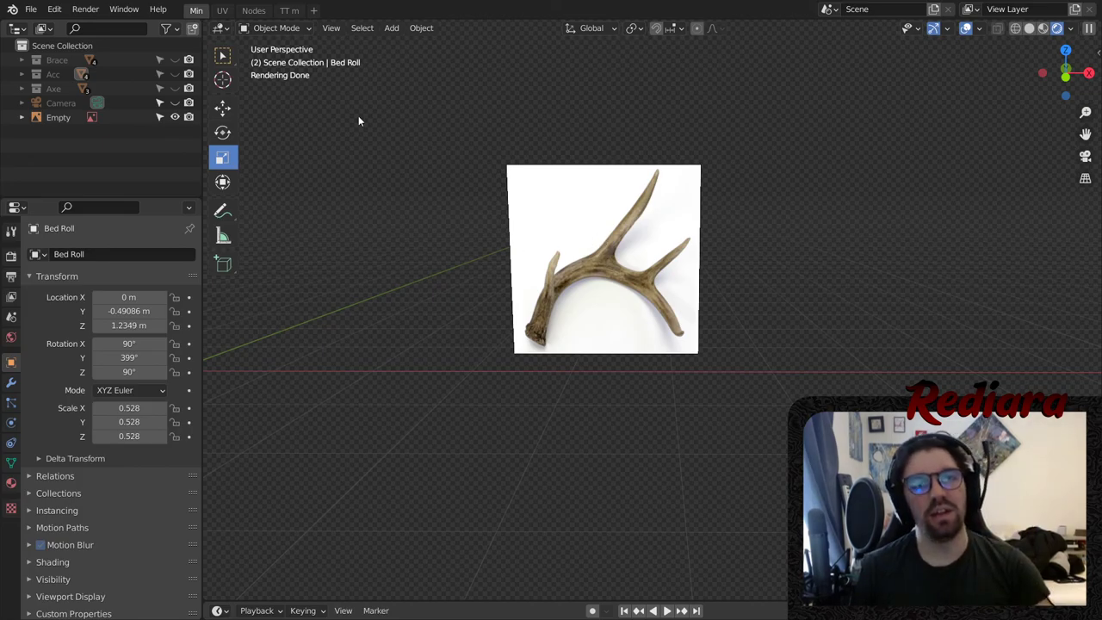
# - Add a torus mesh at the world origin with a minor radius of 0.5 m
pyautogui.click(276, 28)
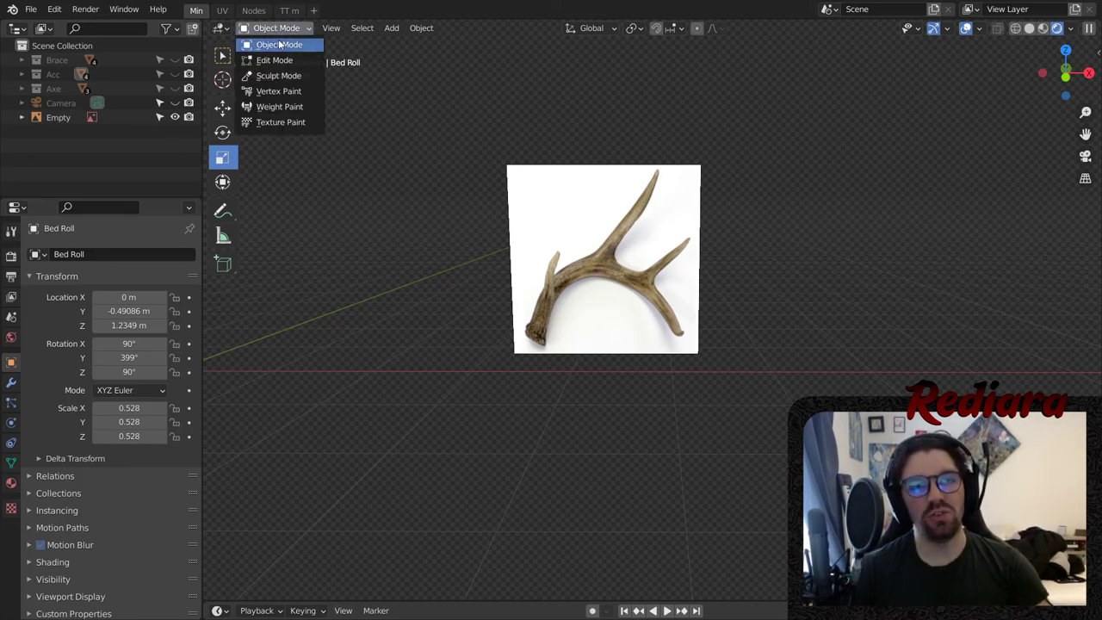
pyautogui.click(392, 27)
pyautogui.moveTo(412, 44)
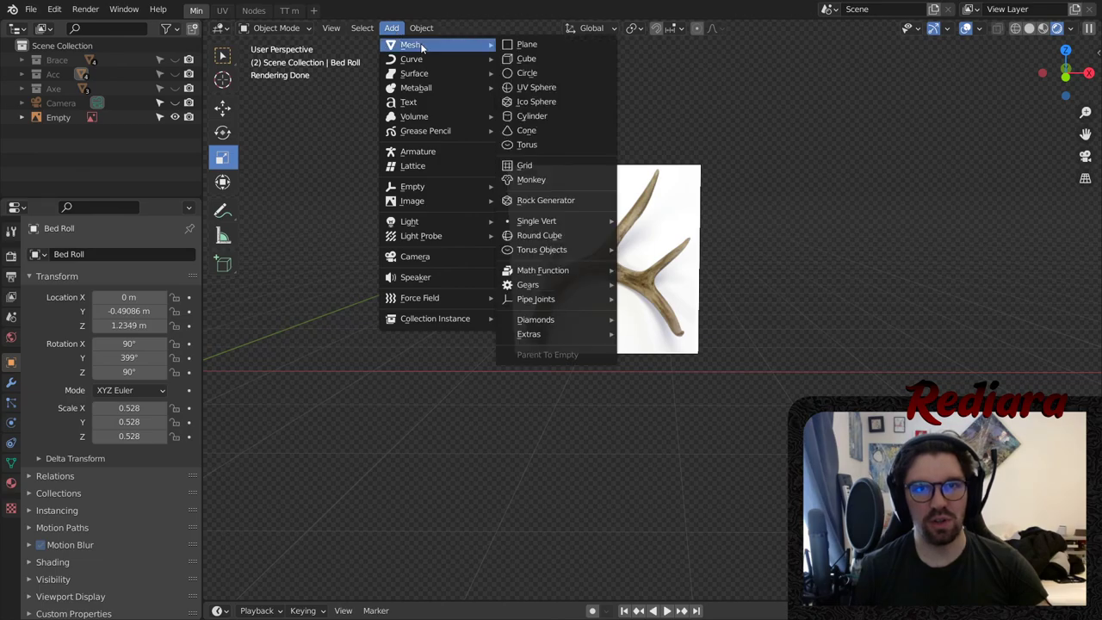
pyautogui.click(548, 144)
pyautogui.scroll(-4, 483, 271)
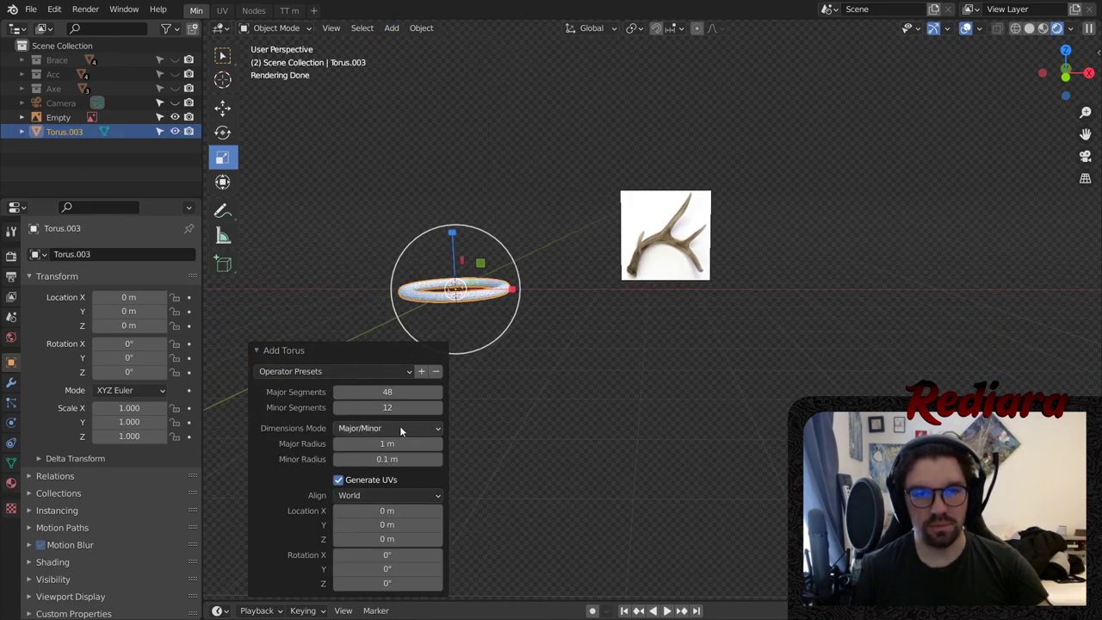
pyautogui.click(388, 458)
pyautogui.write('0.5')
pyautogui.press('Return')
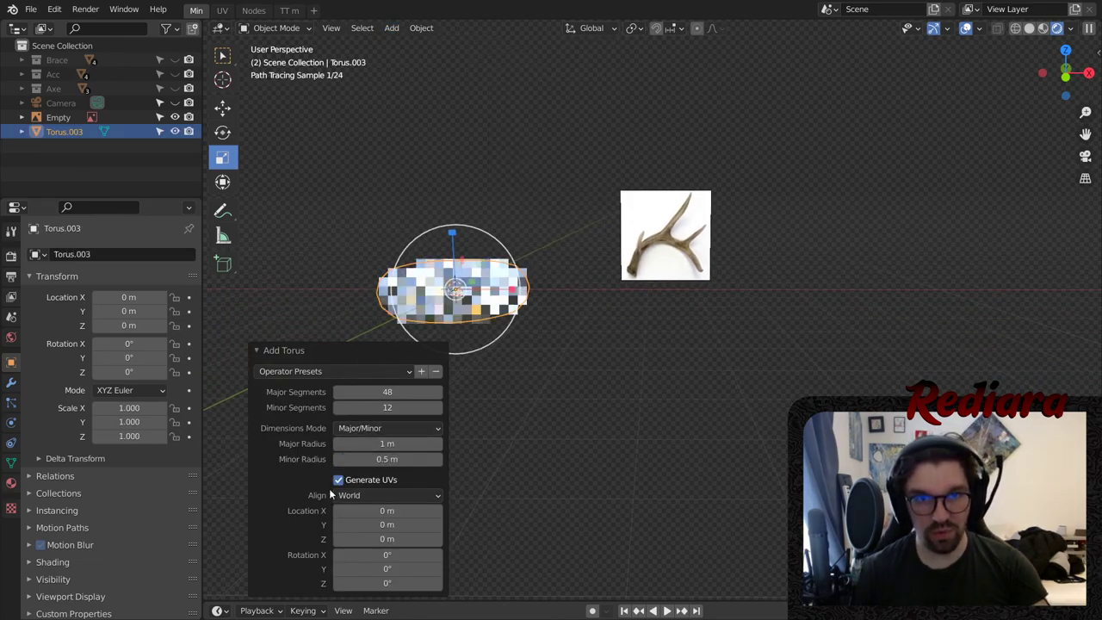
# - Set the torus's minor radius to 0.25 m and its X rotation to 90° to stand it upright
pyautogui.moveTo(508, 293); pyautogui.dragTo(529, 353, button='middle')
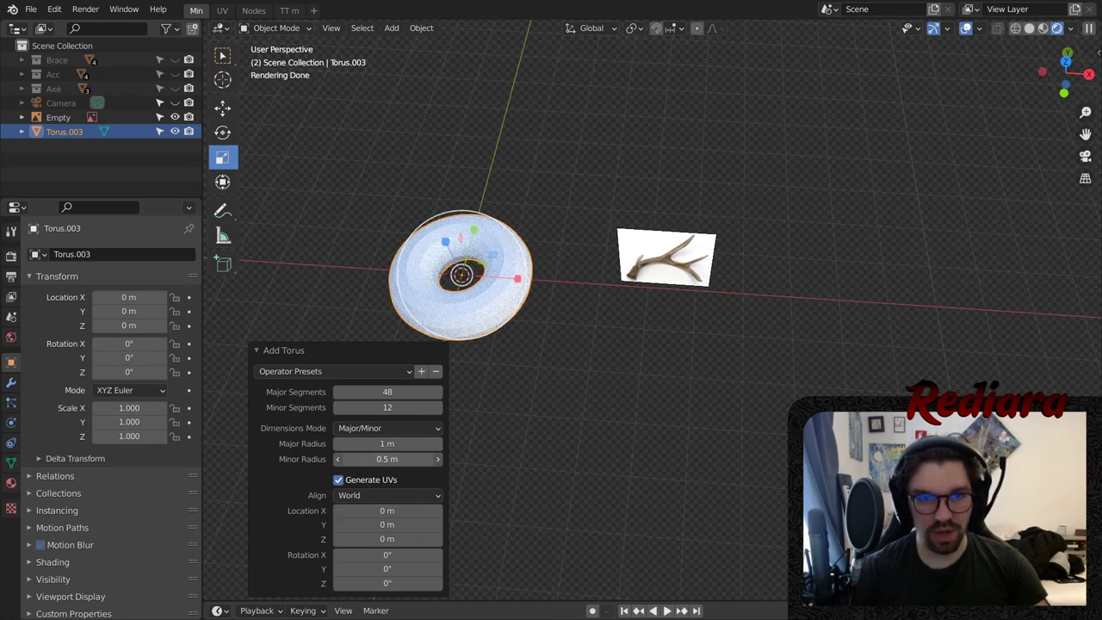
pyautogui.click(387, 459)
pyautogui.write('0.25')
pyautogui.press('Return')
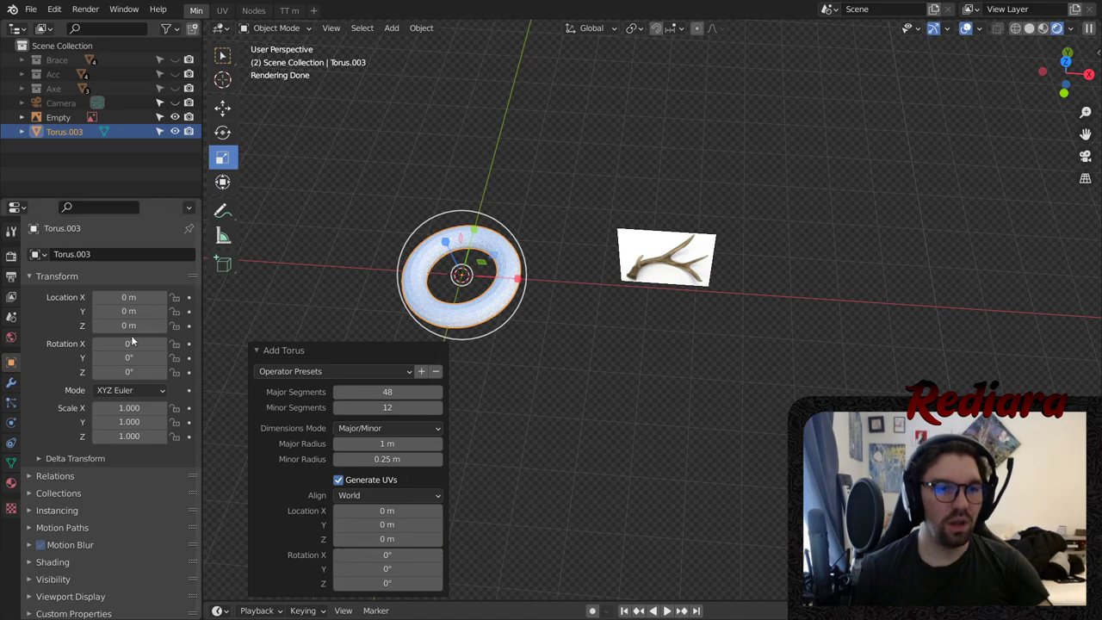
pyautogui.press('Return')
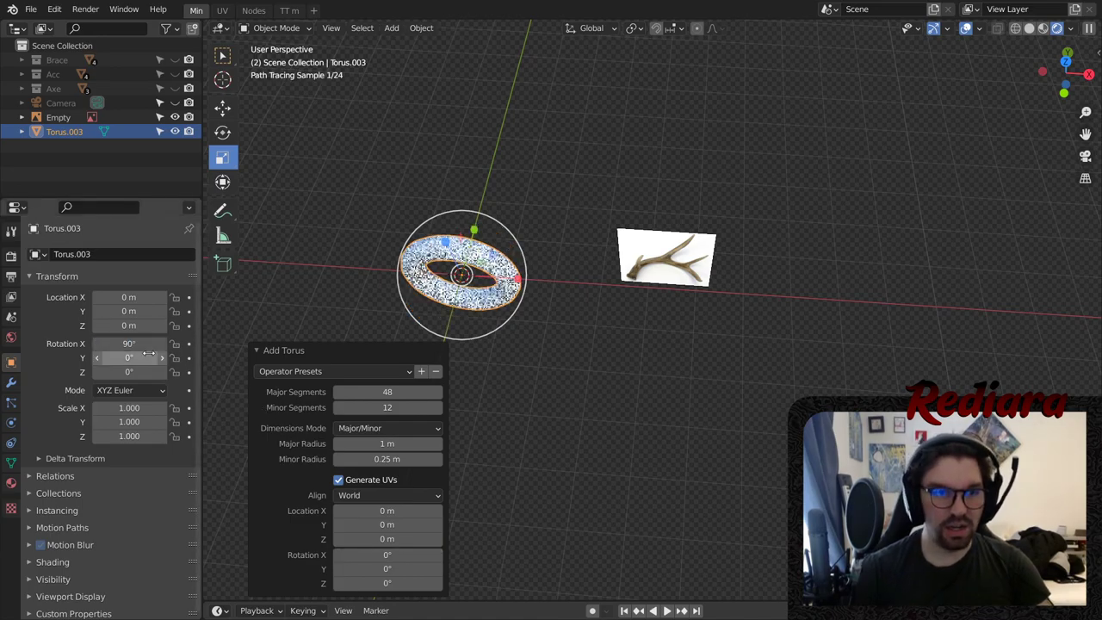
pyautogui.moveTo(492, 324); pyautogui.dragTo(555, 267, button='middle')
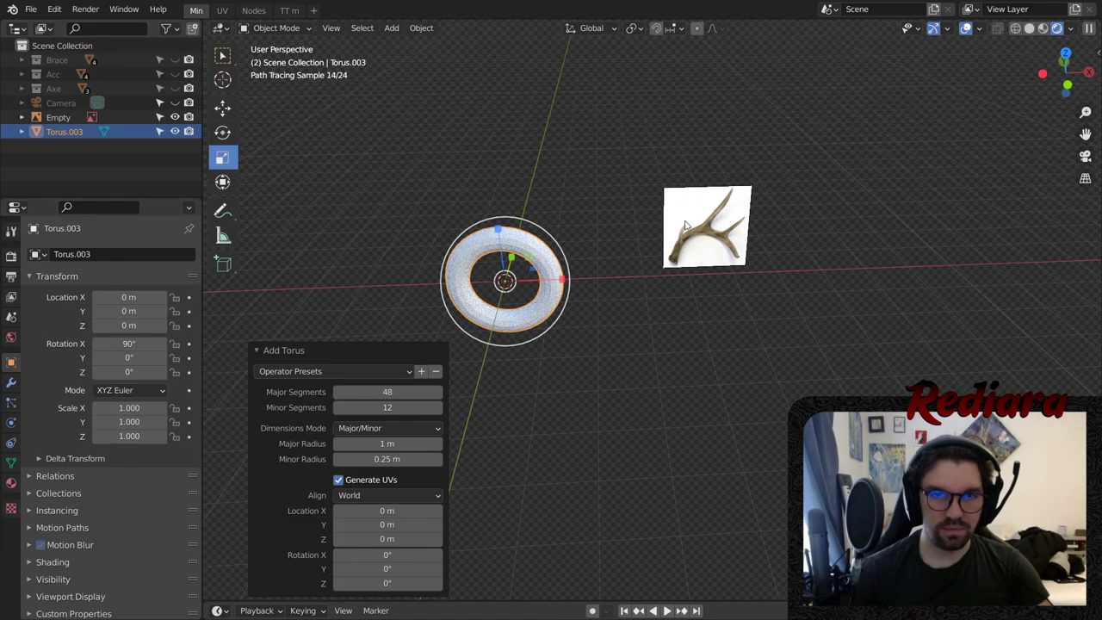
# - Move the antler reference image about 2.03 m along X toward the torus and about 0.72 m back along Y
pyautogui.click(729, 226)
pyautogui.click(216, 107)
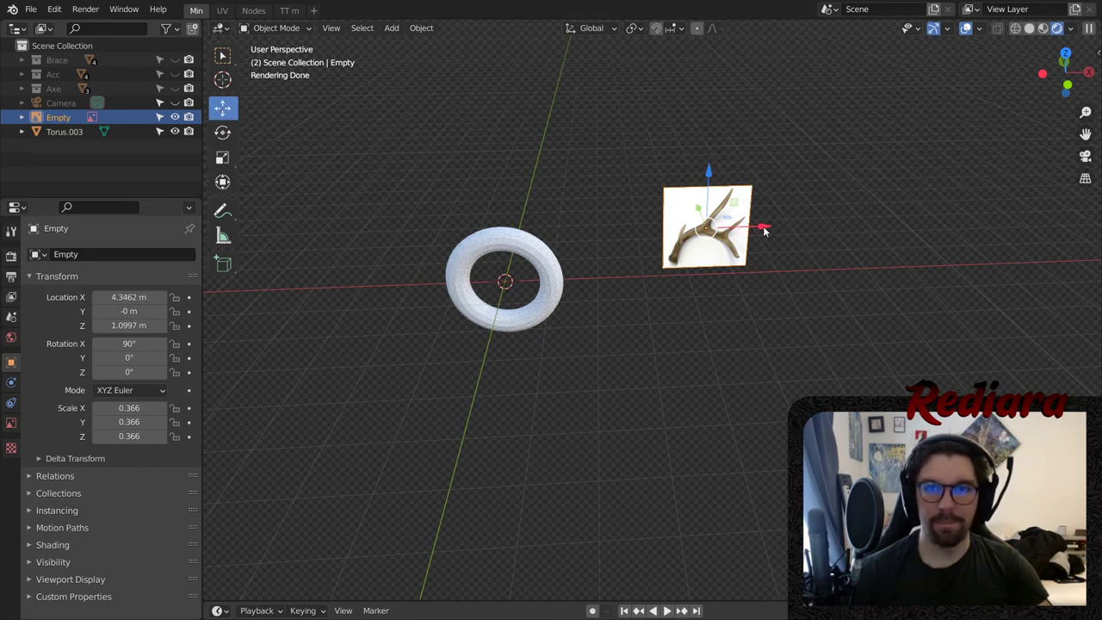
pyautogui.moveTo(763, 228); pyautogui.dragTo(667, 227)
pyautogui.moveTo(654, 228); pyautogui.dragTo(508, 256, button='middle')
pyautogui.moveTo(648, 234); pyautogui.dragTo(704, 226)
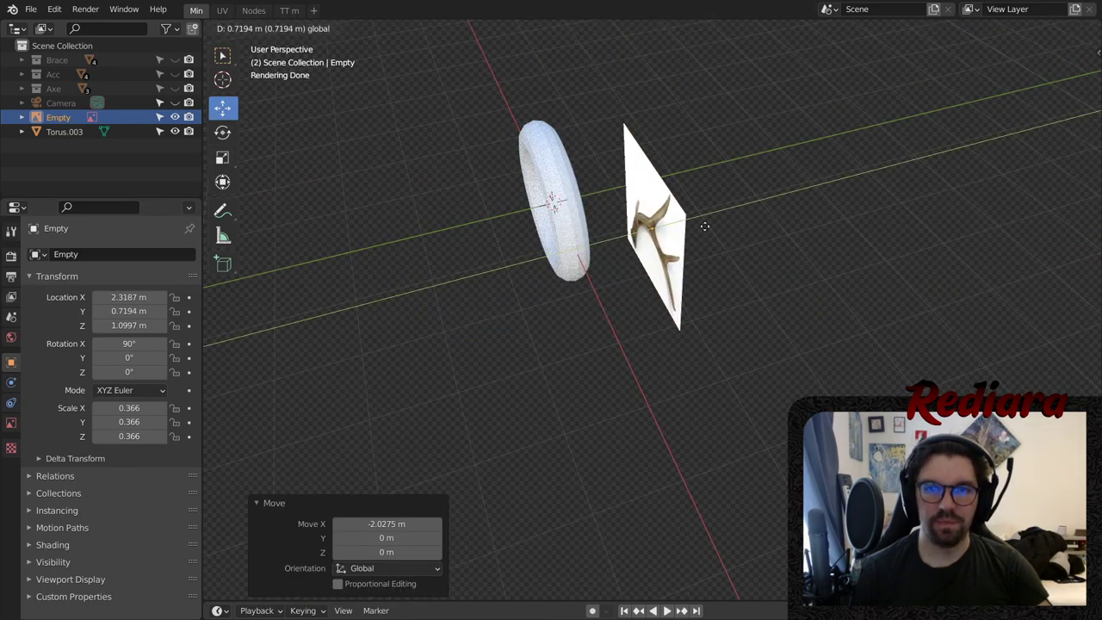
# - Select the torus, enter Edit Mode and frame it beside the antler image in front orthographic view
pyautogui.moveTo(589, 254); pyautogui.dragTo(697, 265, button='middle')
pyautogui.click(409, 256)
pyautogui.moveTo(409, 256); pyautogui.dragTo(441, 229, button='middle')
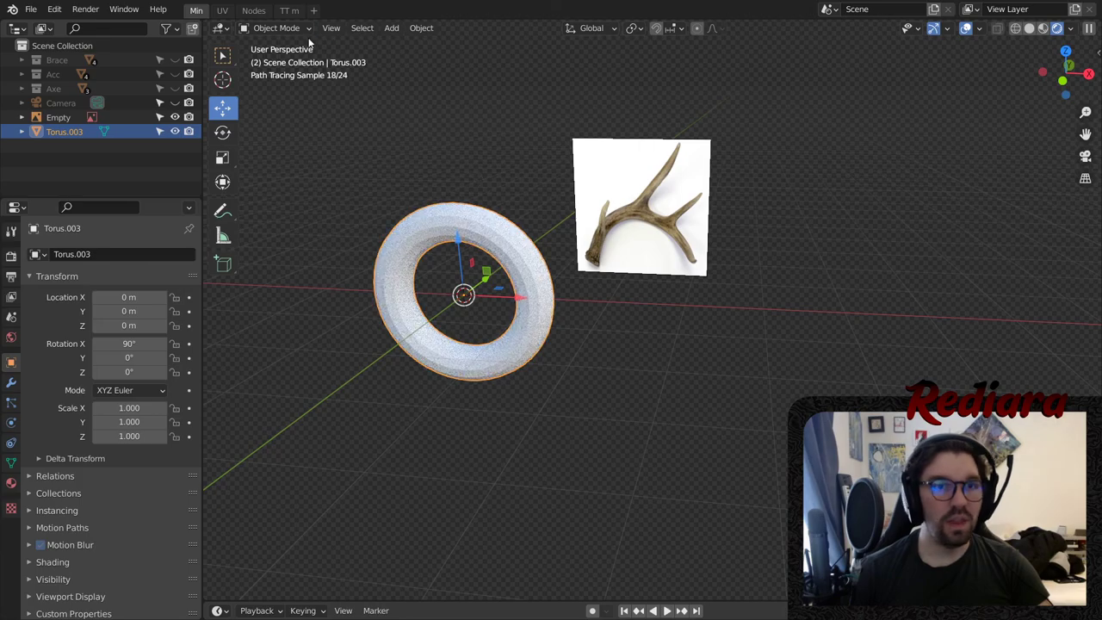
pyautogui.click(309, 43)
pyautogui.click(455, 267)
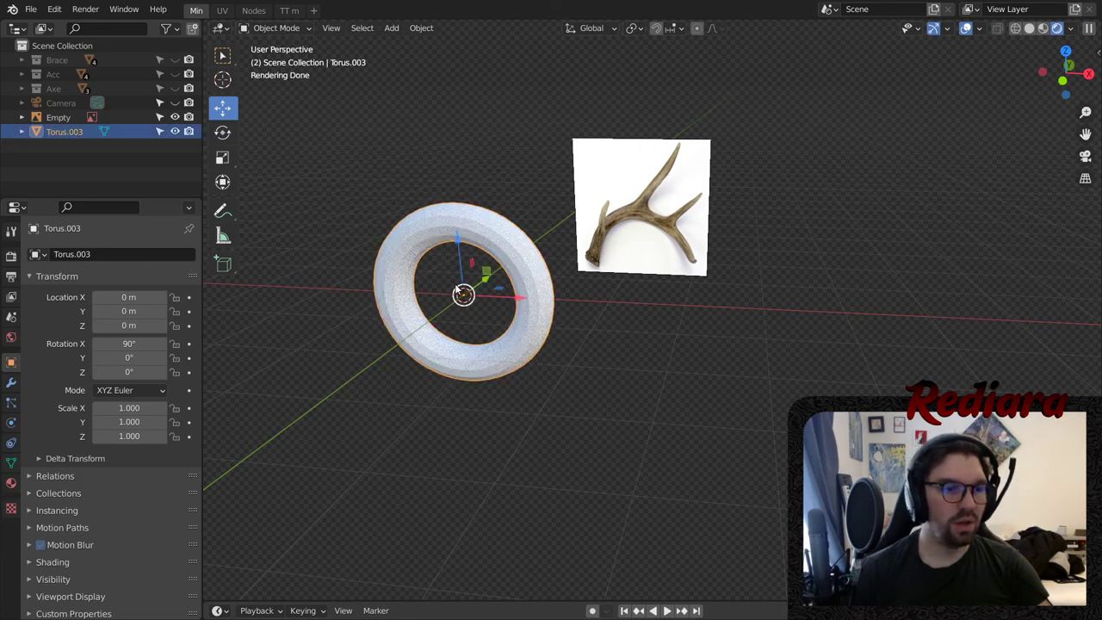
pyautogui.click(424, 290)
pyautogui.click(413, 232)
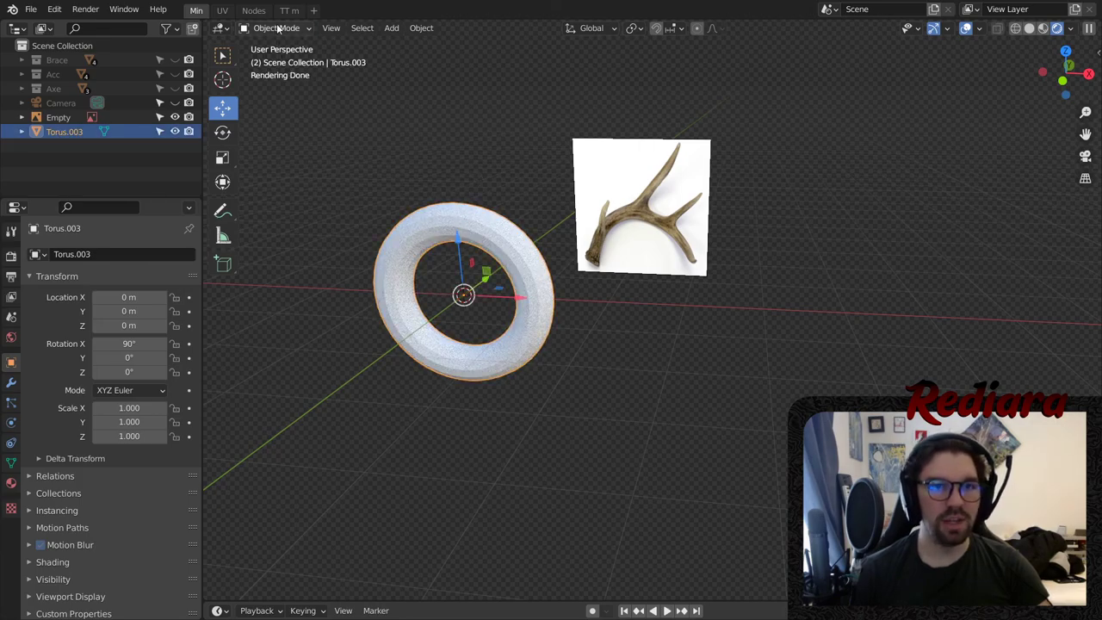
pyautogui.click(275, 27)
pyautogui.click(280, 59)
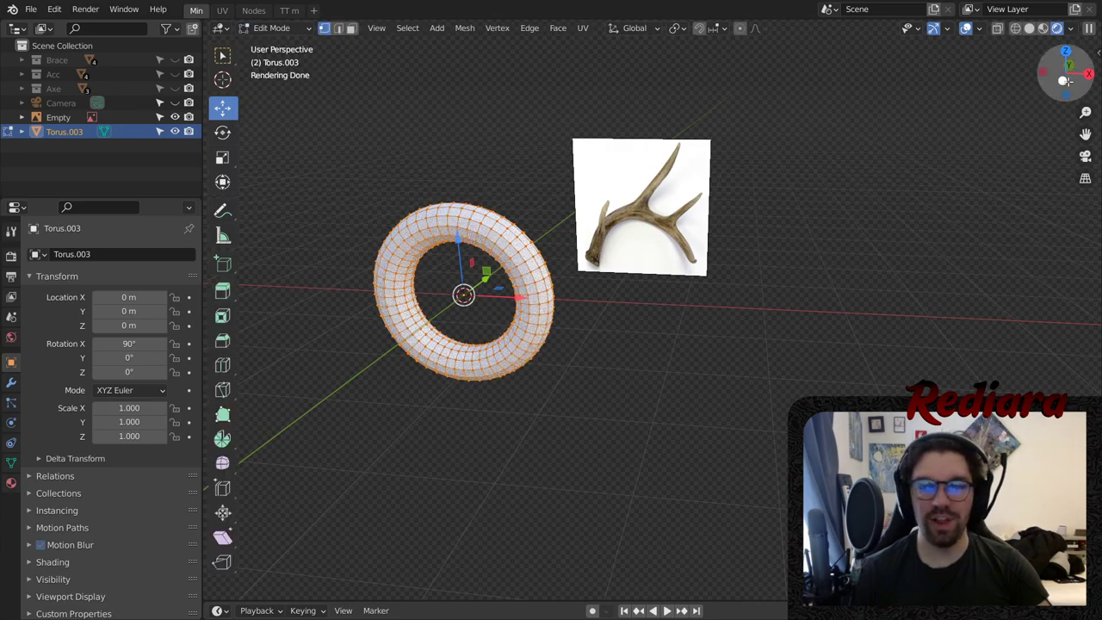
pyautogui.click(1065, 81)
pyautogui.scroll(3, 558, 362)
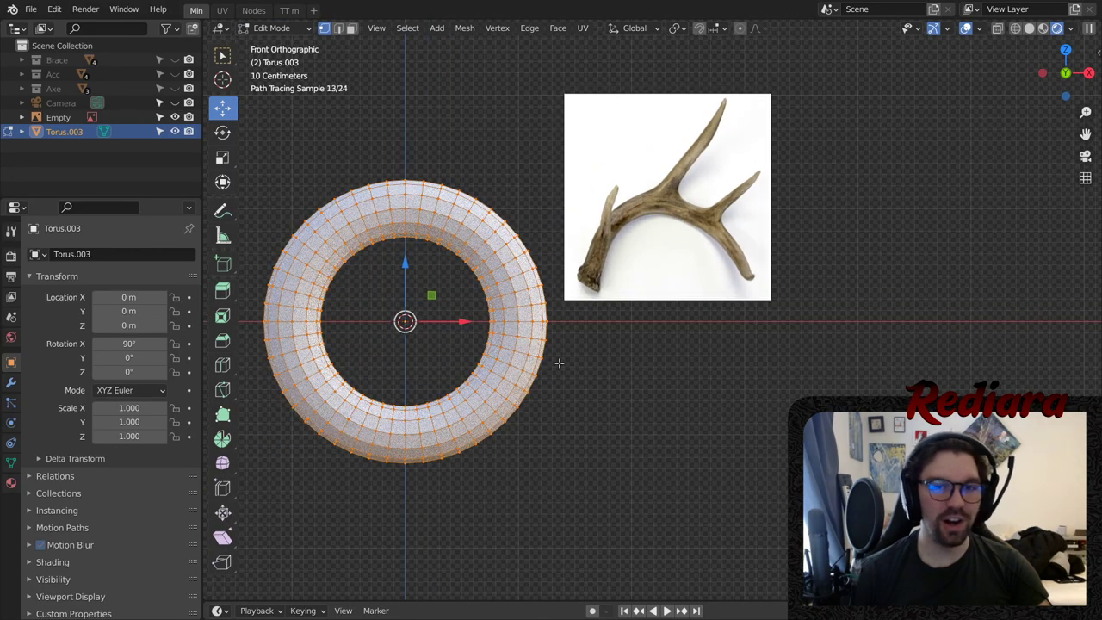
pyautogui.keyDown('shift'); pyautogui.moveTo(613, 375); pyautogui.dragTo(686, 364, button='middle'); pyautogui.keyUp('shift')
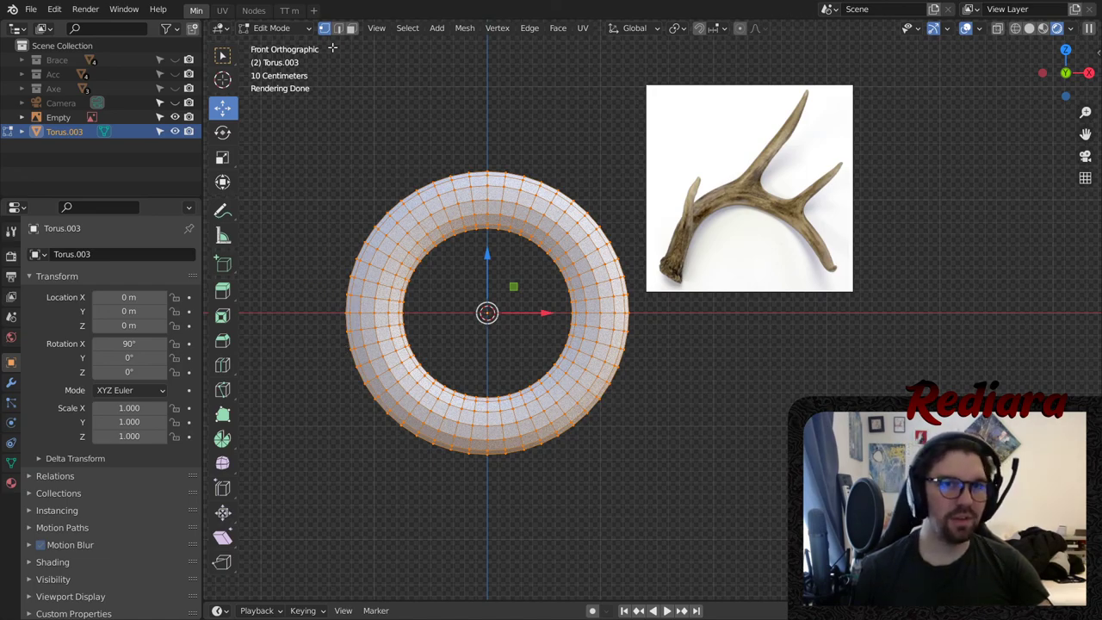
# - In wireframe display, select the lower half of the torus and delete its faces to leave an upper arch
pyautogui.click(1015, 28)
pyautogui.hotkey('alt', 'a')
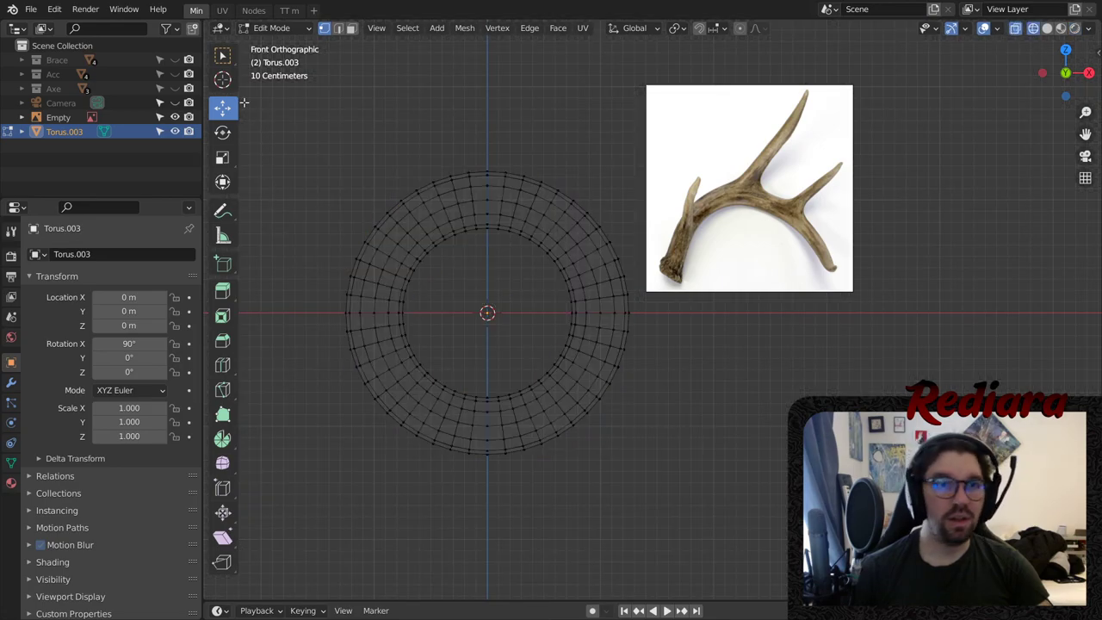
pyautogui.moveTo(328, 321); pyautogui.dragTo(692, 502)
pyautogui.press('x')
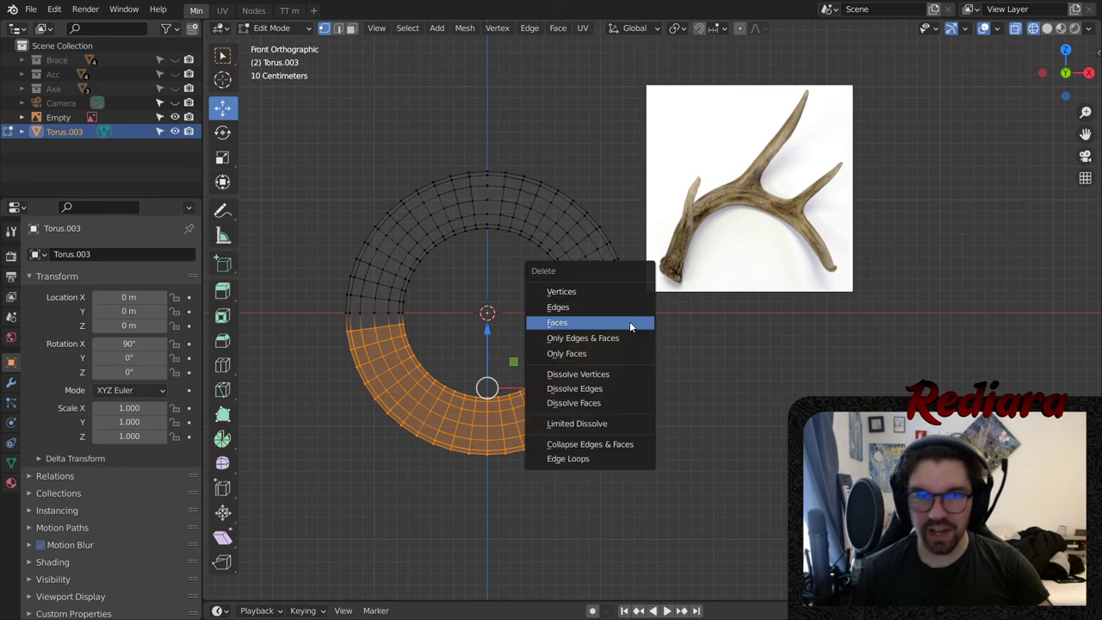
pyautogui.press('x')
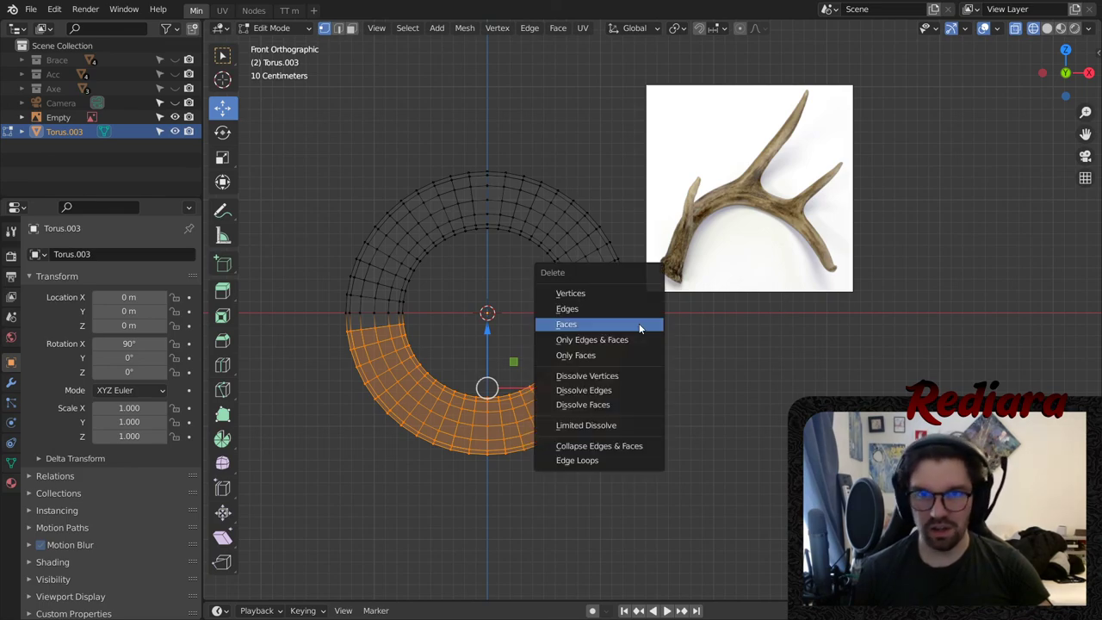
pyautogui.click(649, 324)
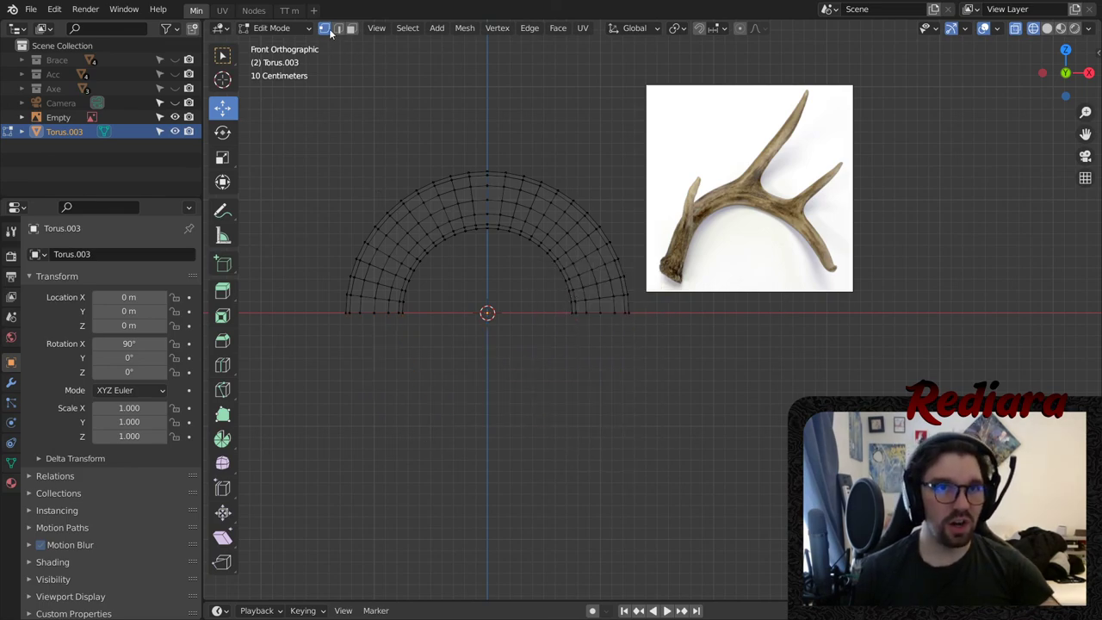
pyautogui.click(377, 315)
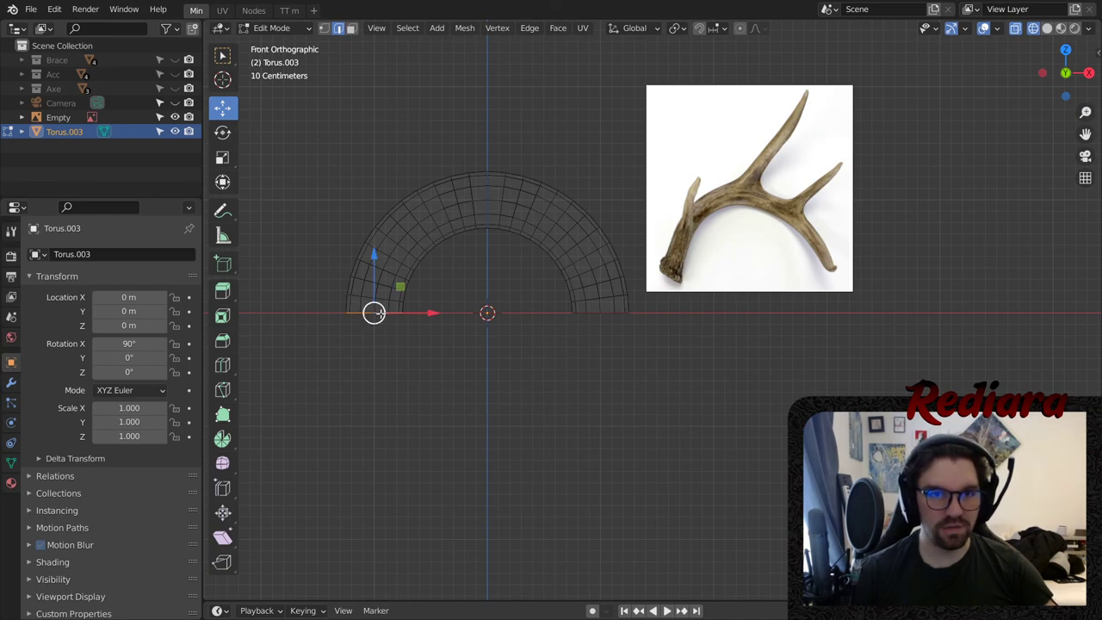
pyautogui.click(600, 314)
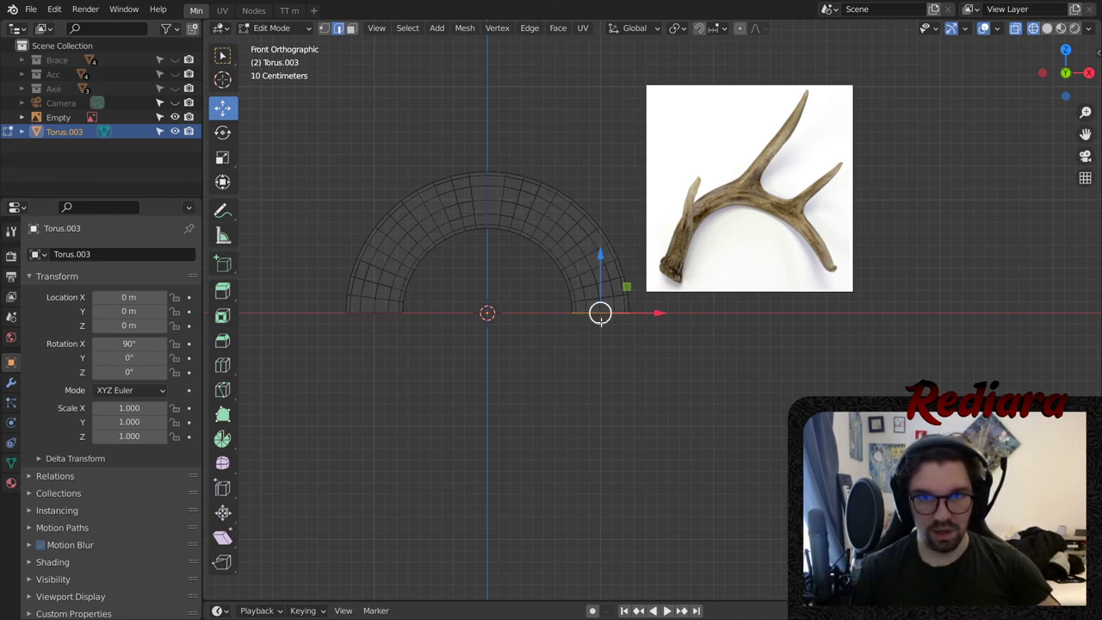
pyautogui.click(593, 356)
# - Switch the viewport to solid shading and check the half torus from below, next to the antler image
pyautogui.click(1046, 28)
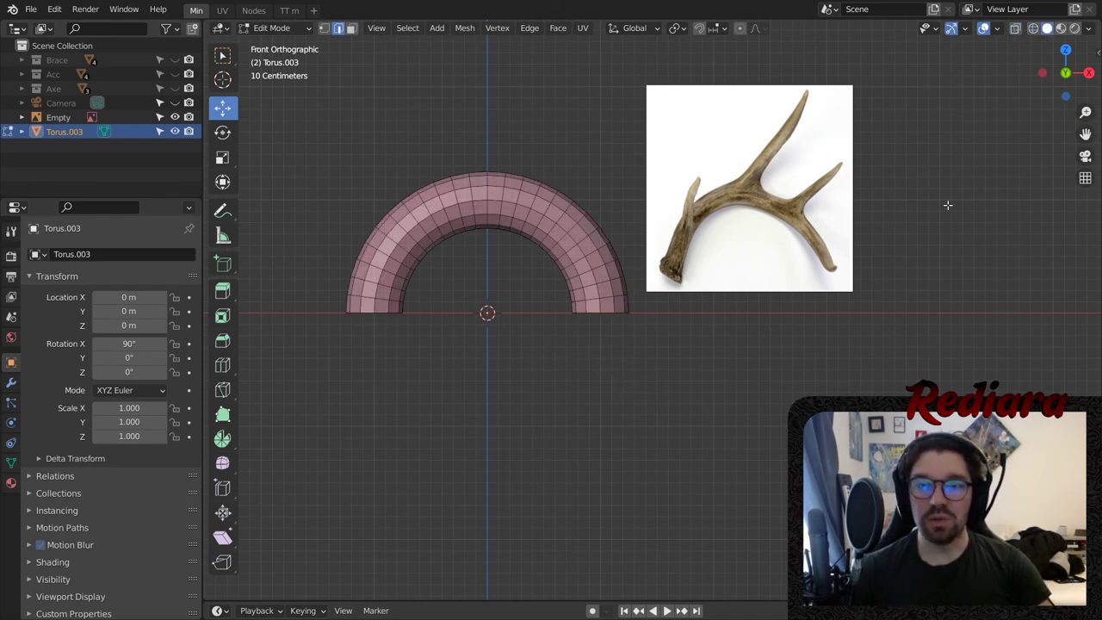
pyautogui.moveTo(613, 389); pyautogui.dragTo(596, 266, button='middle')
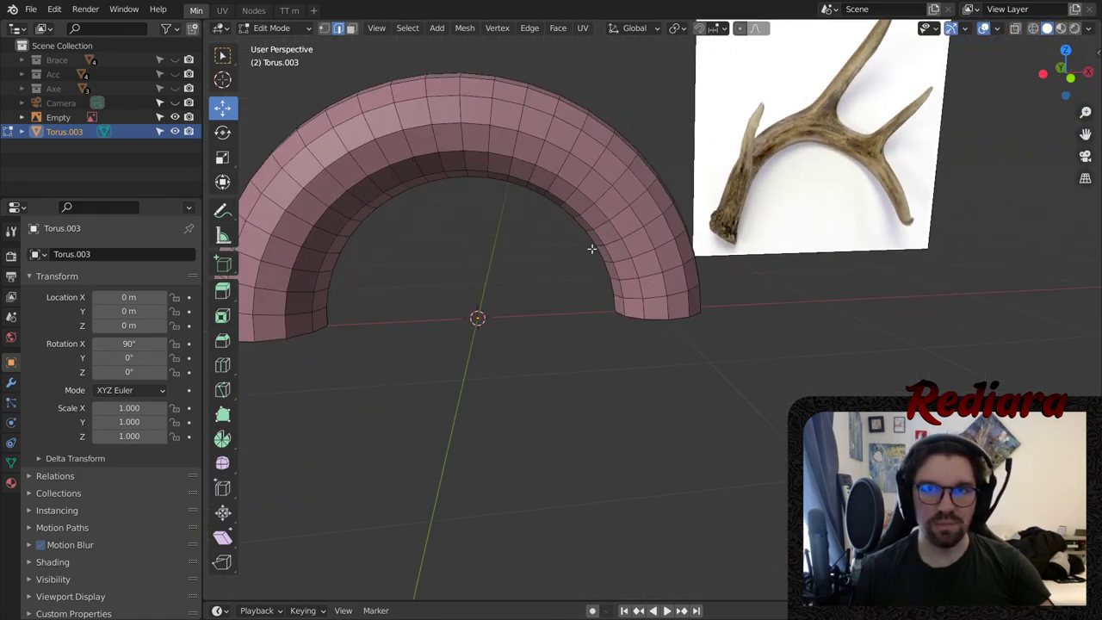
pyautogui.moveTo(586, 179); pyautogui.dragTo(603, 186, button='middle')
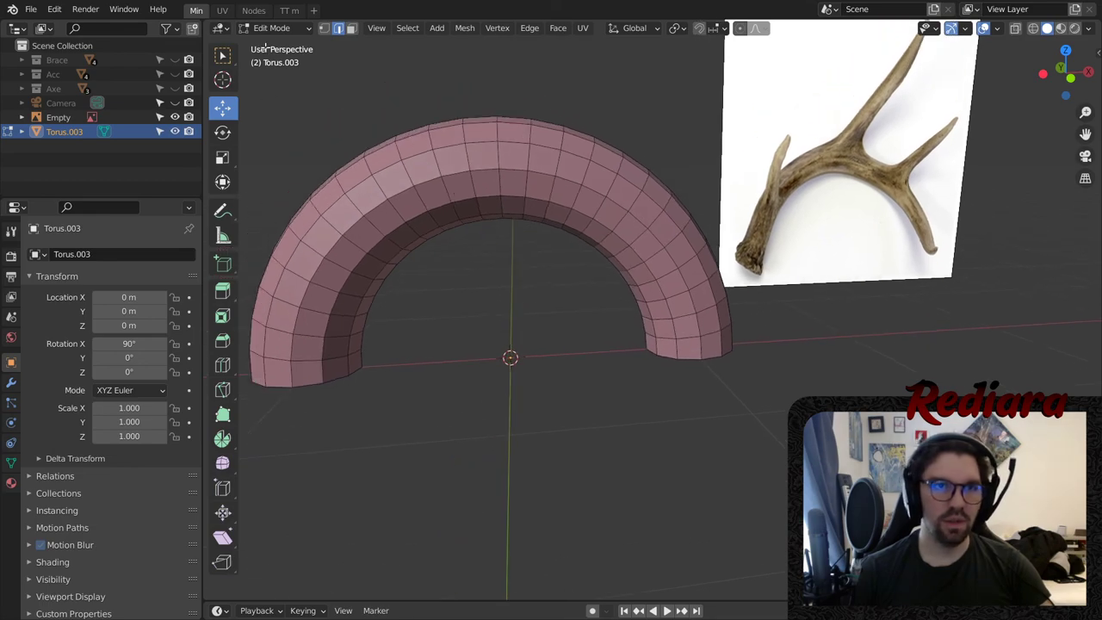
# - Return to Object Mode, reselect the half torus and enter Sculpt Mode
pyautogui.click(271, 27)
pyautogui.click(271, 42)
pyautogui.moveTo(521, 352); pyautogui.dragTo(519, 353)
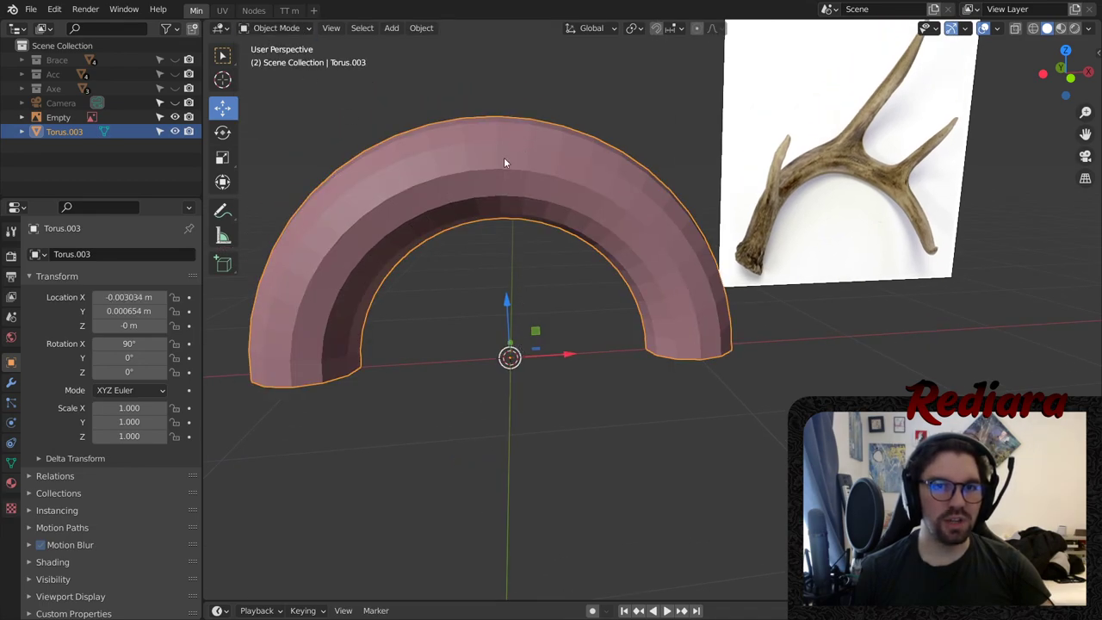
pyautogui.hotkey('alt', 'a')
pyautogui.click(518, 165)
pyautogui.click(267, 29)
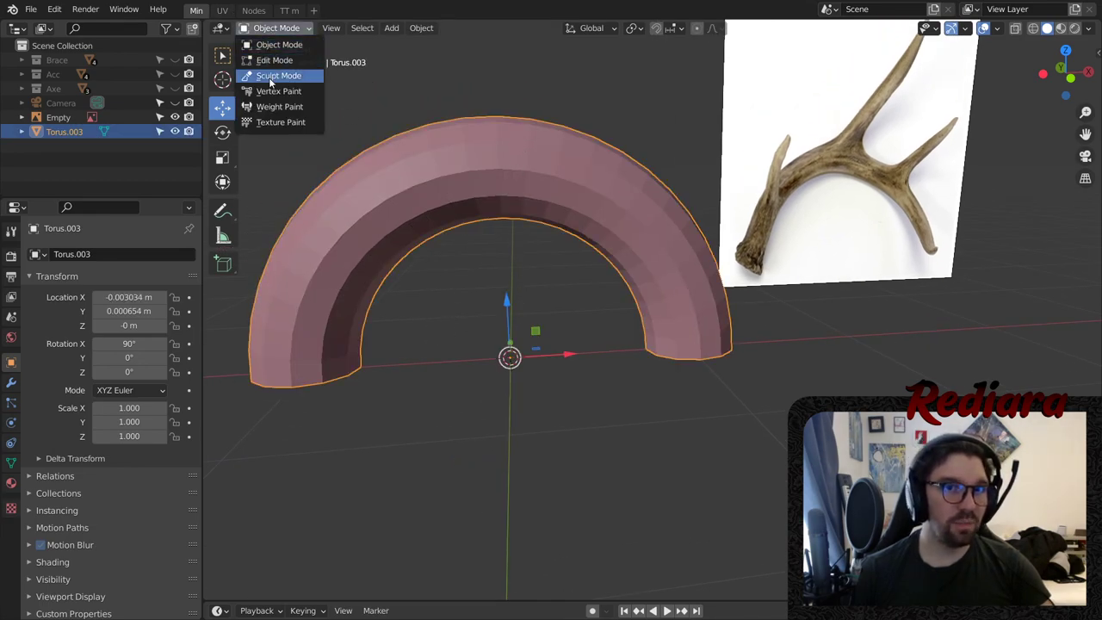
pyautogui.scroll(-4, 508, 281)
pyautogui.moveTo(509, 279)
pyautogui.mouseDown(button='middle')
pyautogui.moveTo(494, 271)
pyautogui.moveTo(561, 285)
pyautogui.mouseUp(button='middle')
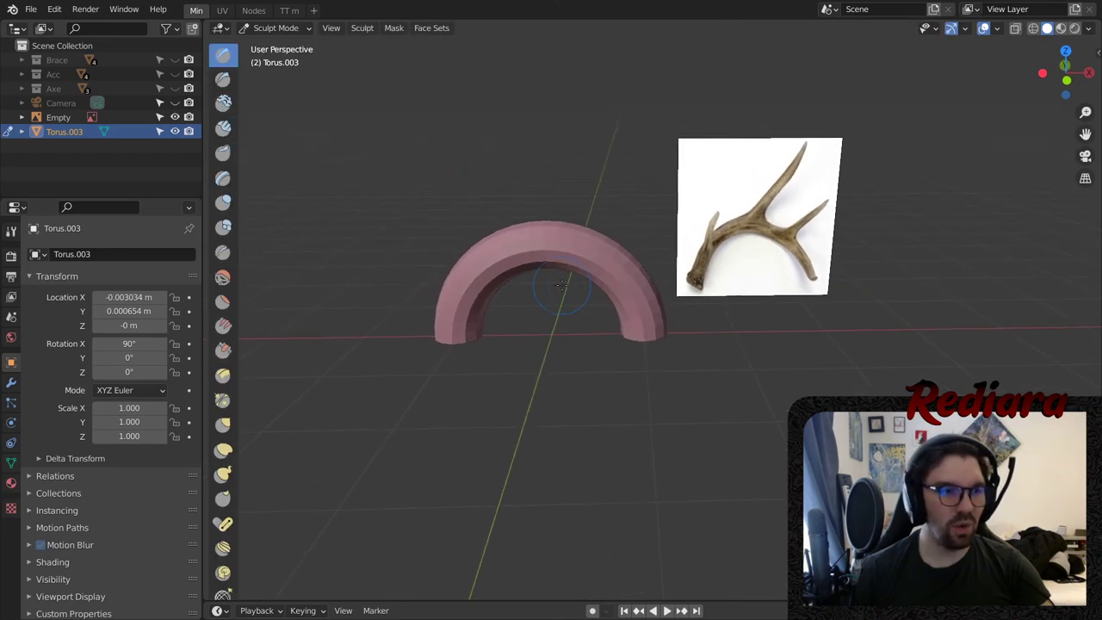
# - Voxel-remesh the half torus in Sculpt Mode and check the resulting surface from the front
pyautogui.hotkey('ctrl', 'r')
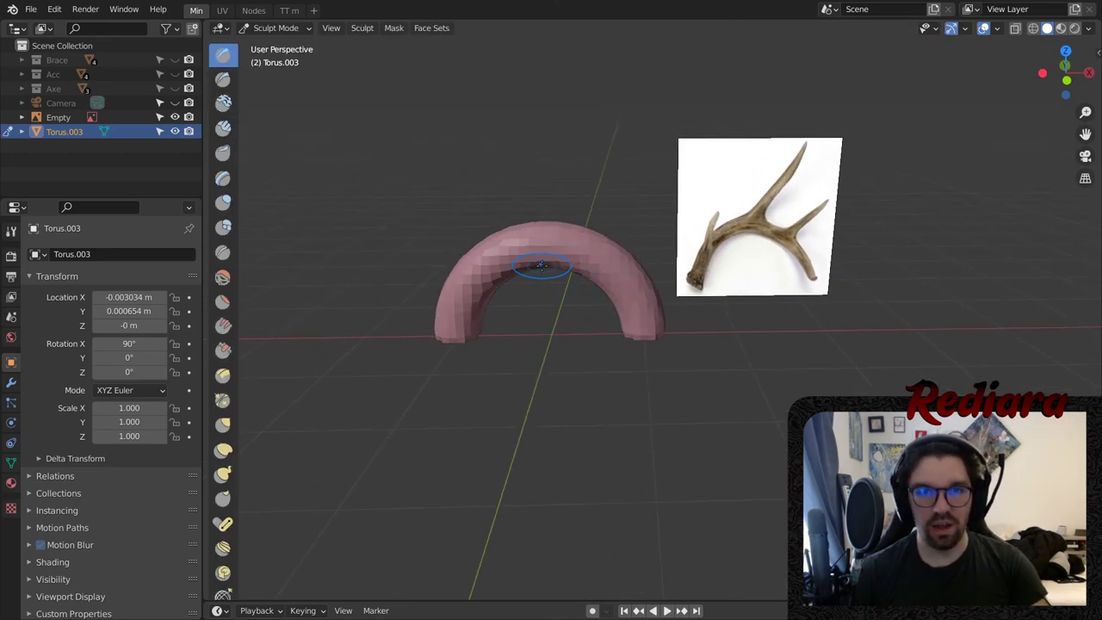
pyautogui.press('r')
pyautogui.click(617, 217)
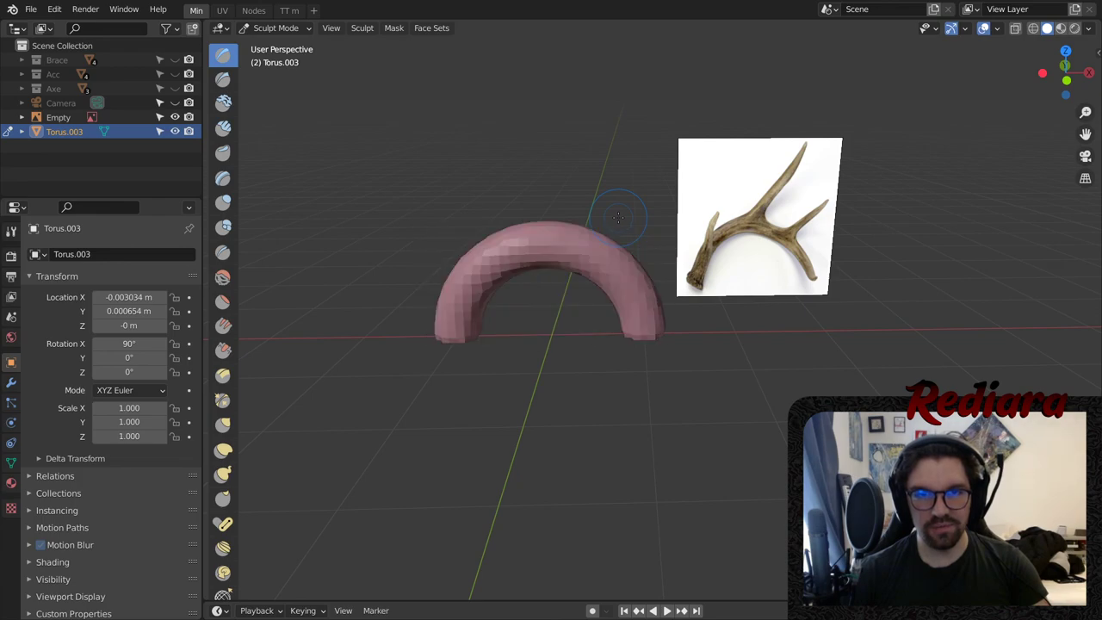
pyautogui.scroll(2, 594, 296)
pyautogui.moveTo(600, 338); pyautogui.dragTo(606, 300, button='middle')
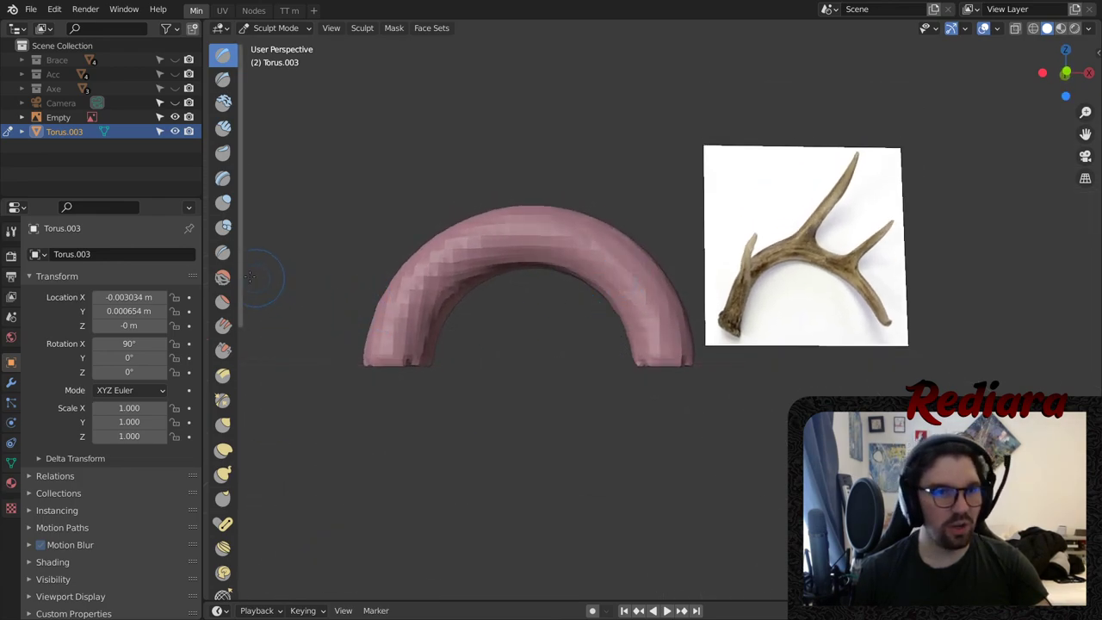
# - Use the Smooth brush to round and taper the right end of the half torus and even out its front surface
pyautogui.click(223, 277)
pyautogui.moveTo(299, 308); pyautogui.dragTo(641, 343, button='middle')
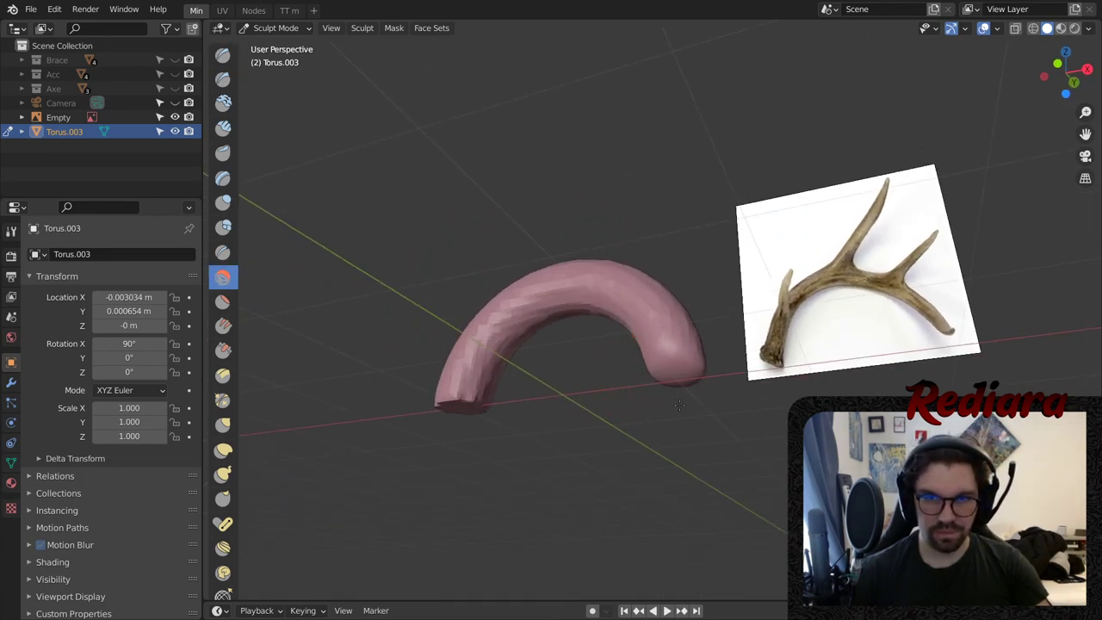
pyautogui.moveTo(687, 380); pyautogui.dragTo(606, 305, button='middle')
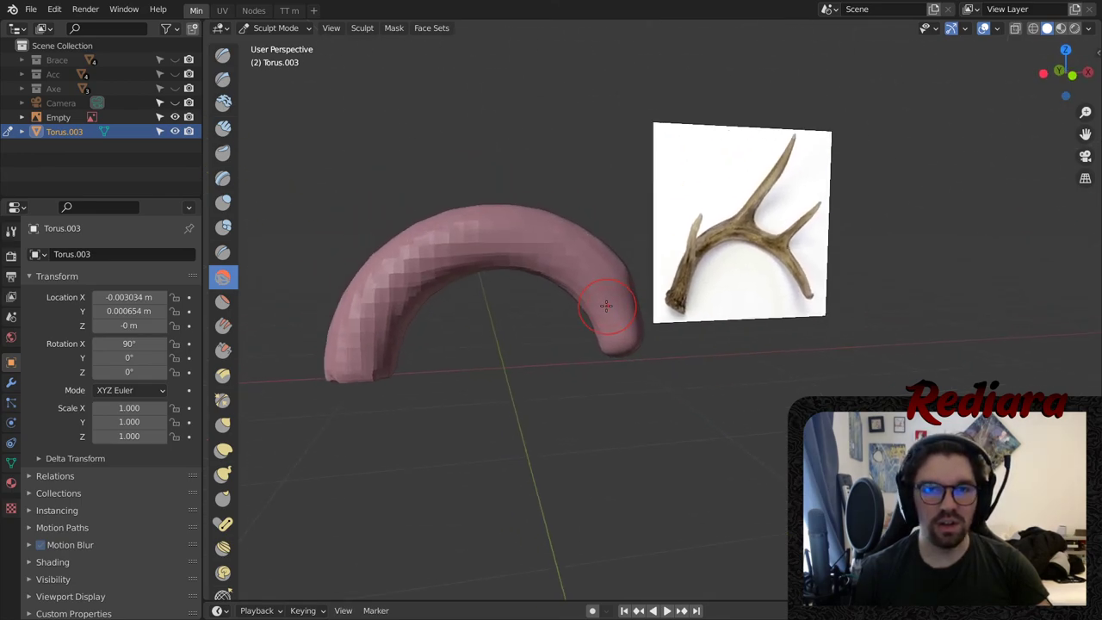
pyautogui.moveTo(600, 349); pyautogui.dragTo(603, 343, button='middle')
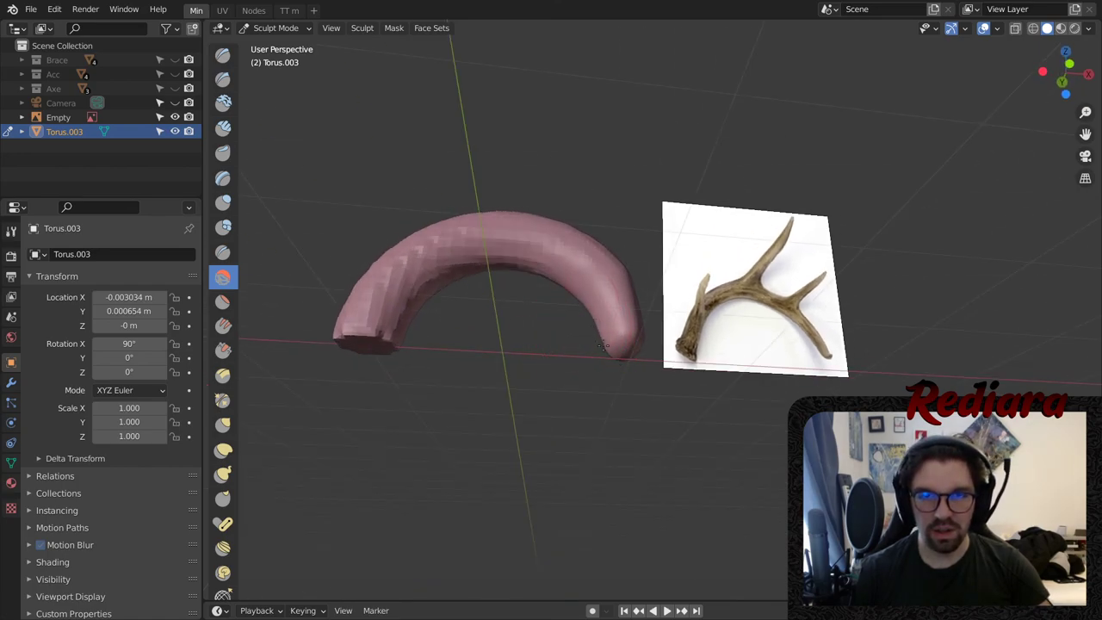
pyautogui.moveTo(602, 347); pyautogui.dragTo(576, 307)
pyautogui.moveTo(547, 221); pyautogui.dragTo(519, 233)
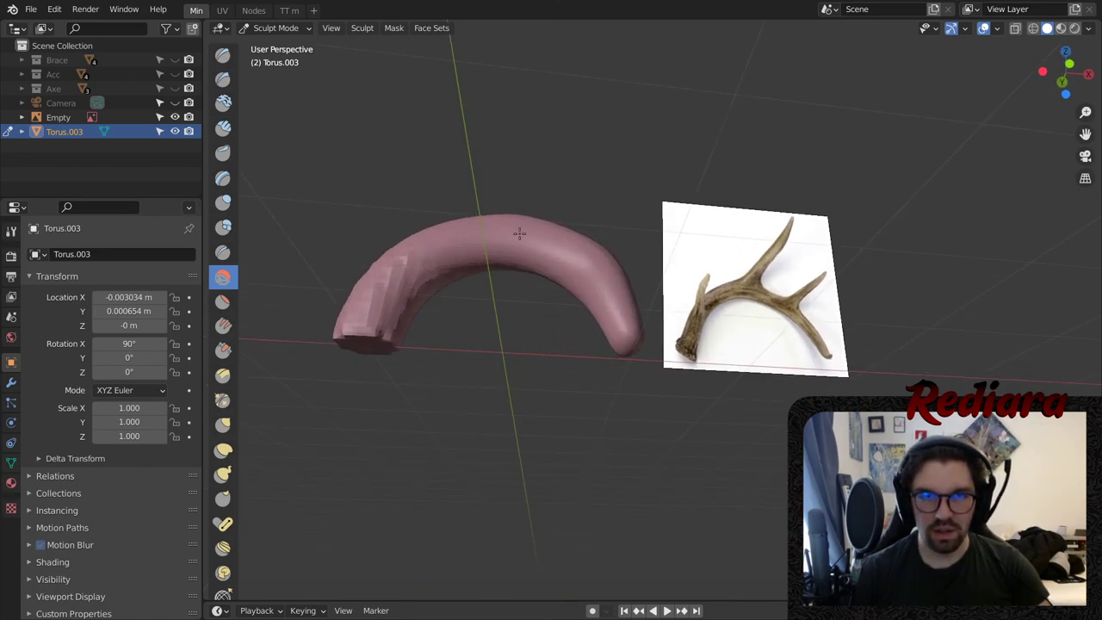
pyautogui.moveTo(413, 301)
pyautogui.mouseDown()
pyautogui.moveTo(362, 288)
pyautogui.moveTo(391, 253)
pyautogui.mouseUp()
# - Smooth the faceted back side of the arch and further narrow its tapered end
pyautogui.moveTo(392, 254); pyautogui.dragTo(551, 331, button='middle')
pyautogui.moveTo(378, 254); pyautogui.dragTo(400, 348)
pyautogui.moveTo(440, 311)
pyautogui.mouseDown(button='middle')
pyautogui.moveTo(460, 319)
pyautogui.moveTo(655, 296)
pyautogui.mouseUp(button='middle')
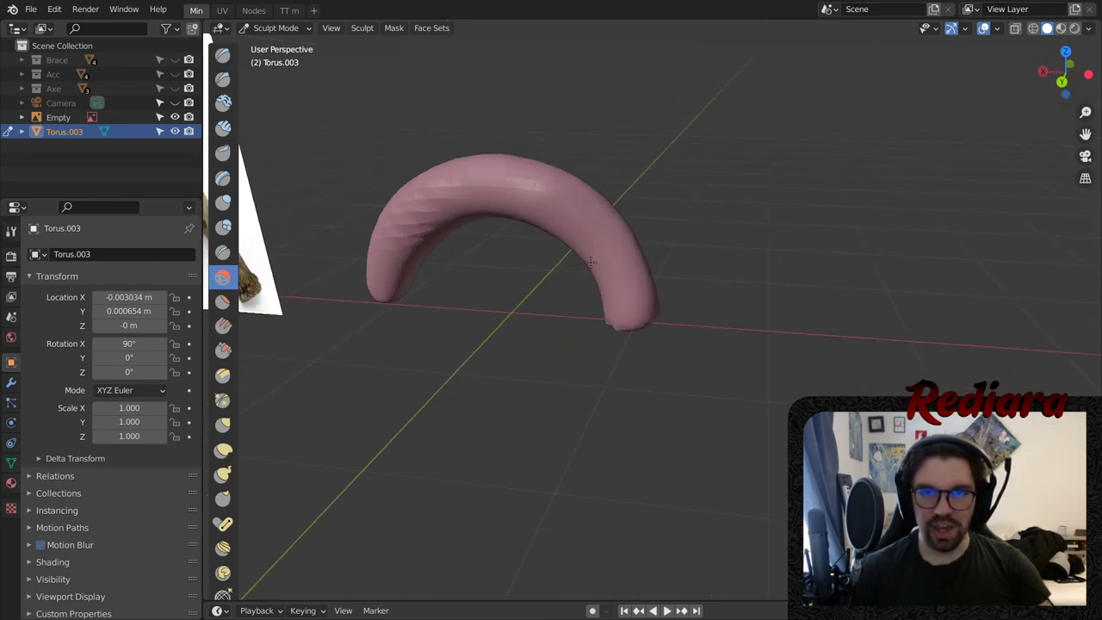
pyautogui.moveTo(456, 182); pyautogui.dragTo(451, 204)
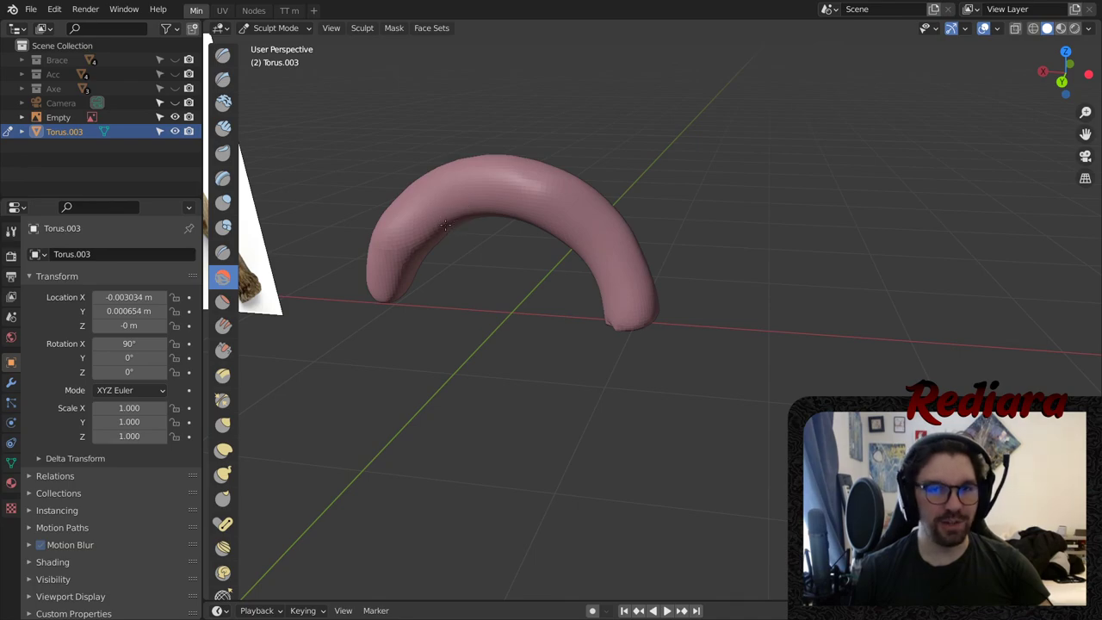
pyautogui.moveTo(446, 225); pyautogui.dragTo(449, 251, button='middle')
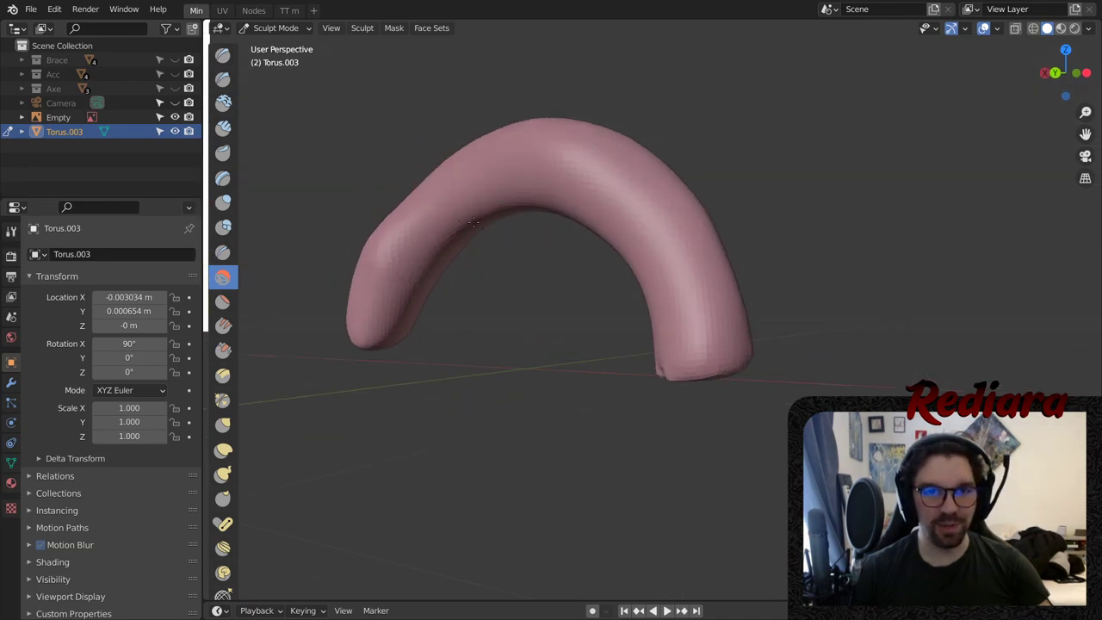
pyautogui.moveTo(396, 287)
pyautogui.mouseDown()
pyautogui.moveTo(373, 255)
pyautogui.moveTo(379, 263)
pyautogui.mouseUp()
pyautogui.moveTo(417, 286); pyautogui.dragTo(495, 288, button='middle')
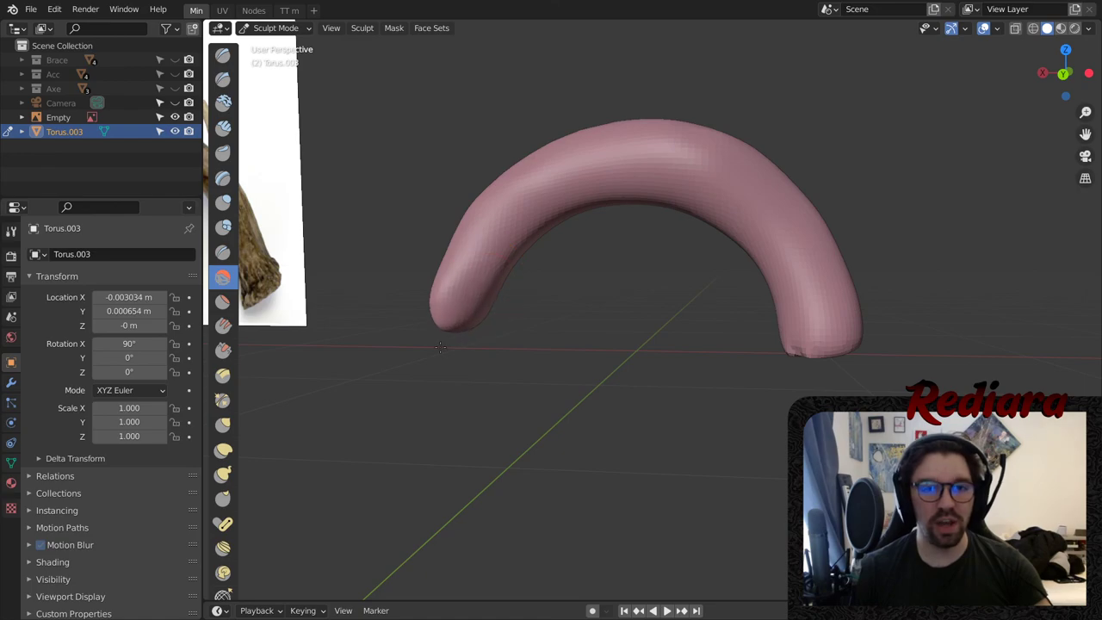
# - Slim the tapered arm with the Smooth brush, working from its tip up toward the crown of the arch
pyautogui.moveTo(469, 310)
pyautogui.mouseDown(button='middle')
pyautogui.moveTo(534, 331)
pyautogui.moveTo(728, 295)
pyautogui.moveTo(538, 338)
pyautogui.mouseUp(button='middle')
pyautogui.moveTo(579, 253); pyautogui.dragTo(556, 275)
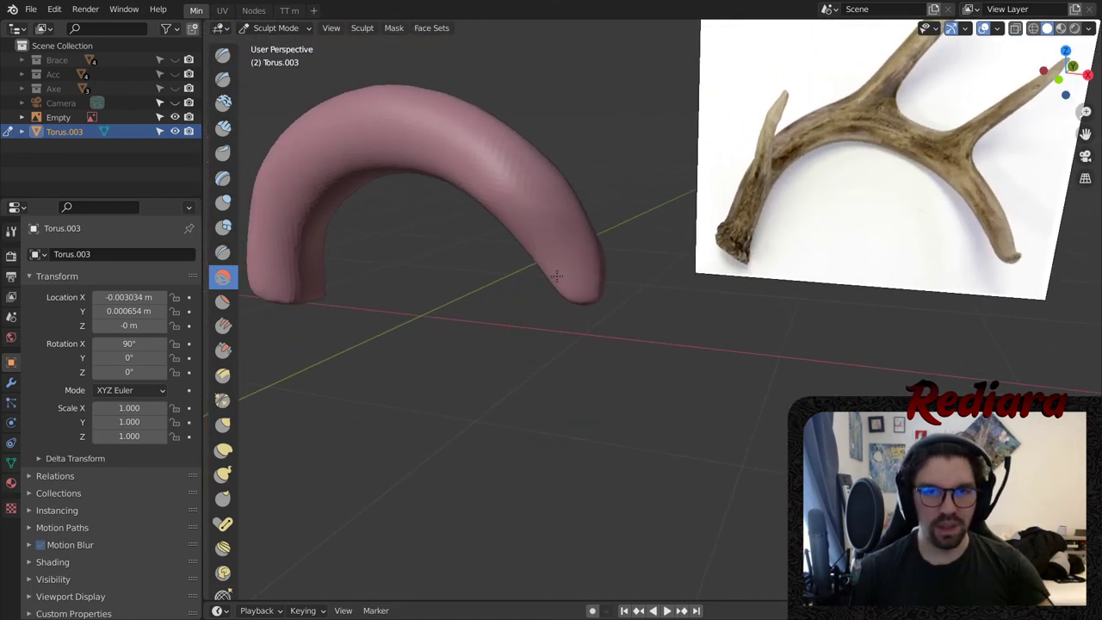
pyautogui.moveTo(574, 271); pyautogui.dragTo(597, 297, button='middle')
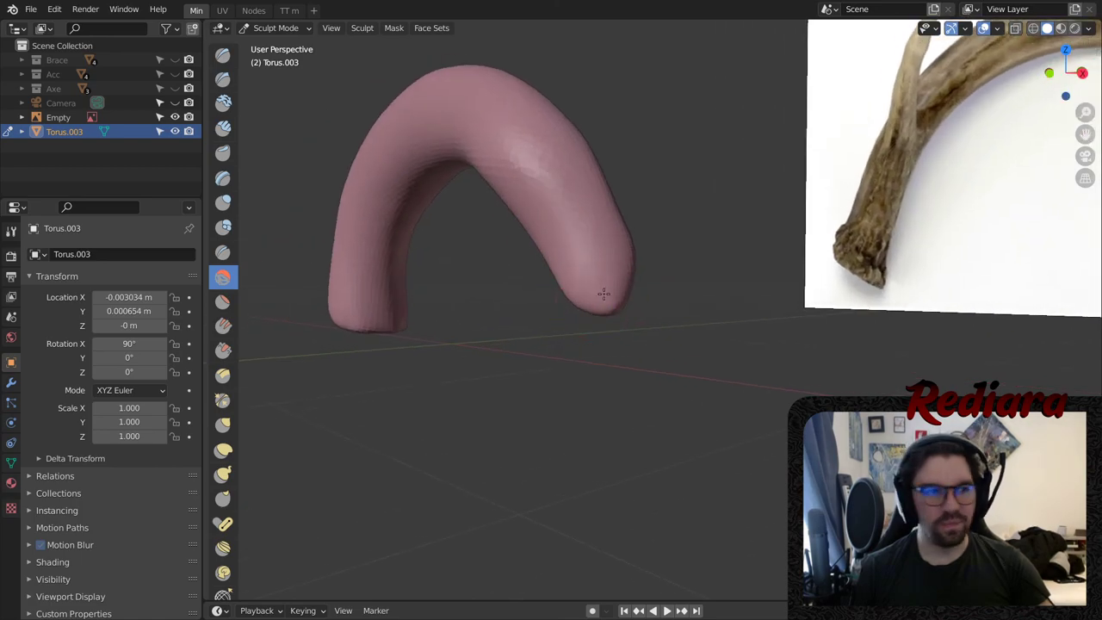
pyautogui.moveTo(602, 246); pyautogui.dragTo(582, 357, button='middle')
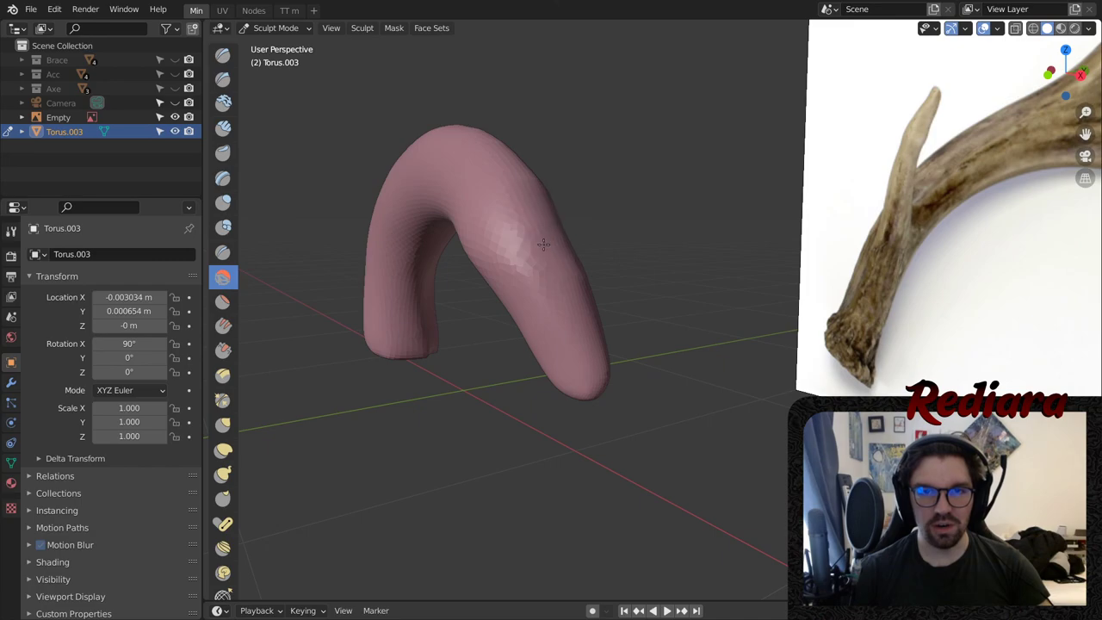
pyautogui.moveTo(510, 237); pyautogui.dragTo(591, 245, button='middle')
pyautogui.moveTo(524, 304)
pyautogui.mouseDown()
pyautogui.moveTo(563, 293)
pyautogui.moveTo(524, 263)
pyautogui.moveTo(456, 148)
pyautogui.mouseUp()
pyautogui.moveTo(482, 172); pyautogui.dragTo(528, 266, button='middle')
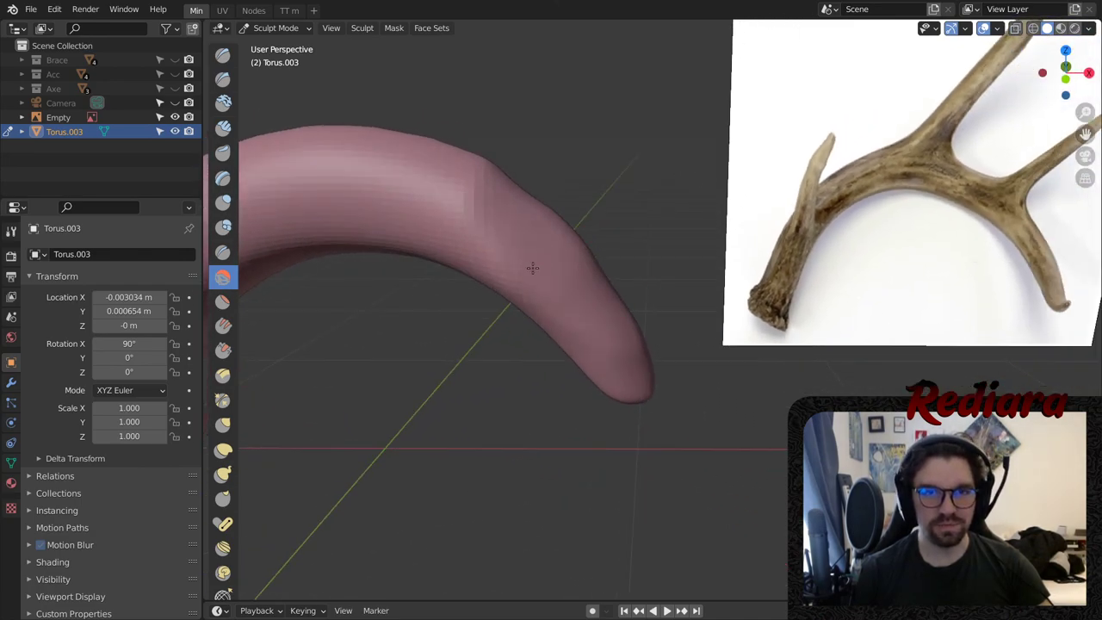
# - Smooth the thickness step at the crown and thin the arch from there toward the shoulder of the thick leg
pyautogui.moveTo(519, 226)
pyautogui.mouseDown(button='middle')
pyautogui.moveTo(550, 276)
pyautogui.moveTo(617, 310)
pyautogui.mouseUp(button='middle')
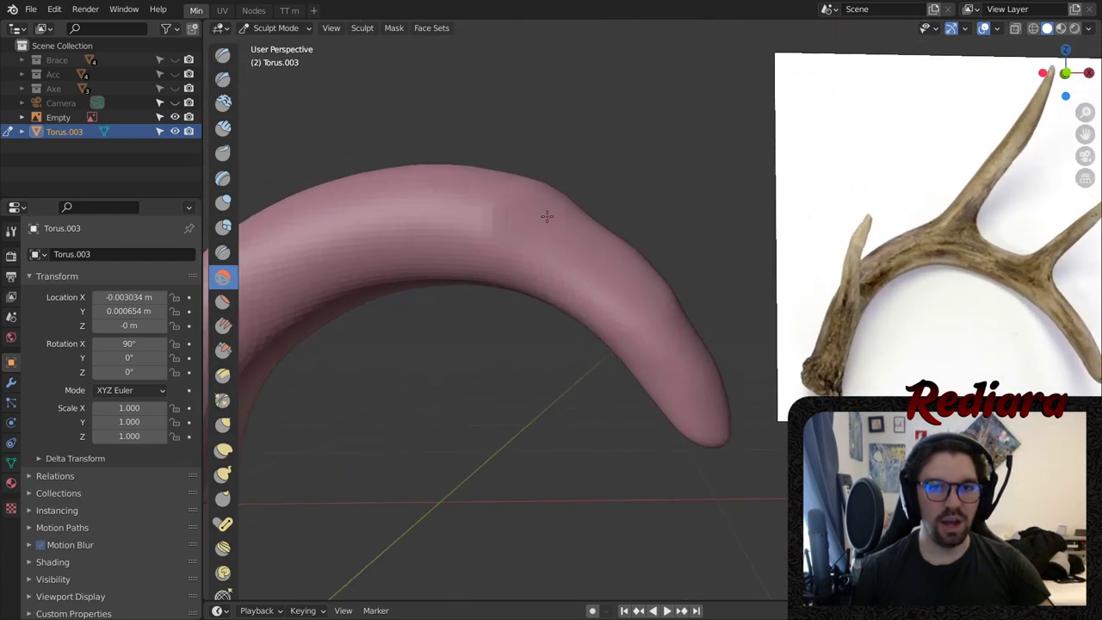
pyautogui.moveTo(606, 251); pyautogui.dragTo(646, 296, button='middle')
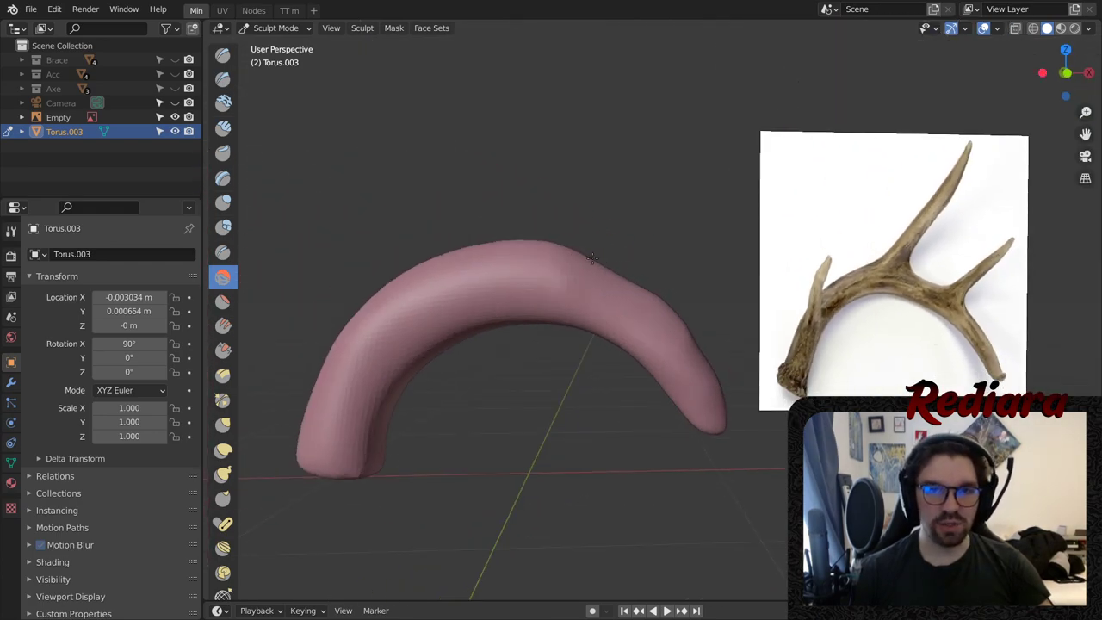
pyautogui.moveTo(633, 345)
pyautogui.mouseDown()
pyautogui.moveTo(553, 275)
pyautogui.moveTo(551, 249)
pyautogui.moveTo(561, 263)
pyautogui.moveTo(498, 318)
pyautogui.mouseUp()
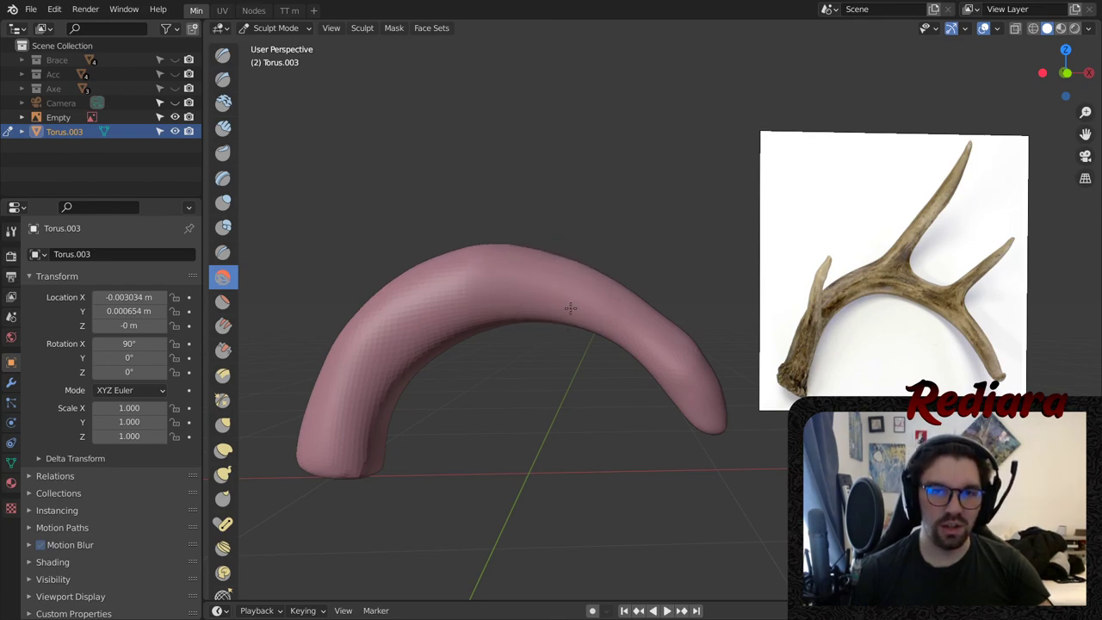
pyautogui.moveTo(570, 319); pyautogui.dragTo(582, 313, button='middle')
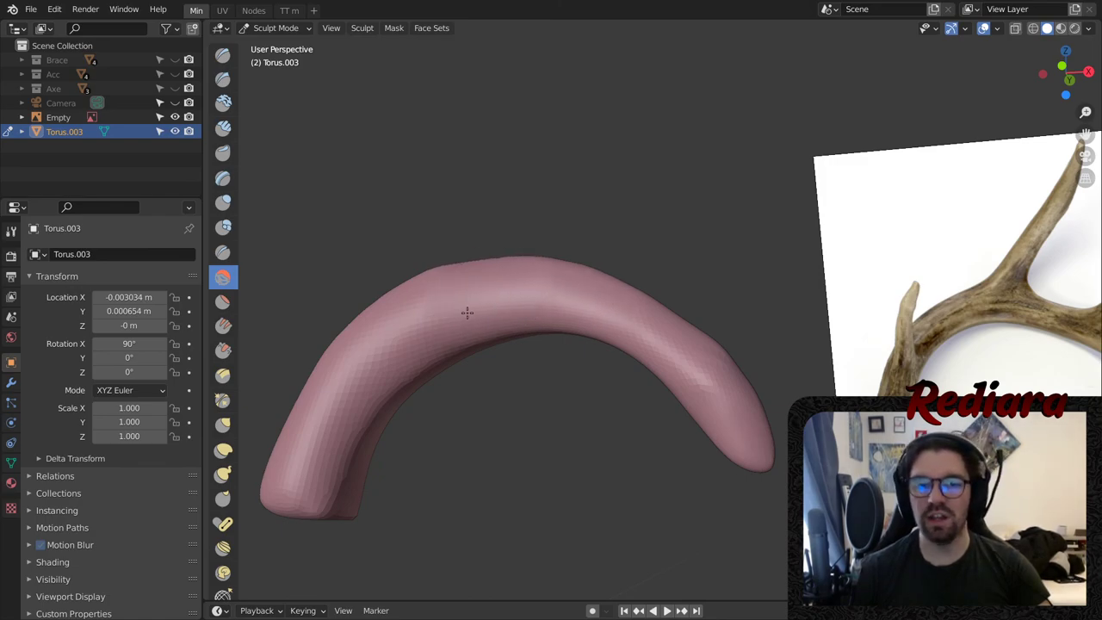
pyautogui.moveTo(467, 313); pyautogui.dragTo(489, 361, button='middle')
pyautogui.moveTo(443, 273)
pyautogui.mouseDown()
pyautogui.moveTo(386, 292)
pyautogui.moveTo(528, 243)
pyautogui.moveTo(523, 253)
pyautogui.mouseUp()
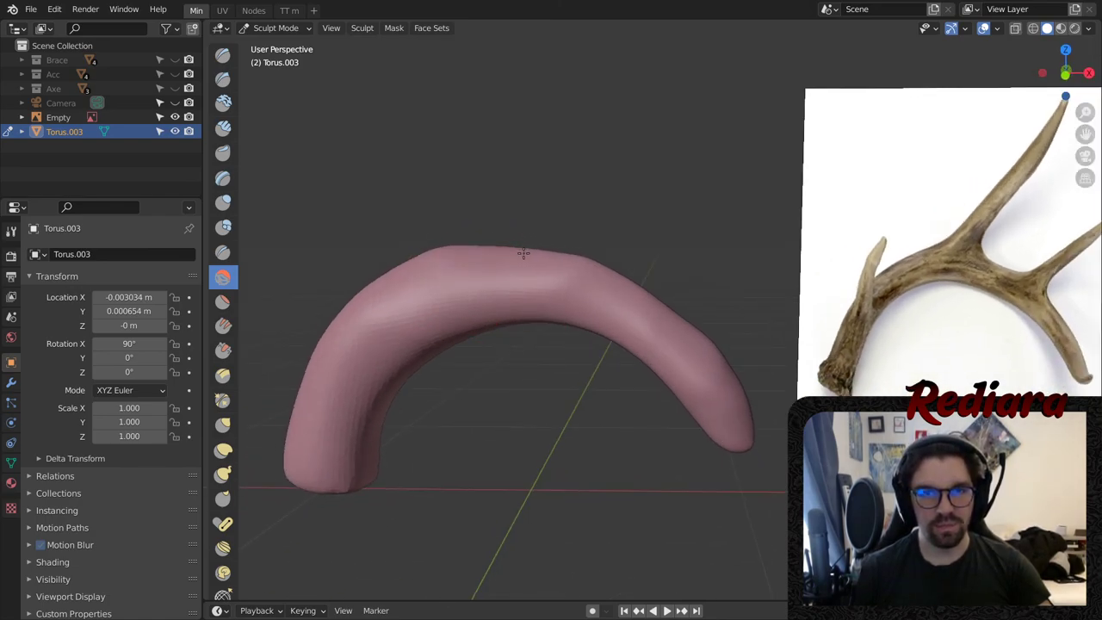
pyautogui.moveTo(523, 252); pyautogui.dragTo(530, 285, button='middle')
pyautogui.moveTo(531, 285)
pyautogui.mouseDown()
pyautogui.moveTo(435, 250)
pyautogui.moveTo(535, 250)
pyautogui.moveTo(490, 240)
pyautogui.moveTo(422, 259)
pyautogui.moveTo(492, 264)
pyautogui.mouseUp()
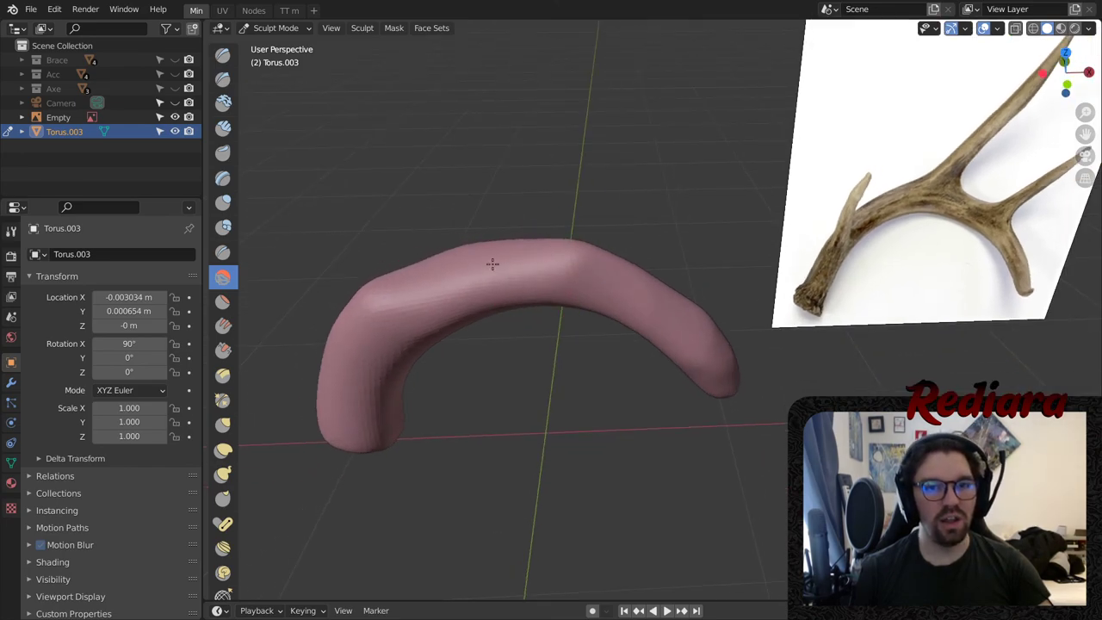
# - Smooth the outer bend of the tapered arm and thin its end into a pointed antler tip
pyautogui.moveTo(521, 284)
pyautogui.mouseDown(button='middle')
pyautogui.moveTo(453, 278)
pyautogui.moveTo(525, 294)
pyautogui.mouseUp(button='middle')
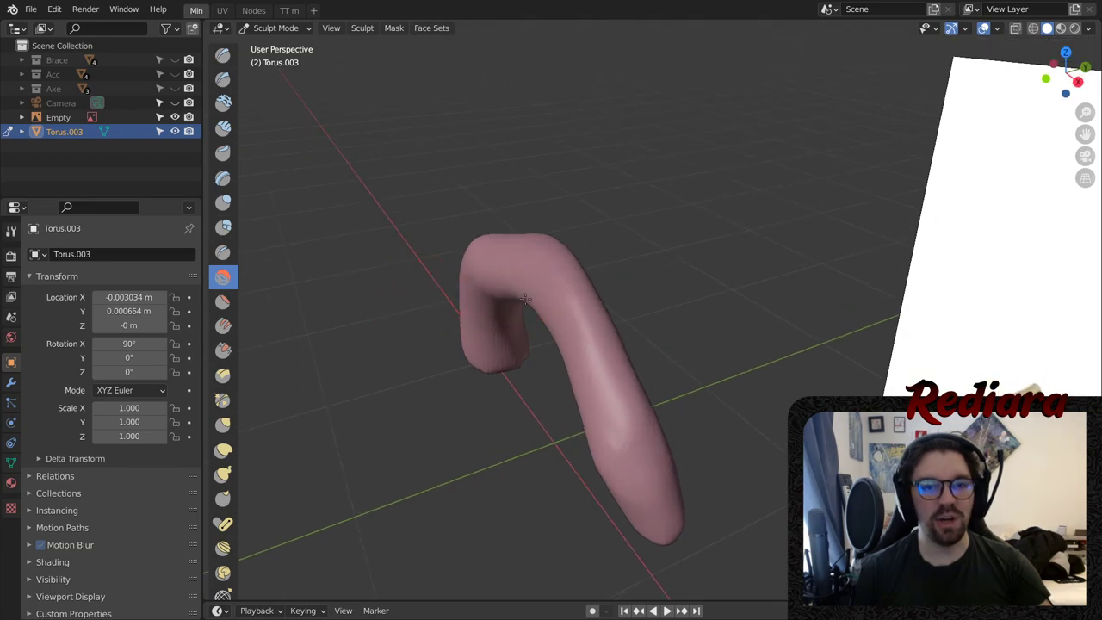
pyautogui.moveTo(528, 241); pyautogui.dragTo(590, 243, button='middle')
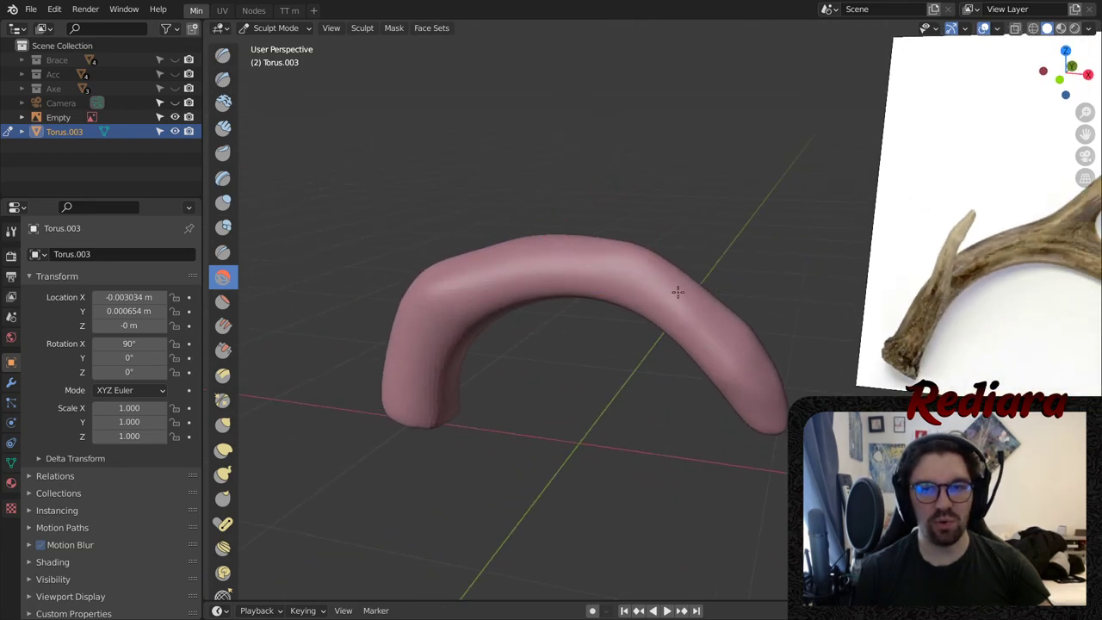
pyautogui.moveTo(678, 292); pyautogui.dragTo(631, 272)
pyautogui.moveTo(678, 342); pyautogui.dragTo(637, 308, button='middle')
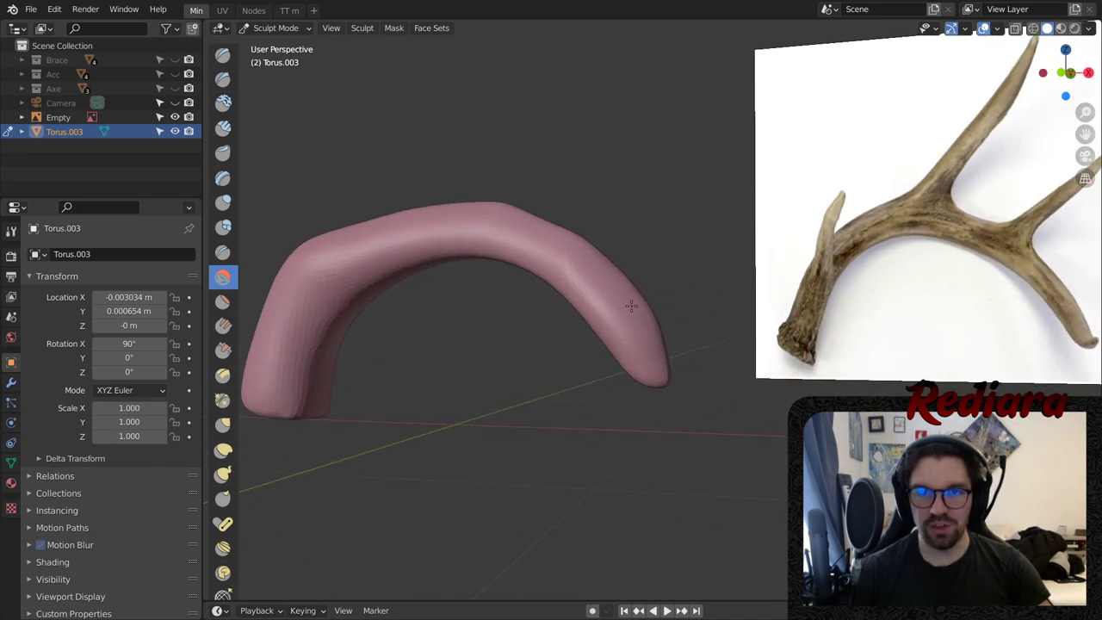
pyautogui.moveTo(631, 305); pyautogui.dragTo(654, 298)
pyautogui.scroll(3, 696, 333)
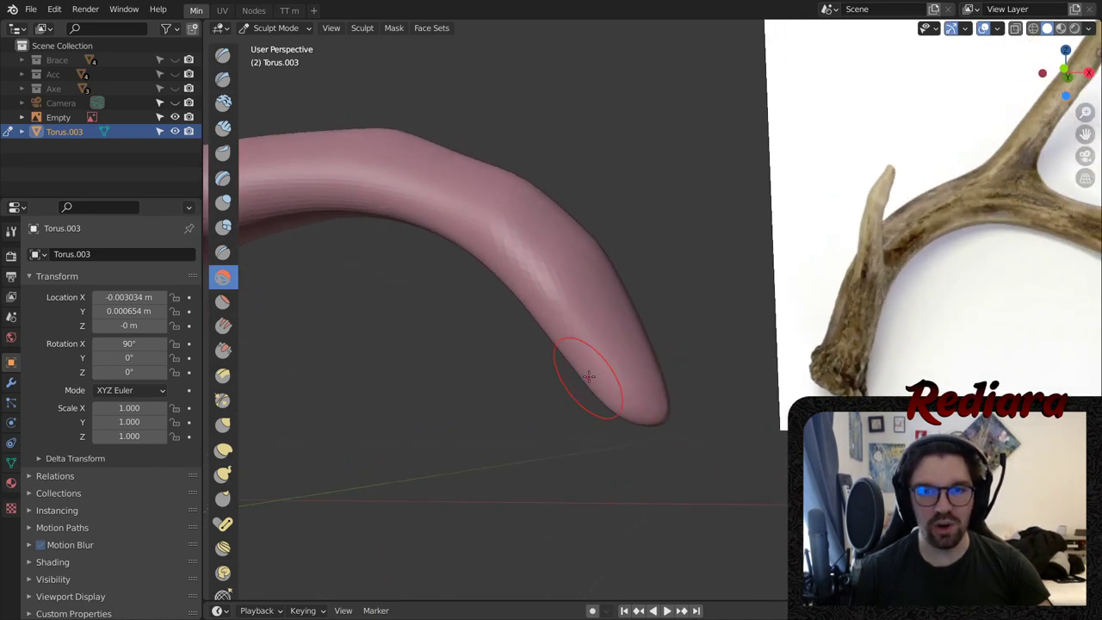
pyautogui.moveTo(602, 376)
pyautogui.mouseDown()
pyautogui.moveTo(542, 284)
pyautogui.moveTo(541, 305)
pyautogui.mouseUp()
pyautogui.moveTo(633, 383)
pyautogui.mouseDown(button='middle')
pyautogui.moveTo(637, 355)
pyautogui.moveTo(661, 407)
pyautogui.moveTo(644, 389)
pyautogui.mouseUp(button='middle')
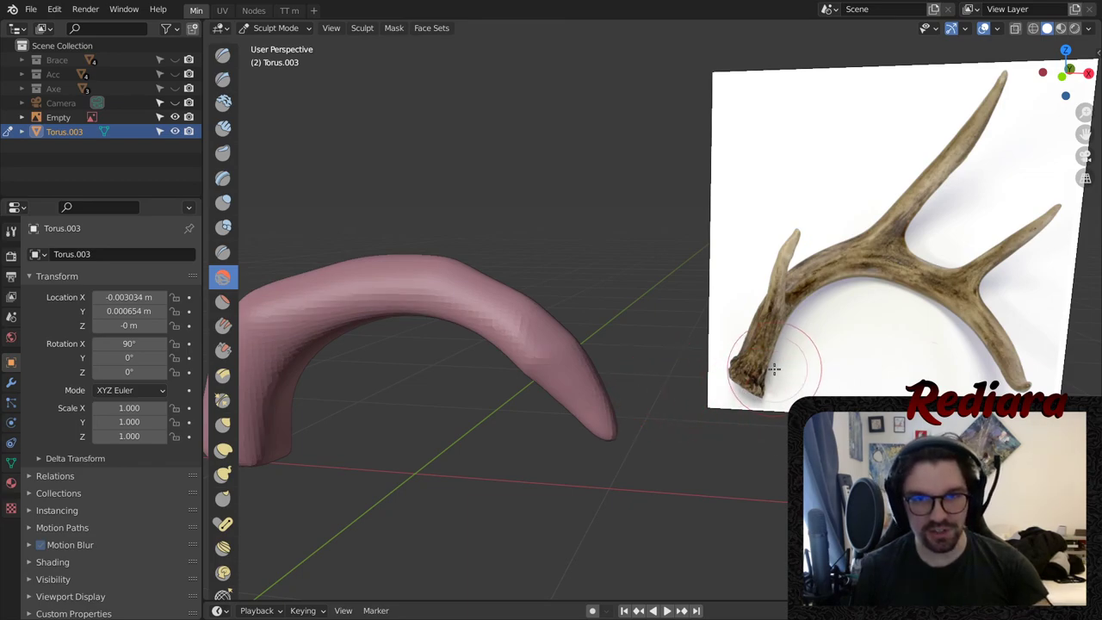
# - Smooth the shoulder and narrow the thick leg above its end, leaving a flared antler base
pyautogui.moveTo(792, 364); pyautogui.dragTo(447, 305, button='middle')
pyautogui.moveTo(447, 306)
pyautogui.mouseDown()
pyautogui.moveTo(393, 315)
pyautogui.moveTo(421, 270)
pyautogui.moveTo(392, 281)
pyautogui.mouseUp()
pyautogui.moveTo(412, 295); pyautogui.dragTo(460, 340, button='middle')
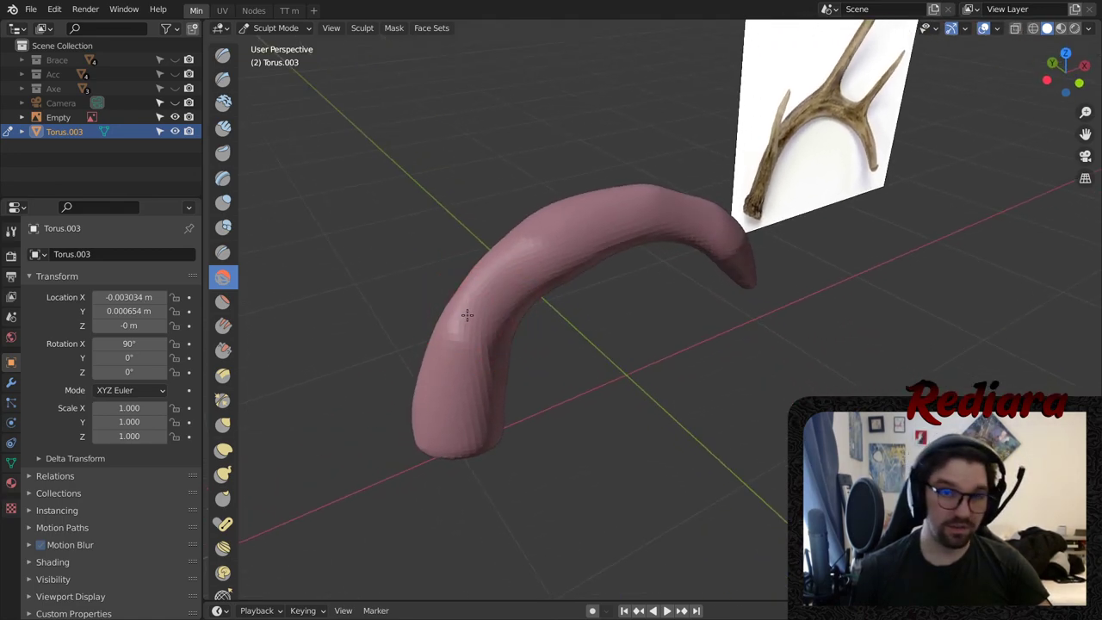
pyautogui.moveTo(459, 345)
pyautogui.mouseDown()
pyautogui.moveTo(455, 320)
pyautogui.moveTo(492, 352)
pyautogui.moveTo(442, 381)
pyautogui.moveTo(456, 361)
pyautogui.moveTo(483, 369)
pyautogui.moveTo(448, 386)
pyautogui.moveTo(459, 399)
pyautogui.mouseUp()
pyautogui.moveTo(460, 398); pyautogui.dragTo(488, 391, button='middle')
pyautogui.moveTo(489, 391); pyautogui.dragTo(524, 382)
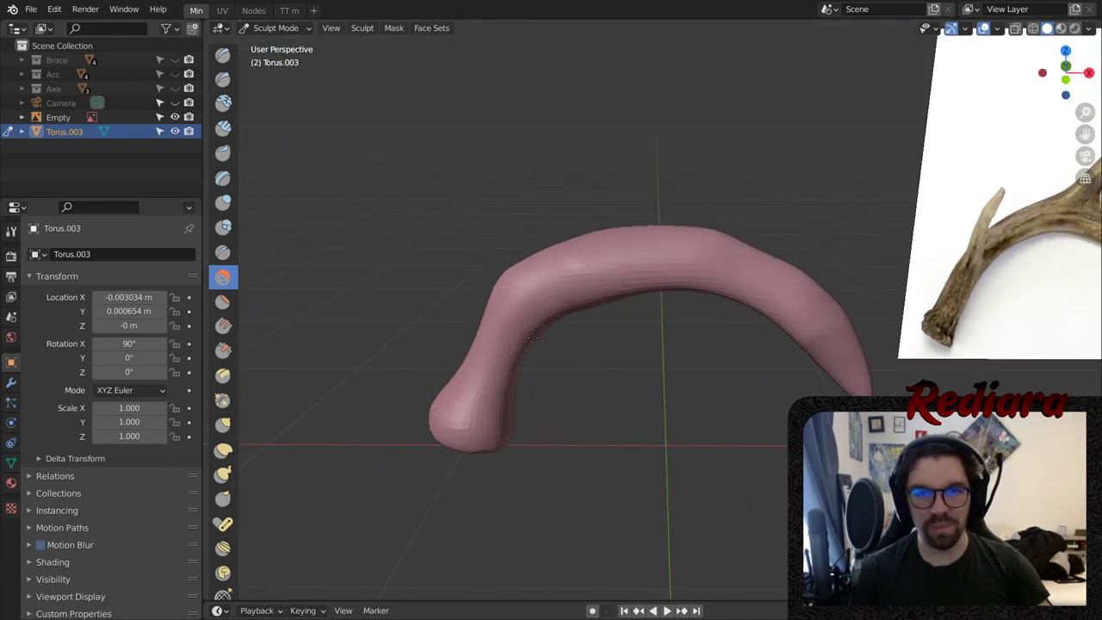
# - Use the Blob brush to swell the middle of the arch where the reference antler branches
pyautogui.moveTo(550, 318); pyautogui.dragTo(548, 341, button='middle')
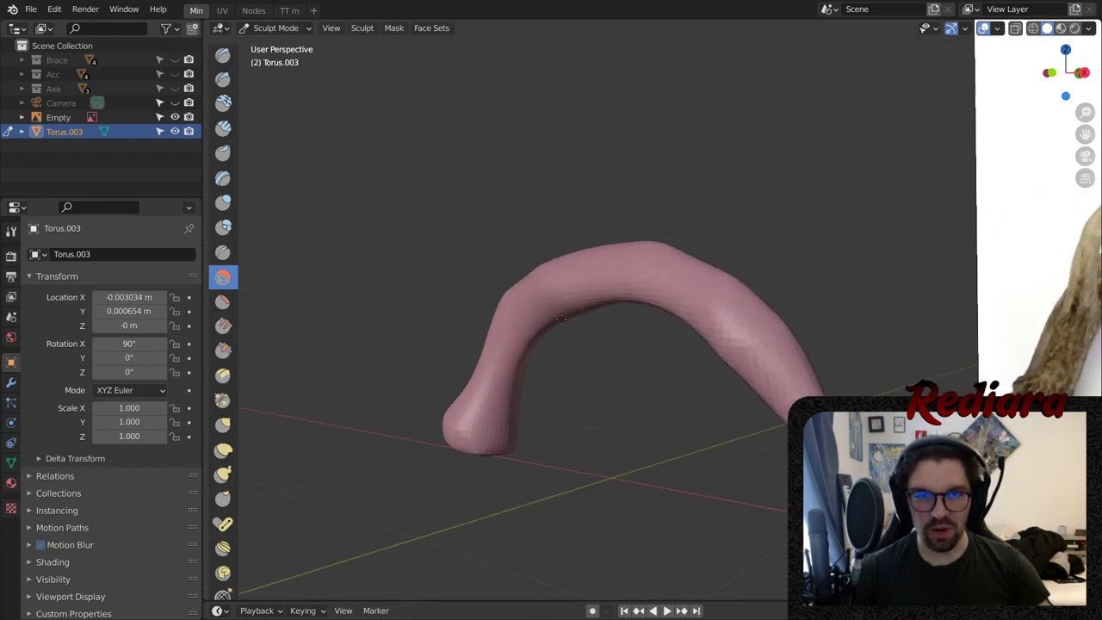
pyautogui.scroll(3, 580, 290)
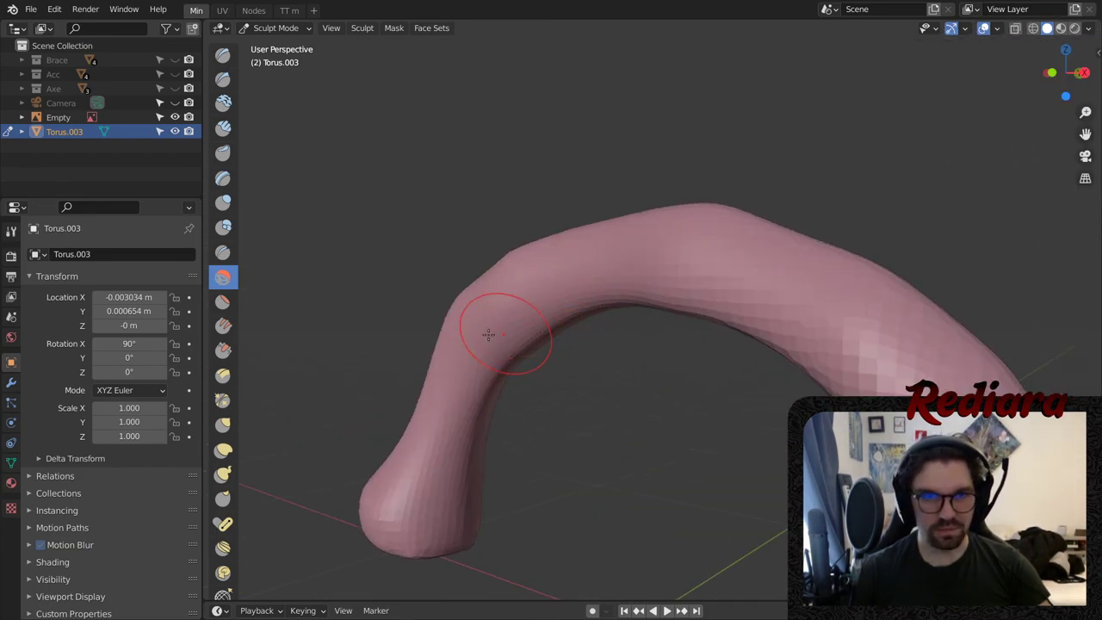
pyautogui.click(222, 226)
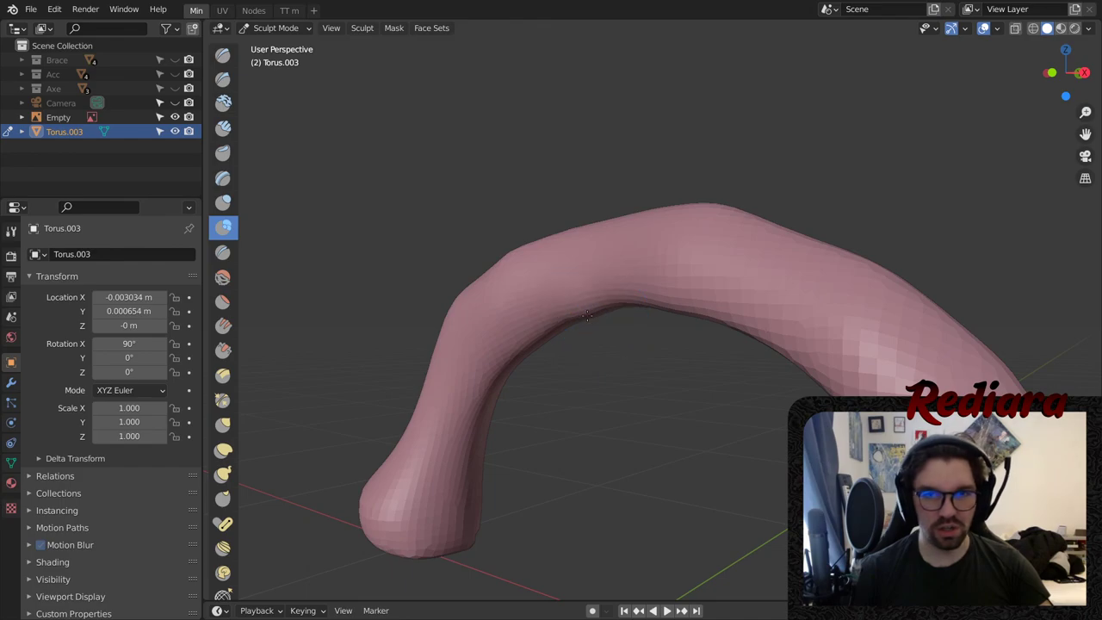
pyautogui.moveTo(586, 312); pyautogui.dragTo(643, 305, button='middle')
pyautogui.moveTo(643, 306)
pyautogui.mouseDown()
pyautogui.moveTo(681, 298)
pyautogui.moveTo(738, 251)
pyautogui.mouseUp()
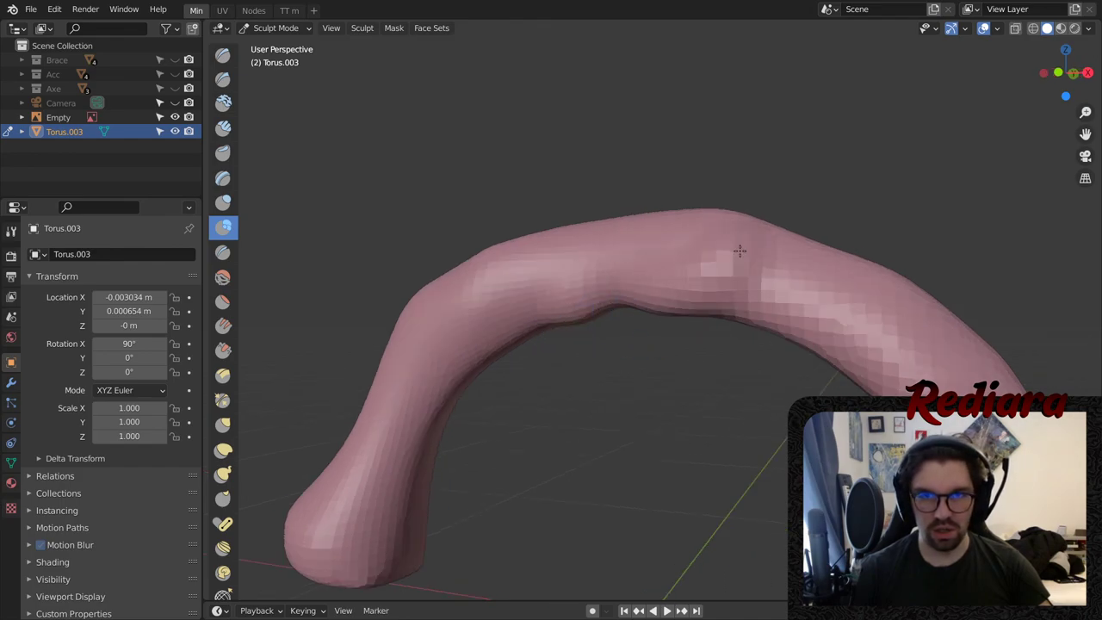
pyautogui.moveTo(773, 311); pyautogui.dragTo(817, 315, button='middle')
pyautogui.scroll(-6, 817, 315)
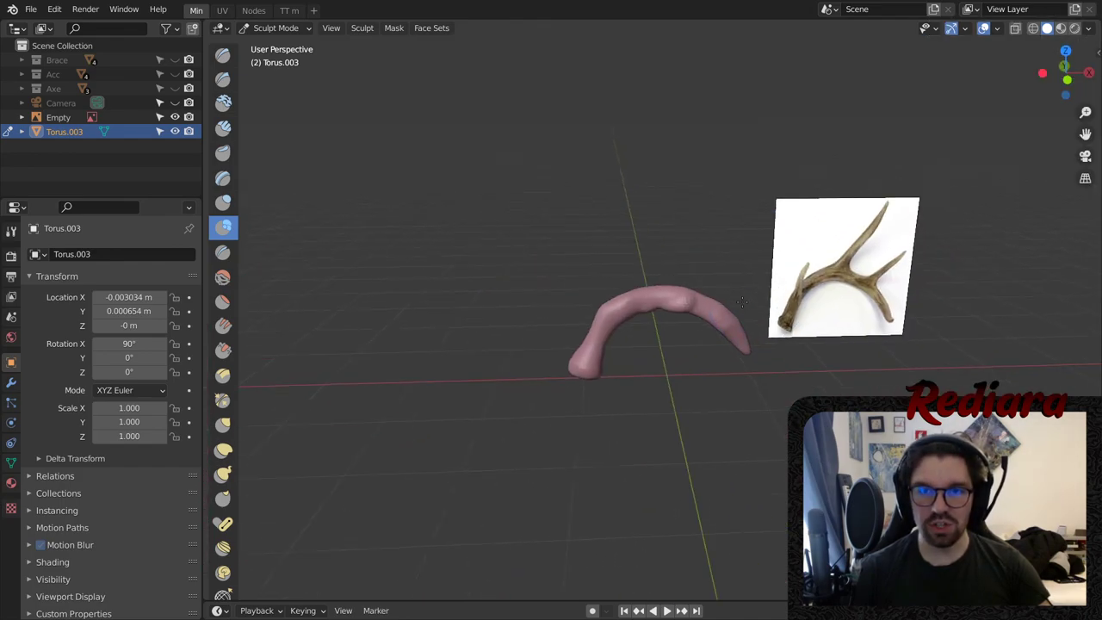
# - Show the Brace, Acc and Axe collections and display the whole backpack in rendered viewport shading
pyautogui.click(173, 61)
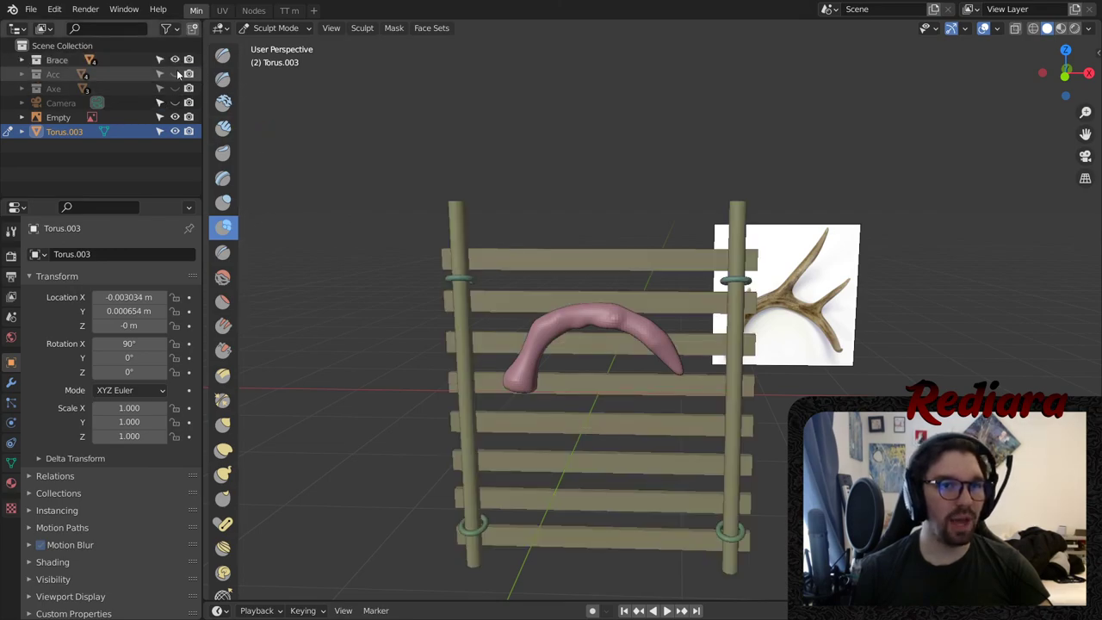
pyautogui.click(176, 74)
pyautogui.click(175, 89)
pyautogui.scroll(-4, 580, 301)
pyautogui.keyDown('shift'); pyautogui.moveTo(659, 377); pyautogui.dragTo(684, 314, button='middle'); pyautogui.keyUp('shift')
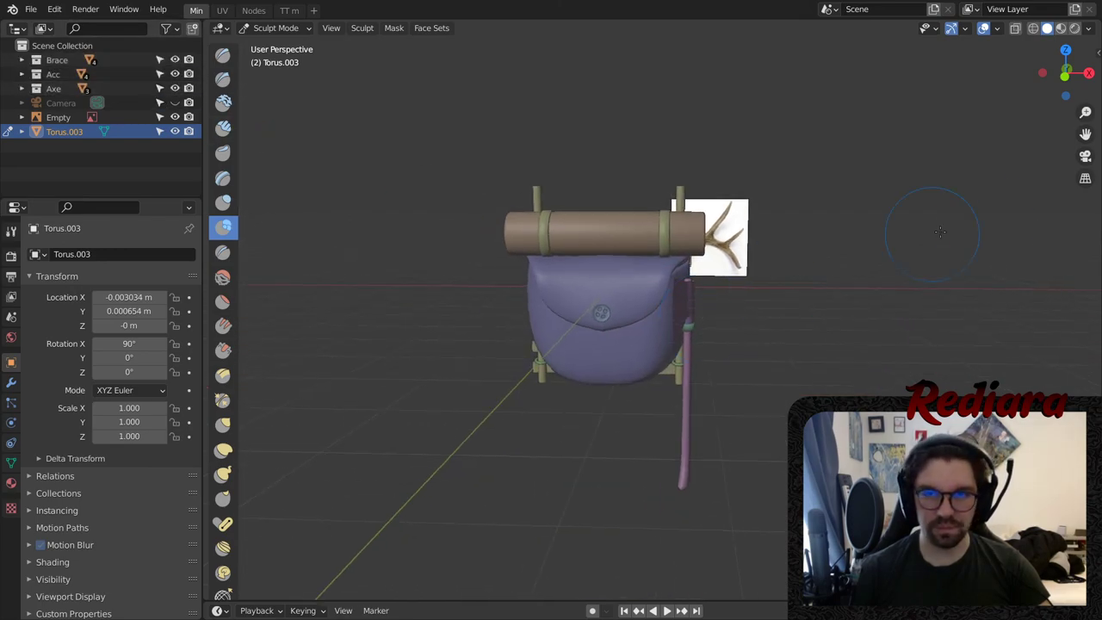
pyautogui.click(1074, 29)
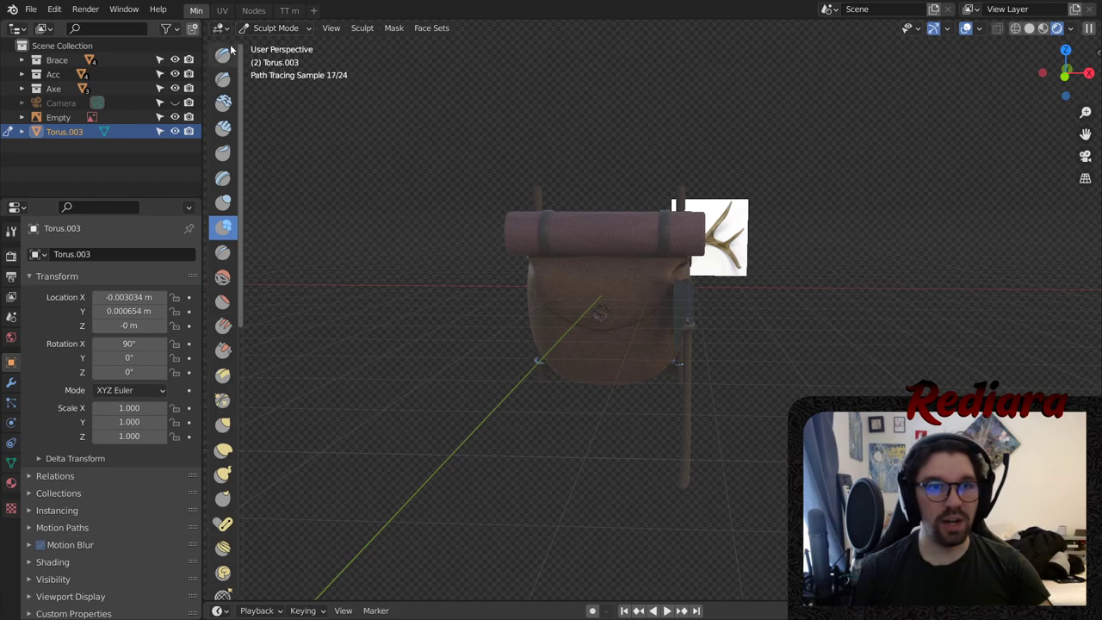
# - Switch to Object Mode and examine the backpack, bedroll and axe model from several angles
pyautogui.moveTo(990, 112); pyautogui.dragTo(955, 99, button='middle')
pyautogui.click(275, 28)
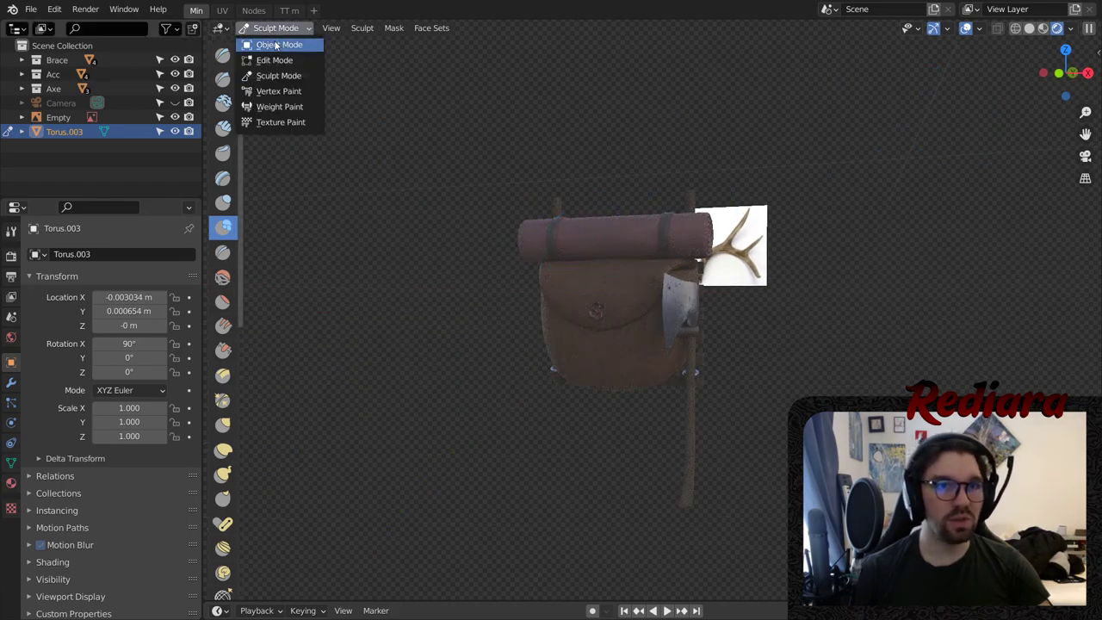
pyautogui.click(276, 42)
pyautogui.moveTo(637, 362)
pyautogui.mouseDown(button='middle')
pyautogui.moveTo(646, 430)
pyautogui.moveTo(648, 332)
pyautogui.moveTo(632, 305)
pyautogui.moveTo(645, 291)
pyautogui.mouseUp(button='middle')
pyautogui.scroll(3, 693, 261)
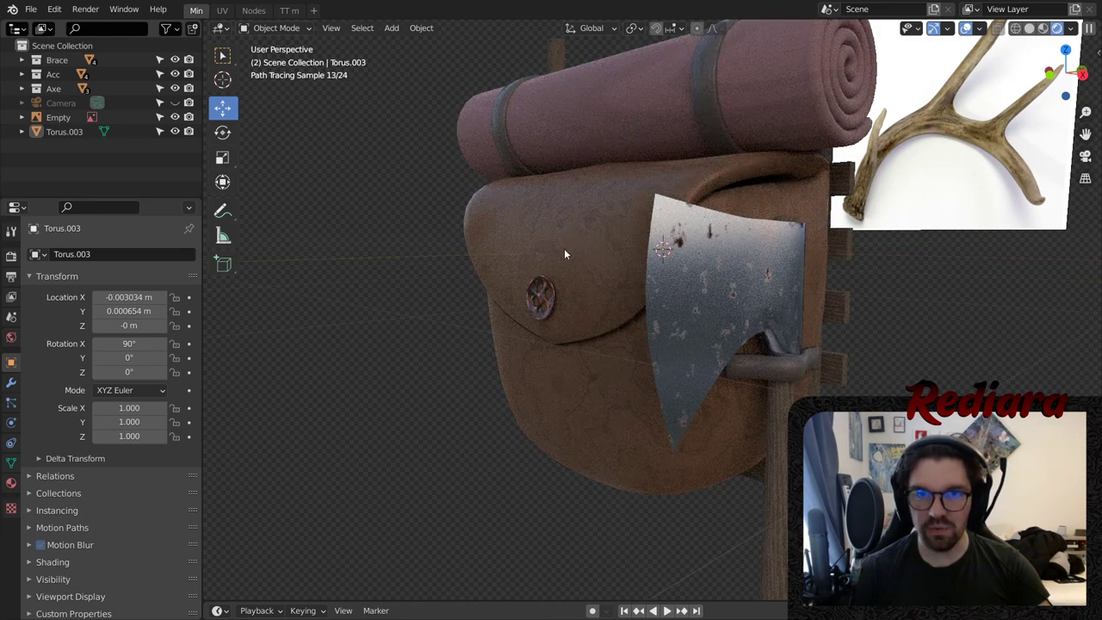
pyautogui.moveTo(553, 308); pyautogui.dragTo(590, 309, button='middle')
pyautogui.scroll(-5, 568, 255)
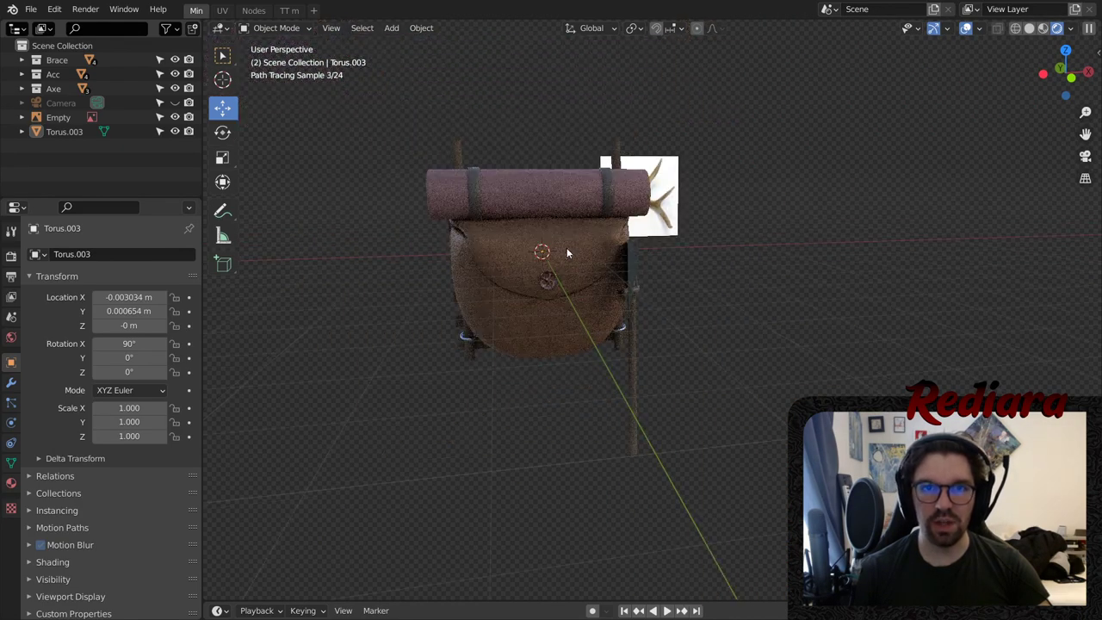
pyautogui.keyDown('shift'); pyautogui.moveTo(587, 221); pyautogui.dragTo(605, 242, button='middle'); pyautogui.keyUp('shift')
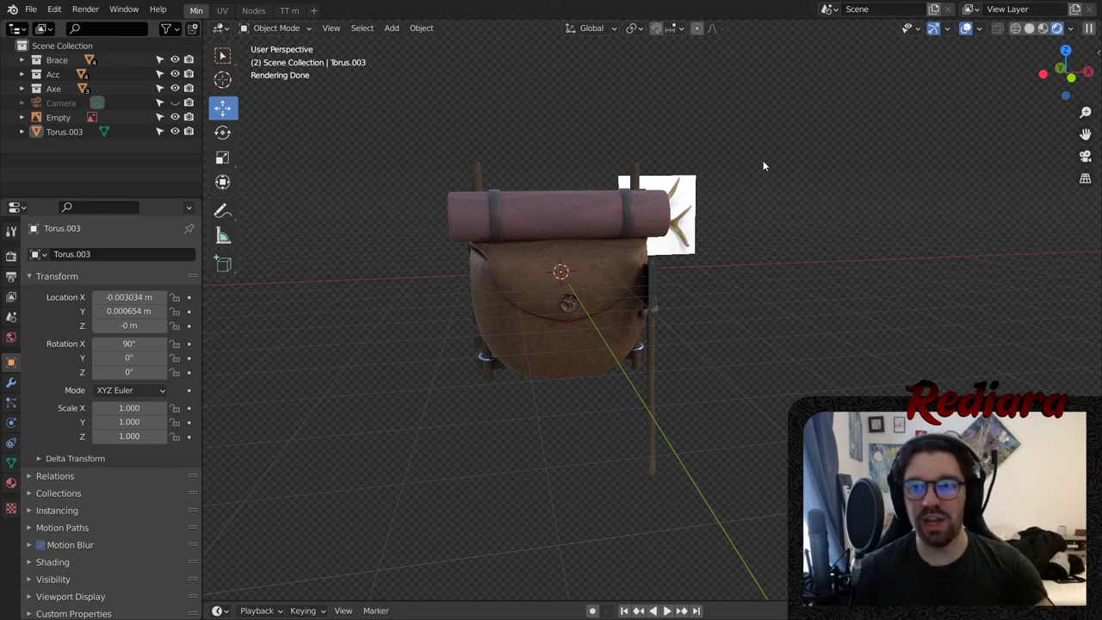
# - Return Torus.003 to Sculpt Mode and hide the Brace, Acc and Axe collections
pyautogui.click(268, 30)
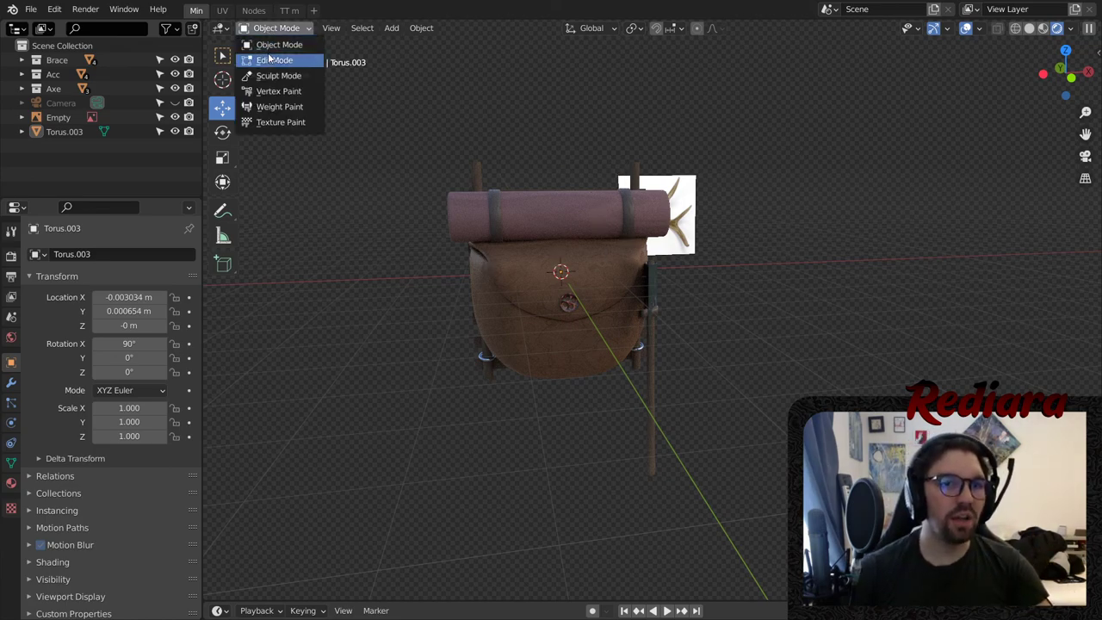
pyautogui.click(258, 76)
pyautogui.click(175, 60)
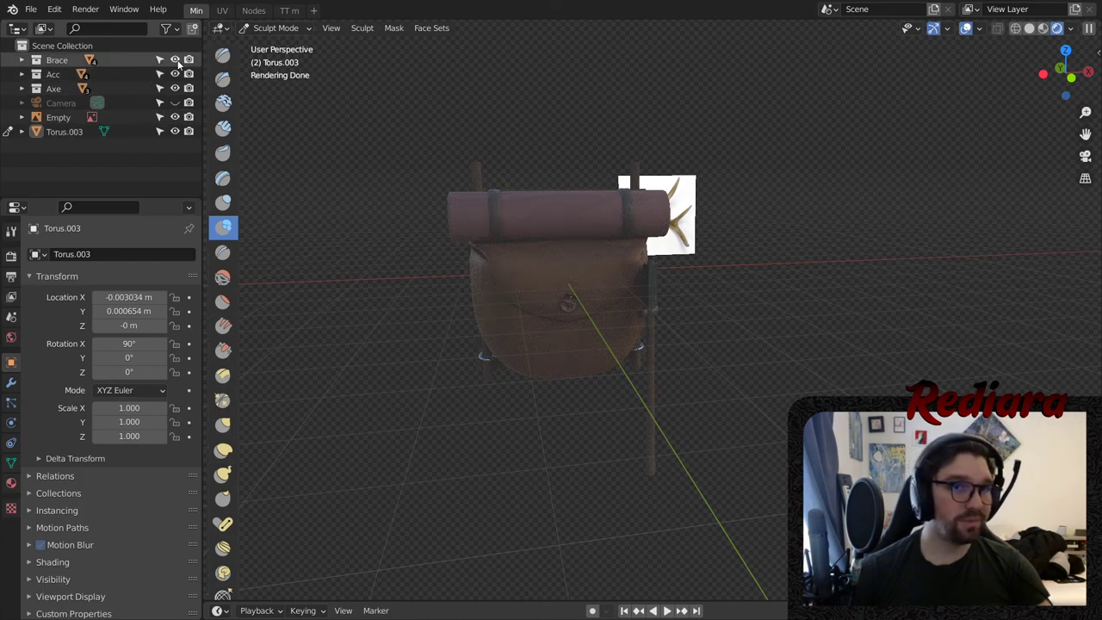
pyautogui.click(175, 74)
pyautogui.click(175, 88)
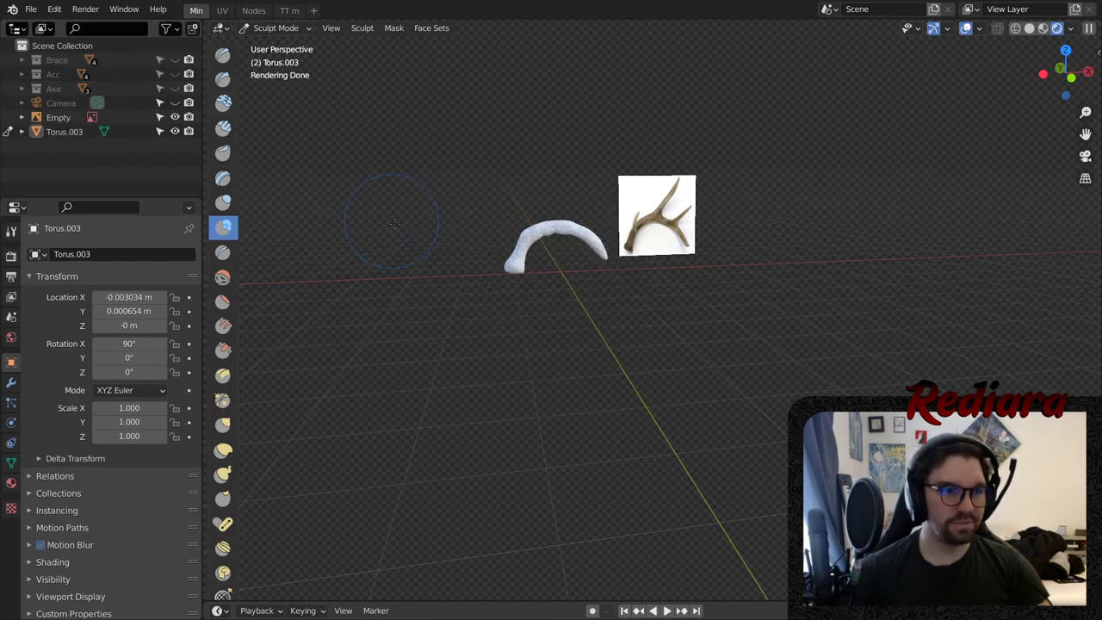
# - Switch the viewport to solid shading for a close view of the antler mesh's narrow end
pyautogui.scroll(5, 536, 300)
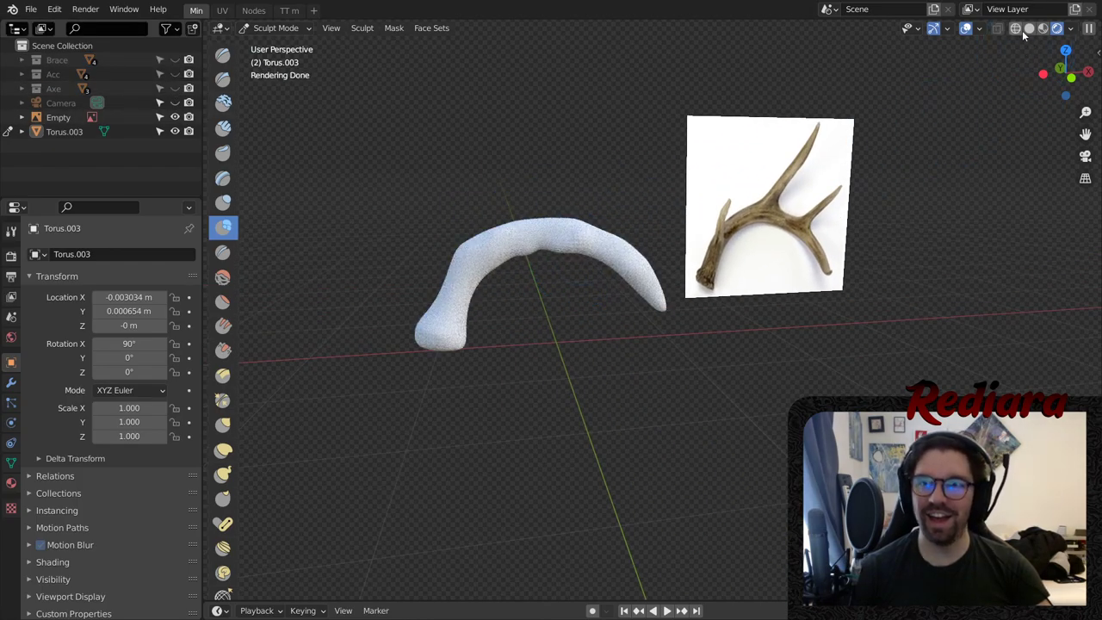
pyautogui.click(1028, 28)
pyautogui.scroll(5, 551, 248)
pyautogui.moveTo(559, 250); pyautogui.dragTo(598, 229, button='middle')
pyautogui.moveTo(616, 278); pyautogui.dragTo(651, 290, button='middle')
pyautogui.scroll(4, 658, 303)
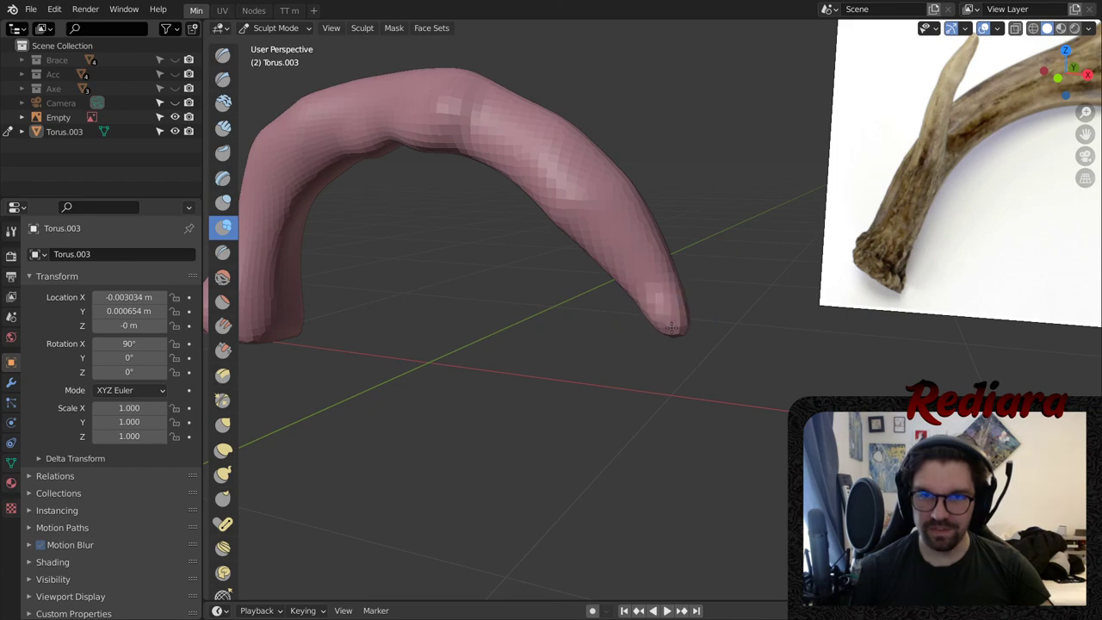
# - Taper the antler's narrow tip with the Smooth brush and undo the last two strokes
pyautogui.moveTo(674, 324); pyautogui.dragTo(273, 255, button='middle')
pyautogui.click(223, 277)
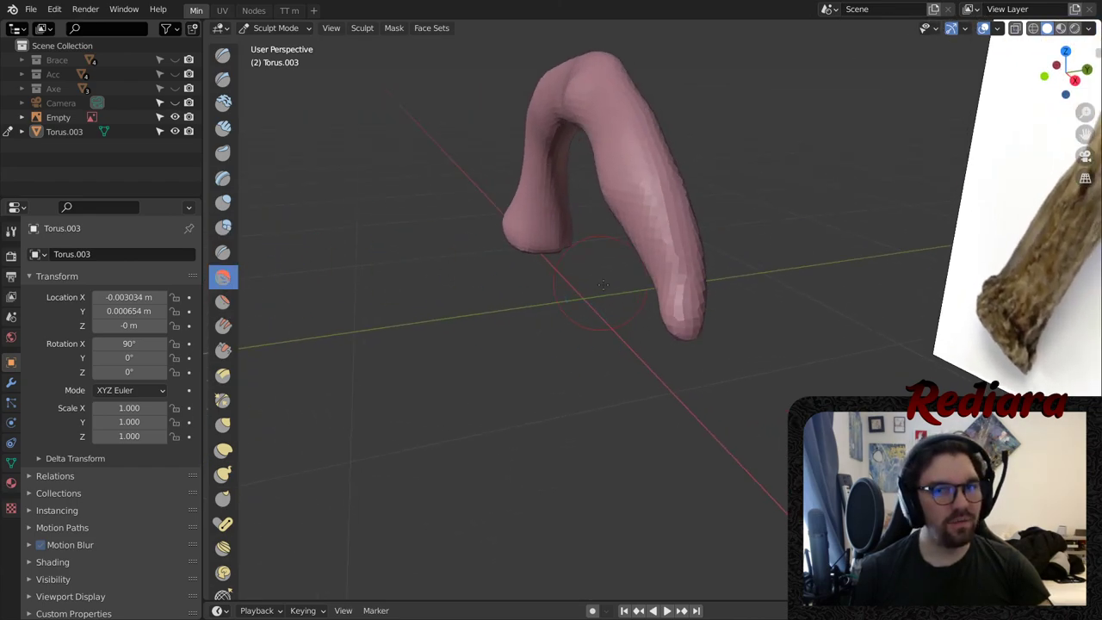
pyautogui.moveTo(648, 258)
pyautogui.mouseDown()
pyautogui.moveTo(666, 314)
pyautogui.moveTo(684, 254)
pyautogui.mouseUp()
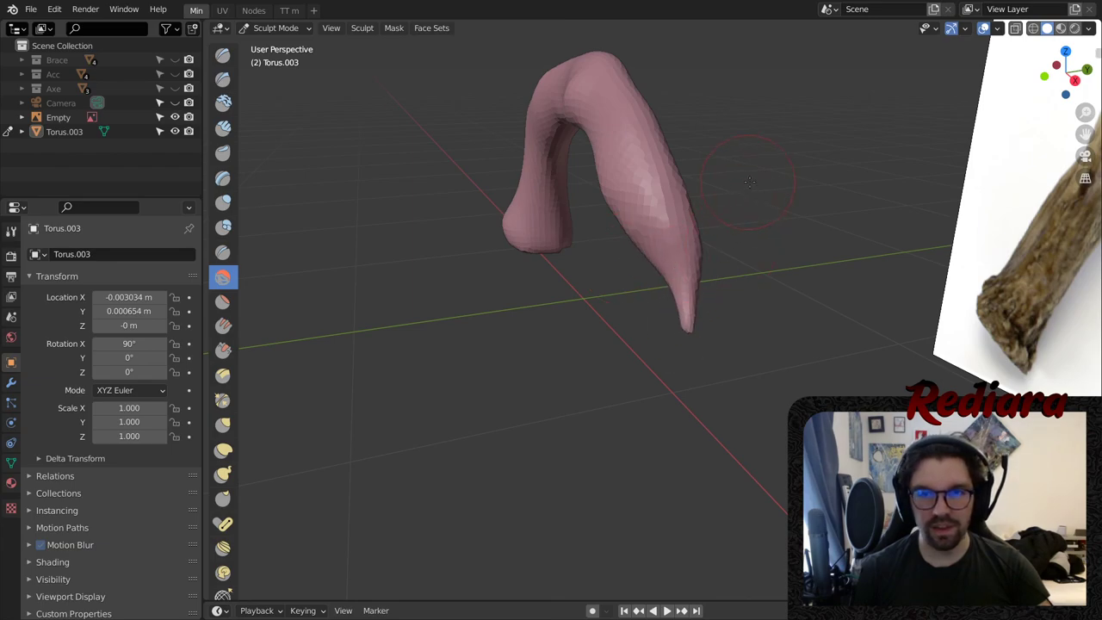
pyautogui.moveTo(684, 255)
pyautogui.mouseDown(button='middle')
pyautogui.moveTo(817, 168)
pyautogui.moveTo(885, 188)
pyautogui.mouseUp(button='middle')
pyautogui.scroll(4, 825, 218)
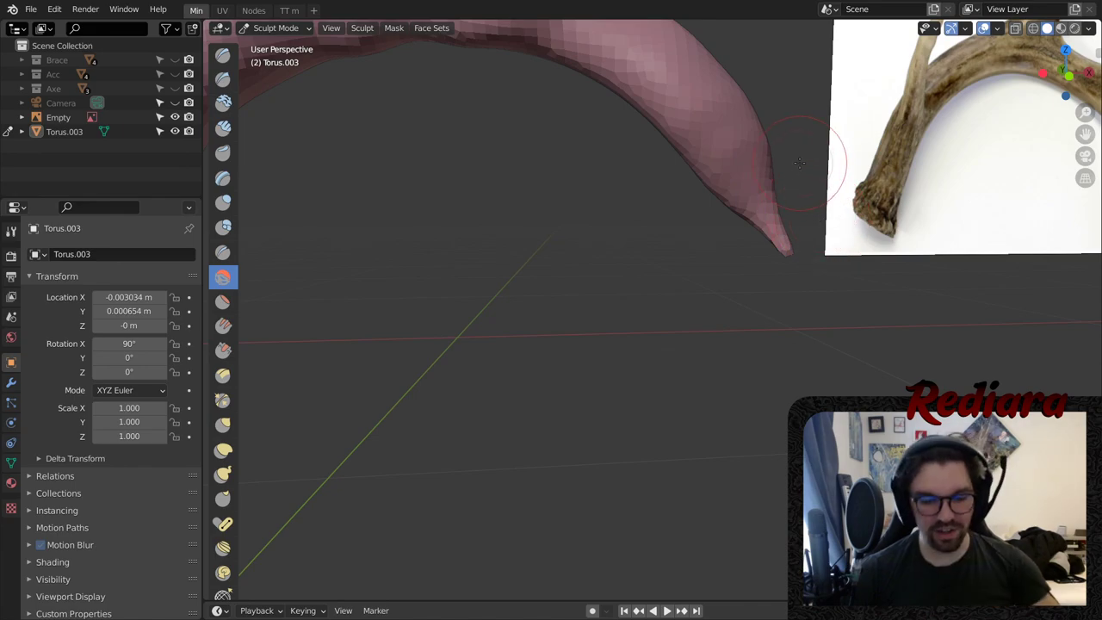
pyautogui.hotkey('ctrl', 'z')
pyautogui.hotkey('ctrl', 'z')
# - Slim the antler's bulbous base end with the Smooth brush
pyautogui.moveTo(801, 162); pyautogui.dragTo(778, 183, button='middle')
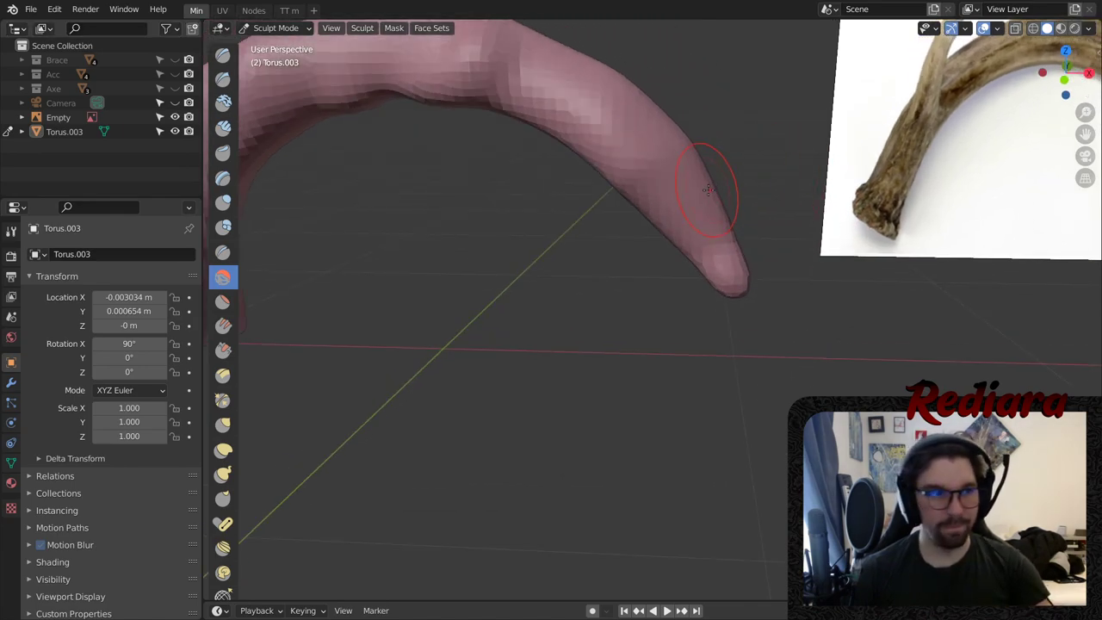
pyautogui.scroll(-4, 705, 190)
pyautogui.moveTo(705, 189); pyautogui.dragTo(616, 211, button='middle')
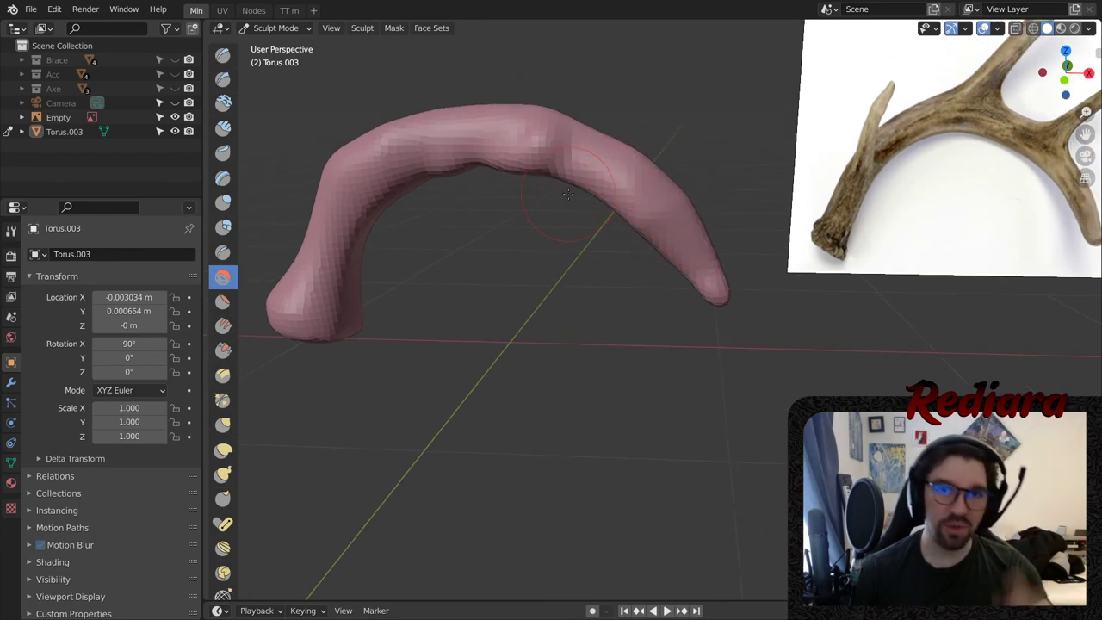
pyautogui.moveTo(635, 159); pyautogui.dragTo(682, 170, button='middle')
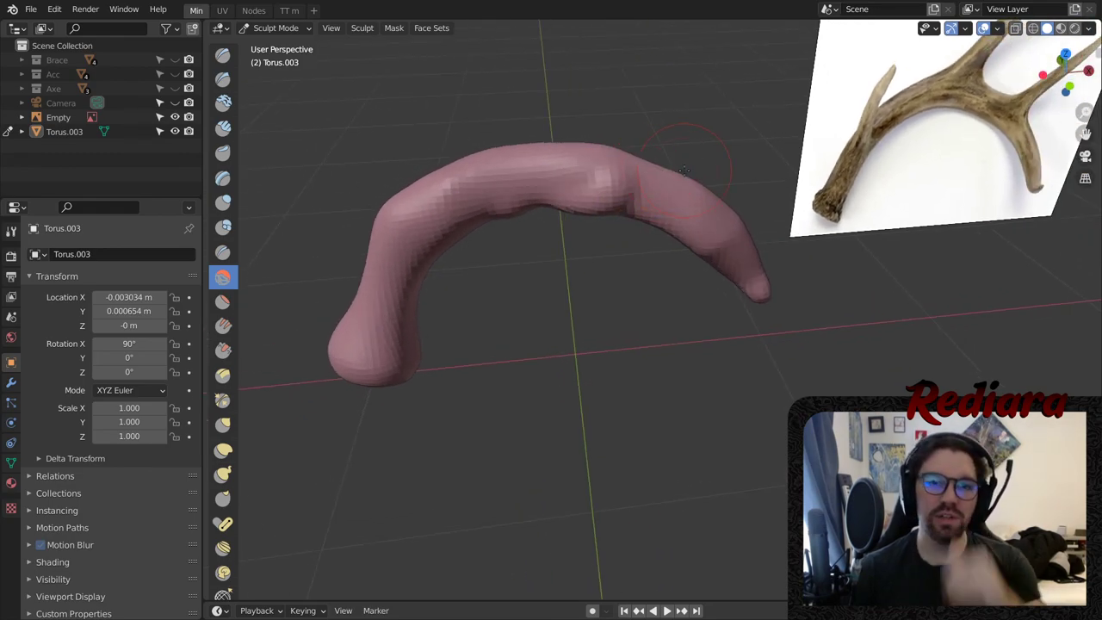
pyautogui.moveTo(505, 172)
pyautogui.mouseDown(button='middle')
pyautogui.moveTo(517, 166)
pyautogui.moveTo(535, 269)
pyautogui.mouseUp(button='middle')
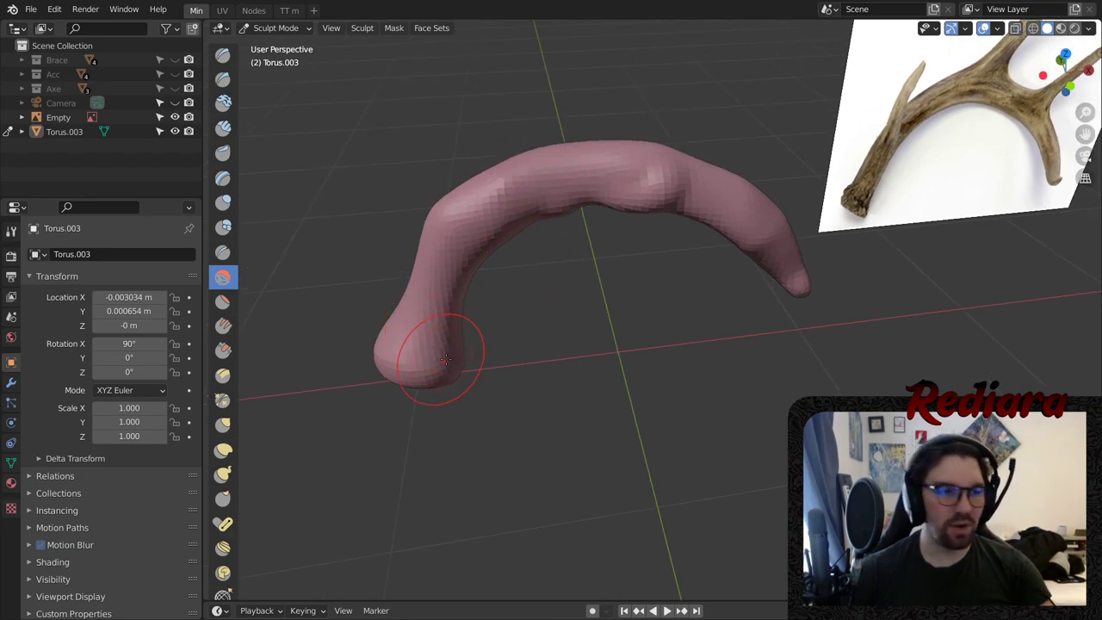
pyautogui.moveTo(431, 357); pyautogui.dragTo(478, 358, button='middle')
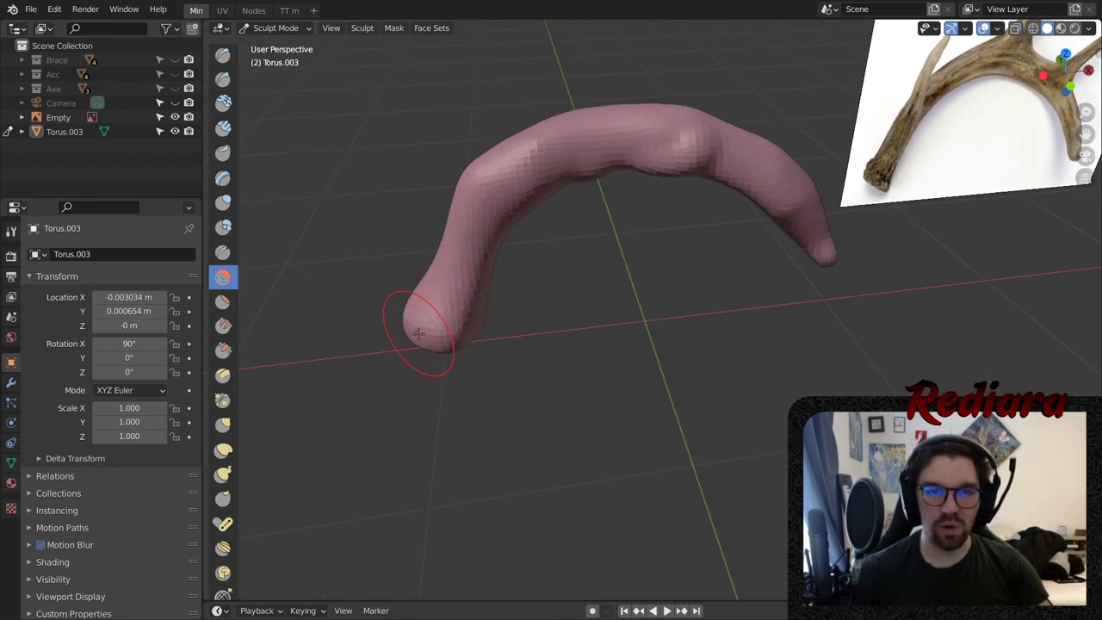
pyautogui.moveTo(419, 334)
pyautogui.mouseDown(button='middle')
pyautogui.moveTo(423, 322)
pyautogui.moveTo(391, 335)
pyautogui.moveTo(593, 220)
pyautogui.mouseUp(button='middle')
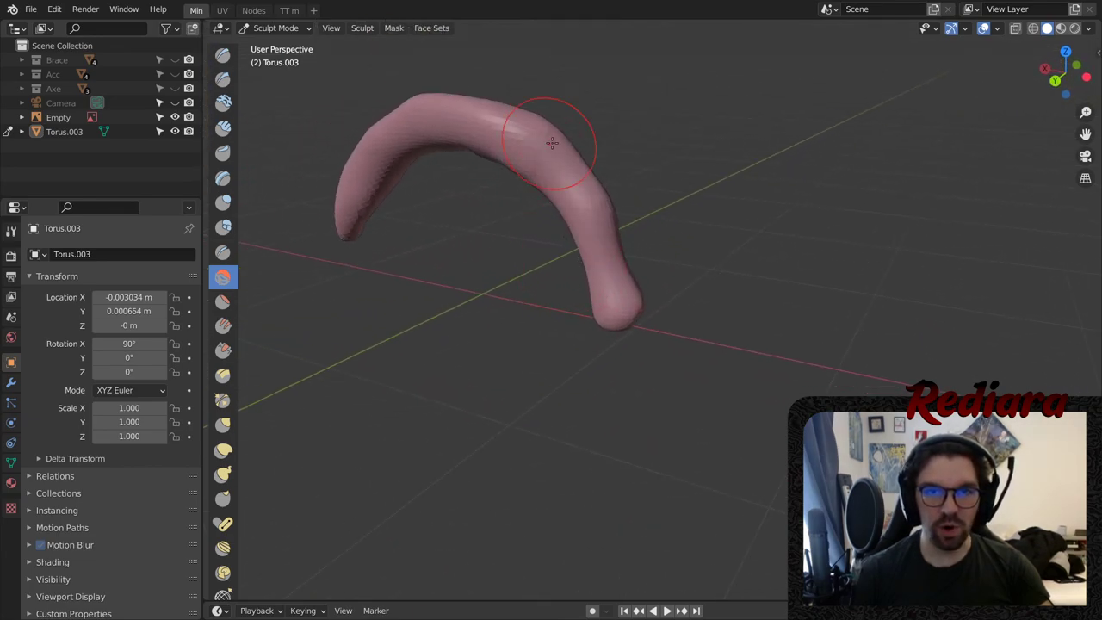
# - Thin the part of the antler's arch between the base and the central bulge with the Smooth brush
pyautogui.moveTo(549, 138); pyautogui.dragTo(597, 242, button='middle')
pyautogui.moveTo(597, 242)
pyautogui.mouseDown()
pyautogui.moveTo(542, 215)
pyautogui.moveTo(525, 168)
pyautogui.mouseUp()
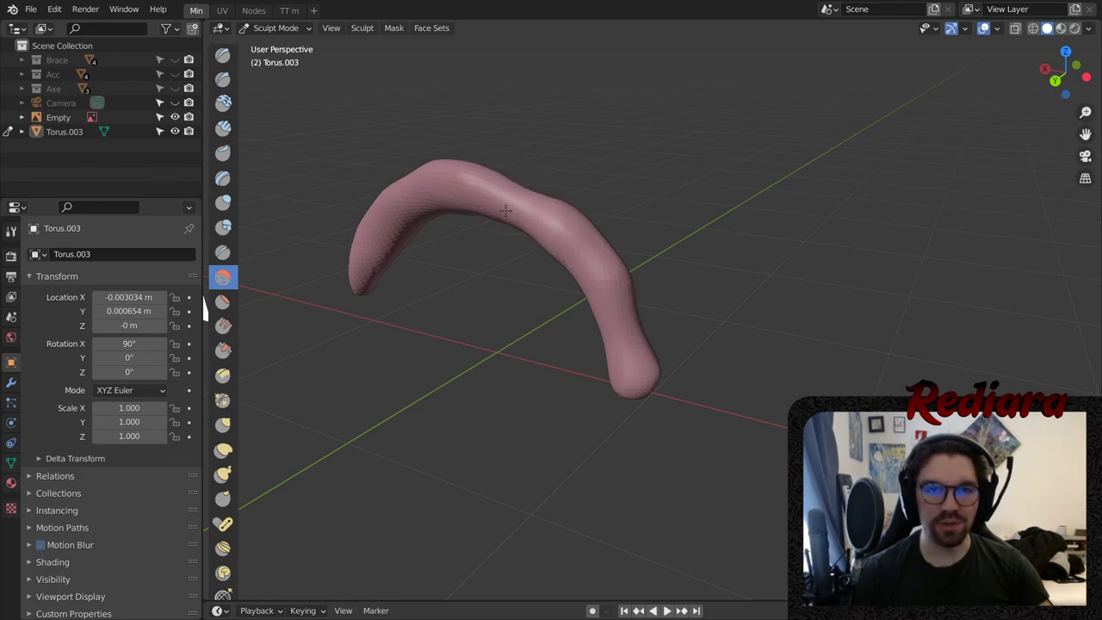
pyautogui.moveTo(506, 209)
pyautogui.mouseDown(button='middle')
pyautogui.moveTo(560, 167)
pyautogui.moveTo(553, 189)
pyautogui.moveTo(585, 198)
pyautogui.moveTo(740, 104)
pyautogui.moveTo(888, 155)
pyautogui.moveTo(872, 184)
pyautogui.mouseUp(button='middle')
pyautogui.scroll(-4, 603, 169)
pyautogui.scroll(3, 553, 198)
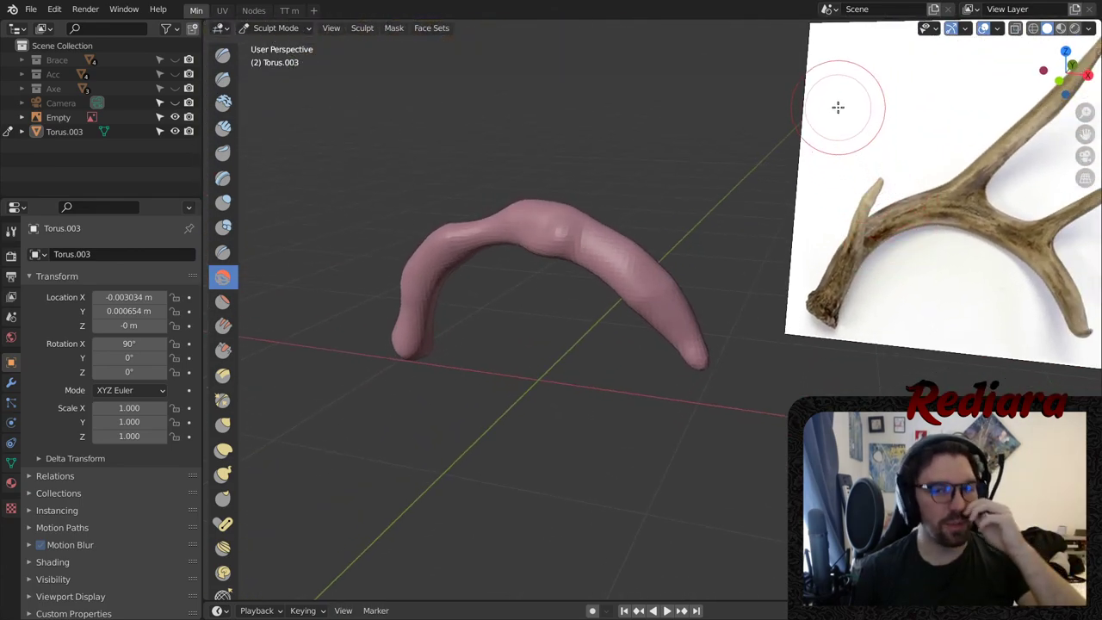
pyautogui.moveTo(578, 249); pyautogui.dragTo(551, 242, button='middle')
# - Choose the Inflate/Deflate brush with a 32 px radius and show the tool settings above the viewport
pyautogui.click(223, 201)
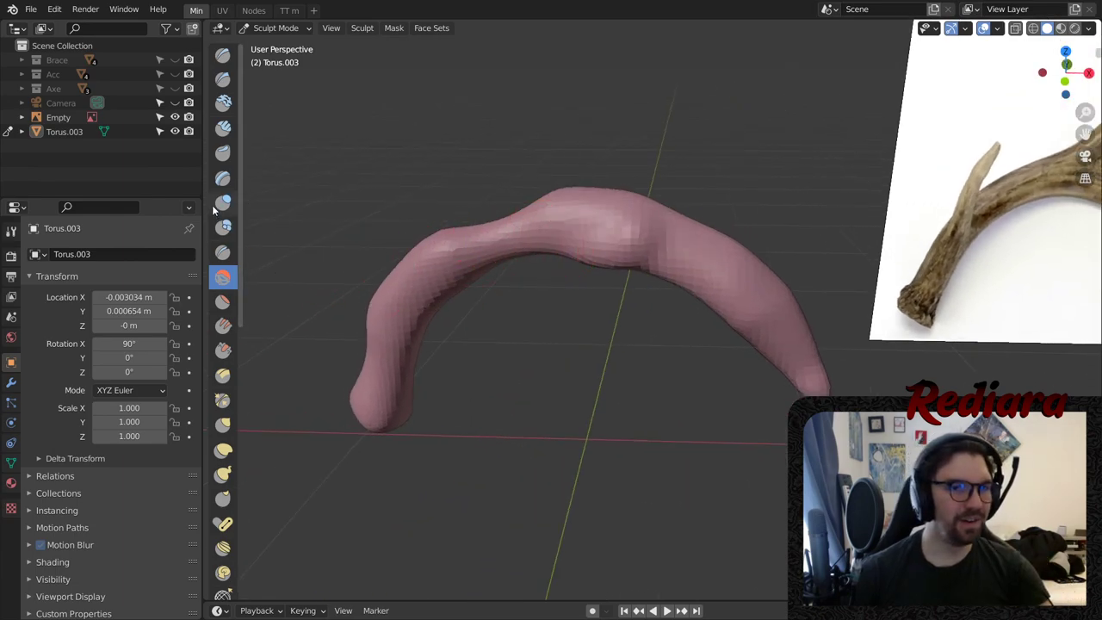
pyautogui.moveTo(413, 255); pyautogui.dragTo(430, 303, button='middle')
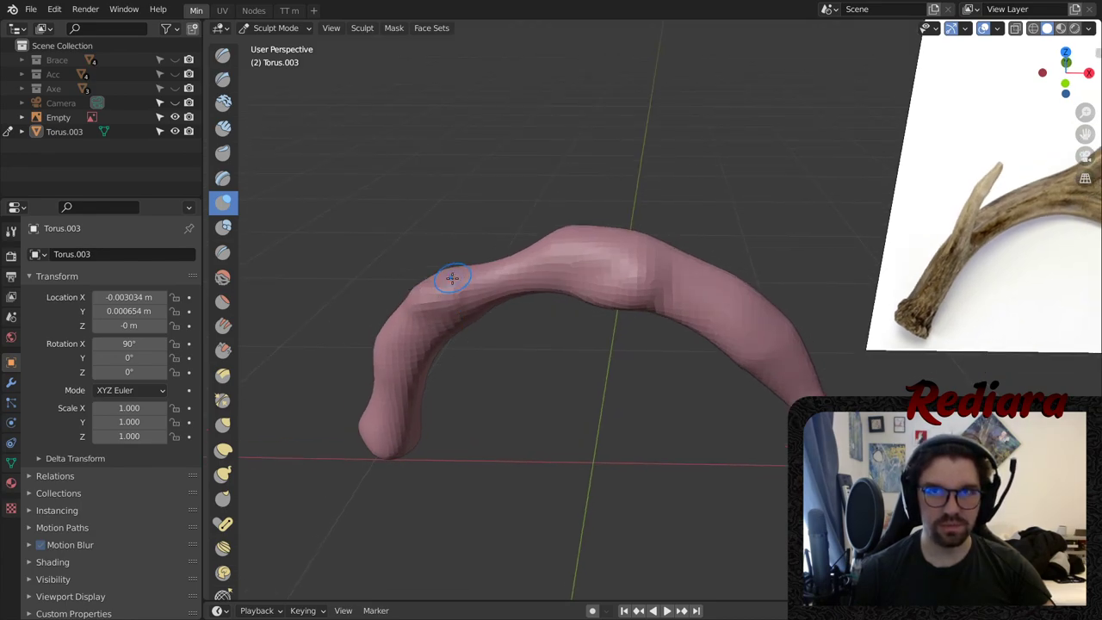
pyautogui.rightClick(401, 28)
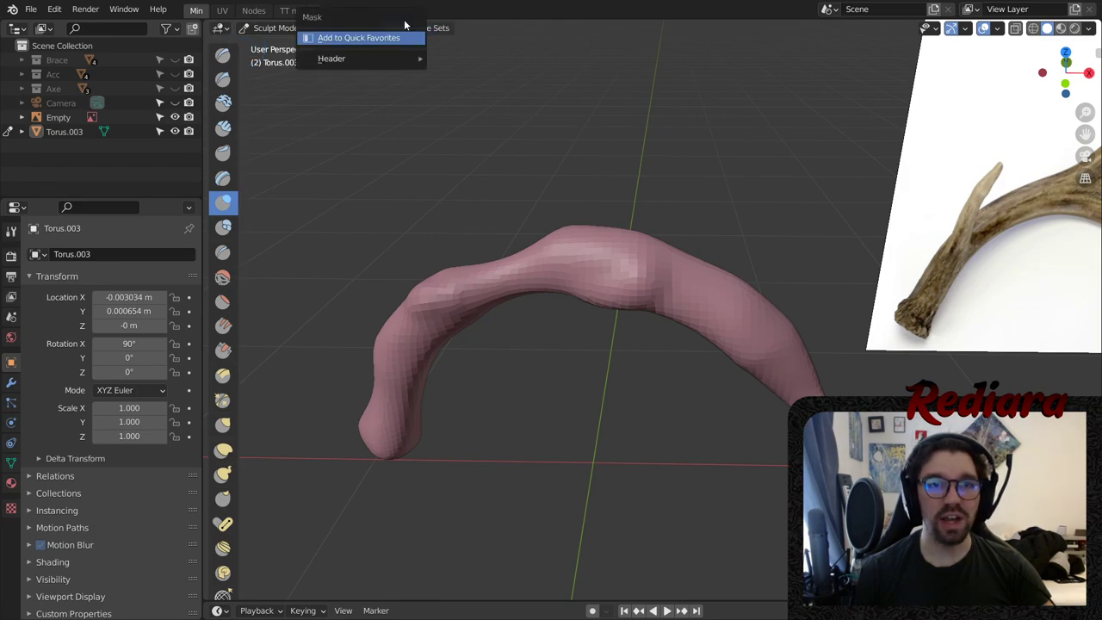
pyautogui.moveTo(399, 60)
pyautogui.click(482, 72)
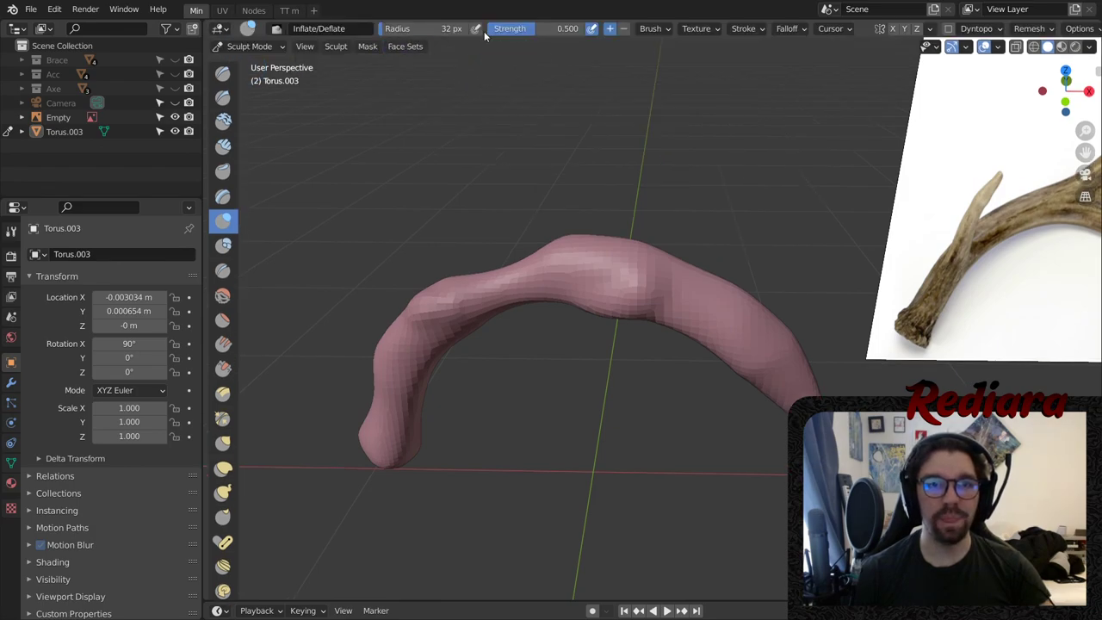
# - Grow a short side tine out of the bend above the antler's base with the Blob brush at 38 px radius
pyautogui.moveTo(355, 297)
pyautogui.mouseDown(button='middle')
pyautogui.moveTo(430, 319)
pyautogui.moveTo(430, 336)
pyautogui.moveTo(438, 307)
pyautogui.mouseUp(button='middle')
pyautogui.click(223, 245)
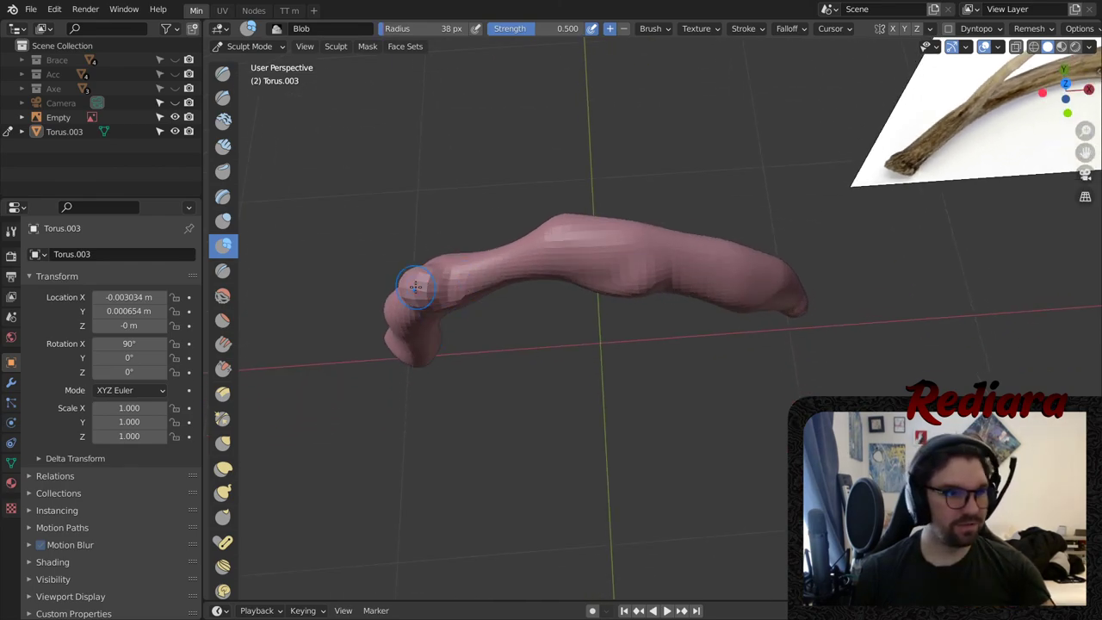
pyautogui.moveTo(435, 275)
pyautogui.mouseDown()
pyautogui.moveTo(407, 274)
pyautogui.moveTo(444, 258)
pyautogui.moveTo(404, 266)
pyautogui.mouseUp()
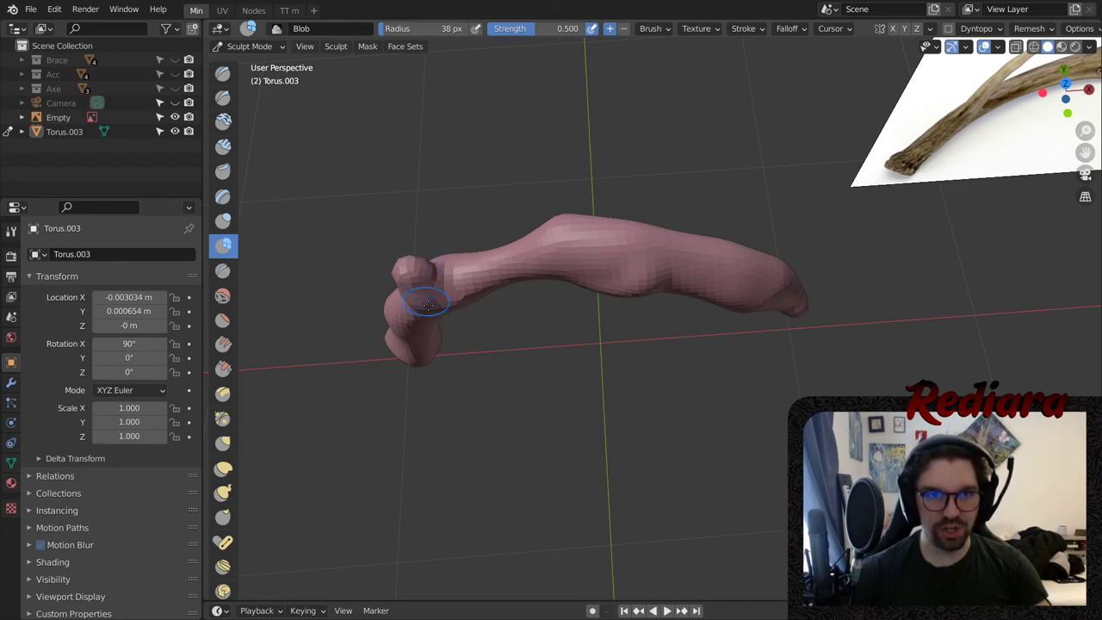
pyautogui.moveTo(428, 304); pyautogui.dragTo(454, 246, button='middle')
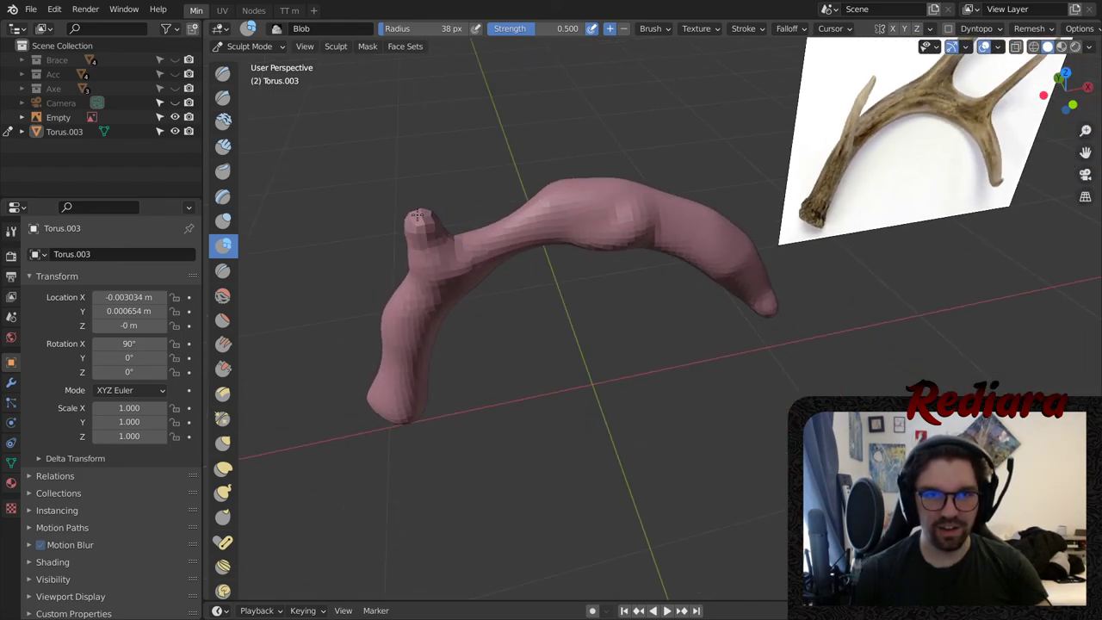
pyautogui.moveTo(441, 198); pyautogui.dragTo(461, 256, button='middle')
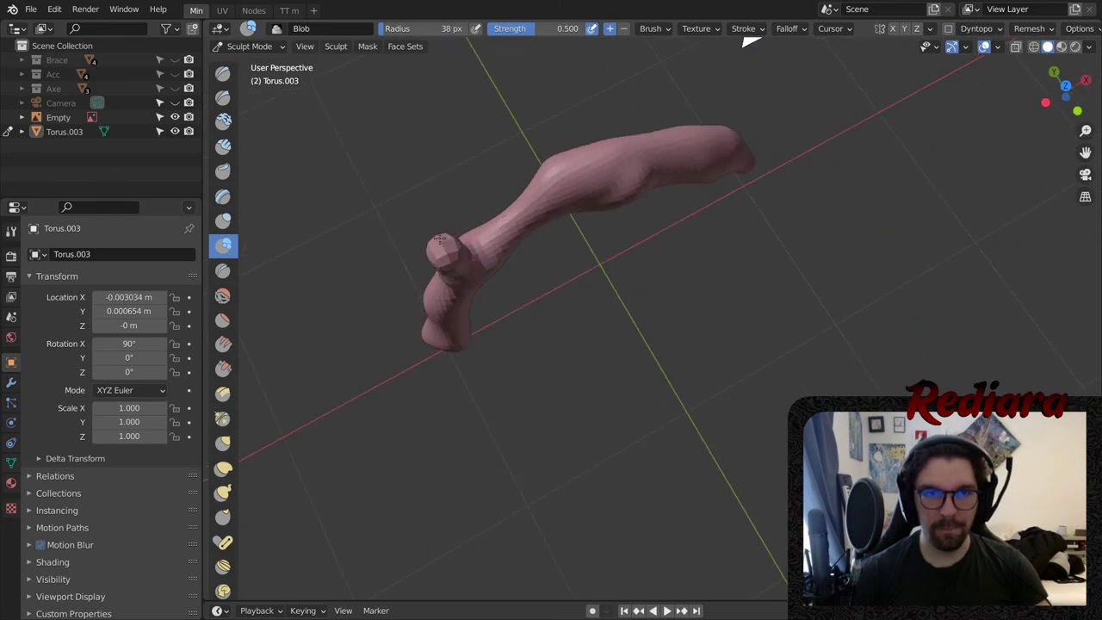
pyautogui.moveTo(451, 214); pyautogui.dragTo(496, 130, button='middle')
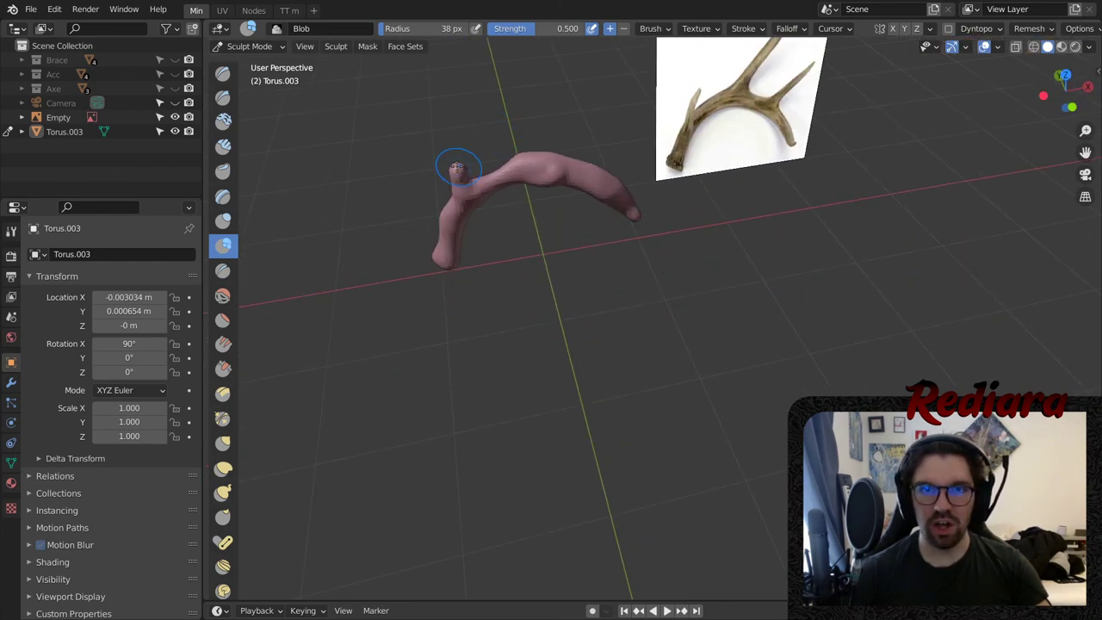
# - Thicken the new tine's end using the Inflate/Deflate and Blob brushes at a 51 px radius
pyautogui.scroll(4, 458, 166)
pyautogui.click(223, 221)
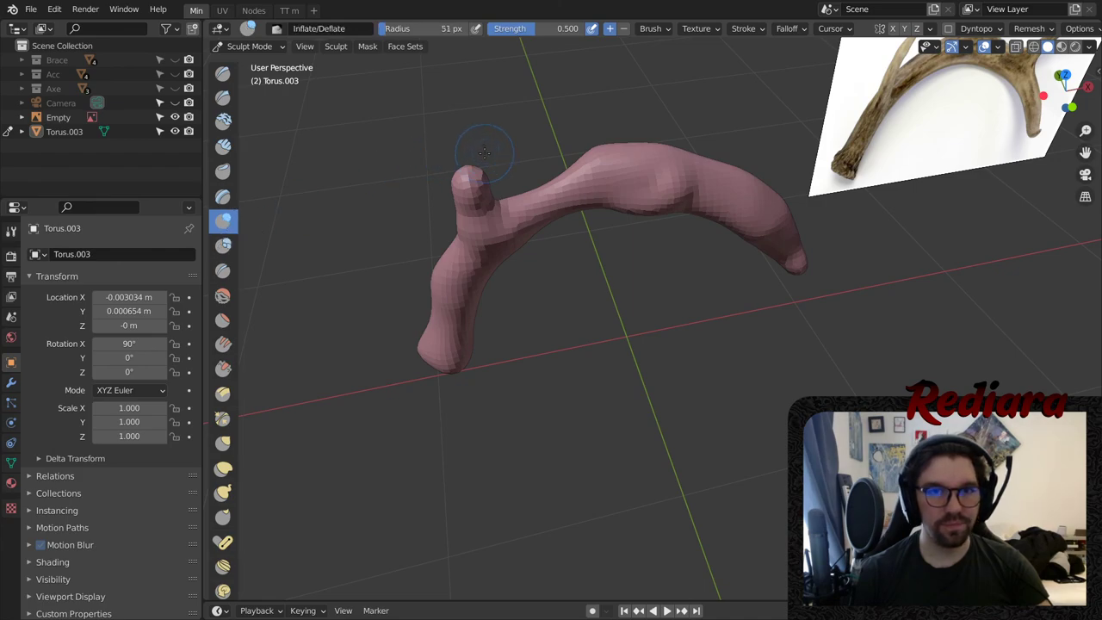
pyautogui.moveTo(484, 153); pyautogui.dragTo(475, 182, button='middle')
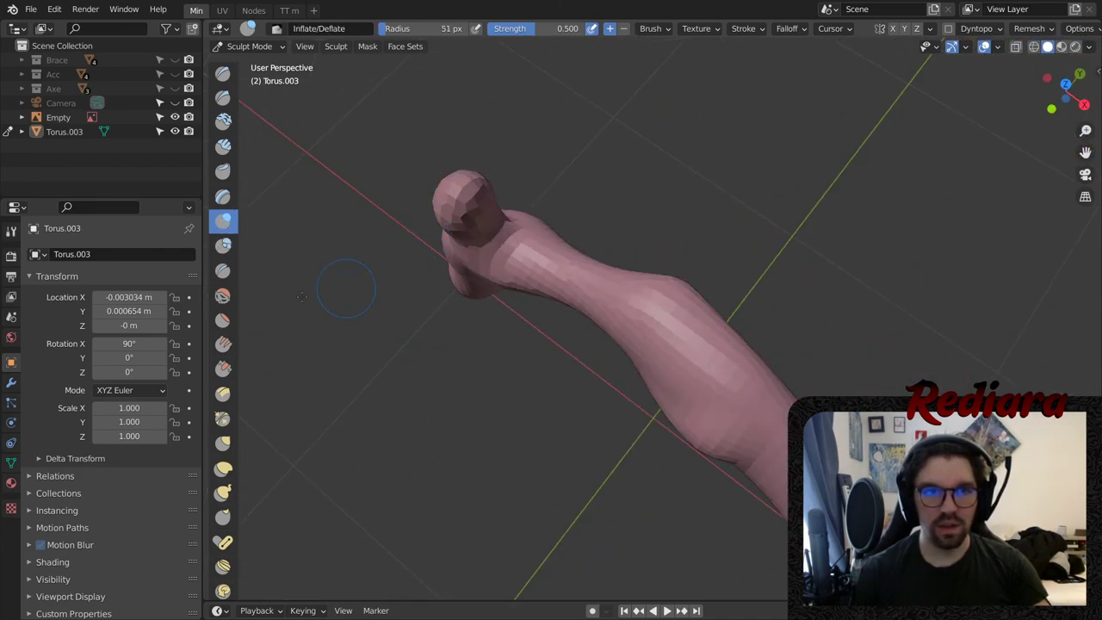
pyautogui.click(223, 246)
pyautogui.moveTo(462, 191)
pyautogui.mouseDown()
pyautogui.moveTo(487, 186)
pyautogui.moveTo(470, 185)
pyautogui.moveTo(491, 170)
pyautogui.moveTo(464, 193)
pyautogui.moveTo(456, 185)
pyautogui.mouseUp()
pyautogui.moveTo(458, 185); pyautogui.dragTo(480, 213, button='middle')
pyautogui.moveTo(471, 199); pyautogui.dragTo(455, 196)
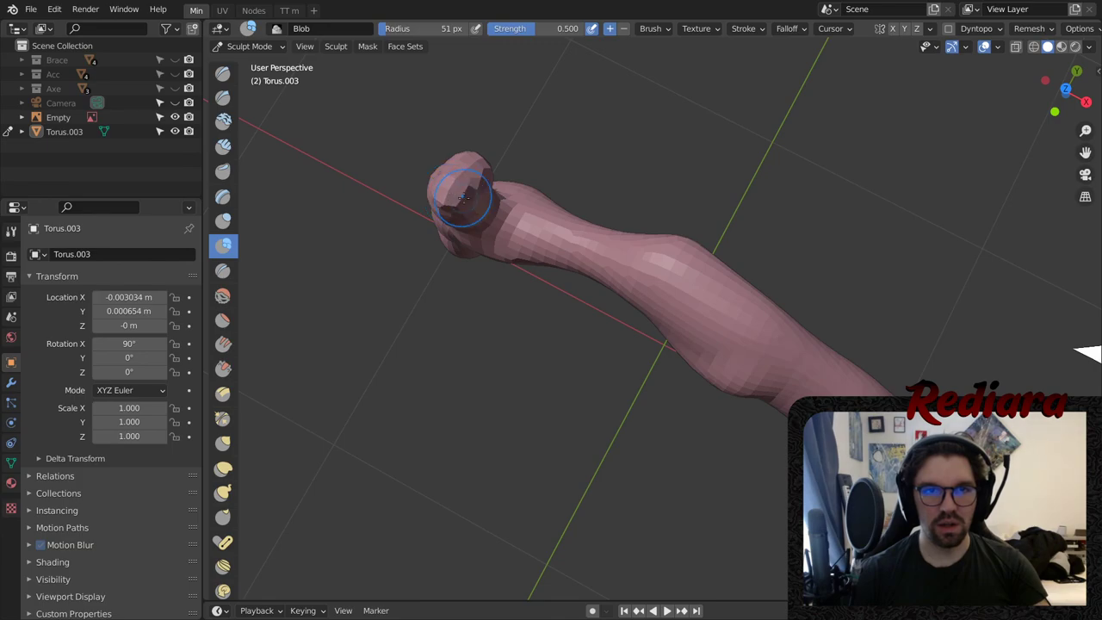
# - Lengthen the side tine above the antler's base with Blob brush strokes at 51 px radius, curving its tip toward the arch
pyautogui.moveTo(458, 195)
pyautogui.mouseDown(button='middle')
pyautogui.moveTo(555, 219)
pyautogui.moveTo(570, 238)
pyautogui.mouseUp(button='middle')
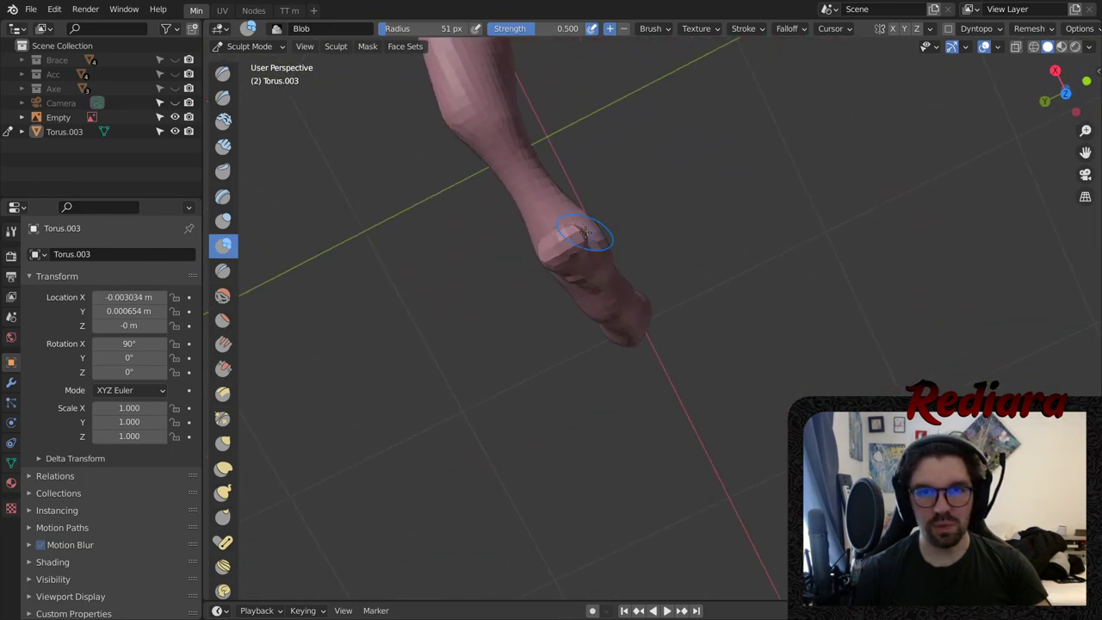
pyautogui.moveTo(570, 239); pyautogui.dragTo(614, 226)
pyautogui.moveTo(615, 227)
pyautogui.mouseDown(button='middle')
pyautogui.moveTo(574, 278)
pyautogui.moveTo(520, 297)
pyautogui.moveTo(480, 271)
pyautogui.moveTo(436, 267)
pyautogui.moveTo(521, 246)
pyautogui.moveTo(476, 259)
pyautogui.mouseUp(button='middle')
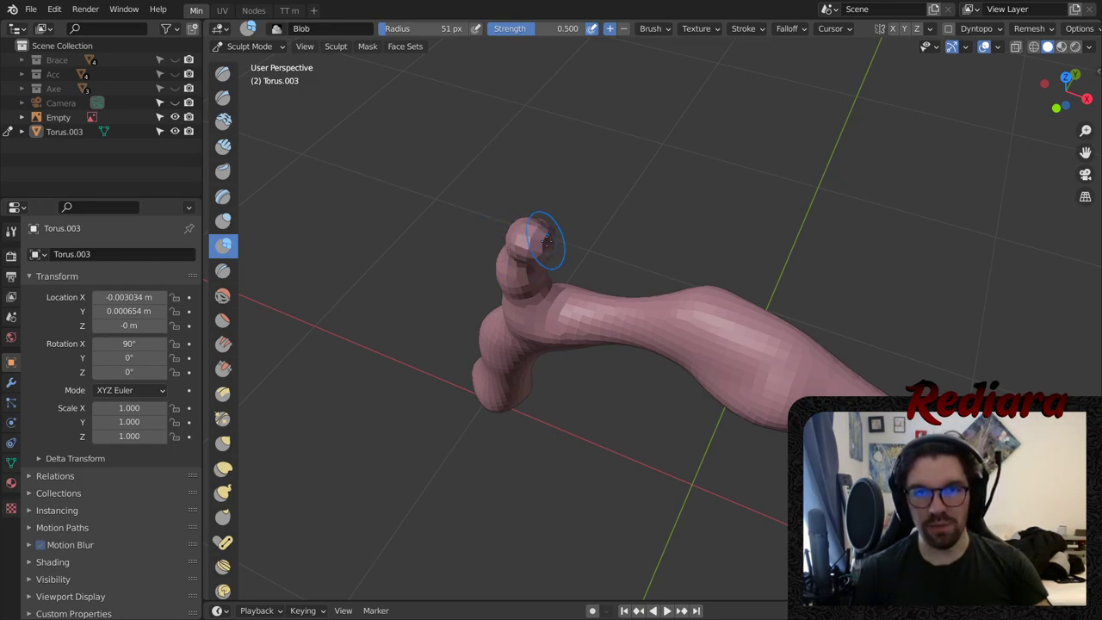
pyautogui.moveTo(530, 273); pyautogui.dragTo(529, 228, button='middle')
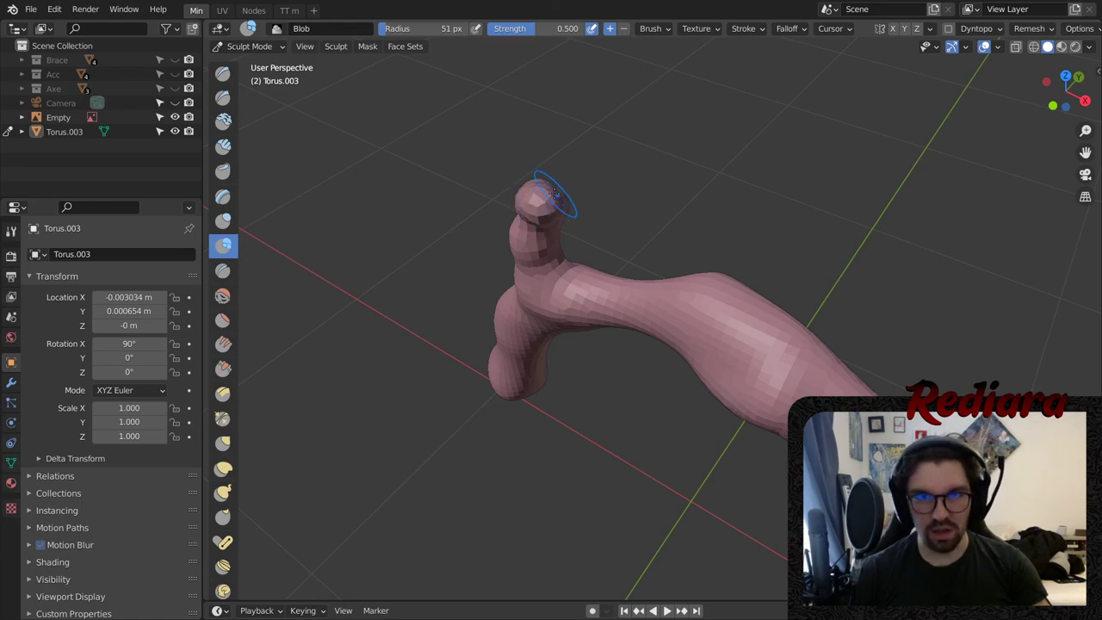
pyautogui.moveTo(541, 207); pyautogui.dragTo(549, 194, button='middle')
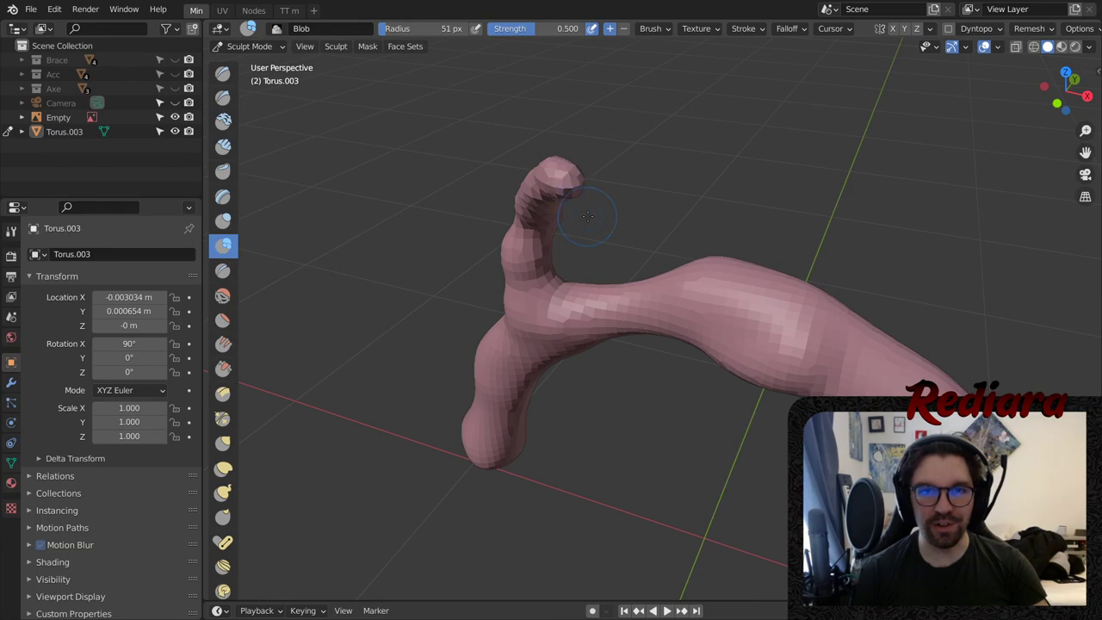
# - Set the Blob brush strength to 1.000 and raise a short stub out of the arch's central bulge
pyautogui.scroll(-4, 587, 216)
pyautogui.moveTo(621, 238); pyautogui.dragTo(701, 194, button='middle')
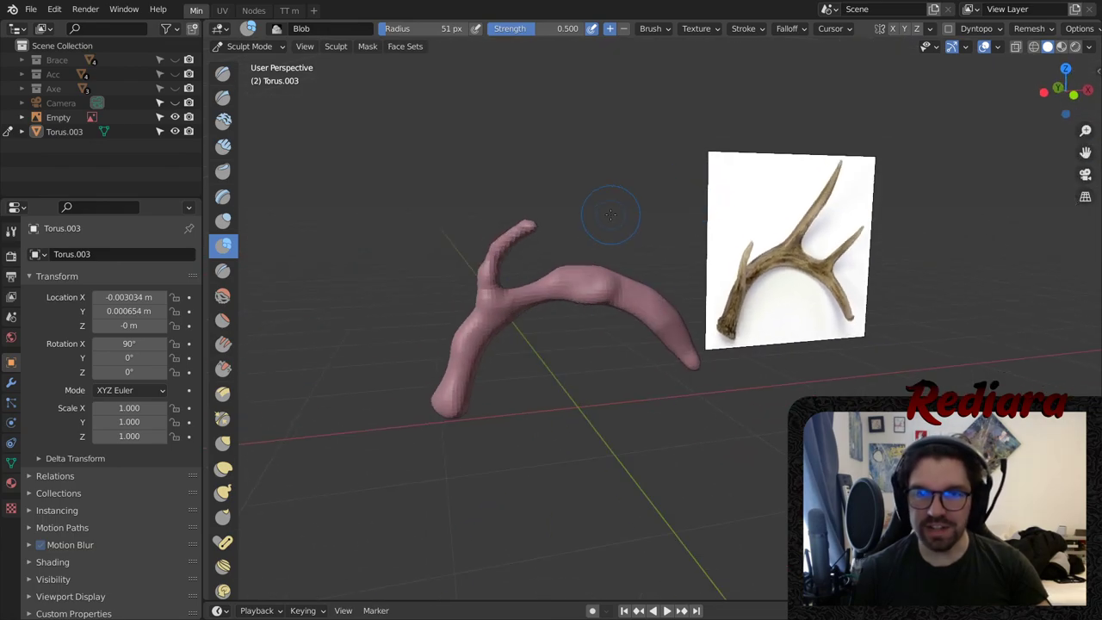
pyautogui.moveTo(598, 255); pyautogui.dragTo(592, 290, button='middle')
pyautogui.scroll(1, 591, 290)
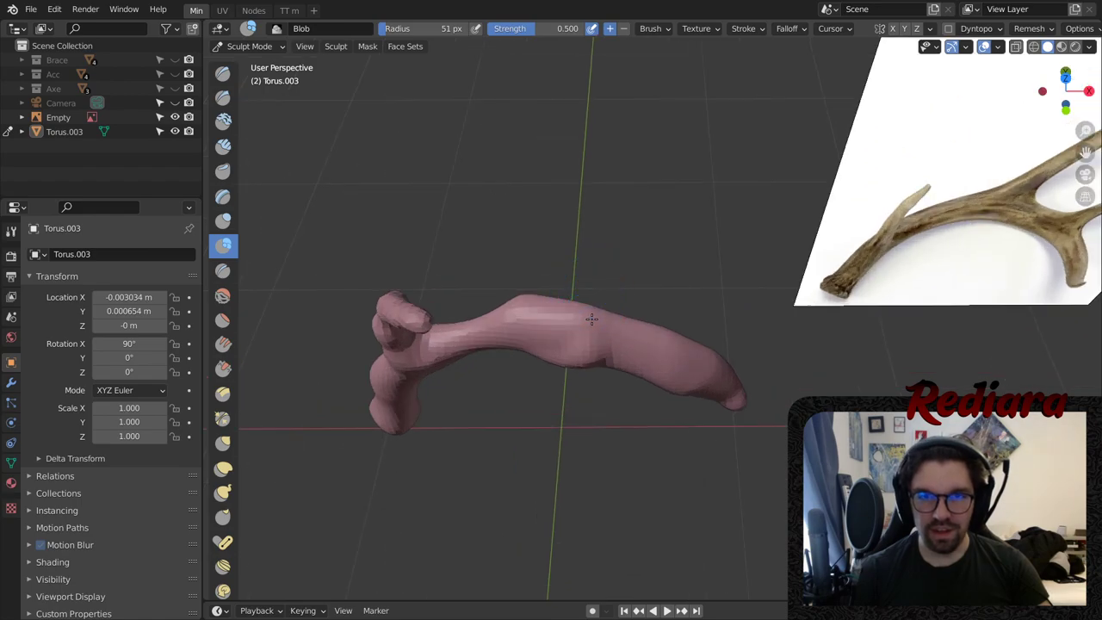
pyautogui.moveTo(554, 26); pyautogui.dragTo(583, 36)
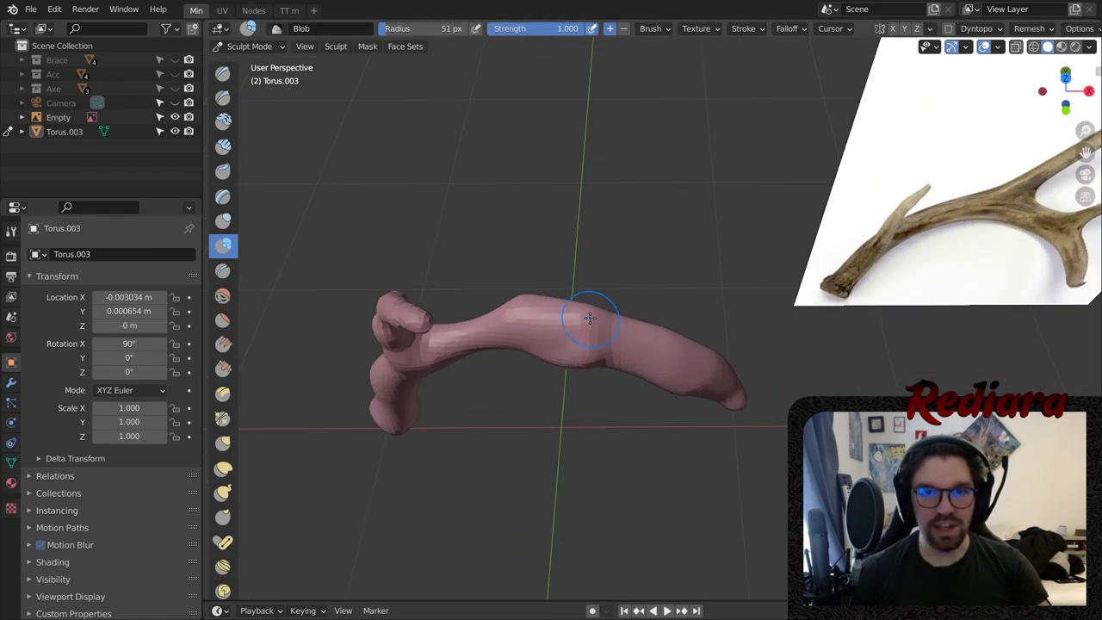
pyautogui.moveTo(590, 318); pyautogui.dragTo(603, 307)
pyautogui.moveTo(593, 299); pyautogui.dragTo(659, 285, button='middle')
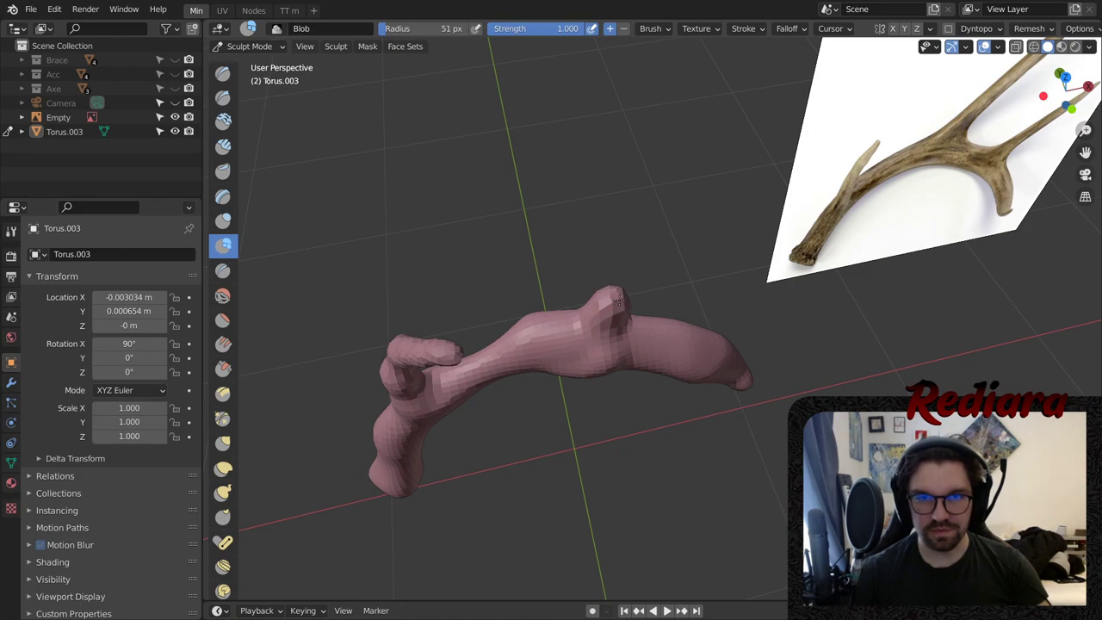
# - Try to extend the central stub into a long tine with repeated Blob brush strokes
pyautogui.moveTo(637, 282)
pyautogui.mouseDown()
pyautogui.moveTo(632, 264)
pyautogui.moveTo(647, 261)
pyautogui.mouseUp()
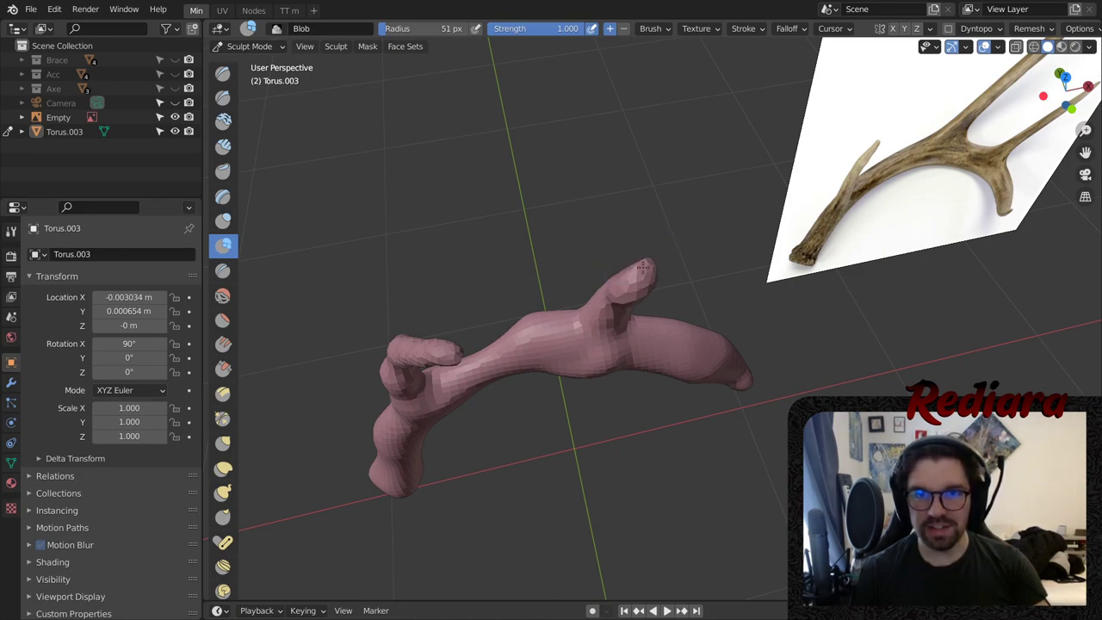
pyautogui.moveTo(642, 266); pyautogui.dragTo(718, 288, button='middle')
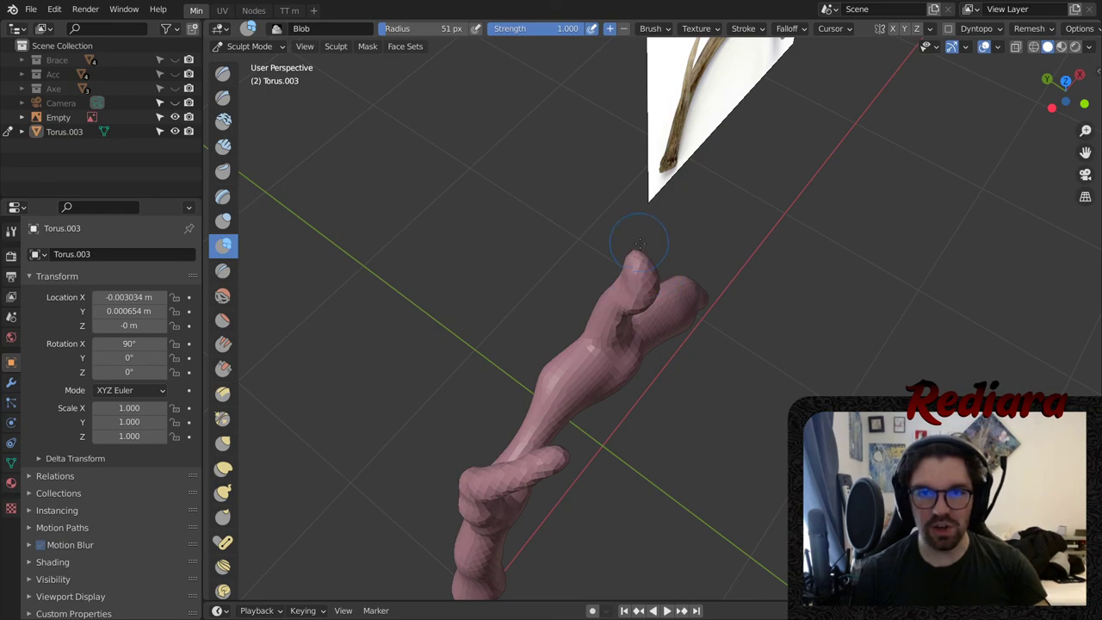
pyautogui.moveTo(629, 259); pyautogui.dragTo(681, 272, button='middle')
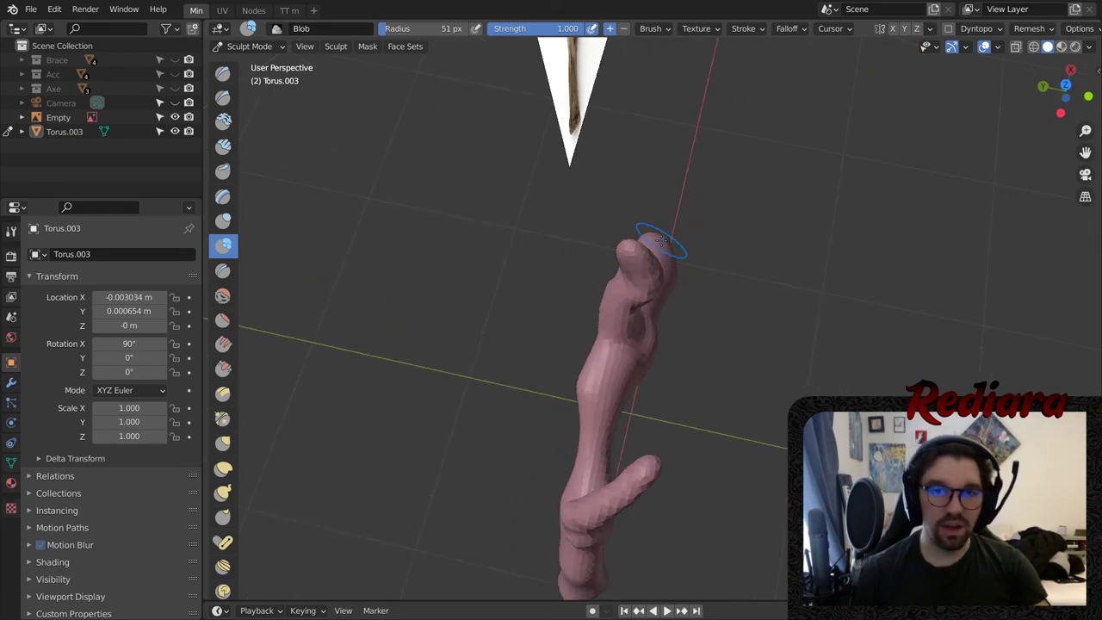
pyautogui.moveTo(660, 238); pyautogui.dragTo(649, 241)
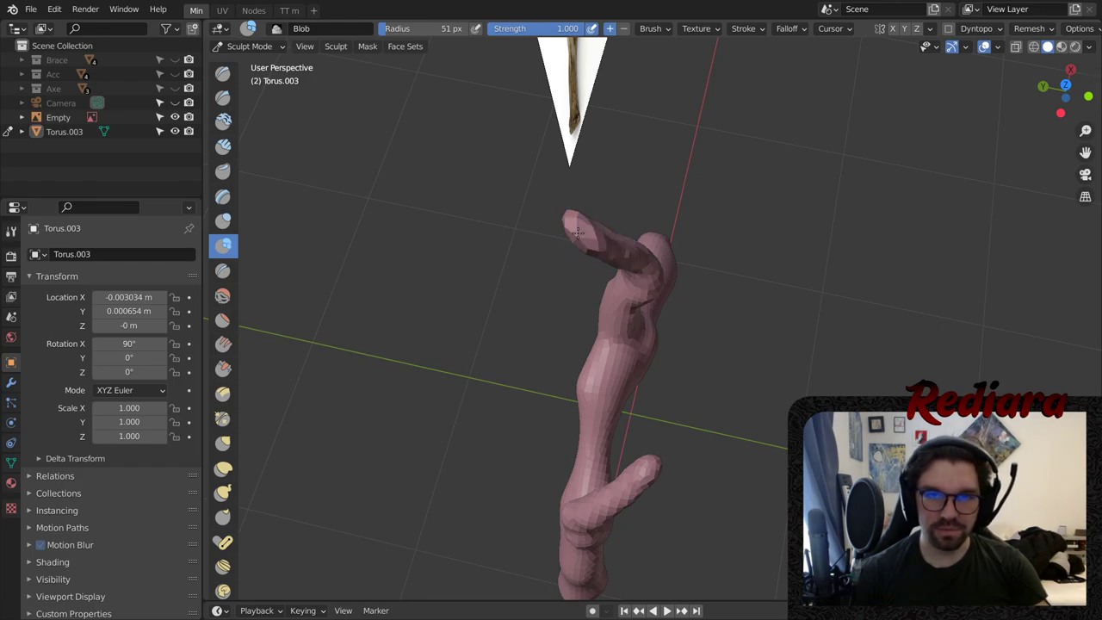
pyautogui.moveTo(577, 231); pyautogui.dragTo(572, 211)
pyautogui.moveTo(586, 215)
pyautogui.mouseDown(button='middle')
pyautogui.moveTo(624, 194)
pyautogui.moveTo(593, 177)
pyautogui.moveTo(566, 227)
pyautogui.moveTo(617, 234)
pyautogui.mouseUp(button='middle')
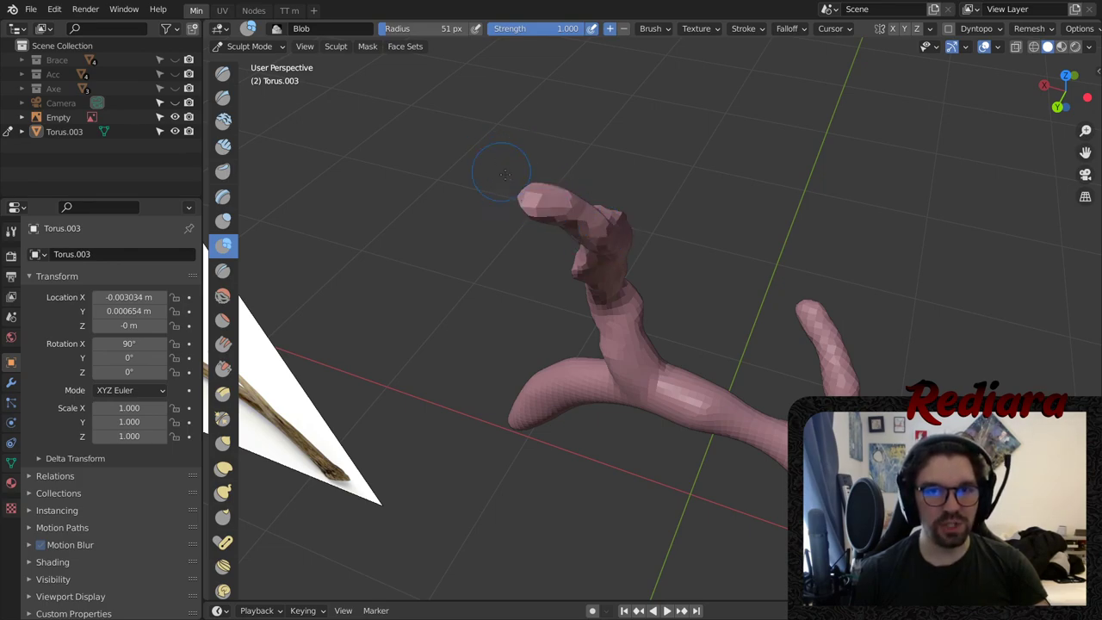
pyautogui.moveTo(506, 190); pyautogui.dragTo(537, 163, button='middle')
pyautogui.moveTo(634, 325)
pyautogui.mouseDown(button='middle')
pyautogui.moveTo(659, 233)
pyautogui.moveTo(479, 215)
pyautogui.moveTo(502, 191)
pyautogui.mouseUp(button='middle')
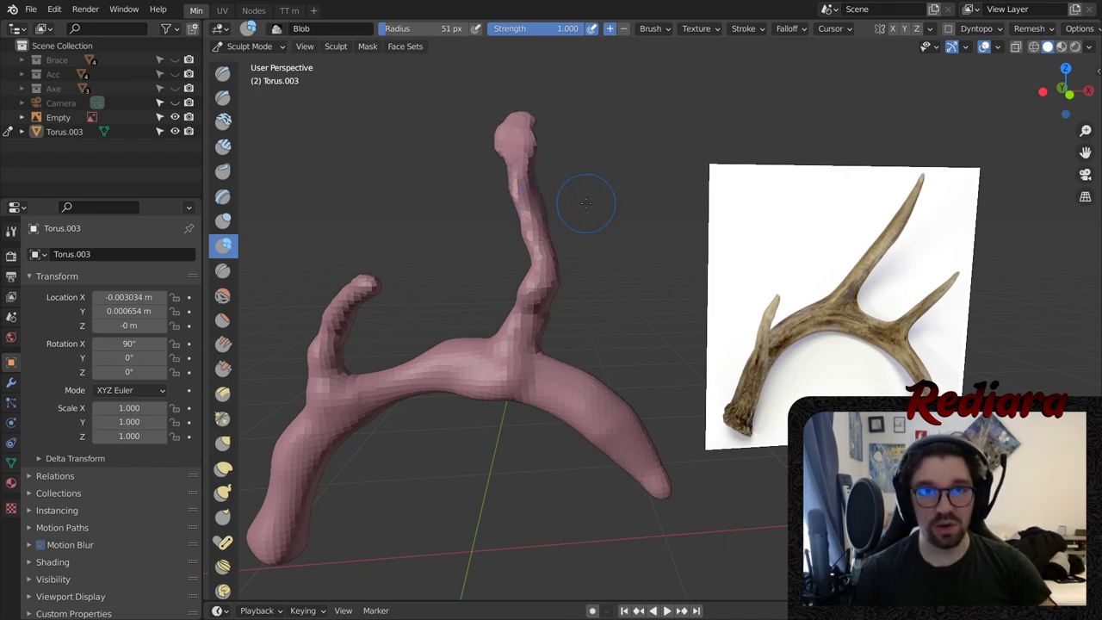
# - Undo the Blob strokes that extended the central stub
pyautogui.hotkey('ctrl', 'z')
pyautogui.hotkey('ctrl', 'z')
pyautogui.hotkey('ctrl', 'z')
pyautogui.hotkey('ctrl', 'z')
pyautogui.hotkey('ctrl', 'z')
pyautogui.hotkey('ctrl', 'z')
pyautogui.hotkey('ctrl', 'z')
pyautogui.hotkey('ctrl', 'z')
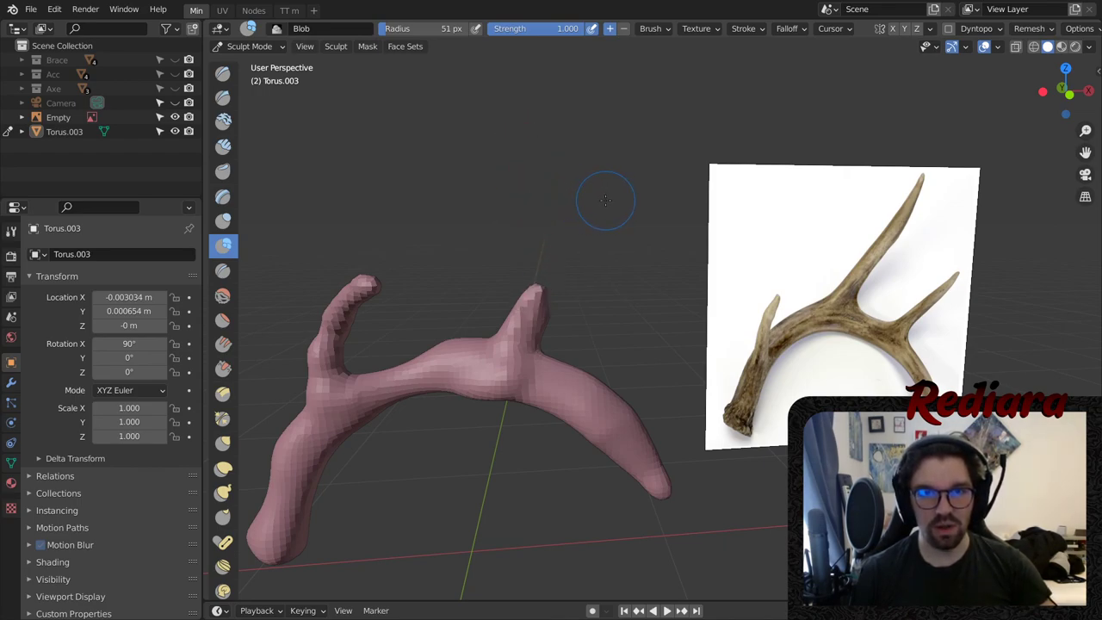
# - Stretch the central stub into a long tapered tine with the Elastic Deform brush at 51 px radius and remesh the antler
pyautogui.moveTo(606, 227); pyautogui.dragTo(603, 218, button='middle')
pyautogui.scroll(-4, 224, 387)
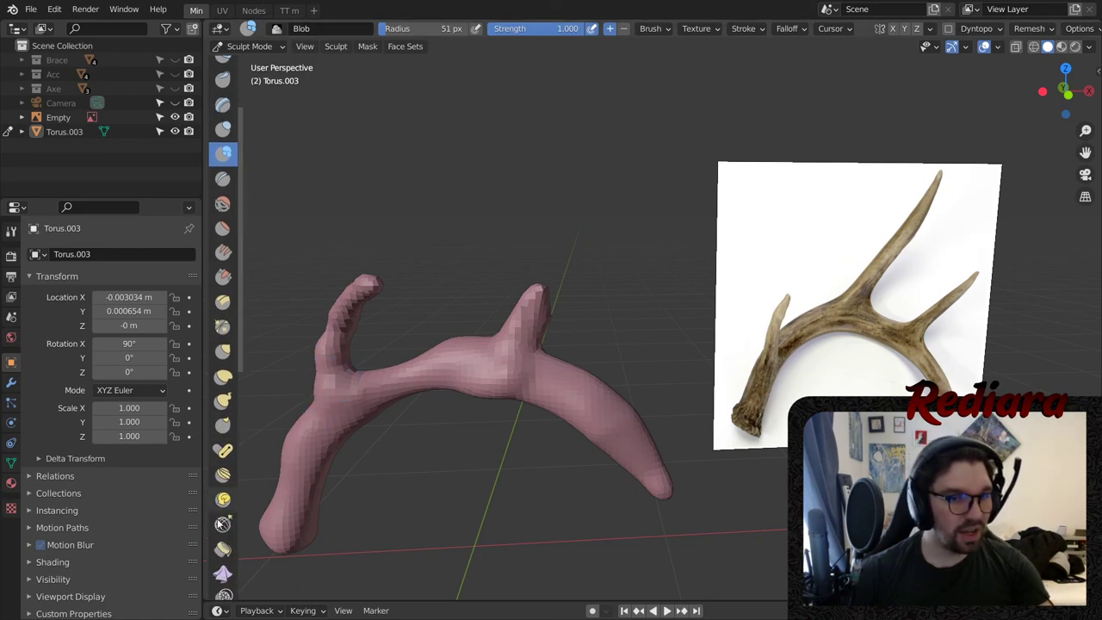
pyautogui.click(223, 376)
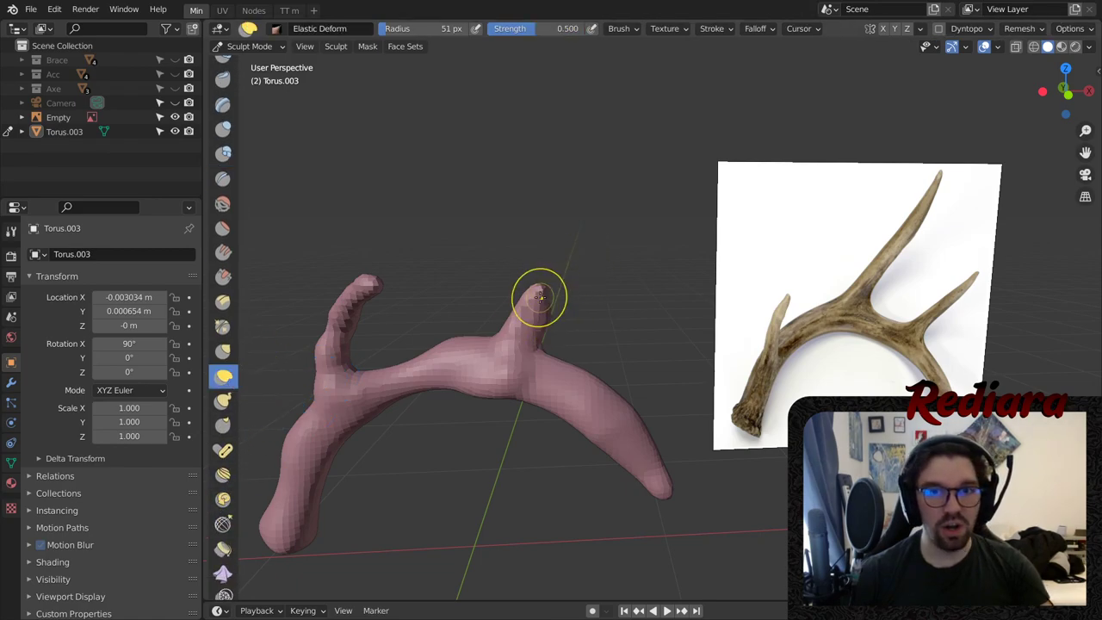
pyautogui.moveTo(537, 289)
pyautogui.mouseDown()
pyautogui.moveTo(508, 246)
pyautogui.moveTo(525, 209)
pyautogui.moveTo(618, 205)
pyautogui.moveTo(611, 176)
pyautogui.moveTo(625, 133)
pyautogui.mouseUp()
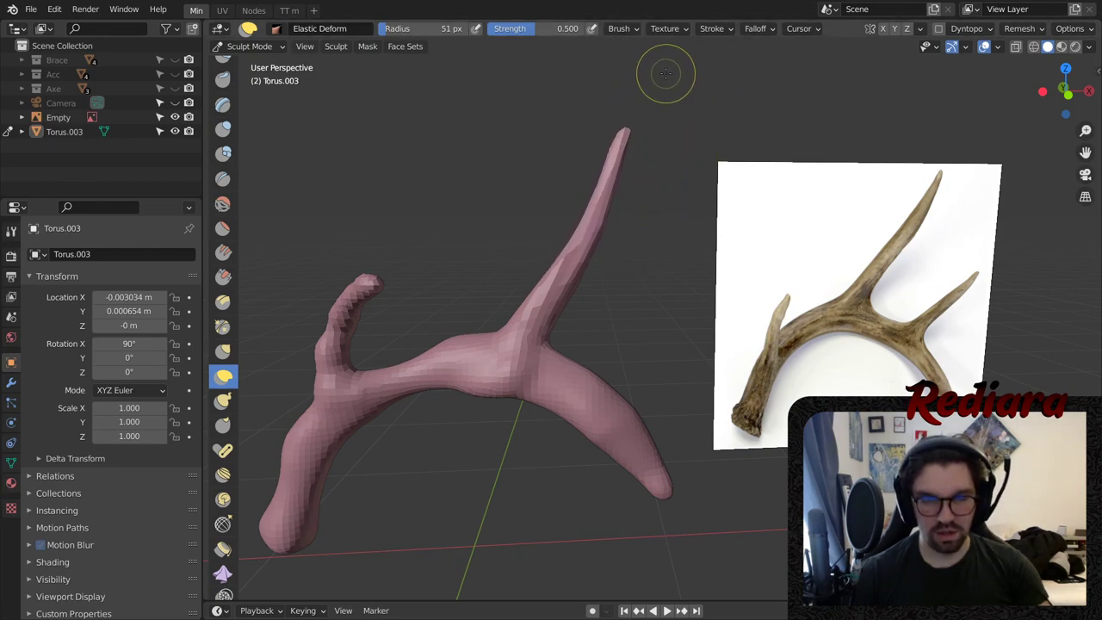
pyautogui.hotkey('ctrl', 'r')
# - Pull the antler's outer arm outward with Elastic Deform and raise a stub on it with the Blob brush at 1.000 strength
pyautogui.keyDown('shift'); pyautogui.moveTo(600, 287); pyautogui.dragTo(549, 189, button='middle'); pyautogui.keyUp('shift')
pyautogui.scroll(-1, 585, 278)
pyautogui.moveTo(573, 301); pyautogui.dragTo(565, 314, button='middle')
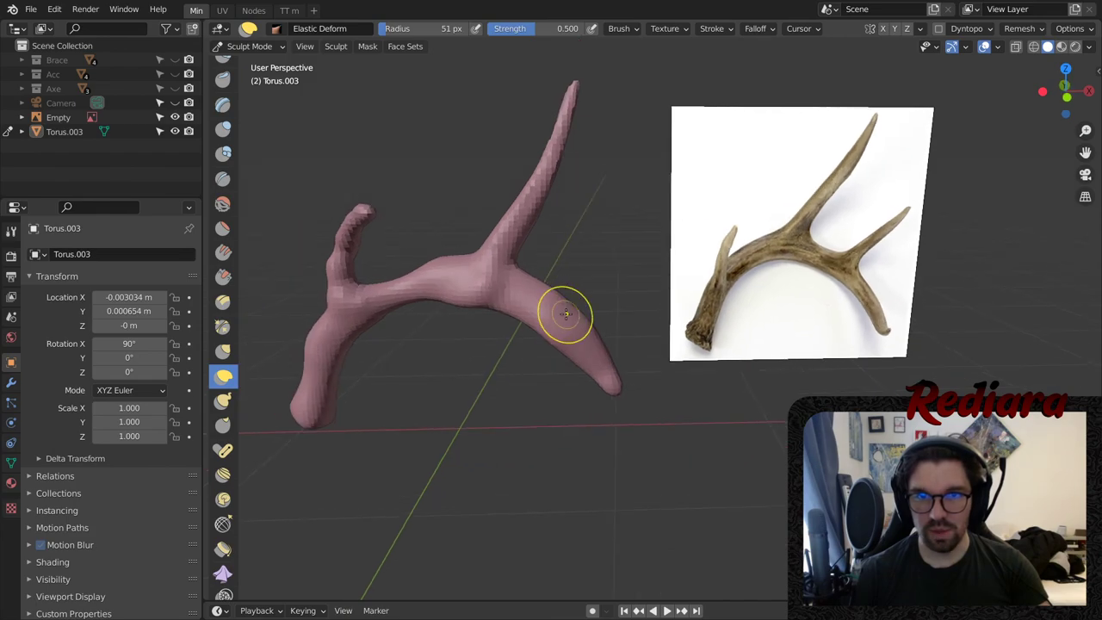
pyautogui.moveTo(565, 314); pyautogui.dragTo(621, 272)
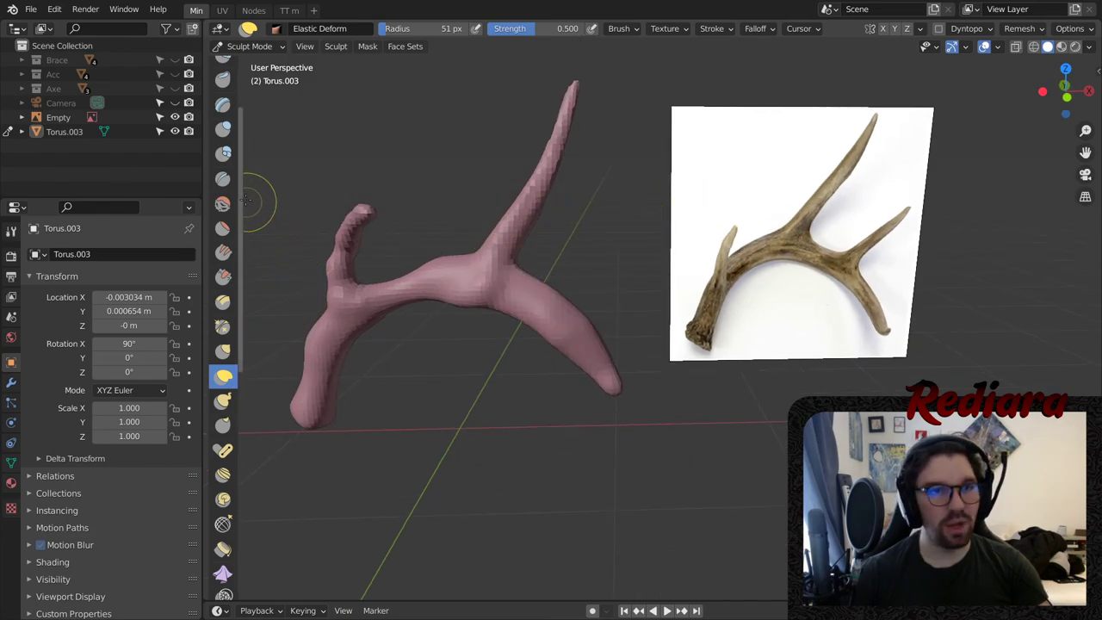
pyautogui.click(223, 153)
pyautogui.moveTo(581, 305); pyautogui.dragTo(589, 301)
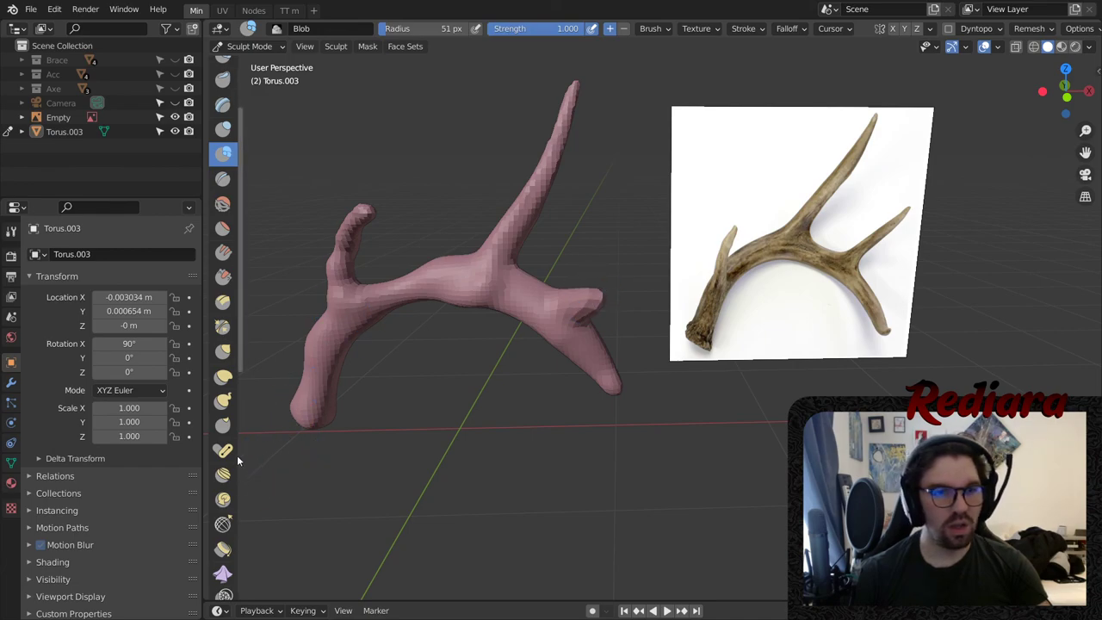
# - Stretch the outer arm's stub into a long tine angled up and outward with the Elastic Deform brush
pyautogui.click(223, 376)
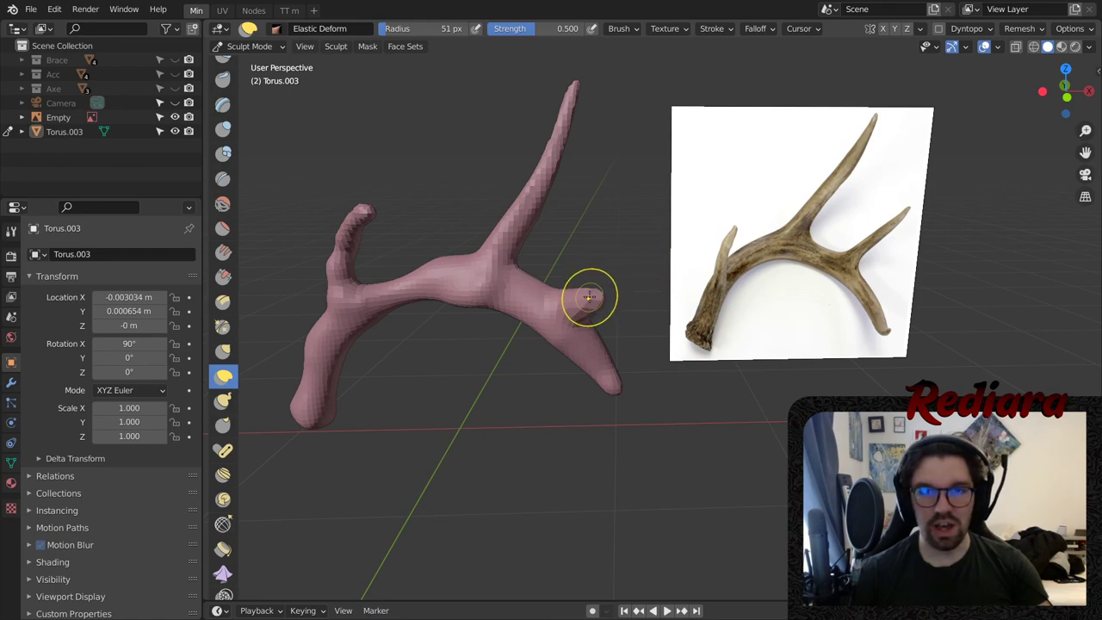
pyautogui.moveTo(598, 298)
pyautogui.mouseDown()
pyautogui.moveTo(658, 234)
pyautogui.moveTo(651, 202)
pyautogui.moveTo(719, 107)
pyautogui.mouseUp()
pyautogui.moveTo(676, 171); pyautogui.dragTo(690, 109)
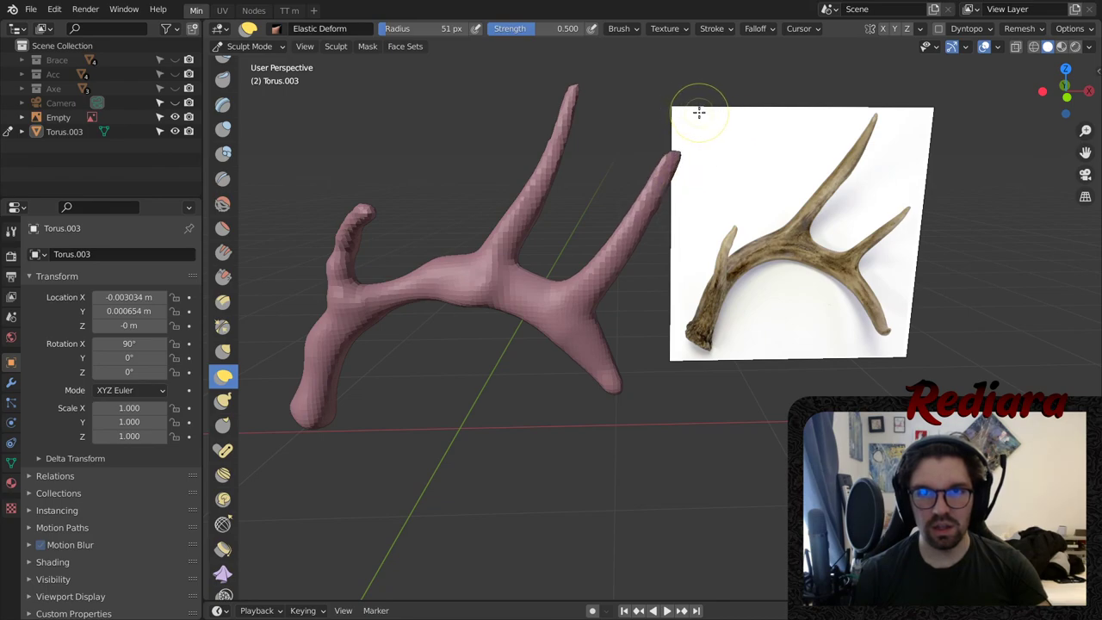
# - Try bending the outer tine's tip outward and thinning it with the Smooth brush at 128 px radius and 0.700 strength
pyautogui.moveTo(676, 161); pyautogui.dragTo(715, 180)
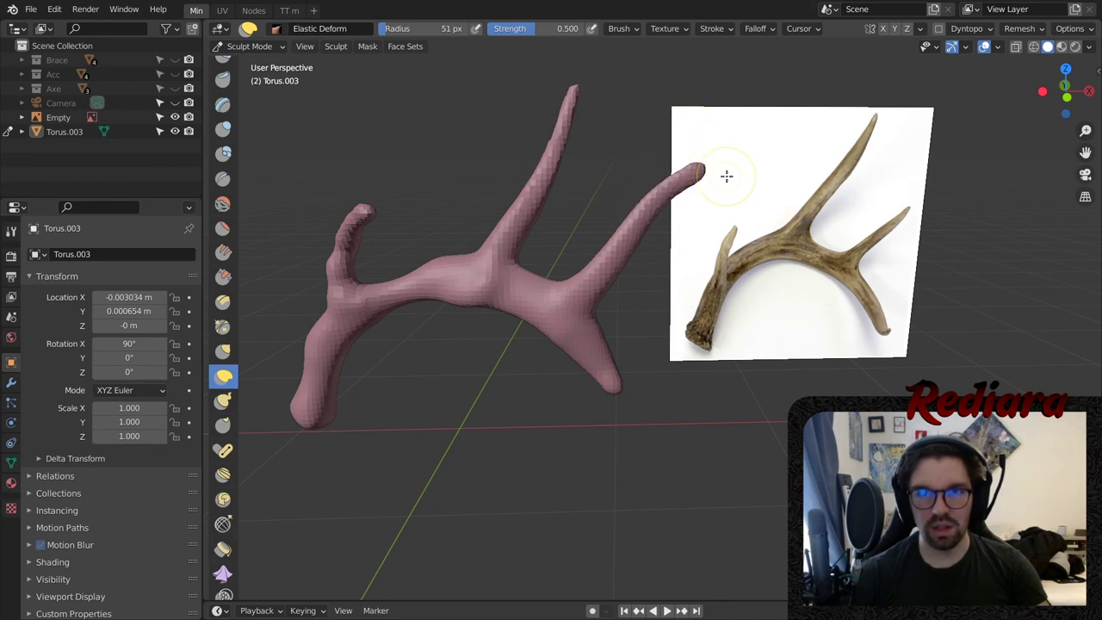
pyautogui.moveTo(726, 176); pyautogui.dragTo(700, 220, button='middle')
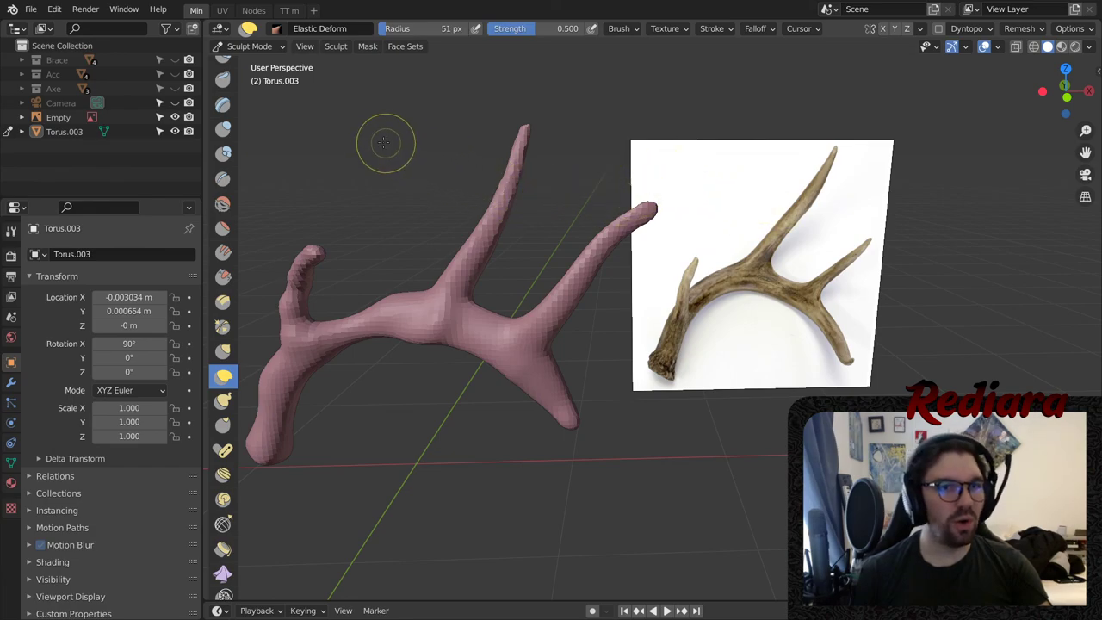
pyautogui.click(222, 203)
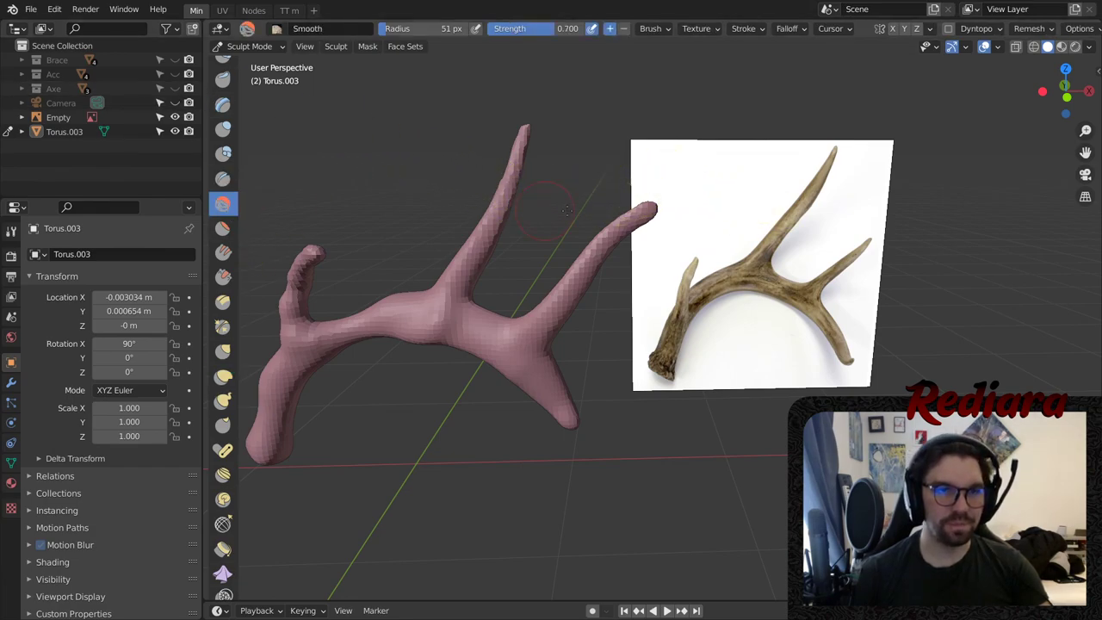
pyautogui.moveTo(650, 203)
pyautogui.mouseDown()
pyautogui.moveTo(663, 204)
pyautogui.moveTo(676, 179)
pyautogui.mouseUp()
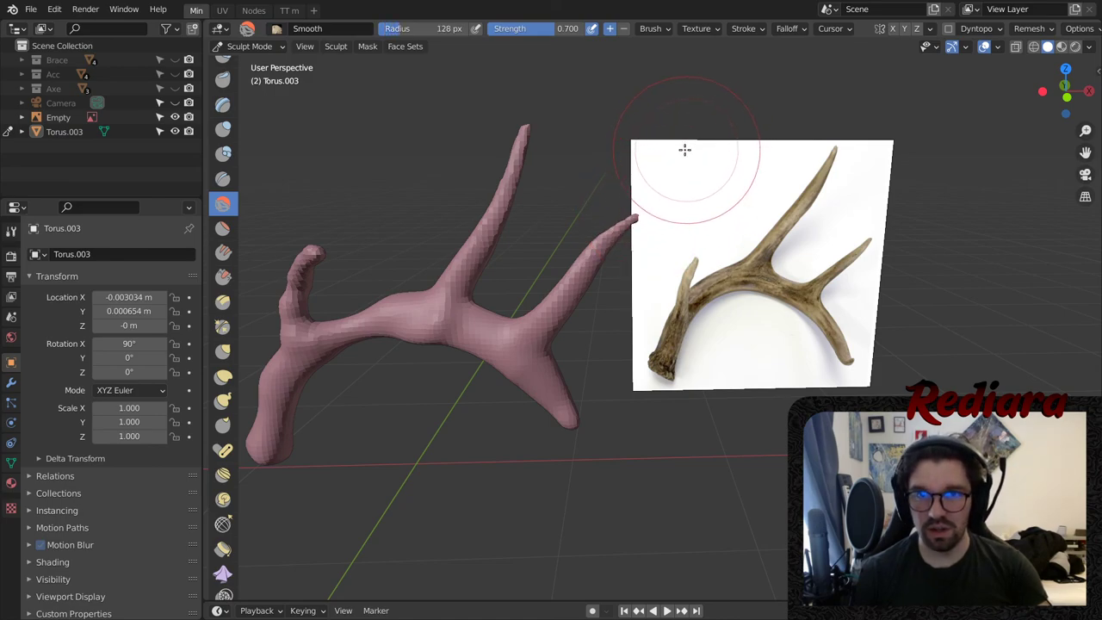
pyautogui.moveTo(632, 203); pyautogui.dragTo(582, 218, button='middle')
pyautogui.scroll(3, 583, 219)
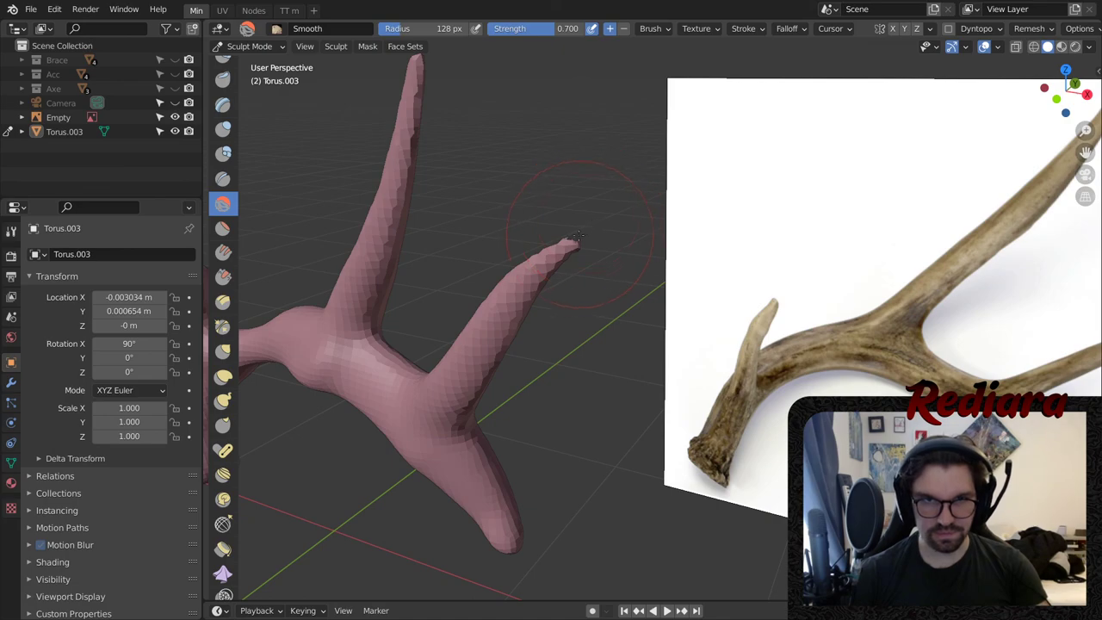
# - Undo the smoothing and the outward bend of the outer tine's tip
pyautogui.hotkey('ctrl', 'z')
pyautogui.hotkey('ctrl', 'z')
pyautogui.hotkey('ctrl', 'z')
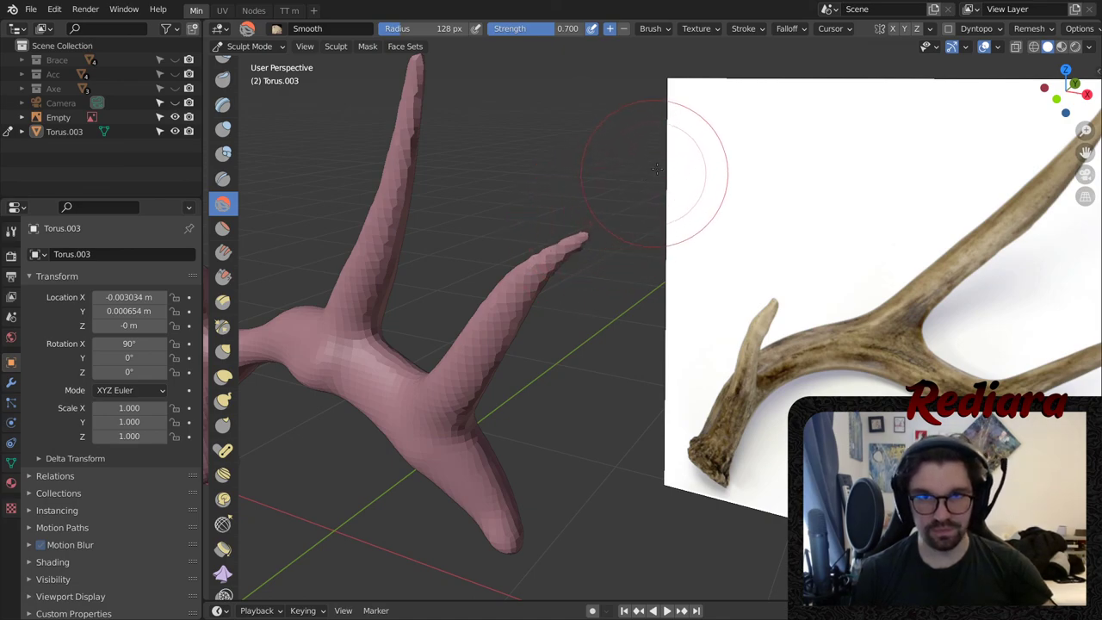
# - Taper the outer tine's tip and even out the arch using the Smooth brush at 128 px radius and 0.571 strength
pyautogui.moveTo(563, 28); pyautogui.dragTo(551, 29)
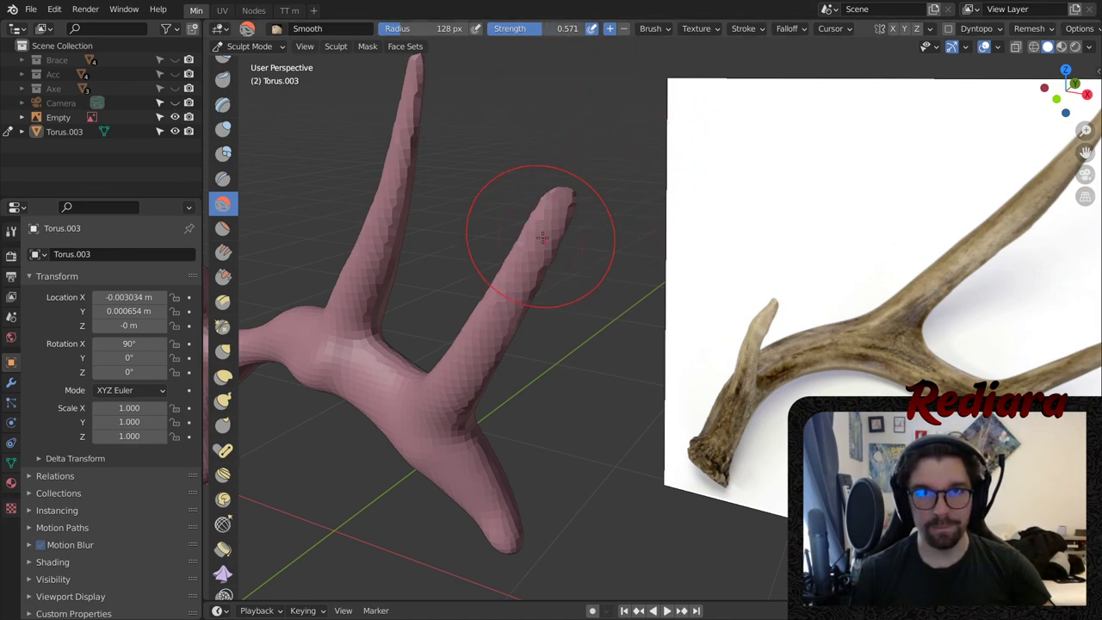
pyautogui.moveTo(554, 196); pyautogui.dragTo(602, 137)
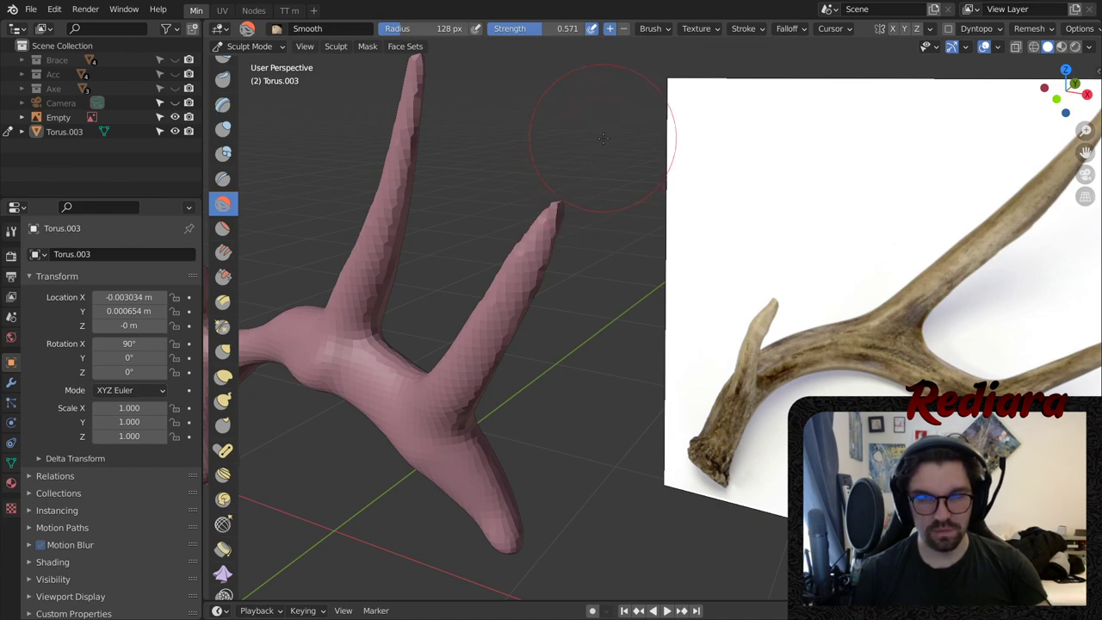
pyautogui.moveTo(605, 159); pyautogui.dragTo(654, 198, button='middle')
pyautogui.scroll(-3, 614, 241)
pyautogui.moveTo(614, 249); pyautogui.dragTo(590, 271, button='middle')
pyautogui.scroll(2, 590, 278)
pyautogui.scroll(2, 602, 385)
pyautogui.moveTo(542, 301)
pyautogui.keyDown('shift'); pyautogui.mouseDown(button='middle')
pyautogui.moveTo(584, 307)
pyautogui.moveTo(617, 361)
pyautogui.mouseUp(button='middle'); pyautogui.keyUp('shift')
pyautogui.scroll(-3, 560, 297)
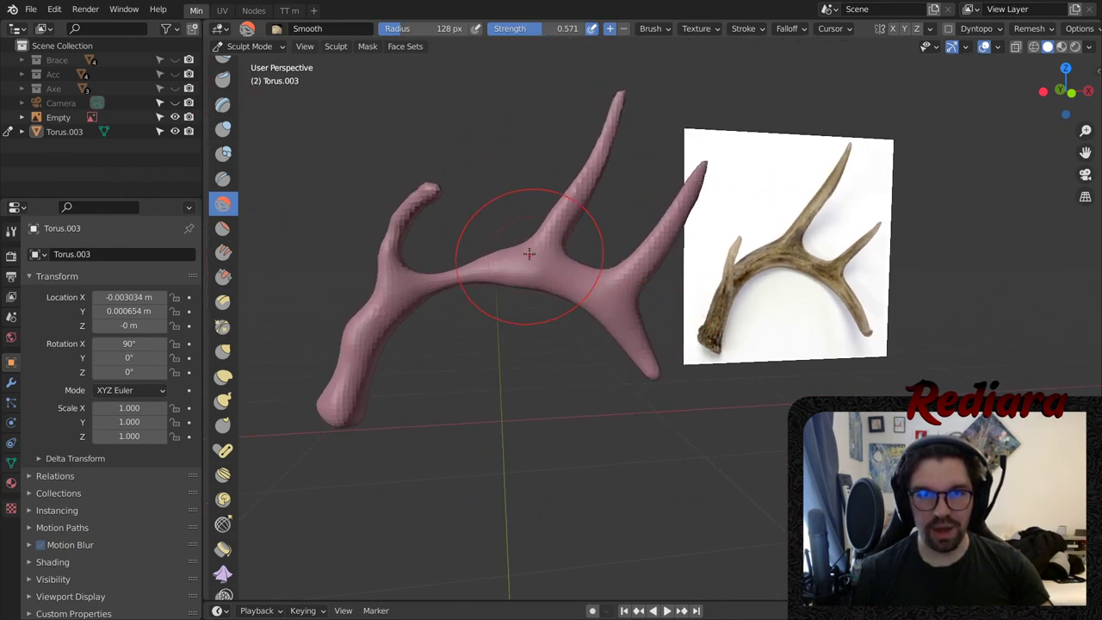
# - Thicken the thin part of the arch between the base and central tines with the Inflate/Deflate brush at 128 px radius
pyautogui.scroll(2, 440, 264)
pyautogui.scroll(1, 440, 264)
pyautogui.click(230, 162)
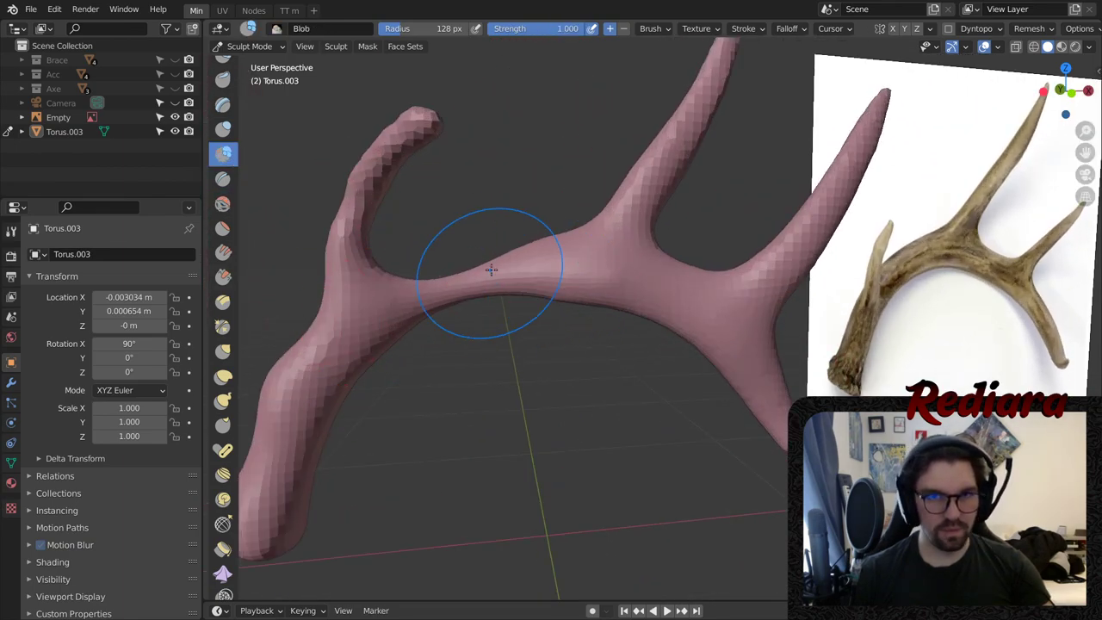
pyautogui.click(224, 129)
pyautogui.moveTo(504, 264)
pyautogui.mouseDown()
pyautogui.moveTo(521, 263)
pyautogui.moveTo(524, 278)
pyautogui.moveTo(450, 298)
pyautogui.mouseUp()
# - Even out the thickened arch and thin the side tine above the base with the Smooth brush at 0.571 strength
pyautogui.press('s')
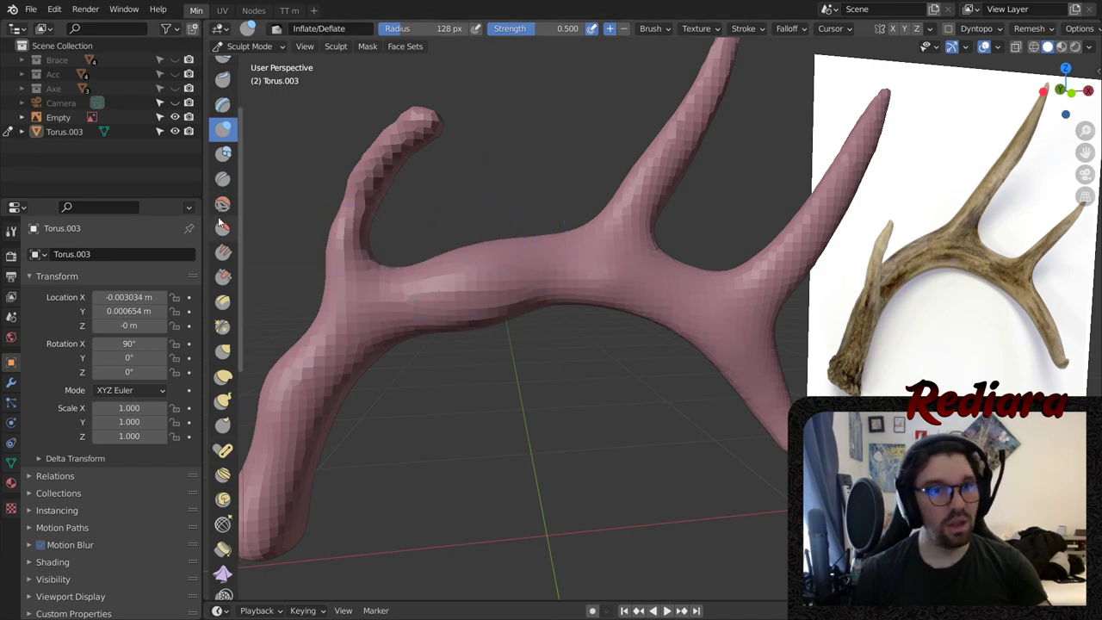
pyautogui.moveTo(577, 254)
pyautogui.mouseDown()
pyautogui.moveTo(482, 288)
pyautogui.moveTo(560, 292)
pyautogui.mouseUp()
pyautogui.moveTo(560, 293); pyautogui.dragTo(504, 270, button='middle')
pyautogui.moveTo(441, 303); pyautogui.dragTo(529, 266, button='middle')
pyautogui.moveTo(446, 261); pyautogui.dragTo(463, 198)
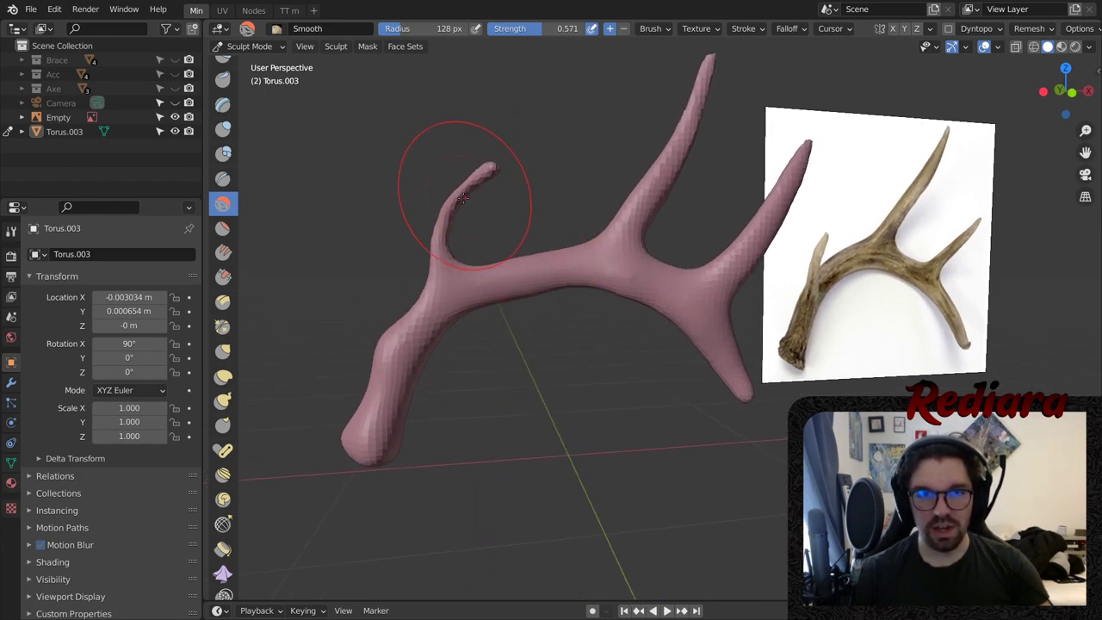
# - Thicken the side tine with the Inflate/Deflate brush at 128 px radius and 0.500 strength, and smooth its junction with the base
pyautogui.click(223, 128)
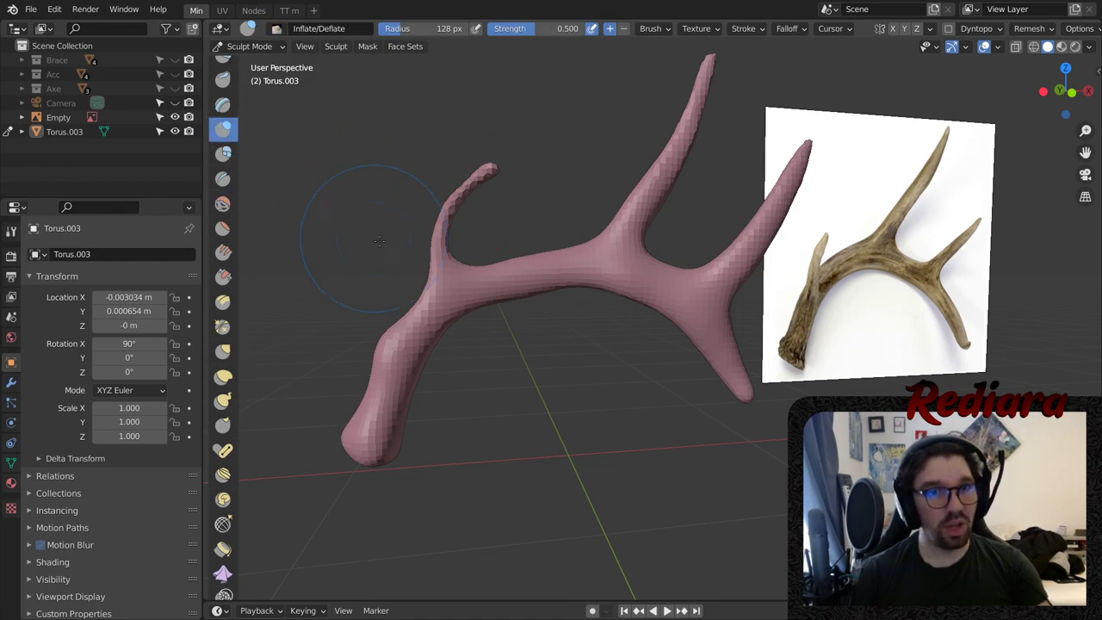
pyautogui.moveTo(479, 173); pyautogui.dragTo(438, 233)
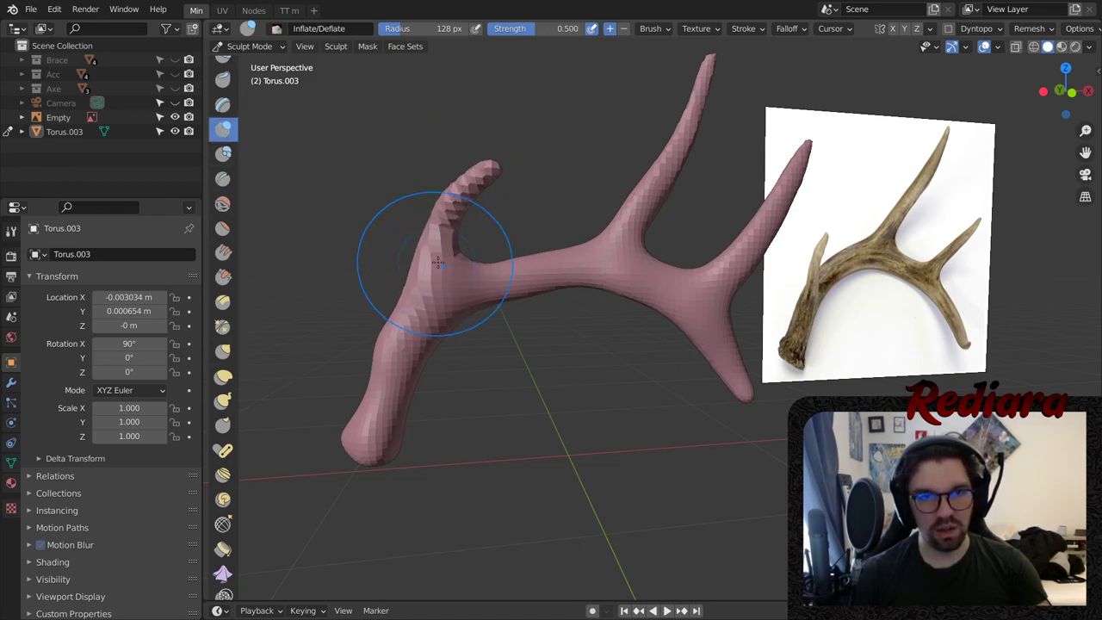
pyautogui.hotkey('ctrl', 'z')
pyautogui.keyDown('shift'); pyautogui.moveTo(432, 251); pyautogui.dragTo(430, 246); pyautogui.keyUp('shift')
# - Fill out the crook between the side tine and the arch with the Inflate/Deflate brush at 65 px radius
pyautogui.press('f')
pyautogui.click(497, 219)
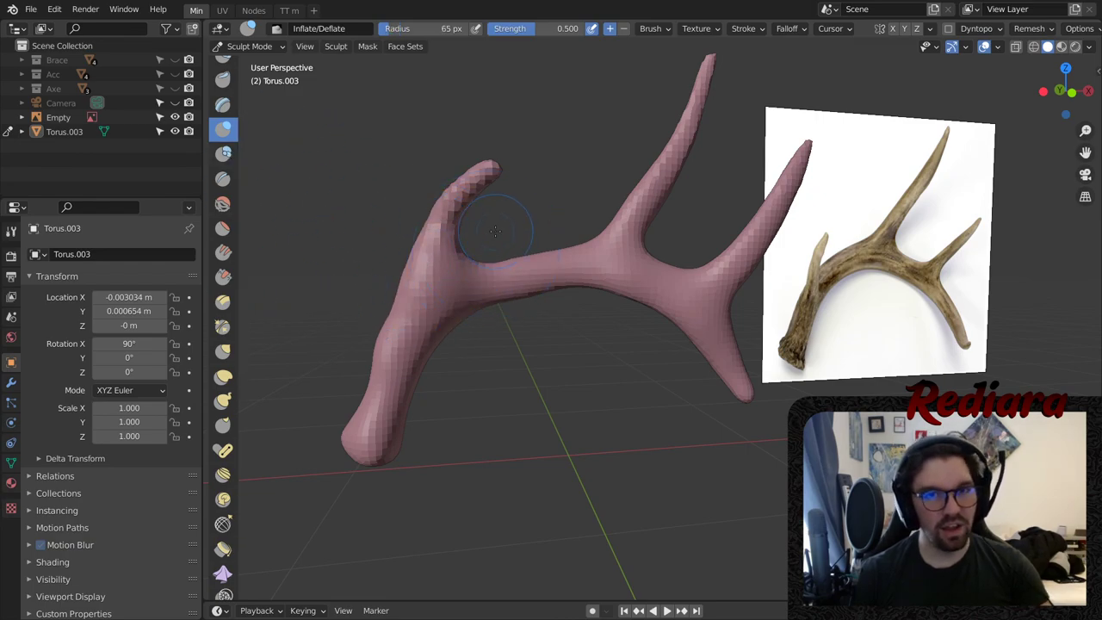
pyautogui.moveTo(497, 219)
pyautogui.mouseDown(button='middle')
pyautogui.moveTo(458, 249)
pyautogui.moveTo(463, 270)
pyautogui.moveTo(501, 266)
pyautogui.mouseUp(button='middle')
pyautogui.scroll(5, 456, 268)
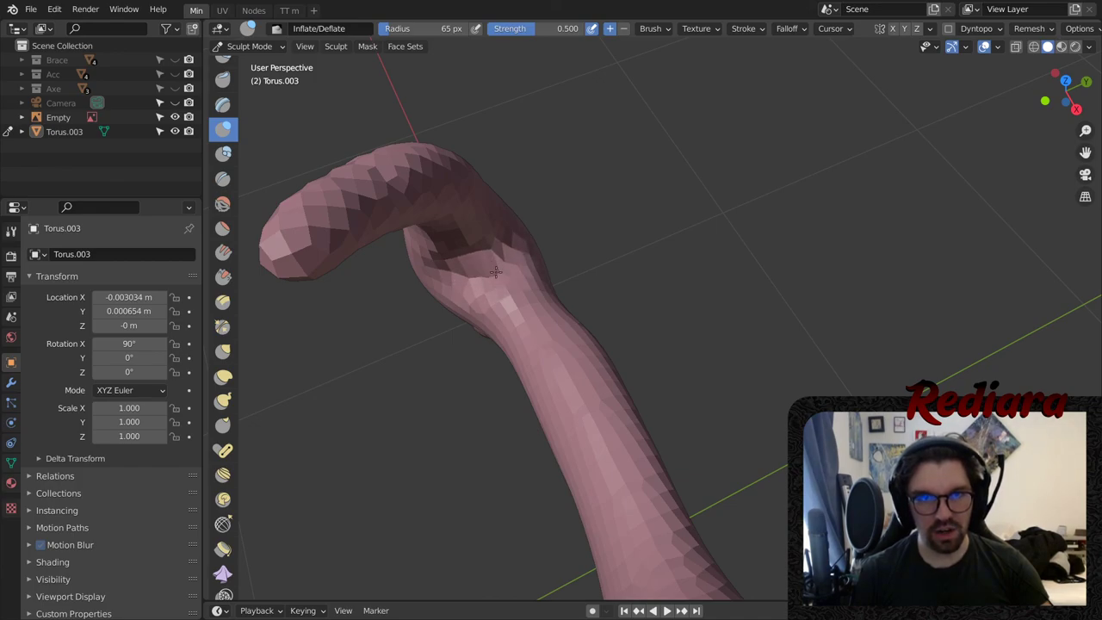
pyautogui.moveTo(470, 244); pyautogui.dragTo(494, 263)
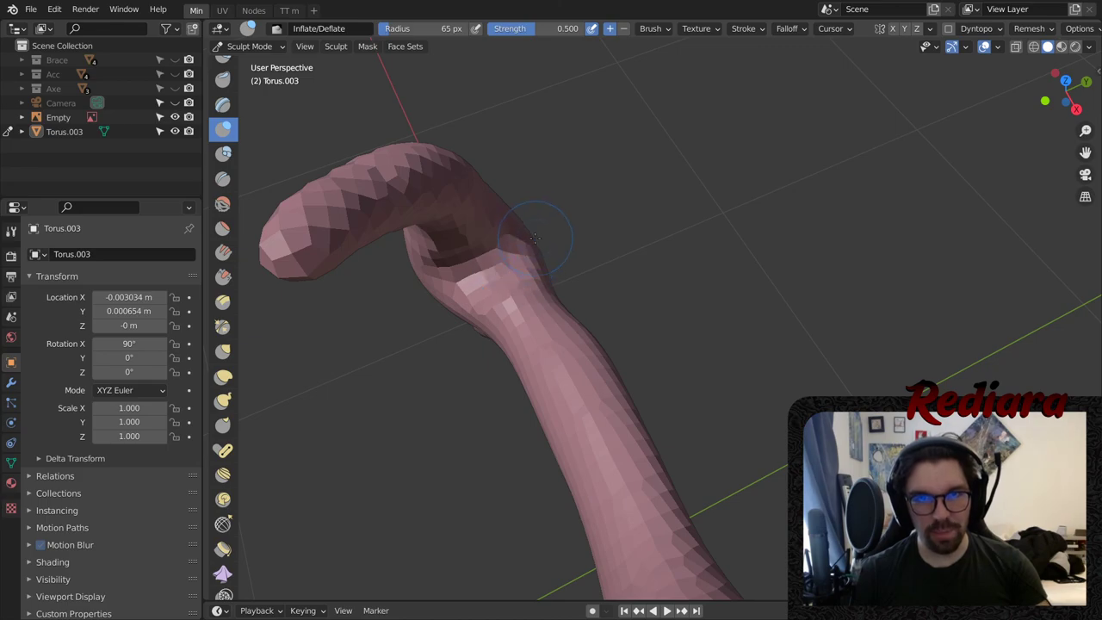
pyautogui.moveTo(446, 301); pyautogui.dragTo(481, 258, button='middle')
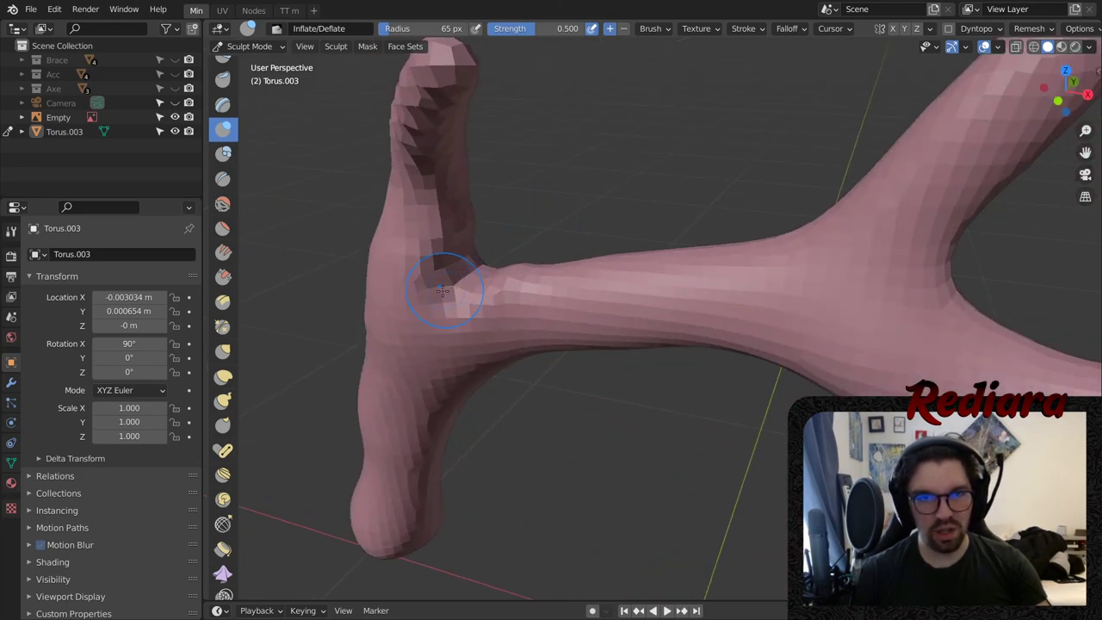
pyautogui.moveTo(443, 291); pyautogui.dragTo(473, 273, button='middle')
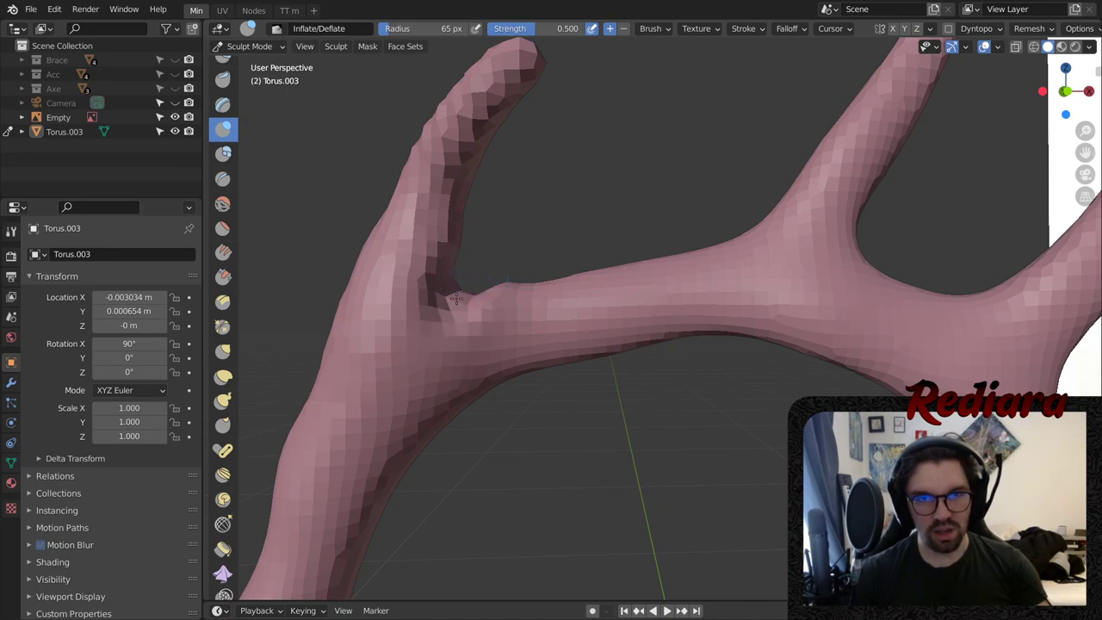
pyautogui.moveTo(450, 291)
pyautogui.mouseDown(button='middle')
pyautogui.moveTo(455, 312)
pyautogui.moveTo(470, 290)
pyautogui.moveTo(504, 290)
pyautogui.moveTo(629, 186)
pyautogui.mouseUp(button='middle')
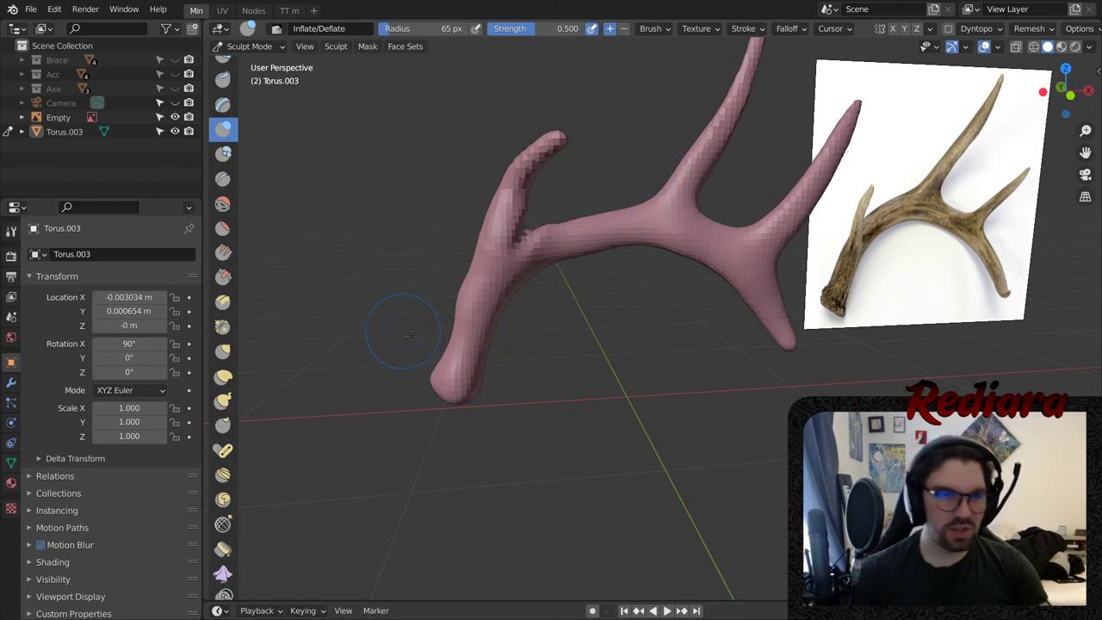
# - Cut the rounded end of the antler's base into a flatter face with the Clay Strips brush at 113 px radius and 0.600 strength
pyautogui.moveTo(506, 350); pyautogui.dragTo(387, 241, button='middle')
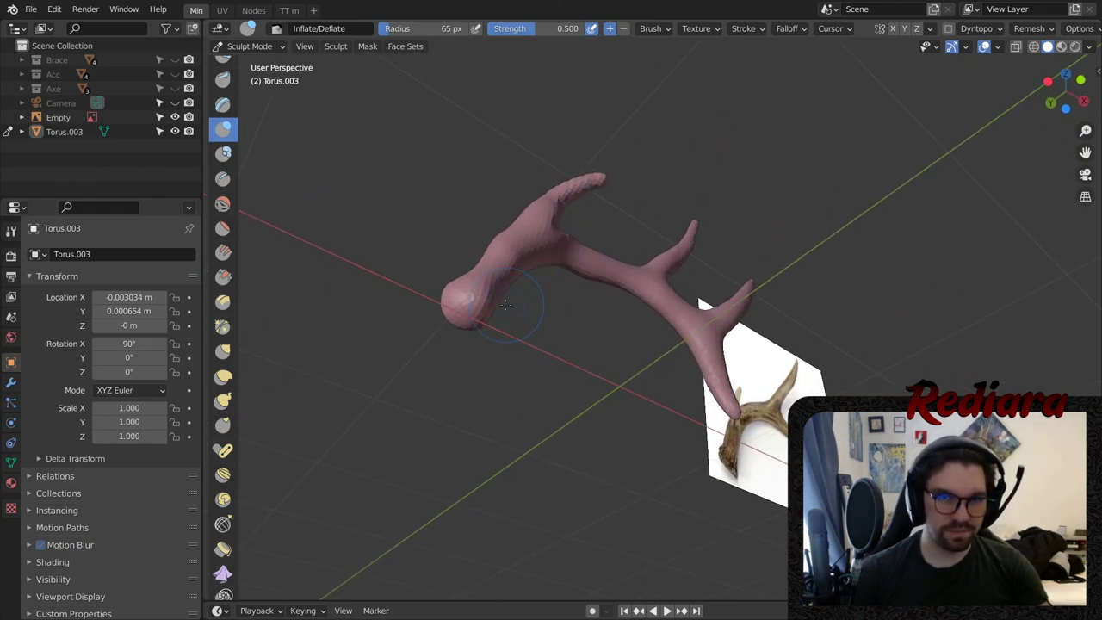
pyautogui.scroll(1, 226, 122)
pyautogui.scroll(3, 226, 122)
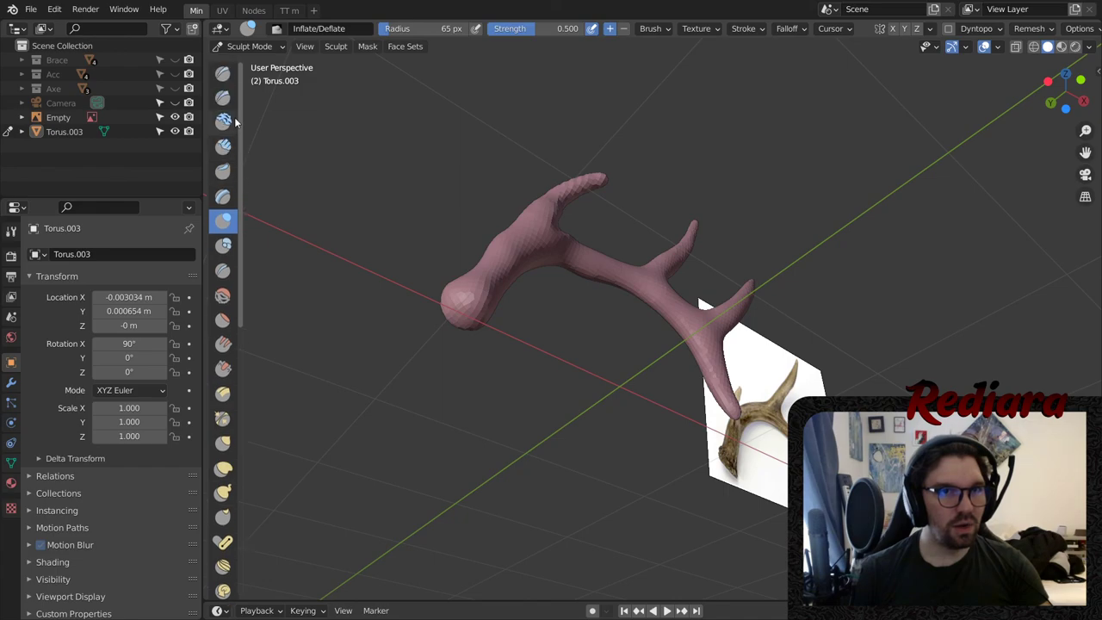
pyautogui.click(227, 150)
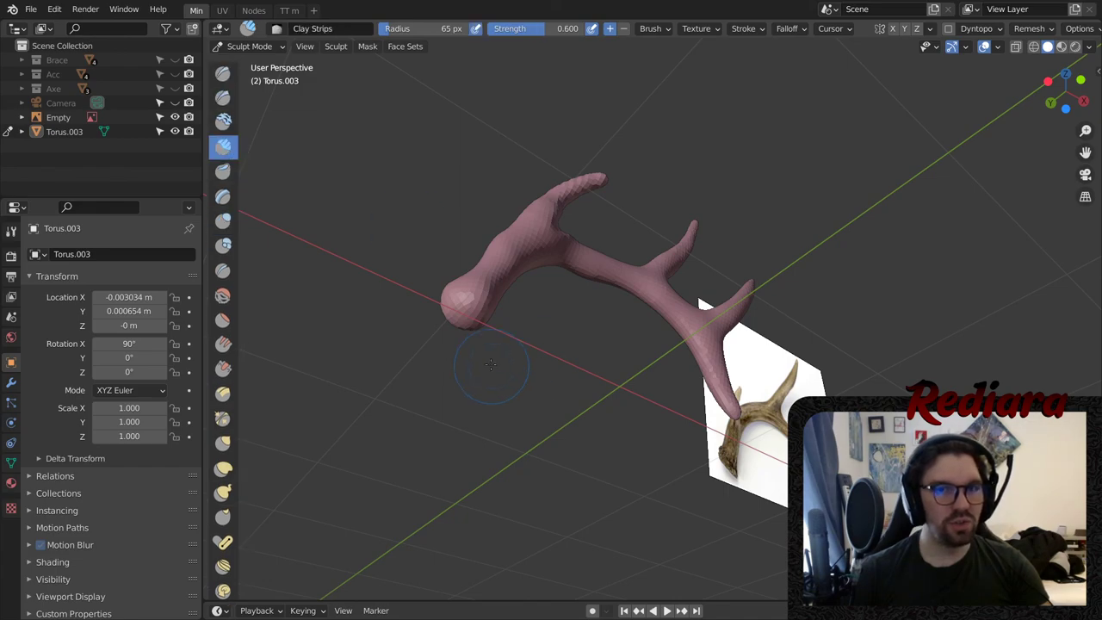
pyautogui.scroll(-3, 452, 321)
pyautogui.moveTo(453, 322); pyautogui.dragTo(456, 294, button='middle')
pyautogui.scroll(5, 456, 294)
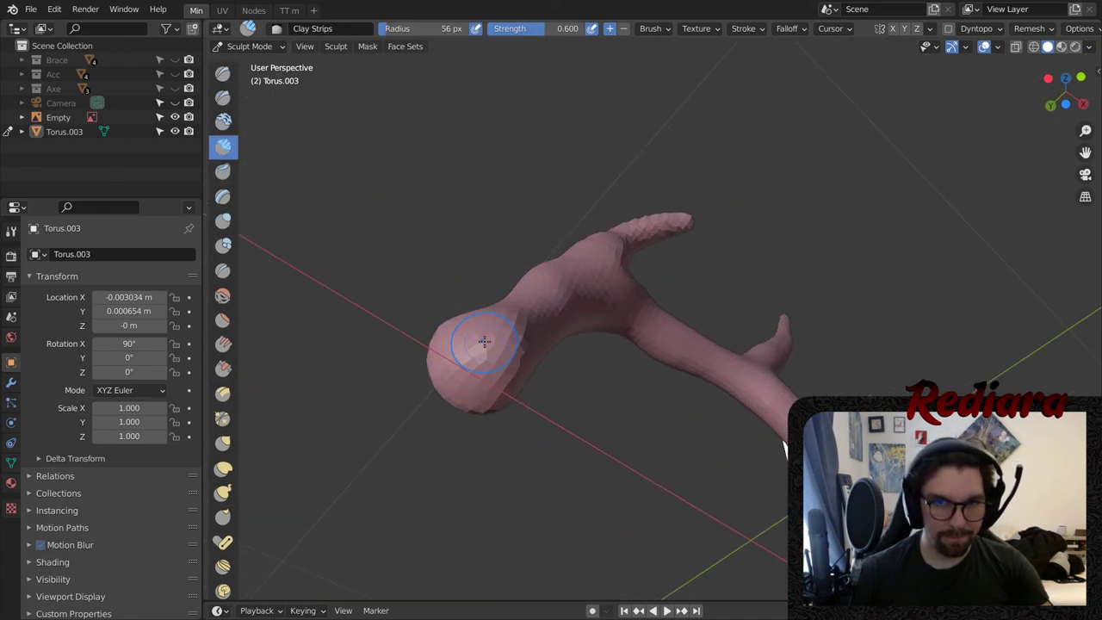
pyautogui.press('f')
pyautogui.click(476, 361)
pyautogui.moveTo(475, 370)
pyautogui.mouseDown(button='middle')
pyautogui.moveTo(480, 333)
pyautogui.moveTo(474, 423)
pyautogui.moveTo(514, 402)
pyautogui.moveTo(422, 375)
pyautogui.mouseUp(button='middle')
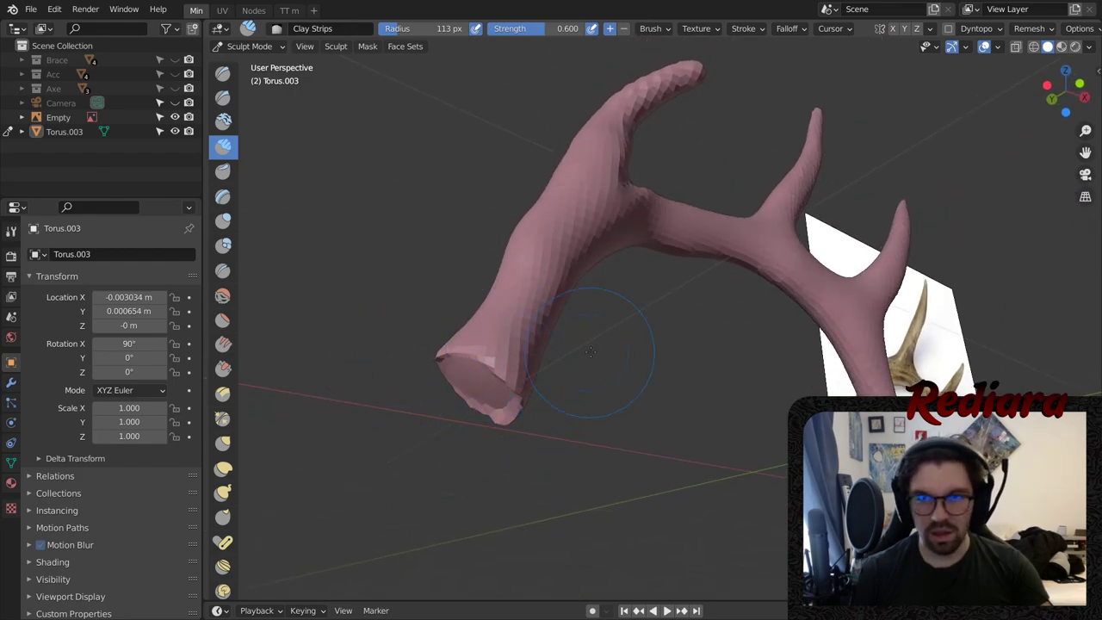
pyautogui.moveTo(519, 335); pyautogui.dragTo(547, 286, button='middle')
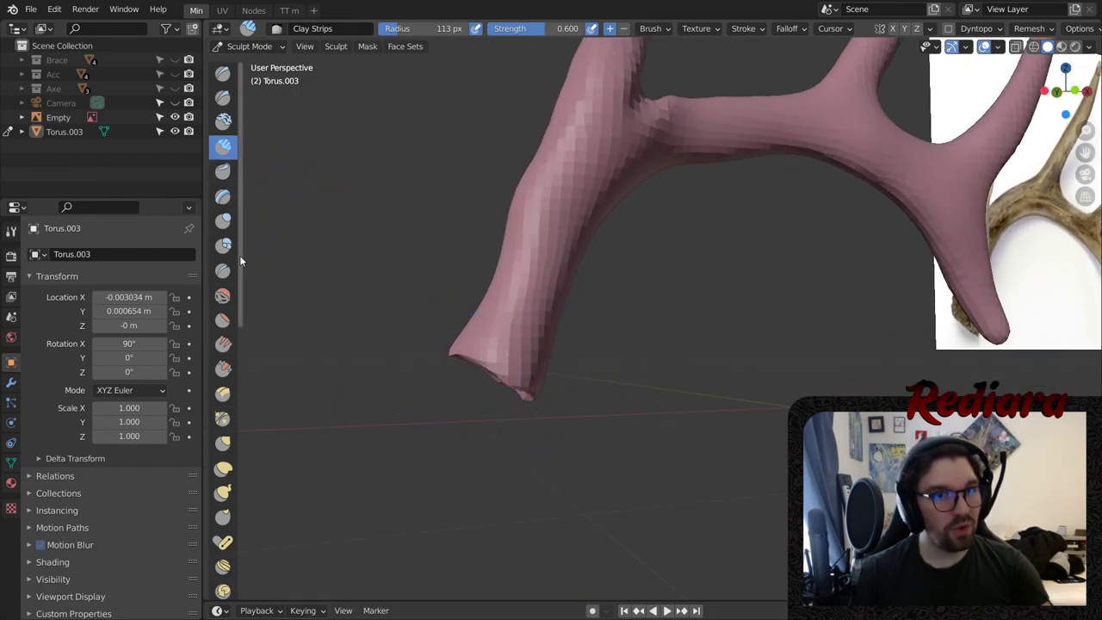
# - Fill and reshape the base's end face with the Clay brush at 0.500 strength and Clay Strips at 0.600 strength
pyautogui.click(223, 123)
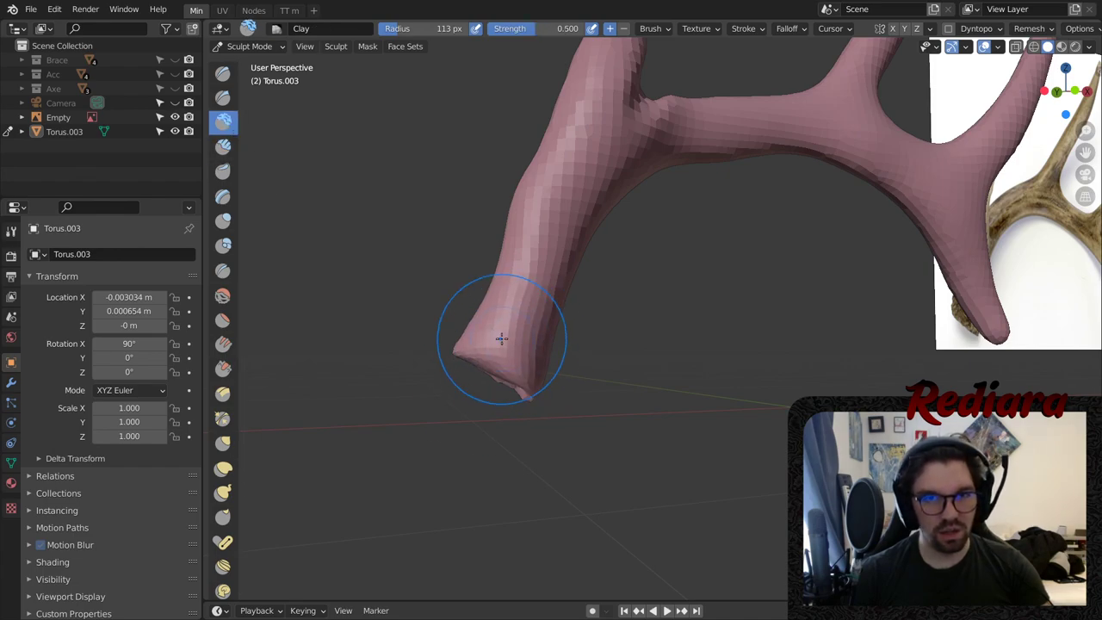
pyautogui.moveTo(525, 357); pyautogui.dragTo(601, 316, button='middle')
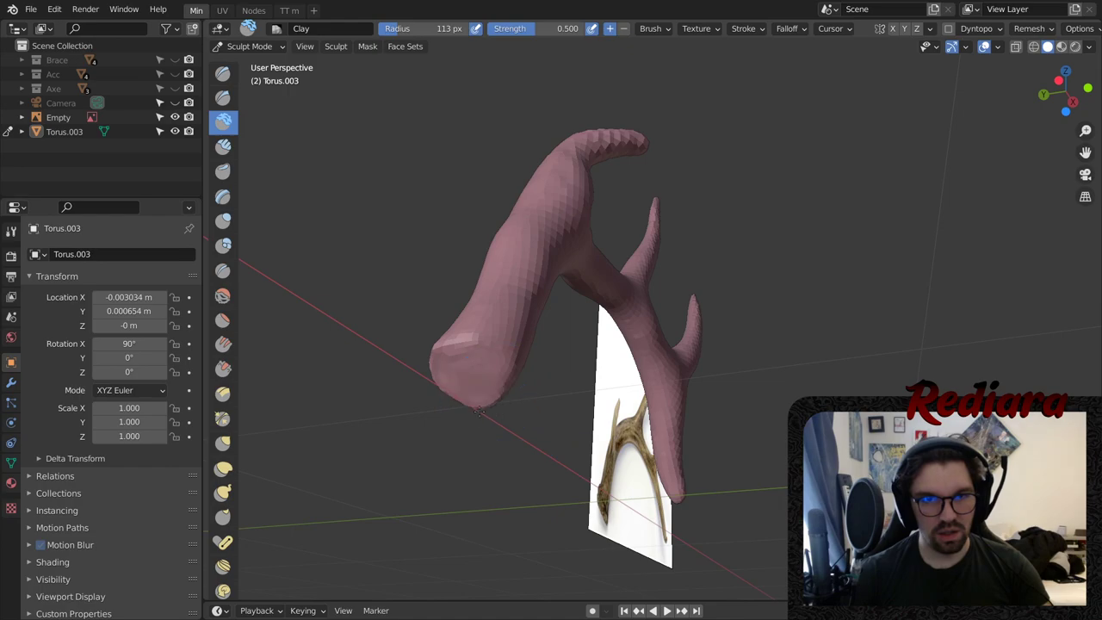
pyautogui.moveTo(478, 365); pyautogui.dragTo(346, 367, button='middle')
pyautogui.click(224, 147)
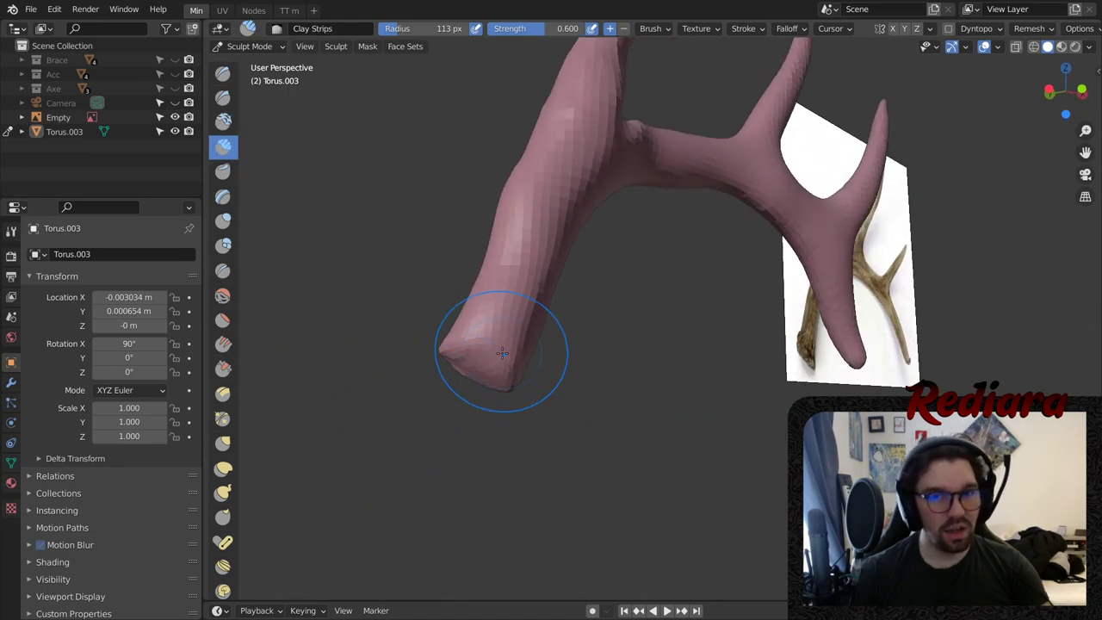
pyautogui.moveTo(475, 350); pyautogui.dragTo(499, 353)
pyautogui.moveTo(497, 352)
pyautogui.mouseDown(button='middle')
pyautogui.moveTo(455, 356)
pyautogui.moveTo(537, 392)
pyautogui.moveTo(506, 334)
pyautogui.mouseUp(button='middle')
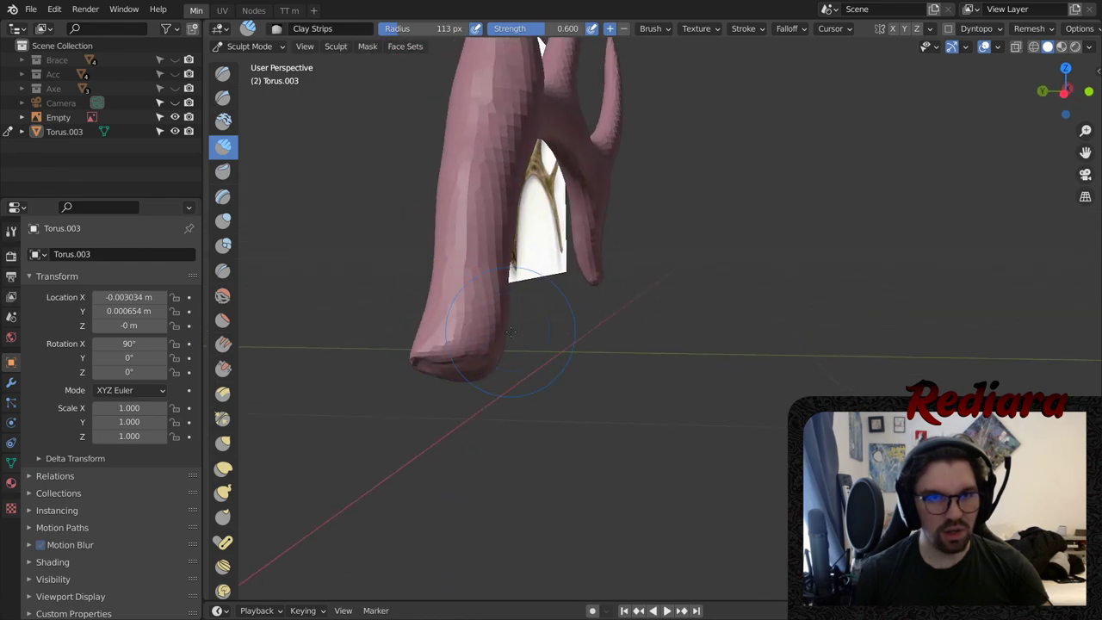
# - Raise bumps around the lower end of the base with the Blob brush at 36 px radius and 1.000 strength
pyautogui.click(223, 247)
pyautogui.press('[')
pyautogui.press('[')
pyautogui.press('[')
pyautogui.press('[')
pyautogui.press('[')
pyautogui.press('[')
pyautogui.press('[')
pyautogui.press('[')
pyautogui.press('[')
pyautogui.press('[')
pyautogui.moveTo(482, 343)
pyautogui.mouseDown()
pyautogui.moveTo(459, 332)
pyautogui.moveTo(457, 303)
pyautogui.moveTo(488, 315)
pyautogui.mouseUp()
pyautogui.moveTo(487, 315); pyautogui.dragTo(541, 369, button='middle')
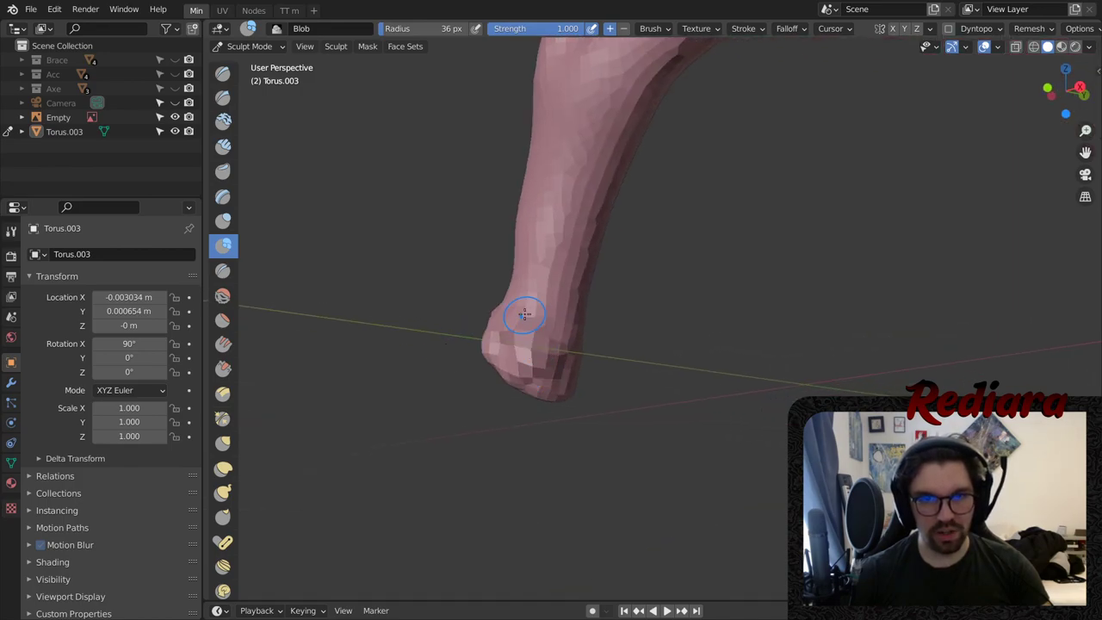
# - Continue the Blob bumps around the far side and the underside of the base to form a knobbly burr
pyautogui.moveTo(467, 339); pyautogui.dragTo(634, 341, button='middle')
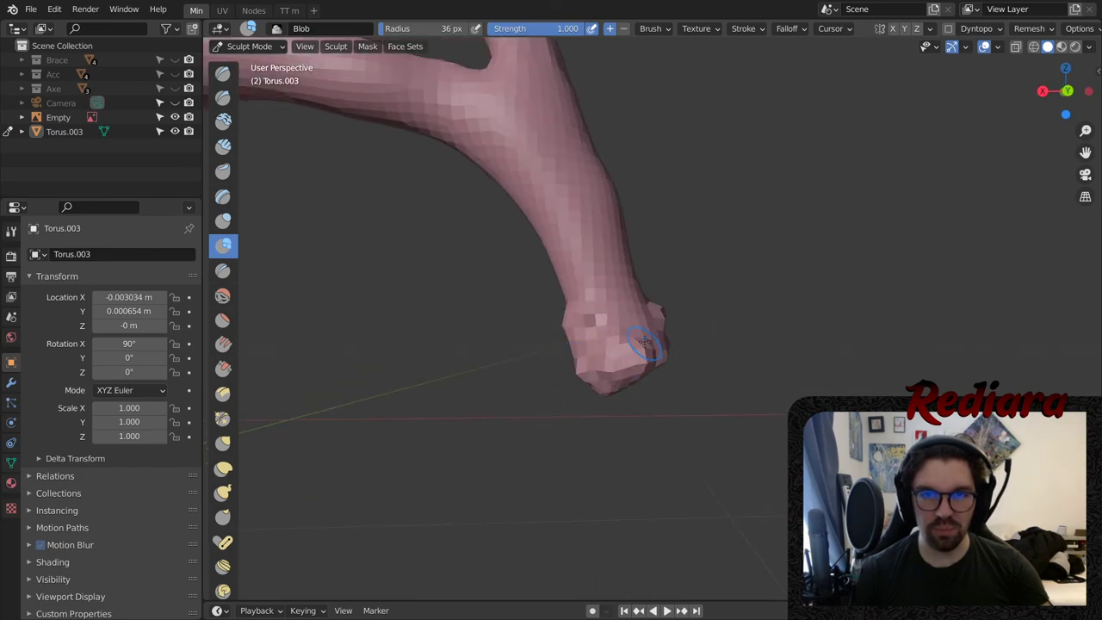
pyautogui.moveTo(661, 350)
pyautogui.mouseDown()
pyautogui.moveTo(606, 320)
pyautogui.moveTo(632, 284)
pyautogui.moveTo(582, 287)
pyautogui.mouseUp()
pyautogui.moveTo(583, 286)
pyautogui.mouseDown(button='middle')
pyautogui.moveTo(645, 307)
pyautogui.moveTo(588, 376)
pyautogui.moveTo(529, 368)
pyautogui.moveTo(582, 441)
pyautogui.mouseUp(button='middle')
pyautogui.moveTo(585, 441)
pyautogui.mouseDown()
pyautogui.moveTo(524, 365)
pyautogui.moveTo(563, 404)
pyautogui.mouseUp()
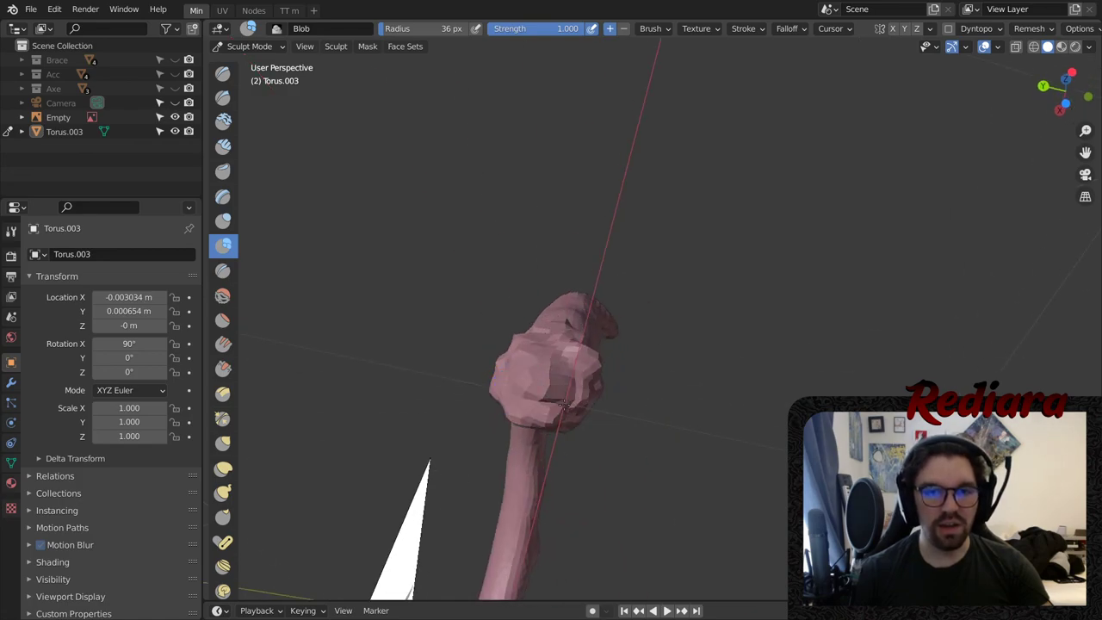
pyautogui.moveTo(578, 392); pyautogui.dragTo(465, 413, button='middle')
pyautogui.scroll(-3, 706, 356)
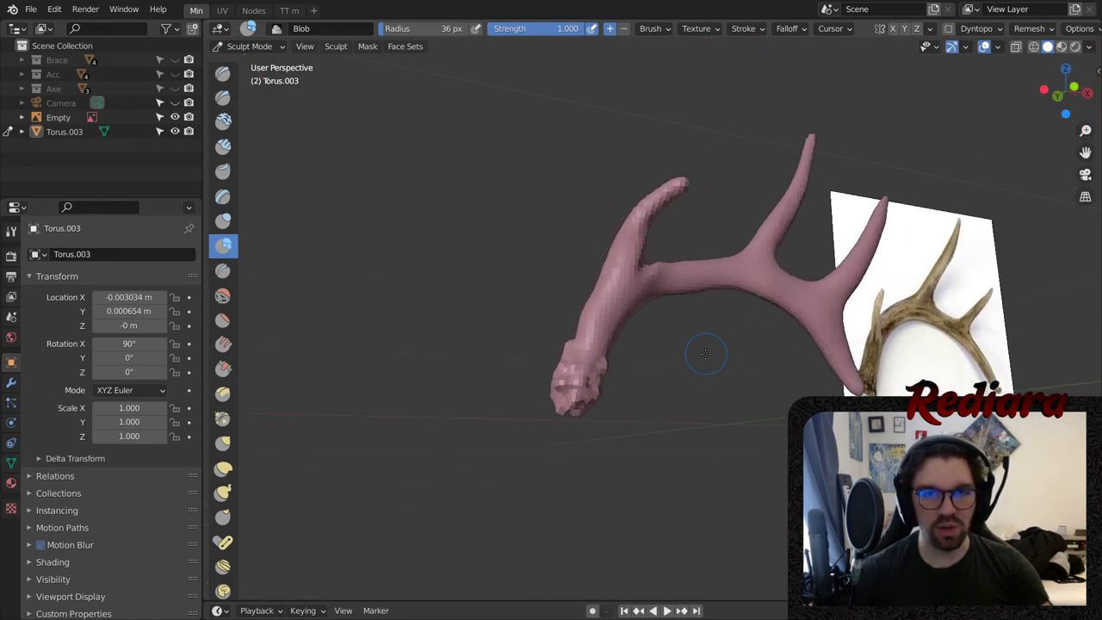
# - Extend the Blob bumps up the outer side of the base stem toward the side tine, following the reference photo
pyautogui.moveTo(705, 357); pyautogui.dragTo(594, 370, button='middle')
pyautogui.scroll(5, 462, 331)
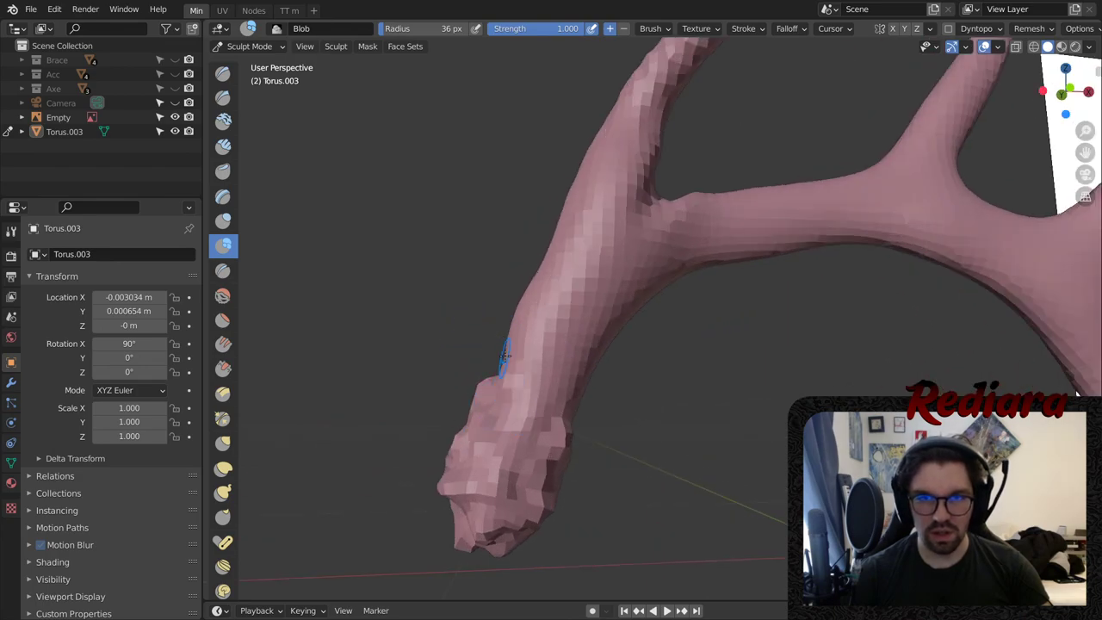
pyautogui.moveTo(554, 303)
pyautogui.mouseDown(button='middle')
pyautogui.moveTo(516, 353)
pyautogui.moveTo(601, 396)
pyautogui.moveTo(516, 357)
pyautogui.mouseUp(button='middle')
pyautogui.scroll(2, 516, 327)
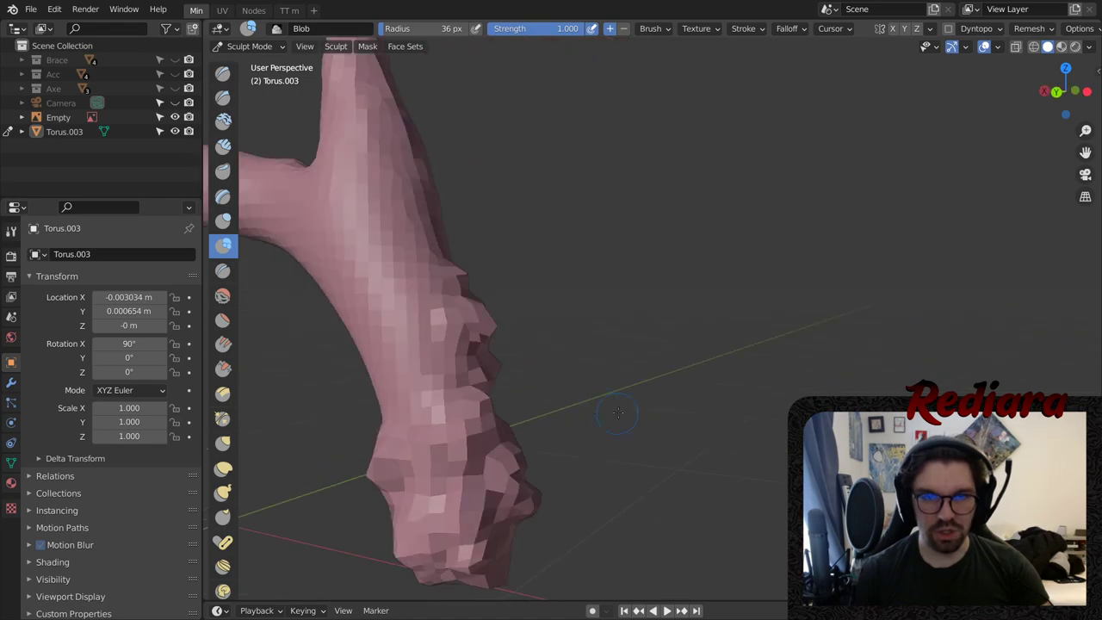
pyautogui.moveTo(409, 380)
pyautogui.mouseDown(button='middle')
pyautogui.moveTo(491, 369)
pyautogui.moveTo(462, 344)
pyautogui.mouseUp(button='middle')
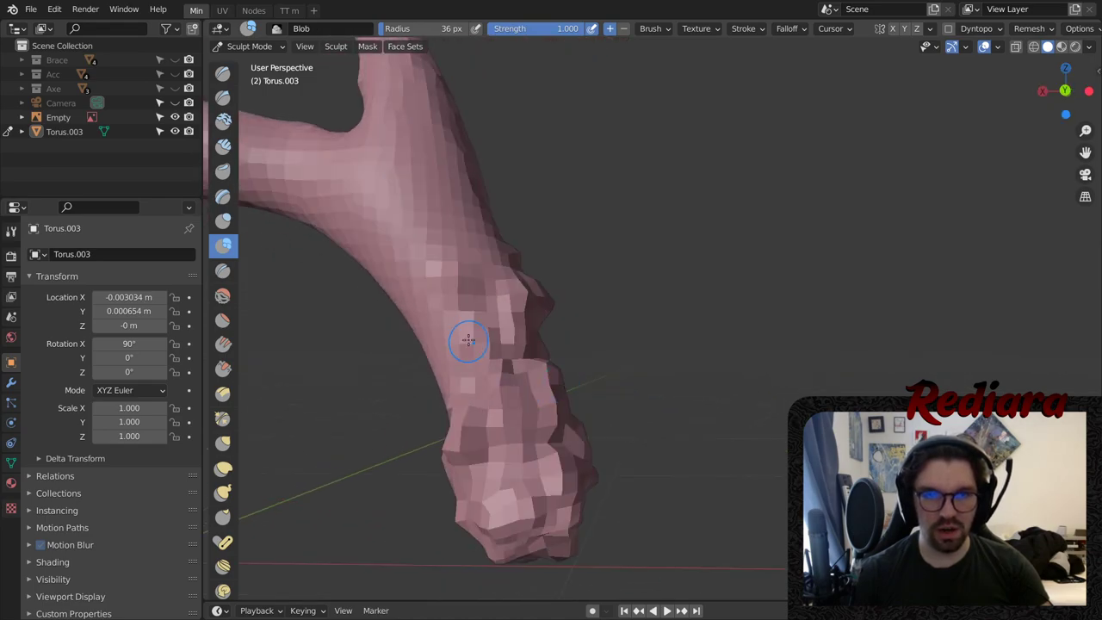
pyautogui.moveTo(428, 311); pyautogui.dragTo(605, 432, button='middle')
pyautogui.scroll(-3, 605, 432)
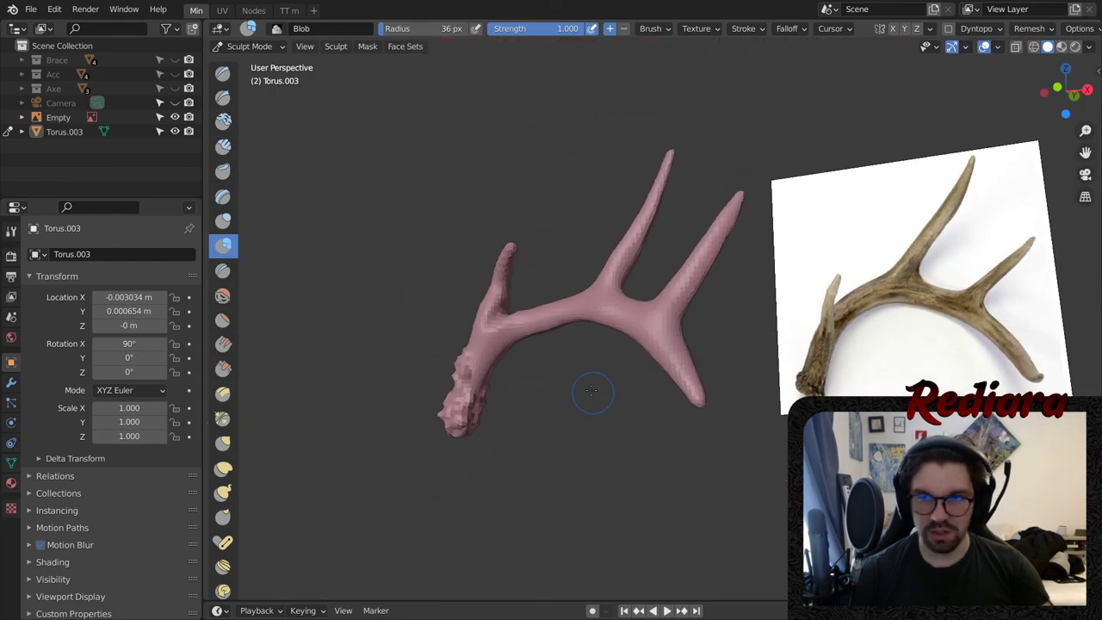
pyautogui.scroll(2, 583, 305)
pyautogui.moveTo(583, 301)
pyautogui.mouseDown(button='middle')
pyautogui.moveTo(638, 320)
pyautogui.moveTo(581, 308)
pyautogui.mouseUp(button='middle')
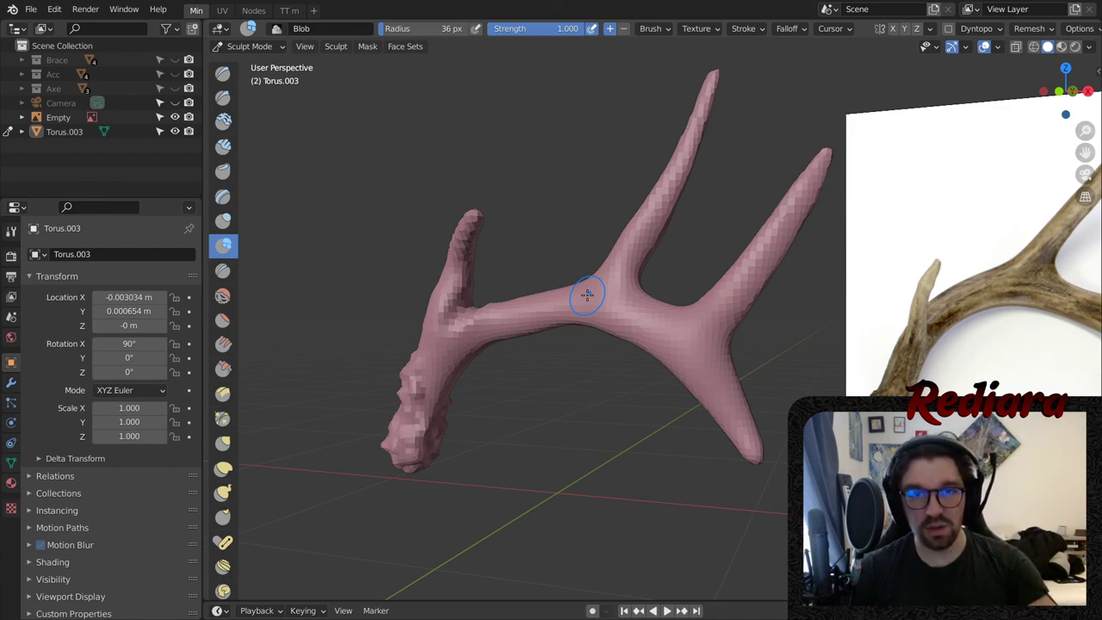
pyautogui.moveTo(574, 289); pyautogui.dragTo(616, 305, button='middle')
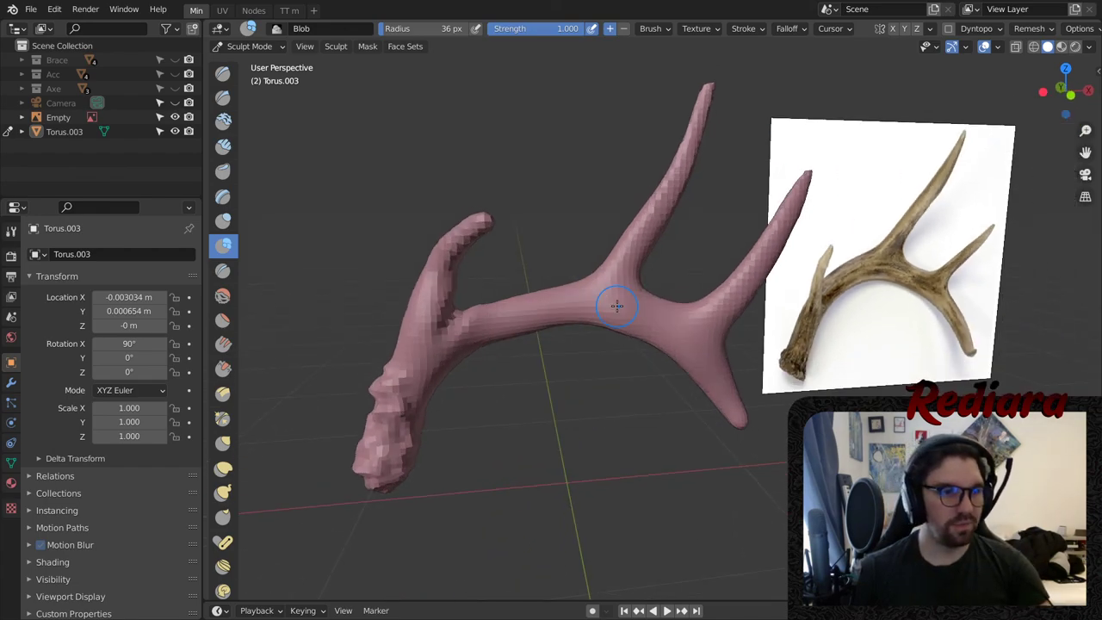
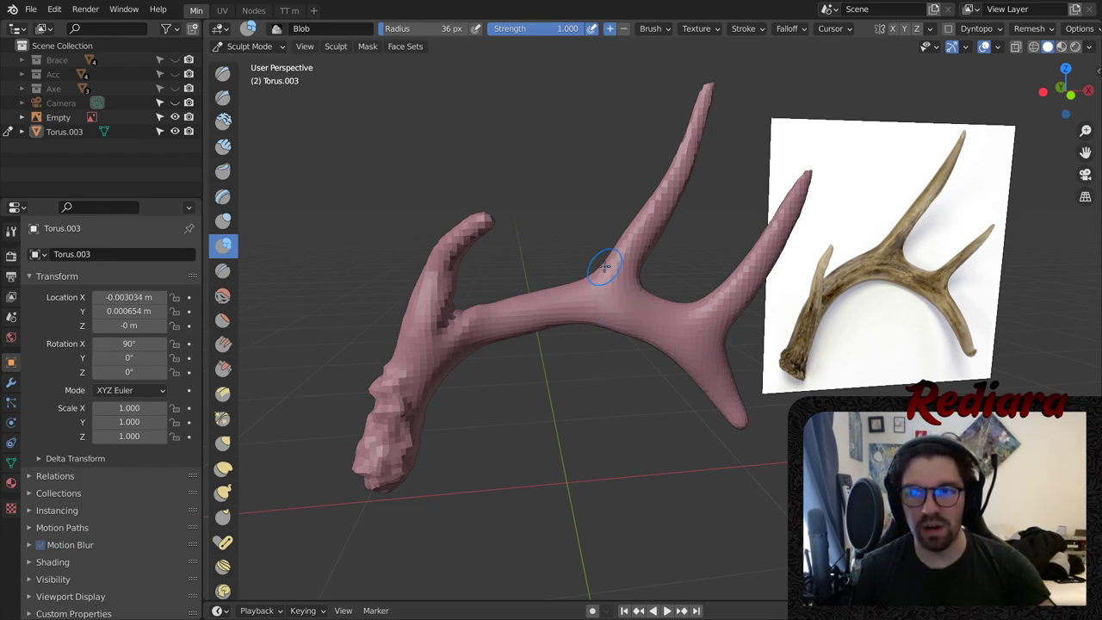
# - Try to swell the downward tine's tip with the Inflate/Deflate and Clay Thumb brushes at 36 px radius and 0.500 strength
pyautogui.moveTo(598, 249)
pyautogui.mouseDown(button='middle')
pyautogui.moveTo(603, 357)
pyautogui.moveTo(426, 314)
pyautogui.mouseUp(button='middle')
pyautogui.click(223, 223)
pyautogui.scroll(4, 485, 355)
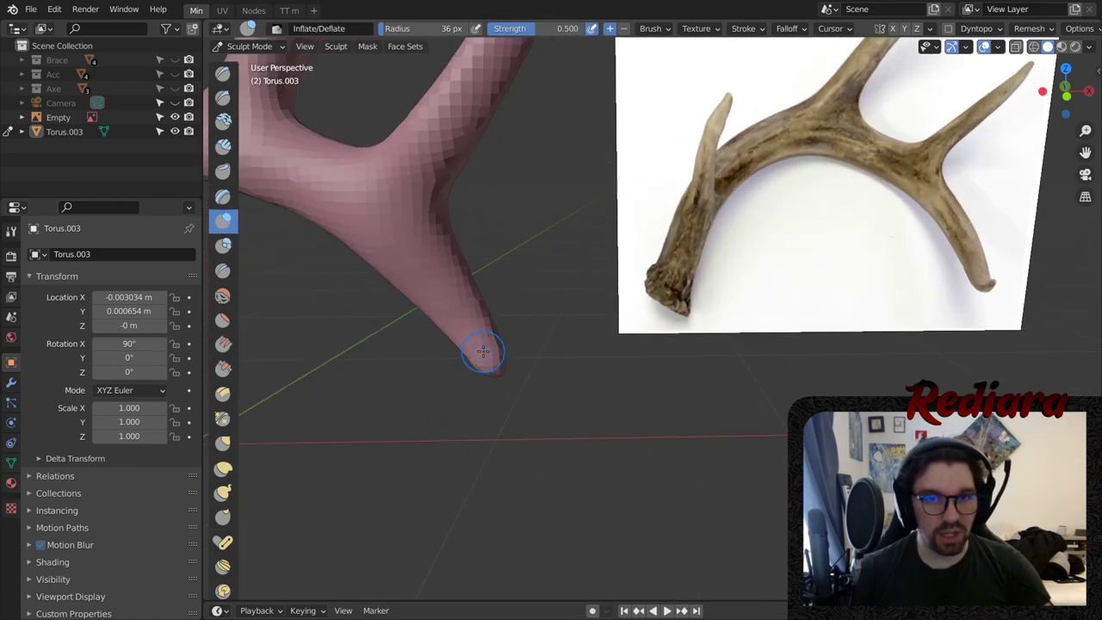
pyautogui.moveTo(494, 355); pyautogui.dragTo(496, 362)
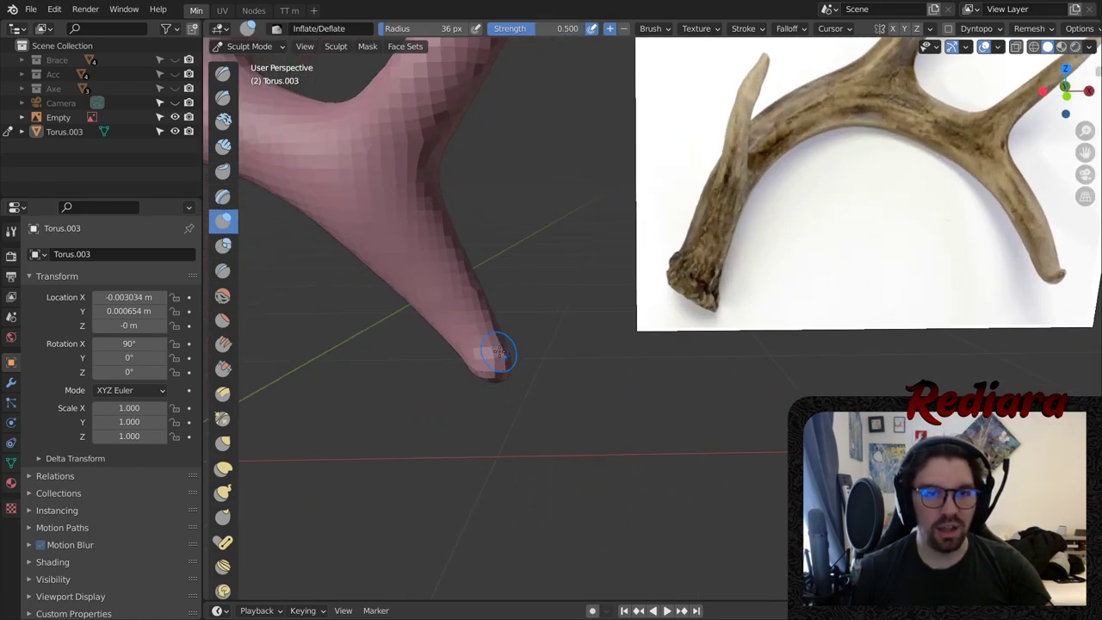
pyautogui.click(227, 174)
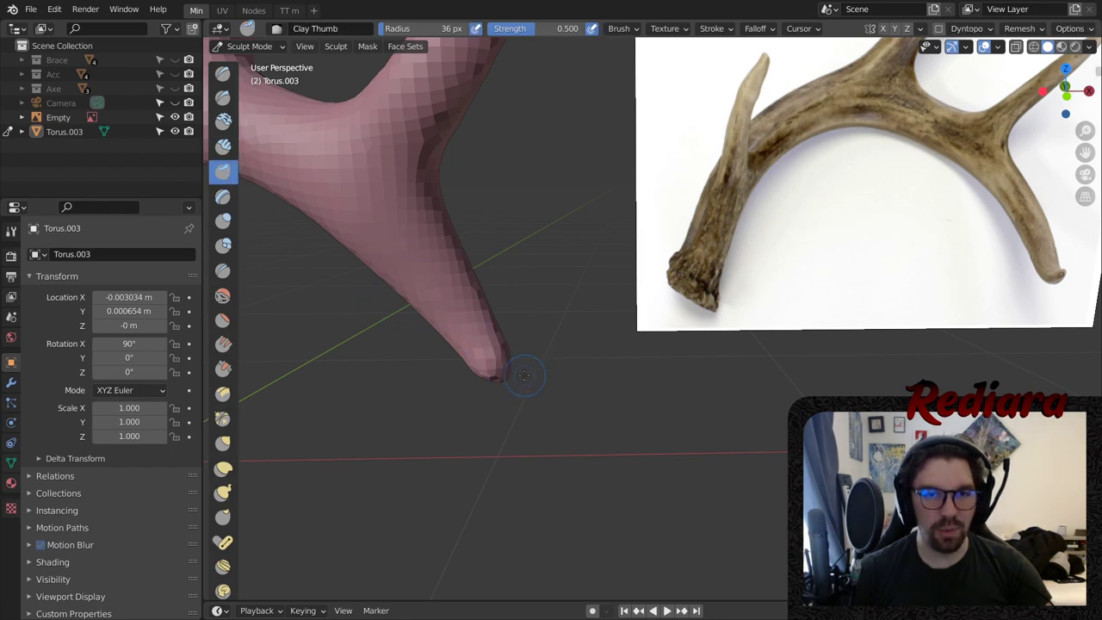
# - Build a small outward knob on the downward tine's tip with the Blob brush at 36 px radius and 1.000 strength
pyautogui.click(223, 244)
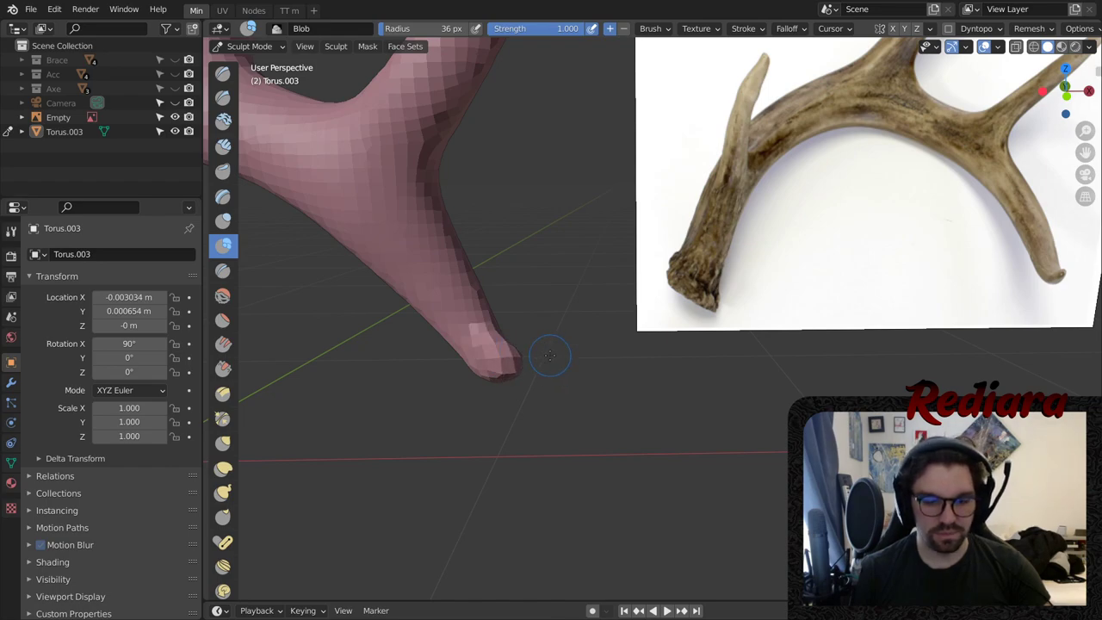
pyautogui.moveTo(504, 357); pyautogui.dragTo(587, 337, button='middle')
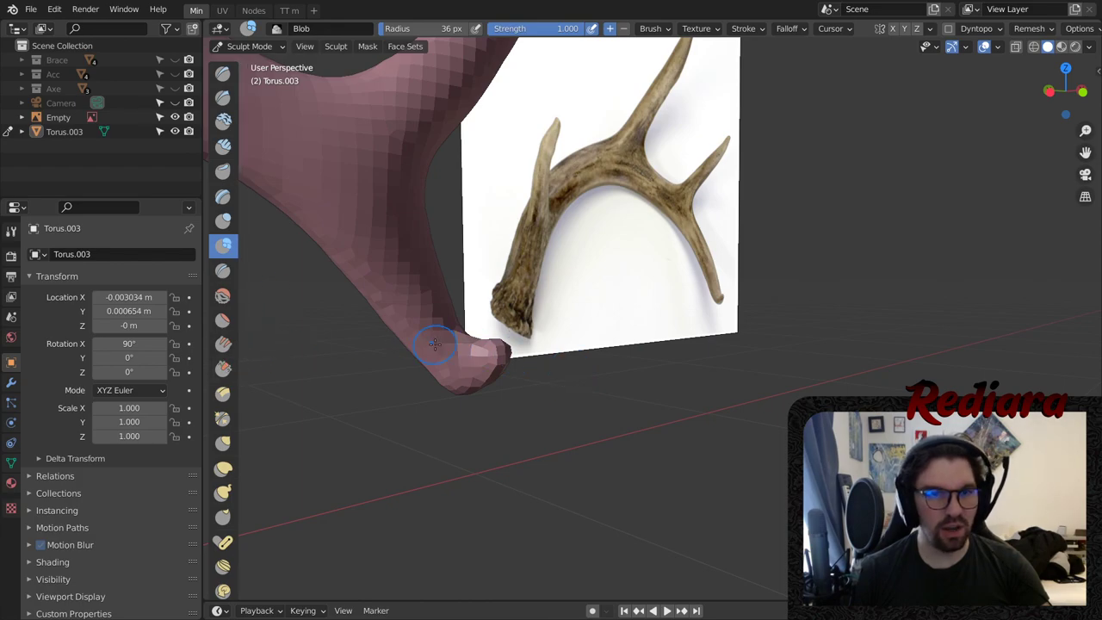
pyautogui.moveTo(442, 339); pyautogui.dragTo(379, 323, button='middle')
pyautogui.scroll(-5, 368, 322)
pyautogui.moveTo(476, 327); pyautogui.dragTo(368, 327, button='middle')
pyautogui.scroll(-3, 430, 310)
pyautogui.scroll(4, 457, 288)
pyautogui.moveTo(430, 291); pyautogui.dragTo(506, 267, button='middle')
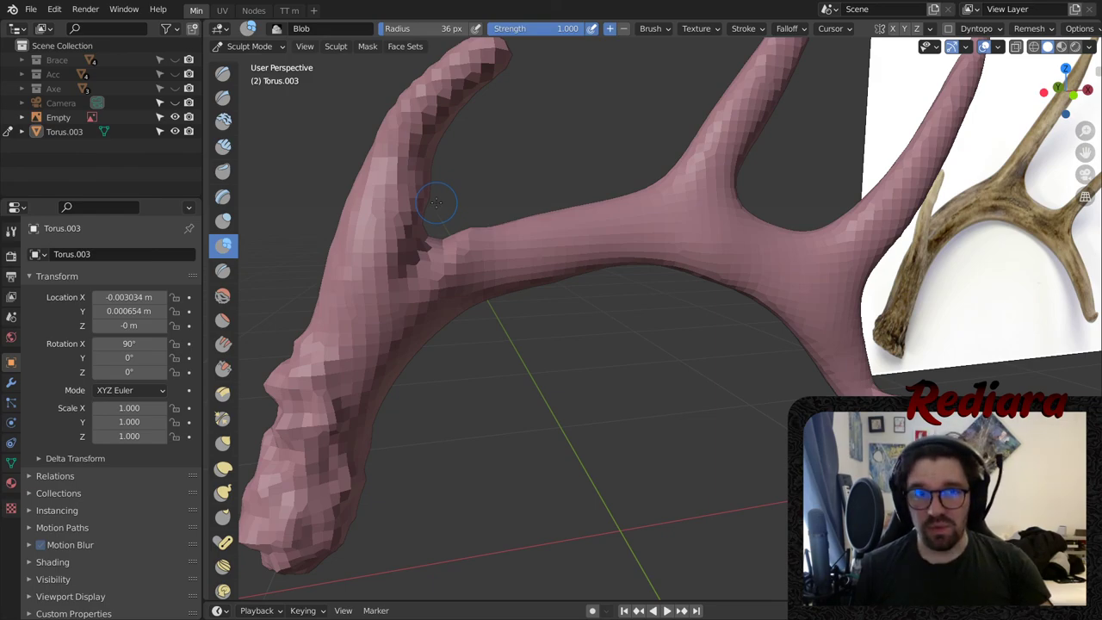
# - Swell the main beam where the tall tine branches off, using the Inflate/Deflate brush at 58 px radius and 0.500 strength
pyautogui.scroll(-5, 436, 202)
pyautogui.moveTo(437, 202); pyautogui.dragTo(597, 261, button='middle')
pyautogui.scroll(2, 638, 221)
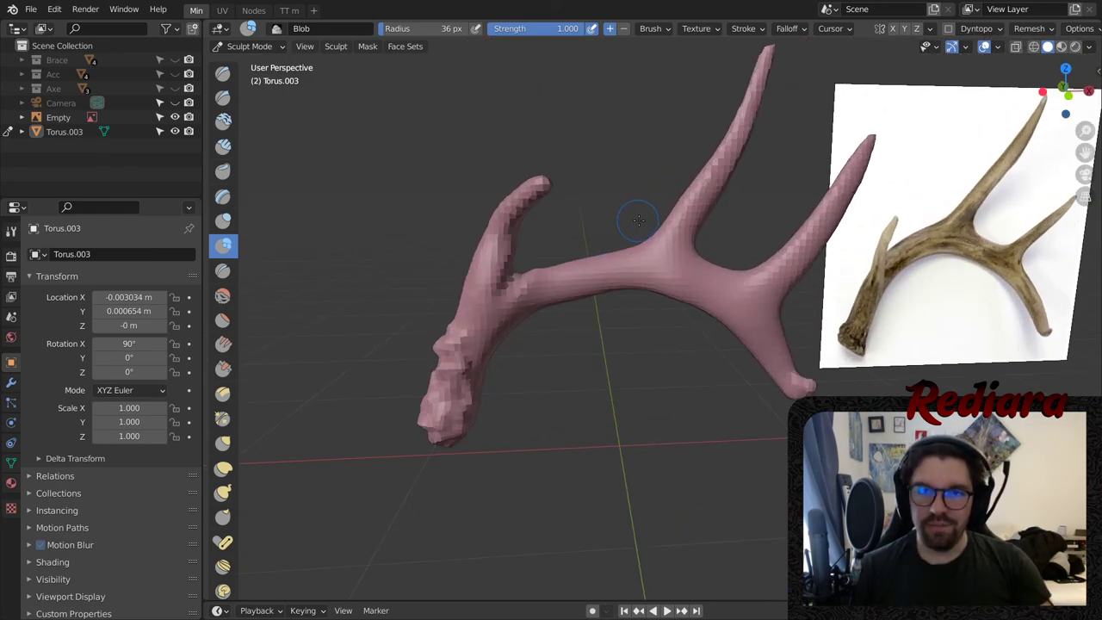
pyautogui.click(223, 296)
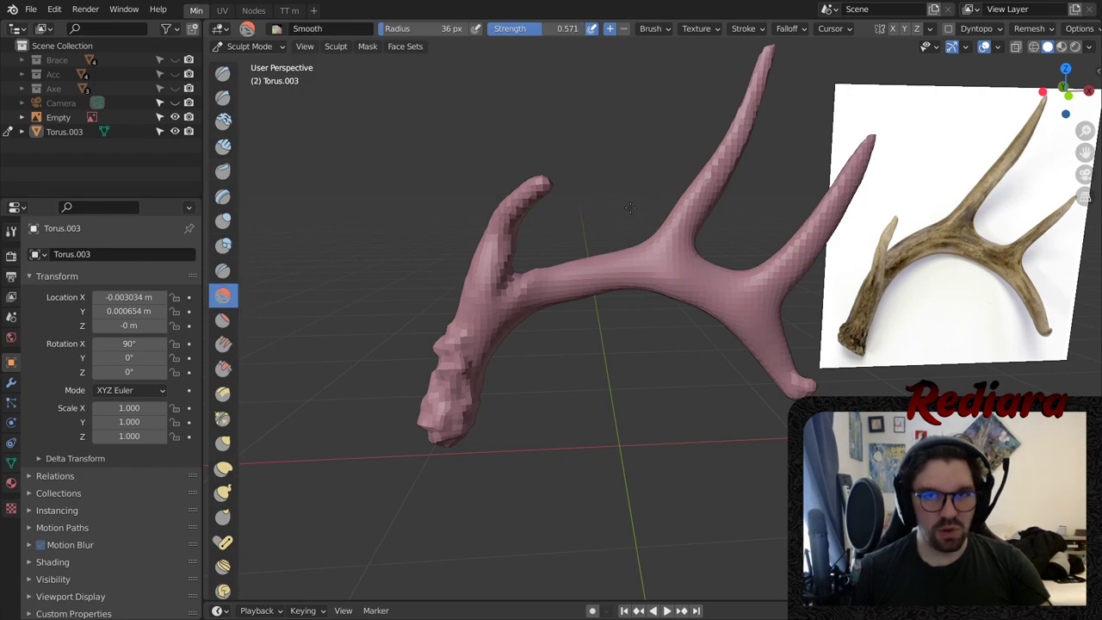
pyautogui.moveTo(629, 207); pyautogui.dragTo(669, 200, button='middle')
pyautogui.scroll(4, 669, 199)
pyautogui.click(222, 196)
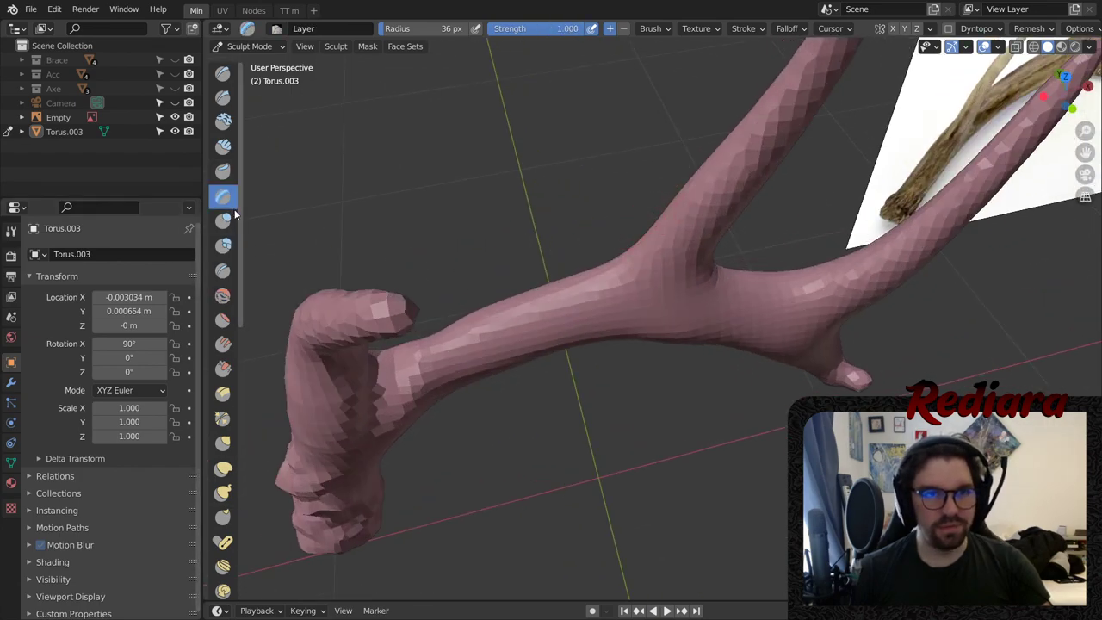
pyautogui.click(226, 220)
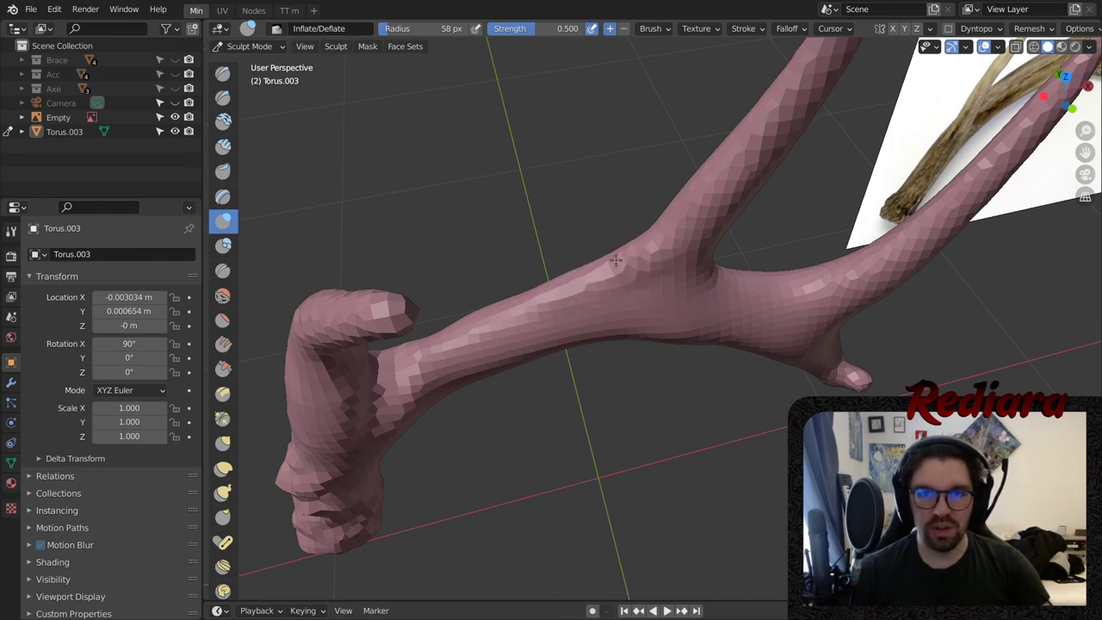
pyautogui.moveTo(614, 290); pyautogui.dragTo(659, 280)
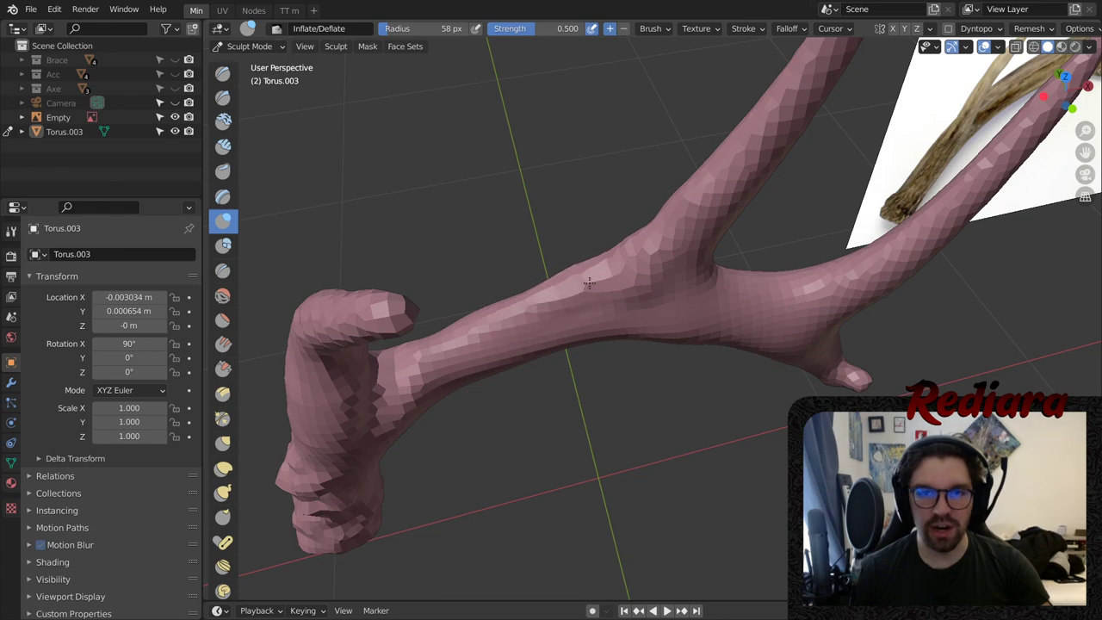
pyautogui.moveTo(629, 264); pyautogui.dragTo(591, 354, button='middle')
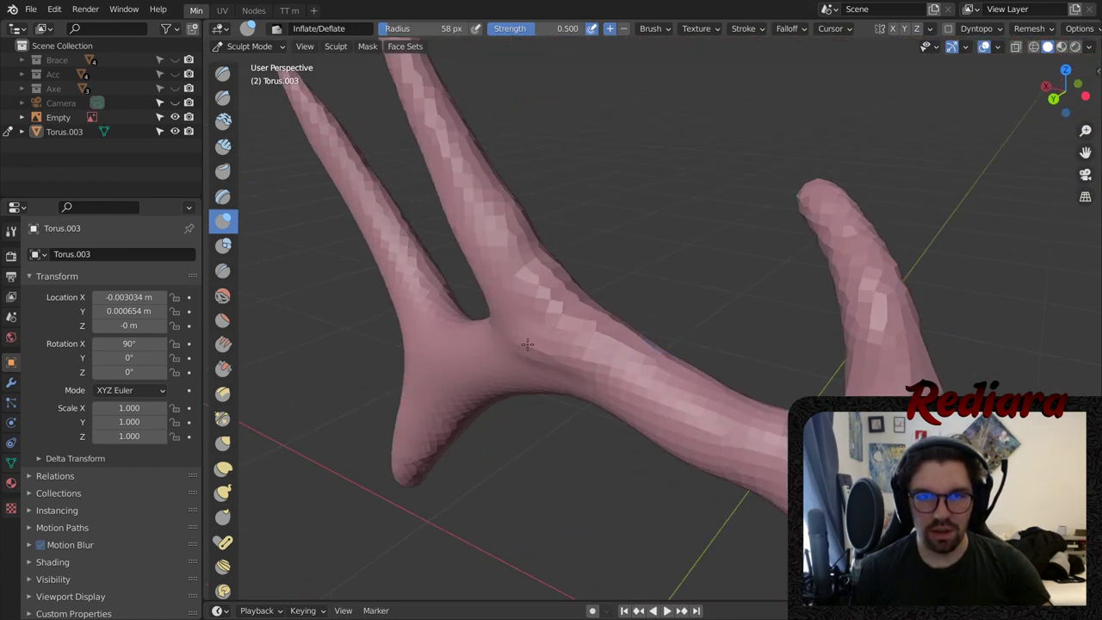
pyautogui.moveTo(534, 381); pyautogui.dragTo(660, 274, button='middle')
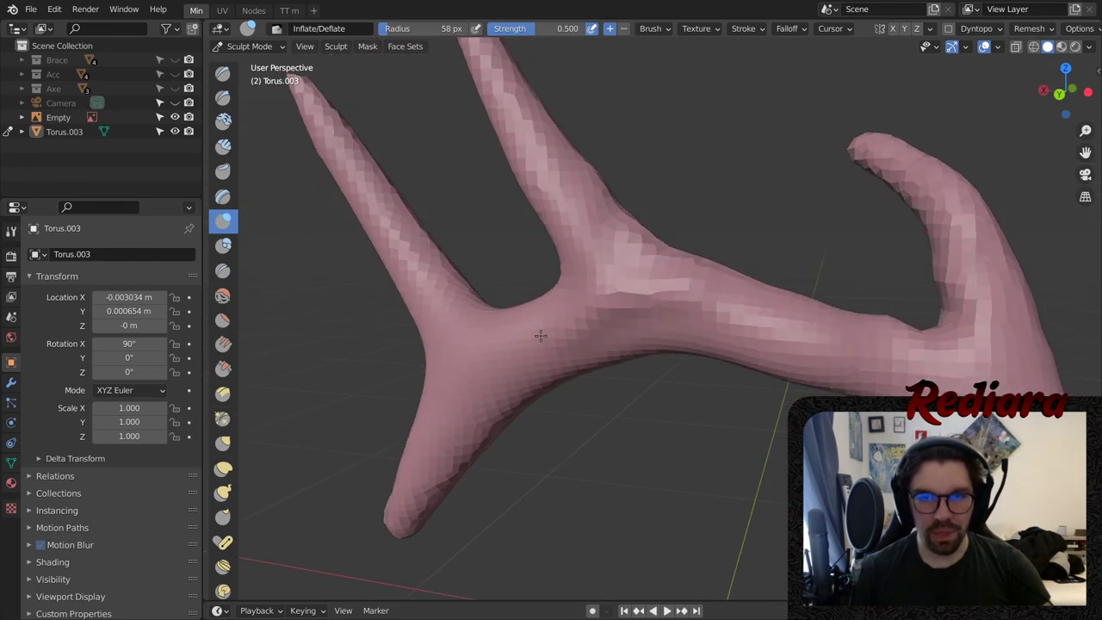
pyautogui.moveTo(472, 389); pyautogui.dragTo(600, 285, button='middle')
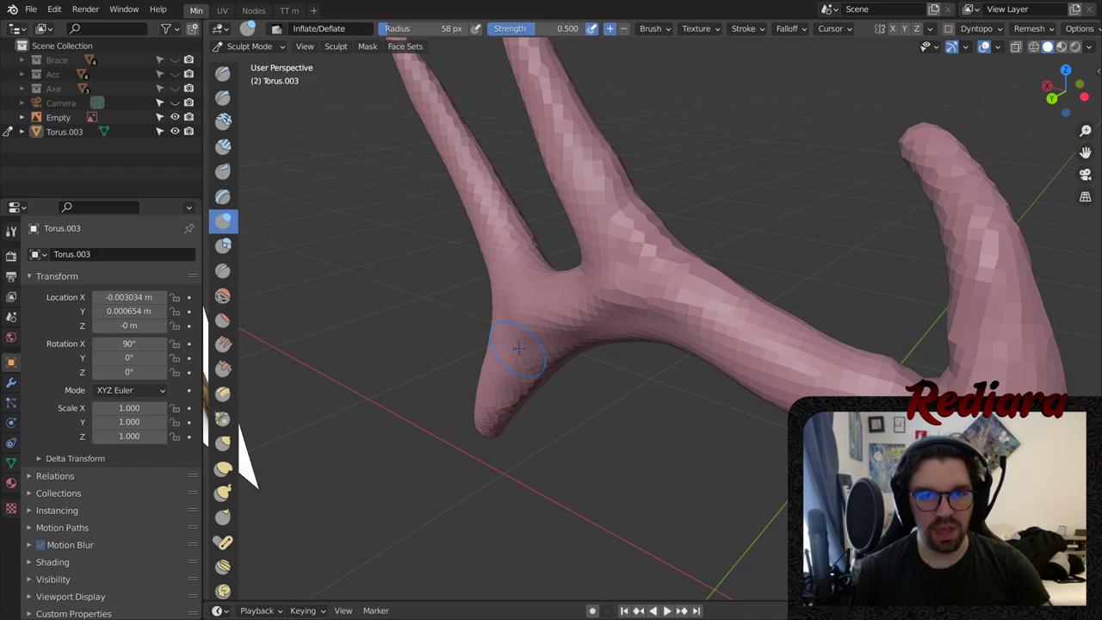
pyautogui.moveTo(518, 346)
pyautogui.mouseDown(button='middle')
pyautogui.moveTo(696, 314)
pyautogui.moveTo(620, 289)
pyautogui.moveTo(716, 274)
pyautogui.moveTo(732, 344)
pyautogui.mouseUp(button='middle')
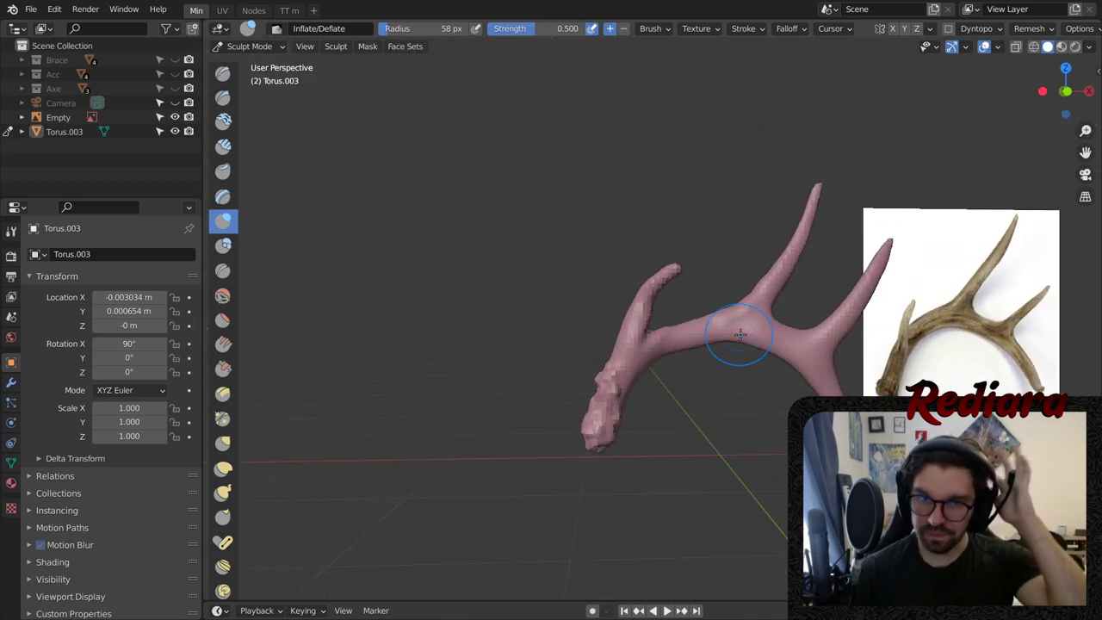
pyautogui.scroll(6, 846, 320)
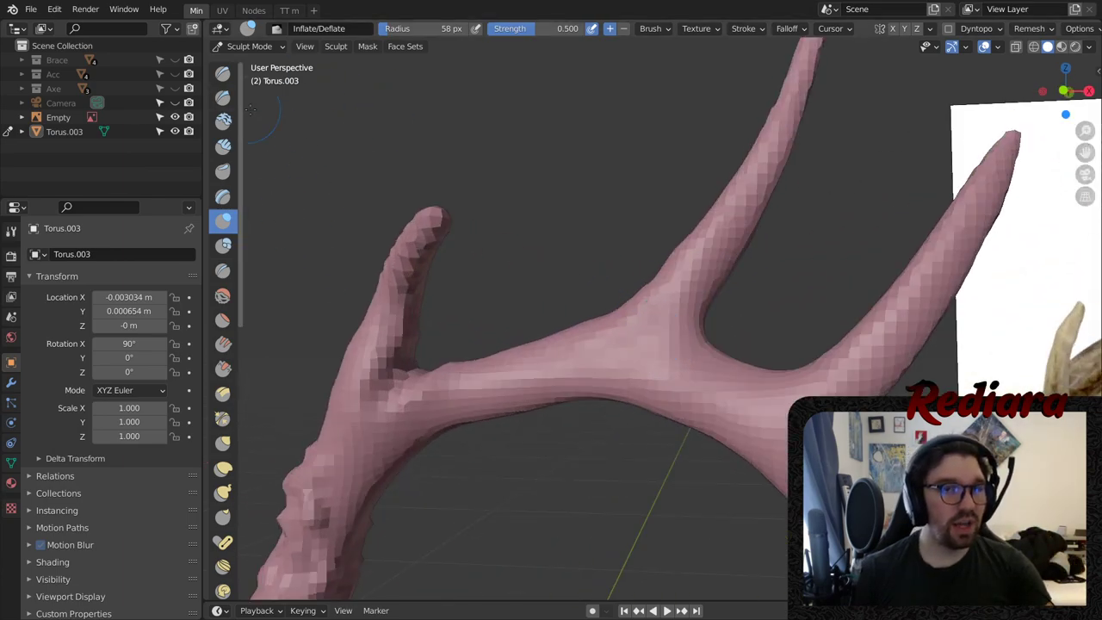
# - Switch to Object Mode and apply smooth shading to the antler
pyautogui.click(250, 46)
pyautogui.click(258, 60)
pyautogui.click(642, 345)
pyautogui.rightClick(642, 345)
pyautogui.click(634, 343)
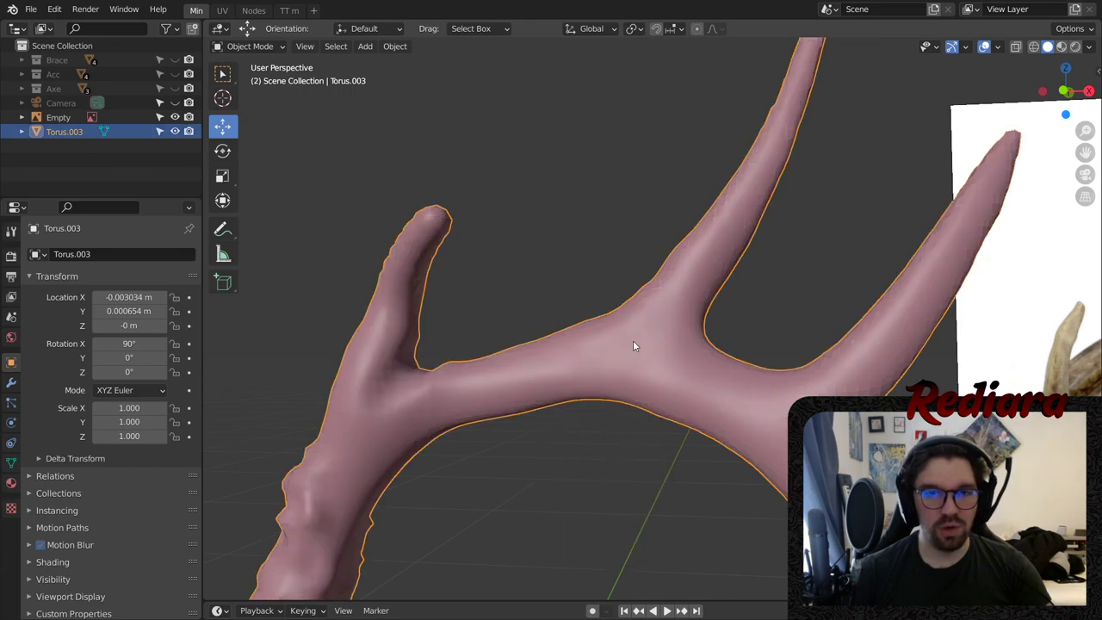
pyautogui.click(582, 221)
pyautogui.scroll(-5, 577, 233)
pyautogui.scroll(6, 480, 277)
pyautogui.moveTo(481, 277)
pyautogui.mouseDown(button='middle')
pyautogui.moveTo(581, 254)
pyautogui.moveTo(740, 258)
pyautogui.moveTo(524, 247)
pyautogui.mouseUp(button='middle')
pyautogui.scroll(2, 520, 256)
pyautogui.scroll(-3, 520, 255)
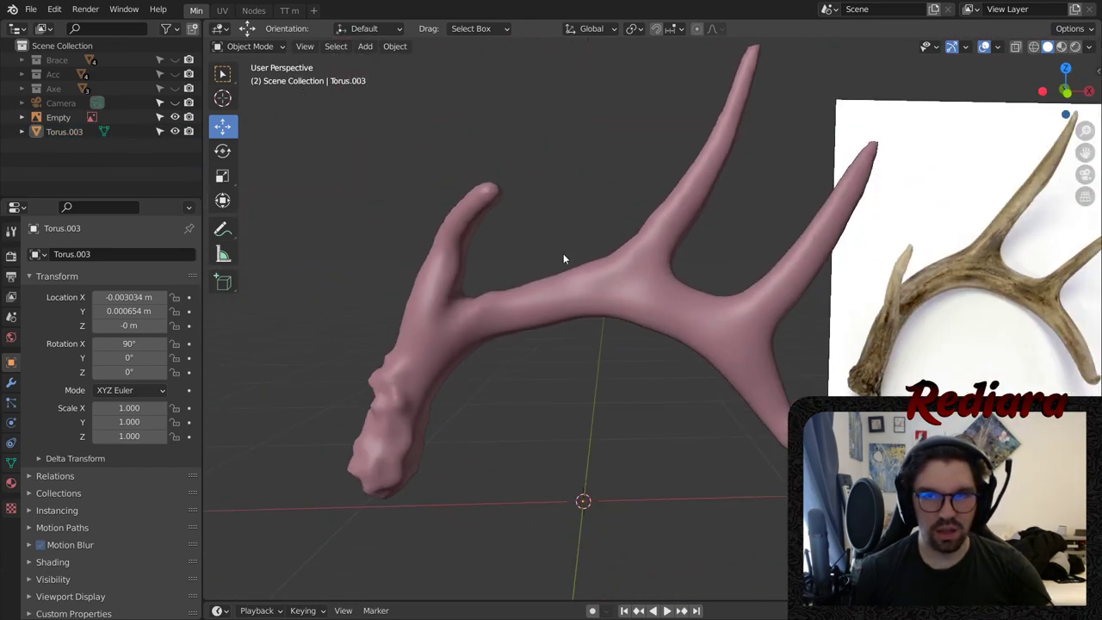
# - Smooth all vertices of the antler mesh in Edit Mode with a smoothing value of 0.750 and return to Object Mode
pyautogui.click(250, 45)
pyautogui.click(263, 78)
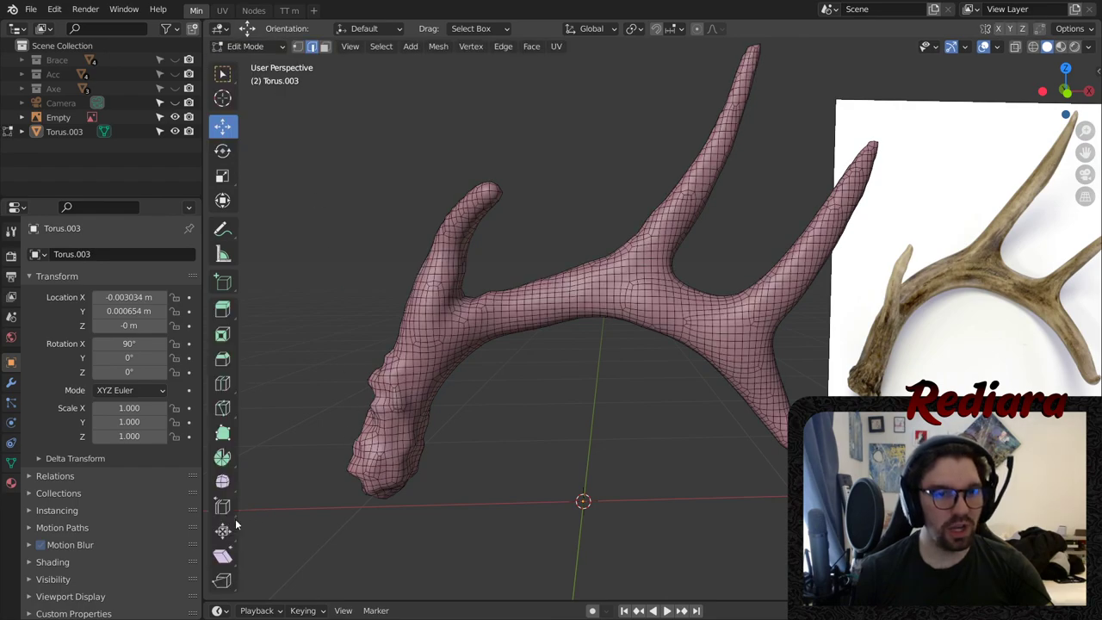
pyautogui.click(226, 482)
pyautogui.press('a')
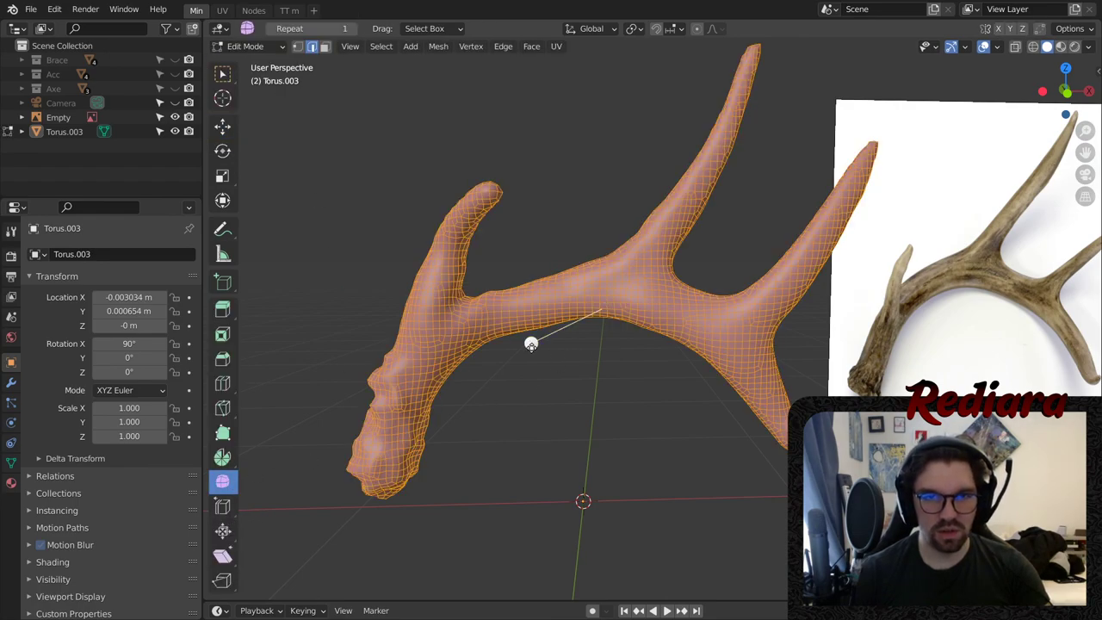
pyautogui.moveTo(531, 344); pyautogui.dragTo(520, 454)
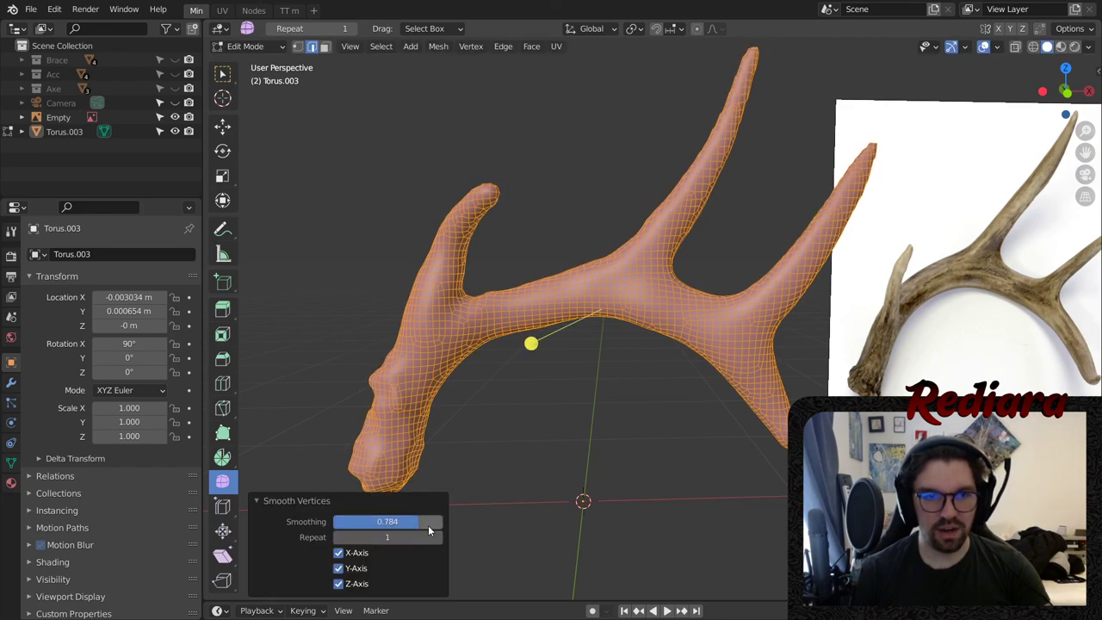
pyautogui.write('0.75')
pyautogui.press('Return')
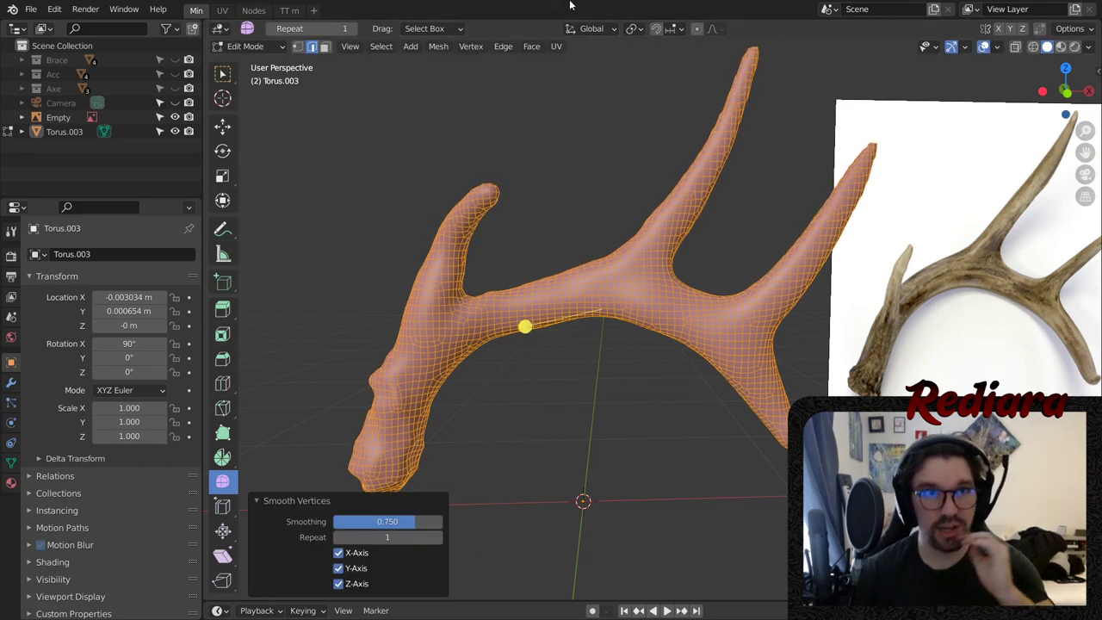
pyautogui.click(246, 47)
pyautogui.click(258, 59)
pyautogui.moveTo(532, 148)
pyautogui.mouseDown(button='middle')
pyautogui.moveTo(656, 262)
pyautogui.moveTo(559, 279)
pyautogui.moveTo(474, 369)
pyautogui.moveTo(651, 216)
pyautogui.moveTo(626, 238)
pyautogui.mouseUp(button='middle')
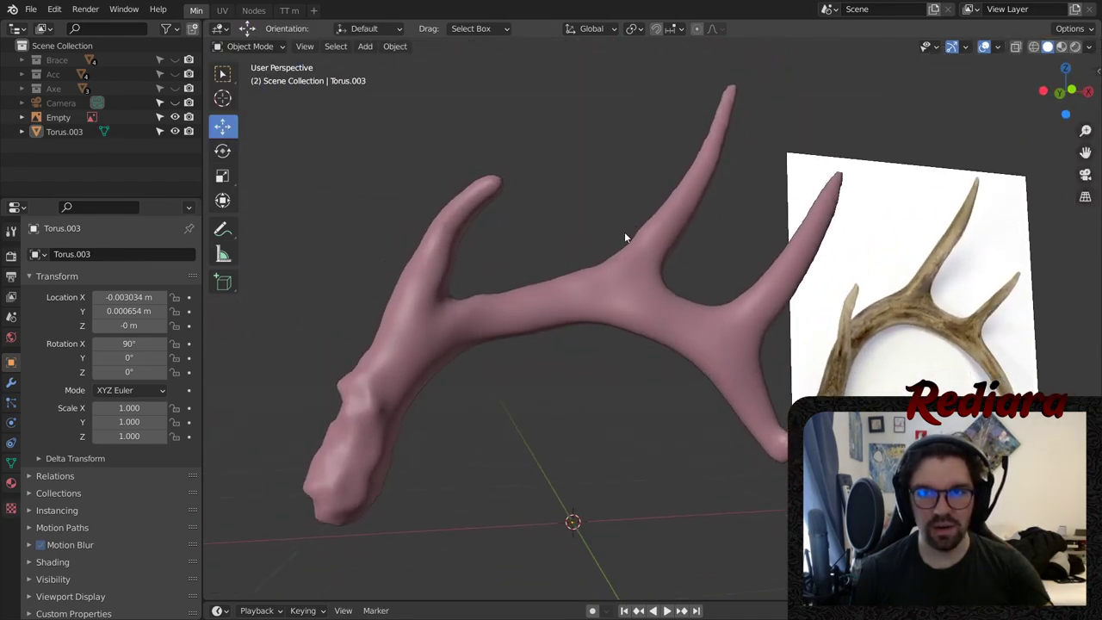
# - Reduce the density of the whole antler mesh with Un-Subdivide in Edit Mode
pyautogui.click(579, 327)
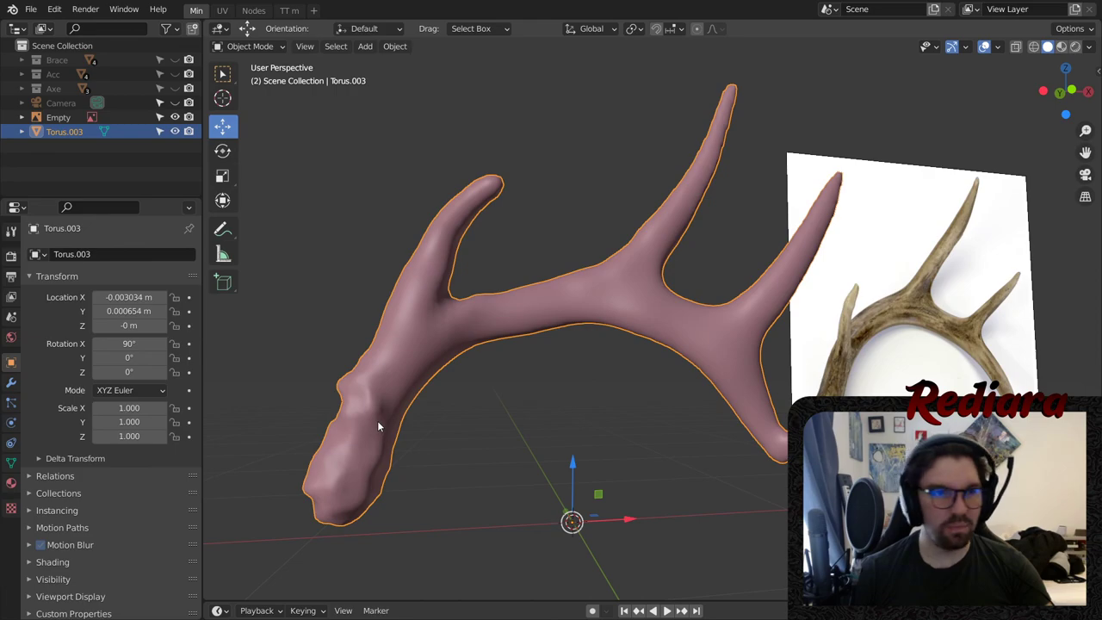
pyautogui.click(280, 59)
pyautogui.click(429, 238)
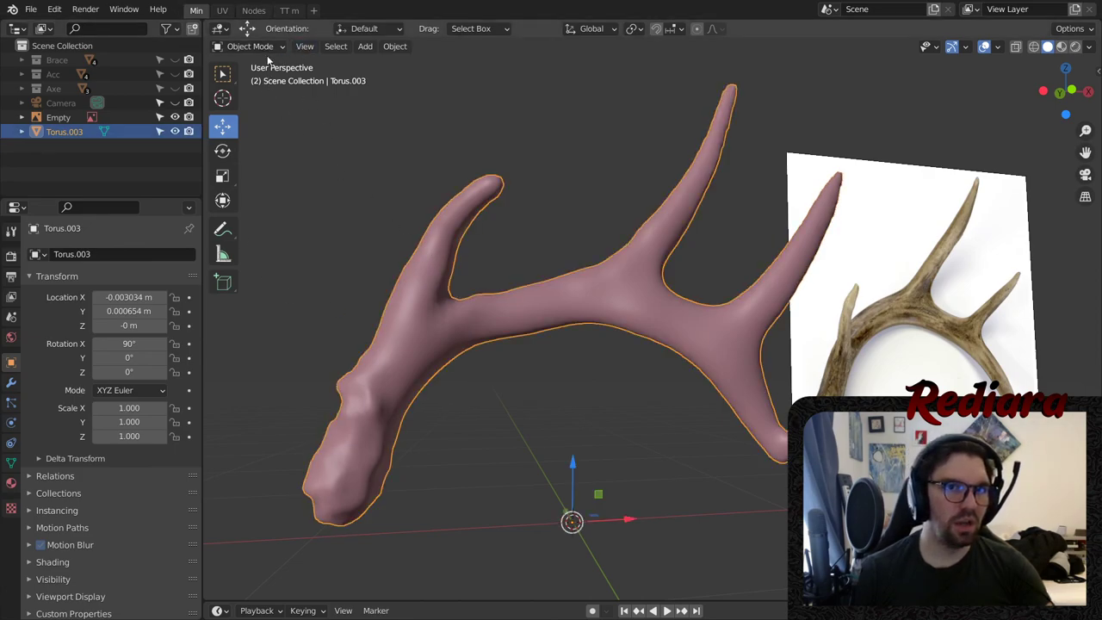
pyautogui.click(249, 47)
pyautogui.click(258, 70)
pyautogui.scroll(3, 533, 299)
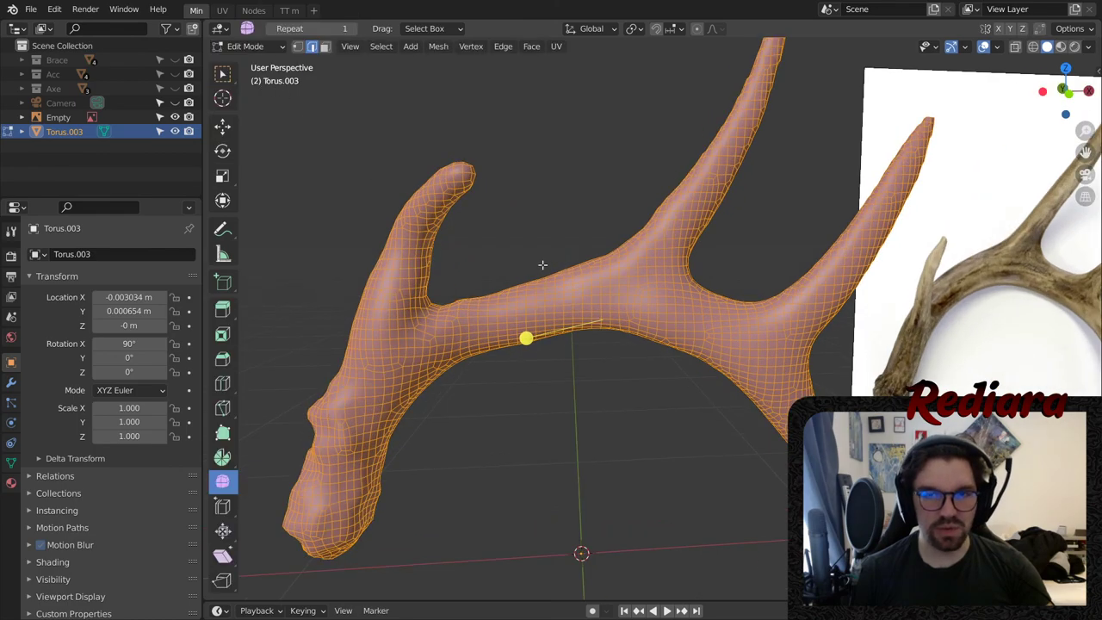
pyautogui.click(324, 47)
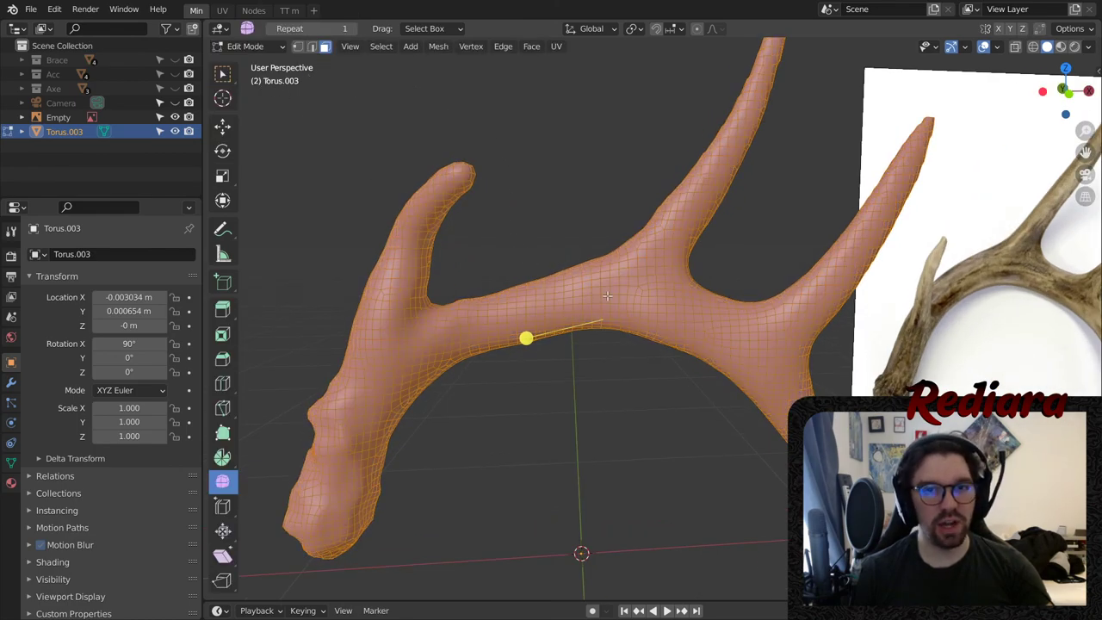
pyautogui.click(310, 48)
pyautogui.rightClick(602, 272)
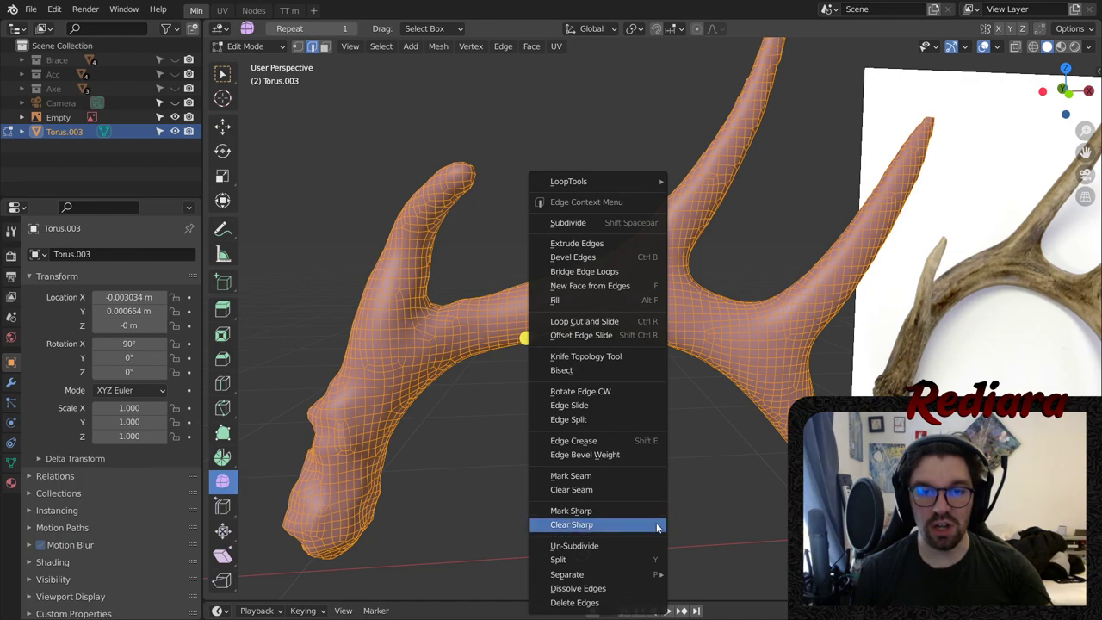
pyautogui.click(605, 546)
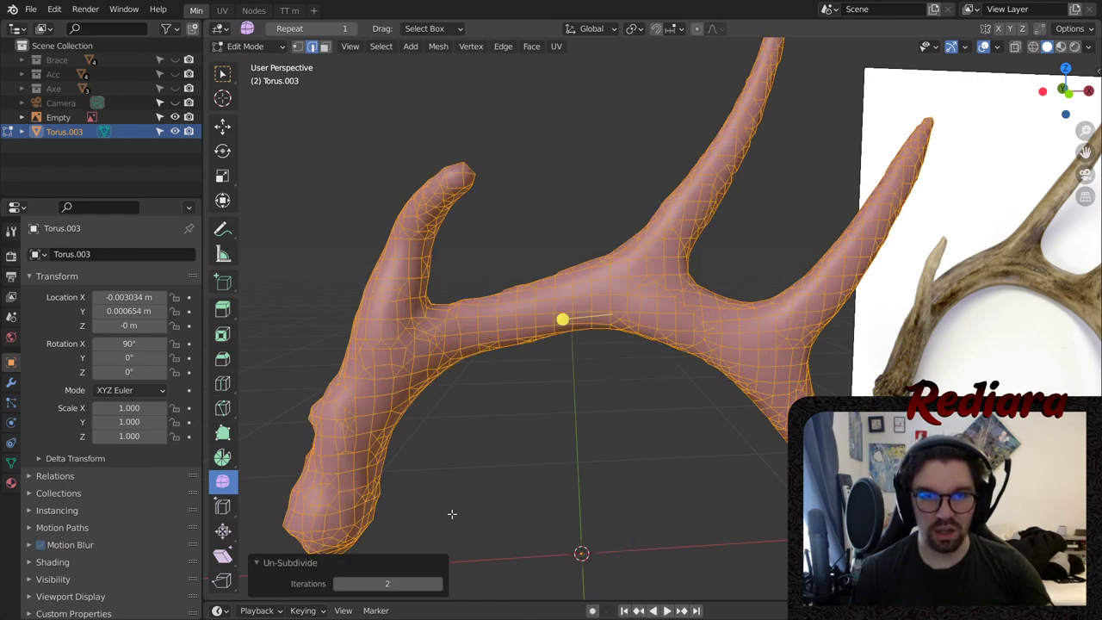
# - Raise the Un-Subdivide iterations to 19 and return to Object Mode to check the shape
pyautogui.click(437, 584)
pyautogui.click(437, 584)
pyautogui.click(437, 583)
pyautogui.click(437, 583)
pyautogui.click(438, 583)
pyautogui.click(437, 583)
pyautogui.click(438, 584)
pyautogui.moveTo(444, 584); pyautogui.dragTo(495, 583)
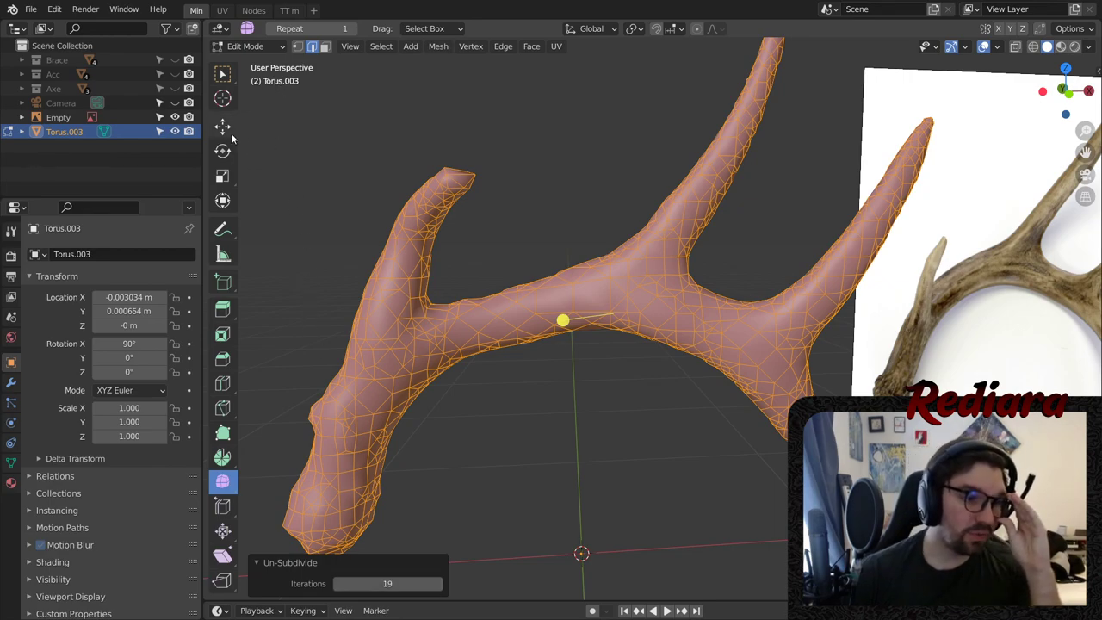
pyautogui.click(266, 47)
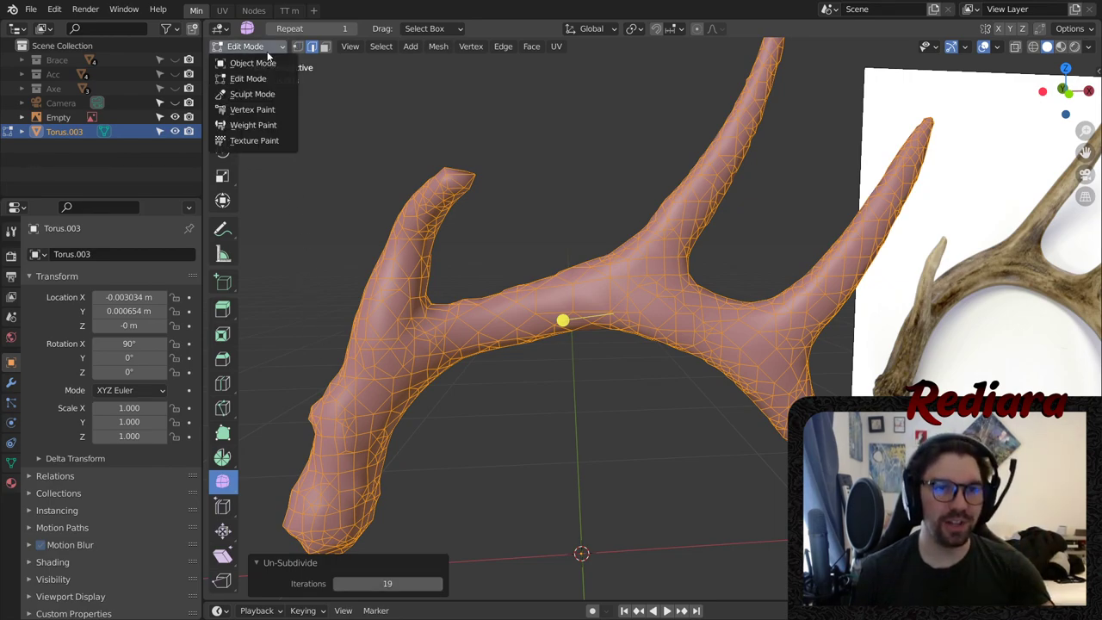
pyautogui.click(252, 63)
pyautogui.moveTo(381, 126); pyautogui.dragTo(344, 90, button='middle')
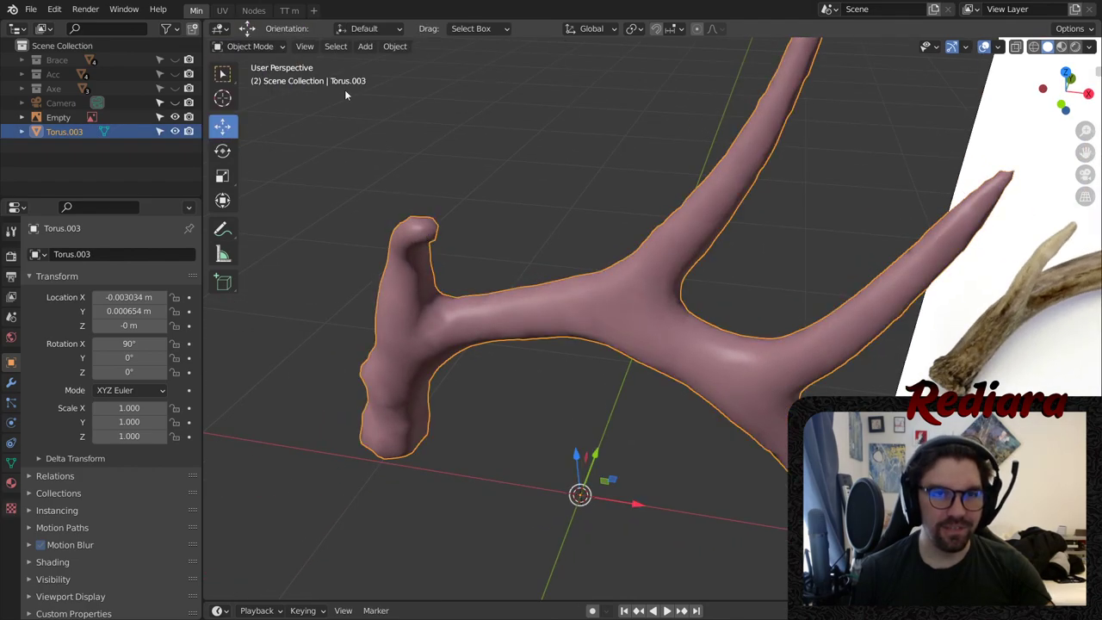
# - Subdivide the large face at the side tine's tip with one cut in Edit Mode
pyautogui.click(266, 46)
pyautogui.click(261, 78)
pyautogui.scroll(4, 432, 248)
pyautogui.moveTo(396, 204); pyautogui.dragTo(507, 187, button='middle')
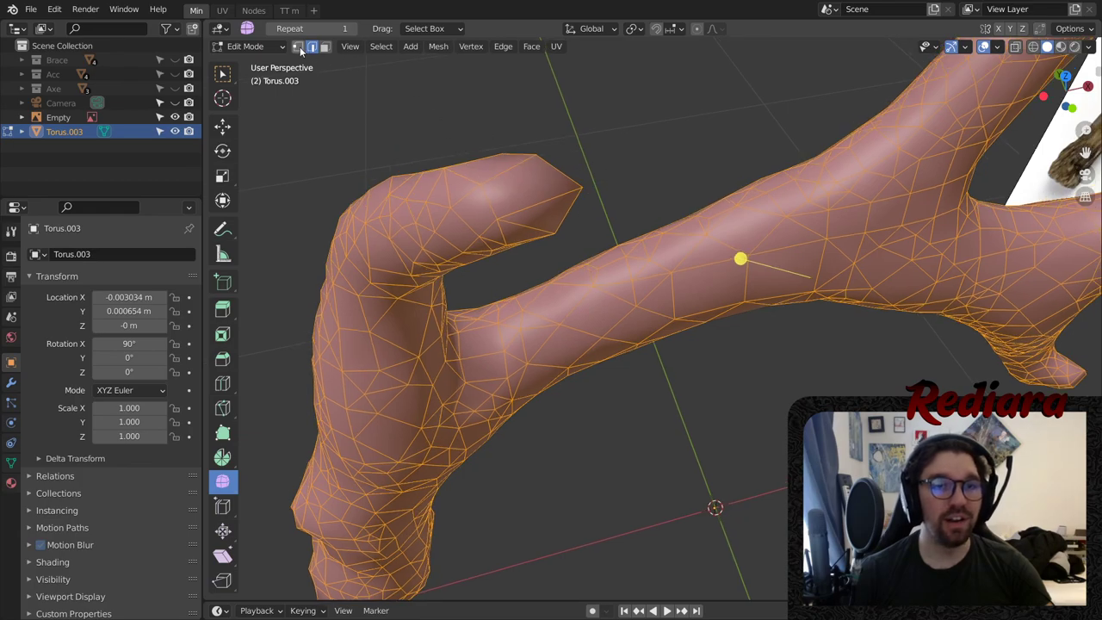
pyautogui.hotkey('alt', 'a')
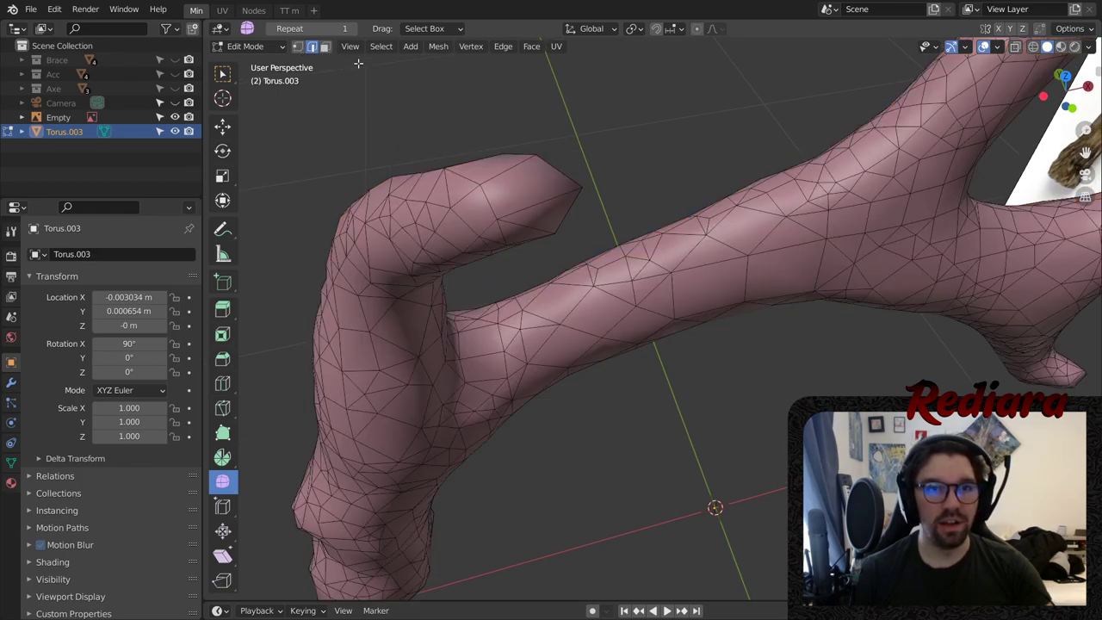
pyautogui.click(324, 47)
pyautogui.click(549, 192)
pyautogui.rightClick(556, 193)
pyautogui.click(558, 194)
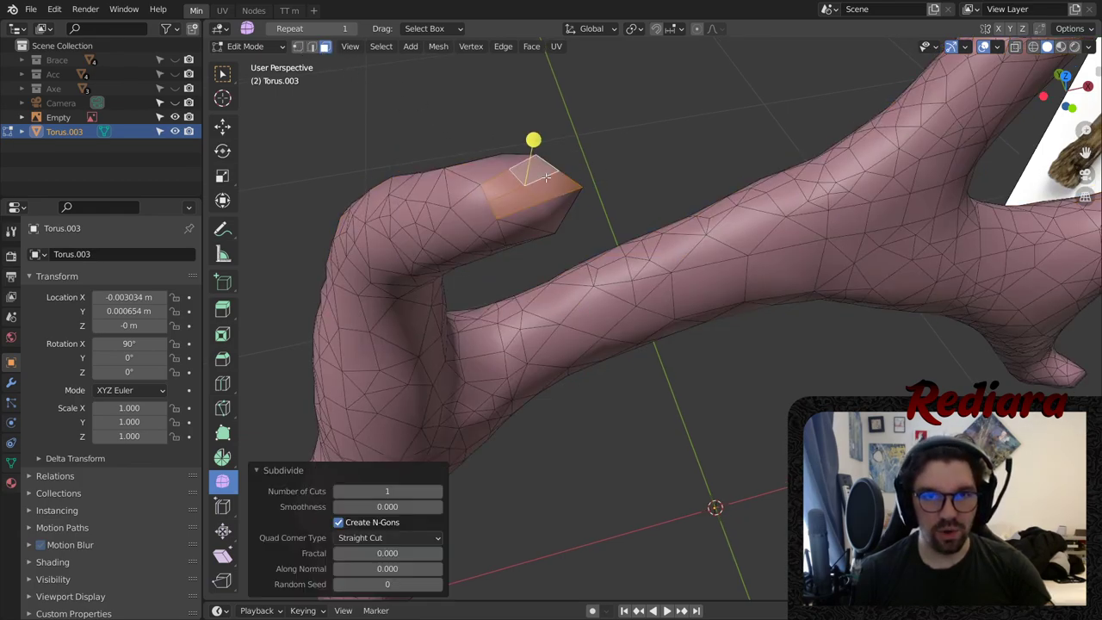
pyautogui.scroll(2, 546, 178)
pyautogui.moveTo(546, 178); pyautogui.dragTo(506, 137, button='middle')
pyautogui.hotkey('alt', 'a')
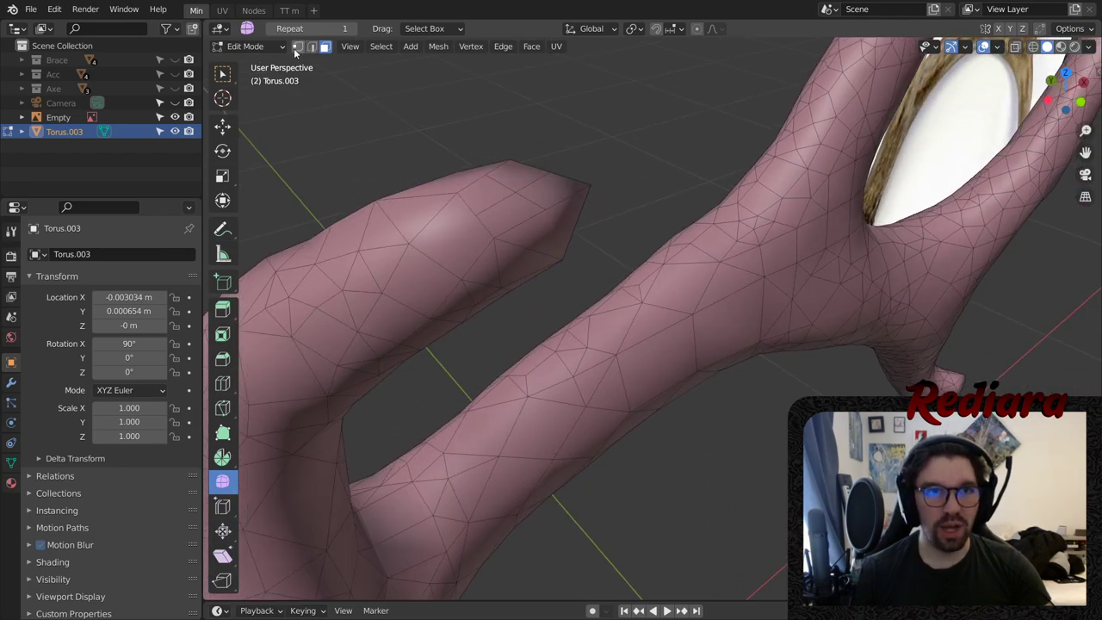
# - Move a vertex at the side tine's tip about 0.032 m in X and 0.013 m in Z, and back about 0.020 m in X
pyautogui.click(513, 192)
pyautogui.moveTo(513, 191); pyautogui.dragTo(562, 152, button='middle')
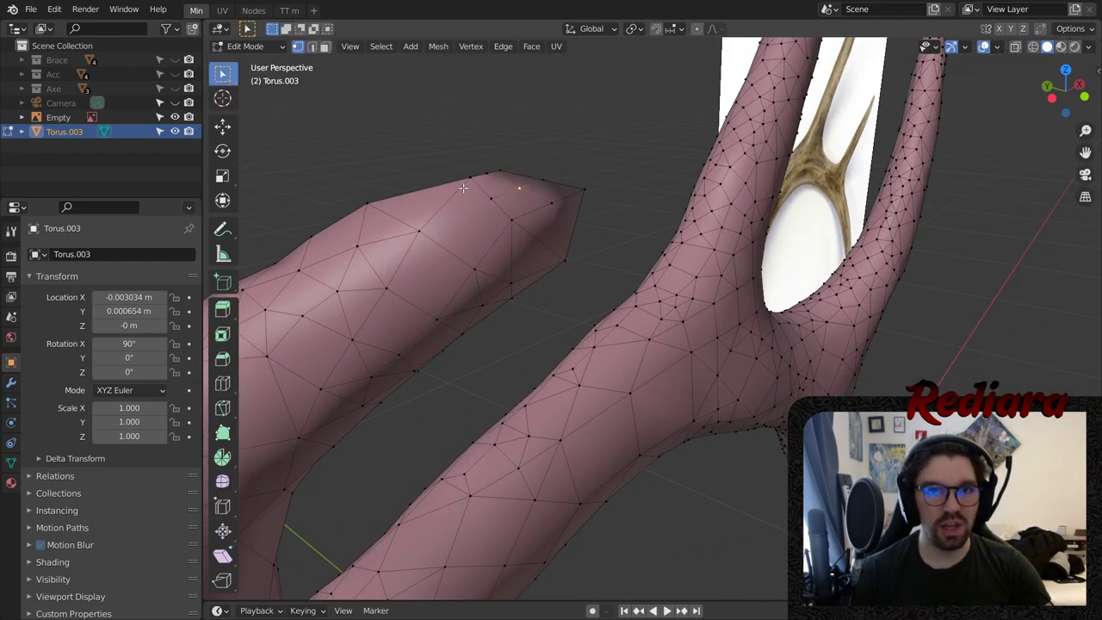
pyautogui.click(223, 126)
pyautogui.moveTo(537, 158); pyautogui.dragTo(570, 135)
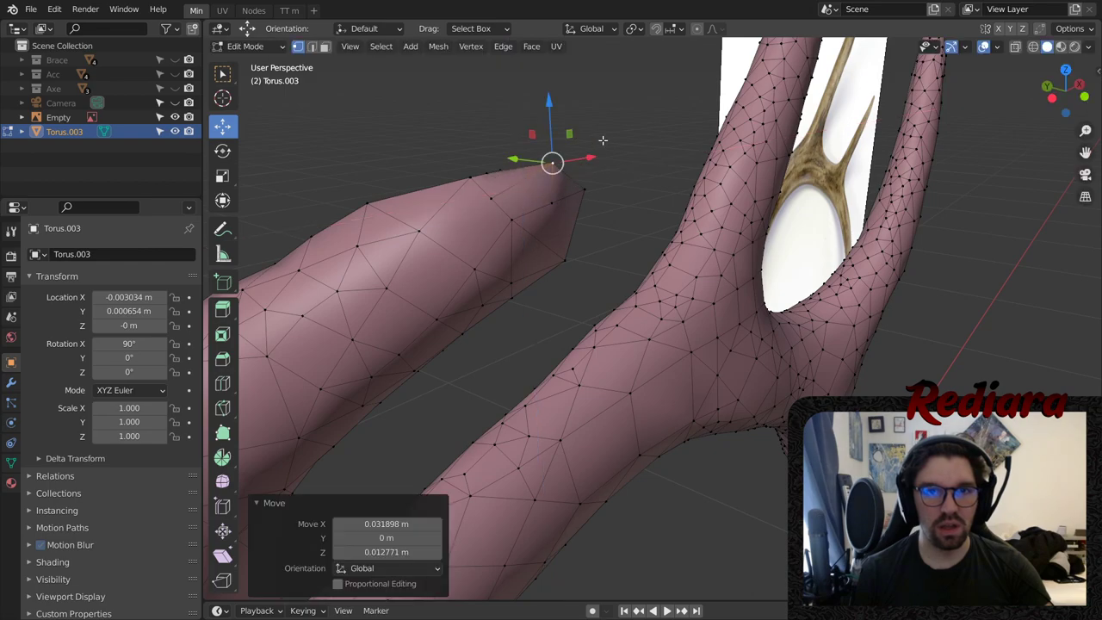
pyautogui.moveTo(602, 141); pyautogui.dragTo(595, 158, button='middle')
pyautogui.moveTo(608, 181); pyautogui.dragTo(579, 178)
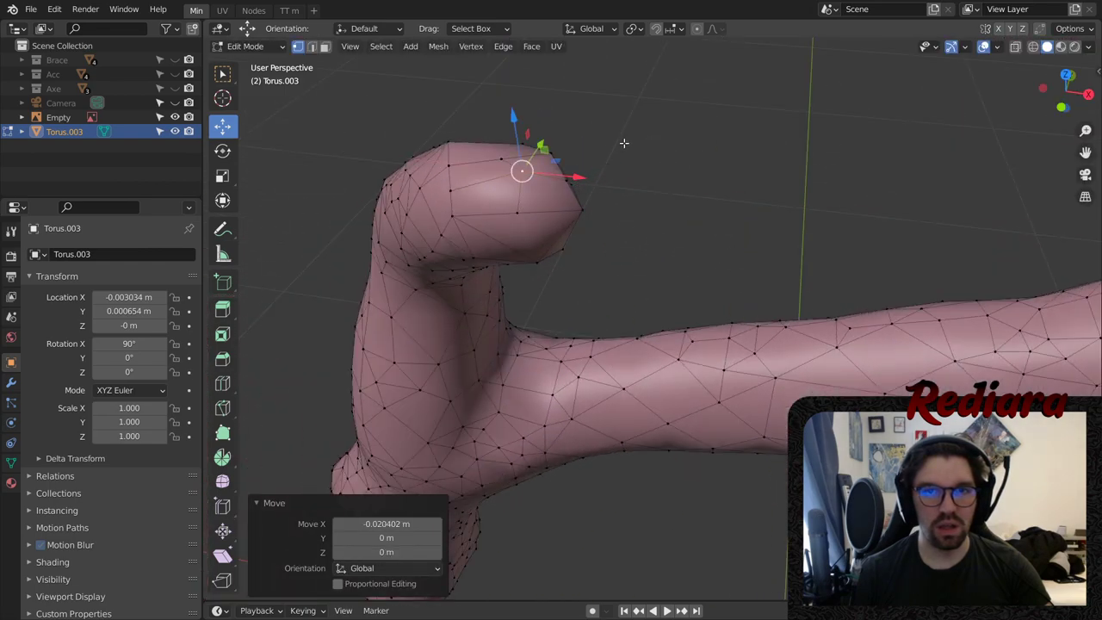
pyautogui.scroll(-3, 638, 150)
pyautogui.click(694, 203)
pyautogui.scroll(-2, 694, 203)
pyautogui.moveTo(693, 203); pyautogui.dragTo(680, 153, button='middle')
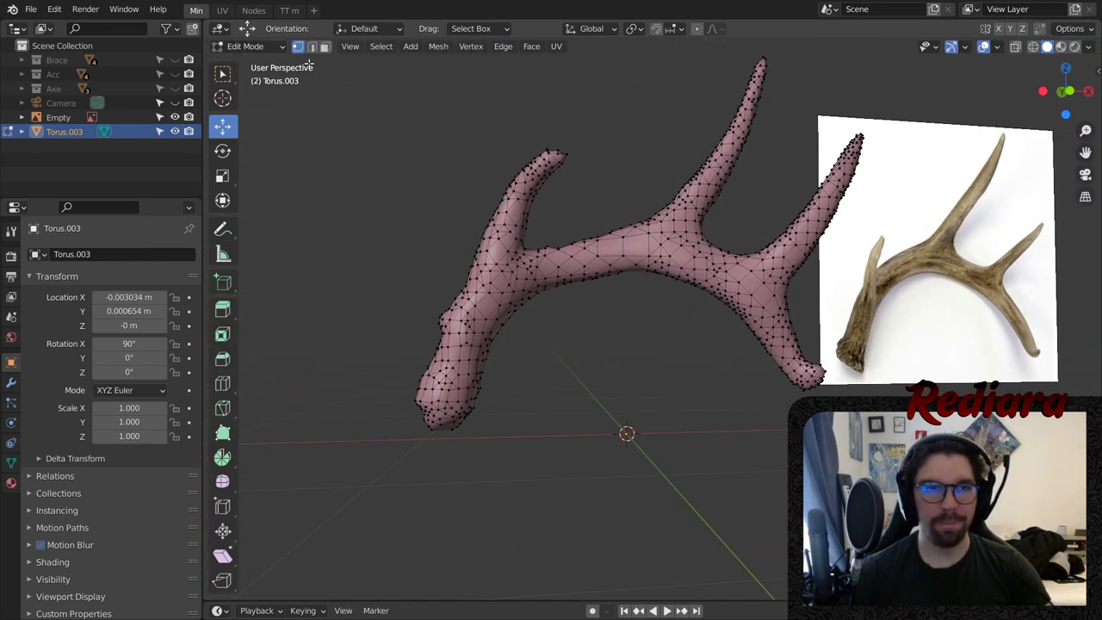
# - Return to Object Mode and examine the antler's overall shape against the reference photo
pyautogui.click(245, 46)
pyautogui.click(252, 60)
pyautogui.moveTo(493, 175); pyautogui.dragTo(585, 197, button='middle')
pyautogui.scroll(4, 527, 193)
pyautogui.scroll(-4, 585, 198)
pyautogui.moveTo(610, 247); pyautogui.dragTo(625, 284, button='middle')
pyautogui.click(624, 284)
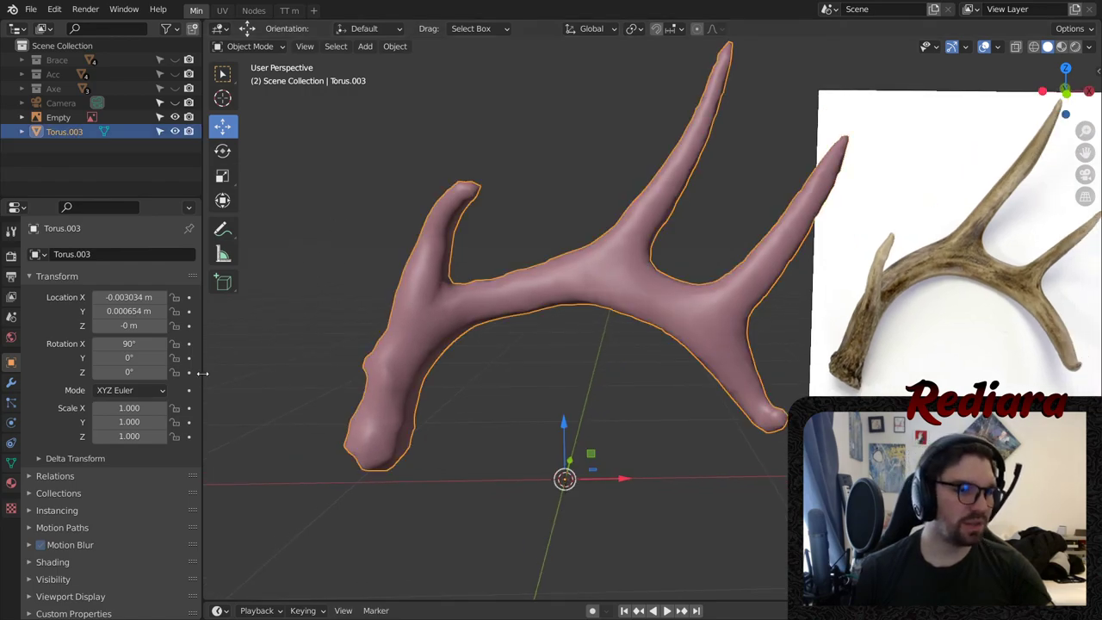
# - Check the antler's face count with a temporary Decimate modifier and remove the modifier again
pyautogui.click(11, 382)
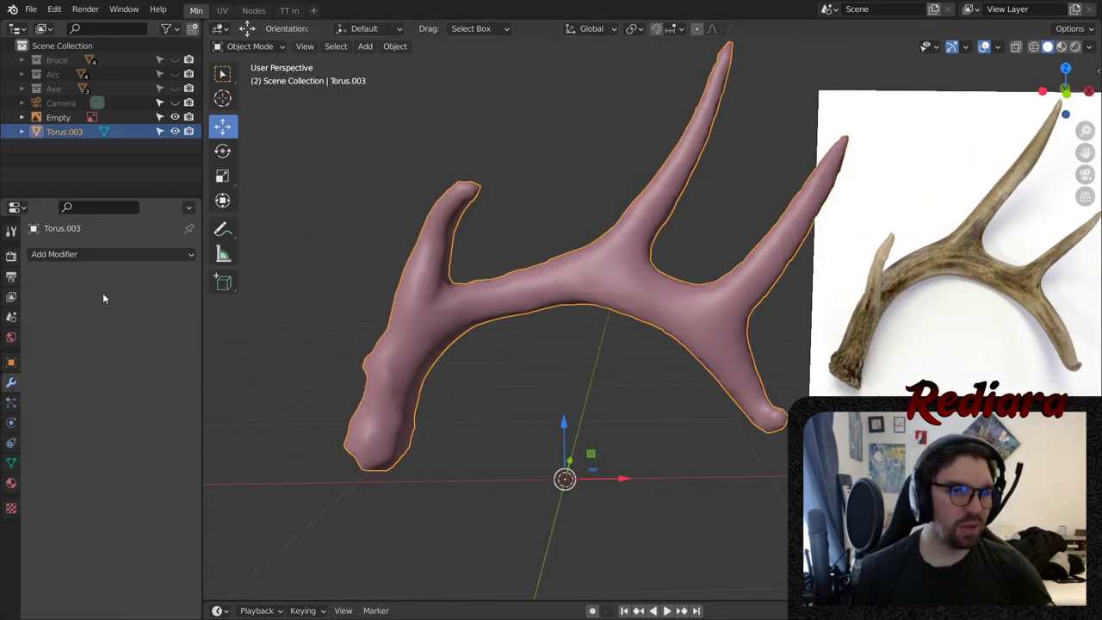
pyautogui.click(88, 254)
pyautogui.click(231, 357)
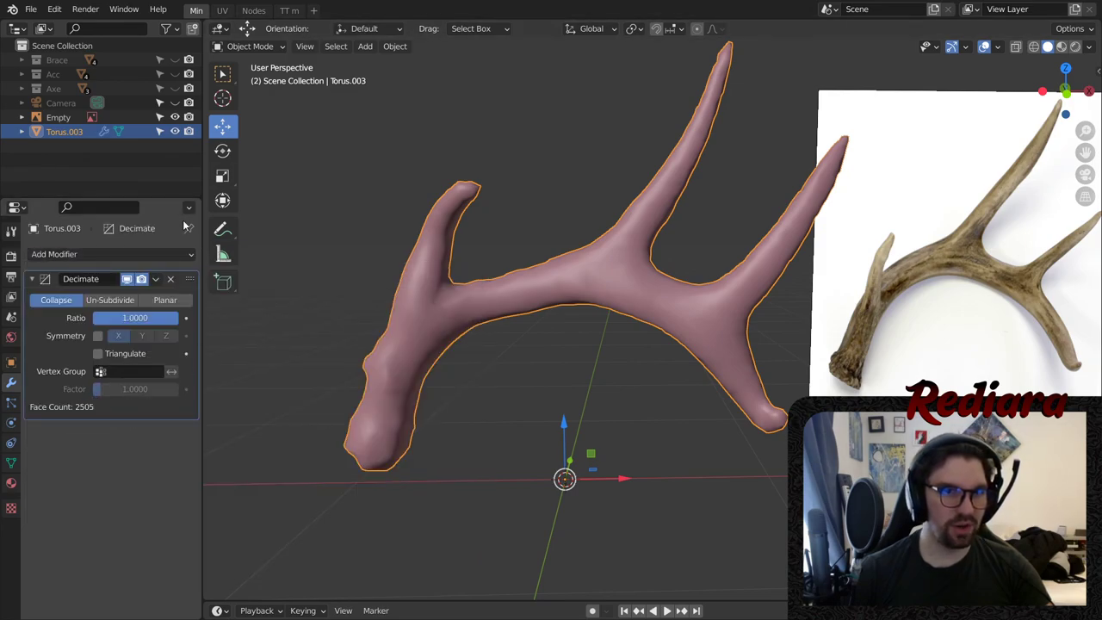
pyautogui.click(171, 279)
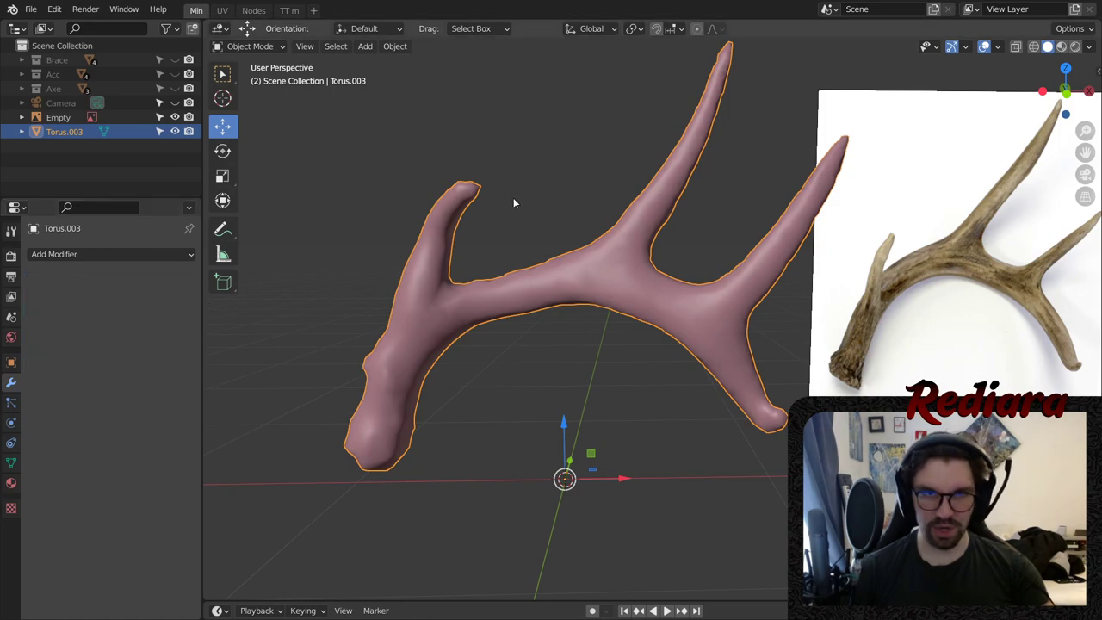
# - Switch to the Nodes workspace and create a new material for the antler
pyautogui.click(513, 197)
pyautogui.moveTo(513, 197); pyautogui.dragTo(542, 248, button='middle')
pyautogui.click(443, 258)
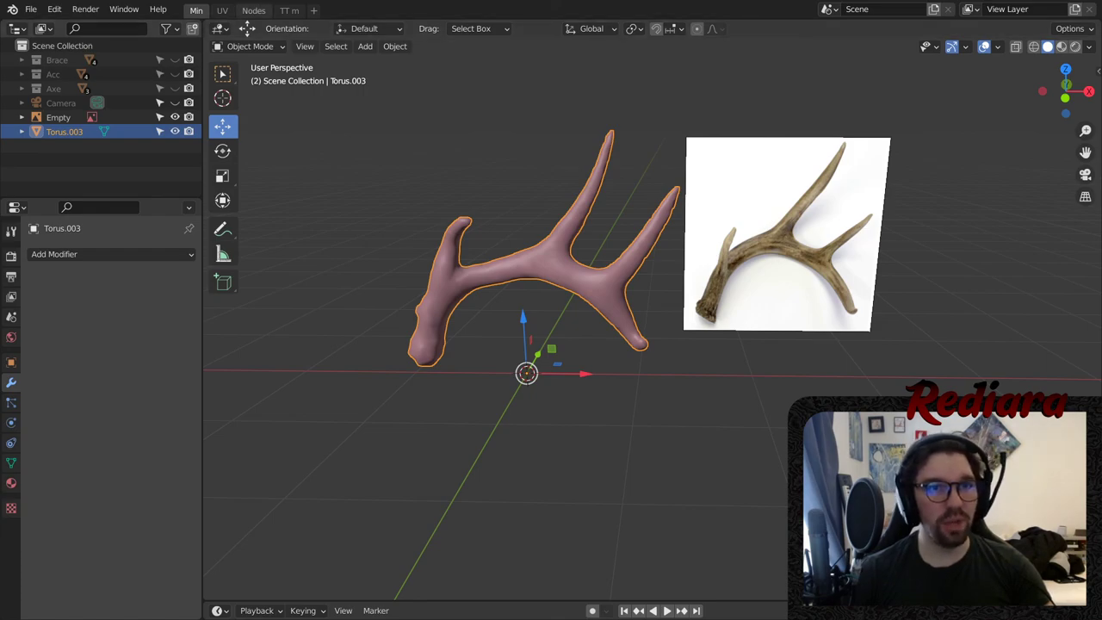
pyautogui.click(253, 11)
pyautogui.scroll(5, 571, 170)
pyautogui.moveTo(571, 170); pyautogui.dragTo(507, 133, button='middle')
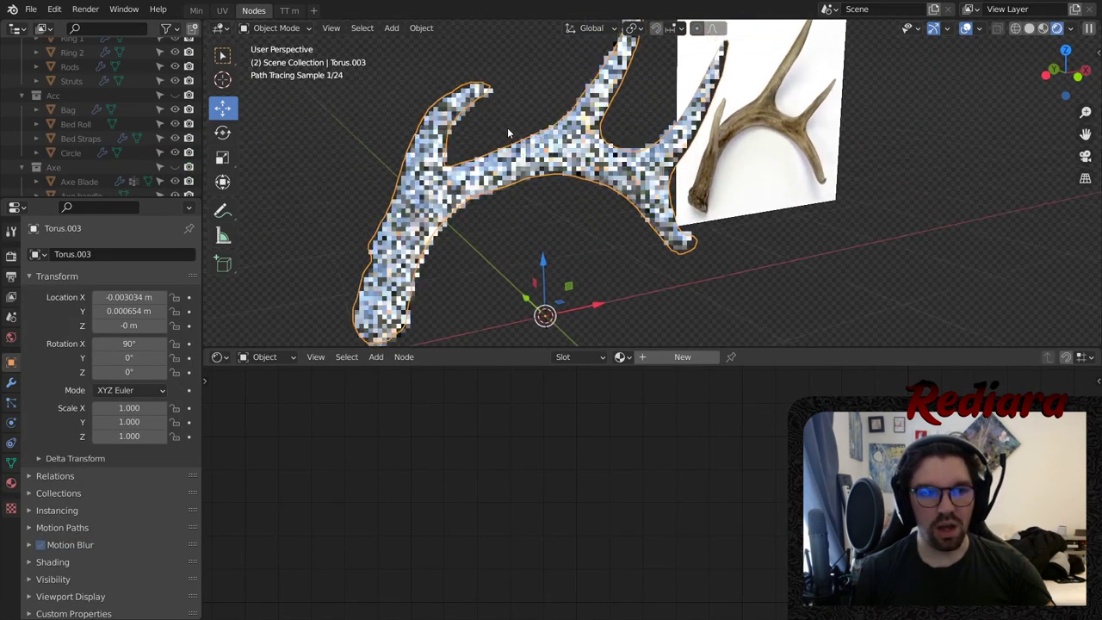
pyautogui.scroll(-5, 508, 132)
pyautogui.scroll(5, 519, 123)
pyautogui.moveTo(554, 185); pyautogui.dragTo(486, 199, button='middle')
pyautogui.keyDown('shift'); pyautogui.moveTo(613, 155); pyautogui.dragTo(587, 234, button='middle'); pyautogui.keyUp('shift')
pyautogui.scroll(-4, 586, 230)
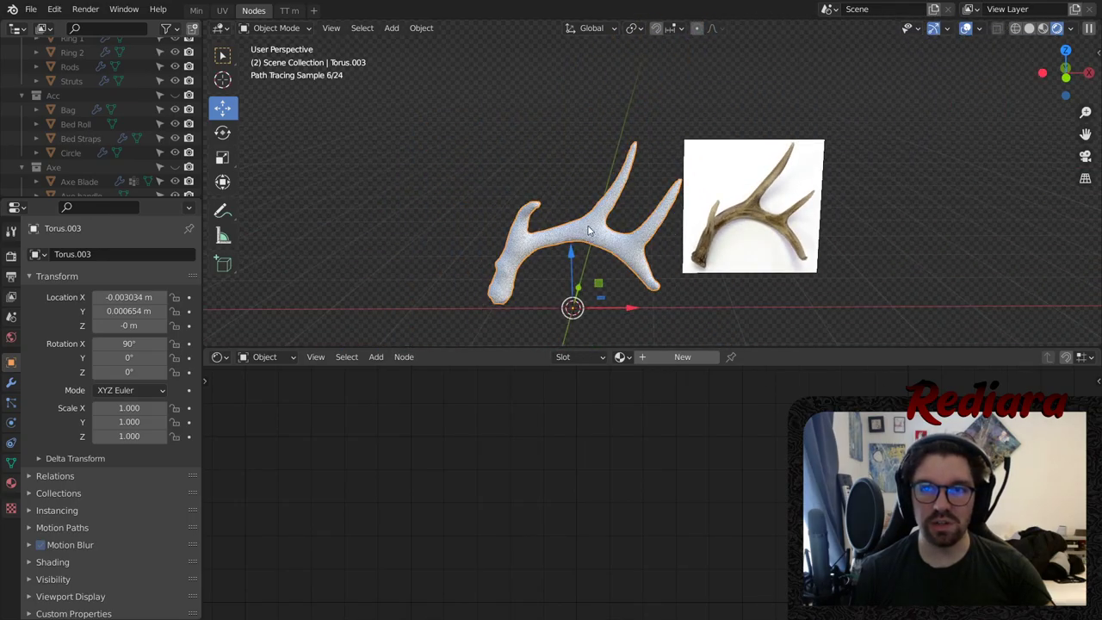
pyautogui.scroll(3, 587, 231)
pyautogui.click(656, 358)
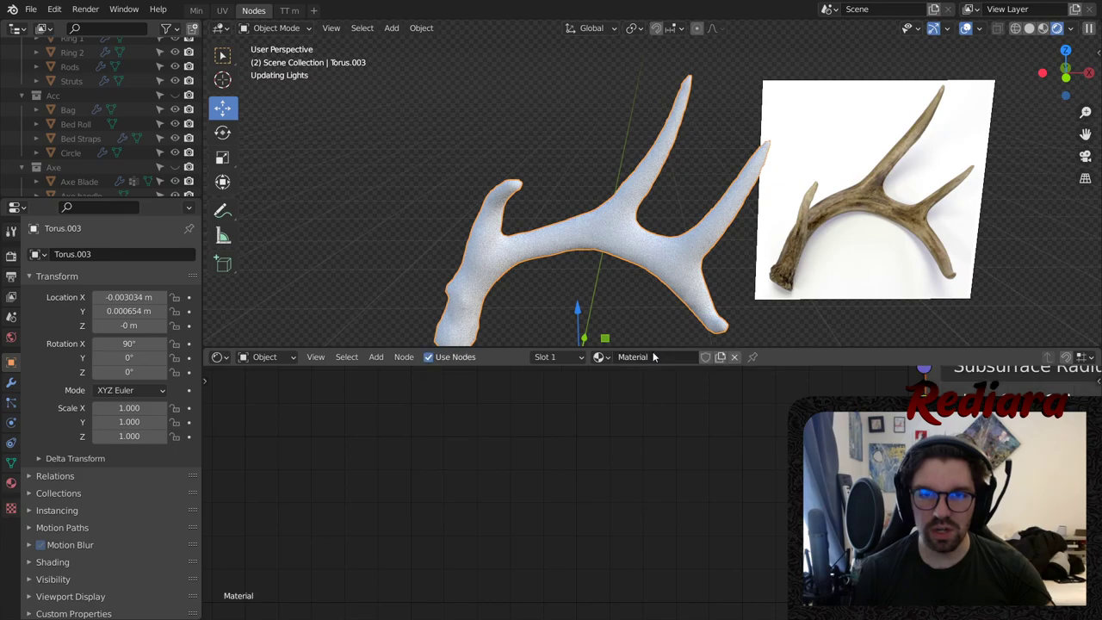
# - Add a ColorRamp node beside the Principled BSDF, with the antler and the reference photo both in view
pyautogui.keyDown('shift'); pyautogui.moveTo(831, 311); pyautogui.dragTo(474, 308, button='middle'); pyautogui.keyUp('shift')
pyautogui.keyDown('shift'); pyautogui.moveTo(504, 207); pyautogui.dragTo(645, 203, button='middle'); pyautogui.keyUp('shift')
pyautogui.scroll(5, 641, 193)
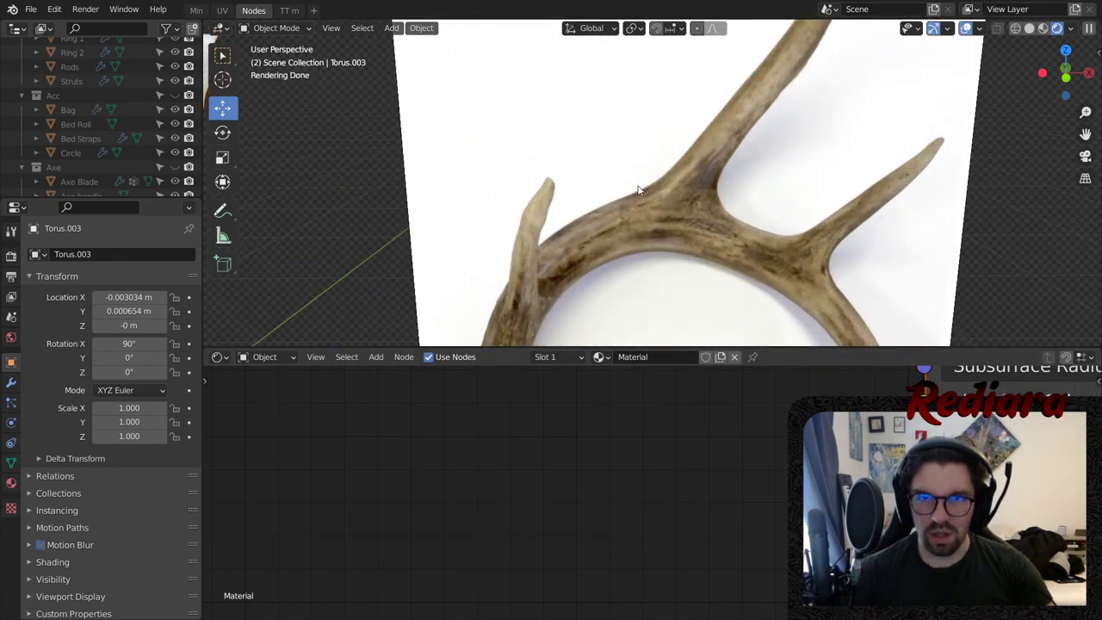
pyautogui.scroll(-1, 639, 191)
pyautogui.moveTo(827, 455); pyautogui.dragTo(645, 487, button='middle')
pyautogui.scroll(-5, 644, 487)
pyautogui.scroll(-2, 630, 481)
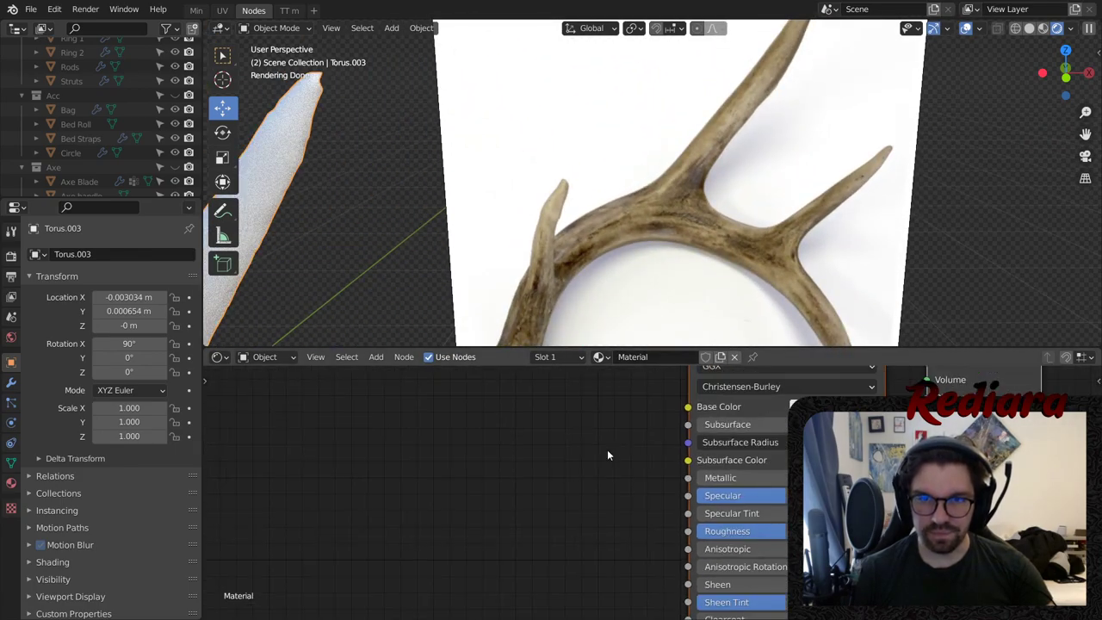
pyautogui.moveTo(352, 290); pyautogui.dragTo(571, 300, button='middle')
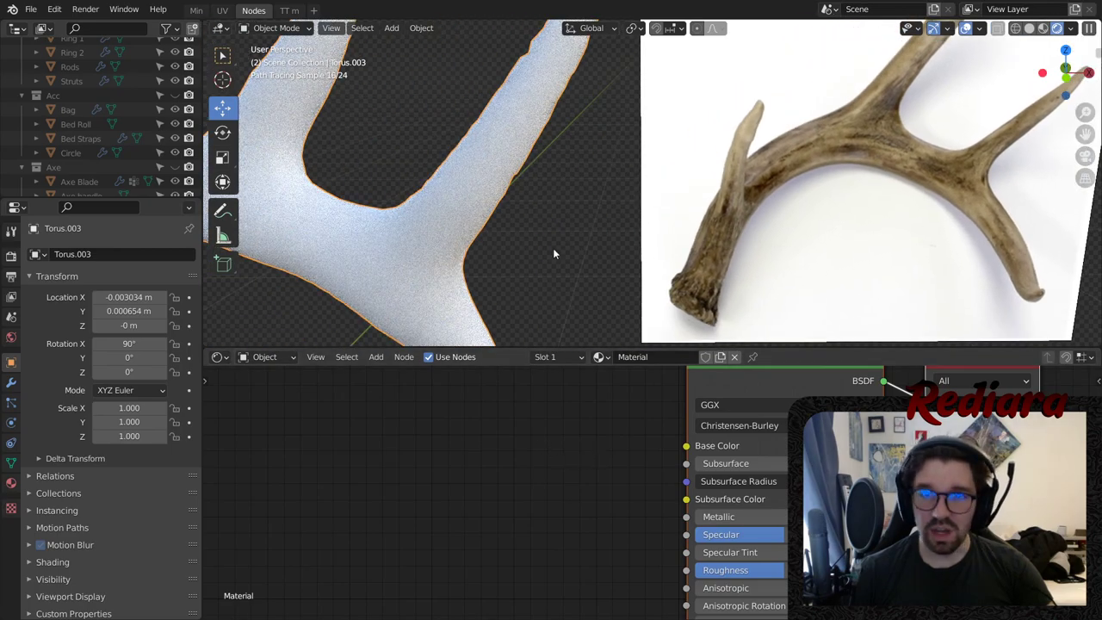
pyautogui.moveTo(602, 457); pyautogui.dragTo(591, 487, button='middle')
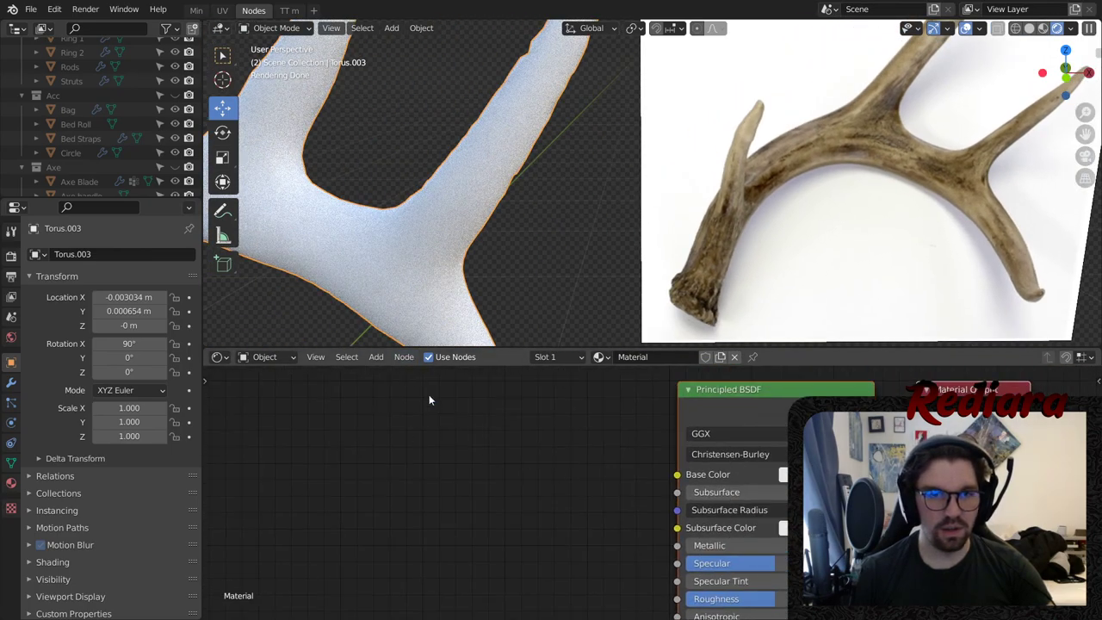
pyautogui.click(376, 356)
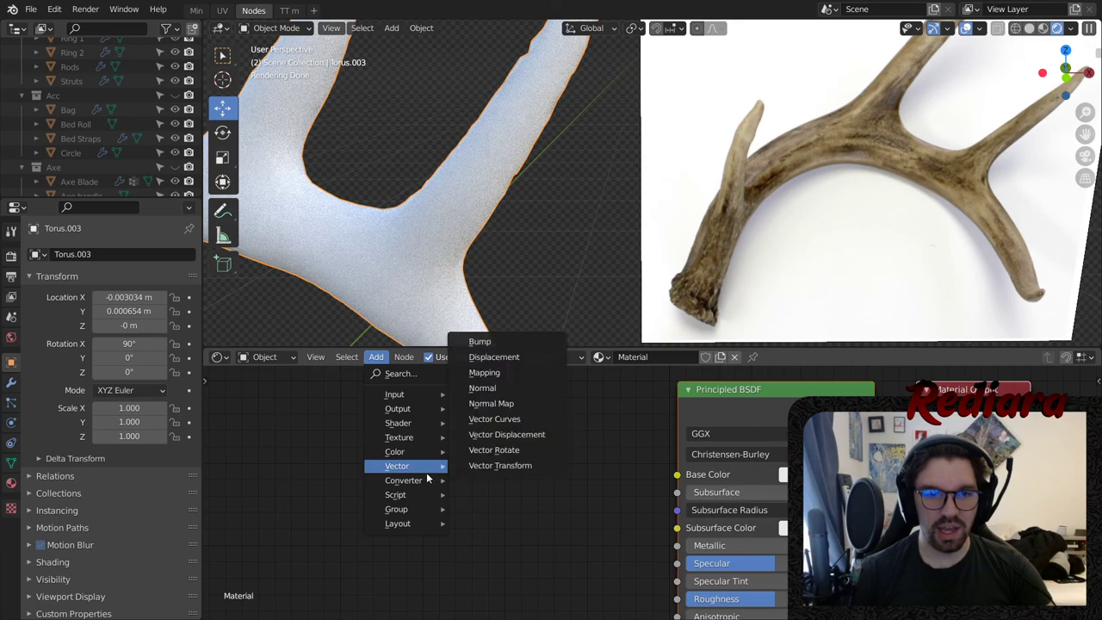
pyautogui.moveTo(413, 480)
pyautogui.click(489, 309)
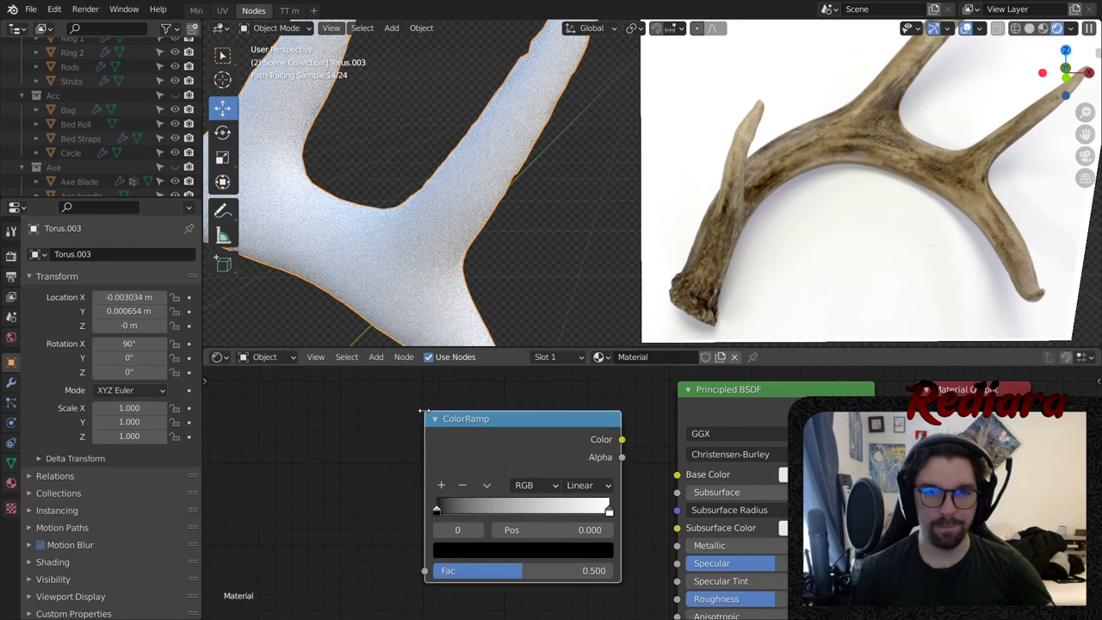
# - Sample light tan for the ColorRamp's end stop and dark brown for its start from the reference photo, and connect its Color to Base Color
pyautogui.click(608, 511)
pyautogui.click(602, 552)
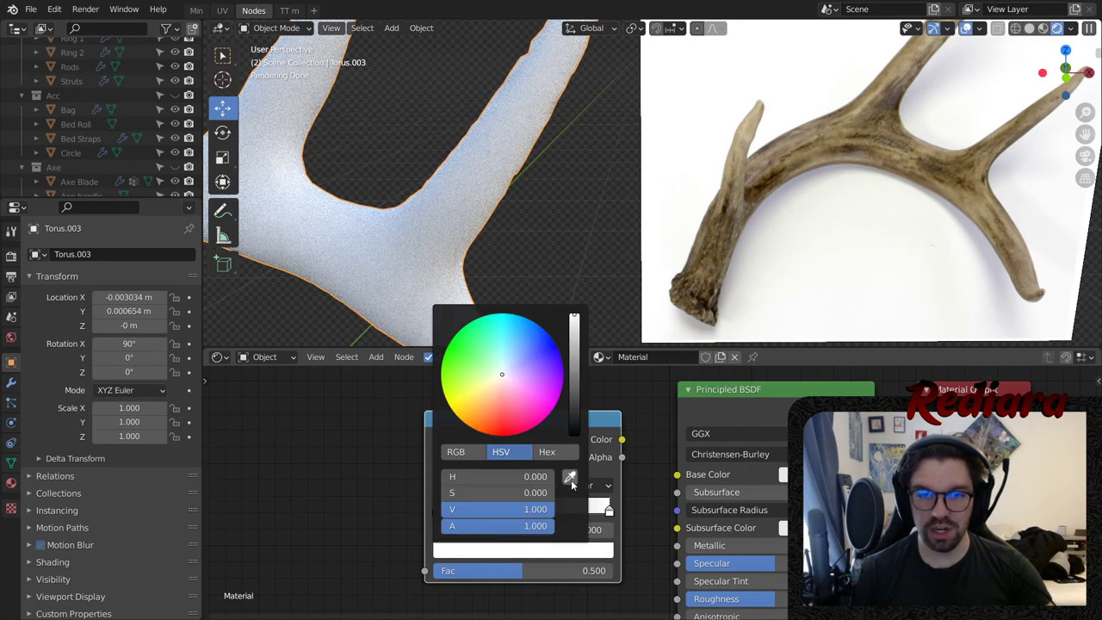
pyautogui.click(857, 110)
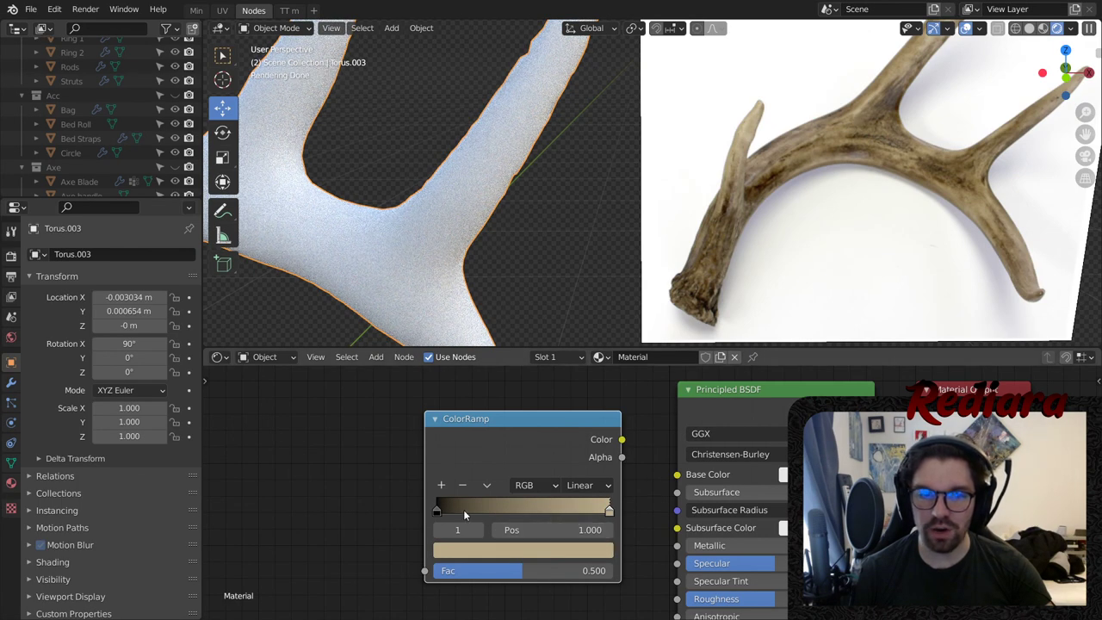
pyautogui.click(435, 511)
pyautogui.click(522, 550)
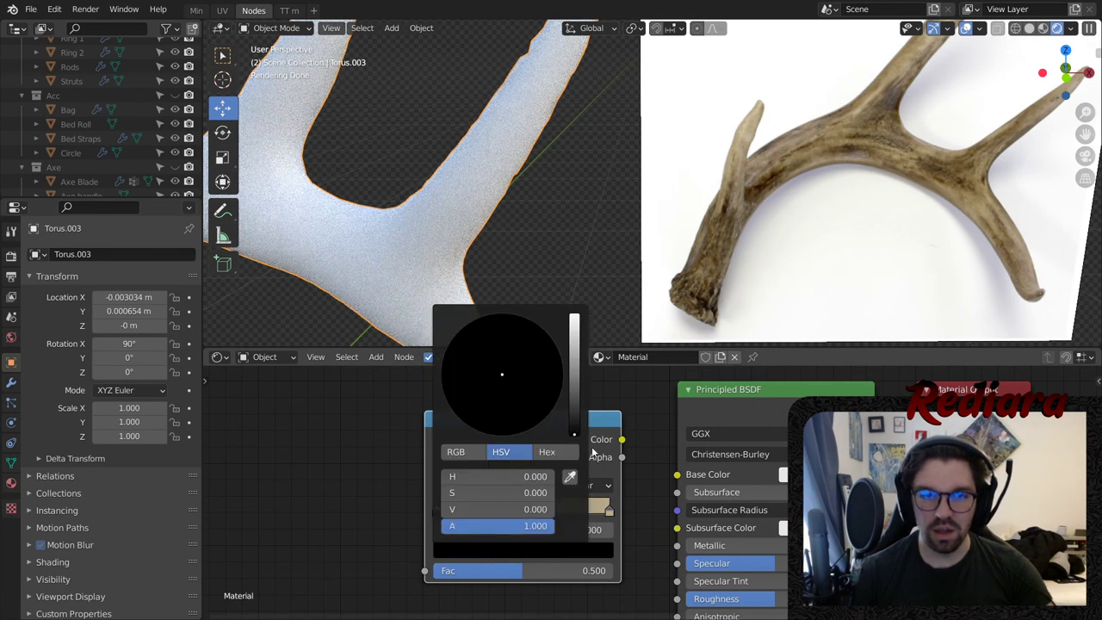
pyautogui.click(569, 478)
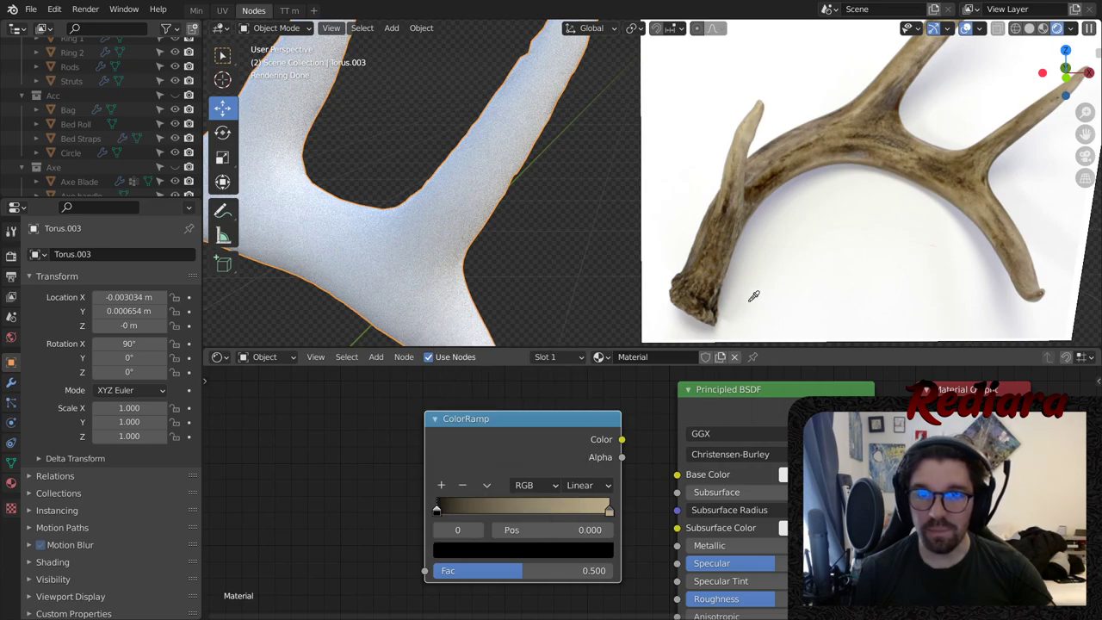
pyautogui.click(756, 187)
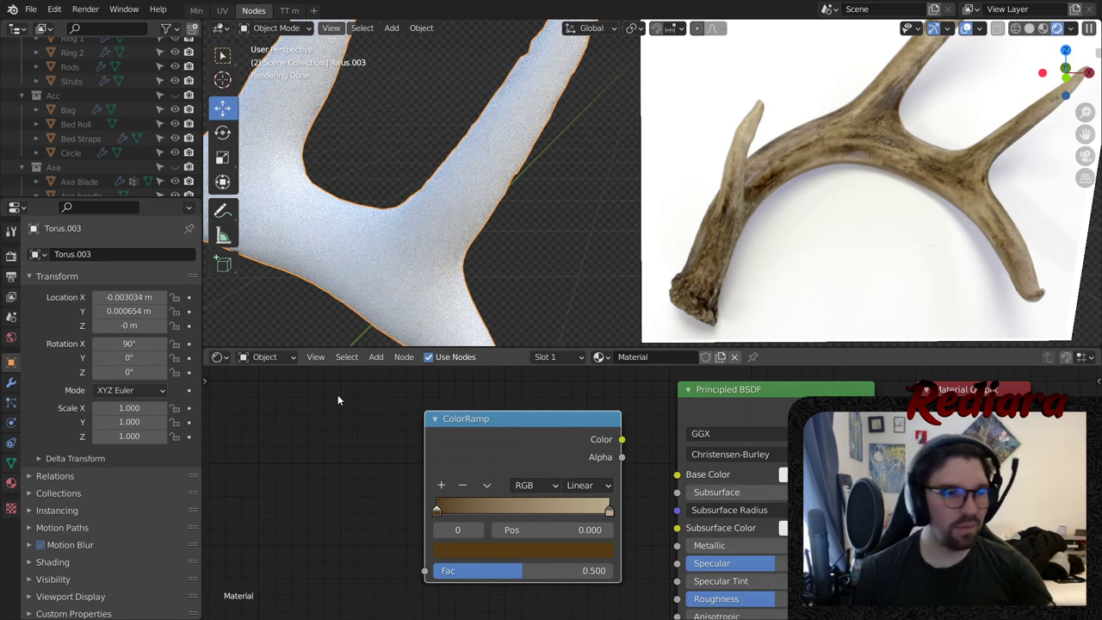
pyautogui.scroll(-4, 515, 236)
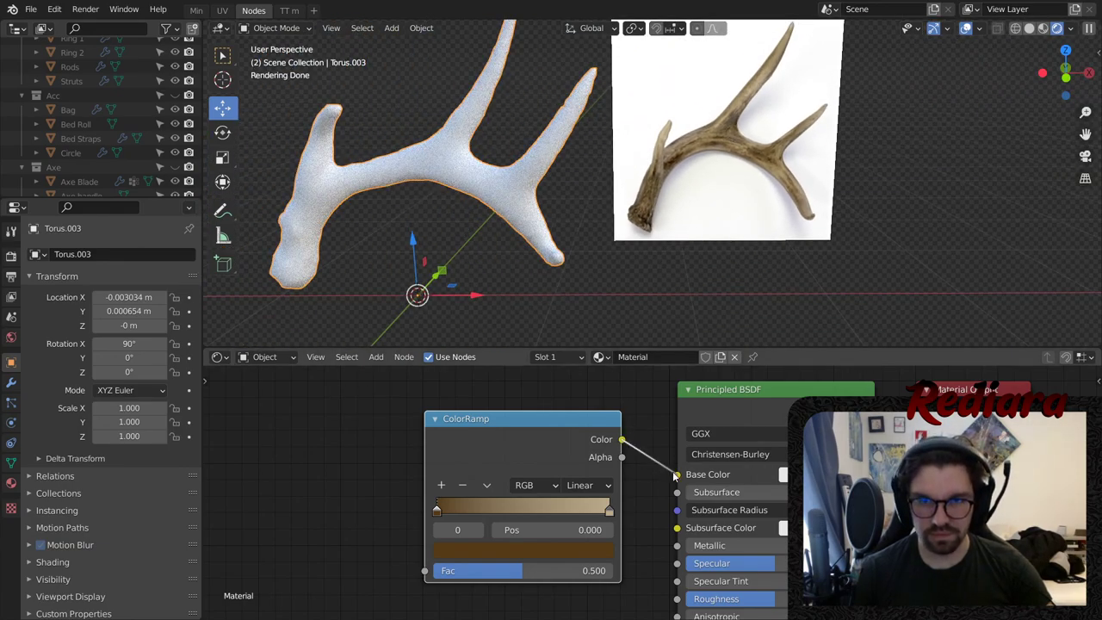
pyautogui.moveTo(386, 470); pyautogui.dragTo(459, 461, button='middle')
# - Add a Wave Texture node and connect its Color output to the ColorRamp's Fac input
pyautogui.click(382, 358)
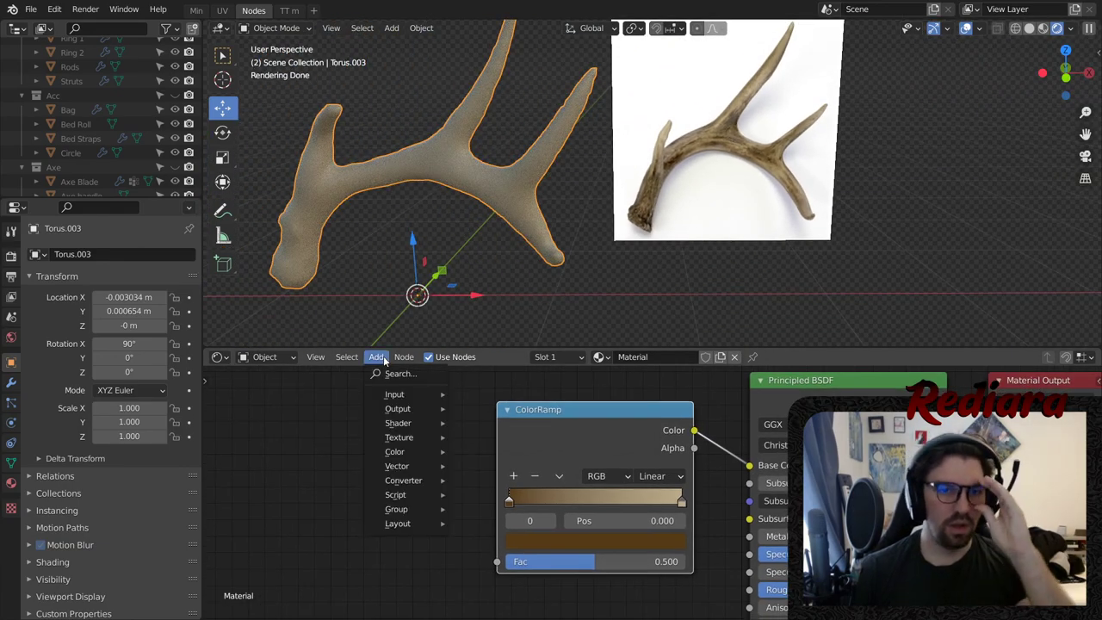
pyautogui.moveTo(414, 456)
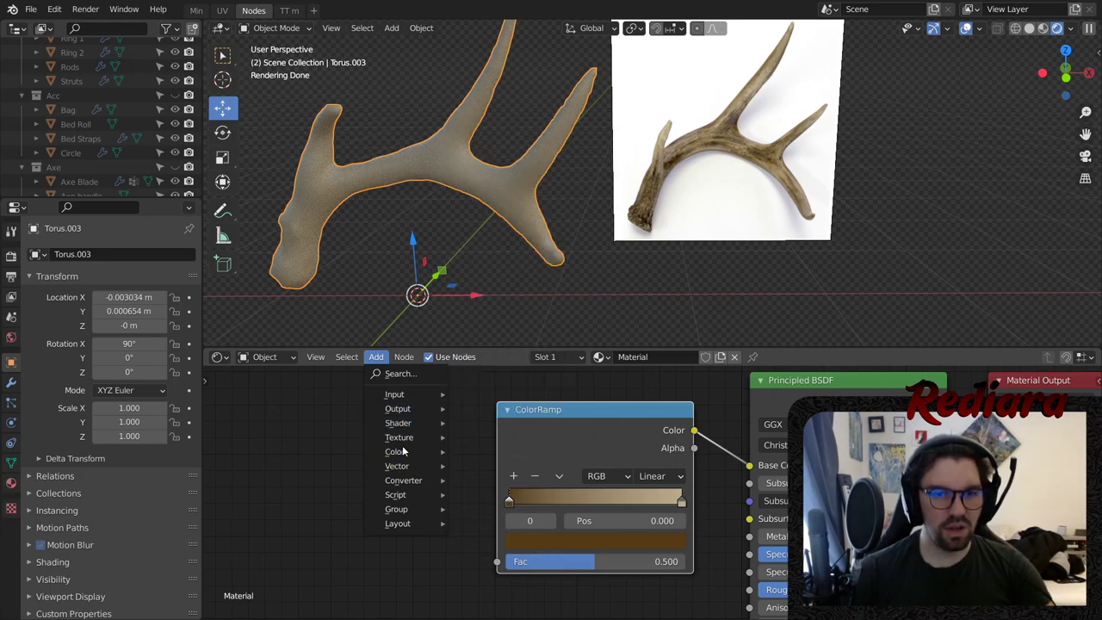
pyautogui.moveTo(399, 437)
pyautogui.click(491, 418)
pyautogui.click(506, 472)
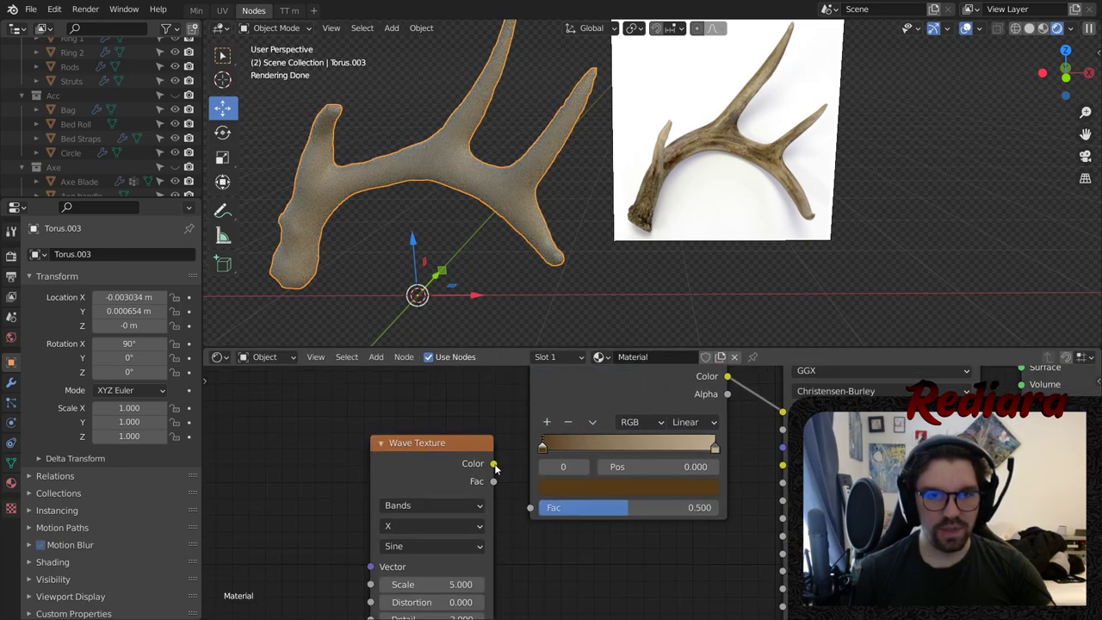
pyautogui.moveTo(528, 504); pyautogui.dragTo(530, 507)
pyautogui.moveTo(454, 439); pyautogui.dragTo(420, 403)
# - Add a Tangent node and connect it to the Wave Texture's Vector input
pyautogui.moveTo(288, 465); pyautogui.dragTo(418, 445, button='middle')
pyautogui.click(377, 360)
pyautogui.moveTo(416, 395)
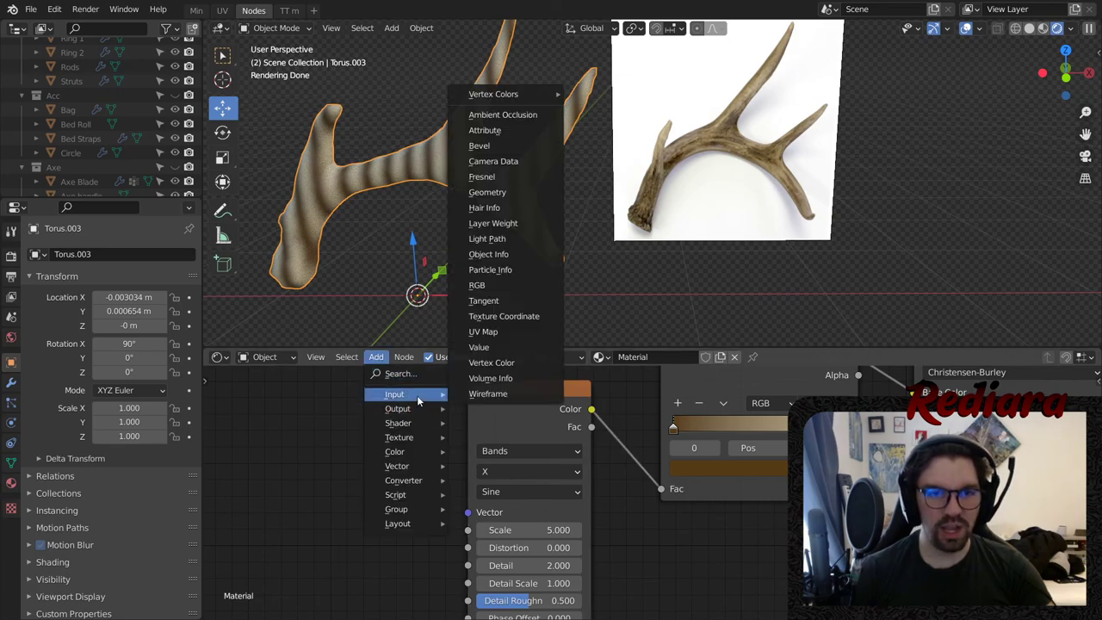
pyautogui.click(483, 300)
pyautogui.click(487, 446)
pyautogui.moveTo(462, 425); pyautogui.dragTo(504, 455)
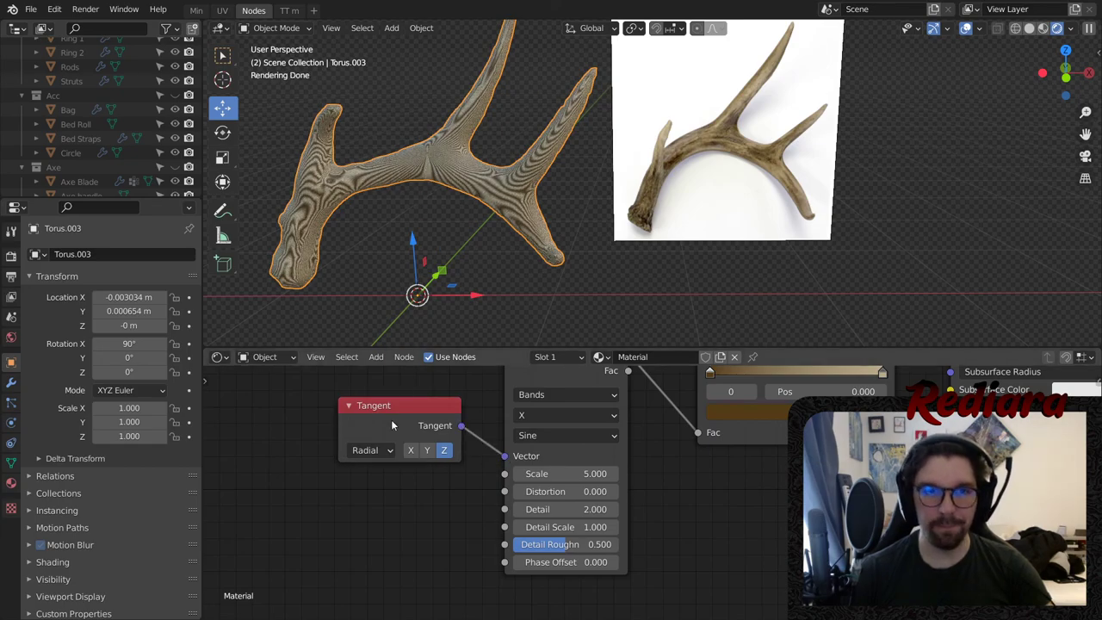
# - Try the Y and X axes for the radial tangent and set it back to Z
pyautogui.scroll(2, 393, 422)
pyautogui.click(439, 461)
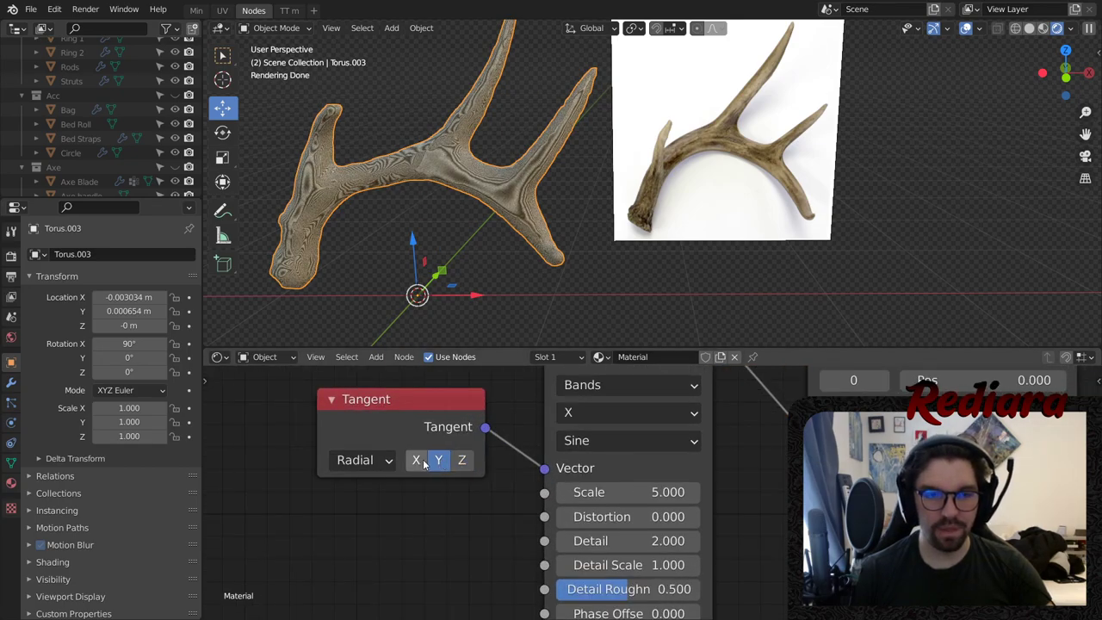
pyautogui.click(416, 461)
pyautogui.click(461, 460)
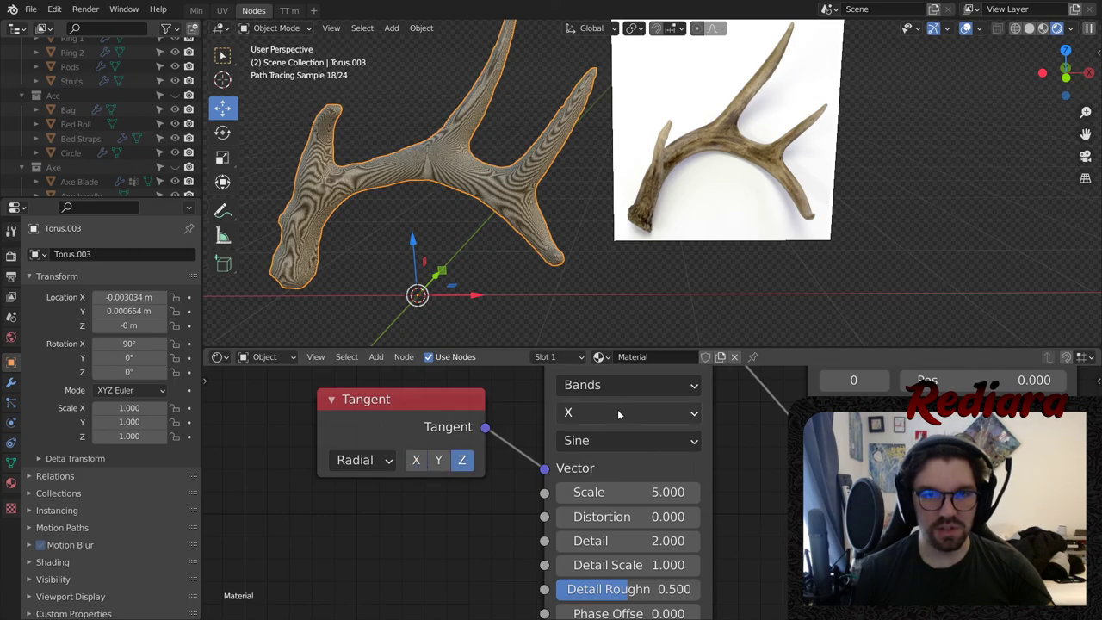
# - Try Y as the Wave Texture's bands direction and settle on Z
pyautogui.click(617, 411)
pyautogui.click(597, 457)
pyautogui.click(623, 413)
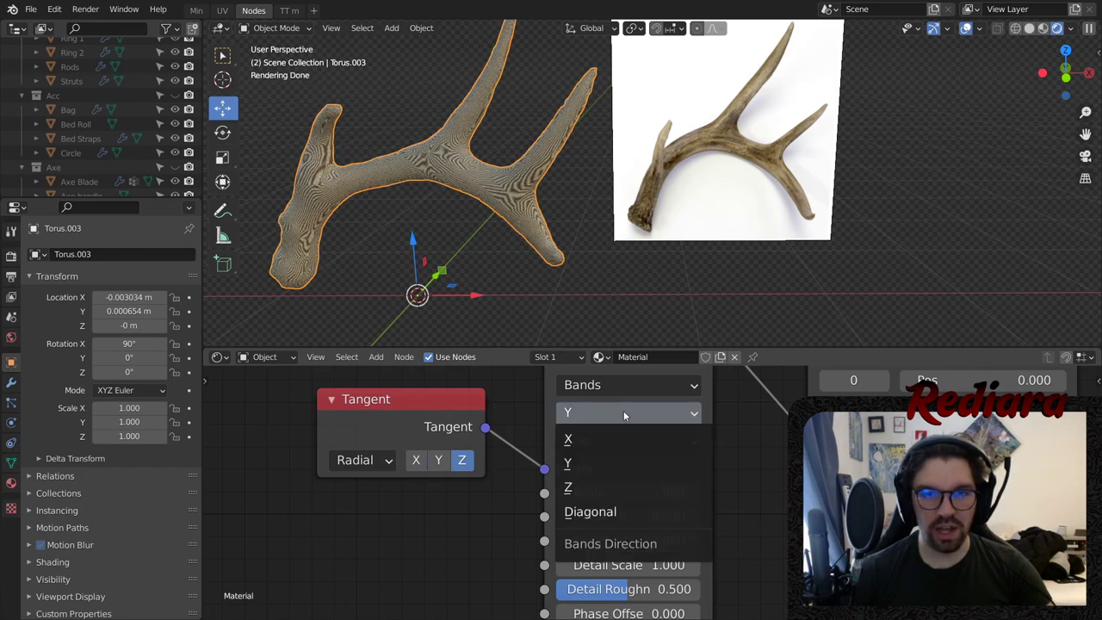
pyautogui.click(594, 486)
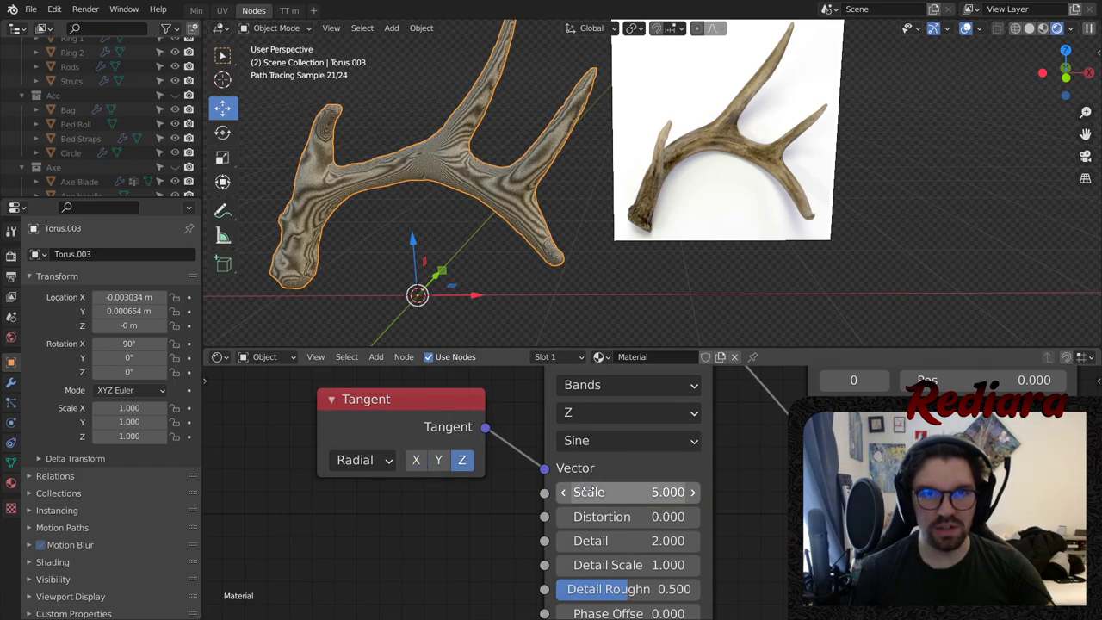
# - Try Wave Texture scales of 1 and 2 on the antler
pyautogui.click(644, 497)
pyautogui.write('1')
pyautogui.press('Return')
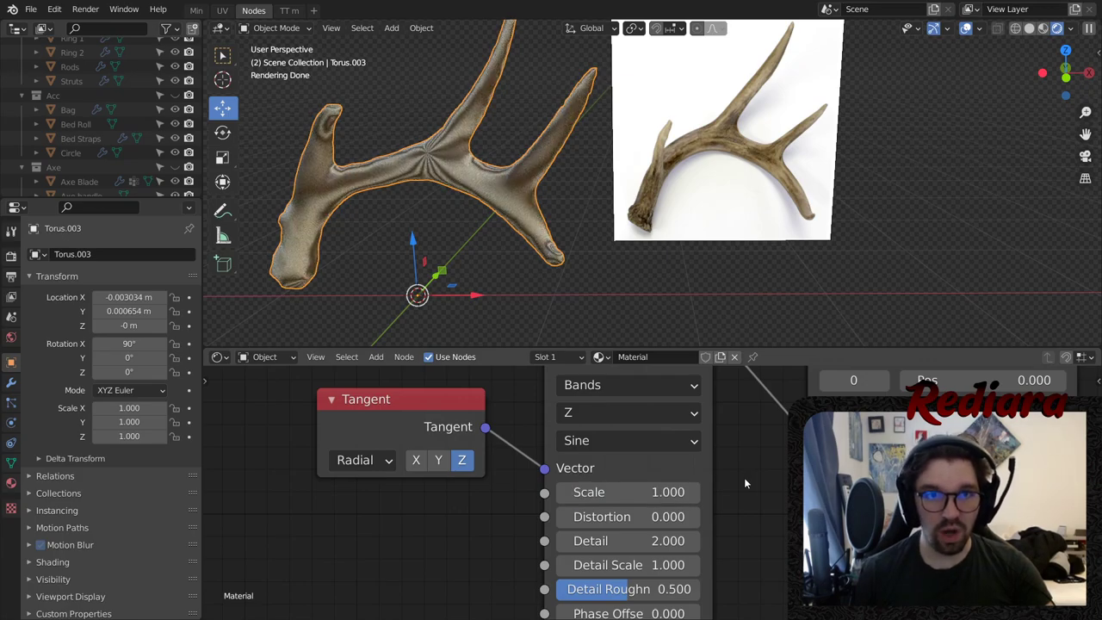
pyautogui.click(679, 492)
pyautogui.write('2')
pyautogui.press('Return')
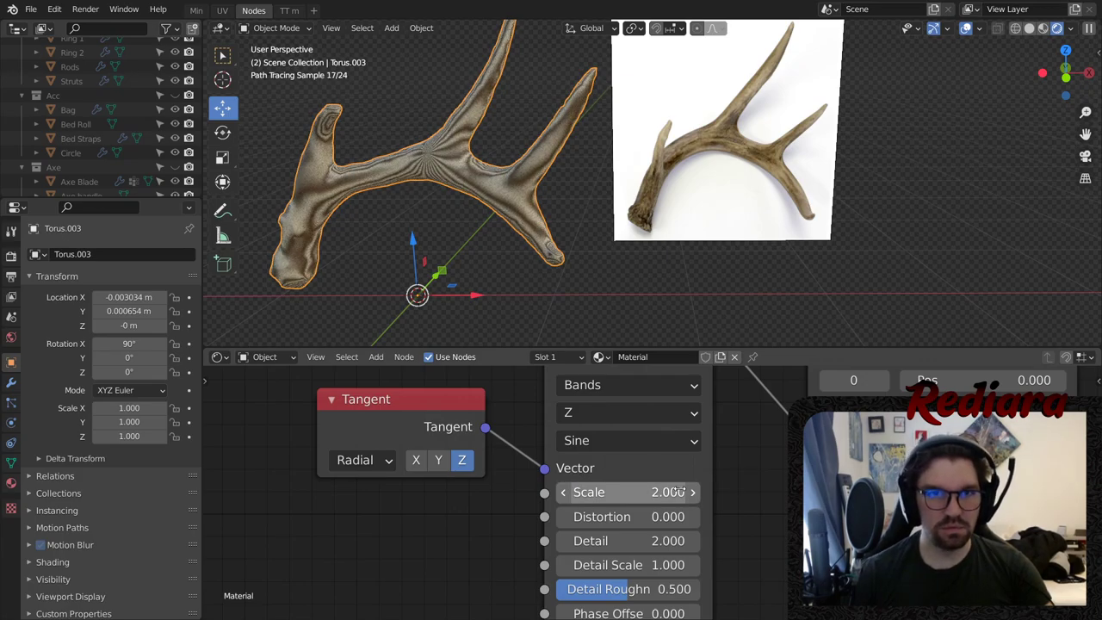
# - Set the radial tangent axis to Y and the Wave Texture's scale to 1, and examine the grain along the antler
pyautogui.click(438, 459)
pyautogui.moveTo(448, 215); pyautogui.dragTo(379, 168, button='middle')
pyautogui.scroll(5, 456, 143)
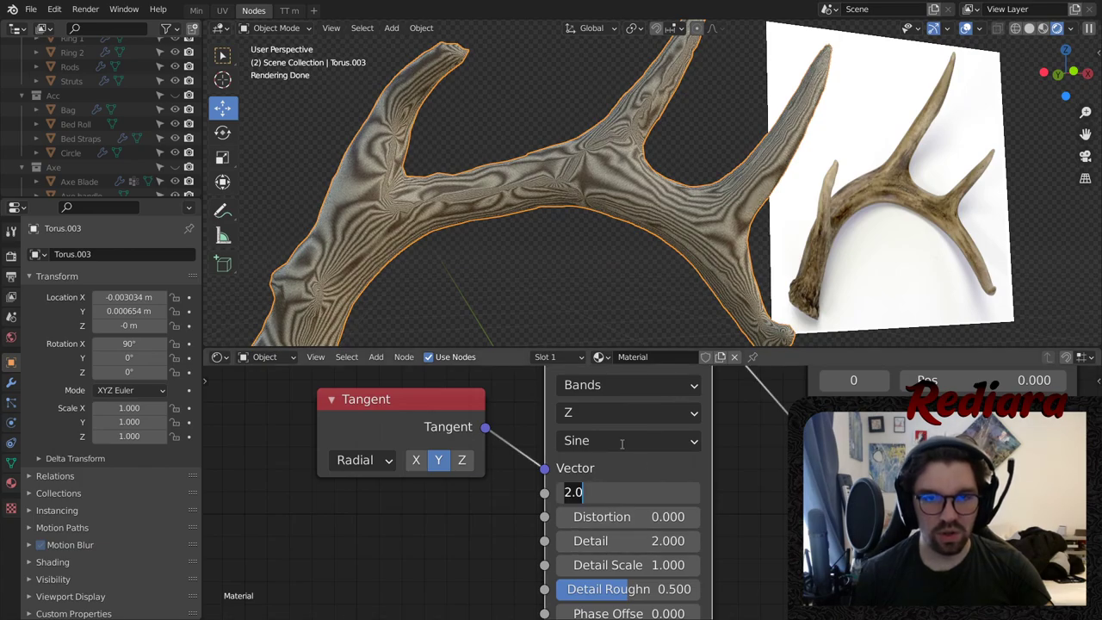
pyautogui.write('1')
pyautogui.press('Return')
pyautogui.moveTo(477, 199); pyautogui.dragTo(541, 229, button='middle')
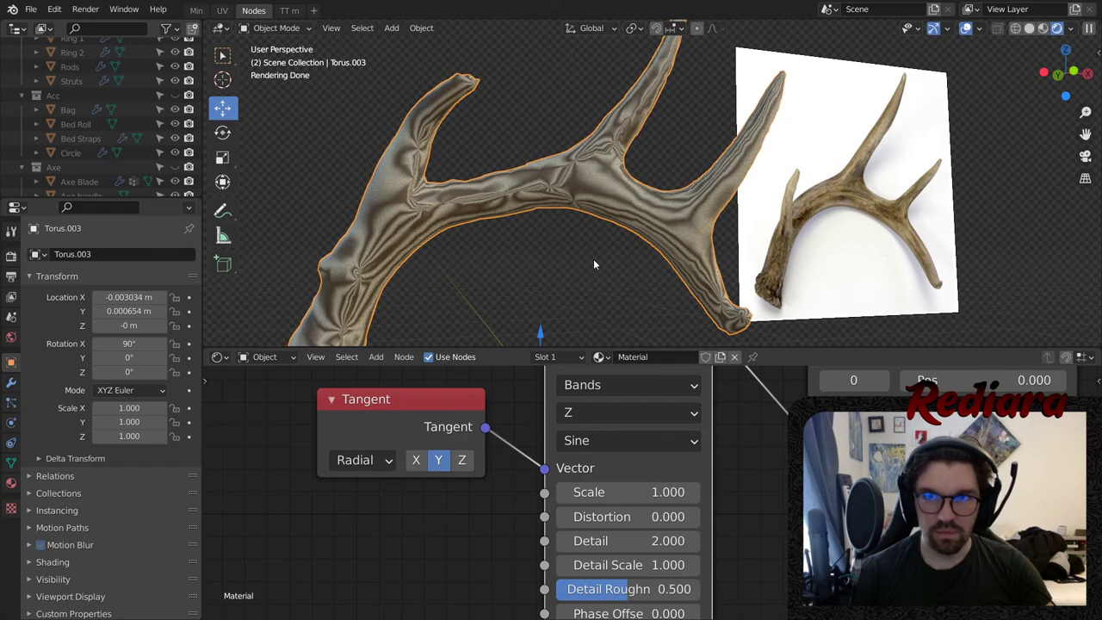
pyautogui.moveTo(593, 264); pyautogui.dragTo(638, 119, button='middle')
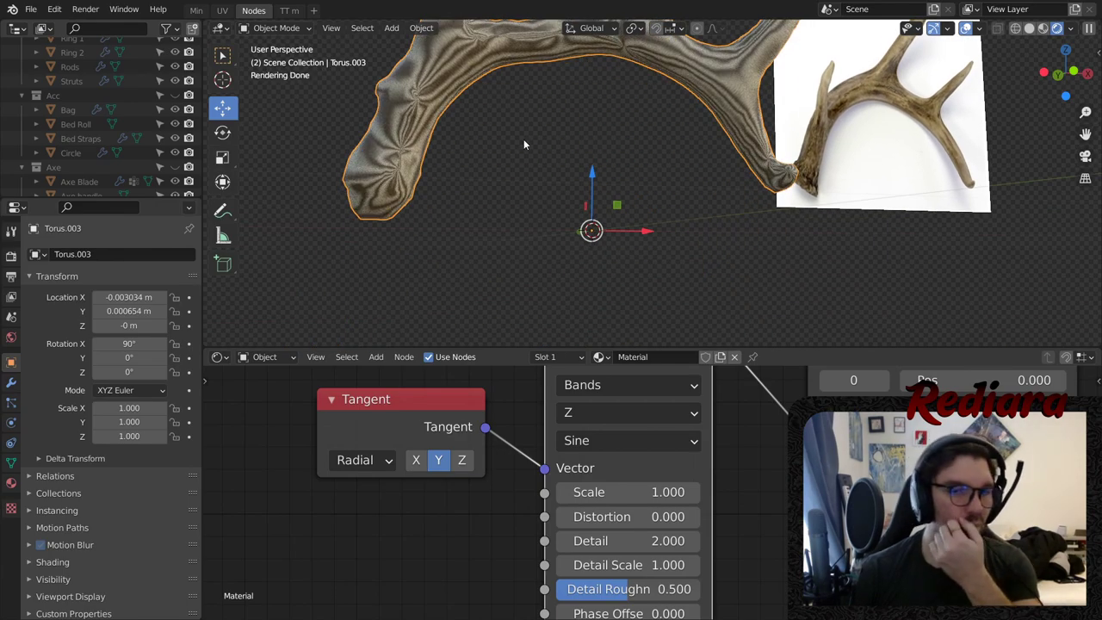
# - Change the Tangent node's direction type to UV Map and check the pattern on the whole antler
pyautogui.click(363, 461)
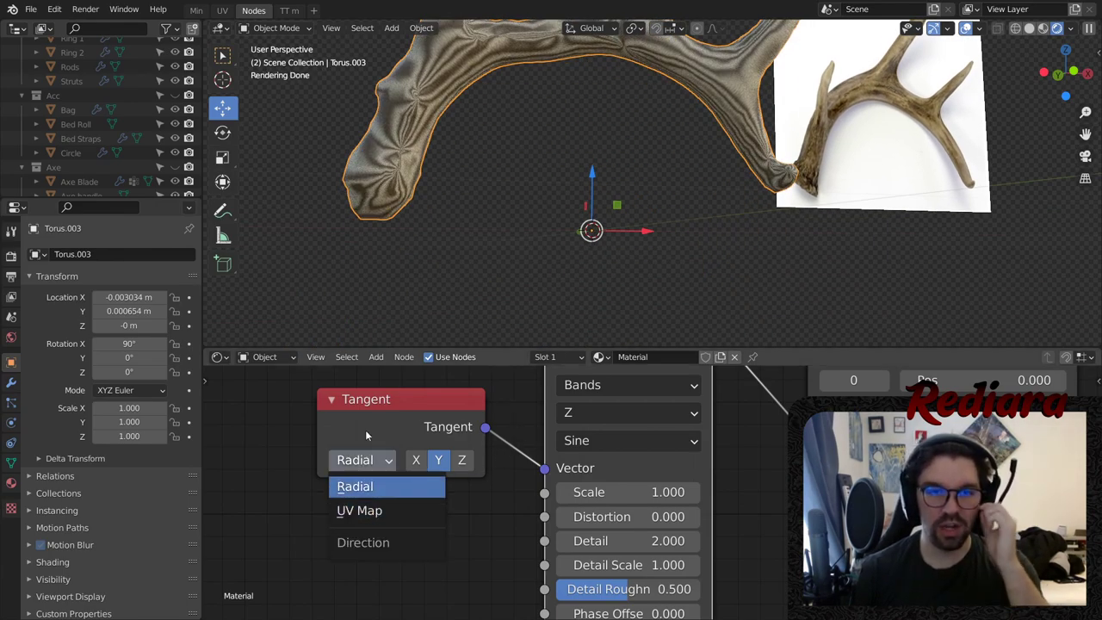
pyautogui.click(365, 510)
pyautogui.moveTo(523, 126); pyautogui.dragTo(526, 247, button='middle')
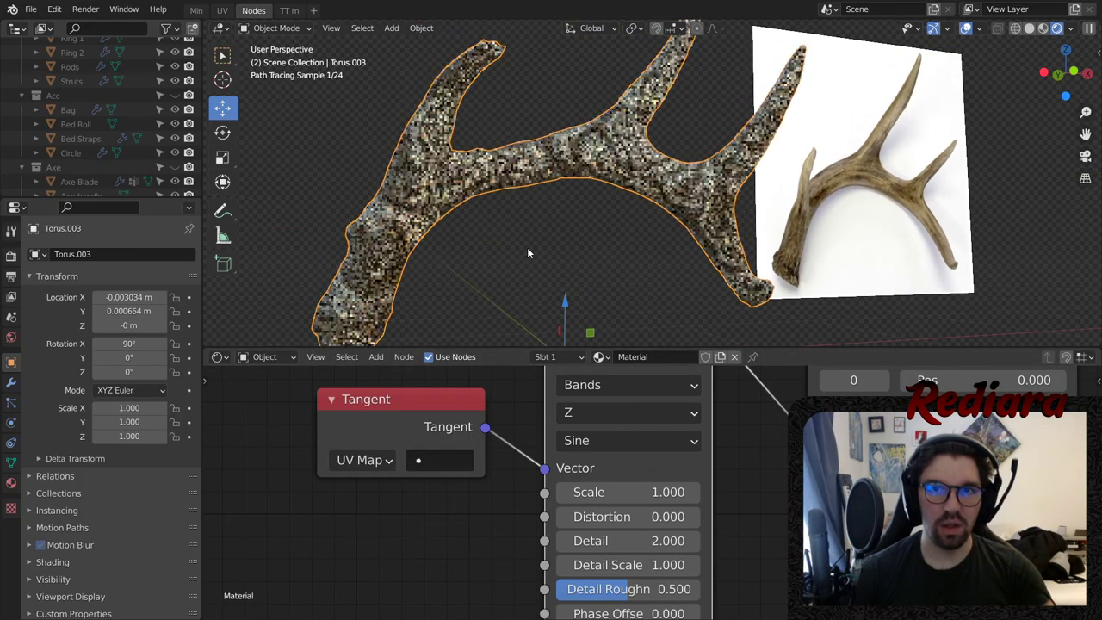
# - Set the Tangent node's direction type back to Radial
pyautogui.scroll(5, 501, 213)
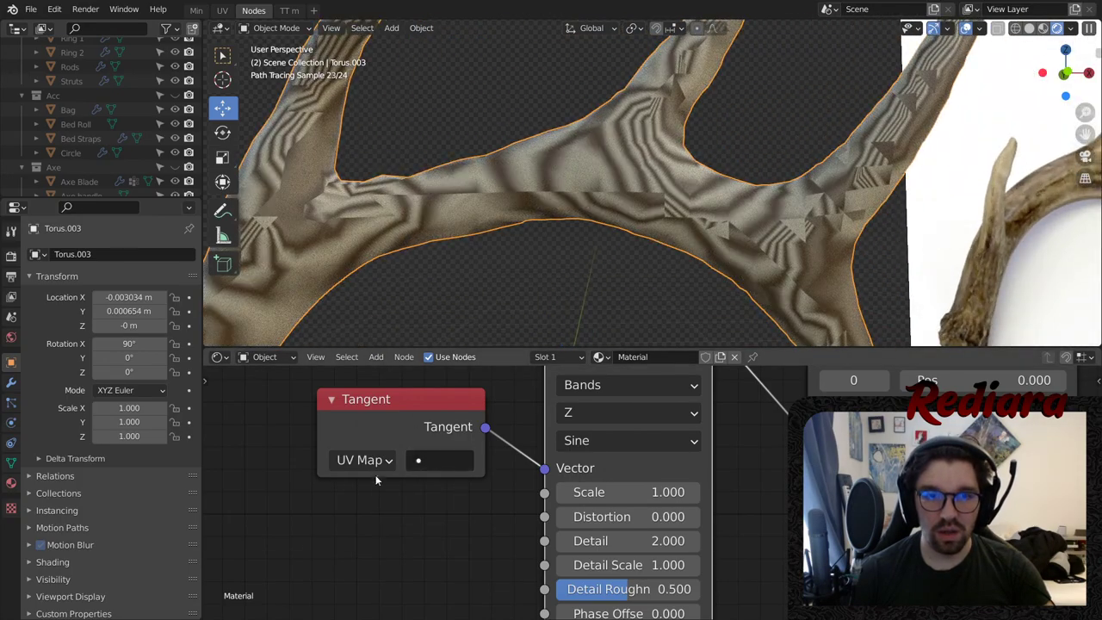
pyautogui.click(366, 486)
pyautogui.scroll(-2, 592, 435)
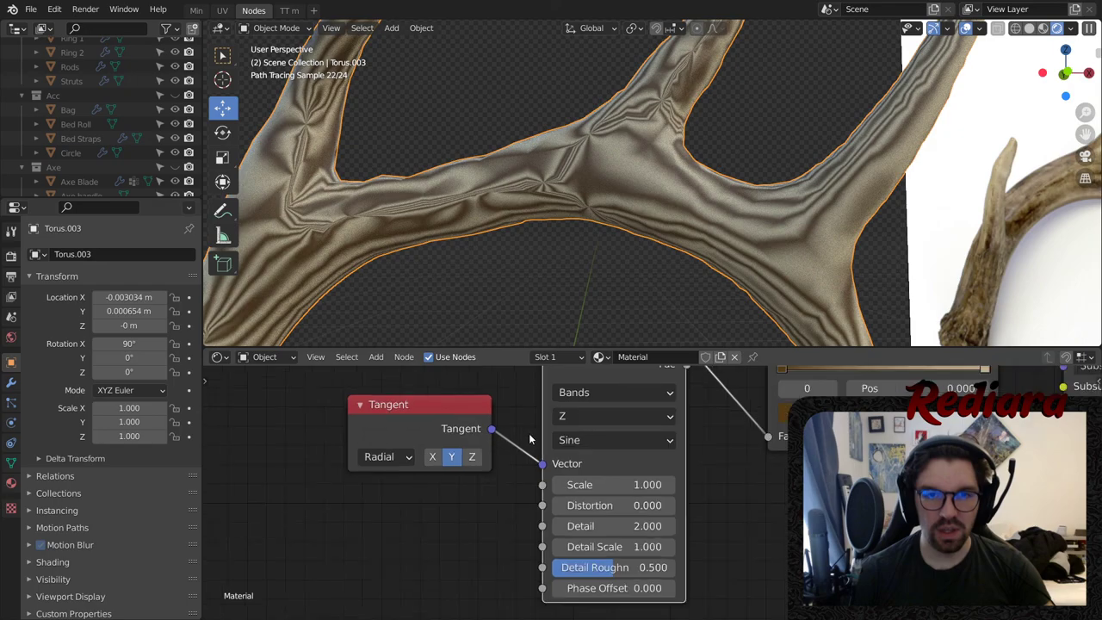
# - Set the Wave Texture's distortion to 10
pyautogui.scroll(2, 592, 435)
pyautogui.click(644, 469)
pyautogui.write('0.0')
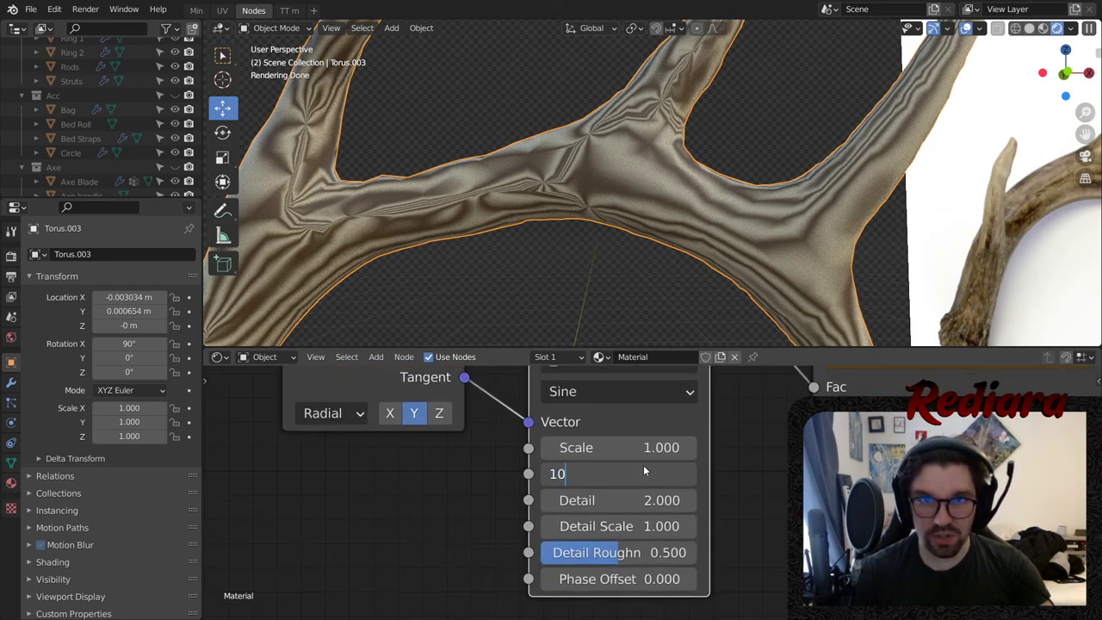
pyautogui.press('Return')
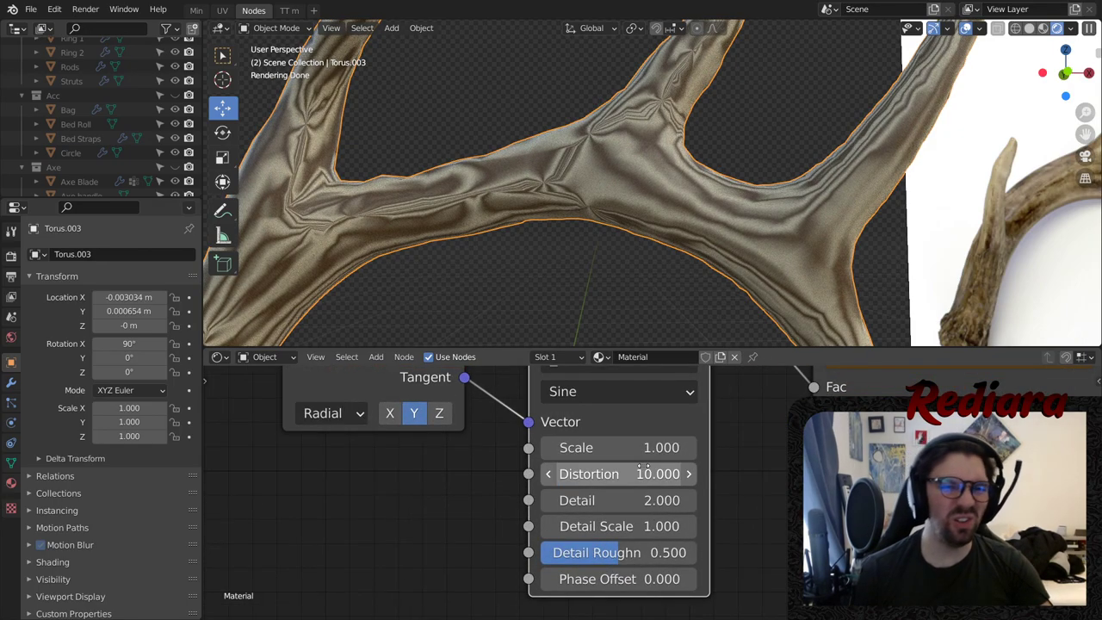
# - Delete the Wave Texture, connect the Tangent output directly to the ColorRamp's Fac, and check the shading on the antler
pyautogui.moveTo(465, 461); pyautogui.dragTo(527, 527, button='middle')
pyautogui.scroll(-1, 575, 443)
pyautogui.moveTo(569, 458); pyautogui.dragTo(525, 537, button='middle')
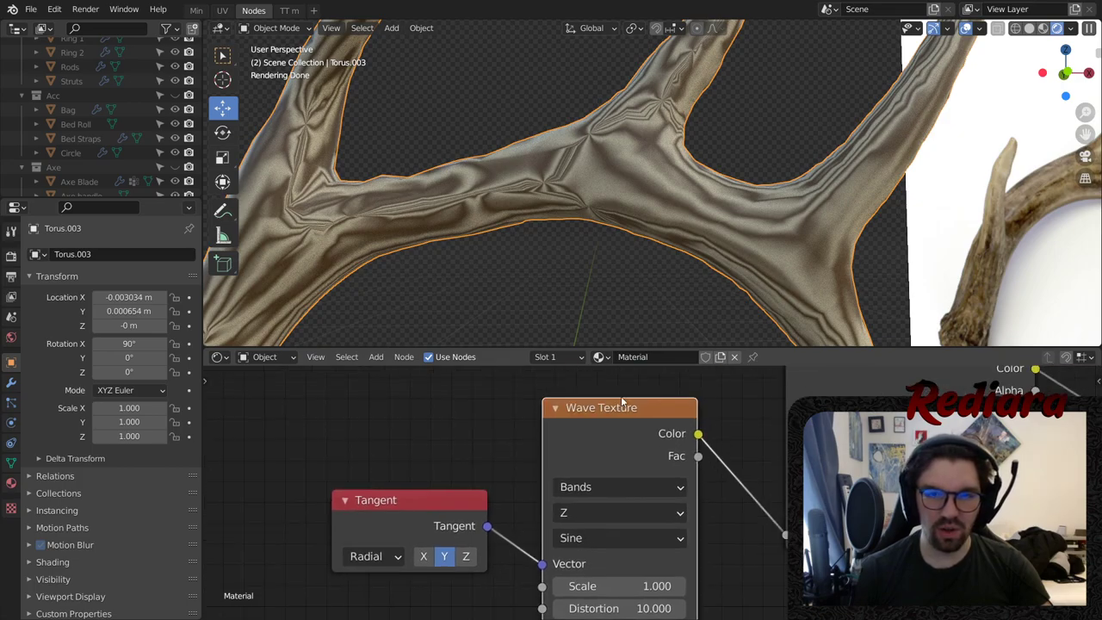
pyautogui.click(617, 411)
pyautogui.press('x')
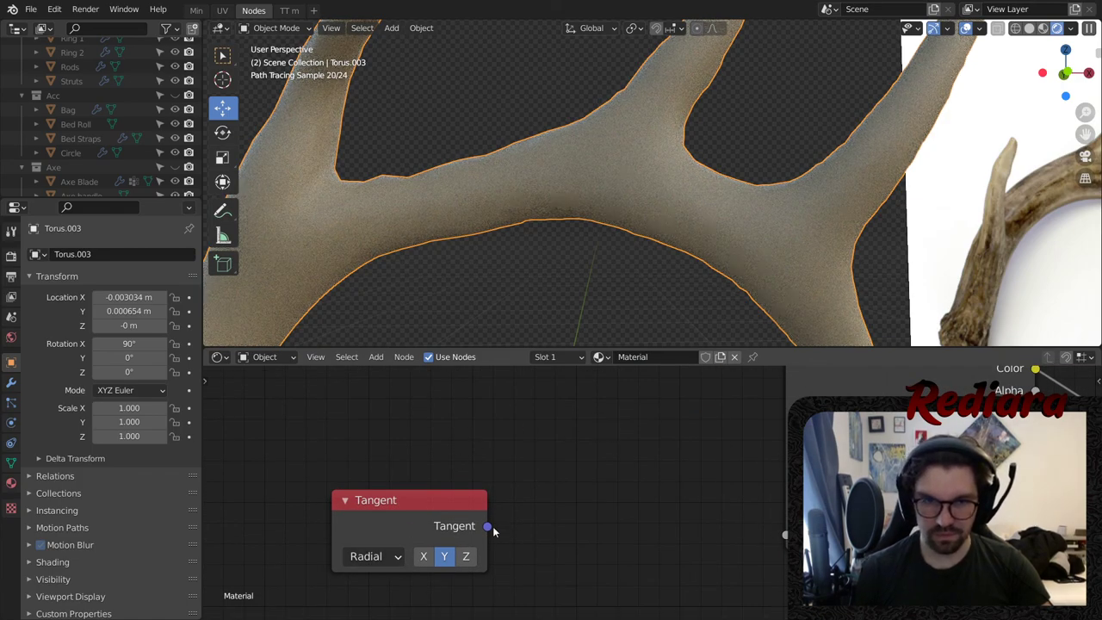
pyautogui.moveTo(487, 526); pyautogui.dragTo(785, 533)
pyautogui.scroll(-5, 585, 185)
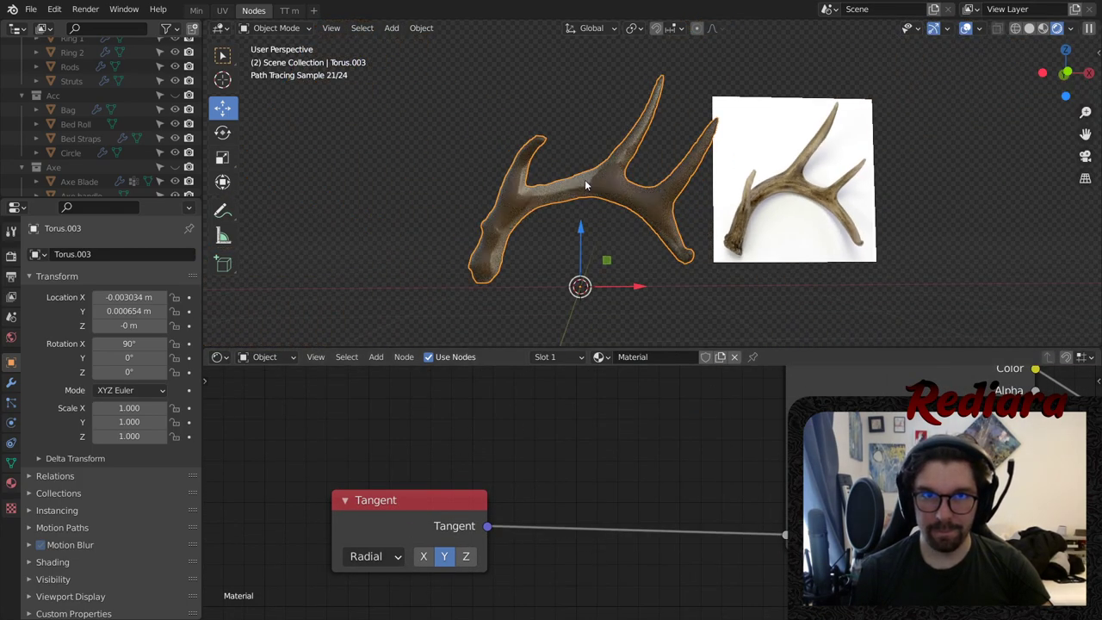
pyautogui.scroll(3, 585, 185)
pyautogui.scroll(1, 585, 142)
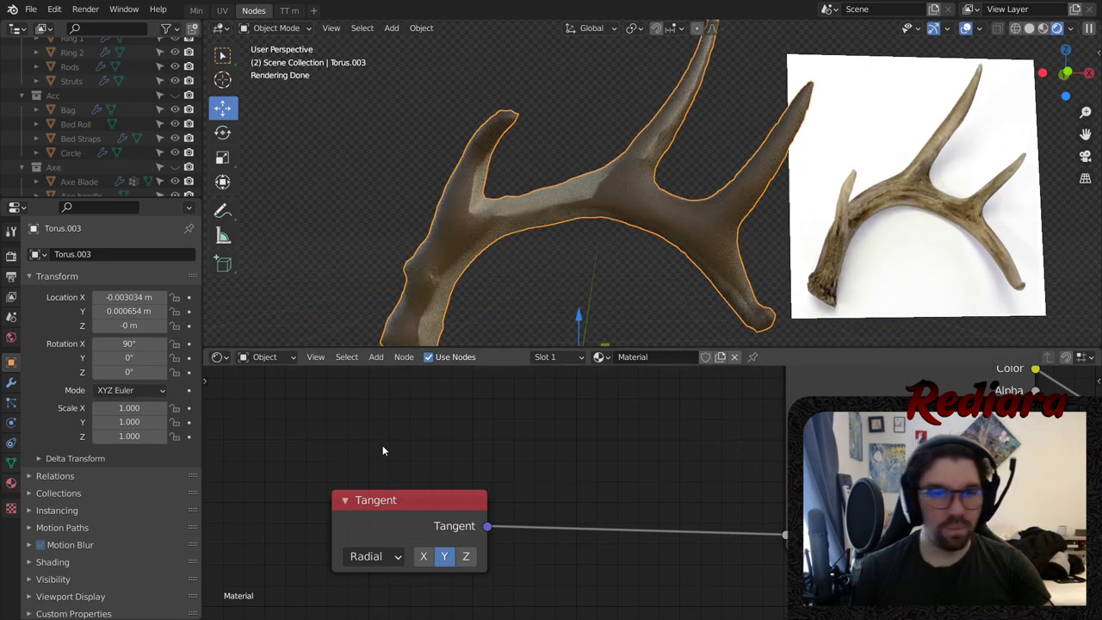
# - Try a Musgrave Texture between the Tangent node and the ColorRamp and inspect the pattern on the antler
pyautogui.click(376, 357)
pyautogui.moveTo(413, 437)
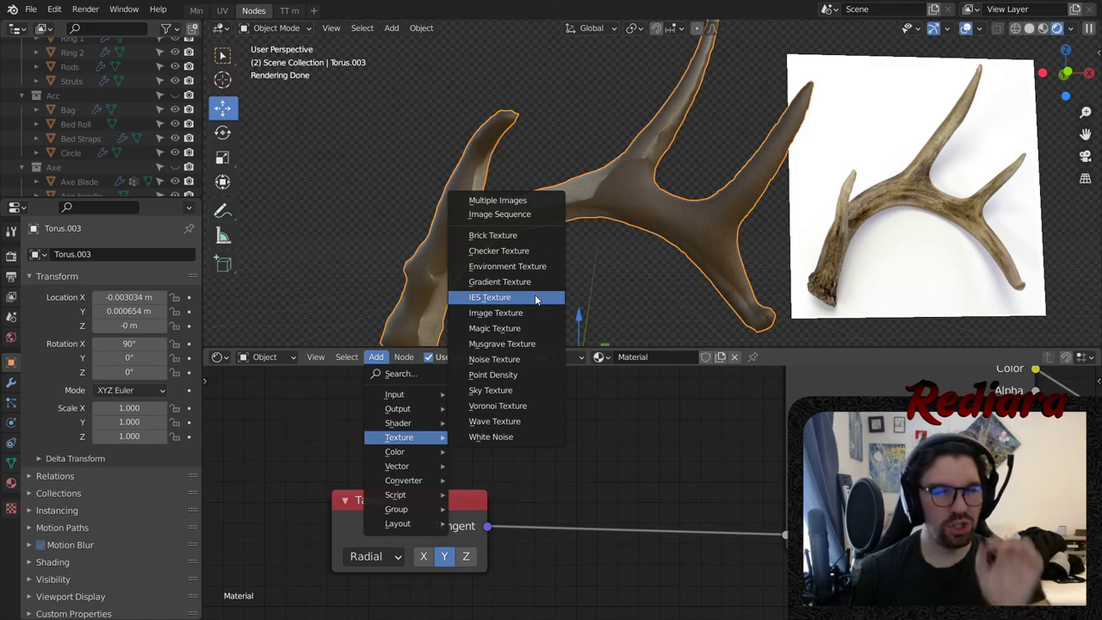
pyautogui.click(508, 343)
pyautogui.click(551, 445)
pyautogui.scroll(4, 593, 200)
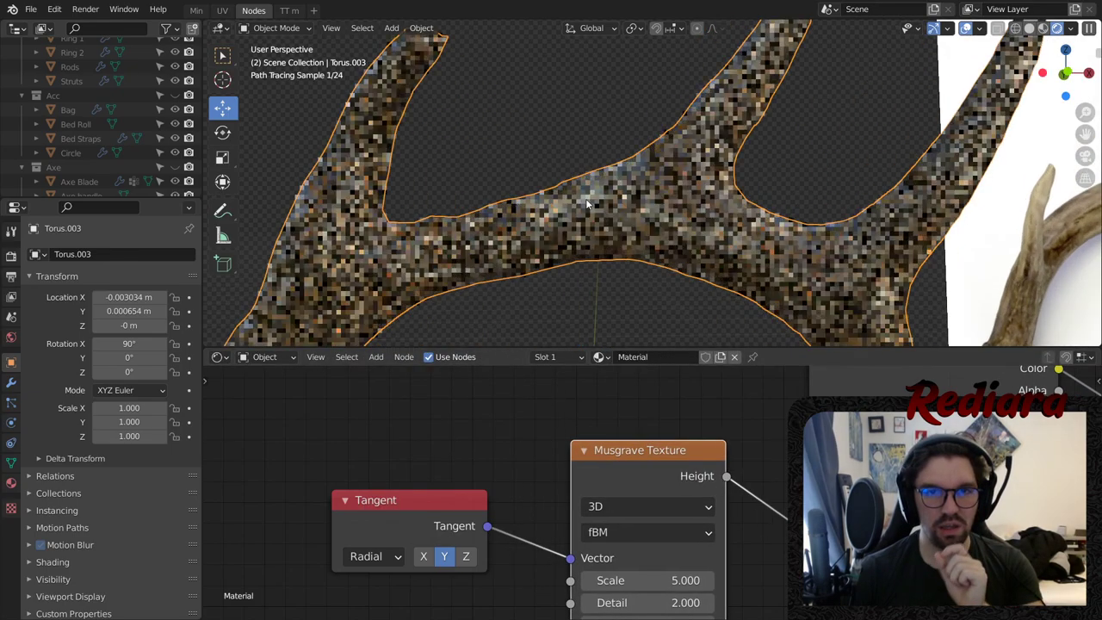
# - Remove the Musgrave Texture, reconnect the Tangent output to the ColorRamp, and set the radial tangent axis to Z
pyautogui.click(654, 439)
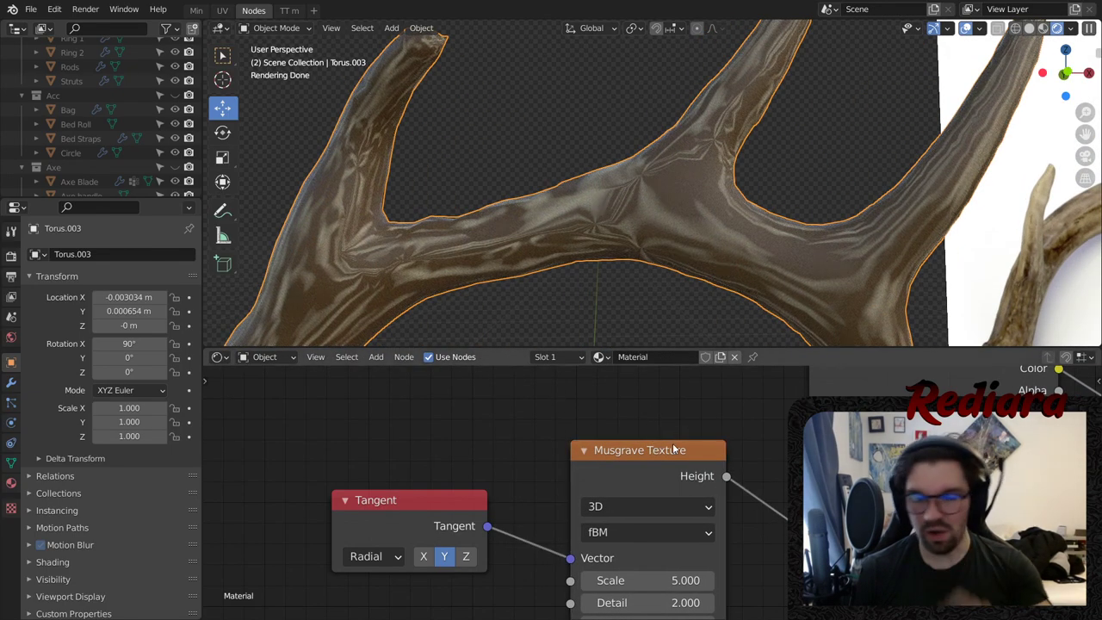
pyautogui.press('x')
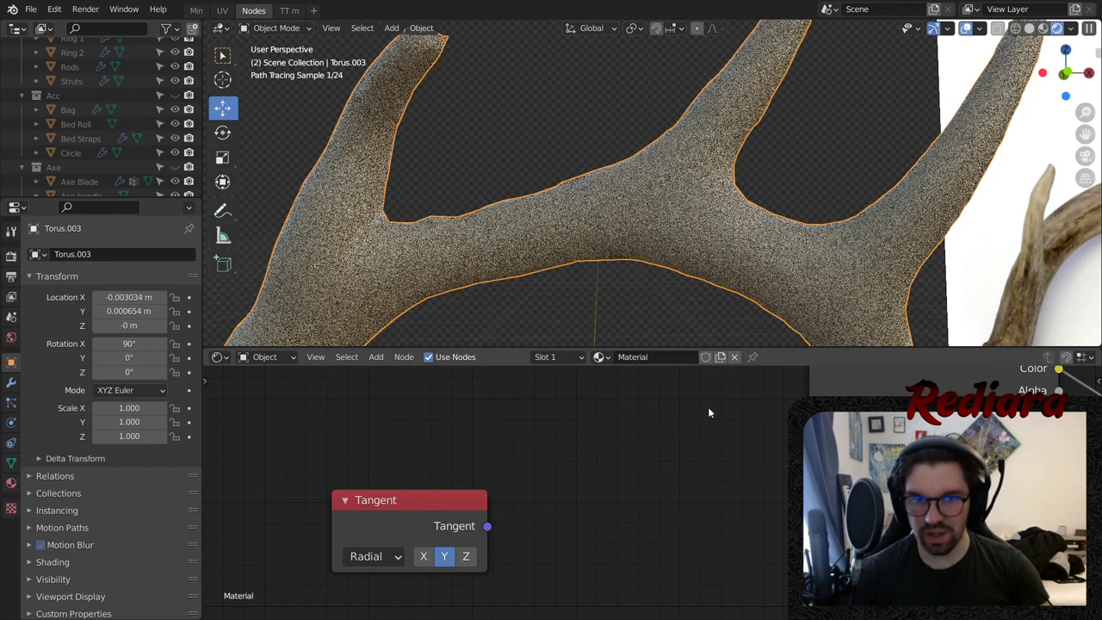
pyautogui.moveTo(487, 526); pyautogui.dragTo(796, 534)
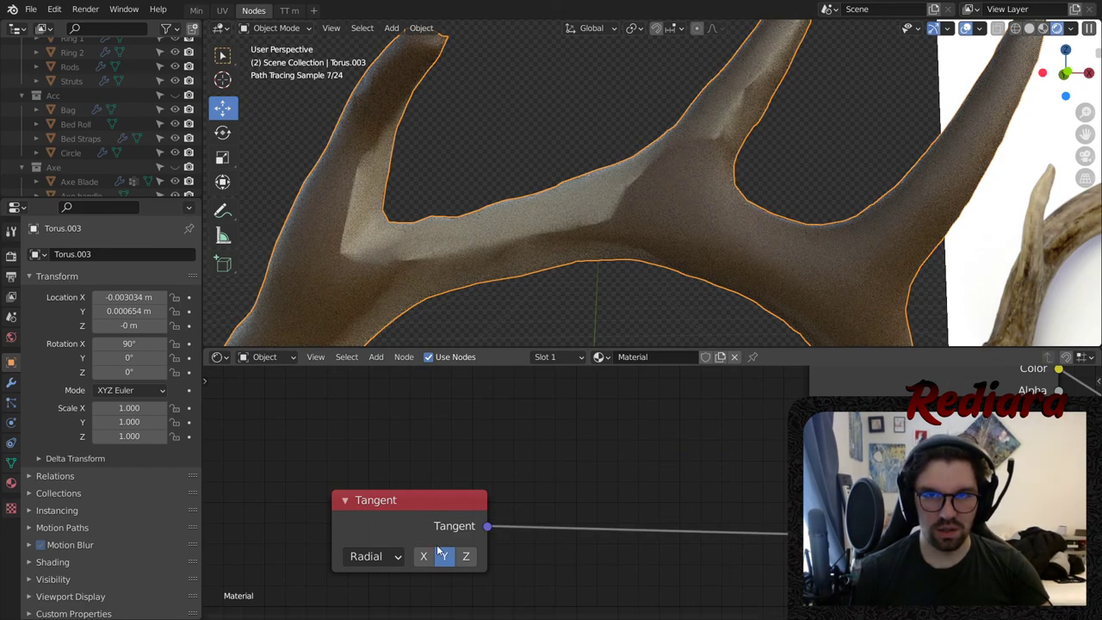
pyautogui.click(465, 556)
pyautogui.scroll(-4, 593, 188)
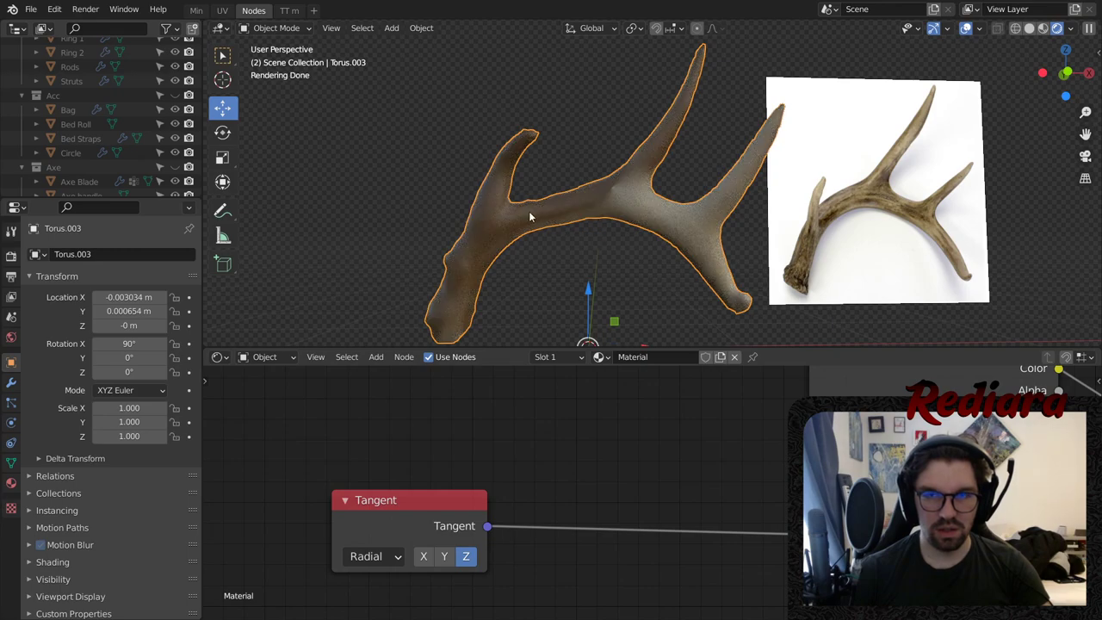
# - Insert a Noise Texture on the link between the Tangent node and the ColorRamp
pyautogui.click(377, 356)
pyautogui.moveTo(432, 439)
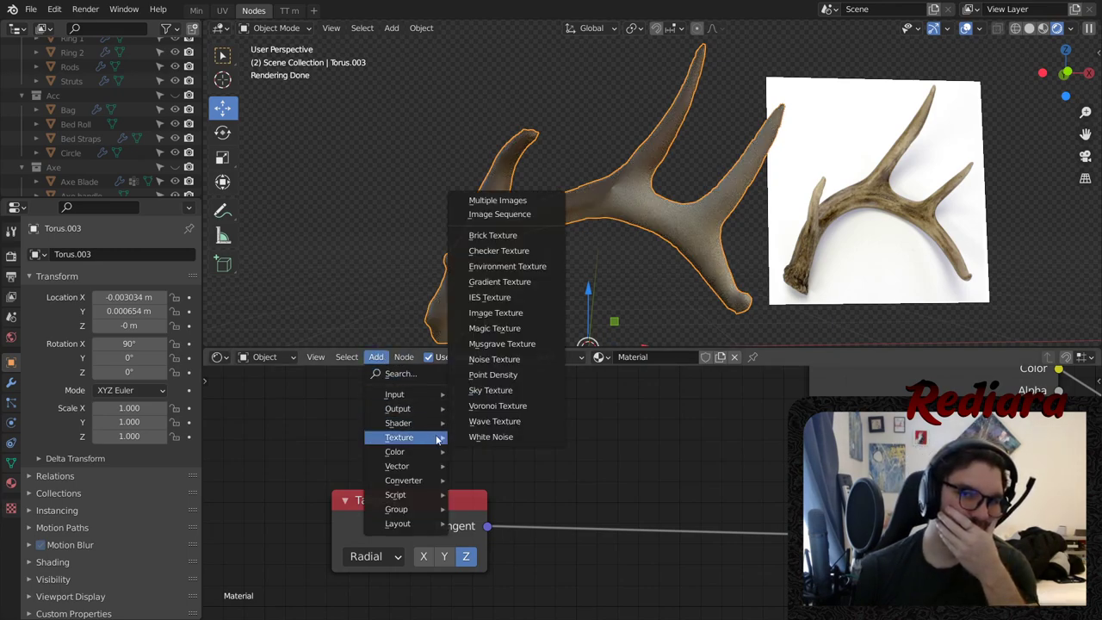
pyautogui.click(494, 359)
pyautogui.click(645, 456)
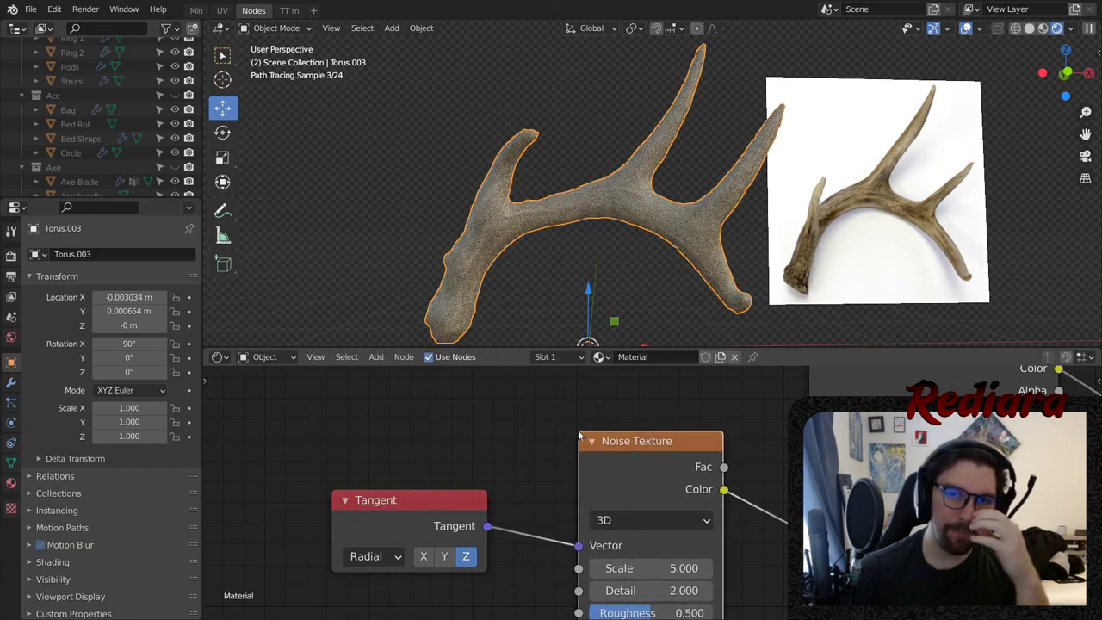
pyautogui.scroll(4, 644, 174)
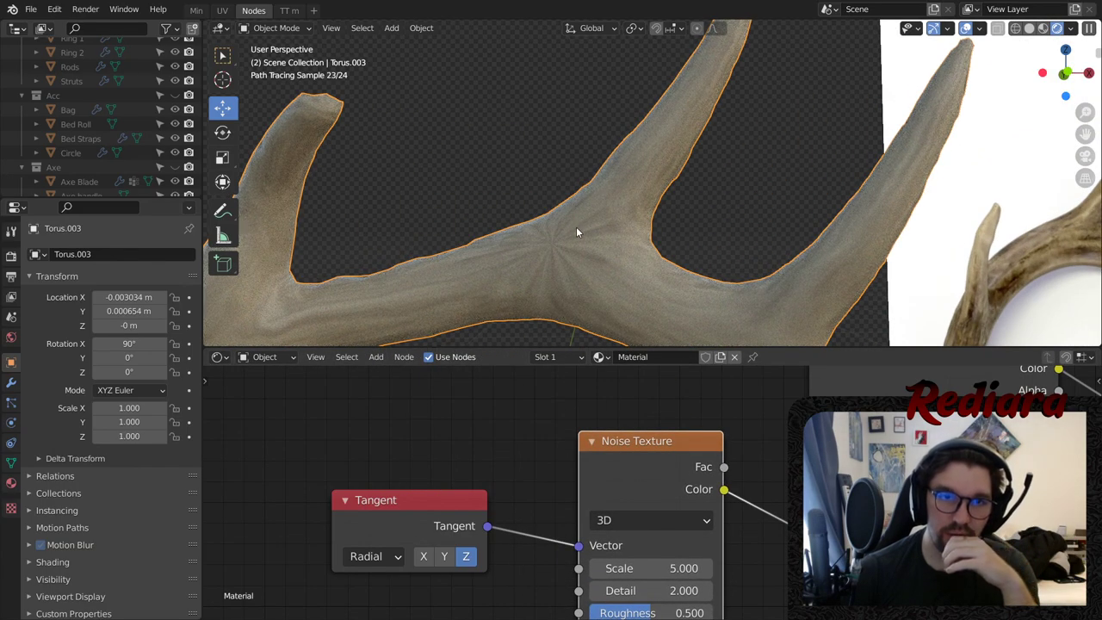
# - Try Y and X as the radial tangent axis with the Noise Texture and return to Z
pyautogui.click(451, 556)
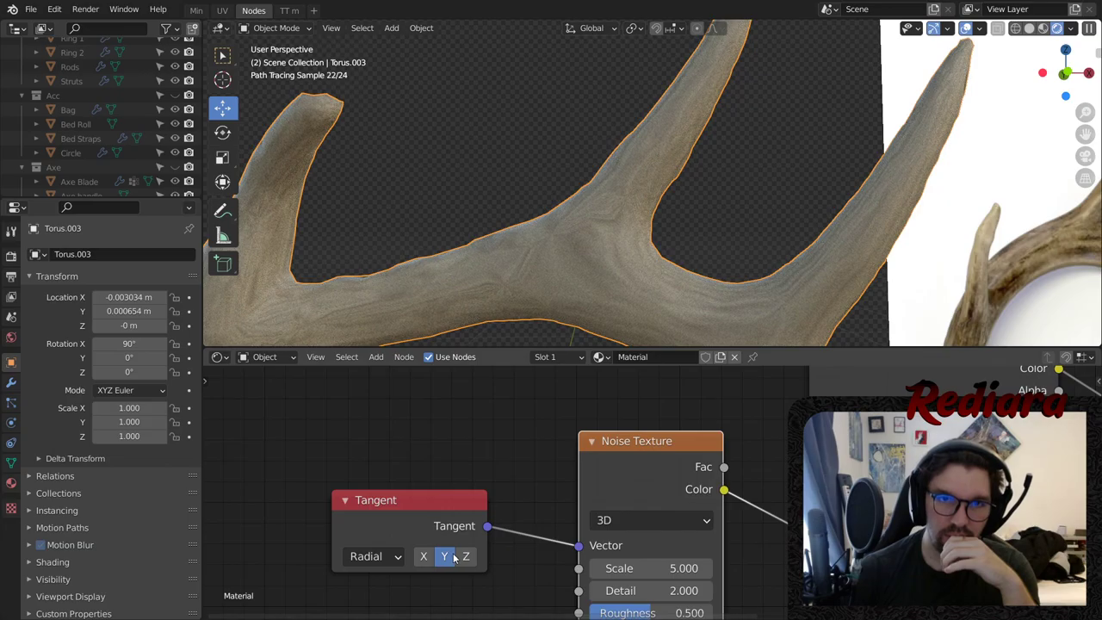
pyautogui.click(466, 557)
pyautogui.click(424, 557)
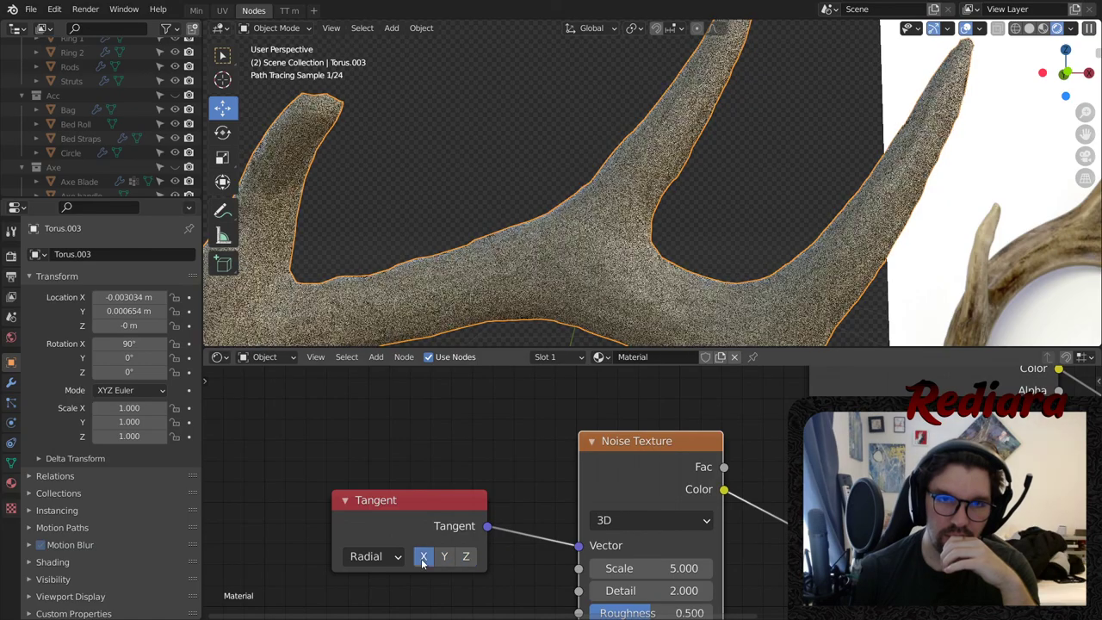
pyautogui.click(465, 555)
# - Move the Tangent and Noise Texture nodes away from the ColorRamp and place a duplicate Noise Texture above the original
pyautogui.moveTo(525, 426); pyautogui.dragTo(630, 351, button='middle')
pyautogui.scroll(-3, 635, 408)
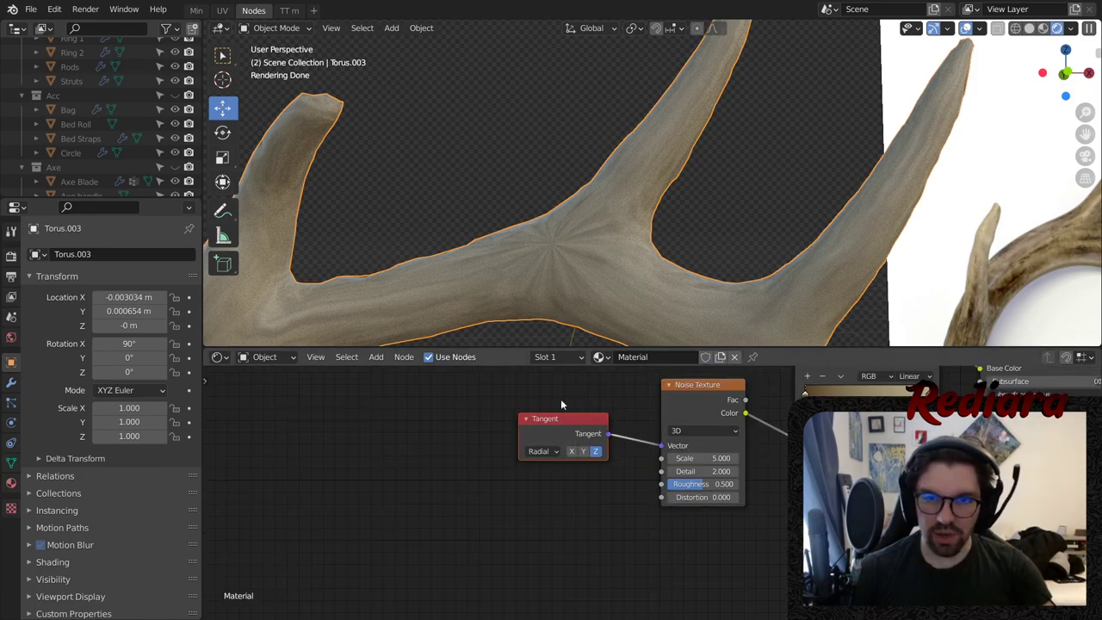
pyautogui.moveTo(551, 419); pyautogui.dragTo(432, 499)
pyautogui.moveTo(680, 388); pyautogui.dragTo(581, 449)
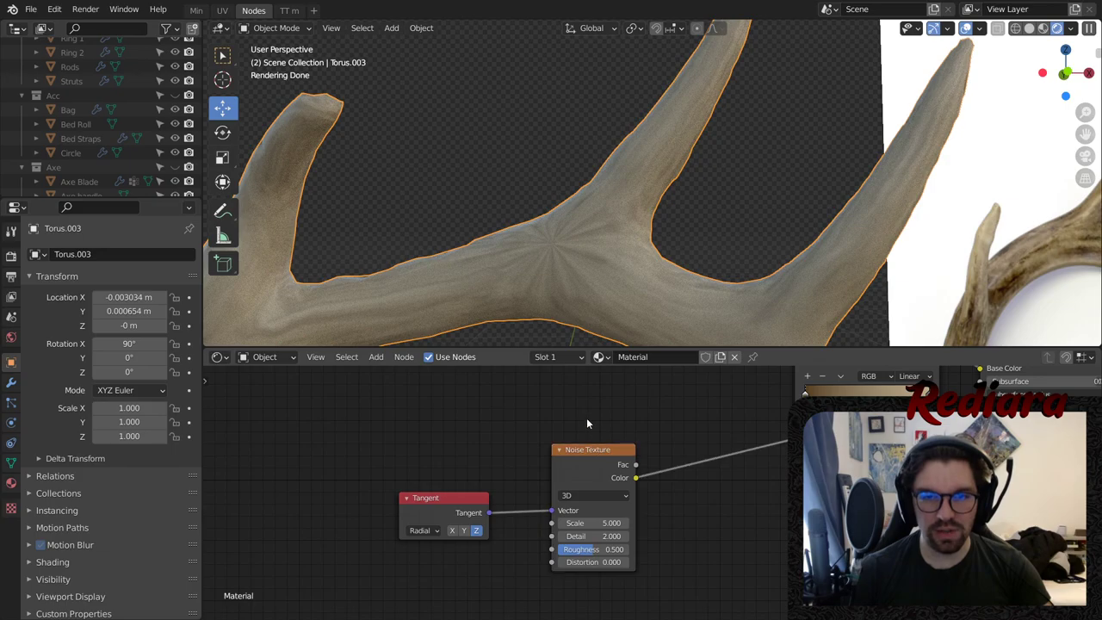
pyautogui.moveTo(611, 414); pyautogui.dragTo(605, 466, button='middle')
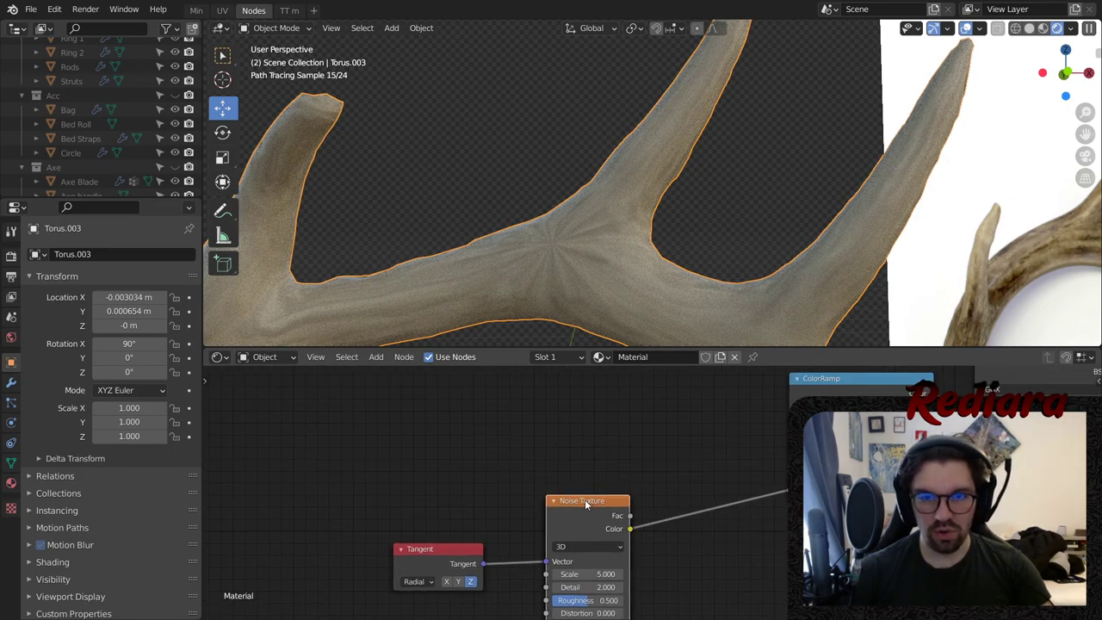
pyautogui.hotkey('shift', 'd')
pyautogui.click(587, 616)
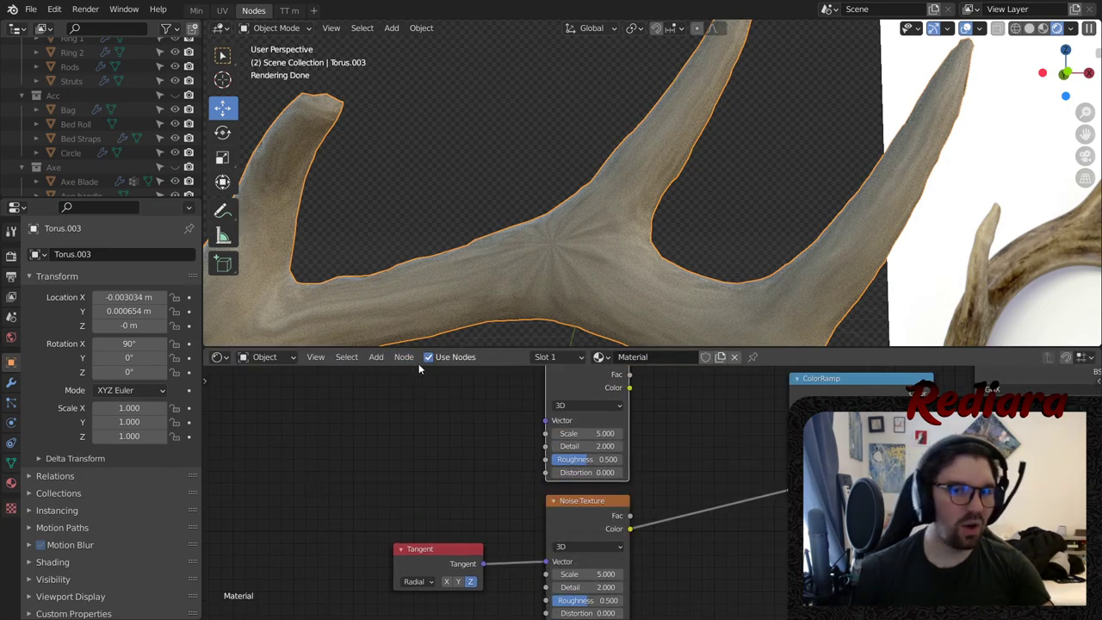
# - Insert a MixRGB node before the ColorRamp, with the duplicate Noise Texture's color in Color1 and the original's in Color2
pyautogui.click(376, 356)
pyautogui.moveTo(401, 455)
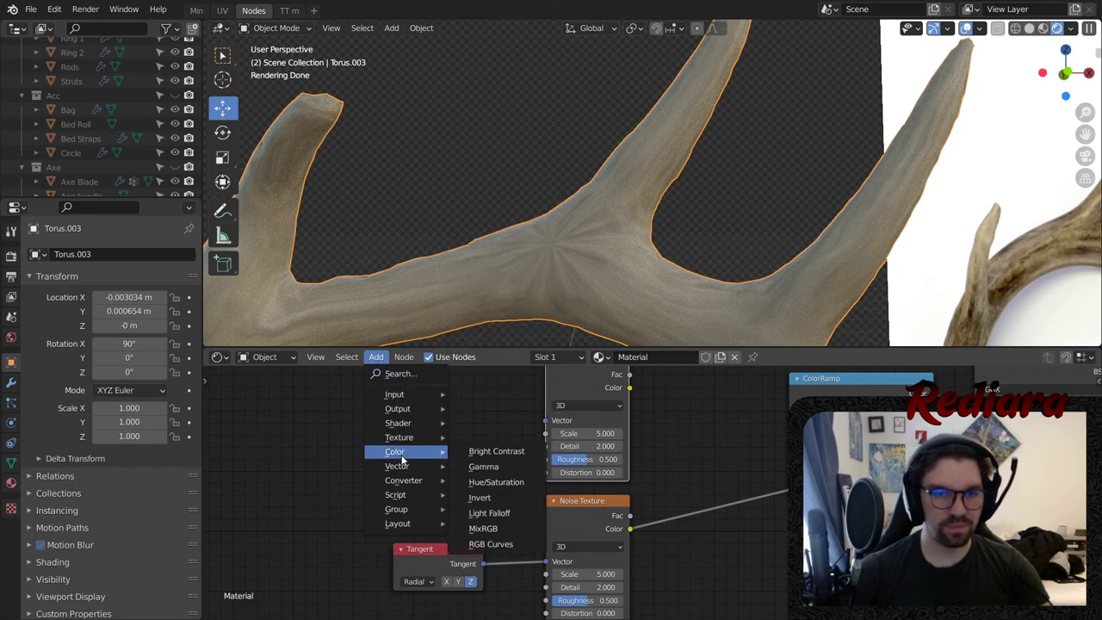
pyautogui.click(483, 528)
pyautogui.click(689, 498)
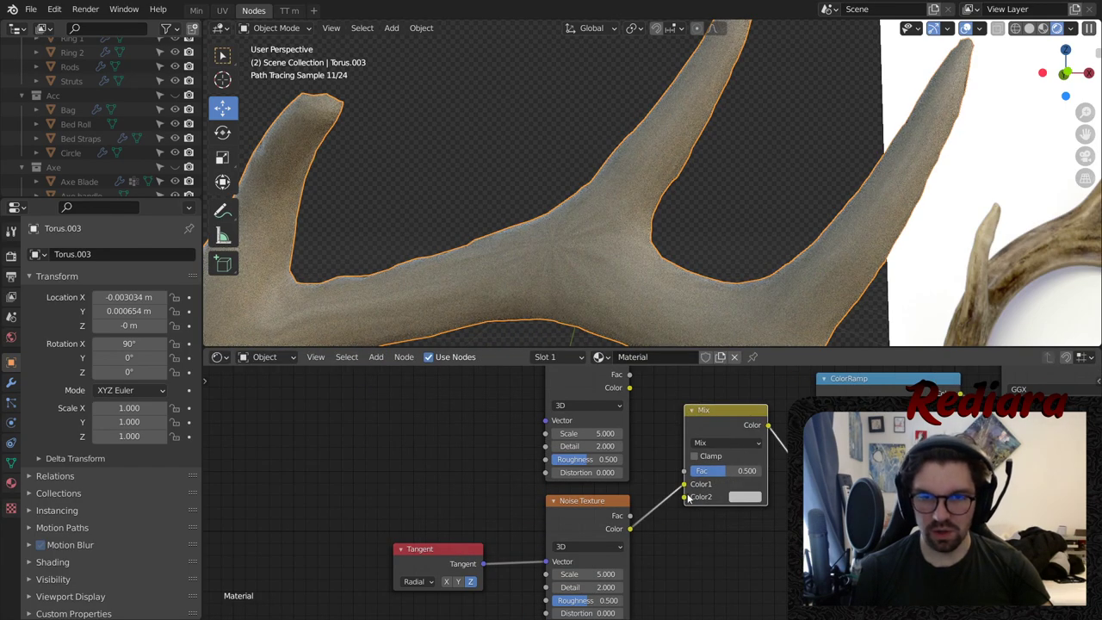
pyautogui.moveTo(684, 484)
pyautogui.mouseDown()
pyautogui.moveTo(638, 522)
pyautogui.moveTo(681, 489)
pyautogui.moveTo(685, 502)
pyautogui.moveTo(683, 483)
pyautogui.mouseUp()
pyautogui.moveTo(786, 532); pyautogui.dragTo(710, 536, button='middle')
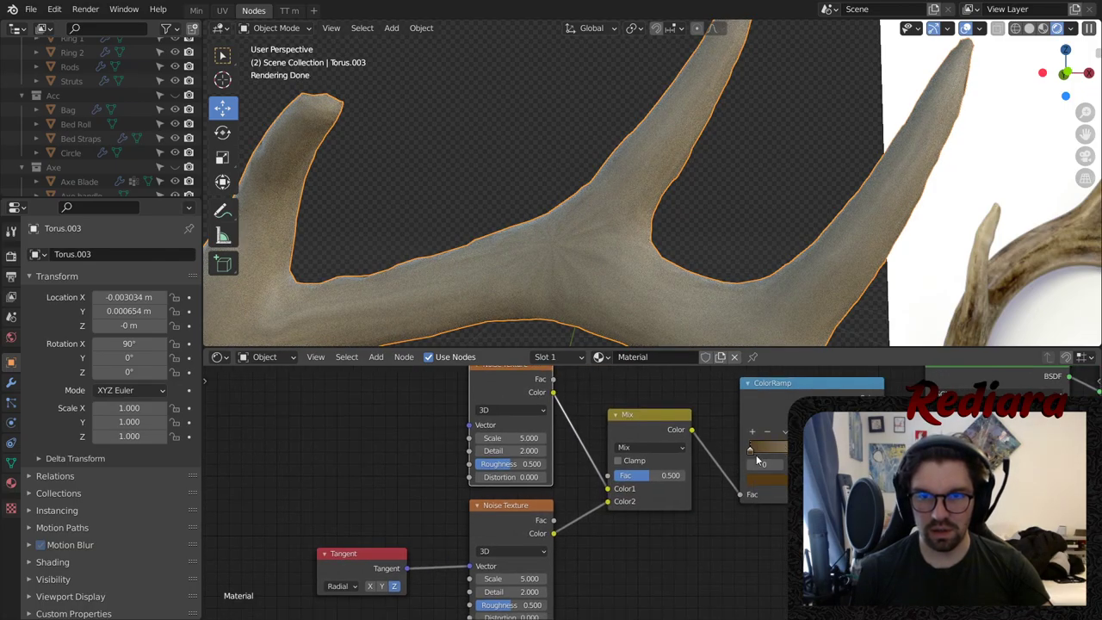
# - Shift the ColorRamp's dark stop toward the middle and inspect the streaks on the antler
pyautogui.moveTo(752, 452); pyautogui.dragTo(811, 452)
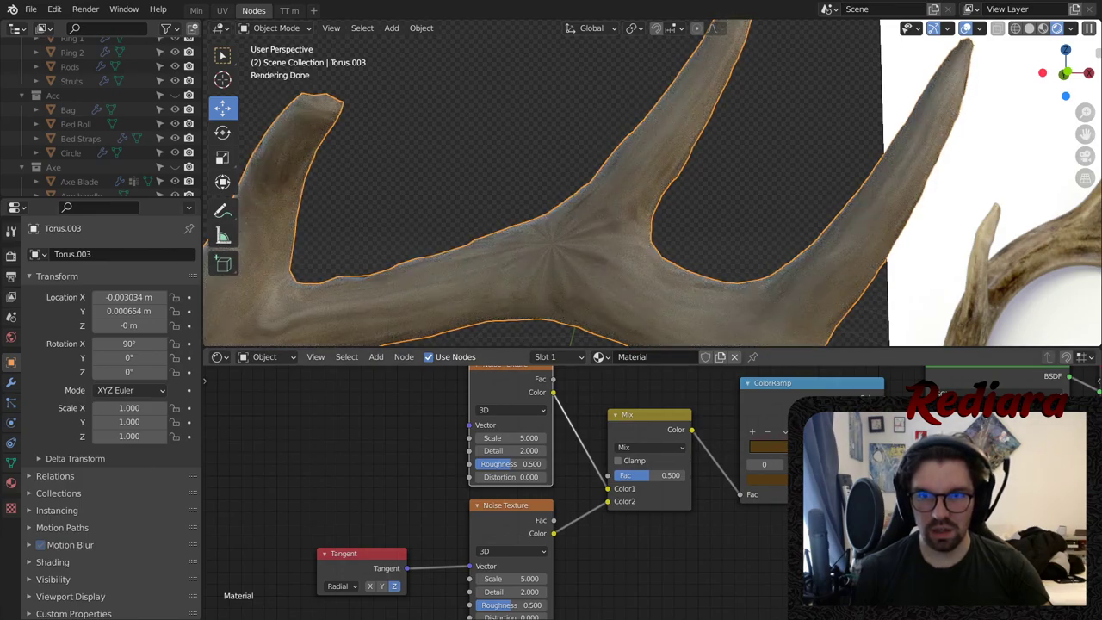
pyautogui.scroll(-2, 488, 238)
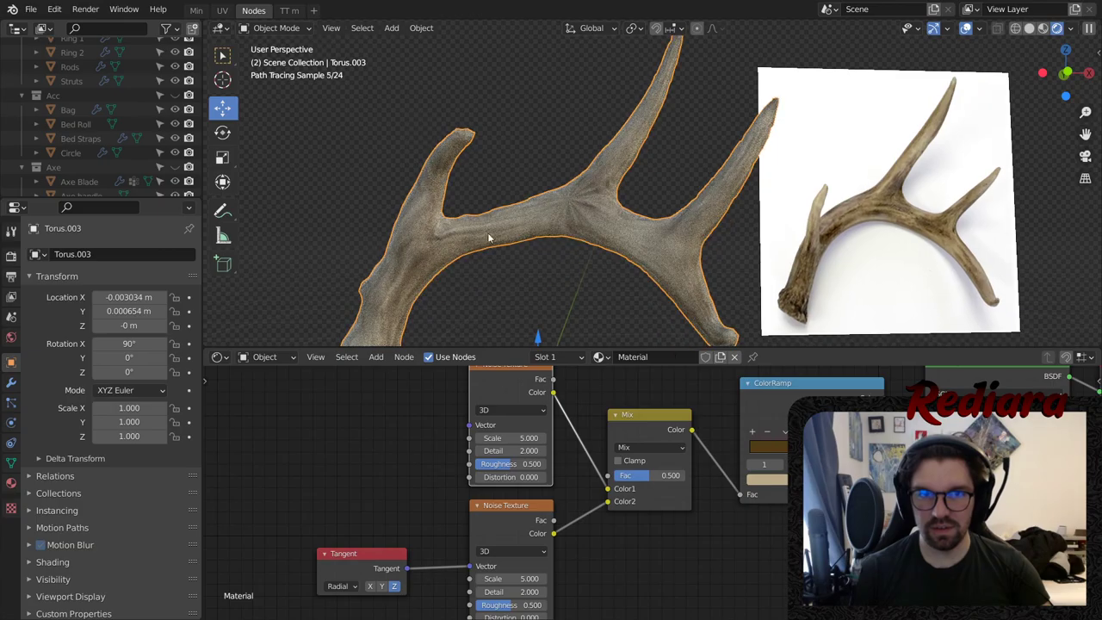
pyautogui.scroll(5, 488, 237)
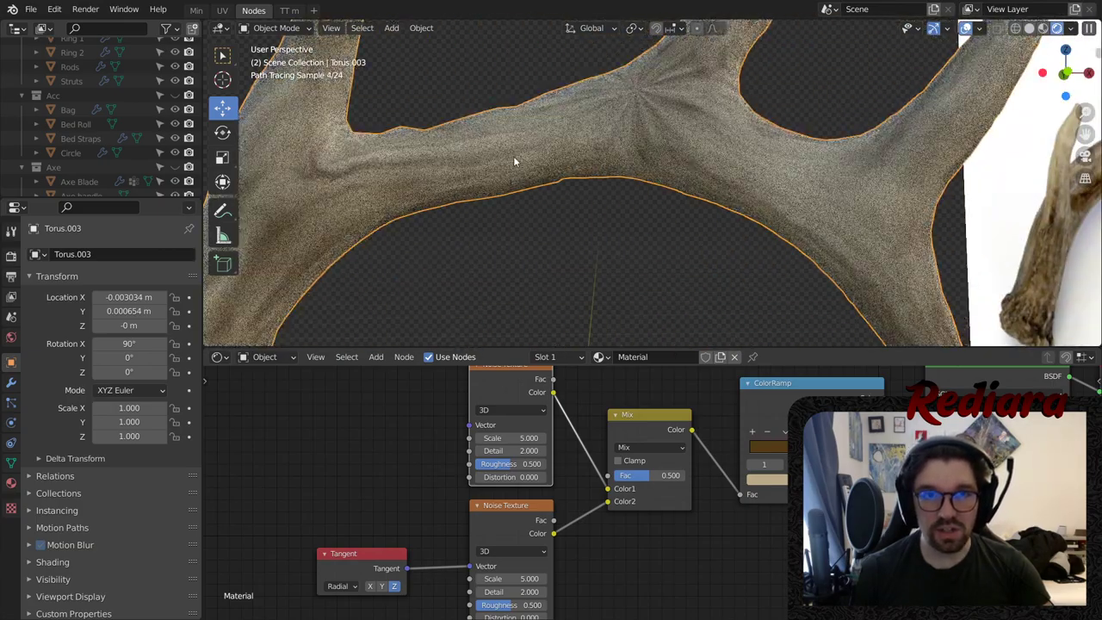
pyautogui.keyDown('shift'); pyautogui.moveTo(663, 114); pyautogui.dragTo(632, 209, button='middle'); pyautogui.keyUp('shift')
pyautogui.scroll(1, 626, 181)
# - Set the upper, duplicated Noise Texture's scale to 10
pyautogui.moveTo(706, 522); pyautogui.dragTo(696, 524, button='middle')
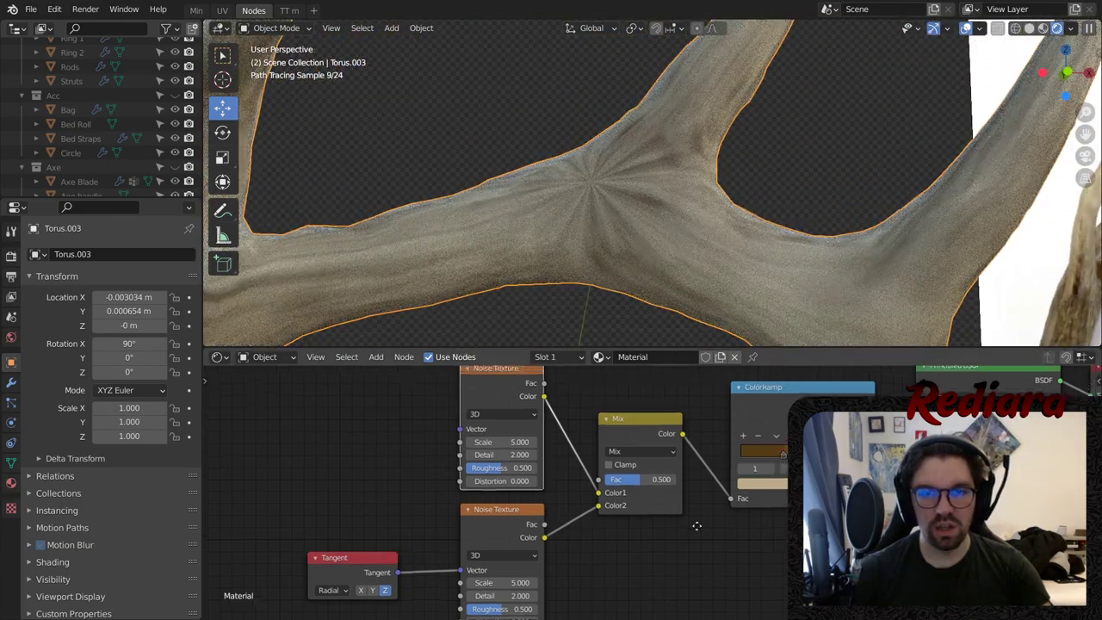
pyautogui.scroll(2, 635, 454)
pyautogui.doubleClick(435, 441)
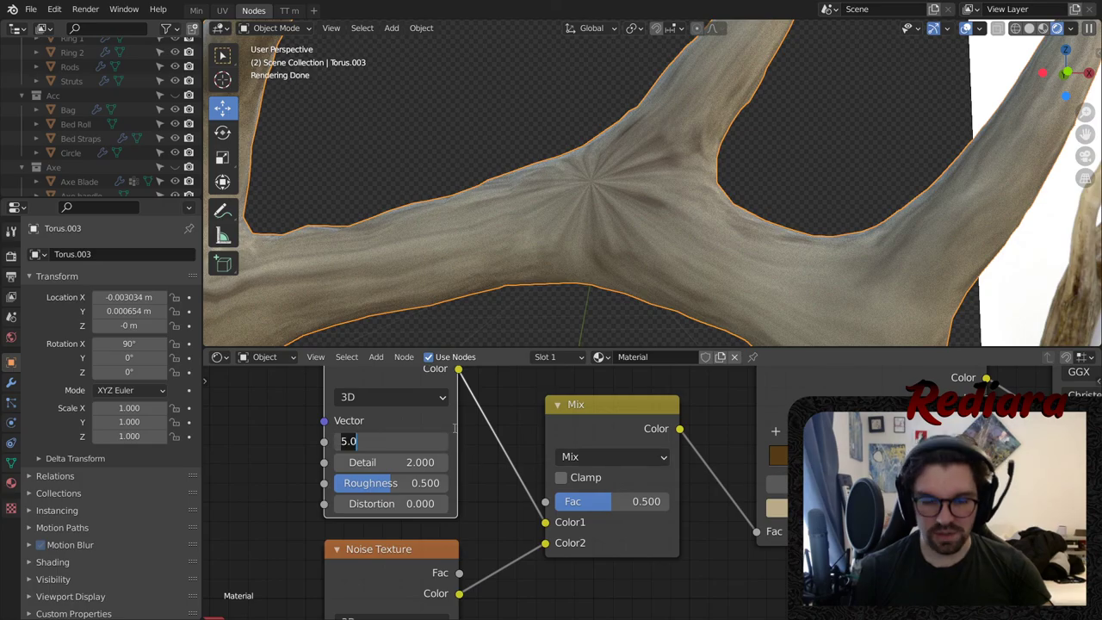
pyautogui.press('Return')
# - Try Linear Light as the Mix node's blend mode, settle on Soft Light, and check the result on the antler
pyautogui.click(658, 457)
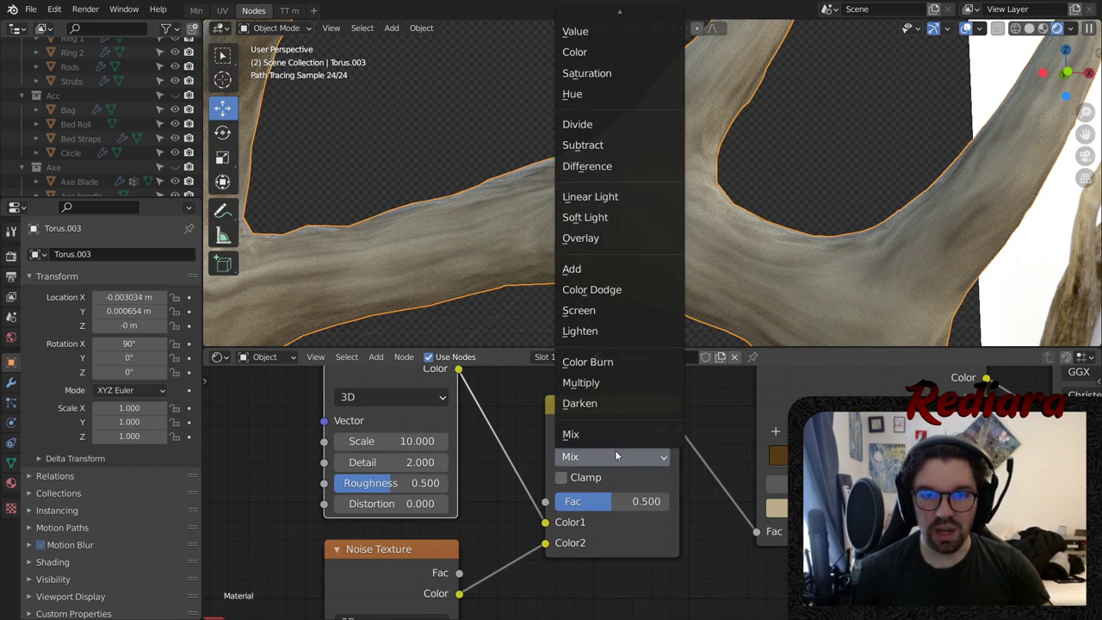
pyautogui.click(589, 199)
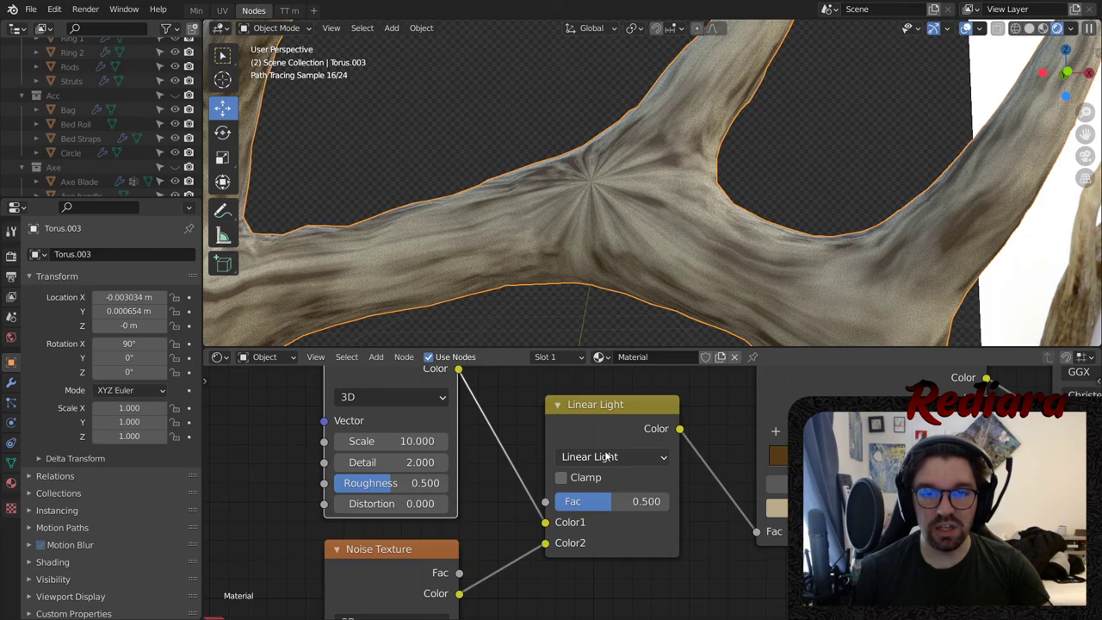
pyautogui.click(624, 460)
pyautogui.click(603, 218)
pyautogui.scroll(-4, 582, 198)
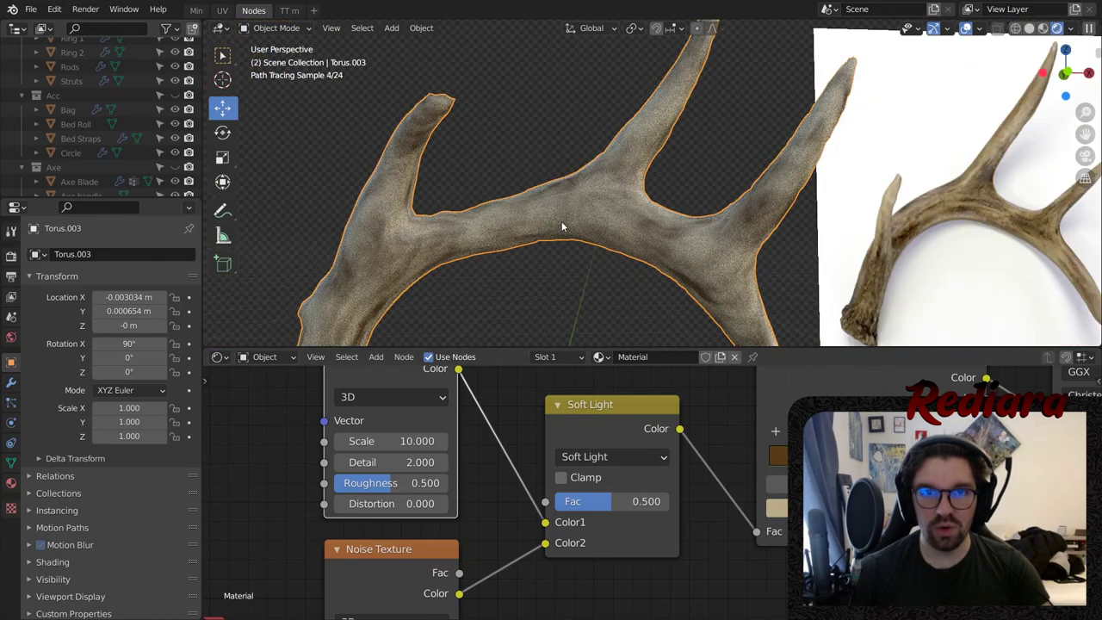
pyautogui.keyDown('shift'); pyautogui.moveTo(442, 298); pyautogui.dragTo(550, 240, button='middle'); pyautogui.keyUp('shift')
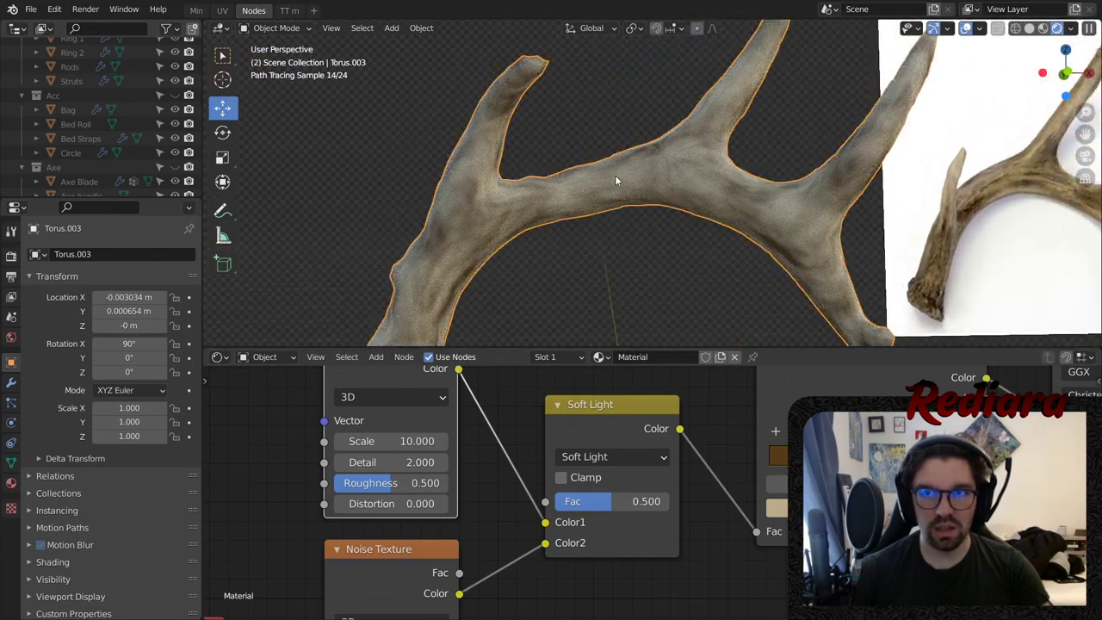
# - Set the scale of the lower, tangent-driven Noise Texture to 10 and inspect the streaks on the antler
pyautogui.moveTo(614, 175); pyautogui.dragTo(588, 209, button='middle')
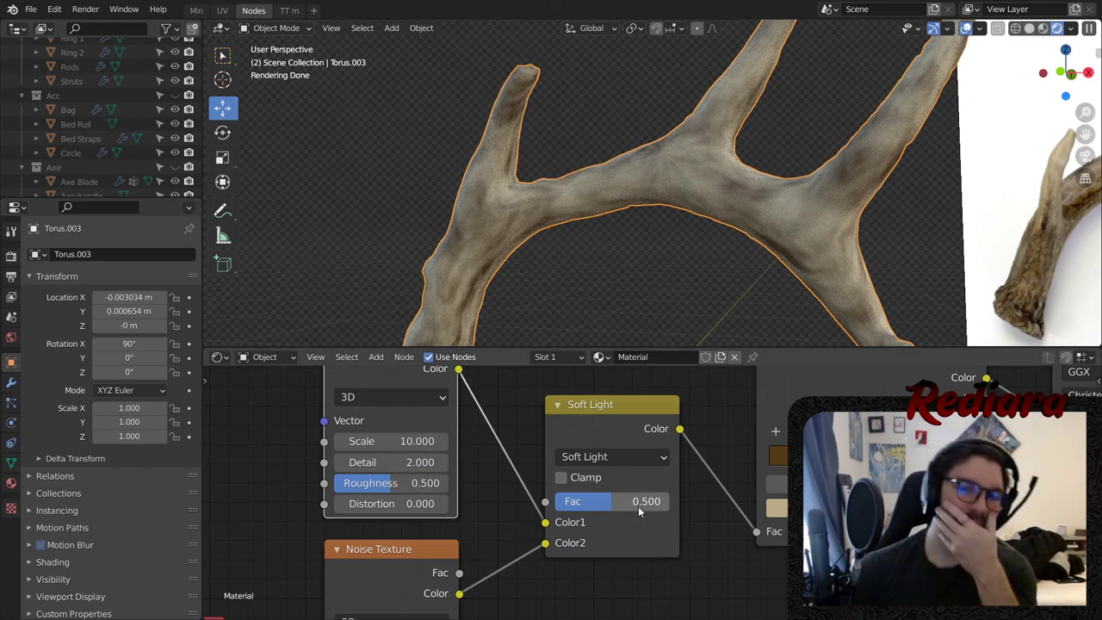
pyautogui.moveTo(649, 569); pyautogui.dragTo(691, 369, button='middle')
pyautogui.click(521, 459)
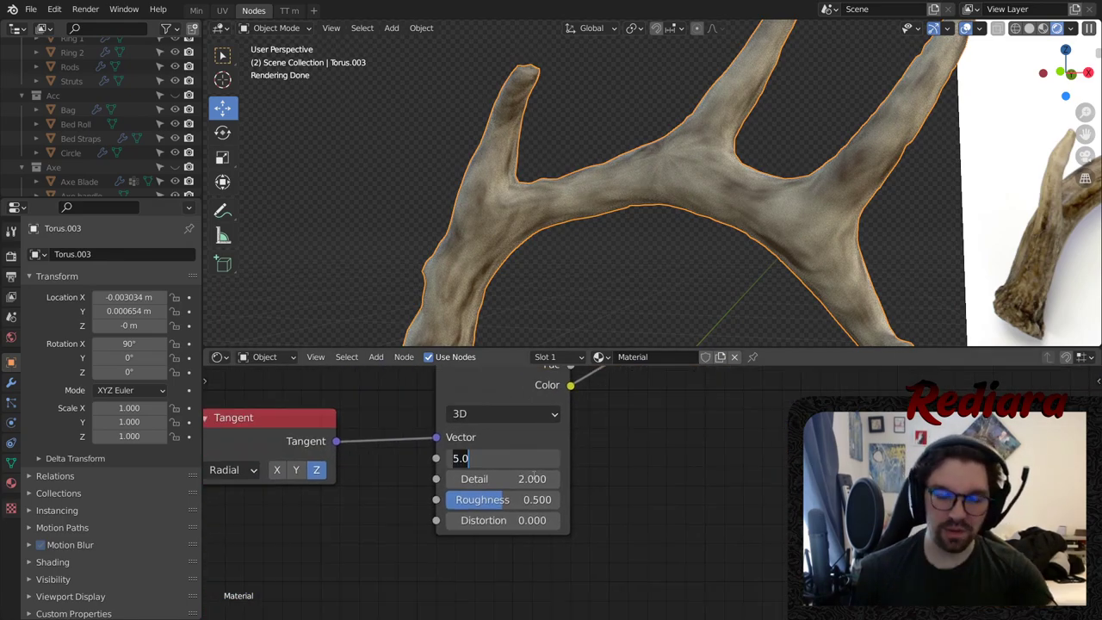
pyautogui.press('Return')
pyautogui.scroll(4, 725, 128)
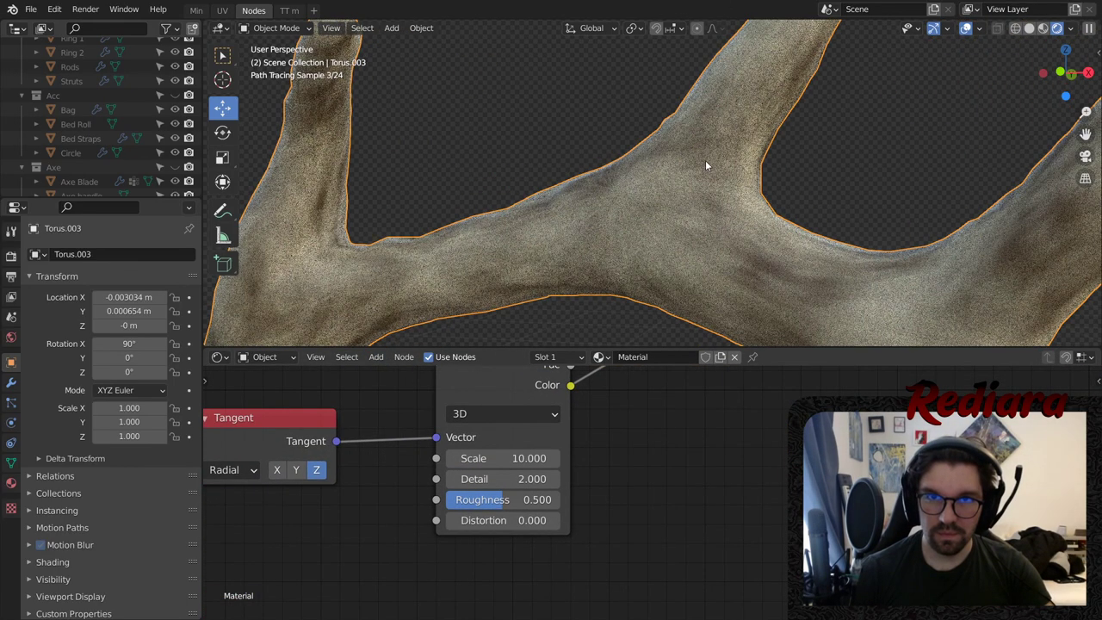
pyautogui.moveTo(695, 206); pyautogui.dragTo(725, 210, button='middle')
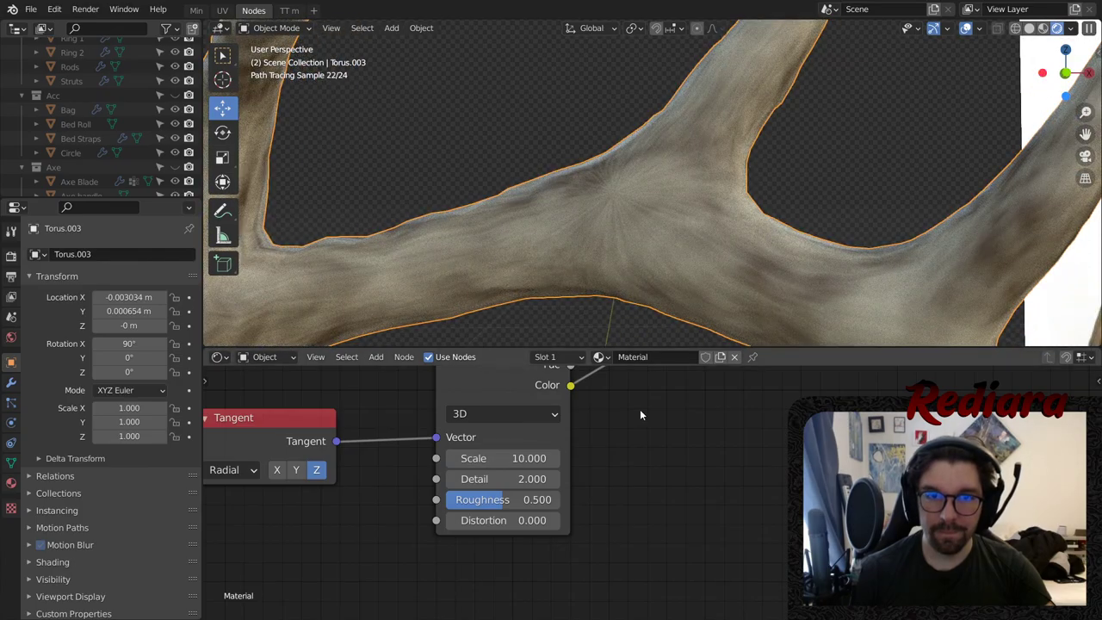
# - Raise the roughness of both Noise Texture nodes to 1.000
pyautogui.moveTo(640, 415); pyautogui.dragTo(626, 514, button='middle')
pyautogui.moveTo(570, 457); pyautogui.dragTo(569, 521, button='middle')
pyautogui.moveTo(493, 444); pyautogui.dragTo(555, 444)
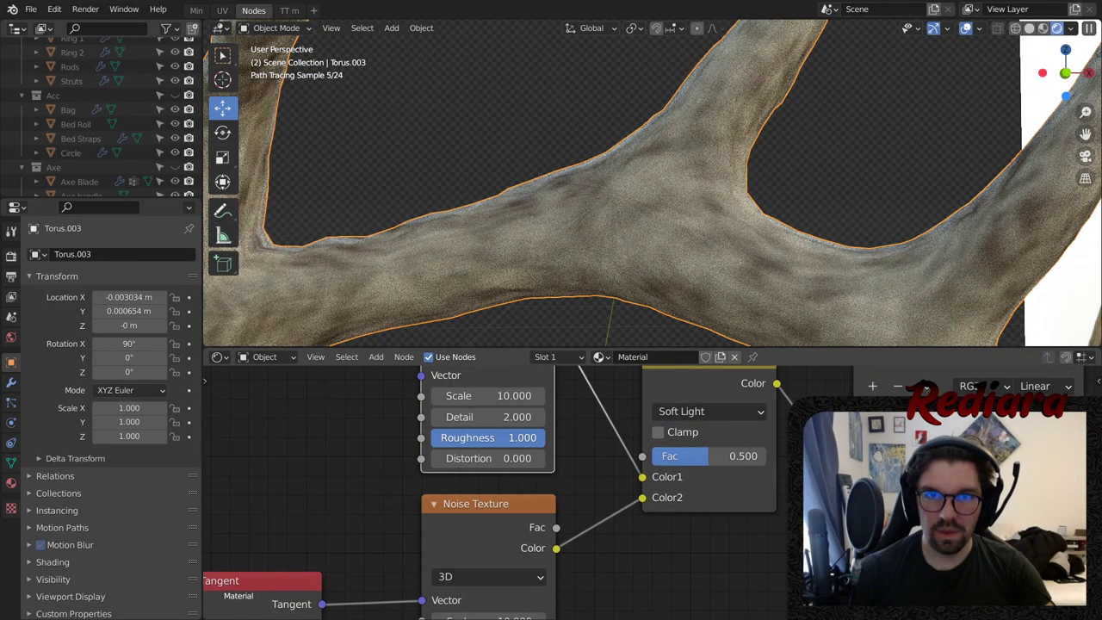
pyautogui.moveTo(559, 589); pyautogui.dragTo(559, 520, button='middle')
pyautogui.moveTo(498, 594); pyautogui.dragTo(555, 594)
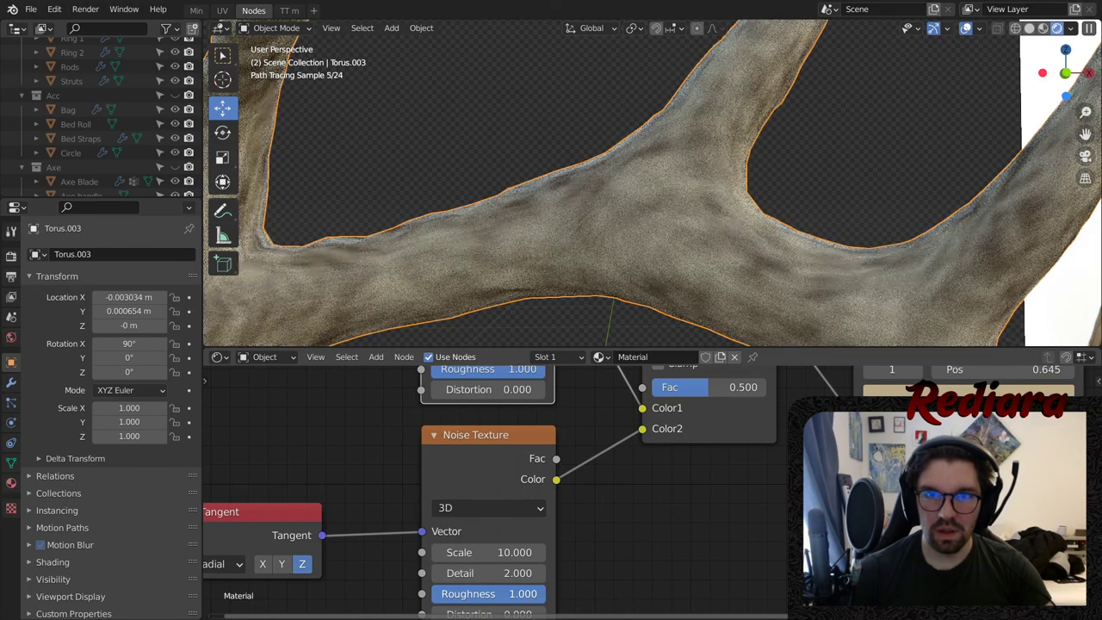
# - Set the lower Noise Texture's detail to 10 and compare the antler with the reference photo
pyautogui.click(517, 572)
pyautogui.write('10')
pyautogui.press('Return')
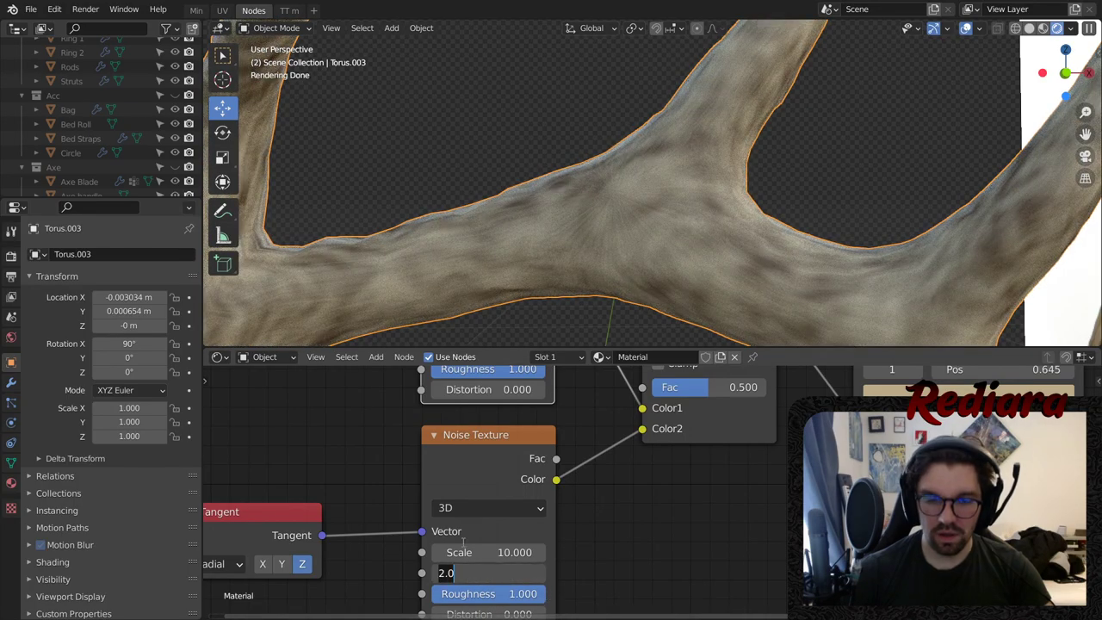
pyautogui.scroll(-5, 592, 186)
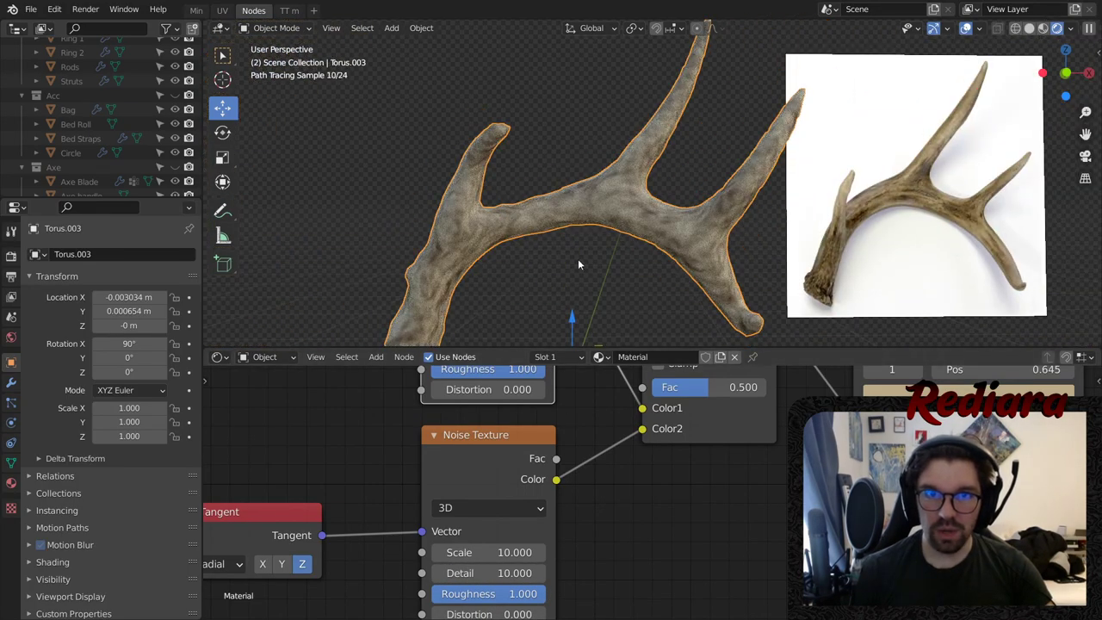
pyautogui.moveTo(577, 258); pyautogui.dragTo(604, 117, button='middle')
pyautogui.scroll(4, 604, 117)
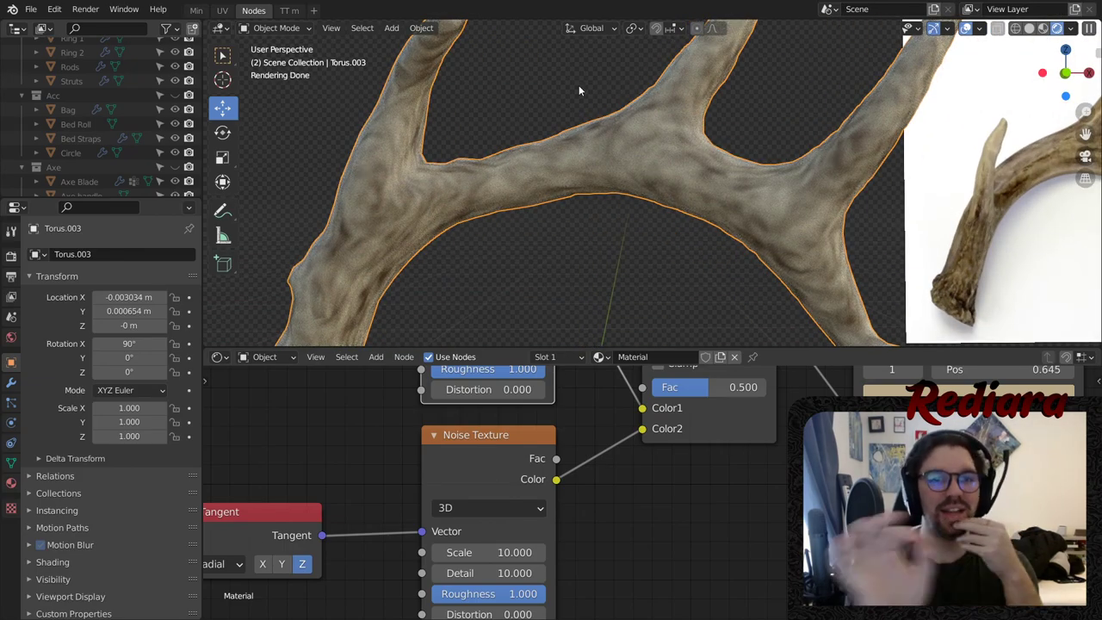
# - Set the lower Noise Texture's distortion to 10
pyautogui.moveTo(716, 525); pyautogui.dragTo(717, 381, button='middle')
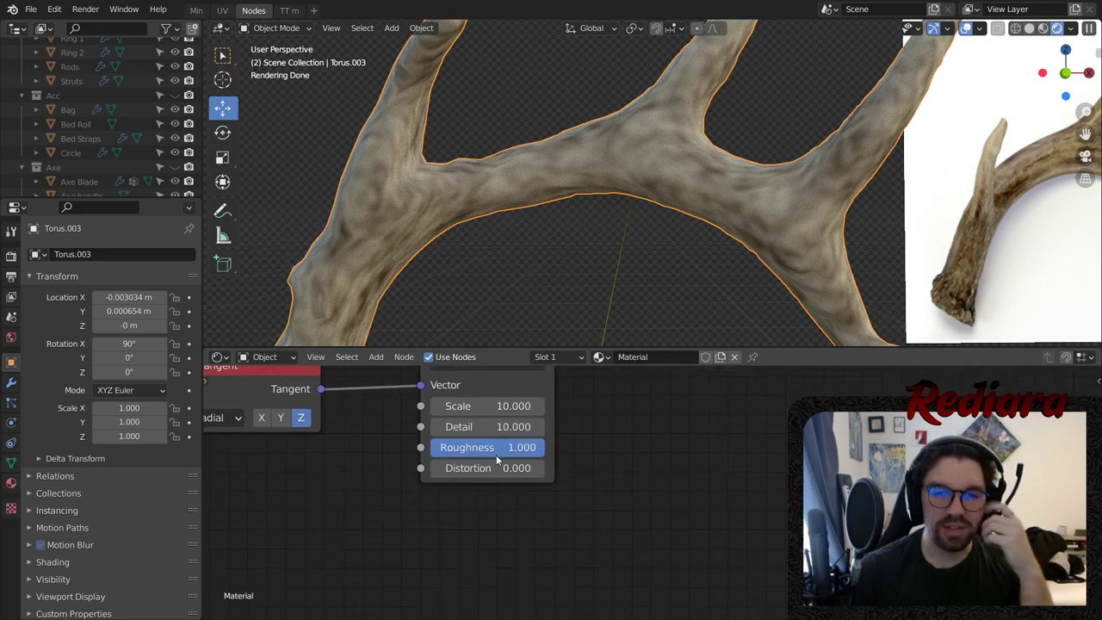
pyautogui.click(542, 471)
pyautogui.write('10')
pyautogui.press('Return')
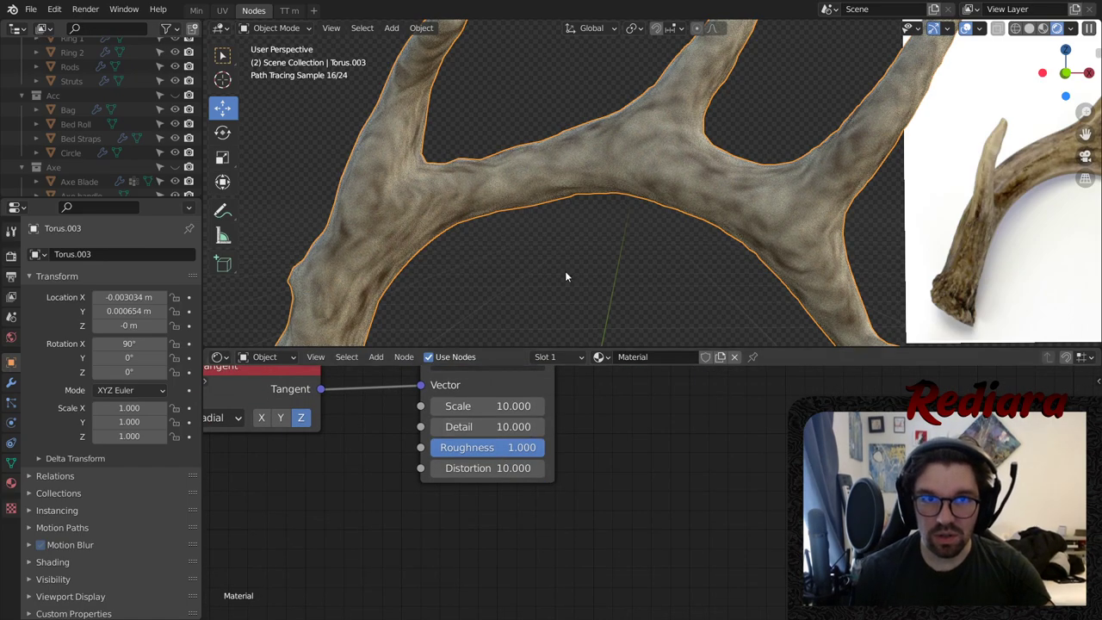
# - Try distortion values of 10 and 3 on the upper Noise Texture, and settle on 2
pyautogui.moveTo(591, 413); pyautogui.dragTo(606, 592, button='middle')
pyautogui.click(538, 421)
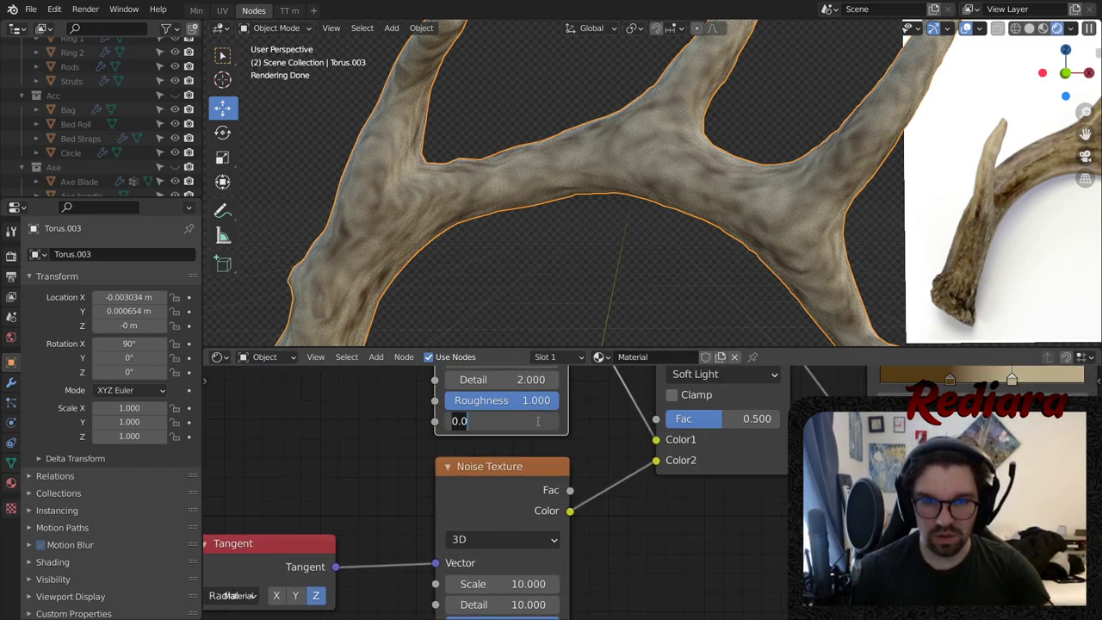
pyautogui.write('10')
pyautogui.press('Return')
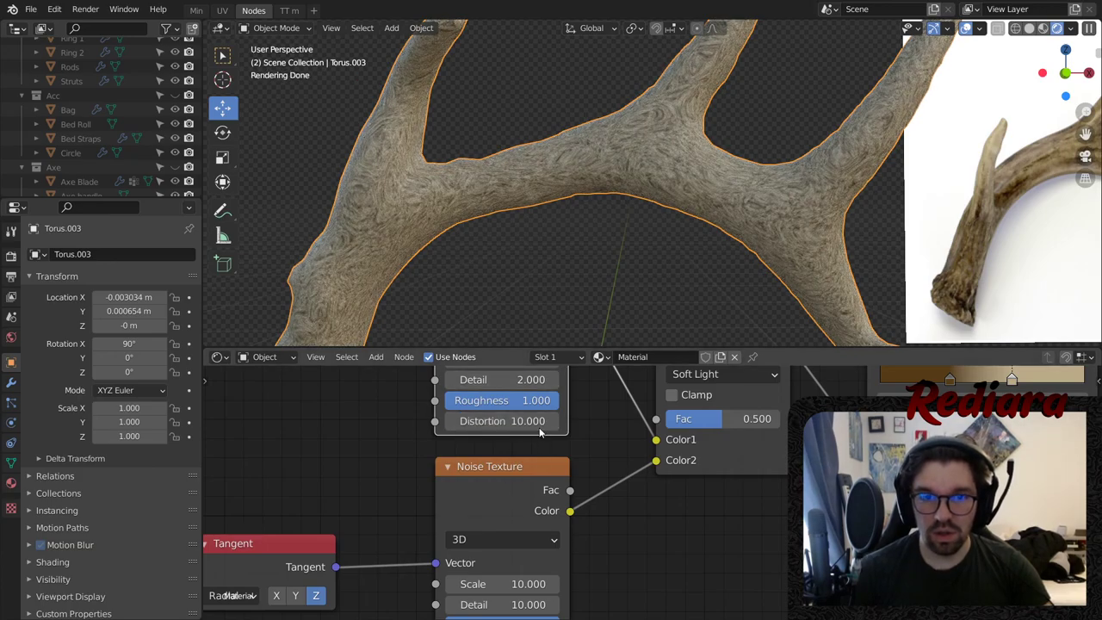
pyautogui.click(514, 425)
pyautogui.write('3')
pyautogui.press('Return')
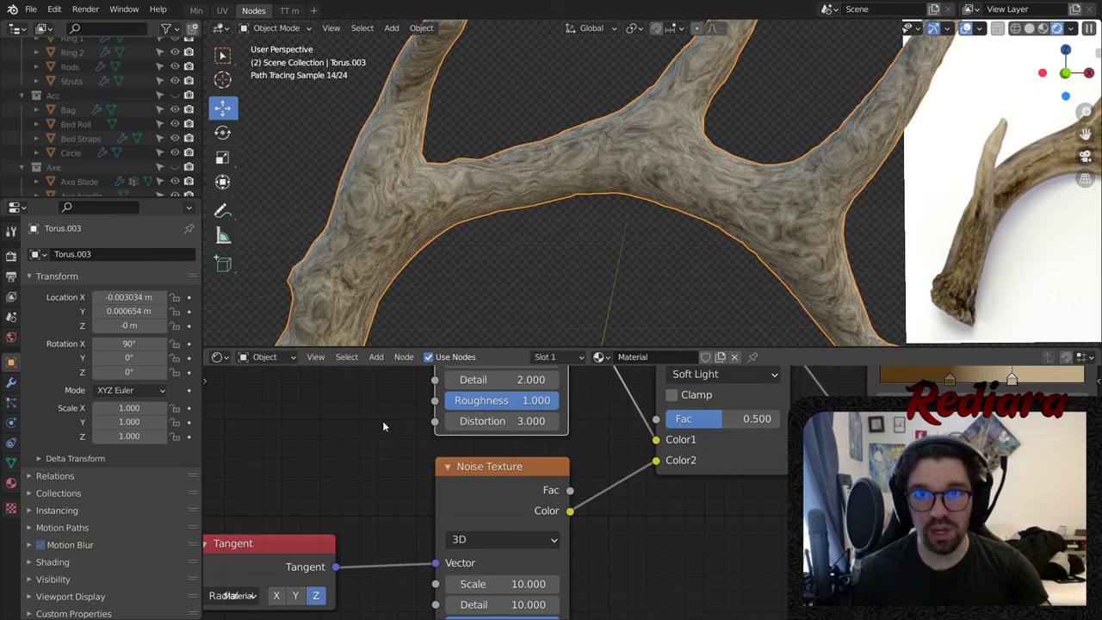
pyautogui.click(508, 421)
pyautogui.write('2')
pyautogui.press('Return')
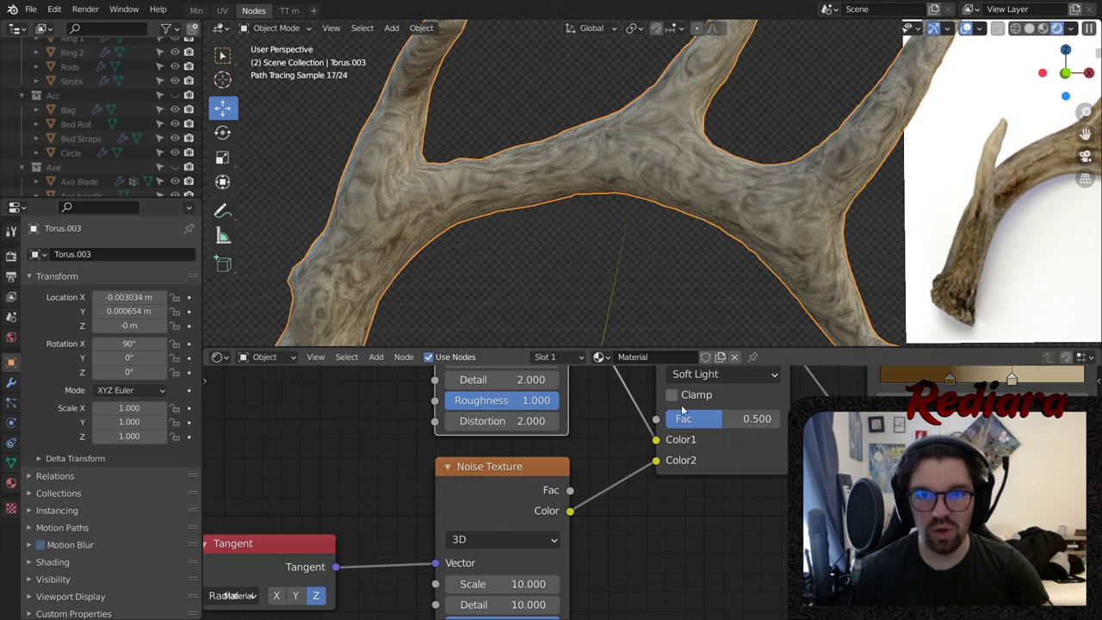
# - Unplug the upper Noise Texture from the Soft Light node's Color1 to compare the patterns, and reconnect it
pyautogui.moveTo(656, 441); pyautogui.dragTo(645, 450)
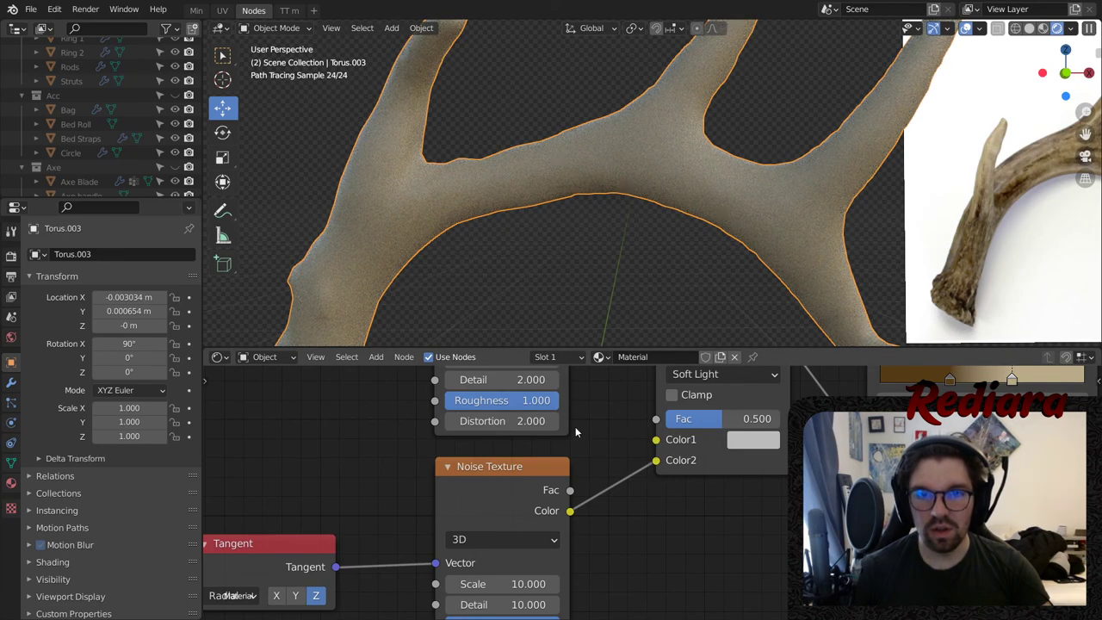
pyautogui.keyDown('shift'); pyautogui.scroll(4, 574, 426); pyautogui.keyUp('shift')
pyautogui.moveTo(591, 444); pyautogui.dragTo(656, 561)
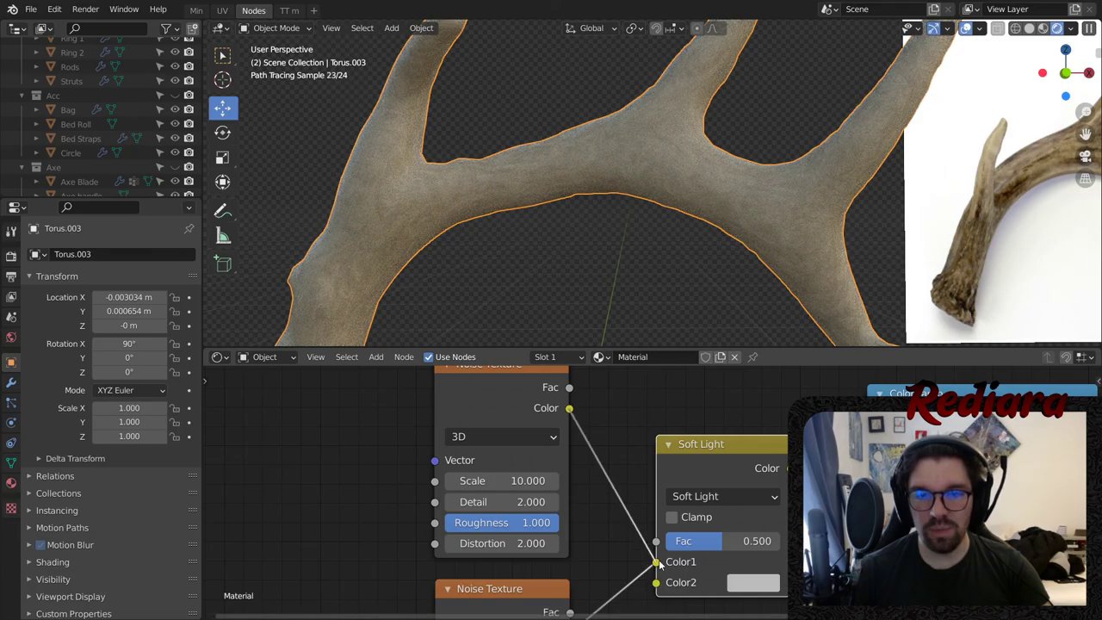
# - With both noise colors feeding the Soft Light node, set its Fac to 0.640 and check the whole antler
pyautogui.moveTo(658, 582); pyautogui.dragTo(490, 556, button='middle')
pyautogui.moveTo(555, 513)
pyautogui.mouseDown()
pyautogui.moveTo(606, 513)
pyautogui.moveTo(496, 513)
pyautogui.moveTo(608, 513)
pyautogui.moveTo(567, 513)
pyautogui.mouseUp()
pyautogui.scroll(-4, 616, 220)
pyautogui.scroll(3, 679, 103)
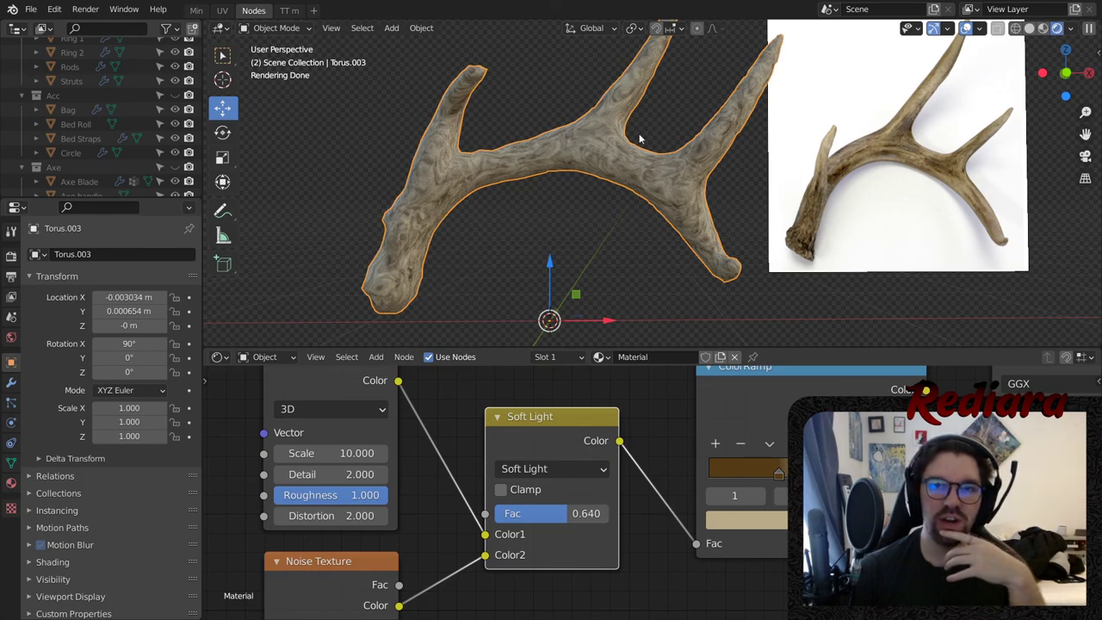
pyautogui.moveTo(618, 162); pyautogui.dragTo(625, 183, button='middle')
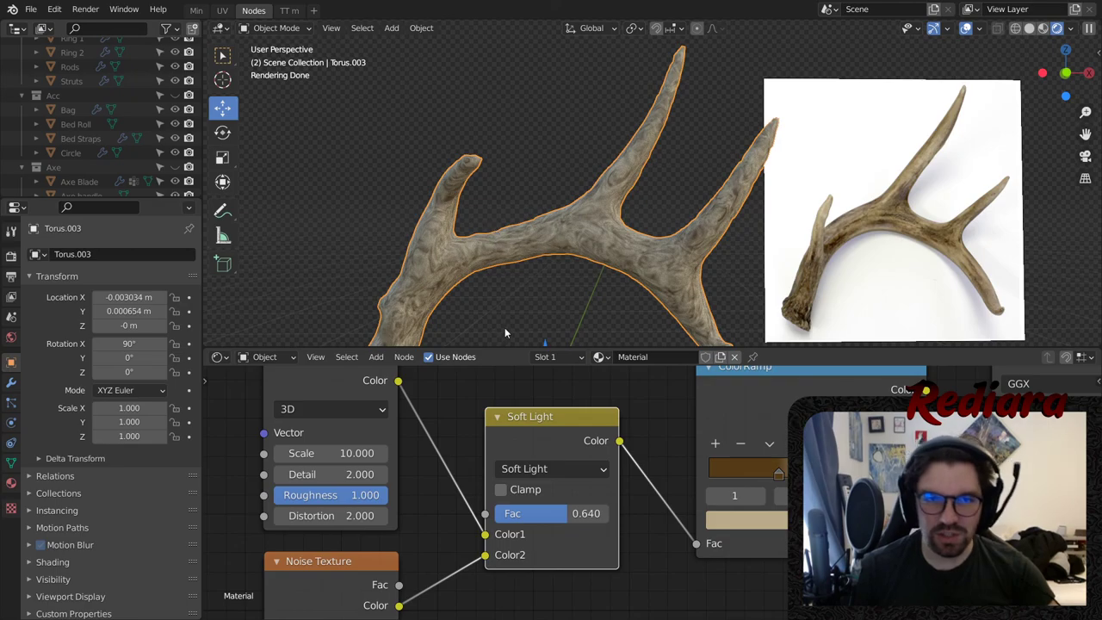
# - Place the 3D cursor at the antler's base and set the object's origin to the 3D cursor
pyautogui.keyDown('shift'); pyautogui.moveTo(504, 328); pyautogui.dragTo(503, 201, button='middle'); pyautogui.keyUp('shift')
pyautogui.moveTo(434, 277); pyautogui.dragTo(432, 225, button='middle')
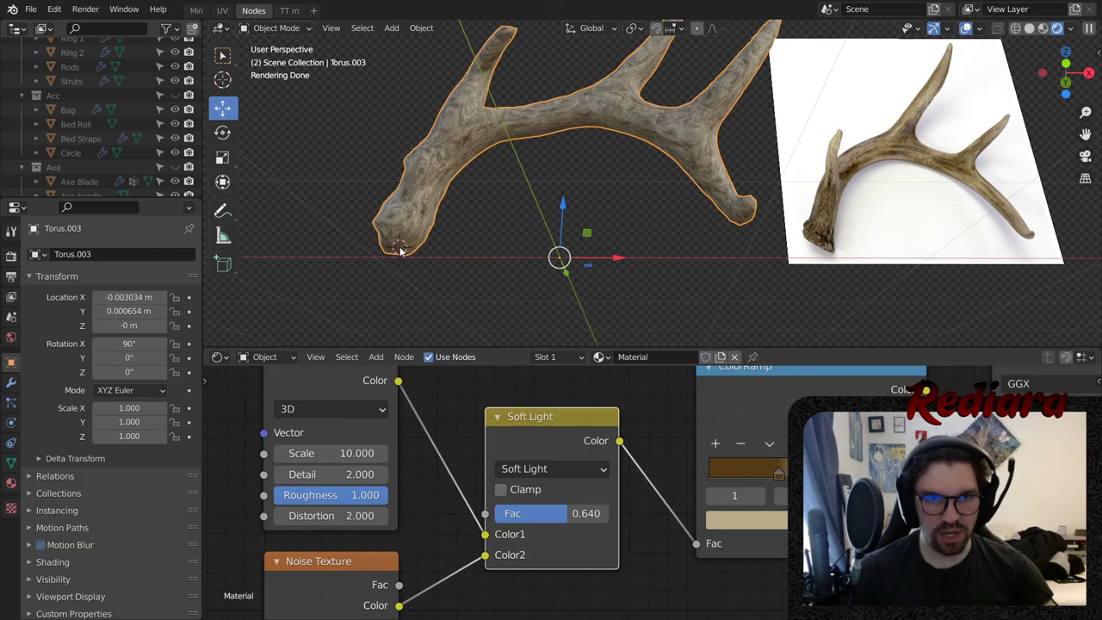
pyautogui.click(421, 28)
pyautogui.moveTo(473, 59)
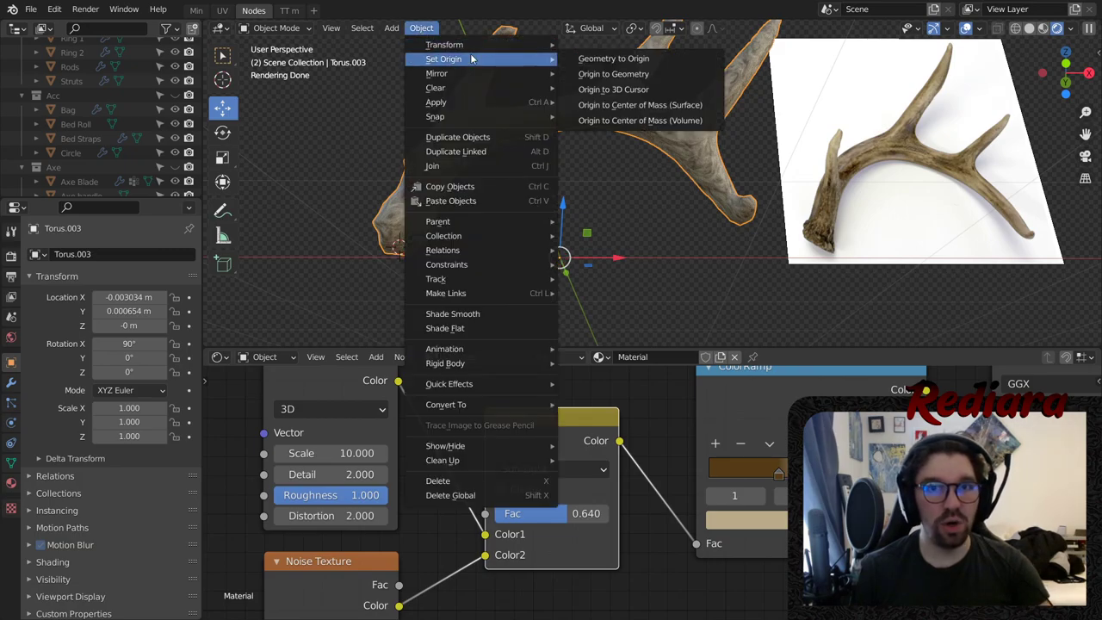
pyautogui.click(639, 93)
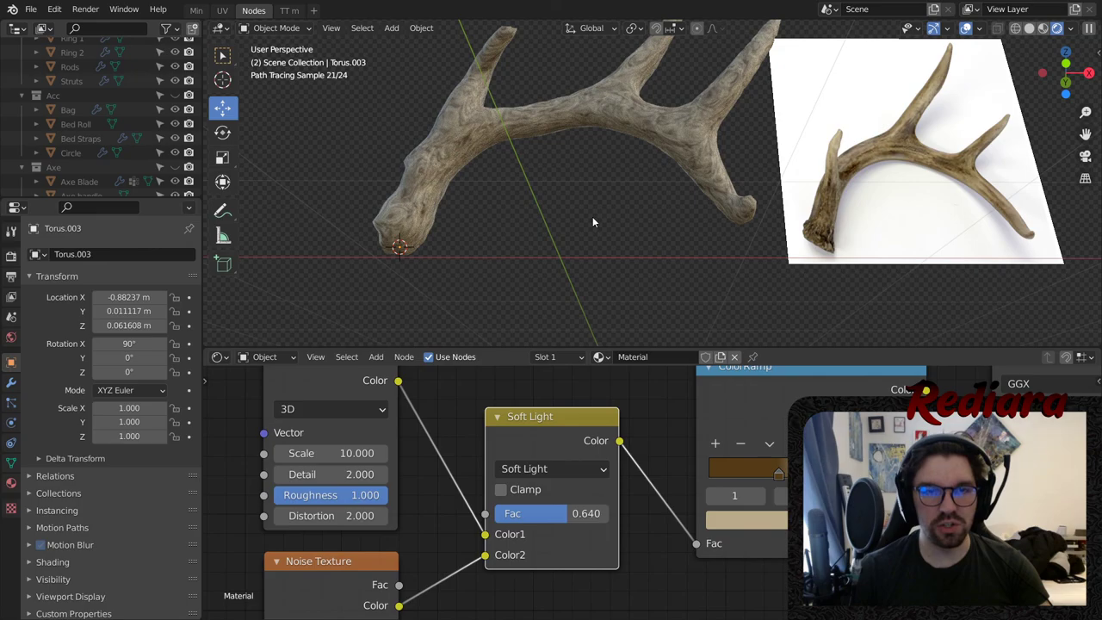
# - Move the Soft Light, both Noise Texture and Tangent nodes down to free space above them in the node tree
pyautogui.scroll(-4, 518, 425)
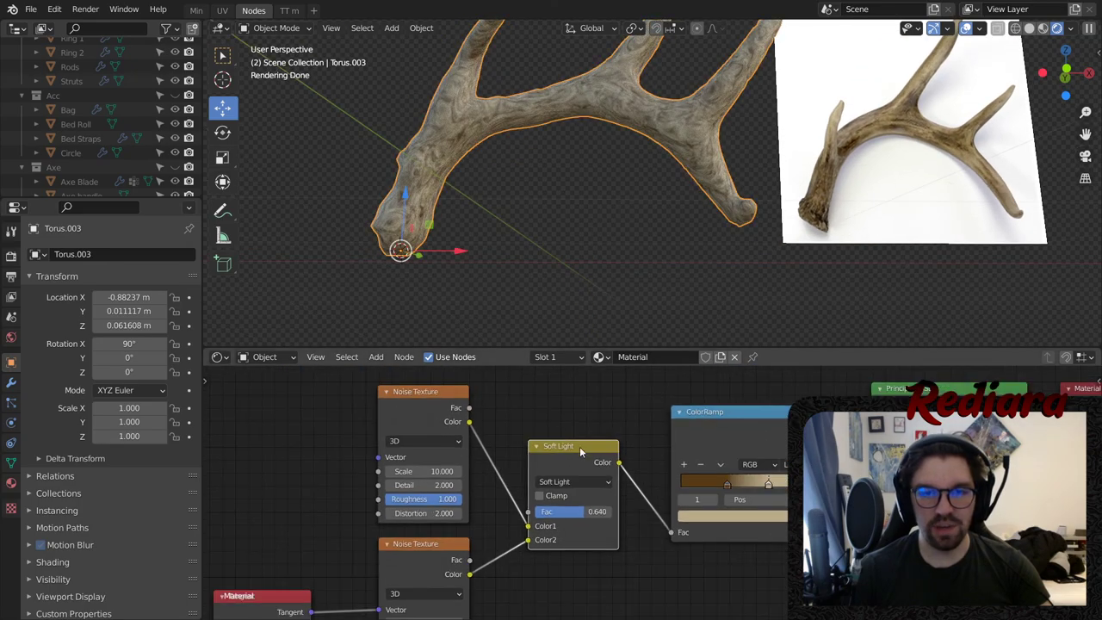
pyautogui.moveTo(696, 465); pyautogui.dragTo(652, 433, button='middle')
pyautogui.moveTo(556, 432); pyautogui.dragTo(553, 544)
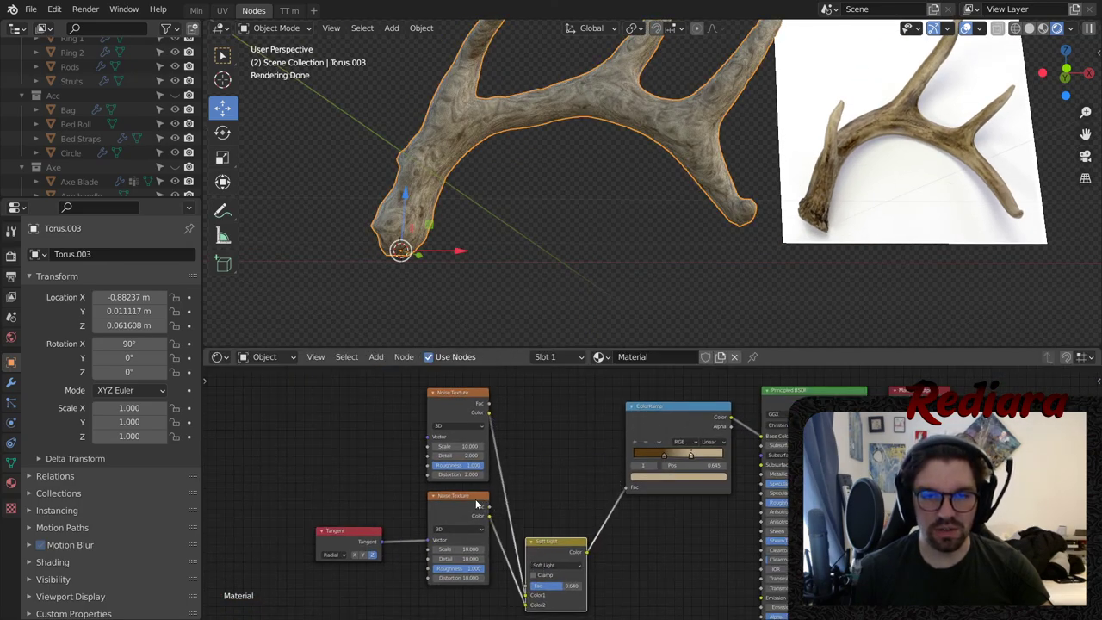
pyautogui.moveTo(476, 503); pyautogui.dragTo(455, 575)
pyautogui.moveTo(456, 402); pyautogui.dragTo(434, 475)
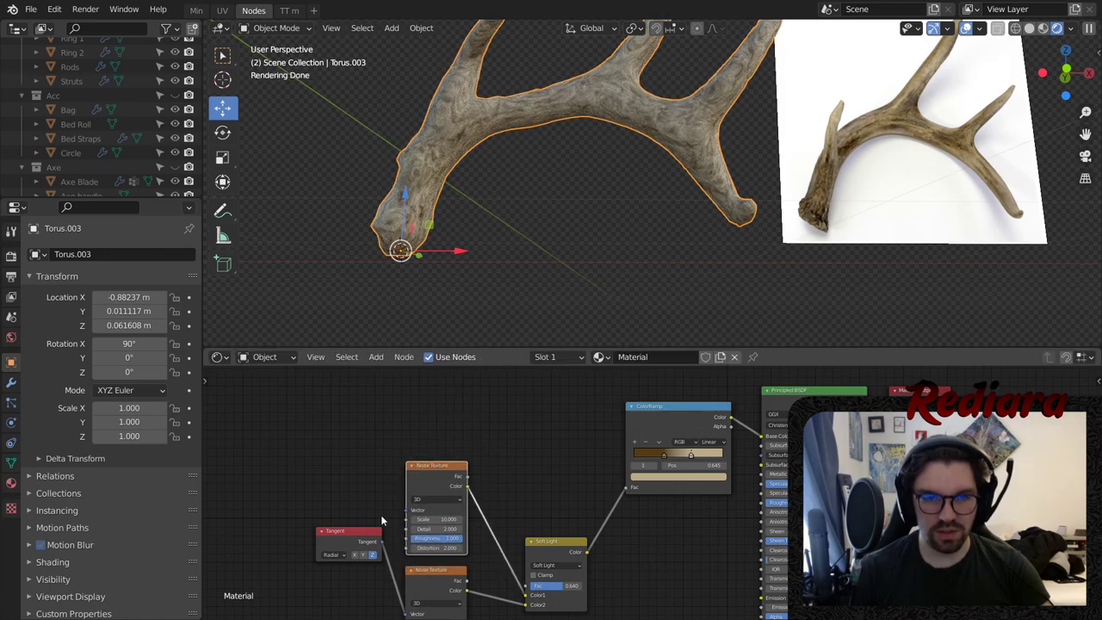
pyautogui.moveTo(368, 532); pyautogui.dragTo(332, 594)
pyautogui.moveTo(341, 443); pyautogui.dragTo(566, 437, button='middle')
# - Add a Texture Coordinate node and a Gradient Texture node above the tangent and noise nodes
pyautogui.click(376, 356)
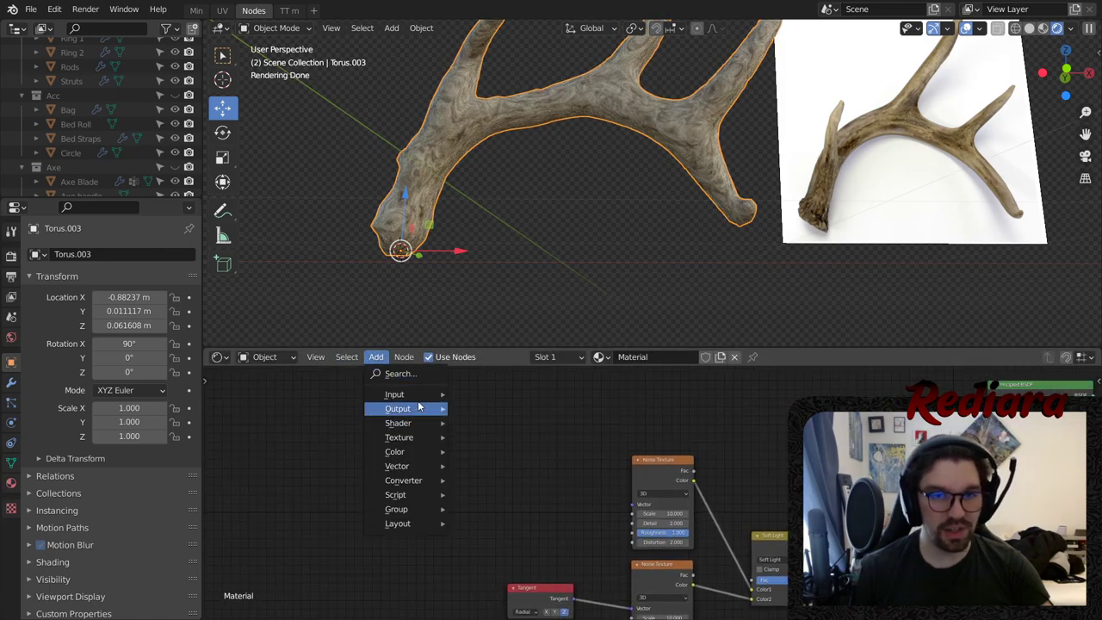
pyautogui.moveTo(396, 393)
pyautogui.click(503, 316)
pyautogui.click(332, 417)
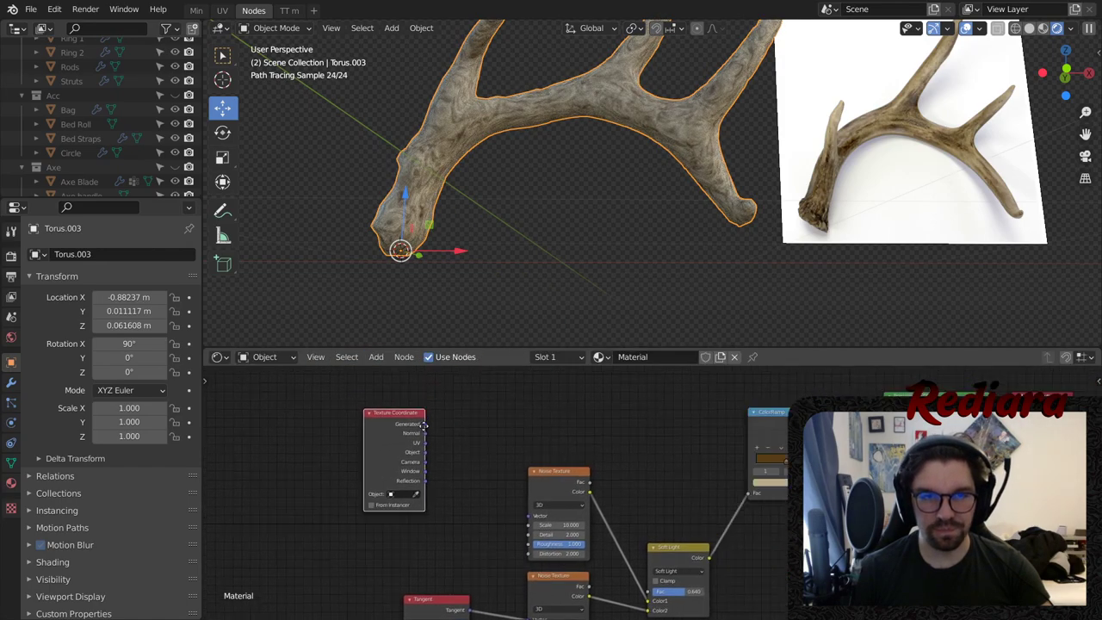
pyautogui.click(376, 356)
pyautogui.moveTo(433, 421)
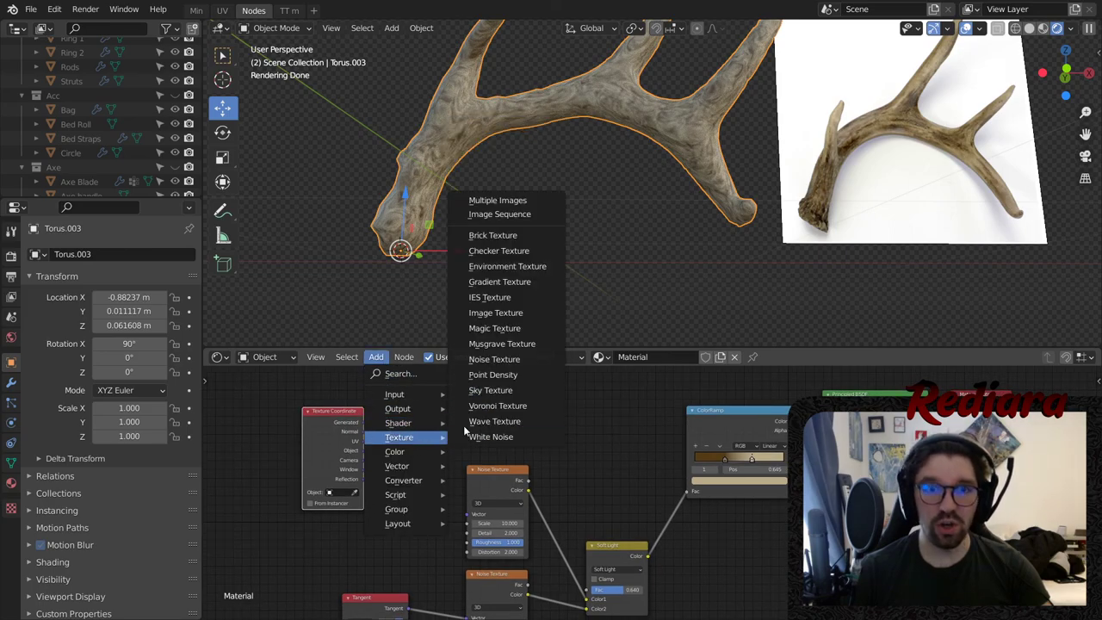
pyautogui.click(511, 284)
pyautogui.click(384, 378)
pyautogui.moveTo(350, 414); pyautogui.dragTo(323, 399)
# - Add a Wave Texture node between the Gradient Texture and the ColorRamp, and align the Gradient Texture with the row
pyautogui.click(346, 357)
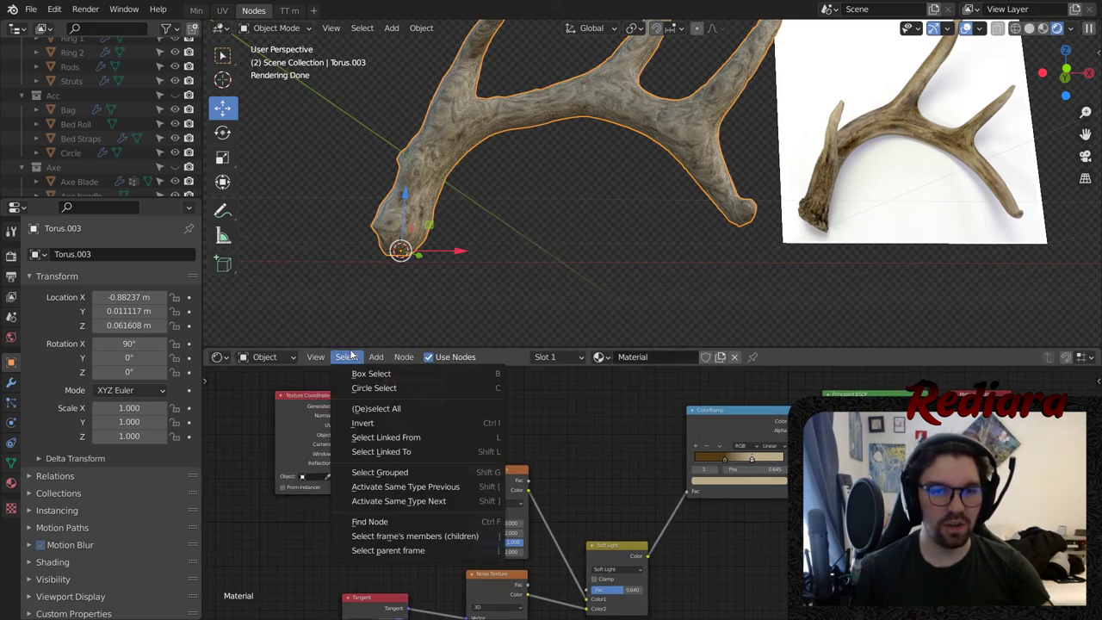
pyautogui.moveTo(376, 356)
pyautogui.moveTo(404, 422)
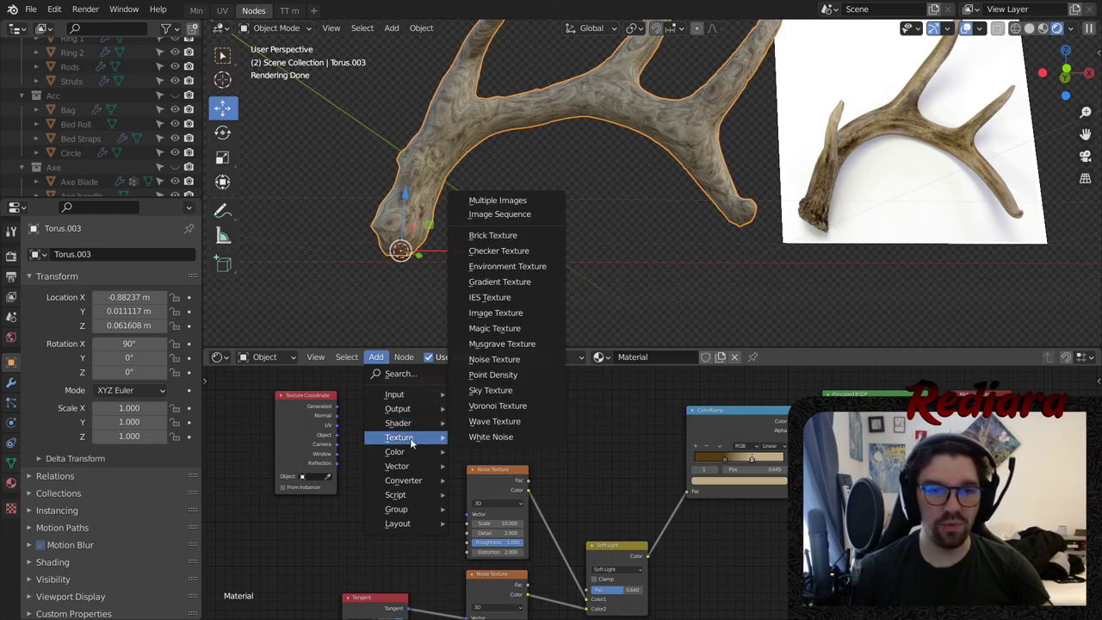
pyautogui.click(505, 419)
pyautogui.click(555, 387)
pyautogui.moveTo(446, 405); pyautogui.dragTo(511, 412, button='middle')
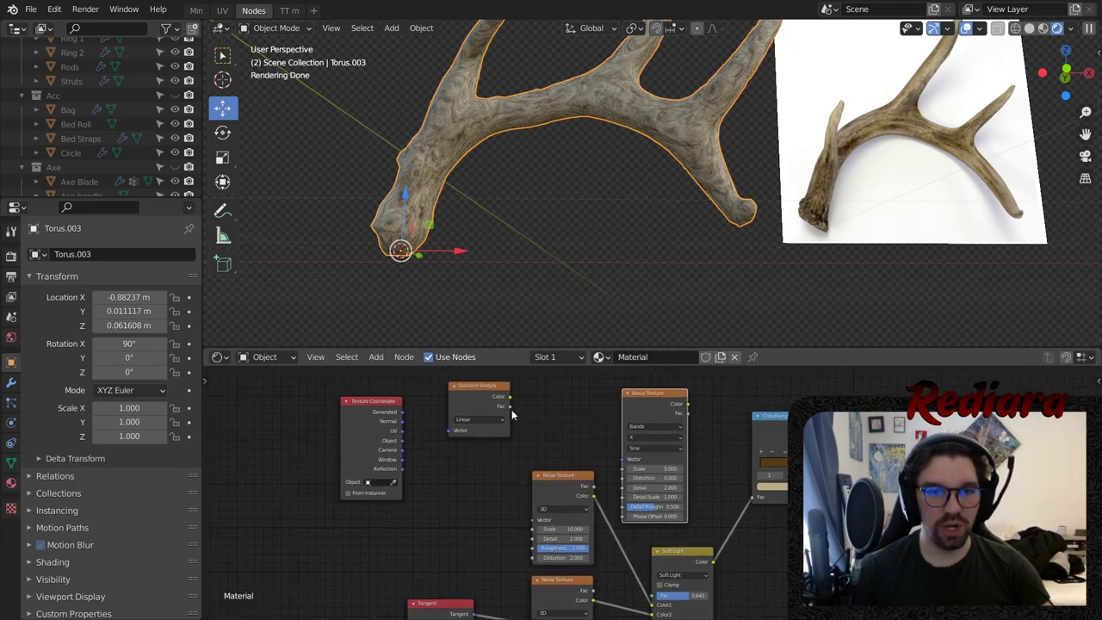
pyautogui.moveTo(479, 389); pyautogui.dragTo(478, 397)
# - Wire Object coordinates through a Quadratic Sphere Gradient Texture into the Wave Texture's Vector, and its color into the ColorRamp's Fac
pyautogui.moveTo(657, 396); pyautogui.dragTo(665, 387)
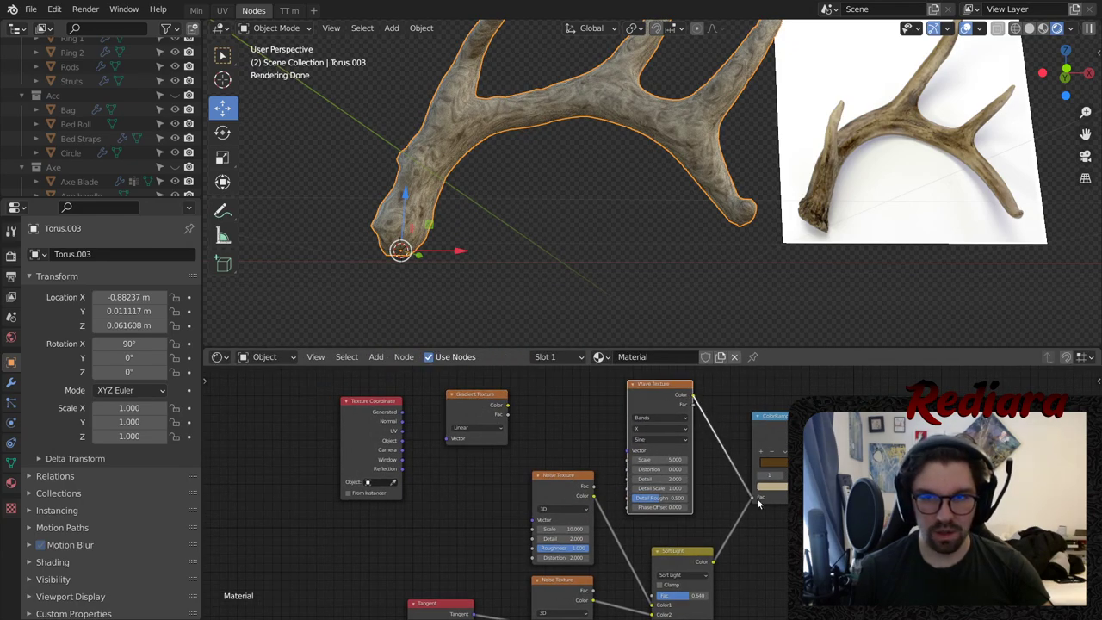
pyautogui.scroll(2, 523, 402)
pyautogui.moveTo(504, 406); pyautogui.dragTo(658, 467)
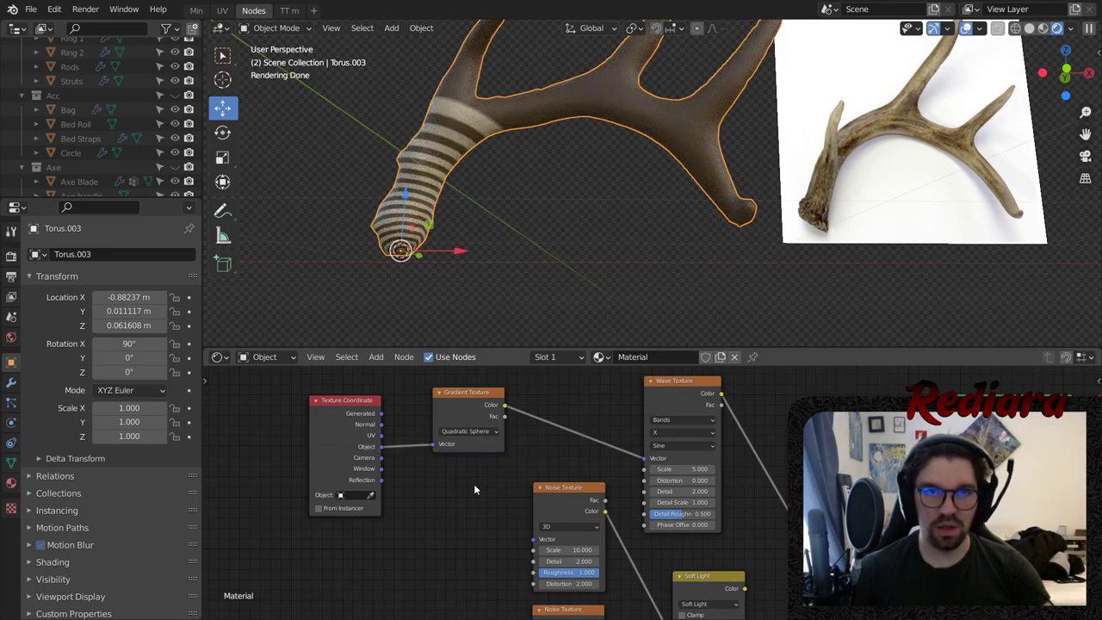
# - Set the Wave Texture's bands direction to Y
pyautogui.scroll(3, 593, 409)
pyautogui.click(623, 425)
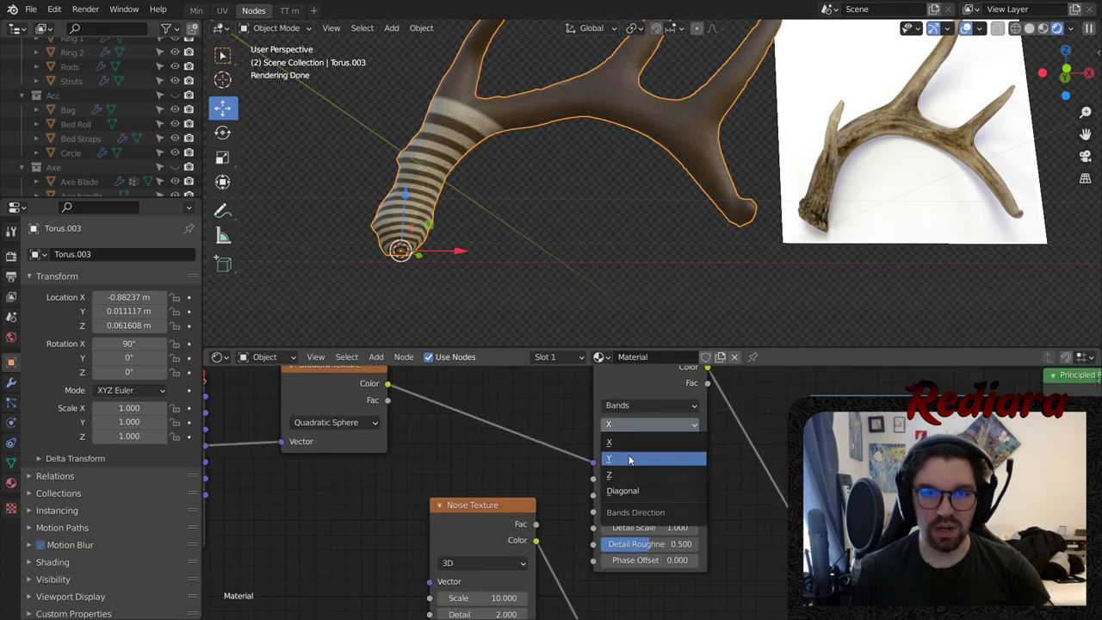
pyautogui.click(626, 458)
pyautogui.moveTo(740, 452); pyautogui.dragTo(650, 426, button='middle')
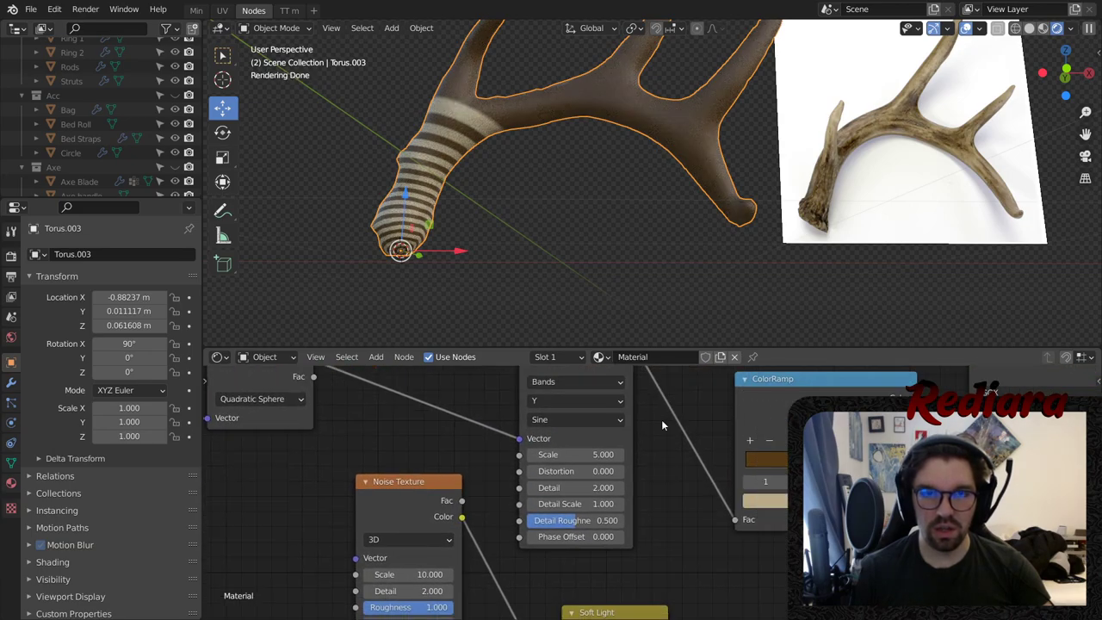
# - Rewire the Gradient Texture's Color output from the Wave Texture's Vector input to its Scale input
pyautogui.scroll(1, 592, 471)
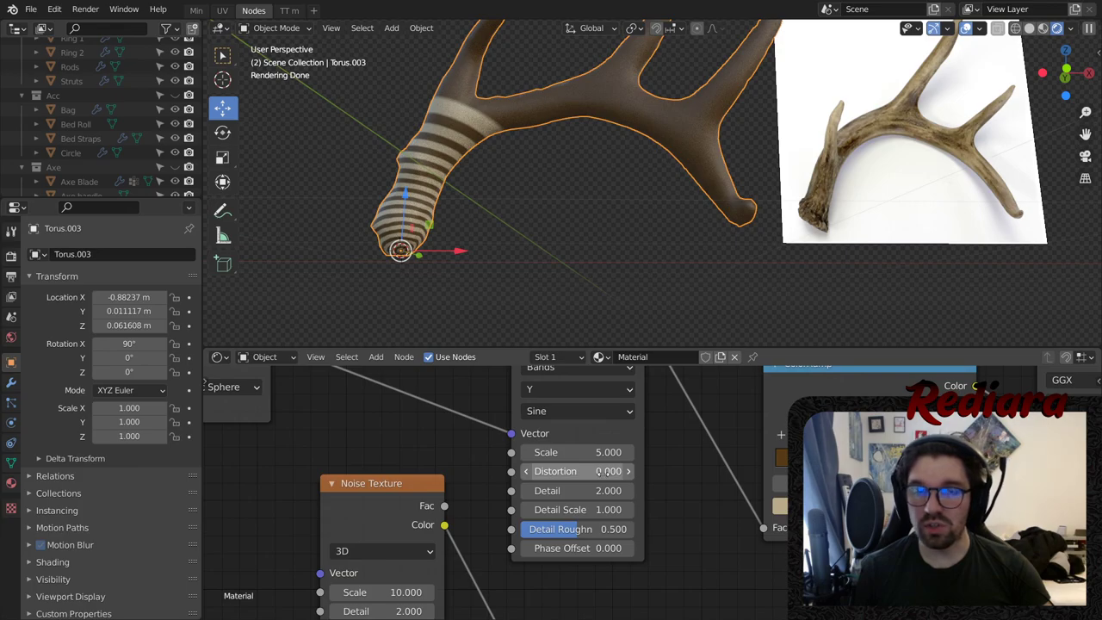
pyautogui.moveTo(603, 471); pyautogui.dragTo(822, 511, button='middle')
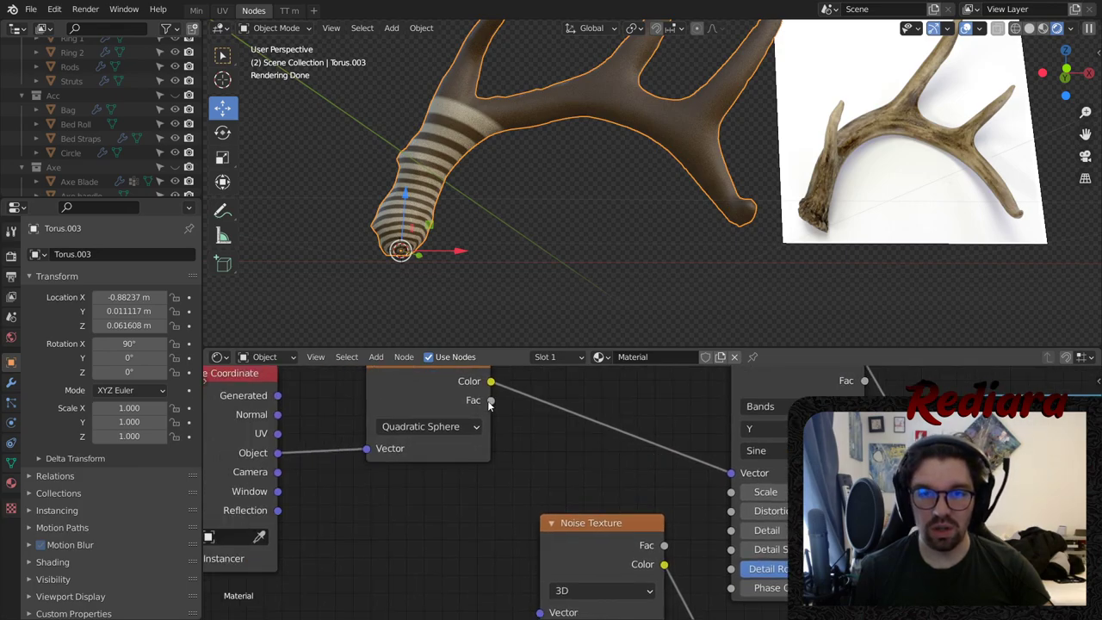
pyautogui.moveTo(730, 484); pyautogui.dragTo(730, 491)
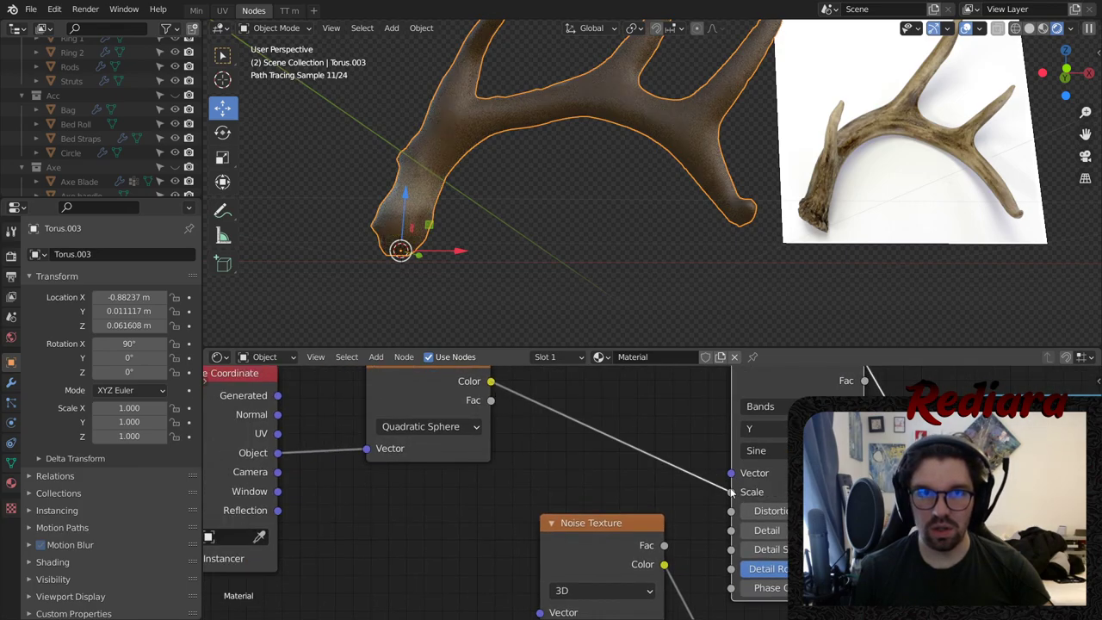
pyautogui.moveTo(826, 510); pyautogui.dragTo(748, 494, button='middle')
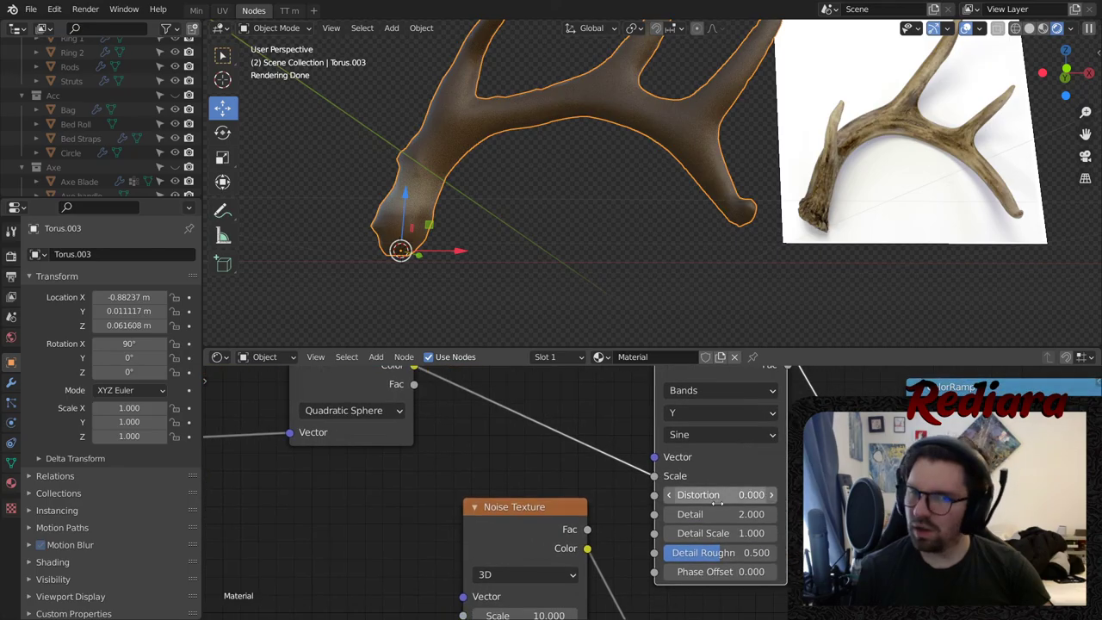
# - Set the Wave Texture's Distortion to 10 and its Detail Roughness to 1.000
pyautogui.click(717, 503)
pyautogui.write('10')
pyautogui.press('Return')
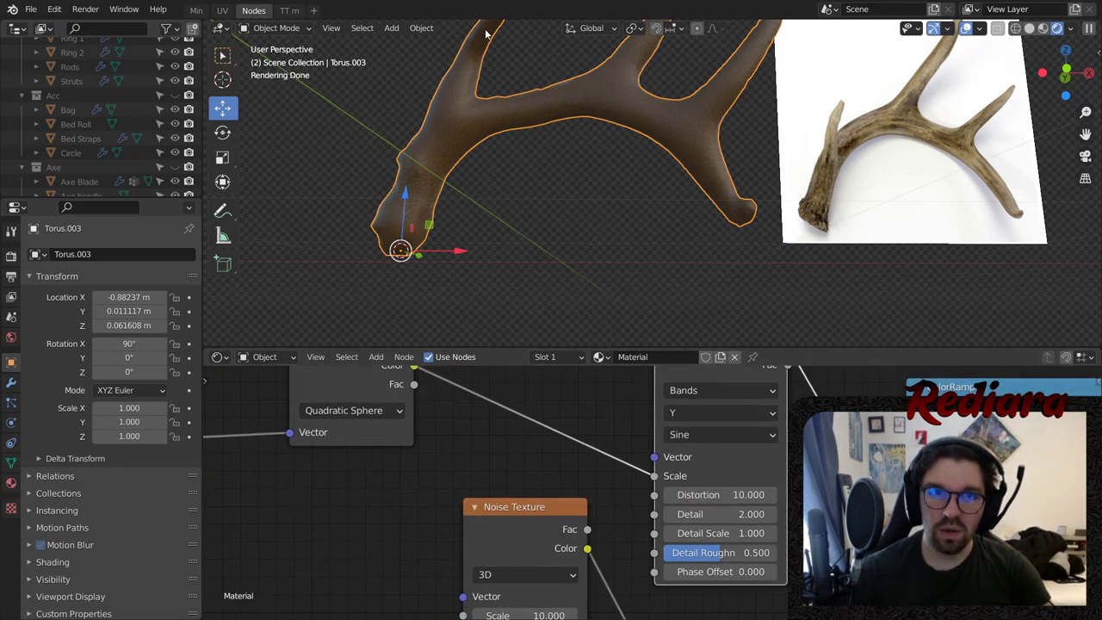
pyautogui.scroll(5, 554, 100)
pyautogui.scroll(-4, 558, 139)
pyautogui.scroll(4, 525, 131)
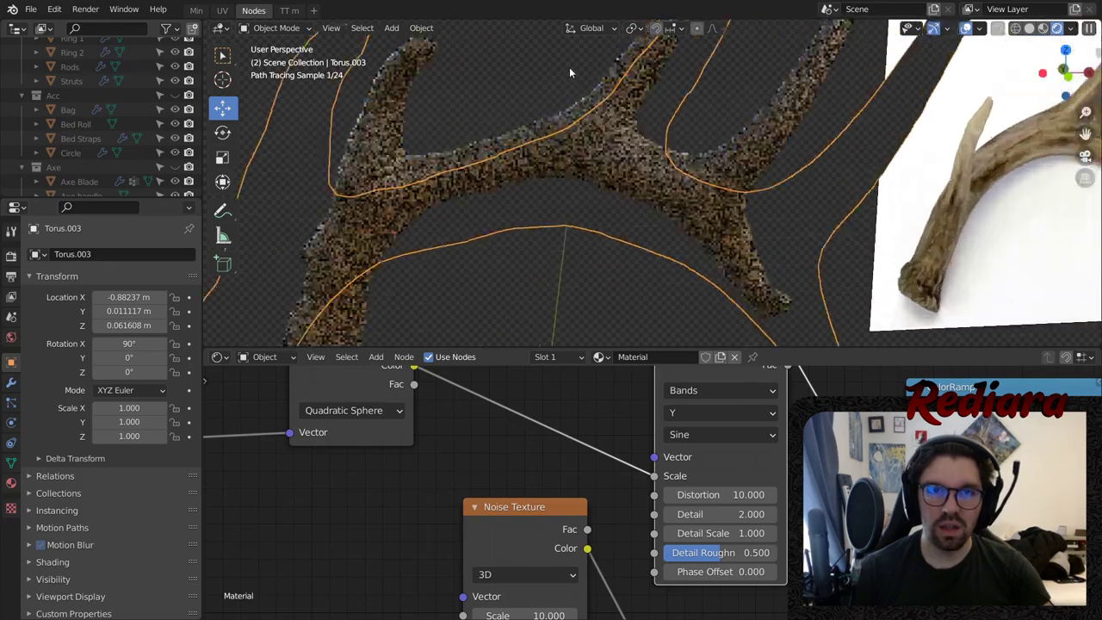
pyautogui.scroll(-2, 625, 131)
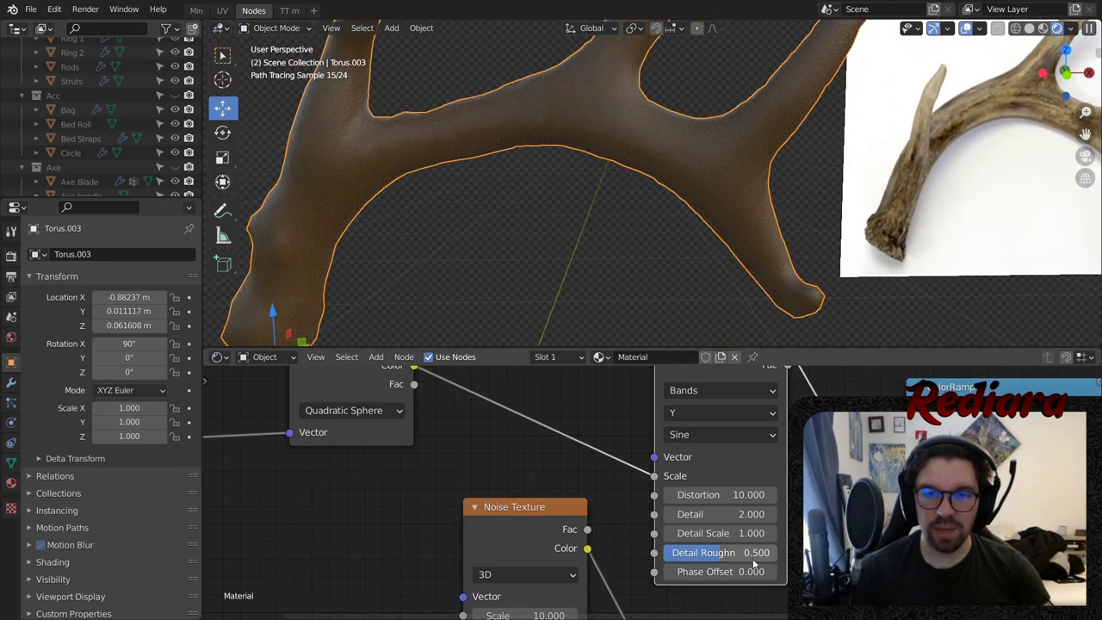
pyautogui.moveTo(754, 553); pyautogui.dragTo(780, 552)
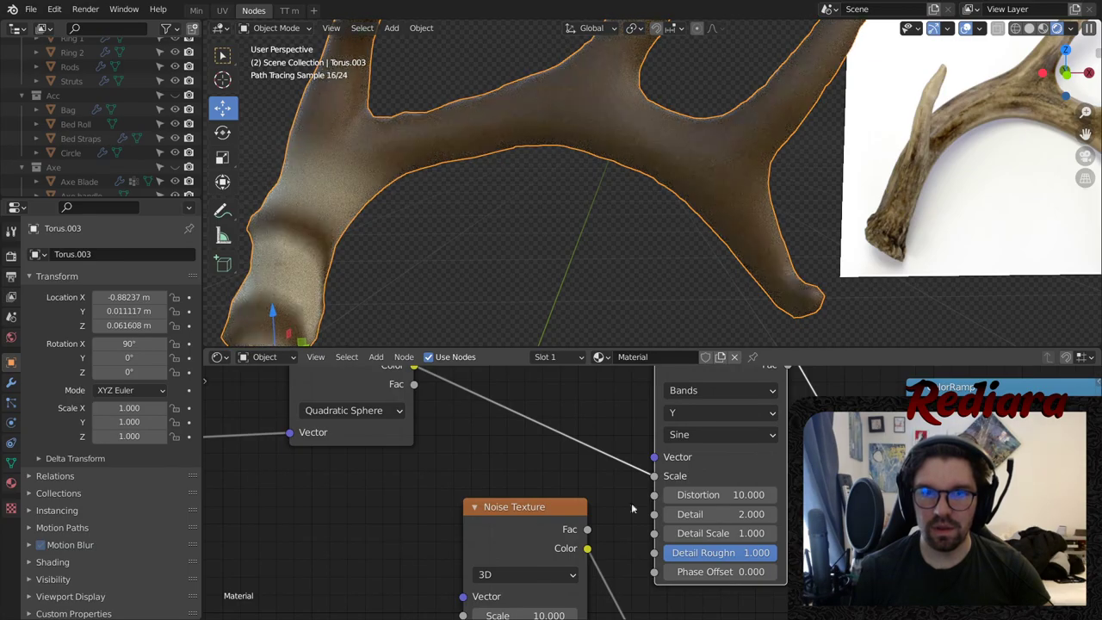
# - Move the Texture Coordinate node farther from the Gradient Texture and insert a Mapping node on the link between them
pyautogui.moveTo(575, 476); pyautogui.dragTo(602, 413, button='middle')
pyautogui.scroll(-5, 587, 447)
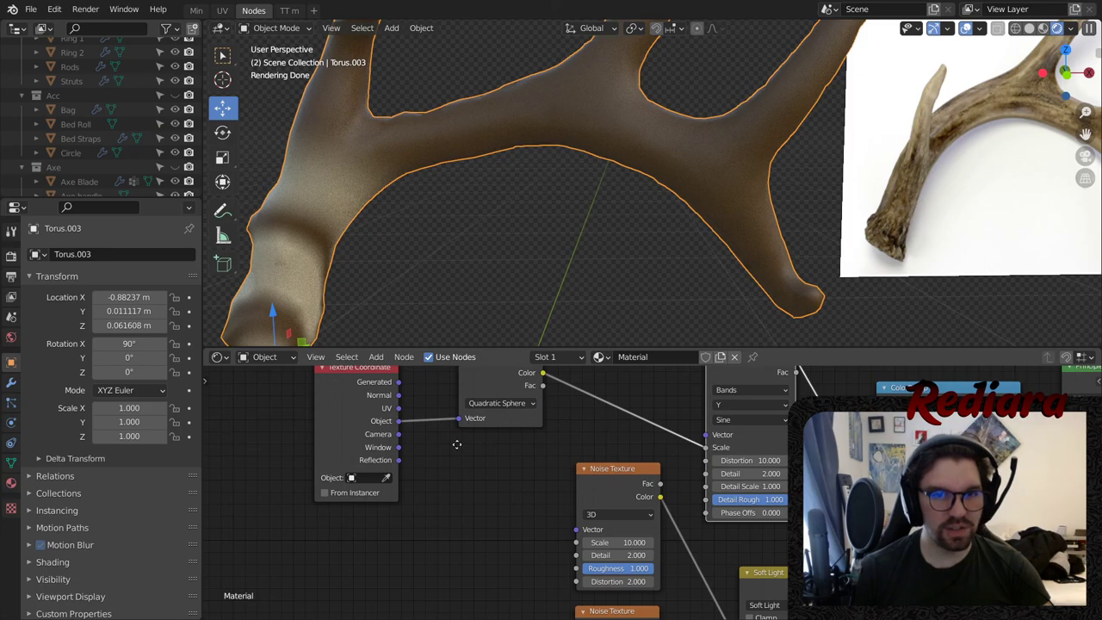
pyautogui.moveTo(457, 444); pyautogui.dragTo(576, 498, button='middle')
pyautogui.moveTo(515, 427); pyautogui.dragTo(359, 403)
pyautogui.click(454, 410)
pyautogui.click(375, 357)
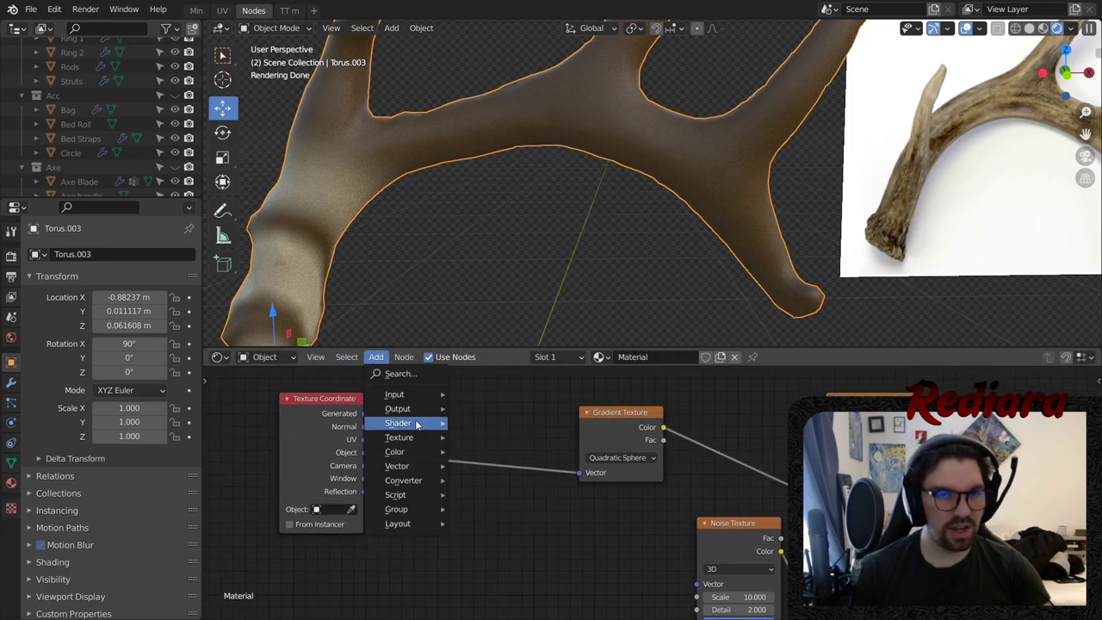
pyautogui.moveTo(400, 465)
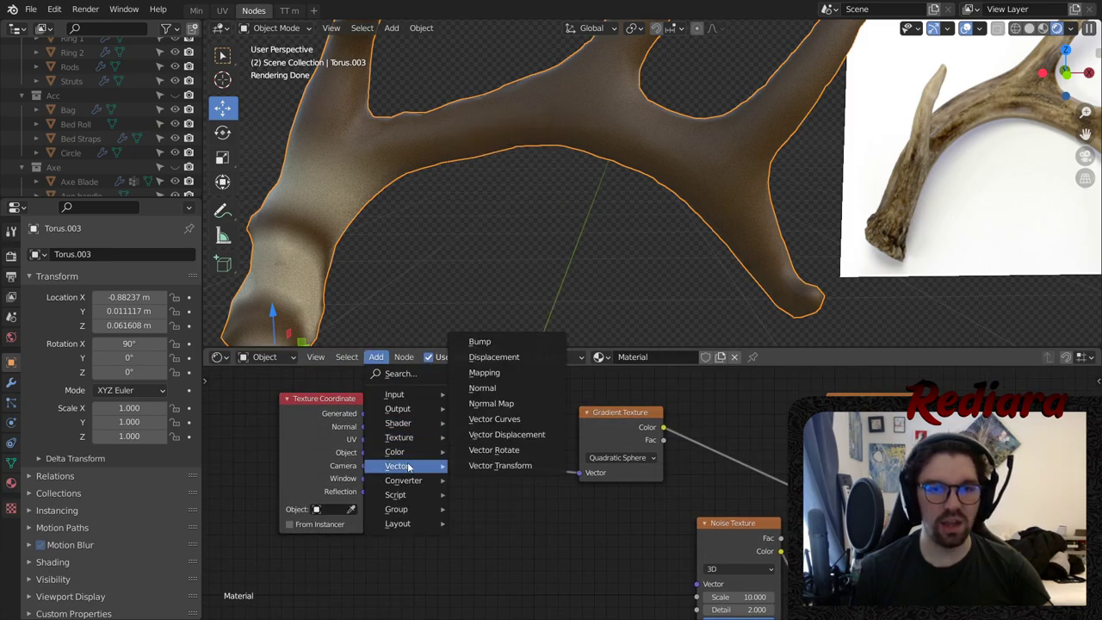
pyautogui.click(483, 372)
pyautogui.click(495, 400)
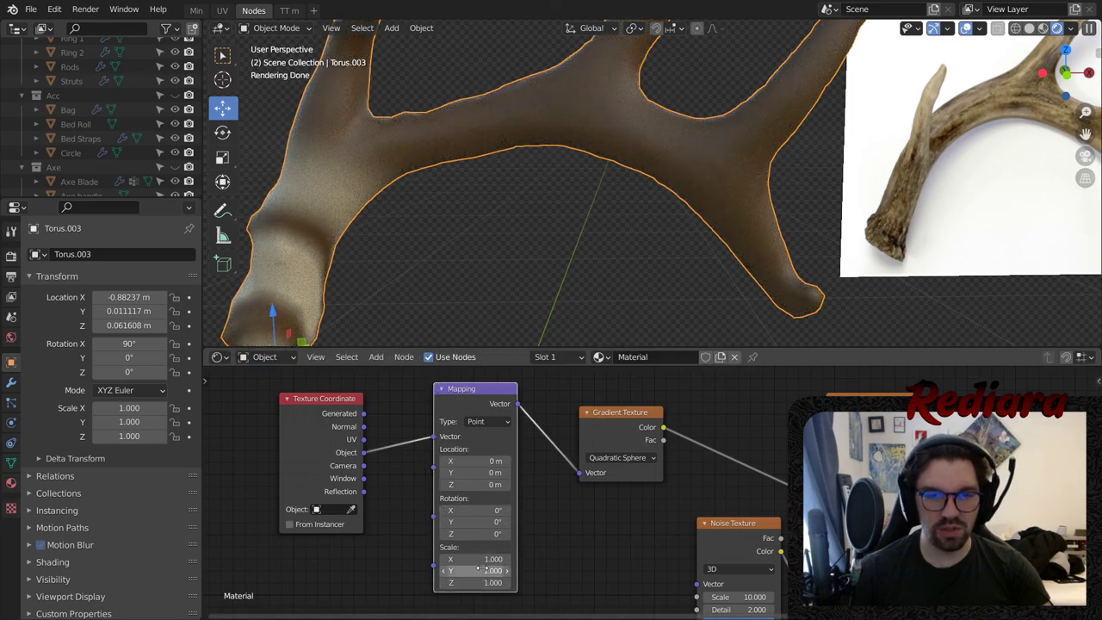
# - Set the Mapping node's Scale to 0.4 on X, Y and Z, after trying 10 on X
pyautogui.press('Return')
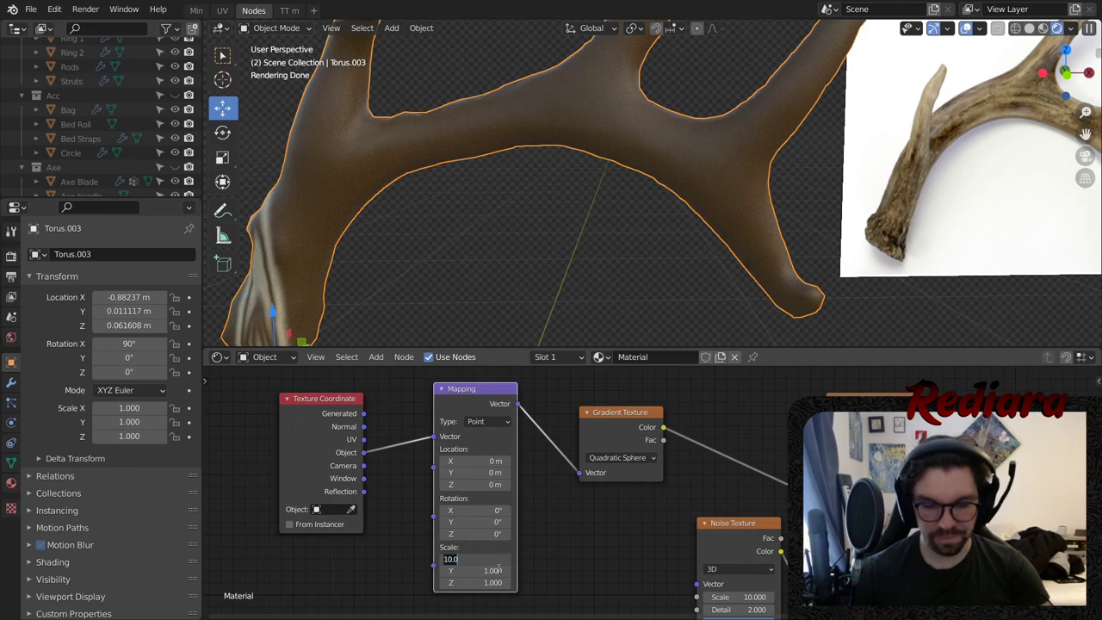
pyautogui.write('.4')
pyautogui.press('Return')
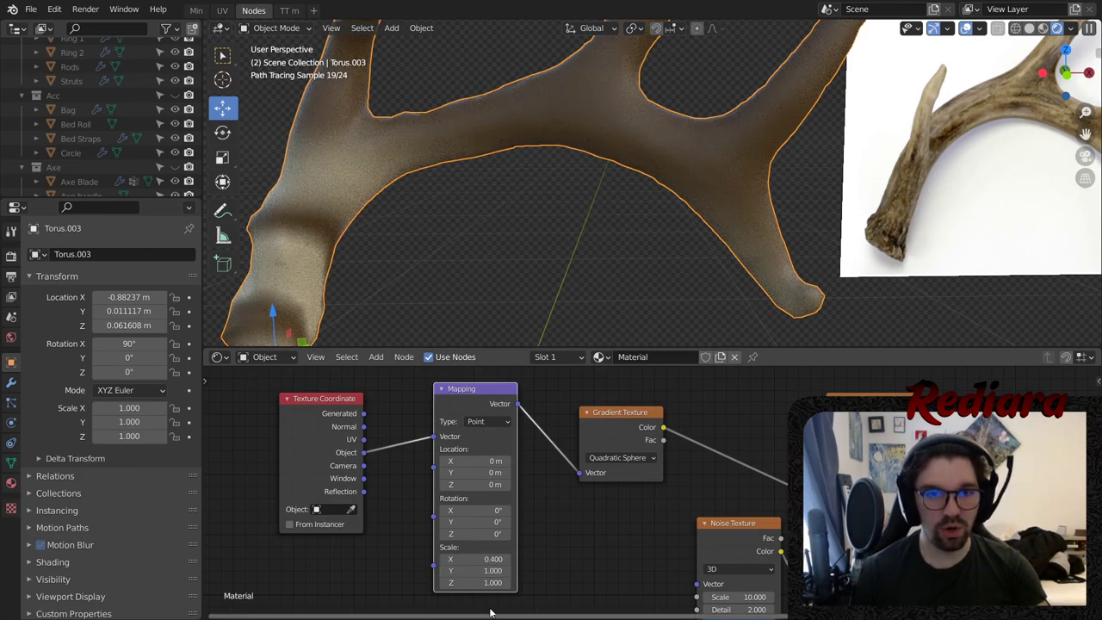
pyautogui.click(485, 570)
pyautogui.write('0.4')
pyautogui.press('Return')
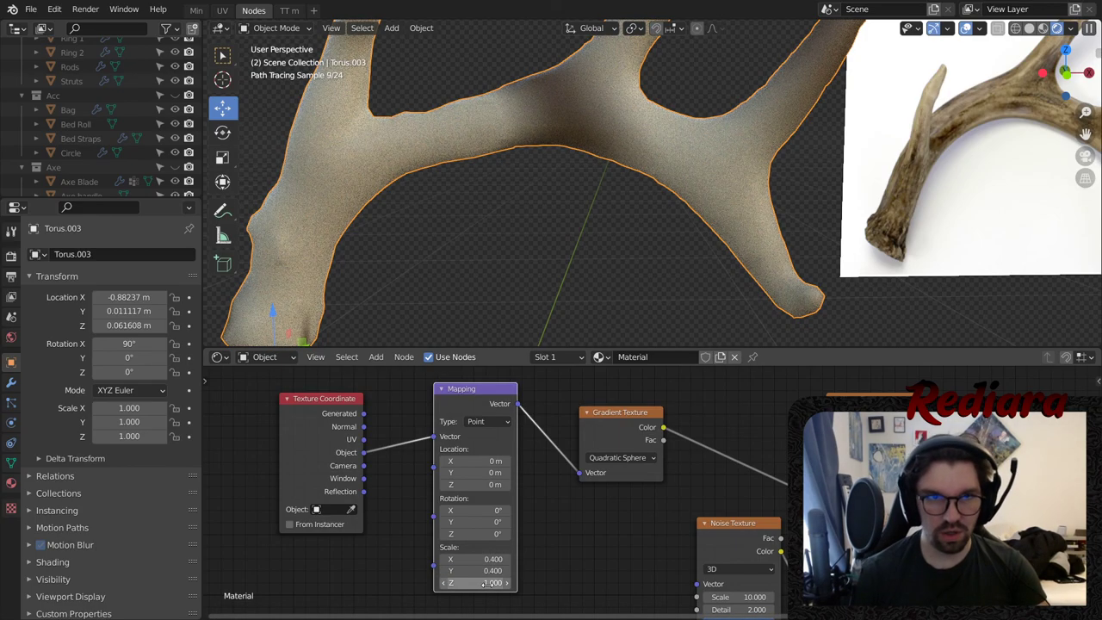
pyautogui.click(486, 582)
pyautogui.write('.4')
pyautogui.press('Return')
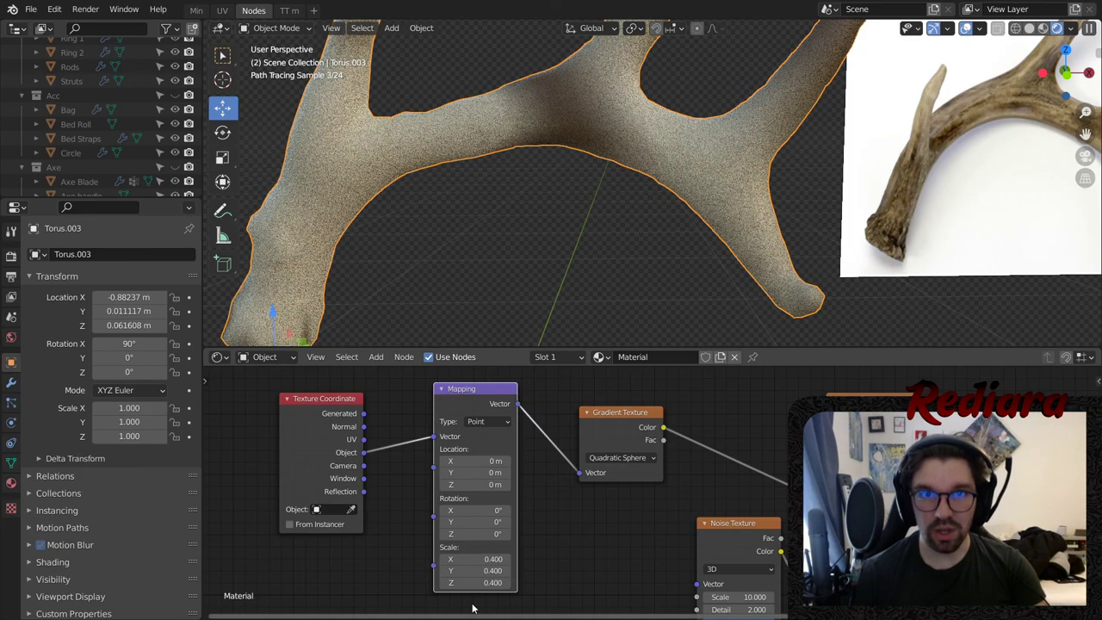
# - Insert a Math node between the Gradient Texture and the Wave Texture's Scale input, and set its operation to Multiply
pyautogui.moveTo(661, 491); pyautogui.dragTo(576, 528, button='middle')
pyautogui.scroll(1, 660, 485)
pyautogui.scroll(6, 659, 481)
pyautogui.scroll(-5, 444, 427)
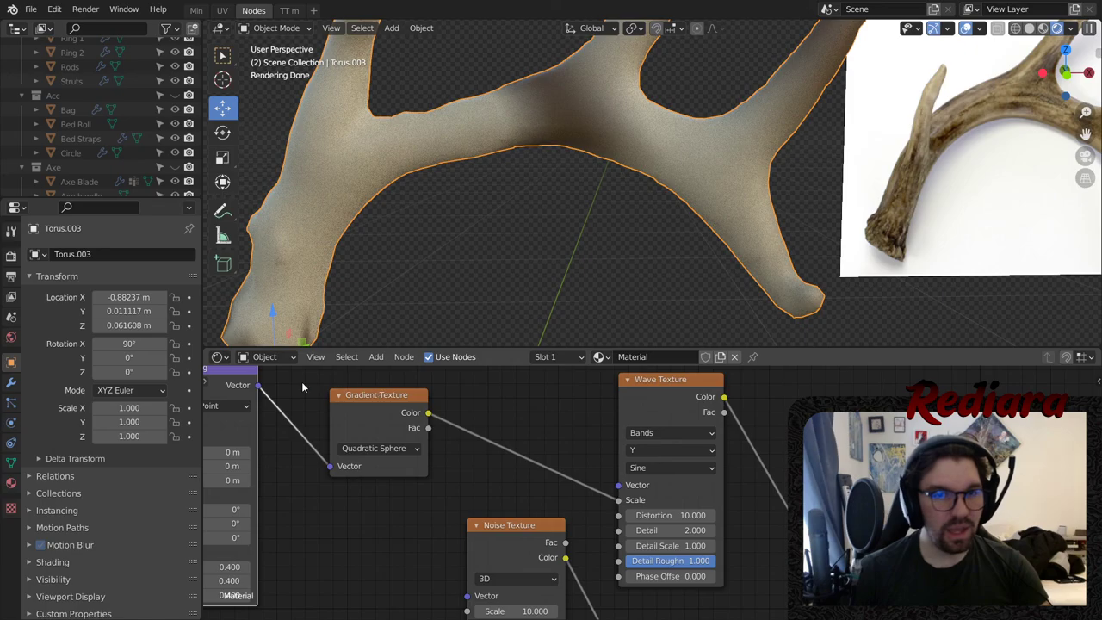
pyautogui.click(376, 356)
pyautogui.moveTo(413, 466)
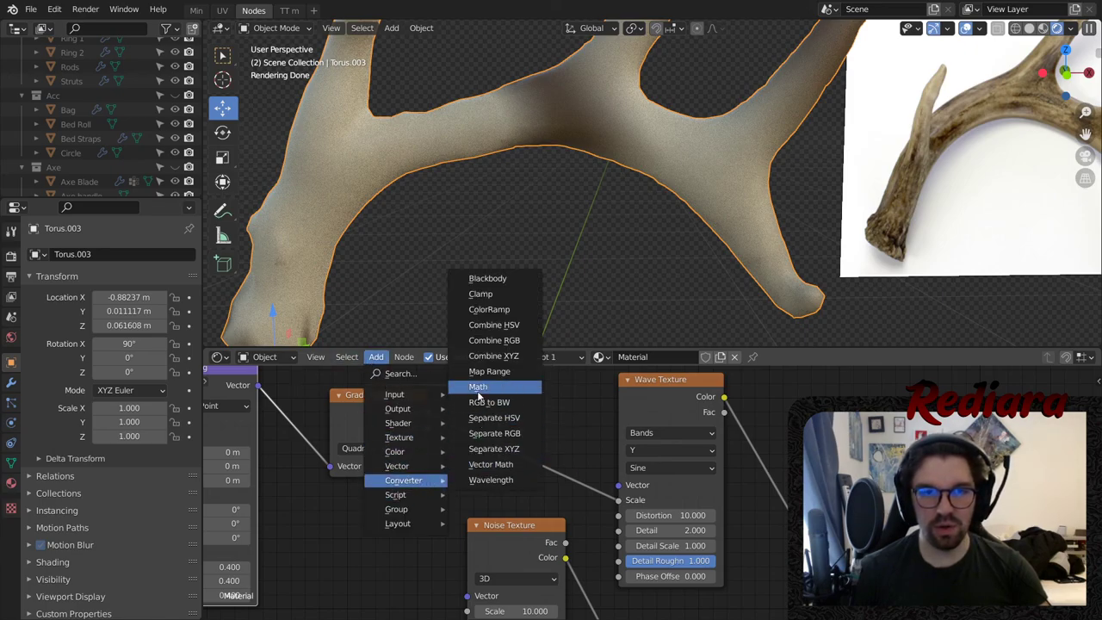
pyautogui.click(482, 392)
pyautogui.click(490, 394)
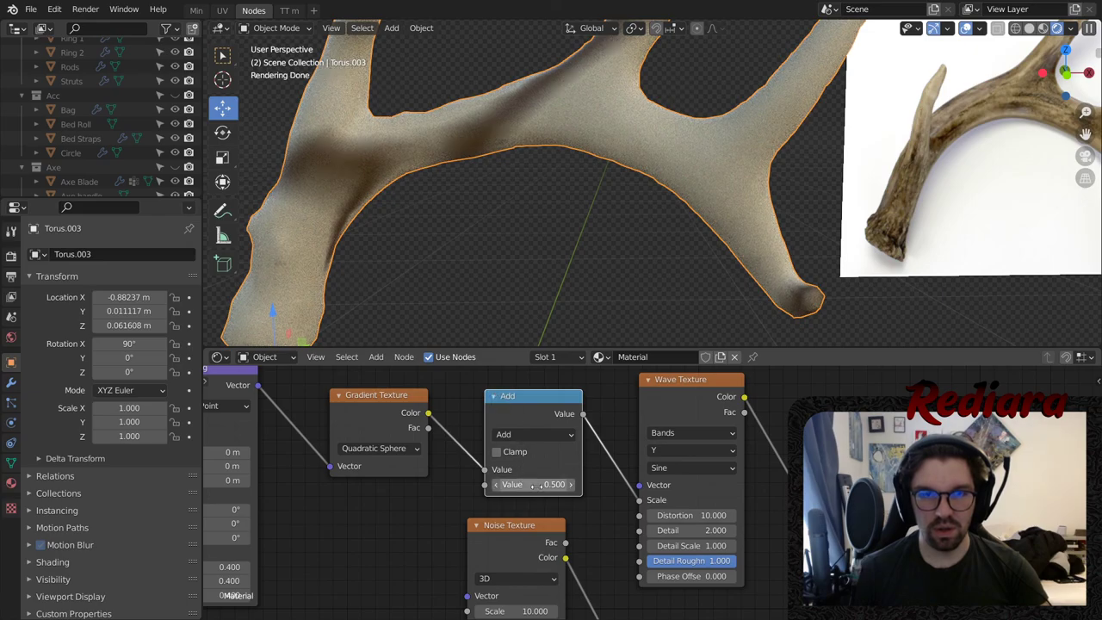
pyautogui.click(564, 437)
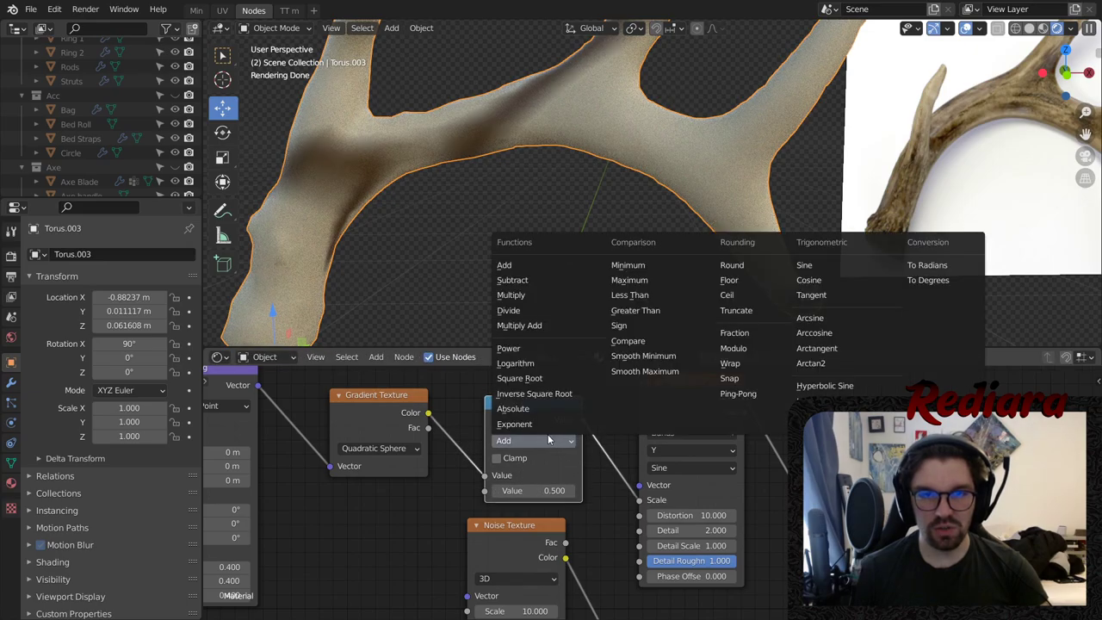
pyautogui.click(537, 311)
pyautogui.moveTo(540, 399); pyautogui.dragTo(529, 381)
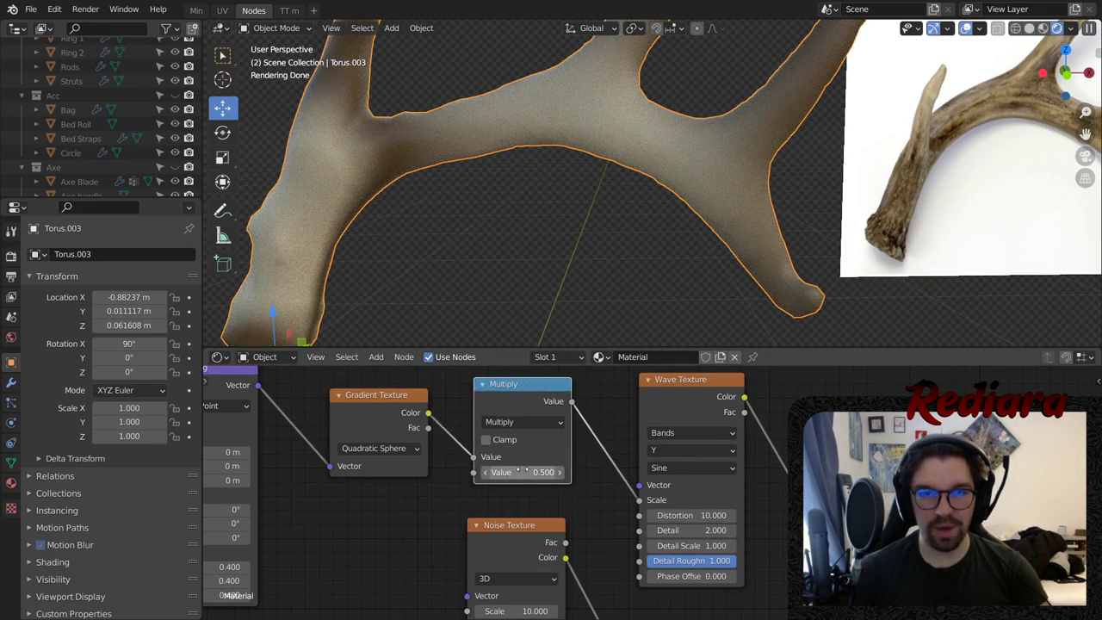
# - Set the Multiply node's second value to 10, after trying 4
pyautogui.write('4')
pyautogui.press('Return')
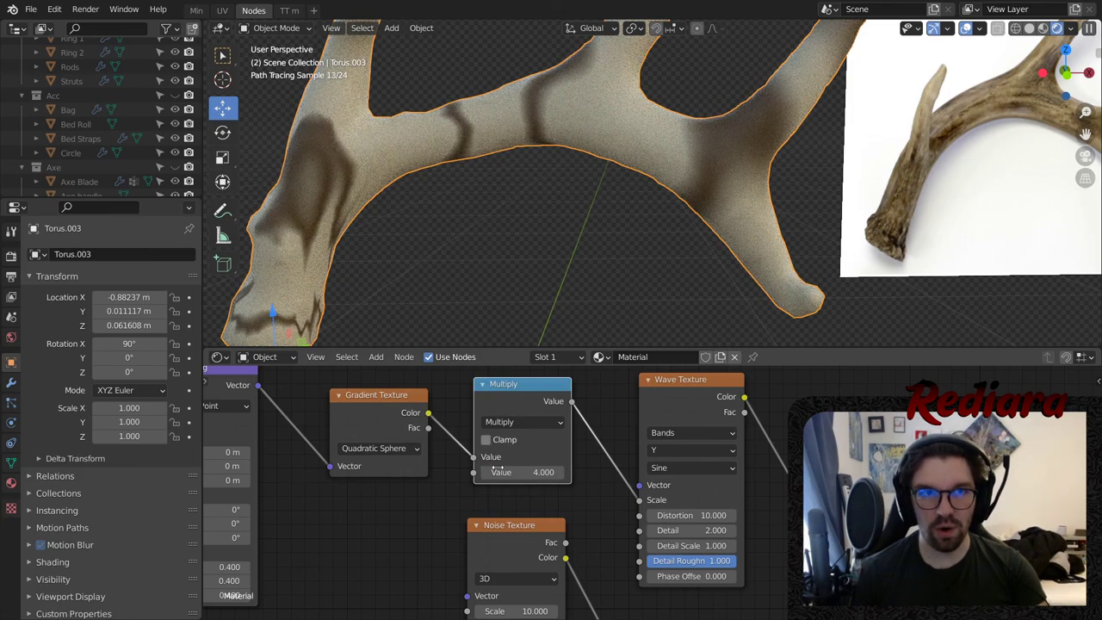
pyautogui.click(553, 472)
pyautogui.write('10')
pyautogui.press('Return')
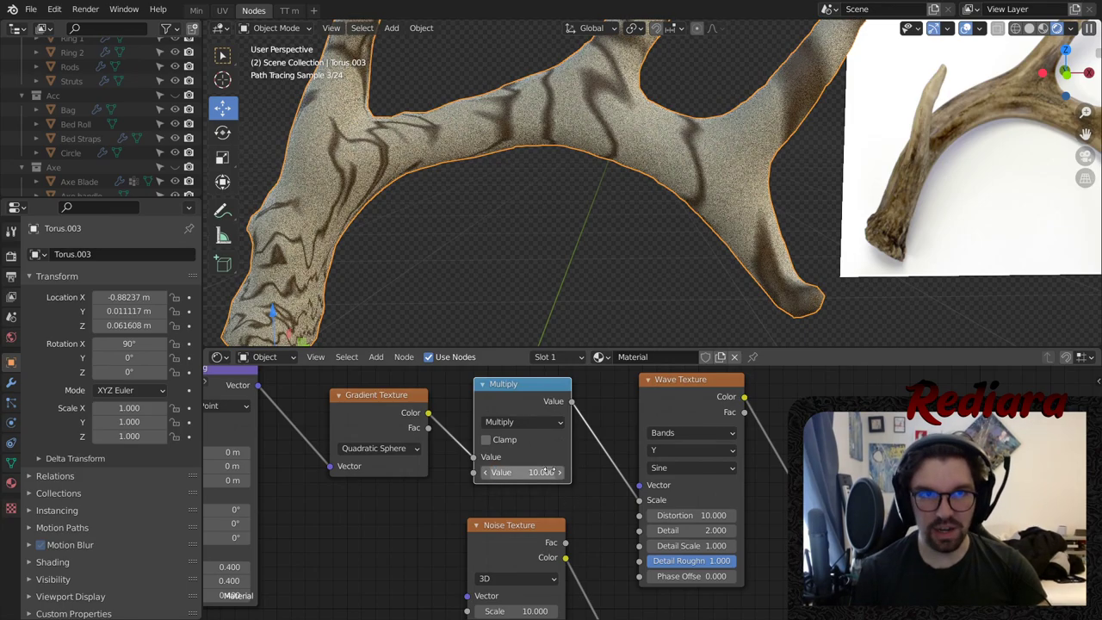
pyautogui.scroll(-3, 555, 114)
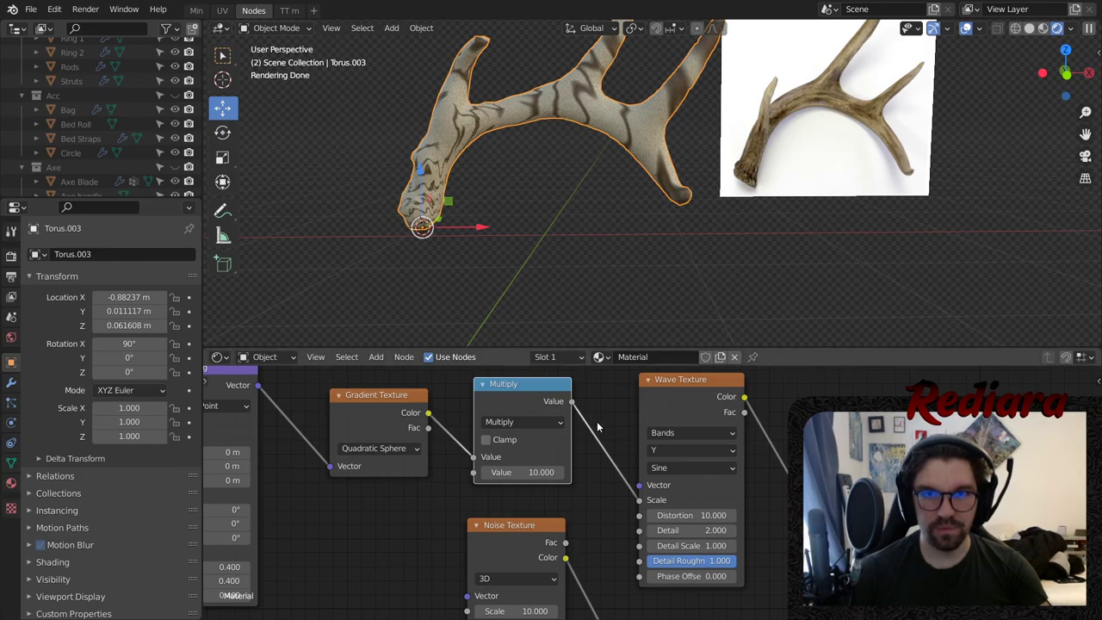
# - Try X, Diagonal and Z as the Wave Texture's bands direction
pyautogui.scroll(3, 626, 469)
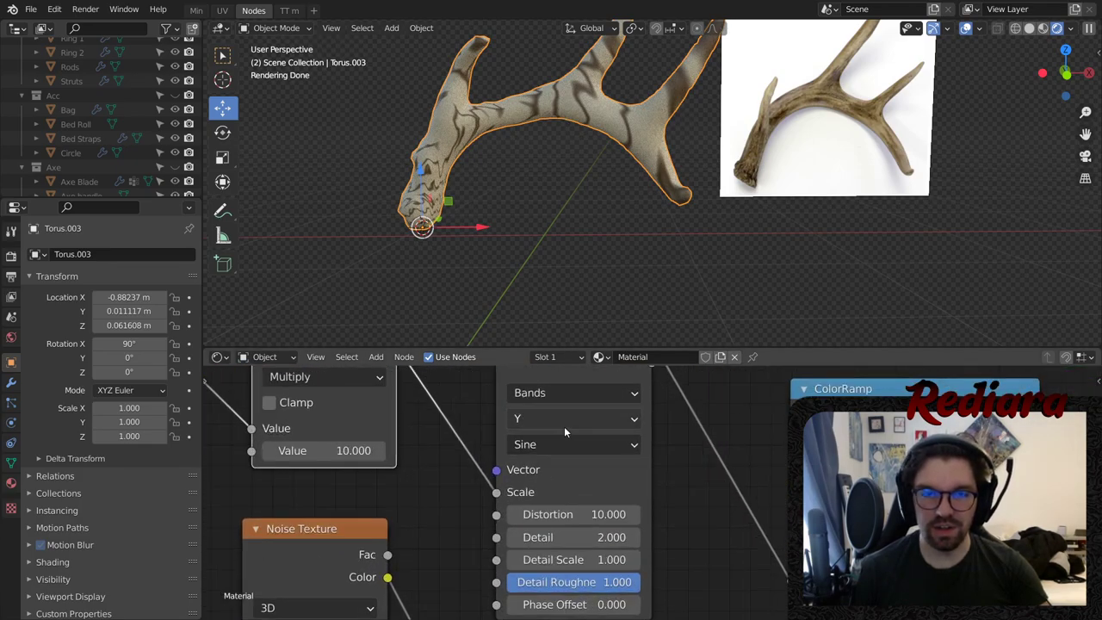
pyautogui.click(564, 420)
pyautogui.click(552, 442)
pyautogui.scroll(4, 577, 78)
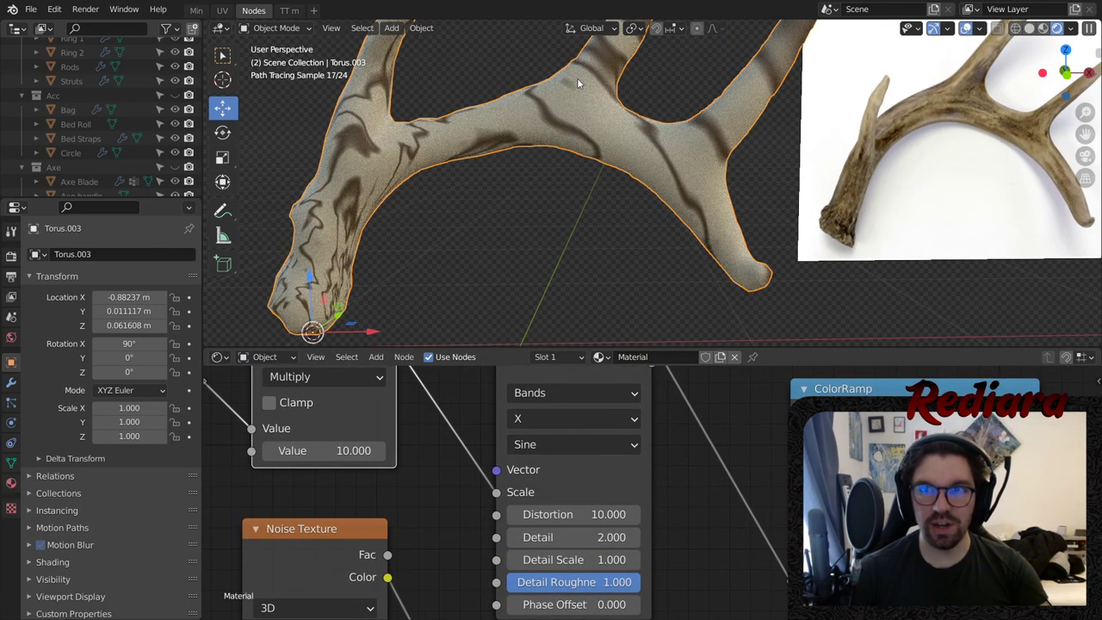
pyautogui.click(572, 420)
pyautogui.click(557, 494)
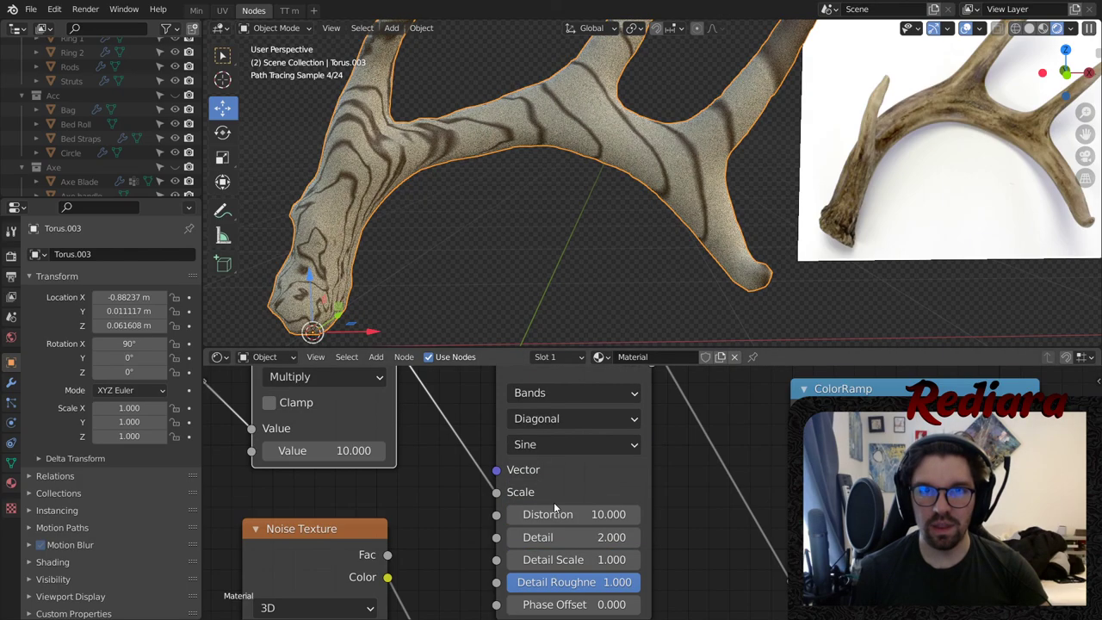
pyautogui.click(567, 420)
pyautogui.click(555, 479)
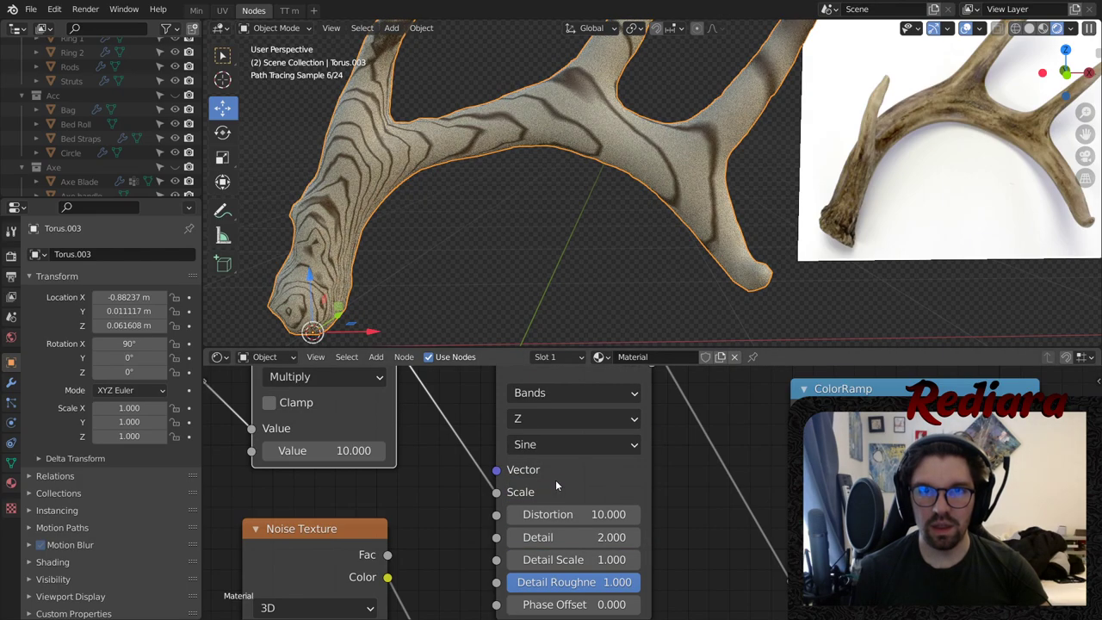
# - Switch the Wave Texture's type to Rings and set the rings direction to Spherical, after trying Z
pyautogui.click(559, 396)
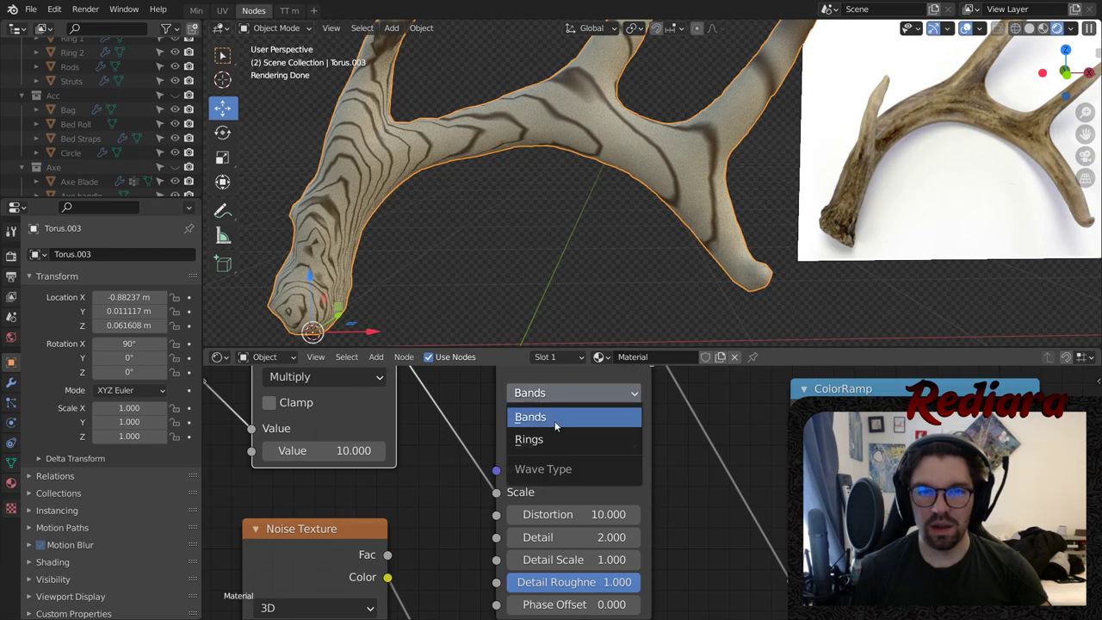
pyautogui.click(556, 440)
pyautogui.click(561, 419)
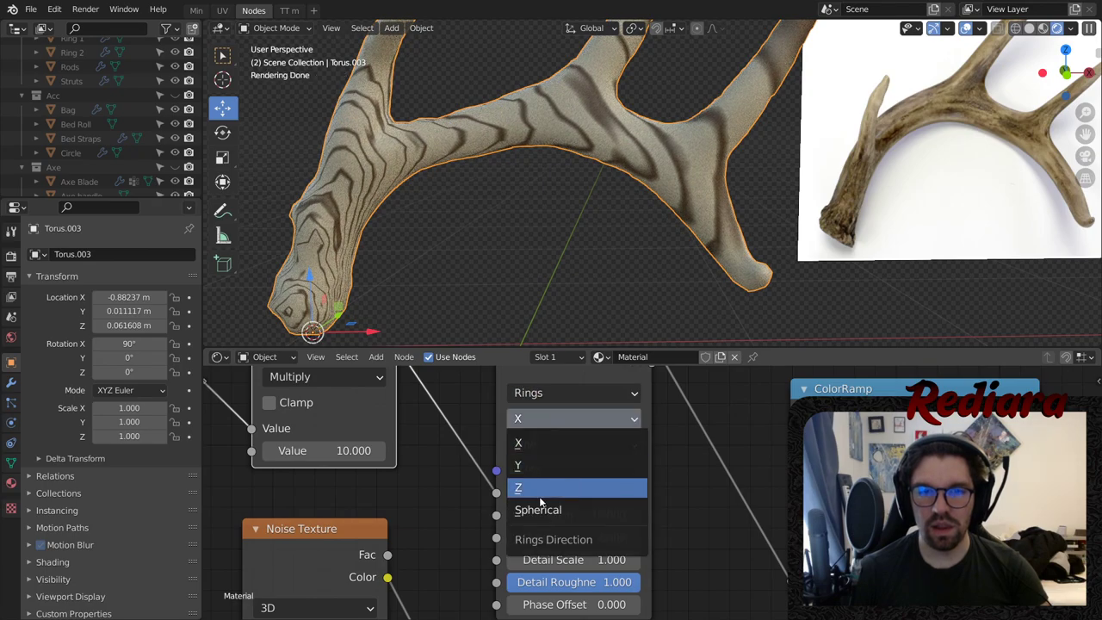
pyautogui.click(558, 487)
pyautogui.click(551, 420)
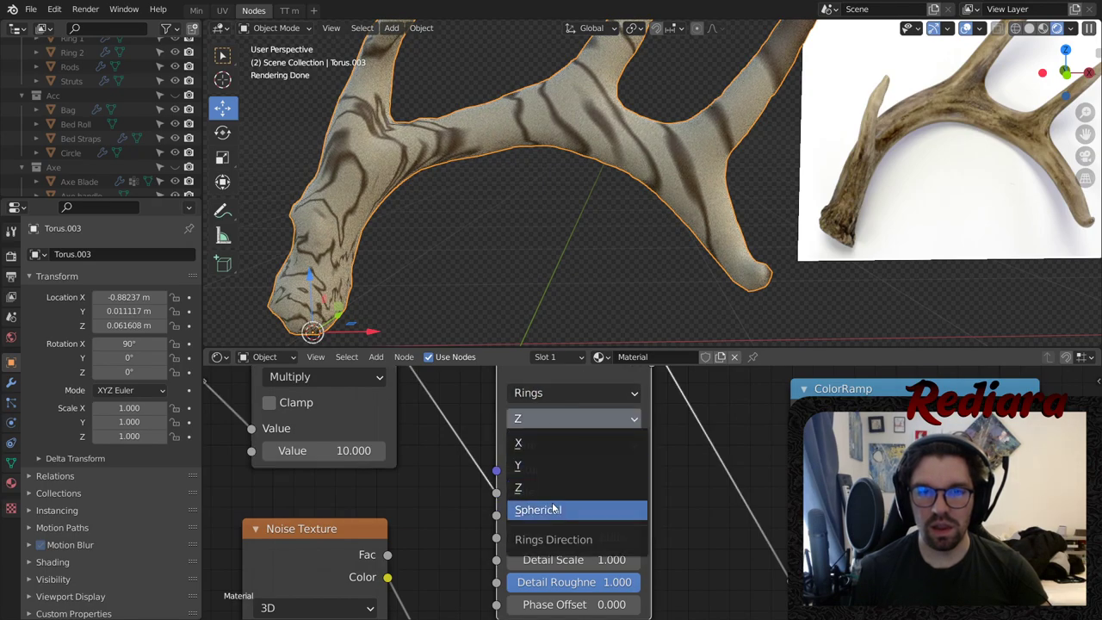
pyautogui.click(550, 500)
# - Set the Wave Texture's Detail Roughness to 0.630 and its Distortion to 20
pyautogui.moveTo(654, 509); pyautogui.dragTo(637, 416, button='middle')
pyautogui.scroll(5, 587, 438)
pyautogui.moveTo(583, 516); pyautogui.dragTo(511, 517)
pyautogui.click(574, 420)
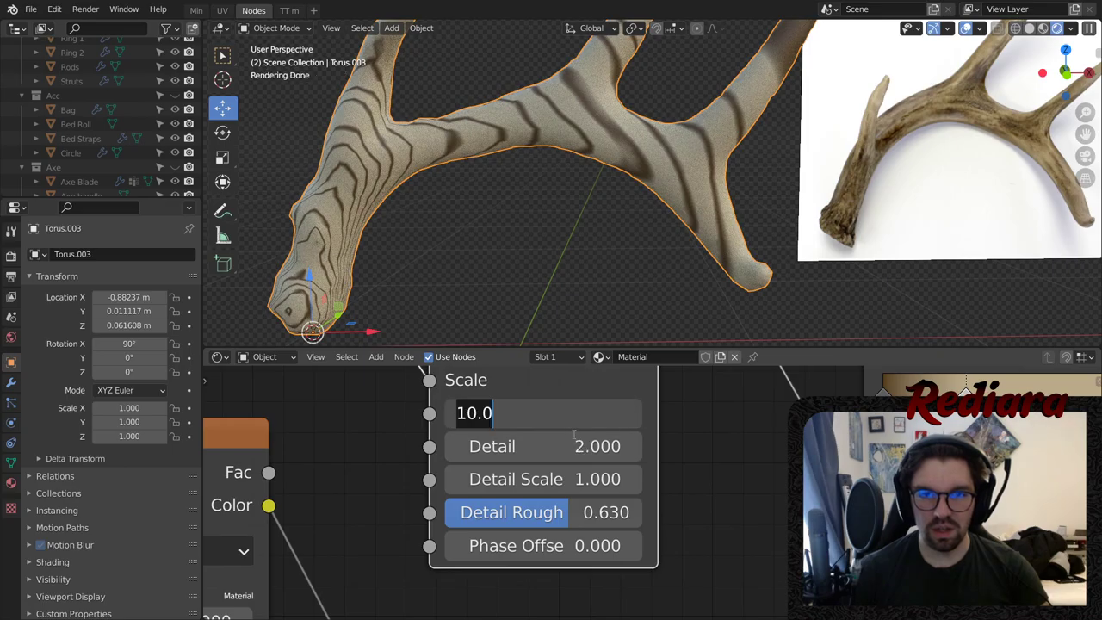
pyautogui.write('20')
pyautogui.press('Return')
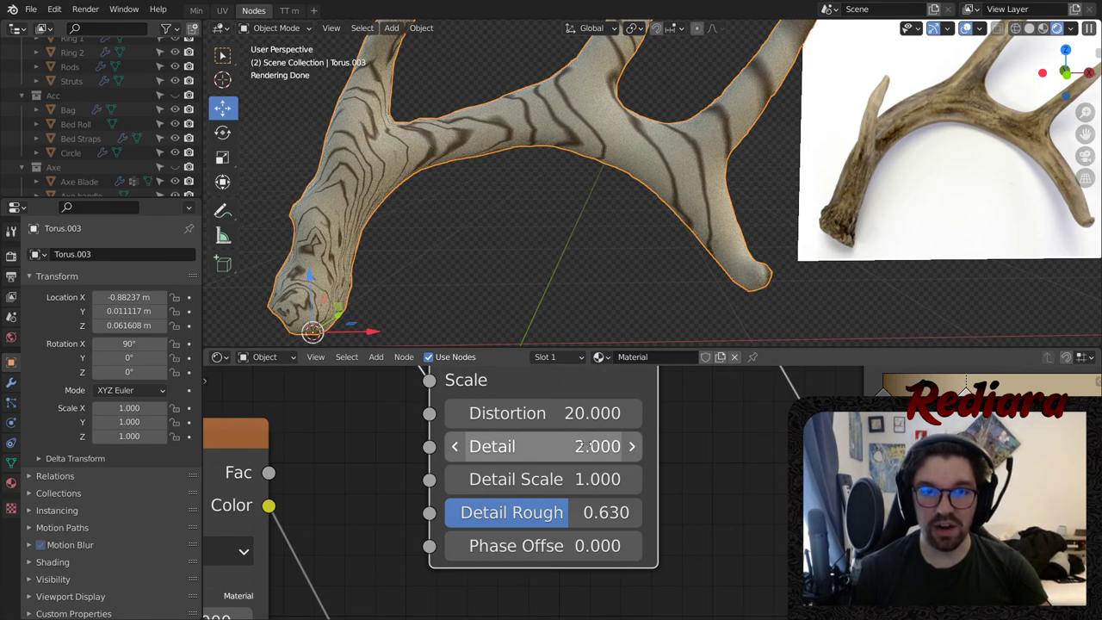
# - Move the ColorRamp's tan stop farther from the brown stop to soften the color transition of the stripes
pyautogui.moveTo(896, 461); pyautogui.dragTo(565, 494, button='middle')
pyautogui.moveTo(634, 435); pyautogui.dragTo(879, 434)
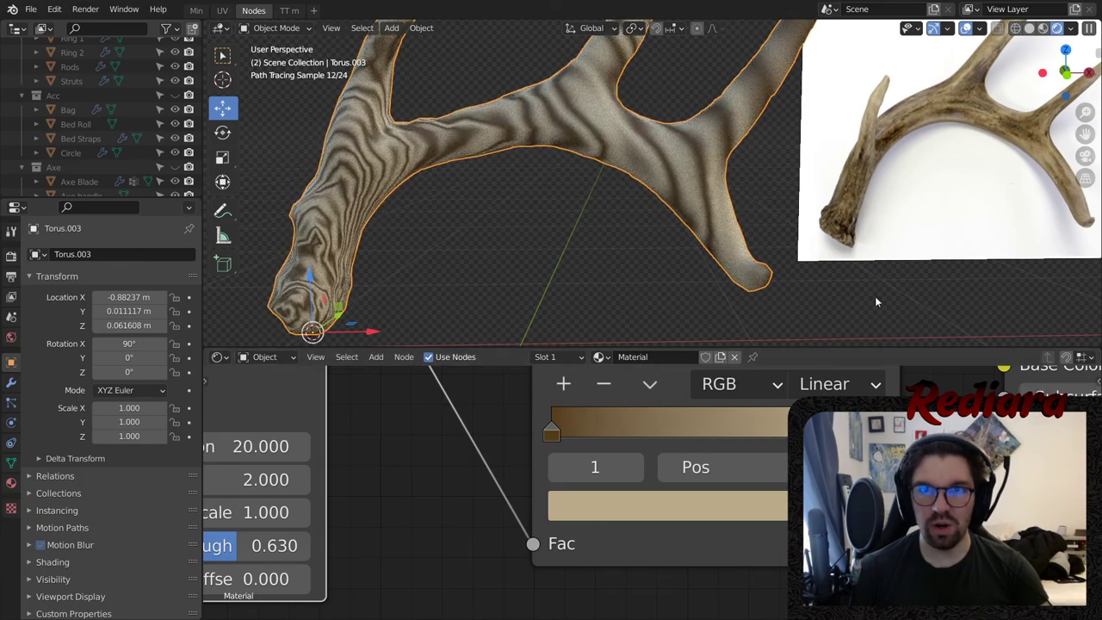
pyautogui.scroll(-4, 876, 301)
pyautogui.scroll(3, 876, 301)
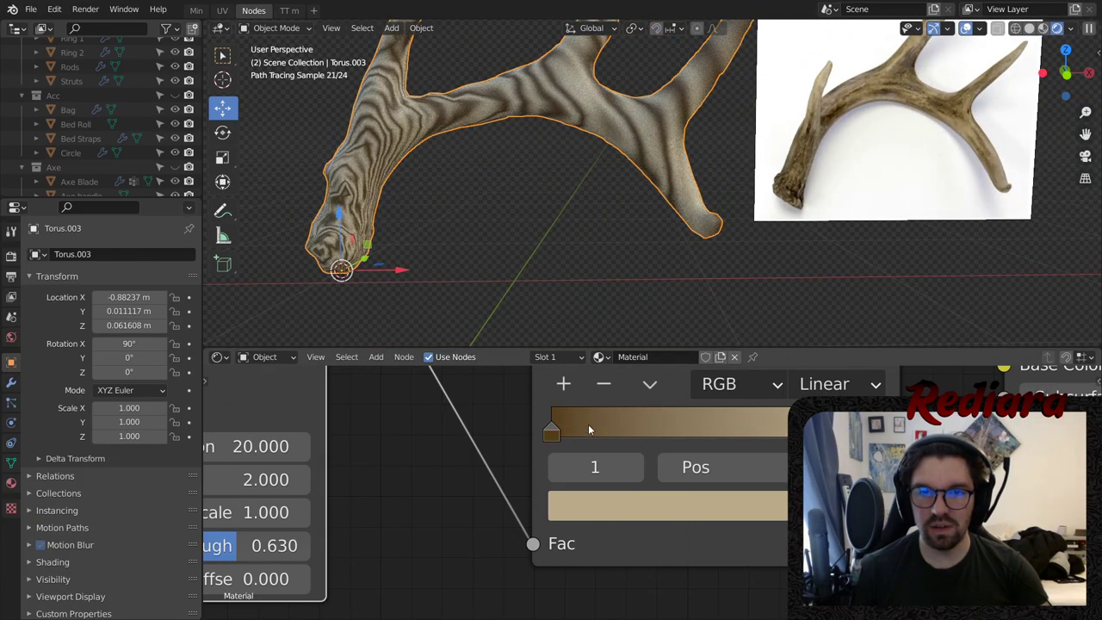
# - Add a middle stop to the ColorRamp, try raising its color to full brightness, and restore a muted tan
pyautogui.click(564, 385)
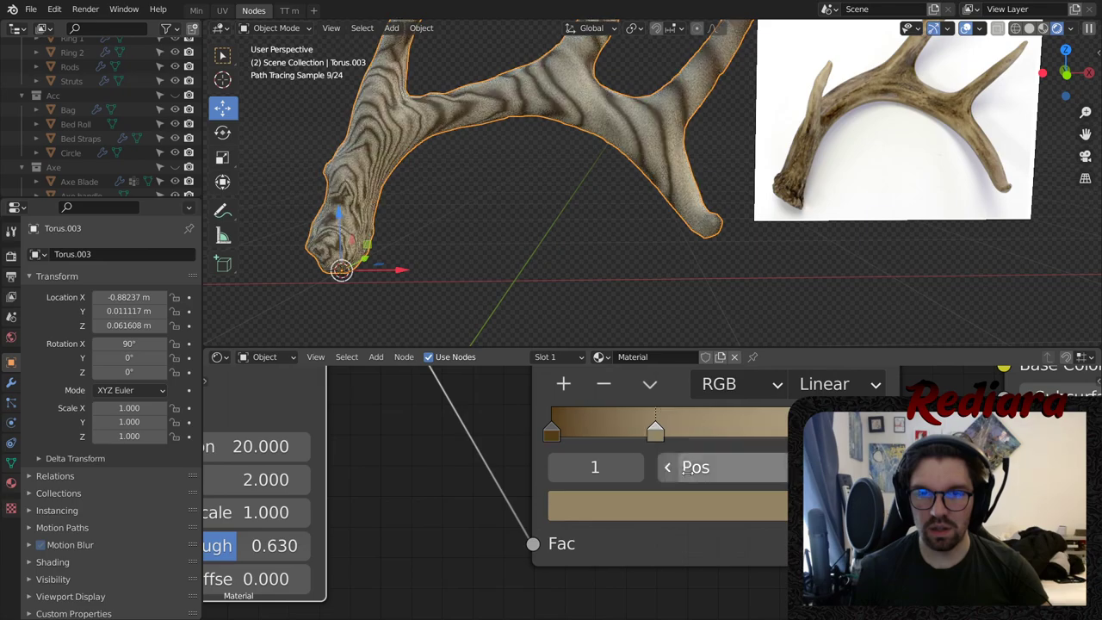
pyautogui.click(680, 514)
pyautogui.moveTo(861, 172); pyautogui.dragTo(861, 63)
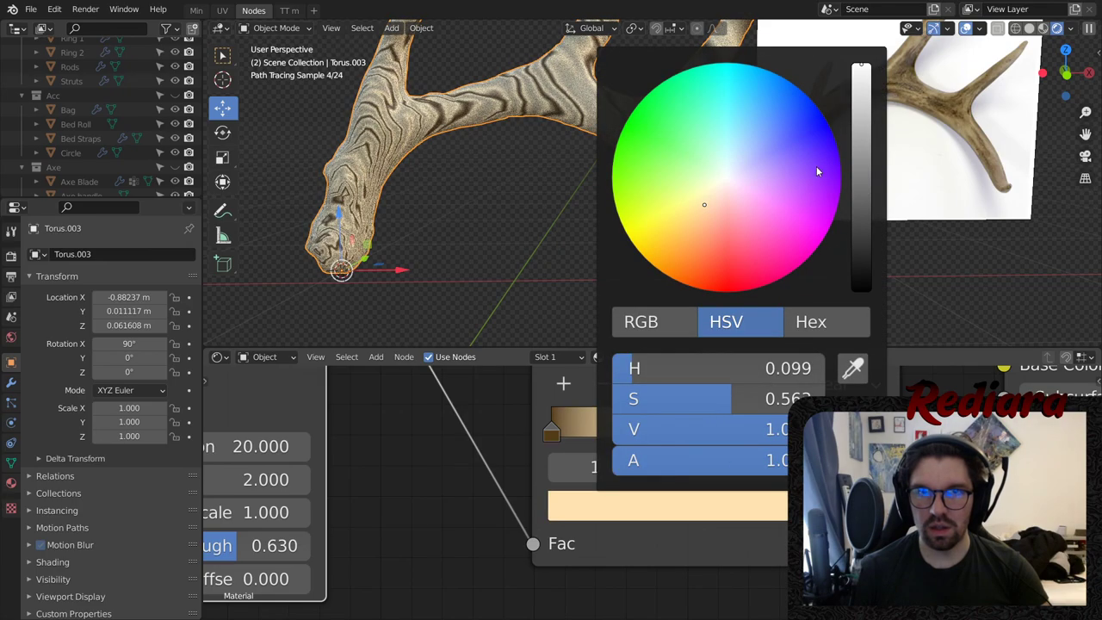
pyautogui.scroll(2, 618, 110)
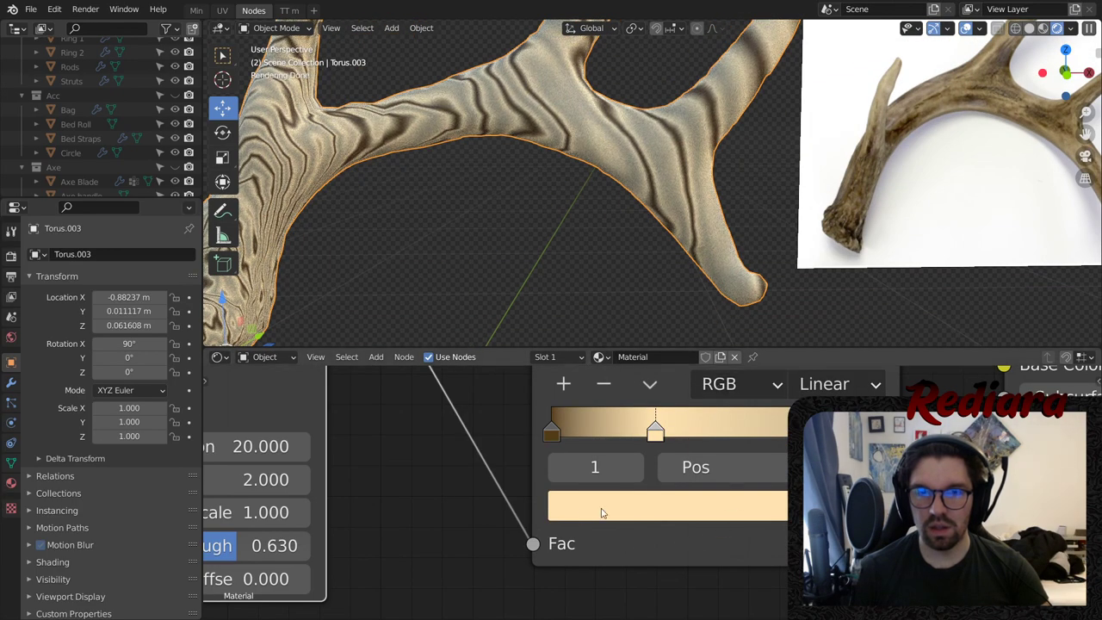
pyautogui.click(677, 517)
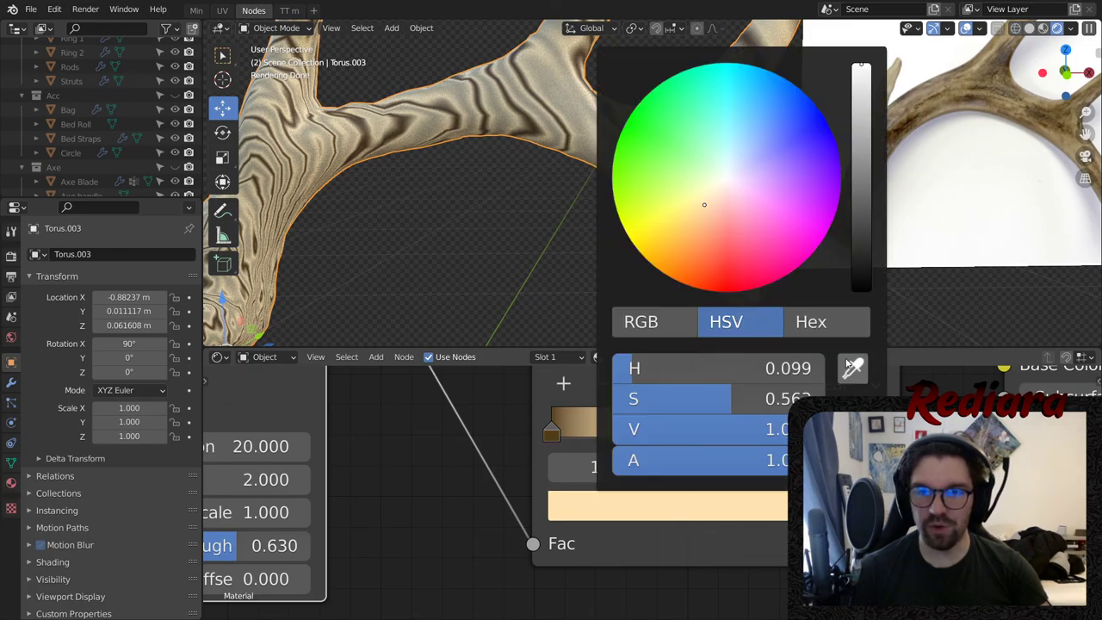
pyautogui.hotkey('ctrl', 'z')
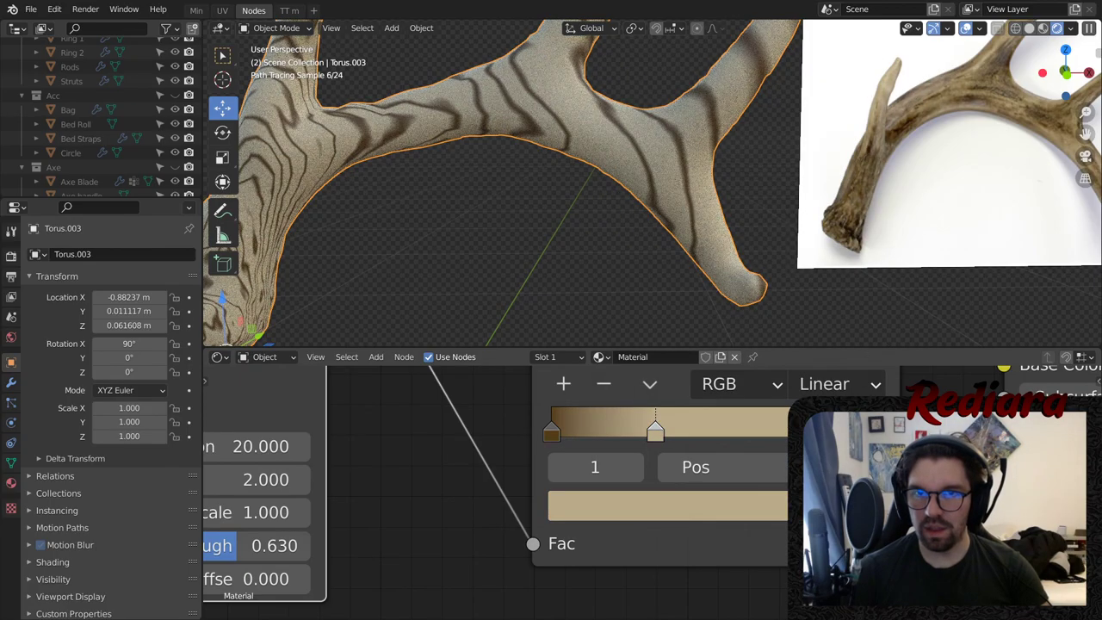
# - Move the ColorRamp's middle stop farther from the brown stop and set the interpolation to B-Spline
pyautogui.moveTo(668, 446); pyautogui.dragTo(765, 446)
pyautogui.click(826, 384)
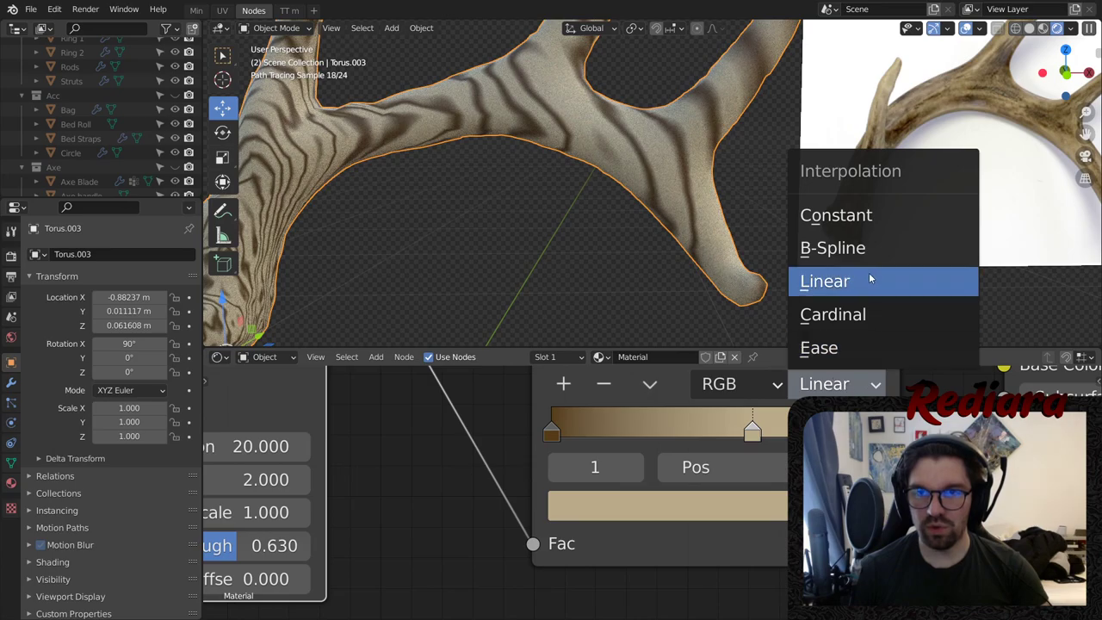
pyautogui.click(845, 247)
# - Set the Multiply node that drives the wave scale to 30, after trying 20
pyautogui.scroll(-4, 550, 168)
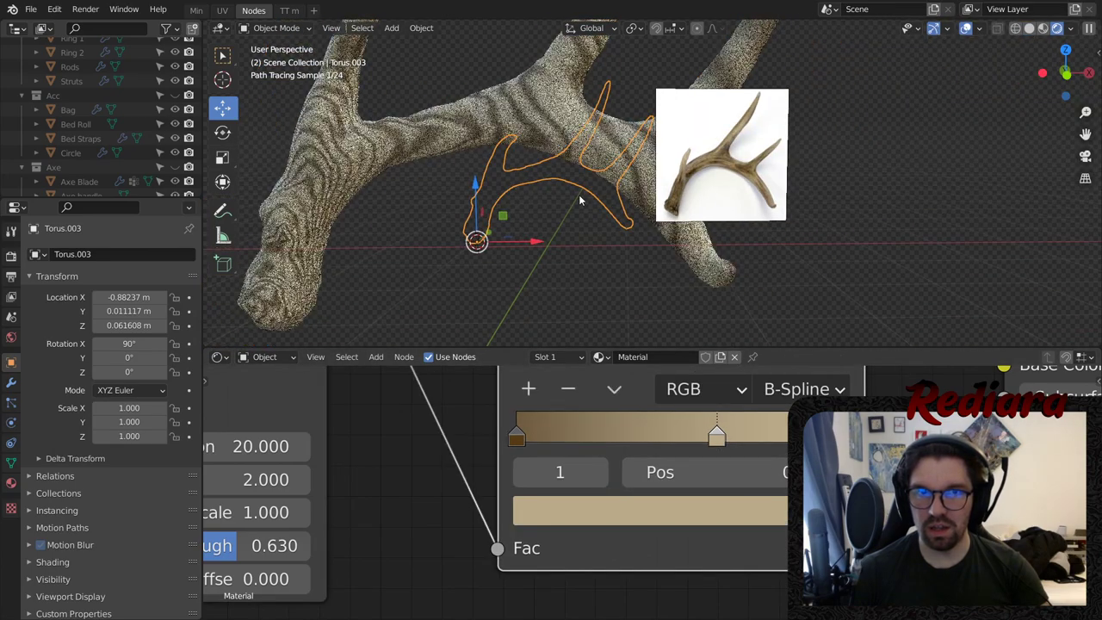
pyautogui.keyDown('shift'); pyautogui.moveTo(549, 166); pyautogui.dragTo(680, 115, button='middle'); pyautogui.keyUp('shift')
pyautogui.moveTo(352, 494); pyautogui.dragTo(551, 476, button='middle')
pyautogui.scroll(-3, 548, 473)
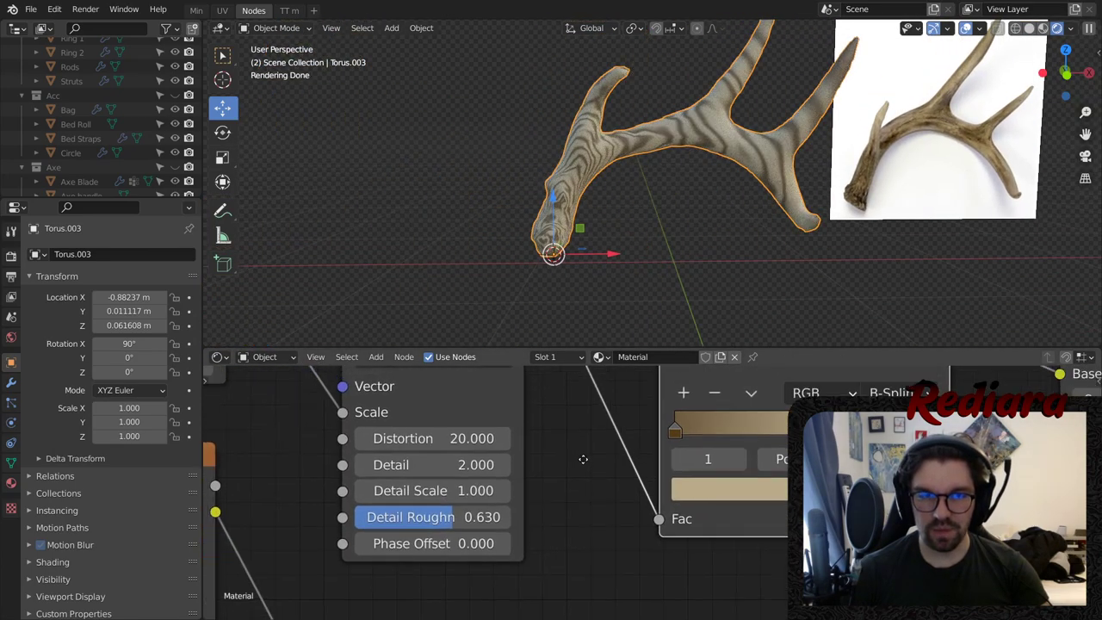
pyautogui.moveTo(348, 451); pyautogui.dragTo(674, 555, button='middle')
pyautogui.click(482, 470)
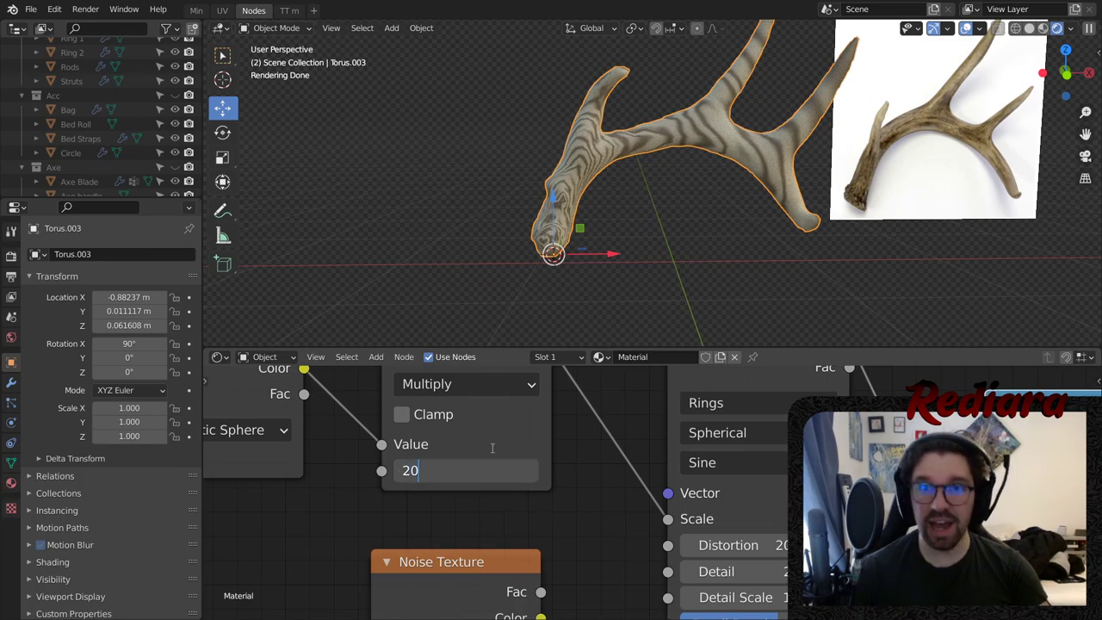
pyautogui.write('20')
pyautogui.press('Return')
pyautogui.scroll(4, 592, 285)
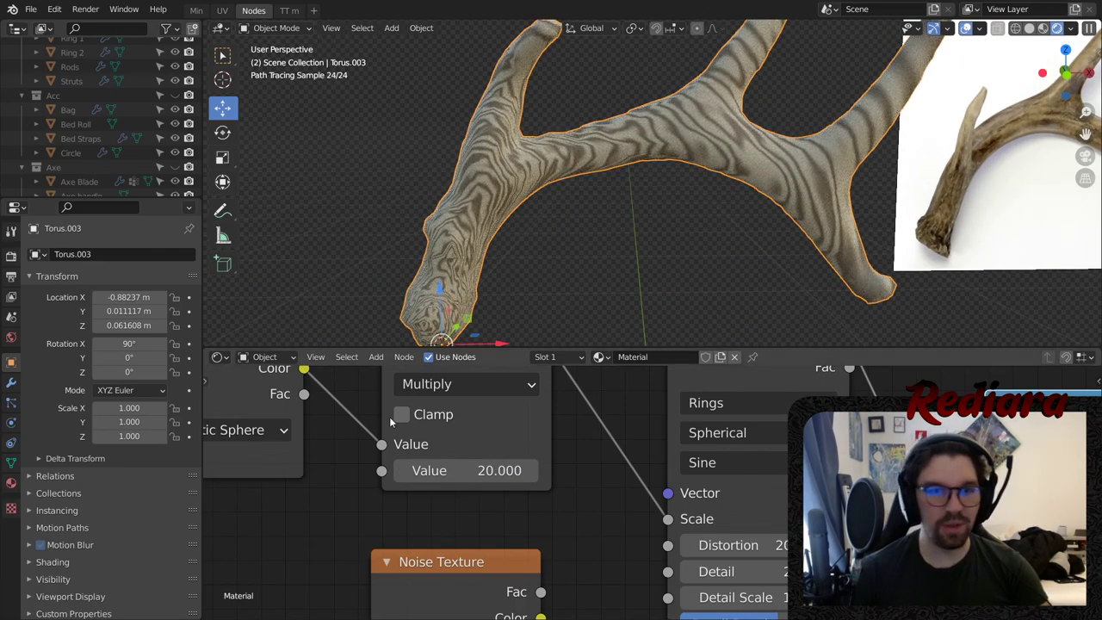
pyautogui.click(461, 479)
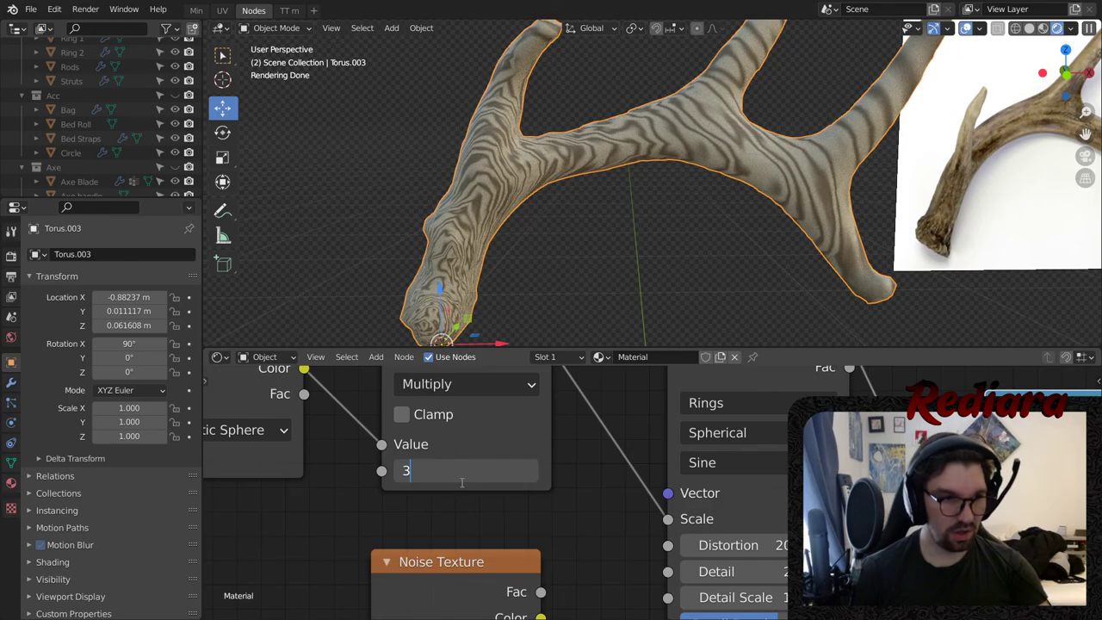
pyautogui.write('30')
pyautogui.press('Return')
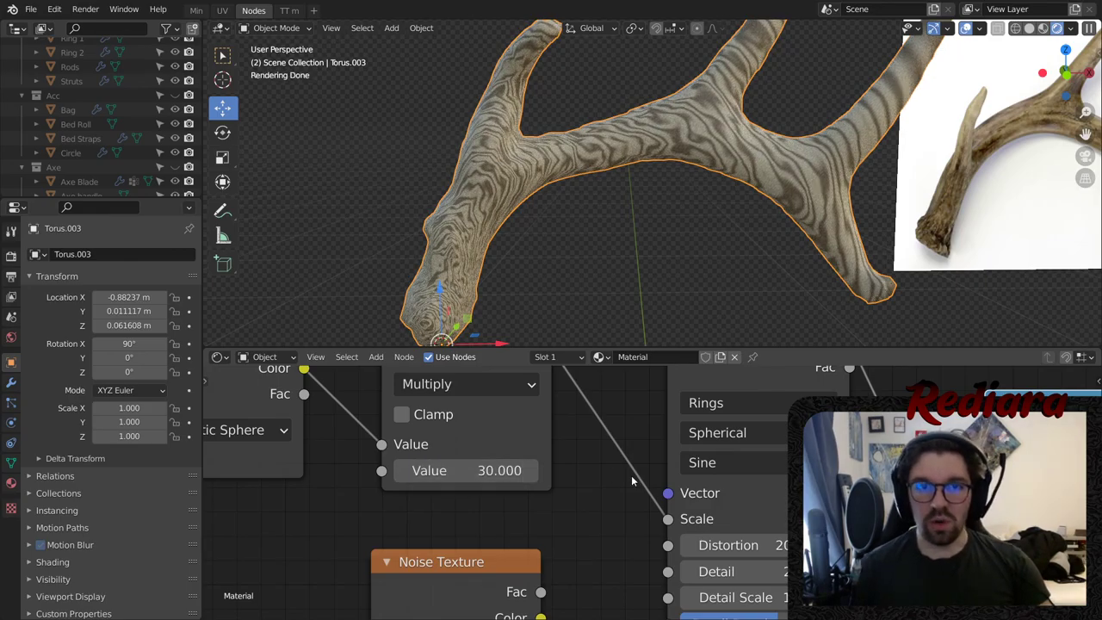
# - Set the color value of the ColorRamp's brown stop to 0.2
pyautogui.scroll(-5, 695, 157)
pyautogui.moveTo(720, 160); pyautogui.dragTo(614, 120, button='middle')
pyautogui.scroll(4, 626, 138)
pyautogui.moveTo(646, 153); pyautogui.dragTo(734, 171, button='middle')
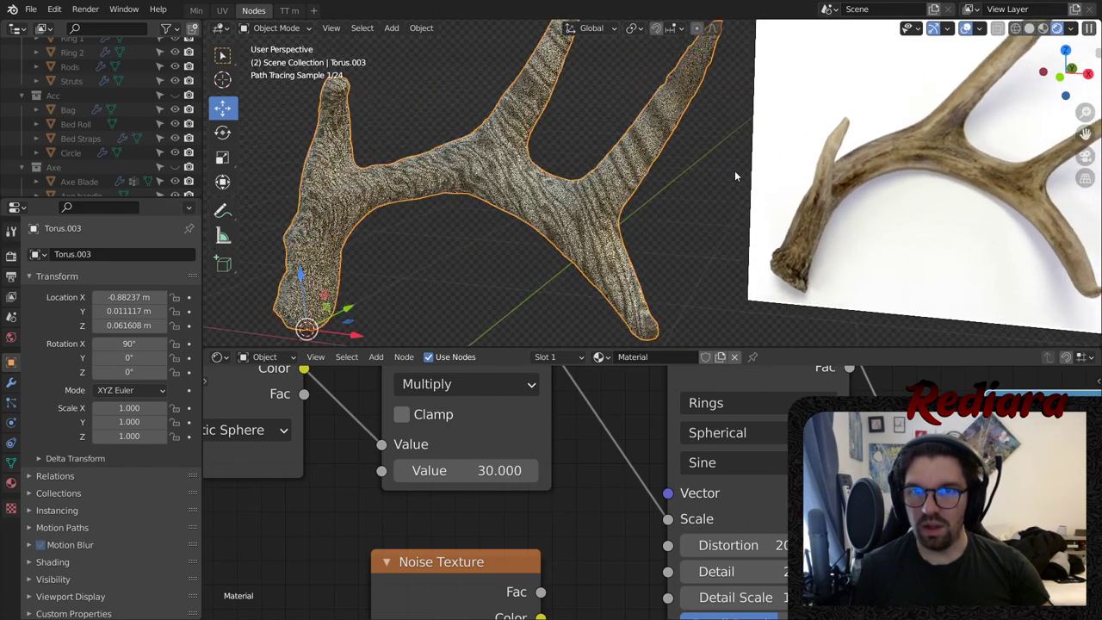
pyautogui.moveTo(990, 491); pyautogui.dragTo(667, 453, button='middle')
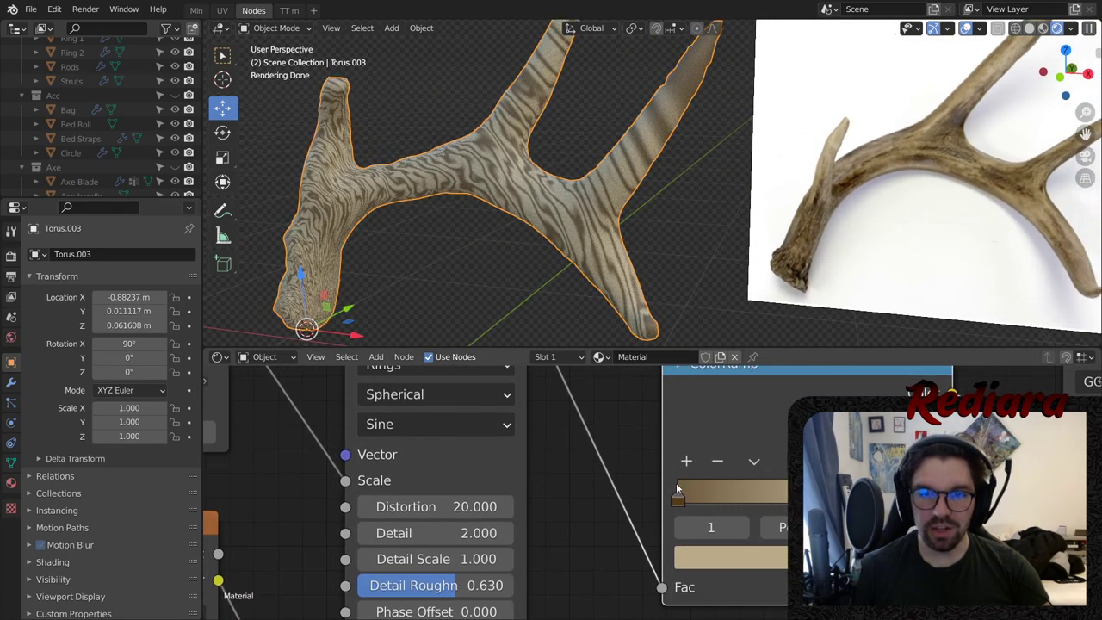
pyautogui.click(681, 503)
pyautogui.click(696, 556)
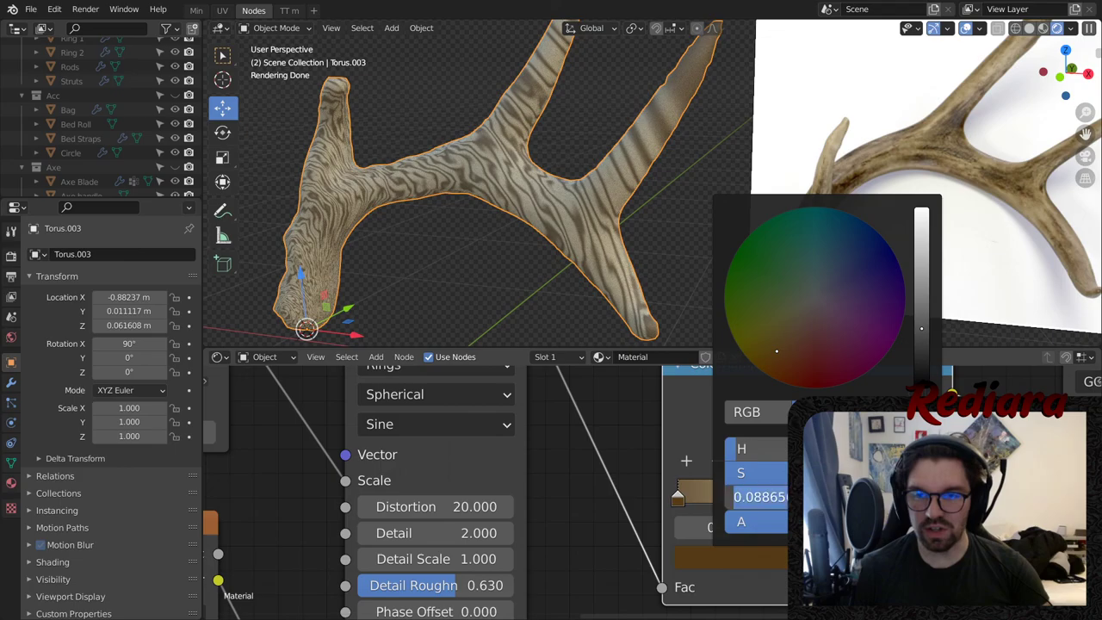
pyautogui.write('.2')
pyautogui.press('Return')
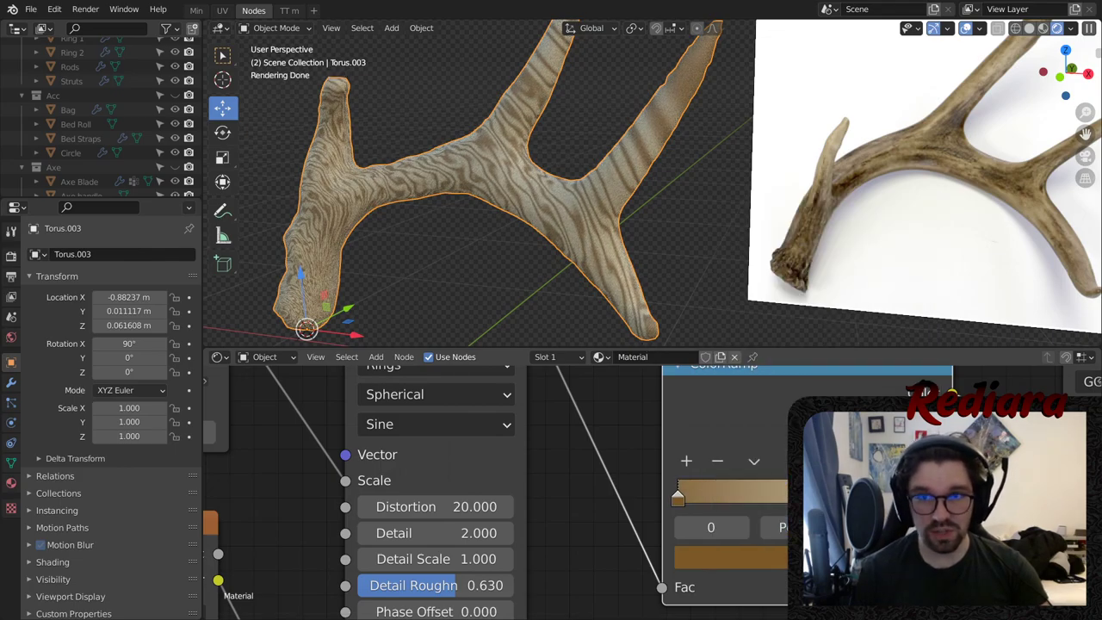
# - Try a brighter color value and a saturation of 0.6 for the ColorRamp's brown stop
pyautogui.click(775, 561)
pyautogui.click(764, 500)
pyautogui.write('.')
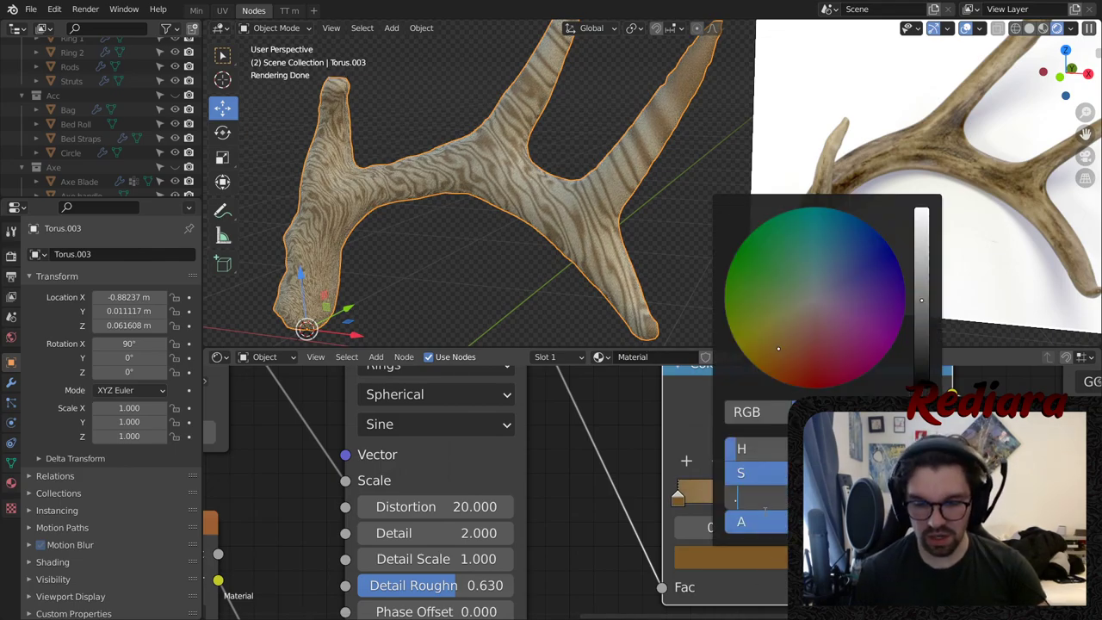
pyautogui.write('63')
pyautogui.press('Return')
pyautogui.click(774, 558)
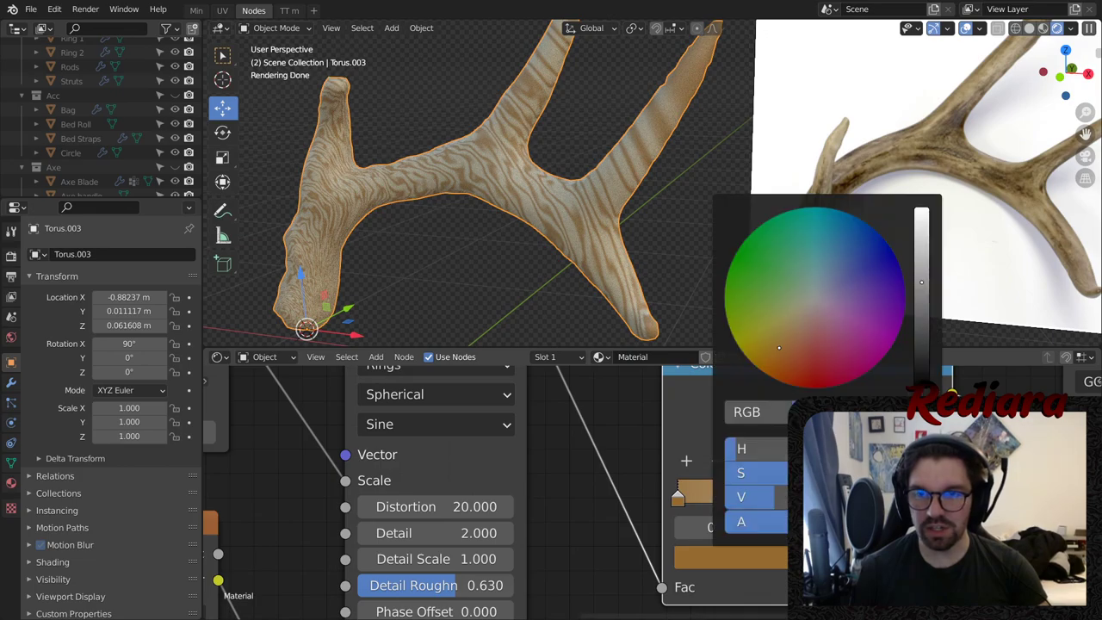
pyautogui.press('Return')
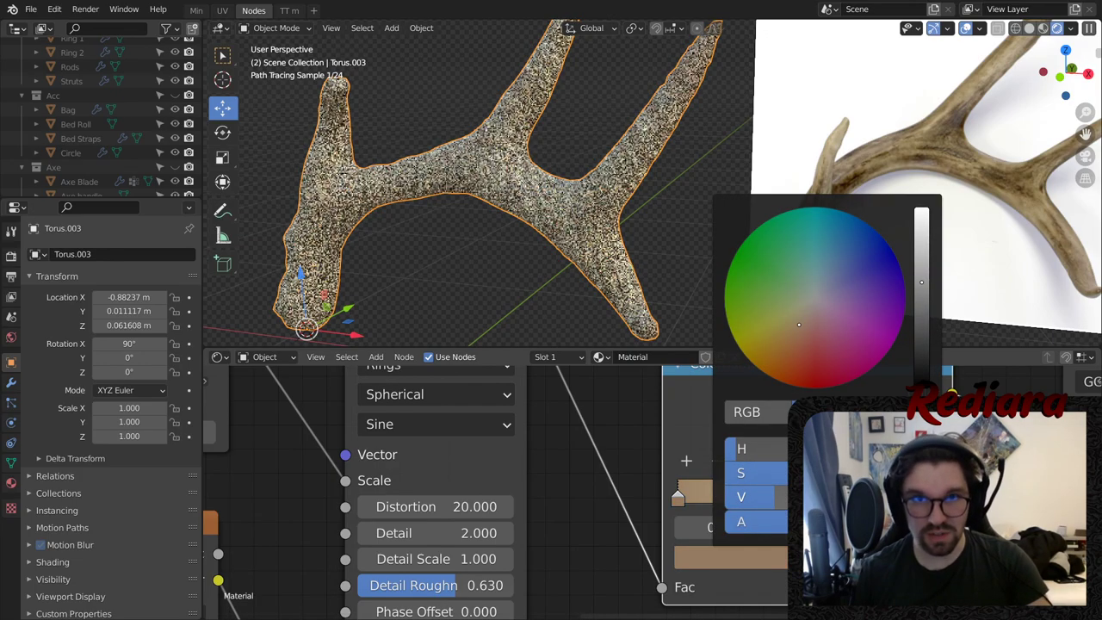
# - Set the brown stop's color saturation to 0.4 and its value to 0.2
pyautogui.click(826, 472)
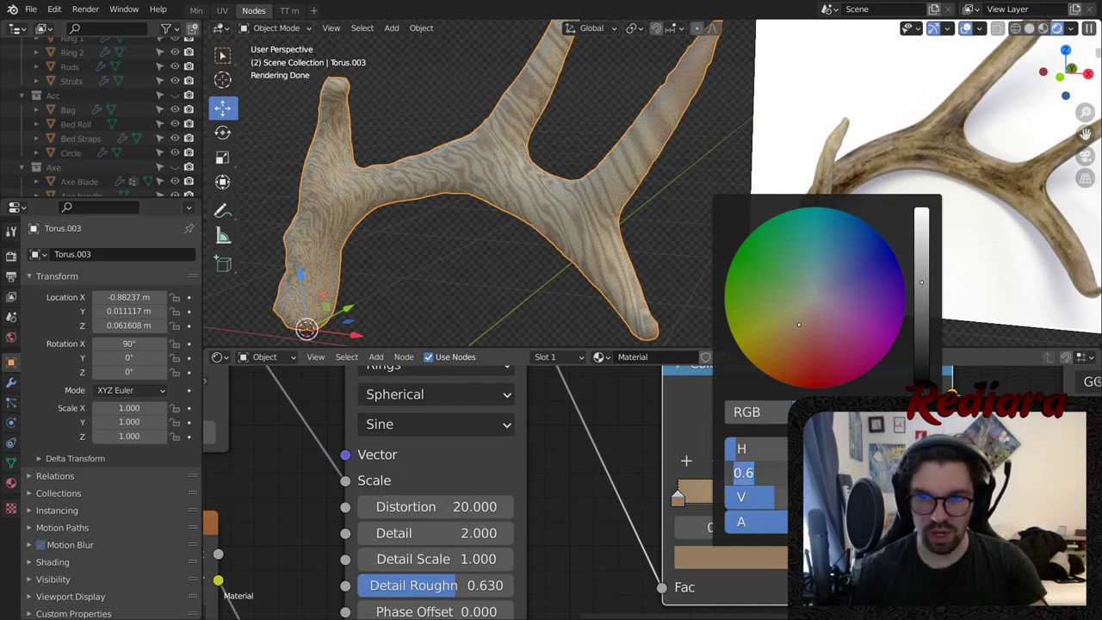
pyautogui.write('.4')
pyautogui.press('Return')
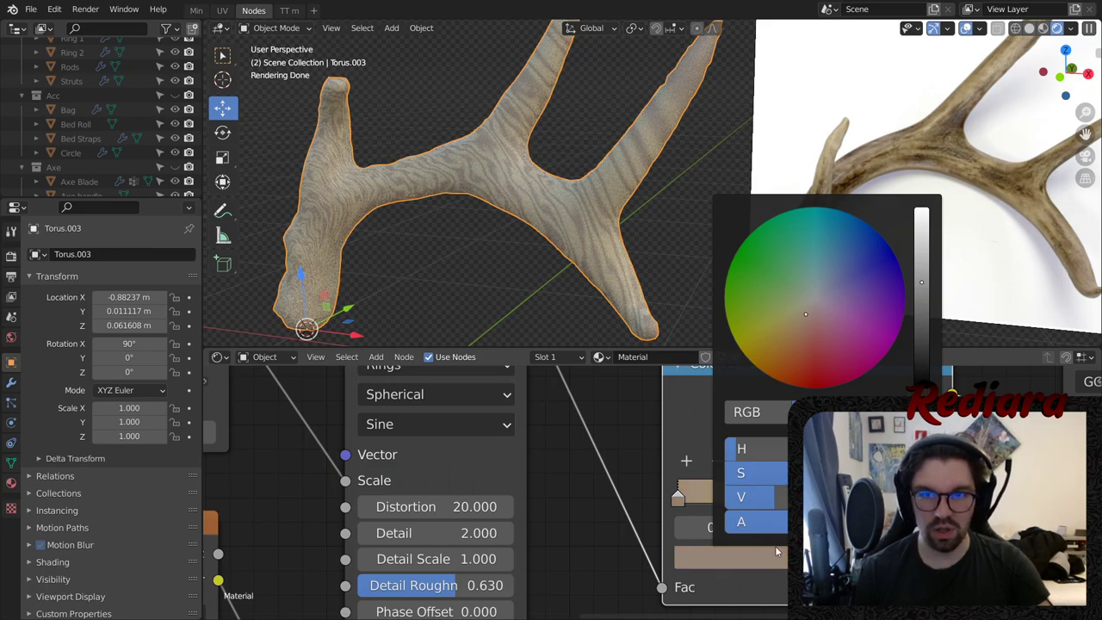
pyautogui.click(756, 497)
pyautogui.write('.2')
pyautogui.press('Return')
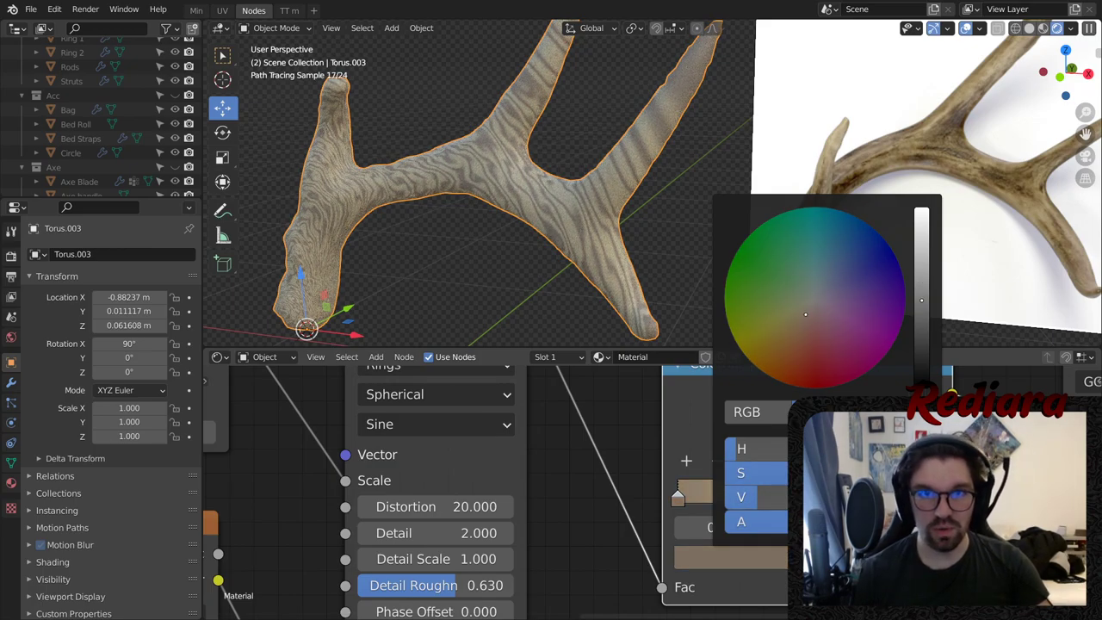
# - Switch to the Min workspace, select the antler, and enter Edit Mode on its mesh
pyautogui.scroll(-5, 552, 222)
pyautogui.moveTo(559, 224); pyautogui.dragTo(601, 201, button='middle')
pyautogui.scroll(5, 601, 199)
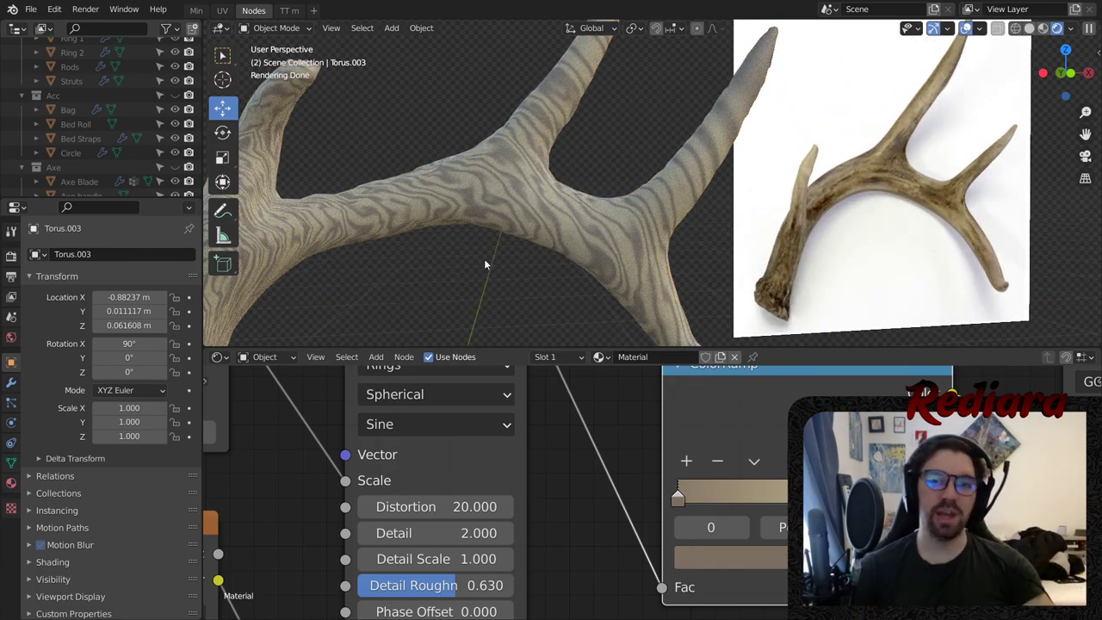
pyautogui.scroll(-5, 484, 260)
pyautogui.moveTo(465, 260)
pyautogui.mouseDown(button='middle')
pyautogui.moveTo(521, 231)
pyautogui.moveTo(488, 301)
pyautogui.moveTo(657, 242)
pyautogui.moveTo(516, 251)
pyautogui.mouseUp(button='middle')
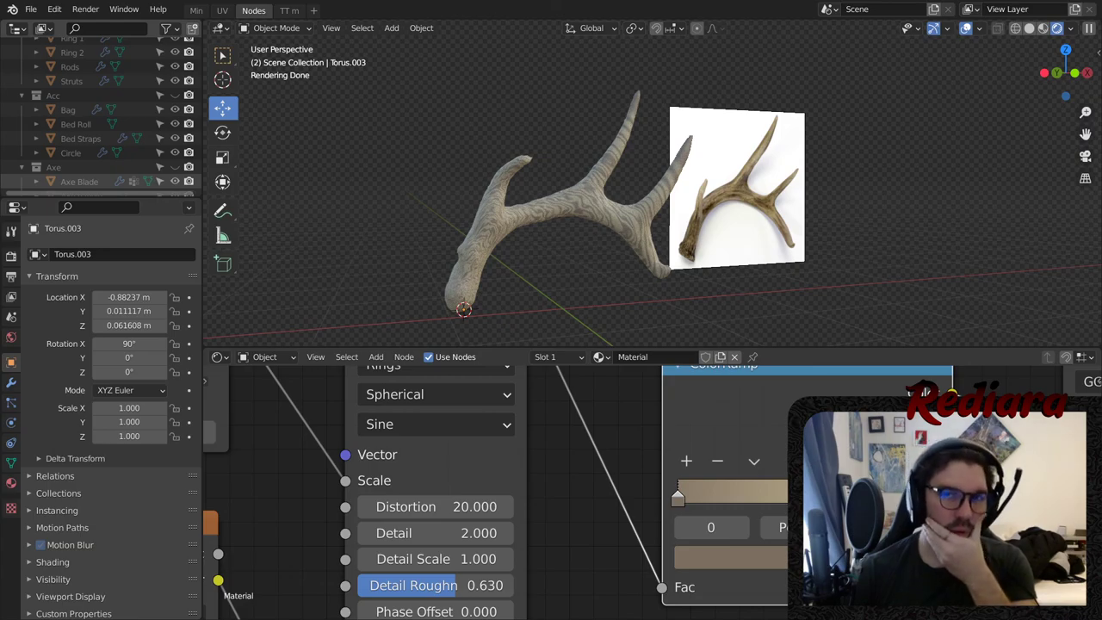
pyautogui.click(197, 10)
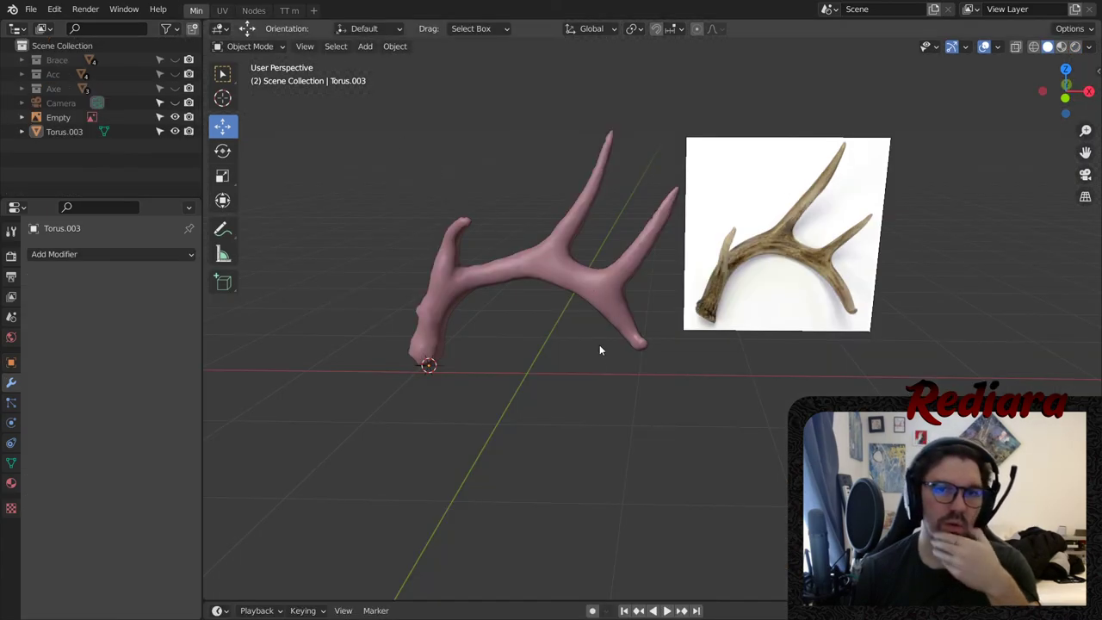
pyautogui.click(546, 293)
pyautogui.scroll(2, 458, 333)
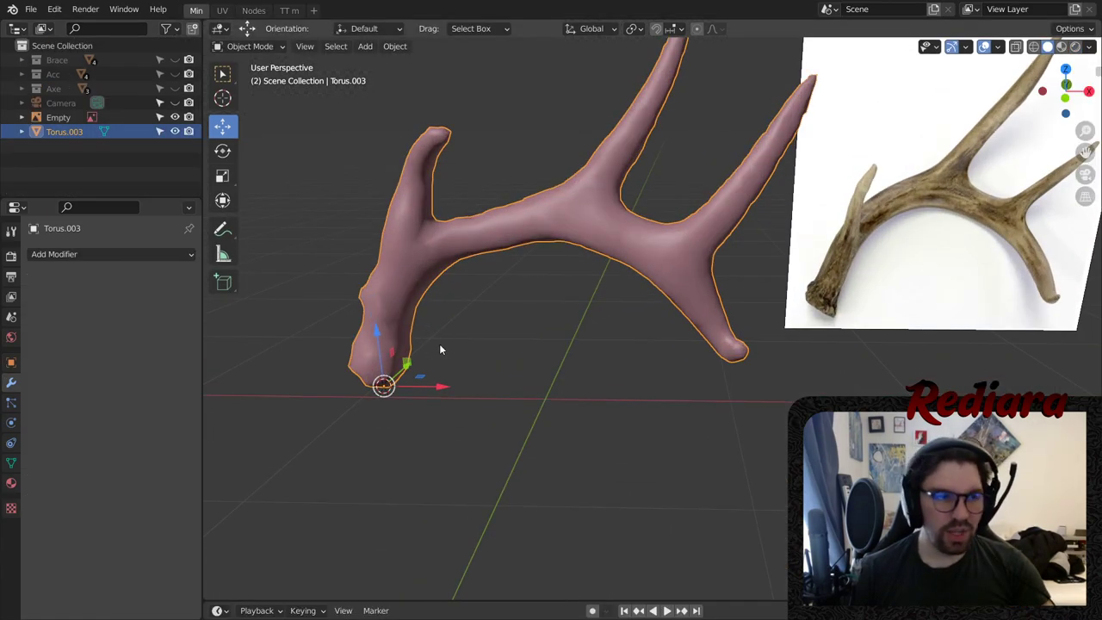
pyautogui.scroll(3, 439, 348)
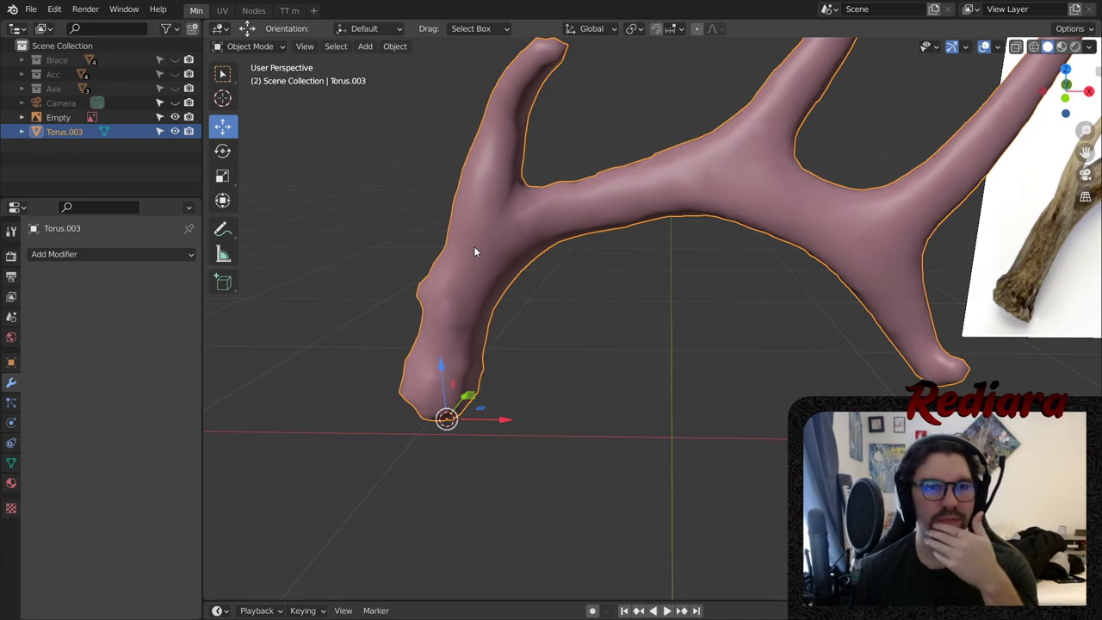
pyautogui.click(249, 46)
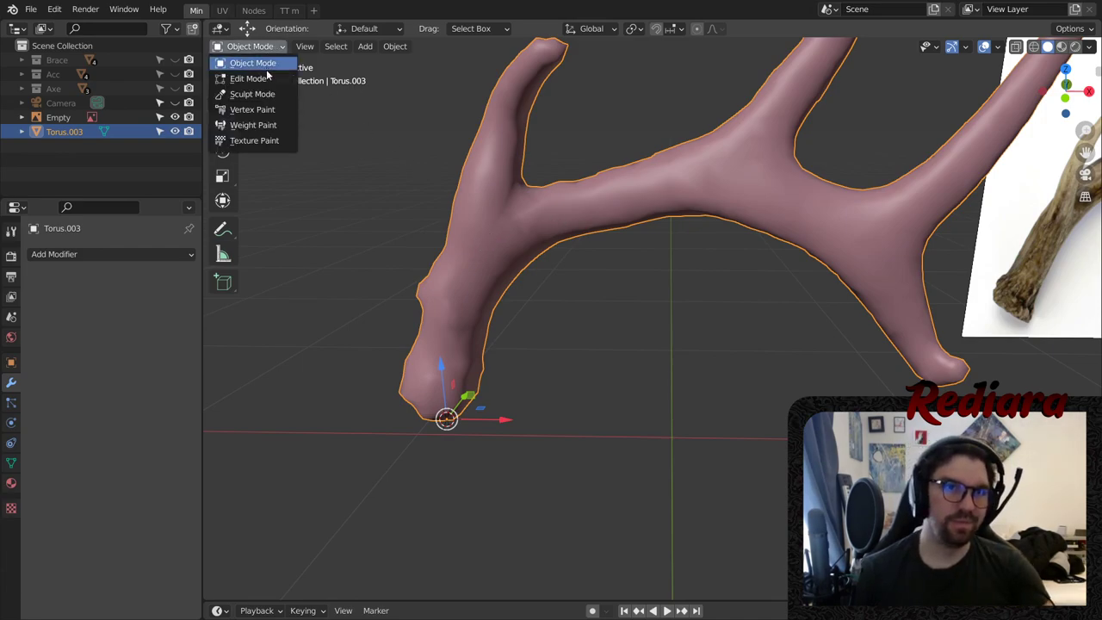
pyautogui.click(262, 78)
# - Select the pentagonal cluster of faces above the antler's base and merge it with Dissolve Faces
pyautogui.scroll(3, 447, 338)
pyautogui.scroll(3, 446, 339)
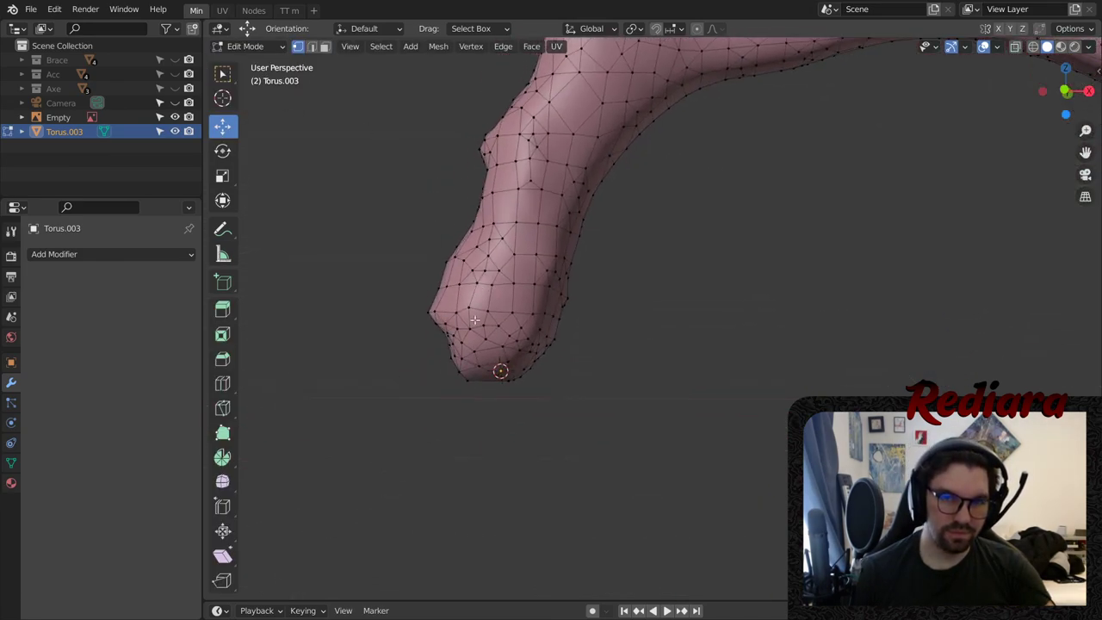
pyautogui.scroll(3, 471, 308)
pyautogui.scroll(-8, 471, 308)
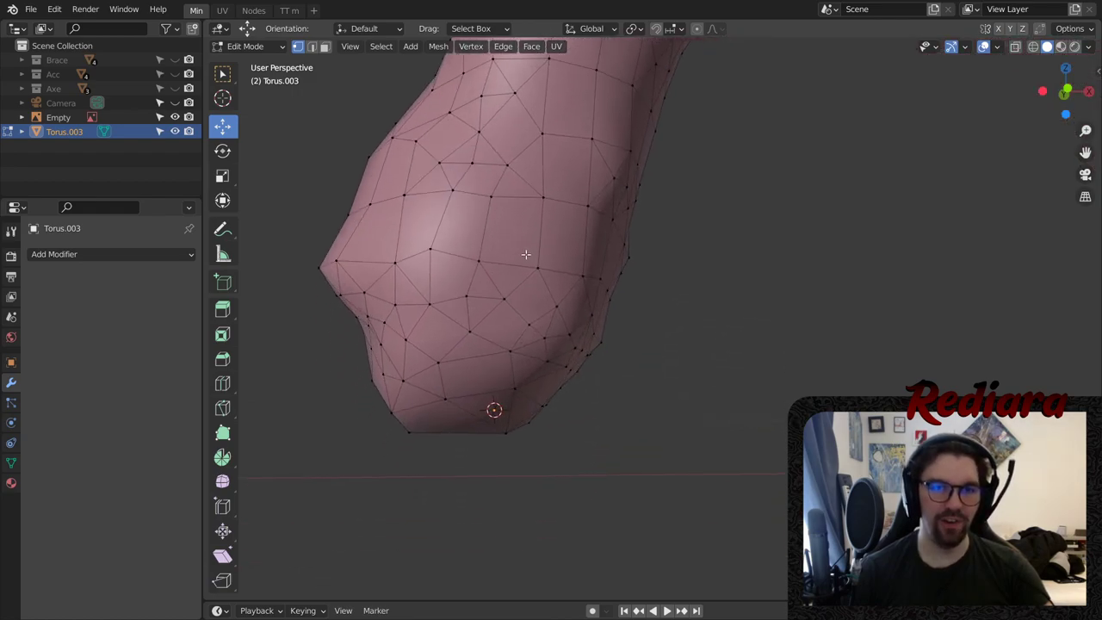
pyautogui.scroll(2, 492, 249)
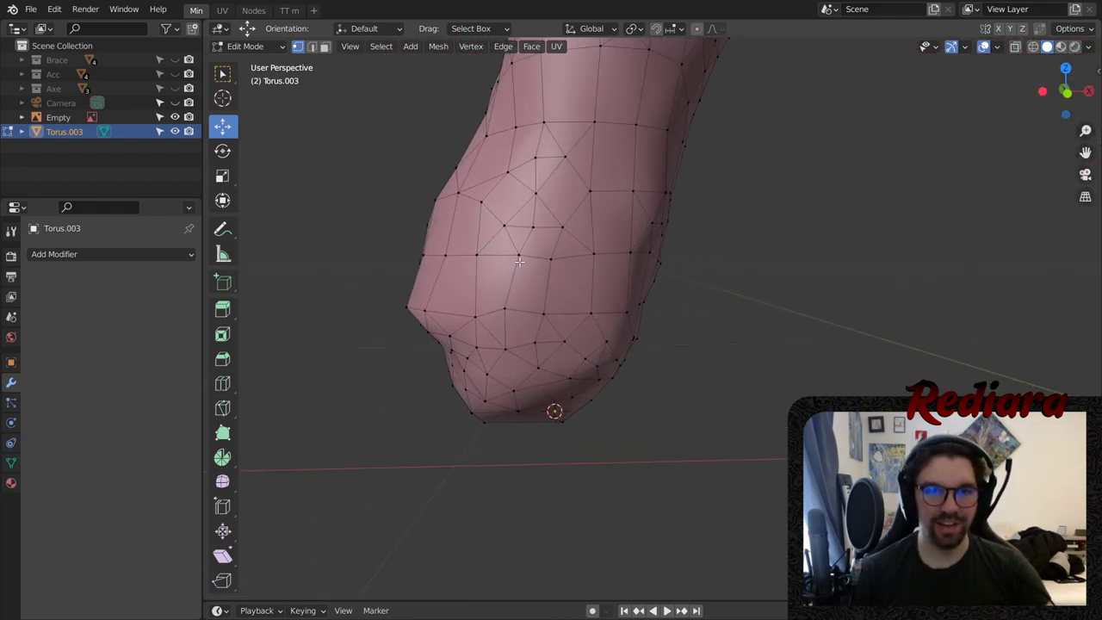
pyautogui.moveTo(520, 260); pyautogui.dragTo(511, 211, button='middle')
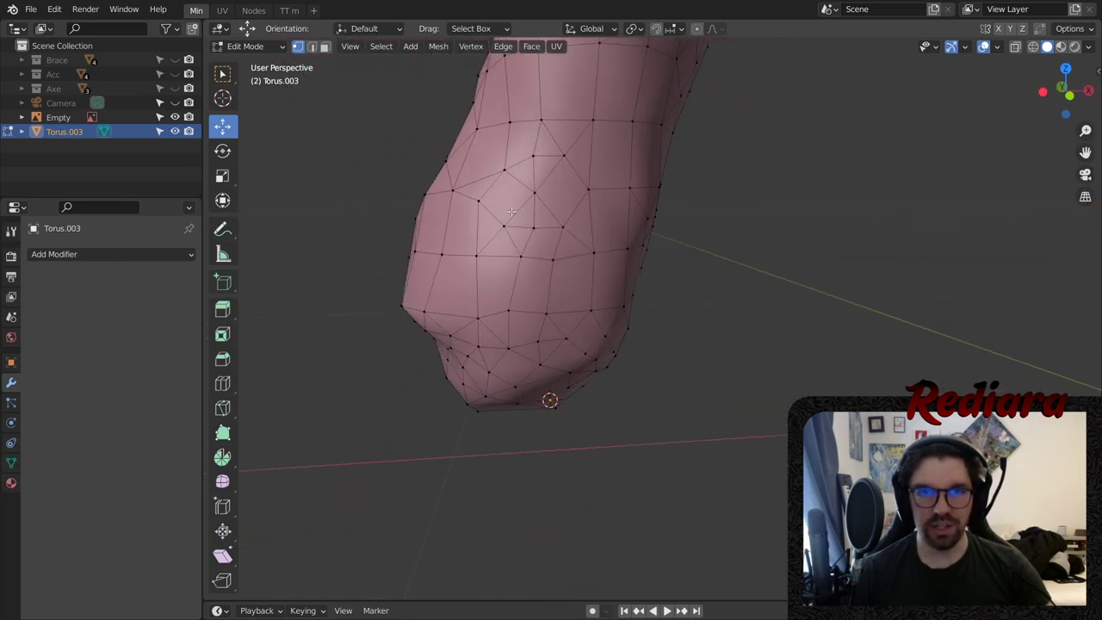
pyautogui.click(534, 228)
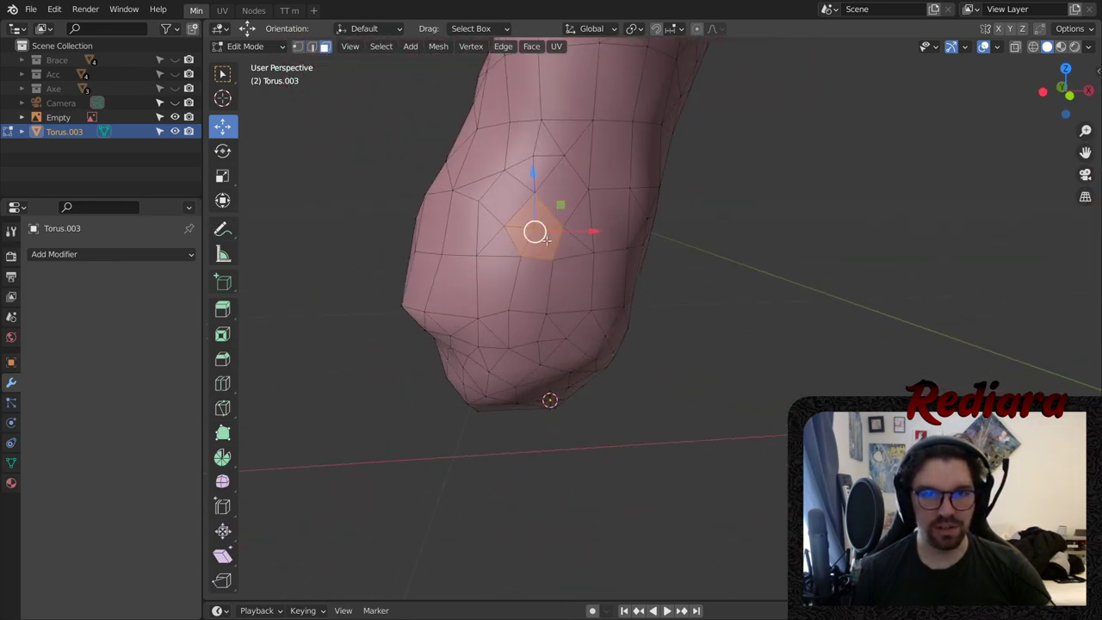
pyautogui.rightClick(555, 241)
pyautogui.rightClick(540, 245)
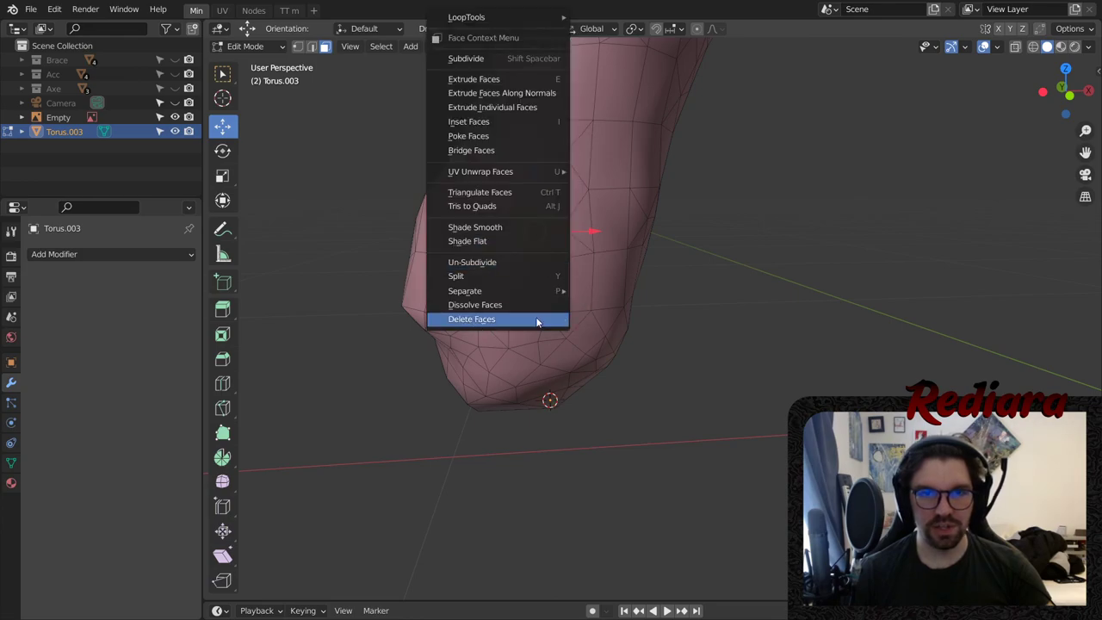
pyautogui.click(532, 305)
pyautogui.moveTo(531, 305); pyautogui.dragTo(700, 442, button='middle')
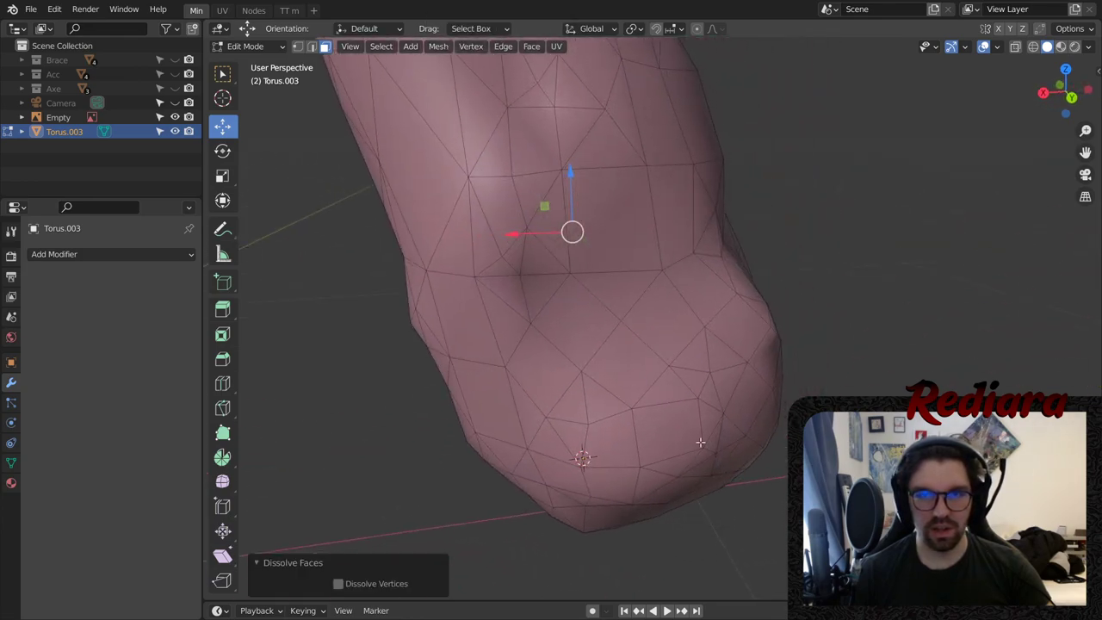
# - Select the small cluster of triangular faces on the lower end of the antler's base and merge it with Dissolve Faces
pyautogui.moveTo(692, 360); pyautogui.dragTo(713, 380)
pyautogui.rightClick(714, 380)
pyautogui.click(714, 380)
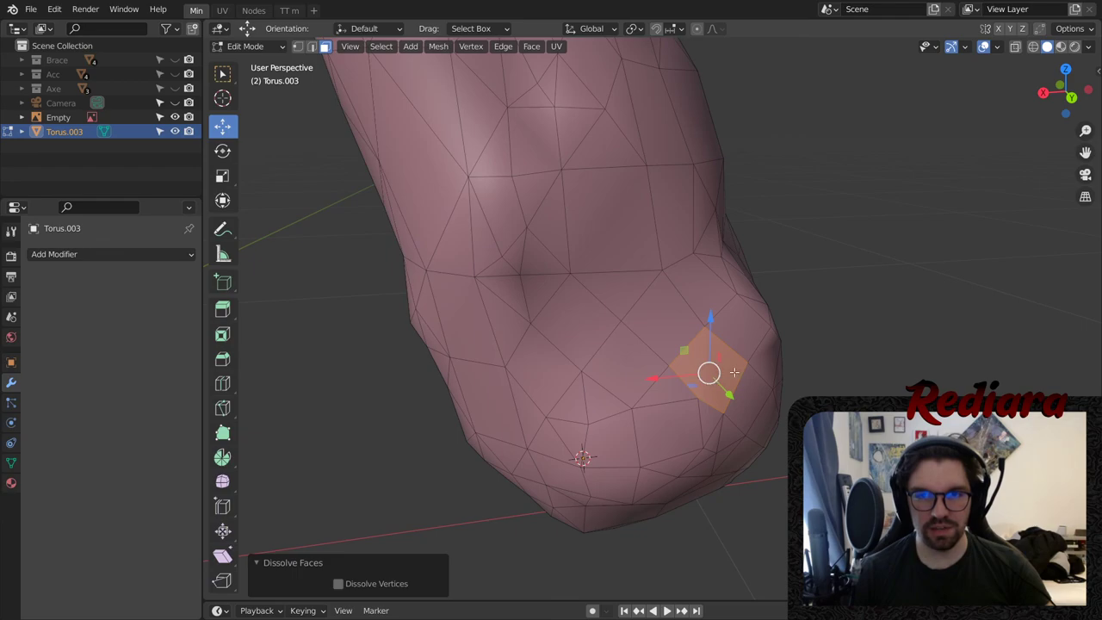
pyautogui.hotkey('alt', 'a')
# - Select one face on each opposite side of the antler's base and join them with Bridge Faces into a through hole
pyautogui.click(748, 368)
pyautogui.moveTo(745, 379); pyautogui.dragTo(573, 269, button='middle')
pyautogui.click(575, 265)
pyautogui.rightClick(570, 268)
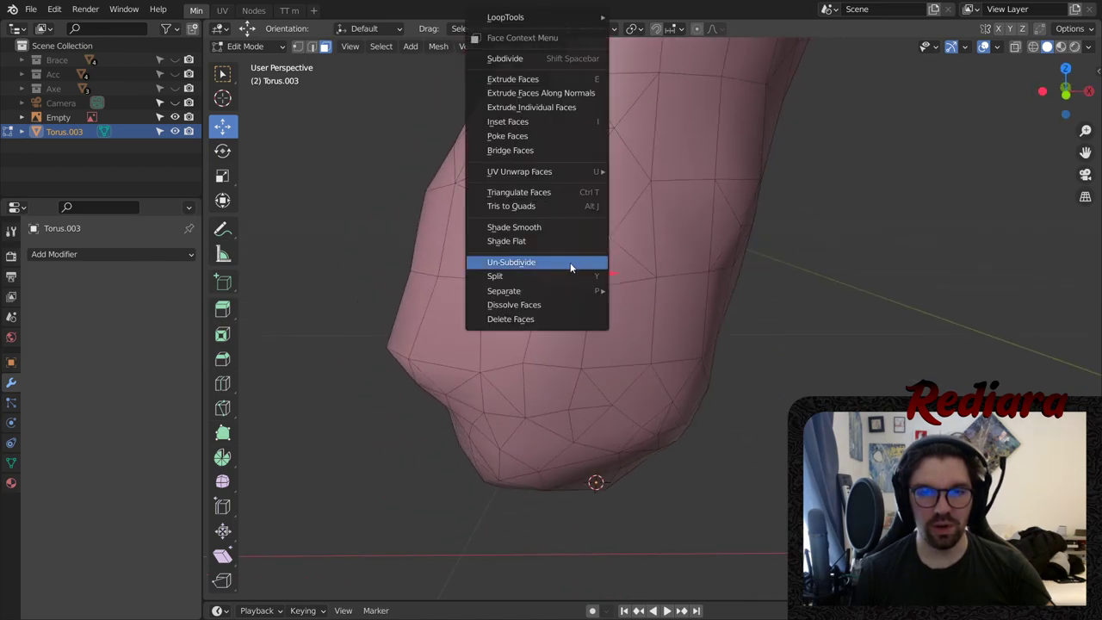
pyautogui.click(543, 151)
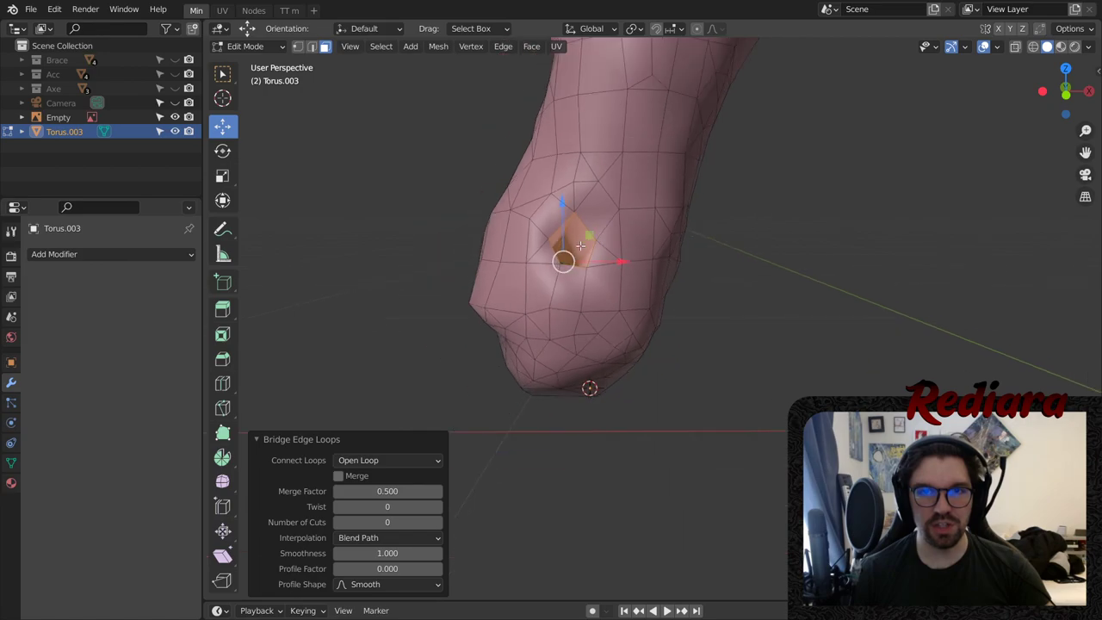
pyautogui.click(723, 276)
# - Add a single loop cut around the inner walls of the bridged hole
pyautogui.moveTo(575, 234); pyautogui.dragTo(566, 270, button='middle')
pyautogui.scroll(5, 564, 249)
pyautogui.scroll(-3, 581, 255)
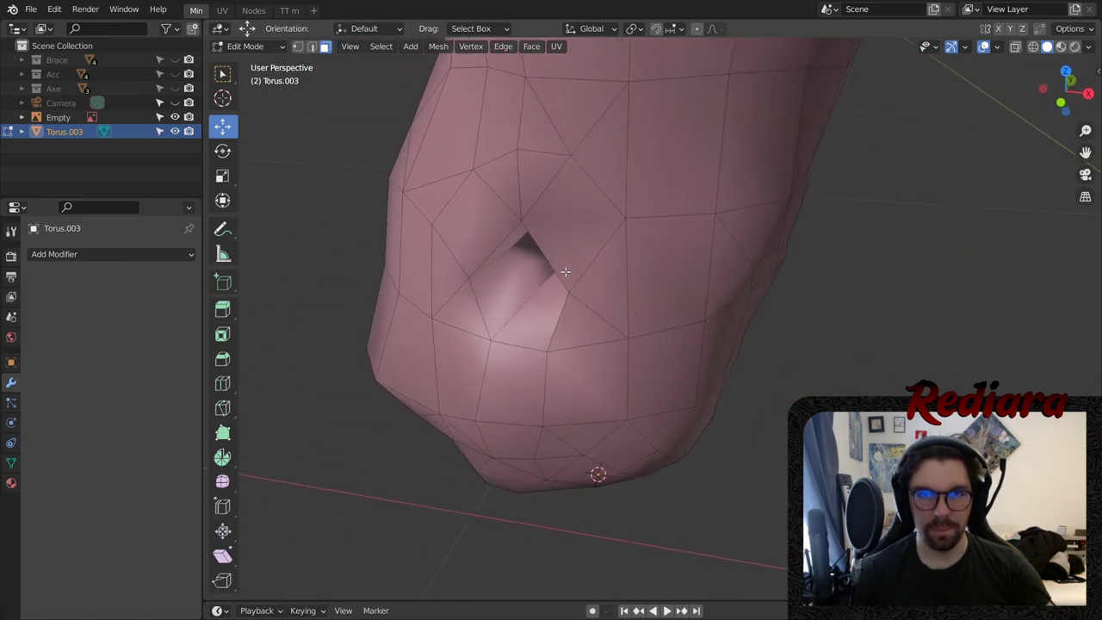
pyautogui.scroll(-8, 575, 265)
pyautogui.moveTo(603, 238); pyautogui.dragTo(631, 217, button='middle')
pyautogui.scroll(-2, 631, 216)
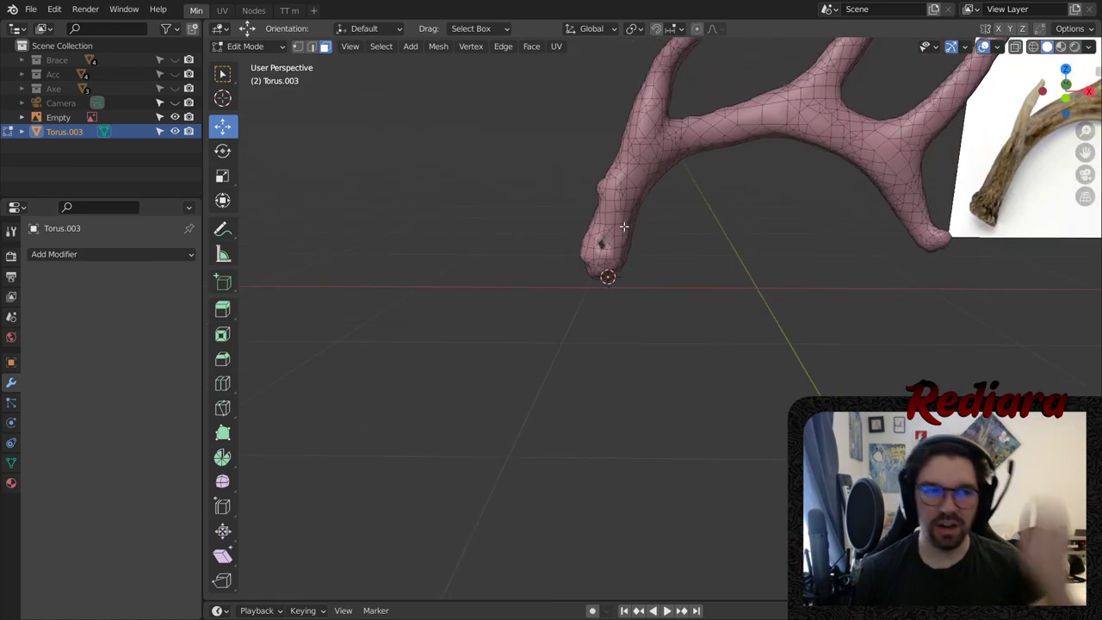
pyautogui.scroll(6, 629, 229)
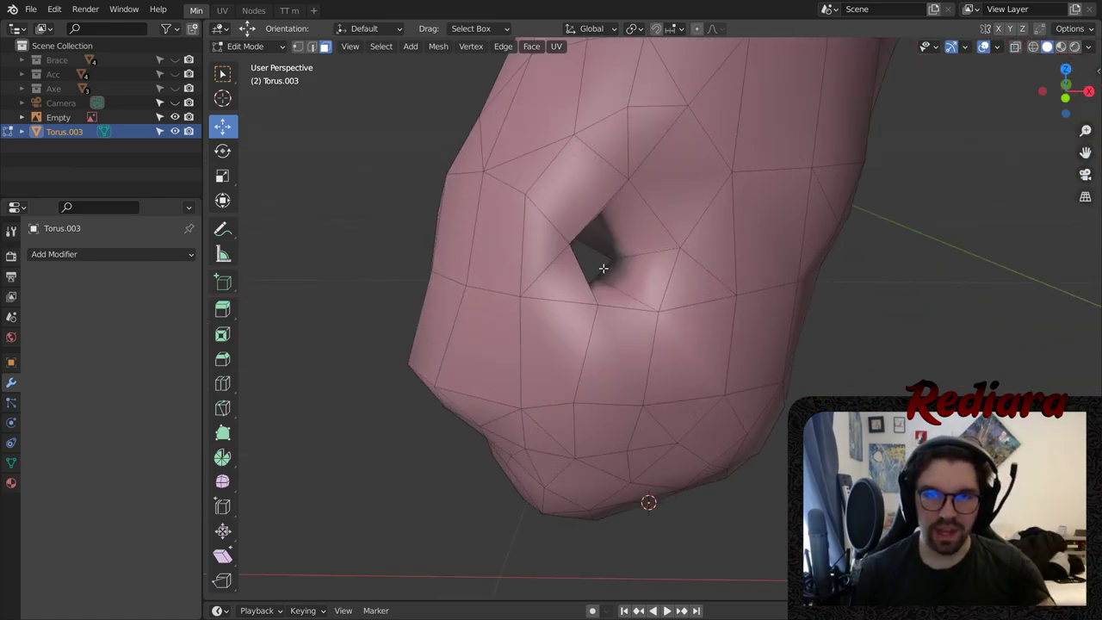
pyautogui.click(223, 384)
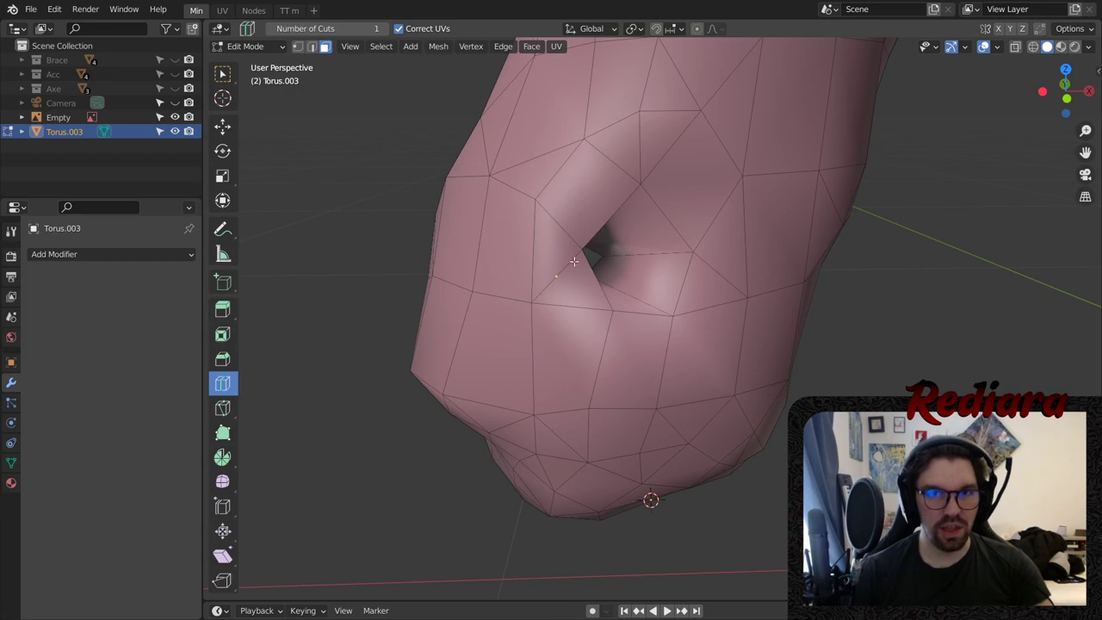
pyautogui.click(634, 248)
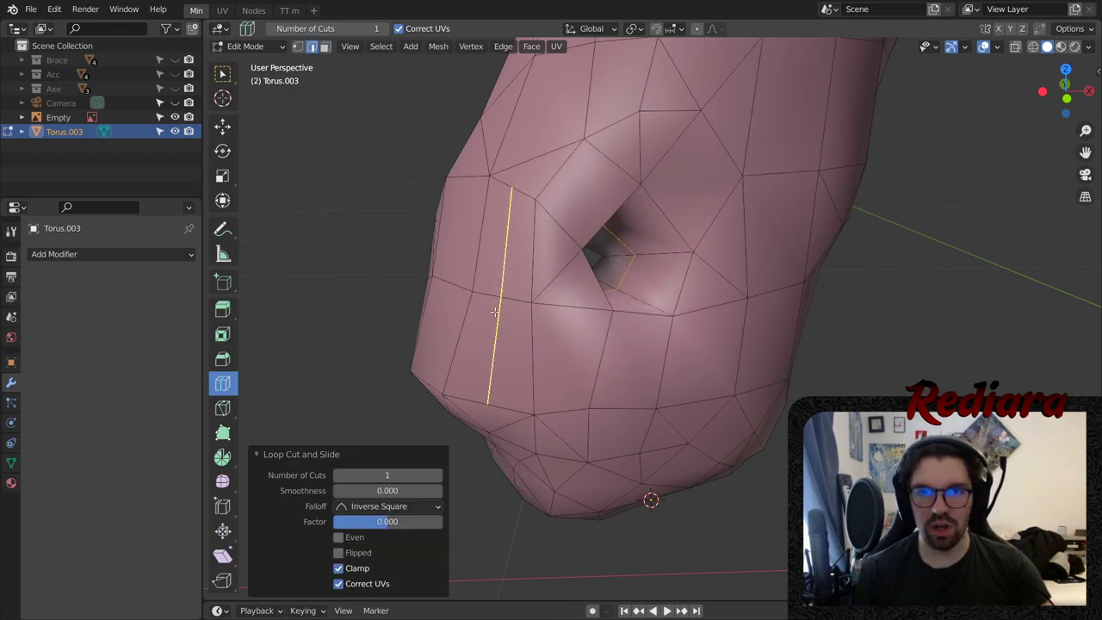
# - Scale up the new edge loop inside the hole by about 1.983 and clear the selection
pyautogui.click(222, 176)
pyautogui.moveTo(662, 245); pyautogui.dragTo(720, 228)
pyautogui.moveTo(720, 229); pyautogui.dragTo(725, 269, button='middle')
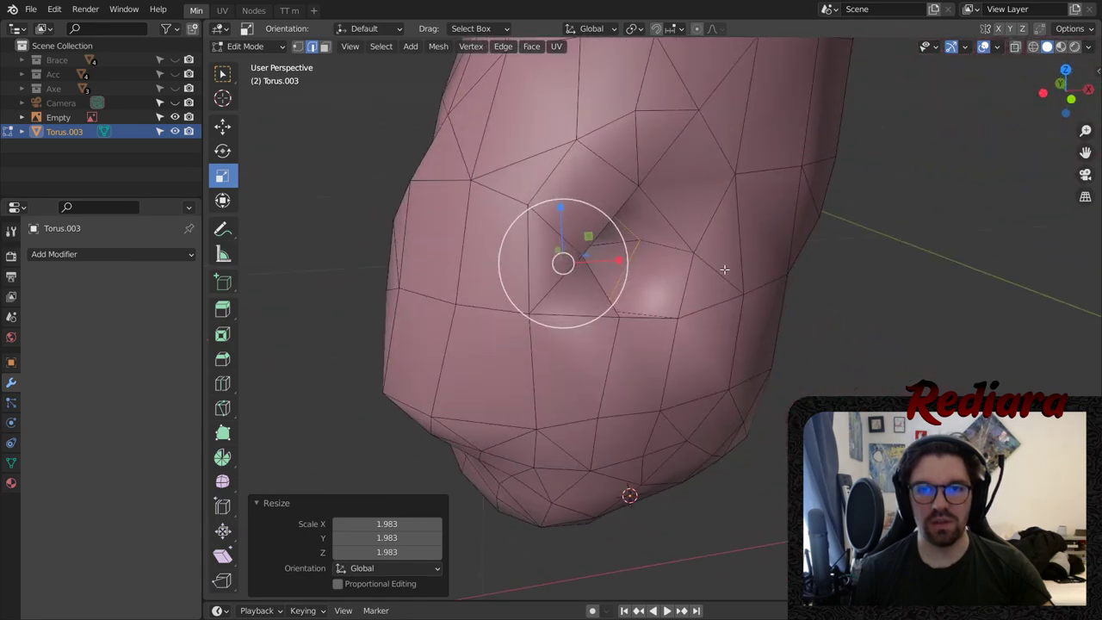
pyautogui.moveTo(663, 241); pyautogui.dragTo(327, 135, button='middle')
pyautogui.hotkey('ctrl', 'z')
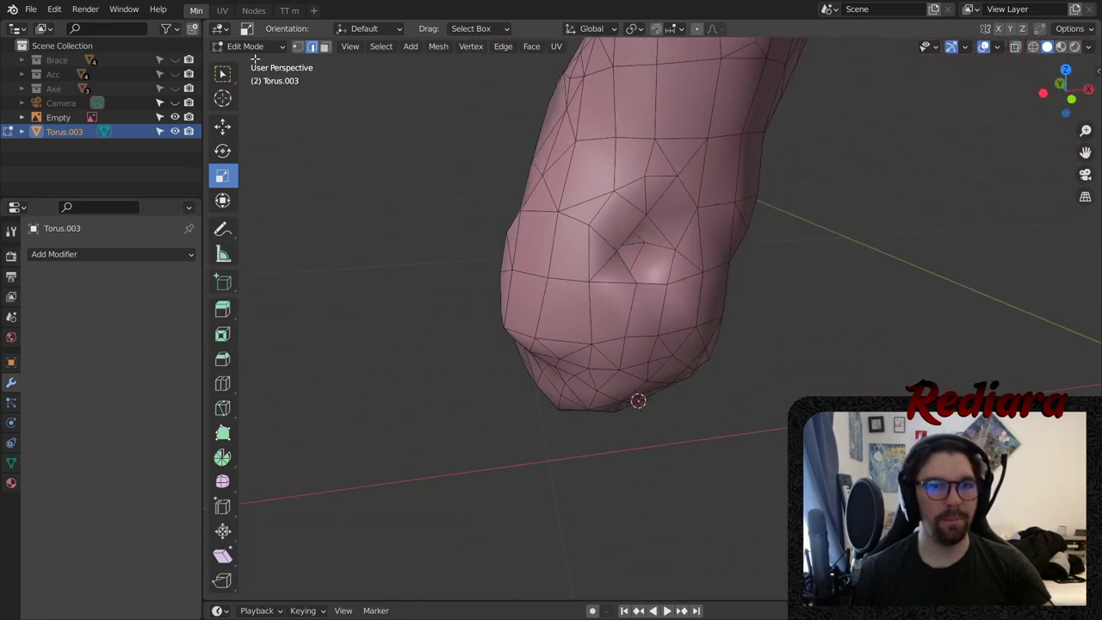
# - Return the antler to Object Mode and apply Shade Smooth to it
pyautogui.click(245, 46)
pyautogui.click(259, 61)
pyautogui.click(609, 209)
pyautogui.rightClick(606, 197)
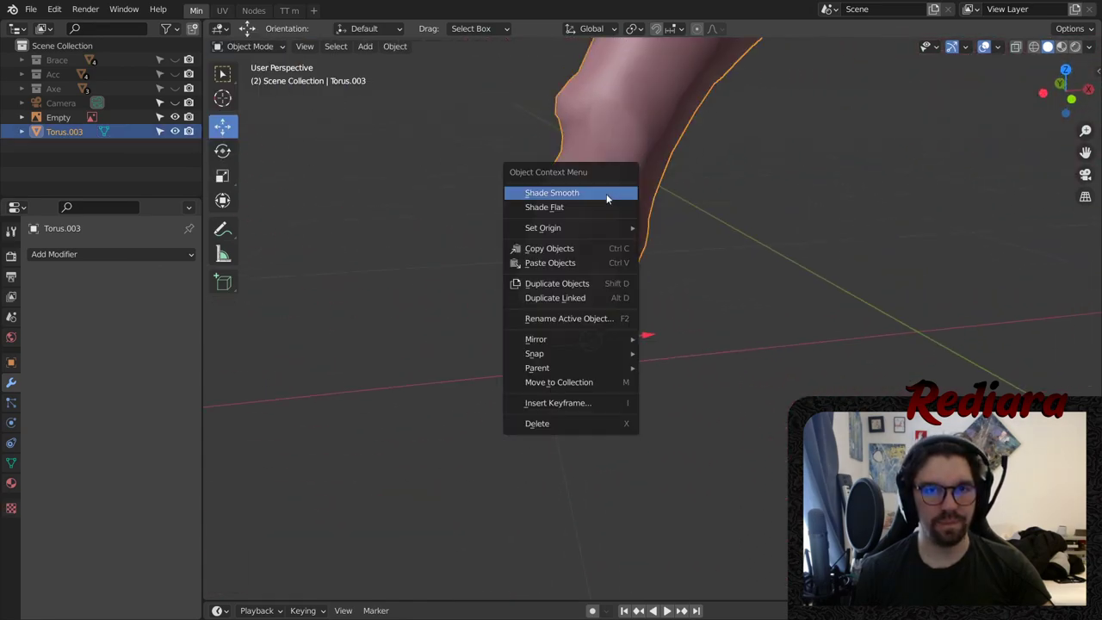
pyautogui.click(606, 198)
pyautogui.scroll(-2, 712, 222)
pyautogui.click(713, 223)
pyautogui.moveTo(714, 223); pyautogui.dragTo(639, 212, button='middle')
pyautogui.click(639, 213)
# - Add a Subdivision Surface modifier to the antler and set its viewport level to 2
pyautogui.click(89, 255)
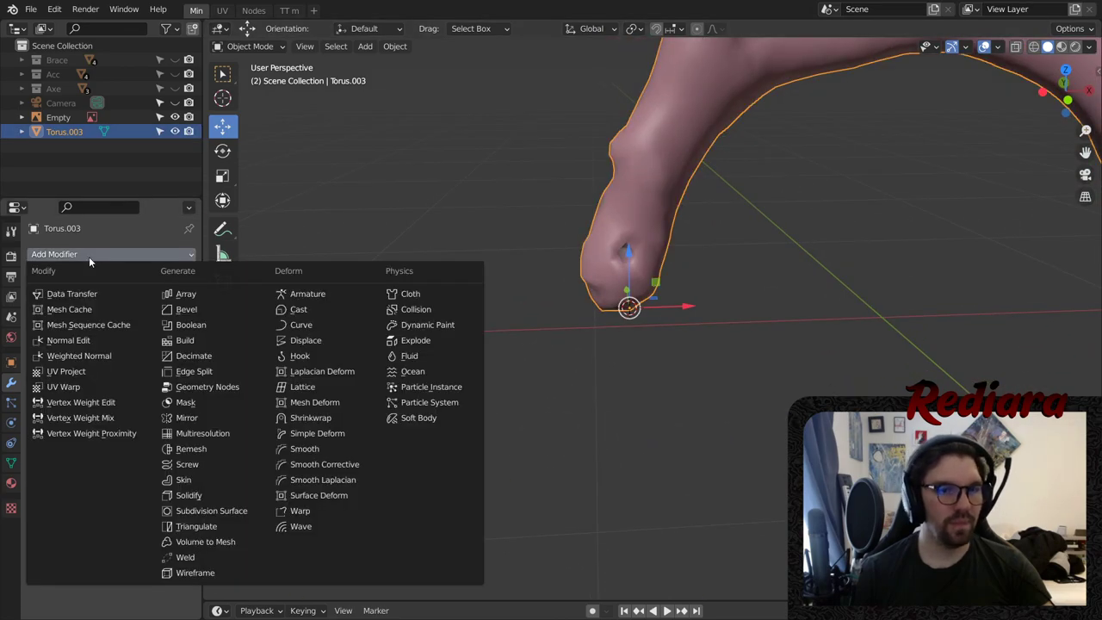
pyautogui.click(242, 511)
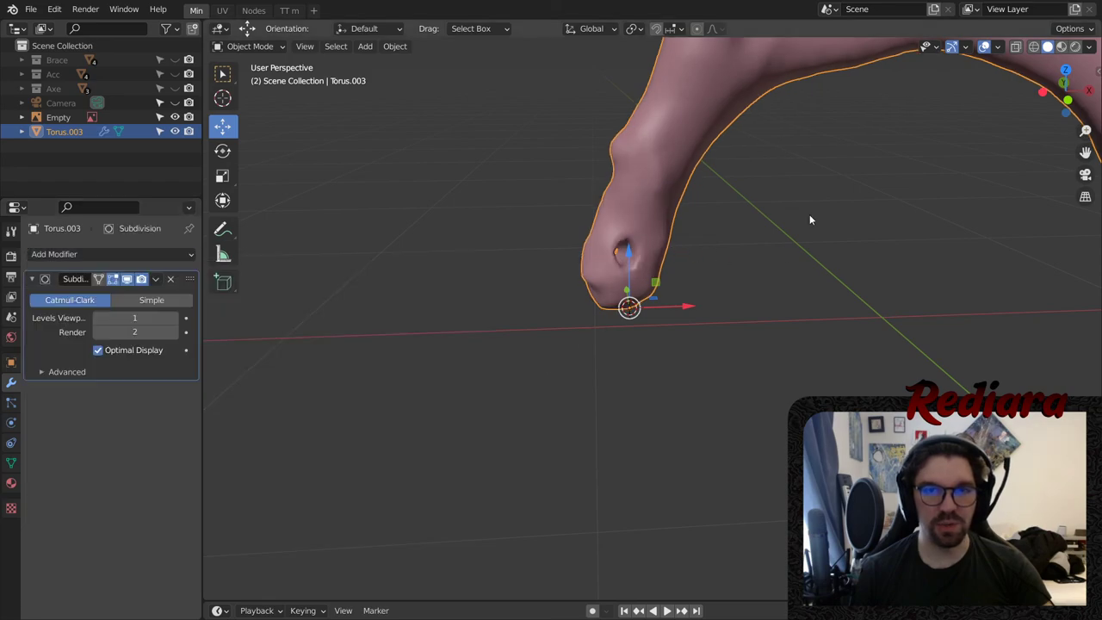
pyautogui.moveTo(809, 214); pyautogui.dragTo(640, 251, button='middle')
pyautogui.scroll(2, 641, 252)
pyautogui.scroll(3, 582, 381)
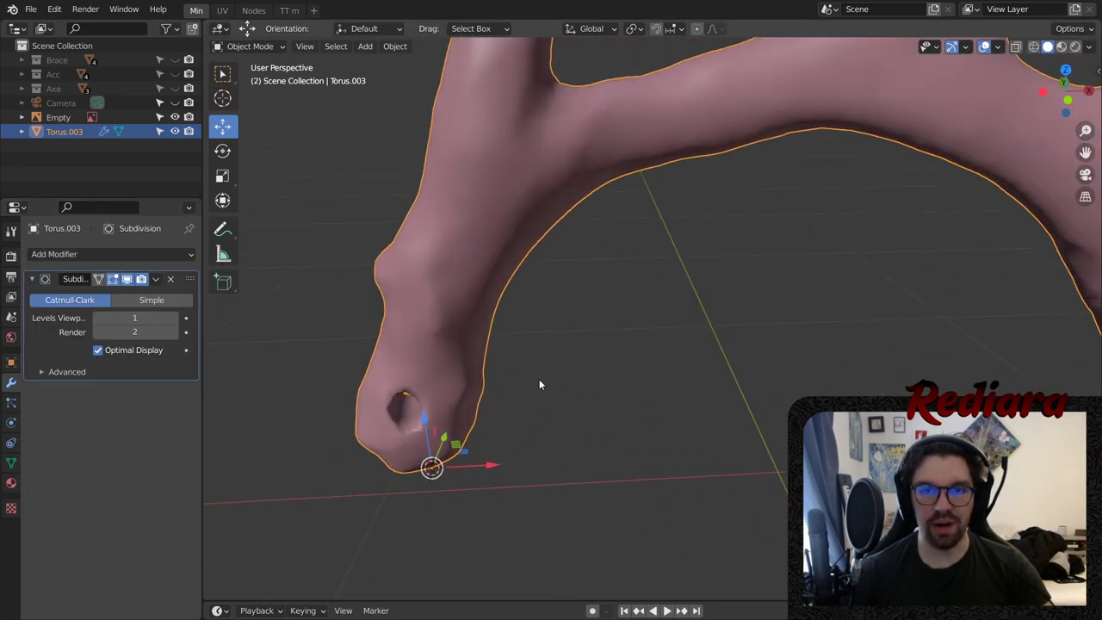
pyautogui.moveTo(456, 396); pyautogui.dragTo(492, 344, button='middle')
pyautogui.scroll(4, 485, 370)
pyautogui.scroll(3, 491, 390)
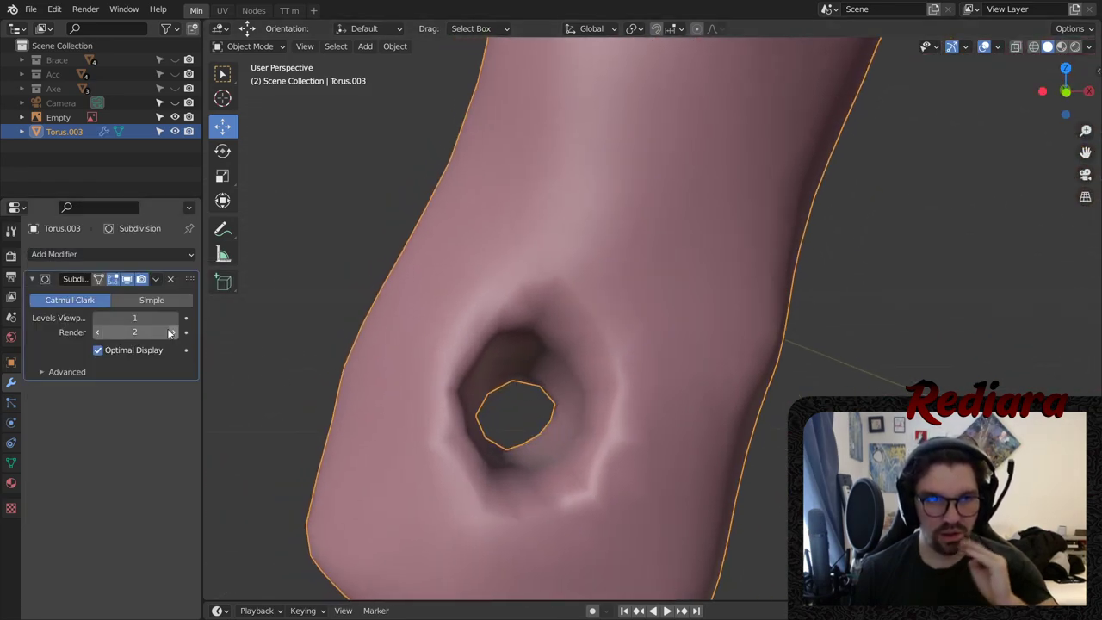
pyautogui.click(174, 317)
pyautogui.scroll(-10, 609, 294)
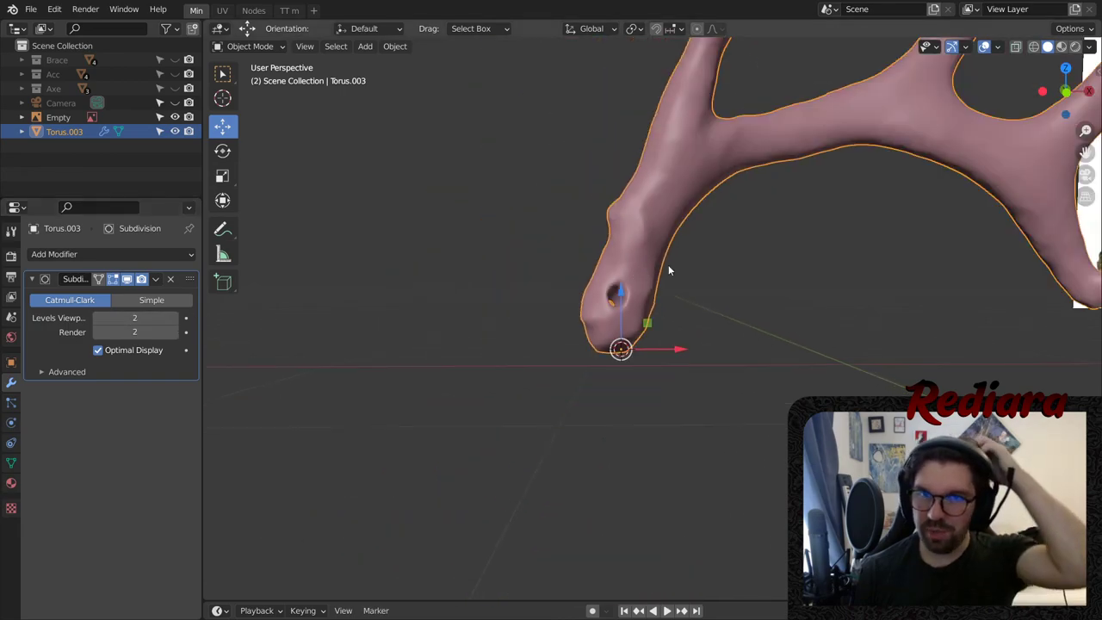
# - Inspect the subdivided antler's overall shape and the hole in its base against the reference photo
pyautogui.moveTo(667, 265); pyautogui.dragTo(686, 252, button='middle')
pyautogui.keyDown('shift'); pyautogui.moveTo(768, 194); pyautogui.dragTo(647, 223, button='middle'); pyautogui.keyUp('shift')
pyautogui.keyDown('shift'); pyautogui.moveTo(715, 222); pyautogui.dragTo(600, 430, button='middle'); pyautogui.keyUp('shift')
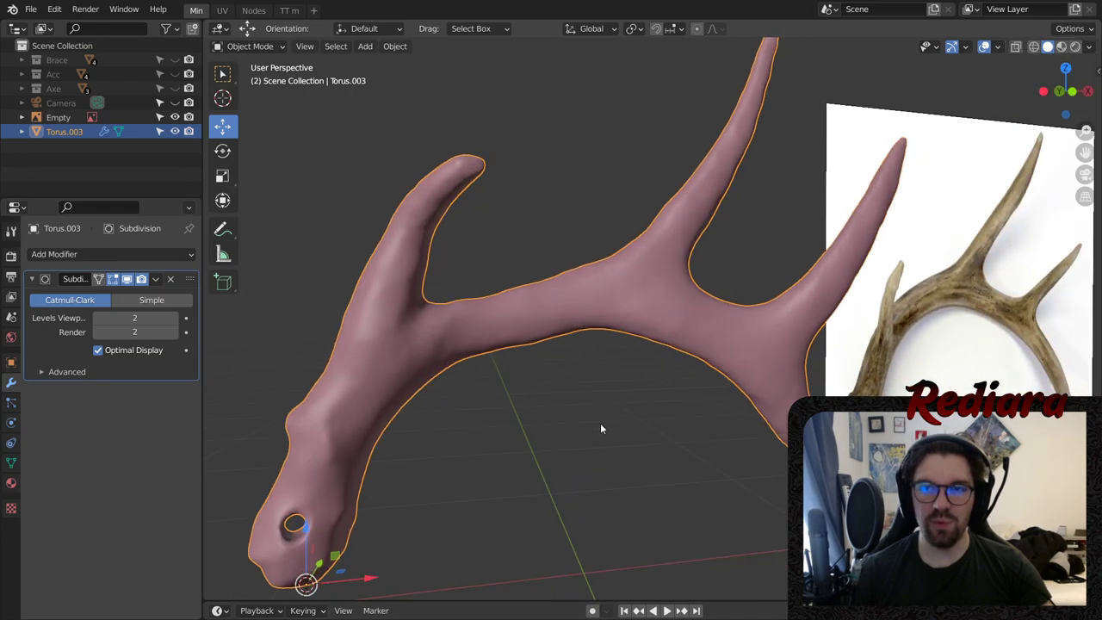
pyautogui.scroll(6, 462, 303)
pyautogui.moveTo(439, 317); pyautogui.dragTo(470, 319, button='middle')
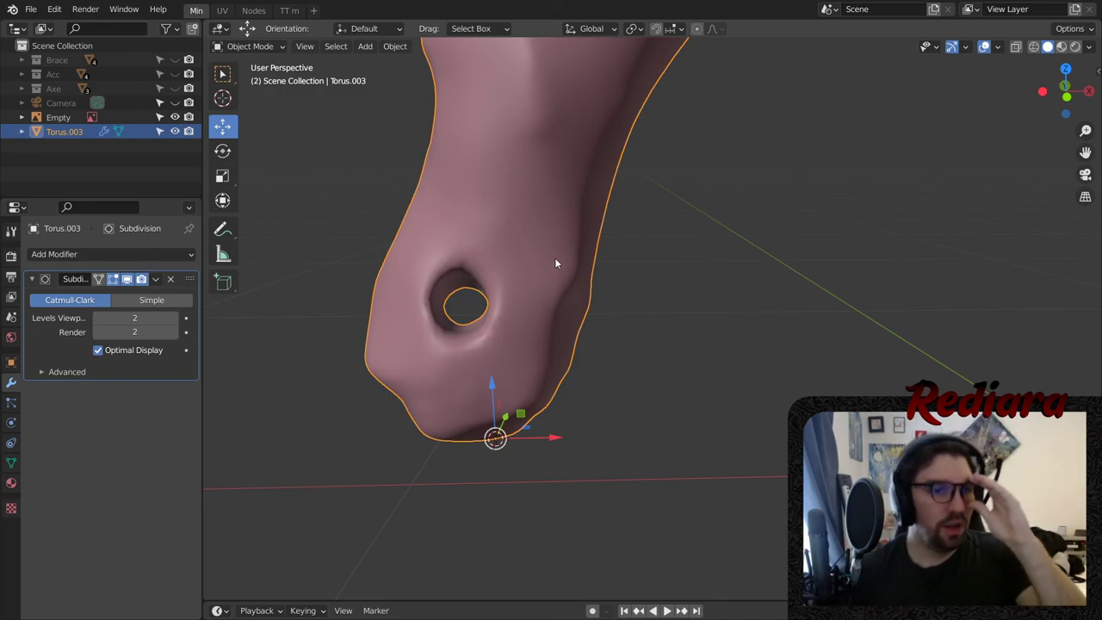
pyautogui.scroll(-4, 615, 153)
pyautogui.keyDown('shift'); pyautogui.moveTo(615, 153); pyautogui.dragTo(505, 271, button='middle'); pyautogui.keyUp('shift')
pyautogui.scroll(-6, 504, 277)
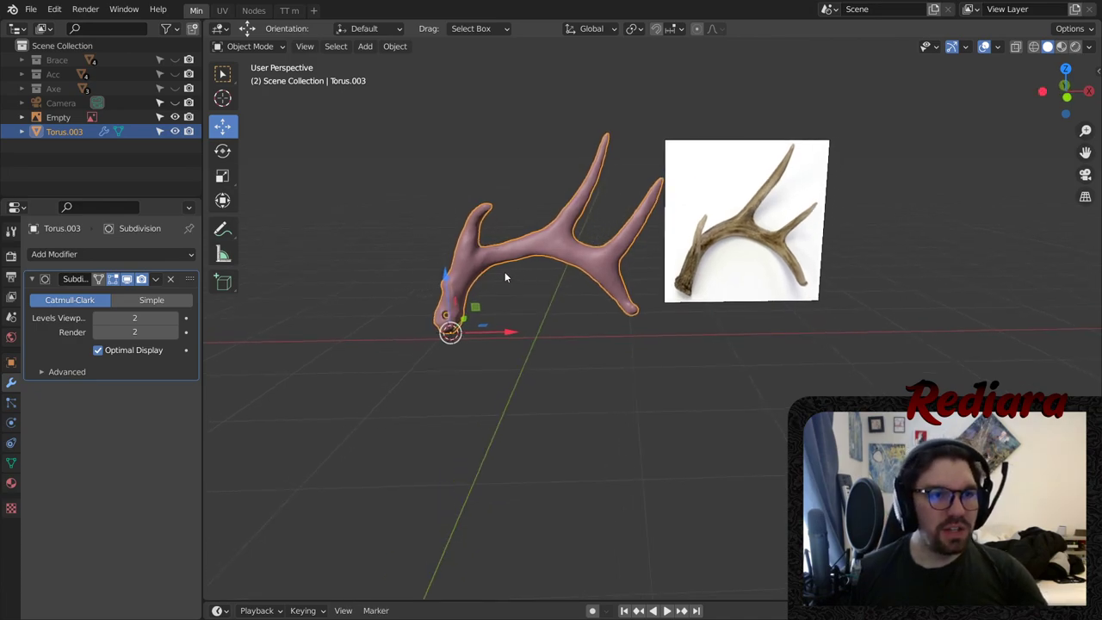
# - Rename the antler object Torus.003 to Antler
pyautogui.doubleClick(76, 132)
pyautogui.write('Antler')
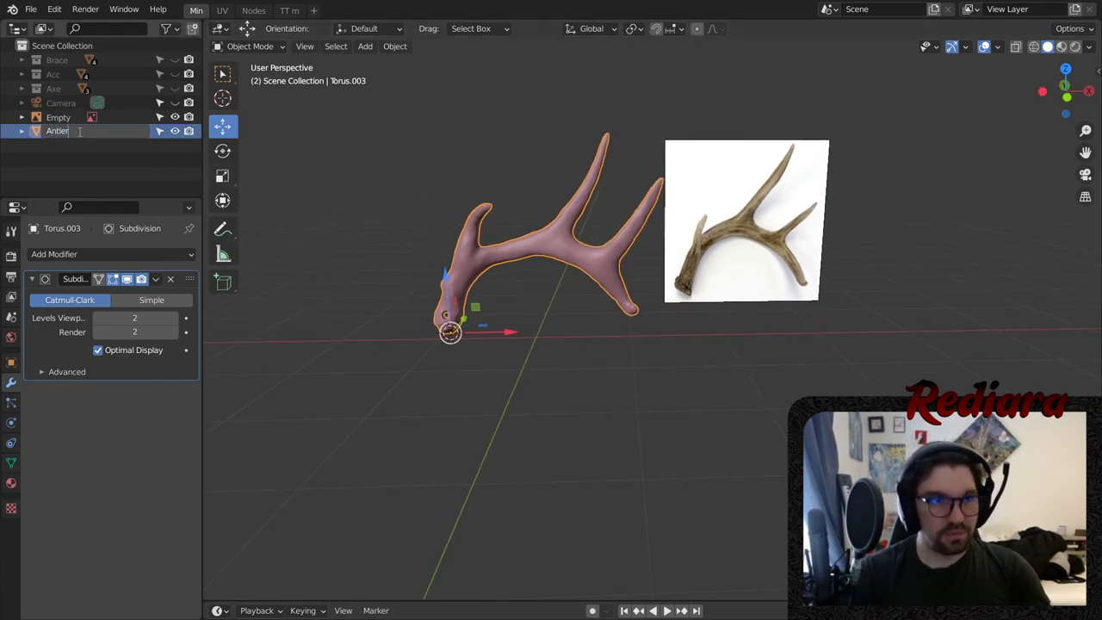
pyautogui.press('Return')
# - Move the antler along the negative X axis, away from the 3D cursor, to free the workspace
pyautogui.moveTo(508, 332); pyautogui.dragTo(373, 334)
pyautogui.keyDown('shift'); pyautogui.moveTo(467, 347); pyautogui.dragTo(784, 365, button='middle'); pyautogui.keyUp('shift')
pyautogui.moveTo(684, 352); pyautogui.dragTo(391, 354)
pyautogui.moveTo(464, 407); pyautogui.dragTo(676, 355, button='middle')
# - Delete the antler reference photo from the scene
pyautogui.click(762, 315)
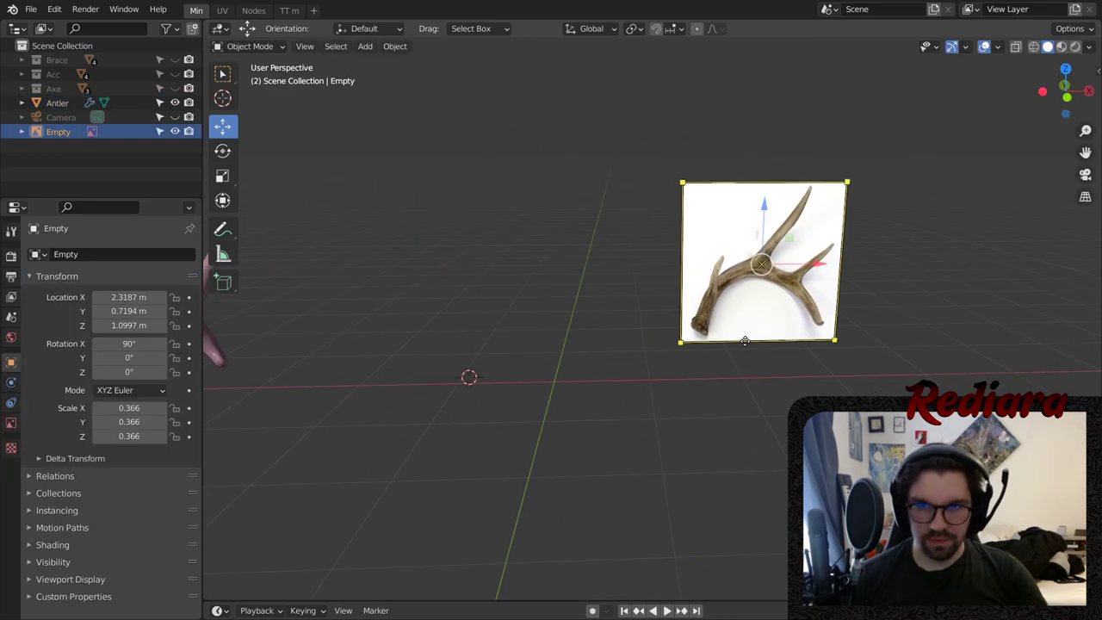
pyautogui.press('Delete')
pyautogui.moveTo(570, 298); pyautogui.dragTo(635, 287, button='middle')
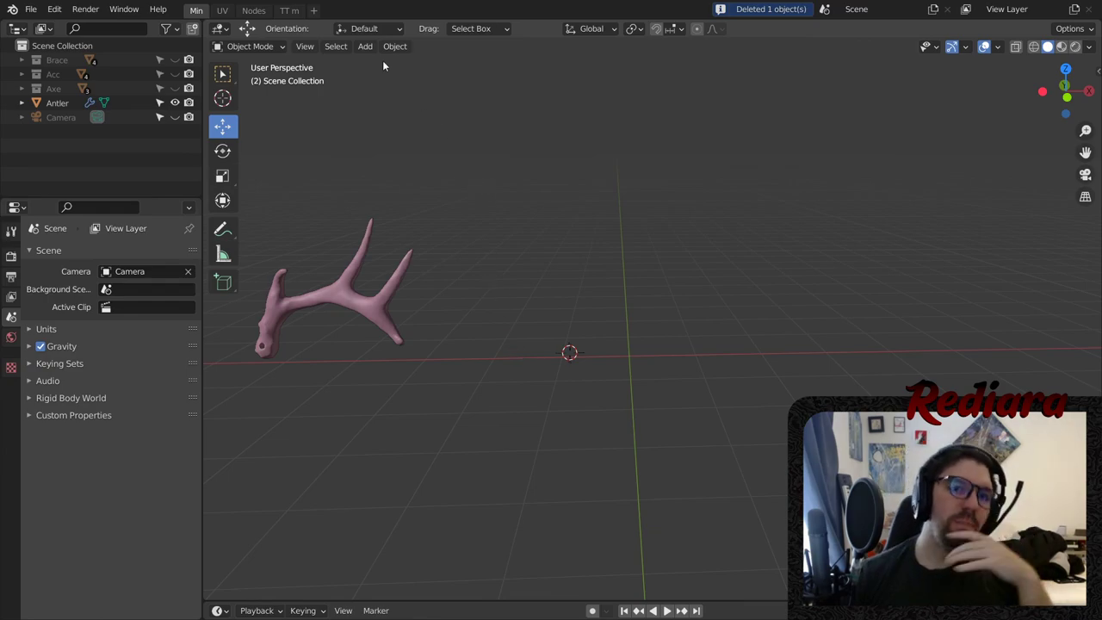
# - Add a UV sphere mesh at the 3D cursor
pyautogui.click(365, 46)
pyautogui.moveTo(401, 64)
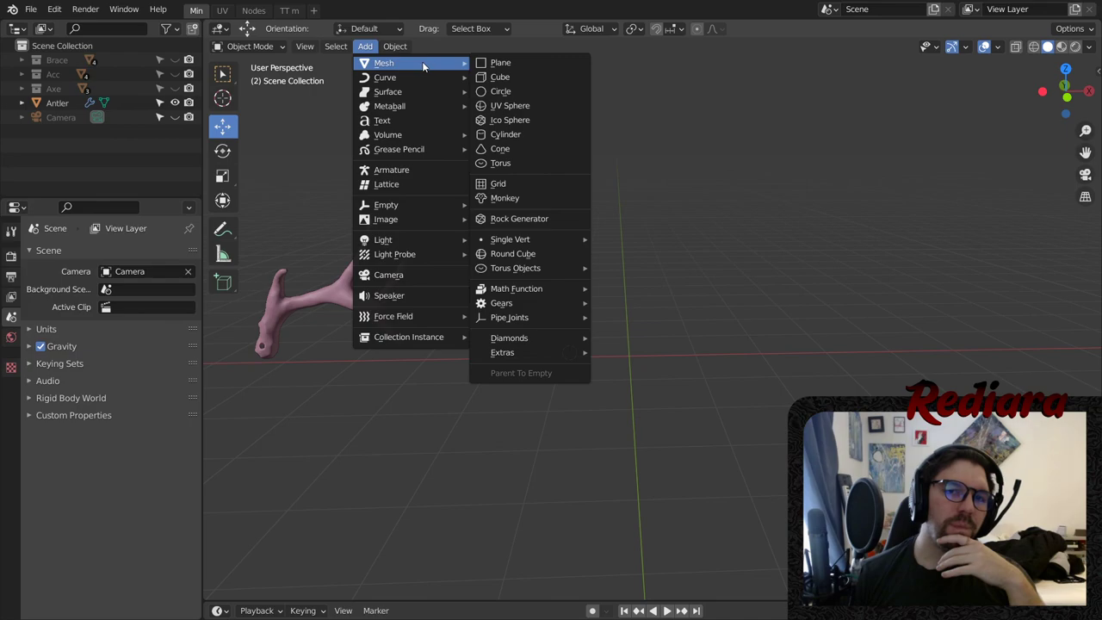
pyautogui.click(513, 105)
pyautogui.moveTo(544, 275); pyautogui.dragTo(658, 366, button='middle')
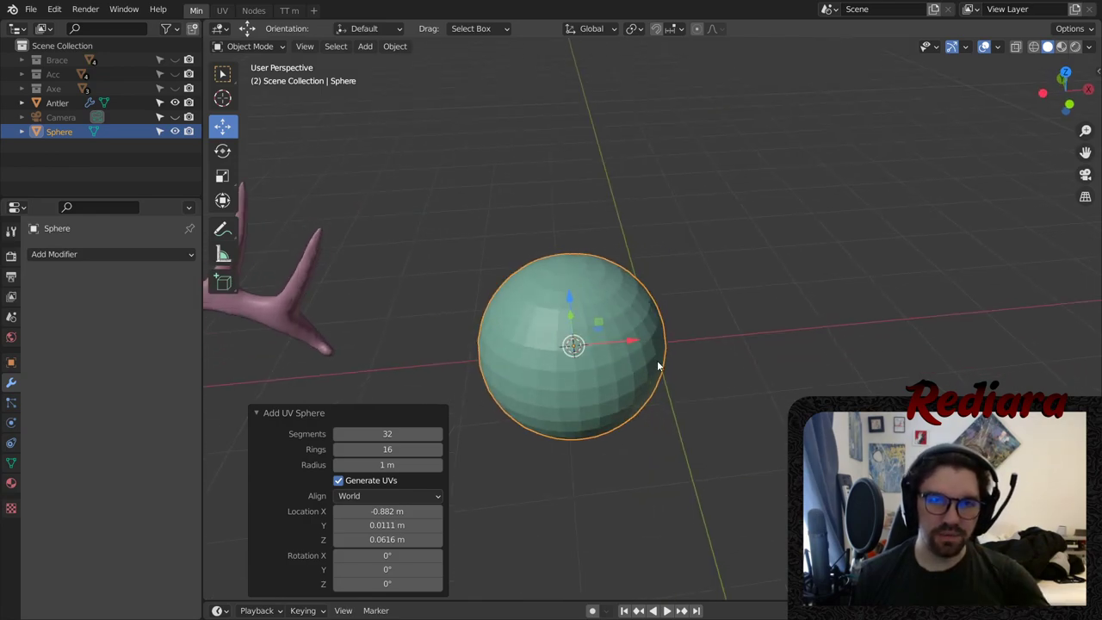
pyautogui.scroll(1, 657, 366)
# - Try 24 segments and 12 rings for the UV sphere
pyautogui.click(375, 434)
pyautogui.write('24')
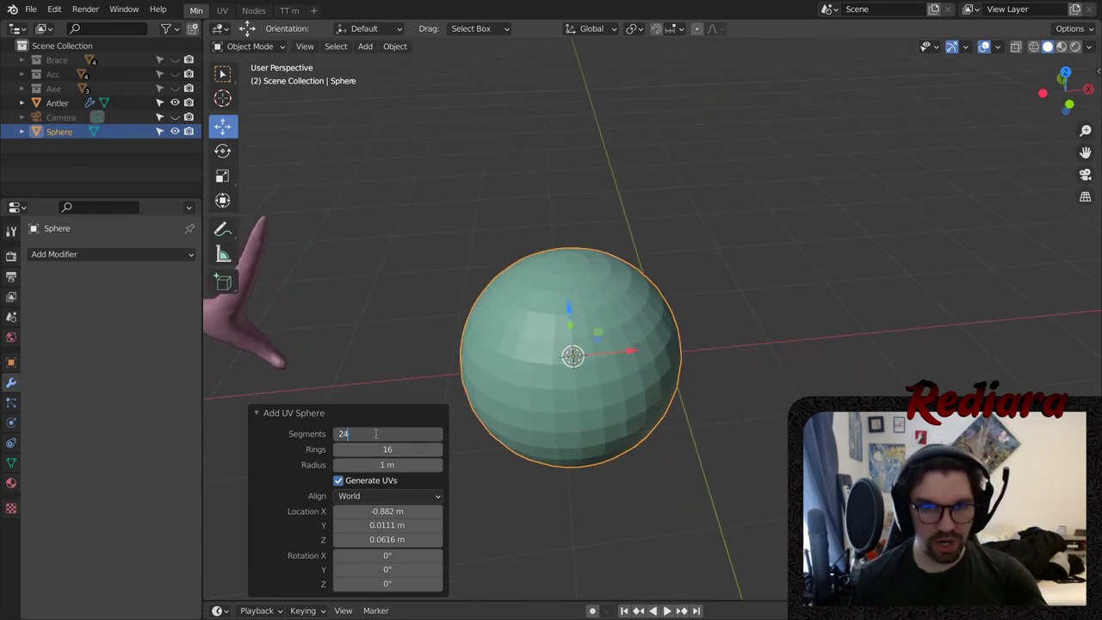
pyautogui.press('Return')
pyautogui.click(375, 449)
pyautogui.write('12')
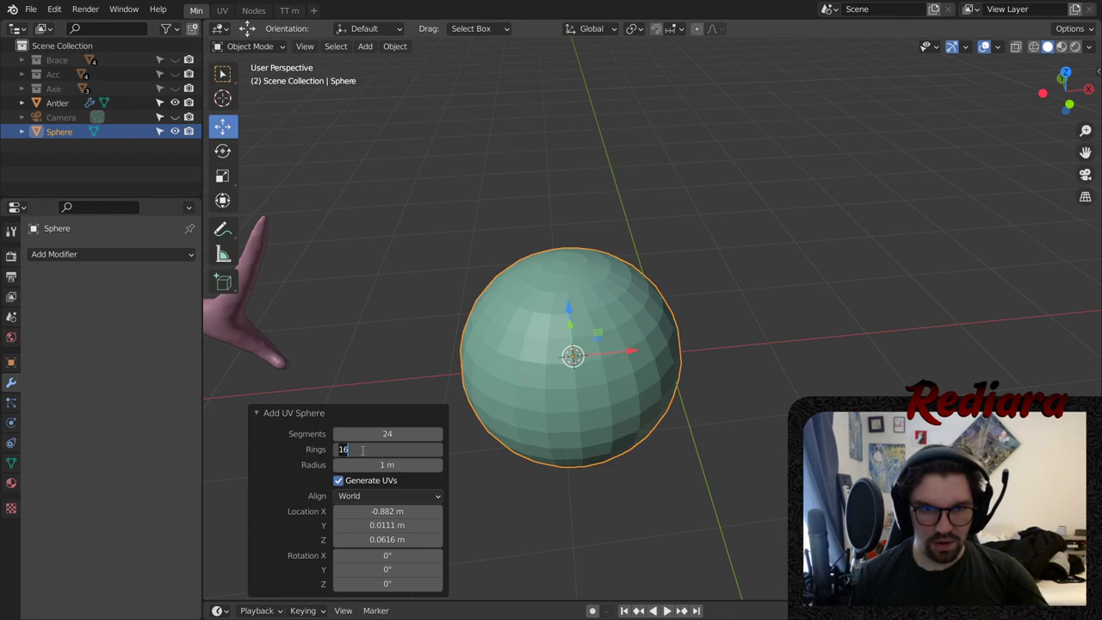
pyautogui.press('Return')
# - Set the UV sphere to 20 segments and 10 rings
pyautogui.click(362, 434)
pyautogui.write('20')
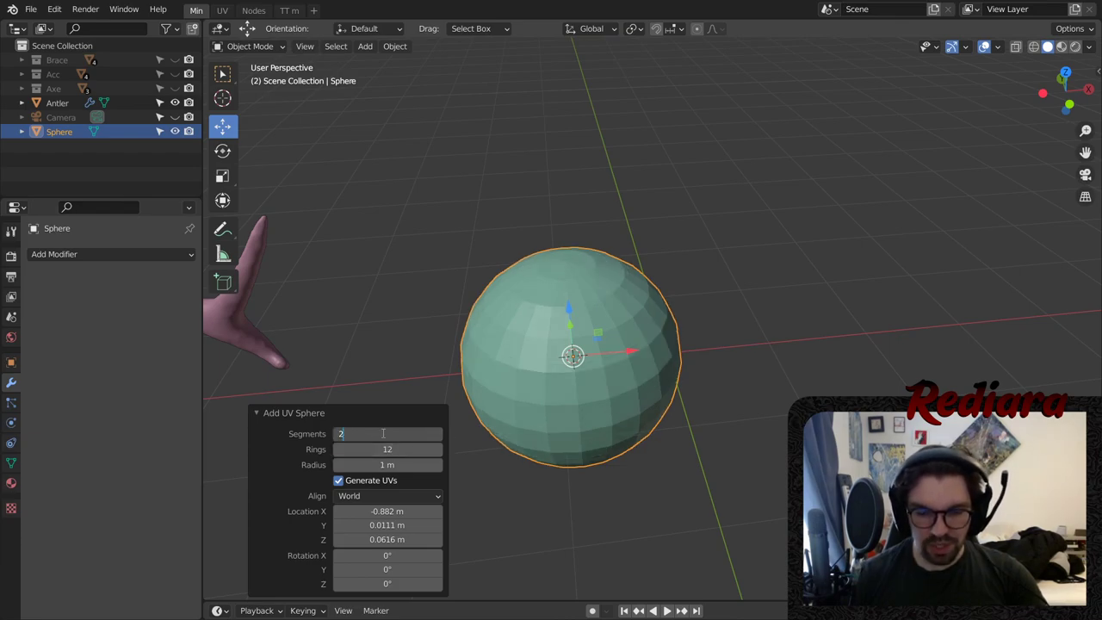
pyautogui.press('Return')
pyautogui.click(422, 449)
pyautogui.write('10')
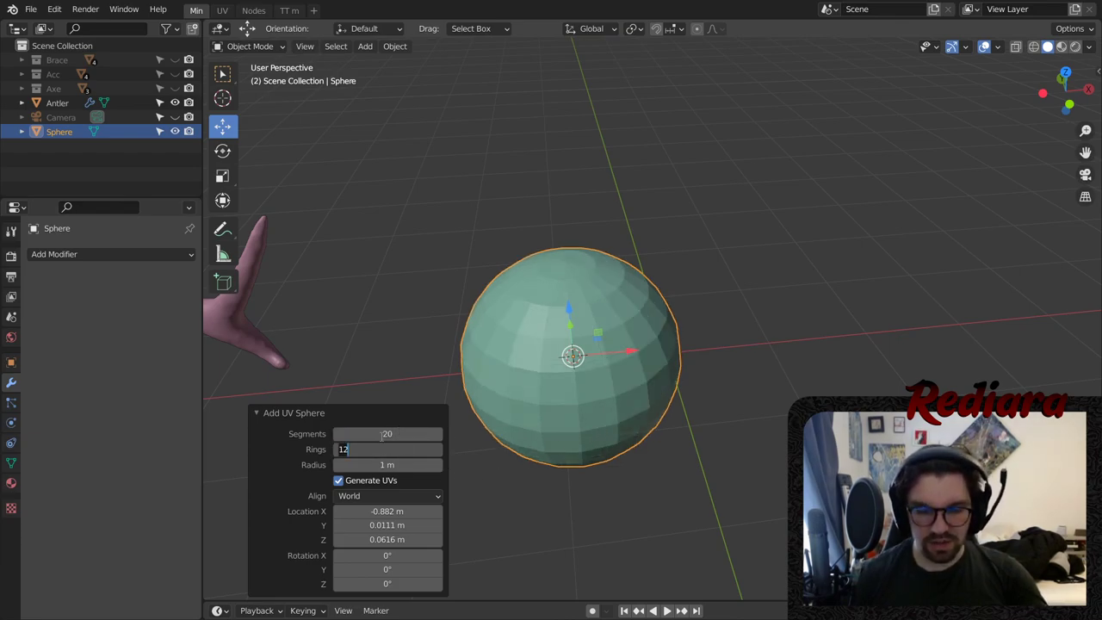
pyautogui.press('Return')
# - Apply Shade Smooth to the UV sphere
pyautogui.moveTo(542, 391); pyautogui.dragTo(587, 267, button='middle')
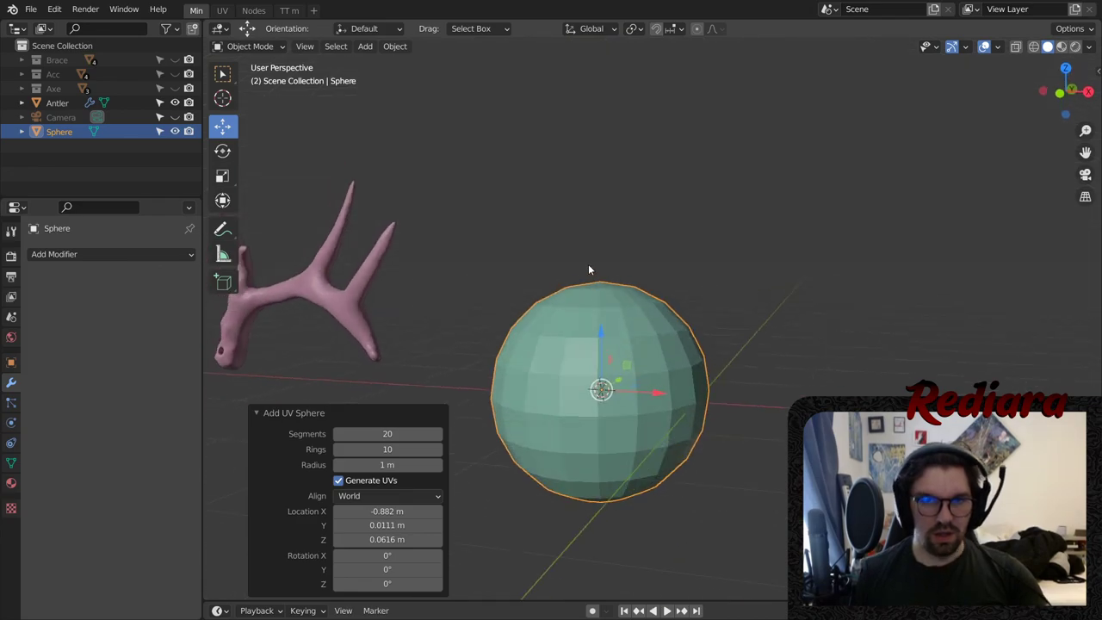
pyautogui.rightClick(602, 360)
pyautogui.click(603, 360)
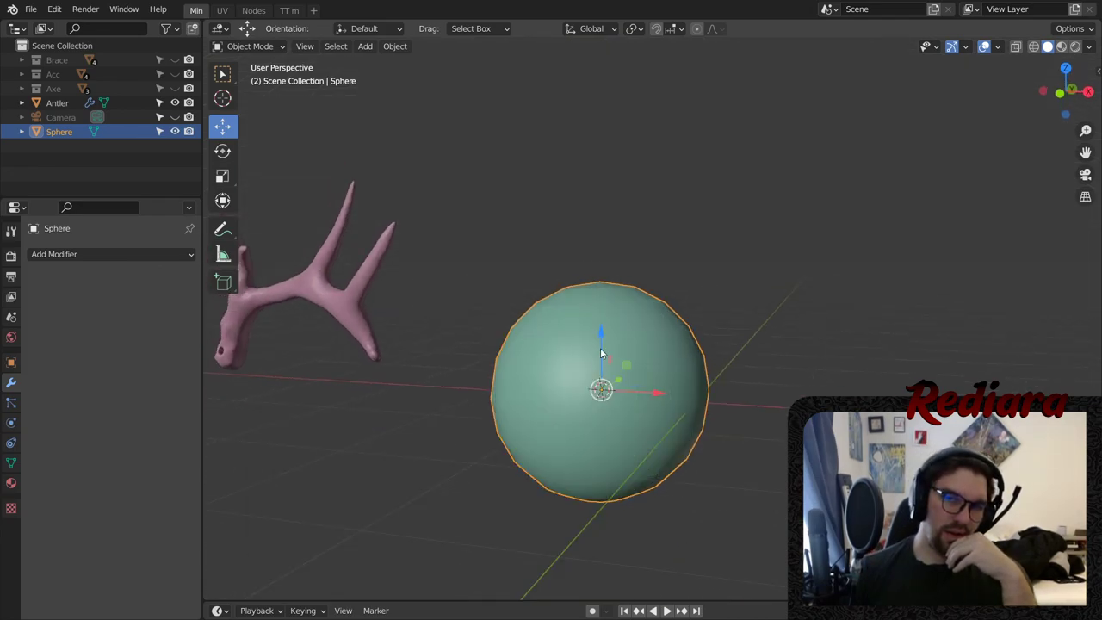
pyautogui.moveTo(600, 348); pyautogui.dragTo(615, 405, button='middle')
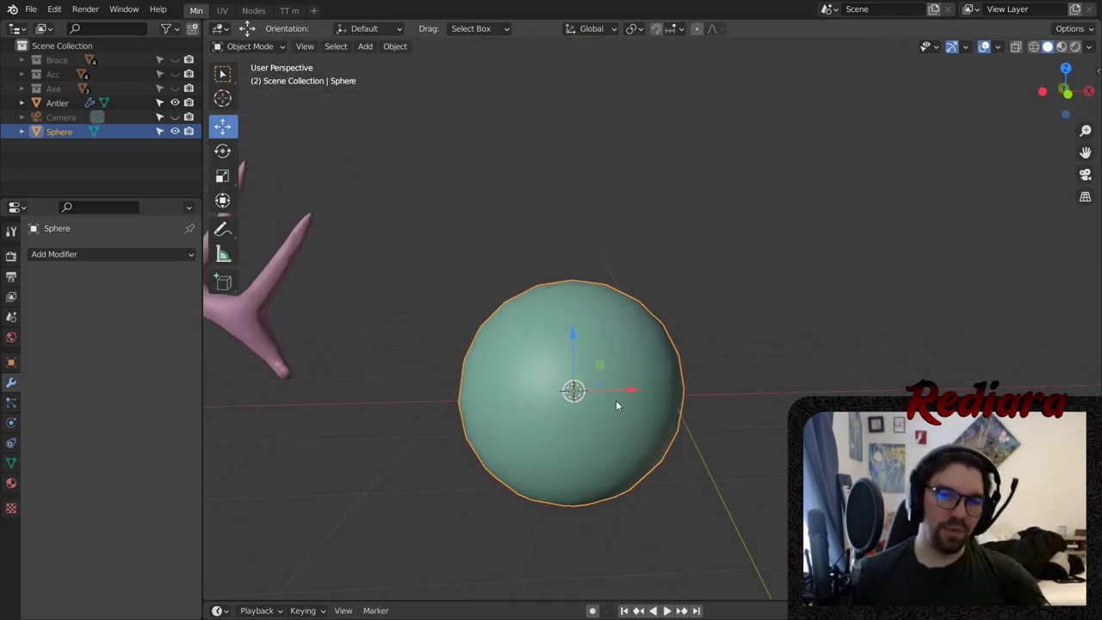
# - Enter Edit Mode on the sphere, select the triangular faces around its top pole, and merge them with Dissolve Faces
pyautogui.click(249, 46)
pyautogui.click(258, 77)
pyautogui.moveTo(603, 344); pyautogui.dragTo(600, 379, button='middle')
pyautogui.click(324, 46)
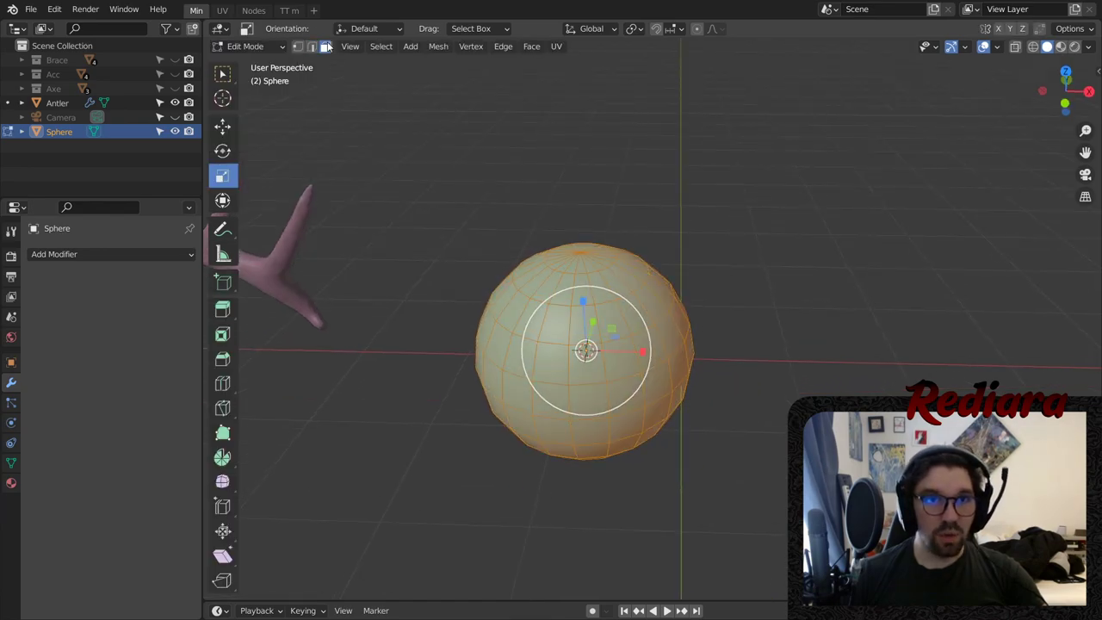
pyautogui.scroll(3, 521, 246)
pyautogui.click(522, 246)
pyautogui.moveTo(522, 246); pyautogui.dragTo(619, 256, button='middle')
pyautogui.rightClick(619, 257)
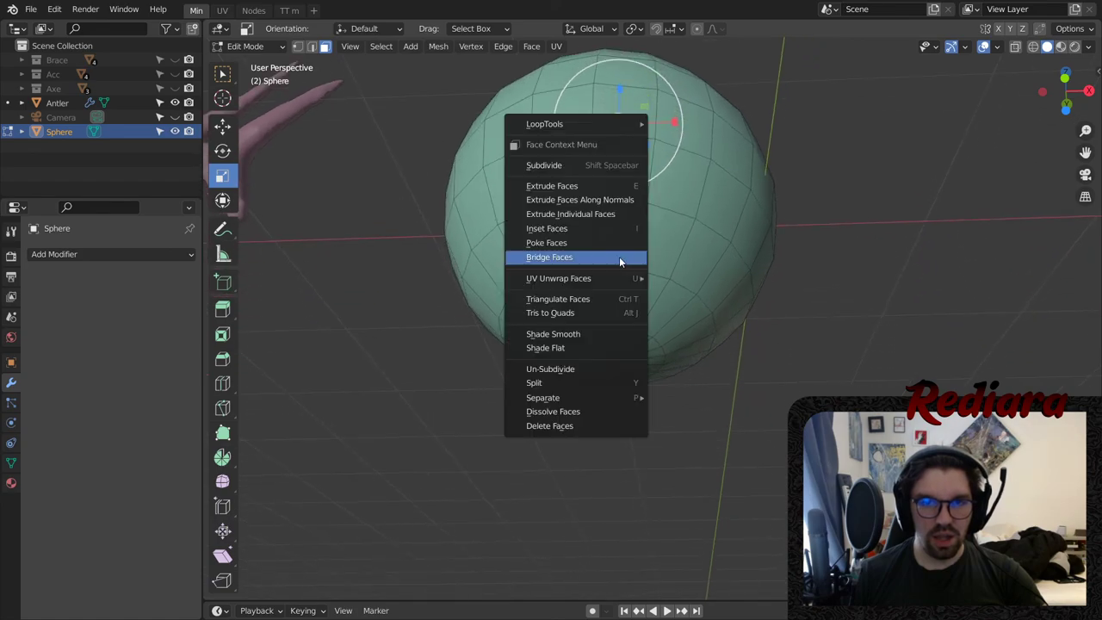
pyautogui.click(608, 409)
# - Select the triangular faces around the sphere's bottom pole and merge them with Dissolve Faces
pyautogui.moveTo(608, 409); pyautogui.dragTo(634, 374, button='middle')
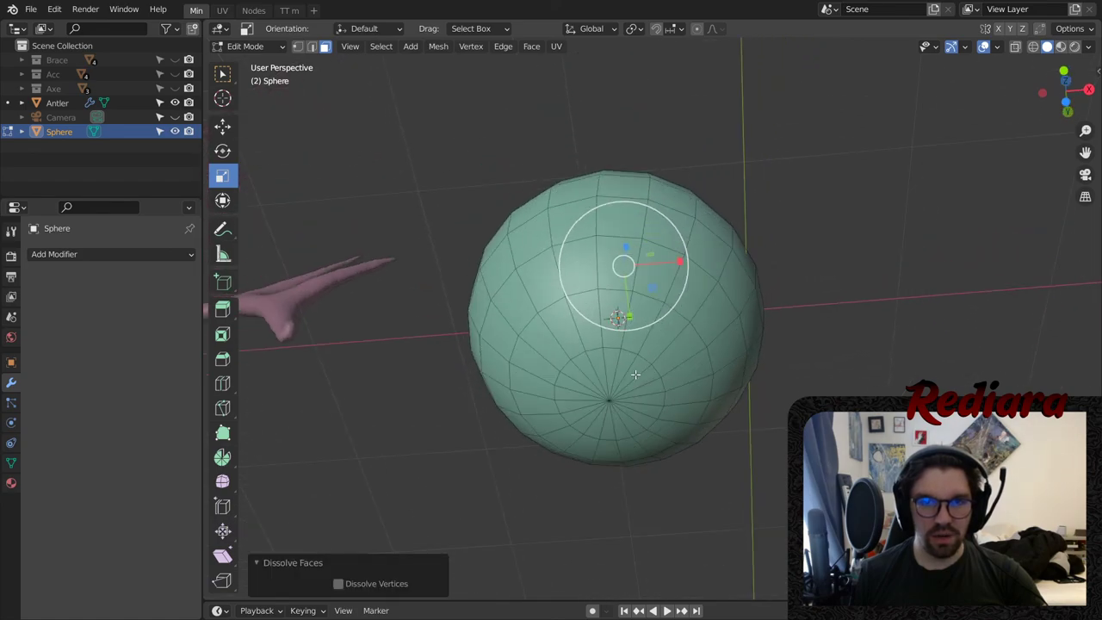
pyautogui.click(624, 404)
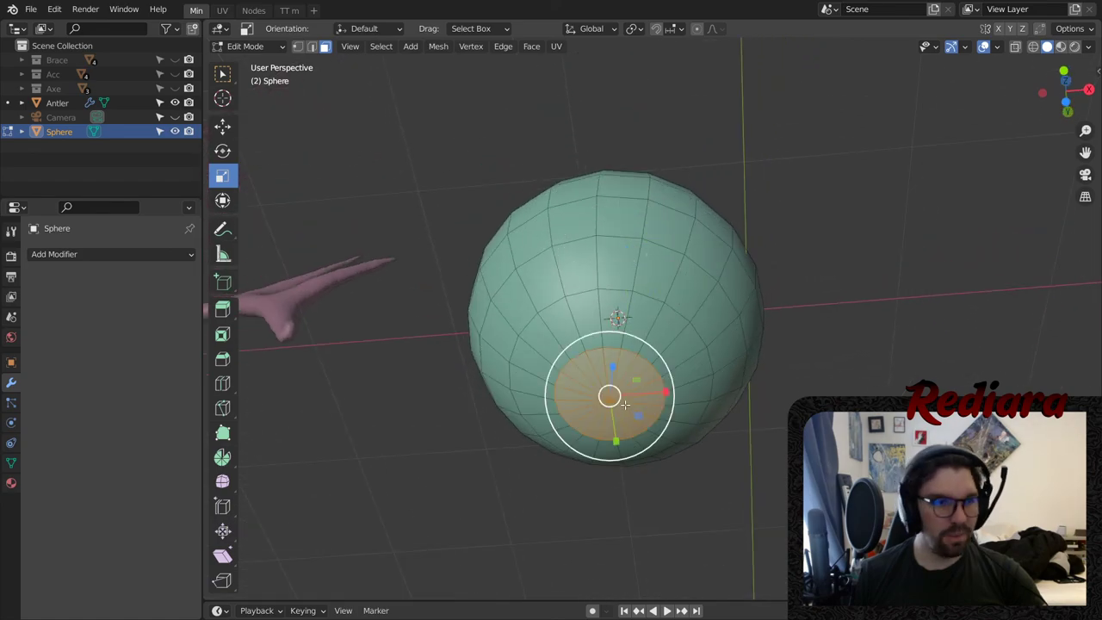
pyautogui.rightClick(625, 402)
pyautogui.click(627, 396)
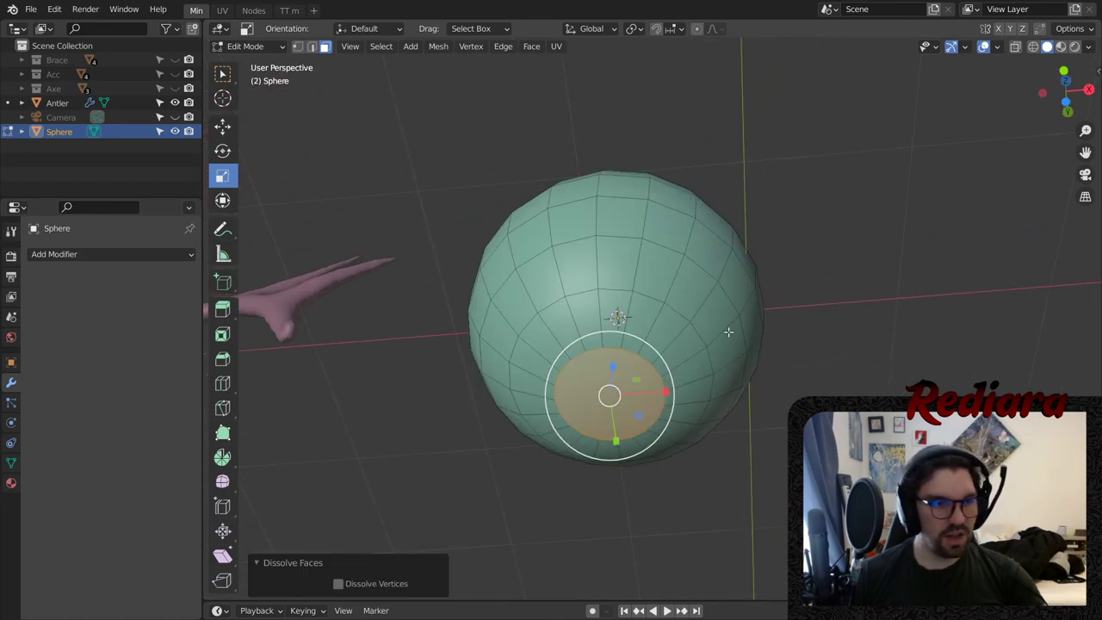
pyautogui.moveTo(731, 327); pyautogui.dragTo(655, 342, button='middle')
pyautogui.click(784, 271)
# - Return the sphere from Edit Mode to Object Mode and keep it selected
pyautogui.moveTo(723, 268); pyautogui.dragTo(720, 366, button='middle')
pyautogui.scroll(-5, 650, 227)
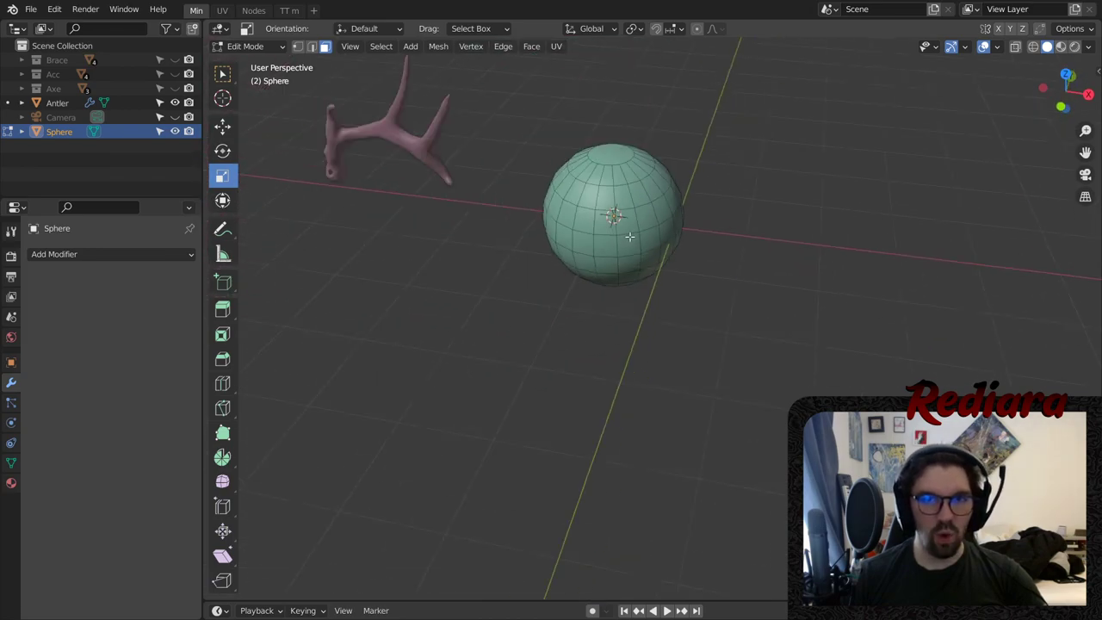
pyautogui.click(632, 224)
pyautogui.moveTo(653, 225); pyautogui.dragTo(641, 225, button='middle')
pyautogui.click(260, 48)
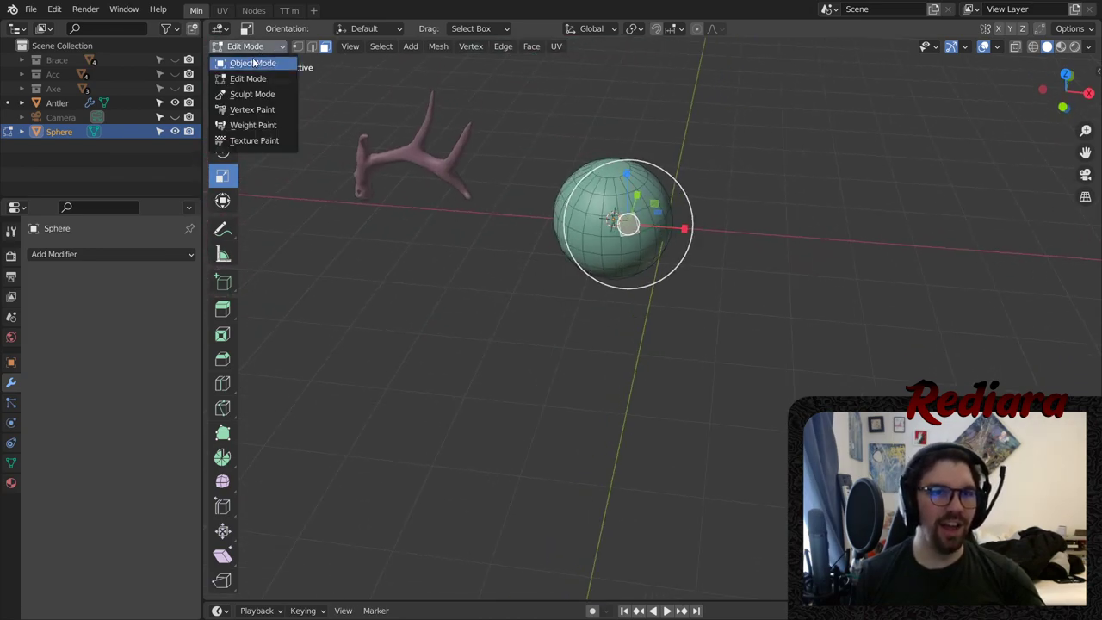
pyautogui.click(249, 61)
pyautogui.click(584, 318)
pyautogui.click(555, 208)
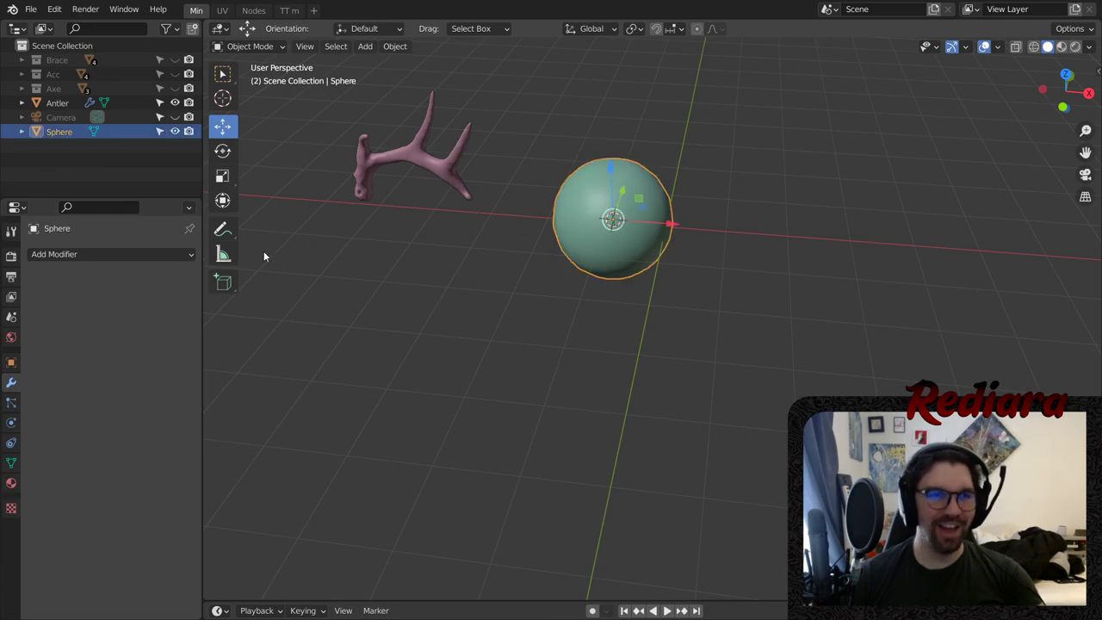
# - Set the sphere's X, Y and Z location to 0 to place it at the world origin
pyautogui.click(11, 362)
pyautogui.click(138, 297)
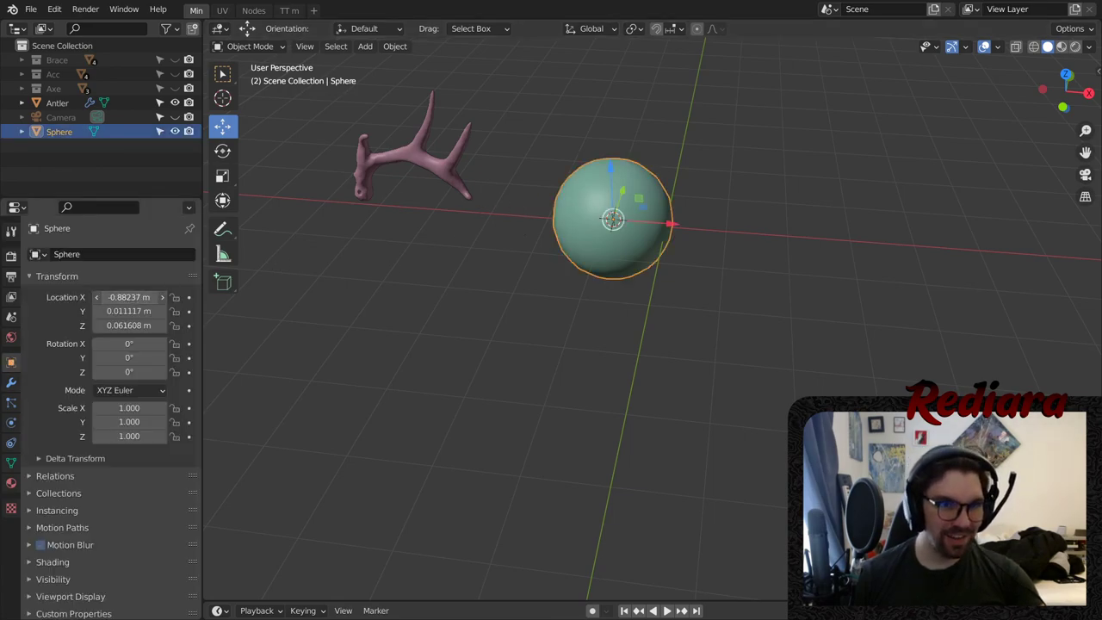
pyautogui.write('0')
pyautogui.press('Return')
pyautogui.click(129, 311)
pyautogui.write('0')
pyautogui.press('Return')
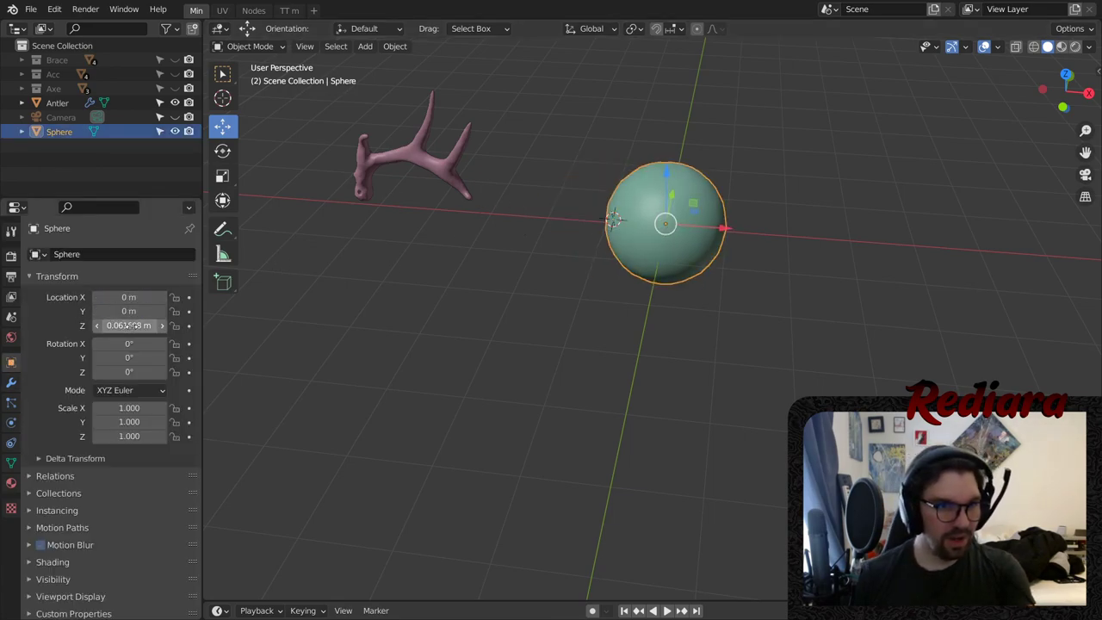
pyautogui.click(128, 326)
pyautogui.write('0')
pyautogui.press('Return')
pyautogui.click(591, 295)
pyautogui.keyDown('shift'); pyautogui.moveTo(570, 278); pyautogui.dragTo(491, 246, button='middle'); pyautogui.keyUp('shift')
pyautogui.scroll(-4, 562, 238)
pyautogui.moveTo(563, 238); pyautogui.dragTo(511, 278, button='middle')
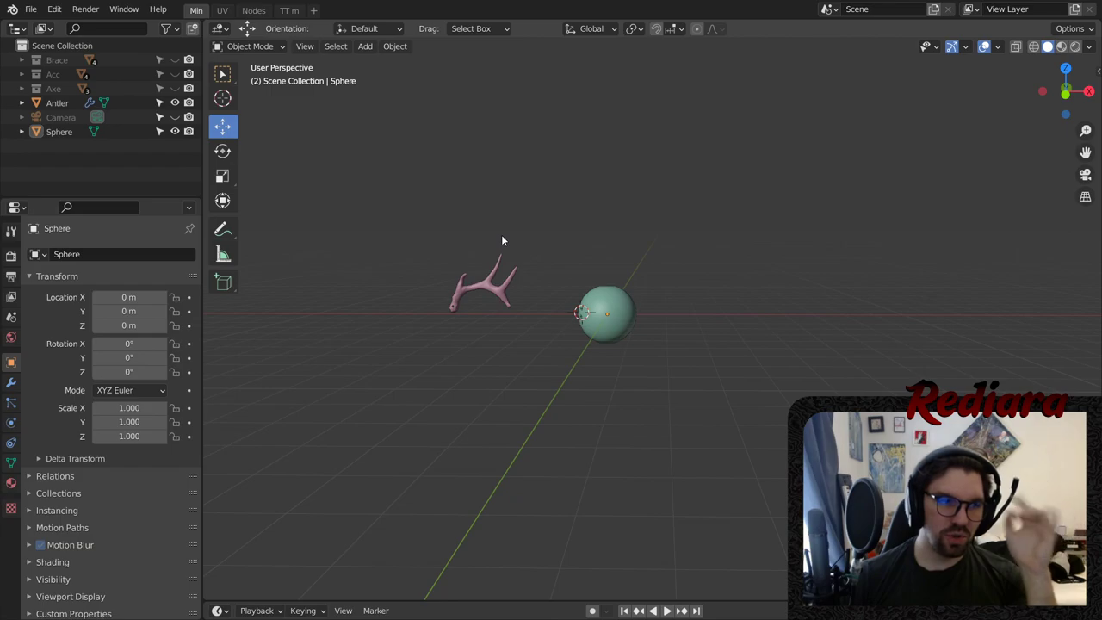
pyautogui.click(613, 326)
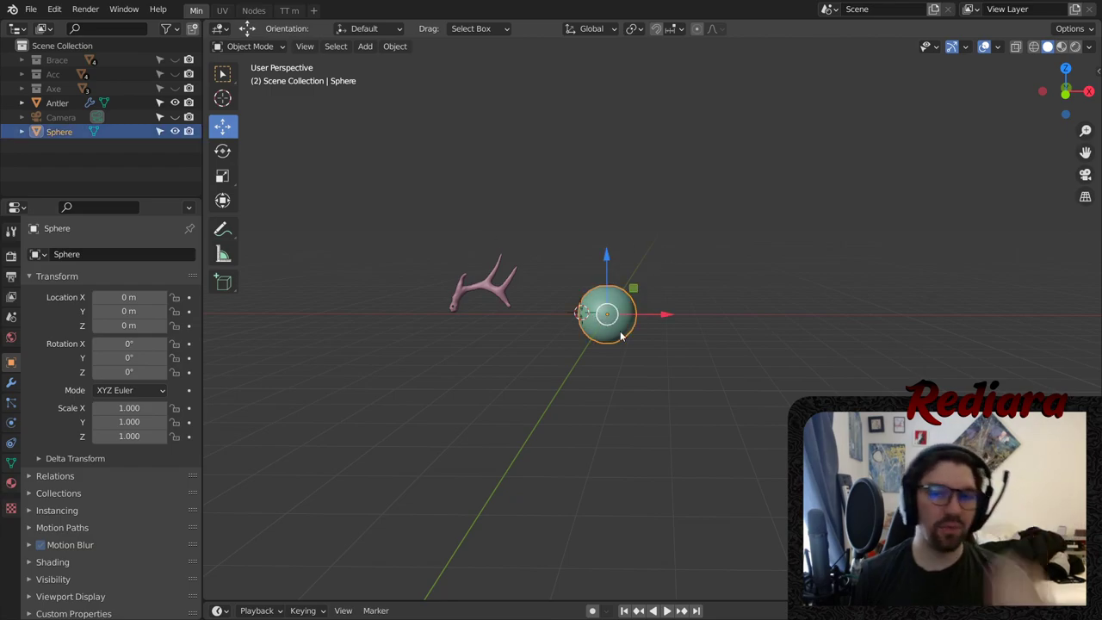
pyautogui.moveTo(620, 332)
pyautogui.mouseDown(button='middle')
pyautogui.moveTo(631, 334)
pyautogui.moveTo(617, 331)
pyautogui.mouseUp(button='middle')
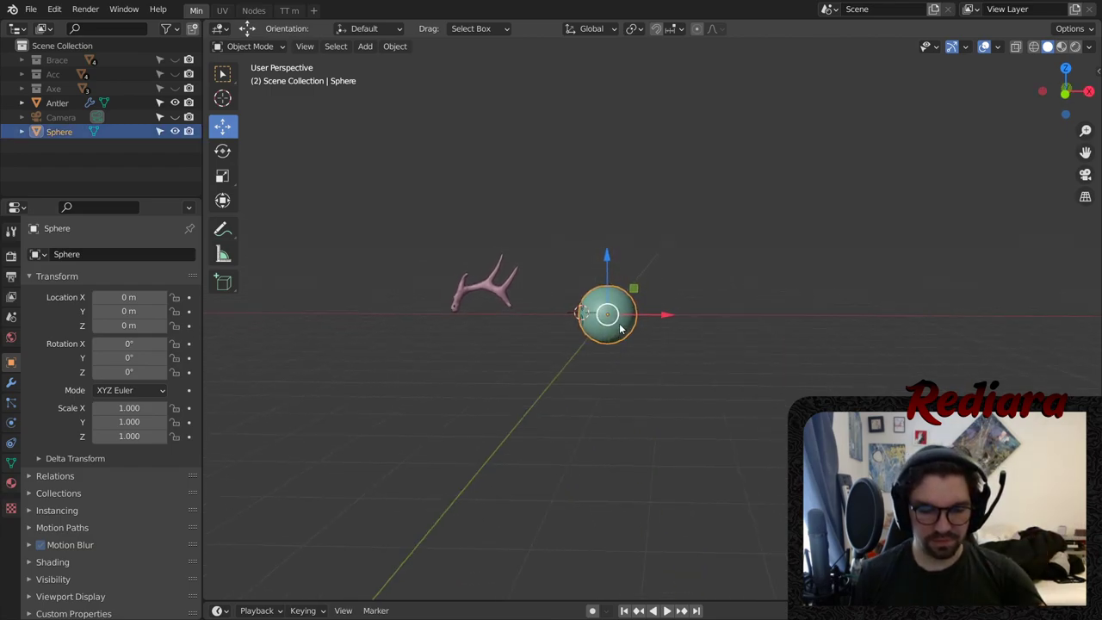
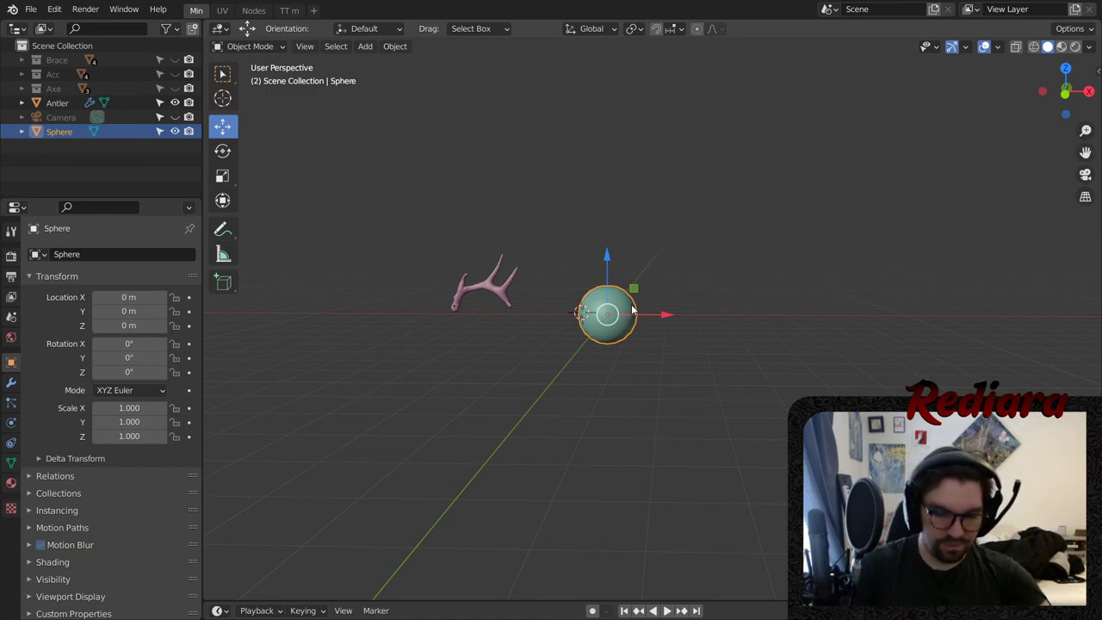
pyautogui.scroll(5, 845, 166)
pyautogui.keyDown('shift'); pyautogui.moveTo(788, 212); pyautogui.dragTo(504, 261, button='middle'); pyautogui.keyUp('shift')
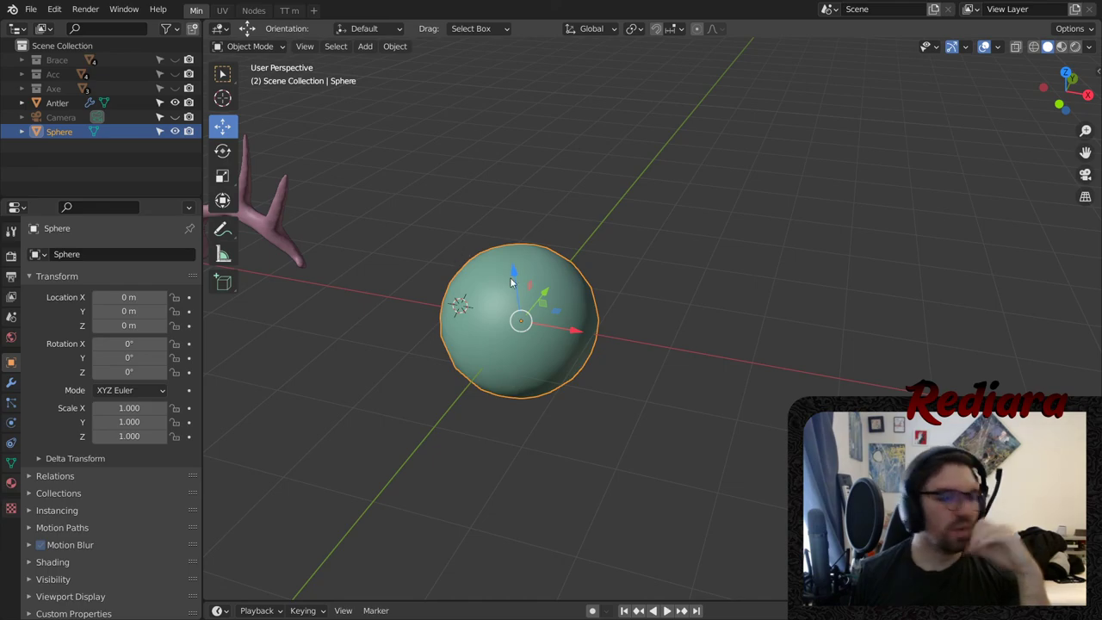
pyautogui.click(615, 229)
# - Add an Array modifier to the sphere, turning Relative Offset off and Object Offset on
pyautogui.click(497, 317)
pyautogui.moveTo(498, 317); pyautogui.dragTo(785, 425, button='middle')
pyautogui.moveTo(785, 425); pyautogui.dragTo(739, 367, button='middle')
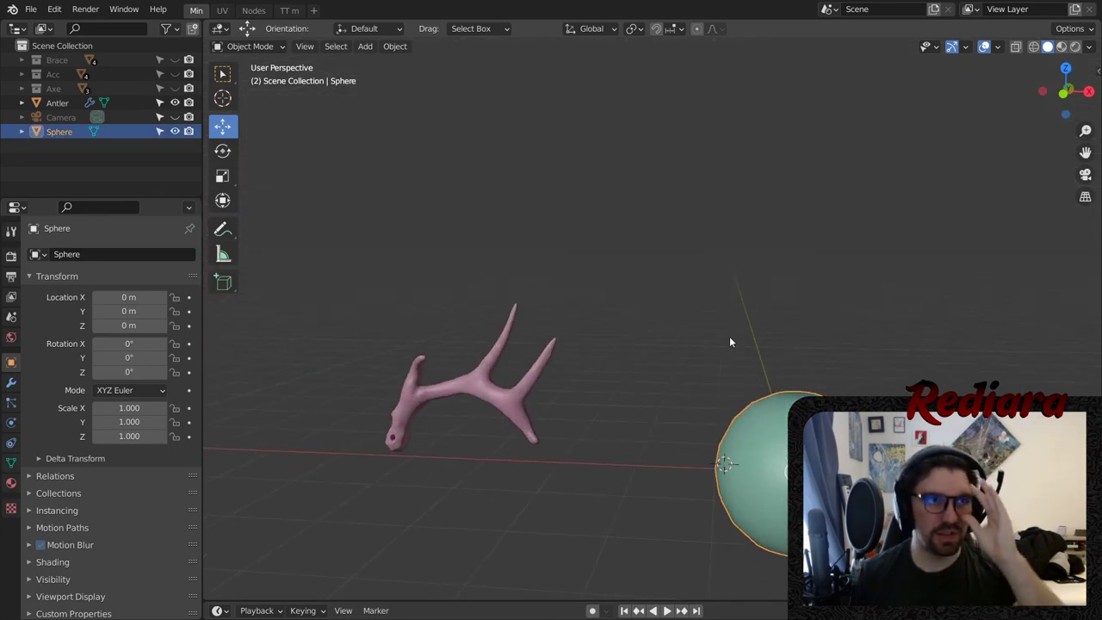
pyautogui.scroll(-3, 731, 339)
pyautogui.scroll(4, 737, 334)
pyautogui.scroll(-5, 724, 378)
pyautogui.keyDown('shift'); pyautogui.moveTo(724, 378); pyautogui.dragTo(619, 342, button='middle'); pyautogui.keyUp('shift')
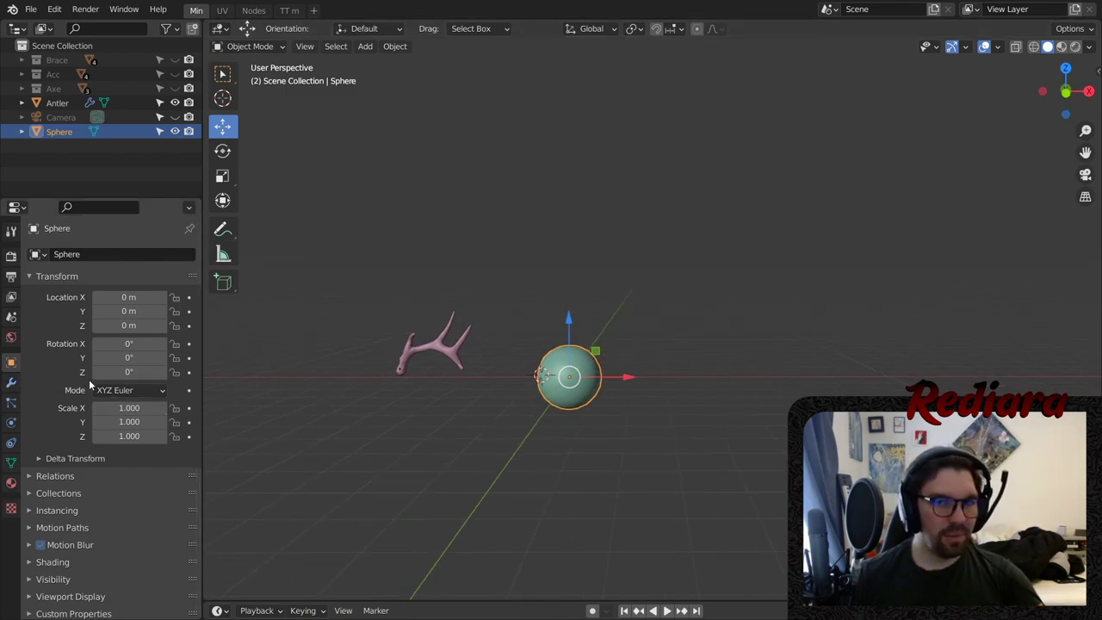
pyautogui.click(11, 381)
pyautogui.click(69, 254)
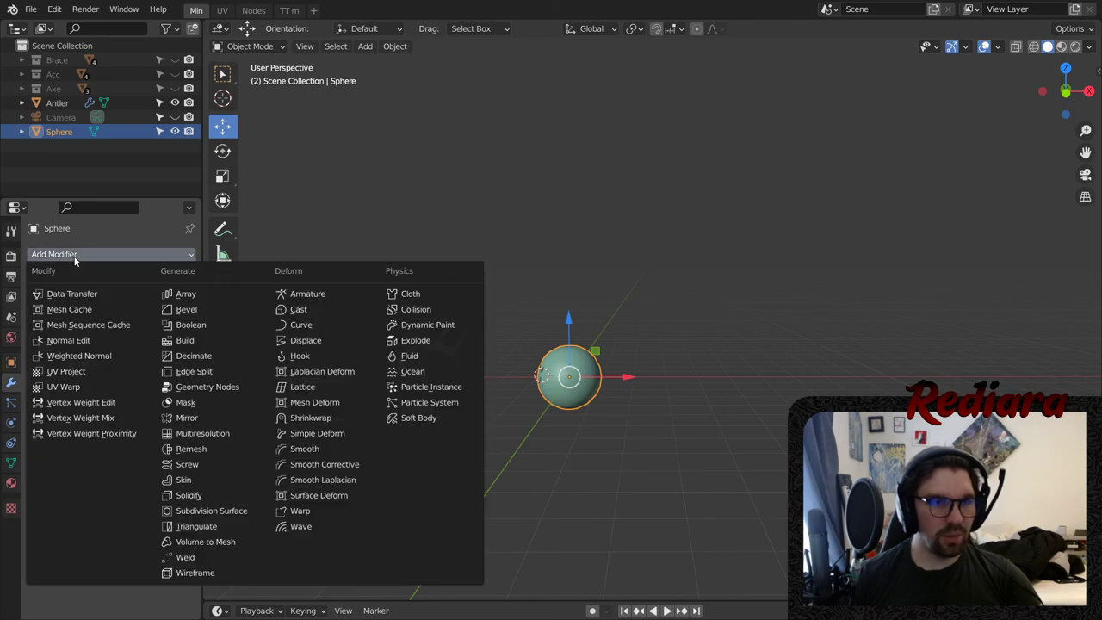
pyautogui.click(179, 293)
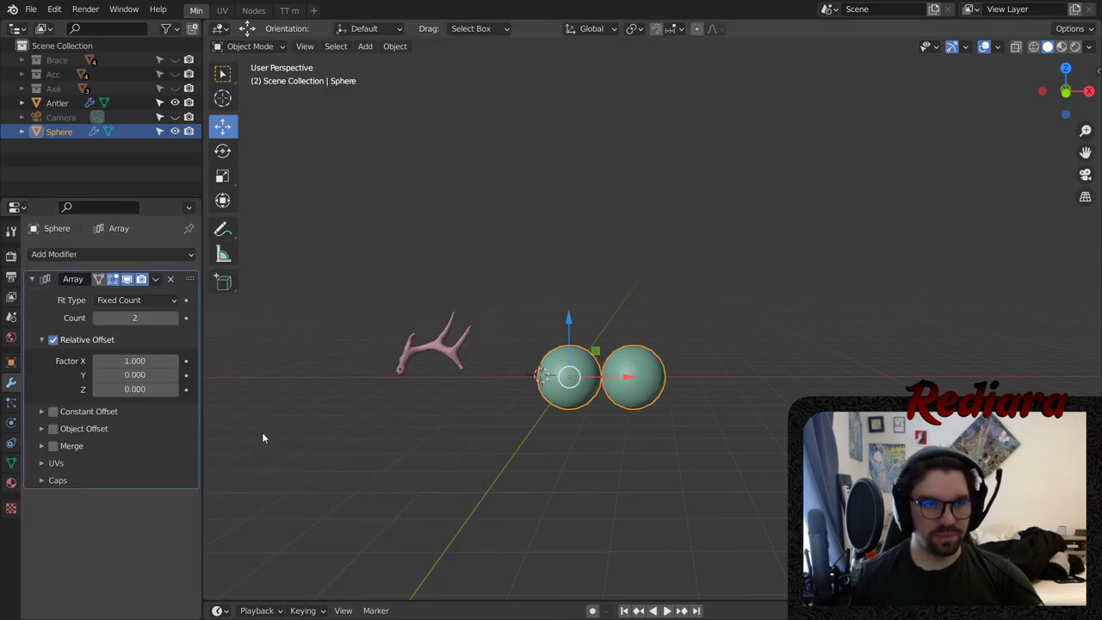
pyautogui.click(51, 339)
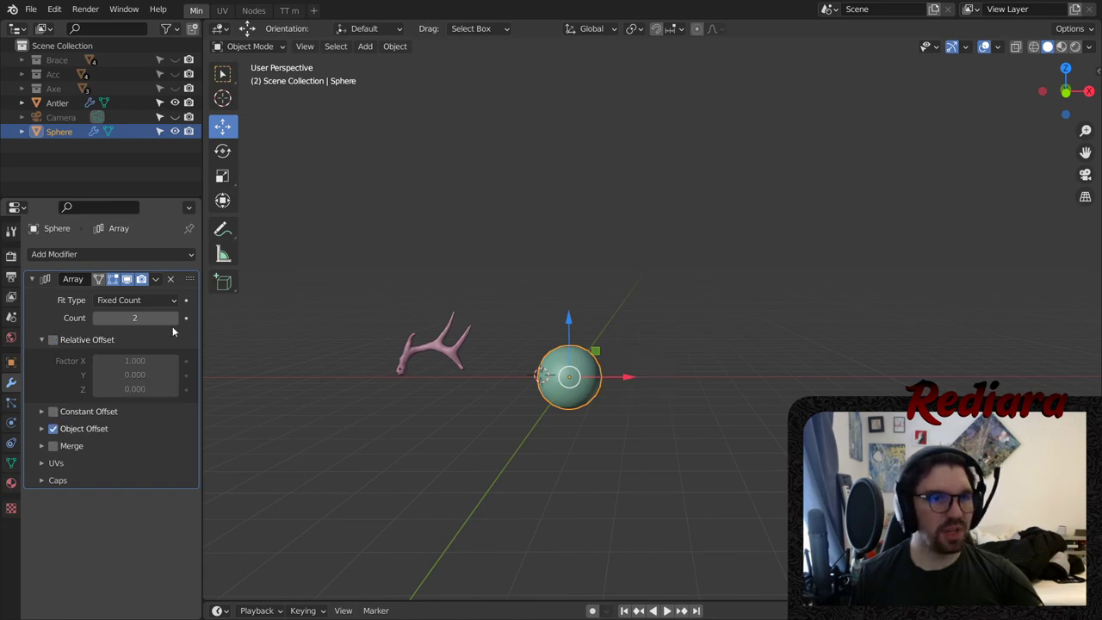
pyautogui.click(73, 430)
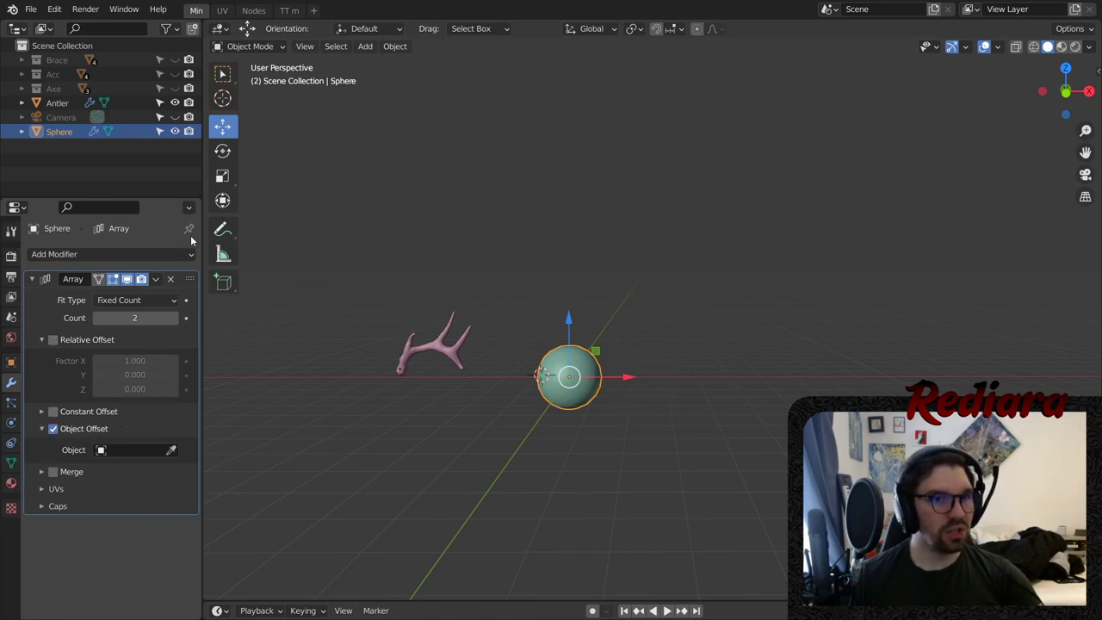
# - Add a Plain Axes empty and move it about 4.82 m along the X axis, beyond the sphere
pyautogui.click(364, 46)
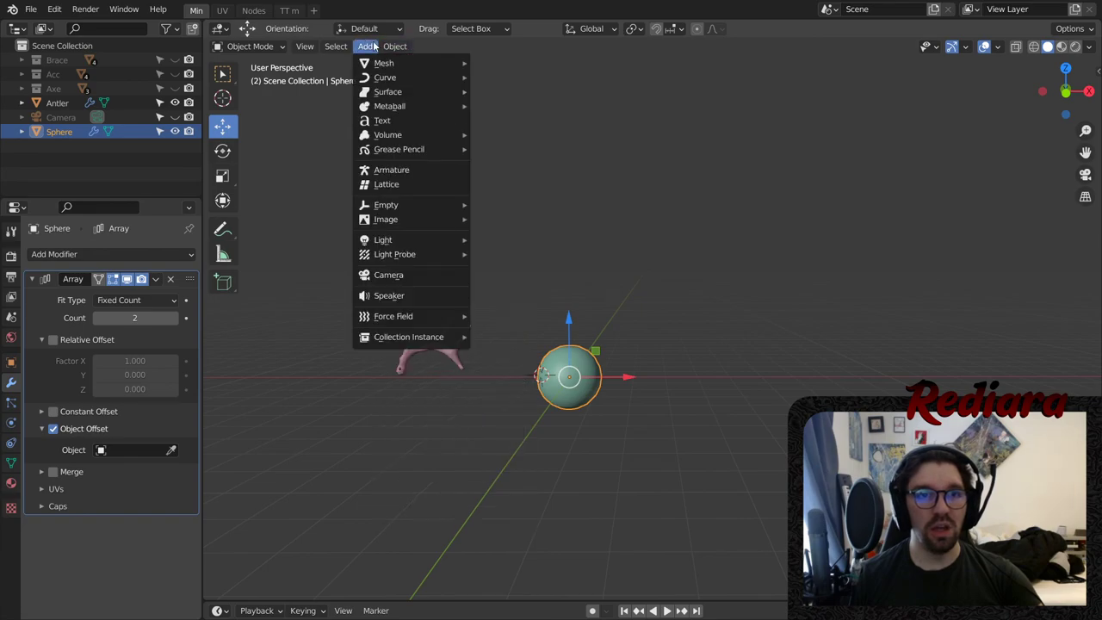
pyautogui.moveTo(371, 64)
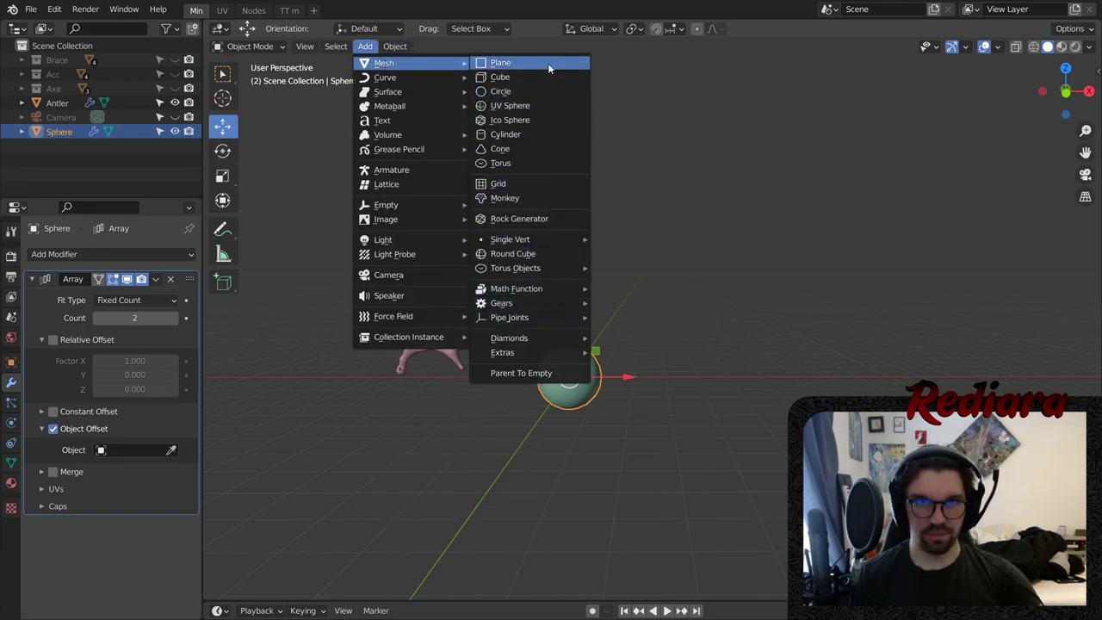
pyautogui.moveTo(417, 203)
pyautogui.click(512, 206)
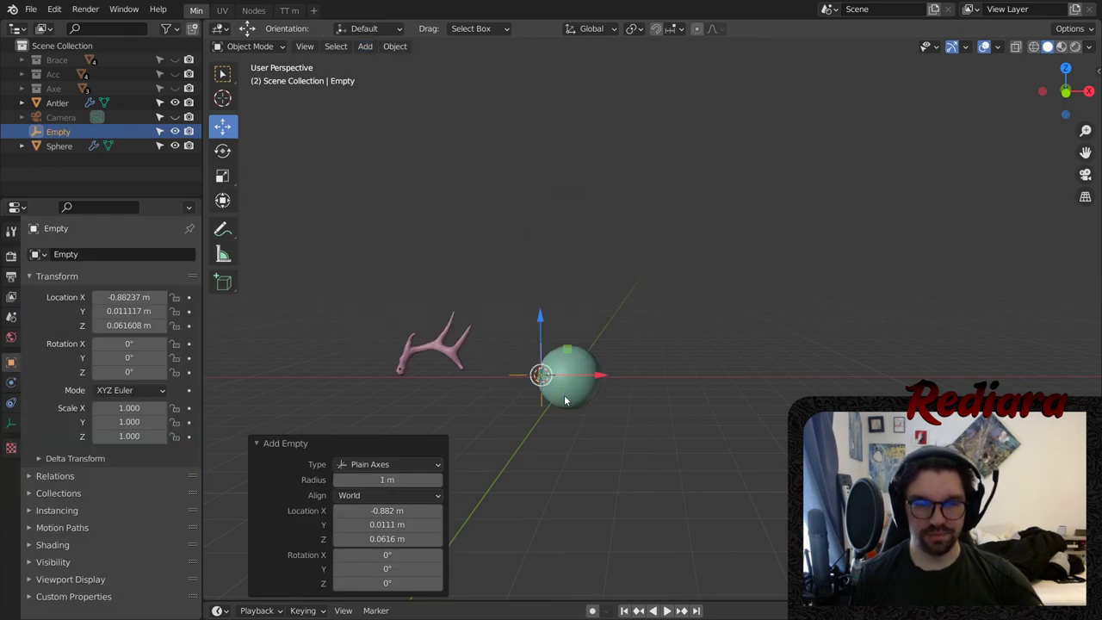
pyautogui.moveTo(600, 377); pyautogui.dragTo(755, 377)
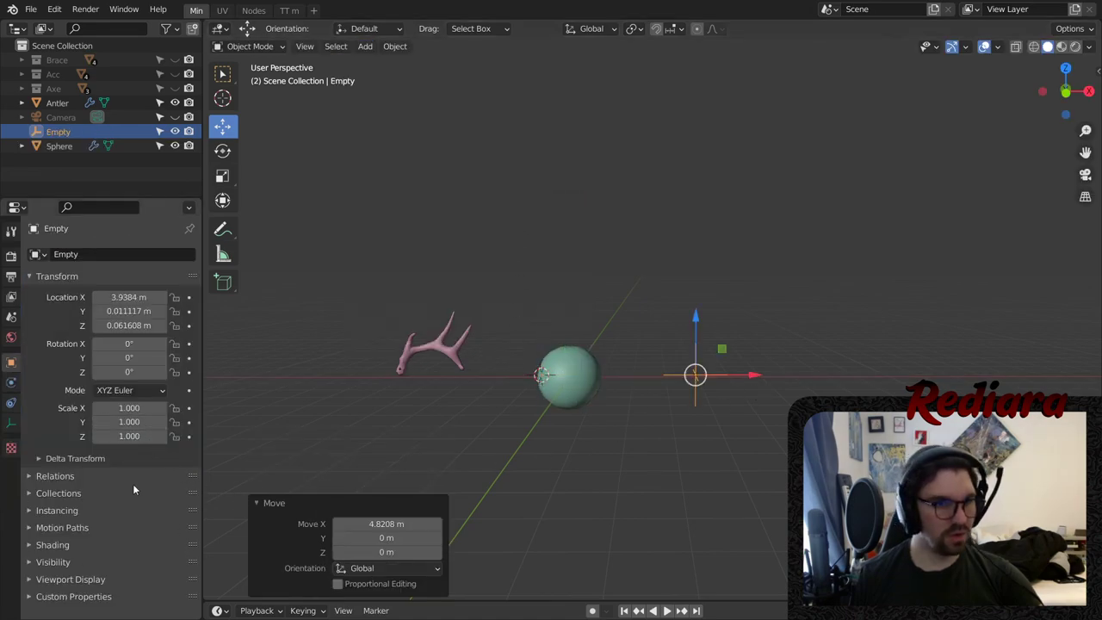
# - Assign the Empty as the sphere array's offset object and set the array count to 20
pyautogui.click(567, 377)
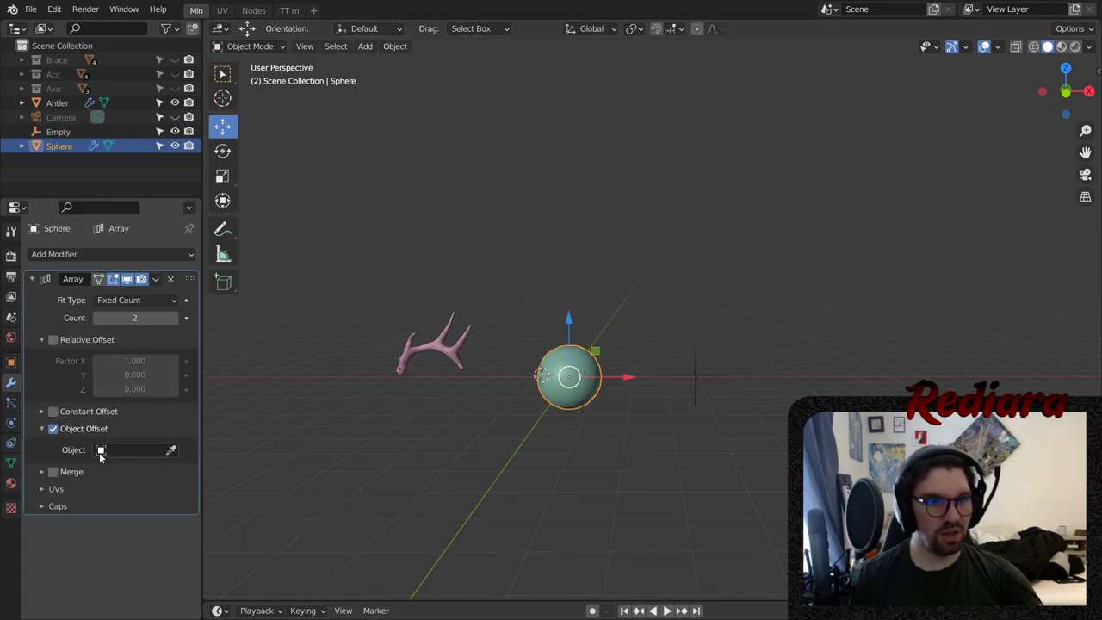
pyautogui.click(129, 448)
pyautogui.click(130, 600)
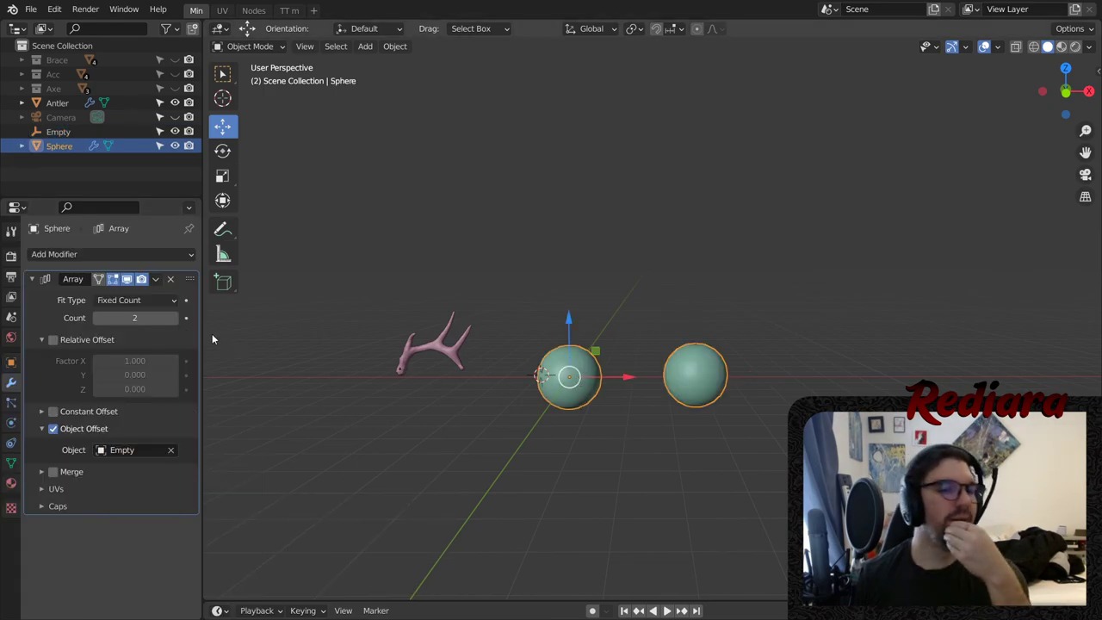
pyautogui.click(143, 318)
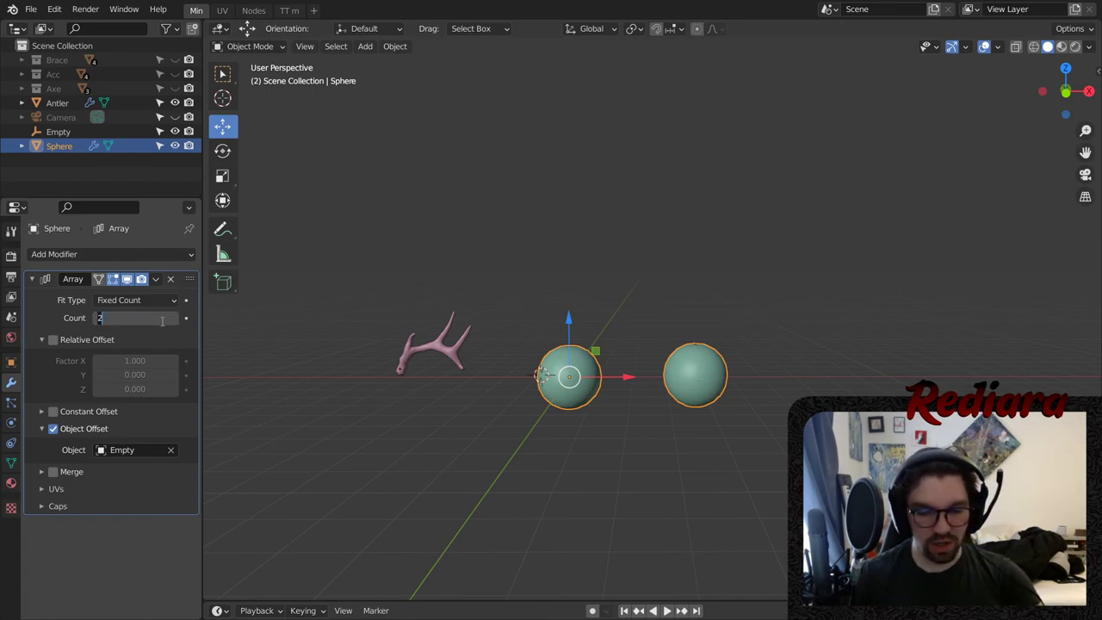
pyautogui.write('20')
pyautogui.press('Return')
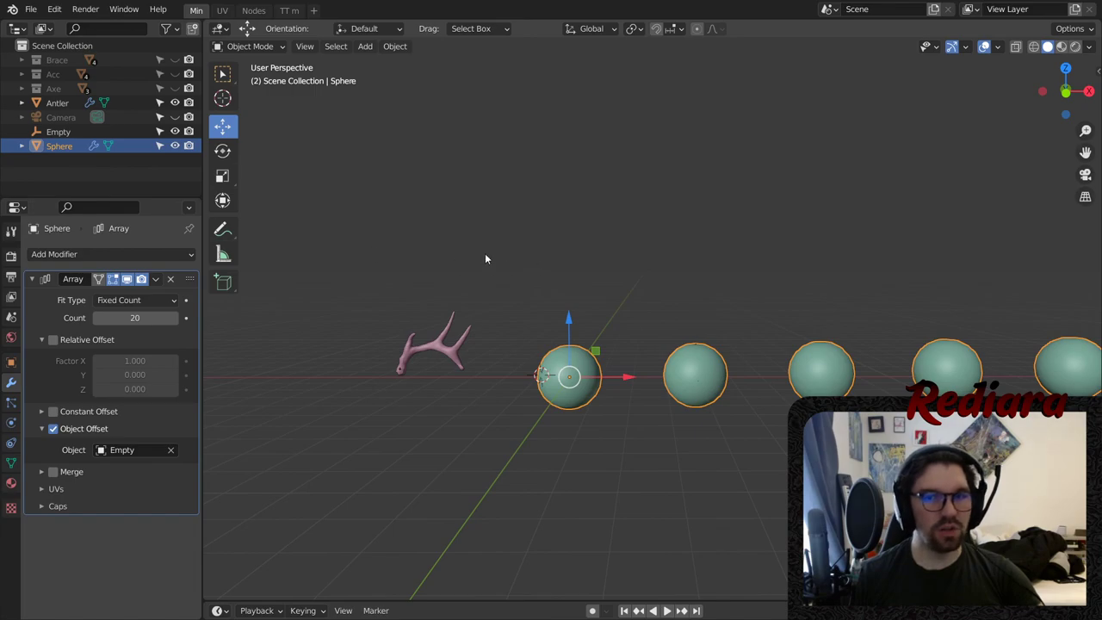
# - Rotate the Empty around the global Y axis to a Y rotation of -19°
pyautogui.click(77, 133)
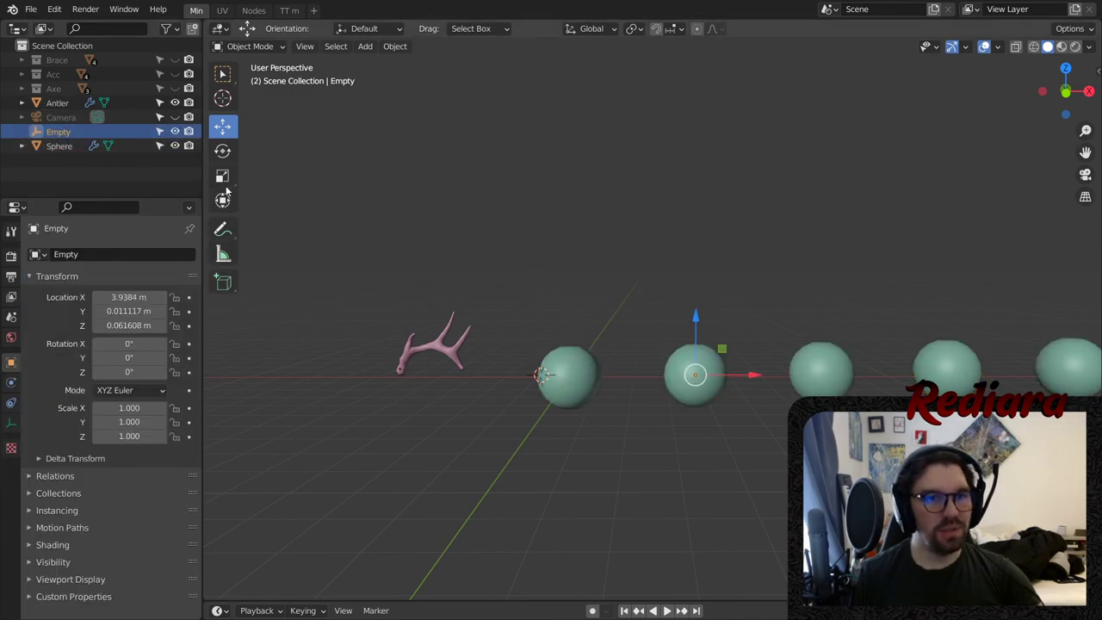
pyautogui.click(223, 152)
pyautogui.moveTo(727, 333); pyautogui.dragTo(740, 345)
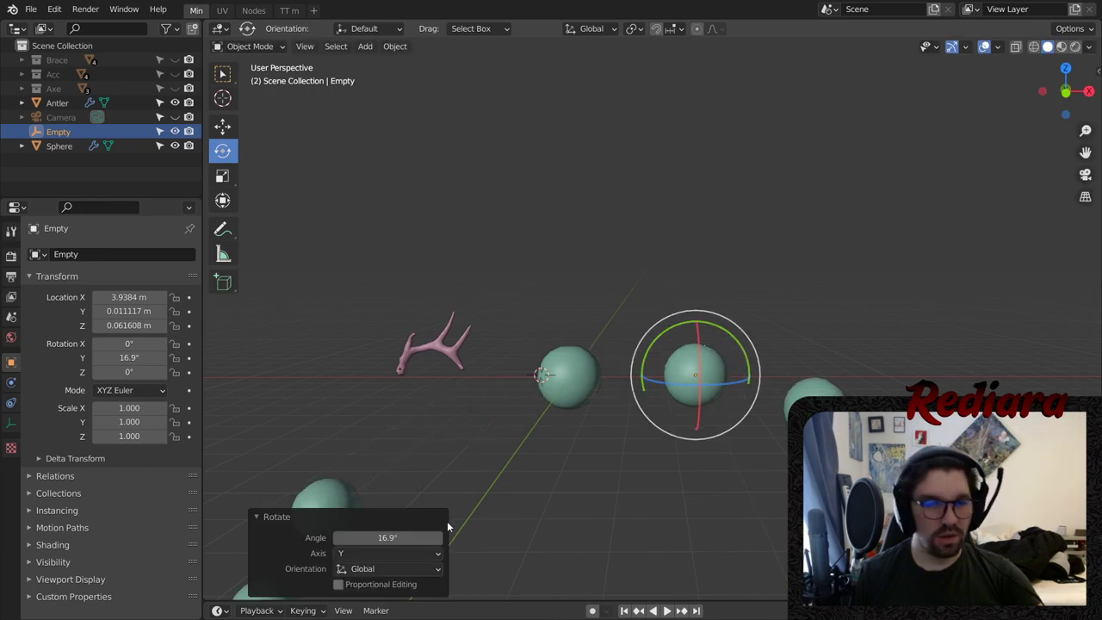
pyautogui.click(417, 535)
pyautogui.write('-19')
pyautogui.press('Return')
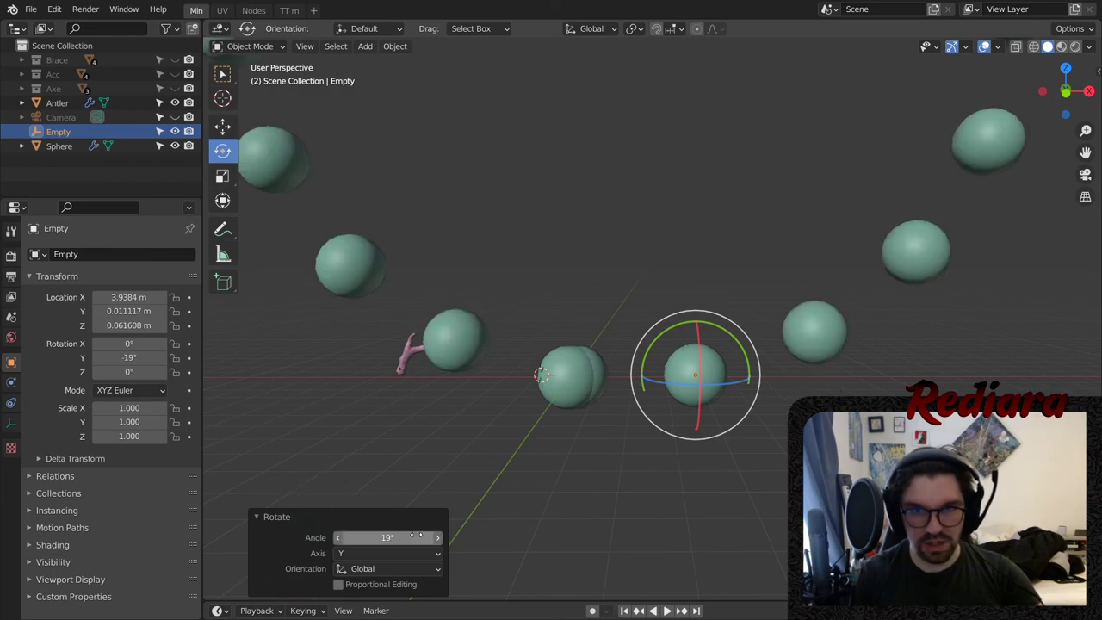
# - Try rotation angles of 18° and 17° for the Empty around the Y axis
pyautogui.click(390, 538)
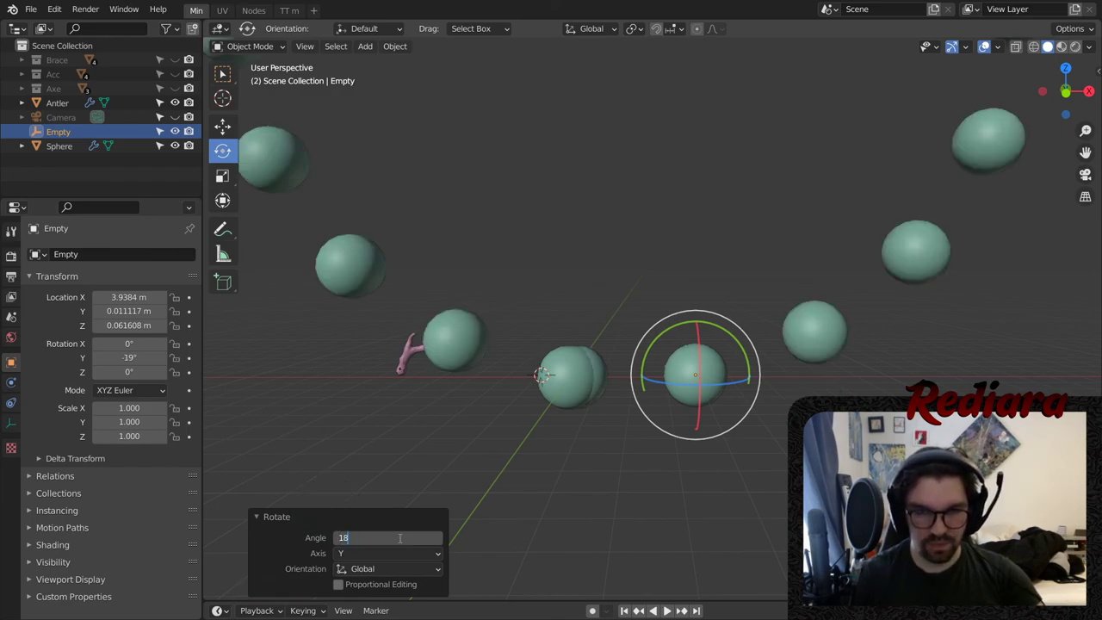
pyautogui.write('18')
pyautogui.press('Return')
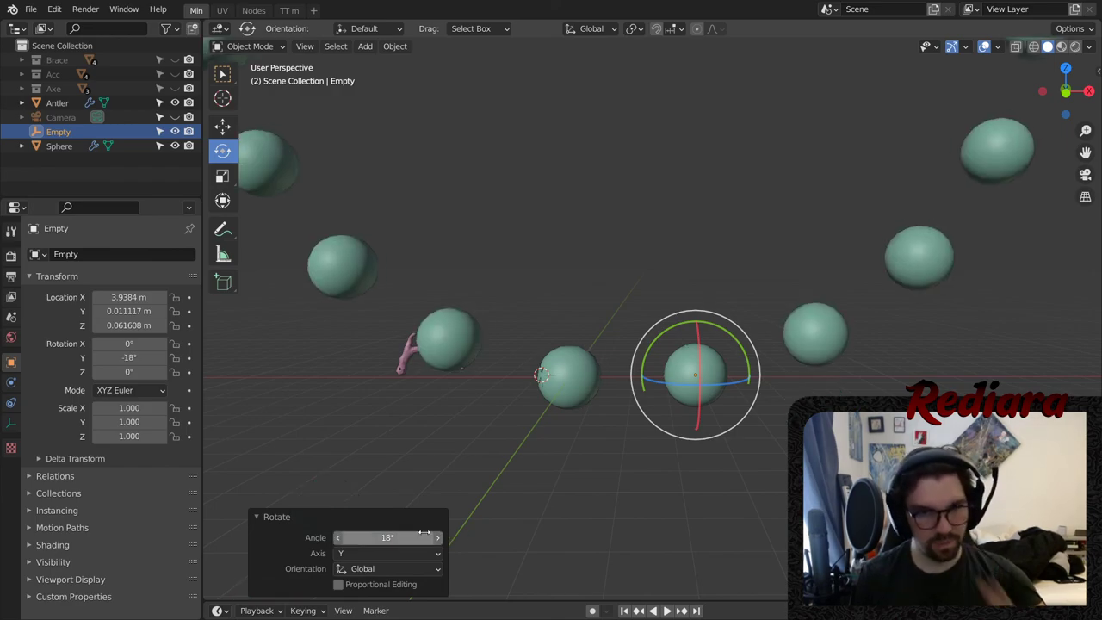
pyautogui.click(418, 537)
pyautogui.write('17')
pyautogui.press('Return')
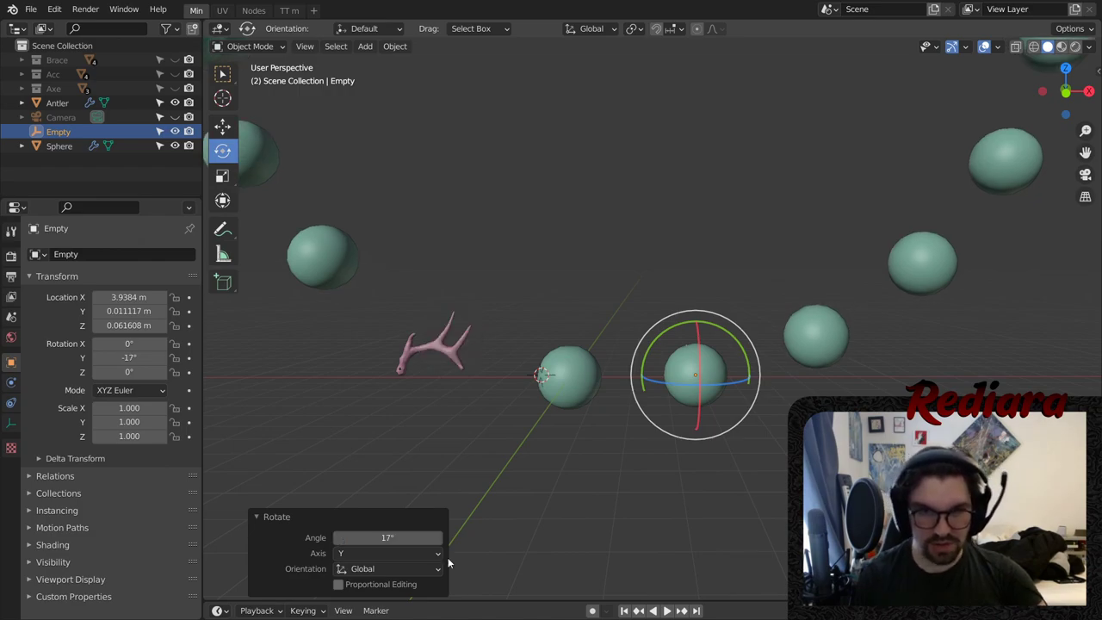
pyautogui.click(399, 538)
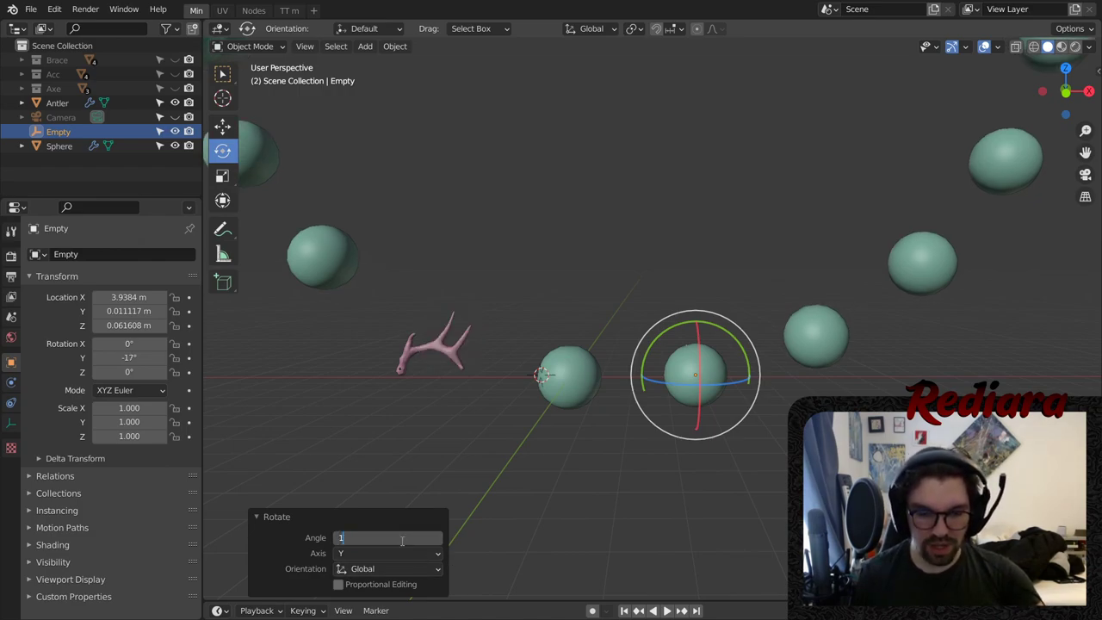
# - Set the Empty's rotation angle to 18° about the global Y axis so the arrayed spheres form a ring
pyautogui.press('Return')
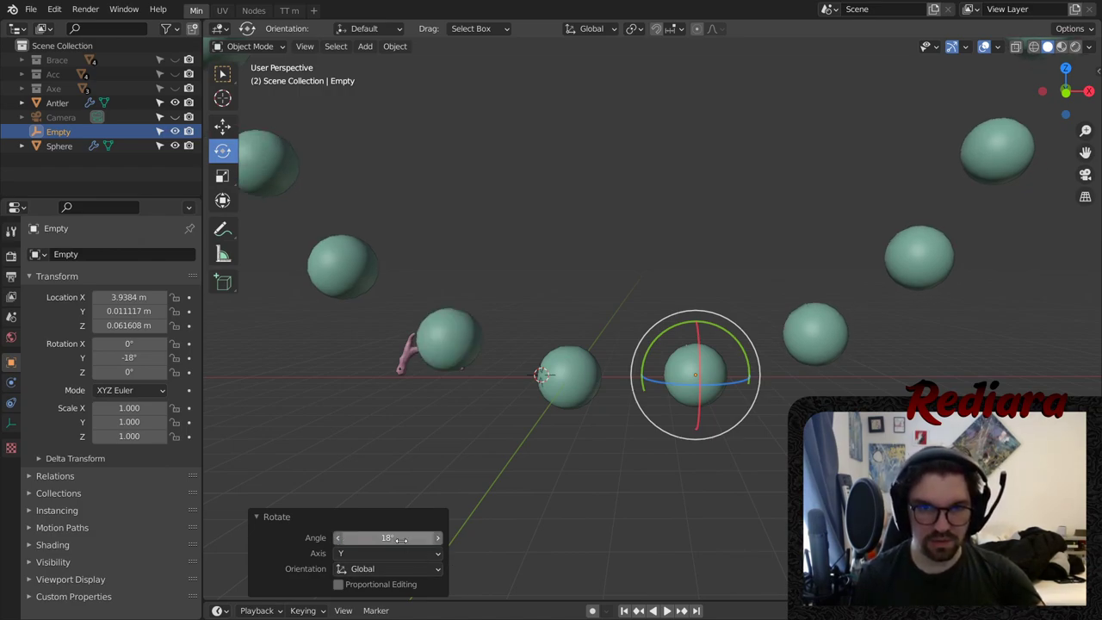
pyautogui.click(584, 274)
pyautogui.scroll(-8, 628, 222)
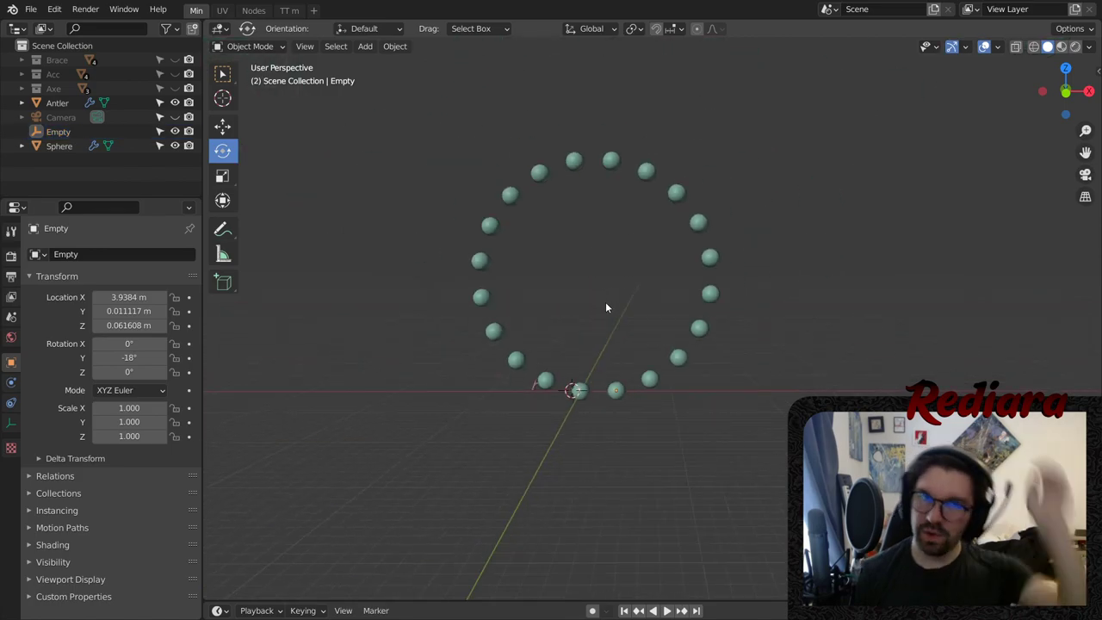
pyautogui.scroll(4, 588, 387)
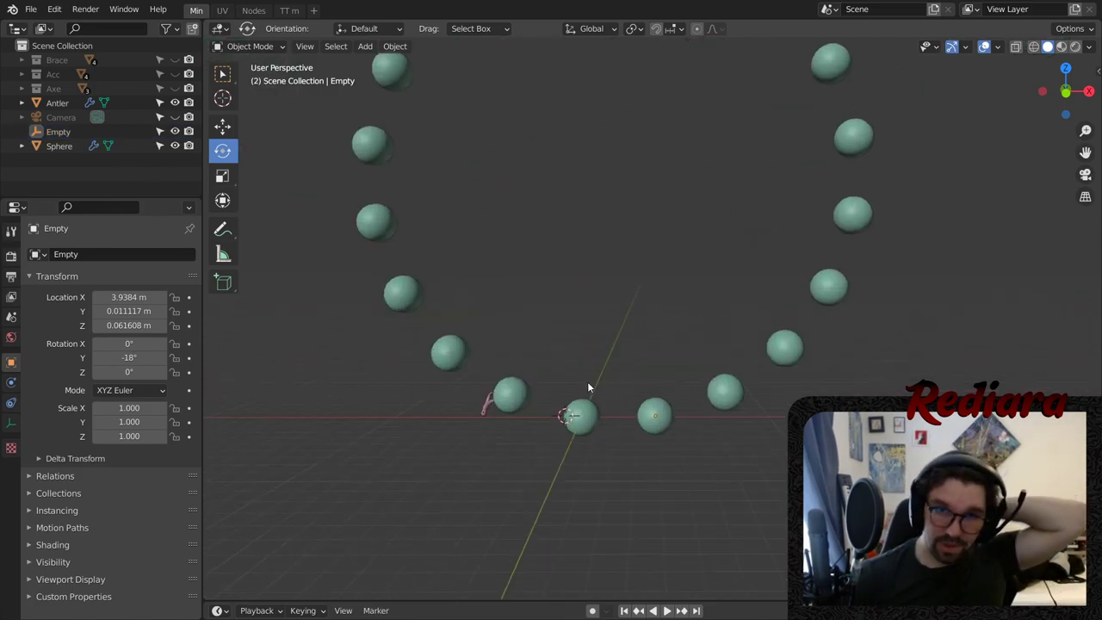
pyautogui.scroll(4, 588, 387)
# - Apply the Array modifier on the sphere and switch it to Edit Mode to check the pole orientation
pyautogui.click(563, 423)
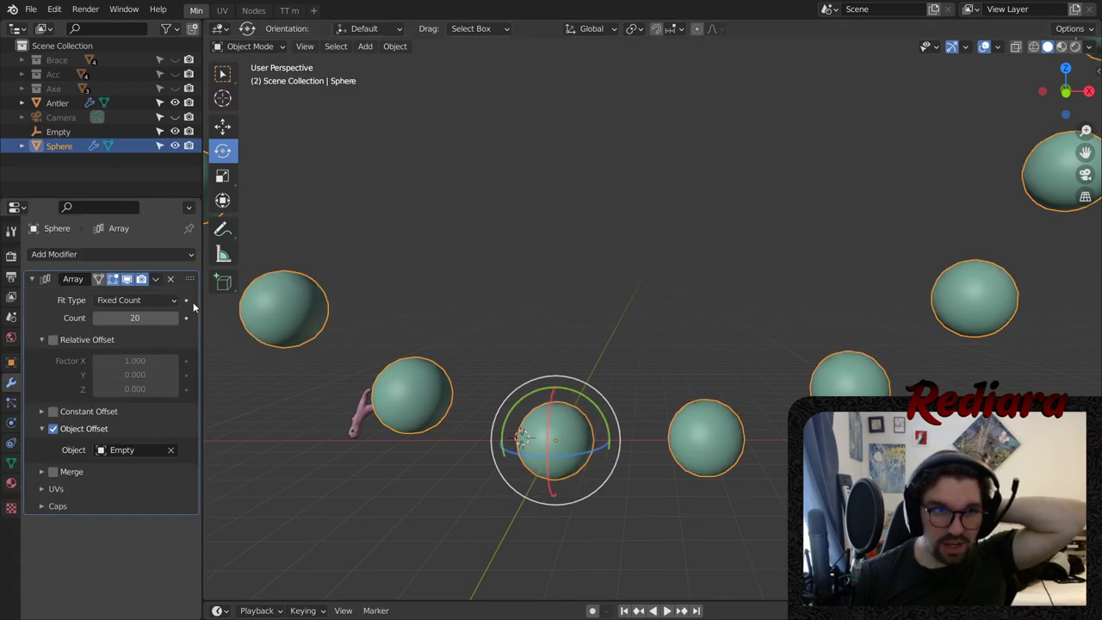
pyautogui.click(155, 279)
pyautogui.click(167, 295)
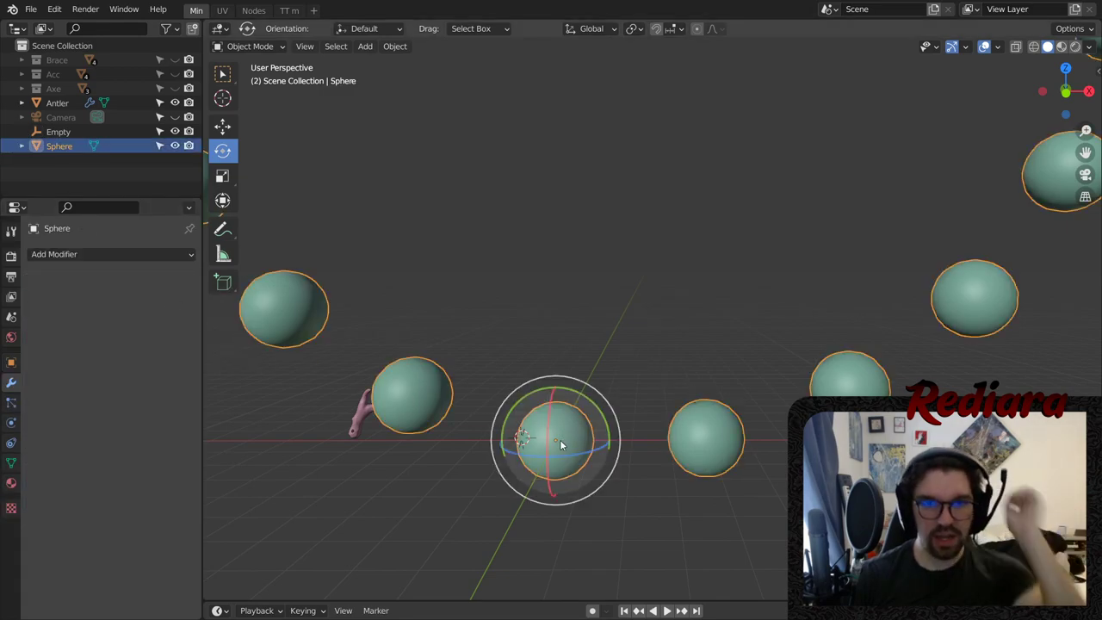
pyautogui.click(251, 46)
pyautogui.click(257, 79)
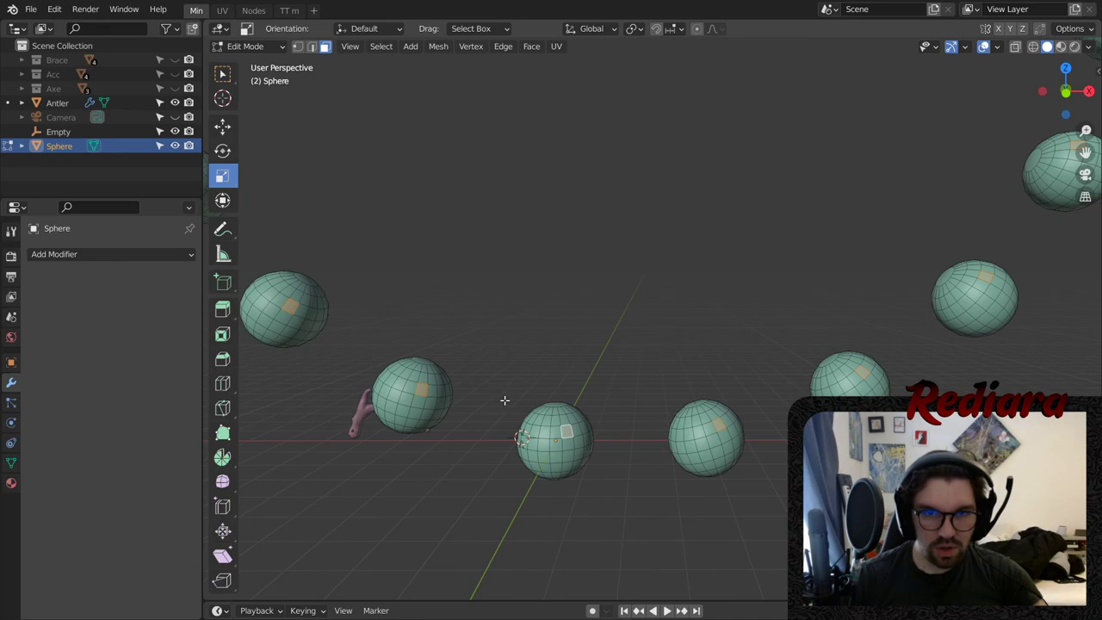
pyautogui.moveTo(505, 400); pyautogui.dragTo(639, 305, button='middle')
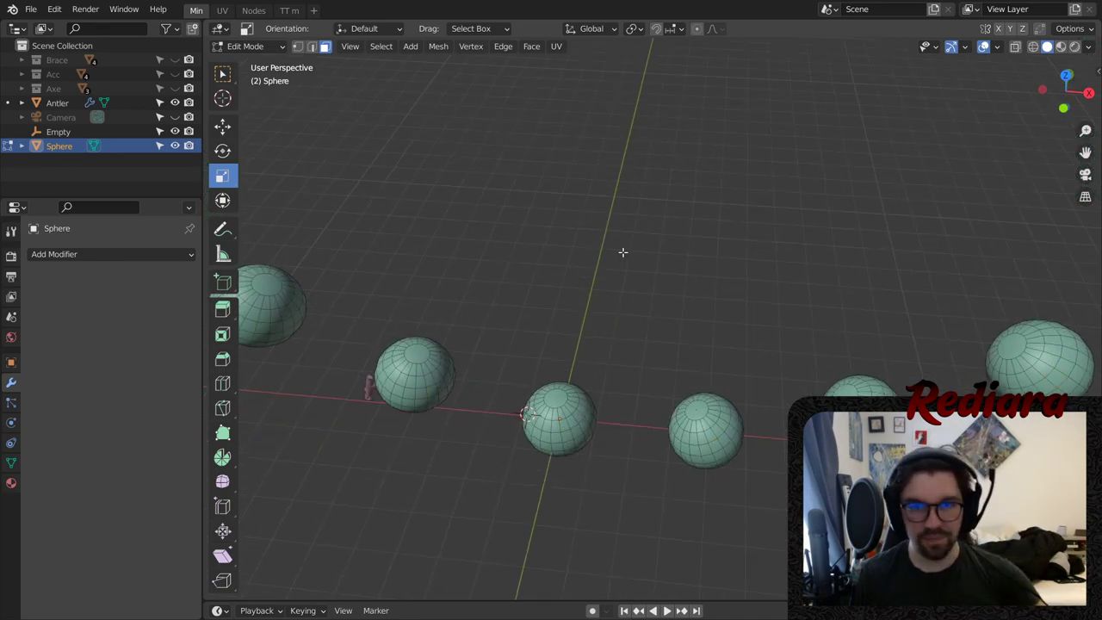
# - Return to Object Mode and undo back to before the sphere's Array modifier was applied
pyautogui.press('Tab')
pyautogui.hotkey('alt', 'a')
pyautogui.hotkey('ctrl', 'z')
pyautogui.hotkey('ctrl', 'z')
pyautogui.hotkey('ctrl', 'z')
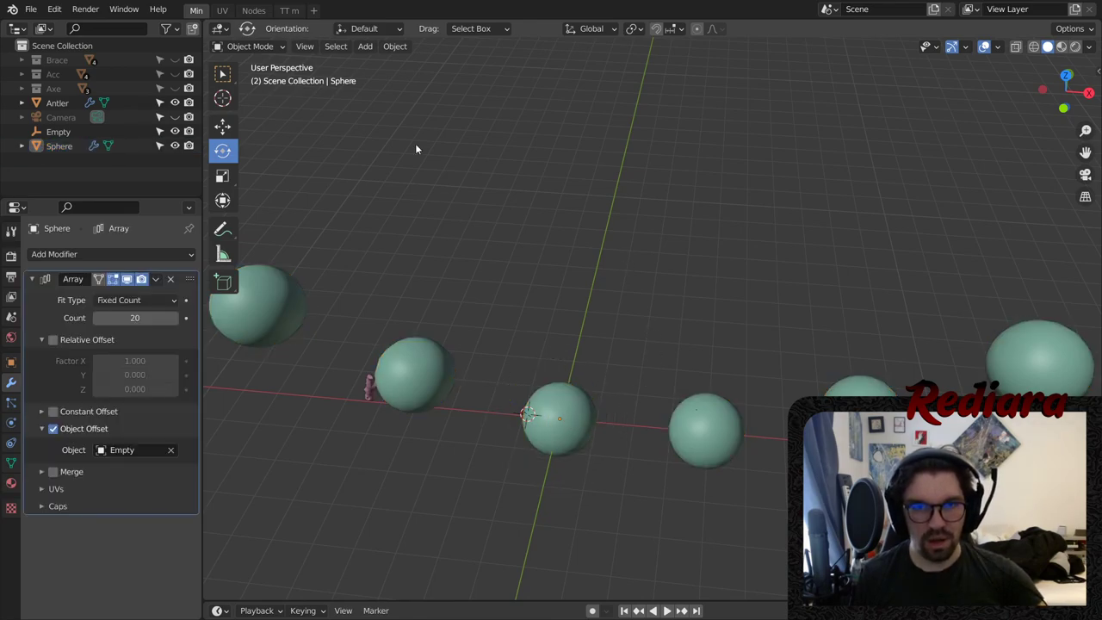
# - Enter Edit Mode on the arrayed sphere and select its entire mesh
pyautogui.click(543, 389)
pyautogui.click(268, 47)
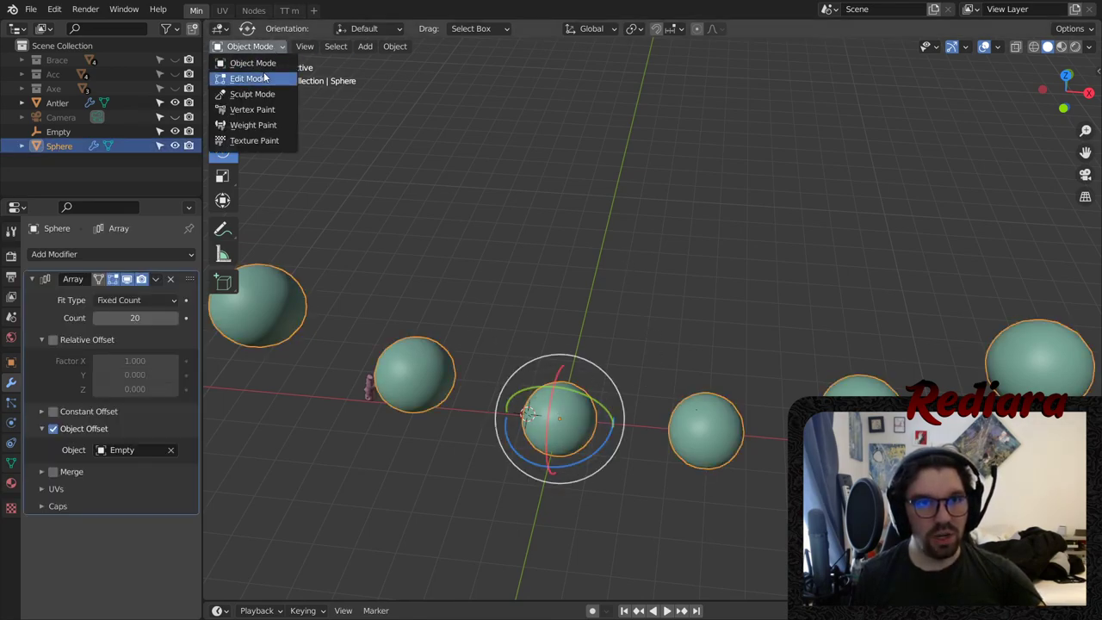
pyautogui.click(263, 78)
pyautogui.scroll(4, 572, 420)
pyautogui.press('a')
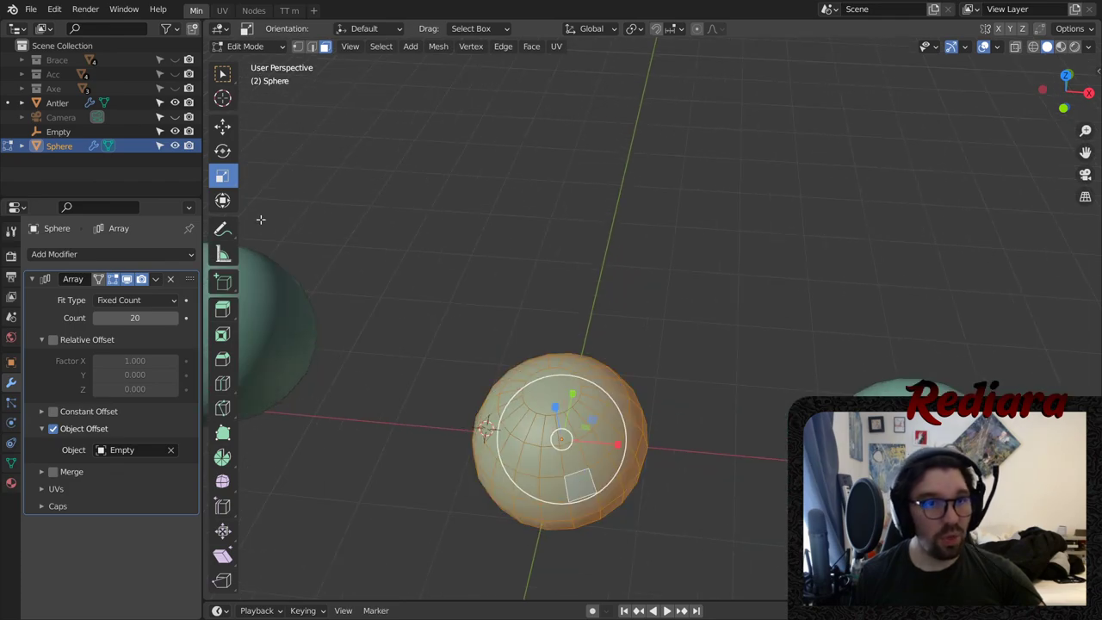
# - Set the sphere's Y rotation to 90° in its object transform
pyautogui.click(11, 362)
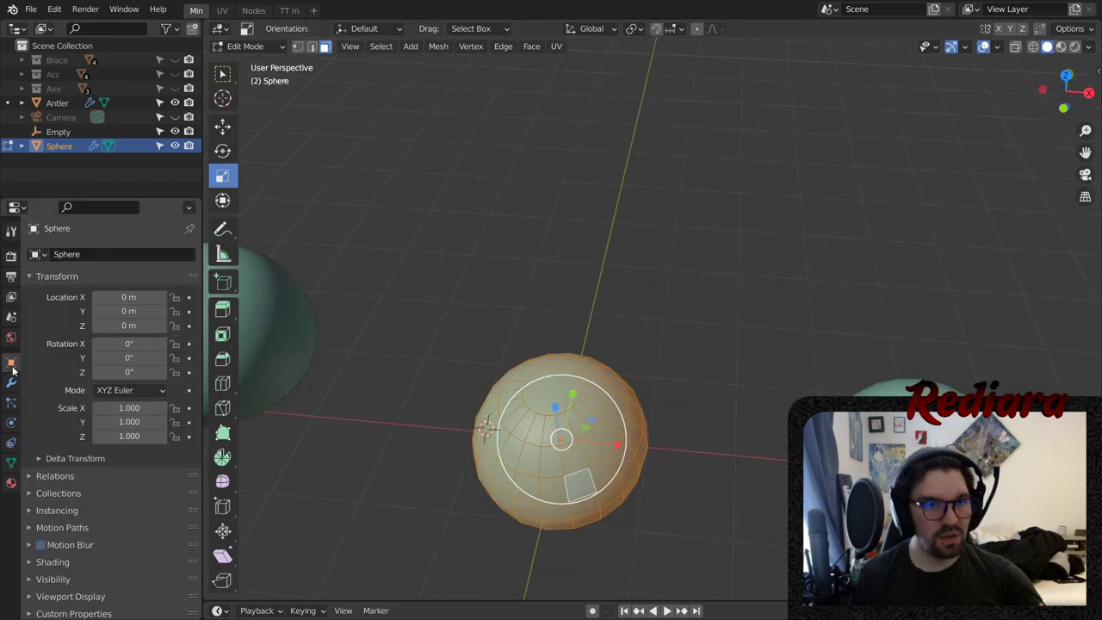
pyautogui.click(130, 344)
pyautogui.press('Tab')
pyautogui.write('0d')
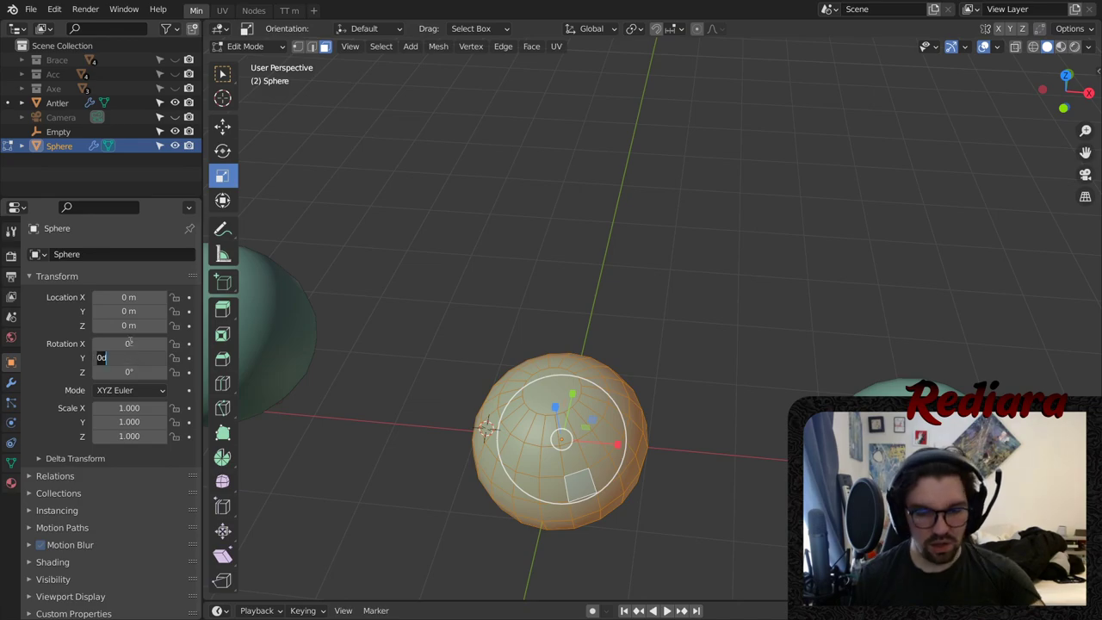
pyautogui.press('Return')
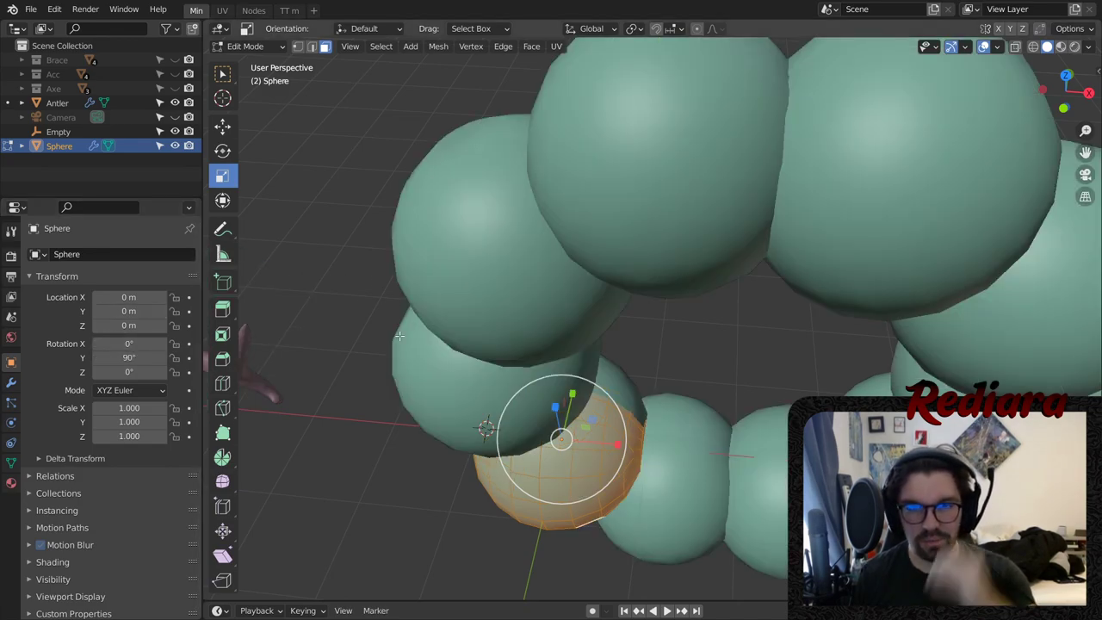
pyautogui.scroll(-3, 664, 381)
pyautogui.moveTo(664, 381); pyautogui.dragTo(652, 295, button='middle')
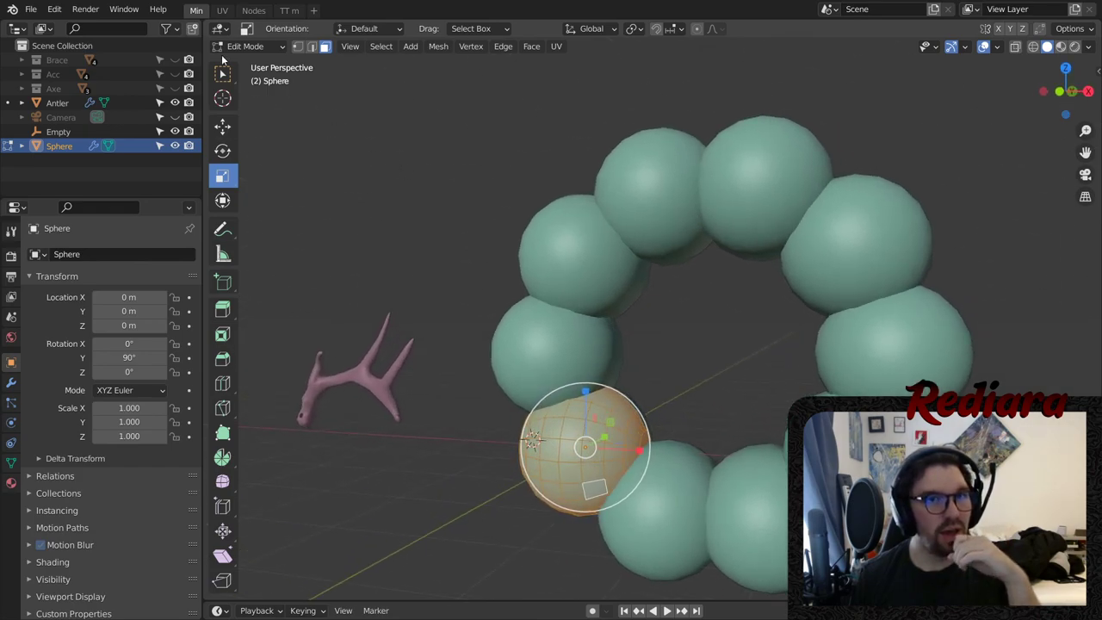
# - Switch the sphere to Object Mode and apply all its transforms
pyautogui.click(248, 48)
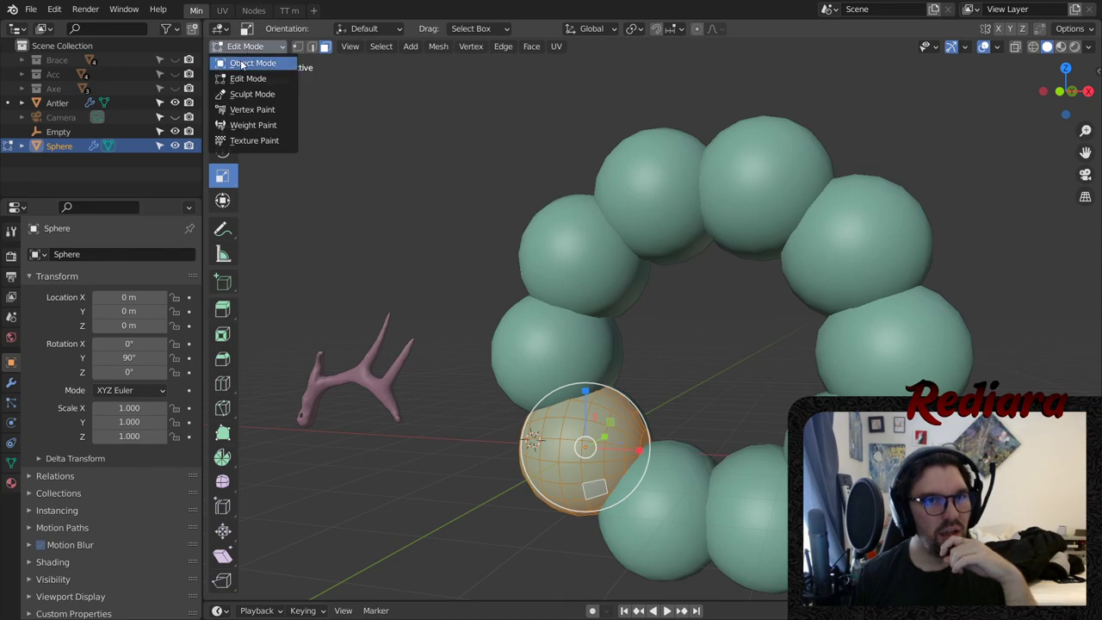
pyautogui.click(258, 60)
pyautogui.hotkey('ctrl', 'a')
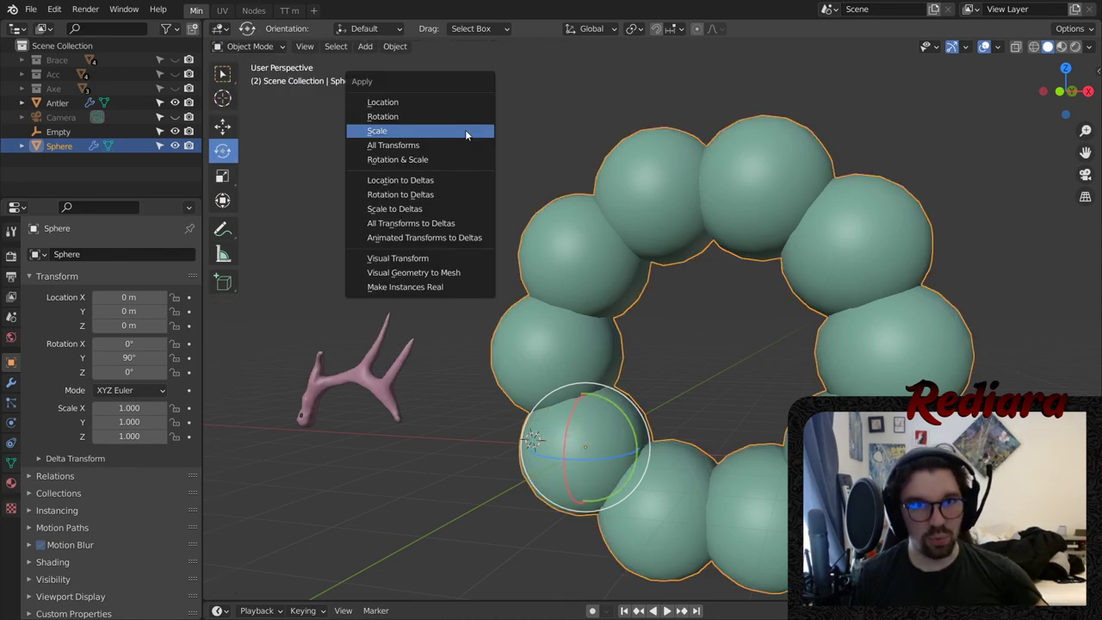
pyautogui.click(413, 144)
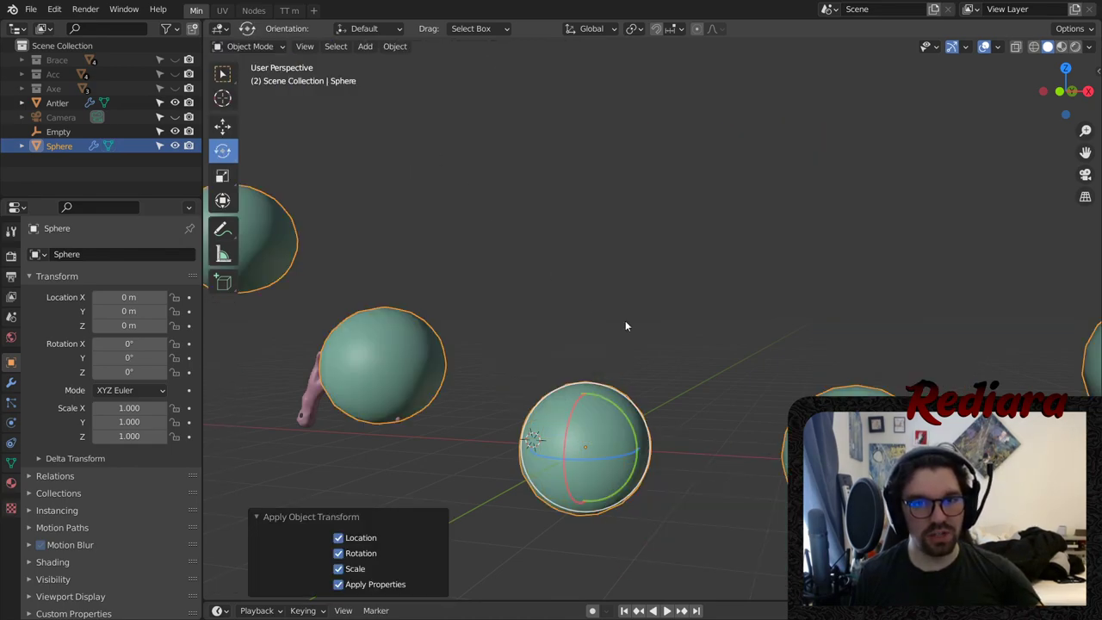
pyautogui.click(589, 324)
pyautogui.click(590, 434)
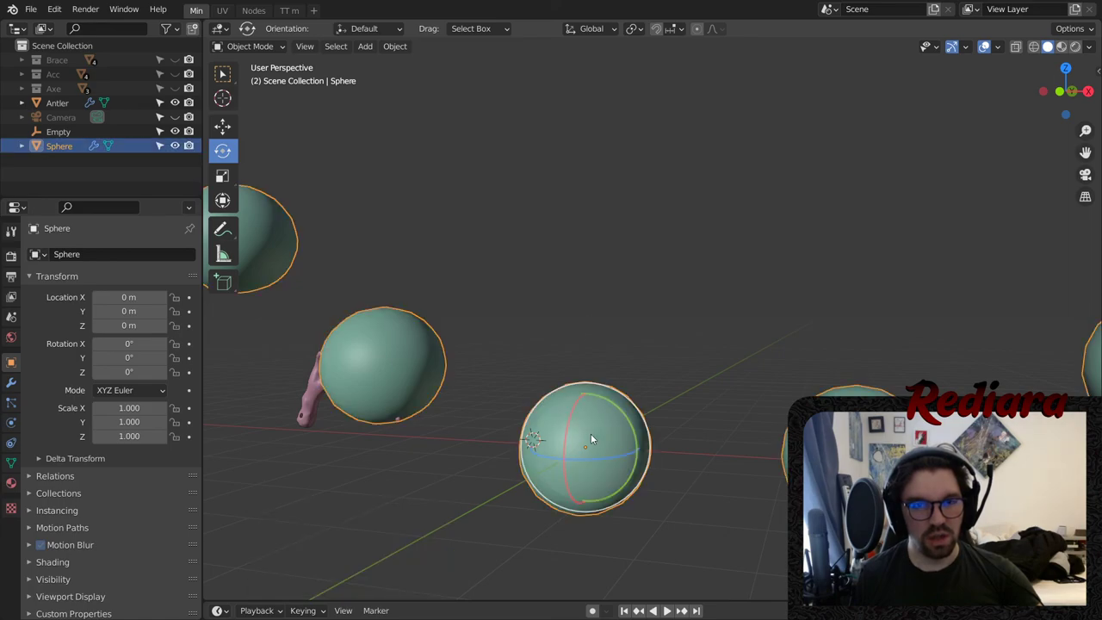
# - Apply the sphere's Array modifier and enter Edit Mode on the resulting ring mesh
pyautogui.click(12, 381)
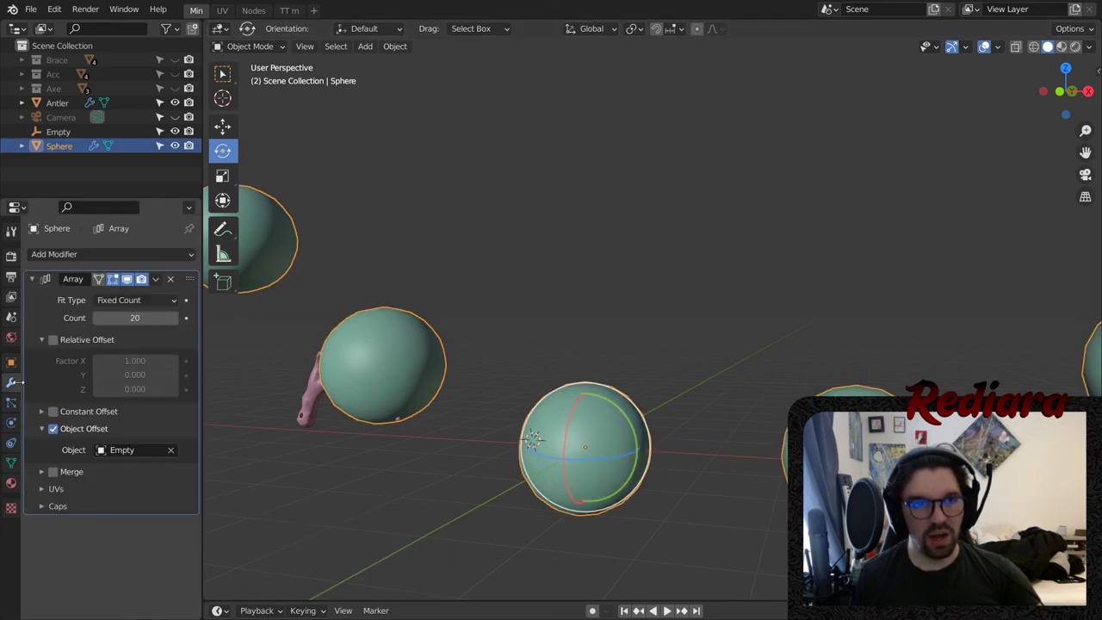
pyautogui.click(156, 279)
pyautogui.click(178, 296)
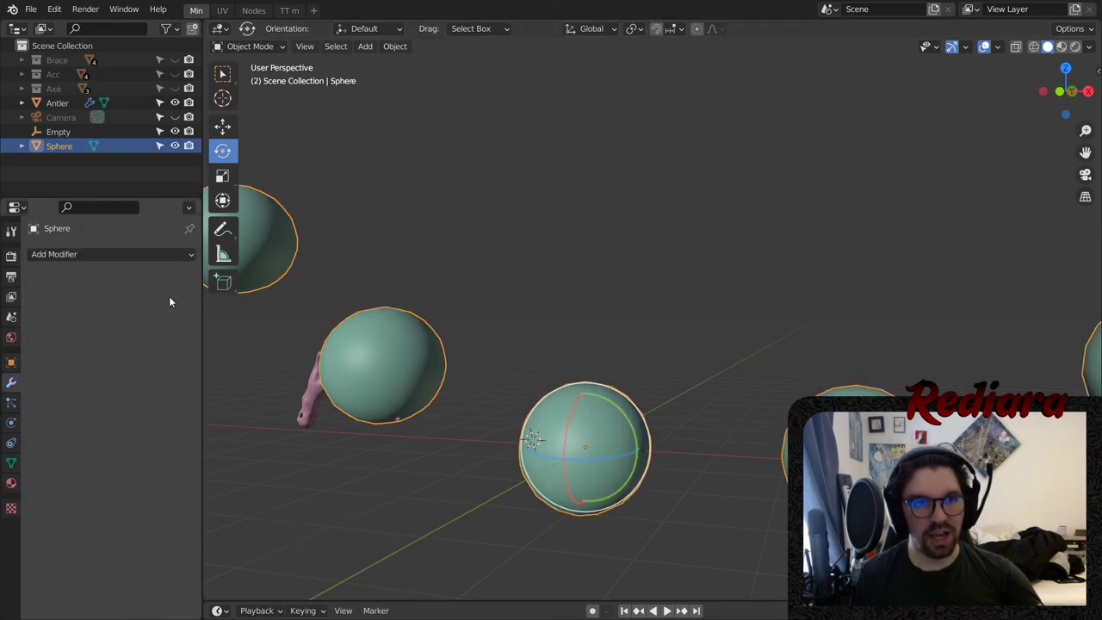
pyautogui.click(276, 45)
pyautogui.click(246, 78)
# - Connect the facing end faces of the first and second spheres with Bridge Edge Loops
pyautogui.moveTo(417, 230); pyautogui.dragTo(520, 376, button='middle')
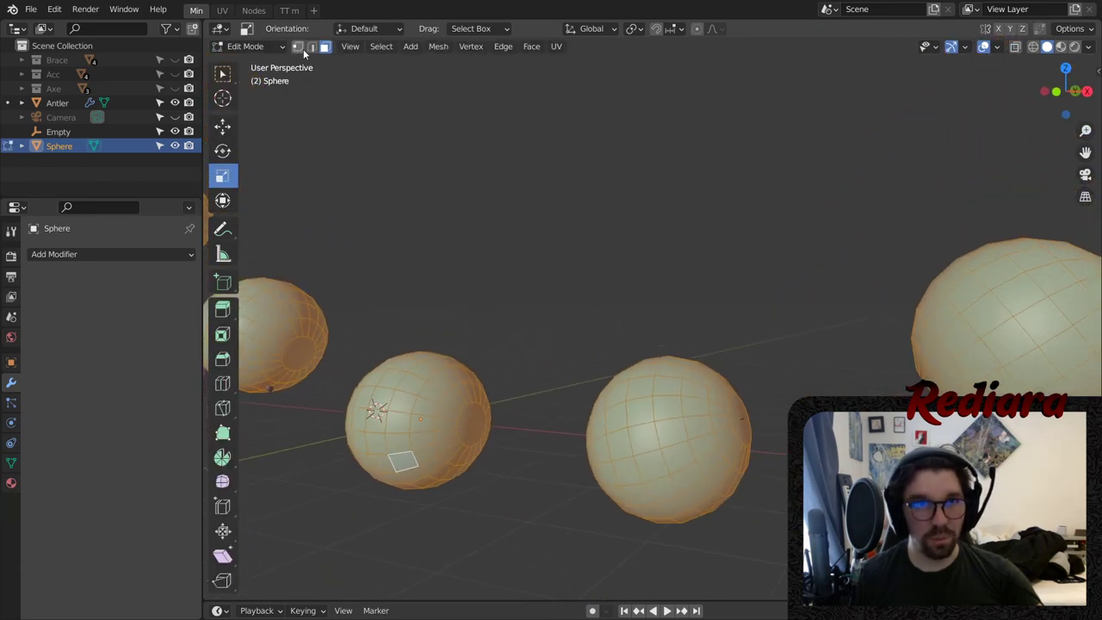
pyautogui.click(471, 420)
pyautogui.moveTo(470, 420); pyautogui.dragTo(657, 424, button='middle')
pyautogui.keyDown('shift'); pyautogui.click(659, 423); pyautogui.keyUp('shift')
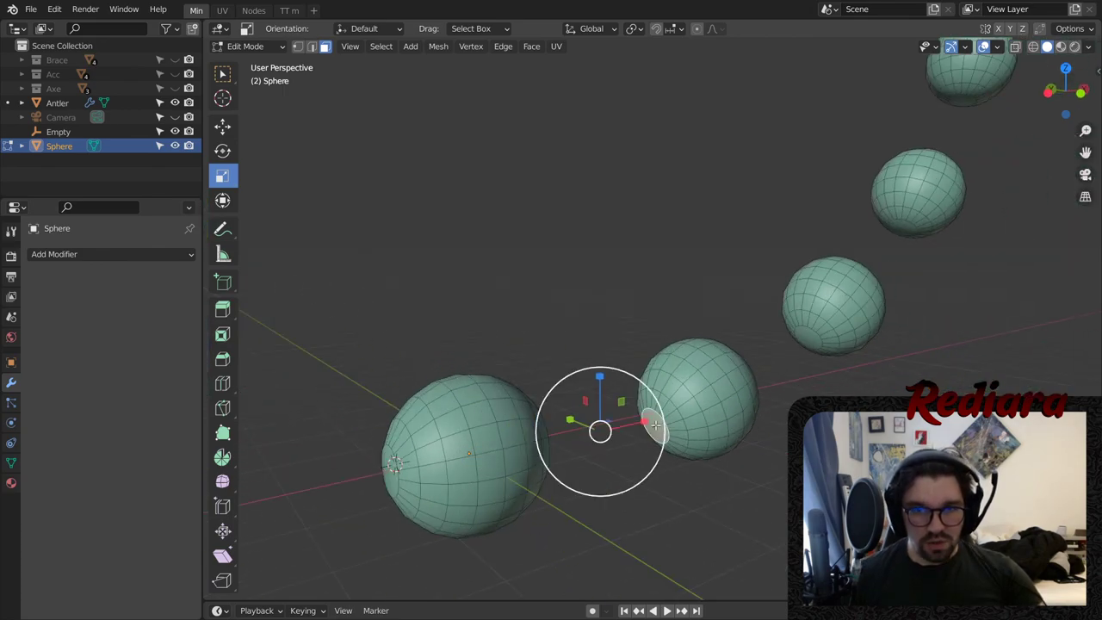
pyautogui.rightClick(656, 424)
pyautogui.click(625, 269)
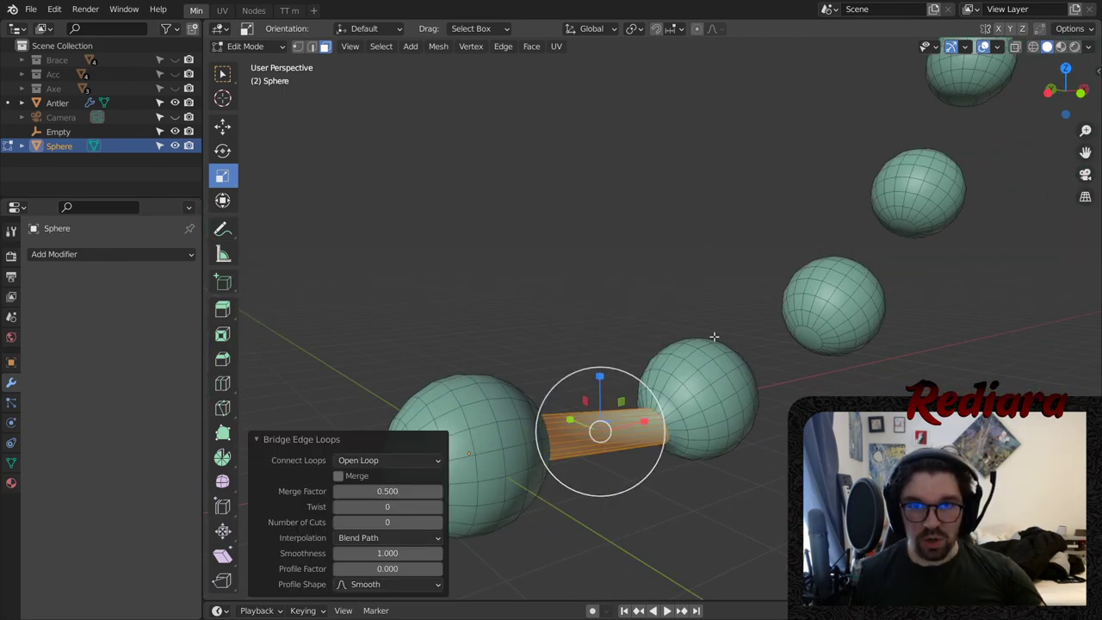
# - Bridge the facing end faces of the second and third spheres by repeating the last operation
pyautogui.click(816, 340)
pyautogui.moveTo(816, 341); pyautogui.dragTo(549, 348, button='middle')
pyautogui.keyDown('shift'); pyautogui.click(860, 384); pyautogui.keyUp('shift')
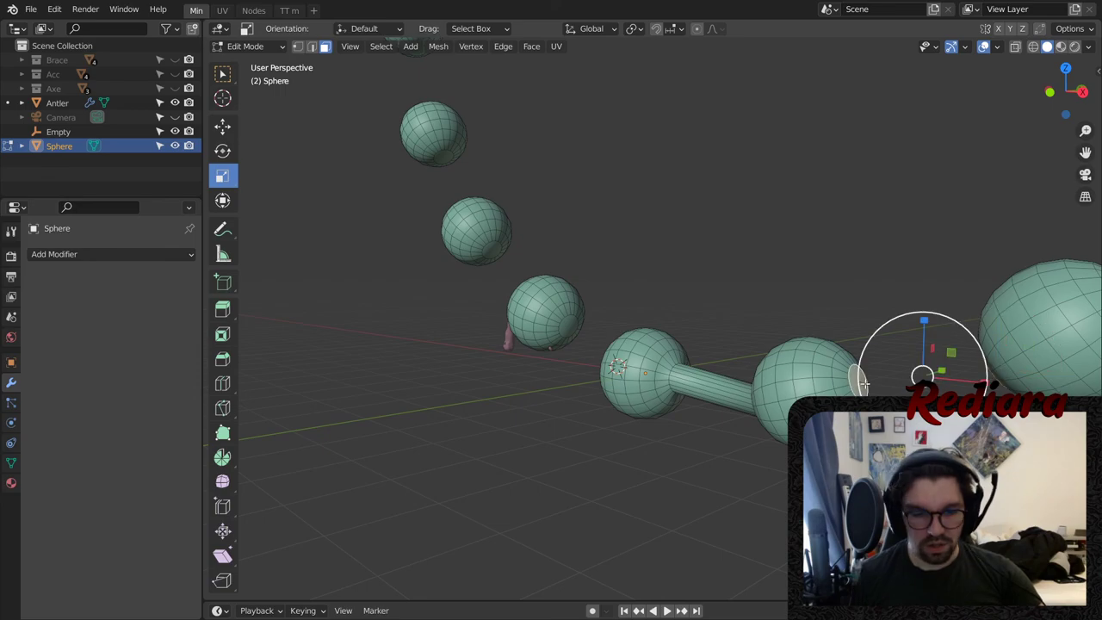
pyautogui.hotkey('shift', 'r')
# - Bridge the facing end faces of the third and fourth spheres
pyautogui.moveTo(964, 380); pyautogui.dragTo(802, 327, button='middle')
pyautogui.click(734, 322)
pyautogui.moveTo(734, 323); pyautogui.dragTo(647, 404, button='middle')
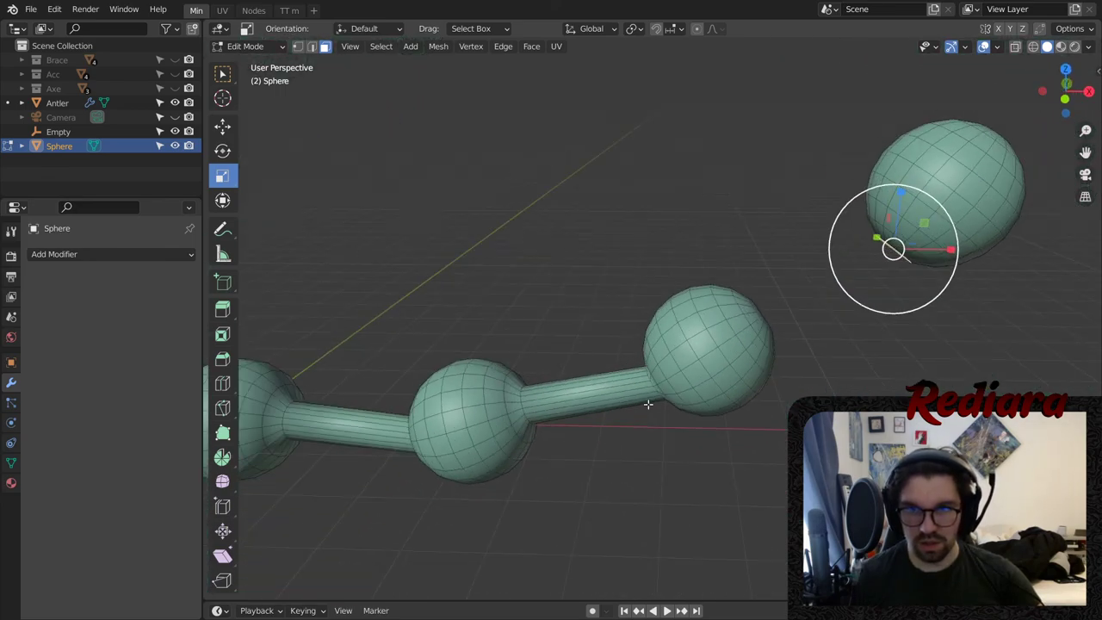
pyautogui.moveTo(831, 317); pyautogui.dragTo(465, 447, button='middle')
pyautogui.keyDown('shift'); pyautogui.click(798, 311); pyautogui.keyUp('shift')
pyautogui.hotkey('shift', 'r')
# - Bridge the facing end faces of the fourth and fifth spheres
pyautogui.moveTo(654, 314); pyautogui.dragTo(631, 317, button='middle')
pyautogui.click(734, 208)
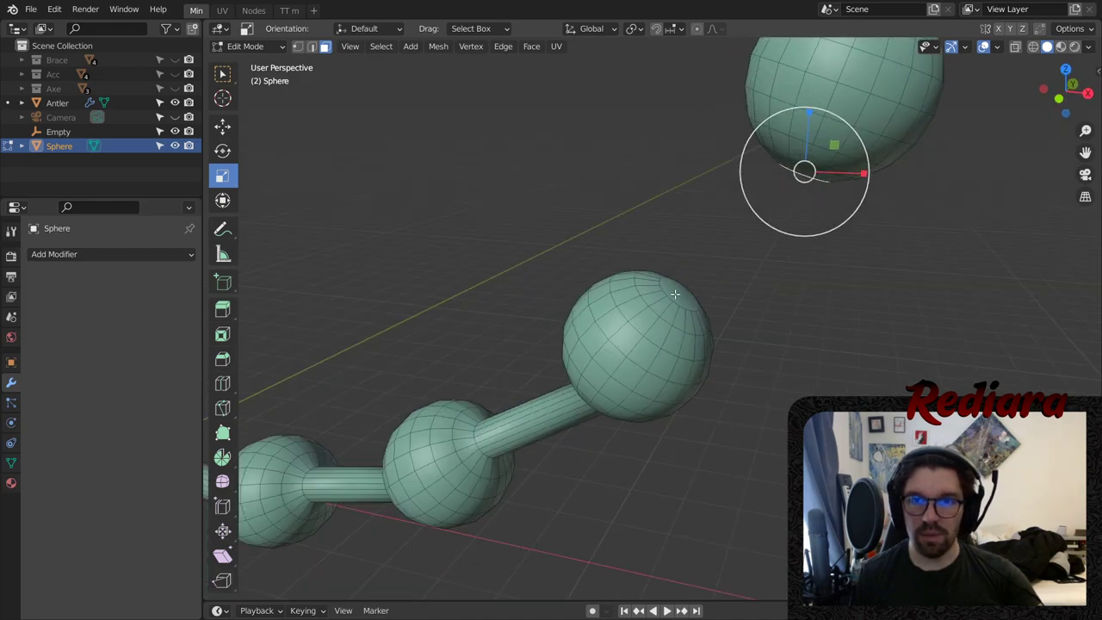
pyautogui.keyDown('shift'); pyautogui.click(676, 294); pyautogui.keyUp('shift')
pyautogui.hotkey('shift', 'r')
# - Bridge the facing end faces of the fifth and sixth spheres
pyautogui.keyDown('shift'); pyautogui.moveTo(841, 140); pyautogui.dragTo(719, 207, button='middle'); pyautogui.keyUp('shift')
pyautogui.keyDown('shift'); pyautogui.moveTo(720, 207); pyautogui.dragTo(678, 377, button='middle'); pyautogui.keyUp('shift')
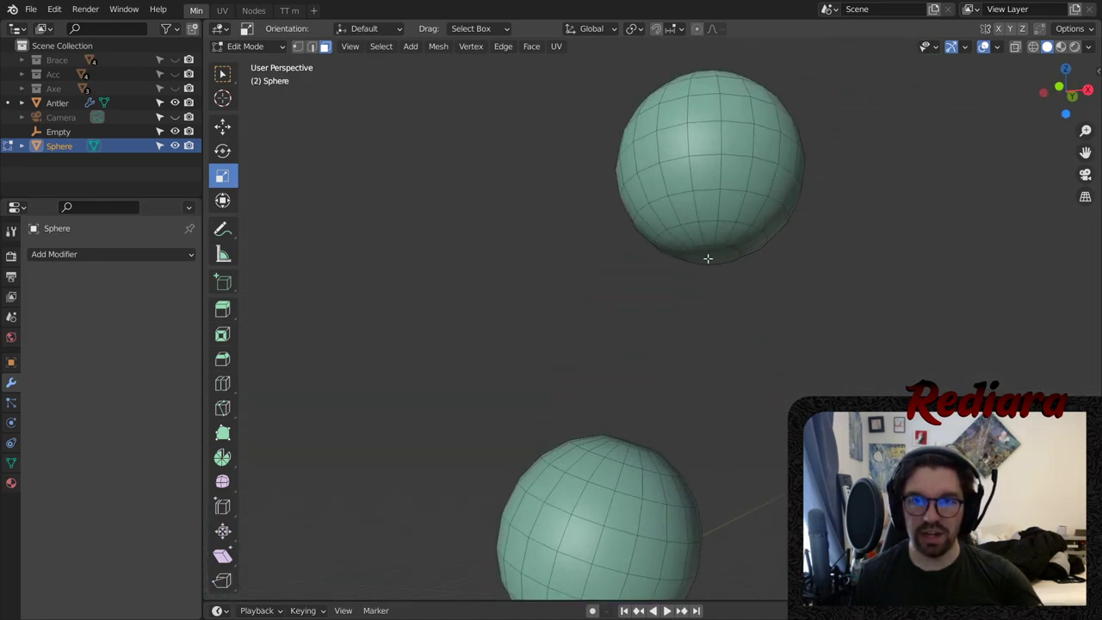
pyautogui.click(708, 258)
pyautogui.moveTo(708, 258); pyautogui.dragTo(650, 386, button='middle')
pyautogui.keyDown('shift'); pyautogui.click(651, 389); pyautogui.keyUp('shift')
pyautogui.hotkey('shift', 'r')
# - Bridge the facing end faces of the sixth and seventh spheres
pyautogui.keyDown('shift'); pyautogui.moveTo(754, 269); pyautogui.dragTo(631, 439, button='middle'); pyautogui.keyUp('shift')
pyautogui.moveTo(706, 251); pyautogui.dragTo(686, 430, button='middle')
pyautogui.click(580, 197)
pyautogui.moveTo(594, 365); pyautogui.dragTo(608, 444, button='middle')
pyautogui.keyDown('shift'); pyautogui.click(563, 401); pyautogui.keyUp('shift')
pyautogui.hotkey('shift', 'r')
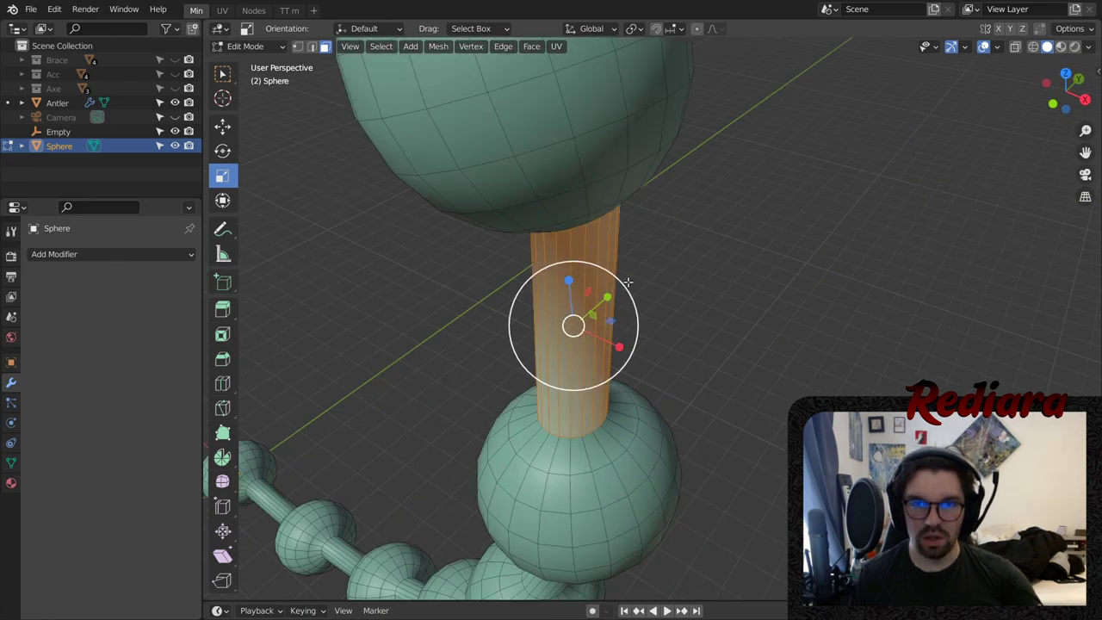
# - Bridge the facing end faces of the seventh and eighth spheres
pyautogui.keyDown('shift'); pyautogui.moveTo(654, 147); pyautogui.dragTo(633, 246, button='middle'); pyautogui.keyUp('shift')
pyautogui.click(610, 194)
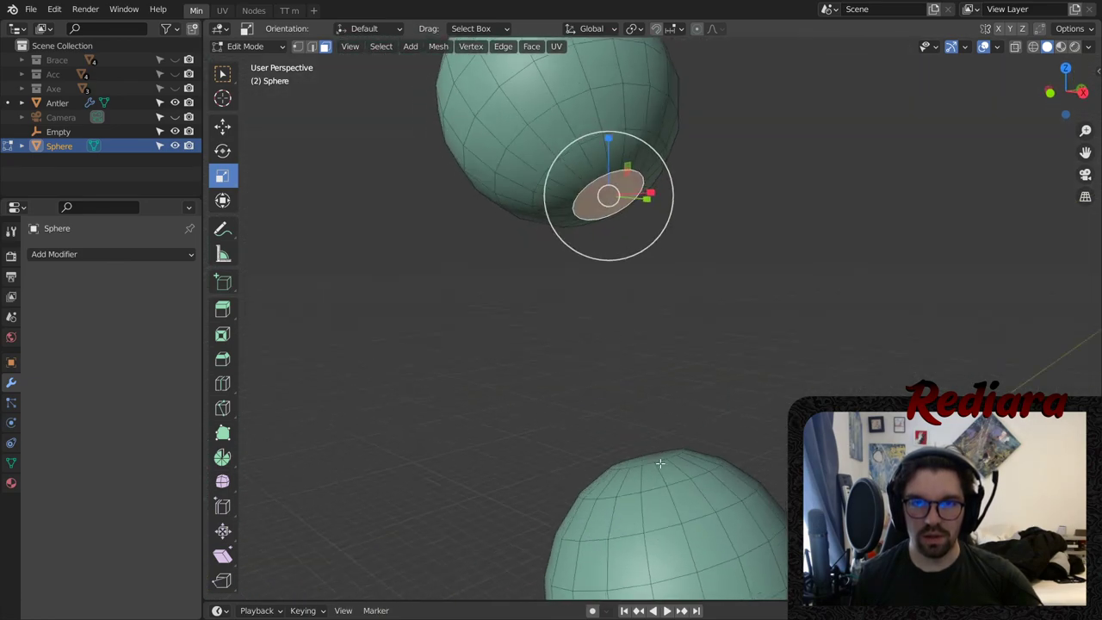
pyautogui.moveTo(609, 195); pyautogui.dragTo(650, 452, button='middle')
pyautogui.keyDown('shift'); pyautogui.click(644, 462); pyautogui.keyUp('shift')
pyautogui.hotkey('shift', 'r')
pyautogui.scroll(-5, 671, 464)
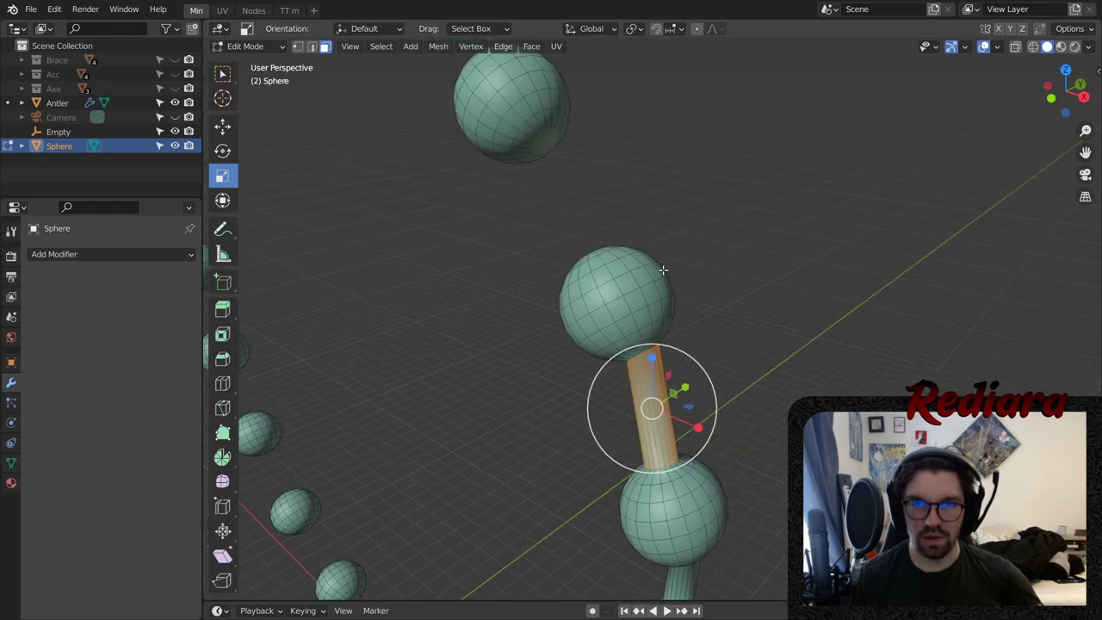
# - Bridge the facing end faces of the eighth and ninth spheres
pyautogui.keyDown('shift'); pyautogui.moveTo(661, 268); pyautogui.dragTo(679, 369, button='middle'); pyautogui.keyUp('shift')
pyautogui.moveTo(679, 369); pyautogui.dragTo(688, 418, button='middle')
pyautogui.click(581, 246)
pyautogui.keyDown('shift'); pyautogui.click(608, 338); pyautogui.keyUp('shift')
pyautogui.hotkey('shift', 'r')
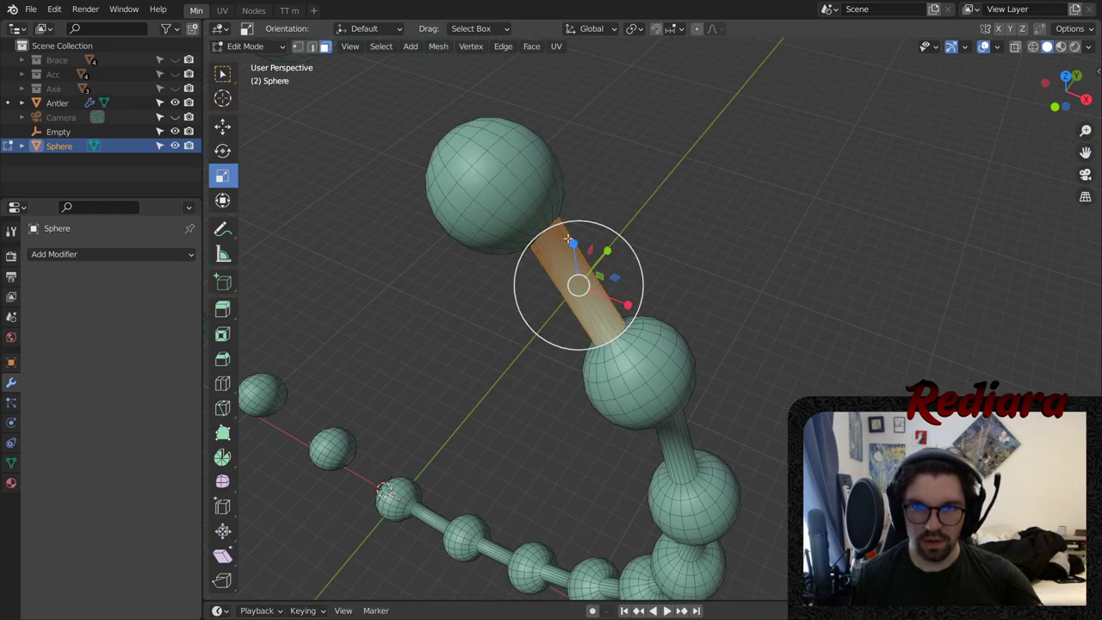
# - Bridge the facing end faces of the ninth and tenth spheres
pyautogui.keyDown('shift'); pyautogui.moveTo(603, 215); pyautogui.dragTo(728, 349, button='middle'); pyautogui.keyUp('shift')
pyautogui.moveTo(727, 348); pyautogui.dragTo(665, 271, button='middle')
pyautogui.click(585, 174)
pyautogui.moveTo(585, 174); pyautogui.dragTo(750, 310, button='middle')
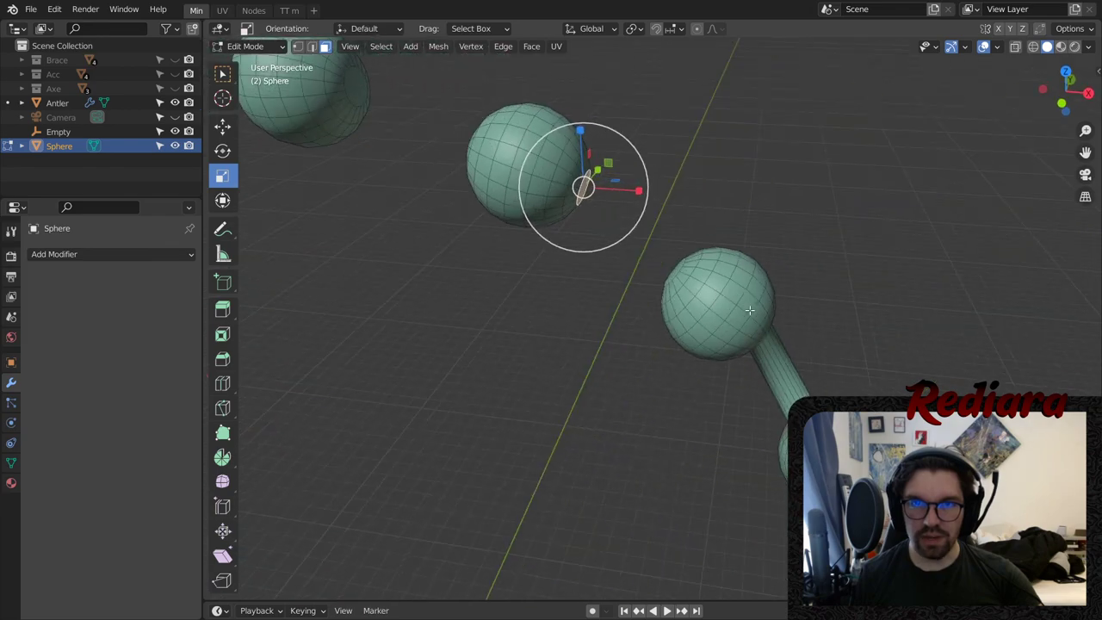
pyautogui.keyDown('shift'); pyautogui.click(673, 269); pyautogui.keyUp('shift')
pyautogui.hotkey('shift', 'r')
# - Bridge the facing end faces of the tenth and eleventh spheres
pyautogui.keyDown('shift'); pyautogui.moveTo(585, 174); pyautogui.dragTo(735, 210, button='middle'); pyautogui.keyUp('shift')
pyautogui.click(587, 157)
pyautogui.keyDown('shift'); pyautogui.click(607, 202); pyautogui.keyUp('shift')
pyautogui.hotkey('shift', 'r')
# - Undo and redo the bridge between the tenth and eleventh spheres
pyautogui.keyDown('shift'); pyautogui.moveTo(463, 285); pyautogui.dragTo(636, 248, button='middle'); pyautogui.keyUp('shift')
pyautogui.hotkey('ctrl', 'z')
pyautogui.moveTo(573, 135); pyautogui.dragTo(680, 144, button='middle')
pyautogui.hotkey('ctrl', 'shift', 'z')
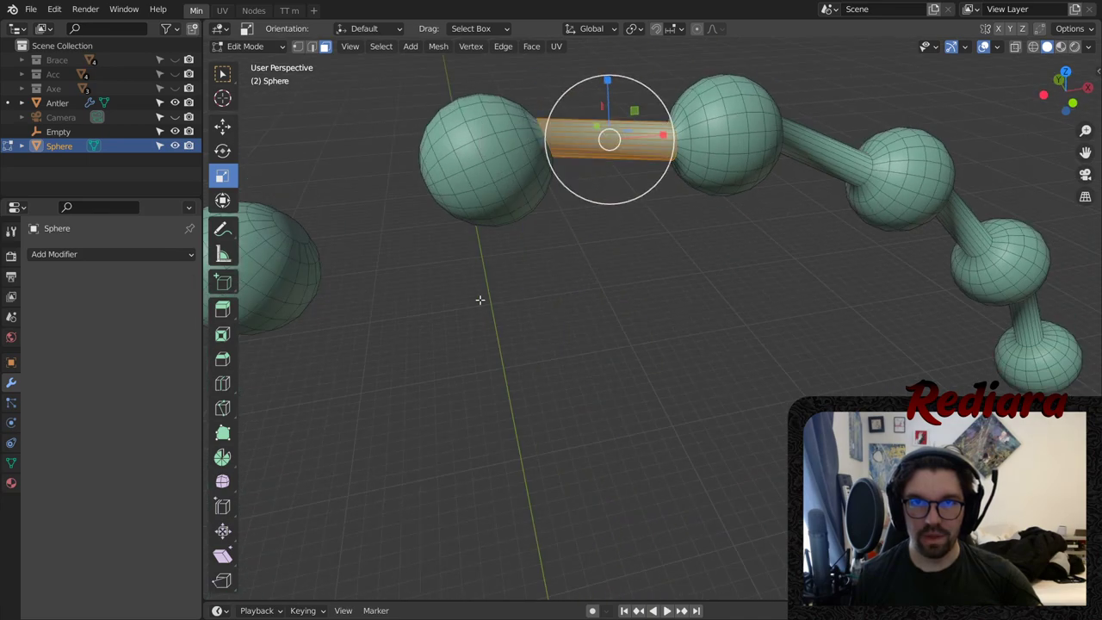
# - Bridge the facing end faces of the eleventh and twelfth spheres
pyautogui.moveTo(479, 300); pyautogui.dragTo(577, 216, button='middle')
pyautogui.click(539, 148)
pyautogui.moveTo(551, 173); pyautogui.dragTo(695, 137, button='middle')
pyautogui.click(626, 135)
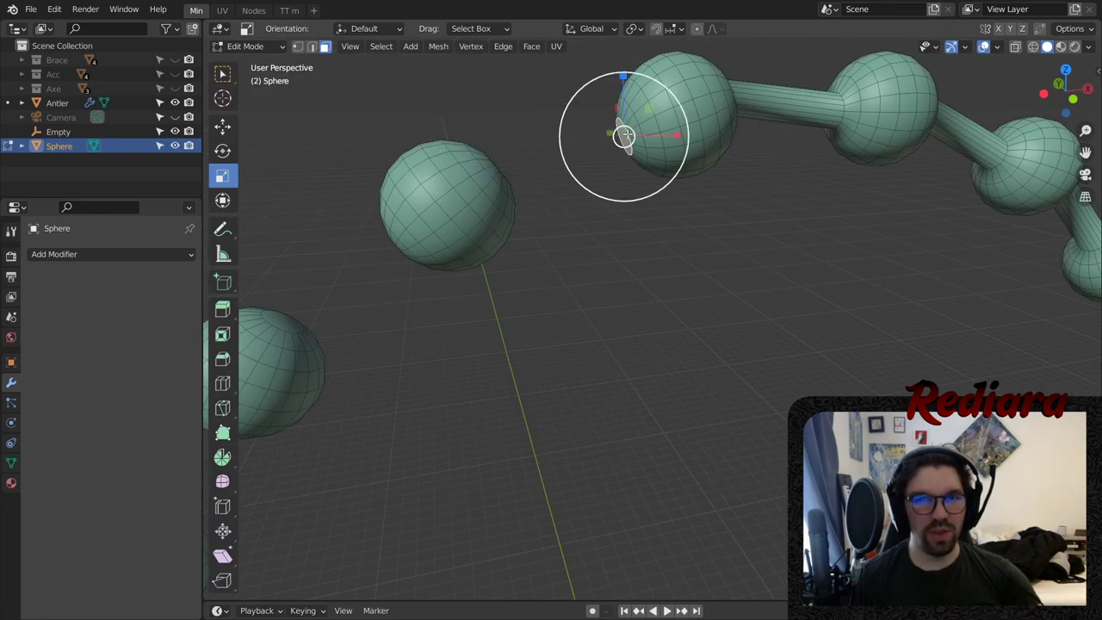
pyautogui.moveTo(580, 174); pyautogui.dragTo(507, 184, button='middle')
pyautogui.keyDown('shift'); pyautogui.click(502, 162); pyautogui.keyUp('shift')
pyautogui.hotkey('shift', 'r')
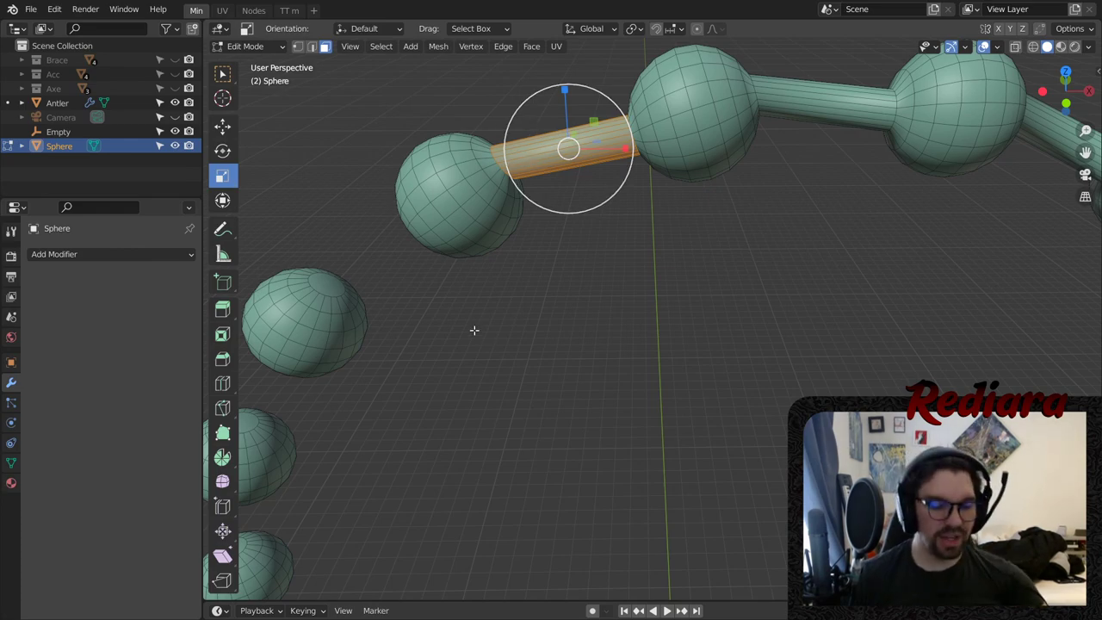
# - Bridge the facing end faces of the twelfth and thirteenth spheres
pyautogui.moveTo(474, 329); pyautogui.dragTo(553, 224, button='middle')
pyautogui.click(535, 219)
pyautogui.moveTo(519, 315); pyautogui.dragTo(413, 363, button='middle')
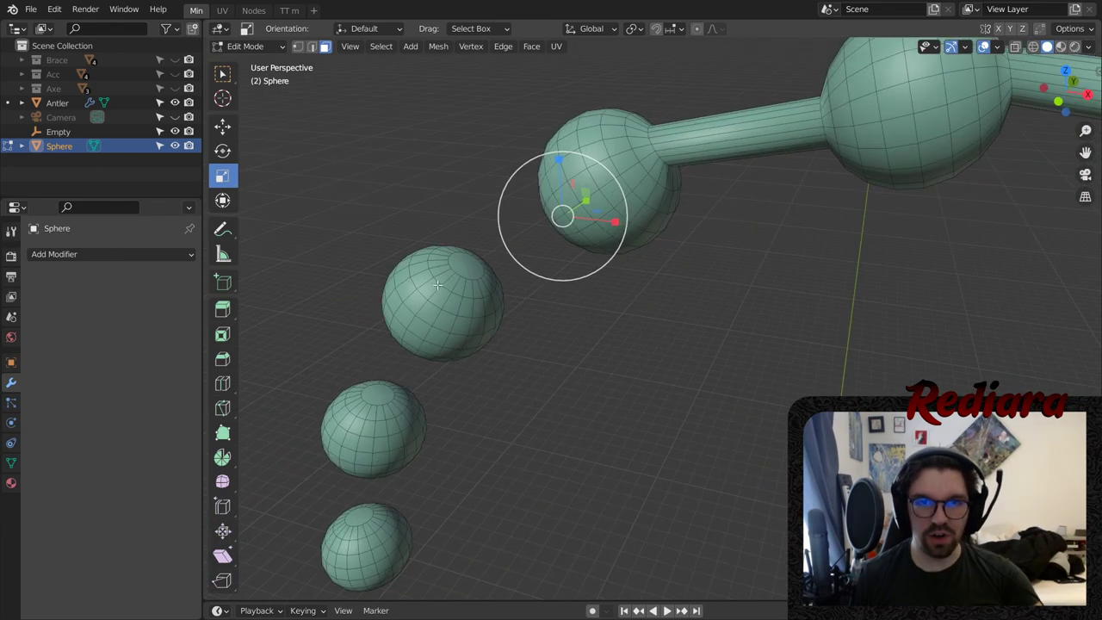
pyautogui.keyDown('shift'); pyautogui.click(459, 283); pyautogui.keyUp('shift')
pyautogui.moveTo(546, 254); pyautogui.dragTo(629, 200, button='middle')
pyautogui.click(587, 372)
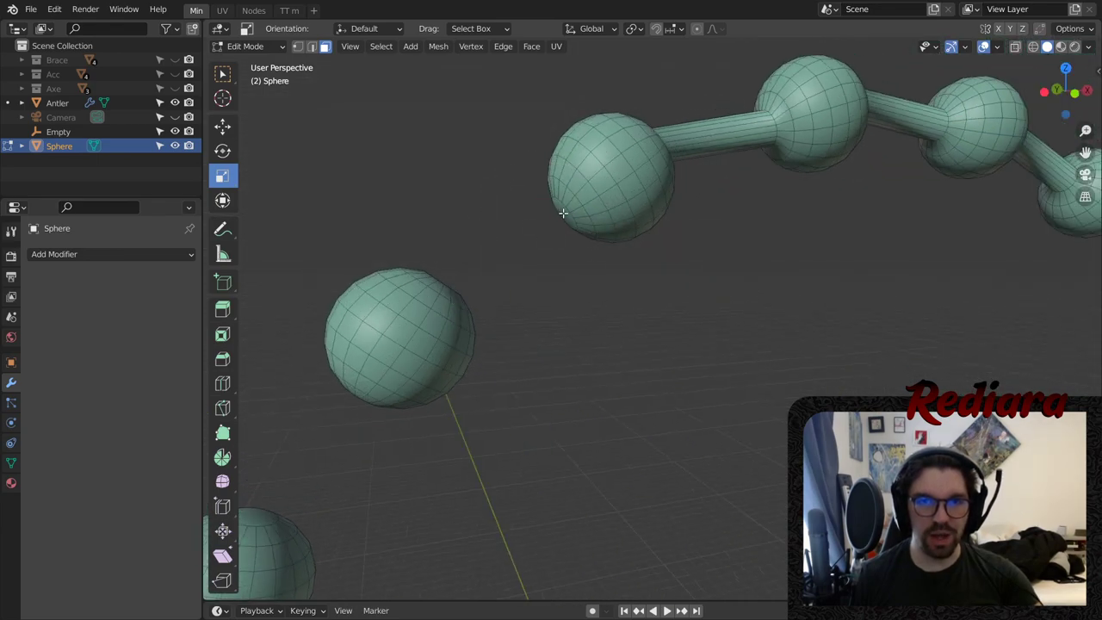
# - Bridge the facing end faces of the thirteenth and fourteenth spheres
pyautogui.click(560, 213)
pyautogui.moveTo(548, 240); pyautogui.dragTo(477, 260, button='middle')
pyautogui.keyDown('shift'); pyautogui.click(453, 281); pyautogui.keyUp('shift')
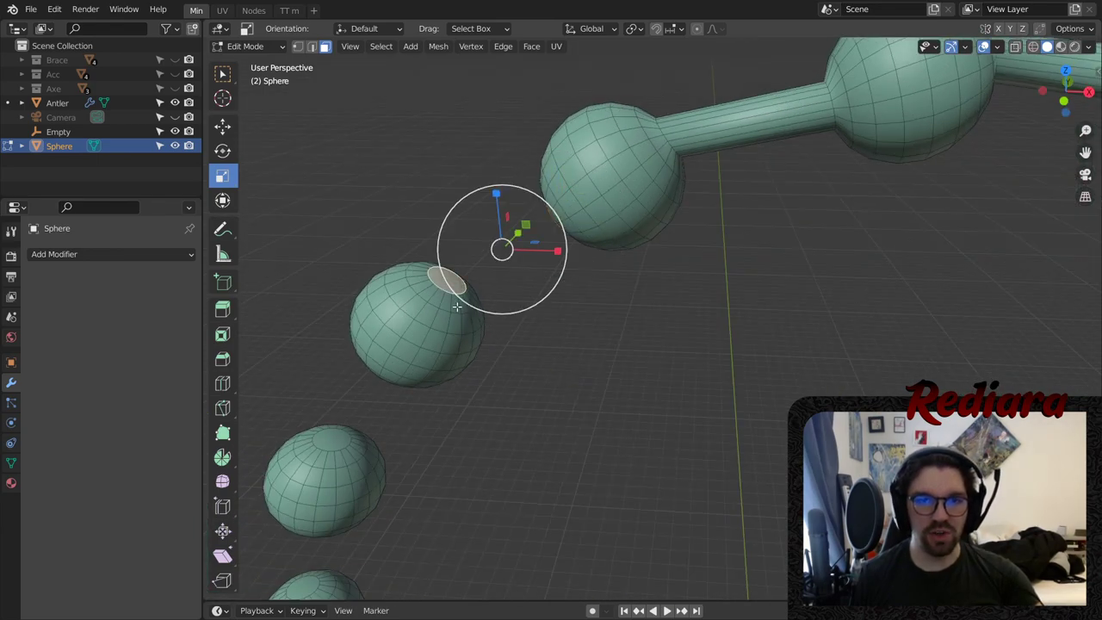
pyautogui.press('f')
# - Bridge the facing end faces of the fourteenth and fifteenth spheres
pyautogui.keyDown('shift'); pyautogui.moveTo(373, 400); pyautogui.dragTo(642, 215, button='middle'); pyautogui.keyUp('shift')
pyautogui.click(550, 290)
pyautogui.moveTo(552, 319); pyautogui.dragTo(472, 391, button='middle')
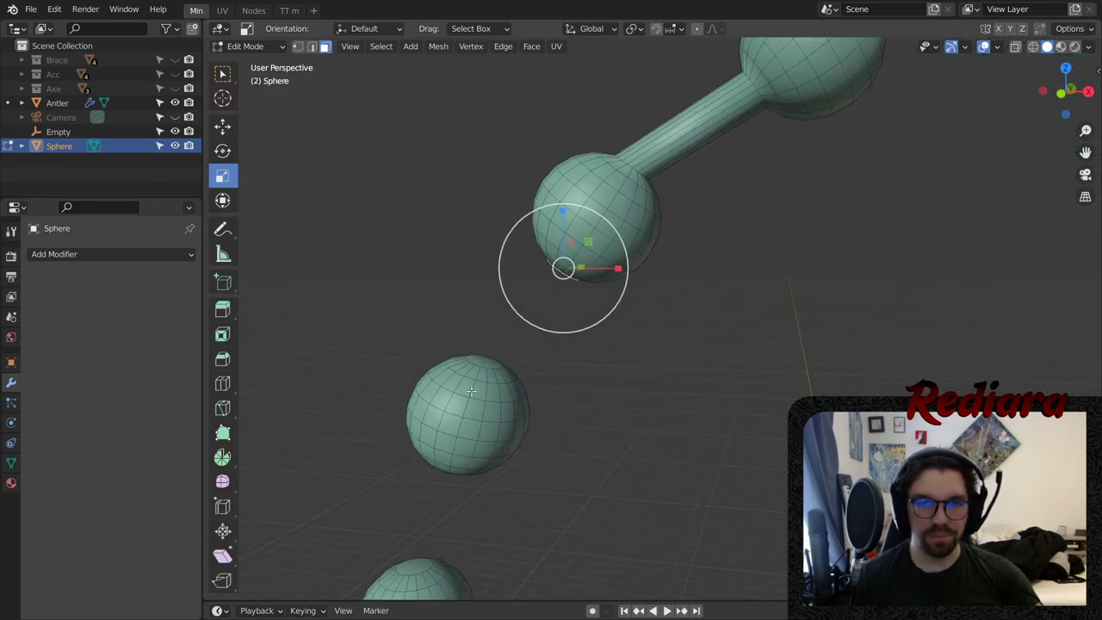
pyautogui.keyDown('shift'); pyautogui.click(484, 361); pyautogui.keyUp('shift')
pyautogui.press('f')
# - Bridge the facing end faces of the fifteenth and sixteenth spheres
pyautogui.keyDown('shift'); pyautogui.moveTo(478, 496); pyautogui.dragTo(547, 258, button='middle'); pyautogui.keyUp('shift')
pyautogui.click(525, 342)
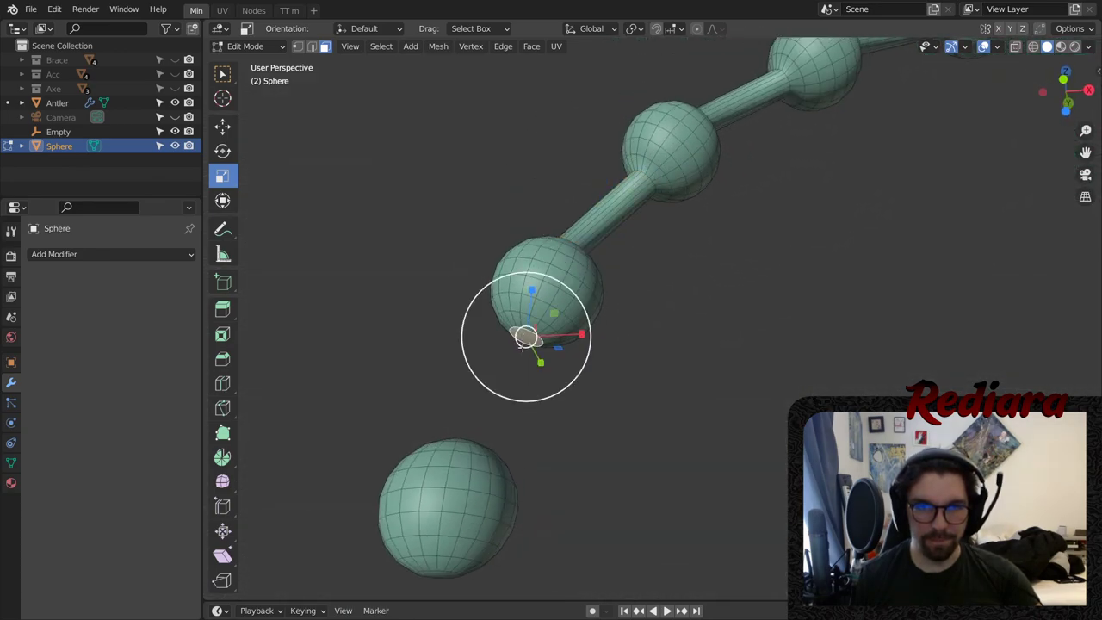
pyautogui.moveTo(525, 343); pyautogui.dragTo(494, 422, button='middle')
pyautogui.press('f')
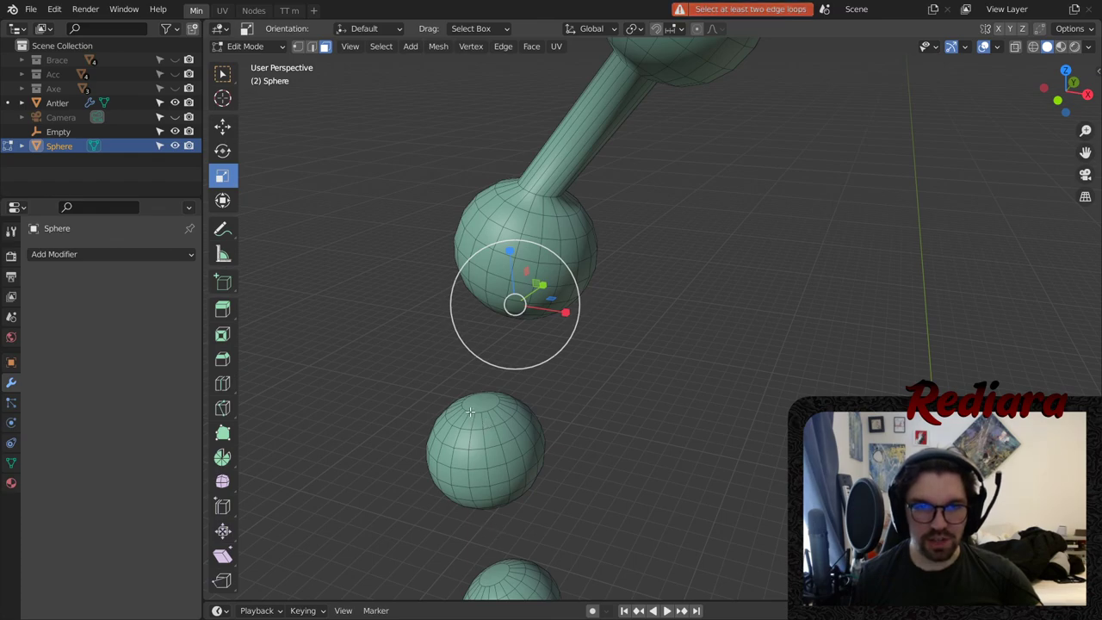
pyautogui.keyDown('shift'); pyautogui.click(475, 406); pyautogui.keyUp('shift')
pyautogui.press('f')
# - Bridge the facing end faces of the sixteenth and seventeenth spheres
pyautogui.keyDown('shift'); pyautogui.moveTo(496, 502); pyautogui.dragTo(525, 276, button='middle'); pyautogui.keyUp('shift')
pyautogui.click(546, 375)
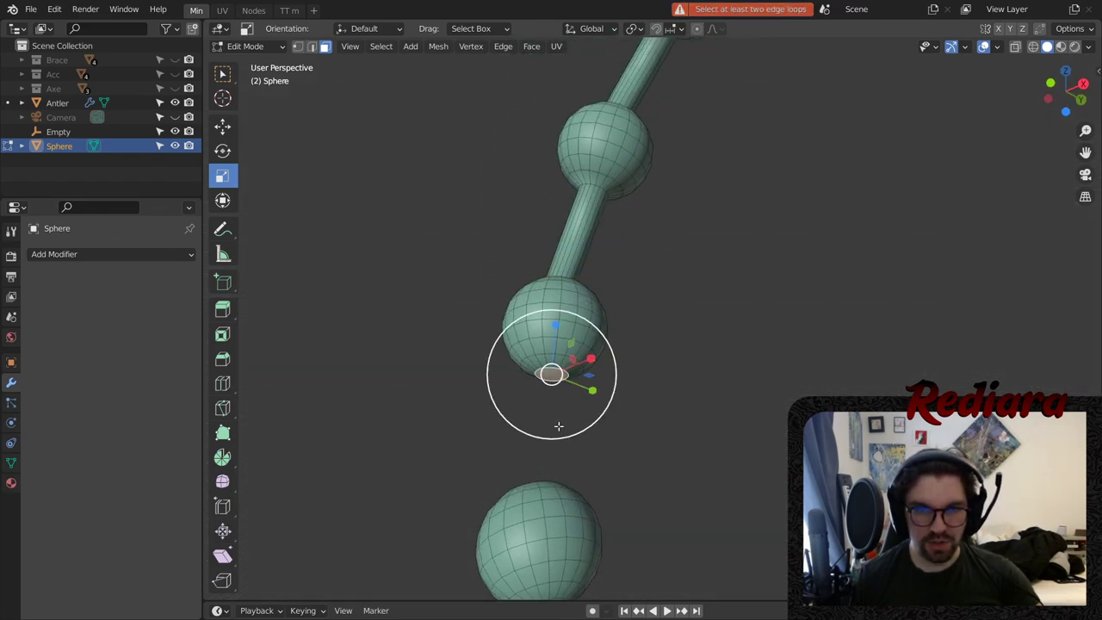
pyautogui.moveTo(558, 425); pyautogui.dragTo(572, 507, button='middle')
pyautogui.moveTo(531, 461); pyautogui.dragTo(518, 325, button='middle')
pyautogui.hotkey('ctrl', 'f')
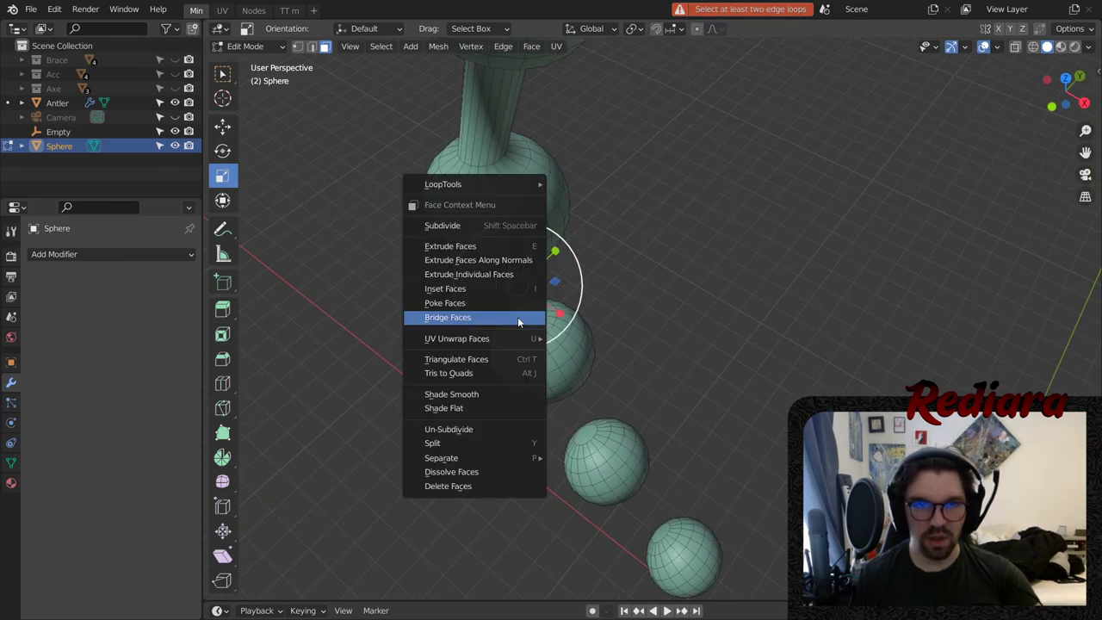
pyautogui.click(518, 317)
# - Bridge the facing end faces of the seventeenth and eighteenth spheres
pyautogui.moveTo(572, 444); pyautogui.dragTo(609, 351, button='middle')
pyautogui.click(591, 433)
pyautogui.scroll(-3, 542, 275)
pyautogui.click(510, 218)
pyautogui.moveTo(574, 284); pyautogui.dragTo(639, 362, button='middle')
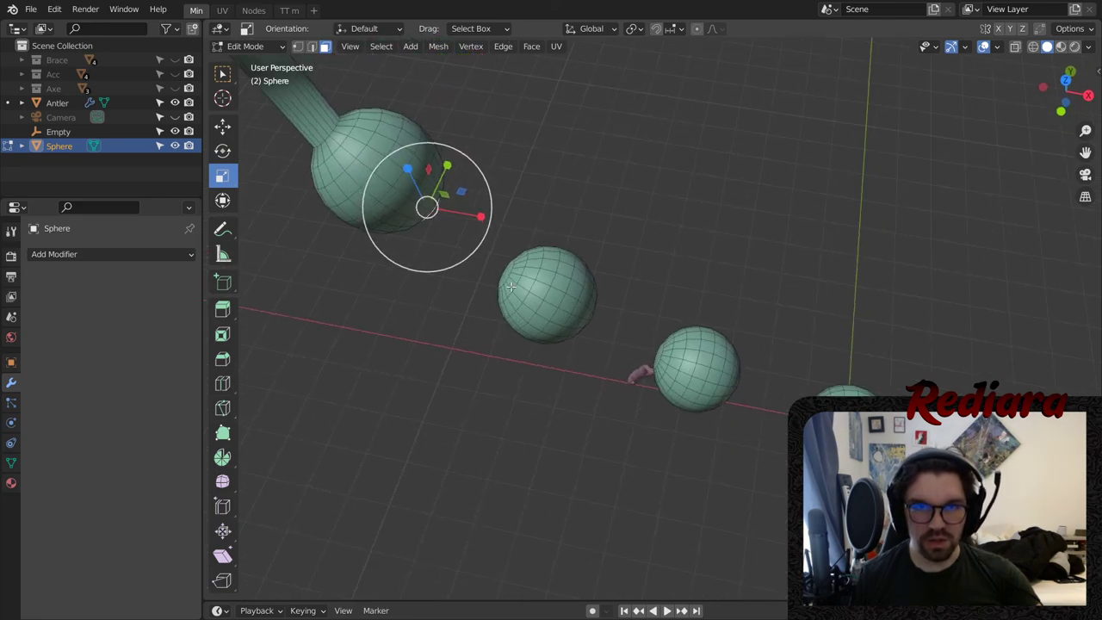
pyautogui.scroll(2, 510, 285)
pyautogui.keyDown('shift'); pyautogui.click(507, 273); pyautogui.keyUp('shift')
pyautogui.moveTo(688, 396); pyautogui.dragTo(570, 313, button='middle')
pyautogui.hotkey('ctrl', 'e')
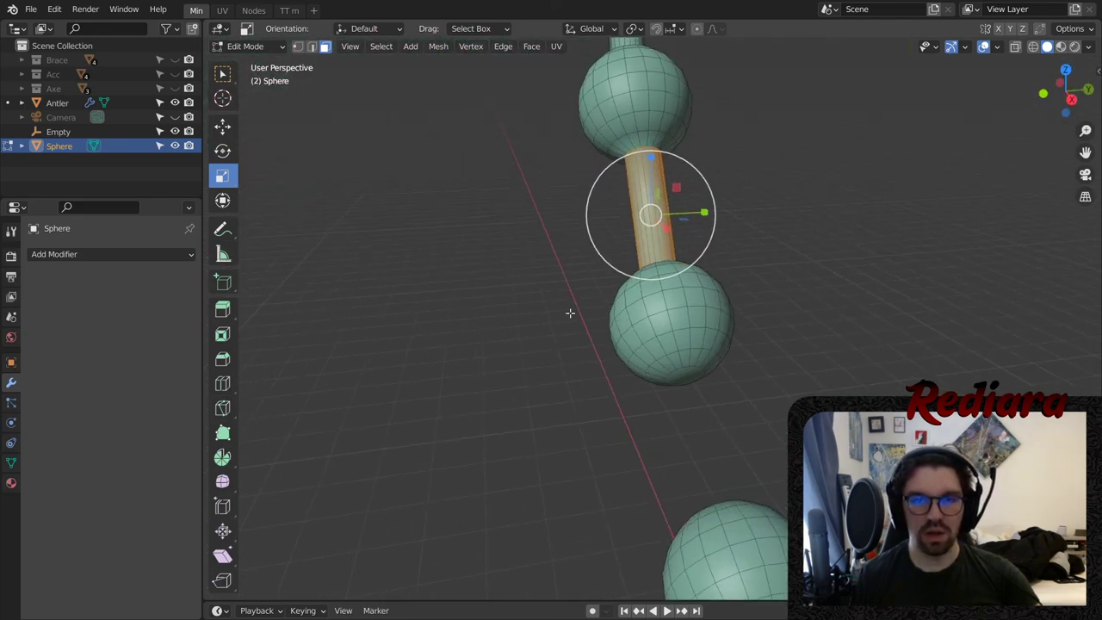
# - Bridge the remaining gaps between the last spheres and the first one to close the ring
pyautogui.click(678, 375)
pyautogui.moveTo(678, 376); pyautogui.dragTo(848, 469, button='middle')
pyautogui.moveTo(759, 456); pyautogui.dragTo(781, 394, button='middle')
pyautogui.scroll(-6, 868, 273)
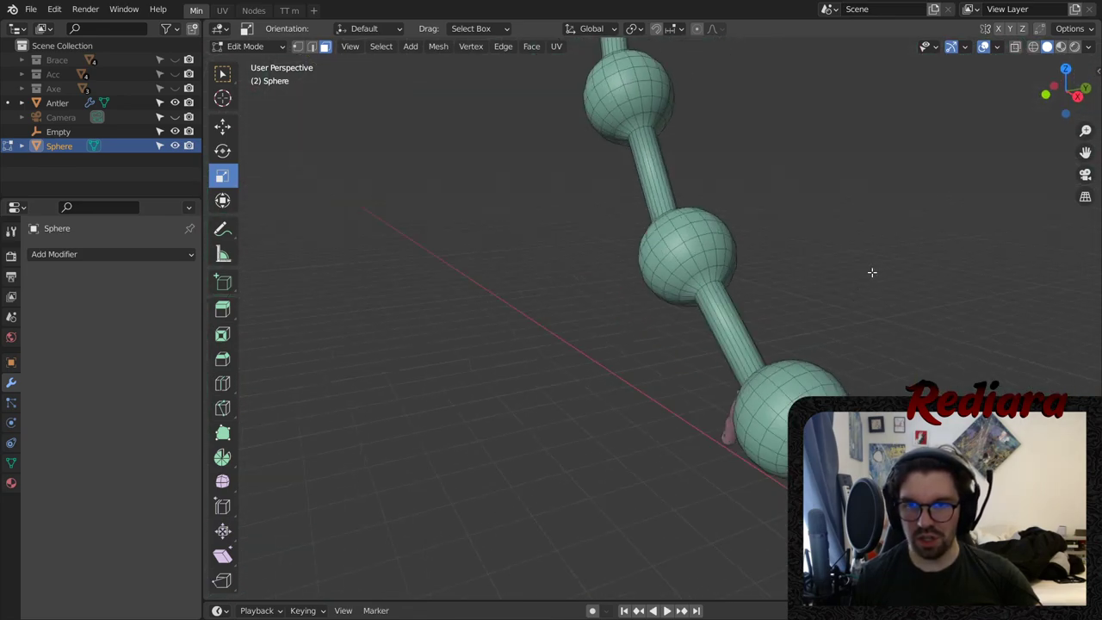
pyautogui.moveTo(866, 270); pyautogui.dragTo(720, 236, button='middle')
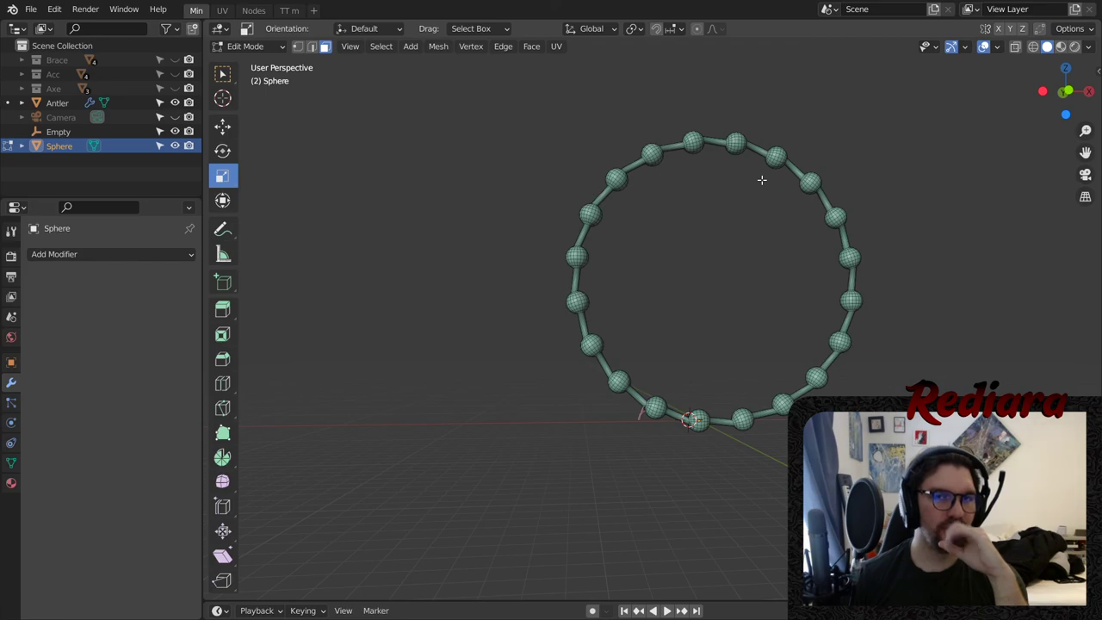
# - Select the whole ring mesh and switch to Object Mode with the ring object selected
pyautogui.press('a')
pyautogui.press('KP_Decimal')
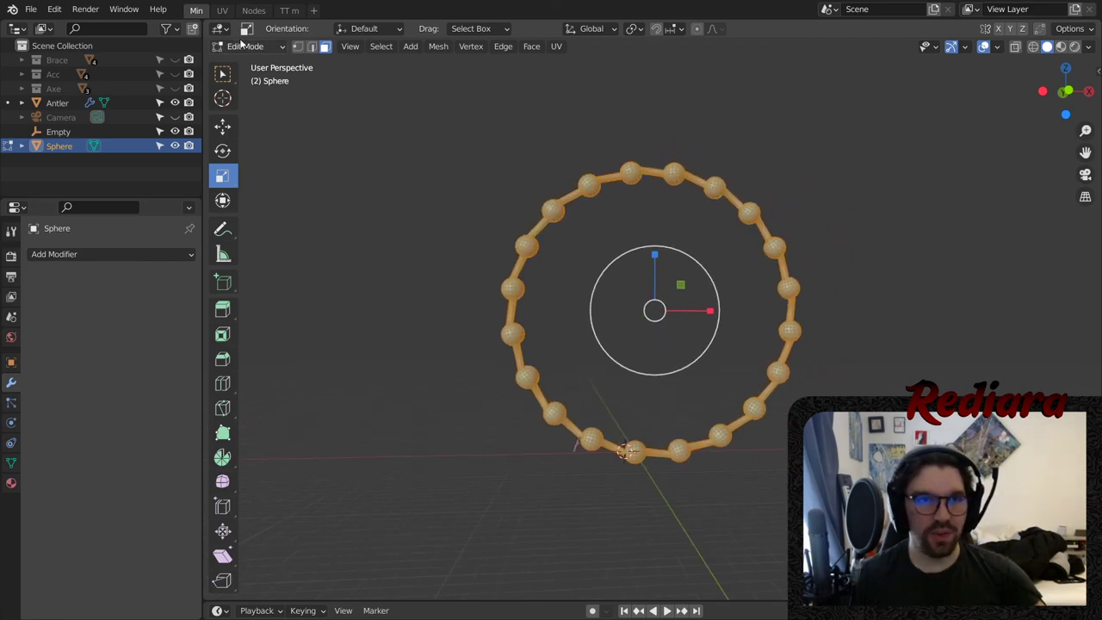
pyautogui.click(245, 46)
pyautogui.click(259, 61)
pyautogui.scroll(2, 620, 172)
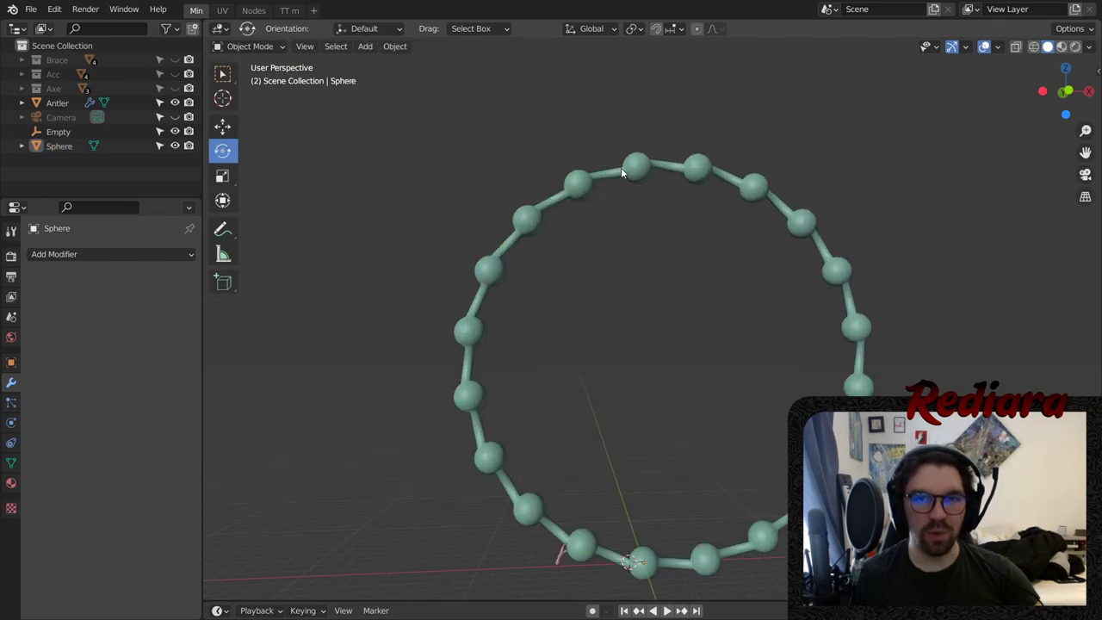
pyautogui.click(621, 172)
pyautogui.moveTo(676, 287); pyautogui.dragTo(601, 296, button='middle')
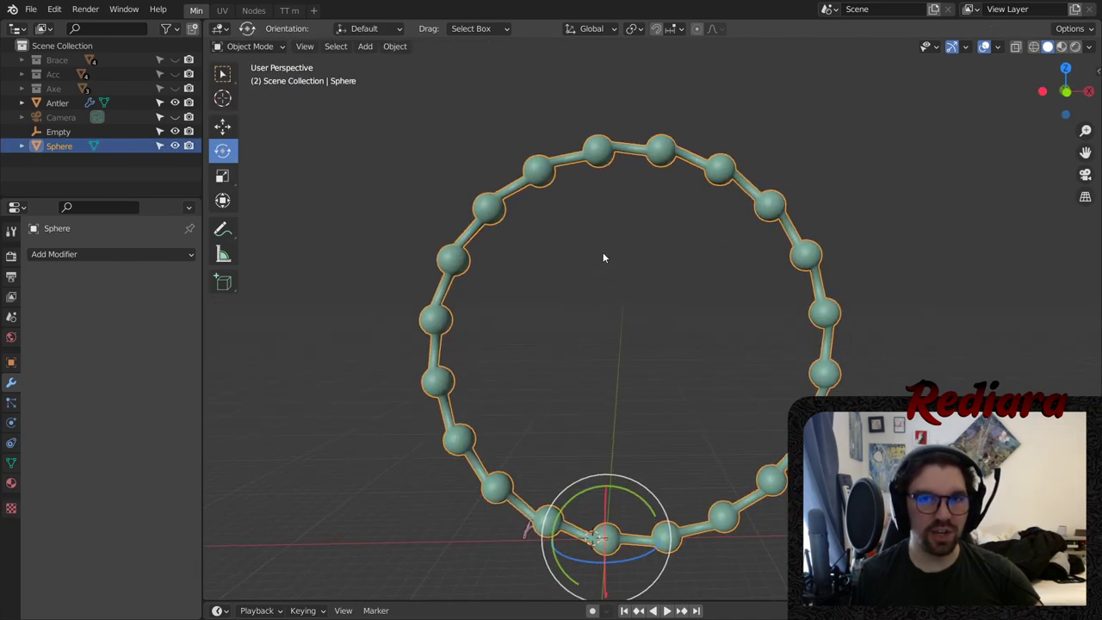
# - Add Cloth physics to the sphere ring and expand its Property Weights settings
pyautogui.click(11, 465)
pyautogui.click(12, 429)
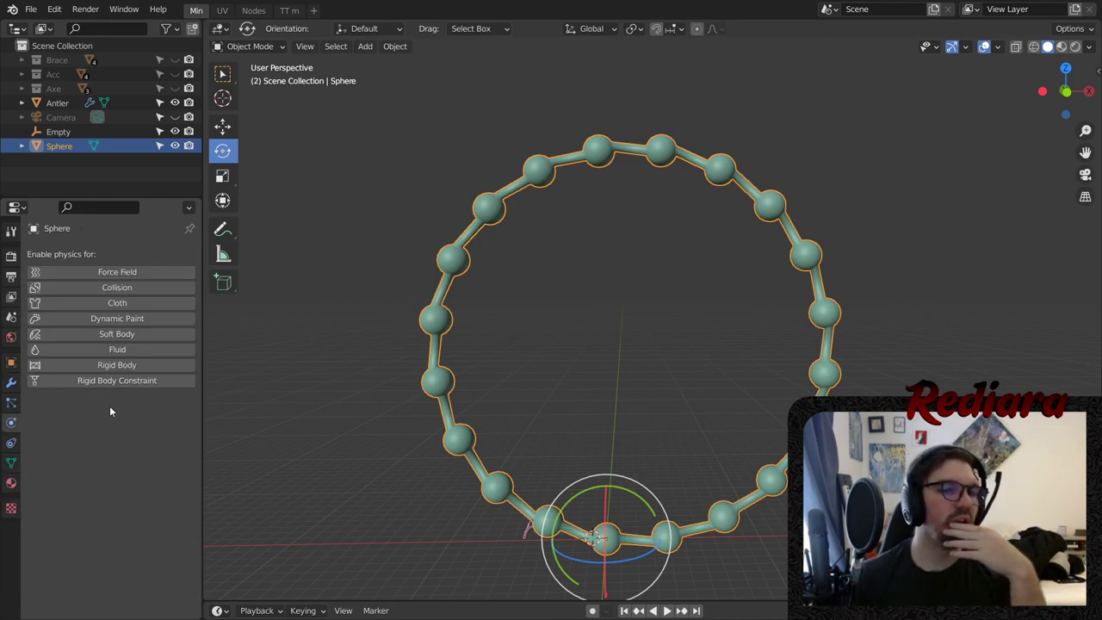
pyautogui.click(90, 303)
pyautogui.scroll(-2, 100, 334)
pyautogui.scroll(-11, 100, 333)
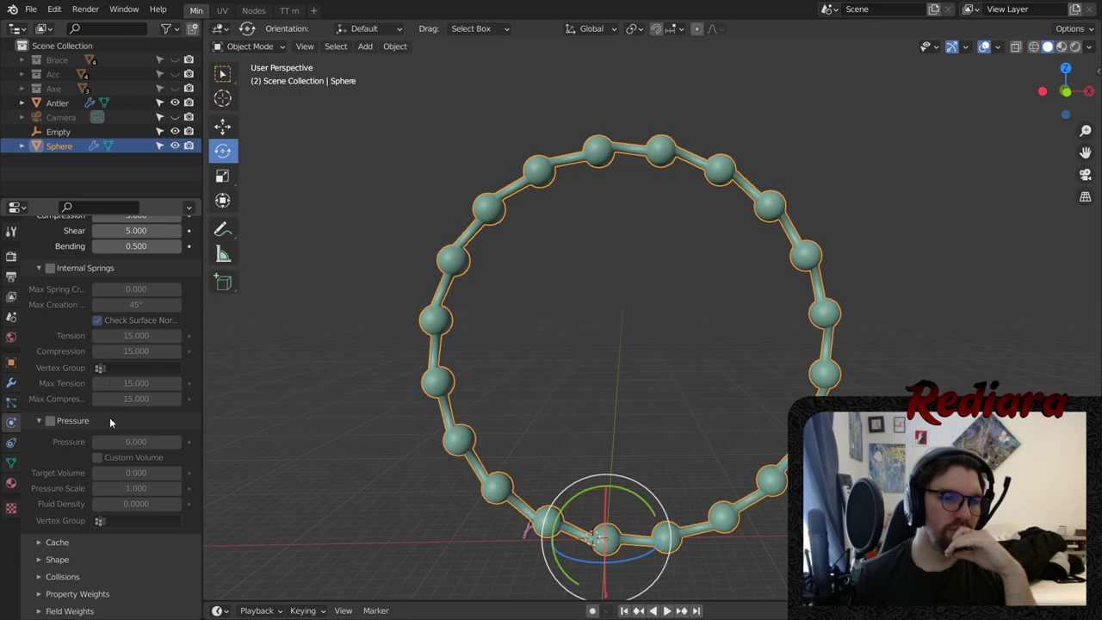
pyautogui.click(40, 594)
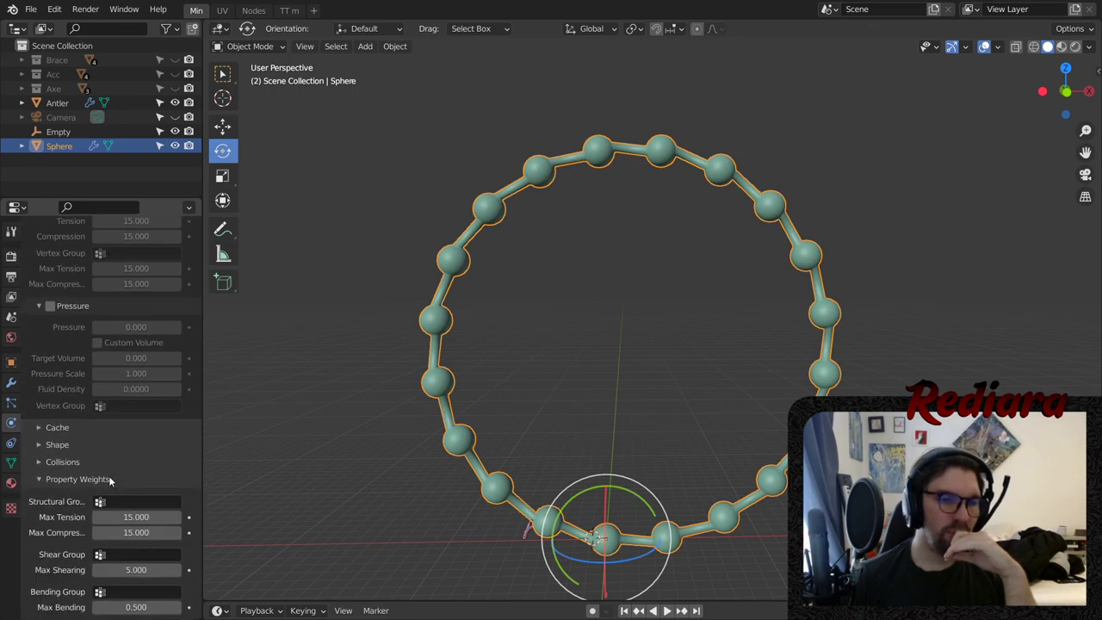
pyautogui.scroll(-5, 107, 465)
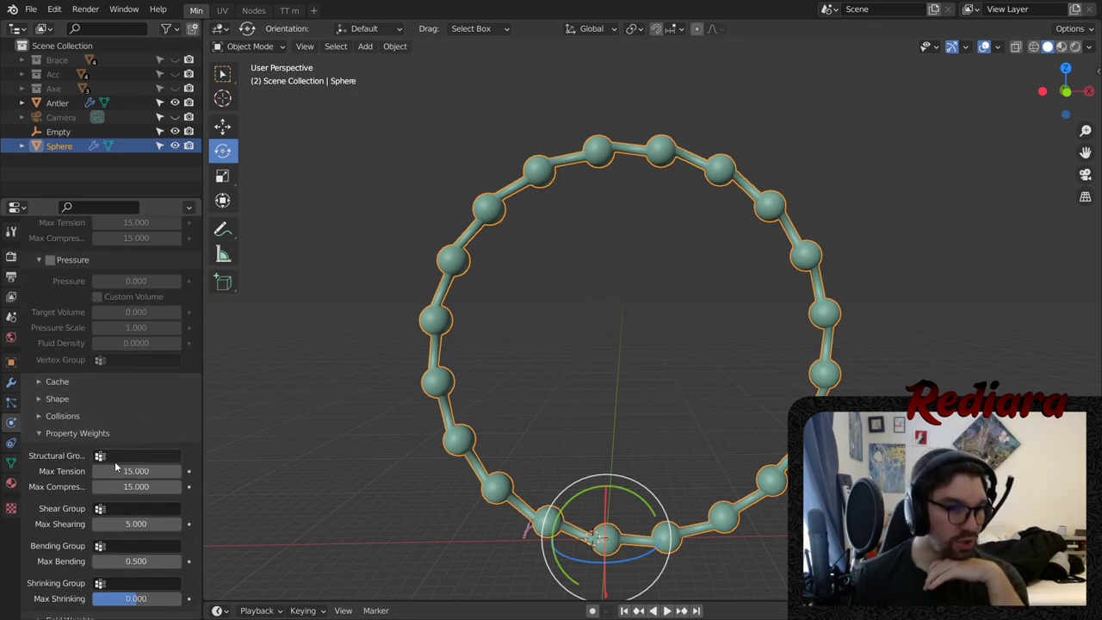
pyautogui.scroll(-1, 94, 481)
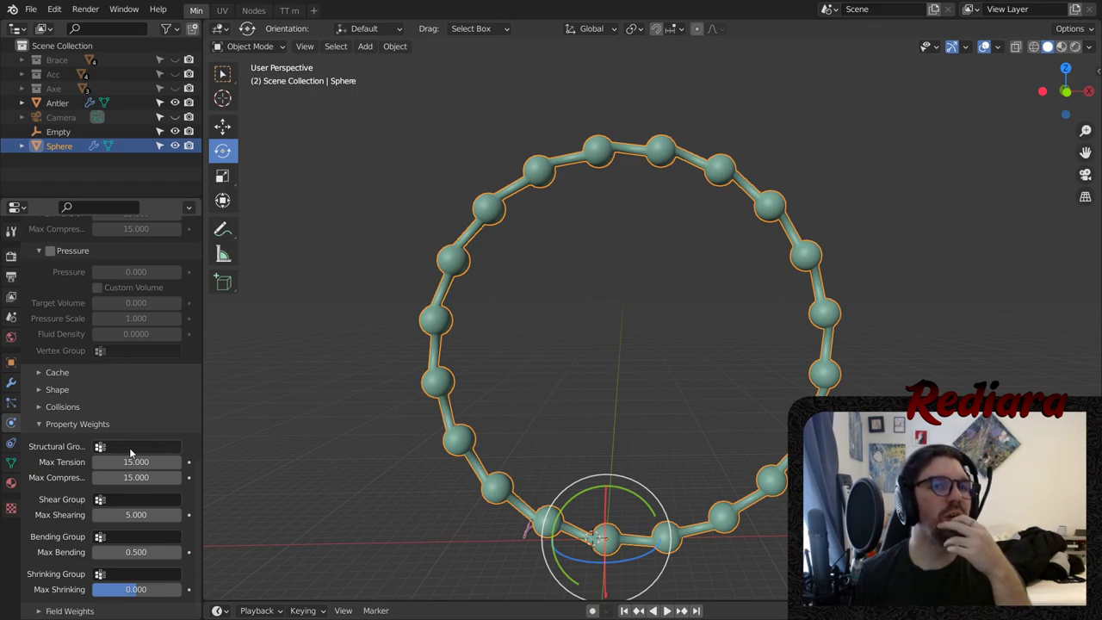
# - Enter Edit Mode, clear the selection and select the whole tube between the two topmost spheres
pyautogui.click(275, 47)
pyautogui.click(303, 79)
pyautogui.scroll(5, 590, 147)
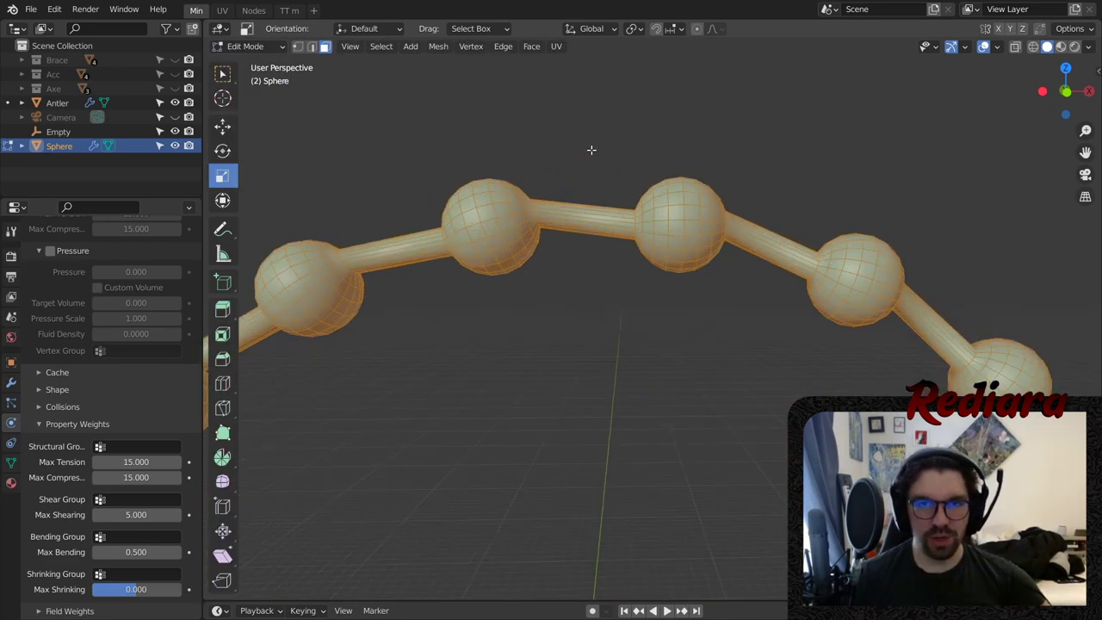
pyautogui.scroll(3, 603, 223)
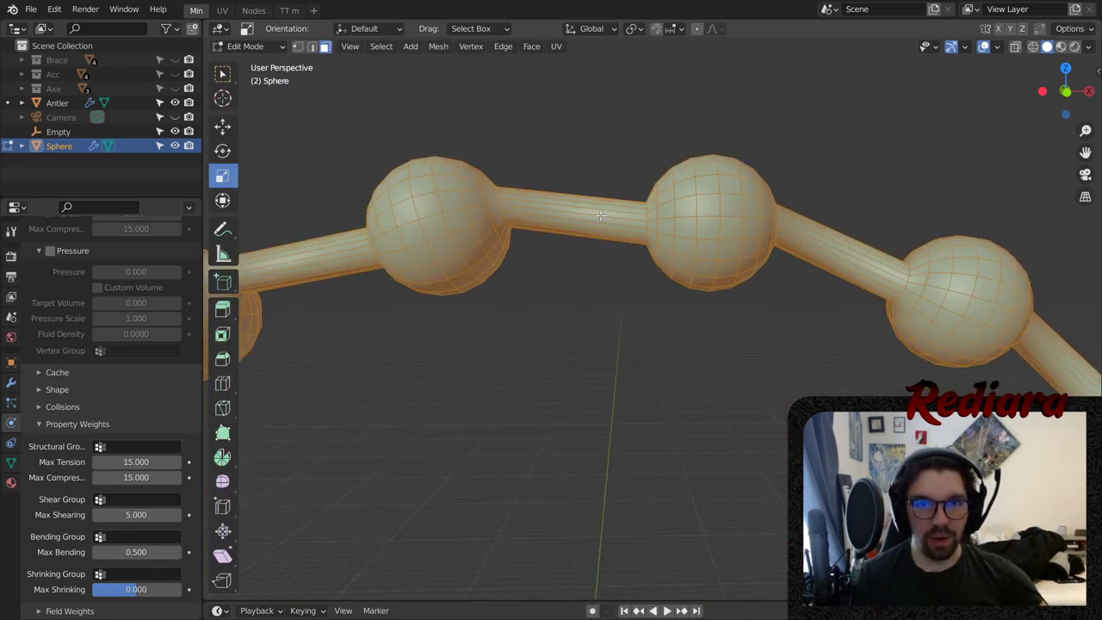
pyautogui.hotkey('shift', 'l')
pyautogui.hotkey('alt', 'a')
pyautogui.press('l')
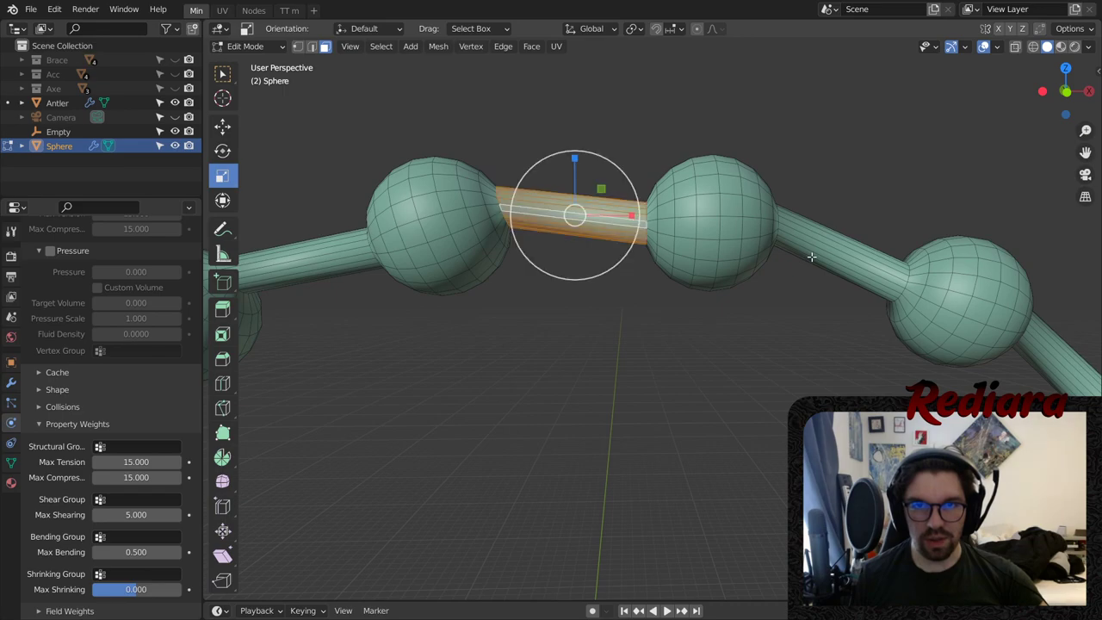
# - Add the next four connecting tubes down the ring's upper right side to the selection
pyautogui.press('l')
pyautogui.moveTo(868, 280); pyautogui.dragTo(843, 281, button='middle')
pyautogui.press('l')
pyautogui.keyDown('shift'); pyautogui.moveTo(973, 356); pyautogui.dragTo(766, 232, button='middle'); pyautogui.keyUp('shift')
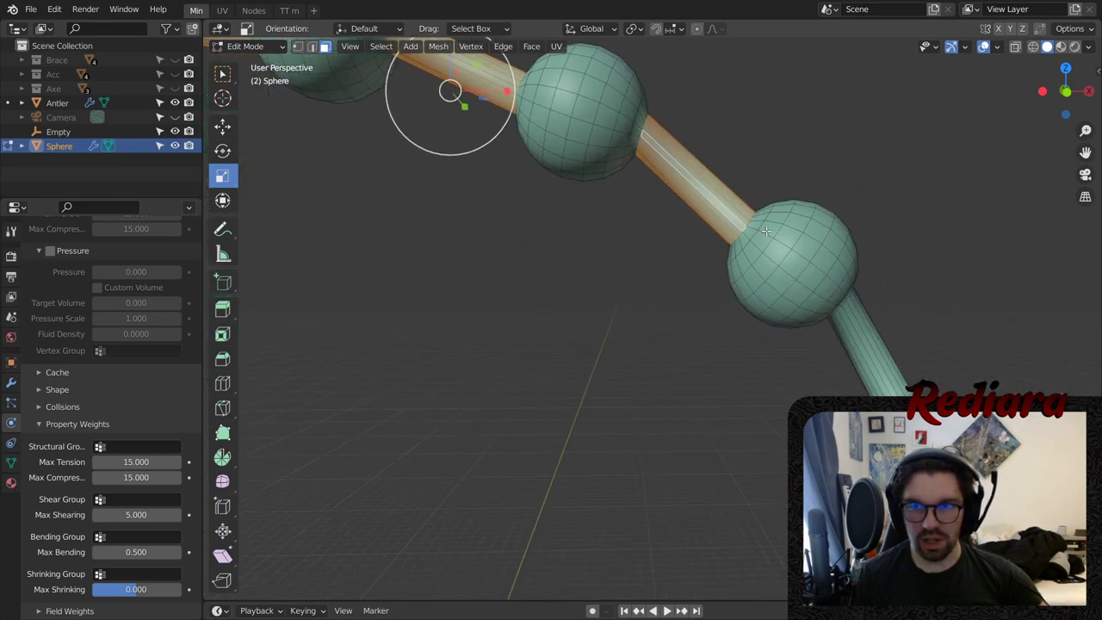
pyautogui.press('l')
pyautogui.keyDown('shift'); pyautogui.moveTo(885, 430); pyautogui.dragTo(777, 276, button='middle'); pyautogui.keyUp('shift')
pyautogui.scroll(-2, 778, 276)
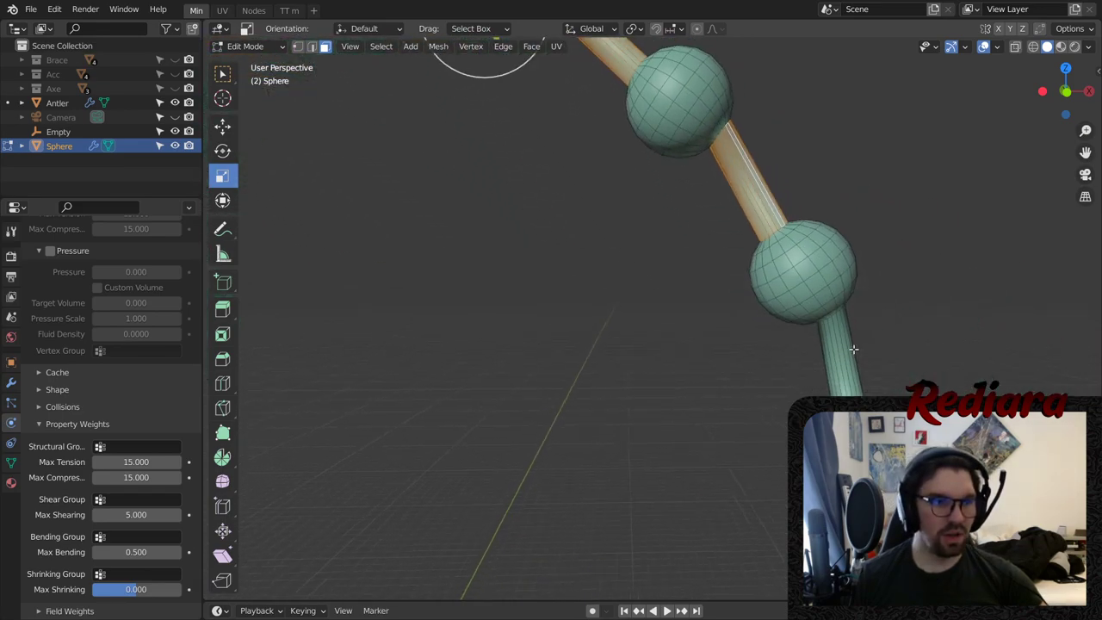
pyautogui.keyDown('shift'); pyautogui.moveTo(862, 365); pyautogui.dragTo(760, 284, button='middle'); pyautogui.keyUp('shift')
pyautogui.press('l')
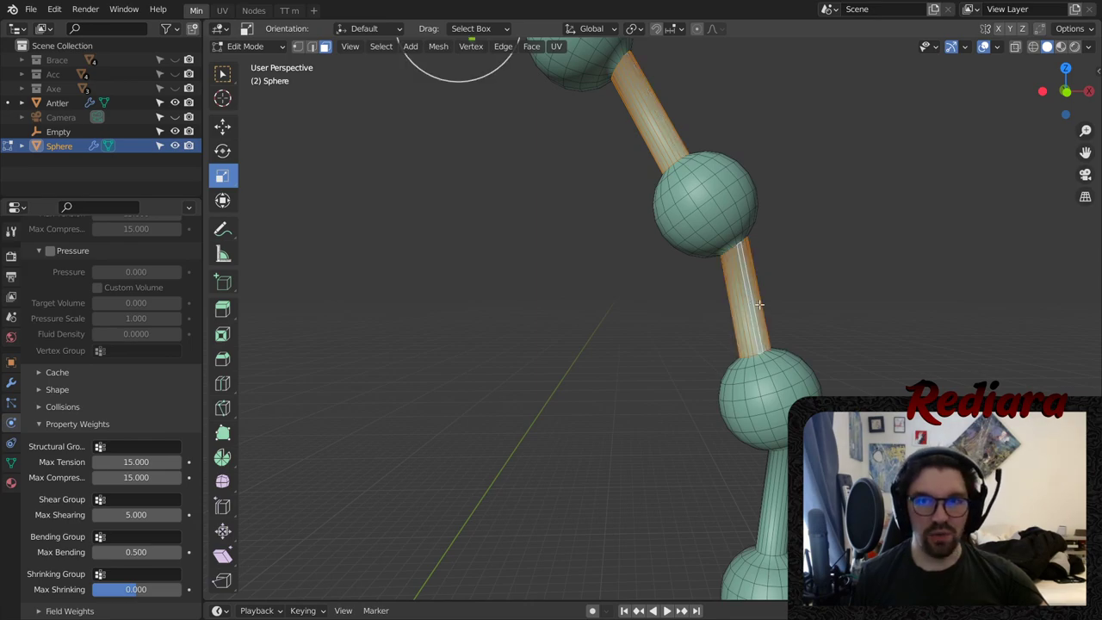
# - Add the tubes along the ring's lower right side and both tubes beside the sphere at the origin to the selection
pyautogui.scroll(-5, 753, 306)
pyautogui.scroll(5, 754, 305)
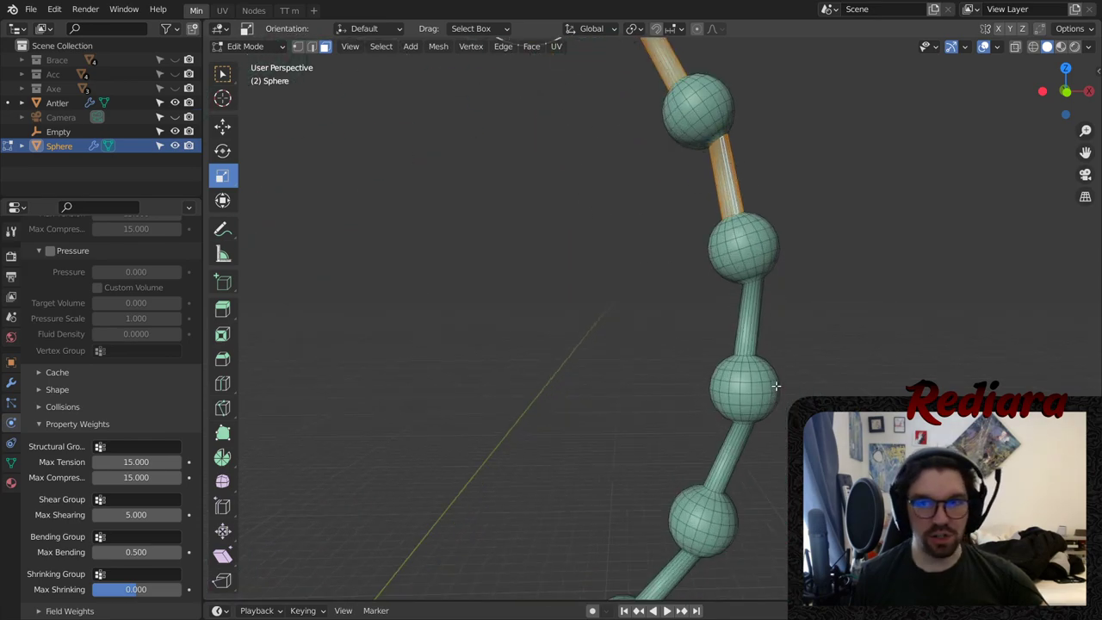
pyautogui.moveTo(753, 306)
pyautogui.mouseDown(button='middle')
pyautogui.moveTo(751, 361)
pyautogui.moveTo(735, 317)
pyautogui.mouseUp(button='middle')
pyautogui.press('l')
pyautogui.press('l')
pyautogui.press('l')
pyautogui.press('l')
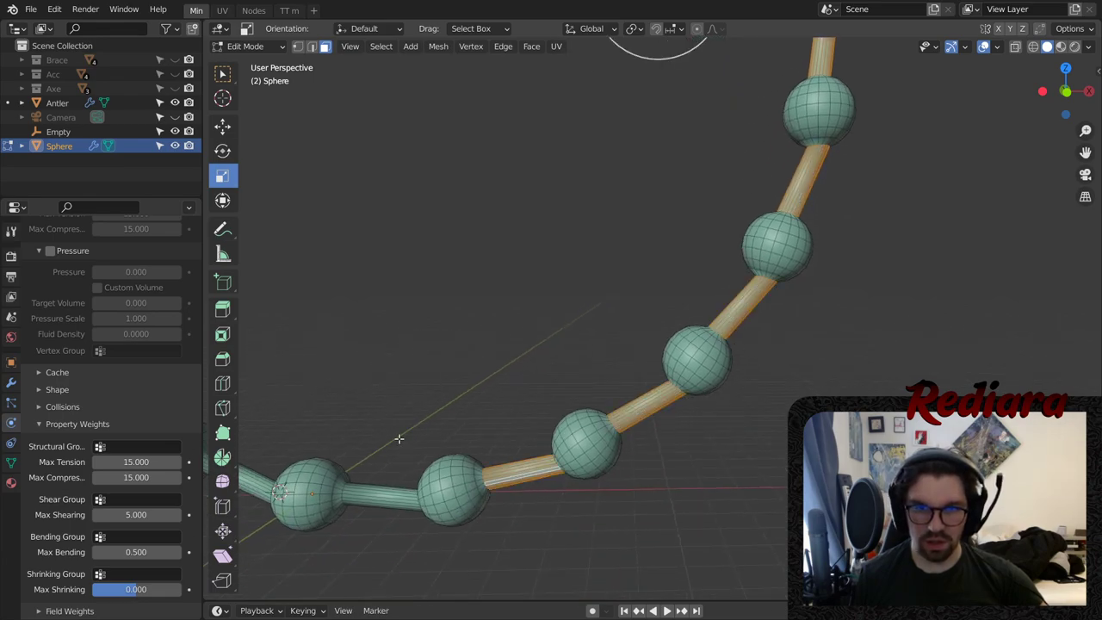
pyautogui.moveTo(401, 437); pyautogui.dragTo(628, 434, button='middle')
pyautogui.press('l')
pyautogui.press('l')
# - Add the next four connecting tubes up the ring's lower left side to the selection
pyautogui.keyDown('shift'); pyautogui.moveTo(457, 296); pyautogui.dragTo(666, 315, button='middle'); pyautogui.keyUp('shift')
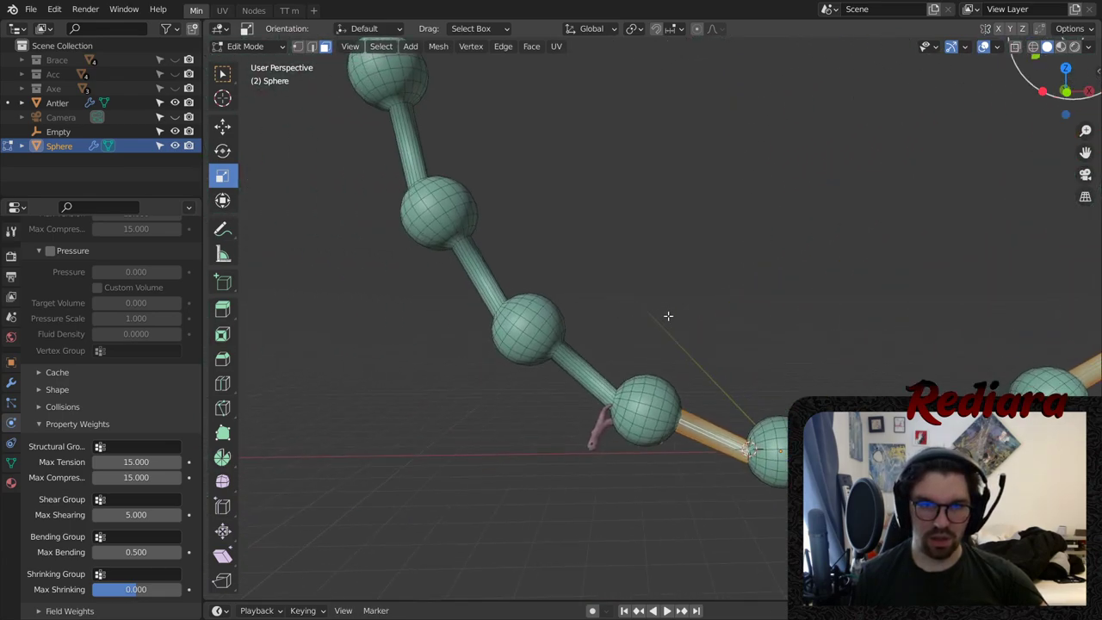
pyautogui.press('l')
pyautogui.press('l')
pyautogui.keyDown('shift'); pyautogui.moveTo(529, 159); pyautogui.dragTo(667, 392, button='middle'); pyautogui.keyUp('shift')
pyautogui.press('l')
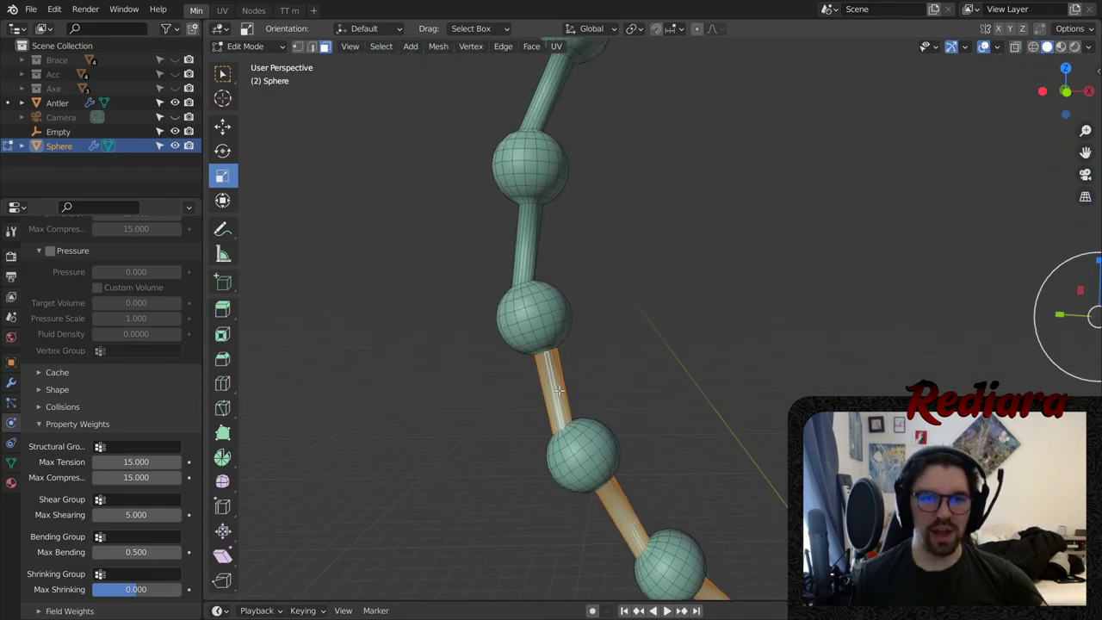
pyautogui.press('l')
# - Add the last four connecting tubes on the ring's upper left side to the selection
pyautogui.moveTo(596, 172); pyautogui.dragTo(580, 367, button='middle')
pyautogui.press('l')
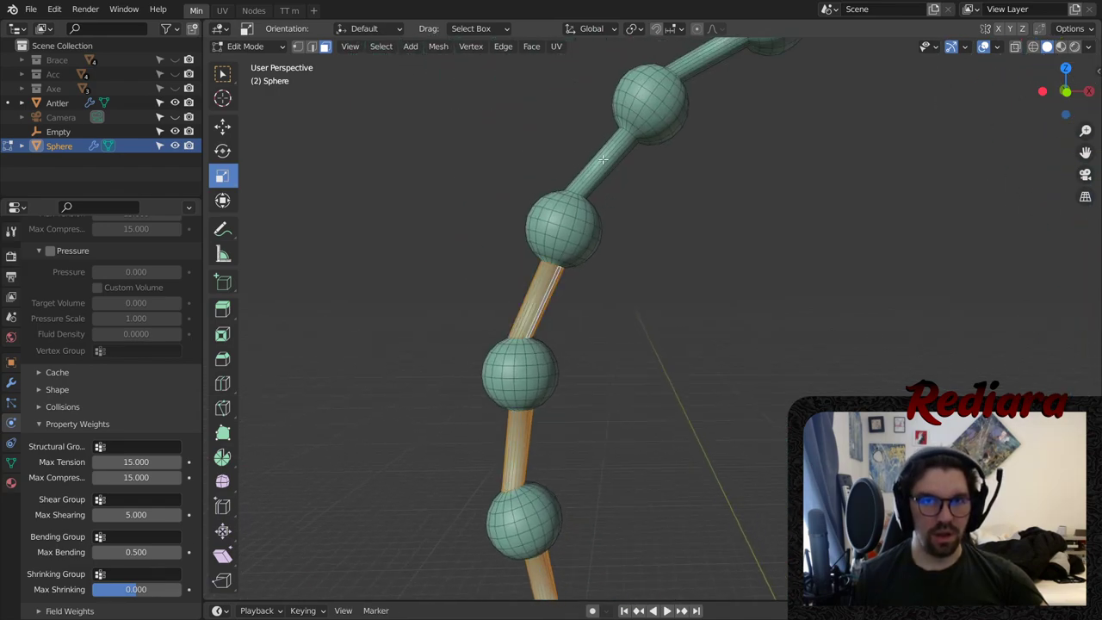
pyautogui.press('l')
pyautogui.moveTo(603, 160); pyautogui.dragTo(524, 381, button='middle')
pyautogui.press('l')
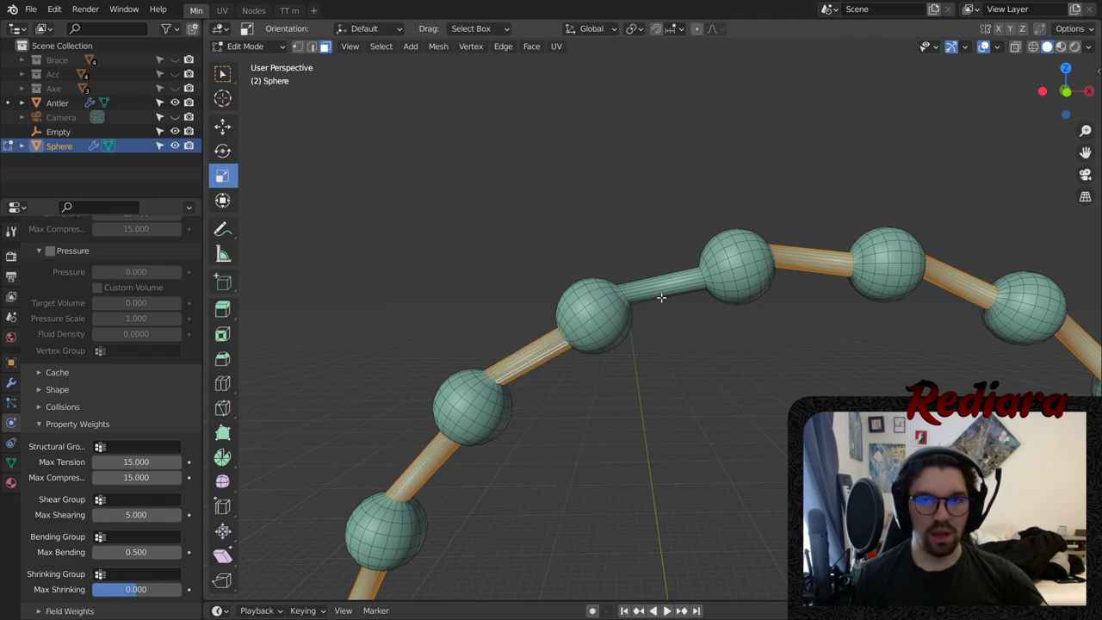
pyautogui.press('l')
# - Invert the face selection from the connecting tubes to the spheres
pyautogui.scroll(-4, 659, 285)
pyautogui.keyDown('shift'); pyautogui.moveTo(712, 359); pyautogui.dragTo(622, 269, button='middle'); pyautogui.keyUp('shift')
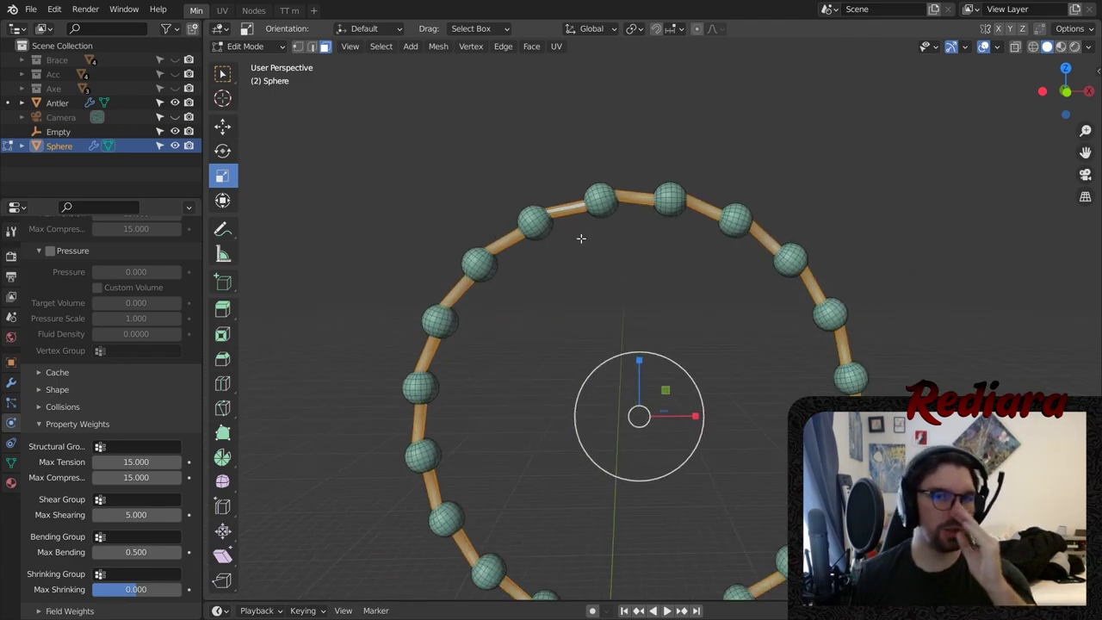
pyautogui.click(393, 46)
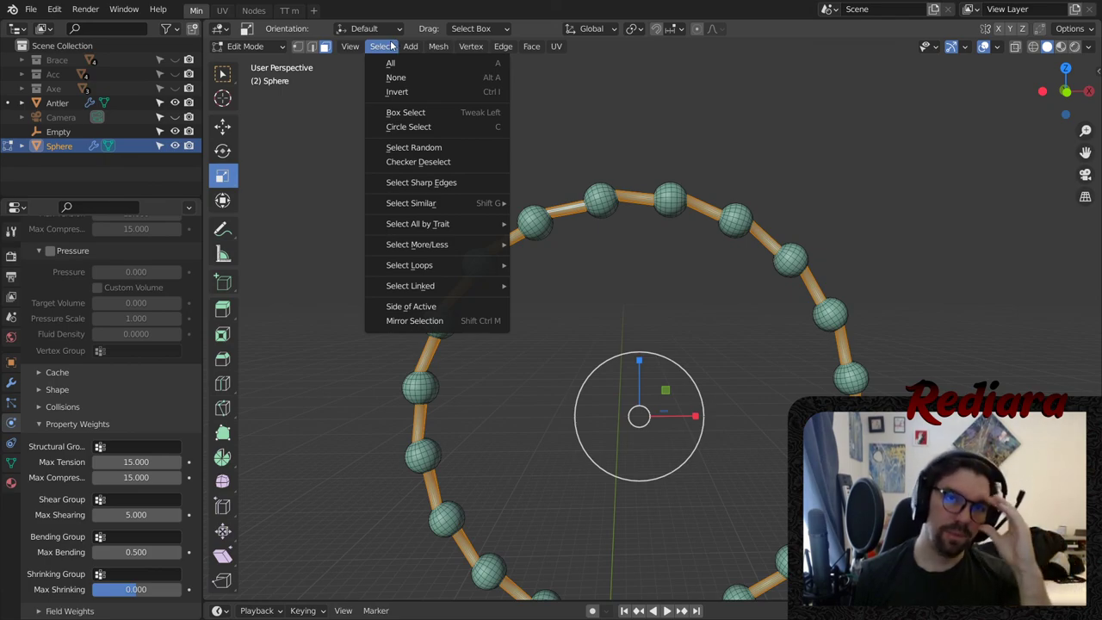
pyautogui.click(403, 91)
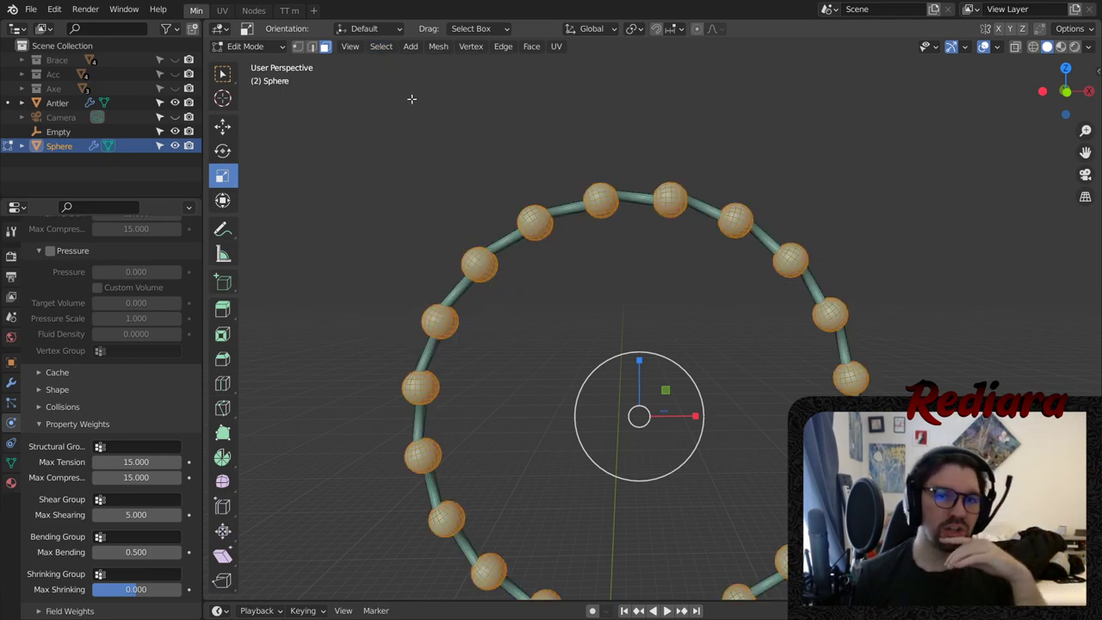
# - Create a vertex group named Beads and assign the selected spheres to it
pyautogui.click(12, 382)
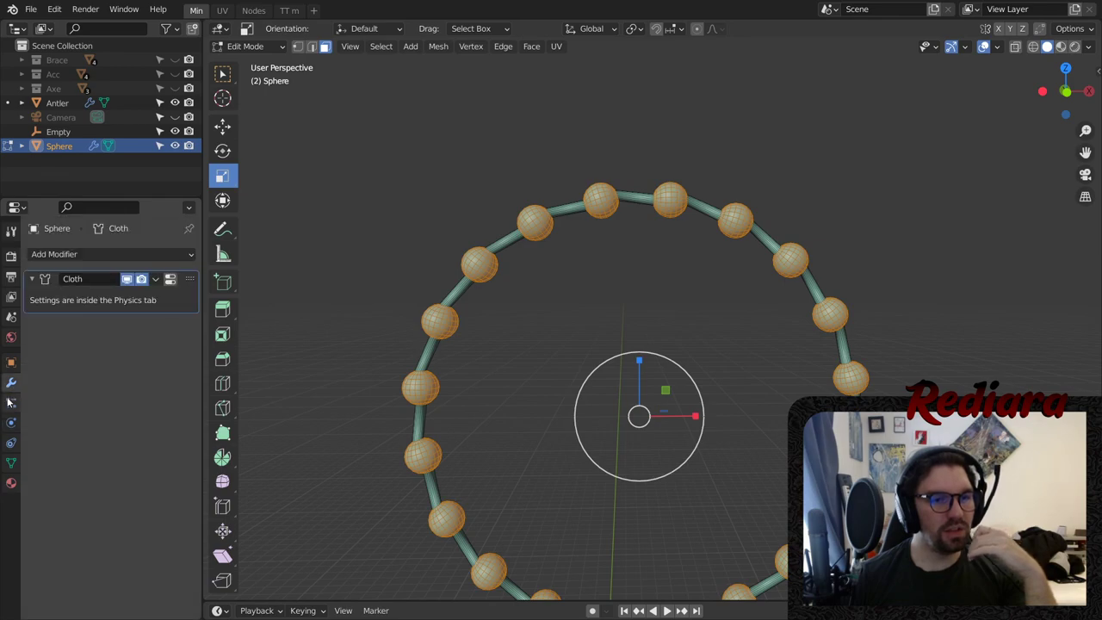
pyautogui.click(11, 463)
pyautogui.click(189, 297)
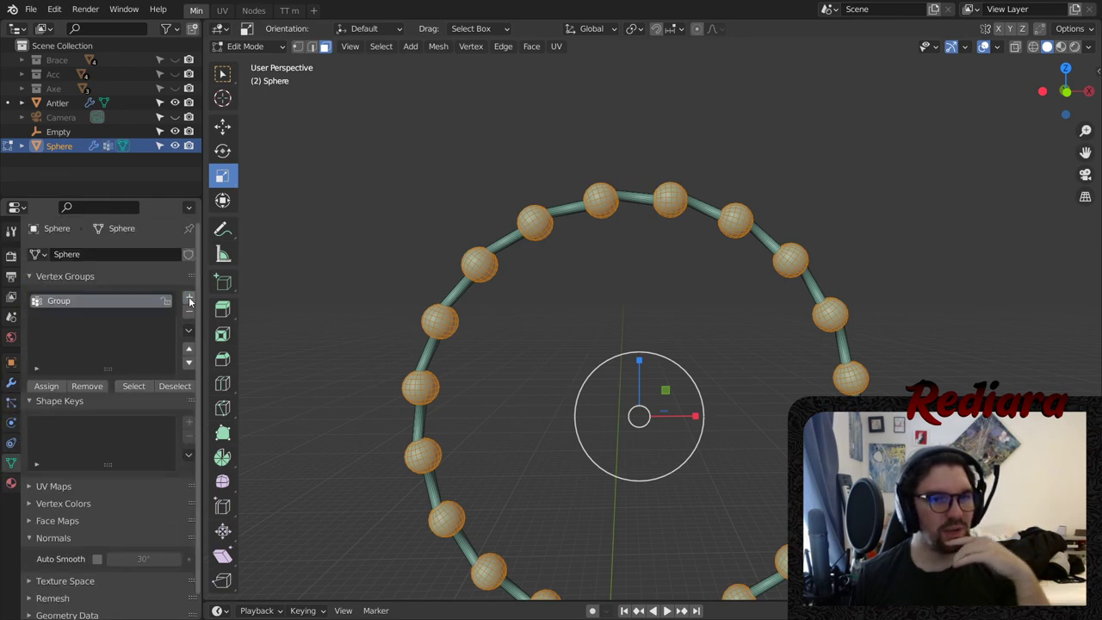
pyautogui.doubleClick(85, 302)
pyautogui.write('Beads')
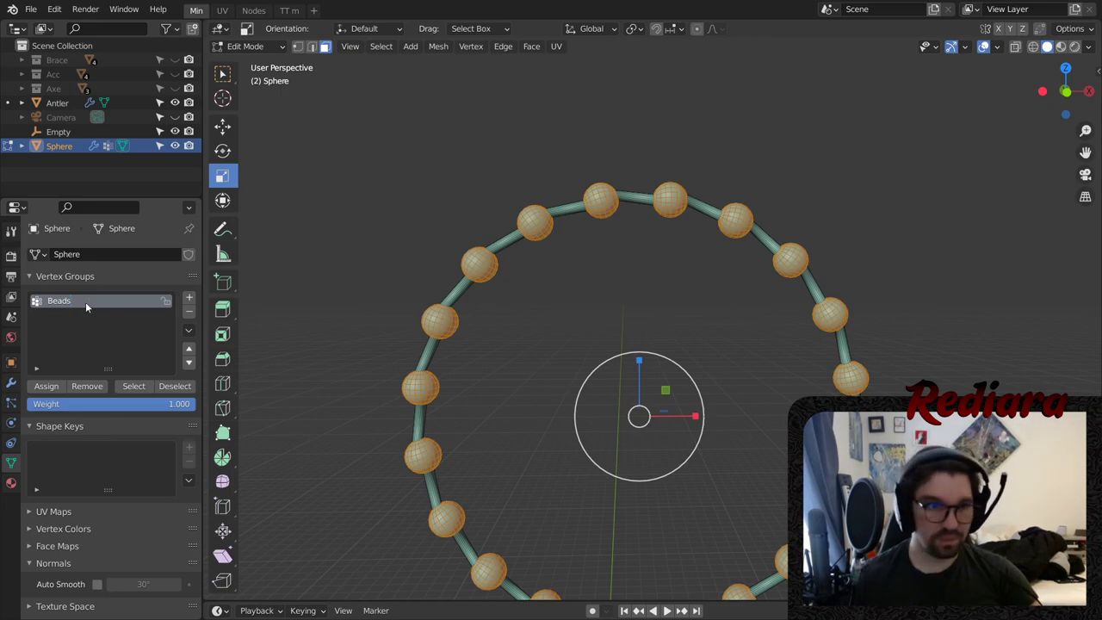
pyautogui.click(39, 388)
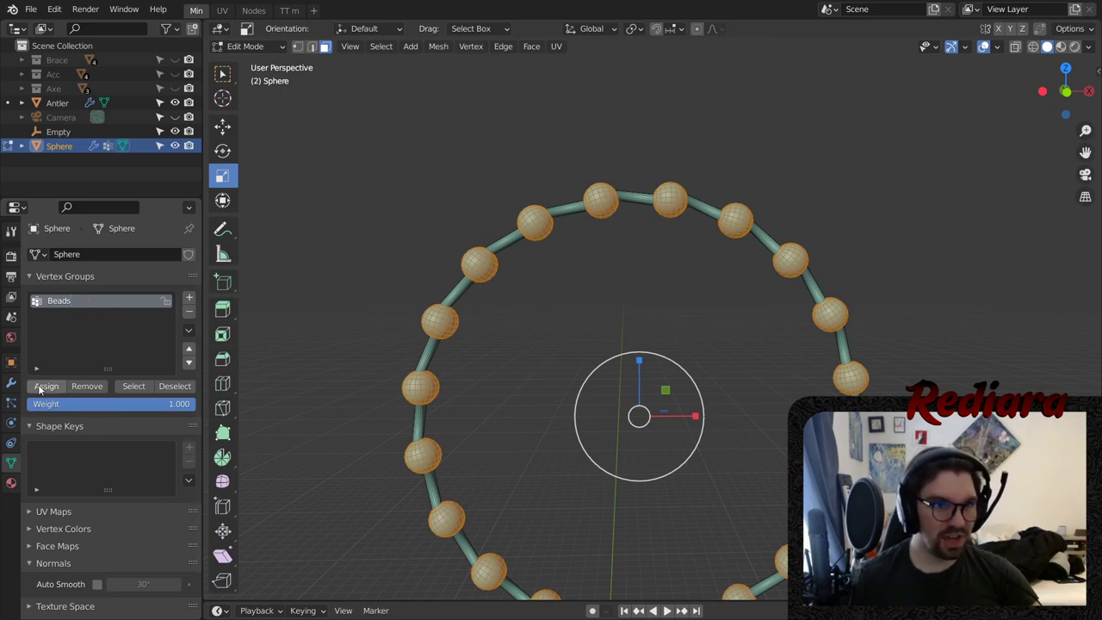
# - Check the Beads vertex group's membership by repeatedly deselecting and reselecting its faces
pyautogui.click(168, 388)
pyautogui.click(131, 386)
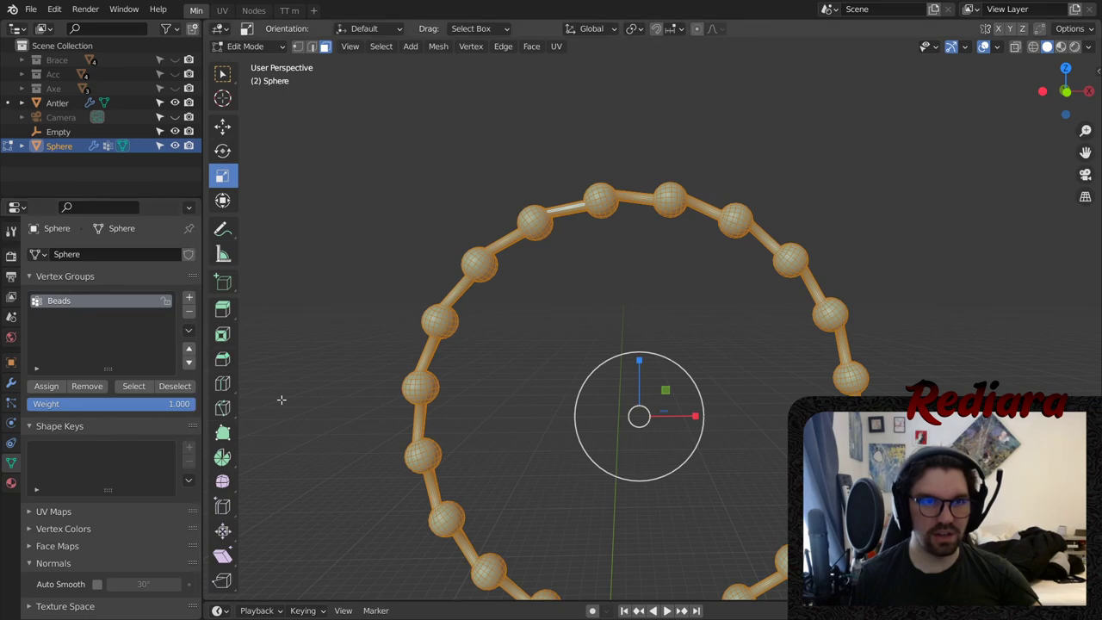
pyautogui.click(170, 387)
pyautogui.click(137, 386)
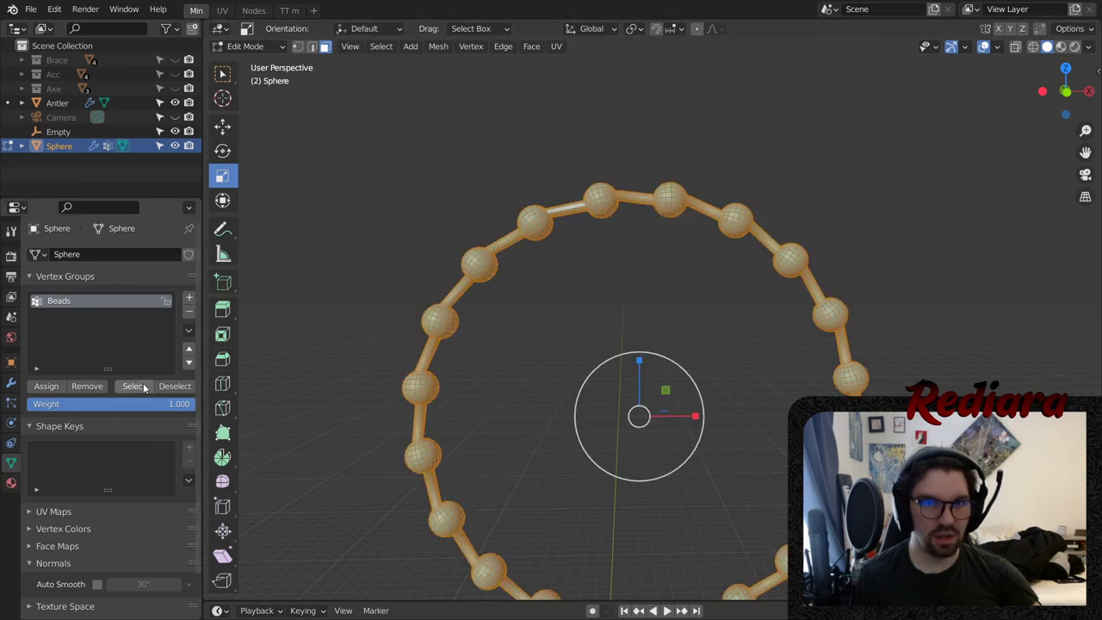
pyautogui.click(172, 386)
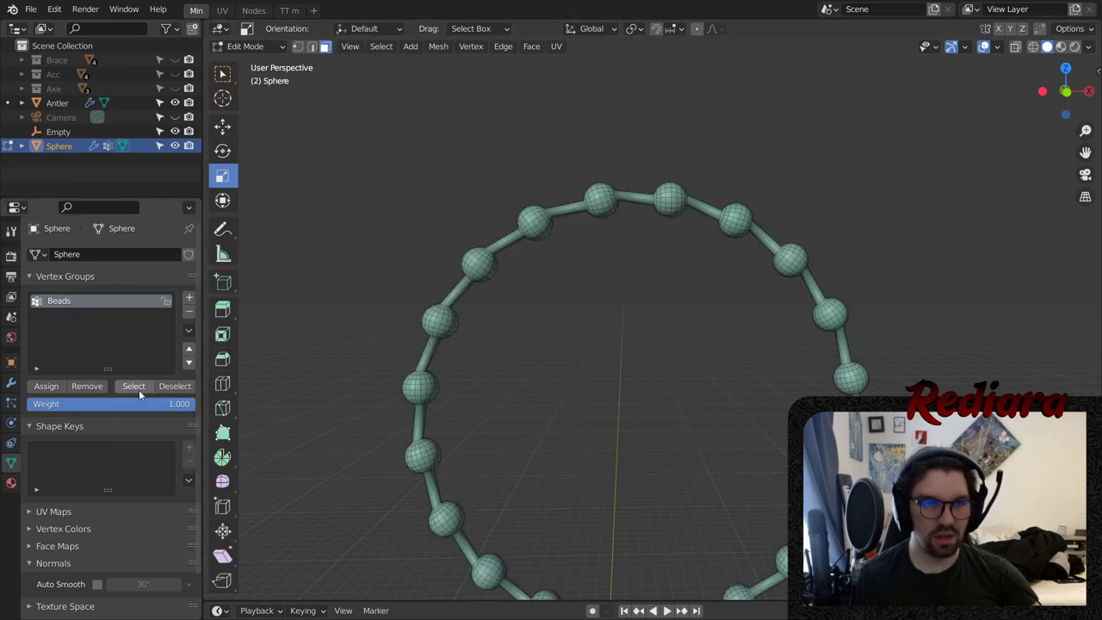
pyautogui.click(138, 389)
# - Undo the group selection tests back to the spheres-only selection and assign the spheres to Beads again
pyautogui.hotkey('ctrl', 'z')
pyautogui.hotkey('ctrl', 'z')
pyautogui.hotkey('ctrl', 'z')
pyautogui.hotkey('ctrl', 'z')
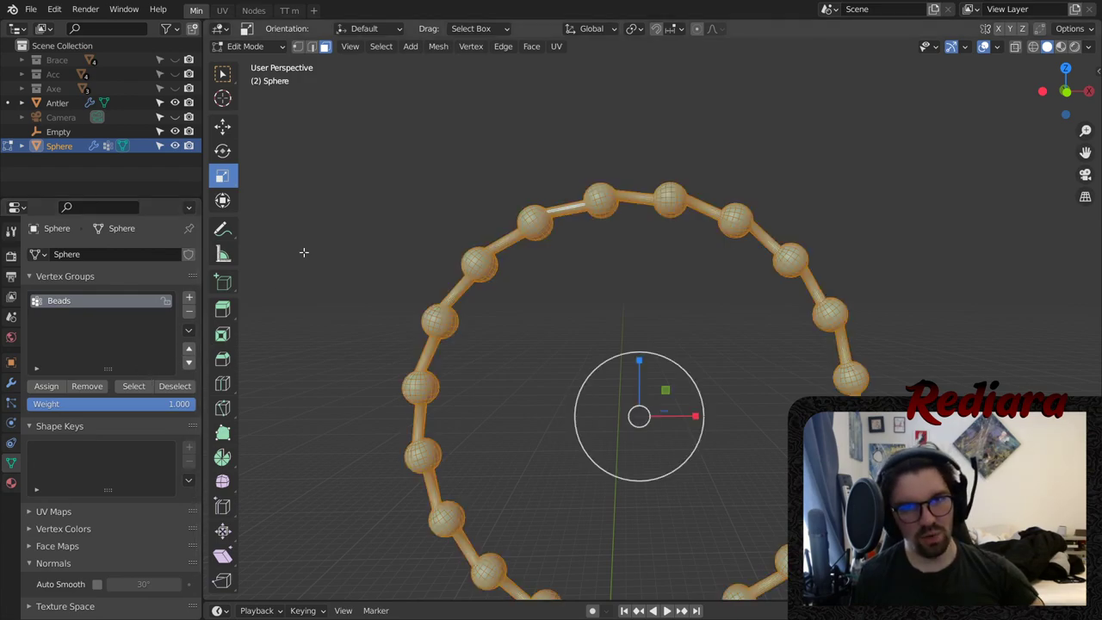
pyautogui.hotkey('ctrl', 'z')
pyautogui.hotkey('ctrl', 'z')
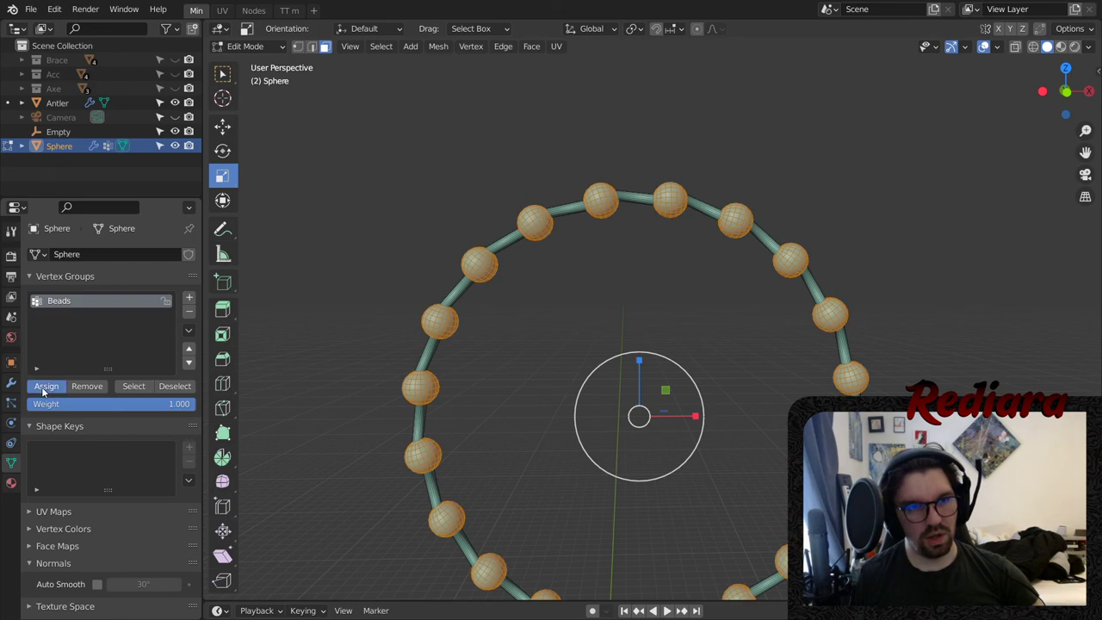
# - Test the Beads group's selection again, examine the connecting tubes up close, and restore the spheres-only selection
pyautogui.click(130, 386)
pyautogui.click(161, 386)
pyautogui.hotkey('ctrl', 'z')
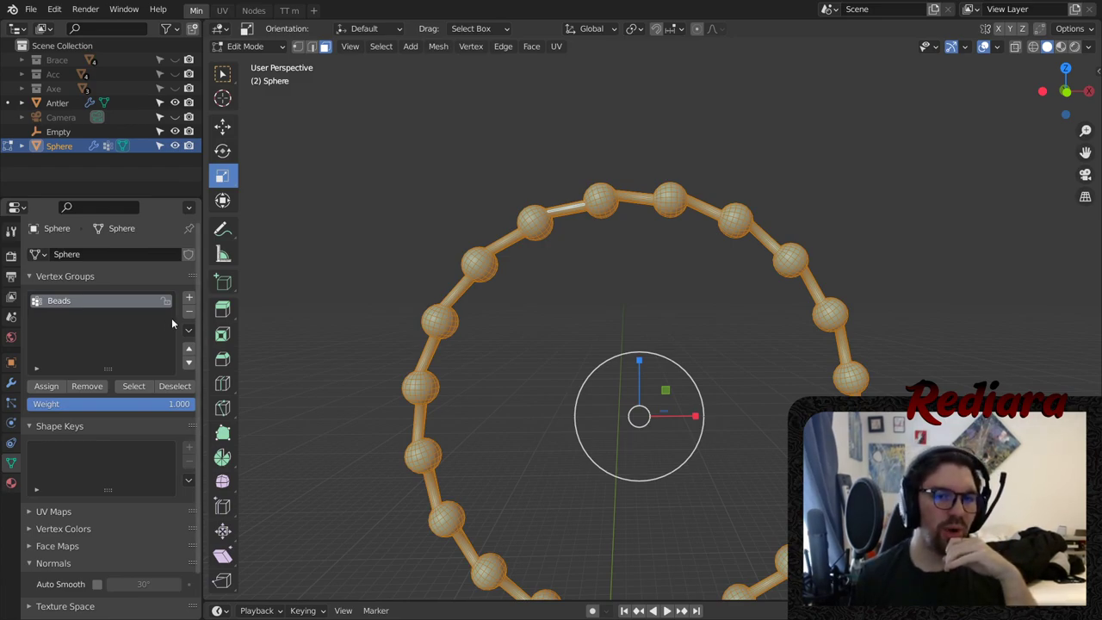
pyautogui.scroll(5, 585, 231)
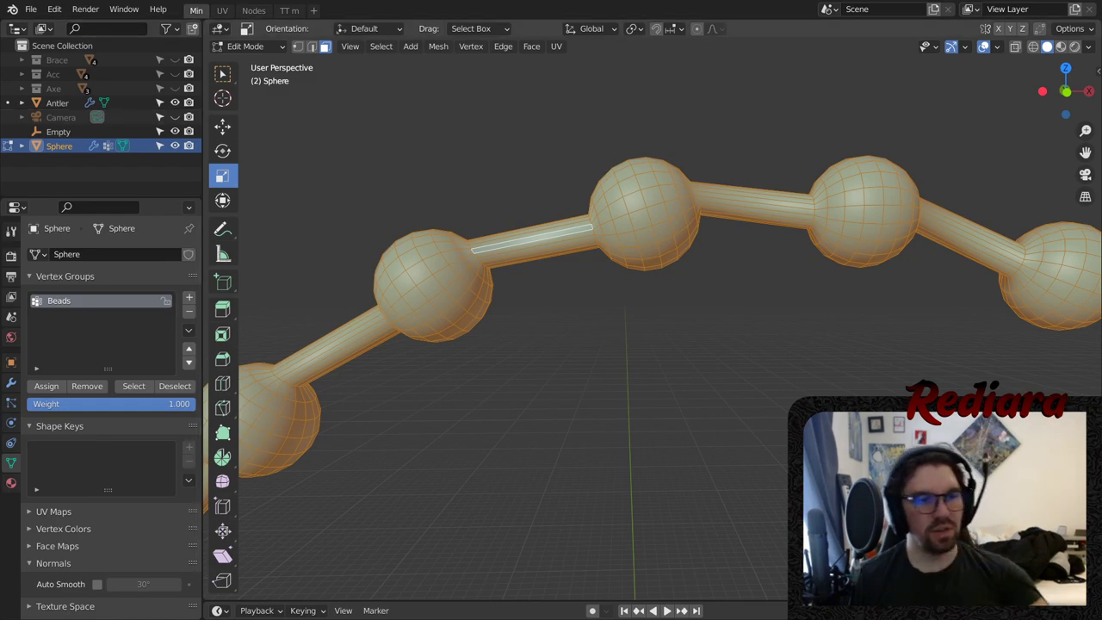
pyautogui.scroll(-6, 537, 322)
pyautogui.moveTo(470, 322); pyautogui.dragTo(536, 322, button='middle')
pyautogui.moveTo(470, 351); pyautogui.dragTo(494, 337, button='middle')
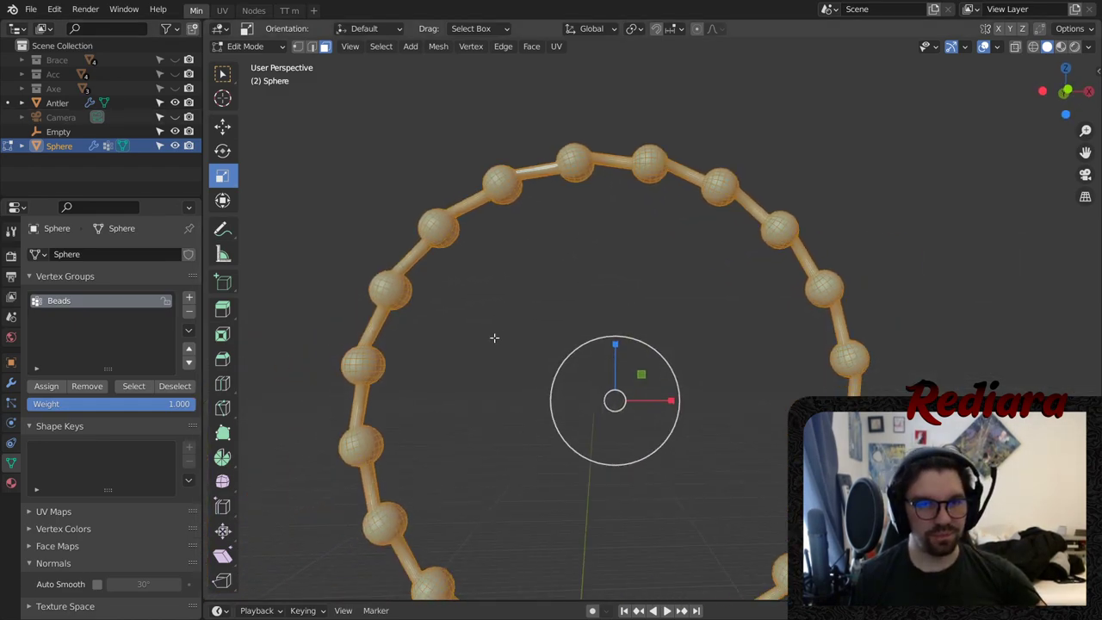
pyautogui.hotkey('ctrl', 'z')
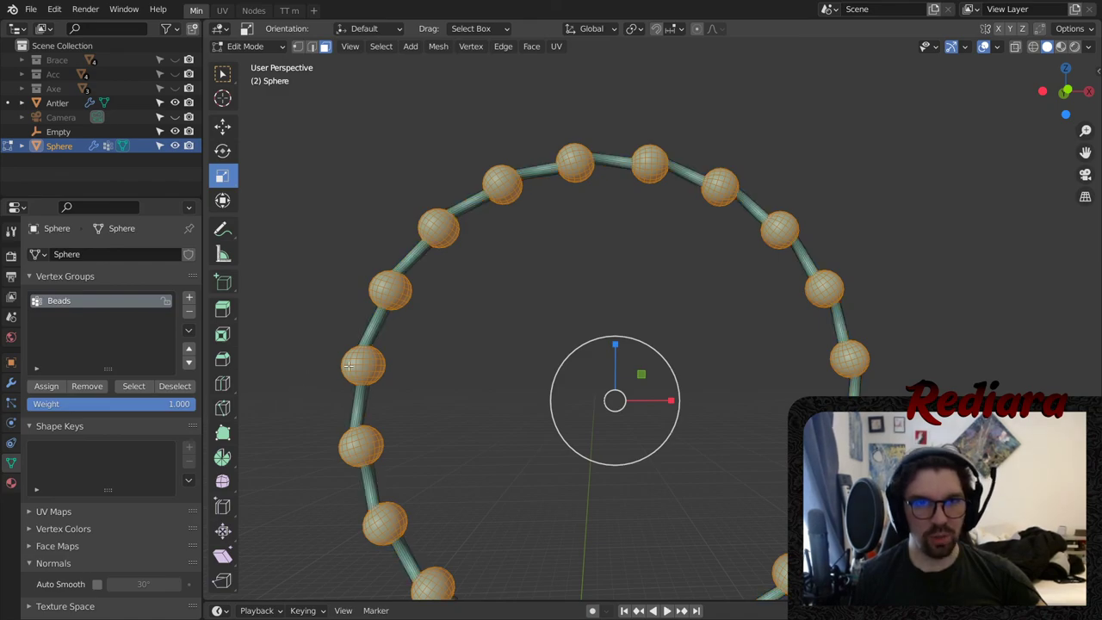
# - Invert the selection to the connecting tubes and assign them to a new vertex group named String
pyautogui.hotkey('ctrl', 'i')
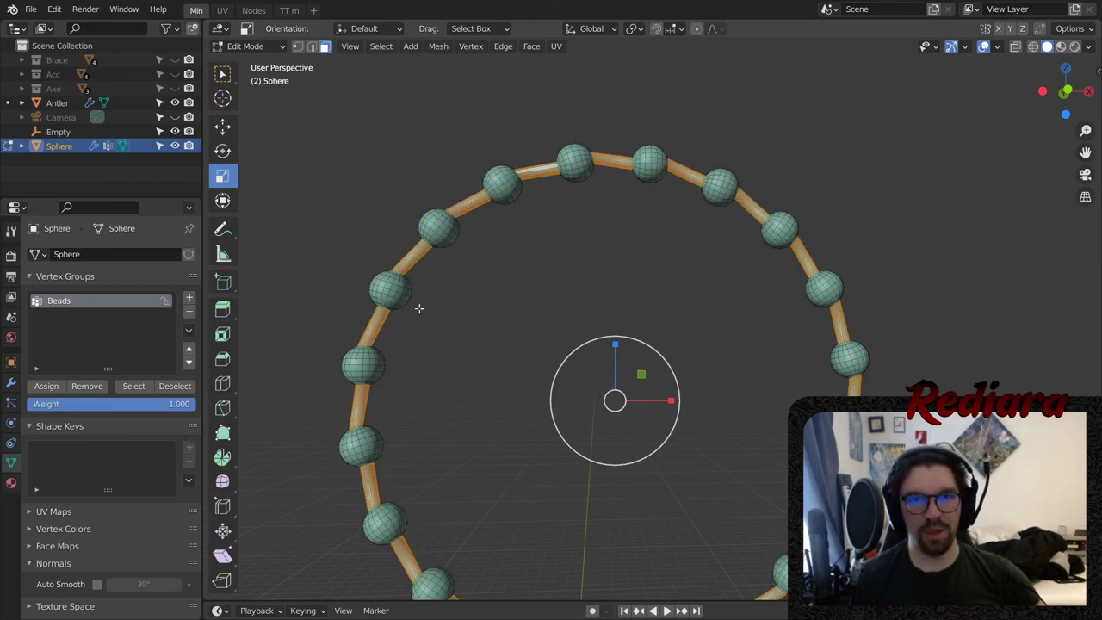
pyautogui.click(188, 297)
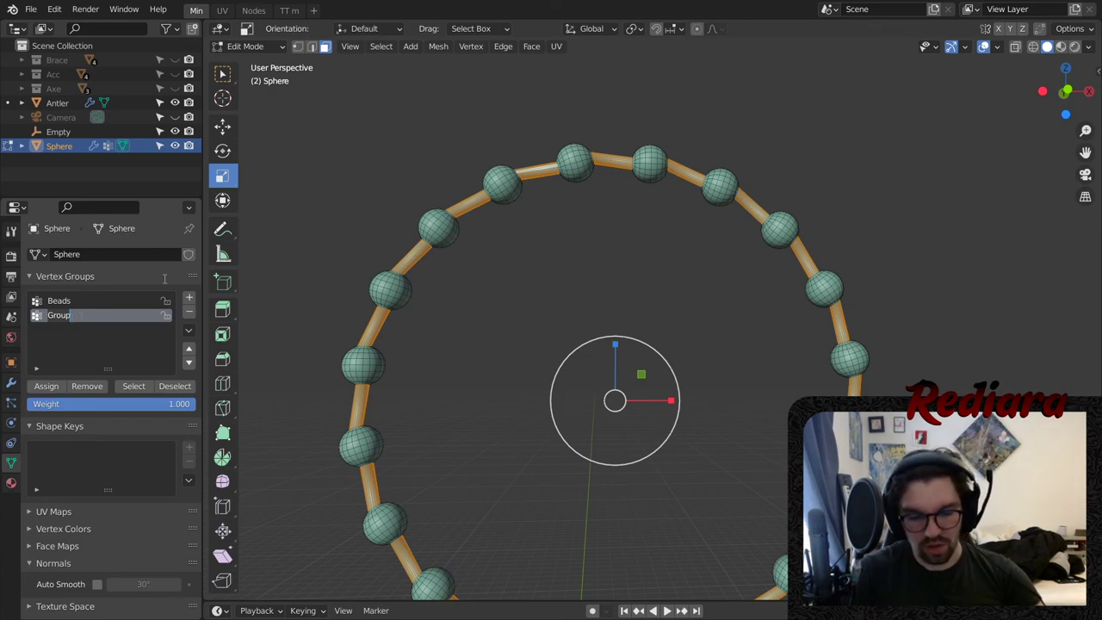
pyautogui.write('String')
pyautogui.press('Return')
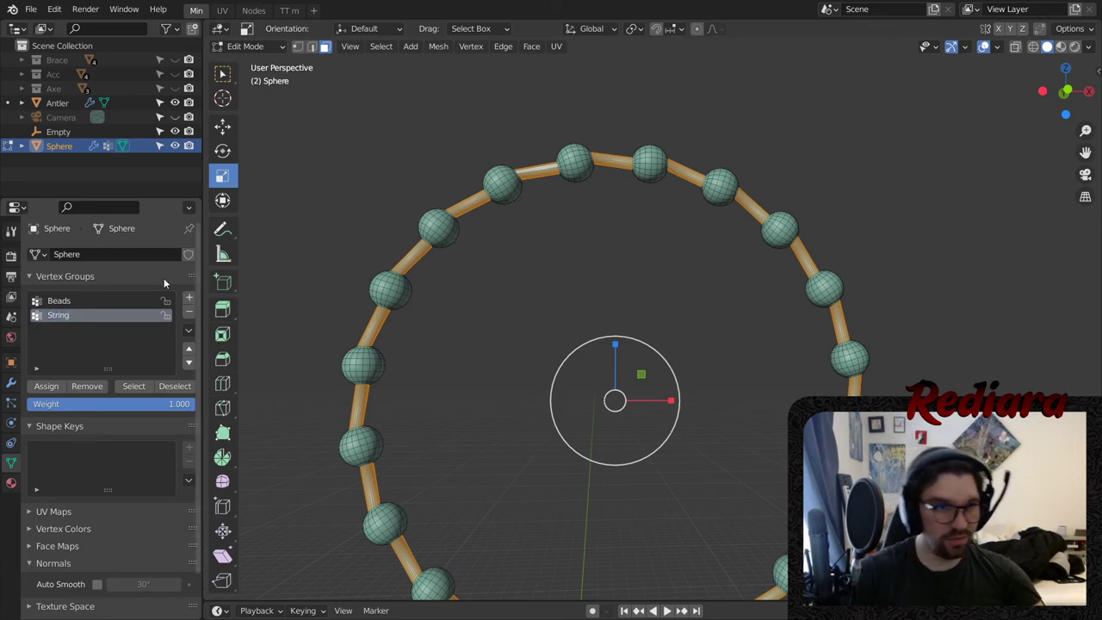
pyautogui.click(45, 387)
# - Check the String vertex group by deselecting and reselecting its faces
pyautogui.click(164, 386)
pyautogui.click(134, 387)
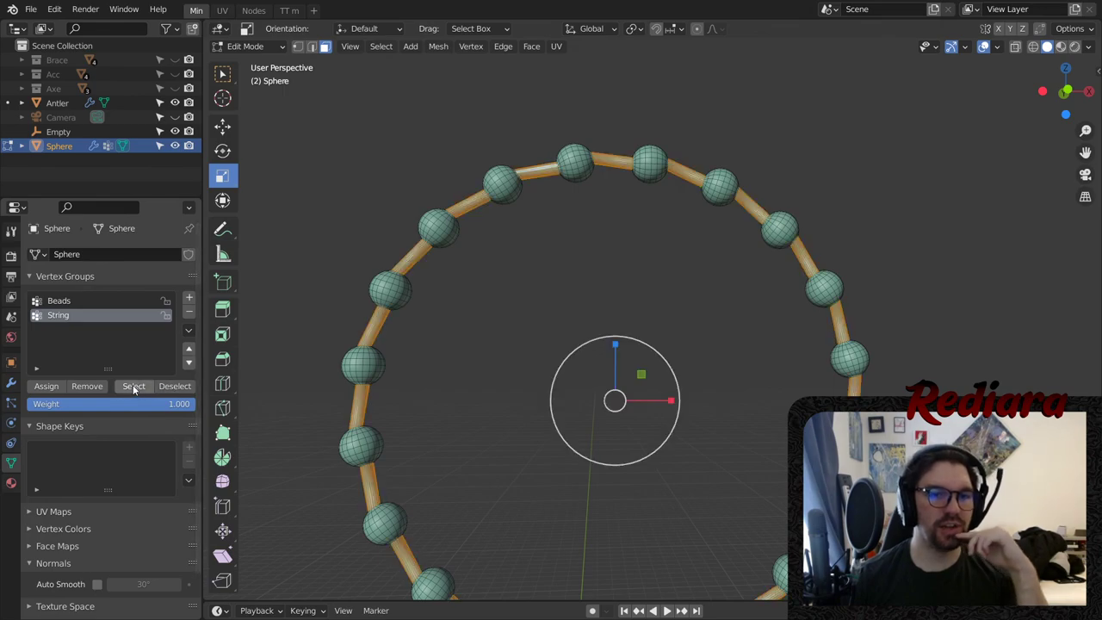
pyautogui.click(166, 386)
pyautogui.click(136, 387)
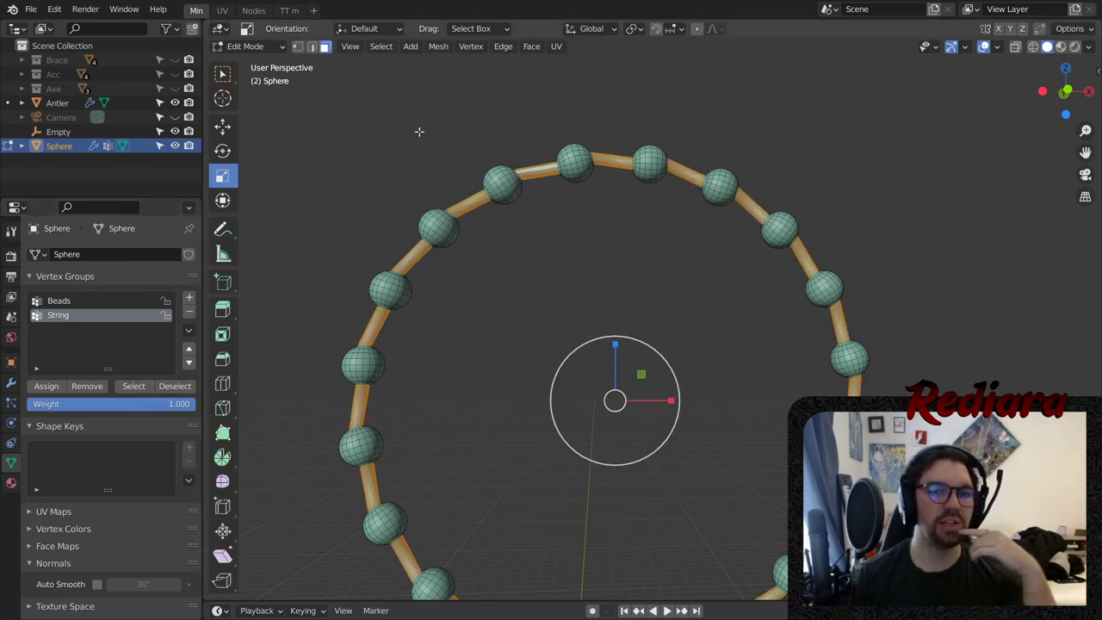
# - Invert the selection back to the spheres and assign them to the Beads vertex group
pyautogui.click(381, 47)
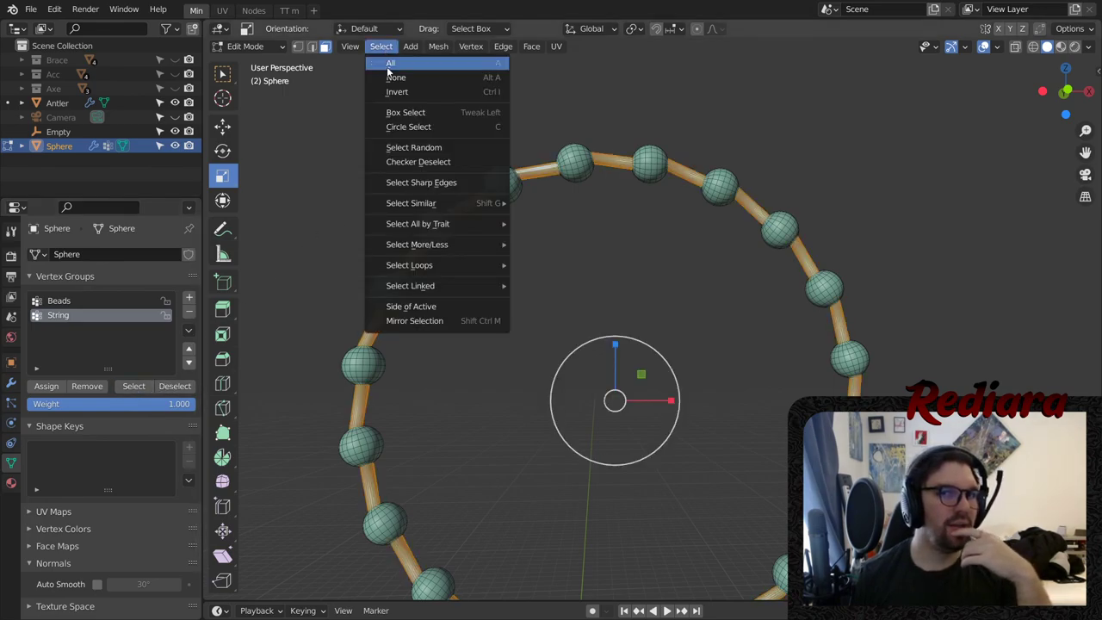
pyautogui.click(397, 91)
pyautogui.click(67, 300)
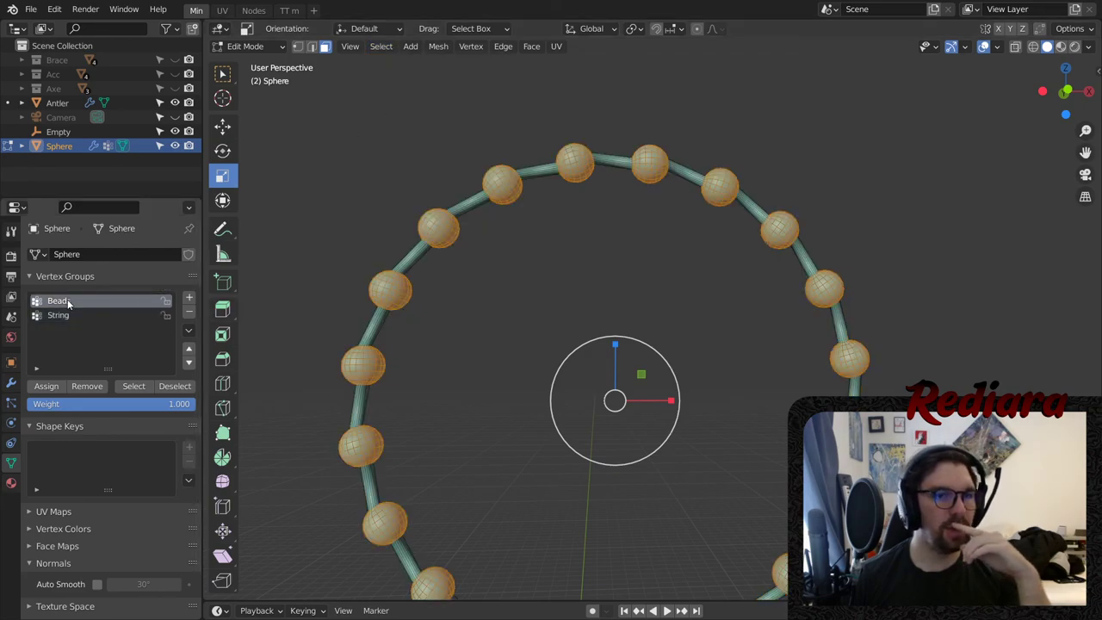
pyautogui.click(46, 386)
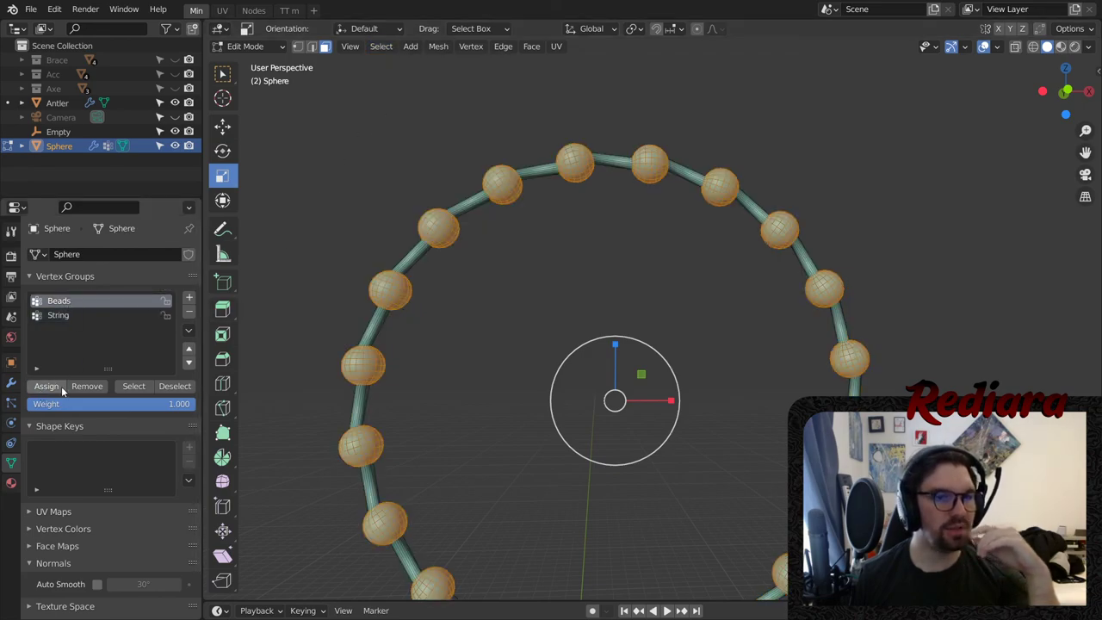
# - Check which faces the Beads group selects, then undo the selection test
pyautogui.click(165, 387)
pyautogui.click(135, 387)
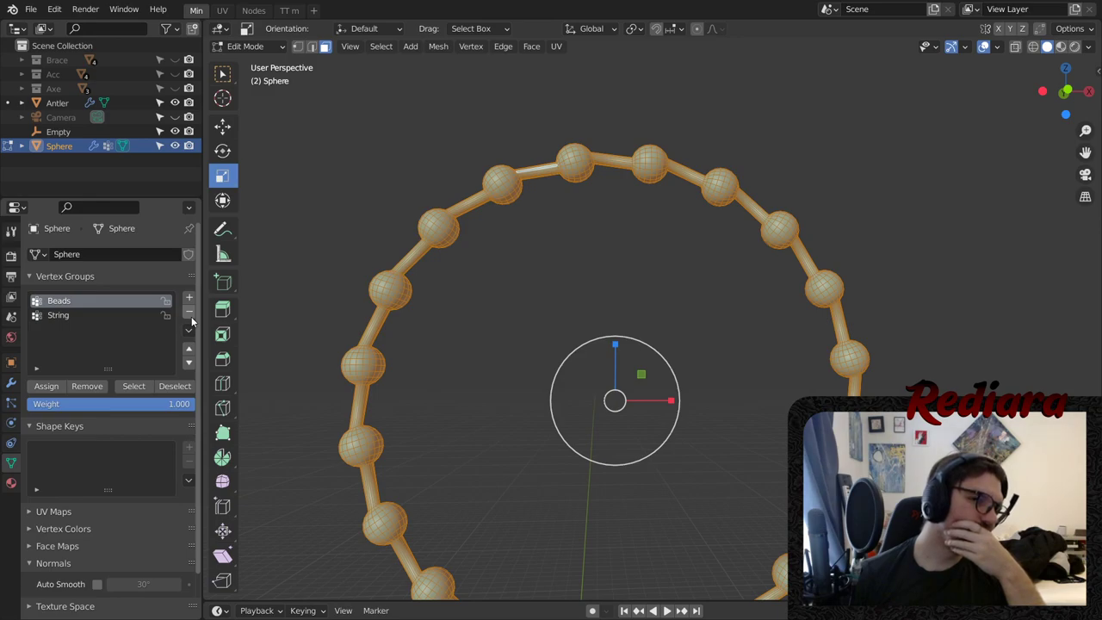
pyautogui.hotkey('ctrl', 'z')
pyautogui.hotkey('ctrl', 'z')
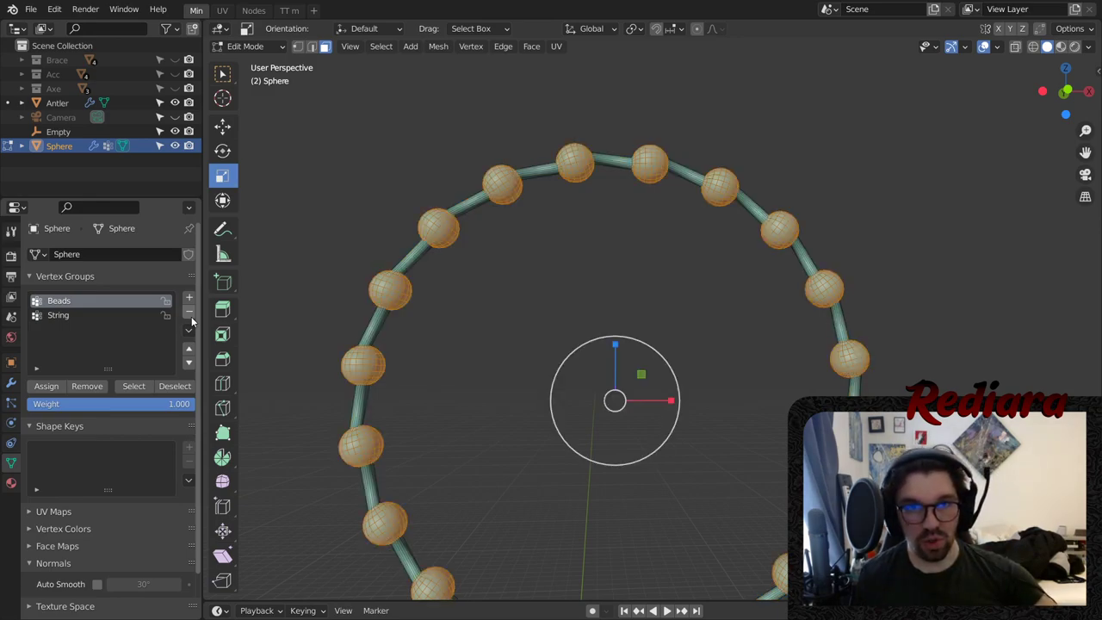
# - Switch to Object Mode and back to Edit Mode, and retest the Beads group's selection
pyautogui.click(247, 45)
pyautogui.click(251, 62)
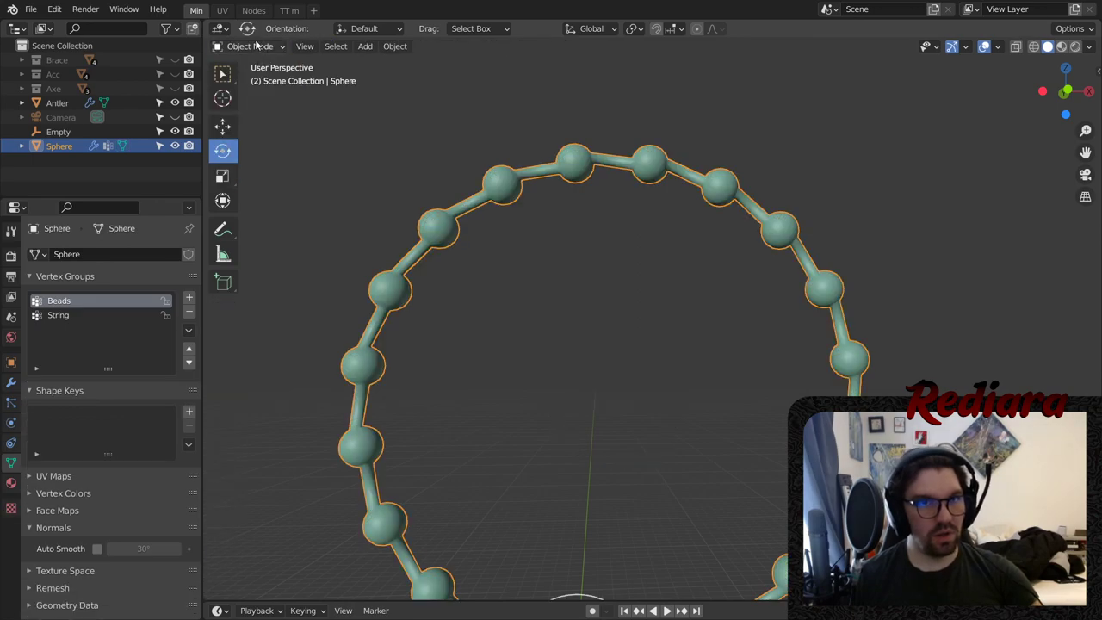
pyautogui.click(249, 46)
pyautogui.click(259, 76)
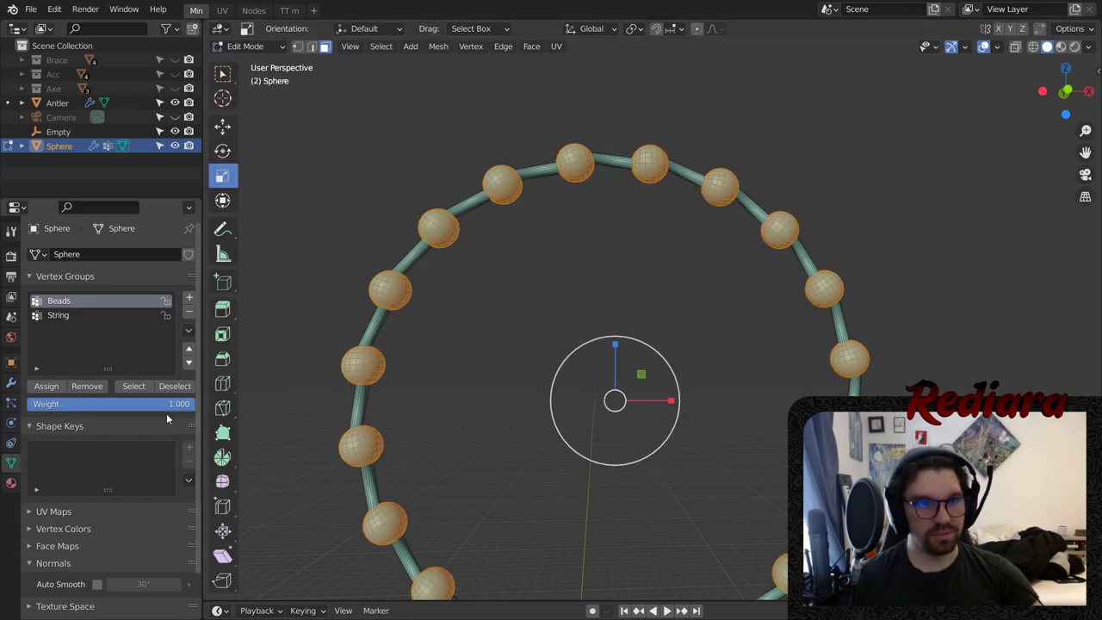
pyautogui.click(175, 386)
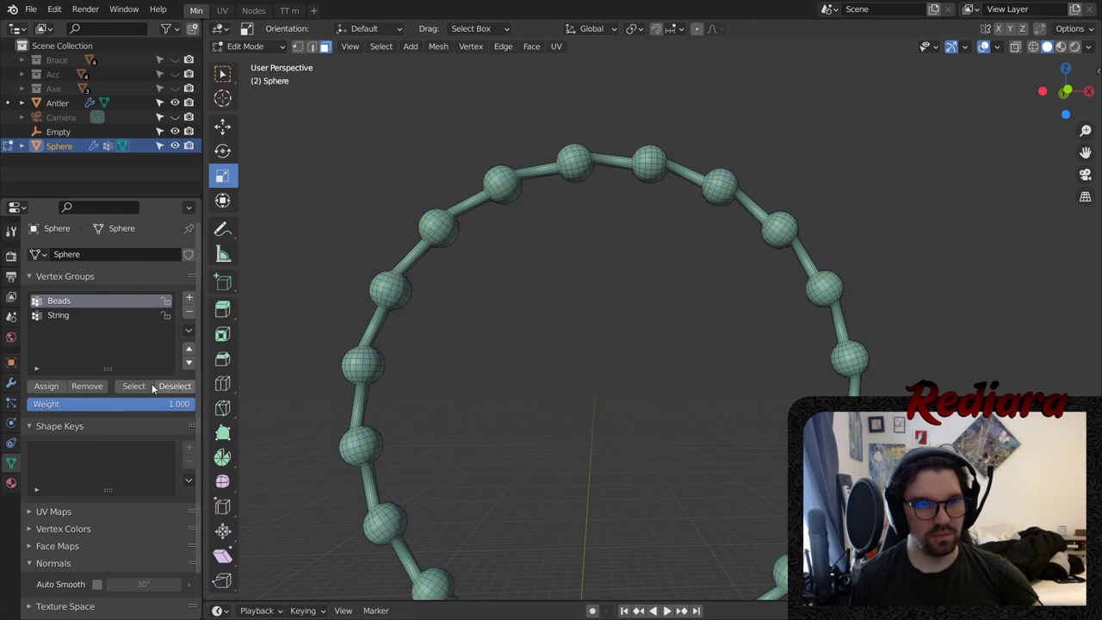
pyautogui.click(135, 386)
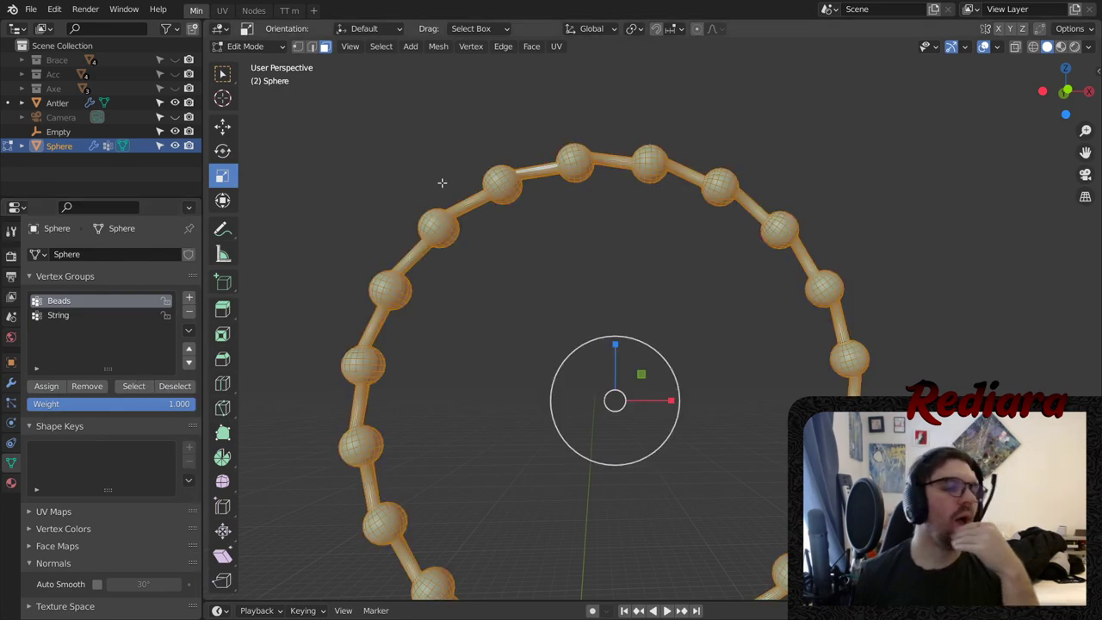
# - Deselect the connecting tubes along the ring's top and upper right side
pyautogui.scroll(6, 620, 137)
pyautogui.hotkey('shift', 'l')
pyautogui.hotkey('shift', 'l')
pyautogui.hotkey('shift', 'l')
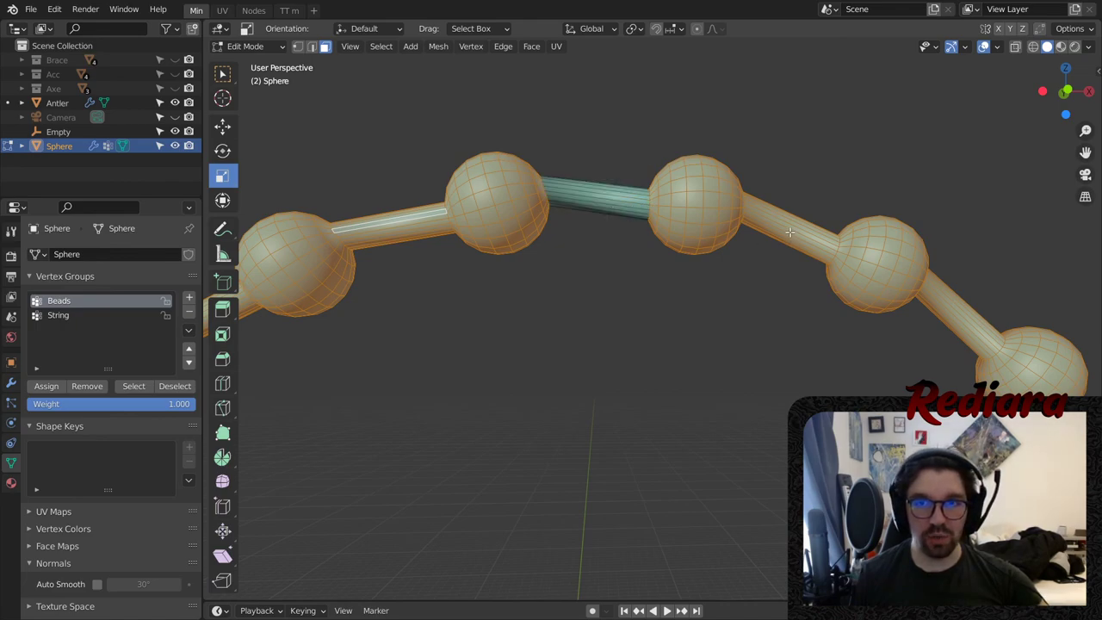
pyautogui.keyDown('shift'); pyautogui.moveTo(1017, 373); pyautogui.dragTo(832, 252, button='middle'); pyautogui.keyUp('shift')
pyautogui.hotkey('shift', 'l')
pyautogui.hotkey('shift', 'l')
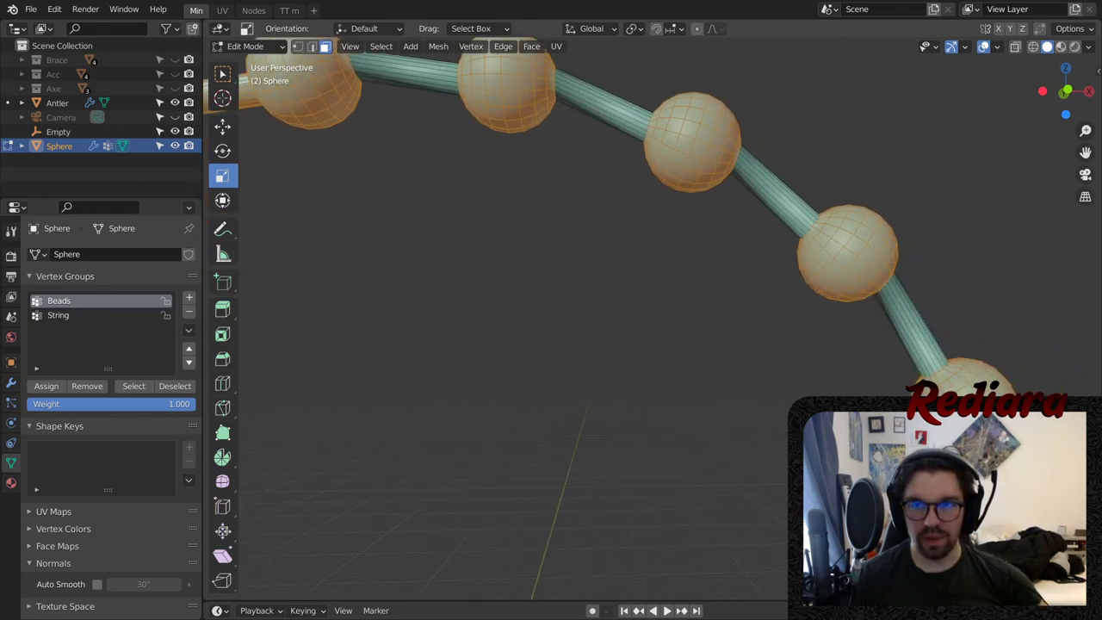
pyautogui.keyDown('shift'); pyautogui.moveTo(992, 531); pyautogui.dragTo(779, 242, button='middle'); pyautogui.keyUp('shift')
pyautogui.hotkey('shift', 'l')
# - Deselect the remaining connecting tubes down the ring's lower right side
pyautogui.scroll(-4, 809, 551)
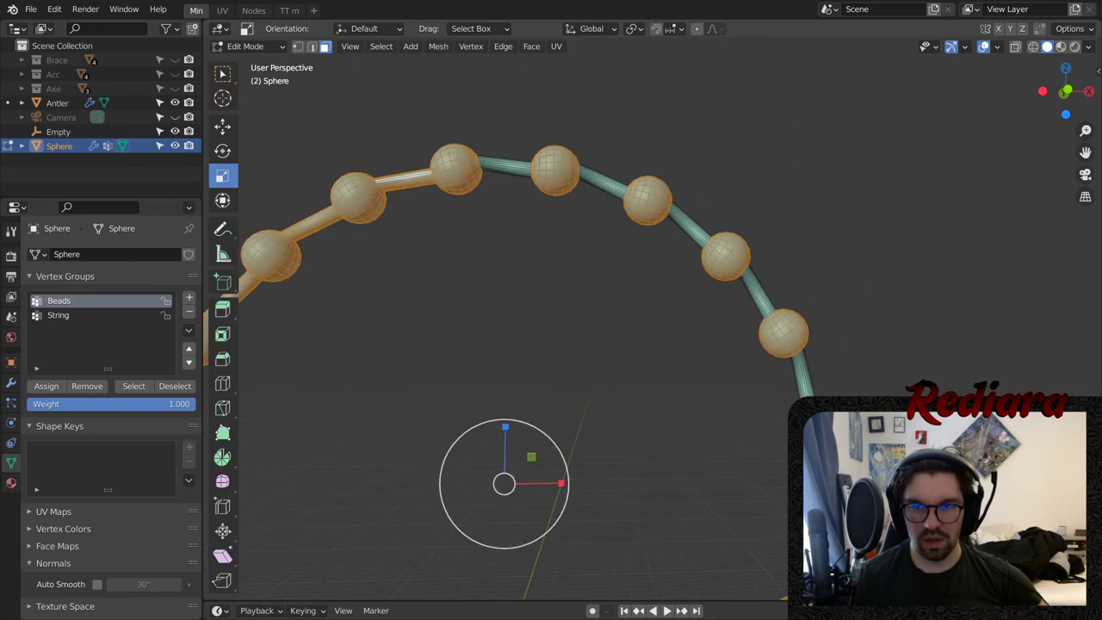
pyautogui.keyDown('shift'); pyautogui.moveTo(805, 568); pyautogui.dragTo(791, 258, button='middle'); pyautogui.keyUp('shift')
pyautogui.hotkey('shift', 'l')
pyautogui.hotkey('shift', 'l')
pyautogui.hotkey('shift', 'l')
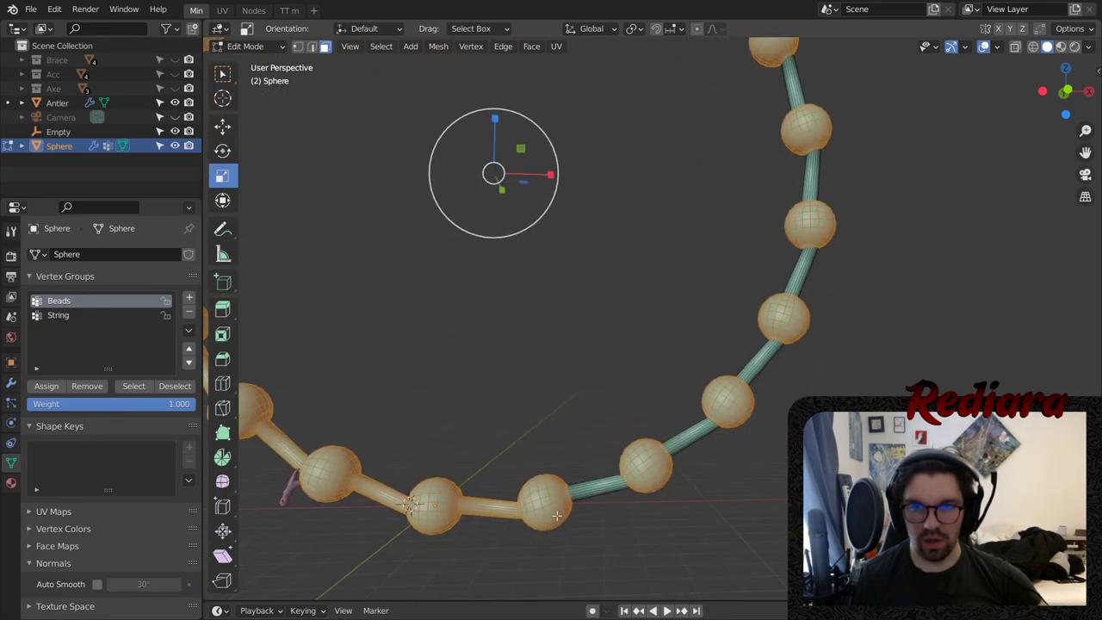
pyautogui.hotkey('shift', 'l')
# - Deselect the connecting tubes beside the sphere at the origin and up the ring's lower left side
pyautogui.moveTo(480, 462); pyautogui.dragTo(635, 539, button='middle')
pyautogui.hotkey('shift', 'l')
pyautogui.hotkey('shift', 'l')
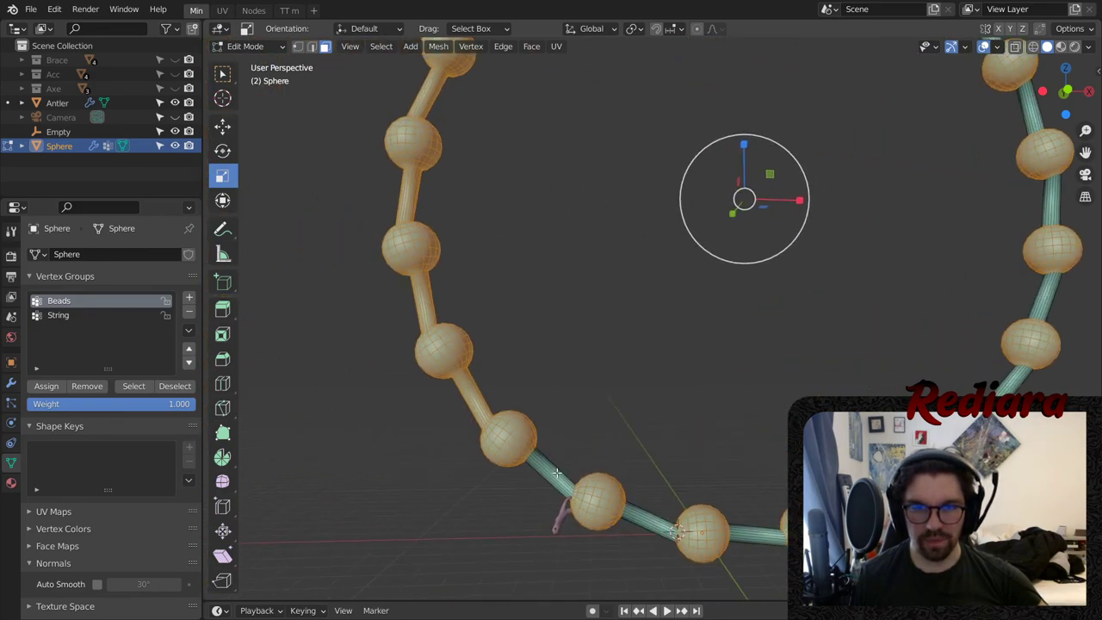
pyautogui.hotkey('shift', 'l')
pyautogui.hotkey('shift', 'l')
pyautogui.hotkey('shift', 'l')
# - Deselect the last four connecting tubes on the ring's upper left side, leaving only the spheres selected
pyautogui.keyDown('shift'); pyautogui.moveTo(471, 171); pyautogui.dragTo(467, 406, button='middle'); pyautogui.keyUp('shift')
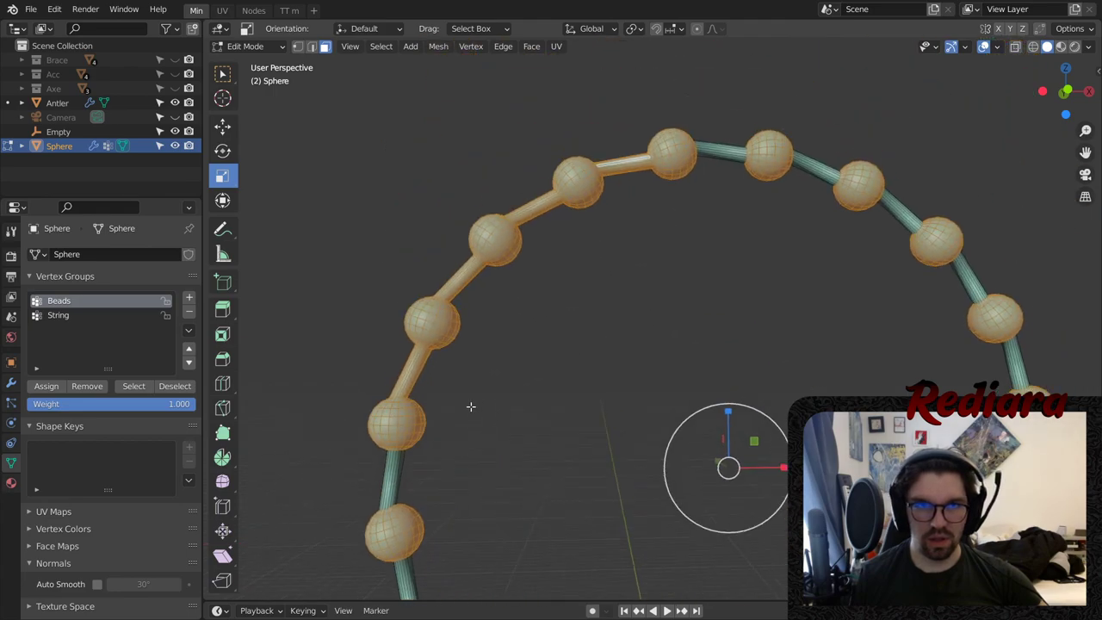
pyautogui.hotkey('shift', 'l')
pyautogui.hotkey('shift', 'l')
pyautogui.hotkey('shift', 'l')
pyautogui.hotkey('shift', 'l')
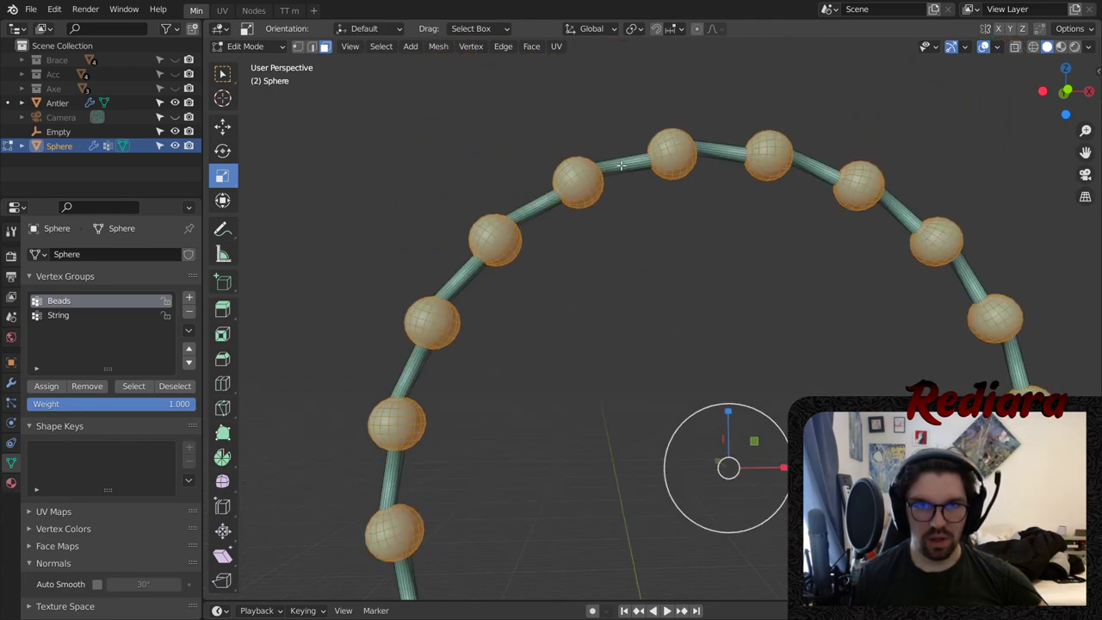
# - Check the Beads group once more by deselecting and reselecting its faces
pyautogui.click(164, 387)
pyautogui.click(140, 387)
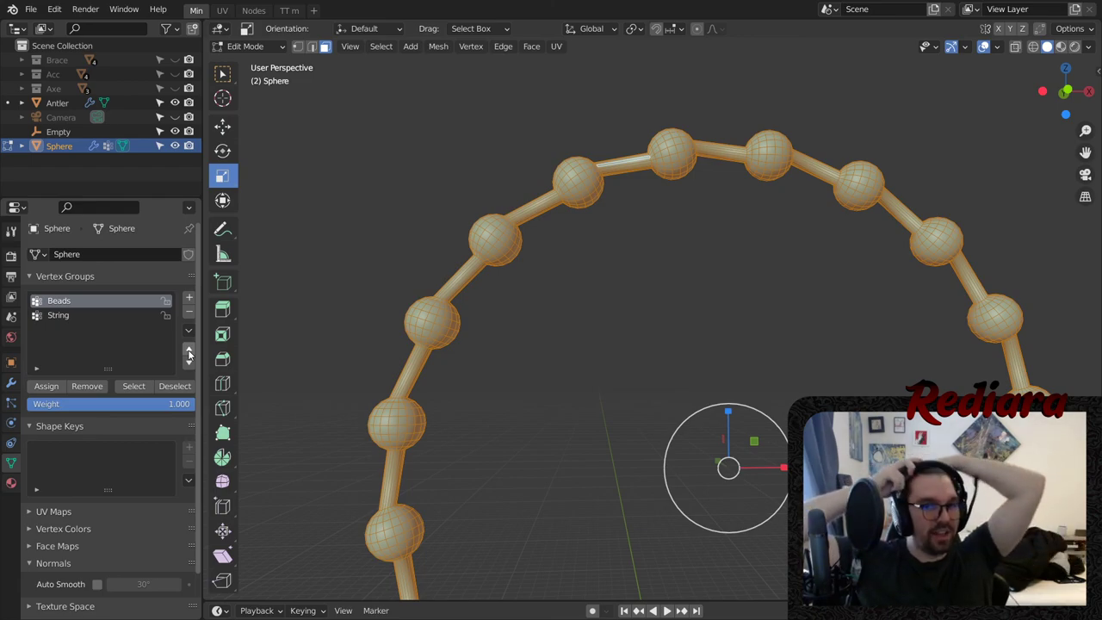
# - Restore the spheres-only face selection, and examine it in vertex and edge select modes, including an edge loop along the chain
pyautogui.hotkey('ctrl', 'z')
pyautogui.hotkey('ctrl', 'z')
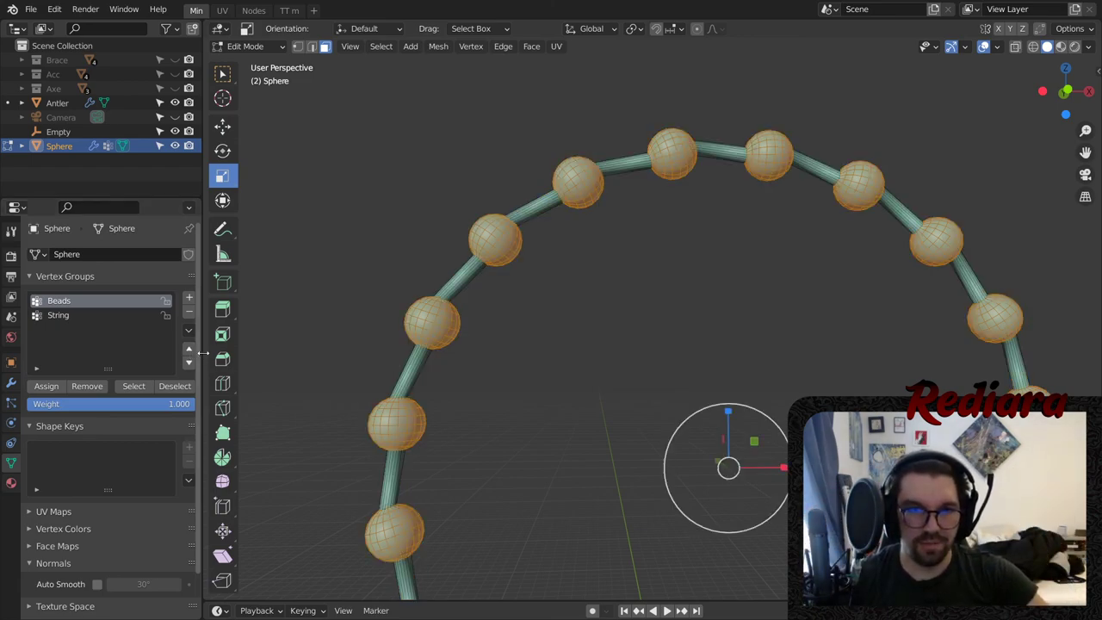
pyautogui.click(296, 46)
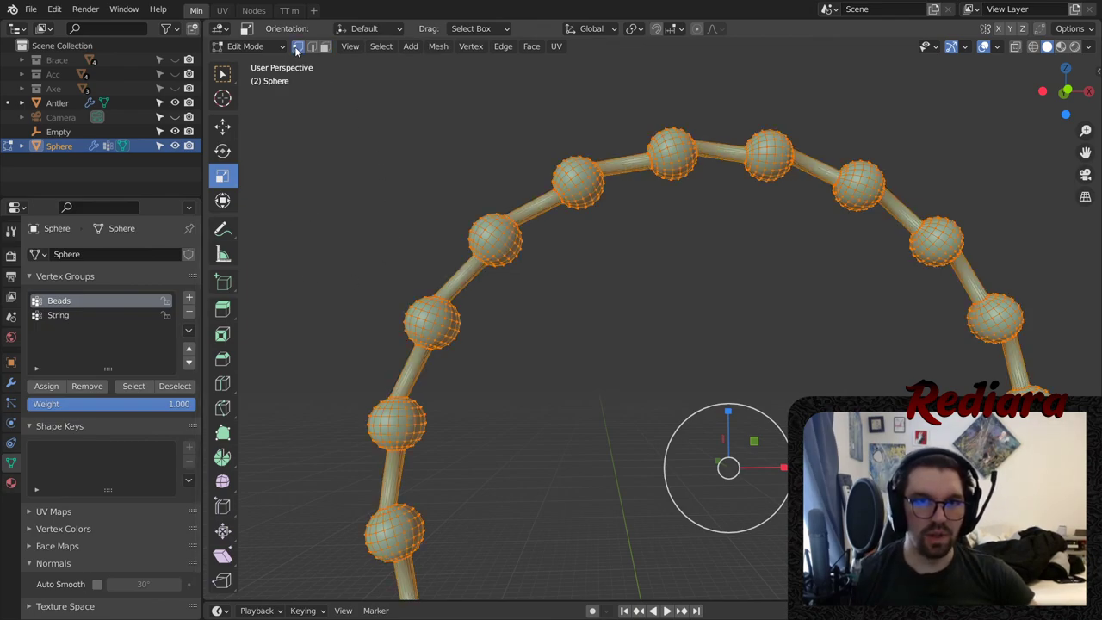
pyautogui.scroll(5, 520, 197)
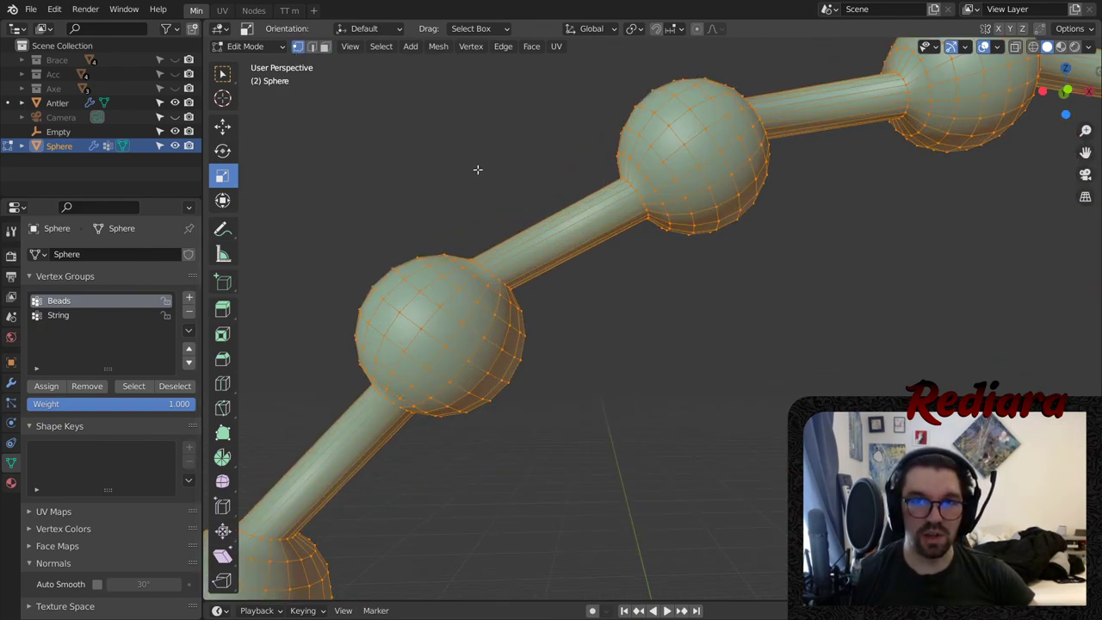
pyautogui.click(313, 47)
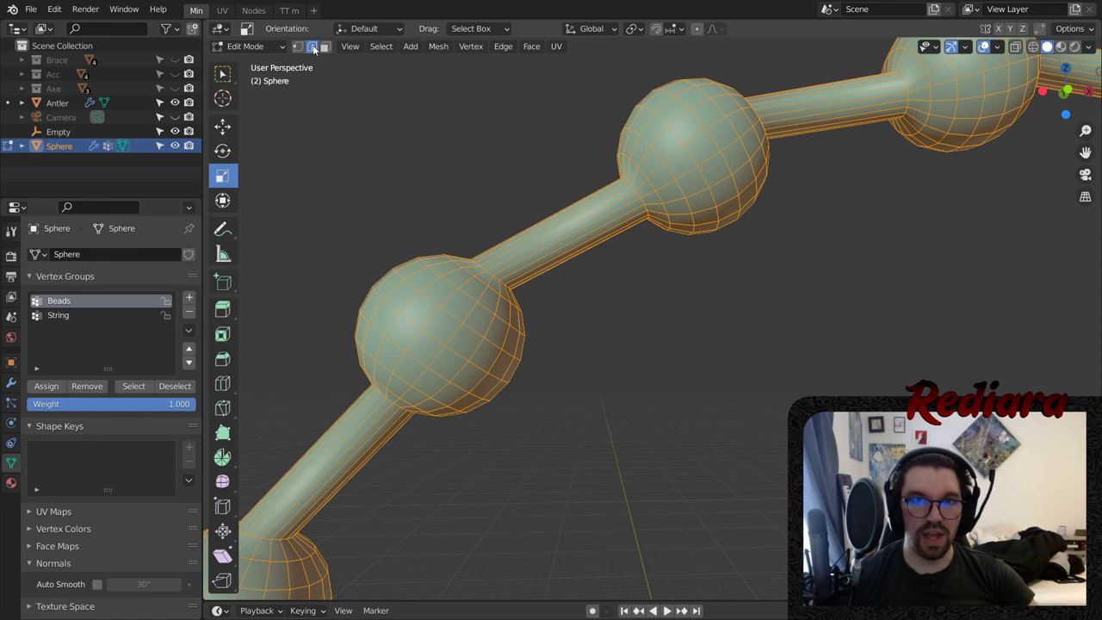
pyautogui.keyDown('alt'); pyautogui.keyDown('shift'); pyautogui.click(562, 228); pyautogui.keyUp('shift'); pyautogui.keyUp('alt')
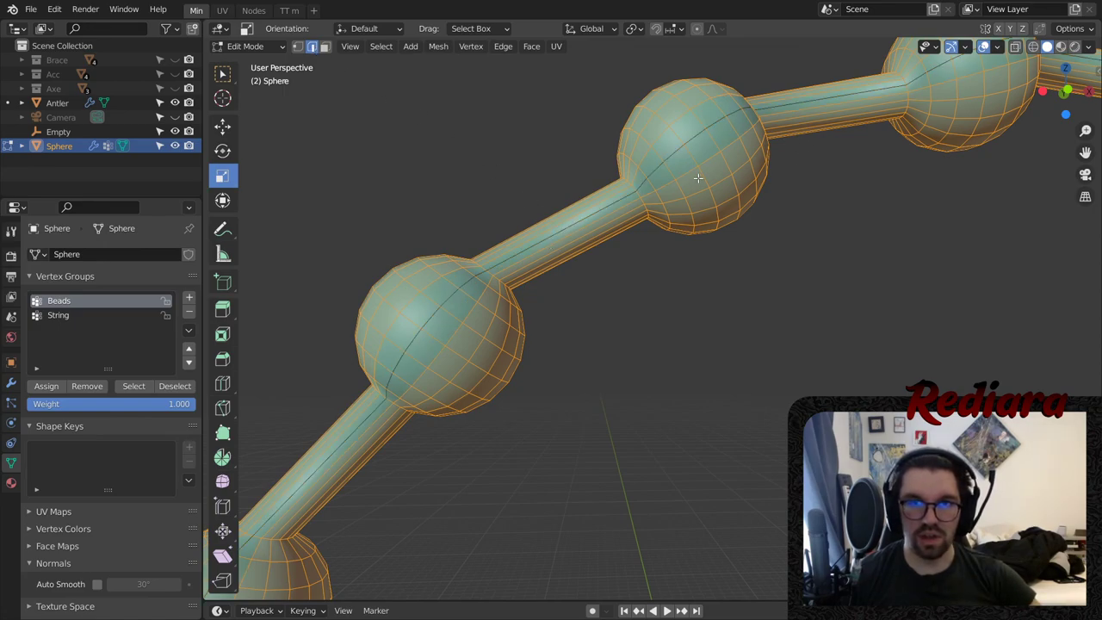
pyautogui.hotkey('ctrl', 'z')
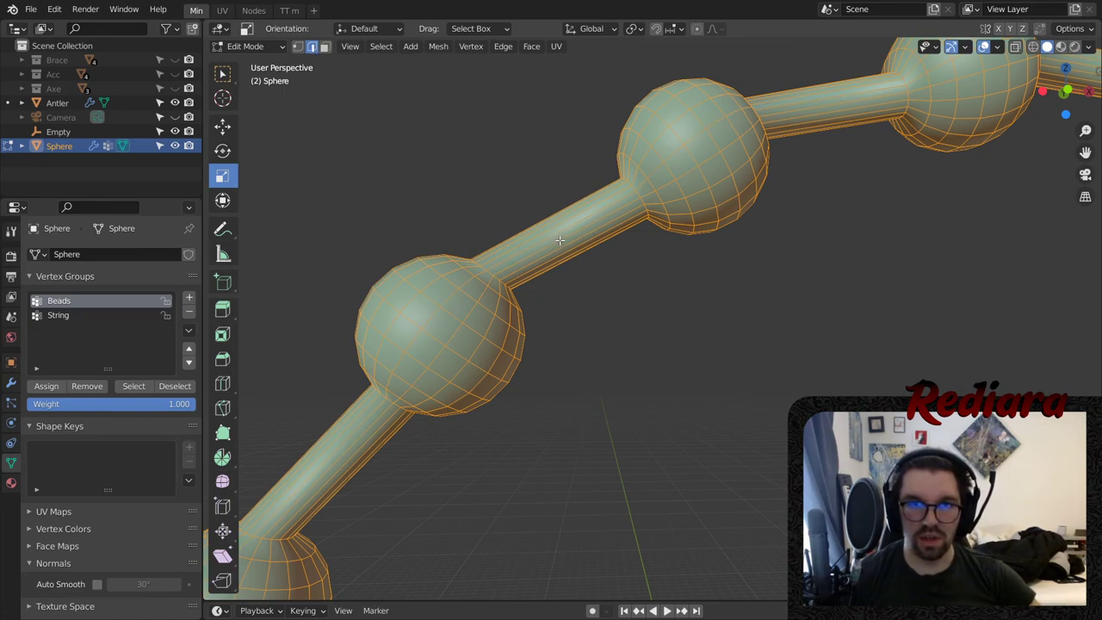
# - Compare how the connecting tubes between the spheres are selected in face, vertex and edge select modes
pyautogui.click(324, 47)
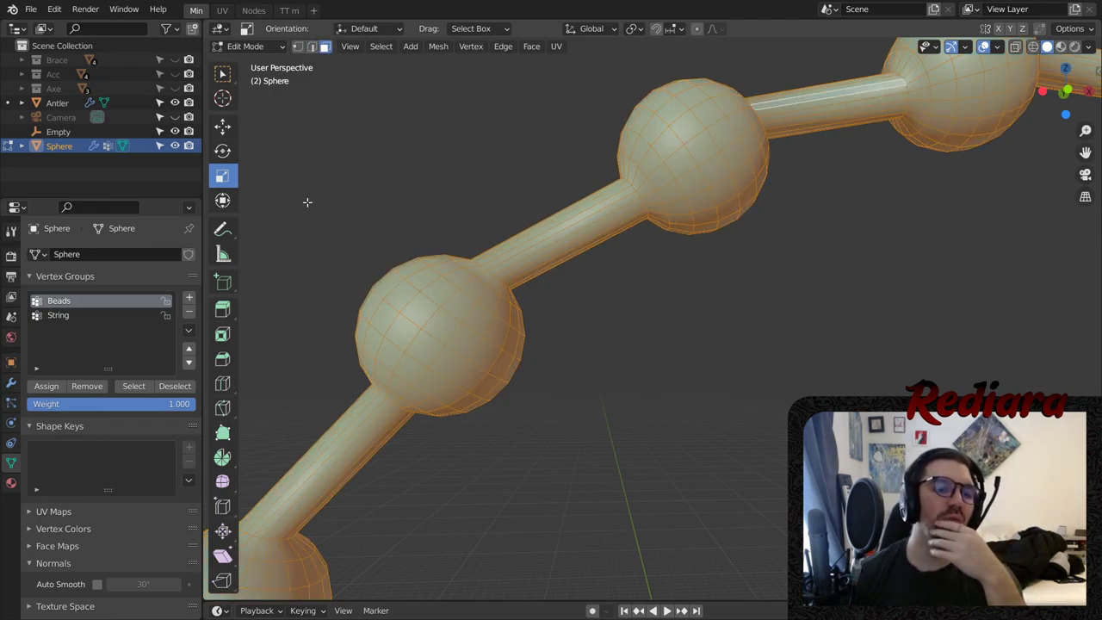
pyautogui.press('2')
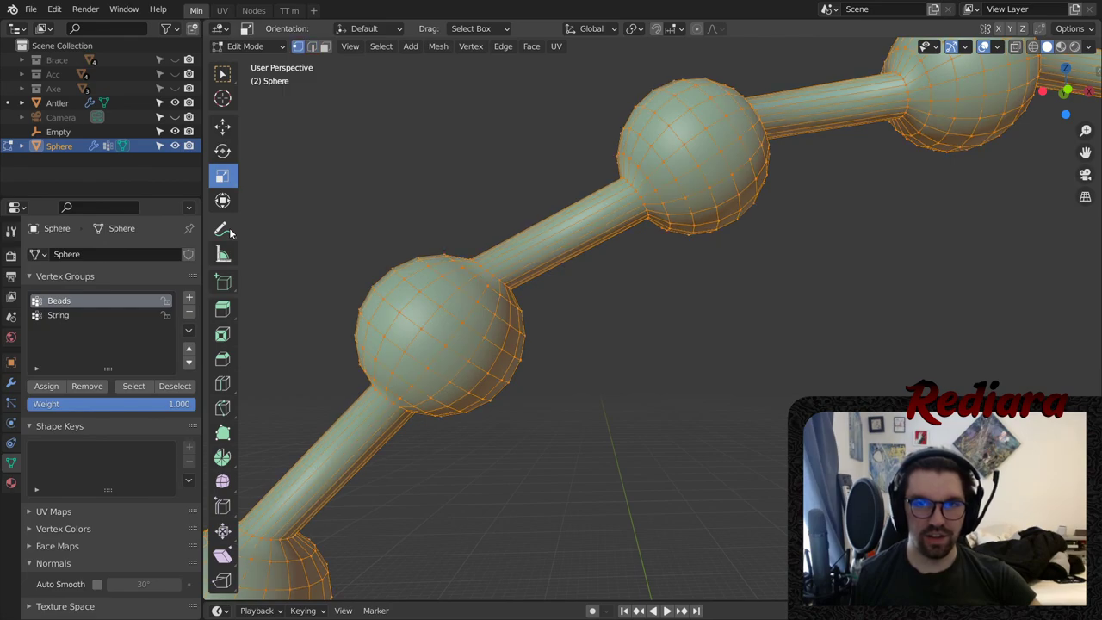
pyautogui.press('3')
pyautogui.click(314, 49)
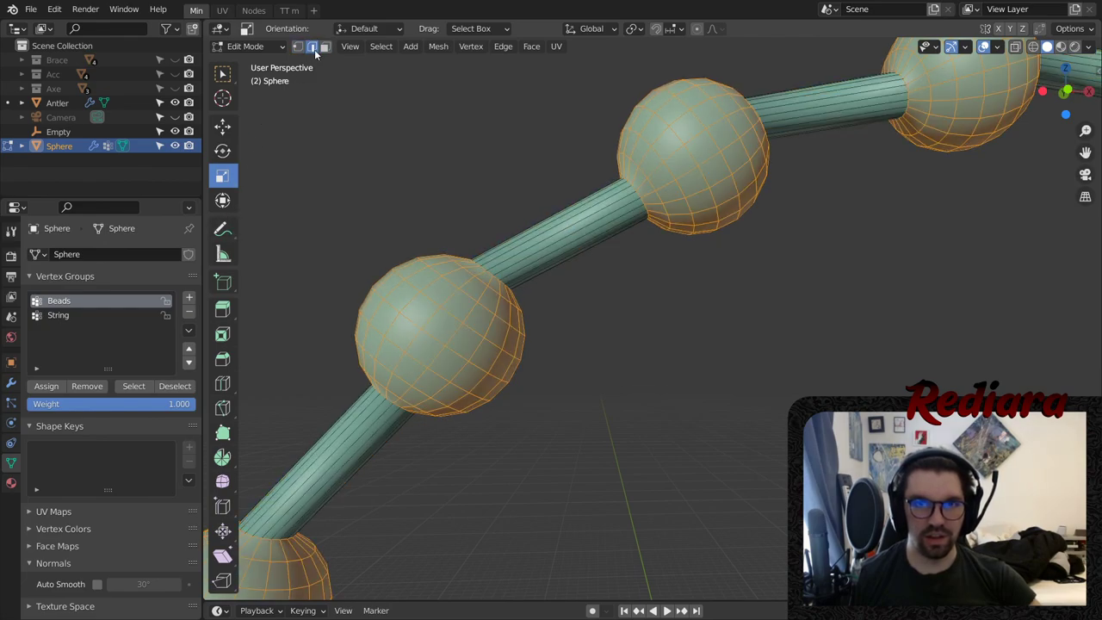
pyautogui.click(296, 48)
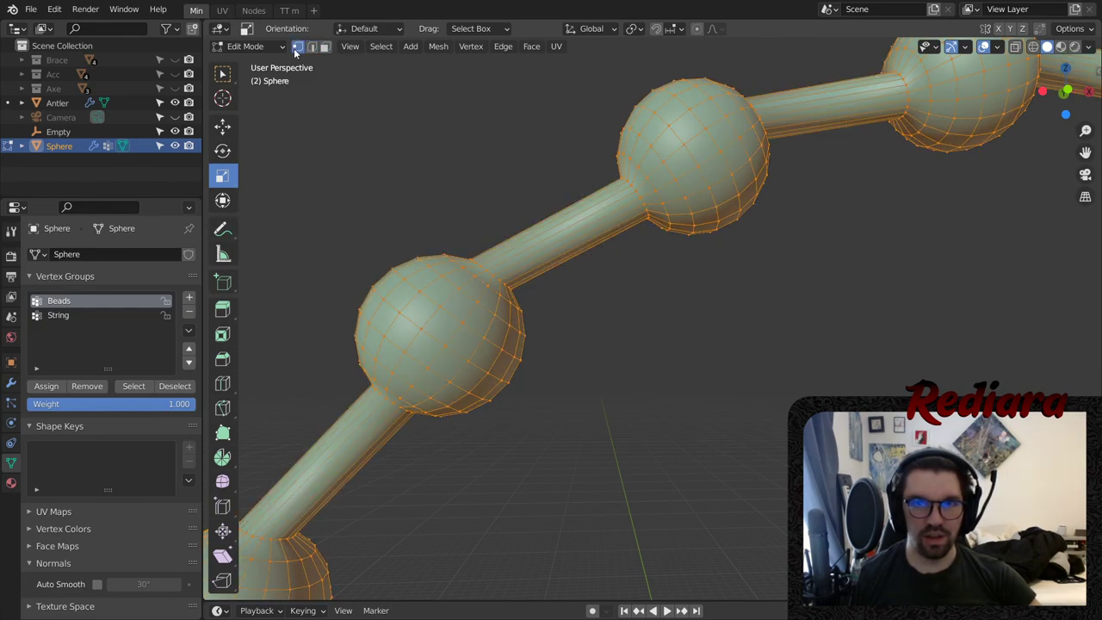
pyautogui.press('2')
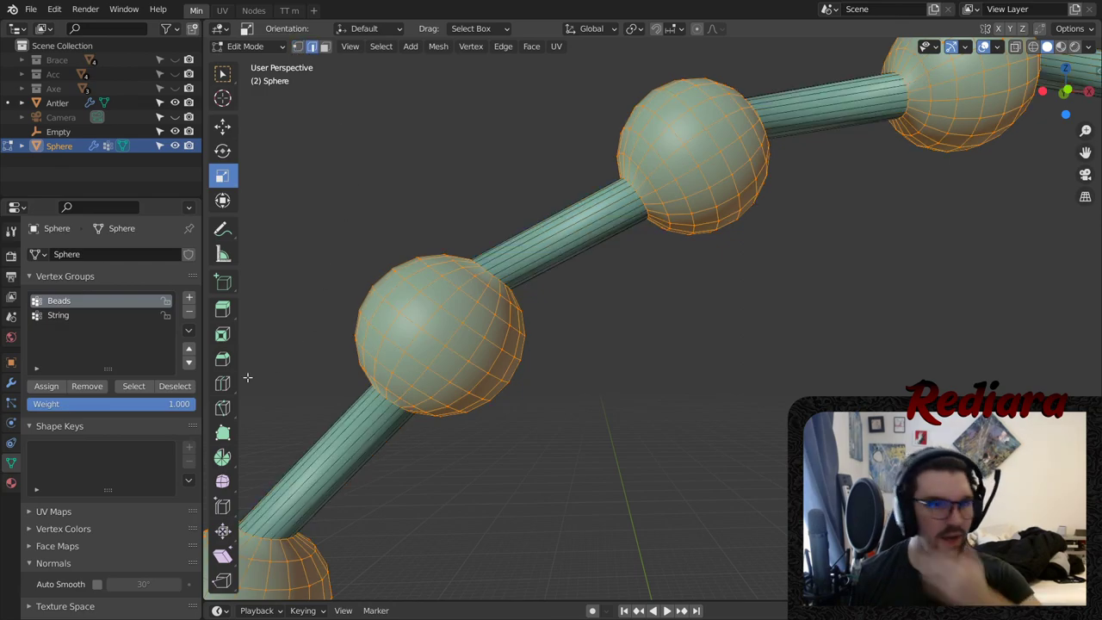
# - Check the Beads vertex group in edge select mode by deselecting and reselecting its edges around the ring
pyautogui.click(155, 386)
pyautogui.click(138, 384)
pyautogui.click(157, 387)
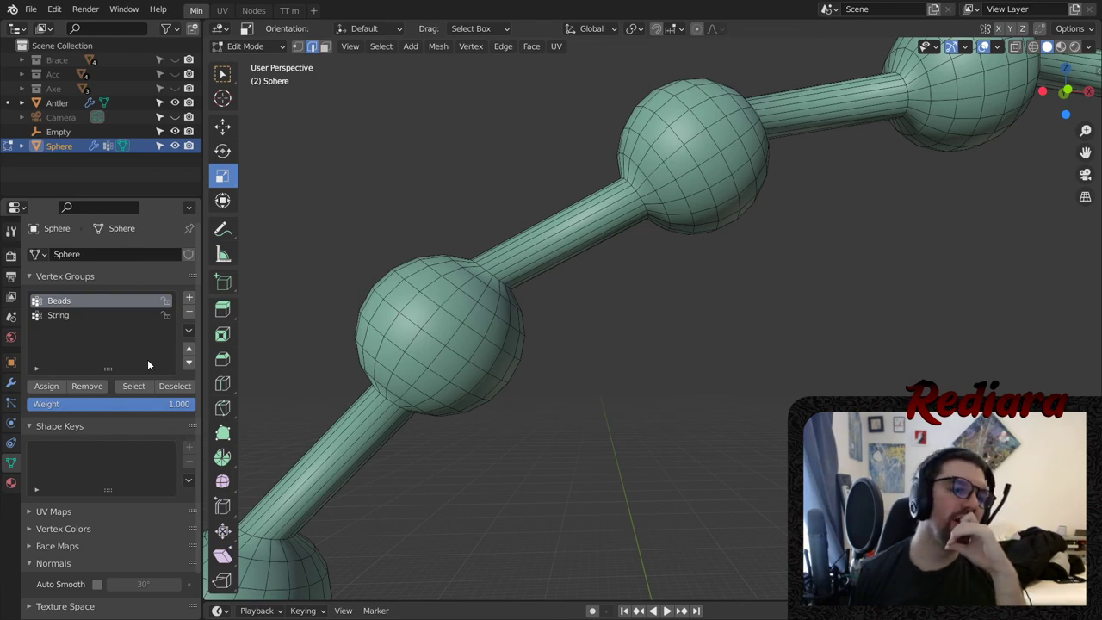
pyautogui.scroll(-10, 537, 224)
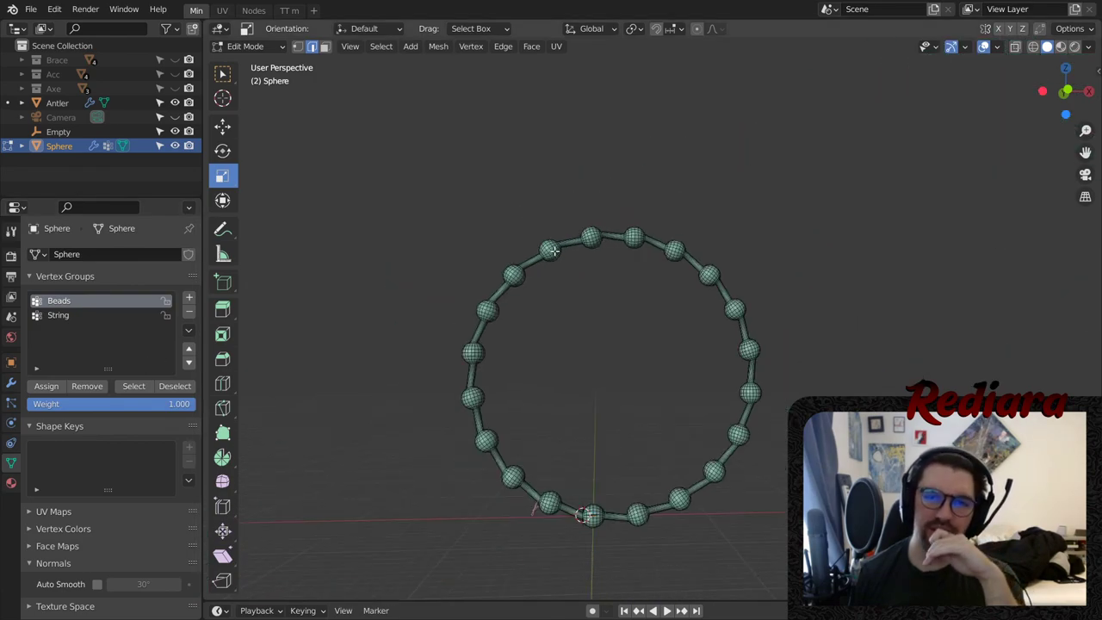
pyautogui.scroll(4, 537, 224)
pyautogui.scroll(6, 510, 251)
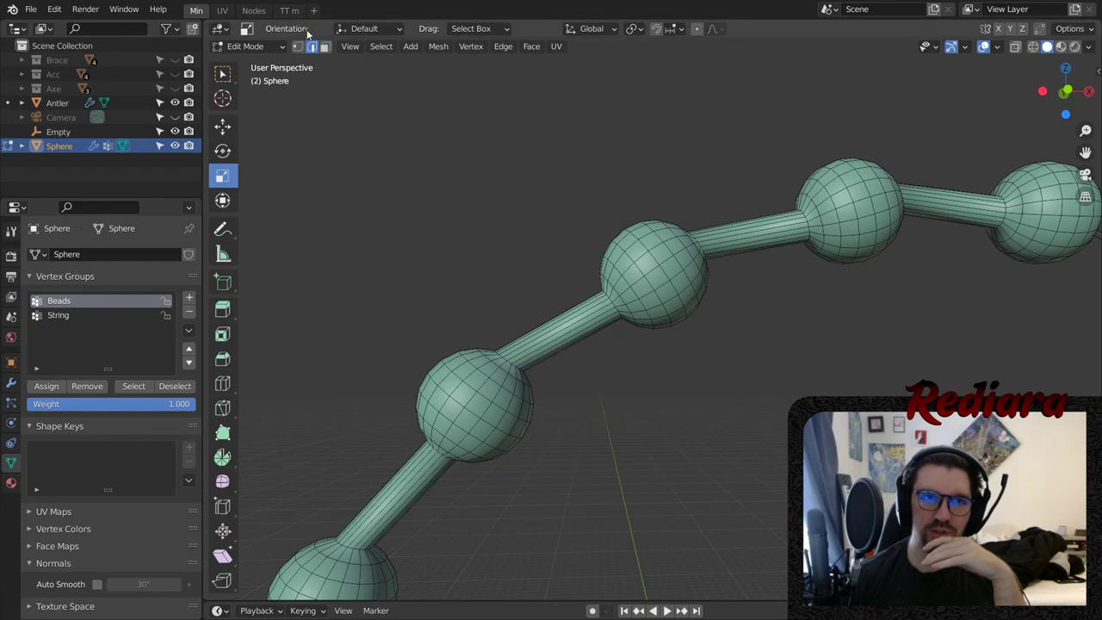
pyautogui.press('a')
pyautogui.press('a')
pyautogui.press('l')
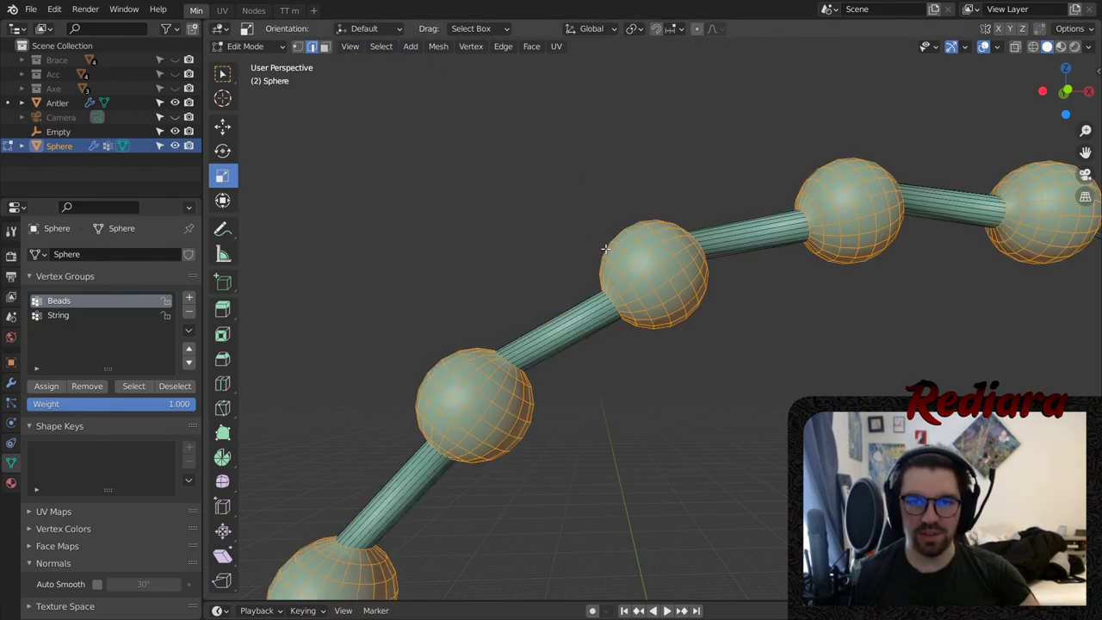
# - Add a single loop cut around the middle of each connecting tube along the whole bead ring
pyautogui.scroll(-4, 610, 227)
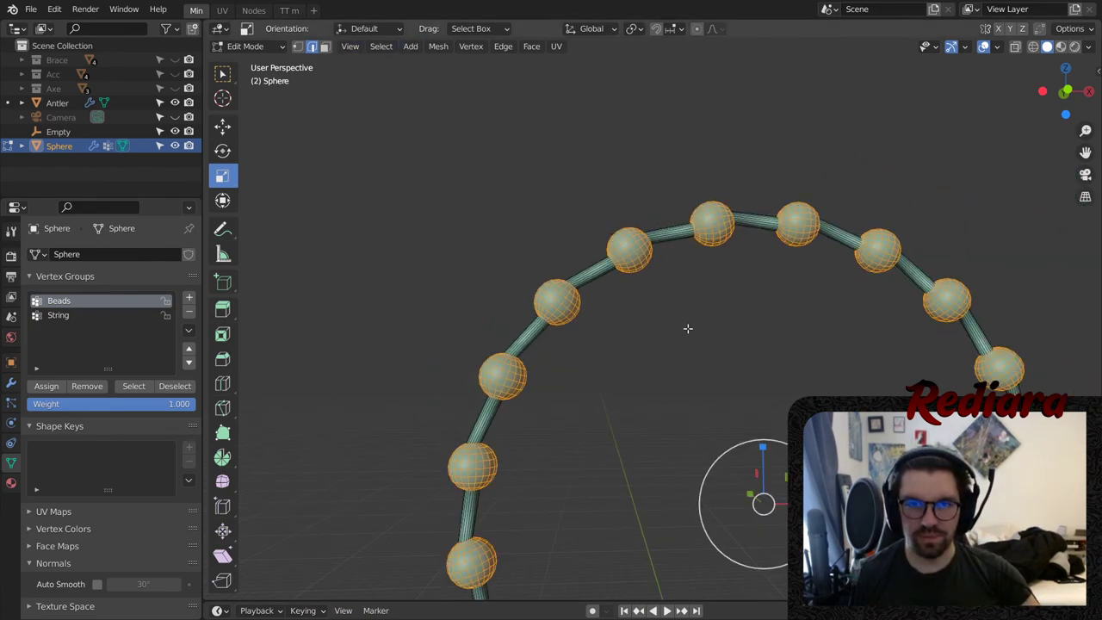
pyautogui.click(222, 383)
pyautogui.click(469, 196)
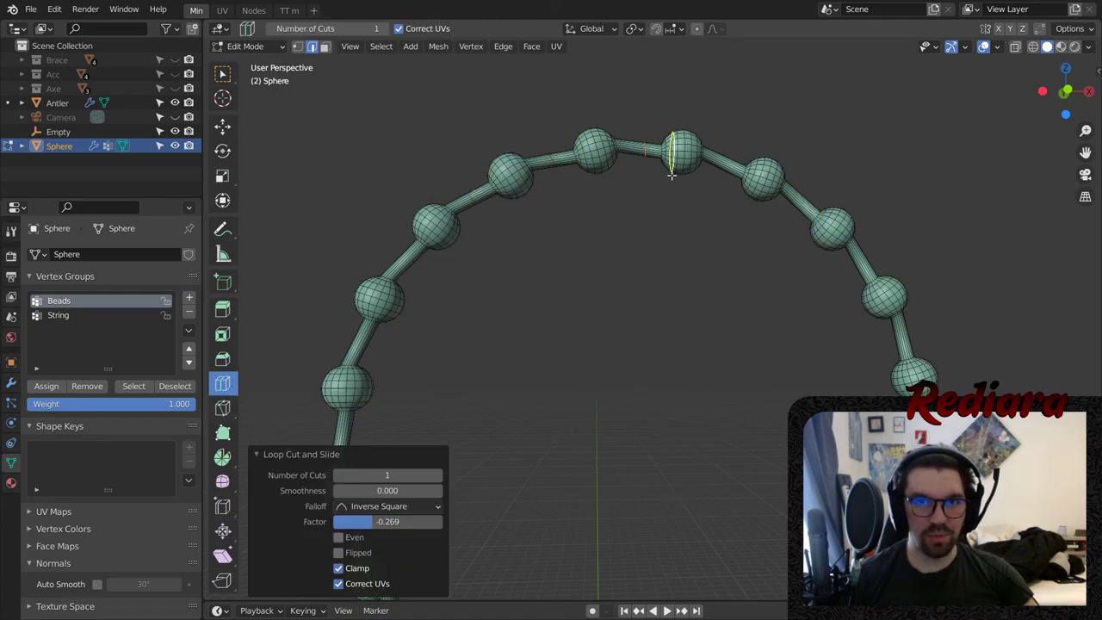
pyautogui.click(895, 337)
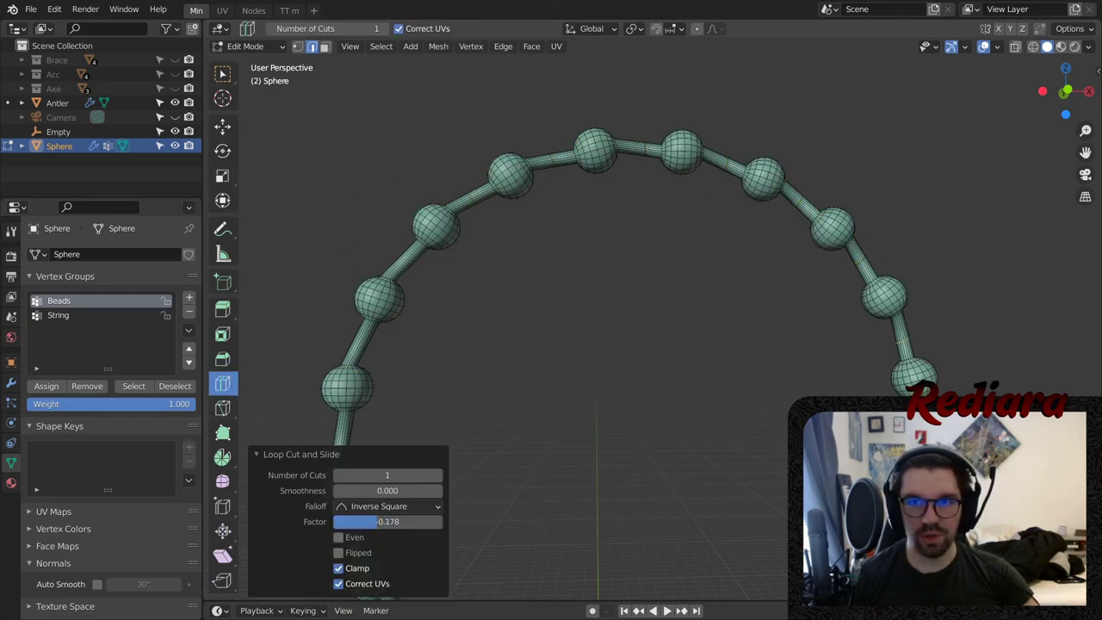
pyautogui.click(917, 419)
pyautogui.keyDown('shift'); pyautogui.moveTo(919, 474); pyautogui.dragTo(903, 380, button='middle'); pyautogui.keyUp('shift')
pyautogui.moveTo(900, 327); pyautogui.dragTo(899, 355, button='middle')
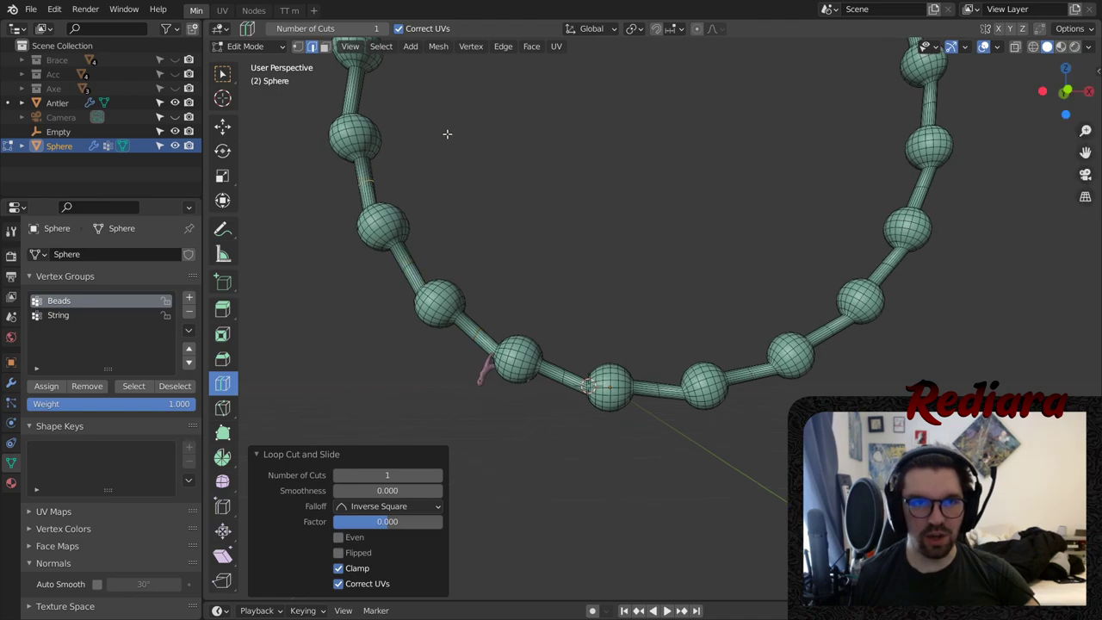
pyautogui.moveTo(445, 133); pyautogui.dragTo(474, 403, button='middle')
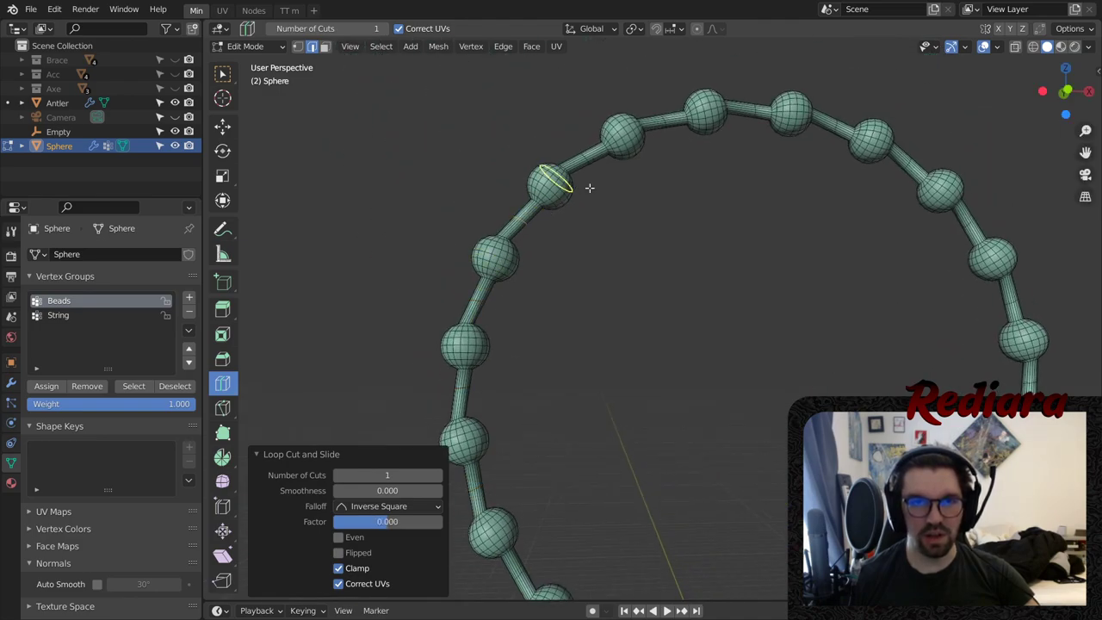
# - Select every face ring of one sphere on the ring's upper left in face select mode, leaving out the tubes
pyautogui.press('w')
pyautogui.scroll(5, 516, 172)
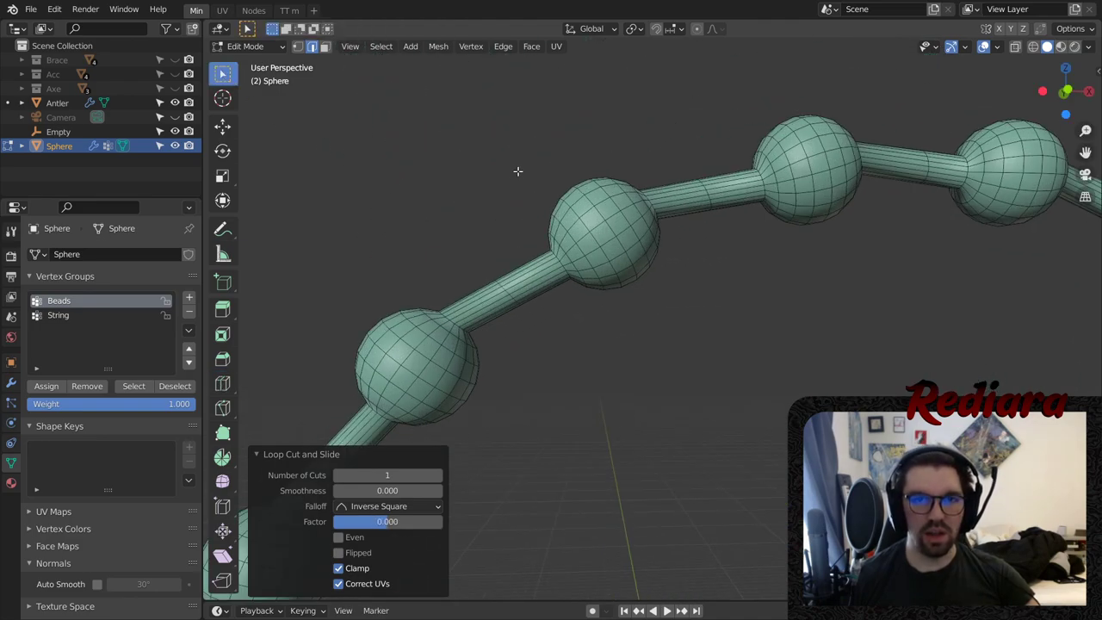
pyautogui.scroll(4, 514, 258)
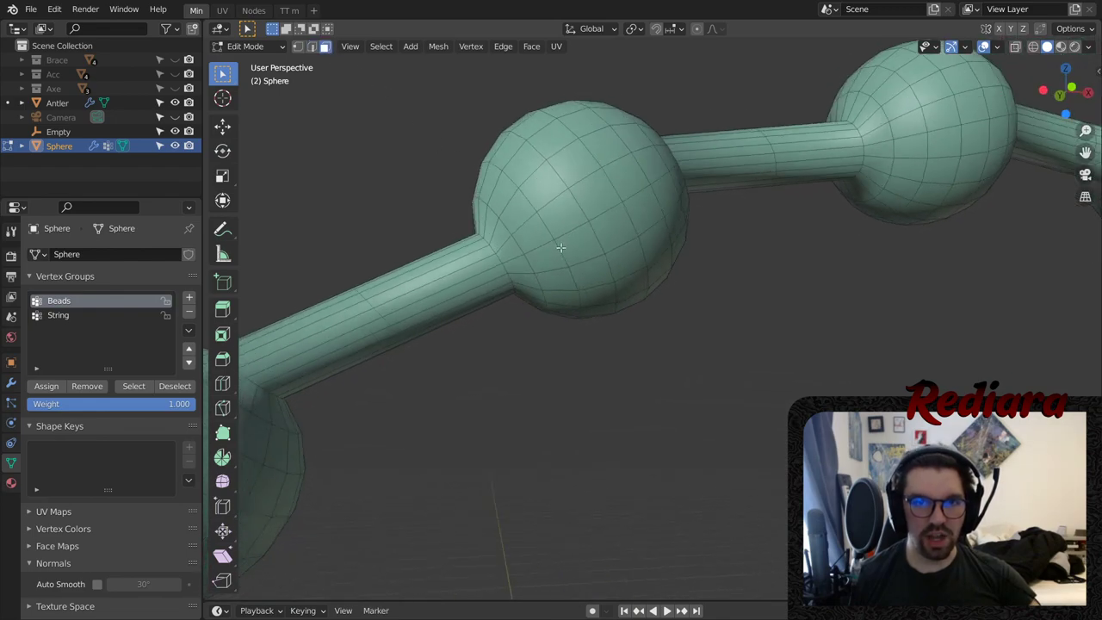
pyautogui.keyDown('alt'); pyautogui.click(517, 258); pyautogui.keyUp('alt')
pyautogui.keyDown('alt'); pyautogui.keyDown('shift'); pyautogui.click(548, 243); pyautogui.keyUp('shift'); pyautogui.keyUp('alt')
pyautogui.keyDown('alt'); pyautogui.keyDown('shift'); pyautogui.click(605, 211); pyautogui.keyUp('shift'); pyautogui.keyUp('alt')
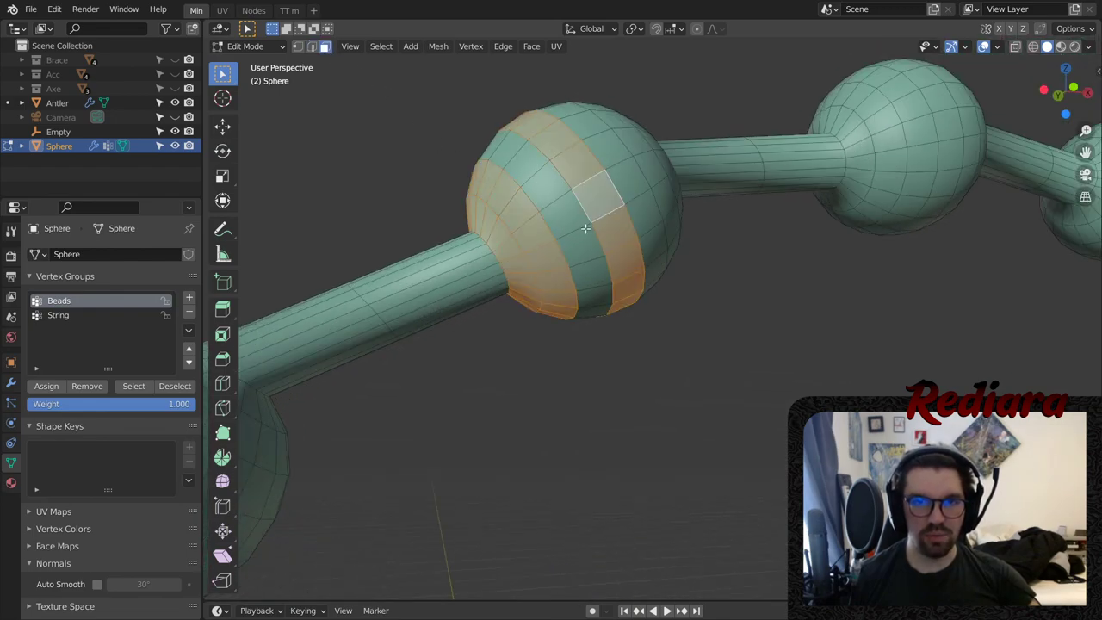
pyautogui.keyDown('alt'); pyautogui.keyDown('shift'); pyautogui.click(582, 227); pyautogui.keyUp('shift'); pyautogui.keyUp('alt')
pyautogui.keyDown('alt'); pyautogui.keyDown('shift'); pyautogui.click(636, 197); pyautogui.keyUp('shift'); pyautogui.keyUp('alt')
pyautogui.moveTo(701, 146); pyautogui.dragTo(632, 228, button='middle')
pyautogui.keyDown('alt'); pyautogui.keyDown('shift'); pyautogui.click(652, 187); pyautogui.keyUp('shift'); pyautogui.keyUp('alt')
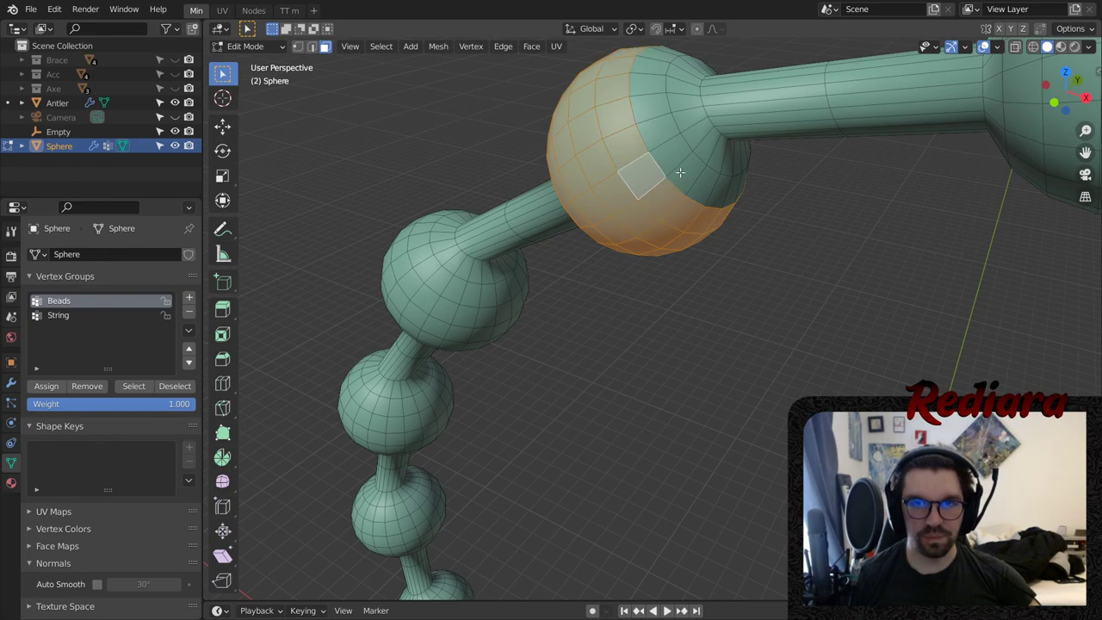
pyautogui.keyDown('alt'); pyautogui.keyDown('shift'); pyautogui.click(687, 166); pyautogui.keyUp('shift'); pyautogui.keyUp('alt')
pyautogui.keyDown('alt'); pyautogui.keyDown('shift'); pyautogui.click(699, 150); pyautogui.keyUp('shift'); pyautogui.keyUp('alt')
pyautogui.scroll(-3, 710, 160)
pyautogui.moveTo(715, 197)
pyautogui.mouseDown(button='middle')
pyautogui.moveTo(829, 192)
pyautogui.moveTo(707, 207)
pyautogui.mouseUp(button='middle')
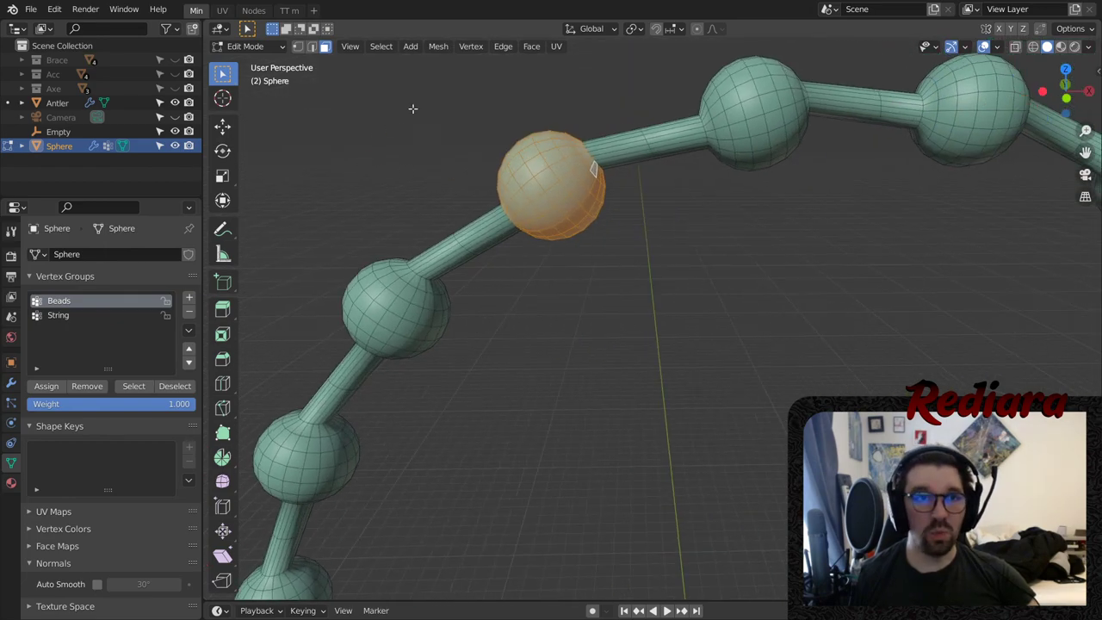
# - Try to extend the sphere's selection to similar faces by Area, and restore the single-sphere selection
pyautogui.click(381, 47)
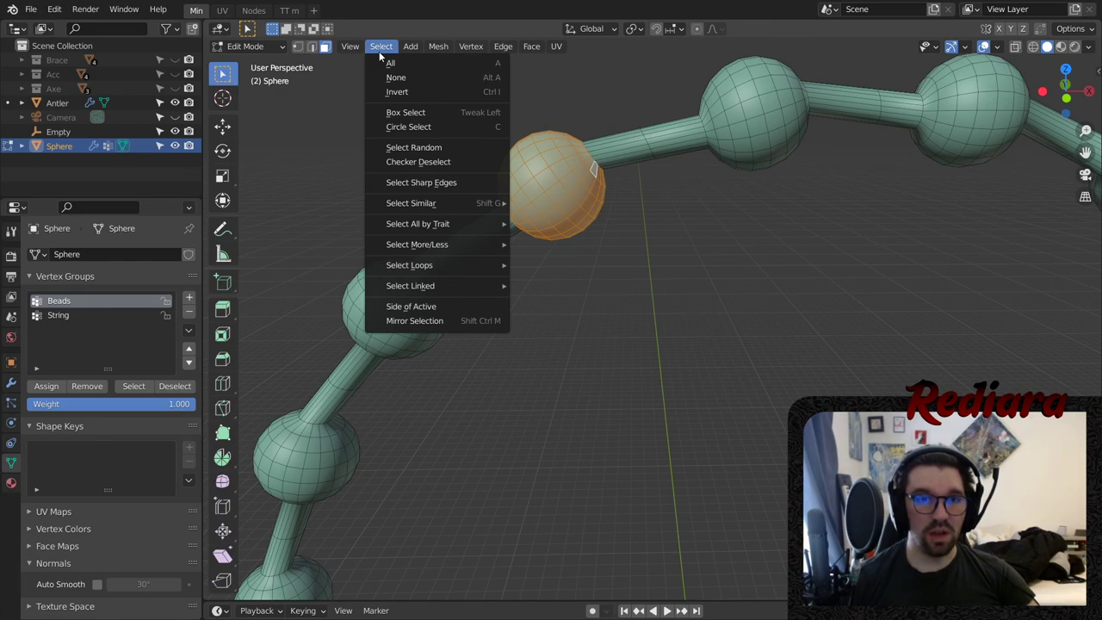
pyautogui.moveTo(481, 206)
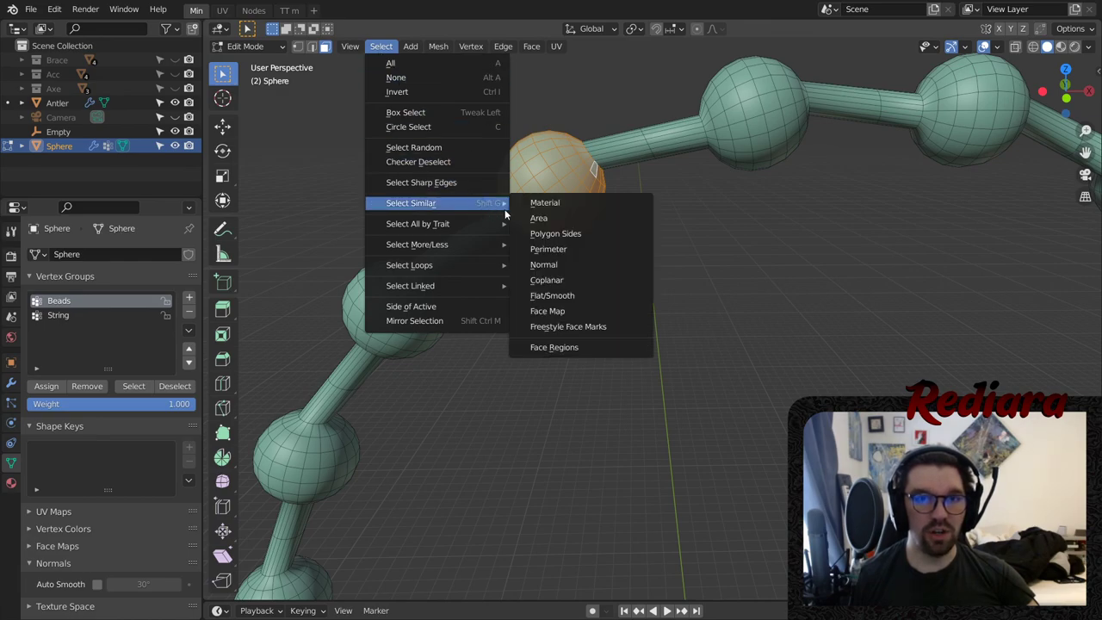
pyautogui.click(541, 218)
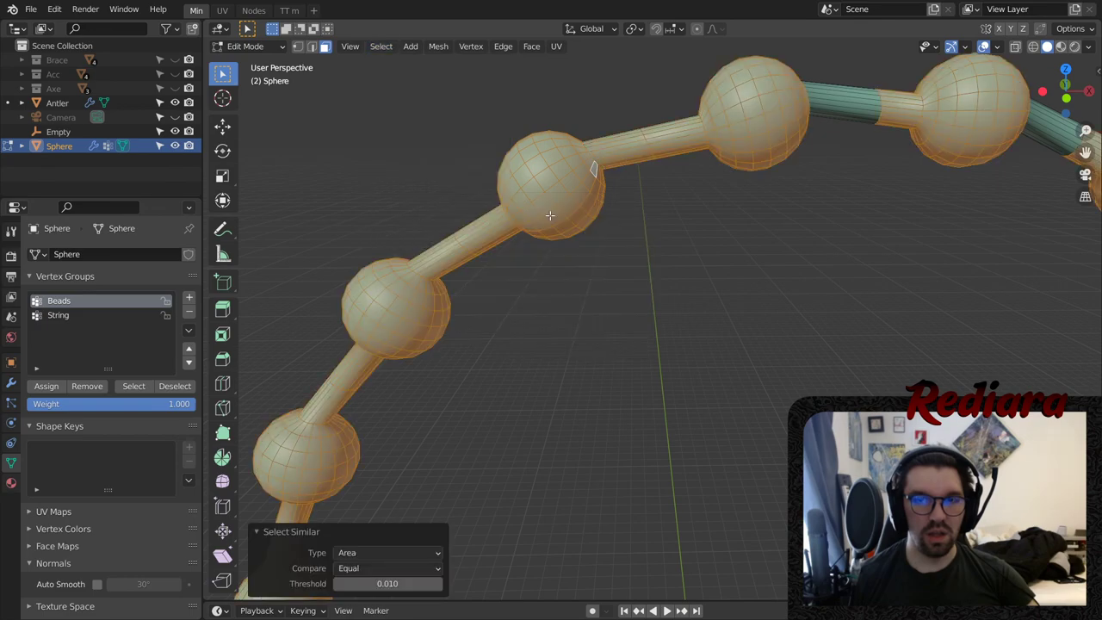
pyautogui.hotkey('ctrl', 'z')
pyautogui.hotkey('alt', 'a')
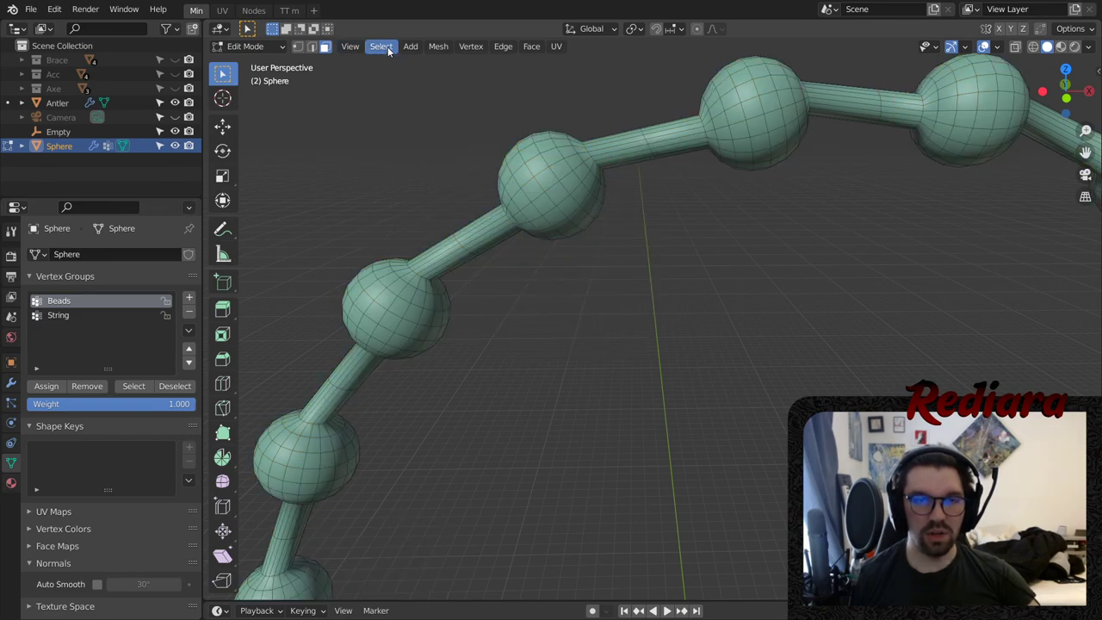
pyautogui.hotkey('ctrl', 'z')
# - Try to extend the sphere's selection to similar faces by Polygon Sides, and undo it
pyautogui.click(385, 48)
pyautogui.moveTo(484, 204)
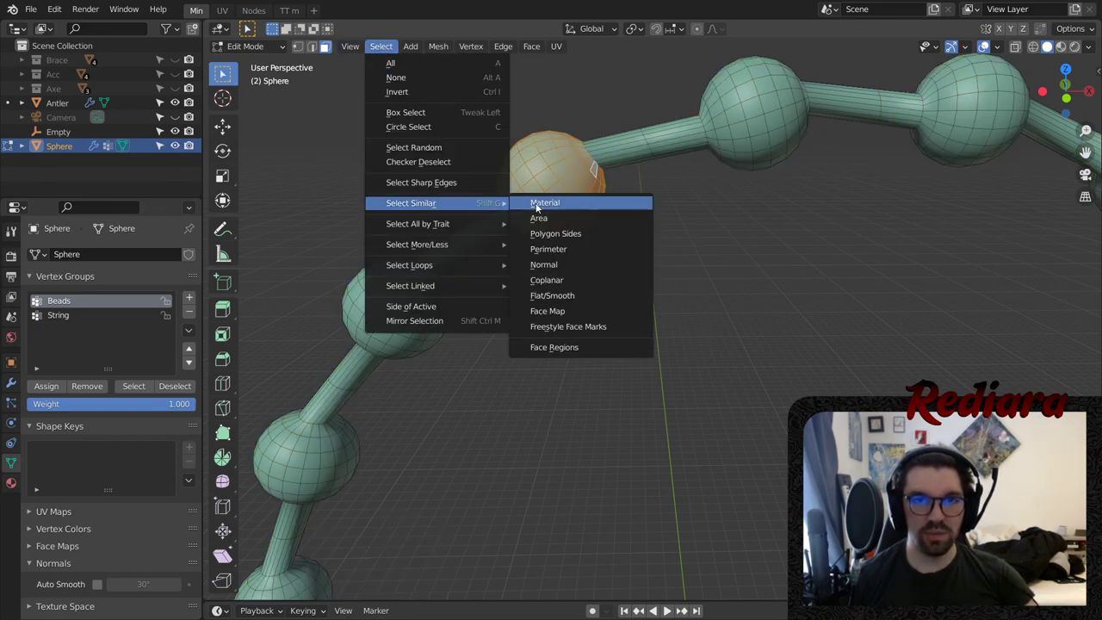
pyautogui.click(542, 234)
pyautogui.hotkey('ctrl', 'z')
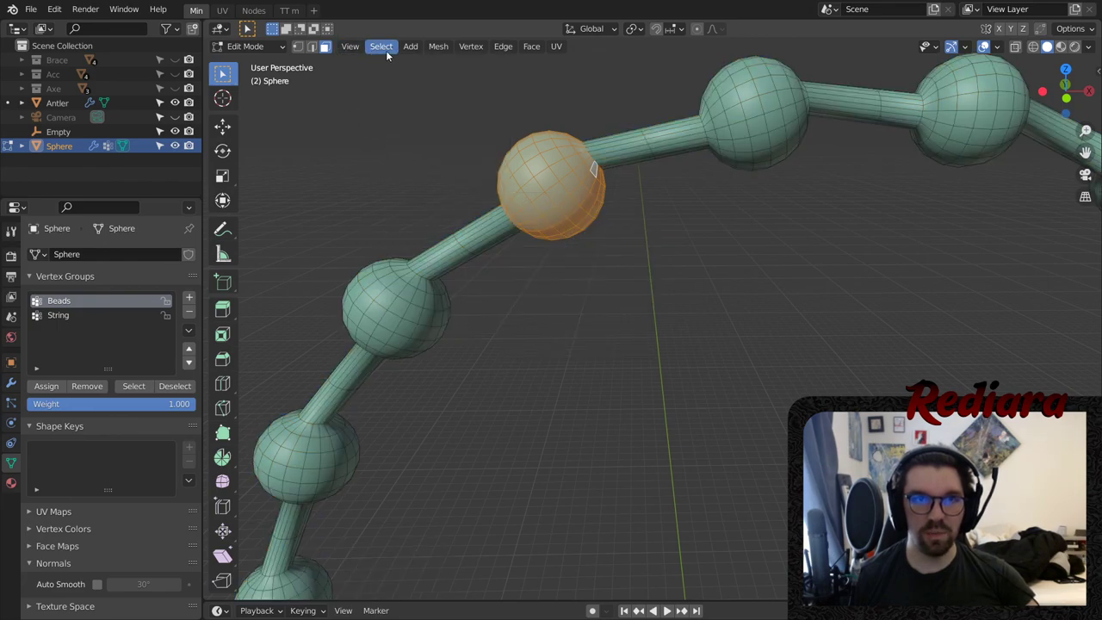
# - Try to extend the sphere's selection to similar faces by Face Map
pyautogui.click(386, 51)
pyautogui.moveTo(460, 204)
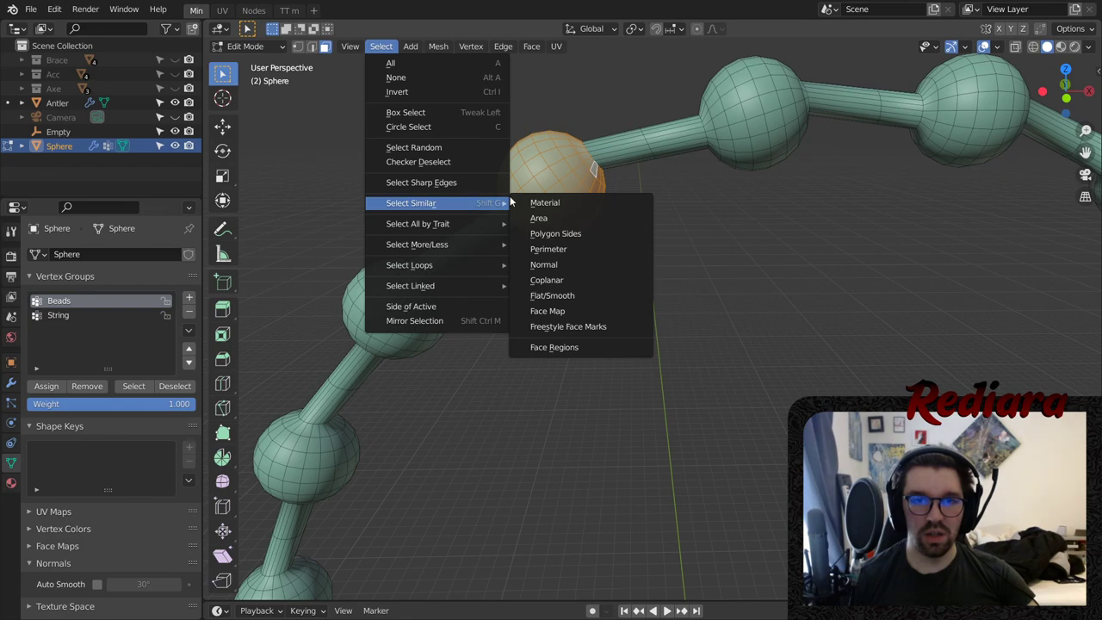
pyautogui.click(547, 311)
pyautogui.scroll(-4, 541, 305)
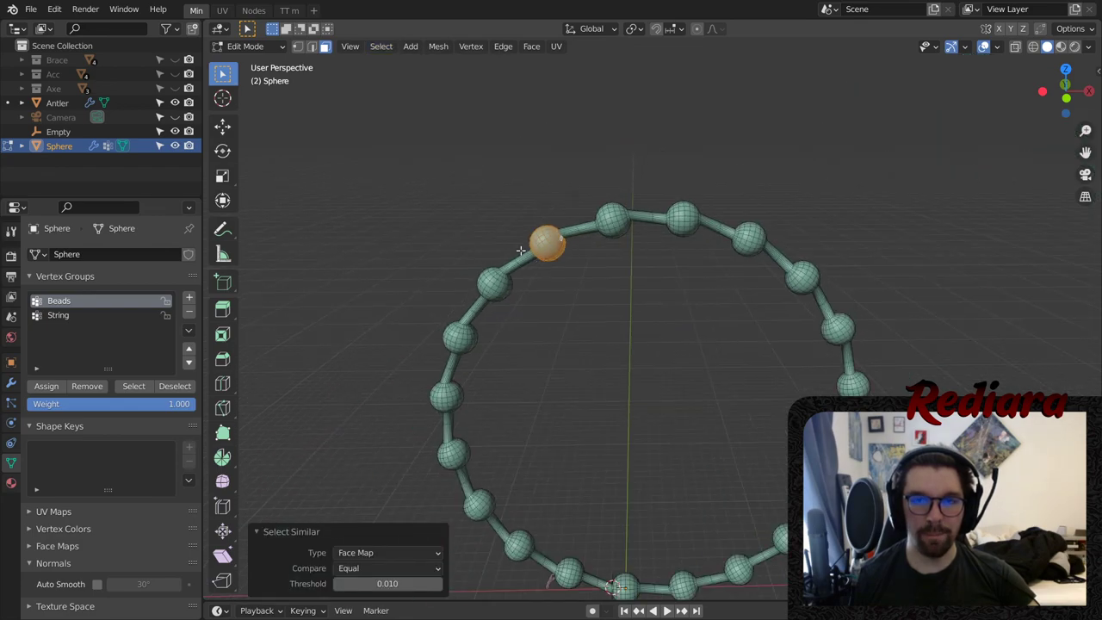
# - Select the faces of all spheres around the ring with Select Similar by Perimeter
pyautogui.click(382, 46)
pyautogui.moveTo(484, 209)
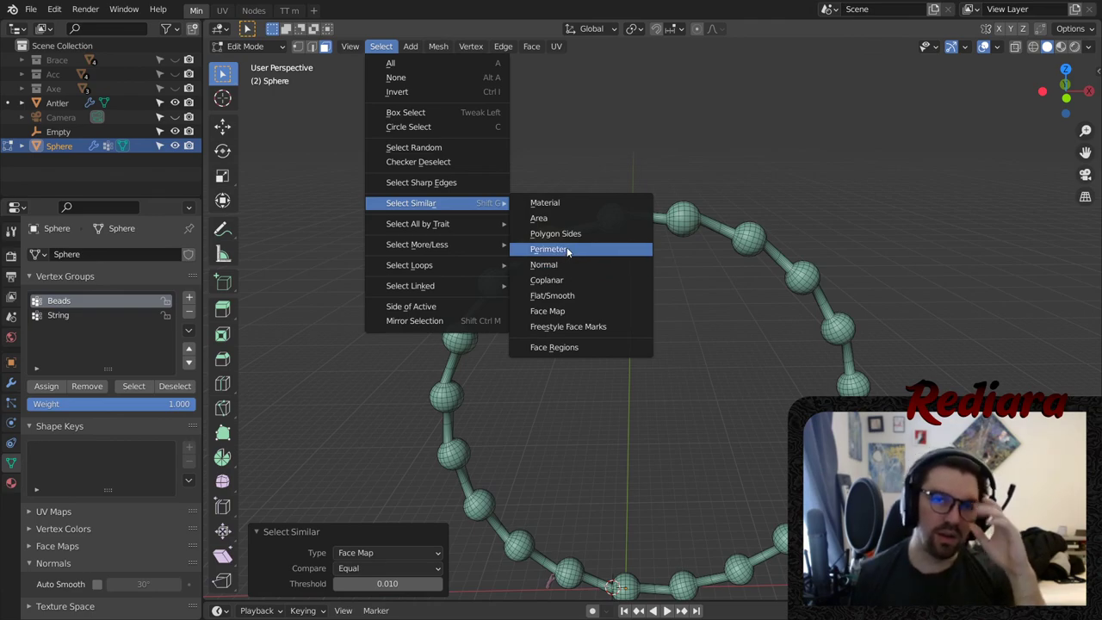
pyautogui.click(562, 249)
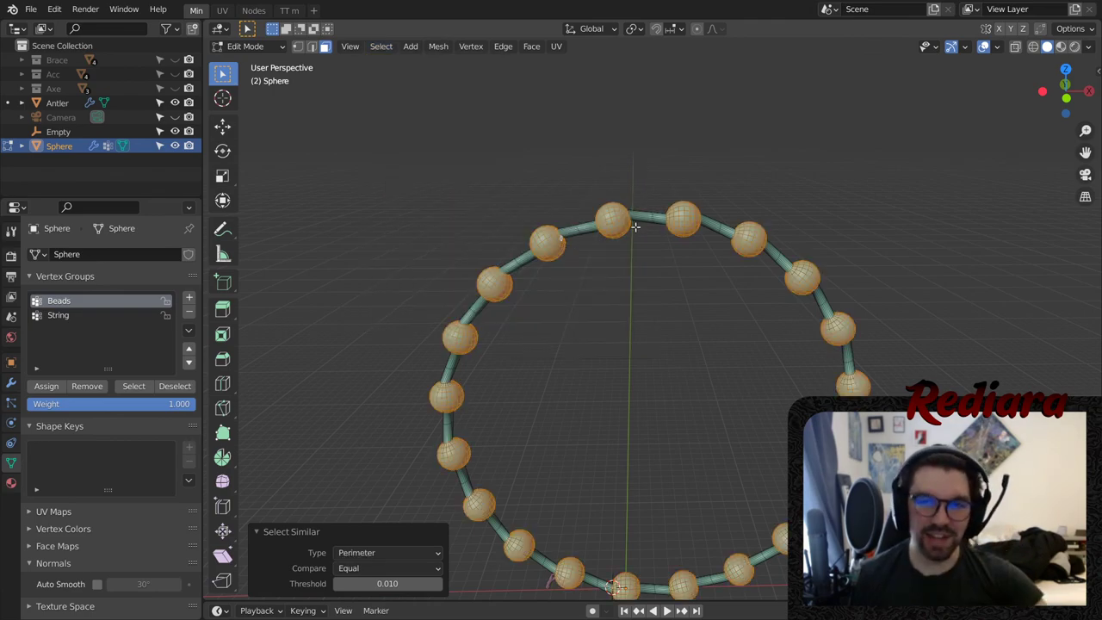
# - Assign the selected spheres to the Beads vertex group and check its members by deselecting and reselecting the group
pyautogui.scroll(4, 632, 230)
pyautogui.moveTo(613, 227); pyautogui.dragTo(612, 263, button='middle')
pyautogui.scroll(-3, 600, 280)
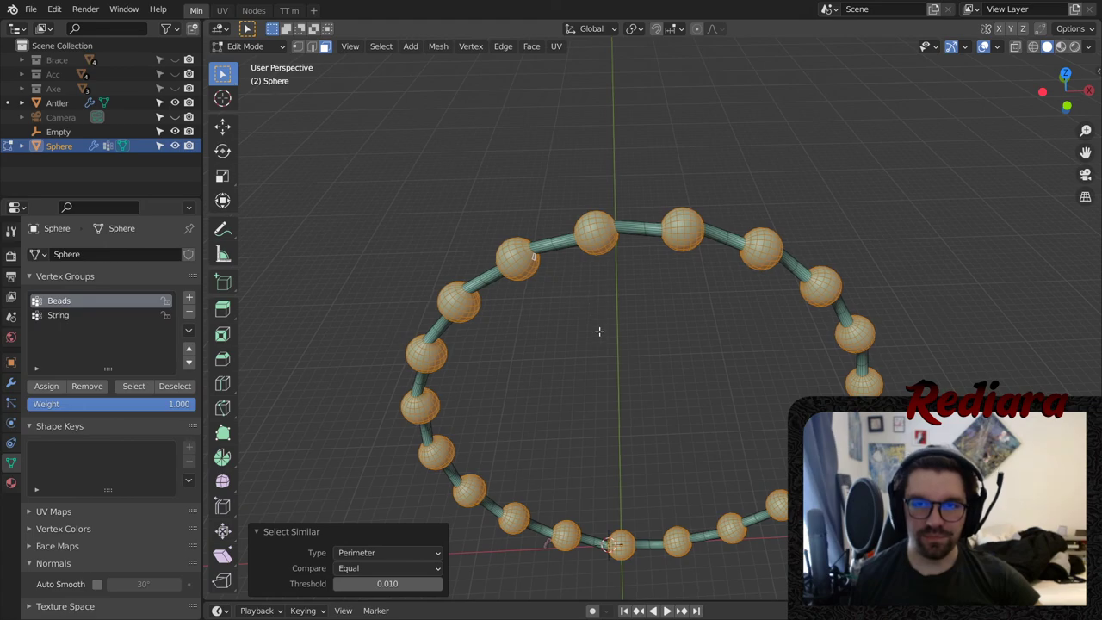
pyautogui.moveTo(599, 330); pyautogui.dragTo(616, 206, button='middle')
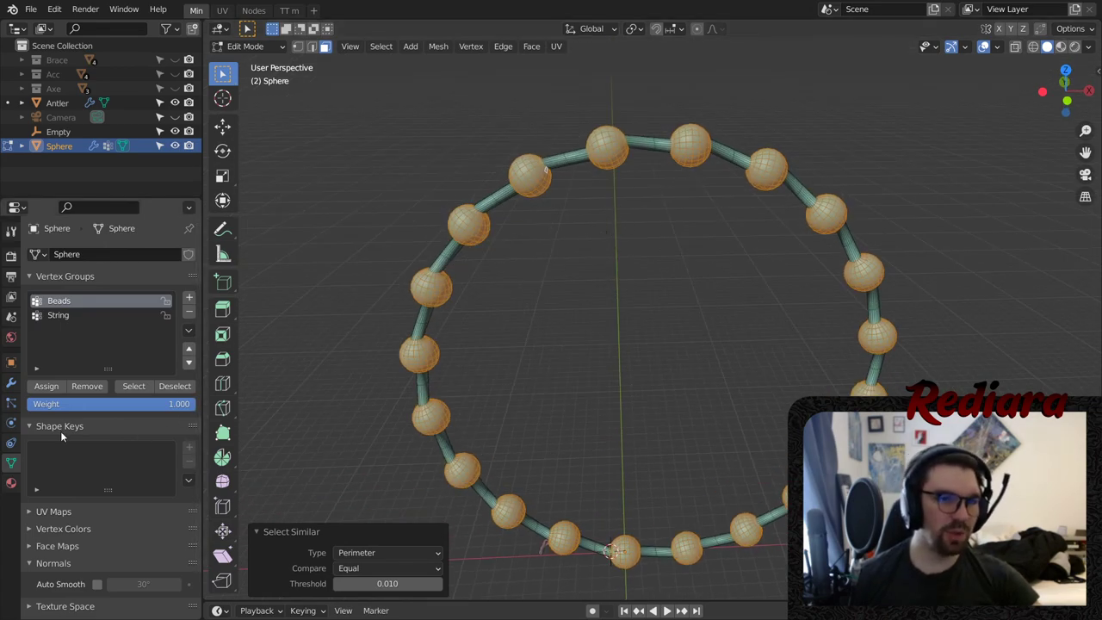
pyautogui.click(43, 387)
pyautogui.click(168, 386)
pyautogui.click(134, 387)
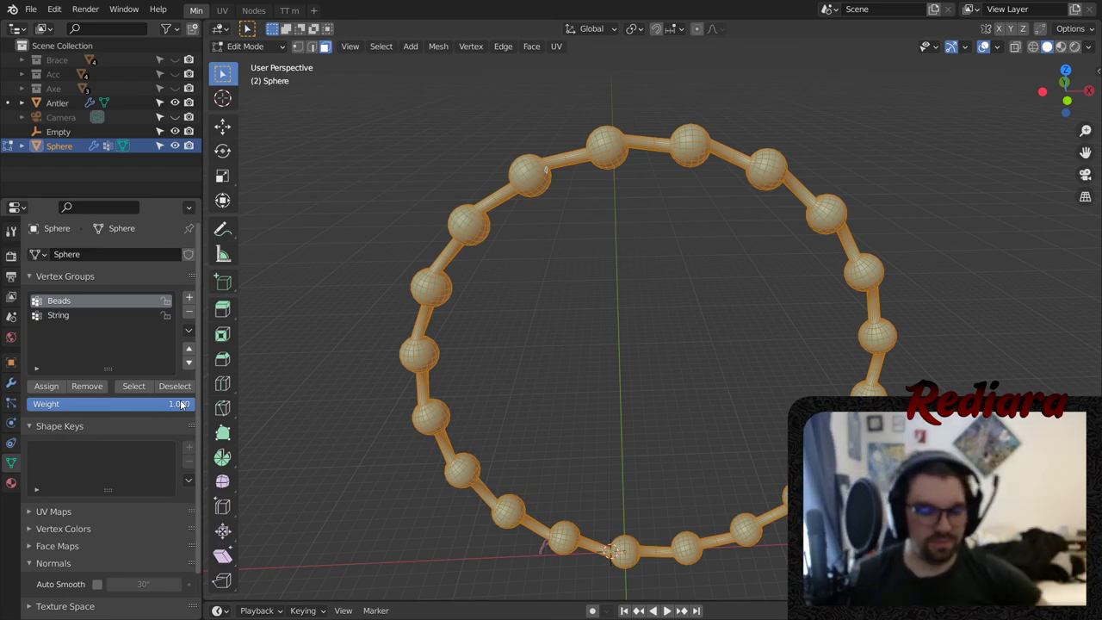
# - Recheck which faces the Beads group selects, and undo back to the selection of only the spheres
pyautogui.hotkey('alt', 'a')
pyautogui.click(133, 385)
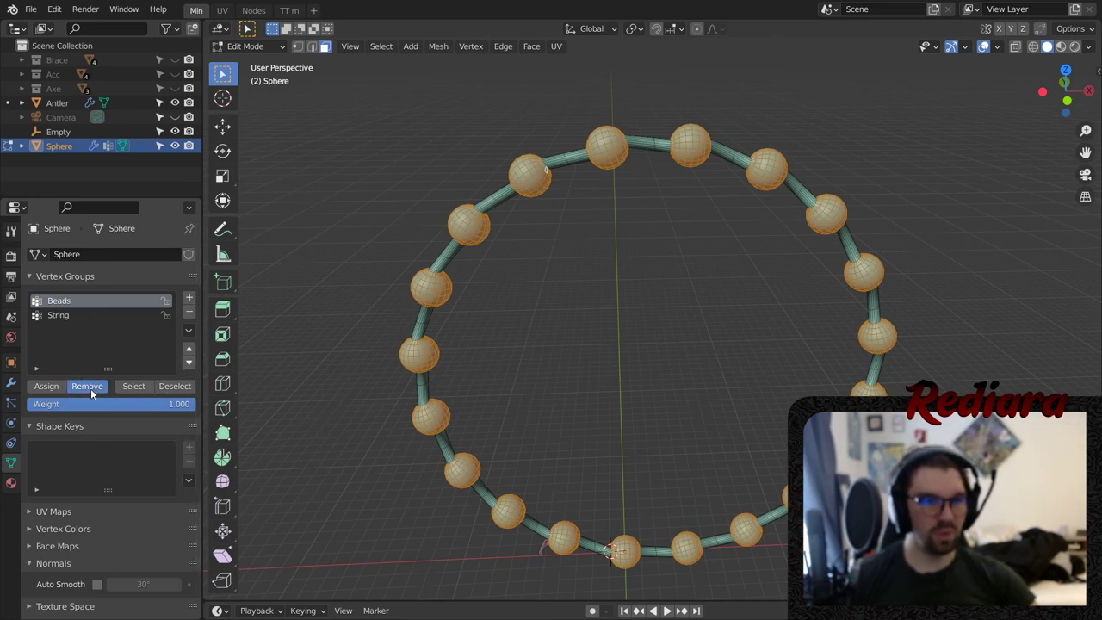
pyautogui.click(168, 385)
pyautogui.click(136, 387)
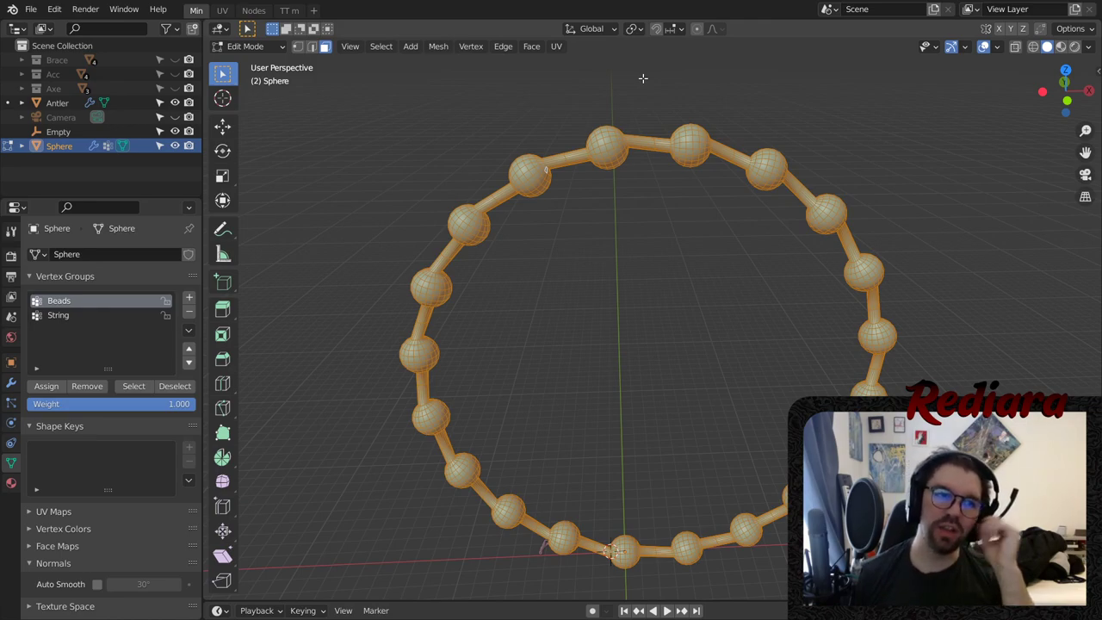
pyautogui.scroll(8, 608, 125)
pyautogui.moveTo(623, 175); pyautogui.dragTo(666, 207, button='middle')
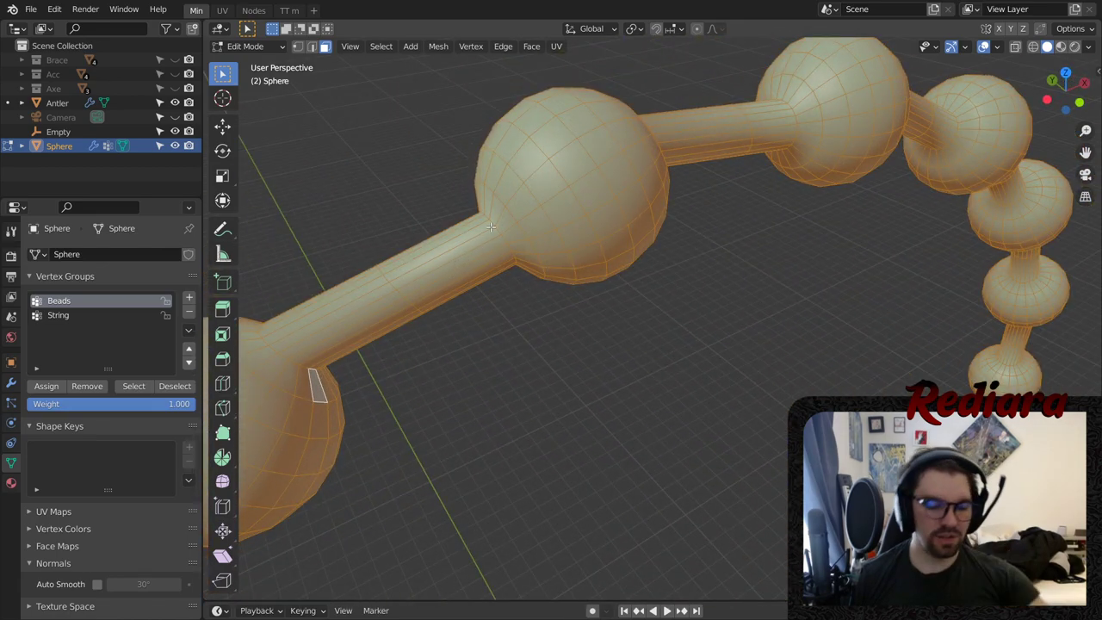
pyautogui.hotkey('ctrl', 'z')
pyautogui.hotkey('ctrl', 'z')
pyautogui.scroll(-5, 534, 212)
pyautogui.moveTo(585, 295); pyautogui.dragTo(540, 193, button='middle')
pyautogui.scroll(-2, 608, 246)
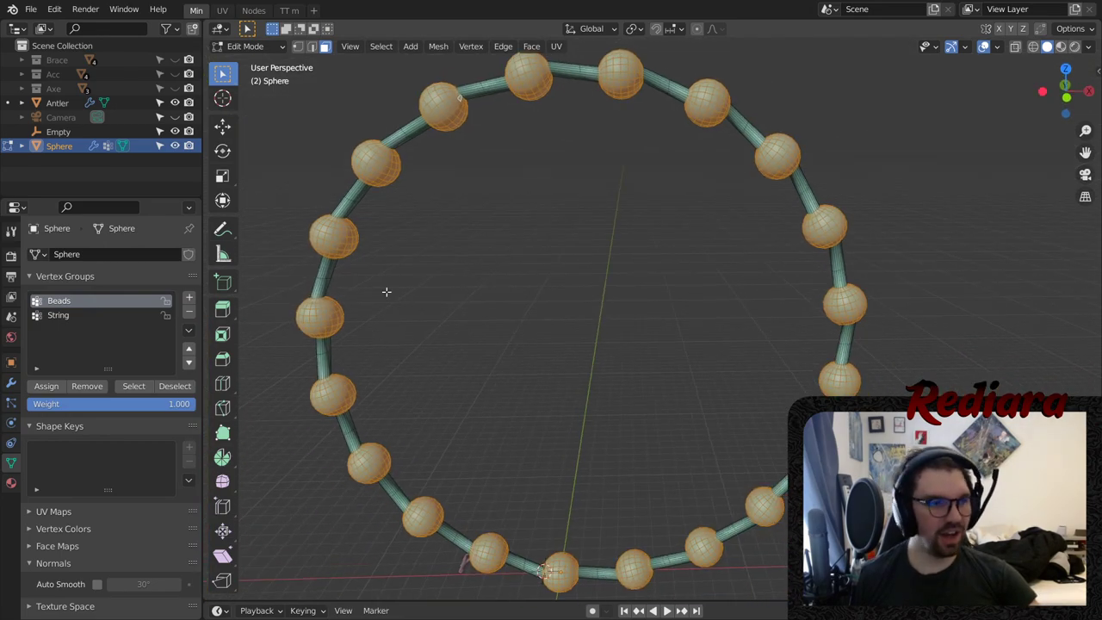
# - Delete the Beads vertex group and add a fresh vertex group named Beads
pyautogui.click(188, 312)
pyautogui.click(189, 297)
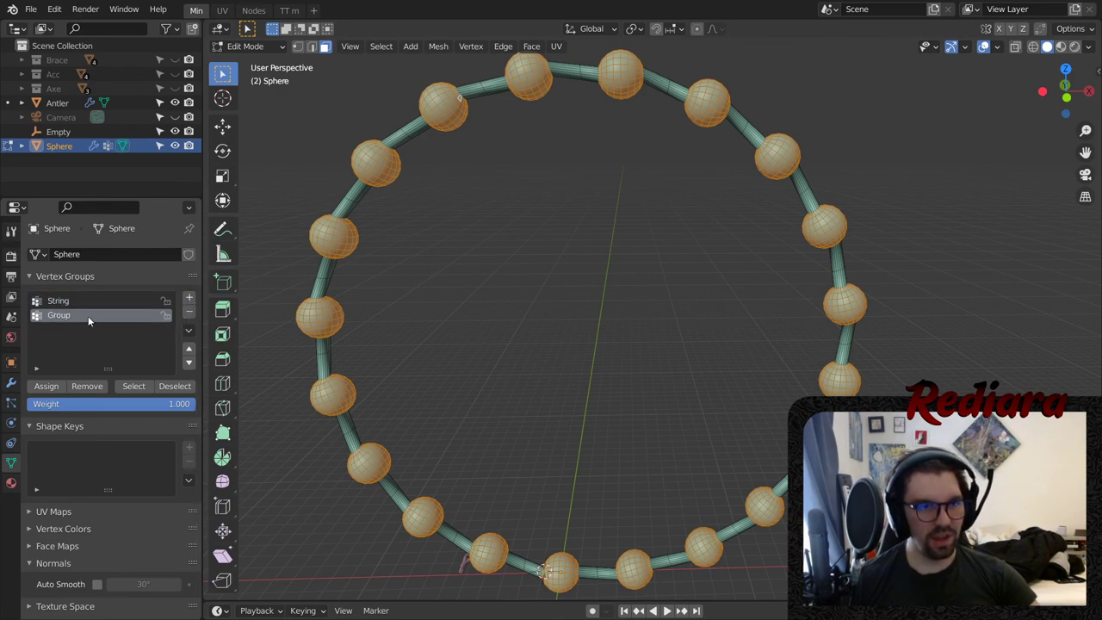
pyautogui.doubleClick(87, 316)
pyautogui.write('Beads')
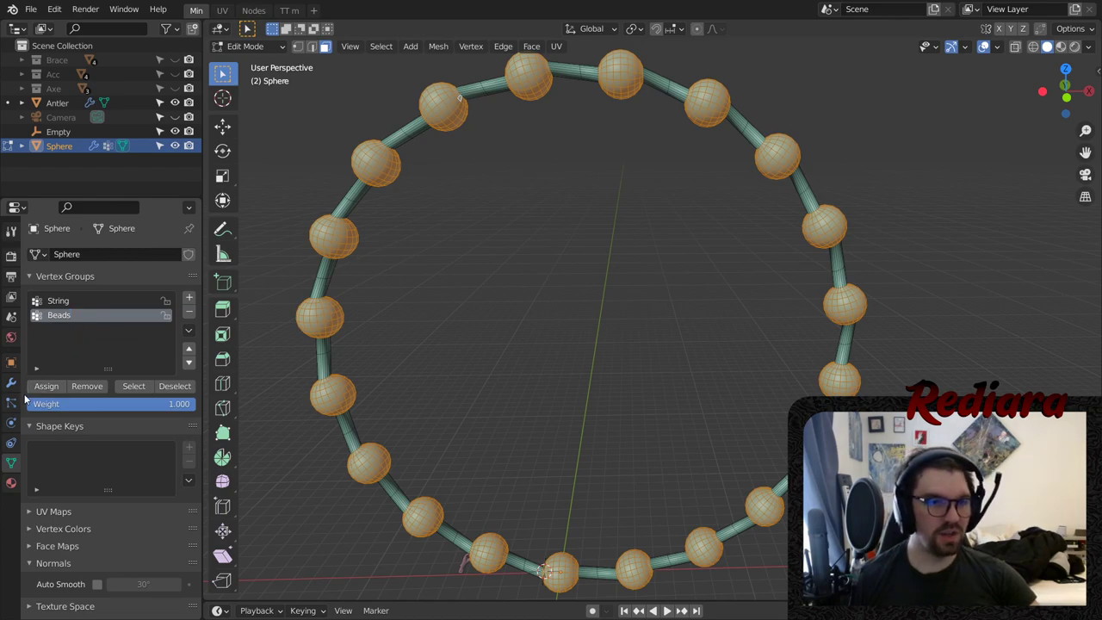
# - Assign the selected spheres to the new Beads group and verify its members by deselecting and reselecting them
pyautogui.click(172, 388)
pyautogui.click(139, 388)
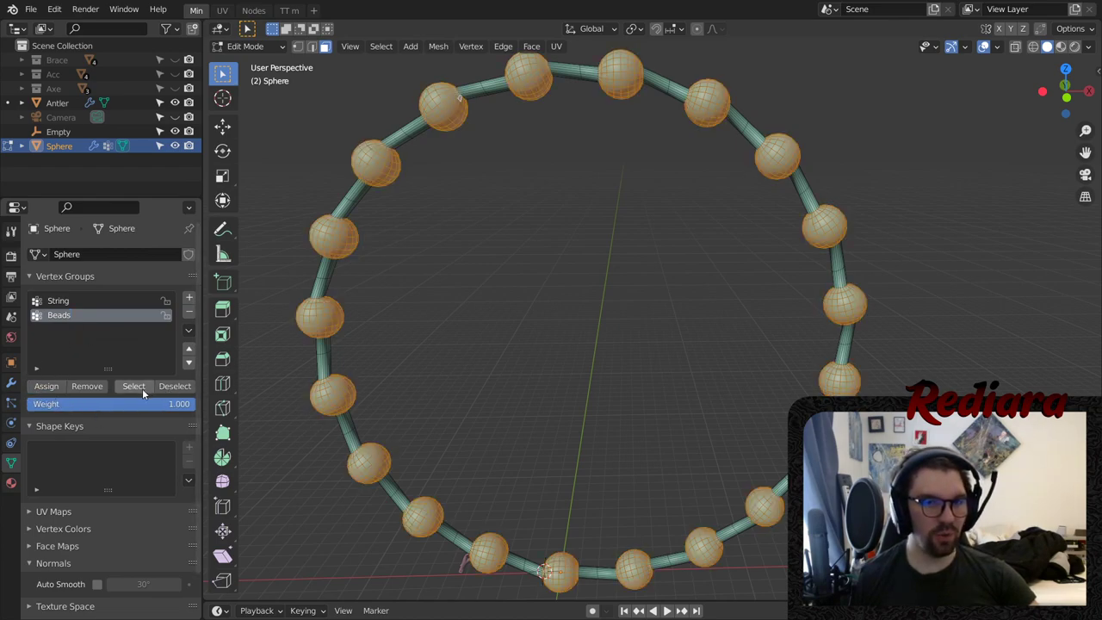
pyautogui.click(171, 388)
pyautogui.click(138, 389)
pyautogui.scroll(-3, 371, 246)
pyautogui.keyDown('shift'); pyautogui.moveTo(441, 205); pyautogui.dragTo(440, 264, button='middle'); pyautogui.keyUp('shift')
pyautogui.moveTo(461, 281); pyautogui.dragTo(330, 156, button='middle')
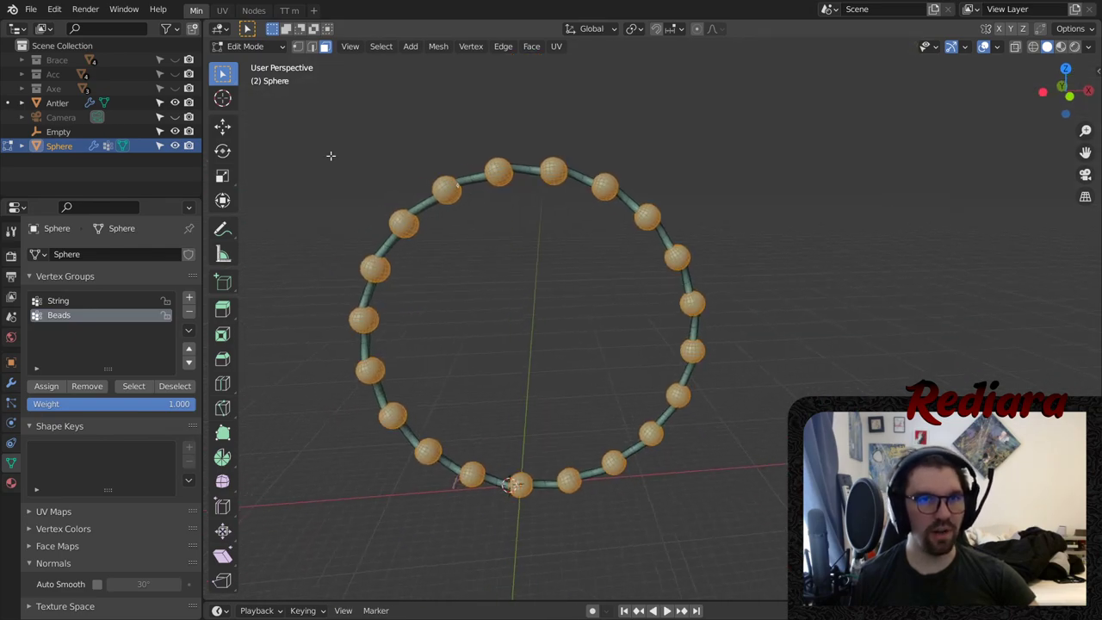
# - Return to Object Mode and set Beads as the Structural Group in the ring's cloth Property Weights
pyautogui.click(247, 46)
pyautogui.click(254, 60)
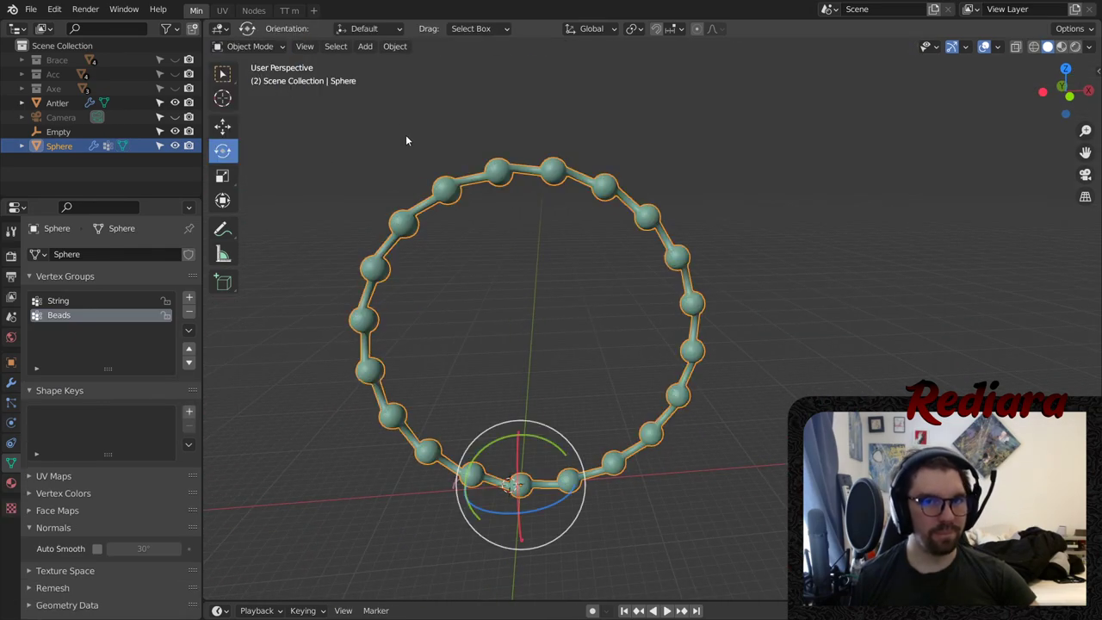
pyautogui.click(419, 135)
pyautogui.click(450, 191)
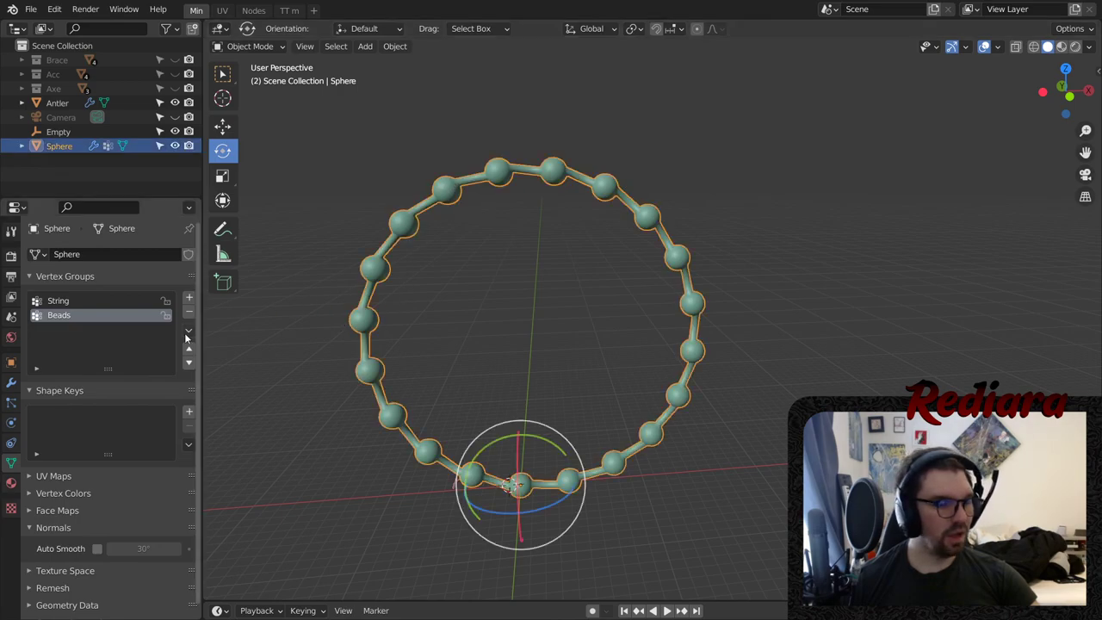
pyautogui.click(11, 442)
pyautogui.click(11, 422)
pyautogui.scroll(-1, 101, 363)
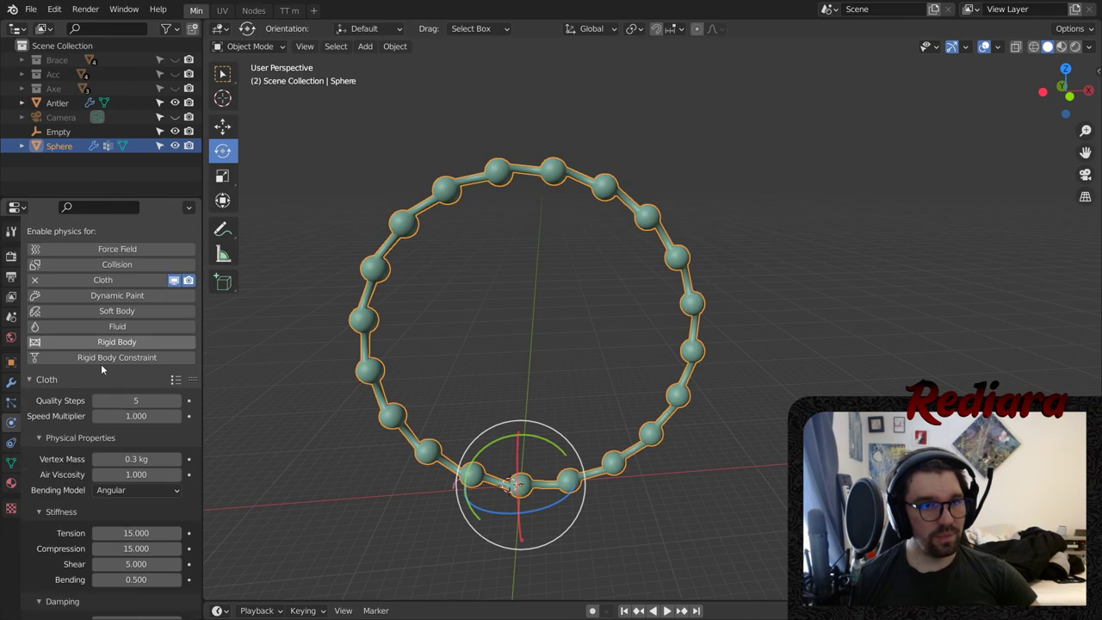
pyautogui.scroll(-15, 101, 364)
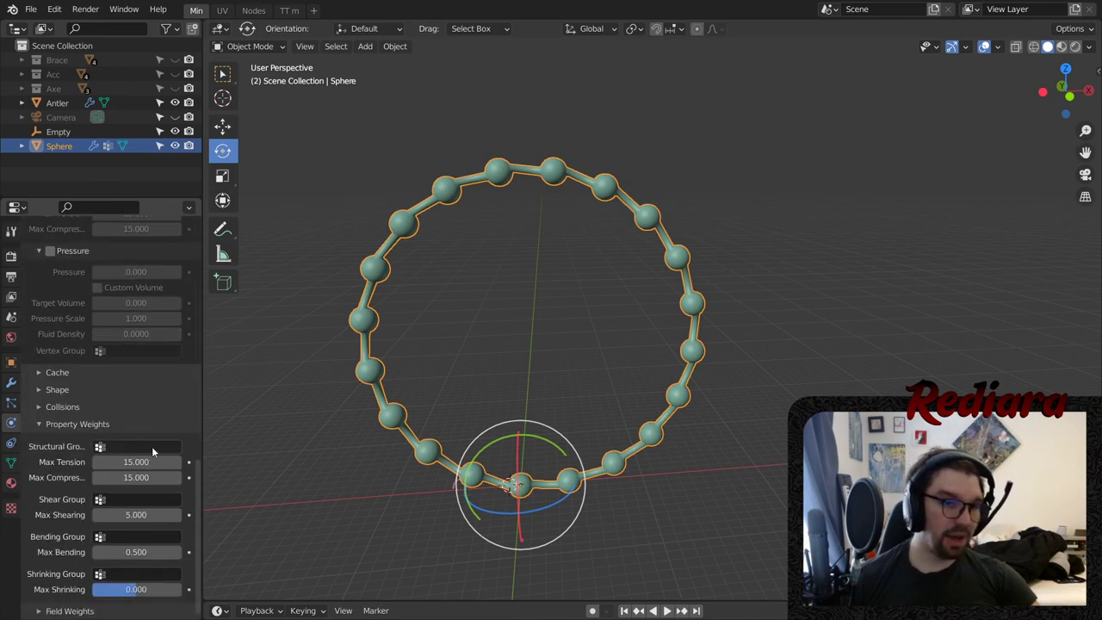
pyautogui.click(151, 446)
pyautogui.click(112, 463)
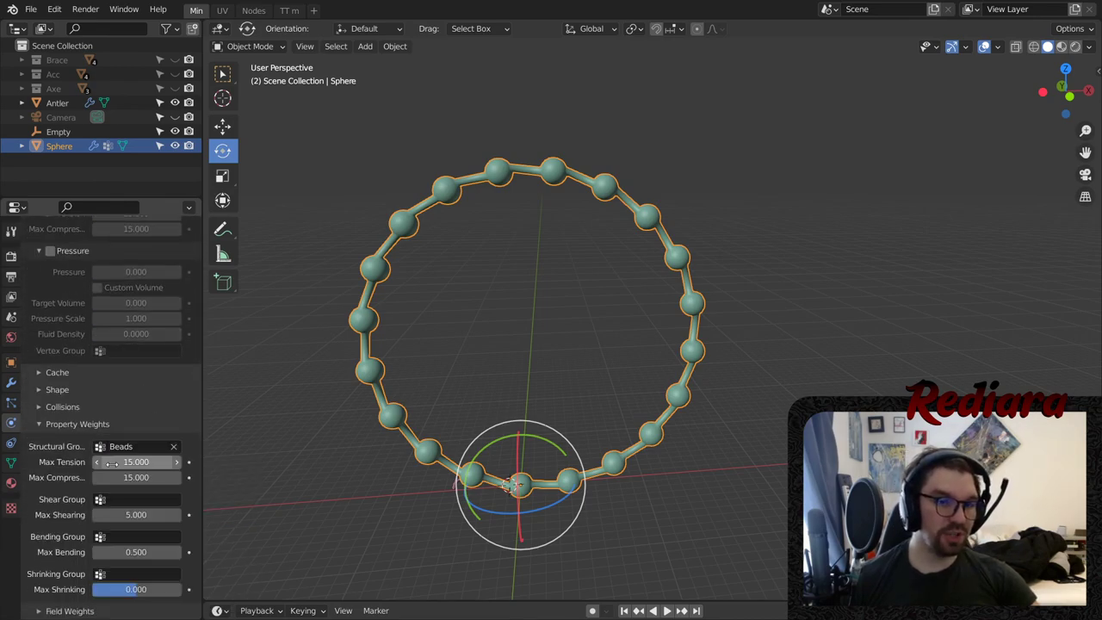
# - Play the cloth simulation to test how the ring behaves, and return to the first frame
pyautogui.click(505, 319)
pyautogui.keyDown('shift'); pyautogui.moveTo(472, 291); pyautogui.dragTo(515, 343, button='middle'); pyautogui.keyUp('shift')
pyautogui.click(523, 181)
pyautogui.click(525, 290)
pyautogui.click(523, 181)
pyautogui.press('space')
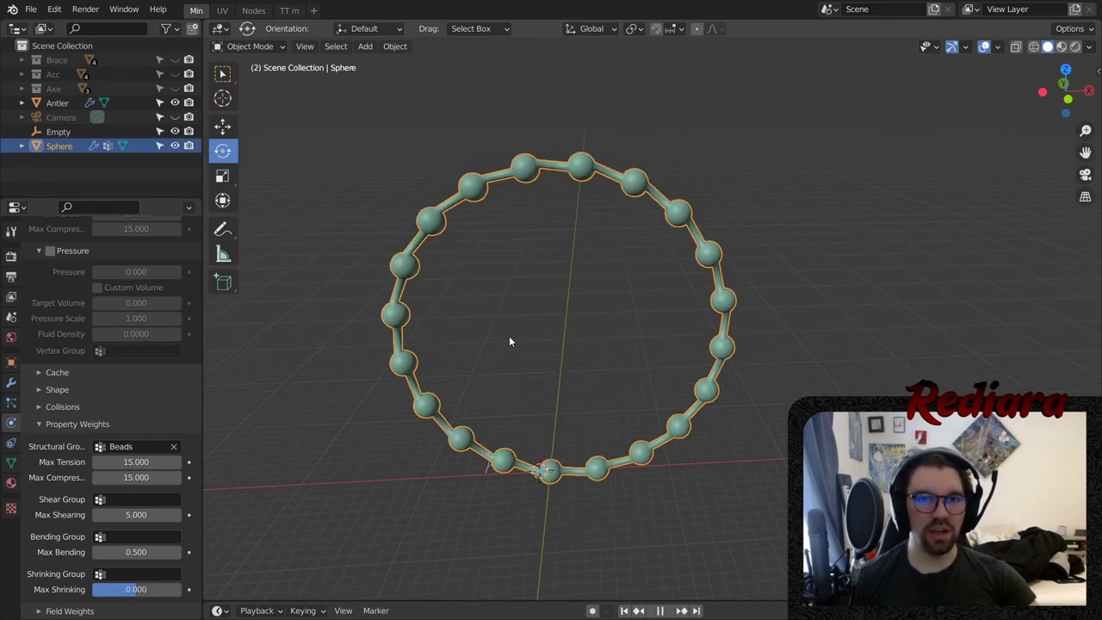
pyautogui.press('space')
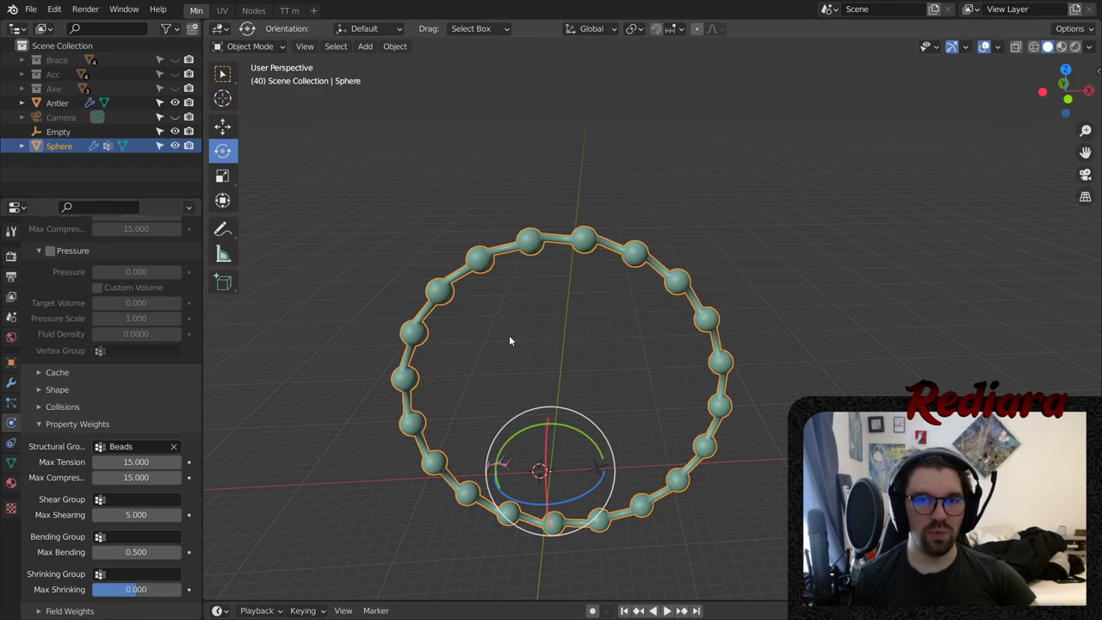
pyautogui.hotkey('shift', 'Left')
pyautogui.click(527, 241)
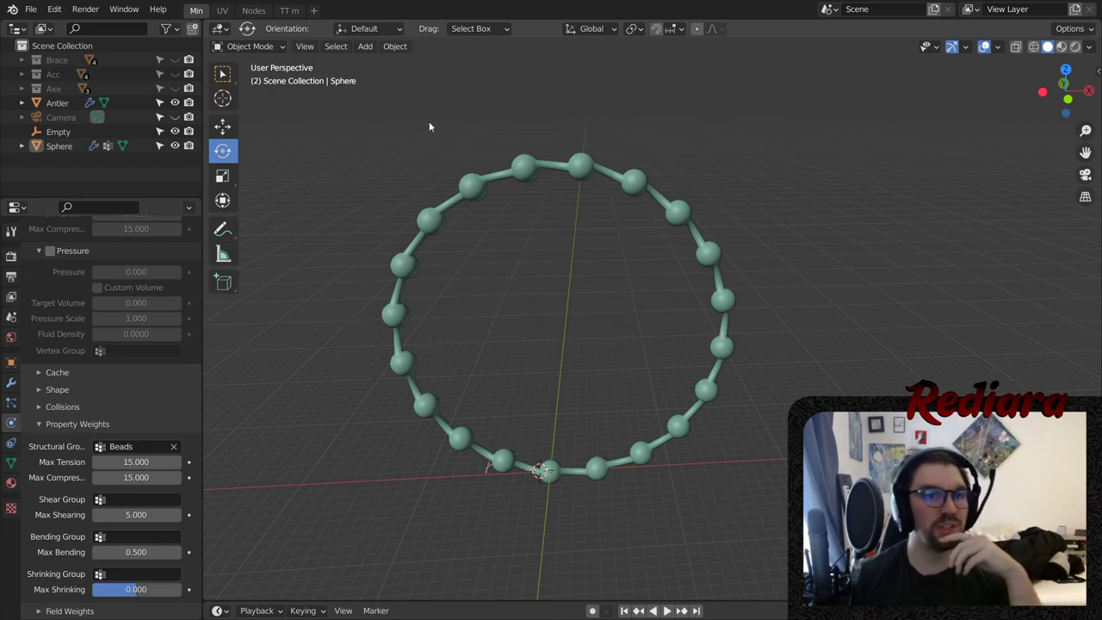
# - Enter Edit Mode on the bead ring and clear the face selection near one of the top spheres
pyautogui.click(523, 182)
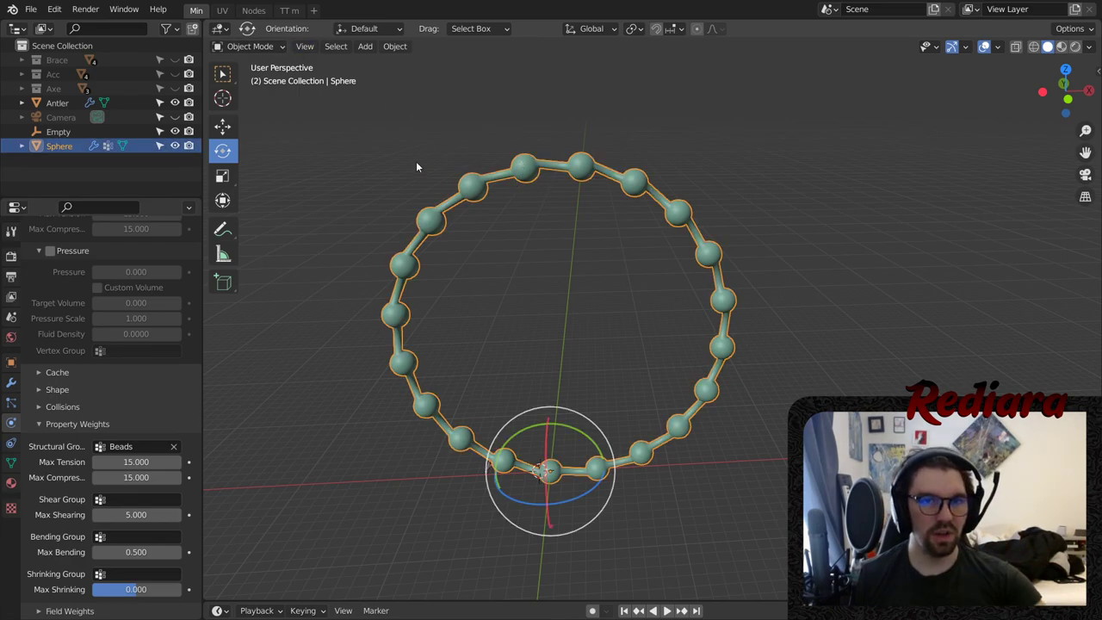
pyautogui.click(249, 46)
pyautogui.click(254, 78)
pyautogui.scroll(8, 563, 170)
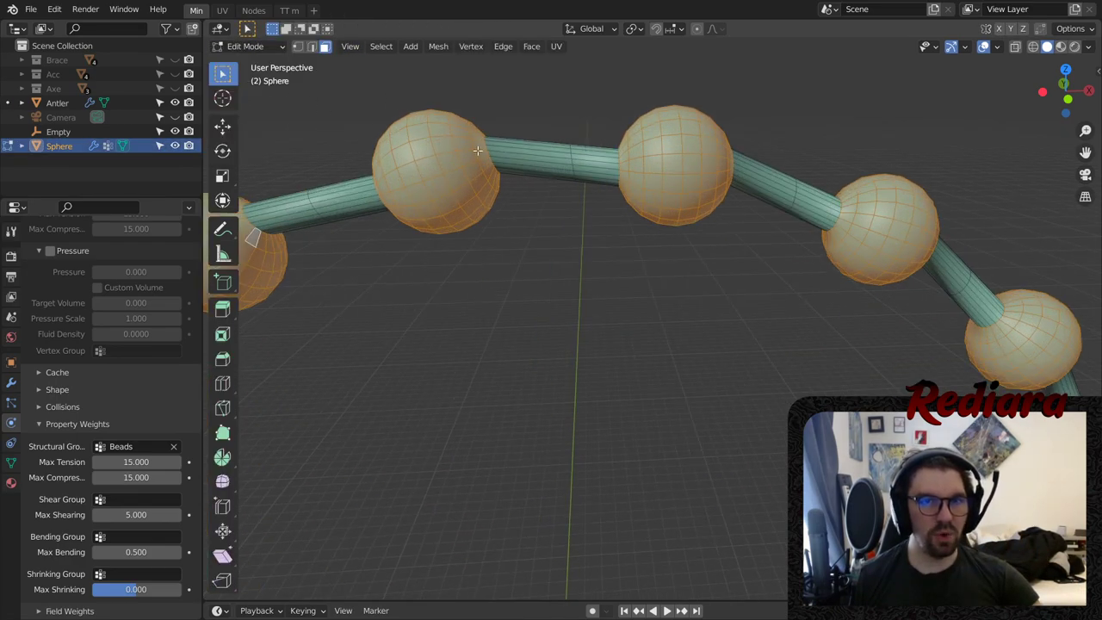
pyautogui.moveTo(458, 144); pyautogui.dragTo(476, 166, button='middle')
pyautogui.scroll(2, 496, 204)
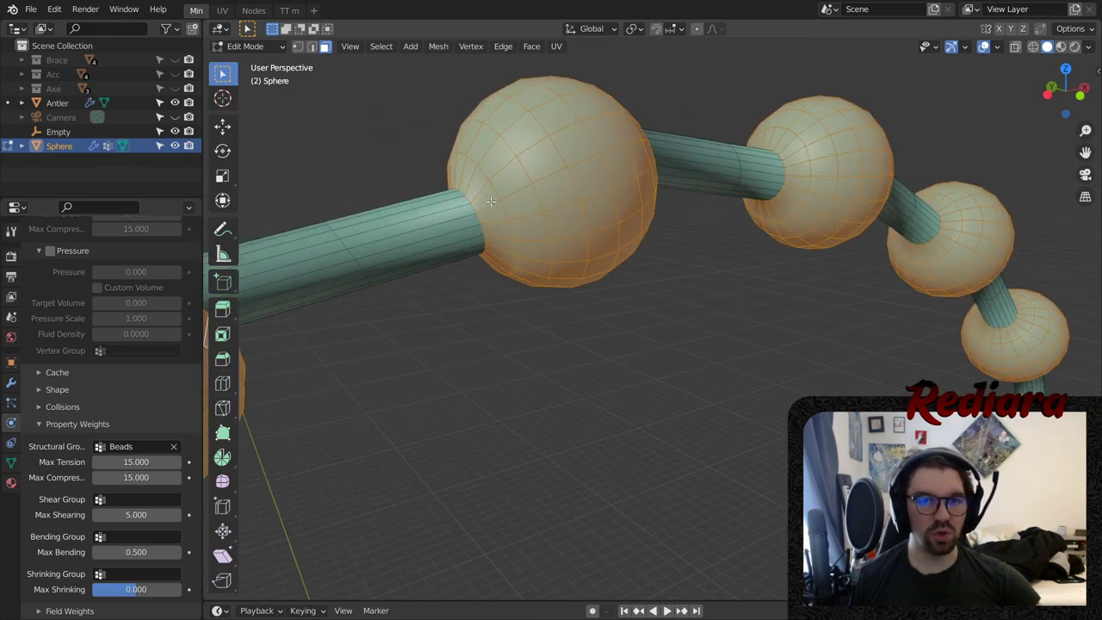
pyautogui.keyDown('alt'); pyautogui.keyDown('shift'); pyautogui.click(491, 202); pyautogui.keyUp('shift'); pyautogui.keyUp('alt')
pyautogui.click(558, 369)
# - Select every face loop of one sphere at the top of the ring
pyautogui.keyDown('alt'); pyautogui.click(492, 208); pyautogui.keyUp('alt')
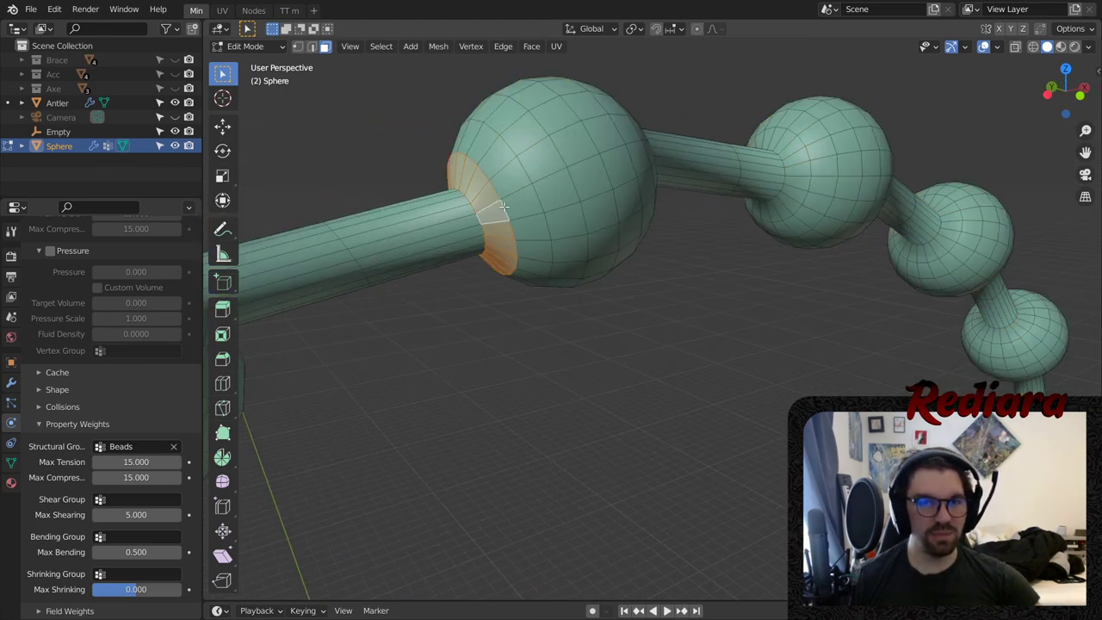
pyautogui.keyDown('alt'); pyautogui.keyDown('shift'); pyautogui.click(518, 195); pyautogui.keyUp('shift'); pyautogui.keyUp('alt')
pyautogui.keyDown('alt'); pyautogui.keyDown('shift'); pyautogui.click(560, 179); pyautogui.keyUp('shift'); pyautogui.keyUp('alt')
pyautogui.keyDown('alt'); pyautogui.keyDown('shift'); pyautogui.click(590, 166); pyautogui.keyUp('shift'); pyautogui.keyUp('alt')
pyautogui.moveTo(774, 148); pyautogui.dragTo(628, 156, button='middle')
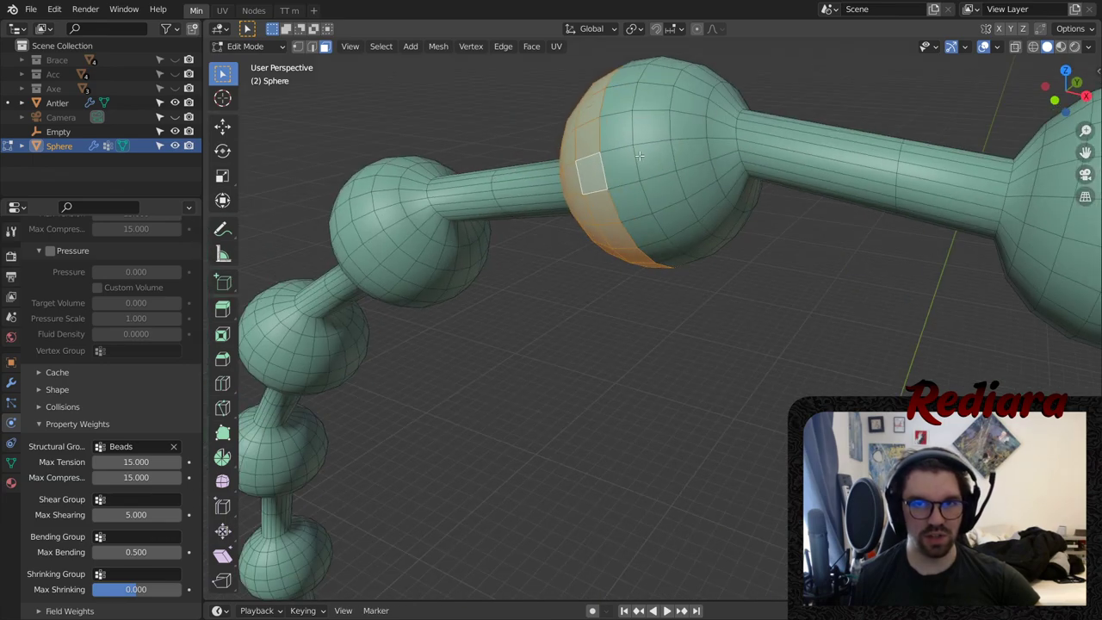
pyautogui.keyDown('alt'); pyautogui.keyDown('shift'); pyautogui.click(623, 153); pyautogui.keyUp('shift'); pyautogui.keyUp('alt')
pyautogui.keyDown('alt'); pyautogui.keyDown('shift'); pyautogui.click(655, 142); pyautogui.keyUp('shift'); pyautogui.keyUp('alt')
pyautogui.keyDown('alt'); pyautogui.keyDown('shift'); pyautogui.click(690, 143); pyautogui.keyUp('shift'); pyautogui.keyUp('alt')
pyautogui.keyDown('alt'); pyautogui.keyDown('shift'); pyautogui.click(713, 138); pyautogui.keyUp('shift'); pyautogui.keyUp('alt')
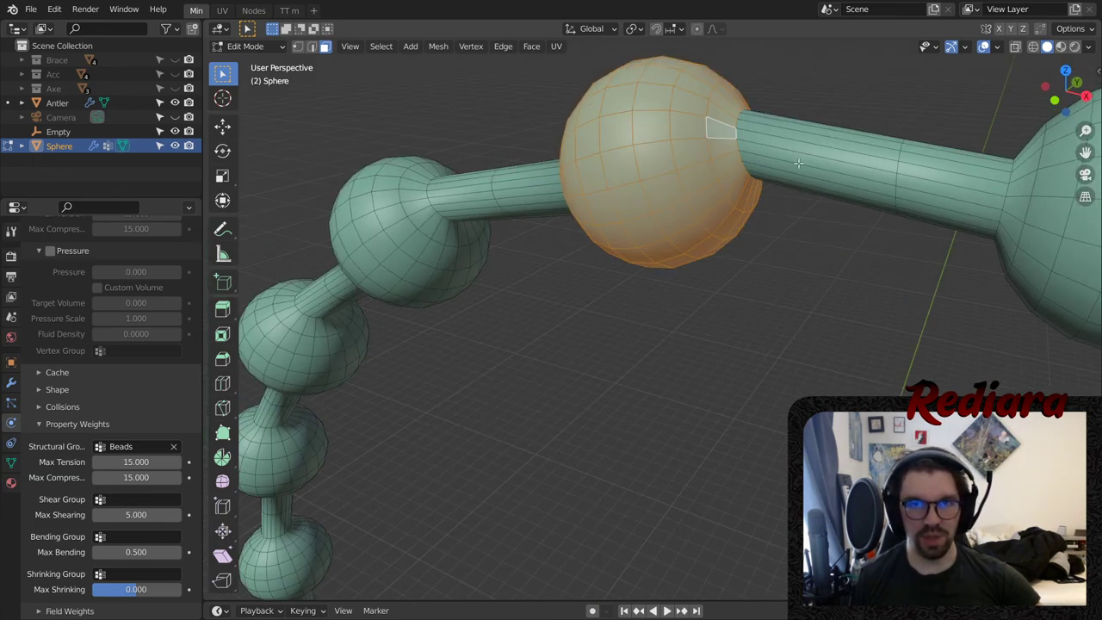
# - Add all face loops of the neighbouring top sphere to the selection
pyautogui.keyDown('shift'); pyautogui.moveTo(799, 165); pyautogui.dragTo(716, 193, button='middle'); pyautogui.keyUp('shift')
pyautogui.keyDown('alt'); pyautogui.keyDown('shift'); pyautogui.click(726, 184); pyautogui.keyUp('shift'); pyautogui.keyUp('alt')
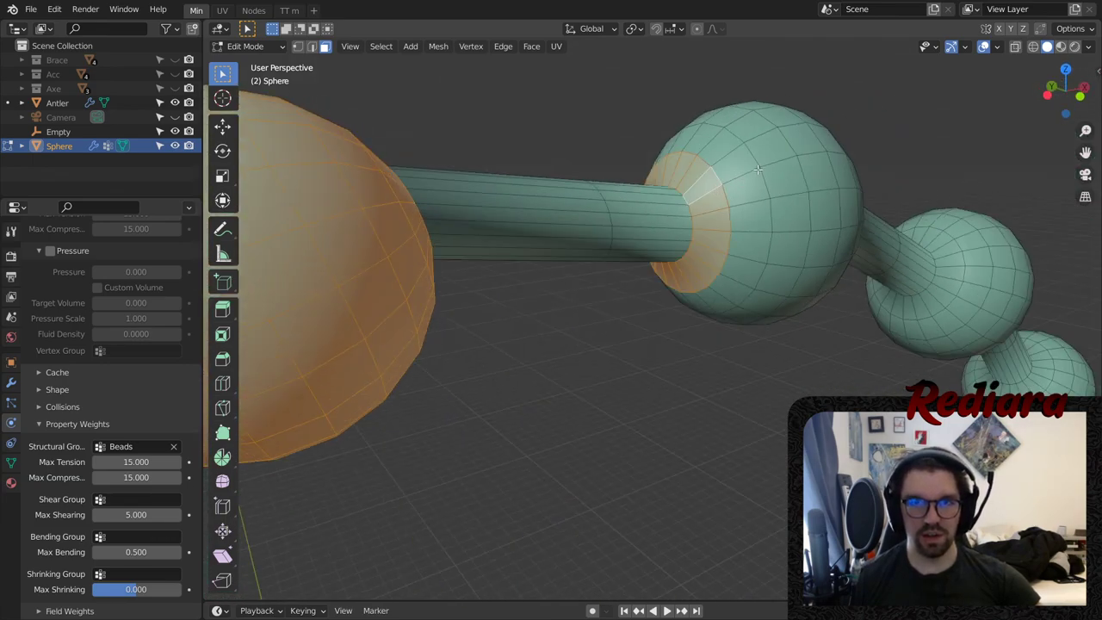
pyautogui.keyDown('alt'); pyautogui.keyDown('shift'); pyautogui.click(757, 169); pyautogui.keyUp('shift'); pyautogui.keyUp('alt')
pyautogui.keyDown('alt'); pyautogui.keyDown('shift'); pyautogui.click(812, 153); pyautogui.keyUp('shift'); pyautogui.keyUp('alt')
pyautogui.keyDown('alt'); pyautogui.keyDown('shift'); pyautogui.click(840, 153); pyautogui.keyUp('shift'); pyautogui.keyUp('alt')
pyautogui.moveTo(840, 154); pyautogui.dragTo(798, 166, button='middle')
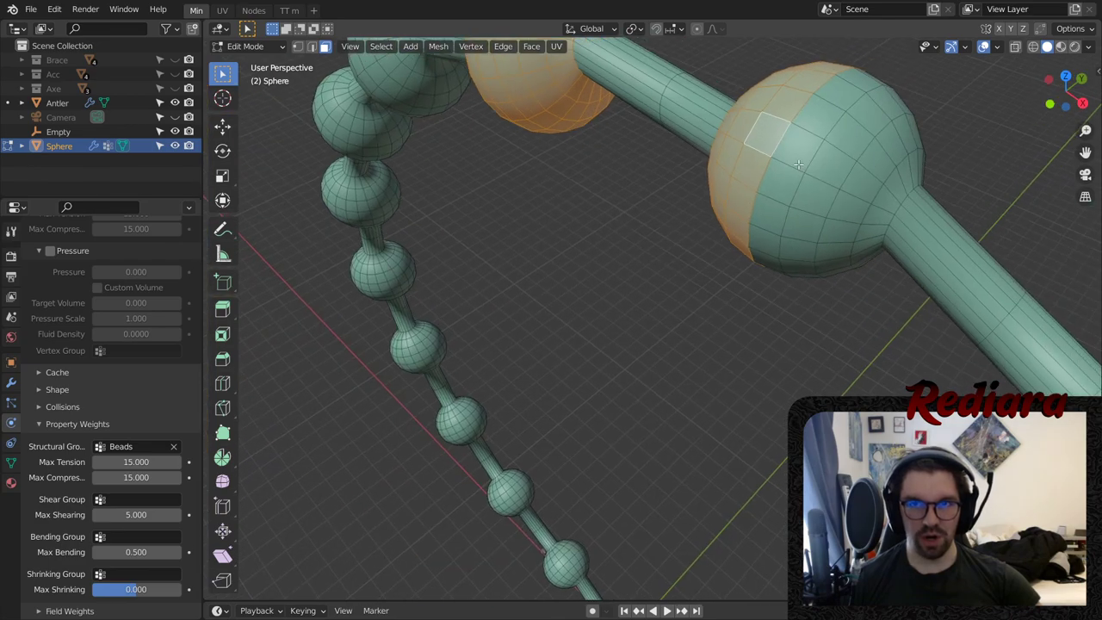
pyautogui.keyDown('alt'); pyautogui.keyDown('shift'); pyautogui.click(806, 169); pyautogui.keyUp('shift'); pyautogui.keyUp('alt')
pyautogui.keyDown('alt'); pyautogui.keyDown('shift'); pyautogui.click(815, 174); pyautogui.keyUp('shift'); pyautogui.keyUp('alt')
pyautogui.keyDown('alt'); pyautogui.keyDown('shift'); pyautogui.click(847, 194); pyautogui.keyUp('shift'); pyautogui.keyUp('alt')
pyautogui.keyDown('alt'); pyautogui.keyDown('shift'); pyautogui.click(880, 204); pyautogui.keyUp('shift'); pyautogui.keyUp('alt')
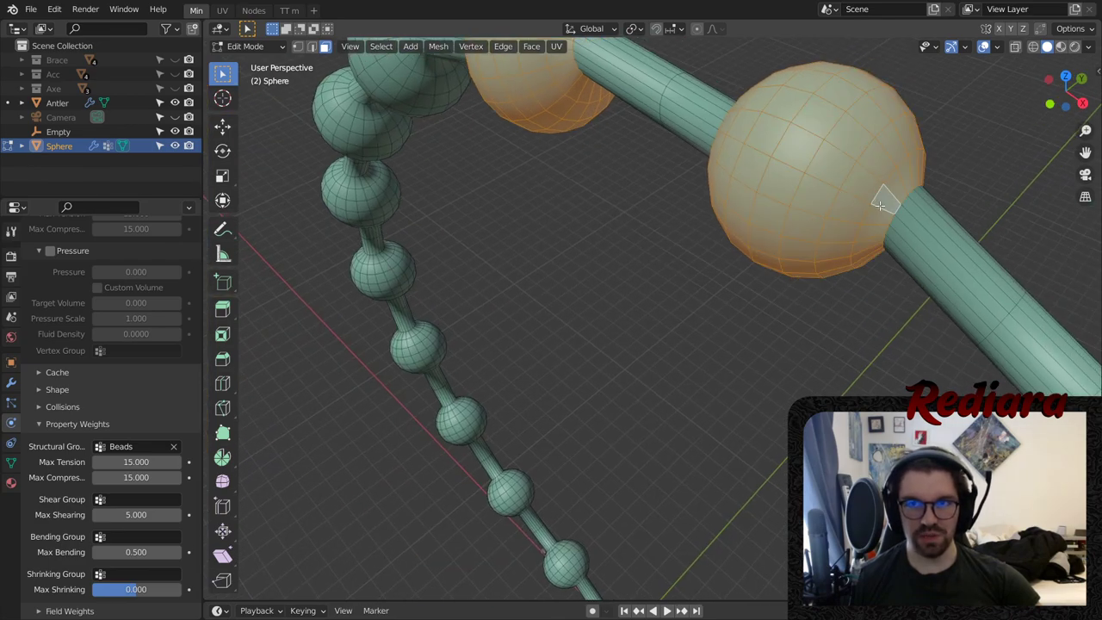
pyautogui.moveTo(881, 204); pyautogui.dragTo(759, 174, button='middle')
pyautogui.scroll(-8, 824, 278)
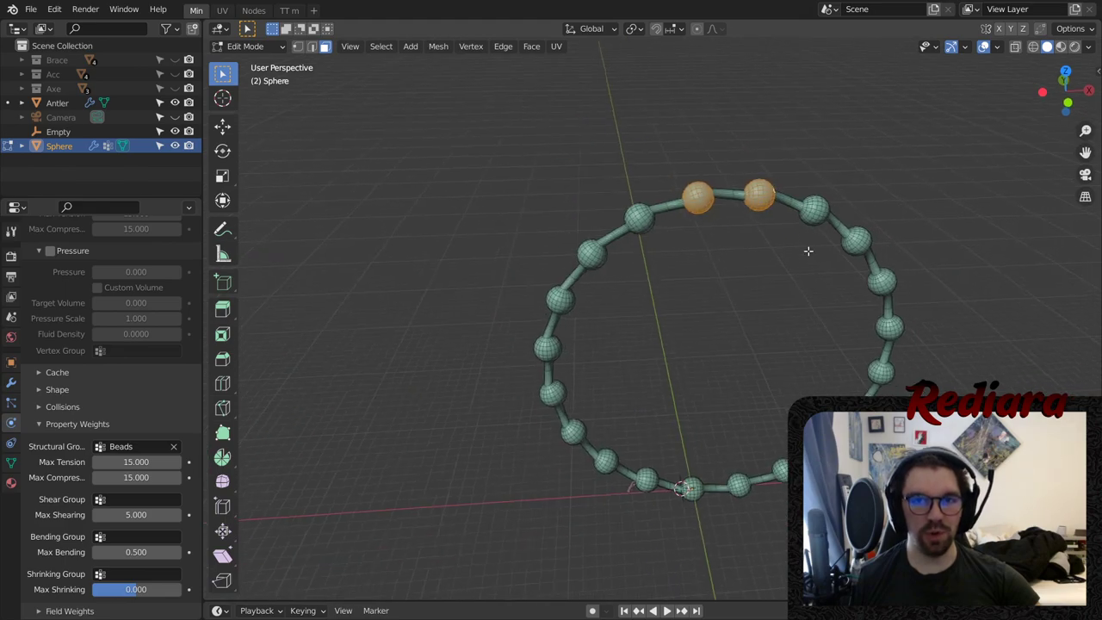
# - Add a vertex group named Pins for the two selected top spheres, and check its members
pyautogui.click(11, 465)
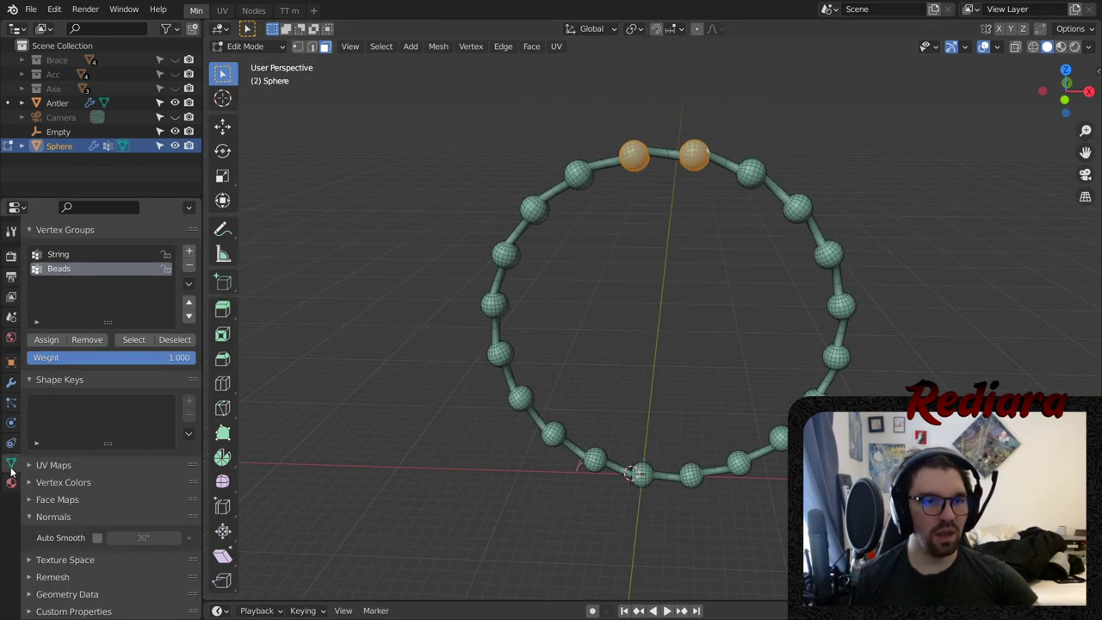
pyautogui.click(189, 250)
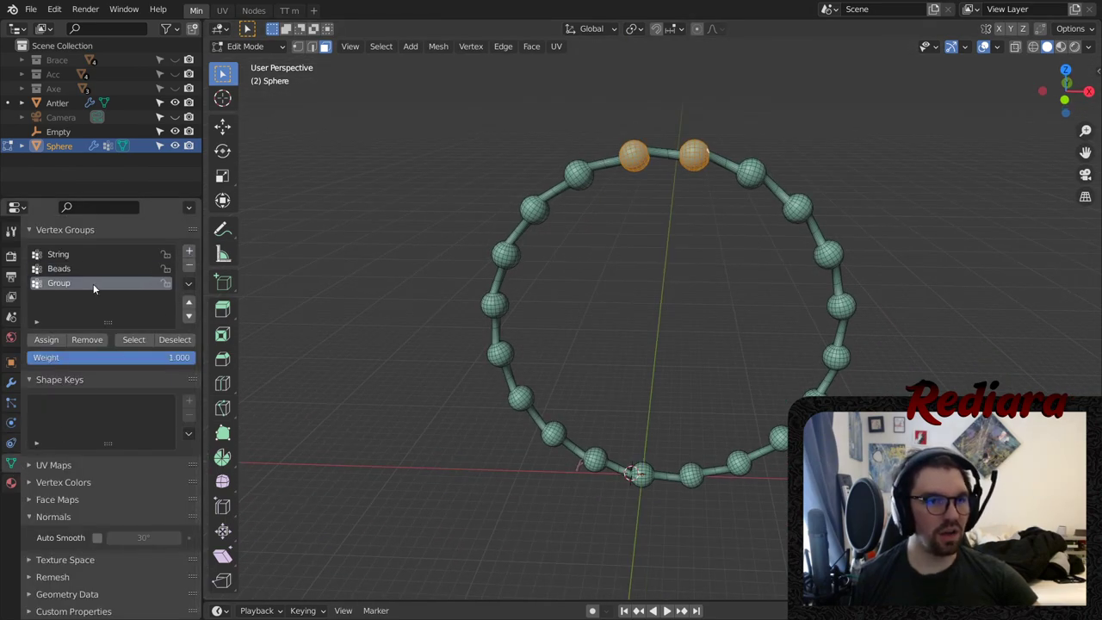
pyautogui.doubleClick(90, 283)
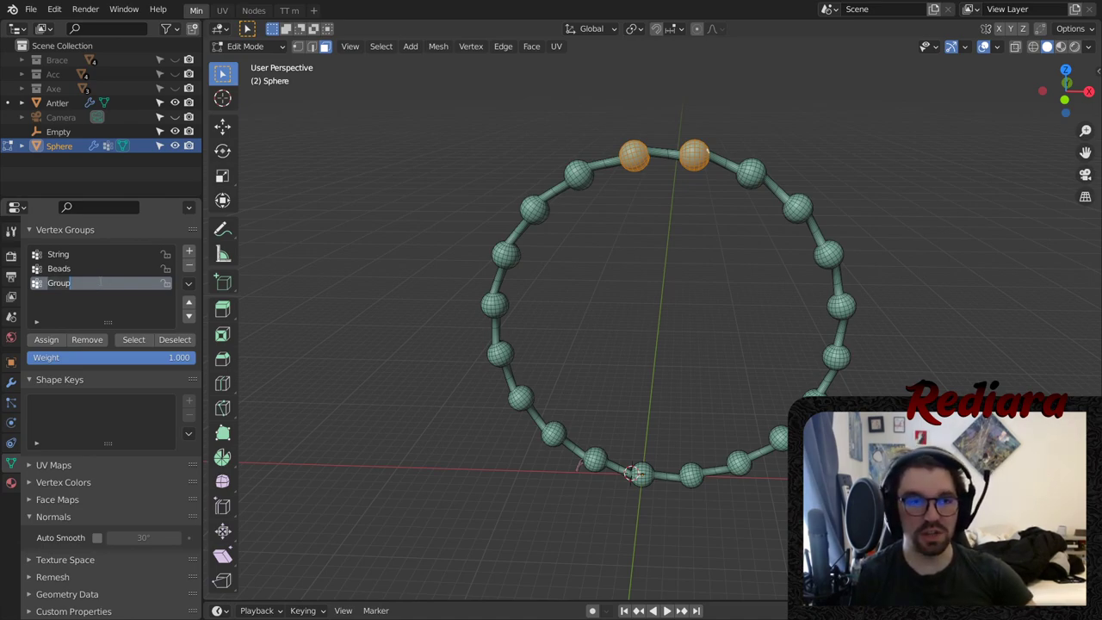
pyautogui.write('Pins')
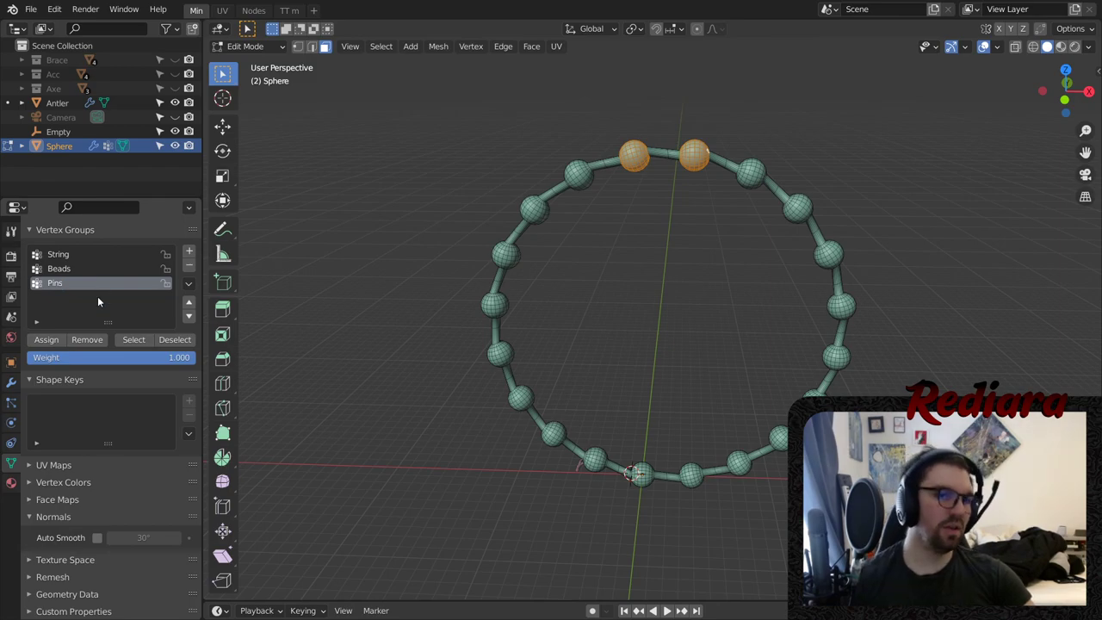
pyautogui.click(167, 337)
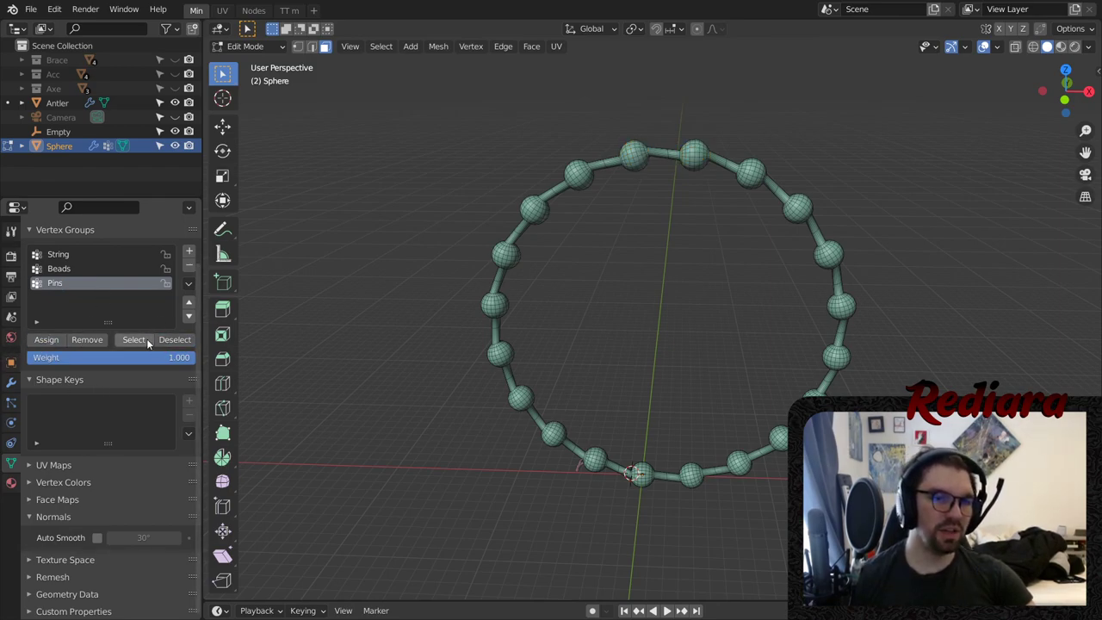
pyautogui.click(145, 340)
pyautogui.hotkey('alt', 'a')
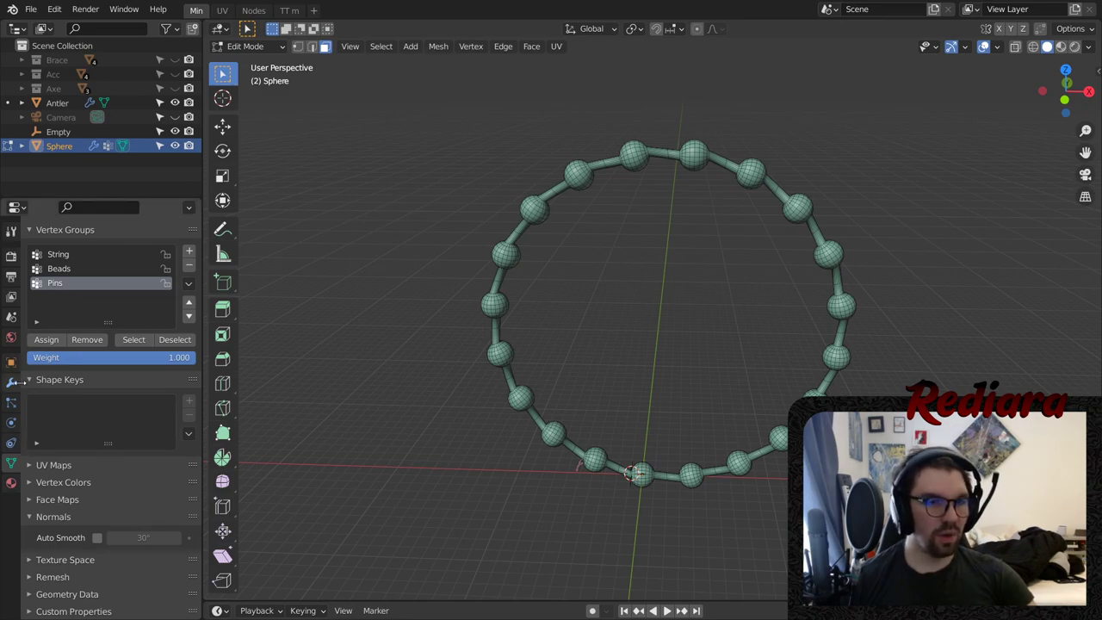
# - Return the bead ring to Object Mode and open its physics settings
pyautogui.click(247, 46)
pyautogui.click(251, 59)
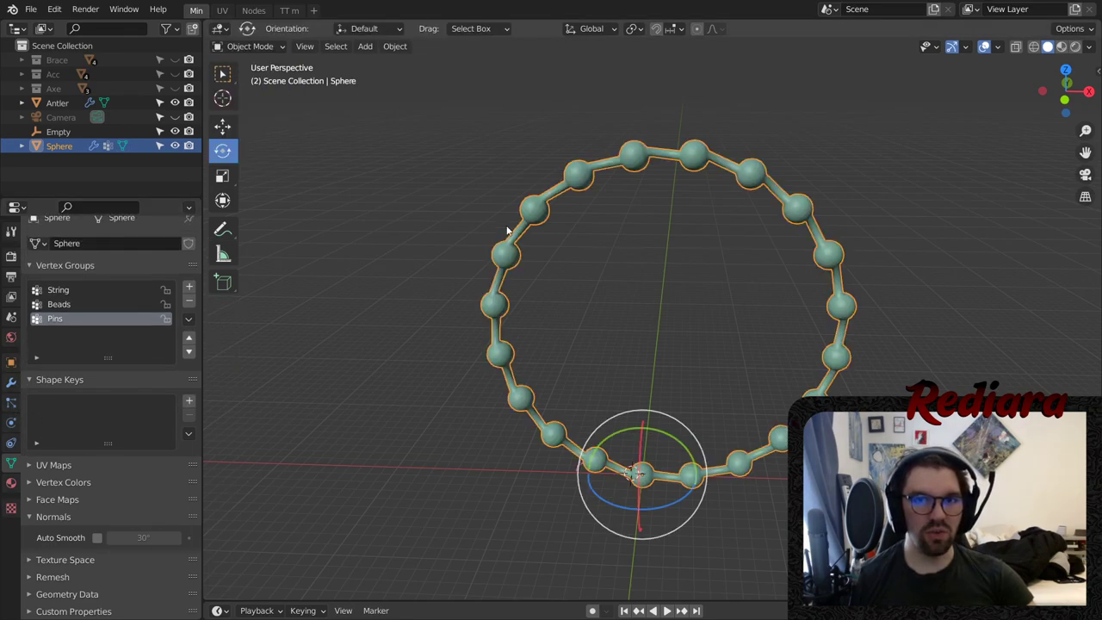
pyautogui.click(12, 426)
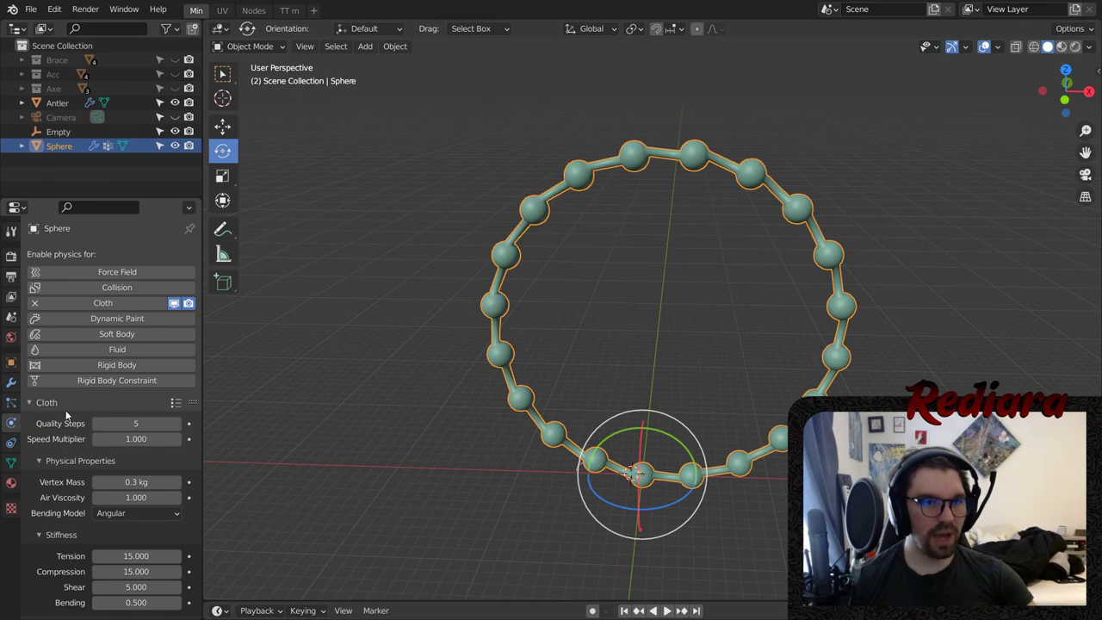
# - Assign the Pins vertex group as the Pin Group in the cloth's Shape settings
pyautogui.scroll(-10, 158, 348)
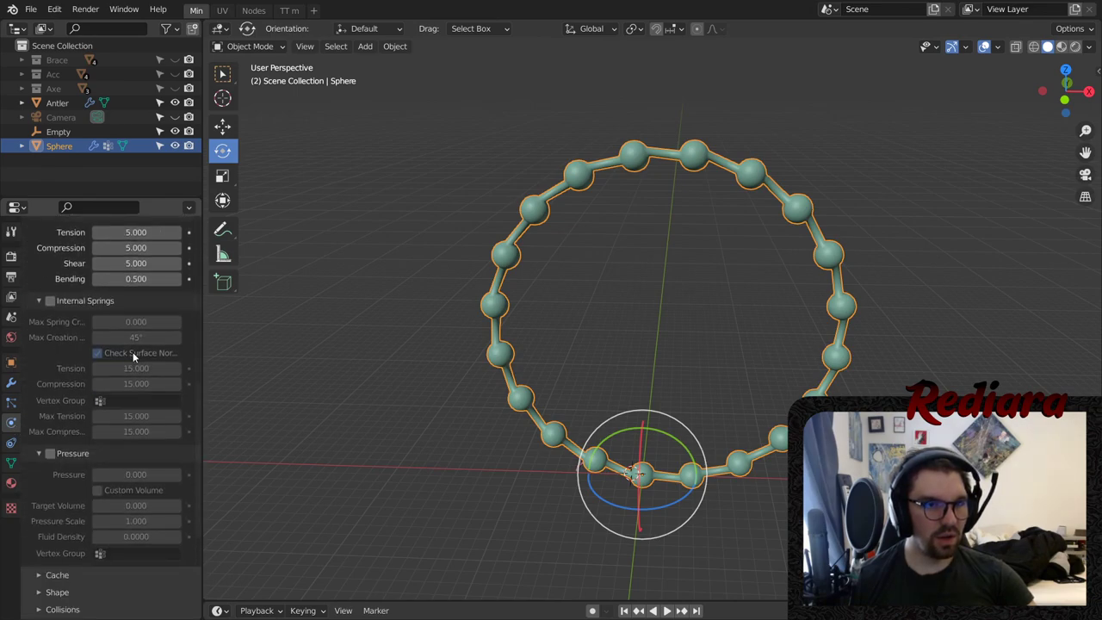
pyautogui.scroll(-5, 129, 362)
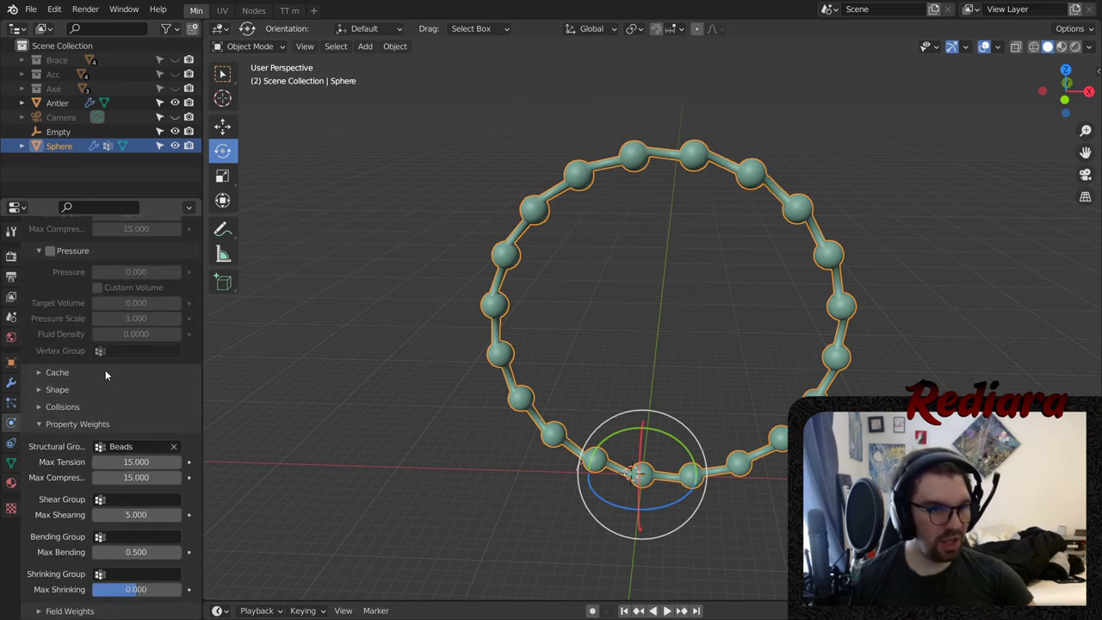
pyautogui.click(39, 407)
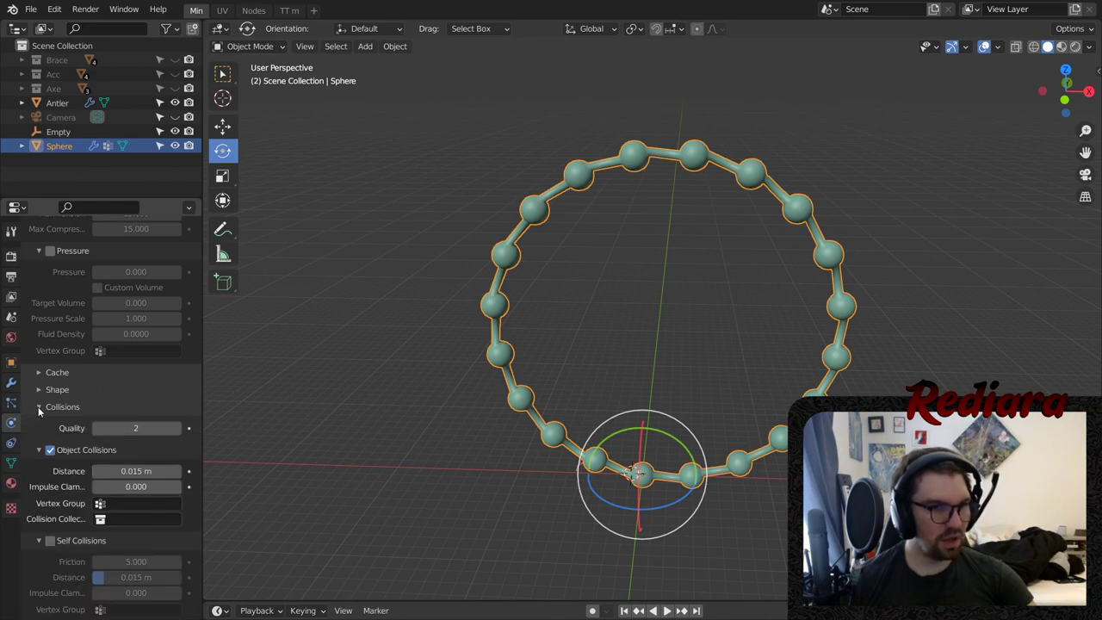
pyautogui.scroll(-7, 61, 418)
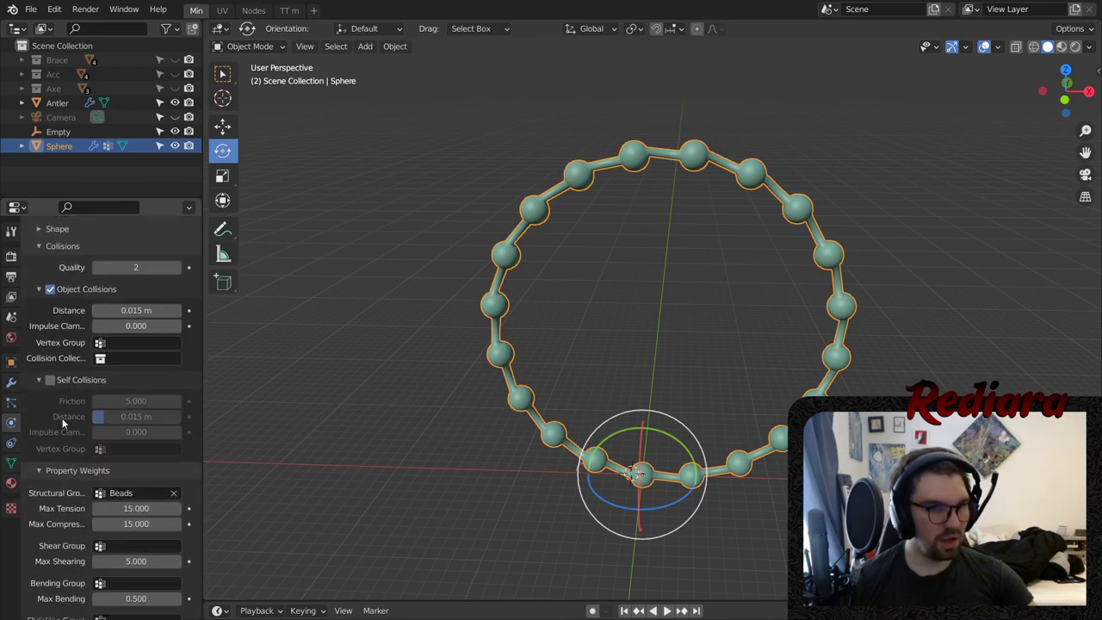
pyautogui.scroll(5, 62, 417)
pyautogui.click(38, 363)
pyautogui.click(41, 389)
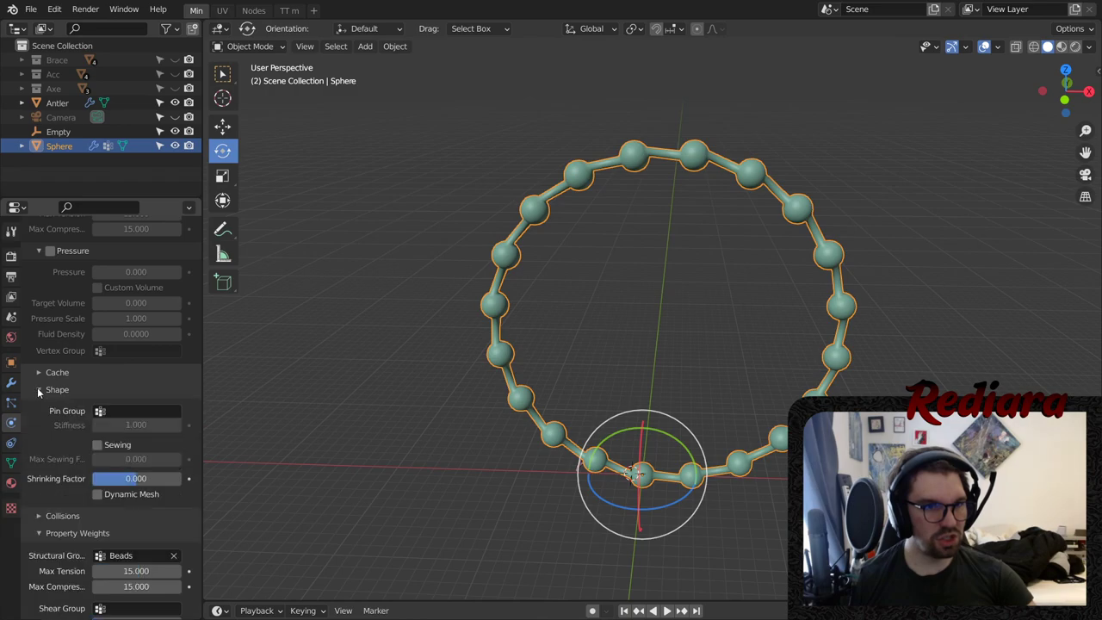
pyautogui.click(125, 412)
pyautogui.click(121, 443)
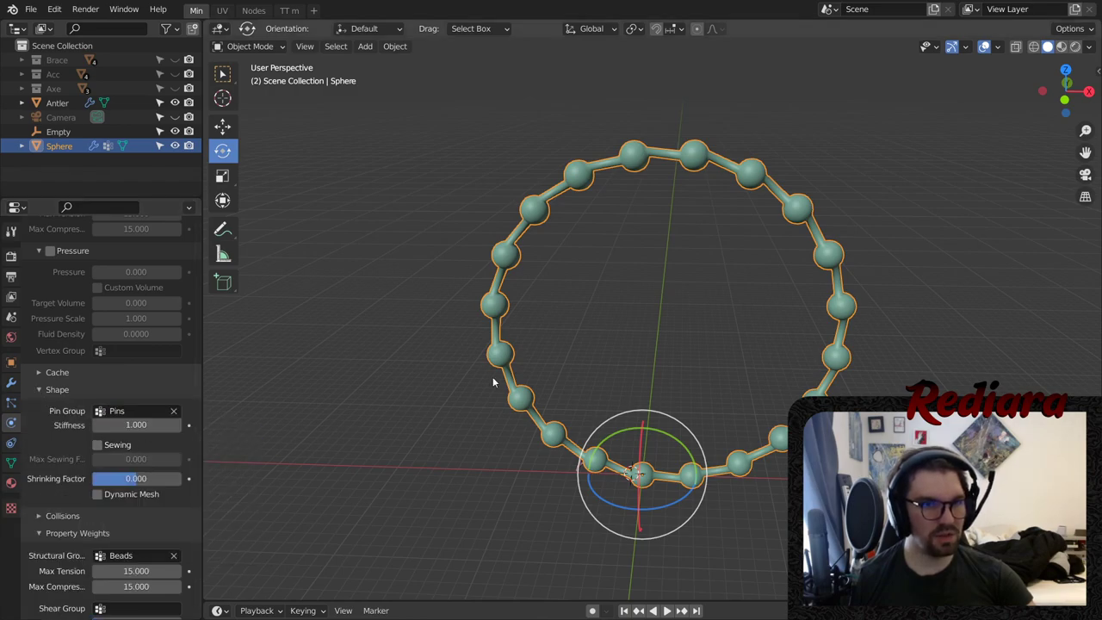
pyautogui.click(48, 390)
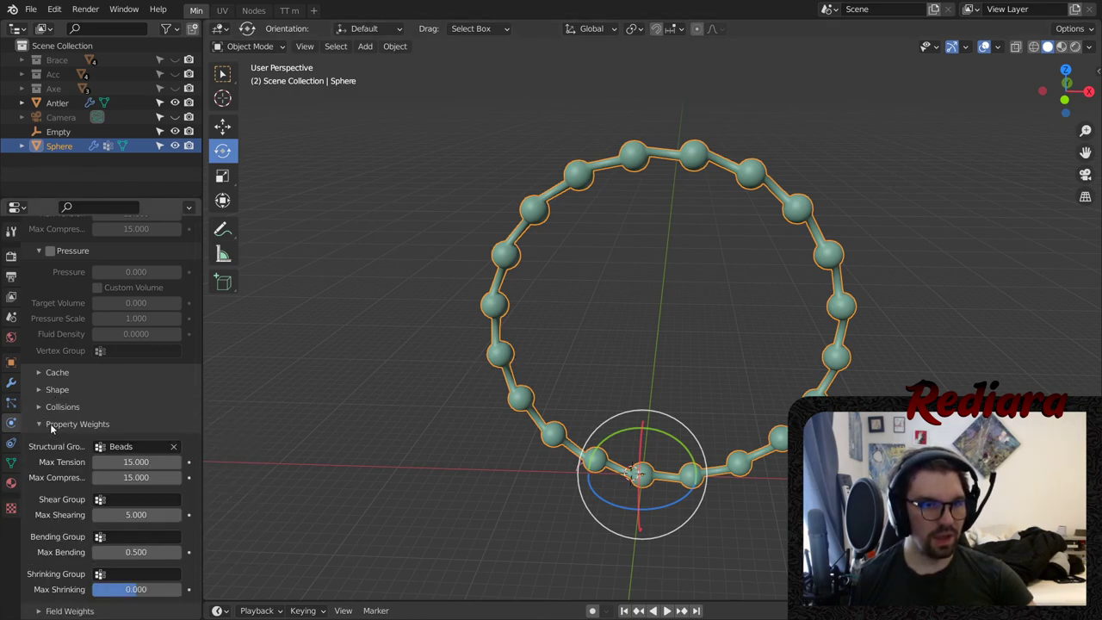
# - Deselect the ring and play the cloth simulation twice to check how the pinned chain falls
pyautogui.click(387, 272)
pyautogui.press('space')
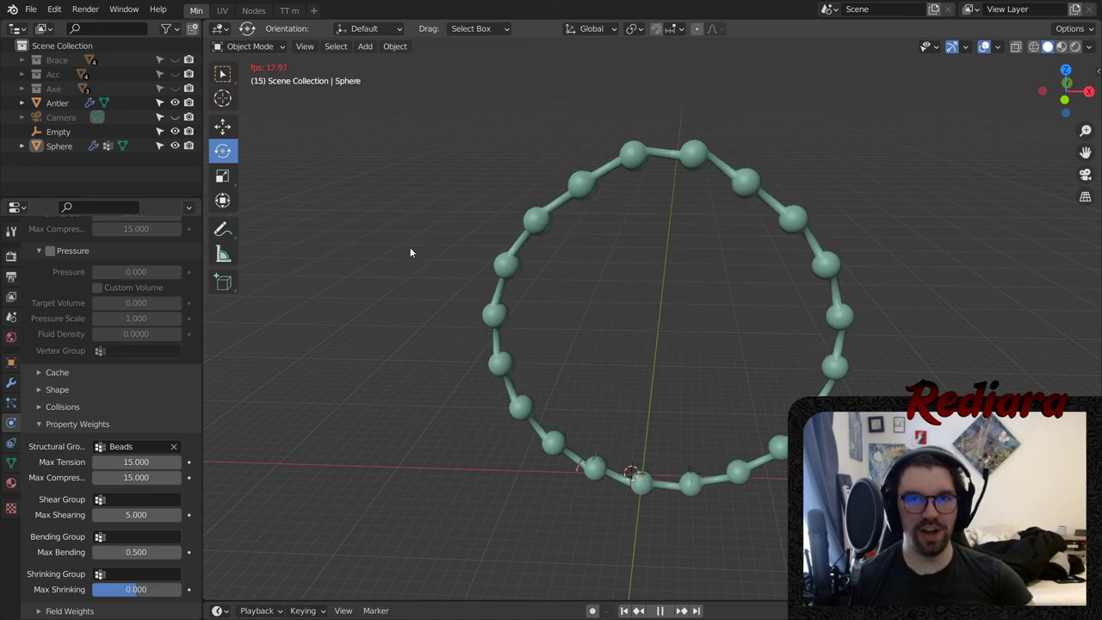
pyautogui.press('space')
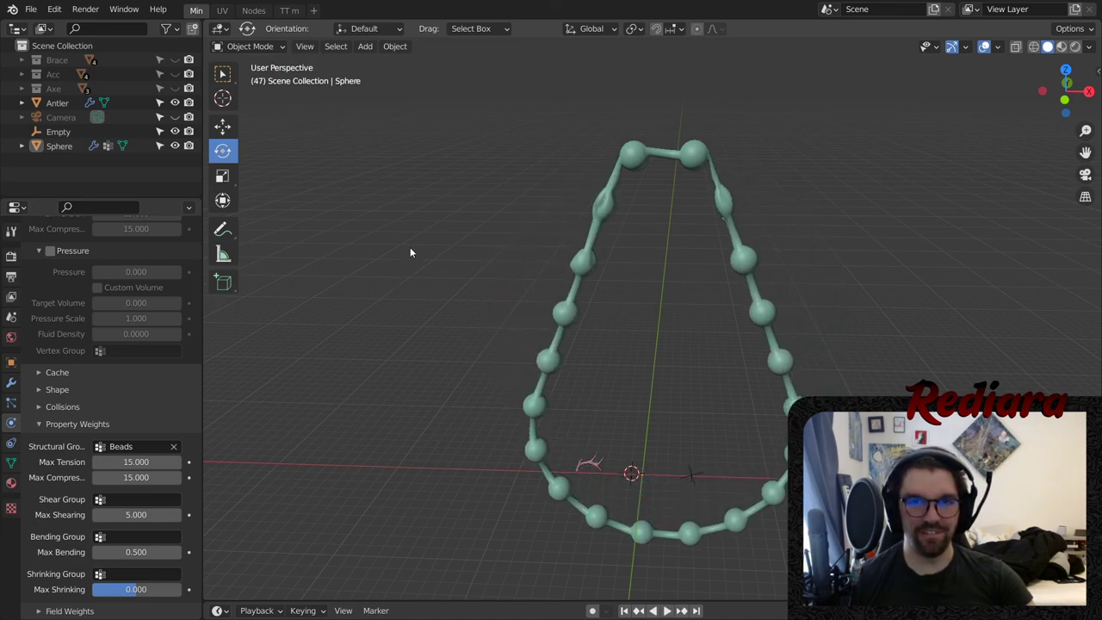
pyautogui.press('space')
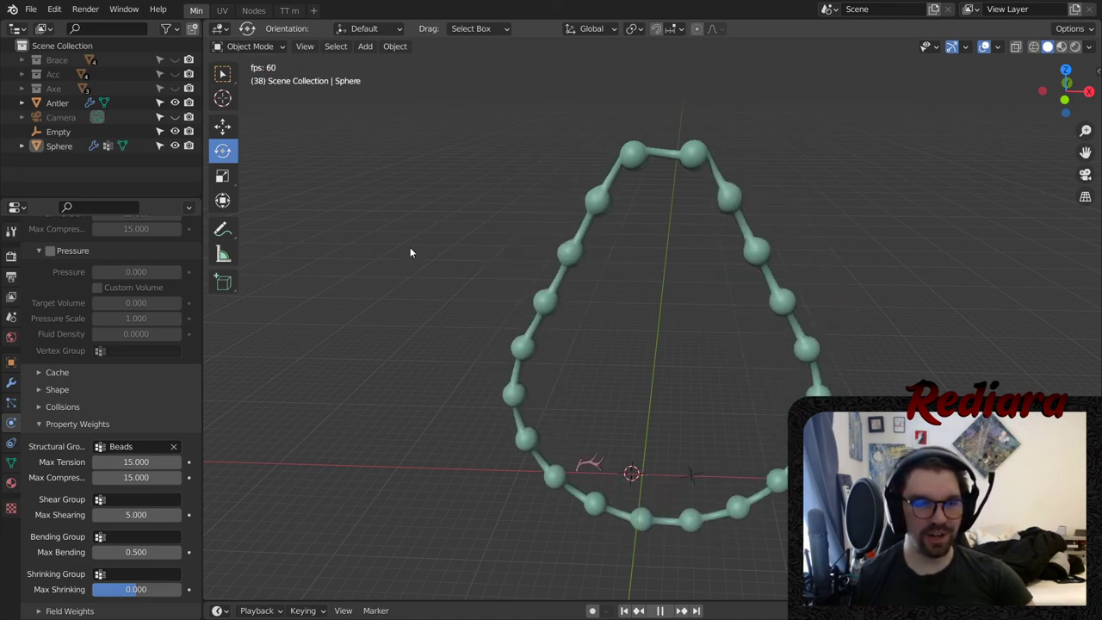
pyautogui.press('space')
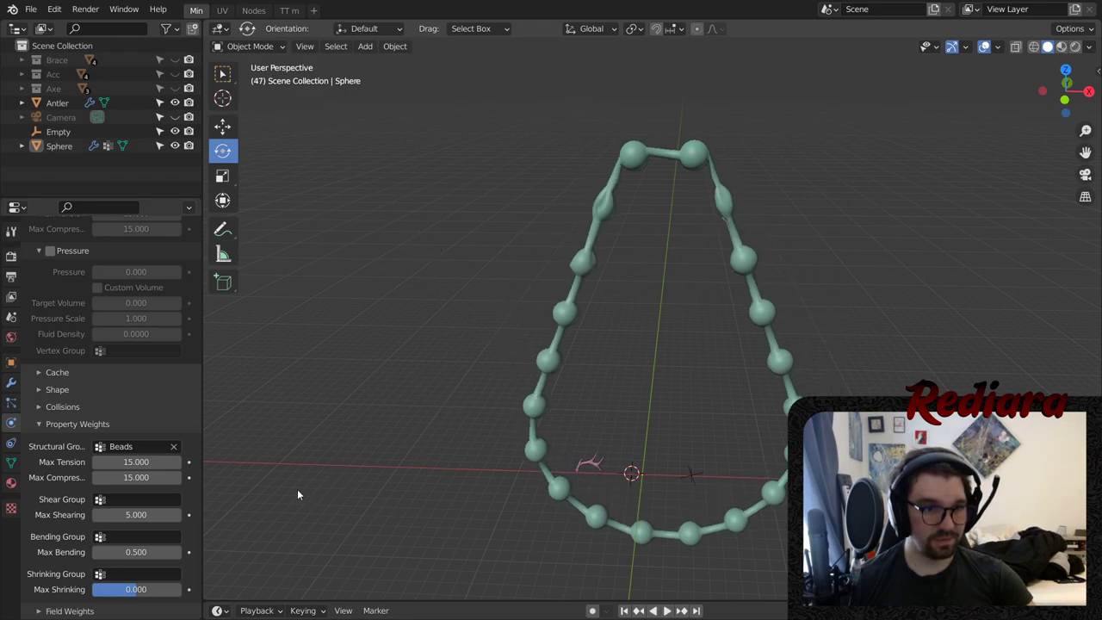
# - Set both Max Tension and Max Compression to 100 for the Beads structural group
pyautogui.click(135, 462)
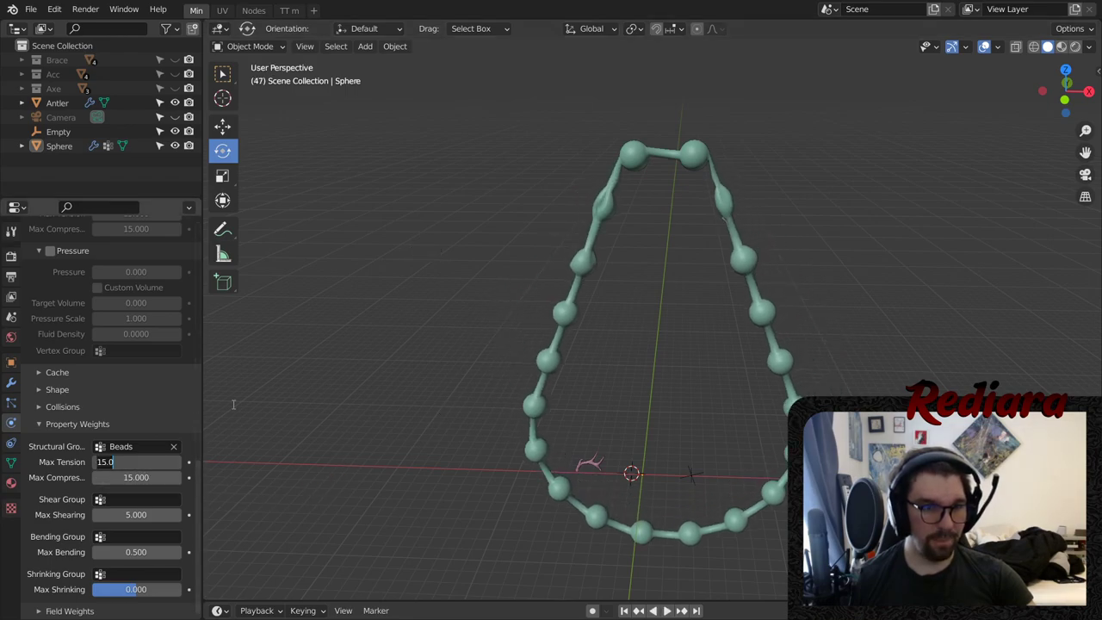
pyautogui.write('100')
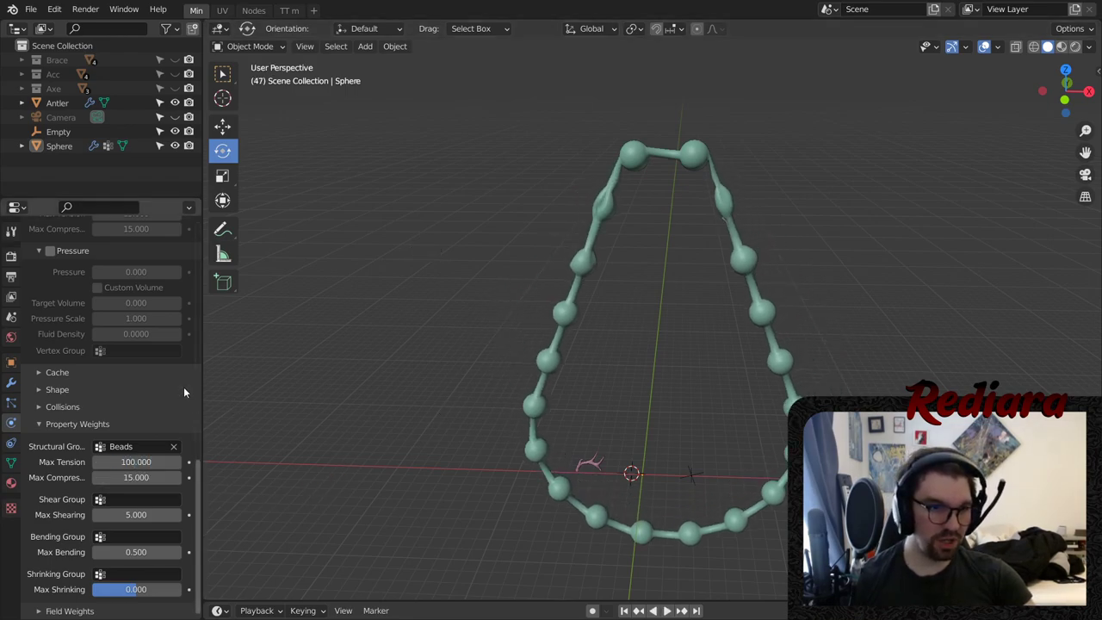
pyautogui.click(125, 476)
pyautogui.write('100')
pyautogui.press('Return')
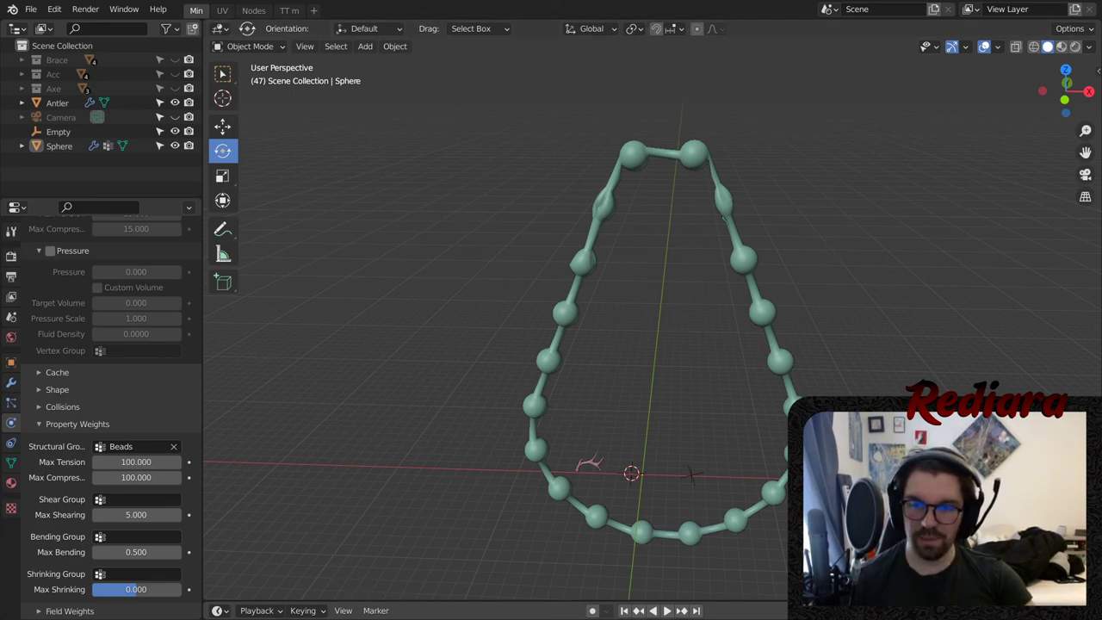
# - Replay the cloth simulation from the first frame and examine the shape of the hanging beads up close
pyautogui.hotkey('shift', 'Left')
pyautogui.press('space')
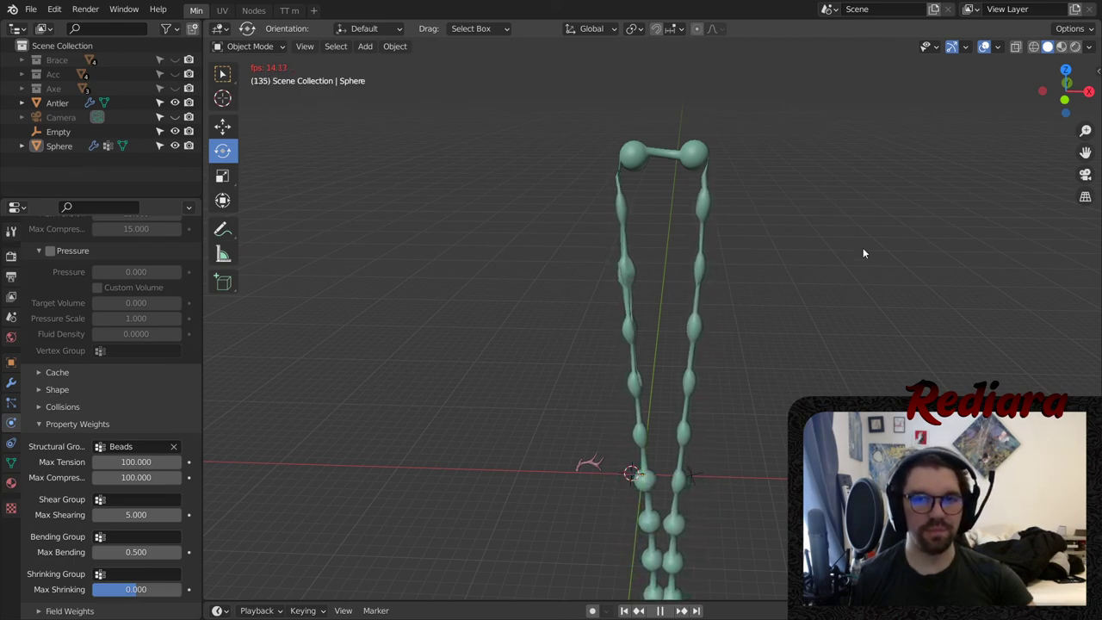
pyautogui.scroll(-2, 703, 301)
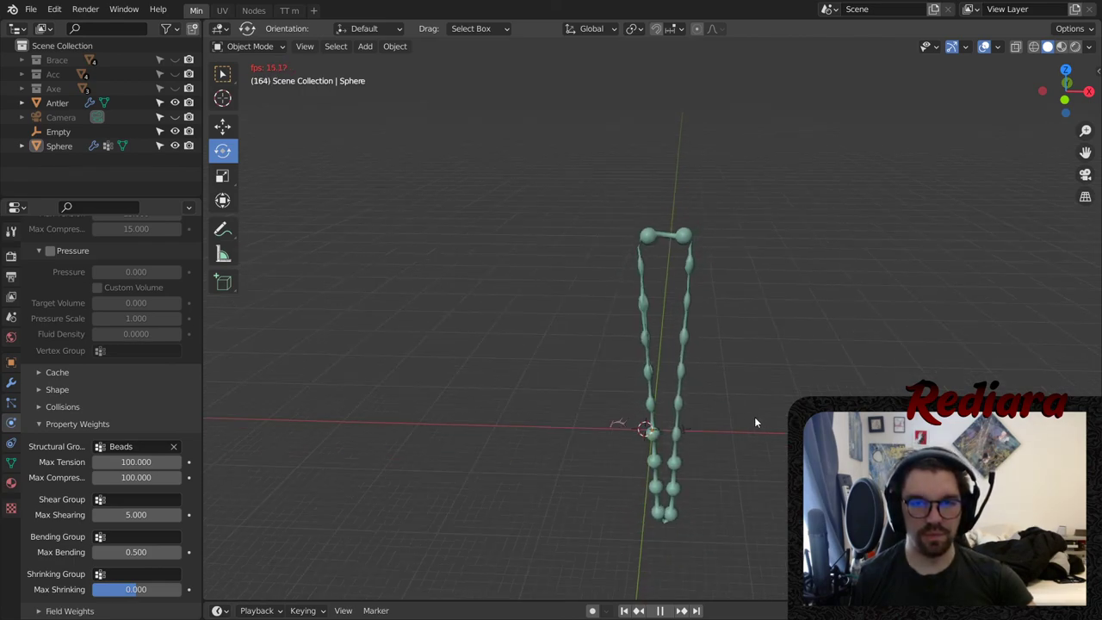
pyautogui.press('space')
pyautogui.scroll(4, 674, 236)
pyautogui.moveTo(674, 236); pyautogui.dragTo(807, 312, button='middle')
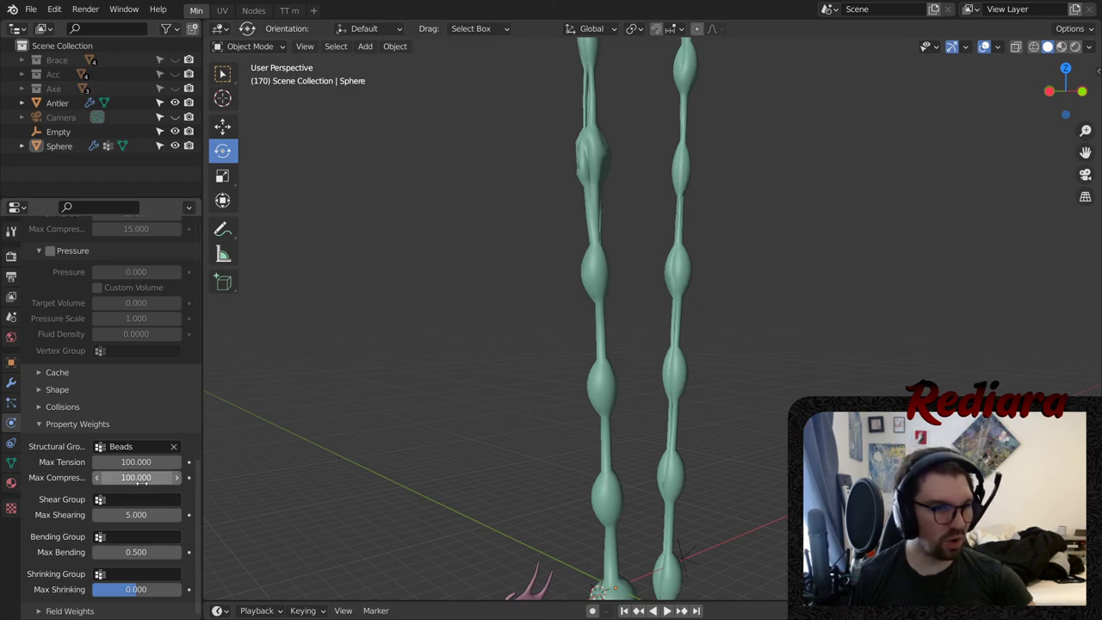
# - Assign String as the cloth's Bending Group and set the Pins group's stiffness to 50
pyautogui.click(127, 536)
pyautogui.click(117, 417)
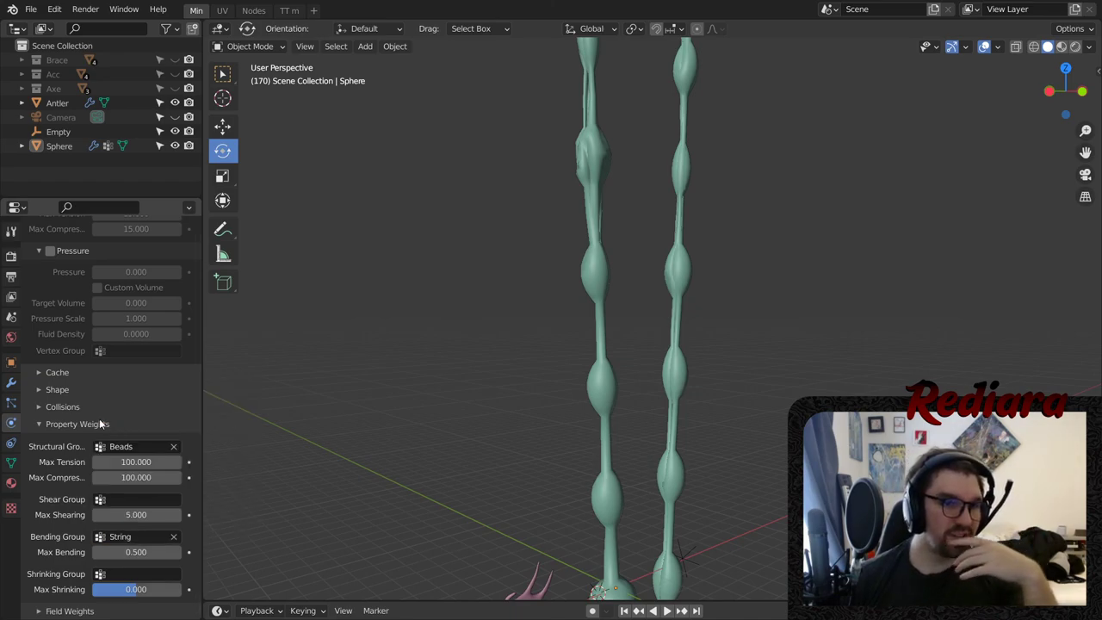
pyautogui.click(38, 389)
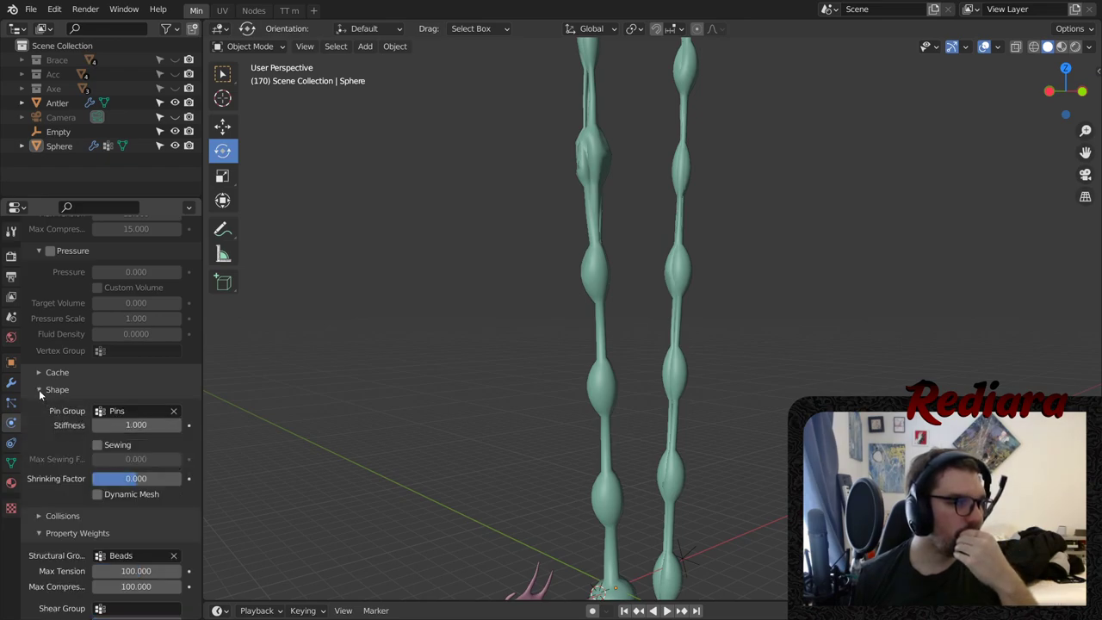
pyautogui.scroll(-3, 74, 425)
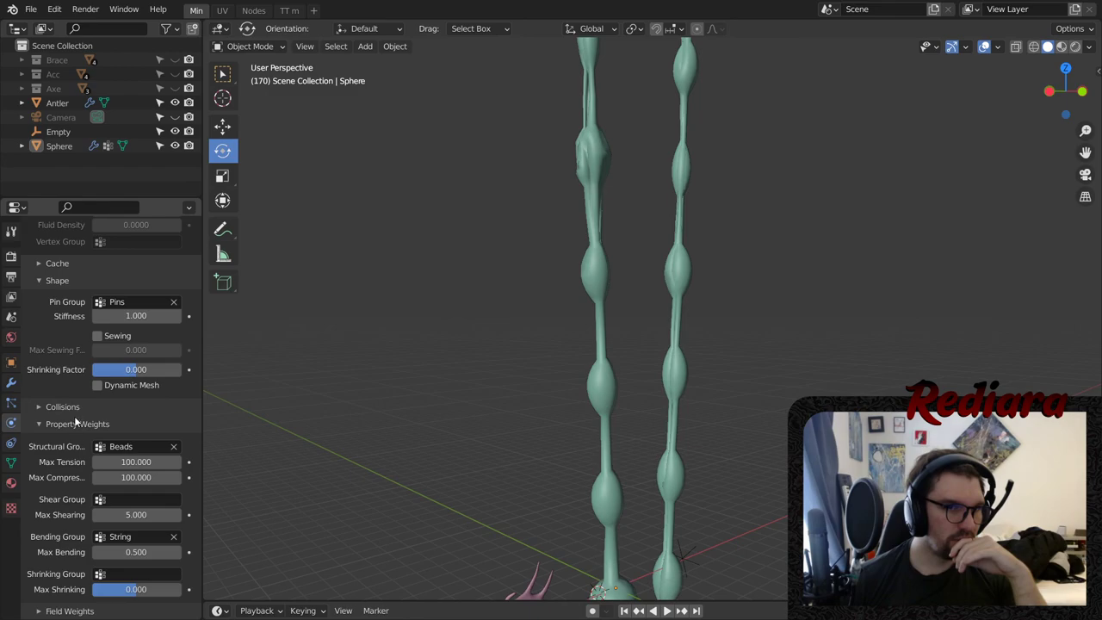
pyautogui.click(136, 316)
pyautogui.write('1.0')
pyautogui.press('BackSpace')
pyautogui.press('BackSpace')
pyautogui.press('BackSpace')
pyautogui.write('50')
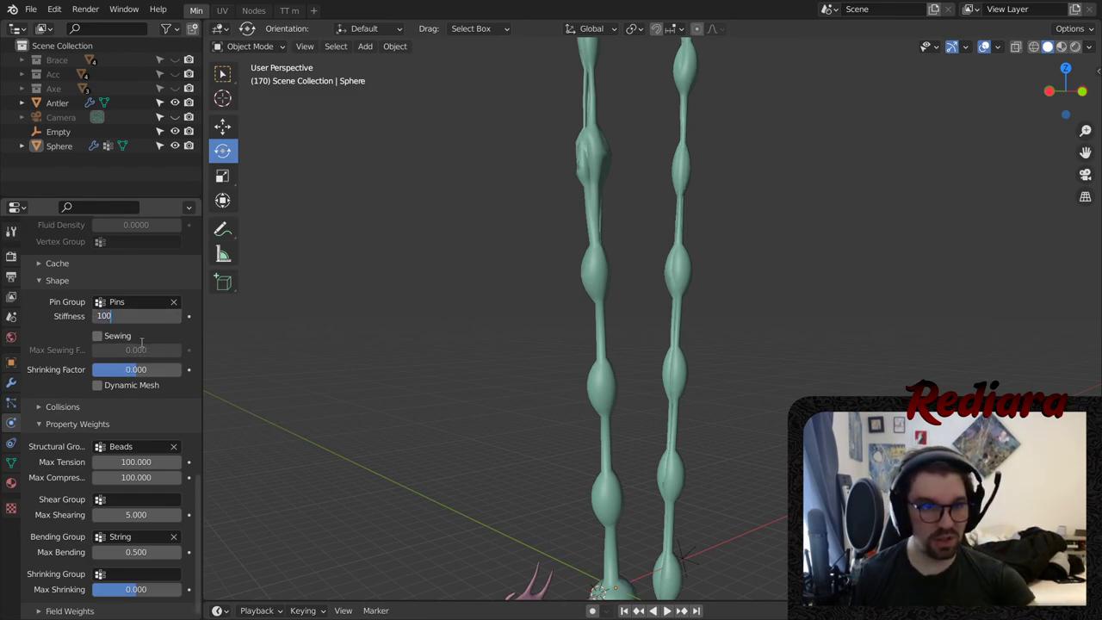
pyautogui.press('Return')
# - Replay the simulation from the start with the whole chain in view, and return to the first frame
pyautogui.scroll(-5, 387, 330)
pyautogui.moveTo(482, 311); pyautogui.dragTo(517, 312, button='middle')
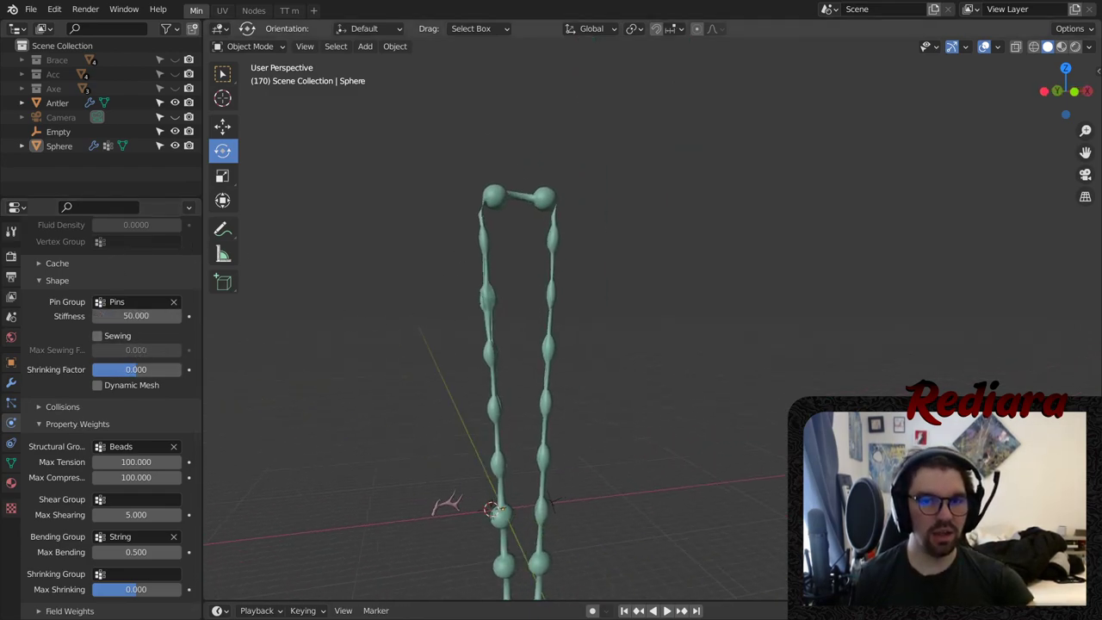
pyautogui.hotkey('shift', 'Left')
pyautogui.press('space')
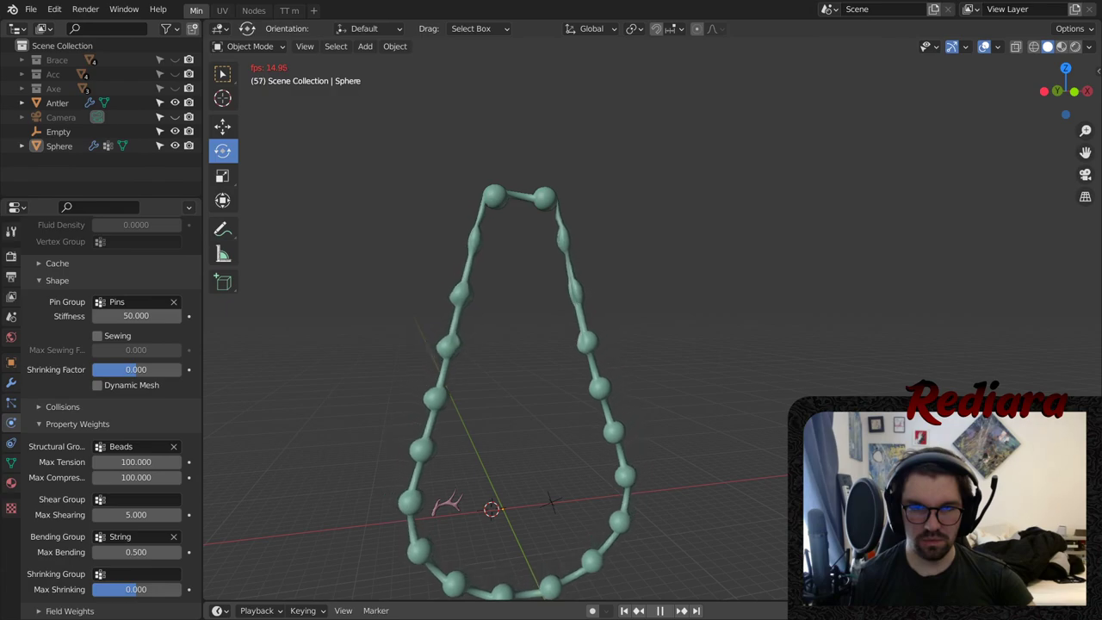
pyautogui.press('space')
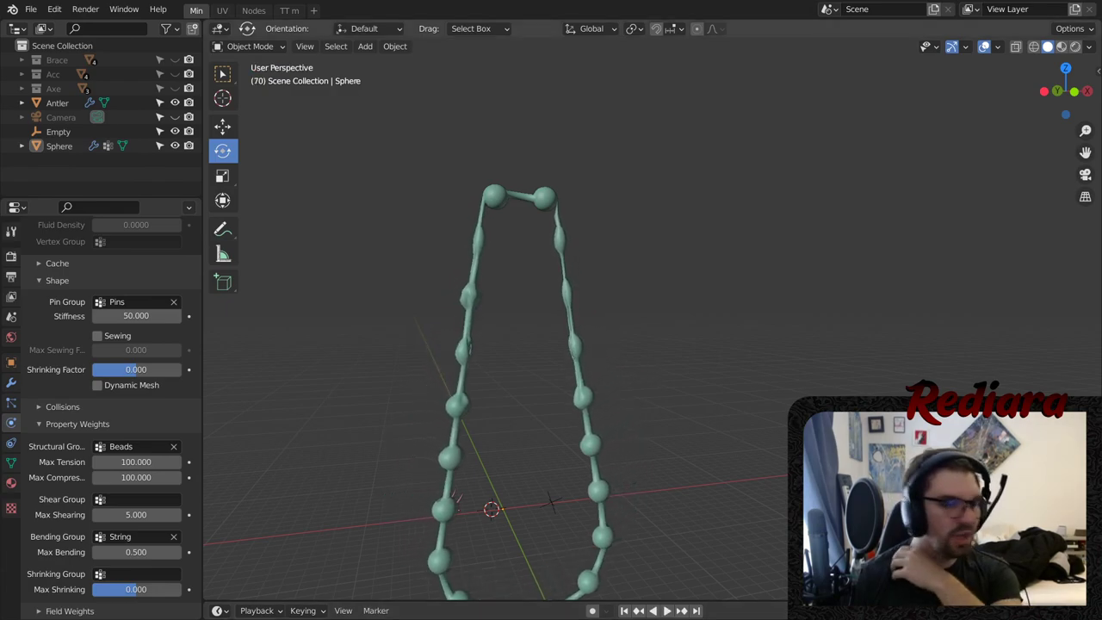
pyautogui.hotkey('shift', 'Left')
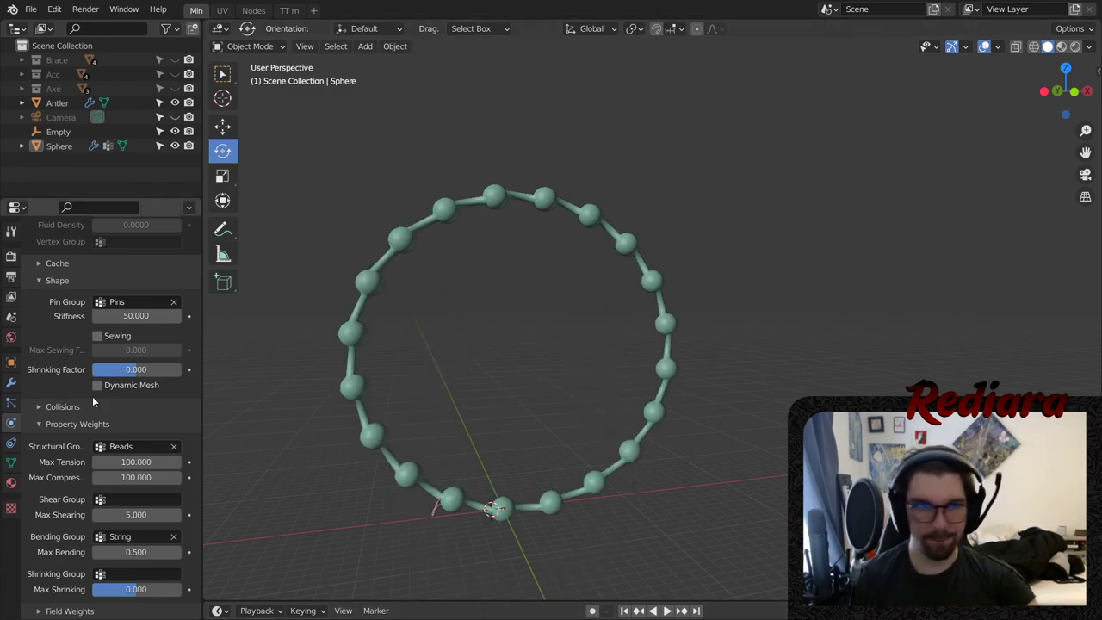
# - Set the cloth's Vertex Mass to 0.05 kg in the physical properties
pyautogui.scroll(12, 127, 391)
pyautogui.scroll(10, 127, 387)
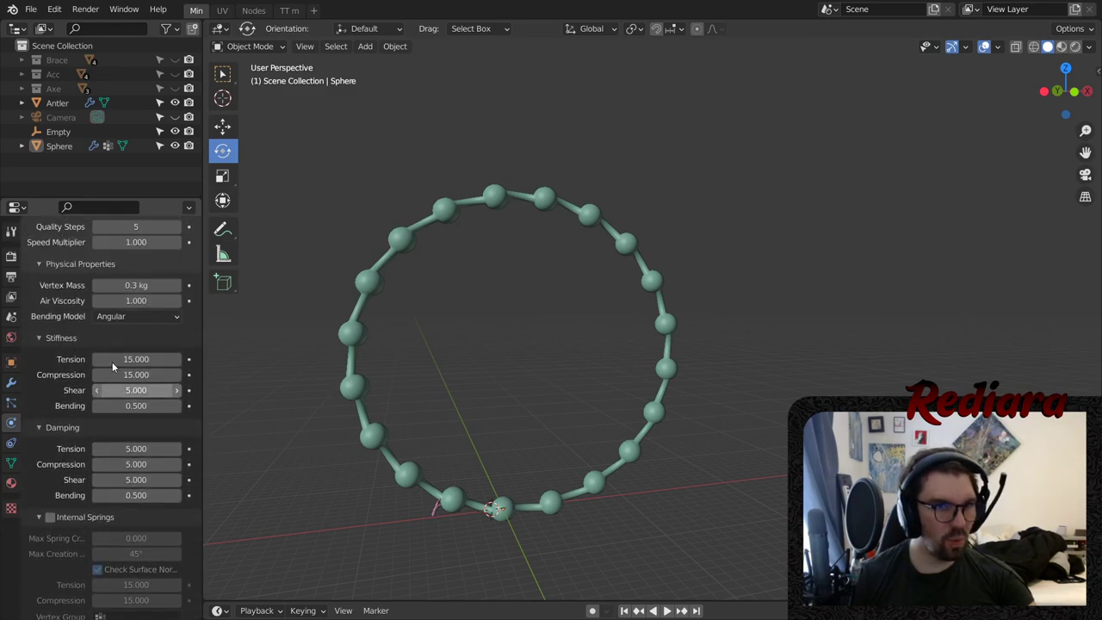
pyautogui.scroll(-6, 124, 378)
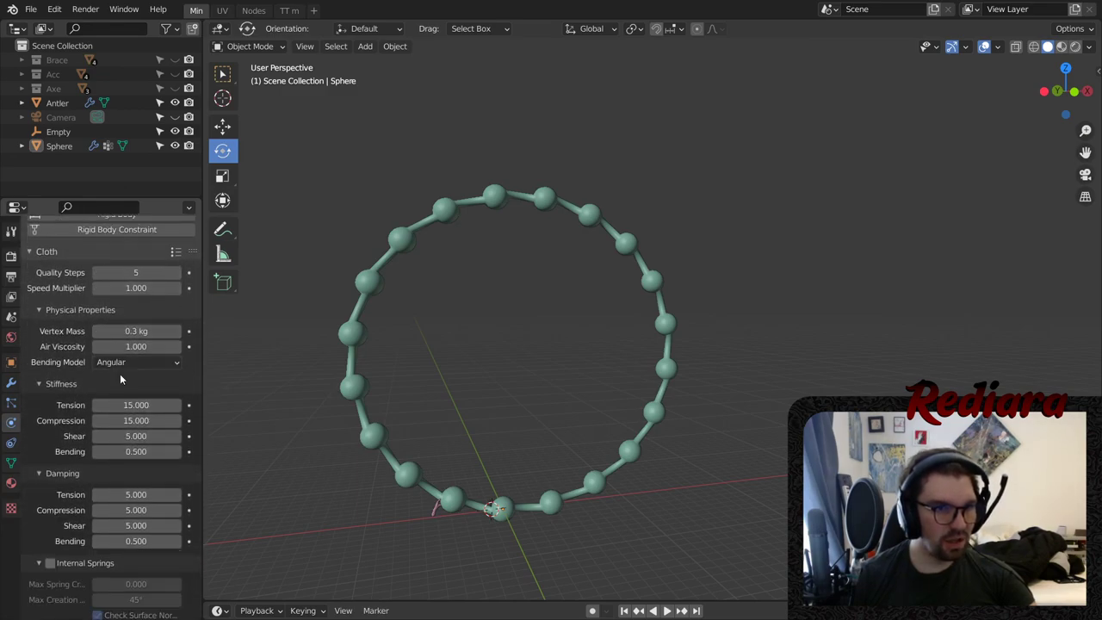
pyautogui.click(142, 331)
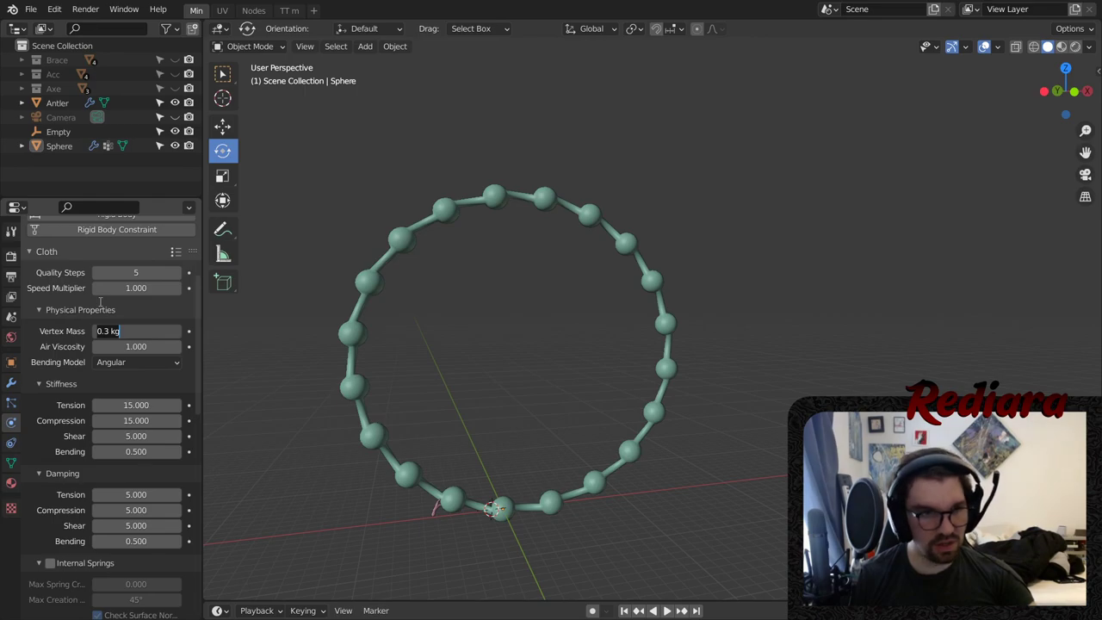
pyautogui.press('BackSpace')
pyautogui.write('0.05')
pyautogui.press('Return')
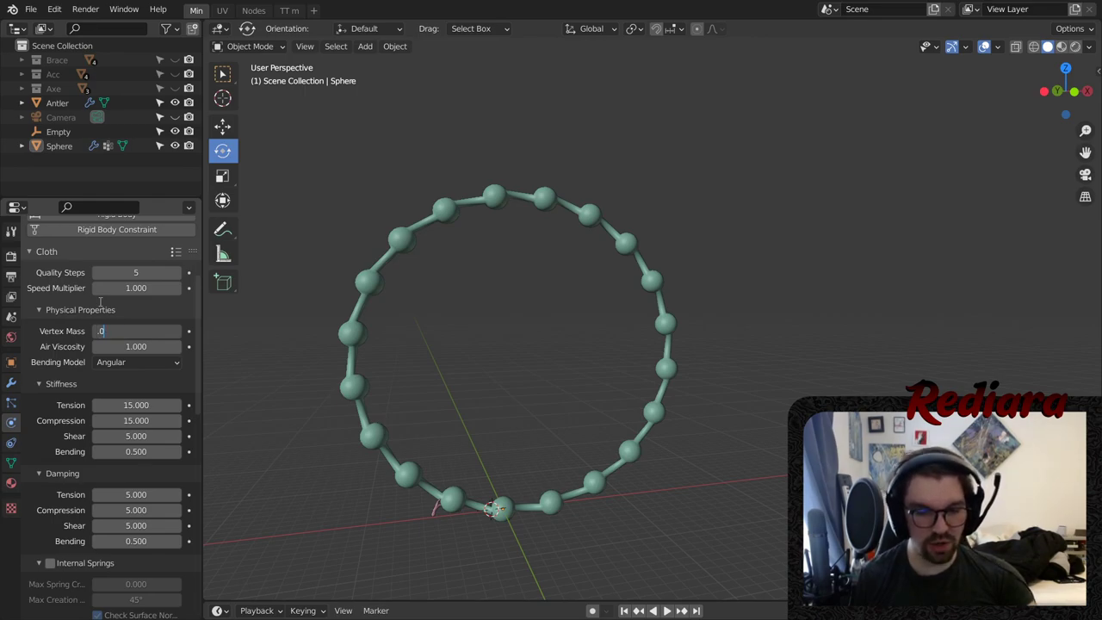
# - Play the lighter chain's simulation and inspect the string segments beside the two pinned spheres
pyautogui.press('space')
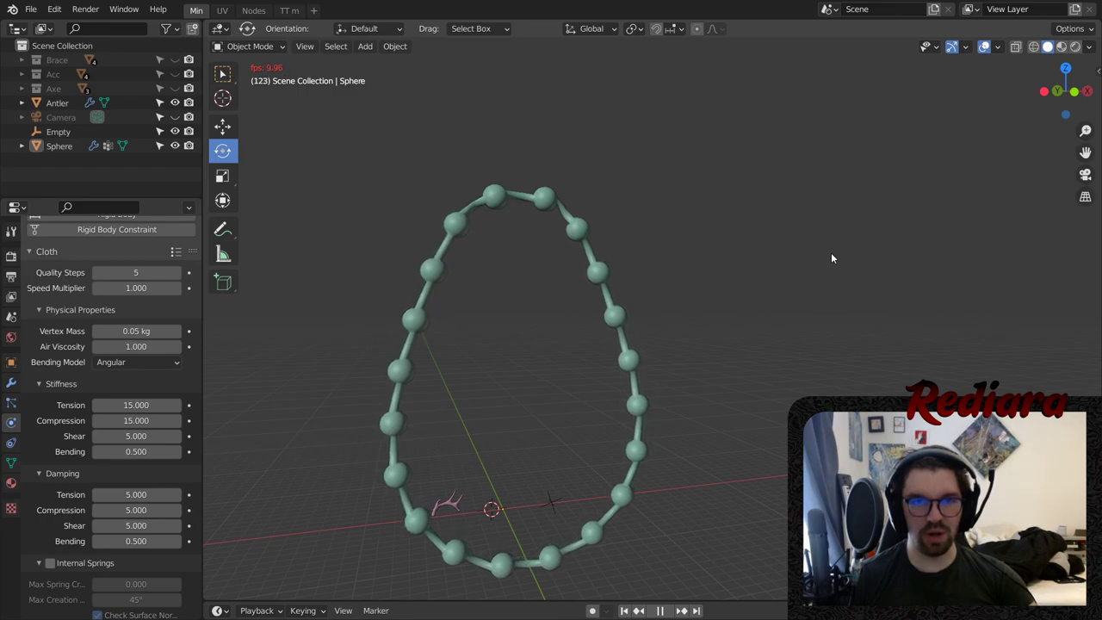
pyautogui.press('space')
pyautogui.scroll(8, 477, 186)
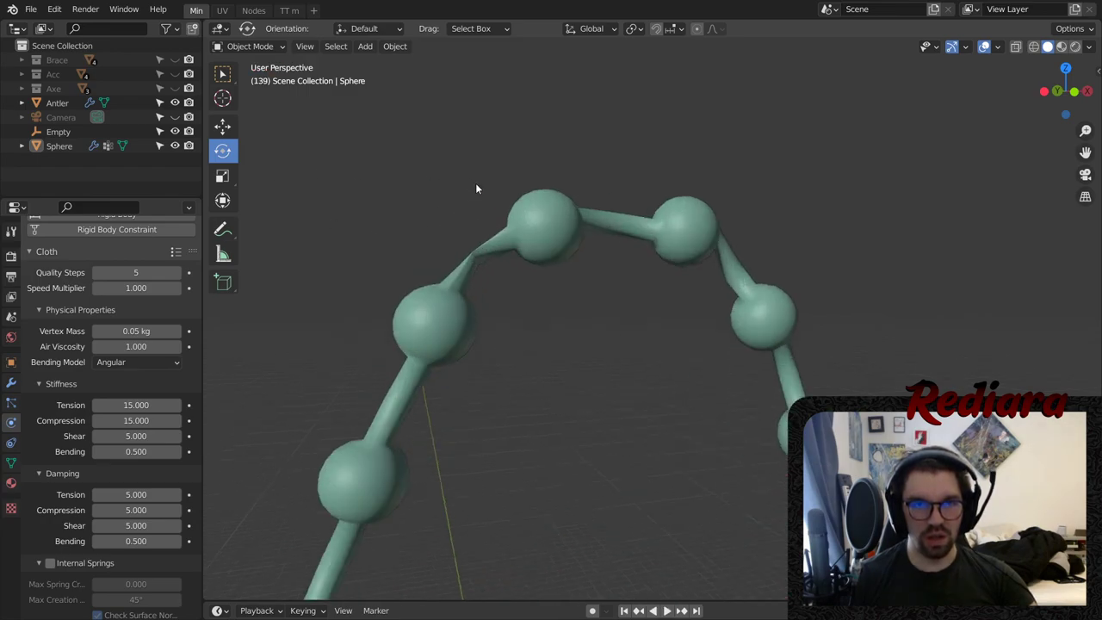
pyautogui.moveTo(492, 248); pyautogui.dragTo(544, 264, button='middle')
pyautogui.scroll(-4, 543, 264)
pyautogui.moveTo(628, 301); pyautogui.dragTo(652, 302, button='middle')
pyautogui.scroll(-5, 651, 304)
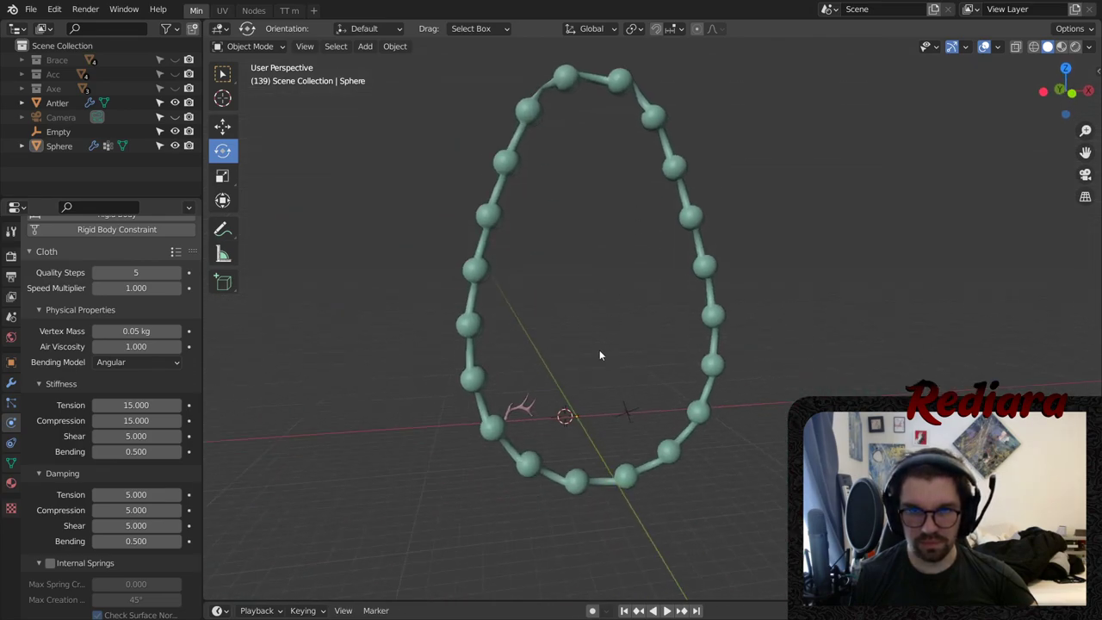
# - Select the bead ring with its pinned top spheres in close view
pyautogui.moveTo(600, 356); pyautogui.dragTo(620, 325, button='middle')
pyautogui.scroll(5, 577, 152)
pyautogui.moveTo(577, 152)
pyautogui.mouseDown(button='middle')
pyautogui.moveTo(601, 200)
pyautogui.moveTo(582, 155)
pyautogui.mouseUp(button='middle')
pyautogui.click(582, 155)
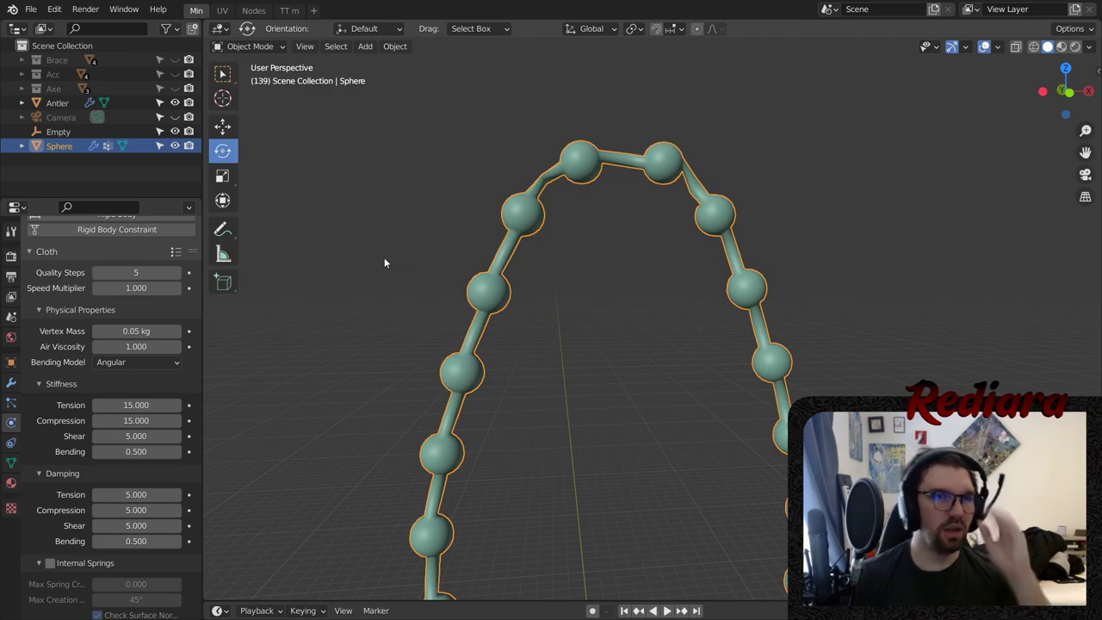
# - Apply Make Instances Real to the selected bead ring
pyautogui.scroll(5, 614, 231)
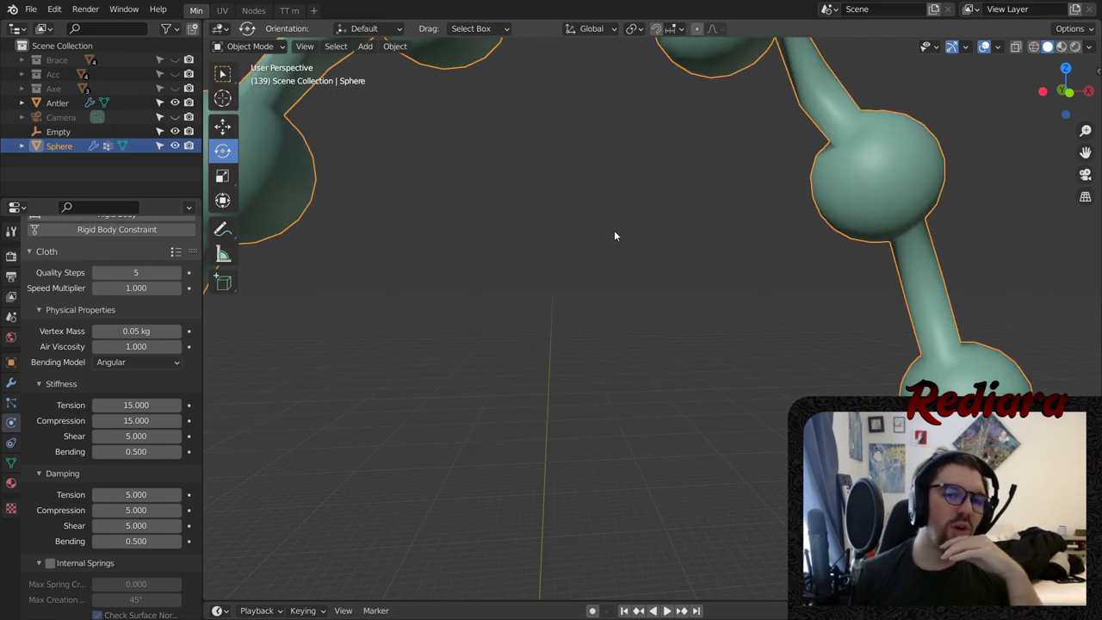
pyautogui.scroll(-8, 582, 217)
pyautogui.scroll(5, 568, 198)
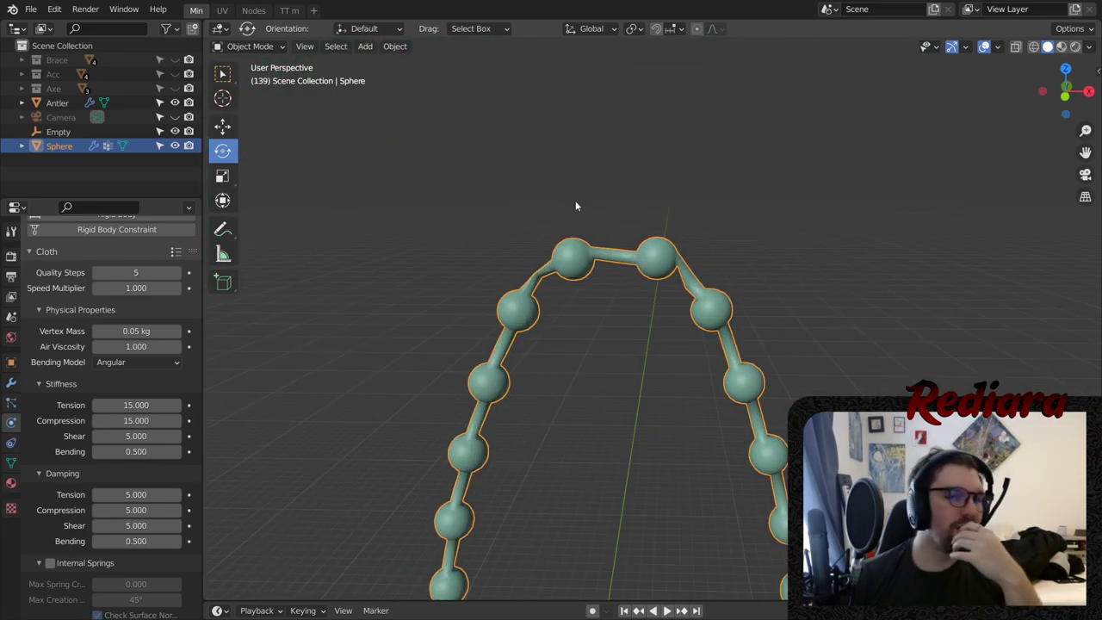
pyautogui.scroll(4, 132, 277)
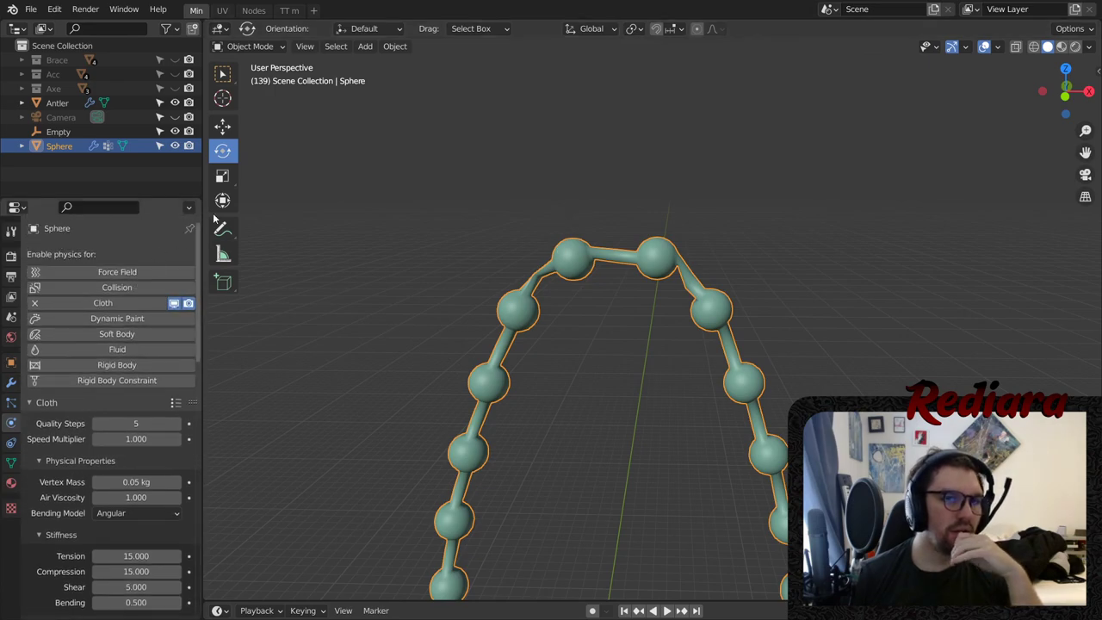
pyautogui.click(394, 46)
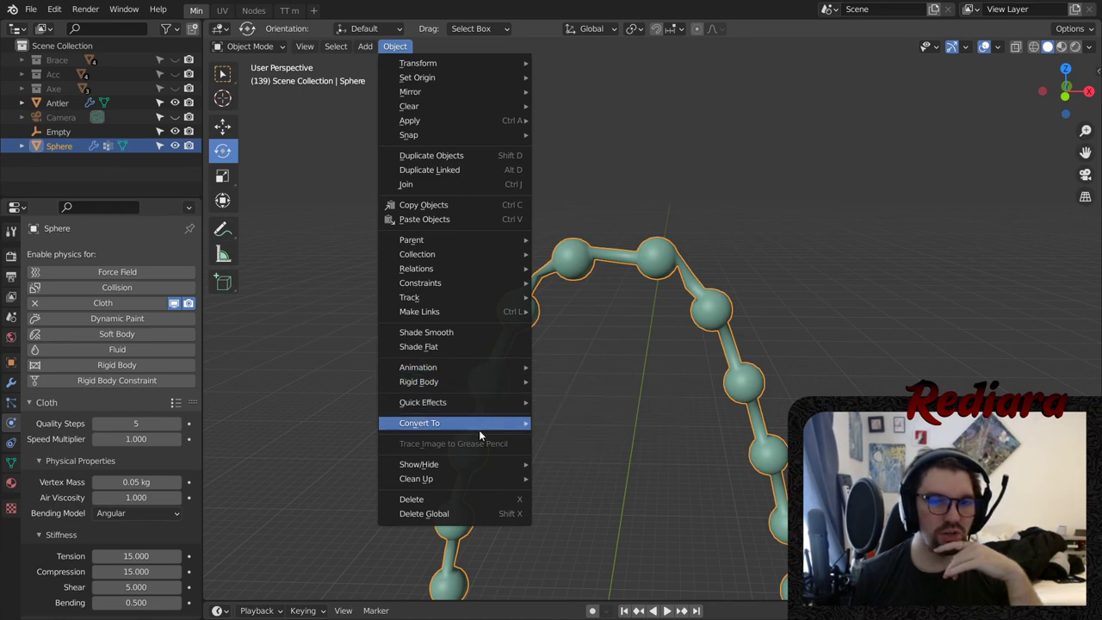
pyautogui.moveTo(487, 422)
pyautogui.moveTo(493, 403)
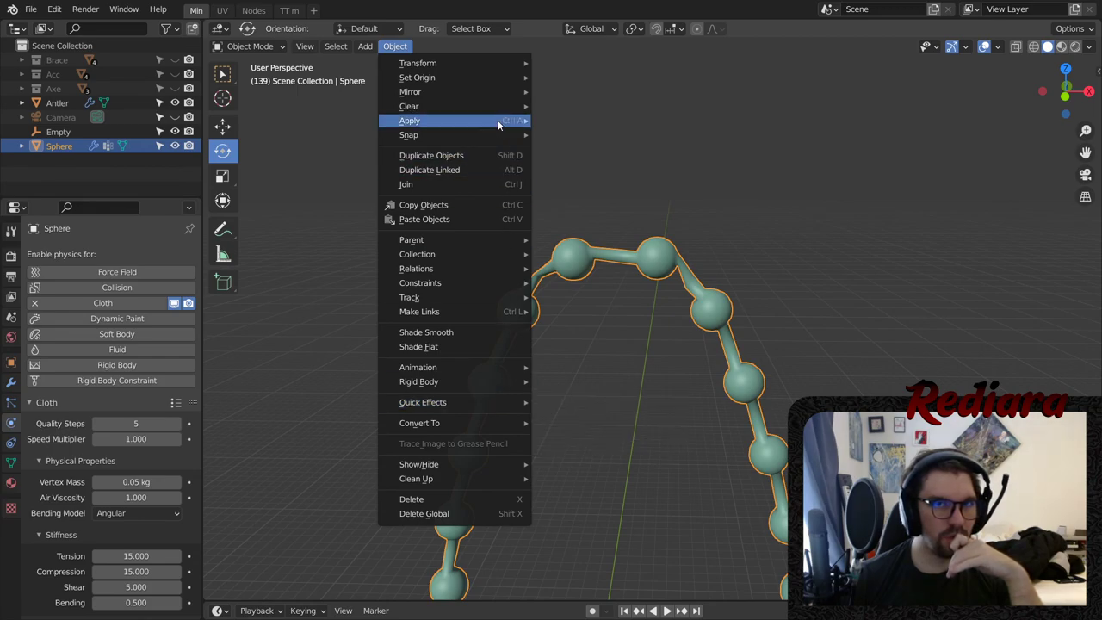
pyautogui.moveTo(499, 120)
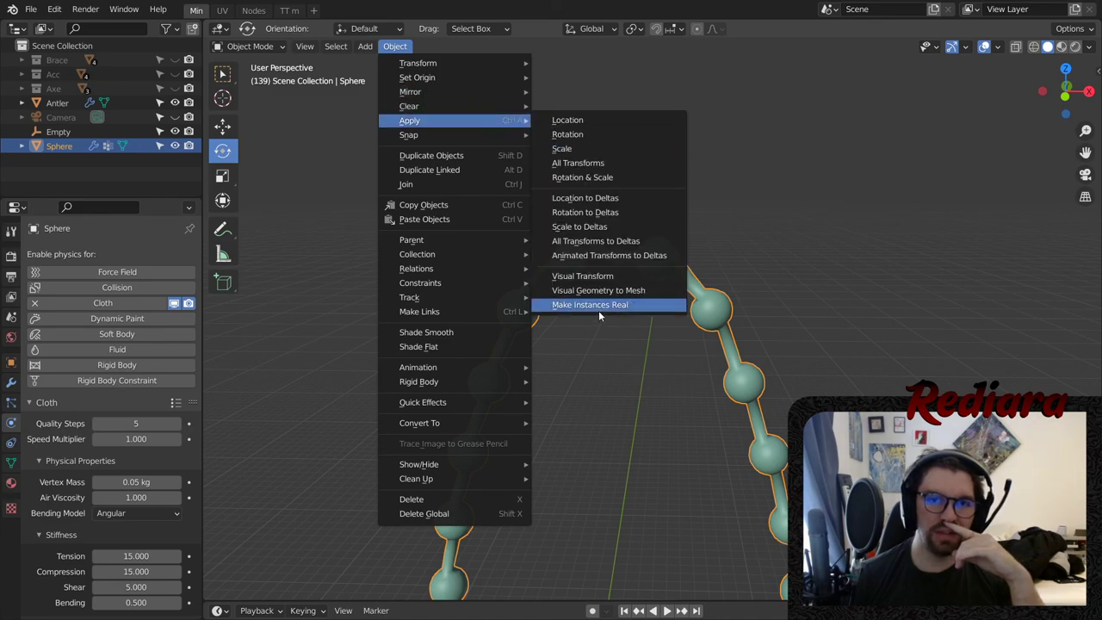
pyautogui.click(600, 310)
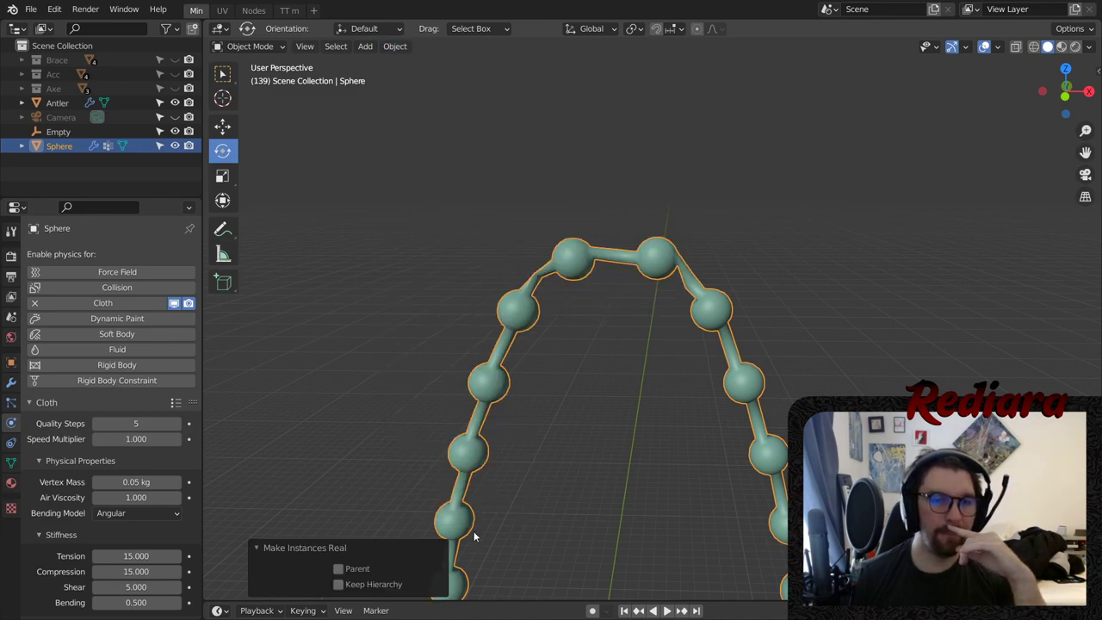
# - Deselect the bead ring and bake its cloth simulation cache for frames 1 to 250
pyautogui.click(377, 386)
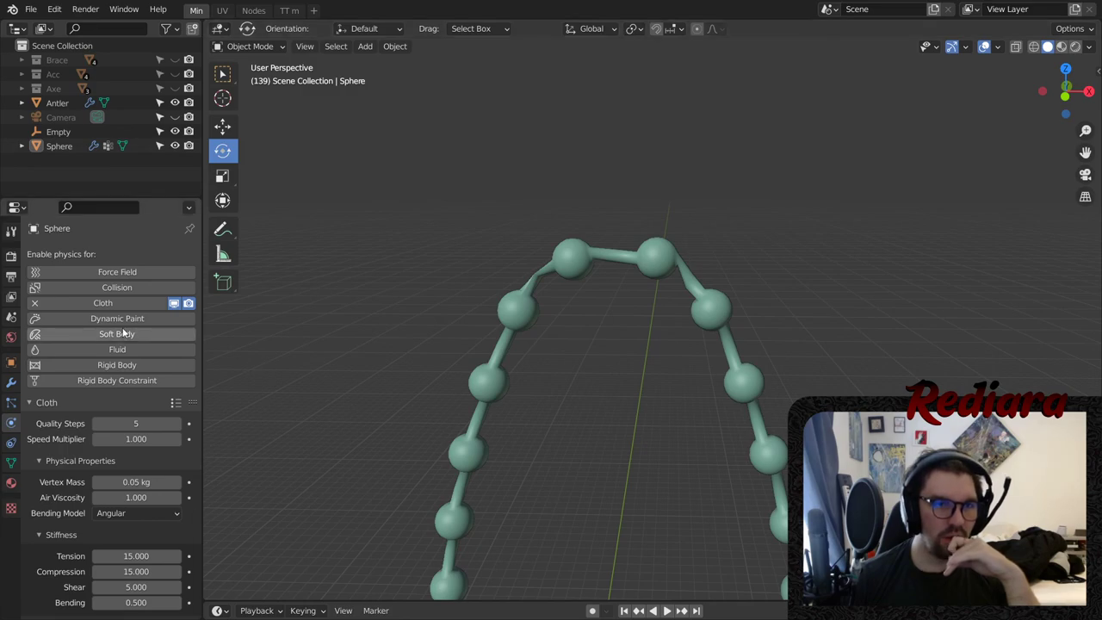
pyautogui.rightClick(106, 303)
pyautogui.scroll(-15, 117, 413)
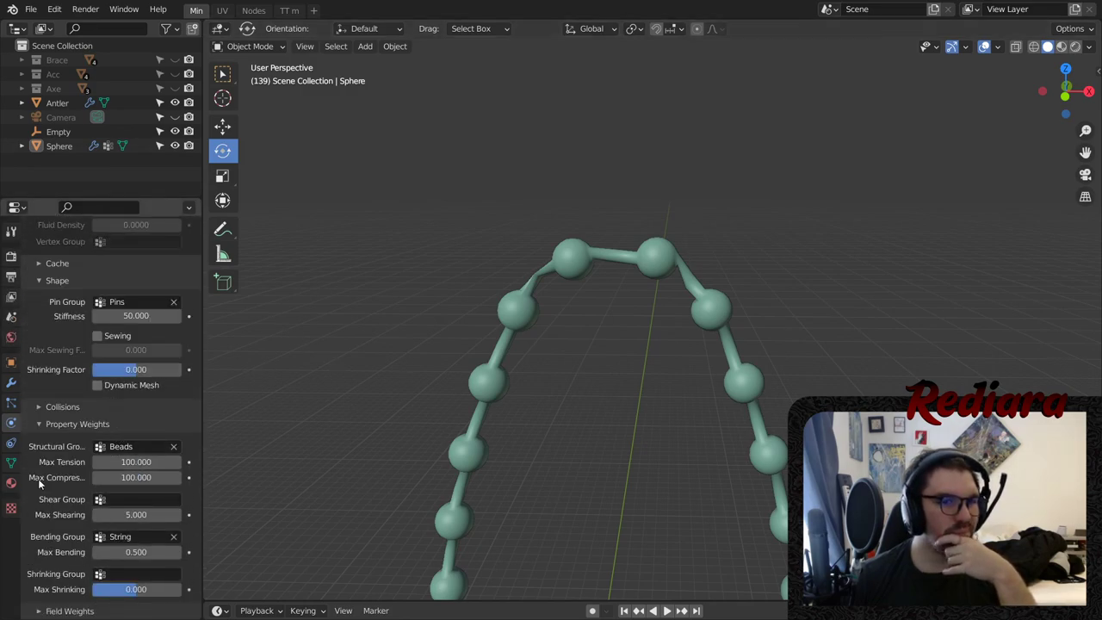
pyautogui.scroll(3, 62, 404)
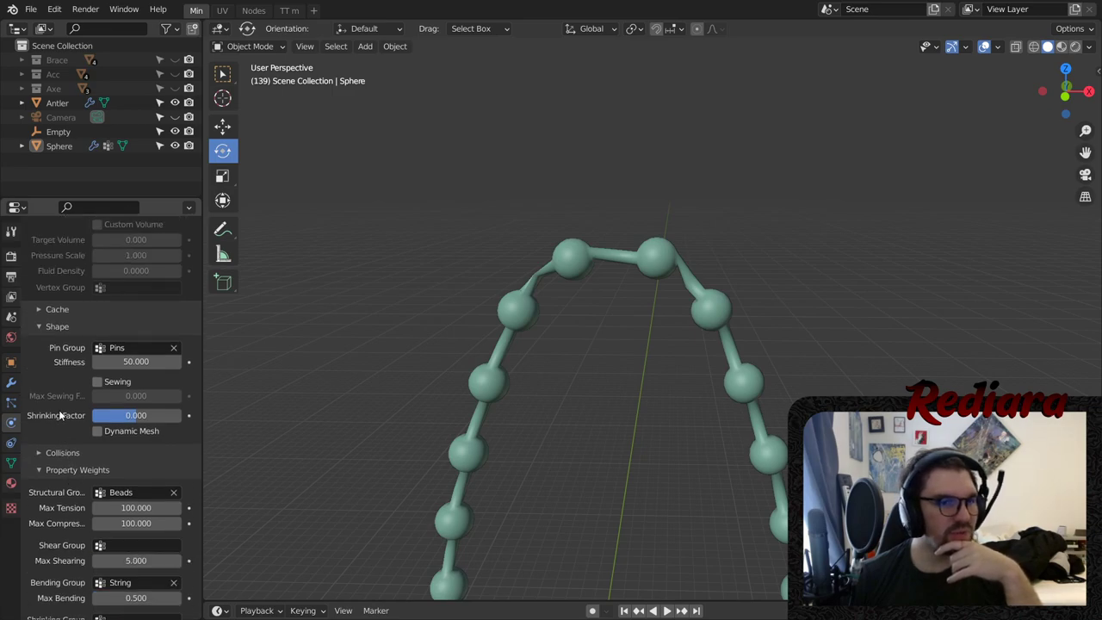
pyautogui.scroll(2, 58, 413)
pyautogui.click(59, 413)
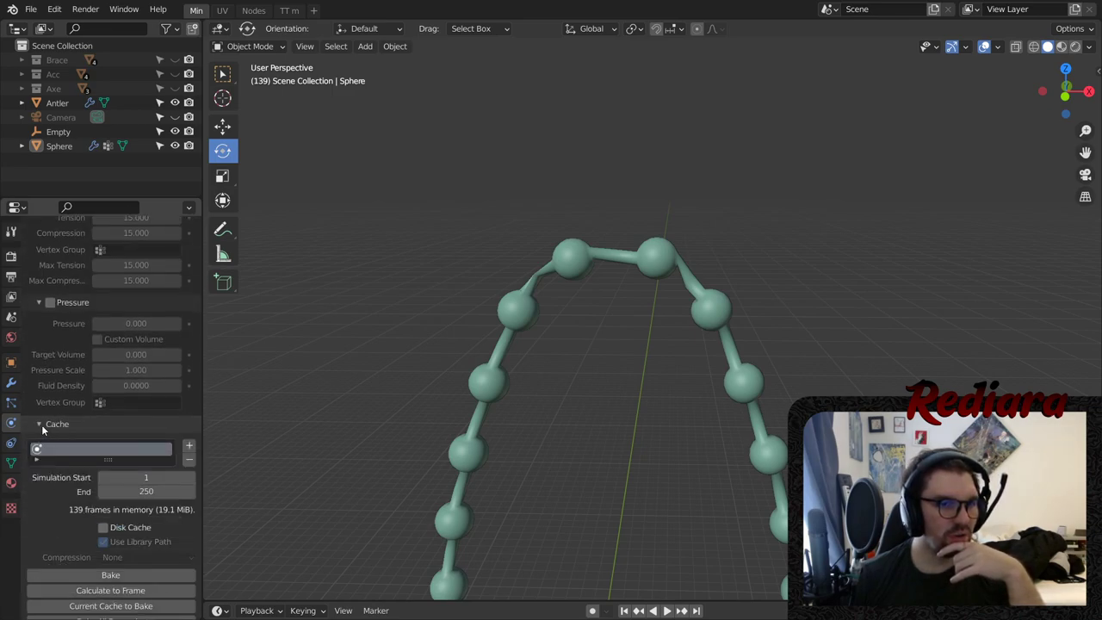
pyautogui.scroll(-1, 49, 426)
pyautogui.scroll(-2, 50, 426)
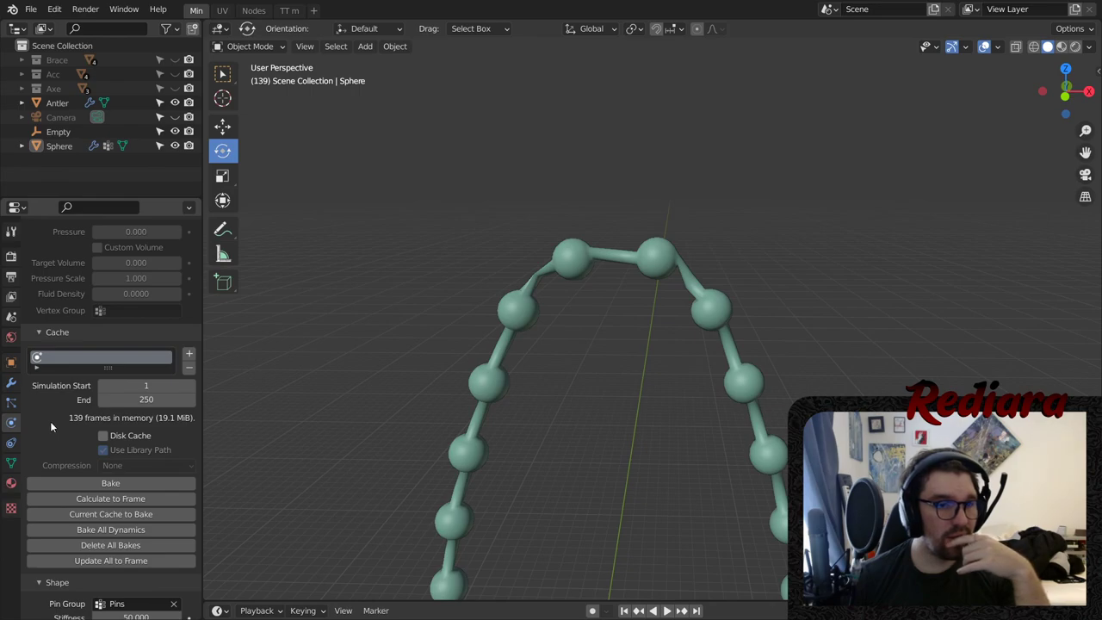
pyautogui.scroll(-2, 50, 421)
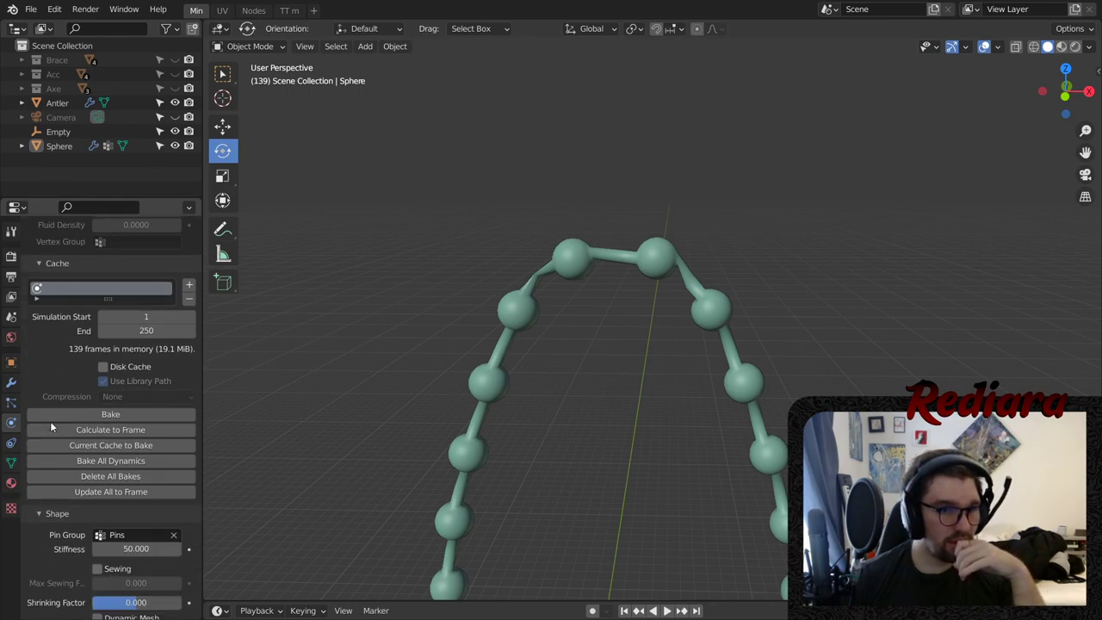
pyautogui.click(109, 416)
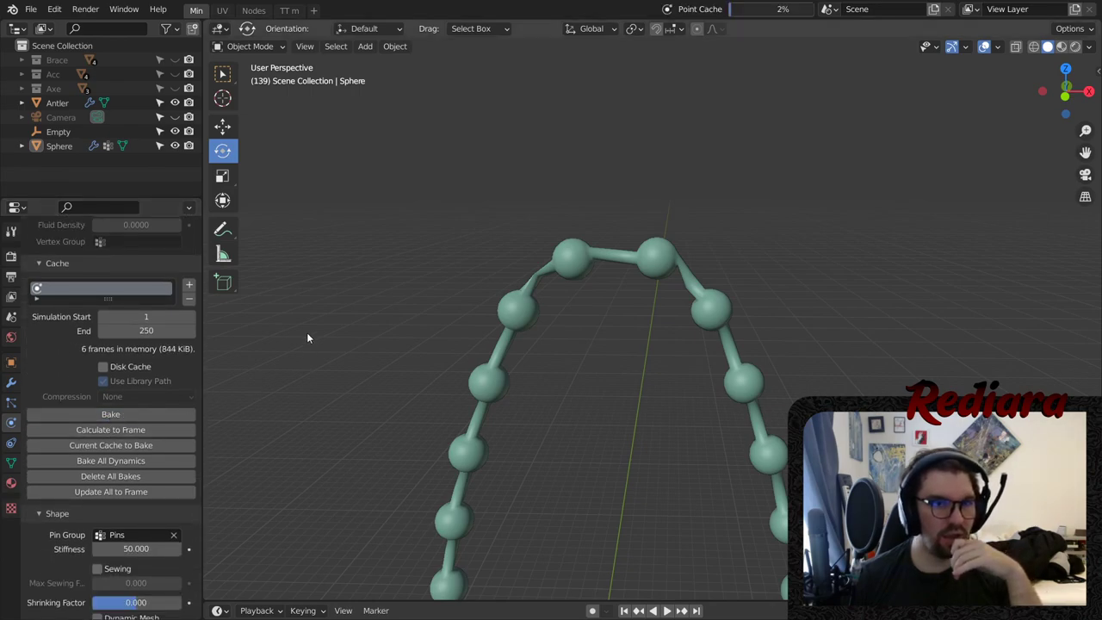
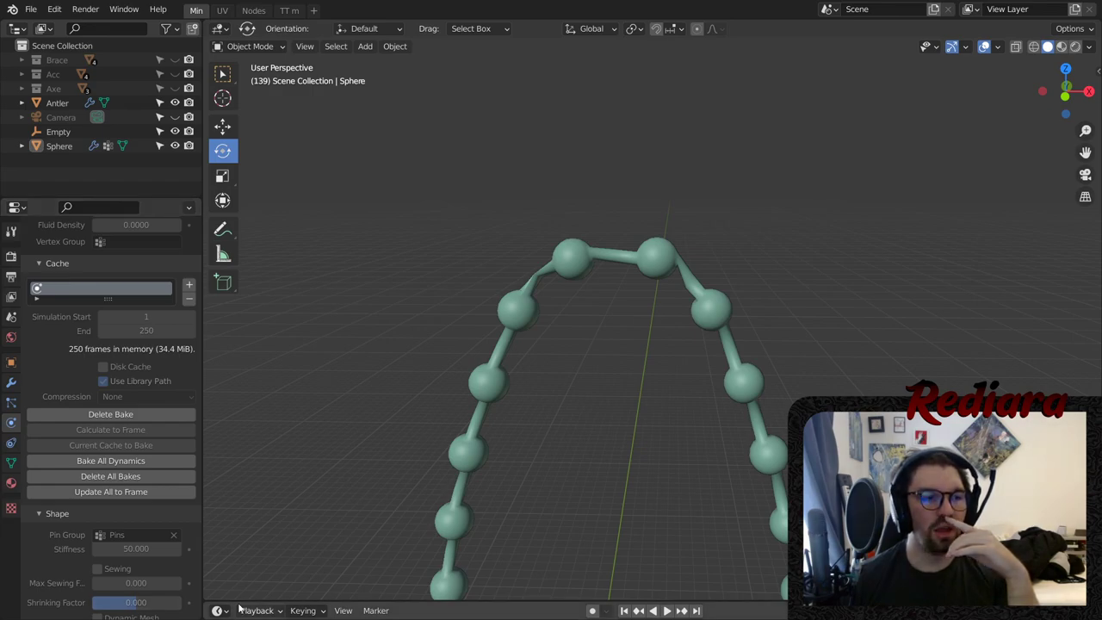
# - Apply the visual transform to the bead ring and enlarge the timeline to show the range around frame 139
pyautogui.click(573, 254)
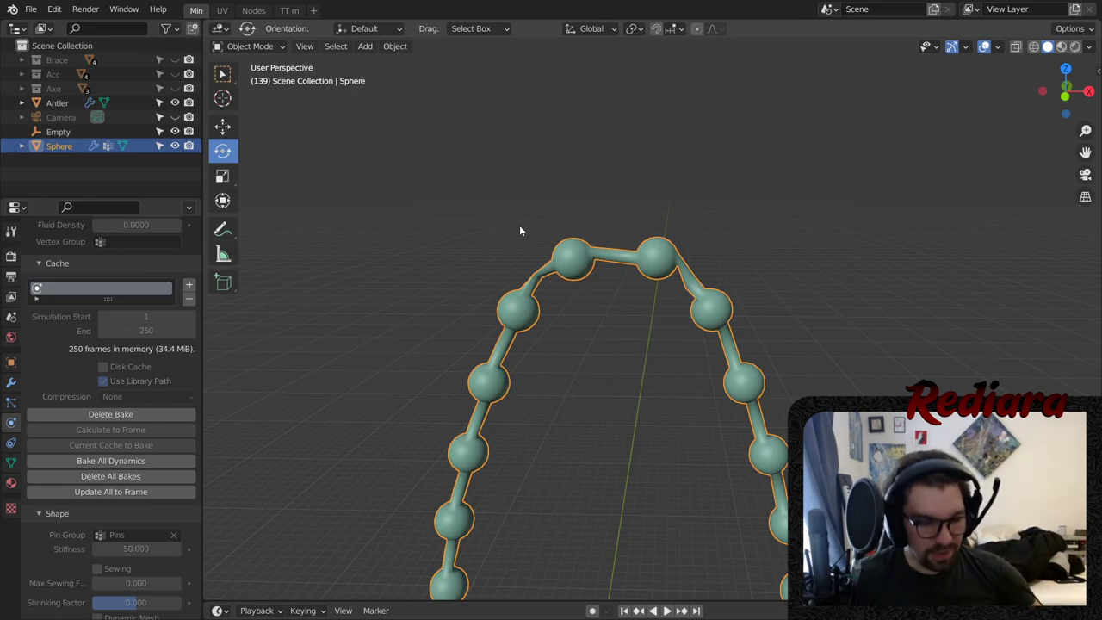
pyautogui.hotkey('ctrl', 'a')
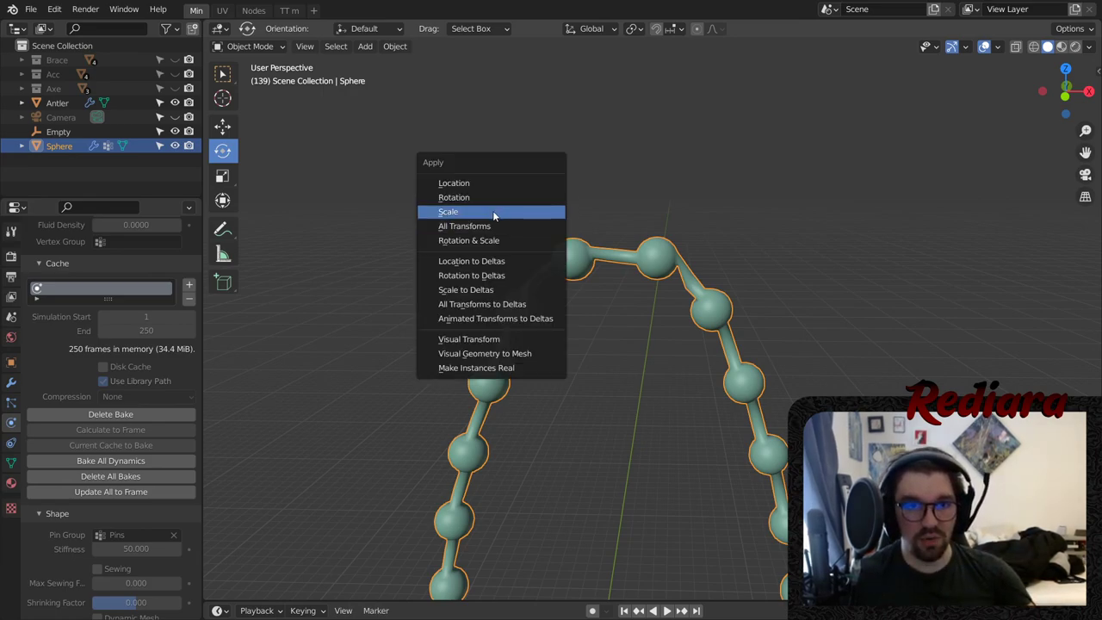
pyautogui.click(492, 339)
pyautogui.scroll(15, 92, 344)
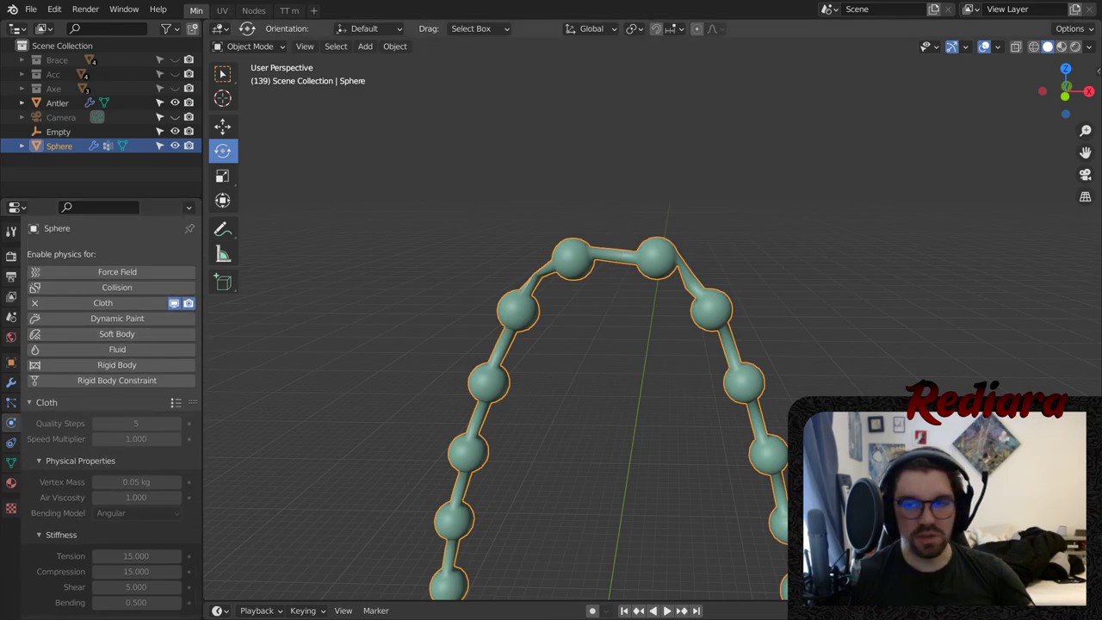
pyautogui.moveTo(722, 599); pyautogui.dragTo(749, 433)
pyautogui.moveTo(464, 614); pyautogui.dragTo(668, 616)
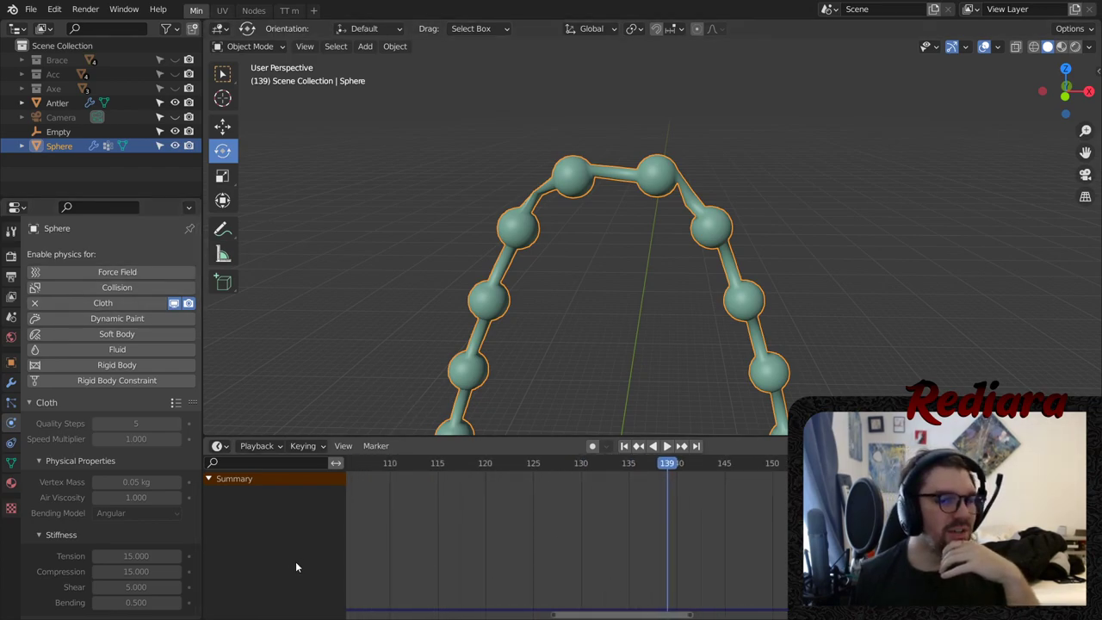
# - Search the available operators for physics commands using "phys", and close the search
pyautogui.press('F3')
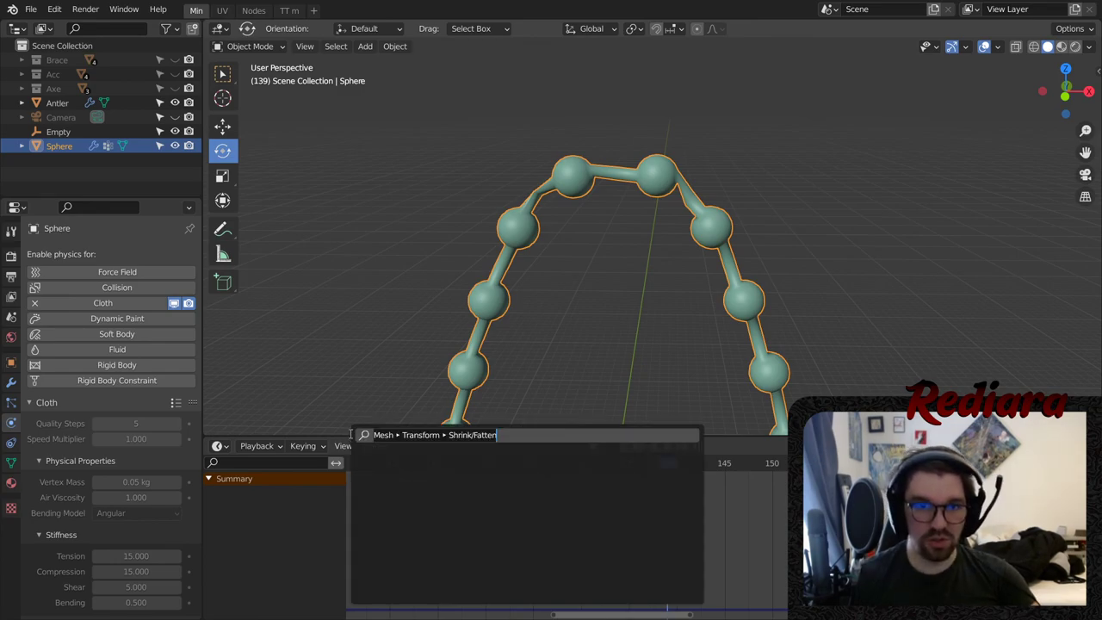
pyautogui.write('physi')
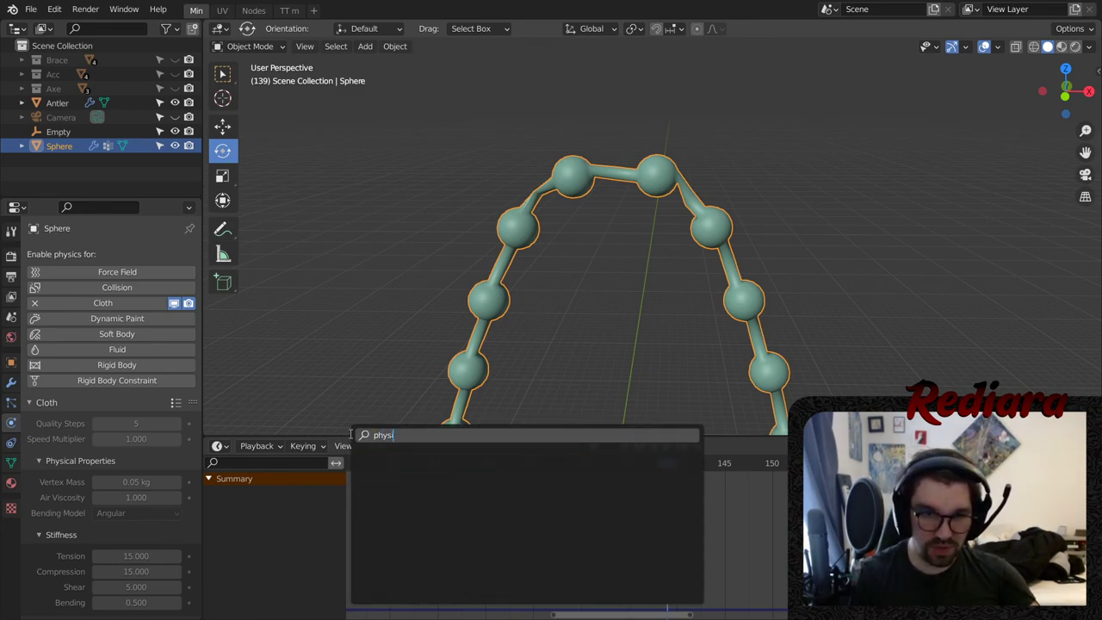
pyautogui.press('BackSpace')
pyautogui.write('s')
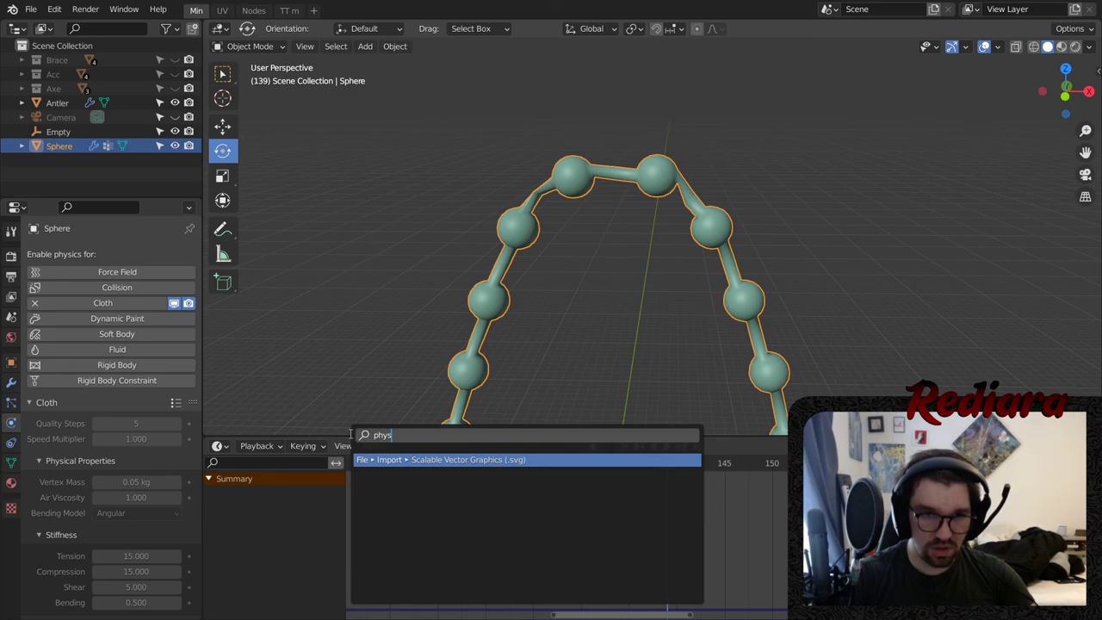
pyautogui.press('BackSpace')
pyautogui.press('BackSpace')
pyautogui.press('BackSpace')
pyautogui.press('BackSpace')
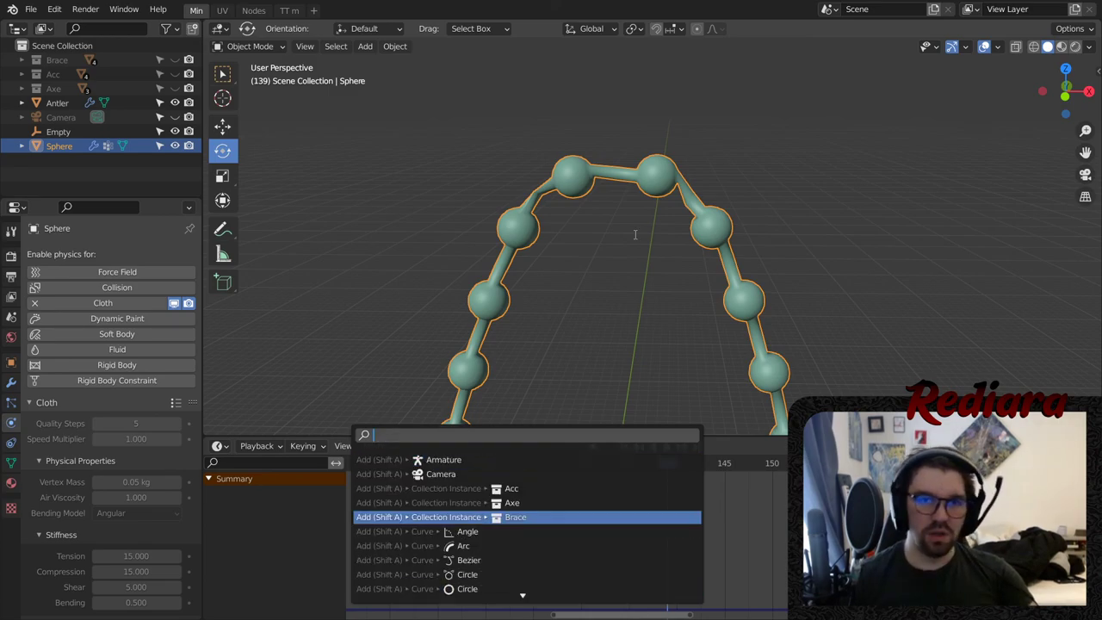
pyautogui.click(623, 249)
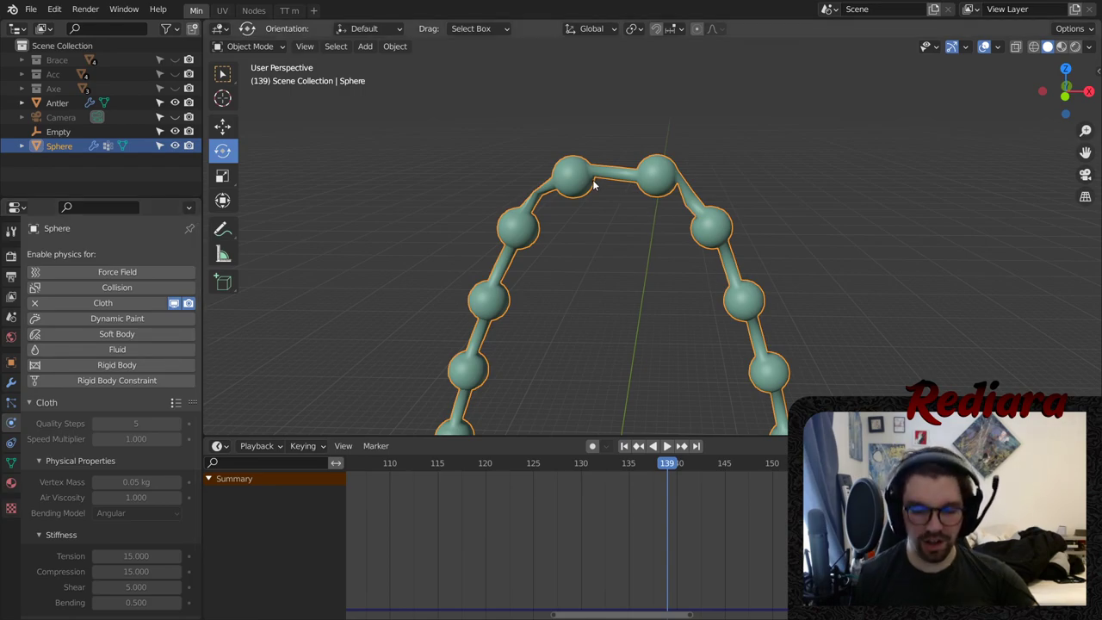
# - Search the available operators for bake commands and close the search without running one
pyautogui.press('F3')
pyautogui.write('bkae')
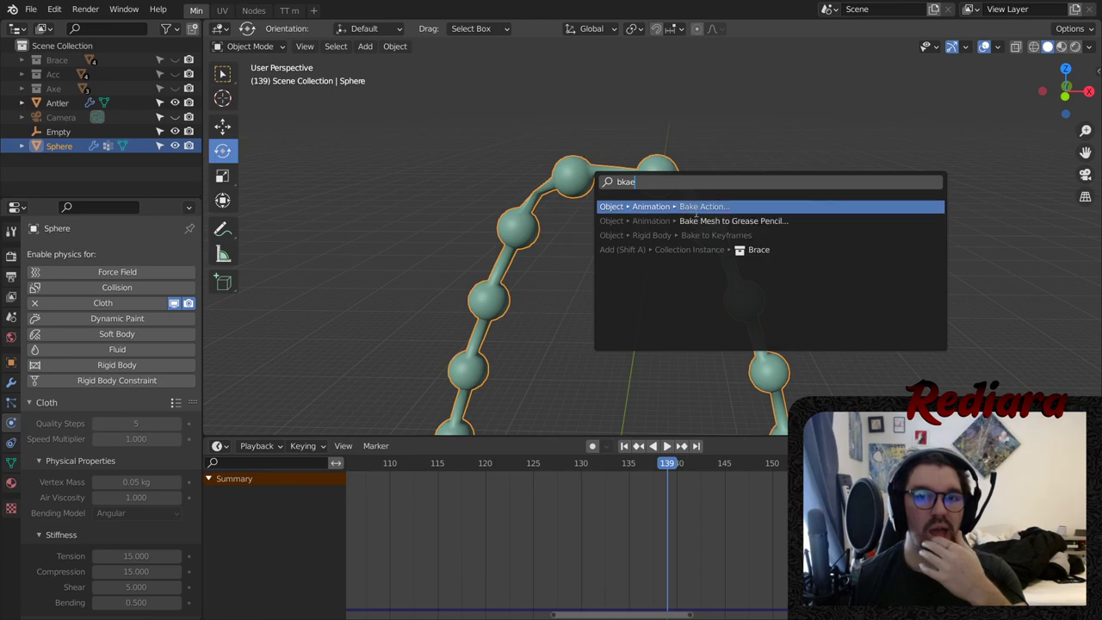
pyautogui.press('Escape')
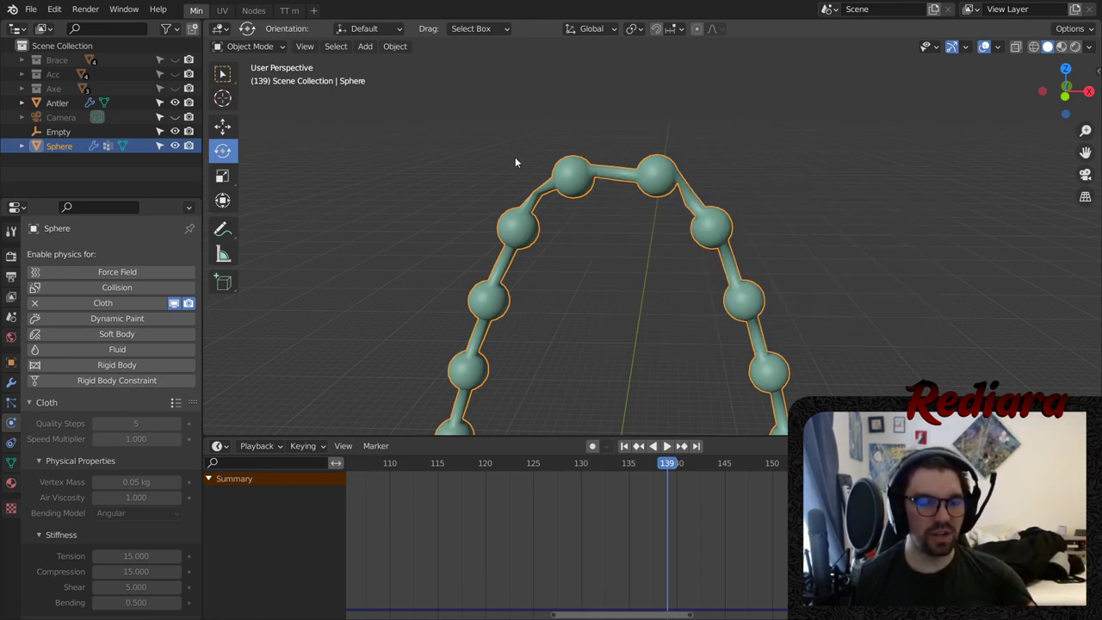
# - Examine the bead ring's Cloth settings, collapsing the Cache section and expanding Collisions above the Property Weights
pyautogui.scroll(-2, 55, 380)
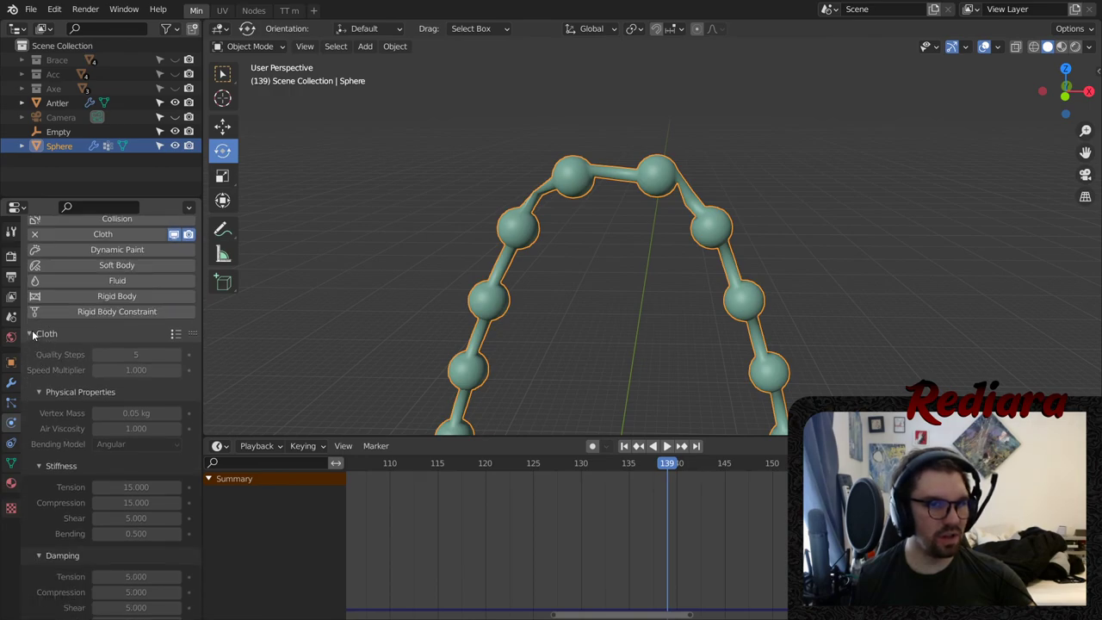
pyautogui.click(33, 333)
pyautogui.click(30, 401)
pyautogui.scroll(-3, 60, 384)
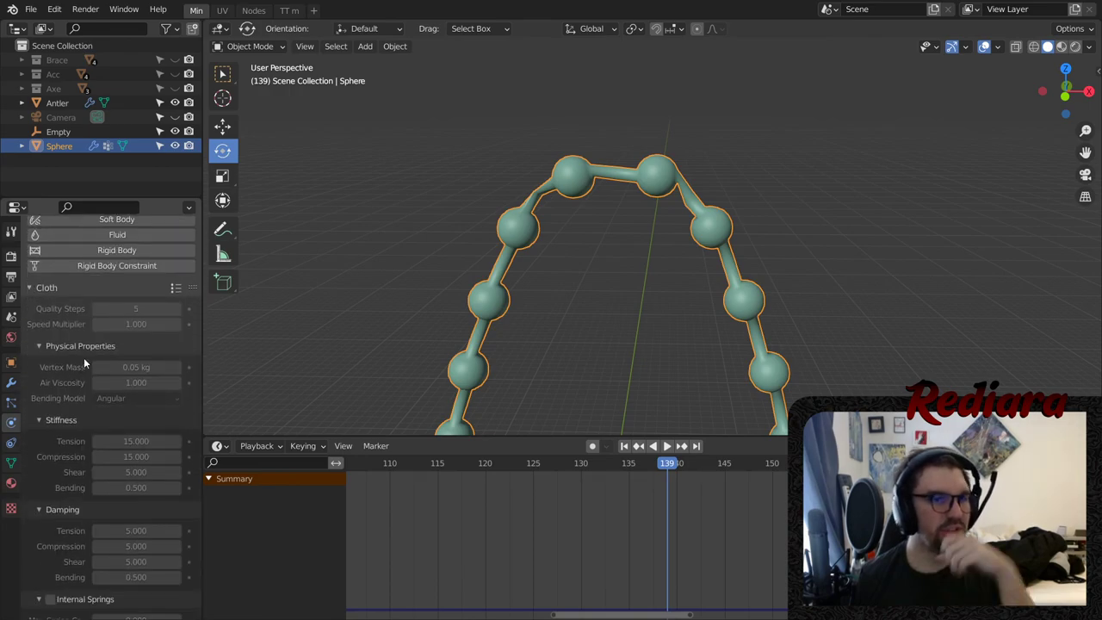
pyautogui.scroll(-12, 79, 349)
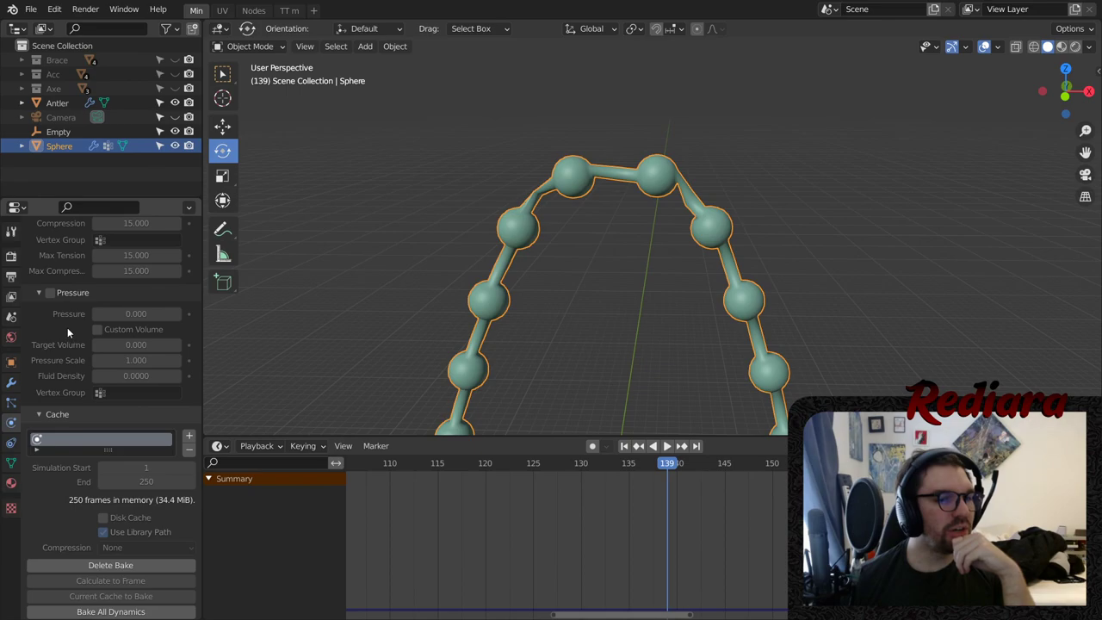
pyautogui.scroll(-2, 69, 331)
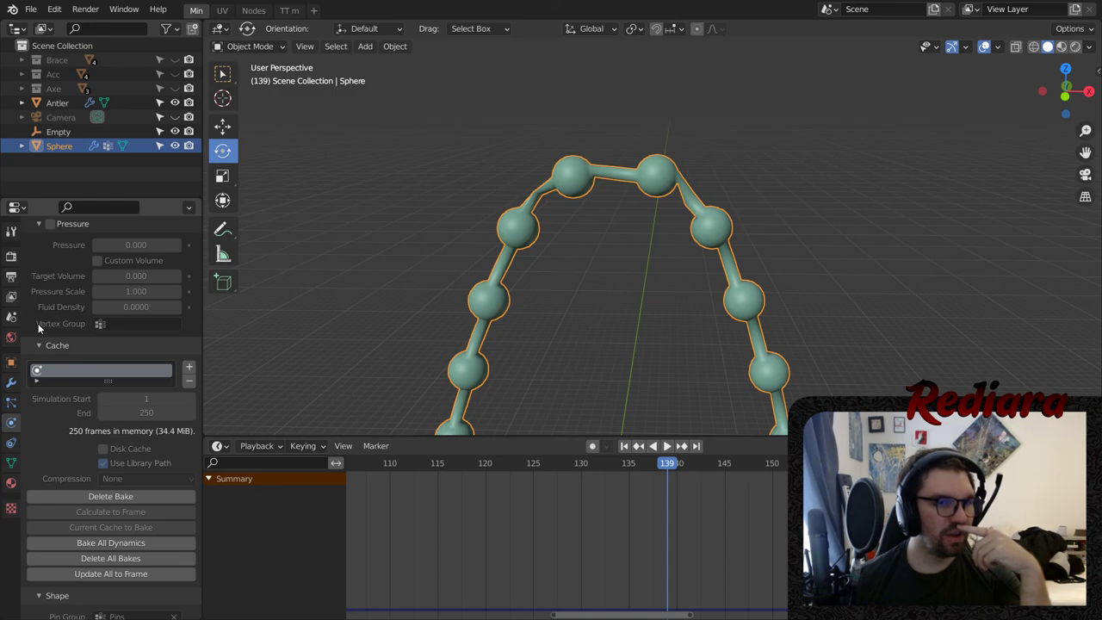
pyautogui.click(40, 345)
pyautogui.scroll(-2, 74, 352)
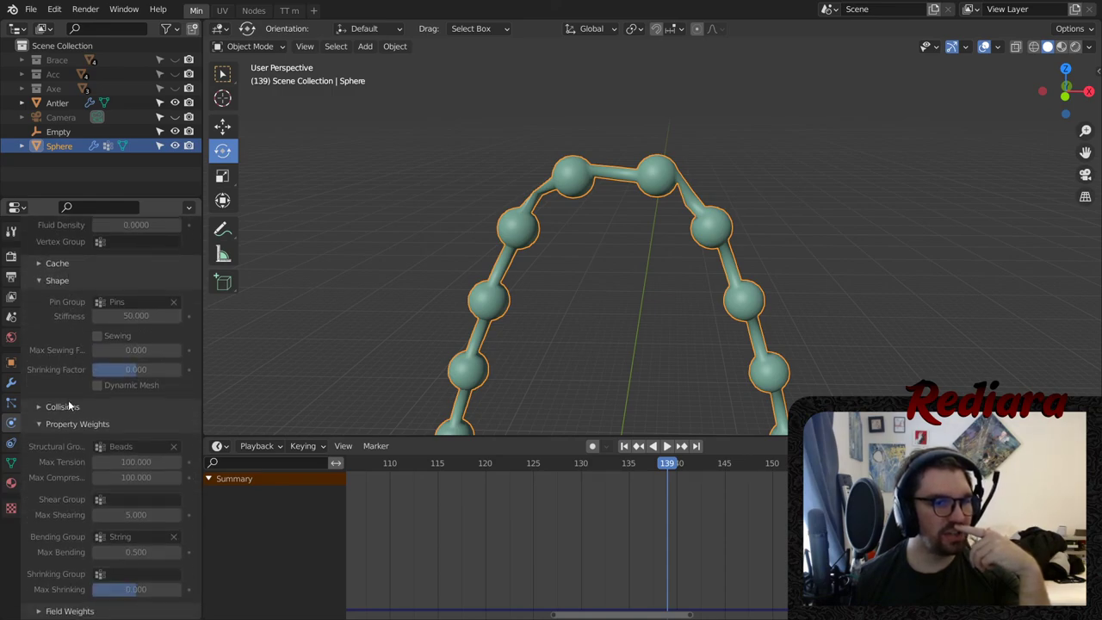
pyautogui.click(40, 407)
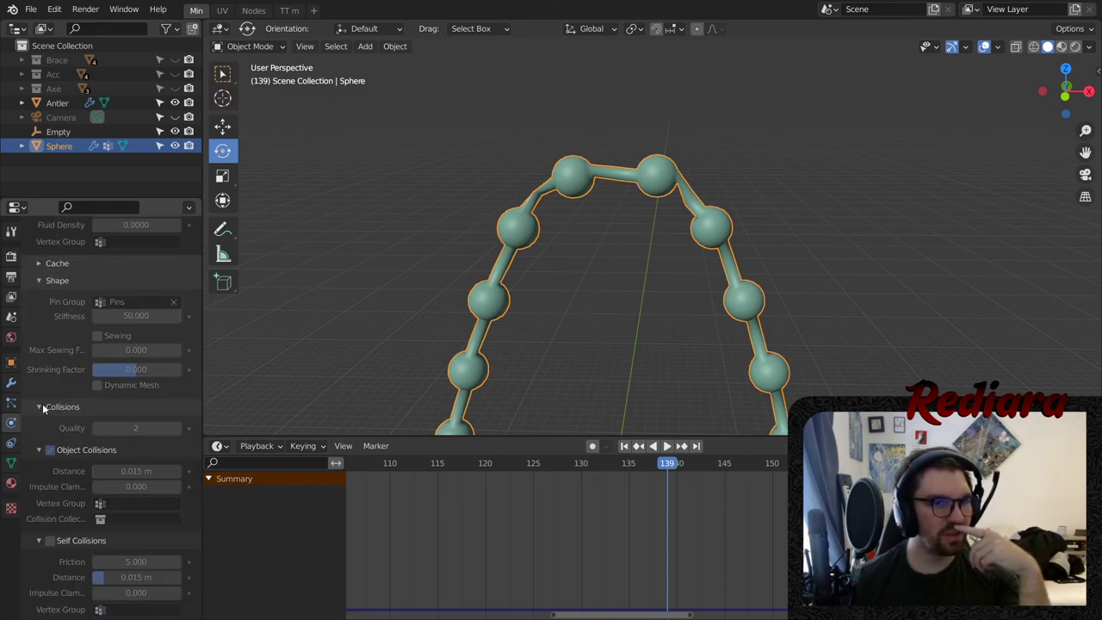
pyautogui.scroll(-5, 44, 403)
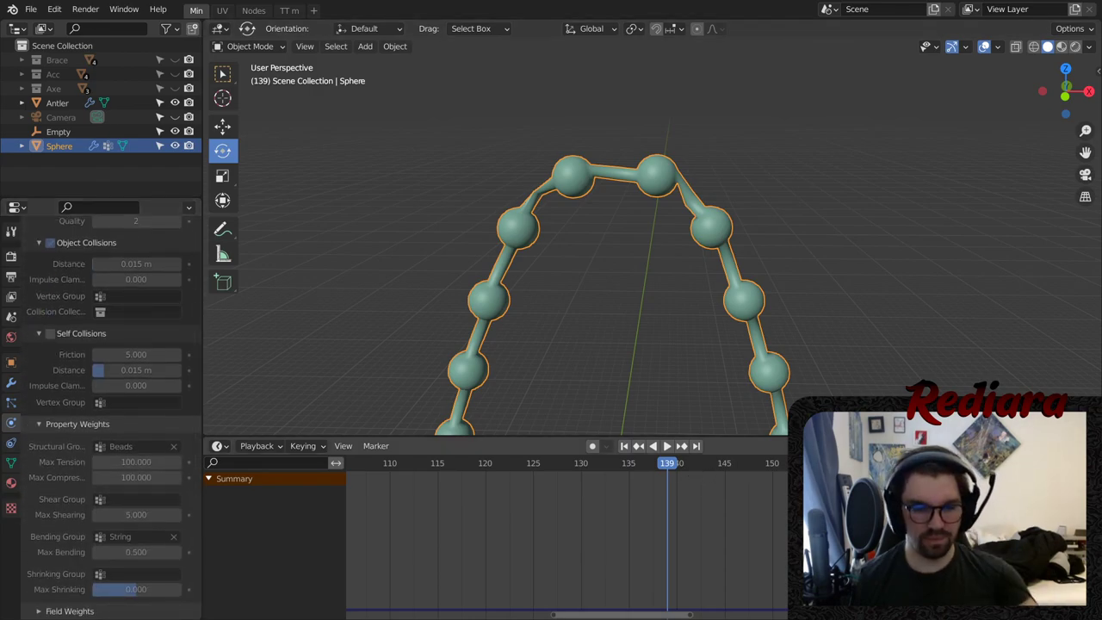
# - Play the bead ring's cloth simulation from frame 1 and pause it at frame 167
pyautogui.hotkey('shift', 'Left')
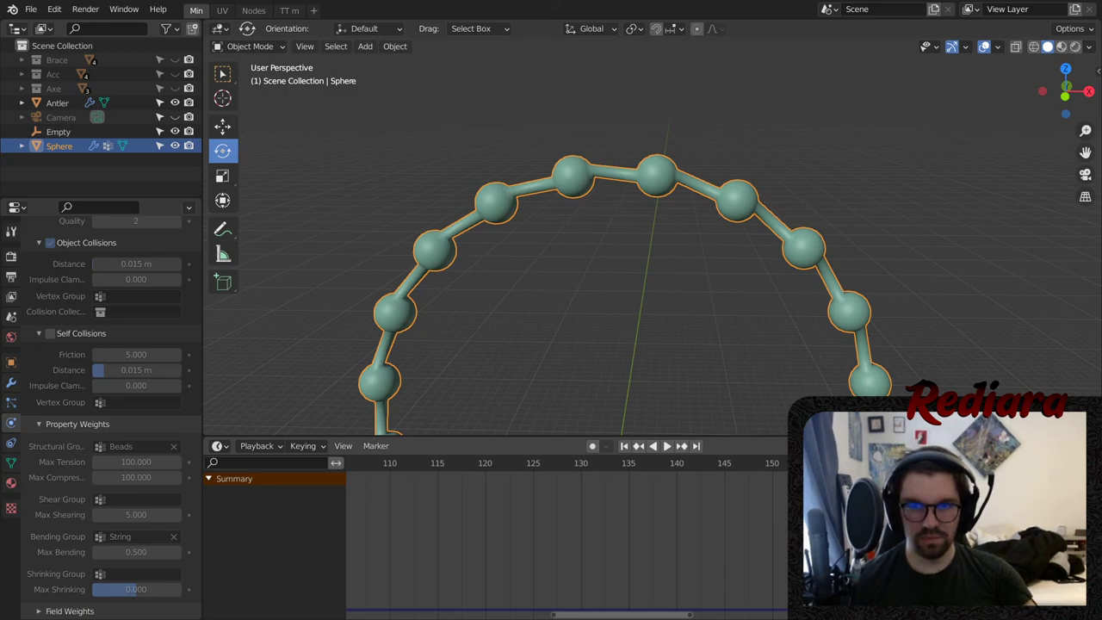
pyautogui.press('space')
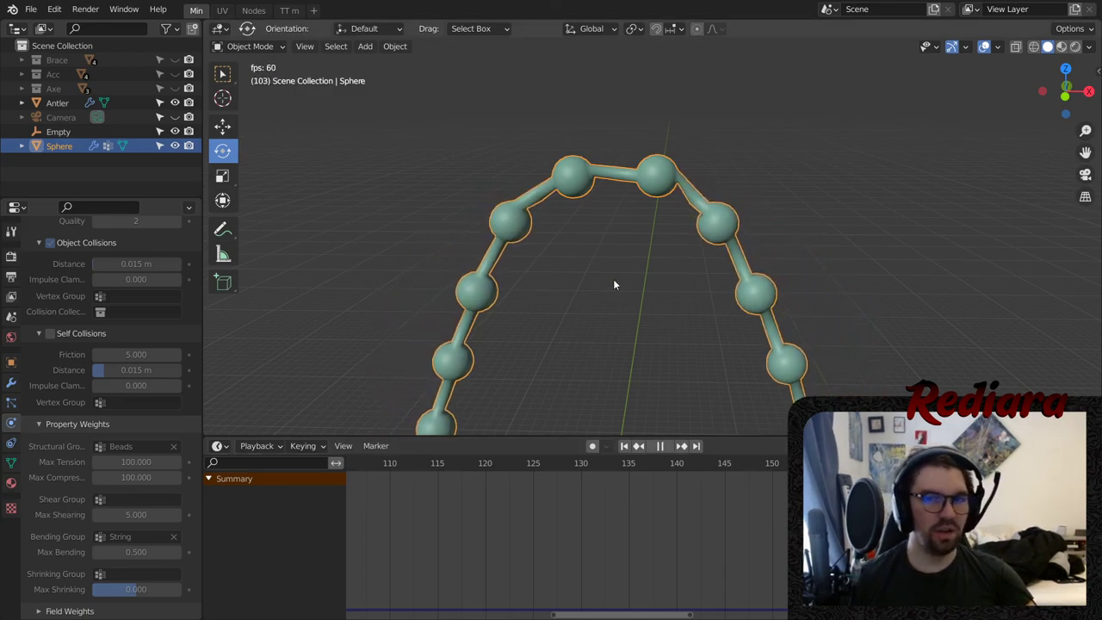
pyautogui.press('space')
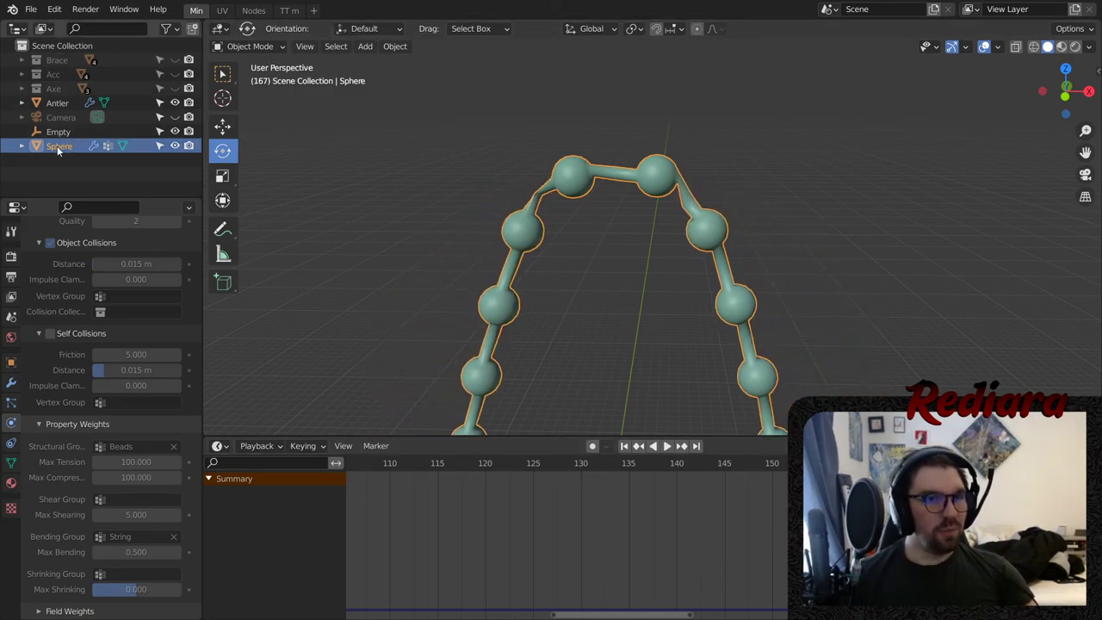
# - Copy and paste the bead ring in place, and select the pasted copy
pyautogui.click(615, 103)
pyautogui.click(594, 176)
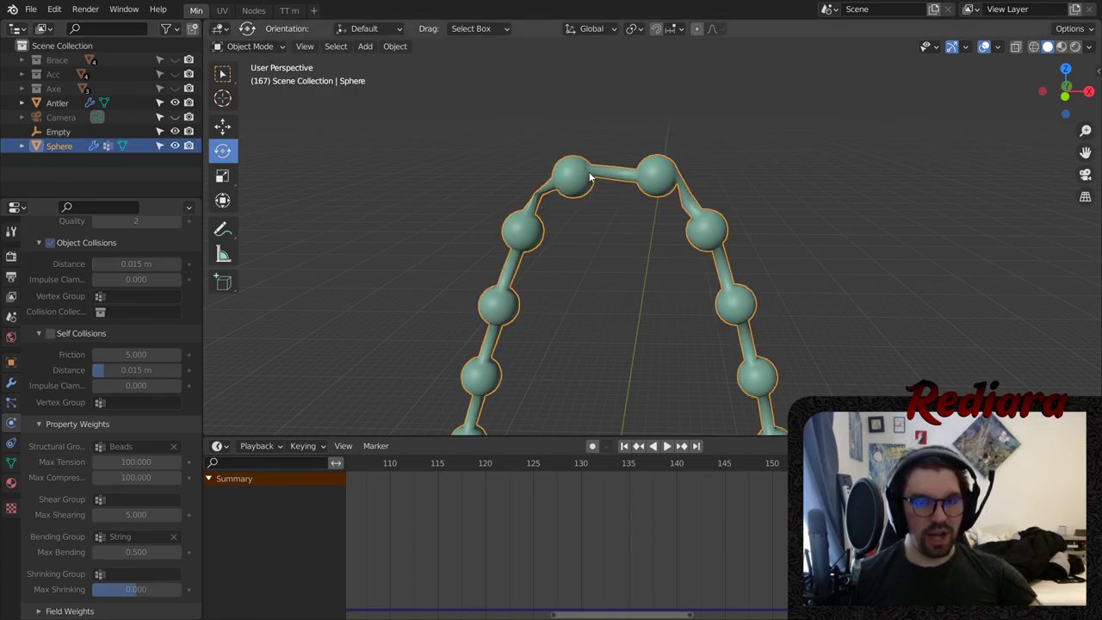
pyautogui.hotkey('ctrl', 'c')
pyautogui.hotkey('ctrl', 'v')
pyautogui.click(484, 172)
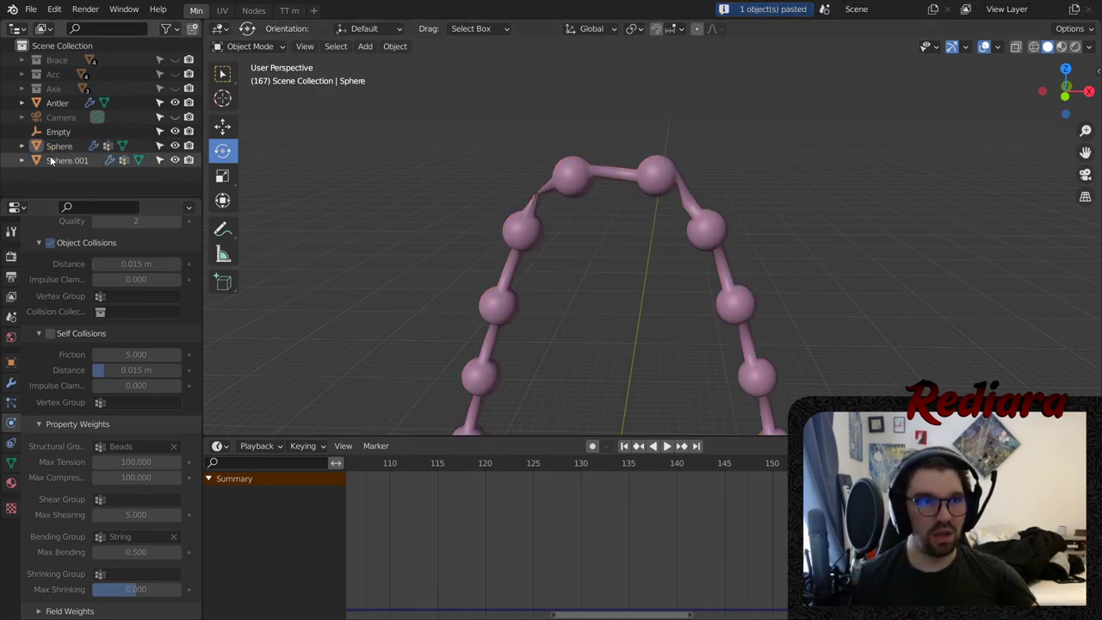
pyautogui.click(60, 161)
pyautogui.click(401, 321)
pyautogui.click(585, 184)
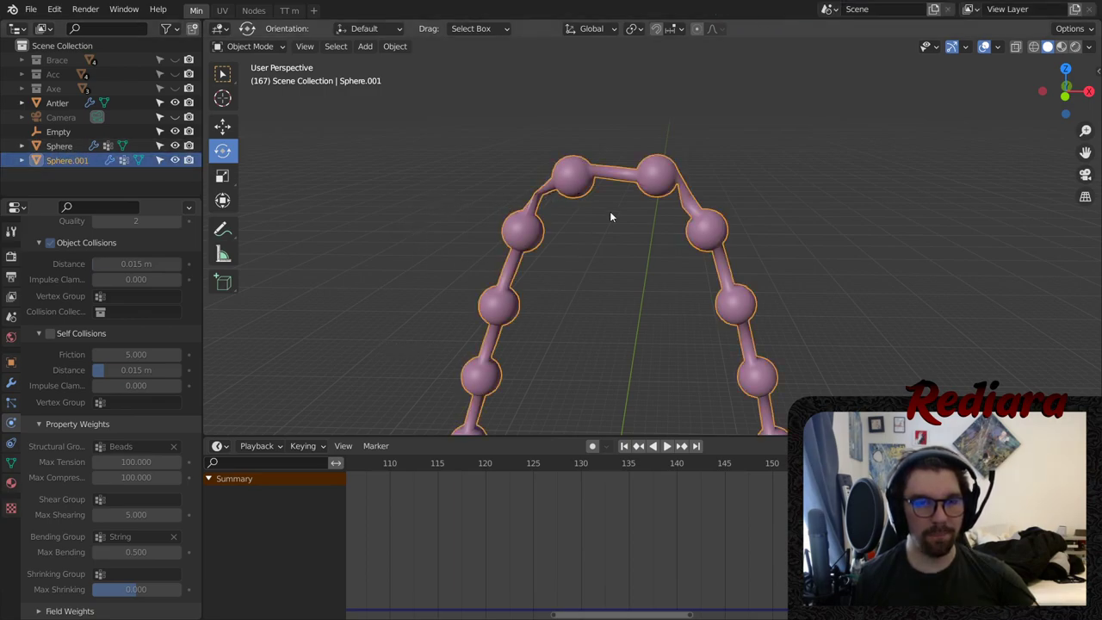
# - Try to move the pasted bead ring about 32.5 m along the global X axis, and undo the move
pyautogui.click(222, 126)
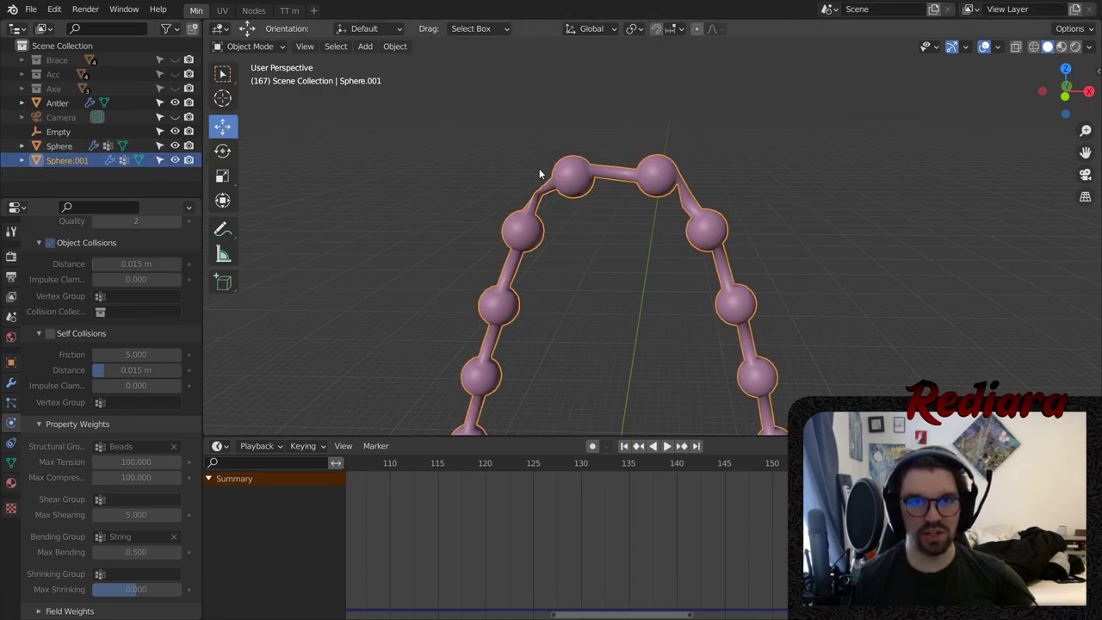
pyautogui.scroll(-6, 667, 337)
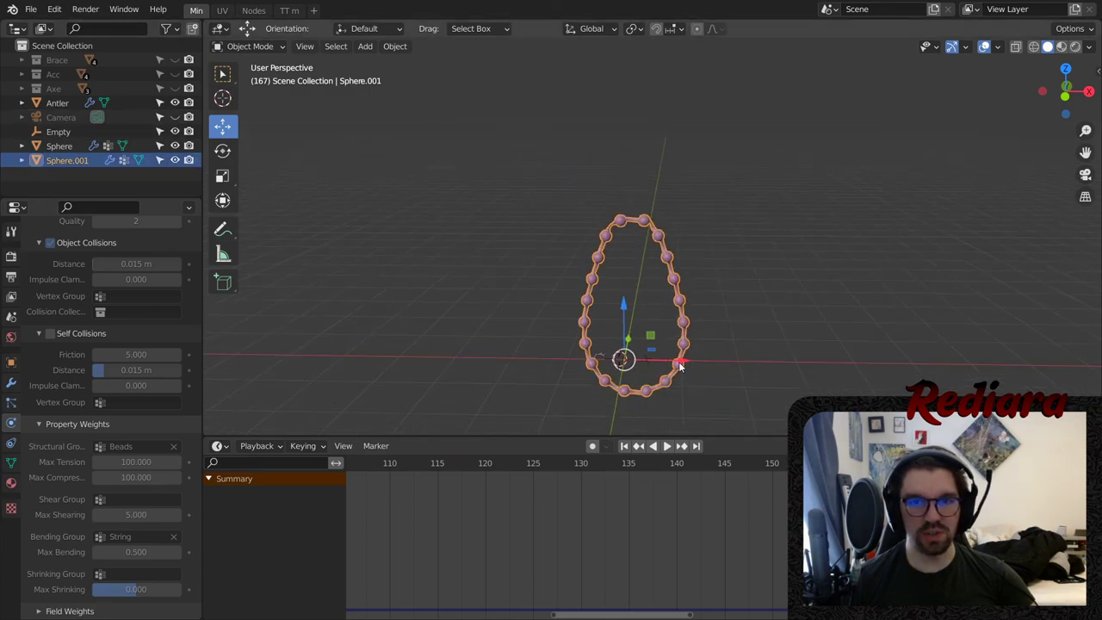
pyautogui.moveTo(684, 364); pyautogui.dragTo(805, 361)
pyautogui.moveTo(759, 301); pyautogui.dragTo(680, 283, button='middle')
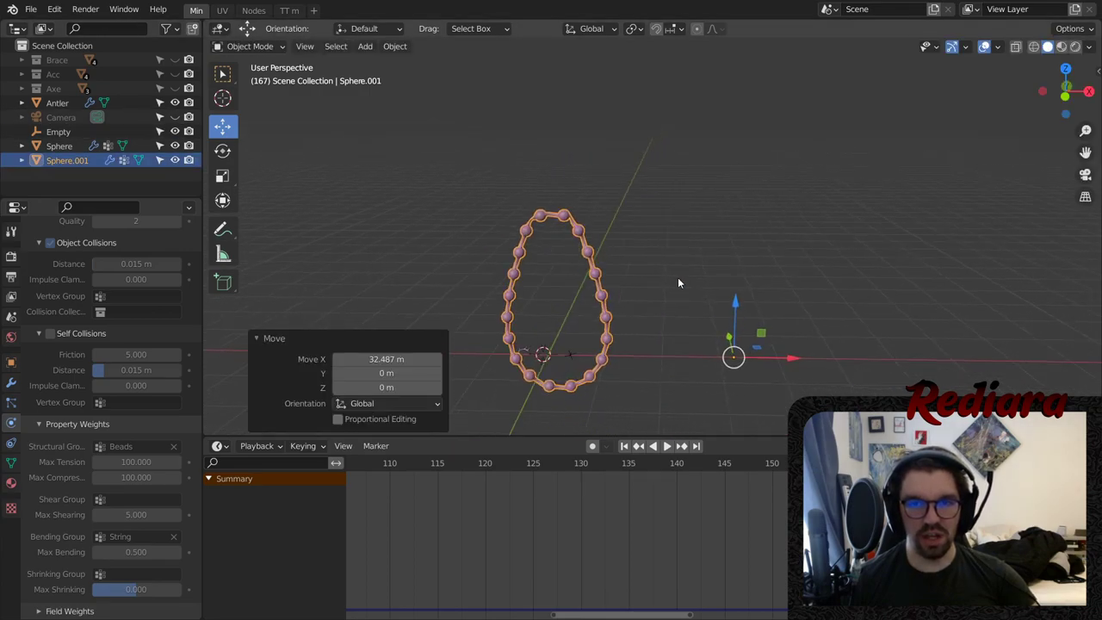
pyautogui.hotkey('ctrl', 'z')
# - Delete the pasted copy of the bead ring
pyautogui.click(407, 225)
pyautogui.scroll(3, 588, 247)
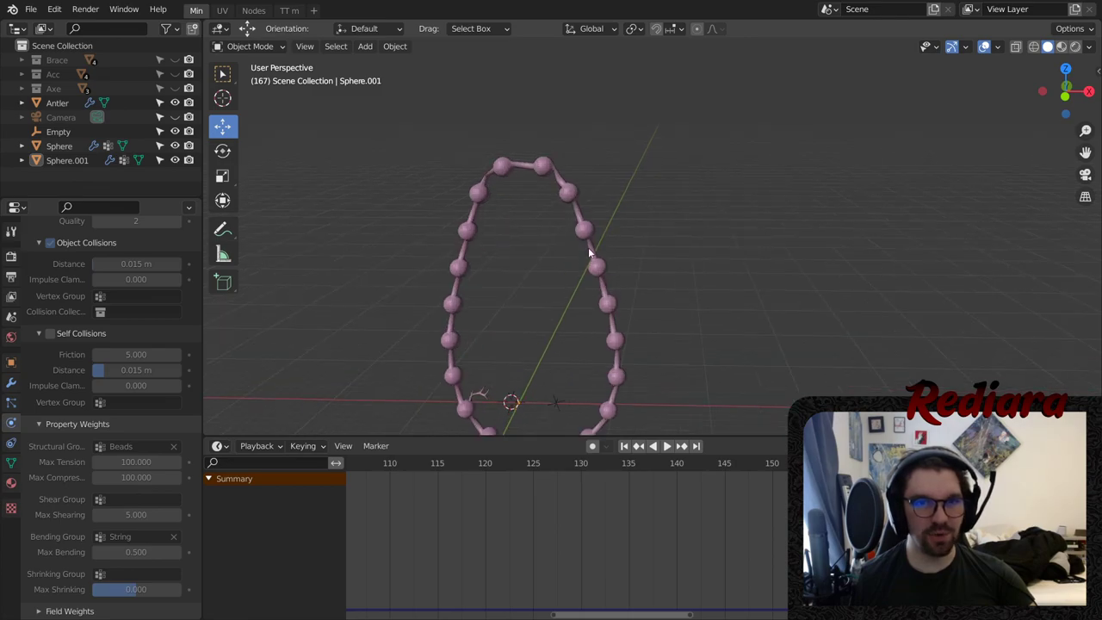
pyautogui.click(539, 160)
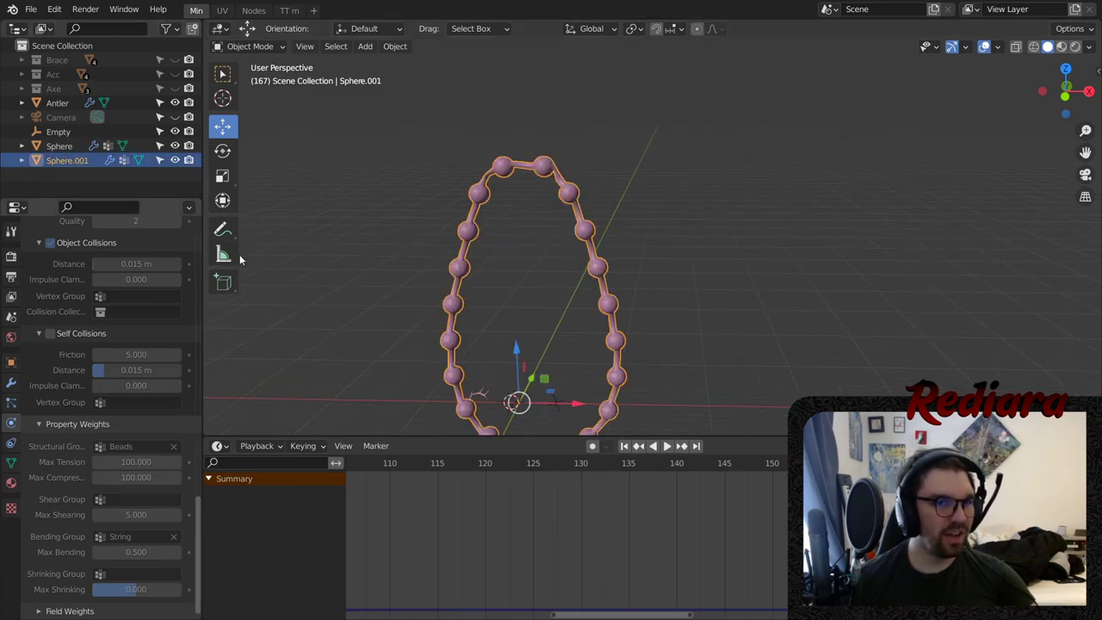
pyautogui.click(474, 122)
pyautogui.click(505, 162)
pyautogui.press('Delete')
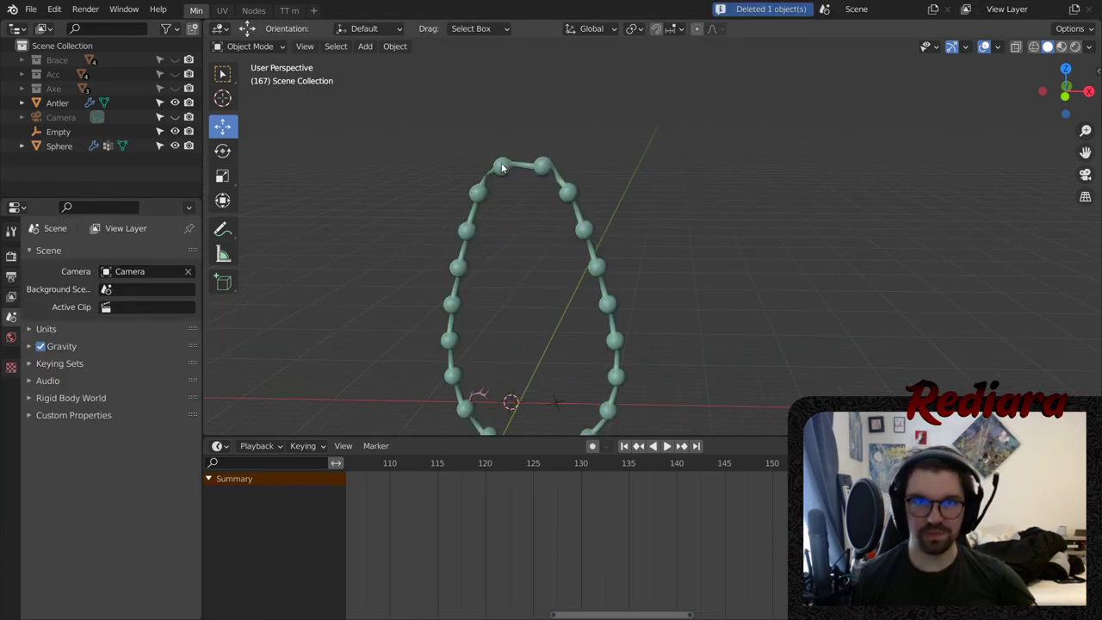
# - Examine the original bead ring's Cloth settings down to the Field Weights, expanding that section
pyautogui.click(520, 162)
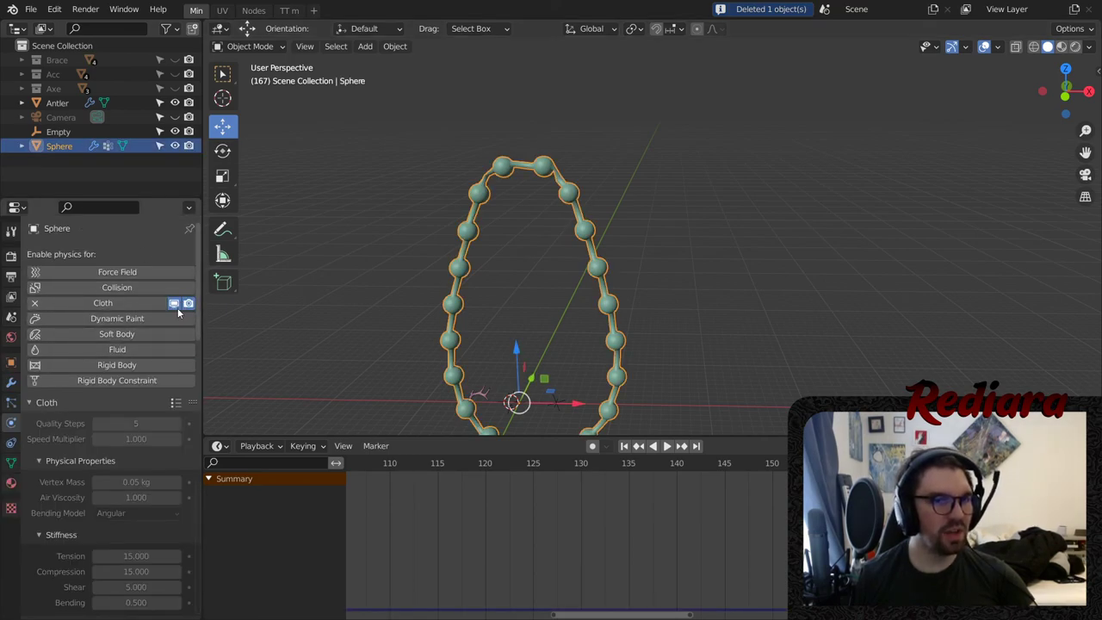
pyautogui.scroll(-15, 128, 360)
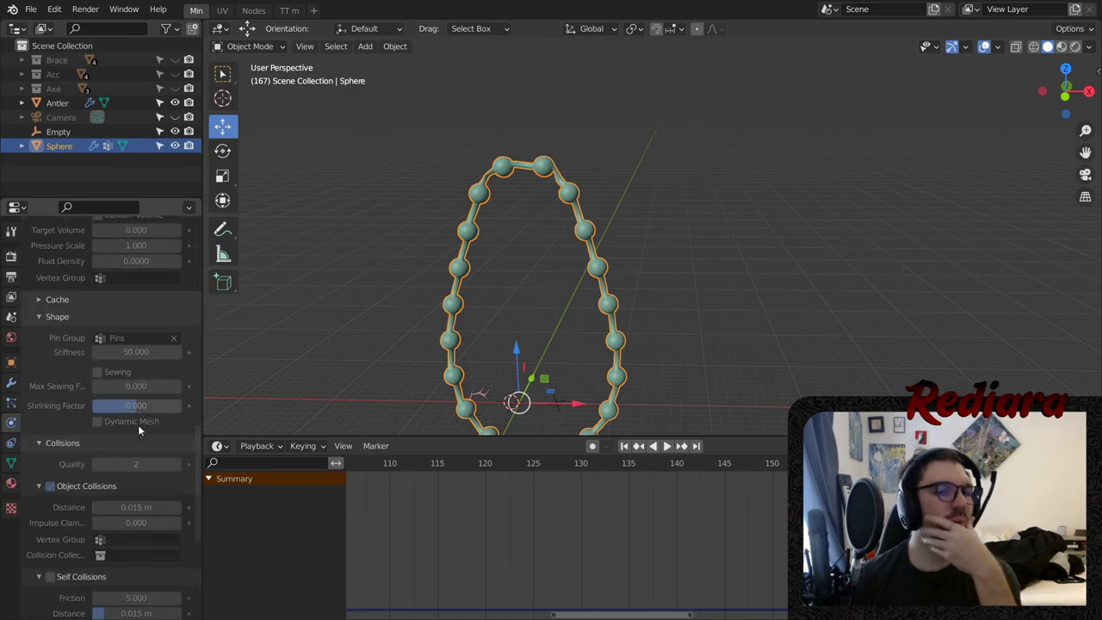
pyautogui.scroll(-1, 136, 381)
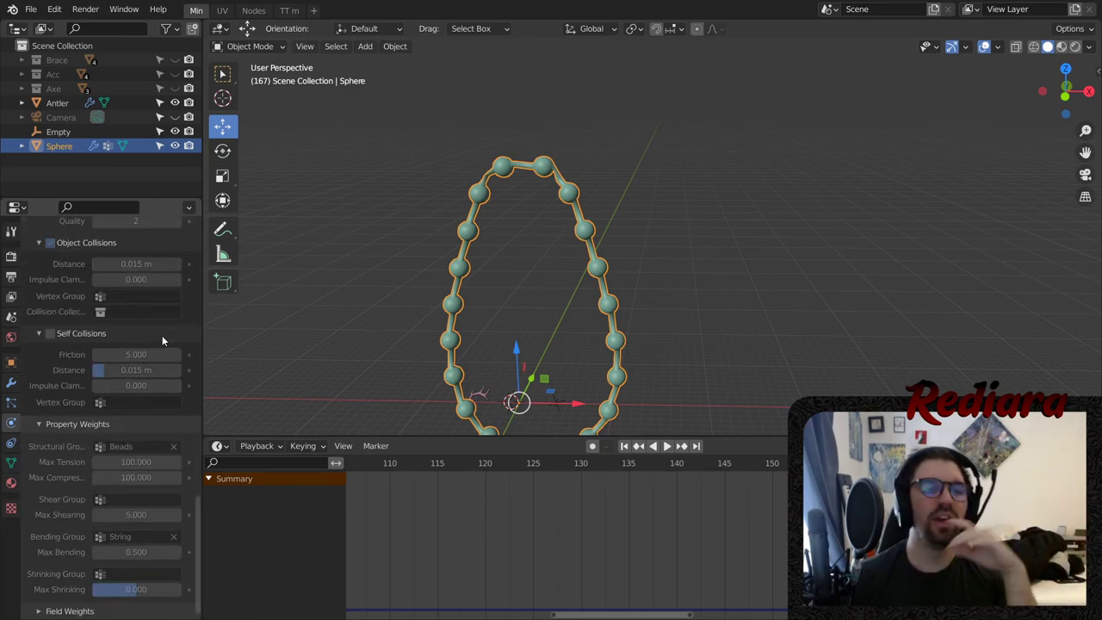
pyautogui.click(39, 610)
pyautogui.scroll(-8, 78, 440)
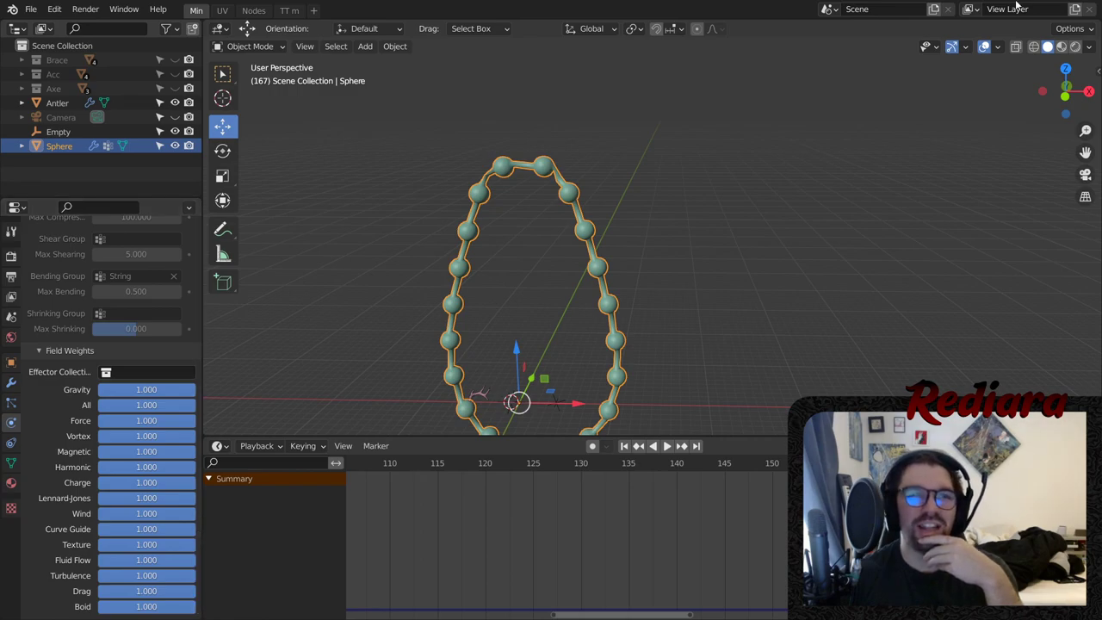
# - Apply the Cloth modifier to the bead ring at frame 167, check its physics settings, and reselect the ring
pyautogui.click(374, 315)
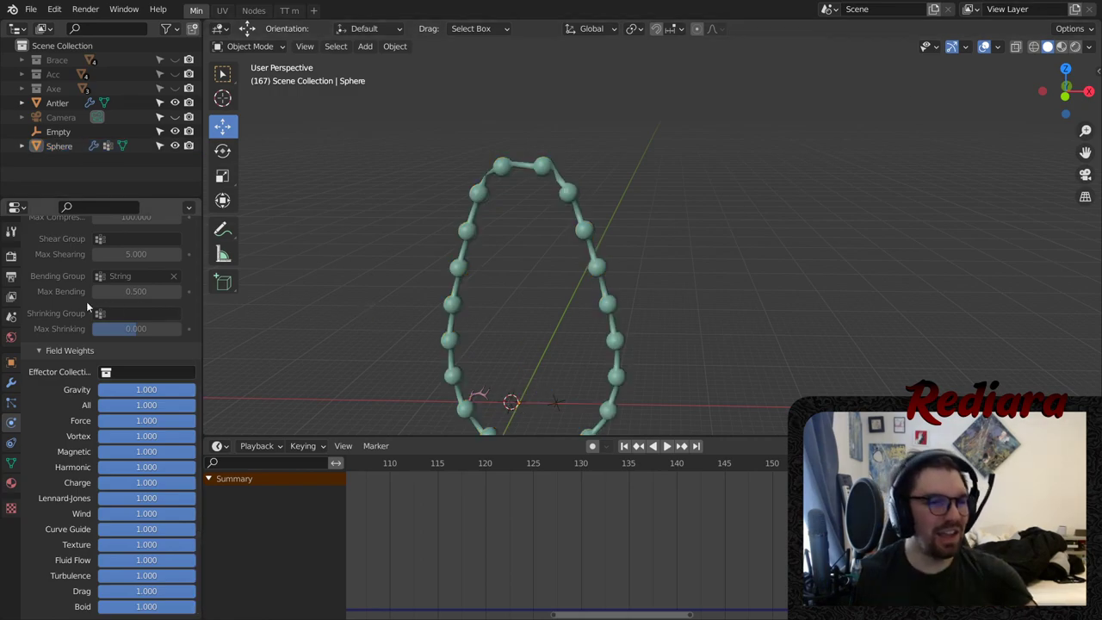
pyautogui.click(12, 382)
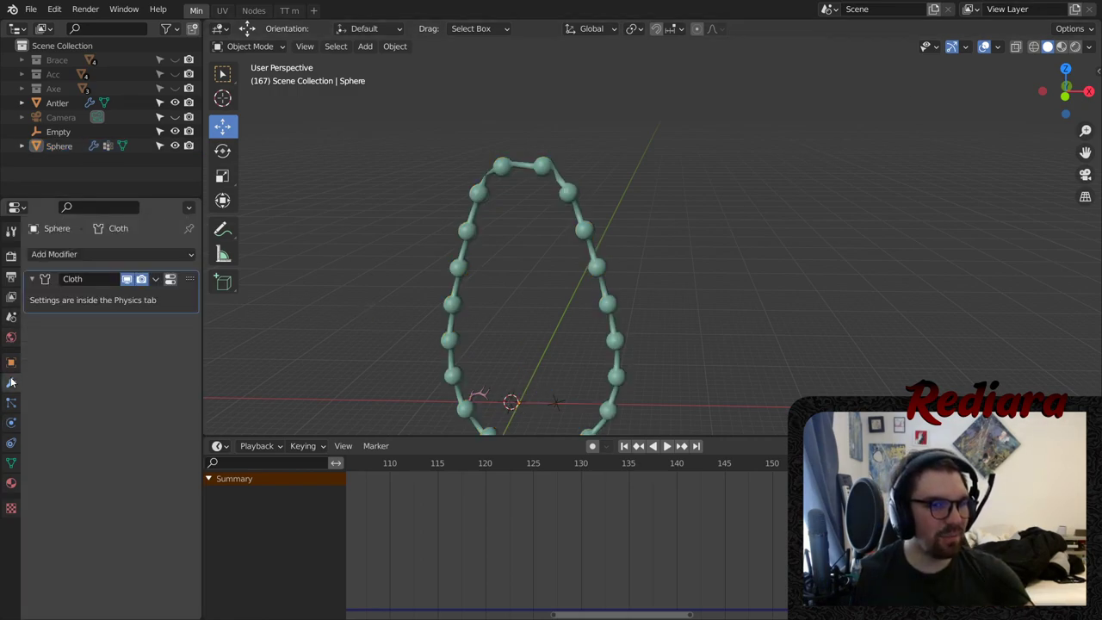
pyautogui.click(155, 278)
pyautogui.click(176, 296)
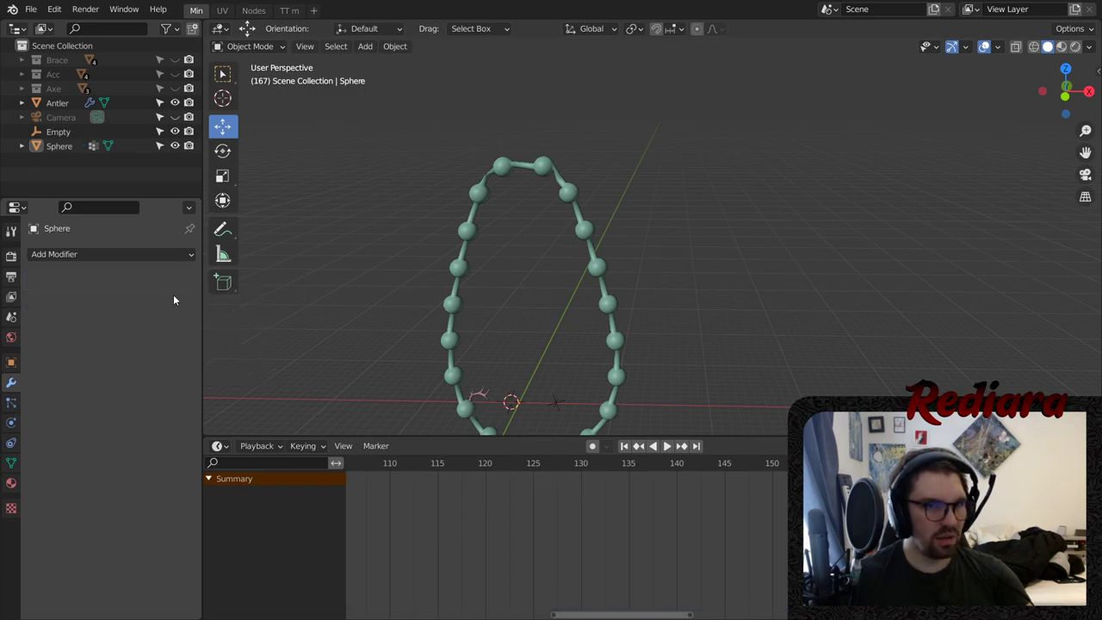
pyautogui.click(11, 422)
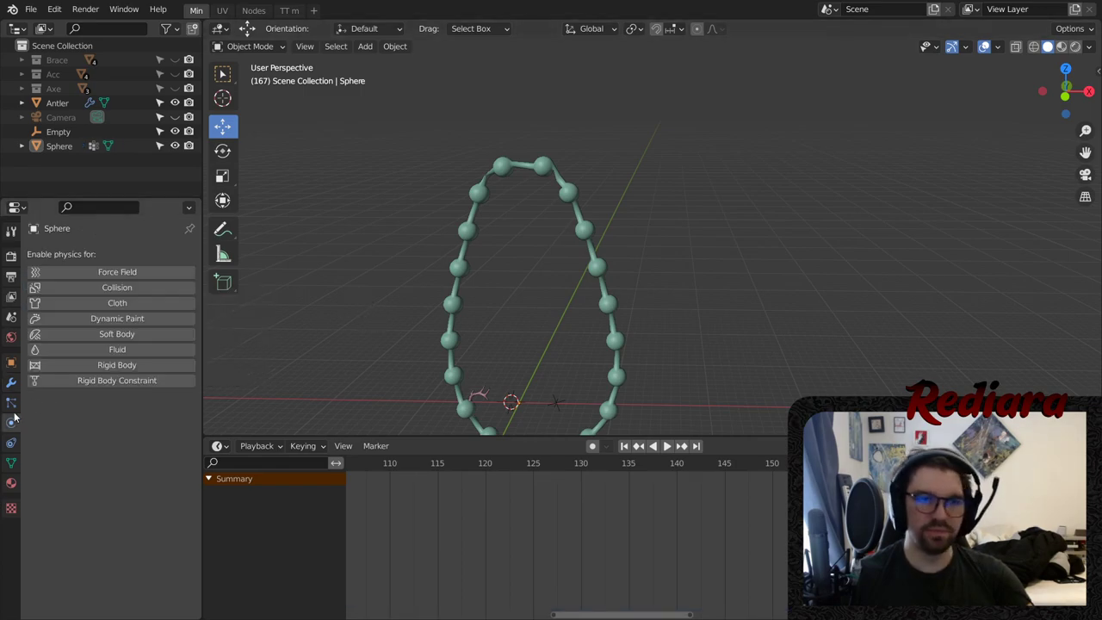
pyautogui.click(501, 172)
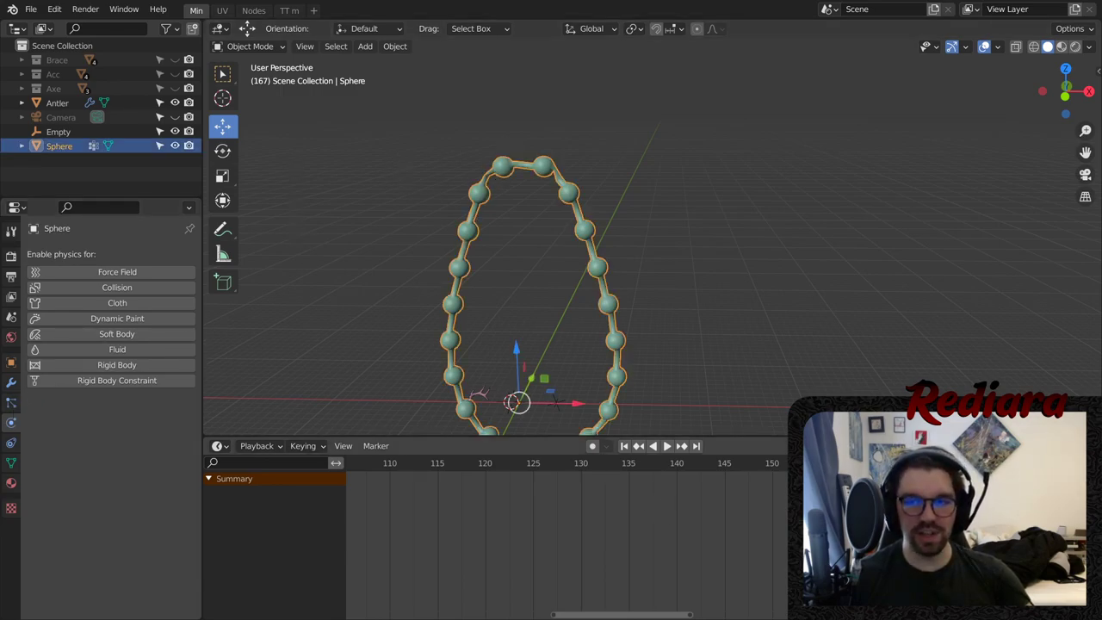
# - Shrink the timeline to enlarge the viewport, and enter Edit Mode on the bead ring
pyautogui.moveTo(396, 436); pyautogui.dragTo(396, 601)
pyautogui.click(391, 310)
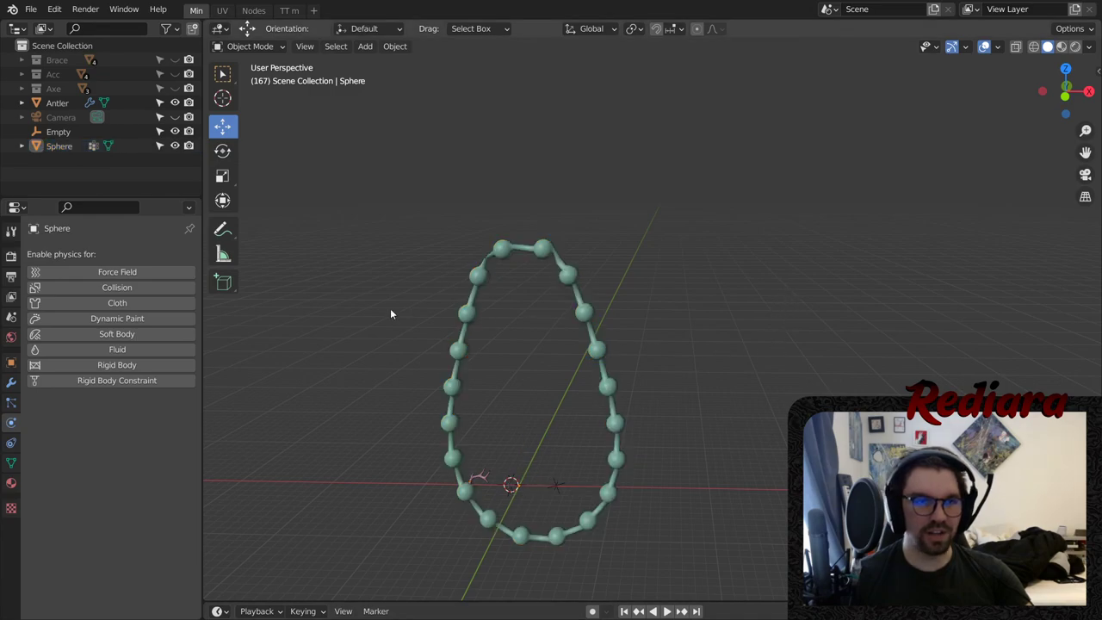
pyautogui.click(540, 251)
pyautogui.click(250, 46)
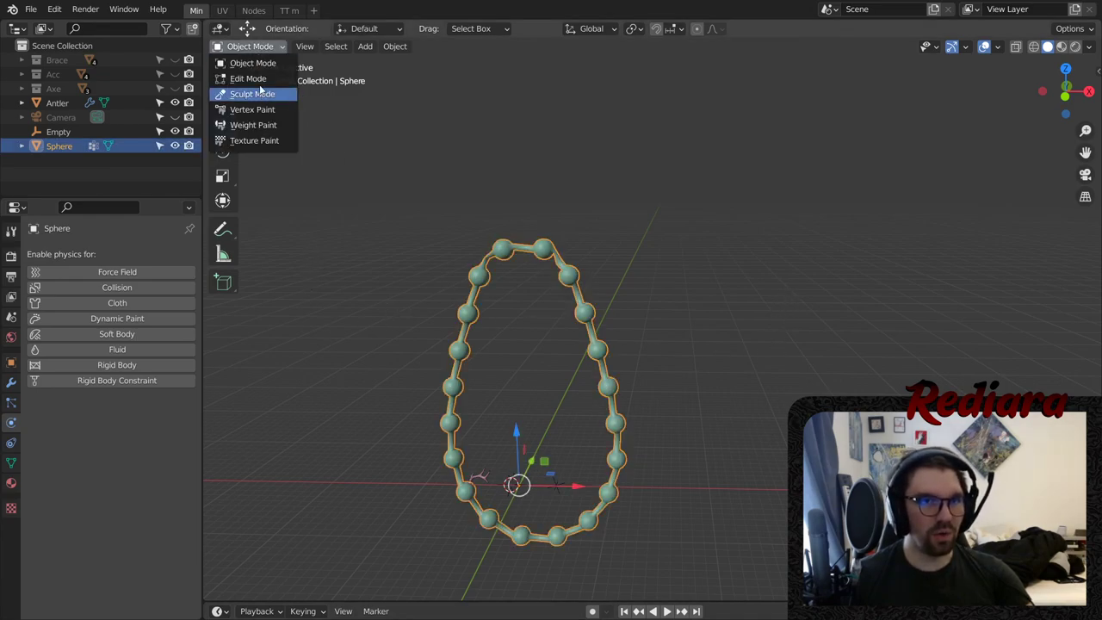
pyautogui.click(258, 76)
pyautogui.scroll(10, 526, 284)
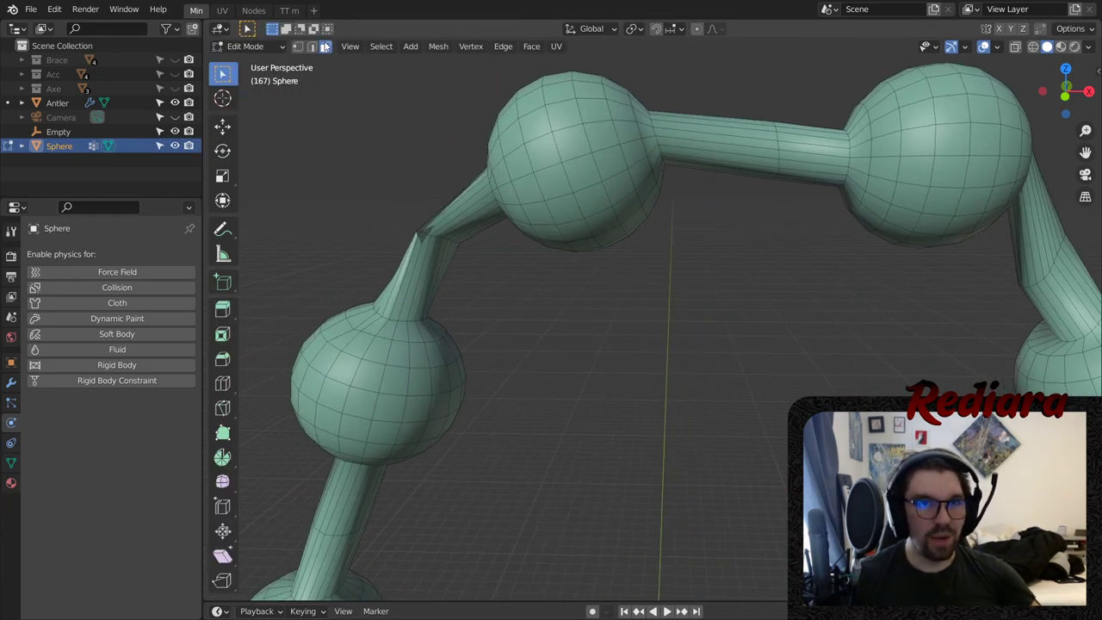
# - In edge select mode, select the edge loops around the middle of the strings between the ring's top beads
pyautogui.press('2')
pyautogui.keyDown('alt'); pyautogui.click(437, 239); pyautogui.keyUp('alt')
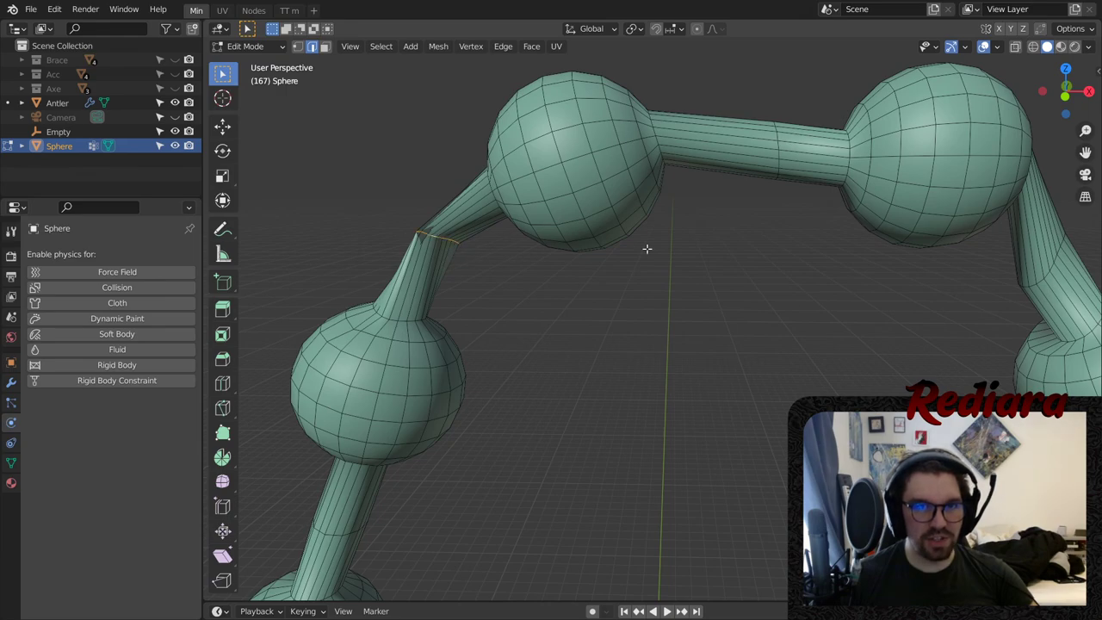
pyautogui.keyDown('alt'); pyautogui.keyDown('shift'); pyautogui.click(781, 147); pyautogui.keyUp('shift'); pyautogui.keyUp('alt')
pyautogui.keyDown('shift'); pyautogui.moveTo(1036, 291); pyautogui.dragTo(693, 208, button='middle'); pyautogui.keyUp('shift')
pyautogui.keyDown('alt'); pyautogui.keyDown('shift'); pyautogui.click(746, 195); pyautogui.keyUp('shift'); pyautogui.keyUp('alt')
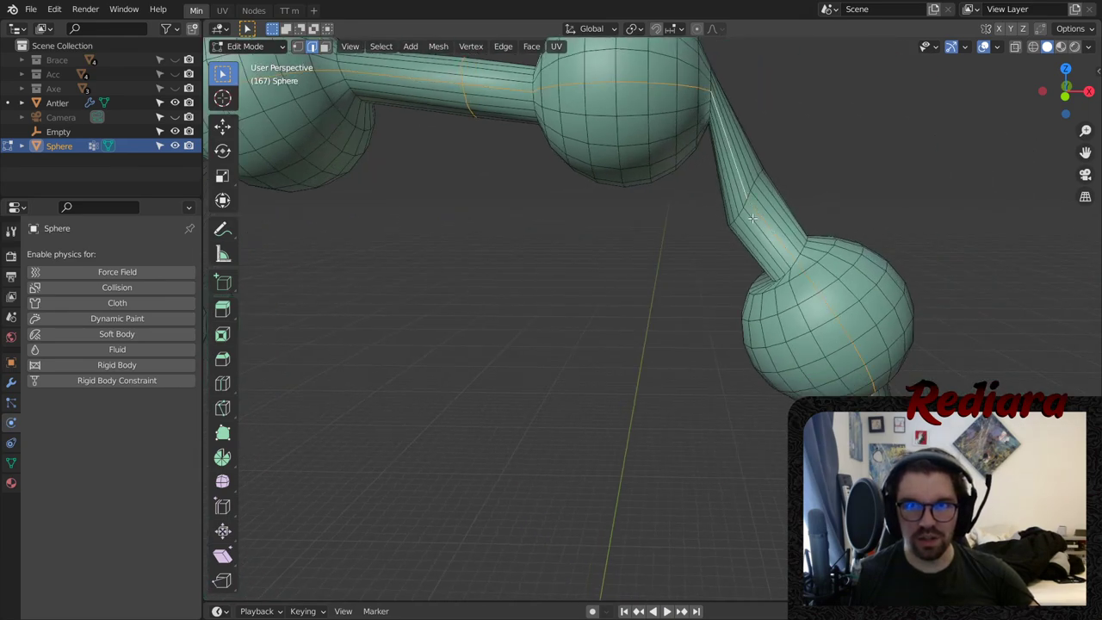
pyautogui.hotkey('ctrl', 'z')
pyautogui.keyDown('alt'); pyautogui.keyDown('shift'); pyautogui.click(747, 205); pyautogui.keyUp('shift'); pyautogui.keyUp('alt')
# - Add the mid-string edge loops down one side of the ring to the selection, undoing the stray lengthwise loop
pyautogui.keyDown('shift'); pyautogui.moveTo(902, 422); pyautogui.dragTo(758, 224, button='middle'); pyautogui.keyUp('shift')
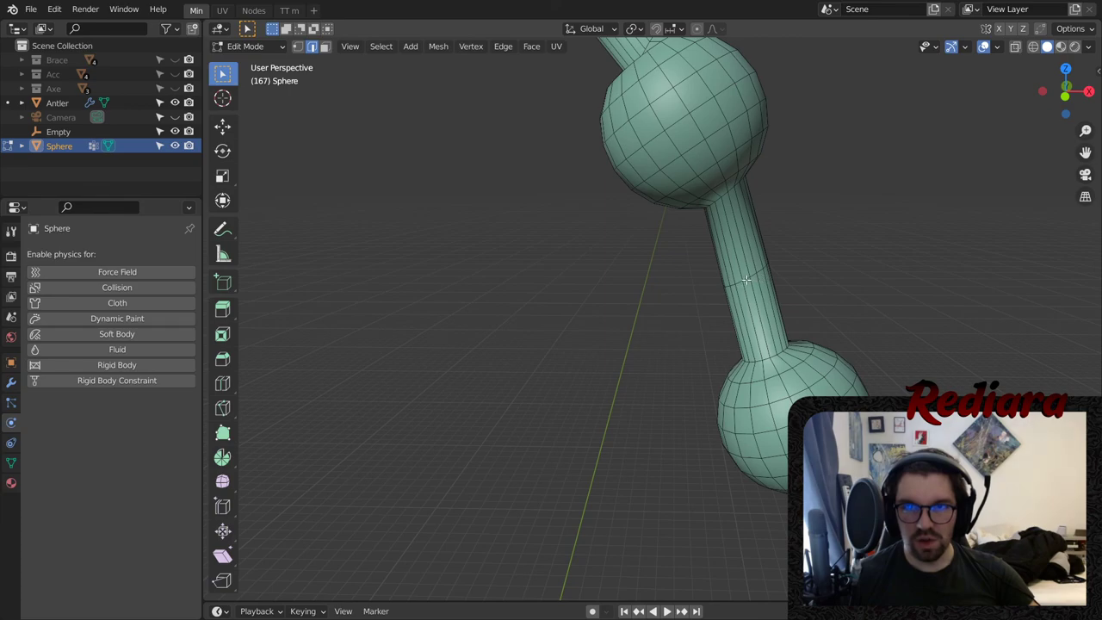
pyautogui.moveTo(748, 278); pyautogui.dragTo(716, 240, button='middle')
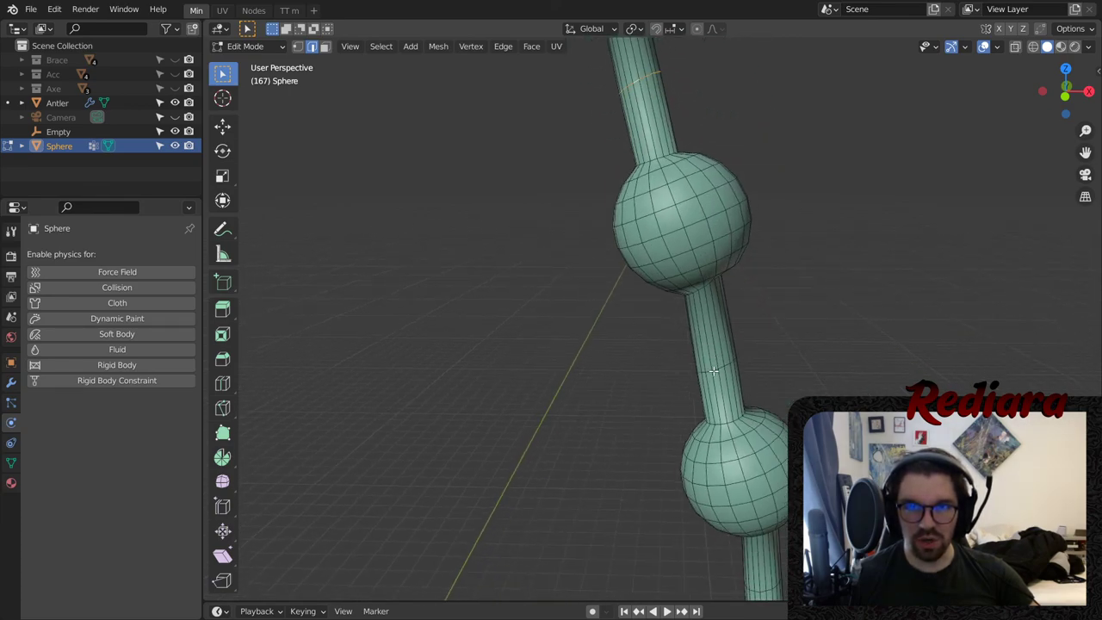
pyautogui.moveTo(712, 370); pyautogui.dragTo(740, 229, button='middle')
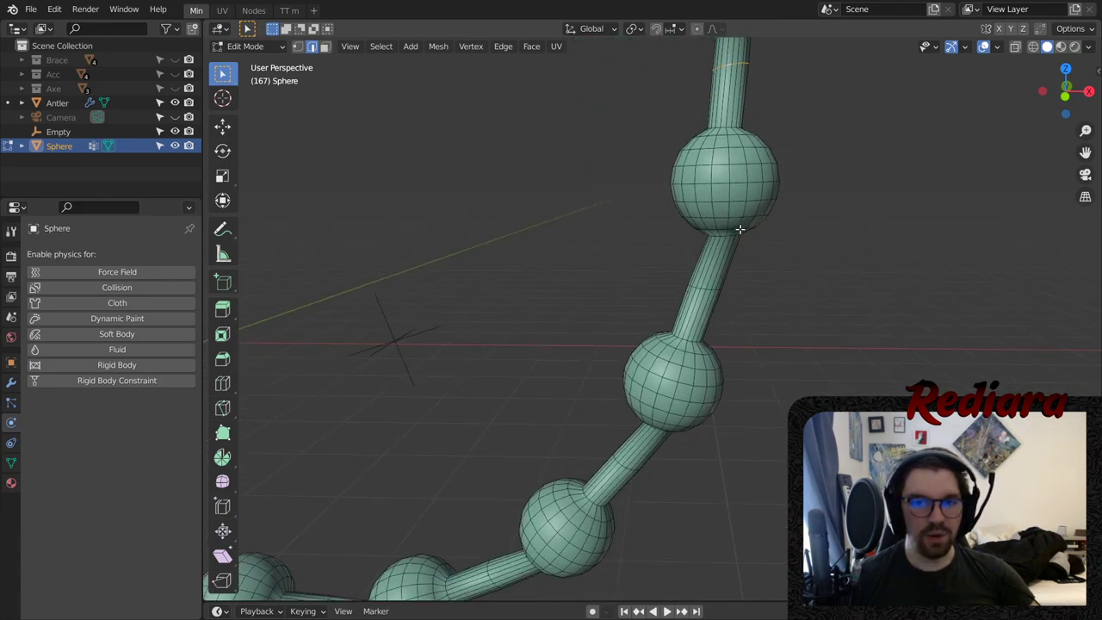
pyautogui.keyDown('alt'); pyautogui.keyDown('shift'); pyautogui.click(635, 458); pyautogui.keyUp('shift'); pyautogui.keyUp('alt')
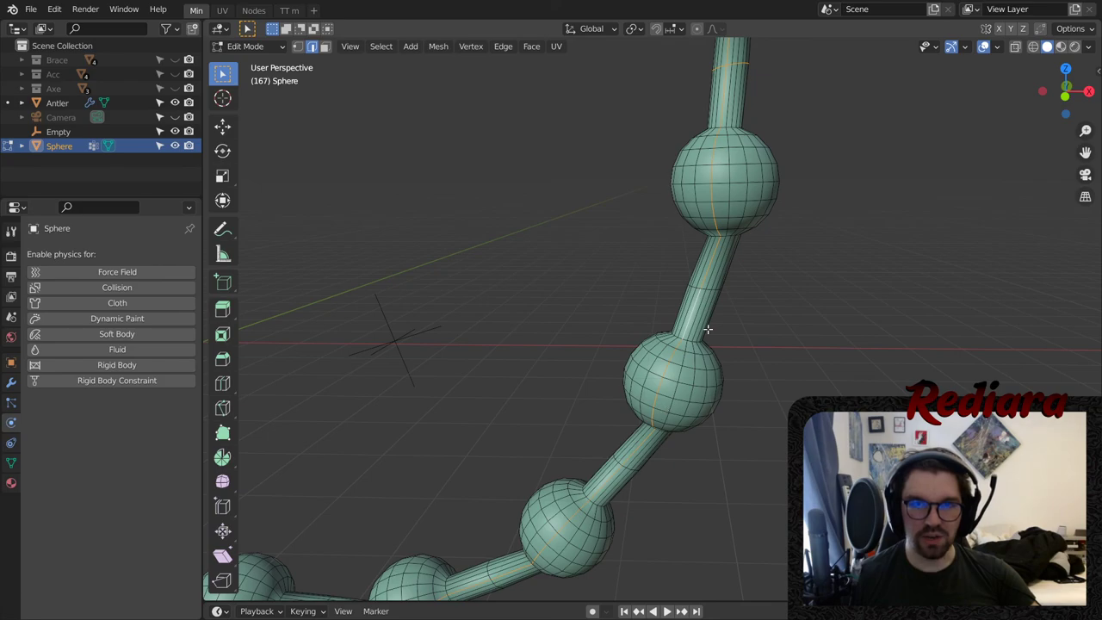
pyautogui.hotkey('ctrl', 'z')
pyautogui.keyDown('alt'); pyautogui.keyDown('shift'); pyautogui.click(703, 290); pyautogui.keyUp('shift'); pyautogui.keyUp('alt')
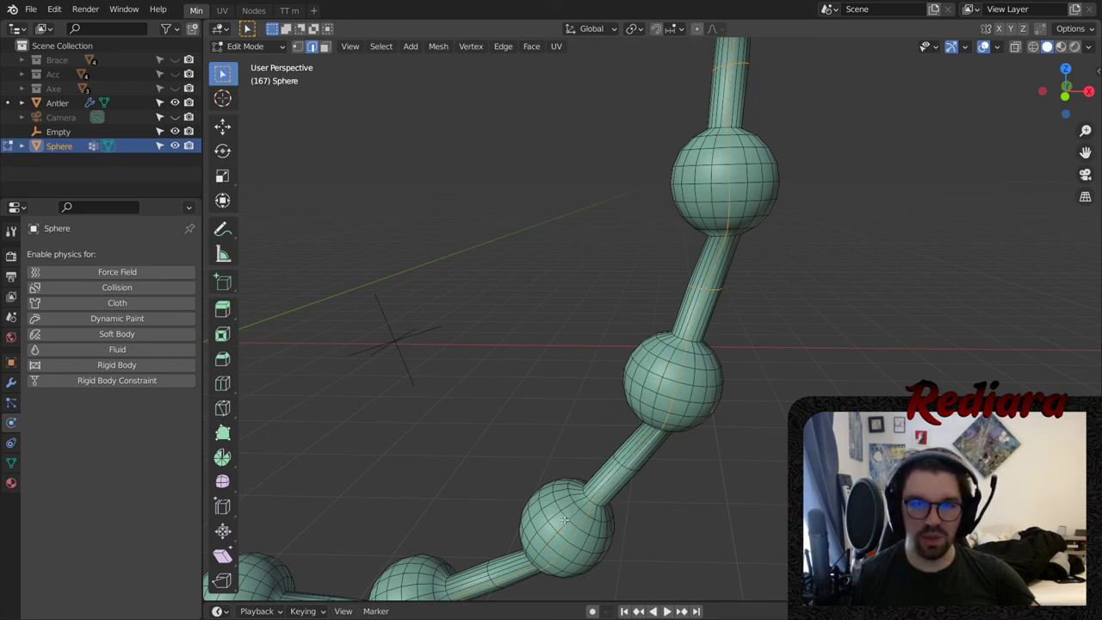
# - Add the mid-string edge loops along the ring's bottom curve and the start of the opposite side to the selection
pyautogui.scroll(5, 625, 465)
pyautogui.scroll(-3, 506, 539)
pyautogui.moveTo(505, 539); pyautogui.dragTo(723, 197, button='middle')
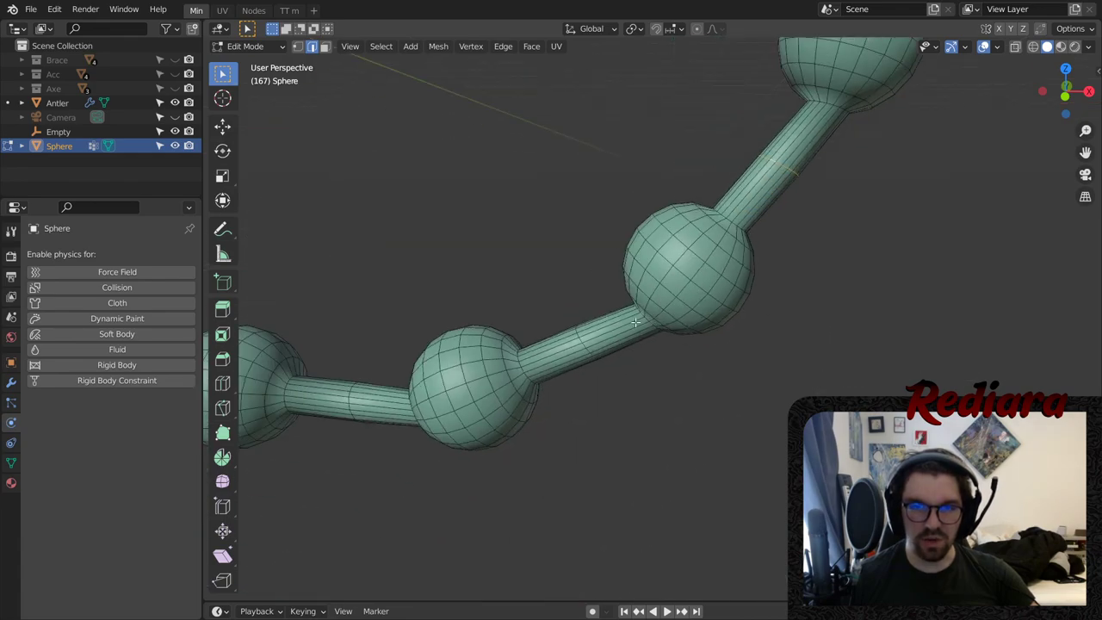
pyautogui.scroll(3, 566, 319)
pyautogui.moveTo(544, 365); pyautogui.dragTo(735, 362, button='middle')
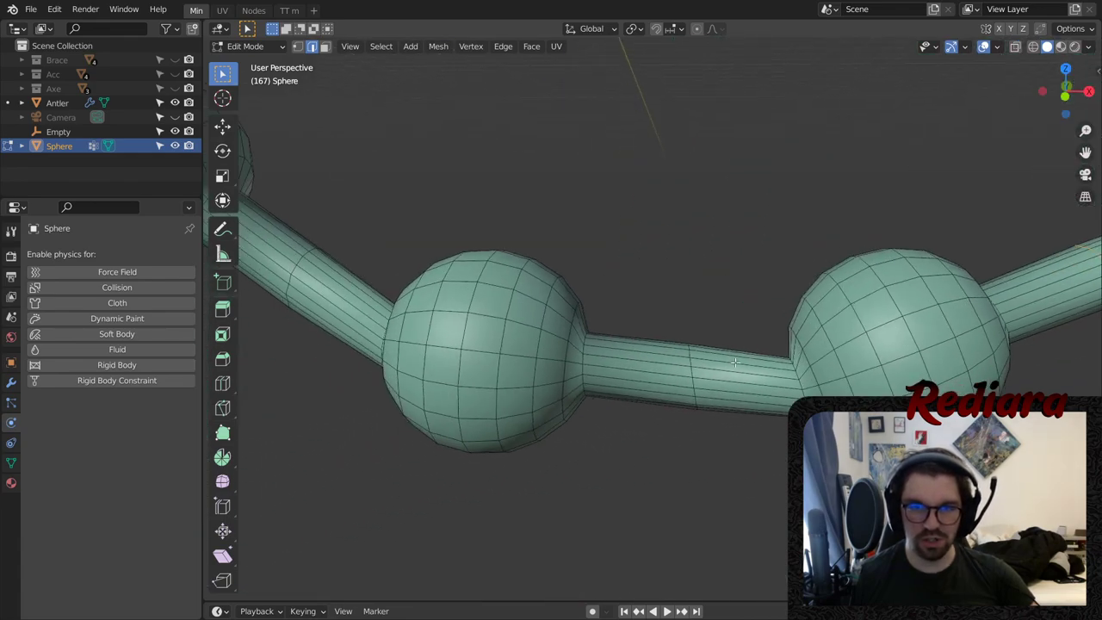
pyautogui.keyDown('alt'); pyautogui.keyDown('shift'); pyautogui.click(691, 373); pyautogui.keyUp('shift'); pyautogui.keyUp('alt')
pyautogui.keyDown('shift'); pyautogui.moveTo(355, 261); pyautogui.dragTo(686, 397, button='middle'); pyautogui.keyUp('shift')
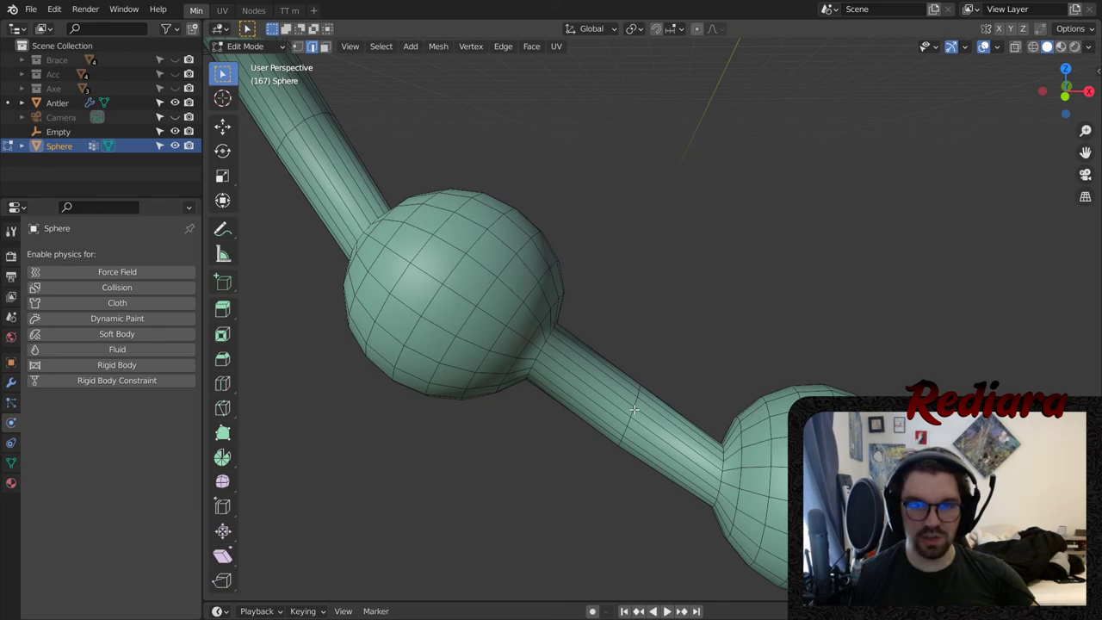
pyautogui.moveTo(494, 196); pyautogui.dragTo(541, 348, button='middle')
pyautogui.moveTo(525, 301); pyautogui.dragTo(539, 320, button='middle')
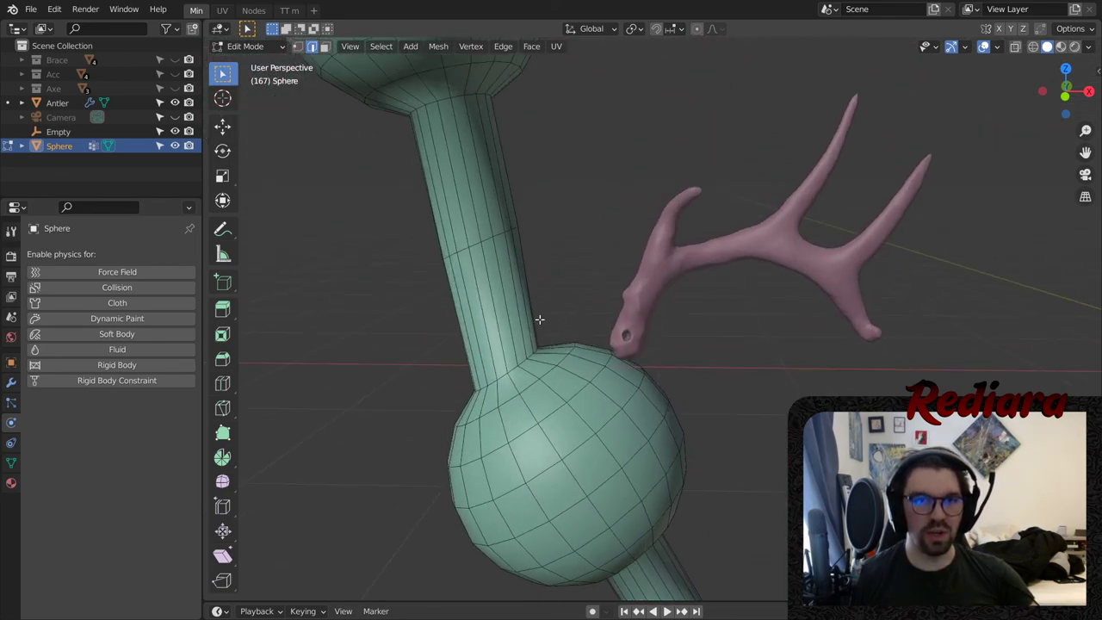
pyautogui.keyDown('alt'); pyautogui.keyDown('shift'); pyautogui.click(473, 244); pyautogui.keyUp('shift'); pyautogui.keyUp('alt')
# - Add the next string's middle edge loop up the ring's opposite side to the selection, undoing the stray pick
pyautogui.scroll(-5, 487, 209)
pyautogui.keyDown('shift'); pyautogui.moveTo(494, 72); pyautogui.dragTo(548, 349, button='middle'); pyautogui.keyUp('shift')
pyautogui.scroll(5, 512, 332)
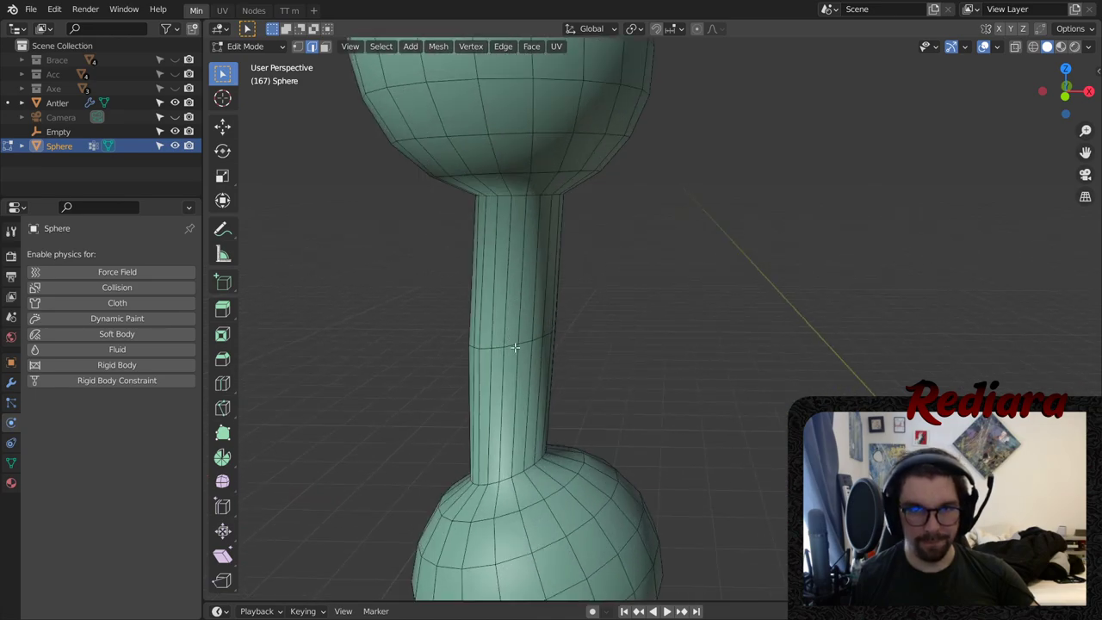
pyautogui.keyDown('alt'); pyautogui.keyDown('shift'); pyautogui.click(514, 348); pyautogui.keyUp('shift'); pyautogui.keyUp('alt')
pyautogui.hotkey('ctrl', 'z')
pyautogui.keyDown('alt'); pyautogui.keyDown('shift'); pyautogui.click(507, 345); pyautogui.keyUp('shift'); pyautogui.keyUp('alt')
pyautogui.scroll(-6, 526, 319)
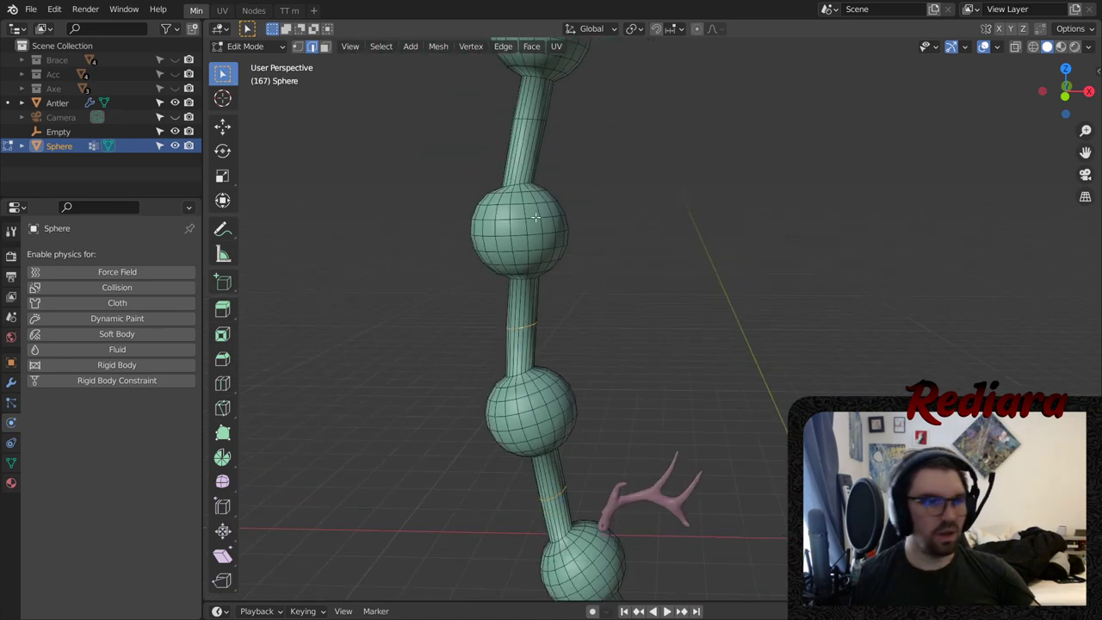
# - Add the remaining mid-string edge loops up the opposite side, as far as the ring's top, to the selection
pyautogui.keyDown('shift'); pyautogui.moveTo(527, 125); pyautogui.dragTo(569, 314, button='middle'); pyautogui.keyUp('shift')
pyautogui.scroll(6, 569, 314)
pyautogui.keyDown('alt'); pyautogui.keyDown('shift'); pyautogui.click(572, 334); pyautogui.keyUp('shift'); pyautogui.keyUp('alt')
pyautogui.scroll(-5, 582, 319)
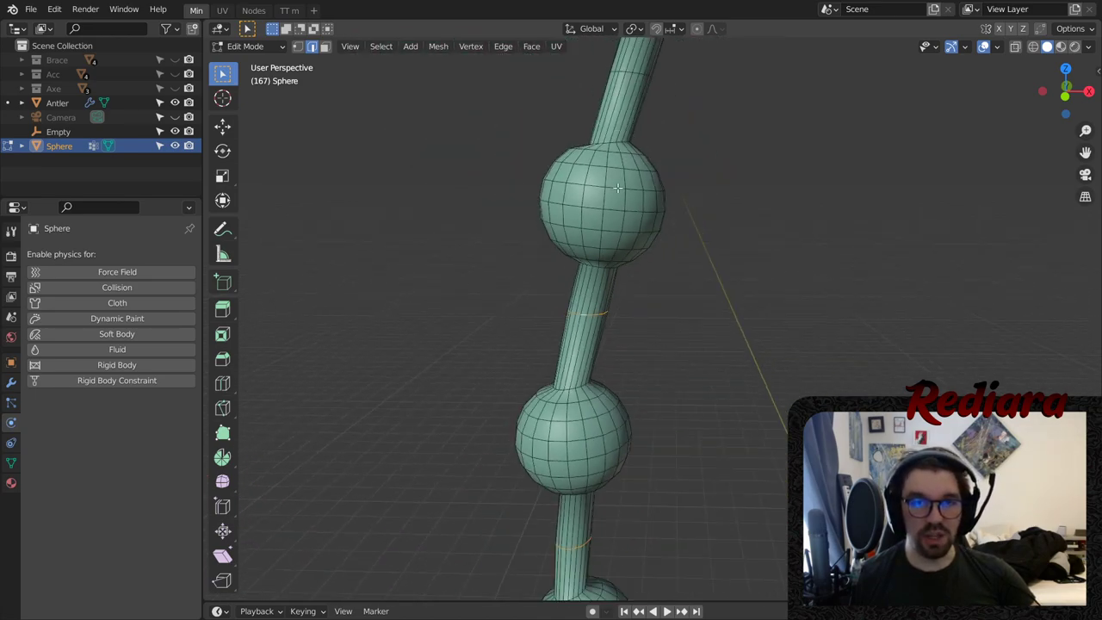
pyautogui.keyDown('shift'); pyautogui.moveTo(621, 86); pyautogui.dragTo(593, 263, button='middle'); pyautogui.keyUp('shift')
pyautogui.scroll(5, 593, 259)
pyautogui.keyDown('alt'); pyautogui.keyDown('shift'); pyautogui.click(600, 274); pyautogui.keyUp('shift'); pyautogui.keyUp('alt')
pyautogui.scroll(-5, 615, 263)
pyautogui.keyDown('shift'); pyautogui.moveTo(682, 124); pyautogui.dragTo(584, 380, button='middle'); pyautogui.keyUp('shift')
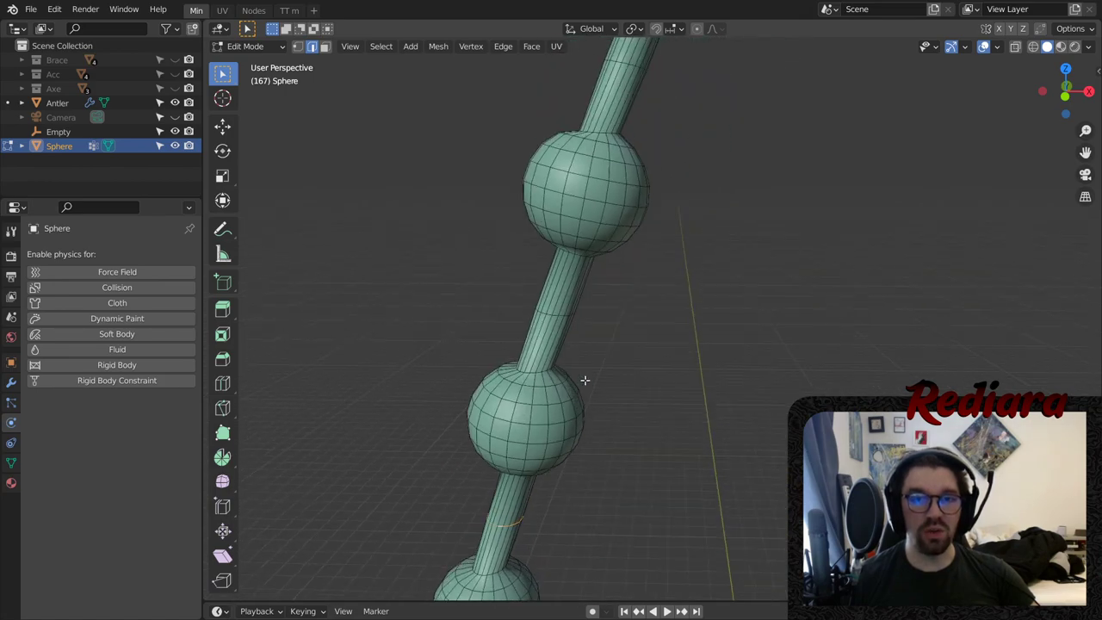
pyautogui.scroll(5, 556, 298)
pyautogui.keyDown('alt'); pyautogui.keyDown('shift'); pyautogui.click(543, 330); pyautogui.keyUp('shift'); pyautogui.keyUp('alt')
# - Dissolve the selected middle edge loops on all the strings with Dissolve Edges
pyautogui.scroll(-5, 582, 295)
pyautogui.keyDown('shift'); pyautogui.moveTo(697, 53); pyautogui.dragTo(595, 266, button='middle'); pyautogui.keyUp('shift')
pyautogui.scroll(3, 635, 225)
pyautogui.scroll(-3, 526, 358)
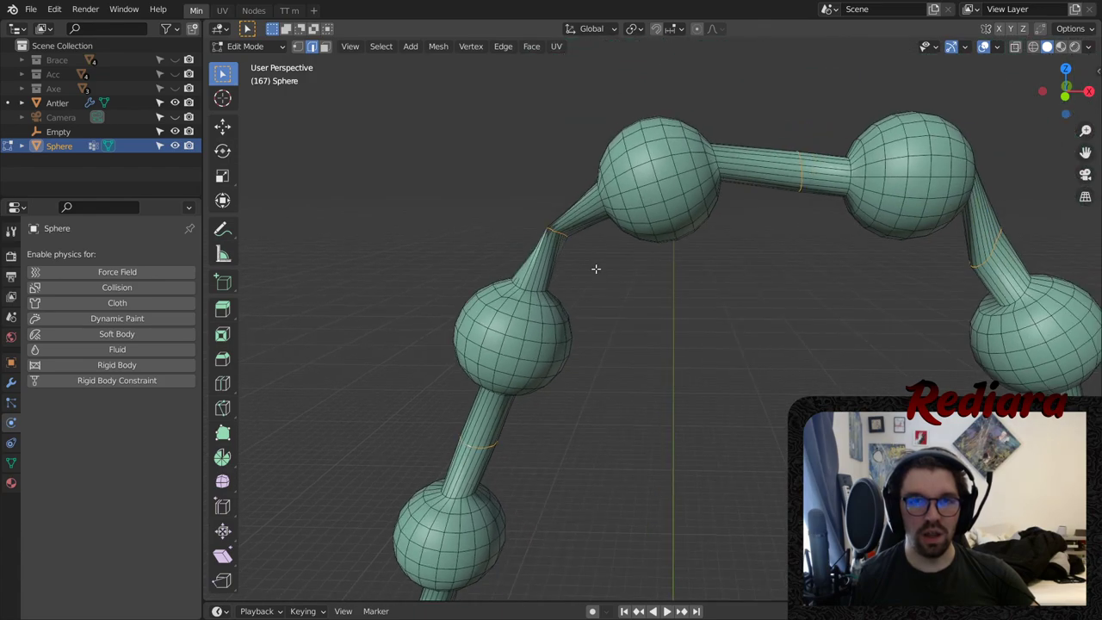
pyautogui.rightClick(579, 230)
pyautogui.click(517, 588)
pyautogui.scroll(-6, 604, 325)
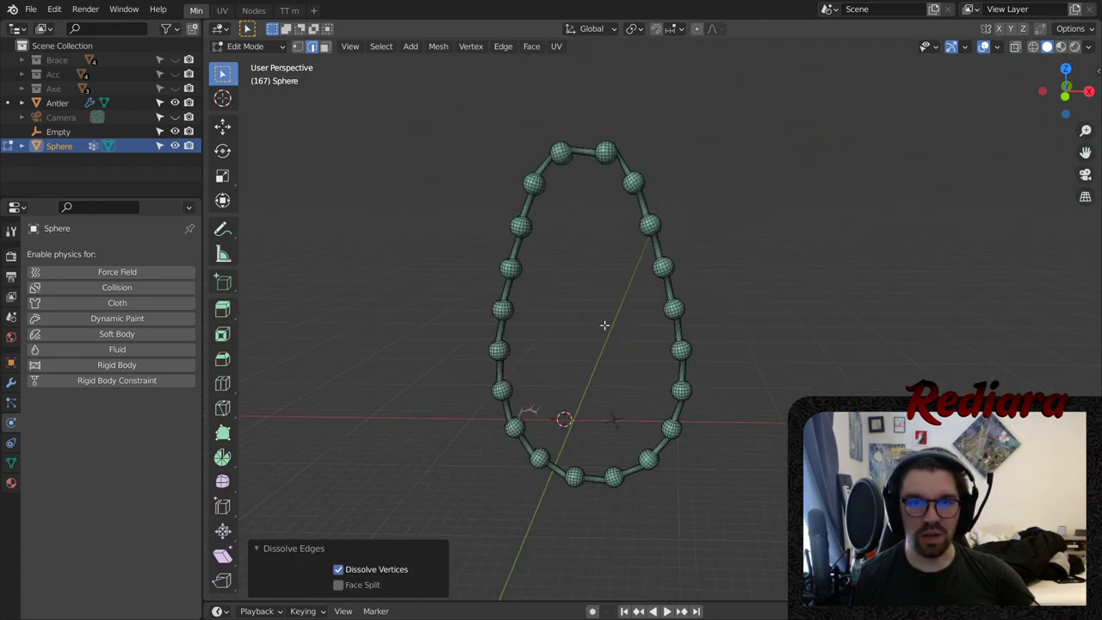
pyautogui.keyDown('shift'); pyautogui.moveTo(610, 259); pyautogui.dragTo(642, 242, button='middle'); pyautogui.keyUp('shift')
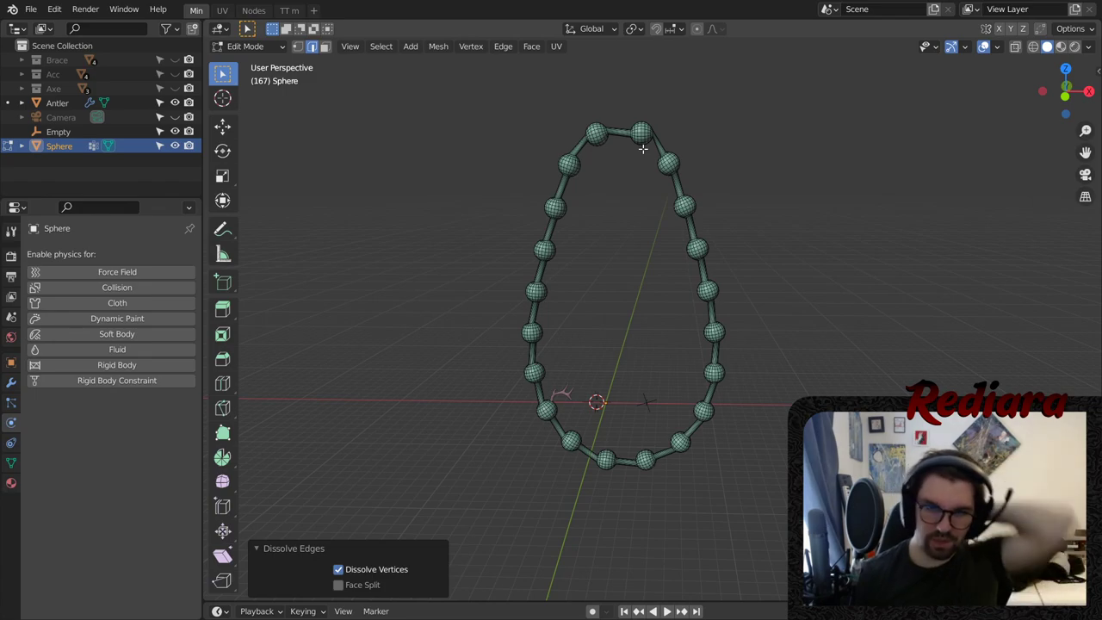
pyautogui.scroll(3, 643, 105)
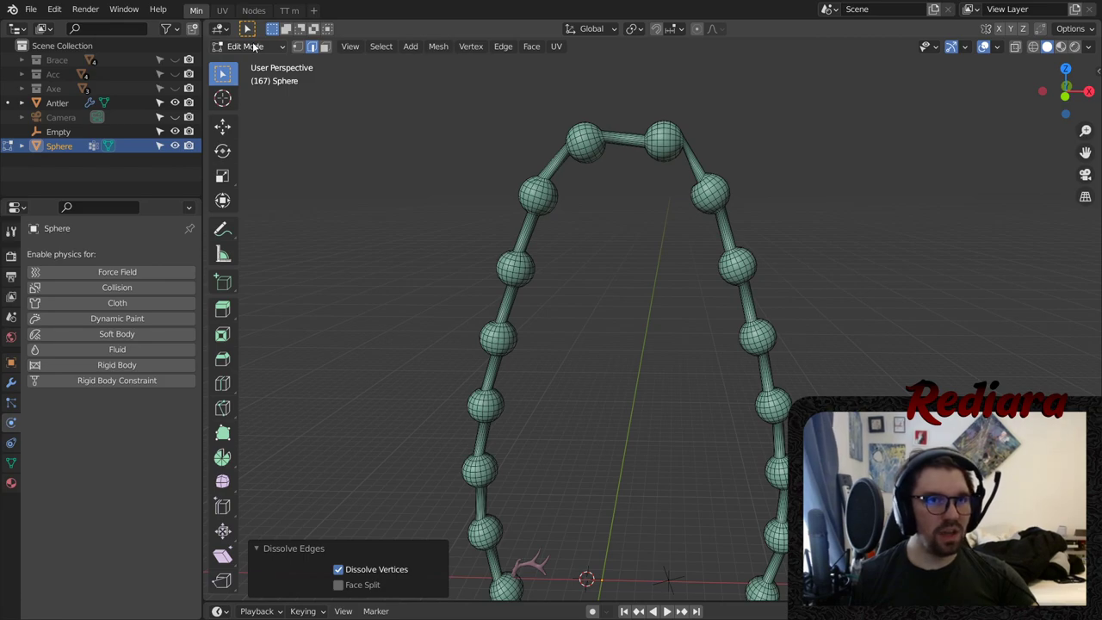
# - Unhide the Brace, Acc and Axe collections, and return the bead ring to Object Mode with the Move tool active
pyautogui.moveTo(175, 59); pyautogui.dragTo(173, 86)
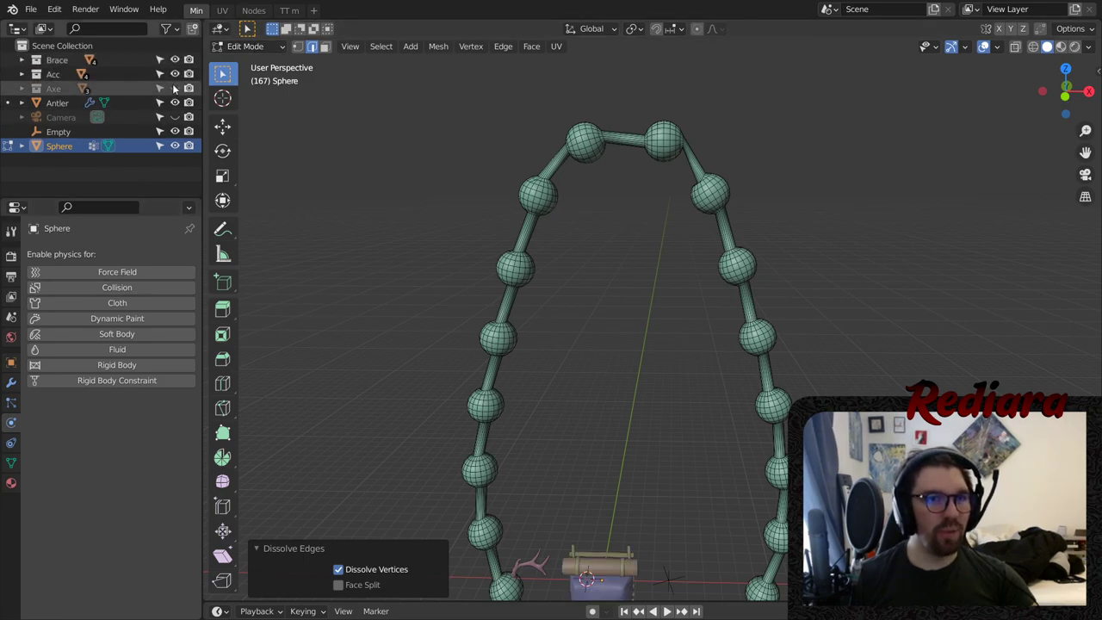
pyautogui.scroll(-1, 570, 338)
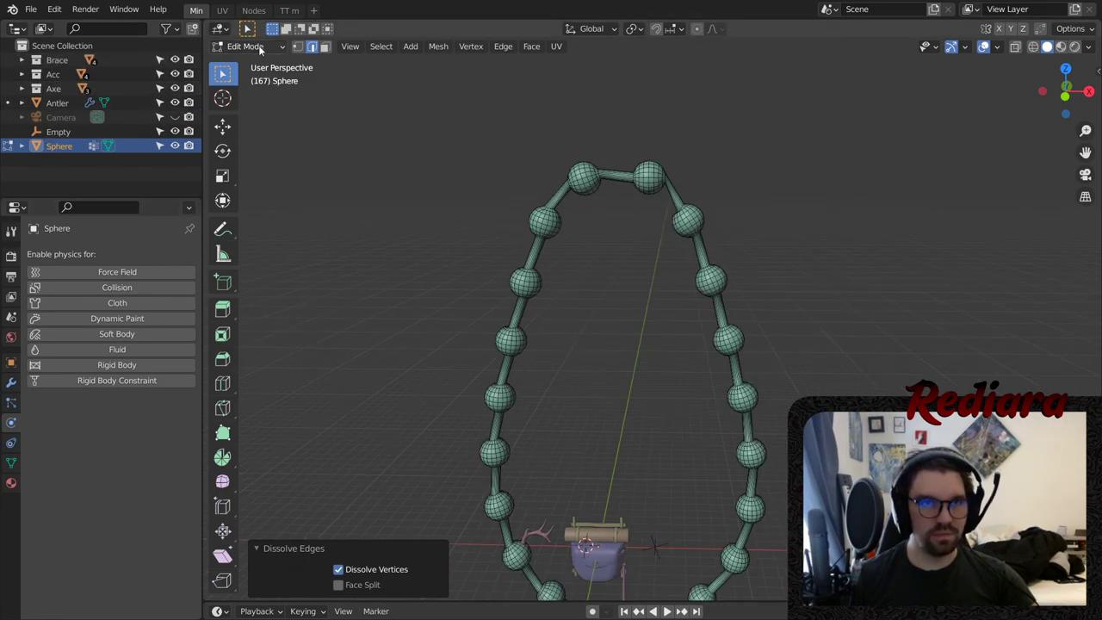
pyautogui.click(245, 45)
pyautogui.click(251, 61)
pyautogui.click(482, 168)
pyautogui.click(579, 185)
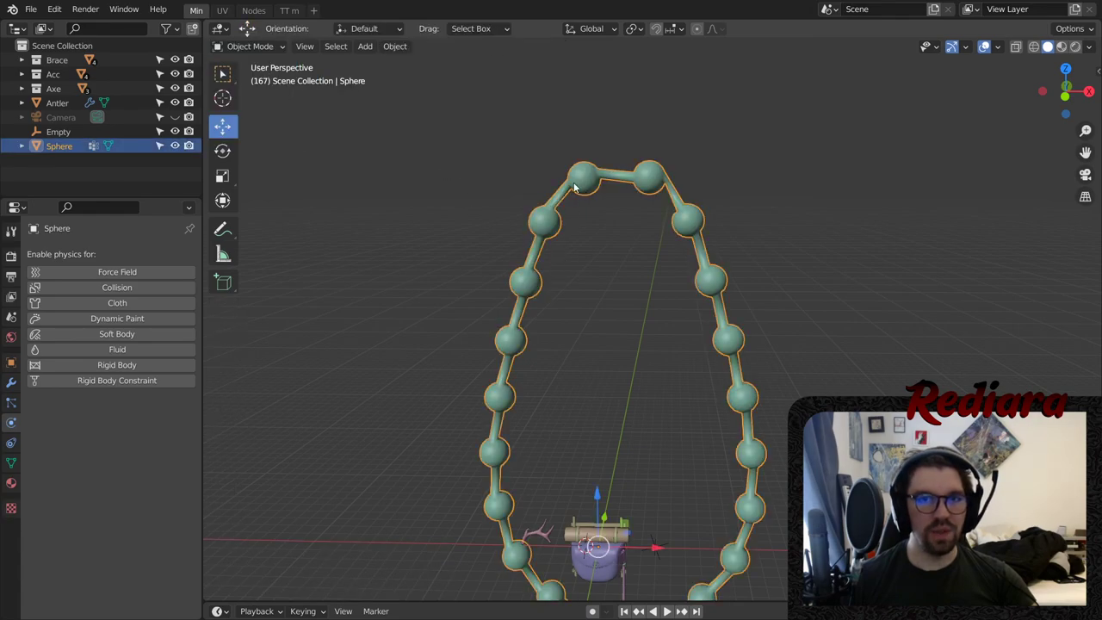
# - Set the bead ring's origin to its geometry
pyautogui.click(394, 46)
pyautogui.moveTo(458, 79)
pyautogui.click(585, 92)
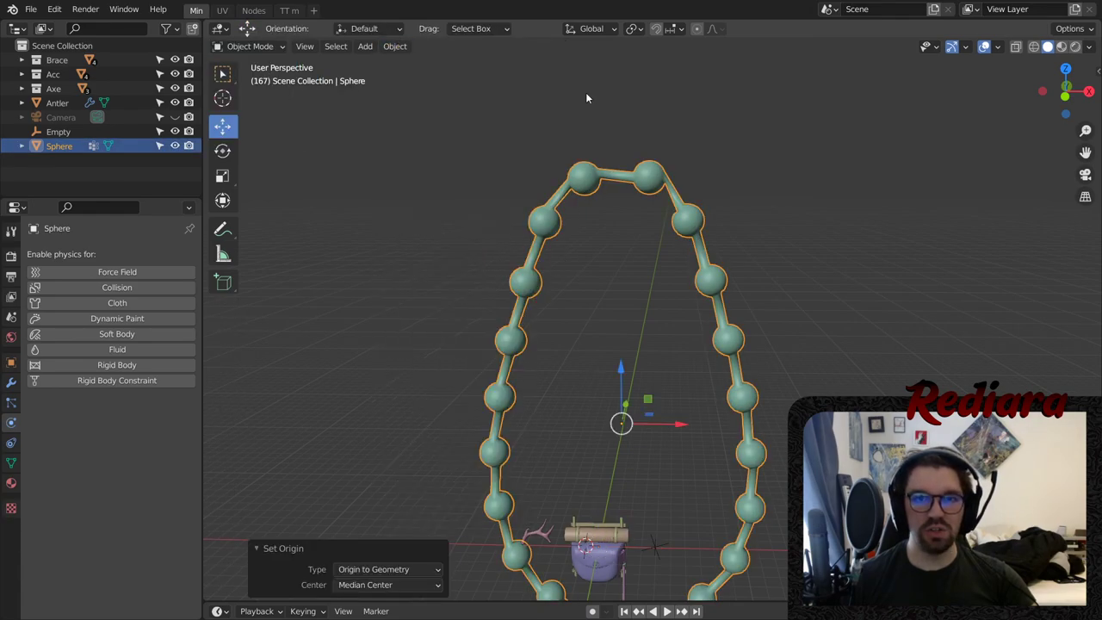
# - Scale the bead ring down strongly, and move it about 15.75 m down along Z to below the backpack
pyautogui.click(222, 176)
pyautogui.moveTo(629, 361); pyautogui.dragTo(626, 421)
pyautogui.keyDown('shift'); pyautogui.moveTo(629, 462); pyautogui.dragTo(647, 266, button='middle'); pyautogui.keyUp('shift')
pyautogui.click(222, 126)
pyautogui.moveTo(638, 170); pyautogui.dragTo(622, 413)
pyautogui.moveTo(621, 413); pyautogui.dragTo(602, 456, button='middle')
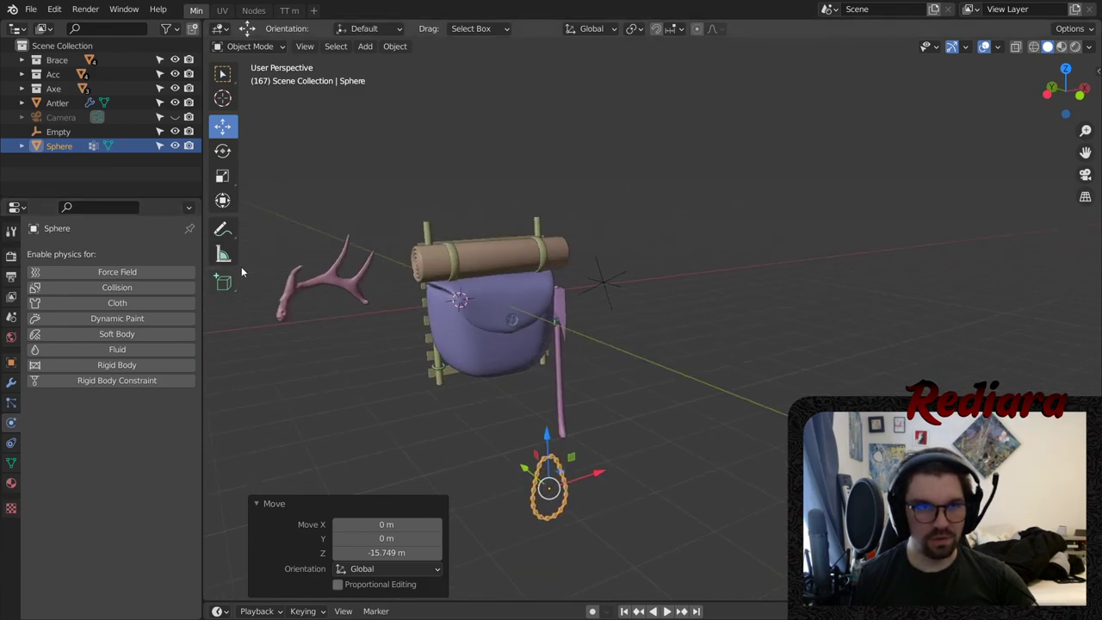
# - Scale the bead ring uniformly by a factor of about 0.438
pyautogui.click(222, 176)
pyautogui.moveTo(598, 456); pyautogui.dragTo(570, 473)
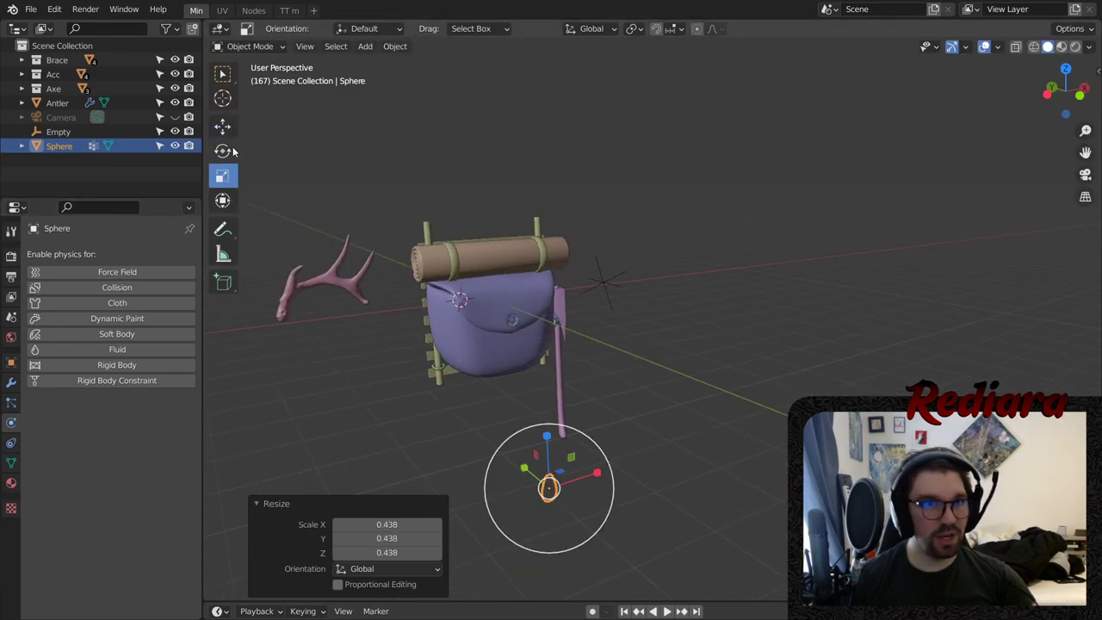
pyautogui.moveTo(548, 473); pyautogui.dragTo(518, 337, button='middle')
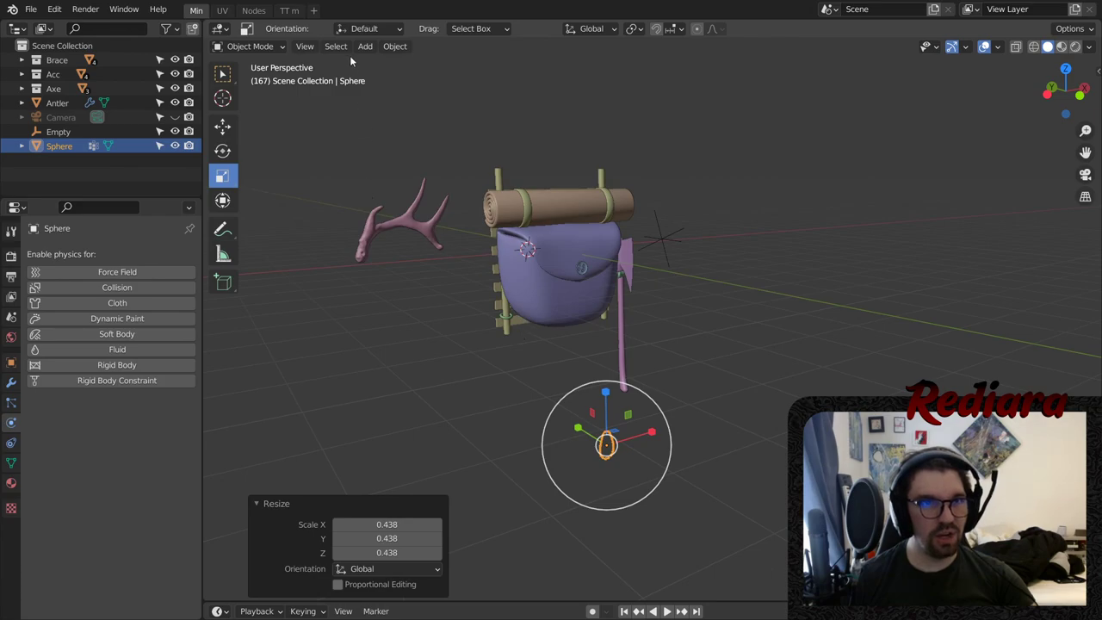
# - Move the bead ring about 3.77 m along Y and 4.85 m up along Z, behind the backpack frame
pyautogui.click(222, 125)
pyautogui.moveTo(579, 428); pyautogui.dragTo(494, 362)
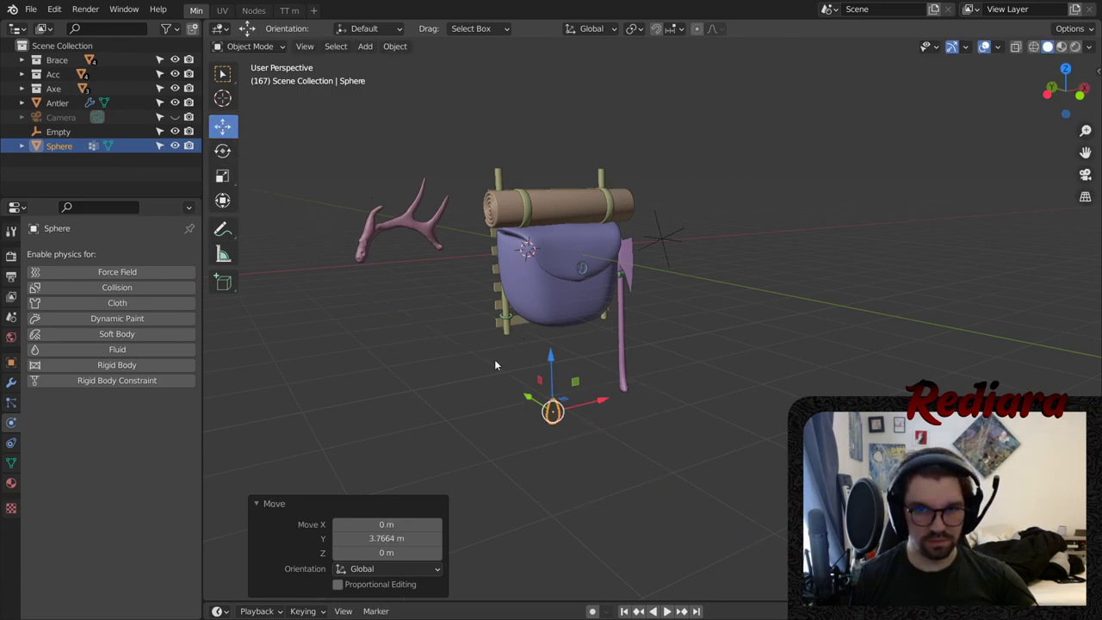
pyautogui.moveTo(494, 361); pyautogui.dragTo(461, 396, button='middle')
pyautogui.moveTo(408, 385); pyautogui.dragTo(399, 258)
pyautogui.moveTo(398, 259); pyautogui.dragTo(315, 220, button='middle')
# - Set the bead ring's Z rotation to 90°
pyautogui.click(11, 361)
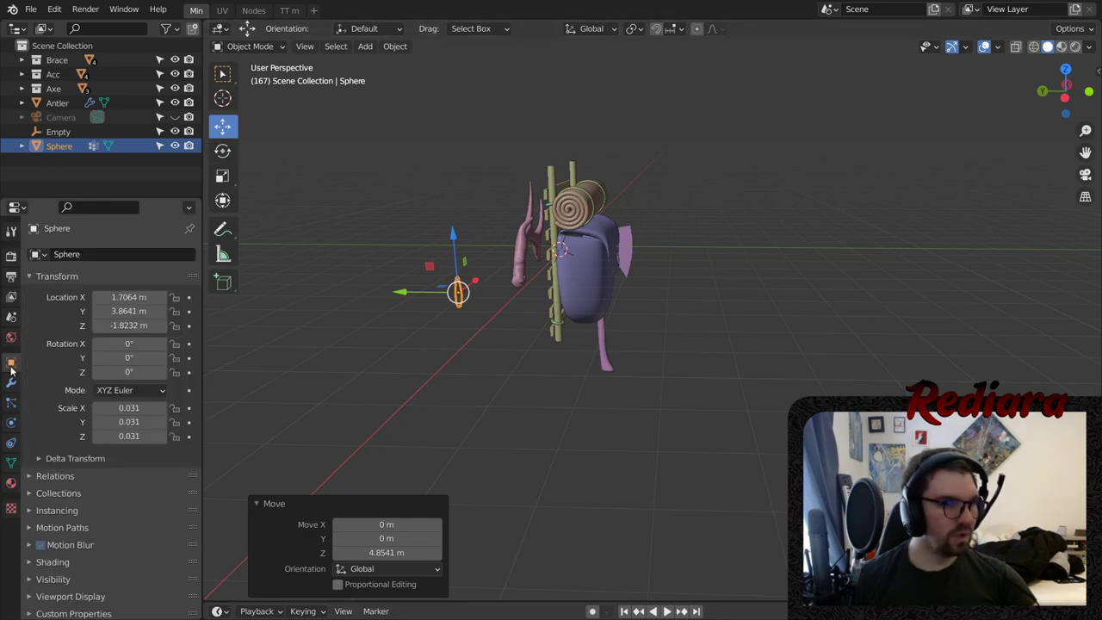
pyautogui.doubleClick(136, 372)
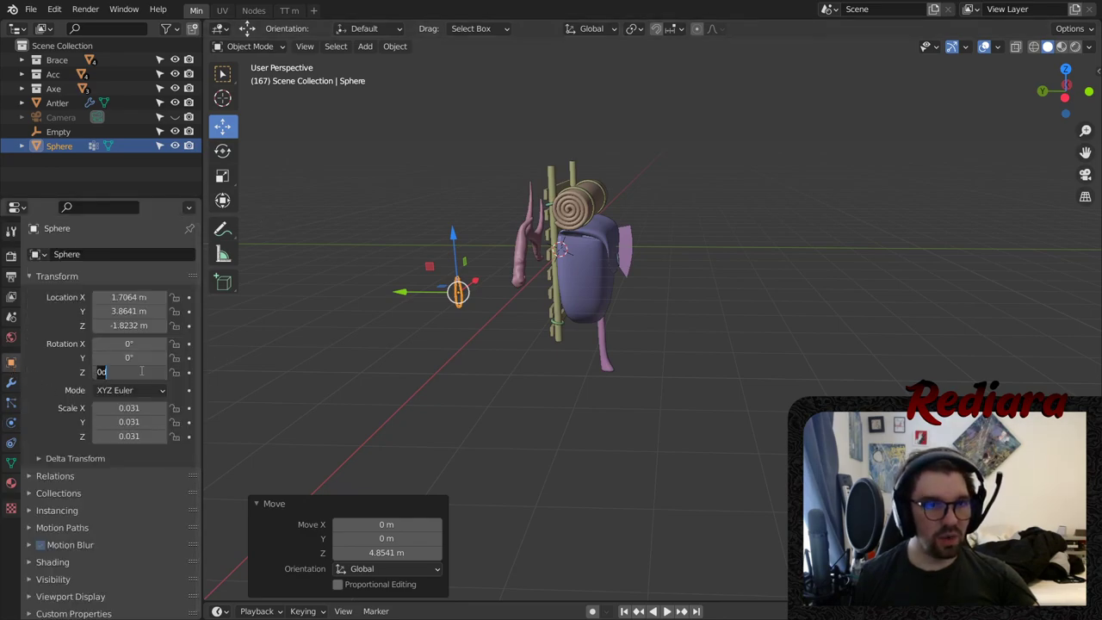
pyautogui.write('90')
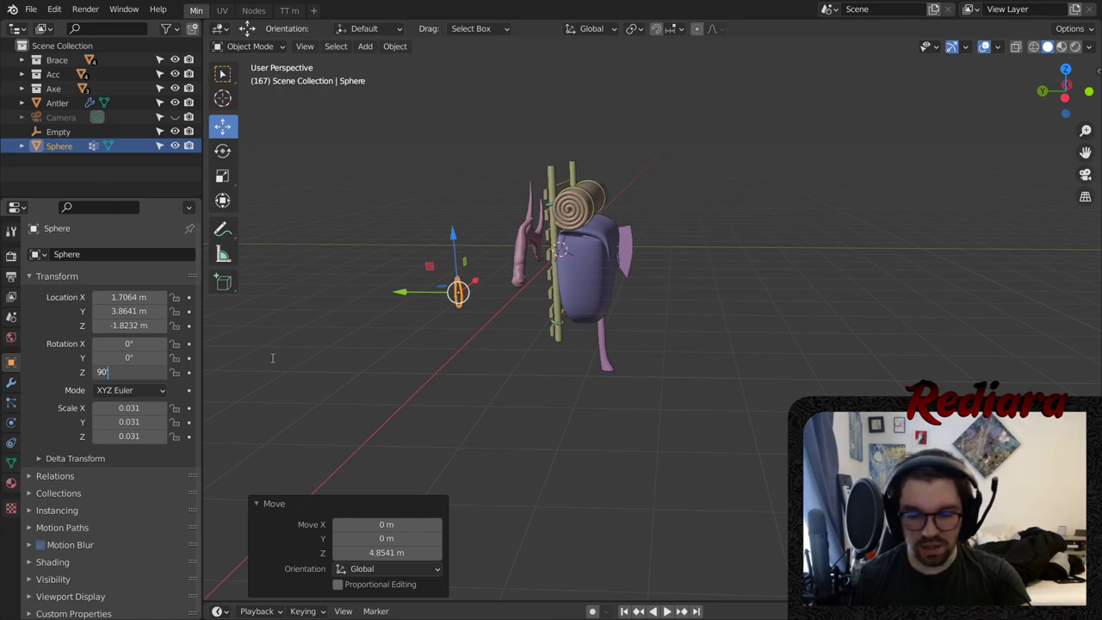
pyautogui.press('Return')
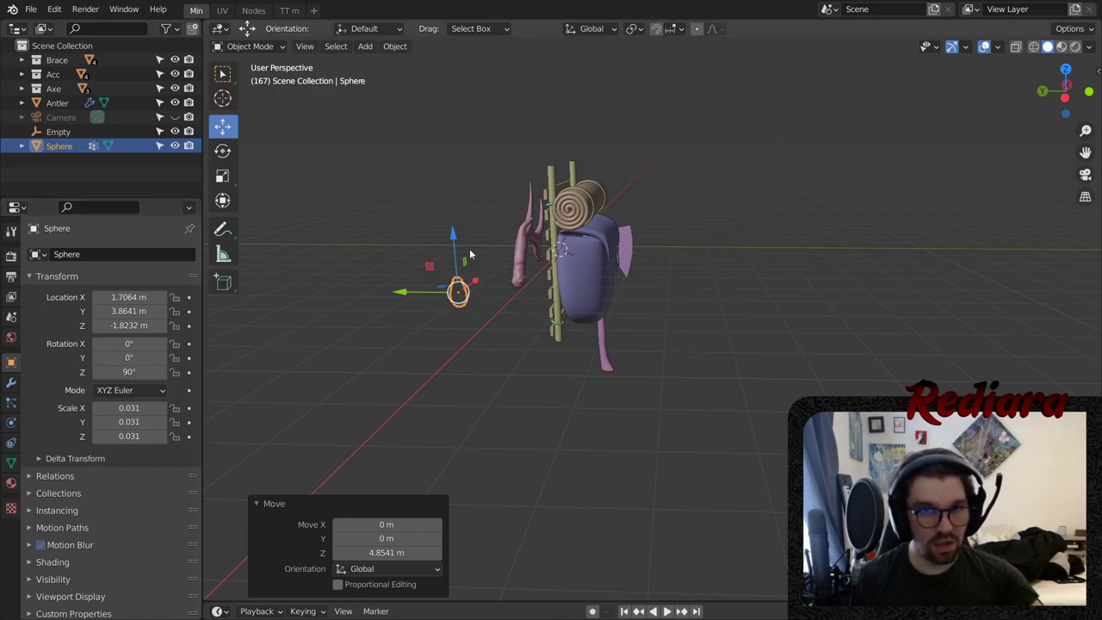
# - Move the bead ring about -3.61 m along Y, to X about -1.57 m, and 0.41 m down, beside the frame's lower green loop
pyautogui.moveTo(404, 293); pyautogui.dragTo(546, 298)
pyautogui.moveTo(547, 298); pyautogui.dragTo(593, 329, button='middle')
pyautogui.scroll(4, 603, 301)
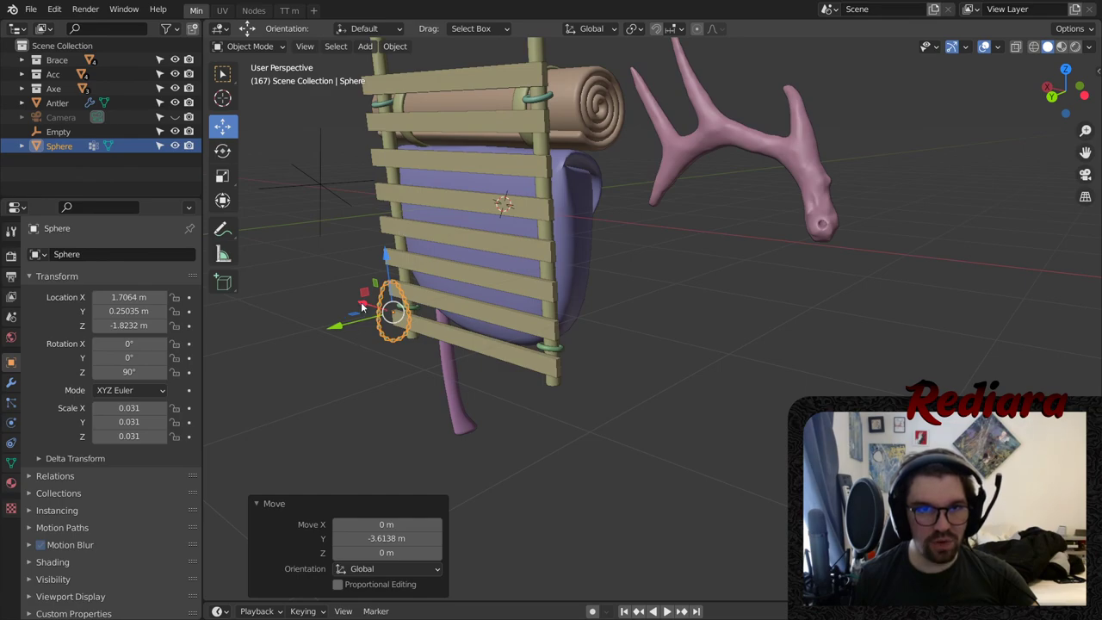
pyautogui.moveTo(362, 305); pyautogui.dragTo(499, 367)
pyautogui.scroll(3, 509, 361)
pyautogui.moveTo(544, 283); pyautogui.dragTo(544, 356)
pyautogui.moveTo(545, 356); pyautogui.dragTo(551, 332, button='middle')
pyautogui.scroll(4, 516, 377)
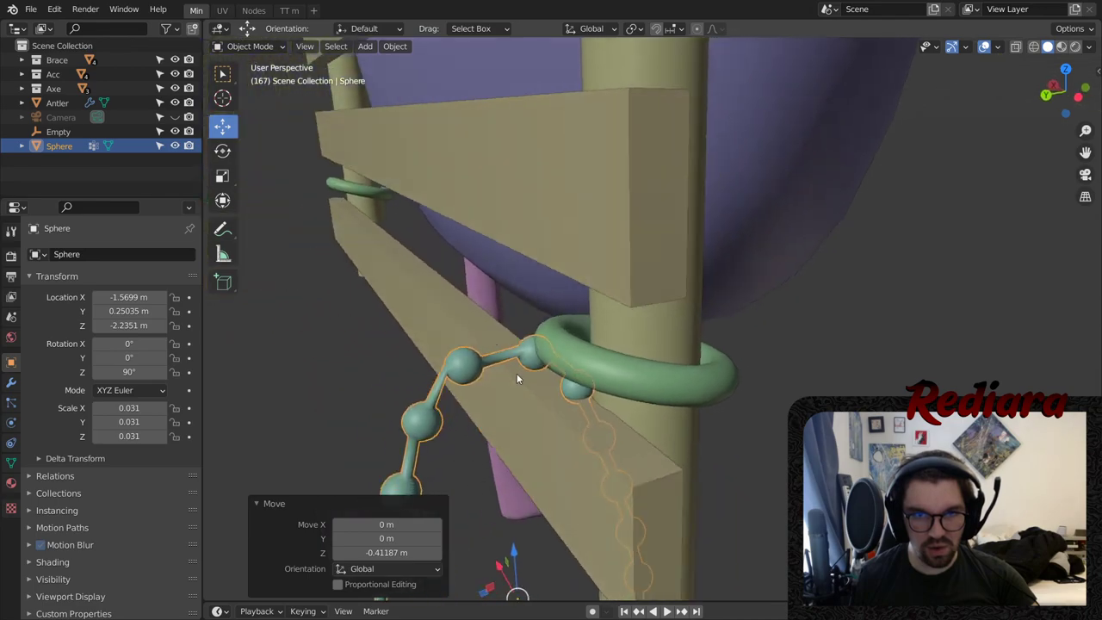
# - Shift the bead ring about 0.18 m along X, -0.09 m along Y and -0.08 m along Z beside the green loop
pyautogui.moveTo(516, 377); pyautogui.dragTo(534, 498, button='middle')
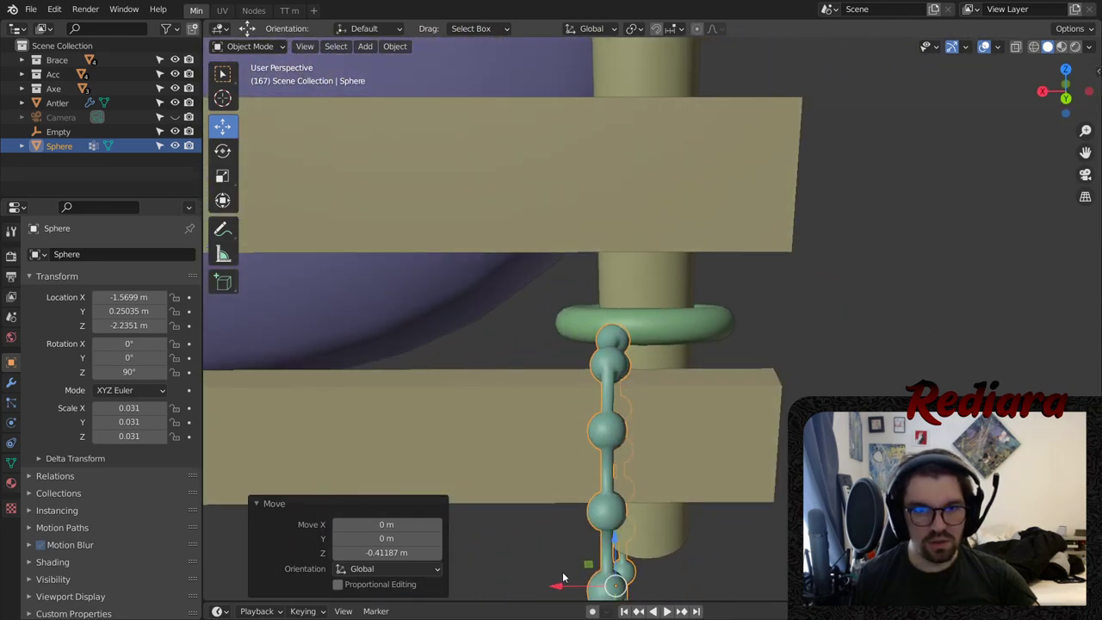
pyautogui.moveTo(563, 577); pyautogui.dragTo(482, 578)
pyautogui.moveTo(482, 579); pyautogui.dragTo(561, 436, button='middle')
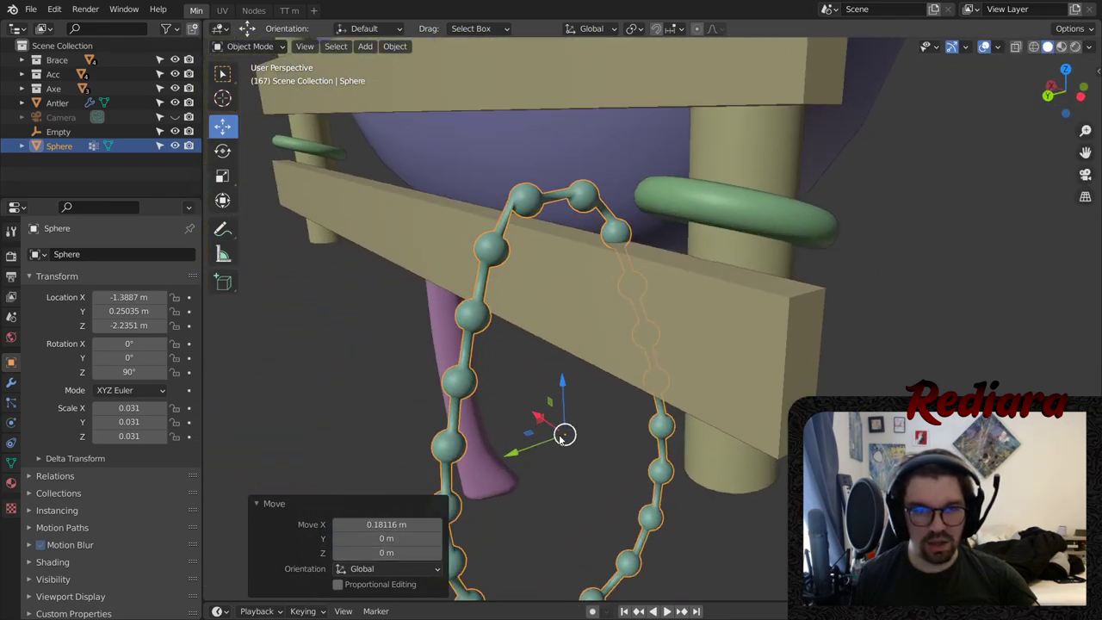
pyautogui.moveTo(526, 447); pyautogui.dragTo(562, 435)
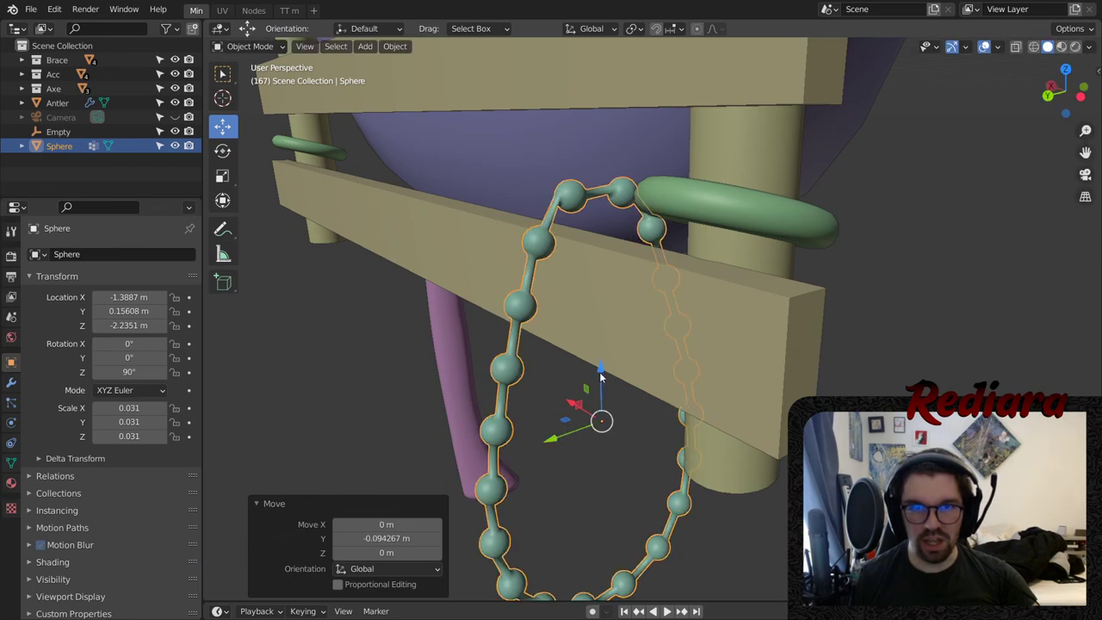
pyautogui.moveTo(600, 377); pyautogui.dragTo(585, 406)
# - Nudge the bead ring about -0.017 m along Y to align it with the green loop, and deselect it
pyautogui.moveTo(607, 363); pyautogui.dragTo(544, 342, button='middle')
pyautogui.press('g')
pyautogui.press('y')
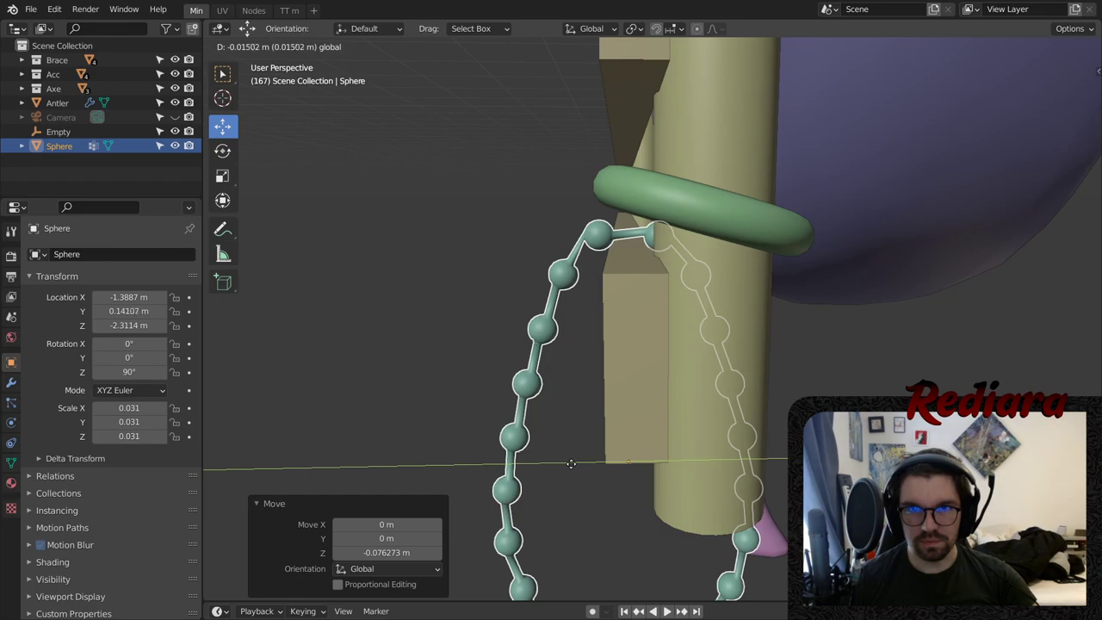
pyautogui.click(571, 466)
pyautogui.scroll(-8, 573, 352)
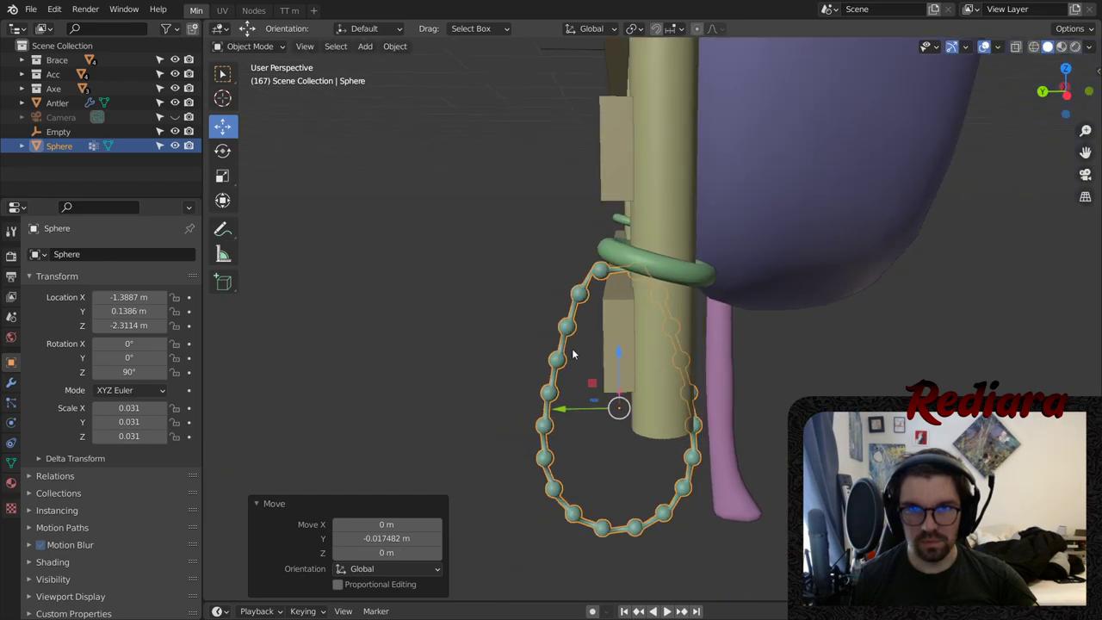
pyautogui.click(499, 333)
# - Rotate the bead ring about the Z axis to 66°, and deselect it
pyautogui.scroll(-4, 500, 334)
pyautogui.moveTo(501, 334); pyautogui.dragTo(453, 305, button='middle')
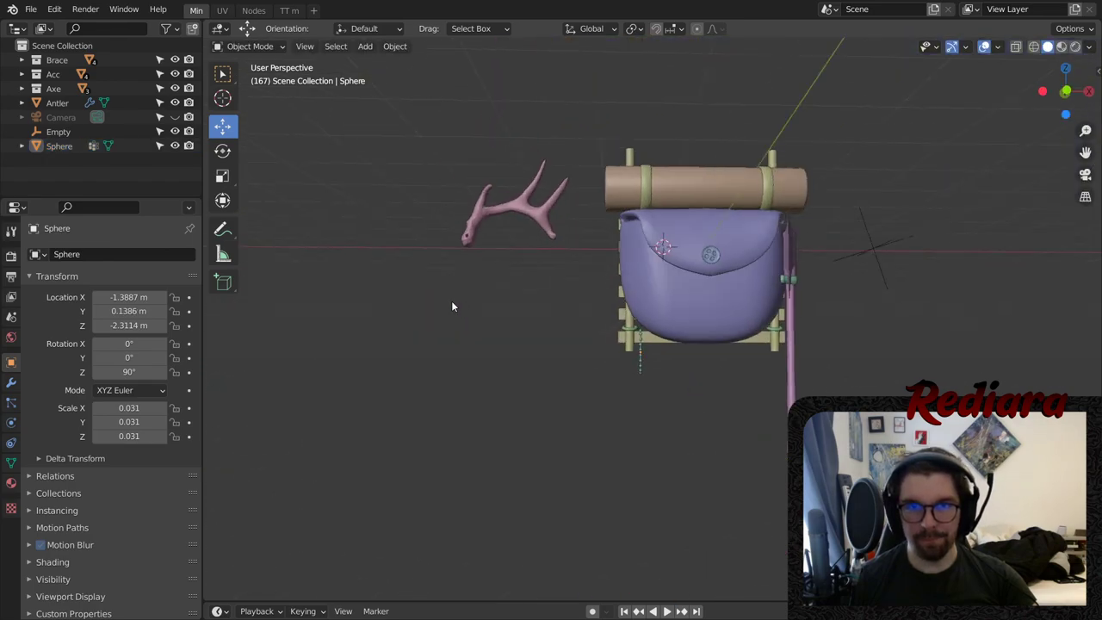
pyautogui.scroll(5, 580, 362)
pyautogui.click(608, 381)
pyautogui.moveTo(607, 381); pyautogui.dragTo(486, 359, button='middle')
pyautogui.click(222, 152)
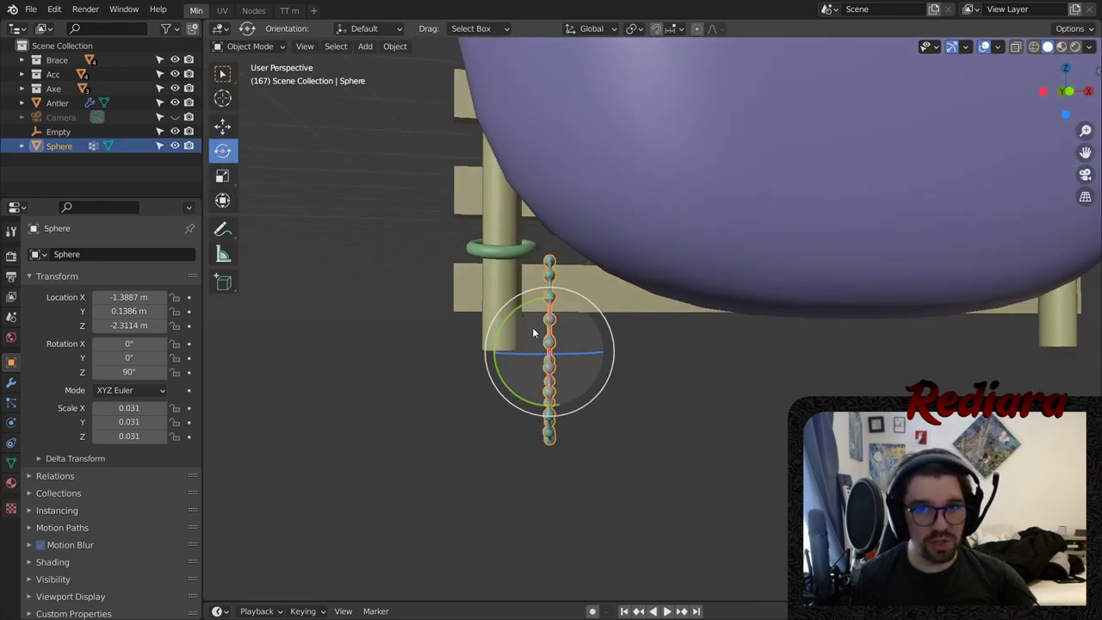
pyautogui.moveTo(559, 353); pyautogui.dragTo(564, 348)
pyautogui.scroll(-2, 564, 274)
pyautogui.click(645, 368)
pyautogui.scroll(-4, 582, 282)
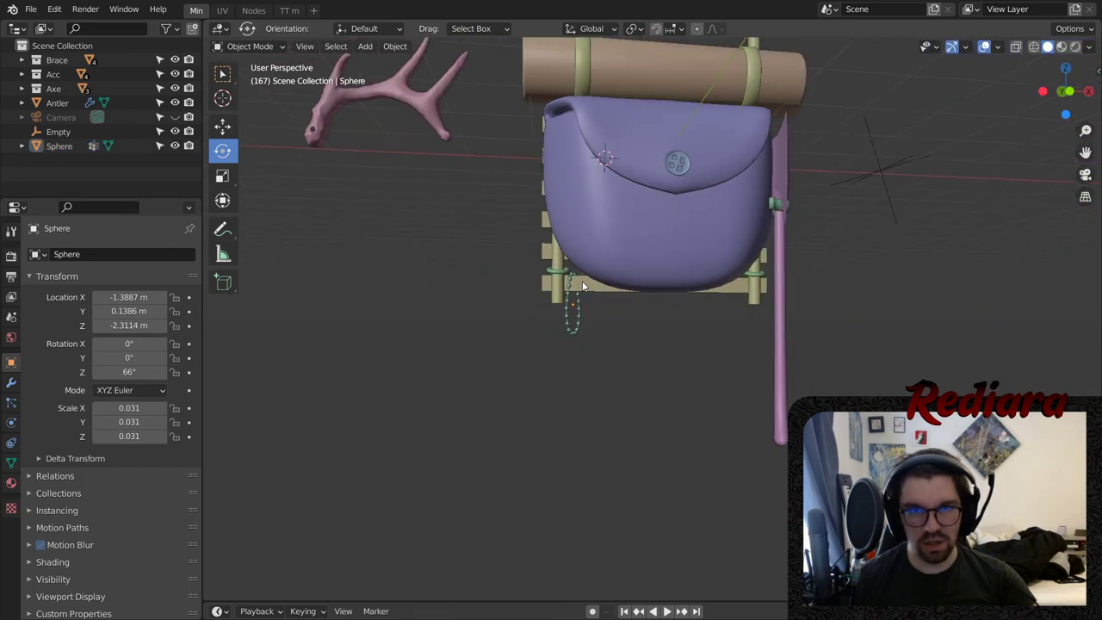
pyautogui.moveTo(583, 281); pyautogui.dragTo(581, 302, button='middle')
pyautogui.keyDown('shift'); pyautogui.moveTo(334, 90); pyautogui.dragTo(474, 237, button='middle'); pyautogui.keyUp('shift')
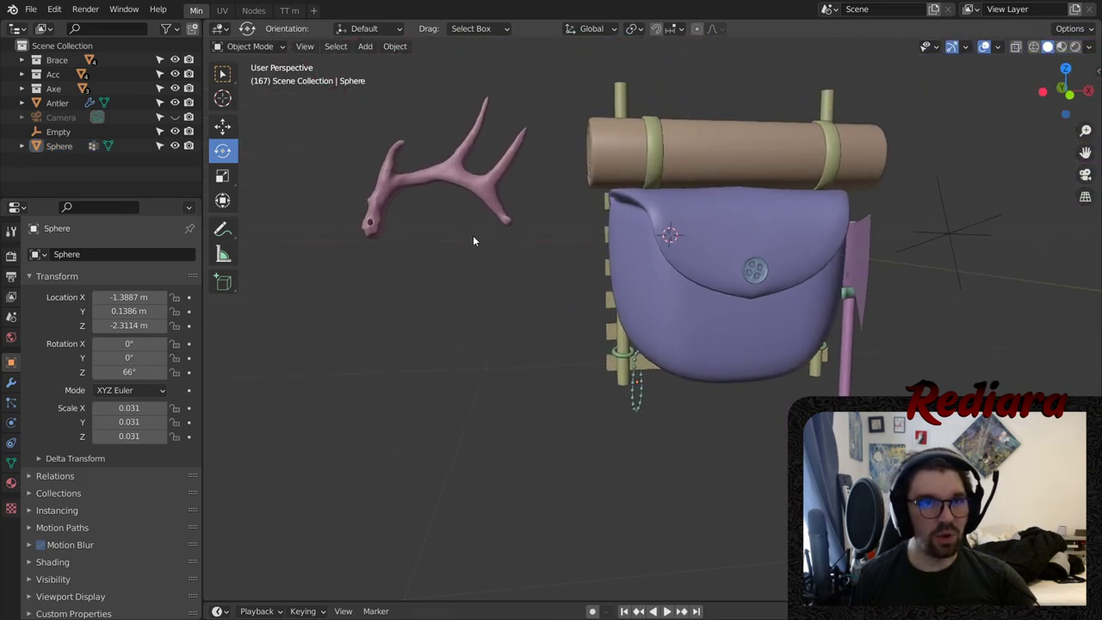
# - Move the antler about 3.42 m along X and -3.98 m along Z, below the bag's lower corner beside the bead ring
pyautogui.click(449, 179)
pyautogui.click(222, 126)
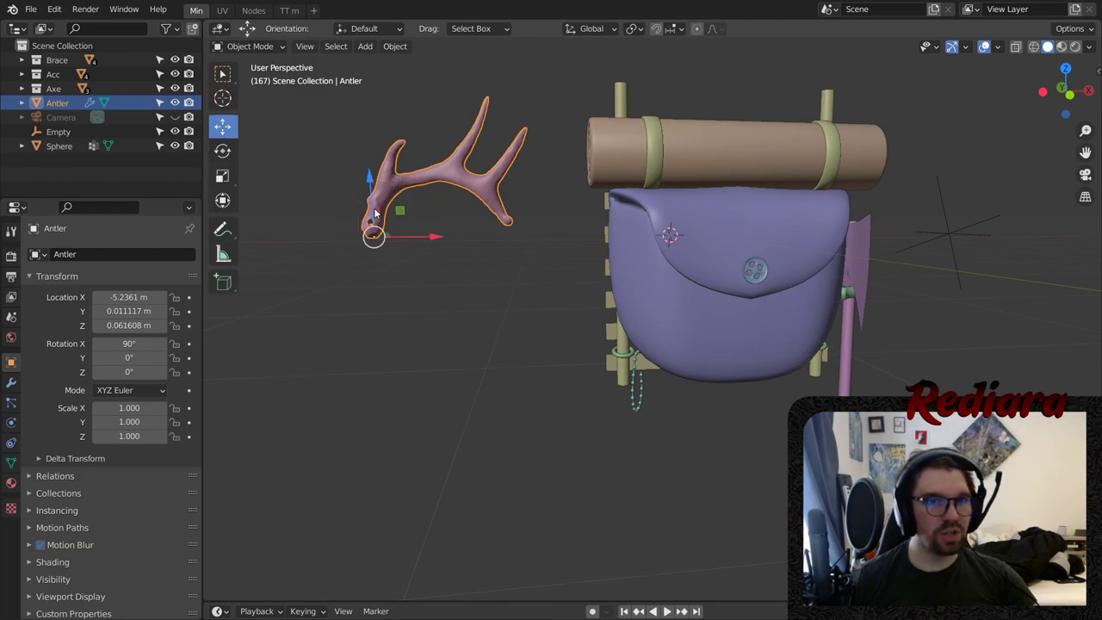
pyautogui.moveTo(428, 237); pyautogui.dragTo(668, 271)
pyautogui.moveTo(612, 181); pyautogui.dragTo(606, 398)
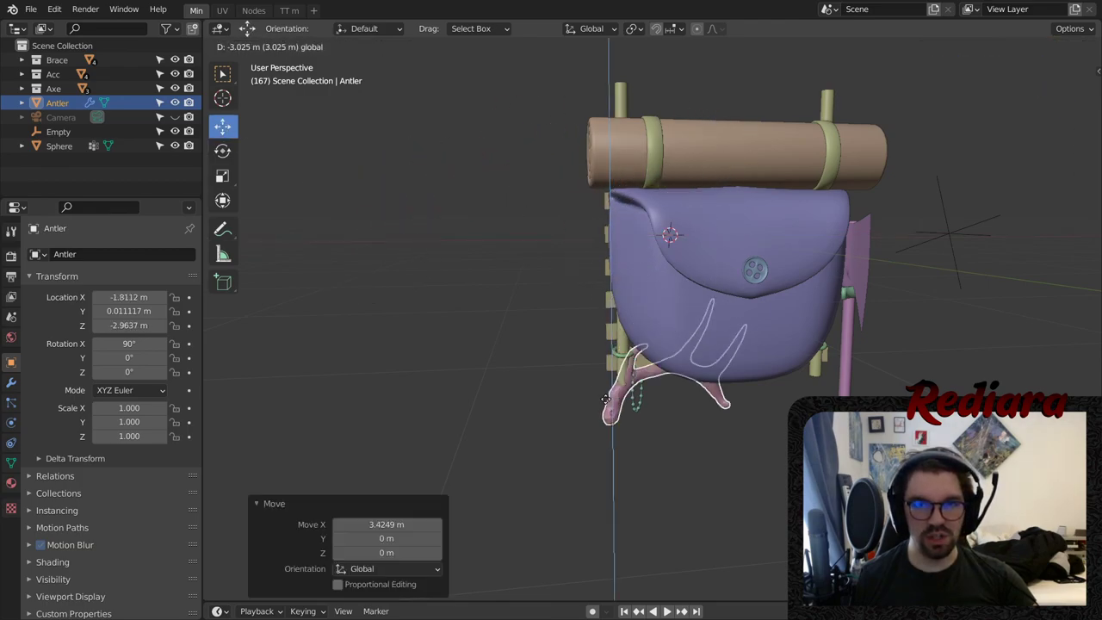
pyautogui.click(607, 455)
# - Rotate the antler about the Y axis to 115° so it hangs downward, and raise it about 1.34 m
pyautogui.click(222, 150)
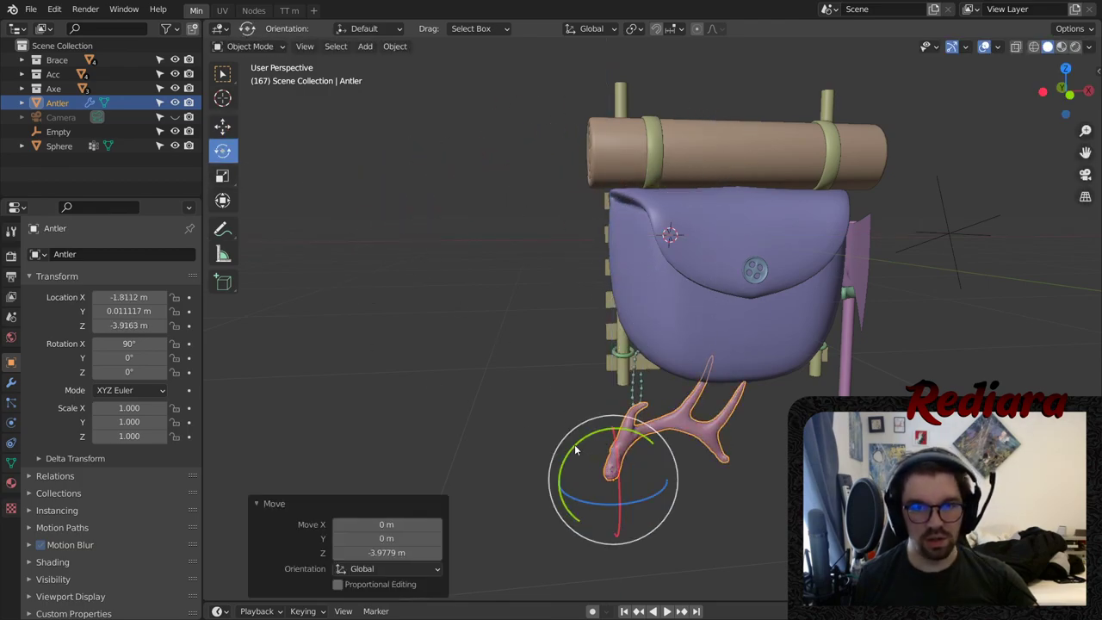
pyautogui.moveTo(576, 449); pyautogui.dragTo(693, 452)
pyautogui.hotkey('shift', 'space')
pyautogui.press('g')
pyautogui.moveTo(625, 437); pyautogui.dragTo(626, 362)
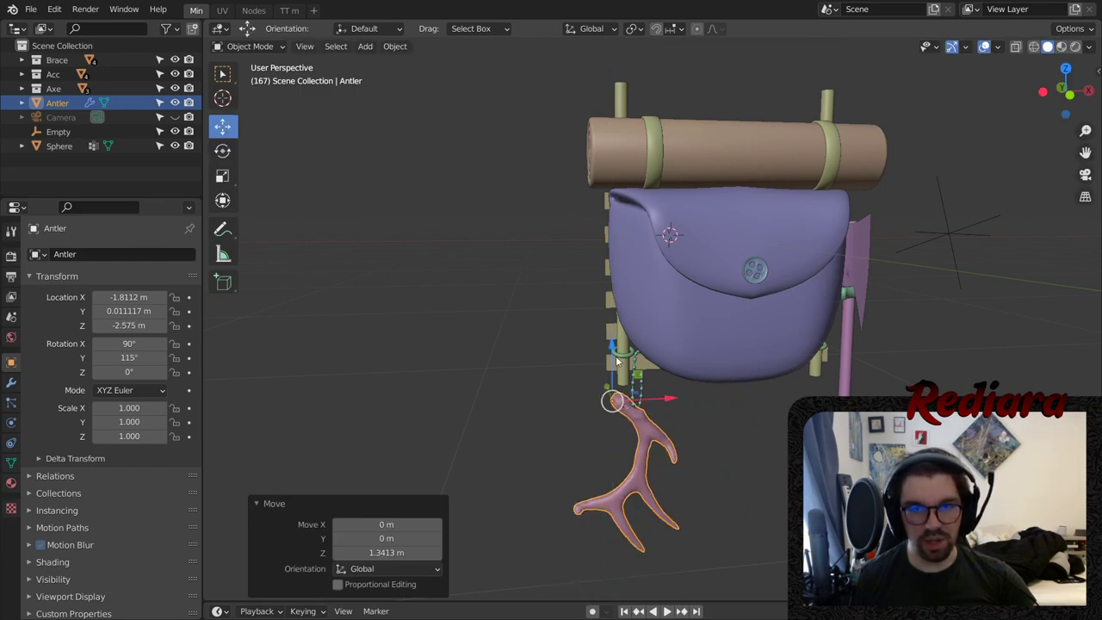
# - Shift the antler about 0.15 m along X and 0.11 m along Y toward the bead ring
pyautogui.scroll(5, 645, 440)
pyautogui.moveTo(529, 400); pyautogui.dragTo(578, 381)
pyautogui.scroll(3, 577, 379)
pyautogui.moveTo(577, 379); pyautogui.dragTo(638, 342, button='middle')
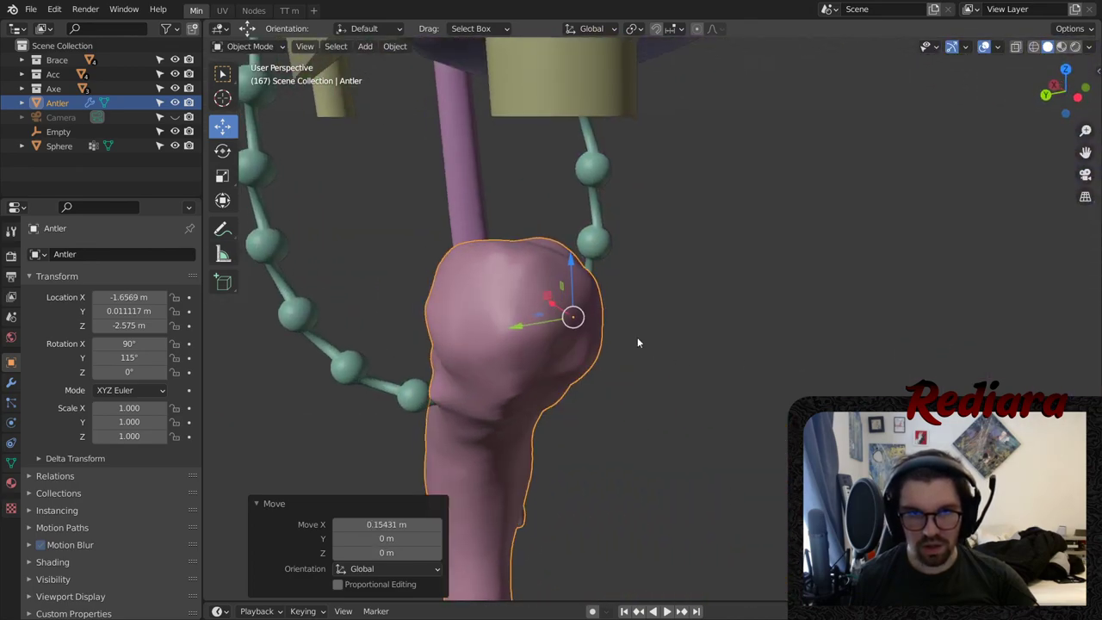
pyautogui.moveTo(513, 326); pyautogui.dragTo(462, 376)
pyautogui.moveTo(462, 375); pyautogui.dragTo(492, 297, button='middle')
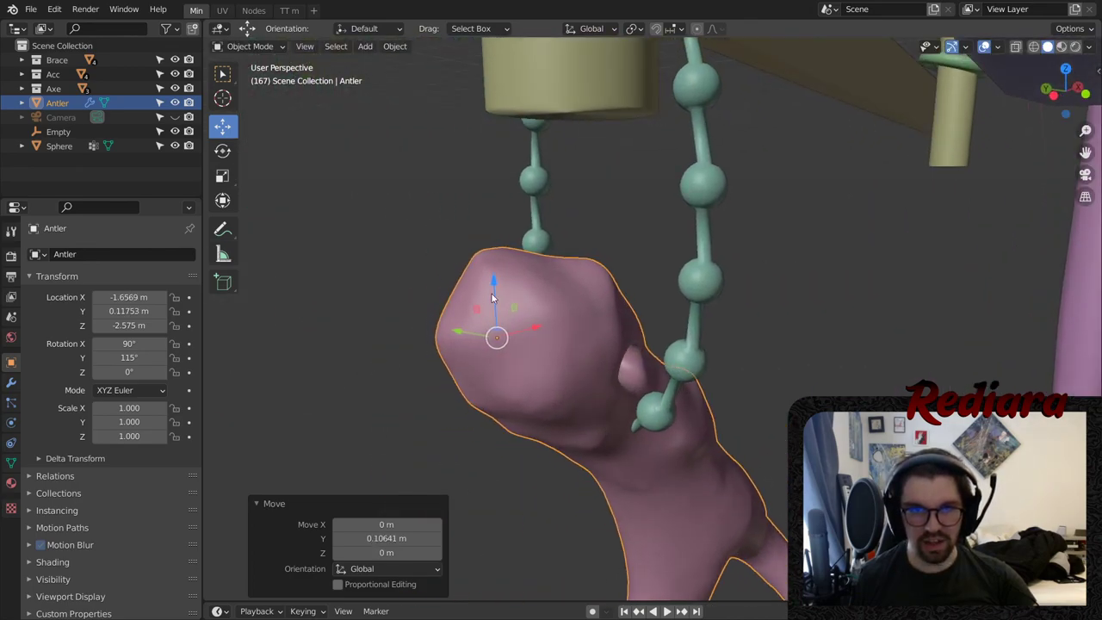
pyautogui.click(520, 362)
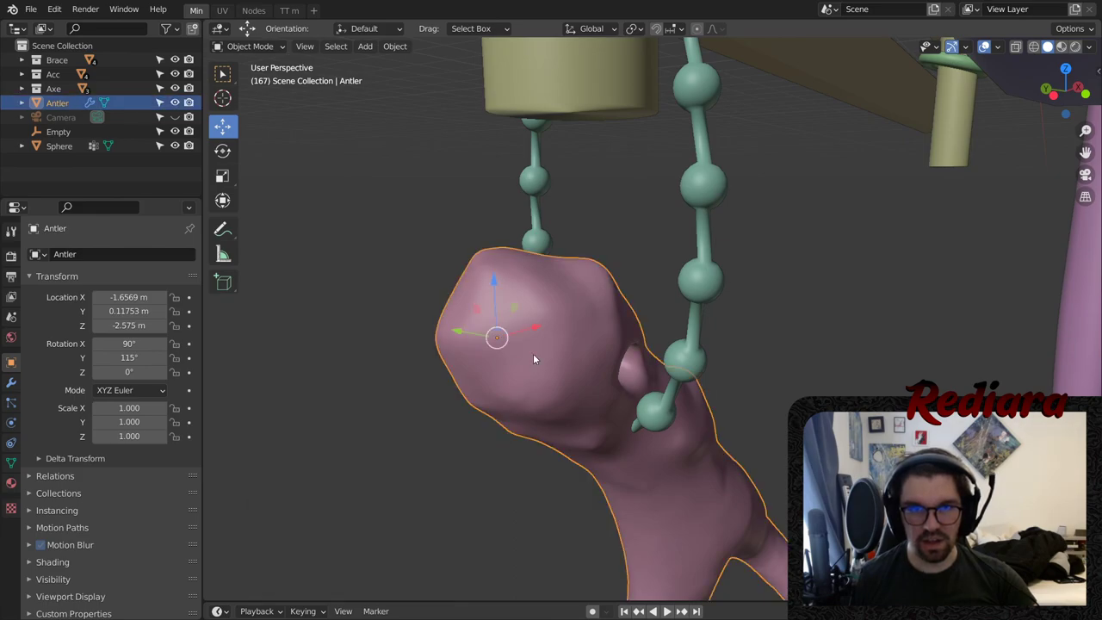
# - Lower the antler about 0.13 m and shift it about 0.05 m along X so its hole meets the bead ring
pyautogui.moveTo(494, 281); pyautogui.dragTo(487, 345)
pyautogui.moveTo(603, 469); pyautogui.dragTo(473, 288, button='middle')
pyautogui.press('g')
pyautogui.press('x')
pyautogui.moveTo(510, 298); pyautogui.dragTo(511, 299)
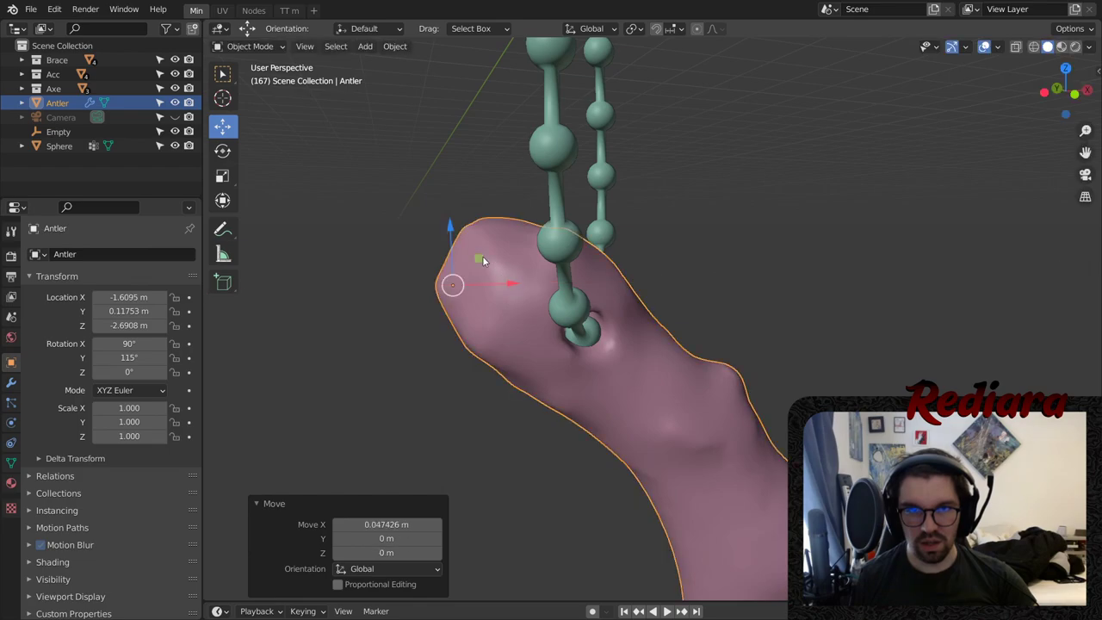
pyautogui.moveTo(449, 234); pyautogui.dragTo(444, 244)
# - Rotate the antler about the Z axis by -28.3° to line it up with the bead ring
pyautogui.moveTo(654, 318); pyautogui.dragTo(429, 284, button='middle')
pyautogui.click(232, 153)
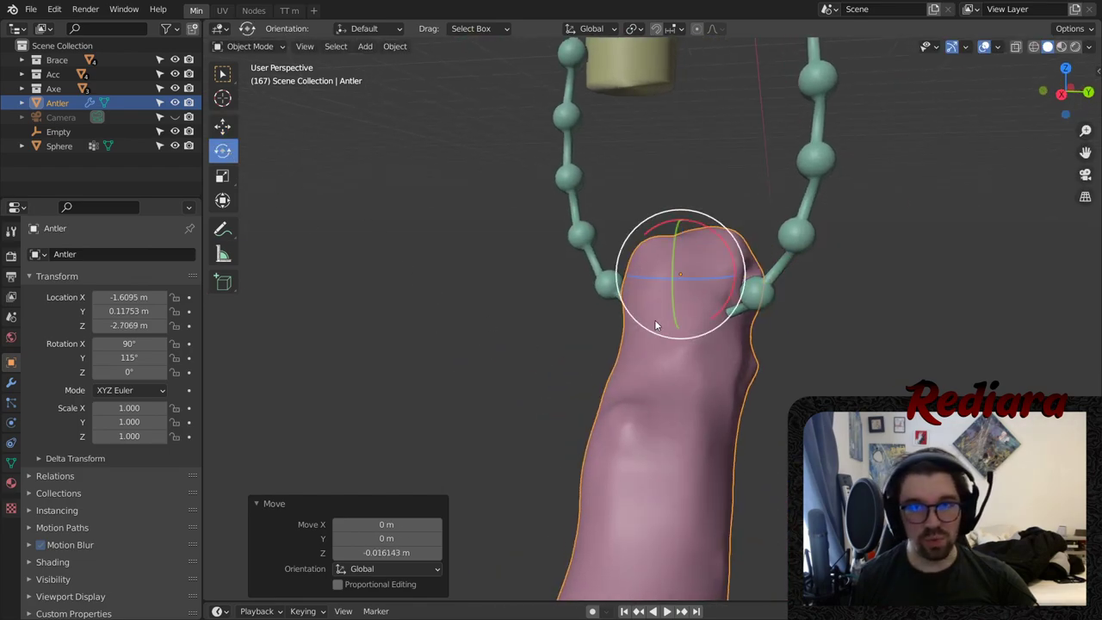
pyautogui.moveTo(653, 278); pyautogui.dragTo(591, 278)
pyautogui.moveTo(591, 278); pyautogui.dragTo(823, 374, button='middle')
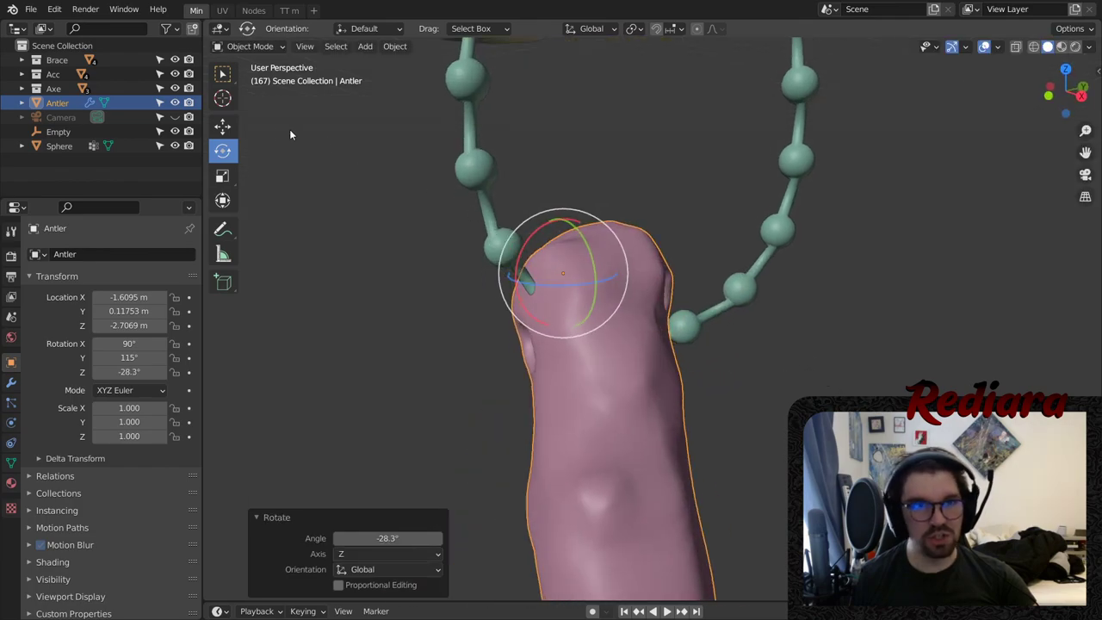
# - Move the antler to about X -1.536 m and Y 0.252 m, centring it on the bead ring, and deselect it
pyautogui.click(222, 127)
pyautogui.moveTo(596, 265); pyautogui.dragTo(602, 325)
pyautogui.moveTo(602, 324); pyautogui.dragTo(576, 313, button='middle')
pyautogui.press('g')
pyautogui.press('x')
pyautogui.click(564, 272)
# - Examine how the antler and bead ring hang from the backpack, both overall and up close at the green loop
pyautogui.scroll(-5, 582, 324)
pyautogui.scroll(-6, 581, 330)
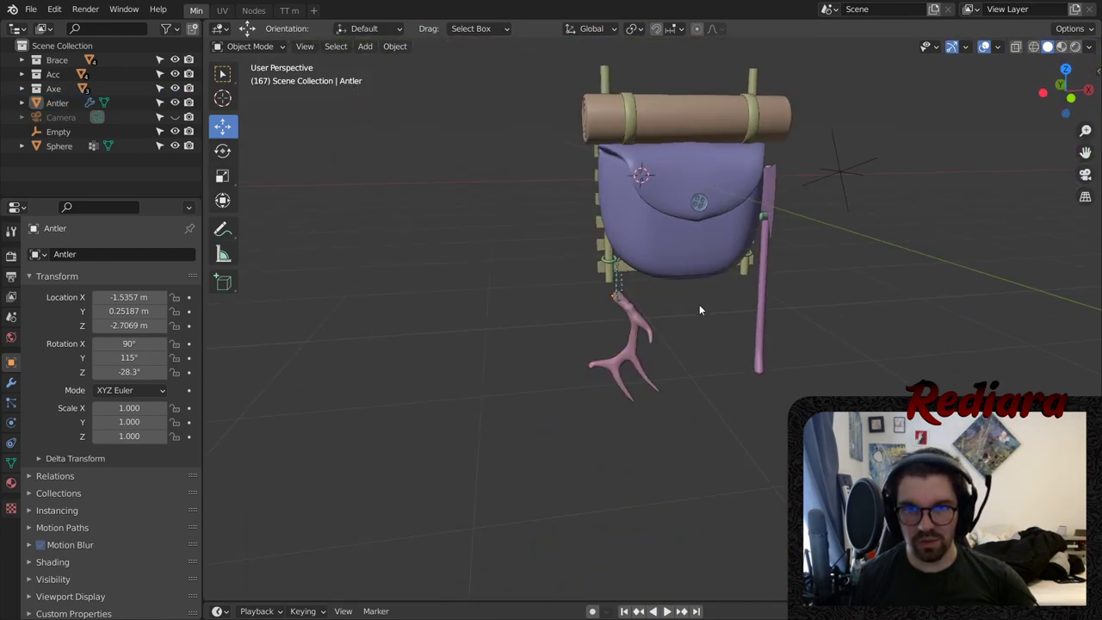
pyautogui.moveTo(698, 303); pyautogui.dragTo(645, 257, button='middle')
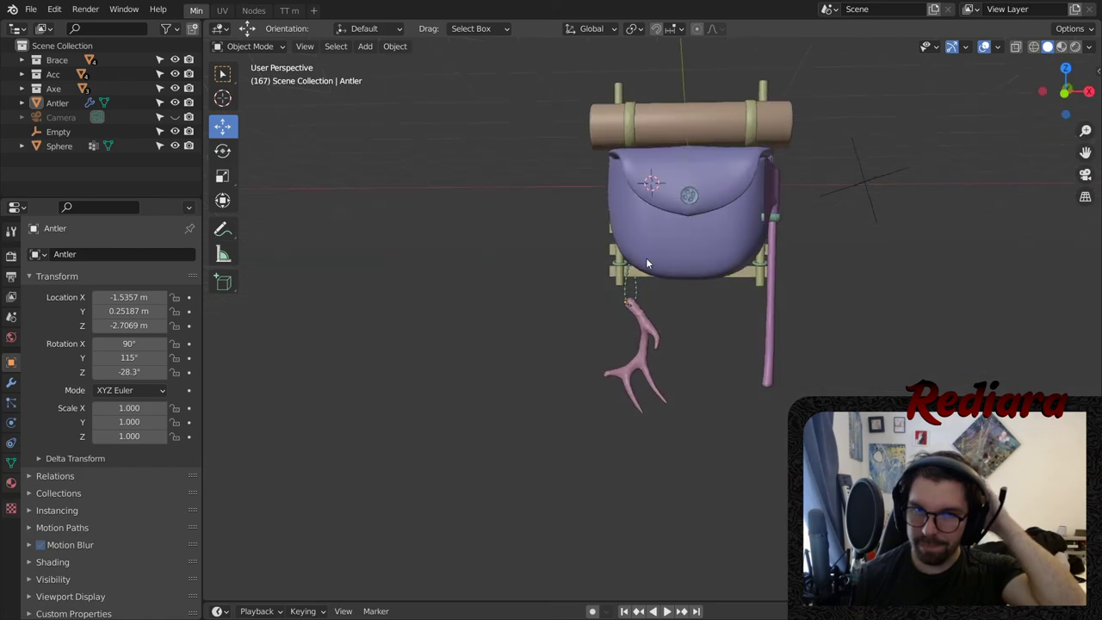
pyautogui.scroll(5, 646, 284)
pyautogui.moveTo(647, 314); pyautogui.dragTo(674, 315, button='middle')
pyautogui.scroll(-6, 735, 274)
pyautogui.scroll(-5, 747, 275)
pyautogui.scroll(5, 716, 285)
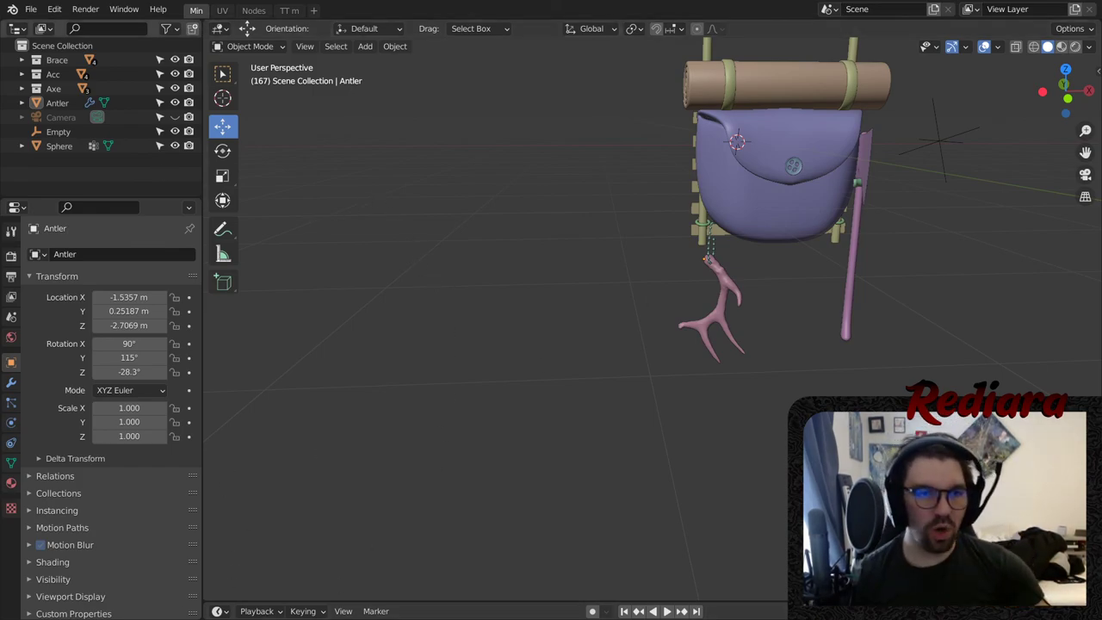
pyautogui.scroll(8, 729, 232)
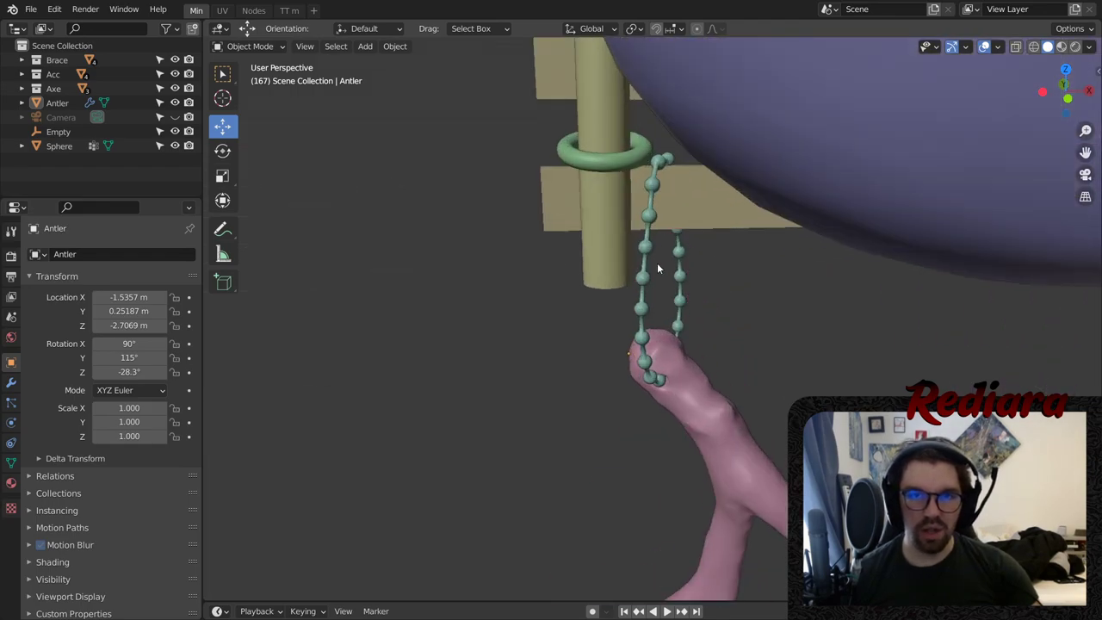
# - Select the bead ring, show the viewport in rendered shading, and switch to the Nodes workspace
pyautogui.click(647, 268)
pyautogui.click(1074, 47)
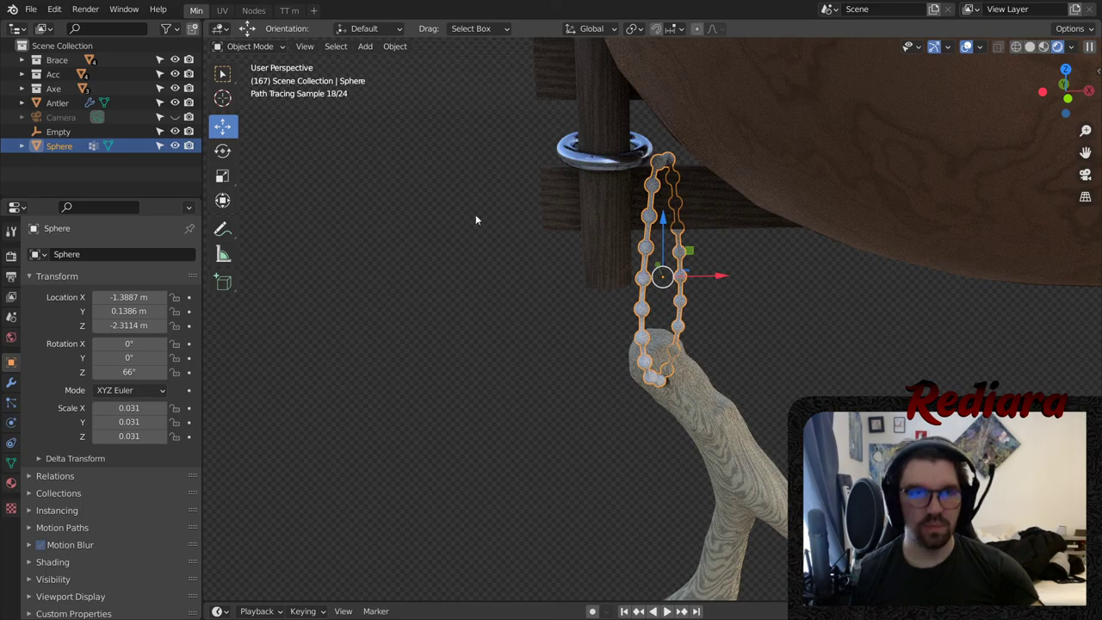
pyautogui.click(254, 10)
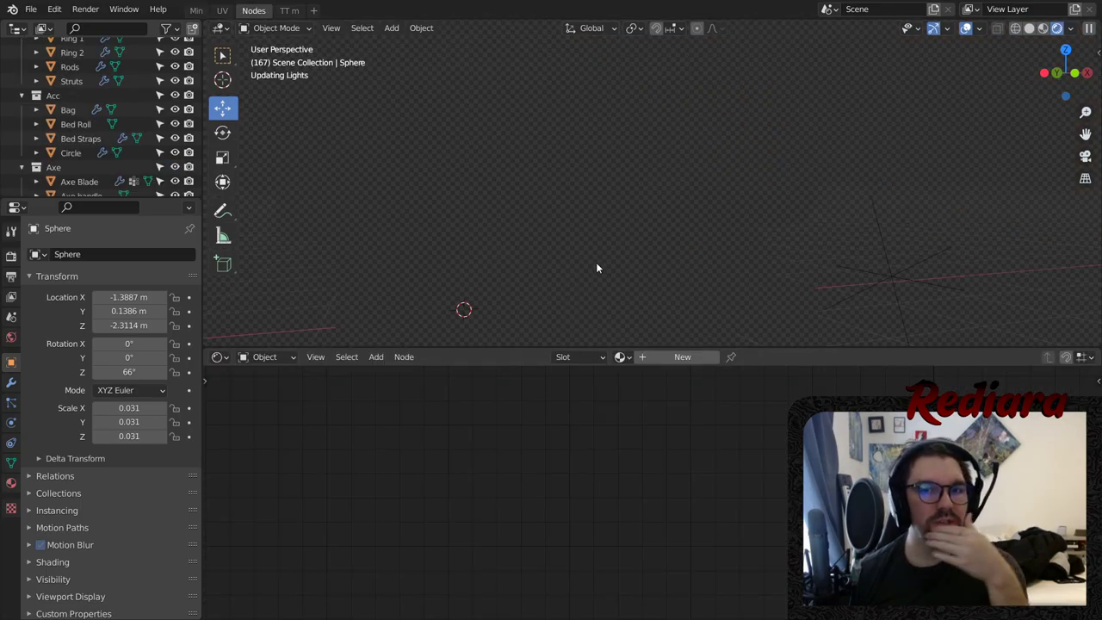
# - Assign the existing Rusty Metal material to the bead ring
pyautogui.keyDown('shift'); pyautogui.moveTo(542, 267); pyautogui.dragTo(600, 145, button='middle'); pyautogui.keyUp('shift')
pyautogui.keyDown('shift'); pyautogui.moveTo(490, 331); pyautogui.dragTo(572, 151, button='middle'); pyautogui.keyUp('shift')
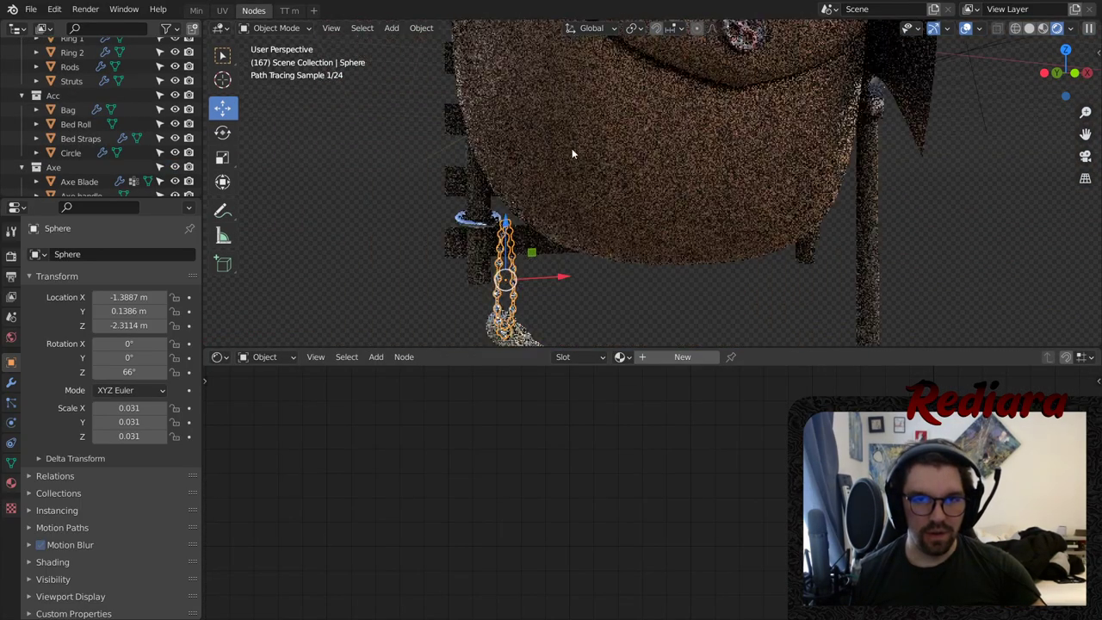
pyautogui.moveTo(552, 277); pyautogui.dragTo(534, 207, button='middle')
pyautogui.scroll(6, 521, 283)
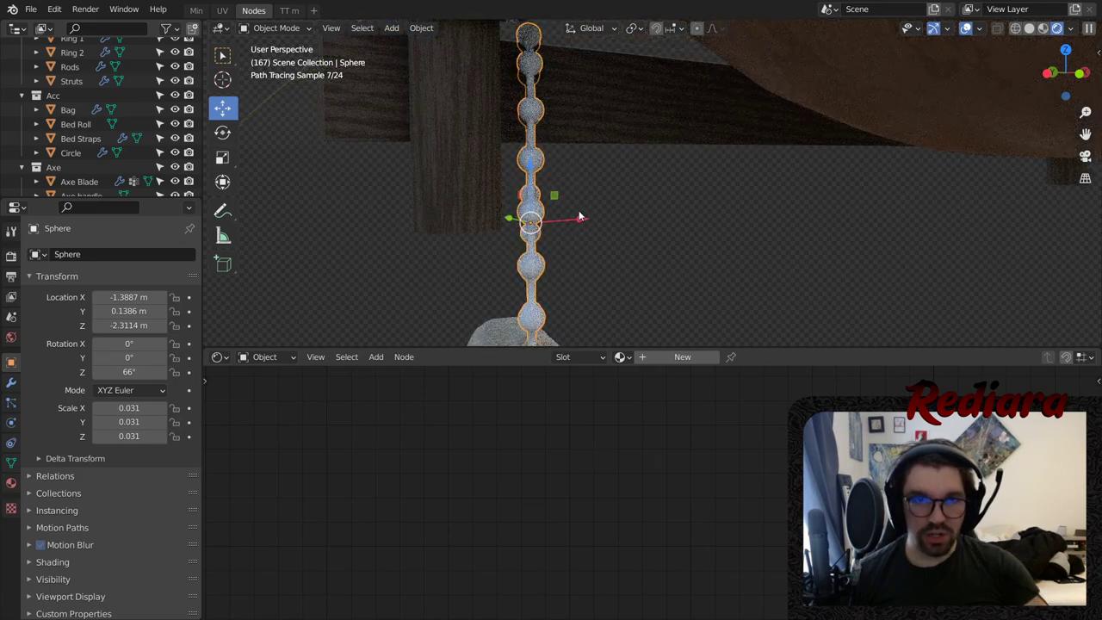
pyautogui.scroll(3, 572, 187)
pyautogui.click(622, 356)
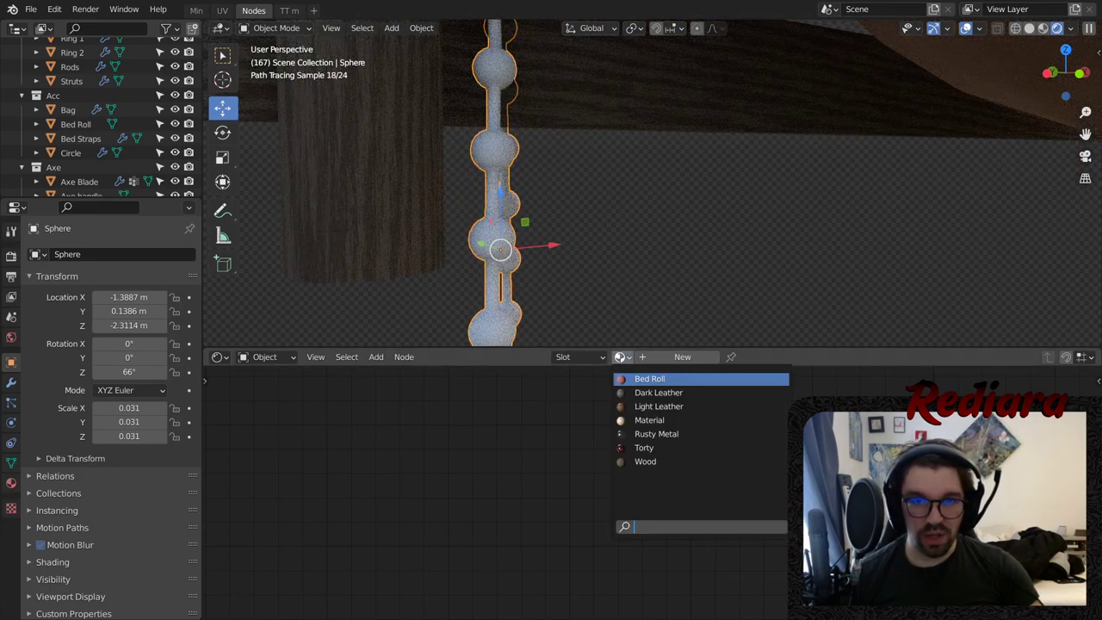
pyautogui.click(646, 434)
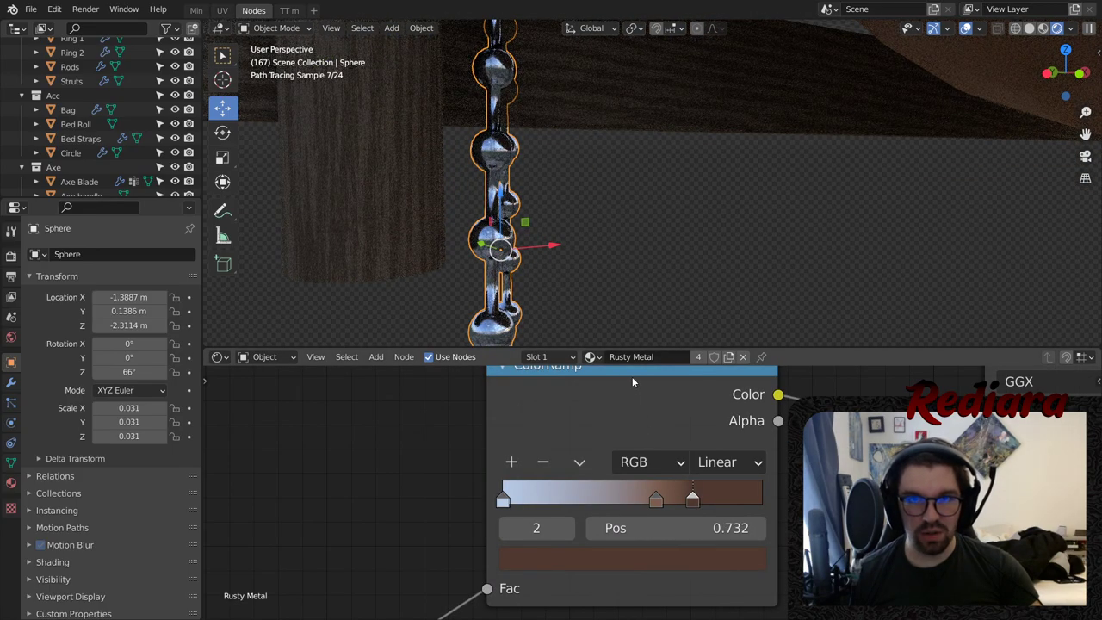
# - Try the Torty material on the bead ring, switch back to Rusty Metal, and deselect the ring
pyautogui.click(592, 356)
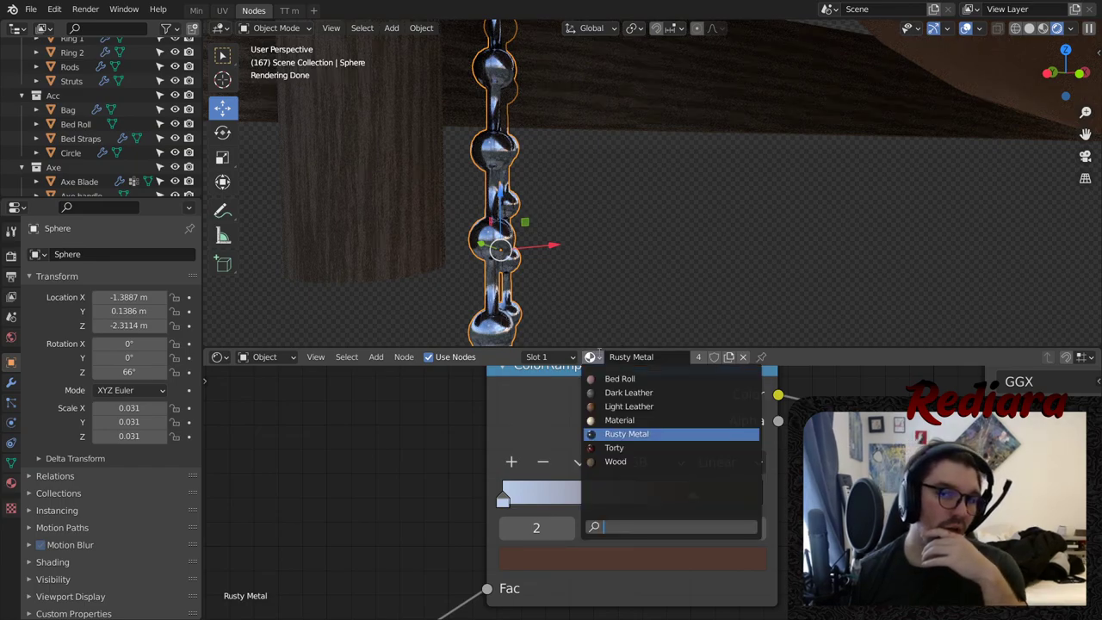
pyautogui.click(613, 448)
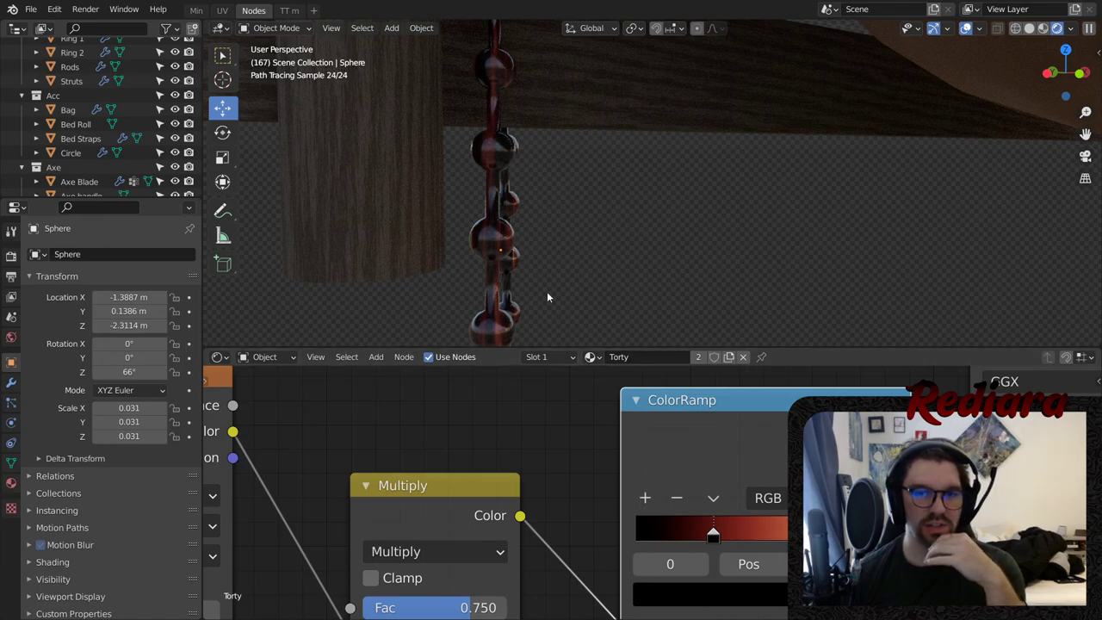
pyautogui.click(592, 355)
pyautogui.click(642, 428)
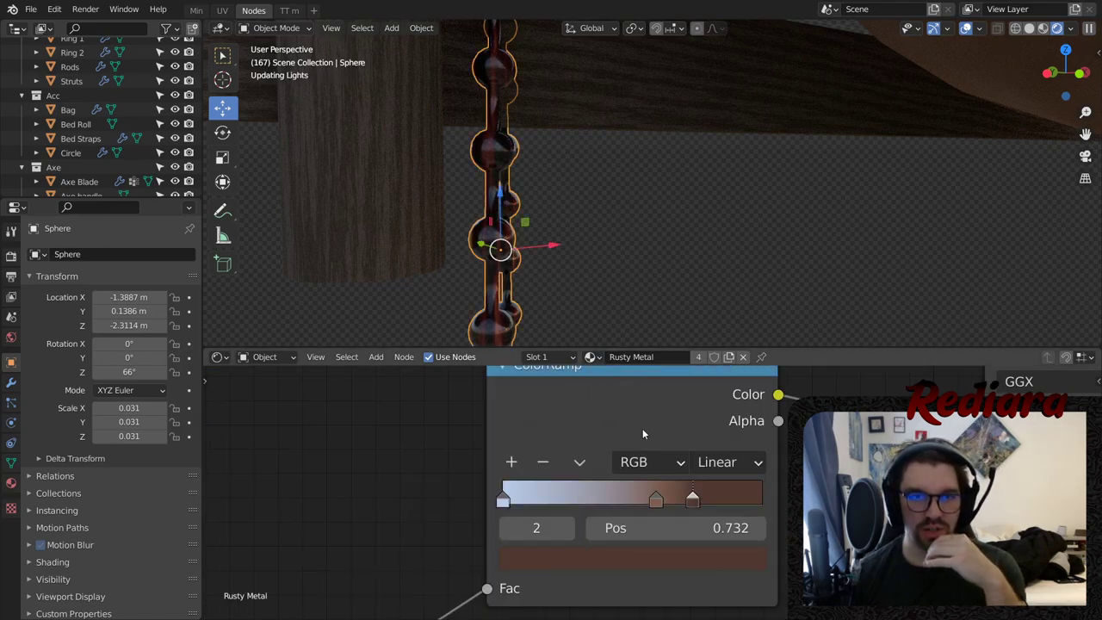
pyautogui.click(623, 256)
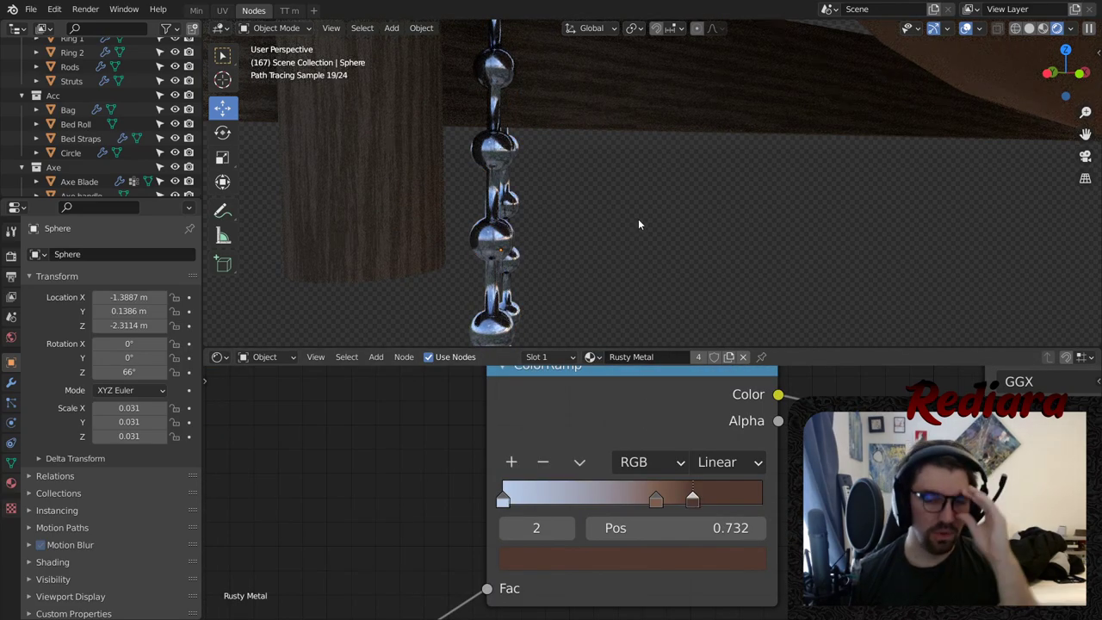
# - Add a second material slot to the bead ring and assign the existing material named Material to it
pyautogui.click(500, 248)
pyautogui.click(544, 358)
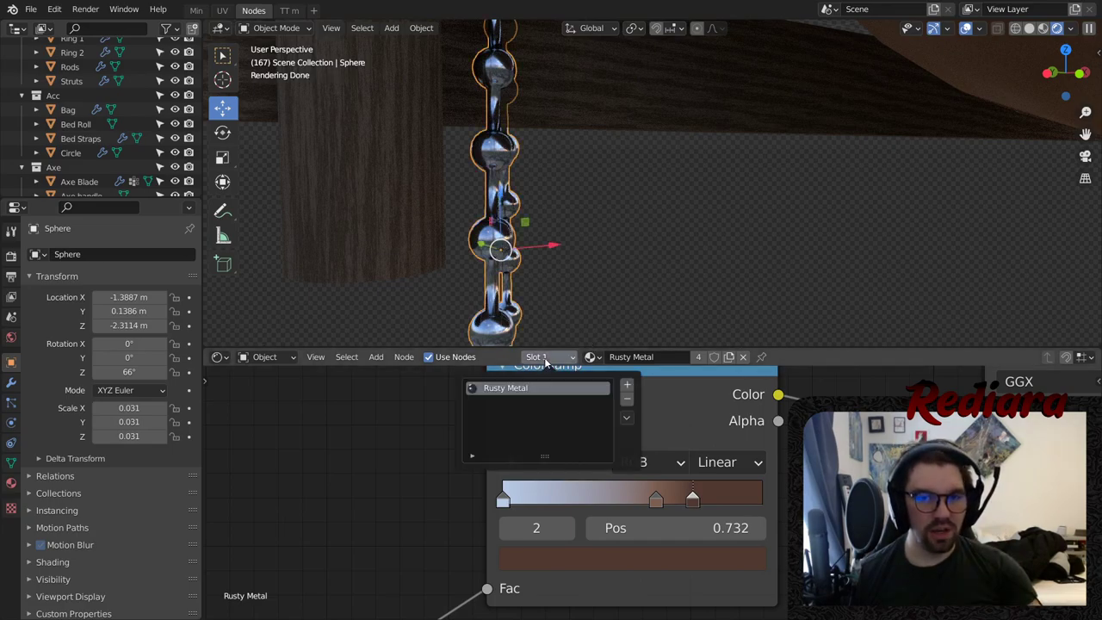
pyautogui.click(626, 385)
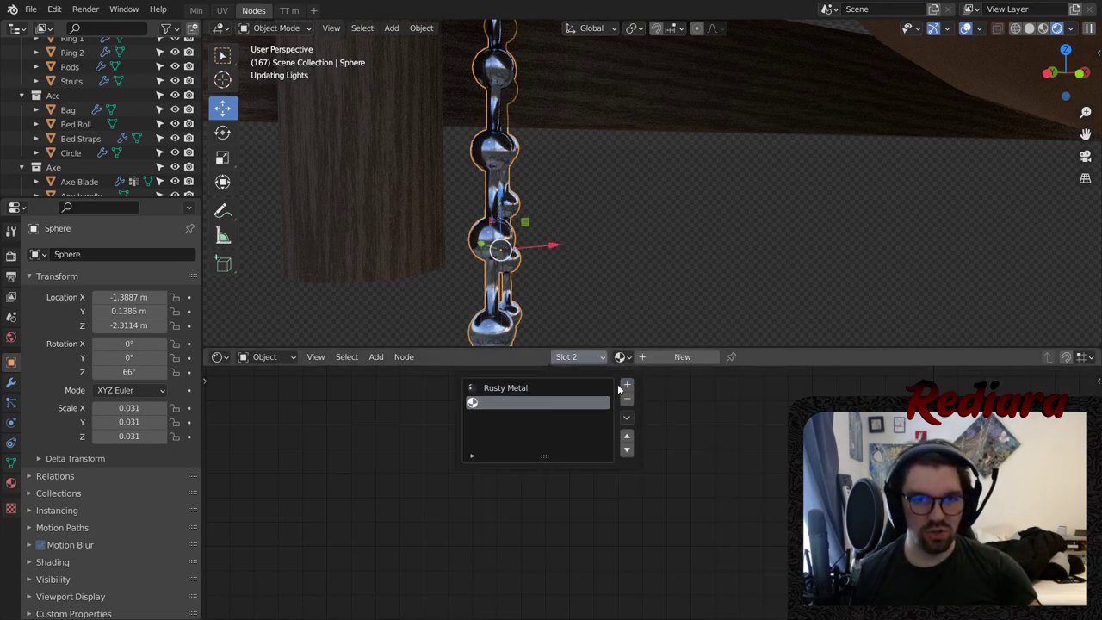
pyautogui.click(11, 463)
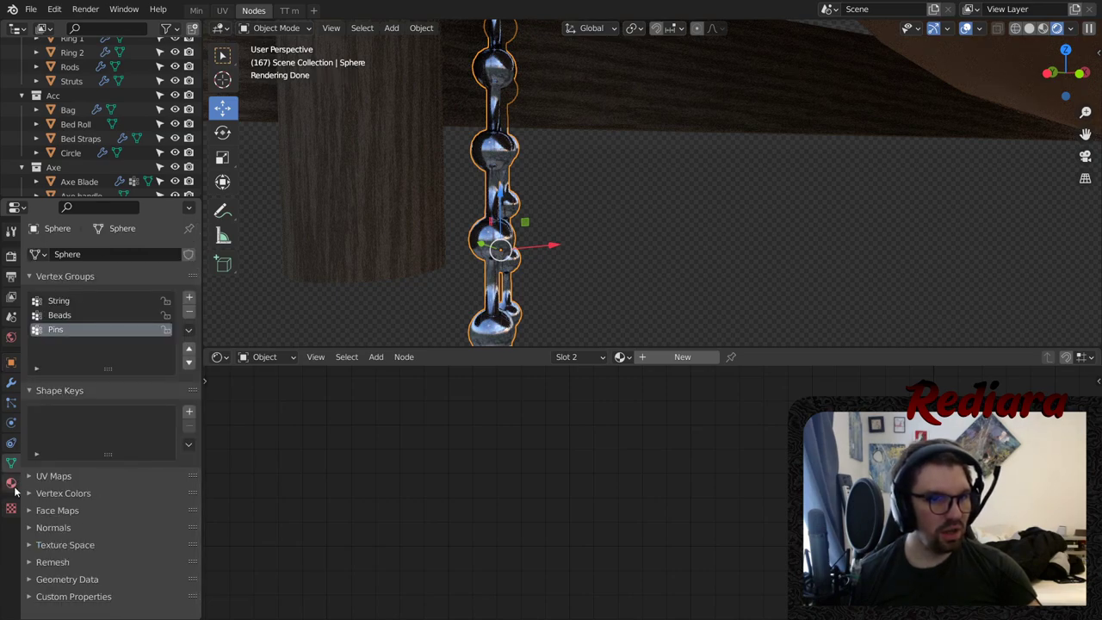
pyautogui.click(11, 484)
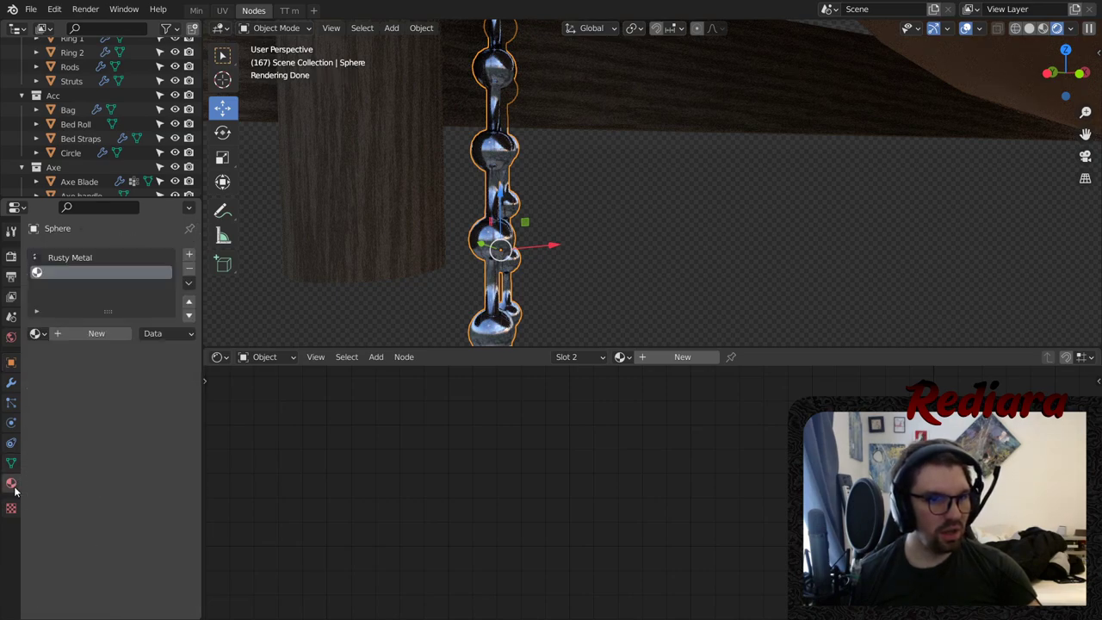
pyautogui.click(84, 336)
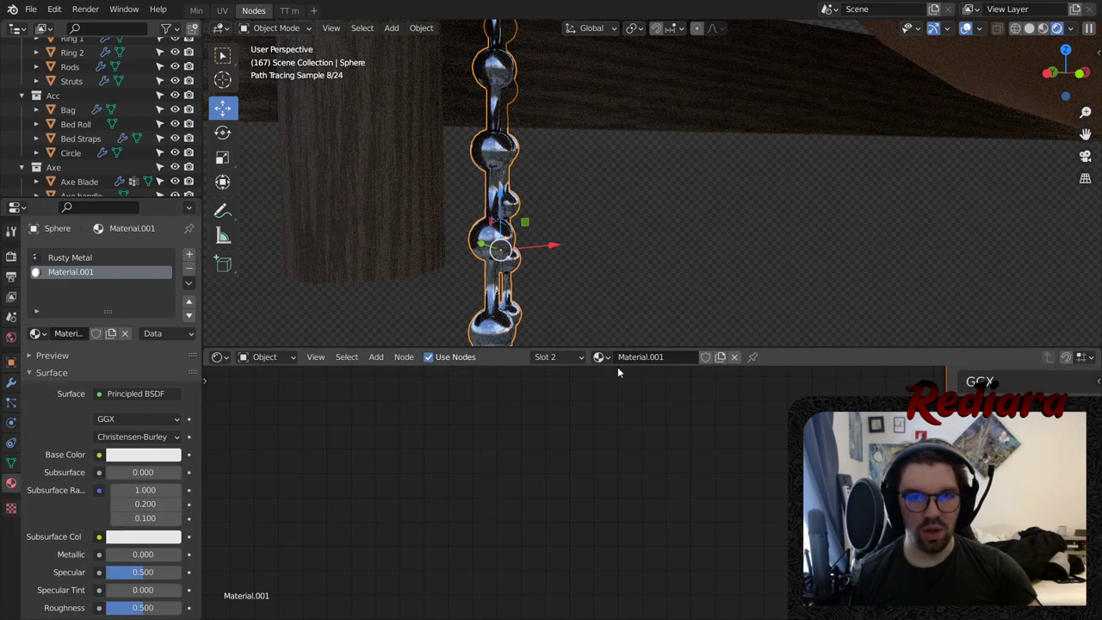
pyautogui.click(600, 356)
pyautogui.click(617, 420)
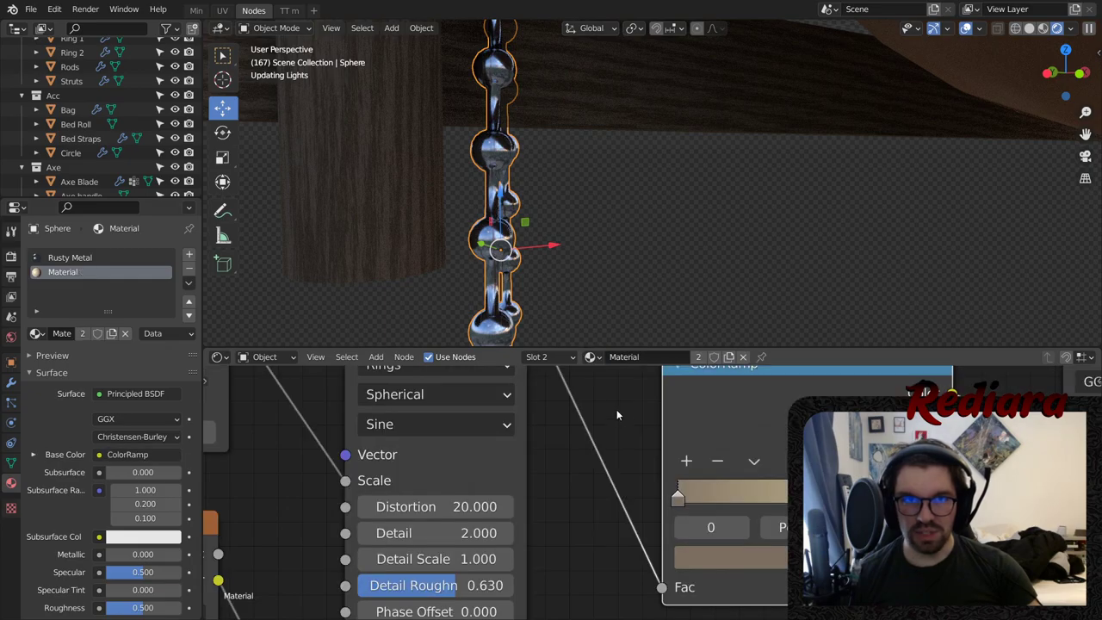
pyautogui.click(11, 464)
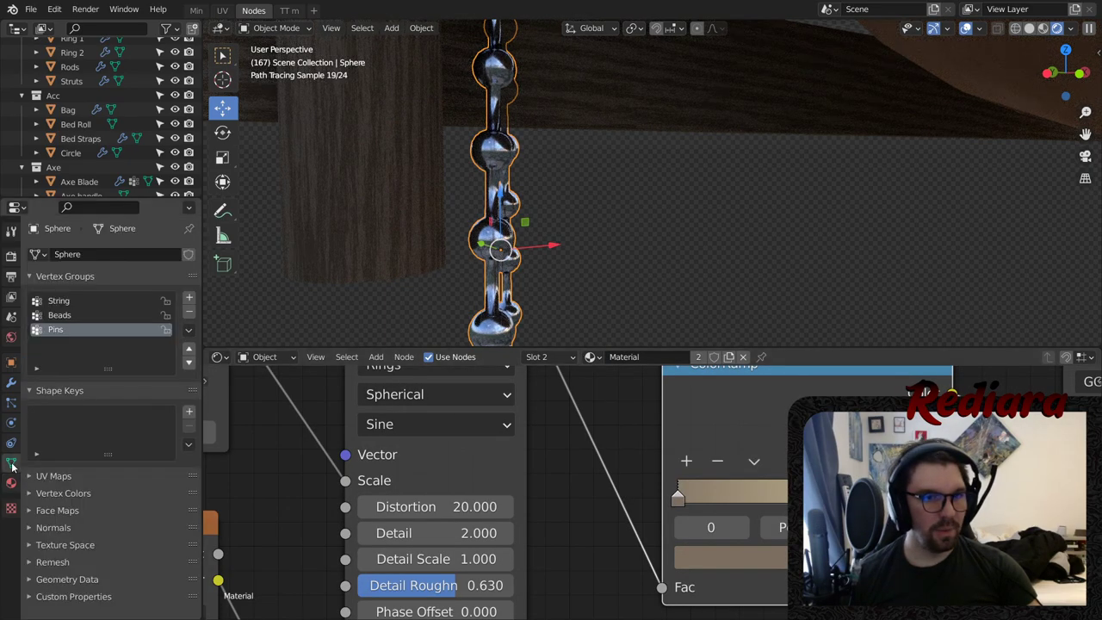
pyautogui.click(58, 301)
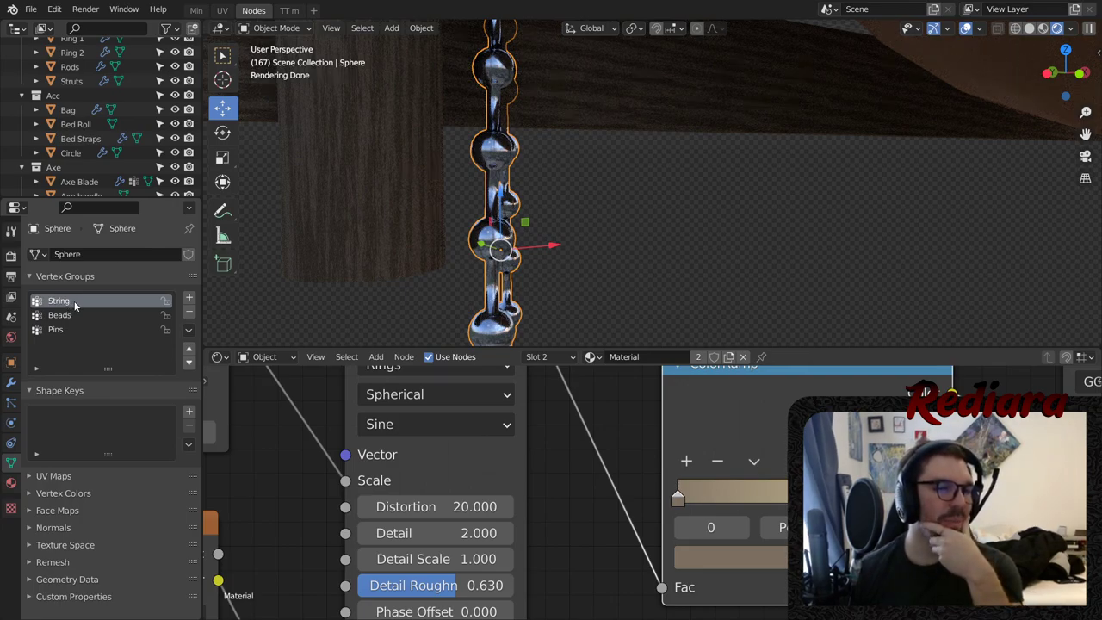
pyautogui.click(11, 483)
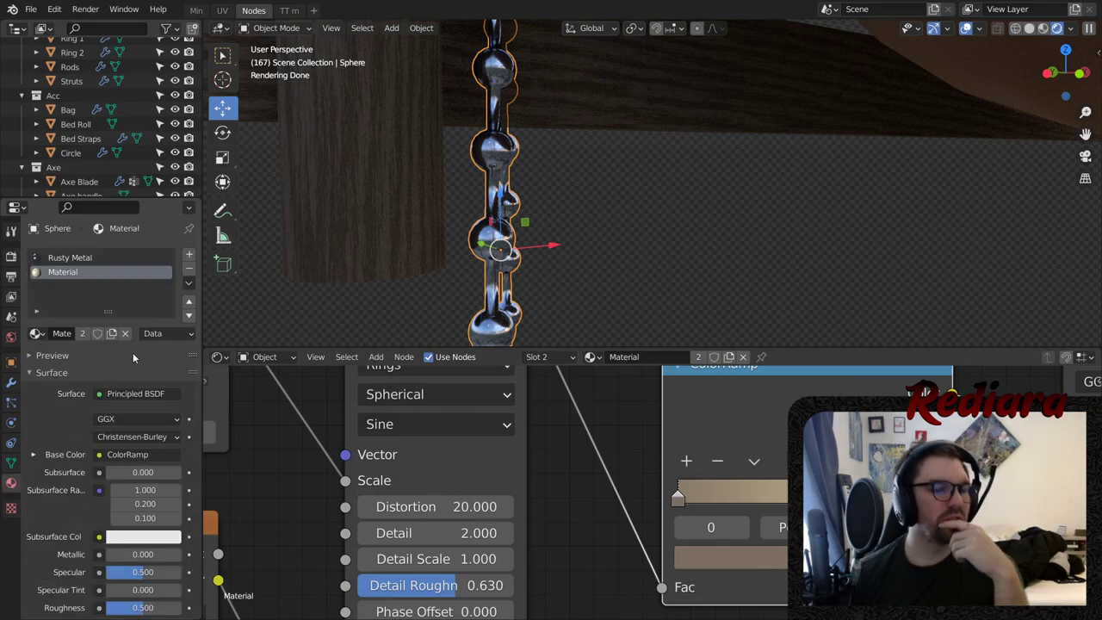
pyautogui.scroll(-10, 118, 363)
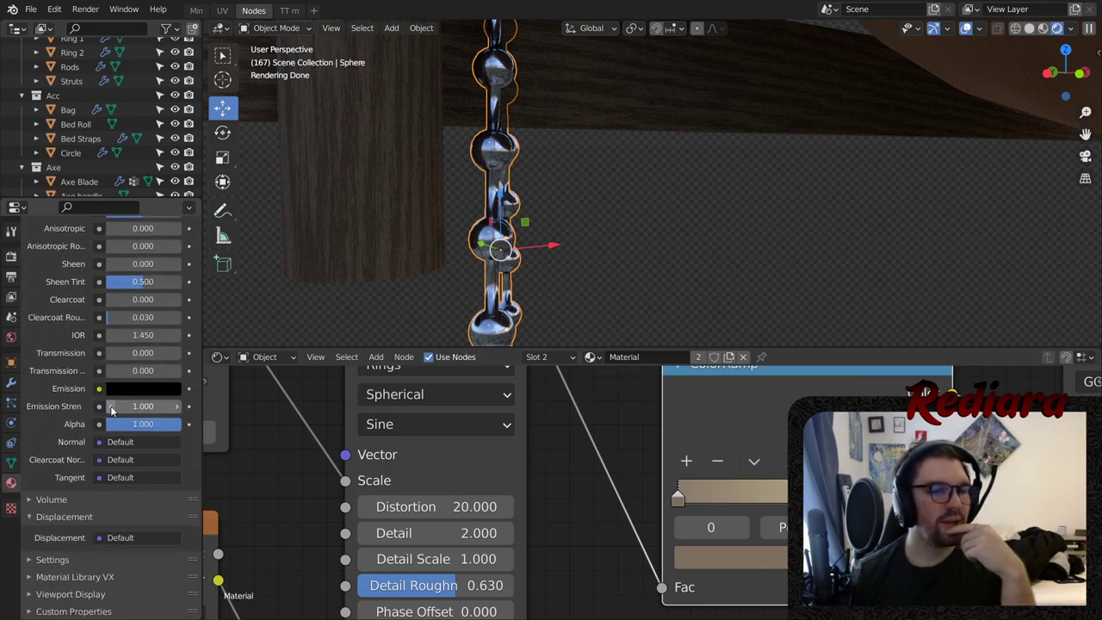
pyautogui.scroll(10, 111, 410)
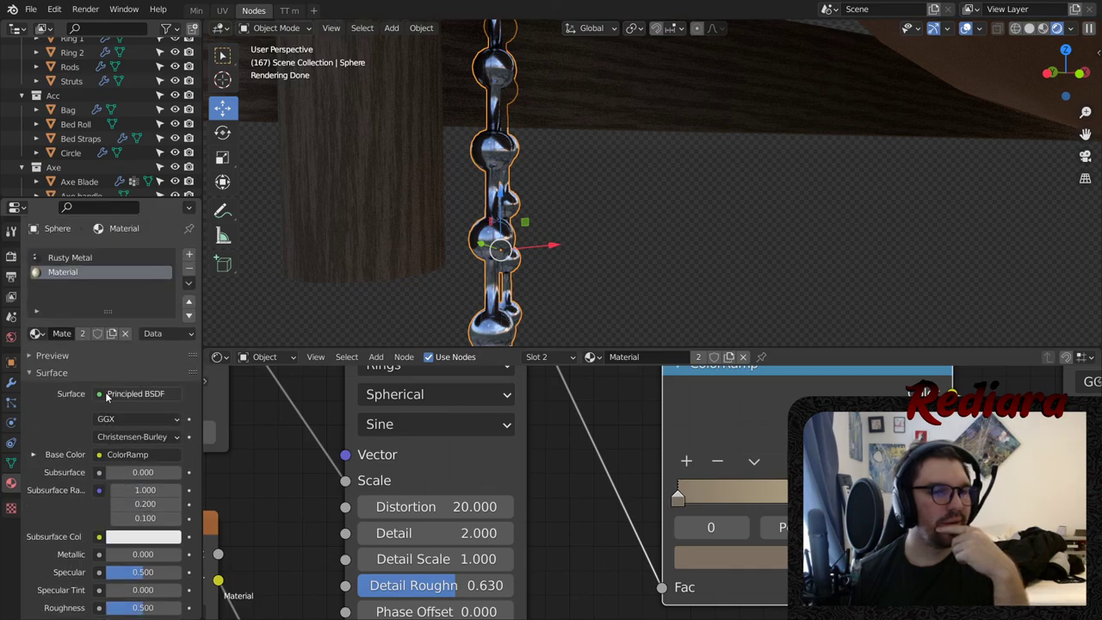
# - Enter Edit Mode on the bead ring and select all the vertices in its String vertex group
pyautogui.click(10, 462)
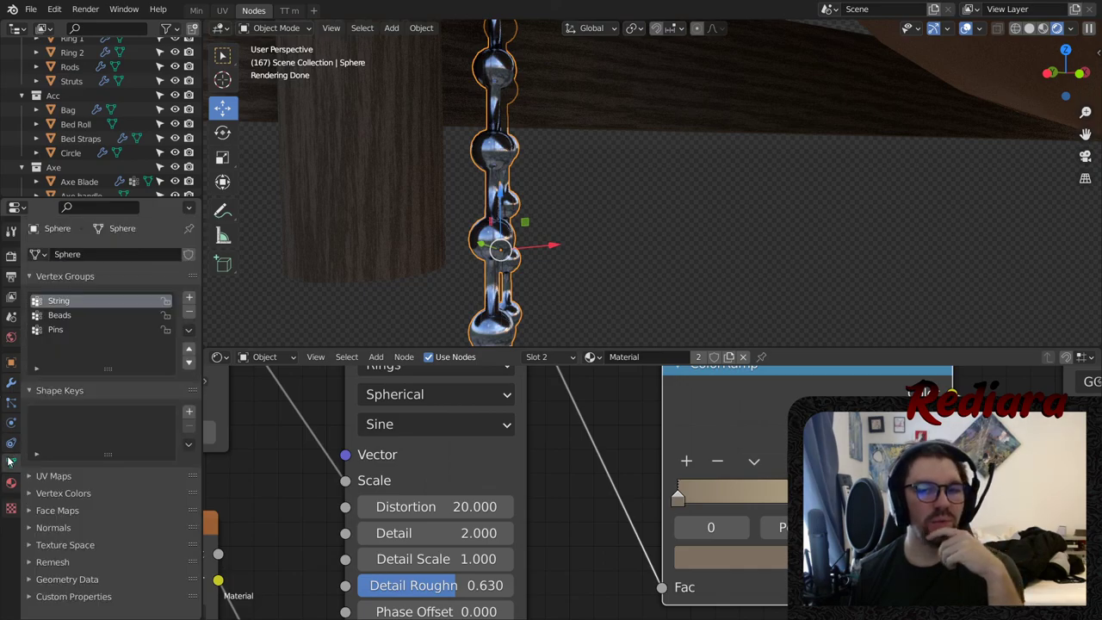
pyautogui.click(61, 317)
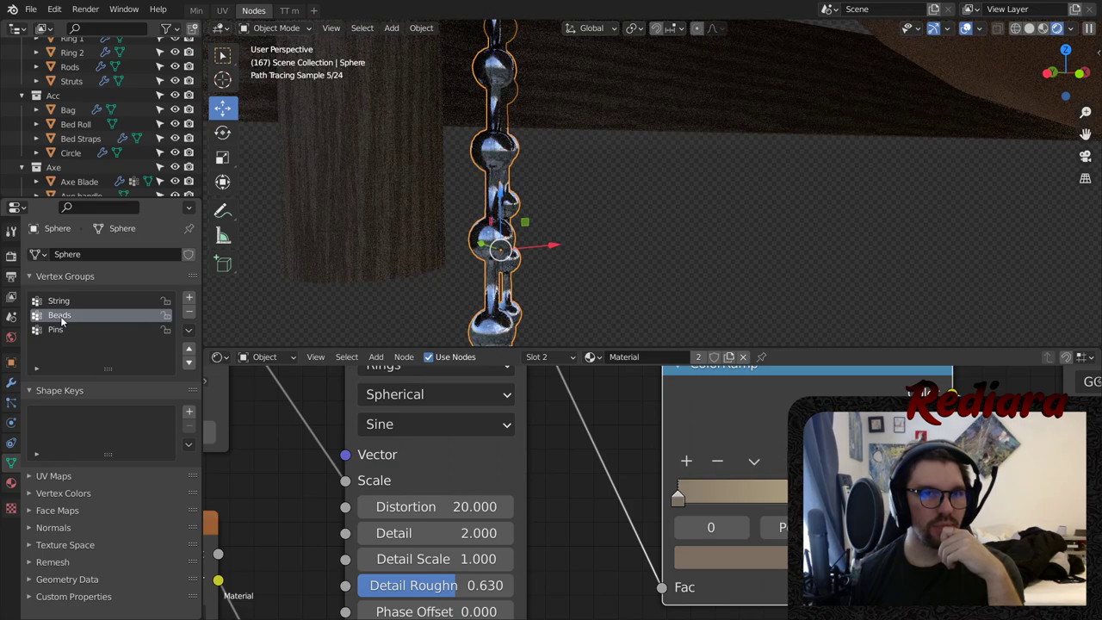
pyautogui.click(62, 302)
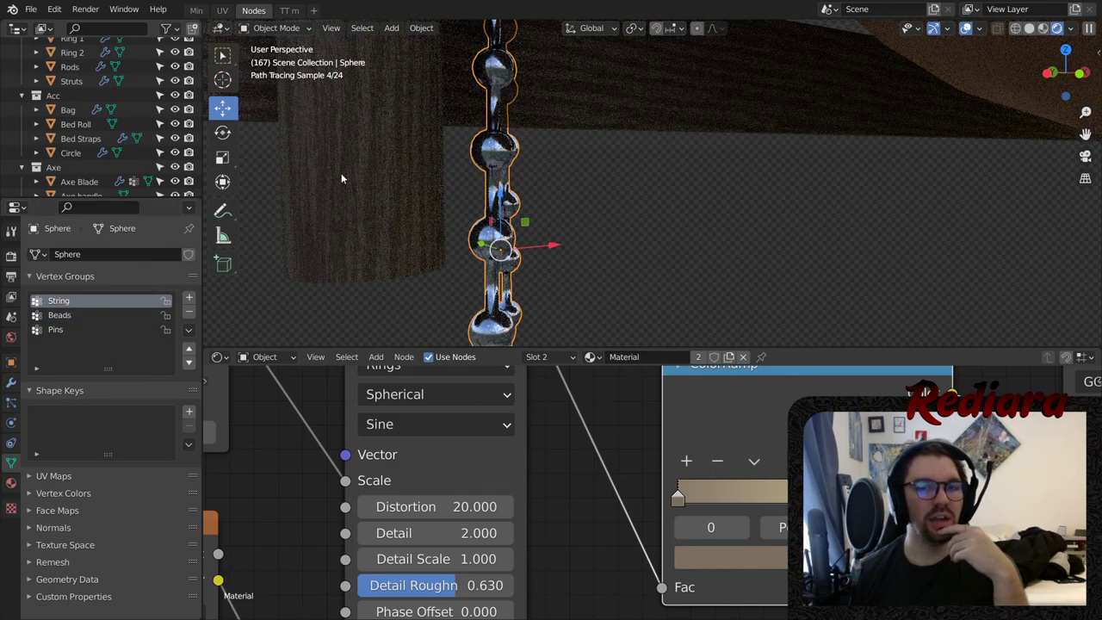
pyautogui.click(269, 29)
pyautogui.click(274, 57)
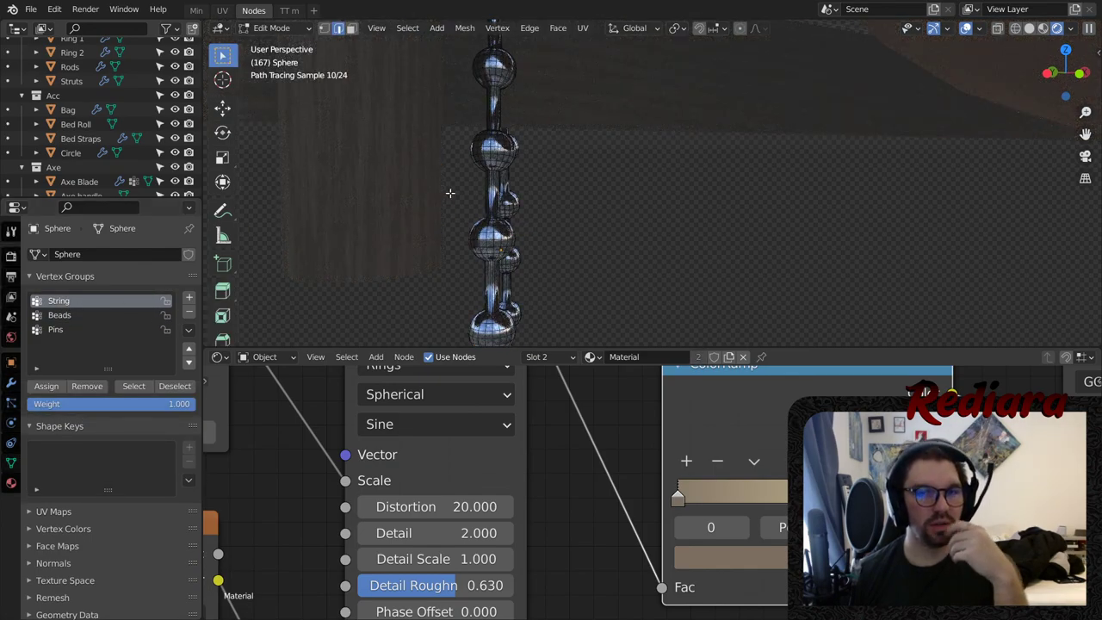
pyautogui.click(132, 386)
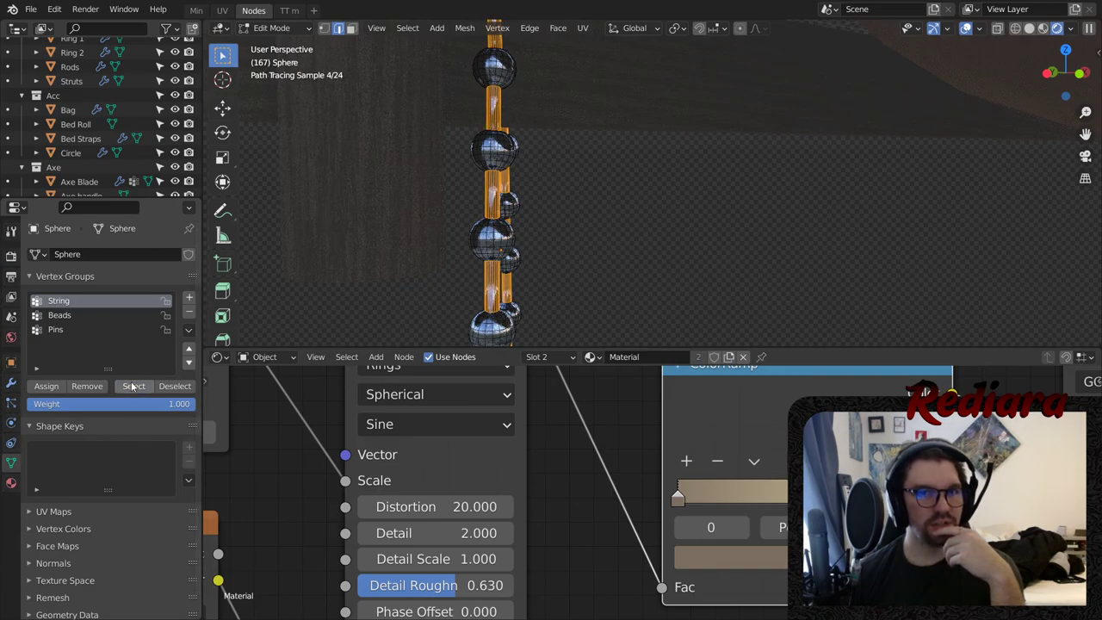
pyautogui.click(43, 386)
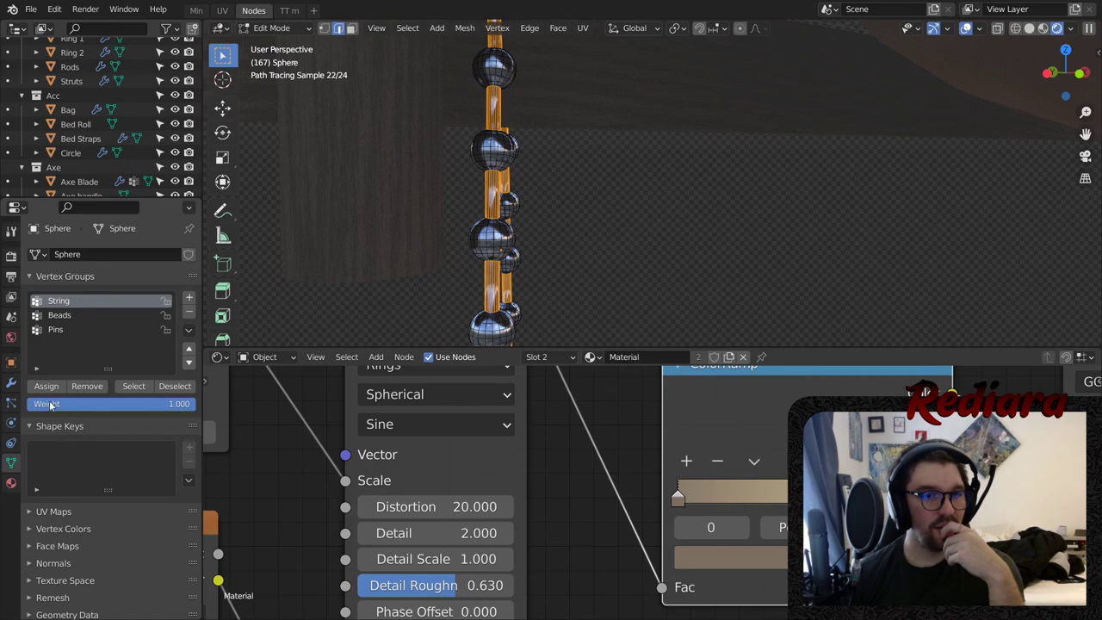
# - Assign the material named Material to the selected string segments and return to Object Mode
pyautogui.click(11, 482)
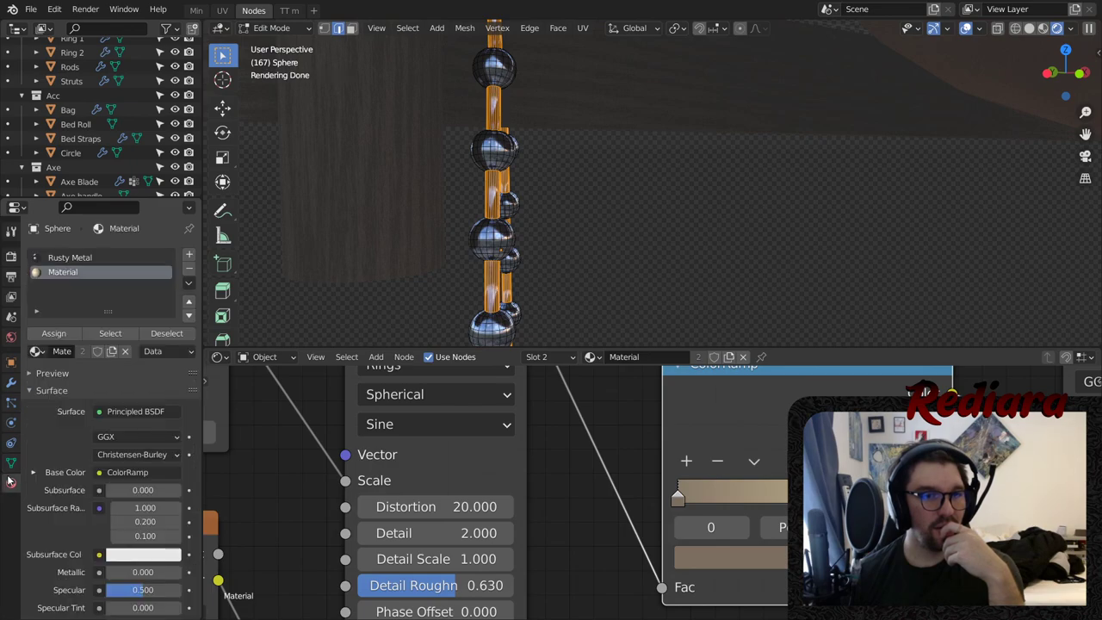
pyautogui.click(54, 334)
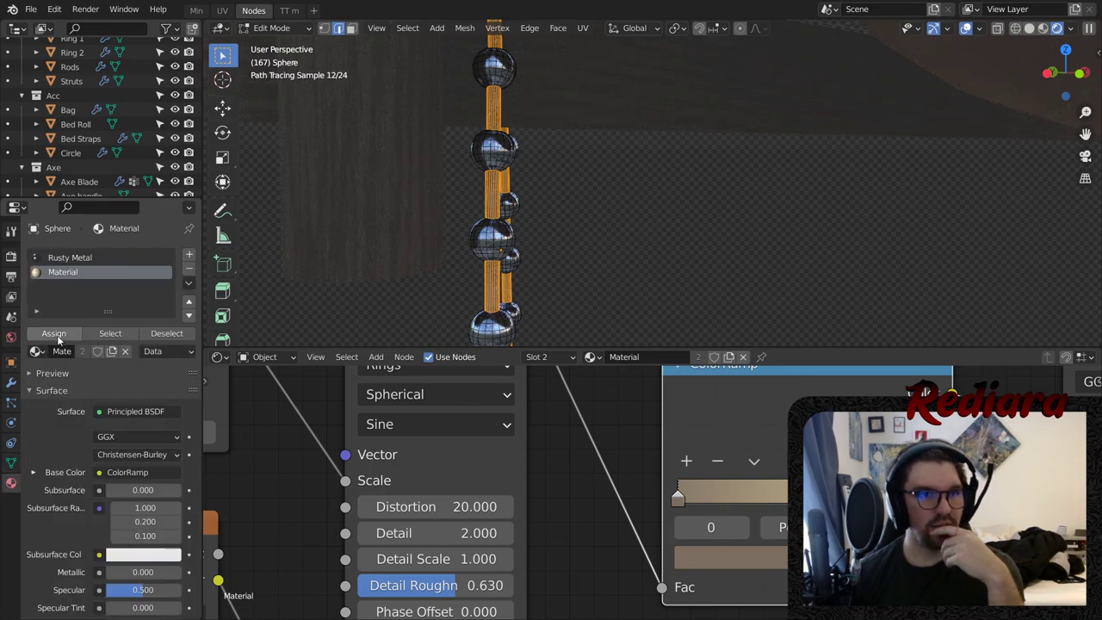
pyautogui.click(11, 462)
pyautogui.click(271, 28)
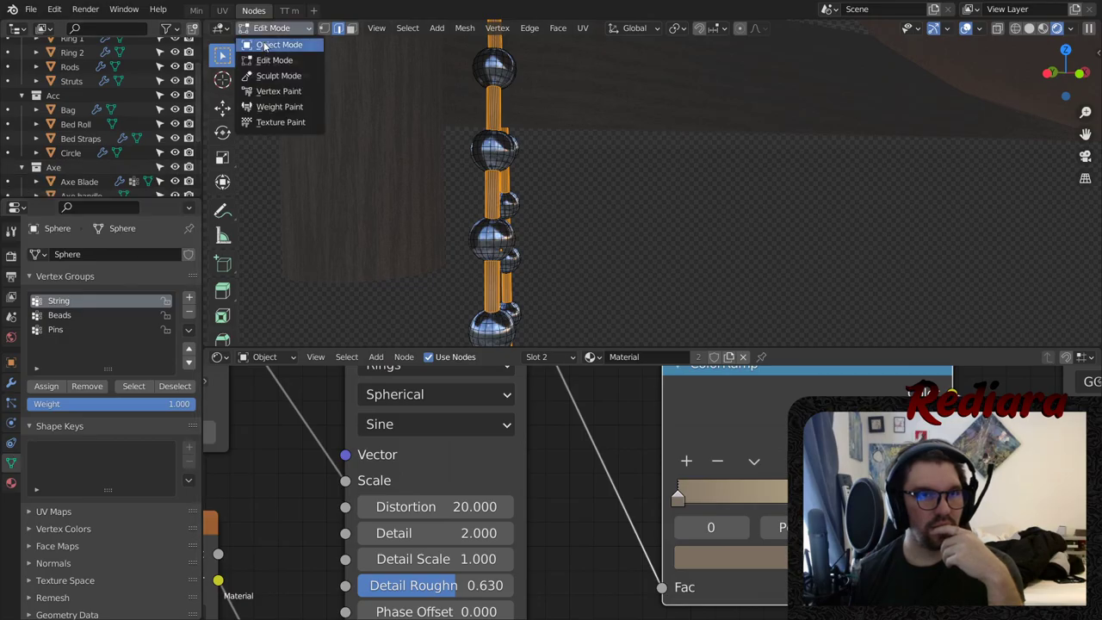
pyautogui.click(280, 42)
# - Apply the bead ring's scale so the string texture follows its real dimensions
pyautogui.scroll(8, 483, 179)
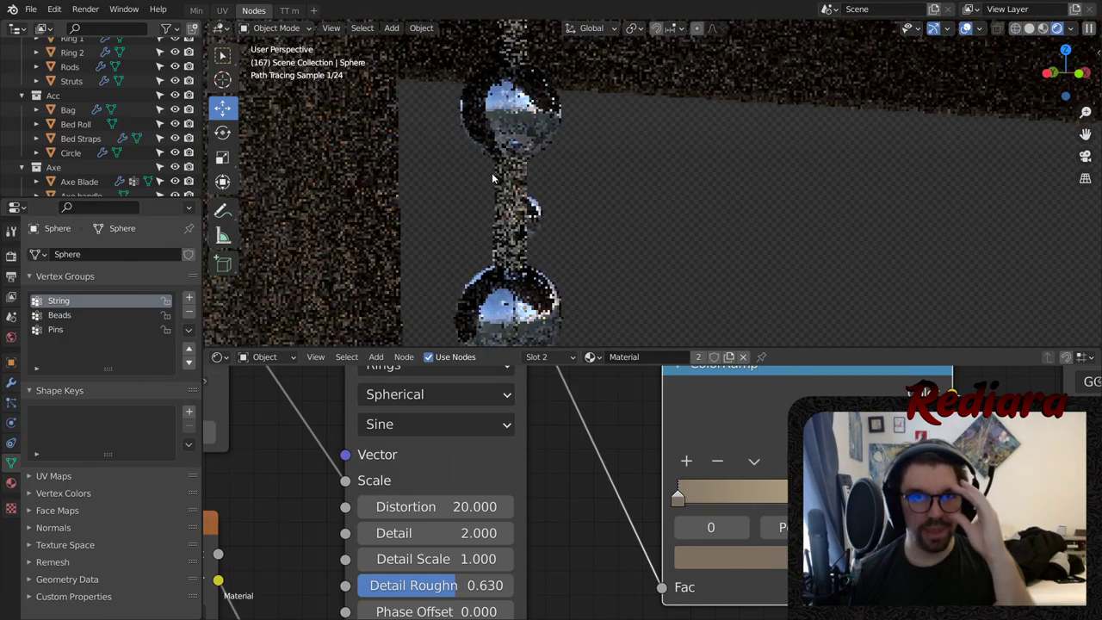
pyautogui.scroll(4, 519, 186)
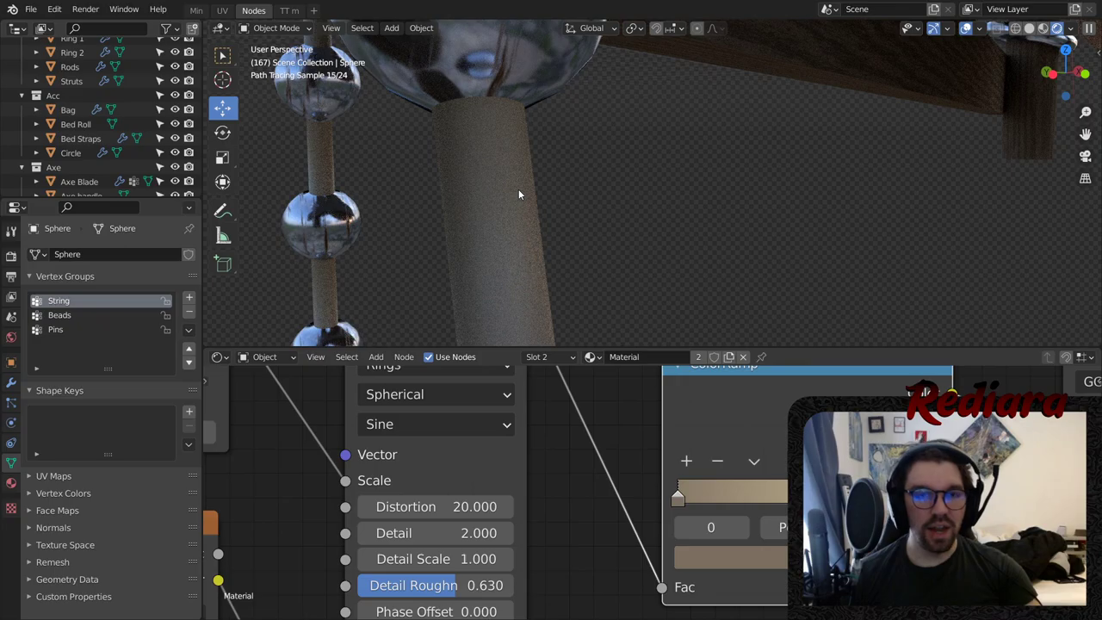
pyautogui.scroll(-7, 518, 189)
pyautogui.moveTo(532, 190); pyautogui.dragTo(535, 211, button='middle')
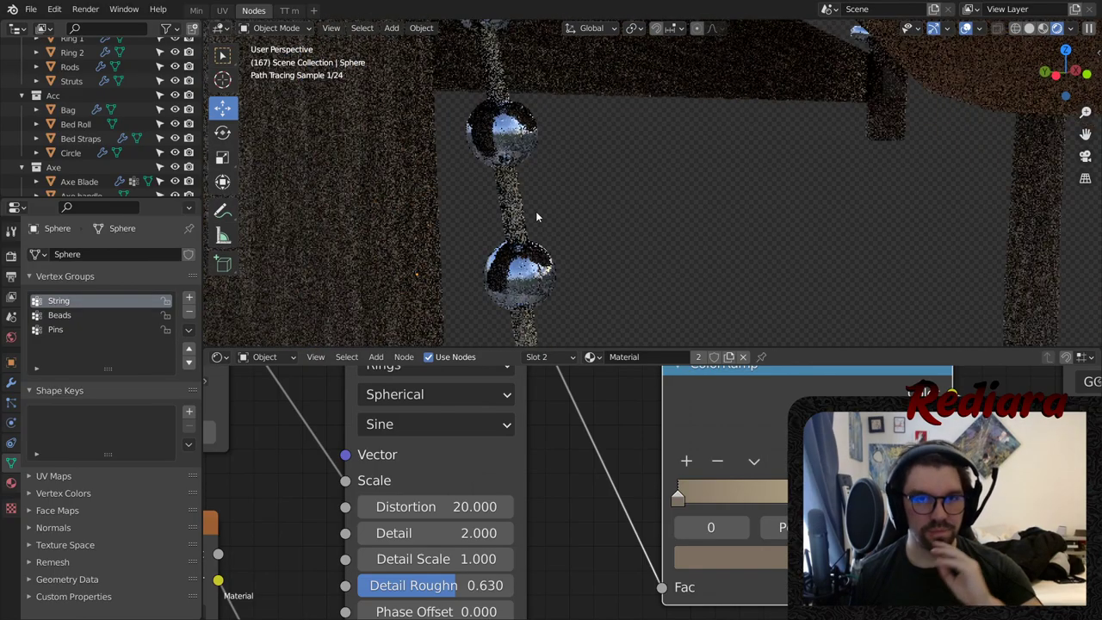
pyautogui.click(524, 269)
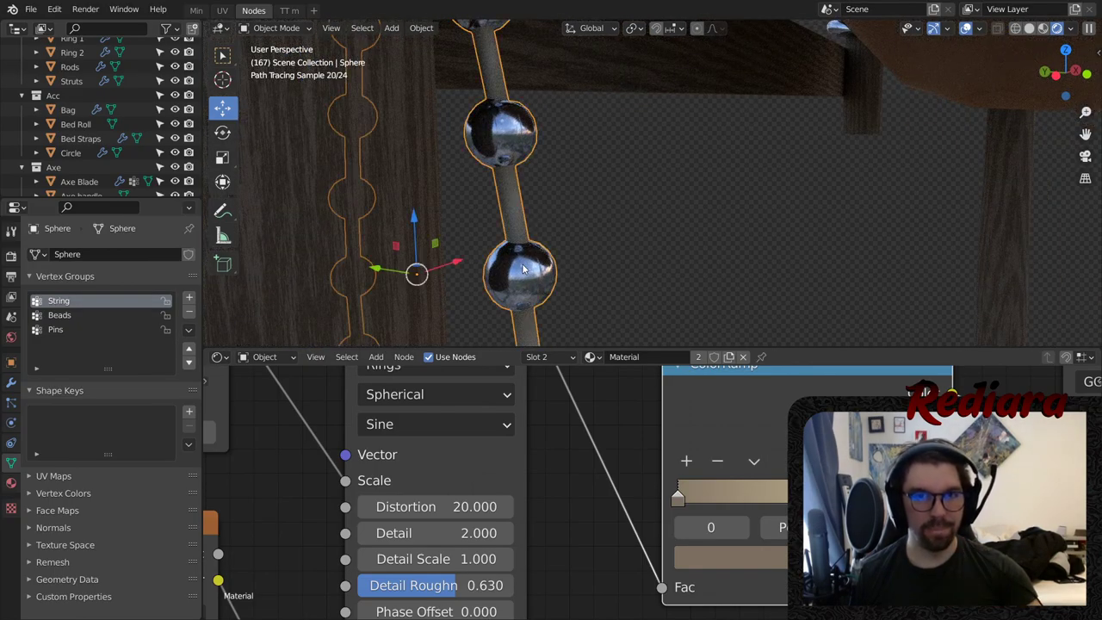
pyautogui.scroll(4, 525, 207)
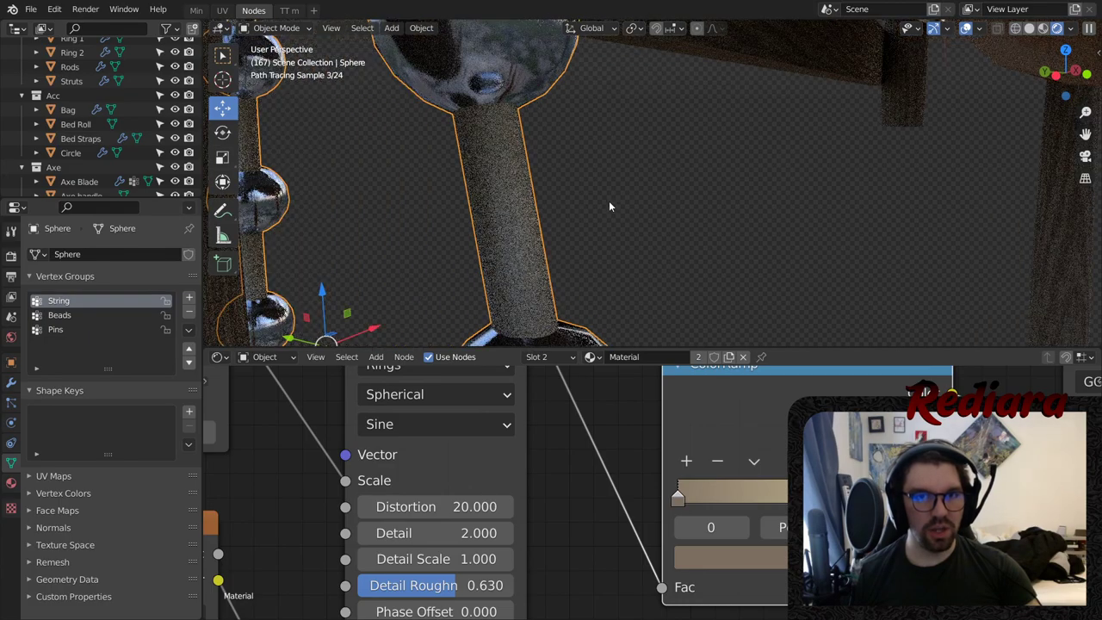
pyautogui.click(520, 218)
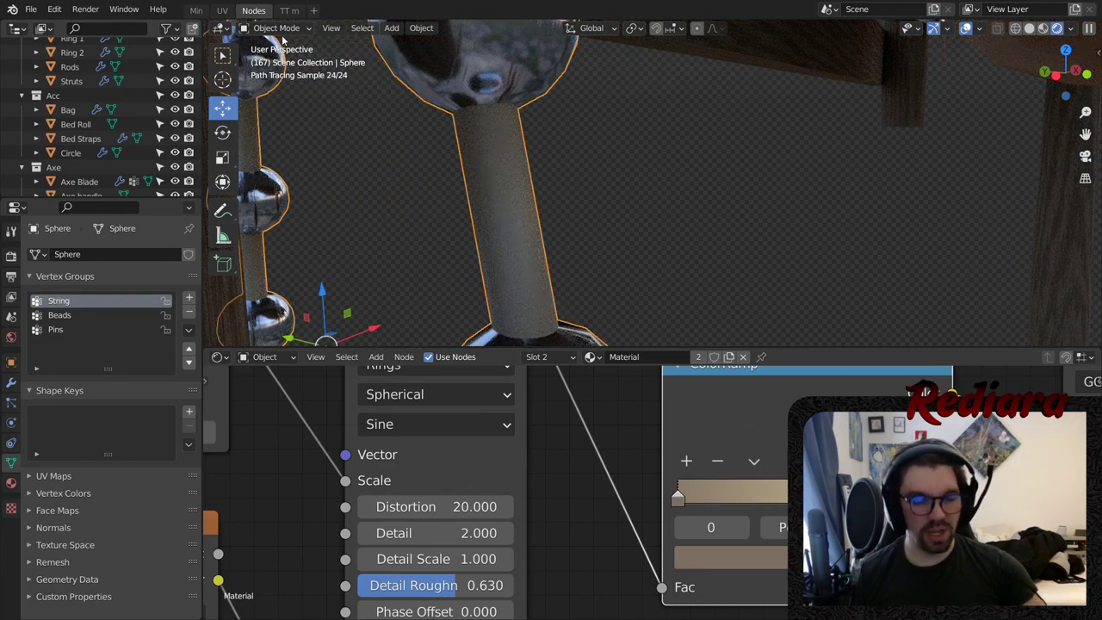
pyautogui.hotkey('ctrl', 'a')
pyautogui.click(284, 66)
pyautogui.click(562, 193)
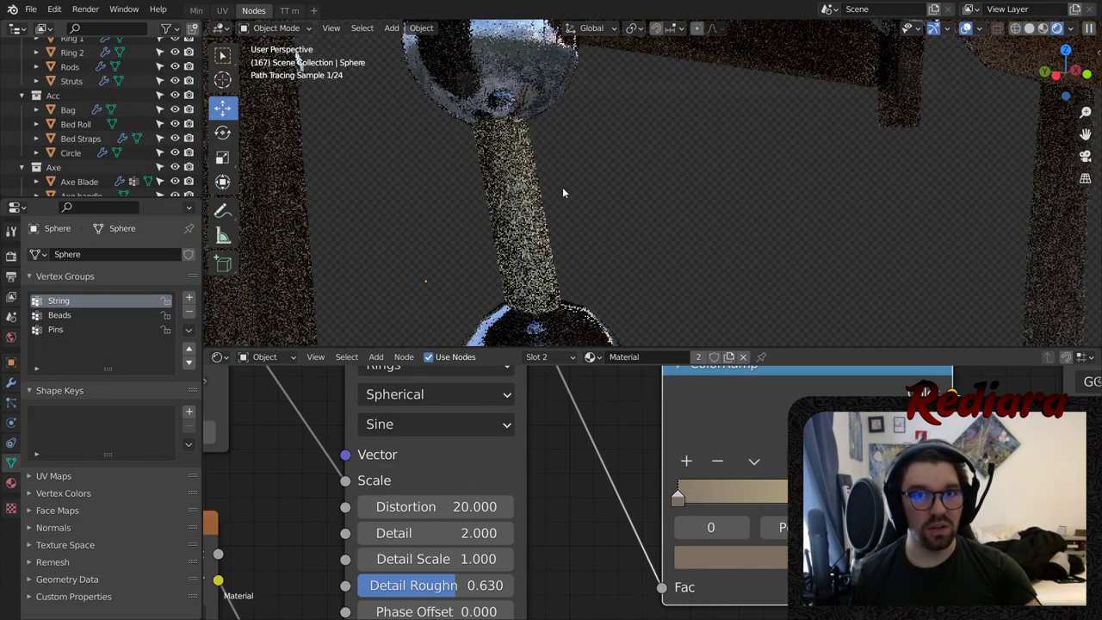
# - Examine the texture on the string segments between the beads in the rendered view
pyautogui.scroll(-3, 563, 193)
pyautogui.click(551, 215)
pyautogui.scroll(5, 554, 211)
pyautogui.click(639, 188)
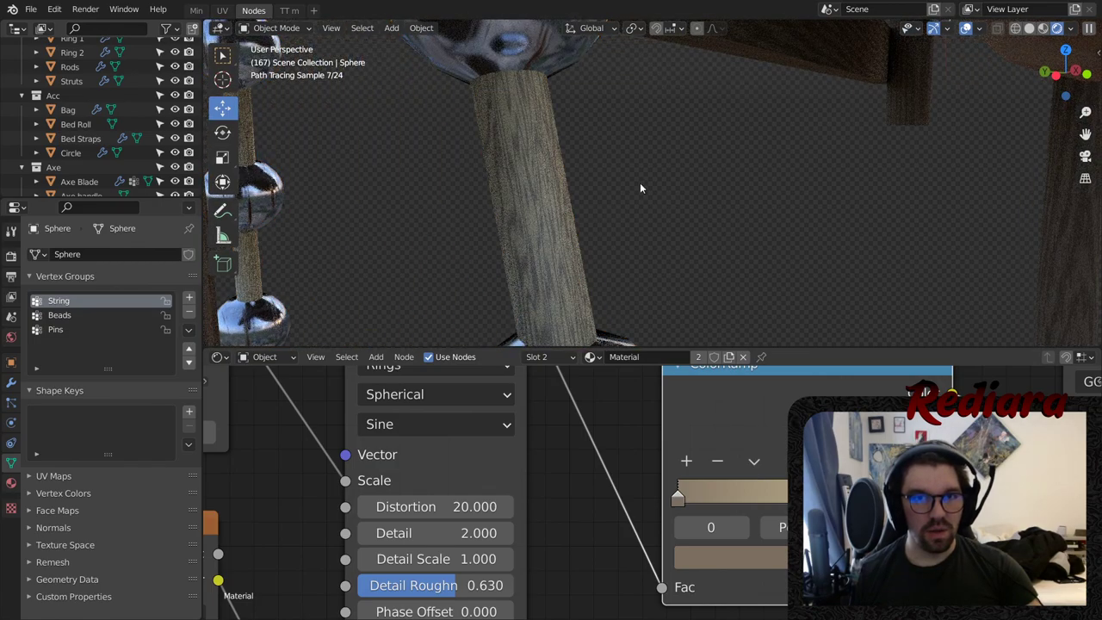
pyautogui.click(526, 221)
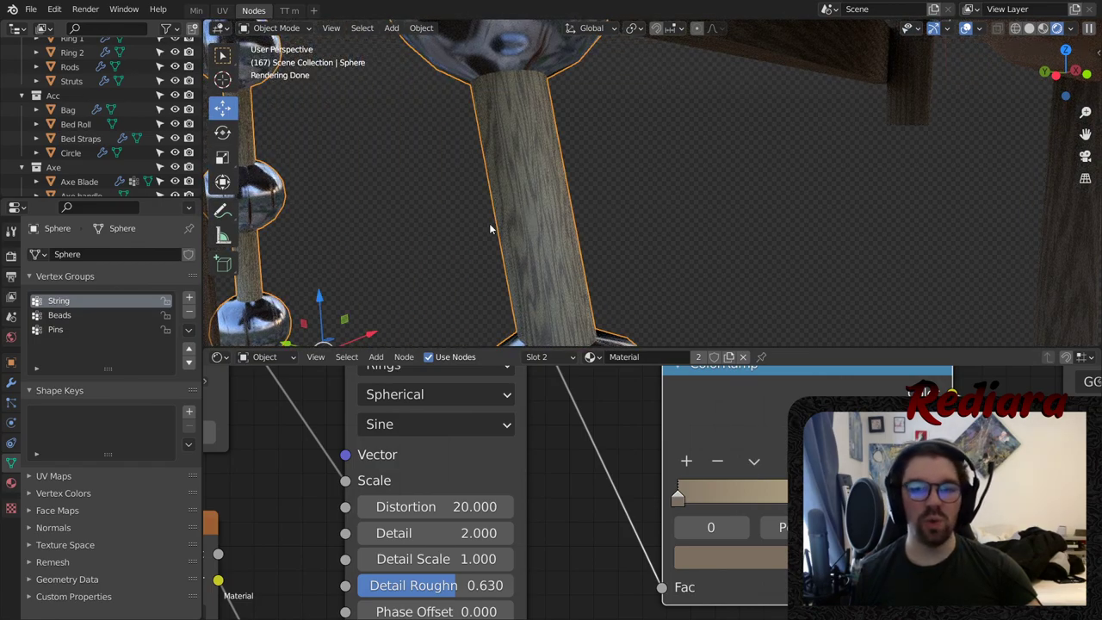
pyautogui.moveTo(617, 427); pyautogui.dragTo(593, 480, button='middle')
pyautogui.scroll(-5, 523, 160)
pyautogui.scroll(-3, 522, 162)
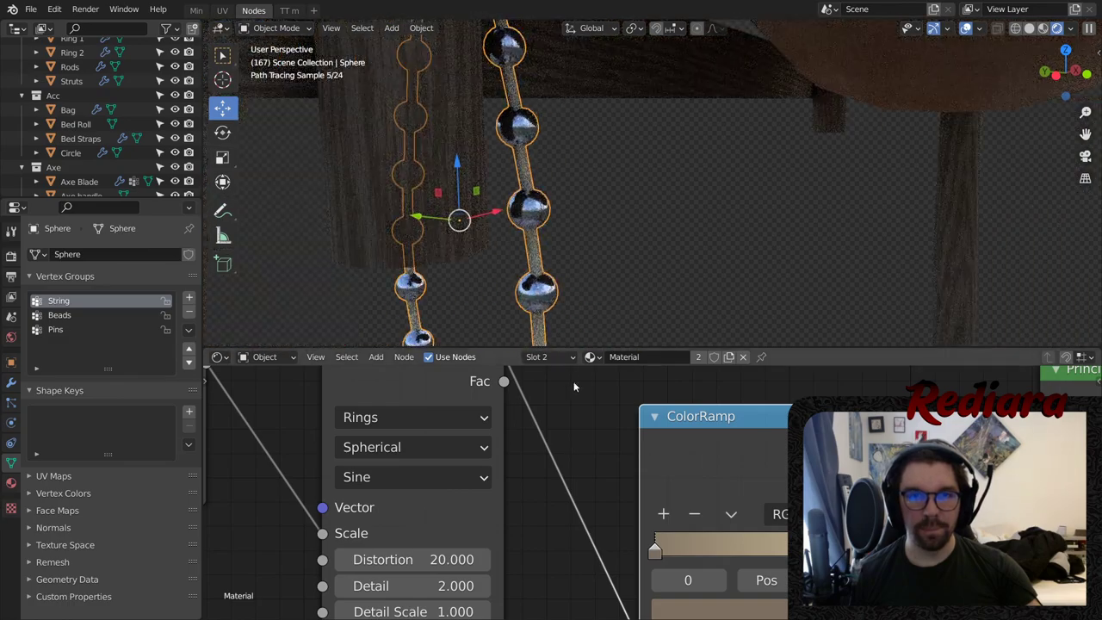
# - Try the Material.001 material in the bead ring's second slot for the strings
pyautogui.click(592, 357)
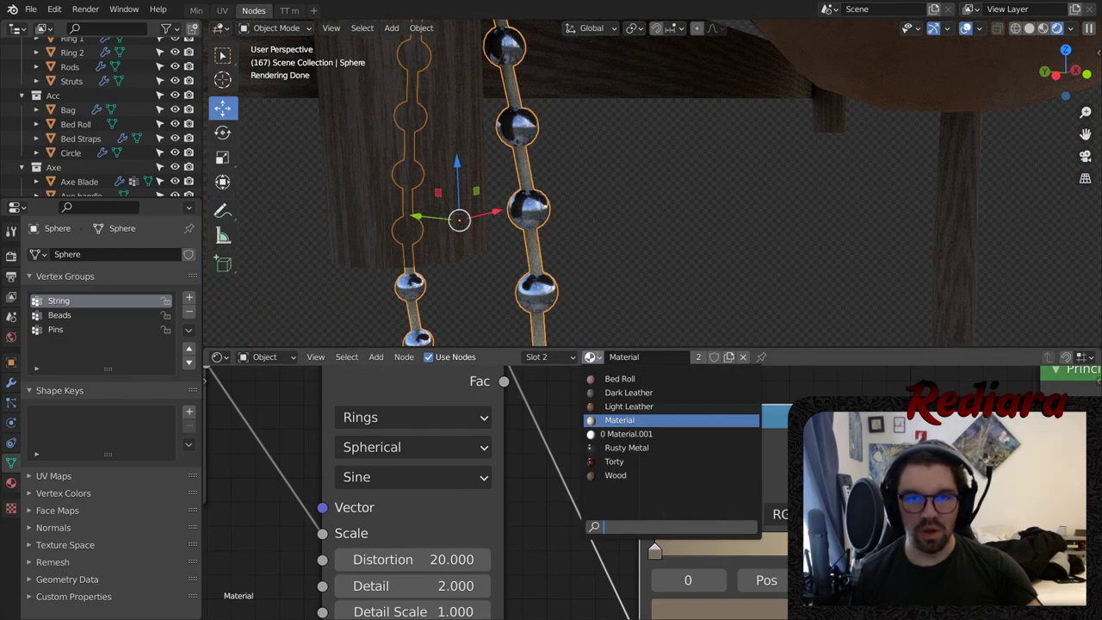
pyautogui.scroll(5, 641, 207)
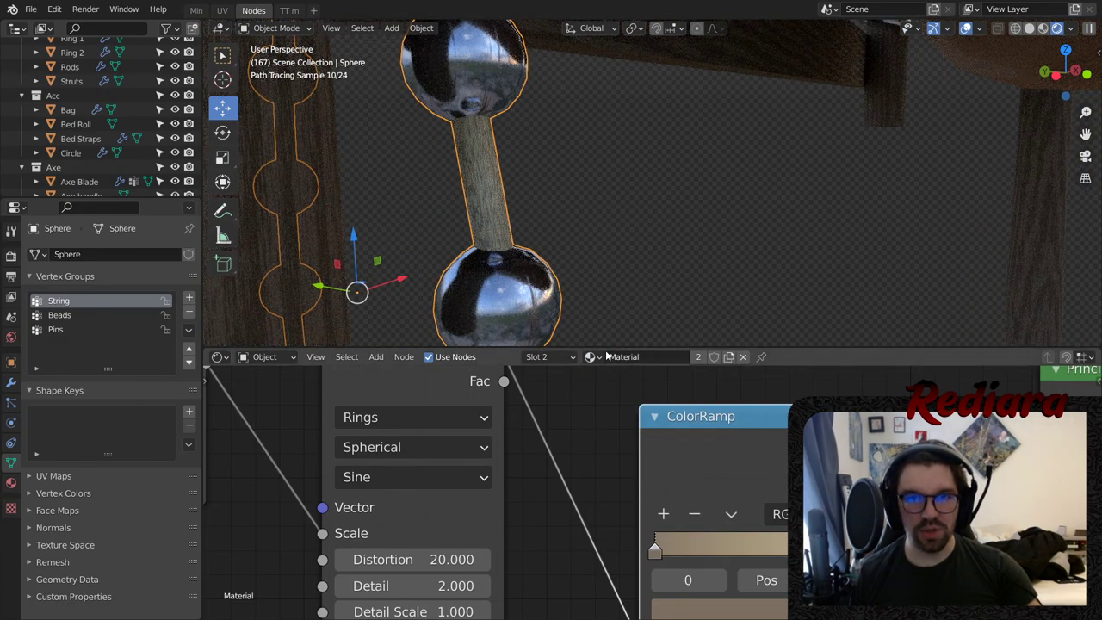
pyautogui.click(592, 356)
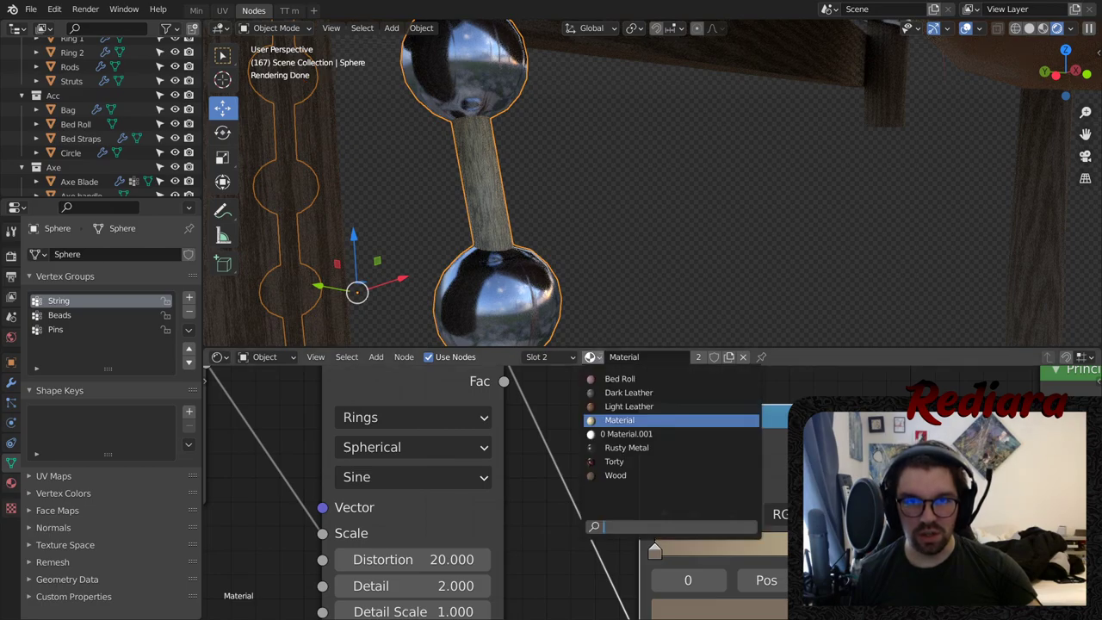
pyautogui.click(631, 433)
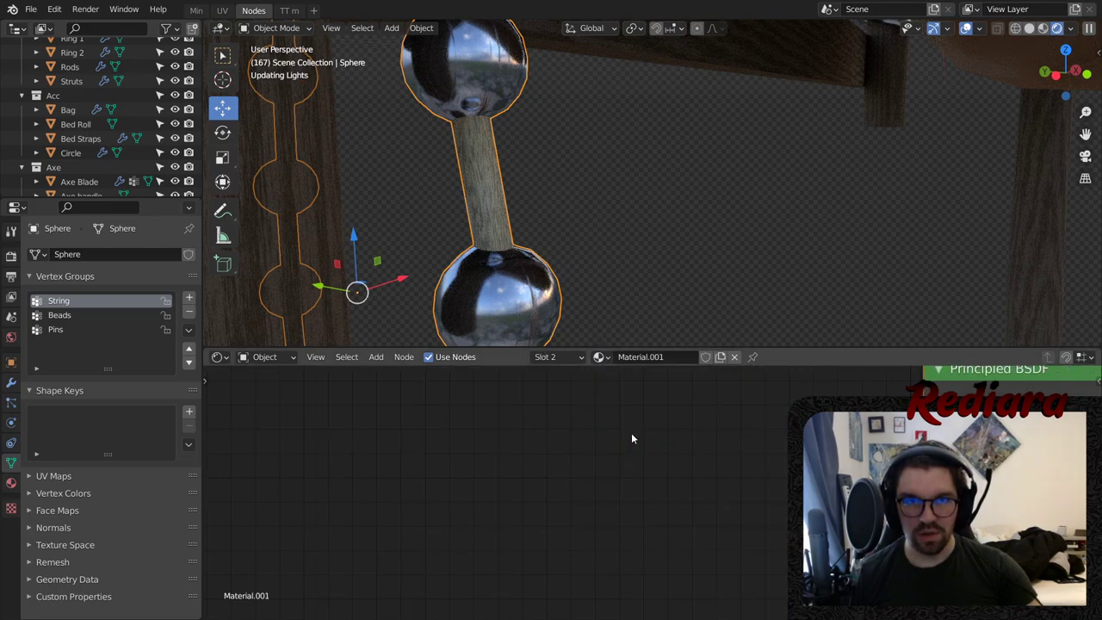
pyautogui.scroll(5, 472, 142)
# - Set the second material slot of the bead ring to the existing Bed Roll material
pyautogui.click(600, 357)
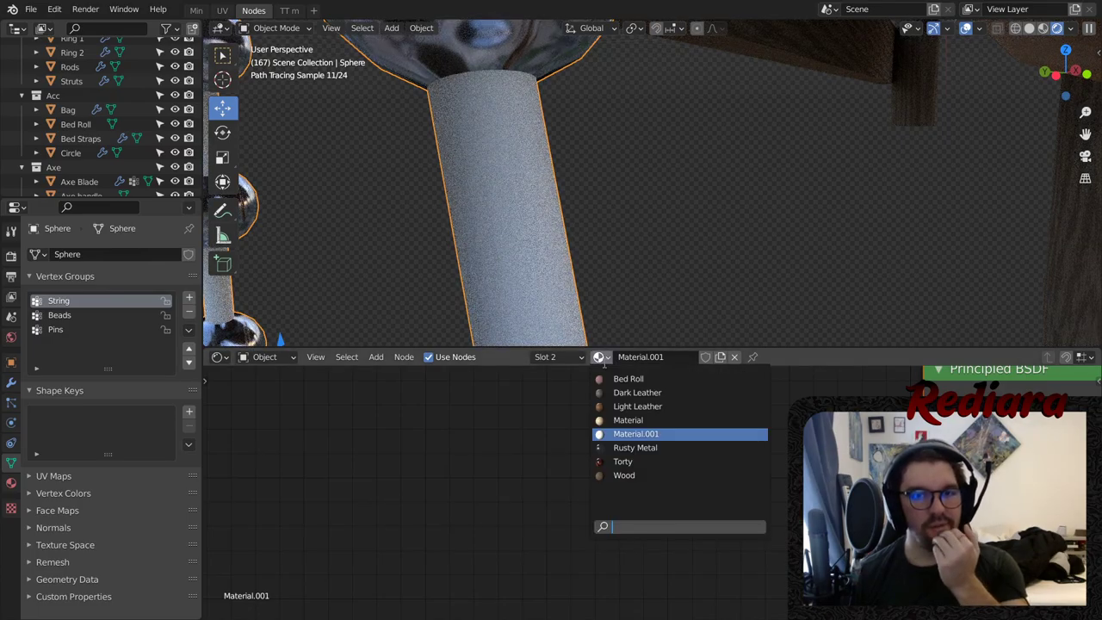
pyautogui.click(616, 380)
pyautogui.scroll(-4, 685, 223)
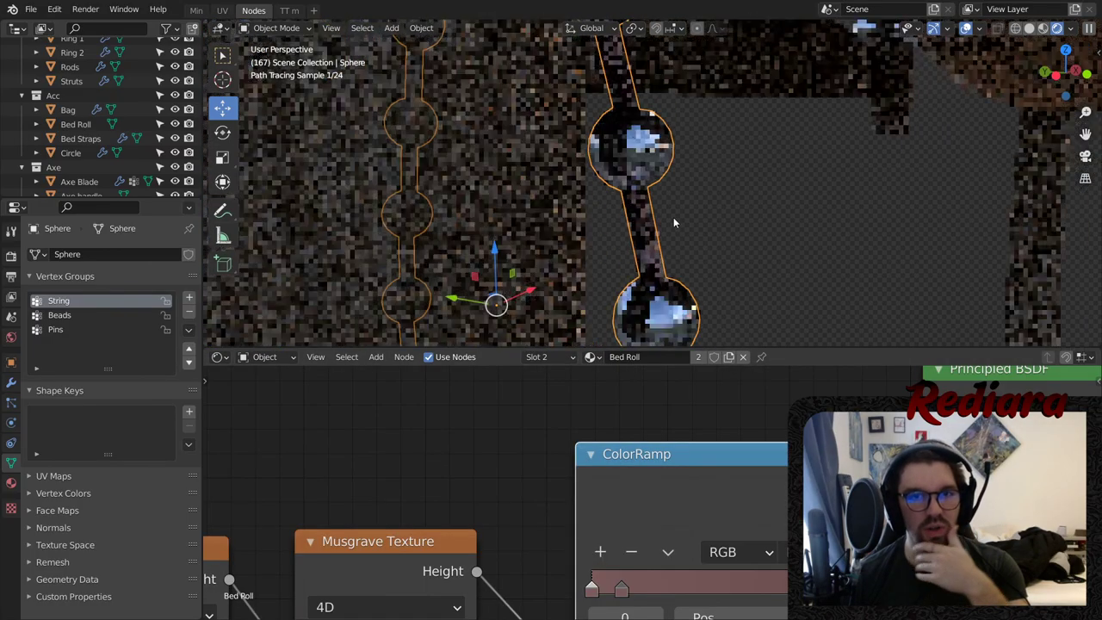
# - Examine the bead ring, the hanging antler and the whole backpack from several angles in the rendered view
pyautogui.scroll(-6, 745, 225)
pyautogui.keyDown('shift'); pyautogui.moveTo(669, 283); pyautogui.dragTo(601, 127, button='middle'); pyautogui.keyUp('shift')
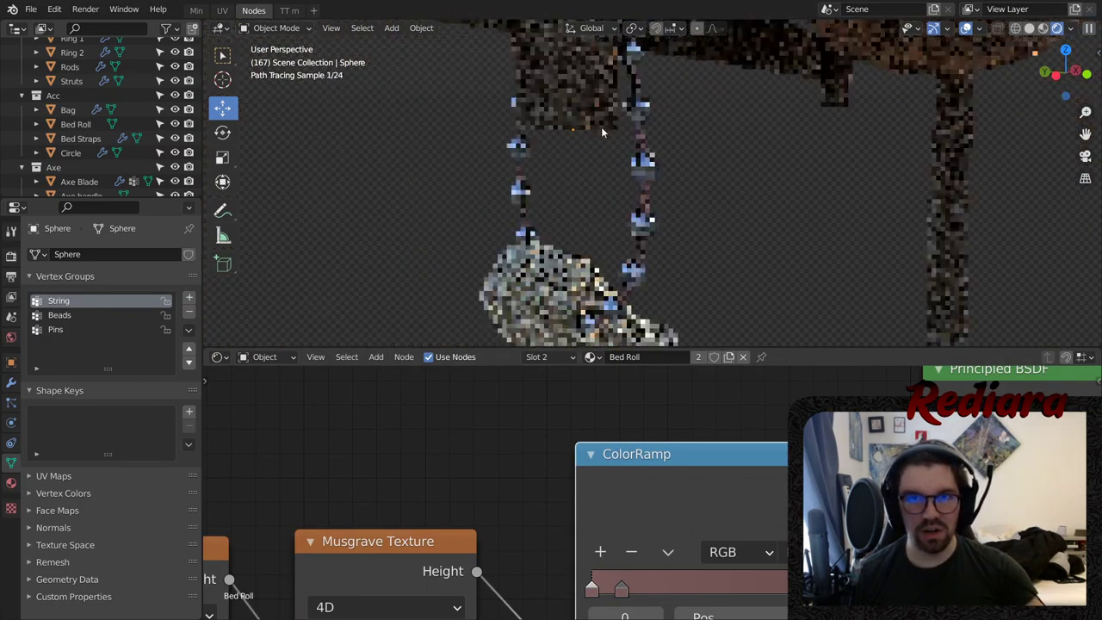
pyautogui.moveTo(585, 172); pyautogui.dragTo(508, 174, button='middle')
pyautogui.scroll(8, 508, 174)
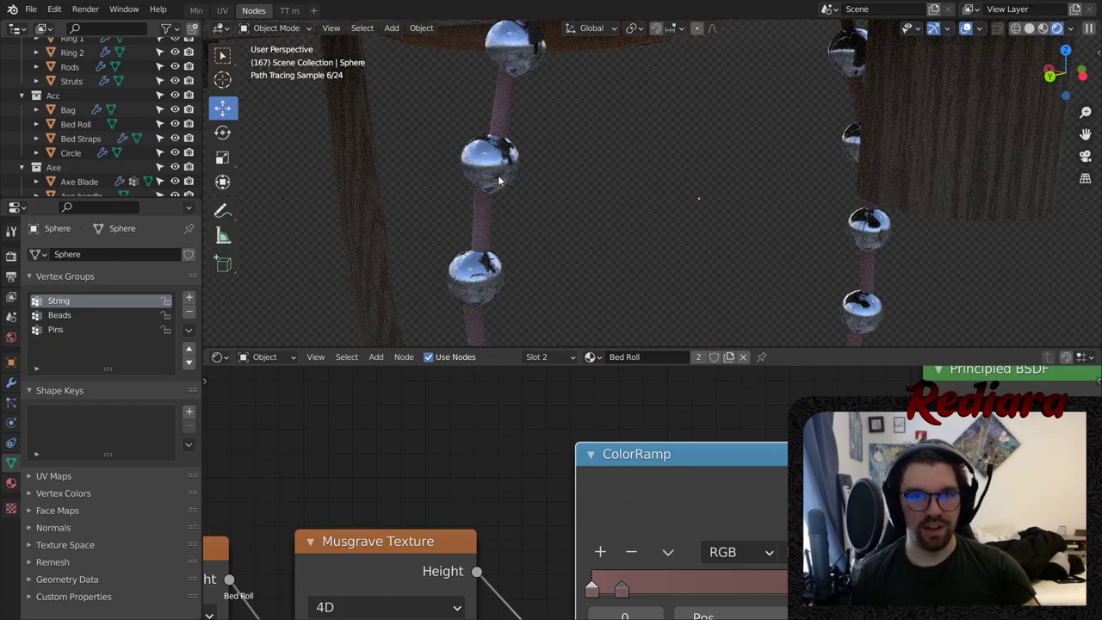
pyautogui.scroll(-12, 473, 179)
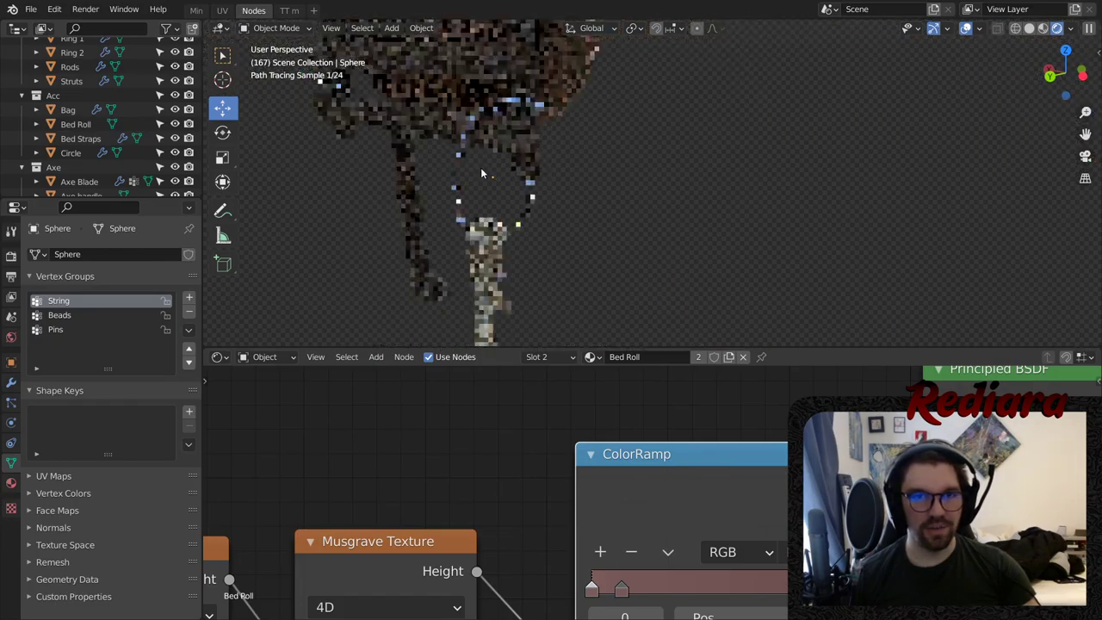
pyautogui.moveTo(481, 167)
pyautogui.mouseDown(button='middle')
pyautogui.moveTo(550, 141)
pyautogui.moveTo(524, 186)
pyautogui.moveTo(512, 181)
pyautogui.moveTo(562, 174)
pyautogui.moveTo(528, 214)
pyautogui.moveTo(524, 179)
pyautogui.moveTo(551, 164)
pyautogui.mouseUp(button='middle')
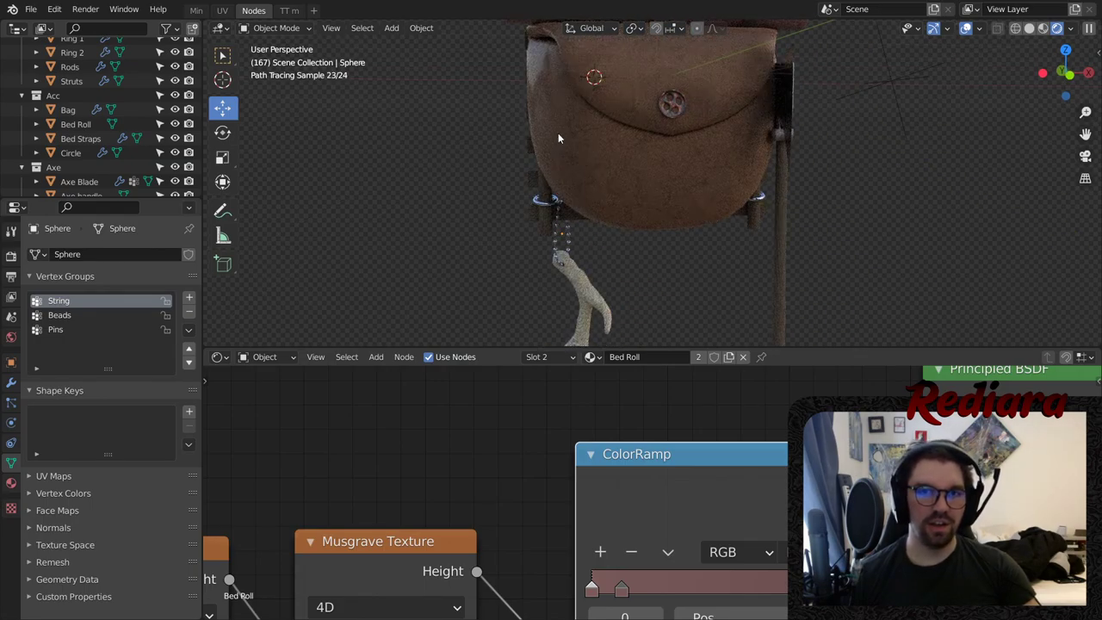
pyautogui.scroll(-3, 590, 133)
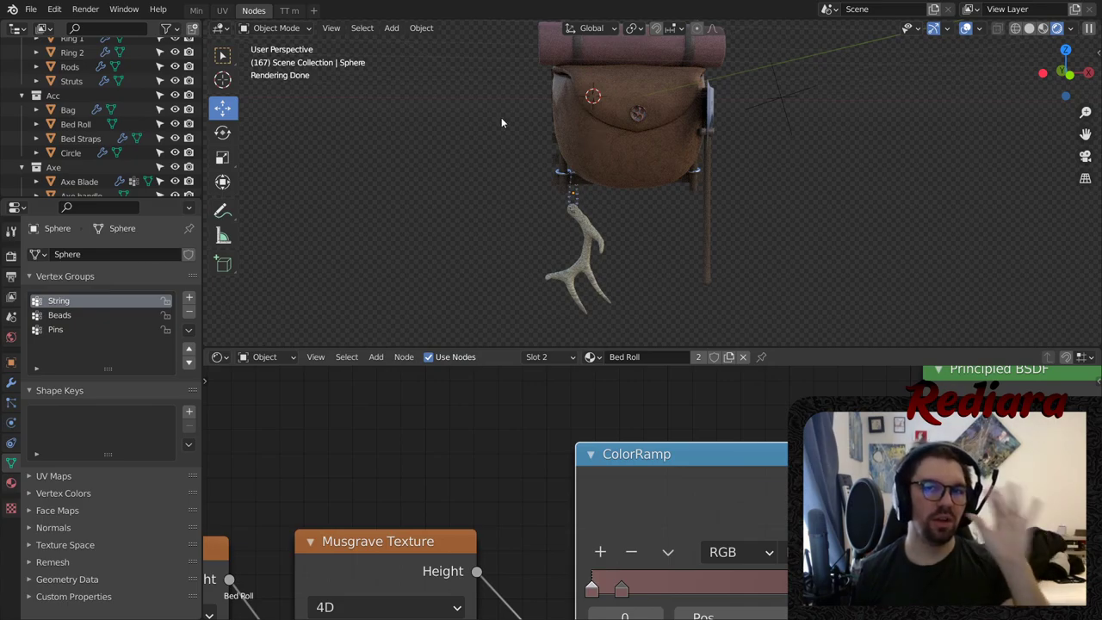
# - Inspect the backpack's bag, slatted wooden back and hanging antler in the rendered view, and save the Backpack.blend file
pyautogui.moveTo(583, 114)
pyautogui.mouseDown(button='middle')
pyautogui.moveTo(616, 105)
pyautogui.moveTo(560, 142)
pyautogui.moveTo(559, 175)
pyautogui.moveTo(616, 181)
pyautogui.moveTo(558, 149)
pyautogui.moveTo(662, 152)
pyautogui.moveTo(561, 94)
pyautogui.moveTo(503, 86)
pyautogui.moveTo(918, 204)
pyautogui.moveTo(702, 241)
pyautogui.moveTo(616, 163)
pyautogui.moveTo(553, 154)
pyautogui.mouseUp(button='middle')
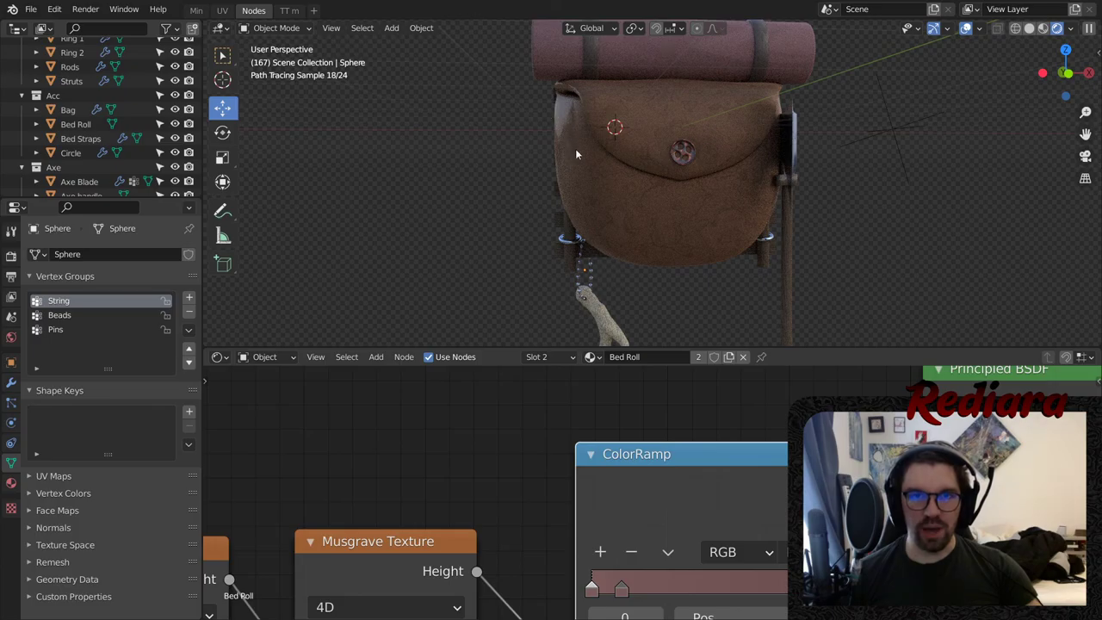
pyautogui.moveTo(630, 282)
pyautogui.mouseDown(button='middle')
pyautogui.moveTo(616, 231)
pyautogui.moveTo(658, 272)
pyautogui.mouseUp(button='middle')
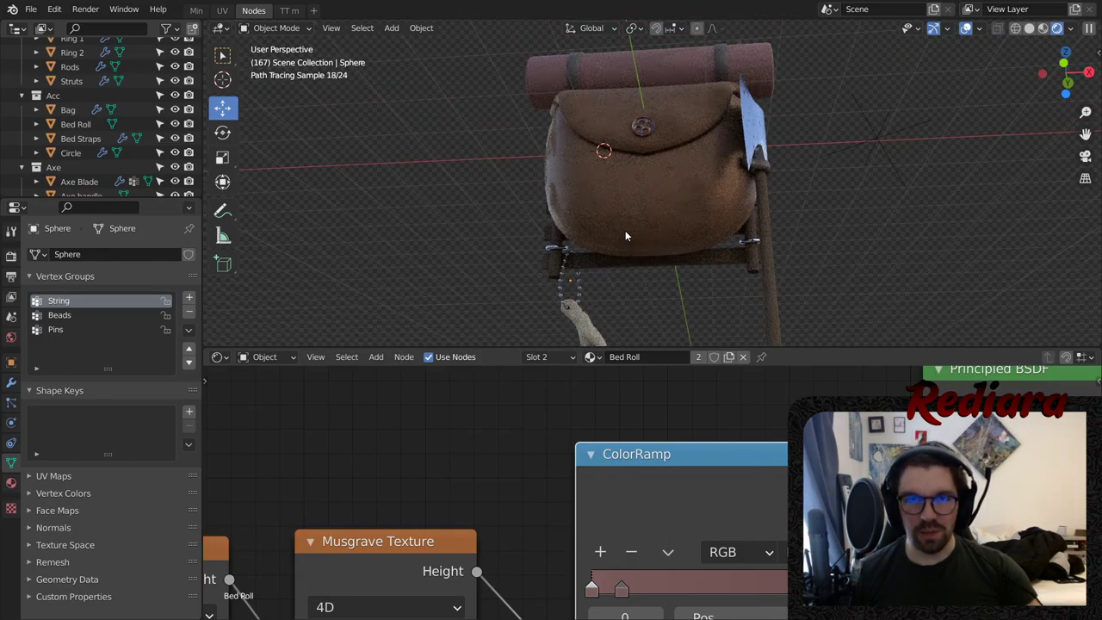
pyautogui.moveTo(626, 235)
pyautogui.mouseDown(button='middle')
pyautogui.moveTo(615, 220)
pyautogui.moveTo(650, 270)
pyautogui.moveTo(601, 289)
pyautogui.moveTo(680, 277)
pyautogui.moveTo(606, 203)
pyautogui.moveTo(641, 180)
pyautogui.moveTo(599, 134)
pyautogui.mouseUp(button='middle')
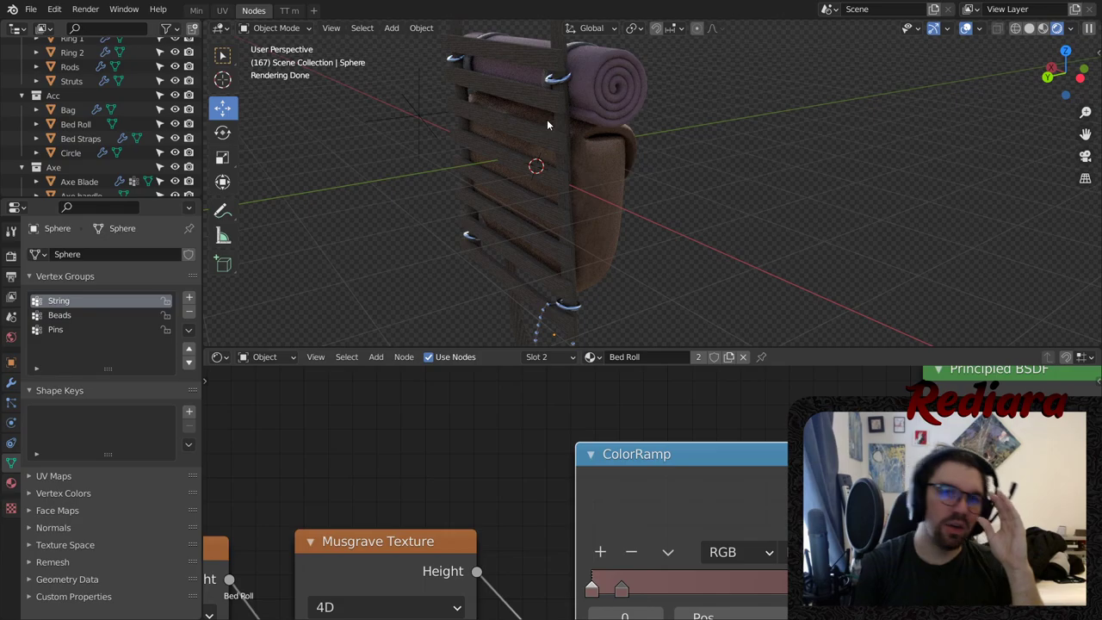
pyautogui.moveTo(546, 124)
pyautogui.mouseDown(button='middle')
pyautogui.moveTo(649, 261)
pyautogui.moveTo(612, 108)
pyautogui.moveTo(475, 140)
pyautogui.moveTo(670, 158)
pyautogui.moveTo(638, 210)
pyautogui.mouseUp(button='middle')
pyautogui.moveTo(614, 210); pyautogui.dragTo(824, 204, button='middle')
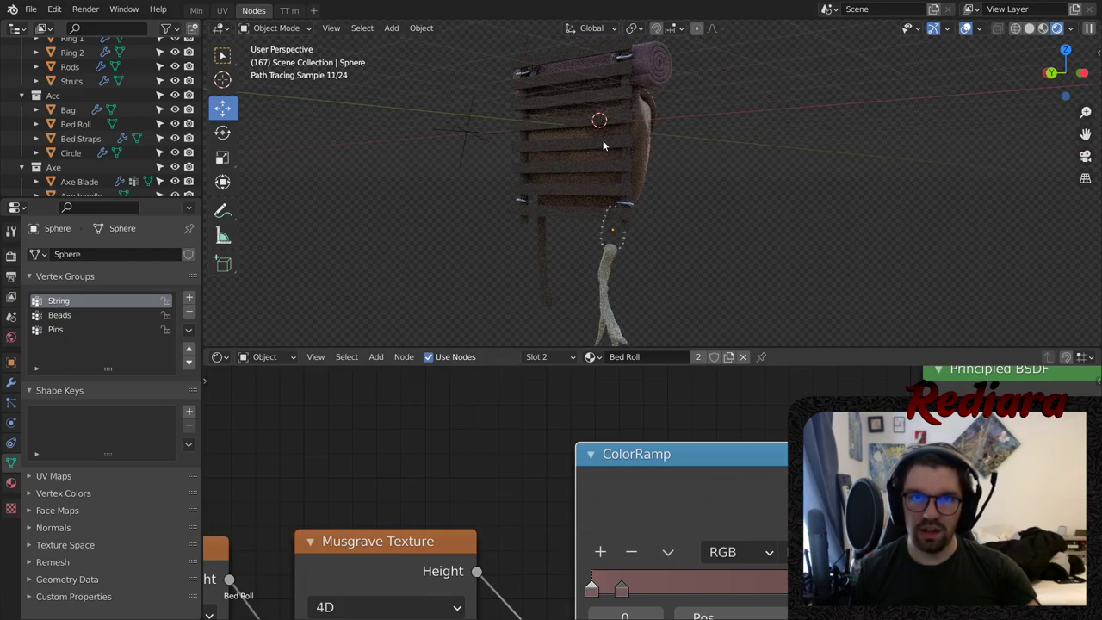
pyautogui.scroll(6, 620, 167)
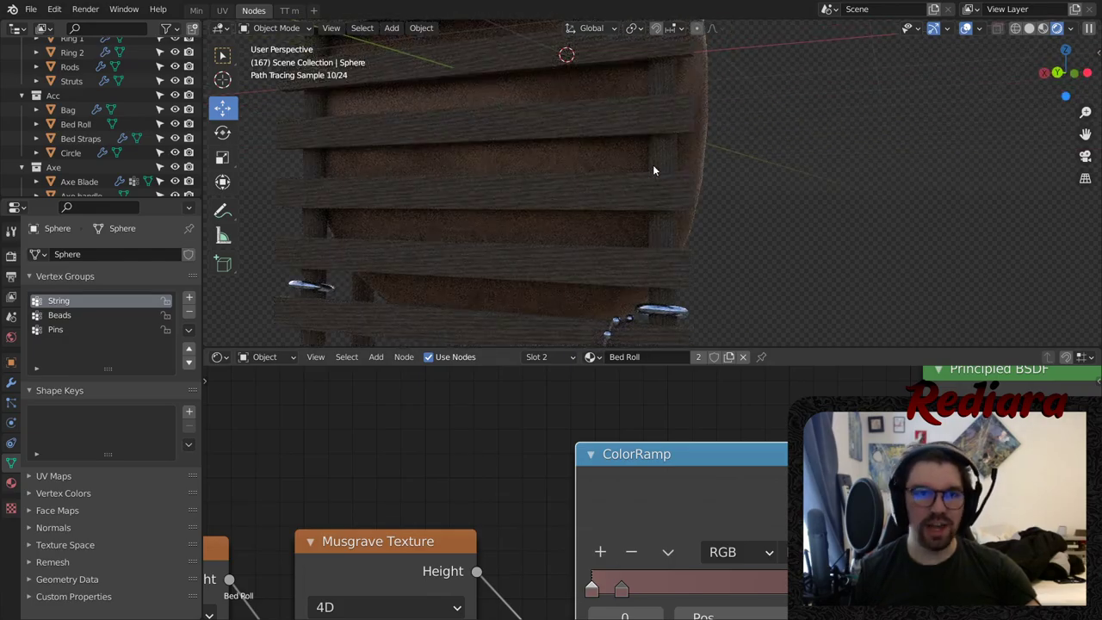
pyautogui.scroll(-5, 652, 170)
pyautogui.hotkey('ctrl', 's')
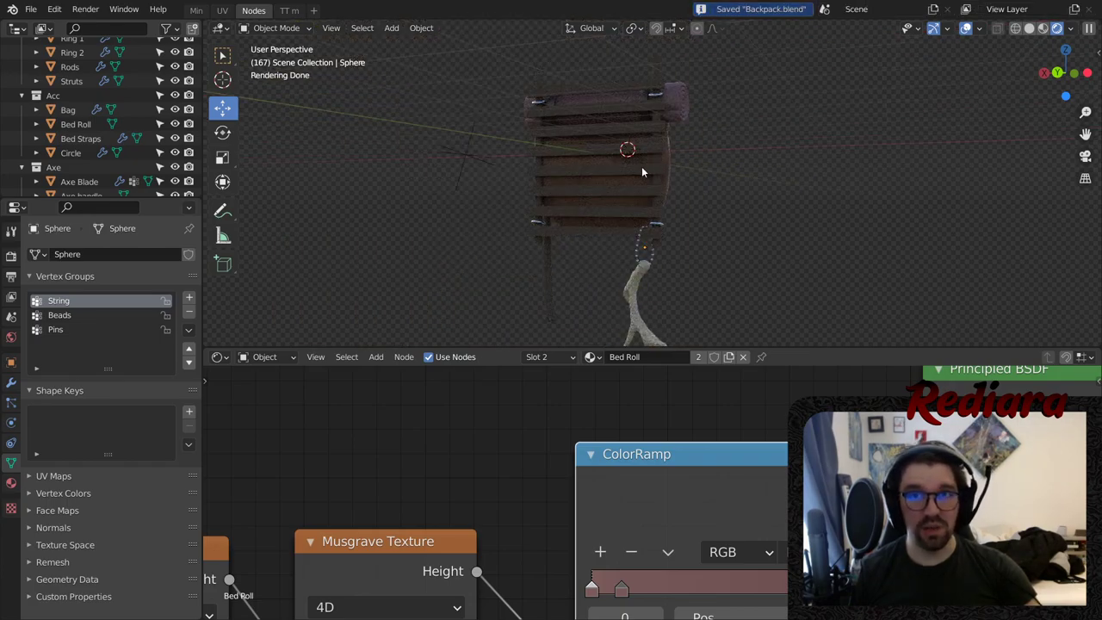